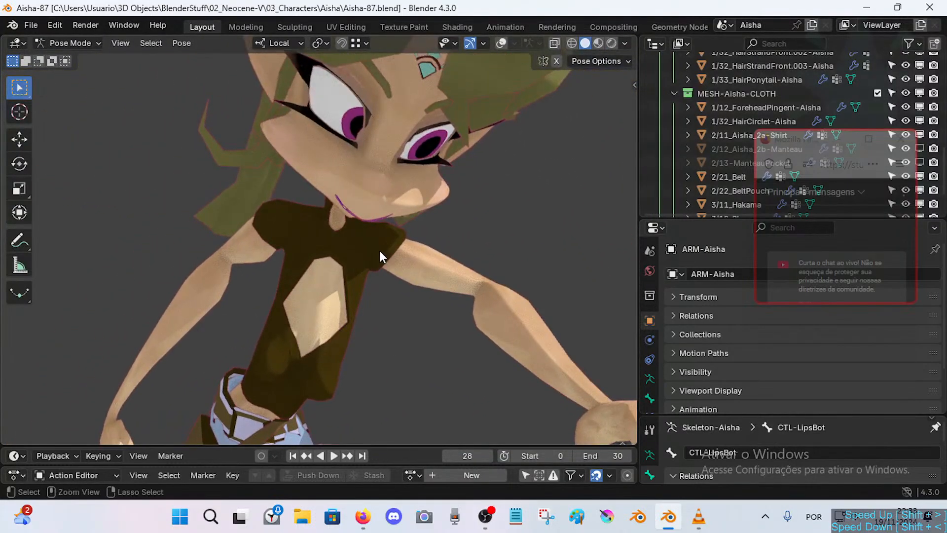
Turn on the viewport overlays to show the bones and wireframe of the posed Aisha character.
left_click(502, 43)
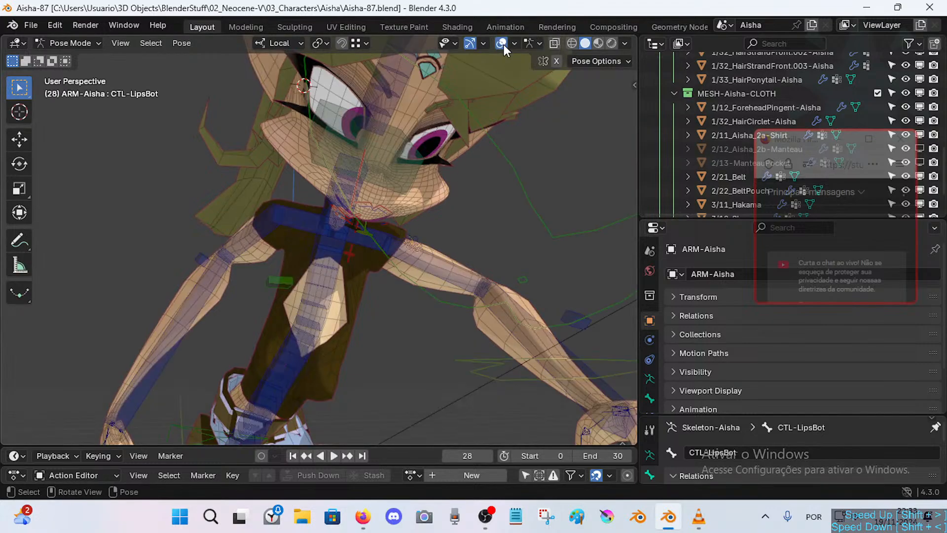
middle_click_drag(336, 291, 309, 345)
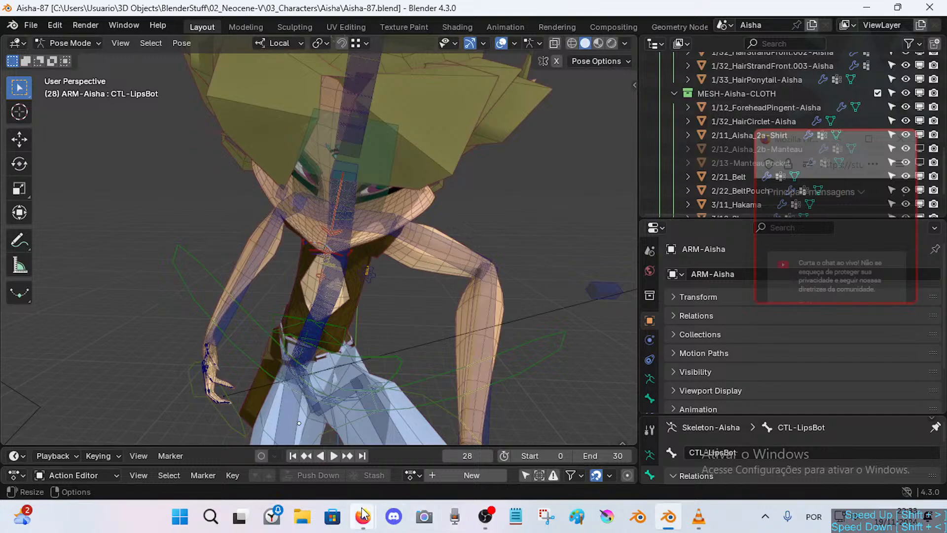
Switch to VLC and play the track Cal_slips_house10 (Mixer) from the playlist.
left_click(699, 517)
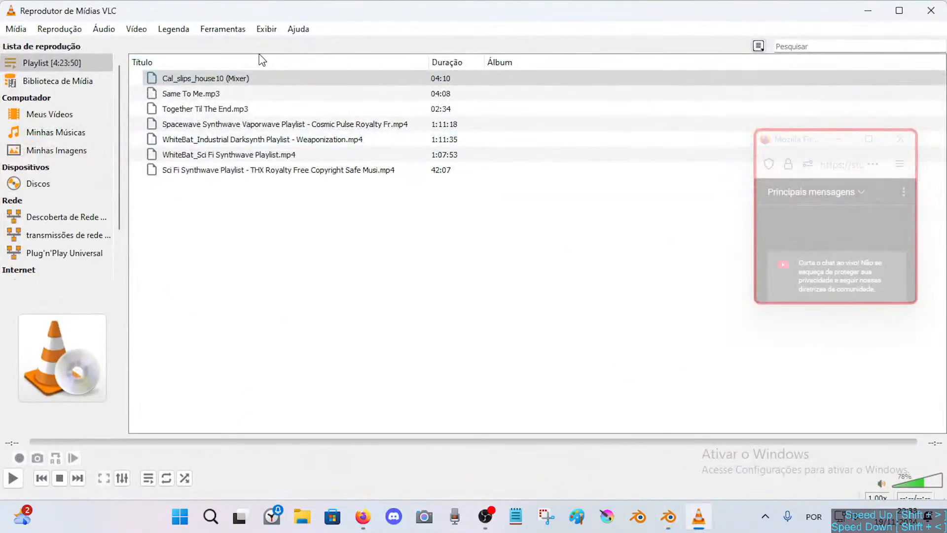
double_click(211, 84)
Switch to Firefox, open the bookmarked To-Do-Lists spreadsheet in a new tab and lower the system volume.
mouse_move(363, 517)
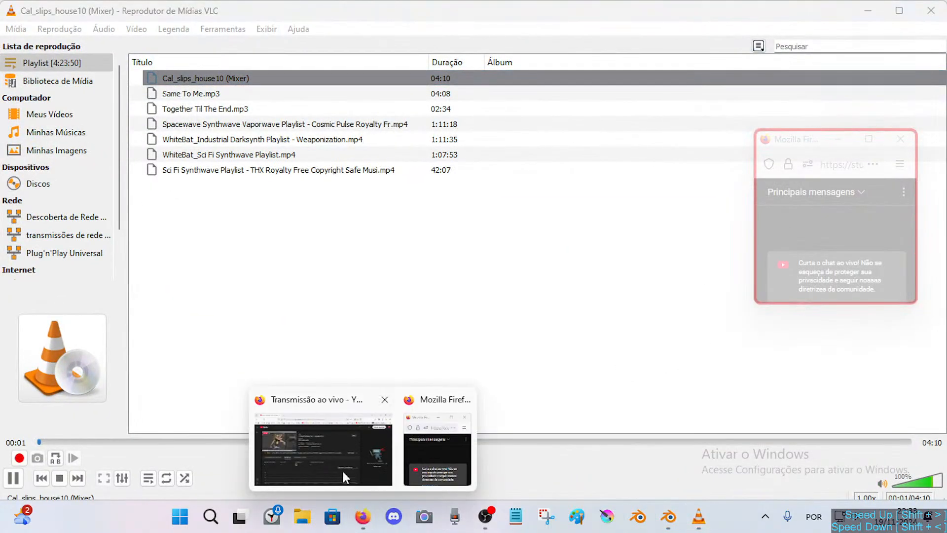
left_click(342, 472)
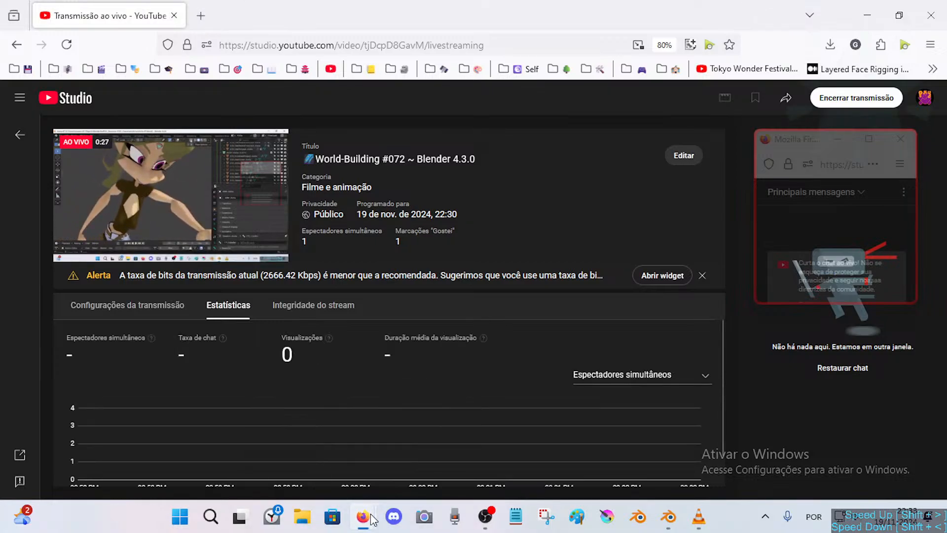
mouse_move(363, 516)
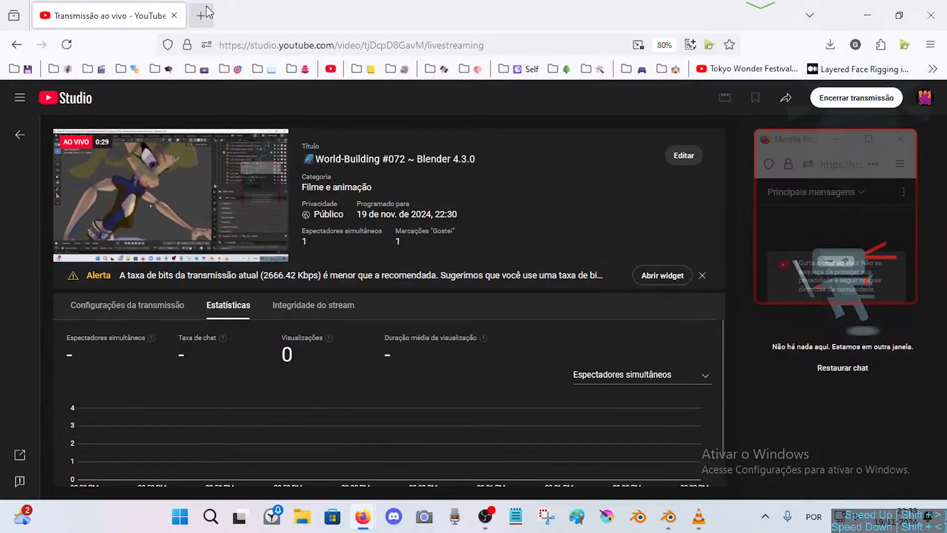
left_click(201, 15)
left_click(357, 69)
left_click(373, 95)
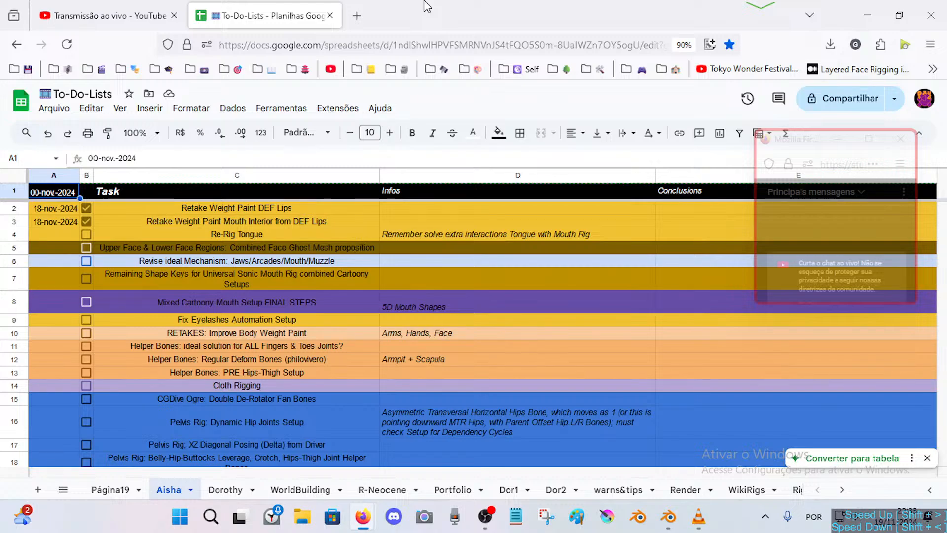
key("XF86AudioLowerVolume")
Examine the pending tasks on the Aisha sheet, from Re-Rig Tongue down to Pose Assets for Eyes Expressions.
scroll(234, 288, "down", 10)
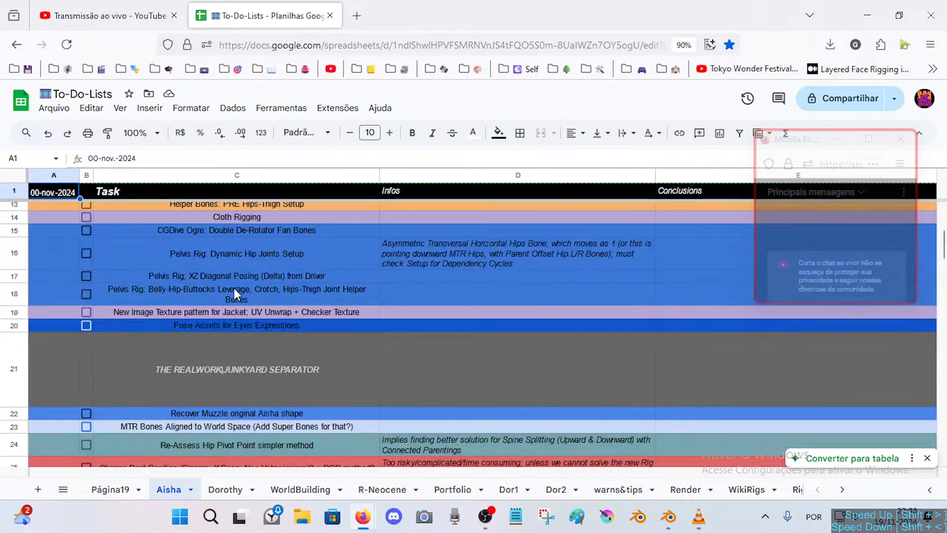
scroll(174, 307, "up", 10)
left_click(208, 281)
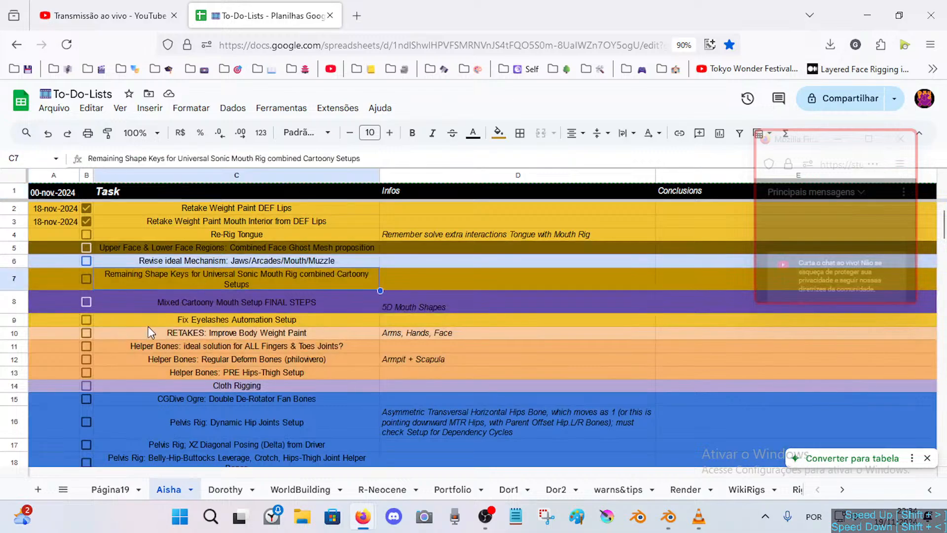
scroll(173, 333, "down", 5)
left_click(169, 300)
scroll(163, 276, "up", 1)
left_click(181, 323)
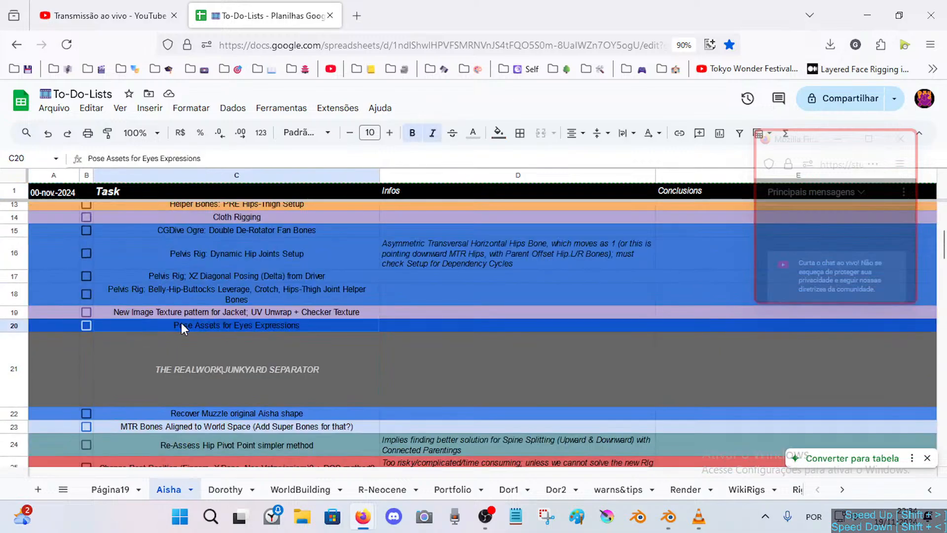
scroll(181, 296, "up", 4)
scroll(168, 292, "down", 2)
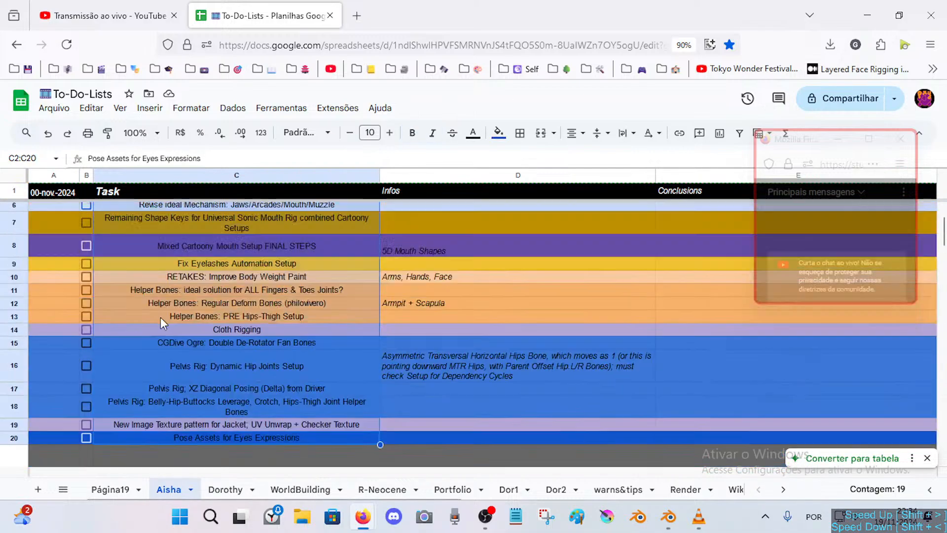
scroll(161, 318, "up", 2)
left_click(138, 235)
Move the two completed Retake Weight Paint rows below the black separator, to the head of the finished tasks.
left_click_drag(11, 209, 12, 221)
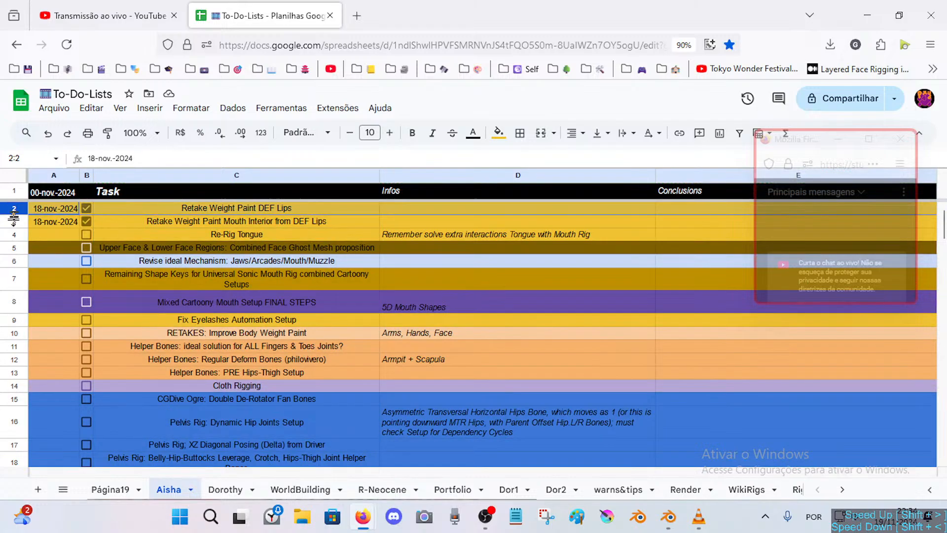
scroll(12, 272, "down", 4)
scroll(12, 273, "down", 8)
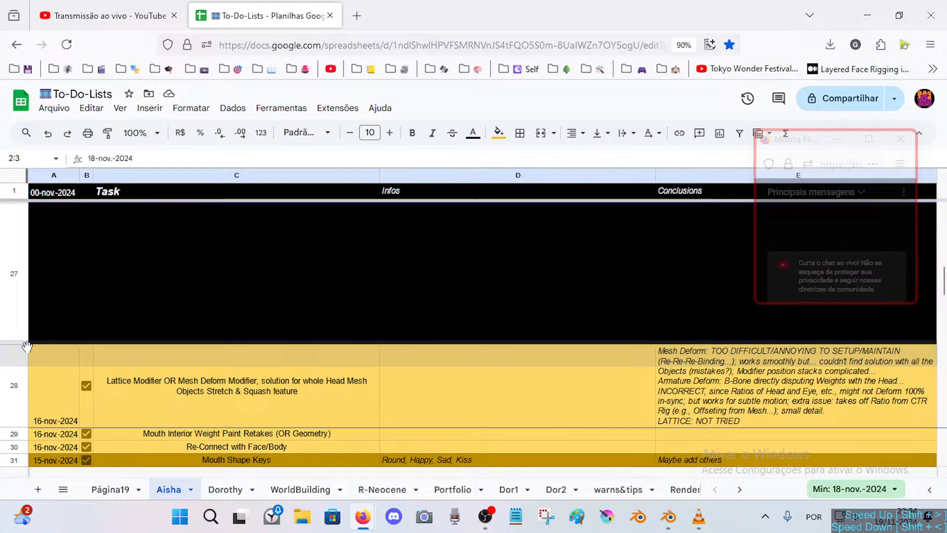
left_click_drag(27, 347, 12, 286)
scroll(12, 328, "up", 1)
scroll(138, 289, "up", 5)
scroll(137, 289, "down", 3)
left_click(13, 332)
scroll(158, 297, "up", 6)
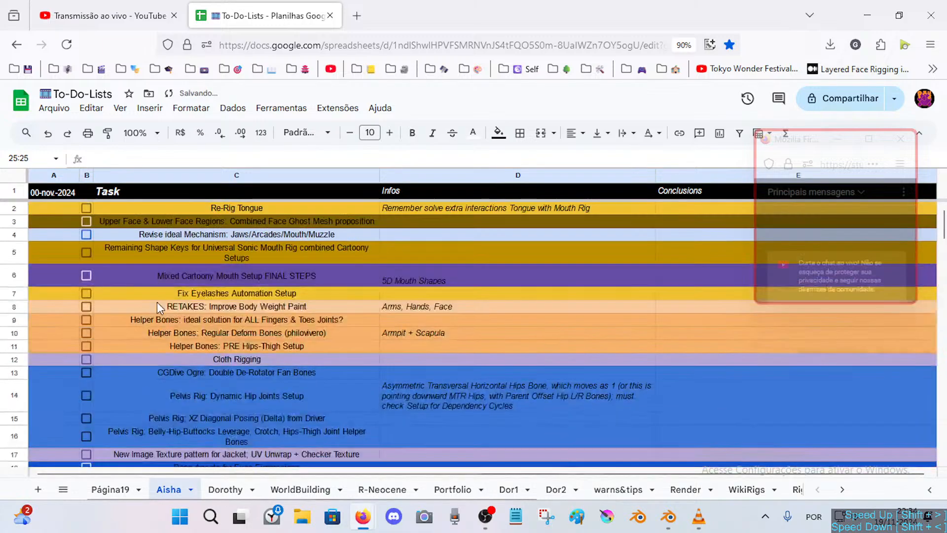
Mark the Re-Rig Tongue task as done.
left_click(150, 239)
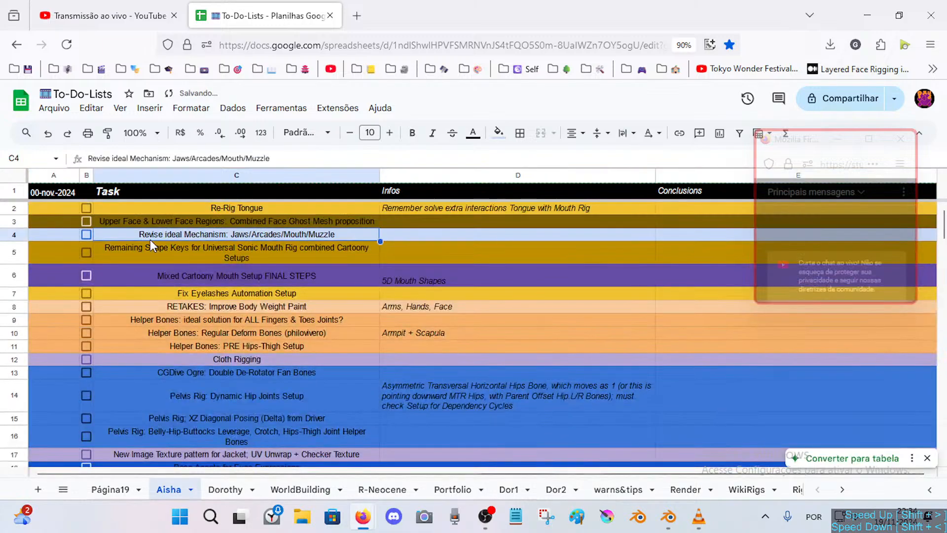
left_click(399, 207)
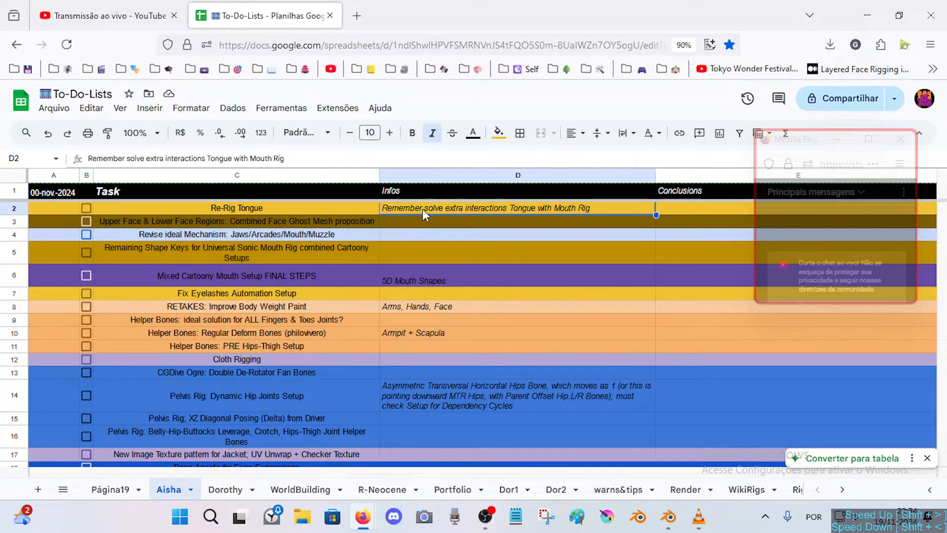
left_click(86, 208)
Copy the date 18-nov.-2024 from the Retake Weight Paint DEF Lips row into the Re-Rig Tongue row.
scroll(43, 310, "down", 5)
scroll(43, 309, "down", 3)
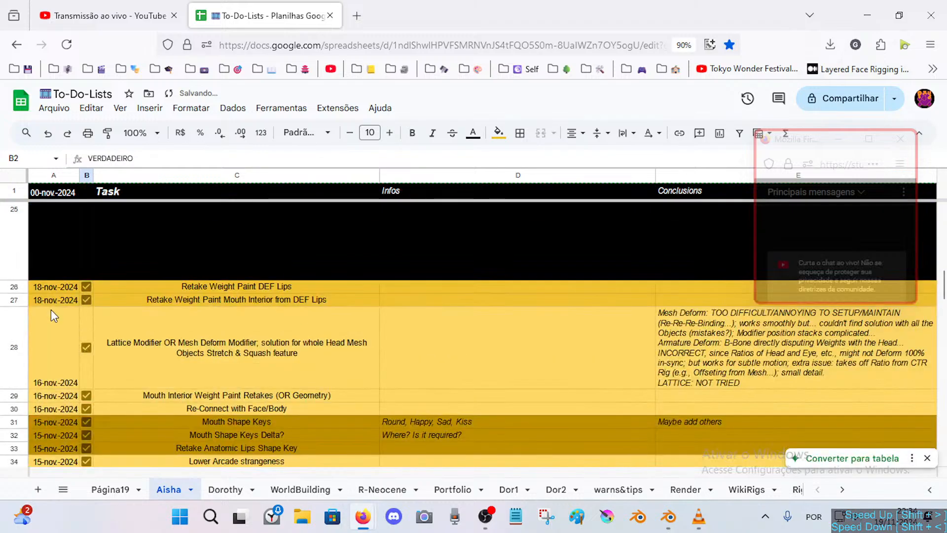
double_click(50, 282)
key("ctrl+c")
key("Escape")
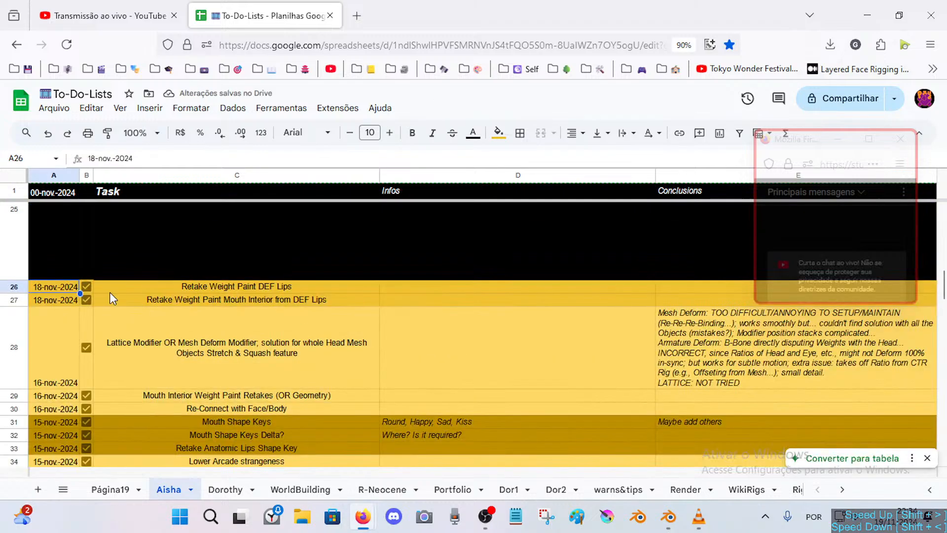
scroll(110, 292, "up", 8)
left_click(58, 212)
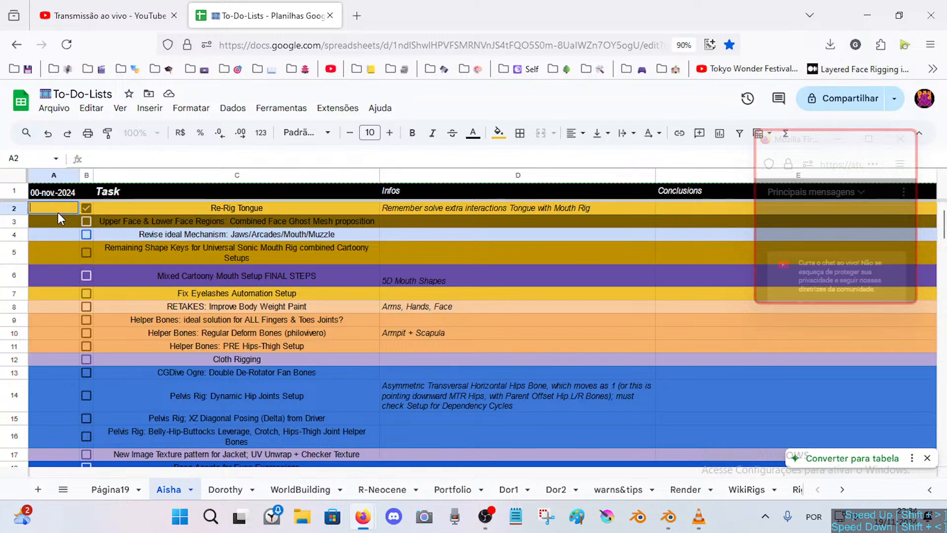
key("ctrl+v")
Edit the Infos note for Re-Rig Tongue to read "Remember solve extra interactionsTongue with Mouth Rig".
left_click(324, 239)
double_click(511, 207)
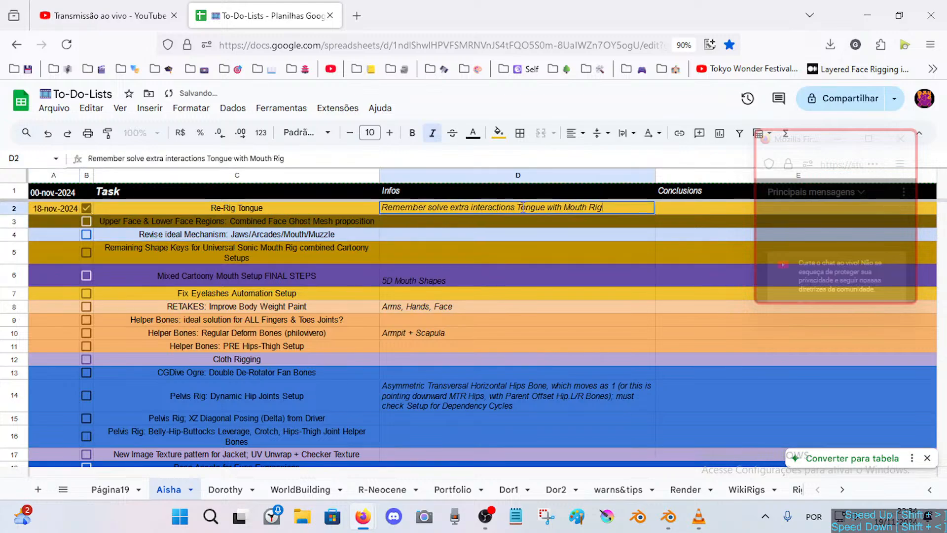
key("BackSpace")
left_click(545, 217)
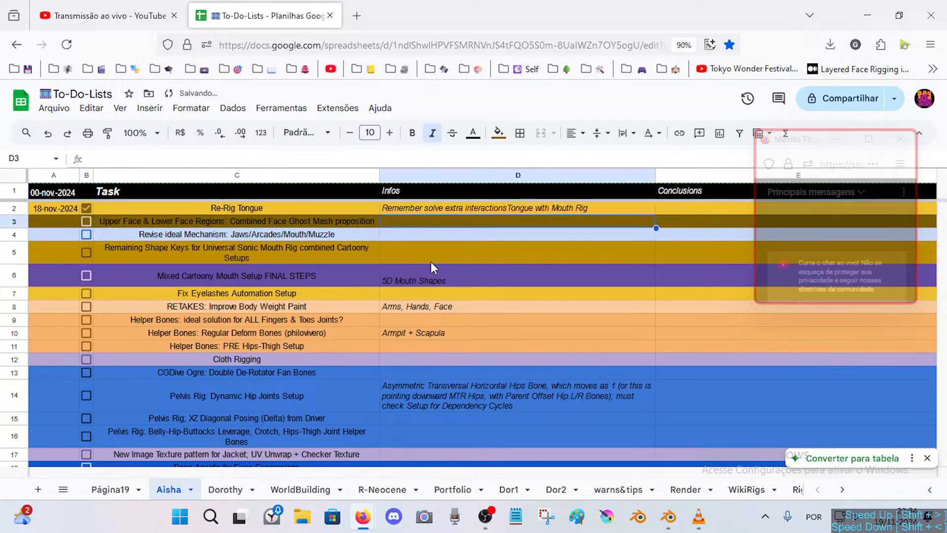
left_click(430, 262)
Move the Re-Rig Tongue row below the black separator, directly above Retake Weight Paint DEF Lips.
left_click(10, 207)
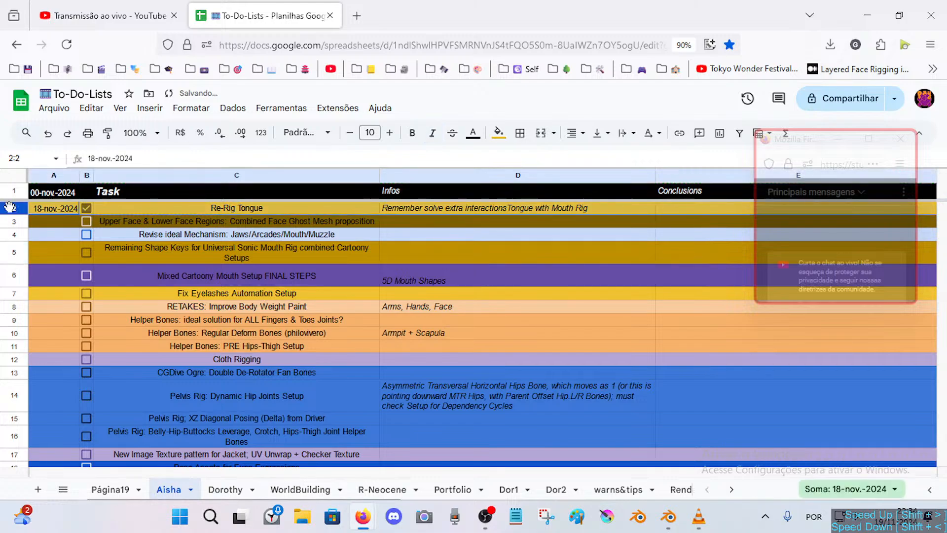
scroll(11, 306, "down", 5)
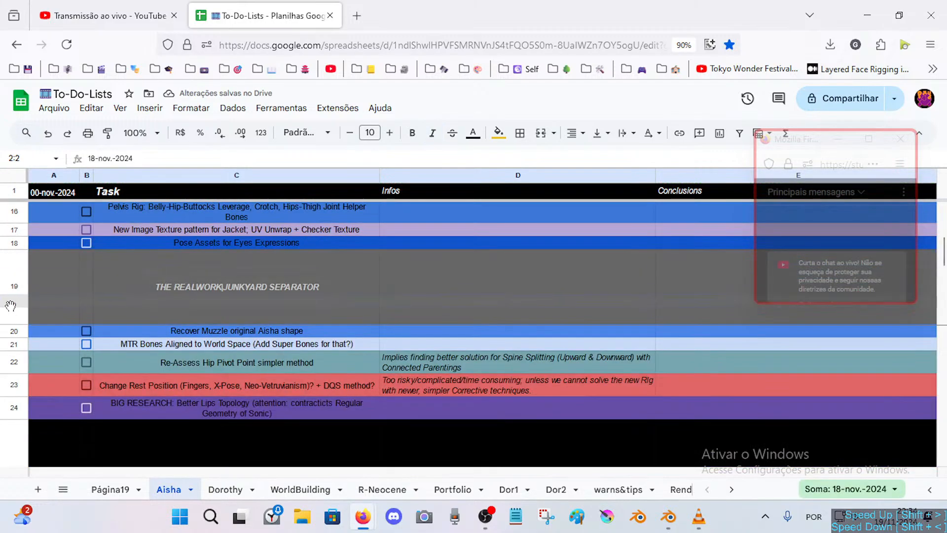
left_click_drag(11, 306, 16, 368)
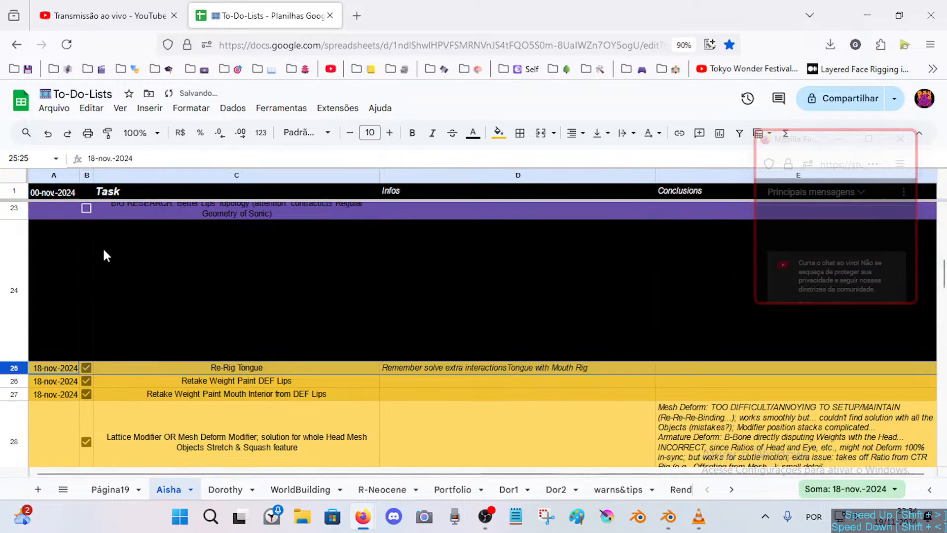
scroll(104, 249, "up", 5)
Select the task "Revise ideal Mechanism: Jaws/Arcades/Mouth/Muzzle" and switch back to the Aisha-87 file in Blender.
left_click(192, 207)
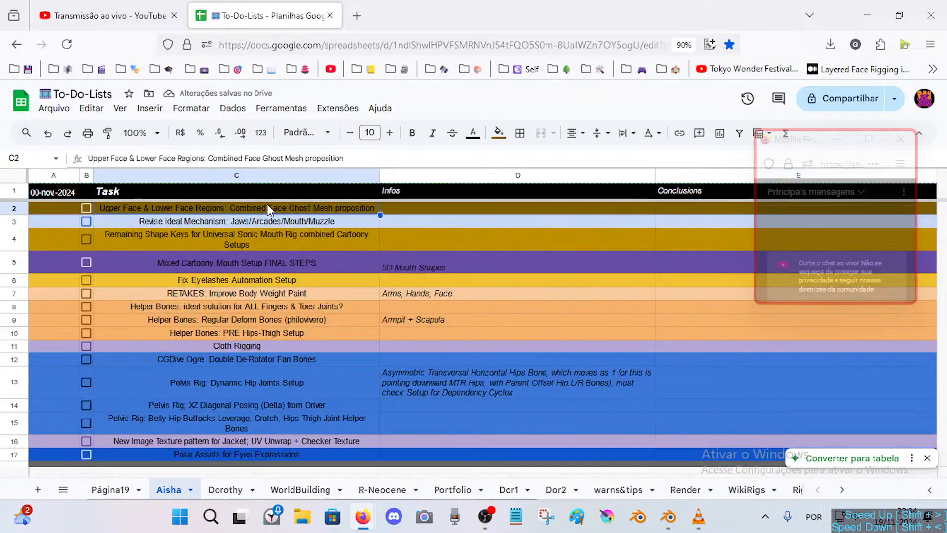
left_click(241, 223)
left_click(698, 520)
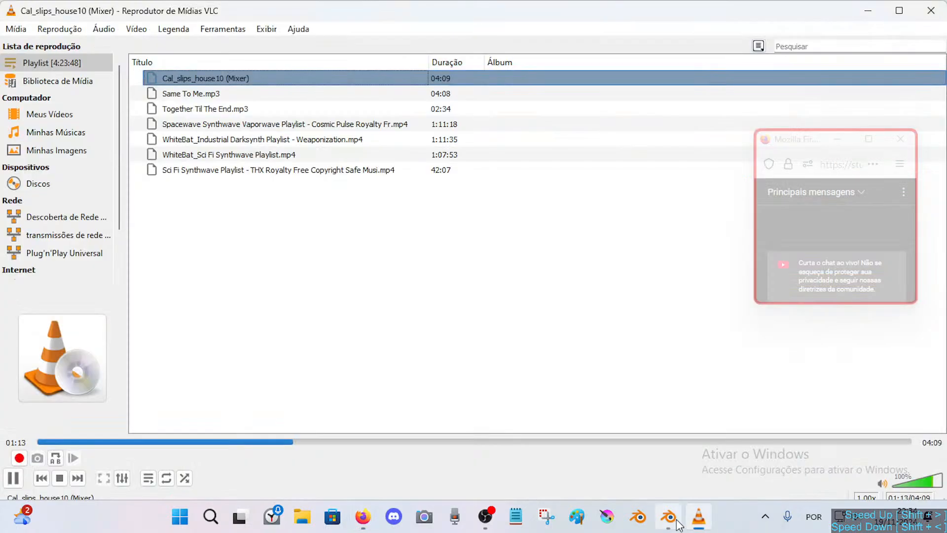
left_click(669, 516)
middle_click_drag(349, 219, 360, 237)
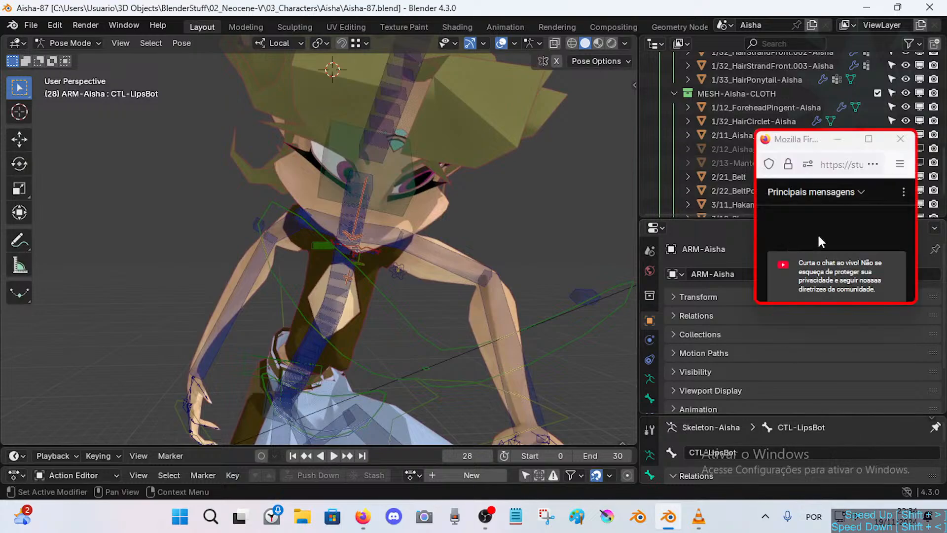
Move the floating live chat window up over the Outliner and make it slightly taller.
left_click_drag(791, 144, 760, 42)
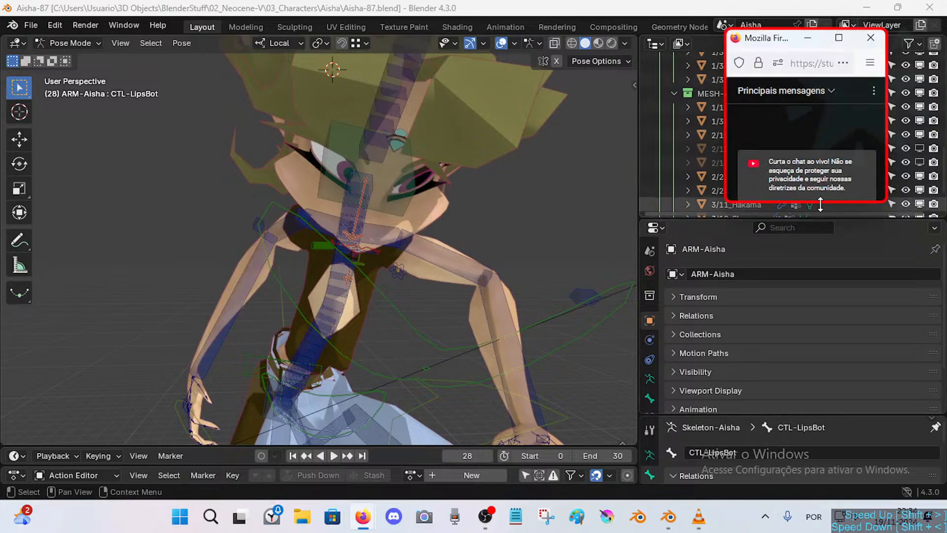
left_click_drag(825, 202, 821, 221)
left_click_drag(770, 39, 764, 24)
Reset the character's bent pose to the upright T-pose.
middle_click_drag(419, 286, 357, 283)
middle_click_drag(357, 283, 396, 311)
scroll(380, 191, "up", 3)
middle_click_drag(385, 130, 472, 103)
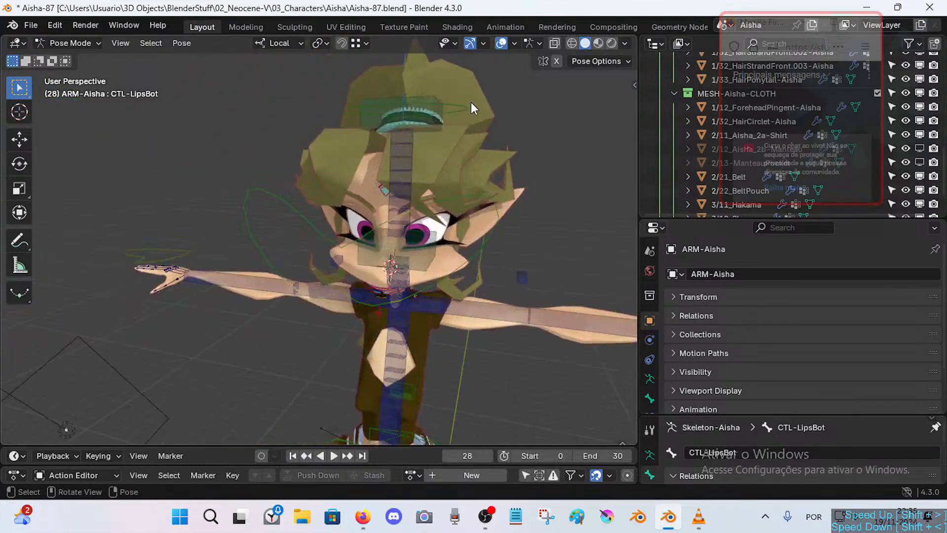
Try a free trackball rotation of the CTL-IK-Head control.
left_click(472, 103)
key("r")
key("r")
key("Escape")
middle_click_drag(395, 196, 396, 235)
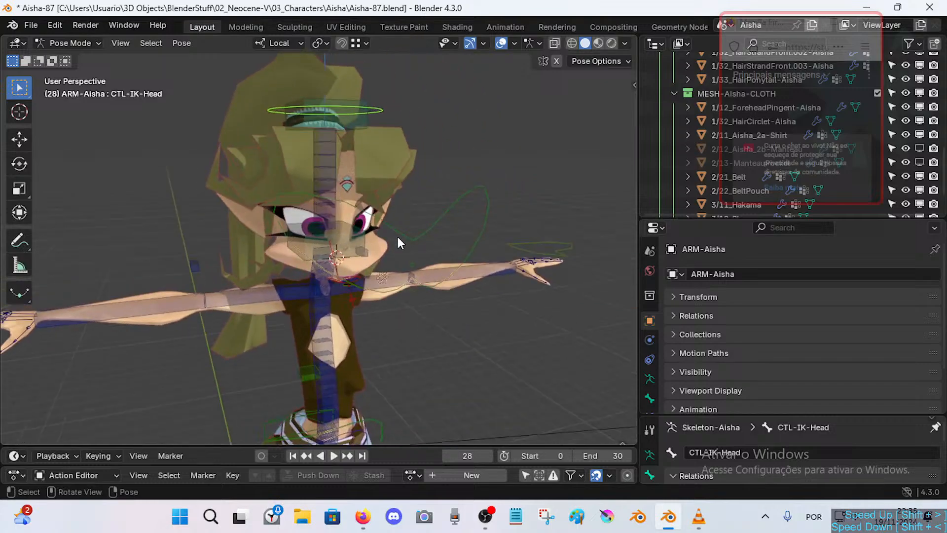
Rotate the CTL-S&S-Head.002 control above the head while viewing the character from the side.
middle_click_drag(412, 305, 260, 271, "shift")
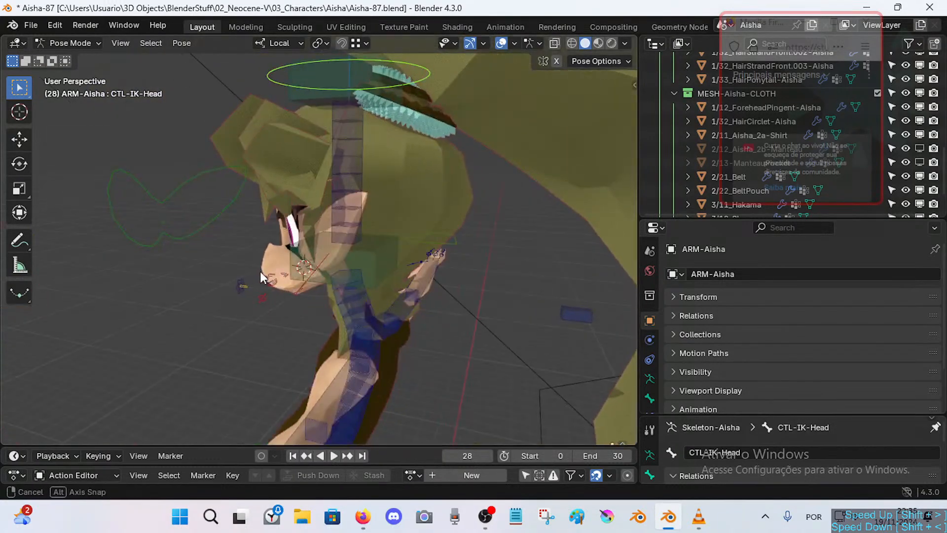
middle_click_drag(343, 232, 387, 97)
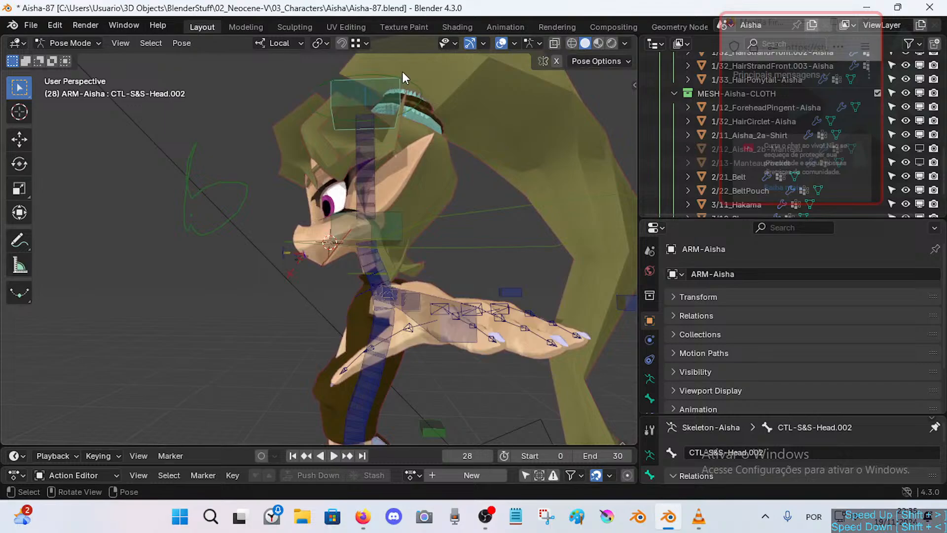
key("r")
Test rotating the CTL-IK-Head control above the head from the side and from the front.
left_click(355, 82)
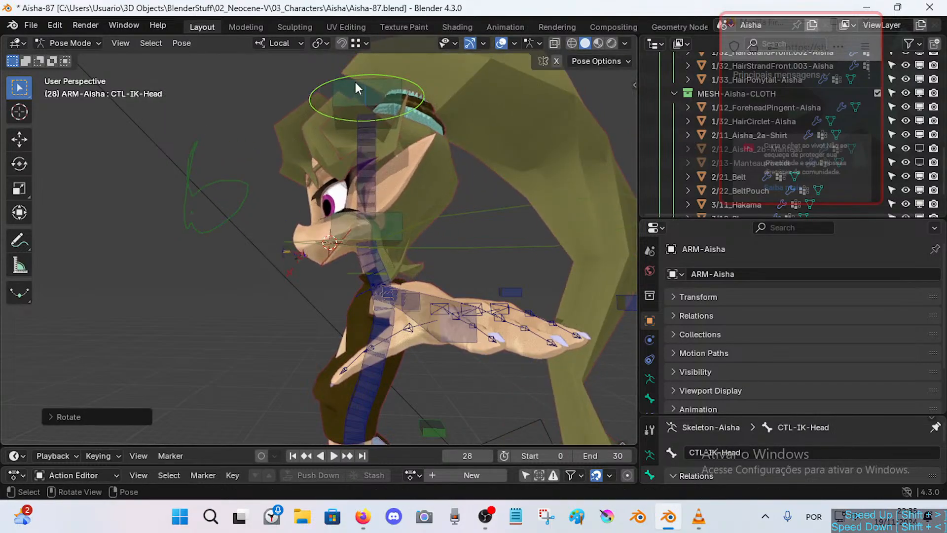
key("r")
left_click(268, 129)
middle_click_drag(268, 129, 383, 179)
scroll(388, 263, "up", 2)
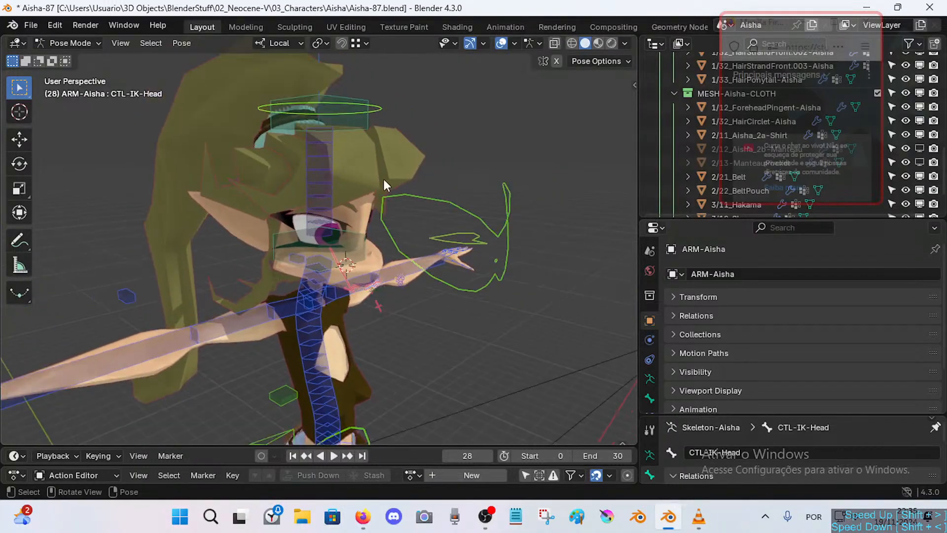
middle_click_drag(384, 96, 412, 170)
key("r")
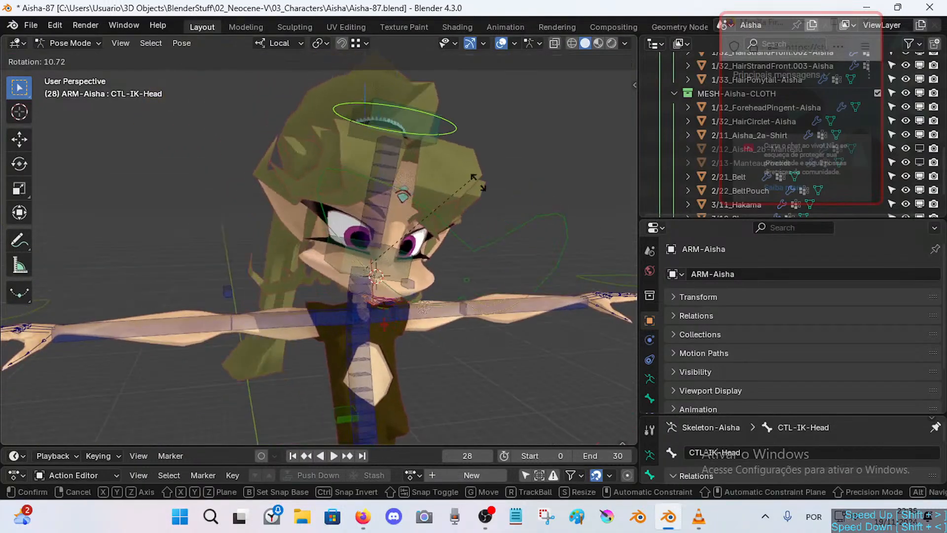
left_click(478, 191)
middle_click_drag(478, 191, 353, 290)
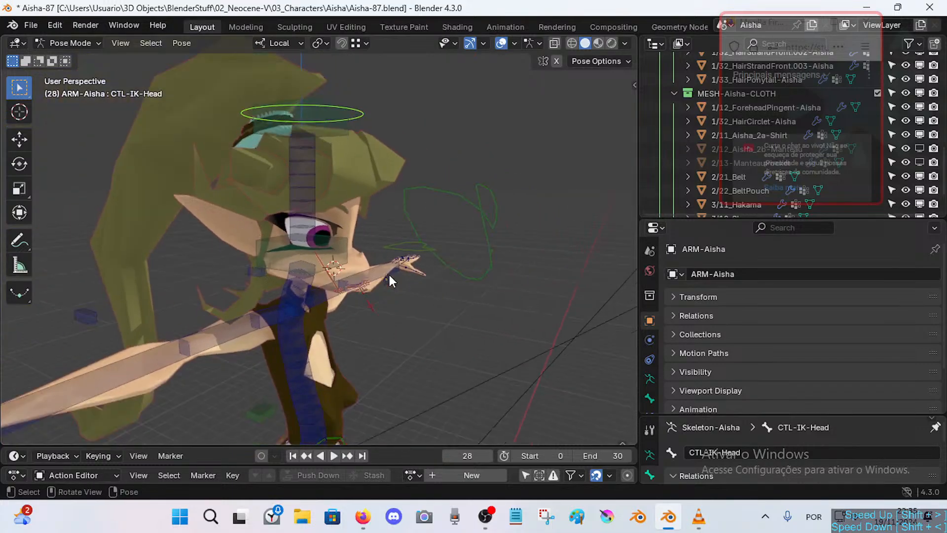
Leave Pose Mode and hide the MTR-Control and CTL-Skeleton bone collections.
key("ctrl+Tab")
middle_click_drag(389, 274, 325, 344)
key("n")
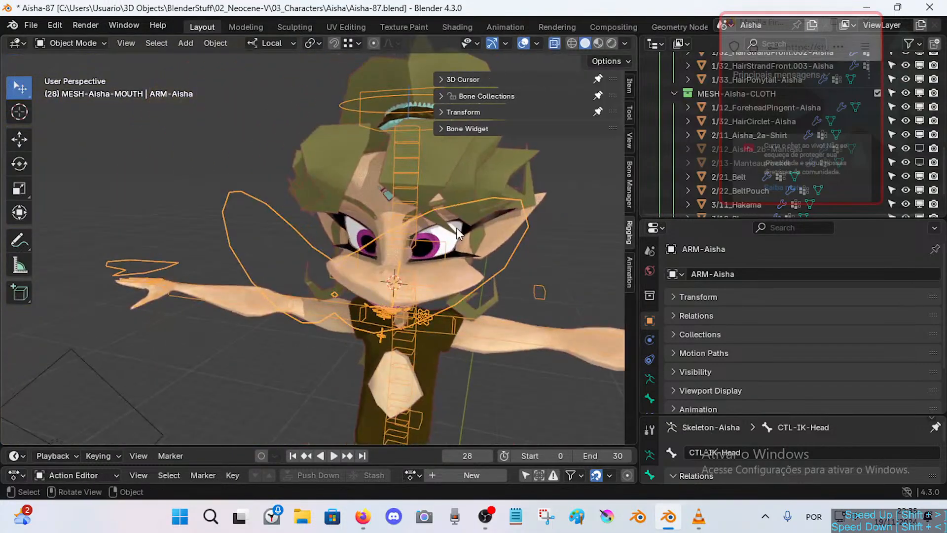
left_click(442, 97)
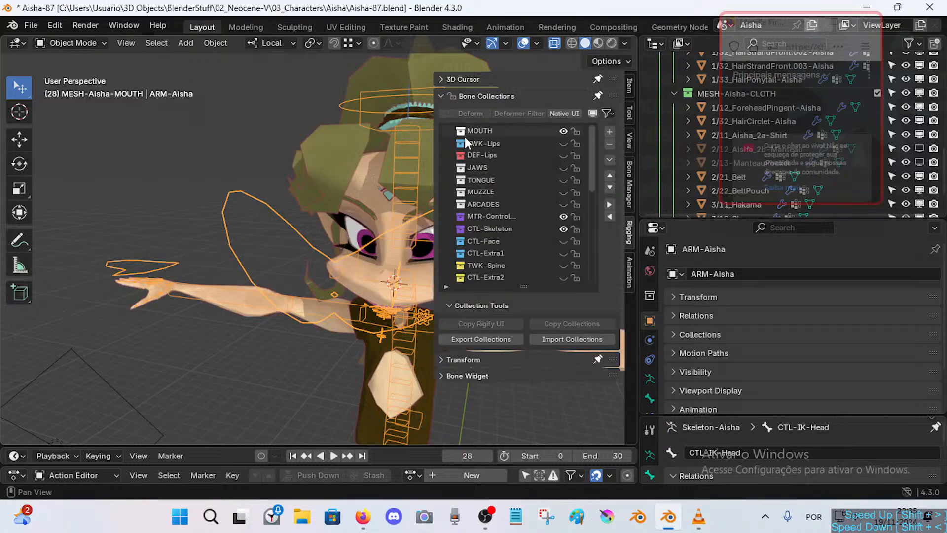
left_click_drag(563, 230, 565, 219)
key("n")
Select the armature's mouth controls up close and return ARM-Aisha to Pose Mode.
middle_click_drag(312, 232, 436, 338)
scroll(383, 245, "up", 3)
middle_click_drag(365, 296, 407, 259)
left_click(411, 261)
left_click(413, 262)
key("ctrl+Tab")
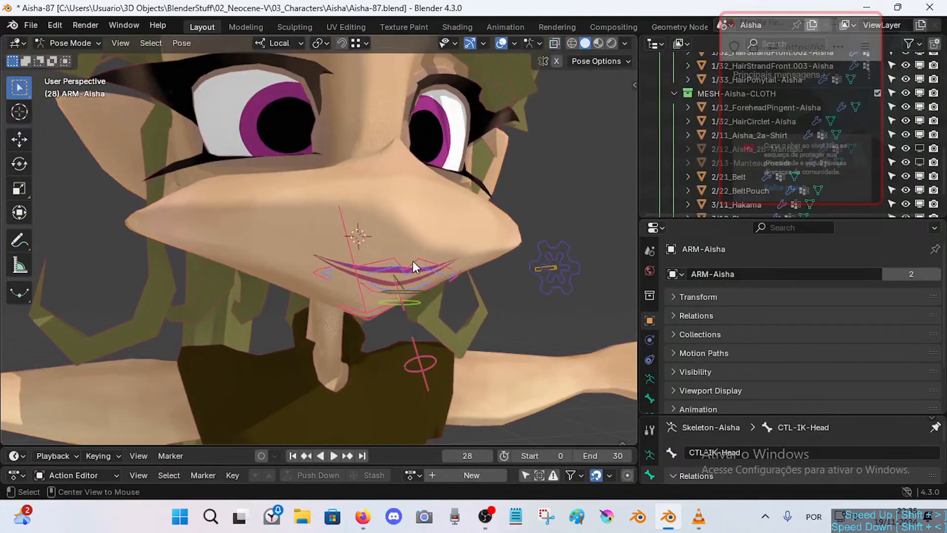
Show the bone collections from MOUTH through CTL-Extra1, and hide them again except MOUTH.
key("n")
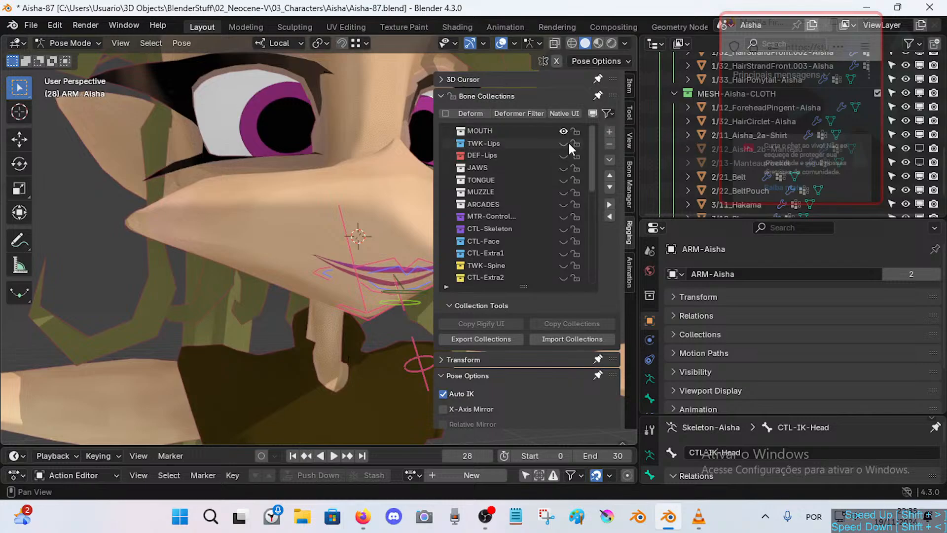
left_click(563, 253)
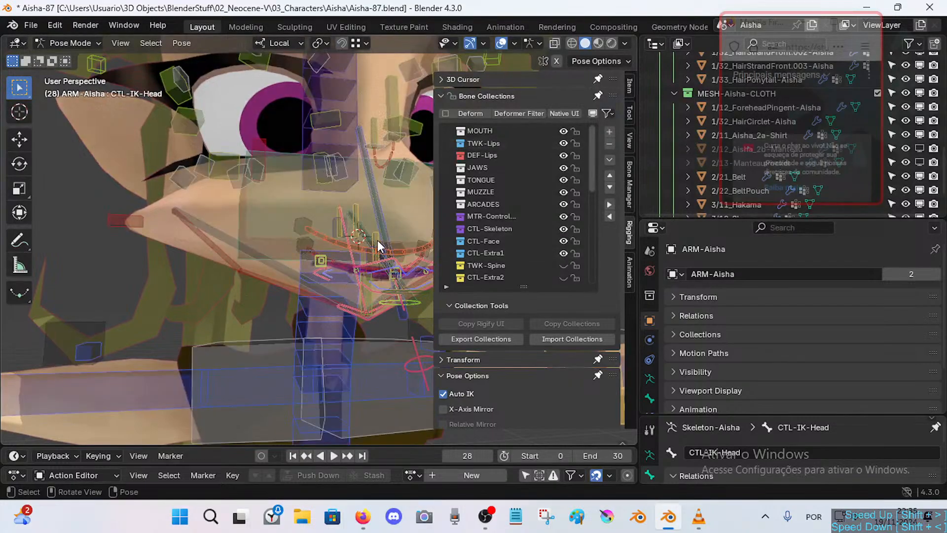
left_click_drag(567, 227, 562, 131)
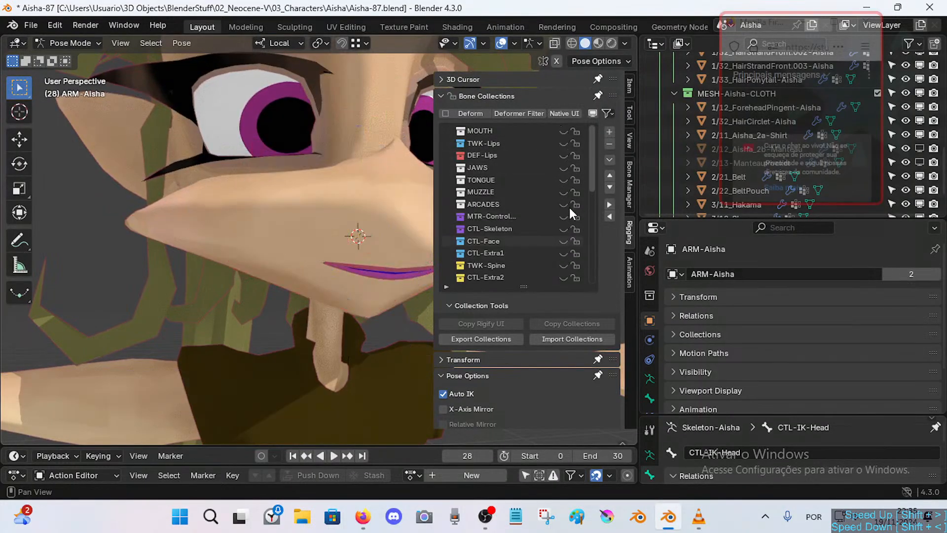
middle_click_drag(346, 199, 466, 169)
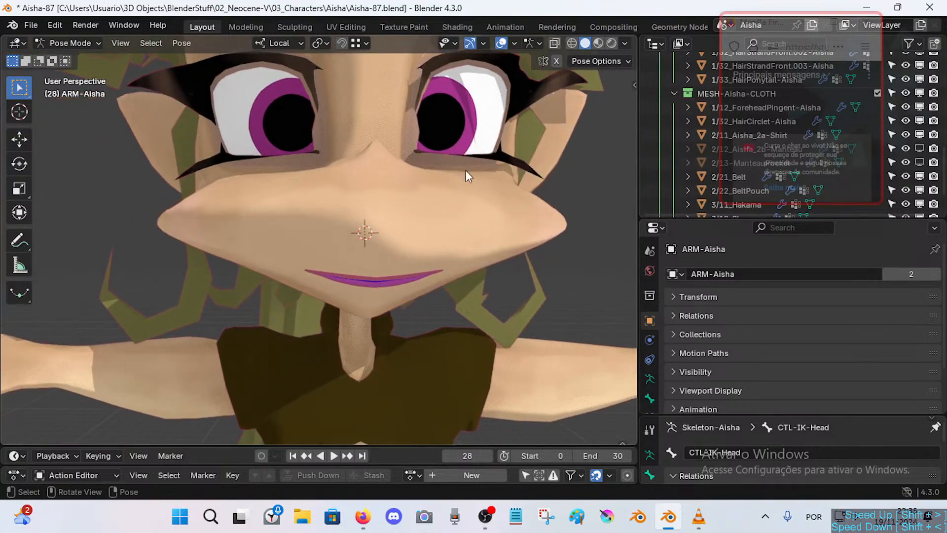
left_click(565, 131)
key("n")
middle_click_drag(345, 170, 276, 203)
Save the current file and open Aisha-86_Test5DLowPolyShadingGPMouth.blend from the Aisha folder.
key("ctrl+s")
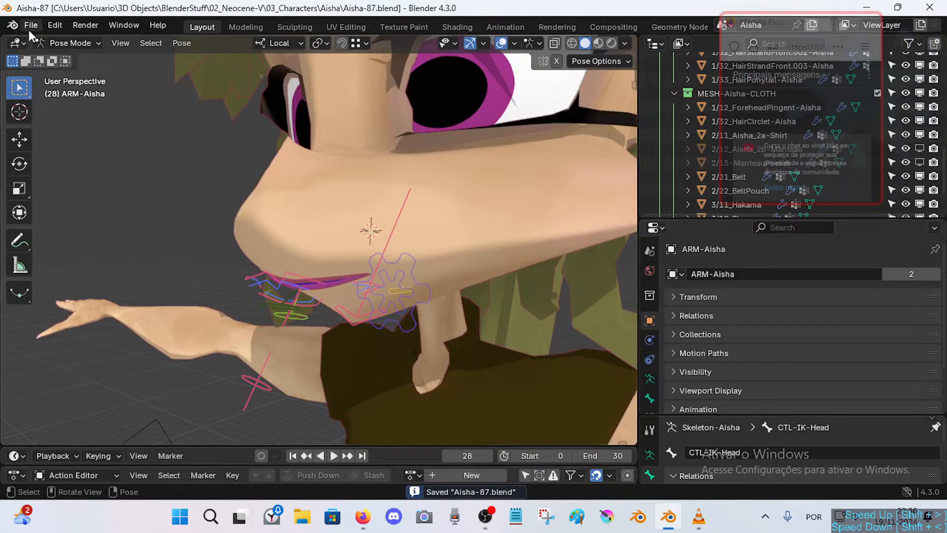
left_click(29, 27)
left_click(54, 53)
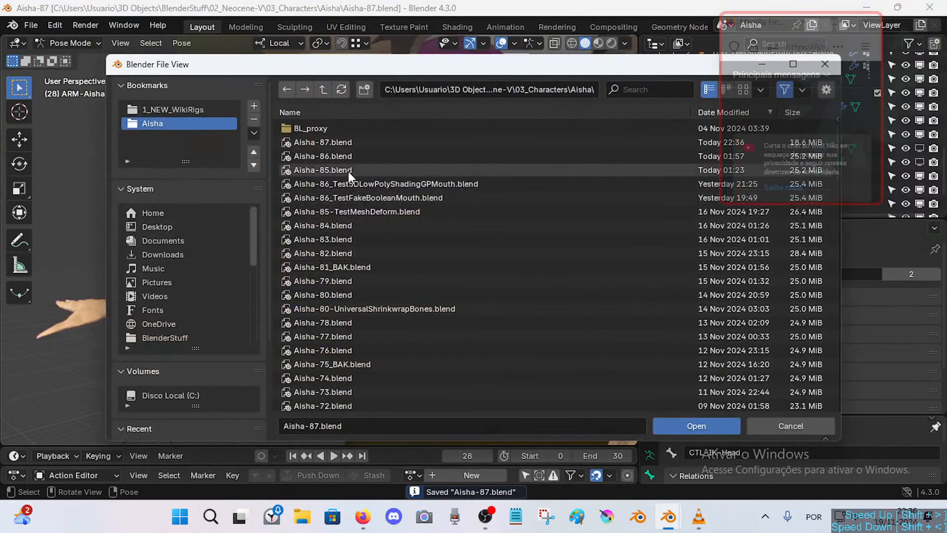
mouse_move(353, 185)
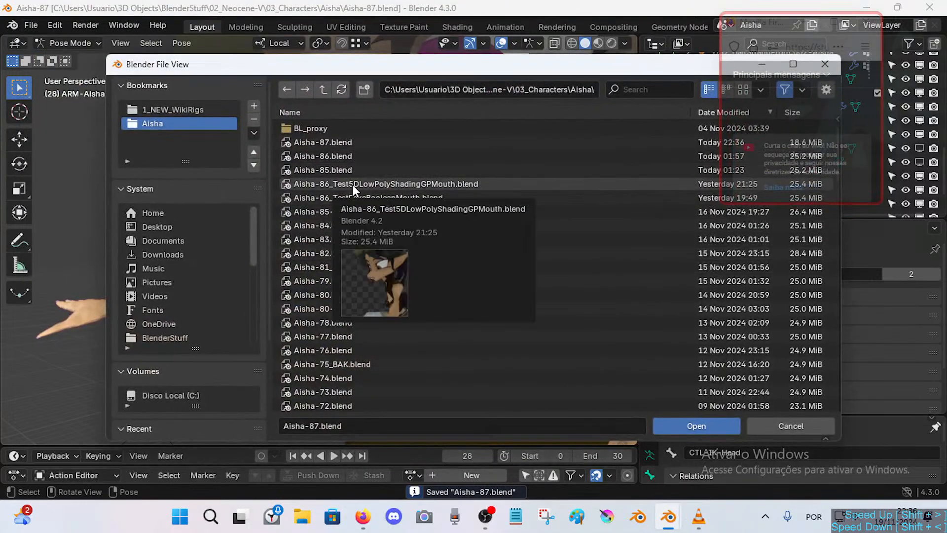
double_click(390, 183)
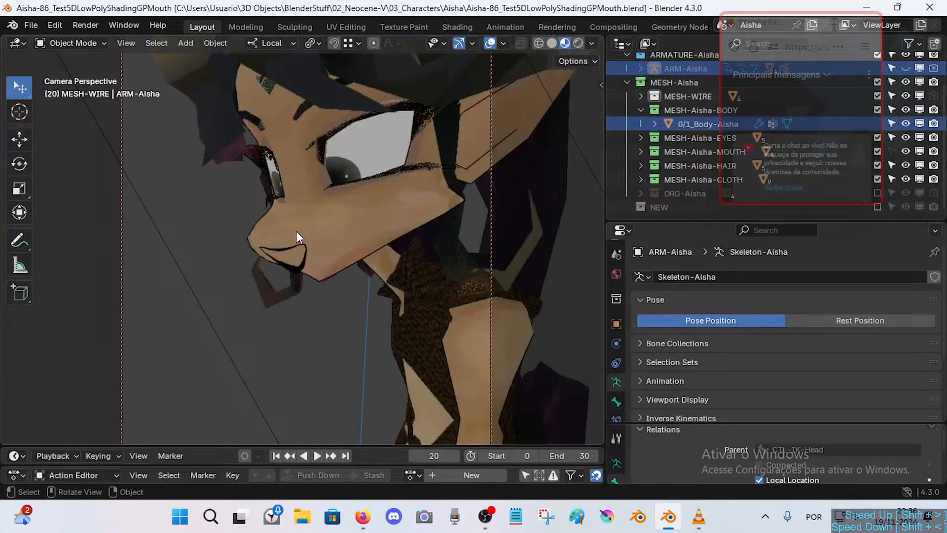
Switch the viewport to solid shading and view the character's mouth outline from the front.
middle_click_drag(296, 231, 315, 340)
scroll(294, 290, "up", 2)
left_click_drag(395, 254, 408, 252)
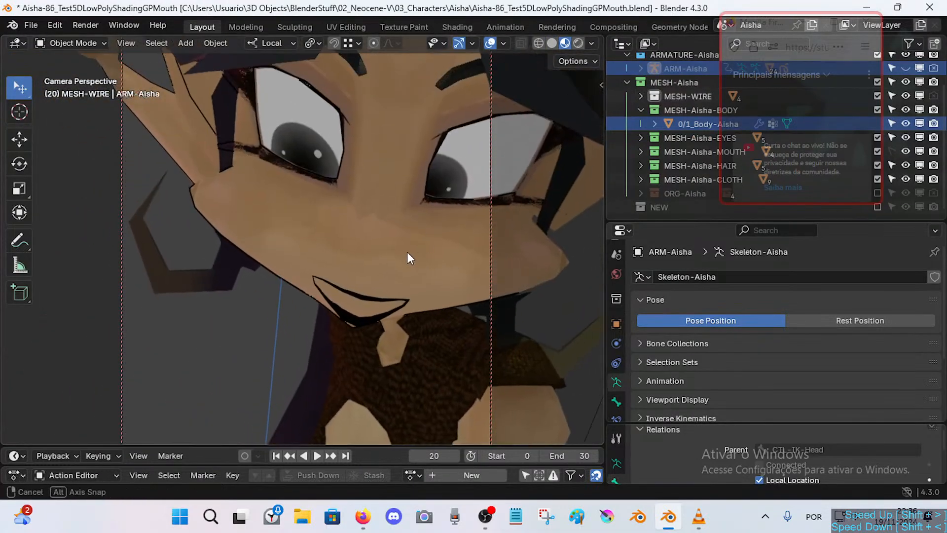
middle_click_drag(407, 251, 446, 222)
left_click(552, 43)
middle_click_drag(453, 184, 411, 263)
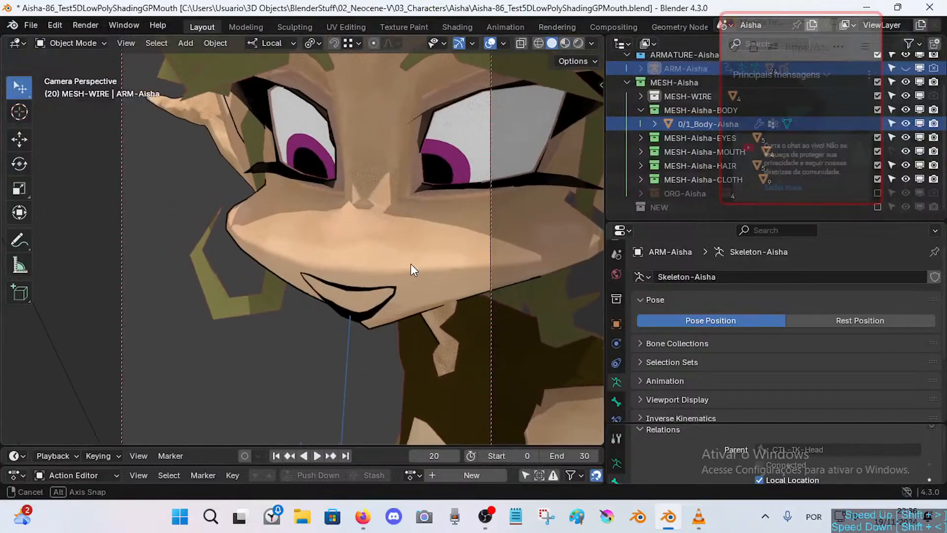
Show the modifiers of the GPencil.001 outline object and toggle Line Art's viewport display off and on.
left_click(374, 291)
middle_click_drag(372, 290, 389, 287)
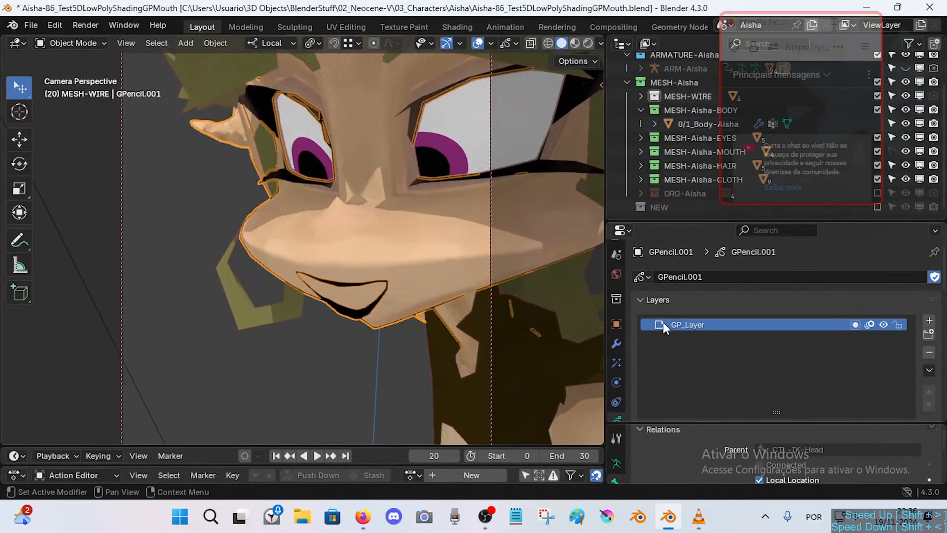
left_click(616, 344)
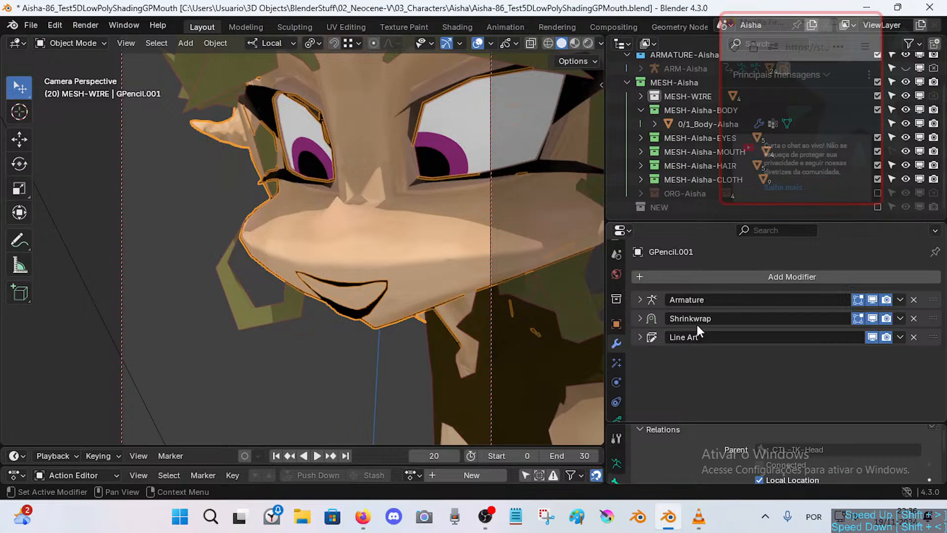
left_click(874, 340)
left_click(873, 339)
Examine how the GPencil.001 mouth outline sits on the face from several angles, outside and inside the camera view.
mouse_move(414, 288)
middle_mouse_down()
mouse_move(325, 279)
mouse_move(325, 323)
mouse_move(461, 323)
mouse_move(361, 297)
mouse_move(413, 311)
mouse_move(416, 283)
mouse_move(397, 274)
mouse_move(405, 299)
mouse_move(254, 273)
middle_mouse_up()
key("alt+a")
left_click(368, 301)
scroll(324, 269, "up", 3)
middle_click_drag(325, 268, 320, 286)
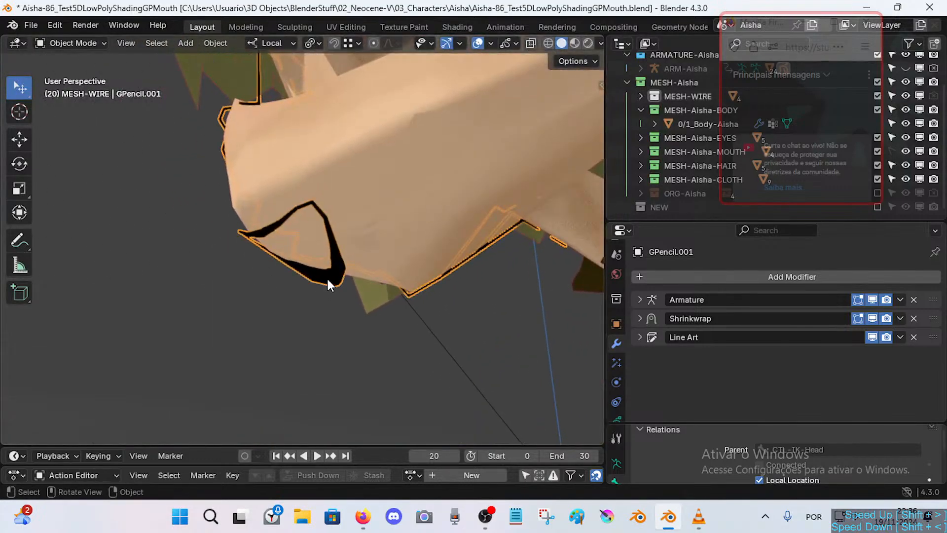
key("KP_0")
middle_click_drag(327, 292, 372, 294)
middle_click_drag(329, 209, 294, 211)
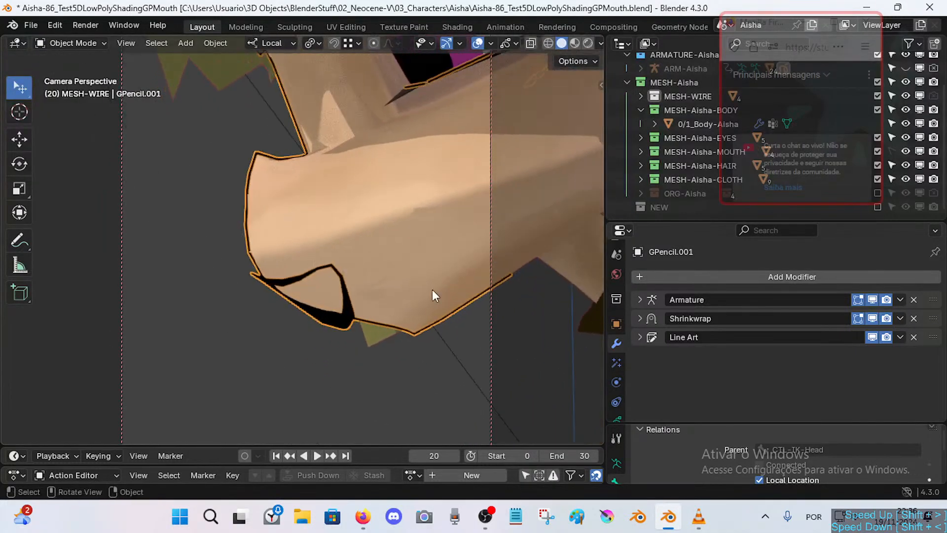
middle_click_drag(329, 309, 350, 287)
left_click(343, 279)
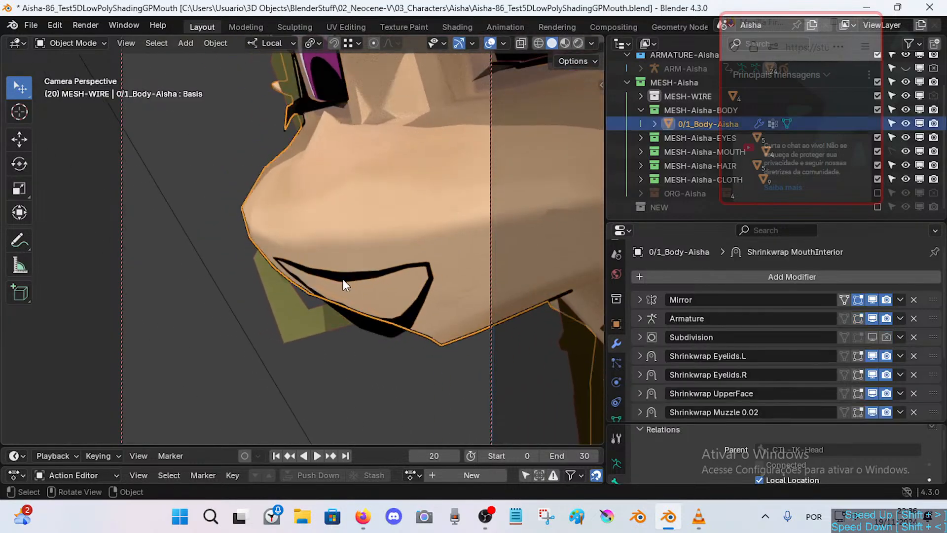
left_click(355, 282)
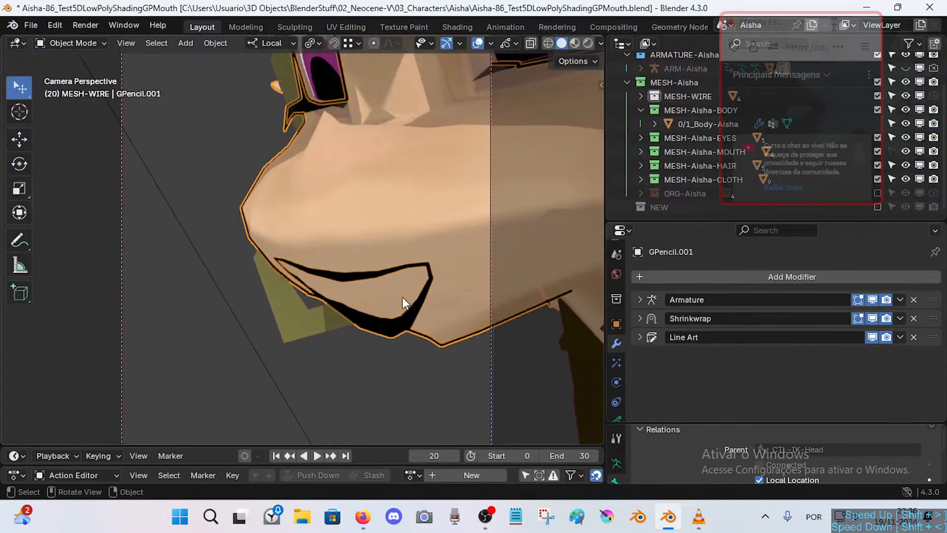
Add a Geometry Nodes modifier to GPencil.001 and place it above Line Art in the stack.
scroll(612, 366, "down", 2)
left_click(733, 276)
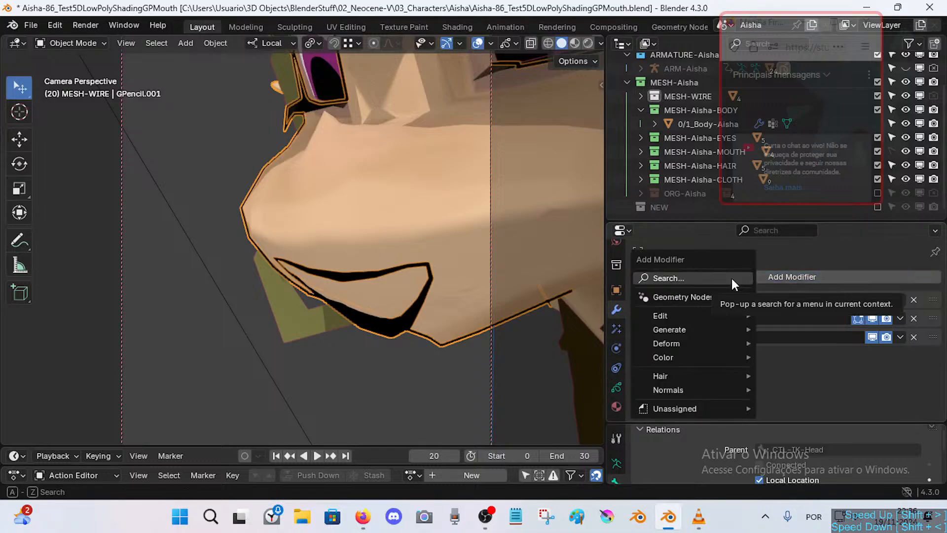
left_click(718, 295)
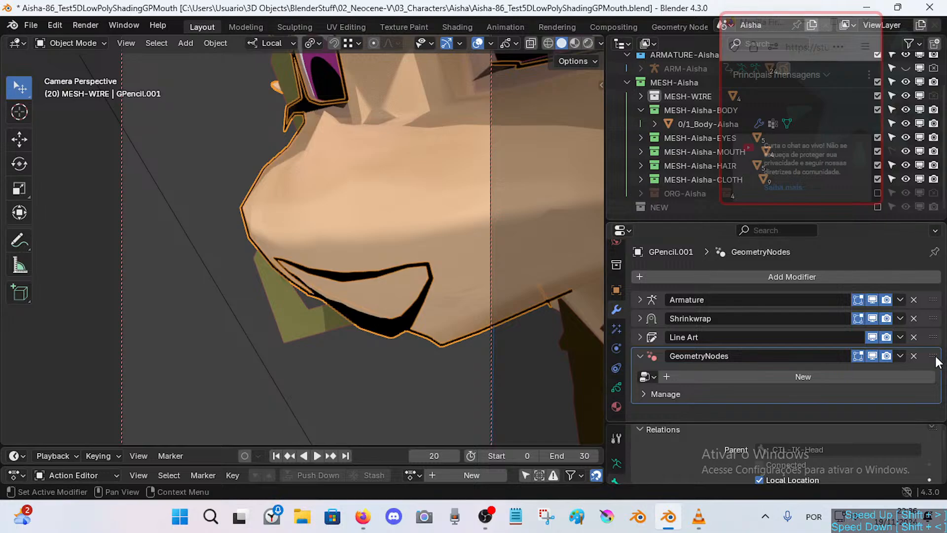
left_click_drag(932, 357, 943, 339)
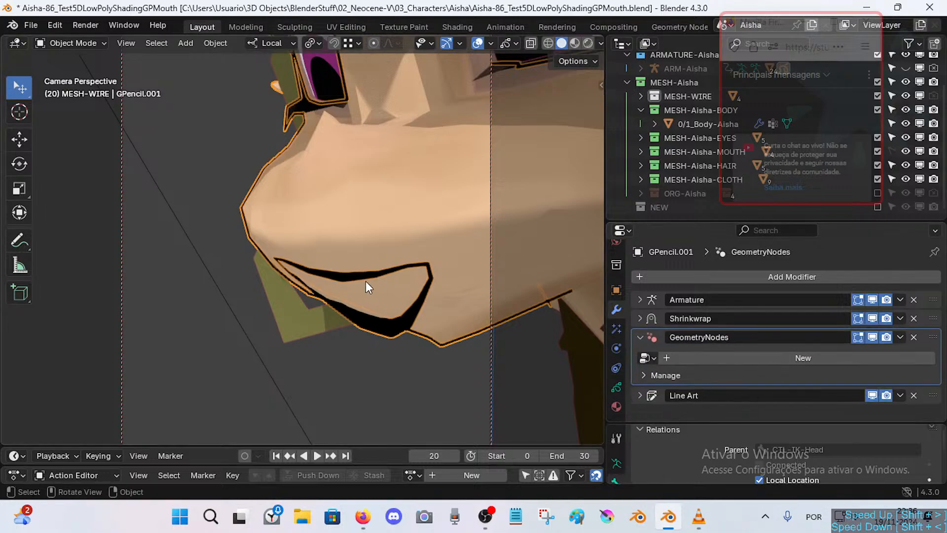
Switch to the Geometry Nodes workspace, enlarge its 3D viewport and frame the character's mouth up close.
middle_click_drag(366, 281, 382, 259)
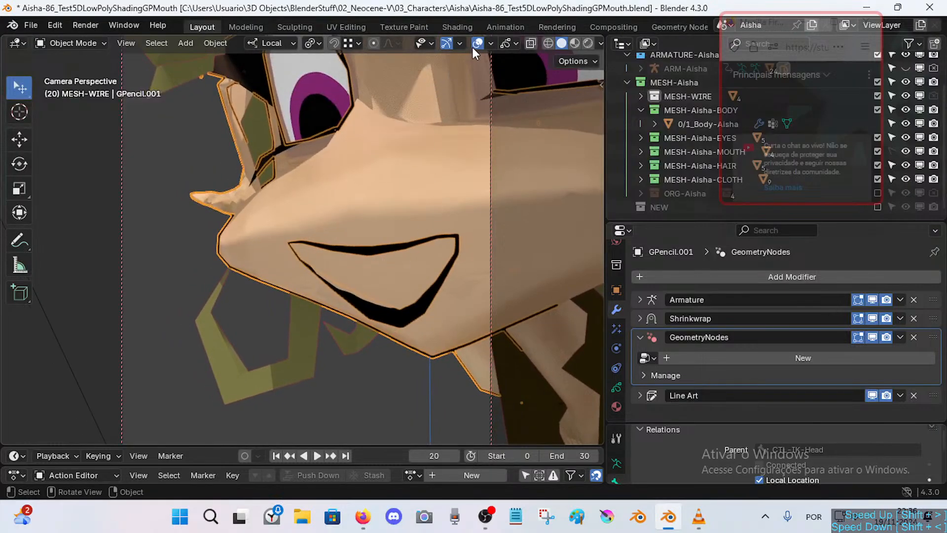
scroll(581, 25, "down", 3)
left_click(581, 26)
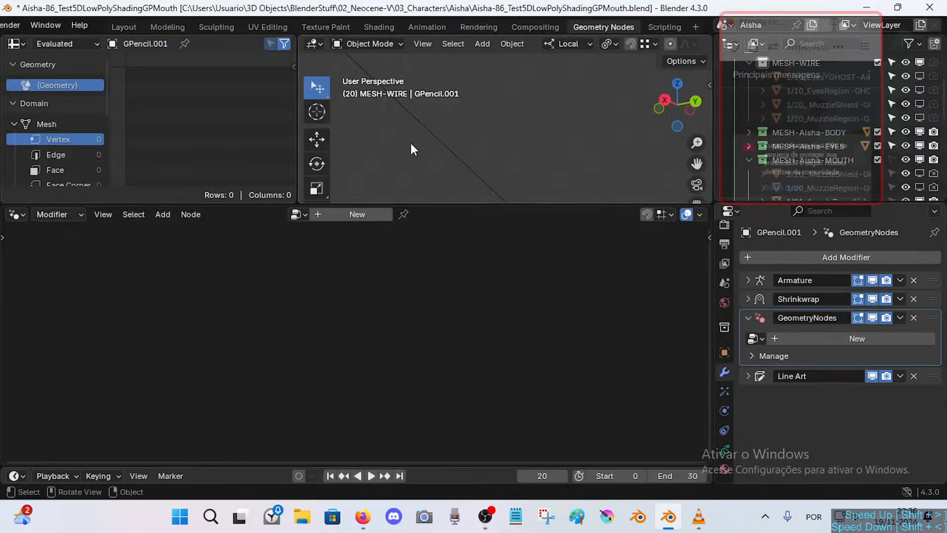
left_click_drag(385, 204, 393, 325)
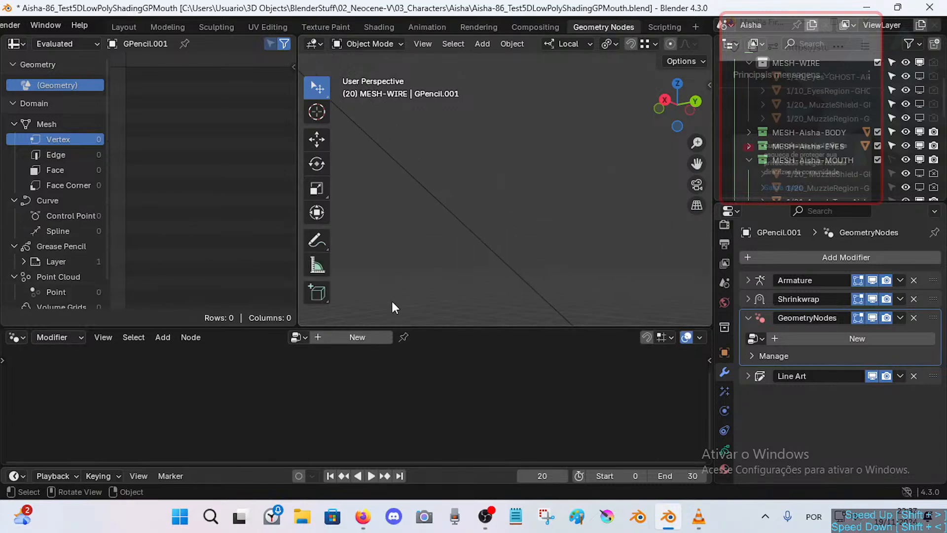
scroll(408, 223, "down", 3)
scroll(386, 185, "down", 4)
middle_click_drag(420, 261, 431, 118, "shift")
middle_click_drag(444, 160, 523, 202)
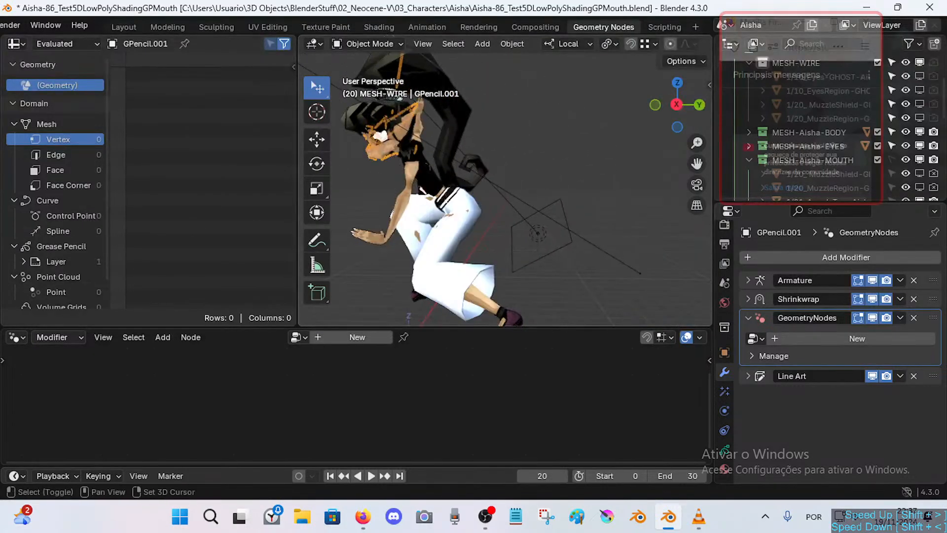
key("shift+grave")
key("w")
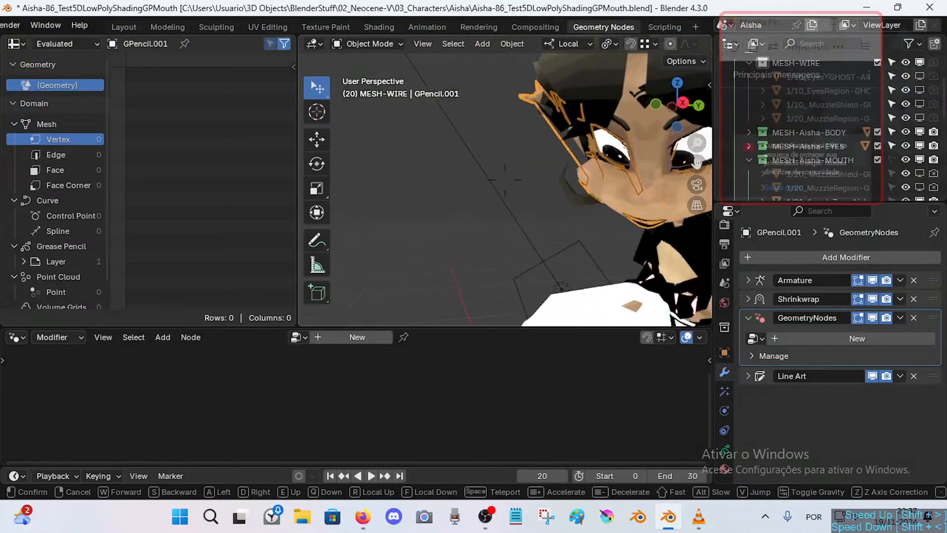
key("w")
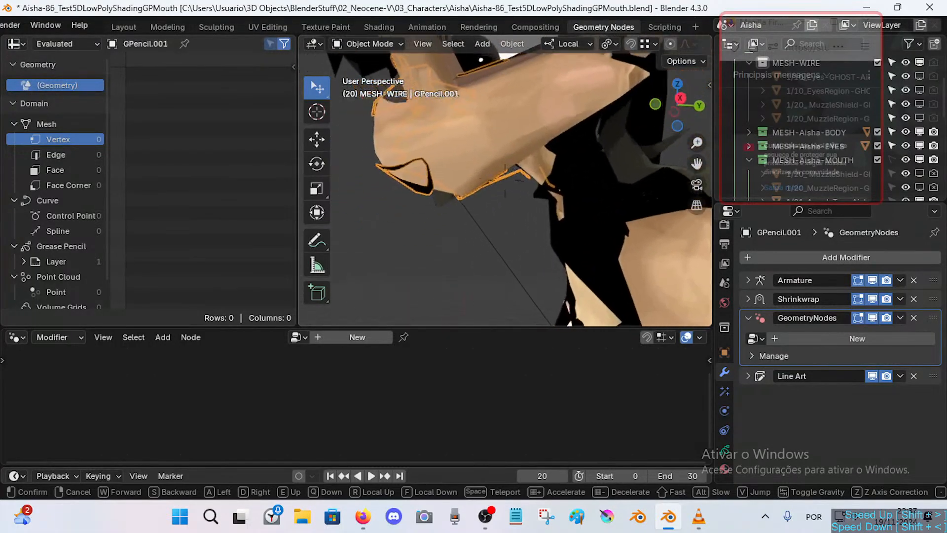
left_click(386, 183)
Create a new geometry node group on the 1/31_HairScalp-Aisha object and enlarge the node editor.
left_click(469, 103)
left_click(485, 167)
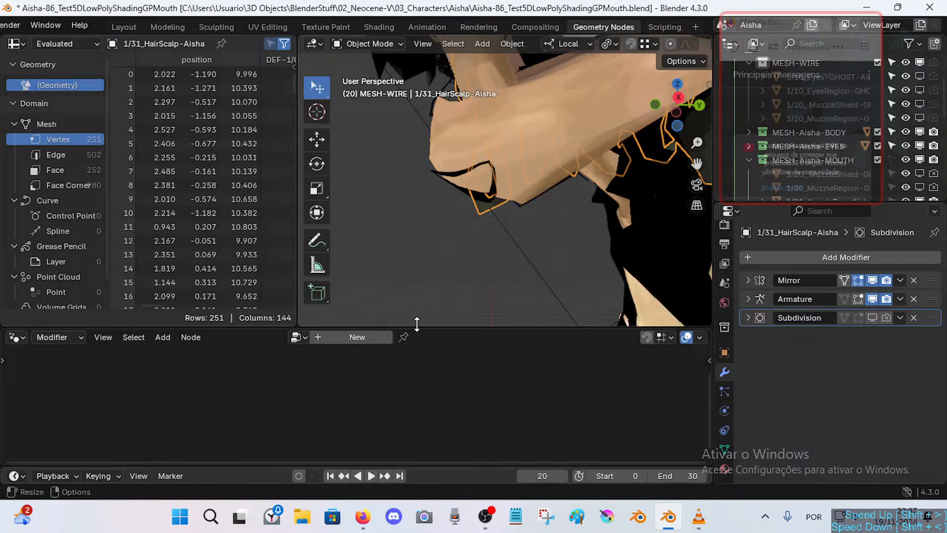
left_click(376, 336)
left_click_drag(405, 326, 404, 269)
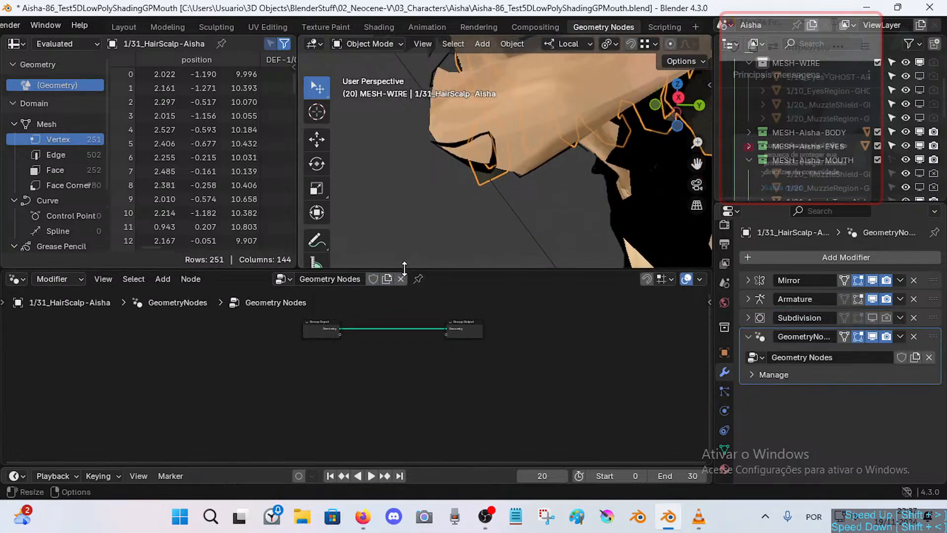
key("Home")
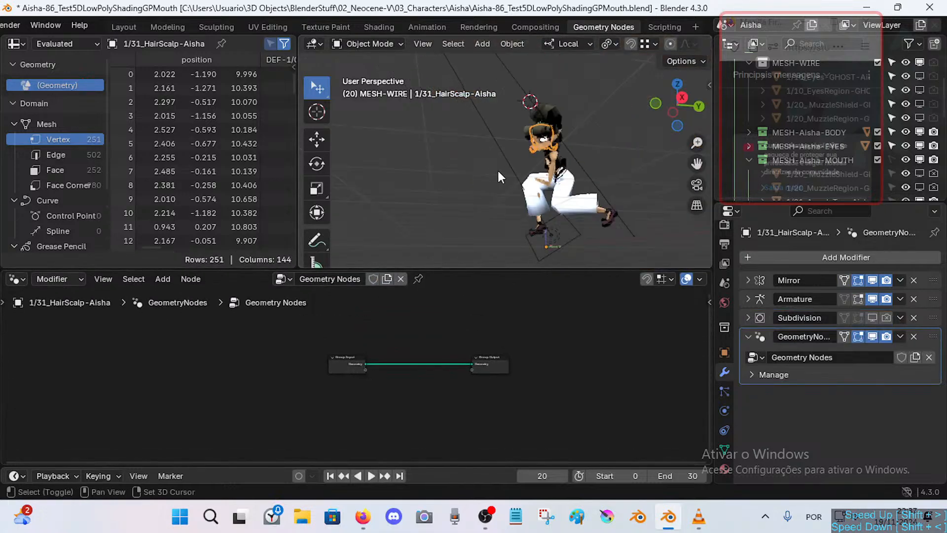
Select the GPencil.001 mouth outline and create a new node group for its Geometry Nodes modifier.
key("shift+grave")
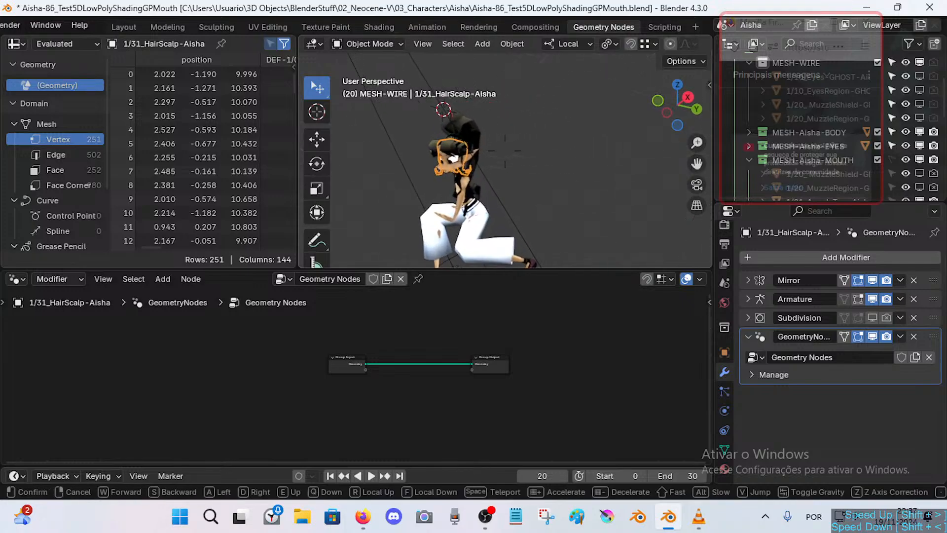
key("w")
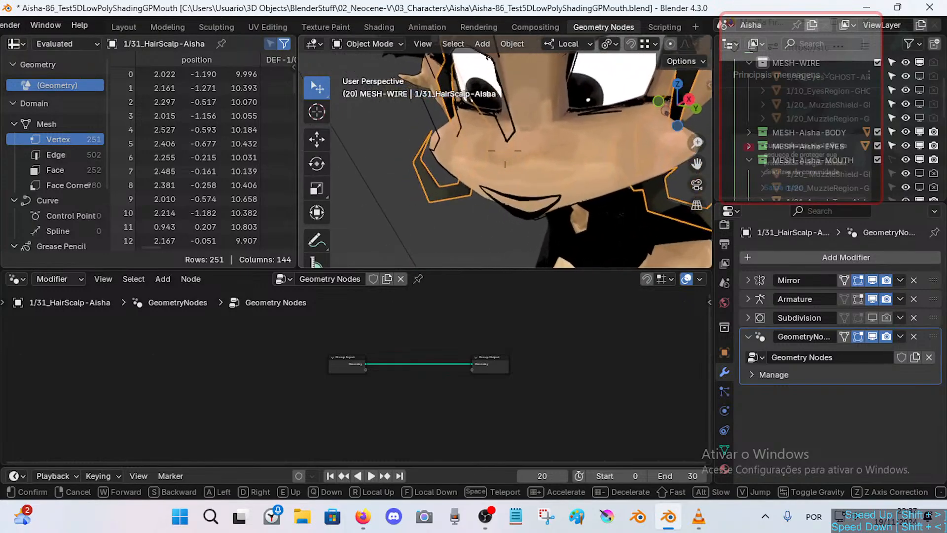
left_click(531, 193)
left_click(487, 199)
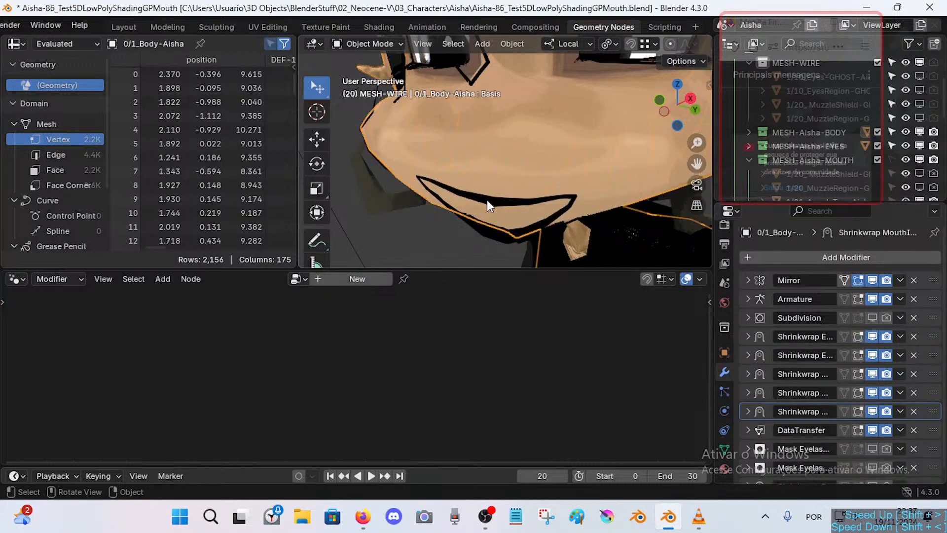
left_click(499, 203)
key("Tab")
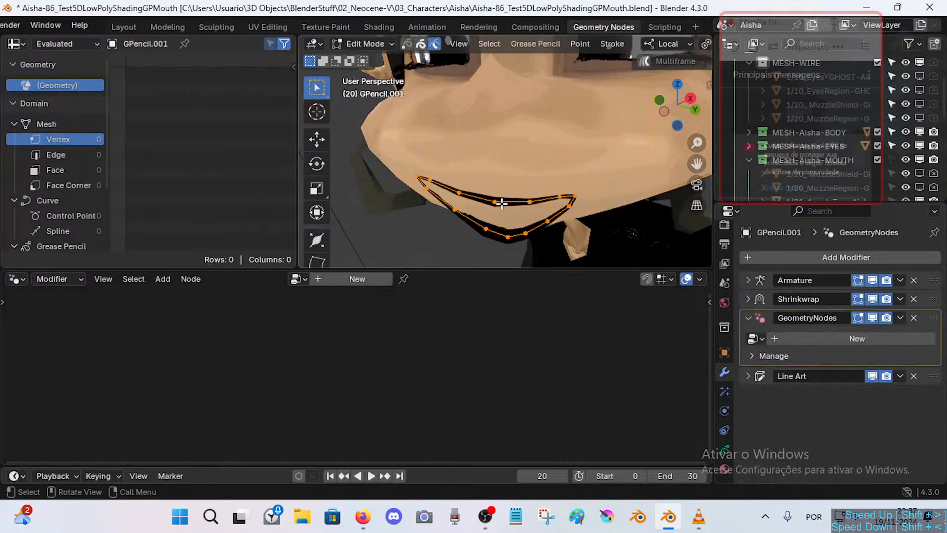
key("Tab")
left_click(490, 203)
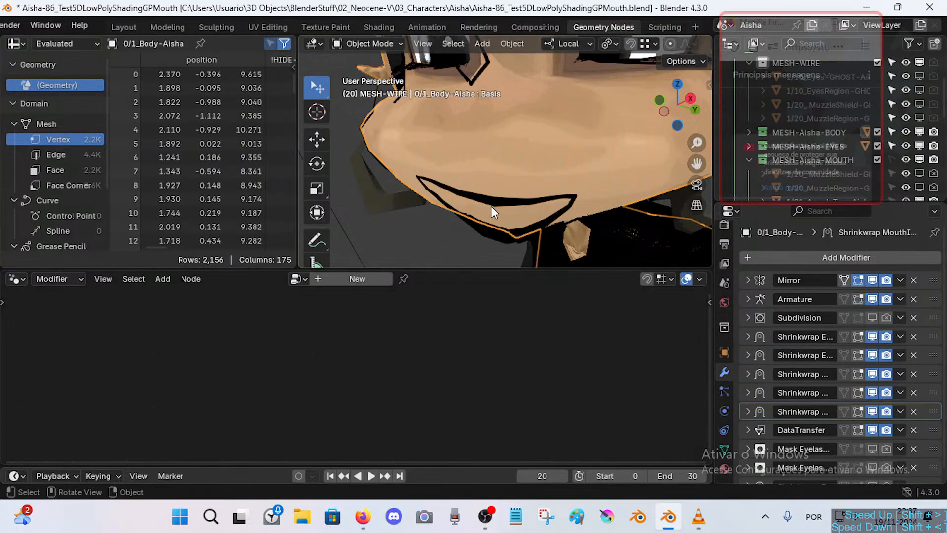
left_click(491, 205)
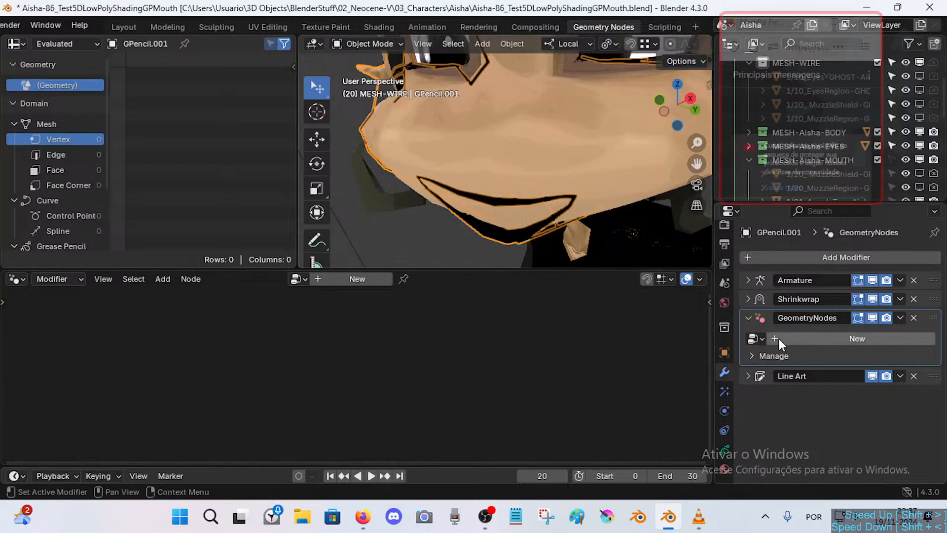
left_click(296, 279)
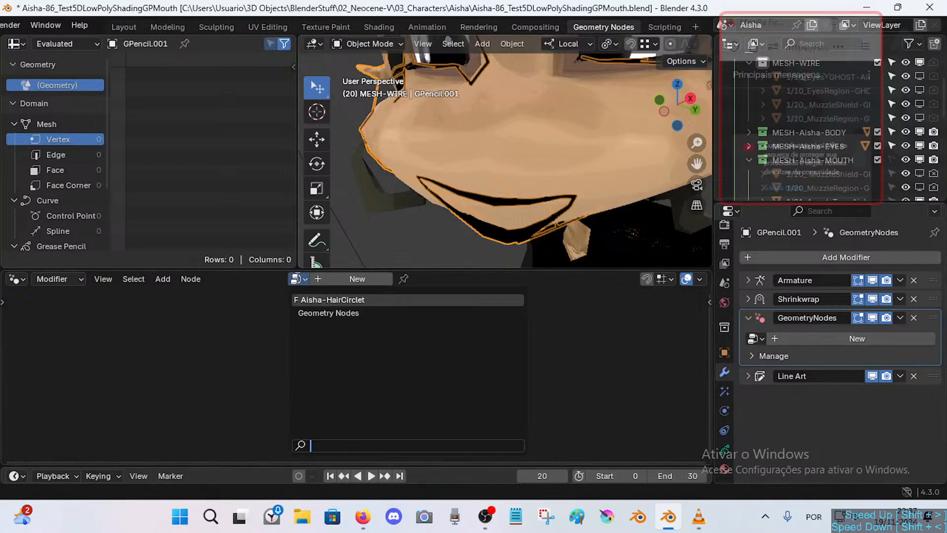
left_click(330, 278)
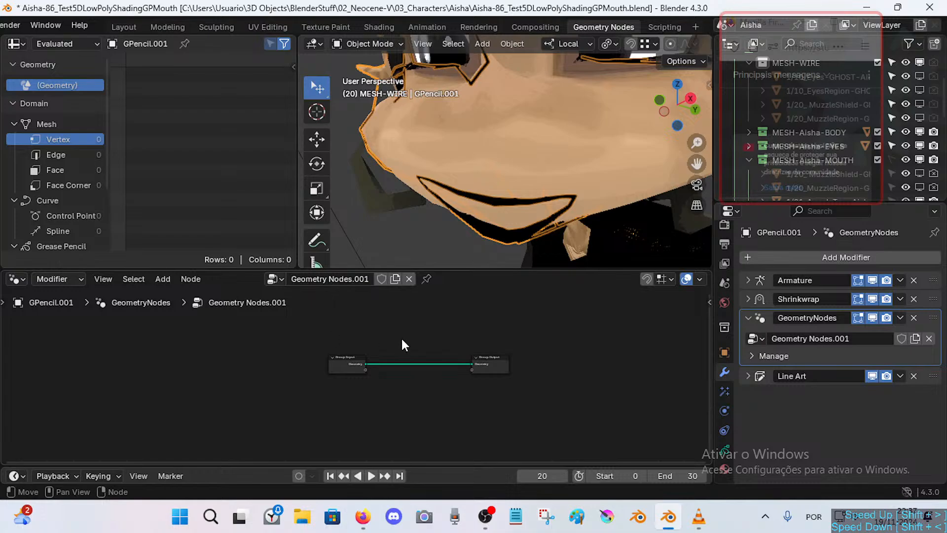
scroll(460, 340, "up", 2)
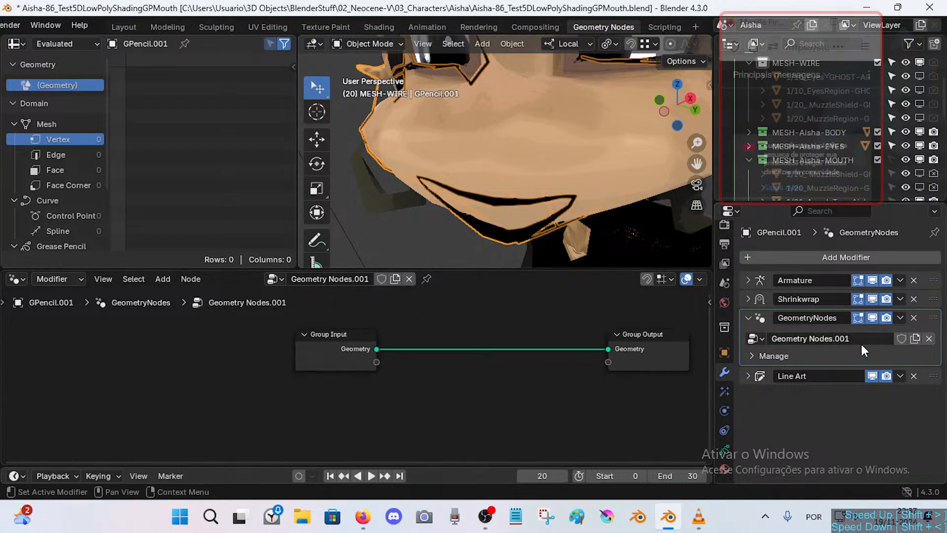
Rename GPencil.001's geometry node group as AishaLips.
left_click(331, 280)
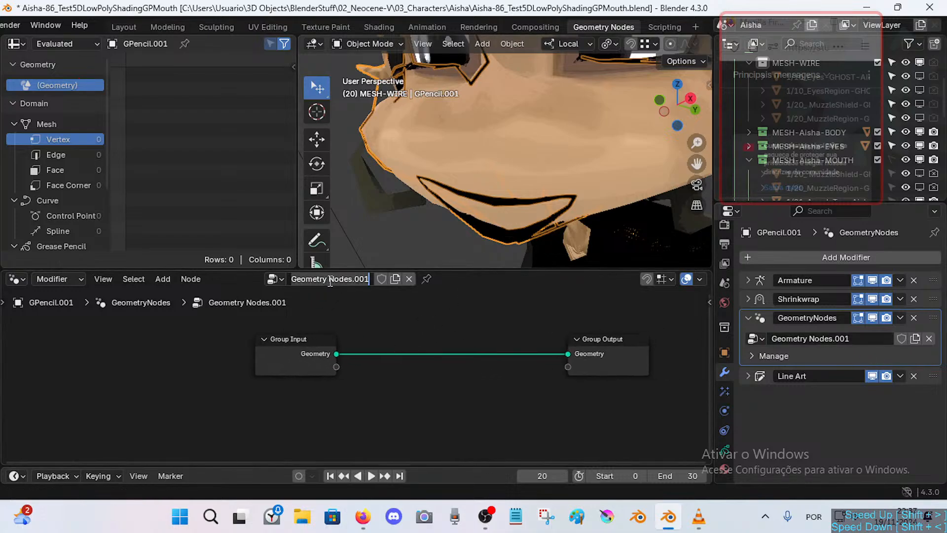
key("BackSpace")
type("AishaMou")
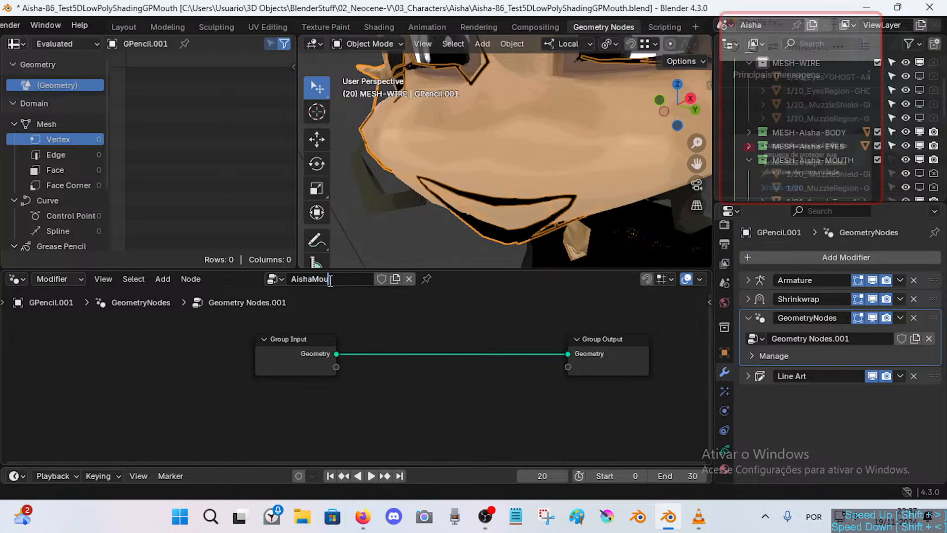
key("BackSpace")
key("BackSpace")
key("BackSpace")
type("Lips")
key("Return")
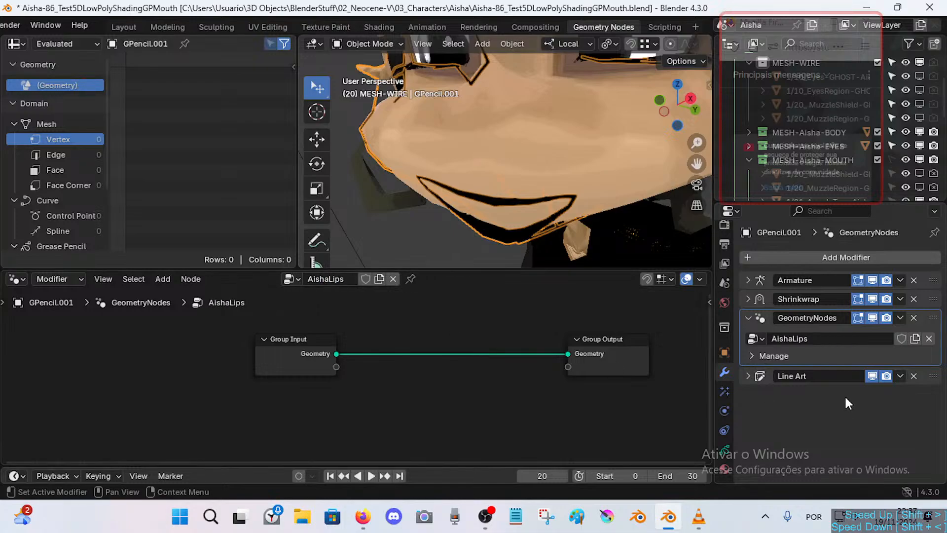
left_click(815, 319)
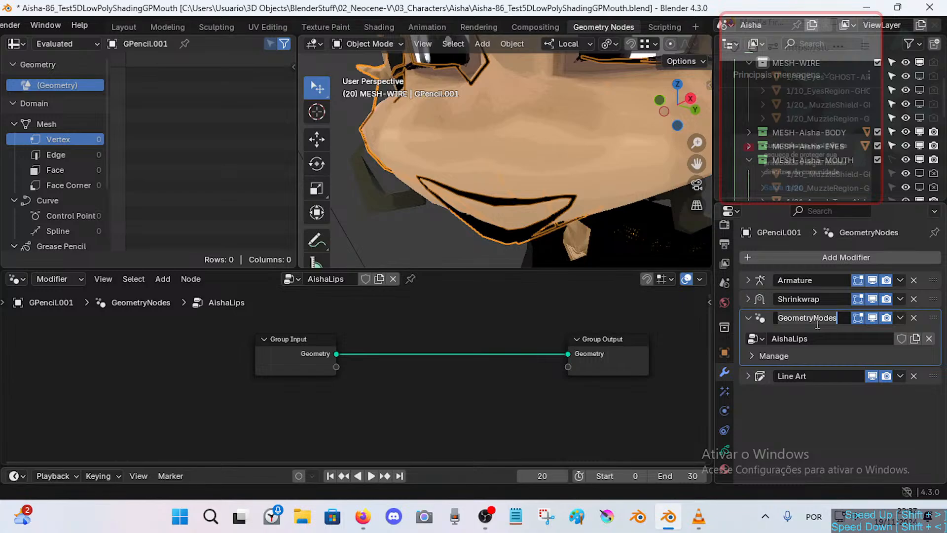
key("Escape")
Move the Group Input node farther away from the Group Output node to make room between them.
scroll(364, 360, "up", 2)
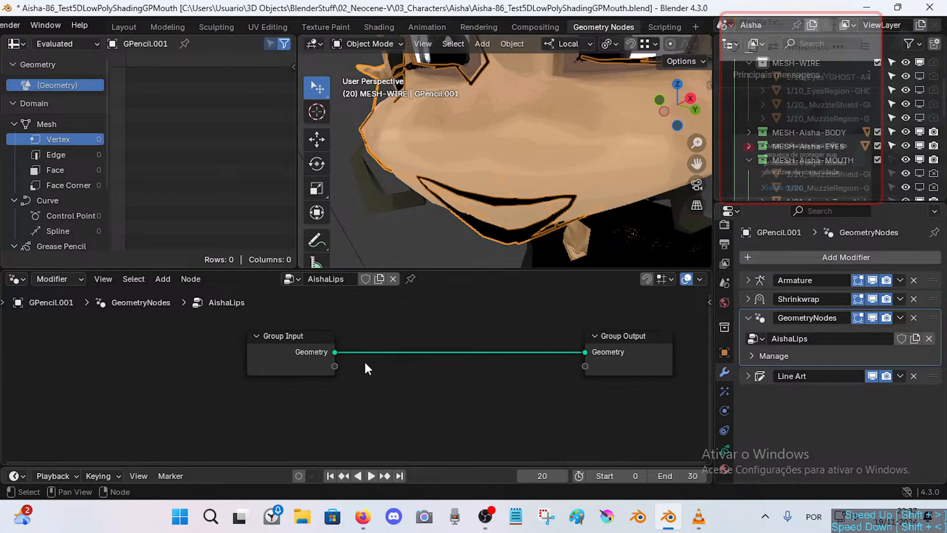
scroll(365, 367, "down", 3)
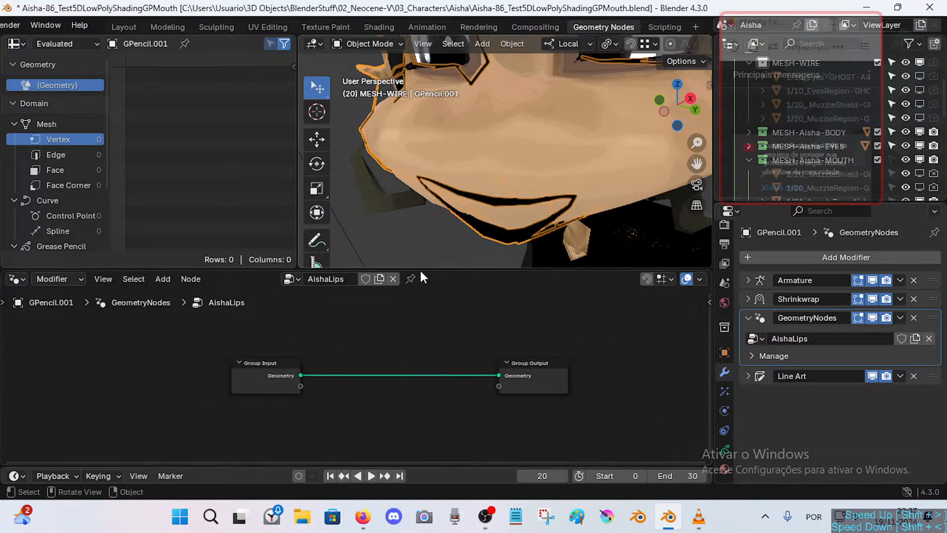
left_click_drag(288, 370, 198, 360)
Search the available geometry nodes for "convert".
key("shift+a")
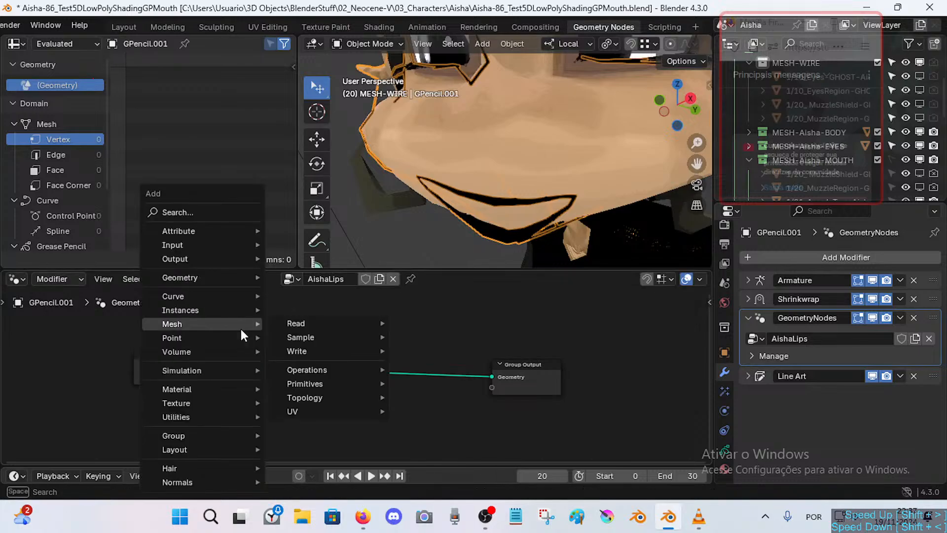
type("convert")
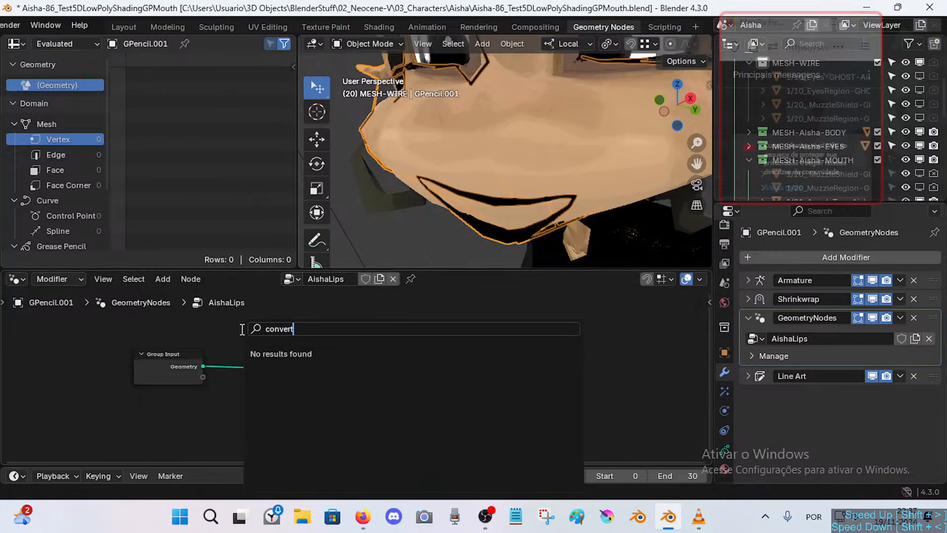
key("ctrl+a")
key("BackSpace")
key("Escape")
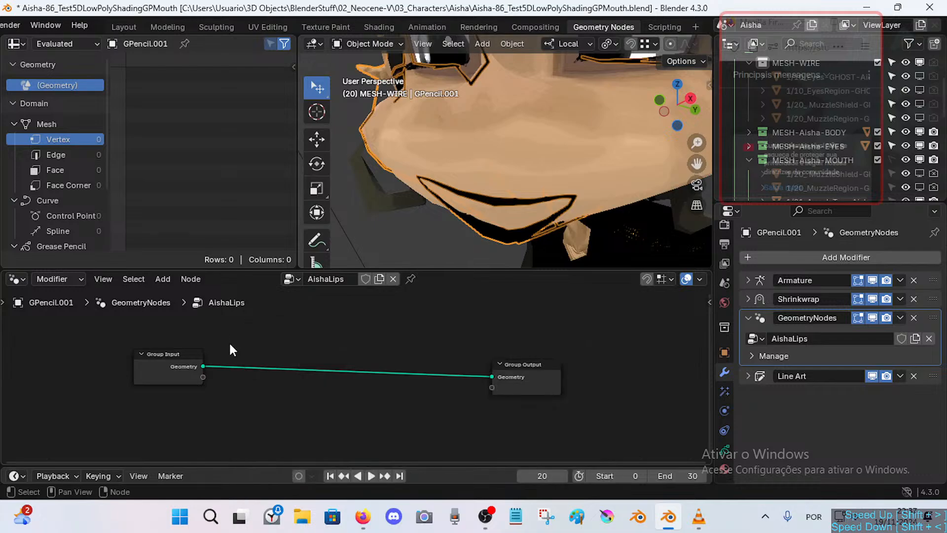
key("shift+a")
type("conver")
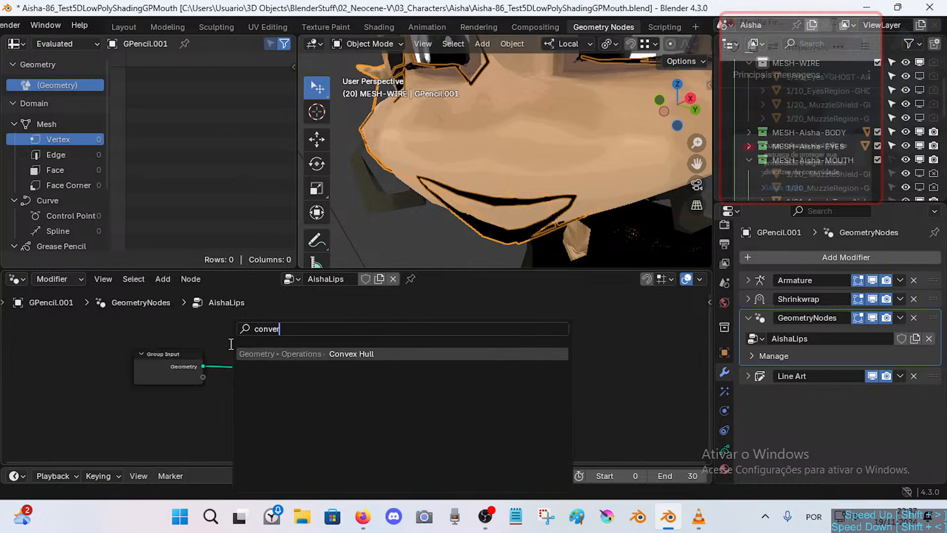
key("BackSpace")
key("BackSpace")
key("BackSpace")
key("BackSpace")
key("BackSpace")
key("BackSpace")
type("converti")
key("BackSpace")
key("BackSpace")
key("BackSpace")
key("shift+Home")
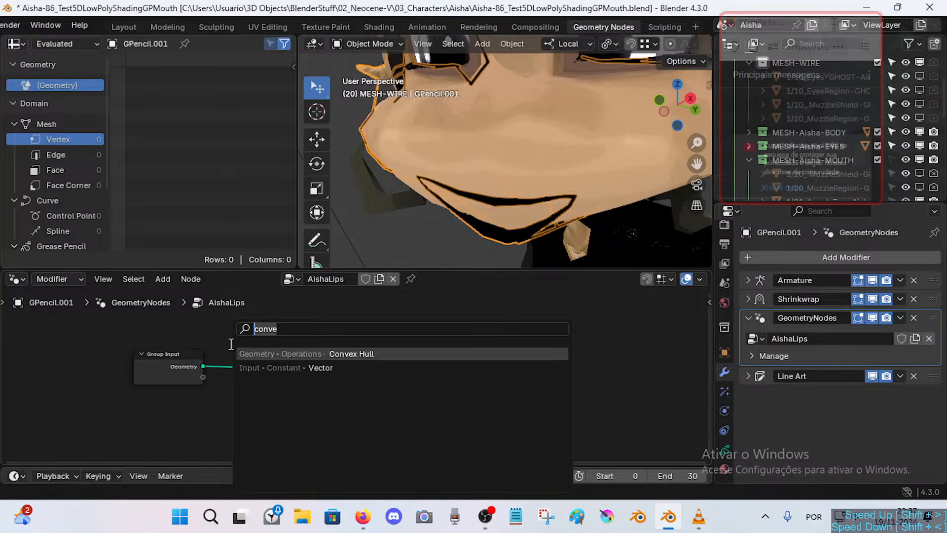
key("BackSpace")
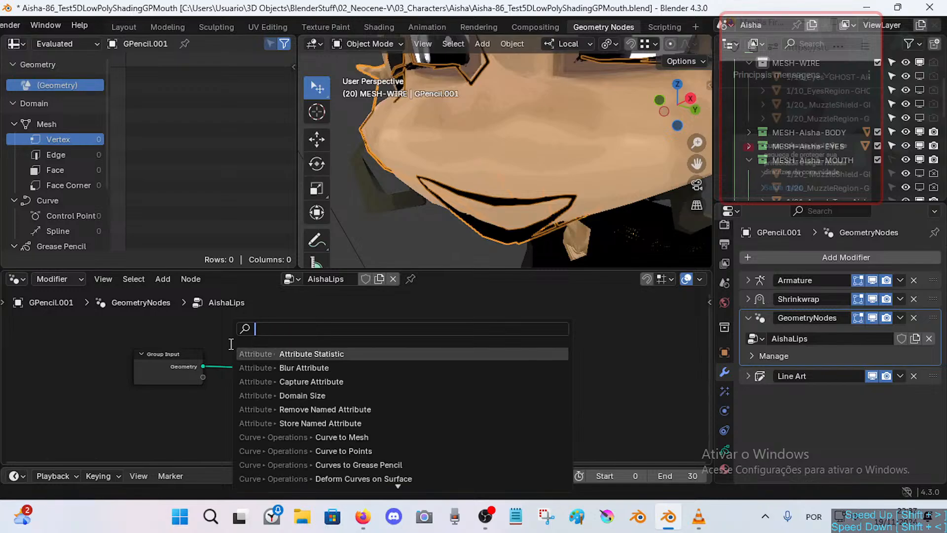
Insert a Curve to Mesh node on the link between Group Input and Group Output.
type("curve")
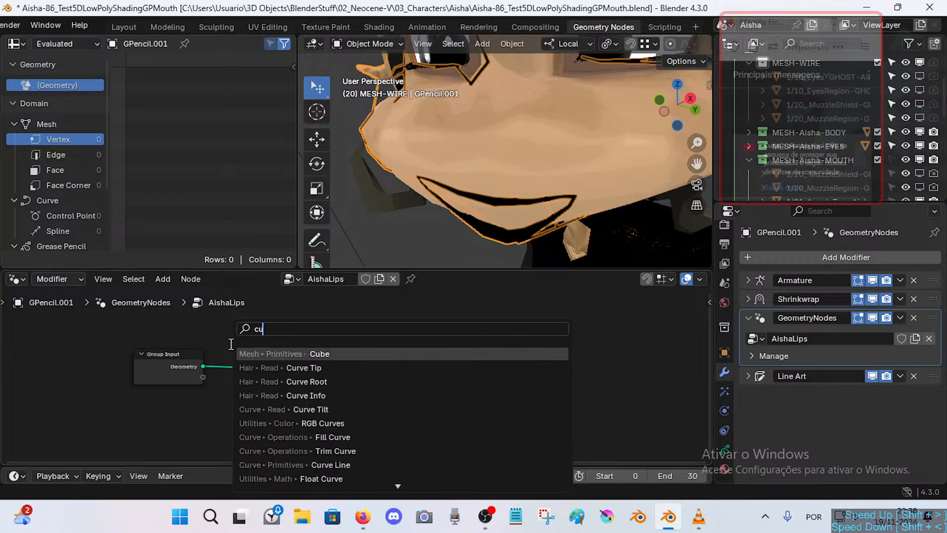
key("Down")
key("Down")
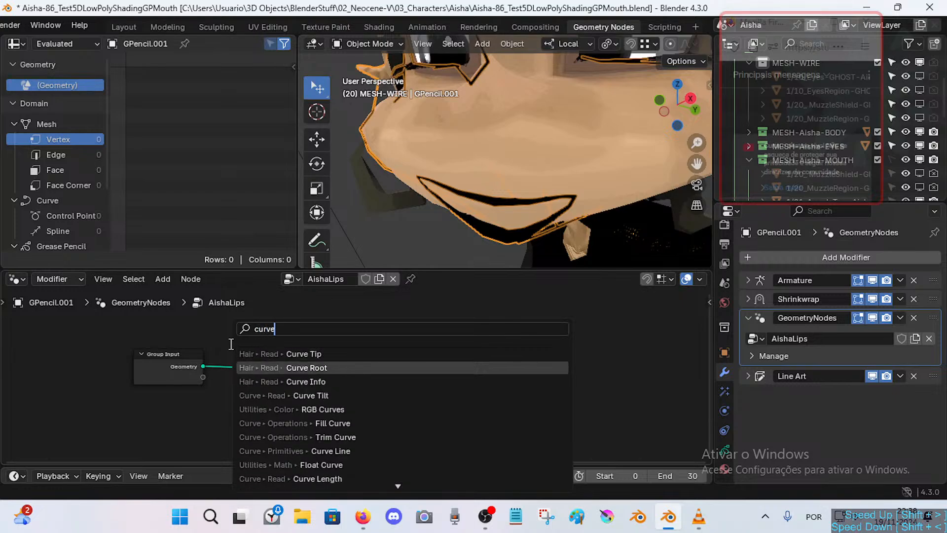
key("Down")
key("Down")
key("Down")
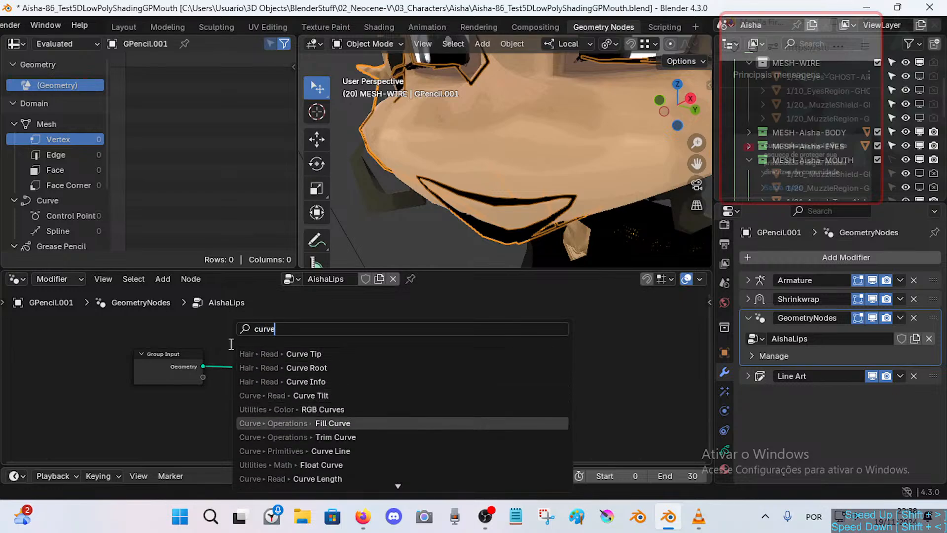
scroll(351, 463, "down", 3)
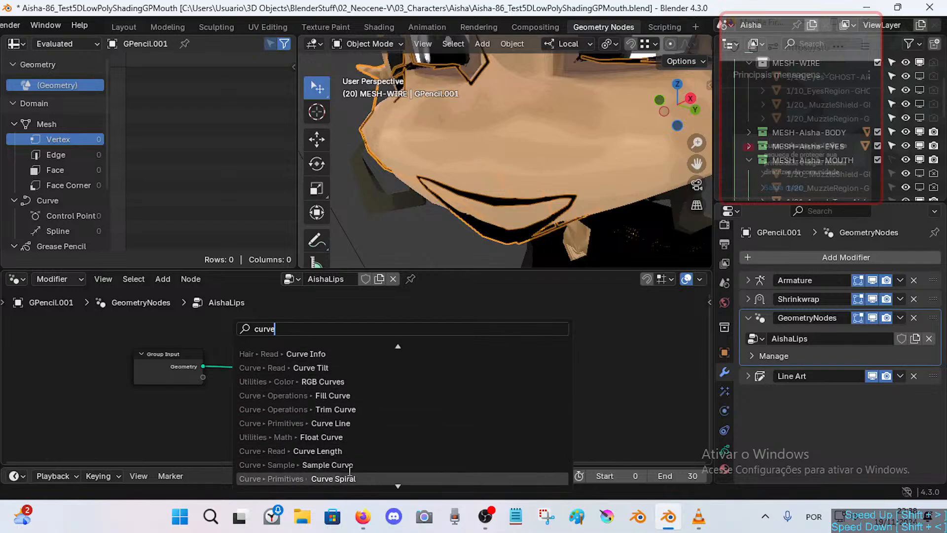
scroll(353, 464, "down", 2)
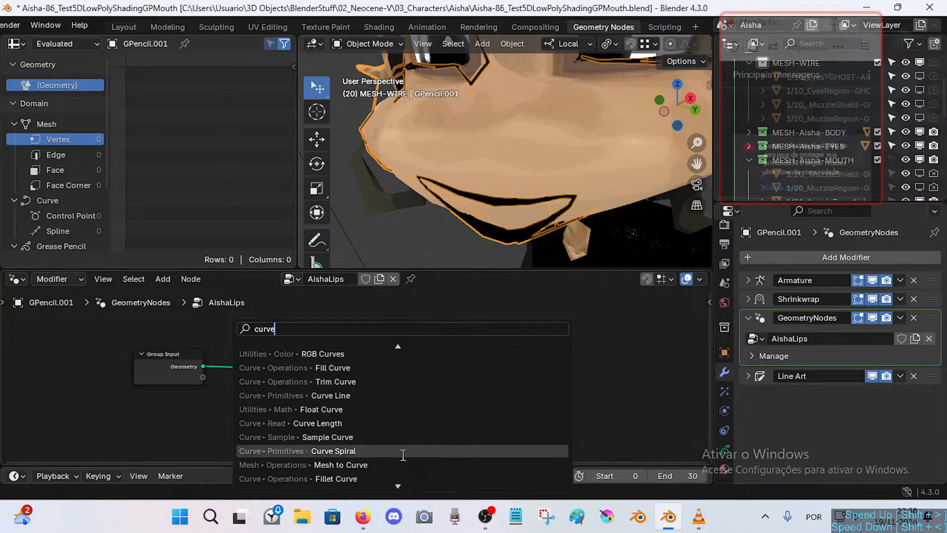
scroll(390, 454, "down", 5)
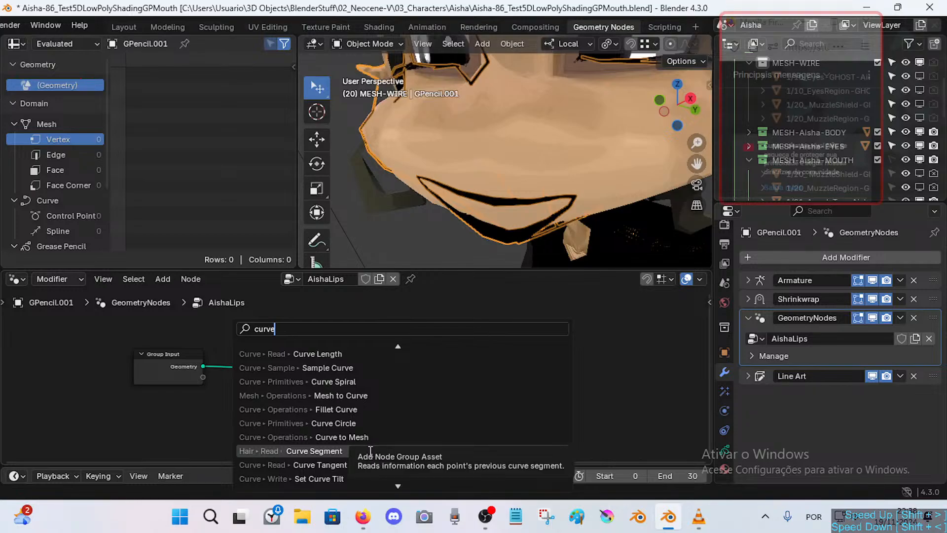
left_click(363, 436)
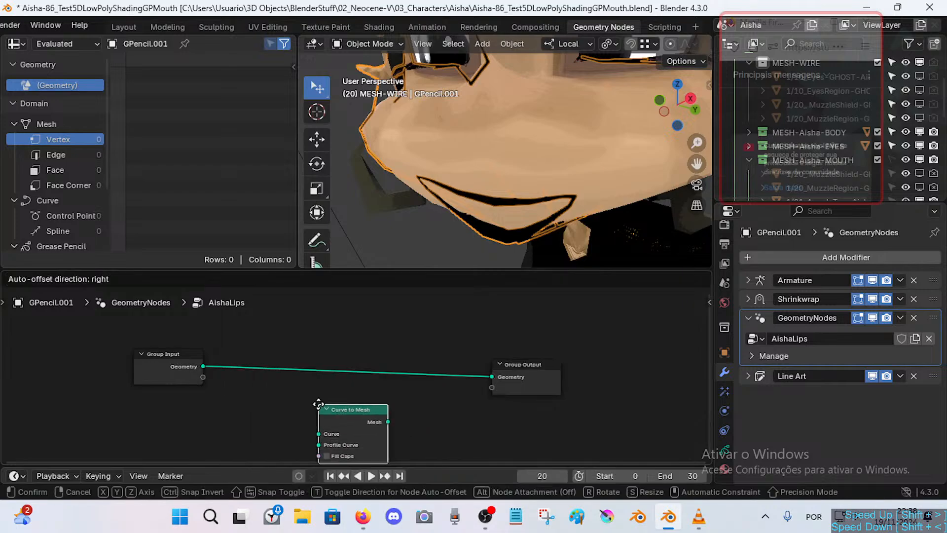
left_click(311, 370)
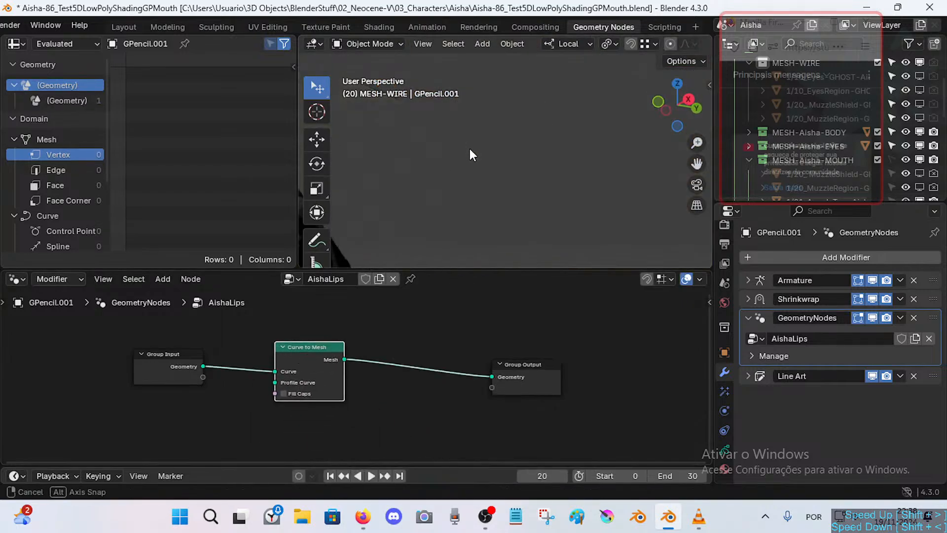
Examine the GPencil.001 mouth outline with Curve to Mesh connected, from the side of the face, in Object Mode and Edit Mode.
key("shift+grave")
key("s")
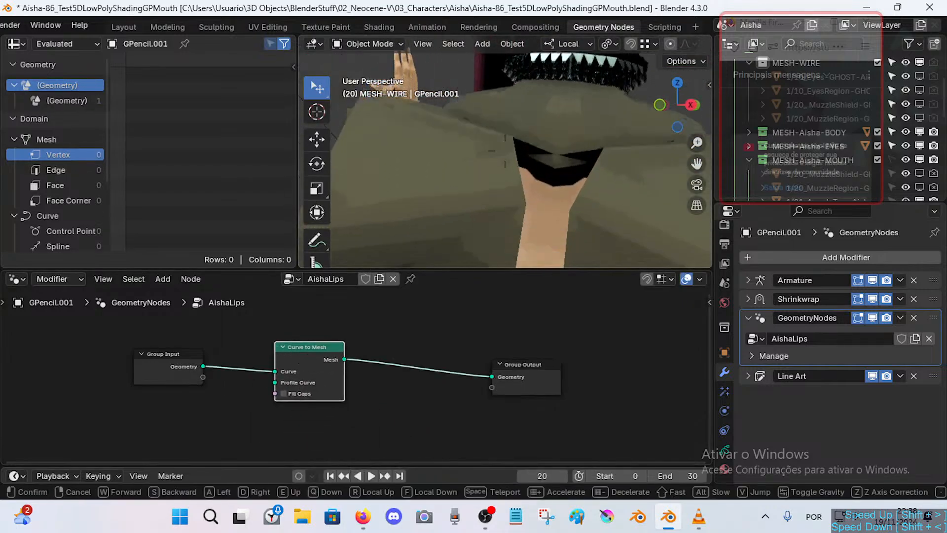
key("w")
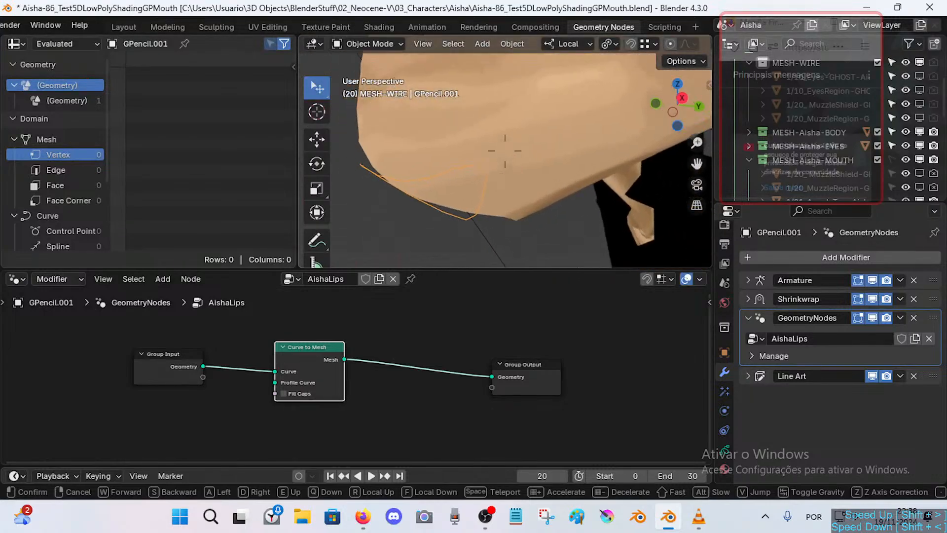
left_click(491, 156)
key("Tab")
scroll(477, 201, "up", 3)
scroll(477, 202, "down", 8)
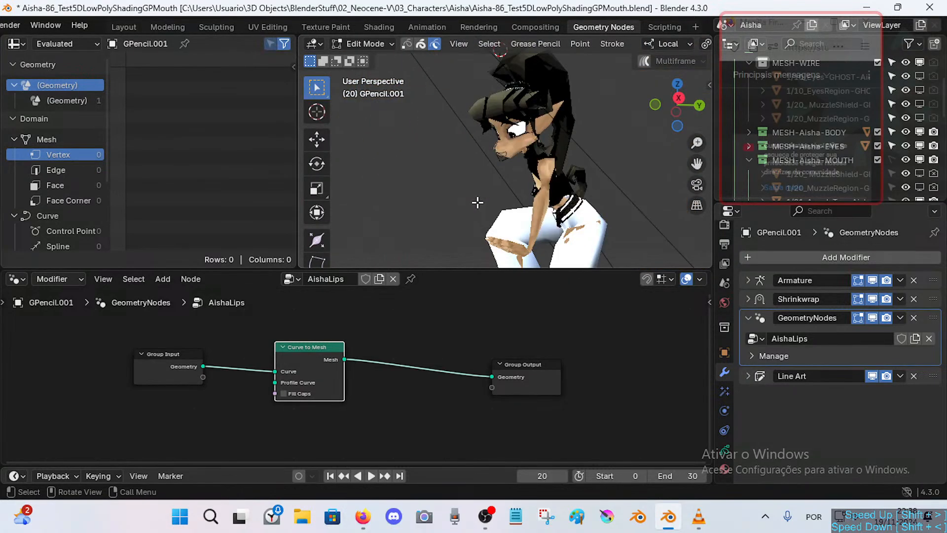
scroll(477, 203, "up", 7)
key("q")
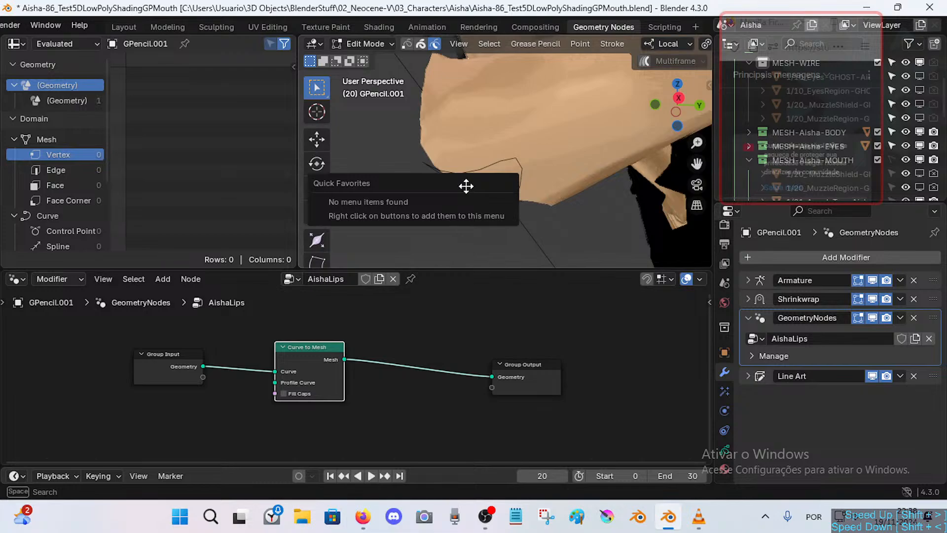
key("Tab")
Reselect the GPencil.001 outline and switch in and out of Edit Mode to check its strokes against the muzzle.
left_click(442, 174)
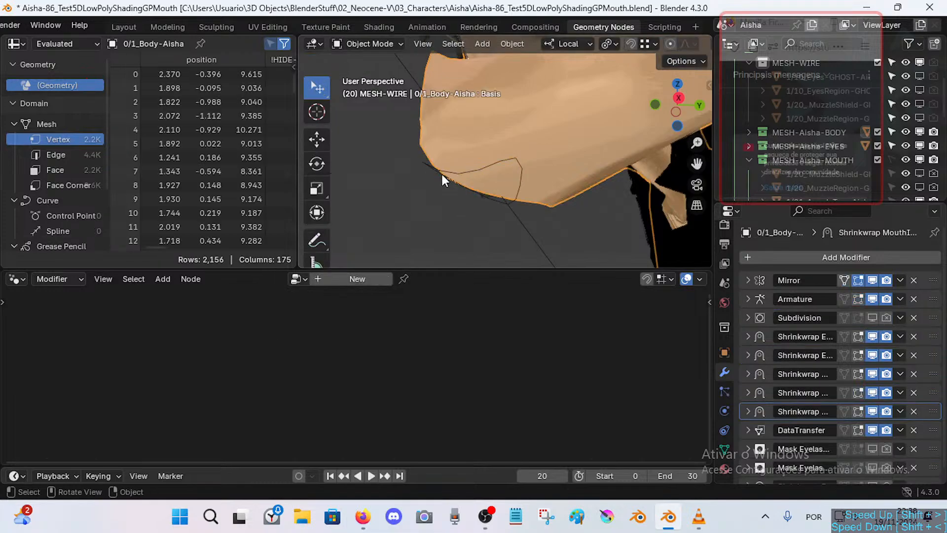
key("Tab")
key("Tab")
left_click(442, 172)
key("Tab")
key("Tab")
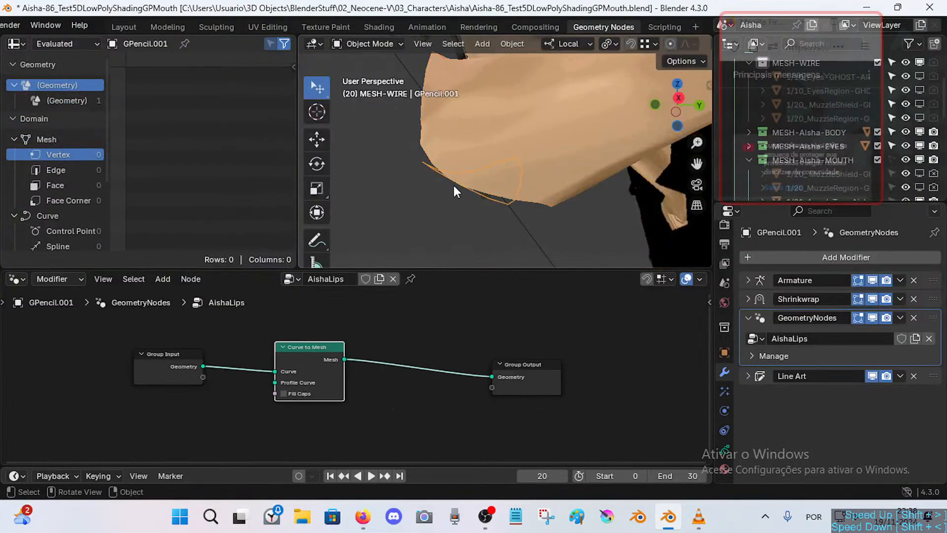
Inspect the GPencil.001 outline with Curve to Mesh applied against the underside of the muzzle and deselect it.
key("shift+grave")
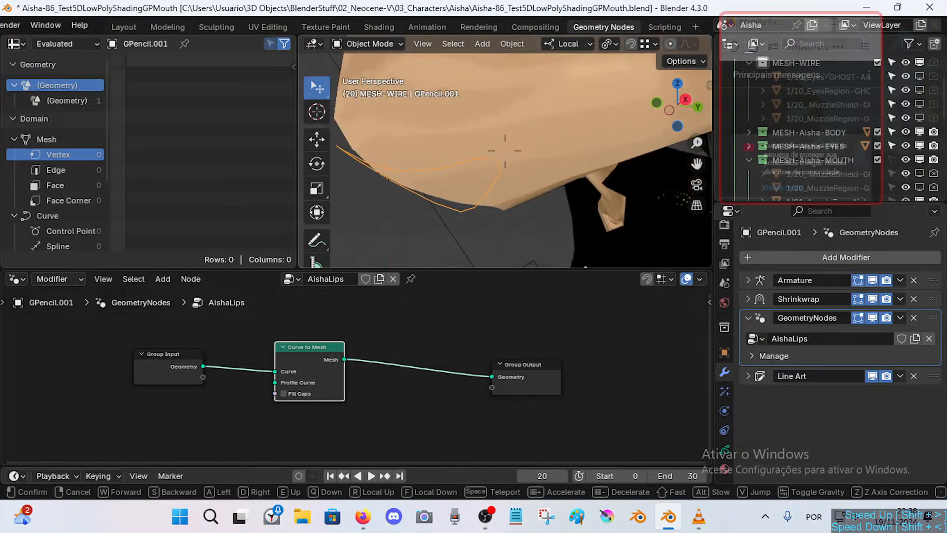
left_click(455, 194)
left_click_drag(310, 346, 326, 338)
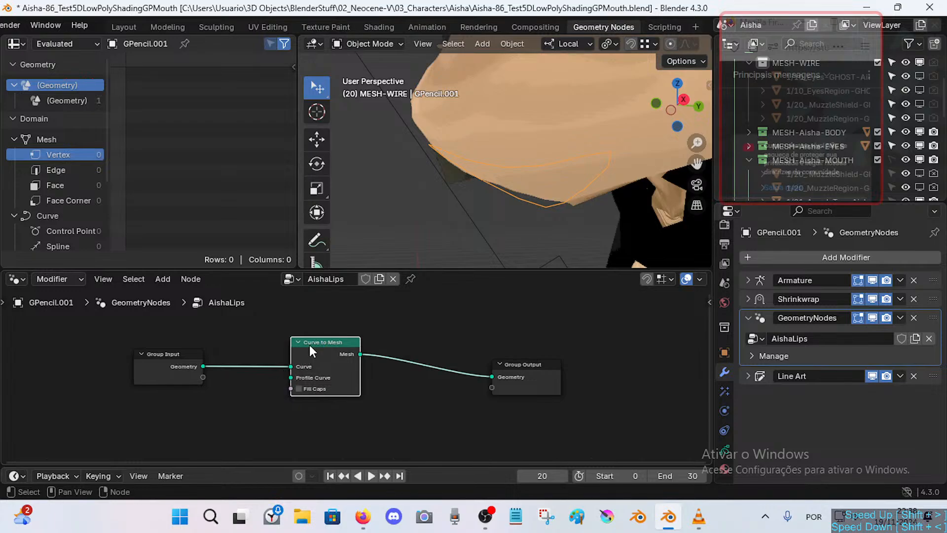
mouse_move(309, 345)
left_mouse_down()
mouse_move(341, 345)
mouse_move(315, 346)
left_mouse_up()
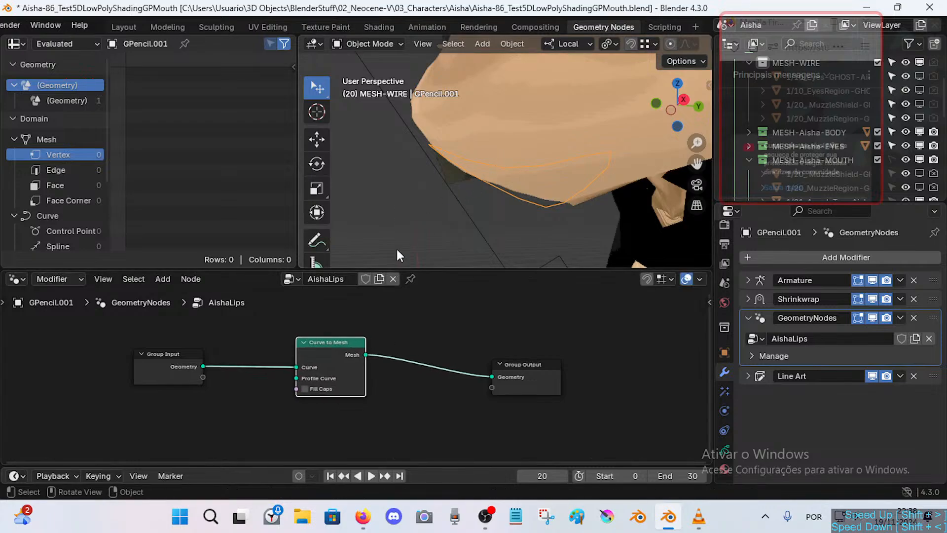
middle_click_drag(377, 307, 368, 311)
key("shift+grave")
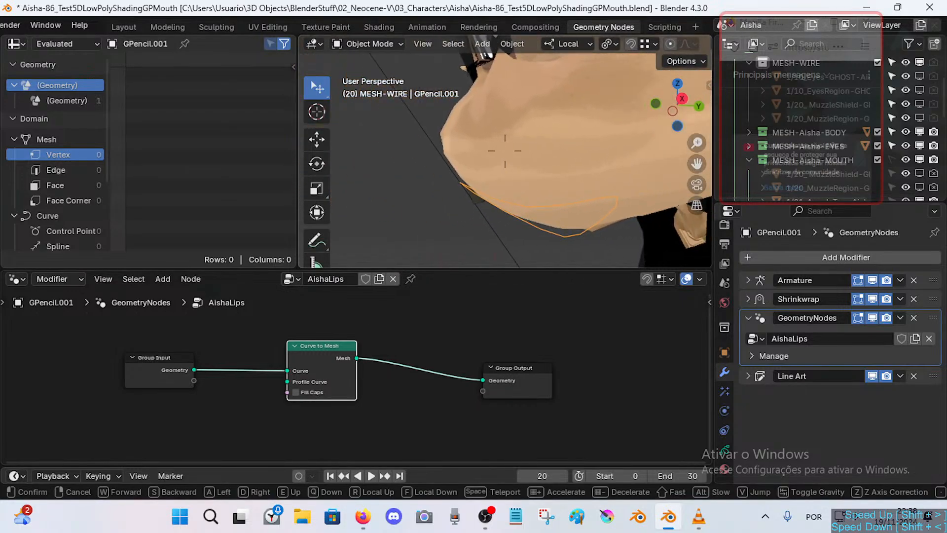
left_click(506, 151)
left_click(536, 245)
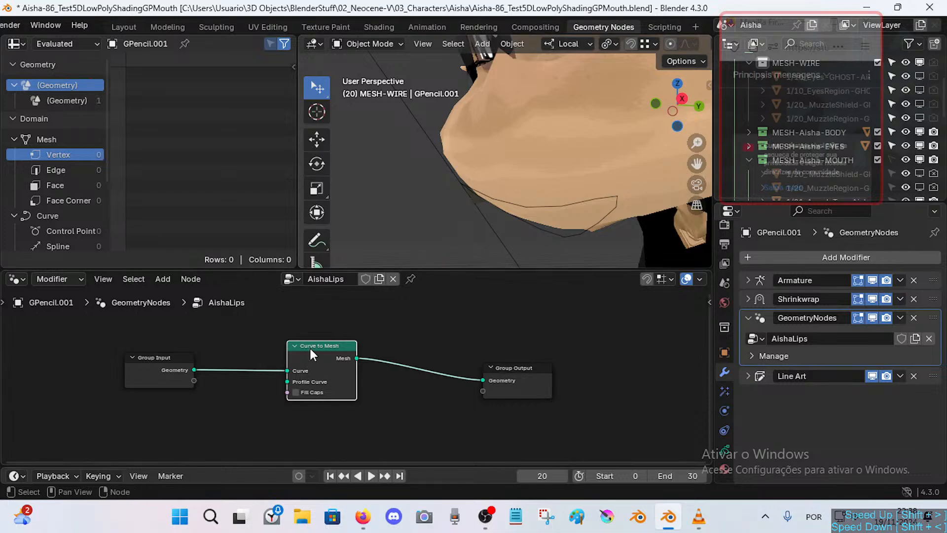
Spread out the Group Input and Curve to Mesh nodes and detach Curve to Mesh from the link, parking it below.
left_click_drag(309, 346, 325, 345)
left_click_drag(170, 358, 129, 359)
left_click(162, 358)
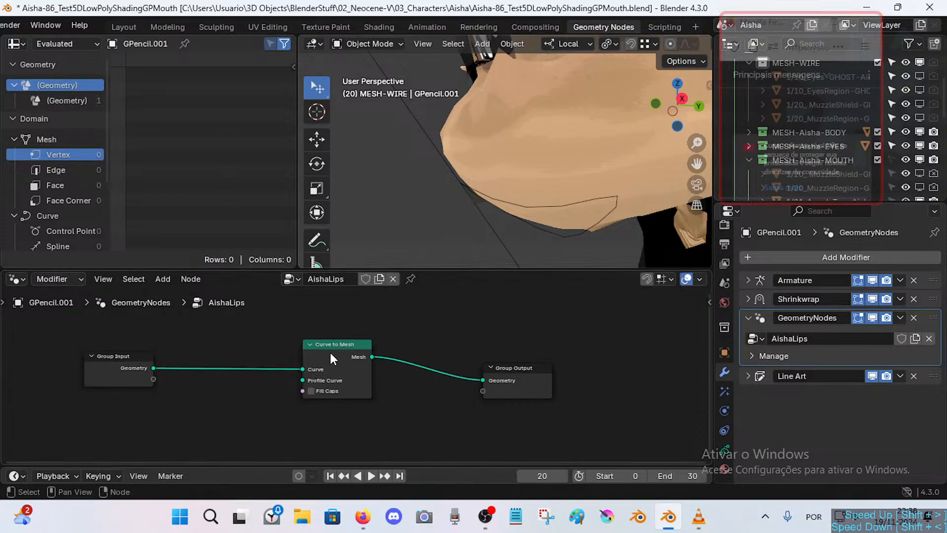
left_click(342, 349)
left_click_drag(343, 349, 342, 428, "alt")
middle_click_drag(330, 317, 341, 284, "shift")
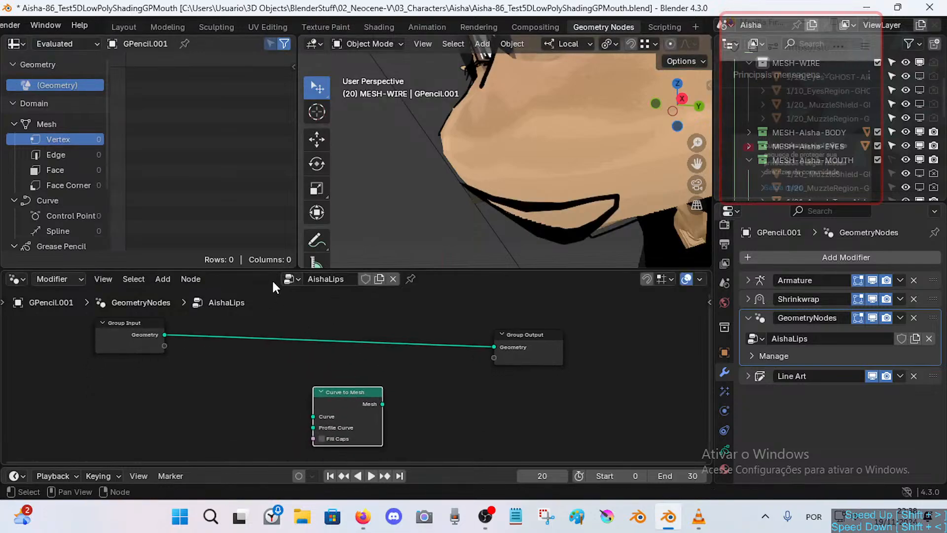
Enlarge the node editor slightly and insert a Duplicate Elements node on the link between Group Input and Group Output.
left_click_drag(265, 269, 265, 258)
middle_click_drag(323, 334, 324, 346, "shift")
left_click(244, 299)
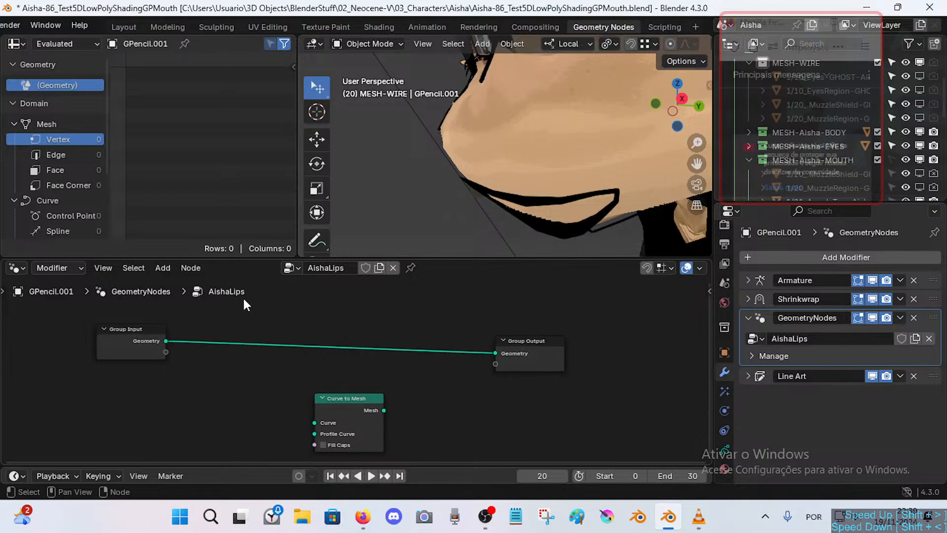
key("shift+a")
mouse_move(240, 312)
key("Escape")
key("shift+a")
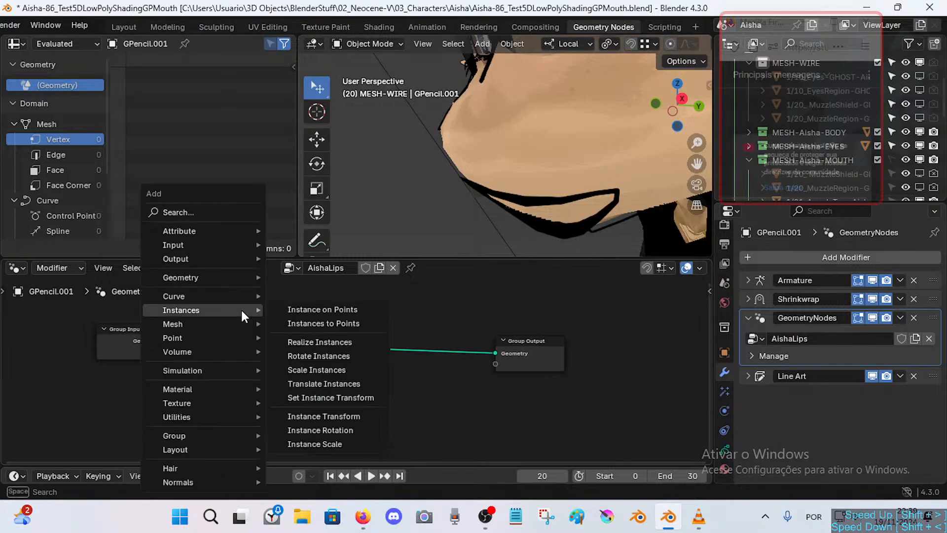
type("dupli")
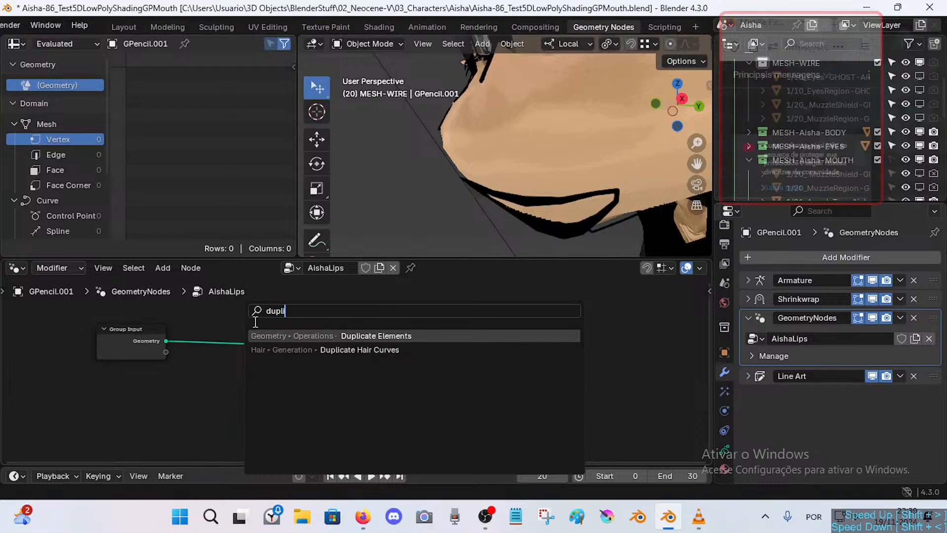
left_click(276, 335)
left_click(249, 332)
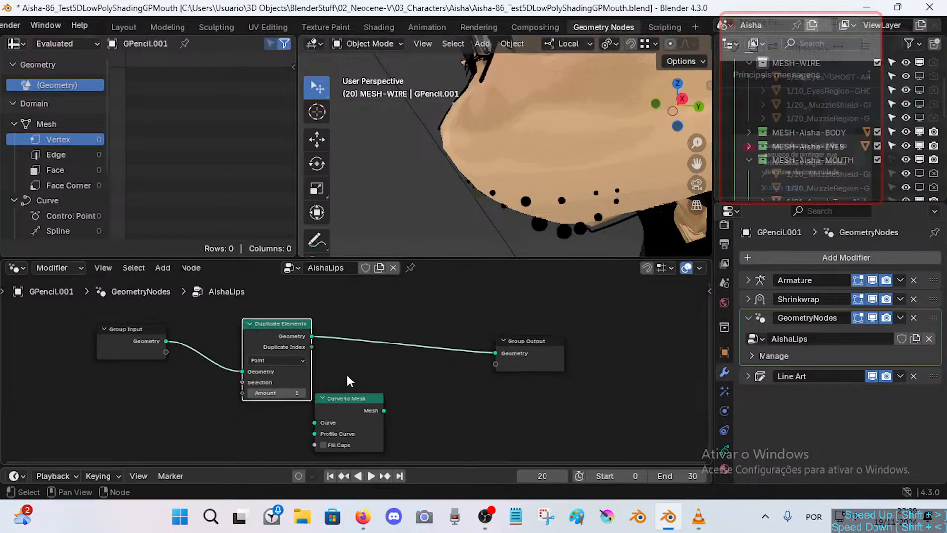
Try Curve to Mesh on the link between Duplicate Elements and Group Output, and detach it again.
middle_click_drag(348, 381, 341, 383)
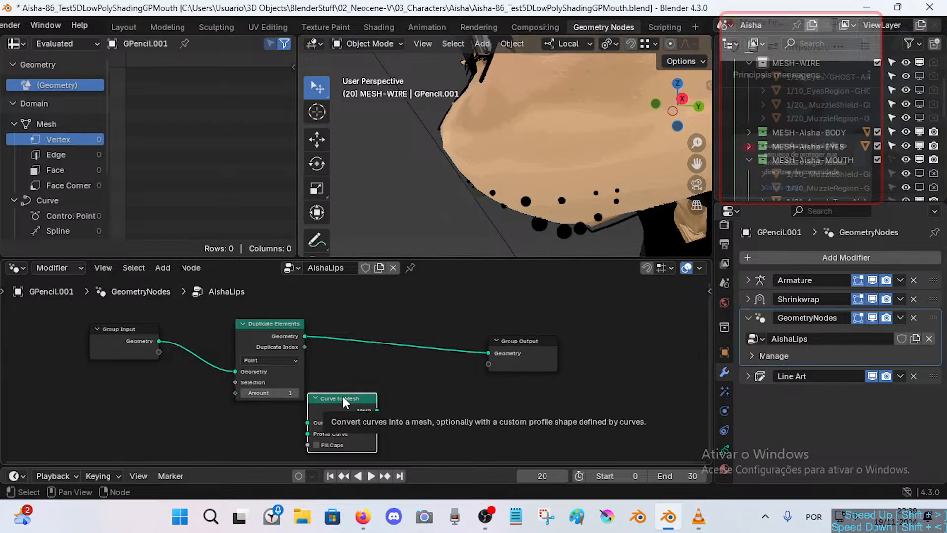
left_click_drag(274, 321, 266, 300)
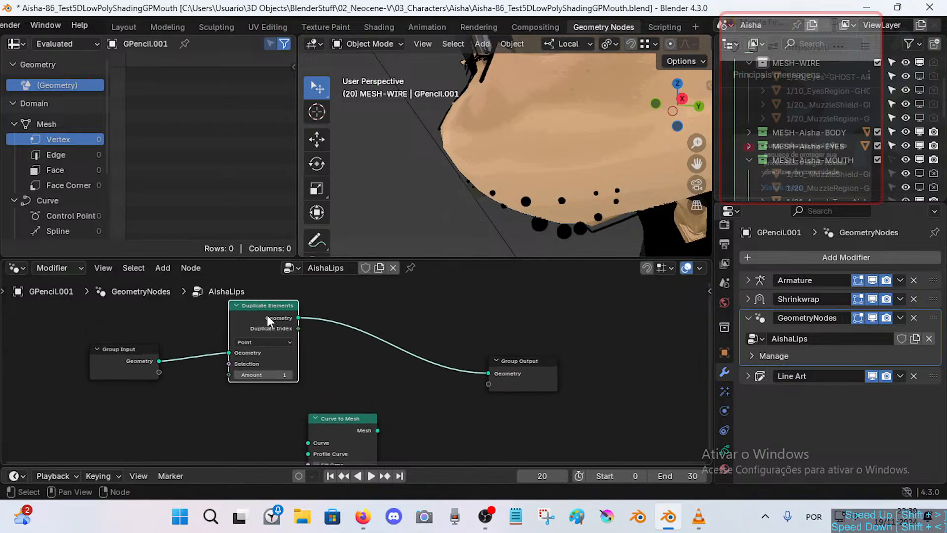
left_click_drag(344, 413, 413, 340)
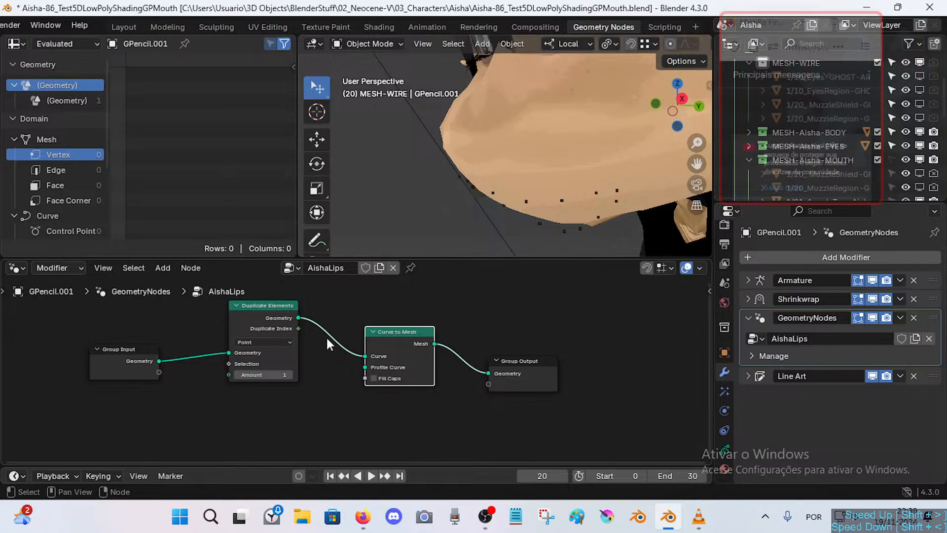
left_click_drag(384, 330, 372, 374, "alt")
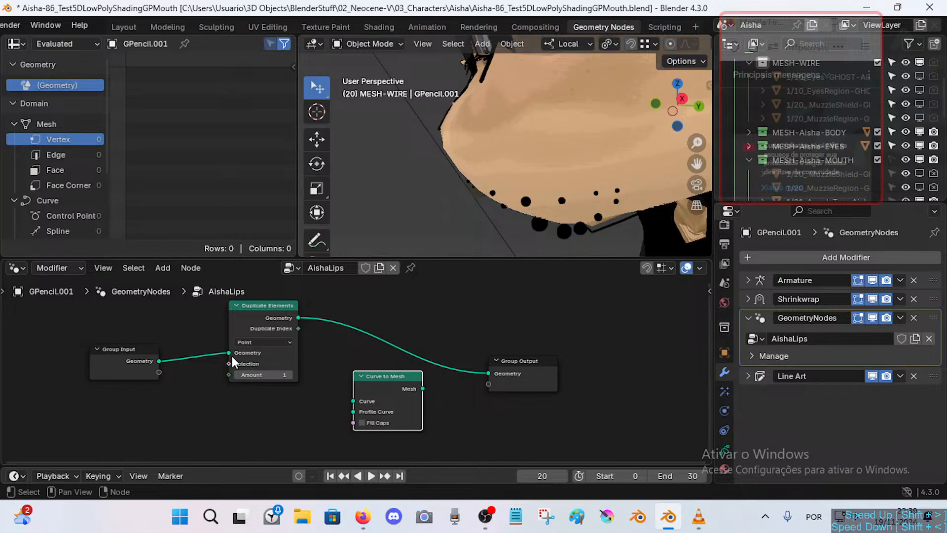
Set the Duplicate Elements domain to Spline and connect its geometry output to the Curve input of Curve to Mesh.
left_click(259, 342)
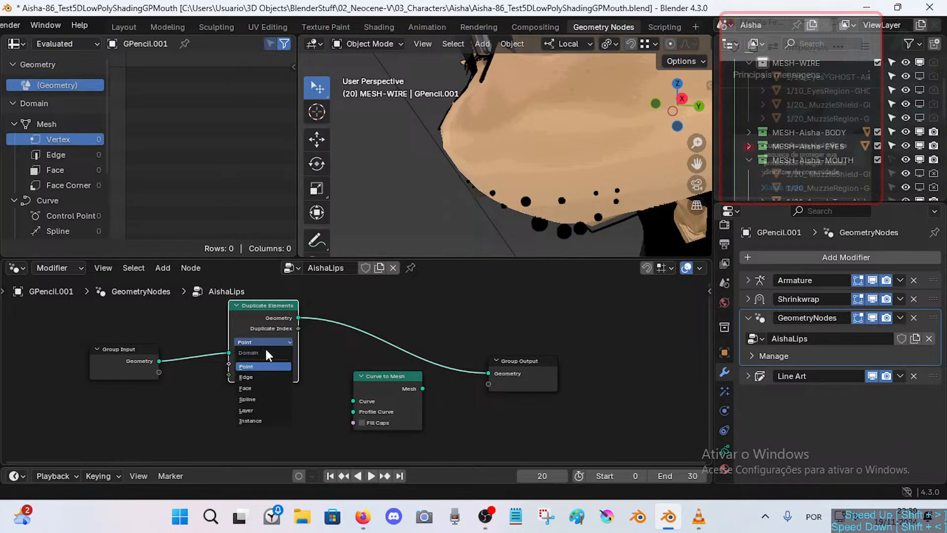
left_click(270, 399)
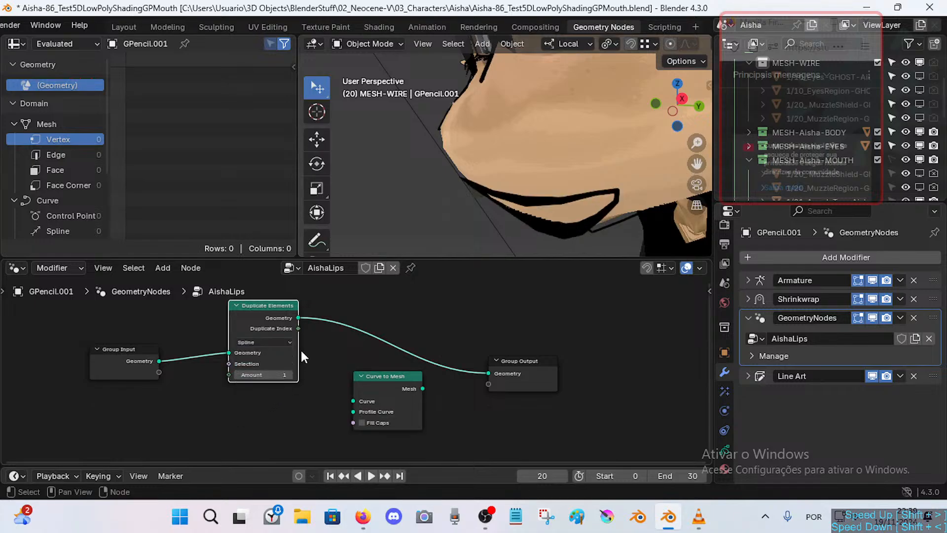
left_click_drag(268, 306, 353, 401)
mouse_move(423, 389)
left_mouse_down()
mouse_move(487, 373)
mouse_move(435, 394)
left_mouse_up()
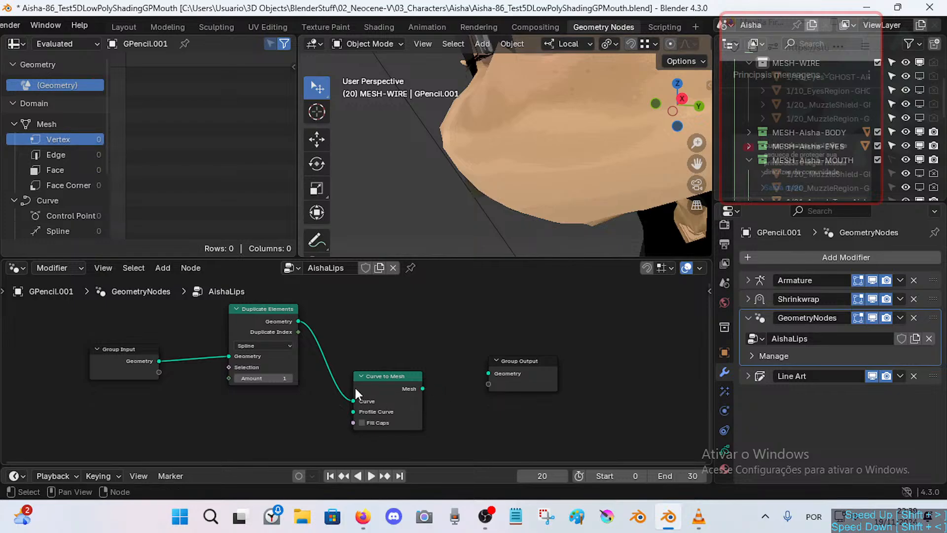
Connect the Duplicate Elements geometry output to Group Output as well and move Group Output farther away to make room.
left_click_drag(298, 321, 487, 374)
left_click_drag(412, 375, 408, 375)
left_click_drag(513, 359, 536, 326)
left_click_drag(376, 377, 369, 375)
left_click_drag(546, 337, 592, 332)
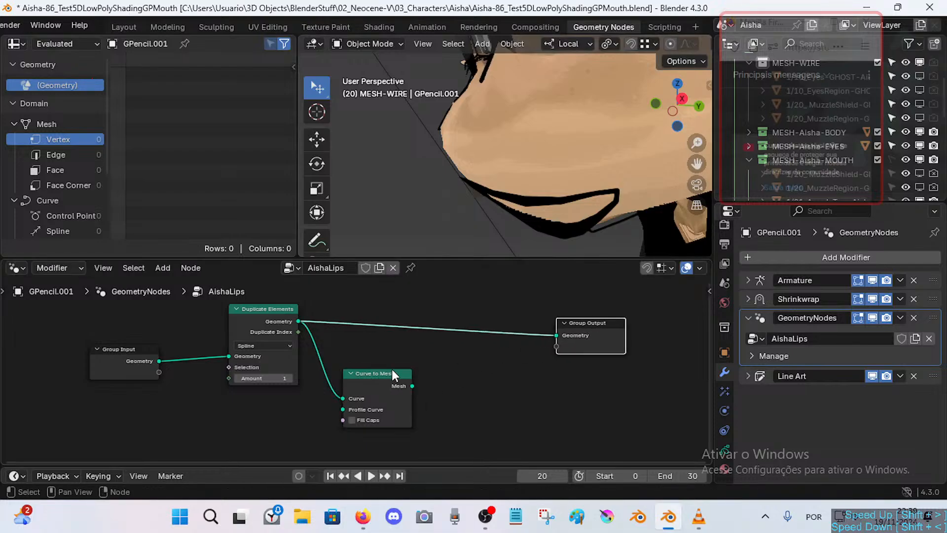
key("shift+a")
mouse_move(458, 351)
type("join")
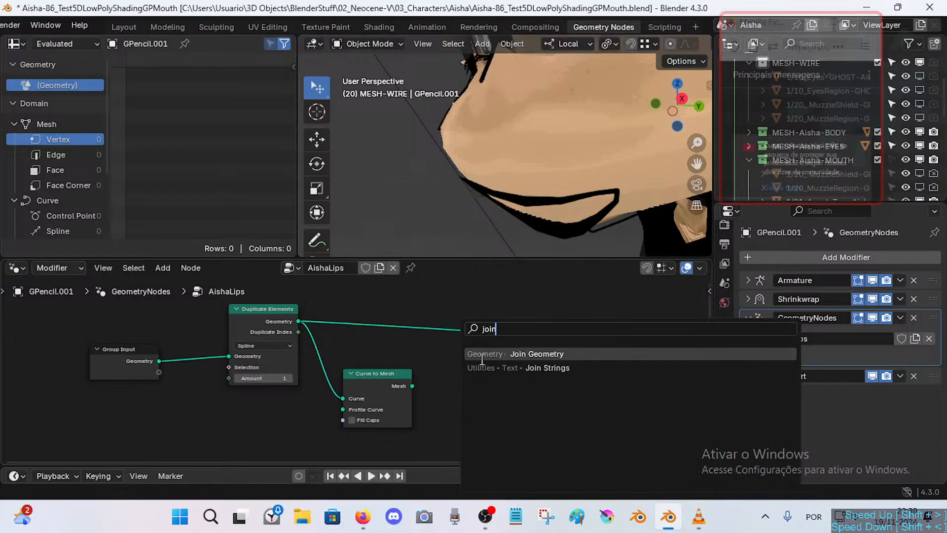
key("Return")
key("Escape")
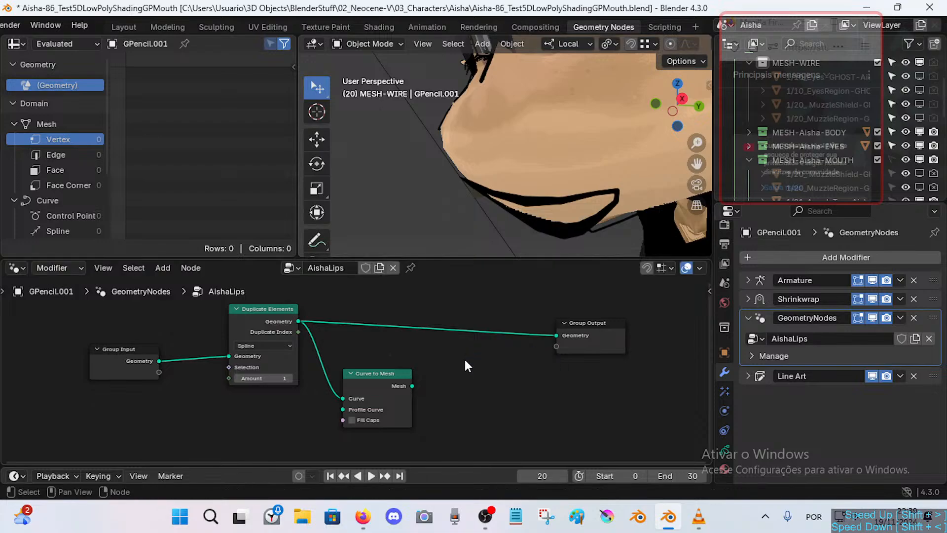
Insert a Join Geometry node before Group Output and connect the Curve to Mesh output to it.
key("shift+a")
type("join")
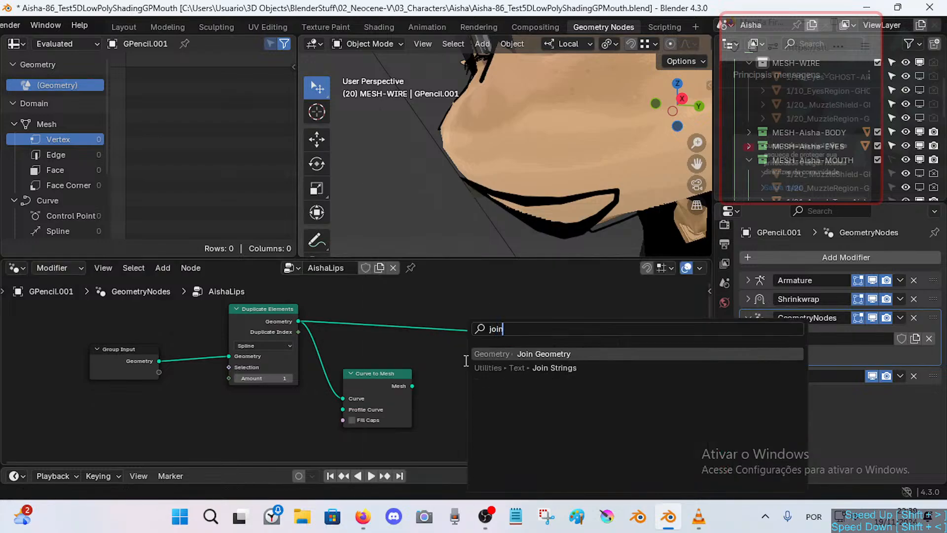
key("Return")
left_click(449, 325)
left_click_drag(411, 387, 450, 358)
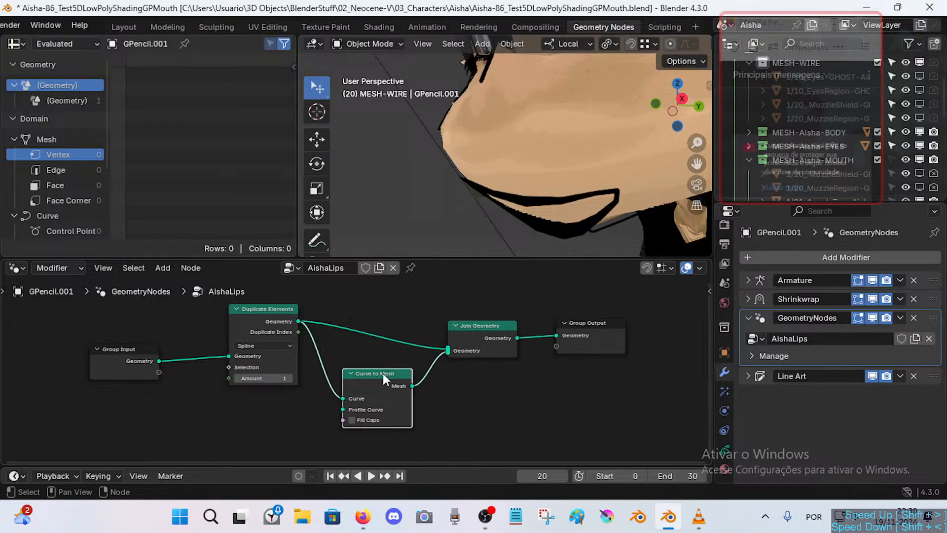
Tidy the node layout by repositioning Curve to Mesh, Group Input and Duplicate Elements.
left_click_drag(383, 374, 376, 378)
left_click_drag(123, 344, 113, 326)
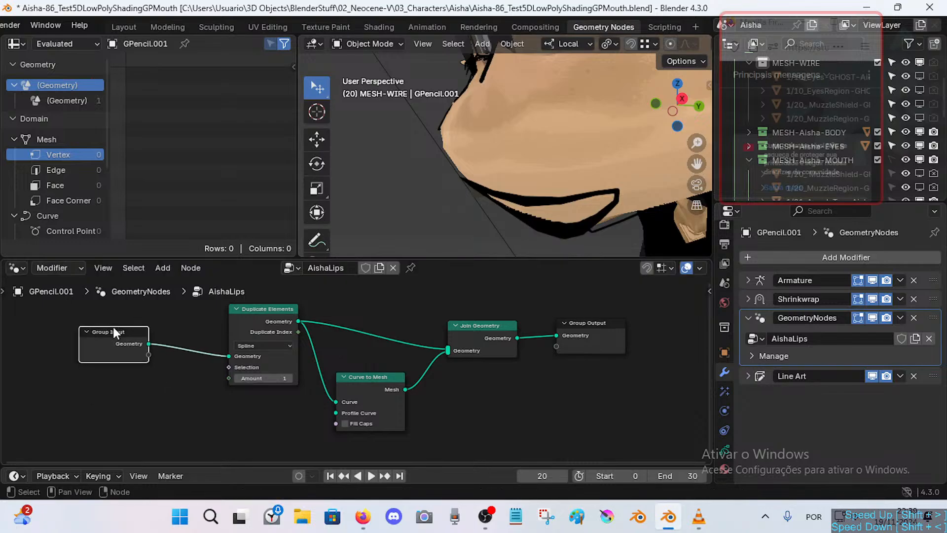
left_click_drag(252, 308, 238, 306)
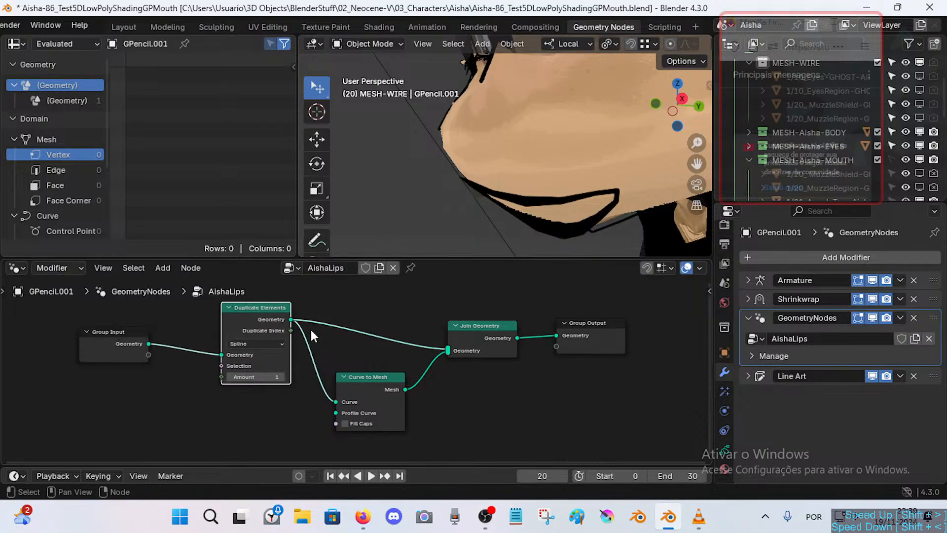
middle_click_drag(311, 330, 293, 332)
Try the Point, Edge and Face domains on Duplicate Elements and return it to Spline.
left_click(251, 347)
left_click(250, 346)
left_click(251, 345)
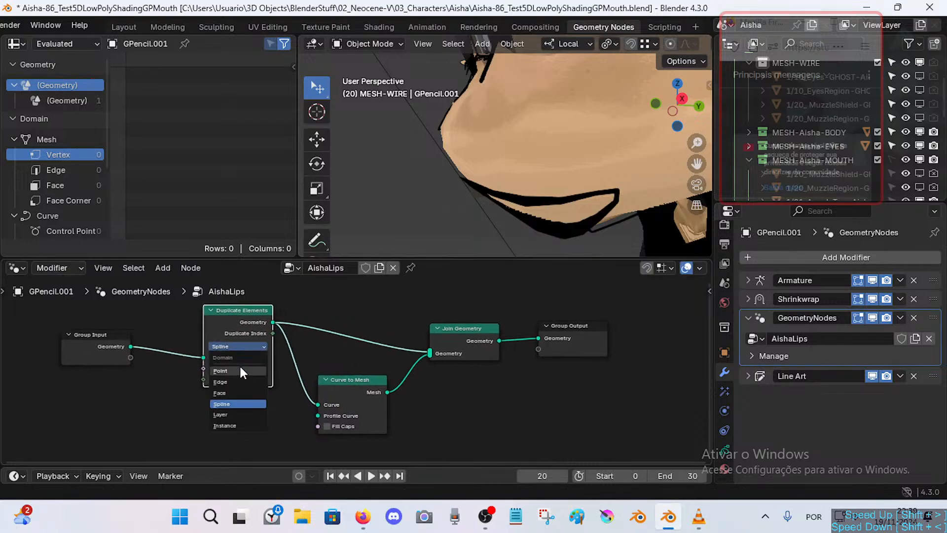
left_click(240, 371)
left_click(239, 347)
left_click(237, 382)
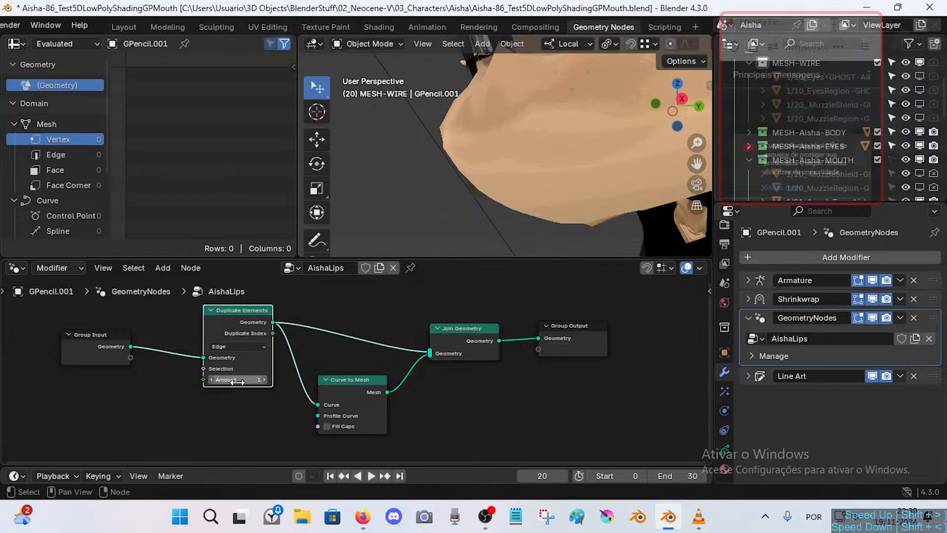
left_click(242, 348)
left_click(242, 393)
left_click(244, 347)
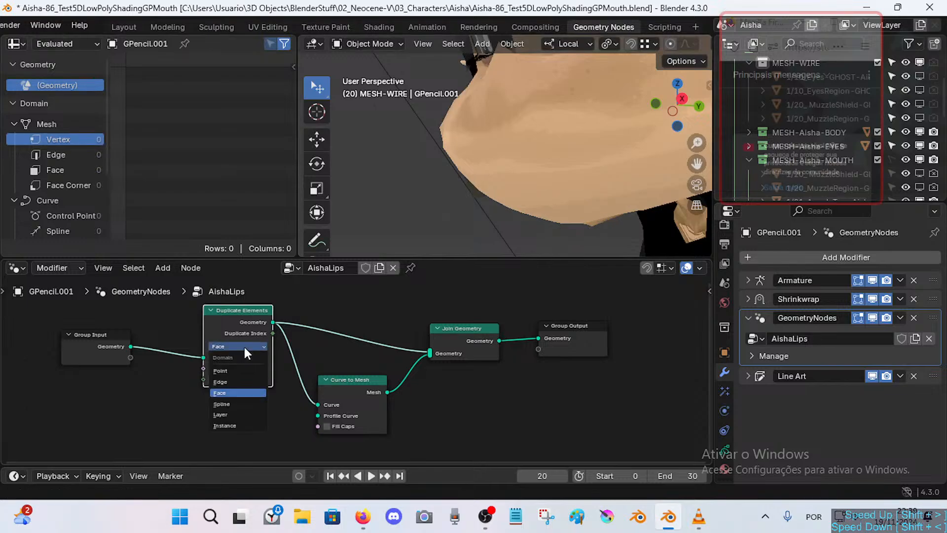
left_click(245, 348)
left_click(238, 346)
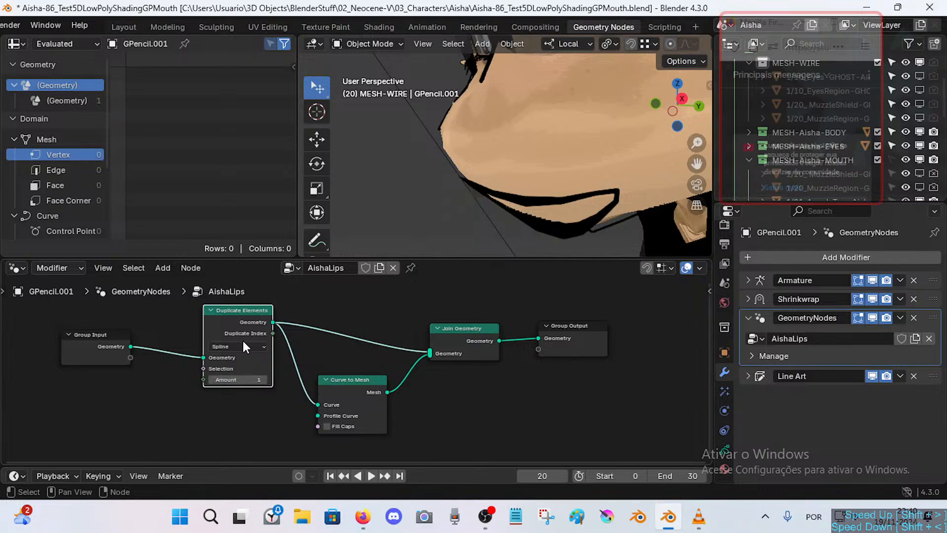
Switch the 0/1_Body-Aisha mesh in and out of Edit Mode and reselect the GPencil.001 outline.
left_click(527, 195)
key("Tab")
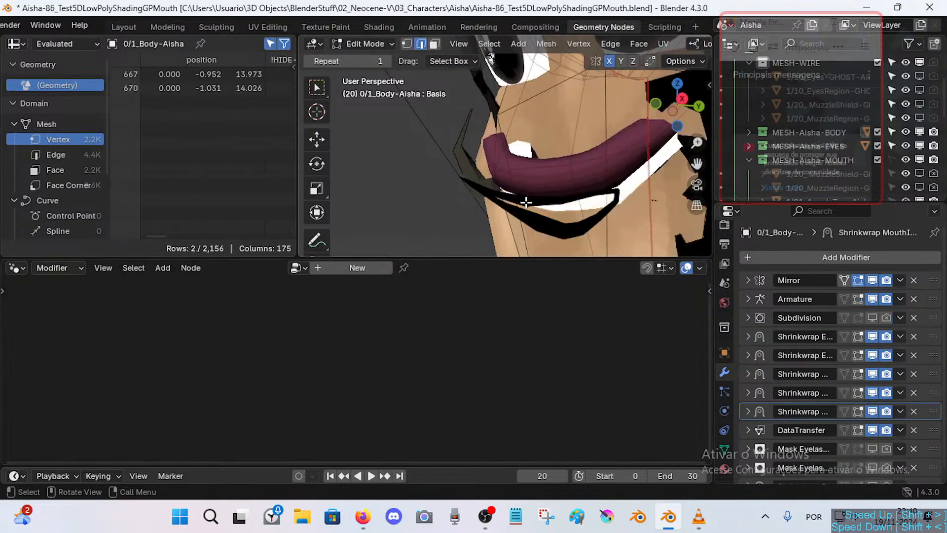
key("Tab")
left_click(528, 223)
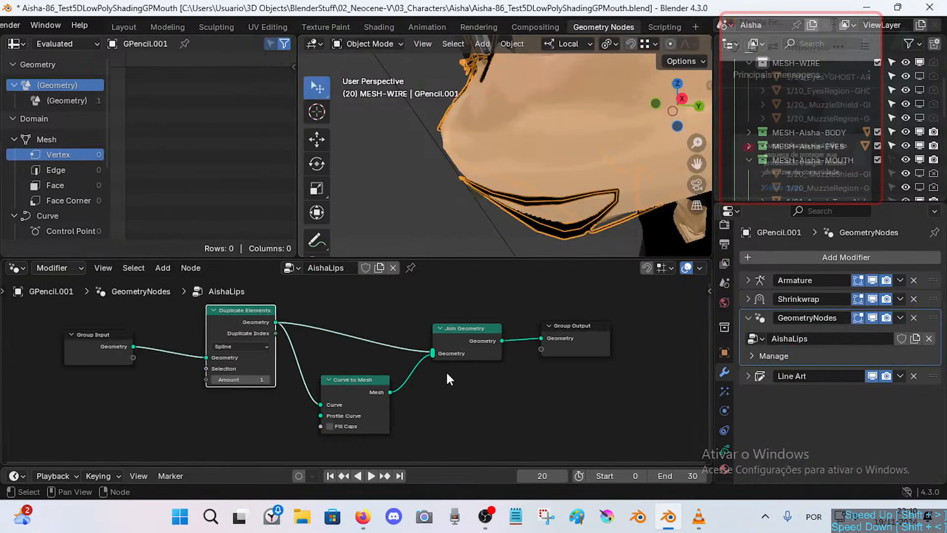
Examine the GPencil.001 mouth strokes from several distances around Aisha's face.
key("shift+grave")
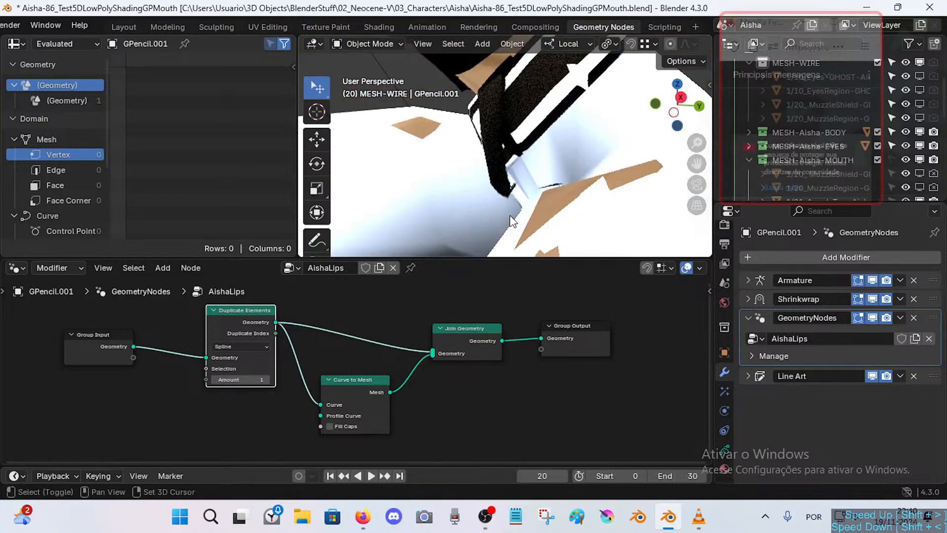
key("s")
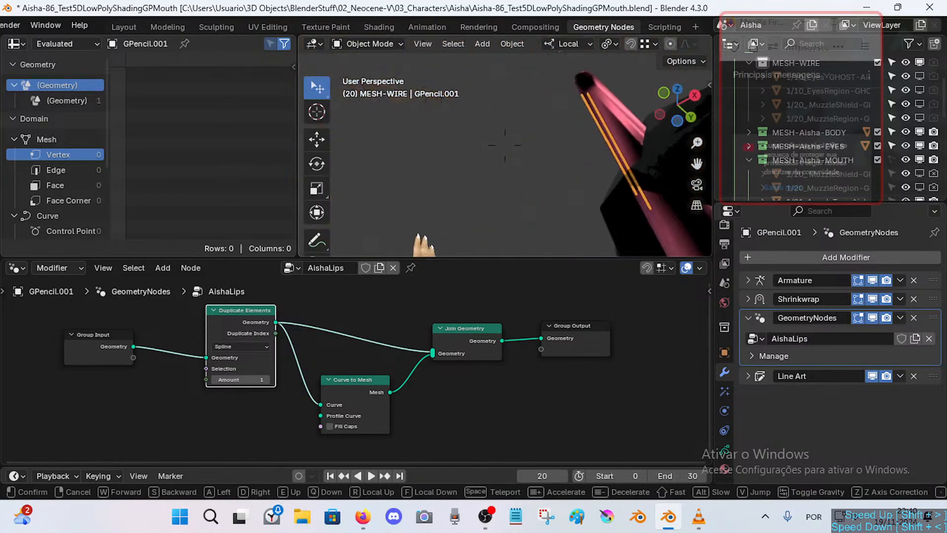
key("s")
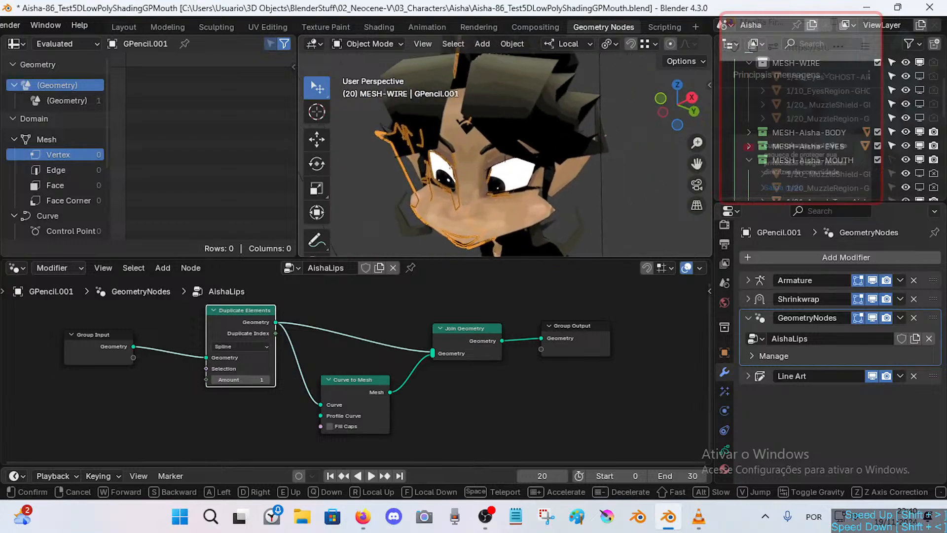
key("q")
key("w")
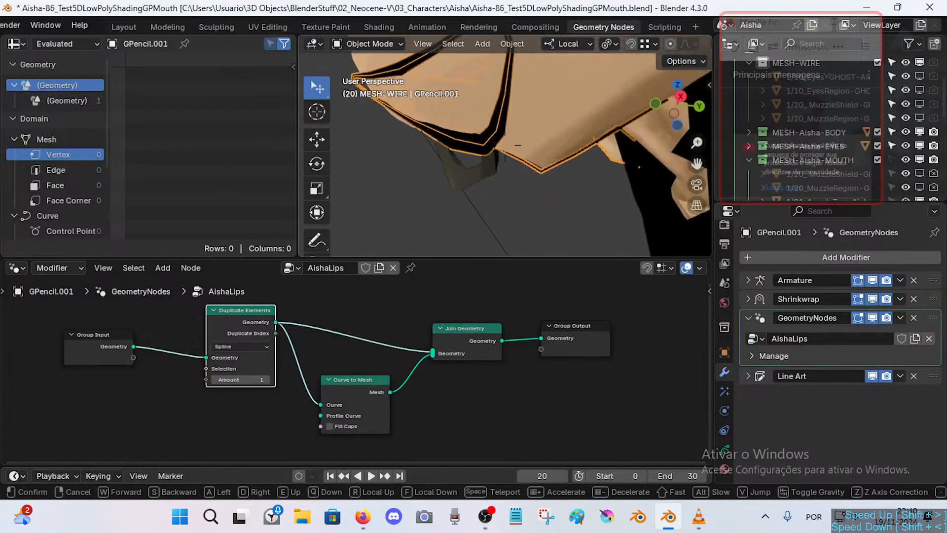
left_click(479, 145)
left_click(473, 152)
left_click(471, 159)
Inspect the mouth stroke points of GPencil.001 in Edit Mode and return to Object Mode.
key("Tab")
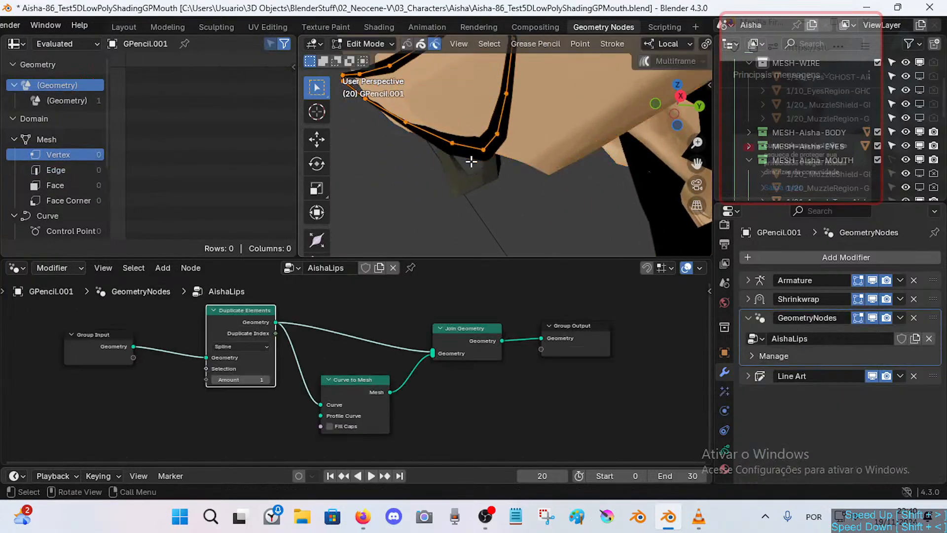
middle_click_drag(471, 161, 513, 172, "ctrl")
left_click(506, 205)
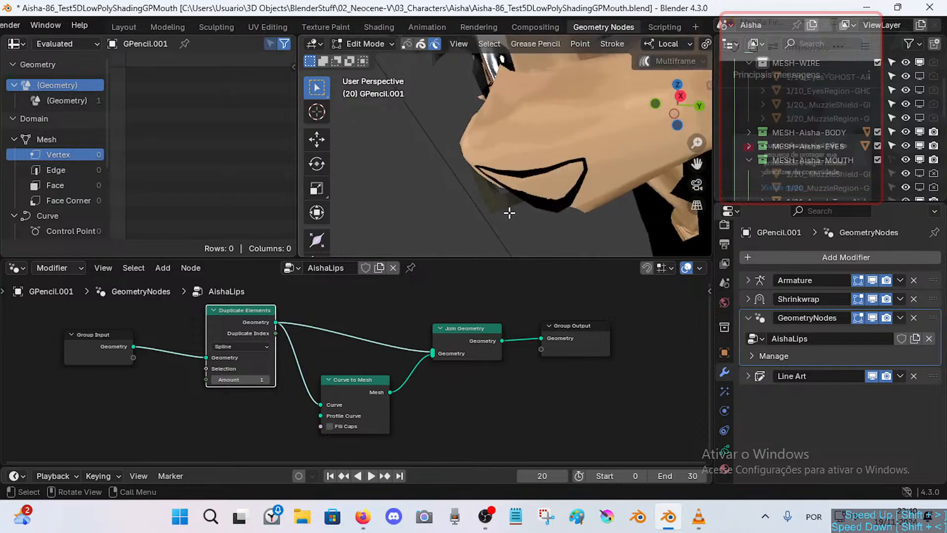
key("Tab")
left_click(525, 210)
Rearrange the Group Output, Join Geometry and Curve to Mesh nodes to leave more space before the output.
left_click_drag(574, 324, 650, 323)
left_click_drag(499, 326, 568, 311)
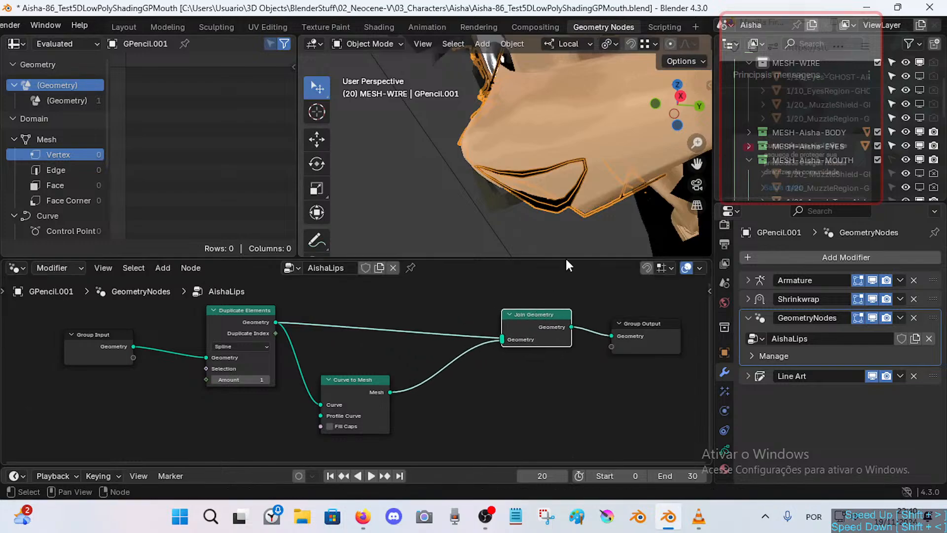
left_click_drag(374, 380, 369, 379)
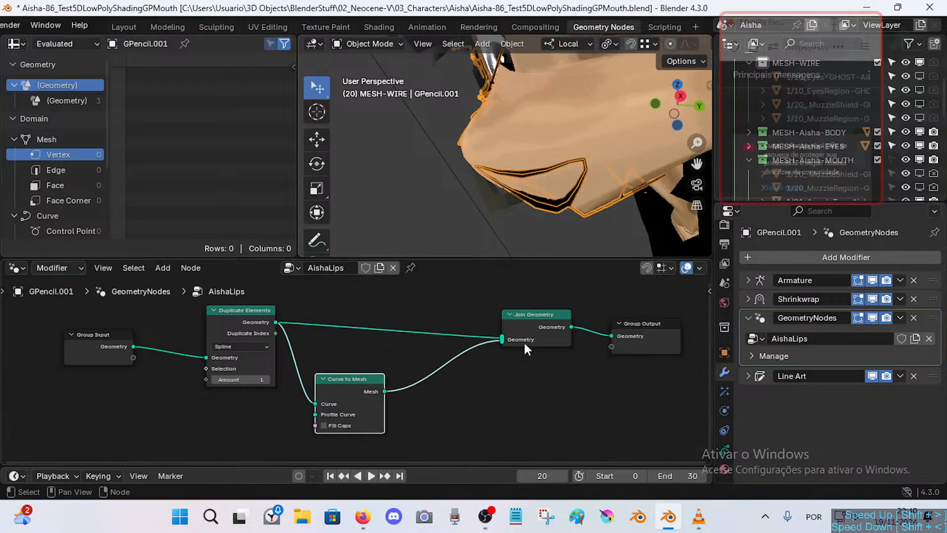
left_click_drag(544, 313, 465, 324)
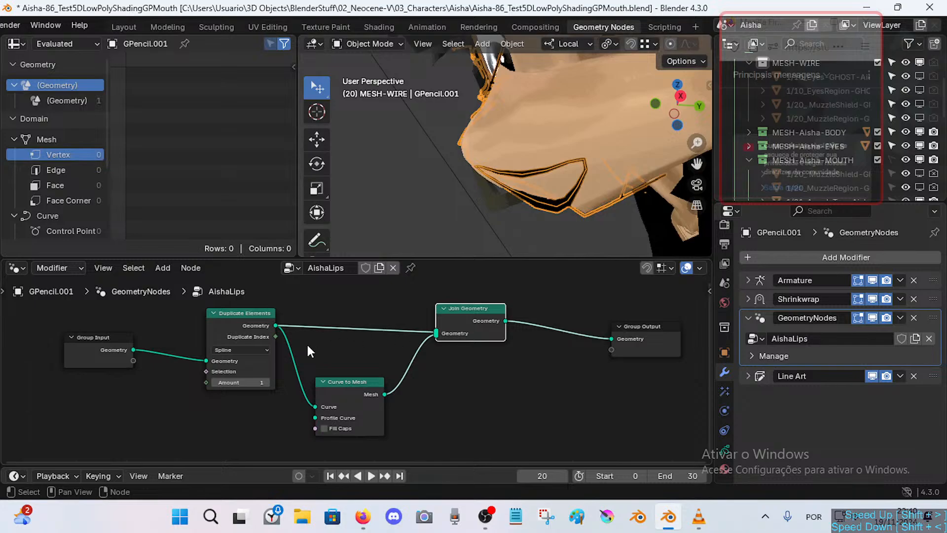
Try a higher Amount on Duplicate Elements and return it to 1.
left_click(270, 382)
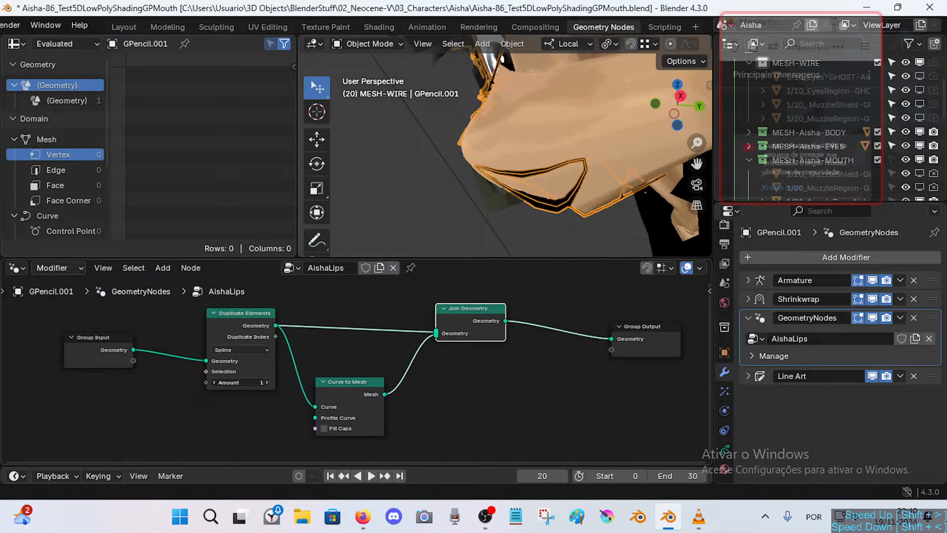
left_click(210, 383)
left_click(214, 383)
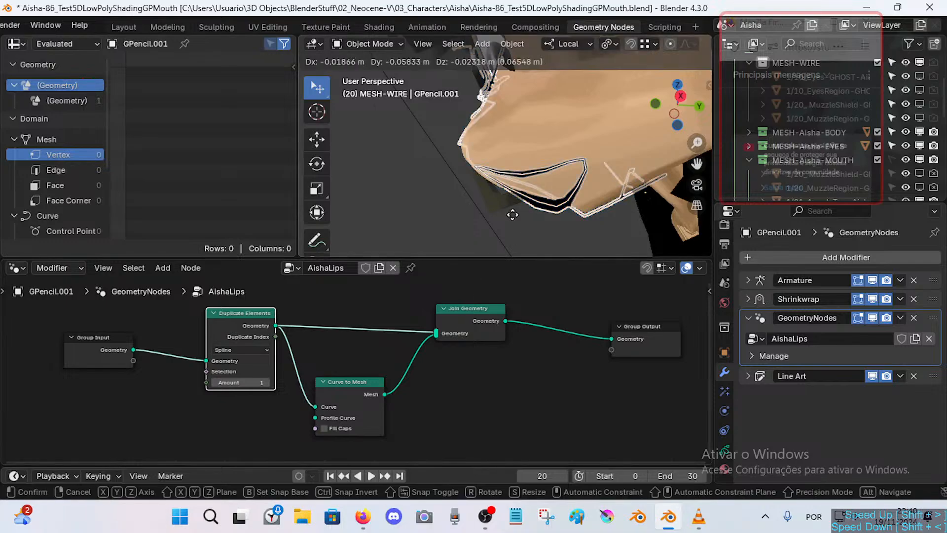
Try moving all the mouth stroke points of GPencil.001 in Edit Mode, cancel, and return to Object Mode.
key("Tab")
key("a")
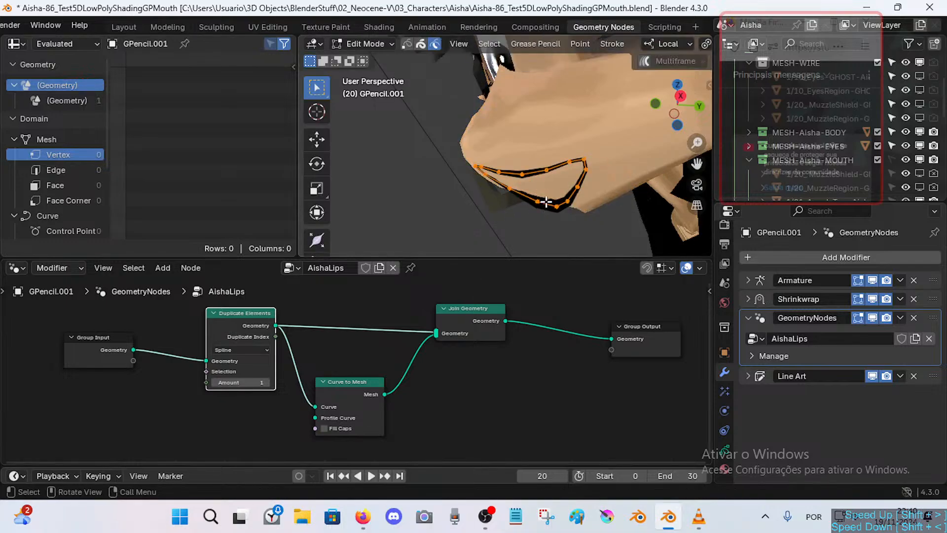
key("g")
right_click(539, 187)
key("Tab")
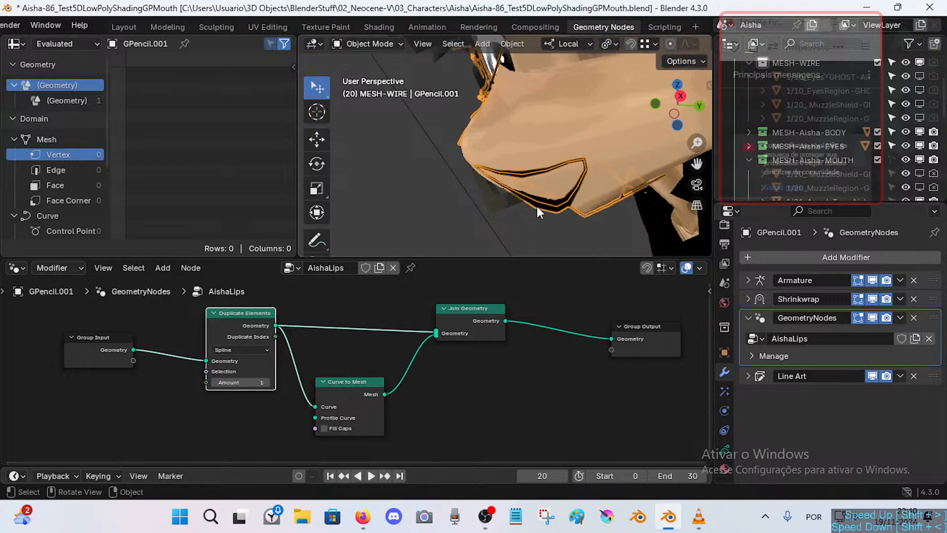
Move Group Output and Join Geometry farther away from the Curve to Mesh node.
left_click_drag(473, 310, 462, 311)
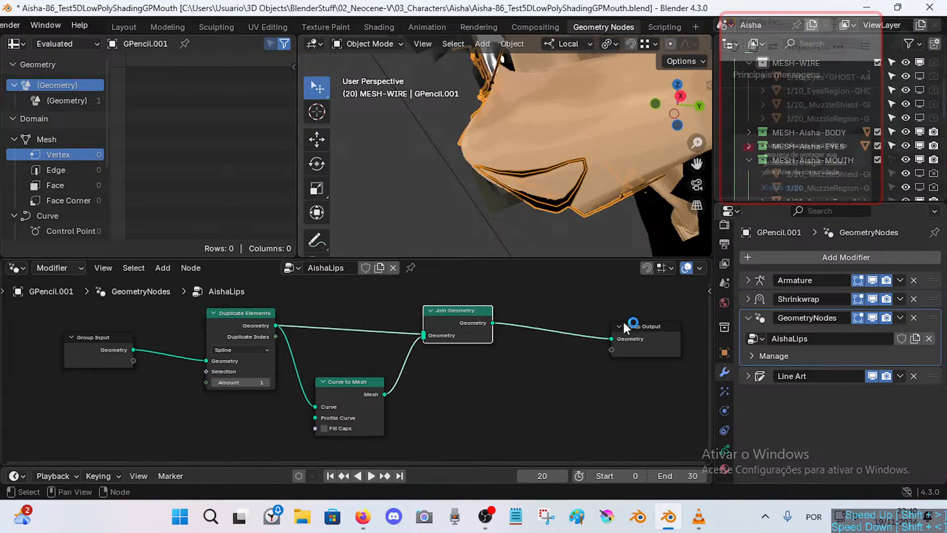
left_click_drag(635, 326, 645, 321)
left_click_drag(472, 311, 520, 311)
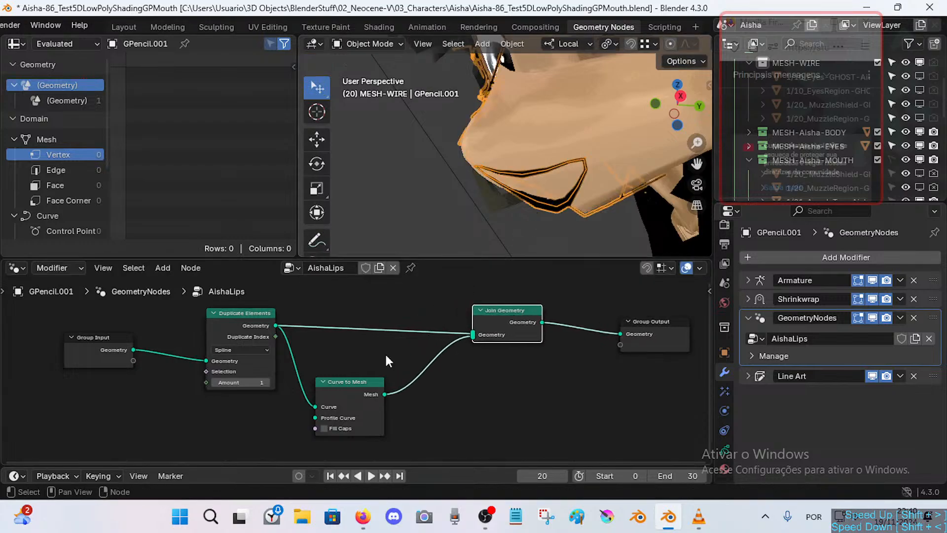
left_click(357, 381)
key("shift+a")
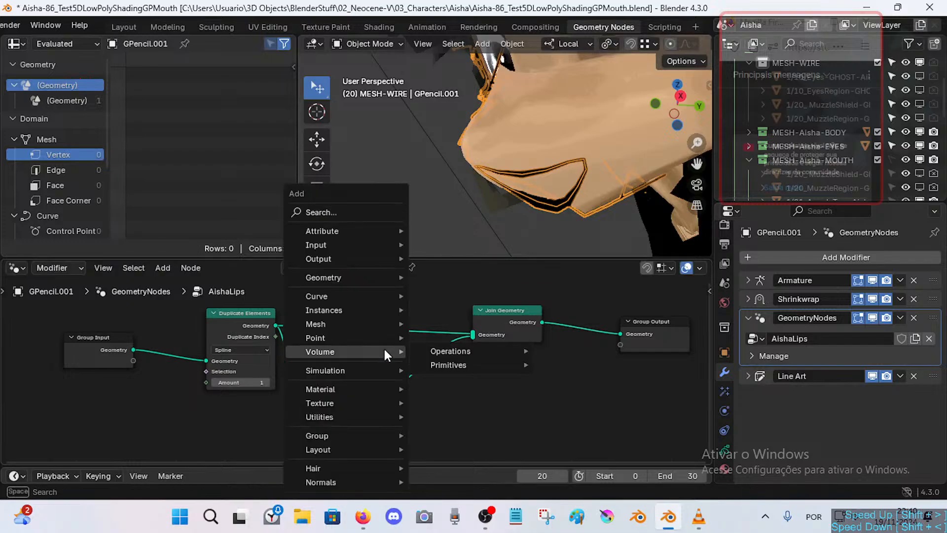
mouse_move(375, 310)
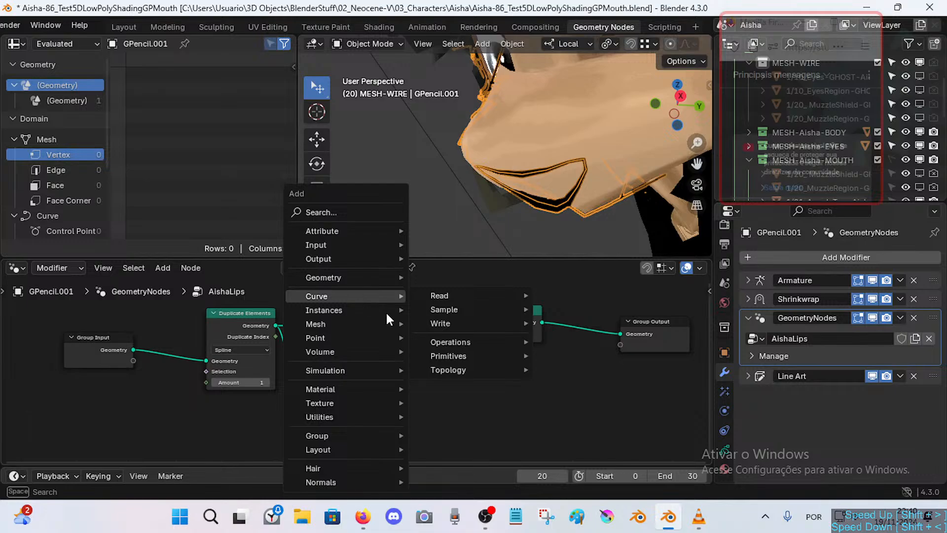
key("Escape")
Widen the gap between Curve to Mesh and Join Geometry by moving the input-side and output-side nodes apart as groups.
left_click_drag(493, 308, 535, 310)
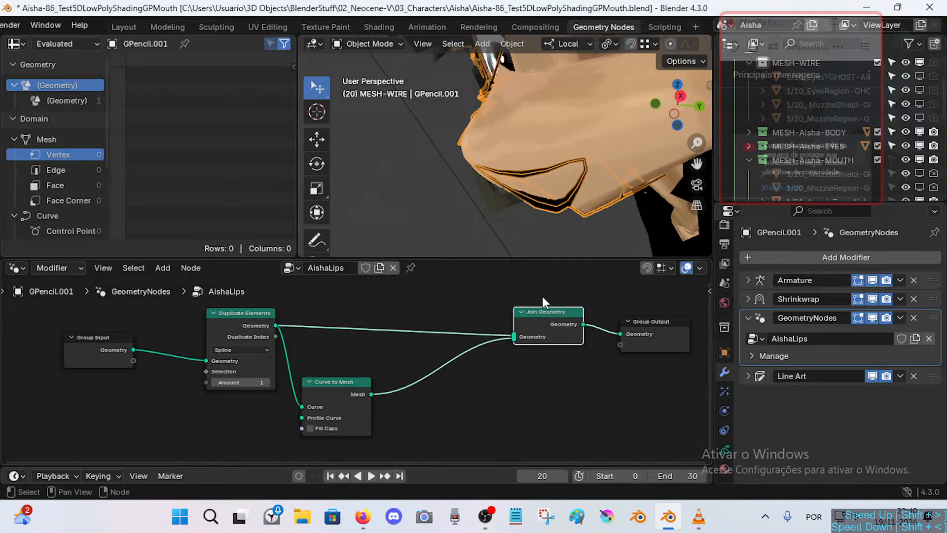
key("b")
left_click_drag(486, 293, 636, 376)
key("g")
left_click(530, 355)
middle_click_drag(527, 355, 521, 356)
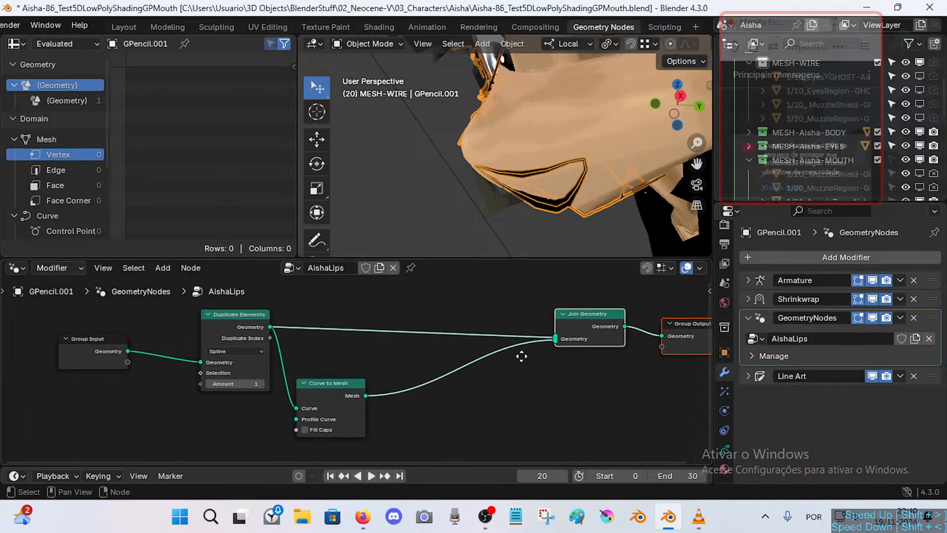
scroll(299, 351, "down", 2)
key("b")
left_click_drag(74, 305, 368, 432)
key("g")
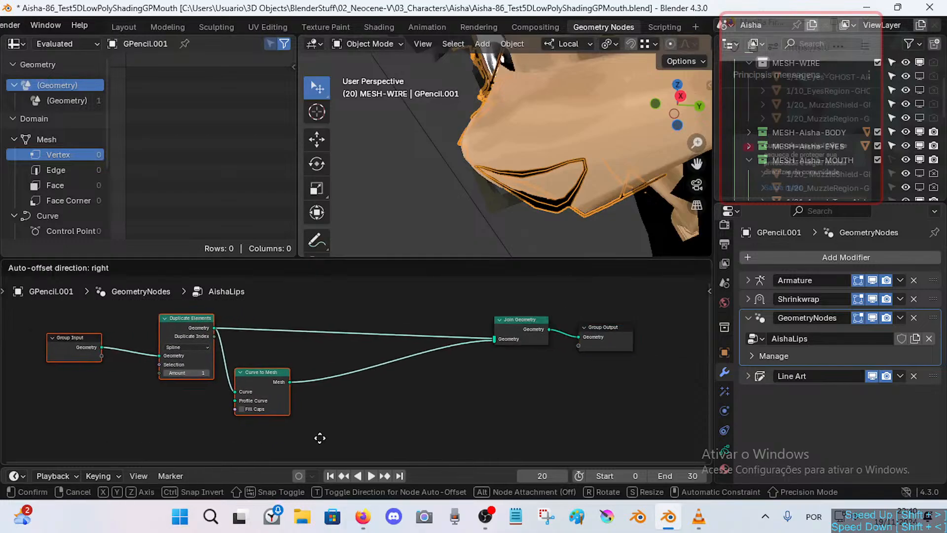
left_click(320, 439)
Insert an Extrude Mesh node on the link between Curve to Mesh and Join Geometry.
key("shift+a")
type("textur")
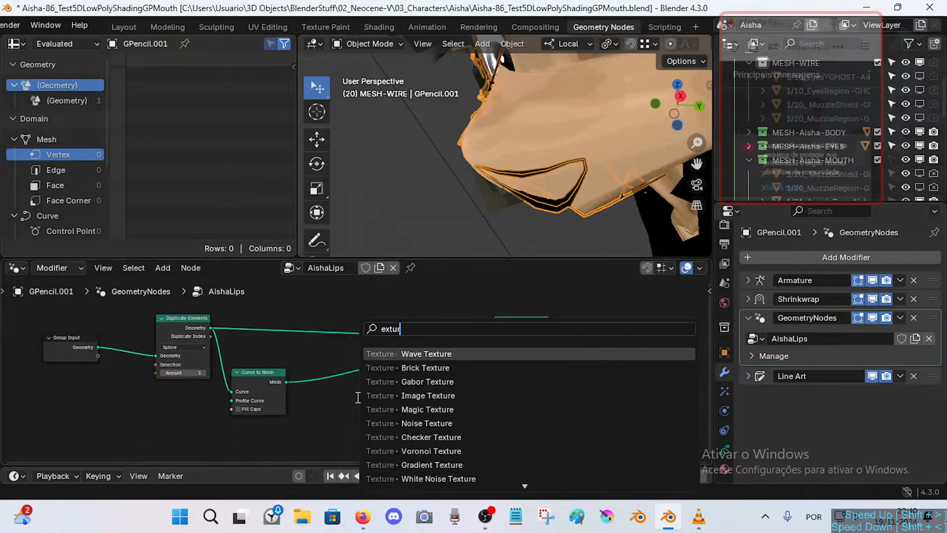
type("d")
key("Return")
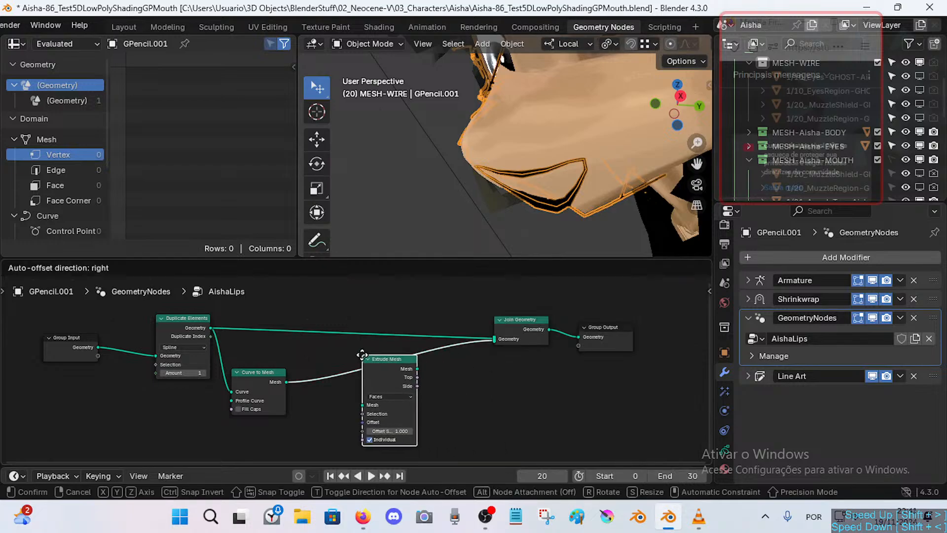
left_click(324, 347)
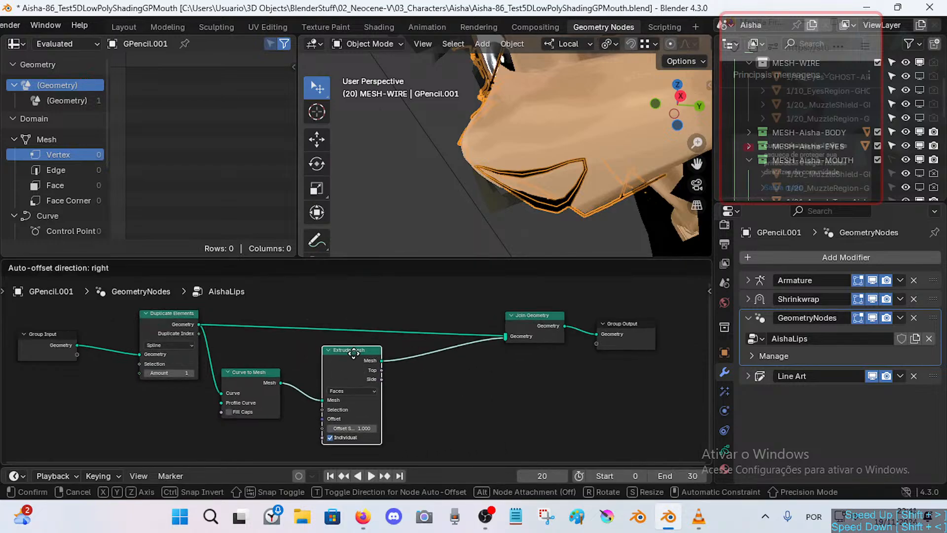
scroll(353, 383, "up", 1)
Set Extrude Mesh to Edges mode with an Offset Scale of 0.000.
left_click(352, 383)
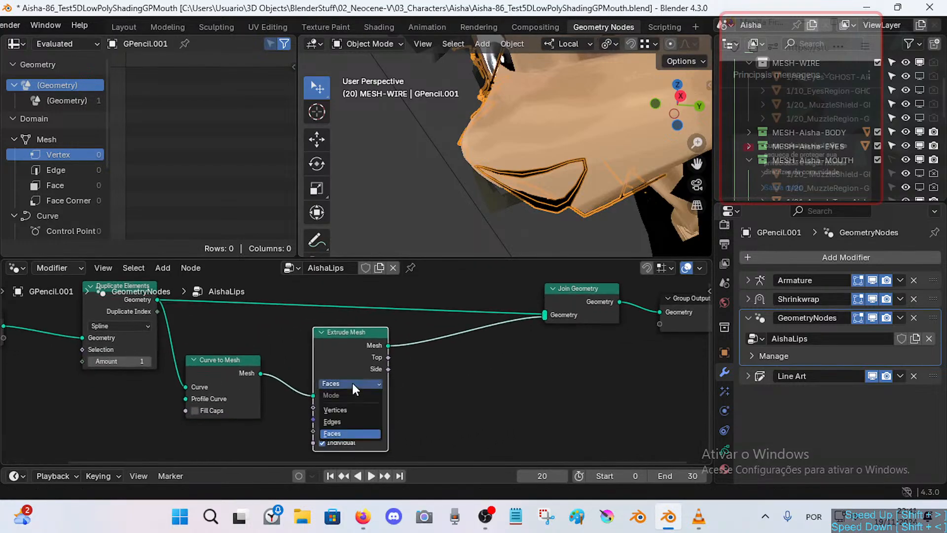
left_click(347, 422)
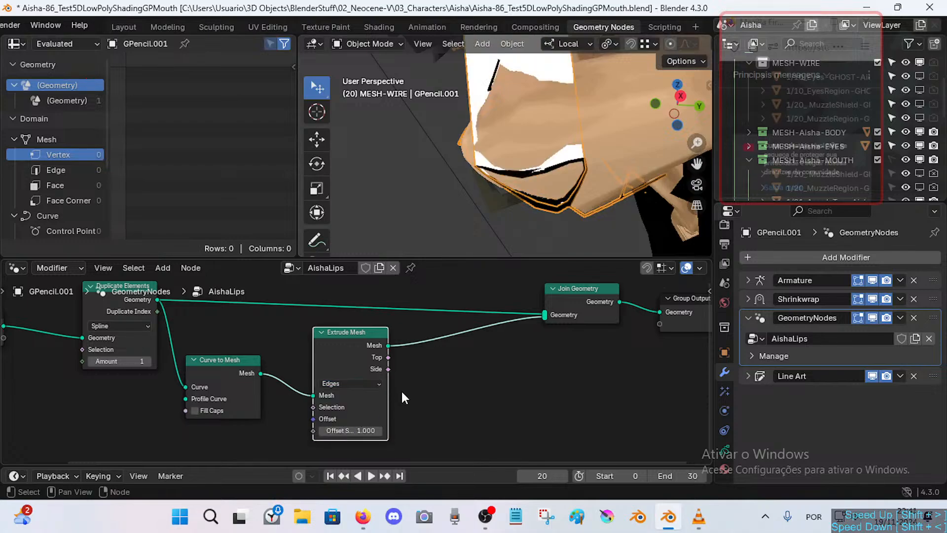
left_click_drag(351, 430, 345, 402)
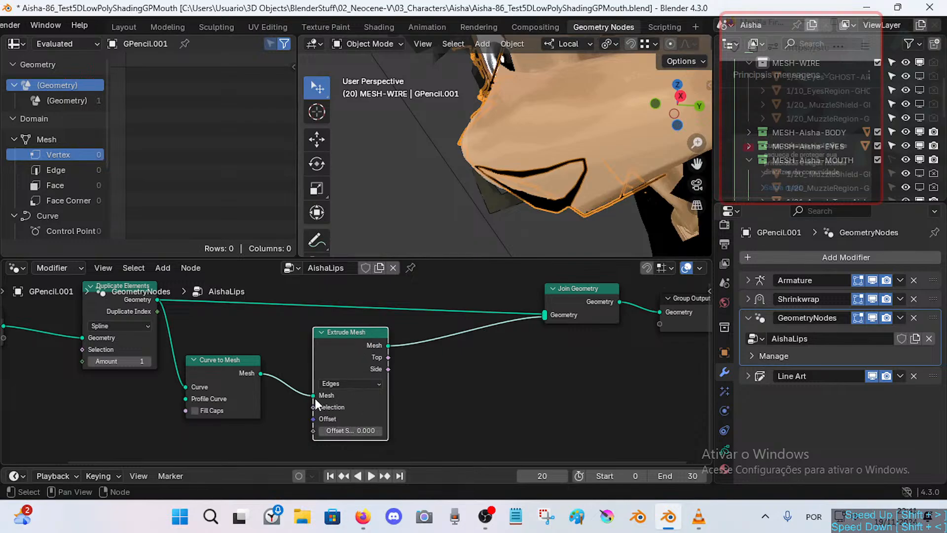
Try the Faces and Vertices modes on Extrude Mesh and return it to Edges.
left_click(353, 384)
left_click(345, 427)
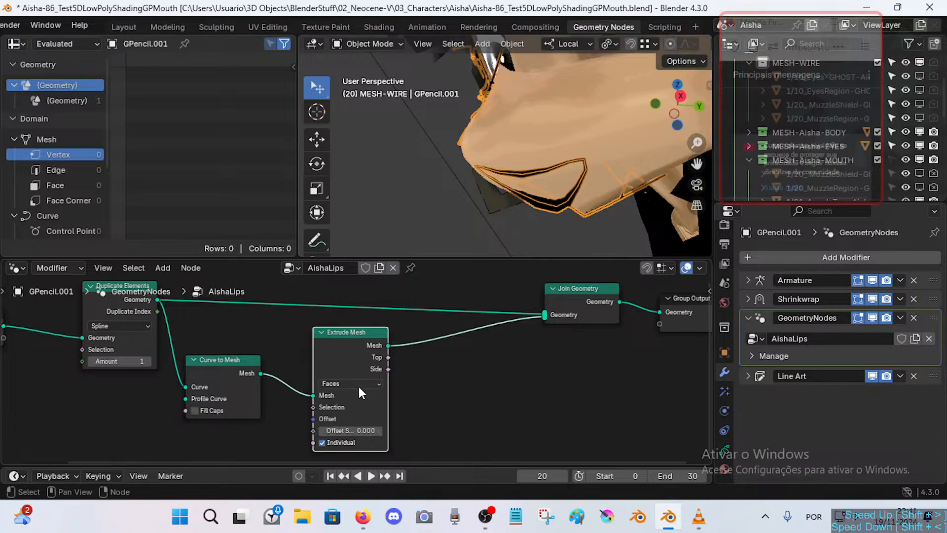
left_click(357, 384)
left_click(344, 419)
left_click(354, 382)
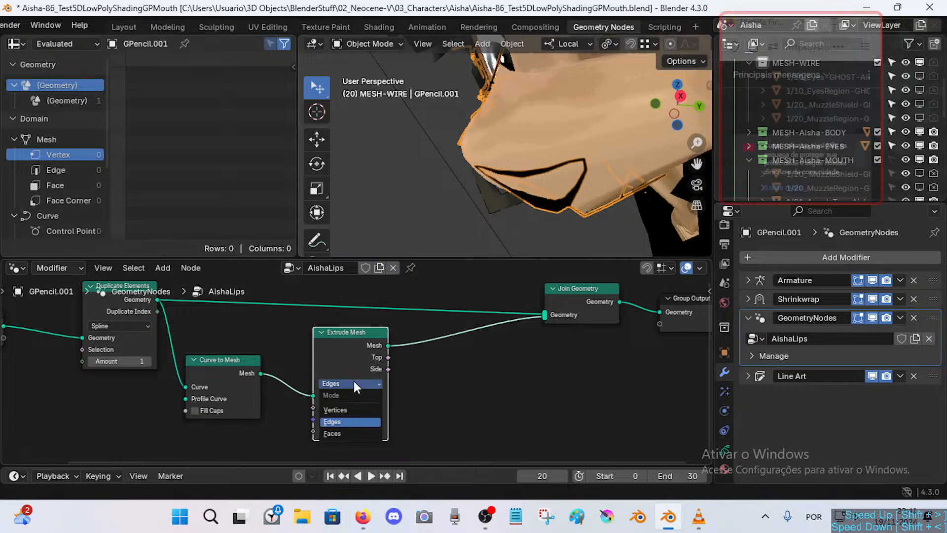
left_click(344, 409)
left_click(356, 381)
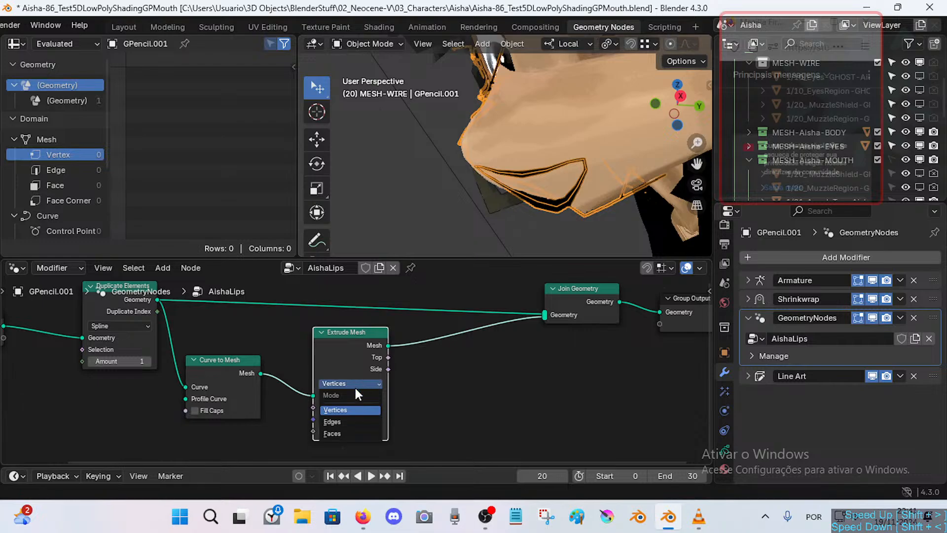
left_click(354, 385)
left_click(354, 384)
left_click(336, 422)
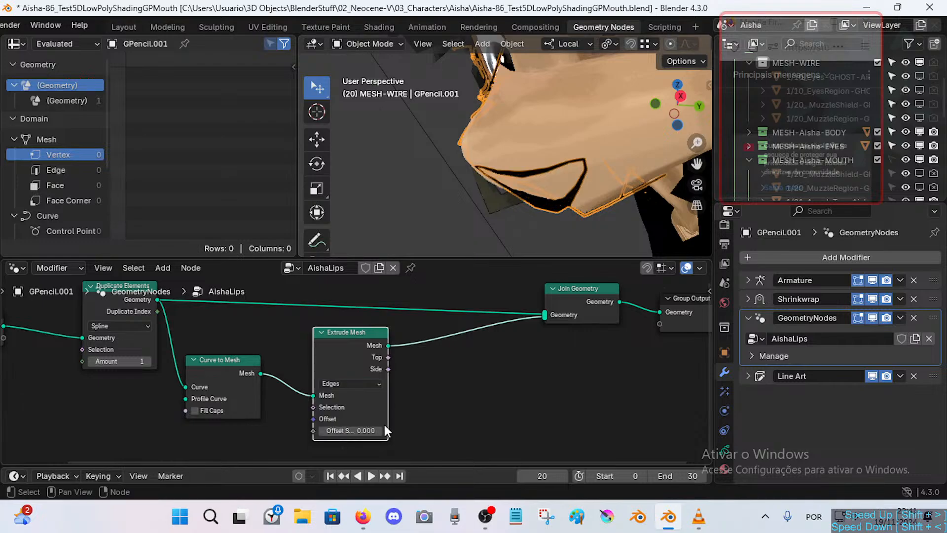
Set Extrude Mesh's Offset Scale to 0.110 and space it farther from the Curve to Mesh node.
left_click_drag(384, 430, 405, 430)
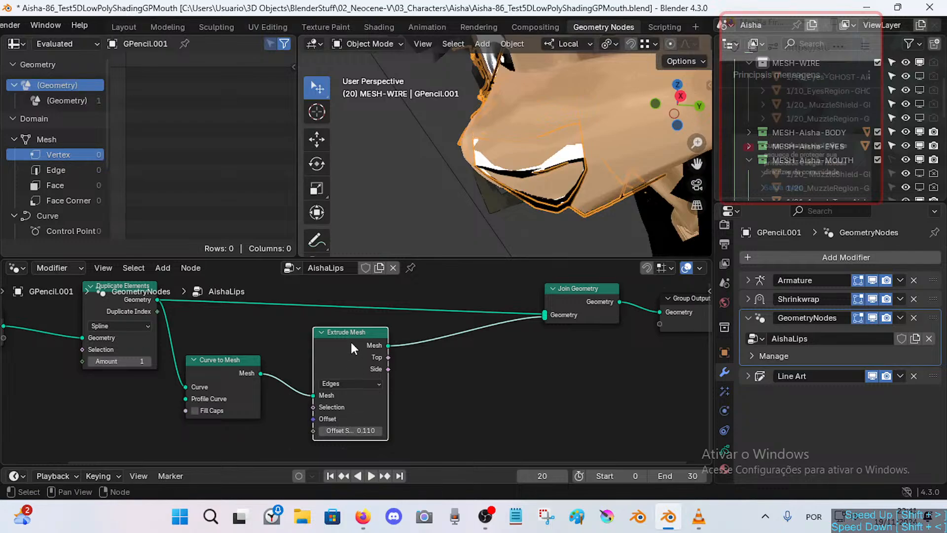
left_click_drag(350, 340, 407, 345)
middle_click_drag(330, 380, 342, 369)
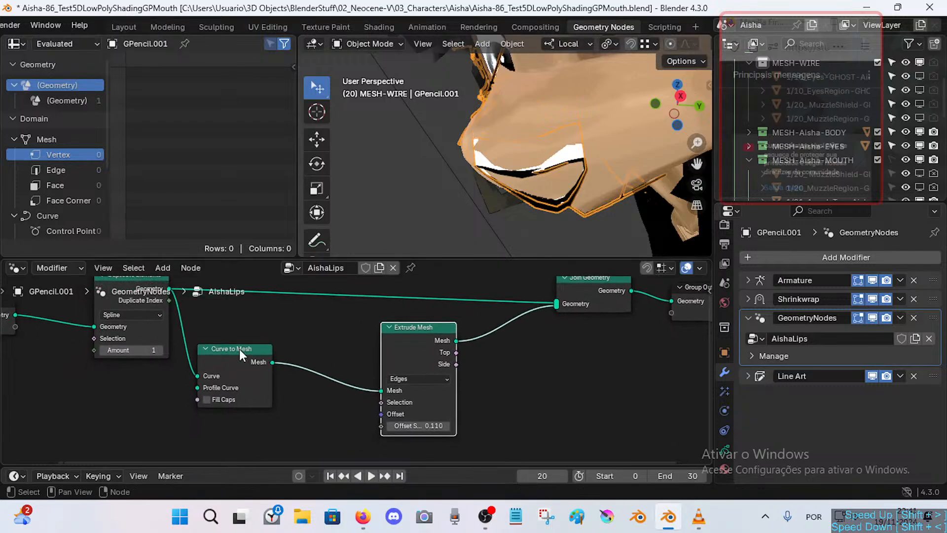
left_click_drag(239, 348, 252, 330)
middle_click_drag(399, 336, 372, 336)
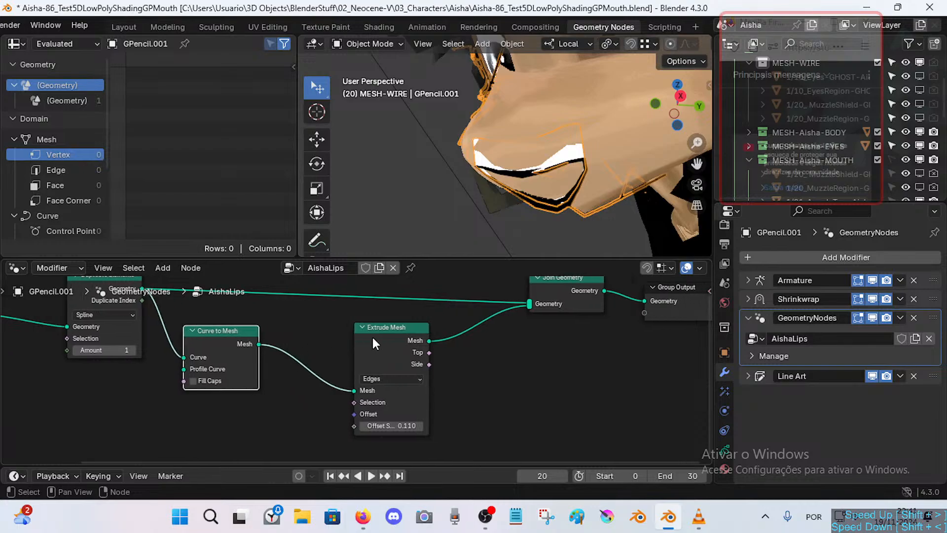
scroll(355, 371, "up", 1)
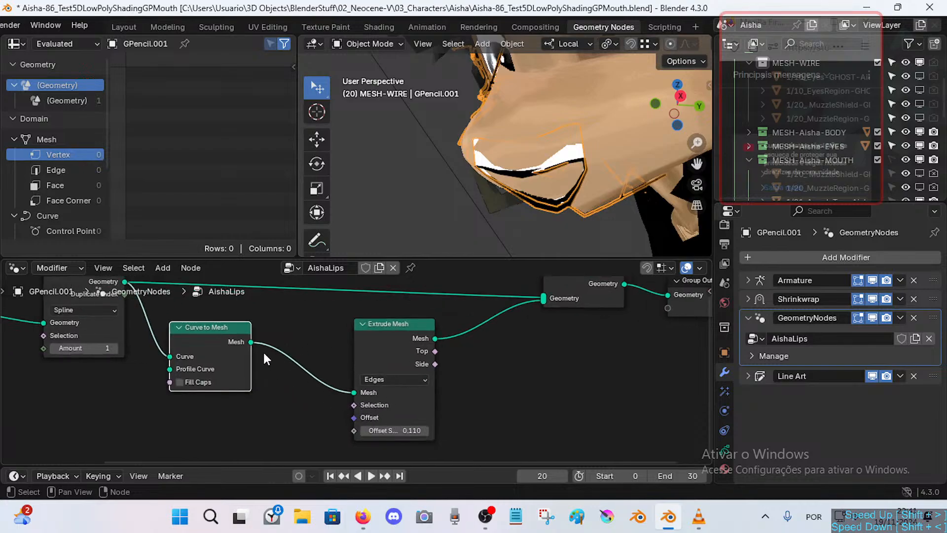
left_click_drag(251, 343, 345, 416)
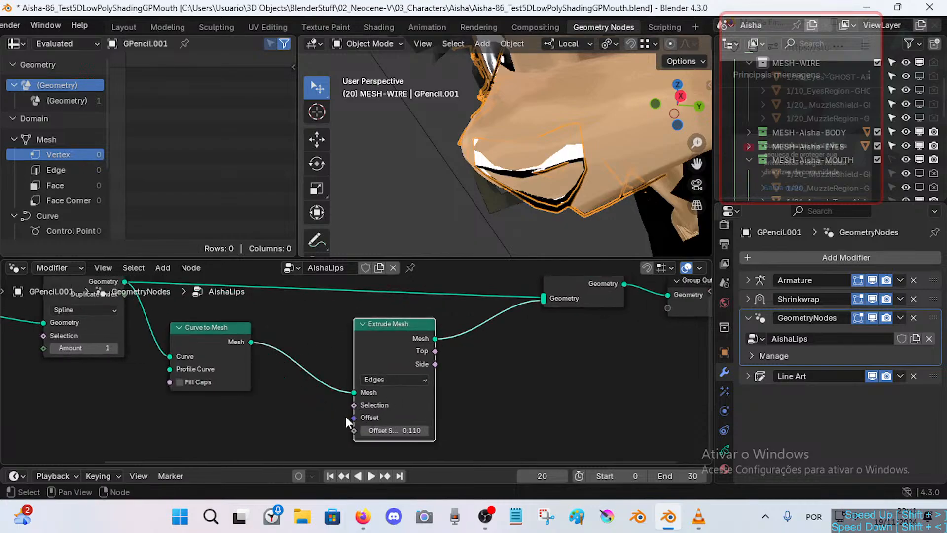
Space the Extrude Mesh node slightly farther from Curve to Mesh after inspecting the lips around the mouth opening.
key("shift+grave")
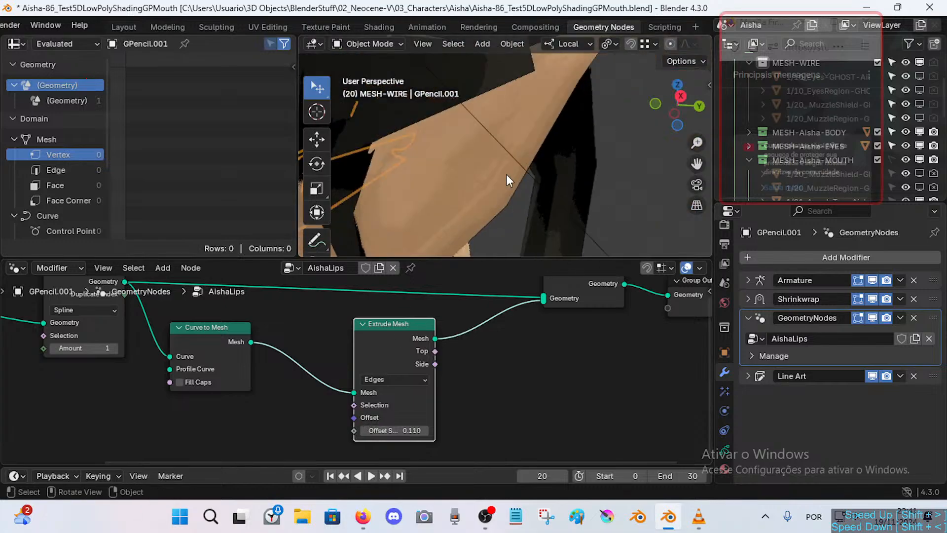
key("s")
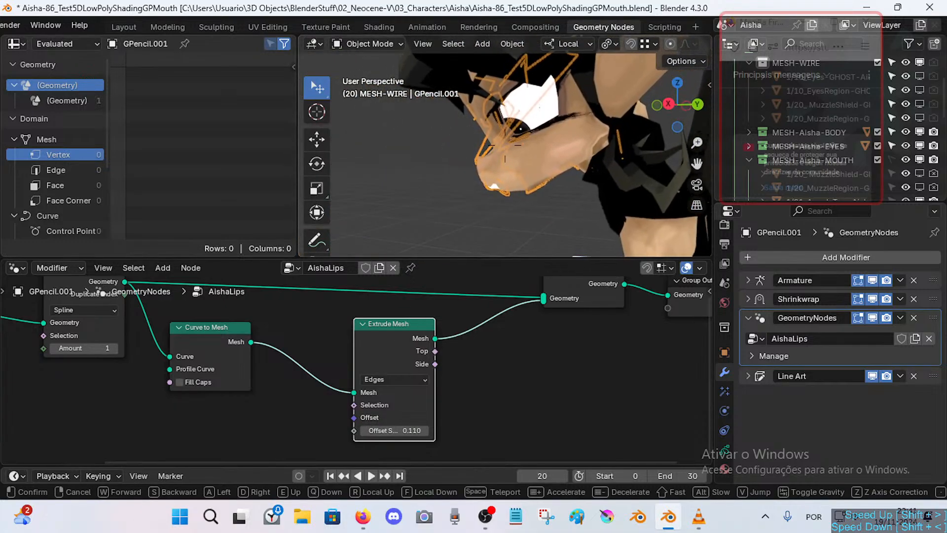
key("w")
key("q")
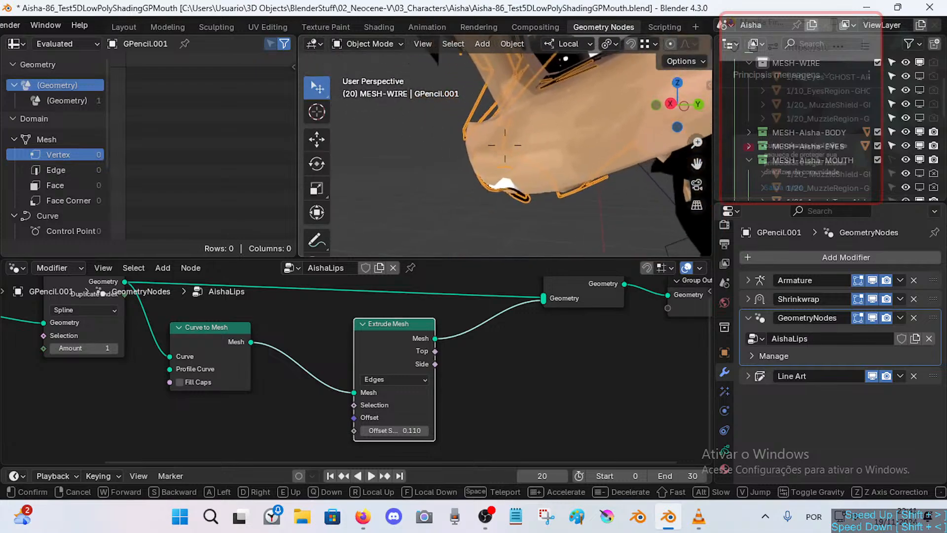
left_click(433, 217)
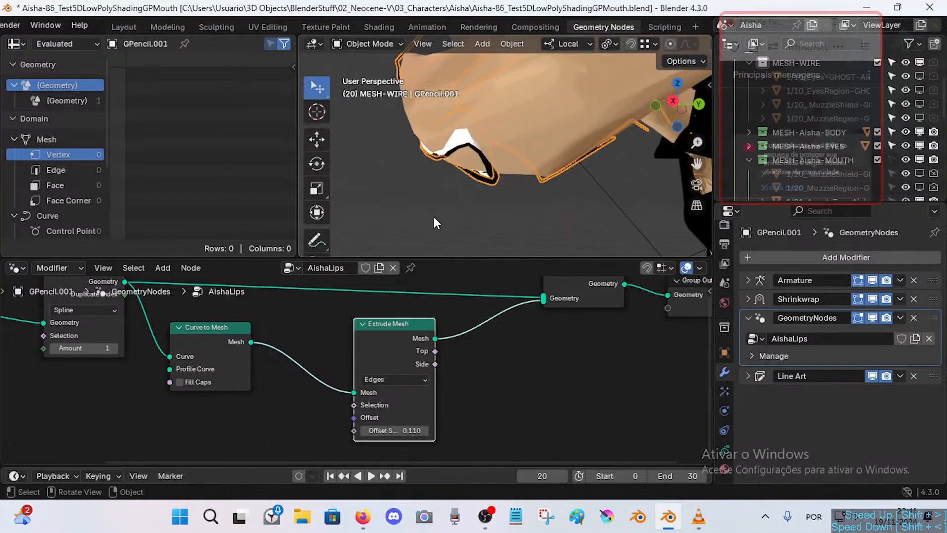
left_click_drag(395, 323, 417, 323)
left_click_drag(213, 322, 216, 314)
left_click(148, 393)
scroll(148, 393, "down", 1)
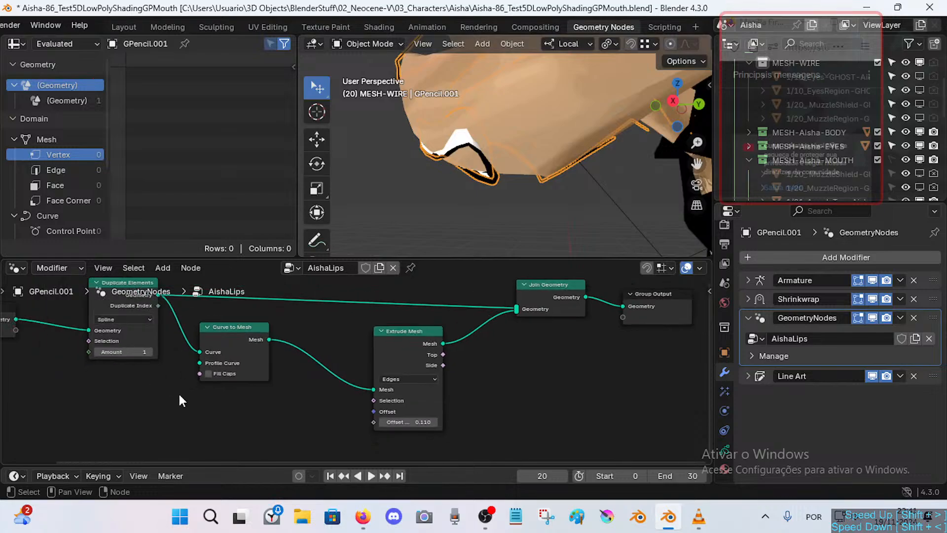
Try driving Extrude Mesh's Offset with a Normal node, and delete that node.
key("shift+a")
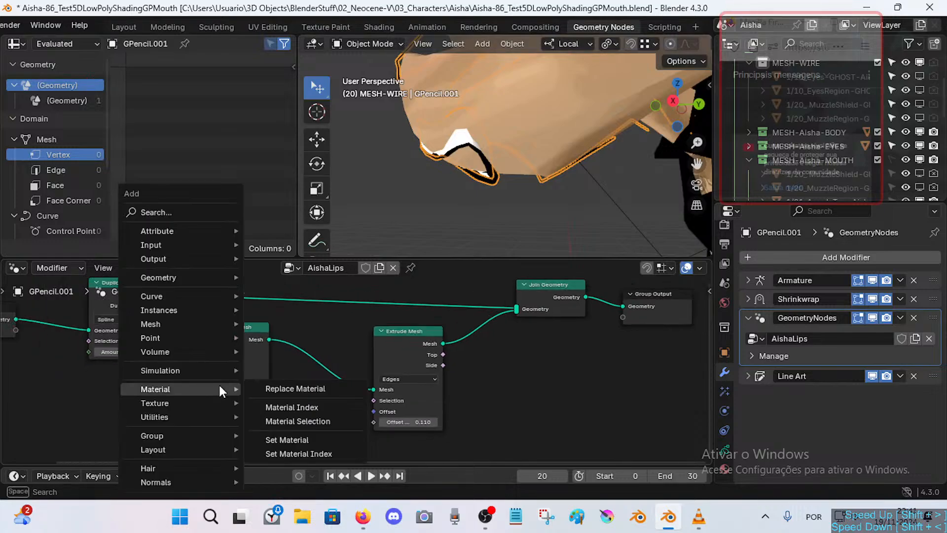
type("normal")
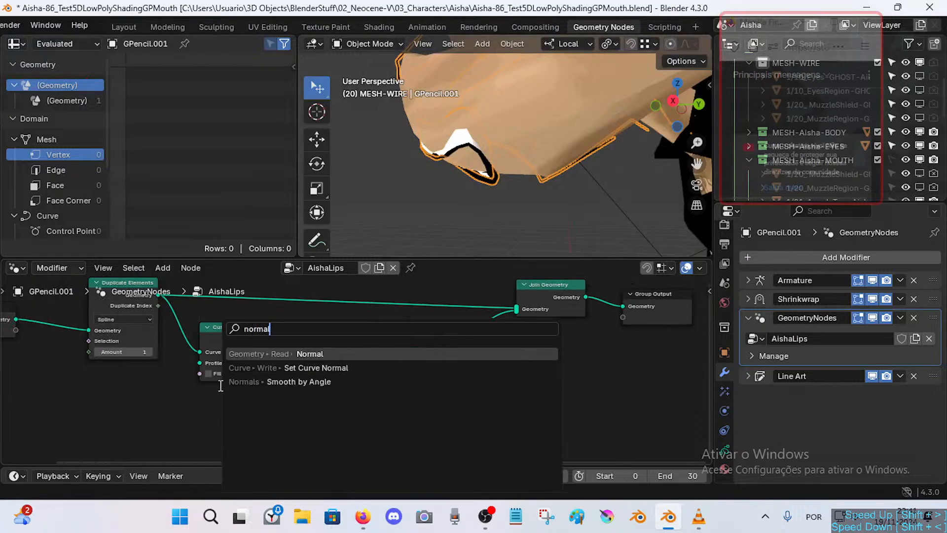
left_click(272, 354)
left_click(283, 431)
left_click_drag(305, 431, 369, 415)
left_click(275, 416)
key("x")
scroll(383, 416, "up", 1)
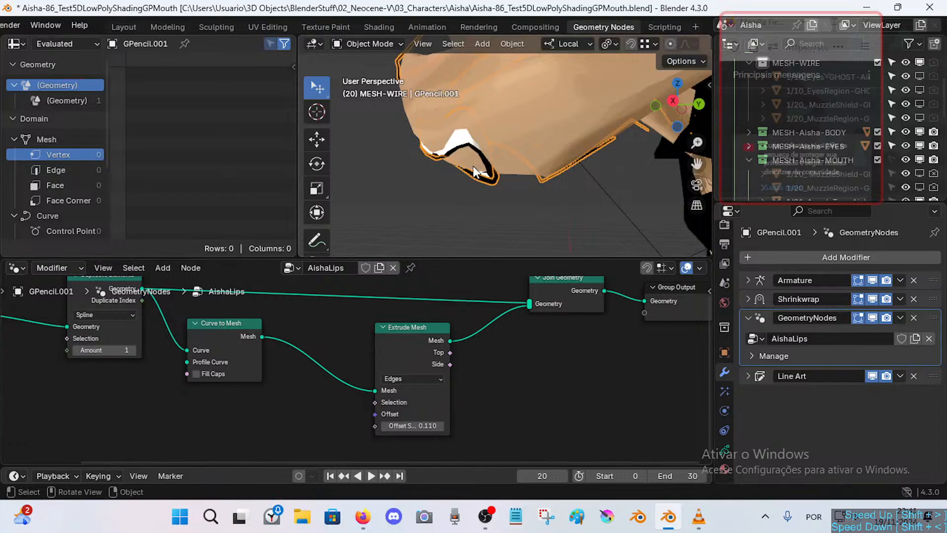
Enter Edit Mode on the Grease Pencil mouth and set Extrude Mesh's Offset Scale to 0.030.
key("Tab")
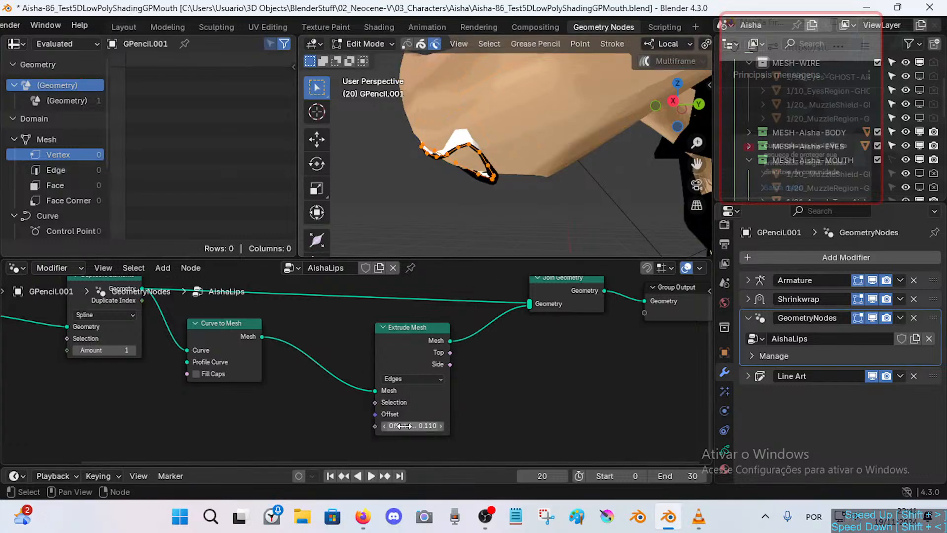
mouse_move(413, 423)
left_mouse_down()
mouse_move(388, 423)
mouse_move(413, 423)
left_mouse_up()
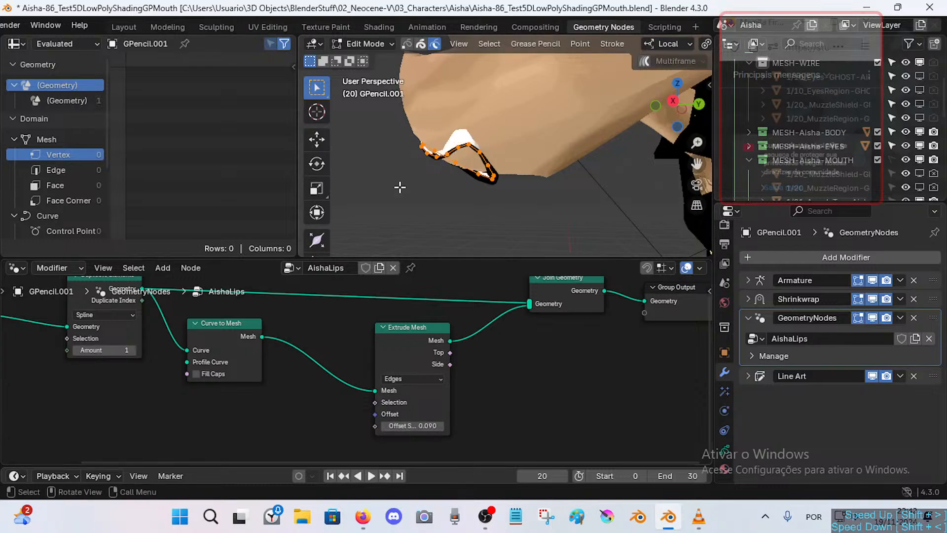
mouse_move(439, 189)
middle_mouse_down("shift")
mouse_move(454, 186)
mouse_move(446, 186)
middle_mouse_up("shift")
key("shift+grave")
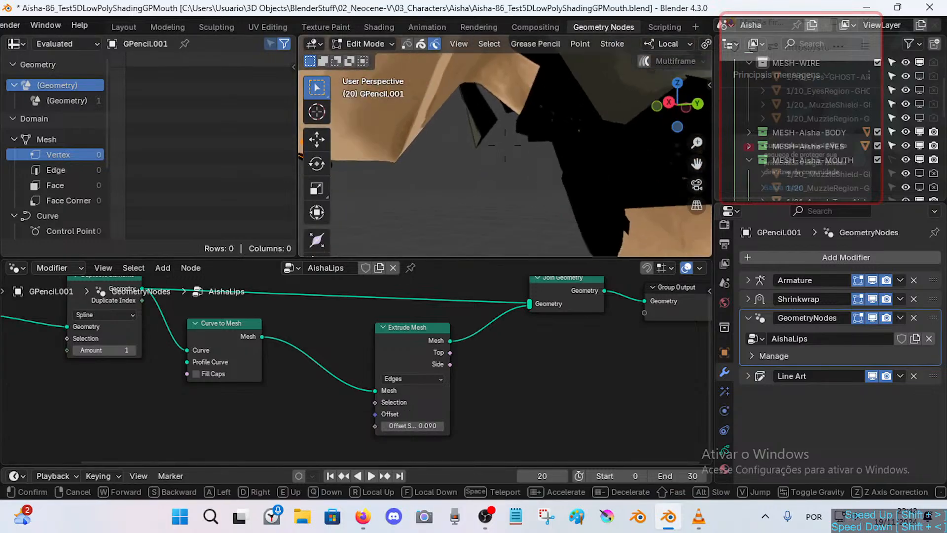
key("w")
key("a")
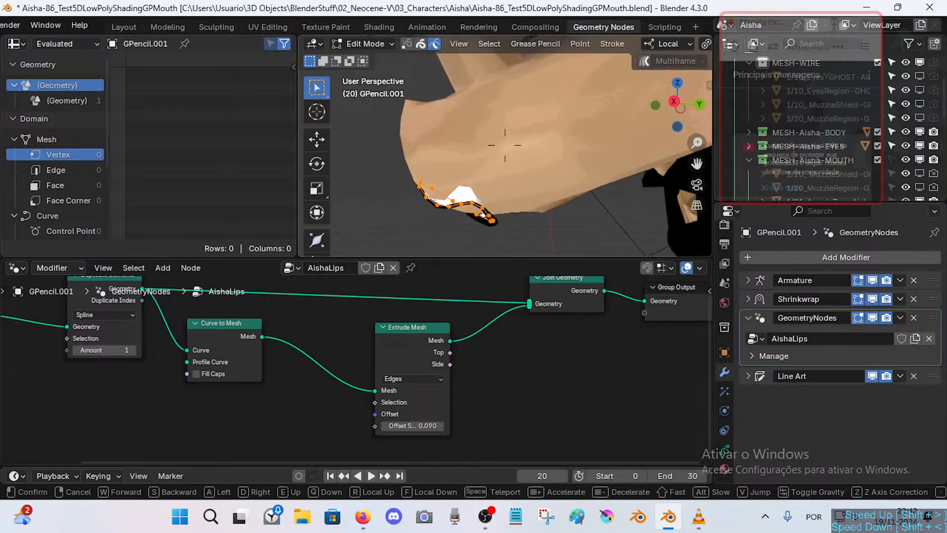
key("w")
left_click(446, 186)
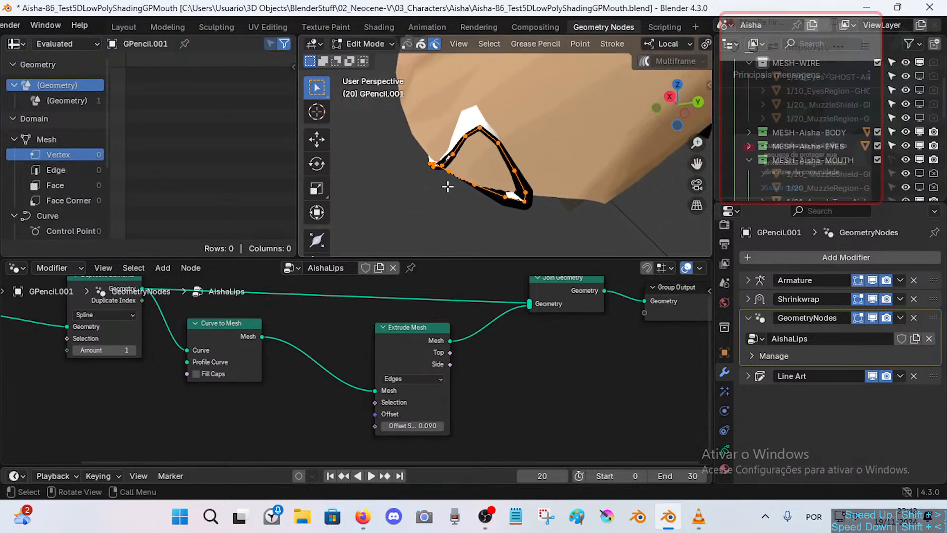
mouse_move(405, 431)
left_mouse_down("shift")
mouse_move(424, 426)
mouse_move(405, 425)
left_mouse_up("shift")
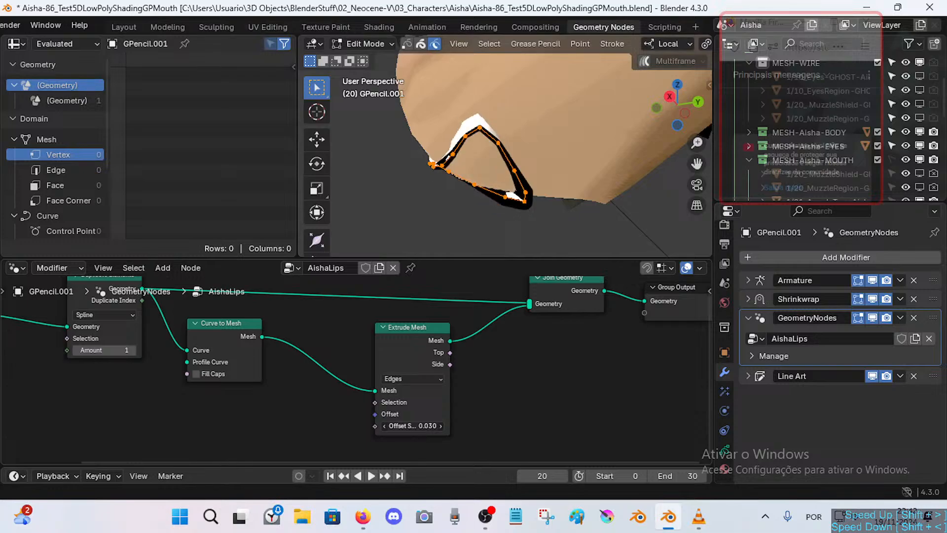
Move the selected mouth stroke points slightly along the muzzle and bring the Extrude Mesh node closer to Curve to Mesh.
key("g")
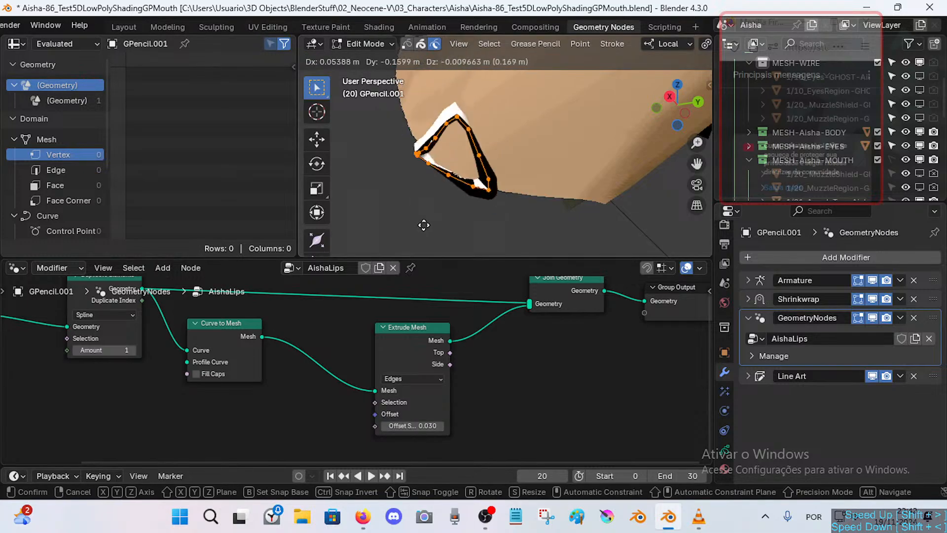
left_click(438, 235)
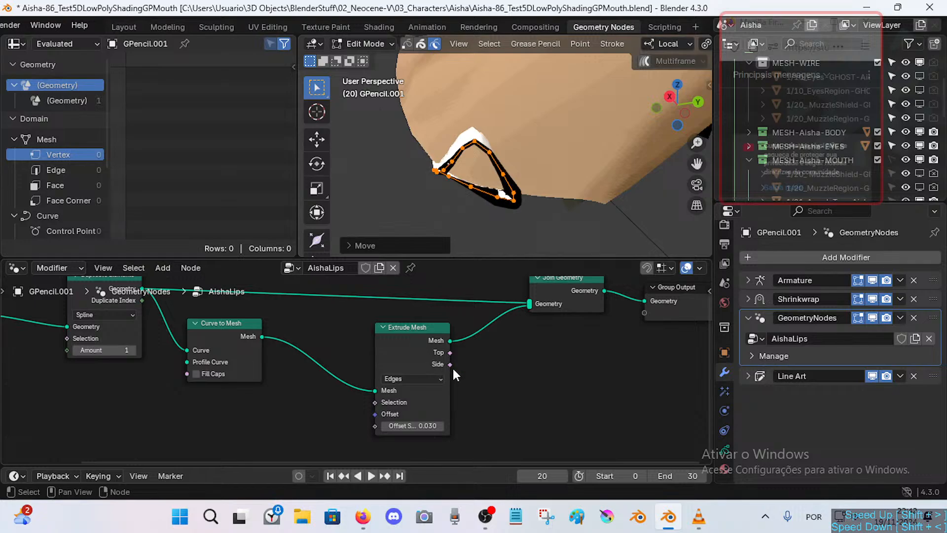
middle_click_drag(453, 369, 437, 374)
left_click_drag(408, 332, 380, 334)
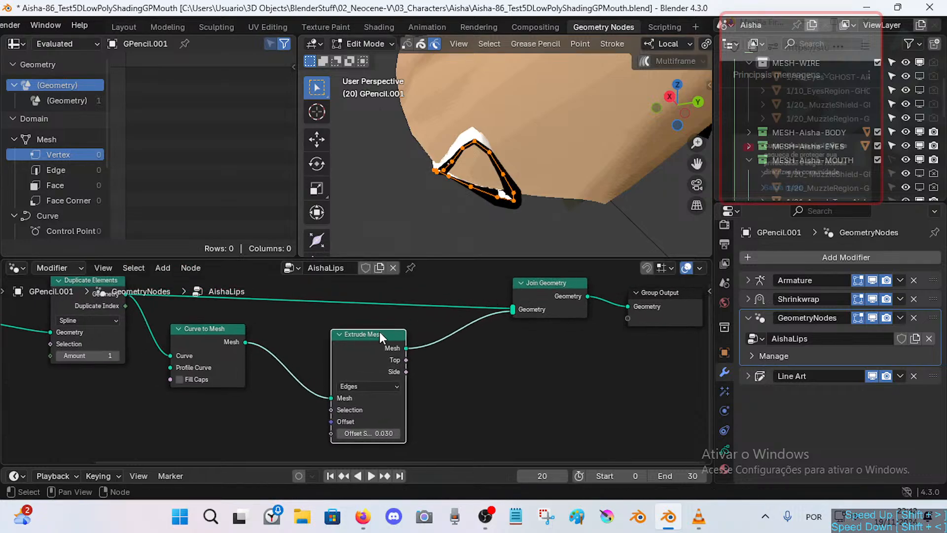
middle_click_drag(411, 369, 421, 369)
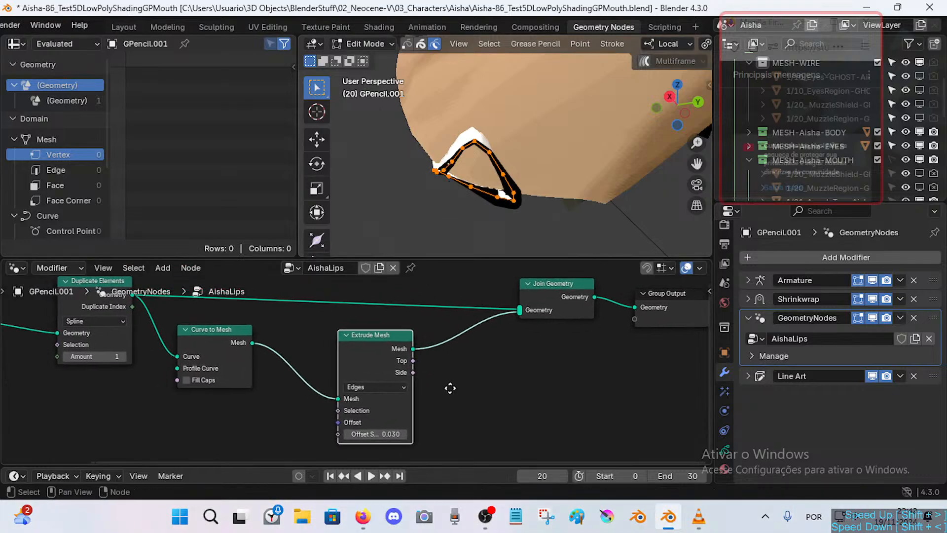
Compare the Vertices, Faces and Edges modes on Extrude Mesh, ending on Edges.
left_click(390, 385)
left_click(376, 406)
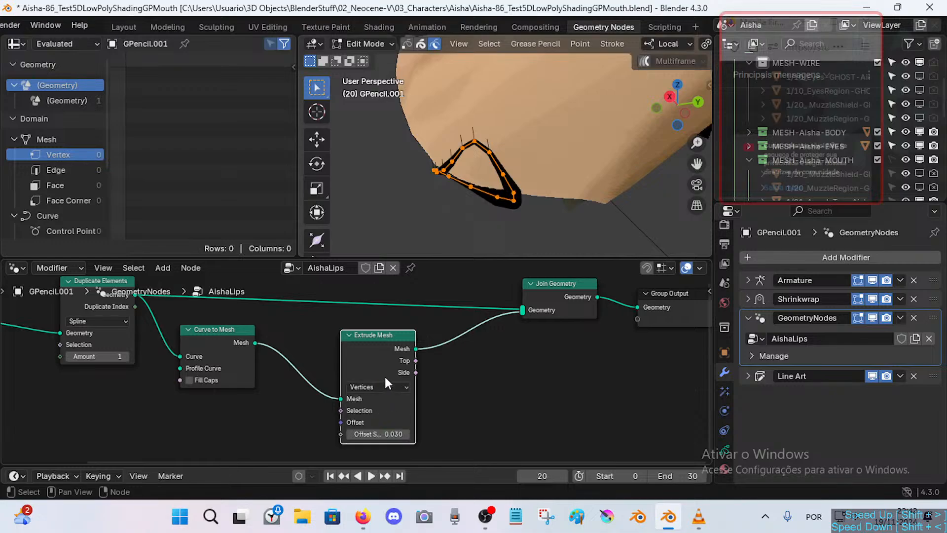
left_click(382, 387)
left_click(373, 438)
left_click(381, 387)
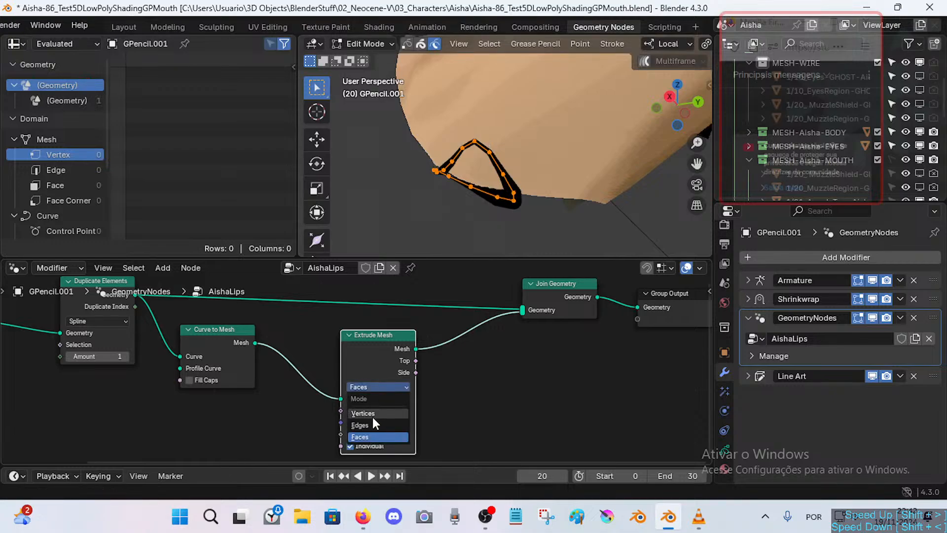
left_click(375, 425)
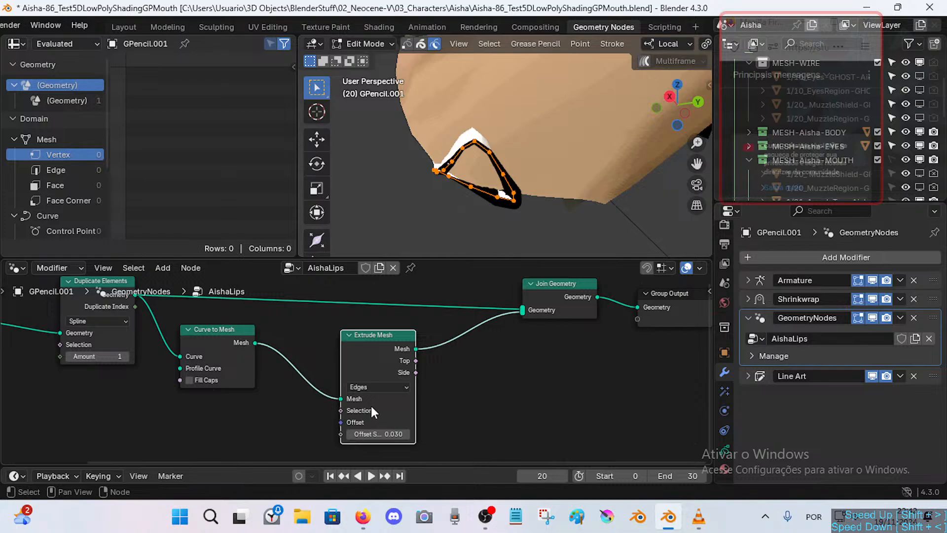
left_click(367, 389)
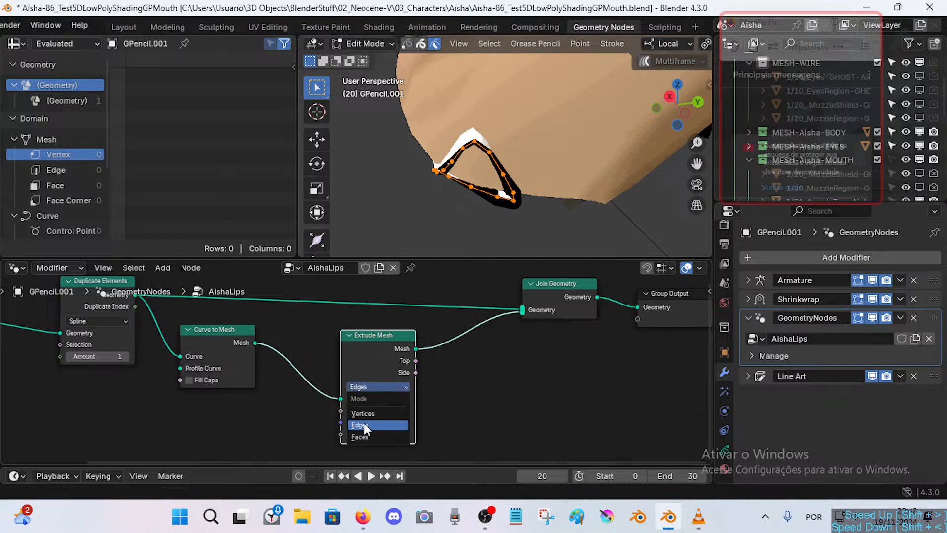
left_click(373, 437)
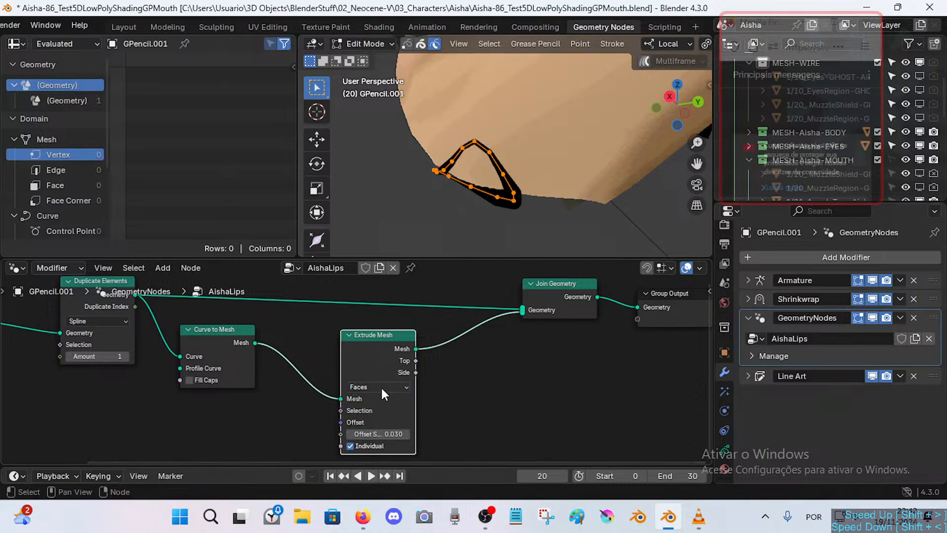
left_click(381, 387)
left_click(375, 413)
left_click(371, 434)
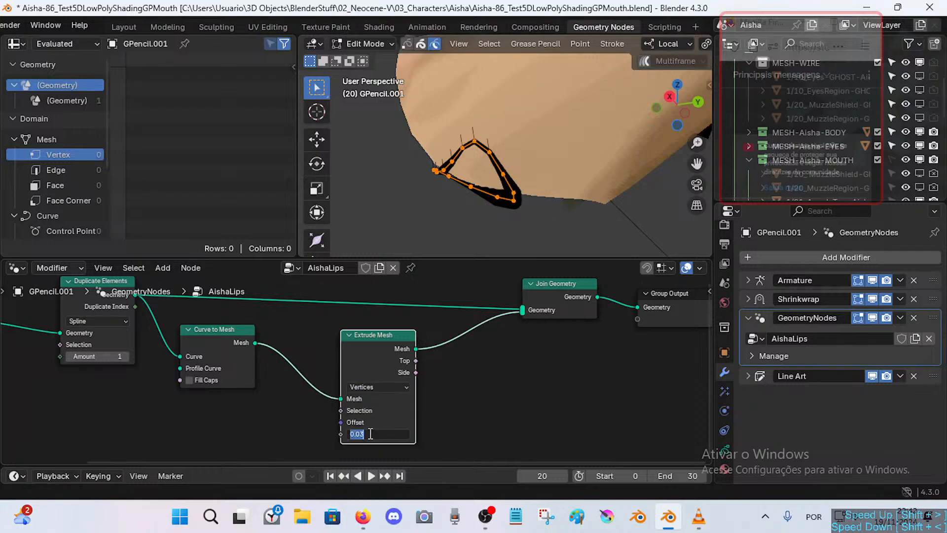
left_click(371, 387)
left_click(375, 425)
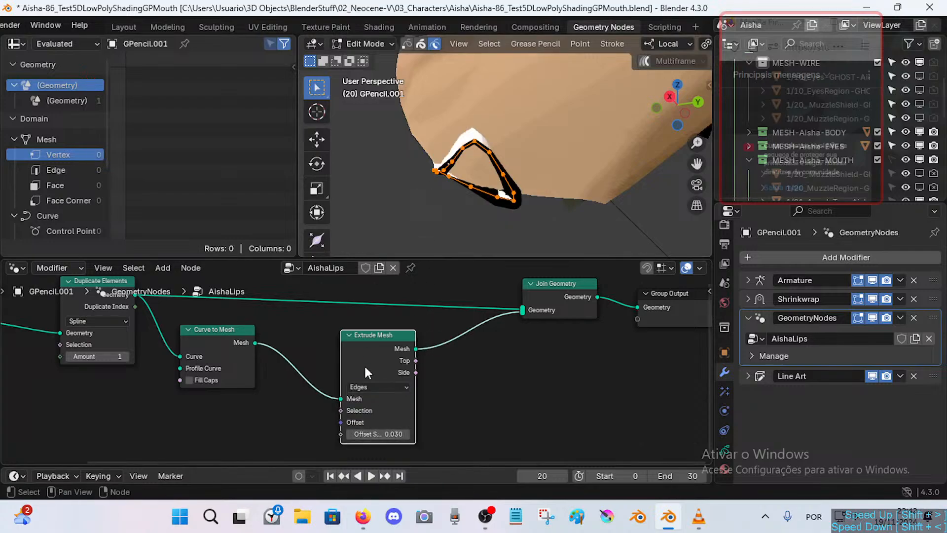
Try inserting a Fill Curve node on the link between Extrude Mesh and Join Geometry.
middle_click_drag(463, 213, 466, 211, "shift")
key("shift+a")
type("fill")
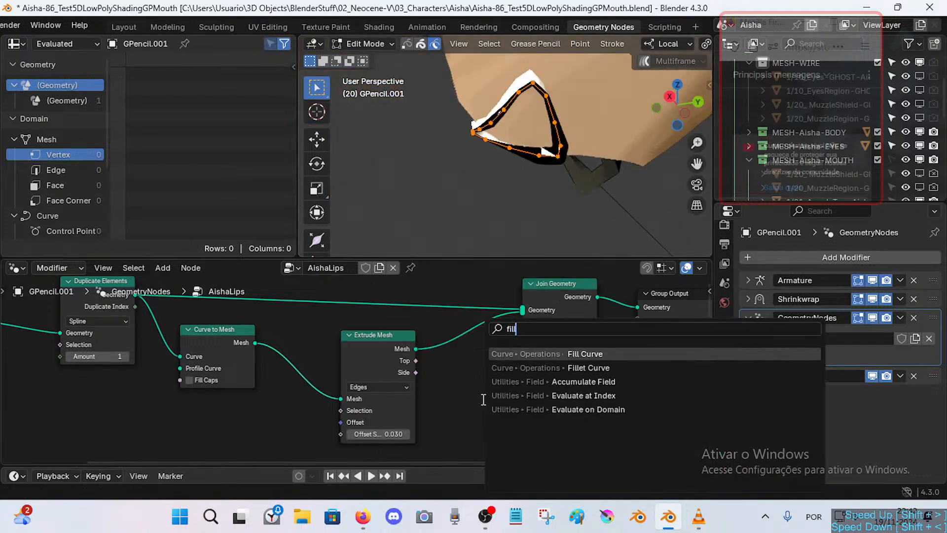
key("Return")
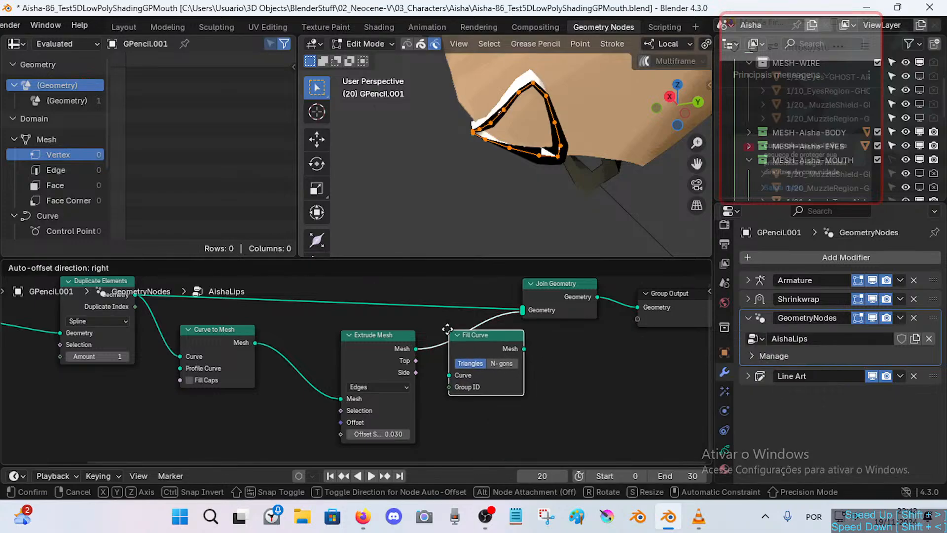
left_click(446, 354)
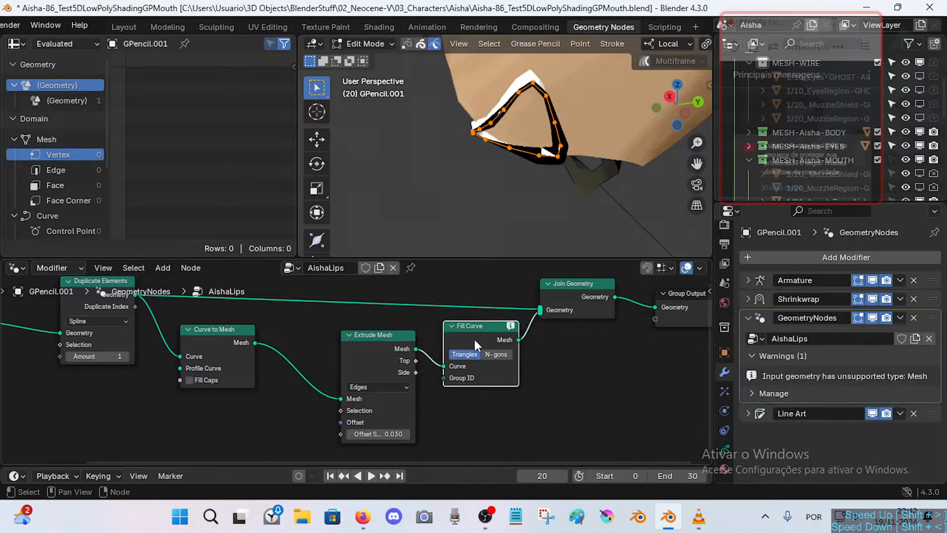
Relocate Fill Curve between Curve to Mesh and Extrude Mesh, linking Curve to Mesh into its Curve input and its Mesh output into Extrude Mesh.
left_click_drag(479, 328, 314, 348, "alt")
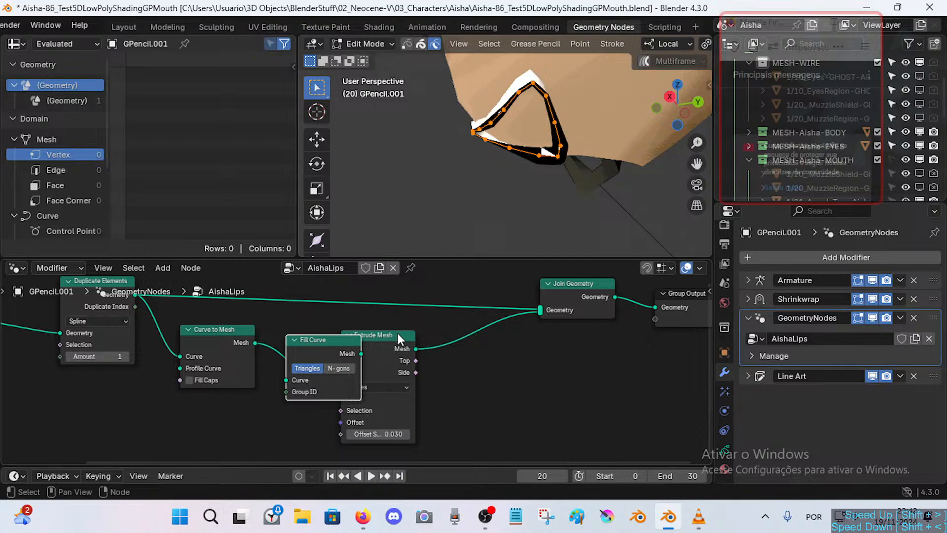
left_click_drag(400, 338, 456, 342)
left_click_drag(361, 354, 398, 401)
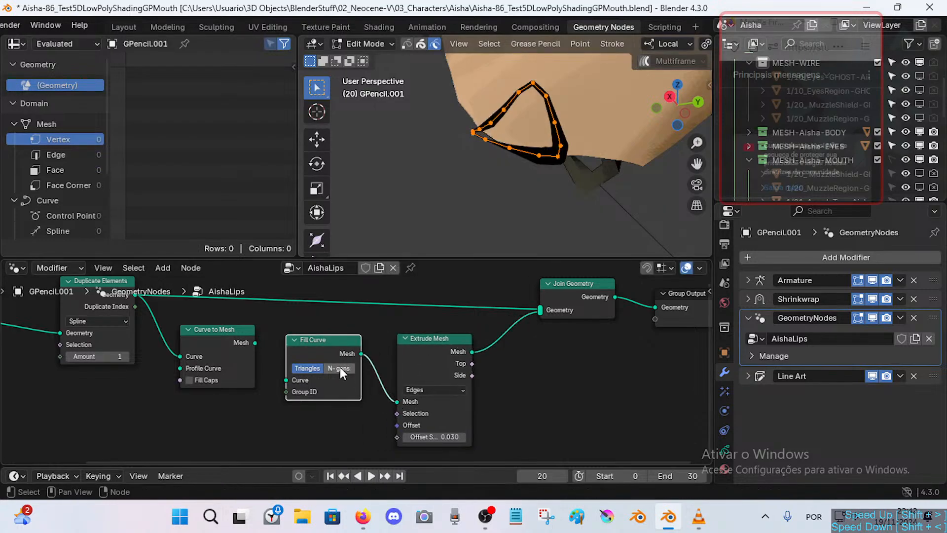
left_click_drag(255, 343, 285, 380)
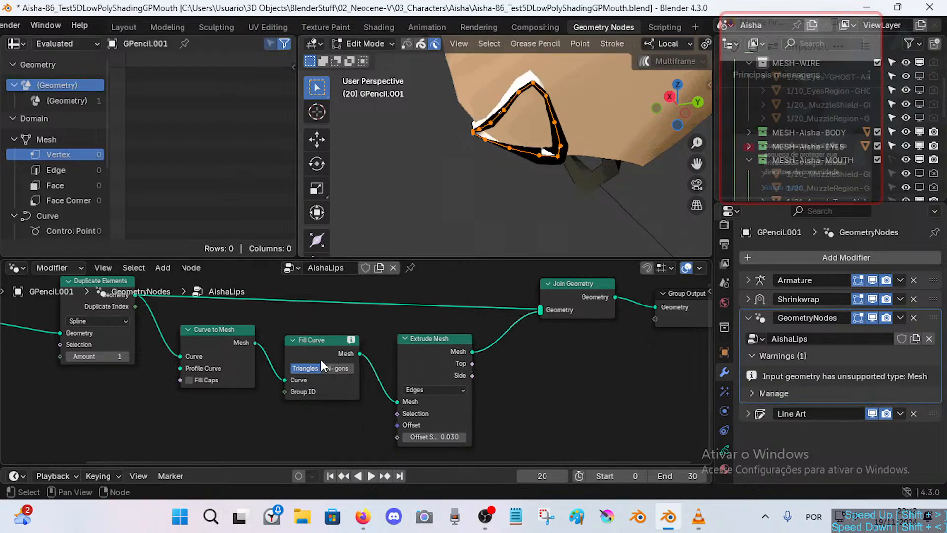
Delete the Fill Curve node between Curve to Mesh and Extrude Mesh.
left_click(308, 342)
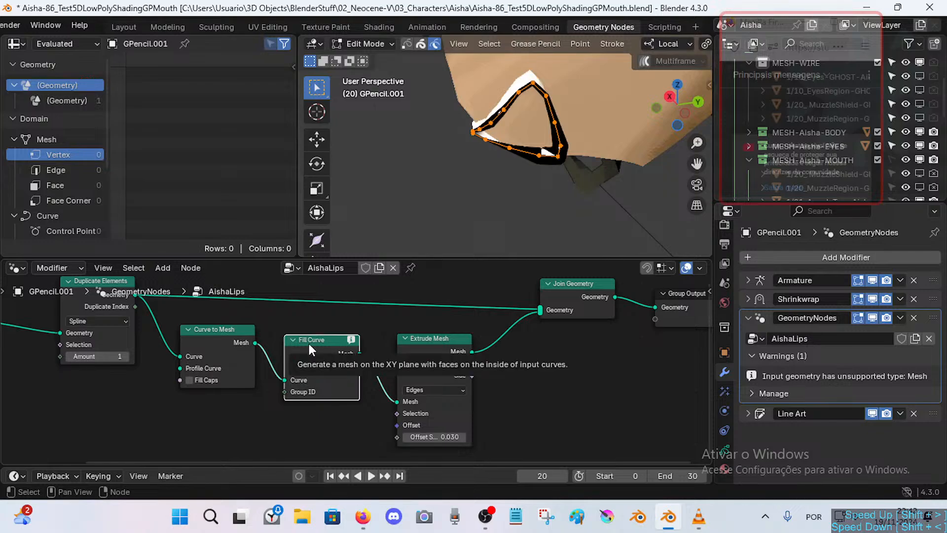
key("x")
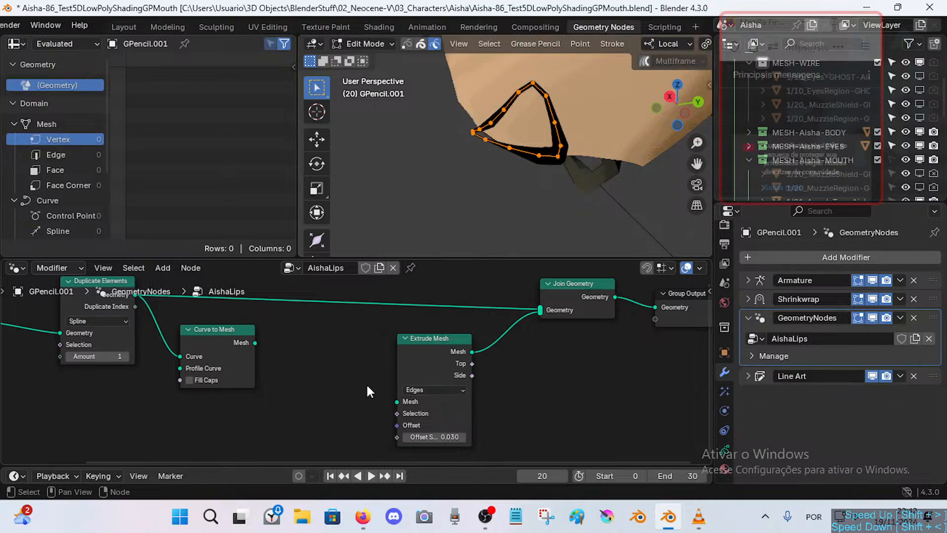
key("shift+a")
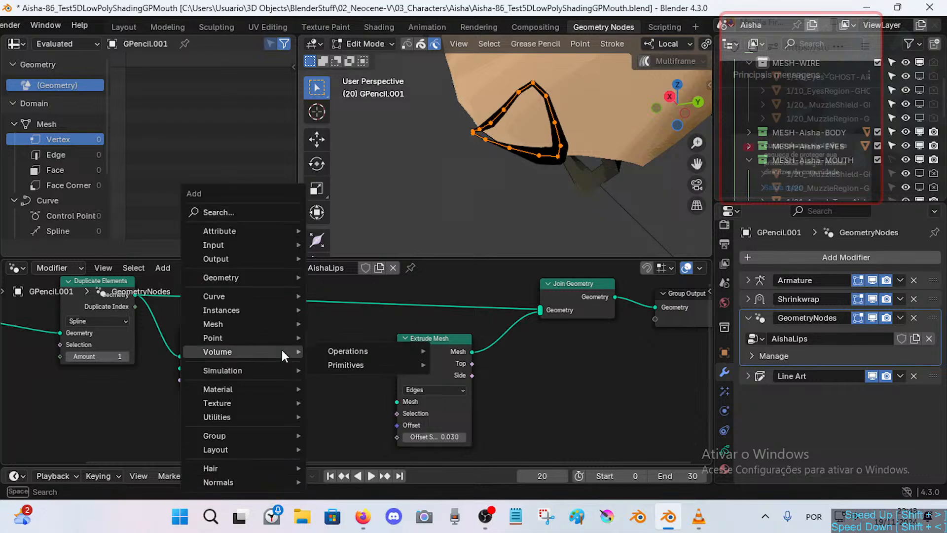
key("Escape")
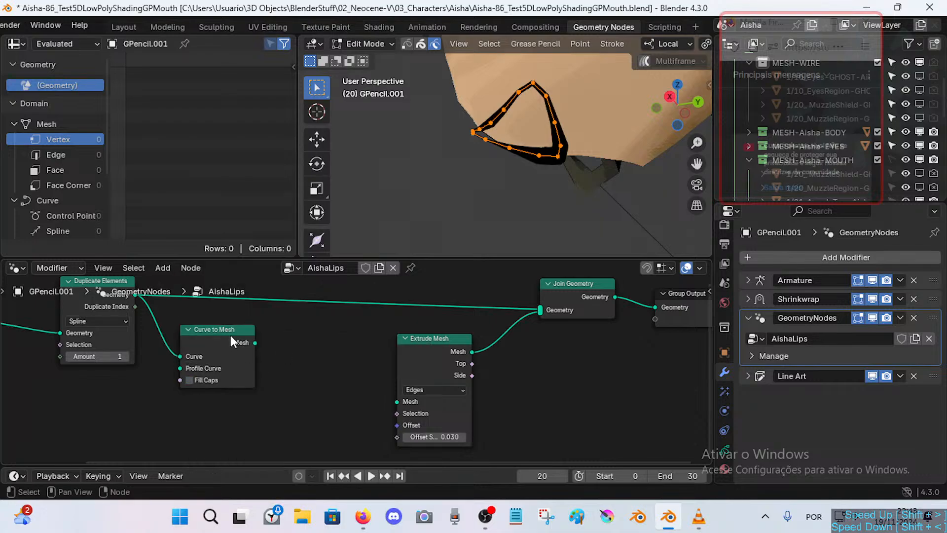
Link Curve to Mesh's Mesh output directly into Join Geometry and move Extrude Mesh out of the way.
left_click_drag(255, 343, 541, 312)
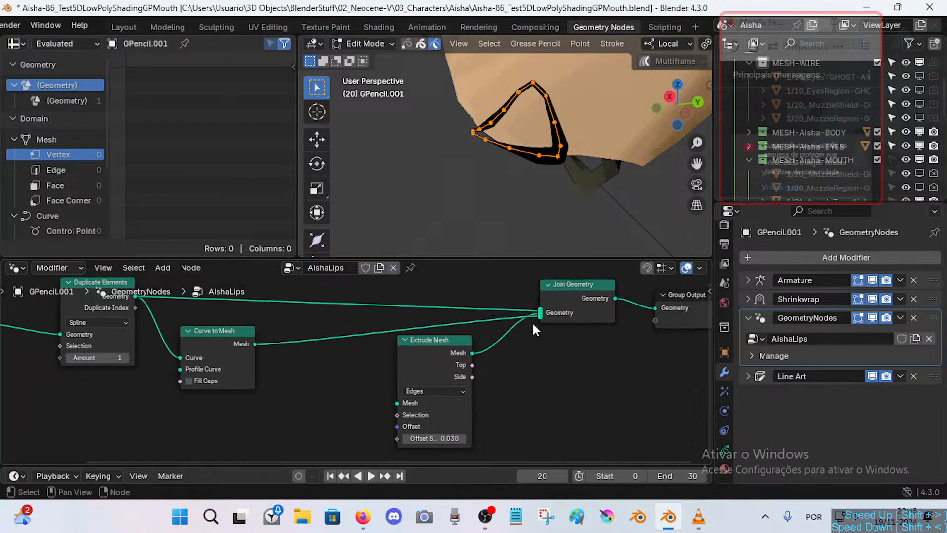
left_click_drag(436, 342, 464, 372)
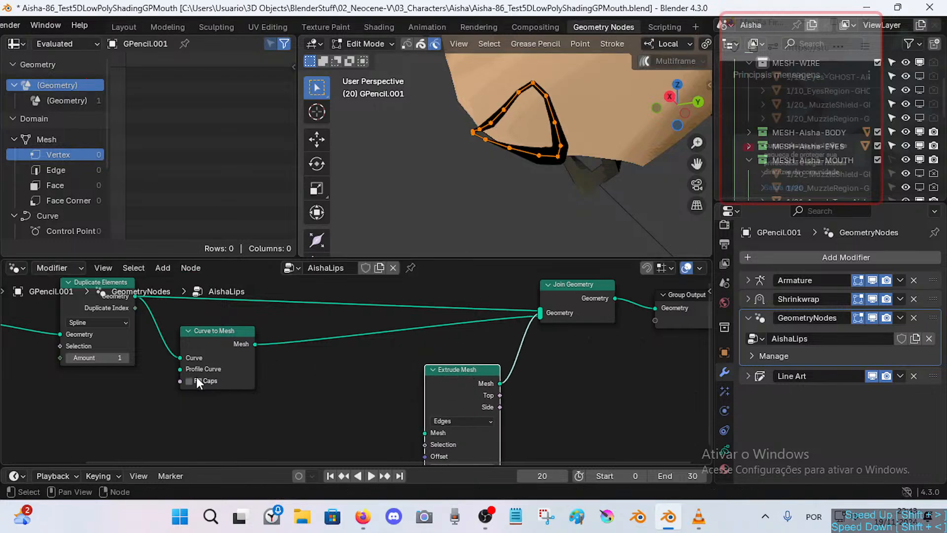
left_click_drag(215, 335, 211, 335)
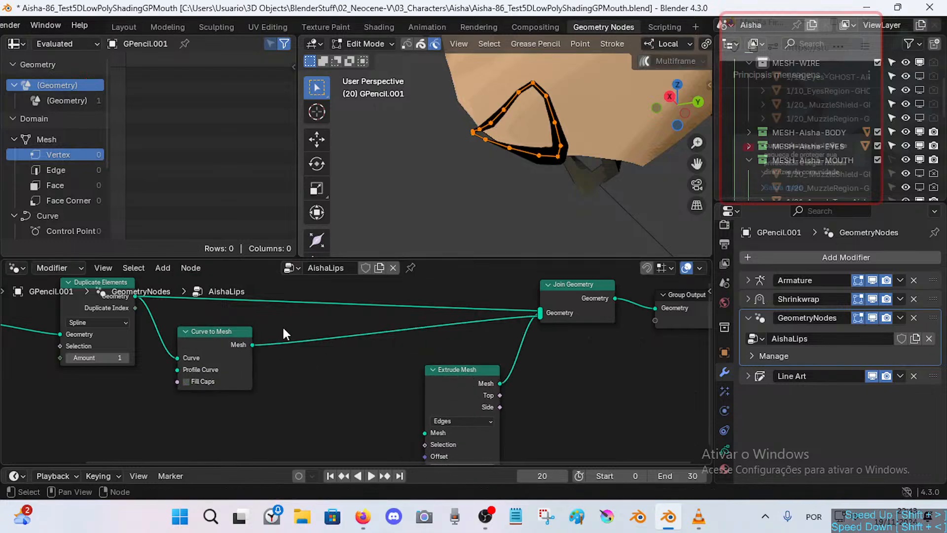
Search the available nodes for a fill operation and a bridge operation.
key("shift+a")
type("fi")
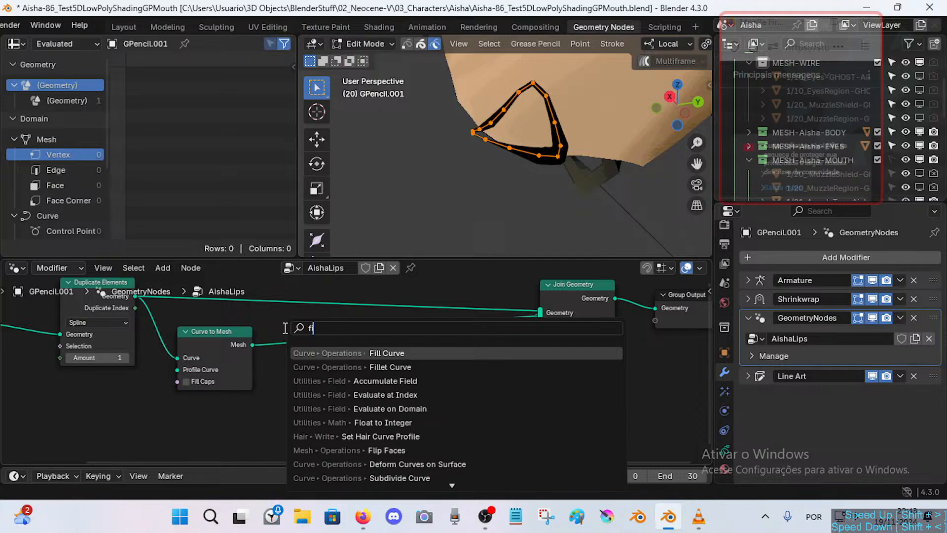
type("ll o")
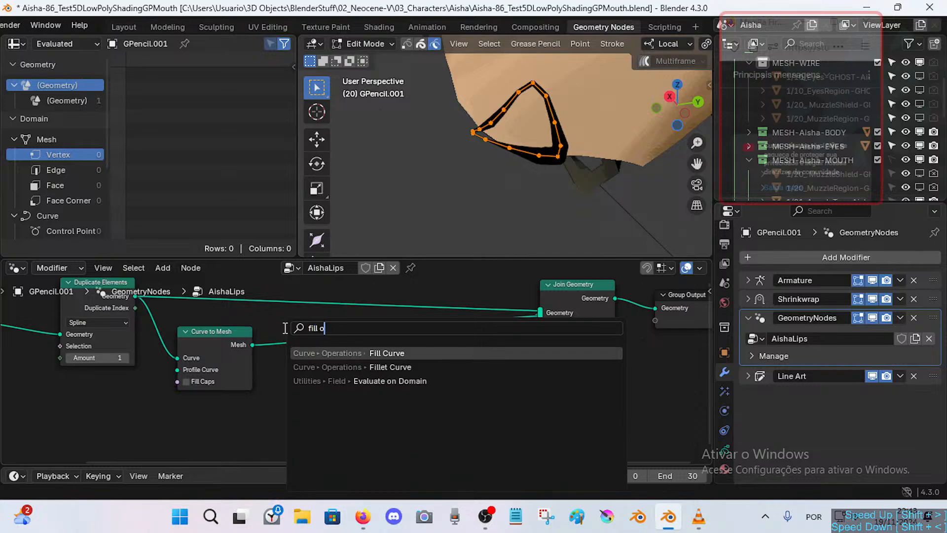
key("BackSpace")
key("BackSpace")
key("BackSpace")
key("BackSpace")
key("BackSpace")
key("BackSpace")
type("brdi")
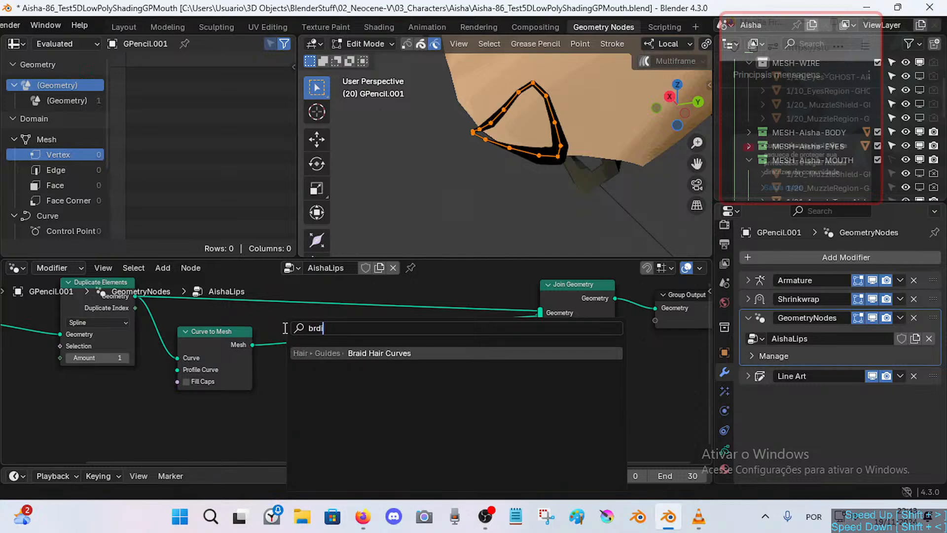
key("BackSpace")
key("BackSpace")
key("BackSpace")
type("ridge")
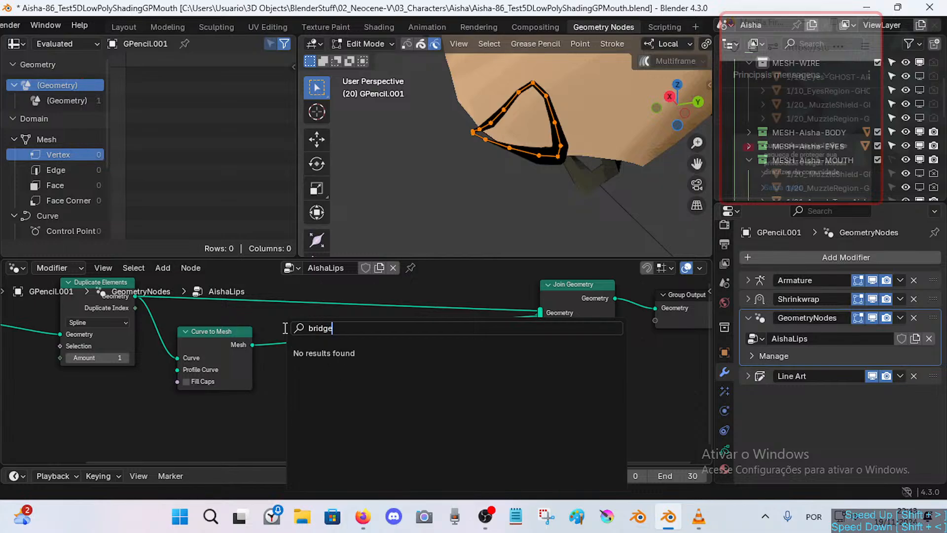
key("BackSpace")
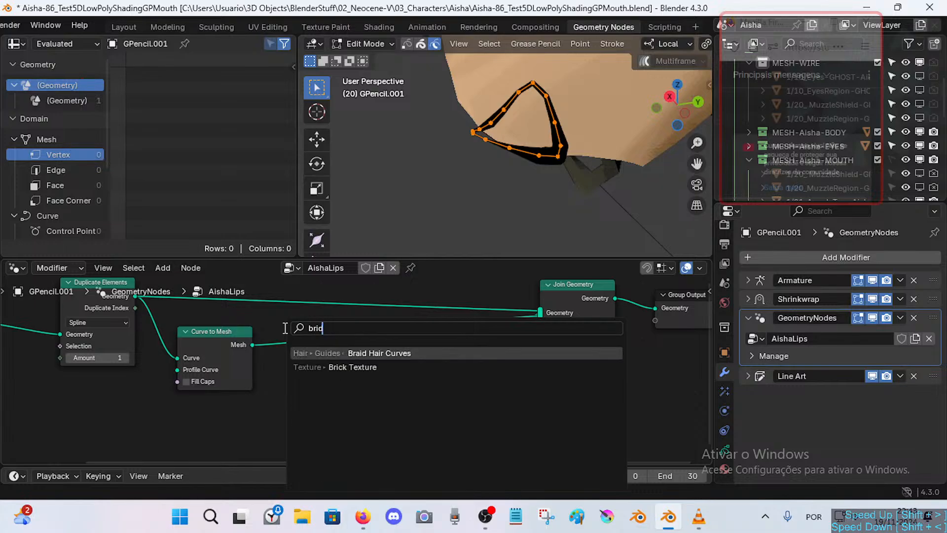
key("BackSpace")
key("BackSpace")
key("BackSpace")
key("BackSpace")
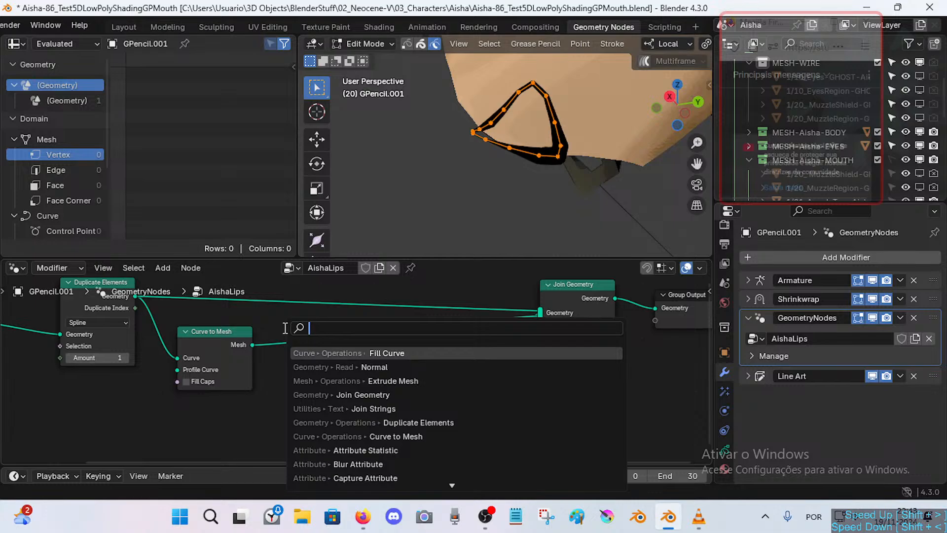
Try a Fill Curve node set to N-gons between Curve to Mesh and Join Geometry, and delete it.
type("fill")
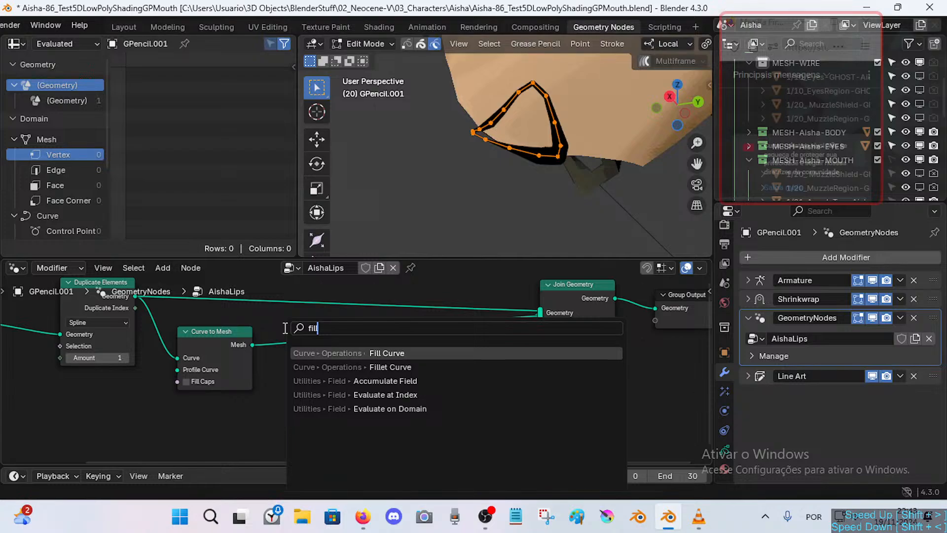
key("Return")
left_click(296, 334)
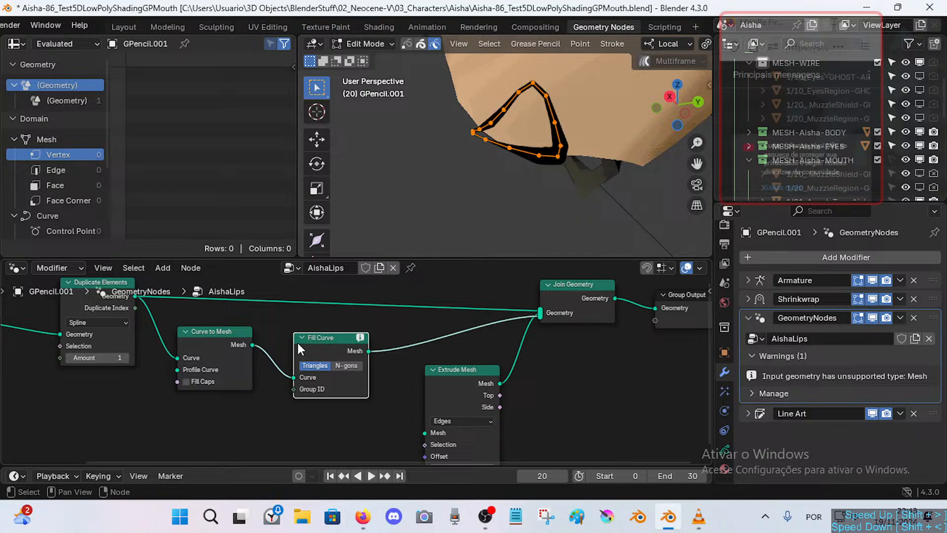
left_click(349, 365)
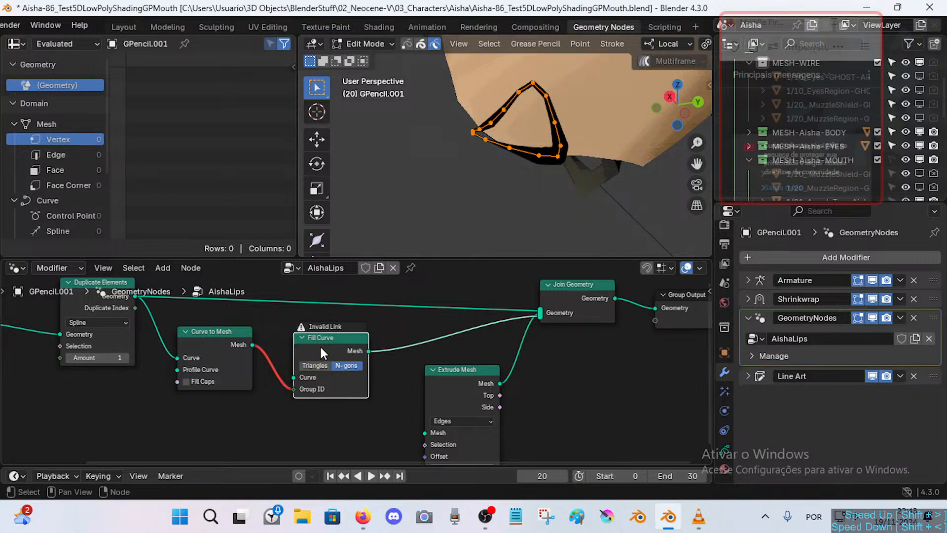
key("x")
Reposition Extrude Mesh beside Curve to Mesh and link the Curve to Mesh output into its Mesh input.
left_click_drag(238, 332, 248, 331)
left_click_drag(462, 371, 413, 345)
left_click_drag(262, 344, 367, 407)
left_click_drag(400, 355, 326, 343)
Duplicate Extrude Mesh and insert the copy on the link between the original and Join Geometry.
key("shift+d")
left_click(457, 316)
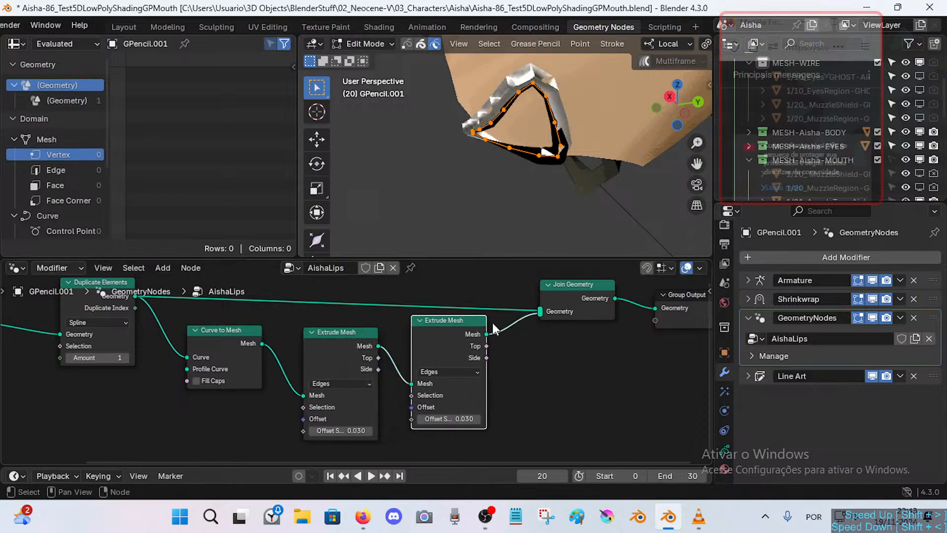
left_click_drag(339, 332, 328, 329)
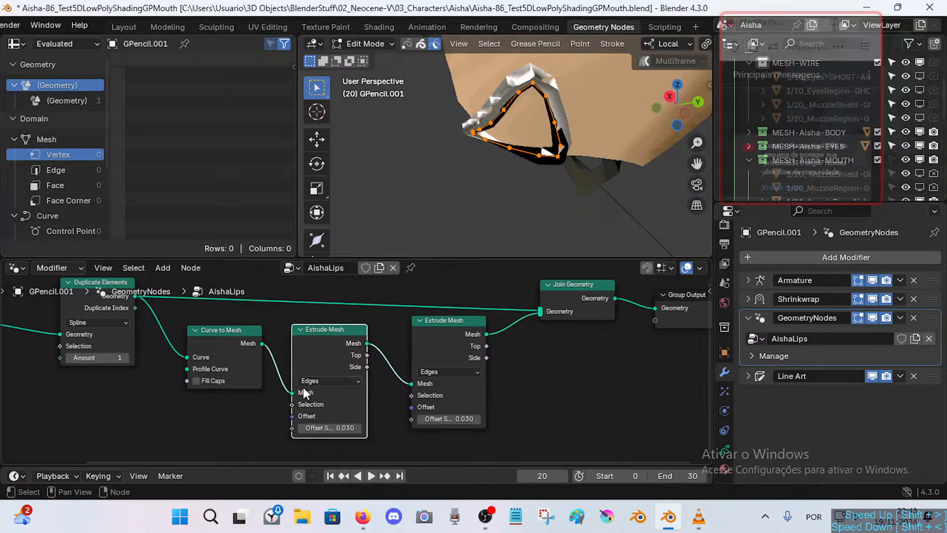
left_click_drag(293, 394, 293, 405)
left_click_drag(262, 343, 316, 392)
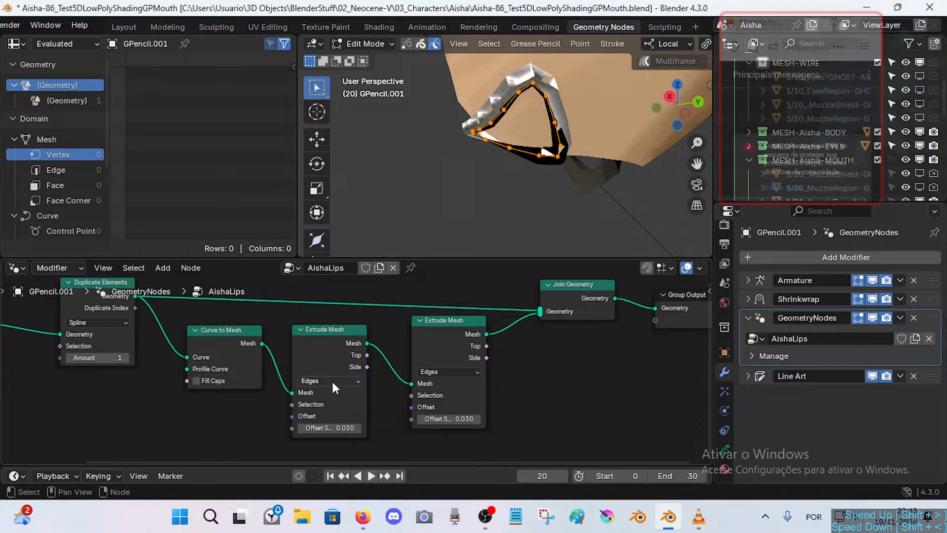
Try the Vertices, Edges and Faces modes on the first Extrude Mesh, ending on Faces with an Offset Scale of 3.230.
left_click(332, 380)
left_click(322, 403)
left_click(336, 380)
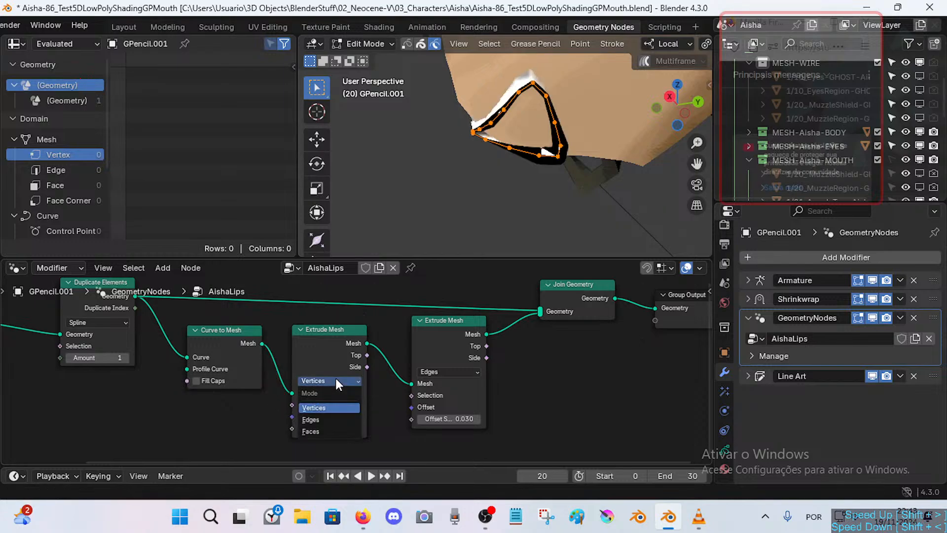
left_click(327, 418)
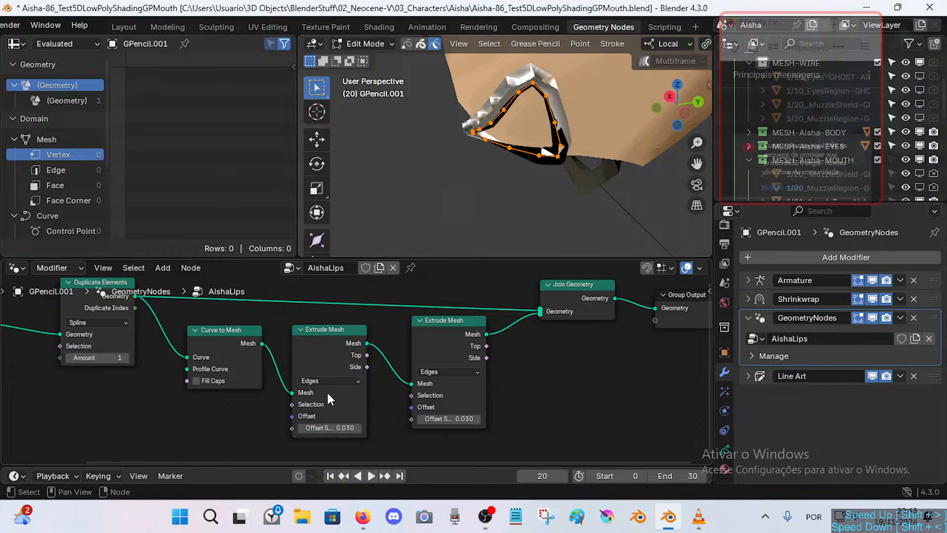
left_click(326, 380)
left_click(324, 407)
left_click(327, 381)
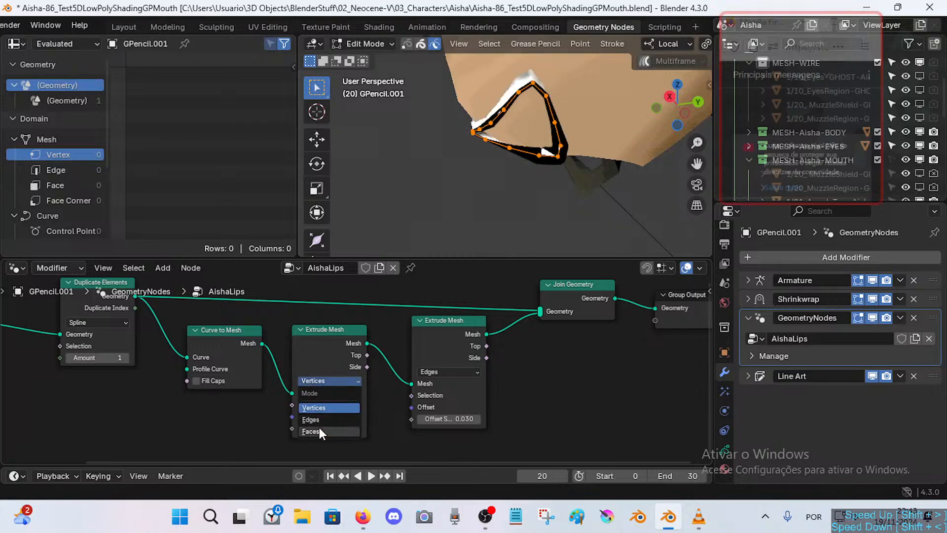
left_click(319, 430)
left_click_drag(338, 427, 312, 436)
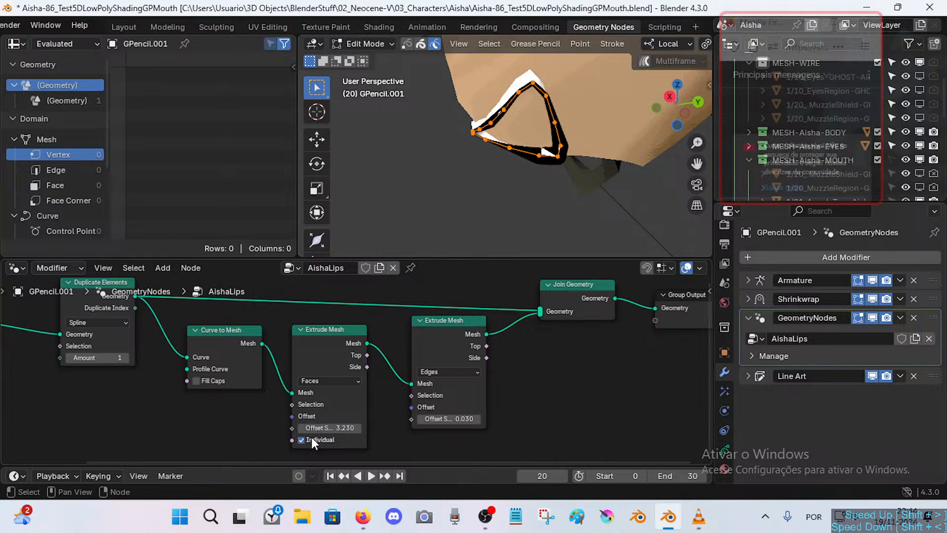
Link the first Extrude Mesh's Top output into the second one's Selection and set the second's Offset Scale to -0.270.
left_click_drag(367, 356, 405, 408)
left_click(405, 407)
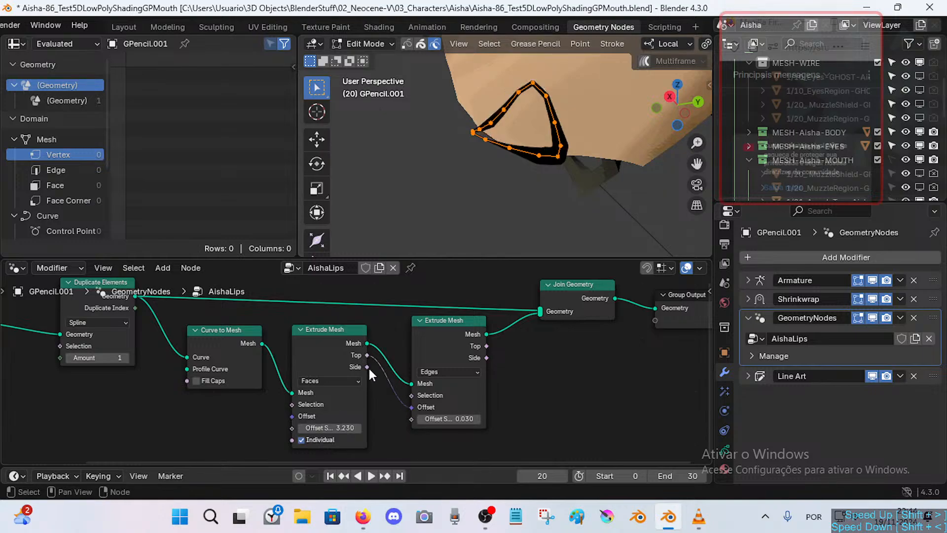
left_click_drag(368, 367, 443, 419)
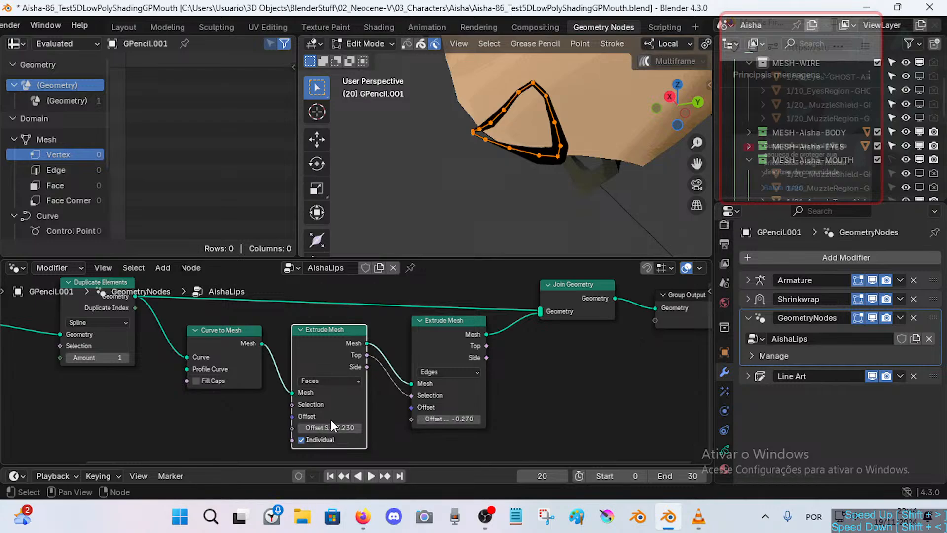
Try Vertices mode on the first Extrude Mesh, switch it to Edges and set its Offset Scale to -0.080.
left_click_drag(332, 428, 304, 428)
left_click(334, 381)
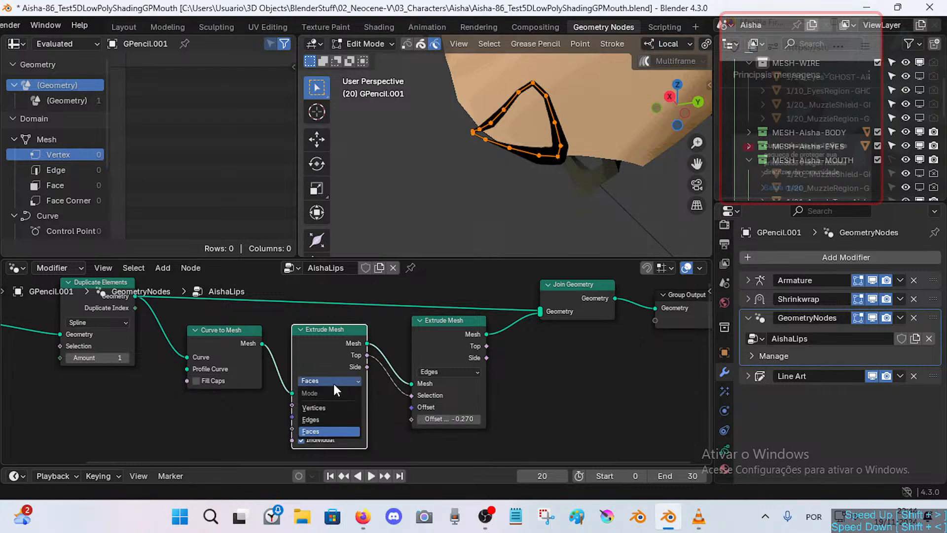
left_click(313, 408)
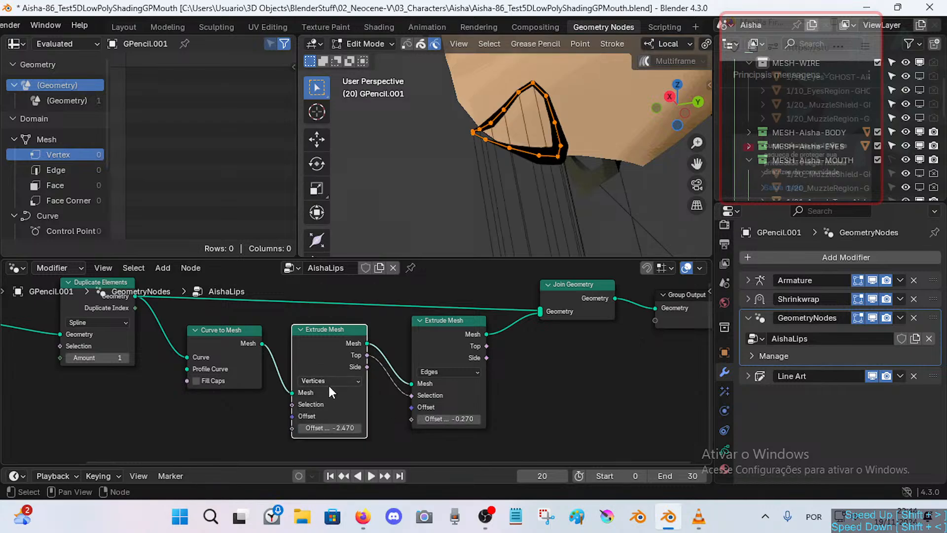
left_click(330, 391)
left_click(320, 418)
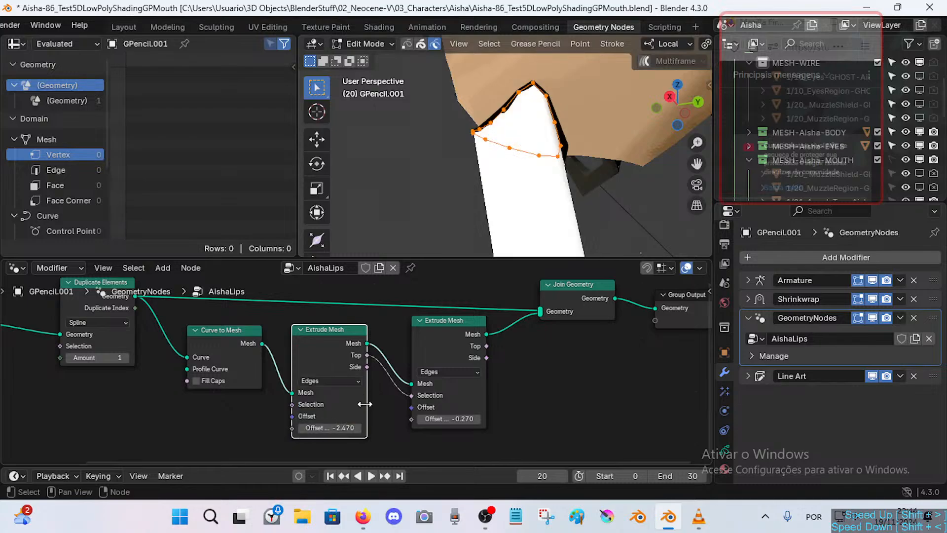
mouse_move(346, 428)
left_mouse_down()
mouse_move(364, 428)
mouse_move(354, 428)
left_mouse_up()
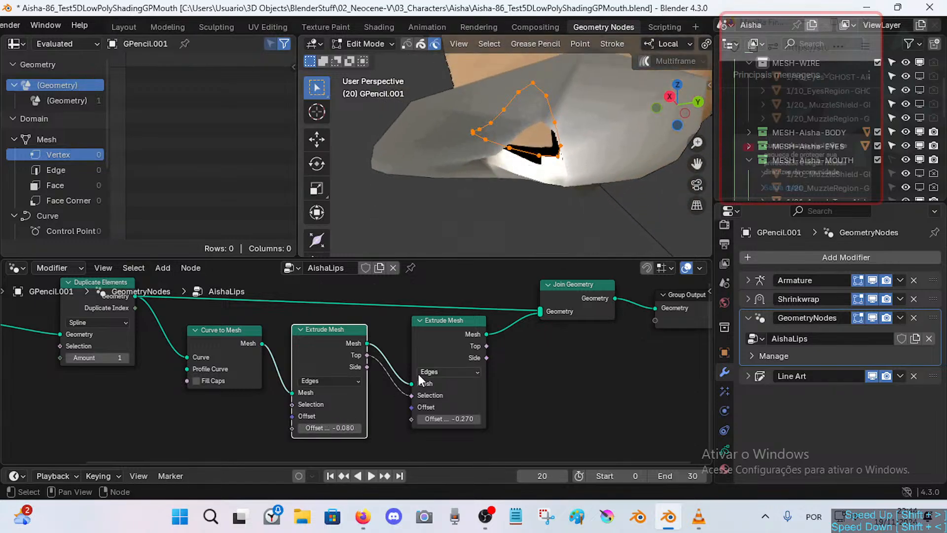
Set the Offset Scale to -0.060 on the second Extrude Mesh and 0.060 on the first.
left_click_drag(449, 419, 455, 419)
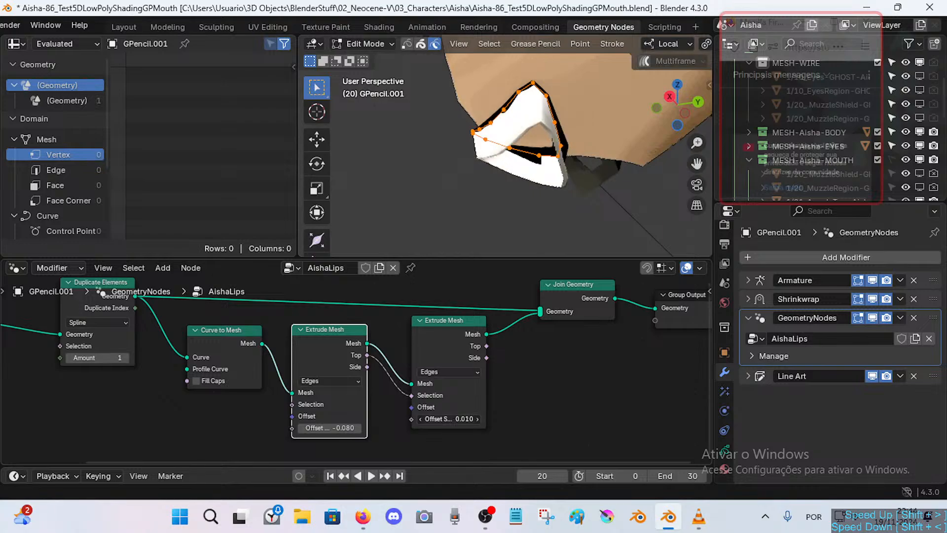
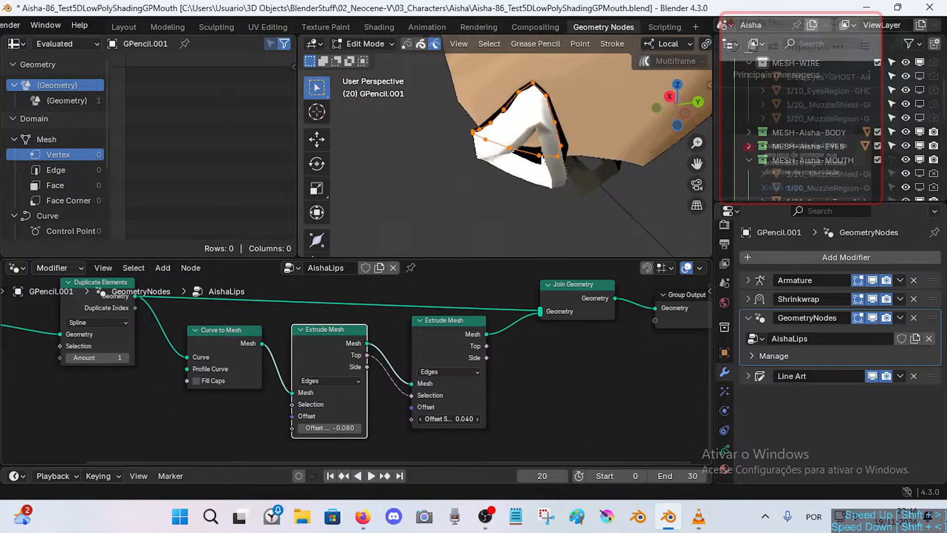
left_click_drag(455, 419, 460, 419)
left_click_drag(348, 427, 360, 427)
Move Join Geometry and Group Output farther from the second Extrude Mesh to make room for another node.
middle_click_drag(380, 385, 263, 407)
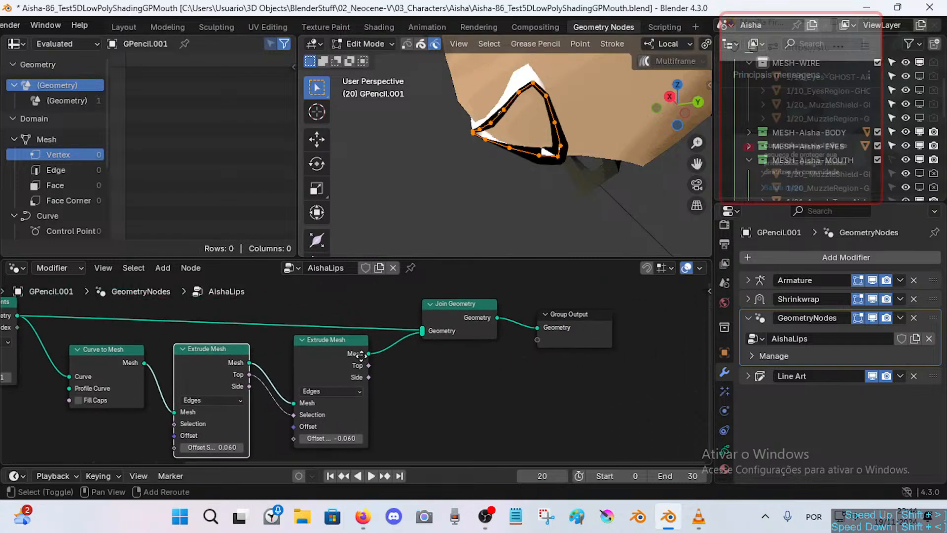
scroll(361, 368, "down", 2)
left_click_drag(409, 287, 569, 387)
key("g")
left_click(630, 346)
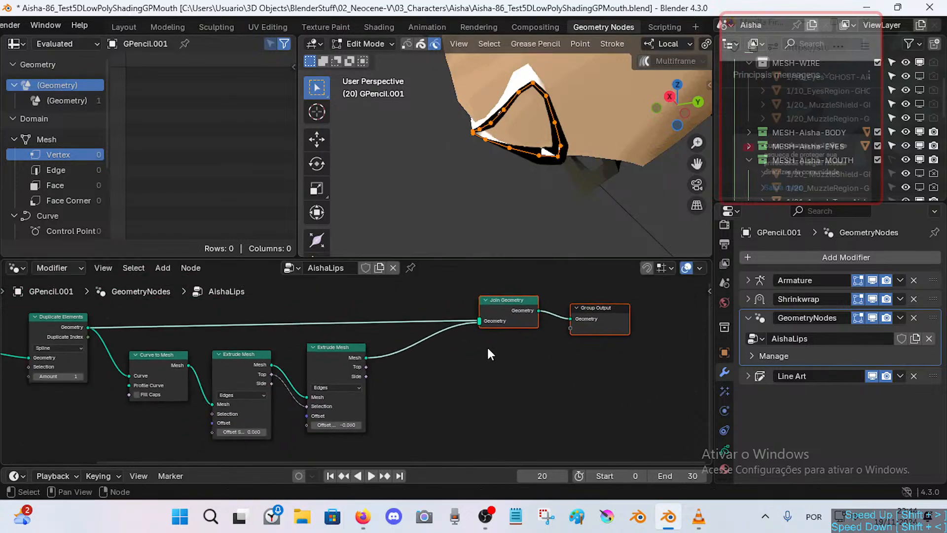
left_click(387, 342)
key("shift+a")
type("boo")
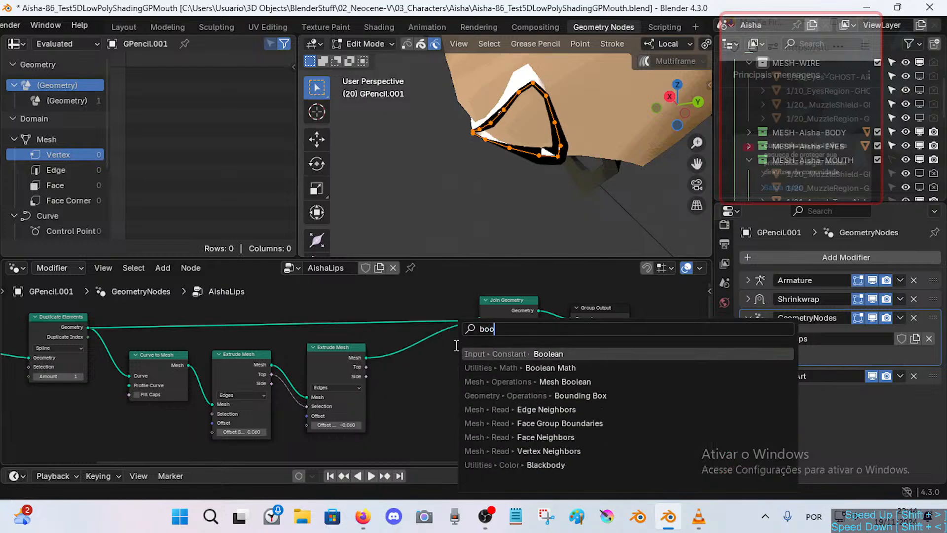
key("Return")
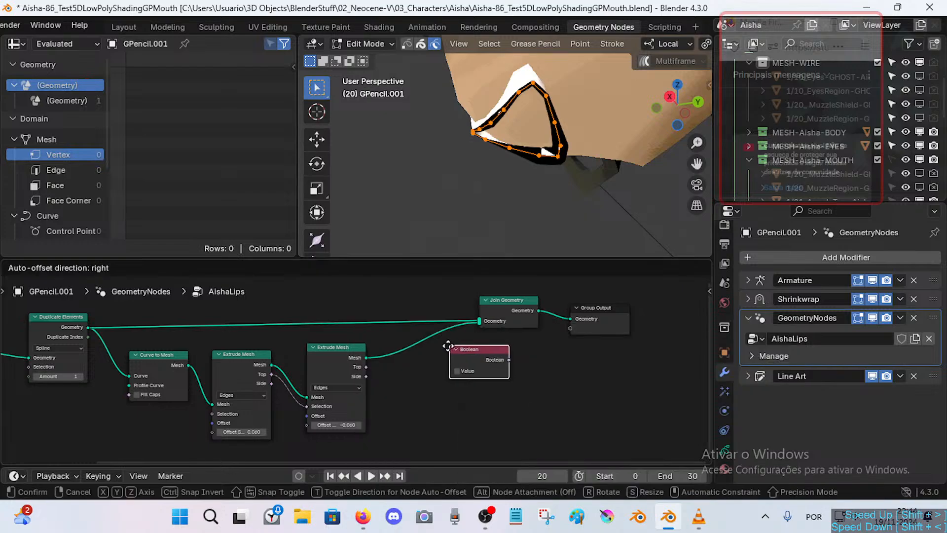
left_click(456, 378)
key("x")
Insert a Mesh Boolean node on the link between the second Extrude Mesh and Join Geometry.
key("shift+a")
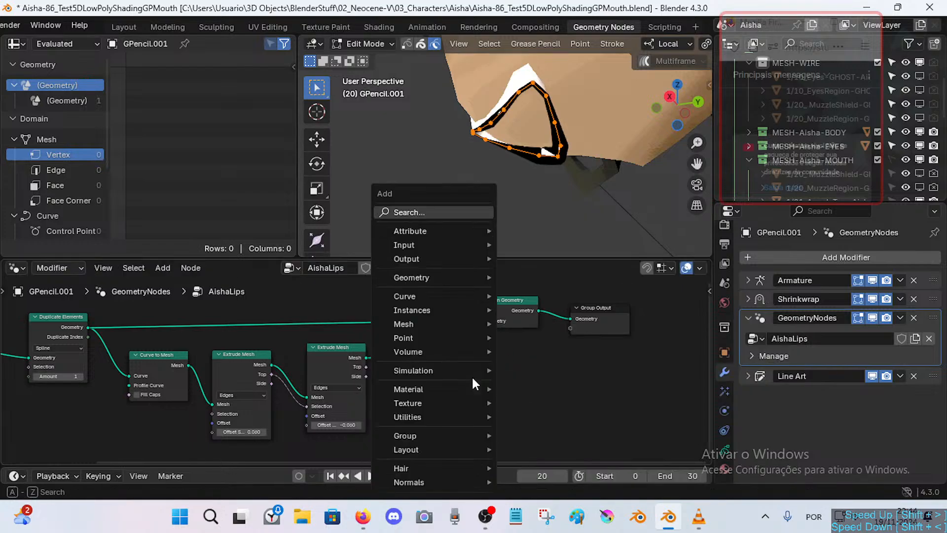
type("boolea")
key("Down")
key("Down")
key("Return")
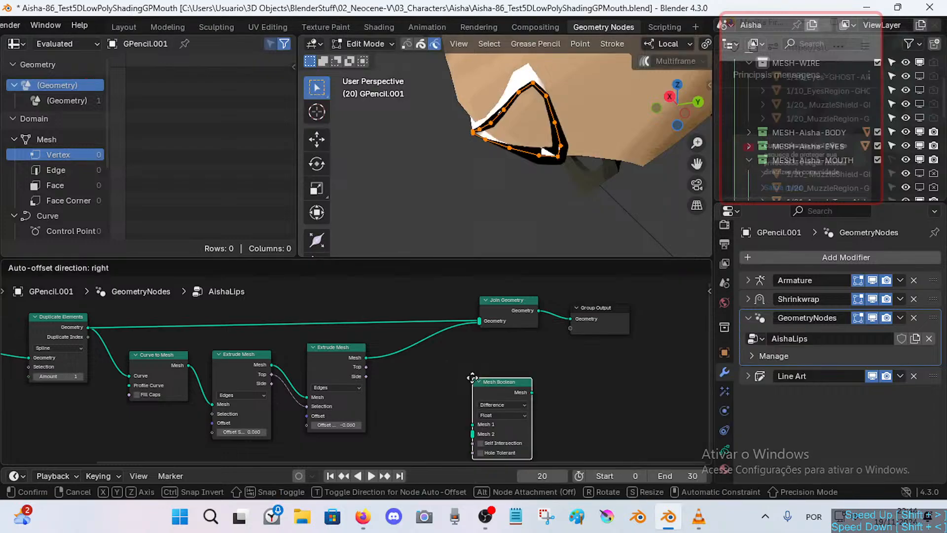
left_click(408, 338)
scroll(435, 372, "up", 1)
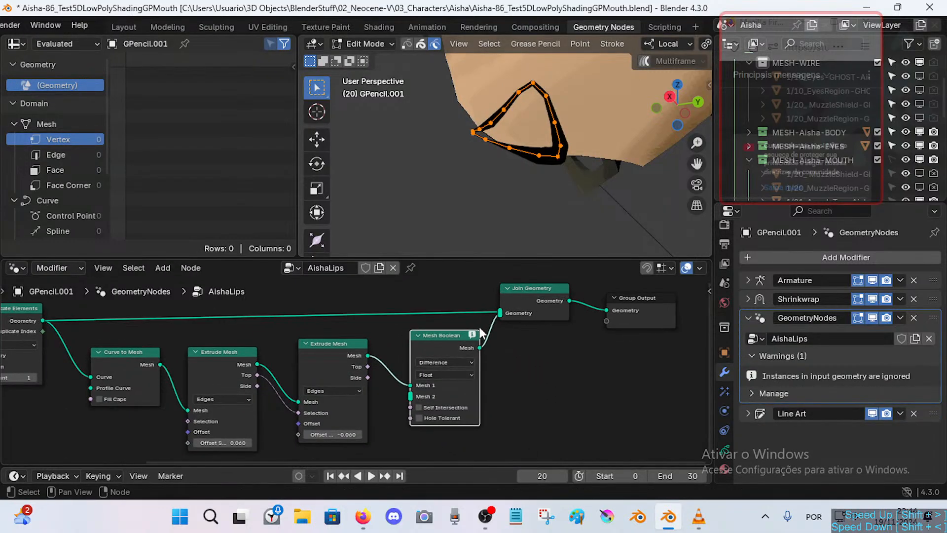
scroll(436, 392, "up", 1)
mouse_move(440, 336)
left_mouse_down()
mouse_move(437, 327)
mouse_move(434, 341)
left_mouse_up()
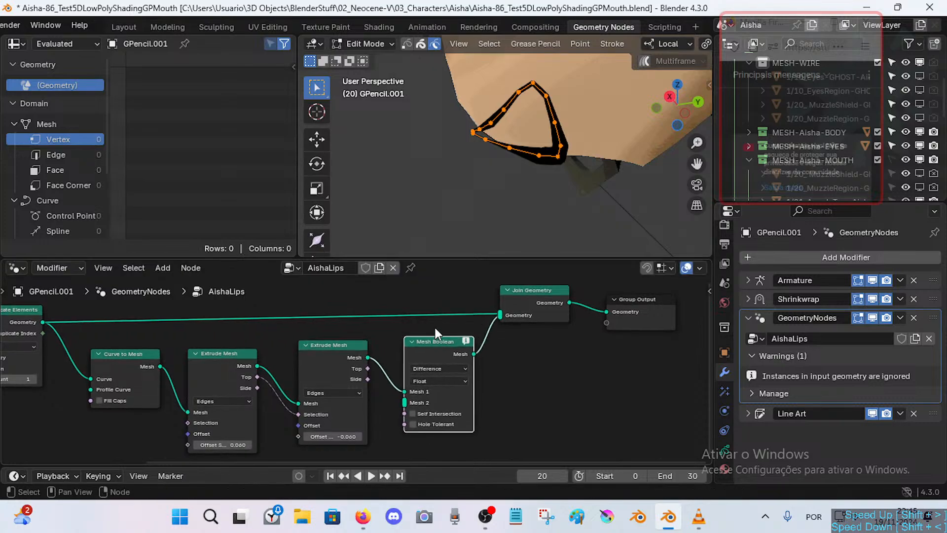
Add an Object Info node above the node chain.
scroll(450, 329, "down", 2)
scroll(494, 315, "down", 2)
scroll(433, 366, "up", 3)
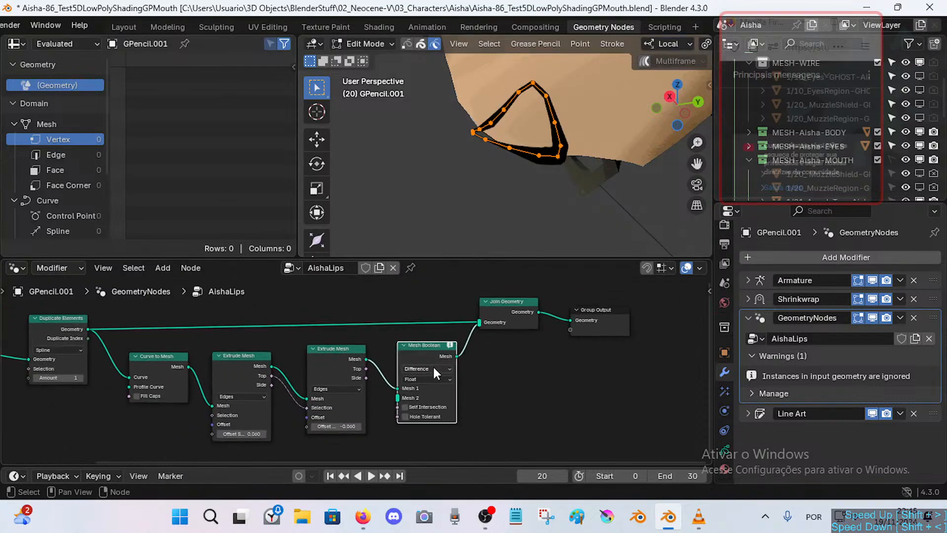
scroll(422, 378, "down", 1)
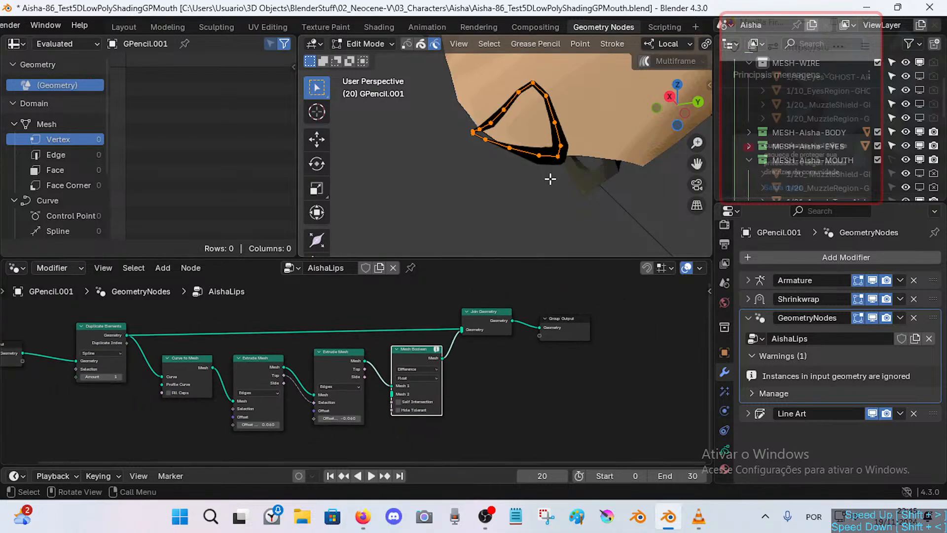
scroll(417, 393, "down", 1)
key("shift+a")
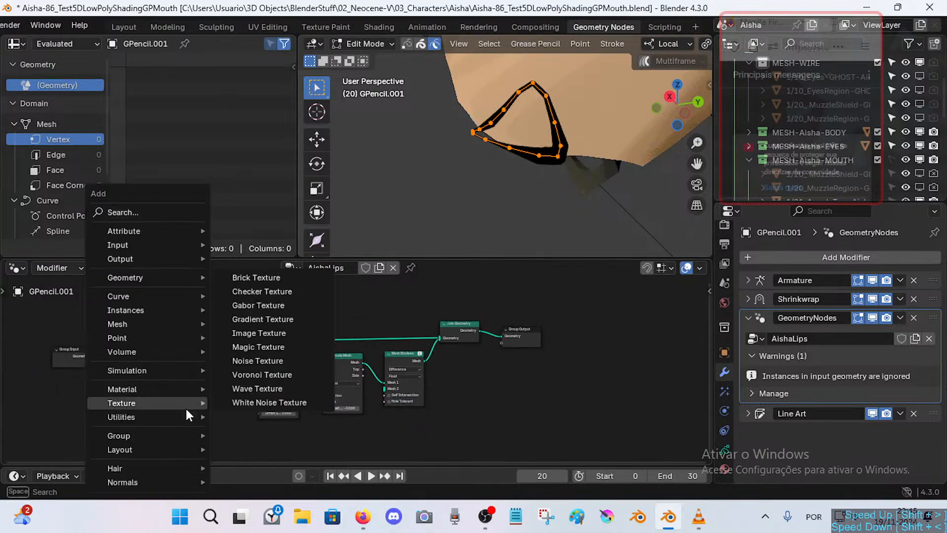
type("obje")
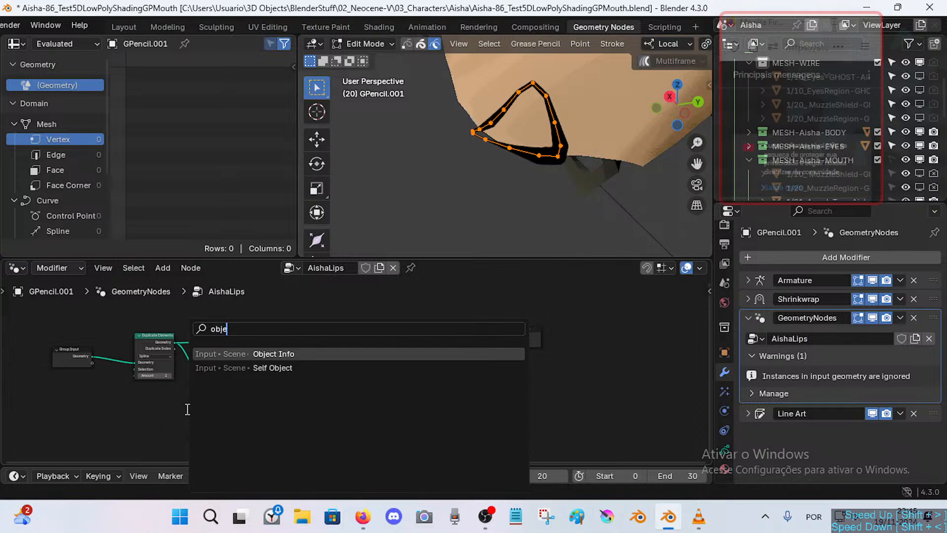
key("Return")
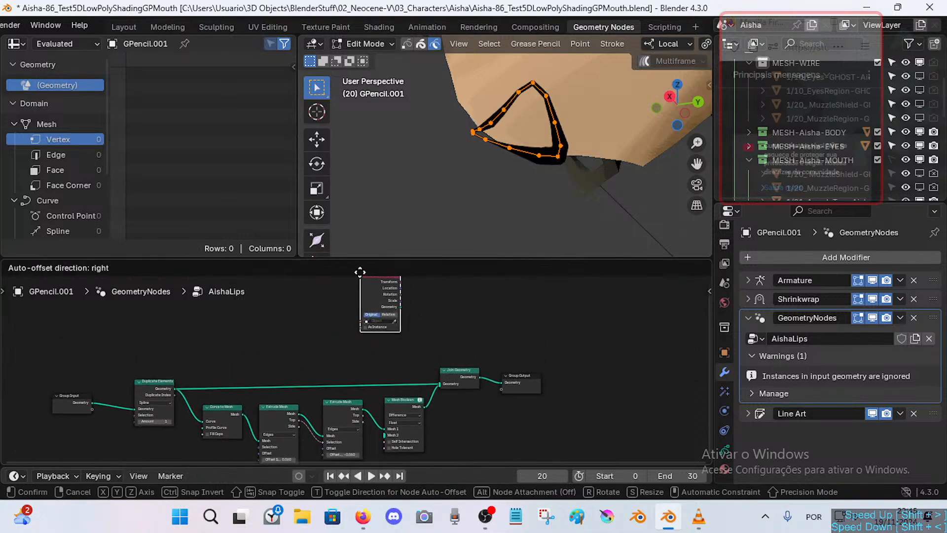
left_click(357, 320)
Move Join Geometry and Group Output together farther from the Mesh Boolean node.
middle_click_drag(484, 354, 466, 337)
left_click_drag(438, 350, 552, 404)
key("g")
left_click(584, 360)
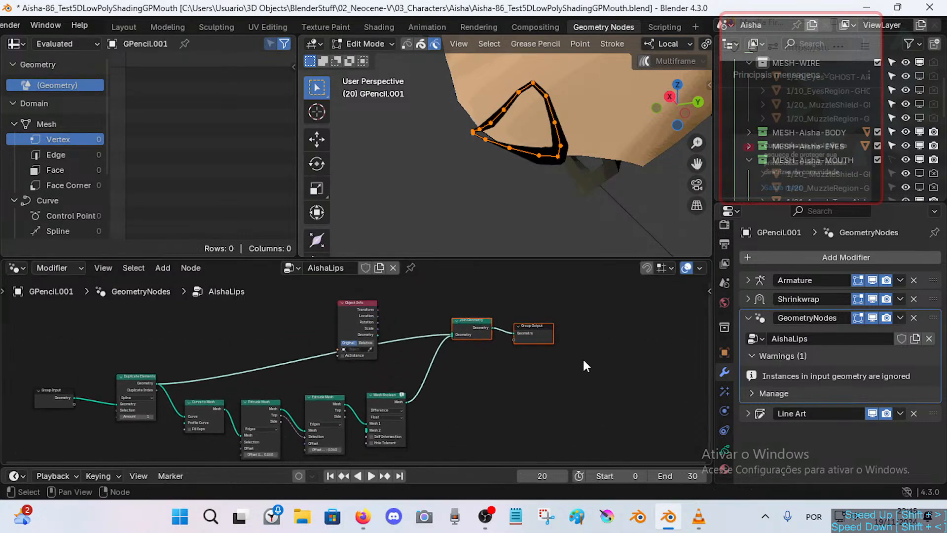
Move Mesh Boolean farther along and place Object Info between it and the second Extrude Mesh, below their link.
left_click_drag(379, 327, 474, 392)
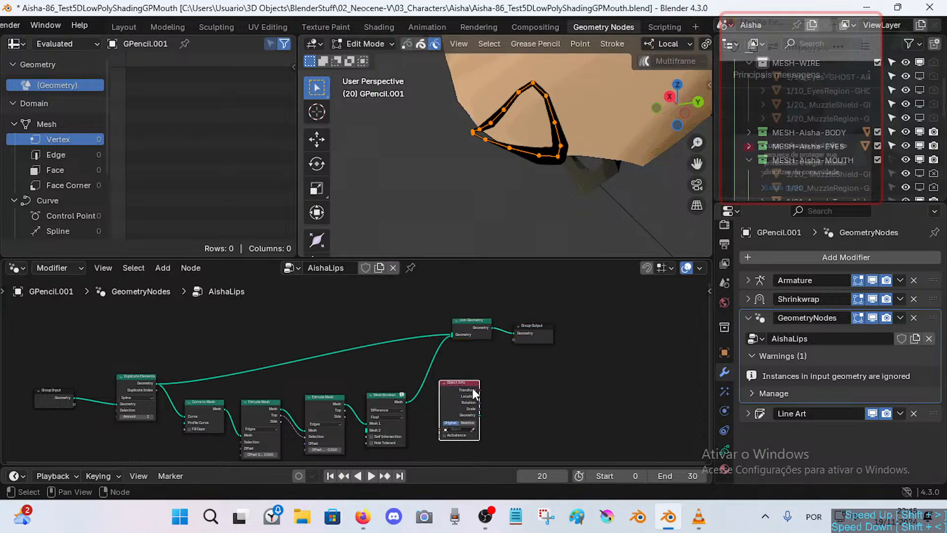
middle_click_drag(474, 392, 389, 410)
scroll(468, 395, "up", 5)
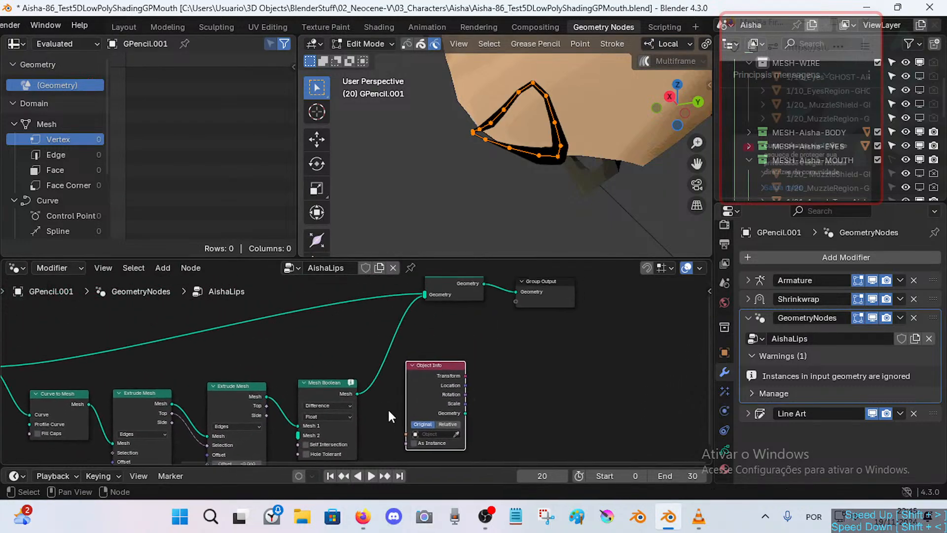
left_click_drag(326, 381, 560, 360)
left_click_drag(429, 369, 348, 420)
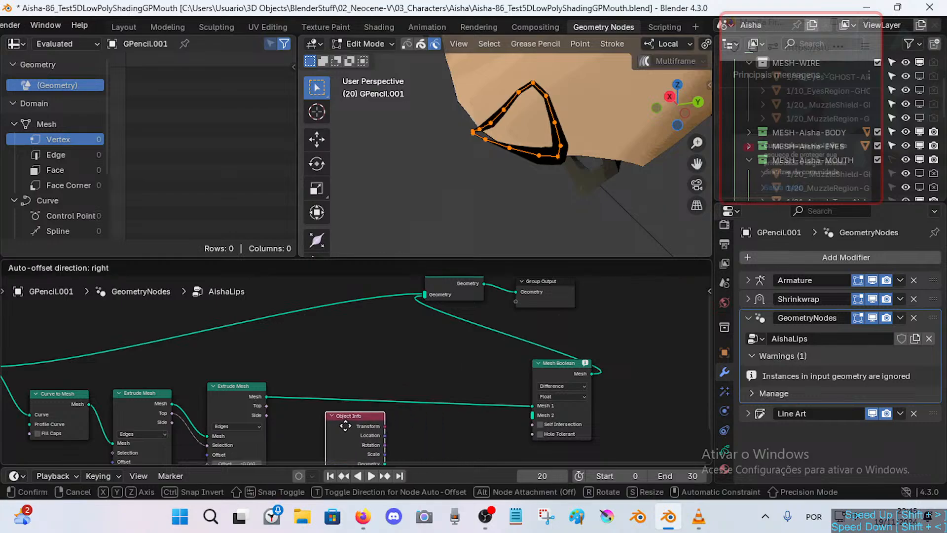
middle_click_drag(397, 393, 387, 367)
left_click_drag(377, 437, 448, 413)
middle_click_drag(386, 440, 374, 432)
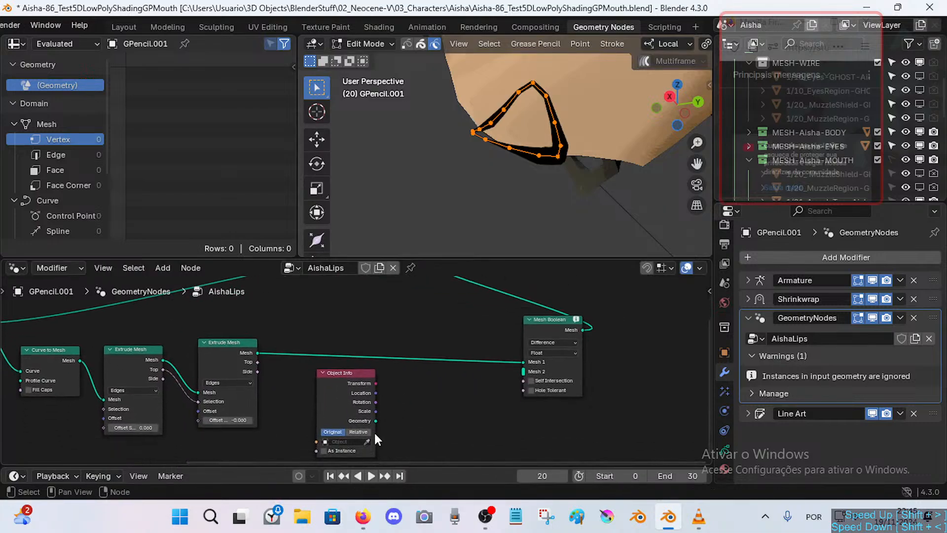
Pick Aisha's body mesh as the Object Info object, link its Geometry to Mesh 1 and the second Extrude Mesh to Mesh 2.
left_click(367, 442)
left_click(615, 130)
left_click_drag(377, 421, 524, 362)
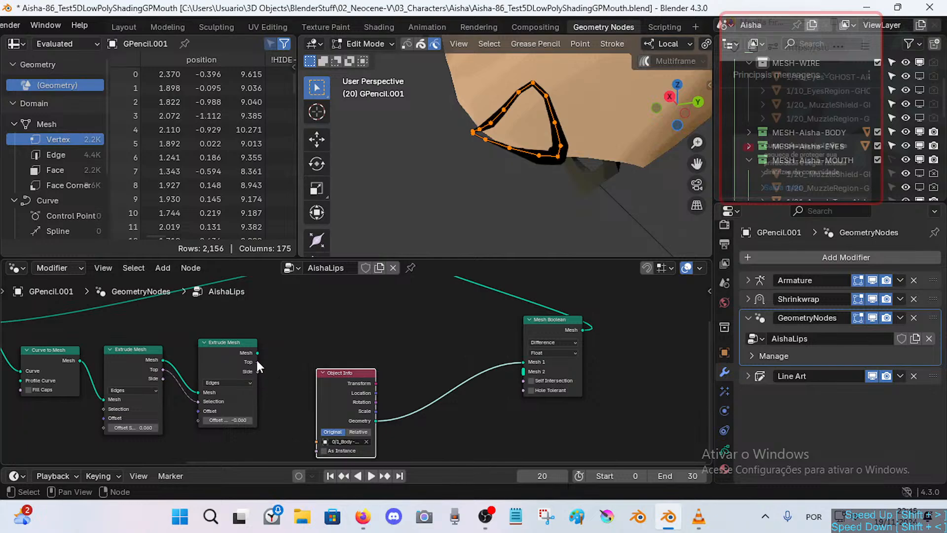
left_click_drag(257, 354, 524, 371)
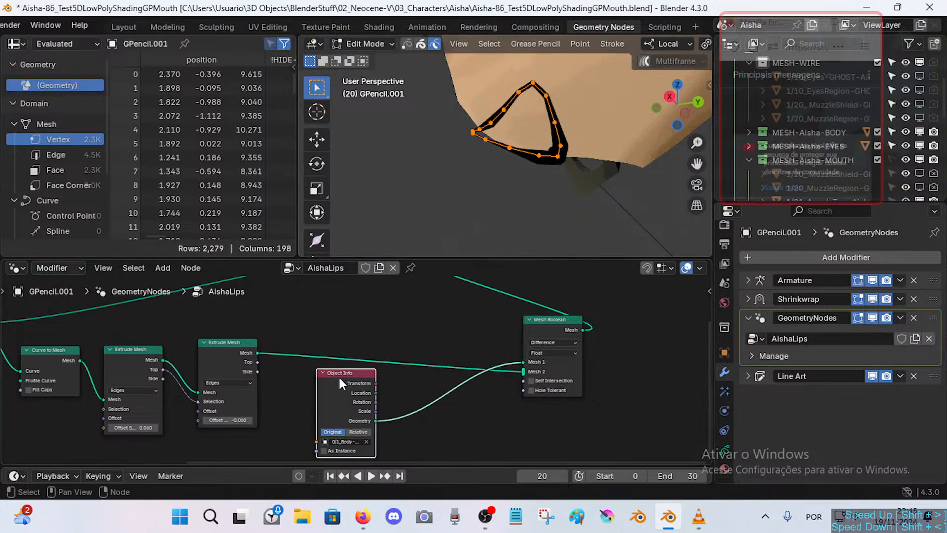
Tidy the layout by bringing Mesh Boolean closer to the extrusions and spacing out Join Geometry and Group Output beyond it.
left_click_drag(338, 375, 315, 379)
left_click_drag(550, 326, 434, 357)
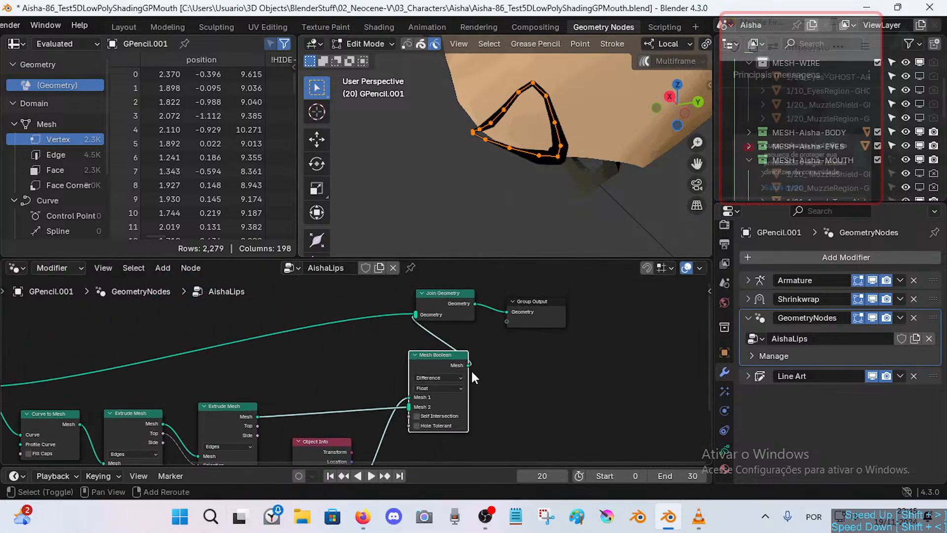
left_click_drag(518, 303, 614, 299)
left_click_drag(463, 294, 522, 302)
scroll(469, 357, "down", 1)
middle_click_drag(448, 342, 529, 298)
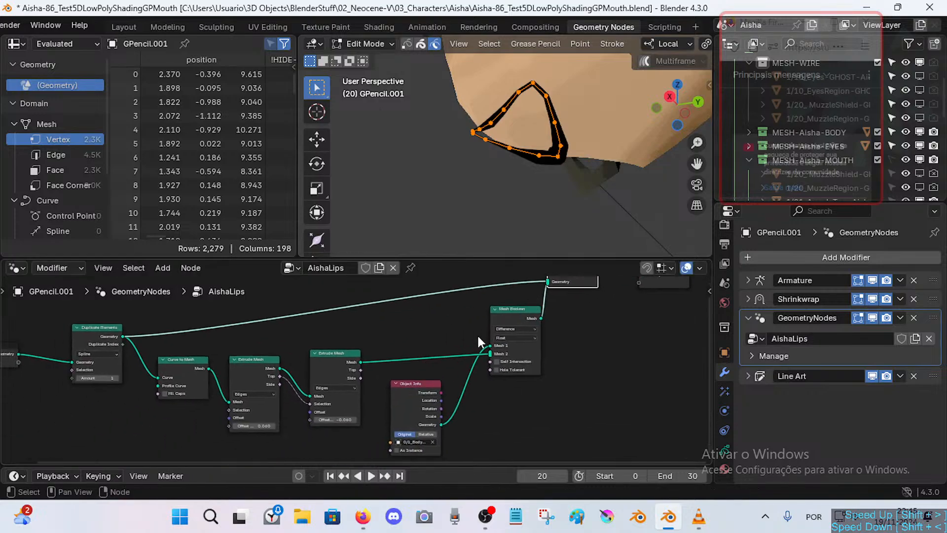
middle_click_drag(478, 334, 465, 343)
left_click_drag(506, 319, 492, 326)
middle_click_drag(538, 275, 505, 310)
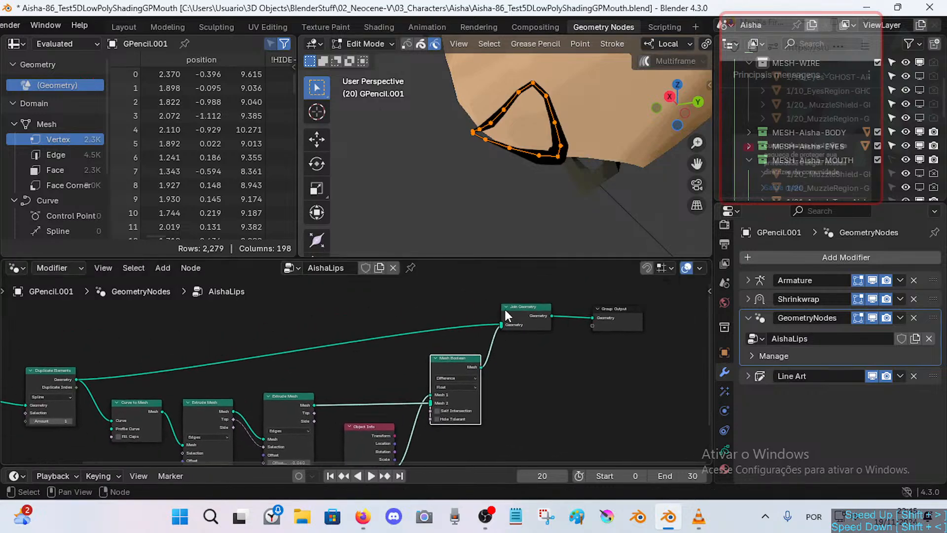
Detach Join Geometry from its links and connect the Mesh Boolean output directly to Group Output.
left_click_drag(518, 323, 564, 374, "alt")
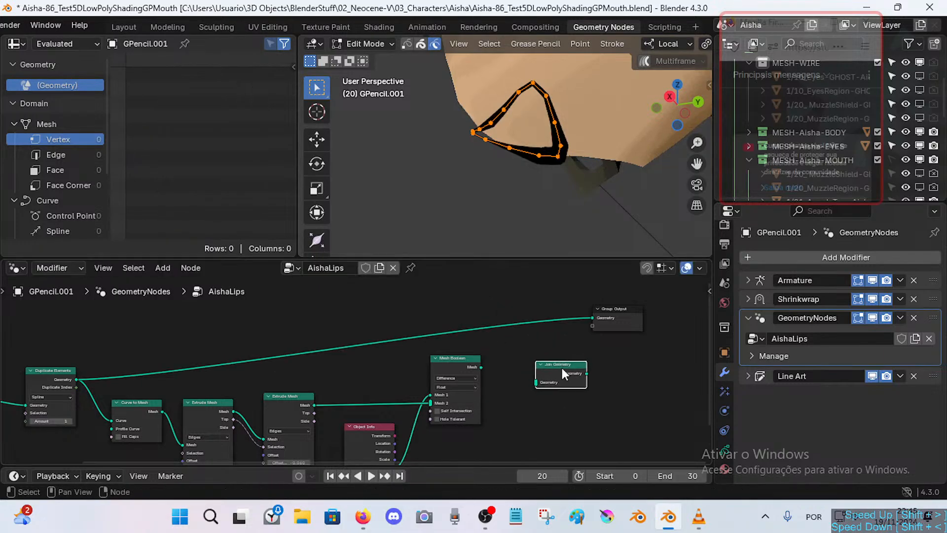
left_click_drag(481, 367, 593, 318)
mouse_move(215, 385)
middle_mouse_down()
mouse_move(334, 368)
mouse_move(209, 369)
middle_mouse_up()
Examine the boolean result on Aisha's head and muzzle from far and near.
scroll(469, 217, "down", 8)
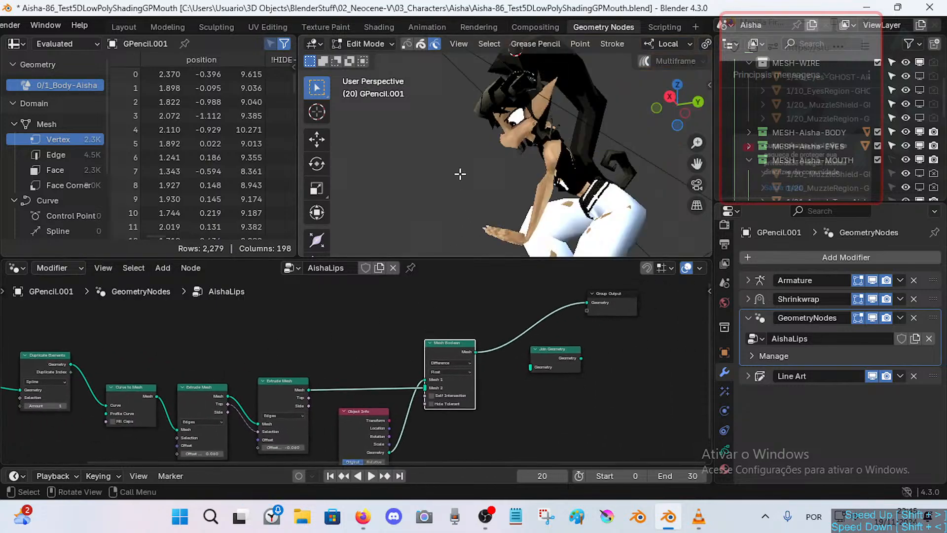
scroll(460, 188, "up", 12)
scroll(467, 296, "down", 1)
scroll(528, 158, "down", 12)
scroll(531, 148, "up", 8)
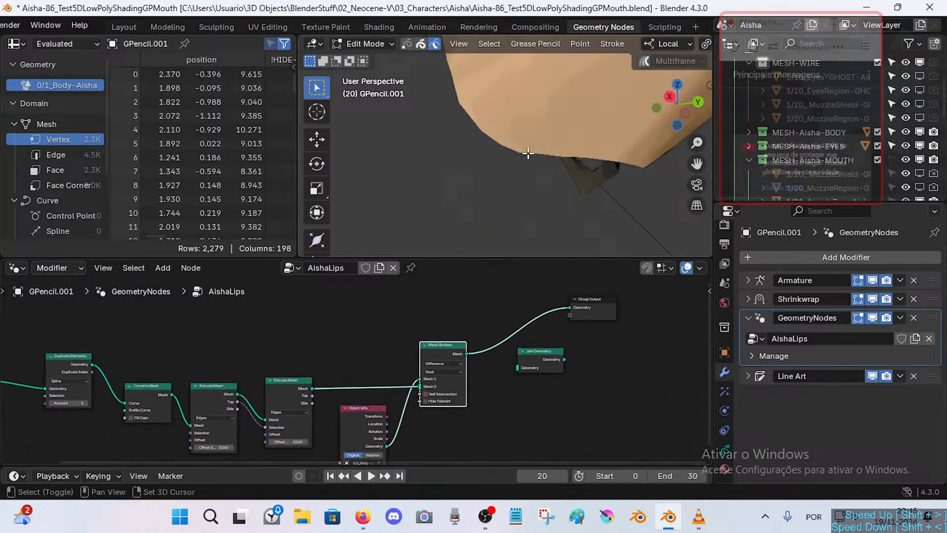
scroll(523, 168, "down", 7)
scroll(513, 186, "up", 7)
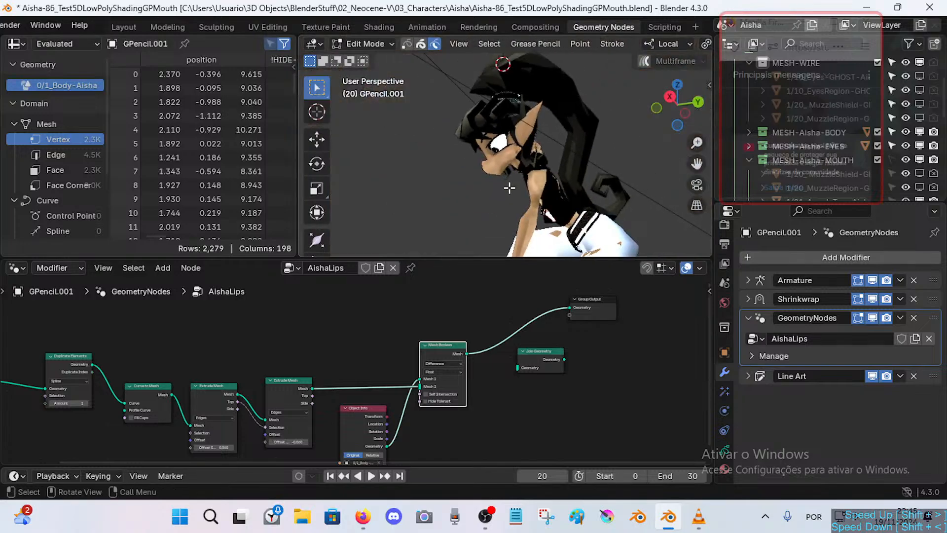
middle_click_drag(496, 207, 437, 220, "shift")
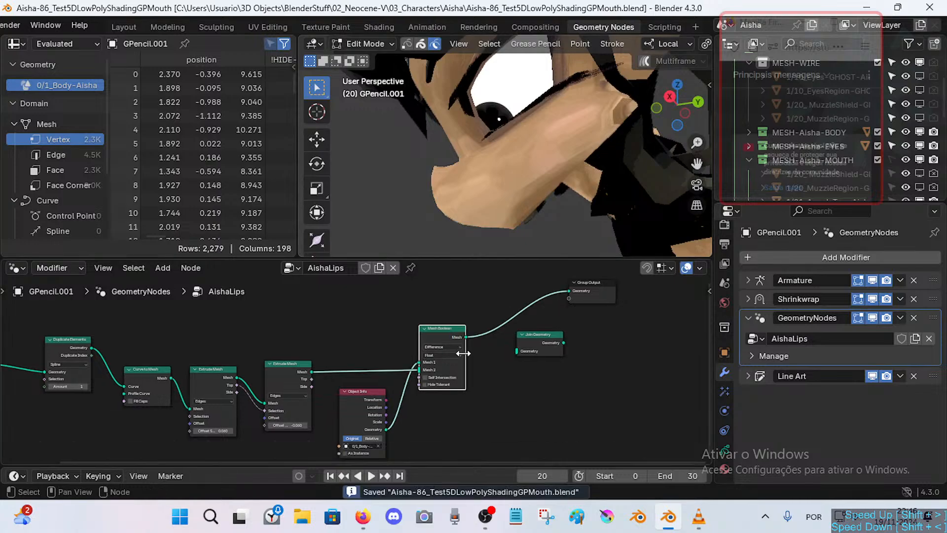
Set the Mesh Boolean operation to Intersect and inspect the mouth outline from below the muzzle.
scroll(459, 341, "up", 2)
left_click(462, 340)
left_click(460, 361)
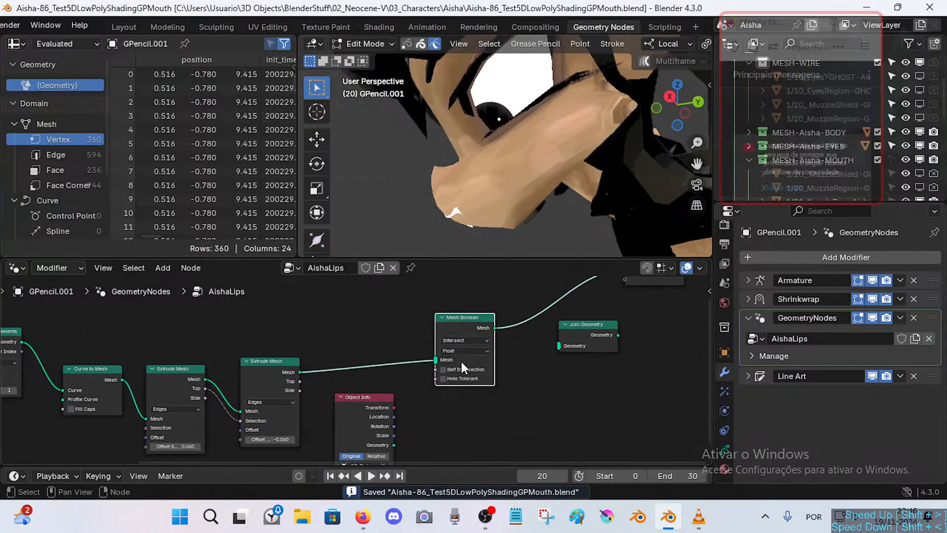
key("shift+grave")
key("w")
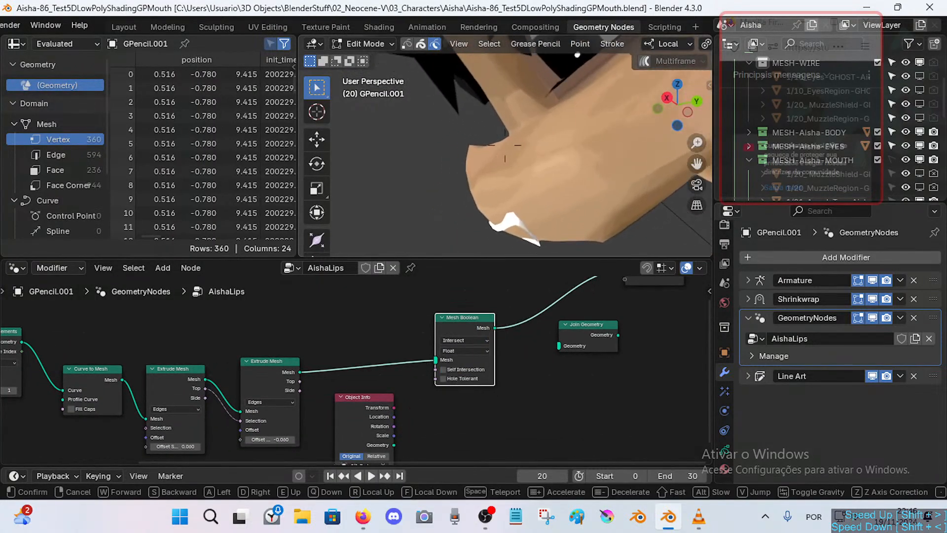
key("q")
key("e")
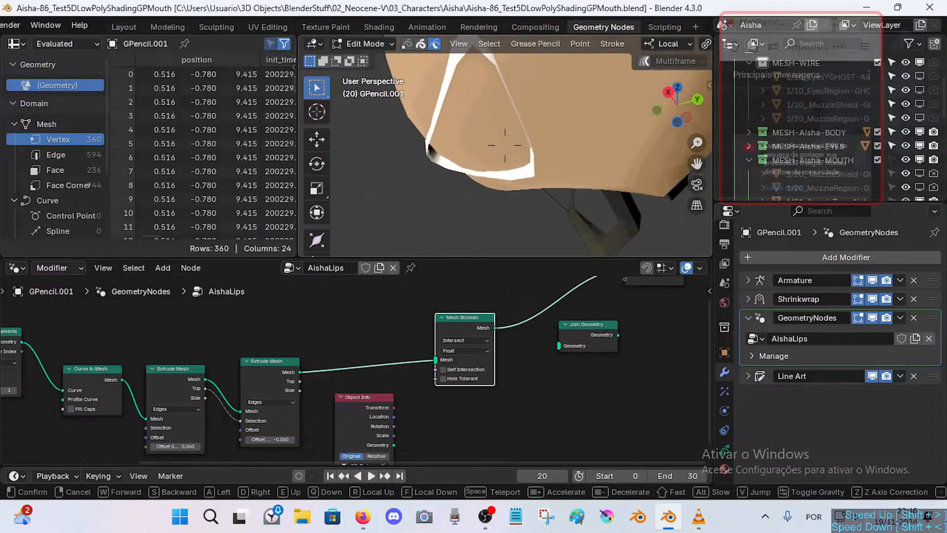
left_click(504, 145)
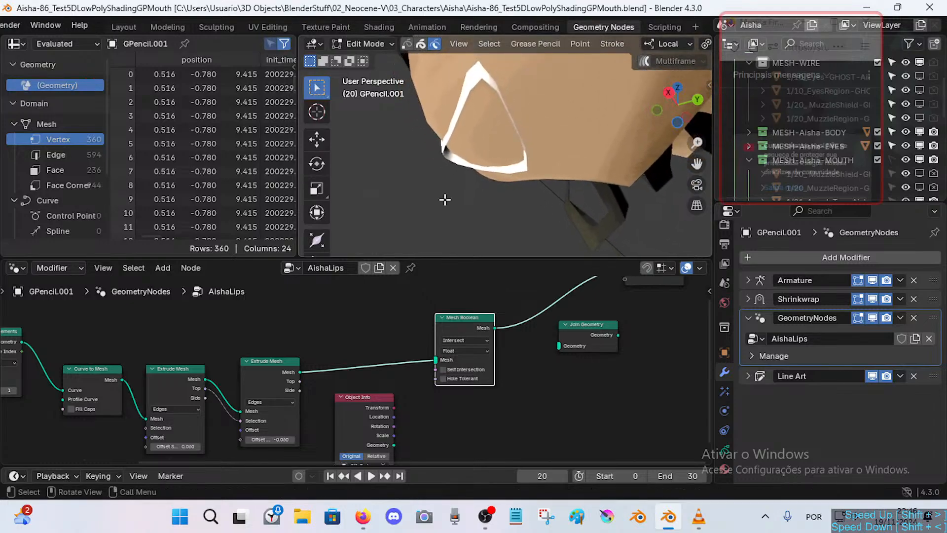
Compare the Union and Difference operations on the Mesh Boolean node, ending on Difference.
left_click(463, 339)
left_click(459, 348)
left_click(463, 340)
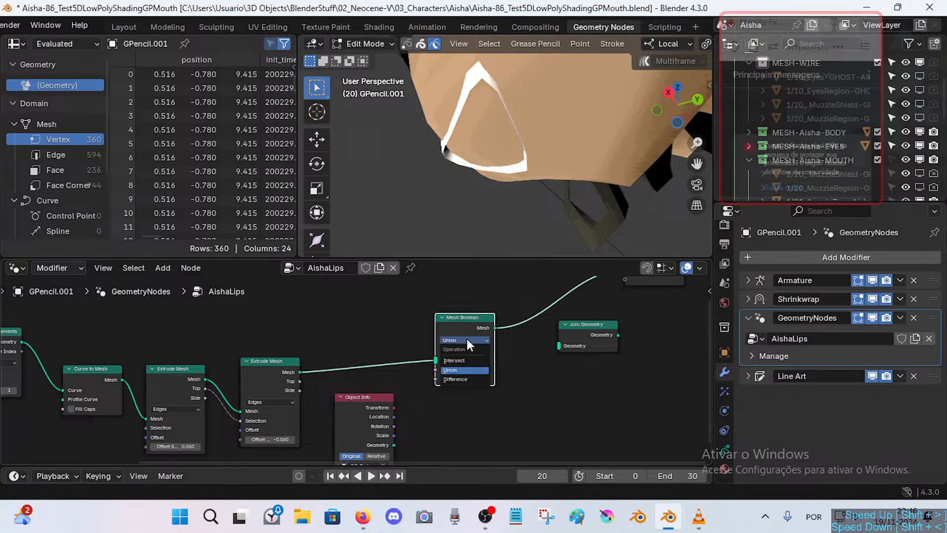
left_click(457, 379)
left_click(461, 340)
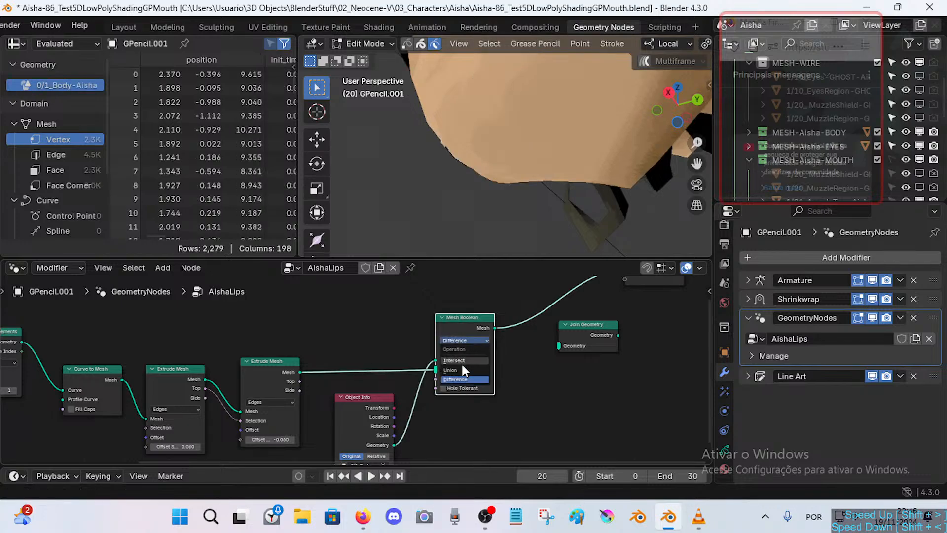
left_click(463, 369)
left_click(464, 341)
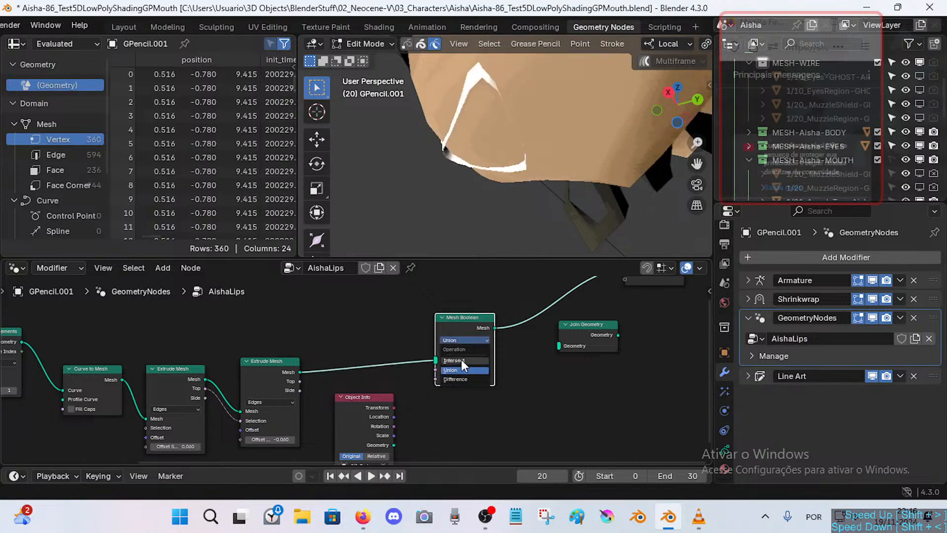
left_click(456, 378)
Enable Self Intersection and Hole Tolerant on the Mesh Boolean node and switch its solver to Exact.
left_click(458, 383)
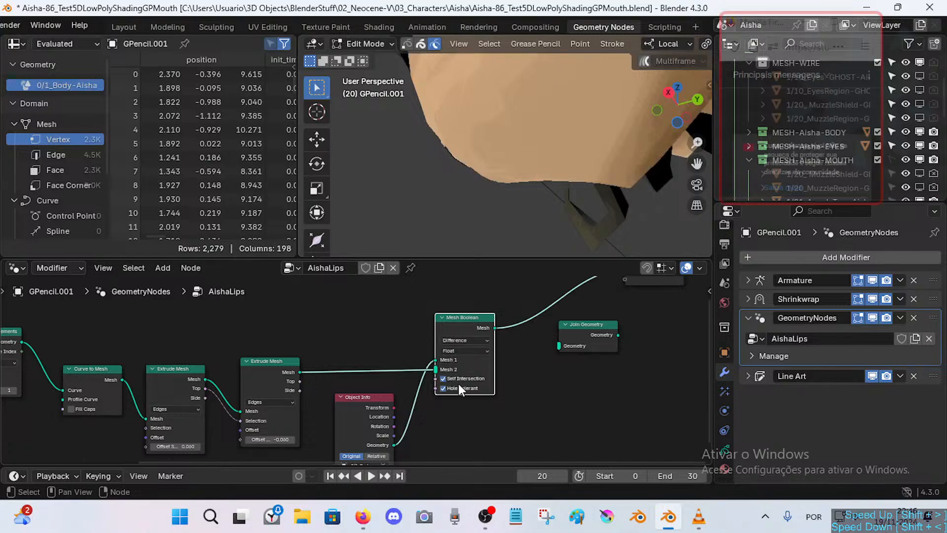
left_click(459, 350)
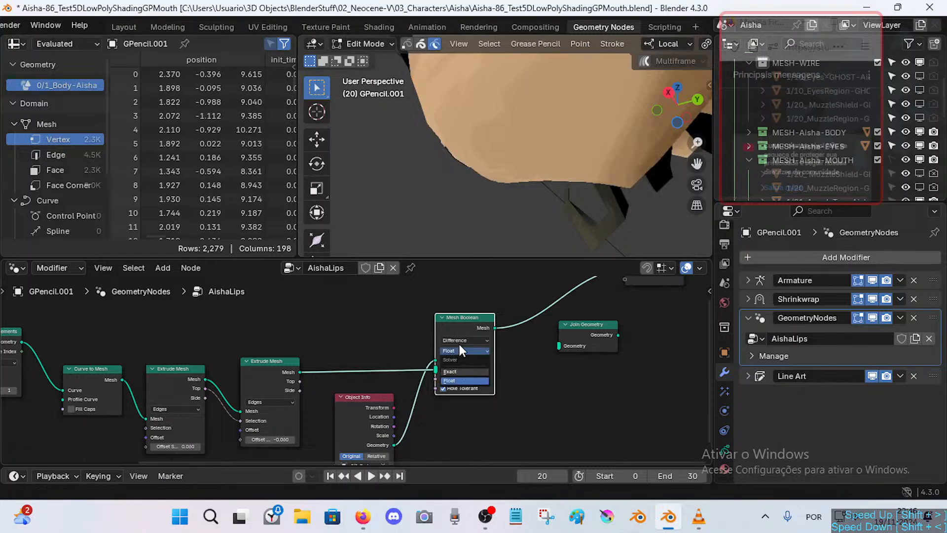
left_click(455, 371)
Try Intersect and Union with the Exact solver, and return the Mesh Boolean to Difference with Self Intersection disabled.
left_click(451, 348)
left_click(458, 363)
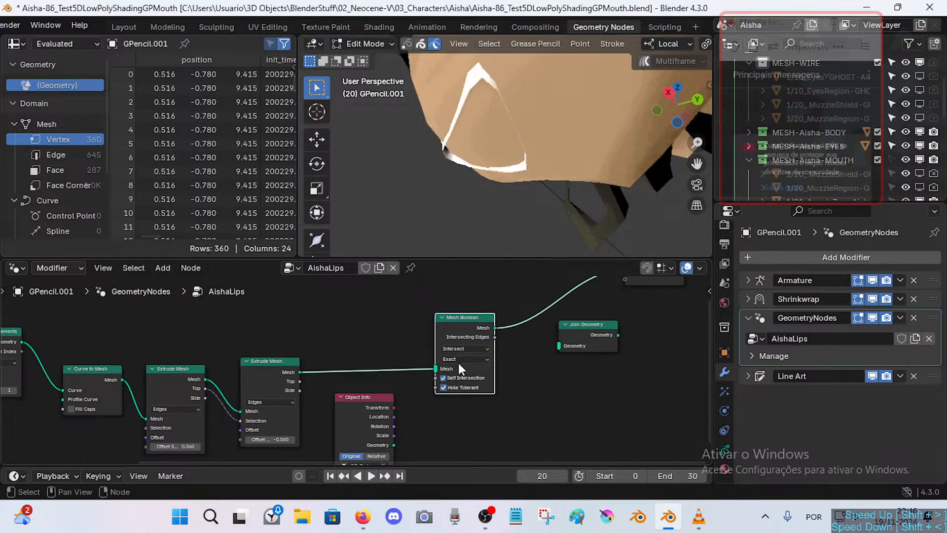
left_click(464, 348)
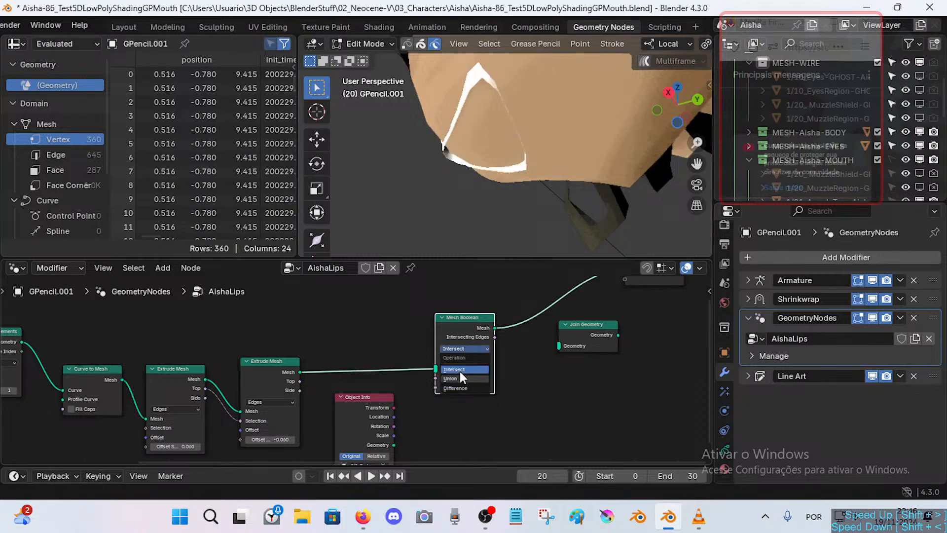
left_click(461, 379)
left_click(466, 348)
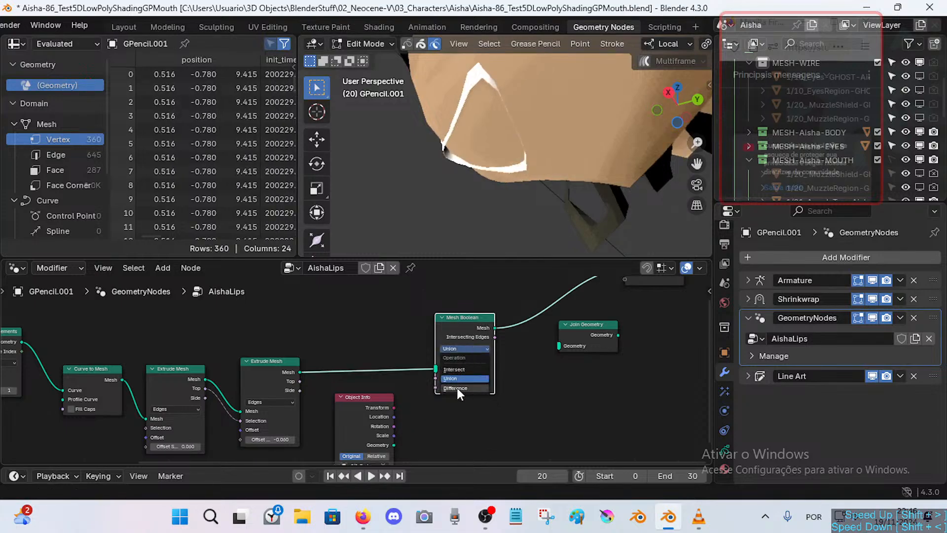
left_click(463, 387)
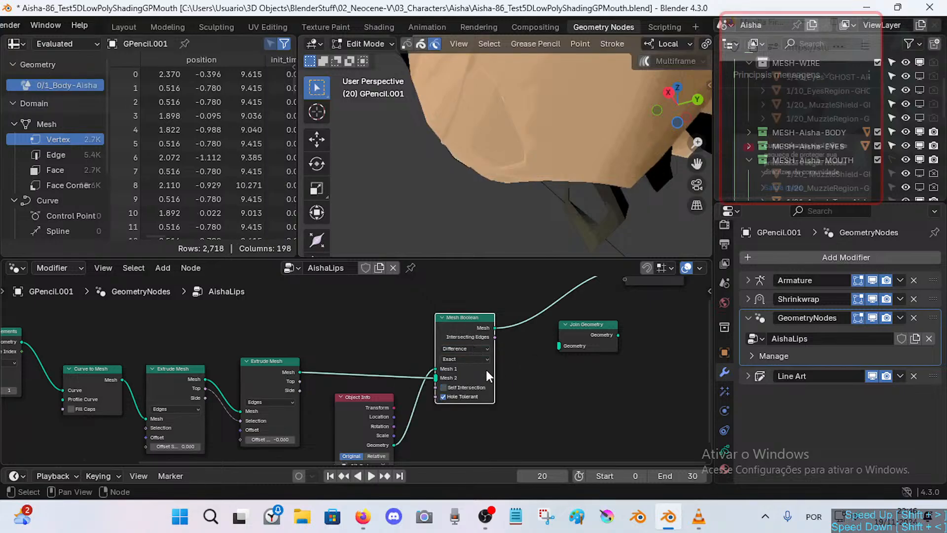
Leave Edit Mode on the GPencil.001 mouth and select the 0/1_Body-Aisha mesh at the muzzle.
key("shift+grave")
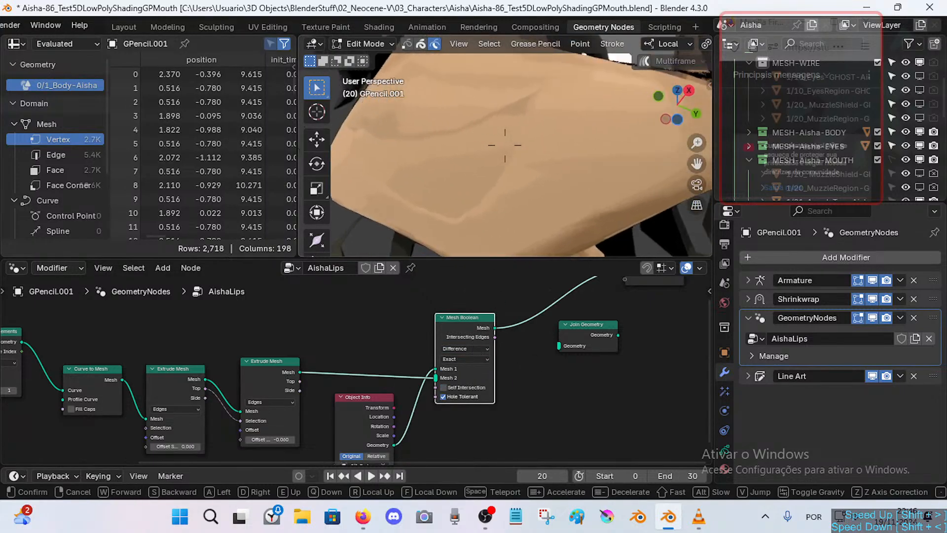
key("w")
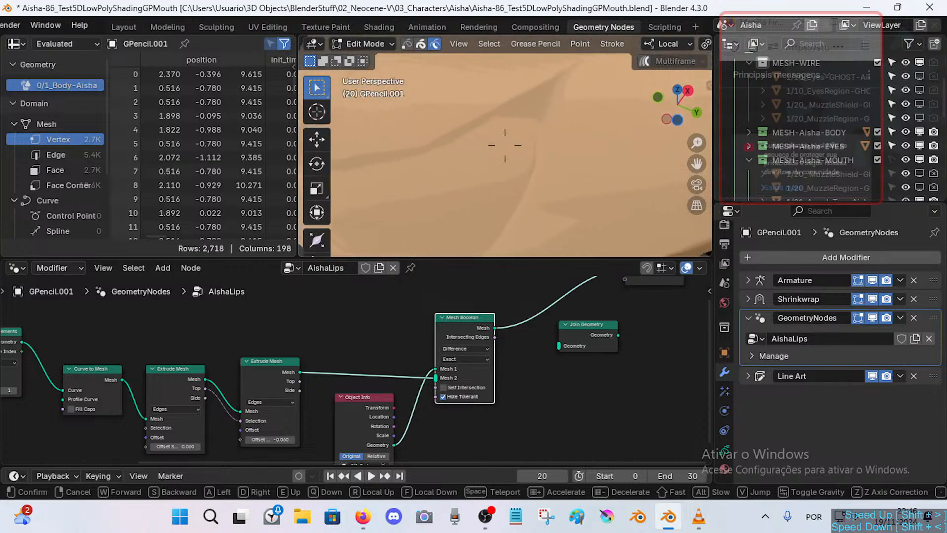
key("s")
left_click(483, 189)
key("Tab")
left_click(547, 180)
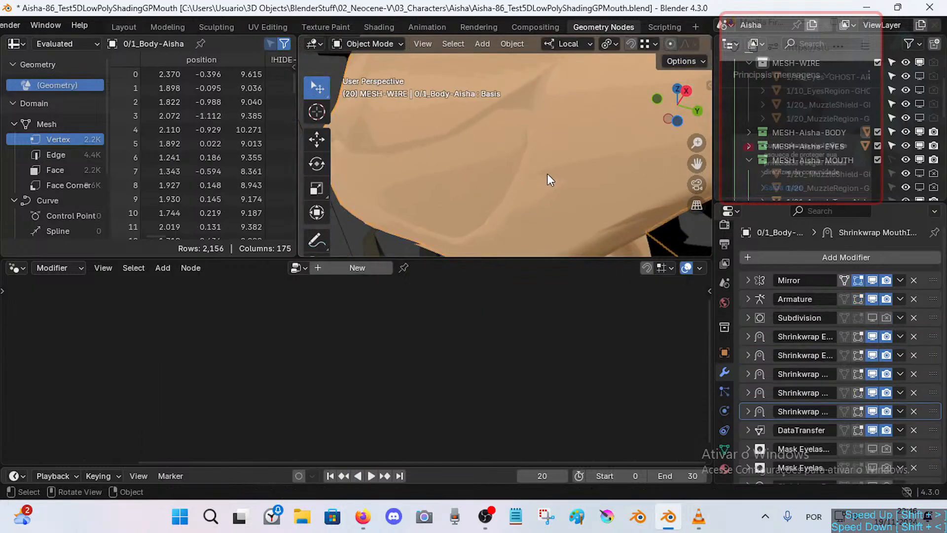
Check the body mesh in Edit Mode and return to Object Mode with the muzzle in view.
key("KP_Decimal")
key("Tab")
key("KP_Decimal")
scroll(520, 189, "down", 8)
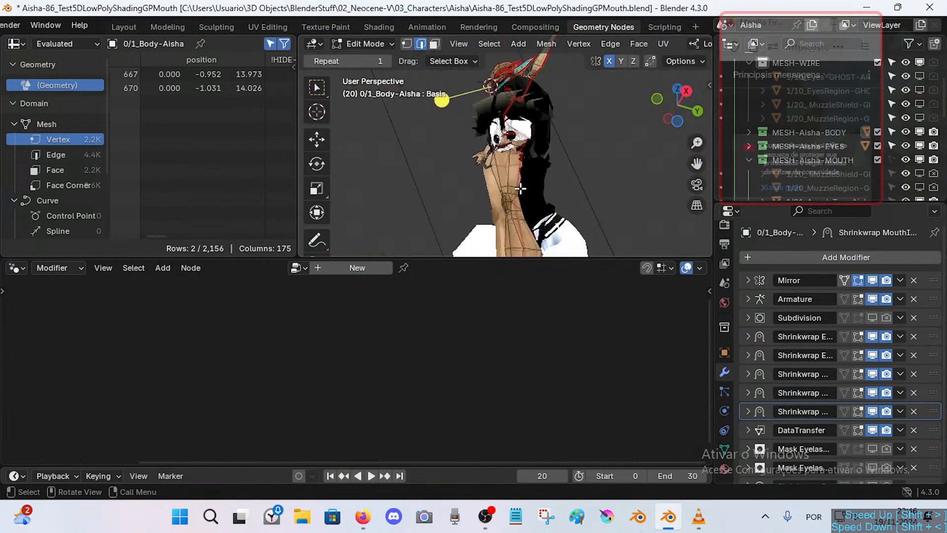
scroll(521, 187, "up", 8)
key("Tab")
middle_click_drag(522, 170, 526, 164, "shift")
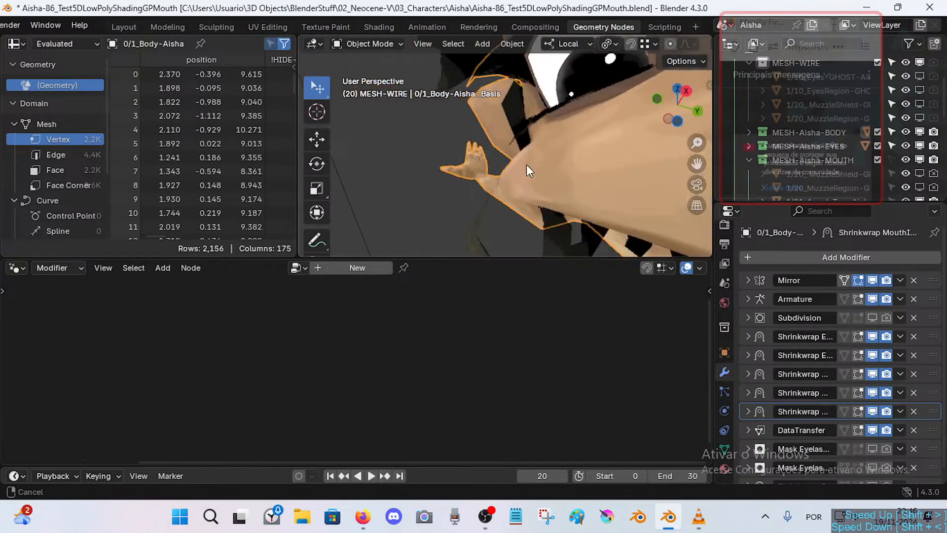
Select the Grease Pencil mouth and the body mesh in turn to compare them up close at the muzzle.
scroll(526, 164, "up", 5)
left_click(421, 145)
key("shift+grave")
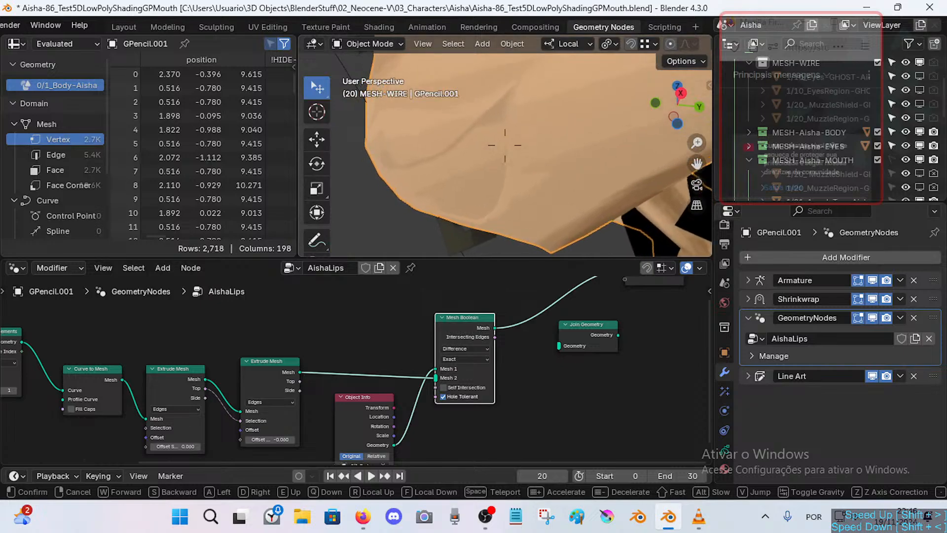
left_click(549, 114)
left_click(547, 117)
left_click(546, 116)
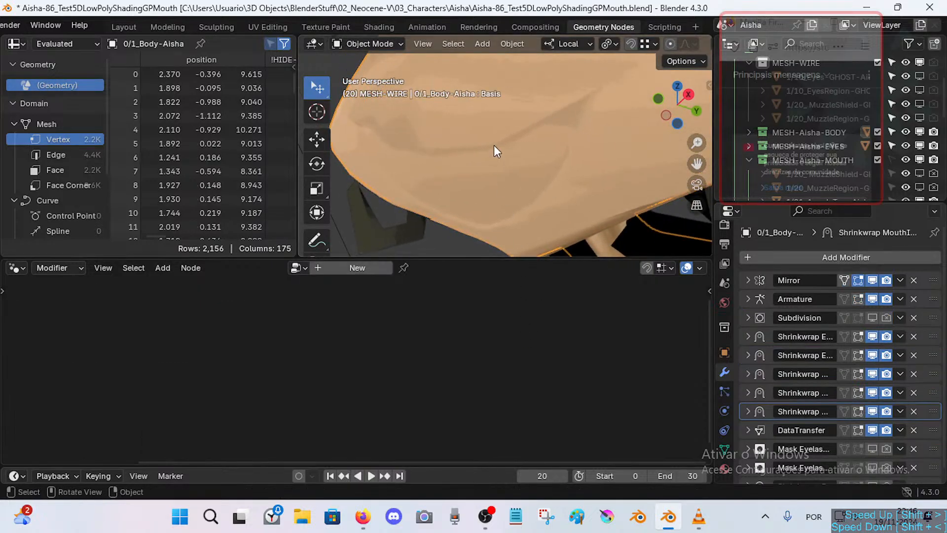
Insert the Join Geometry node between Mesh Boolean and Group Output, and enable Self Intersection on Mesh Boolean.
left_click_drag(585, 323, 558, 299)
middle_click_drag(469, 285, 476, 303)
left_click_drag(463, 336, 467, 339)
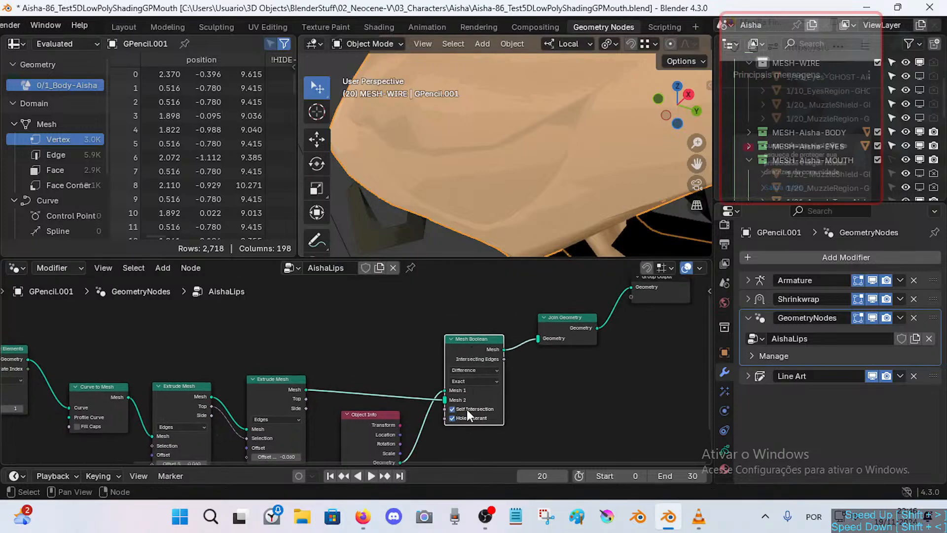
Try the Relative space and As Instance options on the Object Info node, returning to Original with As Instance disabled.
scroll(470, 406, "down", 2)
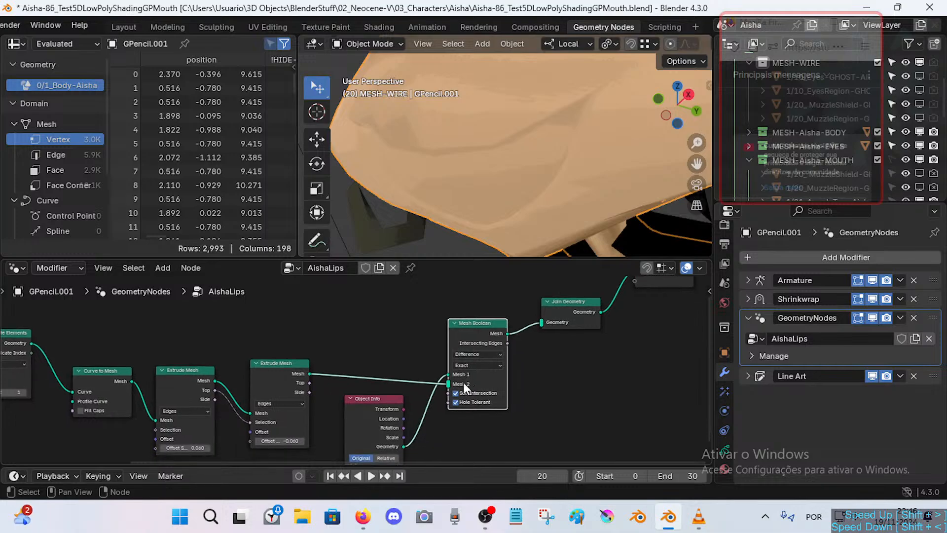
middle_click_drag(414, 435, 421, 413)
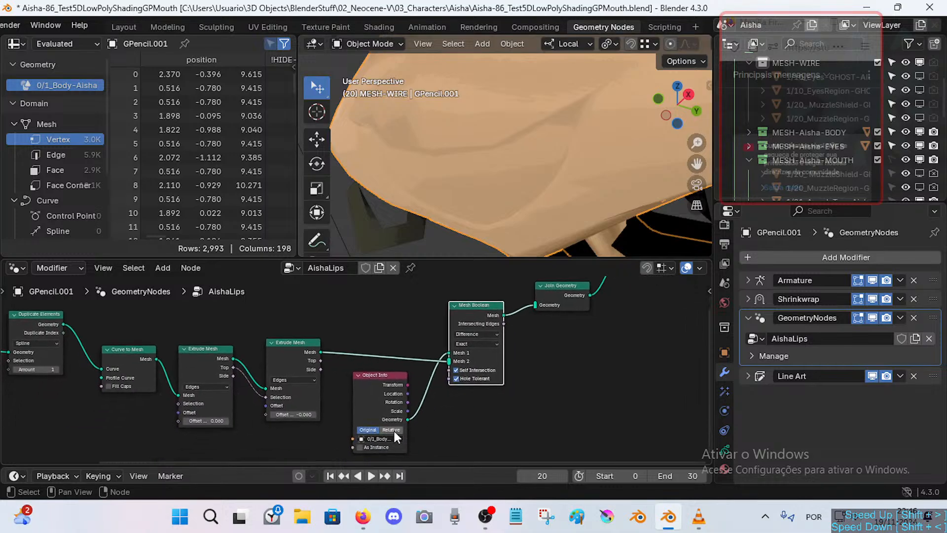
left_click(394, 430)
left_click(367, 429)
left_click(361, 447)
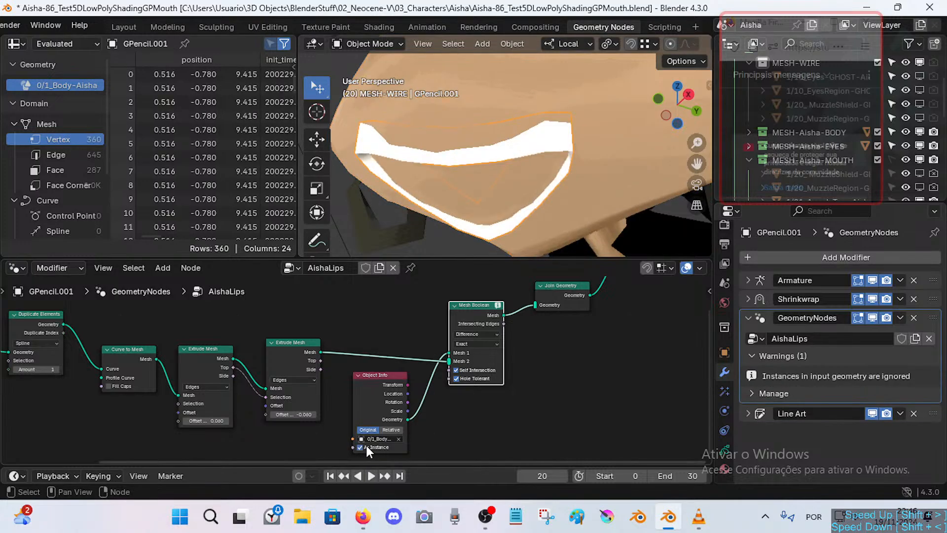
left_click(365, 444)
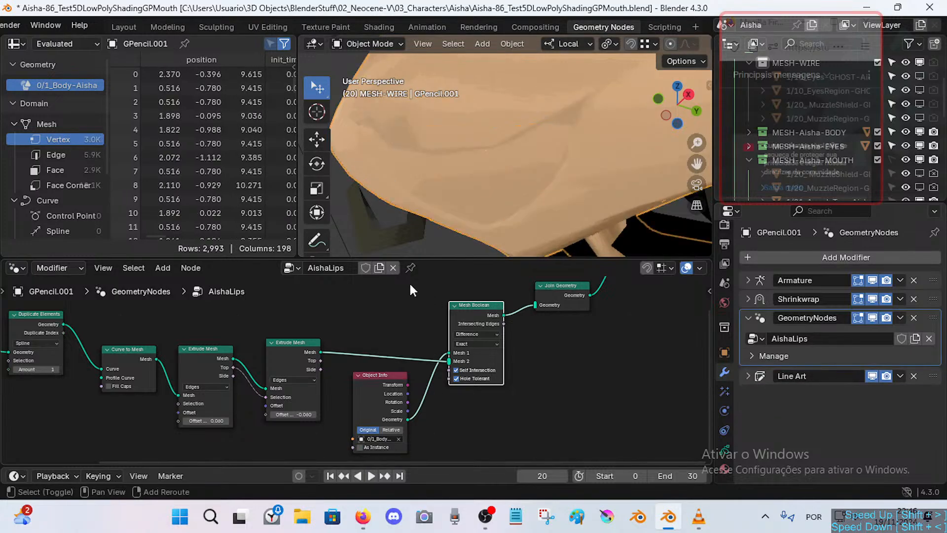
Link the Geometry output of Duplicate Elements into Join Geometry alongside the Mesh Boolean result.
middle_click_drag(410, 283, 425, 300, "shift")
key("Home")
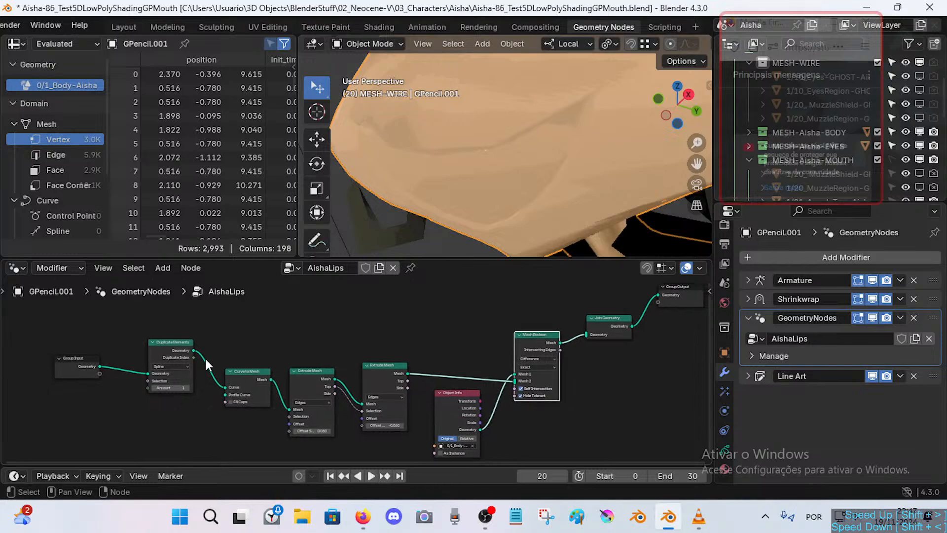
left_click_drag(194, 351, 539, 355)
mouse_move(594, 314)
left_mouse_down()
mouse_move(566, 308)
mouse_move(589, 307)
left_mouse_up()
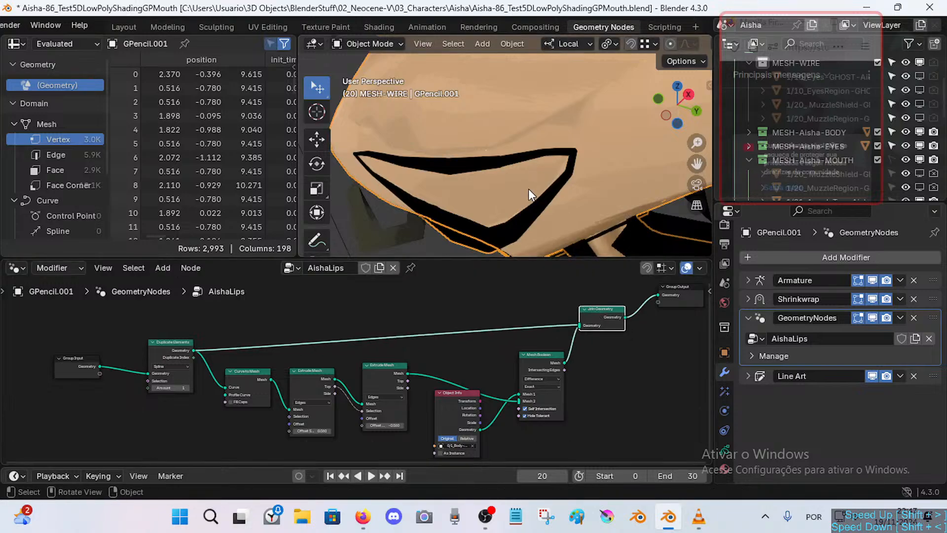
Inspect the joined mouth line on Aisha's muzzle from close up and from a distance.
key("shift+grave")
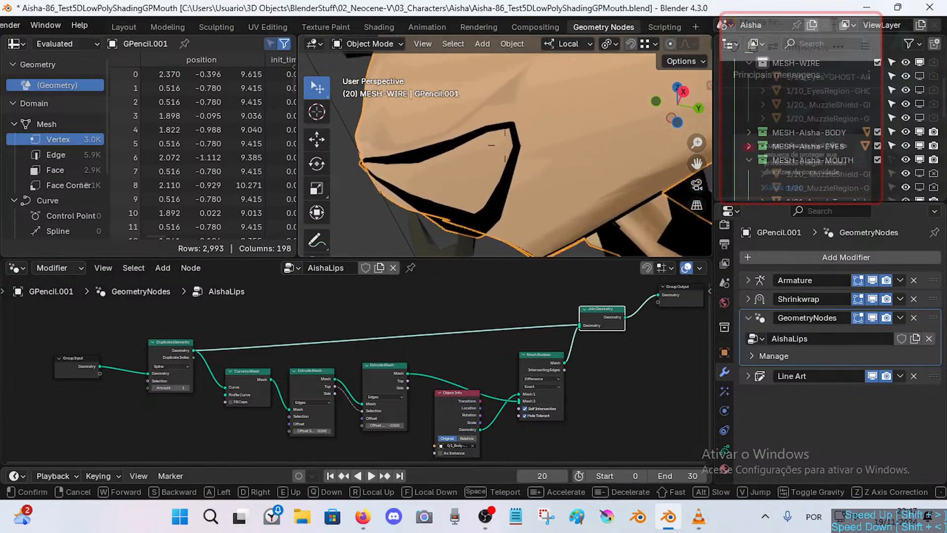
key("w")
left_click(491, 129)
left_click(490, 129)
left_click(494, 118)
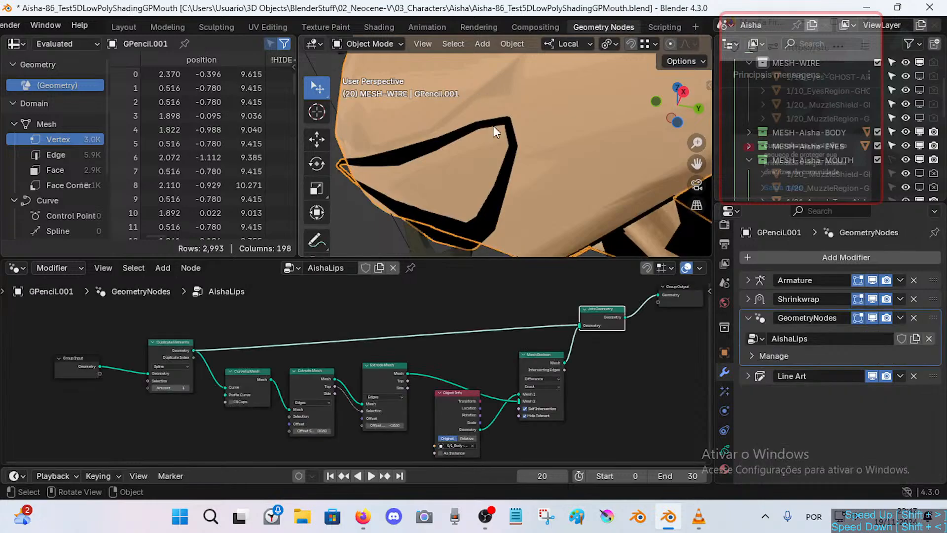
scroll(477, 133, "down", 14)
scroll(477, 133, "up", 14)
scroll(478, 135, "down", 15)
middle_click_drag(478, 135, 482, 142)
scroll(482, 143, "up", 4)
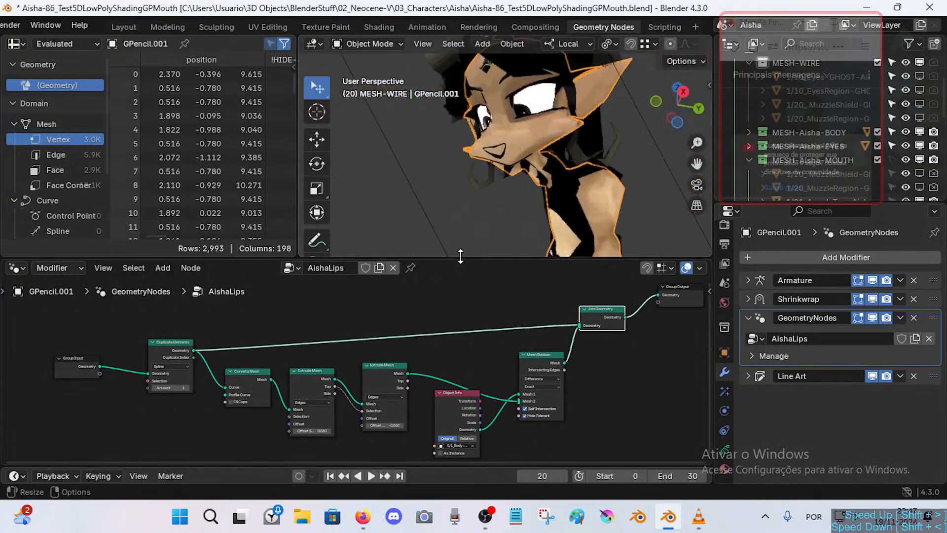
Enlarge the 3D viewport over the node editor and view the mouth from the front of the face.
left_click_drag(461, 257, 460, 312)
middle_click_drag(458, 211, 467, 198)
key("shift+grave")
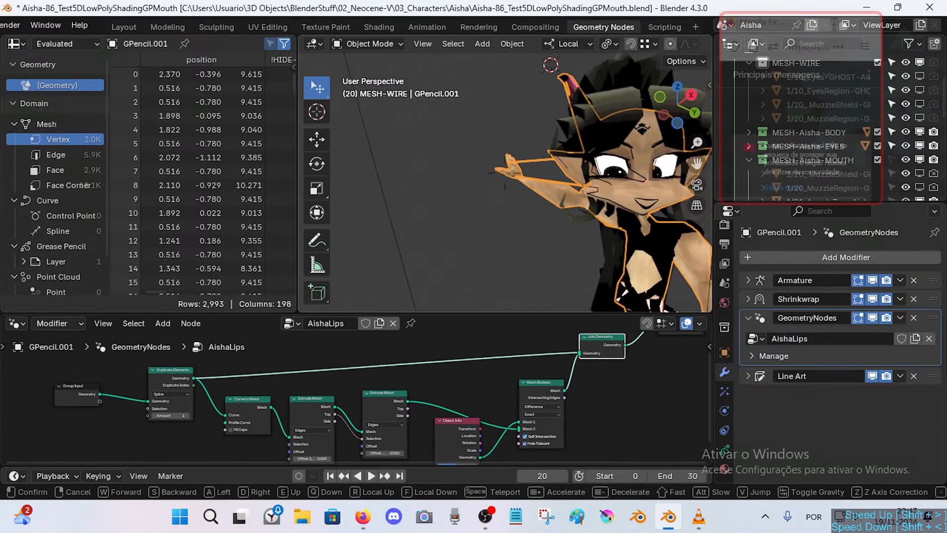
key("w")
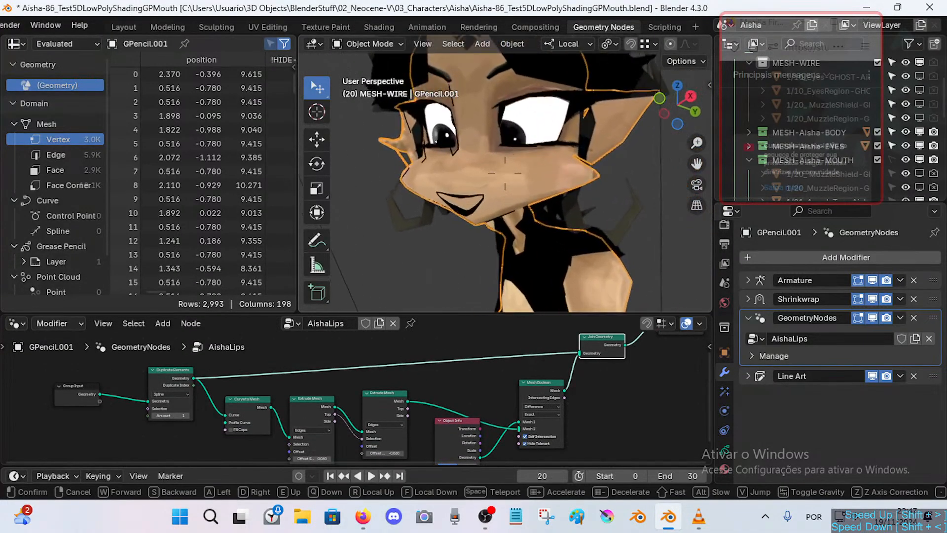
left_click(484, 196)
left_click(461, 215)
left_click(461, 215)
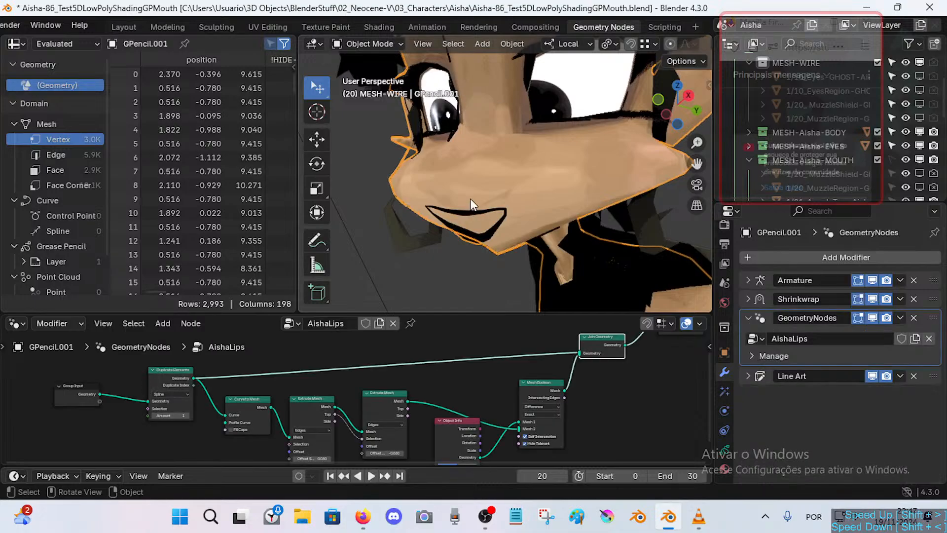
Reveal the hidden objects and put the ARM-Aisha armature into Pose Mode.
key("alt+h")
left_click(511, 203)
left_click(488, 188)
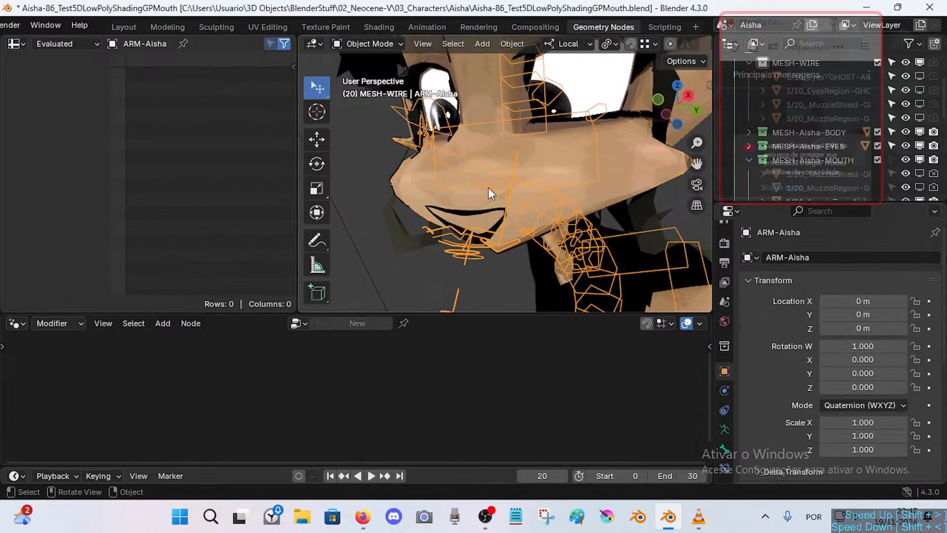
key("ctrl+Tab")
middle_click(489, 193, "alt")
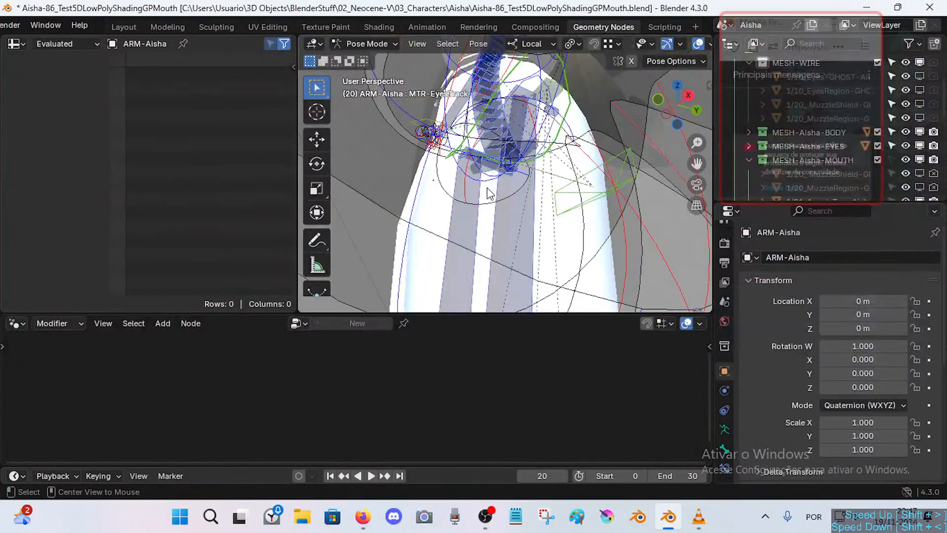
Switch the viewport to Solid shading and bring the armature's head controls into view.
key("Home")
scroll(641, 42, "down", 5)
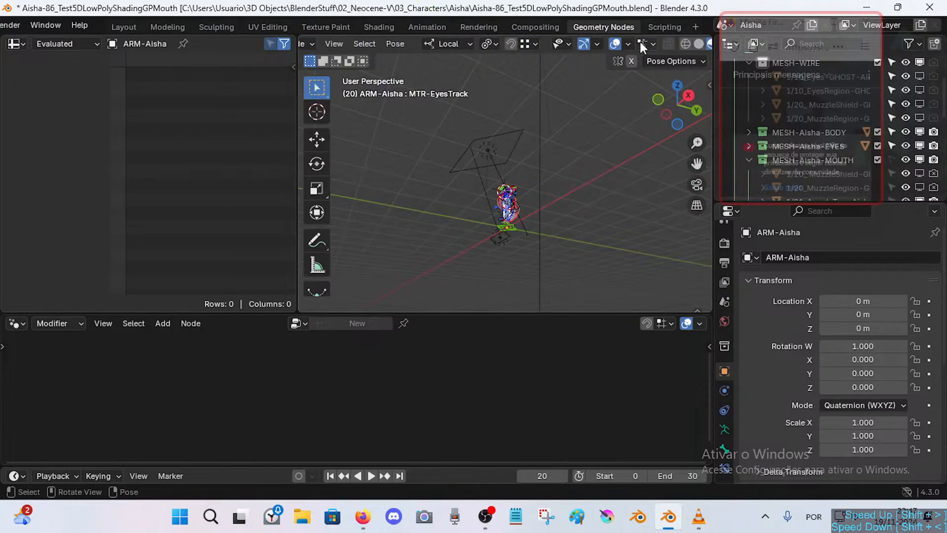
scroll(538, 167, "up", 10)
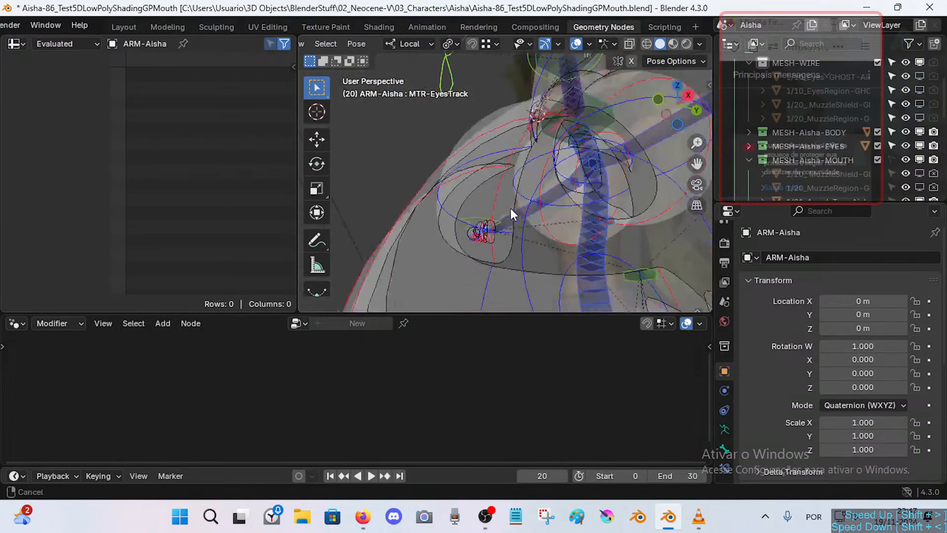
middle_click_drag(535, 173, 543, 188, "shift")
key("shift+grave")
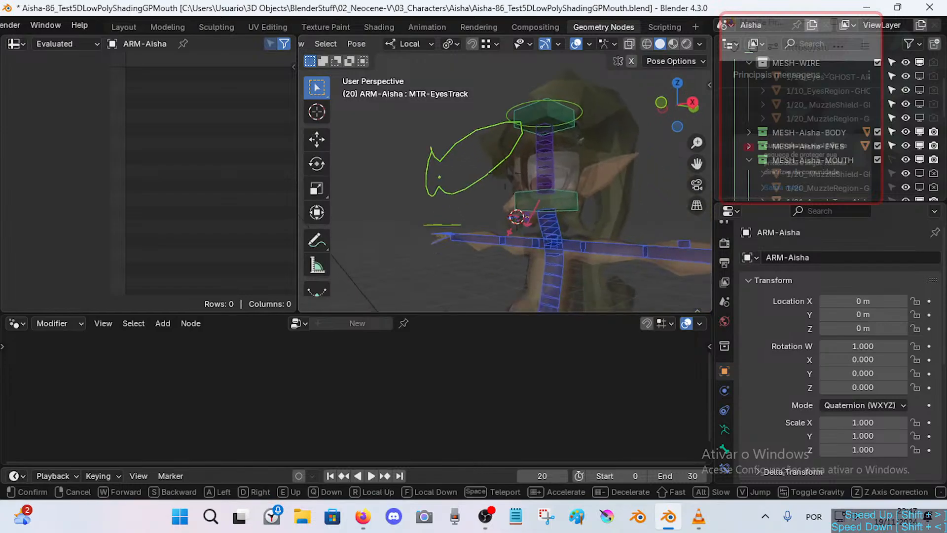
key("w")
left_click(556, 213)
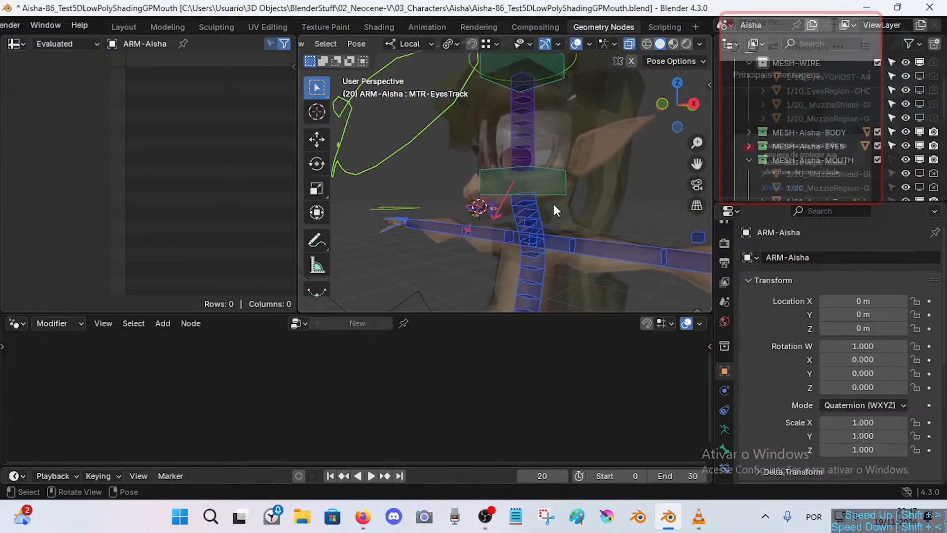
Check the head bones in the armature's Edit Mode and return to Pose Mode.
key("Tab")
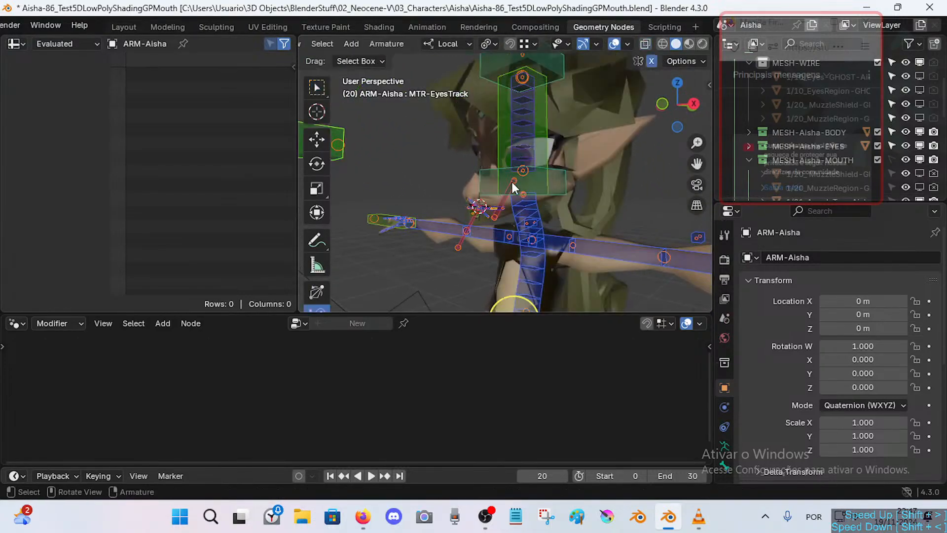
key("Tab")
key("shift+grave")
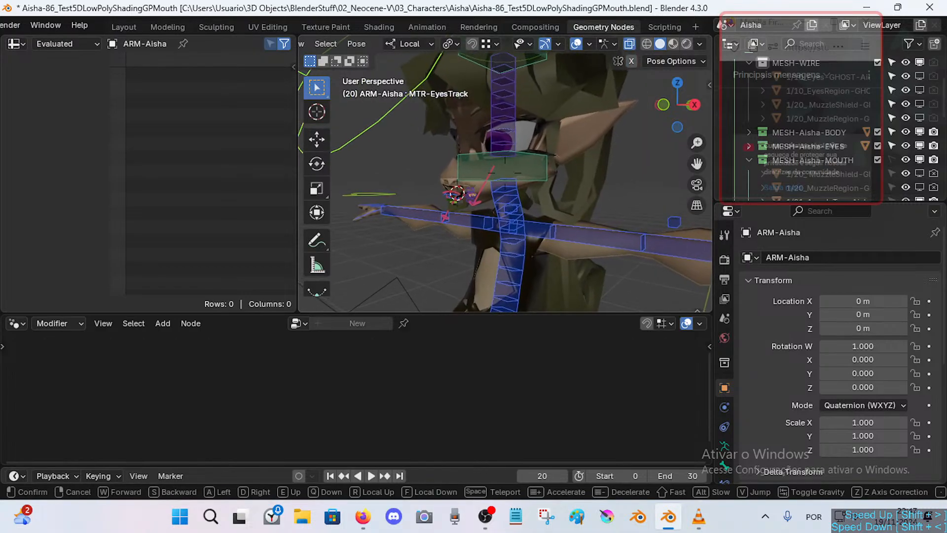
left_click(511, 186)
scroll(512, 185, "down", 8)
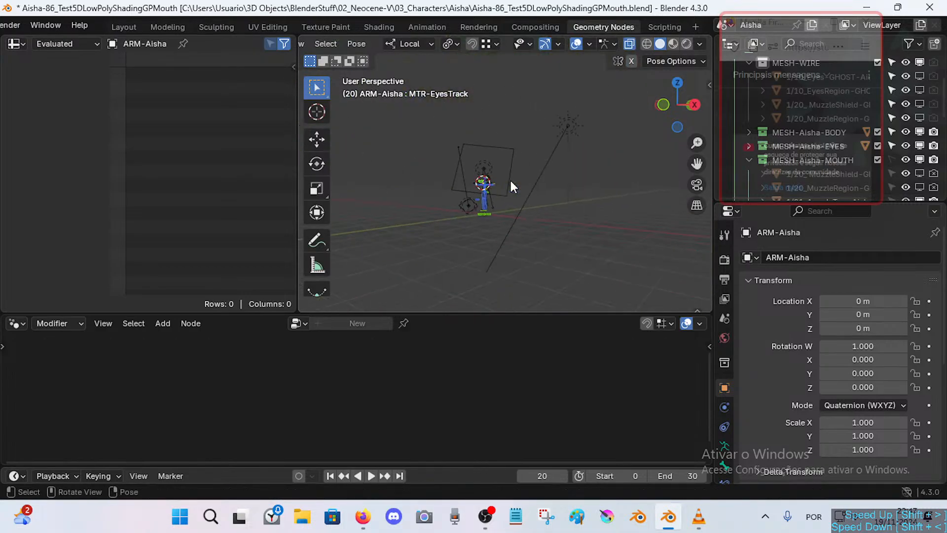
Examine the mouth and jaw control bones against the muzzle from several close angles.
scroll(512, 185, "up", 3)
key("shift+grave")
key("w")
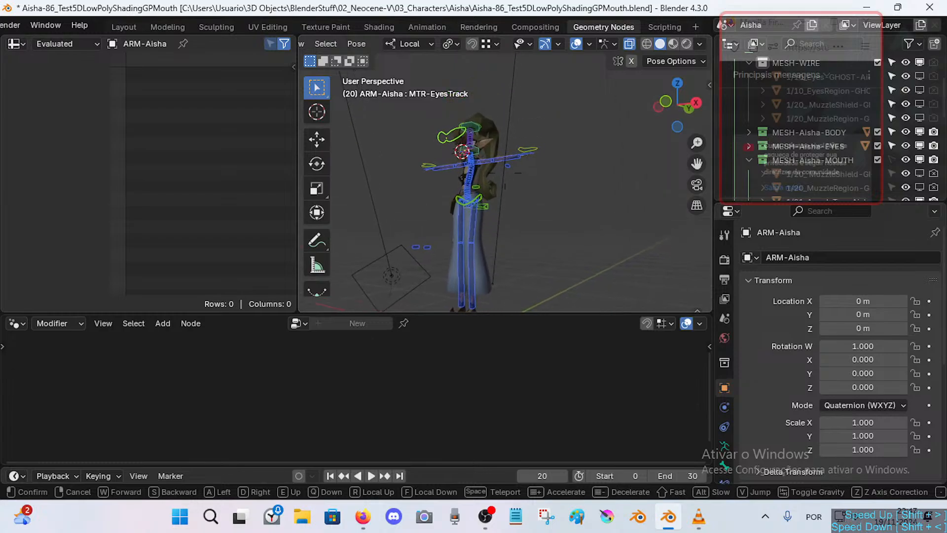
key("w")
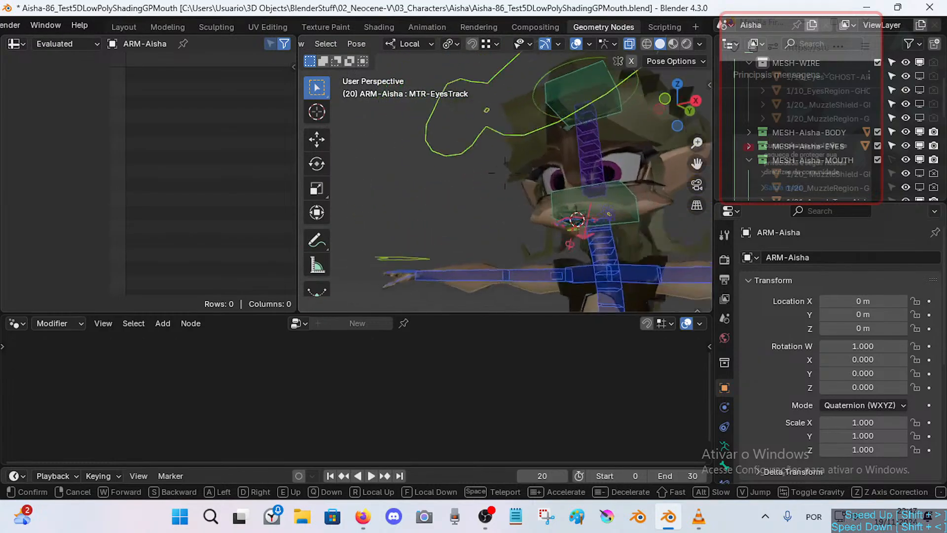
key("s")
left_click(512, 183)
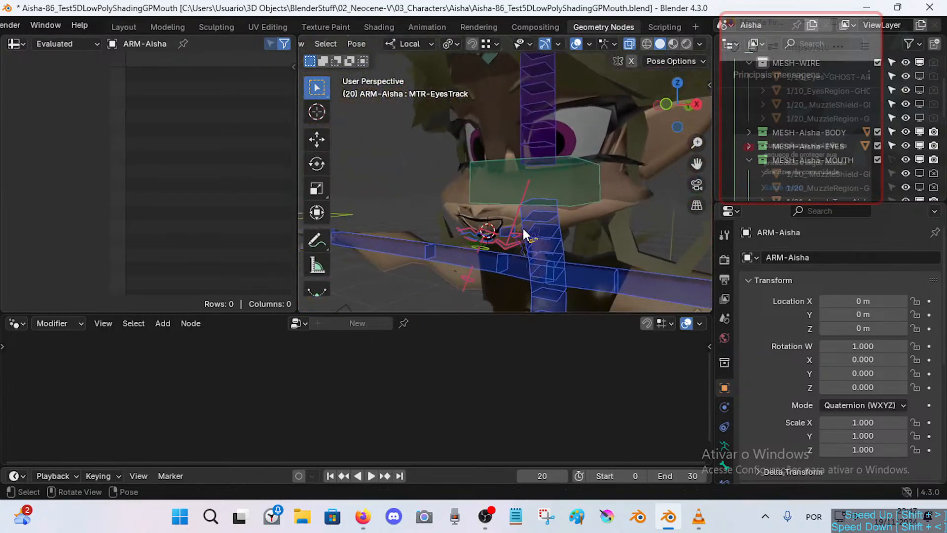
key("shift+grave")
key("w")
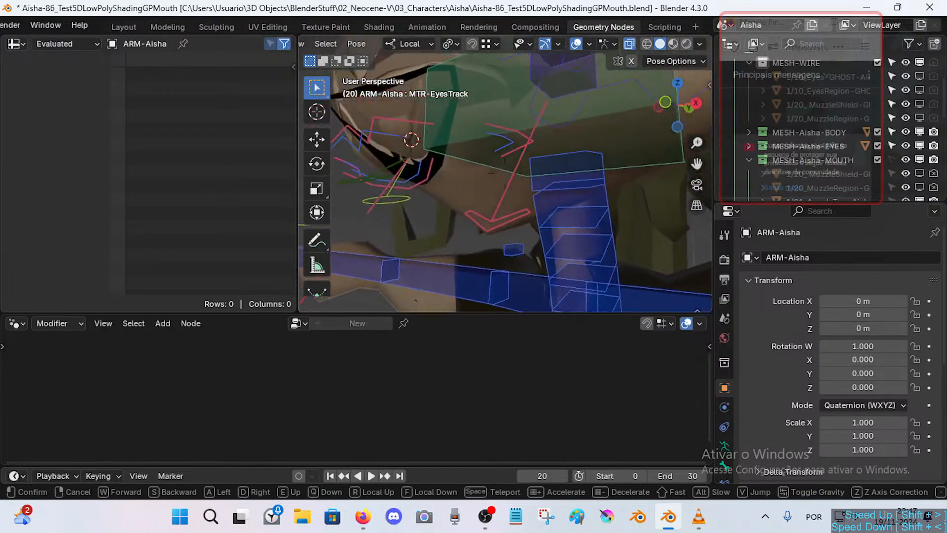
key("s")
left_click(459, 162)
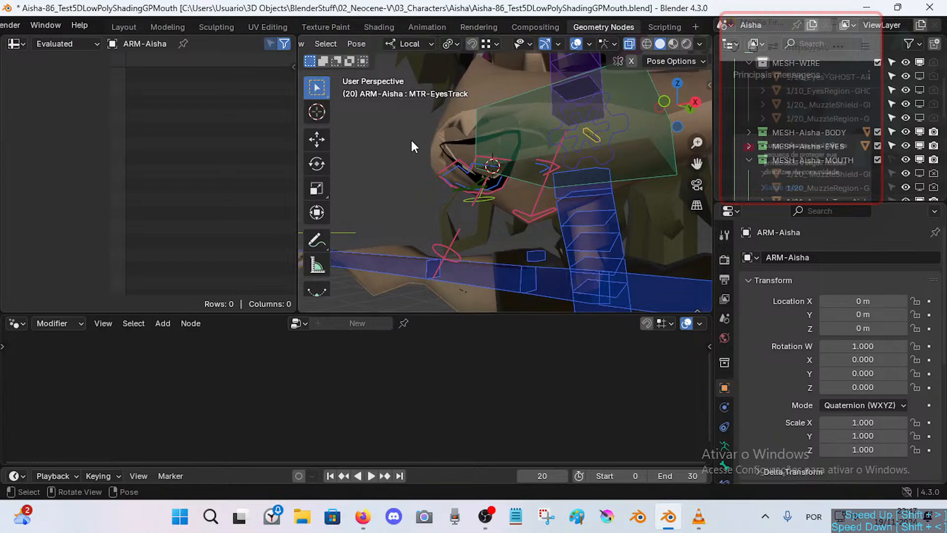
Switch to the Layout workspace.
left_click(123, 27)
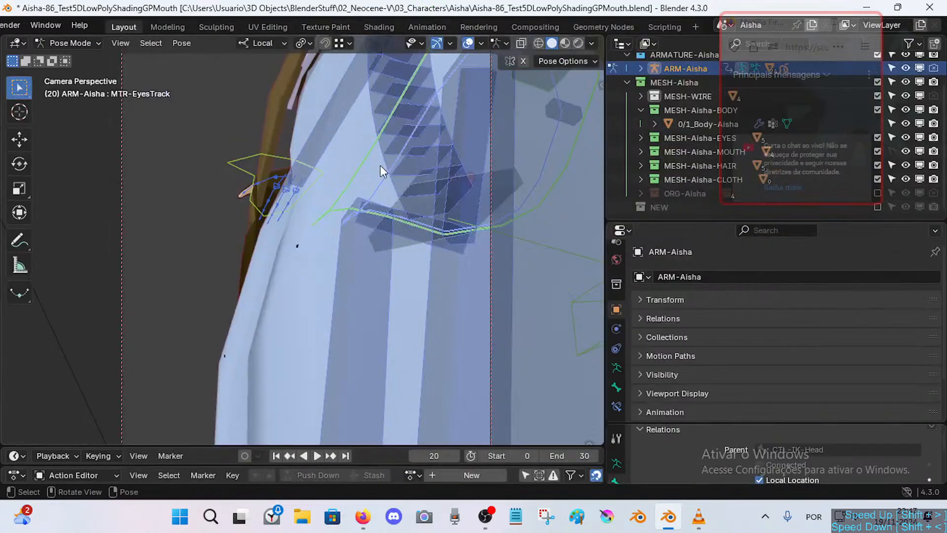
Select the MTR-MouthPosition bone at Aisha's mouth and keep only the MOUTH bone collection visible.
key("shift+grave")
left_click(403, 191)
key("KP_0")
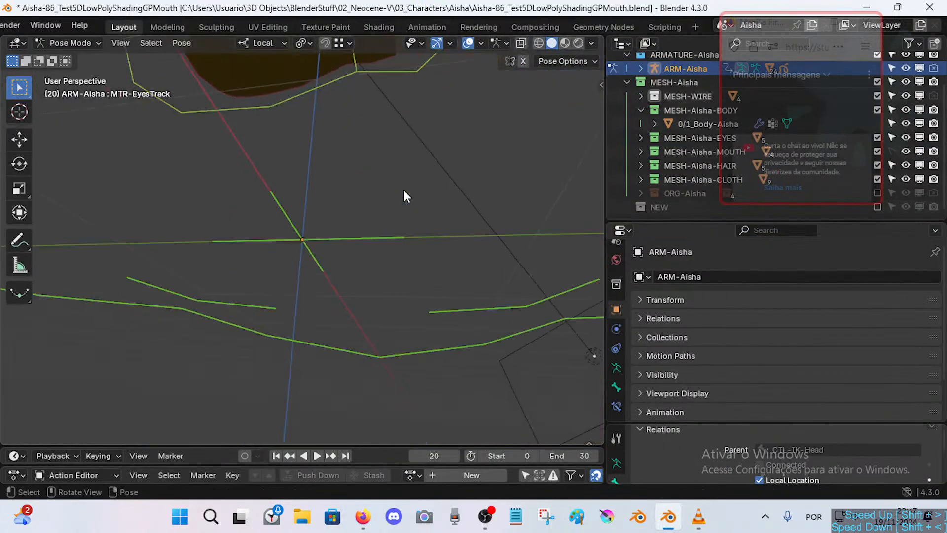
key("shift+grave")
key("e")
key("e")
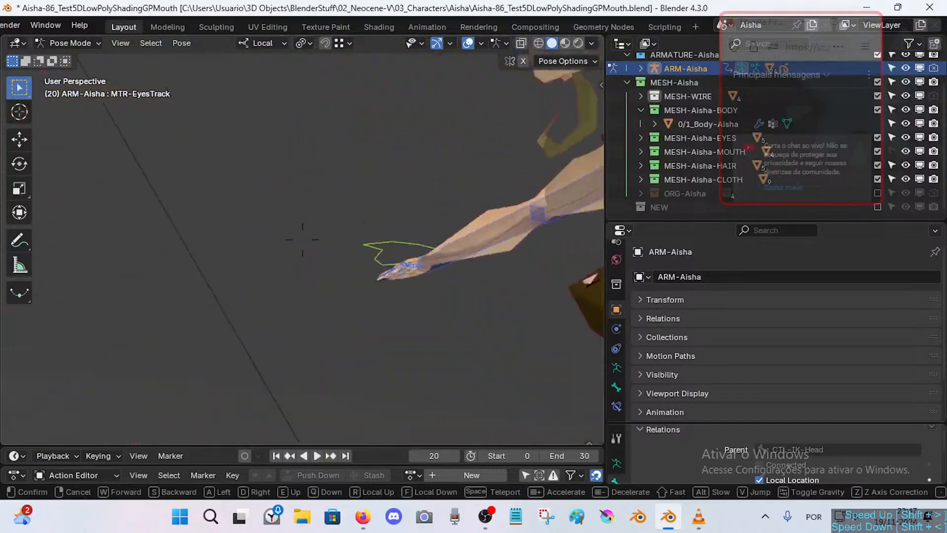
key("w")
key("s")
key("w")
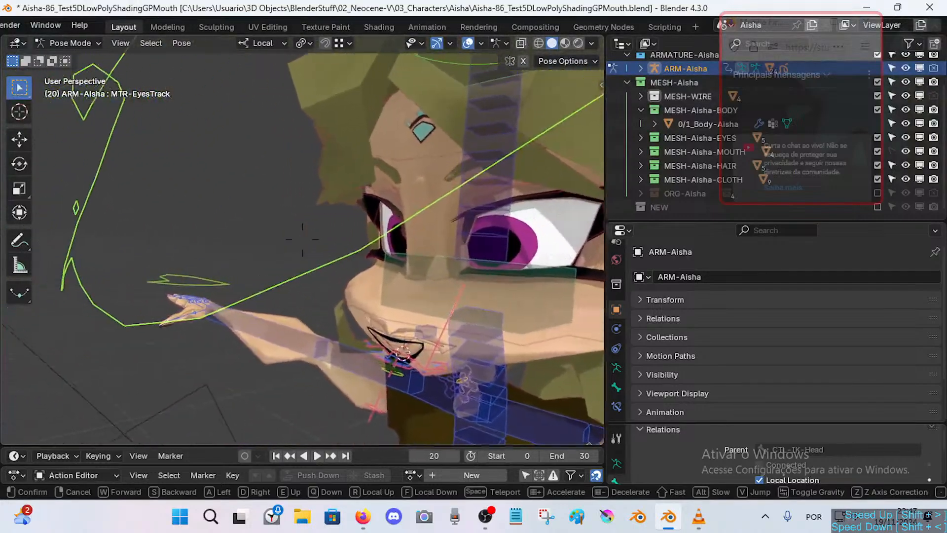
left_click(472, 143)
left_click(393, 404)
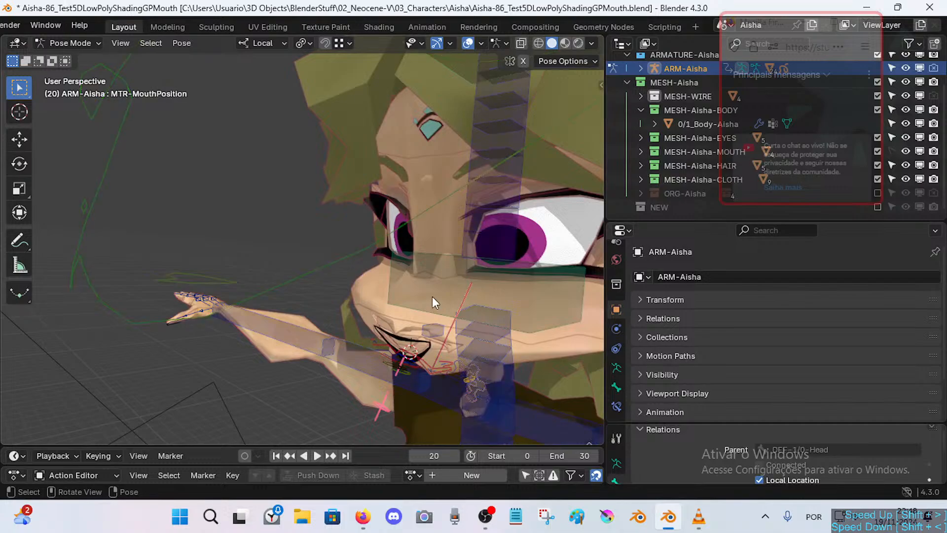
key("n")
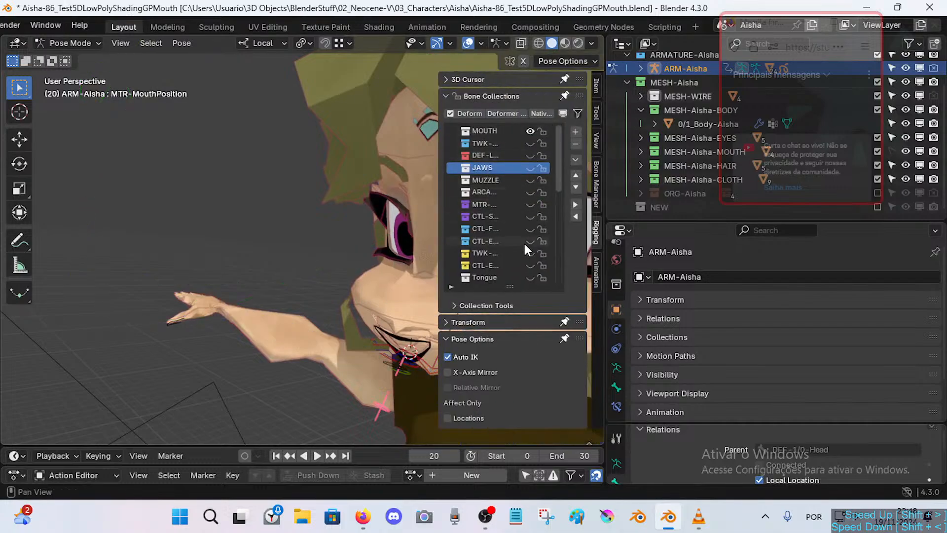
key("n")
Leave Pose Mode and select the Grease Pencil mouth object GPencil.001 on the muzzle.
key("shift+grave")
key("w")
middle_click_drag(422, 292, 400, 192, "shift")
middle_click_drag(348, 198, 410, 267, "shift")
key("ctrl+Tab")
left_click(327, 246)
left_click(324, 244)
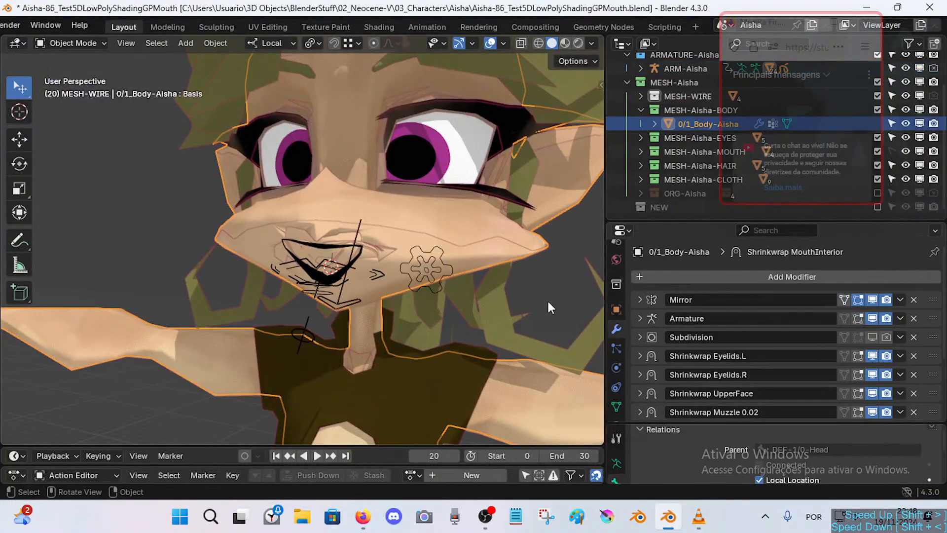
left_click(321, 243)
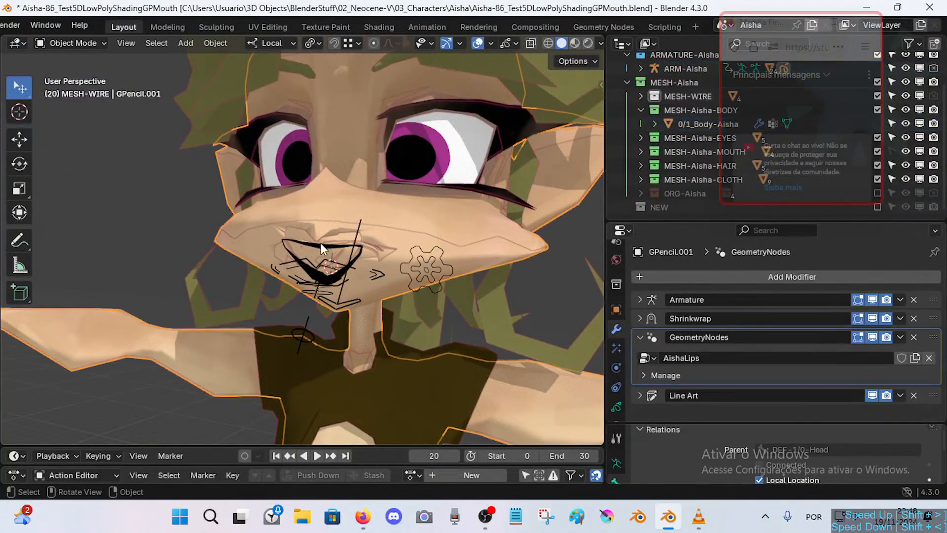
Disable GPencil.001's Line Art modifier for viewport and render, and give the AishaLips node group a fake user.
left_click(867, 396)
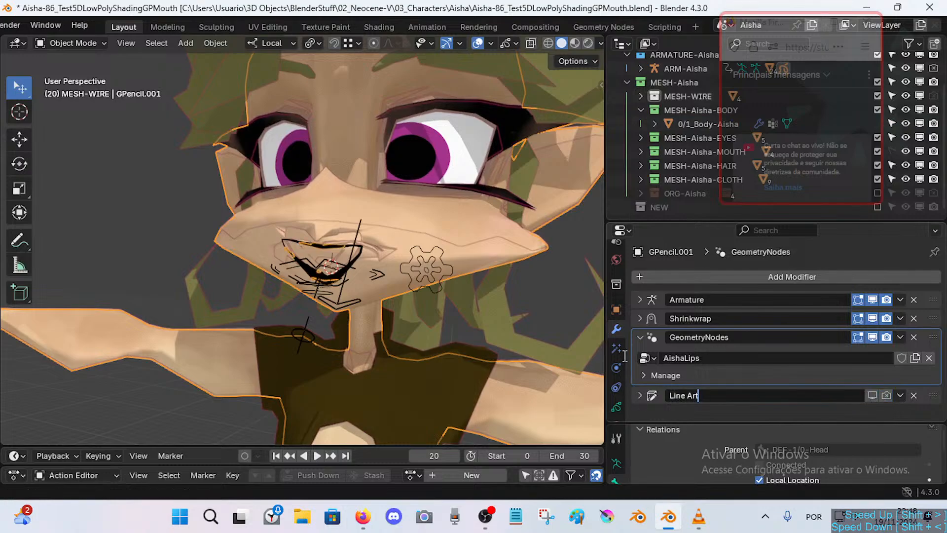
left_click(639, 335)
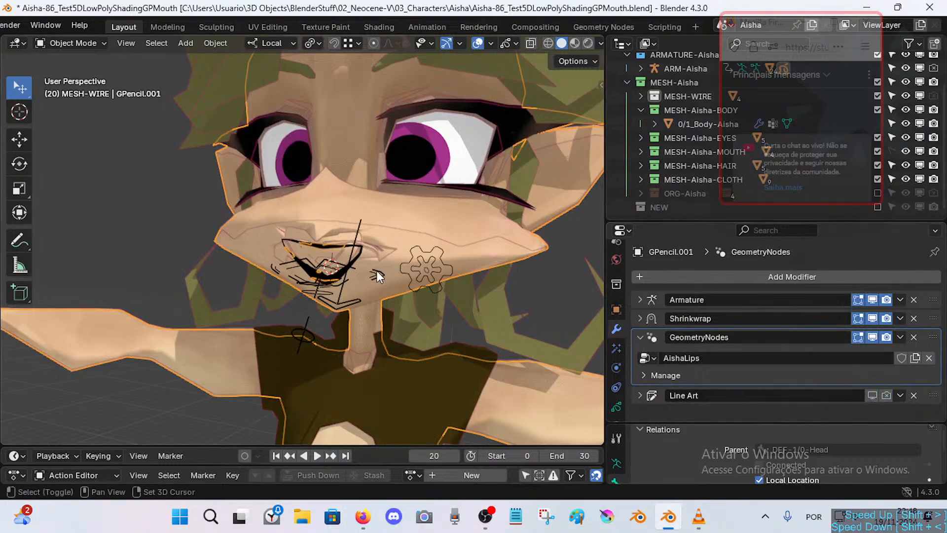
middle_click_drag(377, 270, 380, 267)
scroll(380, 267, "up", 1)
left_click(901, 358)
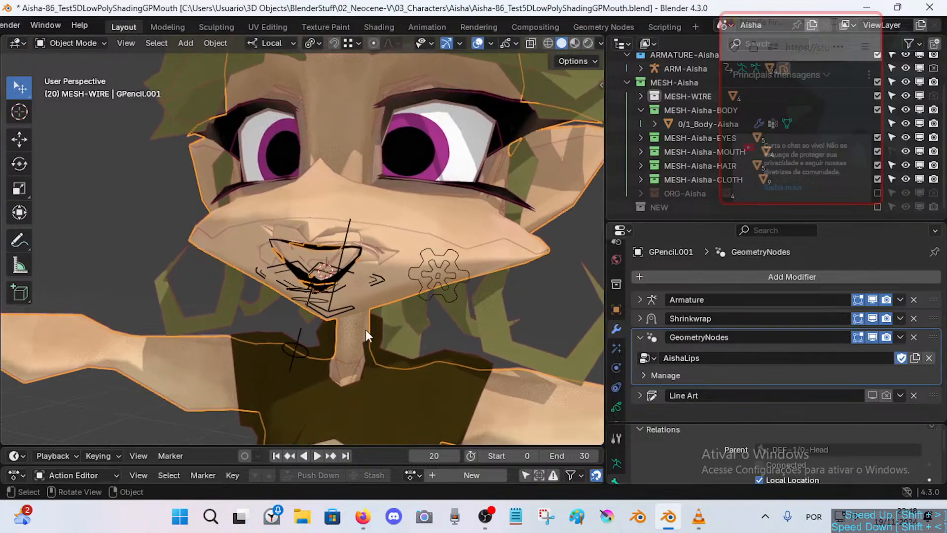
Put the ARM-Aisha armature in Pose Mode and move the MTR-MouthTop bone slightly upward.
scroll(356, 318, "up", 1)
middle_click_drag(351, 312, 342, 310)
left_click(351, 293)
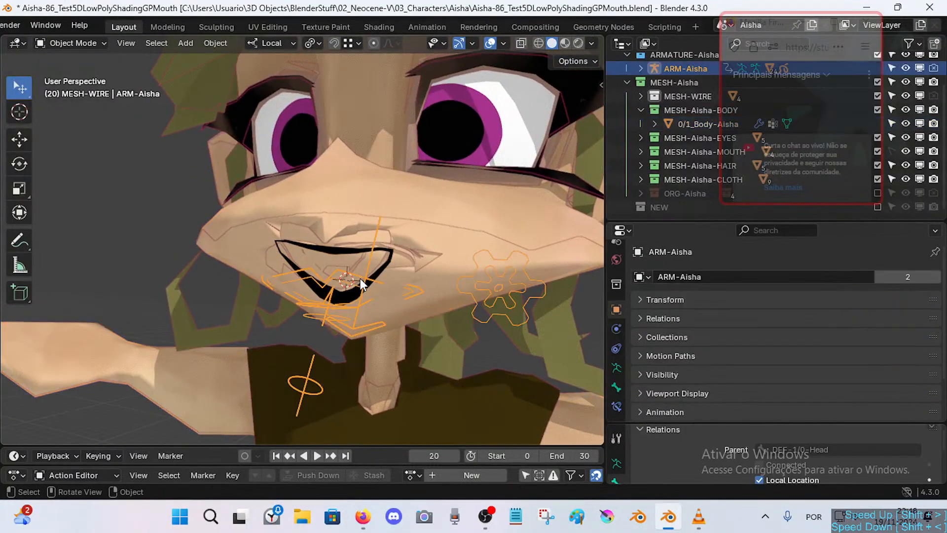
key("ctrl+Tab")
left_click(360, 274)
key("g")
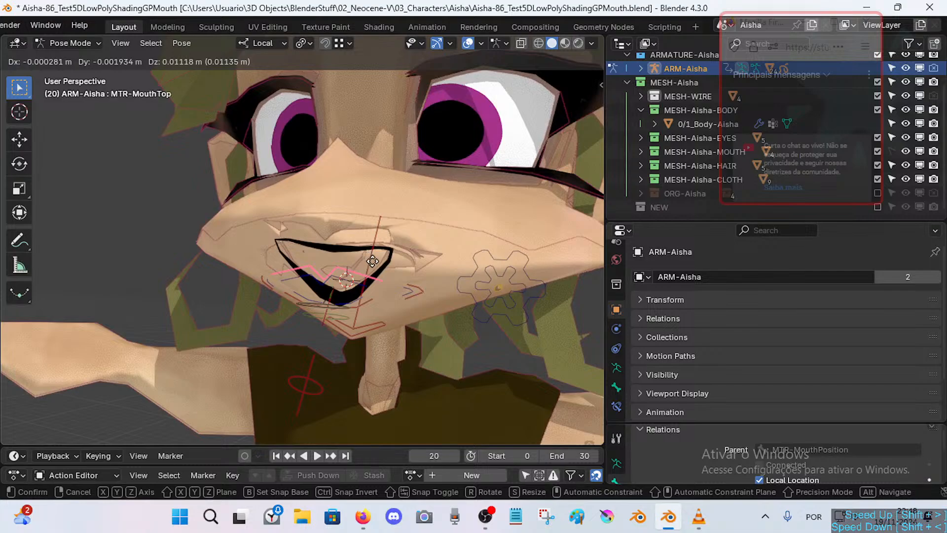
left_click(374, 265)
middle_click_drag(374, 264, 380, 262)
left_click(105, 314)
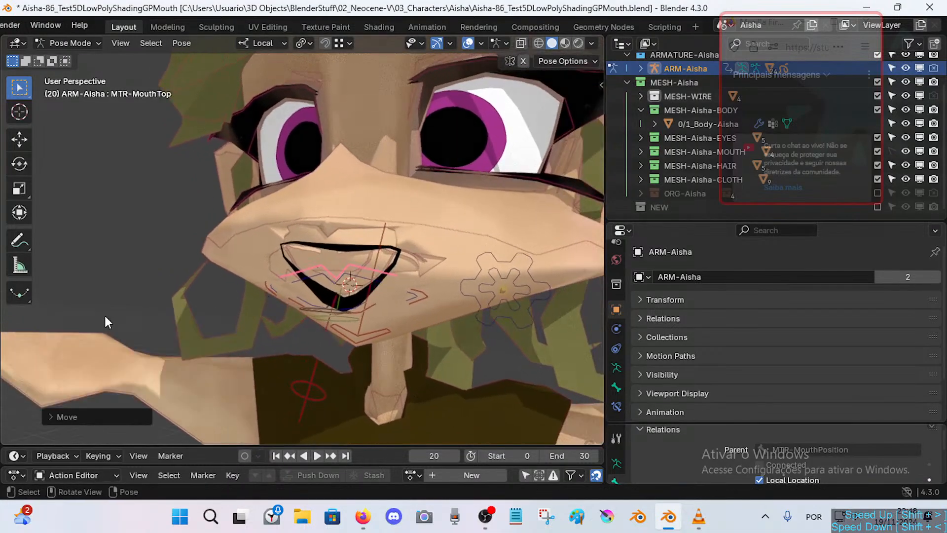
Move the MTR-MouthBot bone downward to open the mouth wider.
middle_click_drag(269, 282, 319, 278)
scroll(334, 315, "up", 1)
left_click(342, 320)
key("g")
middle_click_drag(361, 325, 375, 310)
left_click(353, 352)
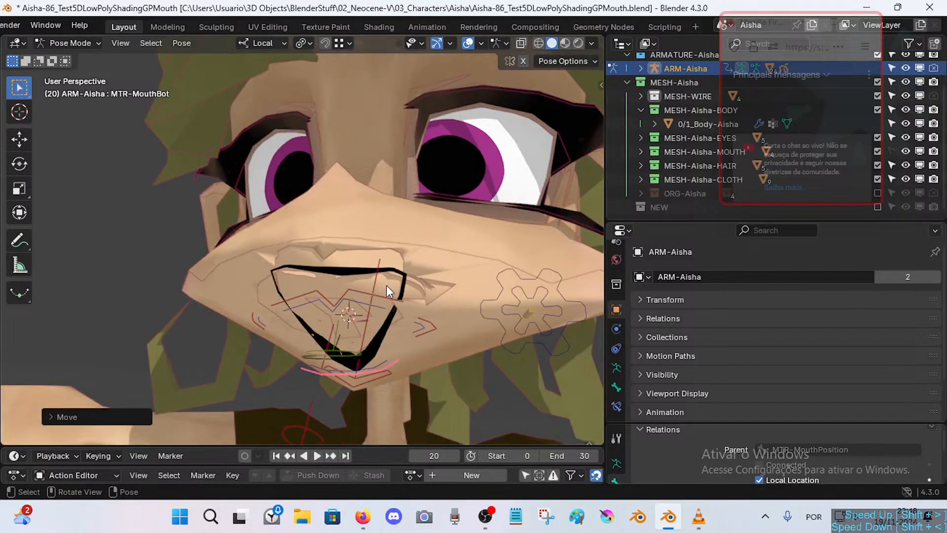
Readjust the position of the MTR-MouthTop bone along the upper lip of the opened mouth.
left_click(373, 289)
key("g")
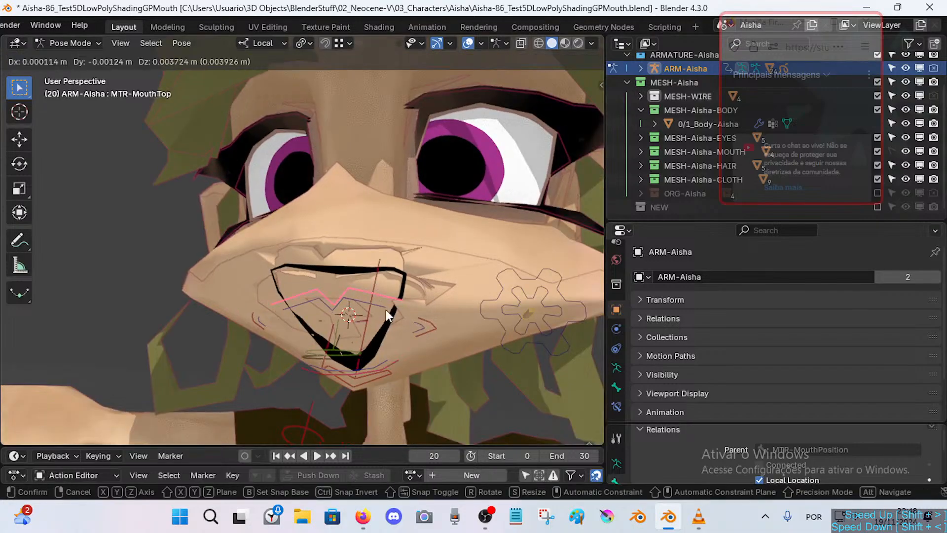
left_click(386, 310)
middle_click_drag(385, 309, 416, 307)
left_click(442, 289)
Return to Object Mode, hide GPencil.001 to check the muzzle beneath it, and undo the hiding.
key("ctrl+Tab")
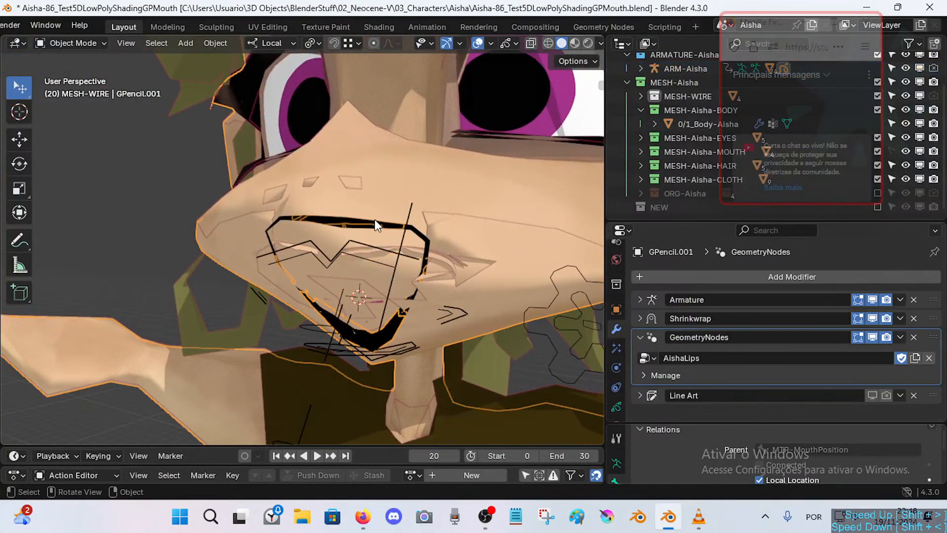
left_click(374, 219)
left_click(407, 236)
key("h")
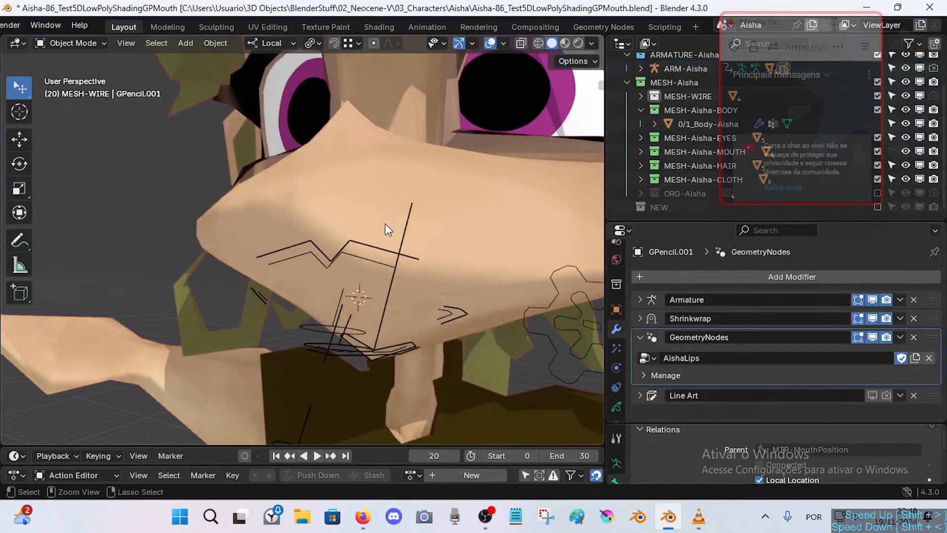
key("ctrl+z")
Reselect the GPencil.001 mouth and switch to the Geometry Nodes workspace.
key("shift+grave")
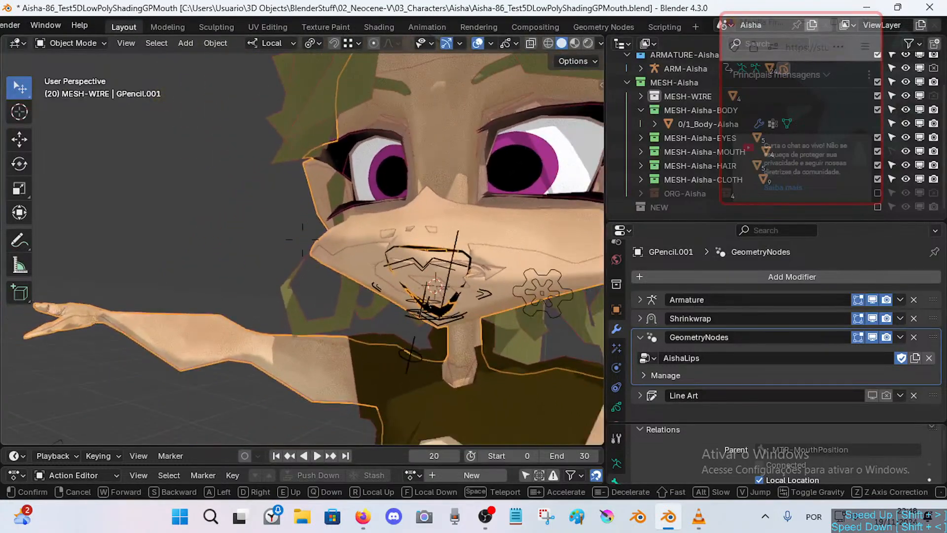
left_click(338, 263)
left_click(388, 243)
left_click(389, 244)
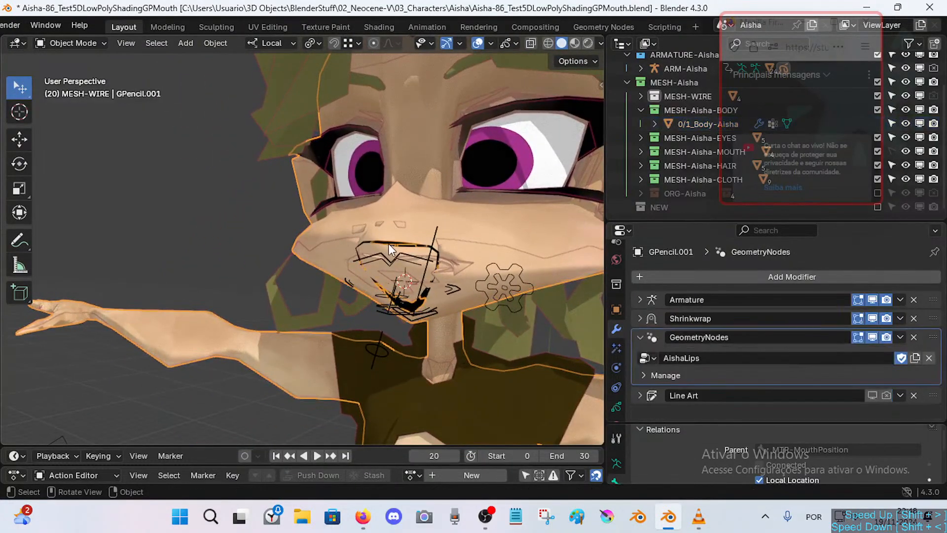
left_click(592, 27)
Examine the generated lips and mouth corner on the muzzle from several close angles alongside the AishaLips node tree.
middle_click_drag(343, 262, 449, 244)
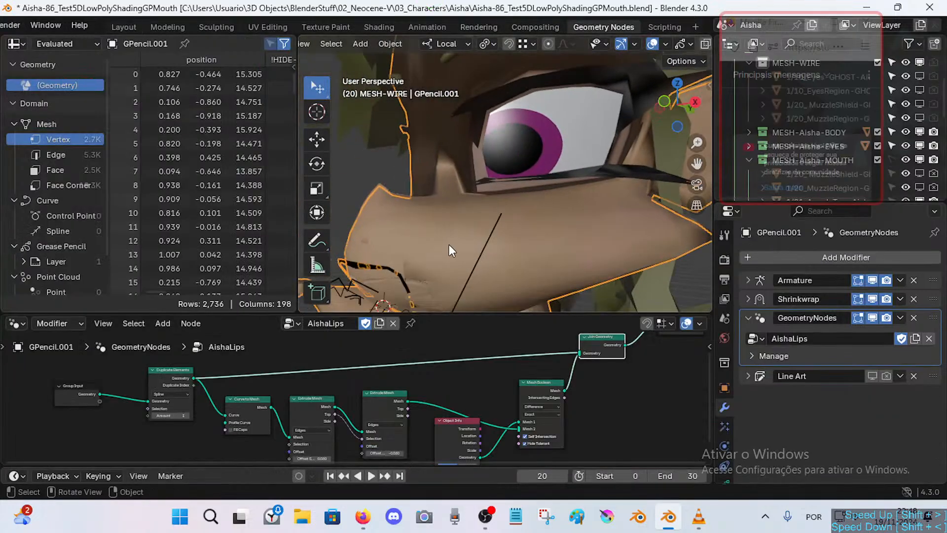
key("shift+grave")
key("s")
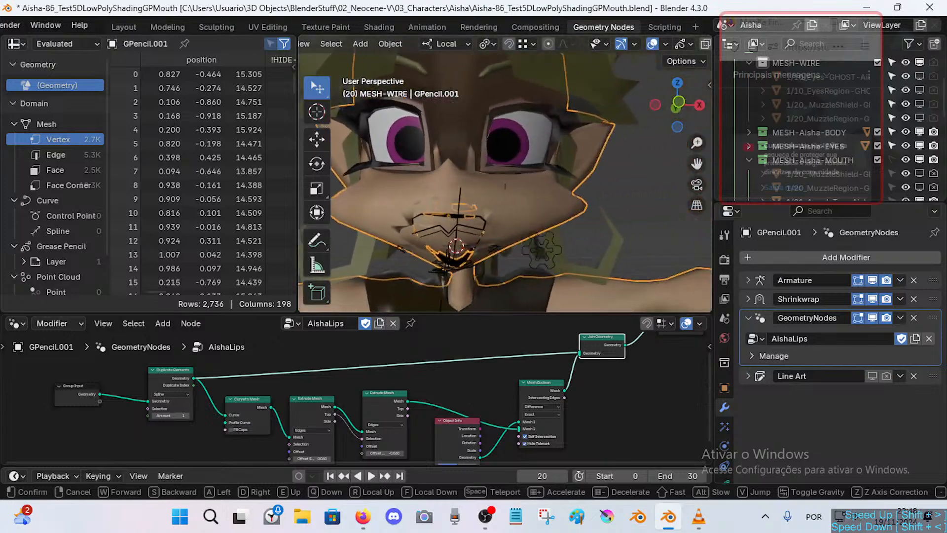
key("w")
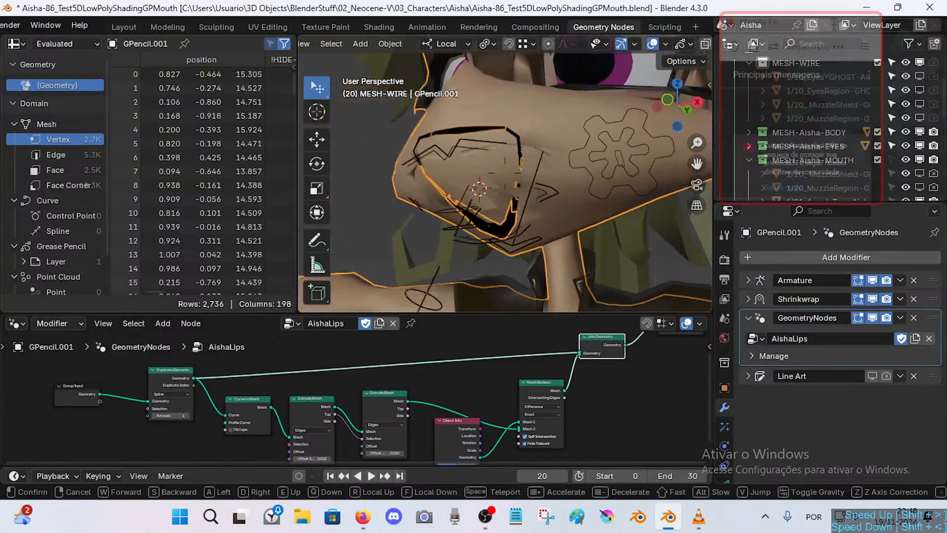
left_click(425, 256)
middle_click_drag(450, 390, 413, 353)
scroll(412, 352, "down", 2)
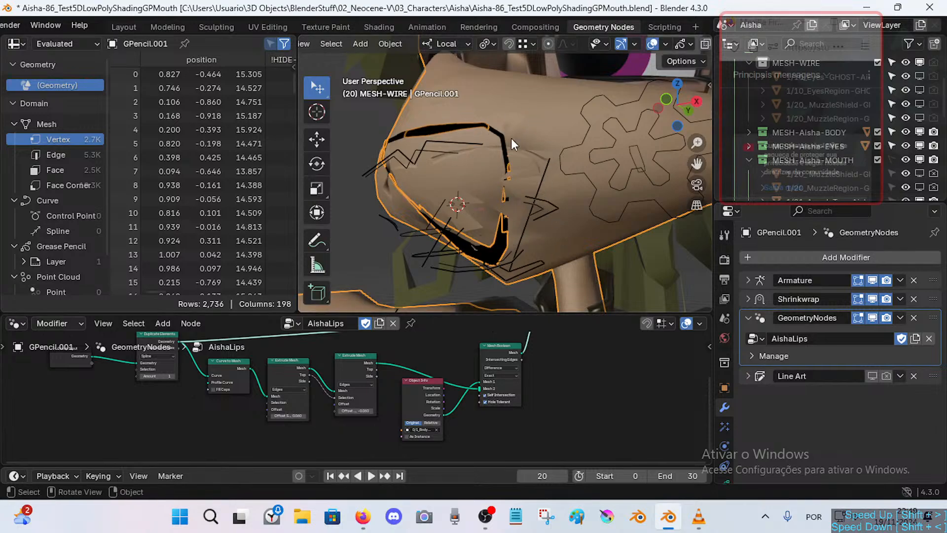
key("shift+grave")
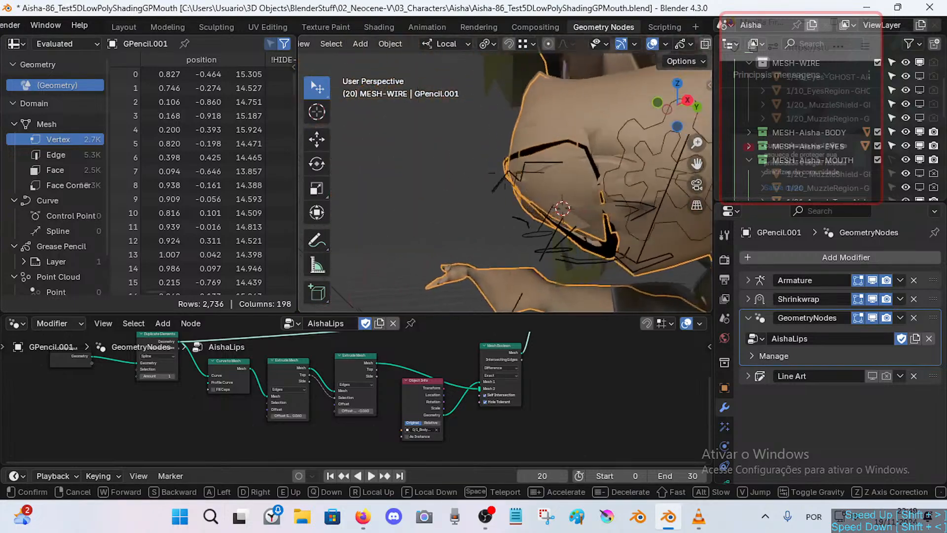
key("w")
key("d")
key("s")
left_click(359, 320)
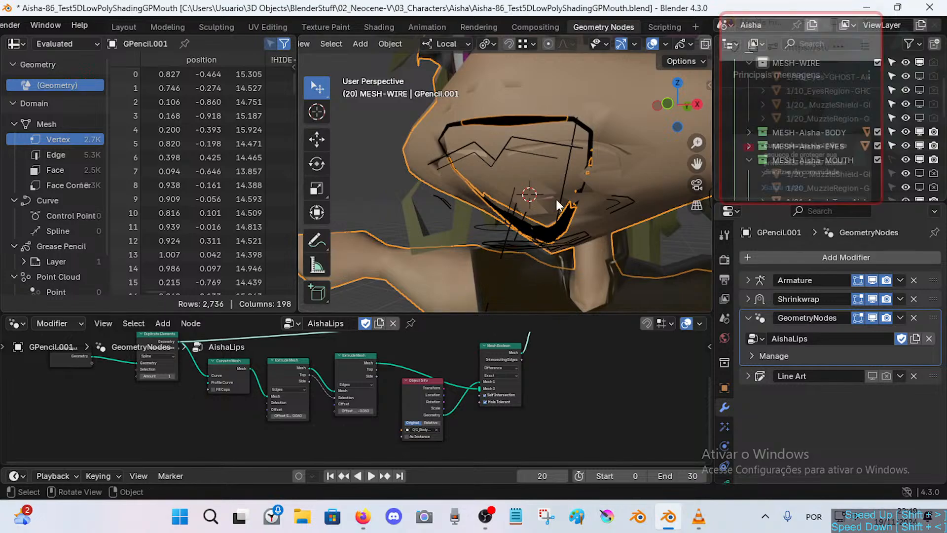
key("shift+grave")
key("s")
left_click(525, 239)
Unlink Duplicate Elements from Join Geometry and detach Join Geometry so Mesh Boolean feeds the group output directly.
middle_click_drag(518, 346, 503, 385)
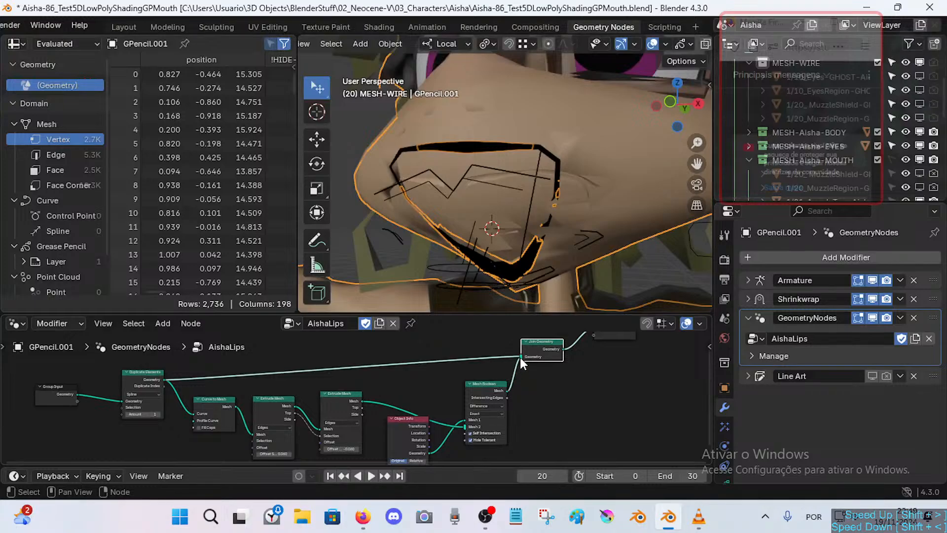
left_click_drag(520, 357, 540, 347)
middle_click_drag(542, 365, 534, 371)
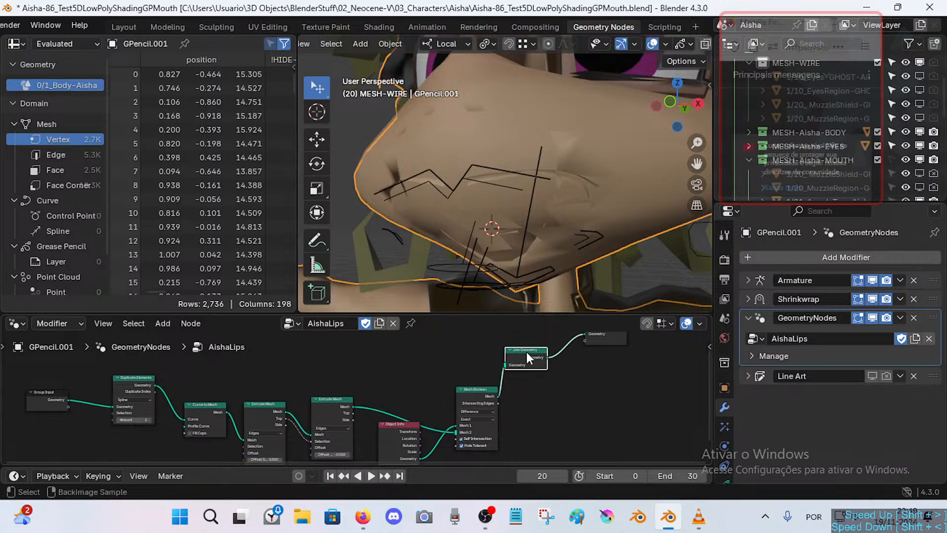
left_click_drag(526, 351, 573, 407, "alt")
left_click_drag(488, 392, 494, 389)
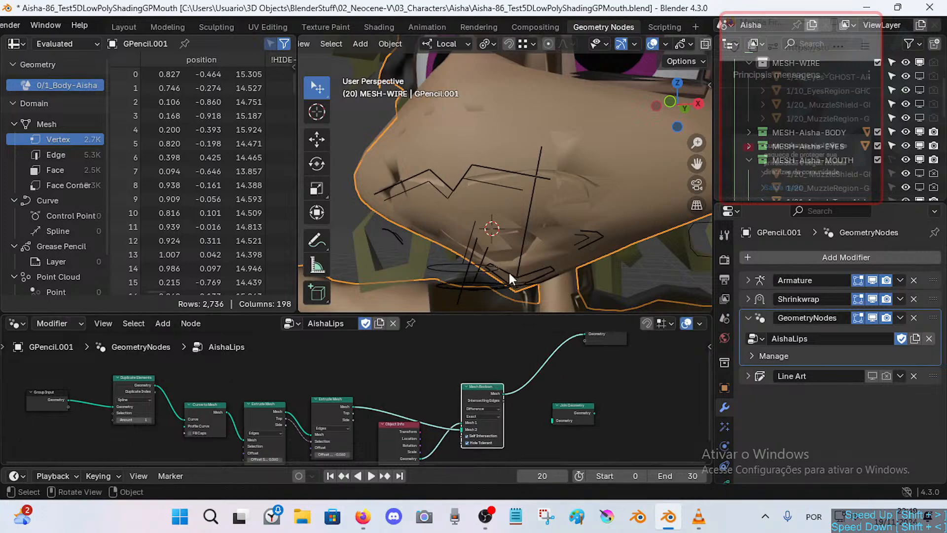
Put the armature in Pose Mode and move the MTR-MouthTop bone slightly to test the boolean on the muzzle.
middle_click_drag(509, 274, 508, 154)
key("shift+grave")
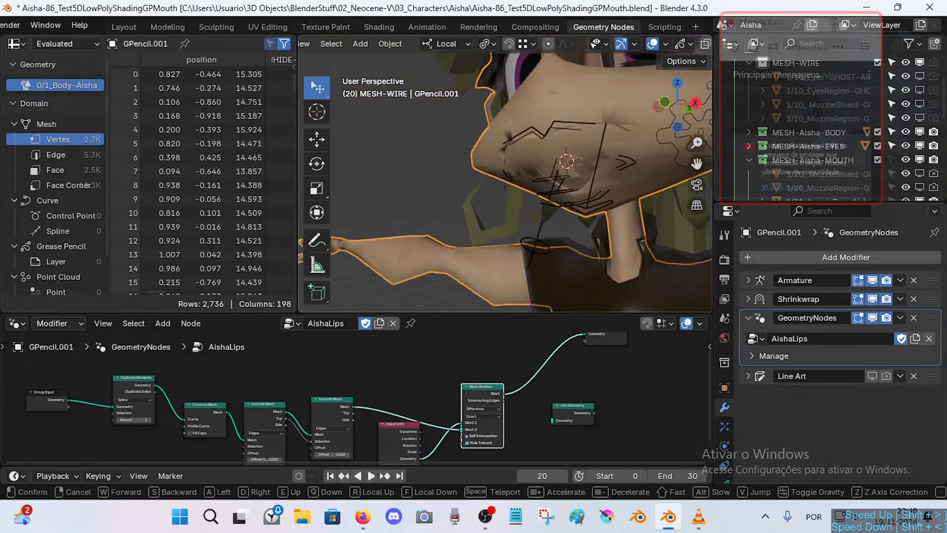
left_click(510, 206)
left_click(508, 206)
key("ctrl+Tab")
key("g")
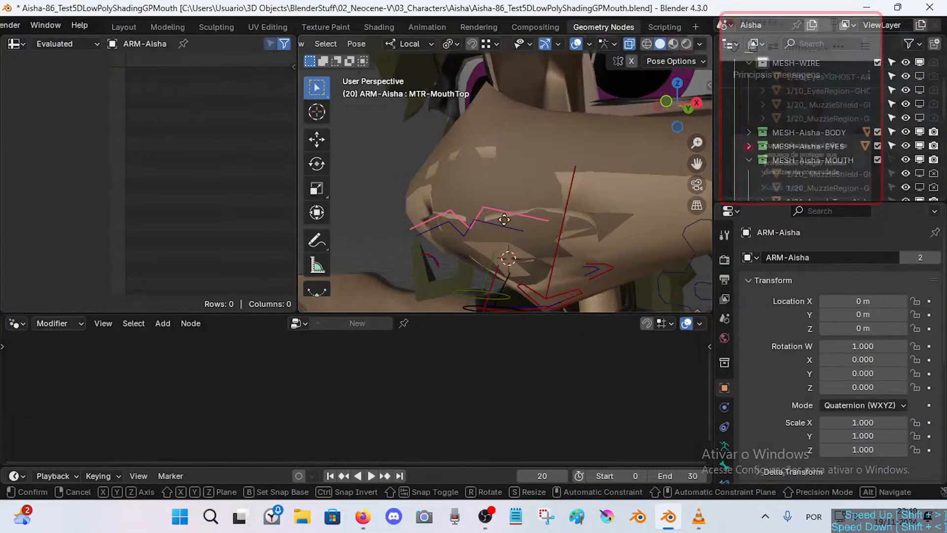
left_click(511, 221)
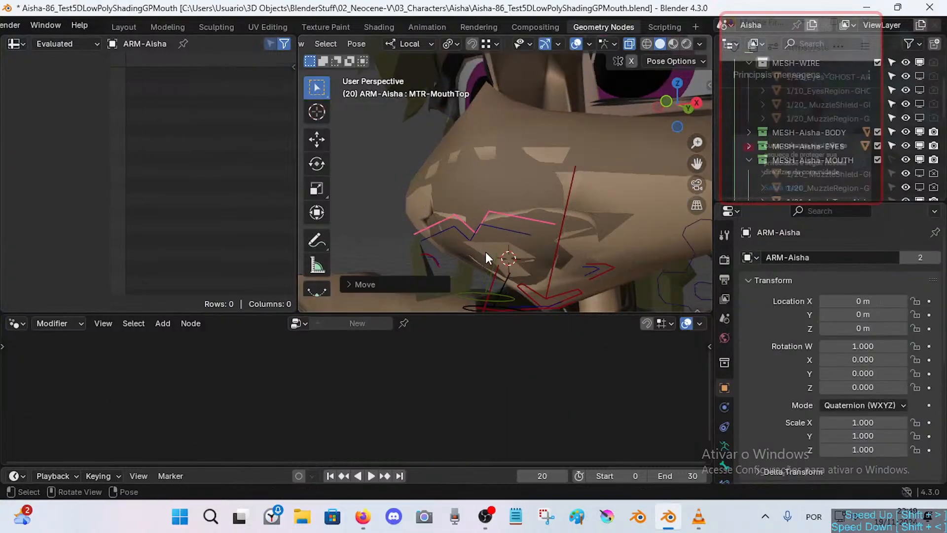
Return to Object Mode and reselect GPencil.001 to bring up the Mesh Boolean node in its AishaLips tree.
key("ctrl+Tab")
left_click(510, 208)
left_click(514, 200)
left_click(504, 226)
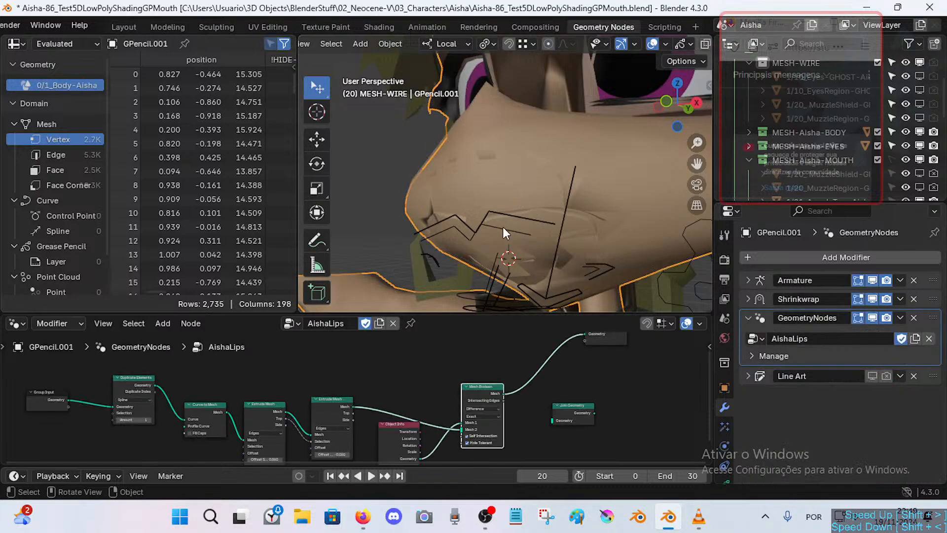
left_click(518, 185)
left_click(536, 269)
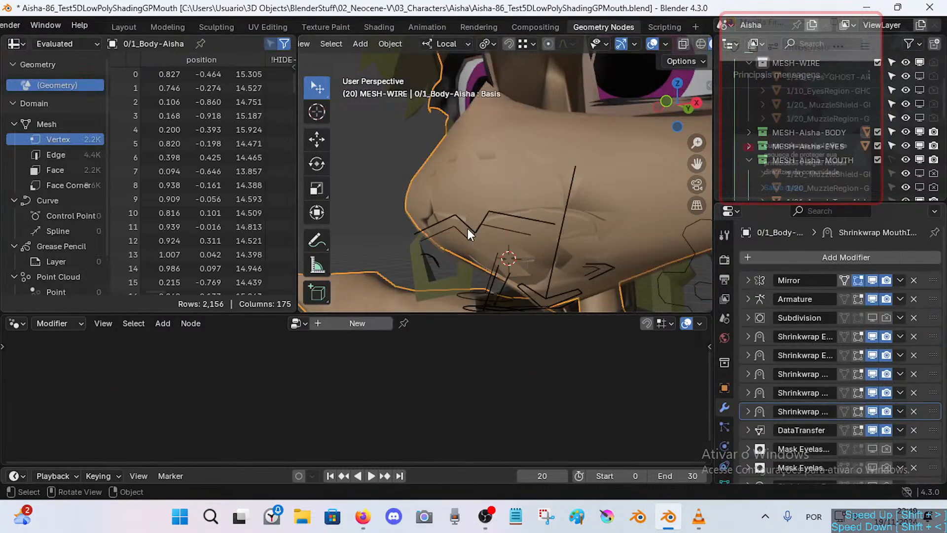
left_click(507, 241)
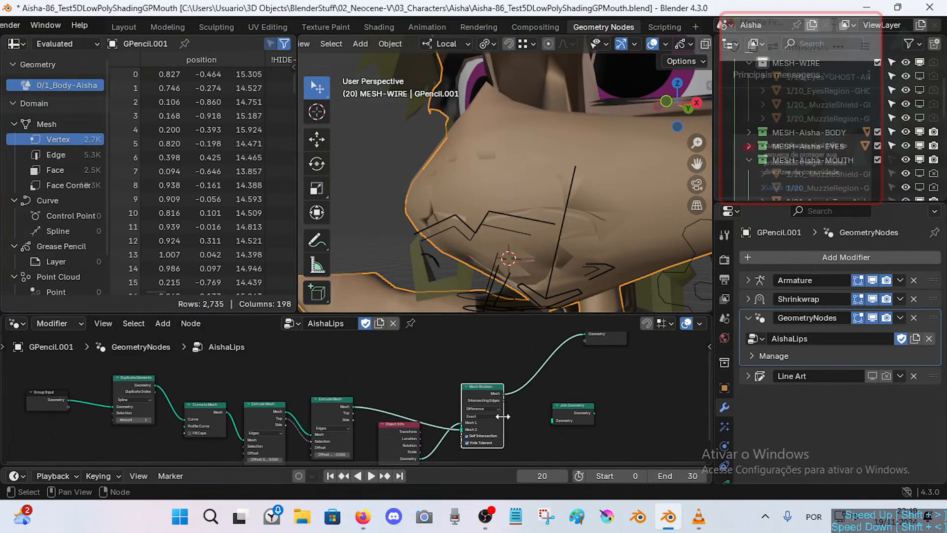
scroll(482, 376, "up", 4)
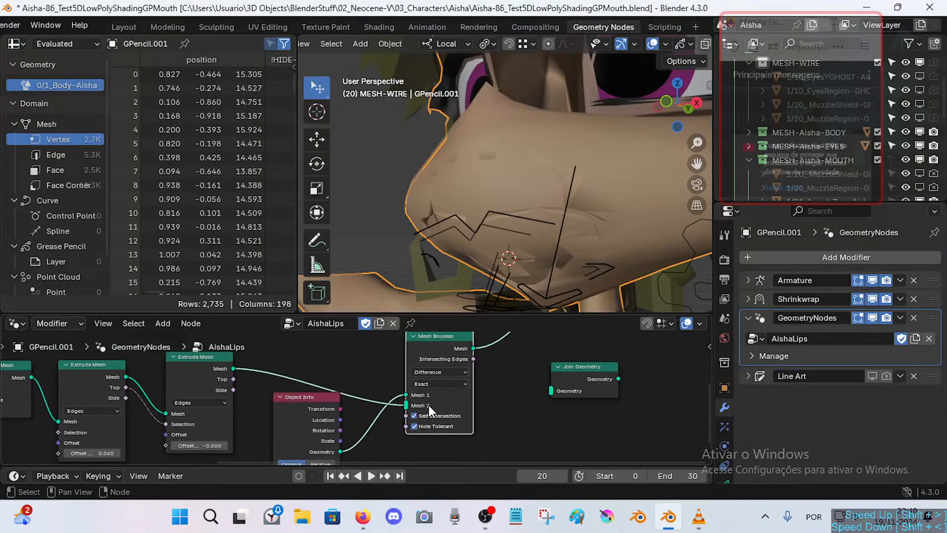
Turn off Self Intersection and Hole Tolerant on the Mesh Boolean node.
left_click(415, 416)
left_click(413, 427)
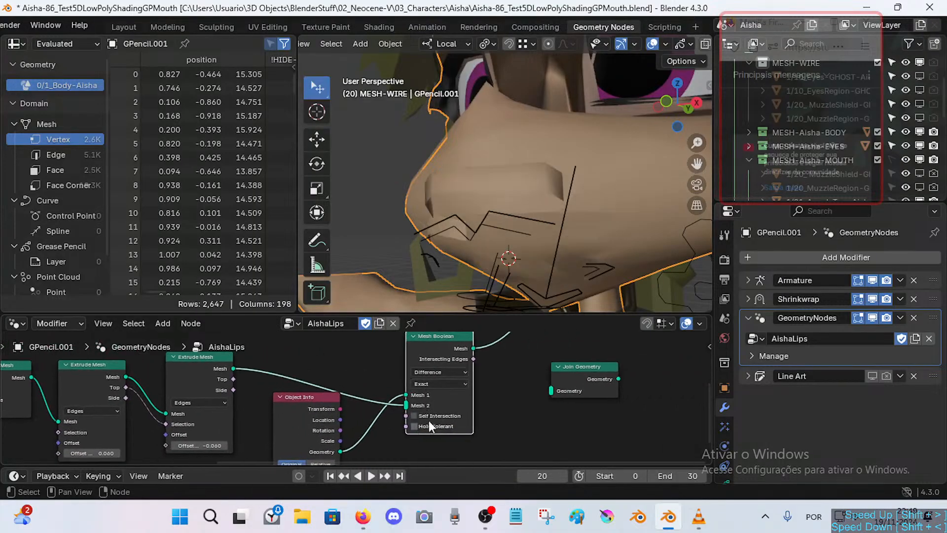
Put ARM-Aisha in Pose Mode and reposition the MTR-MouthTop bone with two moves to test the boolean.
left_click(484, 218)
left_click(489, 215)
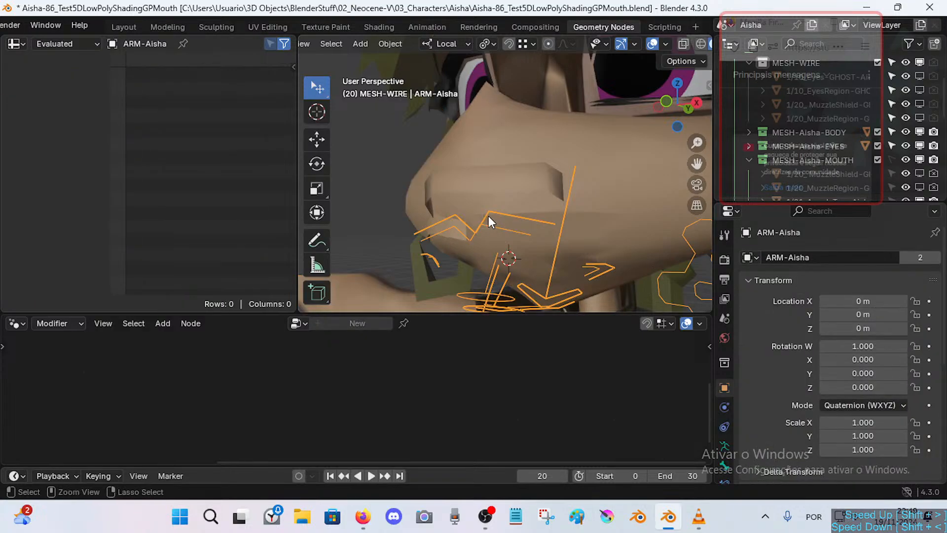
key("ctrl+Tab")
key("g")
left_click(494, 173)
key("g")
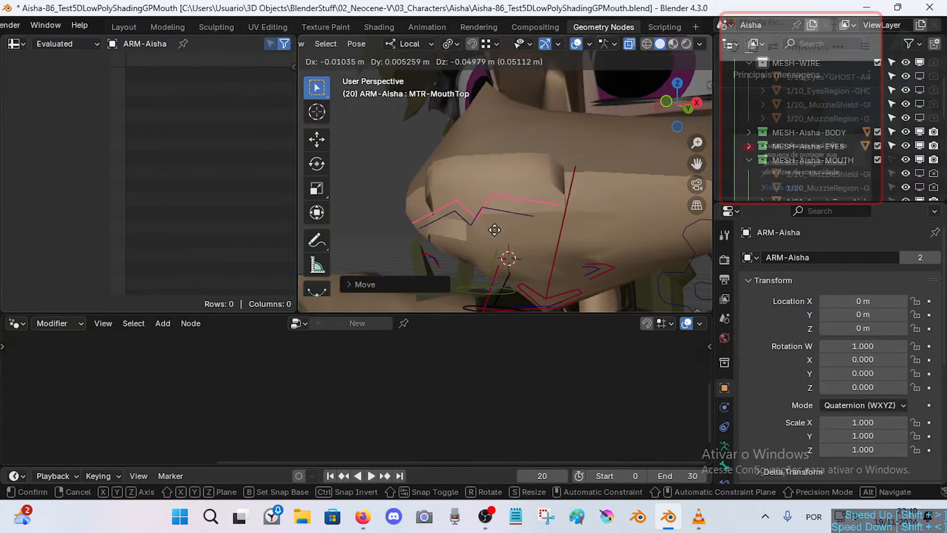
left_click(495, 230)
Select the CTL-LipsTop bone on the muzzle and move it slightly down.
scroll(491, 215, "down", 1)
key("shift+grave")
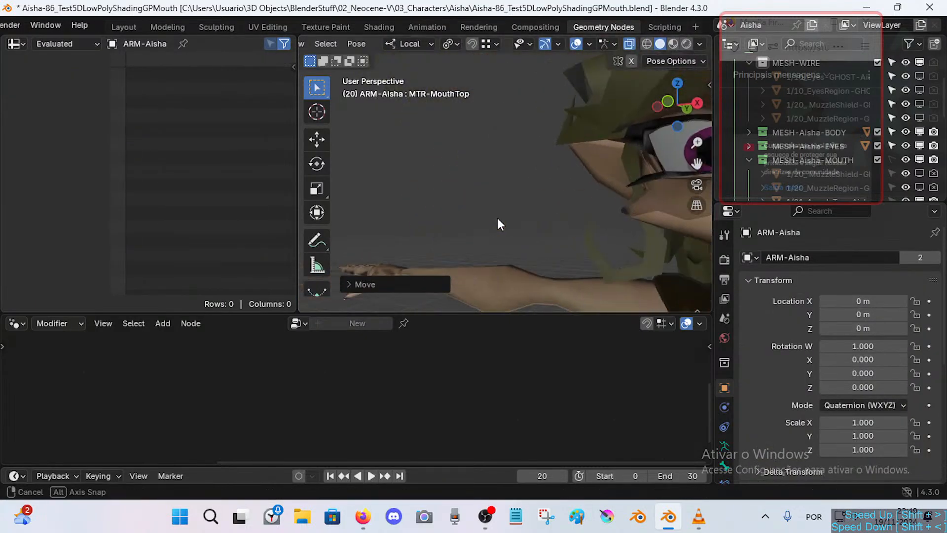
key("d")
key("s")
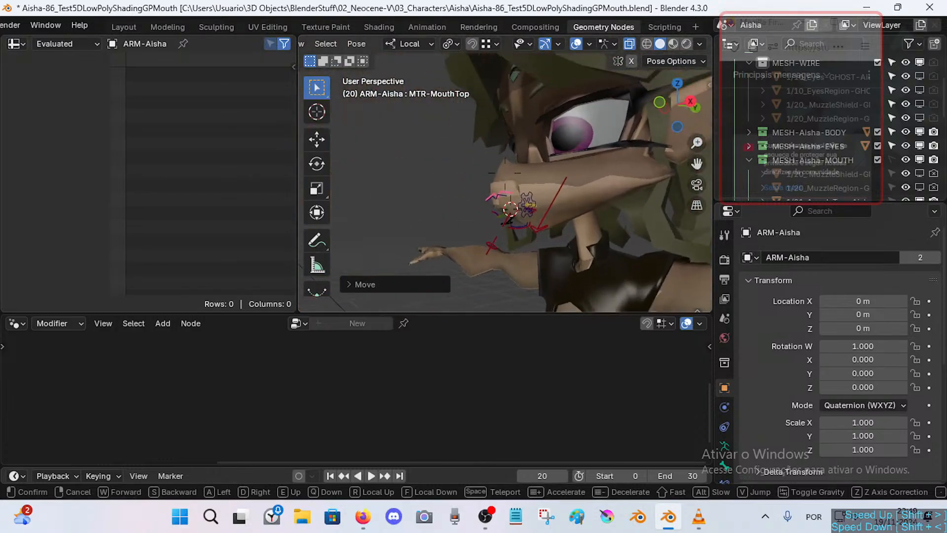
key("w")
left_click(518, 217)
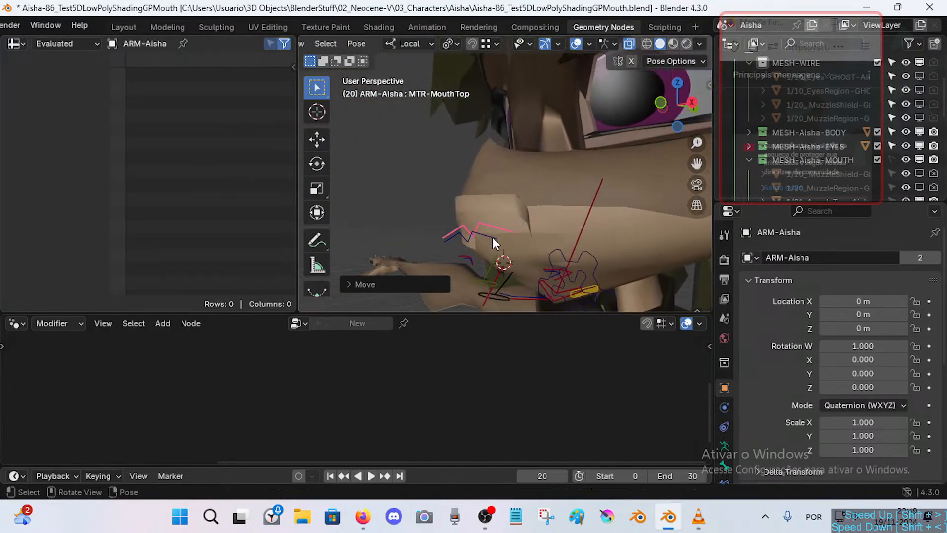
left_click(493, 237)
key("g")
left_click(508, 267)
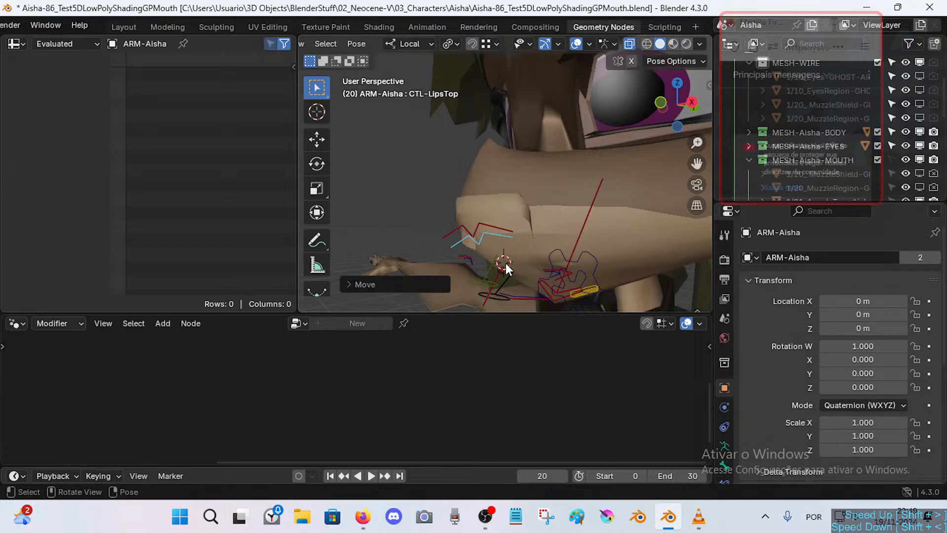
Switch the visible bone collection to the tweak bones and select TWK-MAP-LipTop on the muzzle.
key("n")
left_click(630, 120)
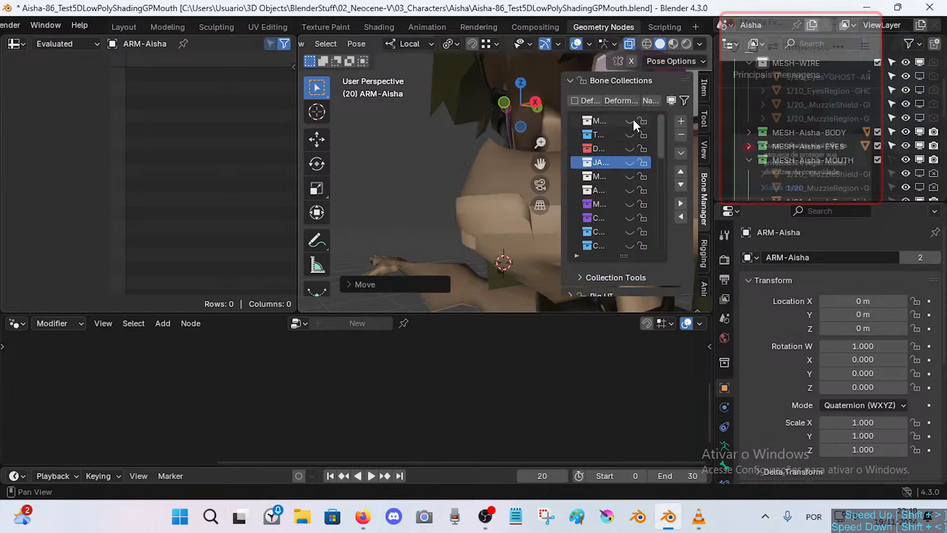
left_click(630, 134)
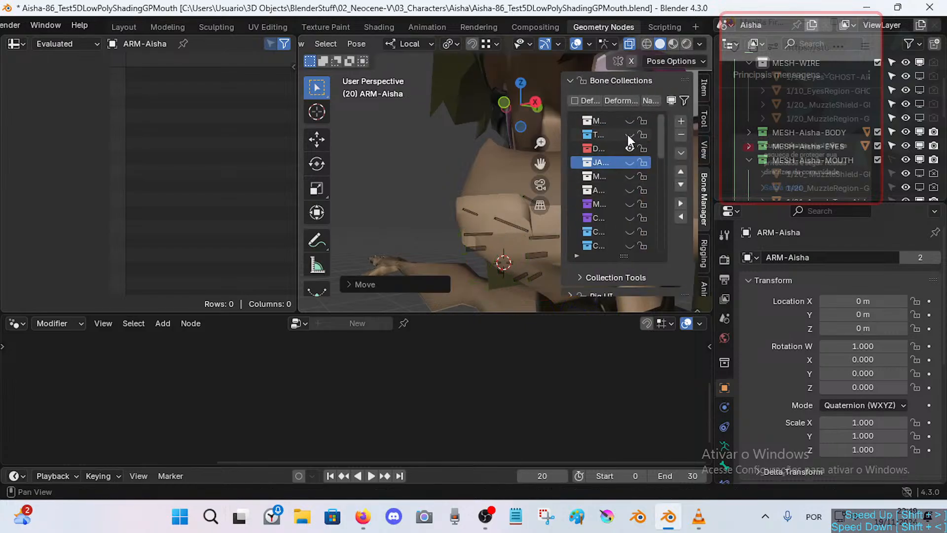
key("n")
left_click(494, 217)
Enable Orbit Around Selection in the navigation preferences and close the preferences.
key("shift+grave")
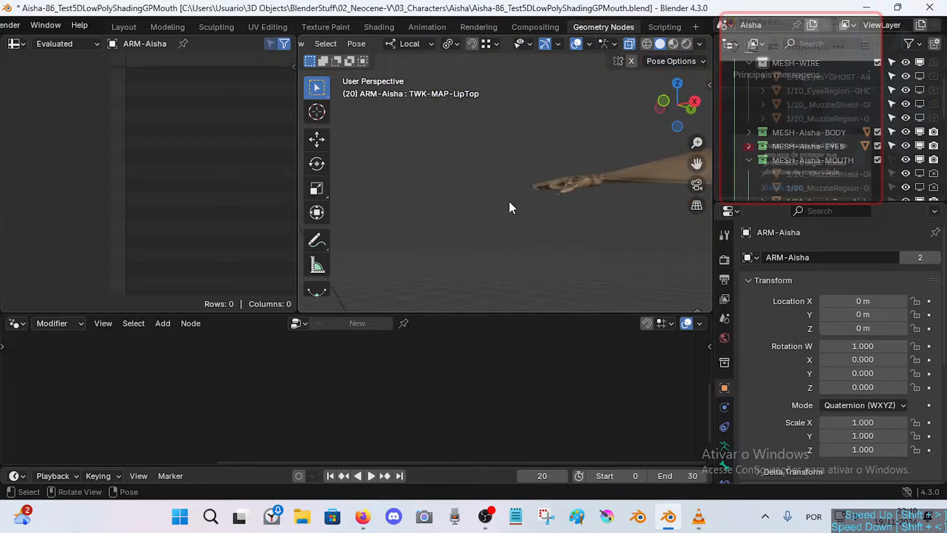
key("w")
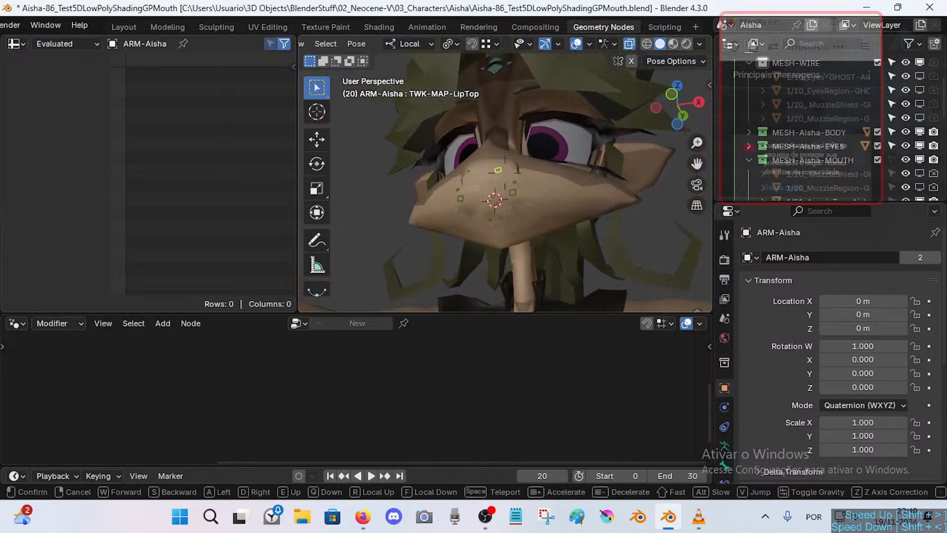
key("d")
left_click(516, 202)
scroll(7, 27, "up", 5)
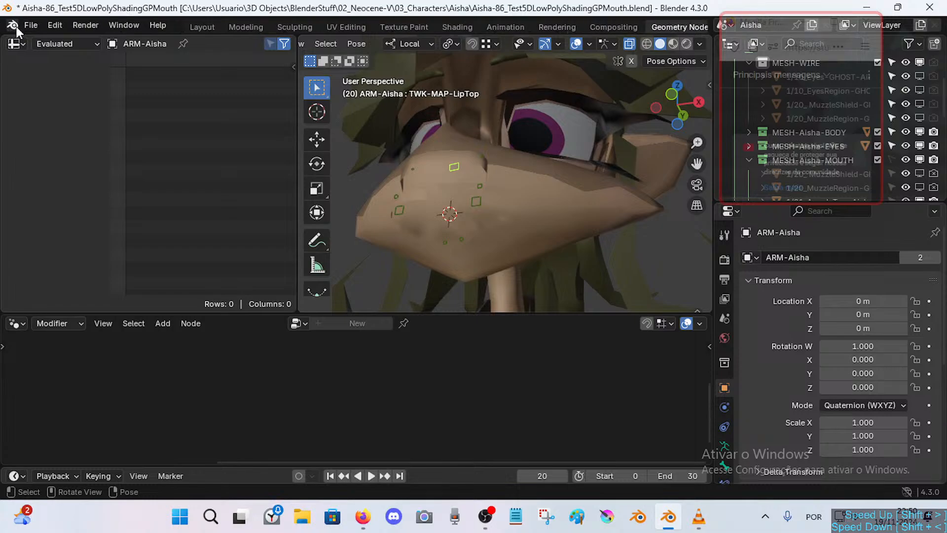
left_click(26, 24)
left_click(31, 23)
key("ctrl+comma")
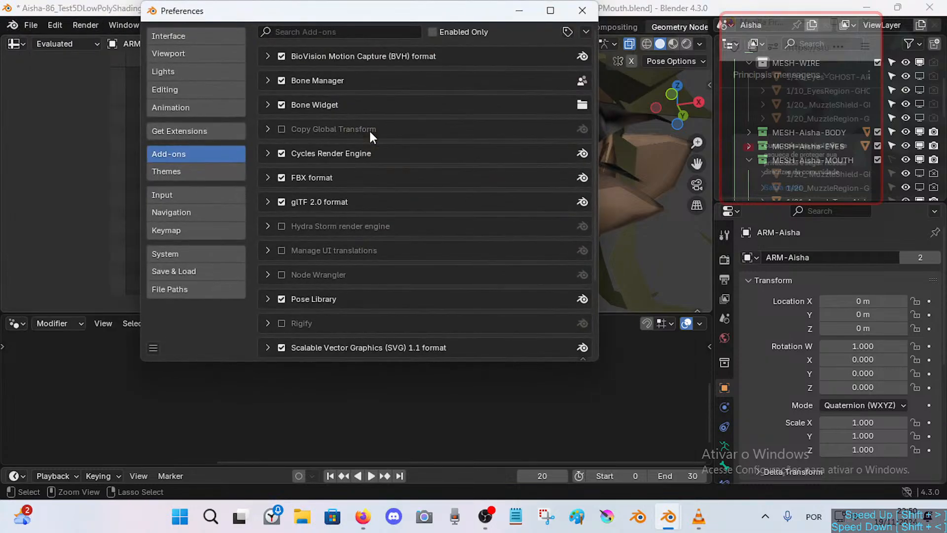
left_click(189, 37)
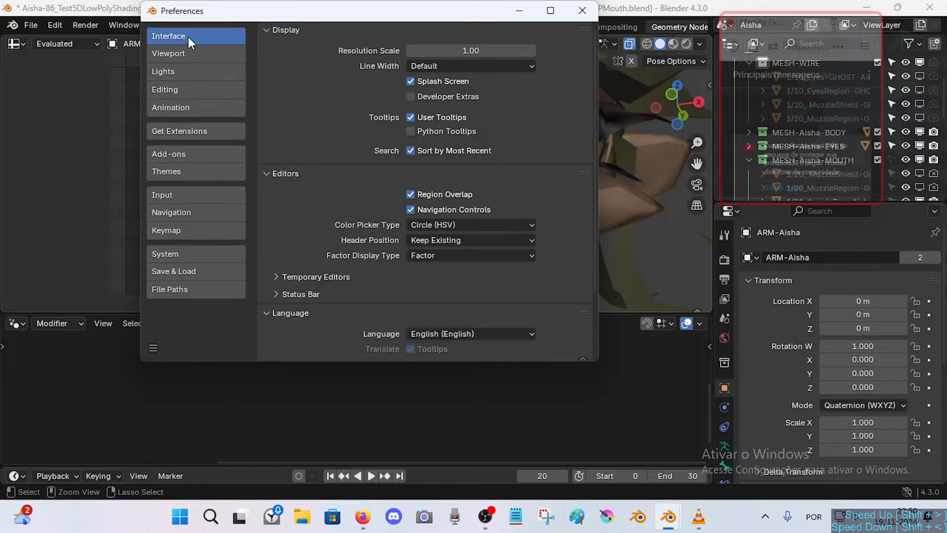
left_click(182, 55)
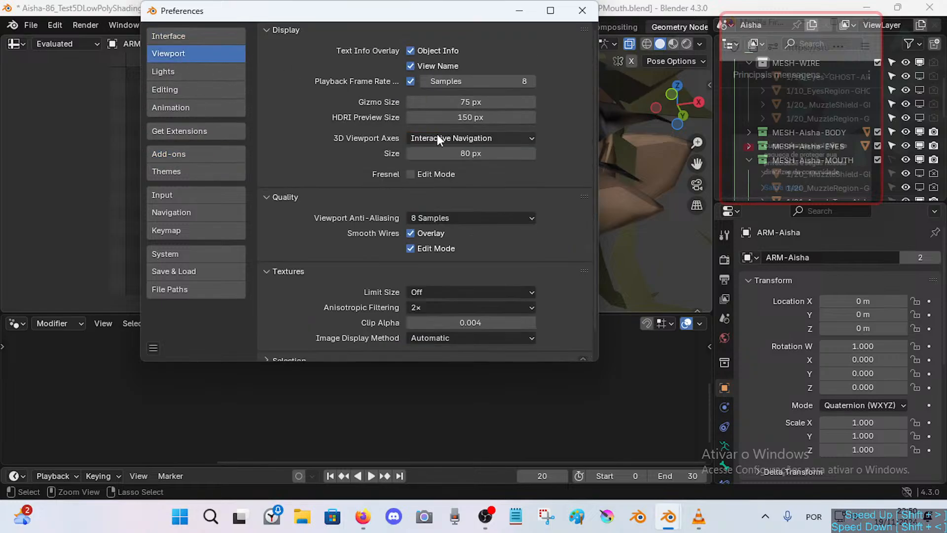
scroll(436, 234, "down", 1)
scroll(434, 238, "up", 1)
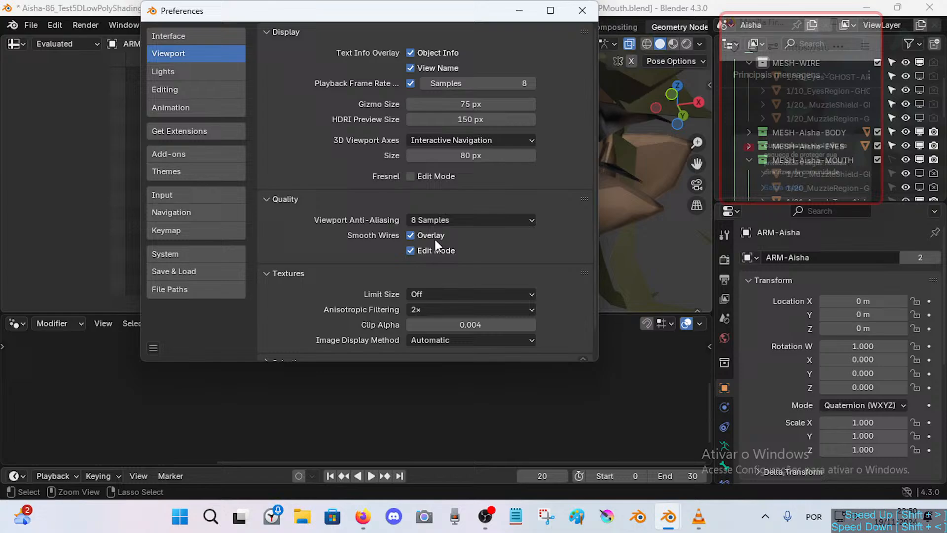
left_click(197, 211)
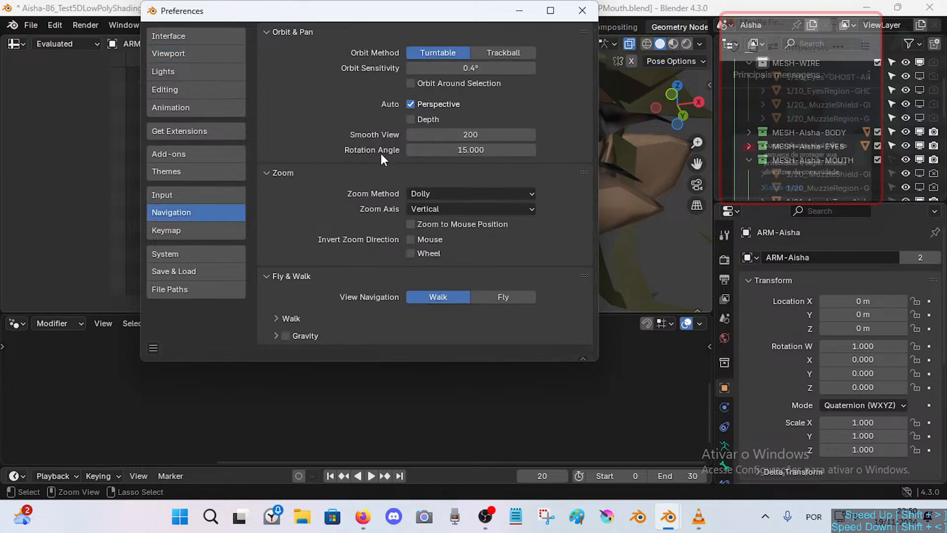
left_click(411, 83)
left_click(577, 17)
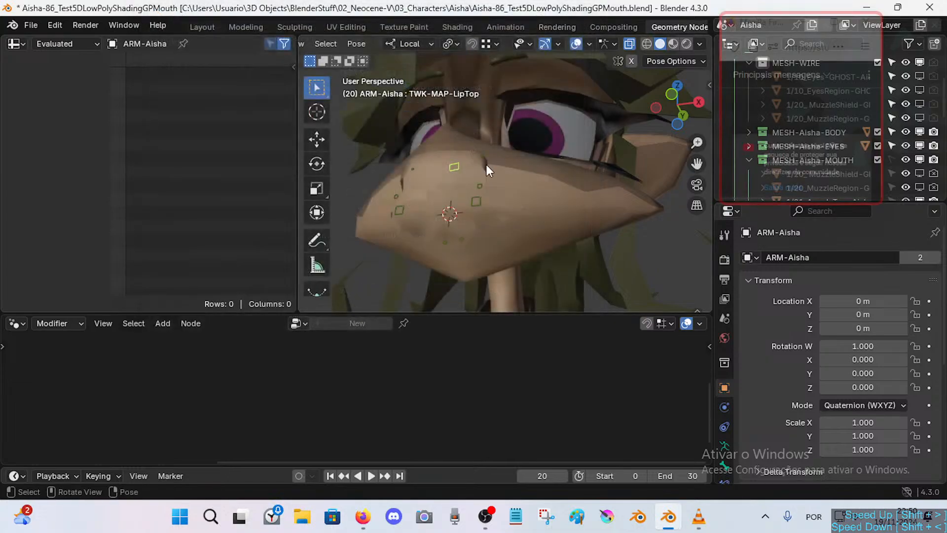
Frame the selected TWK-MAP-LipTop bone and move it slightly up on the muzzle.
middle_click_drag(487, 164, 494, 192)
scroll(507, 223, "down", 10)
key("KP_Decimal")
scroll(451, 192, "down", 5)
key("ctrl+s")
key("g")
left_click(496, 133)
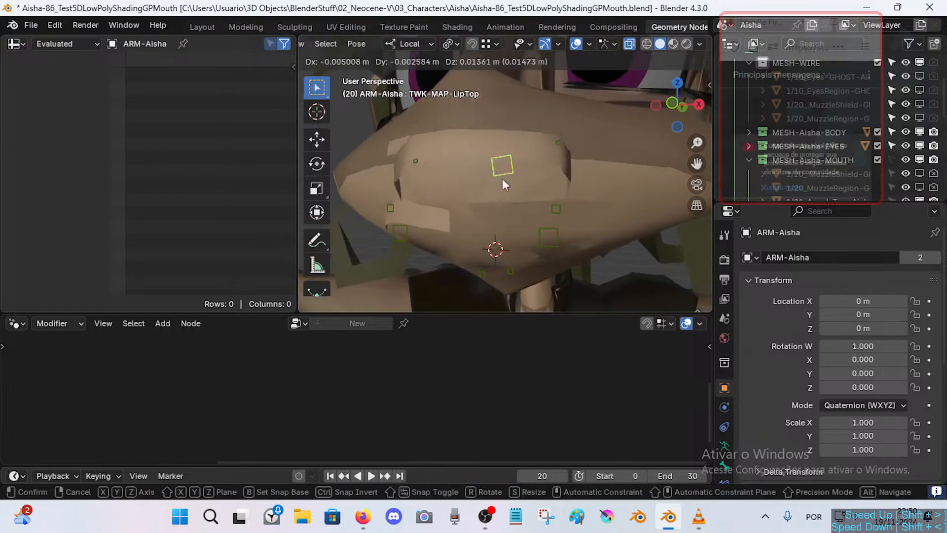
Move the TWK-MAP-LipCornerBot.L bone outward along the muzzle and fine-tune it slightly upward.
left_click(540, 229)
key("g")
left_click(581, 239)
middle_click_drag(567, 219, 561, 209)
key("g")
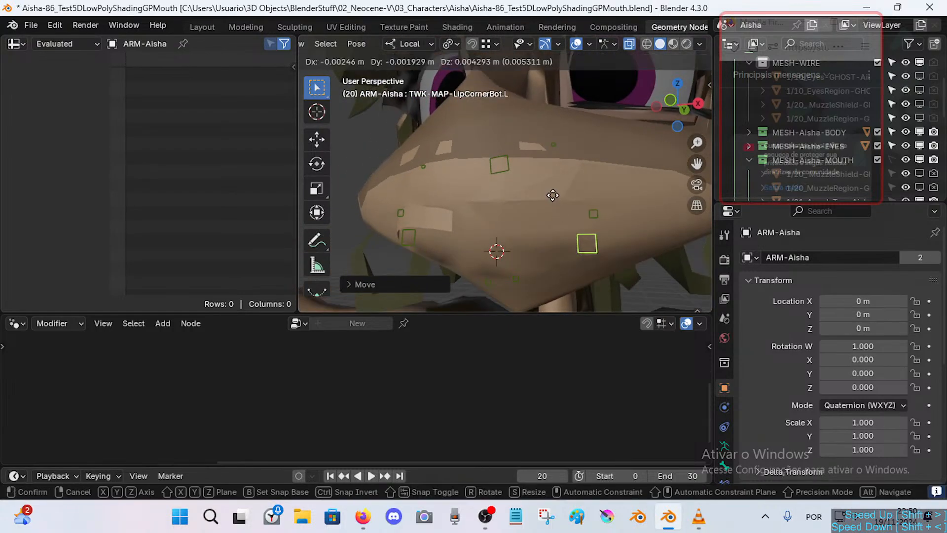
left_click(552, 188)
Move TWK-MAP-LipCornerBot.R down toward the lower edge of the muzzle and reposition TWK-MAP-LipCornerTop.R.
left_click(500, 258)
left_click(409, 237)
key("g")
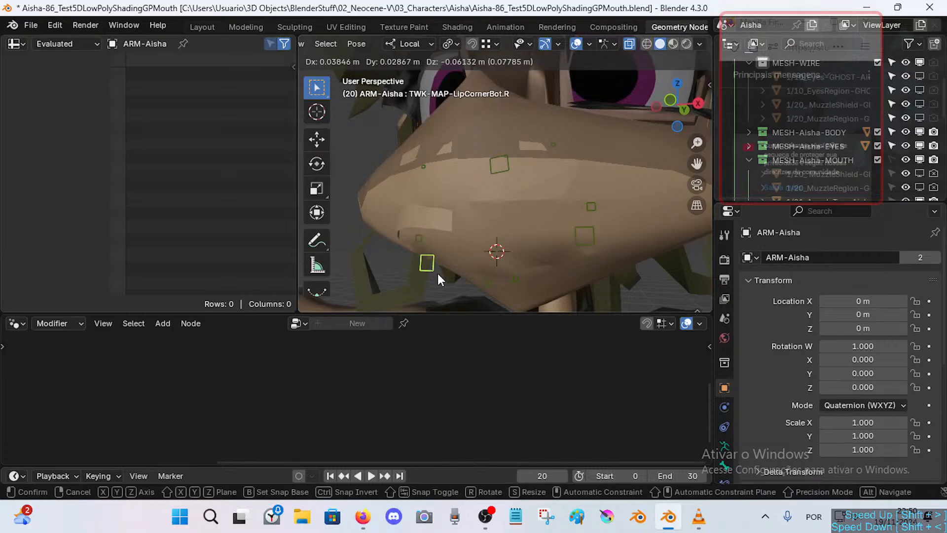
left_click(437, 274)
left_click(404, 203)
left_click(423, 166)
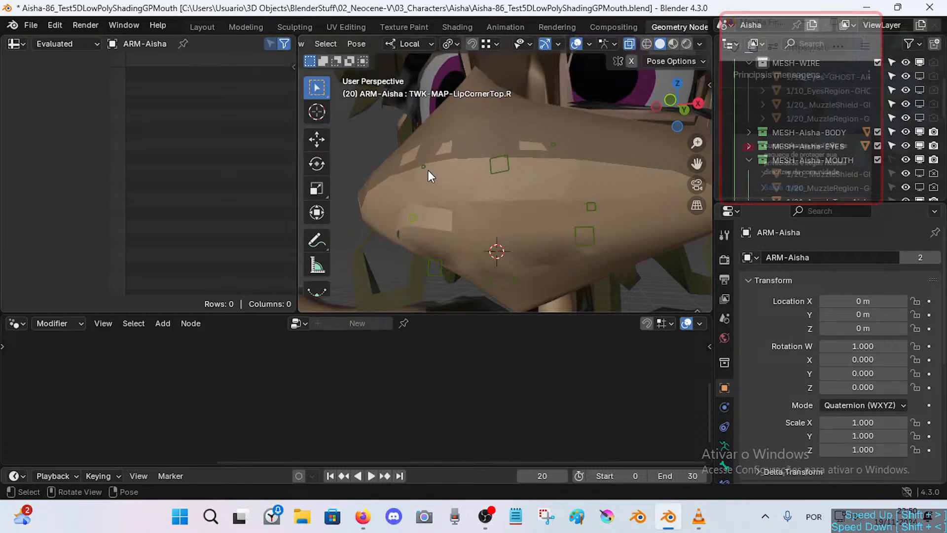
key("g")
left_click(432, 178)
Return to Object Mode, select GPencil.001 and display the wireframe over the muzzle mesh.
key("ctrl+Tab")
left_click(502, 222)
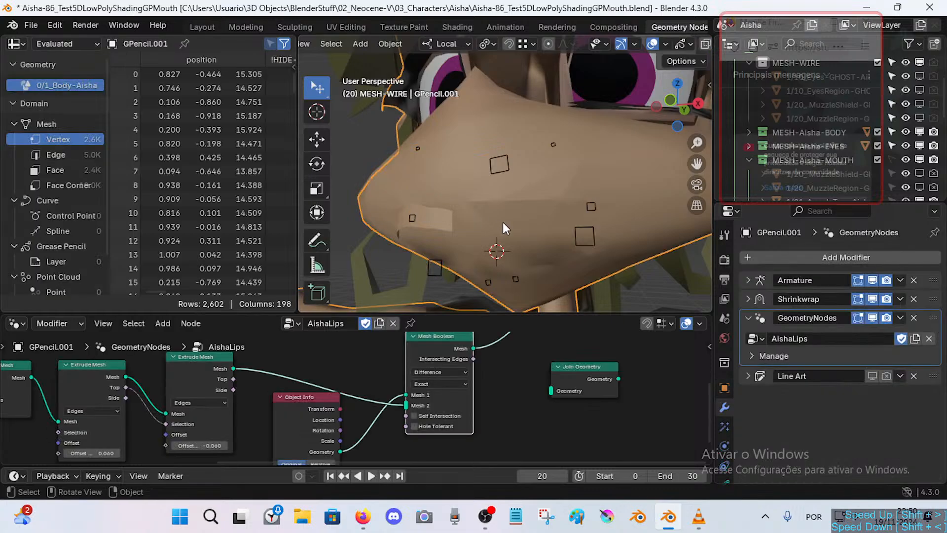
middle_click_drag(487, 222, 463, 220, "shift")
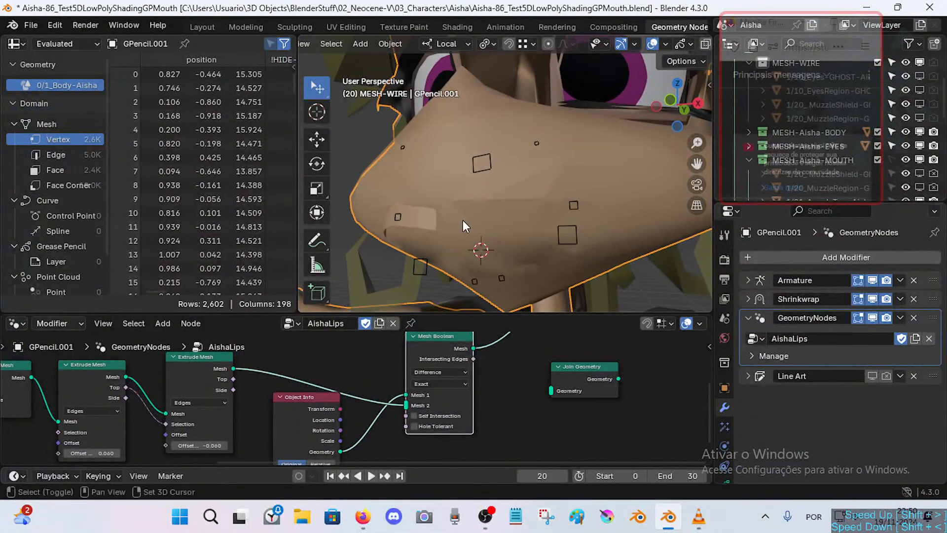
key("Tab")
key("Tab")
key("shift+z")
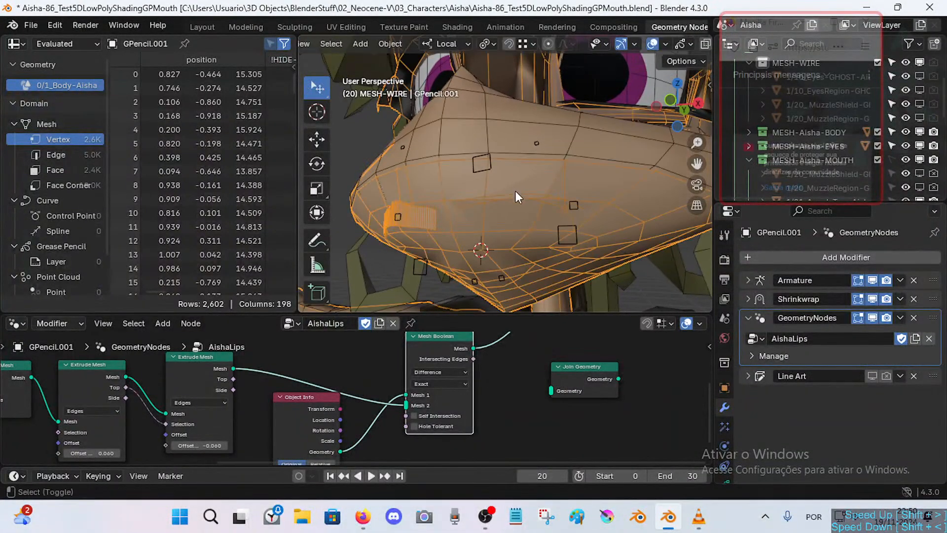
key("Tab")
key("Tab")
scroll(508, 206, "up", 1)
middle_click_drag(508, 206, 487, 209)
Set the Mesh Boolean node's solver to Float in the AishaLips tree.
middle_click_drag(402, 379, 493, 386)
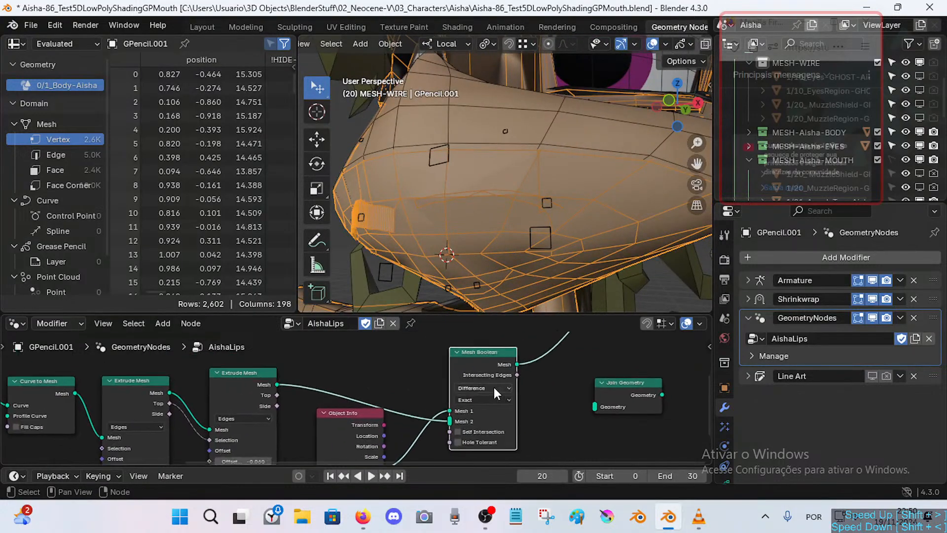
left_click(470, 399)
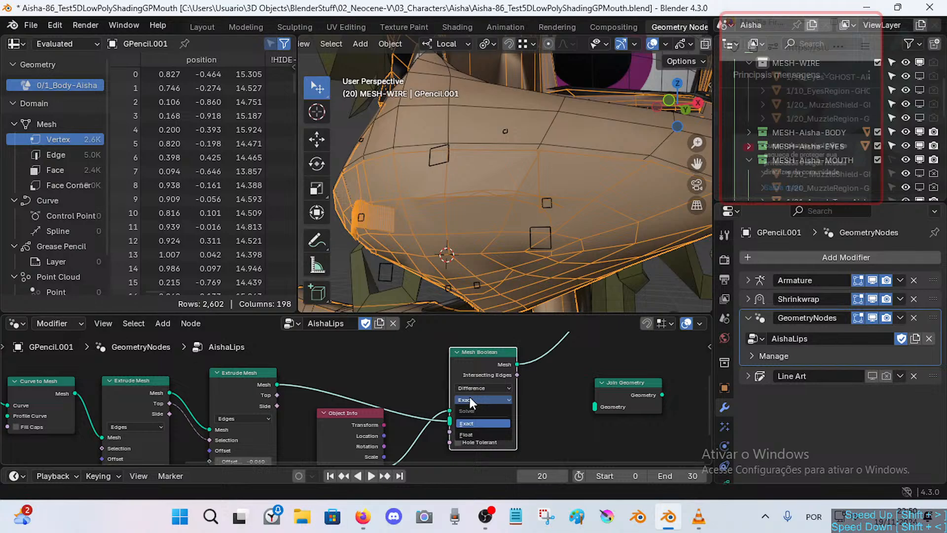
left_click(471, 434)
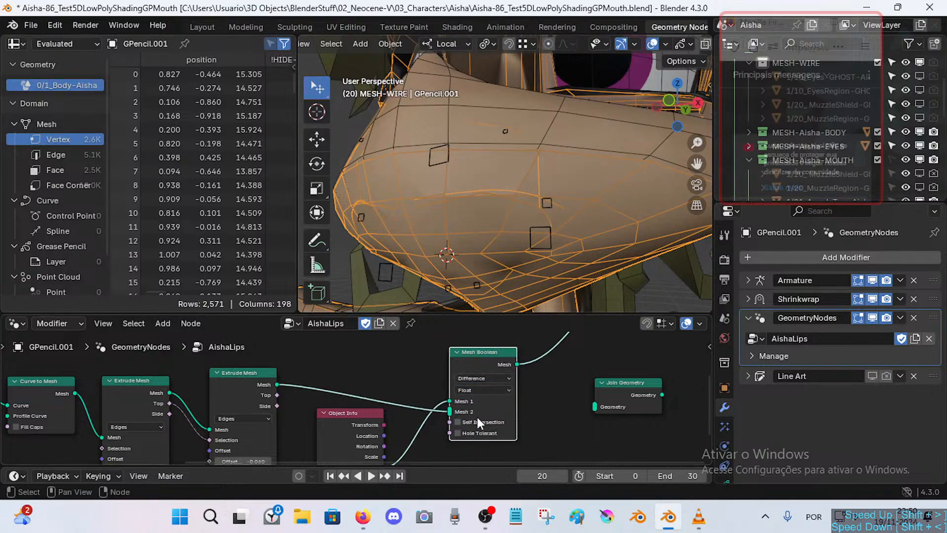
middle_click_drag(468, 423, 429, 433)
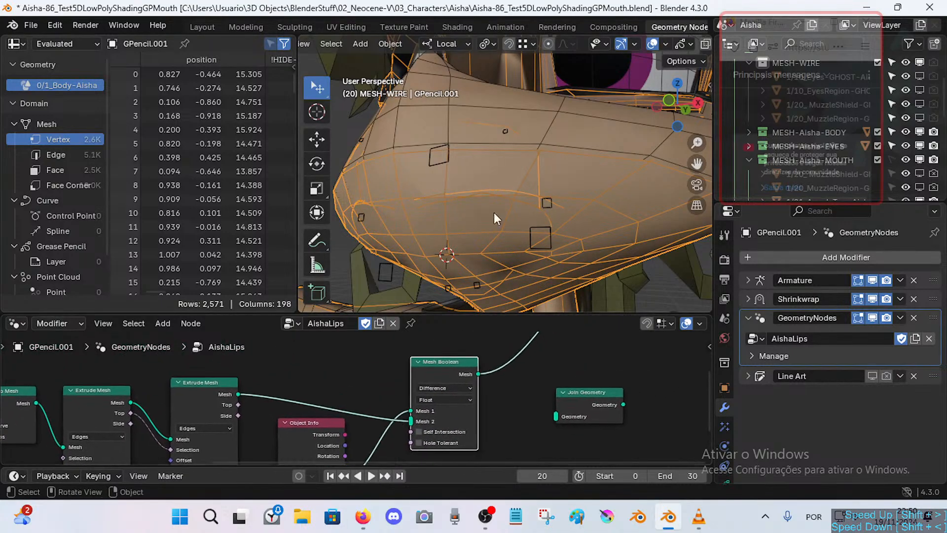
Put the armature back in Pose Mode, nudge TWK-MAP-LipTop and move TWK-MAP-LipCornerBot.L outward to test the Float boolean.
left_click(430, 144)
key("ctrl+Tab")
key("g")
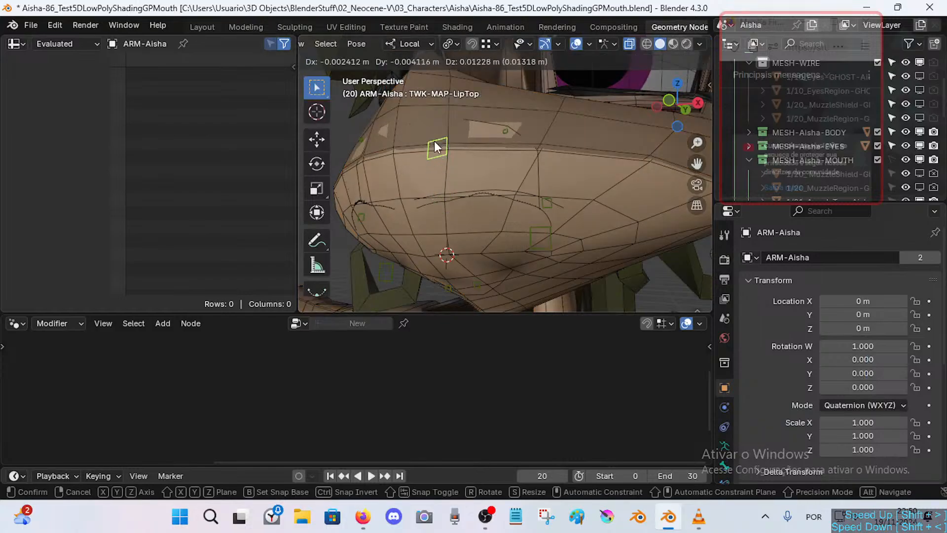
left_click(434, 142)
left_click(549, 233)
key("g")
left_click(589, 233)
mouse_move(589, 233)
middle_mouse_down()
mouse_move(572, 215)
mouse_move(581, 229)
middle_mouse_up()
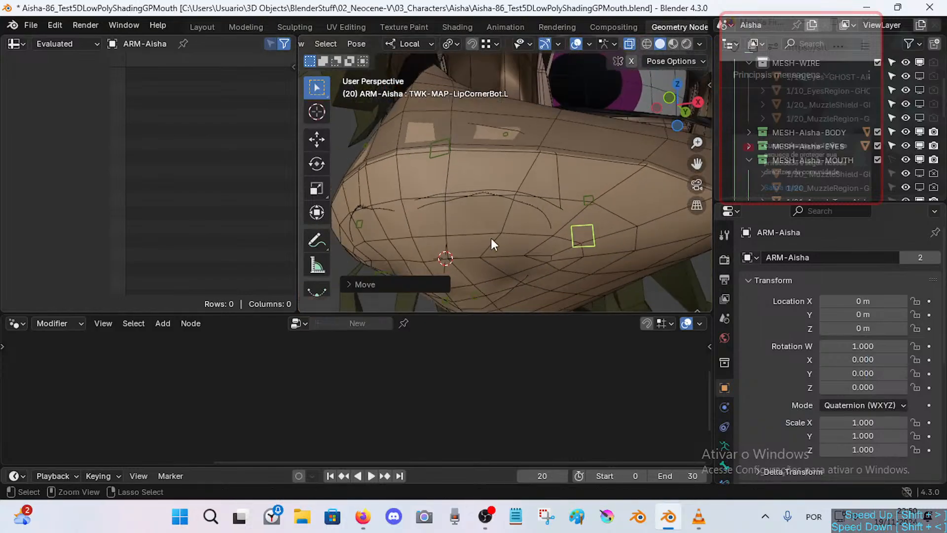
Reposition the TWK-MAP-LipCornerBot controls on both sides and the TWK-MAP-LipCornerTop.L control to reshape the mouth outline.
middle_click_drag(490, 237, 492, 251, "ctrl")
middle_click_drag(497, 216, 505, 197, "shift")
key("g")
left_click(453, 241)
left_click(412, 244)
key("g")
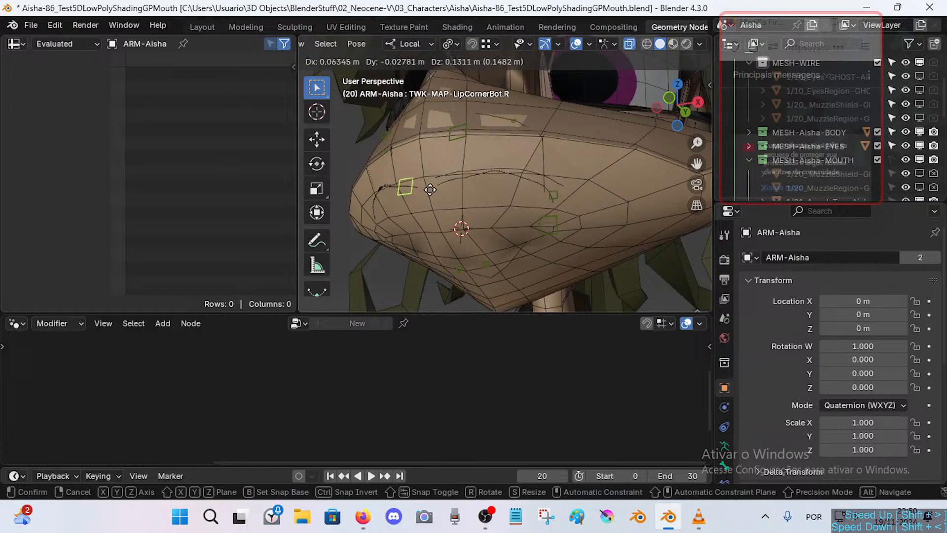
left_click(440, 252)
left_click(553, 195)
key("g")
left_click(598, 167)
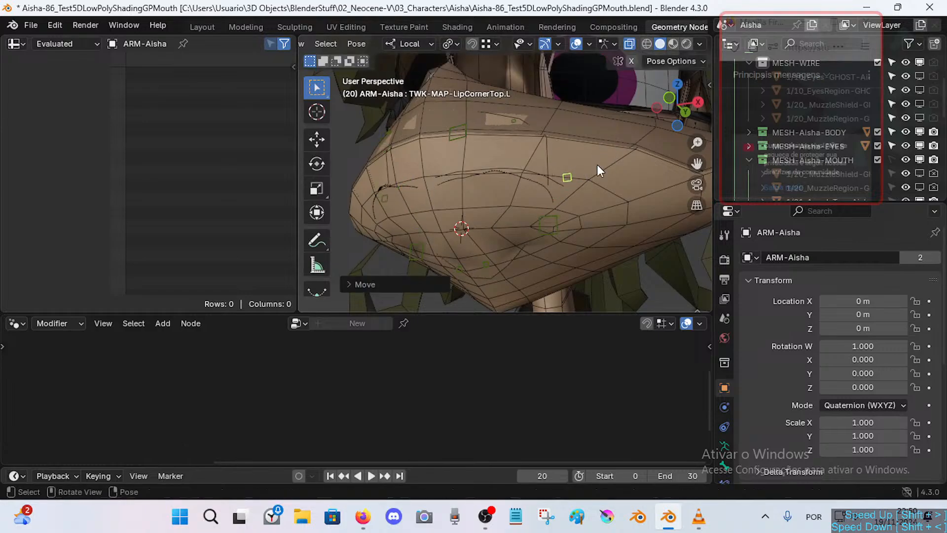
Lower the TWK-MAP-LipTop control on the muzzle and move TWK-MAP-LipCornerBot.L outward.
left_click(453, 137)
middle_click_drag(453, 137, 493, 230)
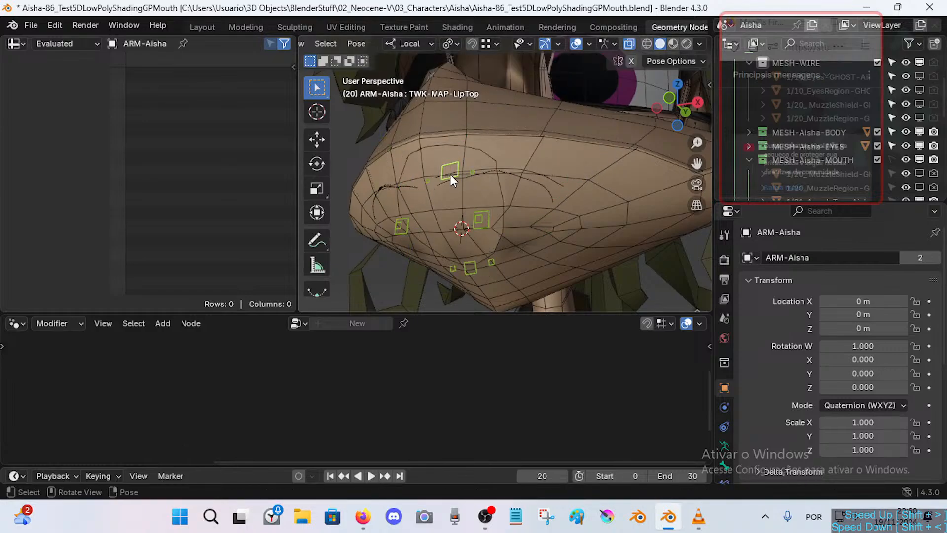
mouse_move(453, 180)
middle_mouse_down()
mouse_move(473, 176)
mouse_move(463, 184)
mouse_move(450, 167)
middle_mouse_up()
key("g")
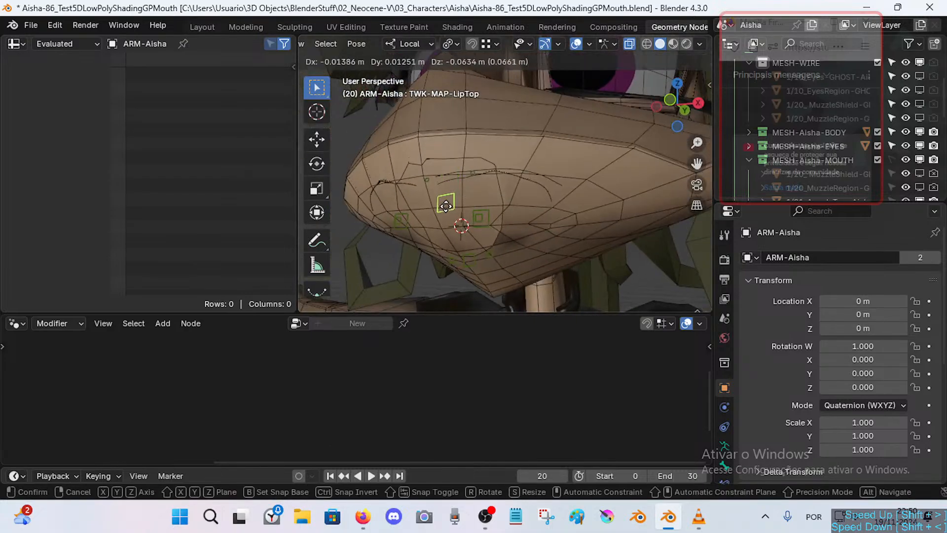
left_click(442, 226)
left_click(496, 214)
key("g")
left_click(560, 206)
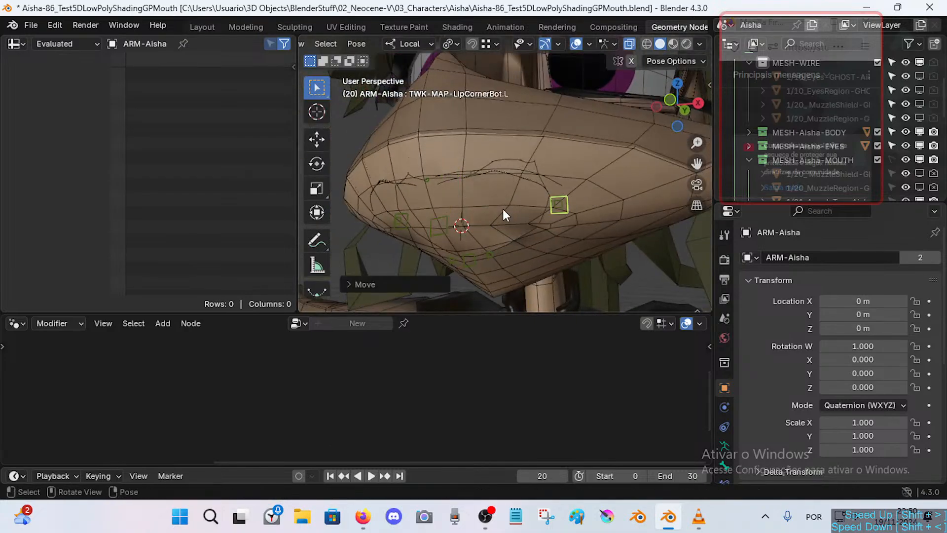
Leave Pose Mode and select the GPencil.001 lip object to show its AishaLips node tree.
key("ctrl+Tab")
left_click(497, 211)
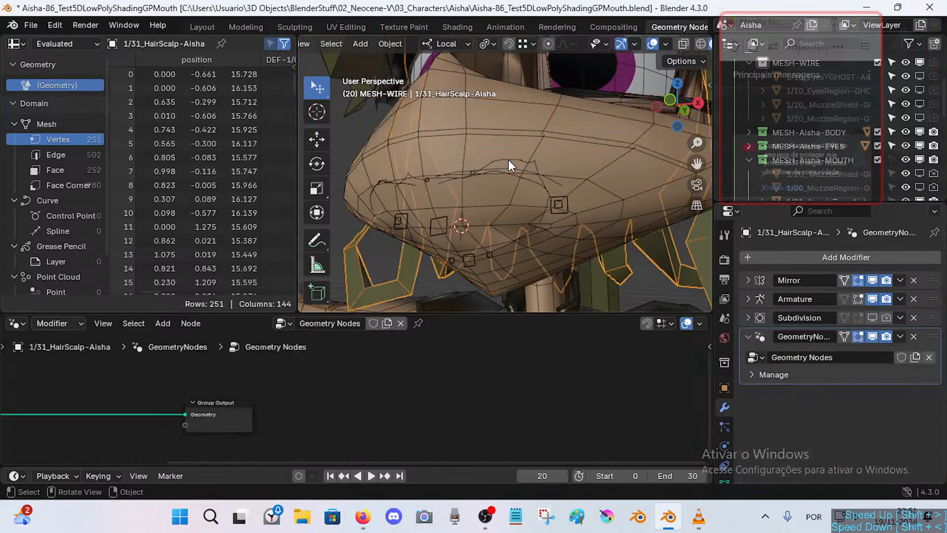
left_click(510, 161)
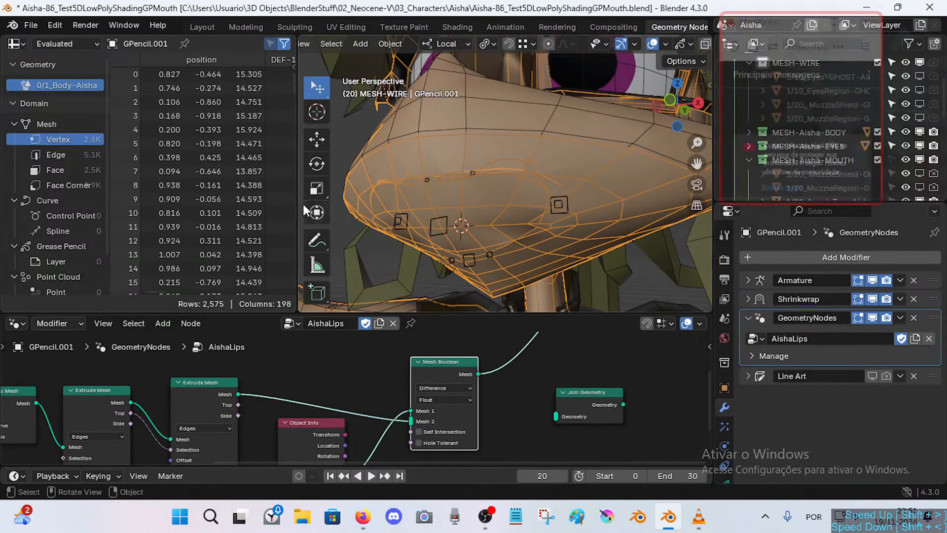
Shrink the spreadsheet editor and its domain column so the 3D viewport gets most of the width.
left_click_drag(298, 211, 237, 212)
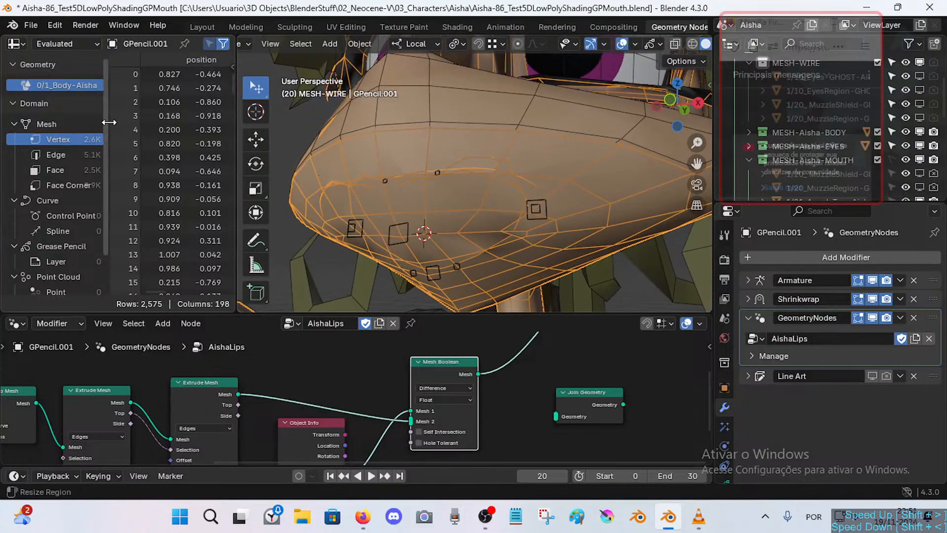
left_click_drag(109, 122, 79, 123)
left_click_drag(239, 120, 89, 121)
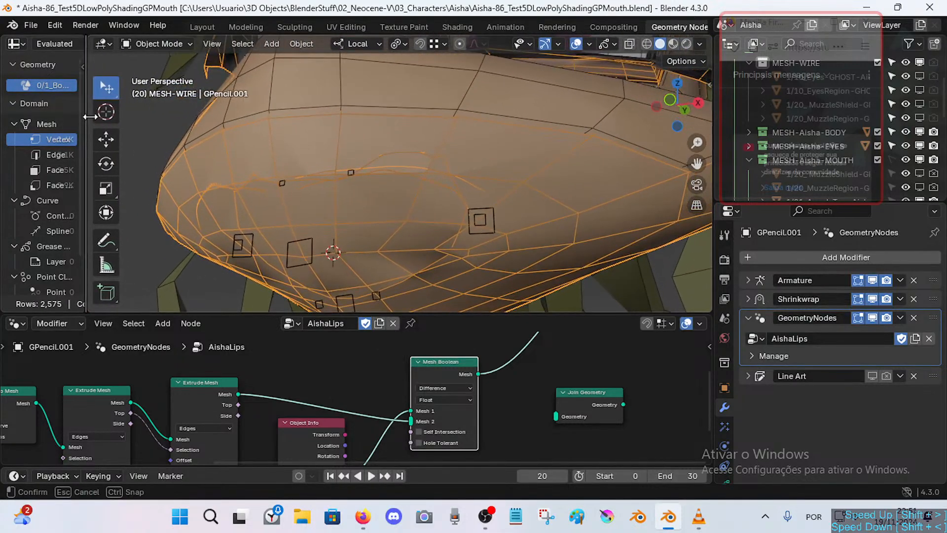
Rearrange the Group Input, Duplicate Elements and Curve to Mesh nodes at the start of the AishaLips tree.
middle_click_drag(276, 384, 453, 361)
scroll(453, 360, "down", 3)
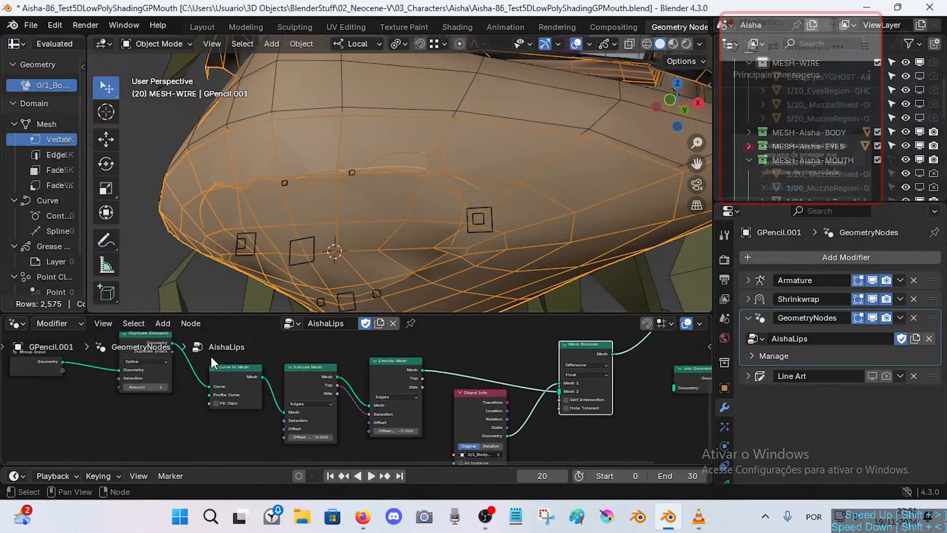
middle_click_drag(62, 377, 256, 392)
scroll(270, 387, "up", 2)
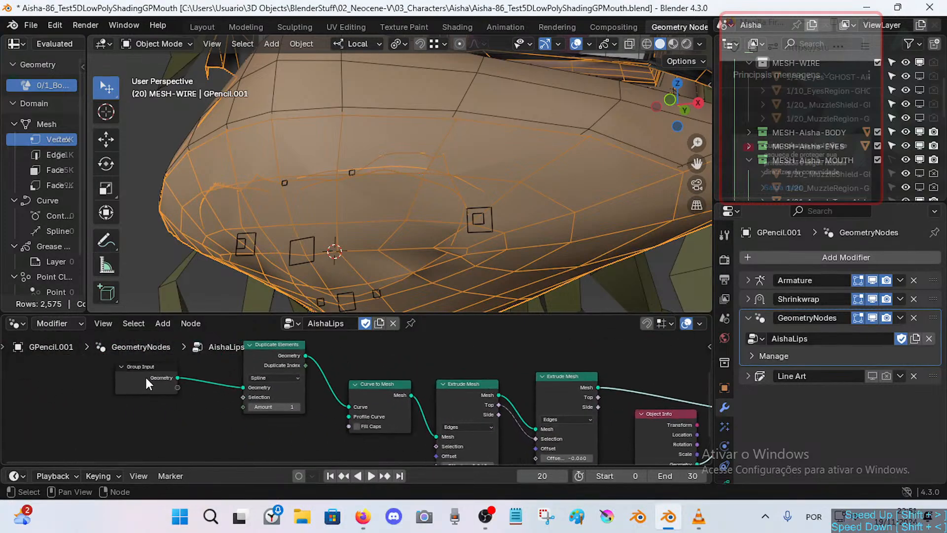
left_click_drag(148, 364, 191, 369)
left_click(266, 343)
left_click_drag(265, 345, 258, 340)
left_click_drag(354, 390, 326, 361)
scroll(289, 406, "up", 2)
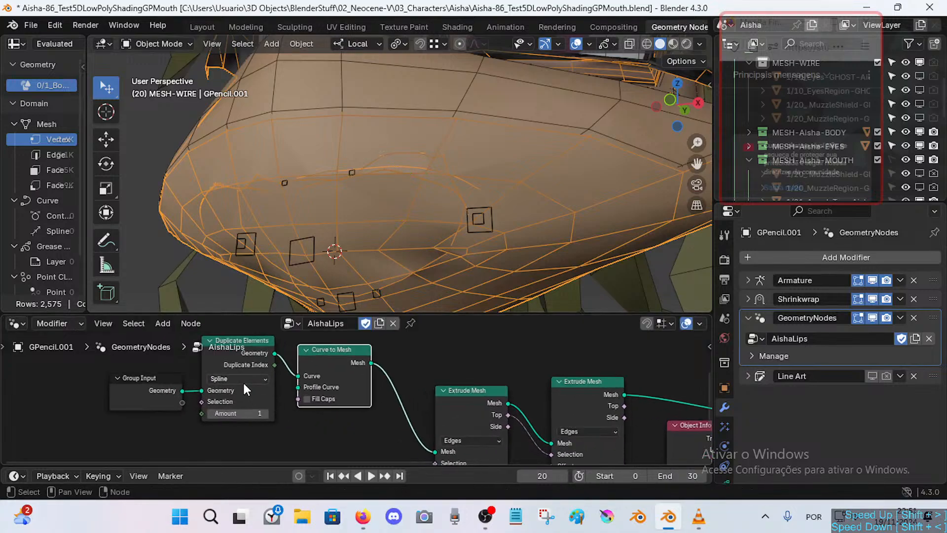
middle_click_drag(352, 376, 332, 394)
scroll(315, 387, "down", 1)
left_click_drag(277, 360, 286, 390)
Move Join Geometry next to Group Output and route the Duplicate Elements geometry through it to the output, bypassing Mesh Boolean.
scroll(306, 365, "down", 3)
middle_click_drag(318, 351, 253, 358)
left_click_drag(185, 379, 454, 375)
scroll(455, 375, "down", 1)
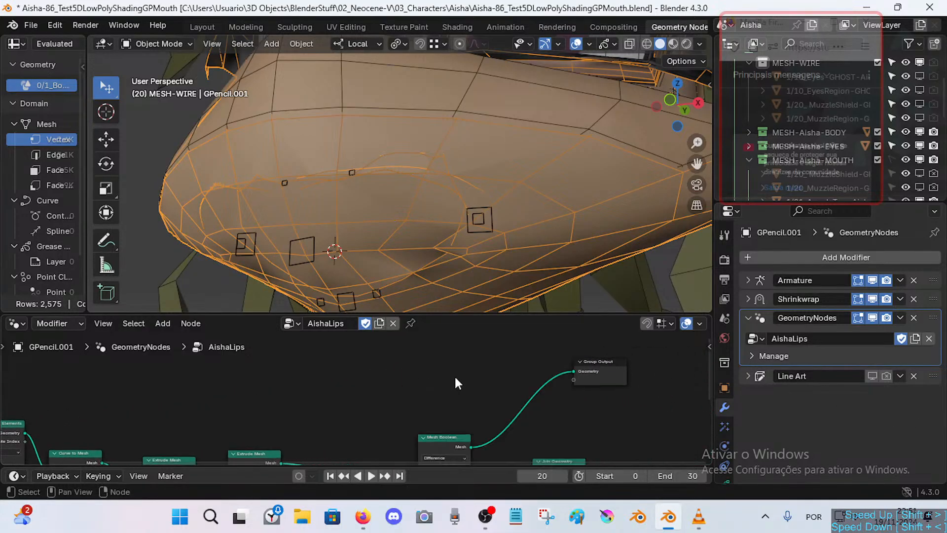
left_click_drag(537, 454, 427, 353)
middle_click_drag(160, 426, 225, 406)
left_click_drag(116, 410, 609, 370)
scroll(520, 397, "down", 2, "shift")
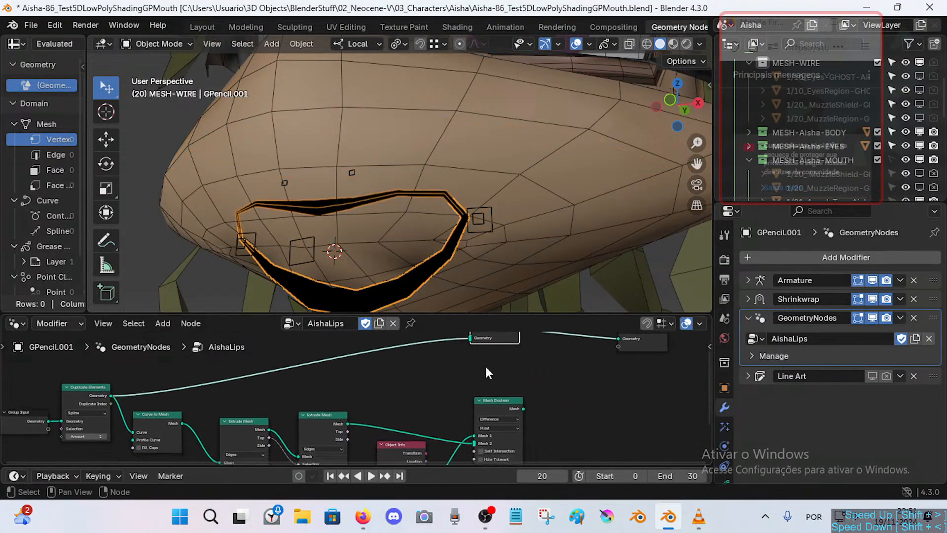
middle_click_drag(522, 359, 498, 368)
Put ARM-Aisha in Pose Mode and reposition its upper-lip controls, lowering TWK-MAP-LipTop.R and raising TWK-MAP-LipTop.
left_click(353, 174)
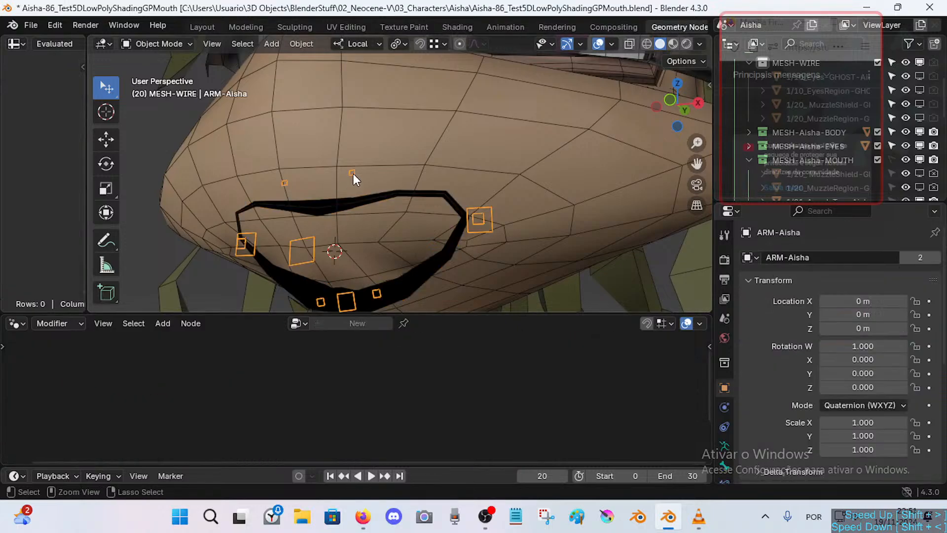
key("ctrl+Tab")
left_click(353, 174)
key("g")
left_click(355, 170)
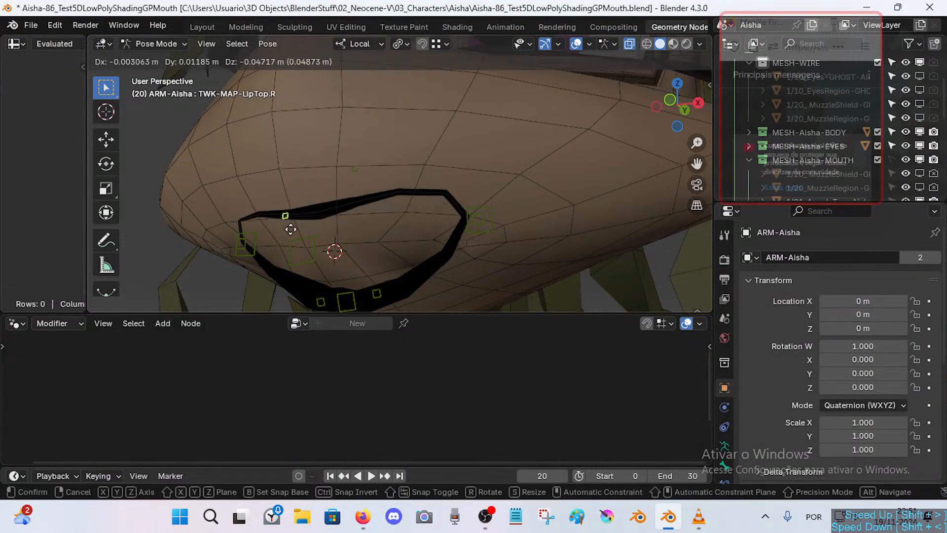
left_click(307, 224)
left_click(327, 218)
Return to the GPencil.001 node tree and connect the Mesh Boolean result into Join Geometry alongside the duplicated strokes.
key("ctrl+Tab")
left_click(345, 188)
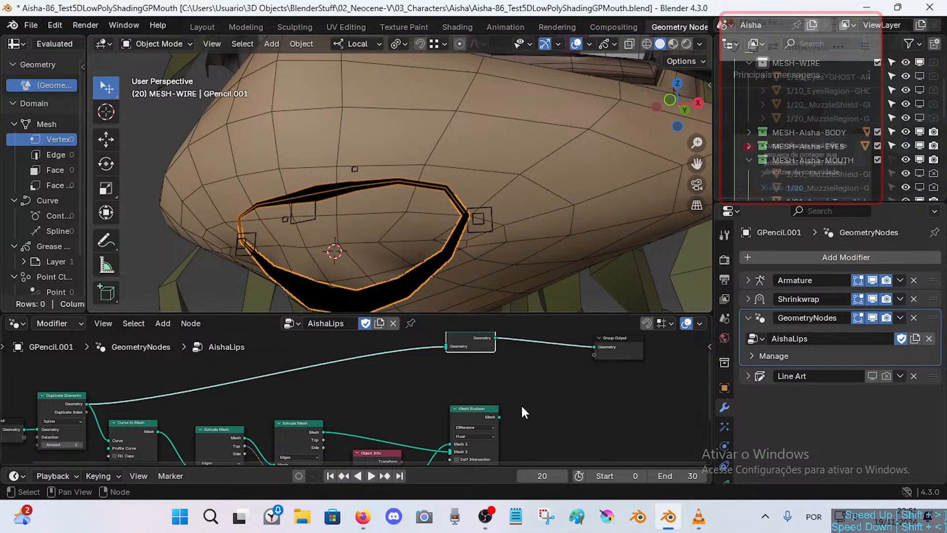
middle_click_drag(523, 371, 503, 389)
left_click_drag(455, 346, 492, 353)
left_click_drag(459, 427, 467, 372)
Pose ARM-Aisha again and move TWK-MAP-LipTop downward in several adjustments to test the upper lip.
left_click(369, 188)
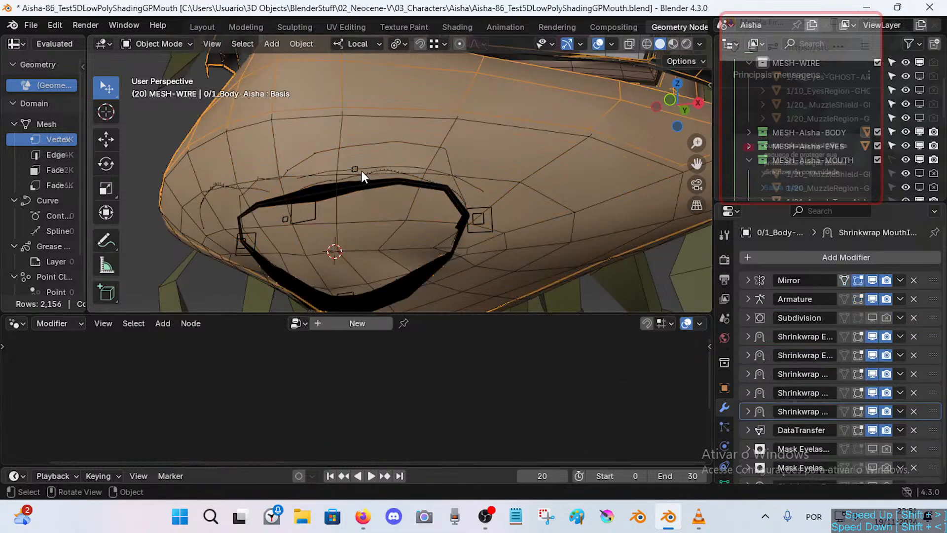
left_click(360, 168)
key("ctrl+Tab")
key("g")
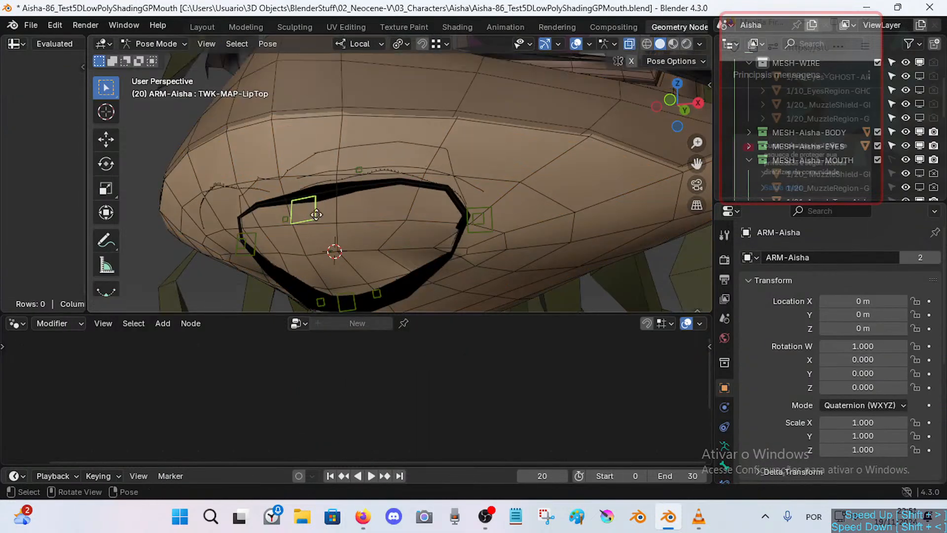
left_click(338, 178)
middle_click_drag(358, 185, 373, 189)
key("g")
left_click(373, 228)
middle_click_drag(373, 226, 357, 153)
key("g")
left_click(378, 195)
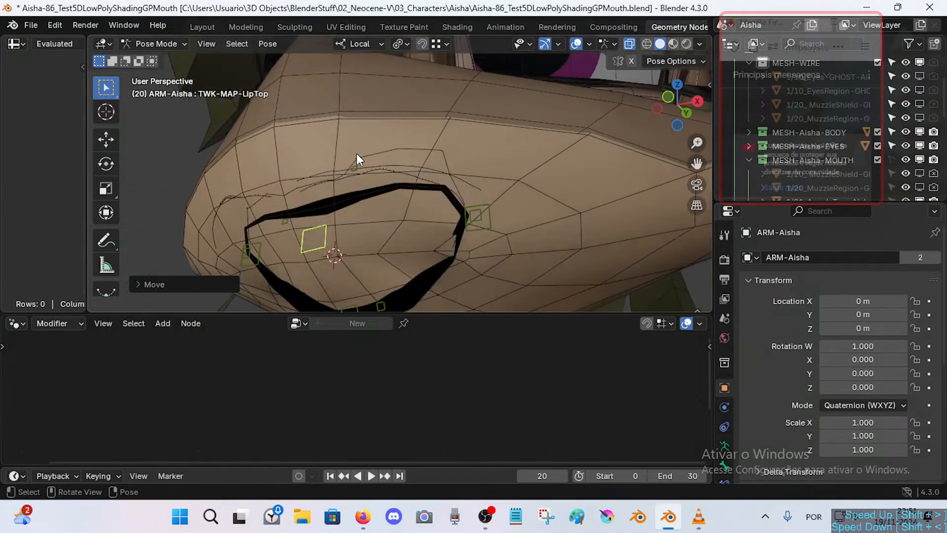
key("g")
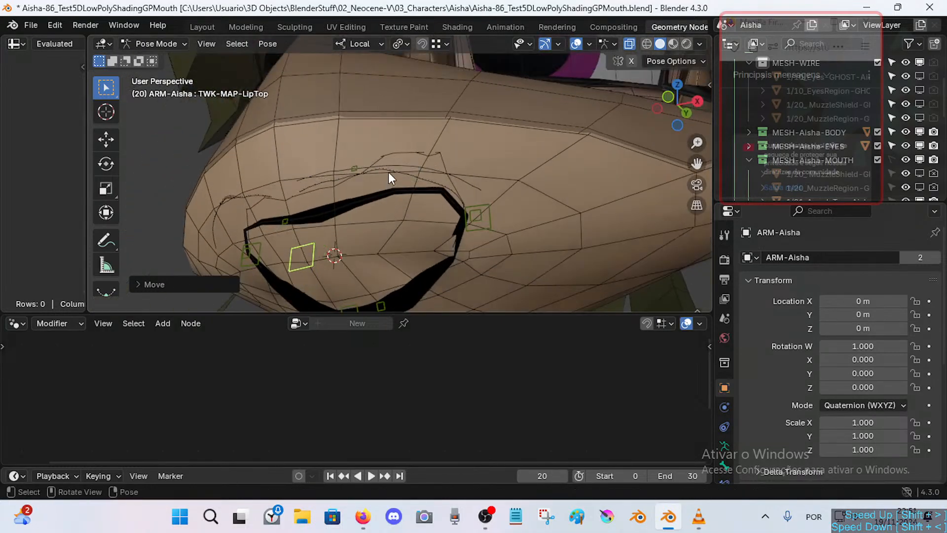
left_click(393, 187)
Move TWK-MAP-LipCornerBot.L slightly outward and raise the TWK-MAP-LipBot control.
left_click(488, 216)
key("g")
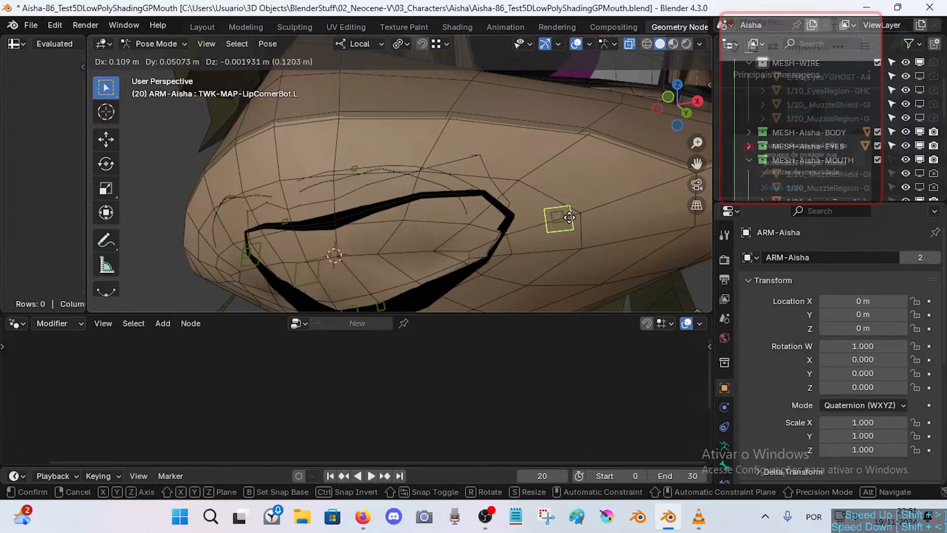
left_click(516, 215)
middle_click_drag(516, 215, 416, 200)
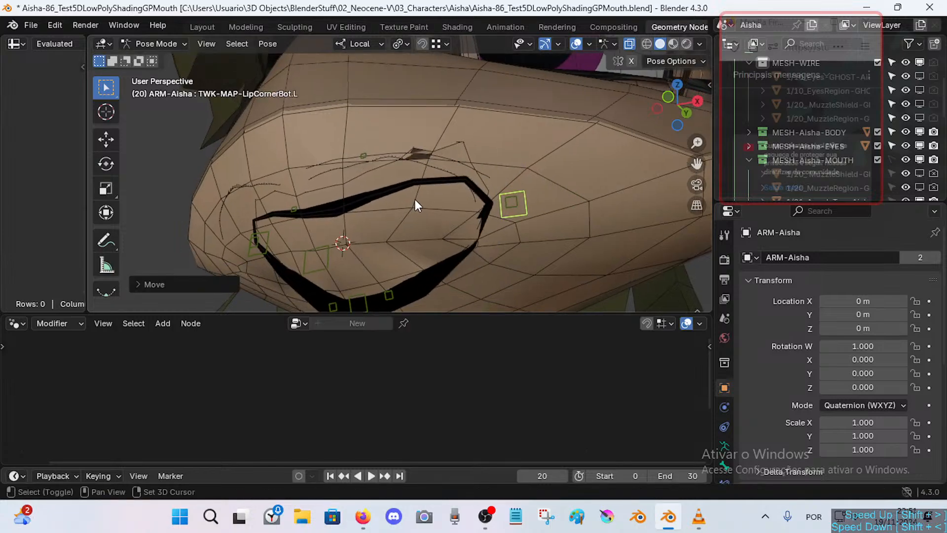
left_click(363, 295)
key("g")
left_click(362, 234)
Try a higher position for the TWK-MAP-LipTop control to test the upper lip's response.
left_click(314, 257)
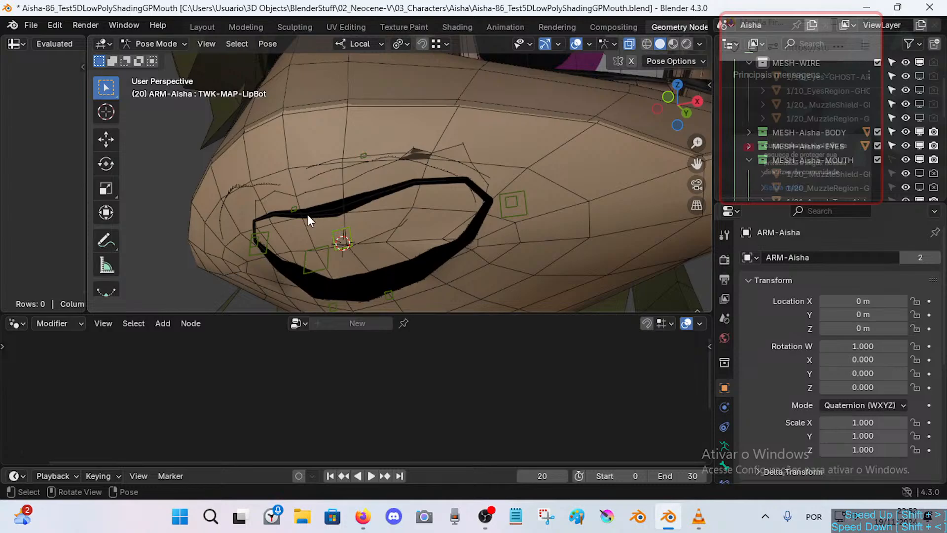
key("g")
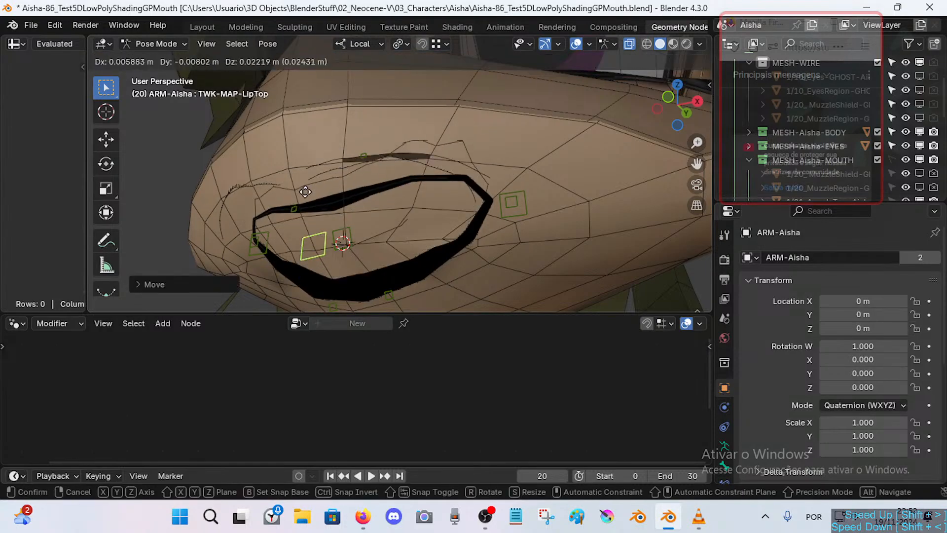
left_click(325, 187)
key("g")
left_click(323, 188)
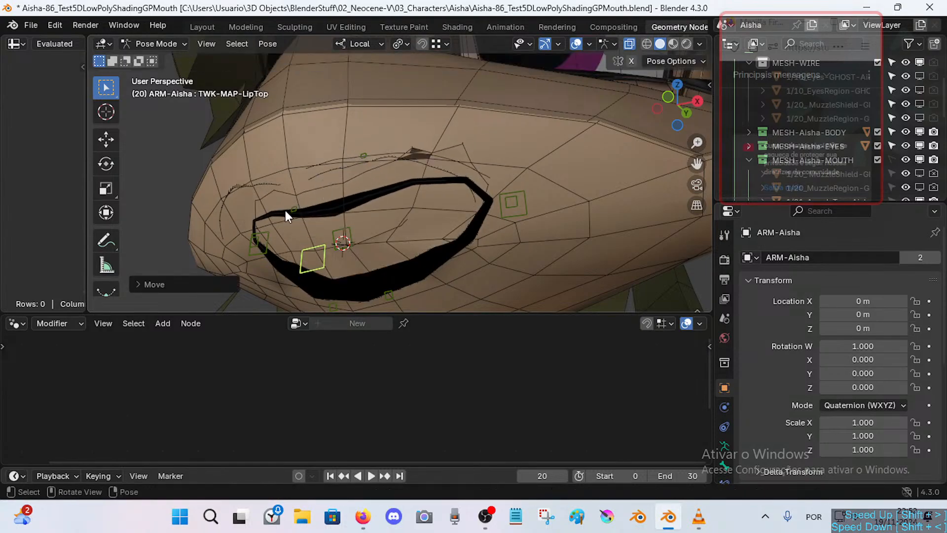
Test different heights for TWK-MAP-LipTop.R and leave it slightly lower on the upper lip.
left_click(287, 212)
key("g")
left_click(292, 183)
key("g")
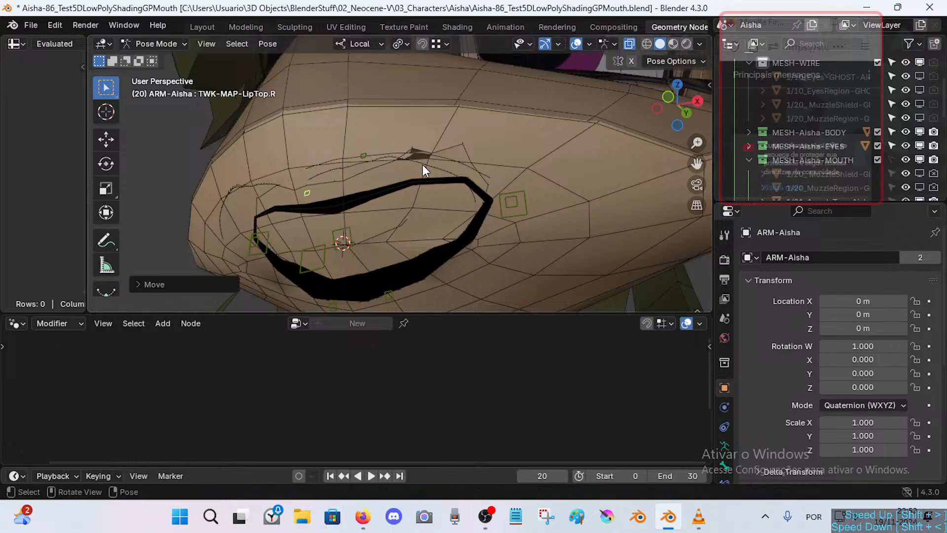
left_click(377, 165)
key("g")
left_click(375, 168)
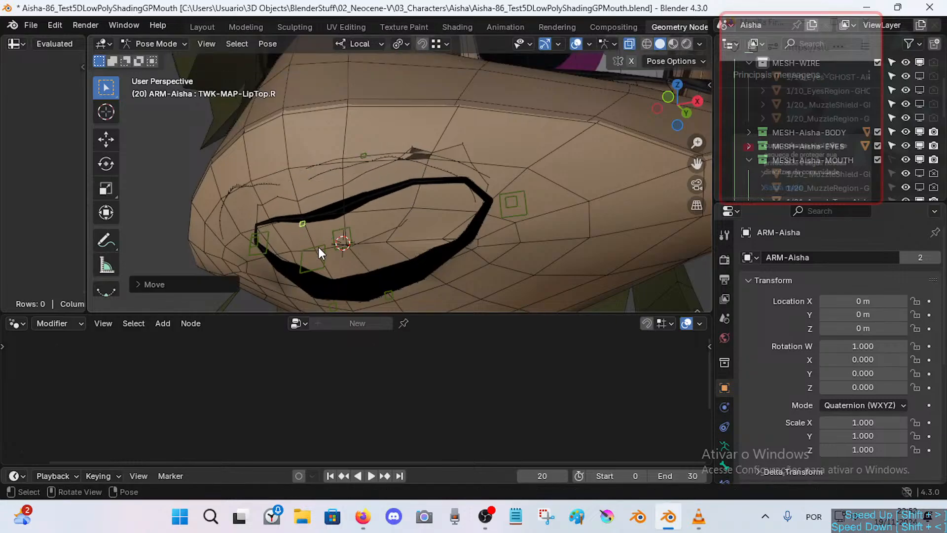
Shift TWK-MAP-LipTop toward the mouth's middle and adjust the height of TWK-MAP-LipBot.
left_click(318, 246)
key("g")
left_click(344, 236)
left_click(343, 238)
key("g")
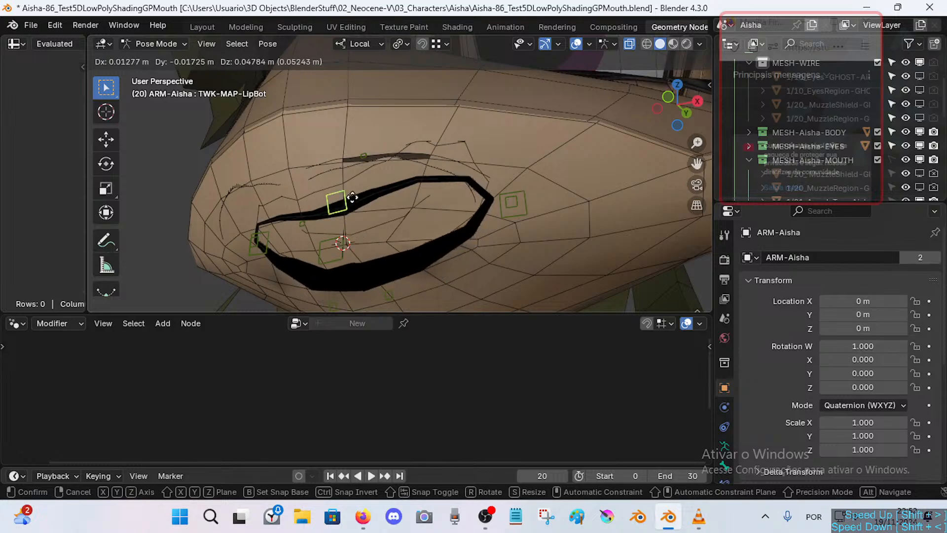
left_click(361, 207)
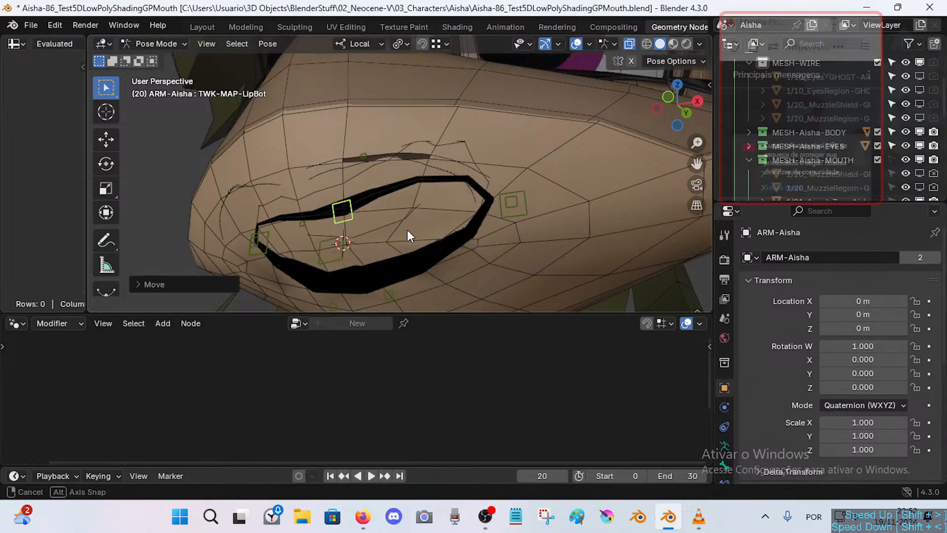
middle_click_drag(407, 230, 472, 210)
key("g")
left_click(371, 234)
Move TWK-MAP-LipCornerTop.L around the mouth corner and place it outward of the bottom corner control.
left_click(529, 157)
key("g")
left_click(508, 178)
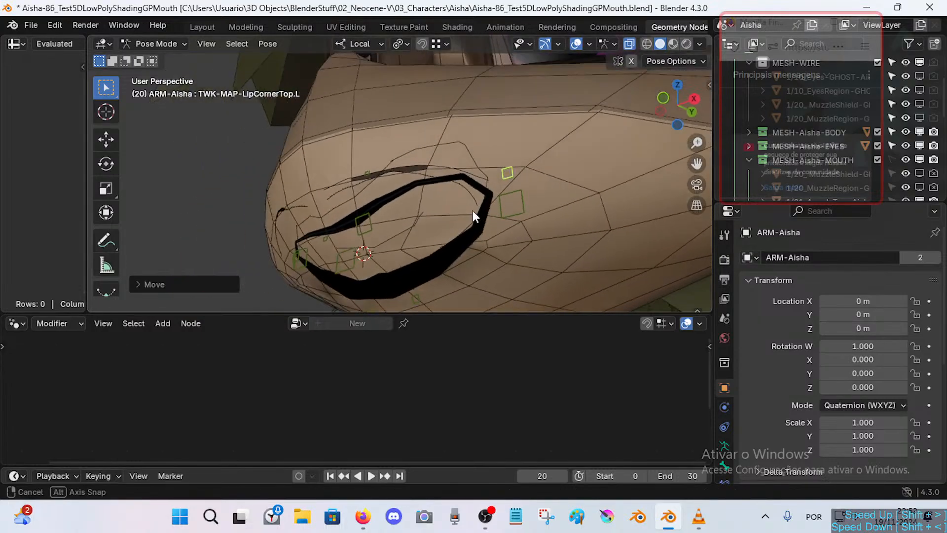
key("g")
left_click(530, 154)
middle_click_drag(530, 154, 515, 267)
key("g")
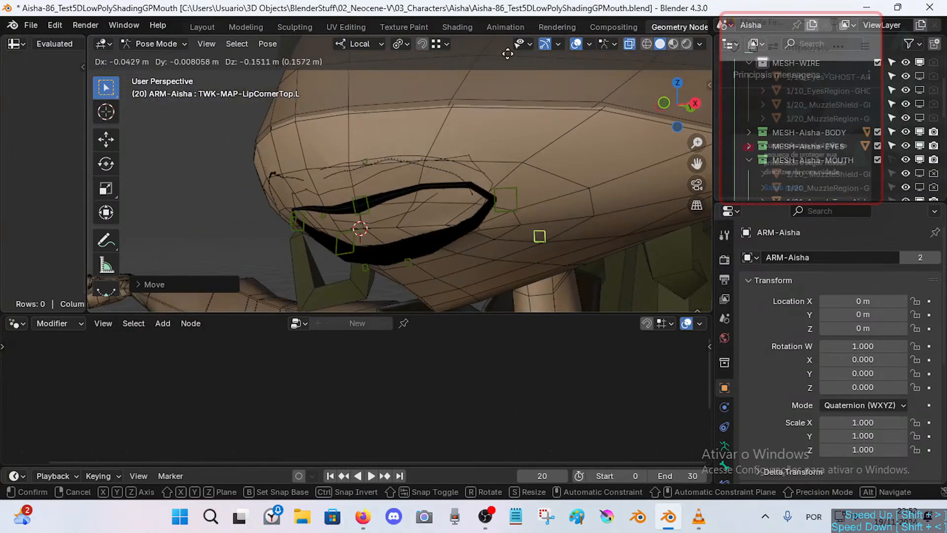
left_click(381, 197)
Adjust TWK-MAP-LipBot several times to reshape the lower lip outline.
left_click(365, 202)
key("g")
left_click(365, 225)
mouse_move(399, 204)
middle_mouse_down()
mouse_move(359, 195)
mouse_move(407, 197)
middle_mouse_up()
key("g")
left_click(379, 206)
key("g")
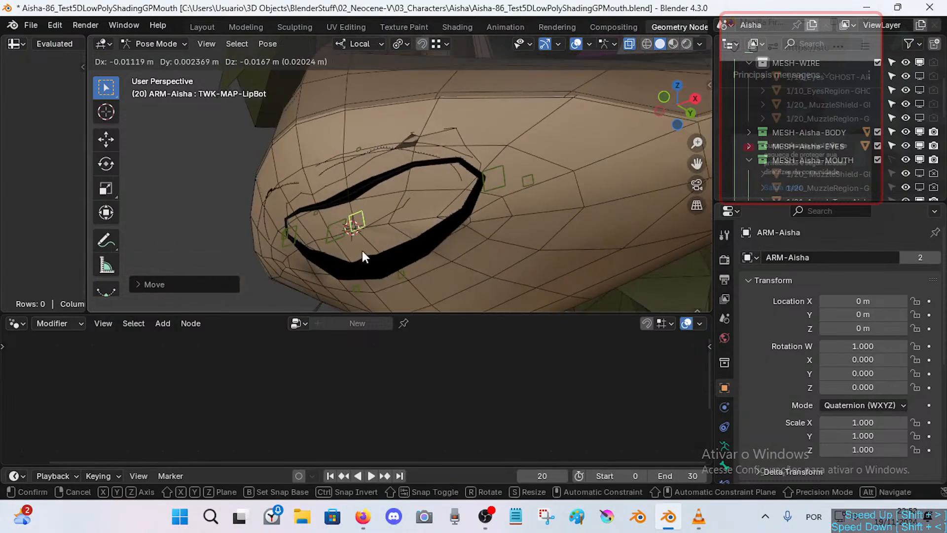
left_click(363, 252)
Pull the character's right lip corner outward, readjust TWK-MAP-LipTop, and select TWK-MAP-LipBot.
left_click(292, 234)
key("g")
left_click(259, 230)
left_click(342, 222)
key("g")
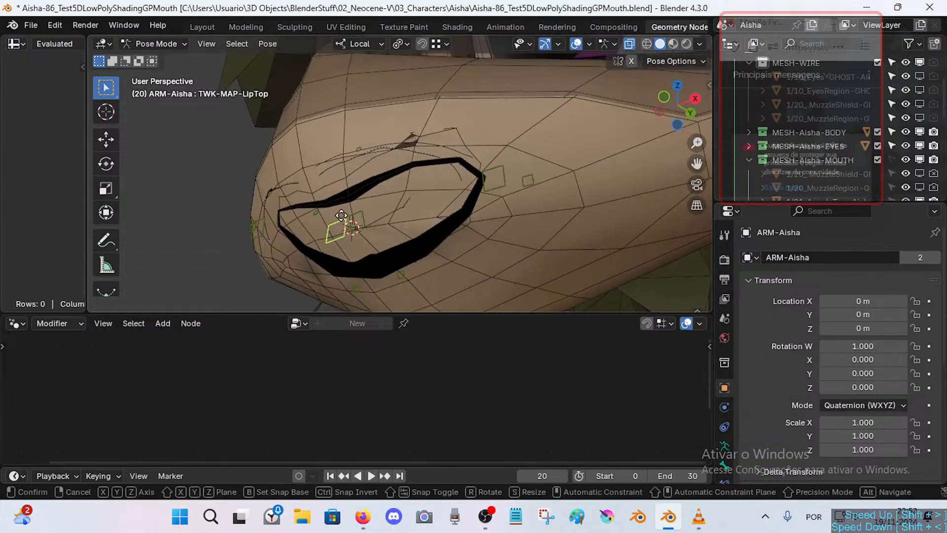
left_click(339, 207)
key("g")
left_click(356, 216)
left_click(364, 215)
middle_click_drag(363, 215, 325, 267)
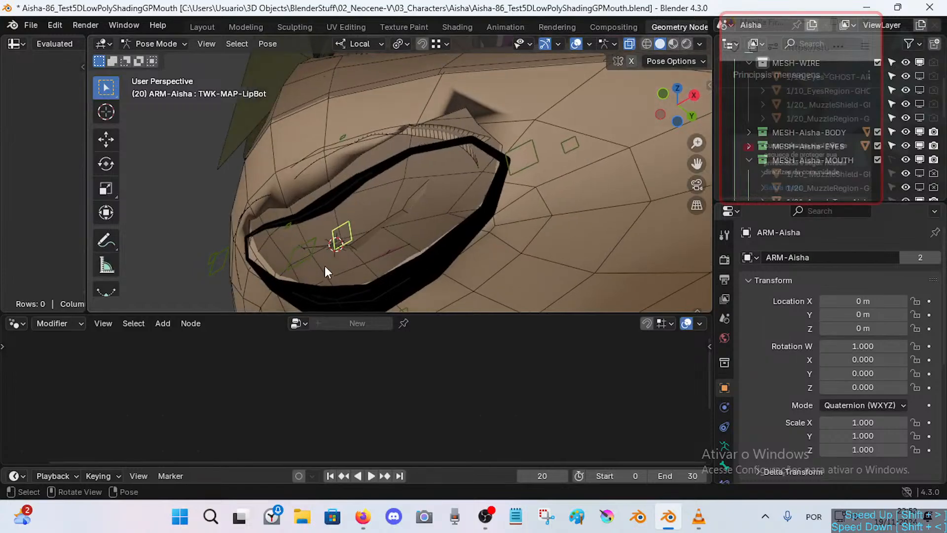
Leave Pose Mode and select the GPencil.001 lips object so its AishaLips node tree is open.
key("ctrl+Tab")
left_click(382, 199)
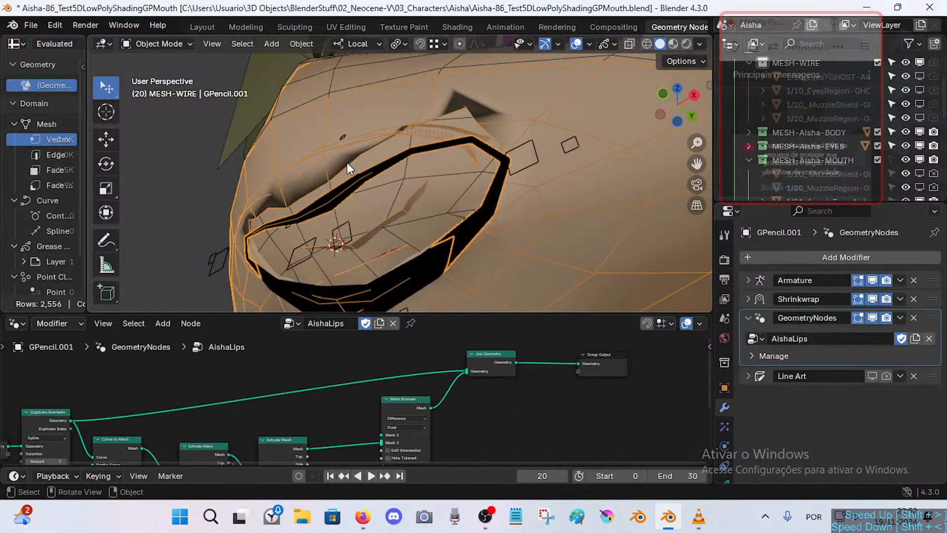
middle_click_drag(428, 201, 447, 170, "shift")
middle_click_drag(287, 416, 461, 351)
scroll(271, 401, "up", 1)
middle_click_drag(272, 401, 368, 412)
scroll(281, 403, "up", 1)
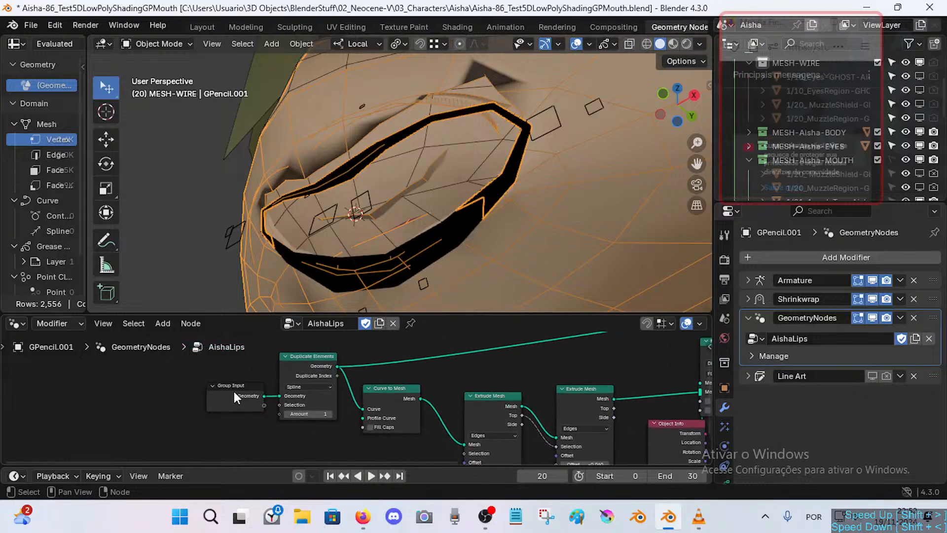
Move the Group Input and Duplicate Elements nodes farther away from the Curve to Mesh node.
left_click_drag(234, 389, 199, 391)
left_click_drag(290, 356, 269, 361)
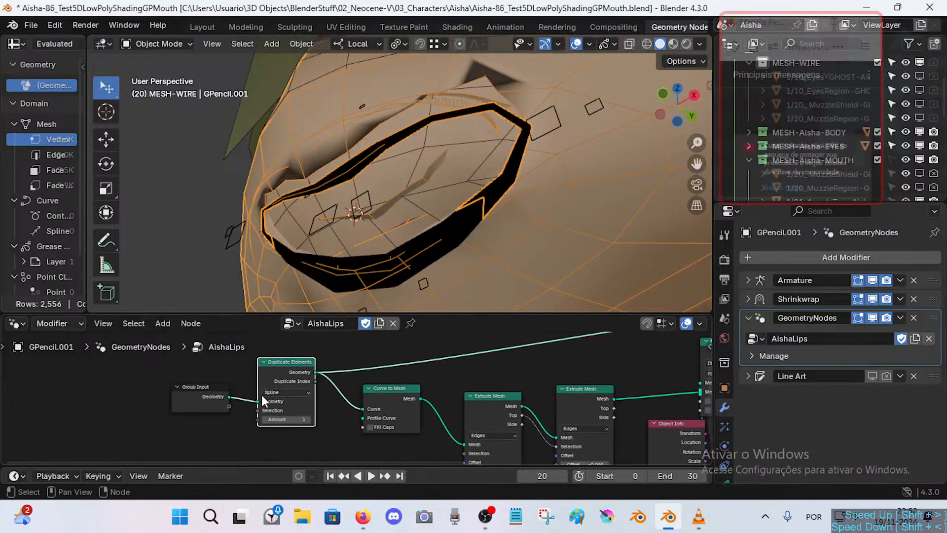
scroll(276, 409, "up", 1)
left_click(276, 392)
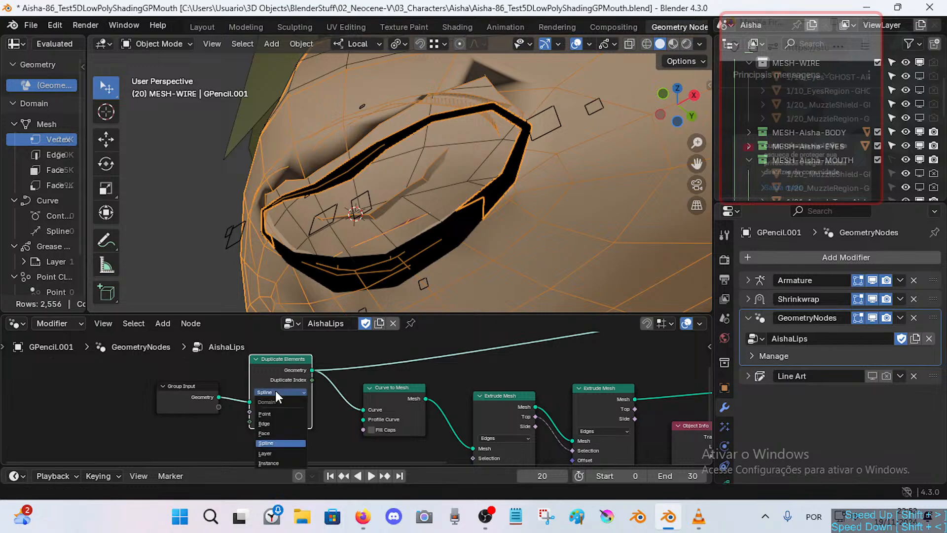
left_click(275, 391)
left_click(275, 391)
left_click(277, 391)
middle_click_drag(285, 395, 278, 397)
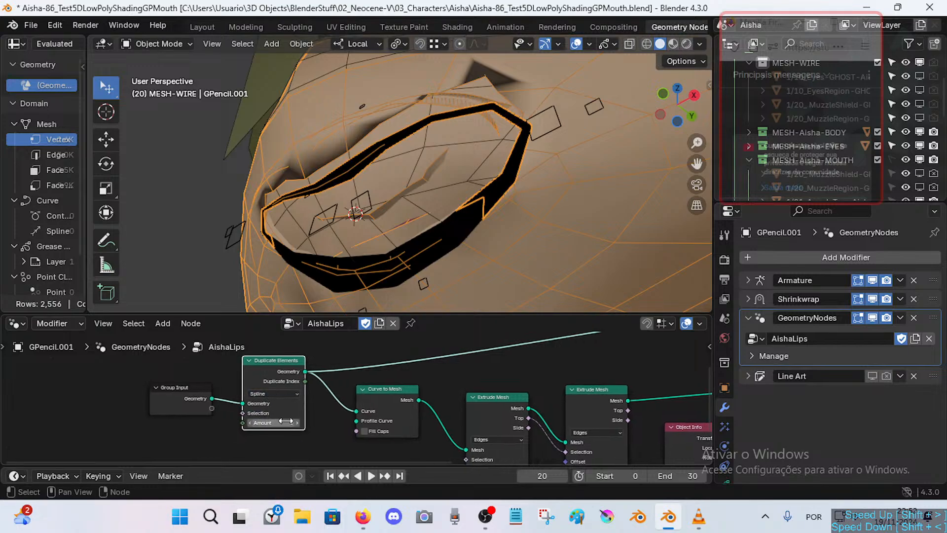
Try the Layer, Instance, Edge and Point domains on the Duplicate Elements node and restore Spline.
left_click(267, 392)
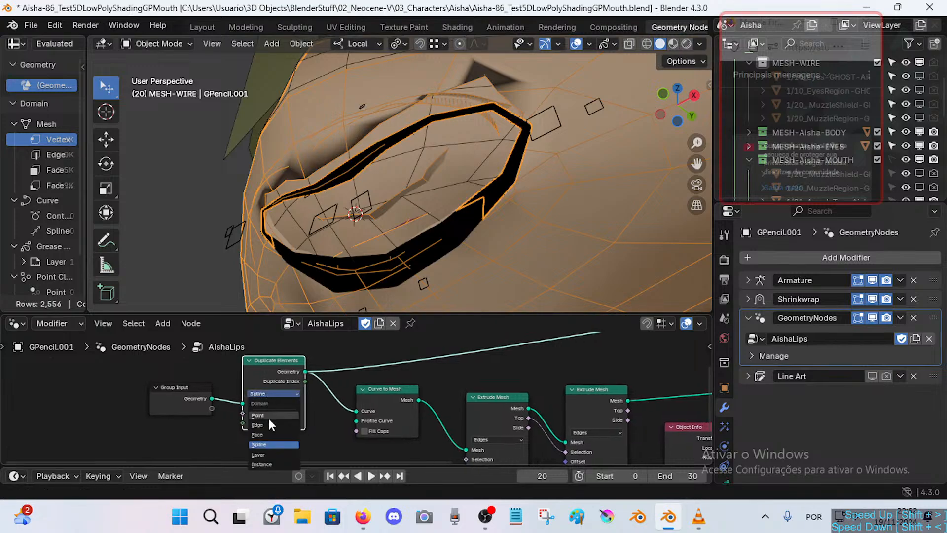
left_click(270, 451)
left_click(277, 393)
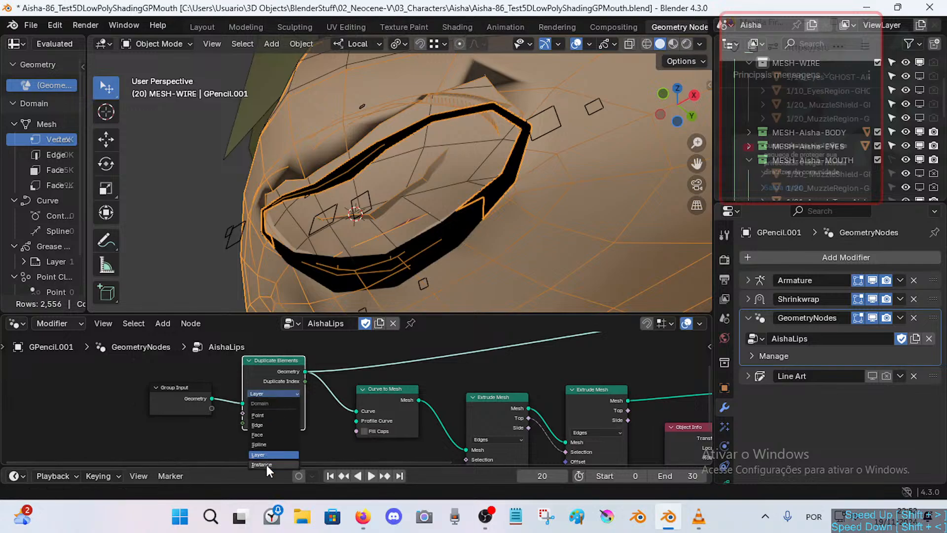
left_click(266, 465)
left_click(275, 393)
left_click(270, 424)
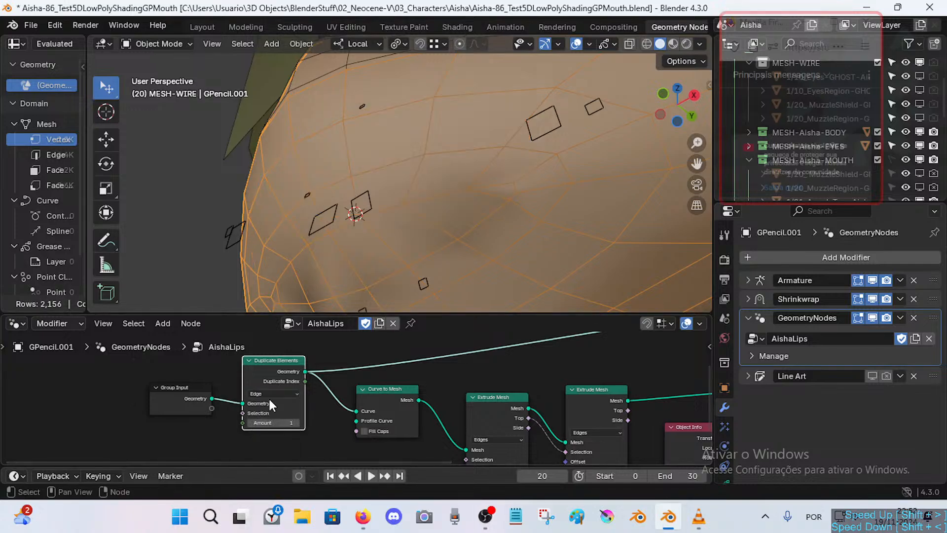
left_click(268, 393)
left_click(270, 414)
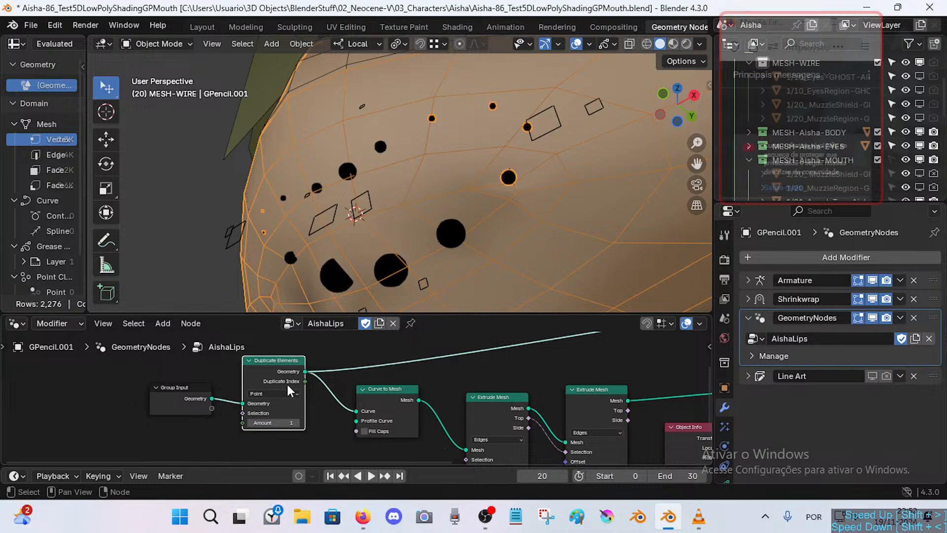
left_click(279, 393)
left_click(272, 443)
scroll(325, 390, "right", 3, "ctrl")
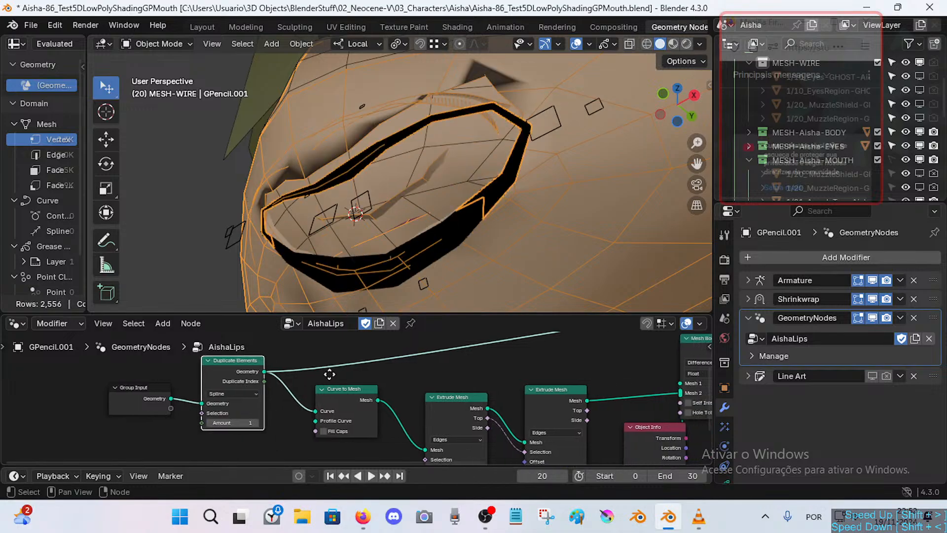
Rearrange the Curve to Mesh, Group Input and Duplicate Elements nodes to open a gap before Curve to Mesh.
left_click_drag(347, 389, 338, 388)
middle_click_drag(304, 417, 300, 406)
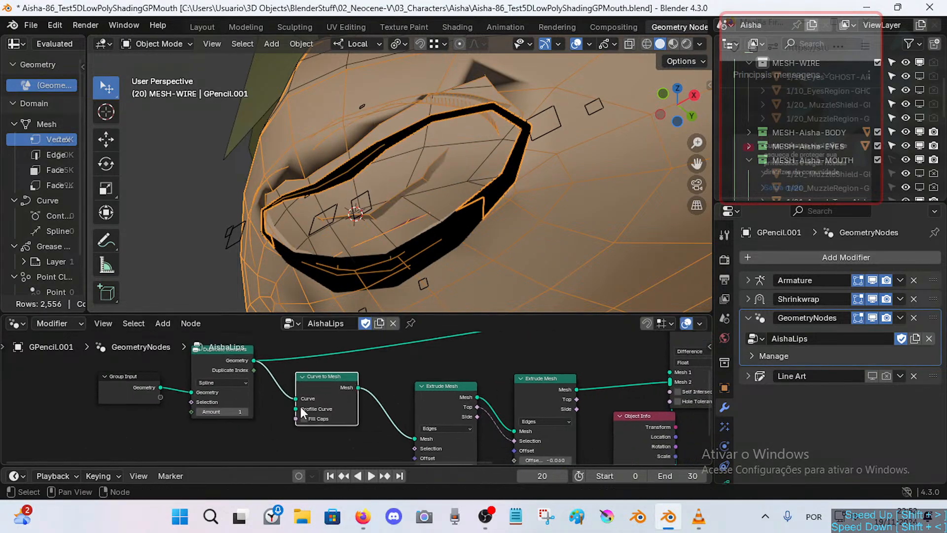
scroll(306, 418, "up", 1)
left_click(297, 425)
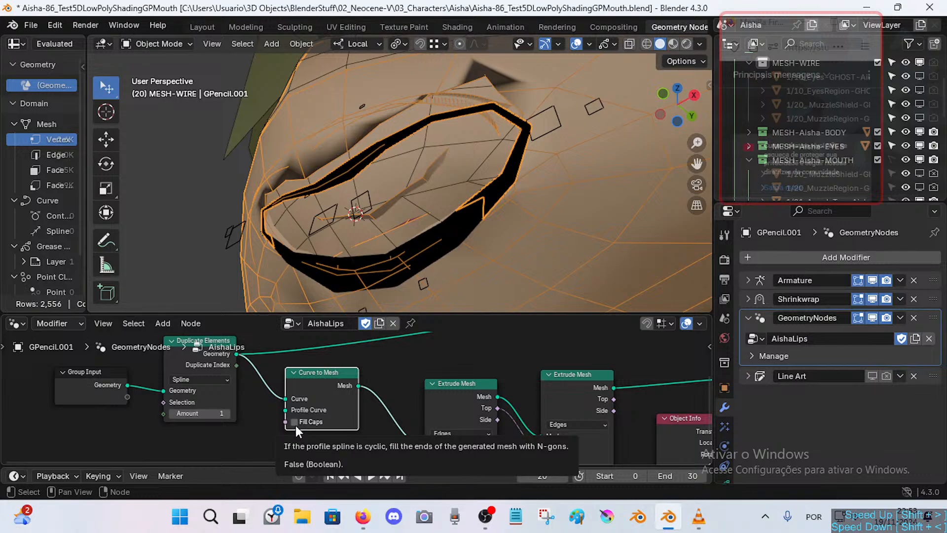
scroll(295, 426, "down", 2)
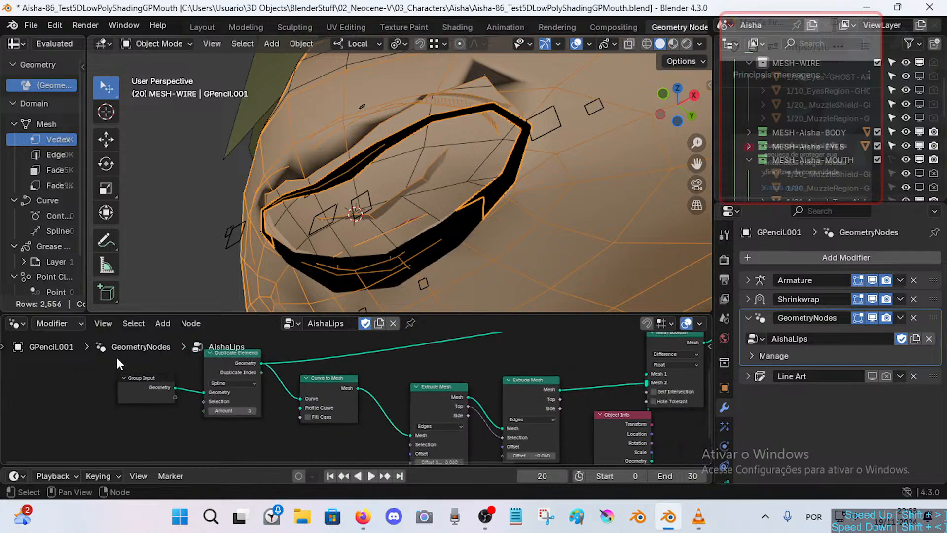
left_click_drag(110, 348, 246, 439)
key("g")
left_click(227, 400)
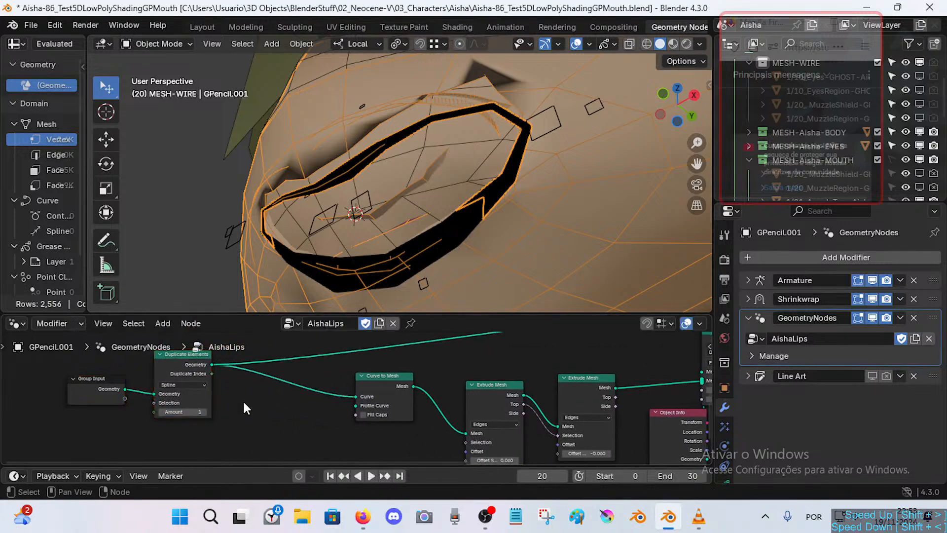
Insert a Grease Pencil to Curves node on the link between Duplicate Elements and Curve to Mesh.
key("shift+a")
mouse_move(260, 403)
type("grease")
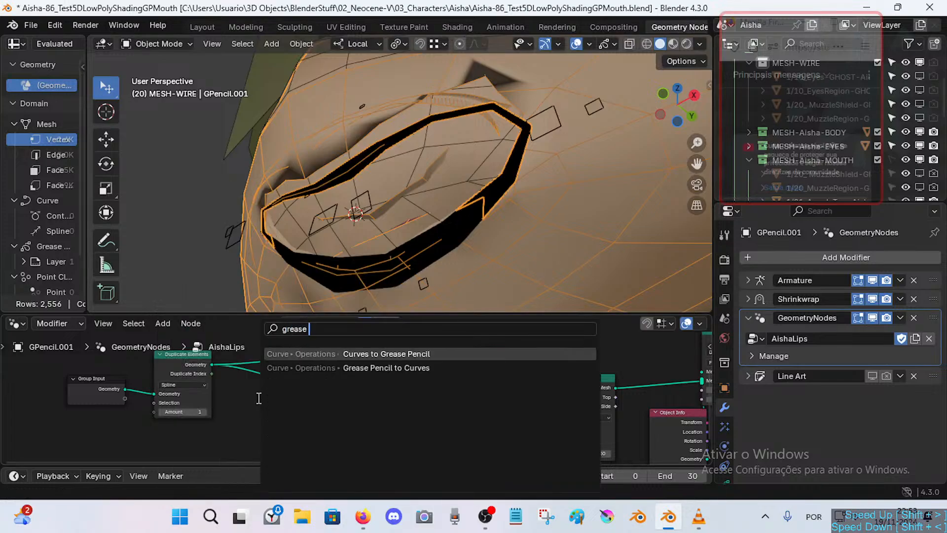
key("Down")
key("Return")
left_click(284, 401)
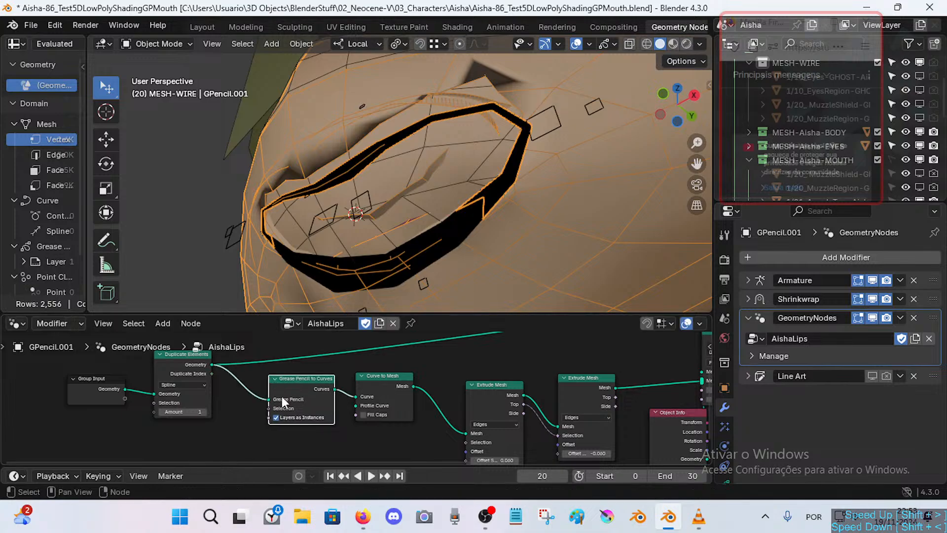
middle_click_drag(361, 390, 358, 385)
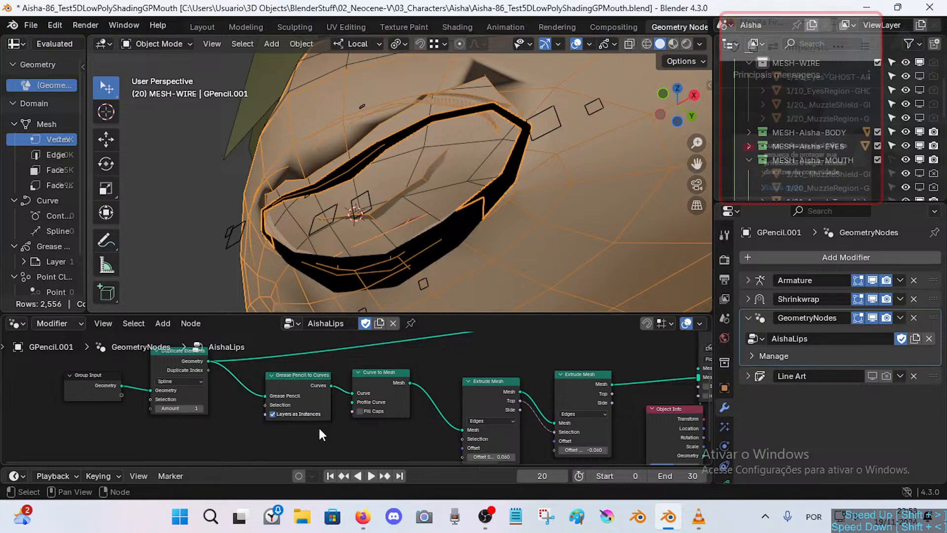
Search the available nodes for a grease pencil to mesh conversion node.
key("shift+a")
type("grease")
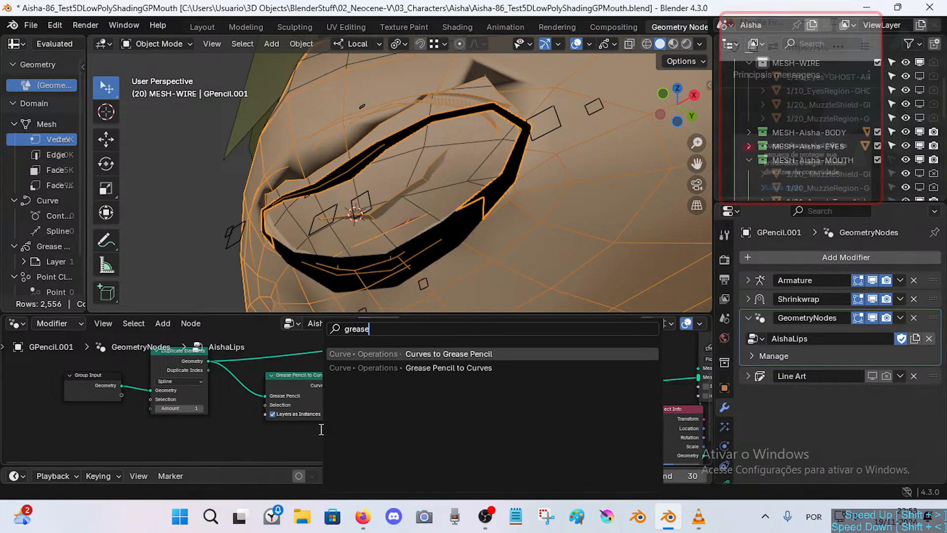
type(" to m")
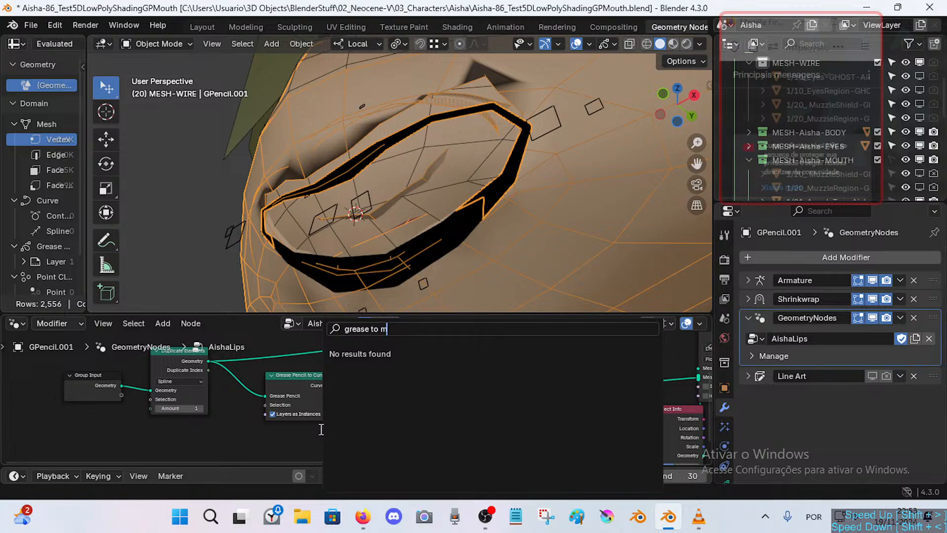
key("BackSpace")
key("BackSpace")
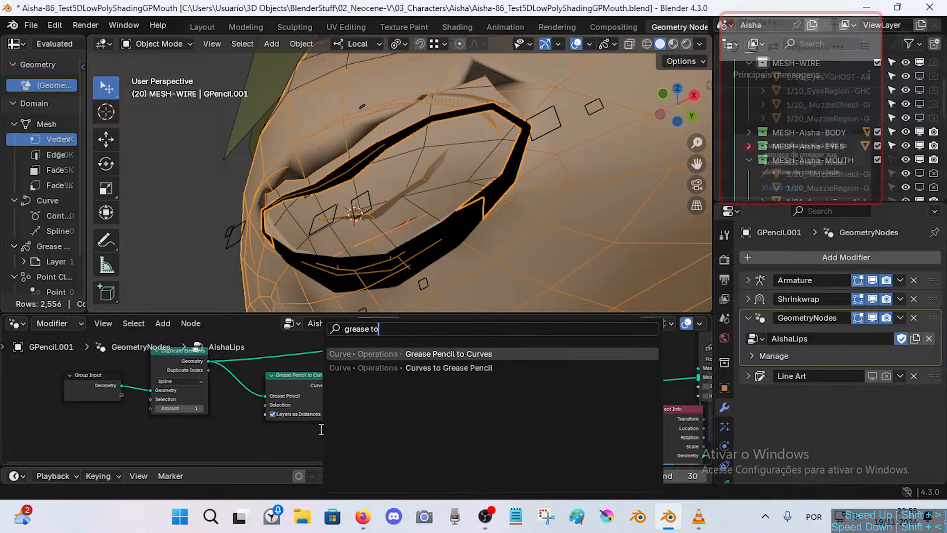
key("Escape")
scroll(332, 397, "up", 1)
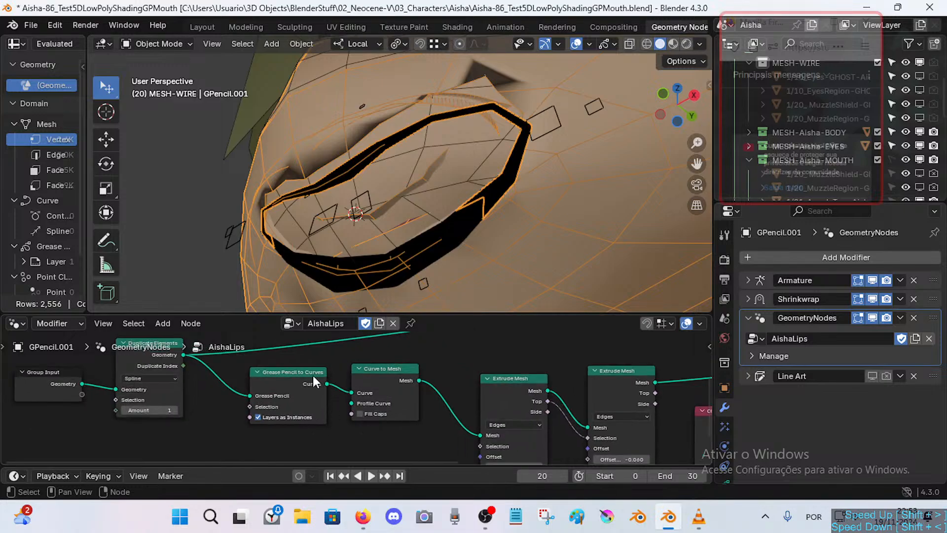
Link Grease Pencil to Curves directly to the first Extrude Mesh node, bypassing Curve to Mesh, and disable Layers as Instances.
mouse_move(313, 375)
left_mouse_down()
mouse_move(295, 375)
mouse_move(504, 446)
mouse_move(481, 428)
left_mouse_up()
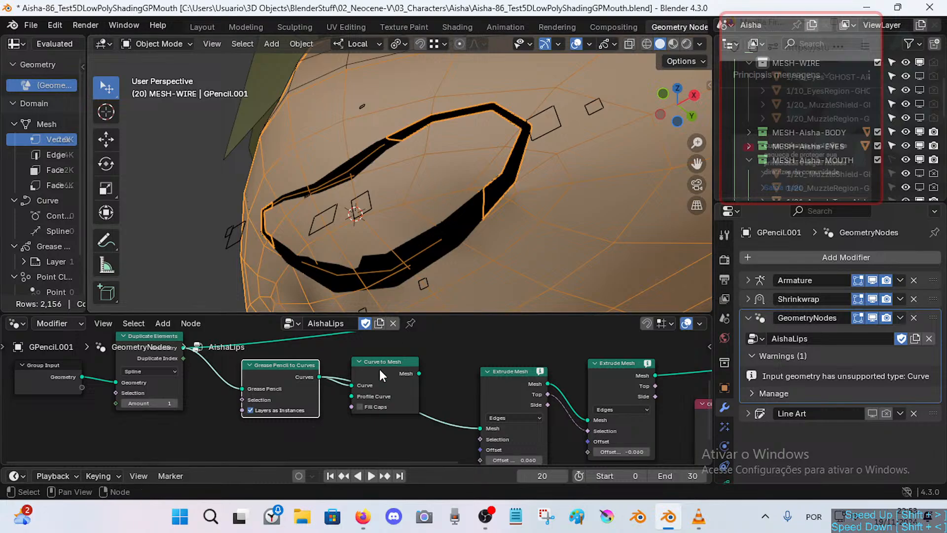
left_click_drag(380, 365, 367, 406)
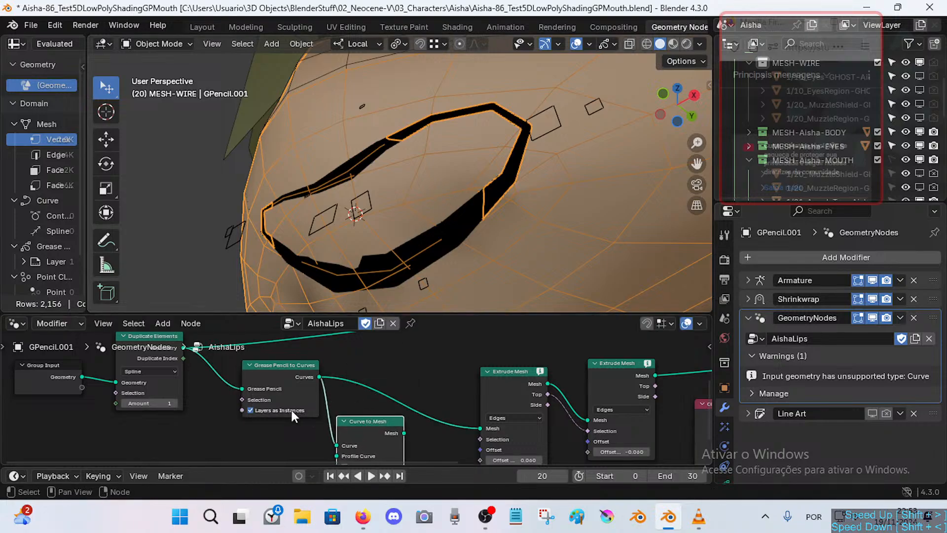
middle_click_drag(296, 390, 335, 401)
middle_click_drag(225, 390, 242, 404)
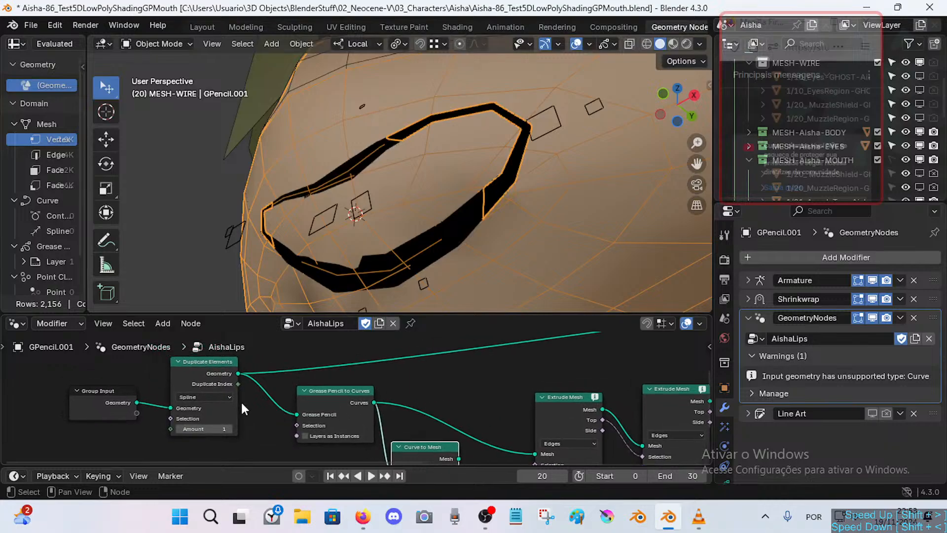
left_click(331, 392)
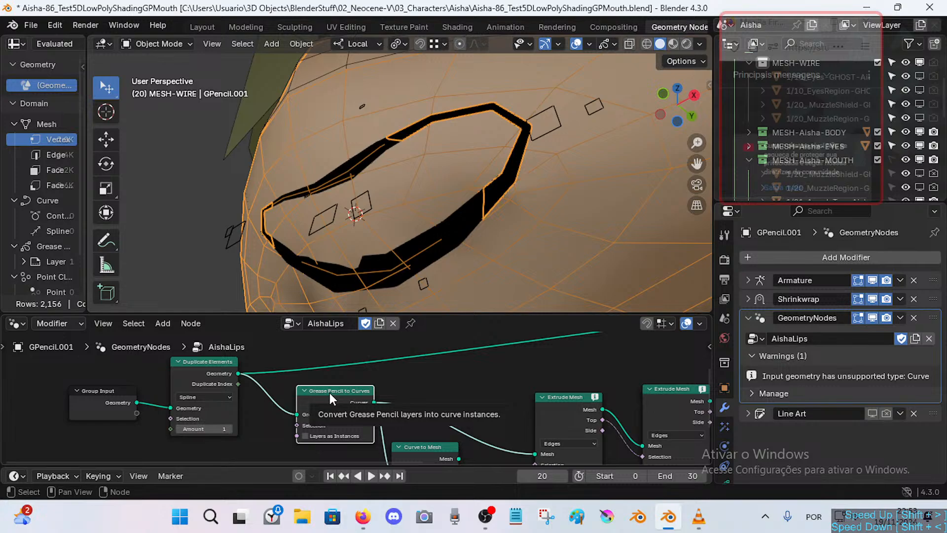
scroll(229, 397, "down", 1)
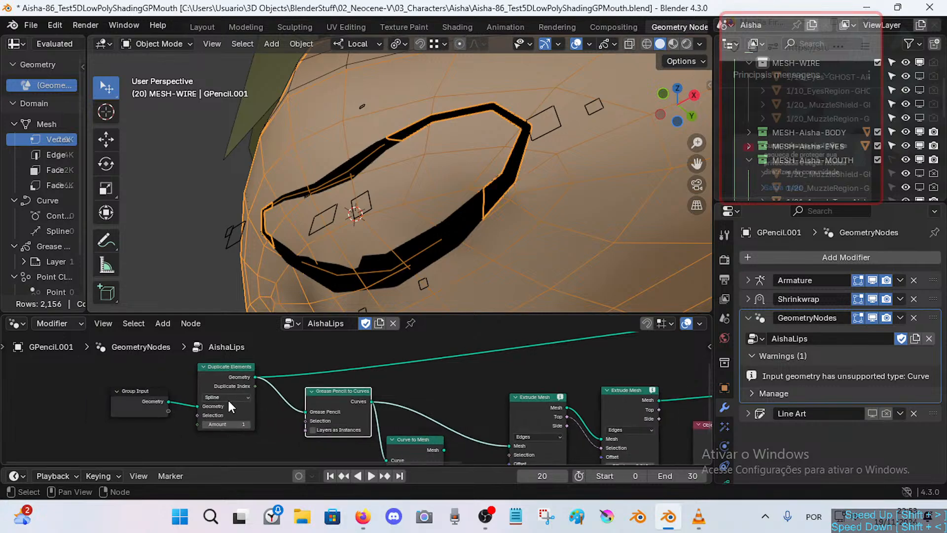
Move Grease Pencil to Curves onto the link between Group Input and Duplicate Elements.
left_click_drag(148, 392, 79, 392)
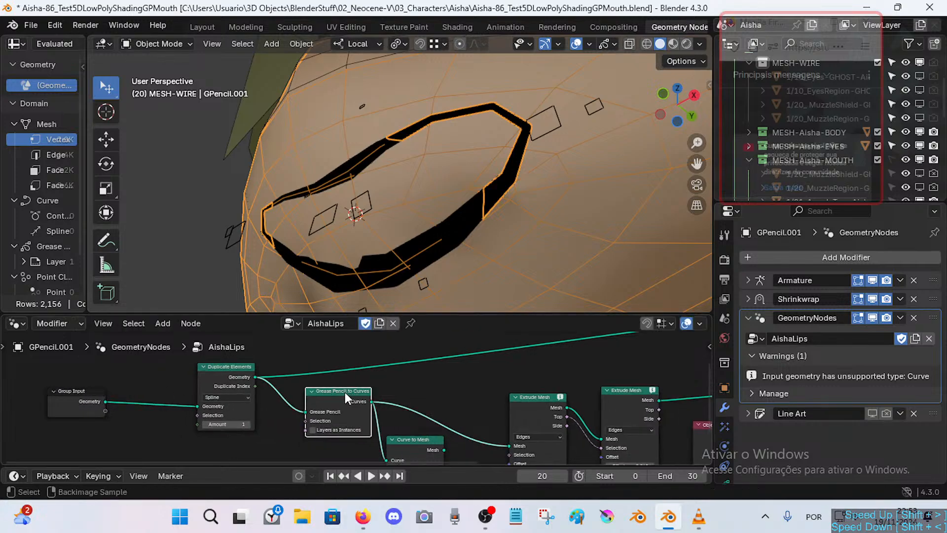
mouse_move(345, 393)
left_mouse_down()
mouse_move(155, 384)
mouse_move(144, 393)
left_mouse_up()
middle_click_drag(302, 376, 270, 382)
Reposition the Curve to Mesh node and connect its Mesh output to the first Extrude Mesh node's Mesh input.
left_click_drag(381, 439, 298, 408)
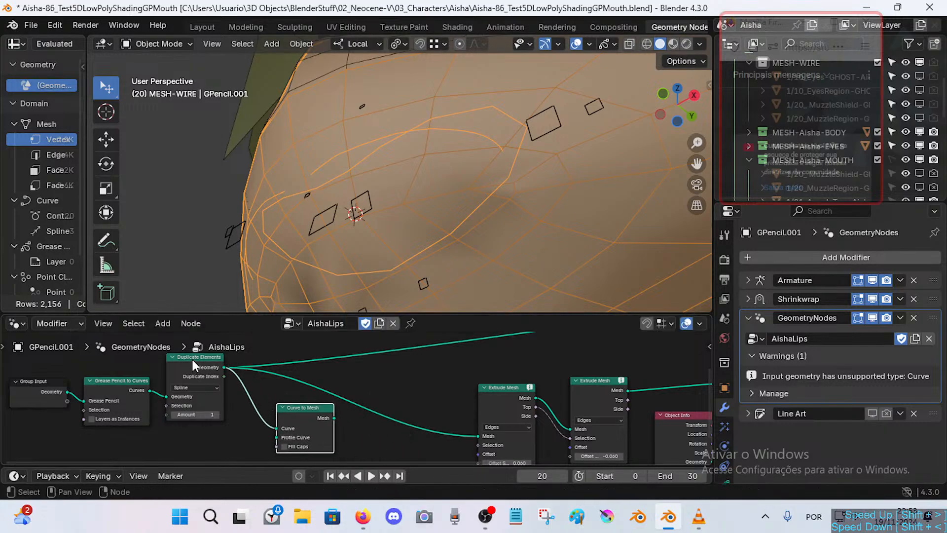
left_click_drag(193, 364, 193, 368)
left_click_drag(333, 419, 477, 425)
mouse_move(419, 200)
middle_mouse_down()
mouse_move(407, 241)
mouse_move(419, 203)
middle_mouse_up()
scroll(420, 210, "down", 1)
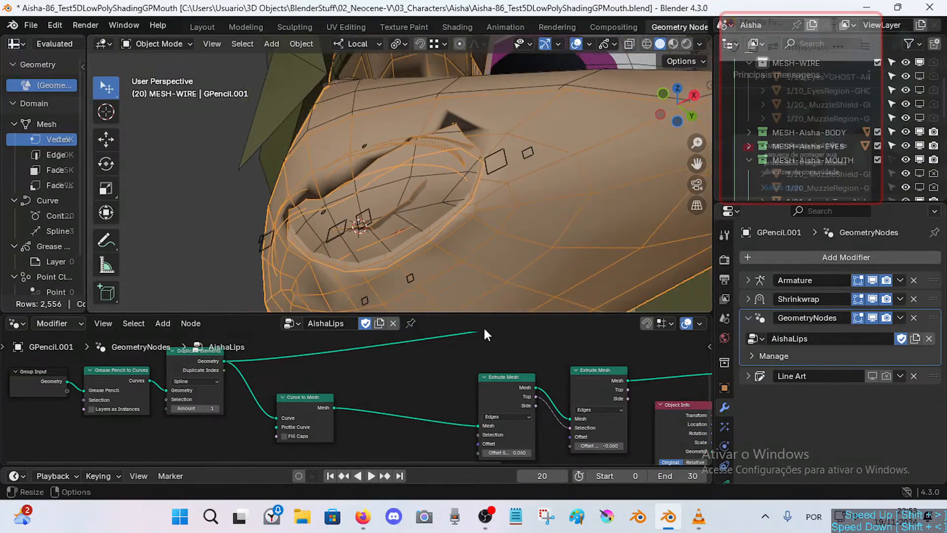
Add a Separate Geometry node near Join Geometry and delete it again.
middle_click_drag(696, 383, 610, 367)
middle_click_drag(381, 370, 232, 372)
middle_click_drag(513, 359, 380, 367)
left_click(468, 350)
left_click(483, 384)
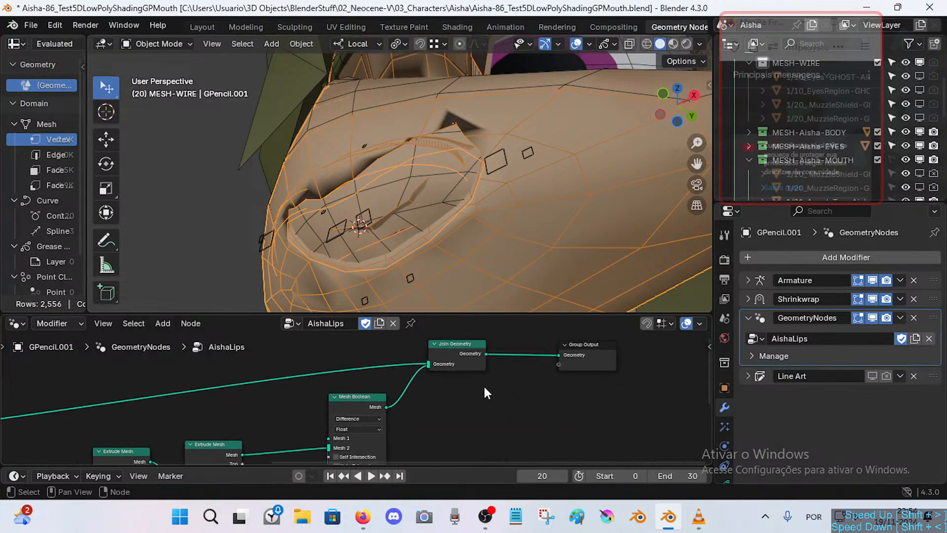
key("shift+a")
mouse_move(484, 386)
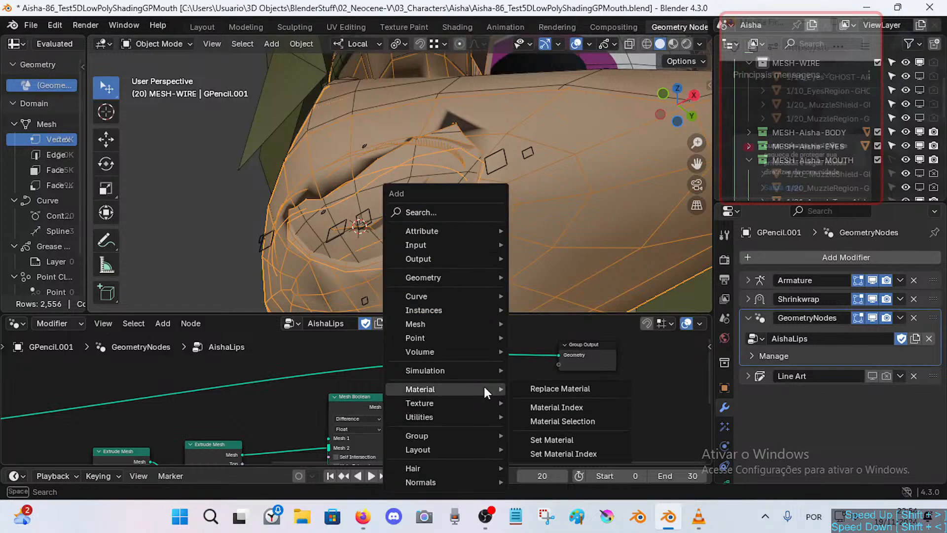
type("separat")
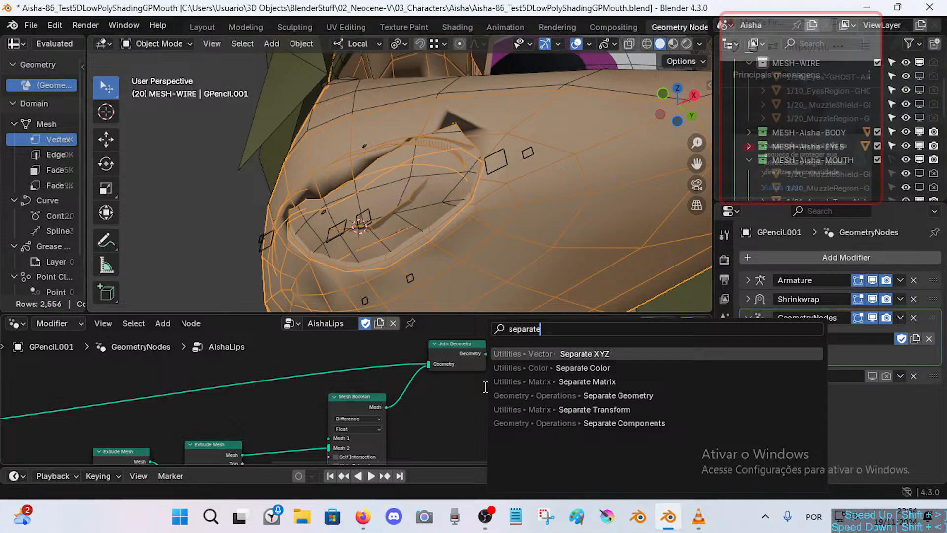
type("e")
key("Down")
key("Down")
key("Down")
key("Return")
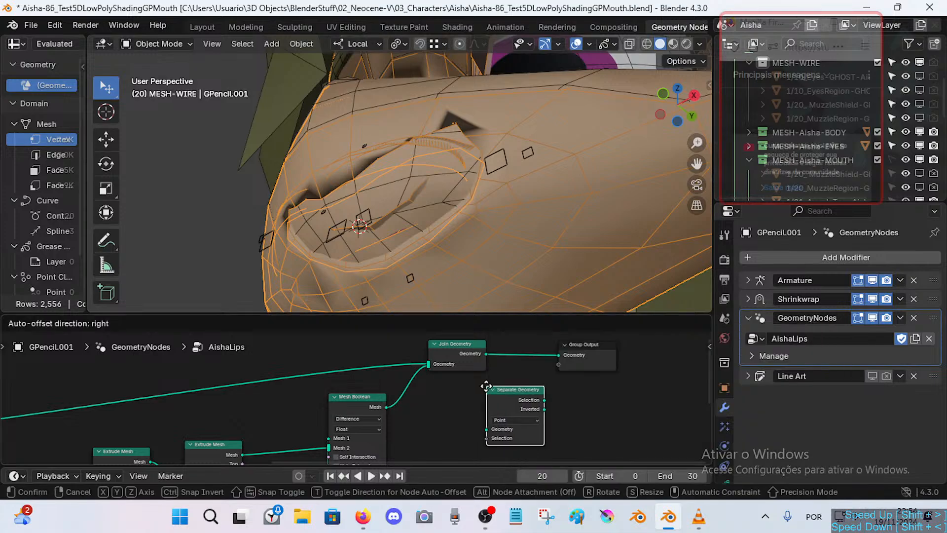
left_click(463, 394)
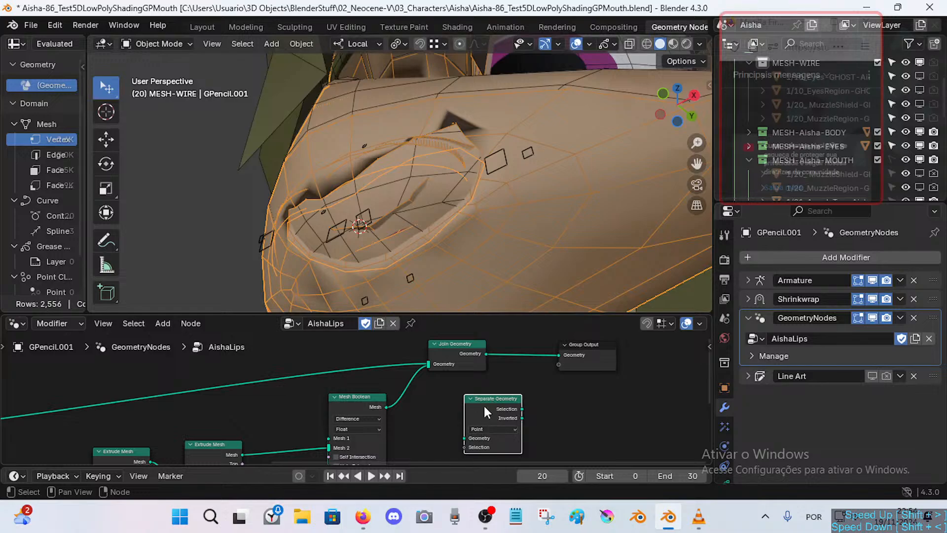
key("x")
left_click_drag(463, 365, 455, 367)
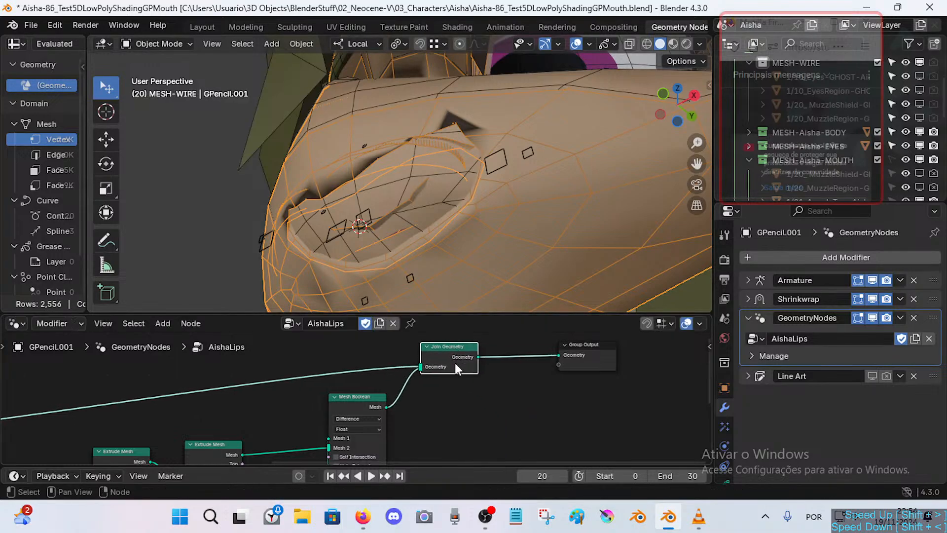
Try moving the TWK-MAP-LipCornerBot.L and TWK-MAP-LipTop.L bones of ARM-Aisha in Pose Mode to test the mouth cut.
left_click(504, 165)
key("ctrl+Tab")
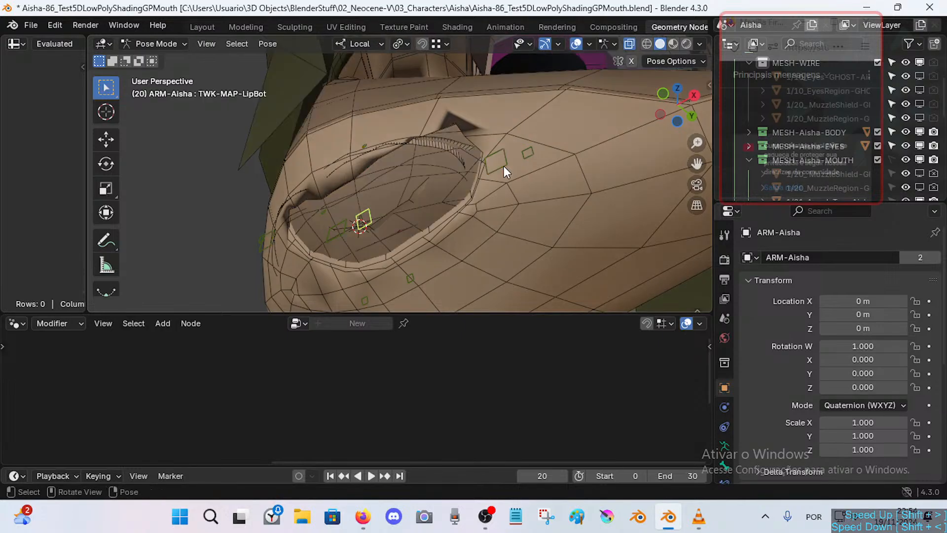
left_click(505, 165)
key("g")
left_click(501, 193)
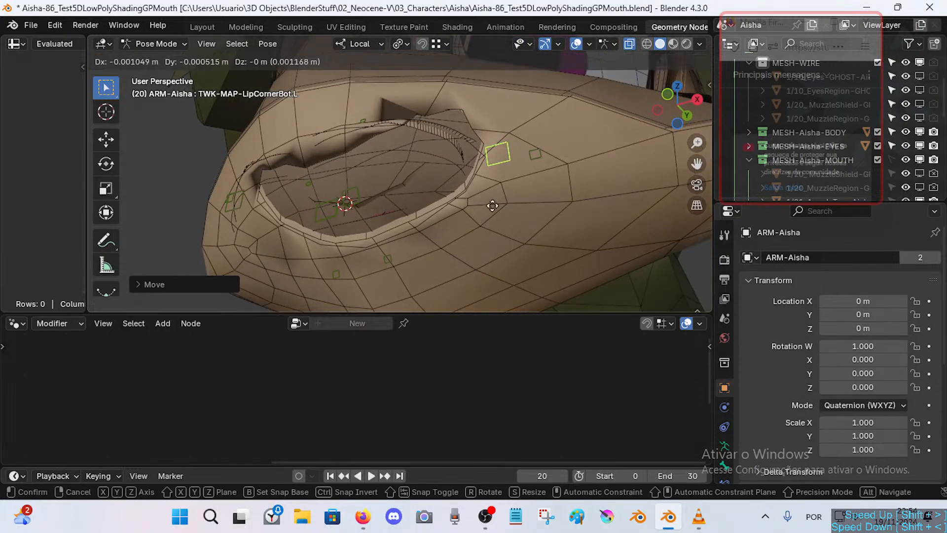
left_click(362, 122)
key("g")
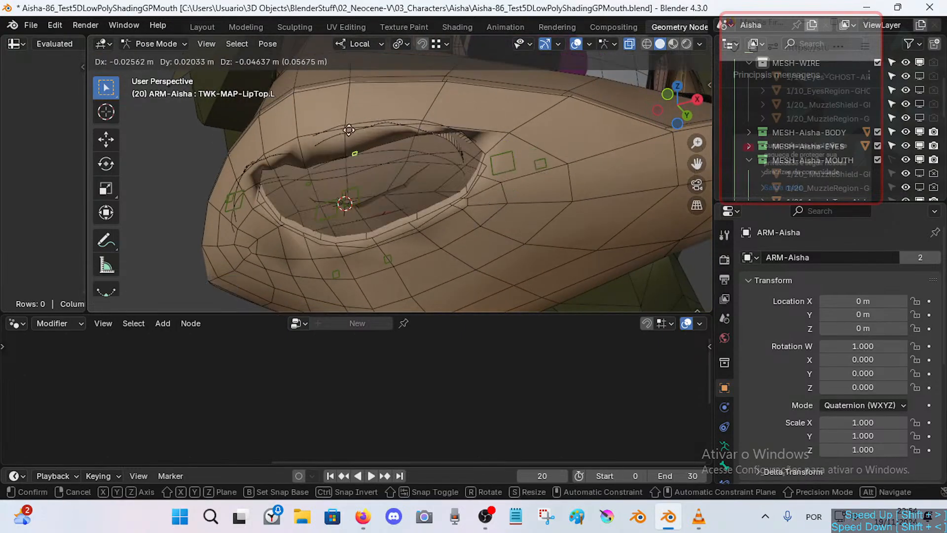
left_click(350, 130)
Insert a Curves to Grease Pencil node after Duplicate Elements on the link to Join Geometry in AishaLips and disable Instances as Layers.
key("ctrl+Tab")
left_click(342, 152)
middle_click_drag(333, 376, 503, 364)
scroll(256, 387, "down", 2)
middle_click_drag(224, 393, 291, 365)
scroll(316, 363, "down", 1)
key("shift+a")
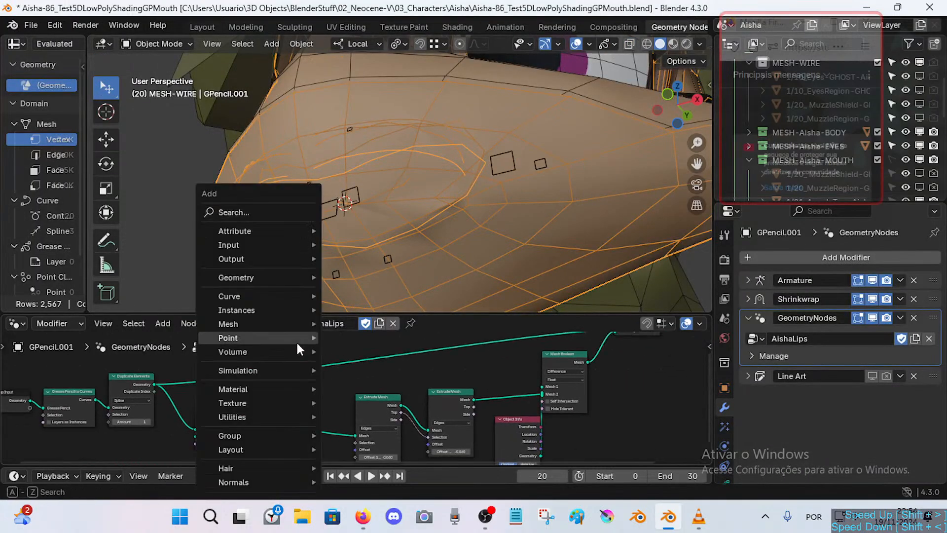
type("curve to")
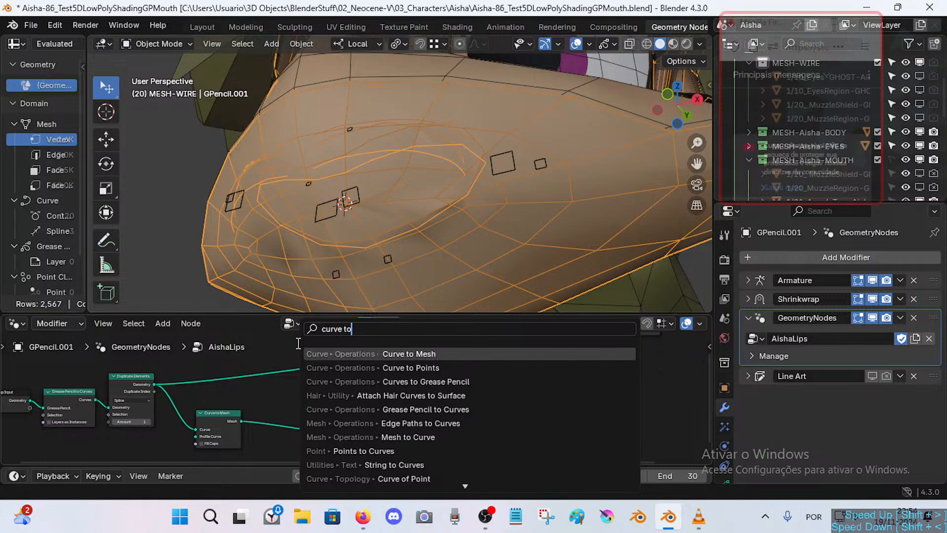
key("Down")
key("Down")
key("Return")
left_click(297, 343)
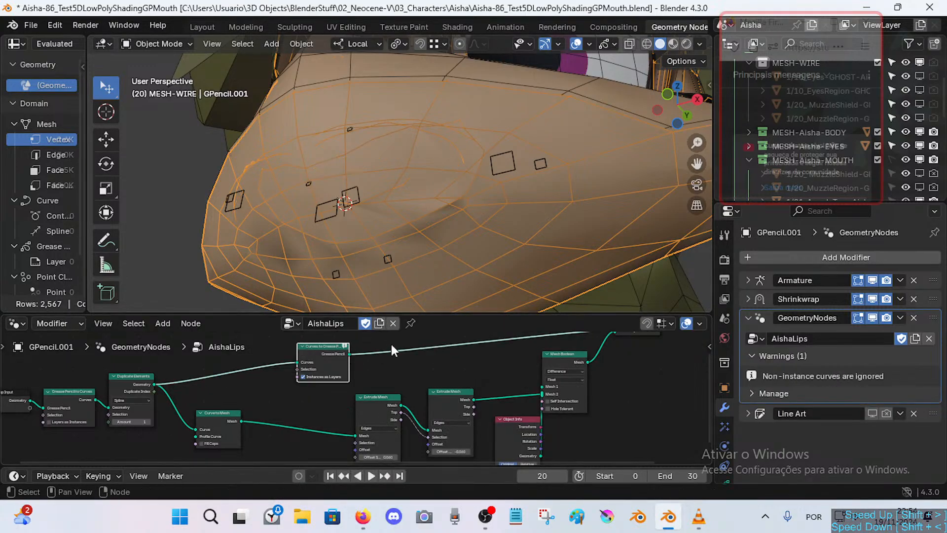
scroll(375, 356, "up", 2)
left_click(307, 385)
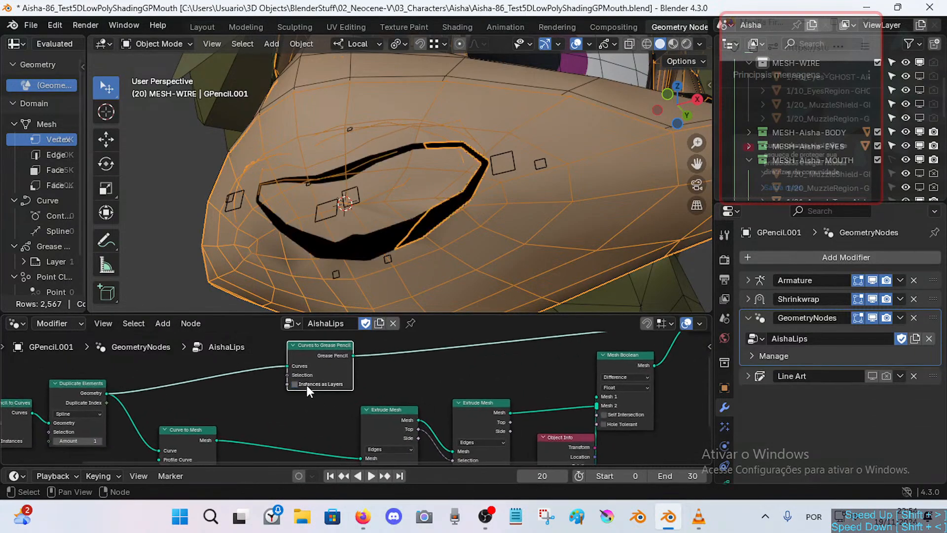
Try moving the TWK-MAP-LipTop.L and TWK-MAP-LipBot bones in Pose Mode to test the thick lip strokes.
middle_click_drag(424, 213, 434, 253, "shift")
scroll(366, 203, "down", 1)
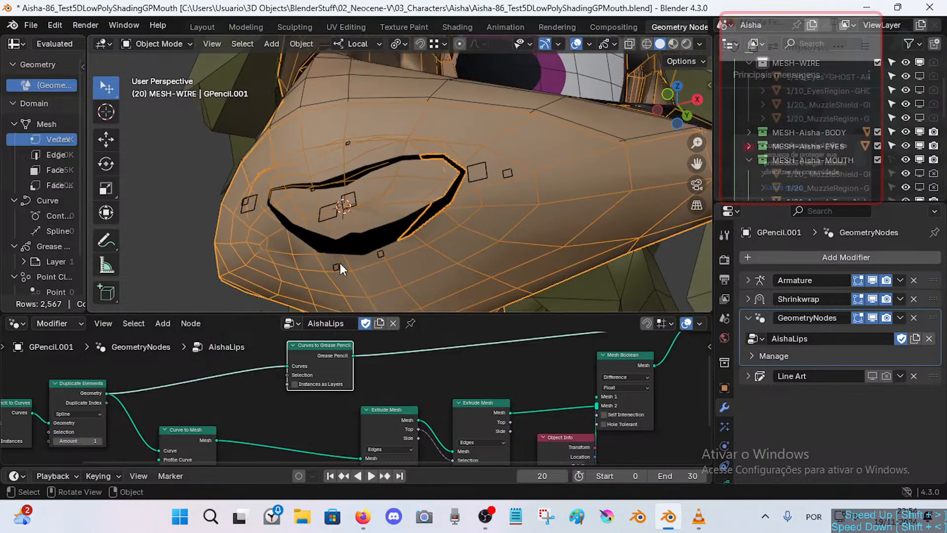
left_click(357, 141)
left_click(346, 143)
key("ctrl+Tab")
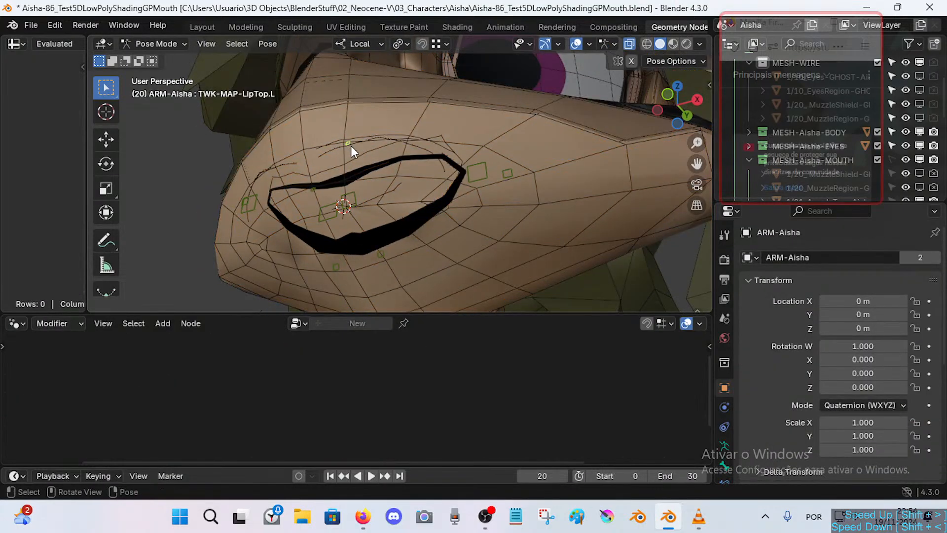
key("g")
left_click(352, 178)
left_click(340, 195)
key("g")
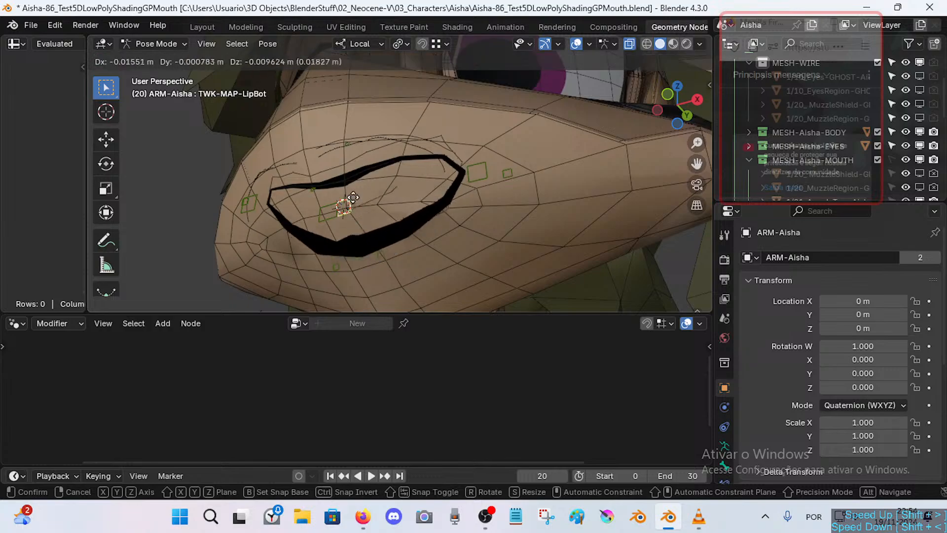
left_click(330, 224)
Try lowering the central TWK-MAP-LipTop bone to test how the mouth cut follows the lips.
left_click(329, 217)
key("g")
left_click(329, 208)
key("g")
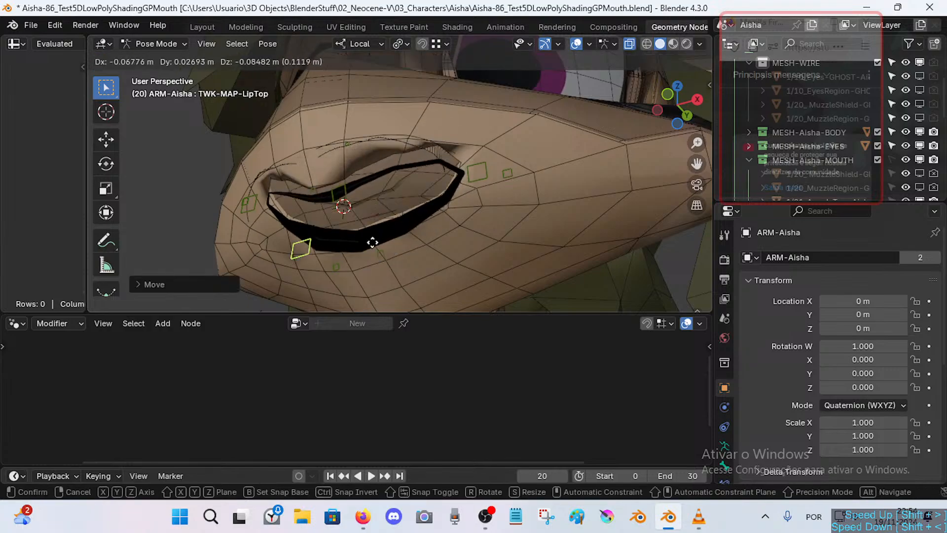
left_click(374, 234)
Try moving the TWK-MAP-LipCornerBot.L bone and bring the TWK-MAP-LipTop bone back up.
middle_click_drag(407, 215, 371, 241)
left_click(443, 151)
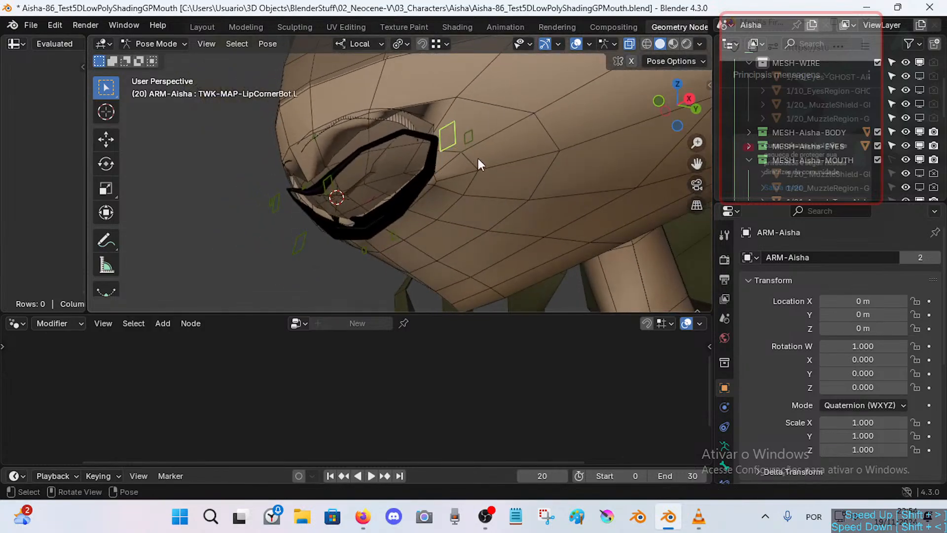
key("g")
middle_click_drag(478, 158, 316, 217)
left_click(543, 96)
left_click_drag(300, 240, 314, 203)
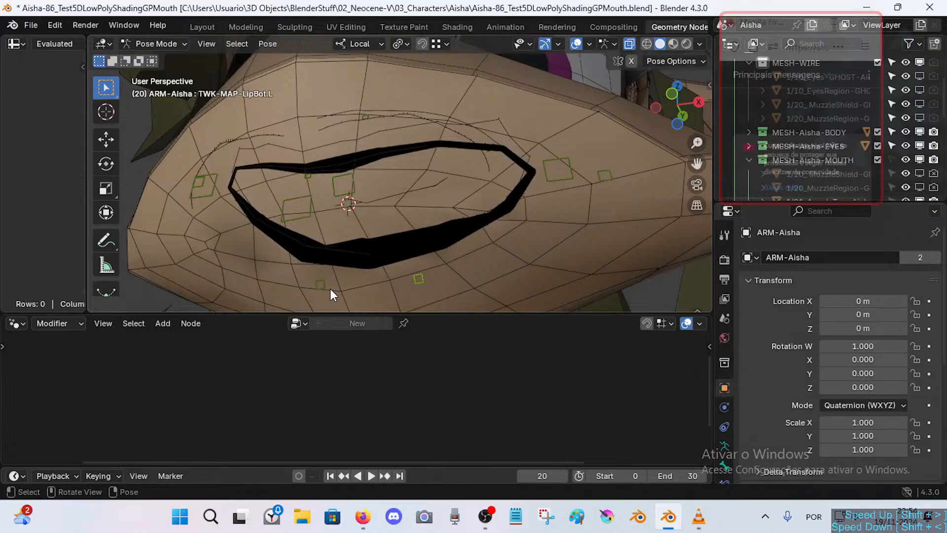
left_click(331, 256)
Move the TWK-MAP-LipCornerBot.R and TWK-MAP-LipBot bones to reshape the test mouth pose.
middle_click_drag(384, 242, 394, 158)
left_click(237, 196)
key("g")
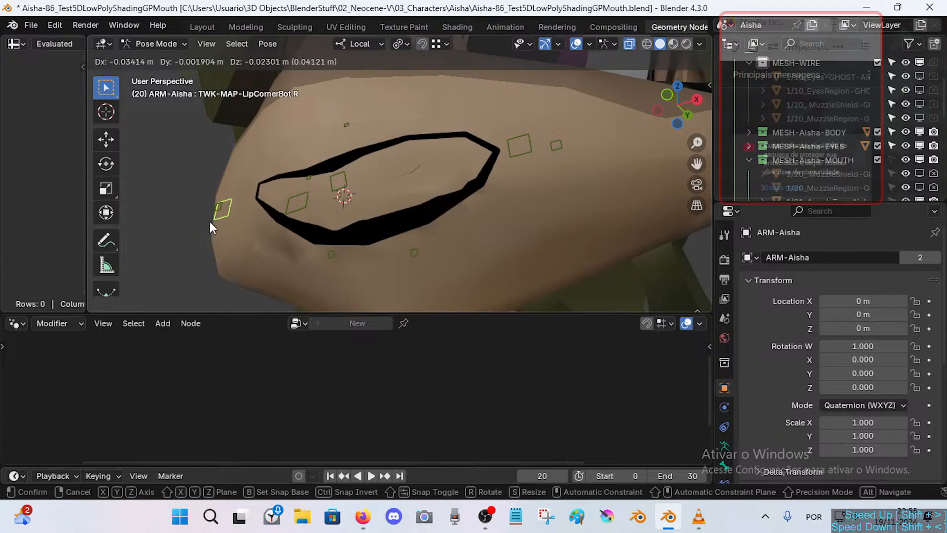
left_click(209, 222)
key("g")
left_click(343, 161)
left_click(348, 175)
key("g")
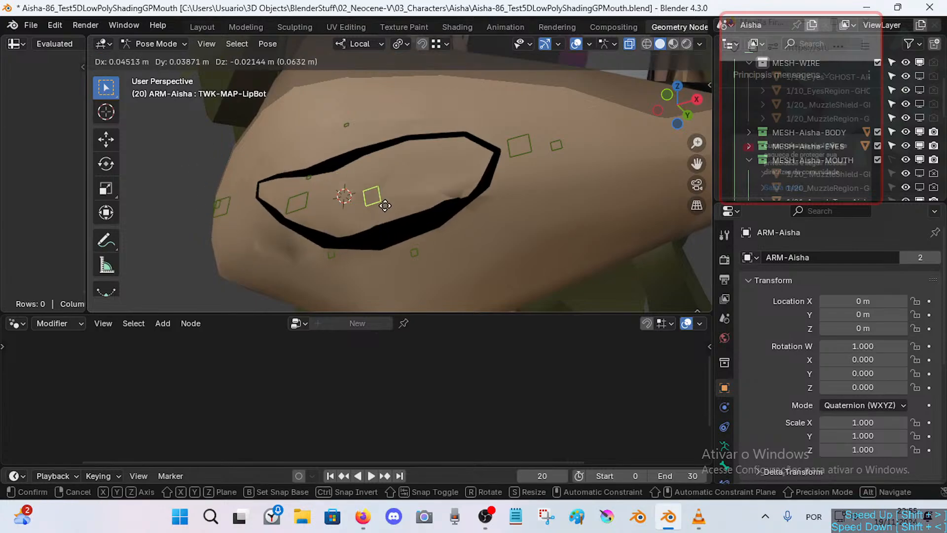
left_click(355, 151)
Lower the TWK-MAP-LipTop.L bone by about 0.09 m.
left_click(351, 121)
left_click(349, 124)
middle_click_drag(349, 124, 356, 169)
key("g")
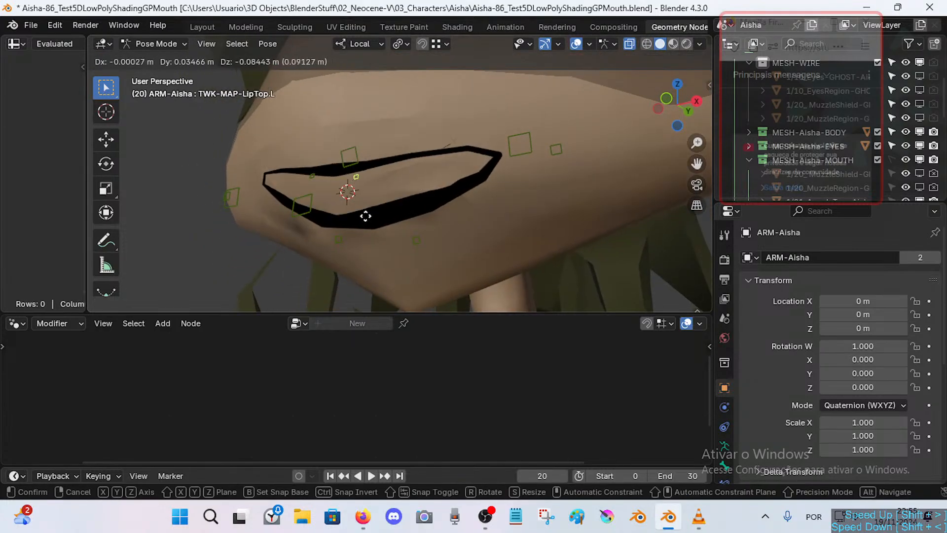
left_click(366, 216)
Return the armature to Object Mode and select the GPencil.001 lip object.
key("ctrl+Tab")
left_click(363, 164)
left_click(371, 166)
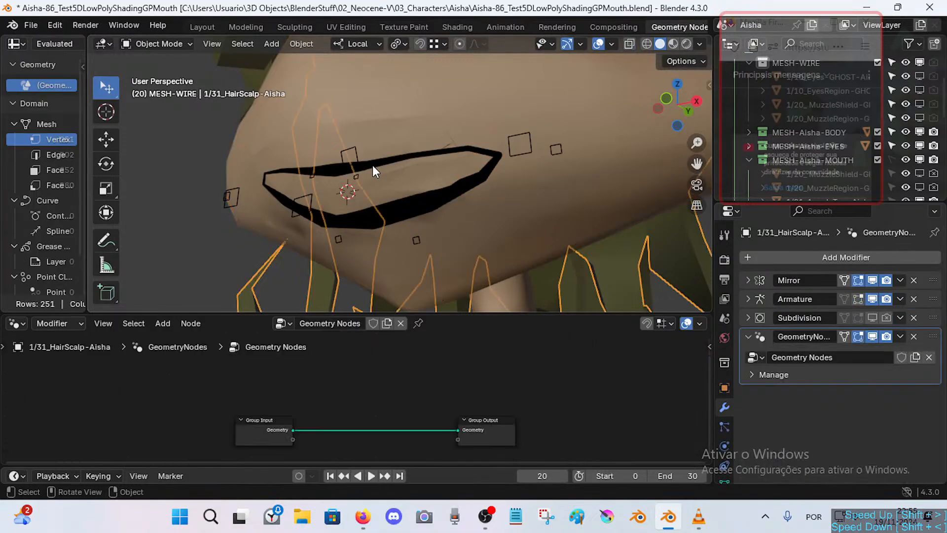
left_click(401, 162)
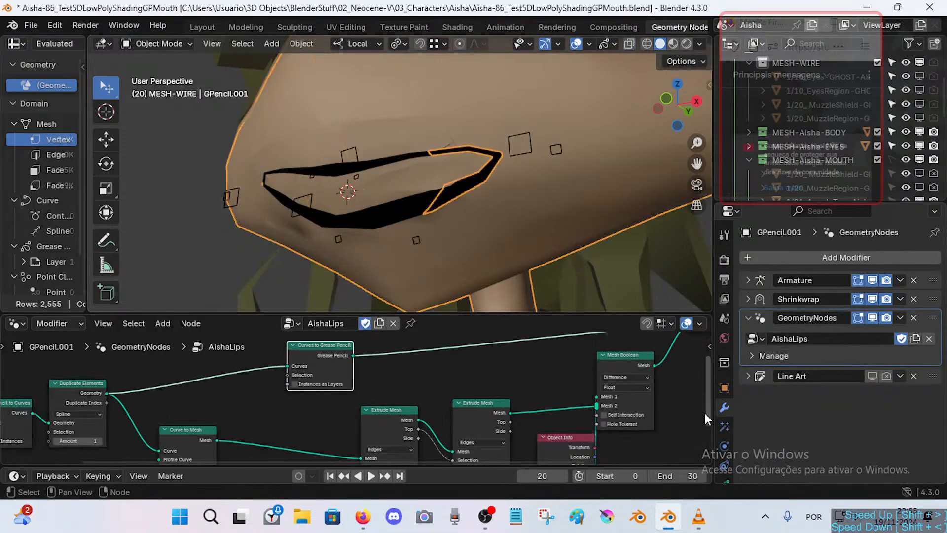
left_click(724, 426)
left_click(776, 257)
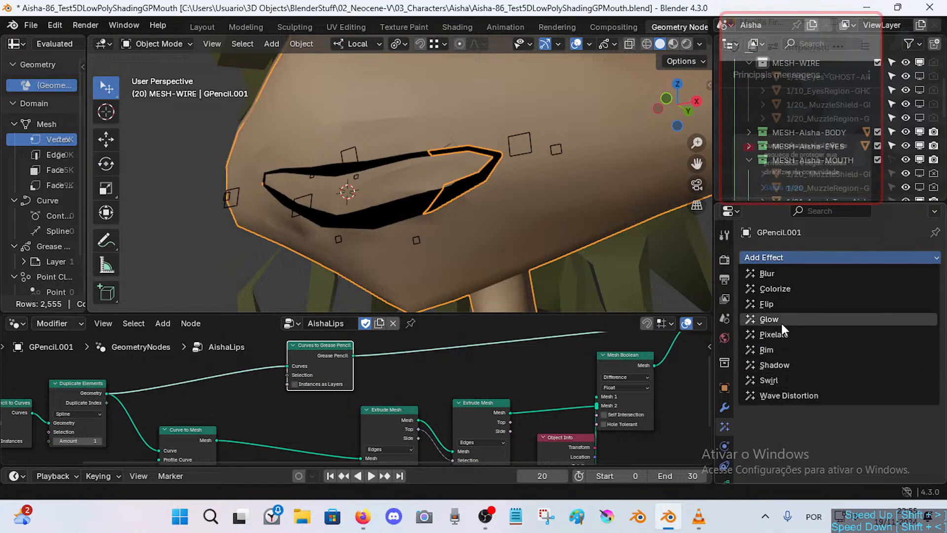
left_click(724, 406)
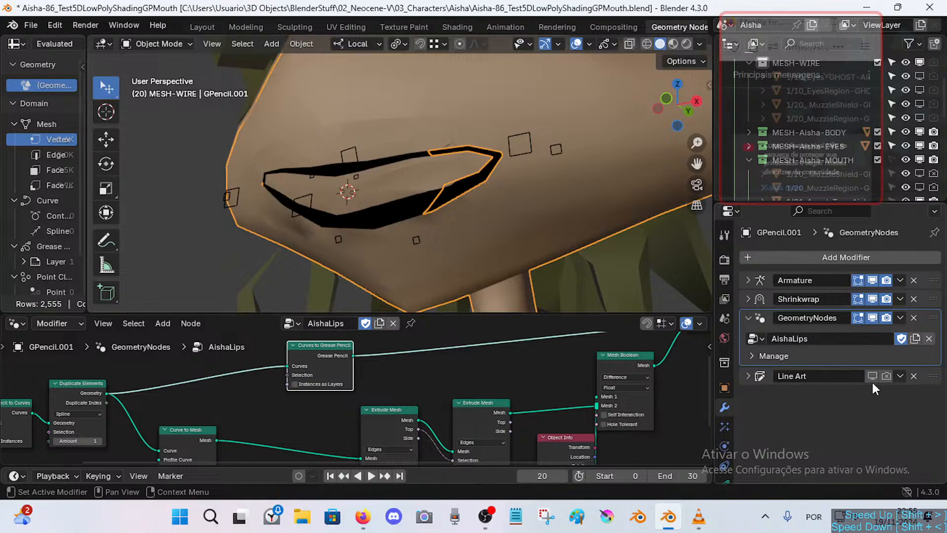
Add a Smooth modifier to GPencil.001 and try a Factor of 0.329 and 1.000 with the Position and Strength options.
left_click(833, 258)
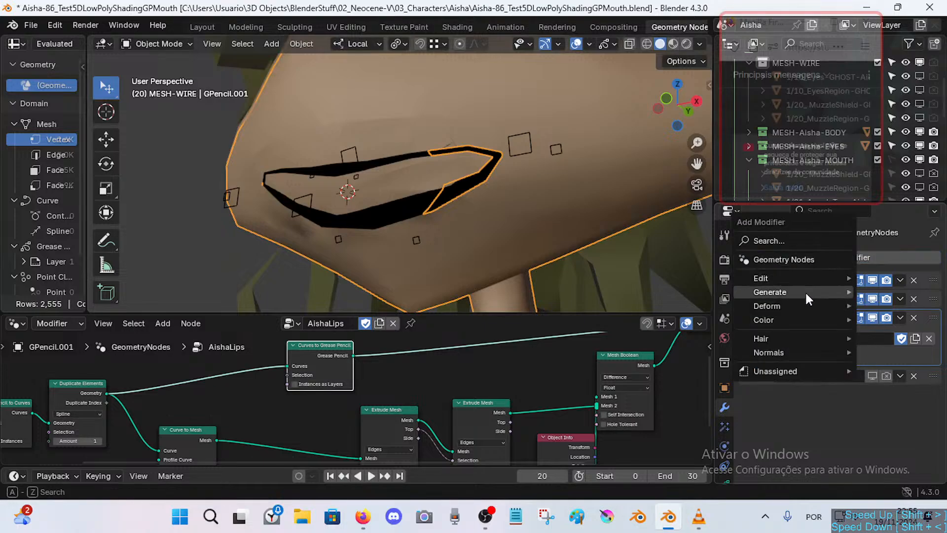
mouse_move(807, 306)
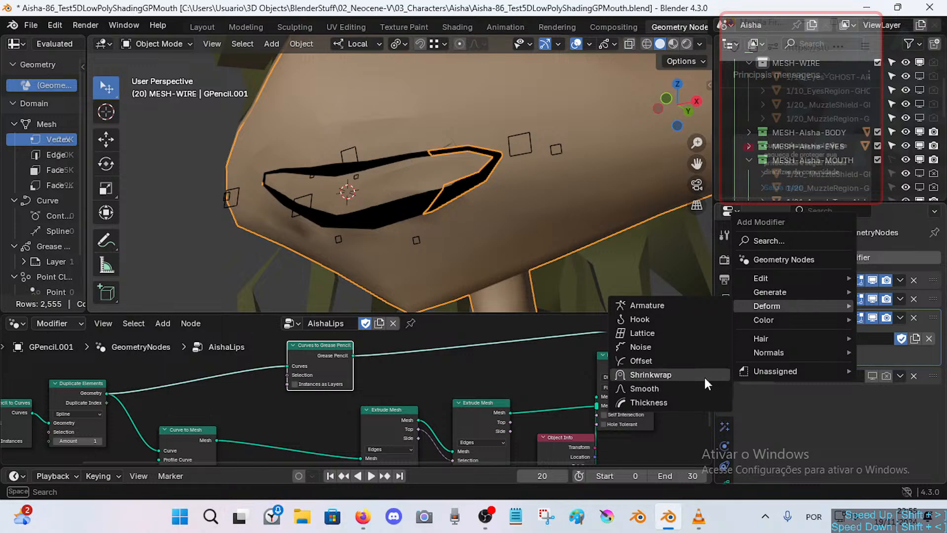
left_click(695, 388)
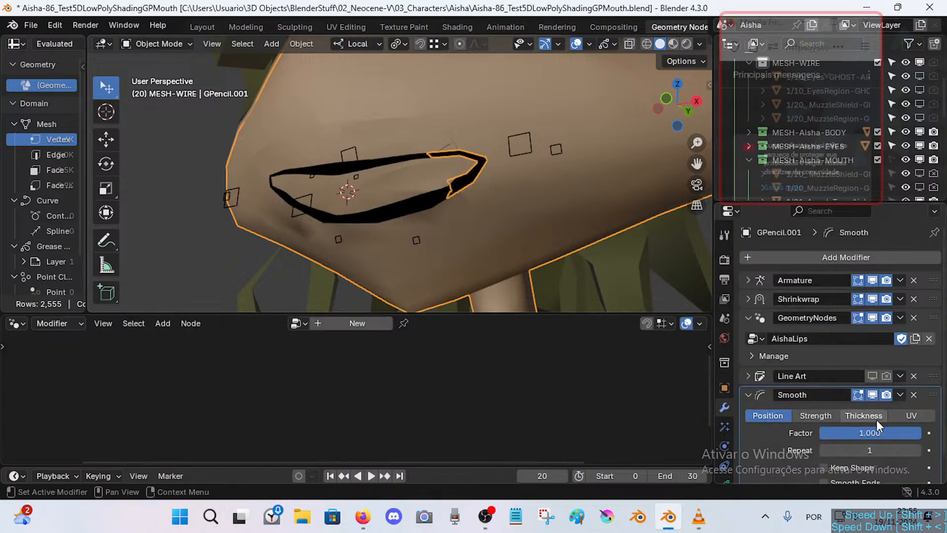
scroll(879, 419, "down", 2)
mouse_move(891, 407)
left_mouse_down()
mouse_move(789, 407)
mouse_move(850, 404)
left_mouse_up()
left_click(780, 387)
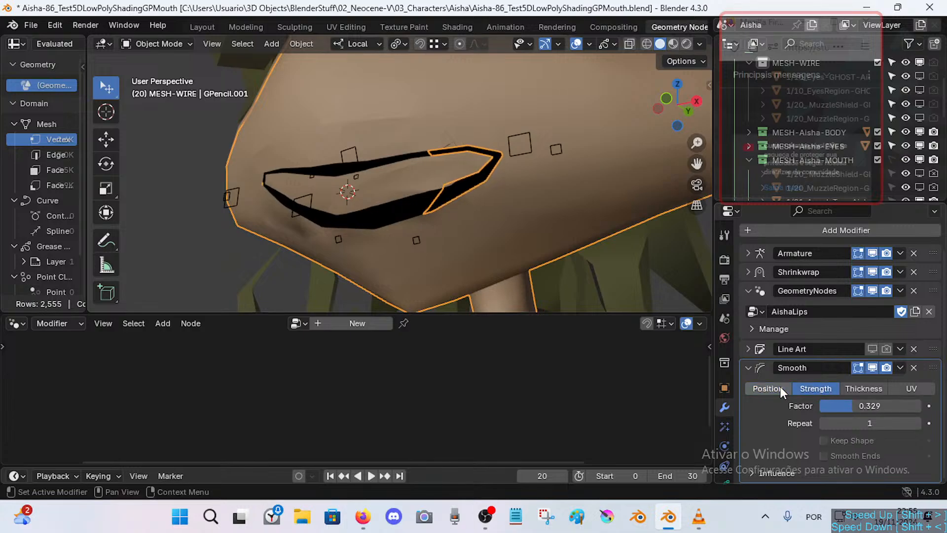
left_click(786, 386)
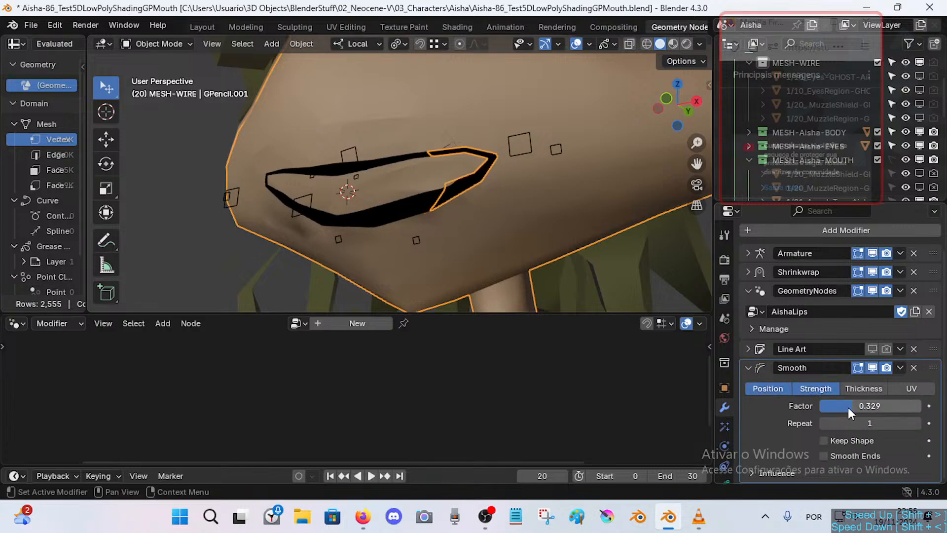
left_click_drag(848, 407, 921, 405)
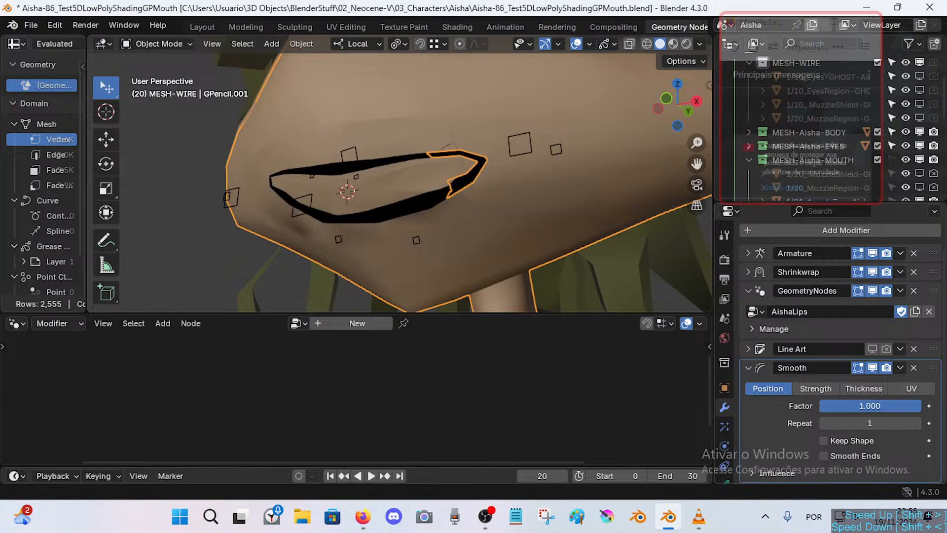
mouse_move(870, 423)
left_mouse_down()
mouse_move(880, 423)
mouse_move(869, 424)
left_mouse_up()
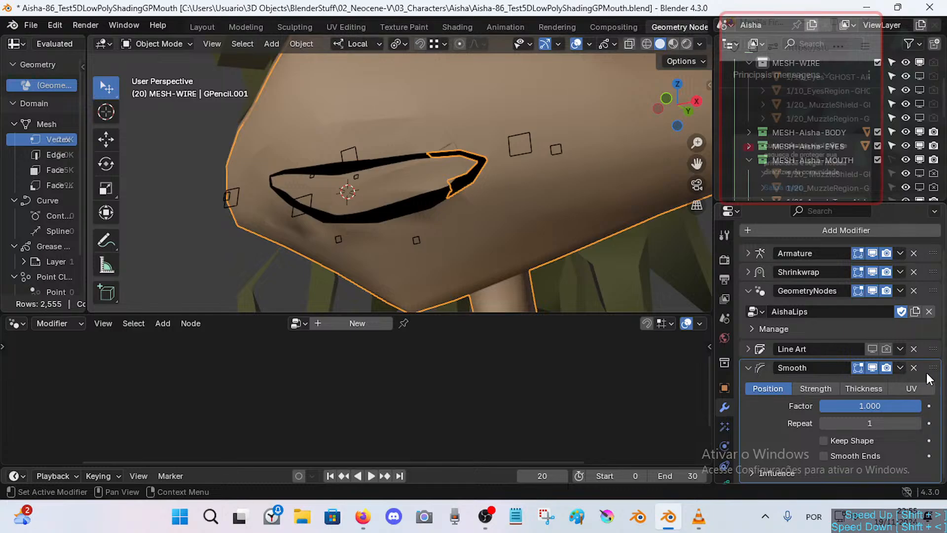
Try the Smooth modifier above Shrinkwrap with a different Repeat value, and remove the modifier.
left_click_drag(932, 368, 932, 271)
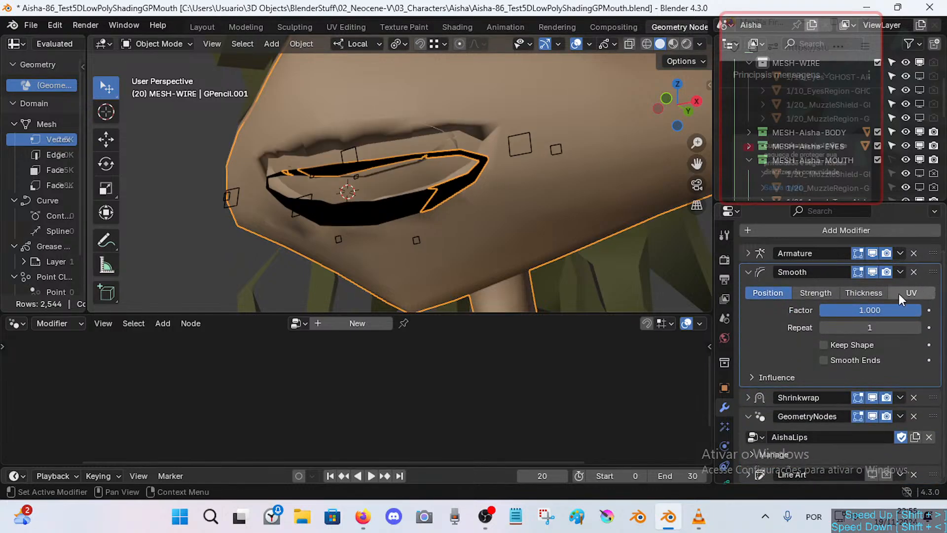
left_click_drag(839, 327, 887, 325)
left_click(913, 272)
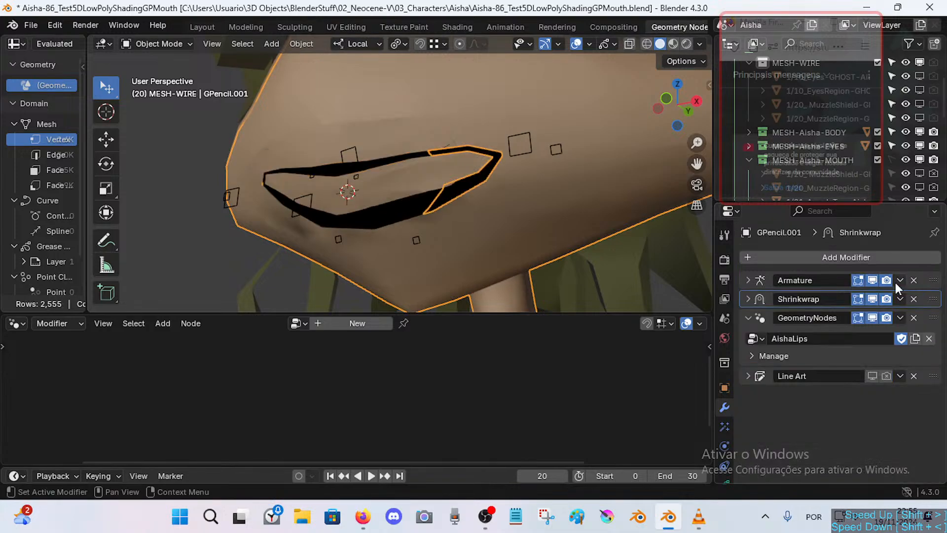
Add a Subdivide modifier to GPencil.001 and place it between Armature and Shrinkwrap.
left_click(785, 257)
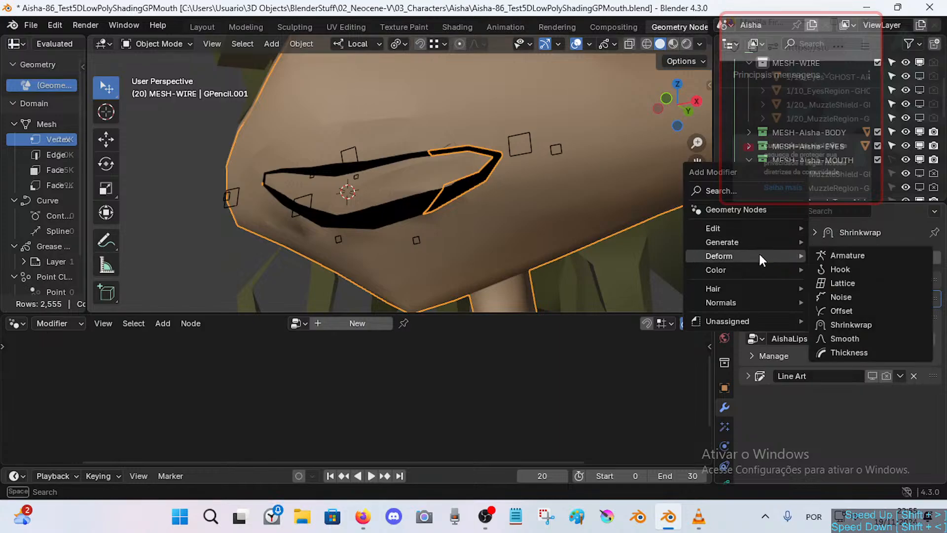
mouse_move(732, 242)
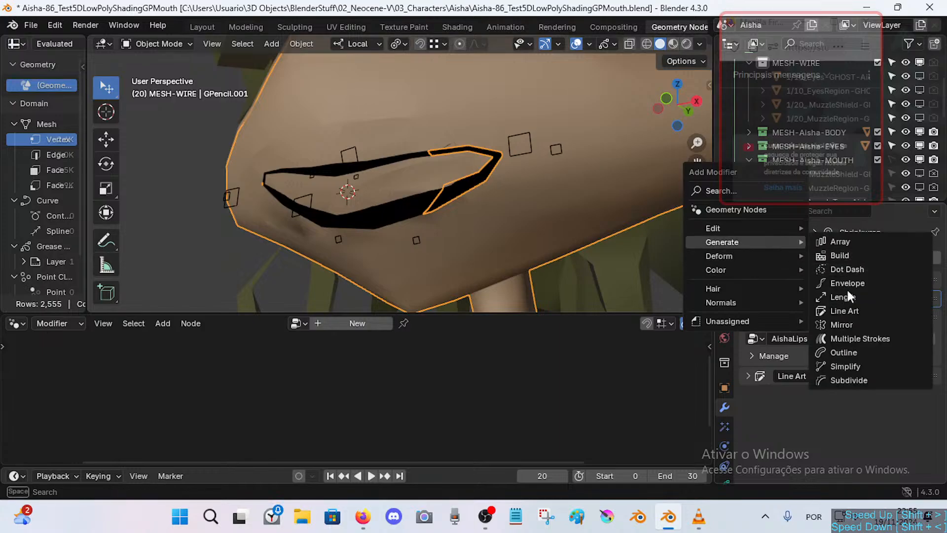
left_click(846, 377)
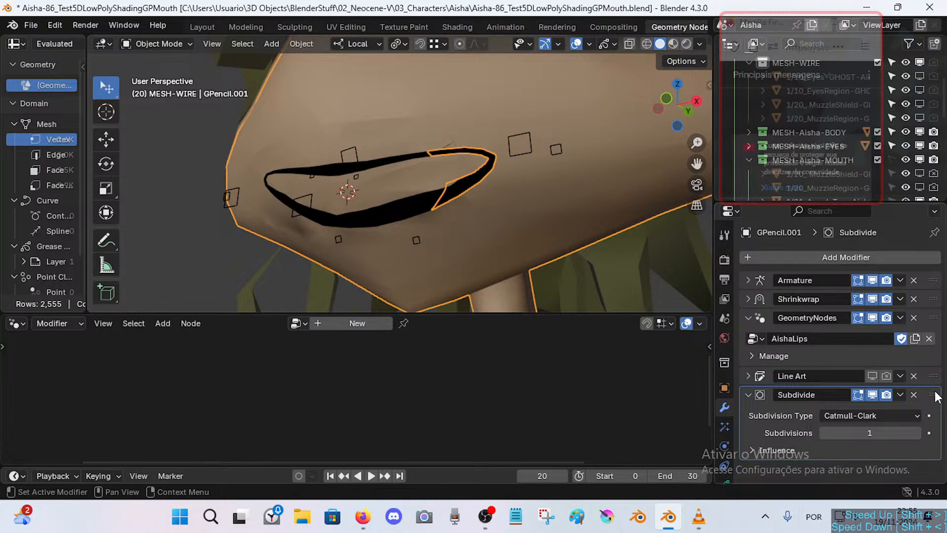
left_click_drag(933, 395, 933, 294)
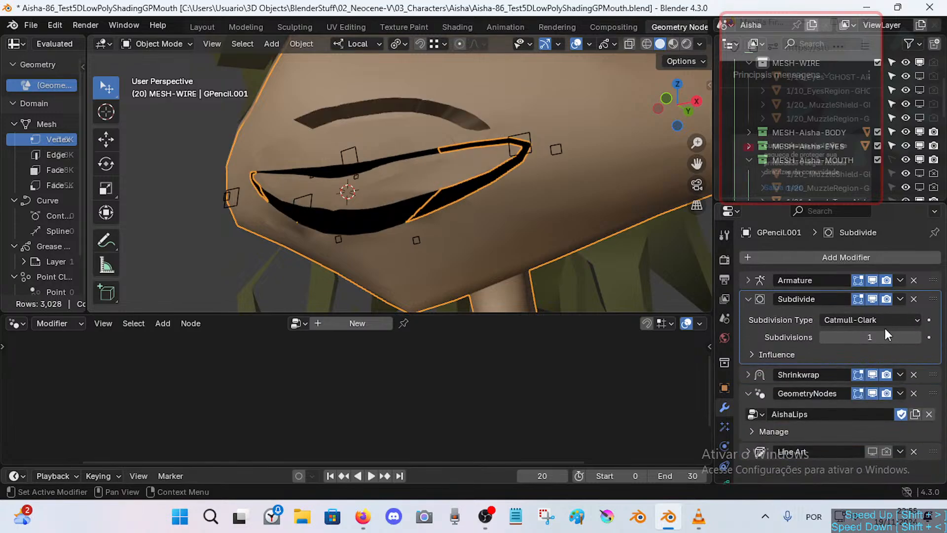
Try 2 subdivisions in the Subdivide modifier, set it back to 1, and expand its Influence settings.
left_click(917, 337)
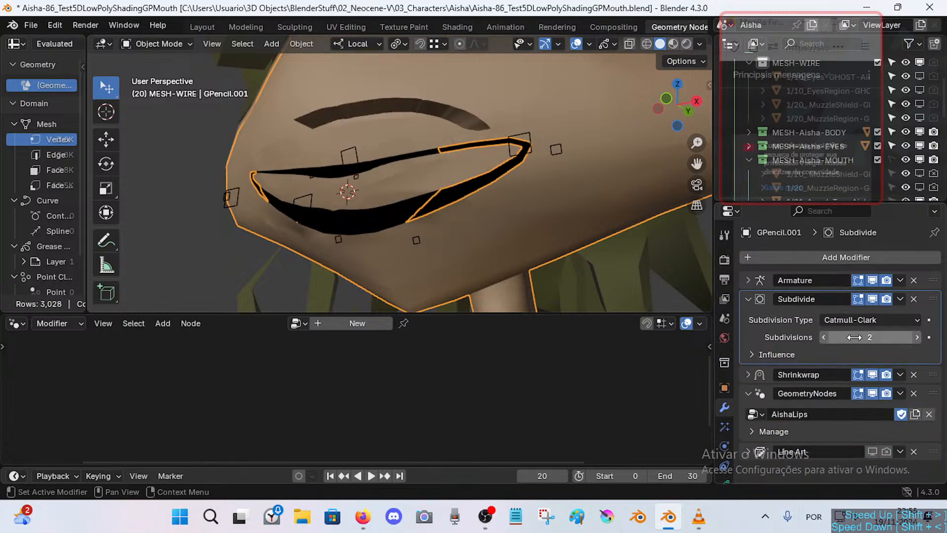
left_click(823, 337)
left_click(777, 354)
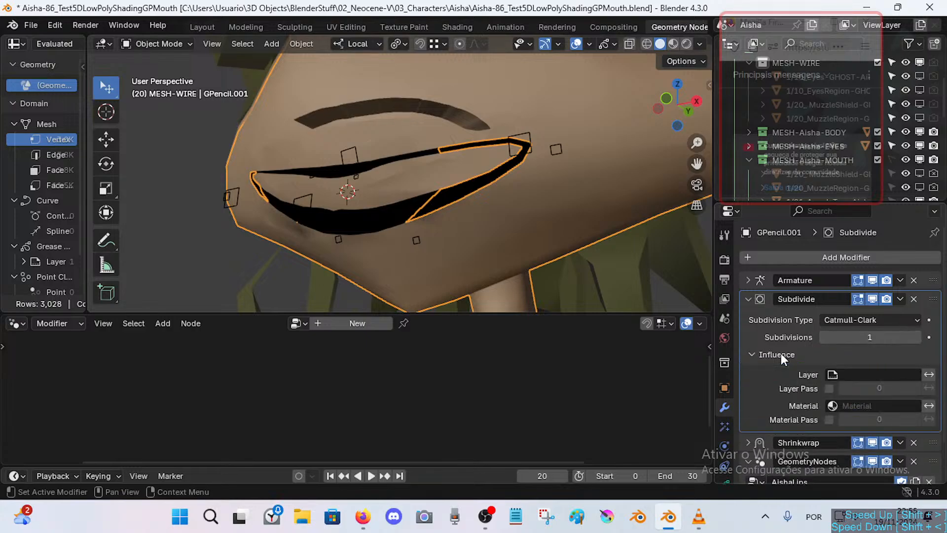
Collapse the Subdivide influence settings and pose ARM-Aisha's TWK-MAP-LipBot and TWK-MAP-LipTop controls further apart.
left_click(781, 354)
left_click(348, 150)
key("ctrl+Tab")
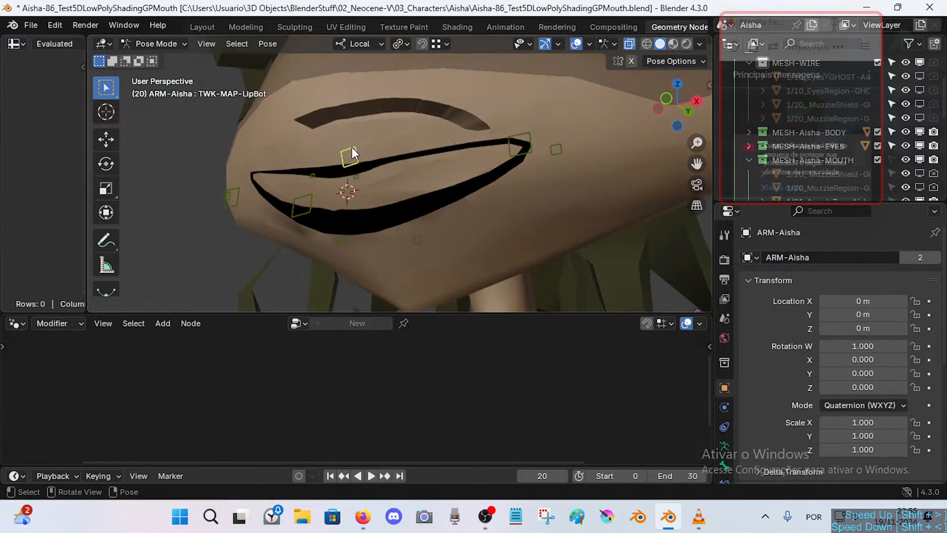
left_click_drag(351, 148, 352, 161)
left_click_drag(317, 204, 336, 241)
left_click(464, 233)
Move GPencil.001's GeometryNodes modifier to the first place in the stack, above Armature, and collapse Subdivide.
left_click(442, 188)
left_click(451, 188)
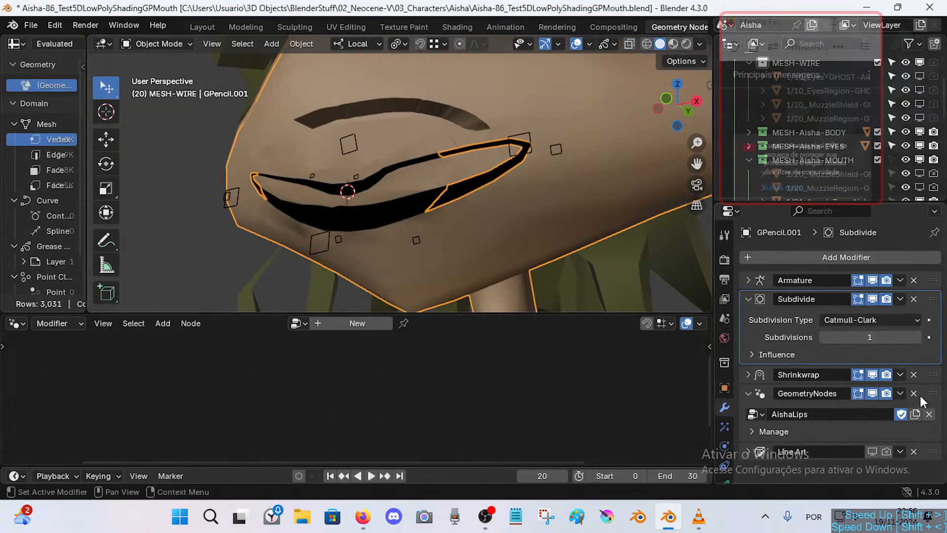
left_click_drag(933, 393, 940, 279)
scroll(473, 210, "down", 1)
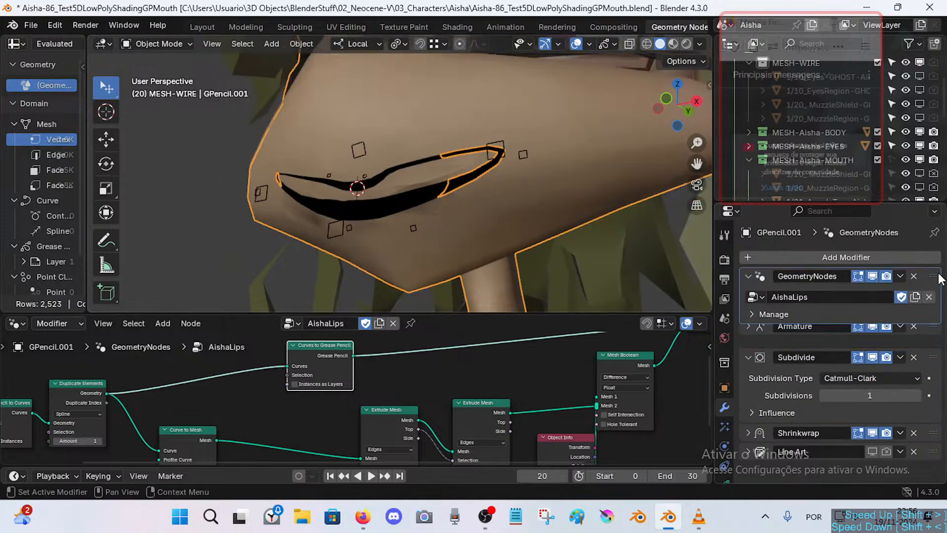
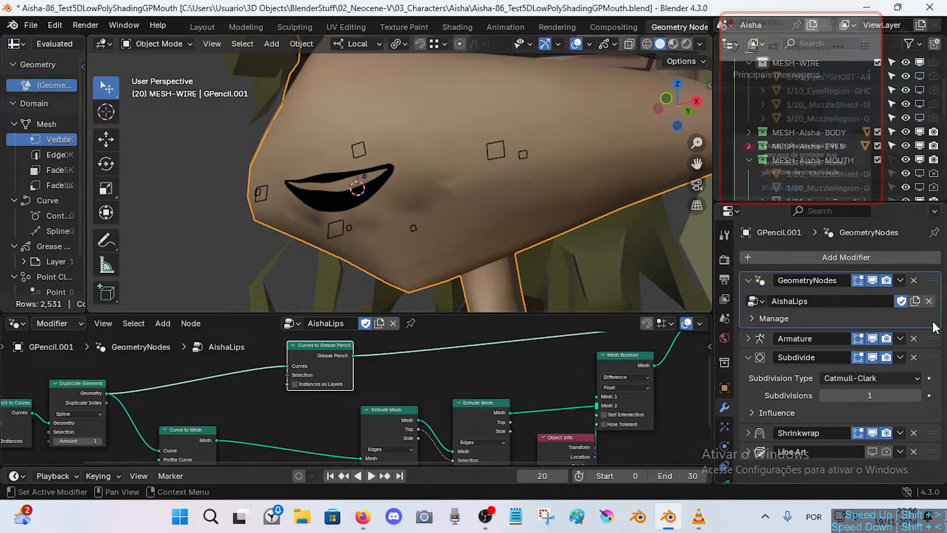
left_click(747, 357)
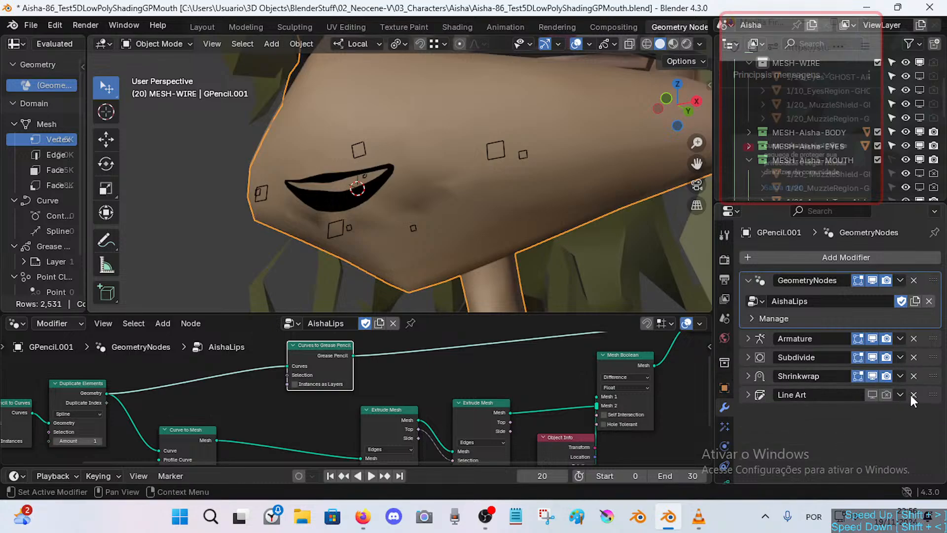
Enable the Line Art modifier for viewport and render, and bring the camera view close to Aisha's mouth.
left_click(886, 395)
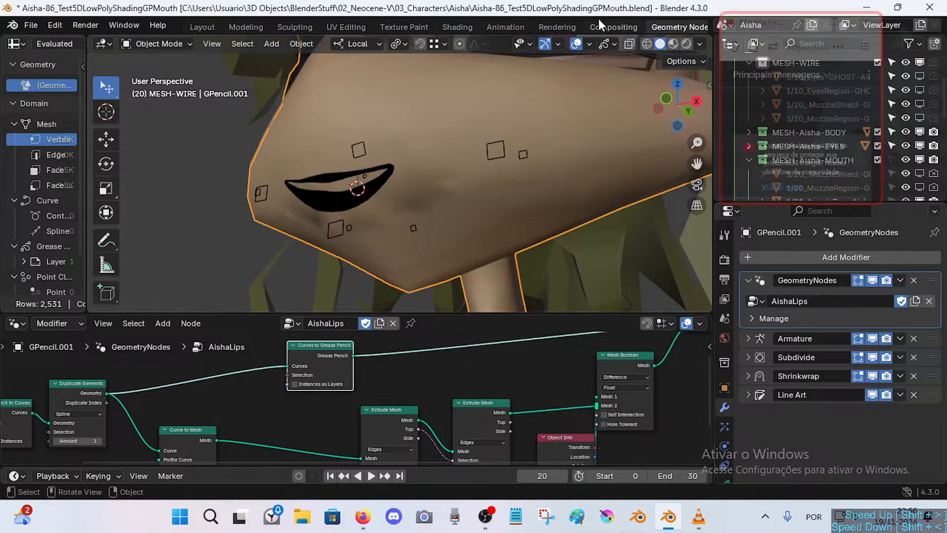
key("KP_0")
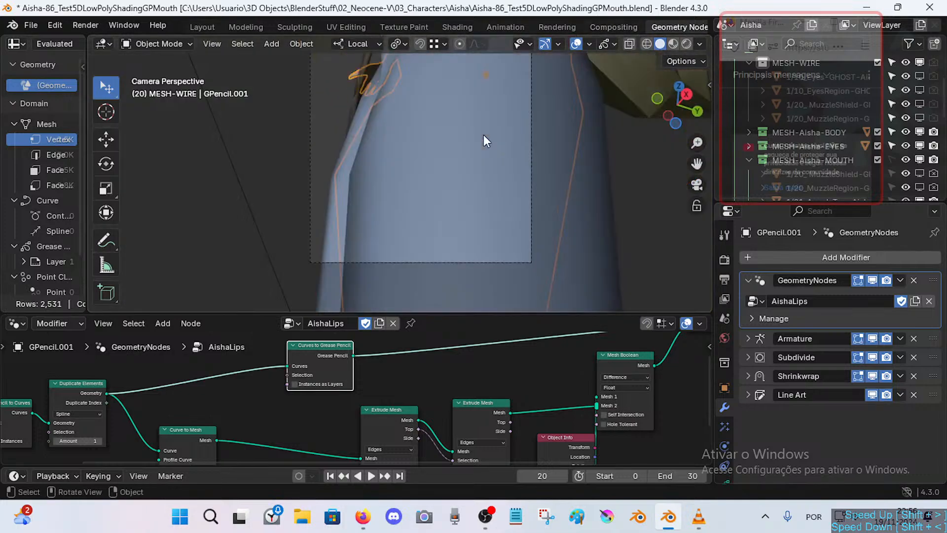
key("shift+grave")
key("s")
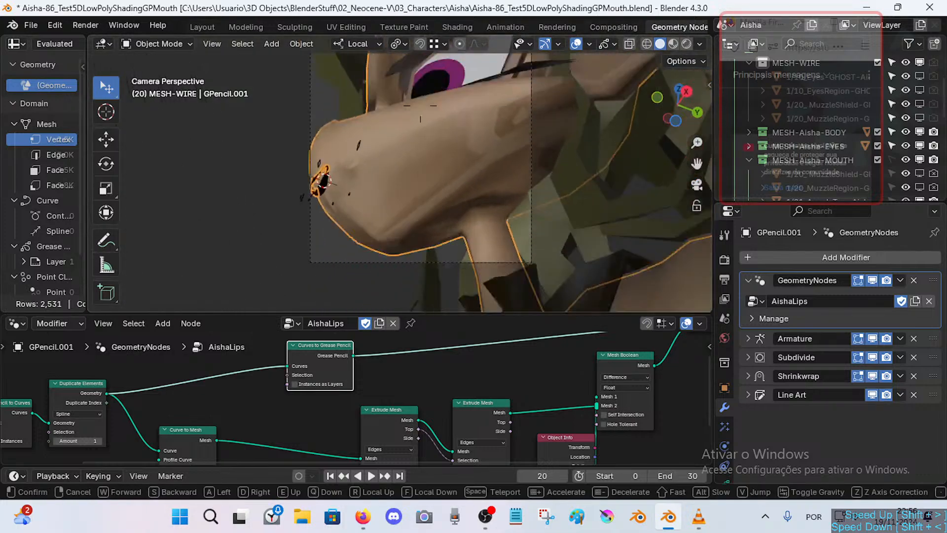
key("w")
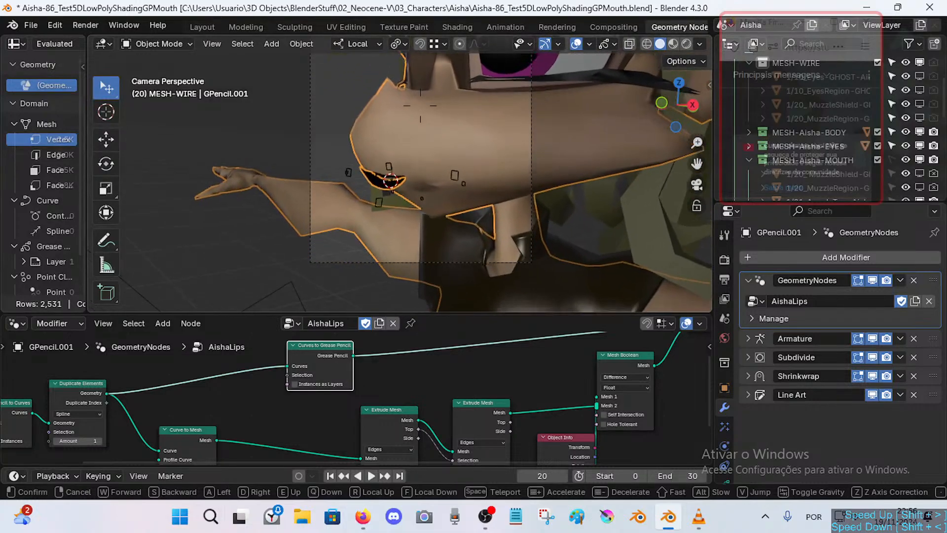
left_click(447, 183)
key("shift+grave")
key("s")
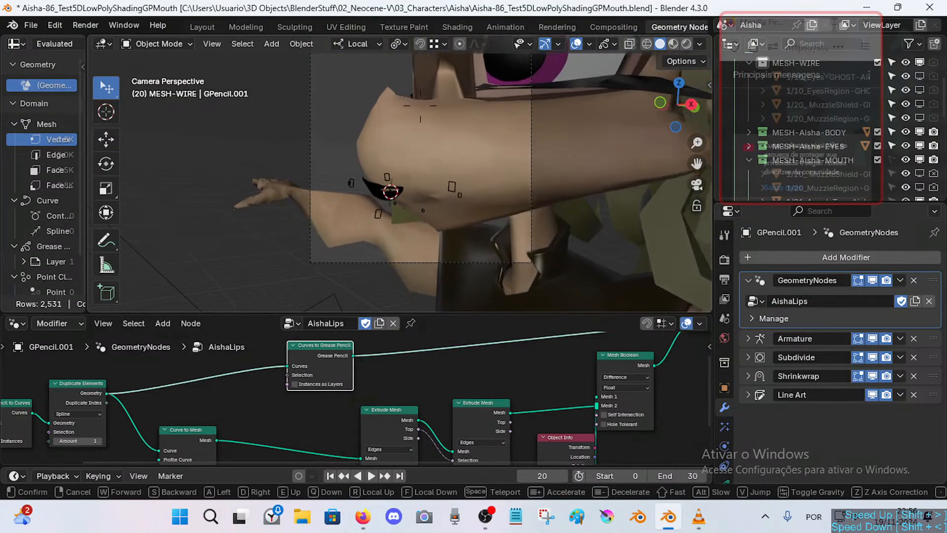
left_click(442, 149)
Examine the mouth up close in Material Preview shading, and return to Solid shading with Line Art hidden in the viewport.
left_click(673, 43)
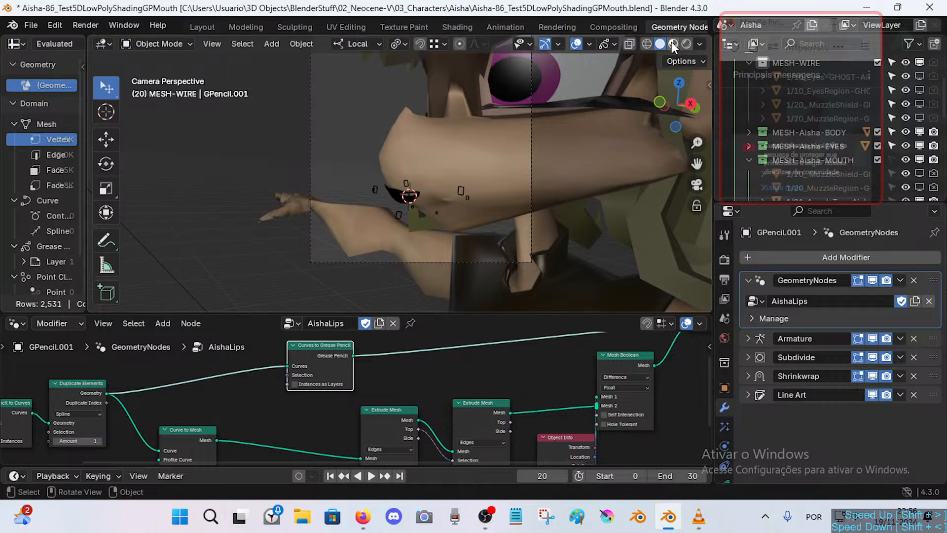
key("shift+grave")
key("w")
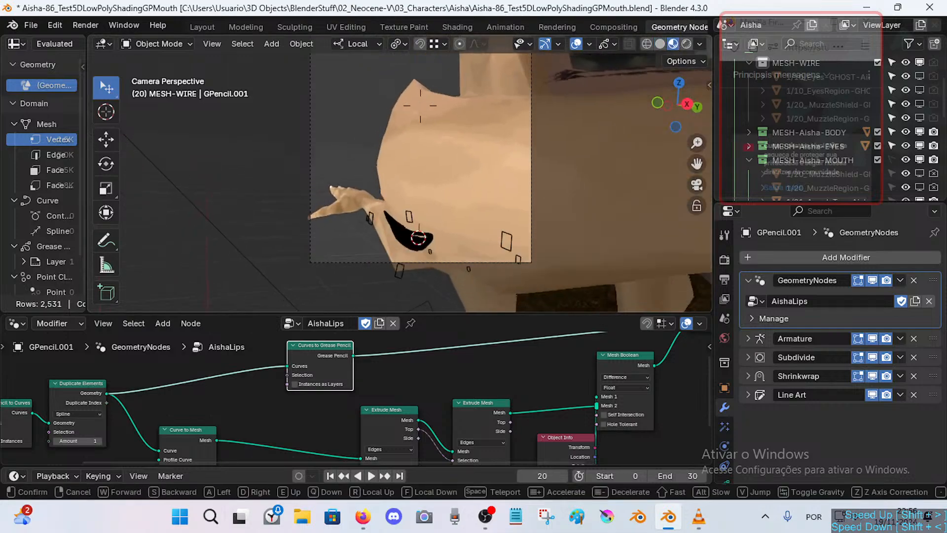
left_click(484, 206)
key("KP_Decimal")
mouse_move(484, 206)
middle_mouse_down()
mouse_move(457, 201)
mouse_move(465, 137)
mouse_move(428, 188)
mouse_move(427, 206)
mouse_move(452, 230)
mouse_move(441, 257)
middle_mouse_up()
key("shift+grave")
key("w")
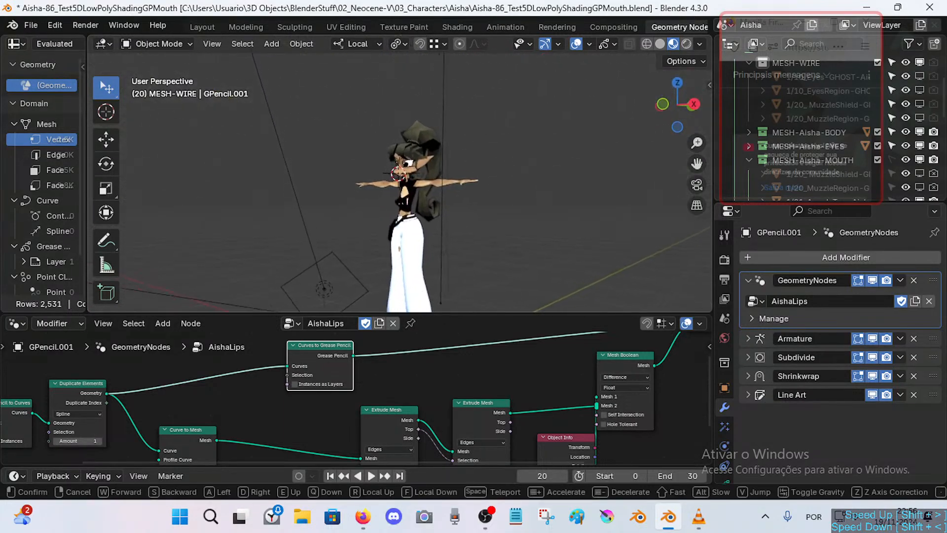
key("w")
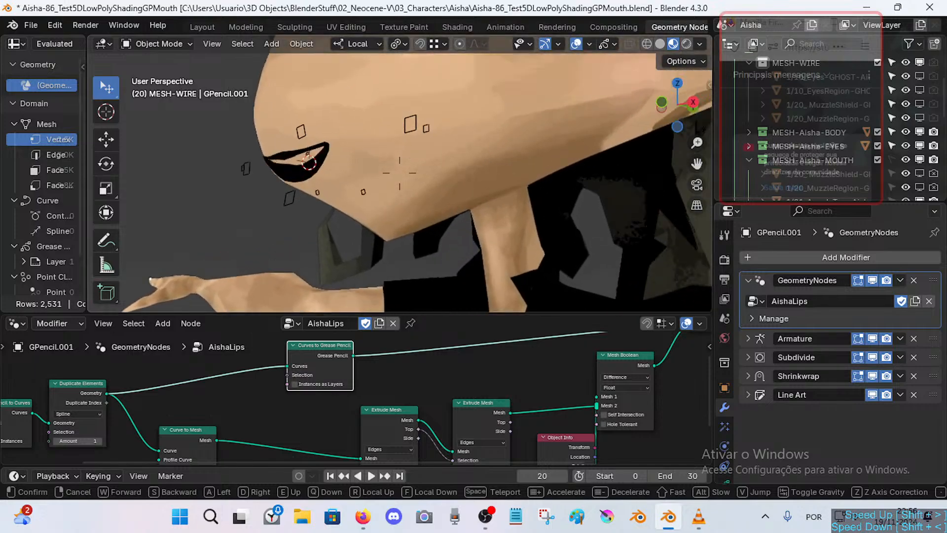
key("s")
key("w")
left_click(646, 90)
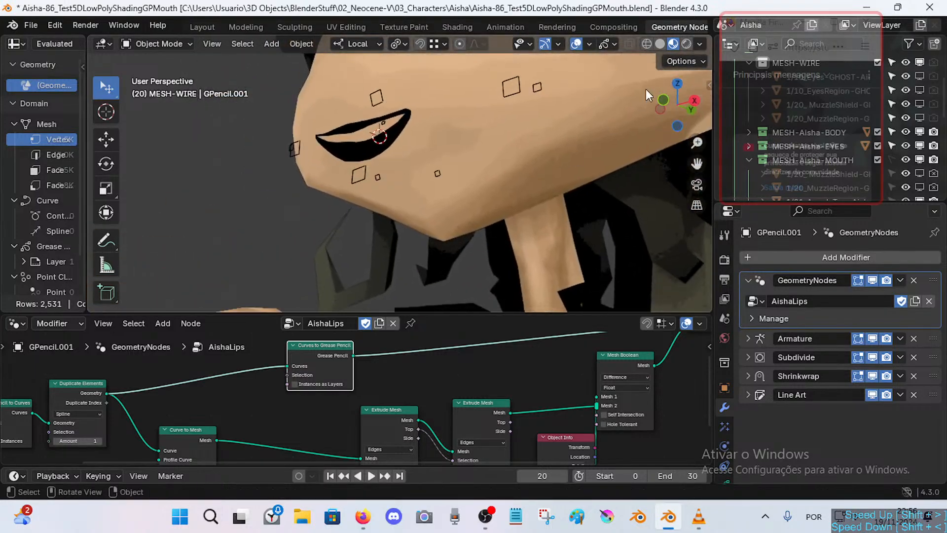
left_click(660, 43)
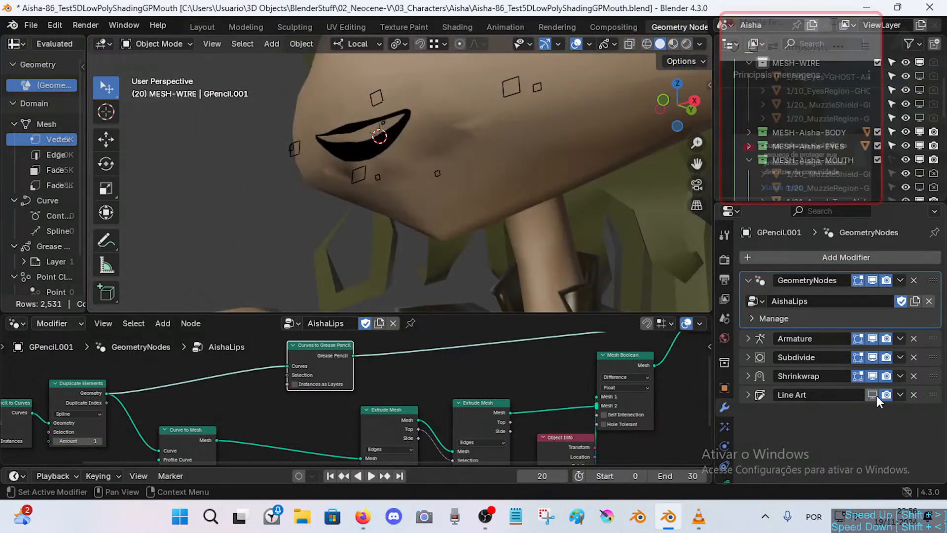
Nudge ARM-Aisha's TWK-MAP-LipTop control in Pose Mode to test the lip deformation, and return to Object Mode.
left_click(363, 177)
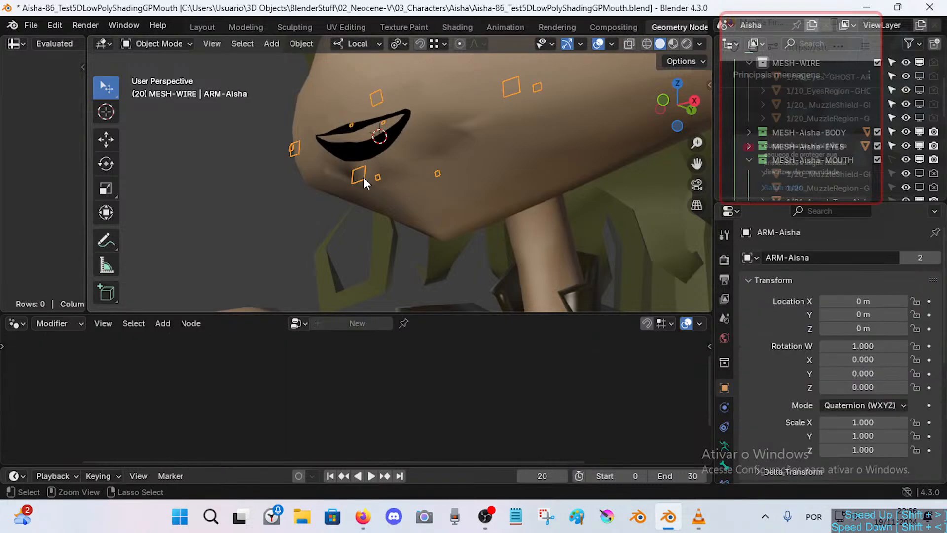
key("ctrl+Tab")
key("g")
left_click(369, 178)
middle_click_drag(370, 180, 415, 148)
key("ctrl+Tab")
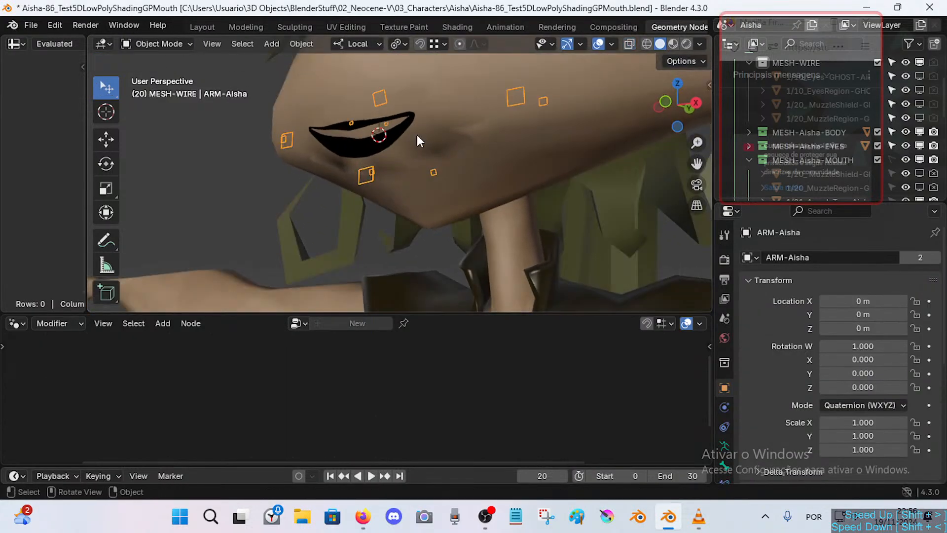
Place GPencil.001's GeometryNodes modifier between Armature and Subdivide.
left_click(416, 135)
left_click_drag(940, 285, 940, 304)
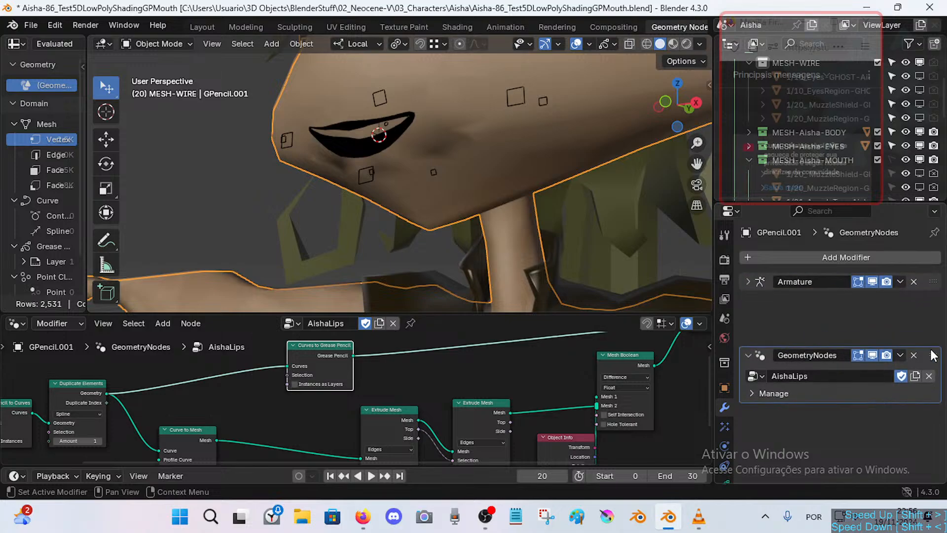
Clear the location of all pose controls on ARM-Aisha.
left_click(358, 170)
left_click(358, 171)
key("ctrl+Tab")
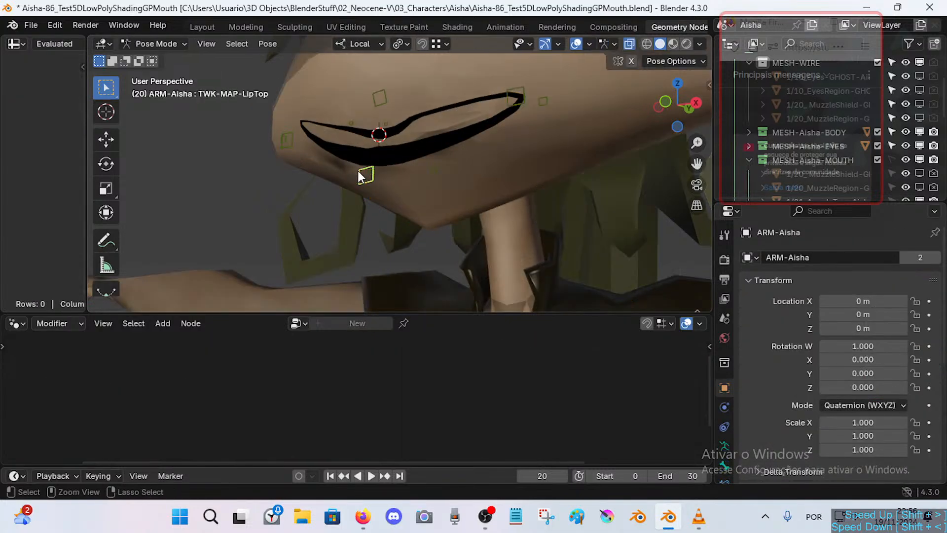
key("a")
key("alt+g")
middle_click_drag(394, 185, 446, 183, "shift")
key("Tab")
key("Tab")
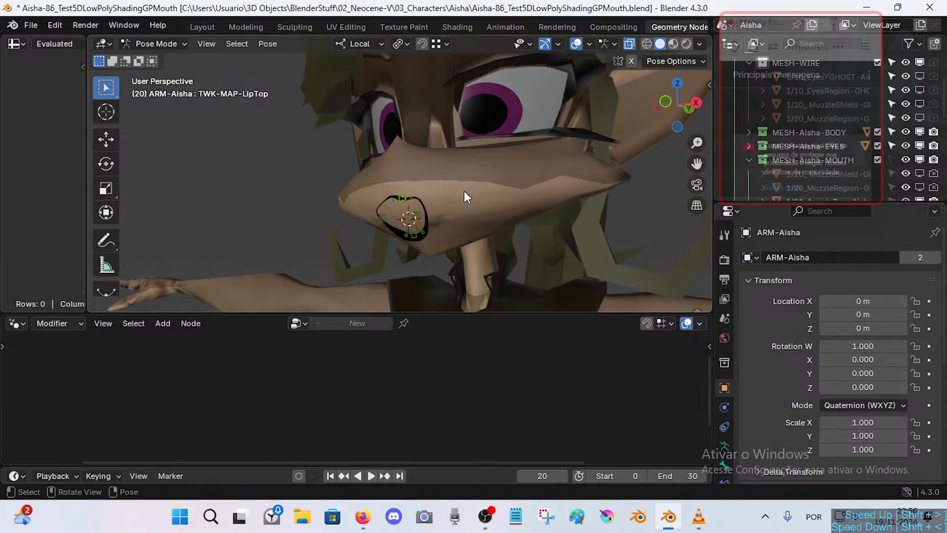
Select the entire 0/1_Body-Aisha mesh in Edit Mode with vertex selection.
key("ctrl+Tab")
left_click(486, 145)
key("Tab")
key("a")
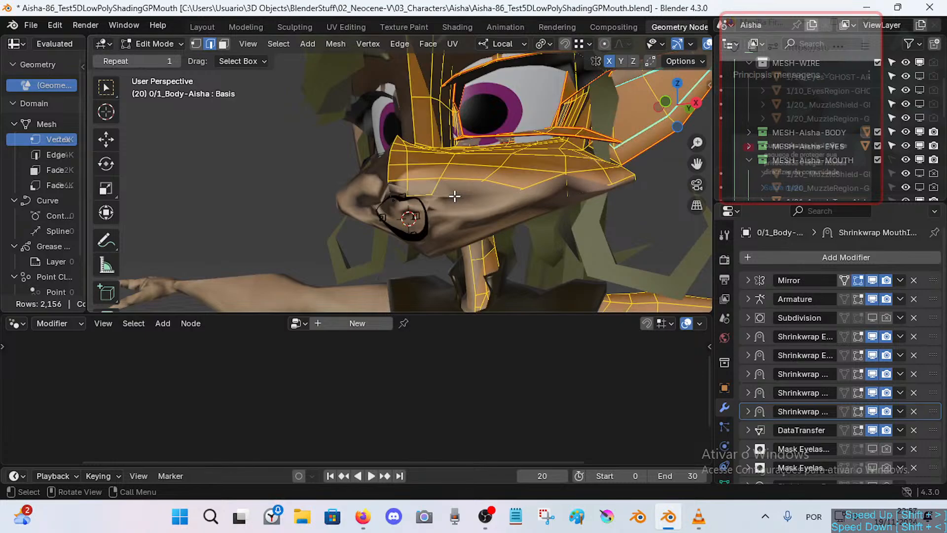
mouse_move(445, 194)
middle_mouse_down()
mouse_move(429, 195)
mouse_move(439, 194)
middle_mouse_up()
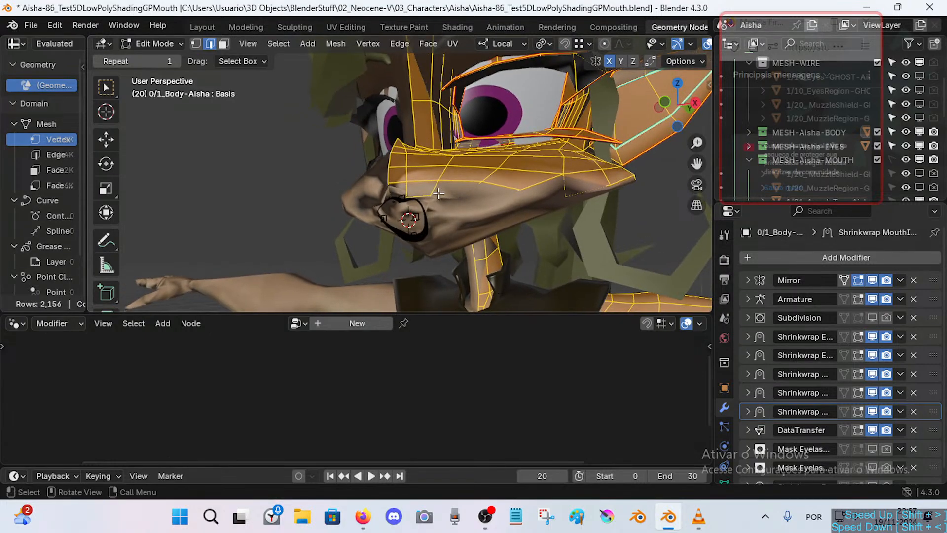
key("1")
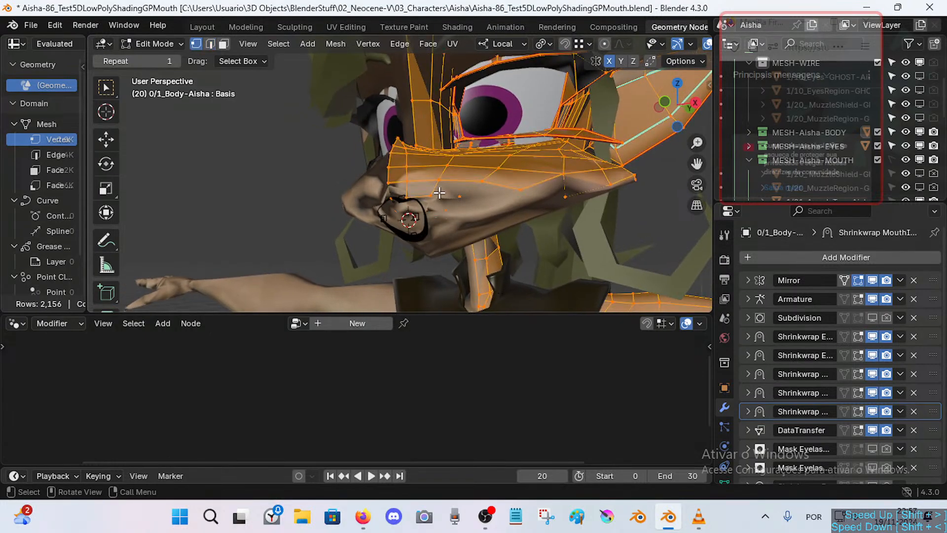
Reset the custom normal vectors of the selected body mesh and return to Object Mode.
left_click(320, 44)
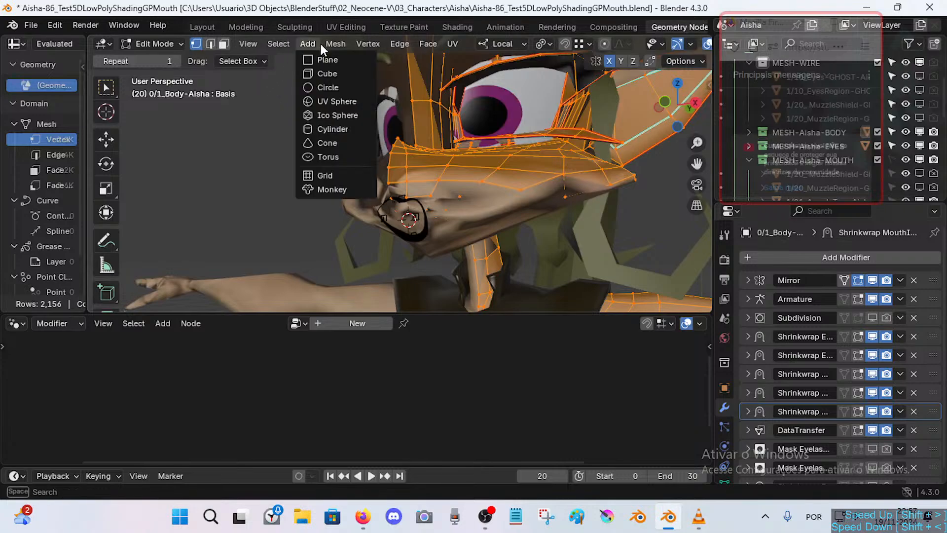
mouse_move(329, 43)
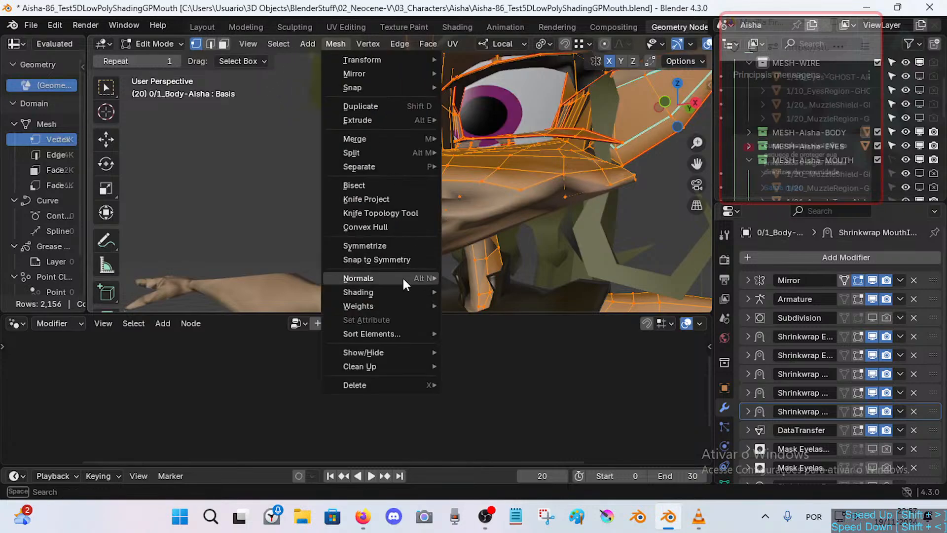
mouse_move(404, 278)
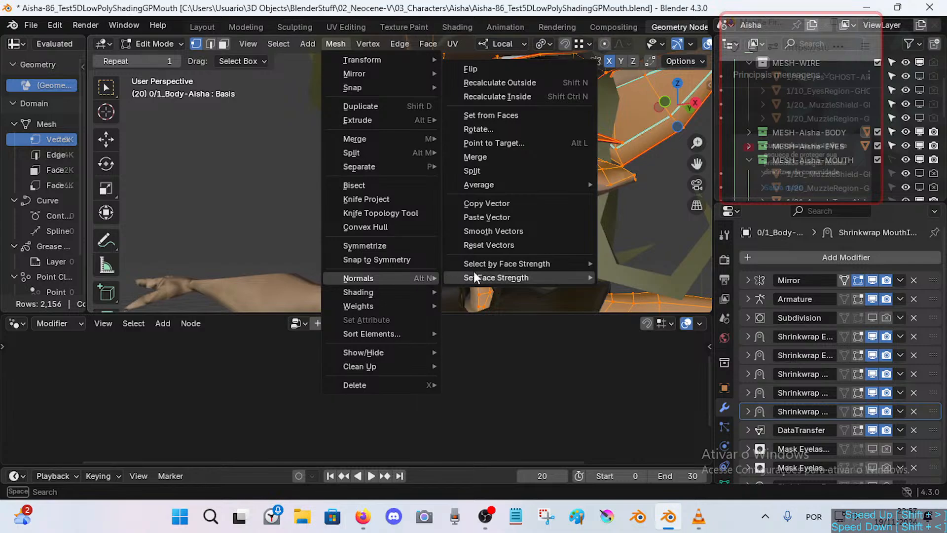
left_click(500, 245)
right_click(454, 196)
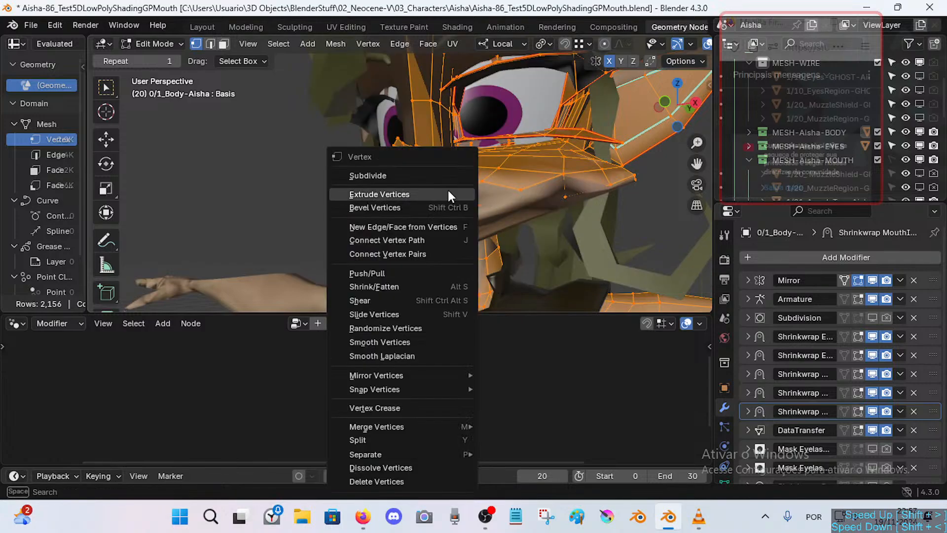
key("Escape")
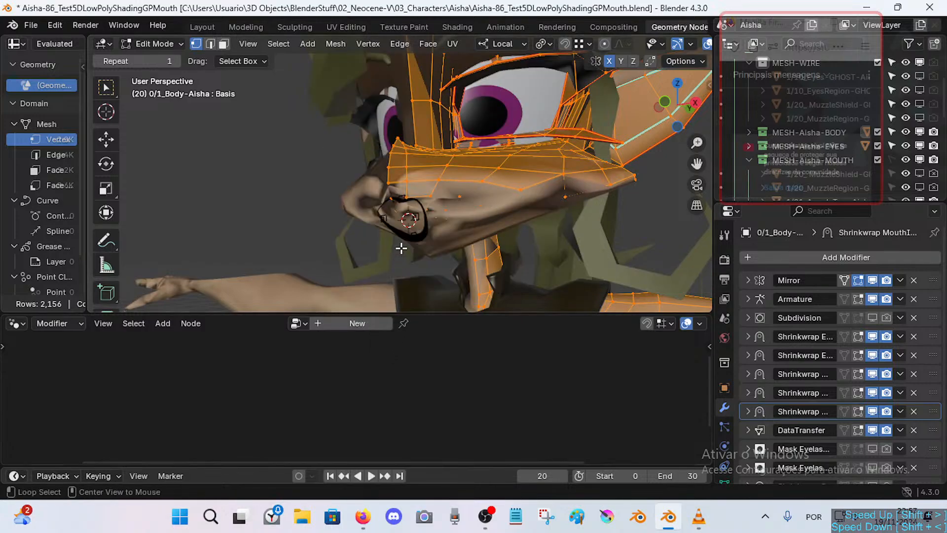
key("alt+n")
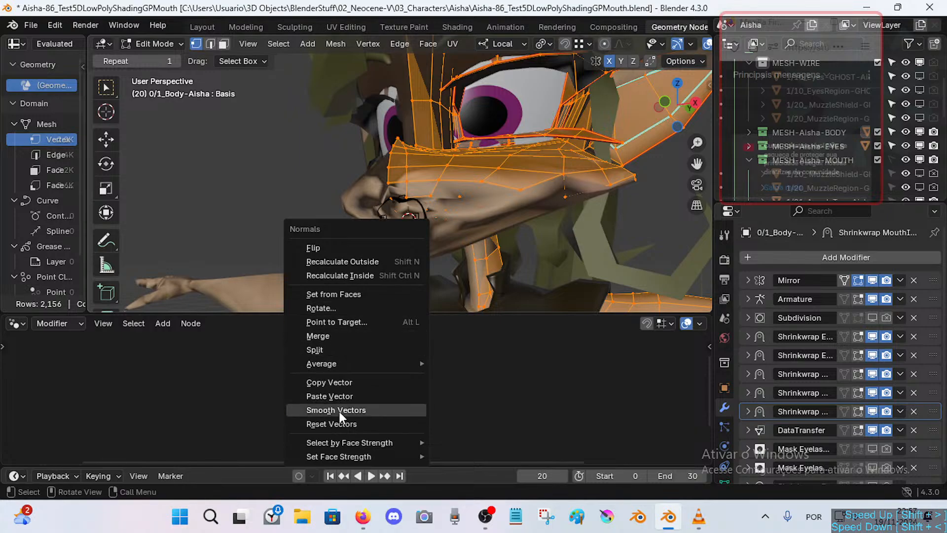
left_click(345, 424)
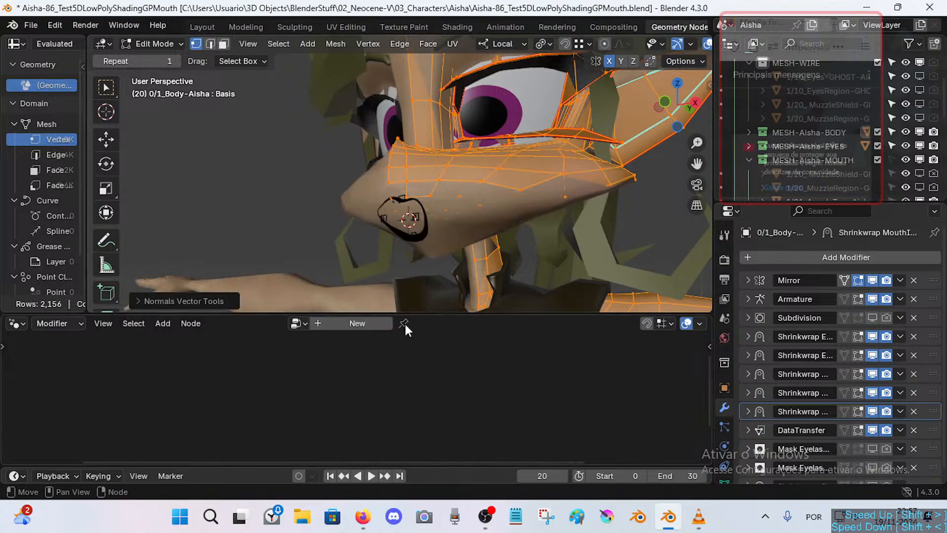
key("ctrl+Tab")
left_click(425, 237)
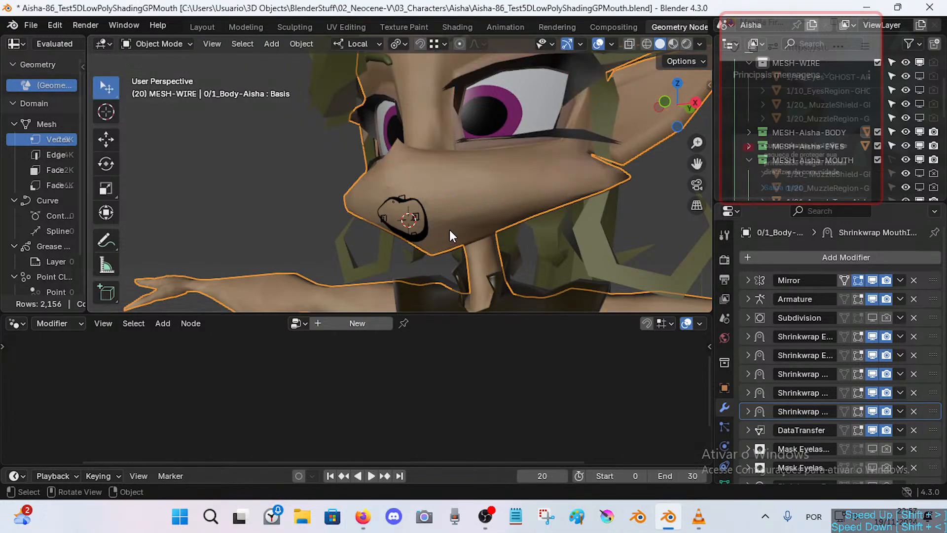
Enter Pose Mode on ARM-Aisha and move the left upper-lip control and left mouth-corner control outward and upward.
key("shift+grave")
key("w")
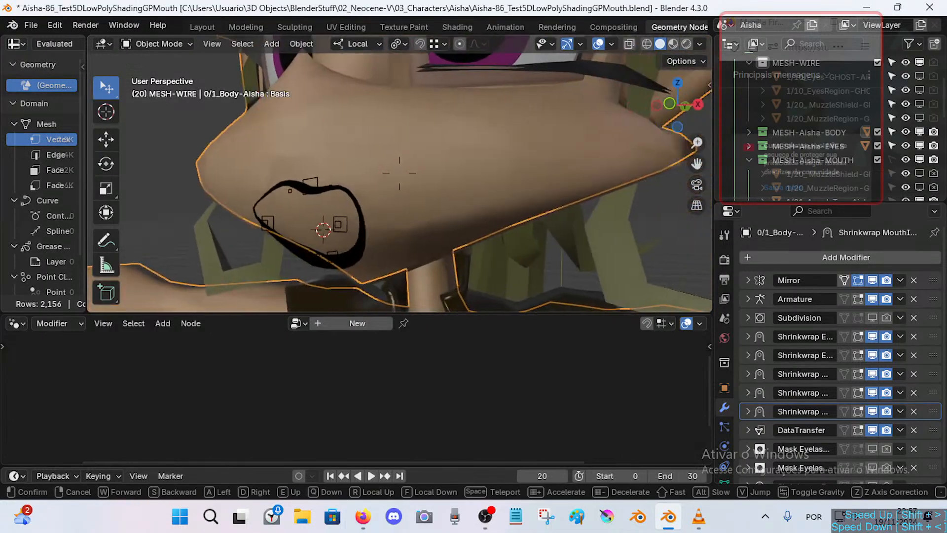
left_click(447, 230)
left_click(447, 225)
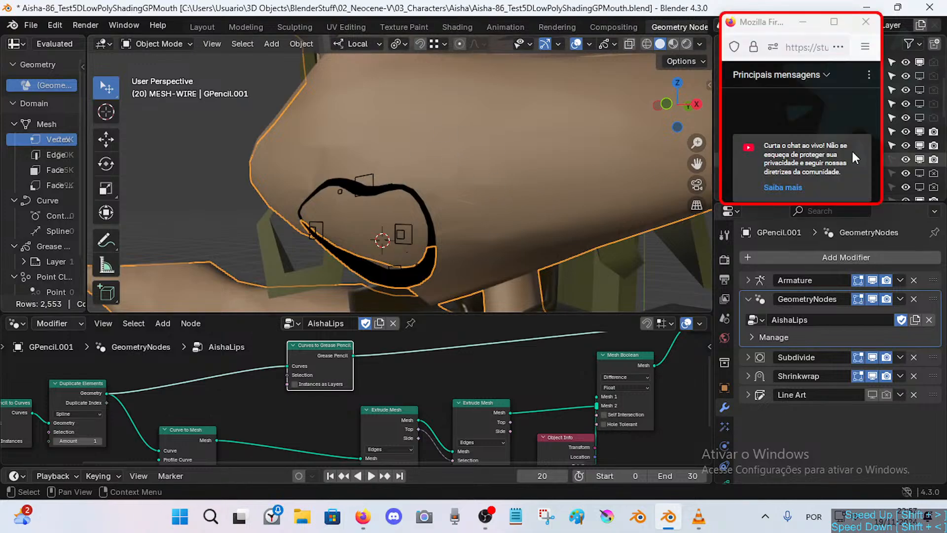
left_click(371, 171)
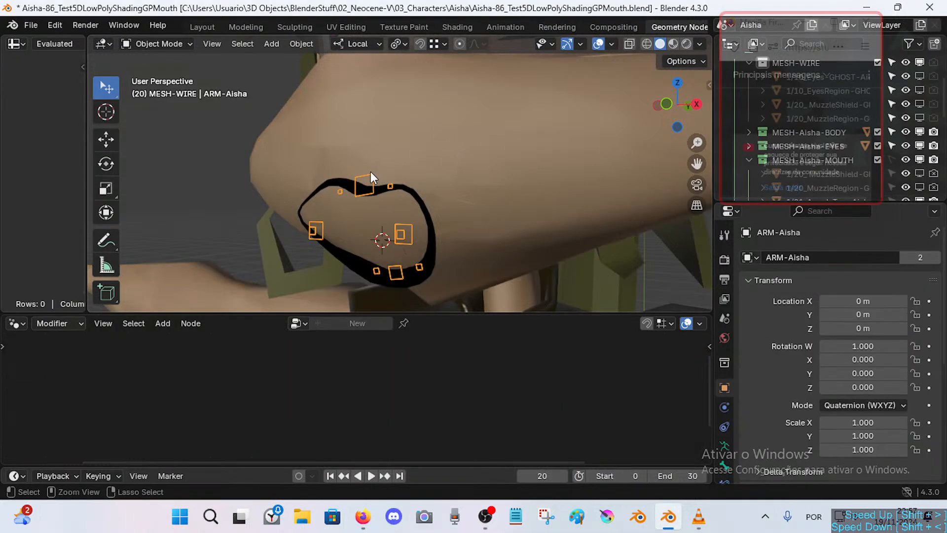
key("ctrl+Tab")
key("g")
left_click(373, 157)
middle_click_drag(384, 164, 415, 185)
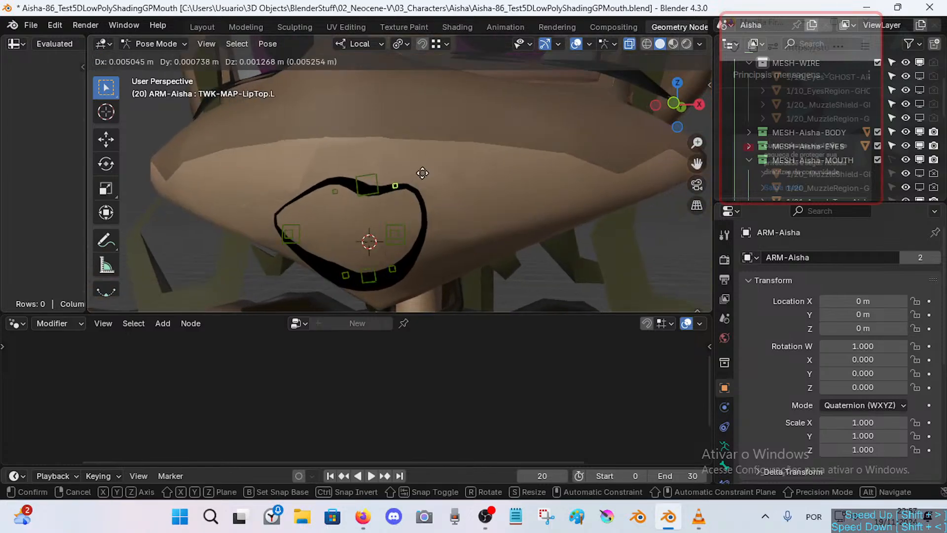
left_click(396, 236)
key("g")
left_click(519, 208)
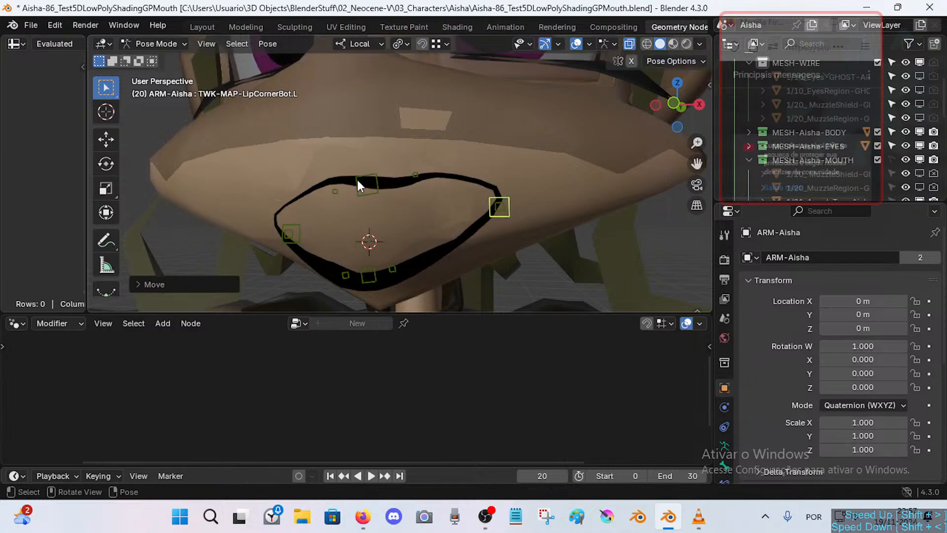
Move the right upper-lip control and both right mouth-corner controls outward to widen the mouth on that side.
left_click(357, 181)
left_click(334, 194)
key("g")
left_click(297, 193)
left_click(287, 240)
key("g")
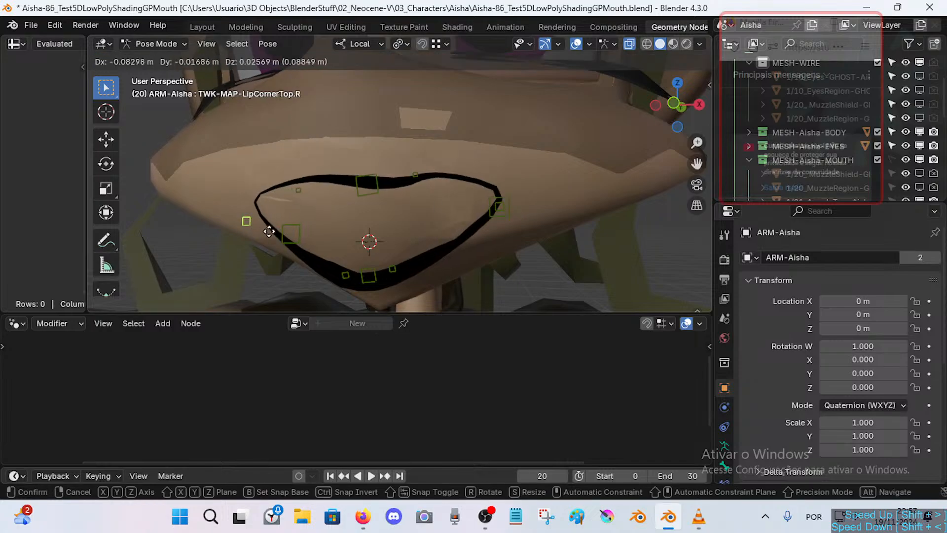
left_click(223, 212)
left_click(282, 238)
key("g")
left_click(225, 225)
Reposition the three lower-lip controls, spreading the side ones outward and upward and keeping the center one low.
left_click(357, 276)
key("g")
left_click(343, 252)
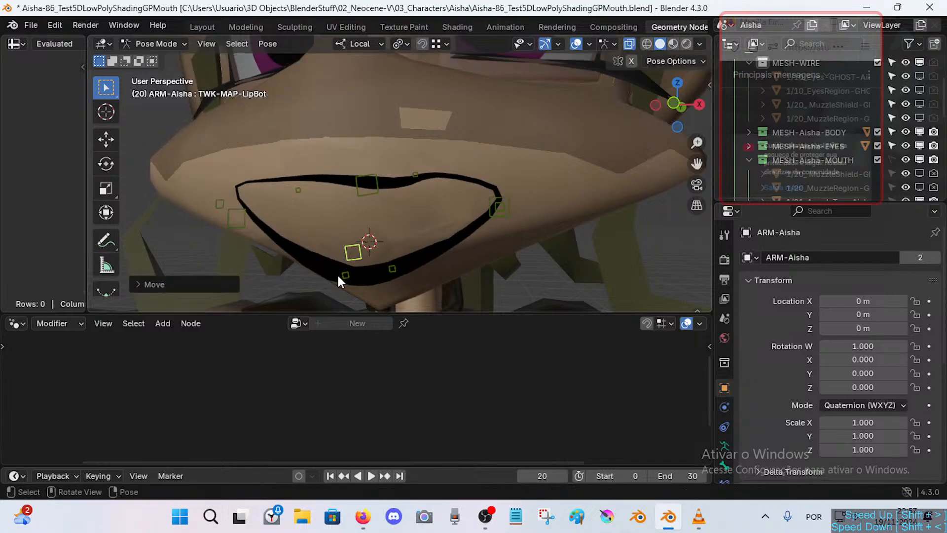
left_click(338, 274)
key("g")
left_click(294, 240)
left_click(396, 266)
key("g")
left_click(422, 233)
left_click(360, 252)
key("g")
left_click(367, 276)
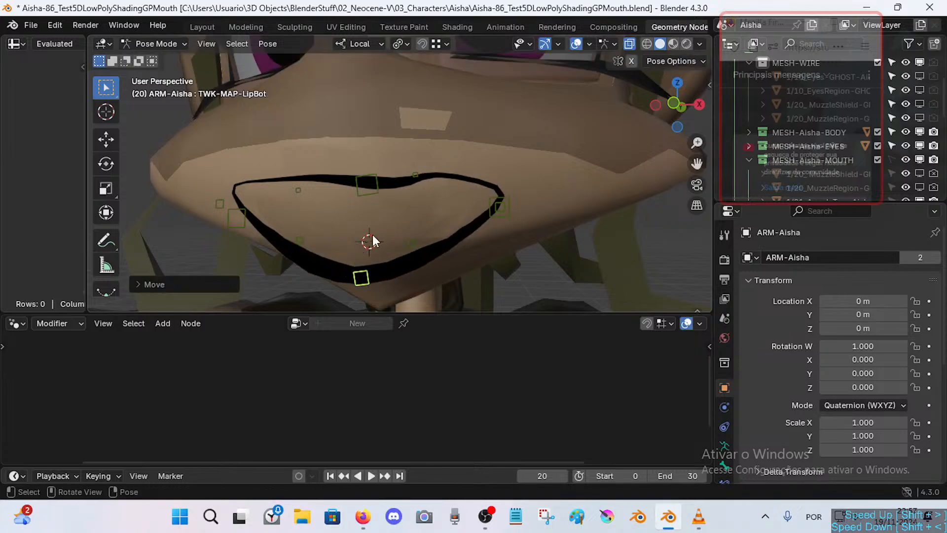
Lower the center and both side upper-lip controls, and rotate the left upper-lip control.
left_click(368, 191)
key("g")
left_click(368, 166)
key("g")
left_click(362, 215)
left_click(414, 175)
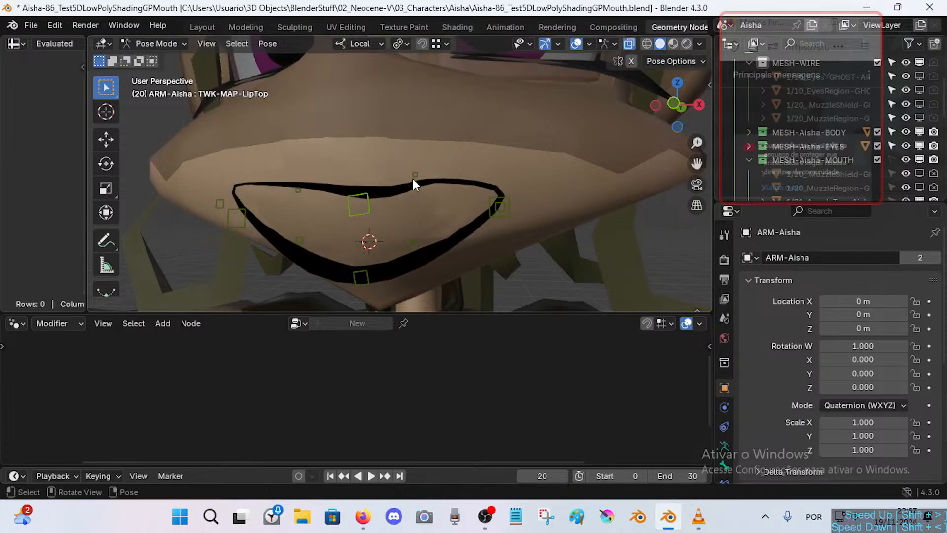
key("g")
left_click(294, 212)
key("g")
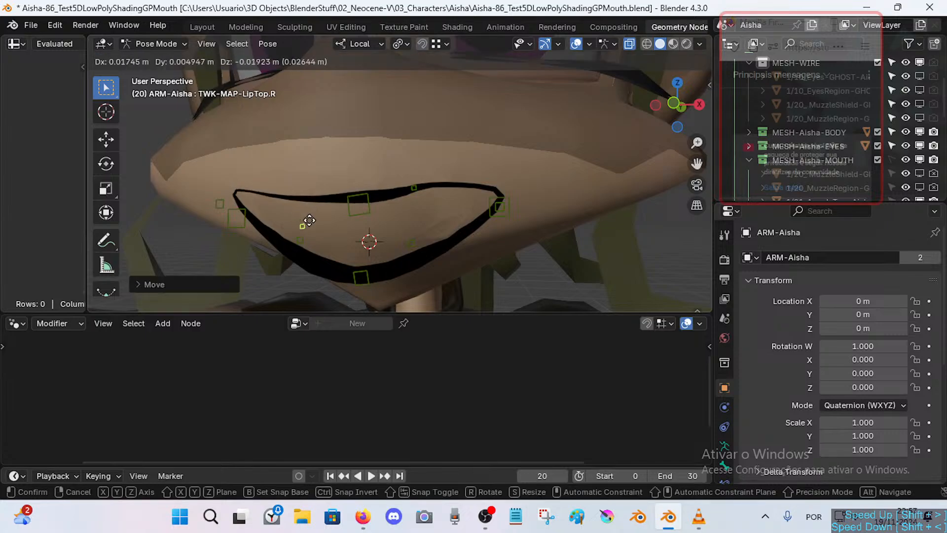
left_click(308, 222)
left_click(413, 188)
key("g")
left_click(415, 199)
key("r")
left_click(508, 173)
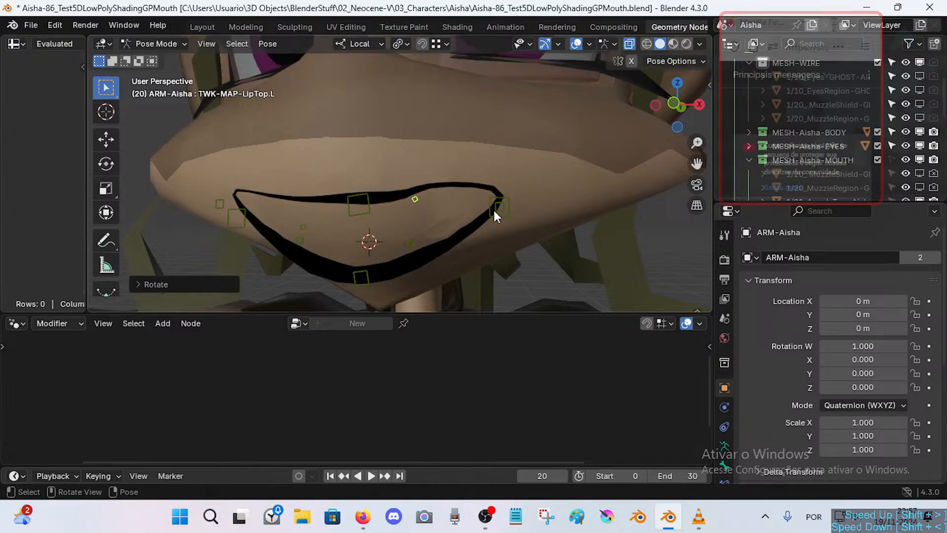
Pull the left mouth corner further outward and upward and lower the center upper-lip control slightly.
left_click(495, 209)
key("g")
left_click(516, 200)
middle_click_drag(503, 201, 370, 206)
key("g")
left_click(367, 224)
Save the file, return to Object Mode and select GPencil.001 to show its AishaLips node tree.
key("ctrl+s")
key("ctrl+Tab")
left_click(403, 265)
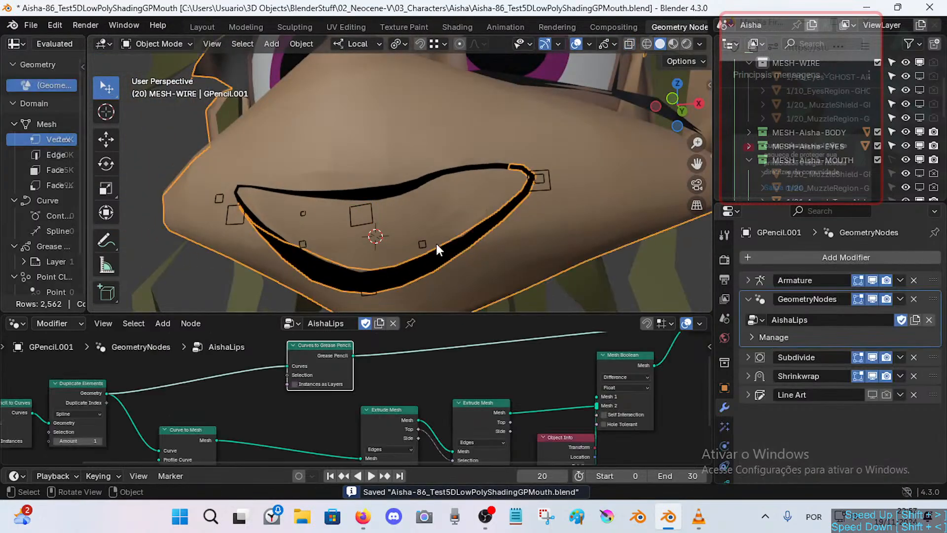
mouse_move(438, 248)
middle_mouse_down()
mouse_move(379, 255)
mouse_move(392, 248)
mouse_move(393, 218)
mouse_move(395, 227)
middle_mouse_up()
middle_click_drag(379, 365, 413, 363)
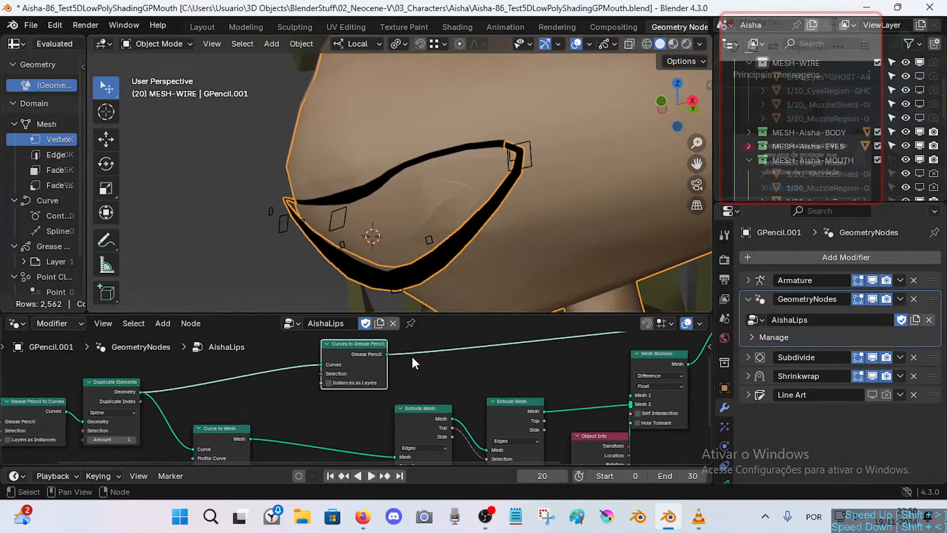
Set the first Extrude Mesh node's Offset Scale to 0.050 in AishaLips and save the file.
left_click(328, 383)
left_click(329, 380)
middle_click_drag(582, 374, 383, 404)
scroll(383, 404, "down", 2)
middle_click_drag(444, 384, 517, 333)
scroll(345, 367, "up", 2)
middle_click_drag(346, 367, 403, 355)
scroll(410, 418, "up", 2)
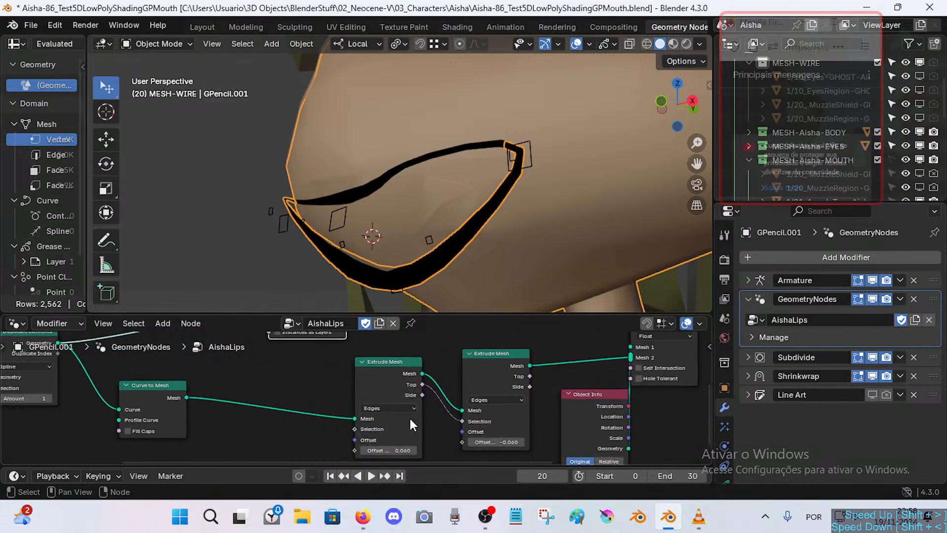
middle_click_drag(410, 418, 403, 411)
mouse_move(382, 441)
left_mouse_down()
mouse_move(374, 441)
mouse_move(382, 441)
left_mouse_up()
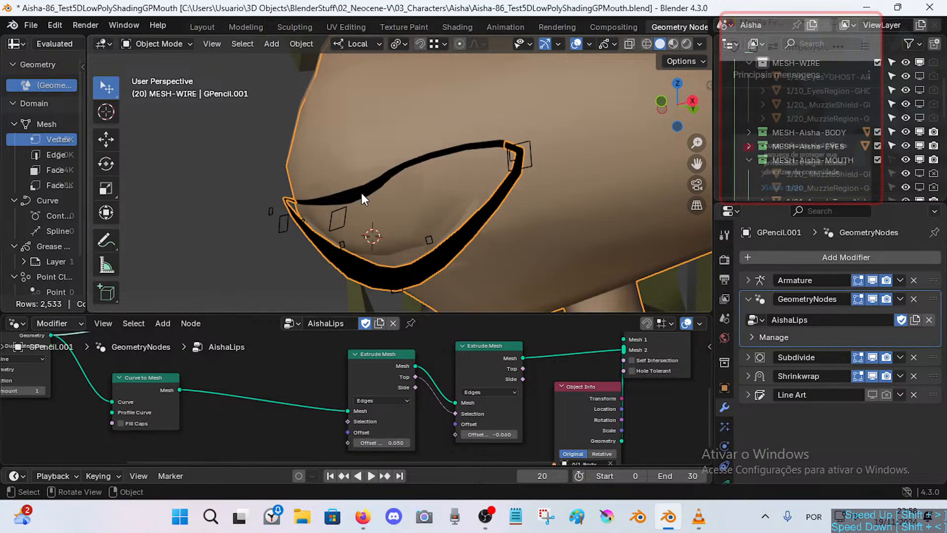
mouse_move(362, 194)
middle_mouse_down()
mouse_move(298, 203)
mouse_move(344, 207)
middle_mouse_up()
middle_click_drag(227, 358, 305, 371)
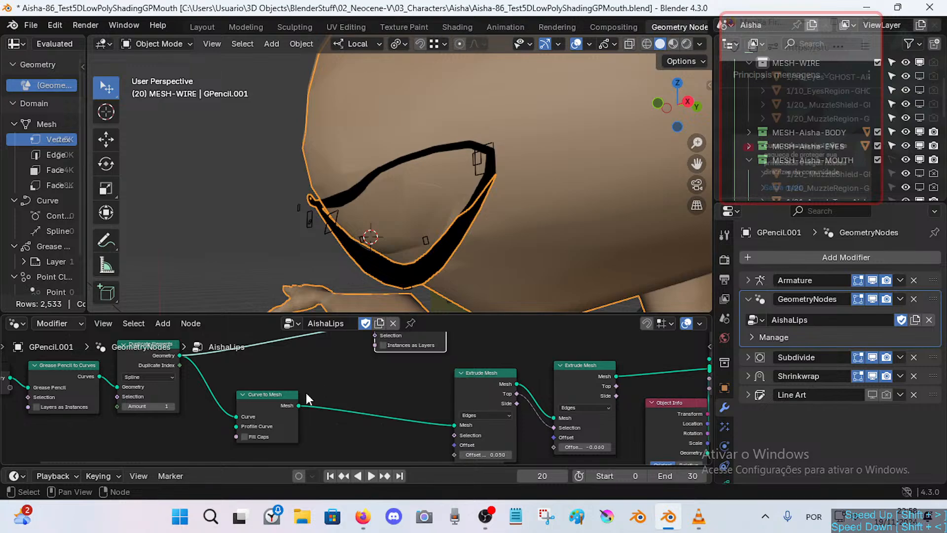
left_click(277, 396)
left_click(276, 388)
key("ctrl+s")
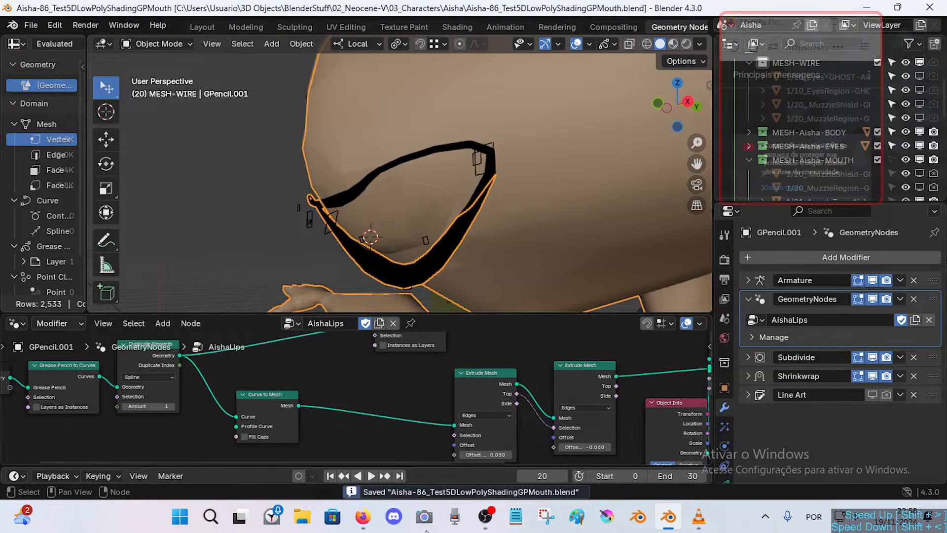
Switch to Firefox and search Google for "blender geometry nodes how to fill a mesh".
left_click(363, 518)
left_click(310, 430)
left_click(352, 15)
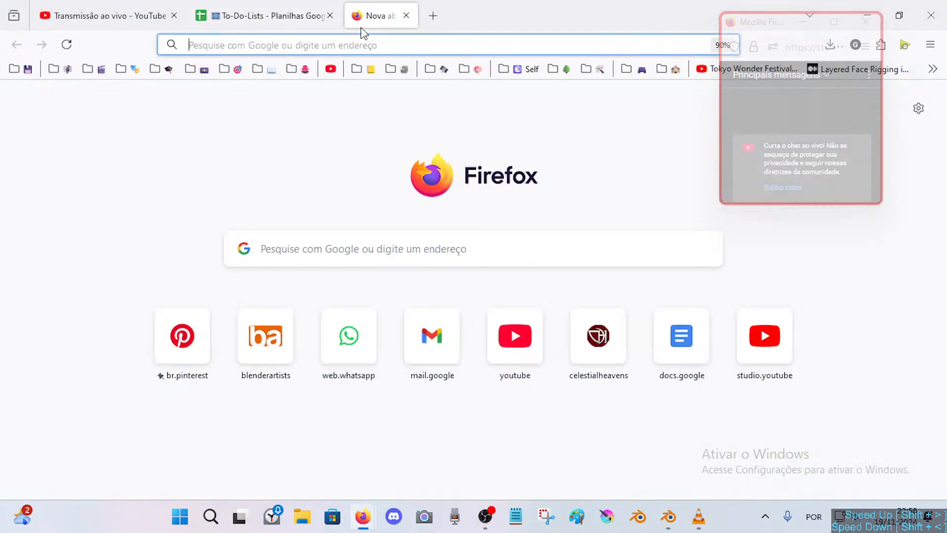
left_click(376, 232)
type("h")
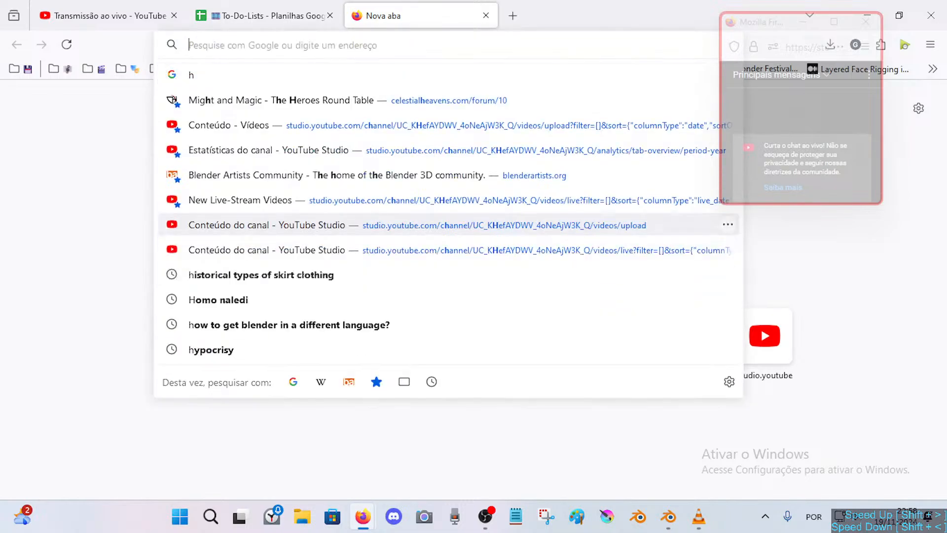
type("geometry nod")
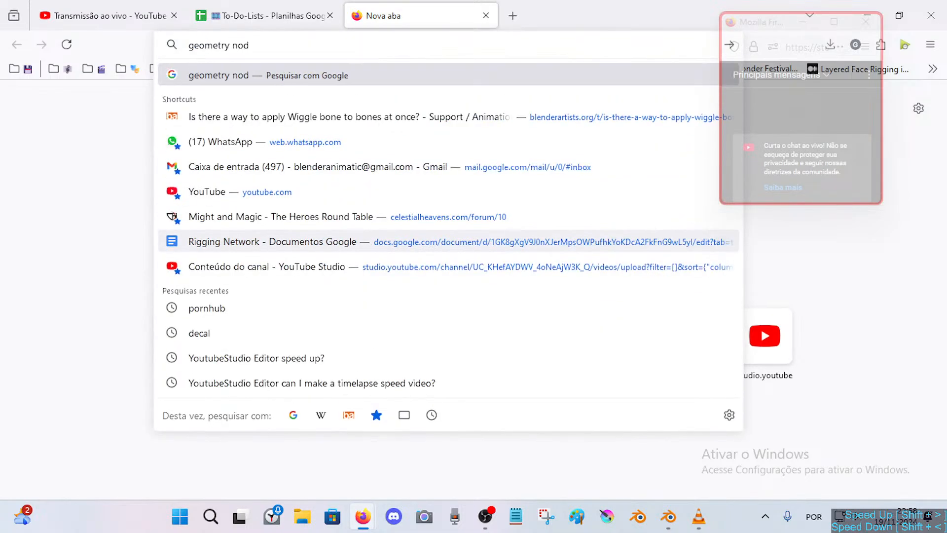
type("es")
key("Home")
type("blender")
key("End")
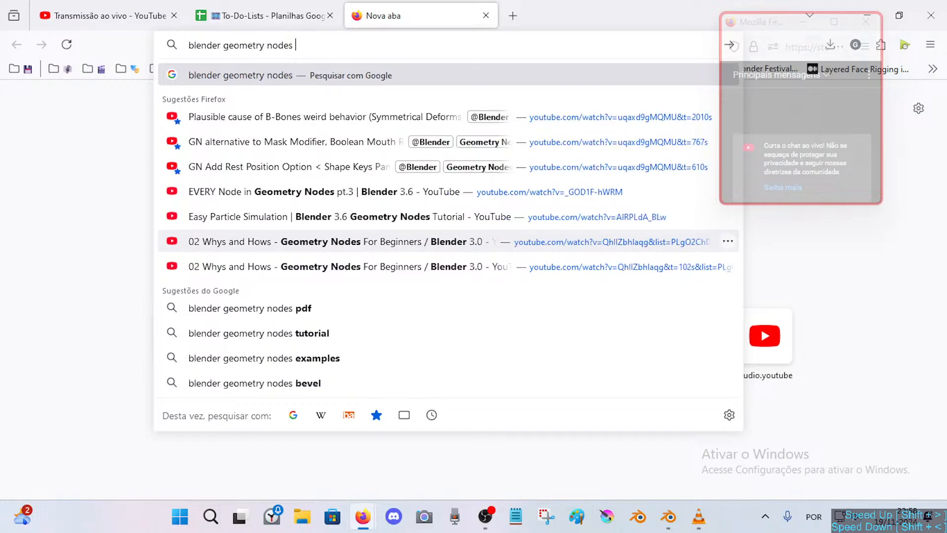
type("how to fill a")
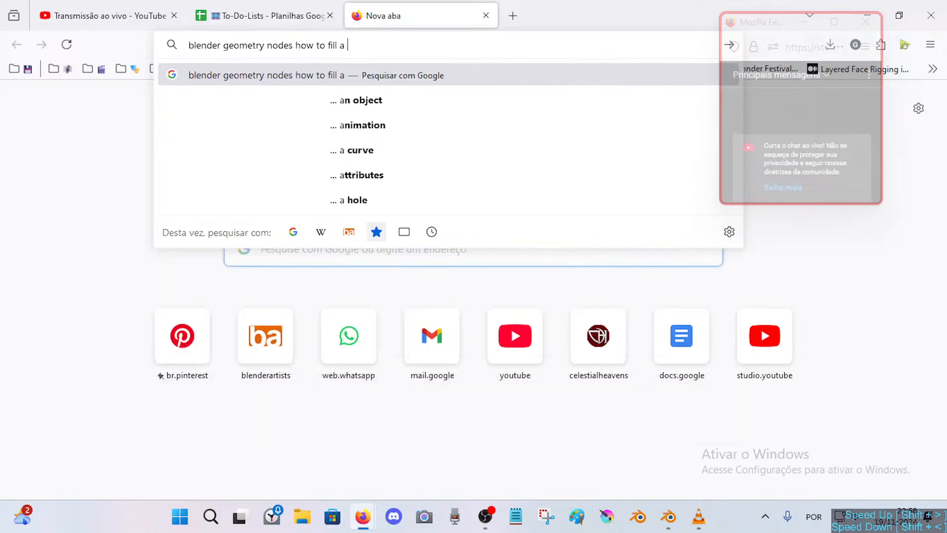
type(" mesh")
key("Return")
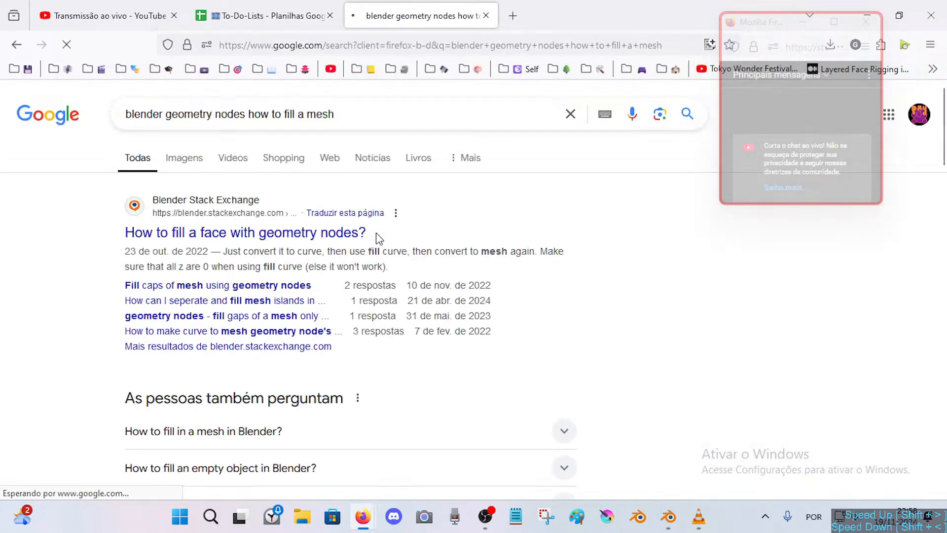
Open the Blender Stack Exchange result "How to fill a face with geometry nodes?" and read its answer.
left_click(271, 235)
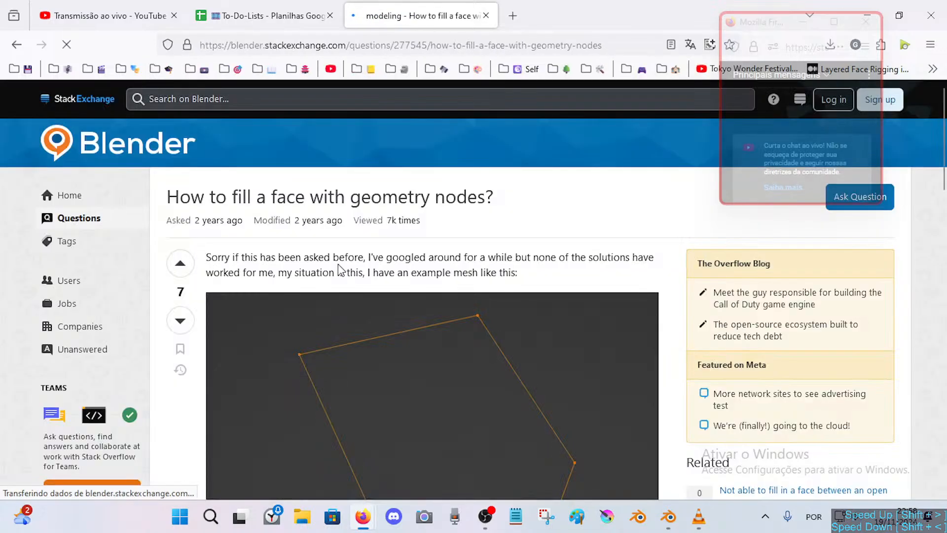
scroll(300, 277, "down", 6)
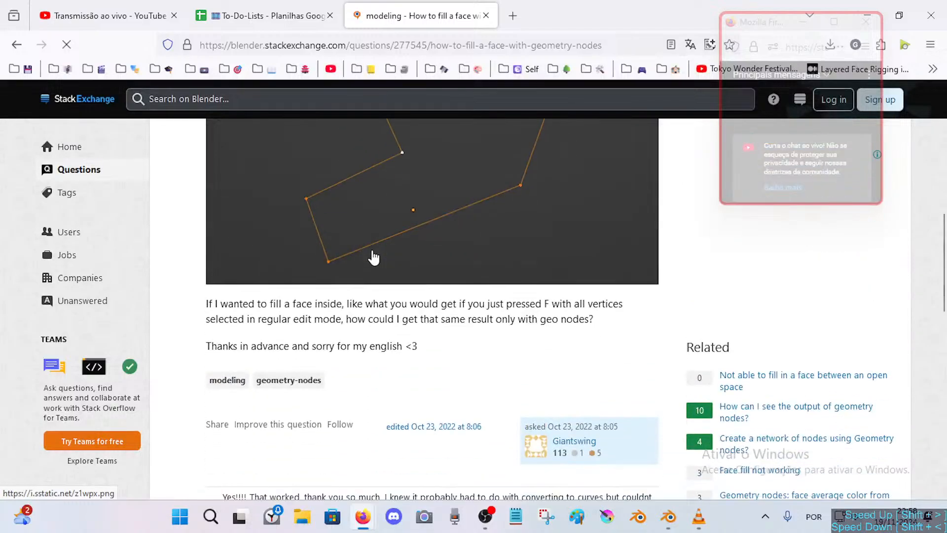
scroll(374, 257, "down", 7)
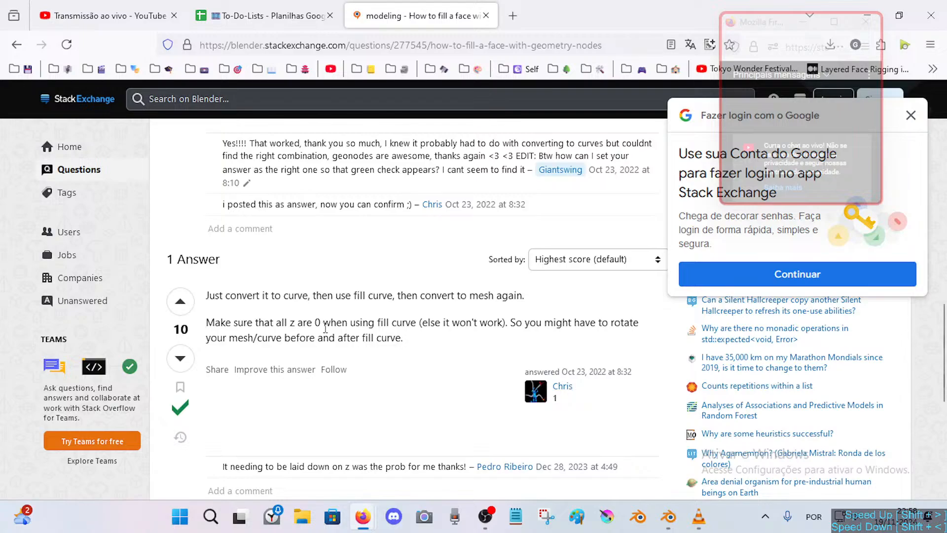
Switch back to Blender and move the Curve to Mesh node closer to the first Extrude Mesh node.
mouse_move(680, 515)
left_click(671, 515)
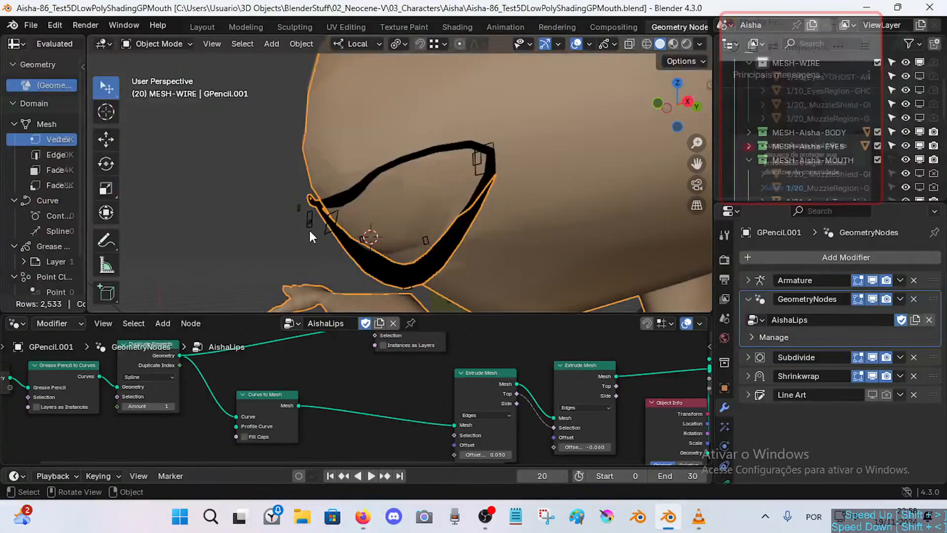
scroll(341, 230, "down", 8)
scroll(325, 236, "up", 8)
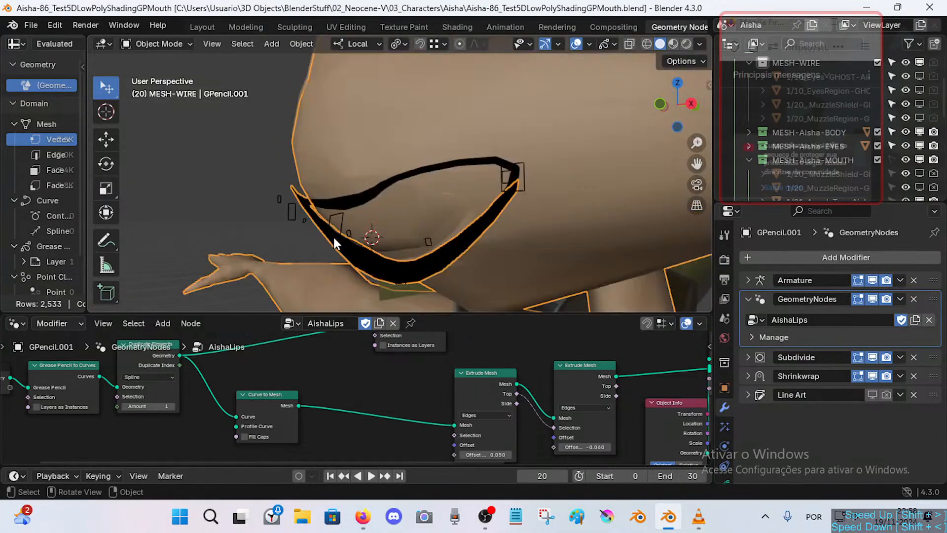
key("shift+grave")
key("s")
left_click(399, 173)
middle_click_drag(300, 422, 339, 422)
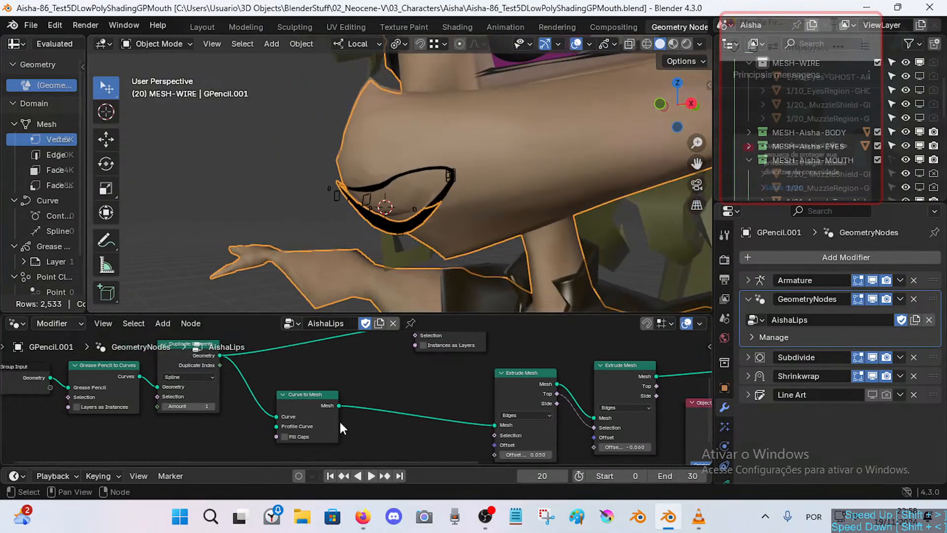
left_click_drag(306, 400, 412, 403)
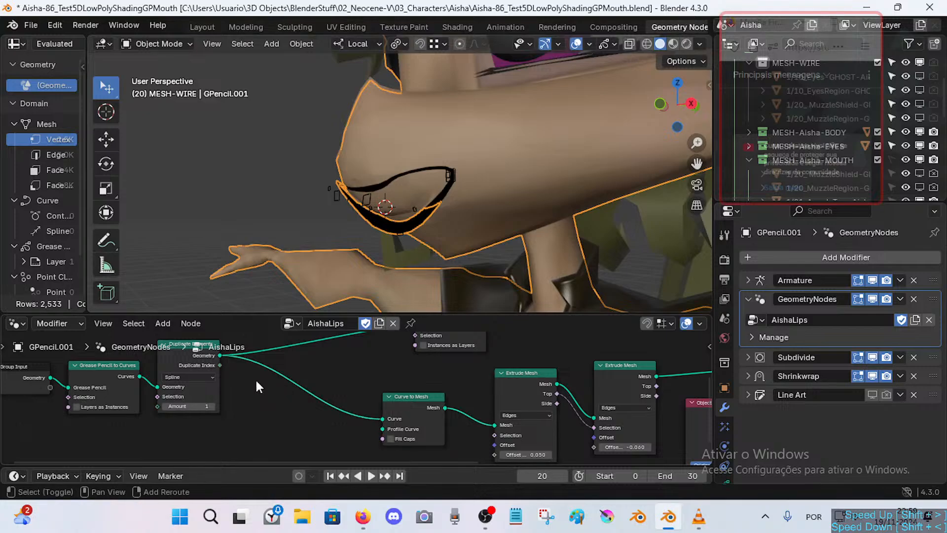
Insert a Fill Curve node on the link between Duplicate Elements and Curve to Mesh, leaving space between the nodes.
key("shift+a")
type("c")
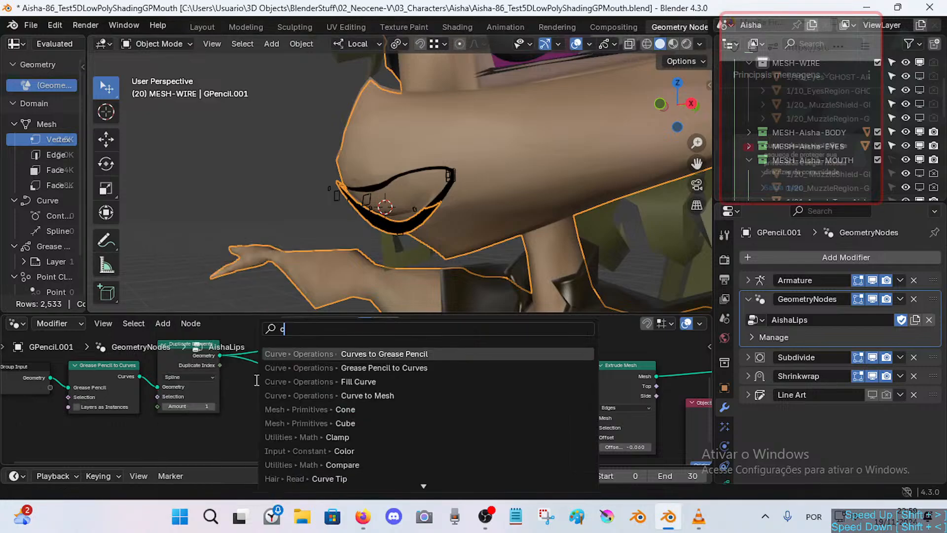
type(" fil")
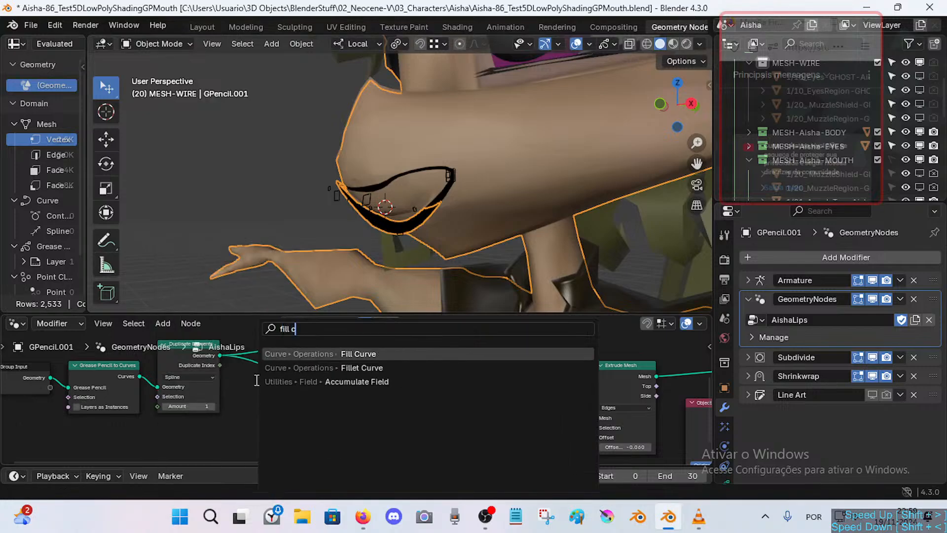
key("Return")
left_click(303, 361)
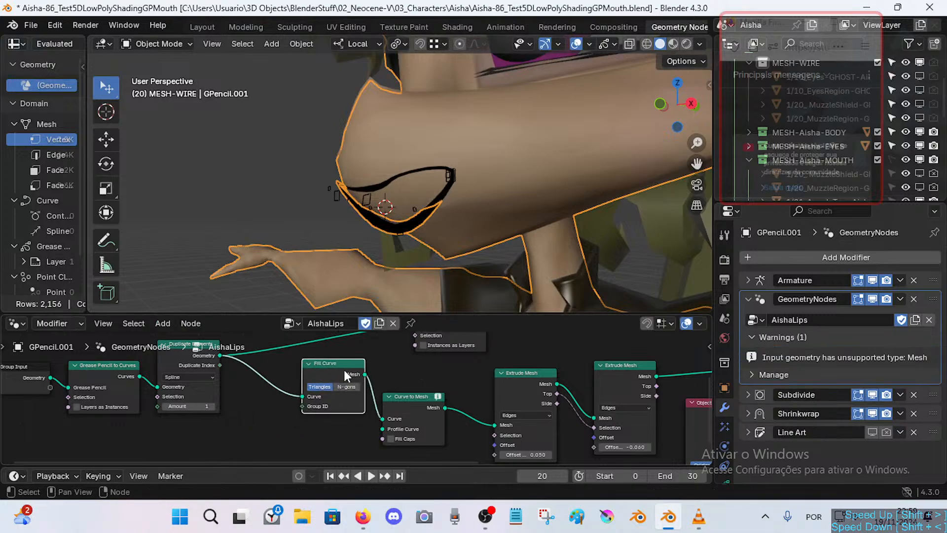
left_click_drag(345, 370, 319, 383)
scroll(395, 393, "up", 1)
middle_click_drag(429, 398, 439, 395)
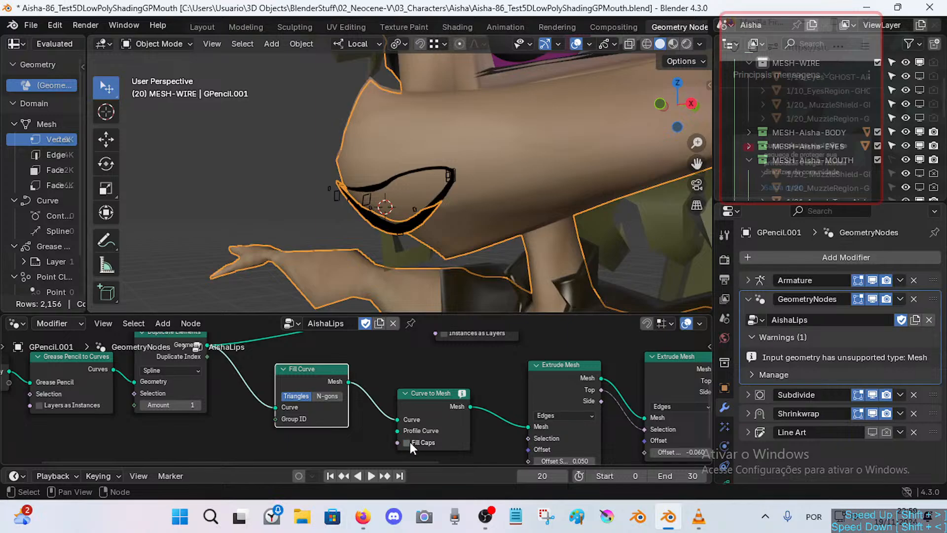
Reposition the Curve to Mesh and Fill Curve nodes and set Fill Curve to N-gons.
left_click(461, 396)
right_click(462, 395)
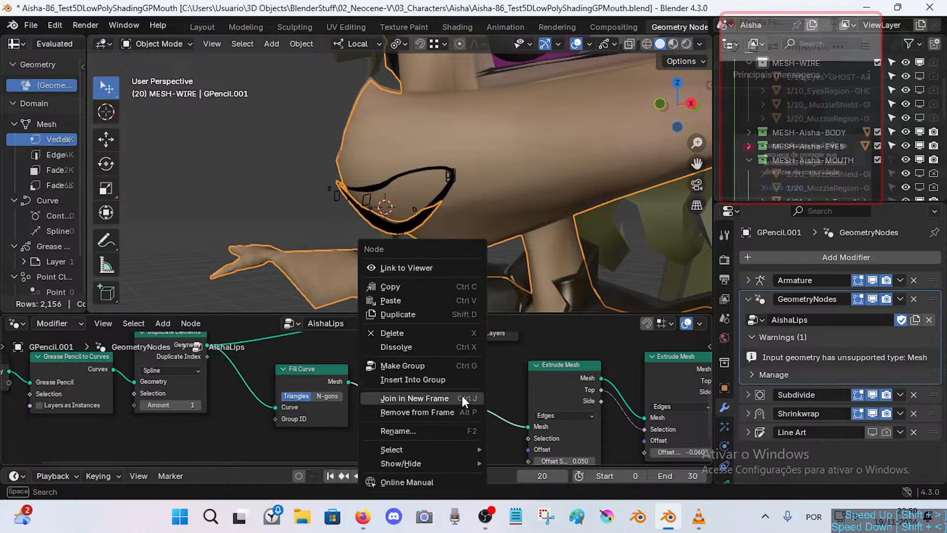
key("Escape")
left_click_drag(448, 392, 442, 394)
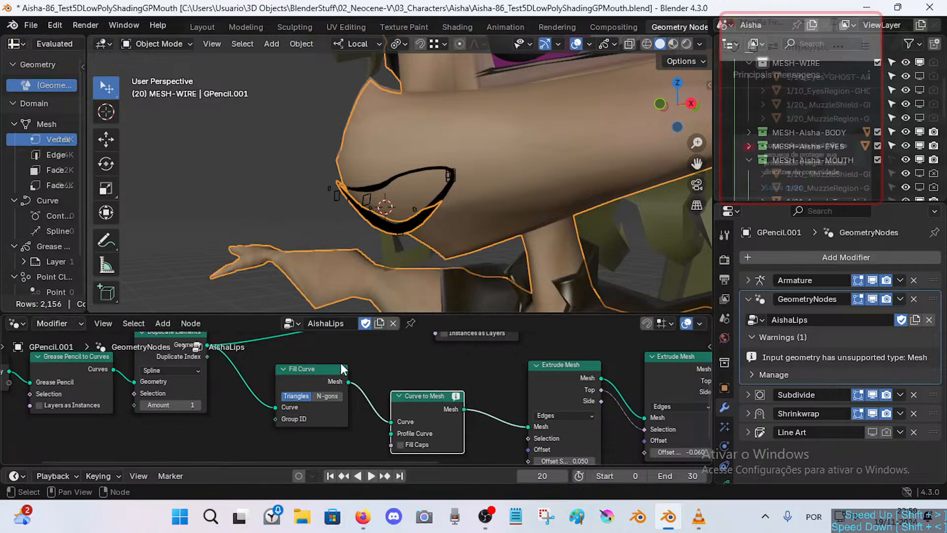
left_click_drag(313, 365, 288, 374)
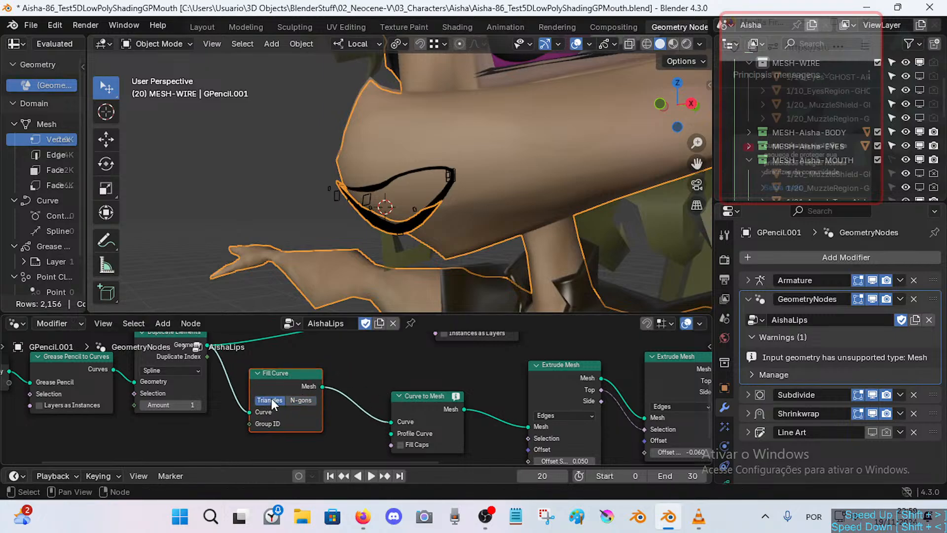
middle_click_drag(274, 395, 318, 406)
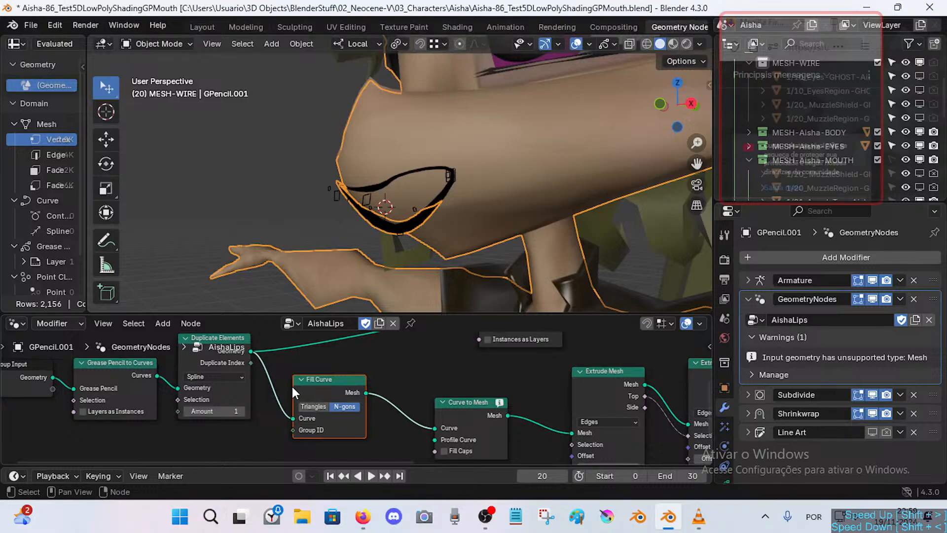
Switch to Firefox and reread the Stack Exchange answer about the conditions for using Fill Curve.
key("alt+Tab")
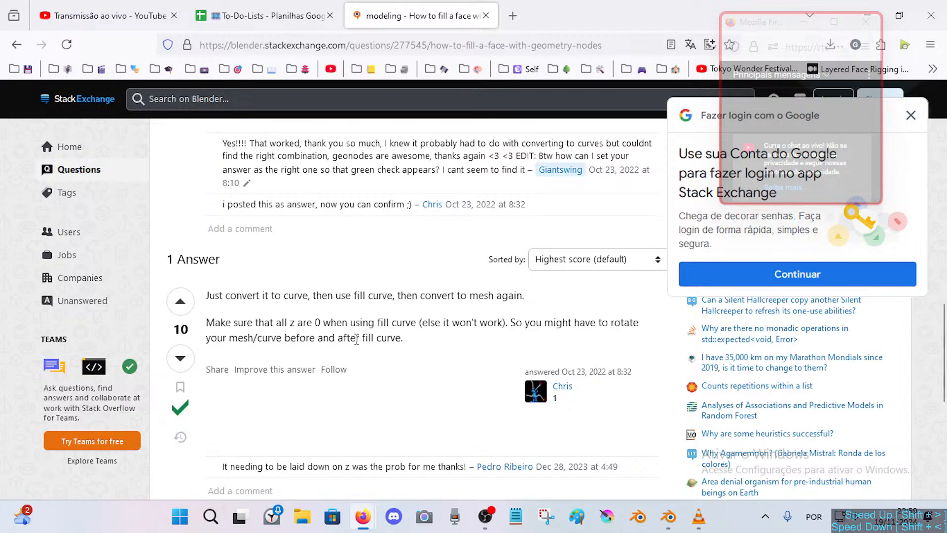
left_click_drag(290, 334, 360, 323)
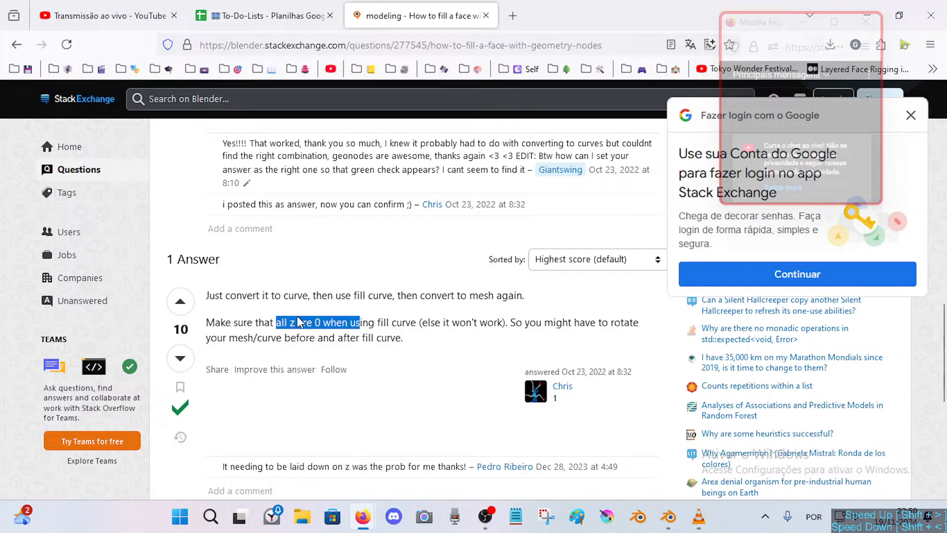
scroll(352, 340, "down", 4)
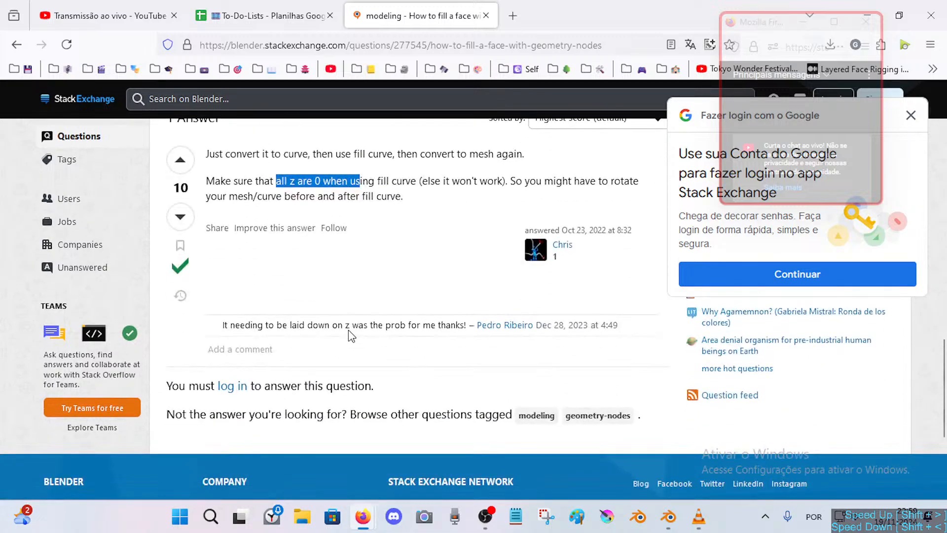
scroll(352, 341, "up", 4)
scroll(265, 334, "up", 5)
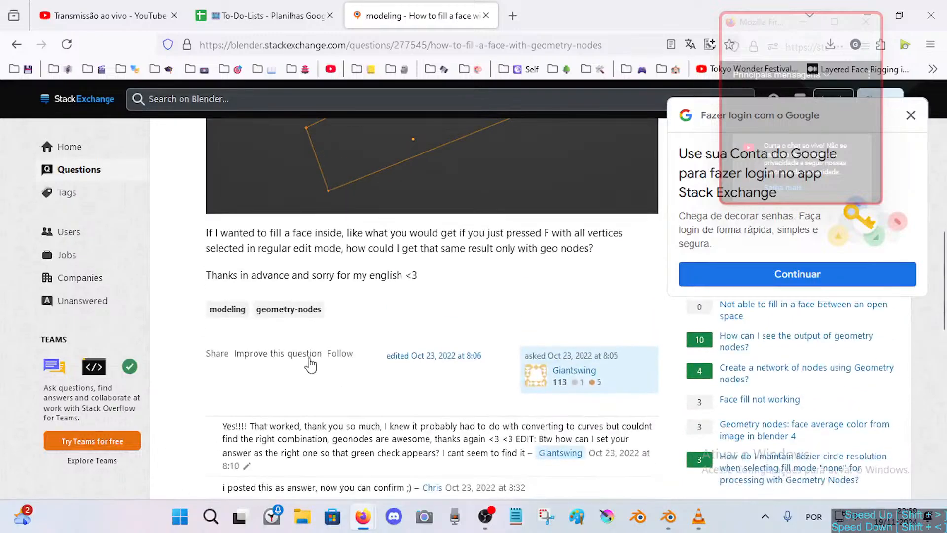
scroll(296, 350, "down", 6)
scroll(311, 363, "up", 5)
scroll(311, 363, "up", 5)
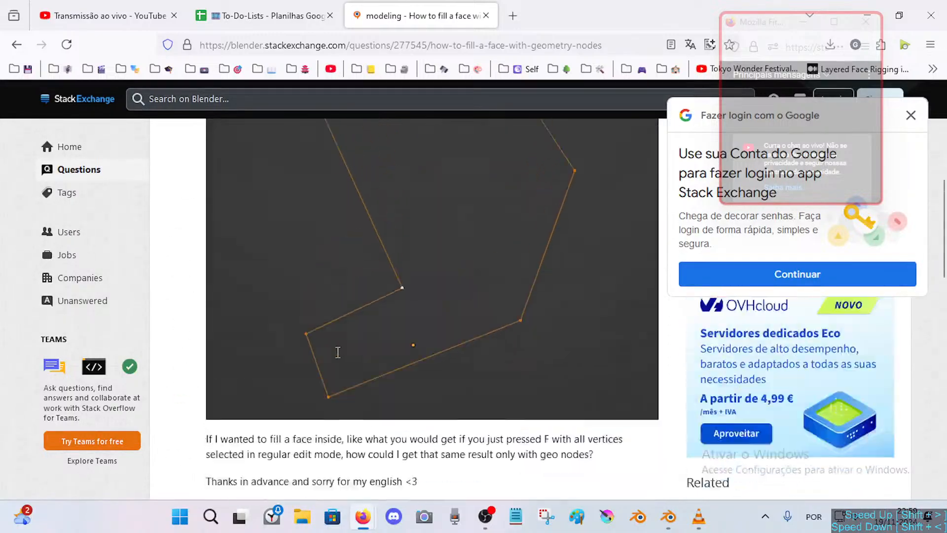
scroll(338, 370, "down", 11)
scroll(365, 373, "down", 10)
scroll(360, 369, "up", 10)
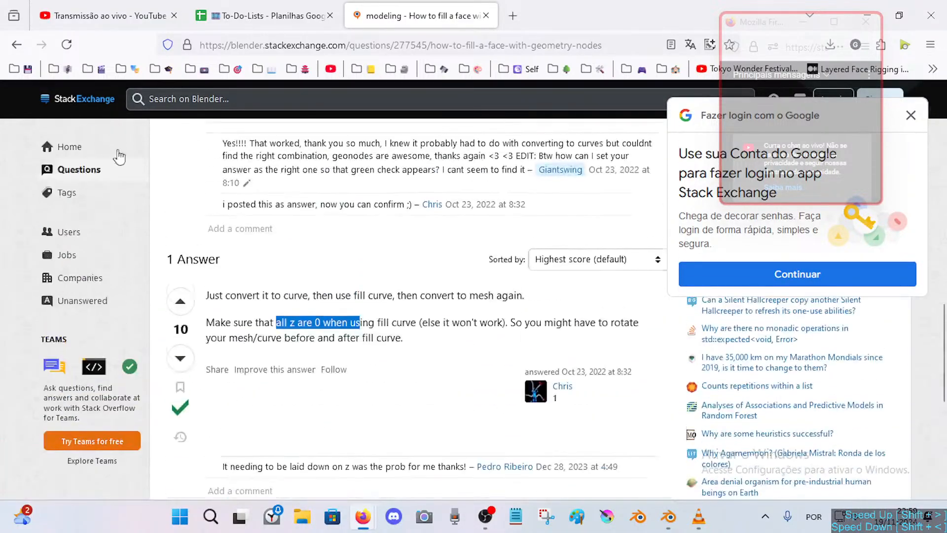
Return to the Google results, look through them and open the YouTube video "Fill Curve Node fixed In Blender Geometry Nodes".
left_click(17, 44)
scroll(324, 341, "down", 6)
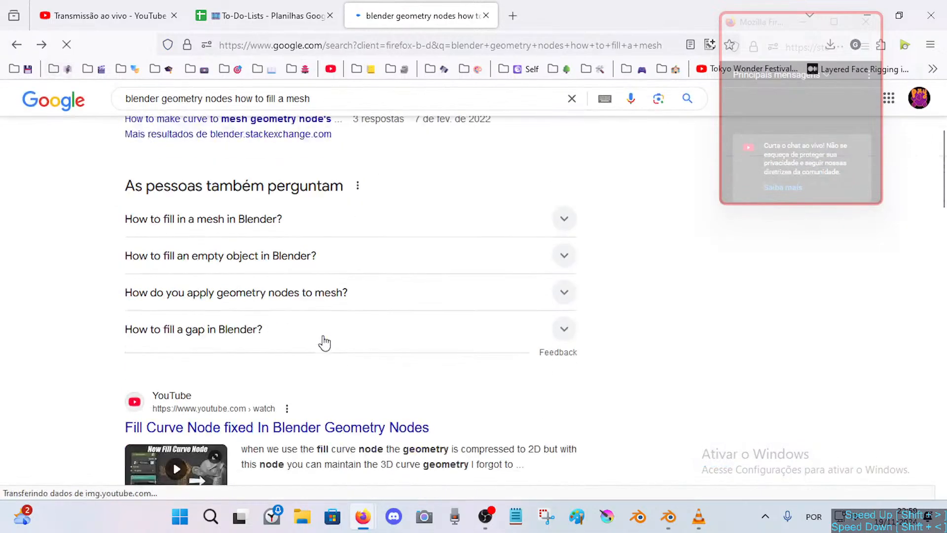
scroll(329, 353, "up", 2)
scroll(328, 353, "down", 5)
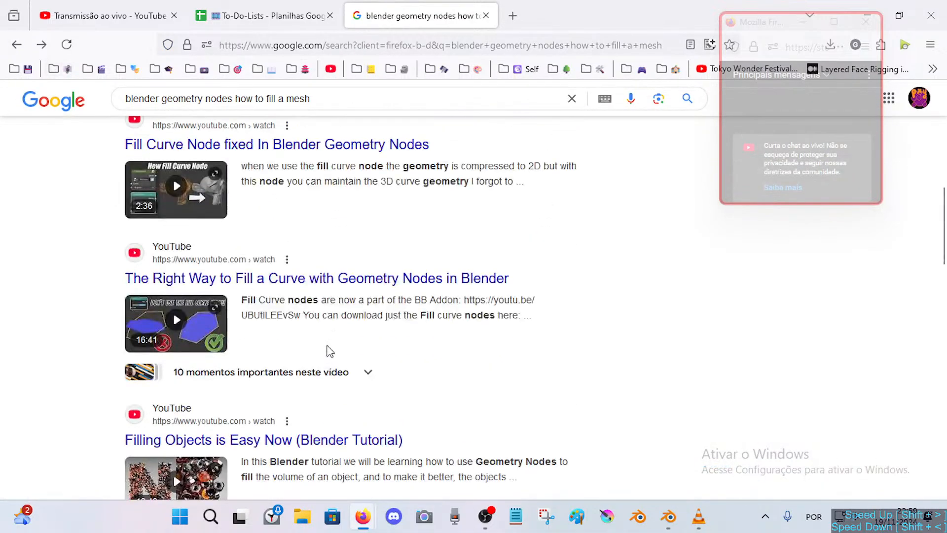
scroll(329, 353, "up", 5)
scroll(329, 353, "down", 1)
scroll(327, 351, "down", 3)
scroll(316, 353, "up", 1)
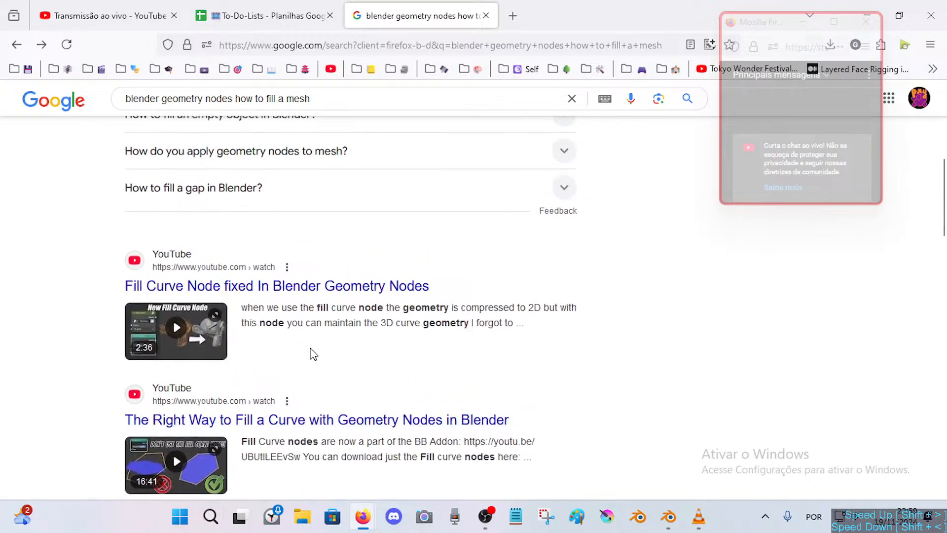
left_click(244, 290)
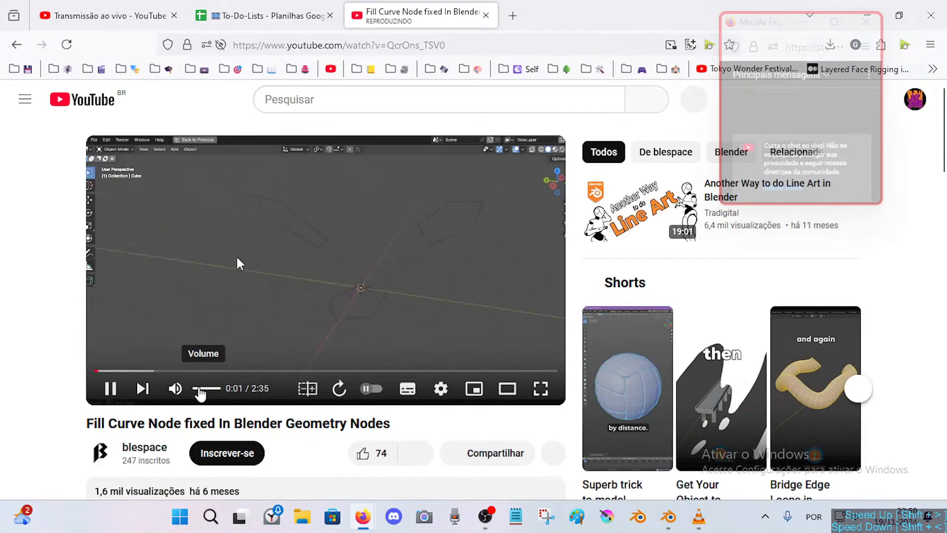
Watch and replay the opening seconds of the video to examine how the Fill Curve node treats curves.
left_click(132, 370)
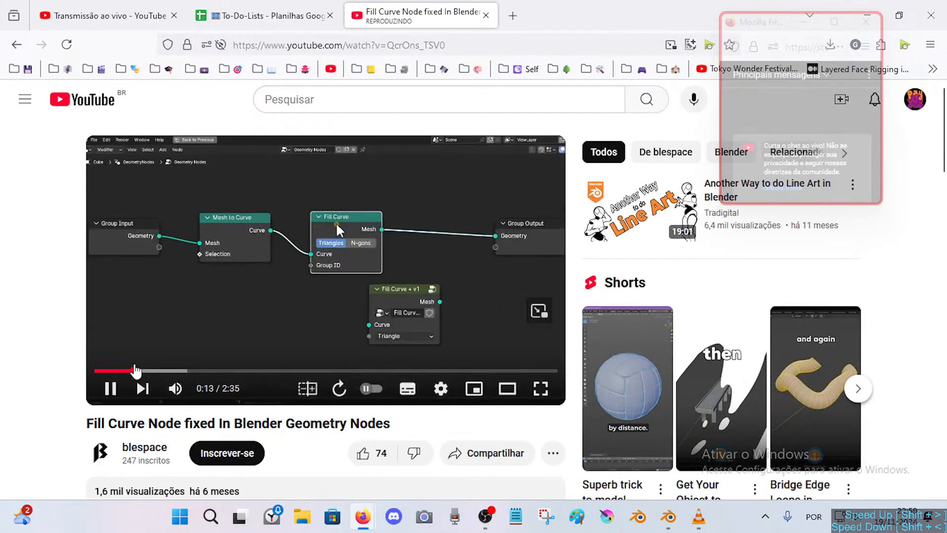
left_click(139, 370)
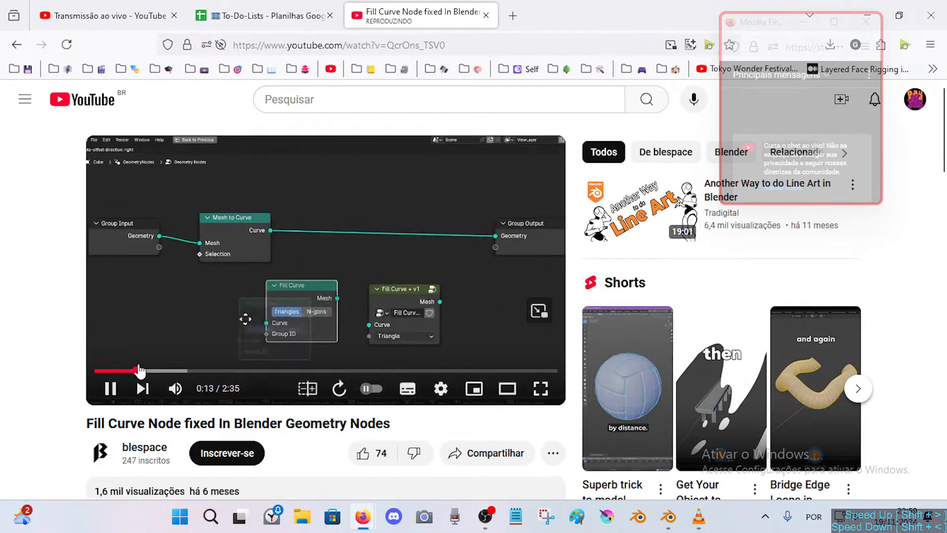
left_click(267, 287)
left_click(281, 302)
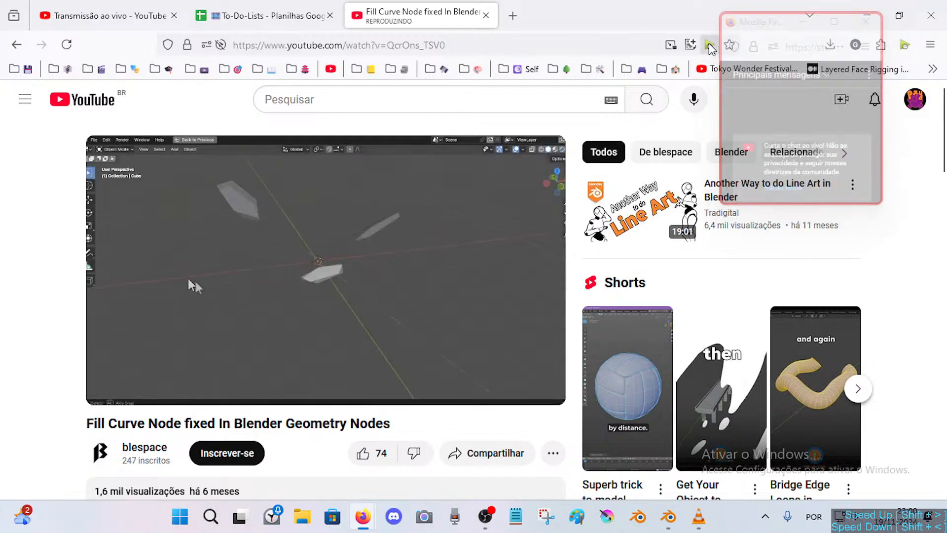
left_click(131, 371)
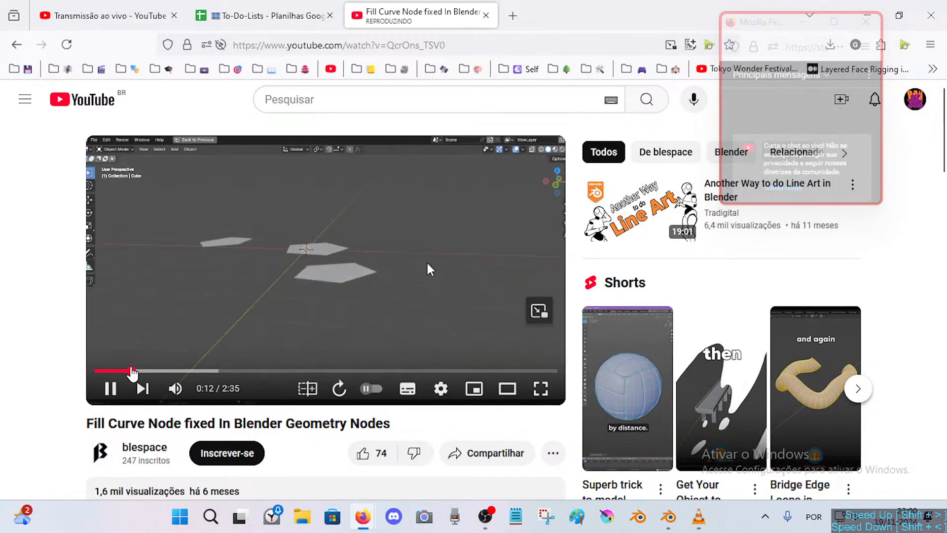
key("Left")
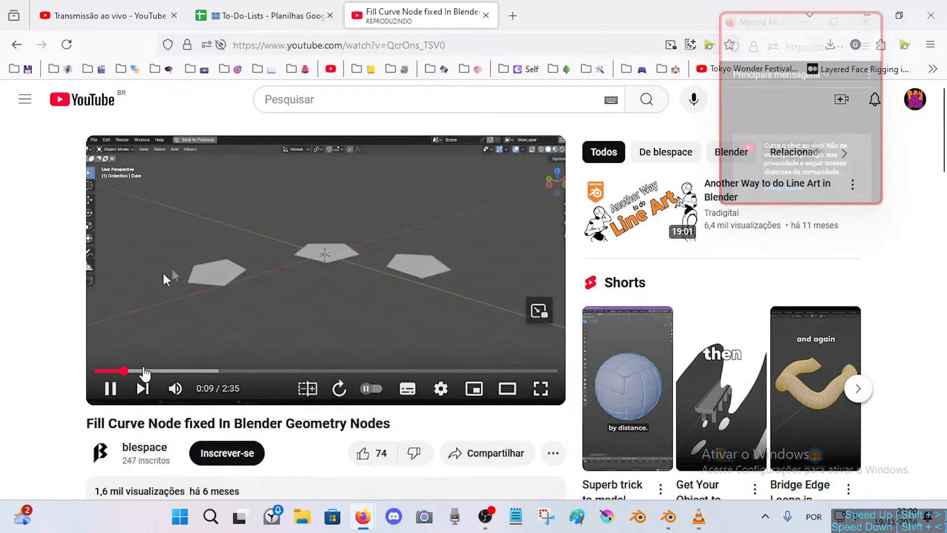
left_click(113, 371)
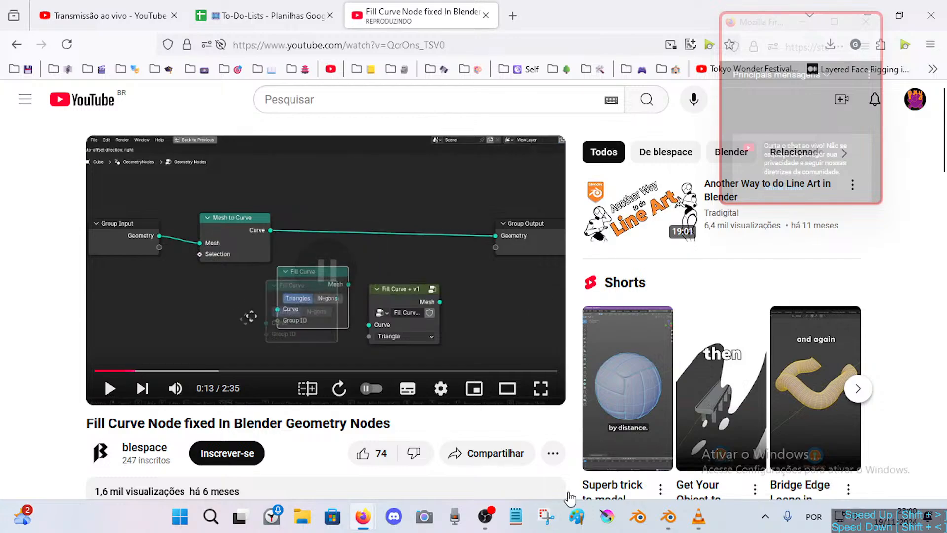
Switch back to Blender and duplicate the entire AishaLips node tree, placing the copy below the original.
left_click(698, 516)
key("alt+Tab")
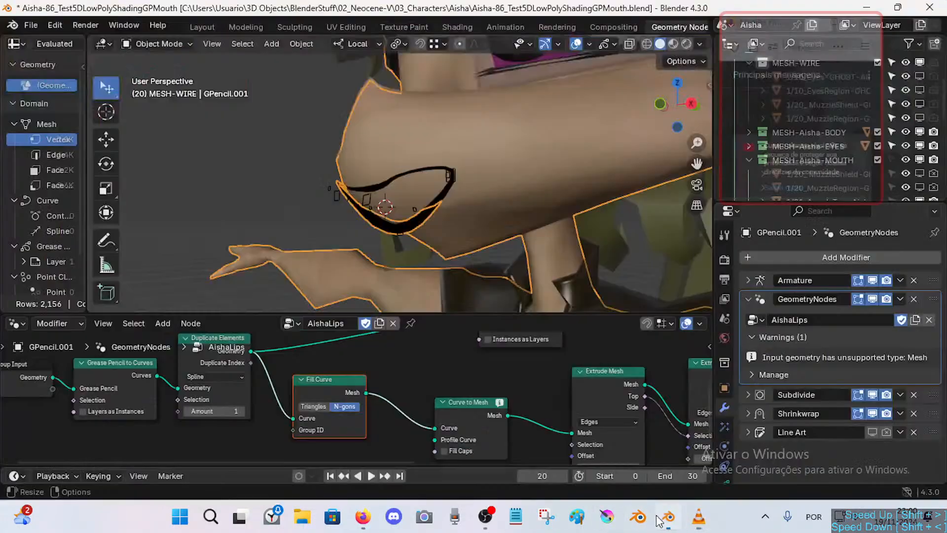
scroll(389, 347, "down", 4)
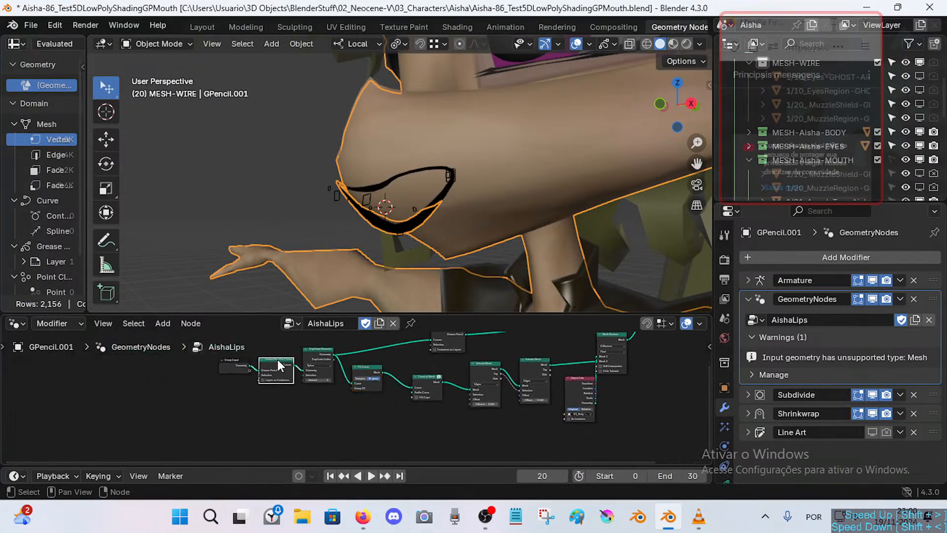
left_click(234, 366)
key("a")
scroll(316, 403, "down", 2)
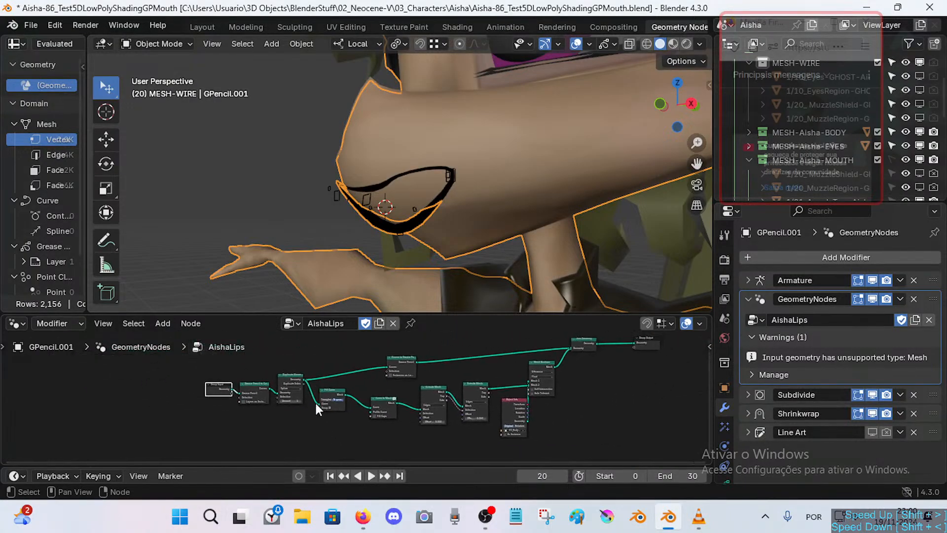
scroll(351, 405, "down", 3, "shift")
key("shift+d")
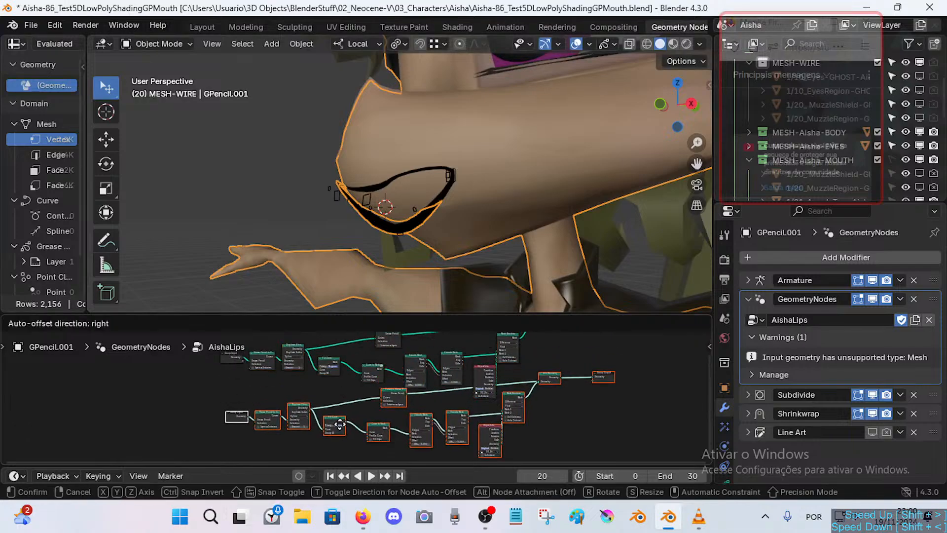
left_click(335, 452)
In the duplicated node tree, delete all nodes between Curve to Mesh and Group Output, including the separate Curves to Grease Pencil branch.
middle_click_drag(373, 400, 351, 428)
left_click(585, 341)
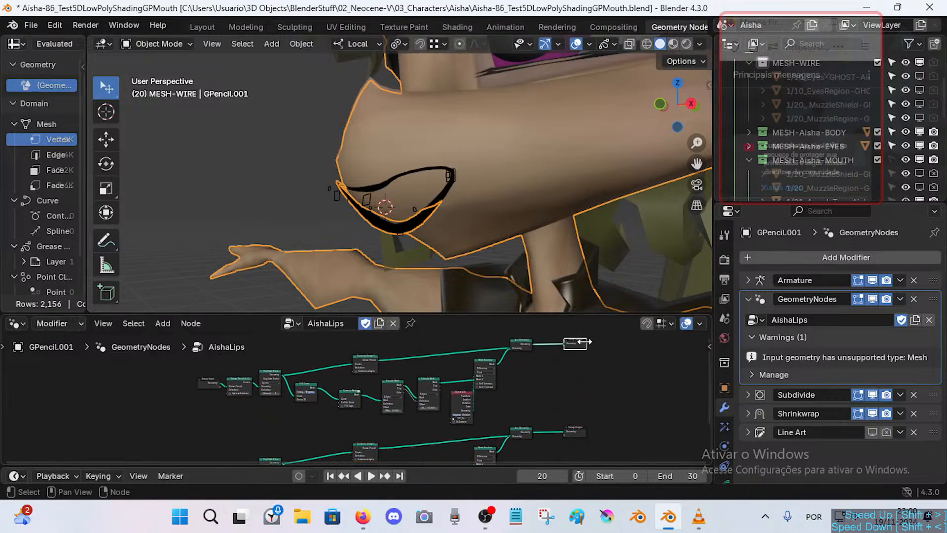
middle_click_drag(531, 418, 521, 348)
scroll(521, 349, "up", 5)
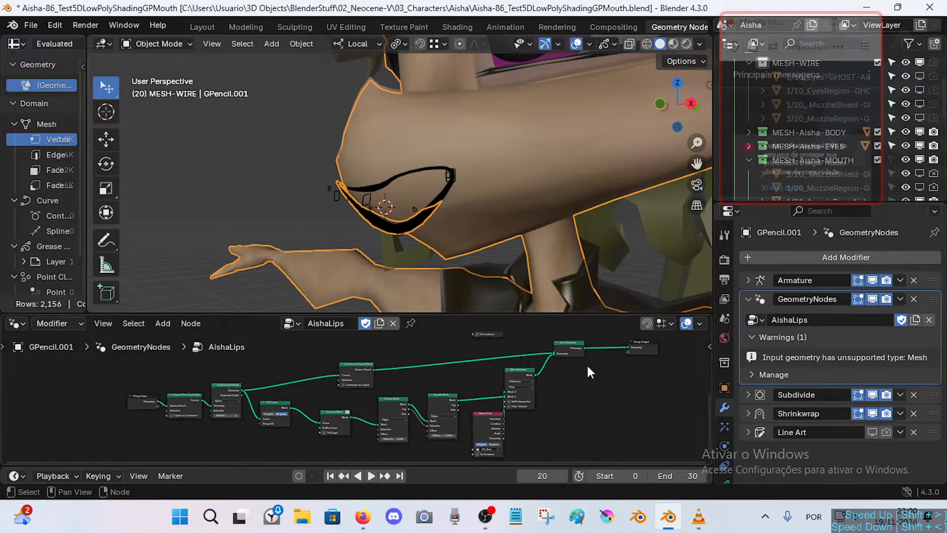
scroll(457, 365, "down", 3)
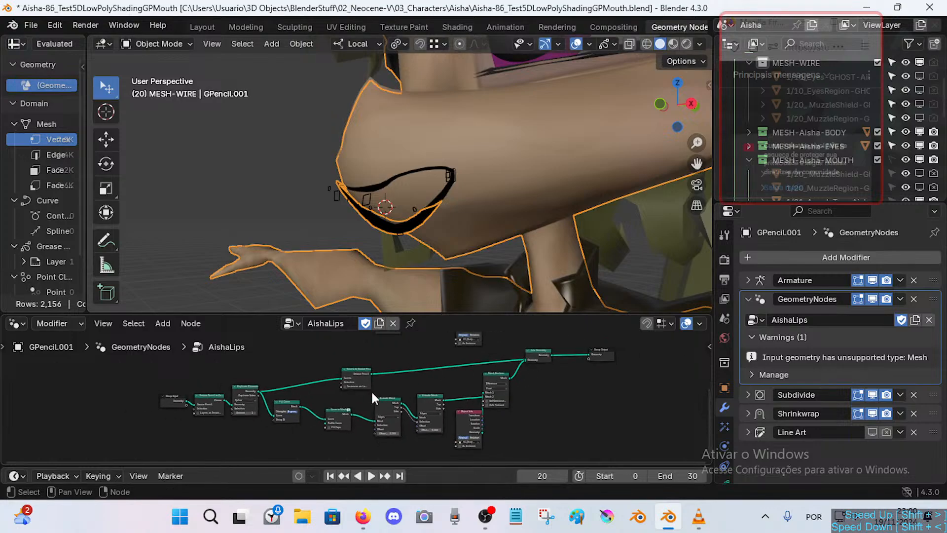
left_click_drag(559, 334, 507, 449)
key("x")
left_click_drag(539, 354, 356, 446)
key("x")
Move the duplicated Curve to Mesh node away from Fill Curve and preview its output with a Viewer node.
scroll(369, 439, "up", 3)
middle_click_drag(315, 413, 357, 412)
left_click(363, 413)
left_click_drag(368, 414, 391, 404)
left_click(398, 403, "ctrl+shift")
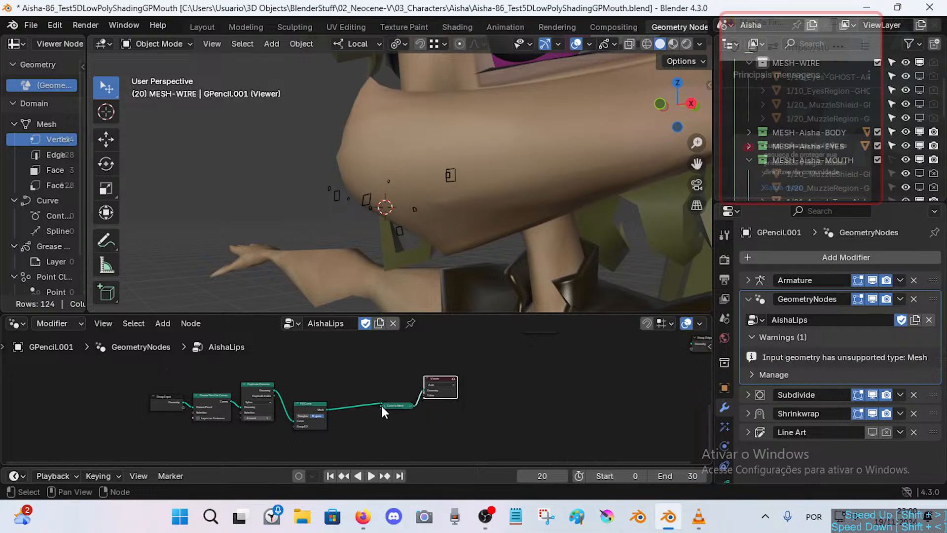
left_click(381, 406)
left_click(386, 405)
middle_click_drag(464, 382, 403, 401)
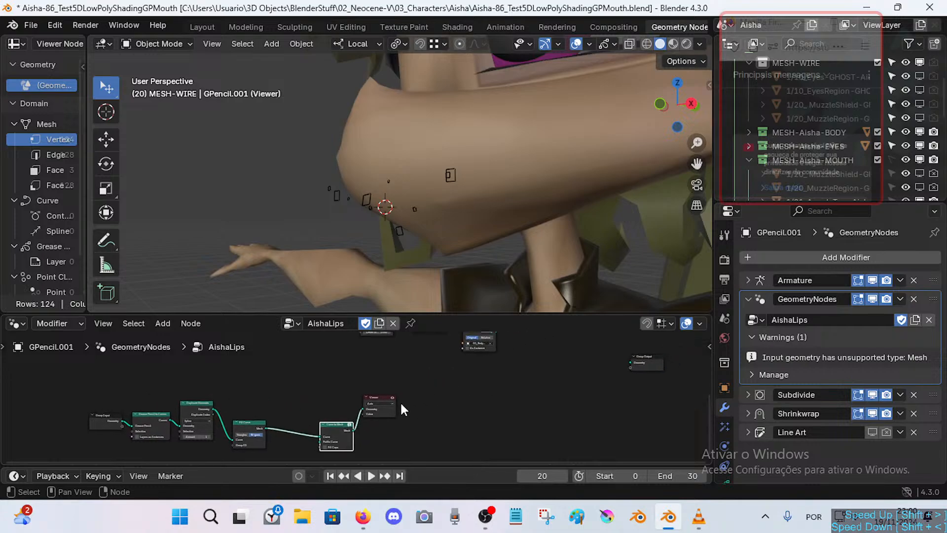
Delete the Viewer node and connect the Curve to Mesh output to the duplicated Group Output.
left_click(376, 395)
key("x")
left_click_drag(352, 429, 639, 364)
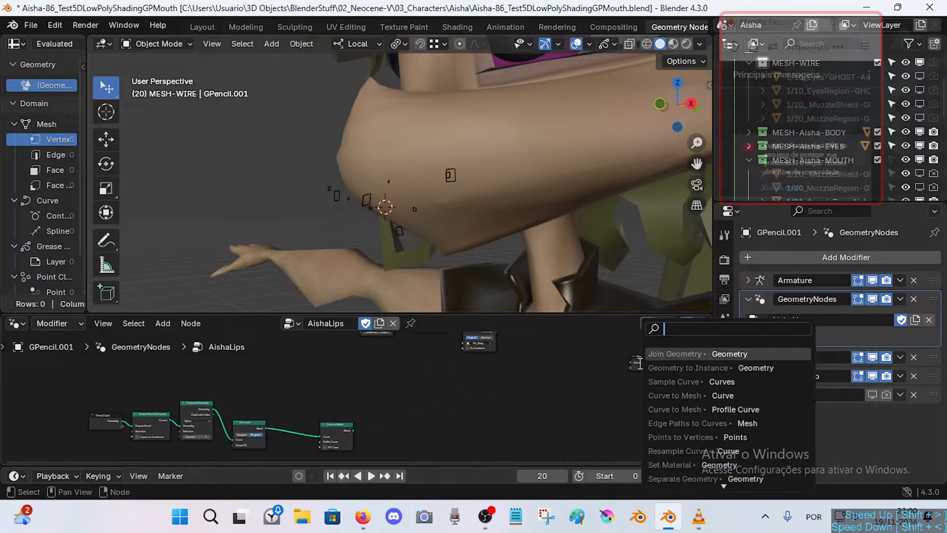
left_click_drag(351, 429, 629, 363)
Move the duplicated Group Input and Grease Pencil to Curves nodes farther from Duplicate Elements.
middle_click_drag(360, 397, 477, 361)
scroll(428, 372, "up", 2)
scroll(347, 391, "up", 2)
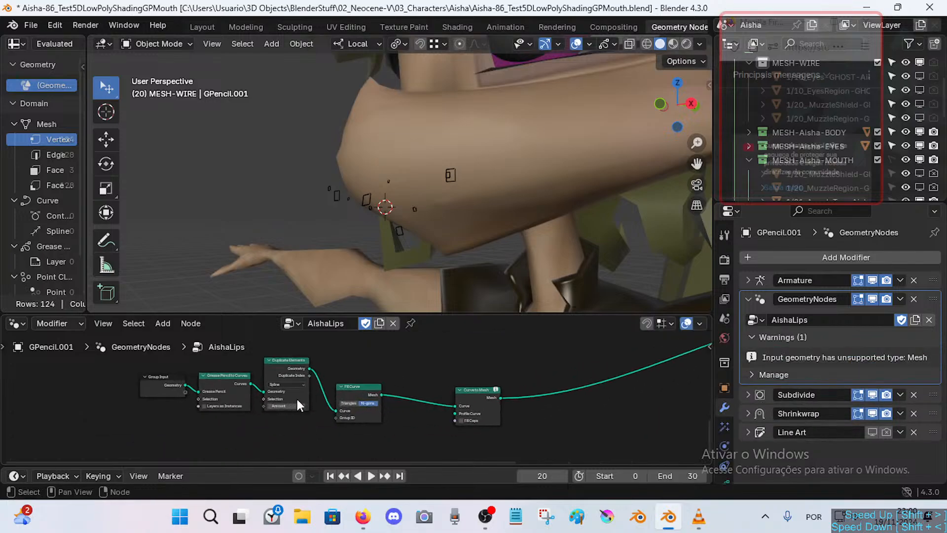
middle_click_drag(181, 381, 196, 389)
left_click_drag(187, 384, 168, 370)
scroll(316, 392, "up", 2)
middle_click_drag(228, 401, 250, 407)
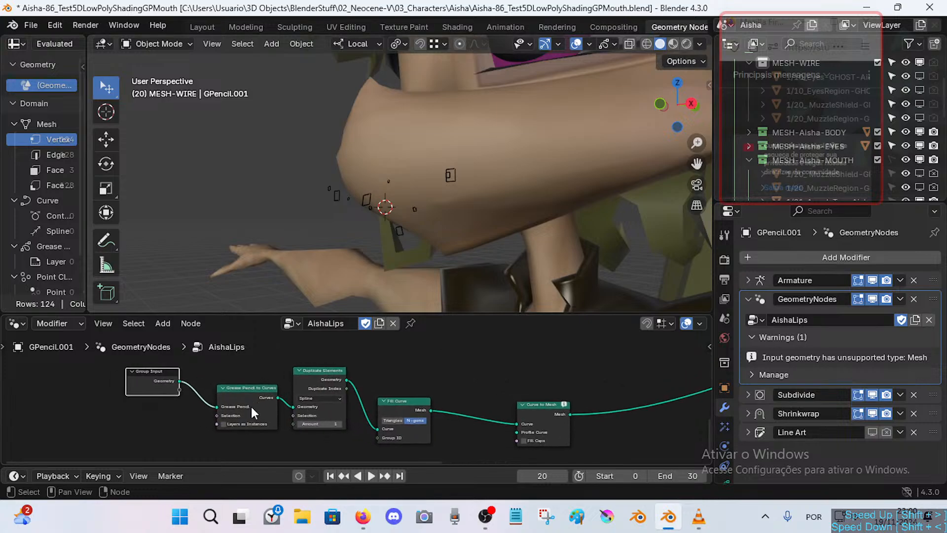
left_click(259, 391)
left_click_drag(258, 391, 239, 375)
Preview the Grease Pencil to Curves output with a Viewer node and place the Viewer above Duplicate Elements.
left_click(217, 371, "ctrl+shift")
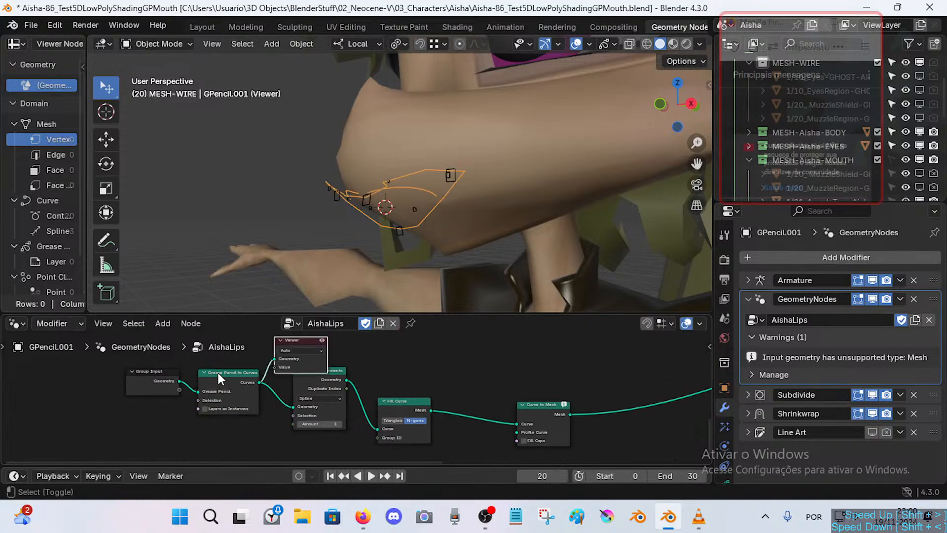
middle_click_drag(396, 362, 357, 368)
middle_click_drag(281, 358, 281, 376)
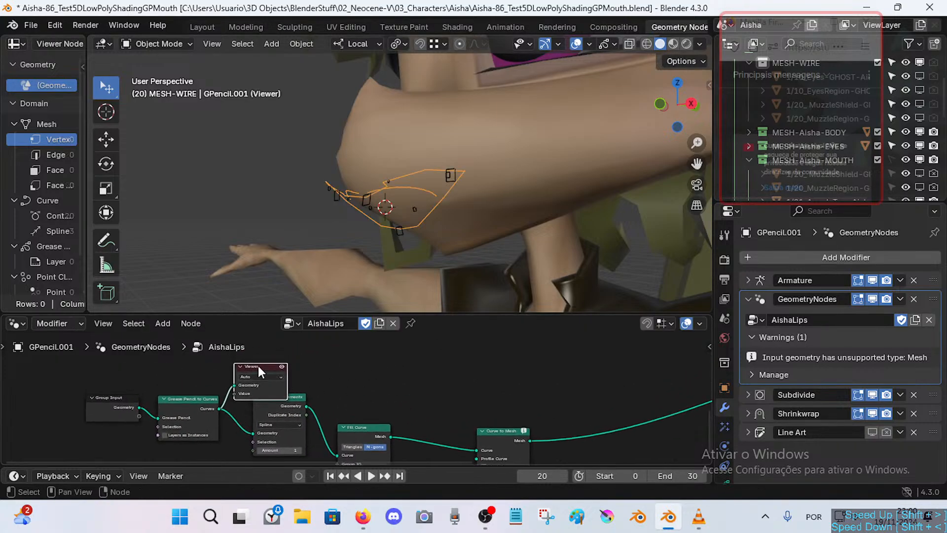
left_click_drag(259, 366, 270, 350)
mouse_move(256, 388)
middle_mouse_down()
mouse_move(324, 371)
mouse_move(318, 383)
middle_mouse_up()
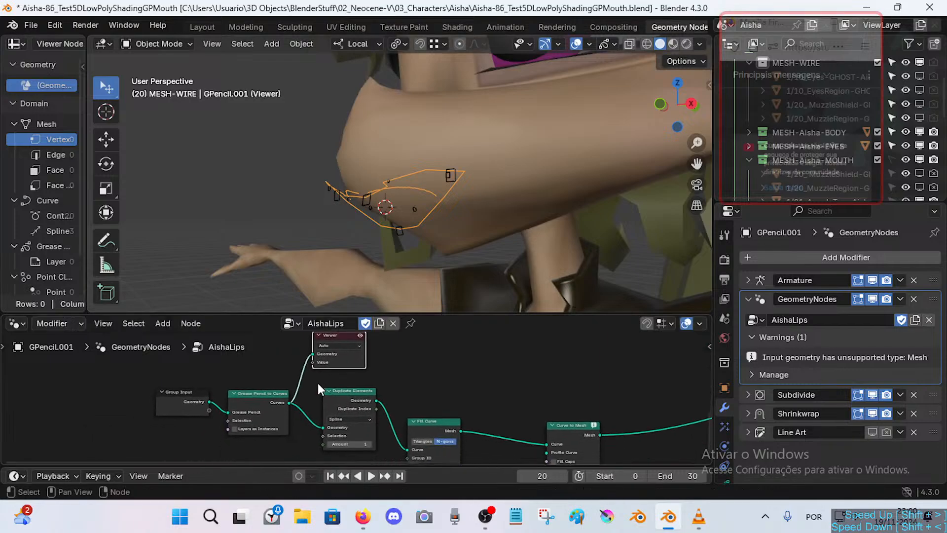
Delete the Duplicate Elements node and link the Grease Pencil to Curves output directly to Fill Curve's Curve input.
left_click_drag(263, 394, 268, 394)
left_click(360, 392)
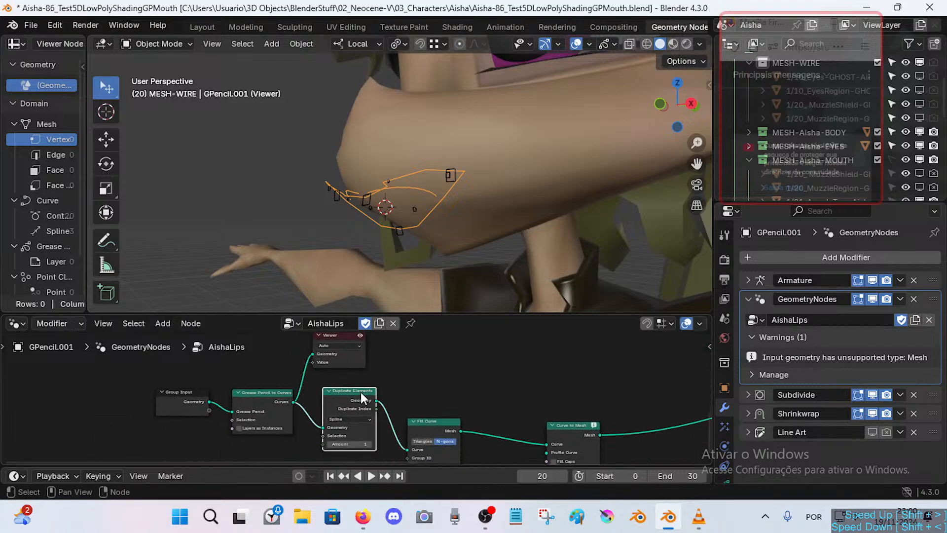
key("x")
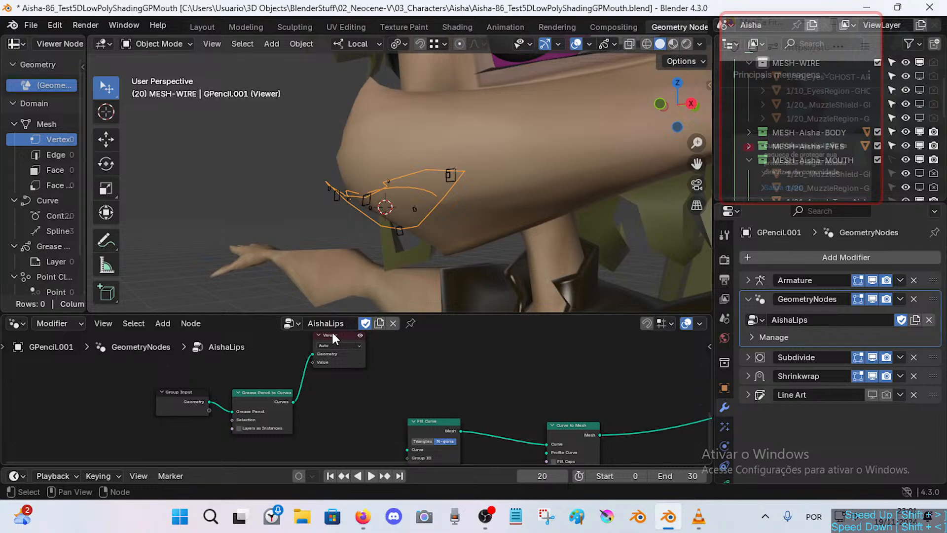
left_click_drag(332, 334, 333, 342)
left_click(285, 399)
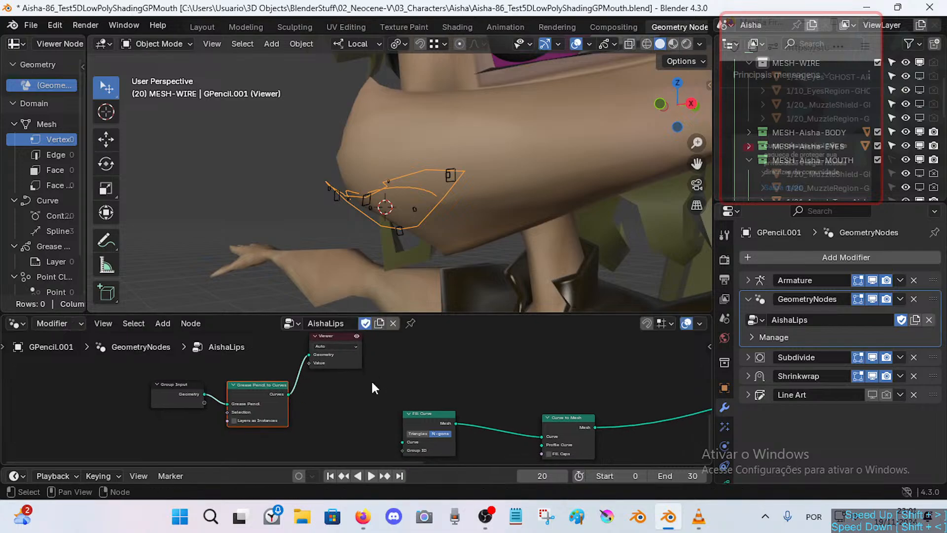
left_click_drag(275, 388, 402, 442)
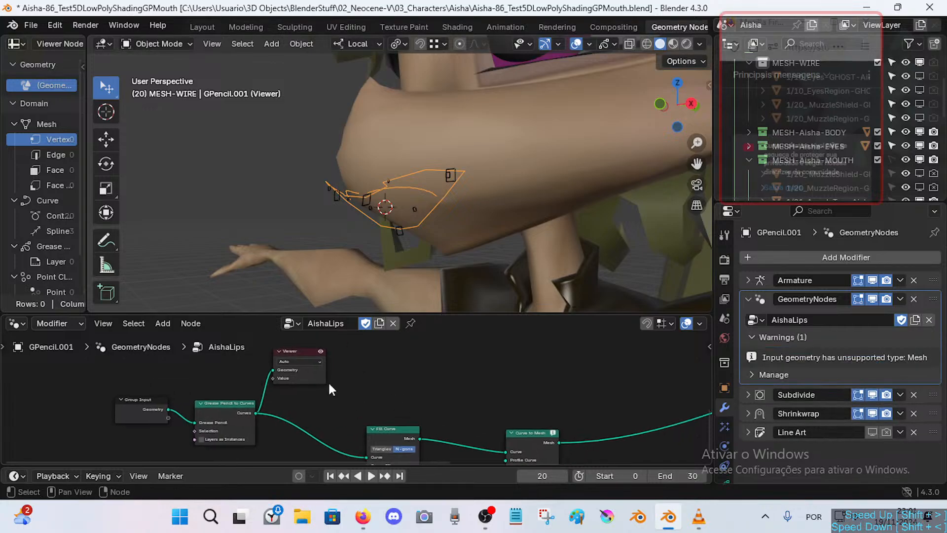
Preview the Fill Curve and Curve to Mesh outputs in turn with a Viewer node and delete the Viewer.
middle_click_drag(423, 407, 339, 380)
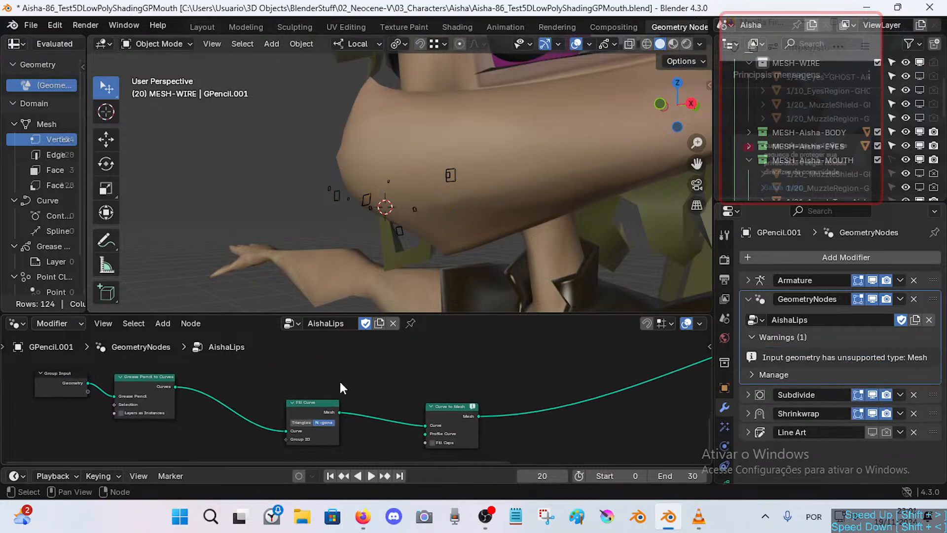
left_click(323, 405, "ctrl+shift")
middle_click_drag(420, 398, 390, 401)
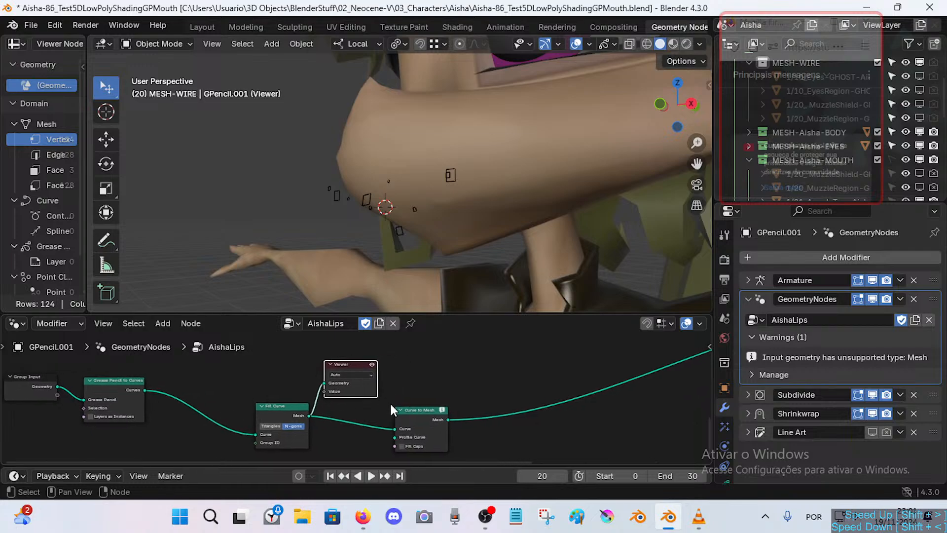
left_click(417, 410, "ctrl+shift")
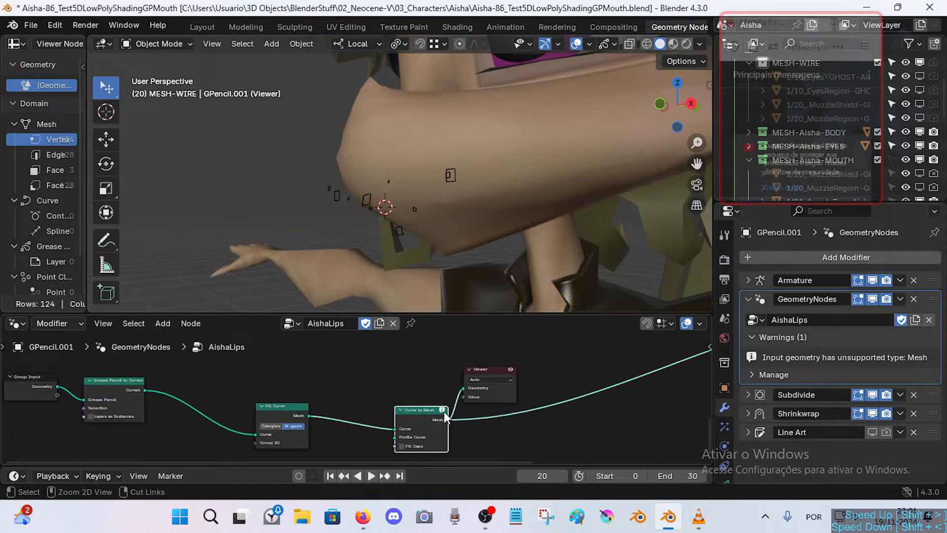
left_click(486, 371)
key("x")
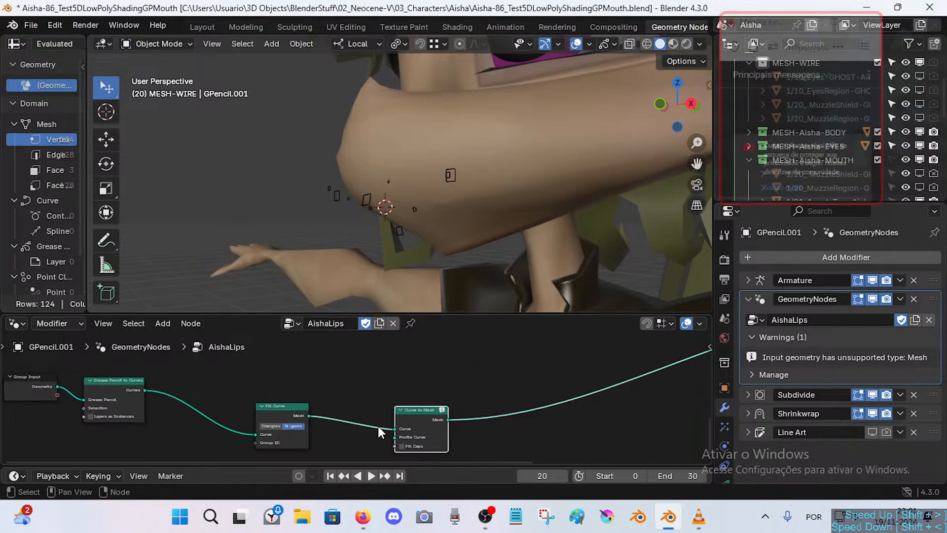
Move Fill Curve closer to Grease Pencil to Curves and link its Mesh output past Curve to Mesh, leaving Curve to Mesh unconnected.
middle_click_drag(378, 425, 416, 425)
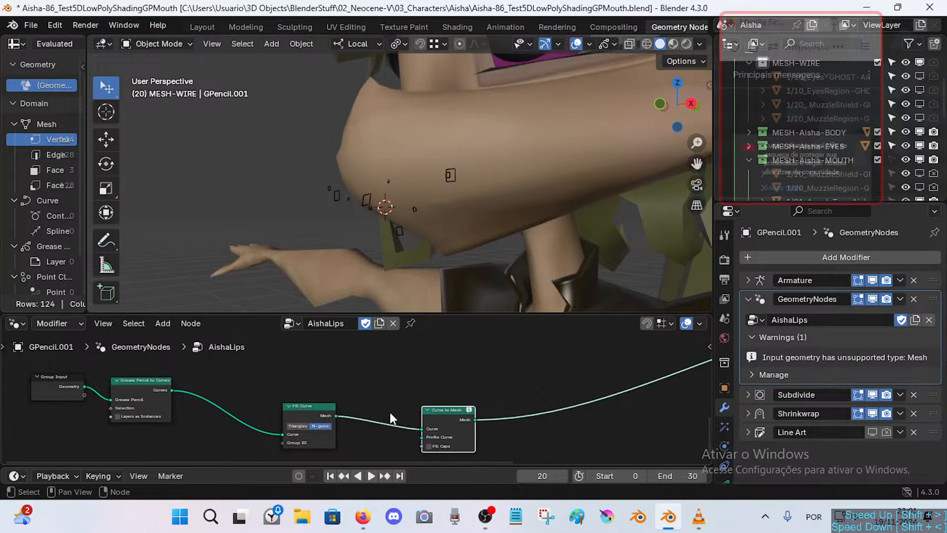
left_click_drag(301, 407, 261, 386)
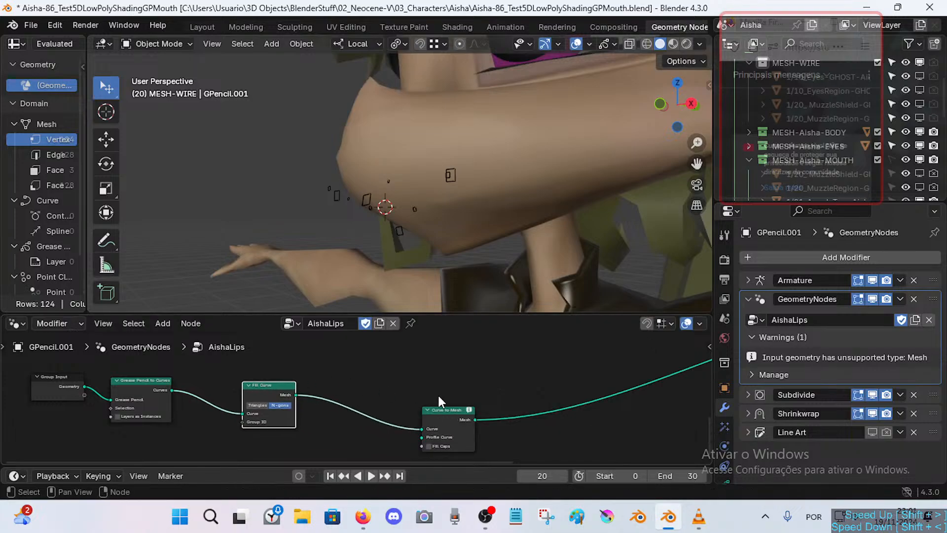
left_click_drag(446, 410, 431, 427)
middle_click_drag(266, 384, 423, 398)
left_click(350, 416)
scroll(350, 415, "up", 1)
scroll(364, 394, "up", 1)
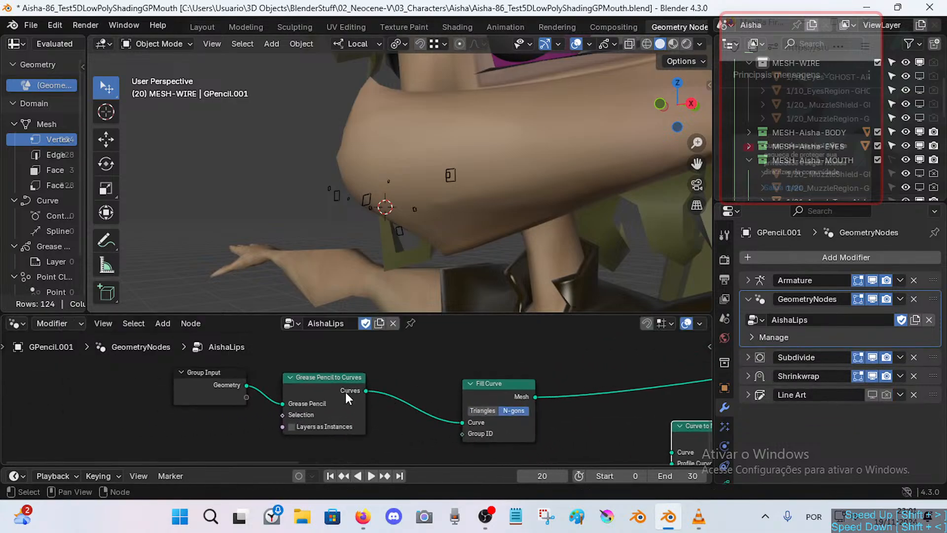
Move Grease Pencil to Curves nearer Fill Curve, check its output with a Viewer node, and delete the Viewer.
left_click_drag(345, 392, 362, 389)
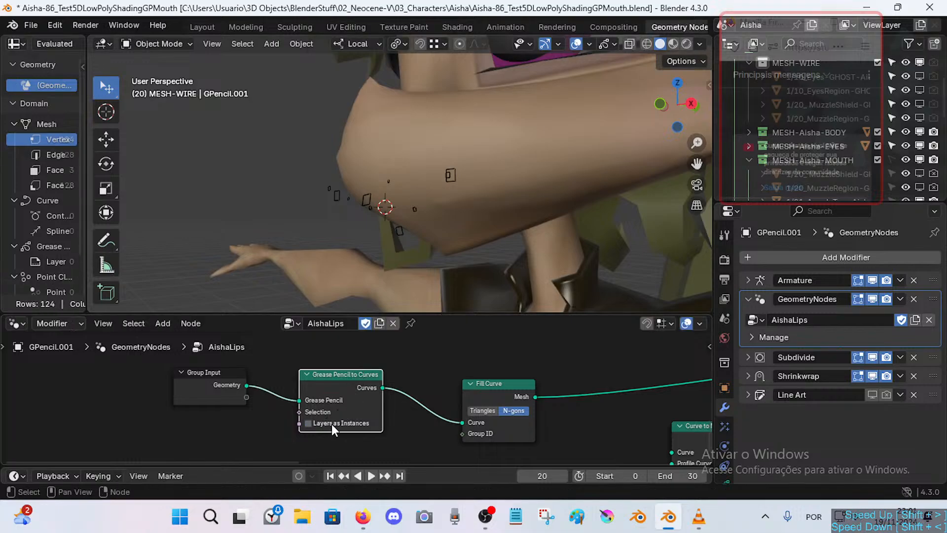
left_click(337, 378, "ctrl+shift")
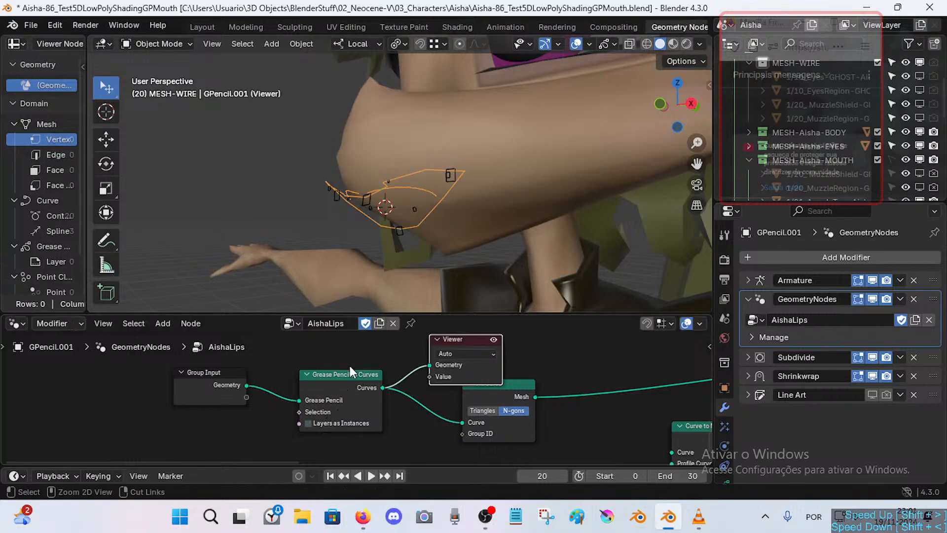
left_click_drag(467, 338, 426, 342)
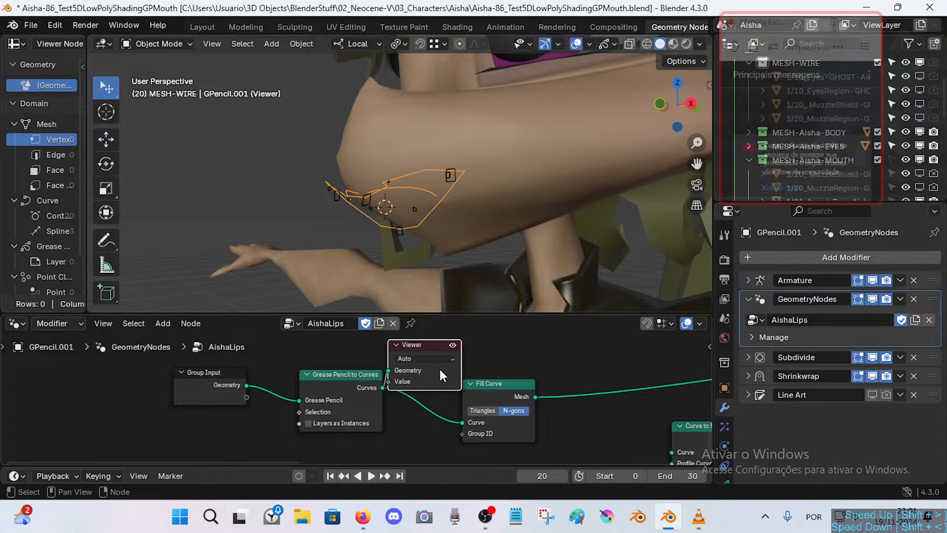
middle_click_drag(484, 383, 407, 396)
key("x")
left_click_drag(423, 398, 437, 383)
middle_click_drag(504, 396, 341, 383)
scroll(331, 378, "down", 2)
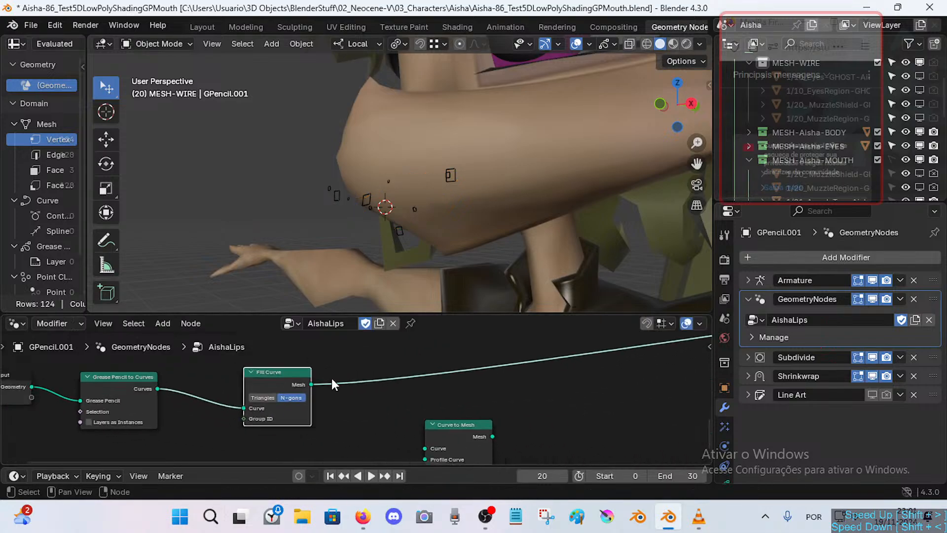
Switch to the browser and review the Fill Curve + v1 node in the video "Fill Curve Node fixed In Blender Geometry Nodes".
key("alt+Tab")
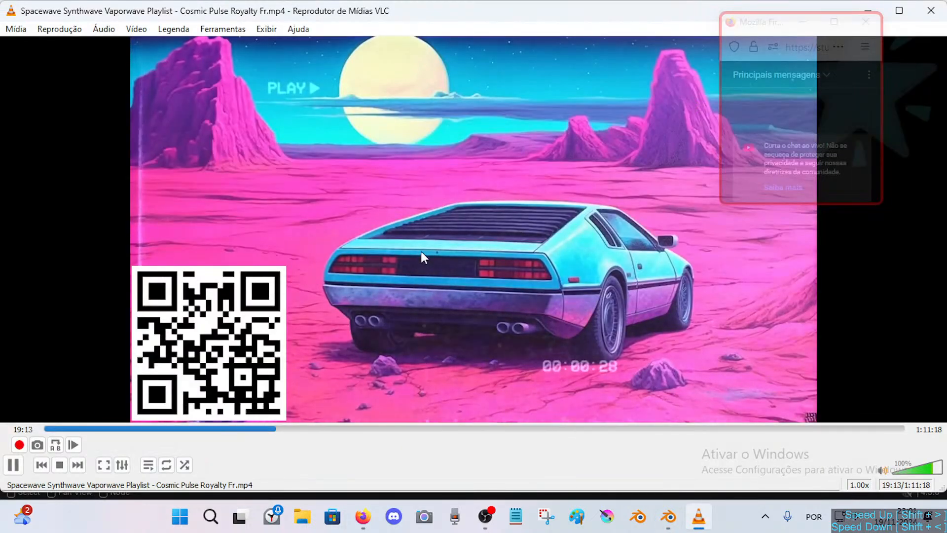
key("alt+Tab")
key("alt+Tab")
key("alt+Tab")
key("alt+Tab")
key("alt+Tab")
key("alt+Tab")
key("alt+Tab")
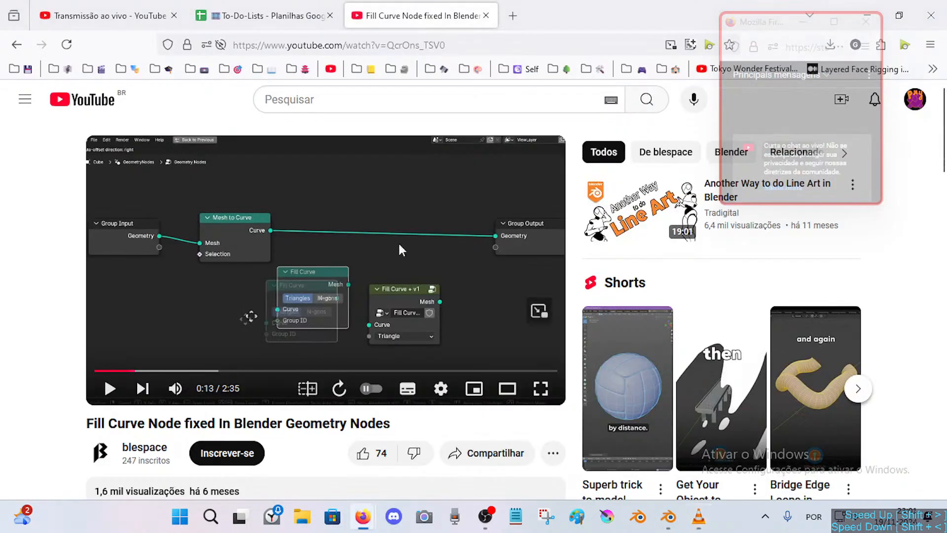
left_click(304, 282)
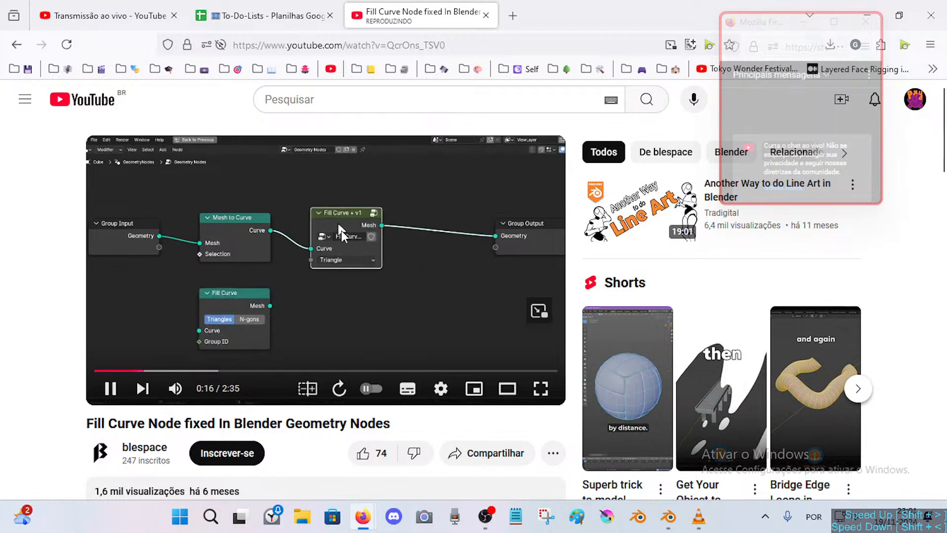
key("Left")
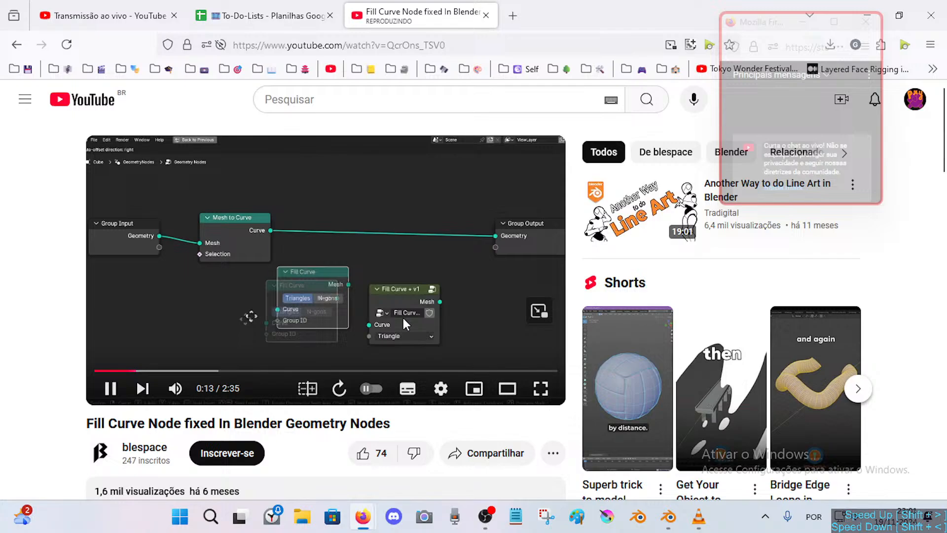
left_click(415, 298)
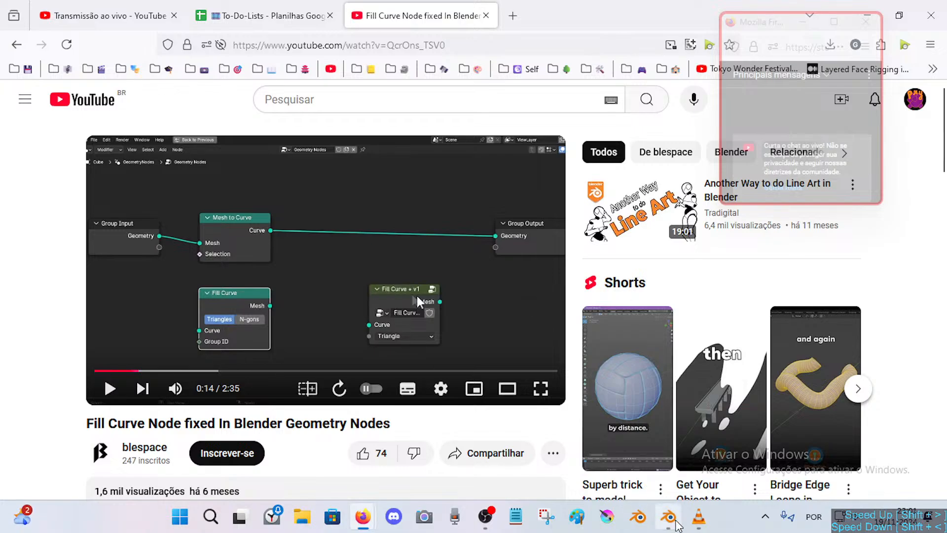
mouse_move(677, 522)
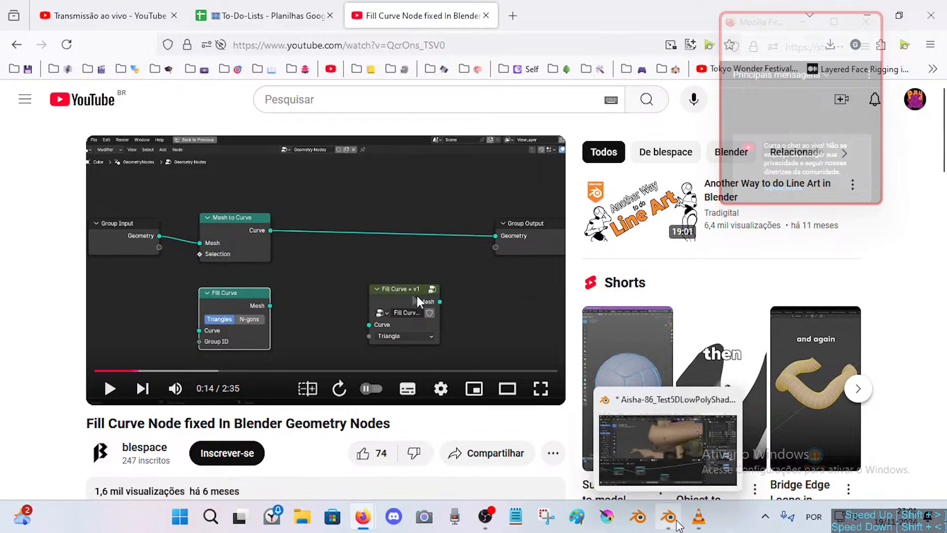
Skip ahead through the video and examine how Vector Rotate and Set Position are wired before Fill Curve.
left_click(373, 292)
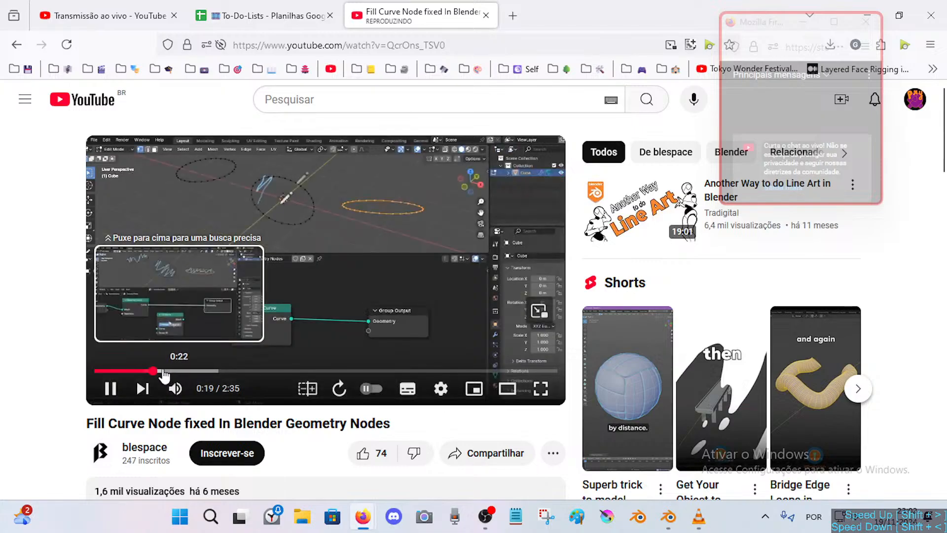
left_click(163, 372)
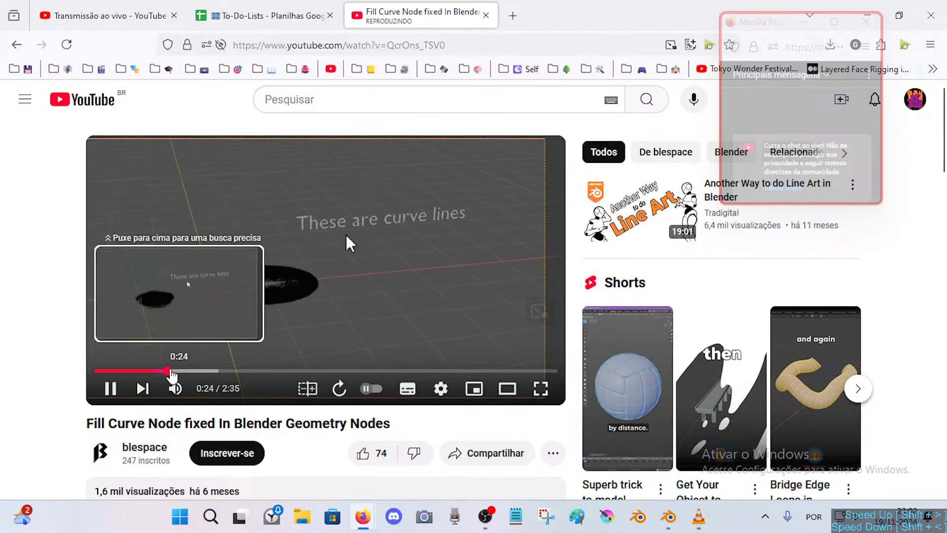
left_click(194, 371)
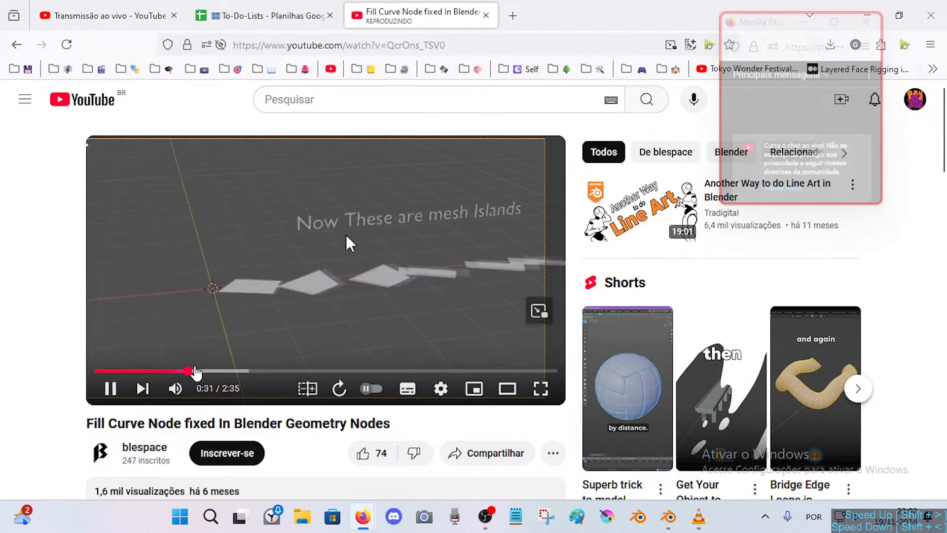
left_click(206, 371)
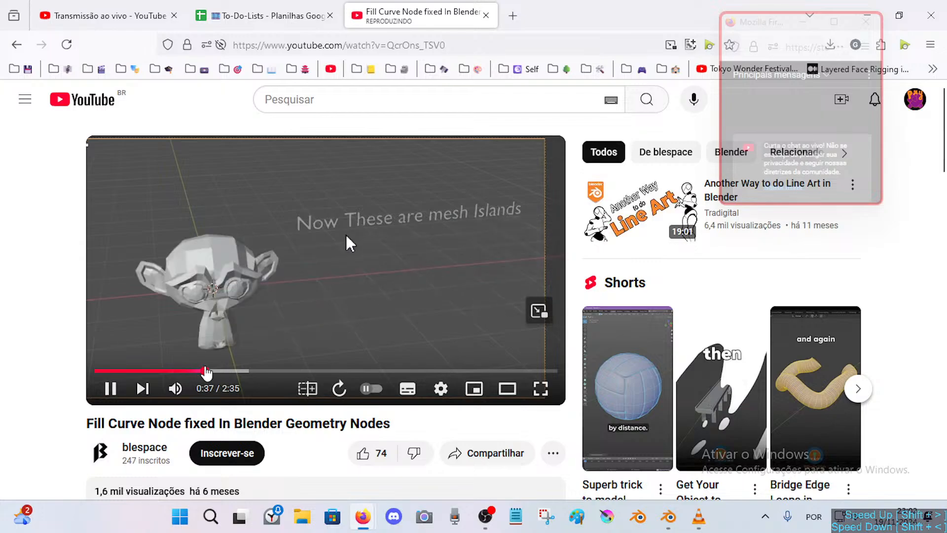
left_click(330, 237)
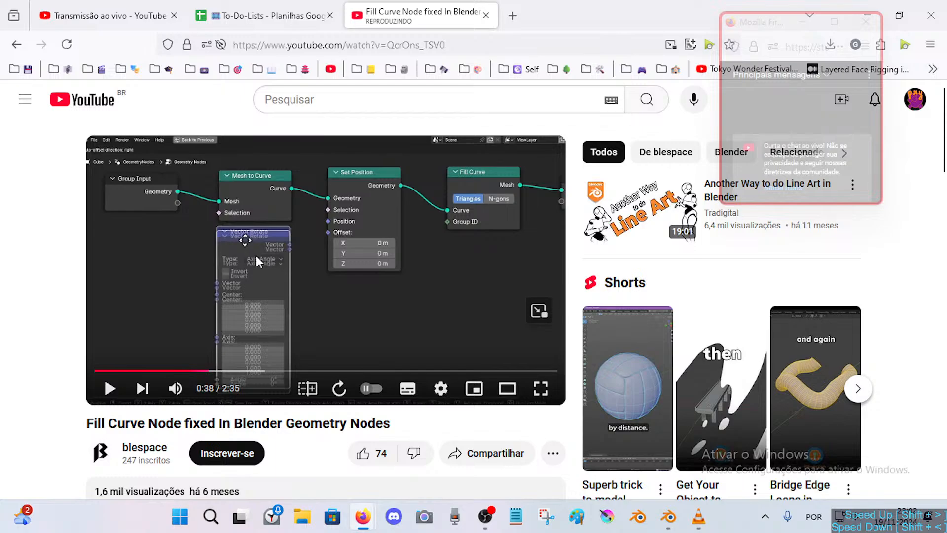
left_click(271, 267)
left_click(273, 277)
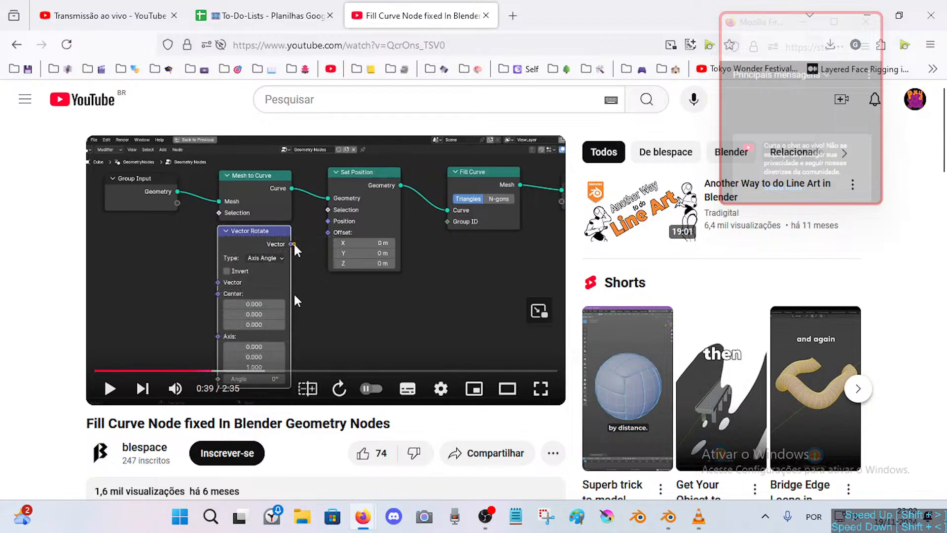
left_click(322, 281)
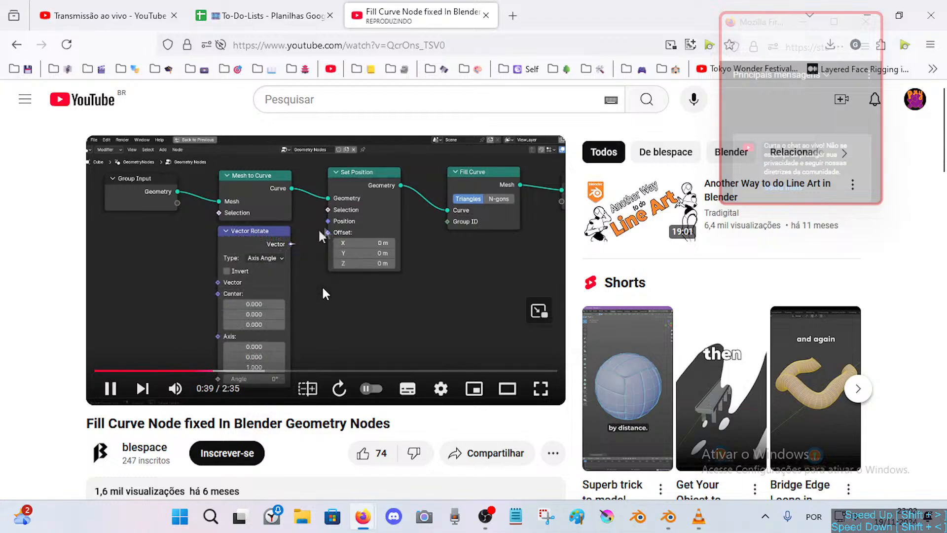
left_click(359, 294)
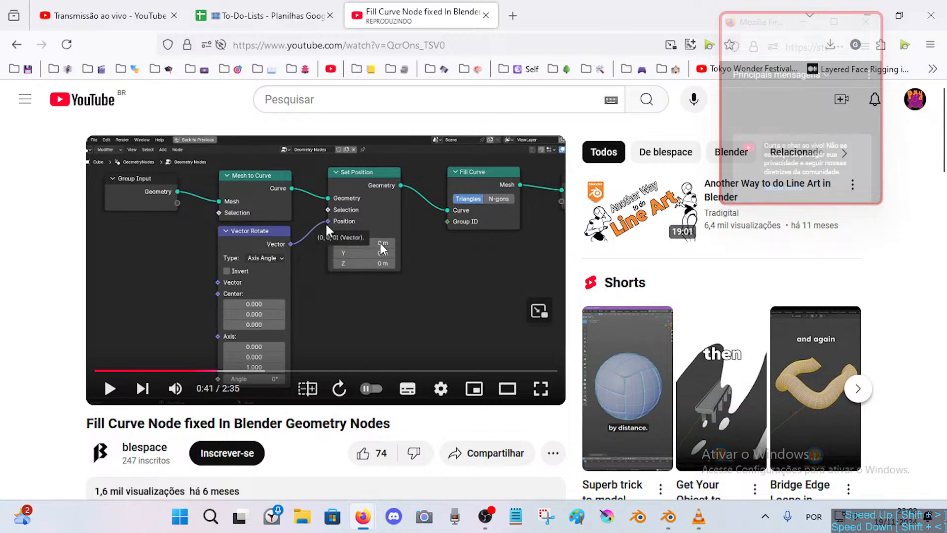
Switch back to Blender and move the Fill Curve and Curve to Mesh nodes away from Grease Pencil to Curves to make room.
key("alt+Tab")
left_click(669, 518)
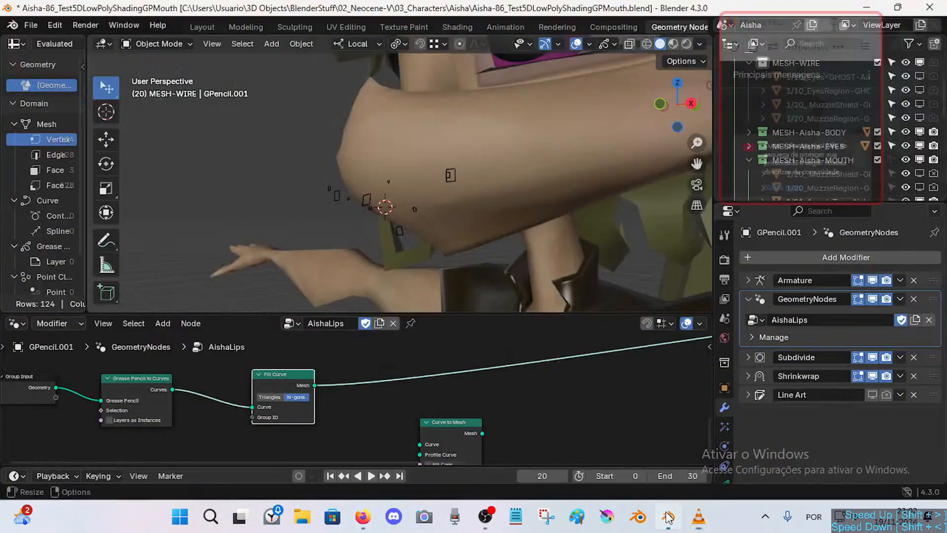
middle_click_drag(301, 386, 483, 375)
scroll(336, 377, "down", 2)
middle_click_drag(397, 379, 344, 368)
key("alt+a")
key("b")
left_click_drag(350, 343, 574, 447)
key("g")
left_click(610, 405)
middle_click_drag(324, 369, 341, 392)
left_click_drag(291, 378, 281, 369)
scroll(276, 372, "up", 2)
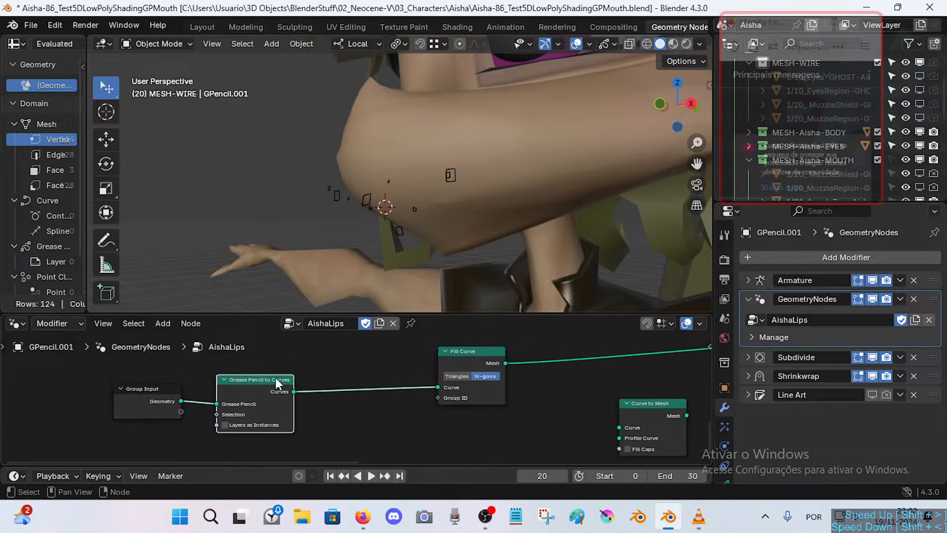
Preview the Grease Pencil to Curves output with a Viewer node placed above the link, and enlarge the node editor.
left_click(281, 384, "ctrl+shift")
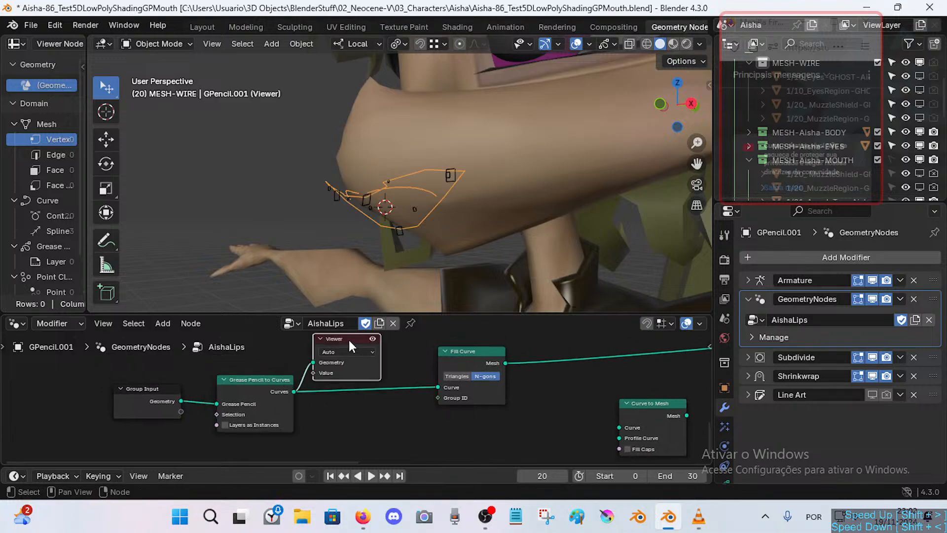
left_click_drag(349, 341, 337, 324)
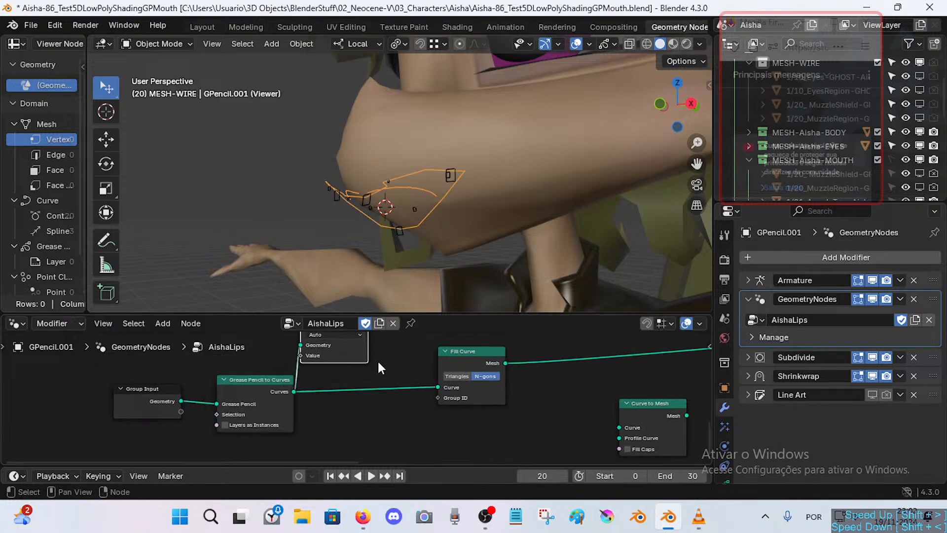
middle_click_drag(377, 360, 368, 389)
left_click_drag(383, 312, 383, 269)
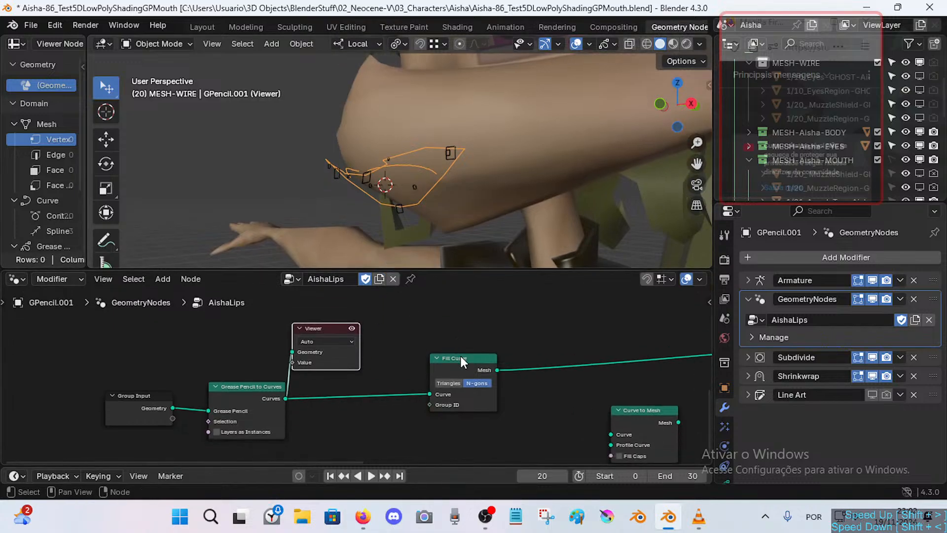
Reposition the Fill Curve node lower and closer to Curve to Mesh, undoing the last two changes.
left_click_drag(461, 356, 512, 370)
middle_click_drag(491, 325, 466, 306)
key("ctrl+z")
key("ctrl+z")
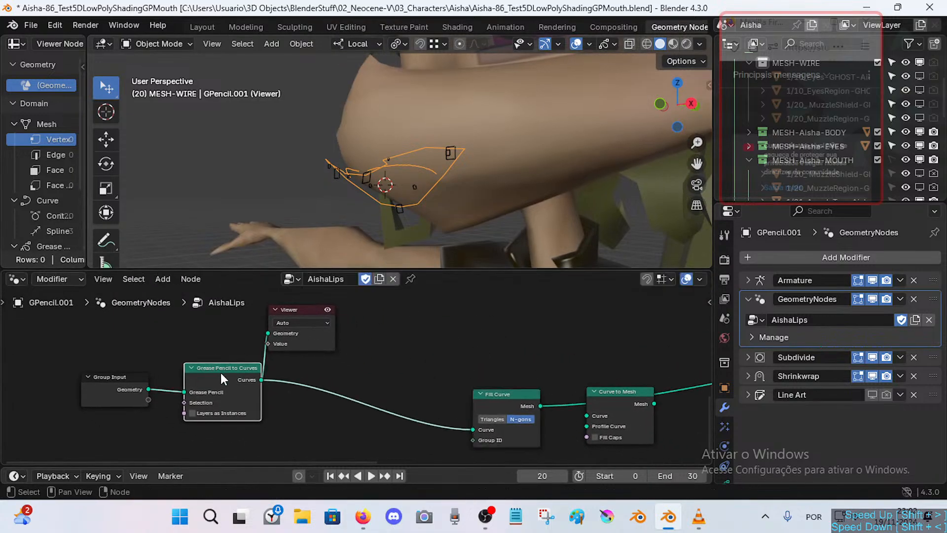
Lower the Grease Pencil to Curves node slightly and save the file.
key("ctrl+s")
left_click(306, 392)
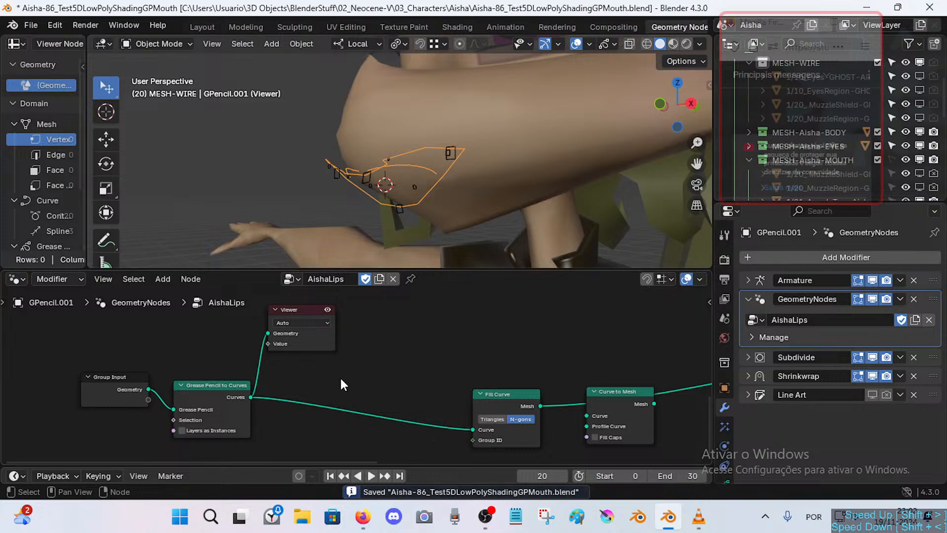
key("shift+a")
key("Escape")
Switch to VLC, shrink its player window, and minimize it.
key("alt+Tab")
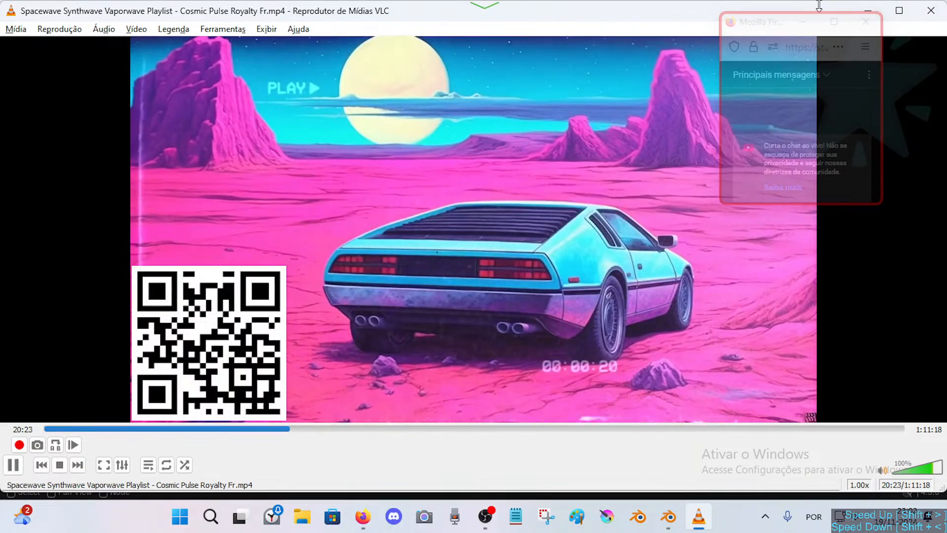
double_click(669, 15)
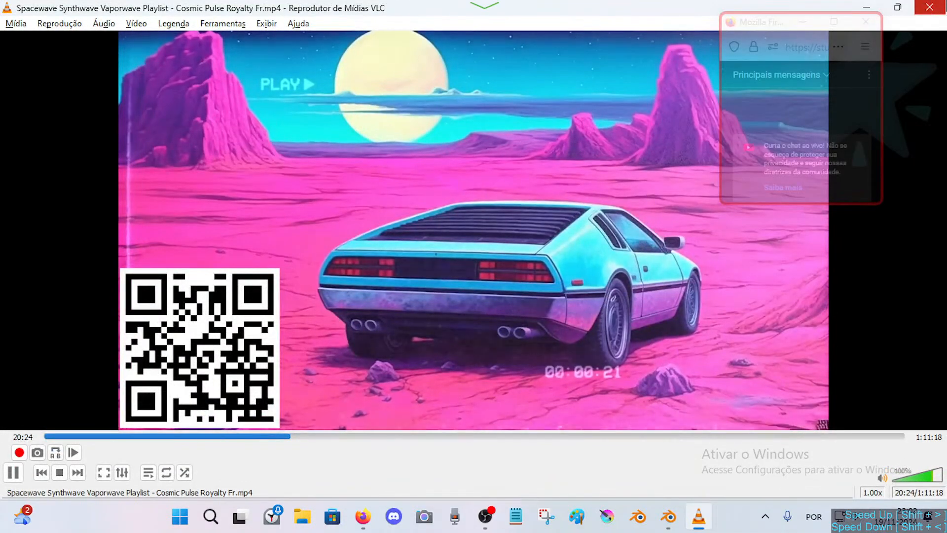
left_click(897, 8)
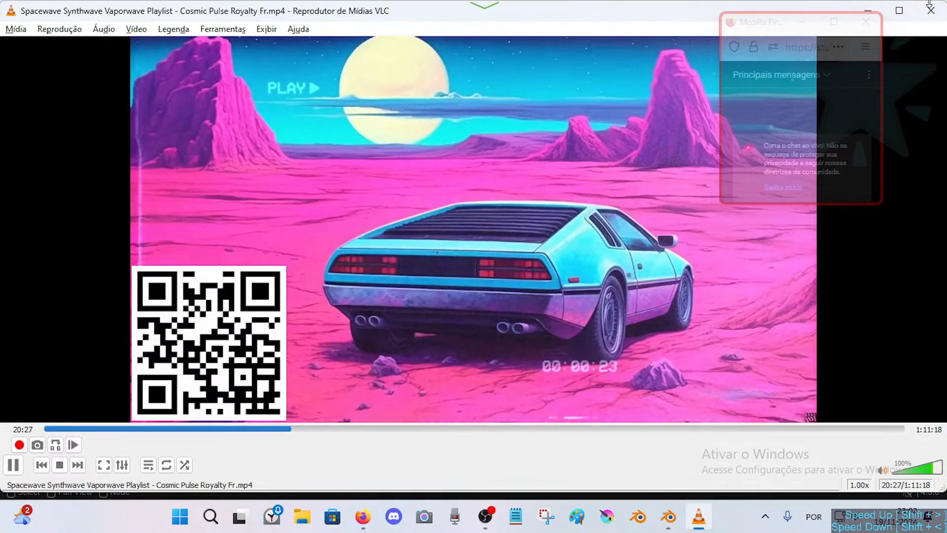
left_click_drag(944, 3, 488, 331)
left_click(410, 341)
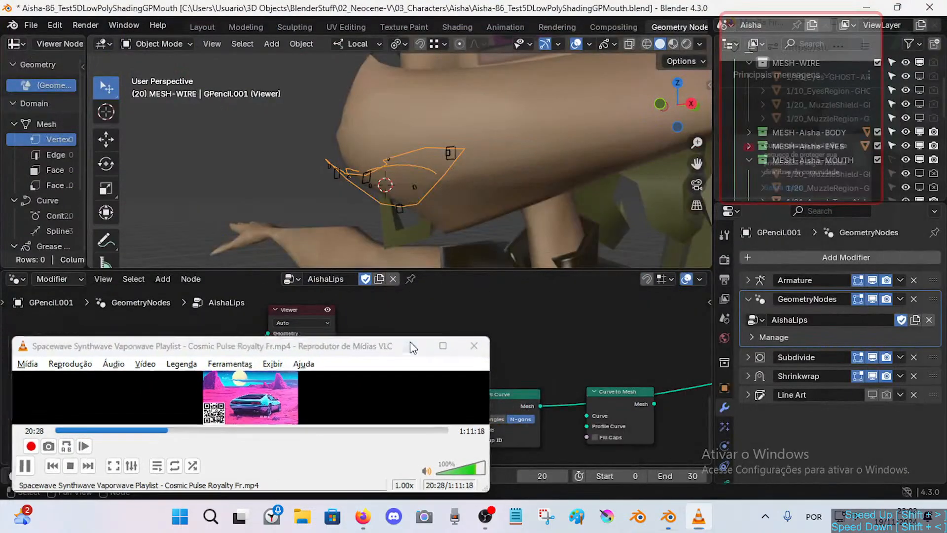
Switch to Firefox to review the node wiring in the paused Fill Curve video, and return to Blender.
key("alt+Tab")
key("alt+Tab")
key("alt+Tab")
key("alt+Tab")
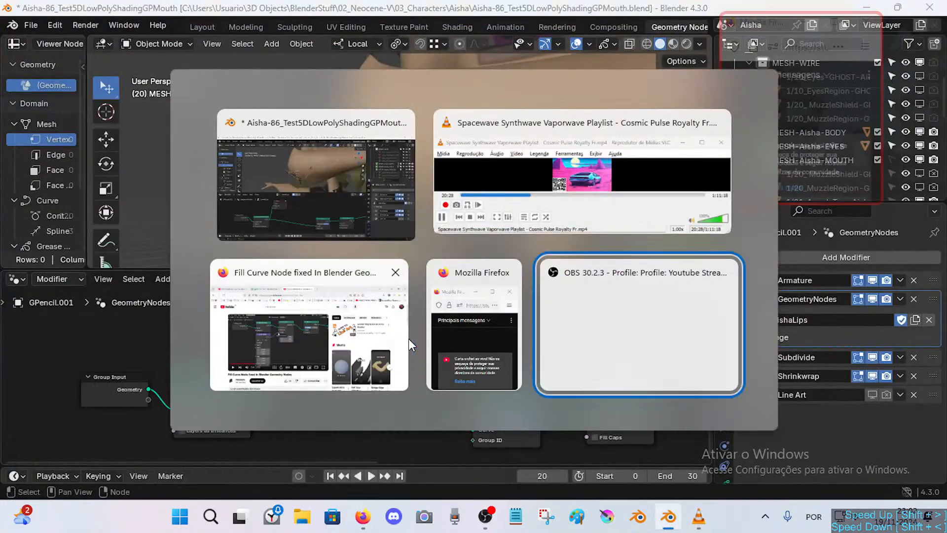
key("alt+Tab")
key("alt+Tab")
key("alt+Tab")
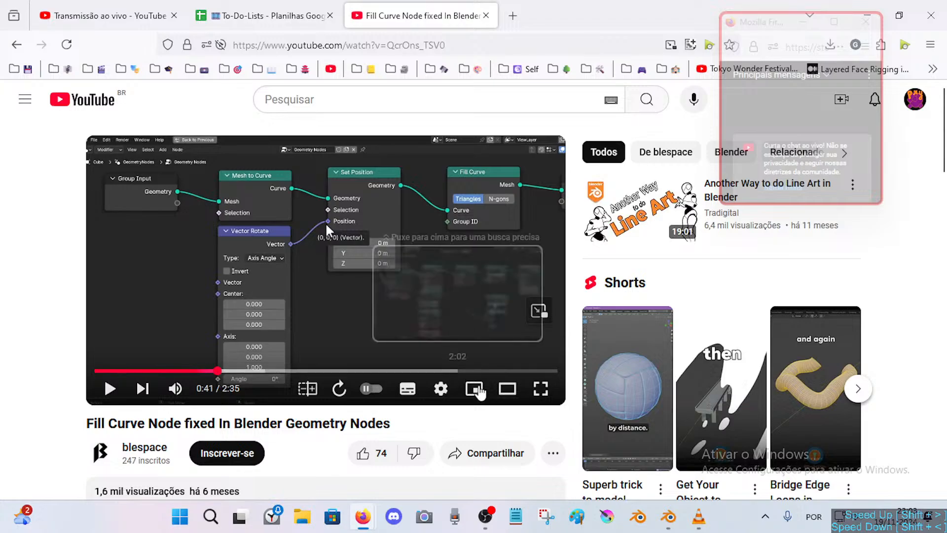
left_click(668, 517)
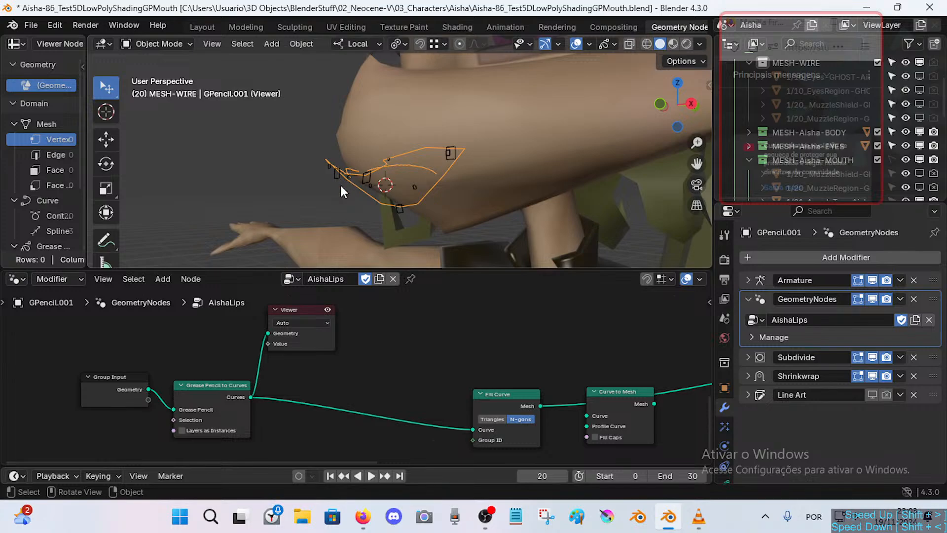
Inspect the previewed lip curve around Aisha's muzzle from a closer angle in the 3D viewport.
scroll(340, 185, "up", 2)
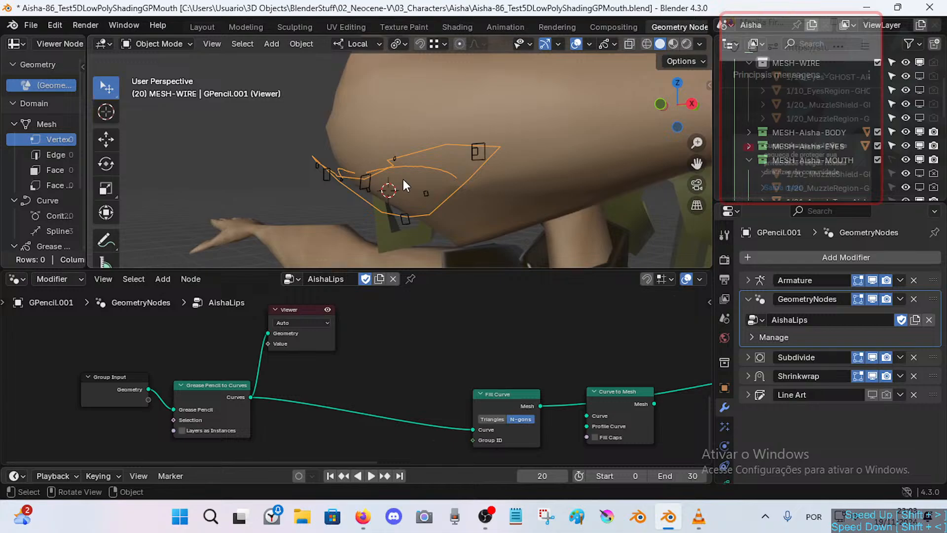
middle_click_drag(404, 180, 322, 181)
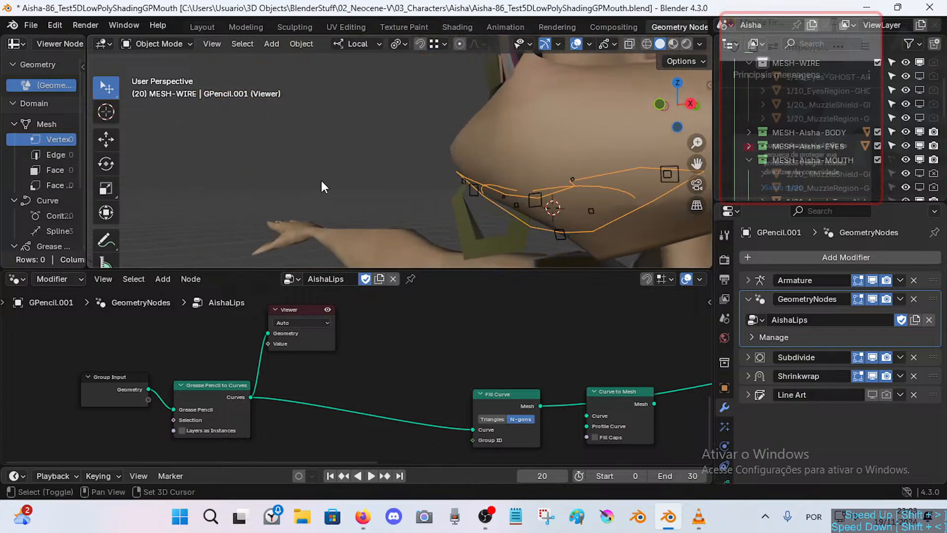
key("shift+grave")
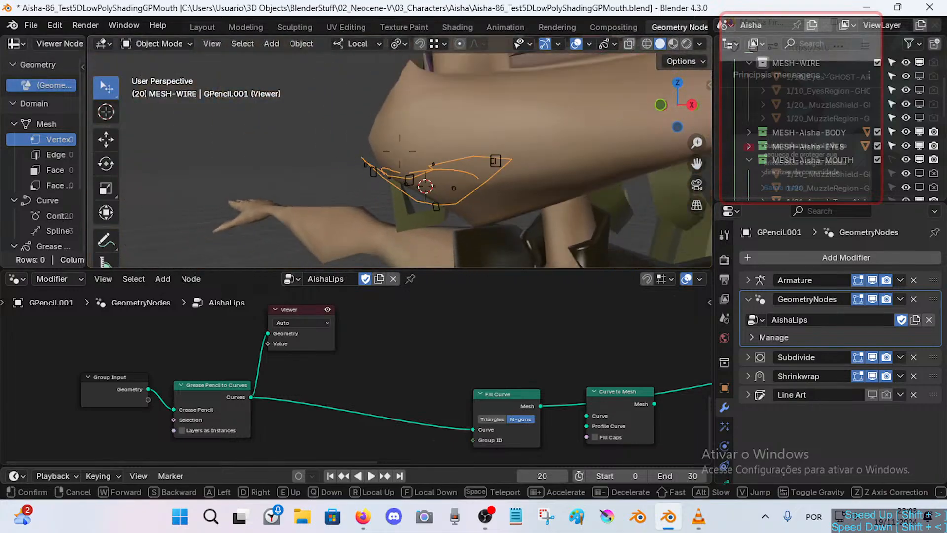
key("w")
key("s")
left_click(334, 180)
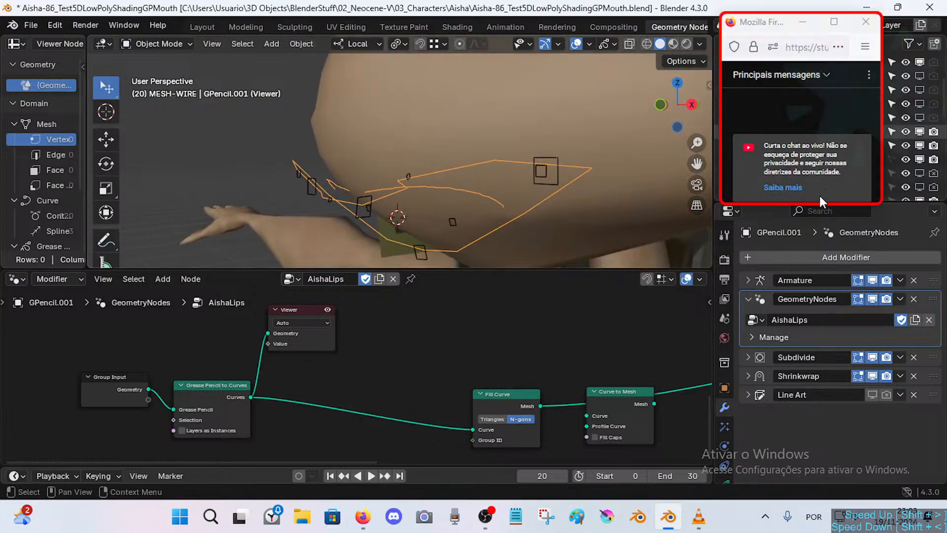
Try to pick the lip grease-pencil object among the overlapping armature, body and hair objects around the muzzle.
left_click(383, 167)
left_click(341, 186)
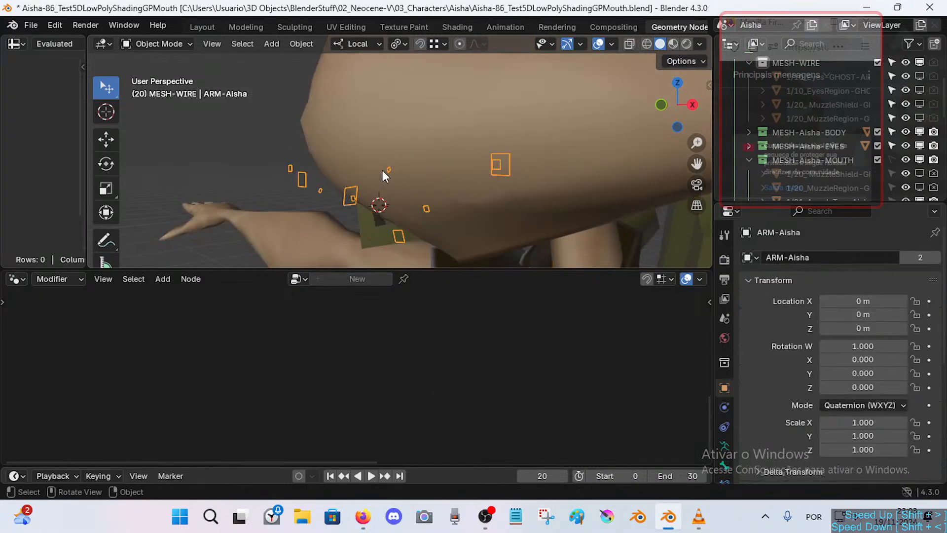
left_click(401, 161)
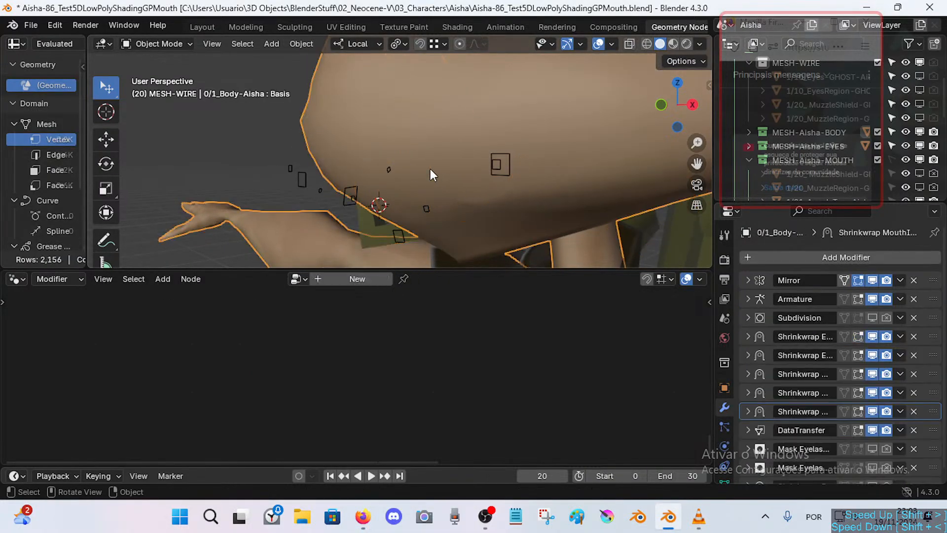
left_click(495, 165)
left_click(462, 169)
left_click(425, 203)
left_click(422, 184)
left_click(422, 184)
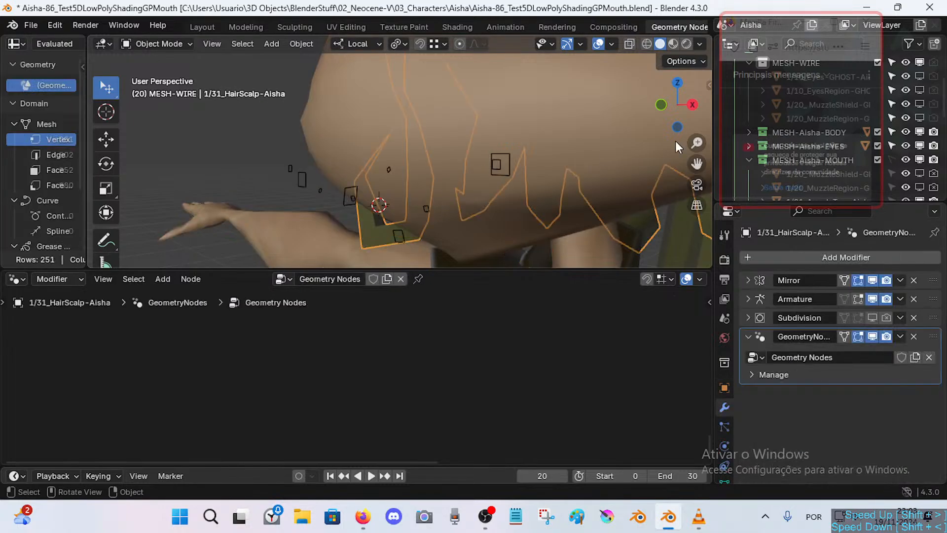
Move the chat window off the outliner and disable viewport selection for the MESH-Aisha EYES, MOUTH, HAIR and CLOTH collections.
left_click_drag(785, 33, 572, 118)
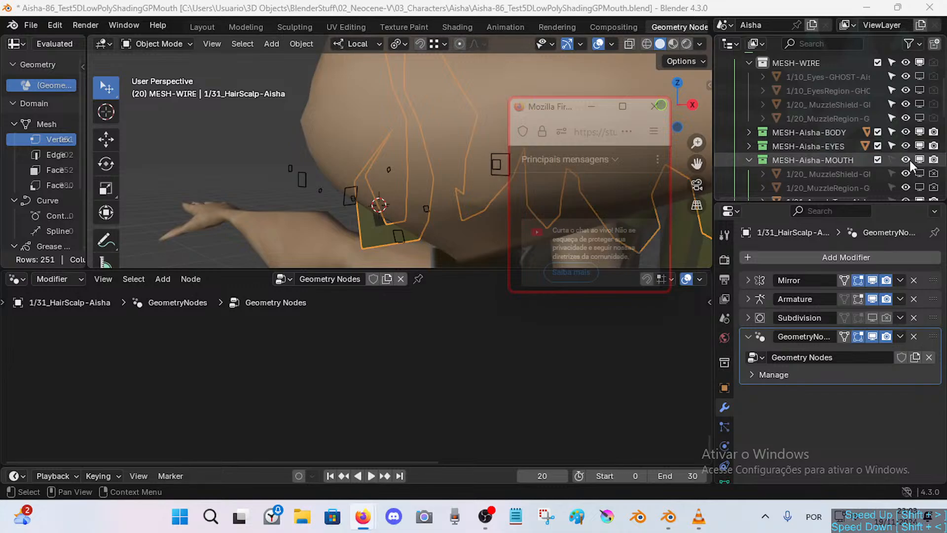
left_click(890, 147)
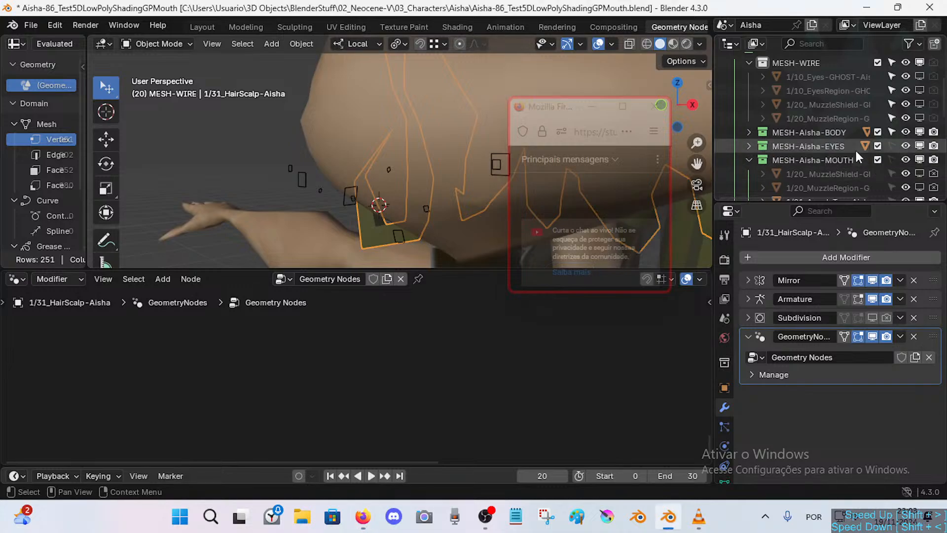
left_click(749, 160)
left_click(891, 159)
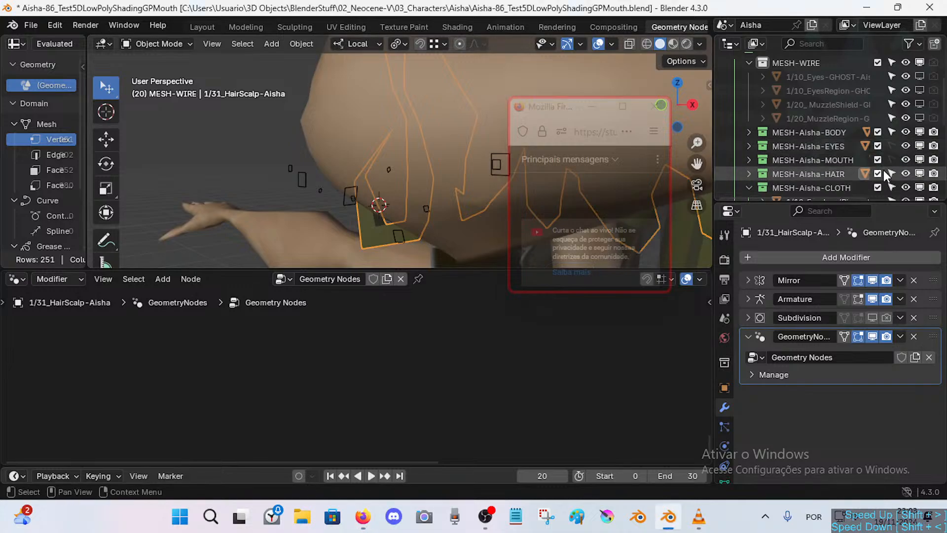
scroll(866, 182, "down", 2)
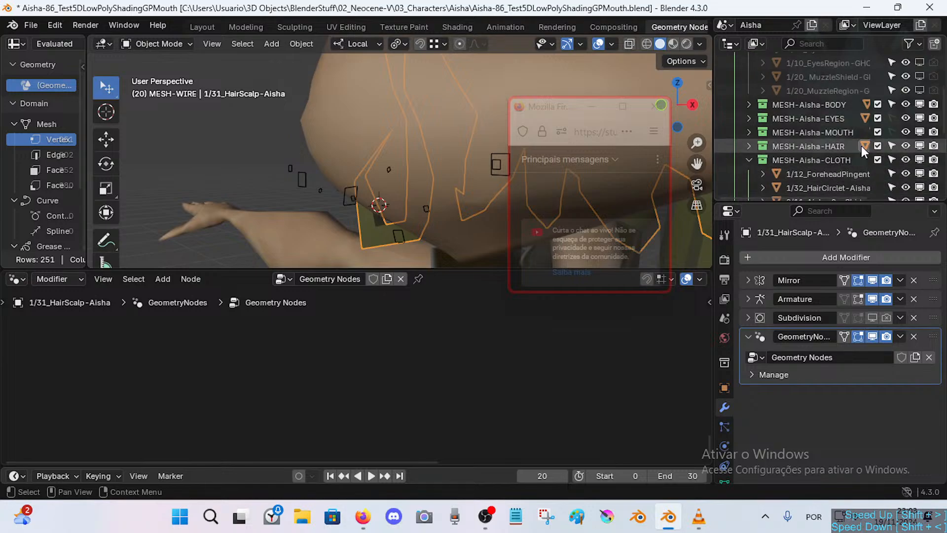
left_click(891, 148)
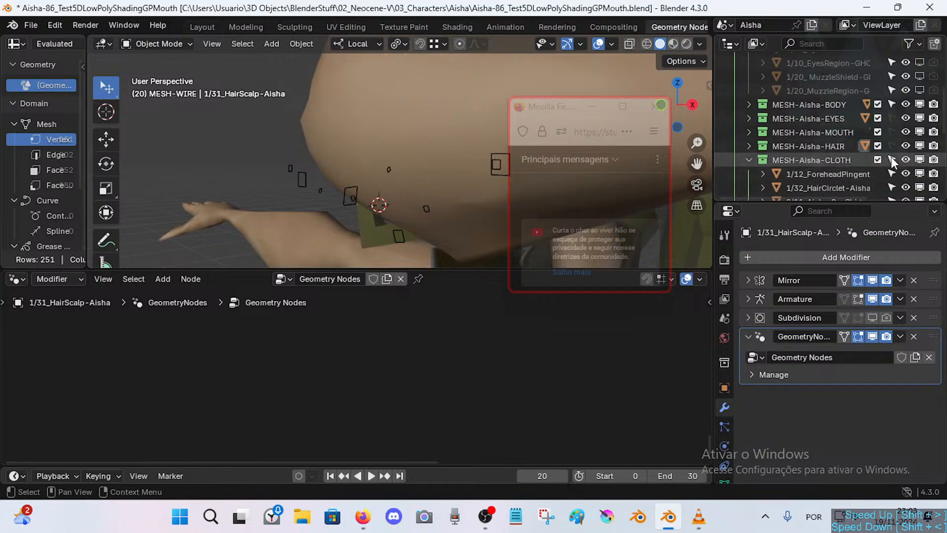
left_click(748, 160)
left_click(749, 173)
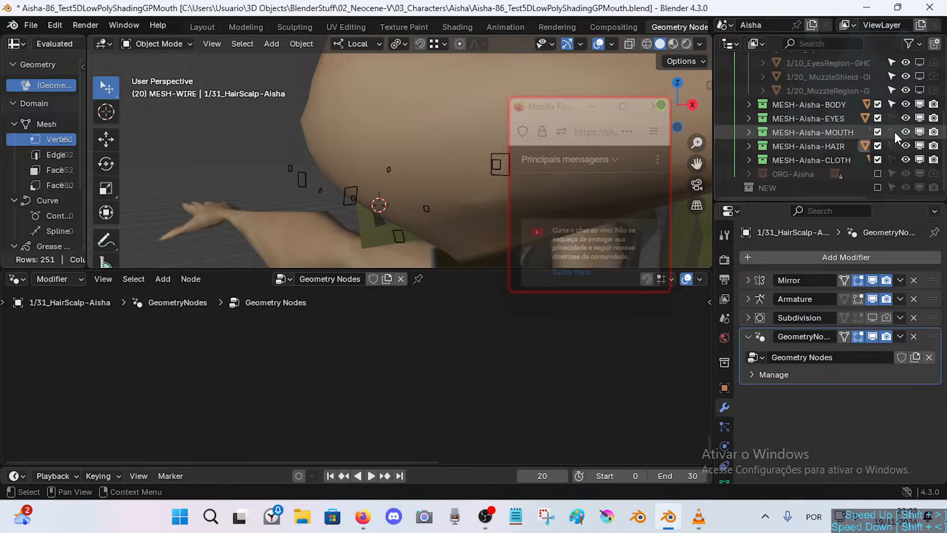
Collapse the MESH-WIRE collection and check the child objects listed under ARM-Aisha.
left_click(808, 106)
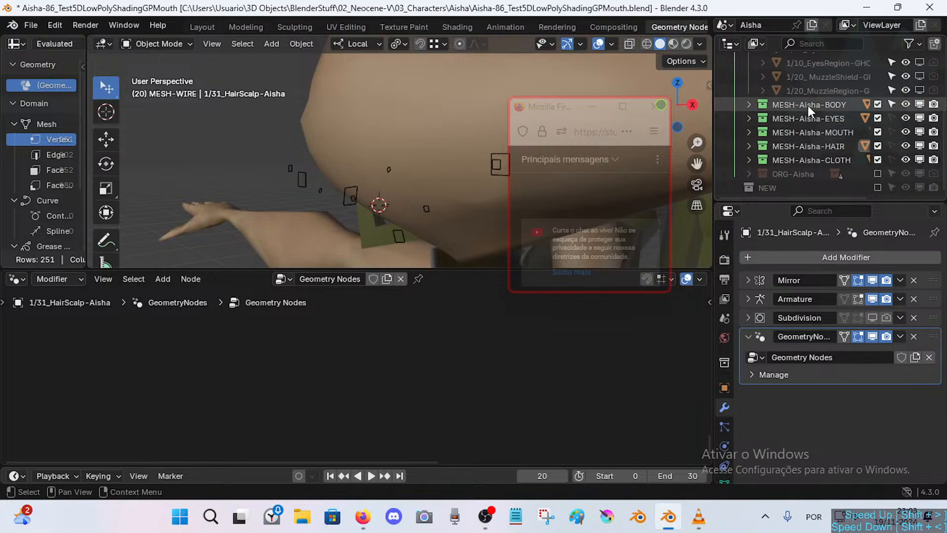
scroll(821, 141, "up", 3)
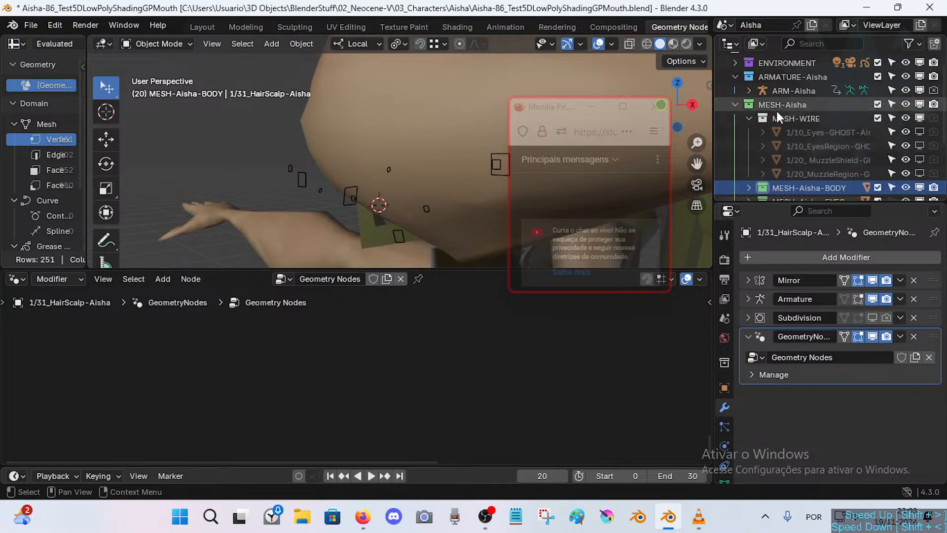
left_click(760, 105)
left_click(750, 120)
left_click(749, 91)
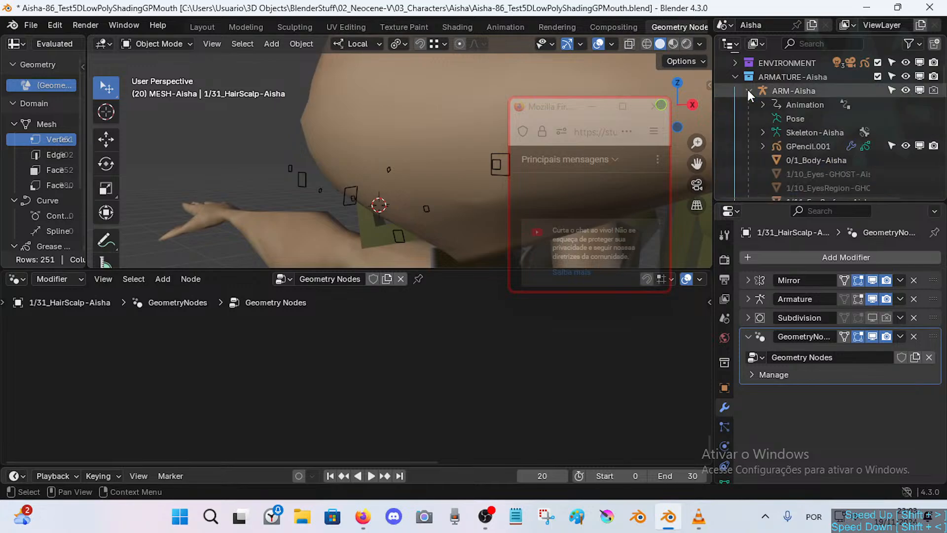
left_click(747, 90)
Test what is selectable by selecting and deselecting everything while toggling selectability of the HAIR, CLOTH and MOUTH collections.
left_click(353, 177)
scroll(351, 176, "down", 4)
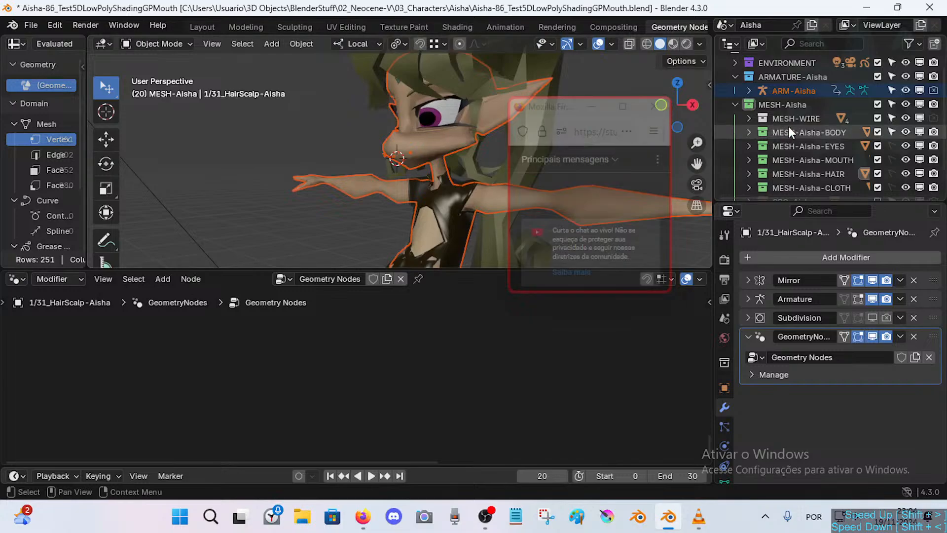
scroll(836, 149, "down", 2)
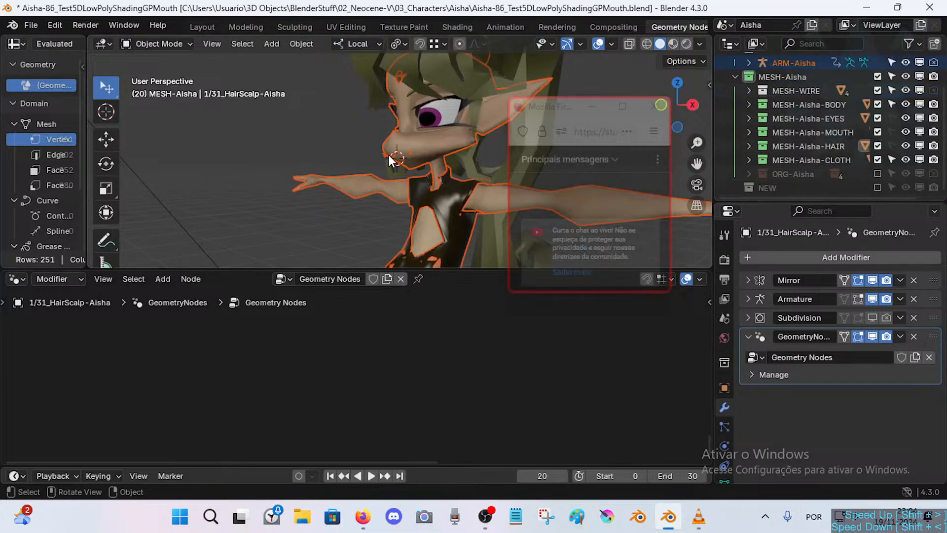
scroll(405, 163, "up", 5)
left_click(894, 156)
left_click(892, 147)
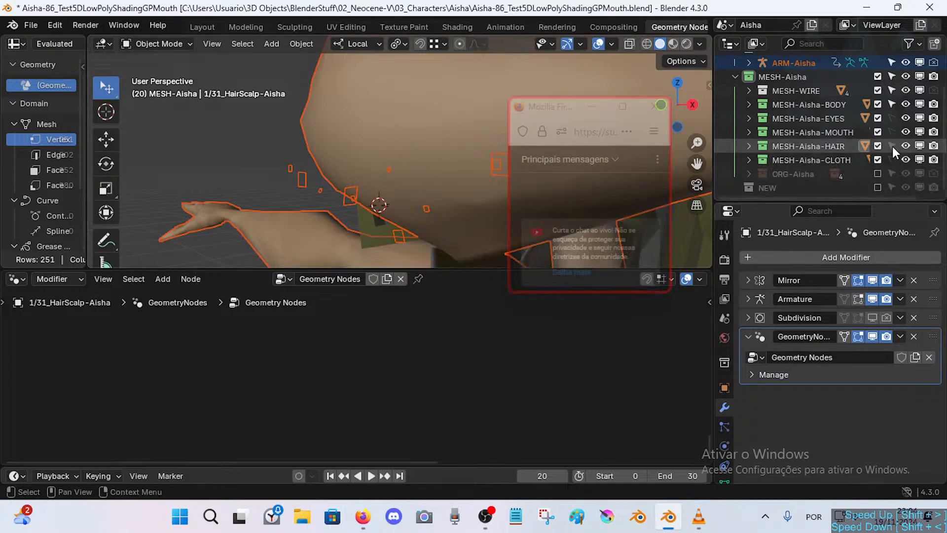
key("a")
key("alt+a")
left_click(893, 147)
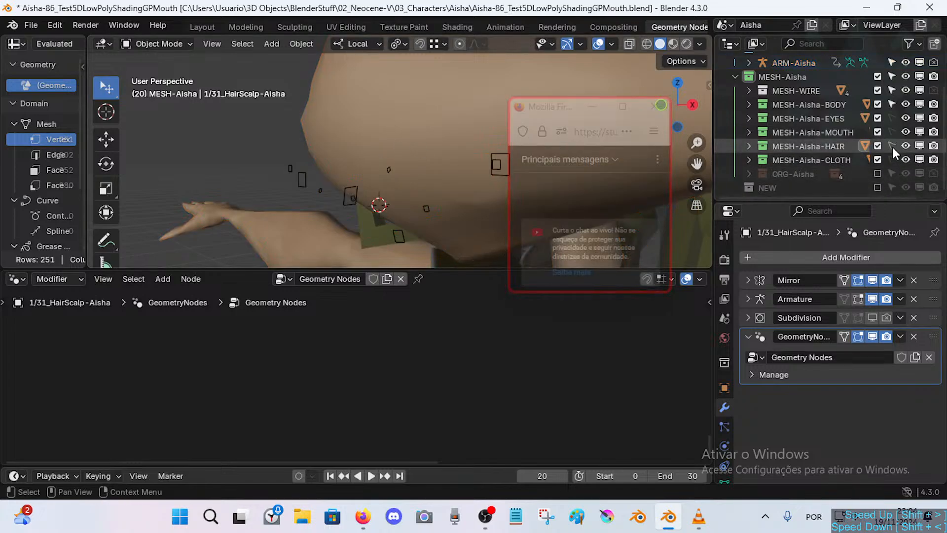
left_click(893, 133)
key("a")
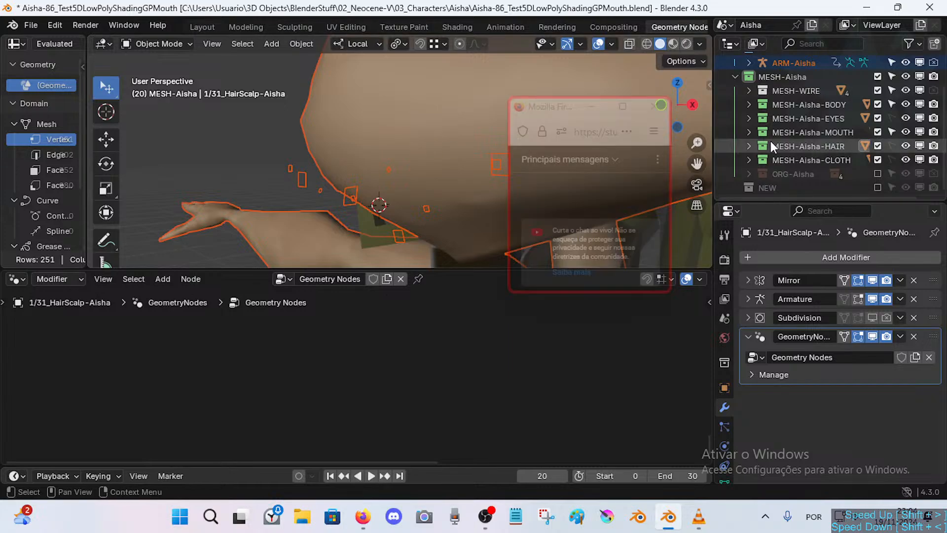
Expand MESH-Aisha-MOUTH, select 1/21_ArcadeTop-Aisha, and make the whole mouth collection unselectable in the viewport.
left_click(749, 132)
scroll(829, 153, "down", 2)
left_click(833, 149)
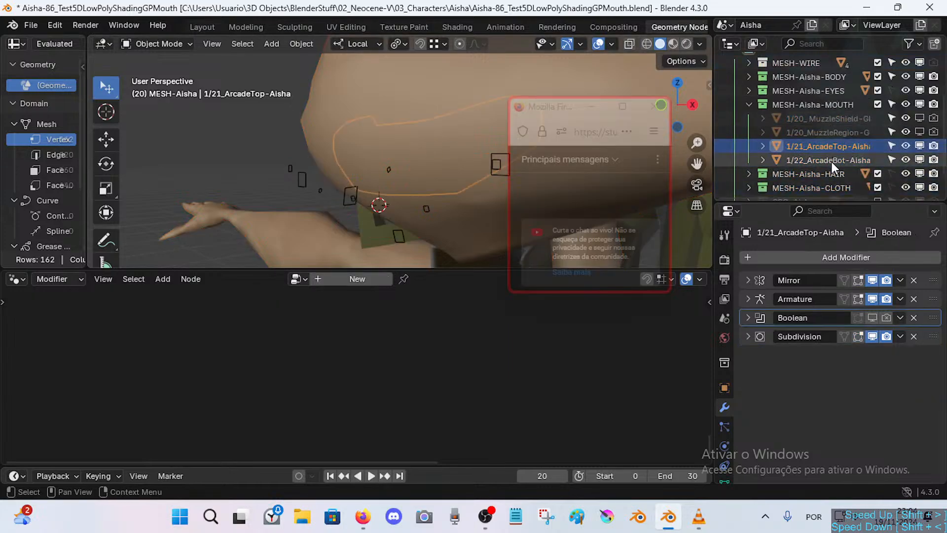
left_click(893, 104)
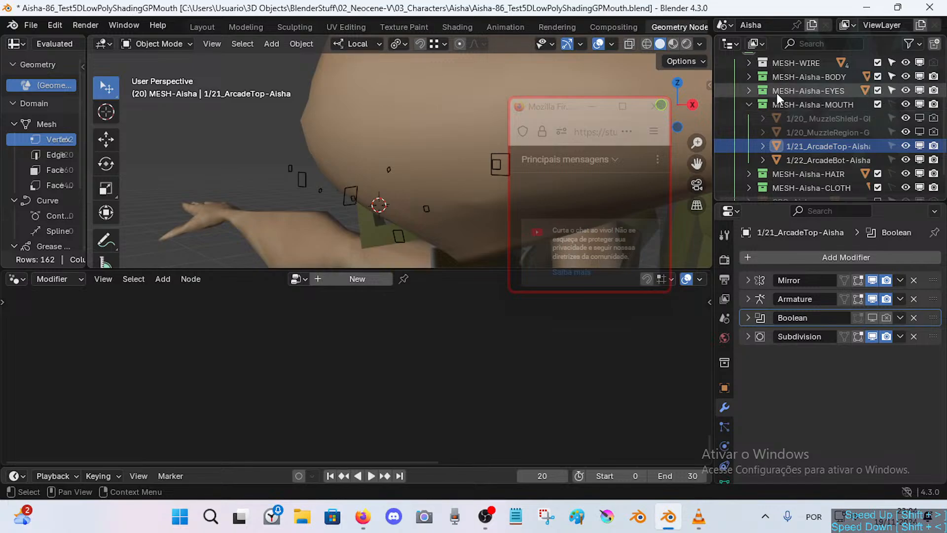
Toggle selectability of MESH-Aisha-EYES, expand it in place of the mouth collection, and check its eye surface and eyebrow objects individually.
left_click(892, 90)
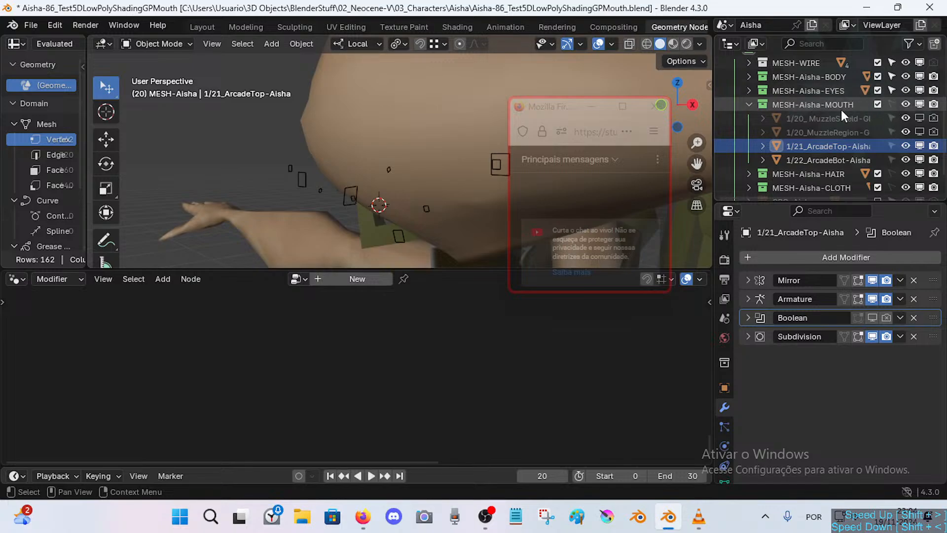
left_click(749, 104)
left_click(749, 117)
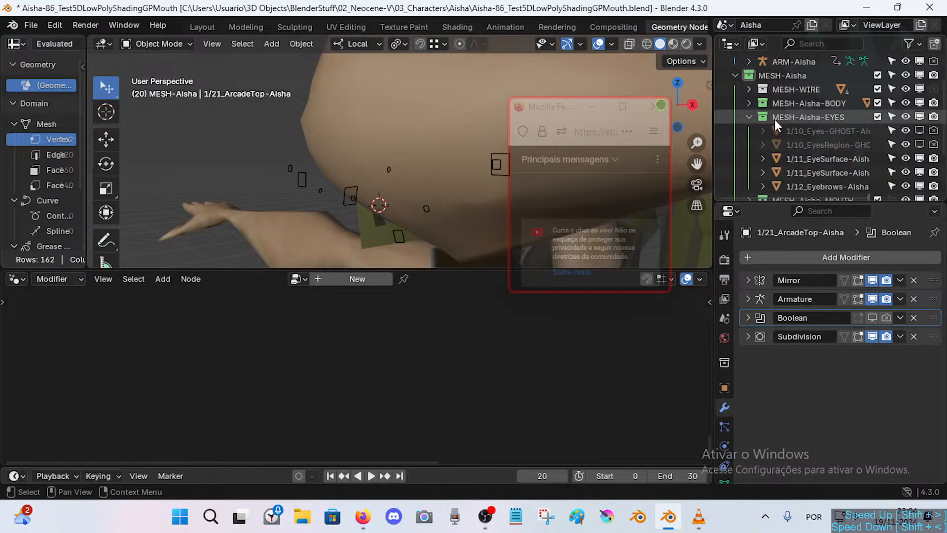
left_click(842, 159)
left_click(837, 172)
left_click(831, 186)
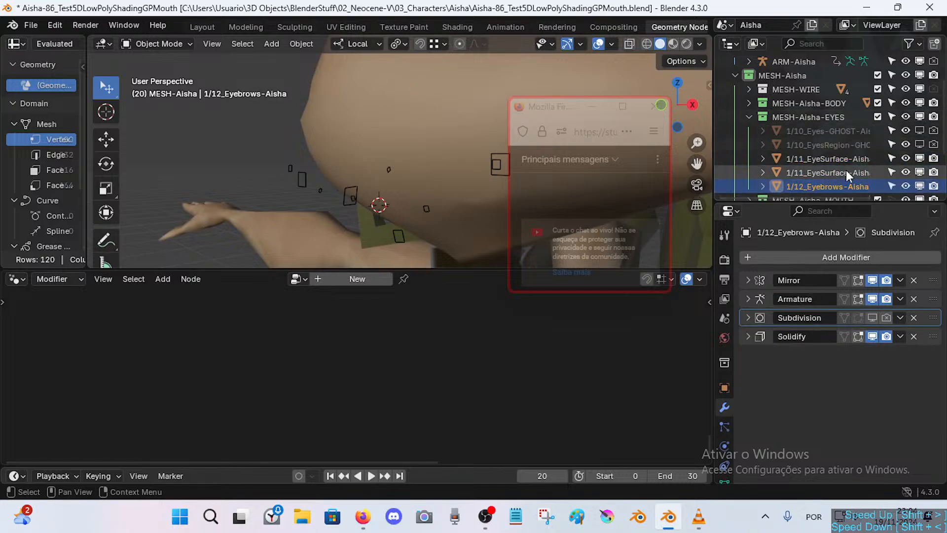
left_click(846, 171)
left_click(858, 157)
left_click(831, 172)
left_click(831, 185)
left_click(830, 159)
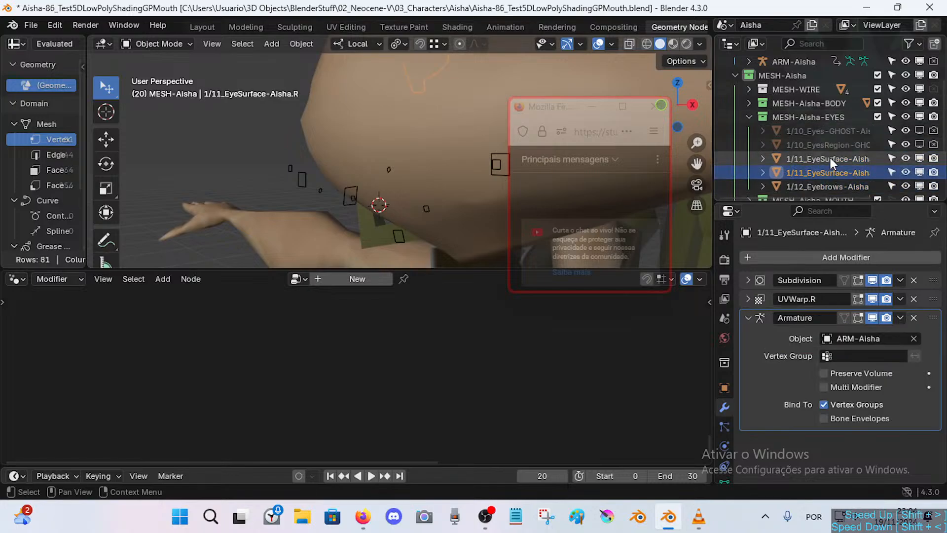
Make the MESH-Aisha-EYES collection unselectable and check the body object inside MESH-Aisha-BODY, leaving both collections collapsed.
left_click(748, 117)
left_click(891, 117)
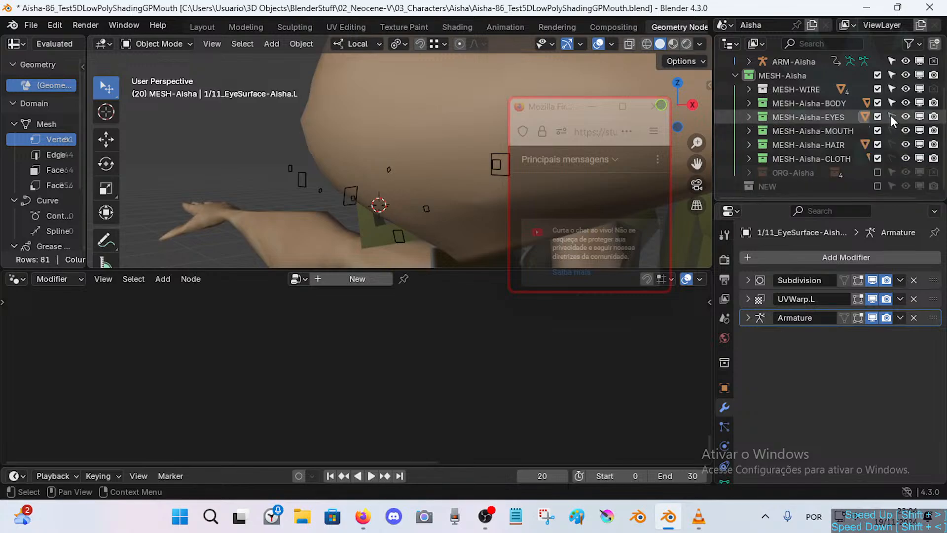
left_click(749, 103)
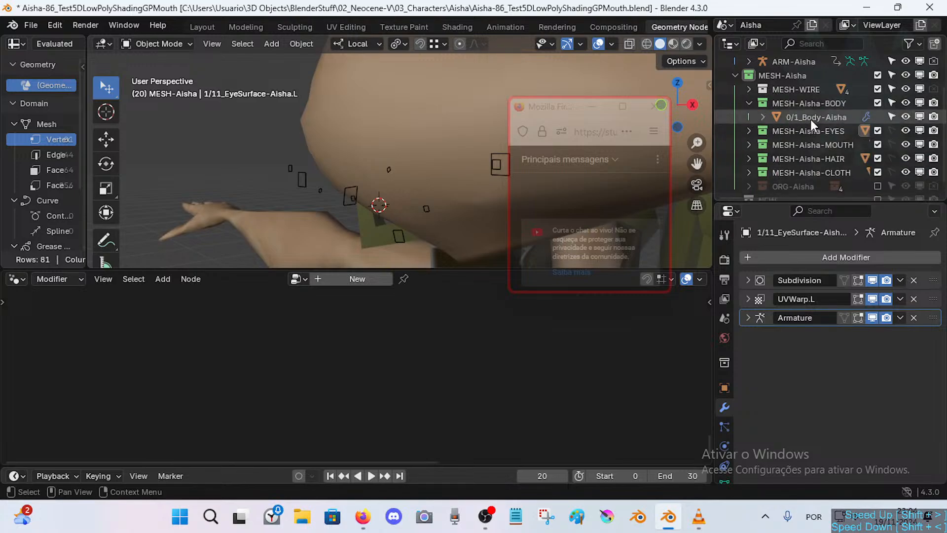
left_click(813, 117)
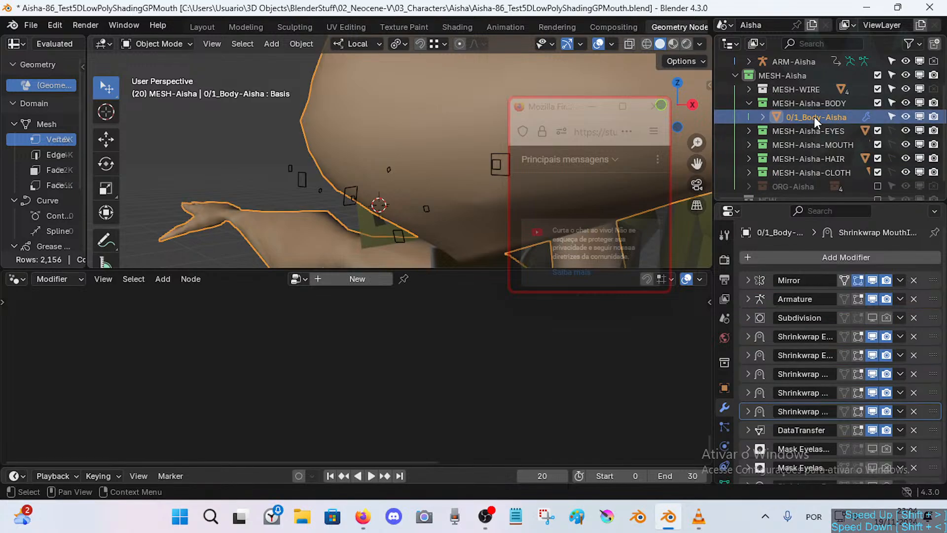
left_click(769, 104)
left_click(748, 104)
Show the eye-region and muzzle ghost meshes of MESH-WIRE in the viewport, hide them again and collapse the collection.
left_click(748, 88)
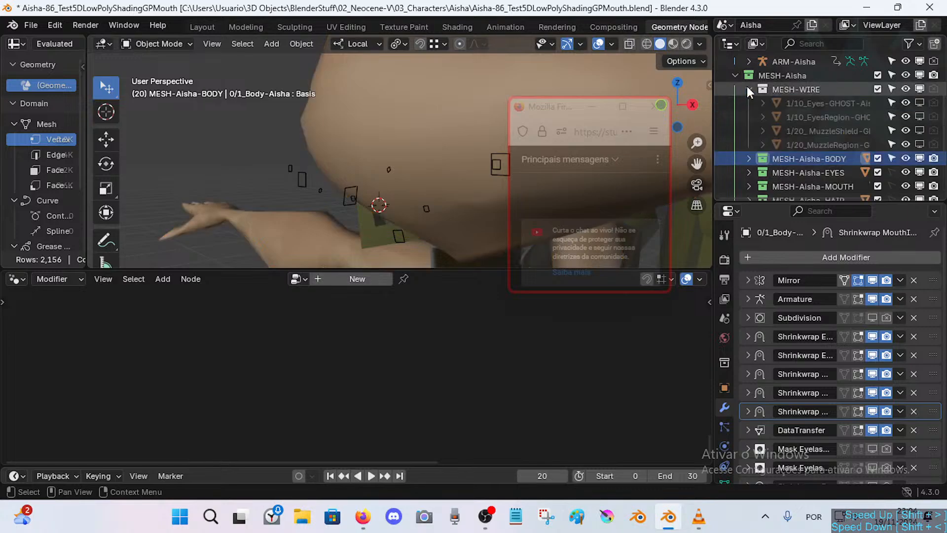
left_click(813, 144)
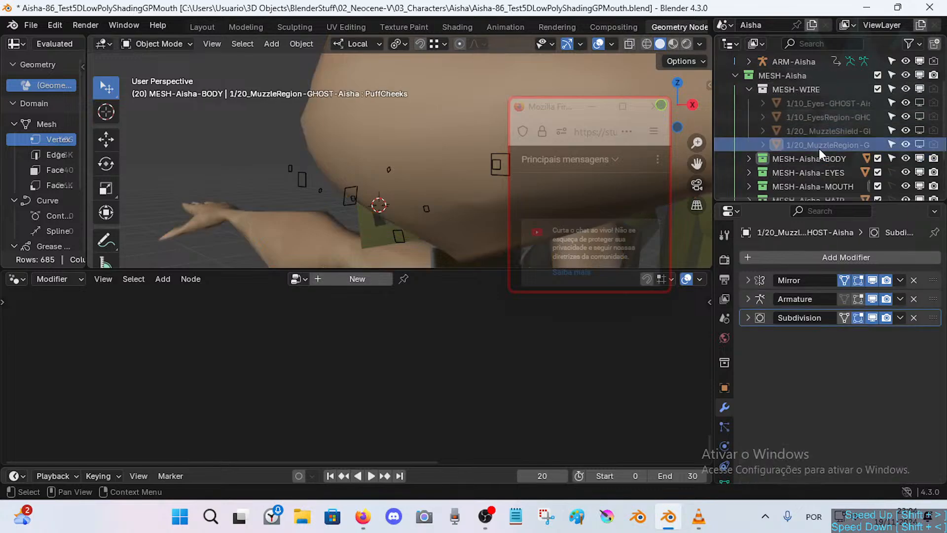
left_click_drag(923, 141, 920, 113)
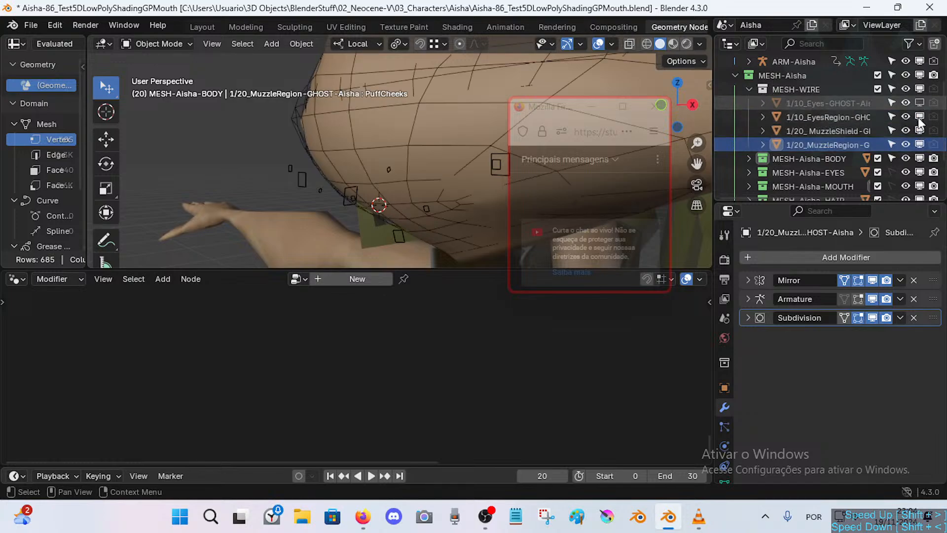
left_click_drag(919, 144, 917, 111)
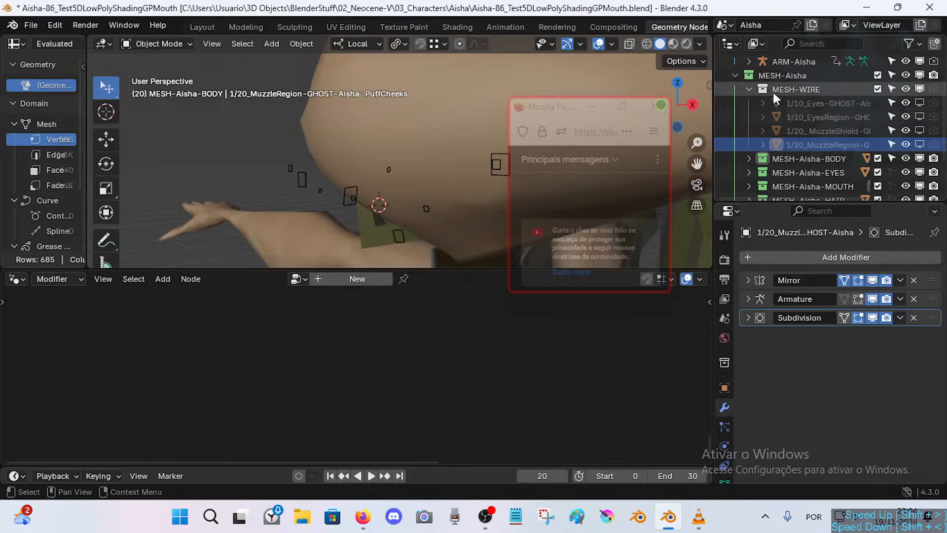
left_click(747, 89)
Expand ARM-Aisha and check its child objects one by one, from the body mesh through the hair to the clothing.
left_click(753, 74)
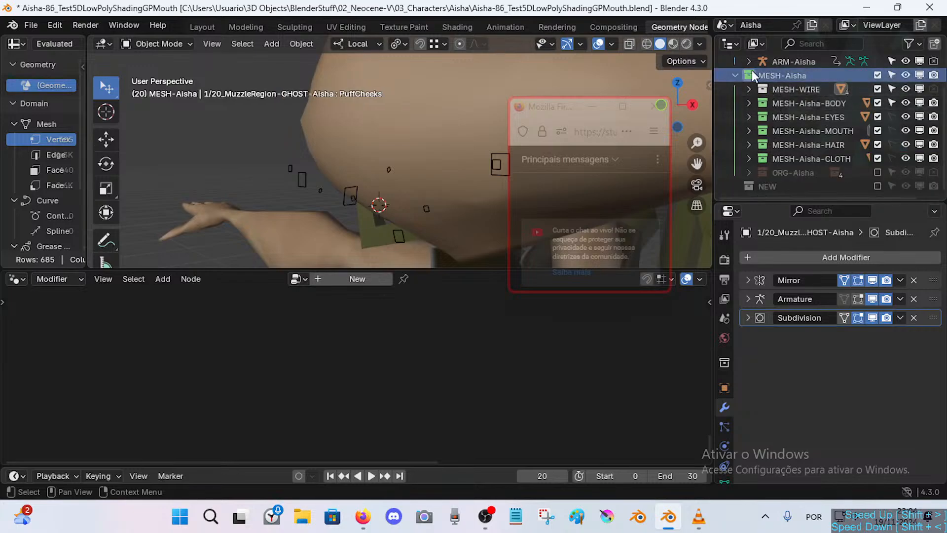
scroll(765, 109, "up", 3)
left_click(776, 101)
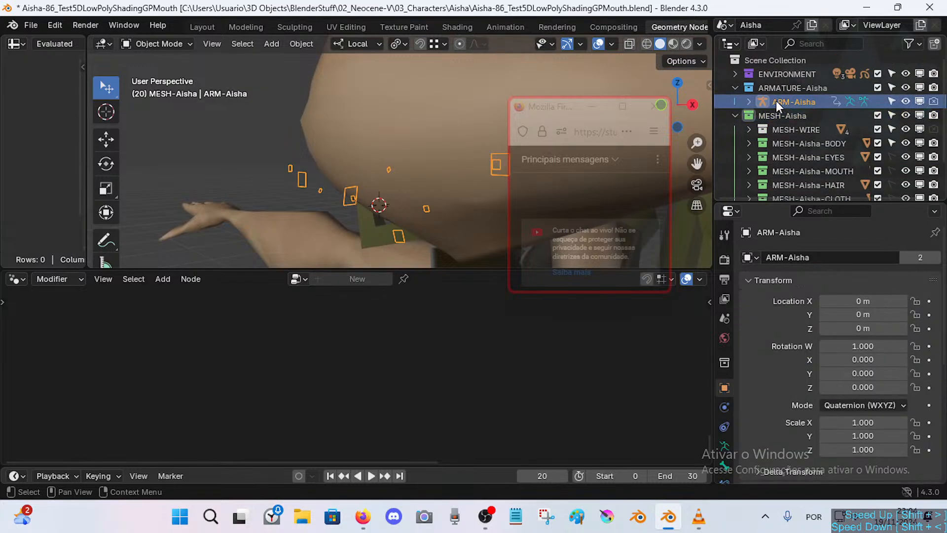
left_click(749, 101)
left_click(813, 172)
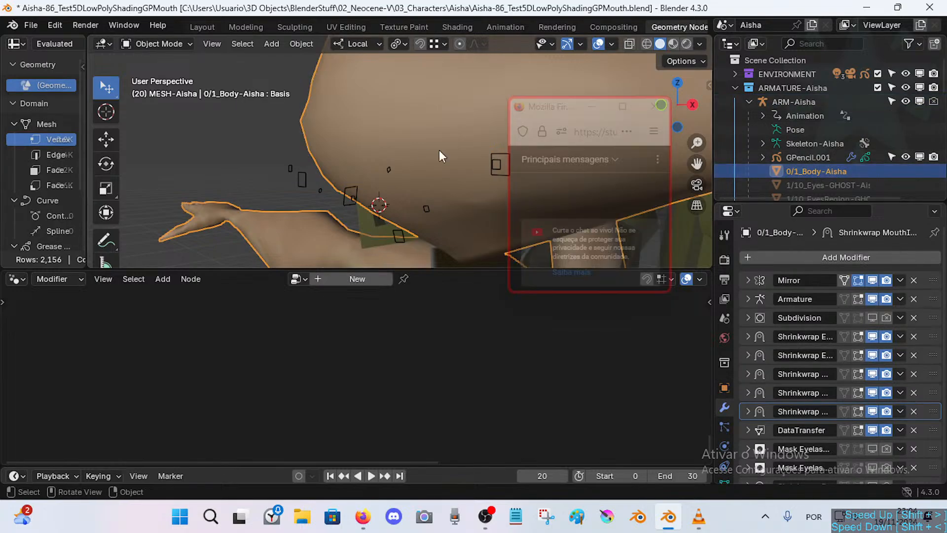
scroll(838, 158, "down", 5)
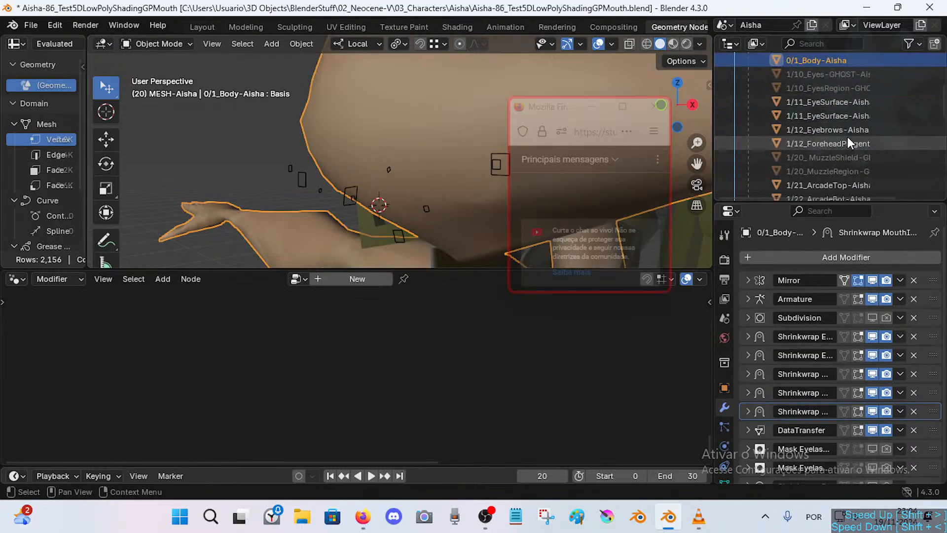
left_click(831, 116)
left_click(838, 130)
scroll(841, 166, "down", 3)
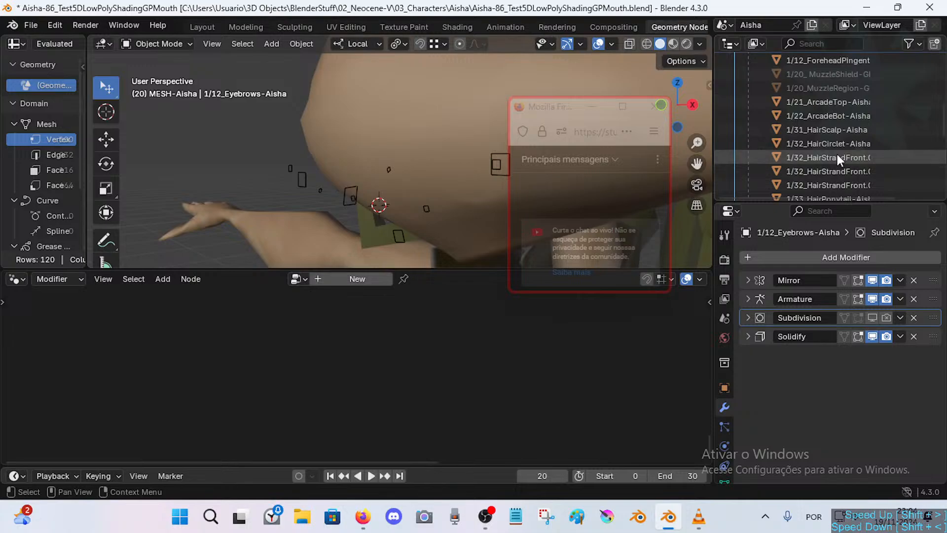
left_click(837, 156)
scroll(837, 156, "down", 3)
left_click(845, 131)
scroll(843, 148, "down", 2)
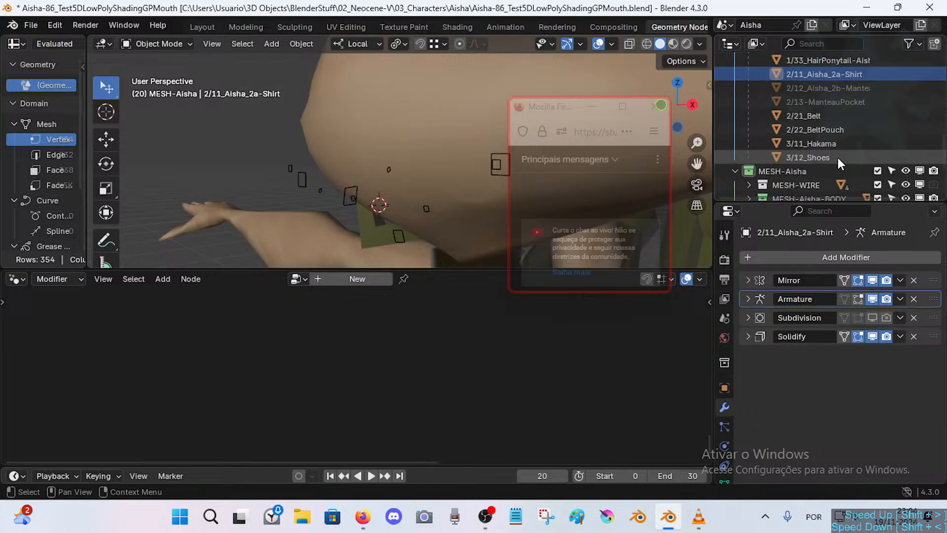
left_click(838, 158)
left_click(829, 129)
left_click(822, 115)
Go back up through ARM-Aisha's children, selecting the shirt, the hair pieces and the range from the forehead pendant to the body.
scroll(824, 118, "up", 2)
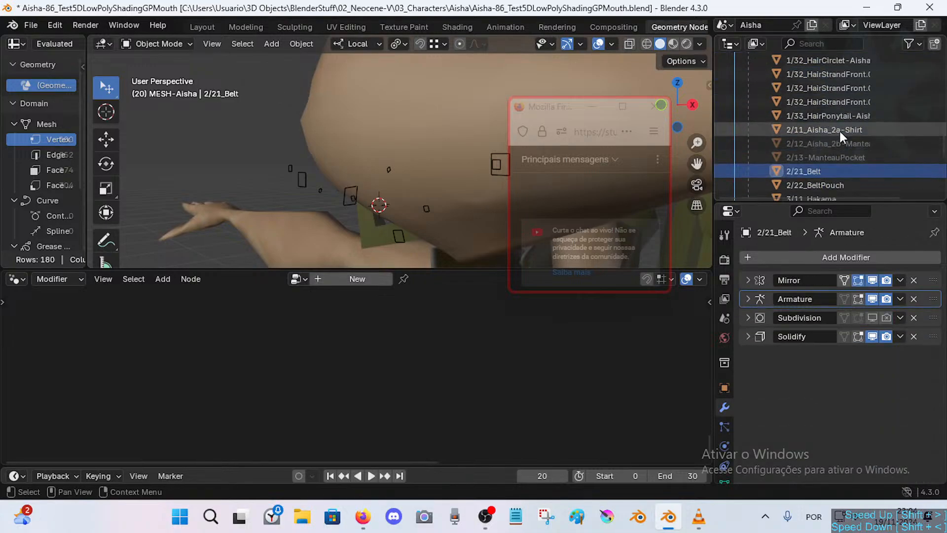
left_click(840, 131)
left_click(839, 116)
scroll(838, 104, "up", 2)
left_click(837, 89, "shift")
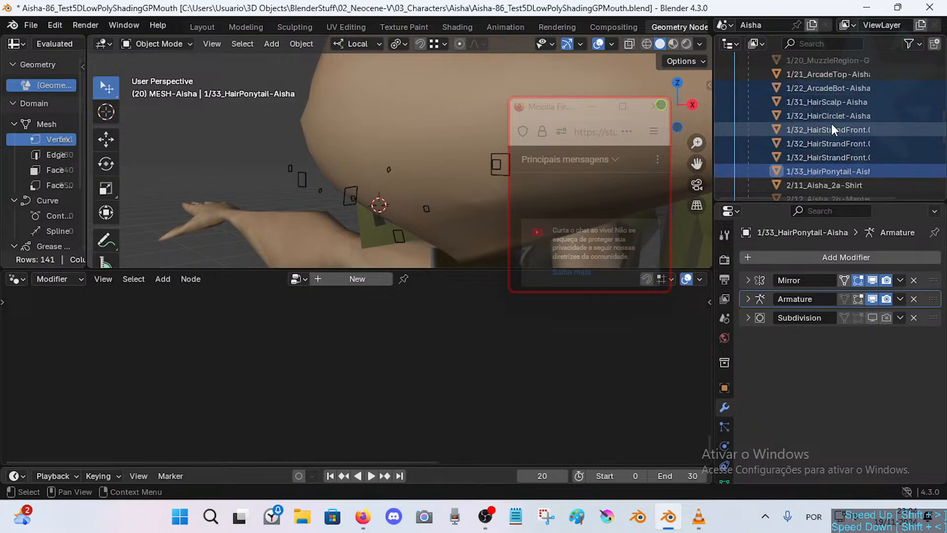
scroll(831, 124, "up", 2)
left_click(833, 107, "shift")
left_click(832, 91)
scroll(836, 106, "up", 1)
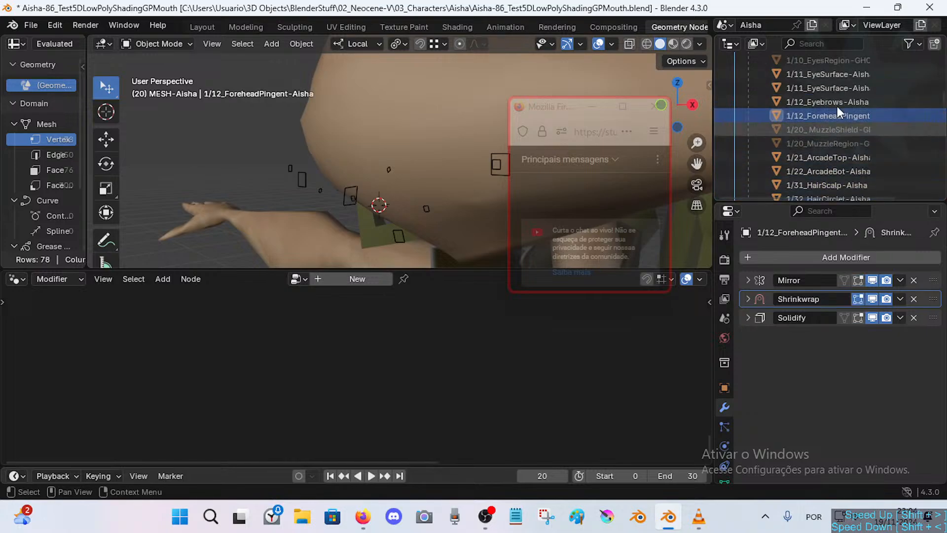
scroll(836, 105, "up", 2)
scroll(826, 88, "up", 2)
left_click(820, 142, "shift")
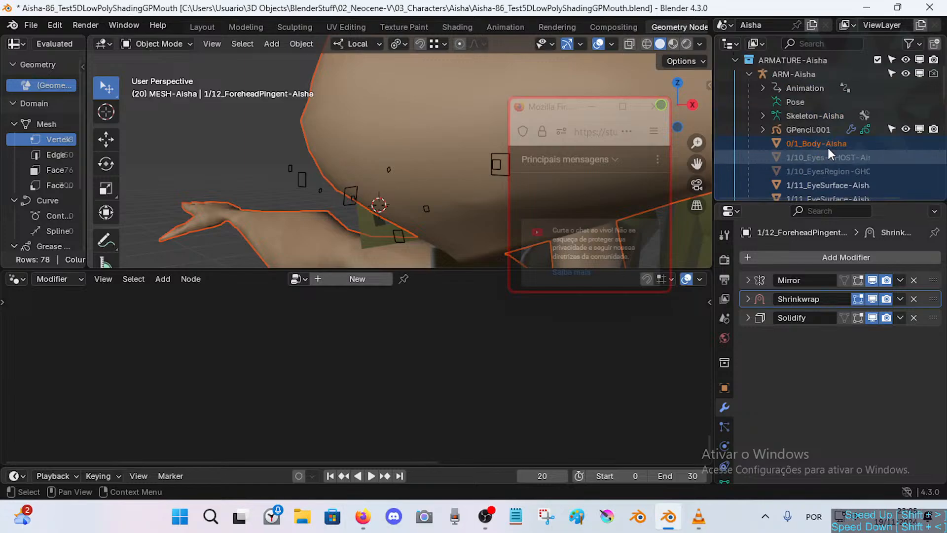
Select 0/1_Body-Aisha, hide it to see the mouth parts underneath, and undo the hiding.
left_click(827, 131)
left_click(824, 117)
left_click(375, 158)
key("h")
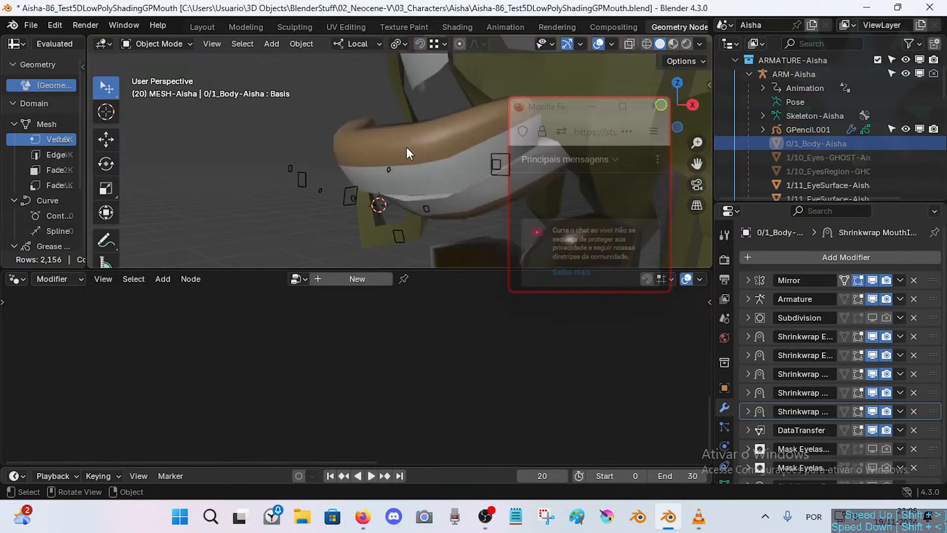
scroll(407, 147, "down", 10)
scroll(404, 149, "up", 10)
key("ctrl+z")
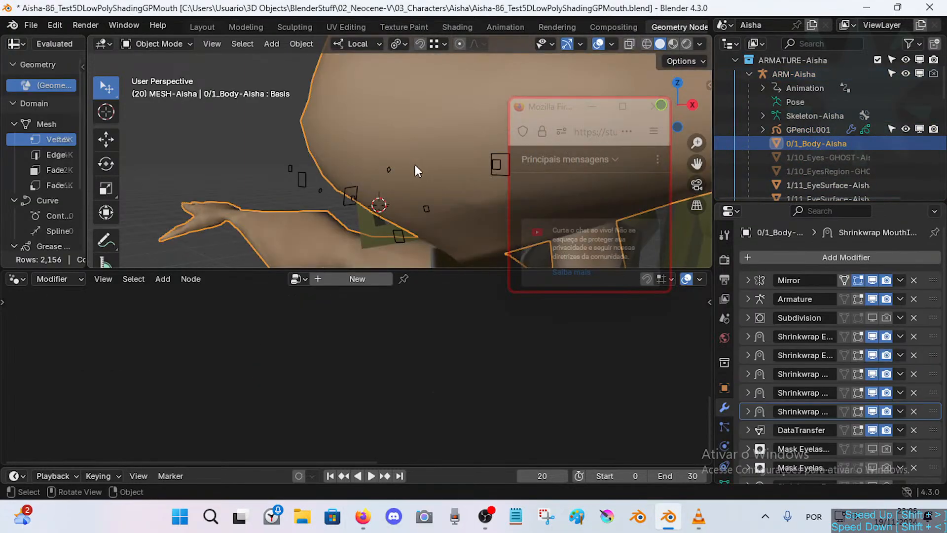
scroll(804, 333, "down", 1)
scroll(804, 333, "up", 1)
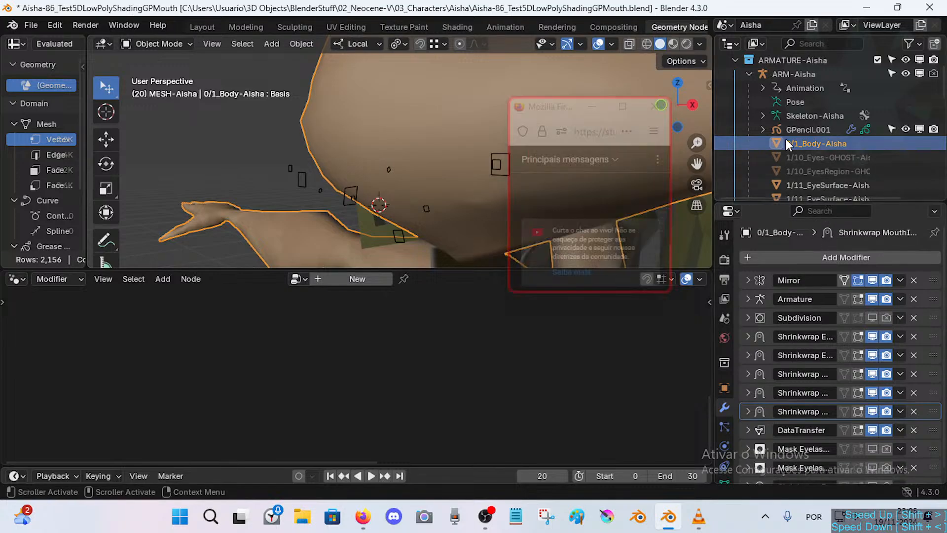
Rename the grease pencil object GPencil.001 as GP-Lips-Aisha.
left_click(806, 130)
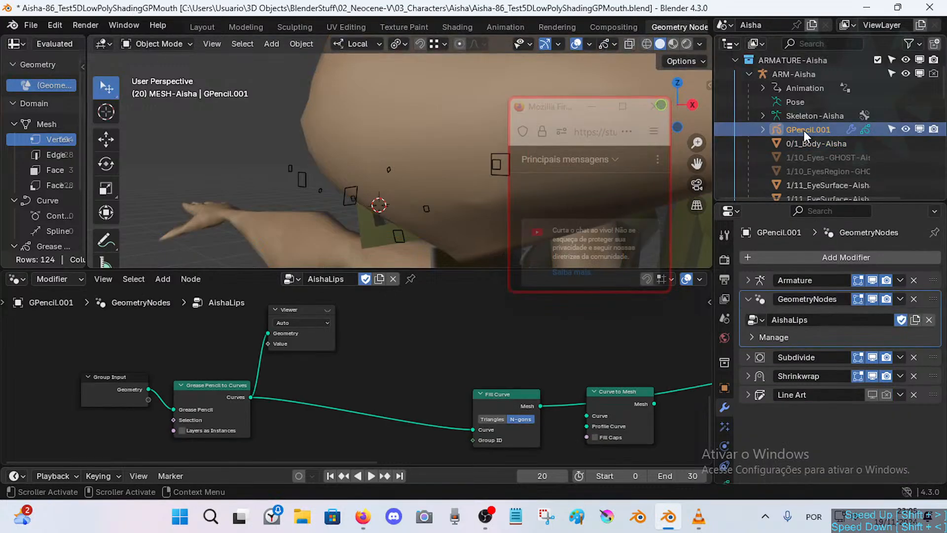
double_click(818, 132)
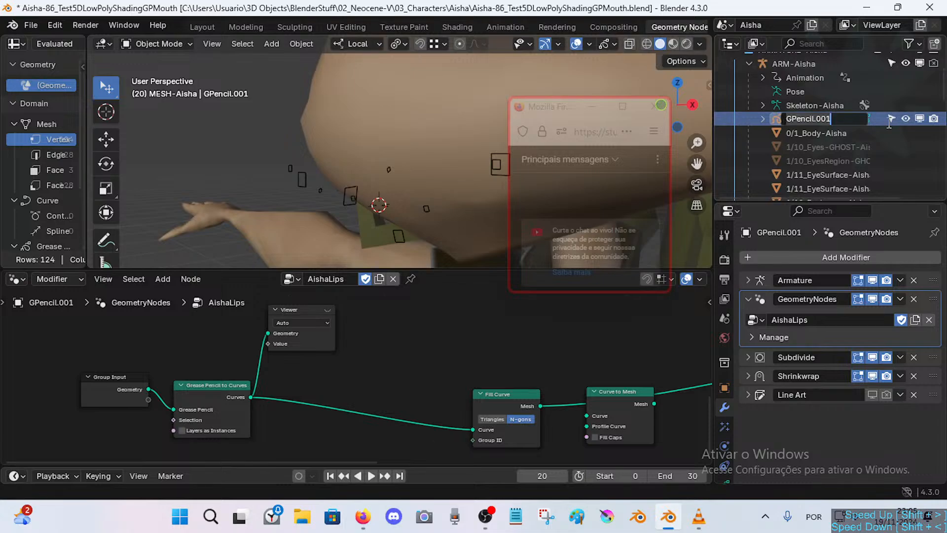
key("Left")
key("End")
key("BackSpace")
key("BackSpace")
key("BackSpace")
key("BackSpace")
key("BackSpace")
key("BackSpace")
key("BackSpace")
key("BackSpace")
key("BackSpace")
type("Aish")
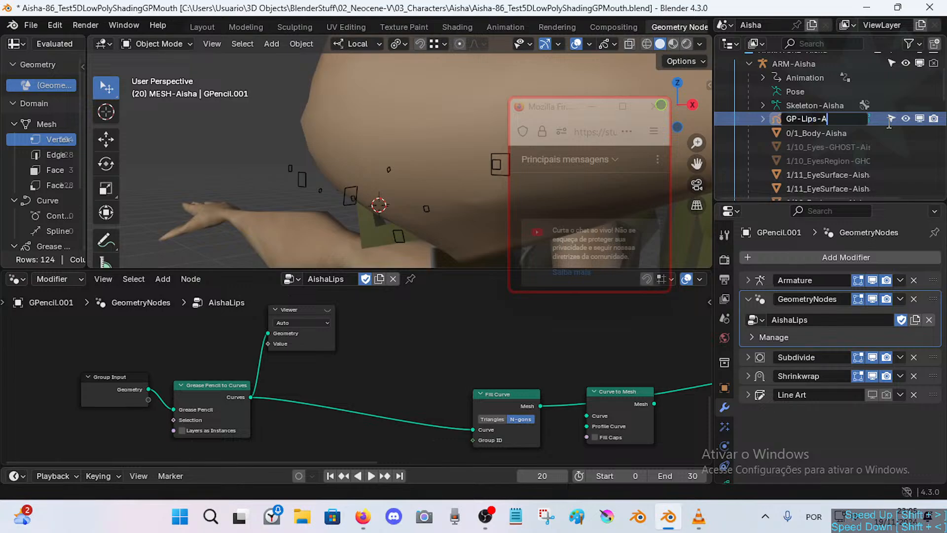
key("Return")
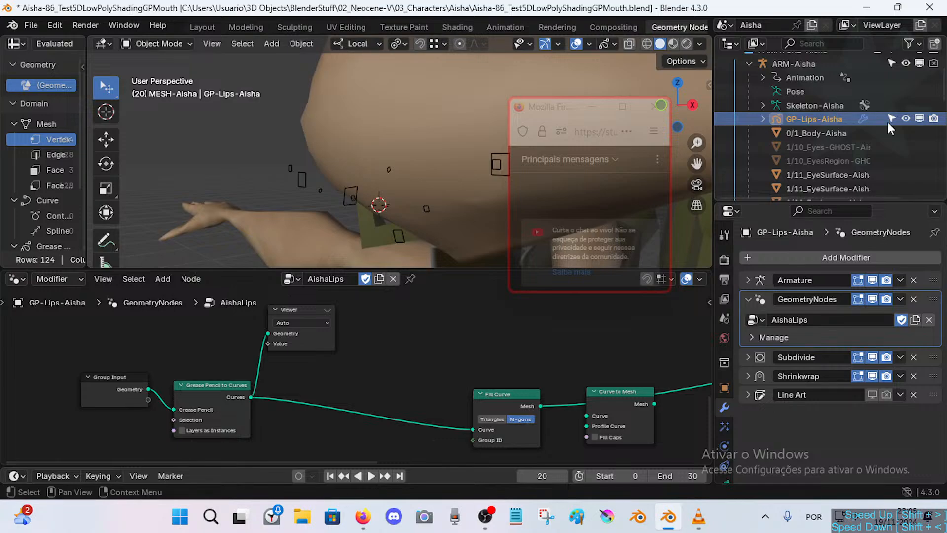
Select GP-Lips-Aisha under the expanded ARM-Aisha, collapse the MESH-Aisha collection, and save the file.
scroll(797, 126, "up", 3)
left_click(749, 102)
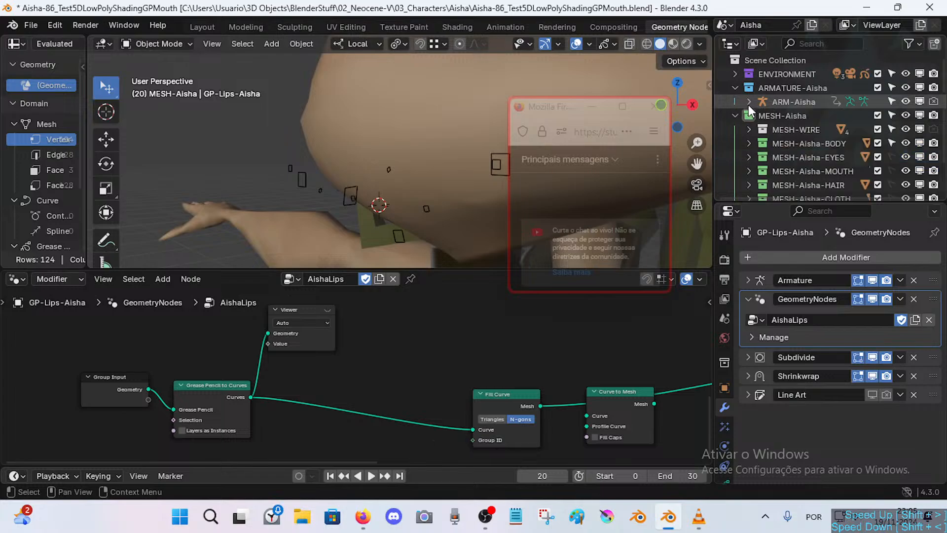
left_click(744, 103)
left_click(748, 102)
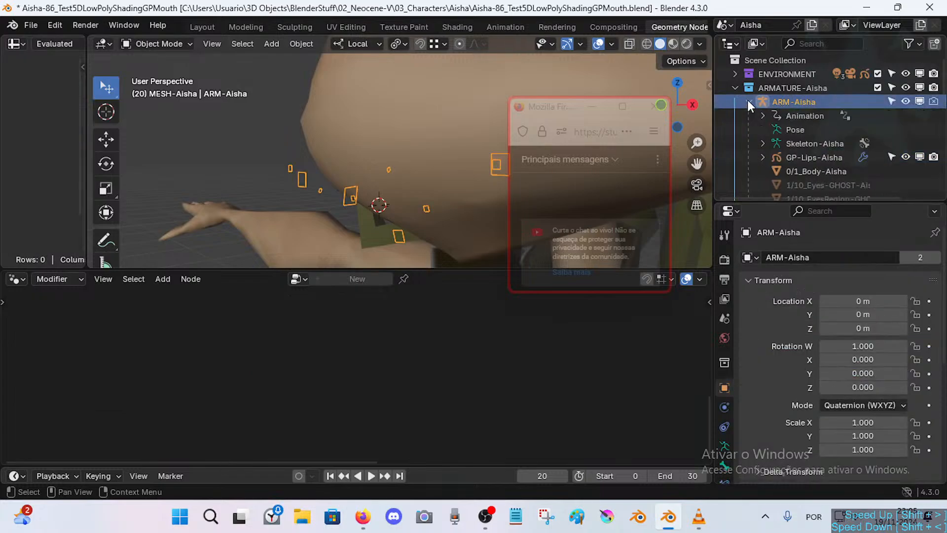
left_click(805, 155)
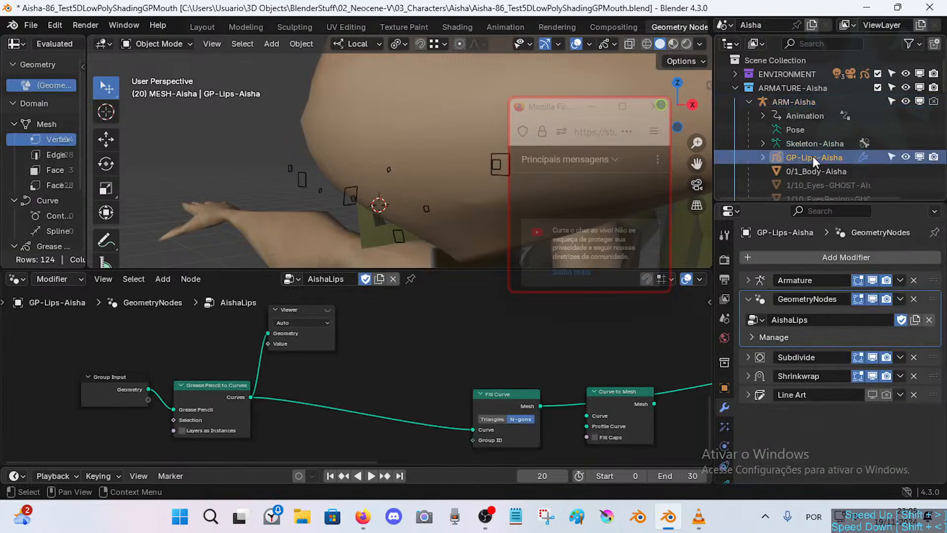
left_click(749, 101)
left_click(735, 115)
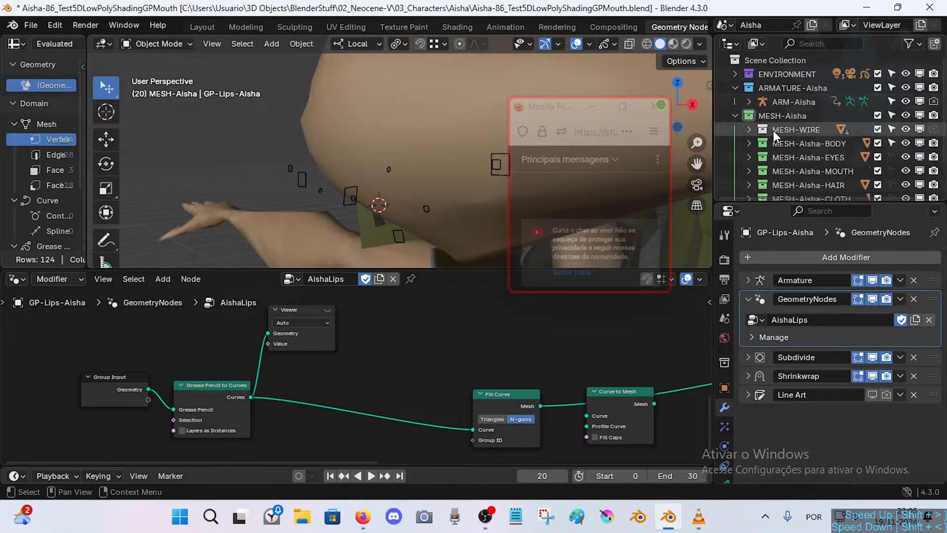
left_click(735, 116)
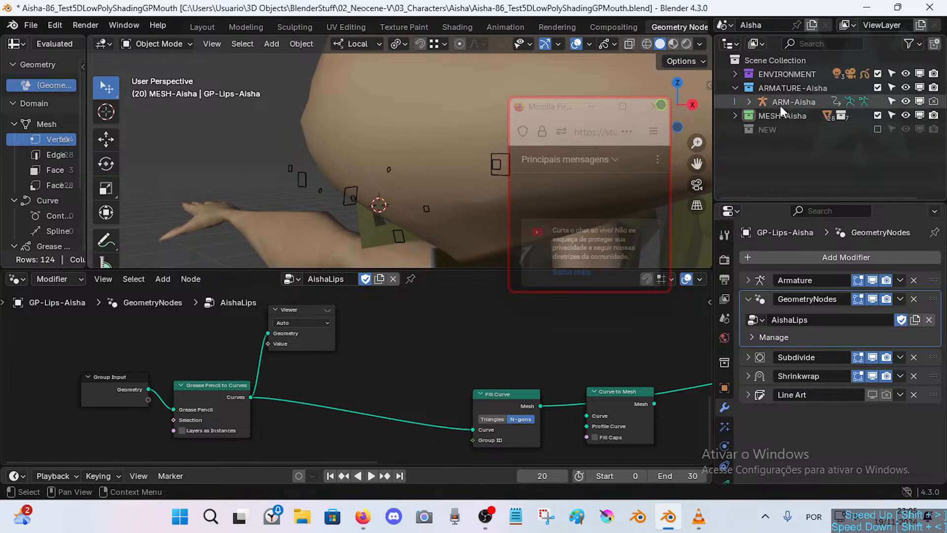
left_click(748, 101)
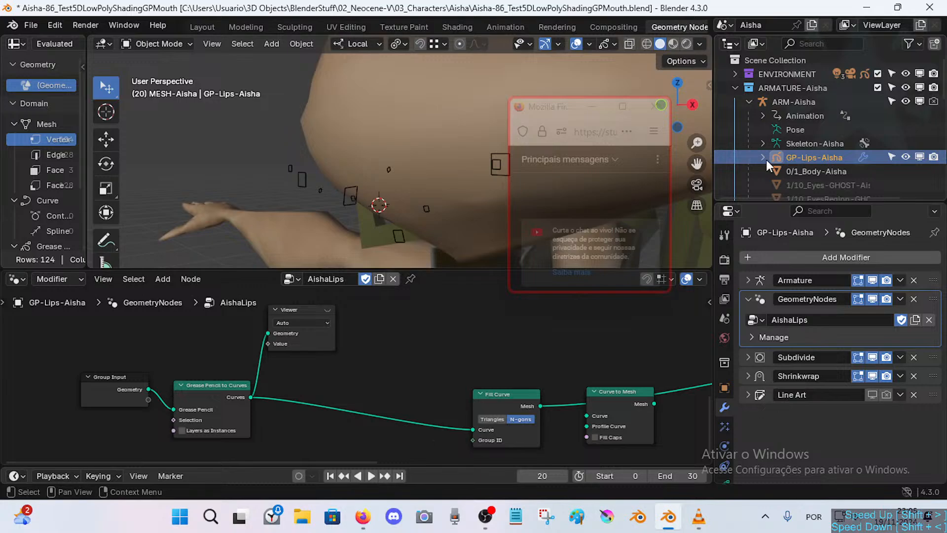
key("ctrl+s")
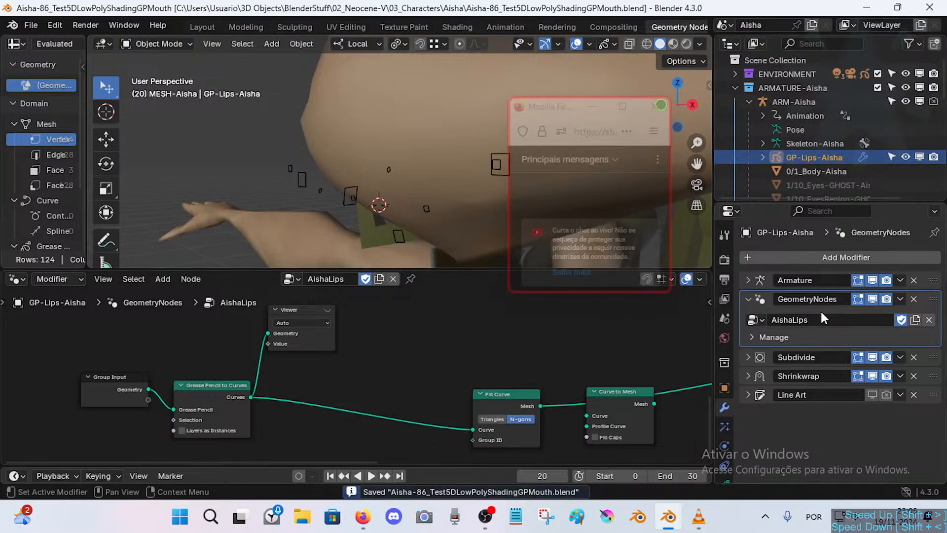
Enable the Line Art modifier on GP-Lips-Aisha for render and viewport, and look through the camera in the Layout workspace.
left_click(887, 395)
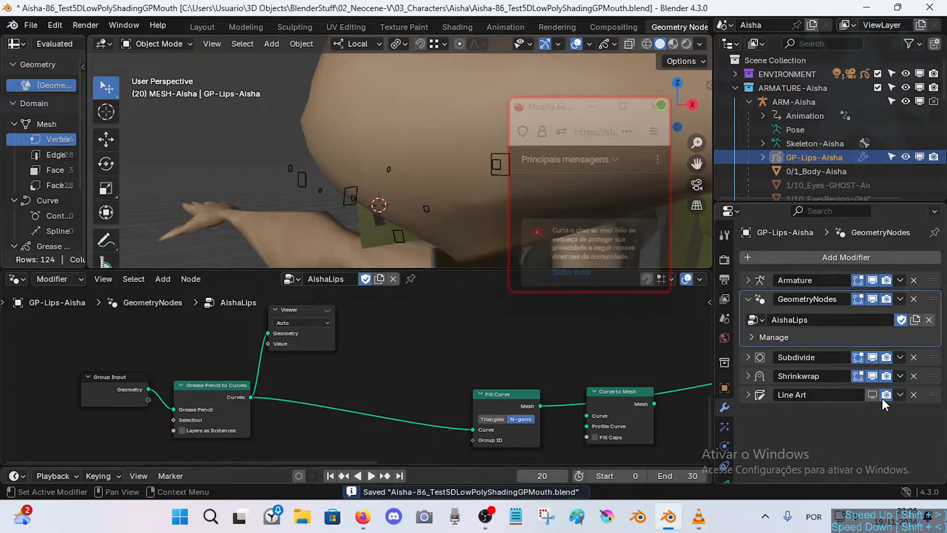
left_click(876, 396)
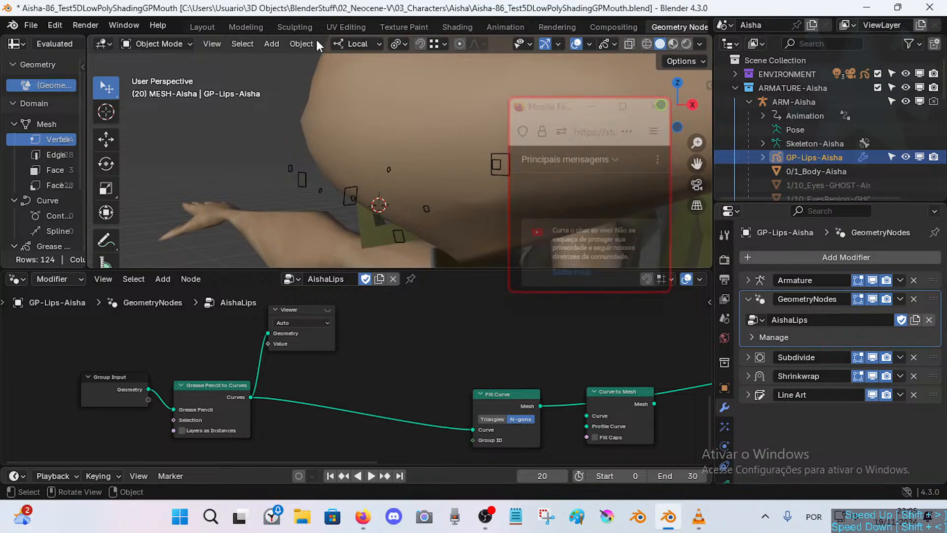
left_click(198, 27)
middle_click_drag(343, 215, 318, 216)
key("KP_0")
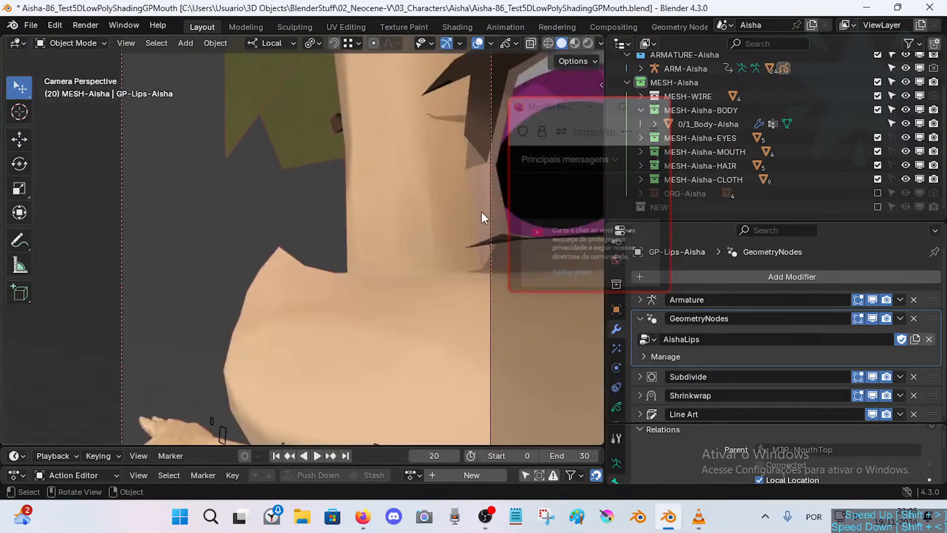
Expand the Line Art modifier, keep its source type as Collection, and set the line thickness to 13.
left_click(640, 413)
scroll(718, 395, "down", 5)
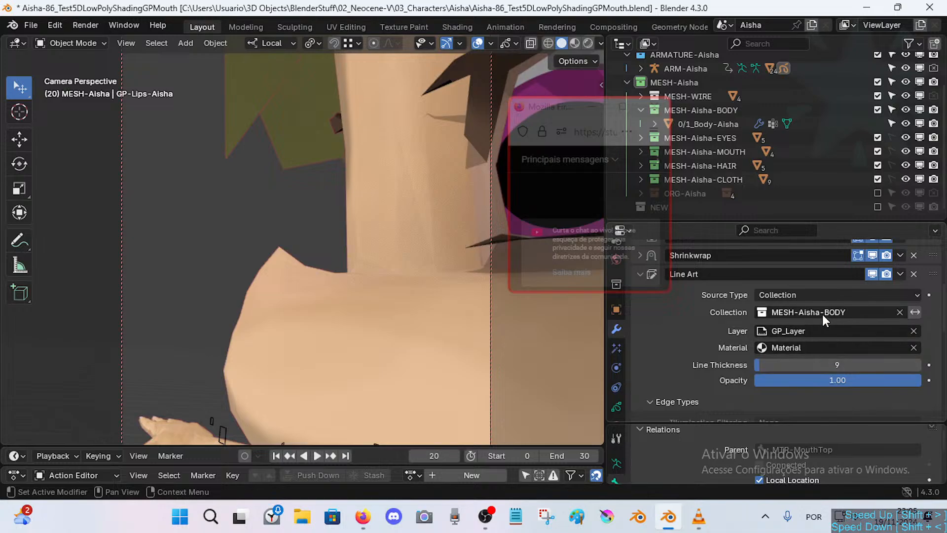
left_click(793, 293)
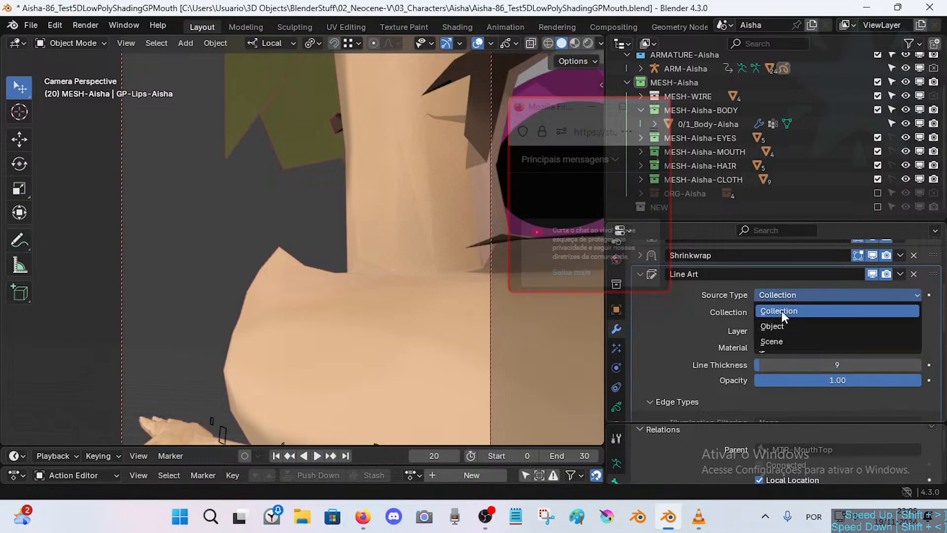
left_click(782, 310)
left_click(772, 291)
left_click(771, 291)
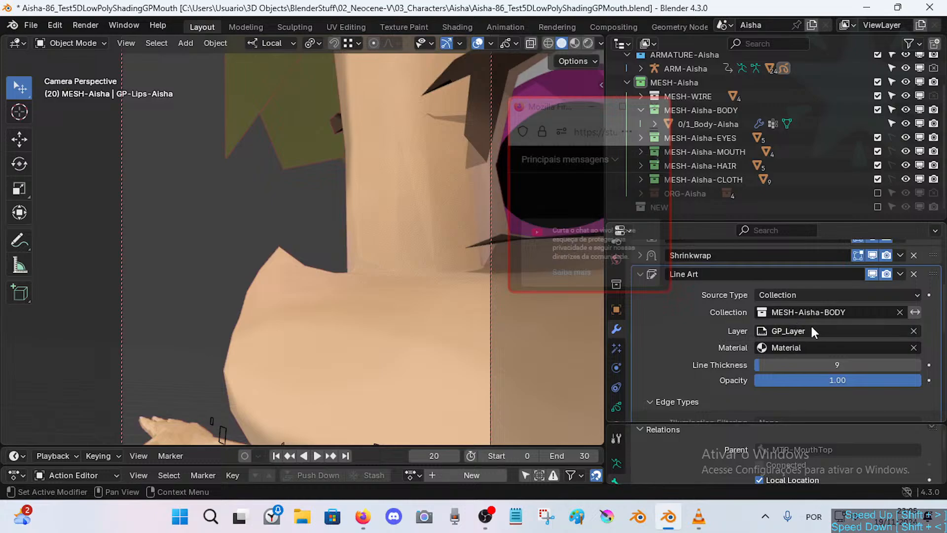
left_click_drag(833, 365, 836, 365)
Preview the camera view in Material Preview and Rendered shading, and look through the Line Art edge type settings.
left_click(576, 43)
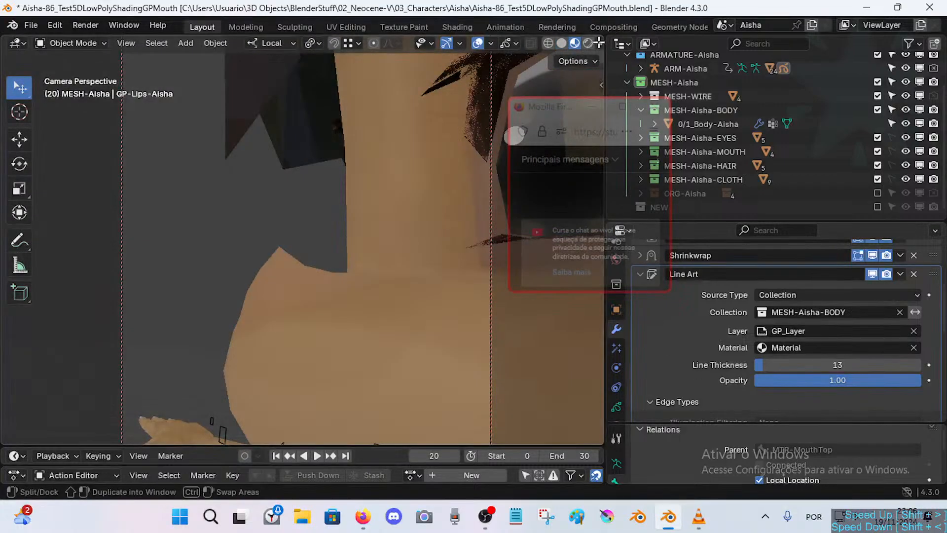
left_click(591, 43)
scroll(591, 43, "down", 1)
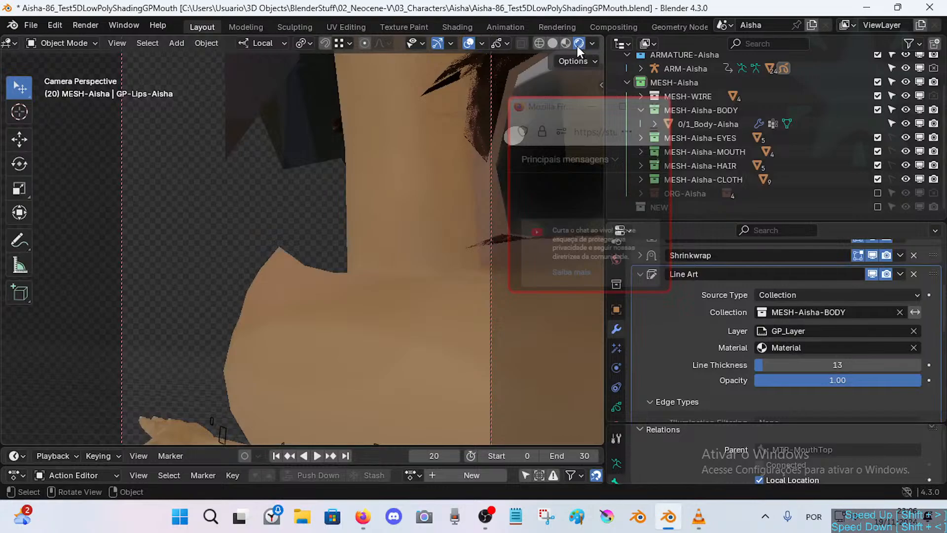
left_click(566, 41)
scroll(729, 371, "down", 5)
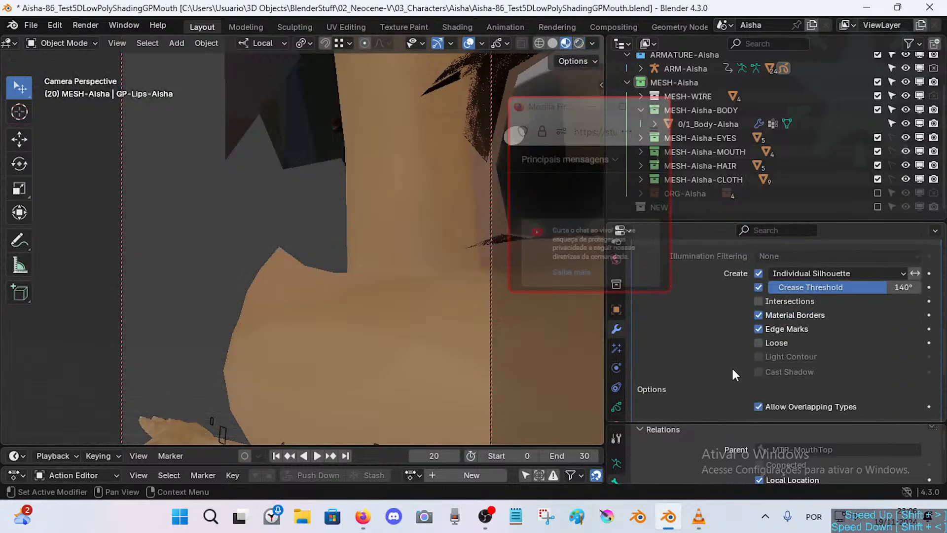
scroll(732, 367, "up", 2)
scroll(736, 363, "down", 2)
scroll(735, 363, "up", 6)
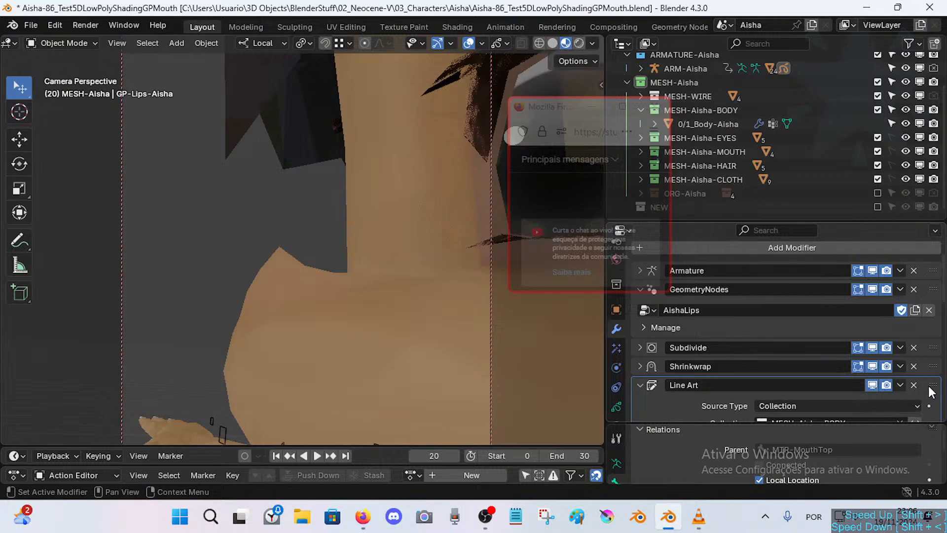
Try removing the Shrinkwrap modifier from GP-Lips-Aisha, and undo the removal.
left_click(914, 366)
scroll(930, 350, "down", 2)
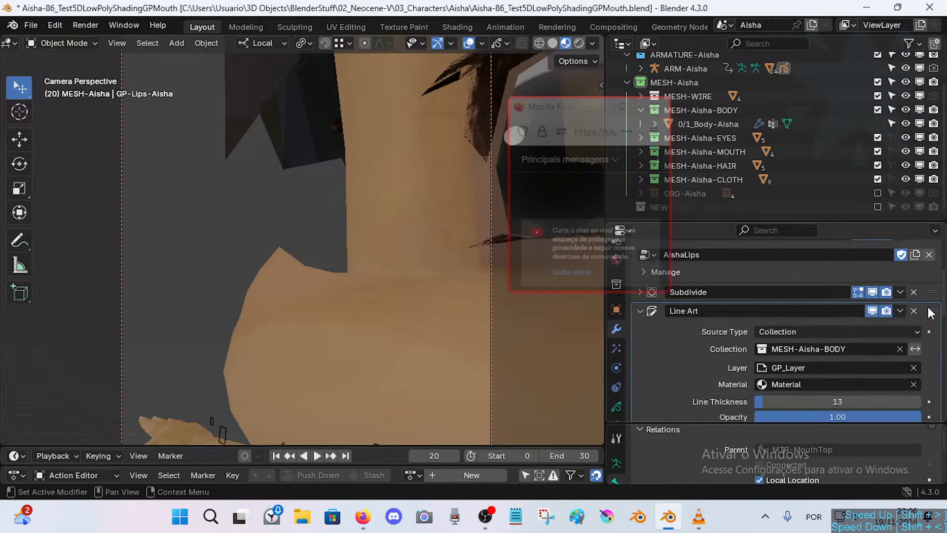
key("ctrl+z")
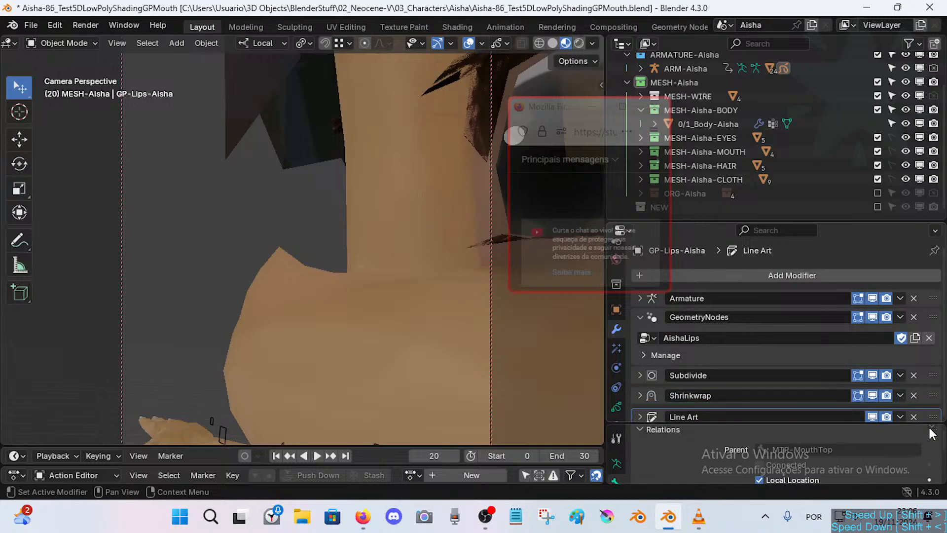
Disable the GeometryNodes modifier in the viewport and inspect the Line Art strokes around the mouth from a closer camera position.
left_click(872, 374)
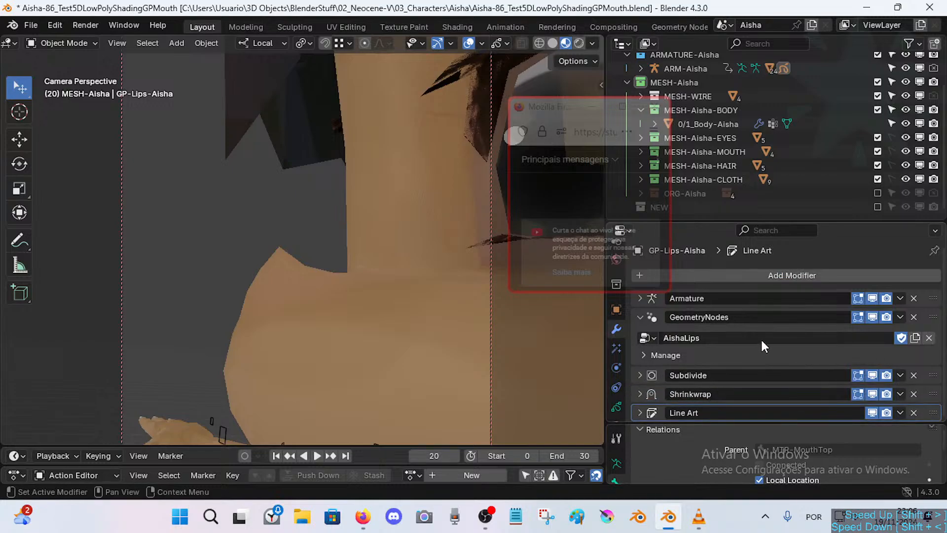
left_click(872, 317)
left_click(876, 318)
left_click(876, 317)
scroll(301, 319, "down", 2)
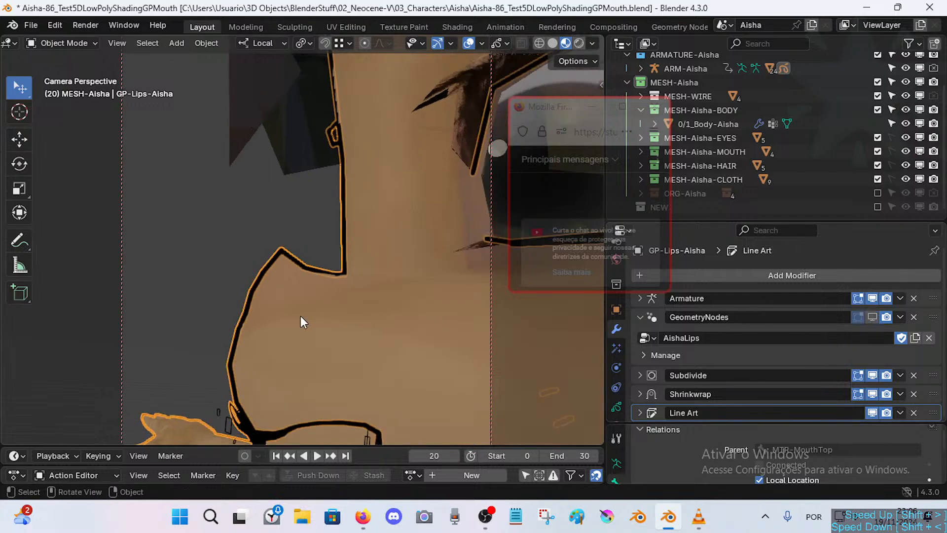
key("shift+grave")
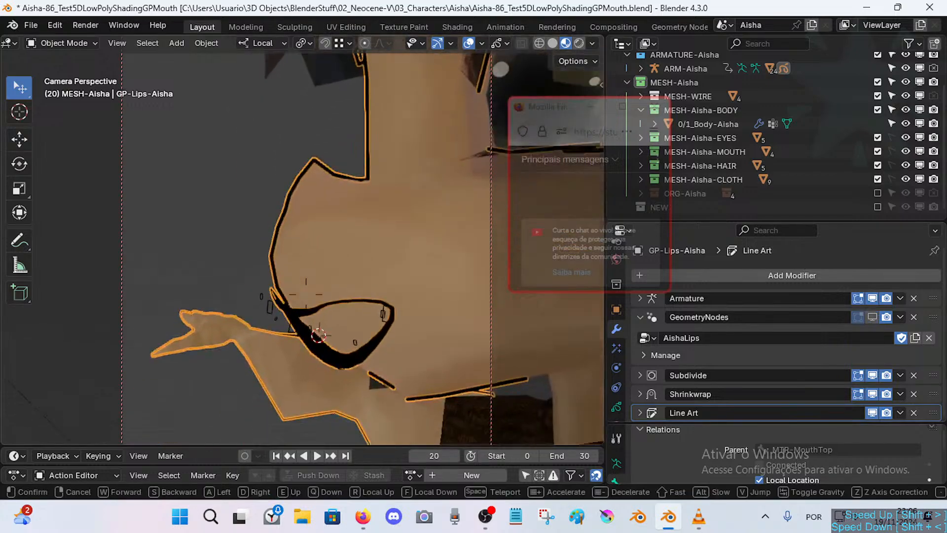
key("q")
key("w")
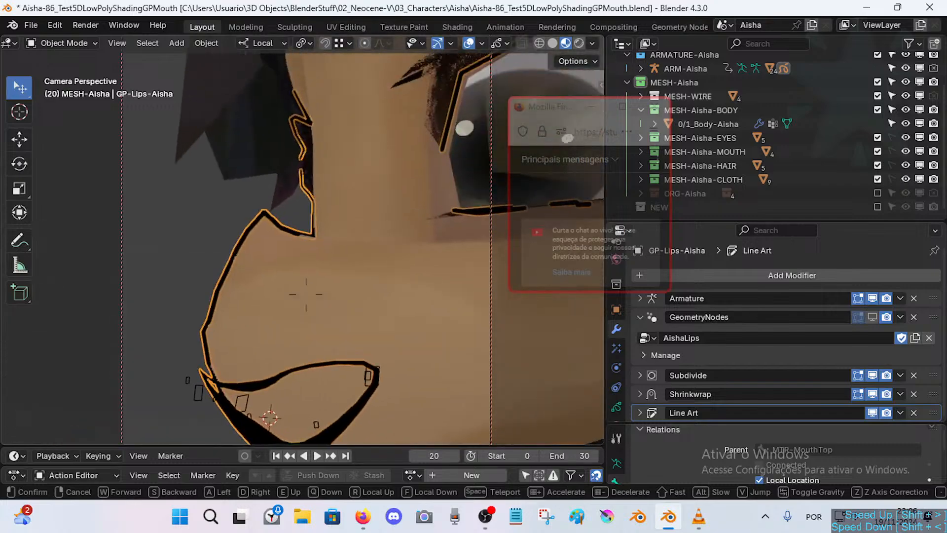
key("a")
key("d")
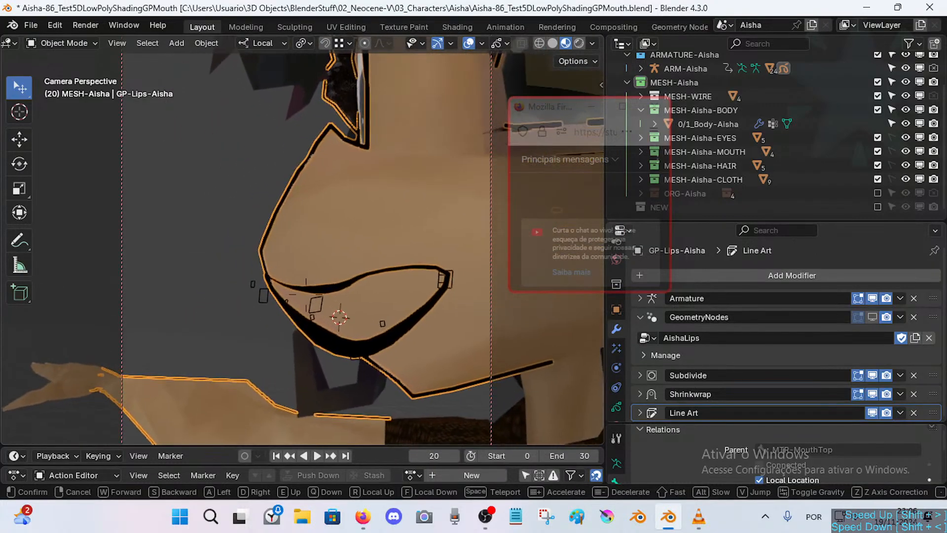
left_click(598, 334)
Try Line Art above GeometryNodes while toggling GeometryNodes in the viewport, and return Line Art to the end of the stack.
left_click_drag(933, 413, 869, 343)
left_click(869, 337)
left_click(869, 337)
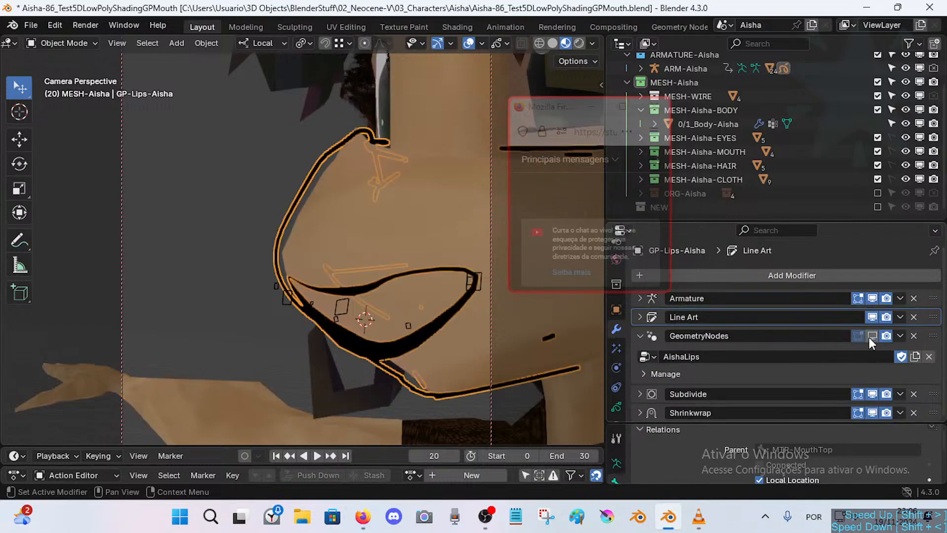
left_click(872, 336)
left_click(871, 336)
left_click(872, 336)
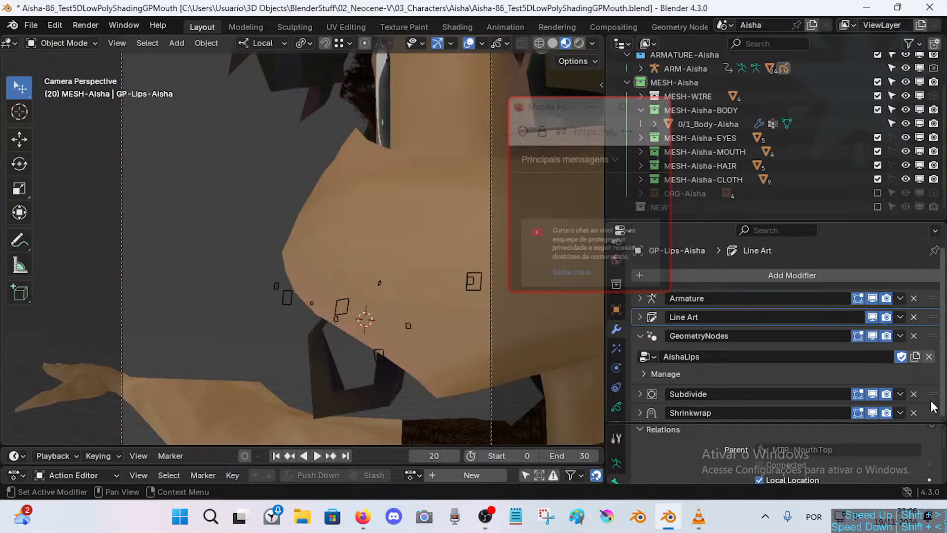
left_click_drag(936, 318, 885, 394)
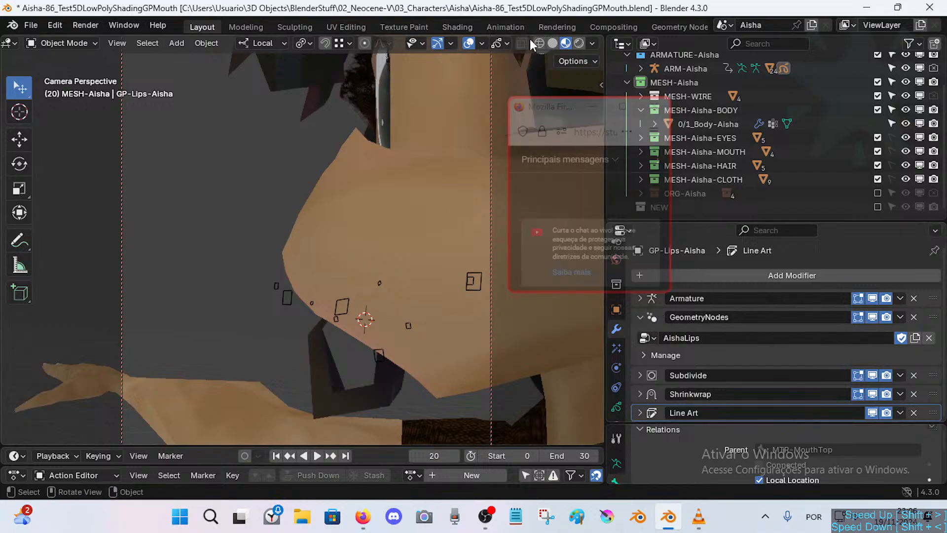
Return the viewport to Solid shading and disable the GeometryNodes modifier's viewport display.
left_click(552, 43)
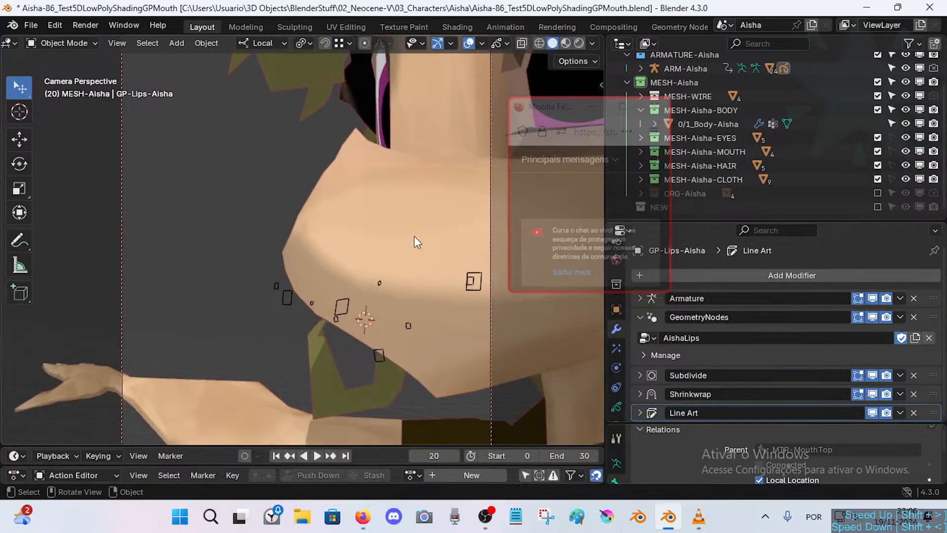
left_click(873, 317)
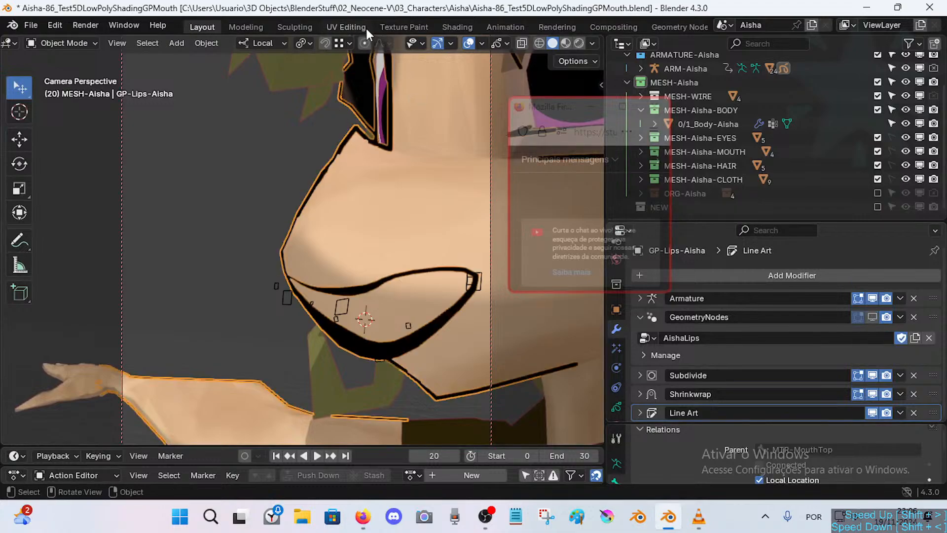
Open the Geometry Nodes workspace and bring the mouth and its line strokes into view.
scroll(296, 26, "down", 3)
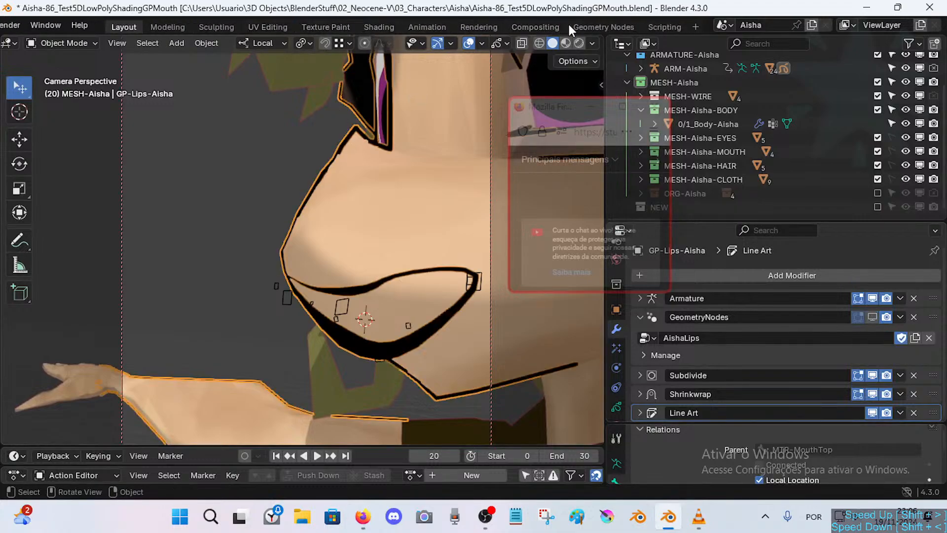
left_click(594, 28)
scroll(380, 185, "up", 4)
scroll(380, 185, "down", 4)
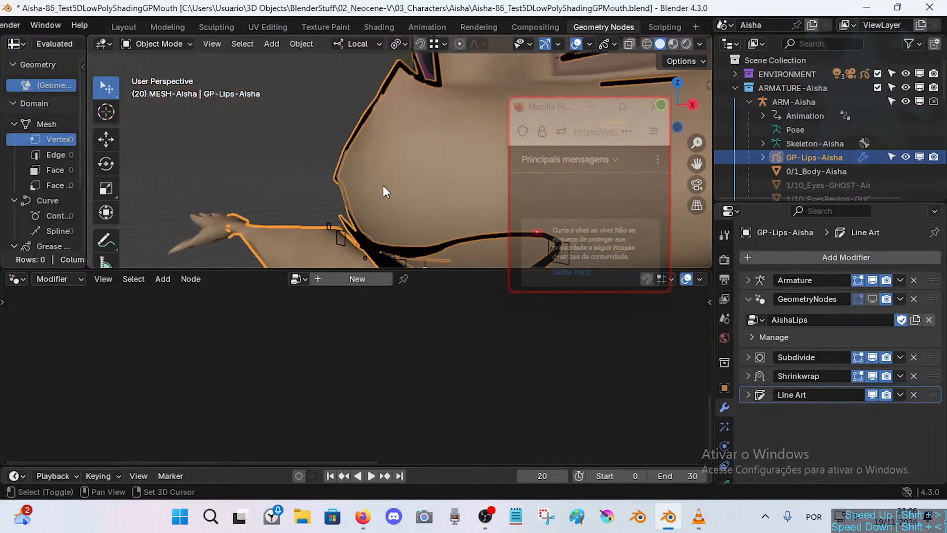
key("shift+grave")
key("s")
key("s")
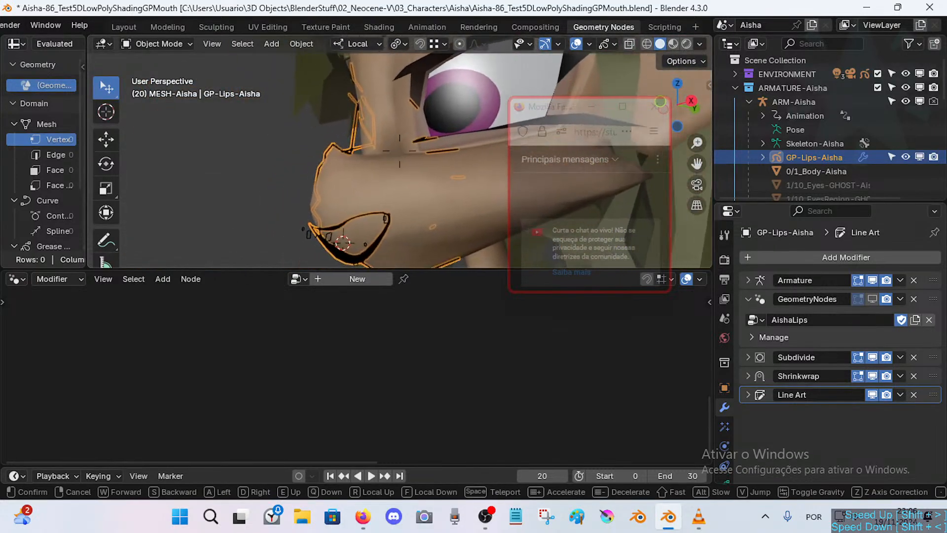
key("w")
left_click(393, 262)
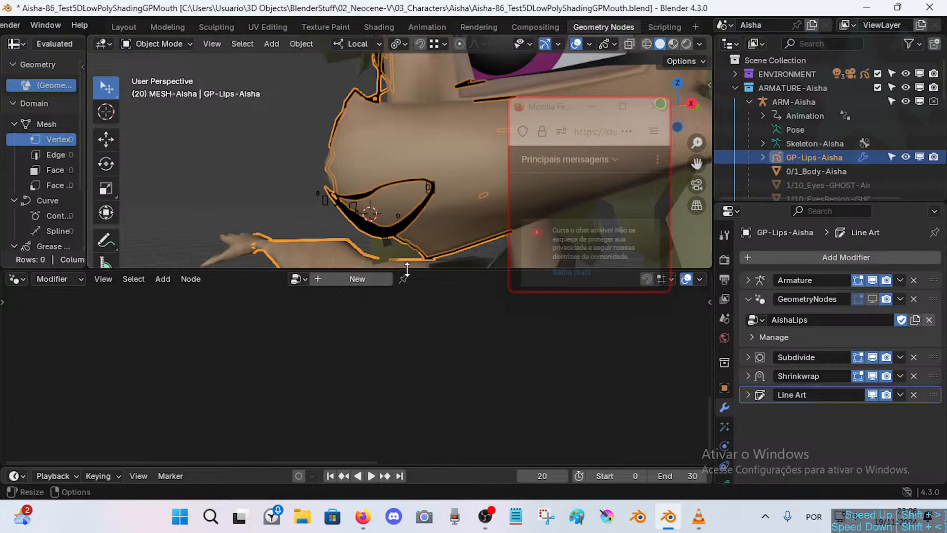
left_click(392, 236)
left_click(391, 232)
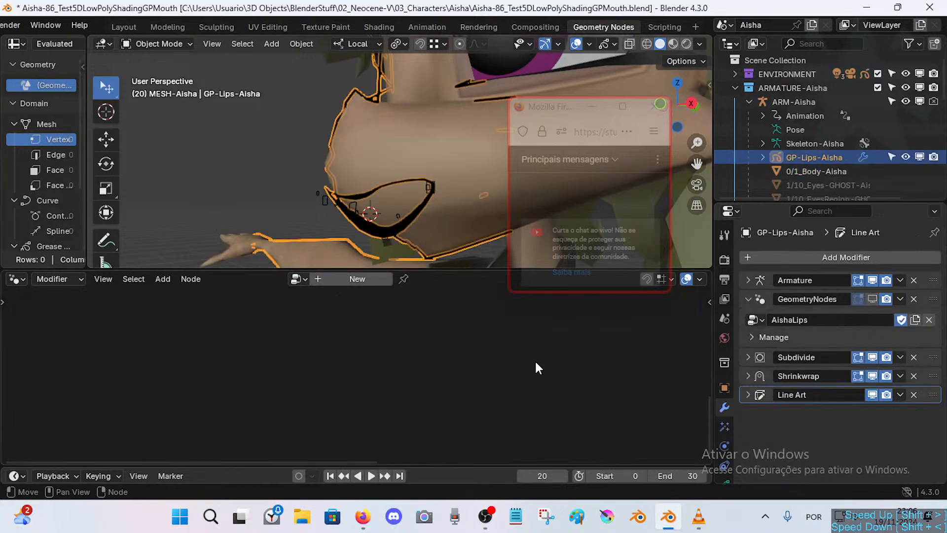
Save the file and re-enable the GeometryNodes modifier in the viewport.
key("ctrl+s")
left_click(872, 299)
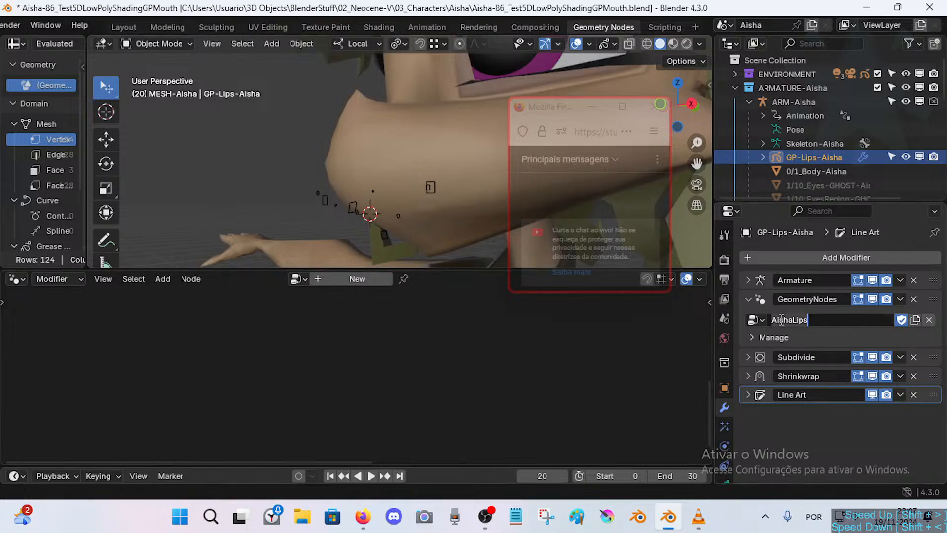
Try to load the AishaLips node group directly into the empty node editor.
left_click(299, 279)
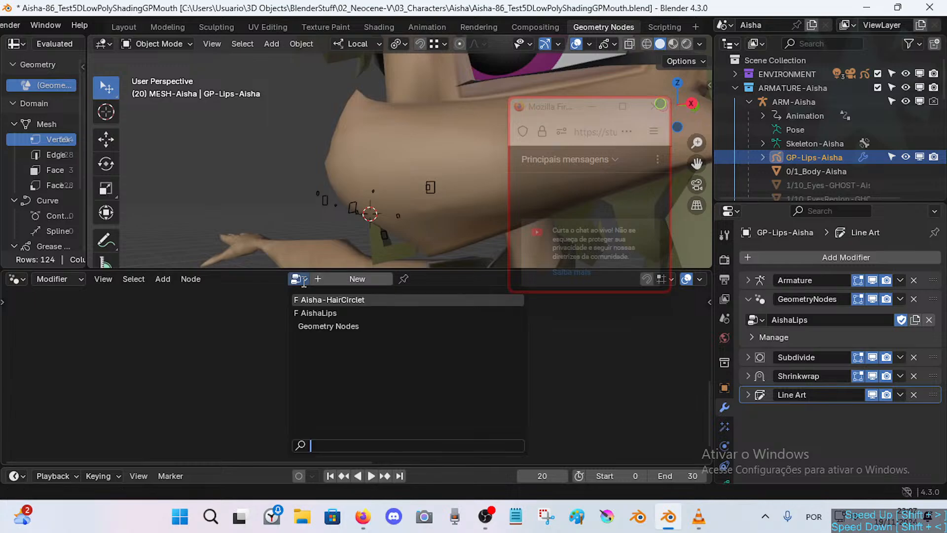
left_click(320, 315)
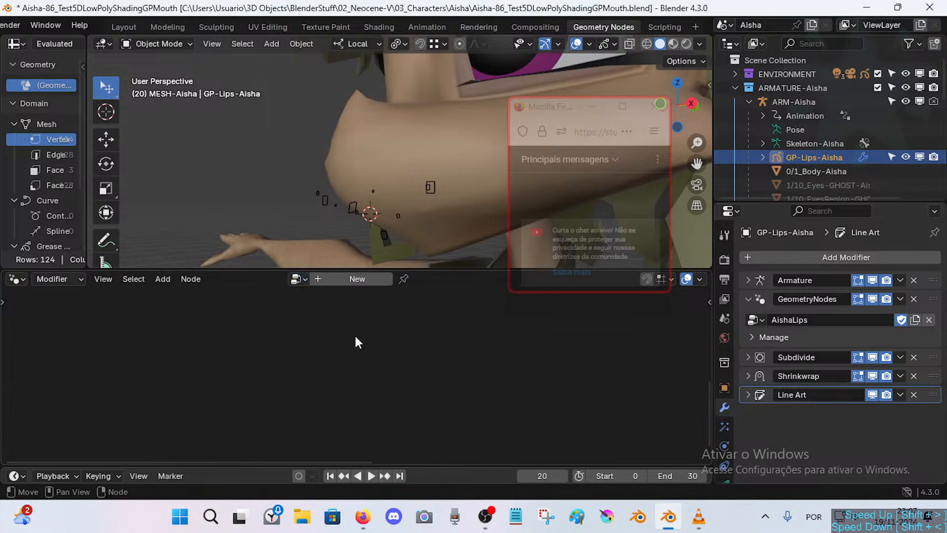
left_click_drag(316, 270, 298, 274)
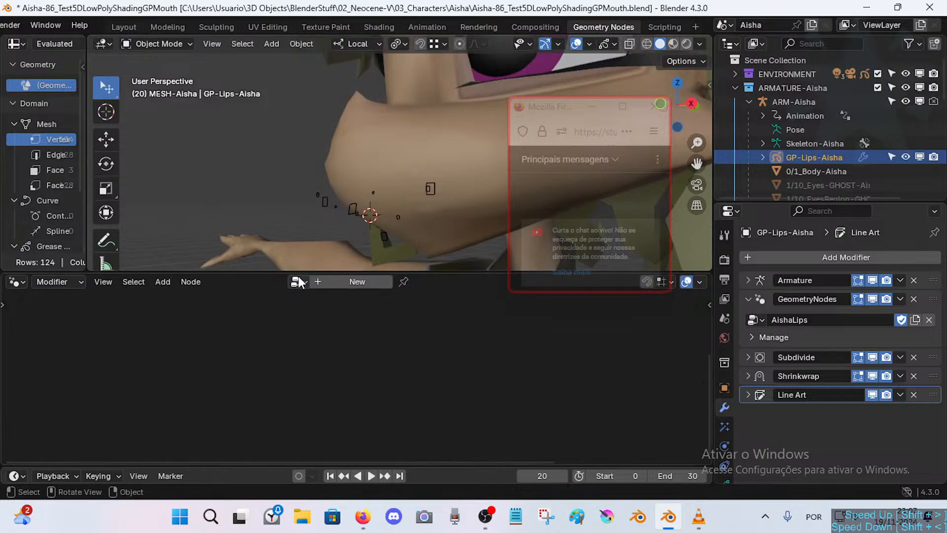
left_click(298, 278)
left_click(326, 316)
left_click(294, 280)
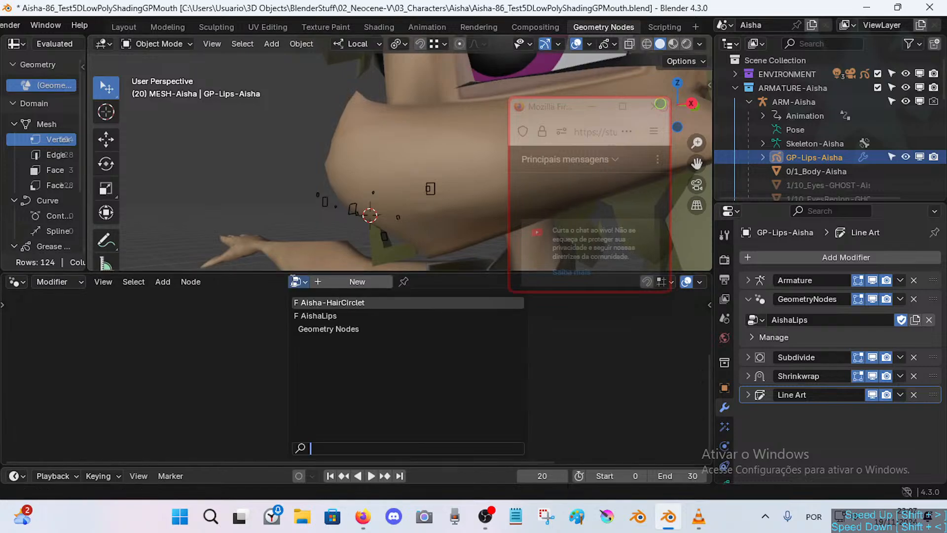
left_click(306, 316)
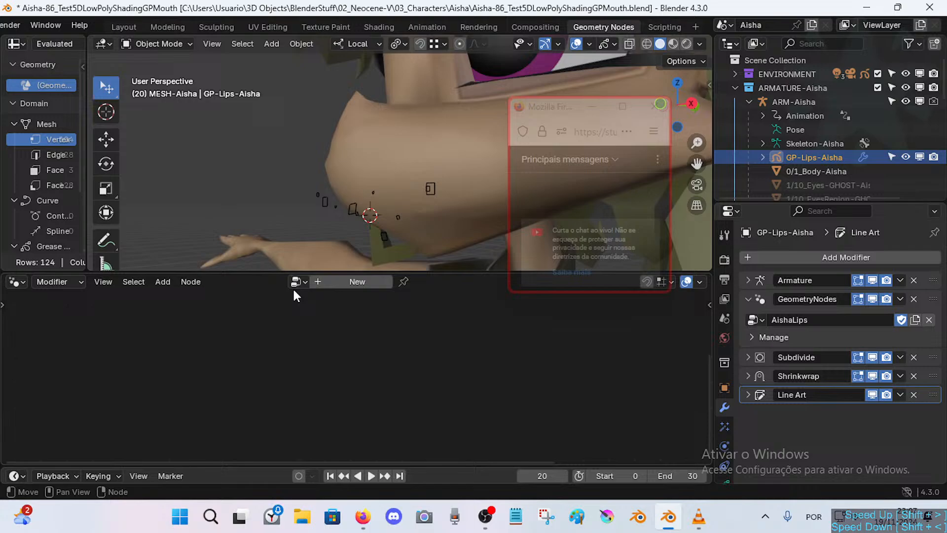
Make the GeometryNodes modifier active so the node editor shows the AishaLips tree, and save the file.
left_click(790, 323)
key("Return")
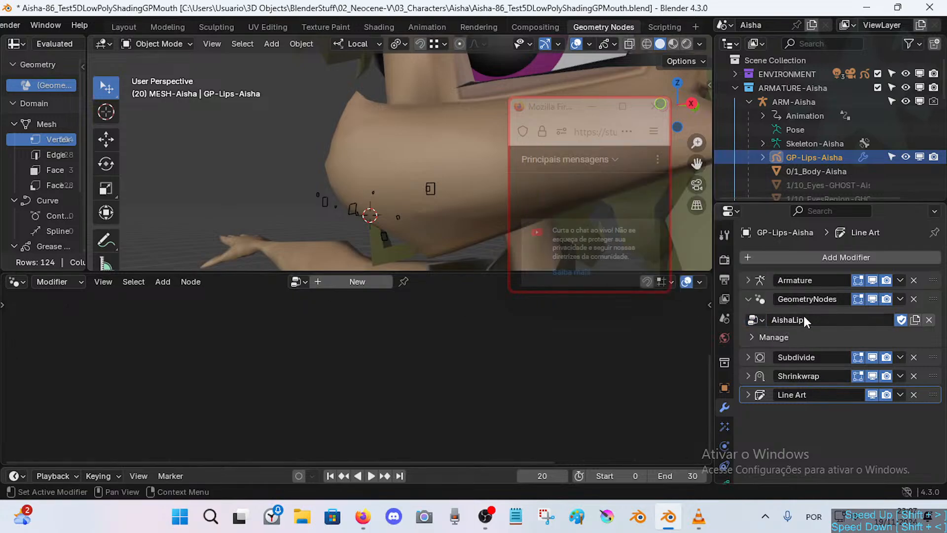
left_click(829, 332)
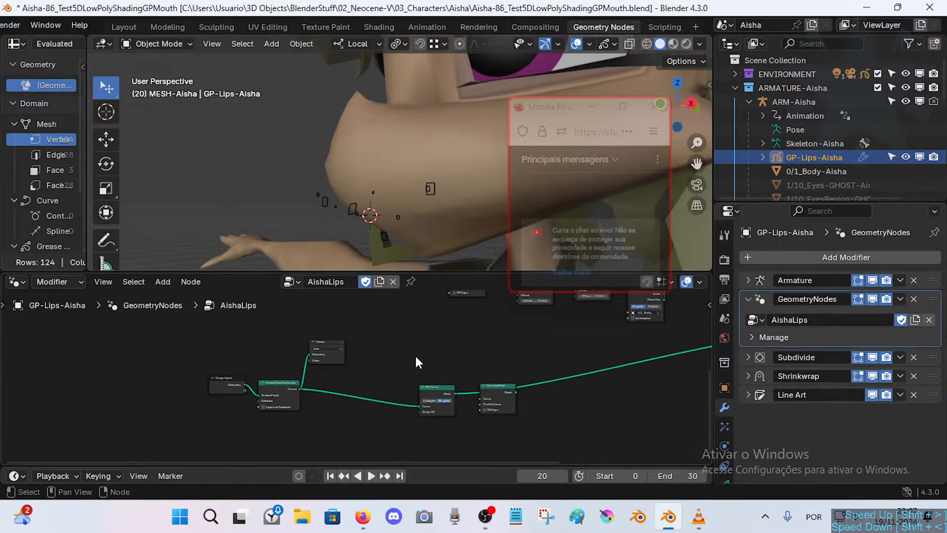
scroll(413, 355, "up", 2)
key("ctrl+s")
scroll(394, 365, "up", 1)
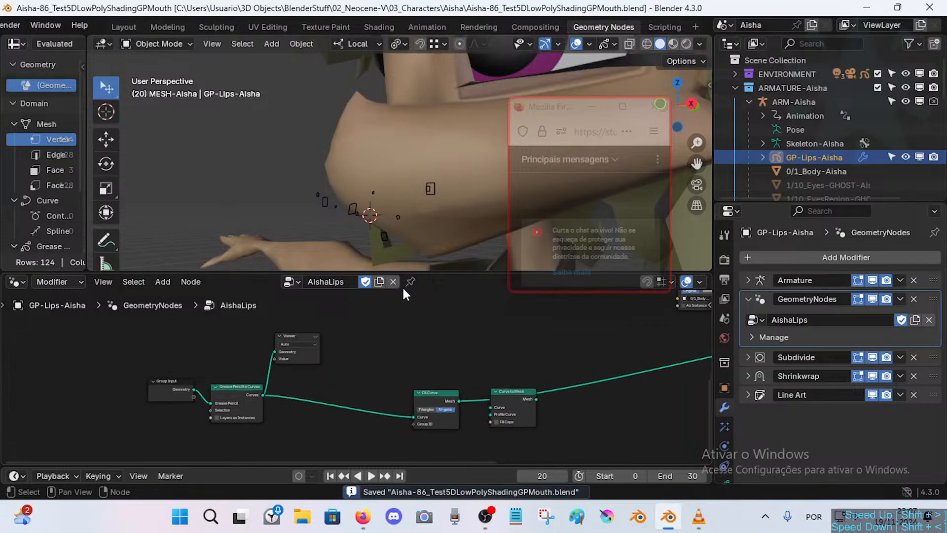
Pin the AishaLips node tree in the editor and frame the Group Input to Curve to Mesh nodes.
left_click(411, 282)
scroll(385, 355, "up", 3)
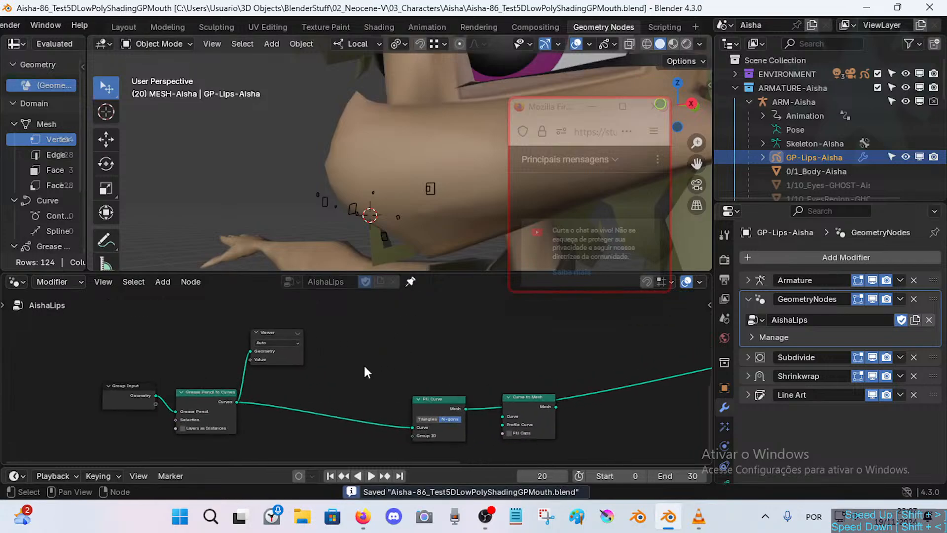
middle_click_drag(334, 354, 280, 363)
scroll(252, 341, "down", 1)
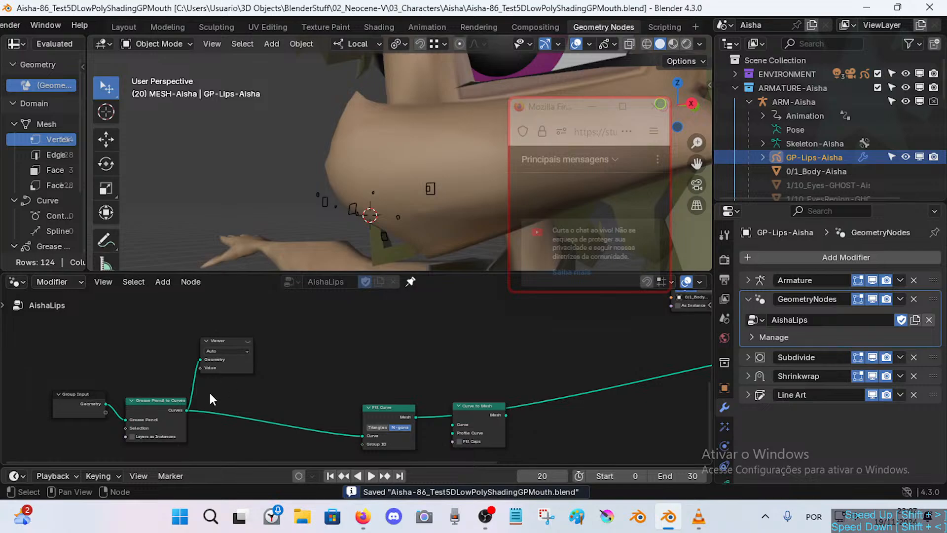
Move the Group Input, Grease Pencil to Curves and Viewer nodes together, closer to the Fill Curve node.
left_click_drag(61, 329, 200, 414)
key("g")
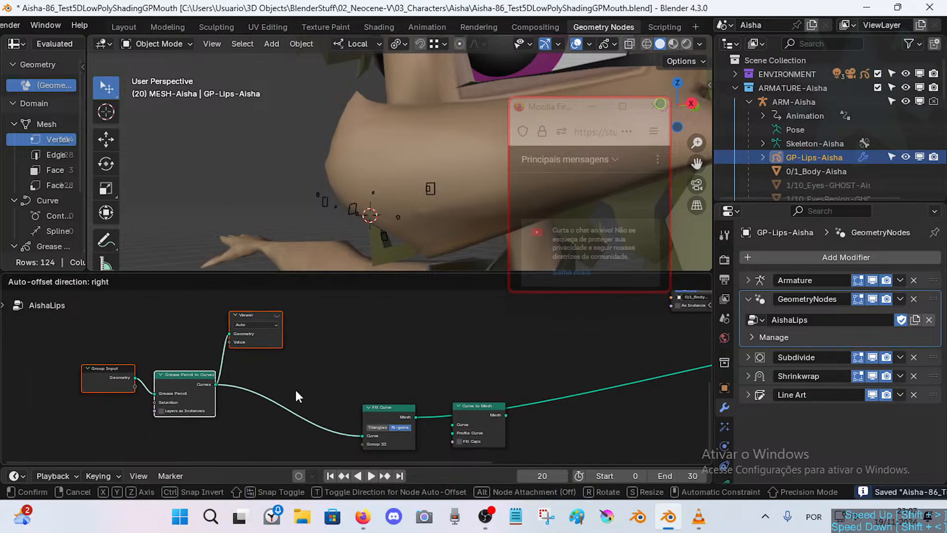
left_click(296, 392)
scroll(291, 399, "down", 4)
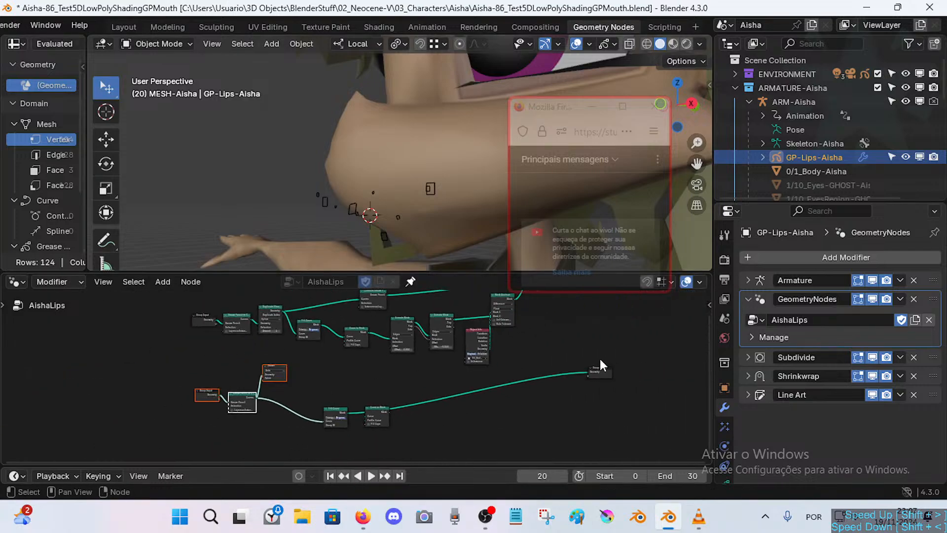
Bring the lower Group Output node next to the Curve to Mesh node.
left_click_drag(638, 347, 587, 394)
key("g")
left_click(409, 432)
scroll(417, 407, "up", 4)
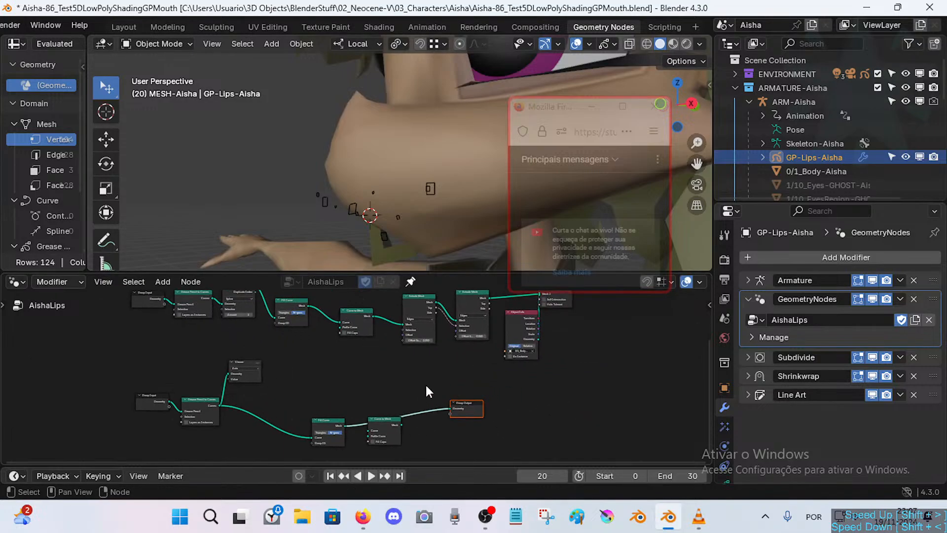
scroll(434, 379, "up", 3)
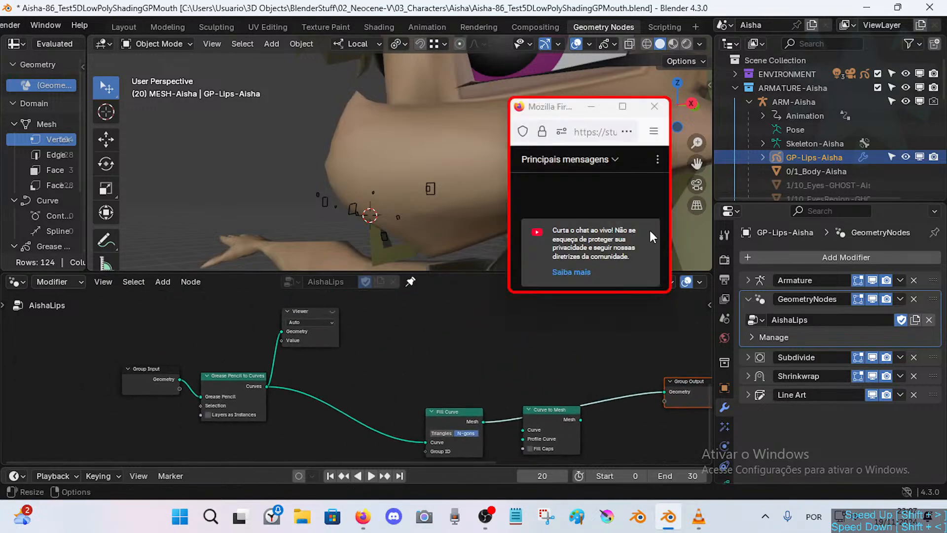
Move the live chat window off the 3D viewport onto the outliner, and activate the Viewer node while shifting it slightly.
left_click_drag(557, 106, 805, 38)
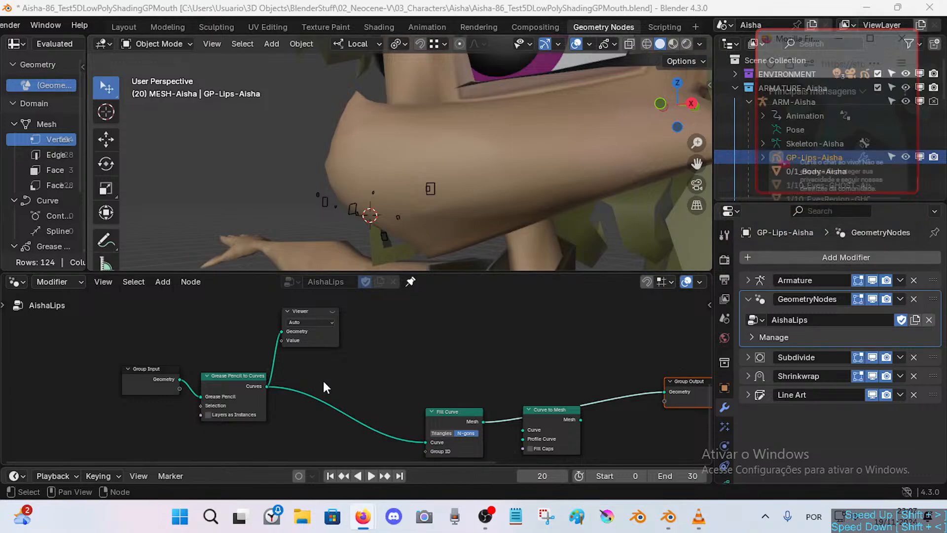
scroll(324, 381, "up", 1)
left_click_drag(327, 312, 345, 322)
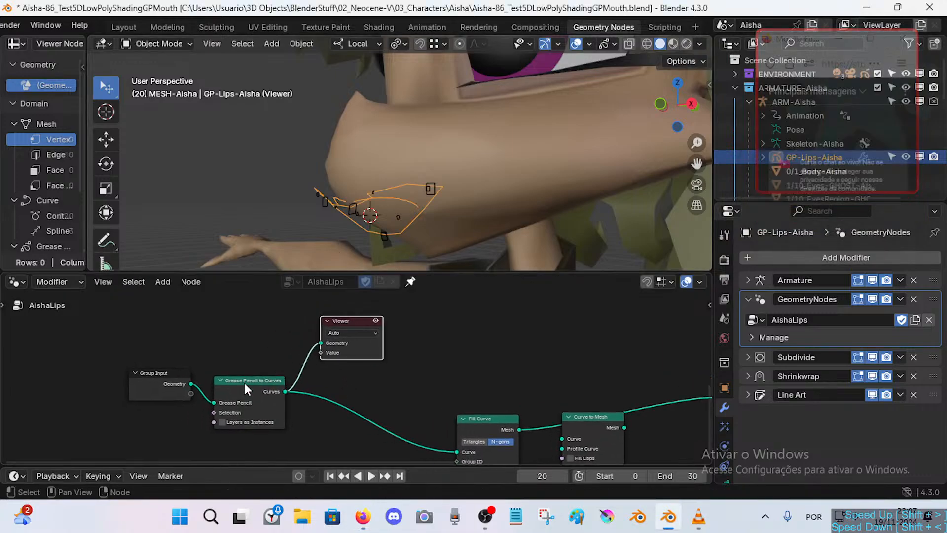
Tidy the Group Input, Grease Pencil to Curves and Viewer nodes into a compact cluster at the start of the lower chain.
left_click_drag(244, 383, 251, 371)
left_click_drag(177, 381, 198, 387)
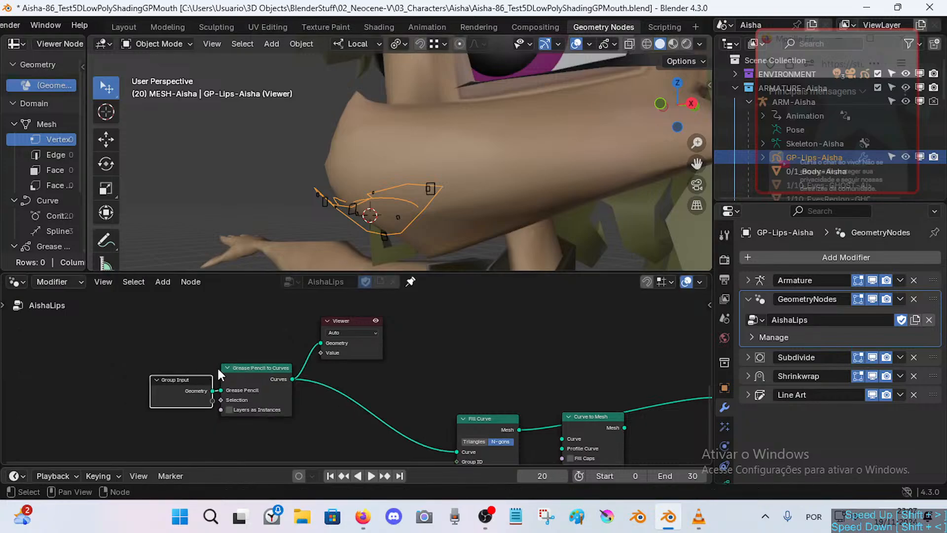
left_click_drag(247, 368, 256, 373)
left_click_drag(179, 387, 175, 386)
middle_click_drag(297, 394, 271, 360)
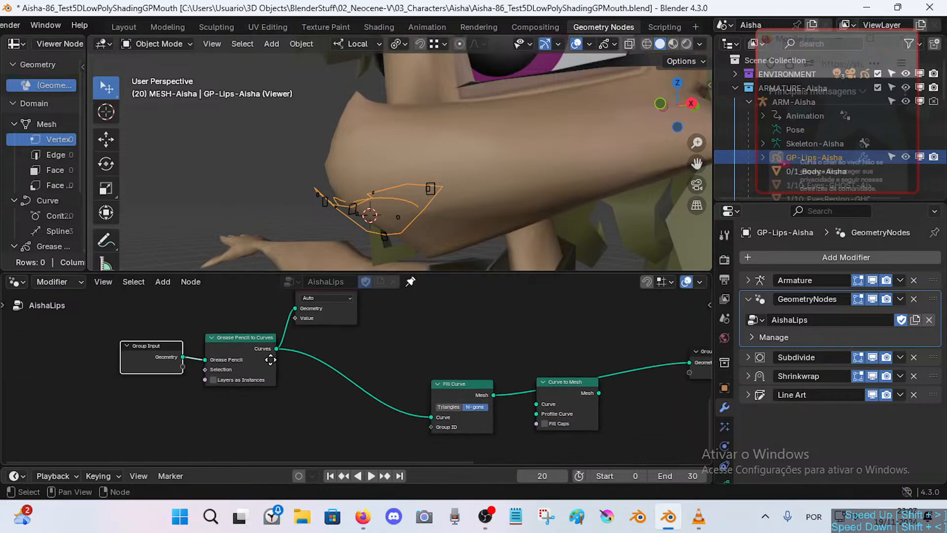
scroll(261, 366, "up", 2)
left_click_drag(235, 328, 235, 333)
middle_click_drag(353, 334, 327, 374)
left_click(297, 320)
left_click_drag(294, 313, 305, 313)
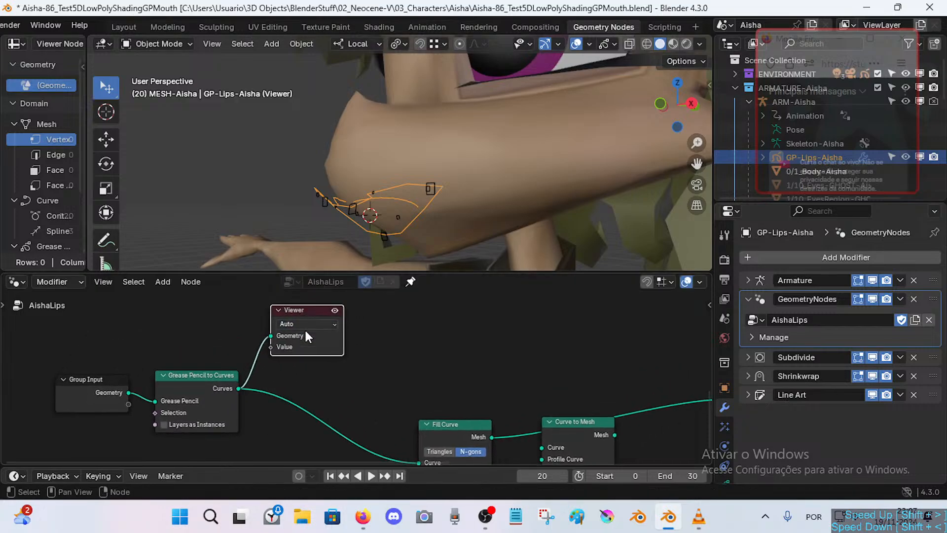
middle_click_drag(311, 355, 311, 344)
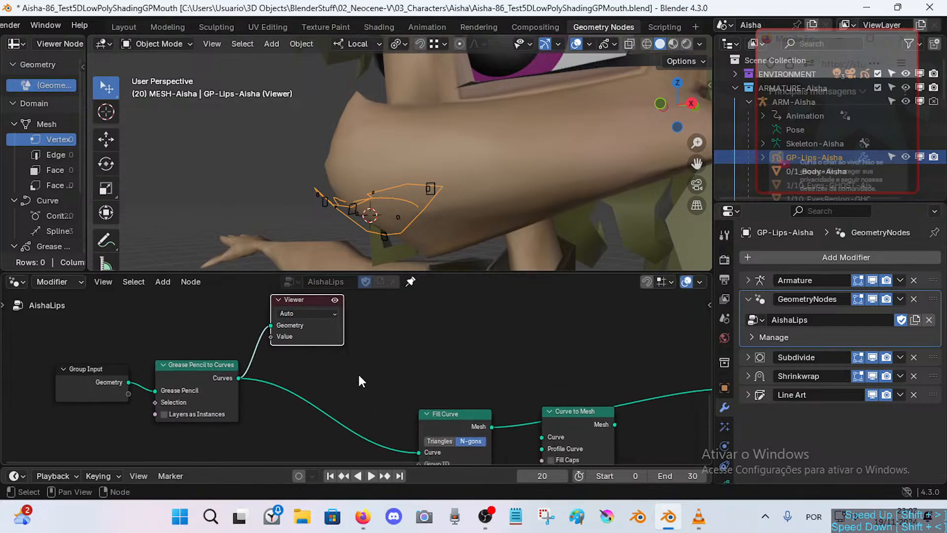
middle_click_drag(273, 395, 309, 397)
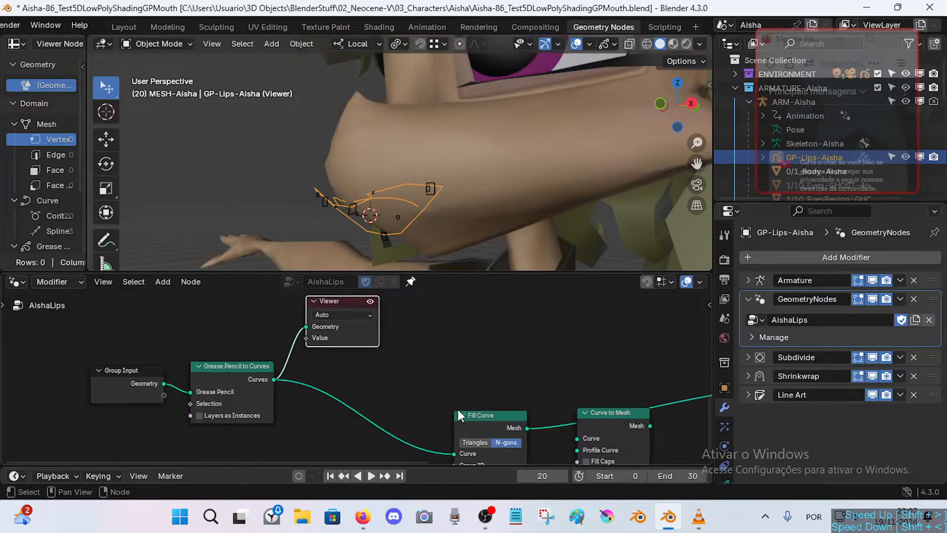
Move Fill Curve closer to Grease Pencil to Curves and shift Curve to Mesh below the output link.
left_click(483, 417)
key("g")
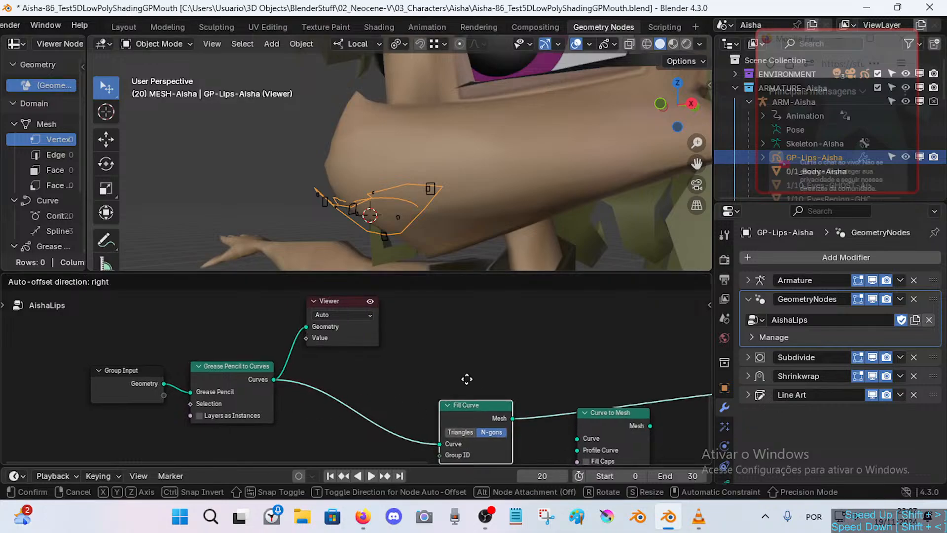
left_click(415, 378)
left_click_drag(618, 412, 597, 428)
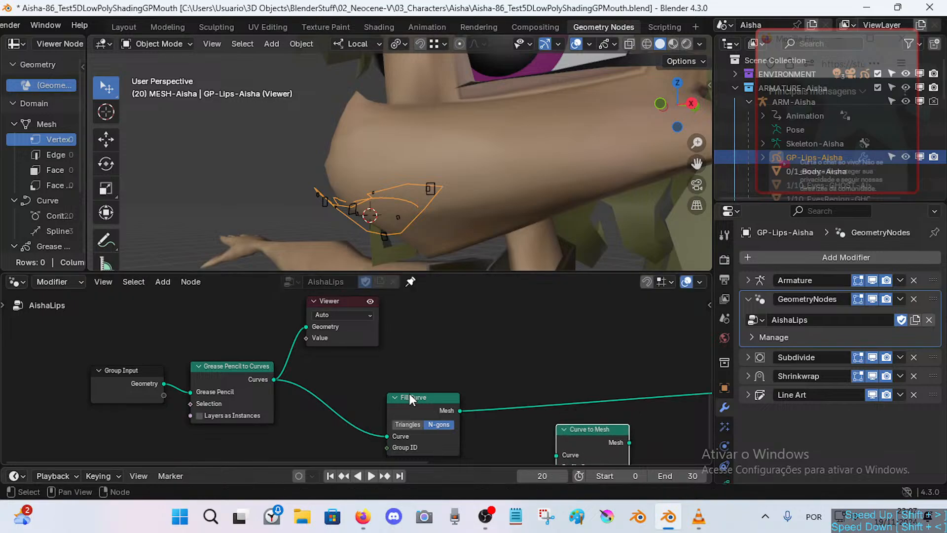
left_click_drag(409, 396, 383, 377)
middle_click_drag(370, 383, 381, 383)
left_click_drag(380, 383, 351, 400)
Fly around Aisha's head and examine the previewed lip curves against the mouth.
middle_click_drag(459, 231, 440, 238)
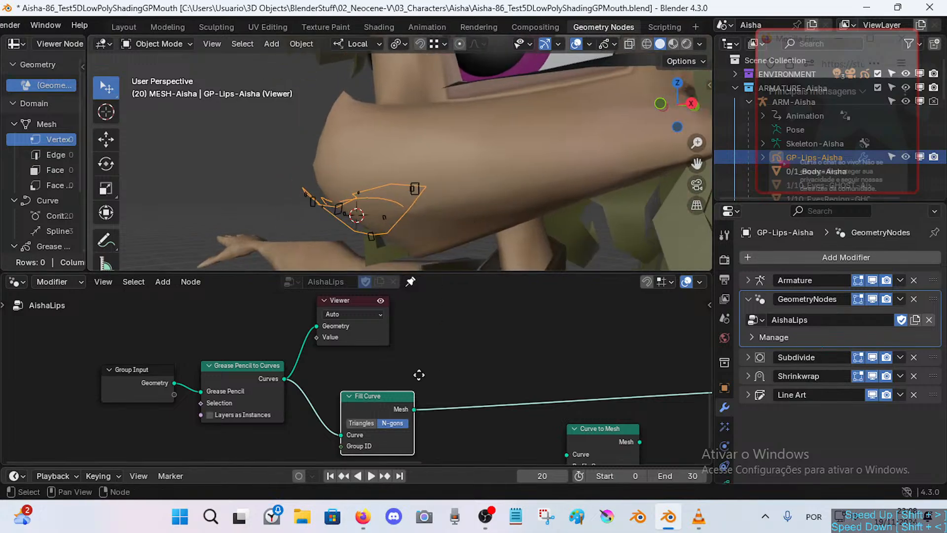
middle_click_drag(433, 160, 465, 136, "ctrl")
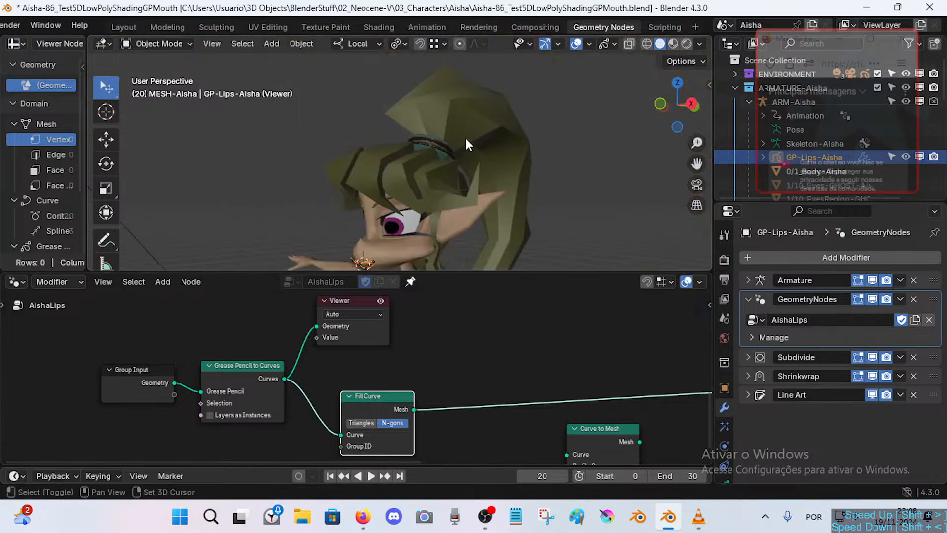
key("shift+grave")
key("w")
key("w")
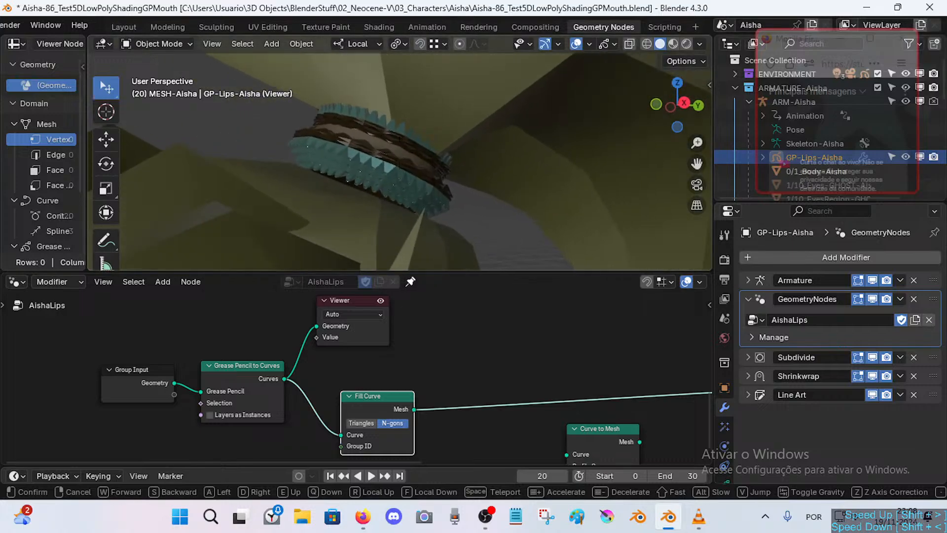
key("s")
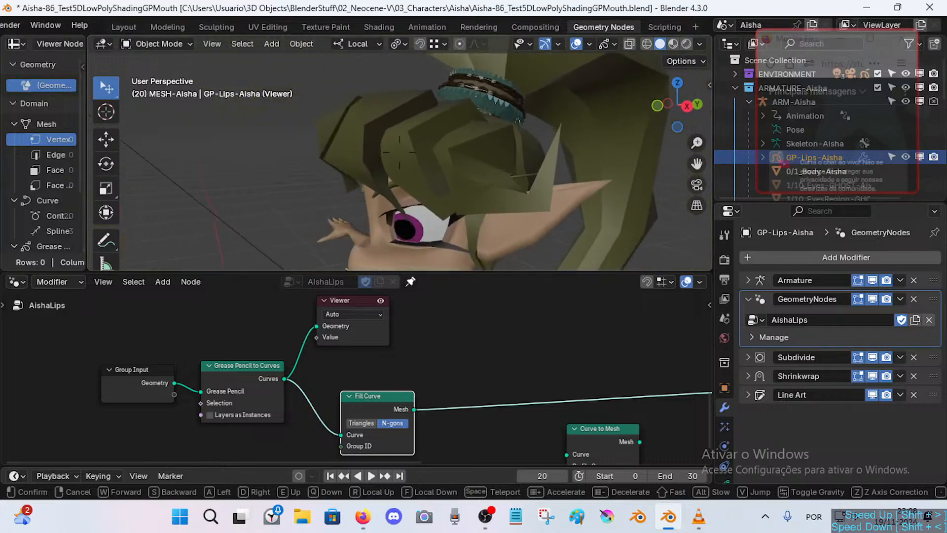
key("w")
key("w")
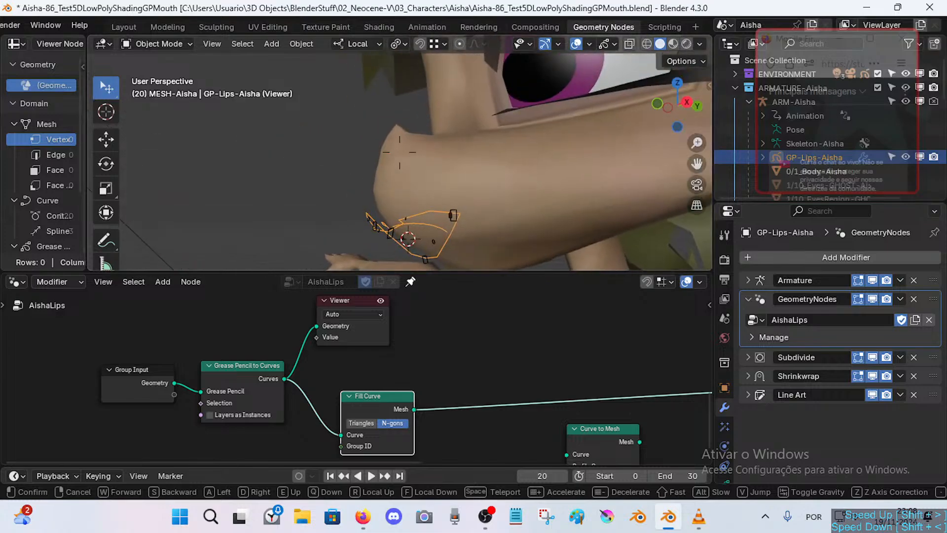
key("w")
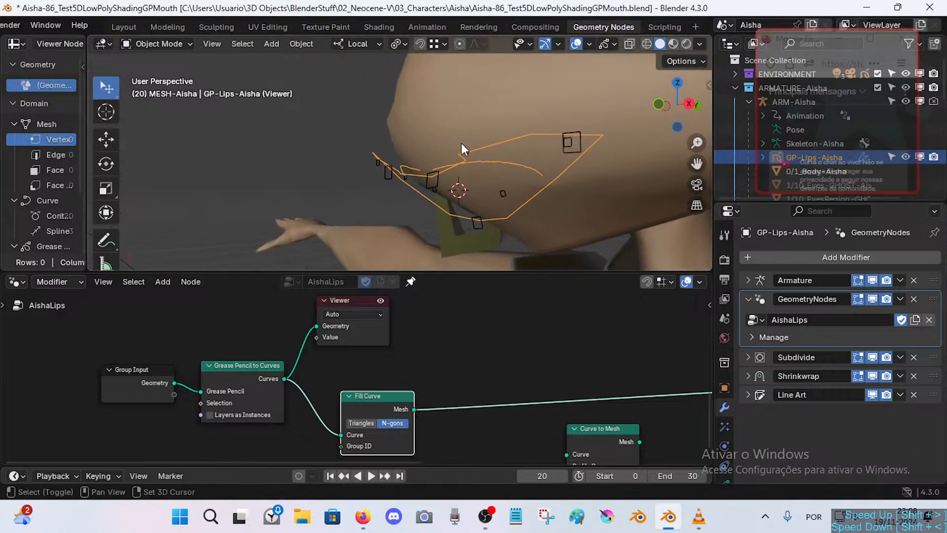
left_click(413, 153)
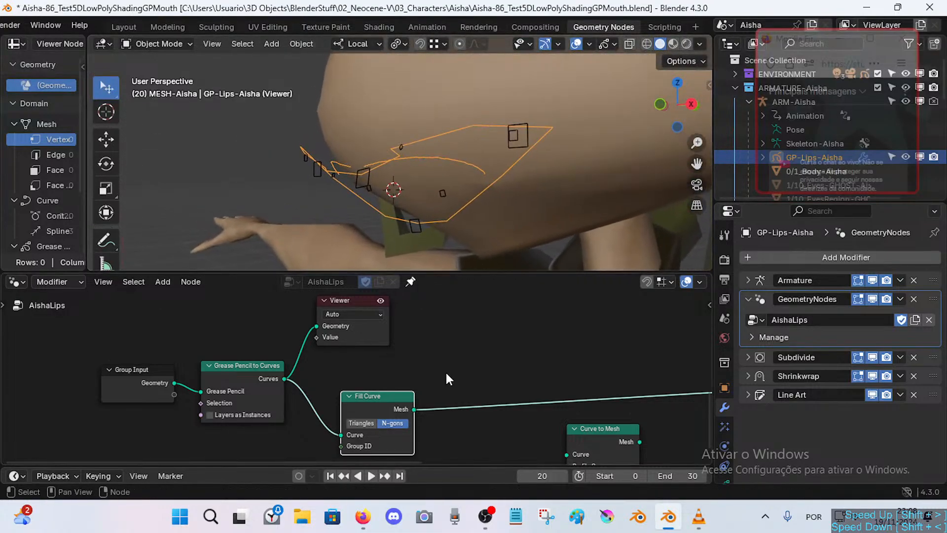
Reposition the Curve to Mesh node below the link between Fill Curve and Group Output.
key("Home")
left_click_drag(505, 418, 535, 418)
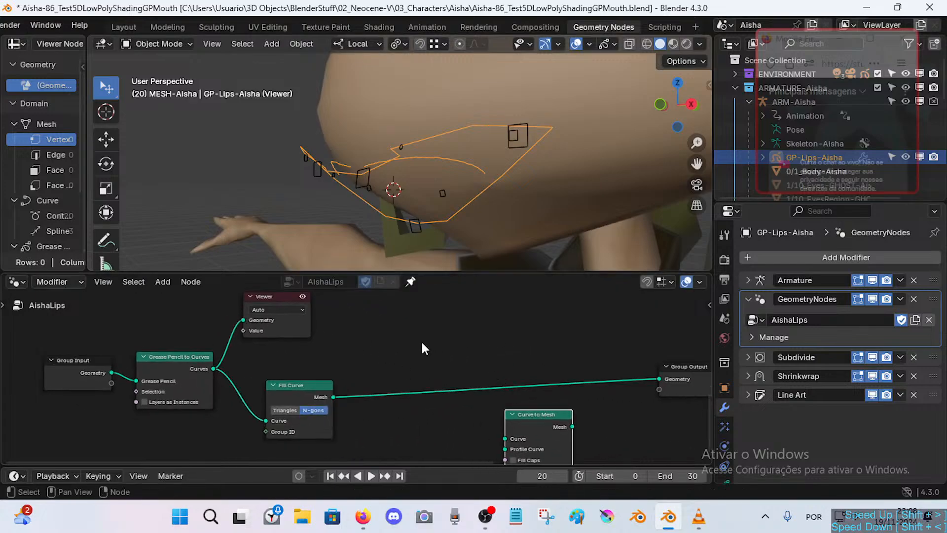
middle_click_drag(422, 343, 429, 343)
Examine the previewed lip curves up close from the side, slightly enlarging the node editor.
middle_click_drag(409, 183, 464, 176)
key("shift+grave")
key("w")
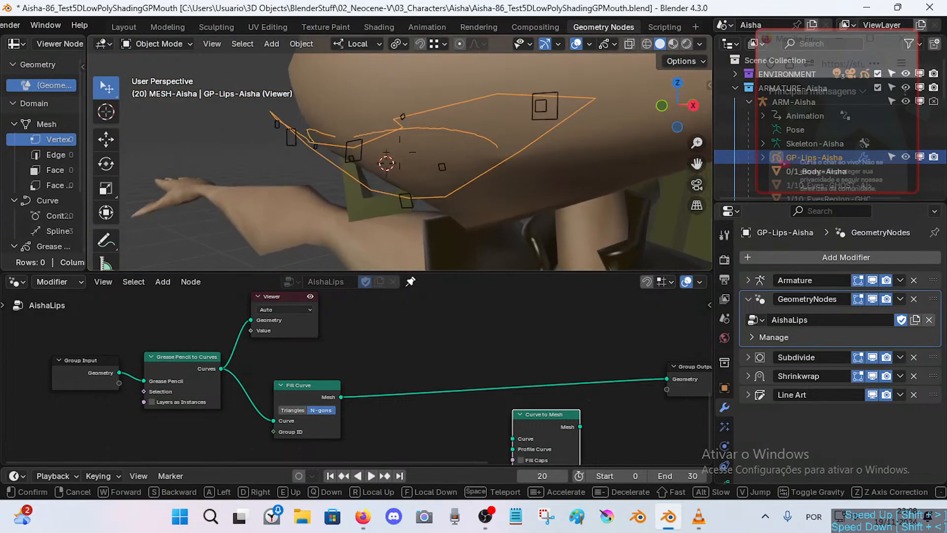
left_click(464, 180)
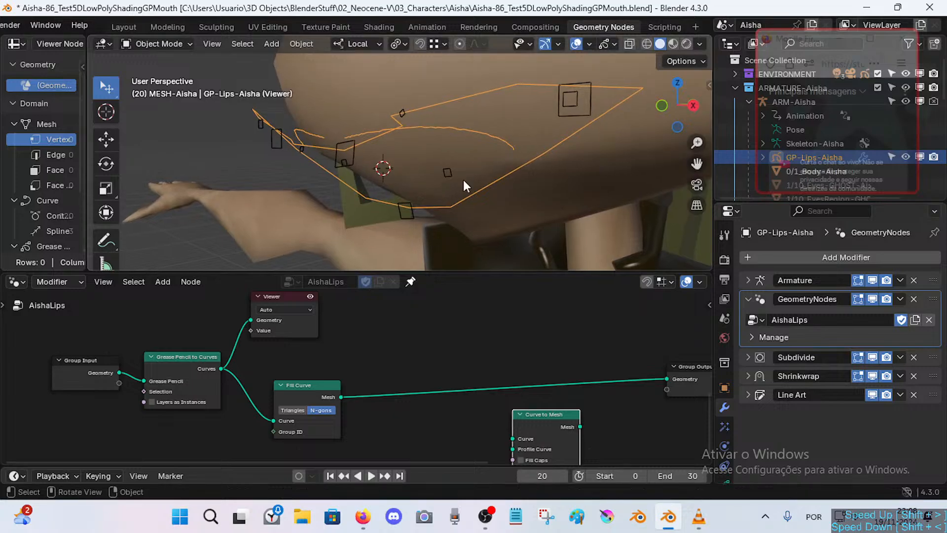
left_click(366, 132)
left_click(366, 132)
left_click_drag(424, 269, 429, 264)
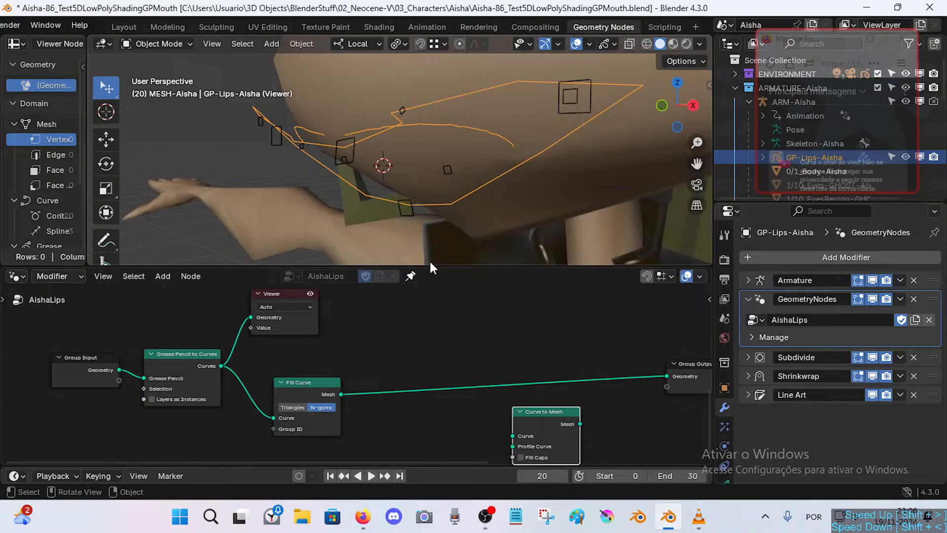
key("shift+grave")
key("w")
left_click(427, 178)
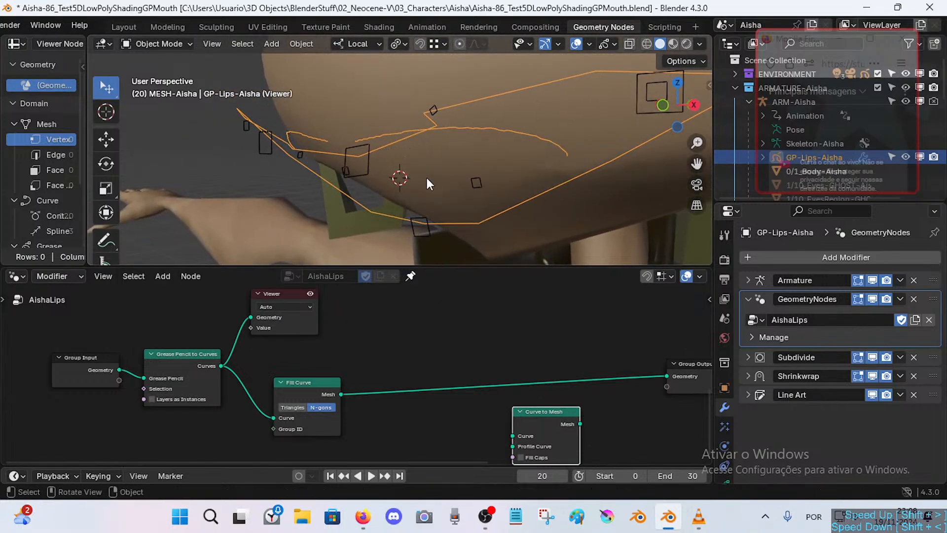
Save the file and move the Fill Curve node back toward Curve to Mesh, leaving space after Grease Pencil to Curves.
left_click(345, 332)
middle_click_drag(374, 321, 368, 331)
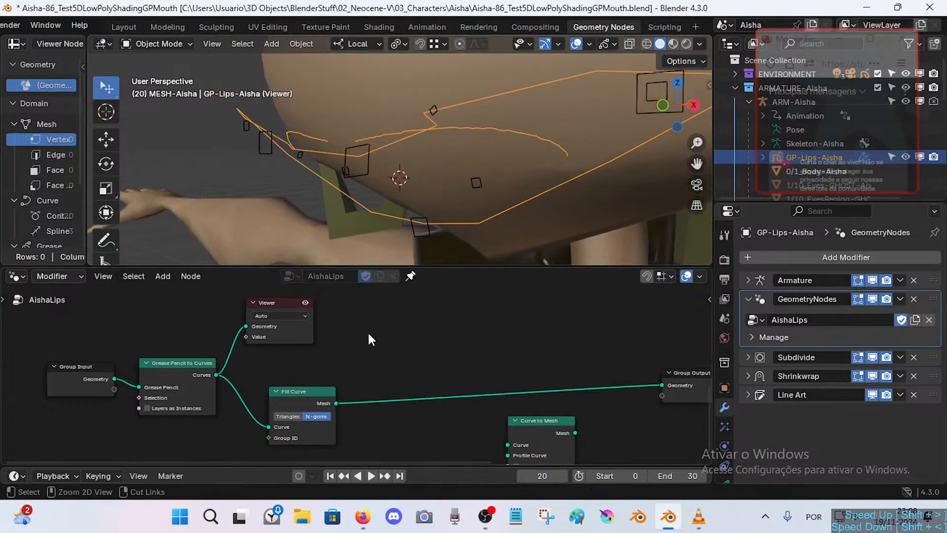
key("ctrl+s")
left_click_drag(328, 393, 428, 397)
scroll(535, 389, "down", 1)
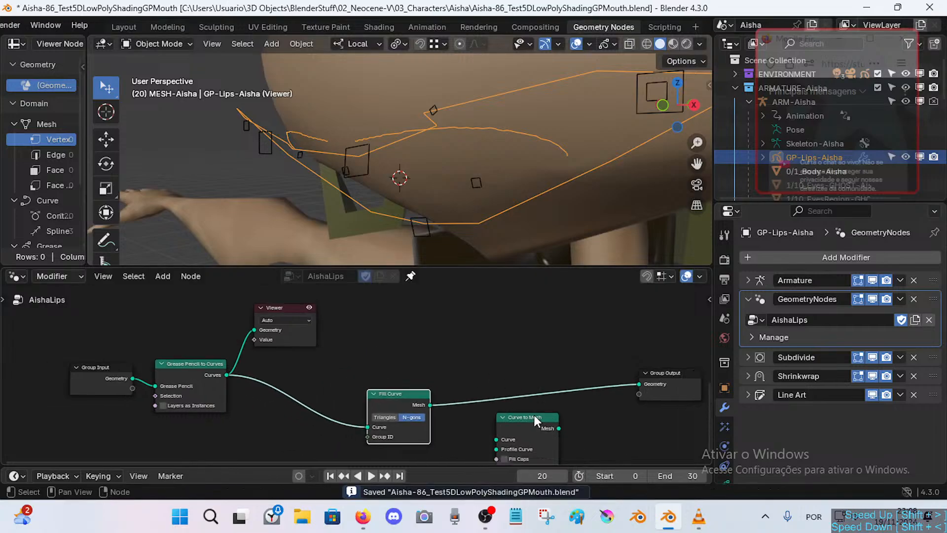
Move the Fill Curve node closer to Grease Pencil to Curves and bring the Group Output node nearer to Fill Curve.
left_click_drag(534, 416, 557, 429)
middle_click_drag(525, 416, 530, 388)
left_click_drag(422, 367, 333, 356)
key("Tab")
key("Tab")
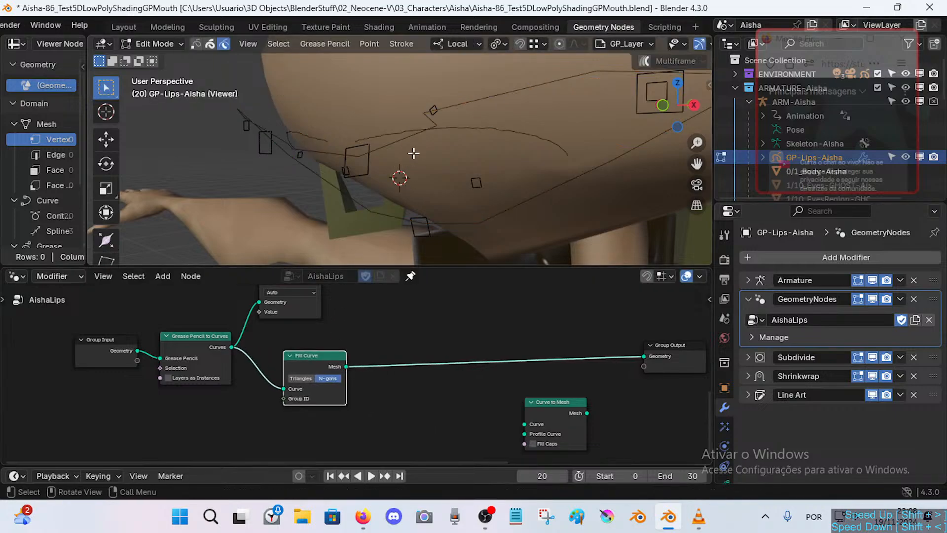
left_click(663, 346)
left_click_drag(662, 345, 505, 346)
Preview the Fill Curve output in the Viewer, then move the Viewer and Group Output nodes to leave space after Fill Curve.
middle_click_drag(389, 323, 401, 341)
left_click(321, 384, "ctrl+shift")
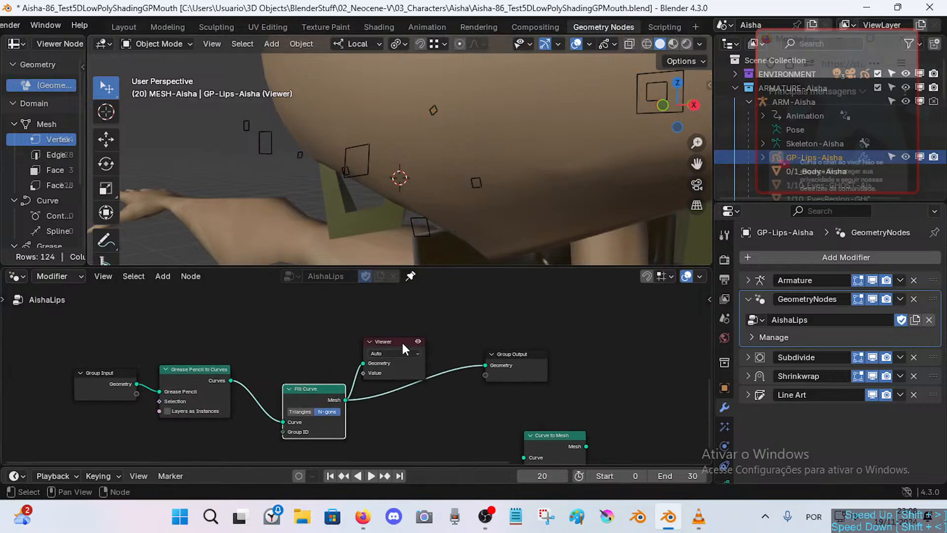
left_click_drag(401, 341, 396, 304)
middle_click_drag(461, 340, 462, 361)
left_click_drag(535, 375, 646, 368)
middle_click_drag(479, 367, 416, 359)
left_click(410, 349)
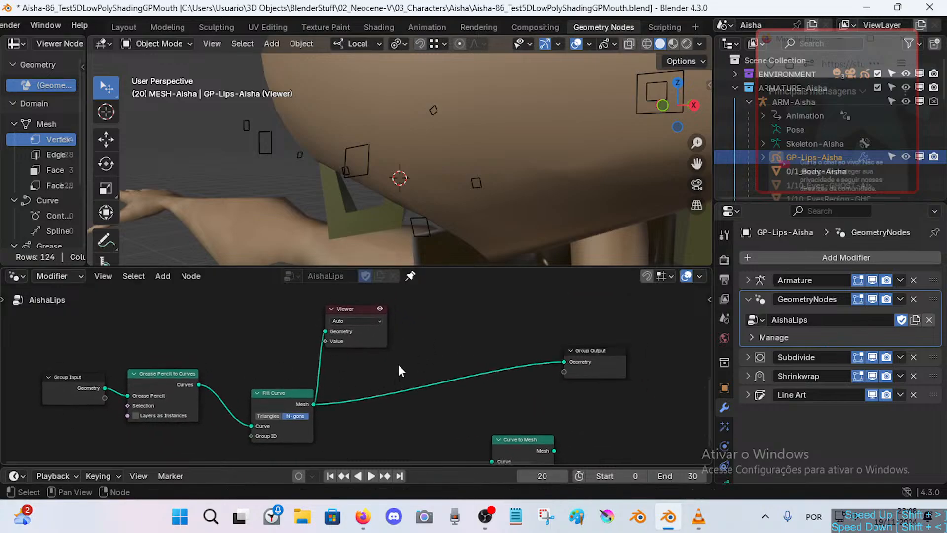
key("shift+a")
type("cru")
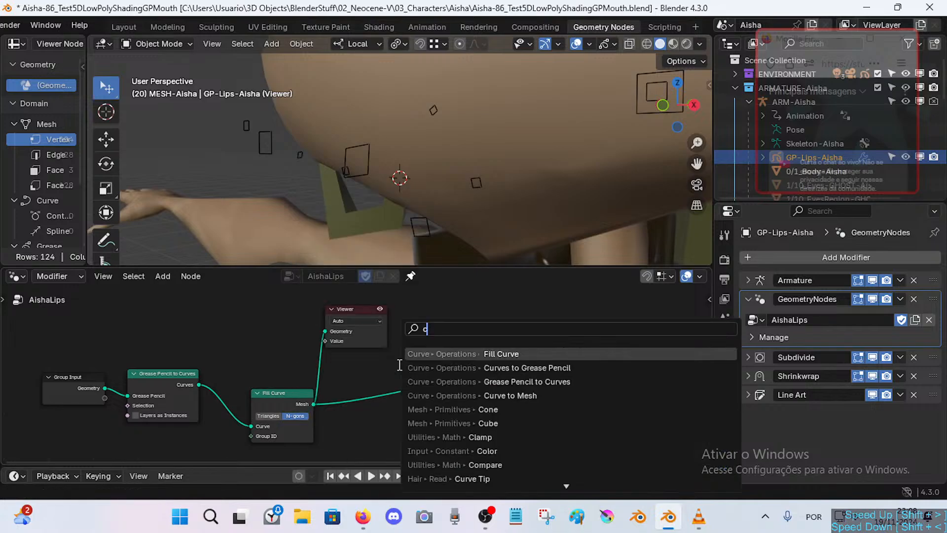
key("BackSpace")
key("BackSpace")
type("urve tog")
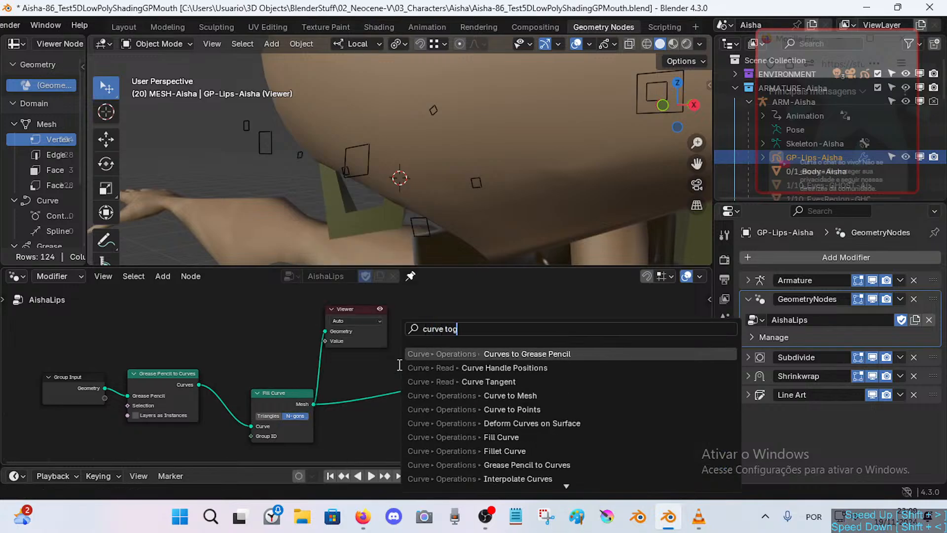
key("BackSpace")
type("grea")
key("Down")
key("Return")
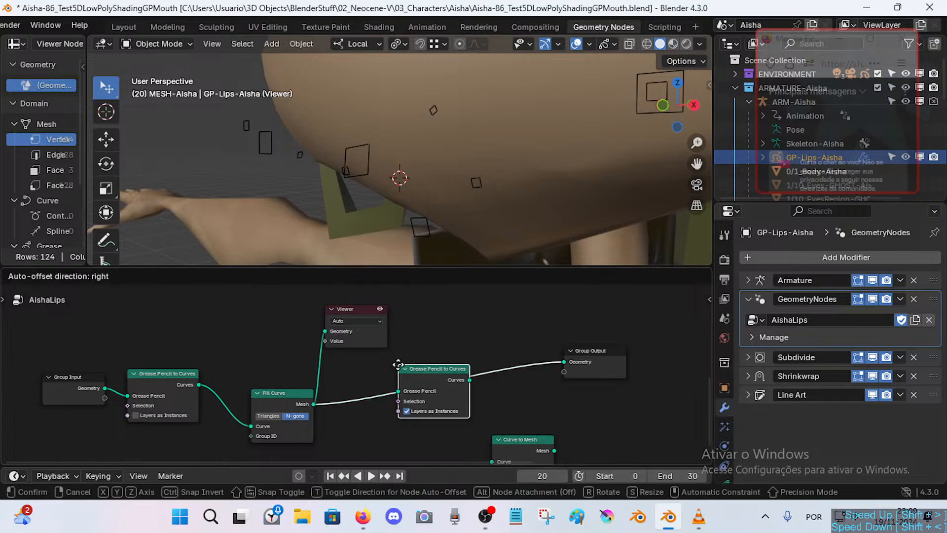
left_click(399, 365)
Insert a Curves to Grease Pencil node on the link between Fill Curve and Group Output.
key("shift+a")
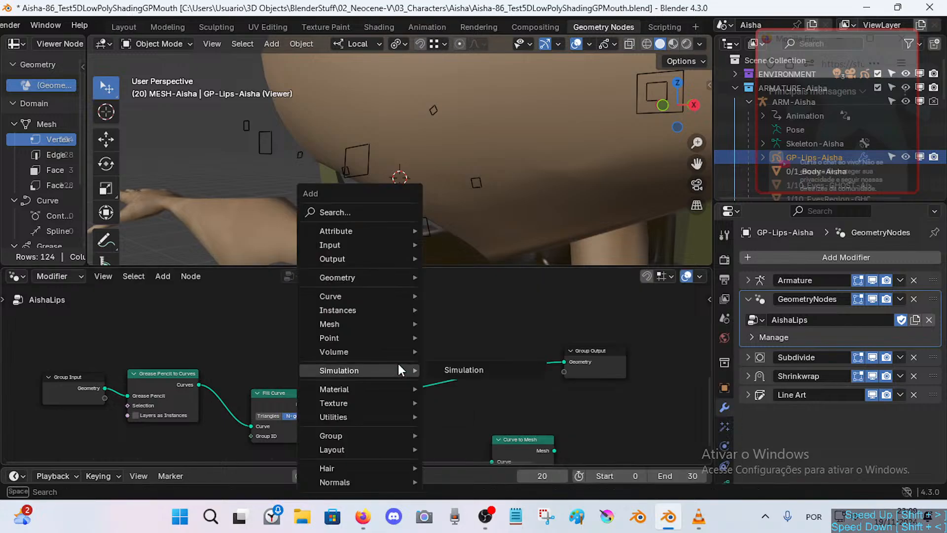
type("curve to gre")
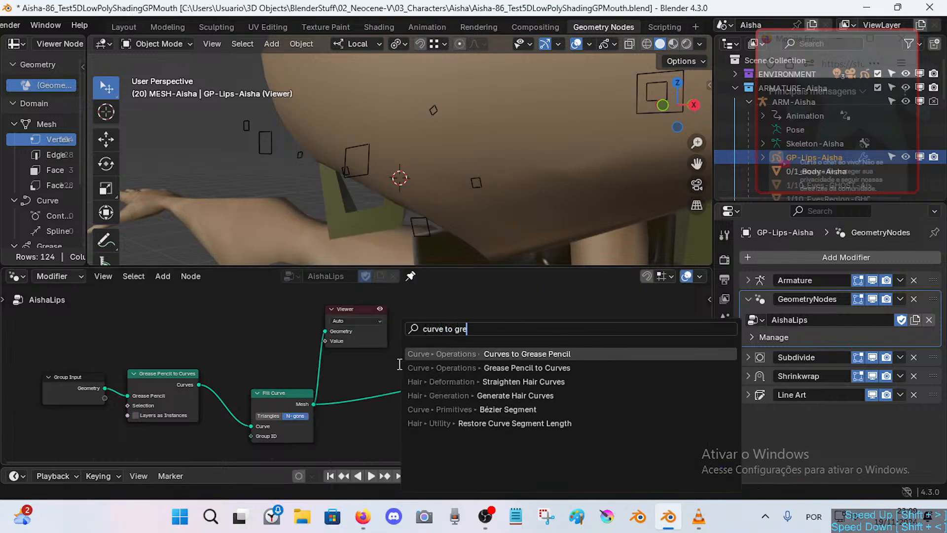
key("Down")
key("Up")
key("Return")
left_click(399, 363)
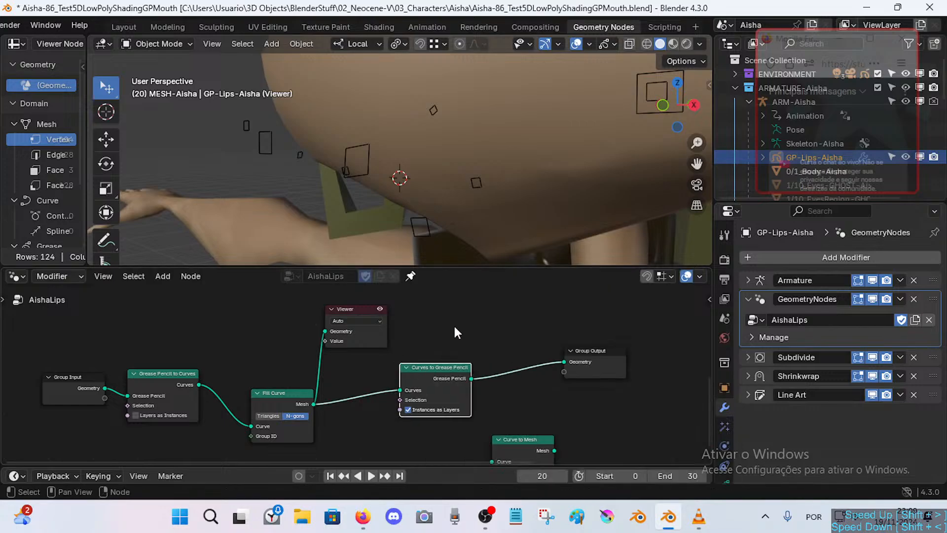
Take Fill Curve out of the chain and preview Group Input, Grease Pencil to Curves and Curves to Grease Pencil in the Viewer.
left_click_drag(296, 397, 296, 446, "alt")
middle_click_drag(316, 369, 326, 368)
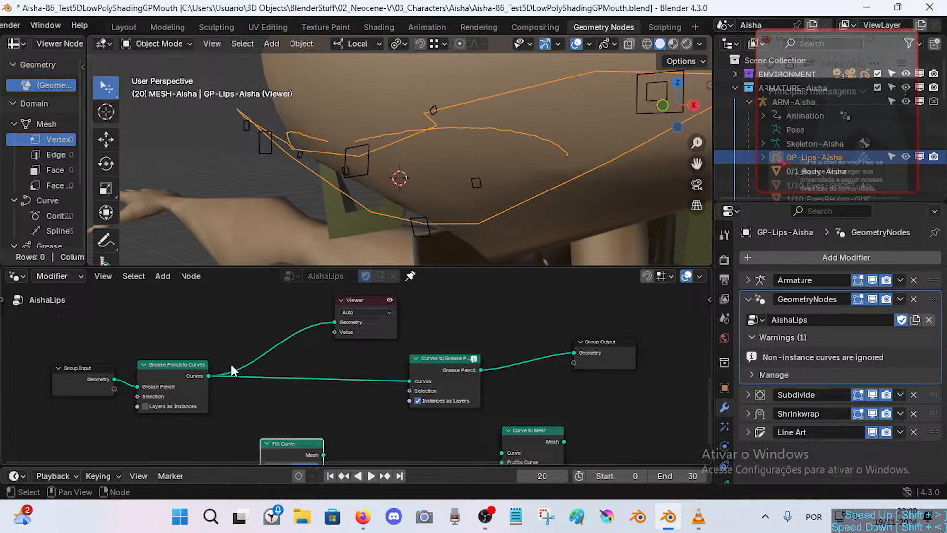
left_click(93, 366, "ctrl+shift")
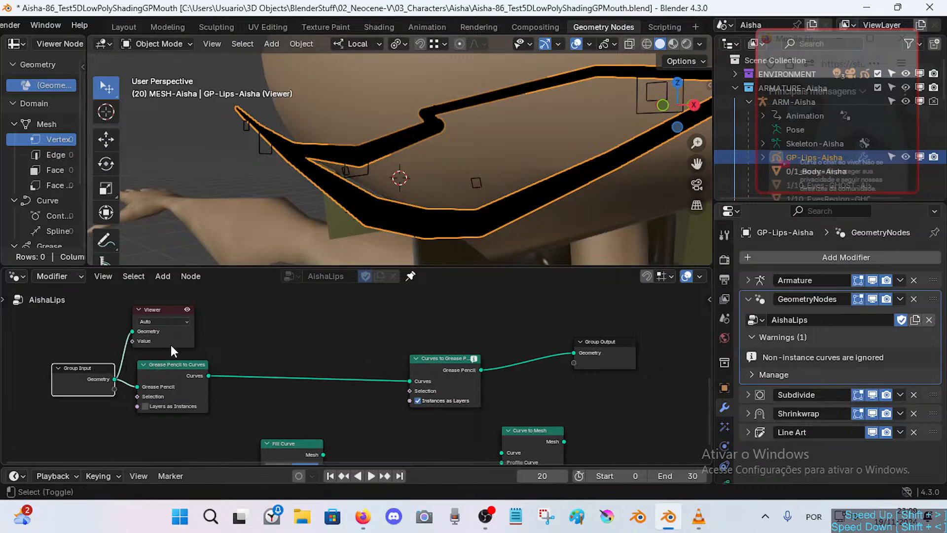
left_click(171, 365, "ctrl+shift")
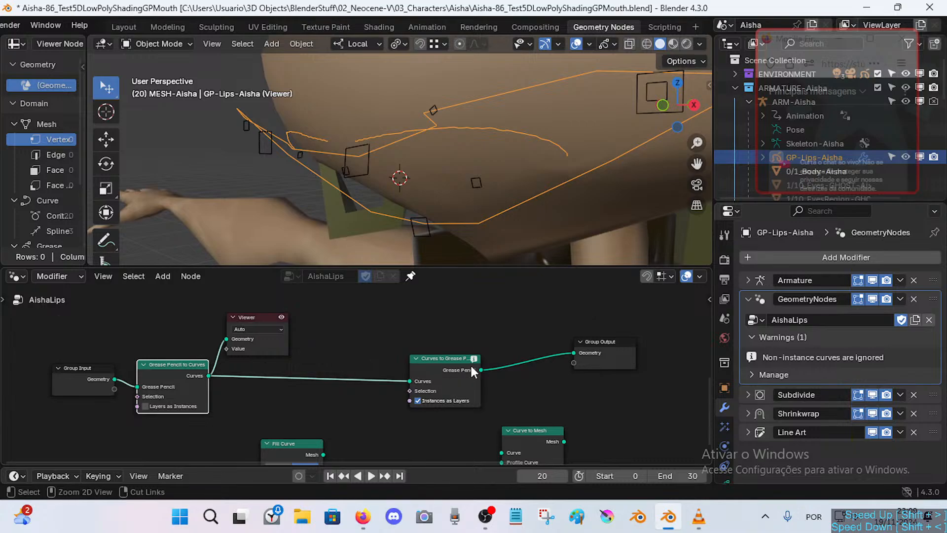
left_click(447, 362, "ctrl+shift")
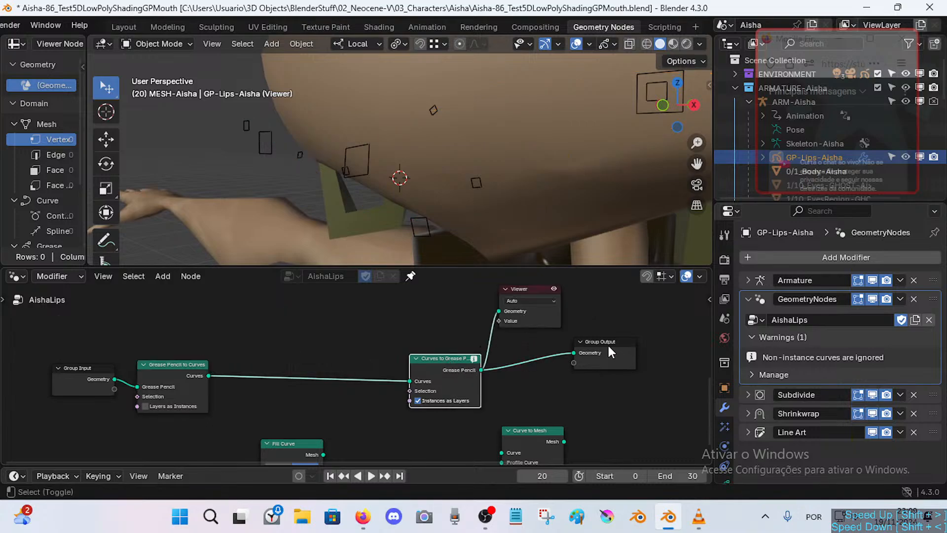
Disable Instances as Layers on Curves to Grease Pencil and reinsert Fill Curve on the link before it.
left_click(418, 400)
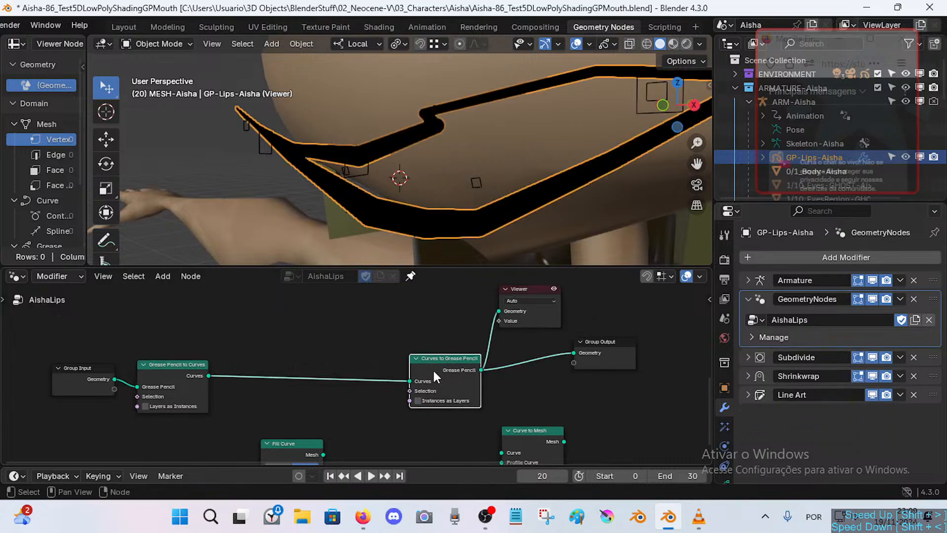
mouse_move(437, 363)
left_mouse_down()
mouse_move(399, 360)
mouse_move(413, 354)
left_mouse_up()
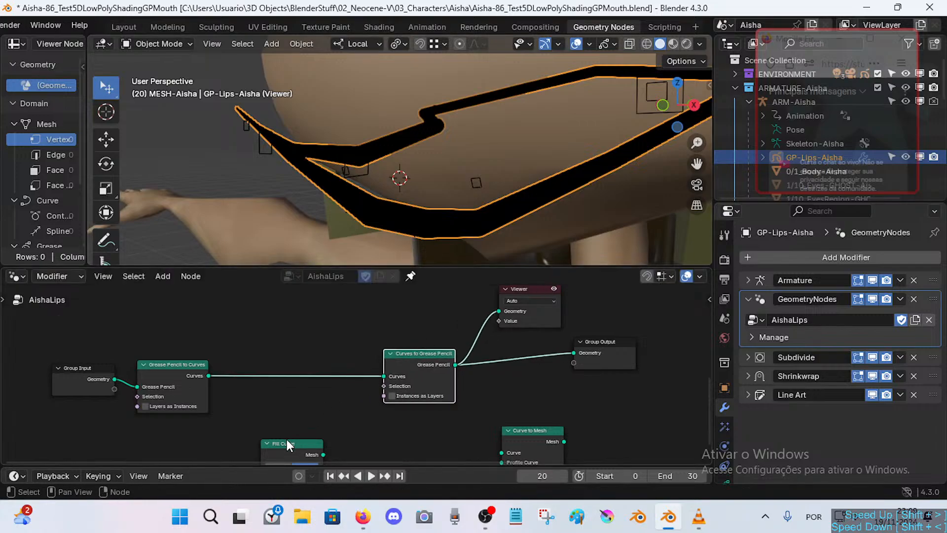
left_click_drag(287, 439, 284, 361)
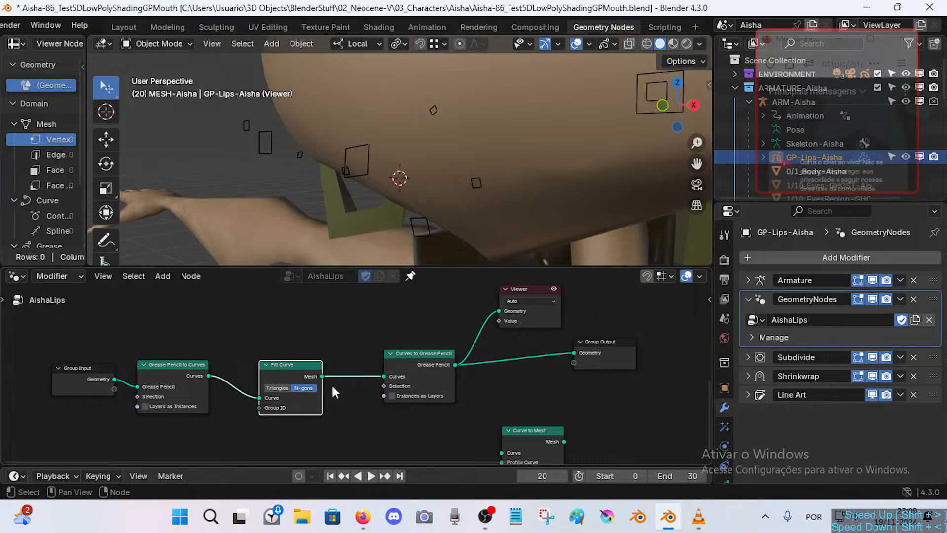
Move the Group Input and Grease Pencil to Curves nodes together, farther away from Fill Curve.
scroll(333, 392, "up", 1)
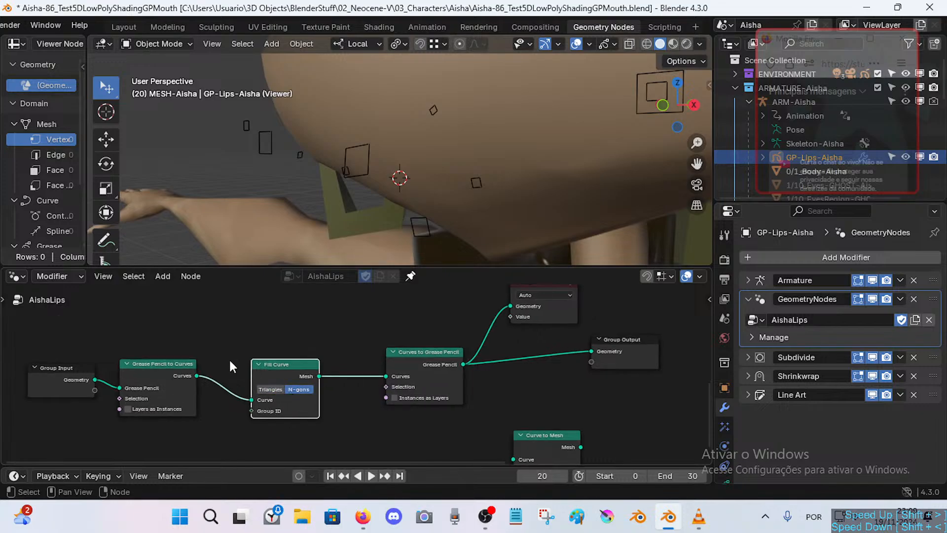
middle_click_drag(209, 348, 298, 339)
left_click(291, 336)
left_click_drag(121, 313, 264, 424)
left_click_drag(254, 390, 216, 370)
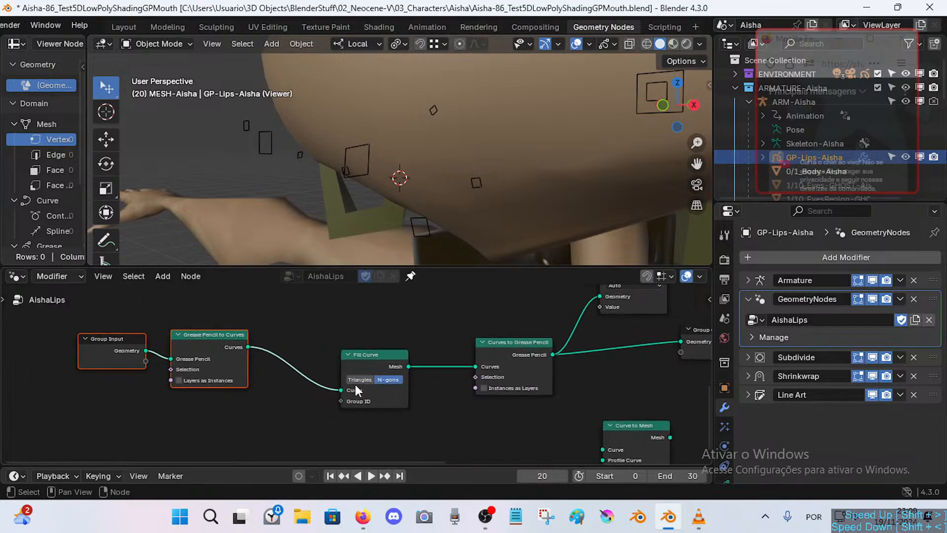
scroll(356, 384, "down", 1)
left_click(495, 309)
key("b")
key("Escape")
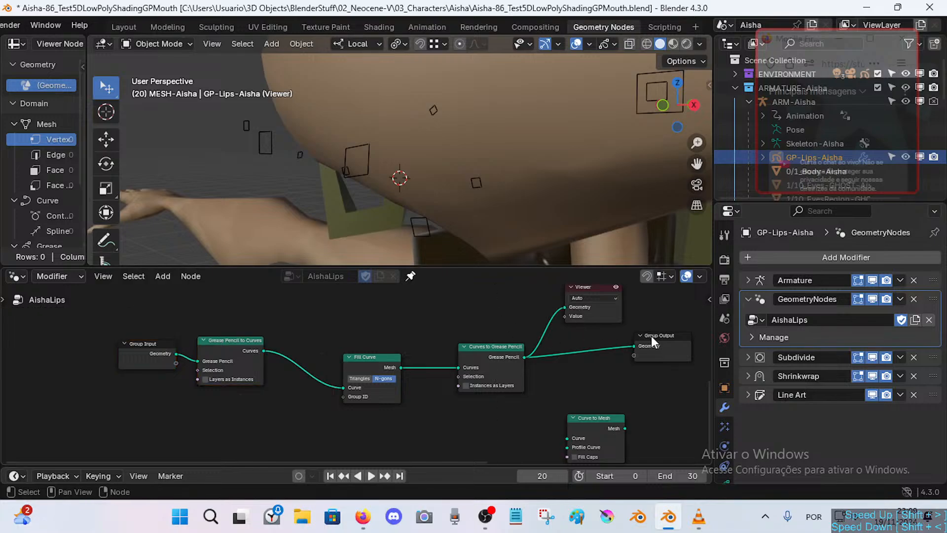
Move Group Output closer to Curves to Grease Pencil, save the file, and tidy the Curve to Mesh and Fill Curve positions.
left_click_drag(652, 336, 592, 336)
key("ctrl+s")
left_click_drag(597, 422, 606, 413)
left_click_drag(395, 357, 383, 344)
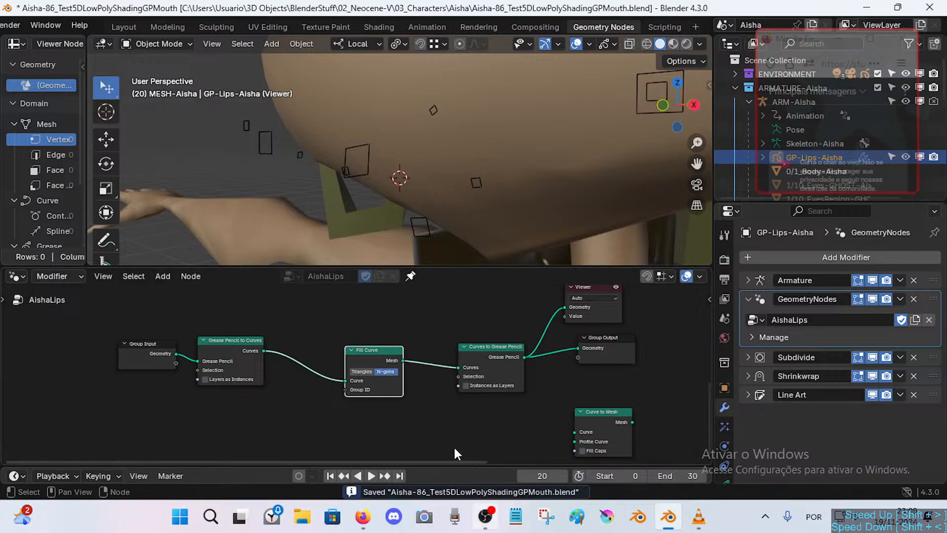
Switch to the browser and examine the Set Position and Vector Rotate setup in the YouTube video about fixing the Fill Curve node.
key("alt+Tab")
key("alt+Tab")
key("alt+Tab")
key("alt+Tab")
key("alt+Tab")
key("alt+Tab")
key("alt+Tab")
key("alt+Tab")
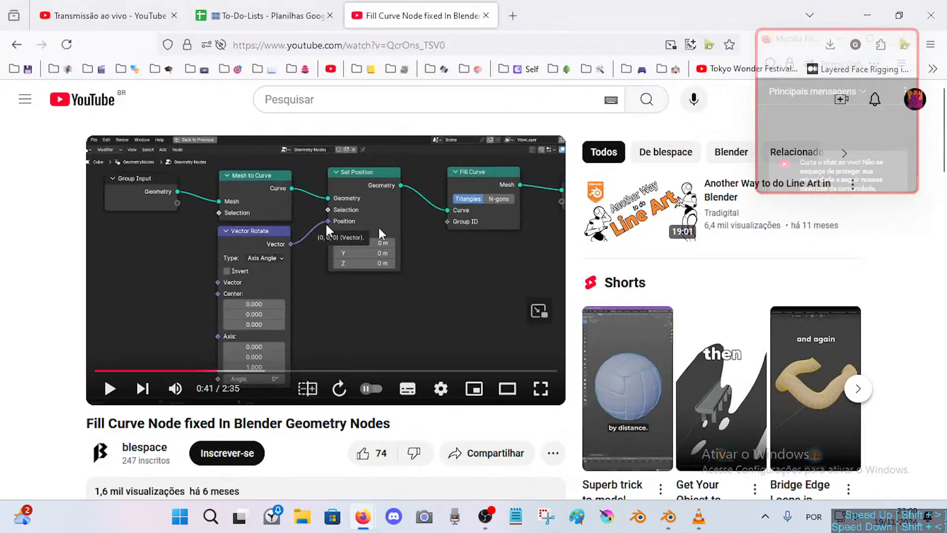
left_click(380, 233)
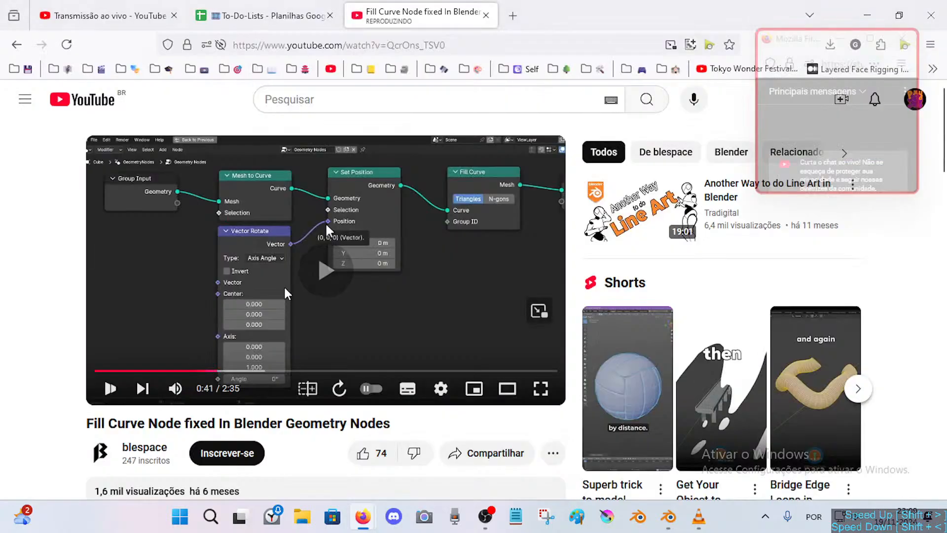
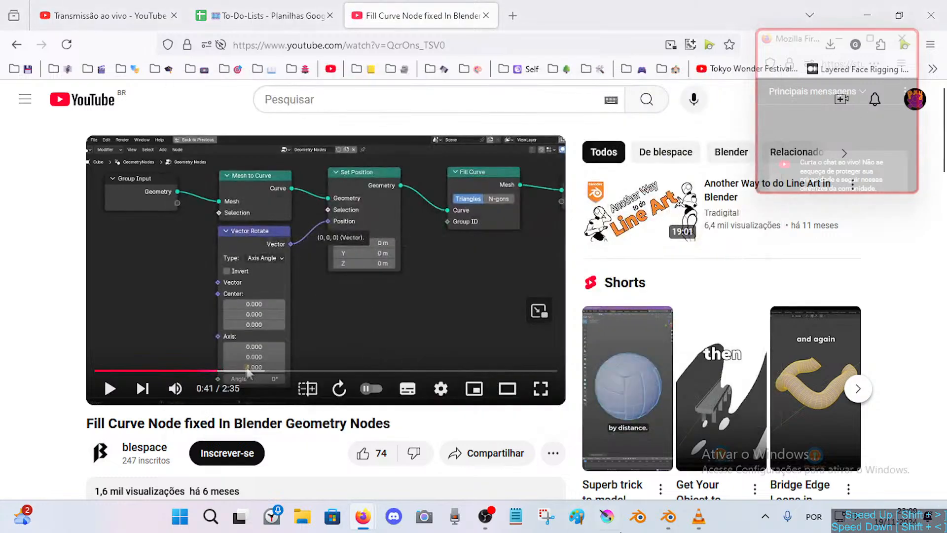
Switch back to Blender and add a Vector Rotate node below Grease Pencil to Curves.
left_click(668, 516)
key("shift+a")
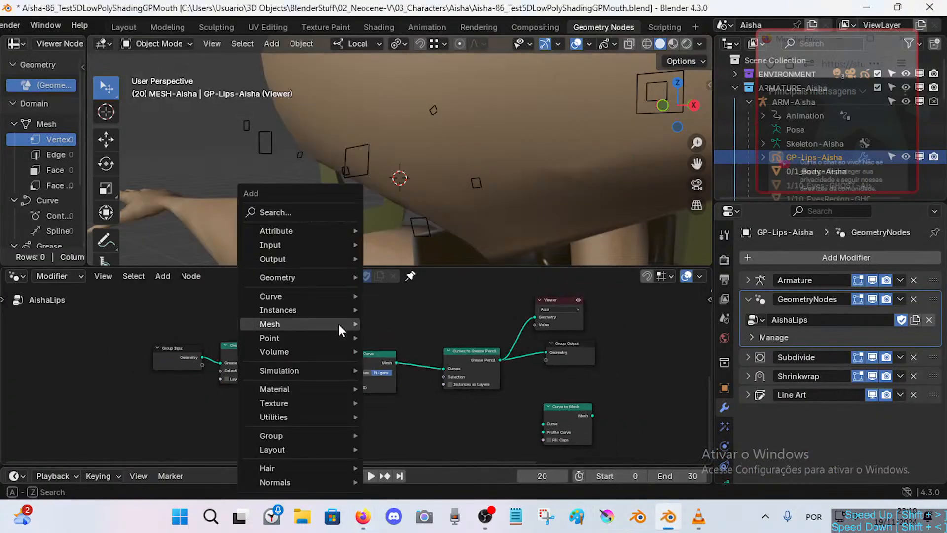
type("vector r")
type("otat")
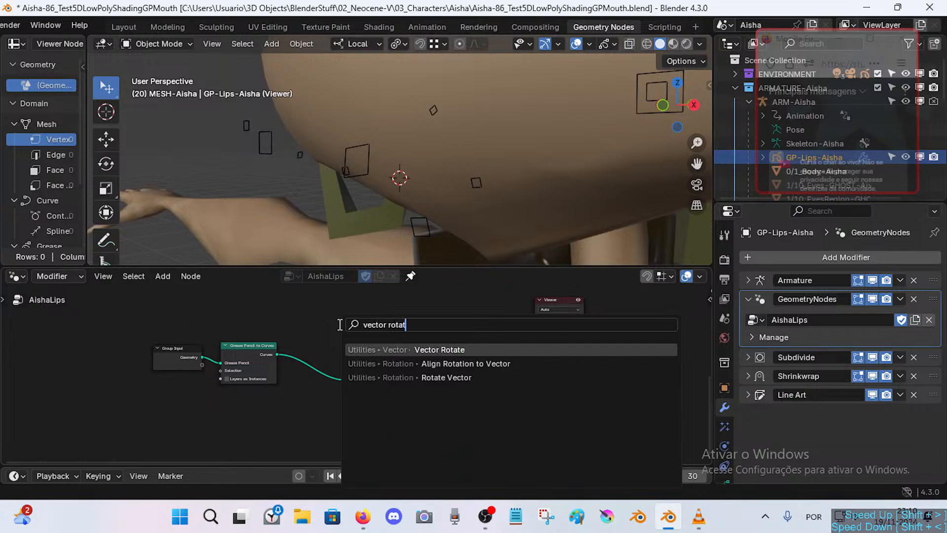
key("Return")
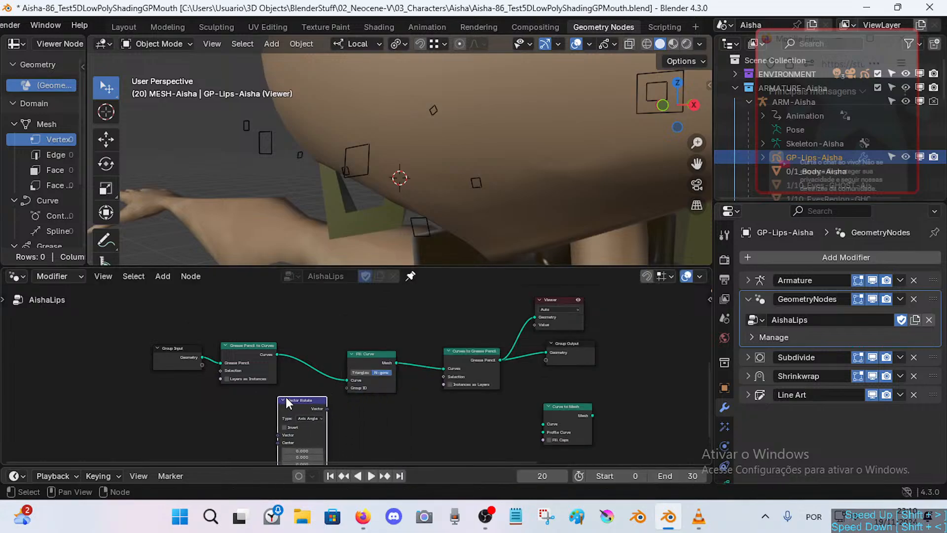
left_click(287, 372)
Add a Set Position node below Fill Curve and shift the Vector Rotate node away from it.
key("shift+a")
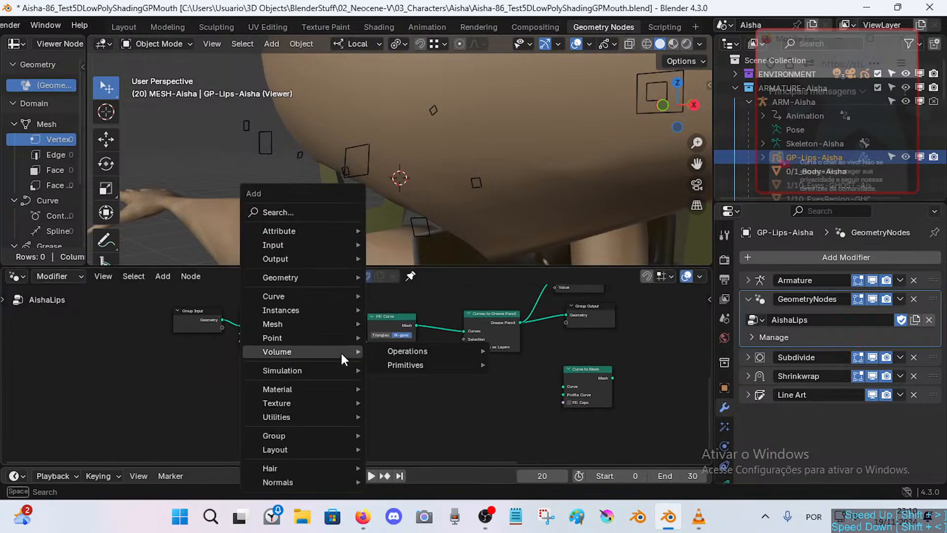
type("set positi")
key("Return")
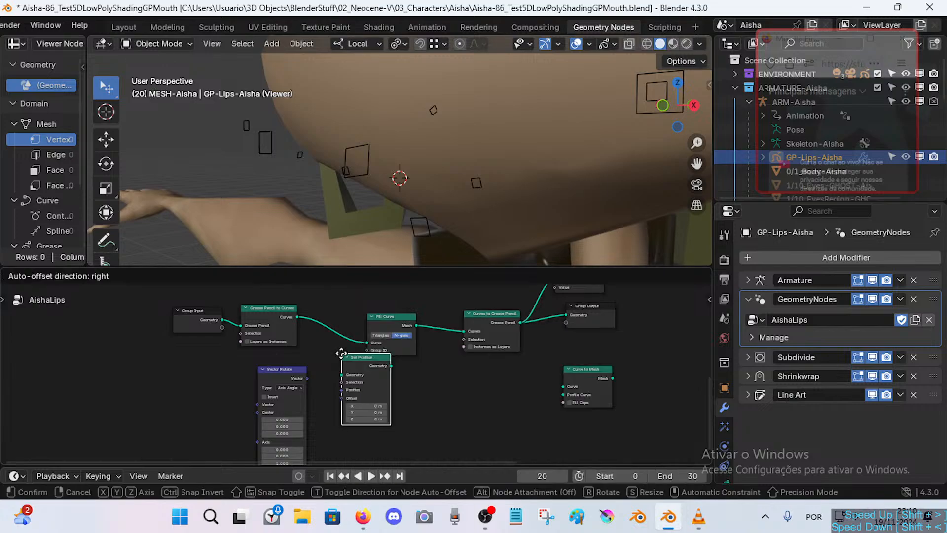
left_click(330, 370)
left_click_drag(271, 370, 239, 367)
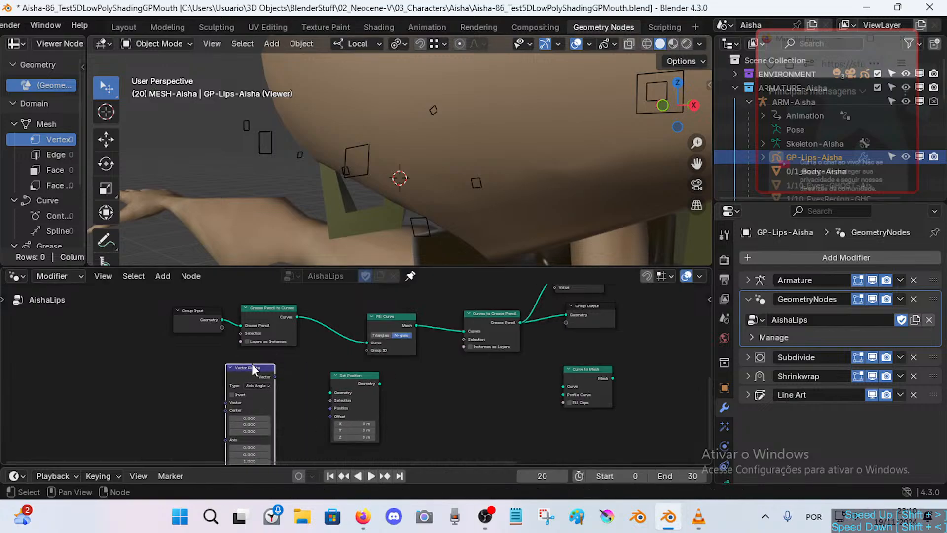
Move the Fill Curve and Curves to Grease Pencil nodes up to free space above the Set Position node.
scroll(295, 366, "up", 3)
scroll(340, 365, "up", 1)
left_click_drag(363, 377, 354, 372)
middle_click_drag(367, 348, 347, 387)
left_click_drag(401, 334, 381, 290)
left_click_drag(520, 347, 487, 303)
middle_click_drag(345, 381, 371, 386)
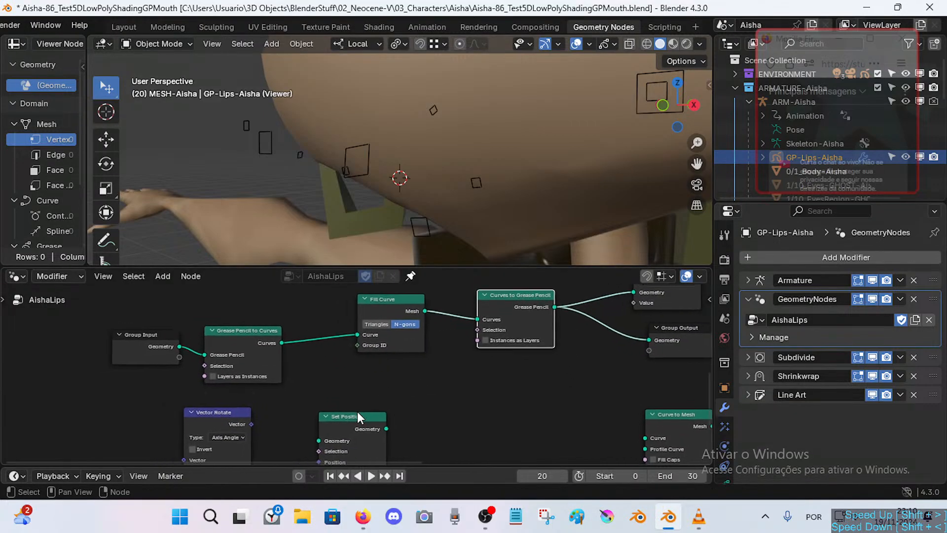
Reposition Set Position below Fill Curve, raise Grease Pencil to Curves slightly, and place Vector Rotate directly beneath it.
left_click_drag(351, 417, 414, 388)
left_click_drag(246, 411, 262, 402)
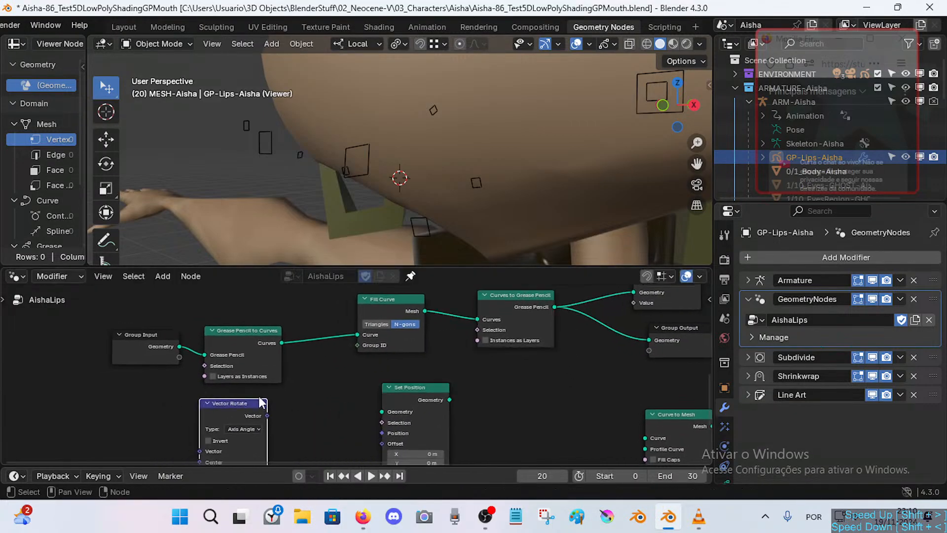
left_click_drag(246, 329, 246, 322)
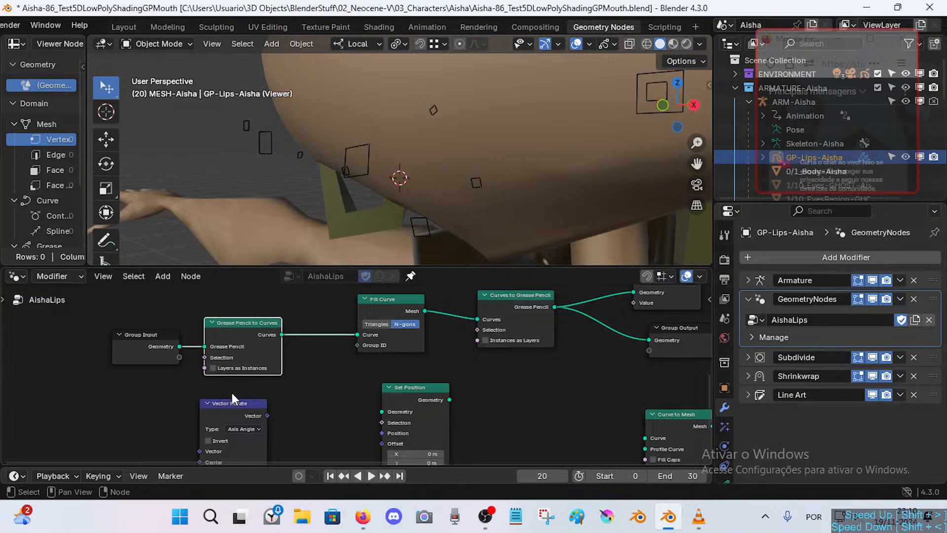
left_click_drag(233, 403, 252, 388)
middle_click_drag(309, 397, 295, 382)
Place Set Position beside Vector Rotate and connect the Vector output to its Position input.
left_click(375, 371)
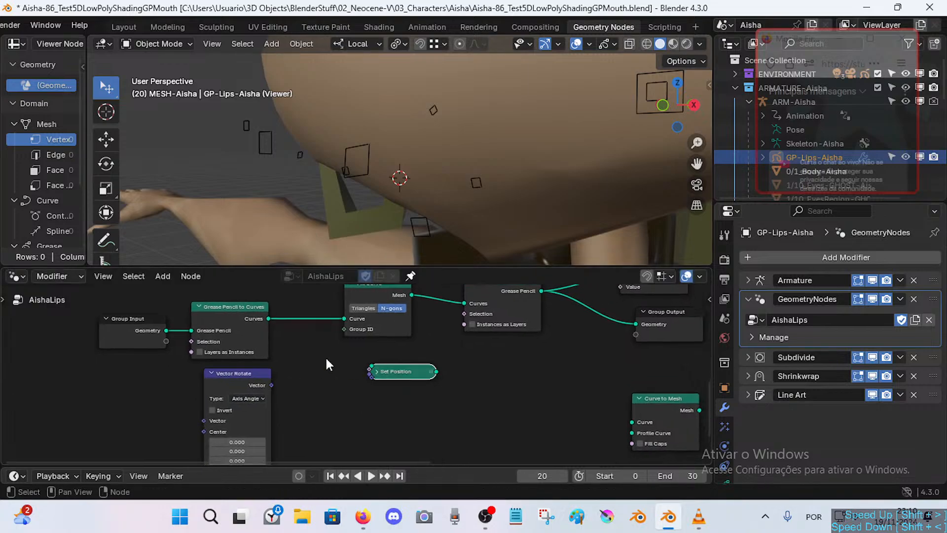
left_click(378, 371)
left_click_drag(379, 371, 317, 363)
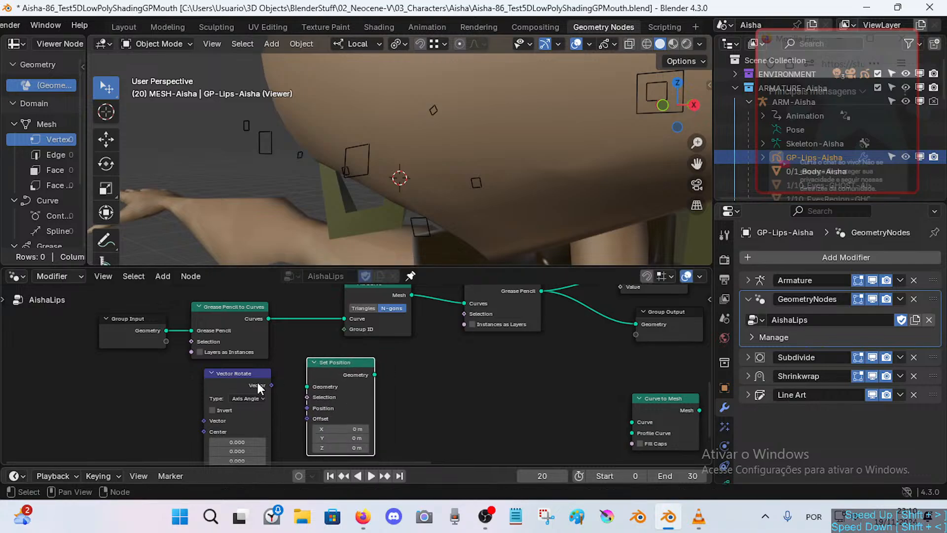
left_click_drag(273, 387, 305, 408)
scroll(325, 399, "up", 2)
middle_click_drag(326, 397, 369, 381)
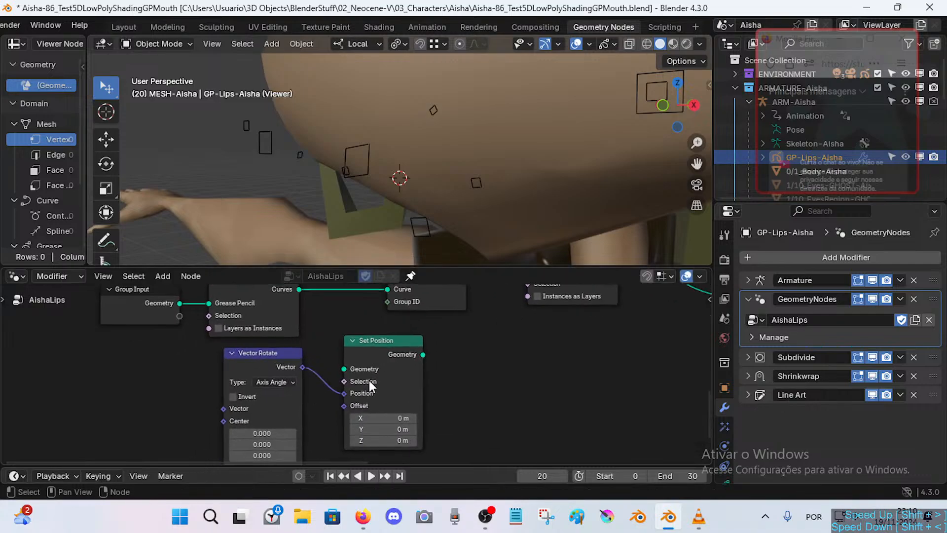
Move Fill Curve and Curves to Grease Pencil farther from Grease Pencil to Curves, and place Set Position closer to Vector Rotate.
middle_click_drag(273, 366, 320, 315)
scroll(320, 315, "down", 1)
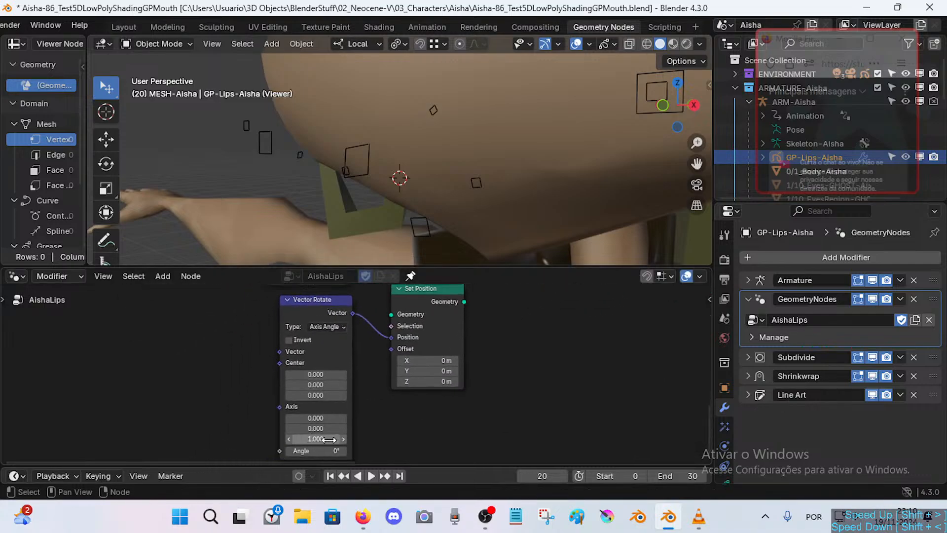
middle_click_drag(255, 354, 219, 373)
middle_click_drag(232, 318, 192, 352)
middle_click_drag(247, 335, 242, 359)
scroll(241, 359, "up", 1)
middle_click_drag(409, 311, 389, 347)
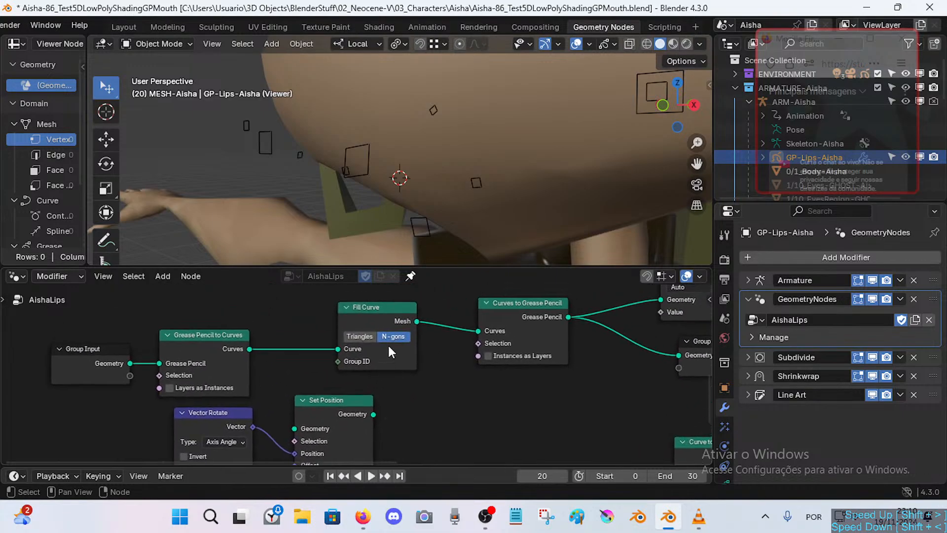
scroll(390, 345, "down", 1)
key("b")
left_click_drag(338, 298, 541, 342)
left_click_drag(337, 407, 318, 398)
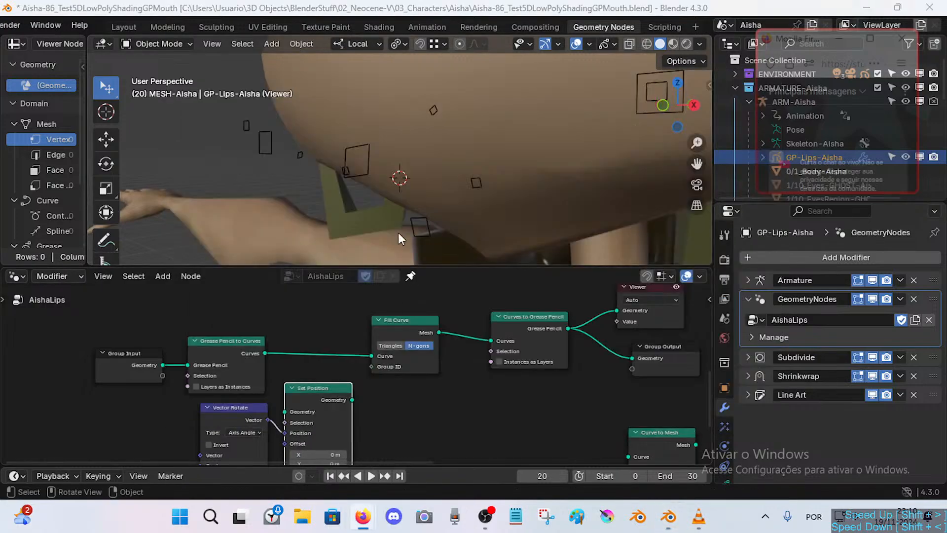
Switch to the YouTube Fill Curve tutorial in Firefox and replay how Vector Rotate connects to Set Position.
key("alt+Tab")
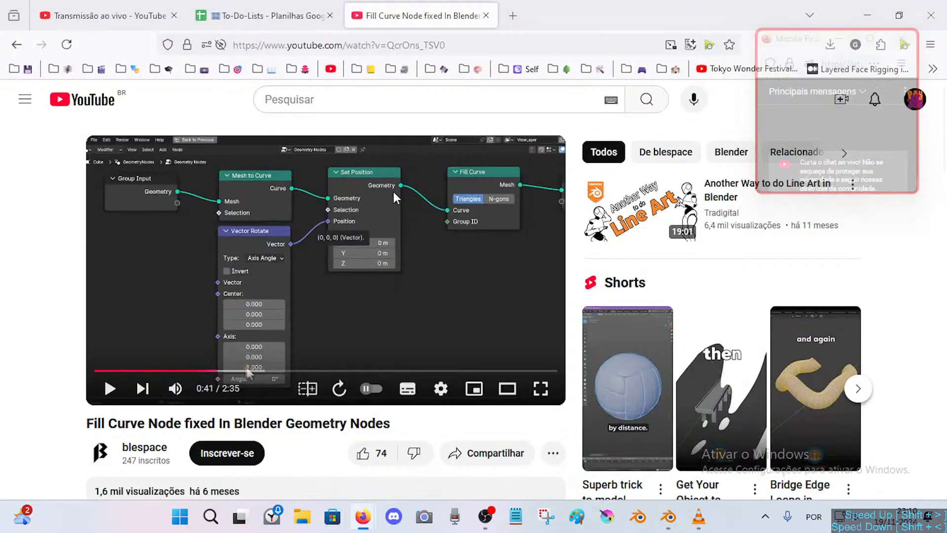
left_click(383, 205)
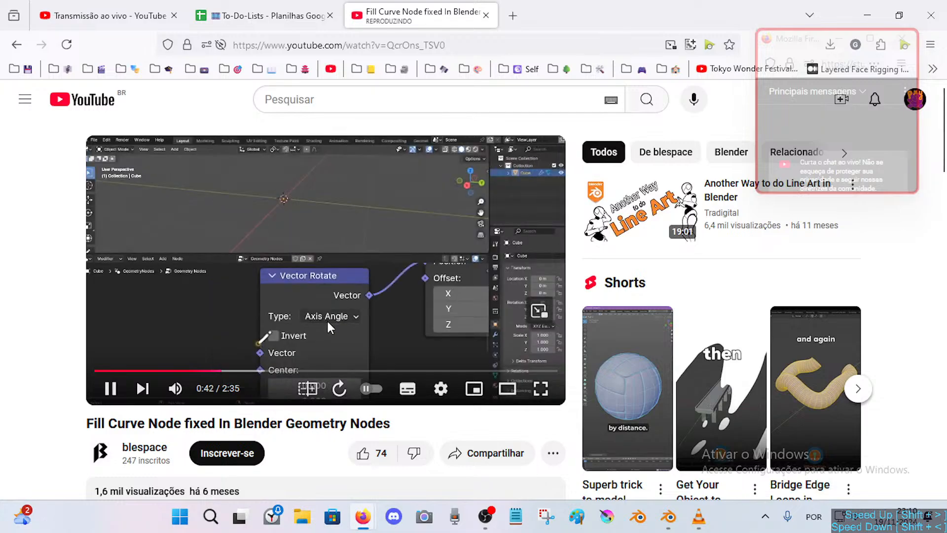
key("Left")
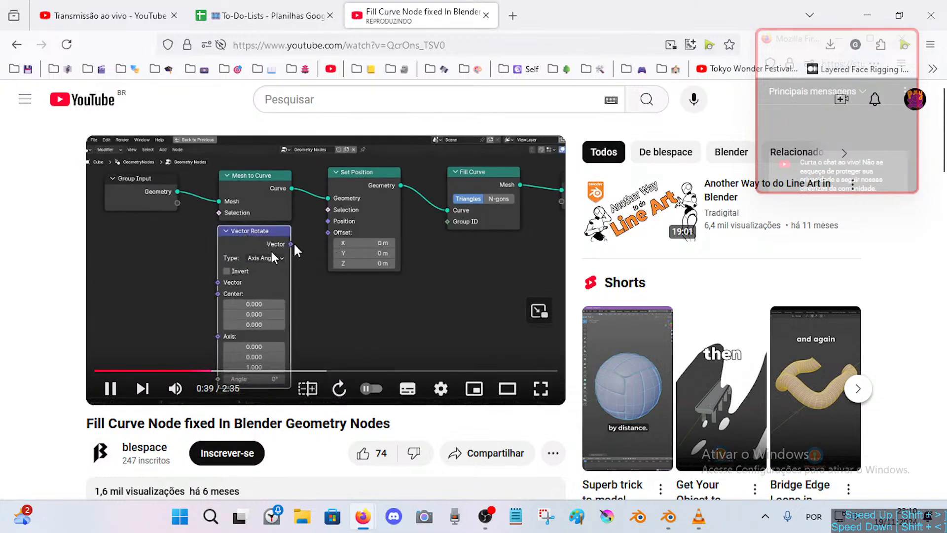
key("space")
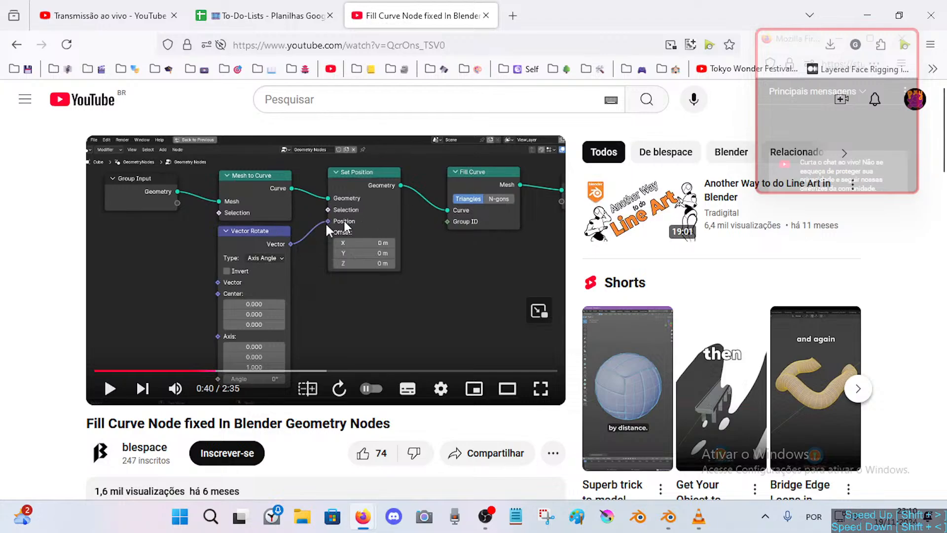
key("alt+Tab")
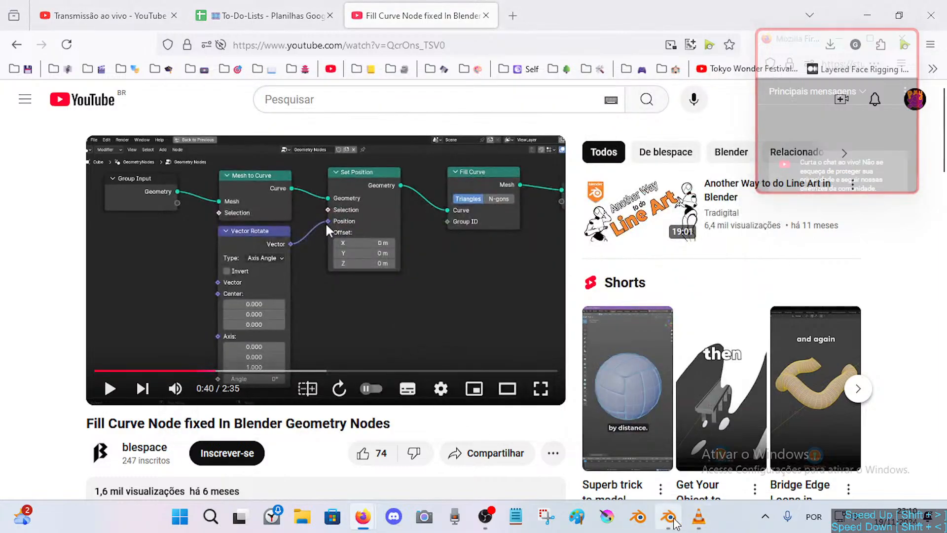
Return to Blender and insert Set Position between Grease Pencil to Curves and Fill Curve, linking its geometry input and output.
left_click(670, 517)
left_click_drag(396, 345, 424, 342)
left_click_drag(324, 391, 337, 336)
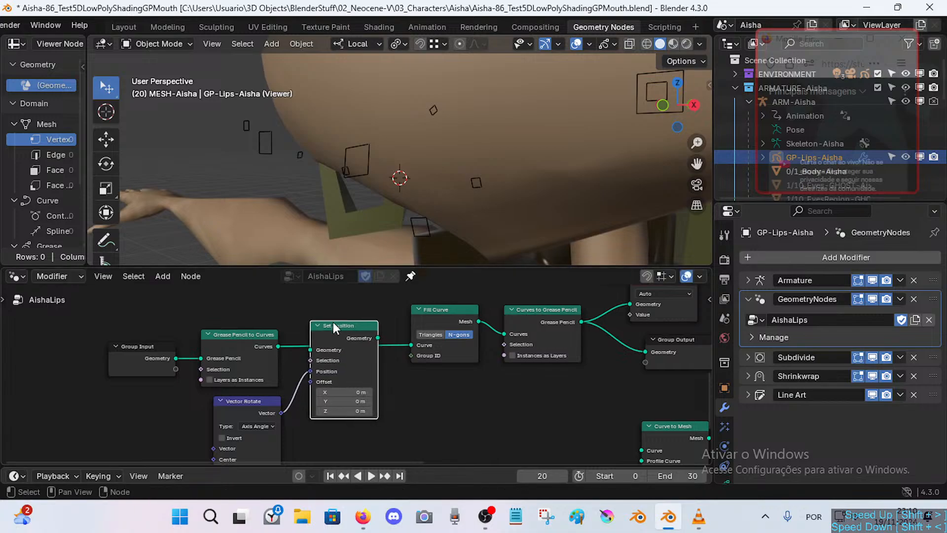
left_click_drag(278, 347, 310, 351)
left_click_drag(379, 338, 412, 345)
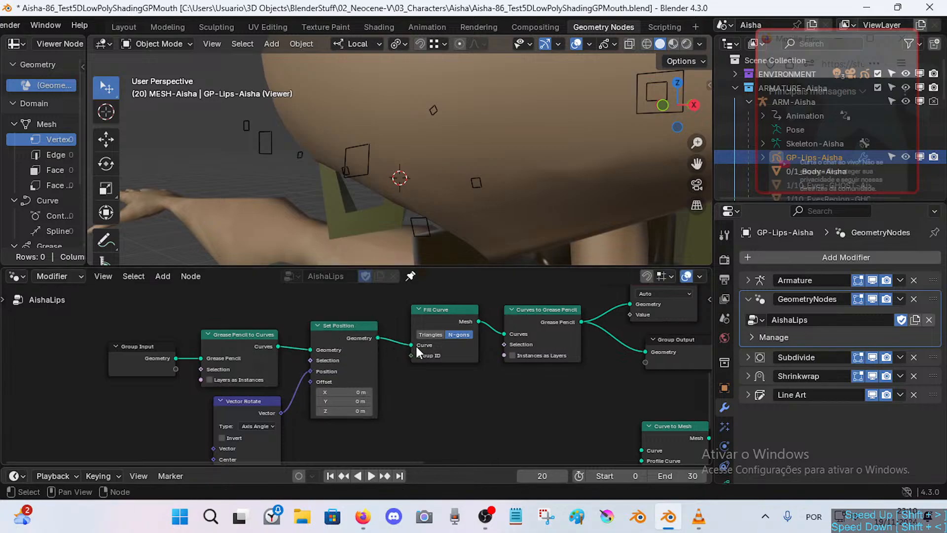
middle_click_drag(380, 384, 386, 384)
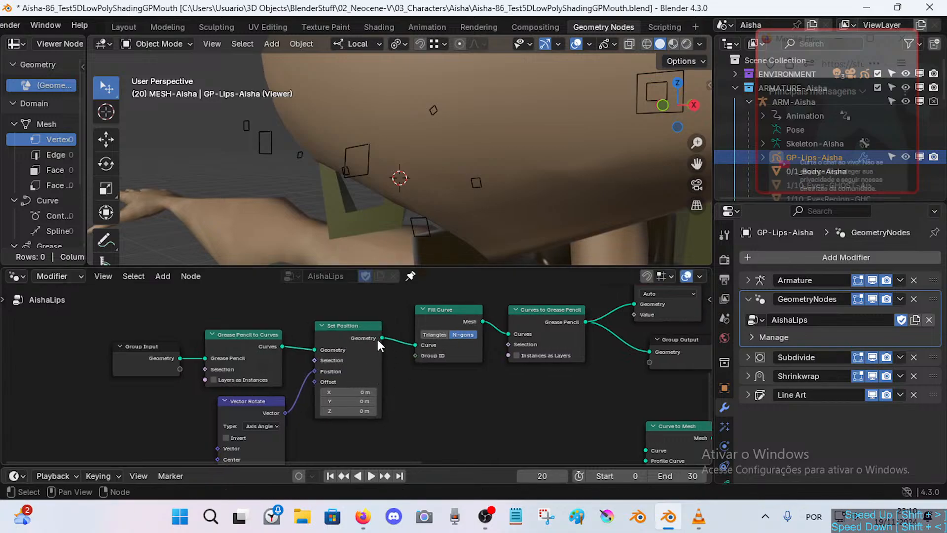
Connect Set Position's Geometry output directly to Curves to Grease Pencil, move the Fill Curve node below the chain, and close the gap.
left_click_drag(377, 336, 508, 334)
mouse_move(466, 309)
left_mouse_down()
mouse_move(493, 420)
mouse_move(496, 403)
mouse_move(522, 420)
left_mouse_up()
middle_click_drag(414, 404, 439, 385)
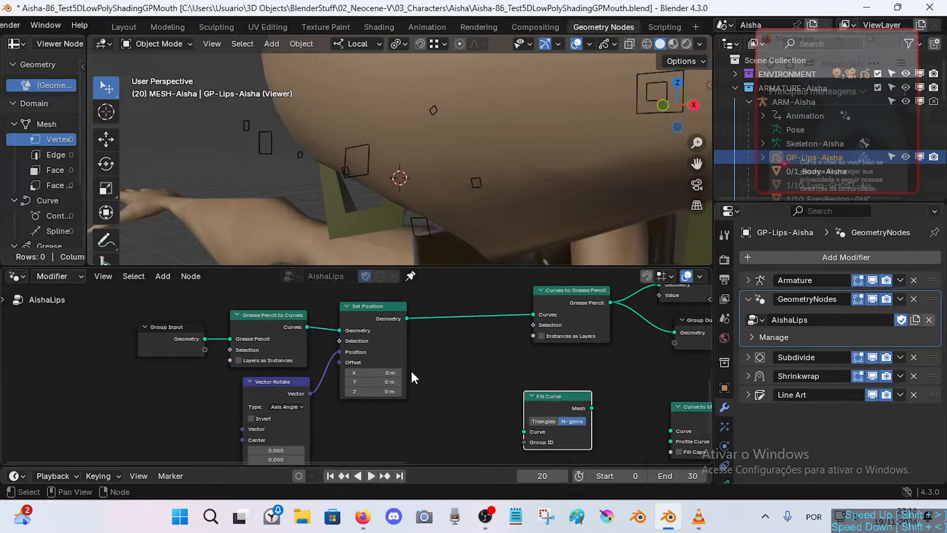
middle_click_drag(425, 312, 403, 331)
left_click_drag(545, 303, 473, 303)
scroll(383, 374, "up", 1)
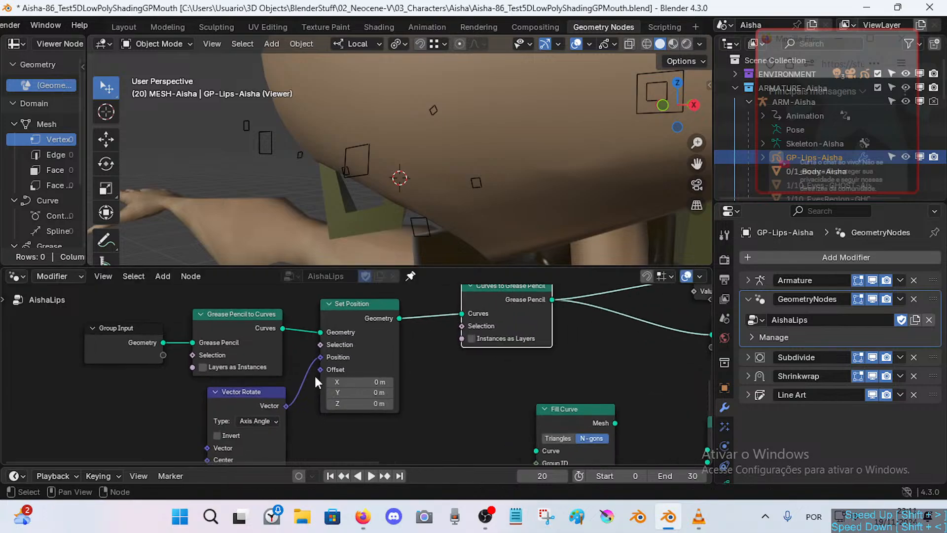
Preview Set Position, Grease Pencil to Curves and Curves to Grease Pencil through the Viewer node, and save the file.
middle_click_drag(315, 376, 389, 310)
scroll(389, 309, "down", 2)
middle_click_drag(489, 296, 400, 379)
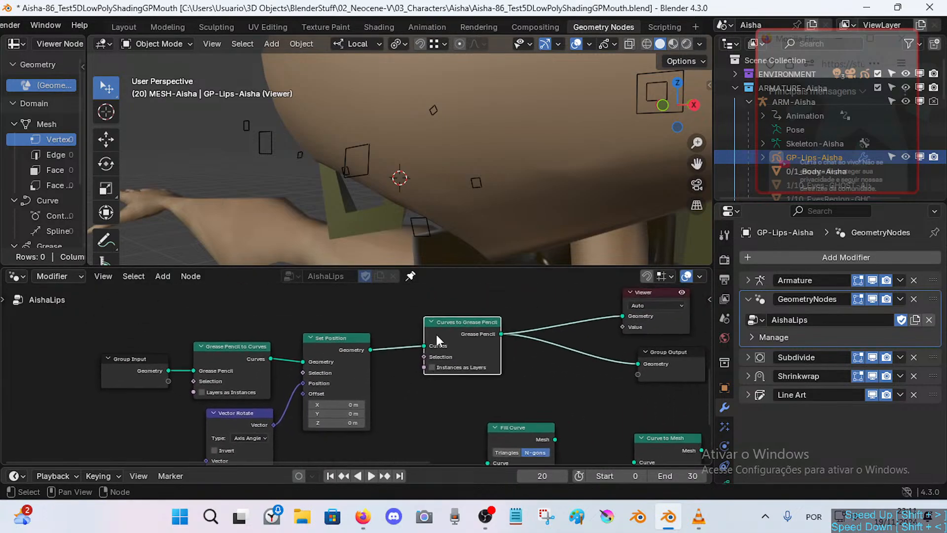
left_click(334, 338, "ctrl+shift")
left_click(238, 343, "ctrl+shift")
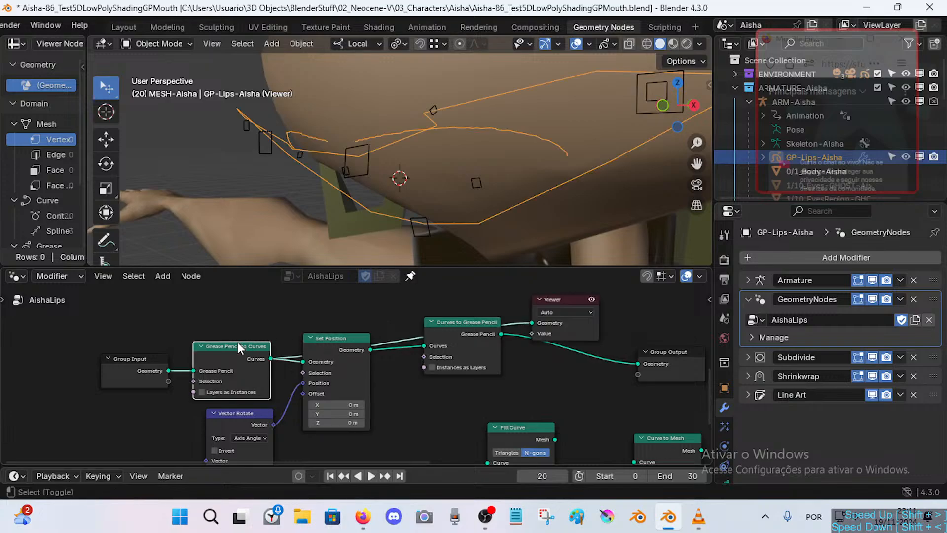
left_click(336, 336, "ctrl+shift")
left_click(447, 324, "ctrl+shift")
left_click(561, 300)
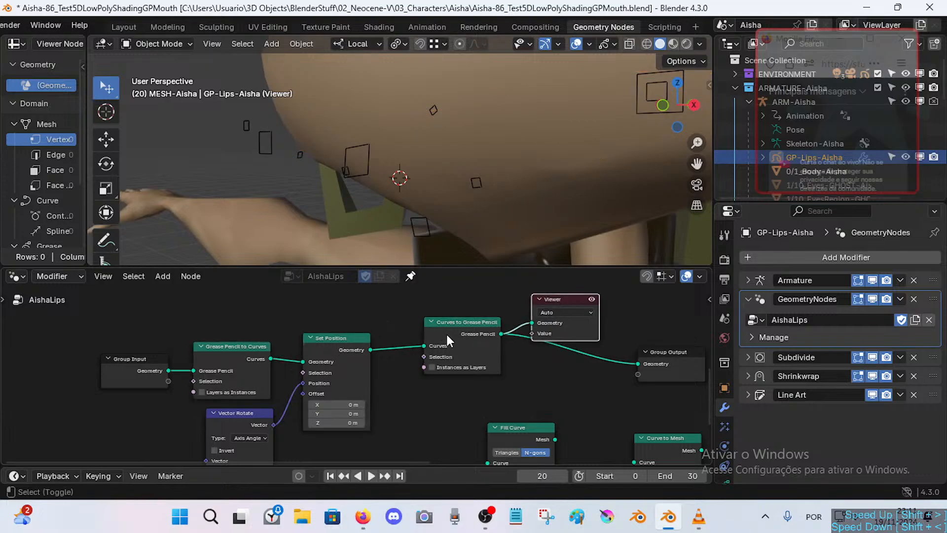
left_click(446, 333)
left_click(680, 356)
left_click(458, 323)
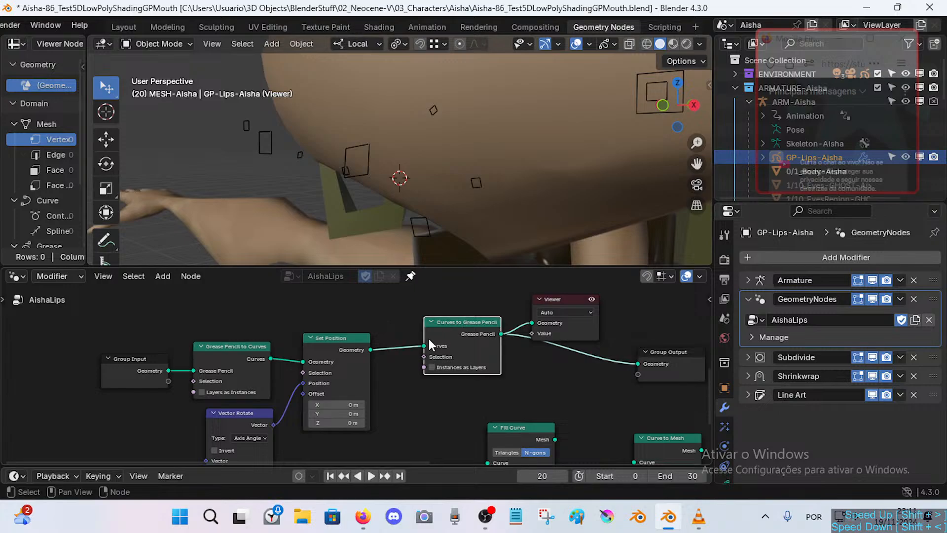
key("ctrl+s")
middle_click_drag(428, 337, 468, 328)
scroll(395, 363, "up", 1)
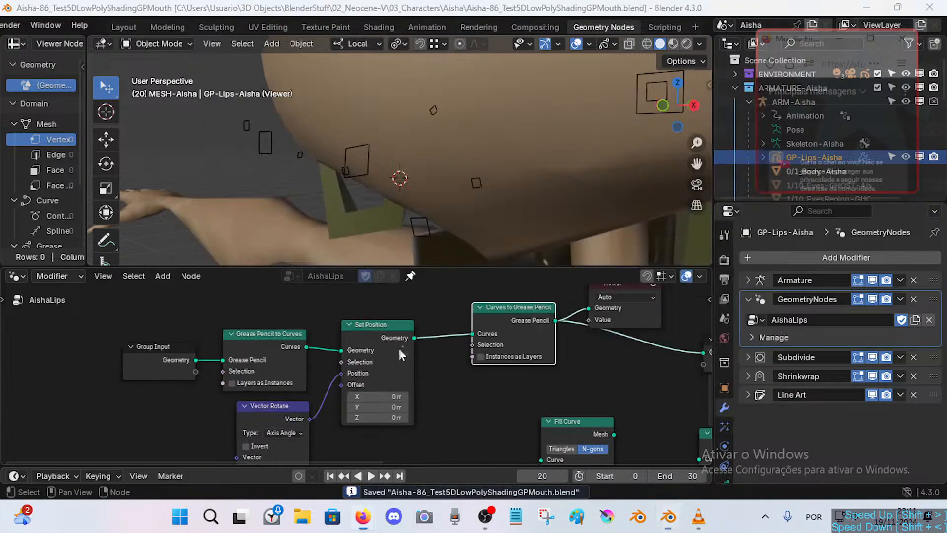
Switch to the tutorial video in Firefox and watch how the Vector Rotate Center and Angle values are set.
key("alt+Tab")
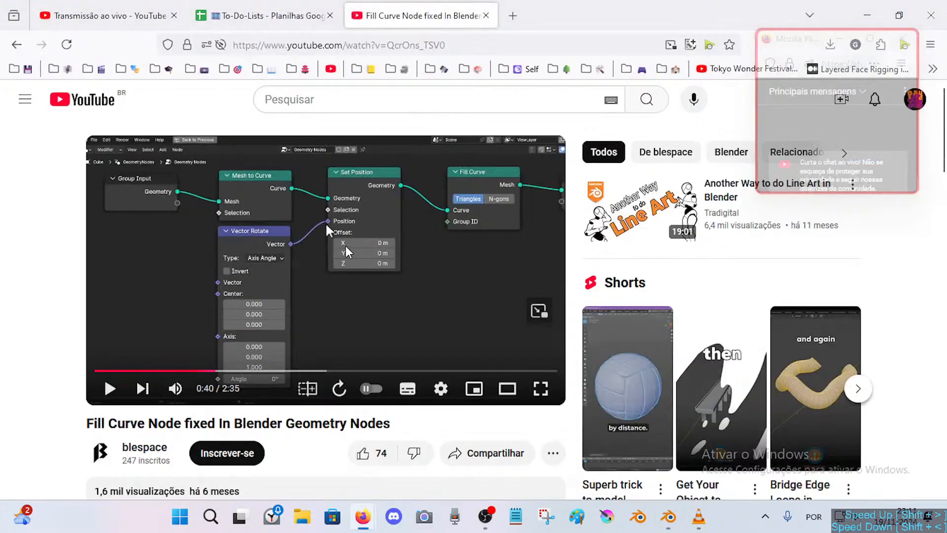
left_click(326, 230)
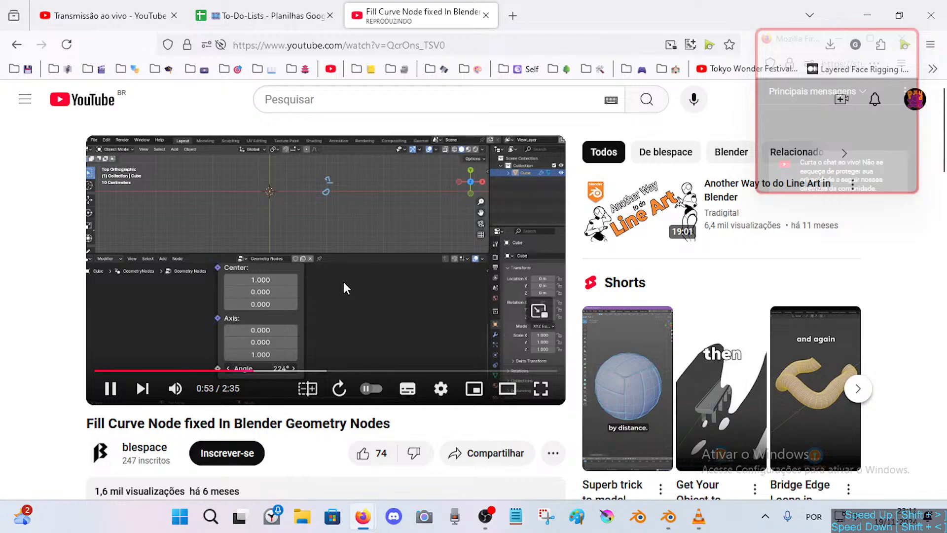
left_click(348, 283)
key("alt+Tab")
key("alt+Tab")
key("alt+Tab")
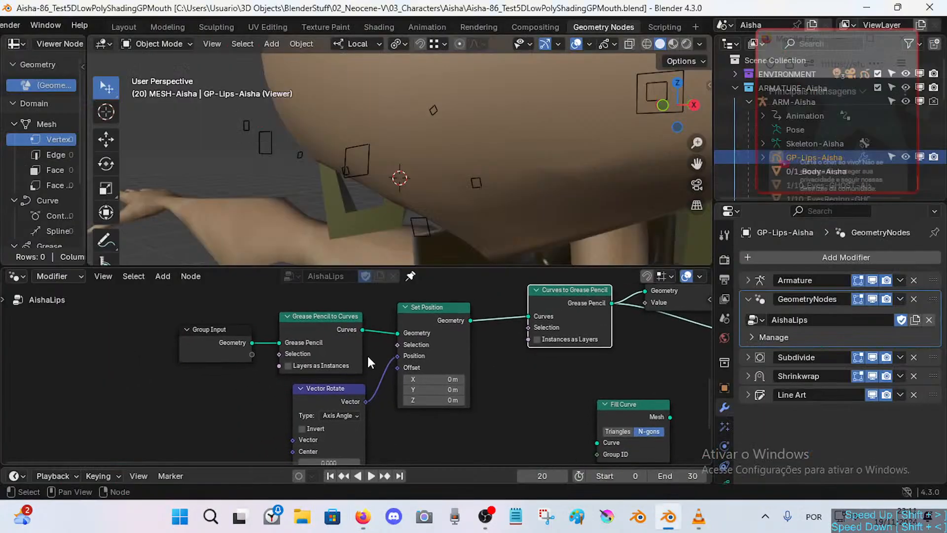
middle_click_drag(337, 387, 353, 341)
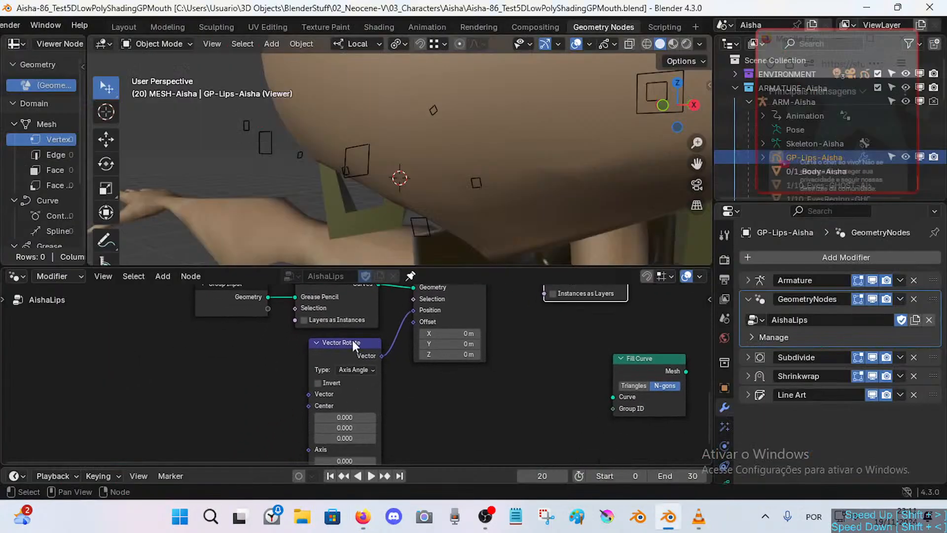
left_click(327, 346)
left_click(307, 393)
left_click_drag(308, 394, 221, 388)
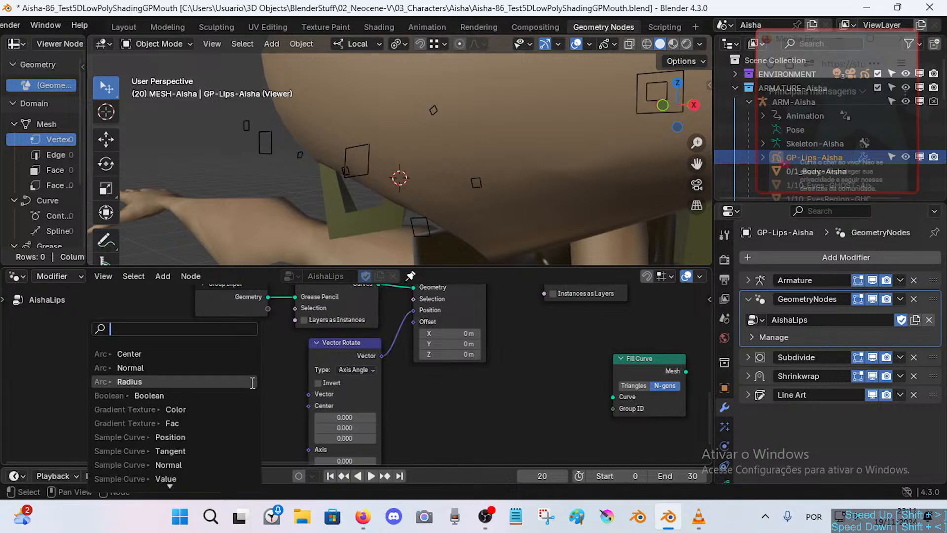
key("alt+Tab")
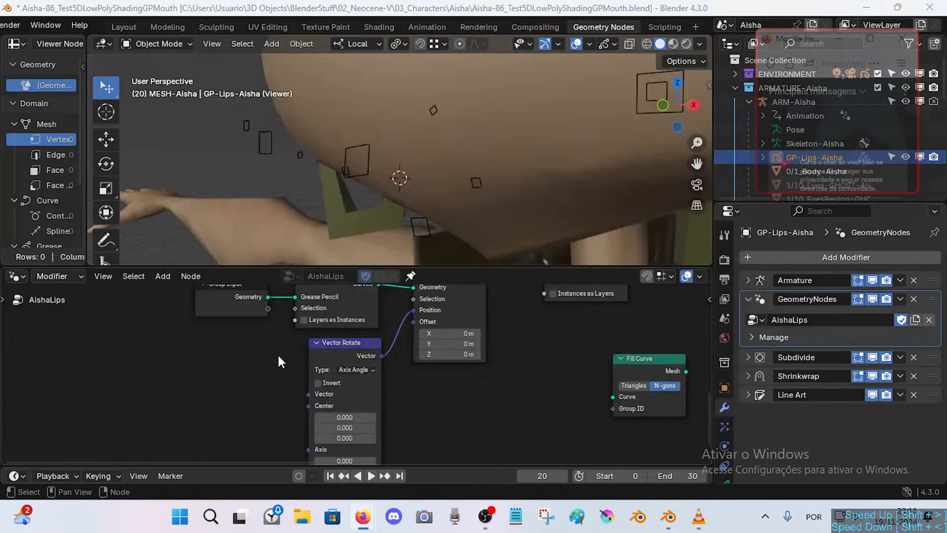
Play the tutorial video in Firefox through the Spline Parameter, Multiply and To Radians setup for the Vector Rotate angle.
key("alt+Tab")
key("alt+Tab")
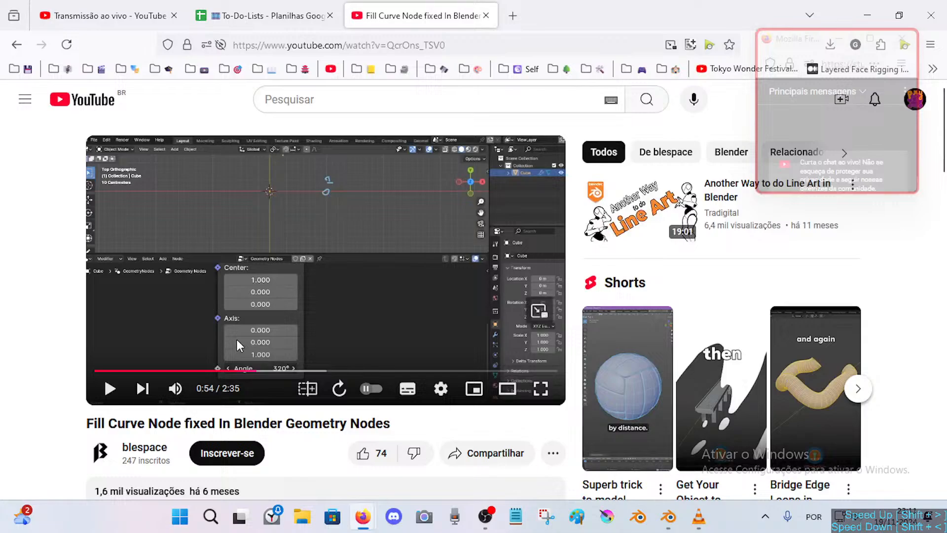
left_click(245, 321)
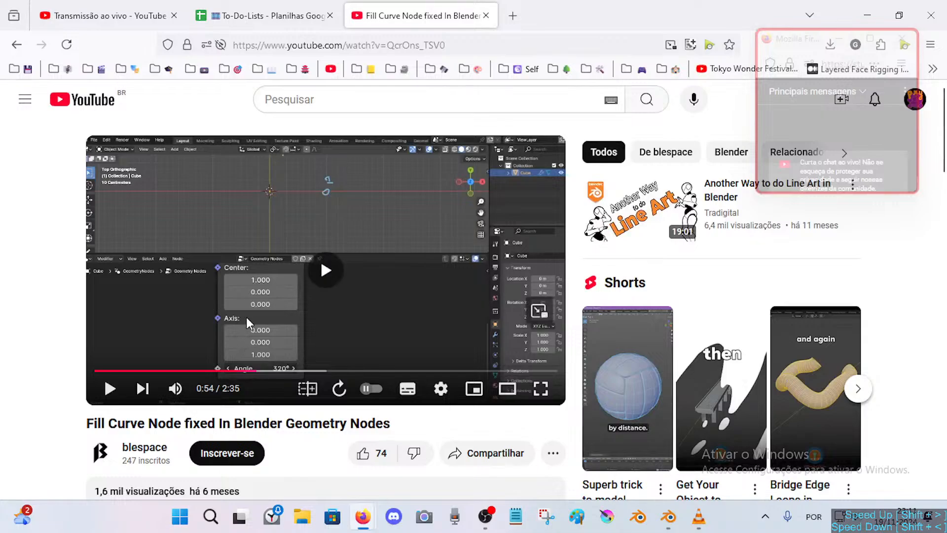
left_click(270, 304)
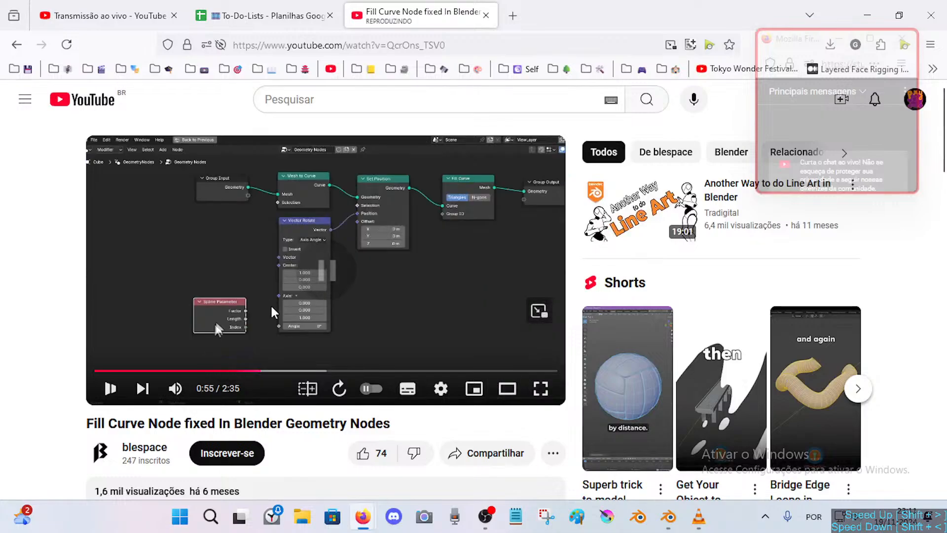
left_click(264, 306)
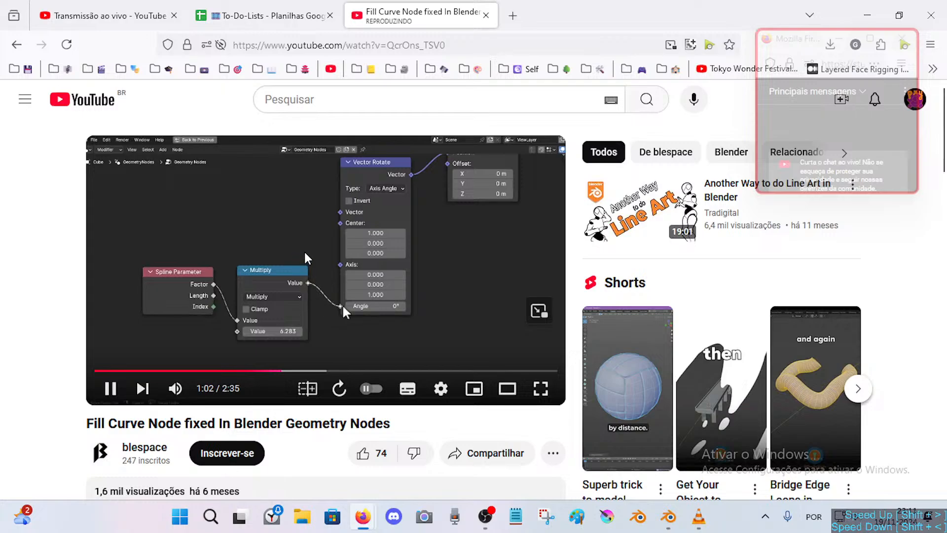
left_click(304, 250)
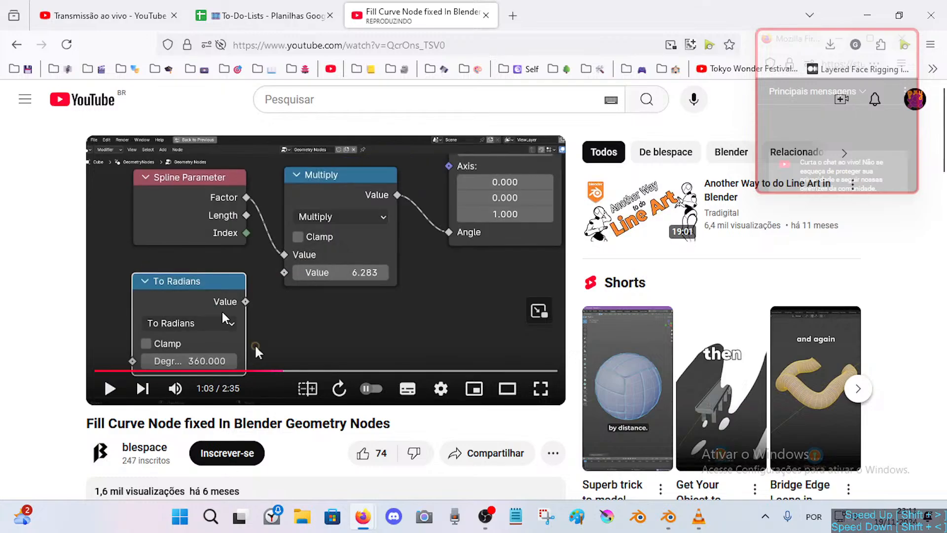
Return to Blender and preview the Set Position node's geometry output through the Viewer node.
key("alt+Tab")
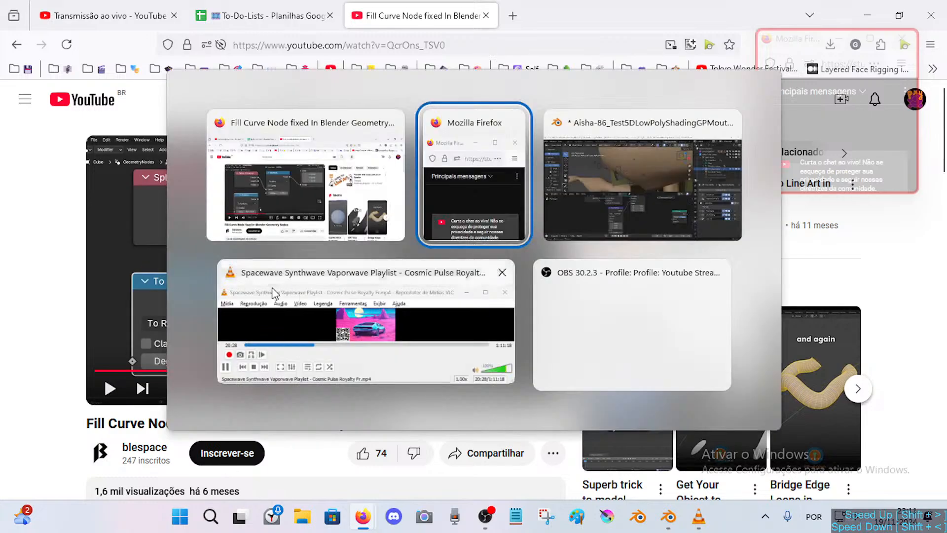
left_click(668, 516)
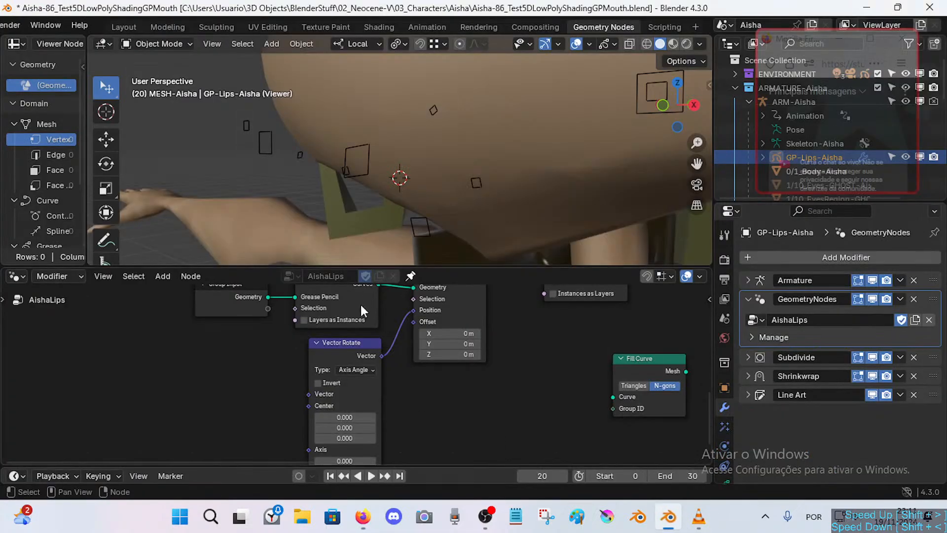
mouse_move(360, 303)
middle_mouse_down()
mouse_move(333, 370)
mouse_move(385, 333)
middle_mouse_up()
left_click(429, 324, "ctrl+shift")
left_click(375, 306, "ctrl+shift")
left_click(470, 290, "ctrl+shift")
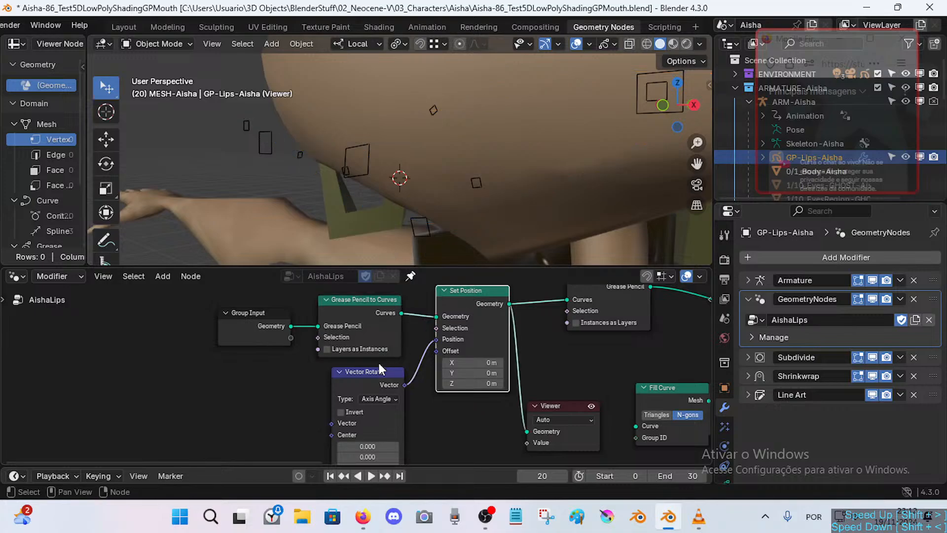
Try an X value of 1 for the Vector Rotate node's Center.
left_click(372, 377)
scroll(345, 416, "down", 1, "shift")
left_click(373, 429)
type("1")
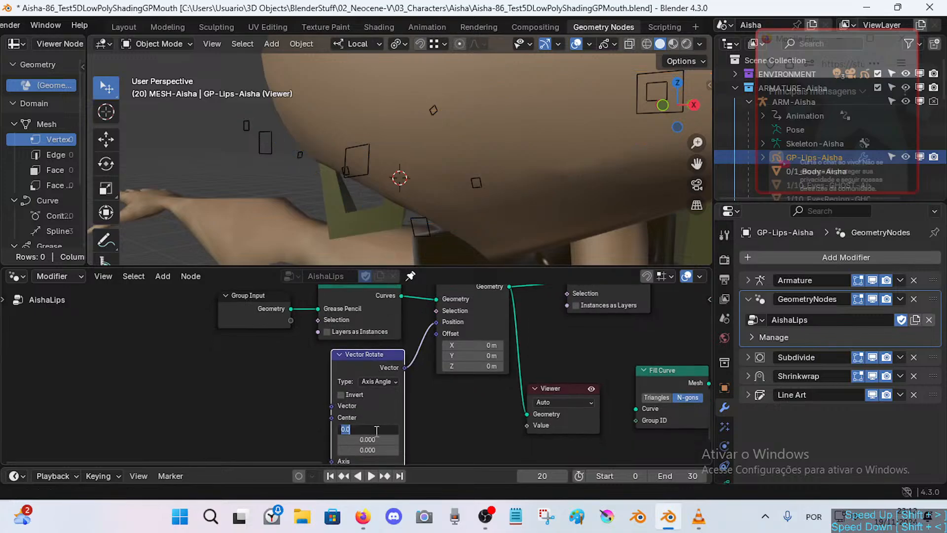
key("Return")
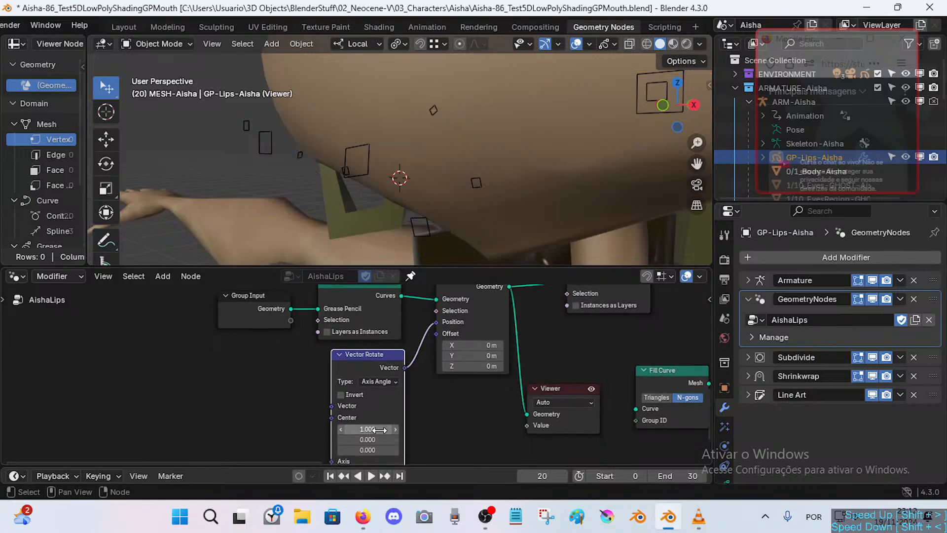
Set the X value of the Vector Rotate node's Center to 2.2.
left_click(373, 429)
type("2.2")
key("Return")
scroll(363, 428, "down", 2, "shift")
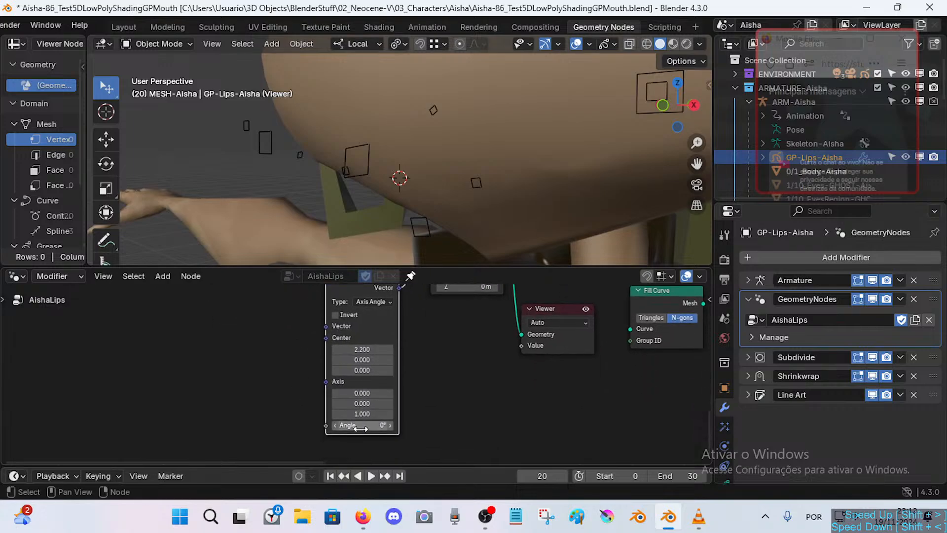
Adjust the Vector Rotate node's Angle and try Center values of 1.8 in X and 1.7 in Y.
left_click_drag(361, 428, 379, 425)
middle_click_drag(379, 294, 347, 364)
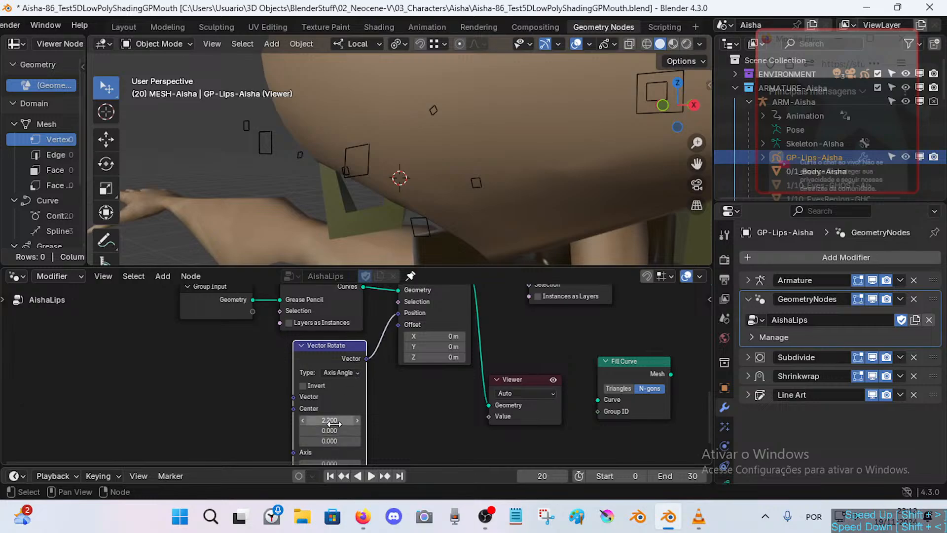
left_click_drag(357, 420, 337, 429)
Undo the accidental move of the ARM-Aisha armature and set all three Vector Rotate Center values to 0.
left_click_drag(357, 145, 375, 145)
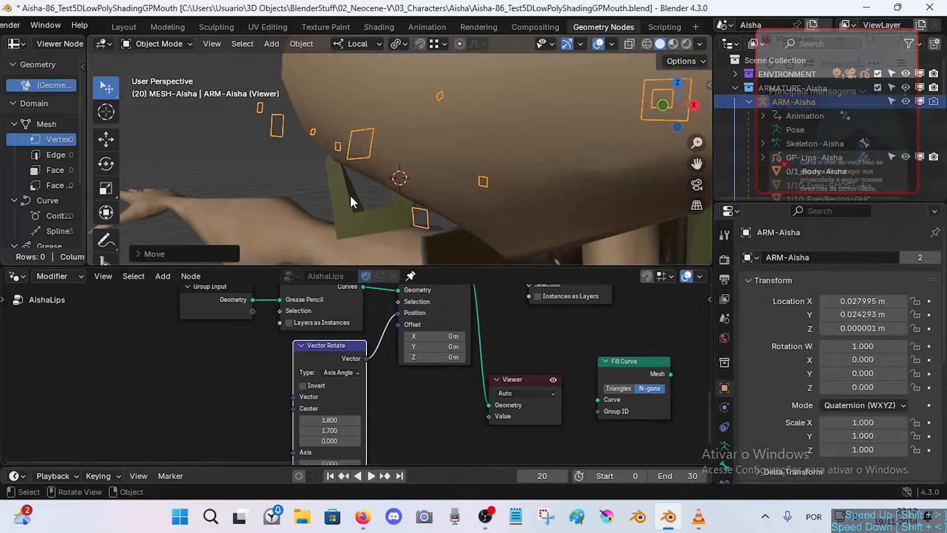
key("ctrl+z")
left_click_drag(341, 436, 350, 437)
middle_click_drag(386, 429, 383, 396)
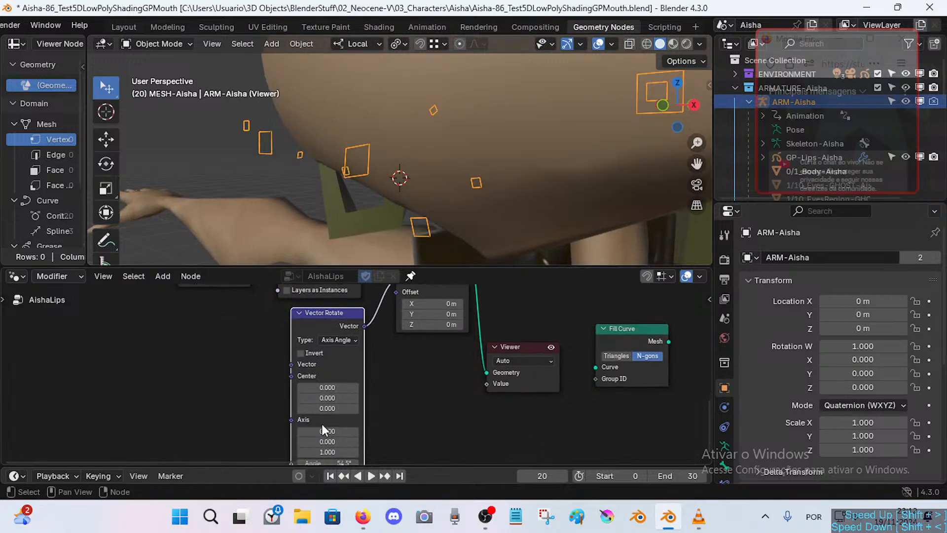
Try Axis values of 1, 1 and 0.5 with an Angle of 52.8° on the Vector Rotate node, and undo these changes.
middle_click_drag(323, 427, 330, 399)
left_click_drag(337, 403, 356, 432)
left_click(484, 368)
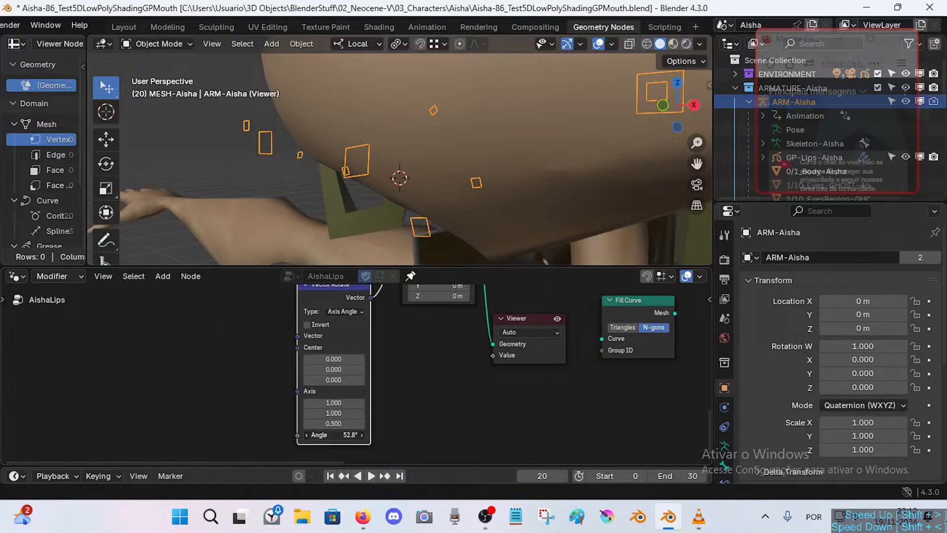
key("ctrl+z")
key("ctrl+z")
key("ctrl+z")
key("ctrl+z")
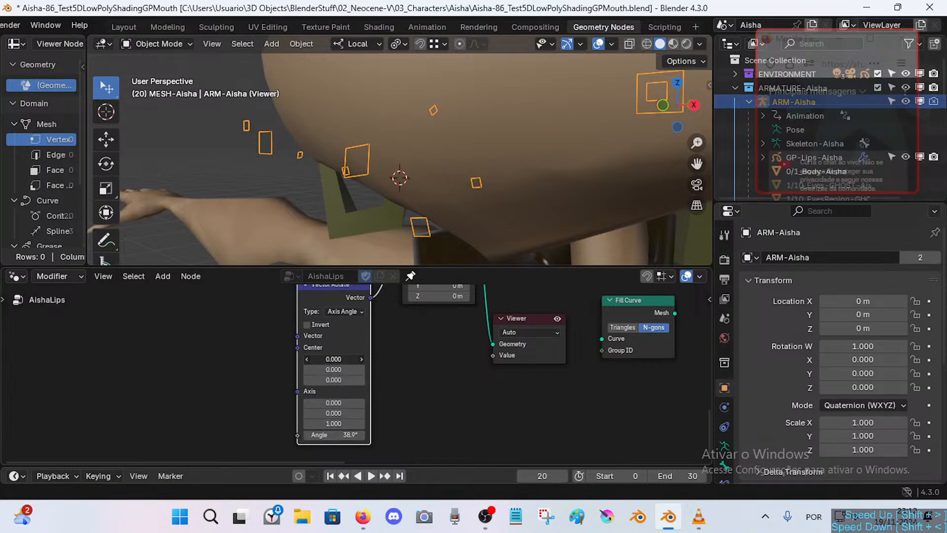
left_click_drag(337, 380, 338, 380)
left_click(390, 352)
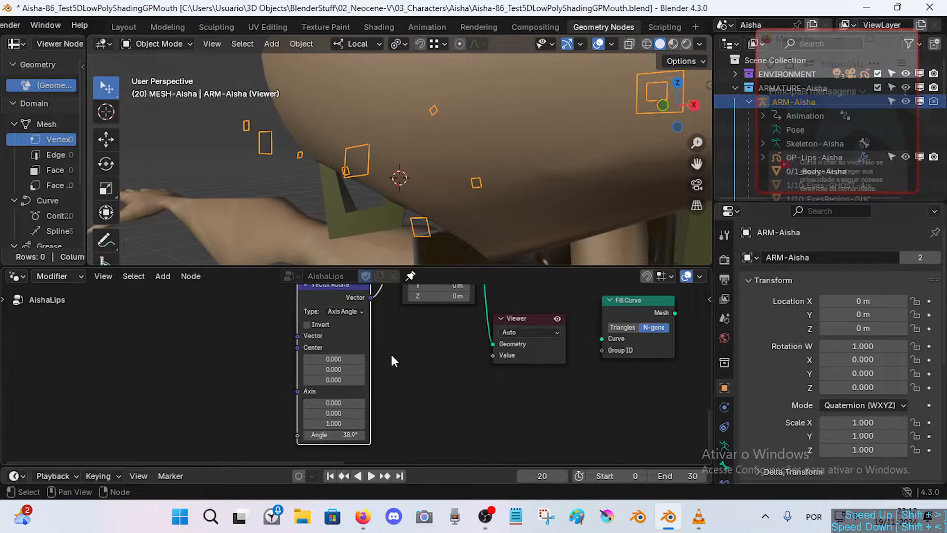
Rearrange the Set Position and Vector Rotate nodes slightly in the AishaLips node tree.
middle_click_drag(357, 355, 339, 393)
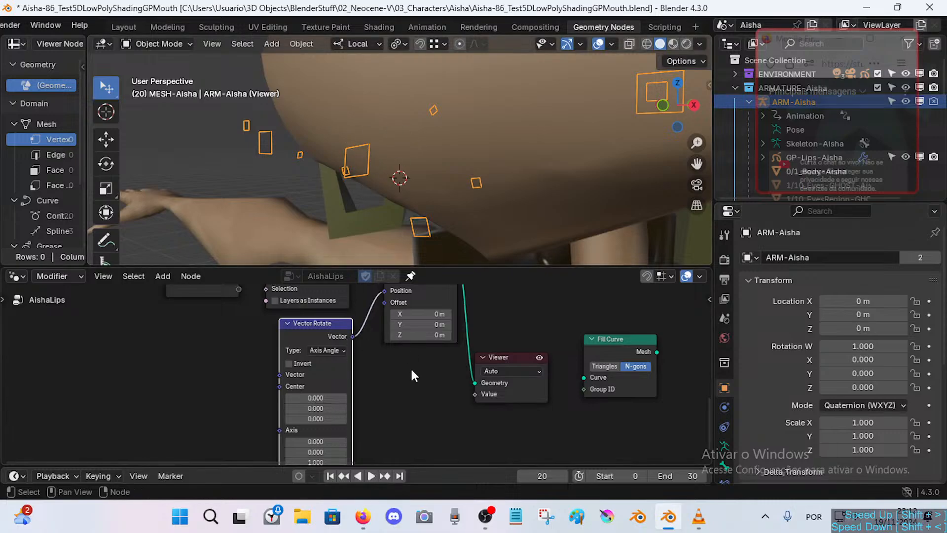
middle_click_drag(381, 370, 415, 371)
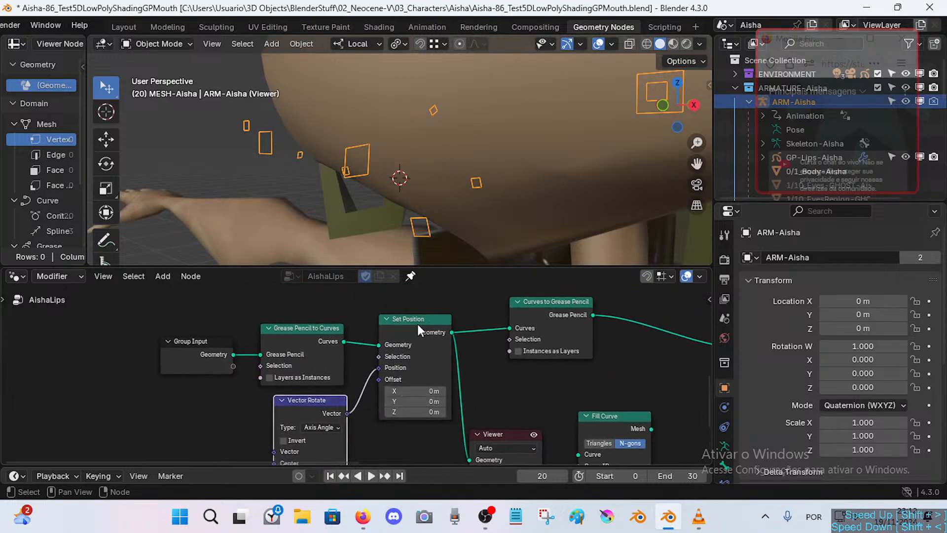
left_click_drag(416, 321, 408, 318)
middle_click_drag(372, 376, 360, 404)
scroll(349, 388, "up", 1)
scroll(353, 391, "down", 3)
scroll(371, 360, "up", 2)
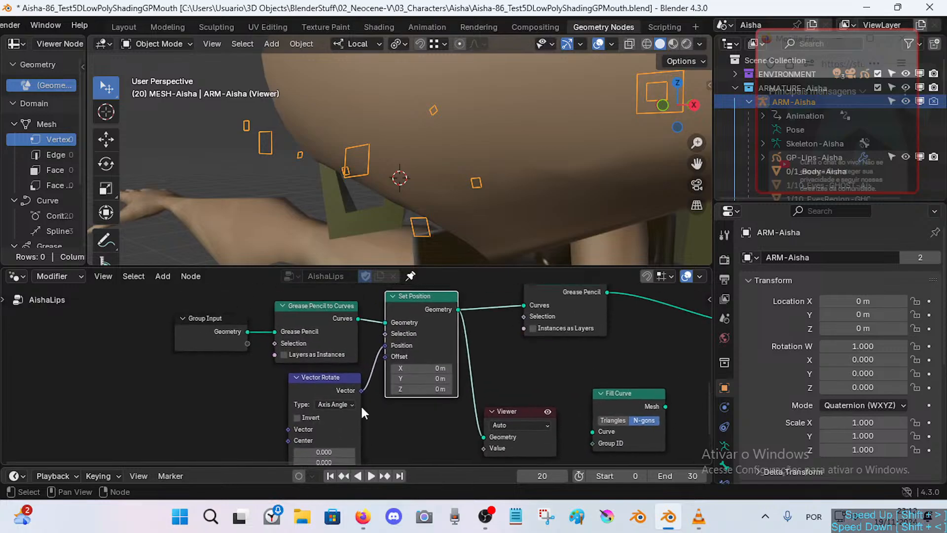
middle_click_drag(404, 372, 388, 389)
left_click_drag(312, 395, 306, 396)
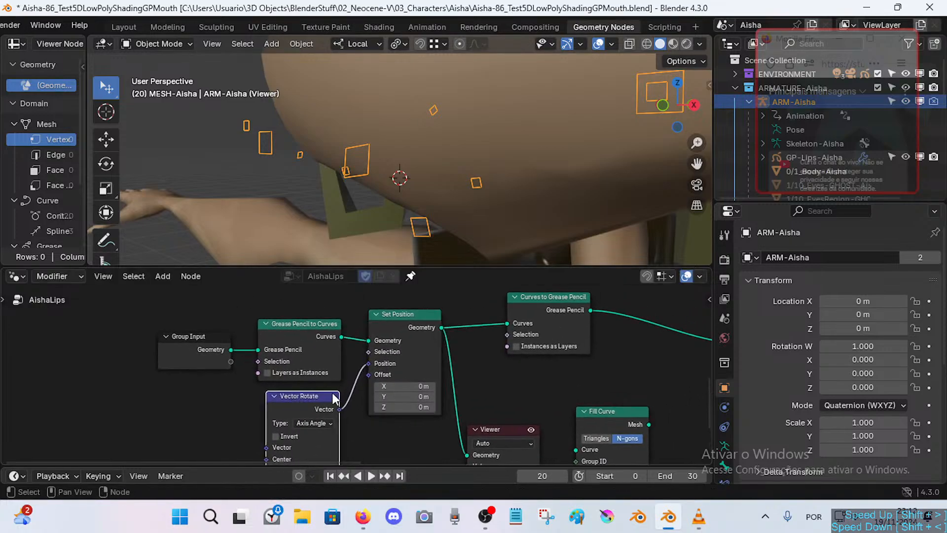
left_click_drag(404, 330, 400, 335)
scroll(406, 369, "up", 1)
scroll(434, 367, "down", 2)
Reposition the Curves to Grease Pencil, Viewer and Fill Curve nodes to tidy the node layout.
middle_click_drag(579, 324, 408, 328)
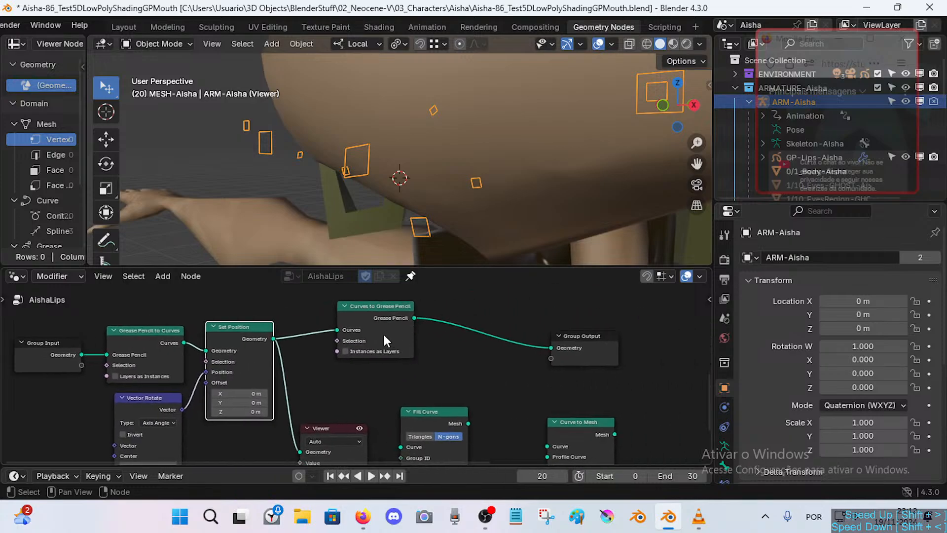
left_click(377, 312)
left_click_drag(377, 313, 359, 310)
mouse_move(304, 351)
middle_mouse_down()
mouse_move(401, 361)
mouse_move(422, 353)
middle_mouse_up()
scroll(399, 366, "up", 1)
scroll(396, 369, "down", 1)
left_click_drag(472, 404, 477, 373)
middle_click_drag(495, 392, 406, 393)
left_click_drag(494, 391, 506, 377)
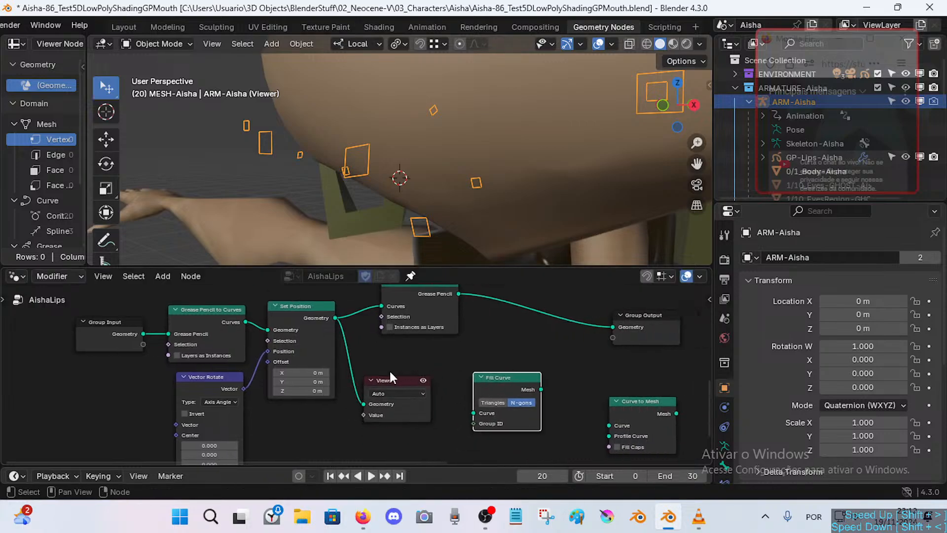
Preview the Curves to Grease Pencil node's output through the Viewer node and place the Viewer beside it.
middle_click_drag(454, 341, 454, 368)
left_click(434, 308, "ctrl+shift")
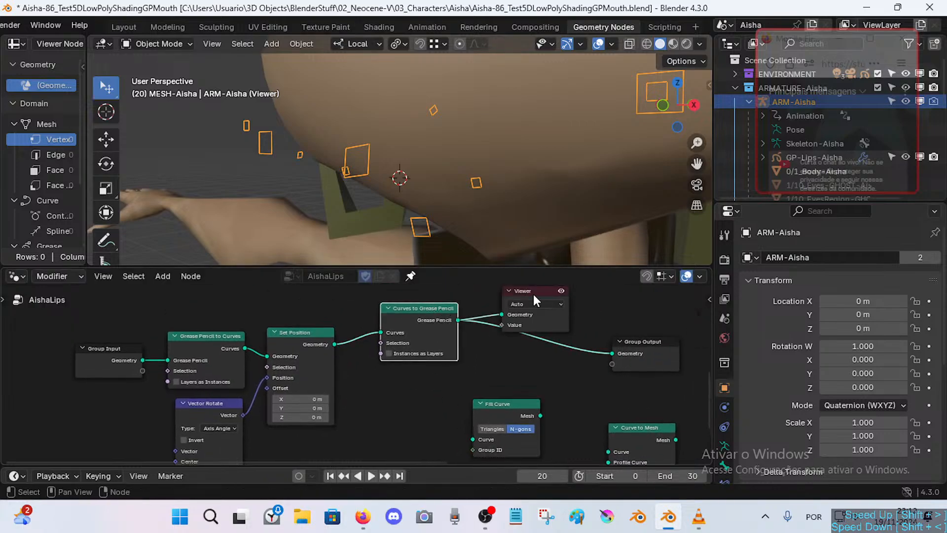
left_click_drag(520, 295, 543, 301)
middle_click_drag(297, 401, 371, 385)
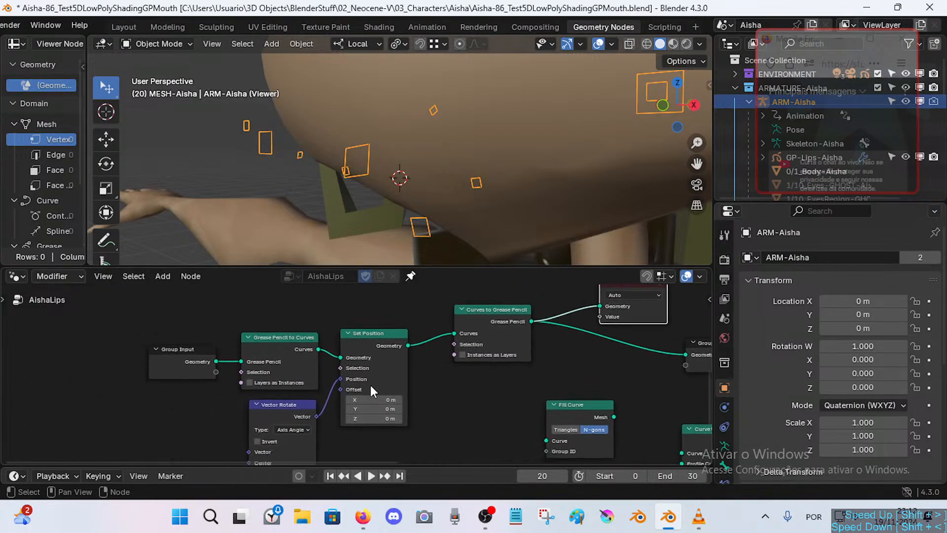
scroll(371, 390, "up", 1)
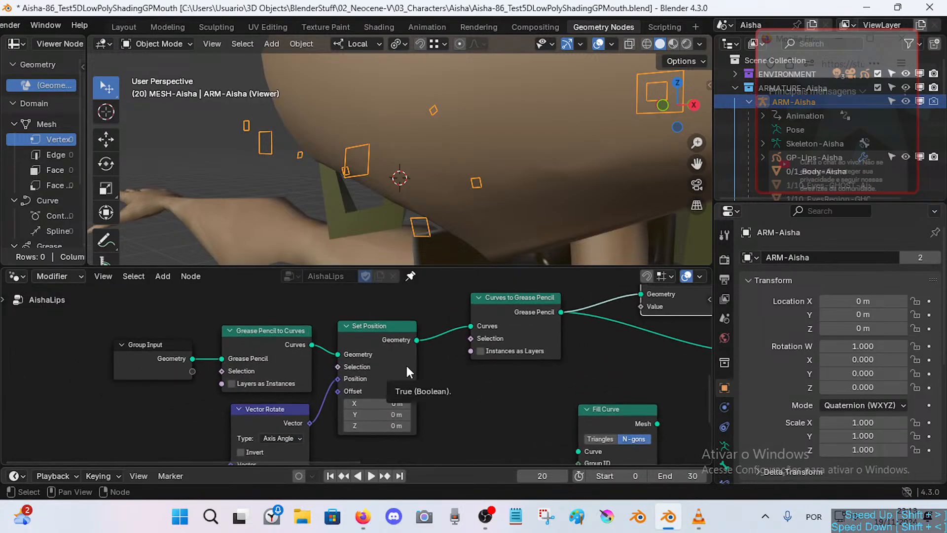
scroll(432, 365, "up", 1)
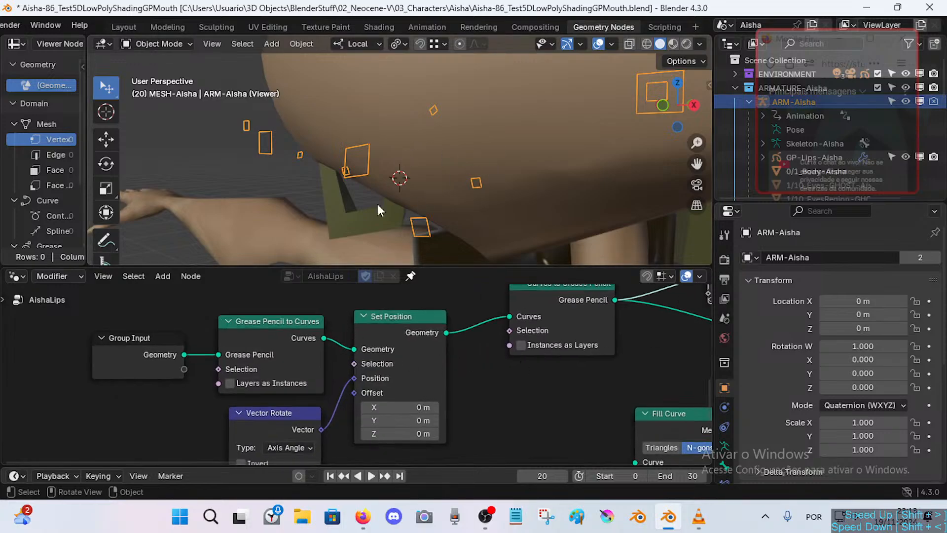
key("Home")
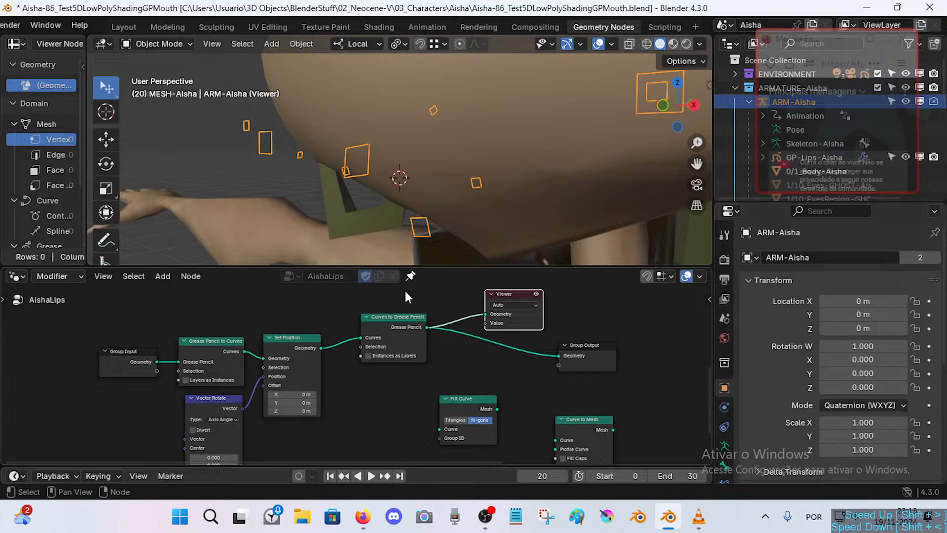
middle_click_drag(320, 389, 437, 407)
scroll(416, 404, "up", 1)
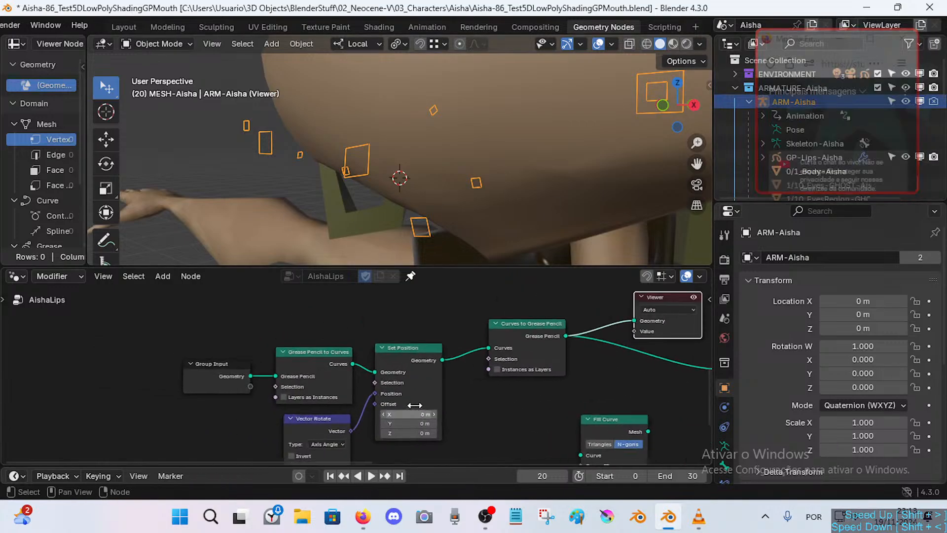
Switch to Firefox and play the tutorial through connecting the 360-degree To Radians node to the Multiply node.
left_click(366, 518)
left_click(312, 430)
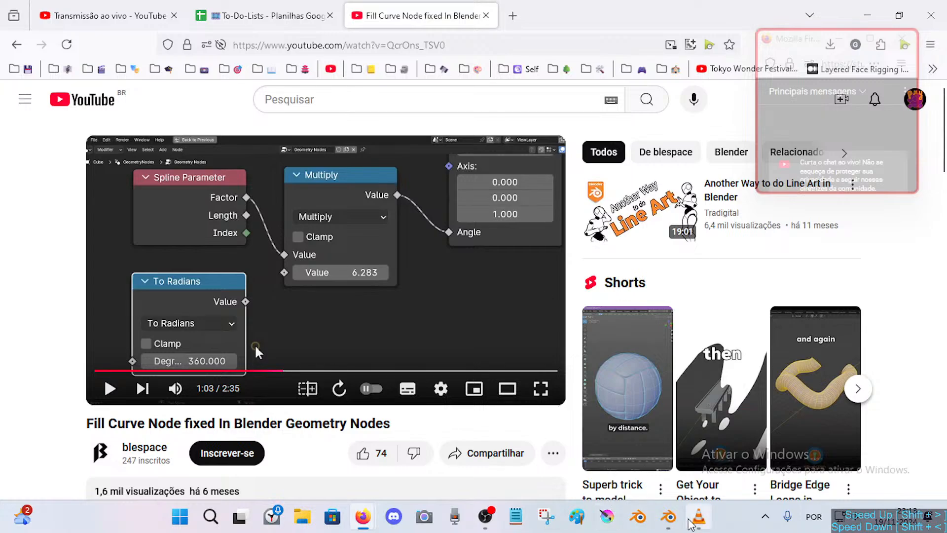
left_click(669, 516)
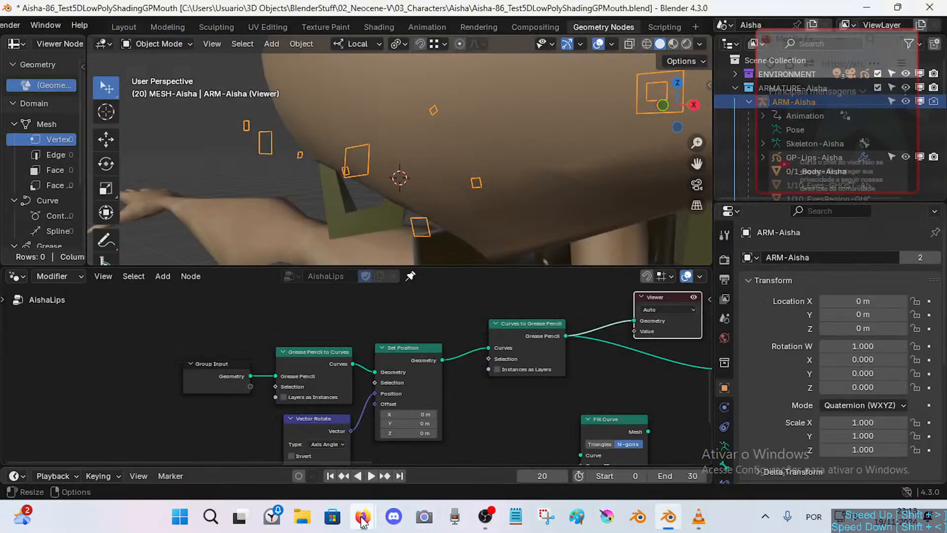
left_click(310, 430)
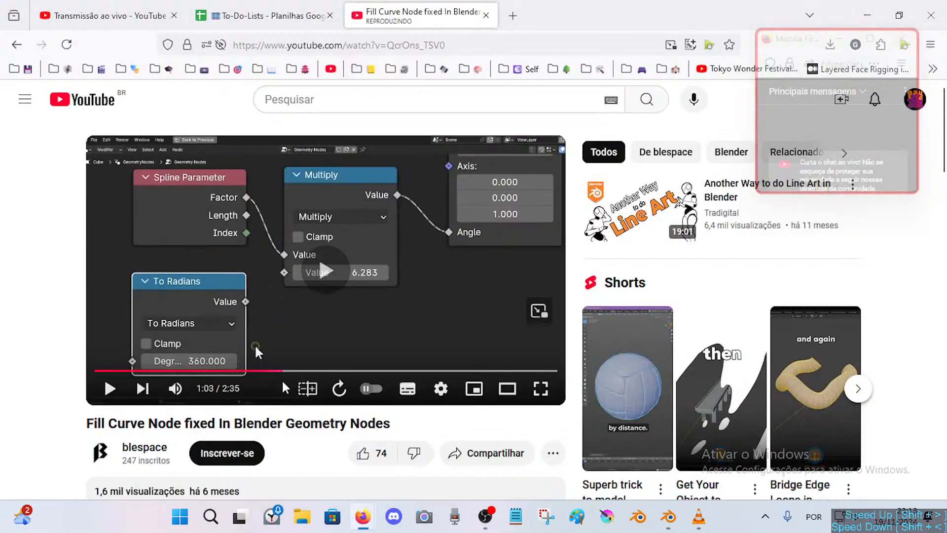
left_click(254, 344)
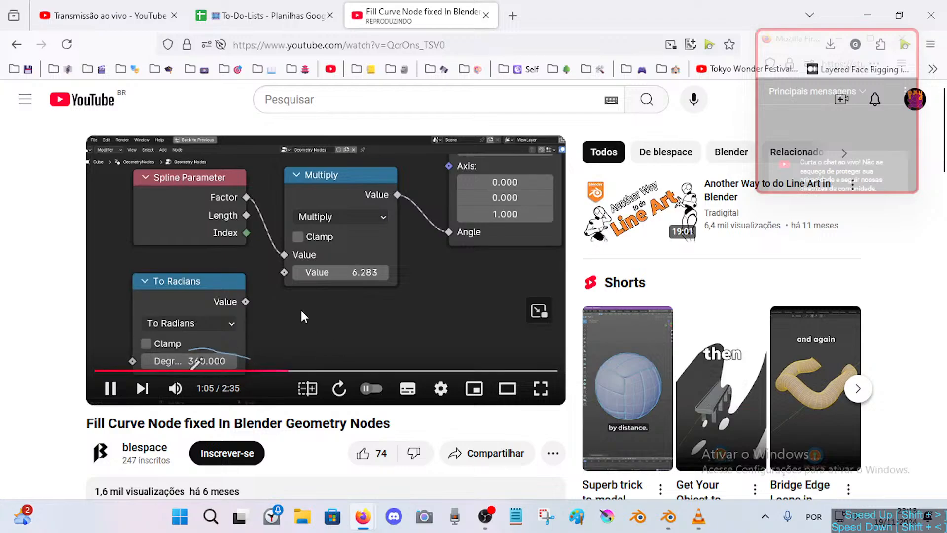
left_click(262, 311)
left_click(297, 322)
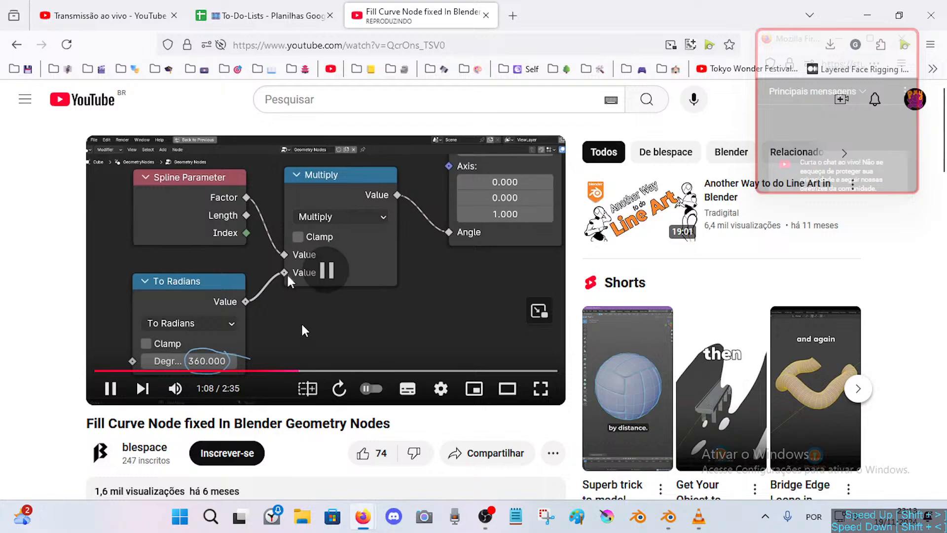
left_click(304, 360)
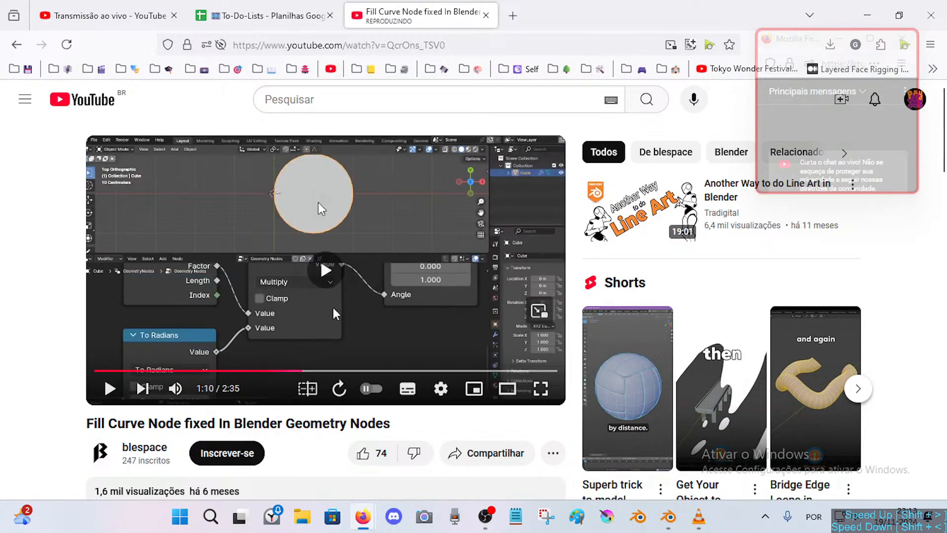
Watch how the tutorial's filled circle looks from different viewing angles, playing the video in short stretches.
left_click(322, 269)
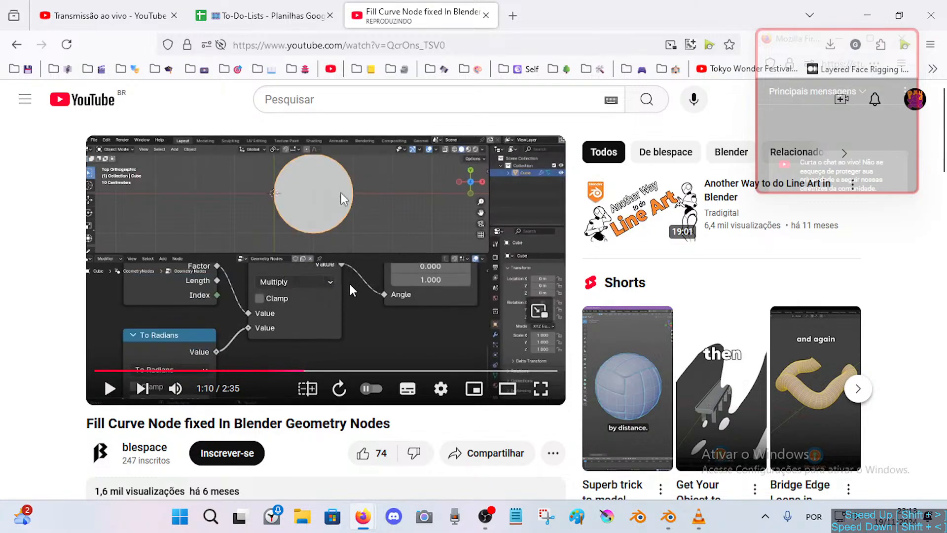
left_click(352, 290)
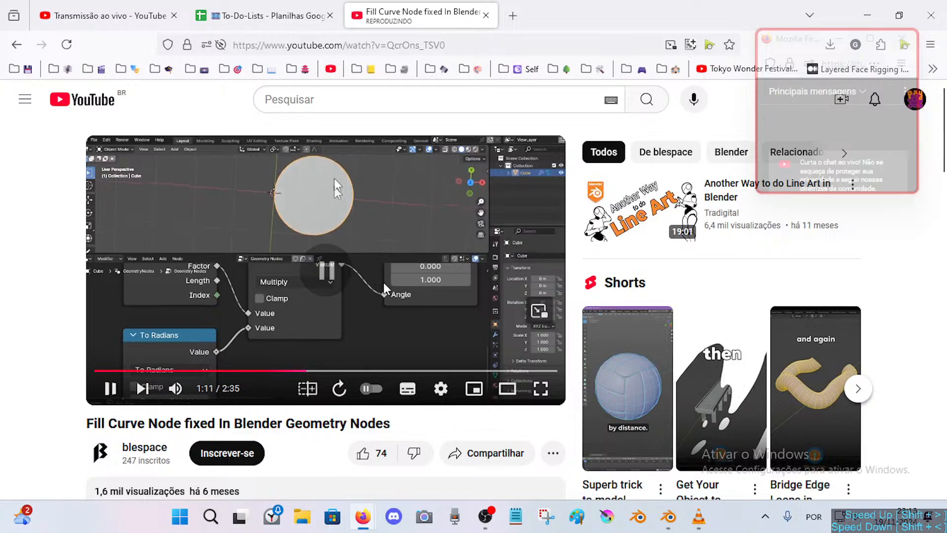
left_click(385, 289)
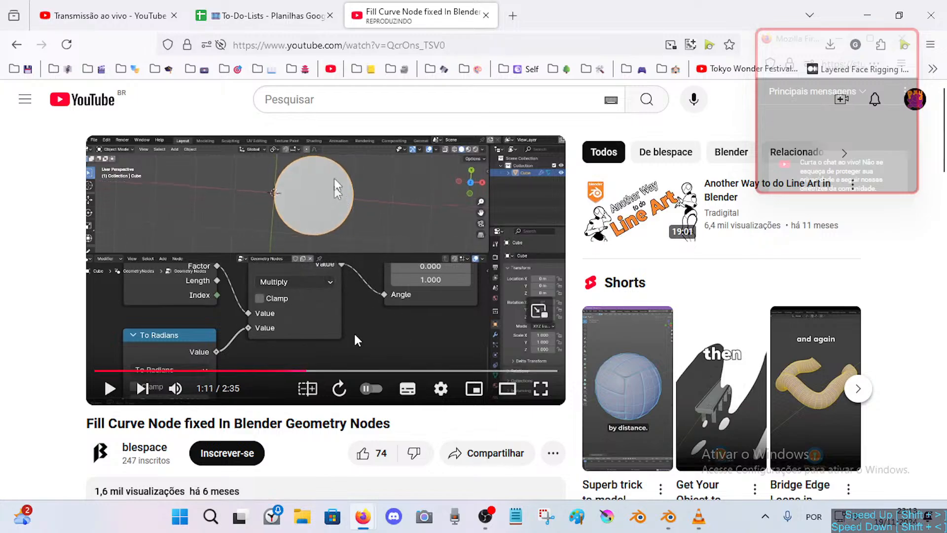
left_click(351, 330)
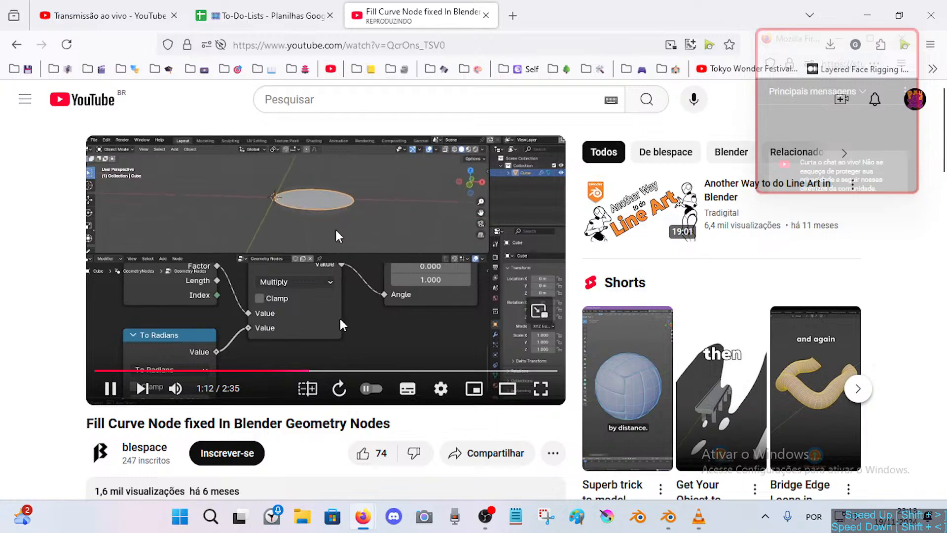
left_click(371, 293)
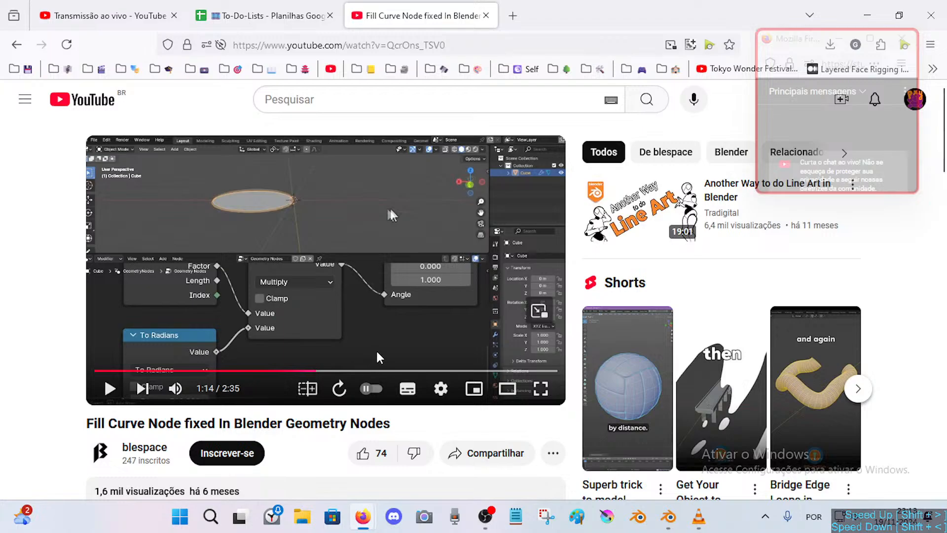
Watch the tutorial's Edit Mode work with several circles and skip ahead to the Evaluate on Domain part at 1:53.
left_click(356, 337)
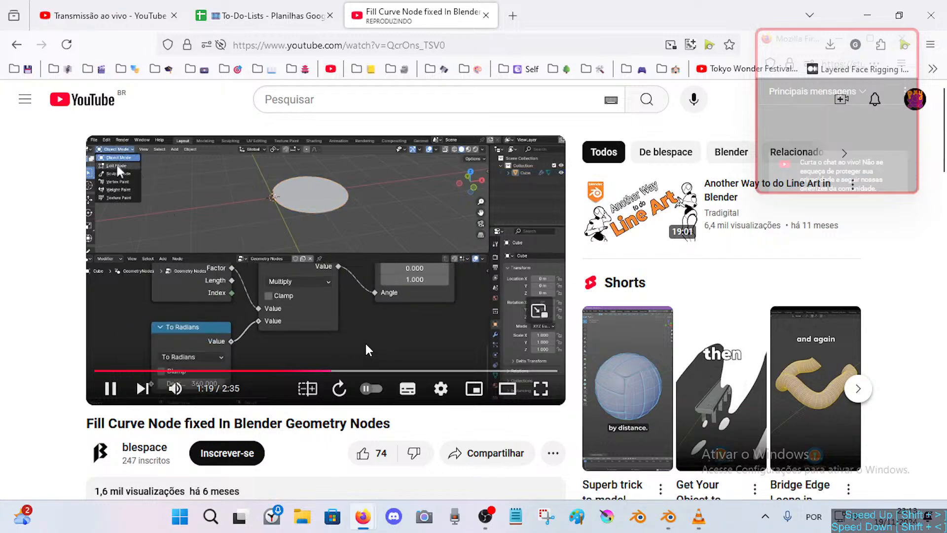
left_click(359, 318)
left_click(387, 321)
left_click(377, 312)
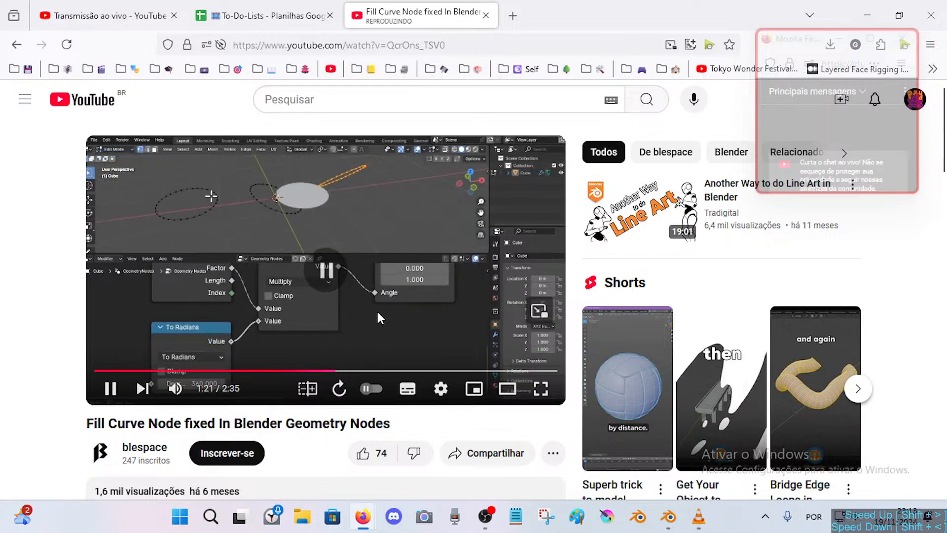
left_click(384, 303)
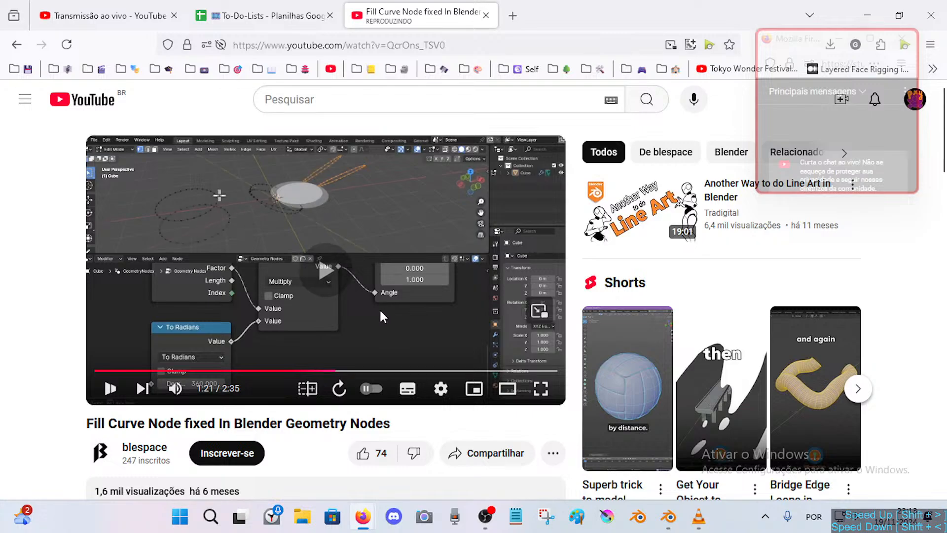
left_click(403, 303)
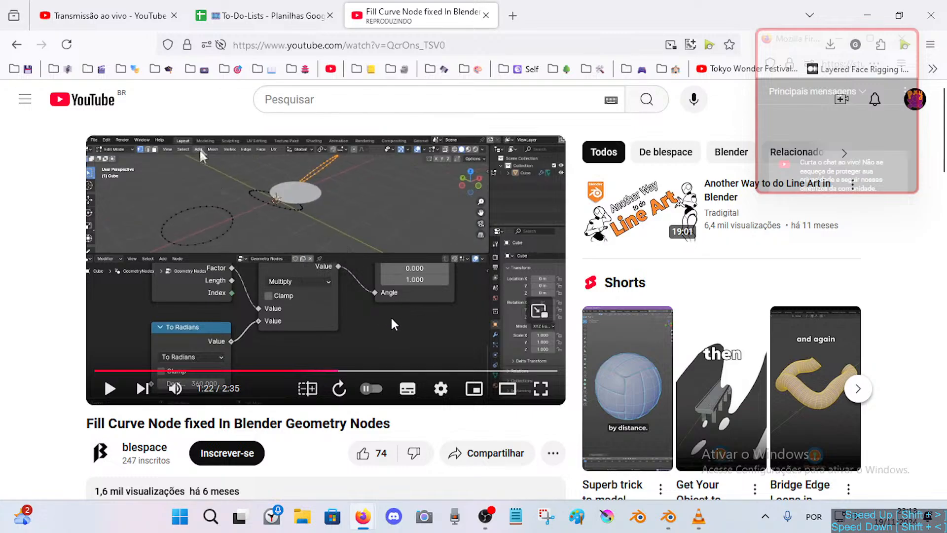
left_click(397, 315)
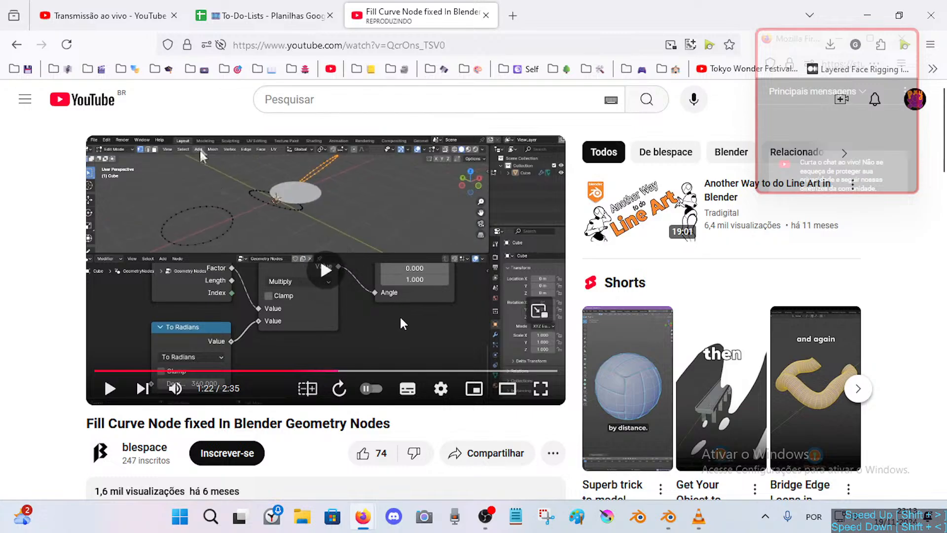
left_click(384, 371)
left_click(433, 370)
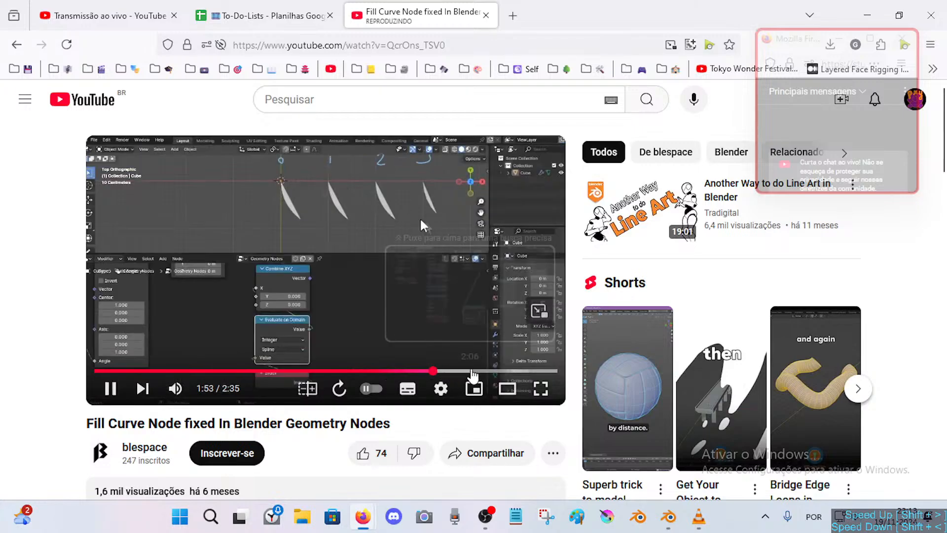
Skim the remaining node setup in the Fill Curve Node tutorial up to its end and pause it at 1:52.
left_click(472, 371)
left_click(500, 371)
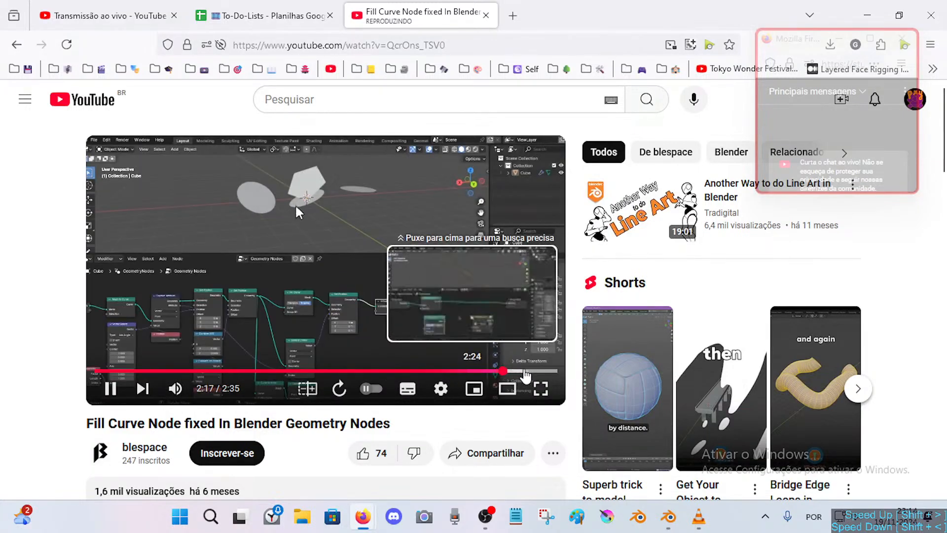
left_click(446, 371)
left_click(401, 371)
left_click(442, 371)
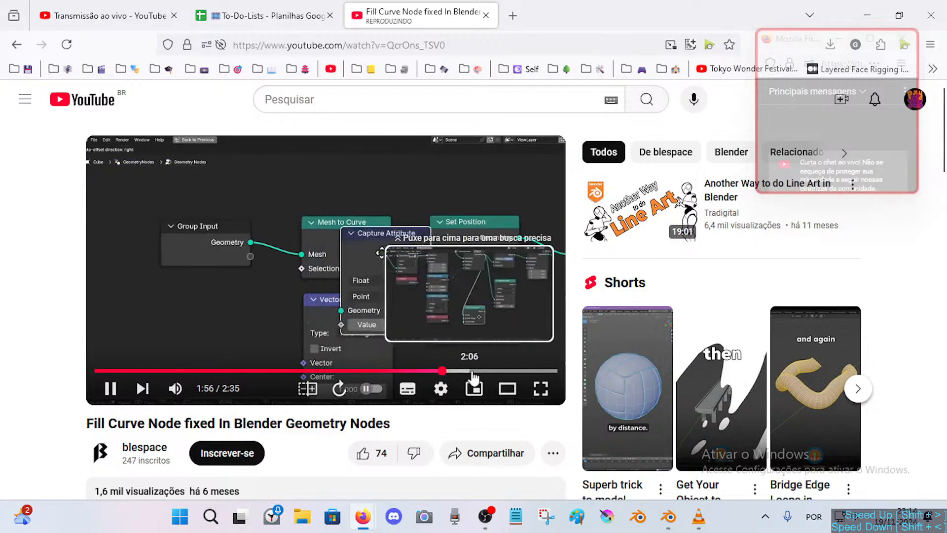
left_click(485, 371)
left_click(522, 371)
left_click(430, 371)
left_click(262, 211)
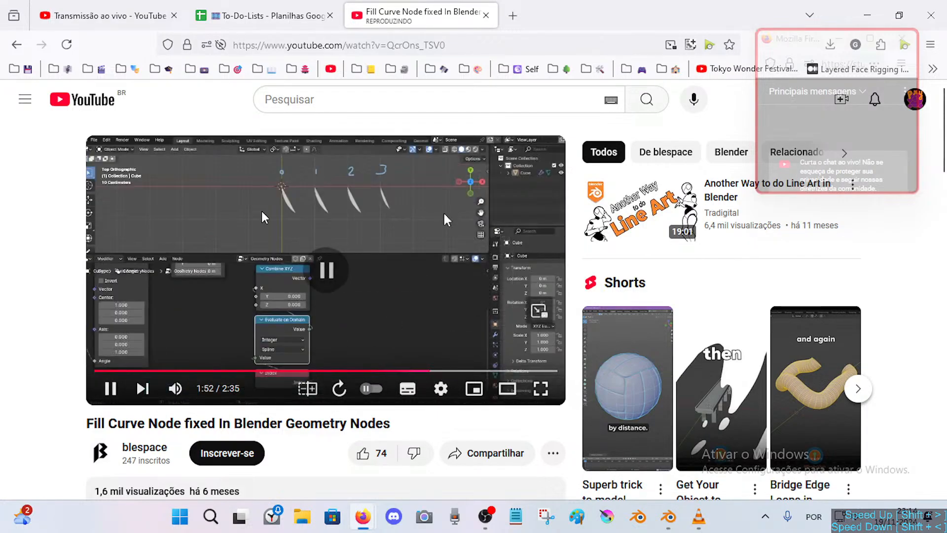
Return to the Google results, open "The Right Way to Fill a Curve with Geometry Nodes in Blender" and pause playback.
left_click(22, 40)
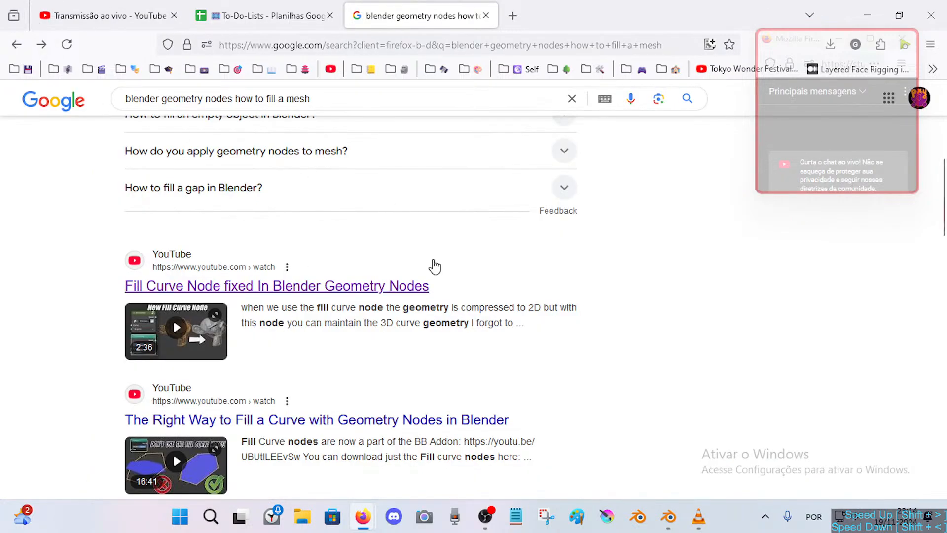
scroll(301, 286, "down", 3)
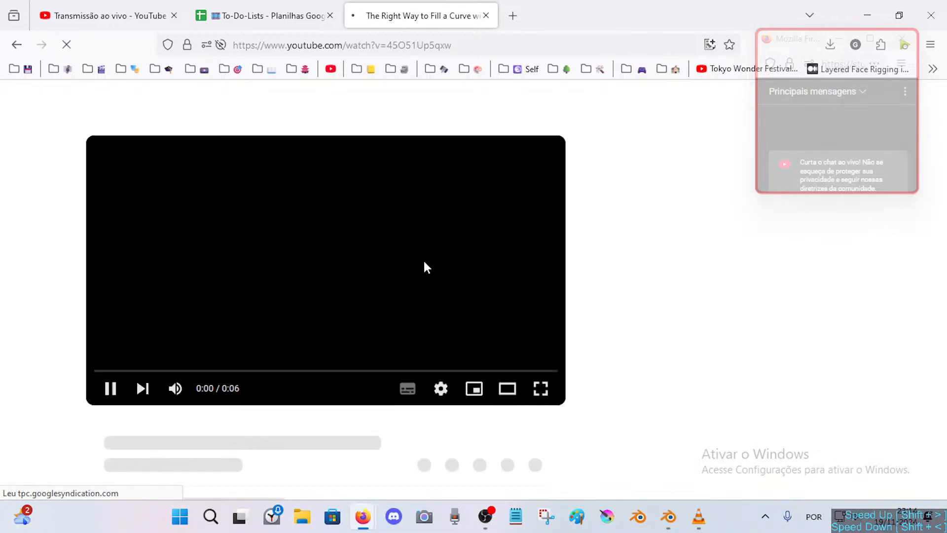
left_click(336, 284)
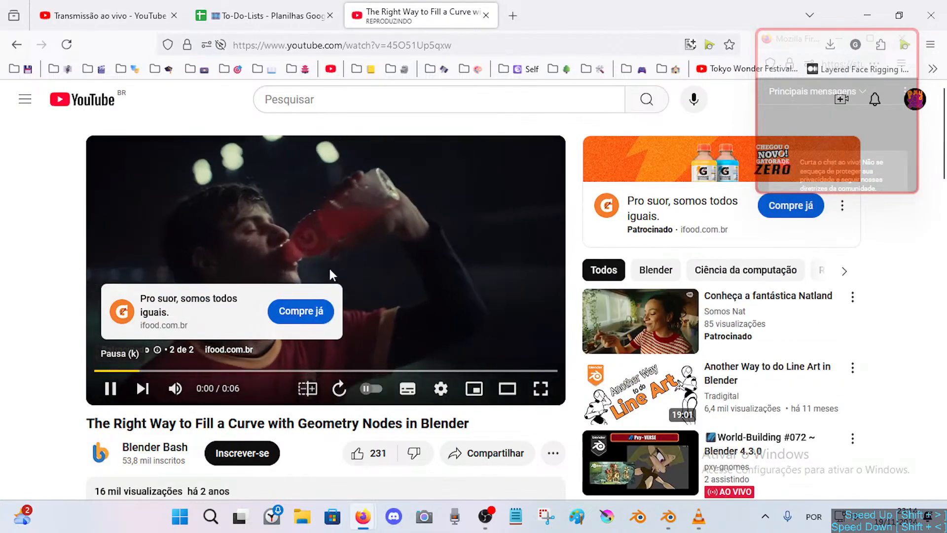
left_click(330, 269)
Switch to Blender and examine the previewed lip area around the character's mouth up close, along with the AishaLips node chain.
mouse_move(686, 520)
left_click(660, 508)
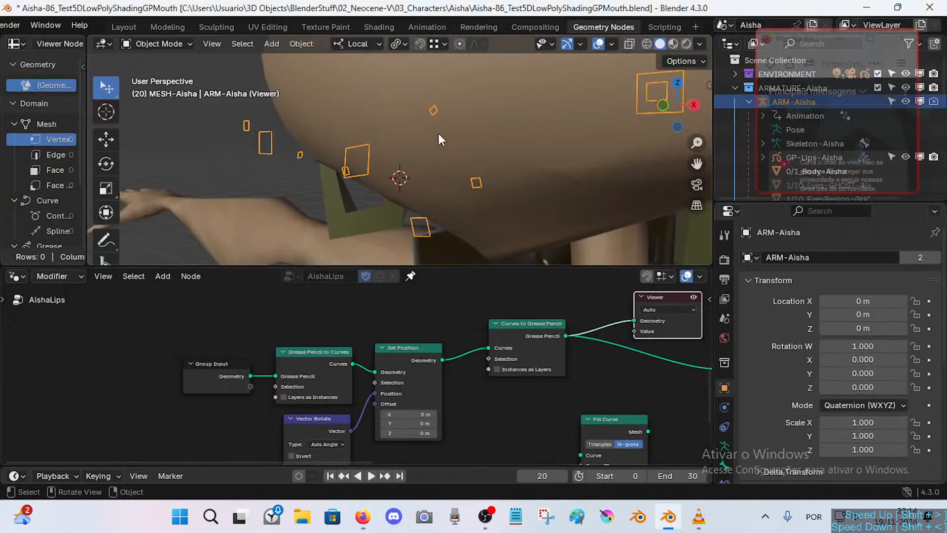
middle_click_drag(439, 134, 497, 142)
scroll(488, 153, "down", 4)
key("shift+grave")
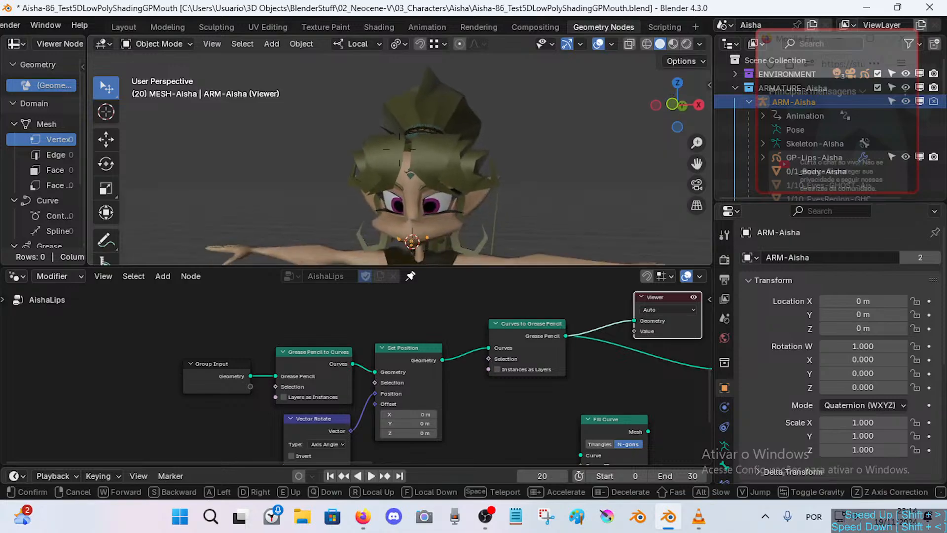
key("w")
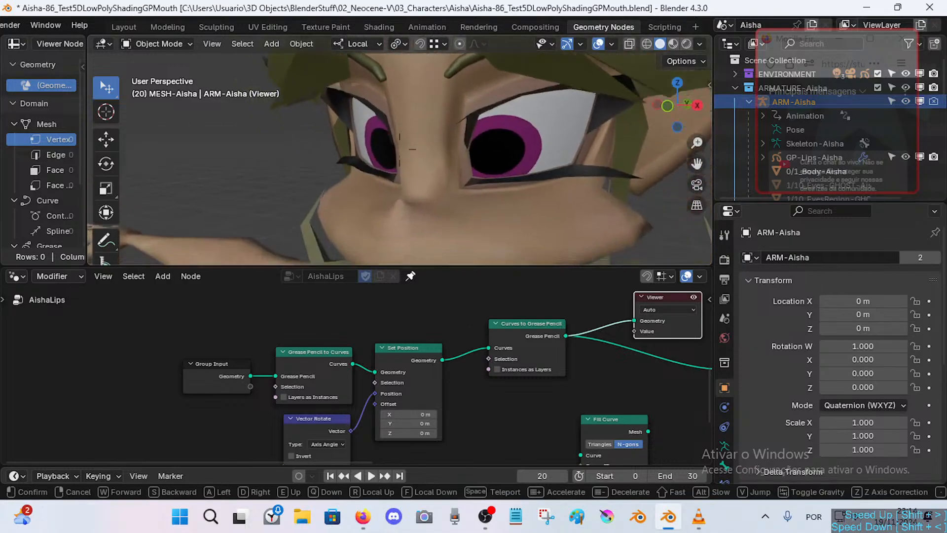
key("s")
key("w")
key("q")
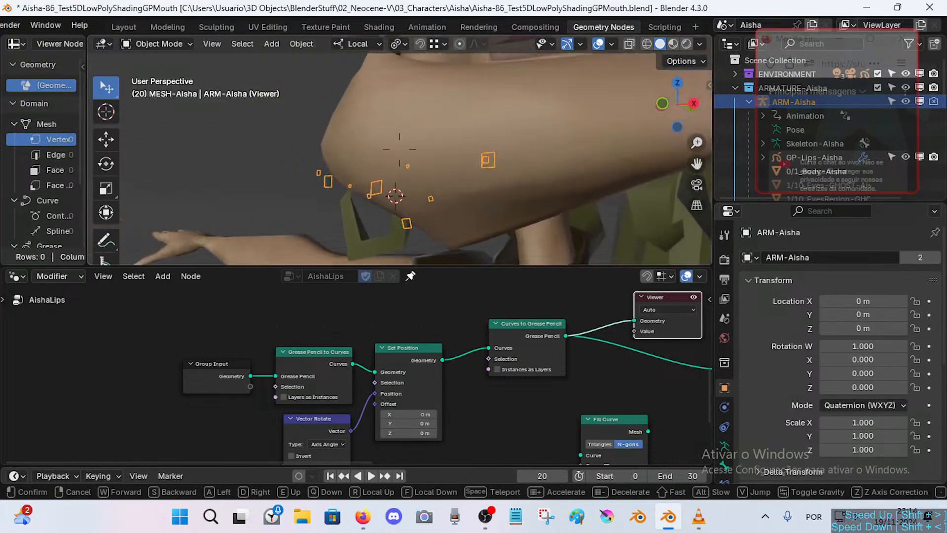
left_click(409, 243)
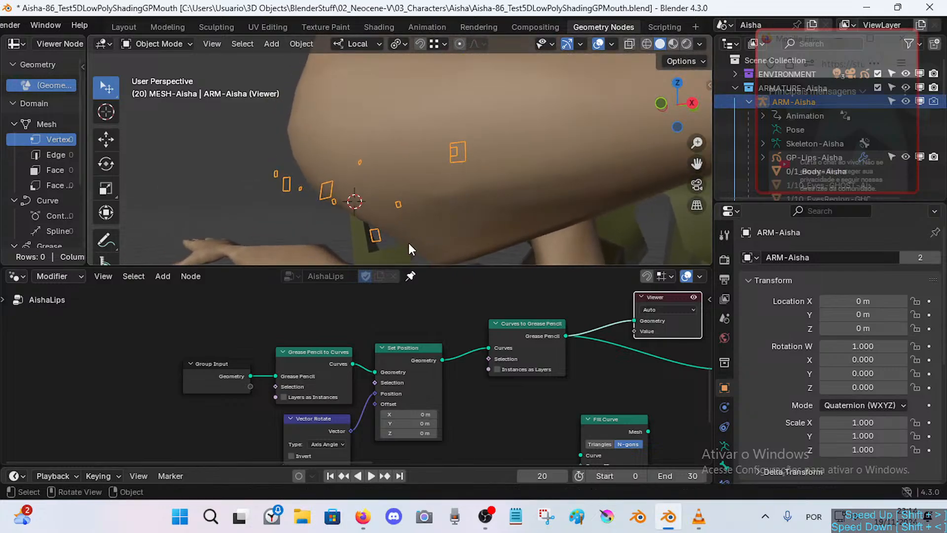
middle_click_drag(493, 373, 407, 364)
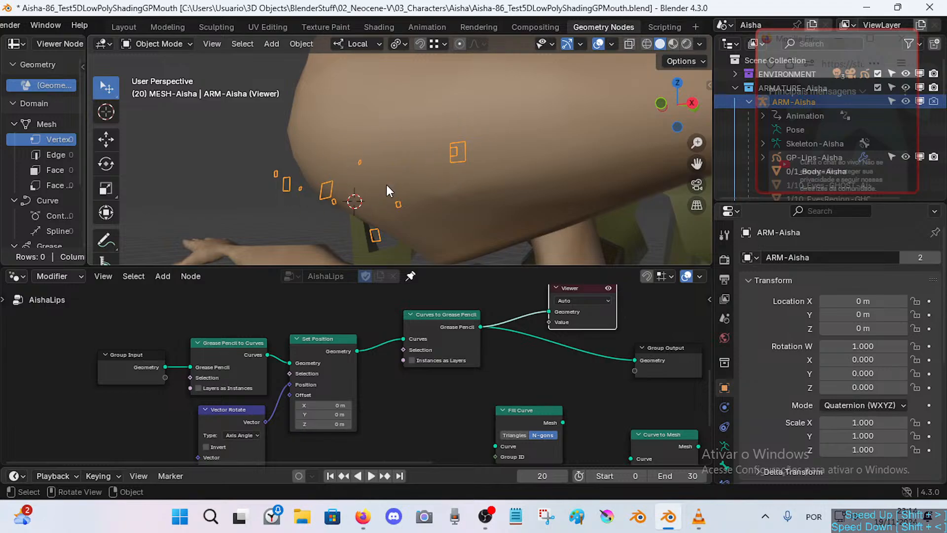
Switch back to Firefox and resume playback of the Blender Bash curve-filling video.
left_click(693, 519)
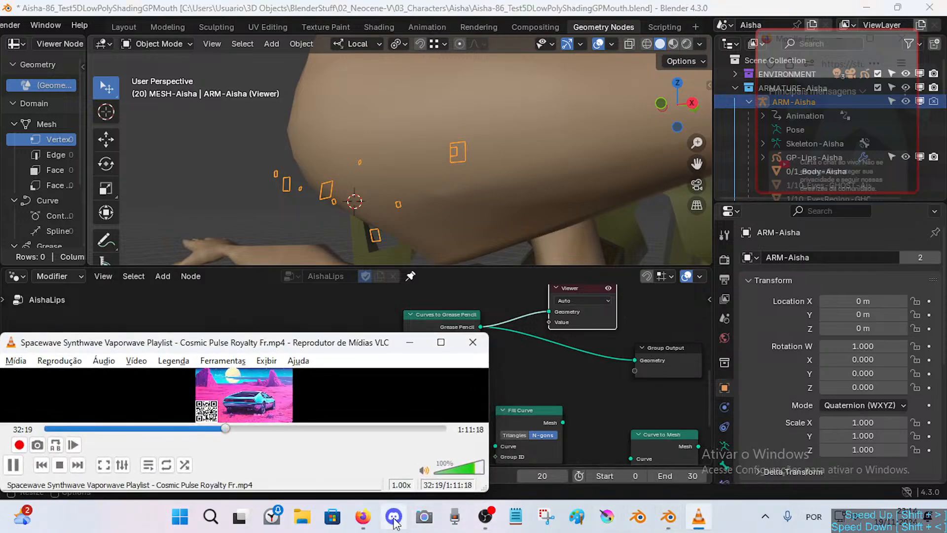
mouse_move(363, 518)
left_click(339, 460)
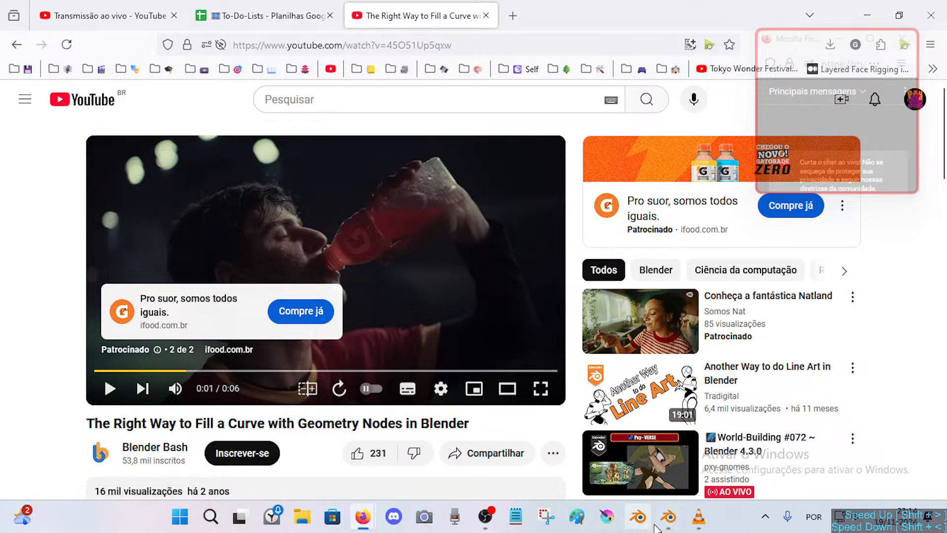
left_click(289, 207)
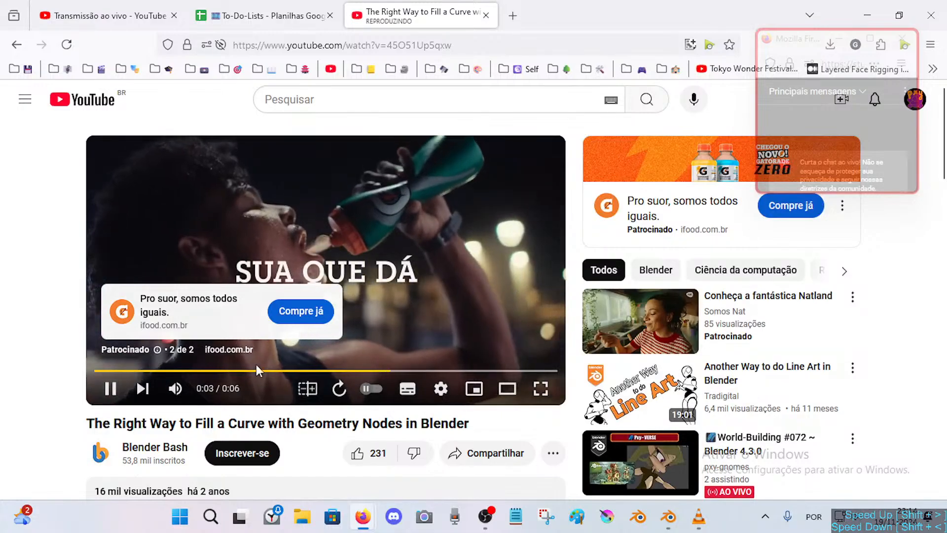
left_click(176, 388)
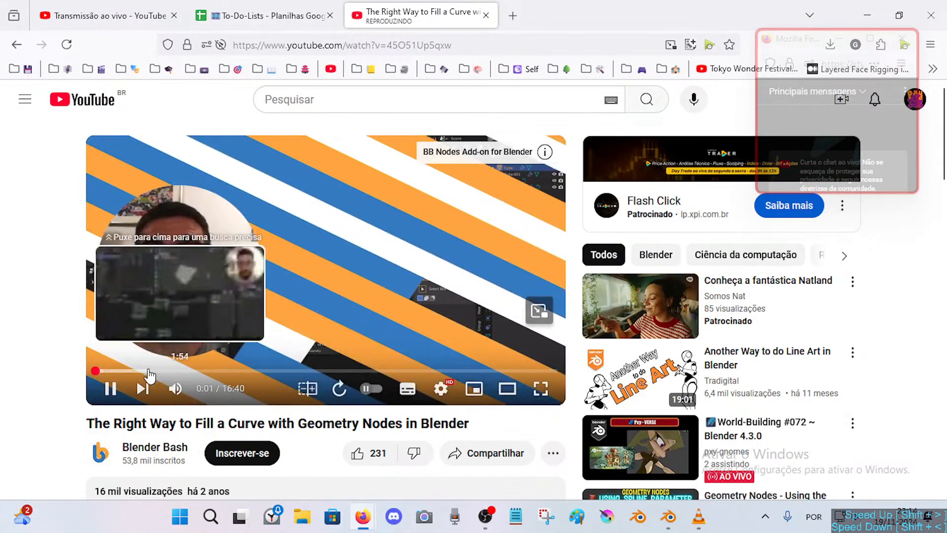
Skim the curve-filling video through 4:47 to 14:19 with captions on, view it full screen, and close its tab.
left_click_drag(150, 375, 227, 375)
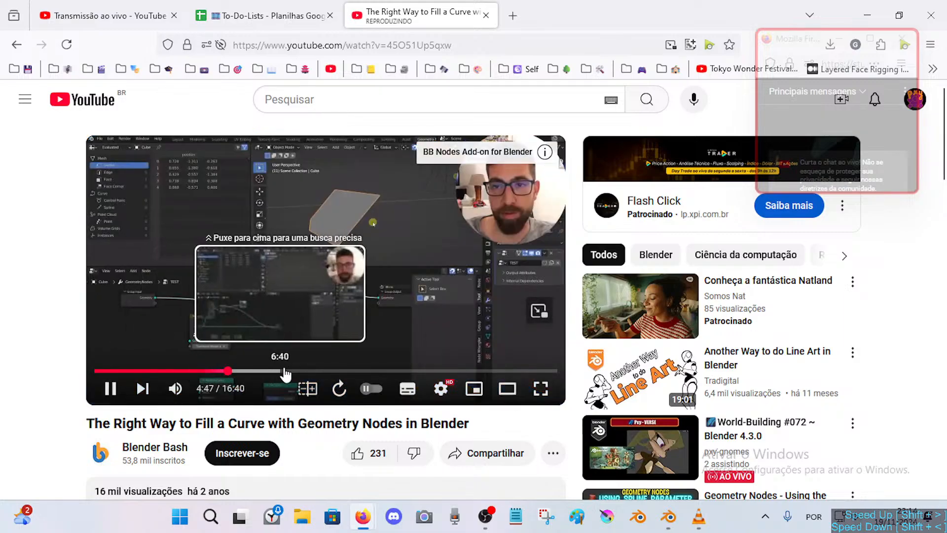
left_click_drag(285, 375, 494, 375)
left_click(408, 389)
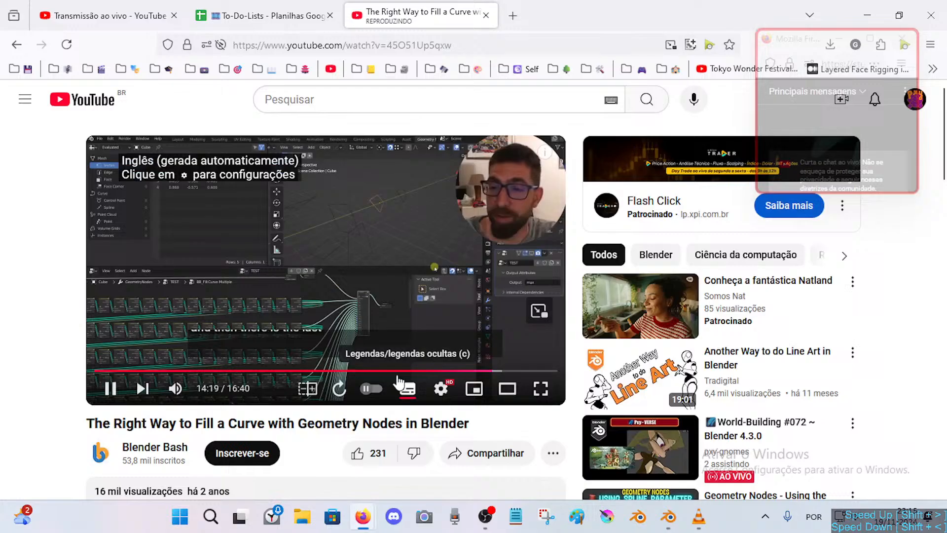
double_click(251, 294)
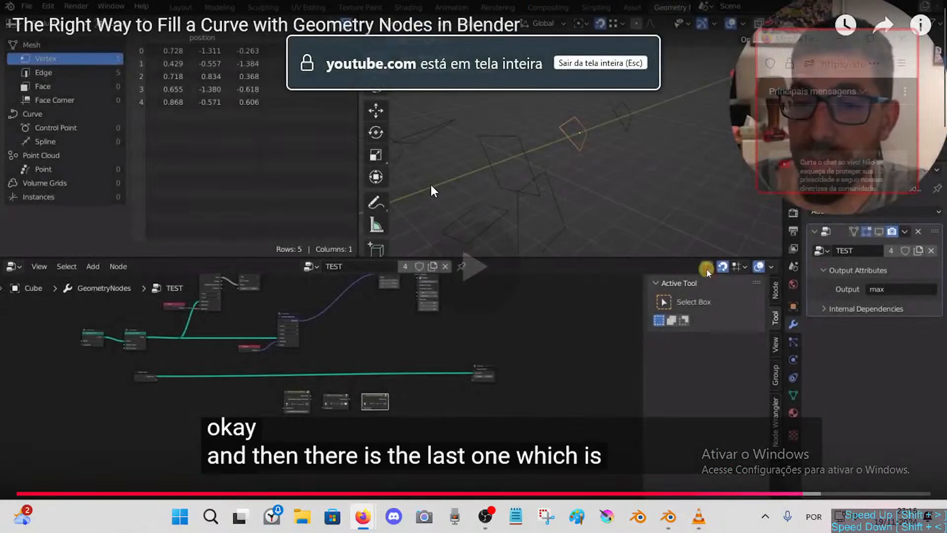
double_click(431, 191)
left_click(484, 15)
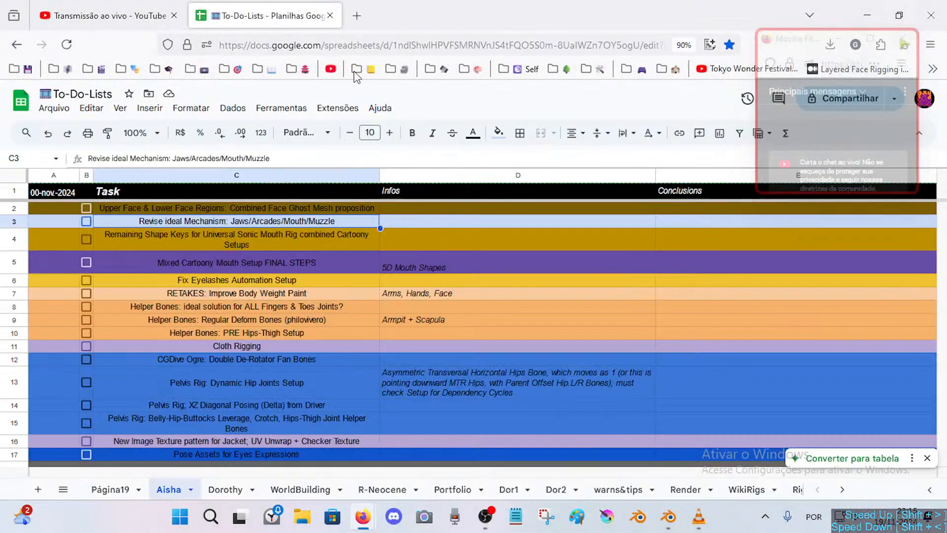
Switch to Blender, inspect the lip area at the side of the character's mouth, and select the body mesh.
key("alt+Tab")
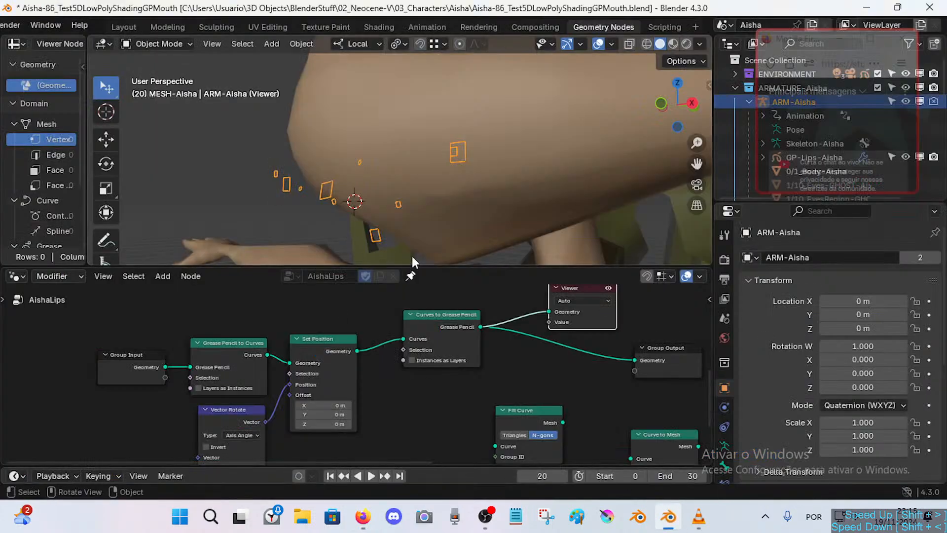
scroll(406, 189, "down", 15)
middle_click_drag(406, 190, 394, 202)
key("shift+grave")
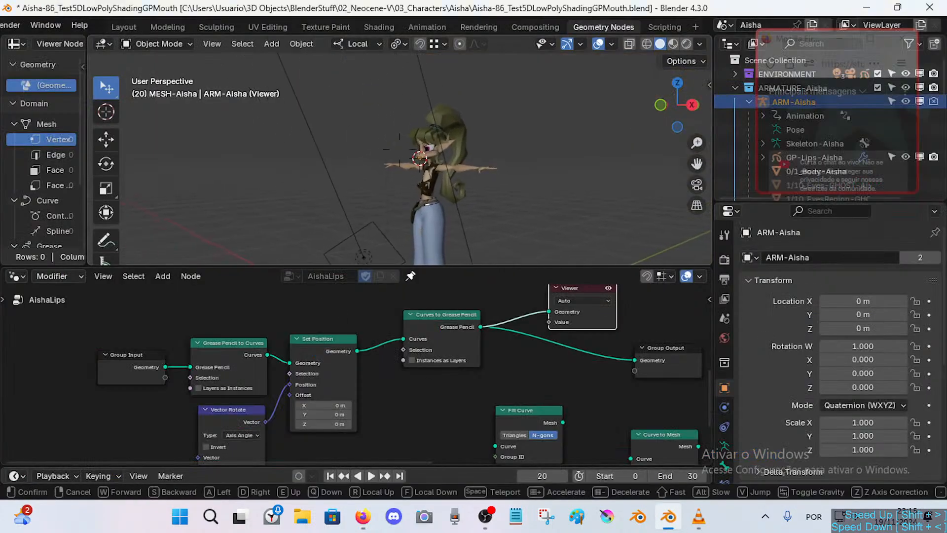
key("w")
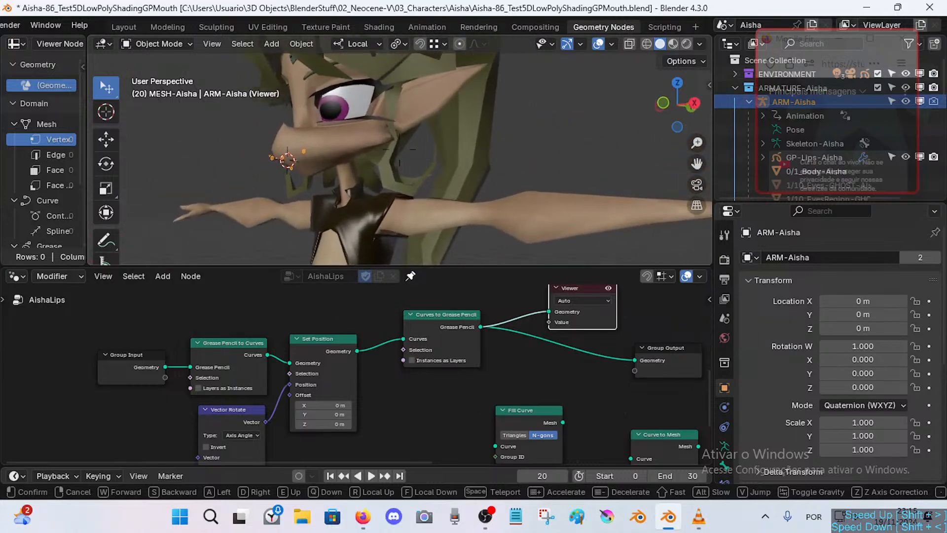
key("w")
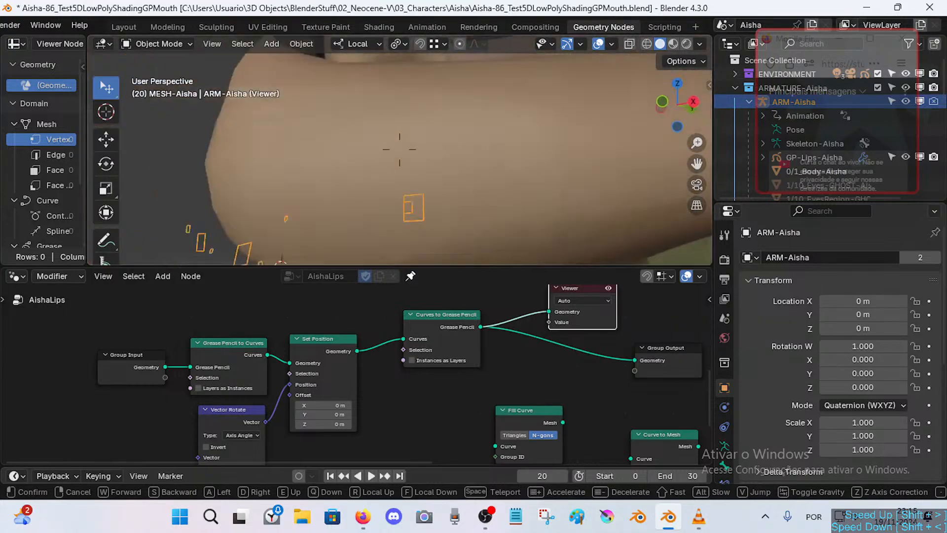
key("s")
key("w")
left_click(394, 202)
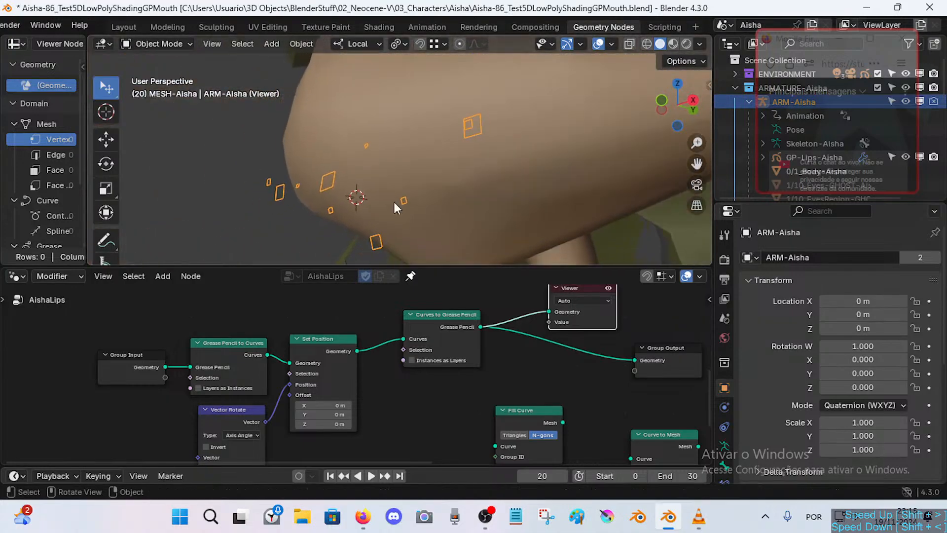
left_click(336, 186)
Move the whole lower Set Position node chain further down, away from the upper chain, and save the file.
scroll(316, 384, "down", 3)
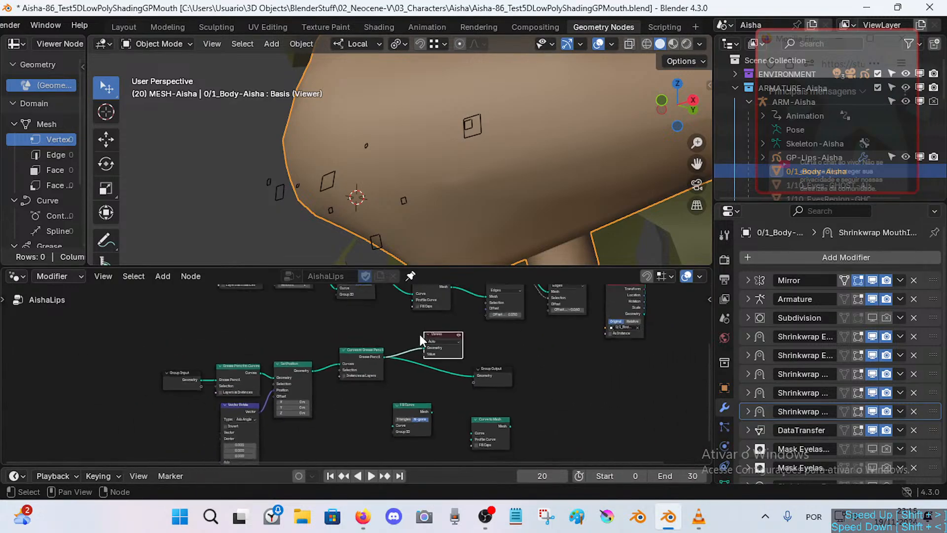
scroll(420, 335, "down", 1)
middle_click_drag(420, 335, 388, 326)
key("b")
left_click_drag(155, 340, 540, 511)
key("g")
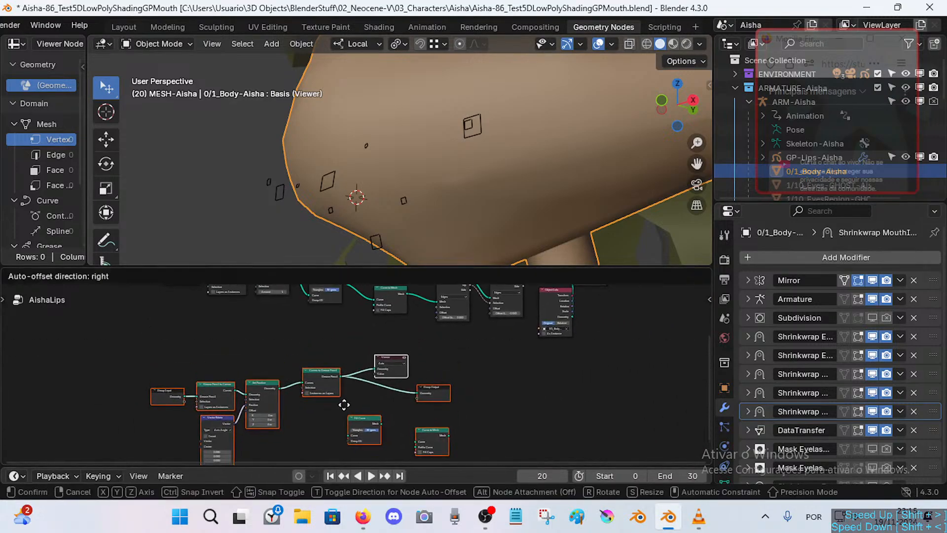
left_click(346, 410)
key("ctrl+s")
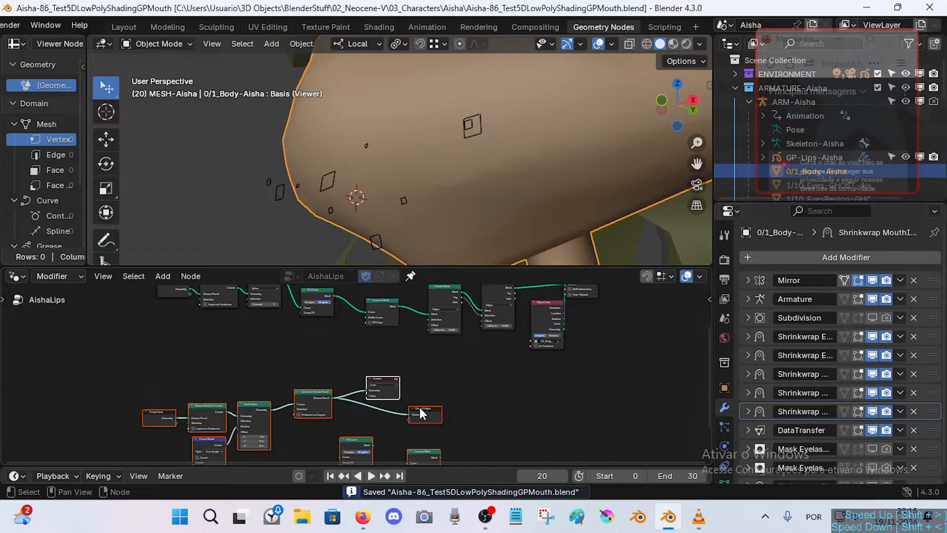
Detach Group Output from the lower chain and connect it to the Join Geometry node ending the upper chain.
left_click(419, 405)
left_click_drag(422, 407, 621, 329, "alt")
middle_click_drag(621, 330, 552, 415)
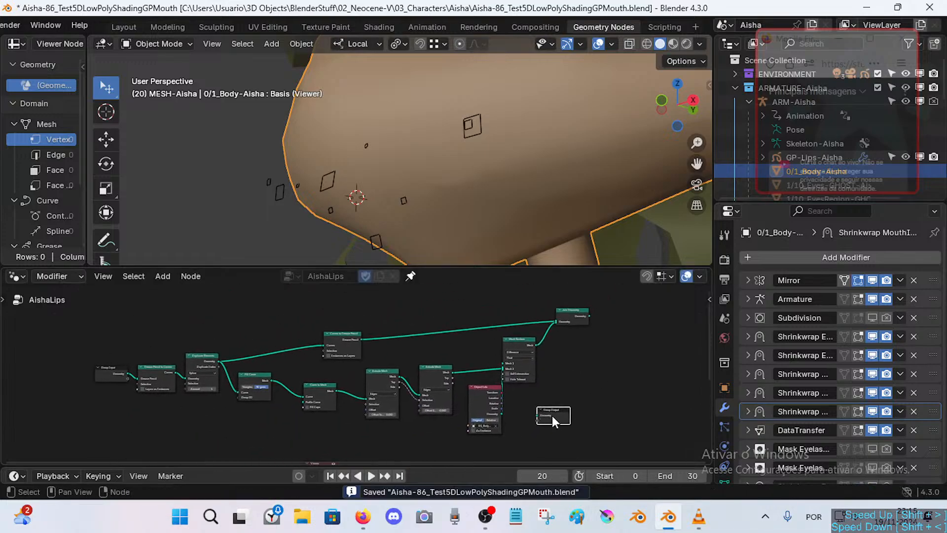
left_click_drag(540, 413, 600, 323)
Connect the Duplicate Elements node's Duplicate Index output to the Fill Curve node's Group ID input in the upper chain.
scroll(392, 301, "up", 3)
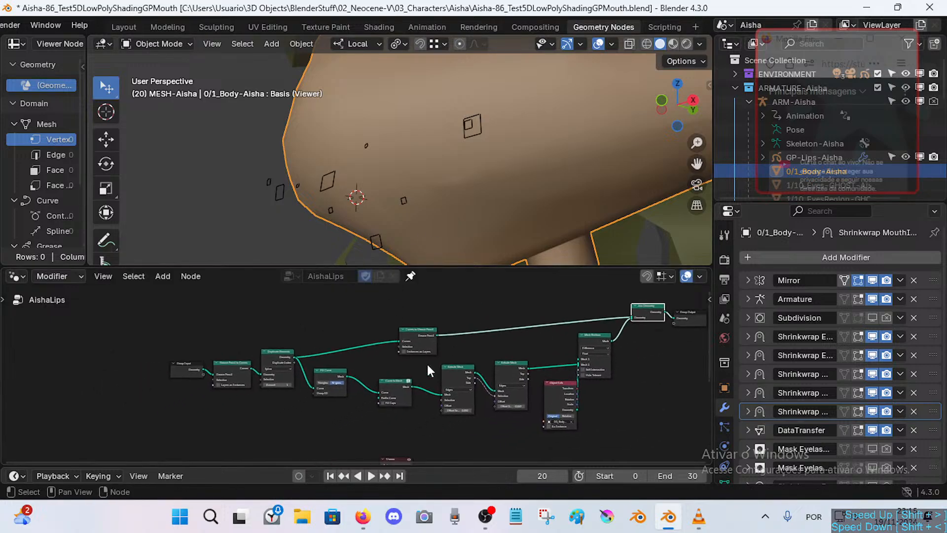
scroll(315, 404, "up", 3)
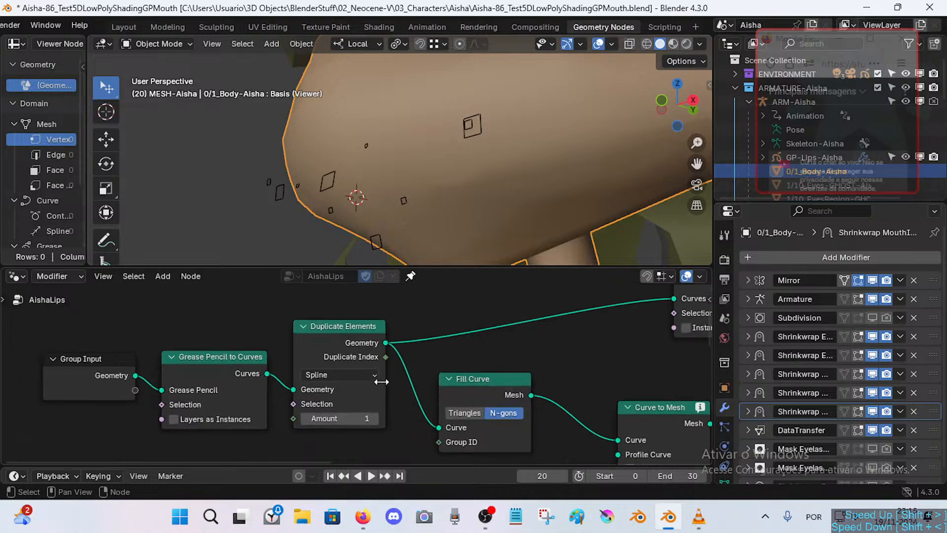
scroll(339, 325, "down", 2)
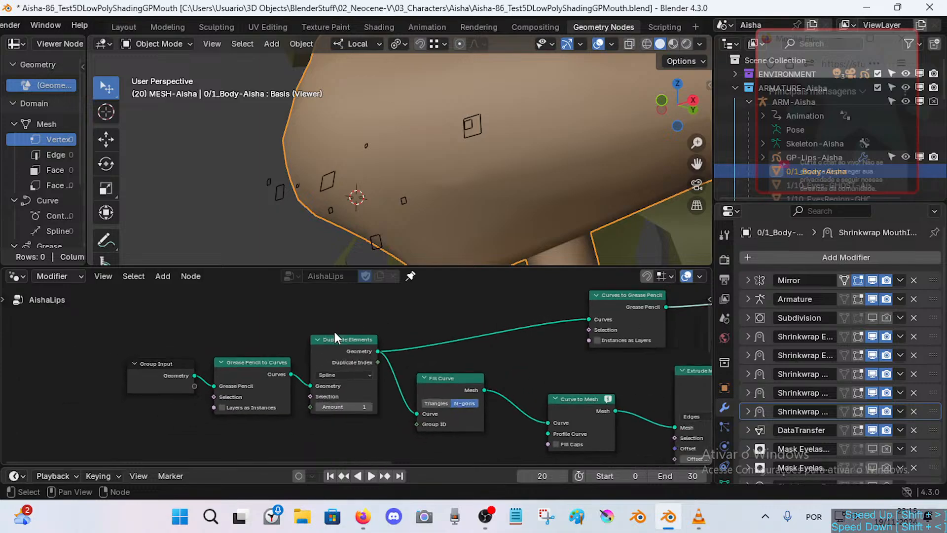
middle_click_drag(342, 344, 306, 362)
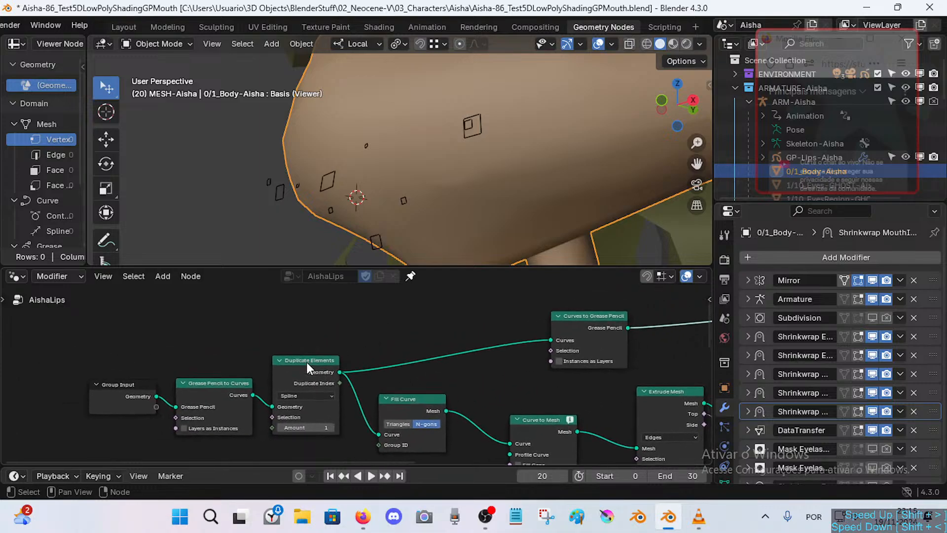
scroll(351, 368, "up", 2)
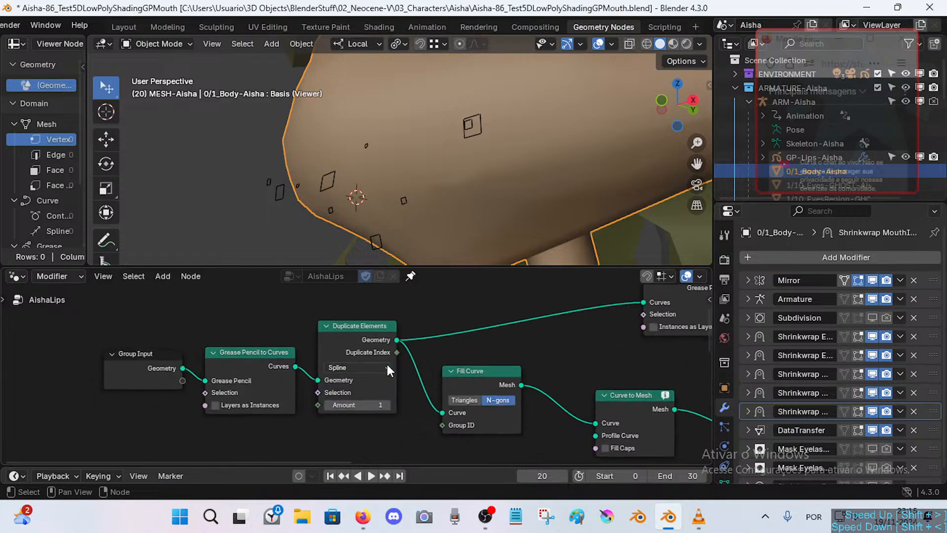
left_click_drag(396, 353, 439, 422)
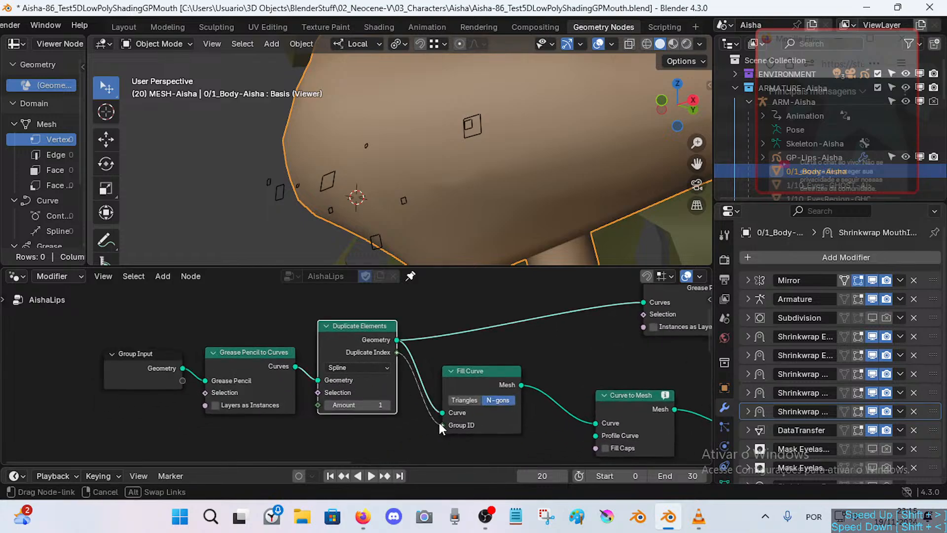
Unlink Duplicate Index from Fill Curve's Group ID and pull Fill Curve out of the chain, leaving Duplicate Elements feeding Curve to Mesh.
left_click(250, 357)
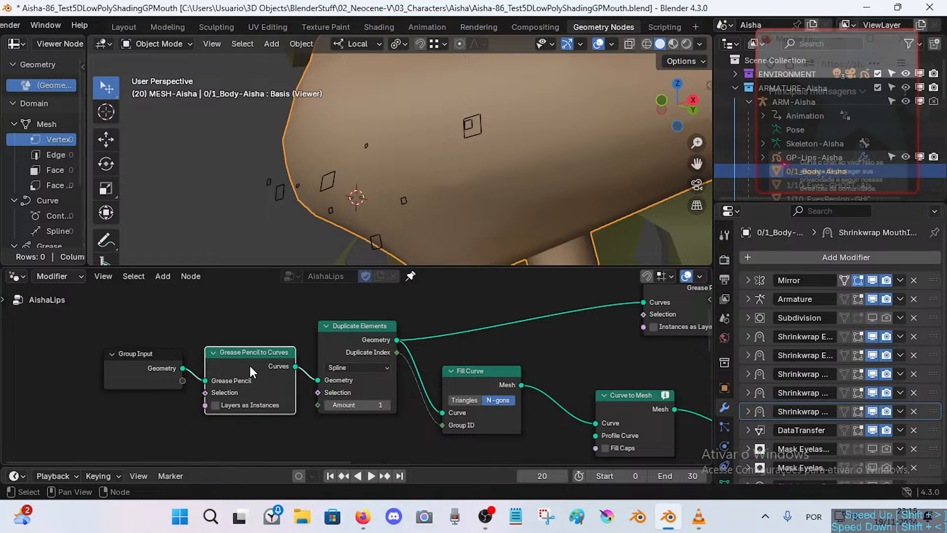
middle_click_drag(266, 370, 224, 376)
middle_click_drag(334, 372, 177, 342)
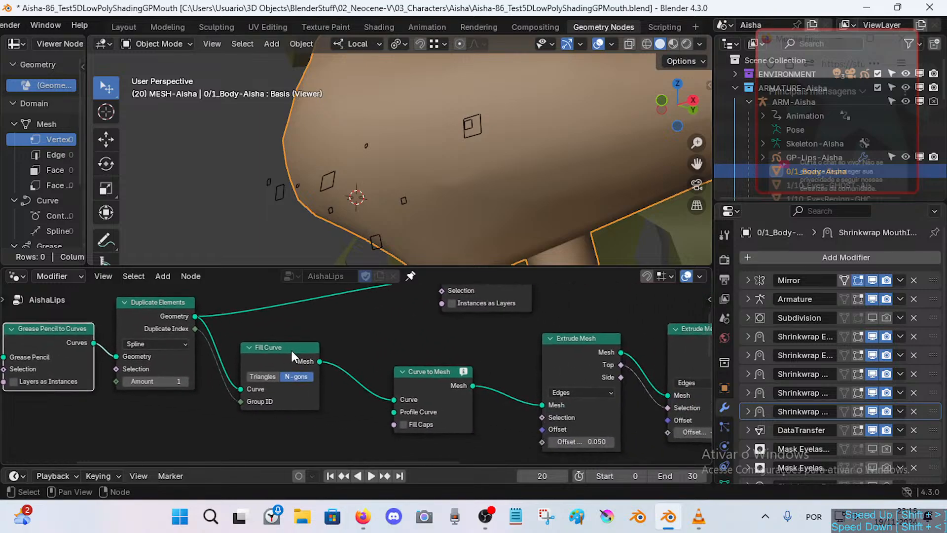
left_click_drag(298, 355, 312, 349)
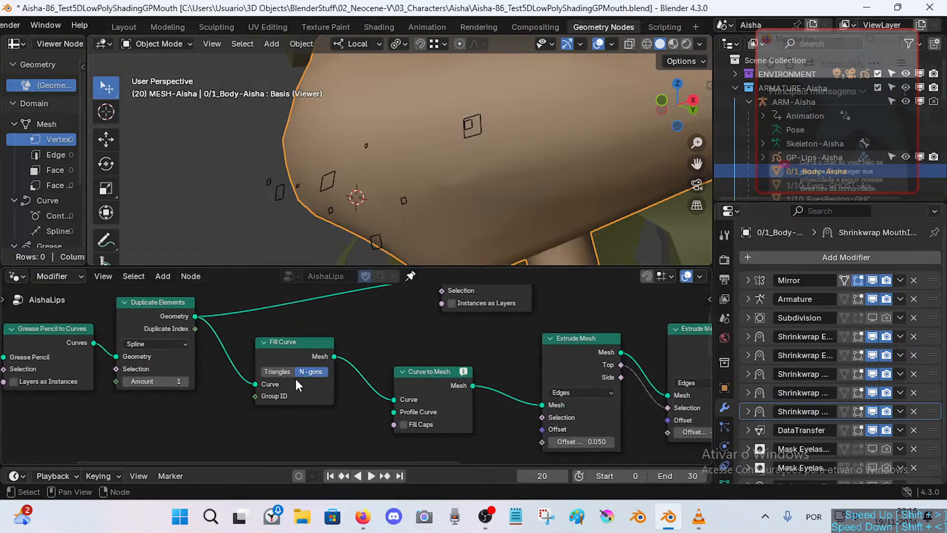
scroll(412, 367, "down", 1)
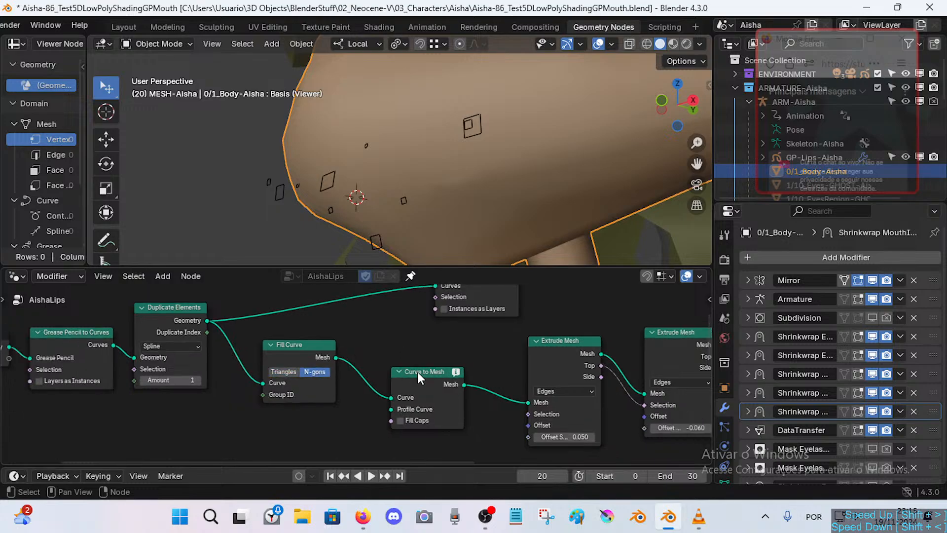
left_click_drag(298, 344, 277, 426, "alt")
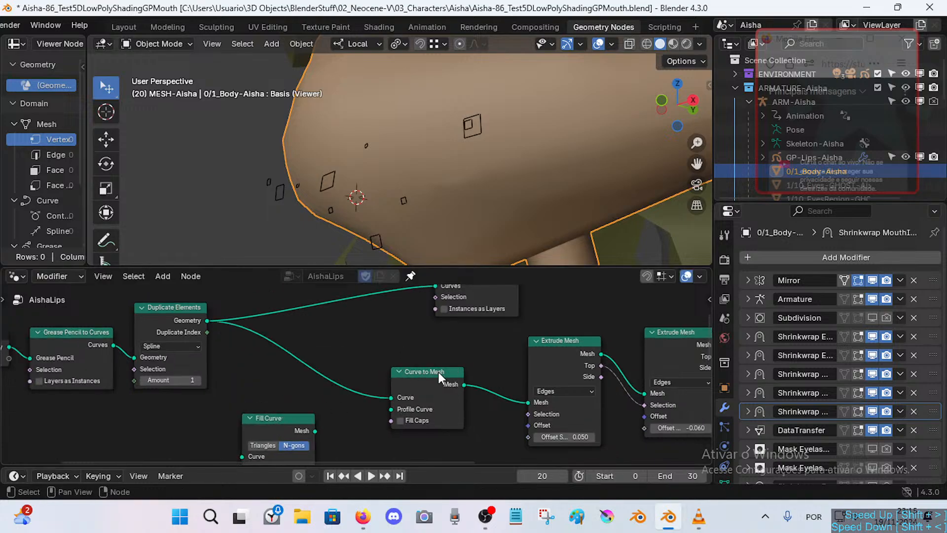
Pack the Curve to Mesh, Extrude Mesh and Object Info nodes closer together and connect Object Info's Geometry to Mesh Boolean's Mesh 1.
left_click_drag(440, 372, 353, 348)
scroll(431, 325, "down", 1)
middle_click_drag(431, 325, 337, 344)
left_click_drag(462, 356, 381, 356)
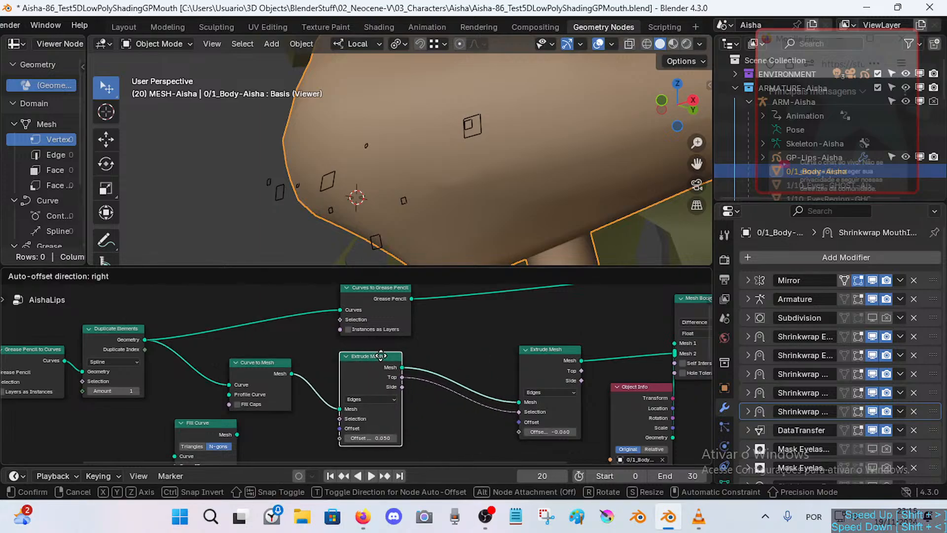
scroll(381, 358, "down", 3)
middle_click_drag(484, 353, 393, 368)
left_click_drag(417, 366, 363, 362)
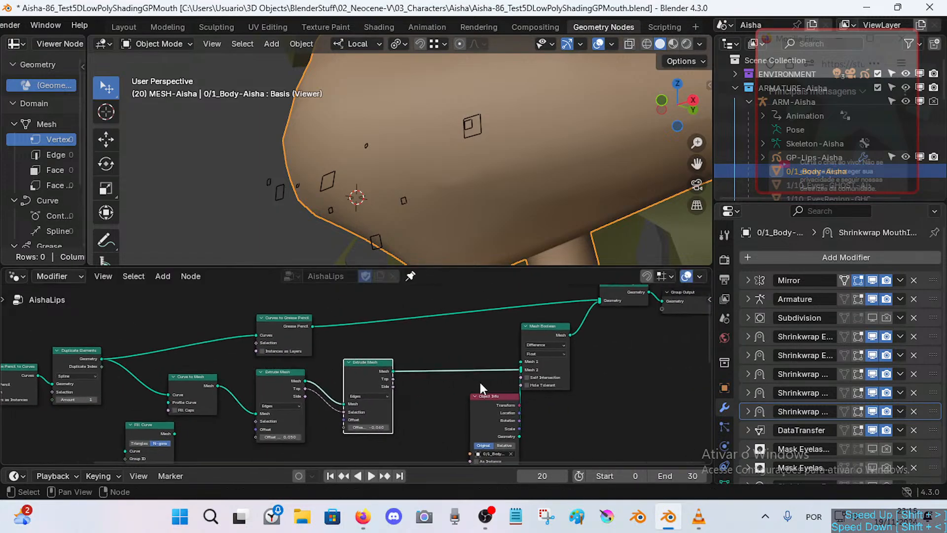
left_click_drag(489, 396, 429, 384)
left_click_drag(460, 423, 521, 364)
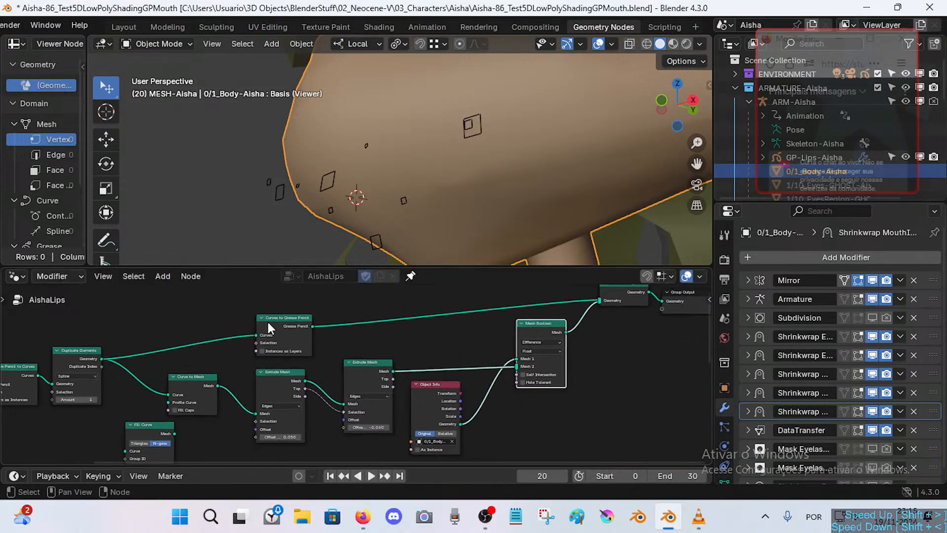
Preview the Curves to Grease Pencil output and the Join Geometry output with the Viewer node.
middle_click_drag(267, 320, 290, 329)
left_click(287, 319, "ctrl+shift")
middle_click_drag(373, 337, 359, 381)
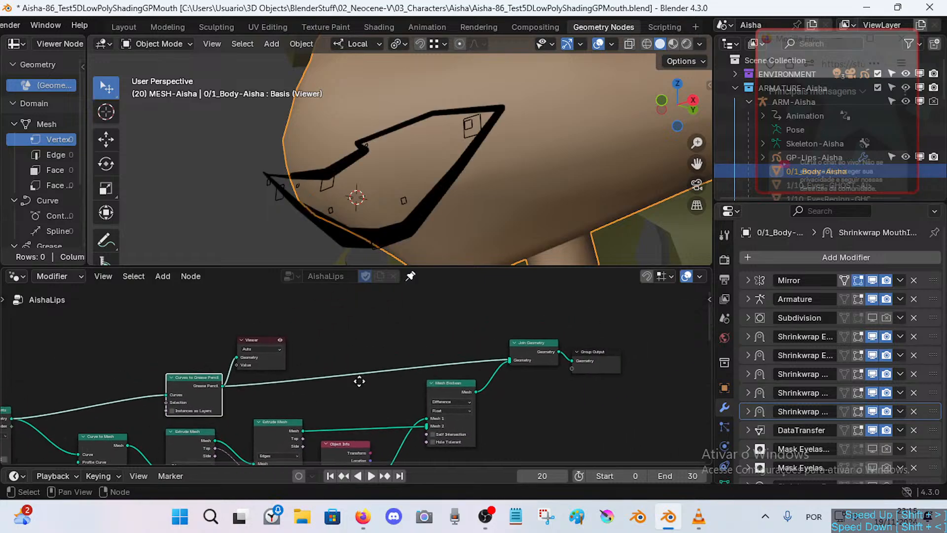
left_click(520, 349, "ctrl+shift")
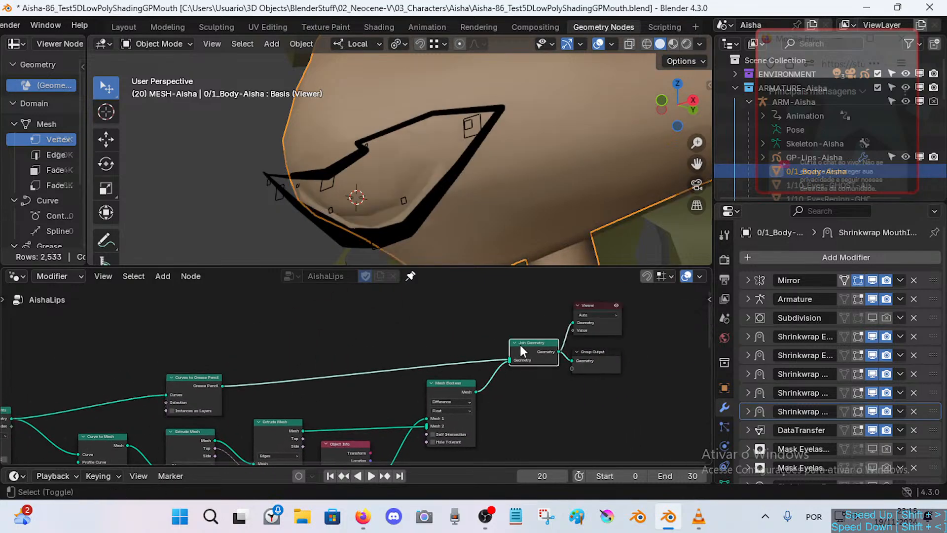
left_click(598, 352)
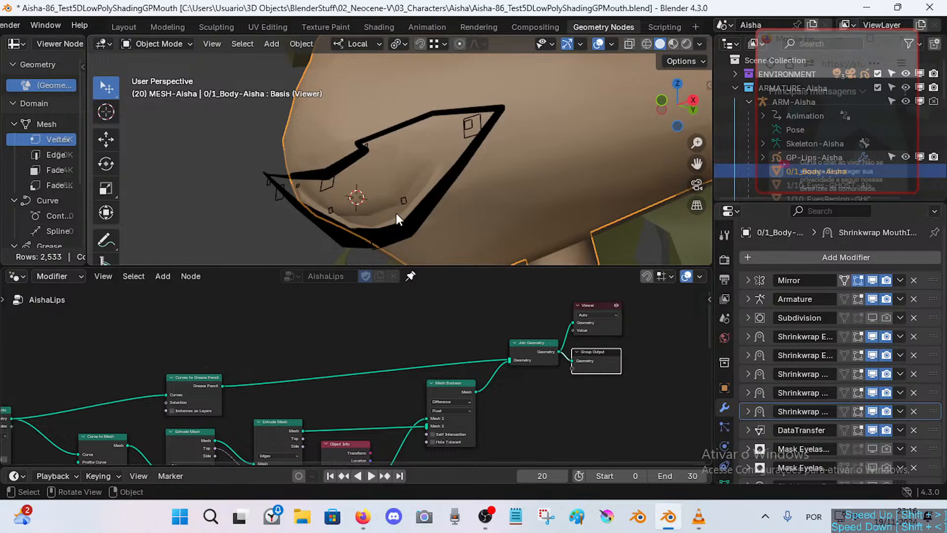
Select the ARM-Aisha armature, enter Pose Mode and move the middle upper-lip control bone upward.
key("shift+grave")
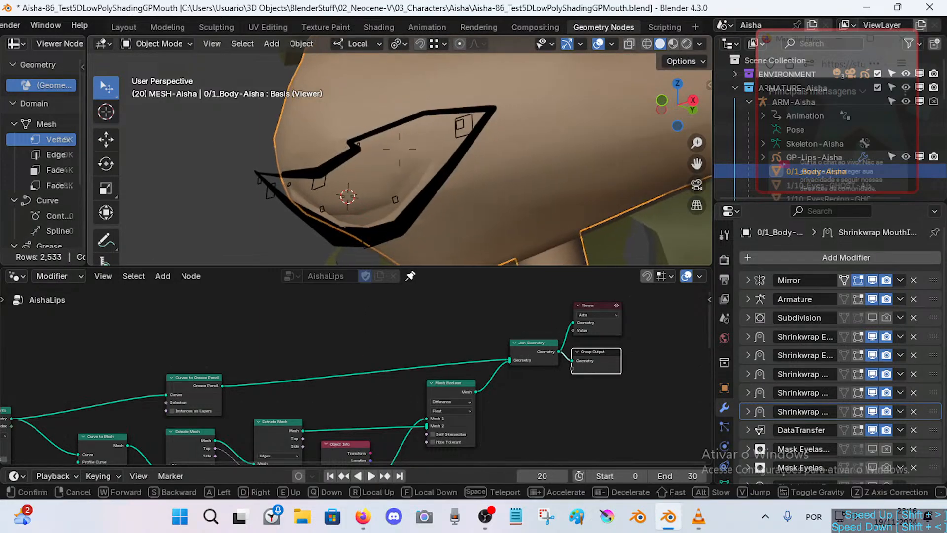
key("a")
left_click(400, 149)
left_click(321, 170)
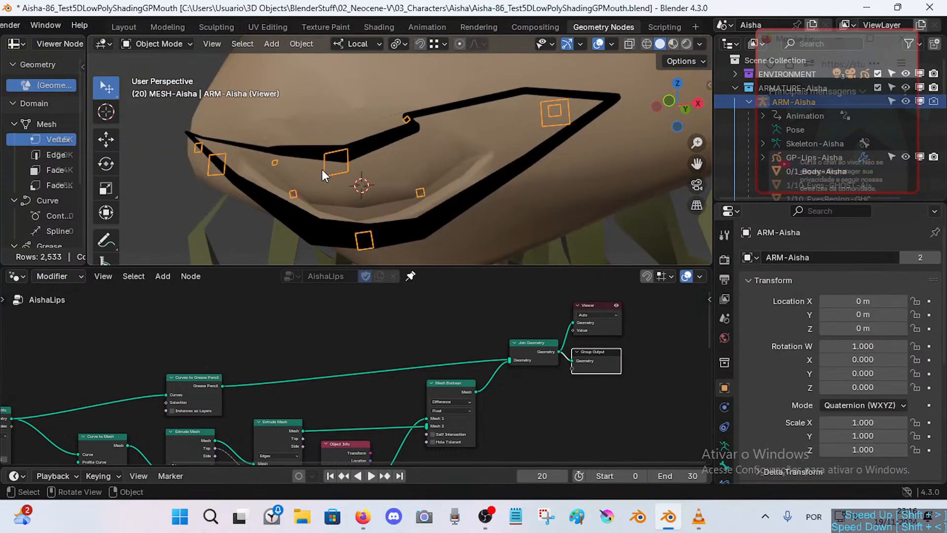
key("ctrl+Tab")
key("g")
left_click(319, 126)
Reposition the TWK-MAP-LipBot bone at the bottom of the lip outline and turn on the wireframe display.
middle_click_drag(280, 193, 333, 171)
left_click(423, 239)
key("g")
left_click(424, 234)
key("shift+z")
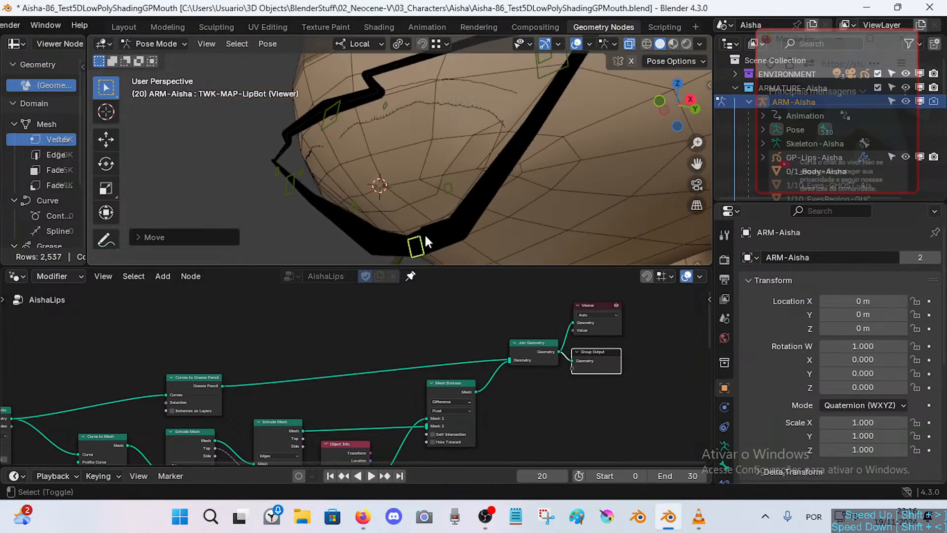
mouse_move(424, 237)
middle_mouse_down()
mouse_move(414, 226)
mouse_move(442, 253)
mouse_move(418, 252)
mouse_move(437, 228)
middle_mouse_up()
key("g")
left_click(410, 233)
Move the TWK-MAP-LipBot.L bone outward along the lower lip, adjusting it from a second viewing angle.
left_click(448, 185)
key("g")
left_click(471, 192)
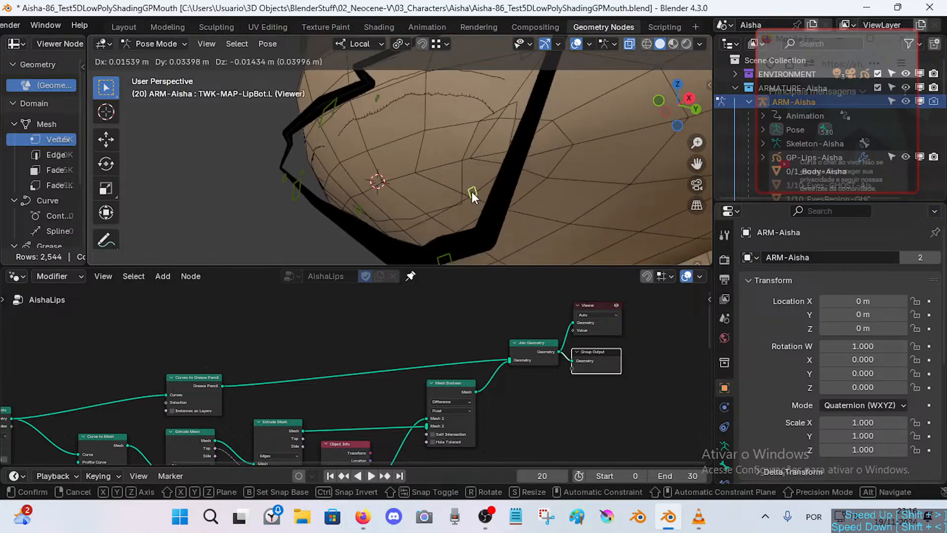
key("g")
mouse_move(472, 191)
middle_mouse_down()
mouse_move(525, 188)
mouse_move(482, 185)
middle_mouse_up()
left_click(543, 196)
Check the mouth at full-character distance and reposition the TWK-MAP-LipCornerBot.L bone at the mouth corner.
scroll(557, 154, "down", 15)
scroll(510, 205, "up", 12)
scroll(481, 186, "down", 10)
key("shift+grave")
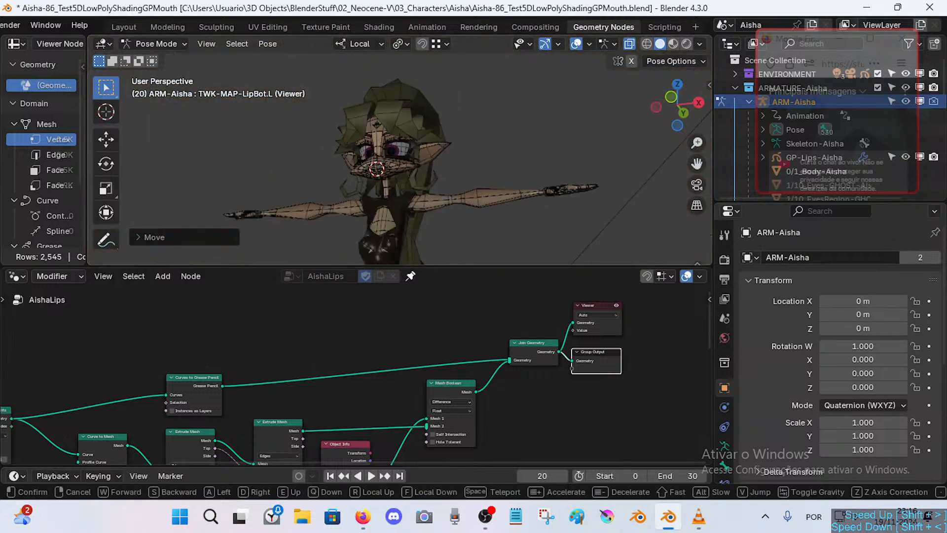
key("w")
left_click(486, 101)
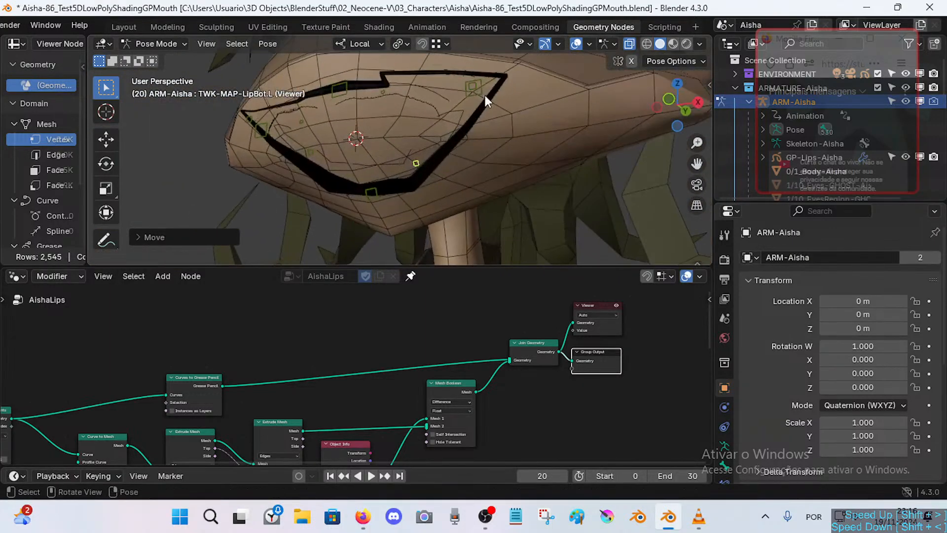
left_click(473, 90)
key("g")
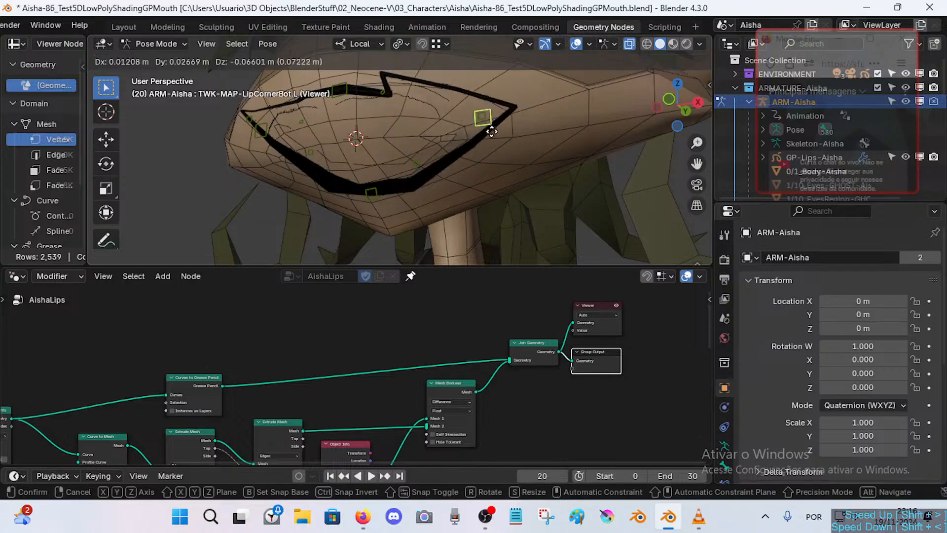
left_click(432, 106)
Rotate and move the TWK-MAP-LipTop.L bone to reshape the character's left side of the upper lip.
left_click(383, 92)
key("r")
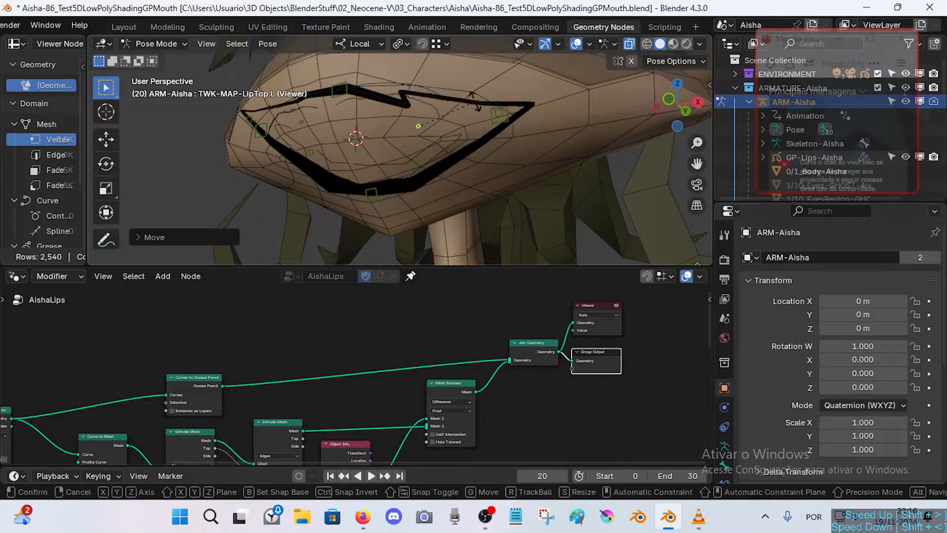
left_click(462, 157)
key("g")
left_click(463, 130)
Readjust the TWK-MAP-LipCornerBot.L bone at the mouth corner and lower the TWK-MAP-LipTop bone.
left_click(499, 121)
key("g")
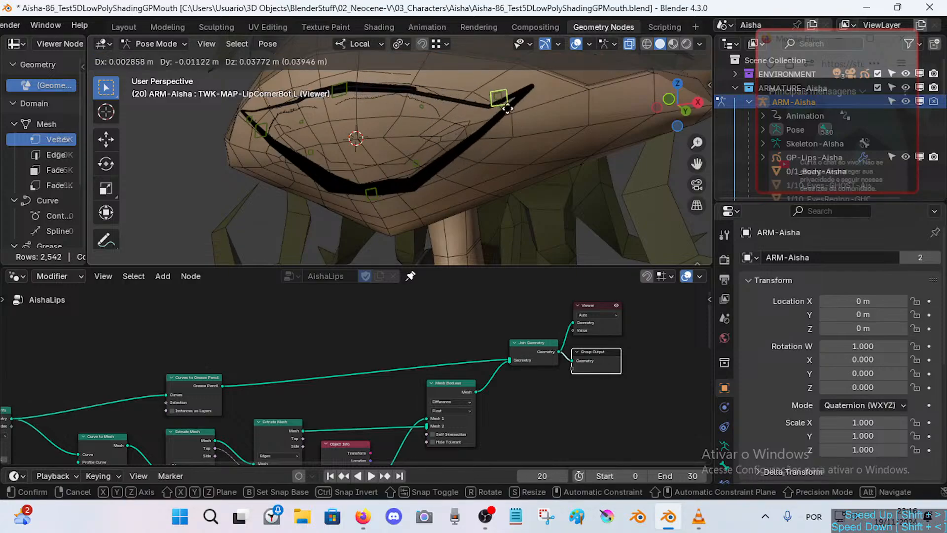
left_click(518, 126)
left_click(339, 90)
key("g")
left_click(345, 115)
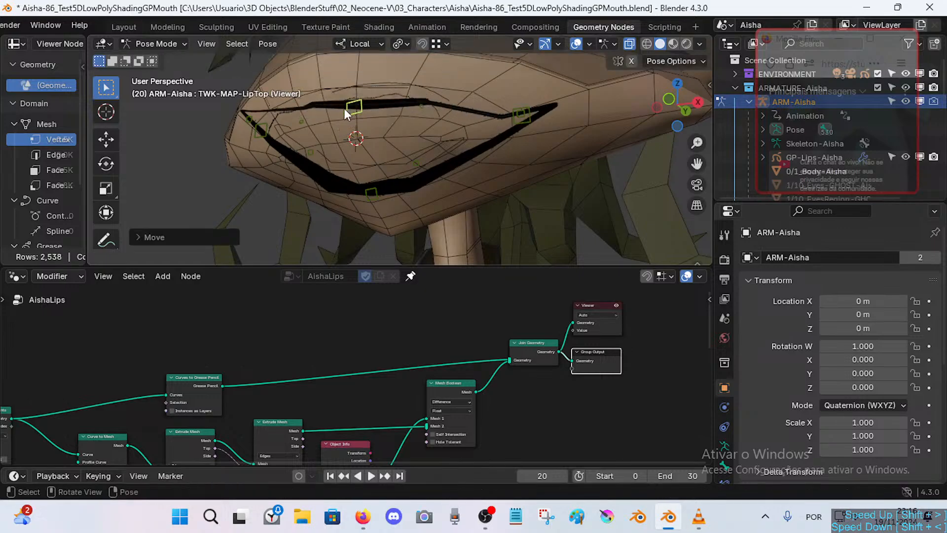
Move the TWK-MAP-LipCornerTop.R bone inward and lower the small lower-lip bone on the character's right side.
left_click(262, 143)
key("g")
left_click(280, 130)
left_click(314, 154)
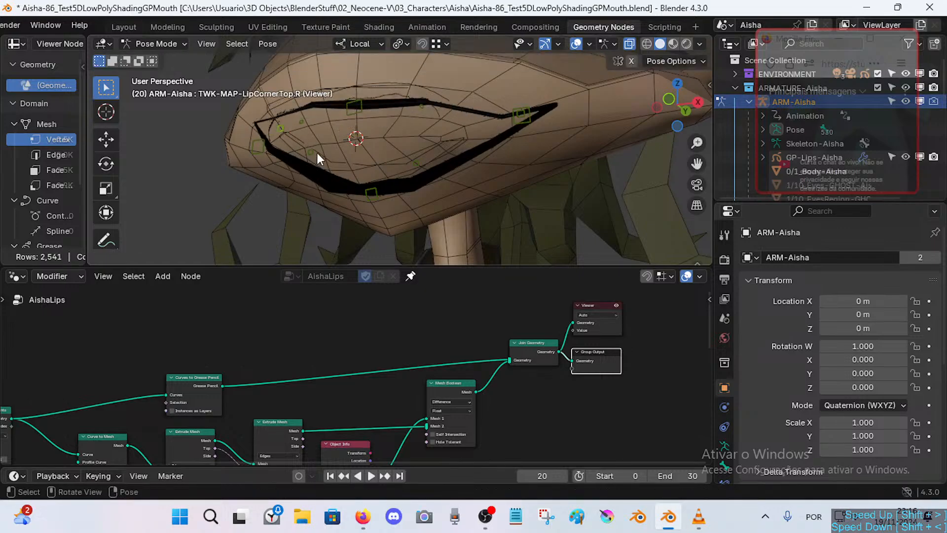
key("g")
left_click(308, 169)
Nudge the TWK-MAP-LipBot bone slightly at the middle of the lower lip.
left_click(372, 189)
key("g")
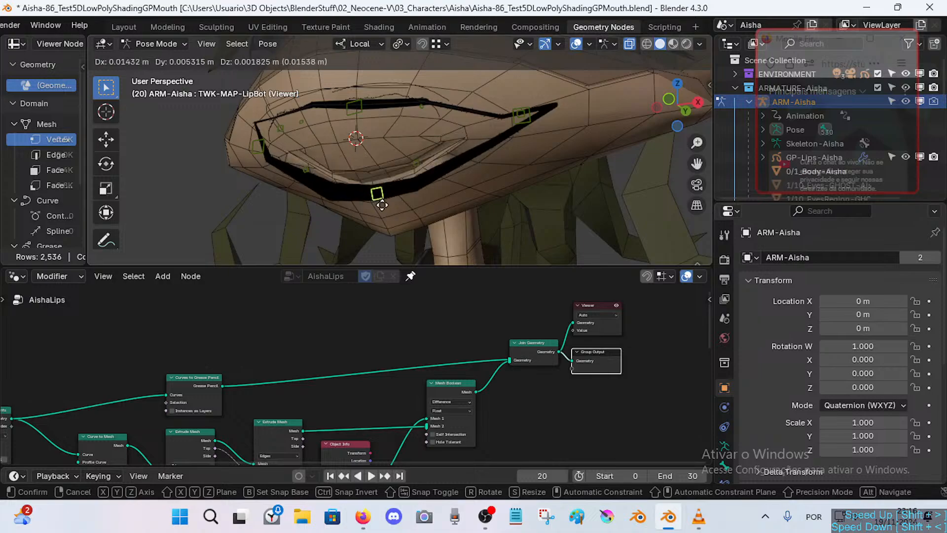
left_click(389, 207)
Examine the Mesh Boolean node and how the Extrude Mesh and Object Info nodes feed its two mesh inputs.
middle_click_drag(368, 370, 374, 366)
scroll(374, 367, "up", 4)
middle_click_drag(320, 399, 472, 334)
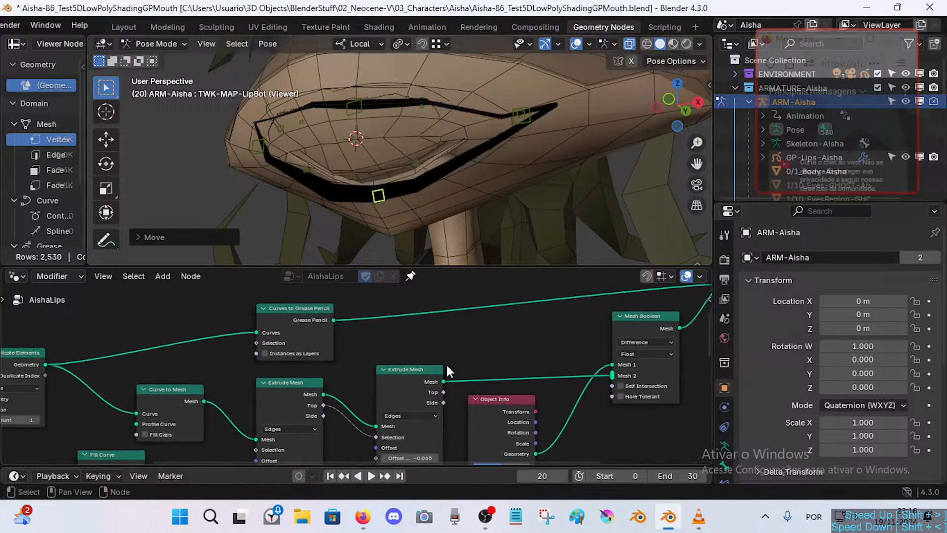
middle_click_drag(446, 364, 434, 292)
middle_click_drag(507, 331, 464, 343)
middle_click_drag(561, 289, 390, 366)
scroll(414, 373, "up", 2)
middle_click_drag(371, 170, 360, 187)
left_click(413, 359)
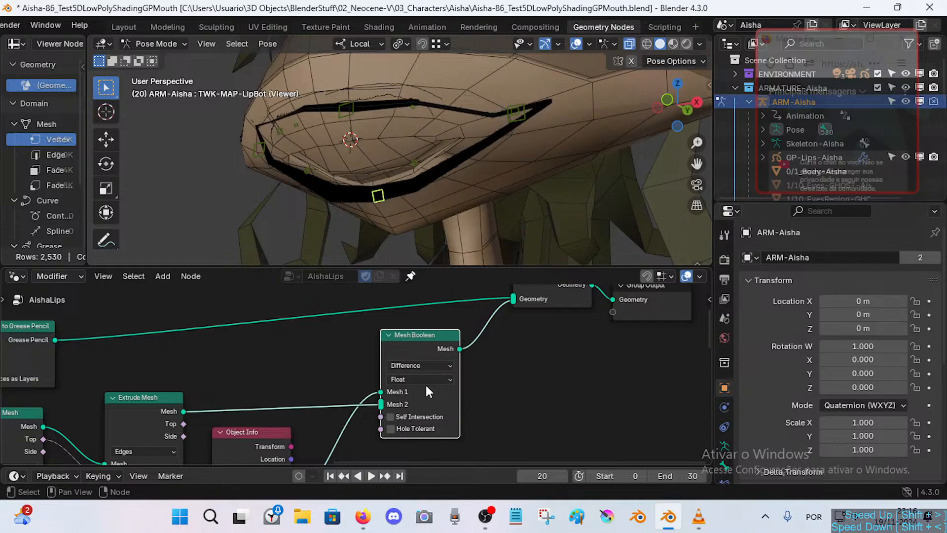
middle_click_drag(426, 386, 432, 382)
middle_click_drag(353, 412, 396, 358)
middle_click_drag(456, 335, 440, 321)
middle_click_drag(344, 370, 359, 384)
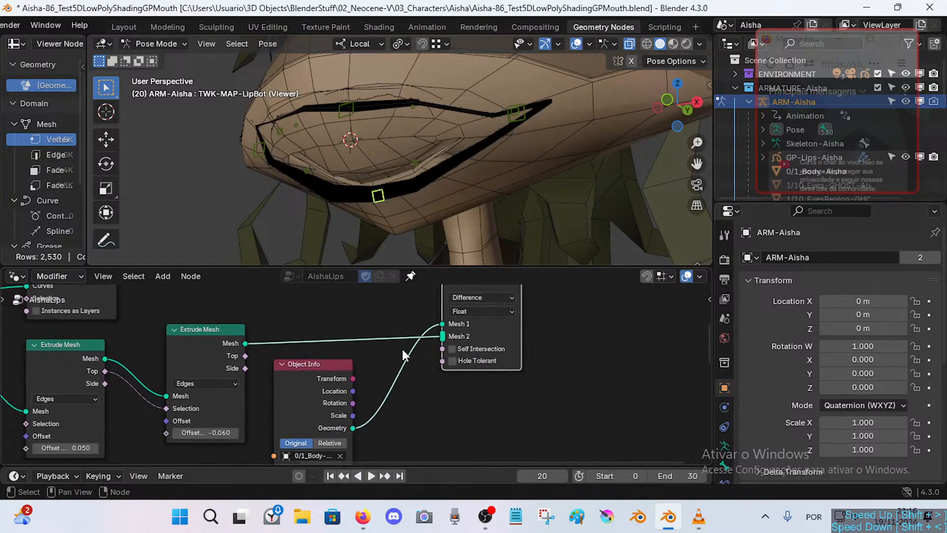
middle_click_drag(454, 303, 443, 330)
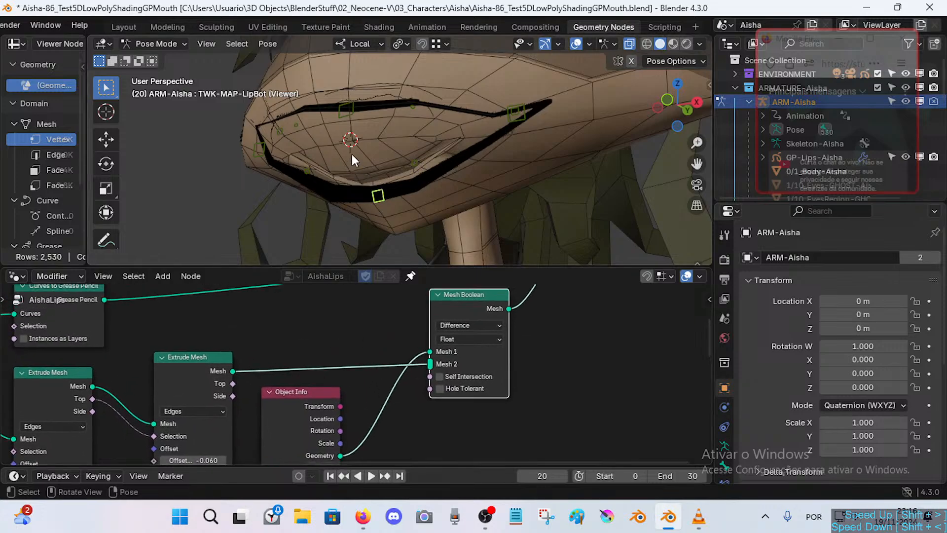
middle_click_drag(504, 357, 441, 357)
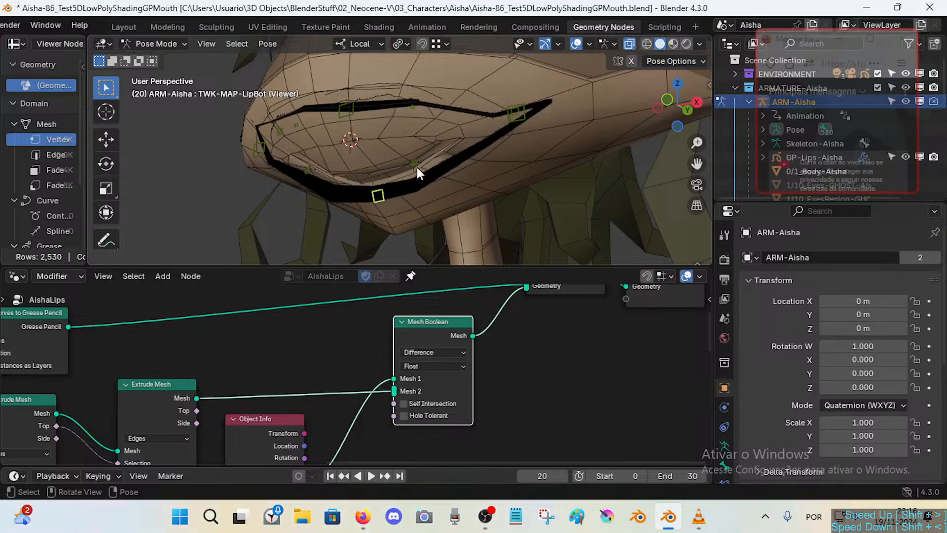
Examine the mouth cut from another angle and look over the whole AishaLips node tree.
middle_click_drag(403, 183, 380, 207)
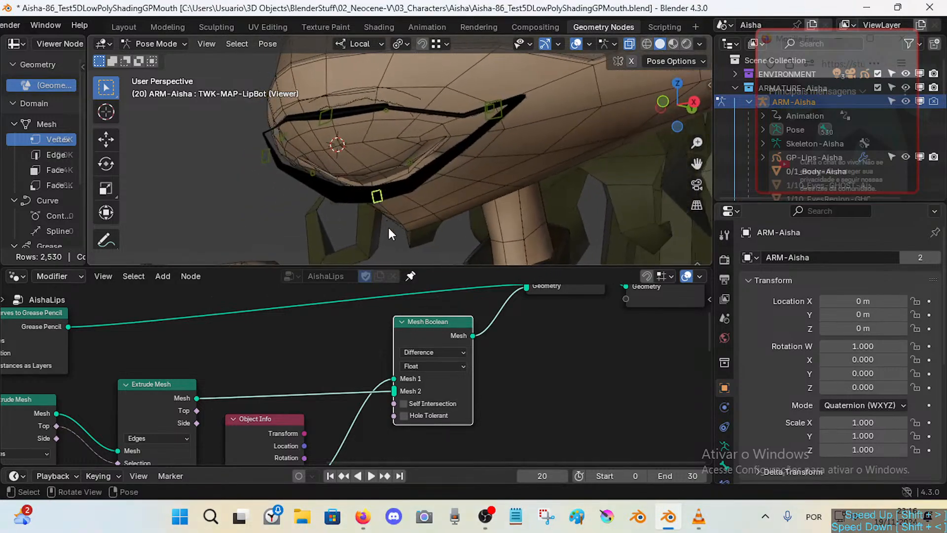
middle_click_drag(461, 375, 453, 385)
scroll(409, 365, "down", 3)
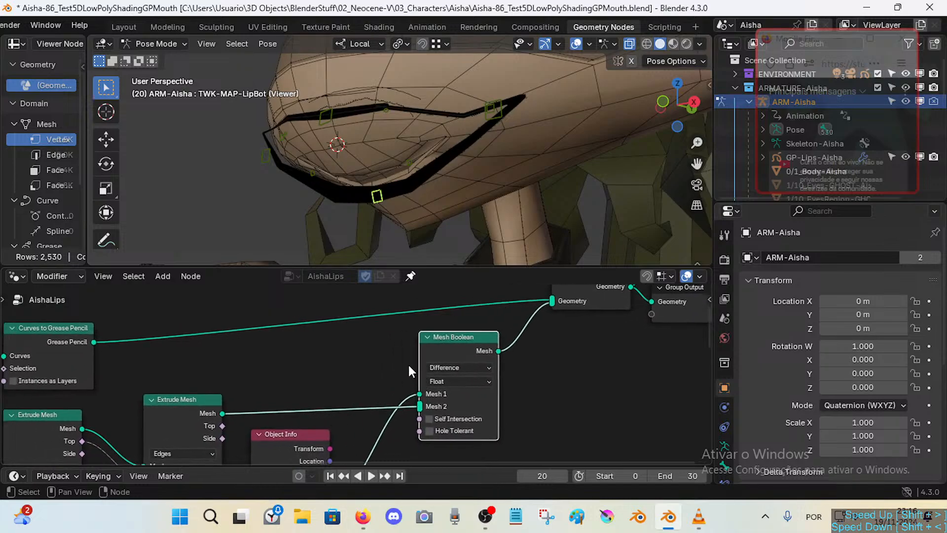
middle_click_drag(328, 380, 376, 337)
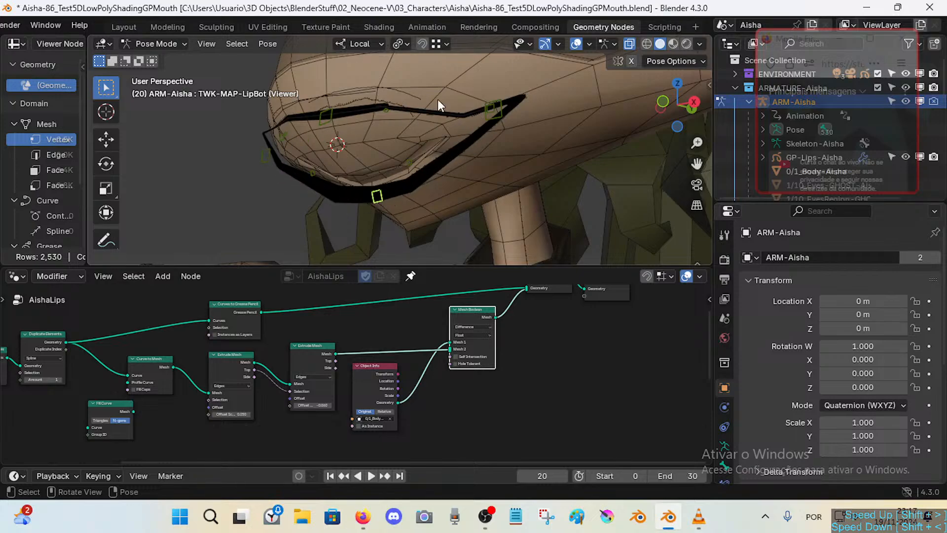
middle_click_drag(204, 349, 279, 351)
scroll(279, 351, "down", 2)
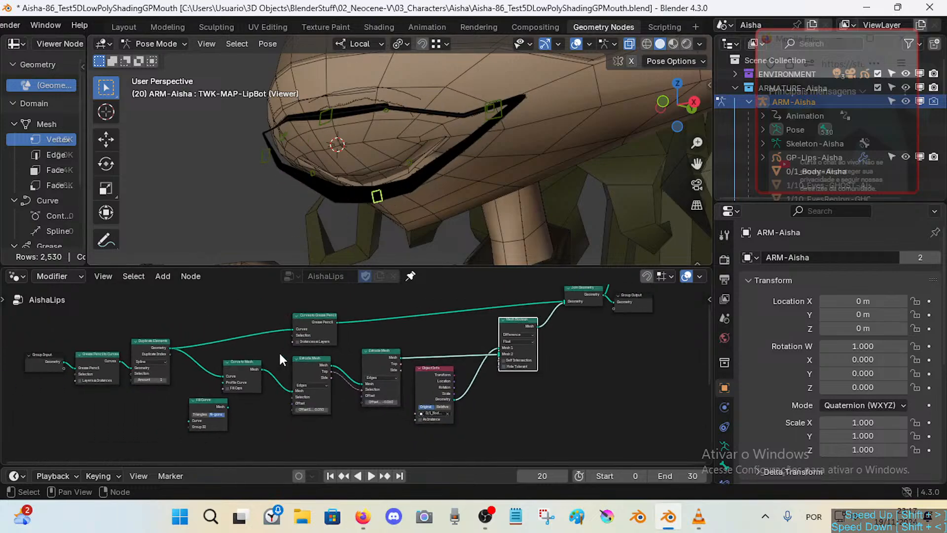
scroll(280, 350, "up", 1)
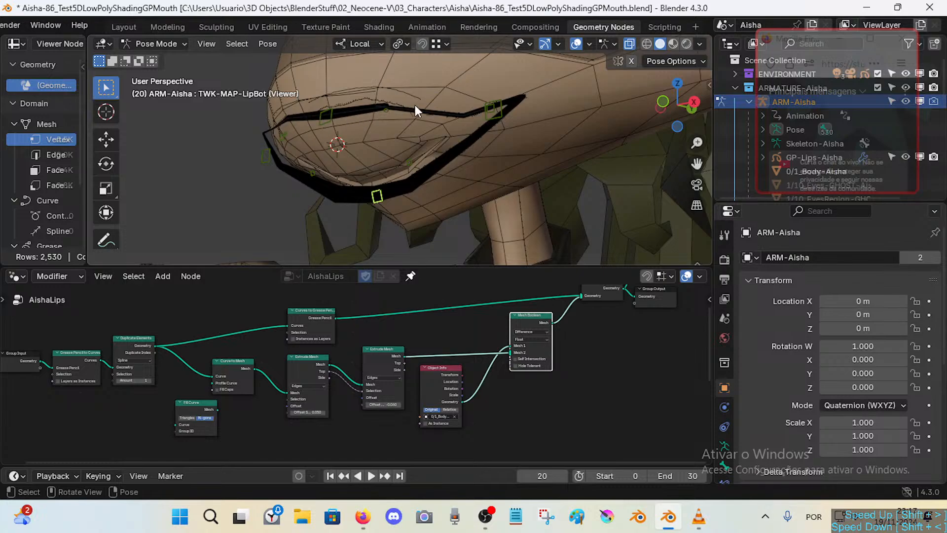
Leave Pose Mode, select the GP-Lips-Aisha Grease Pencil object and enter its Edit Mode.
key("ctrl+Tab")
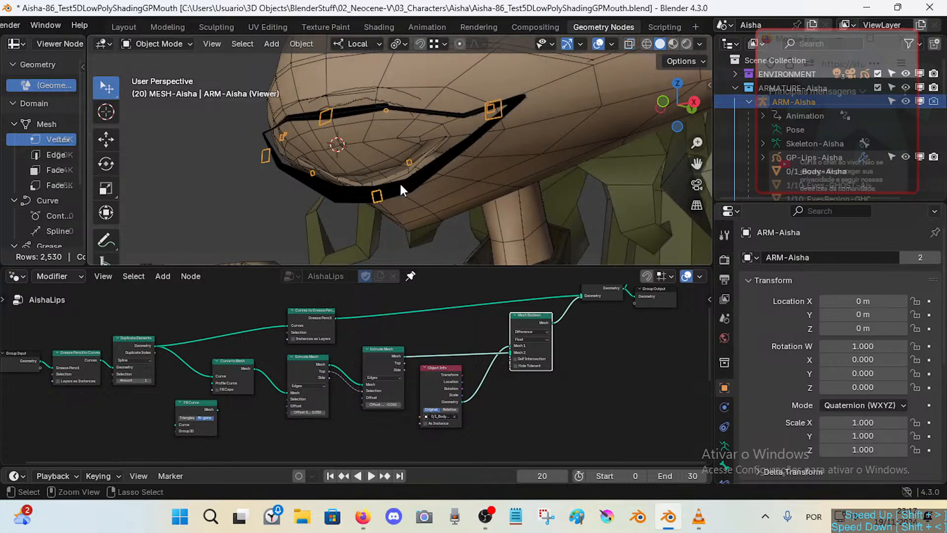
left_click(404, 191)
left_click(403, 187)
key("Tab")
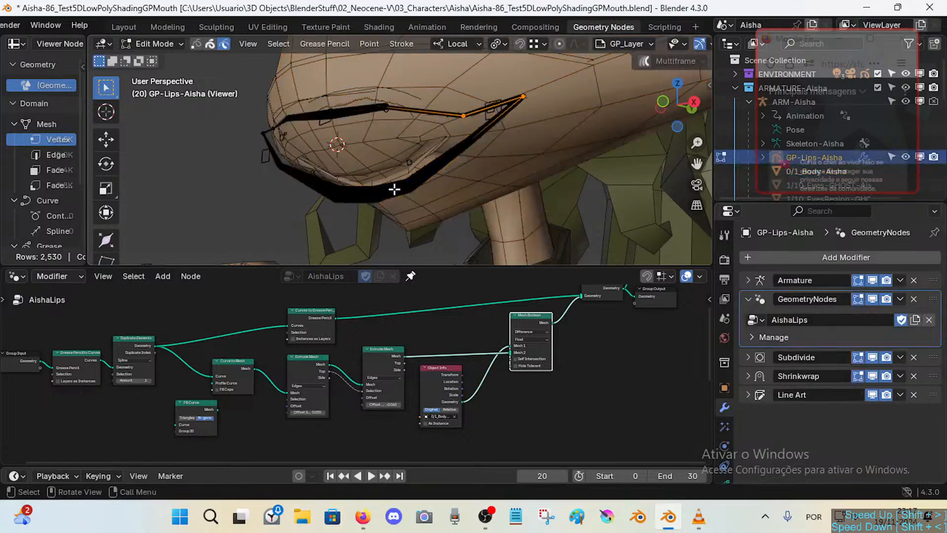
middle_click_drag(393, 189, 460, 157)
left_click(456, 109)
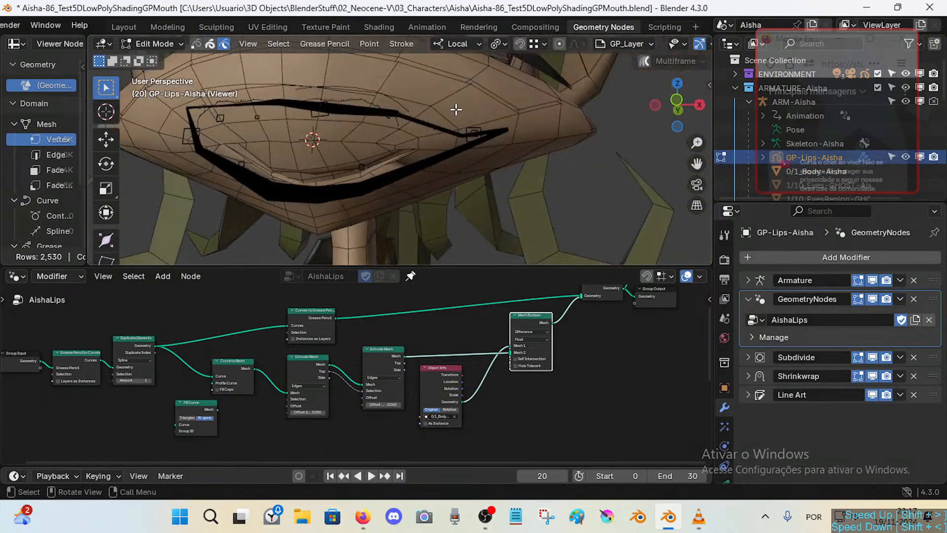
key("1")
key("a")
key("g")
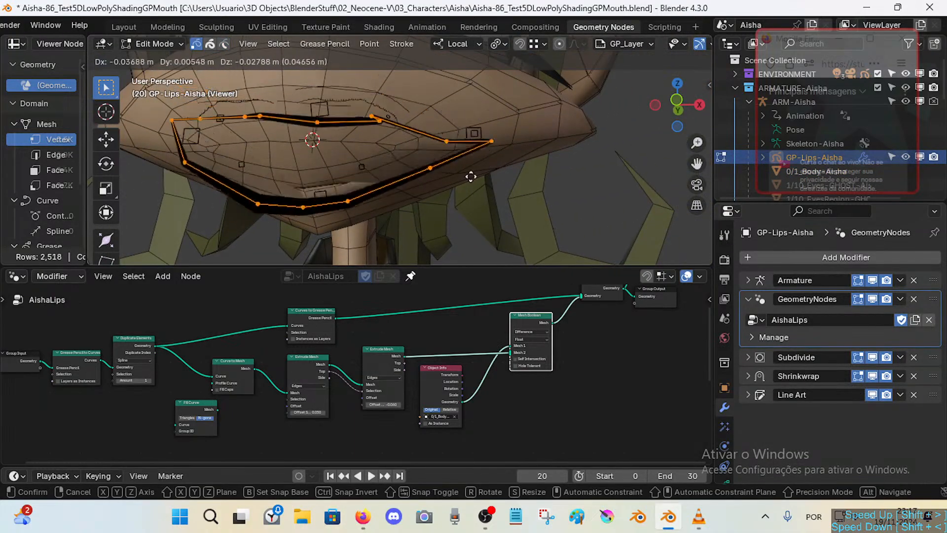
right_click(468, 164)
Leave Edit Mode, enter Pose Mode on ARM-Aisha and clear the location and rotation of all its lip bones.
key("Tab")
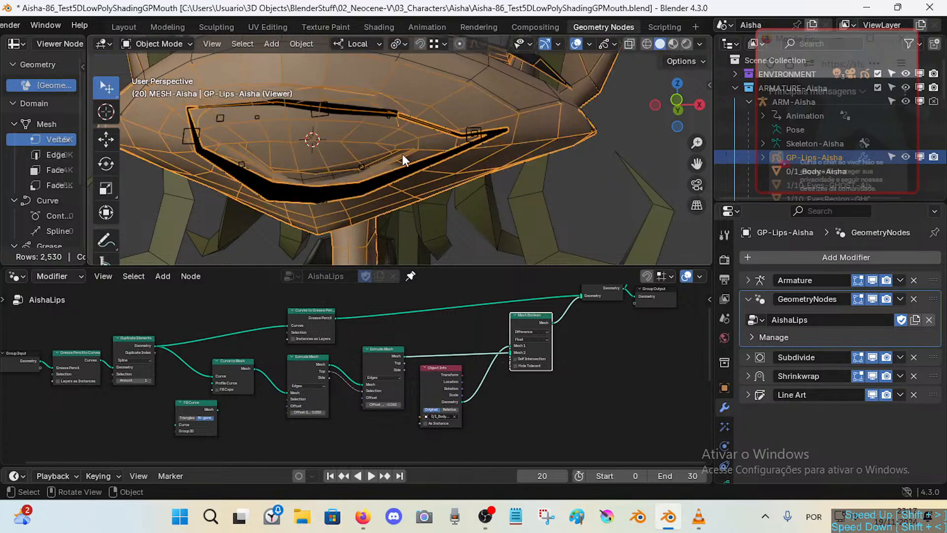
left_click(322, 116)
key("ctrl+Tab")
key("a")
key("alt+g")
key("alt+r")
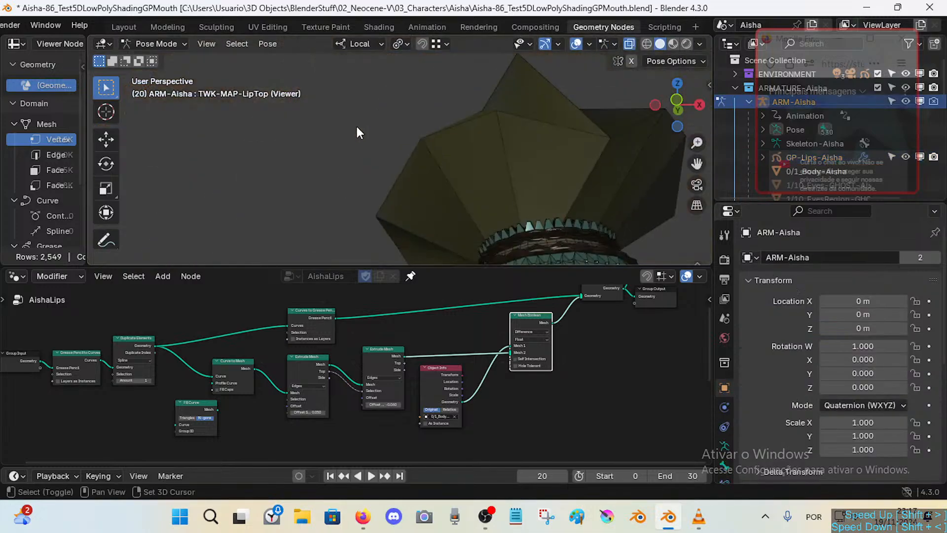
key("shift+grave")
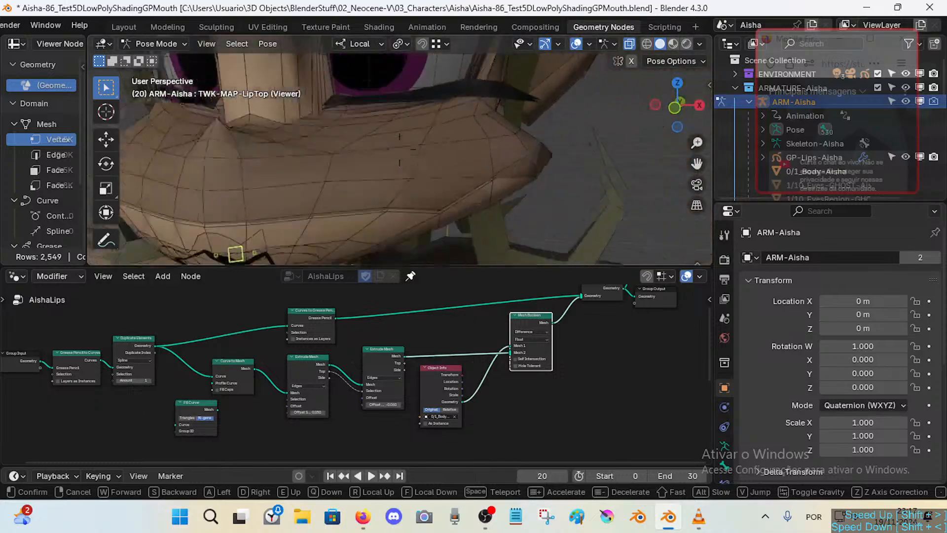
left_click(357, 126)
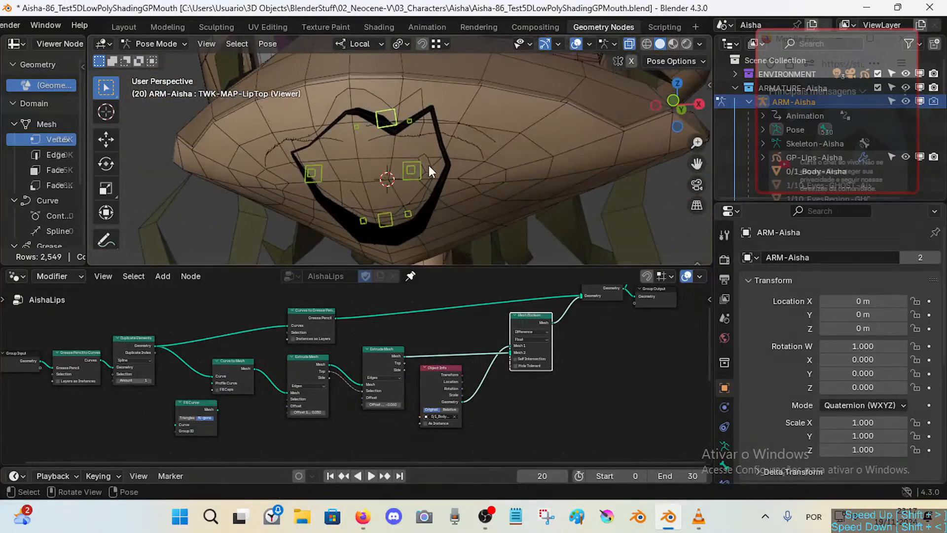
Enter Edit Mode on GP-Lips-Aisha and move the points on the right side of the mouth outward into a wider corner.
key("ctrl+Tab")
left_click(395, 132)
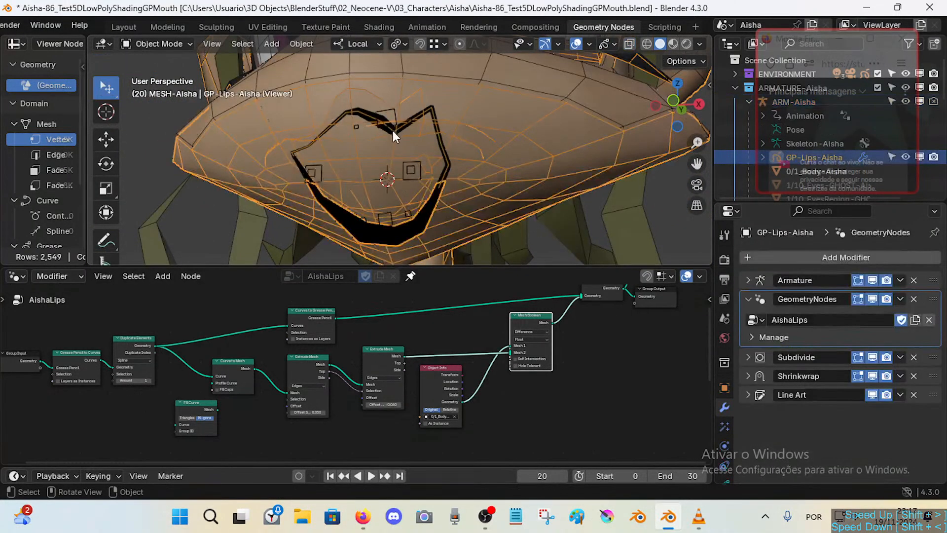
key("Tab")
left_click(446, 142)
key("g")
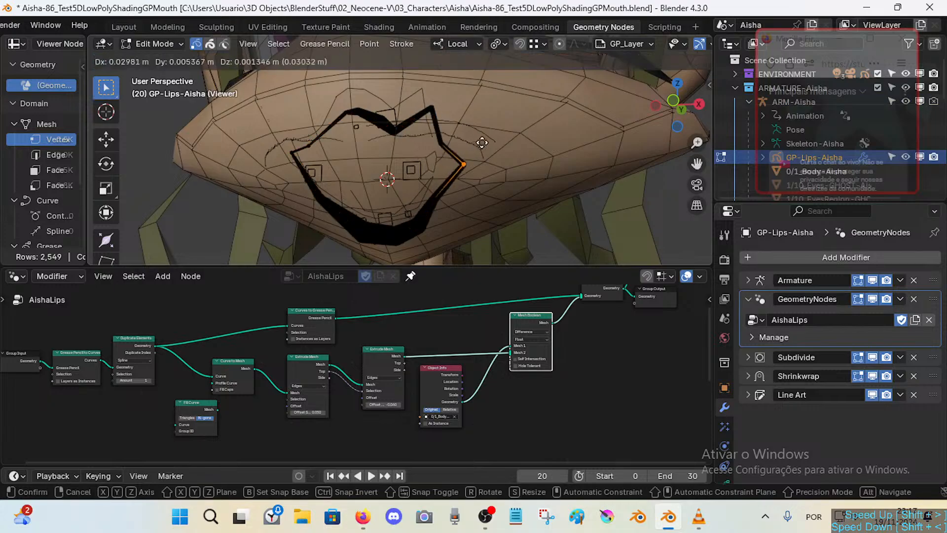
left_click(500, 138)
left_click(451, 146)
key("g")
left_click(490, 145)
left_click(490, 158)
key("g")
left_click(542, 161)
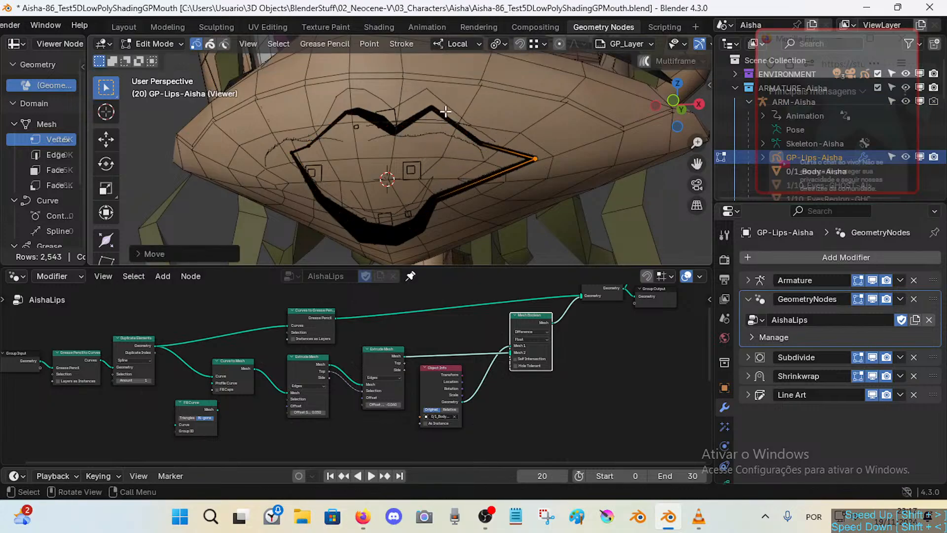
Select all points of the lip stroke and shift the whole outline slightly downward.
key("alt+a")
key("a")
key("alt+a")
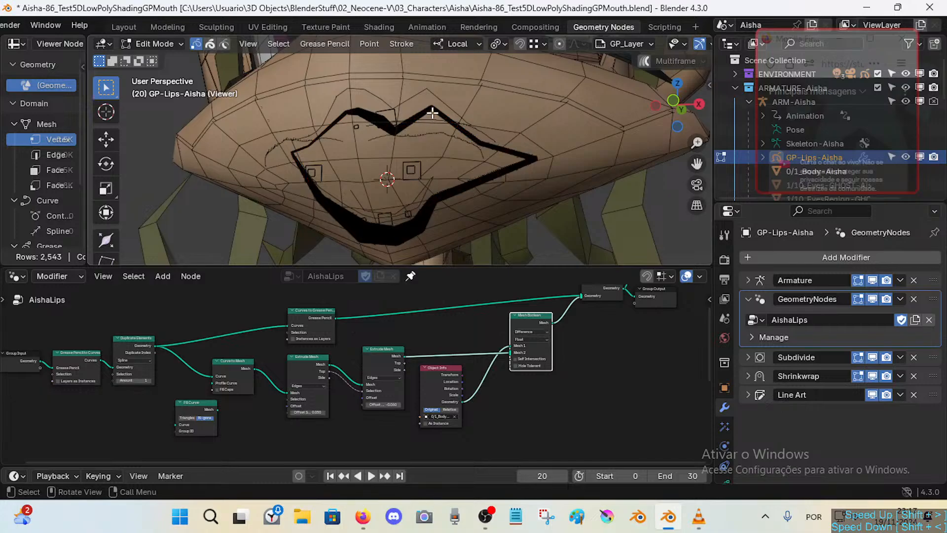
key("a")
key("alt+a")
key("c")
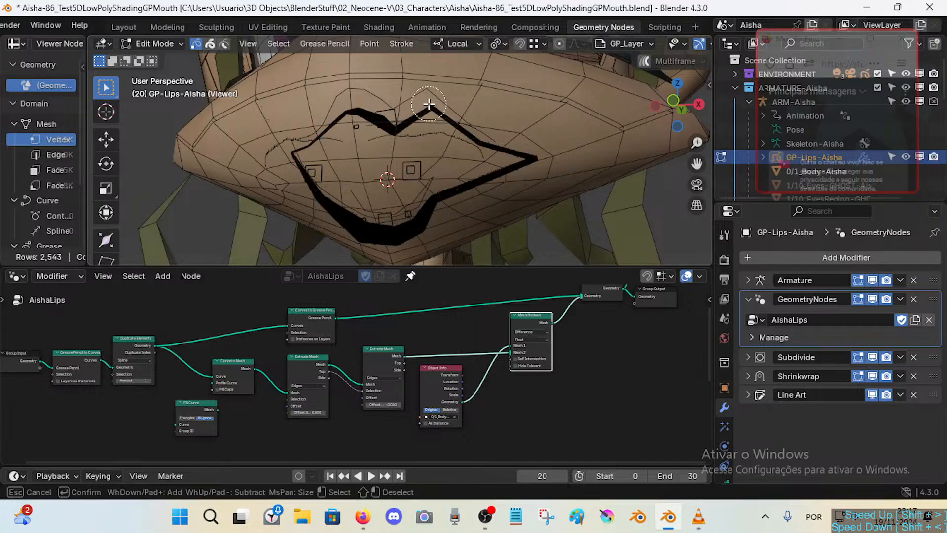
key("Escape")
key("a")
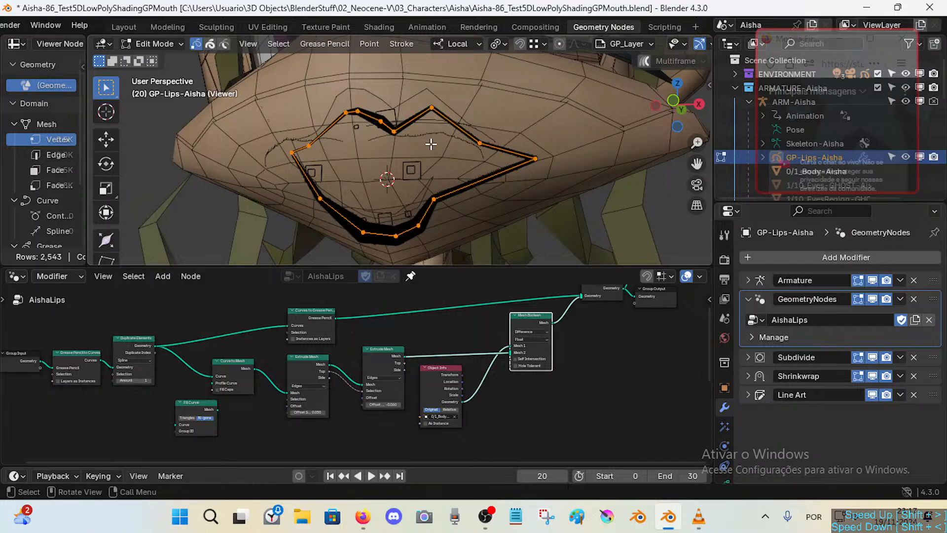
key("g")
left_click(437, 108)
Move the lower-lip point nearest the right mouth corner outward to straighten that side of the lower lip.
key("alt+a")
key("c")
left_click(434, 201)
key("Escape")
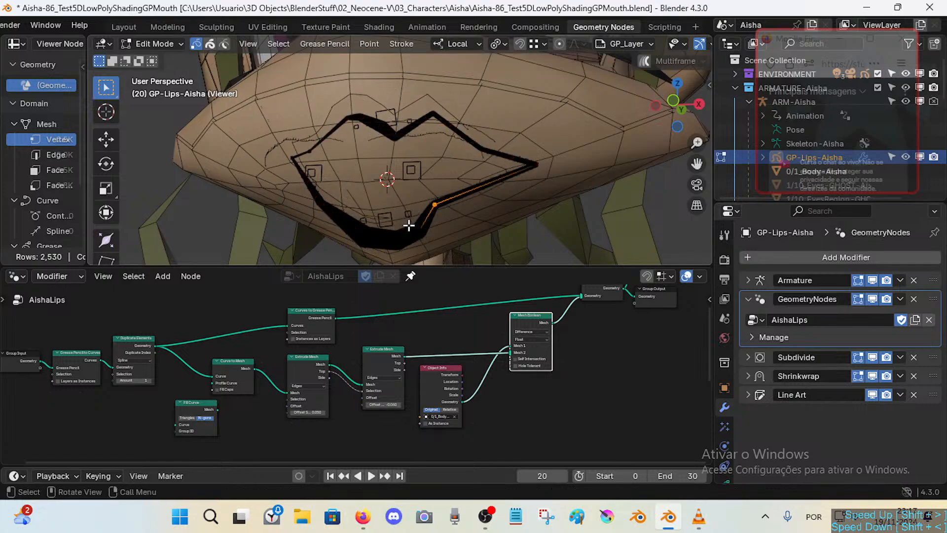
key("g")
left_click(483, 218)
Scale all lip points down along local Z and reposition the flattened outline over the mouth.
key("alt+a")
key("a")
key("g")
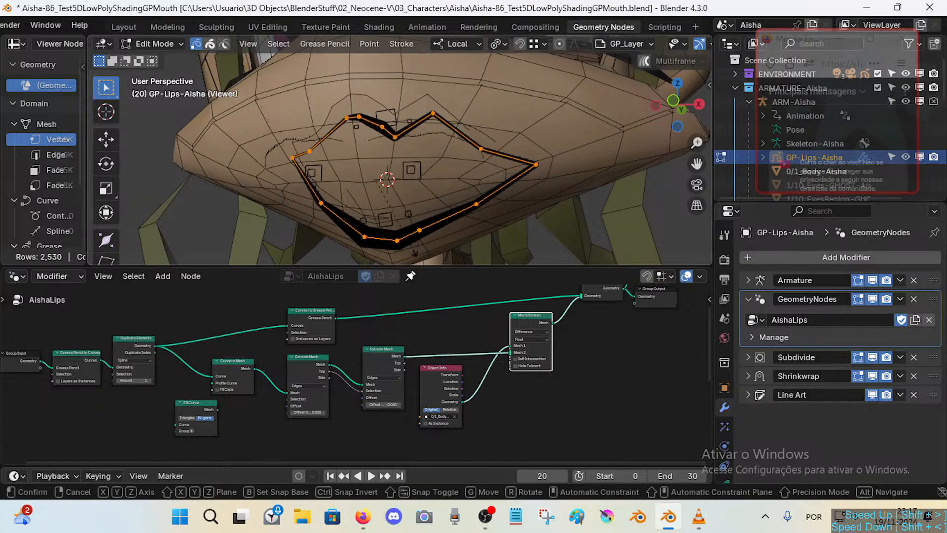
key("z")
key("z")
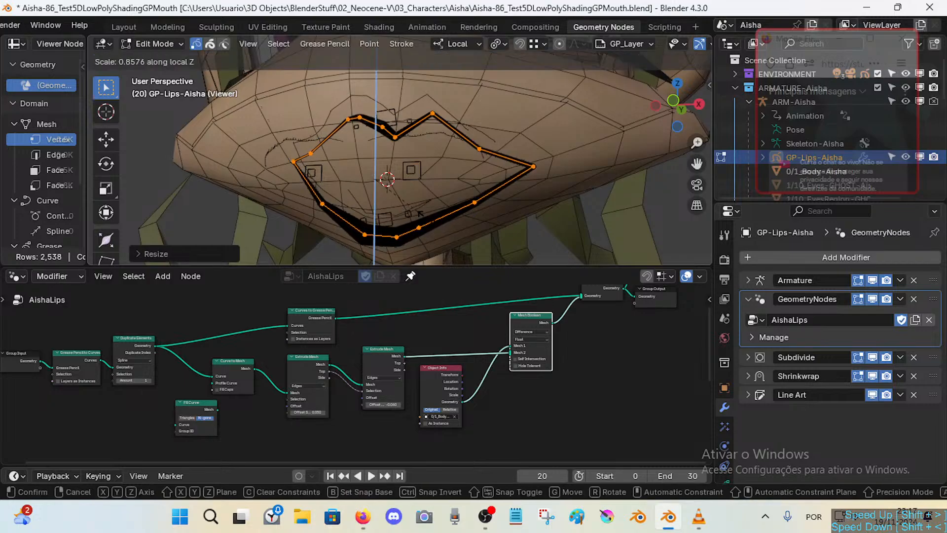
left_click(394, 207)
key("g")
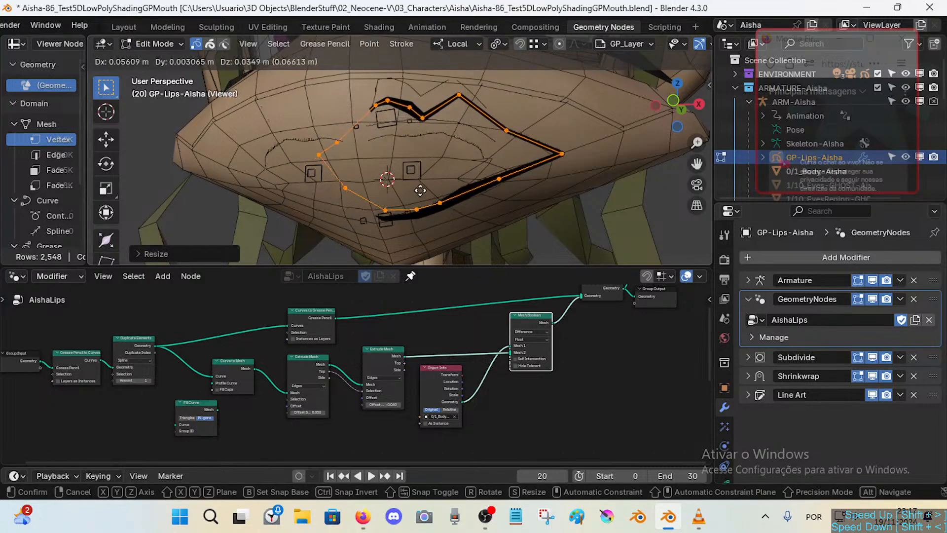
left_click(397, 209)
Spread the lower-lip points toward the right corner and raise the one near the middle to even out the curve.
key("alt+a")
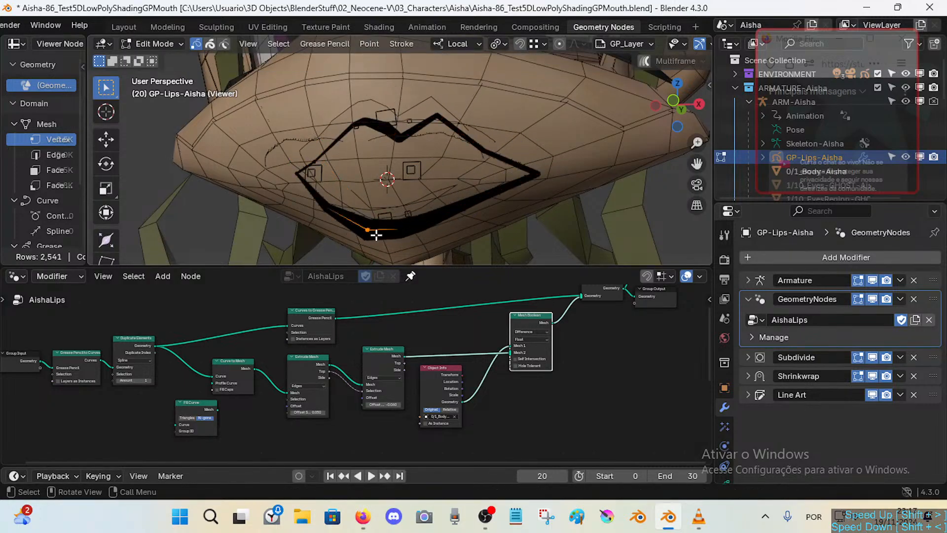
key("e")
left_click(393, 220)
key("e")
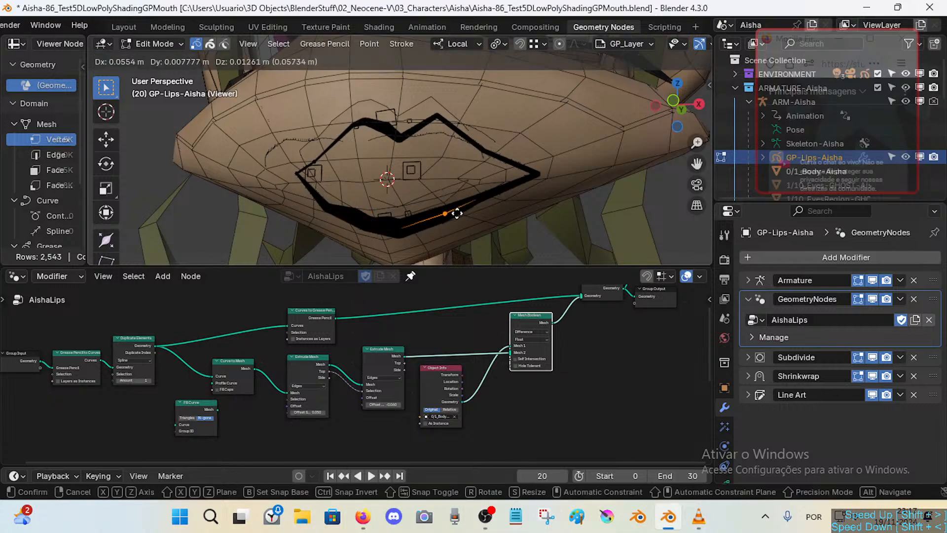
left_click(457, 213)
left_click(480, 206)
key("g")
left_click(508, 194)
left_click(404, 230)
key("g")
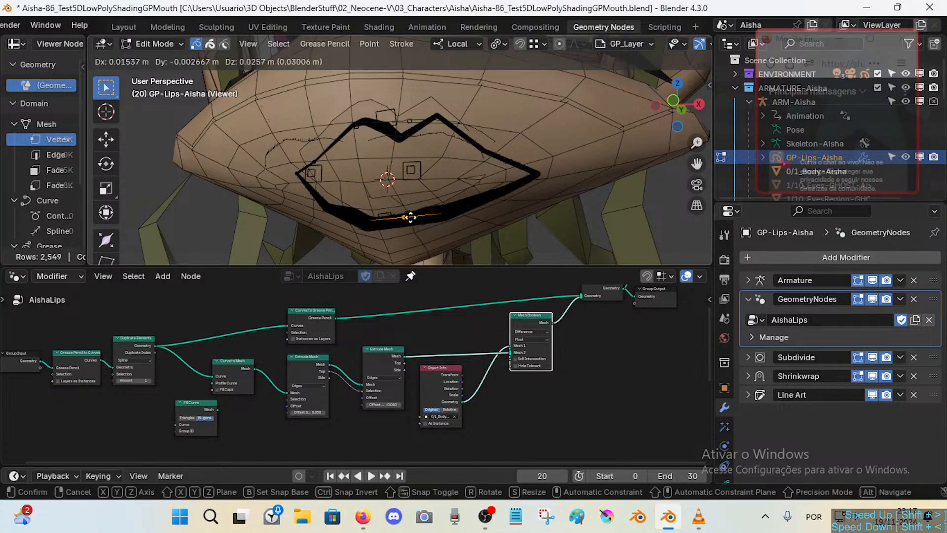
left_click(410, 217)
Reposition the points on the left part of the lower lip to shape its slope toward the left corner.
left_click(352, 227)
key("g")
left_click(355, 223)
left_click(367, 229)
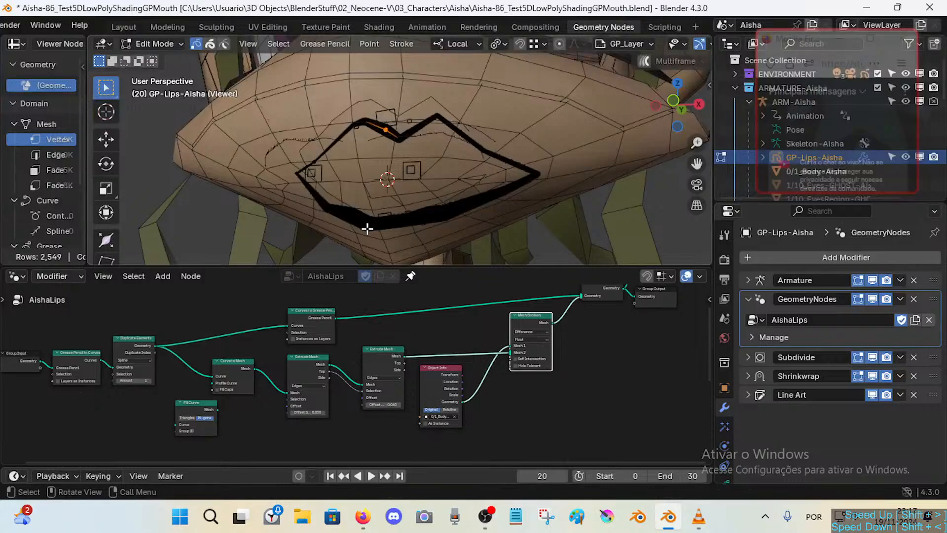
key("g")
left_click(308, 201)
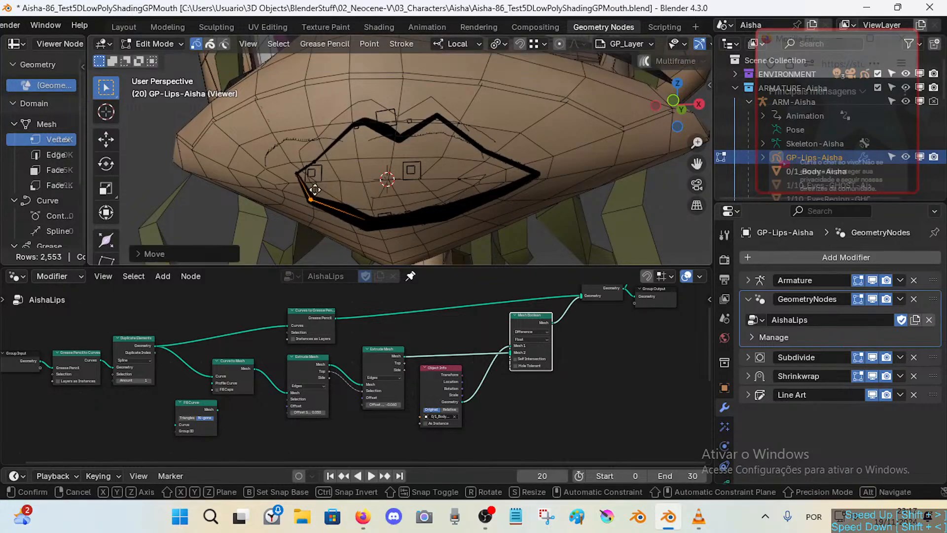
Pull the left mouth corner outward and adjust the upper-lip point beside it to match the wider corner.
left_click(314, 161)
key("g")
left_click(299, 159)
left_click(297, 172)
key("g")
left_click(273, 174)
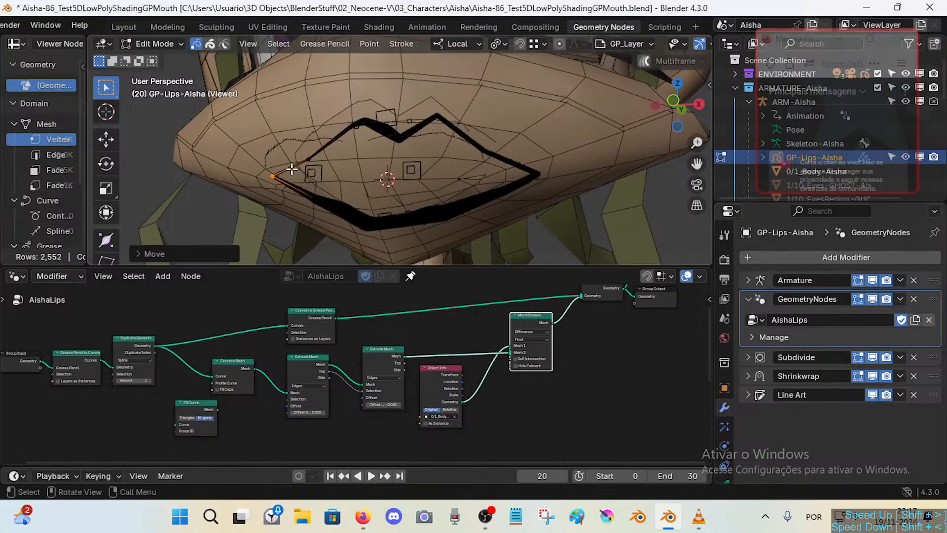
left_click(311, 157)
key("g")
left_click(304, 166)
Deselect the lip points and save the Blender file with the reshaped mouth outline.
left_click(360, 123)
key("a")
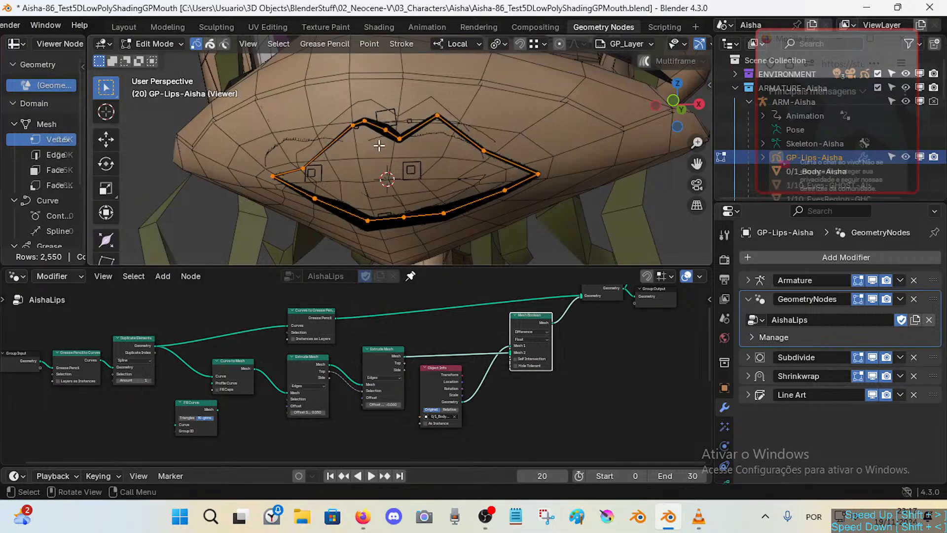
left_click(352, 124)
key("a")
left_click(360, 126)
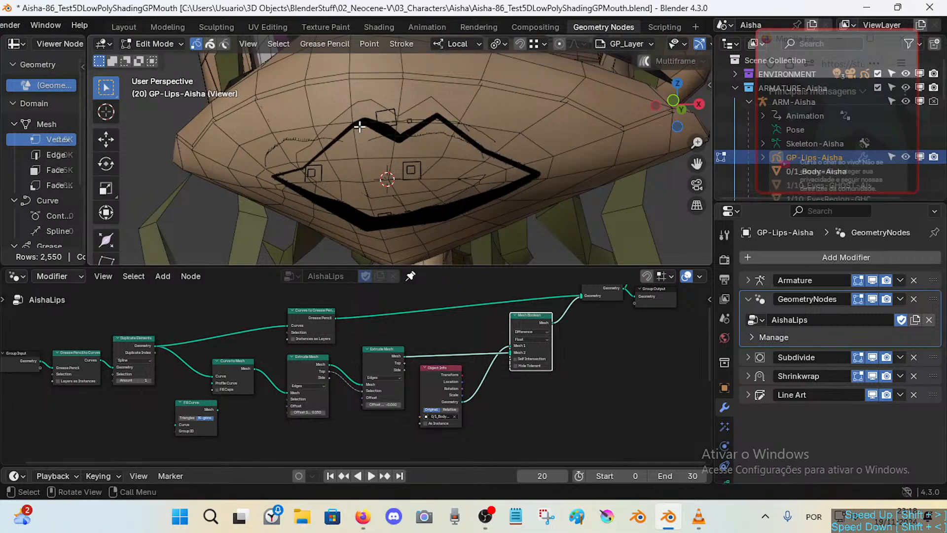
key("ctrl+s")
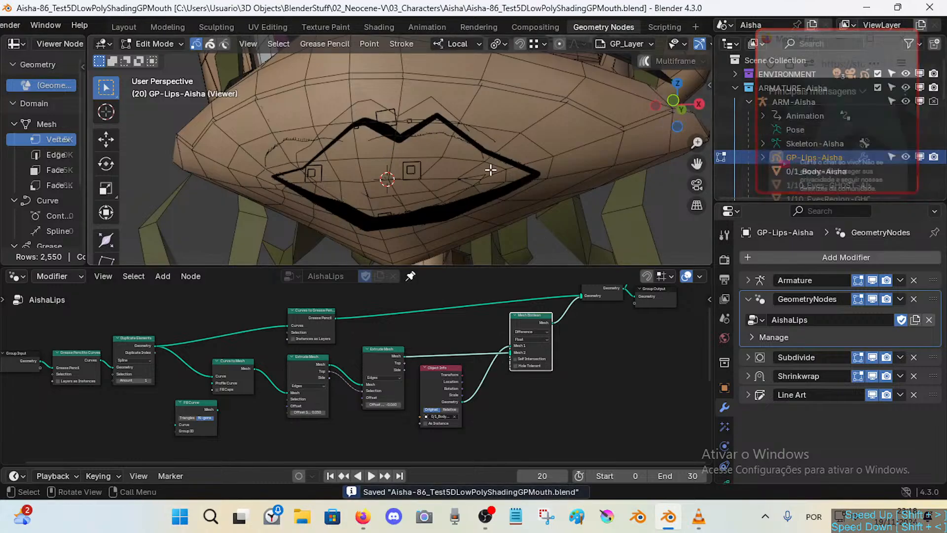
Return to Object Mode with the GP-Lips-Aisha Grease Pencil object kept selected.
key("ctrl+Tab")
key("4")
left_click(479, 149)
left_click(478, 149)
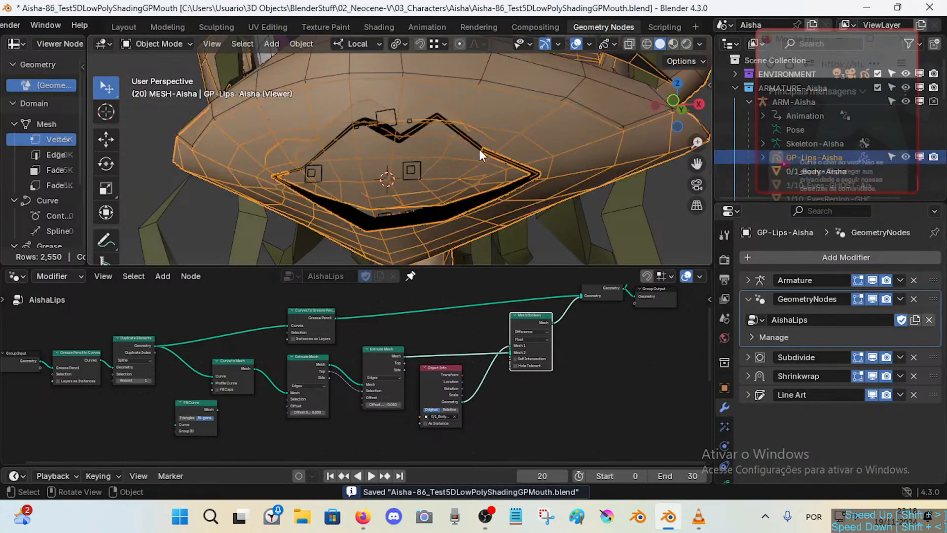
scroll(725, 419, "down", 2)
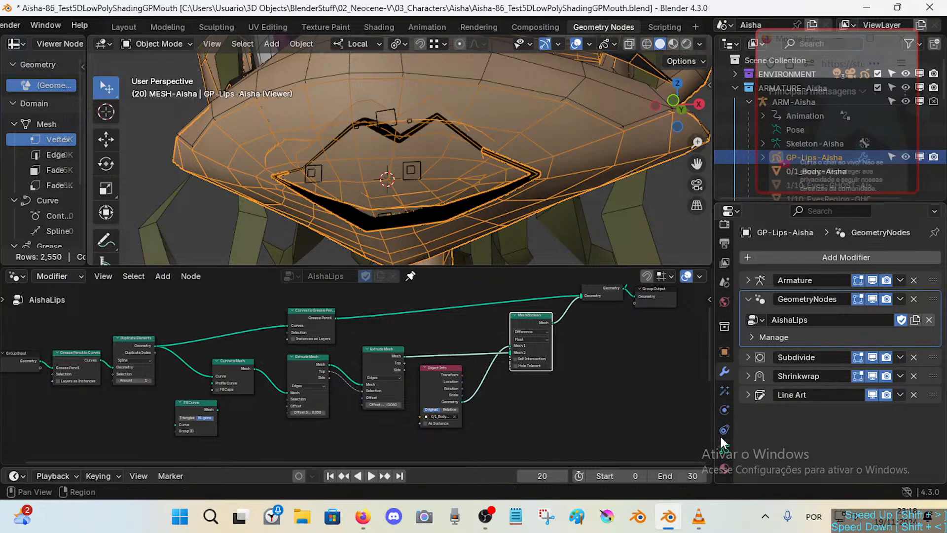
left_click(497, 193)
left_click(494, 196)
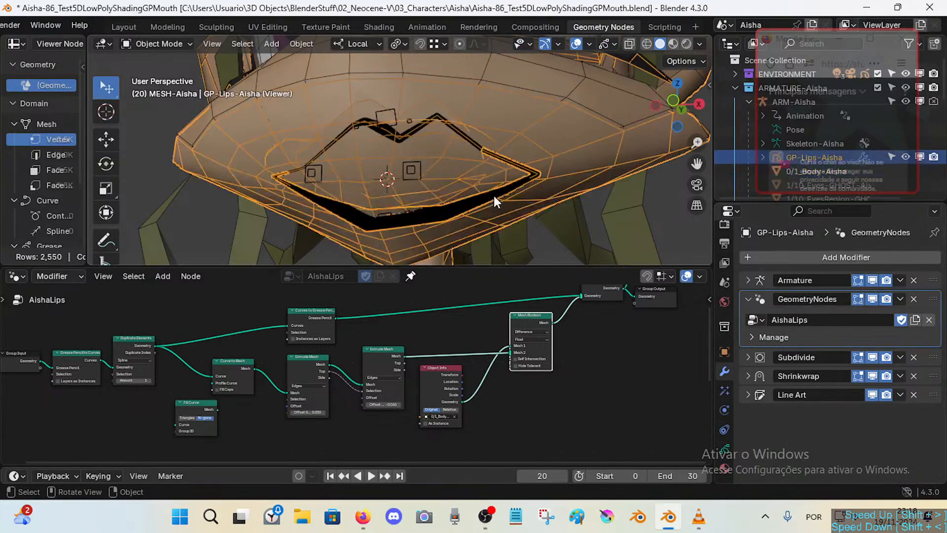
In GP-Lips-Aisha's object data properties, place Vertex Groups directly below Layers, with the vertex group list expanded and the other sections collapsed.
left_click(722, 352)
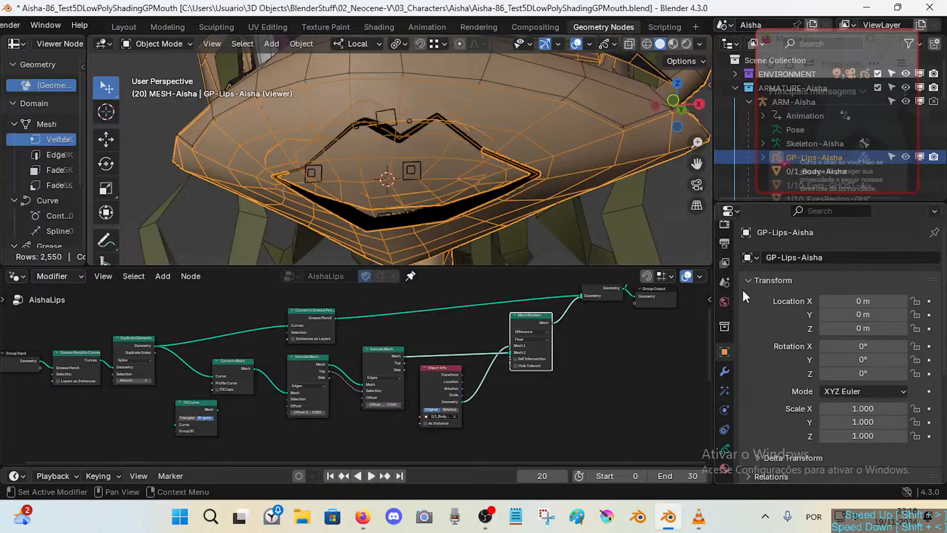
left_click(725, 450)
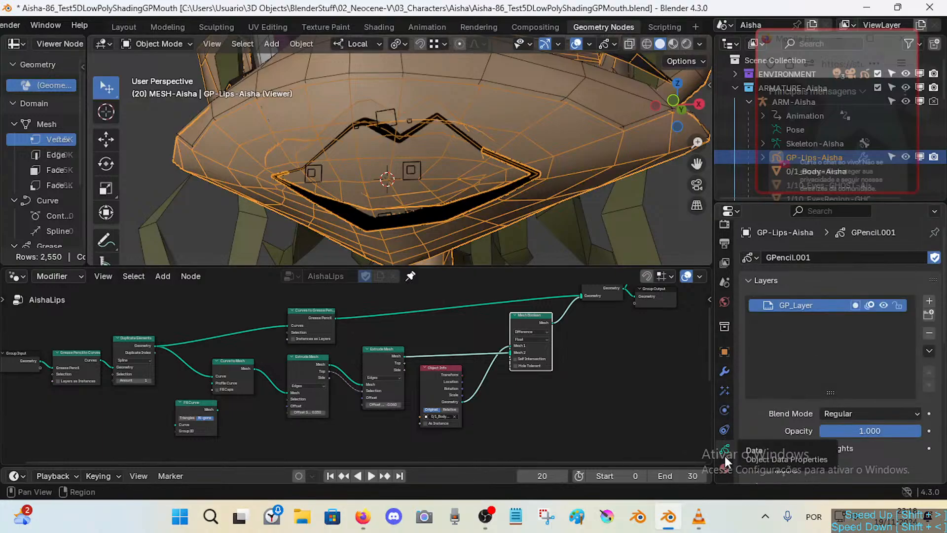
left_click(748, 279)
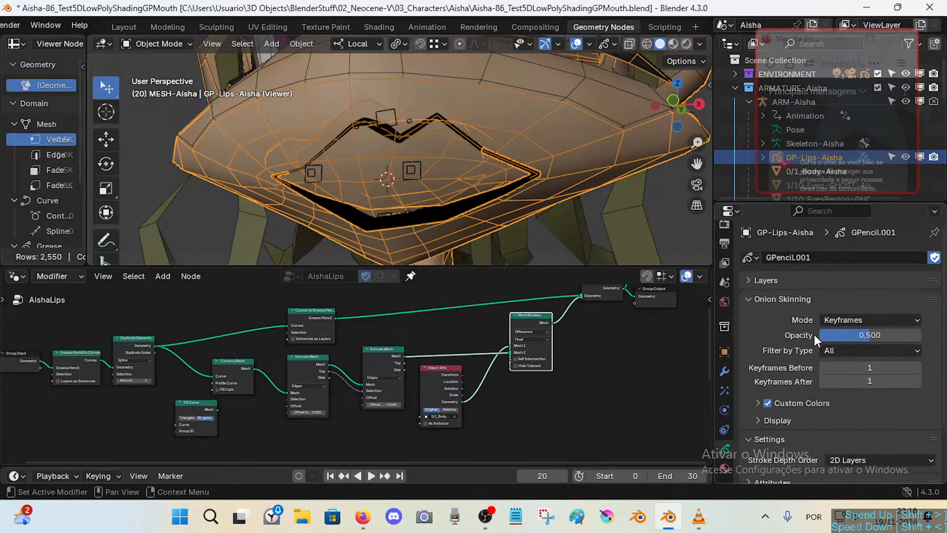
left_click(762, 299)
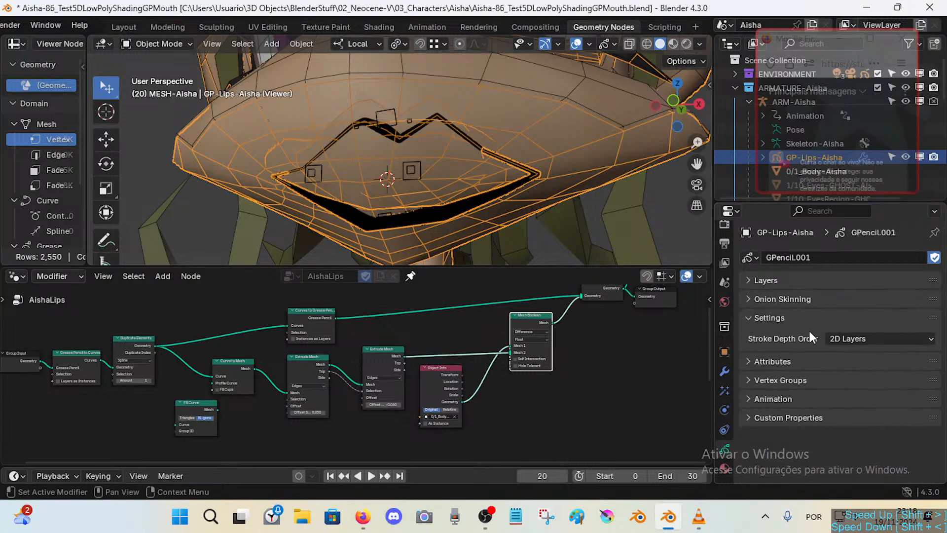
left_click(751, 318)
left_click_drag(924, 354, 752, 309)
left_click(750, 300)
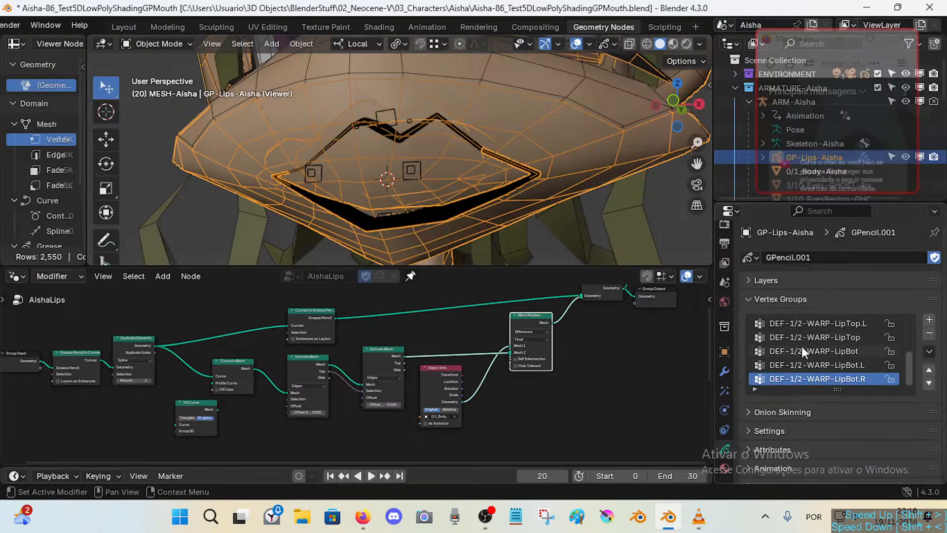
Select the ARM-Aisha armature and leave only its deformation bone collection displayed around the mouth.
left_click(384, 113)
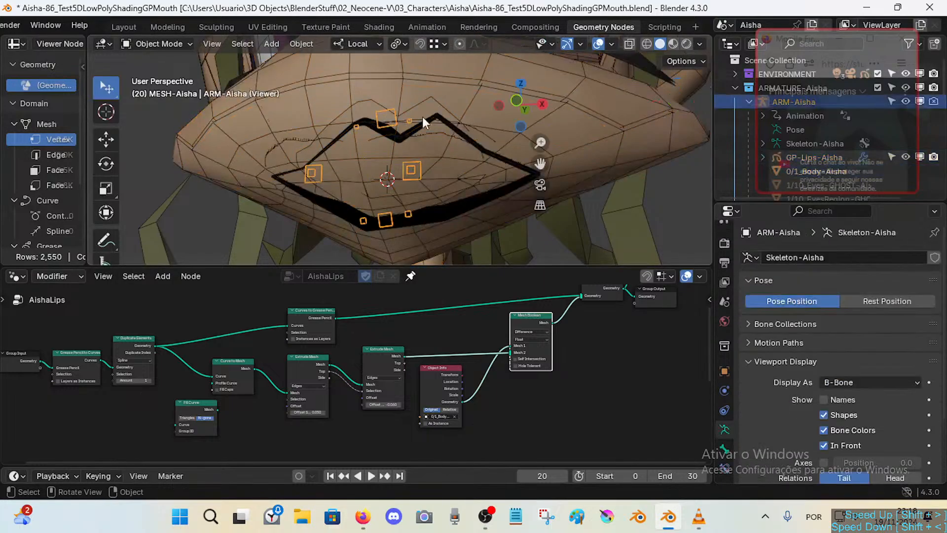
key("n")
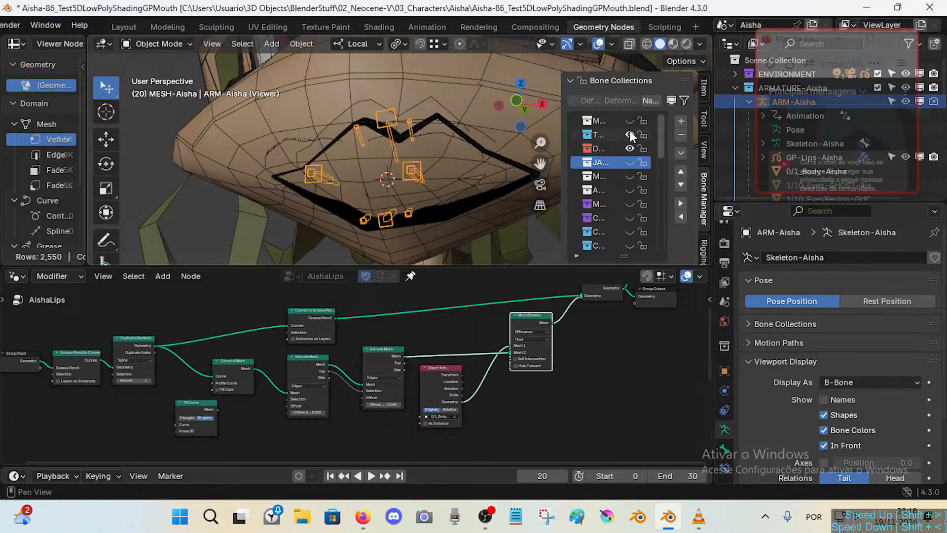
key("h")
left_click(385, 133)
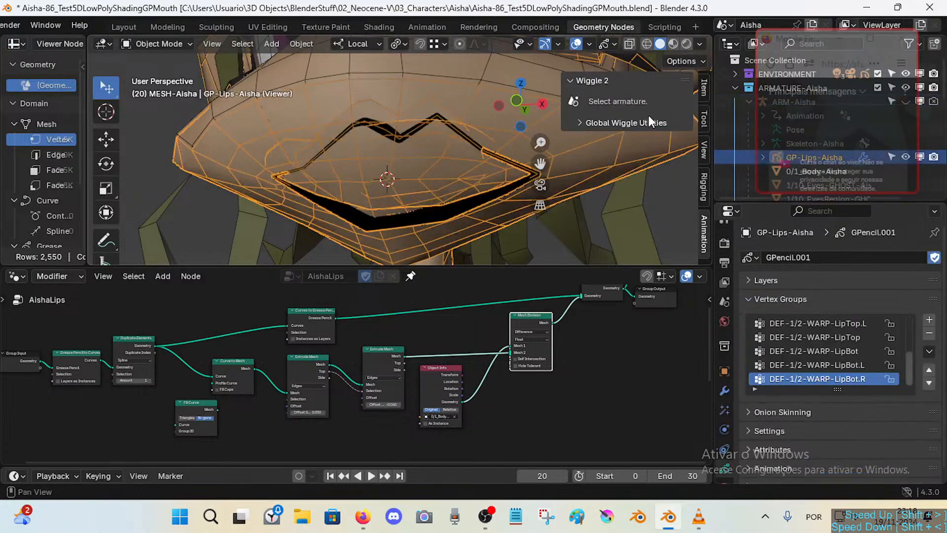
key("ctrl+z")
key("ctrl+z")
key("ctrl+z")
key("ctrl+z")
key("ctrl+z")
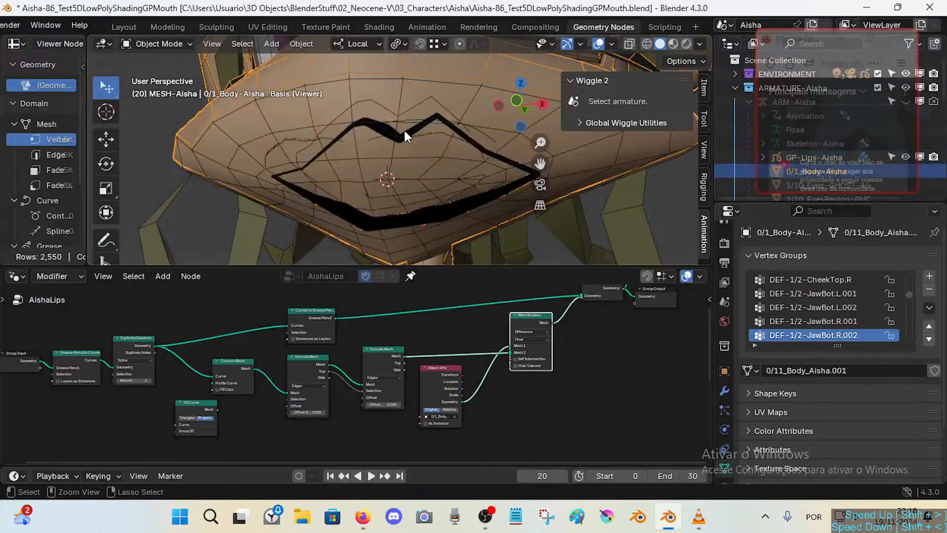
key("ctrl+shift+z")
key("ctrl+shift+z")
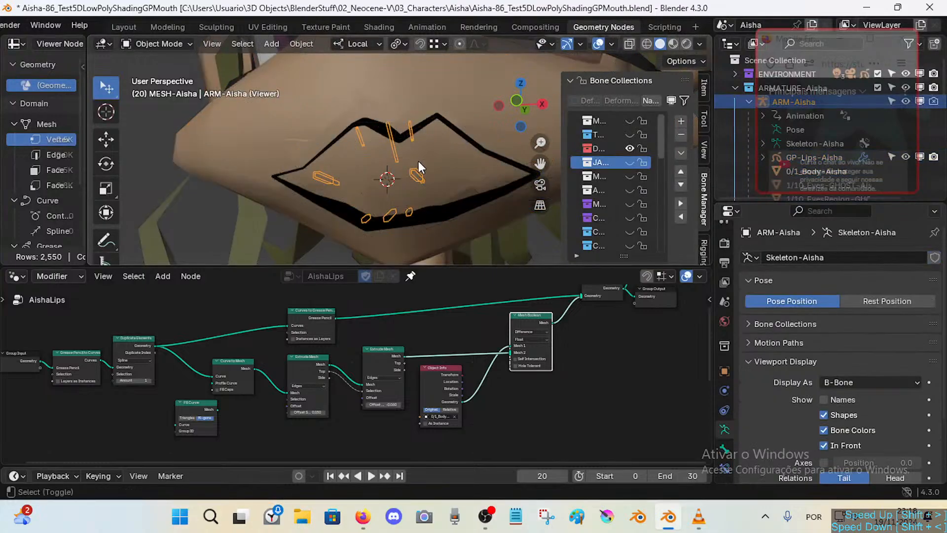
Hide the viewport sidebar and try selecting ARM-Aisha together with GP-Lips-Aisha.
left_click(395, 145)
left_click(395, 148)
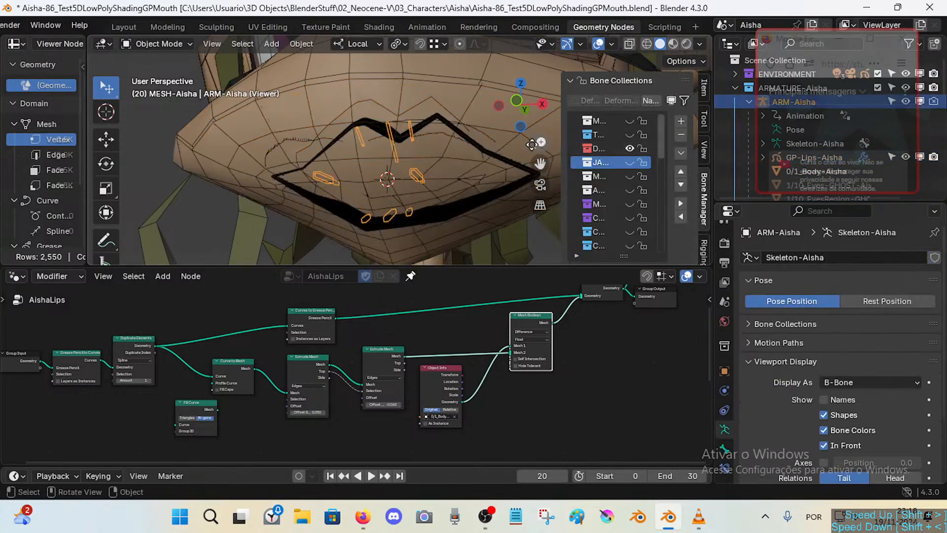
key("n")
left_click(423, 123)
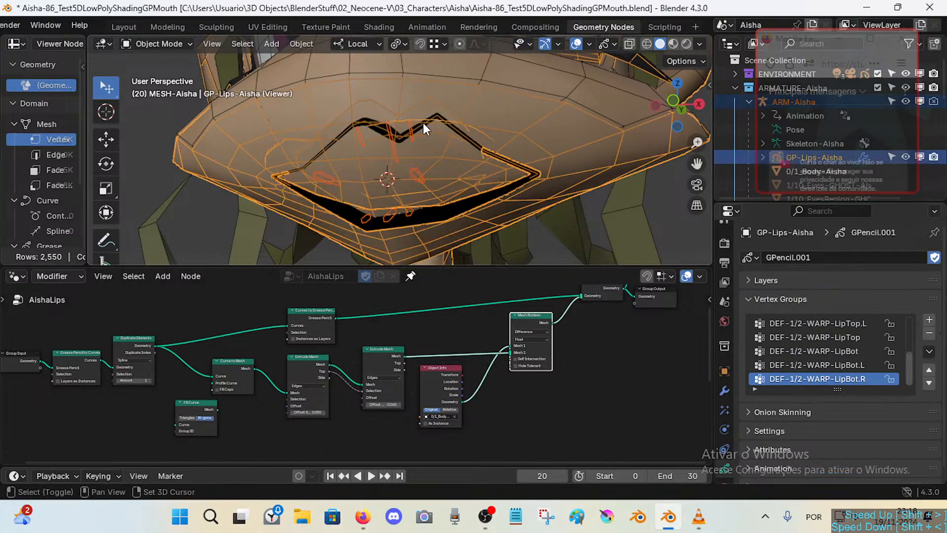
left_click(416, 136)
left_click(415, 136)
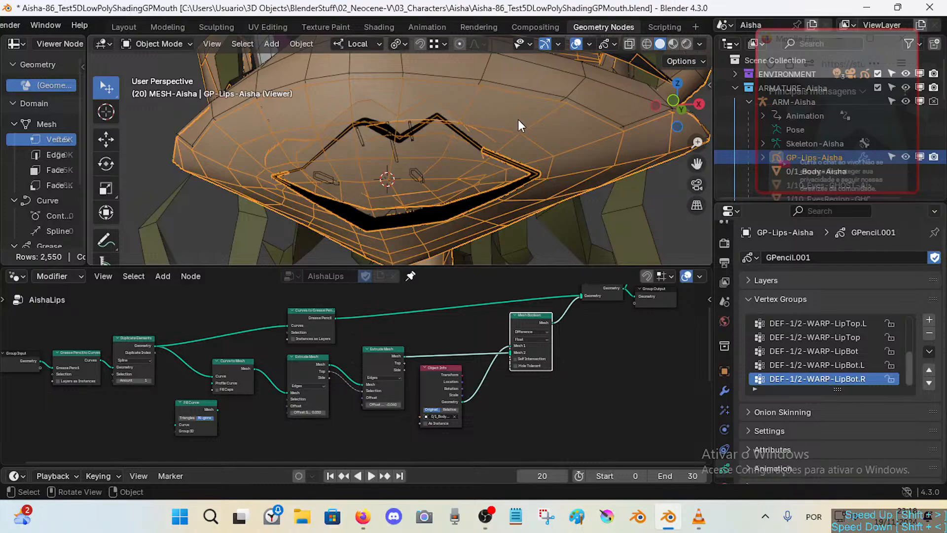
left_click(449, 131)
left_click(449, 128)
left_click(451, 122)
left_click(451, 121)
key("Tab")
key("Tab")
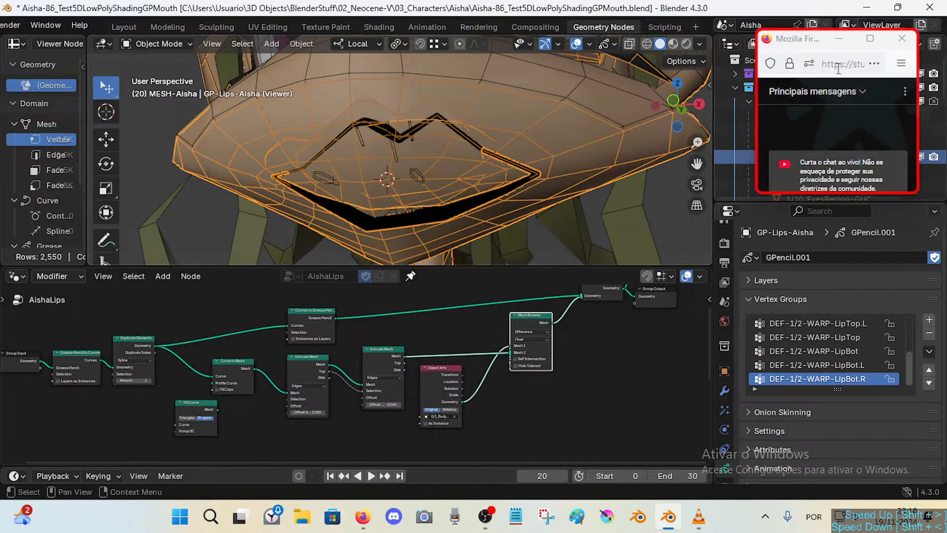
left_click(464, 131)
left_click(433, 113)
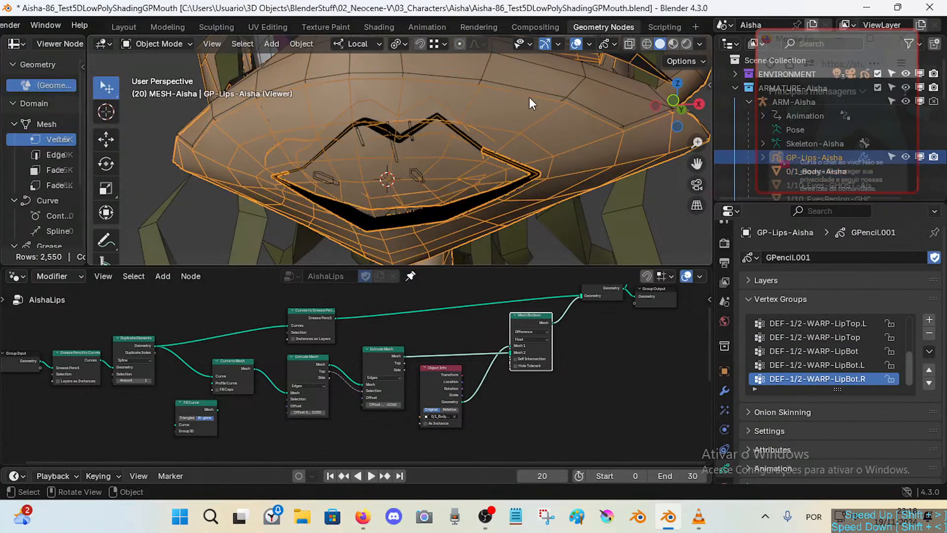
left_click(534, 97)
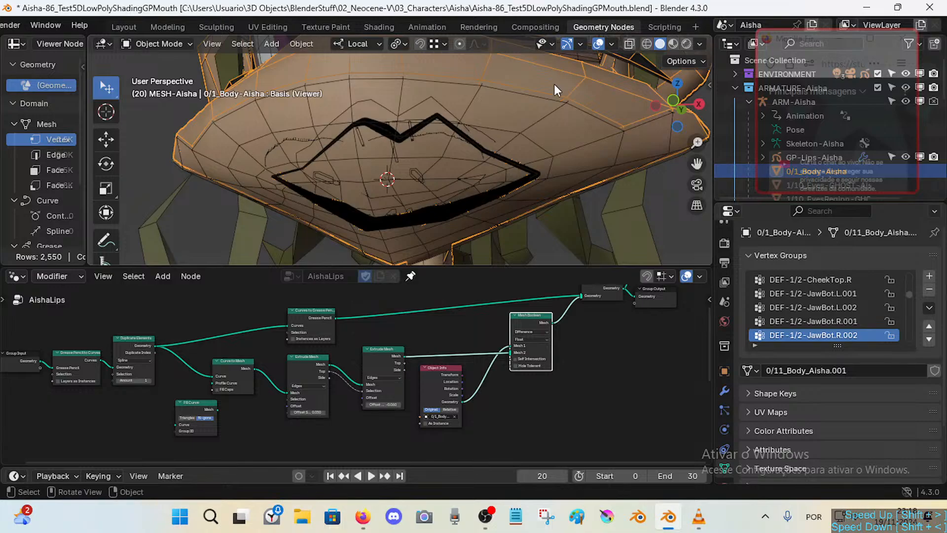
left_click(392, 141)
left_click(453, 121, "shift")
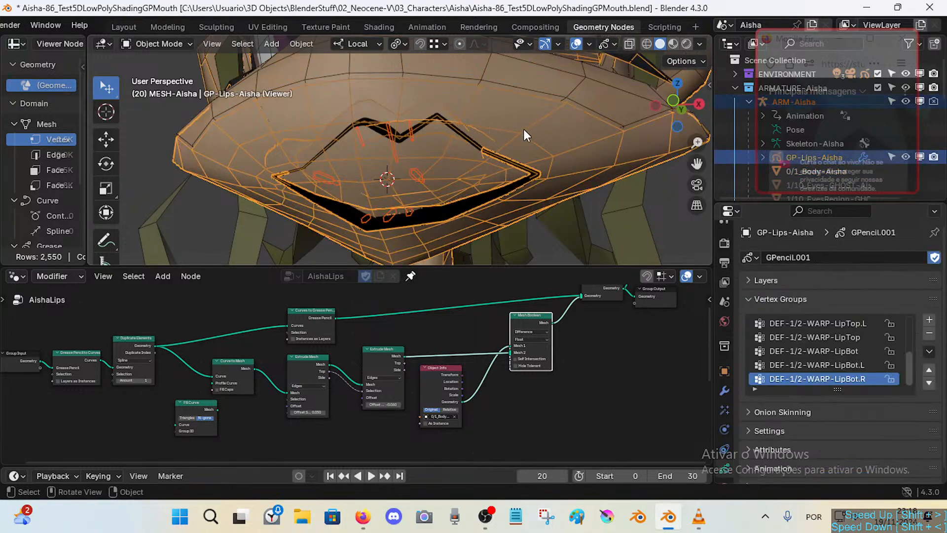
left_click(585, 102)
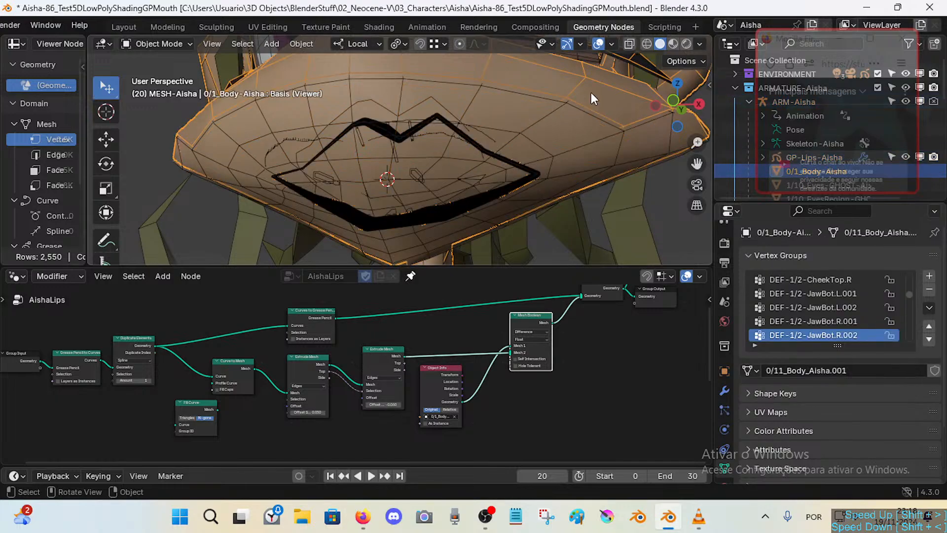
Move the chat window off the outliner and make the MESH-Aisha collection unselectable.
left_click_drag(798, 40, 553, 161)
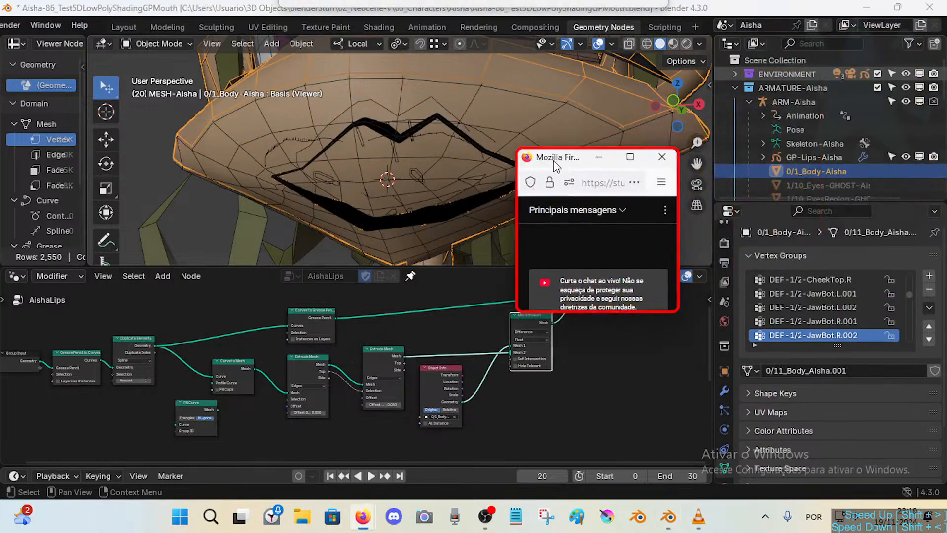
scroll(879, 167, "down", 10)
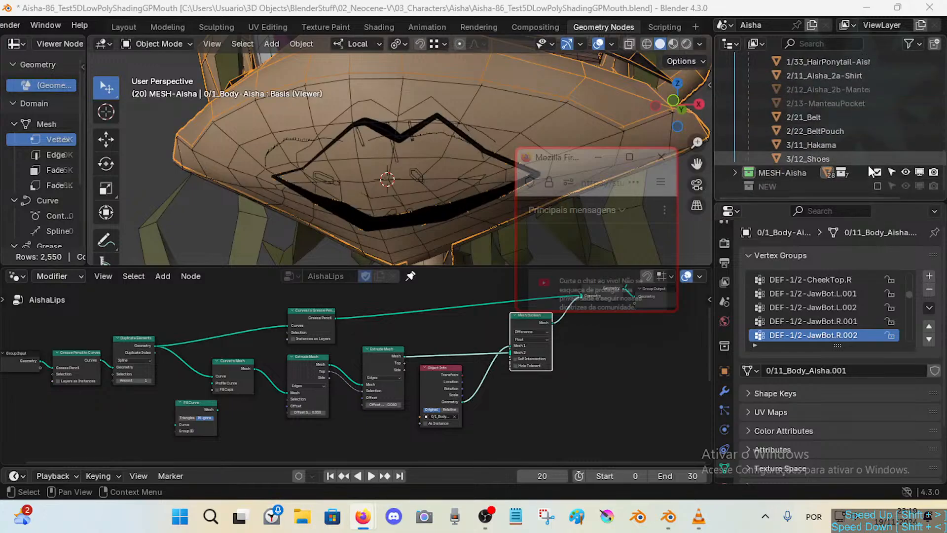
left_click(892, 172)
Select the ARM-Aisha armature by its lip bones and save the Blender file.
left_click(366, 139)
middle_click_drag(410, 142, 410, 176, "shift")
left_click(369, 196)
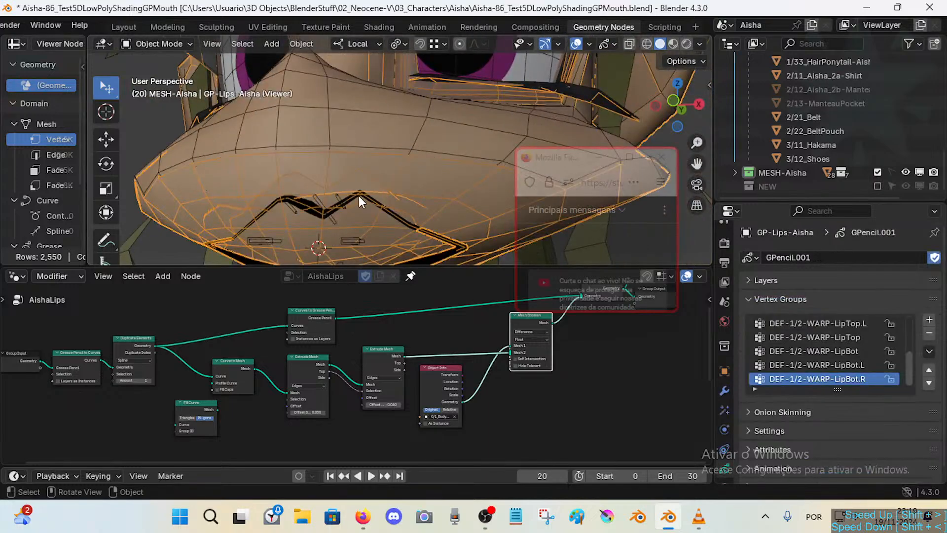
left_click(331, 206)
left_click(357, 199)
left_click(318, 204)
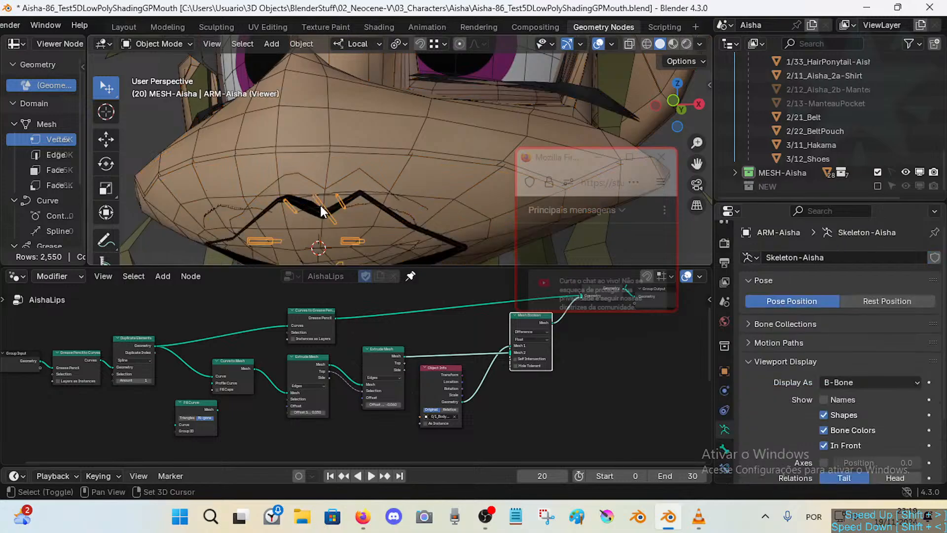
key("shift+grave")
key("Return")
key("ctrl+s")
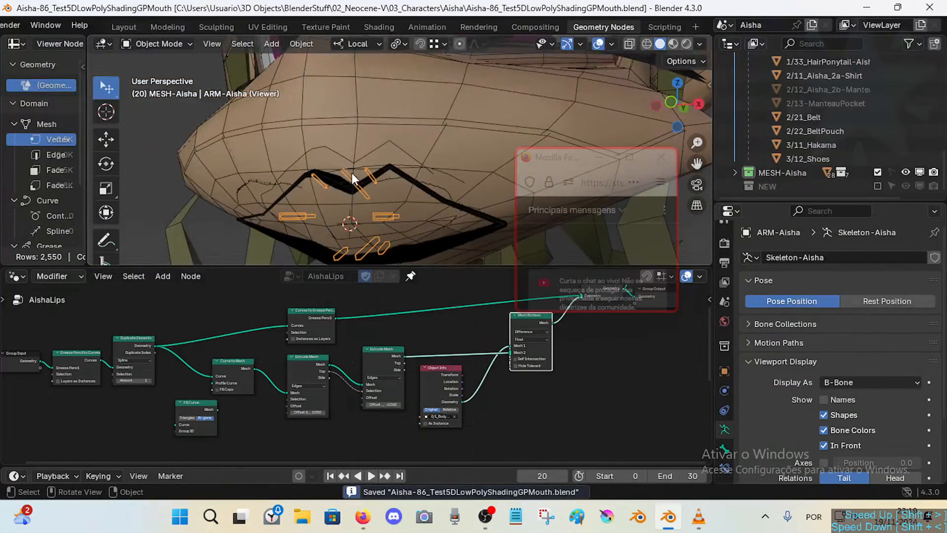
Add GP-Lips-Aisha to the armature selection as the active object and enter Weight Paint mode.
left_click(395, 166)
key("ctrl+Tab")
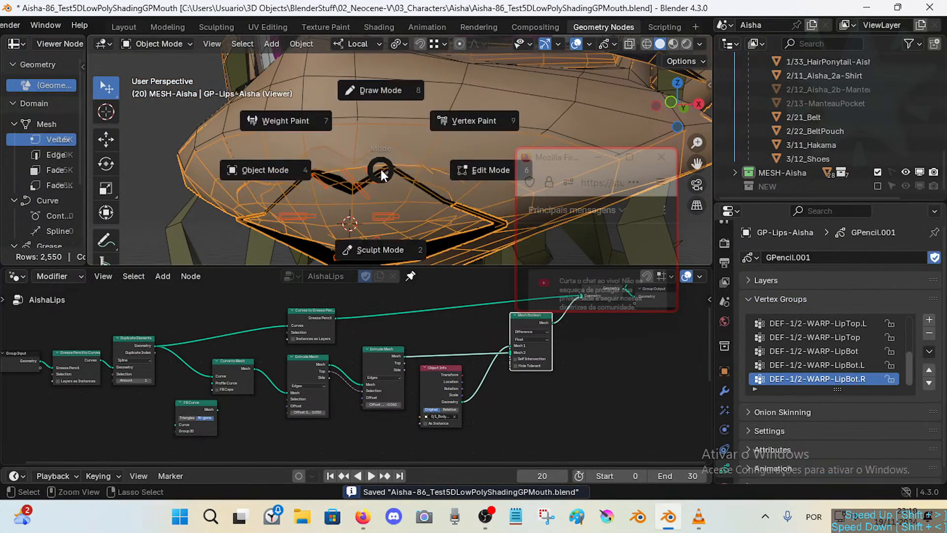
key("w")
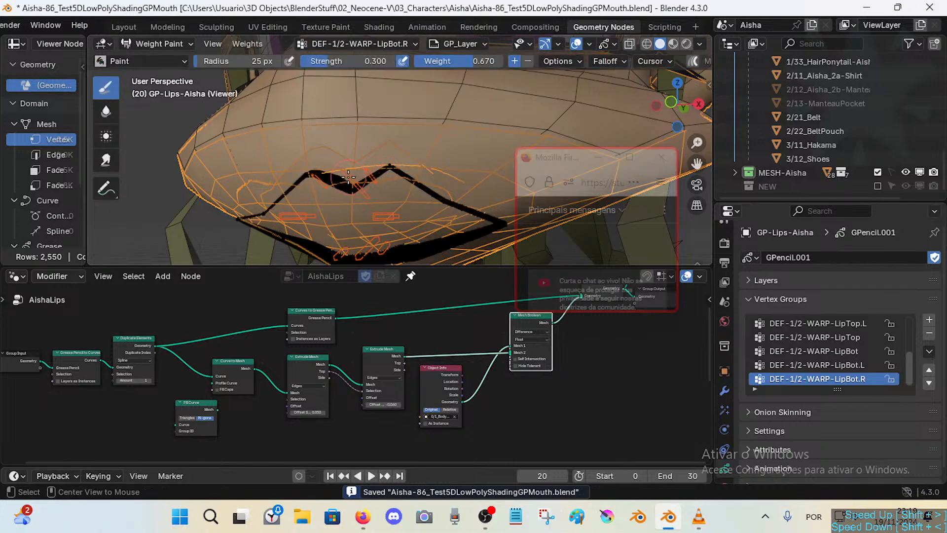
Turn off viewport display of the GeometryNodes and Line Art modifiers on GP-Lips-Aisha.
left_click(724, 391)
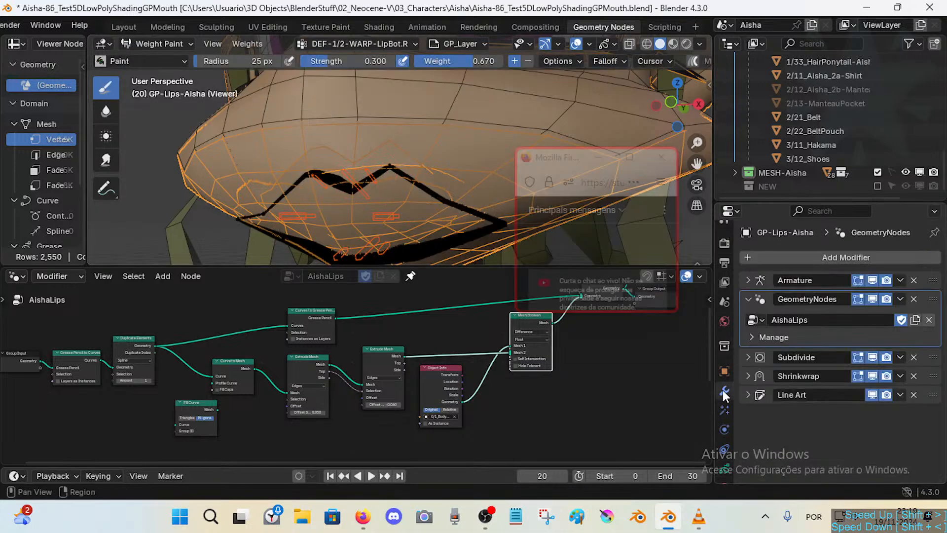
left_click(871, 298)
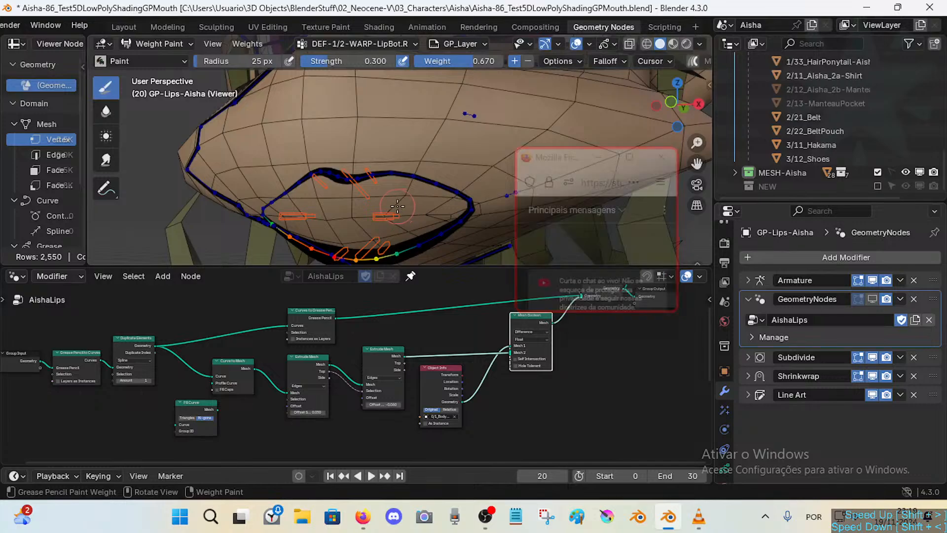
key("shift+grave")
left_click(400, 149)
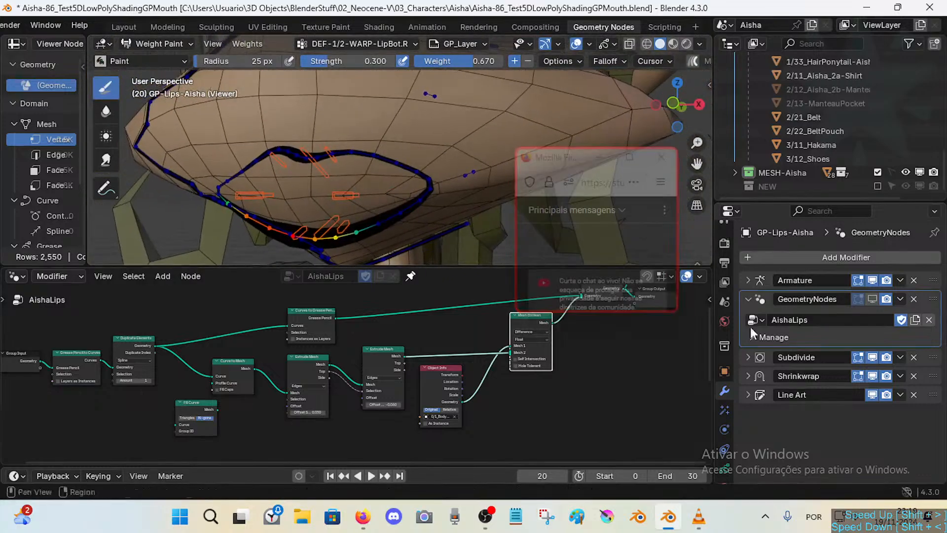
left_click(874, 395)
key("shift+grave")
key("w")
key("s")
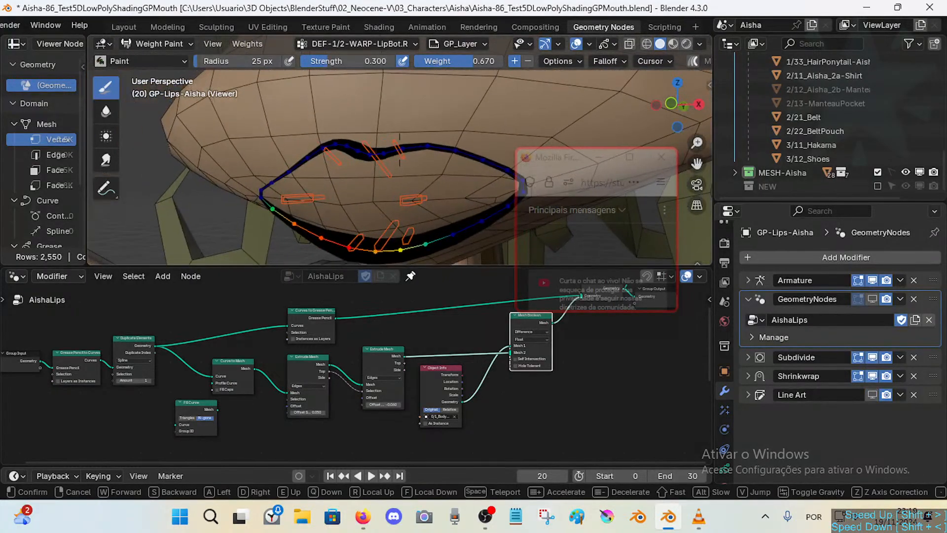
left_click(400, 150)
Move the chat window clear of the viewport, then show GP-Lips-Aisha's vertex groups and save the file.
left_click_drag(575, 160, 776, 65)
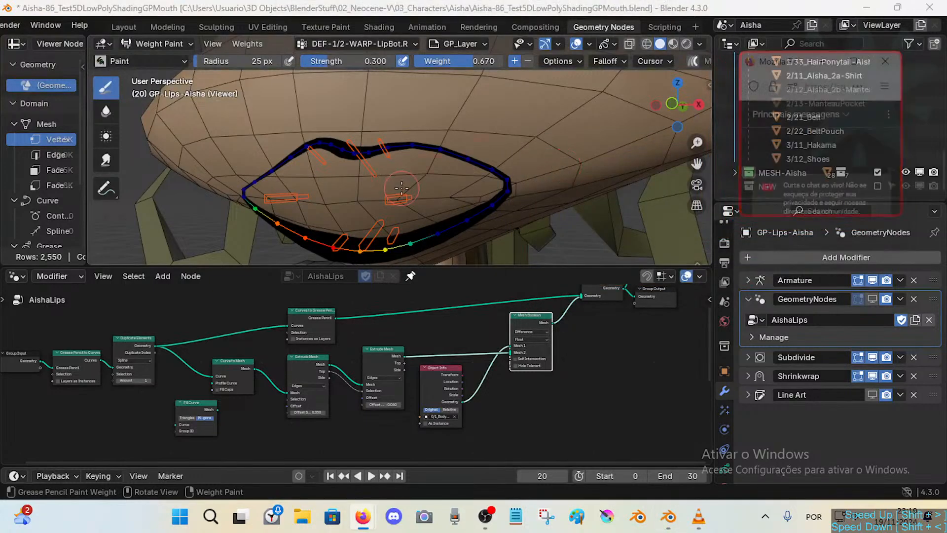
left_click(397, 185)
key("shift+grave")
key("w")
key("s")
left_click(399, 149)
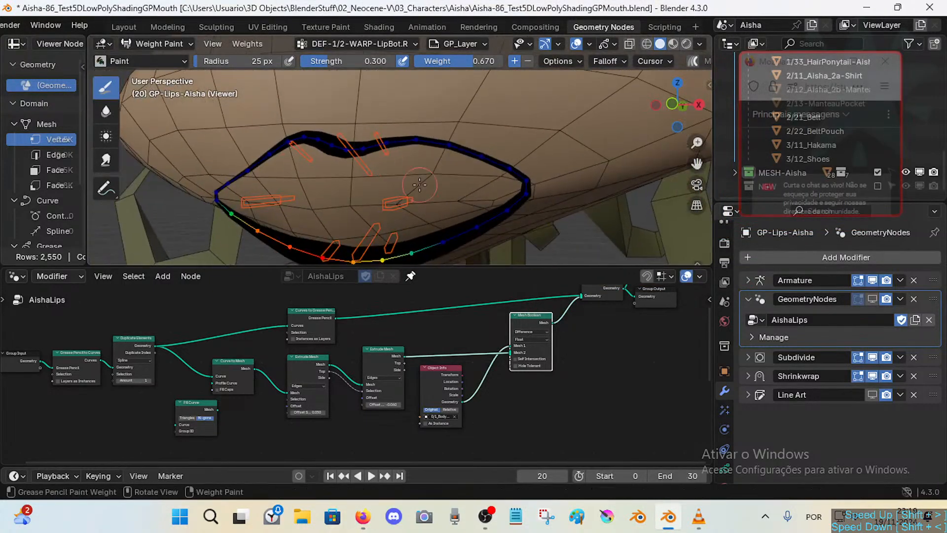
left_click(725, 467)
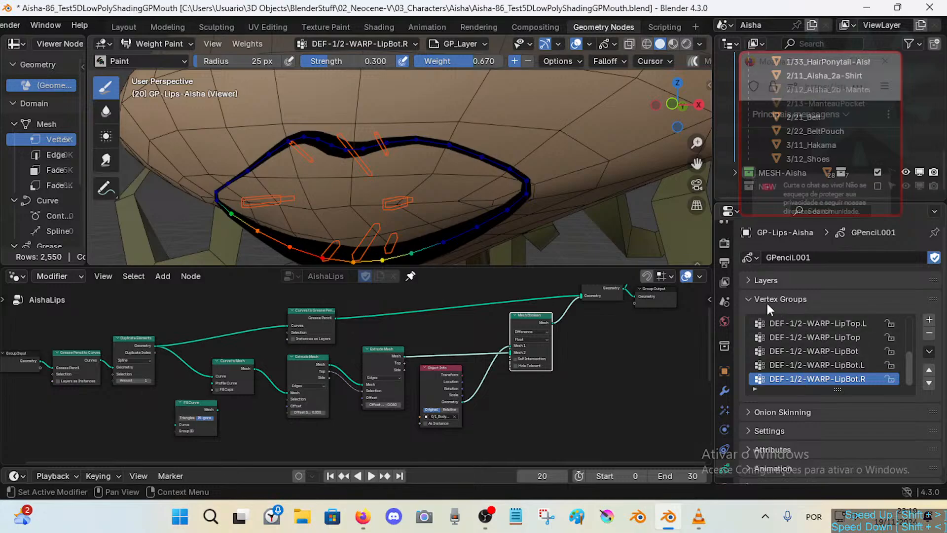
key("ctrl+s")
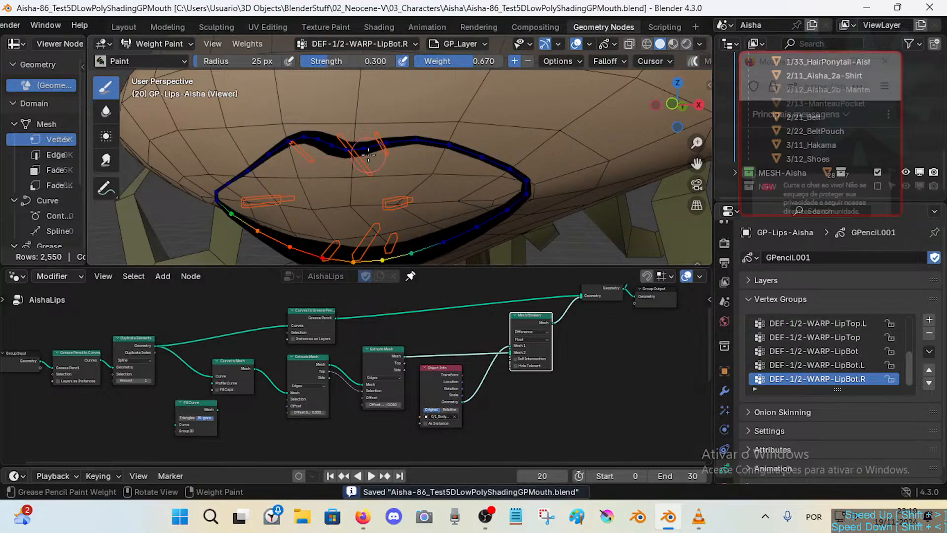
Try entering Weight Paint mode from Object Mode with only GP-Lips-Aisha selected.
key("ctrl+Tab")
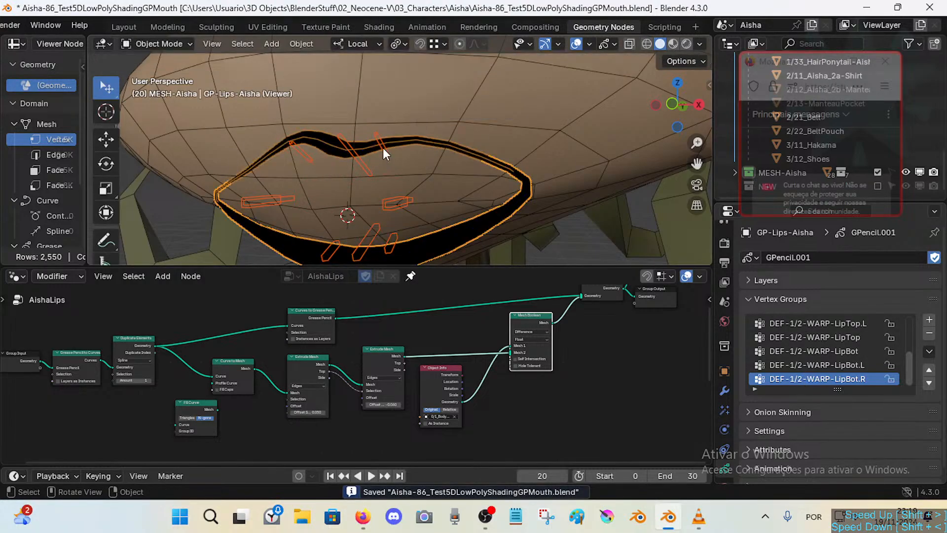
left_click(382, 141)
left_click(382, 141)
key("ctrl+Tab")
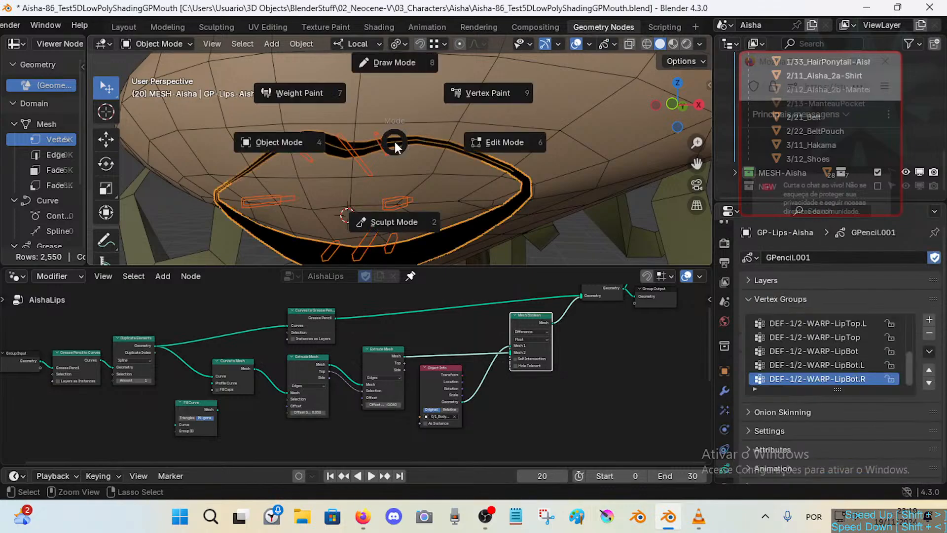
left_click(380, 142)
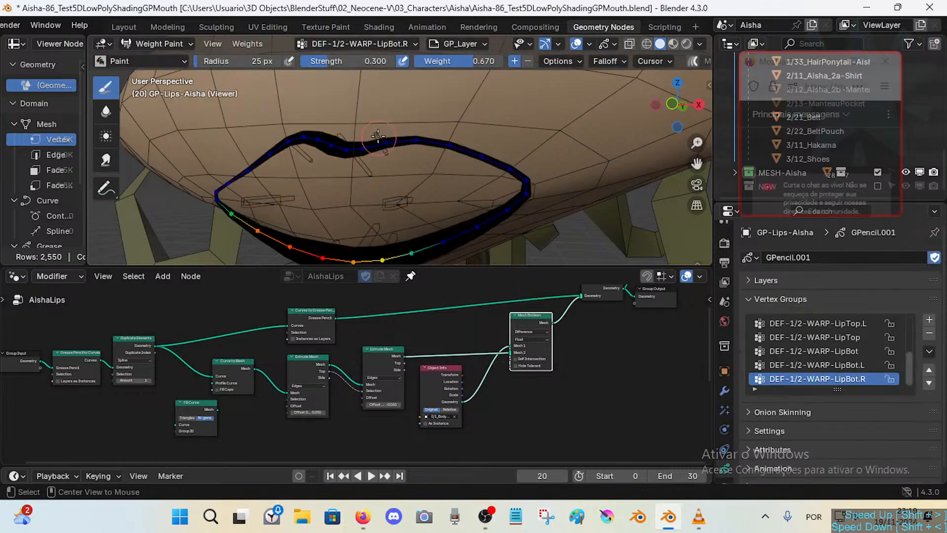
Re-enter Weight Paint mode with ARM-Aisha and GP-Lips-Aisha selected together, and activate the DEF-1/2-WARP-LipBot.L vertex group.
key("ctrl+Tab")
left_click(273, 154)
left_click(366, 168)
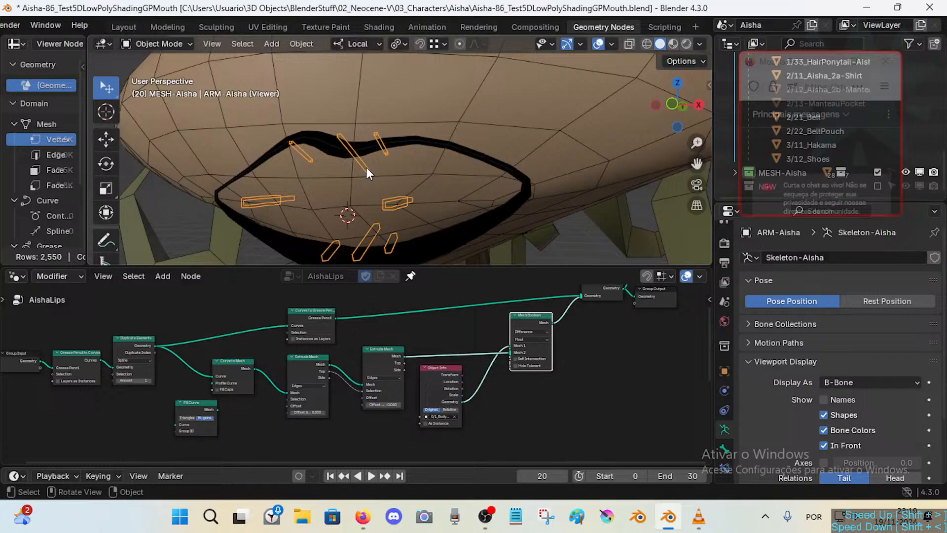
left_click(412, 141)
key("ctrl+Tab")
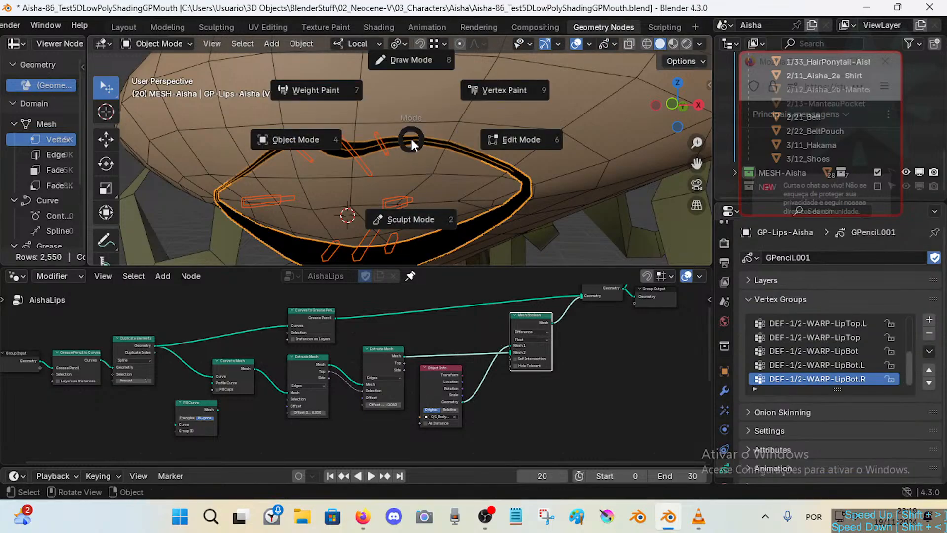
left_click(398, 136)
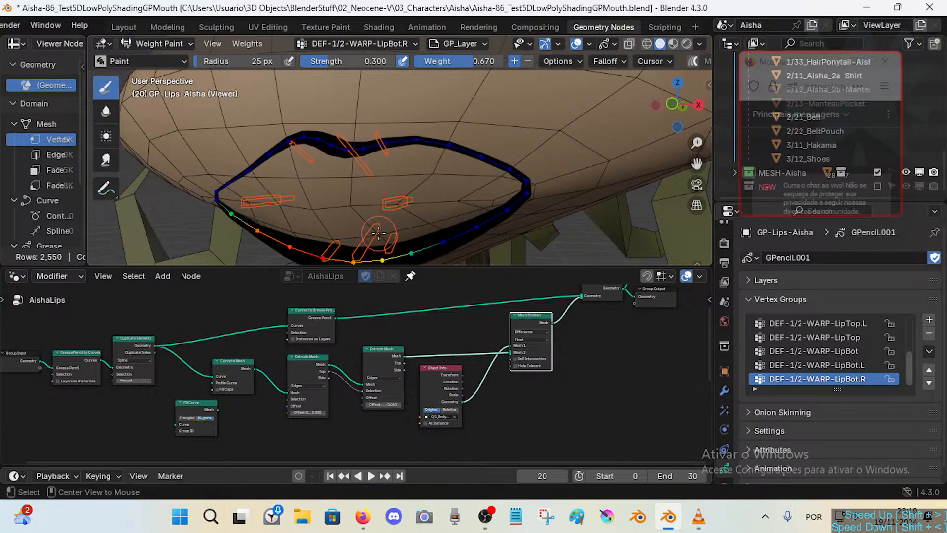
left_click(809, 364)
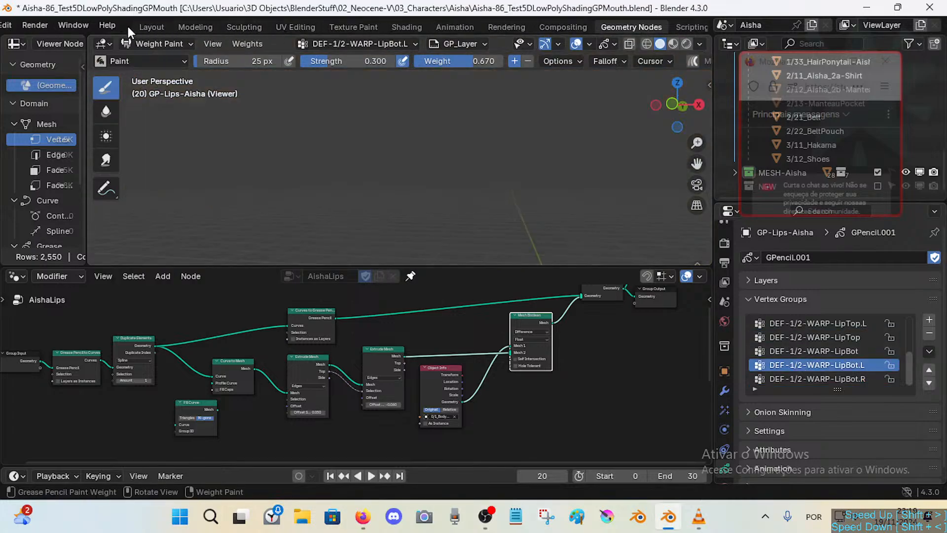
Switch to the Layout workspace and bring the lip outline into close-up in the viewport.
left_click(133, 26)
middle_click_drag(389, 256, 415, 256)
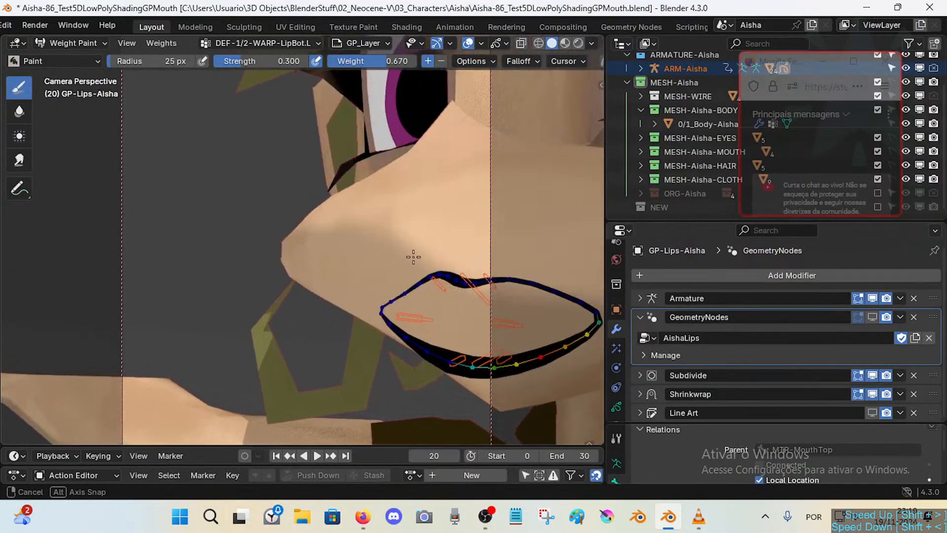
key("KP_0")
key("shift+grave")
key("w")
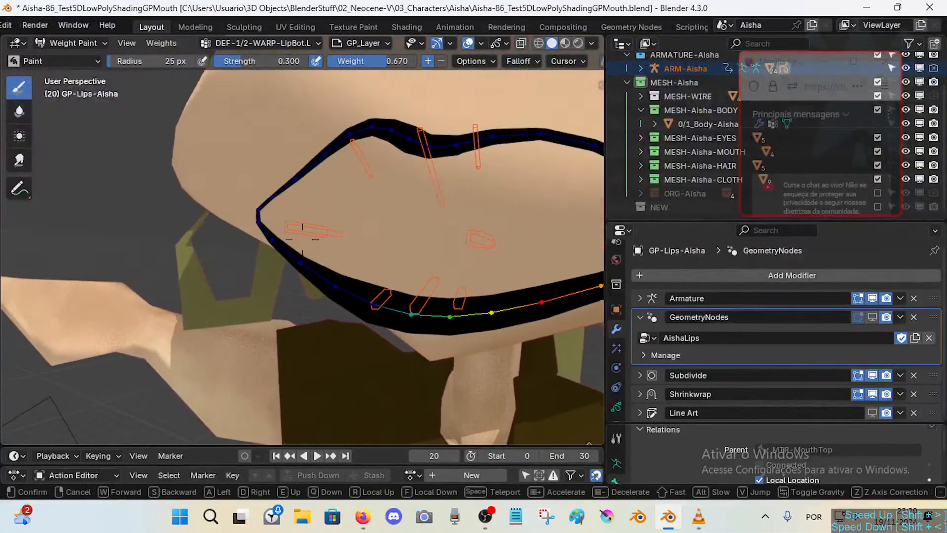
left_click(422, 259)
Leave Weight Paint mode and try re-entering it with ARM-Aisha and GP-Lips-Aisha selected together.
key("ctrl+Tab")
left_click(275, 227)
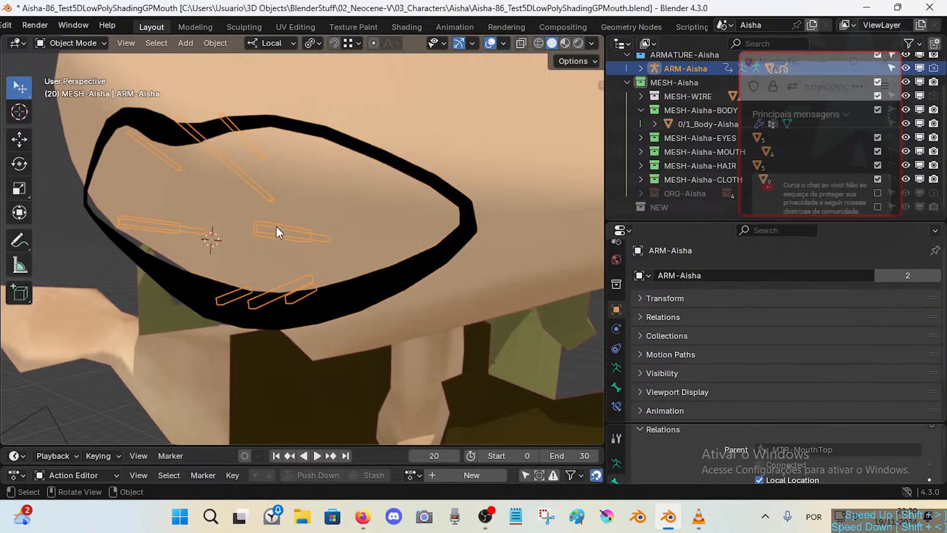
left_click(368, 301)
left_click(301, 239)
left_click(372, 296)
key("ctrl+Tab")
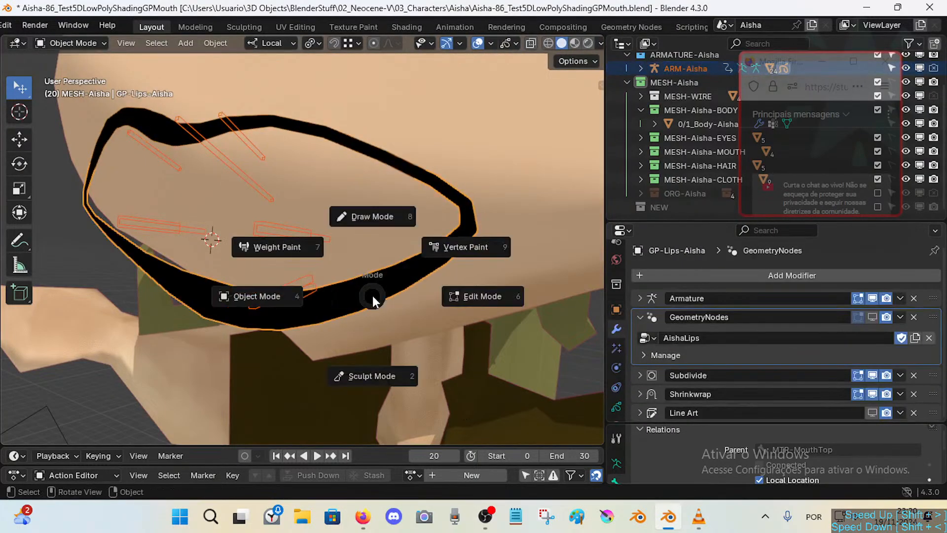
left_click(274, 245)
Return to Object Mode and try moving ARM-Aisha to test how the lips follow it.
key("ctrl+Tab")
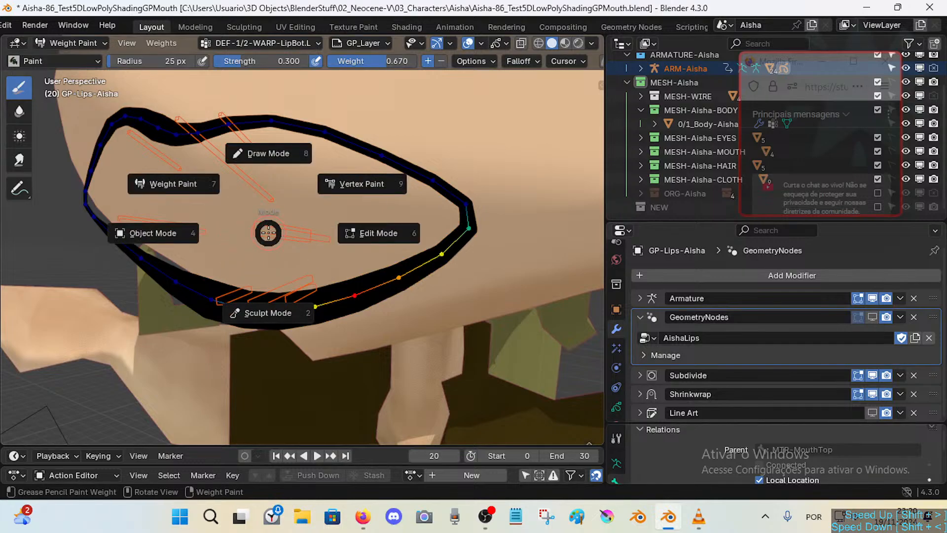
left_click(148, 232)
left_click(208, 148)
key("g")
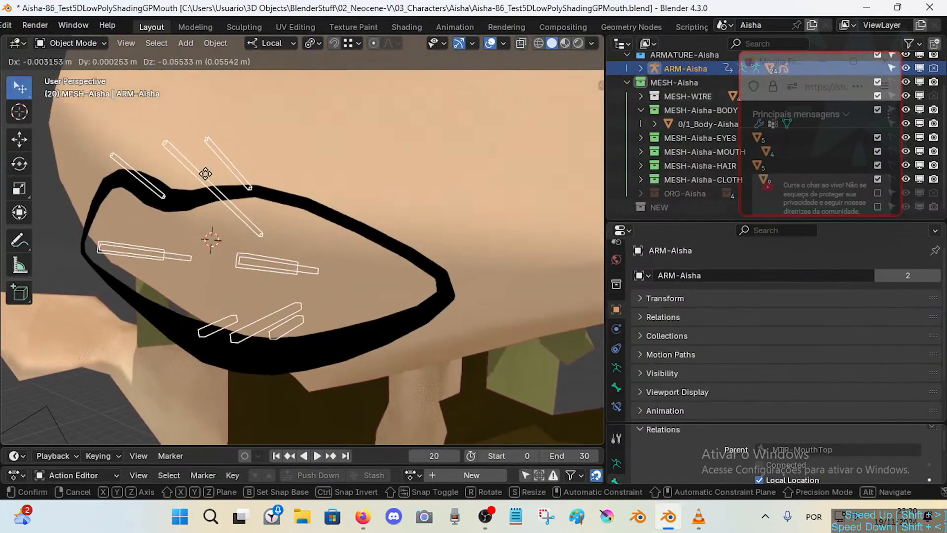
right_click(262, 193)
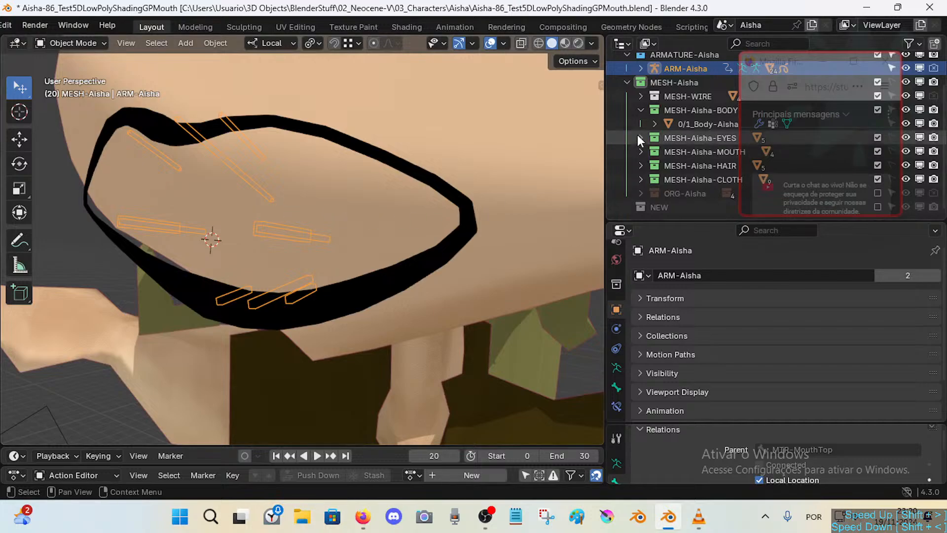
left_click(640, 68)
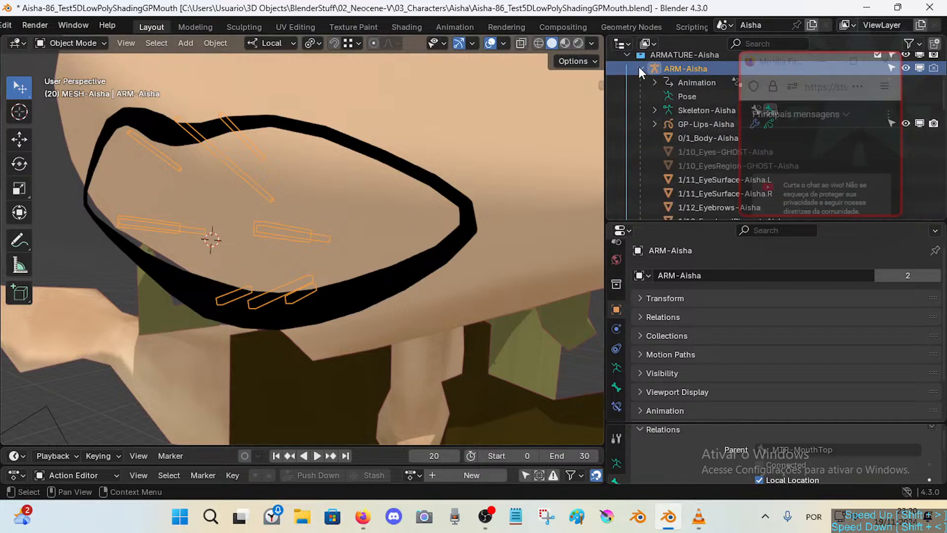
left_click(640, 69)
left_click(255, 133)
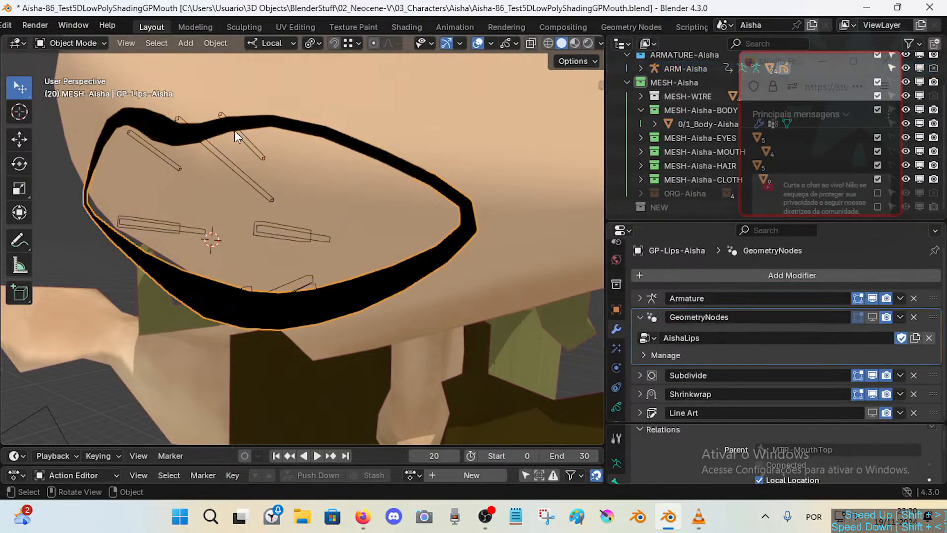
left_click(234, 131)
Turn off Lock Object Modes.
scroll(55, 19, "left", 2)
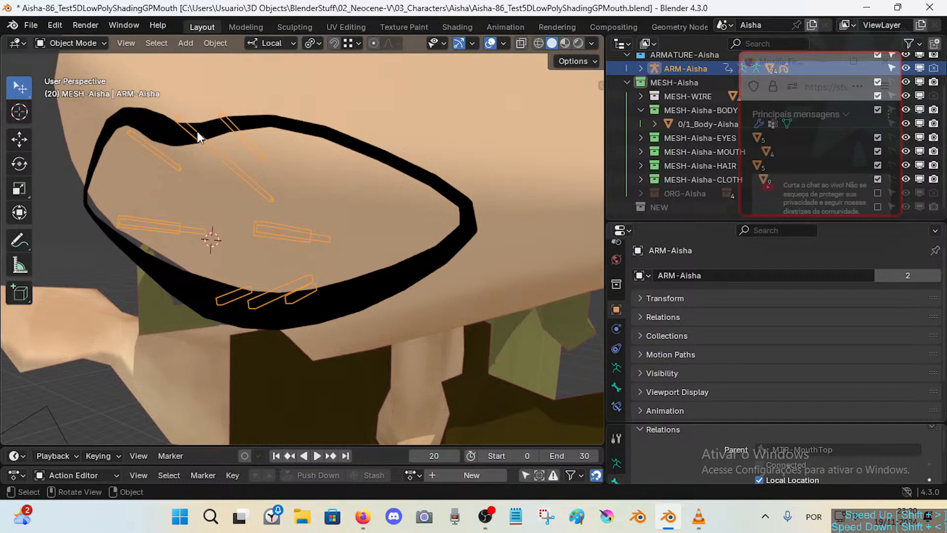
left_click(74, 25)
mouse_move(54, 25)
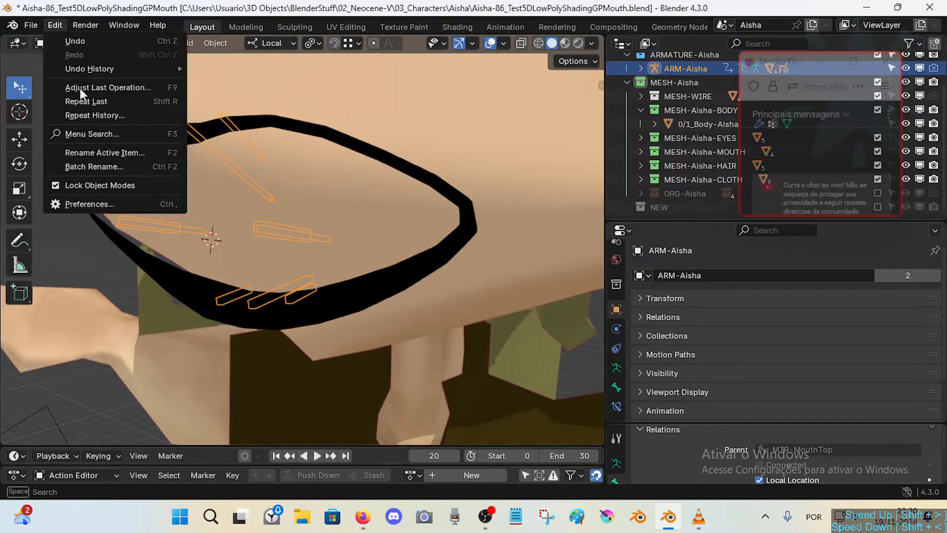
left_click(86, 184)
Try picking an ARM-Aisha bone while weight painting GP-Lips-Aisha, then undo the pick and turn Lock Object Modes back on.
left_click(213, 132)
left_click(188, 130)
left_click(272, 118, "shift")
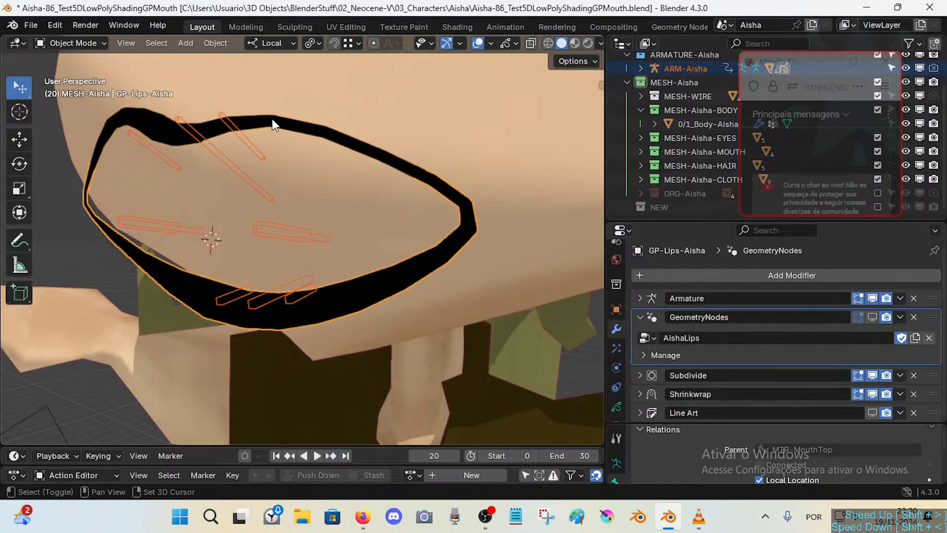
key("ctrl+Tab")
left_click(226, 141, "alt")
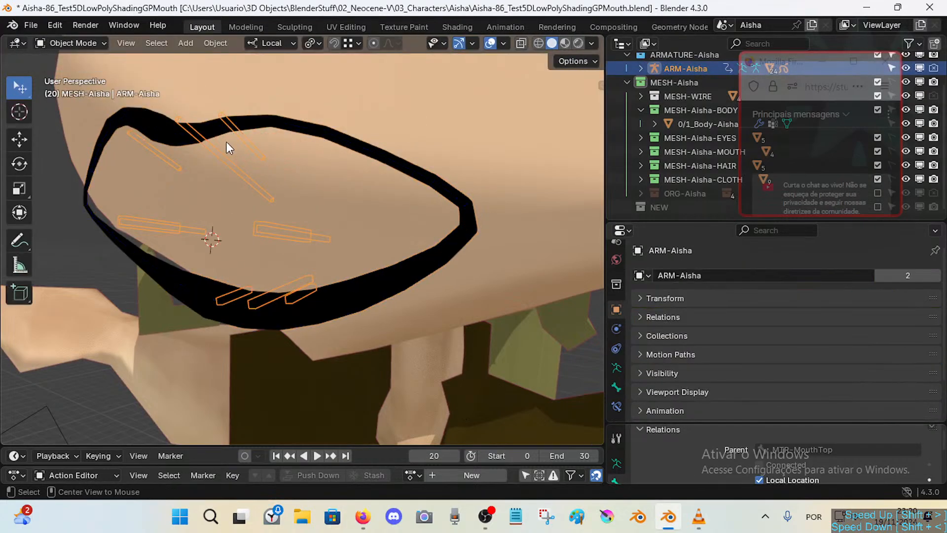
key("ctrl+z")
left_click(61, 23)
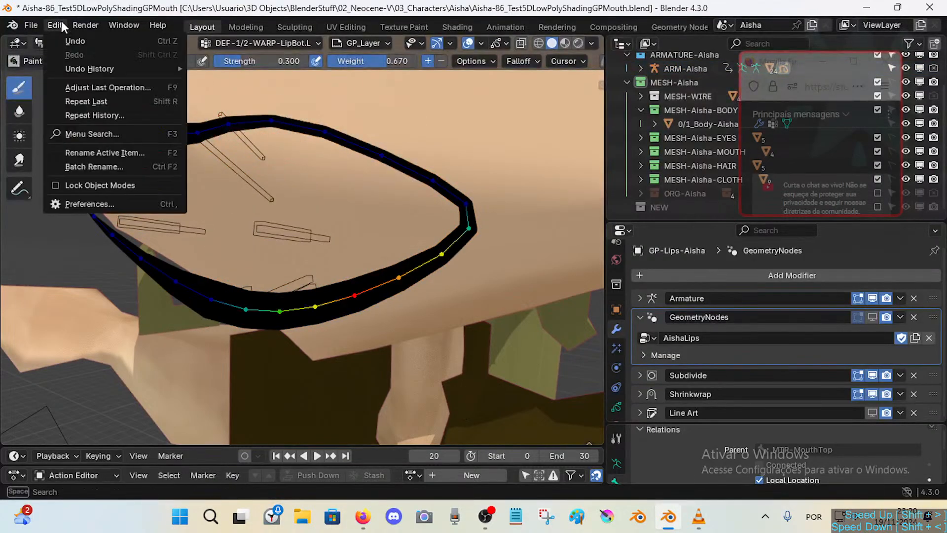
left_click(70, 182)
Select ARM-Aisha and GP-Lips-Aisha in Object Mode, with the lips active, and enter Weight Paint mode.
key("ctrl+Tab")
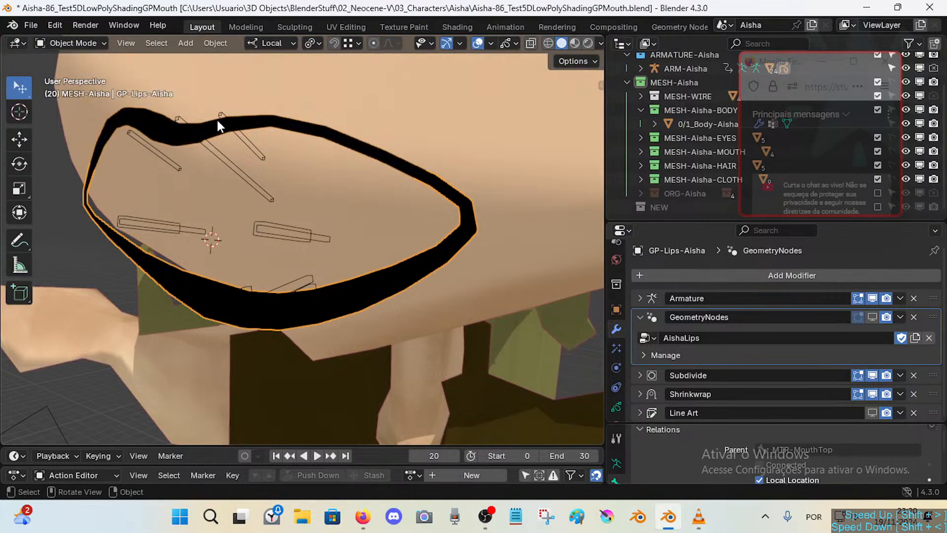
left_click(217, 120)
left_click(261, 125, "shift")
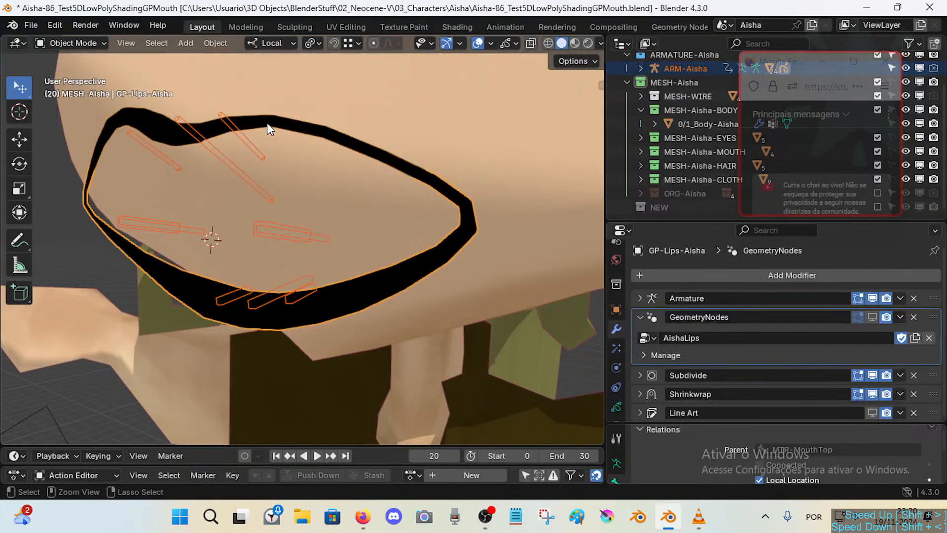
key("ctrl+Tab")
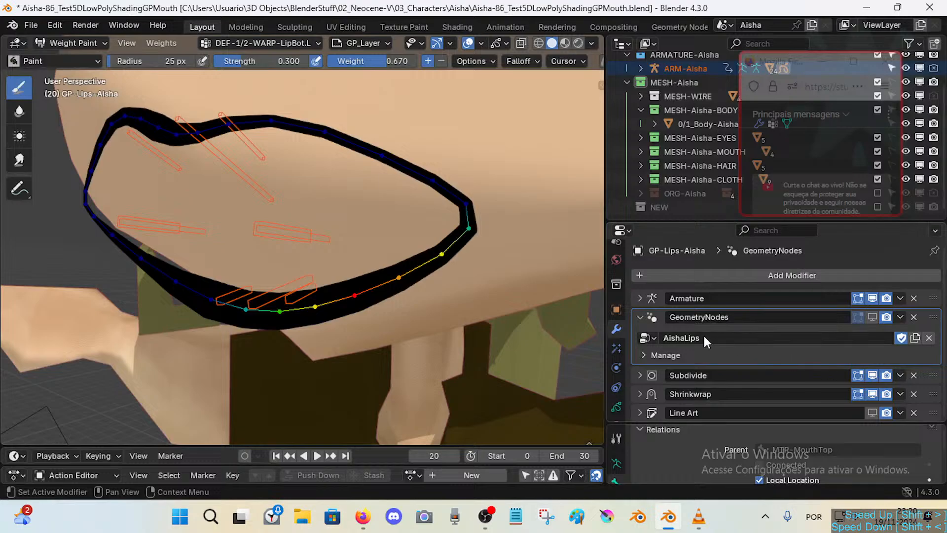
Show the vertex groups in GP-Lips-Aisha's Grease Pencil data properties, enlarging the properties area.
left_click(616, 407)
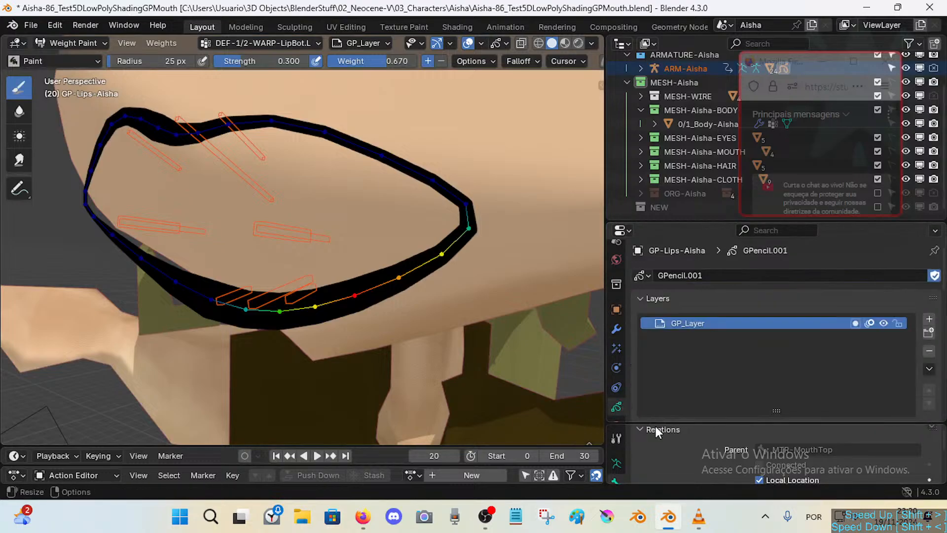
left_click_drag(659, 423, 668, 437)
left_click_drag(944, 296, 943, 310)
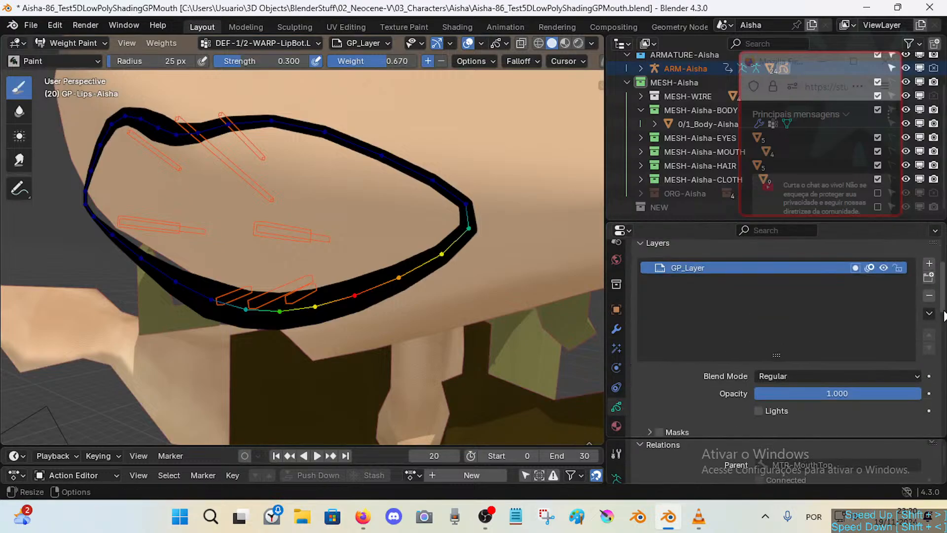
scroll(905, 310, "down", 10)
scroll(816, 324, "up", 4)
scroll(777, 330, "down", 5)
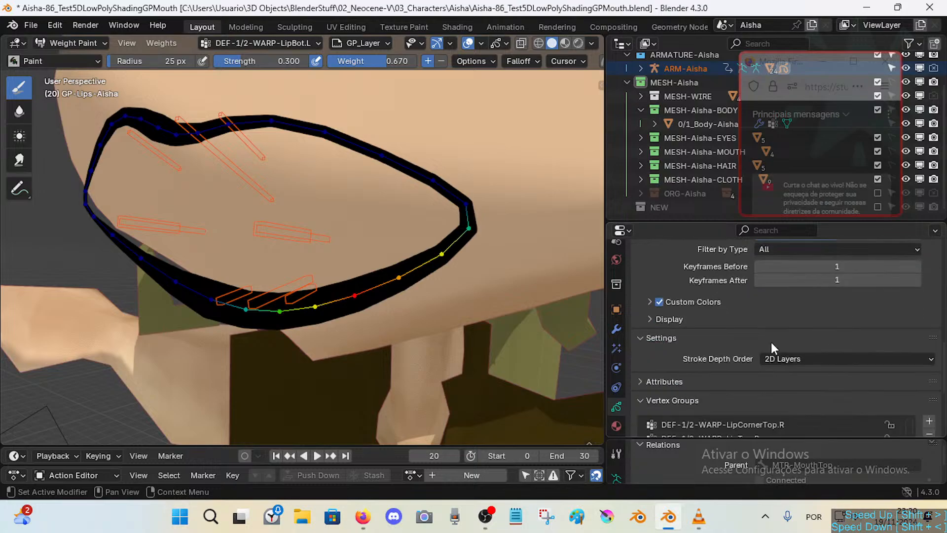
scroll(772, 342, "down", 4)
Activate the DEF-1/2-WARP-LipTop.R vertex group and remove it from GP-Lips-Aisha.
left_click(709, 381)
left_click(744, 353)
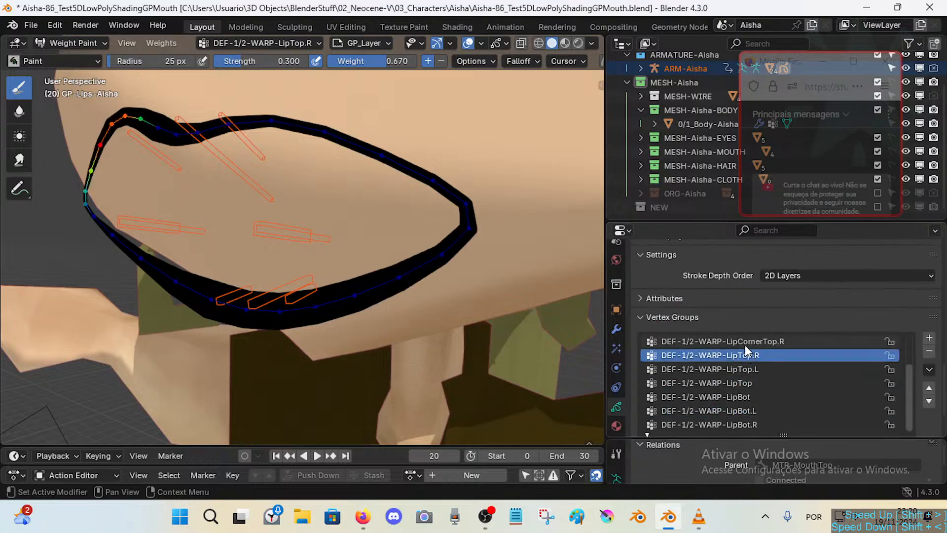
left_click(745, 345)
left_click(750, 356)
left_click(928, 352)
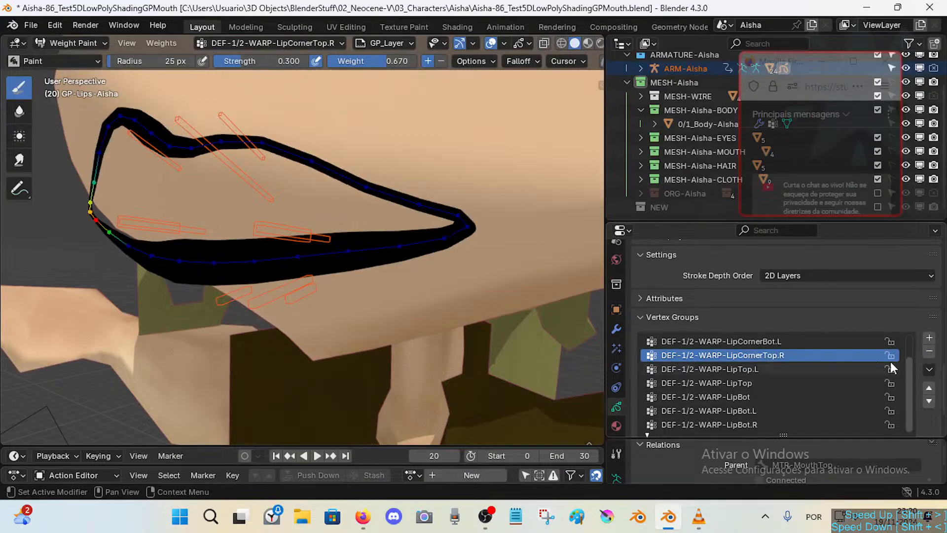
left_click(931, 370)
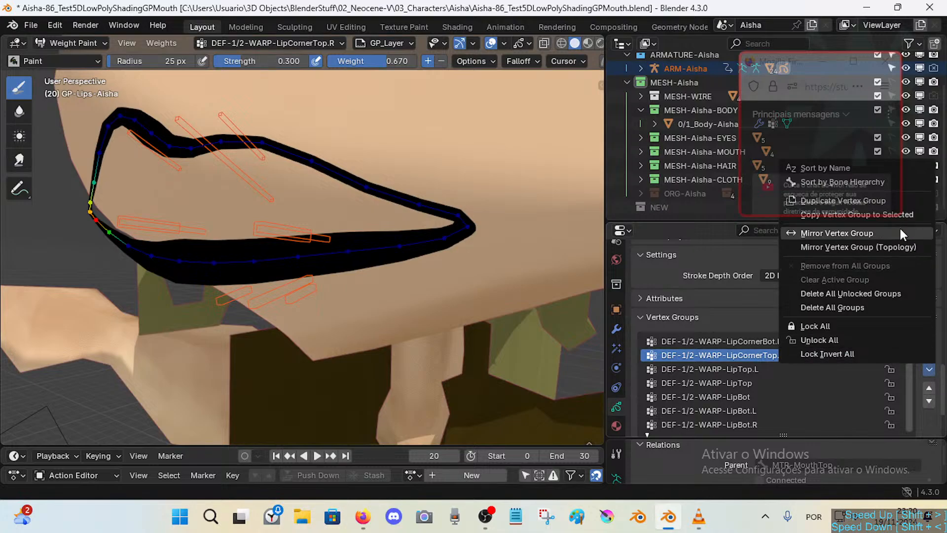
left_click(929, 370)
left_click(929, 370)
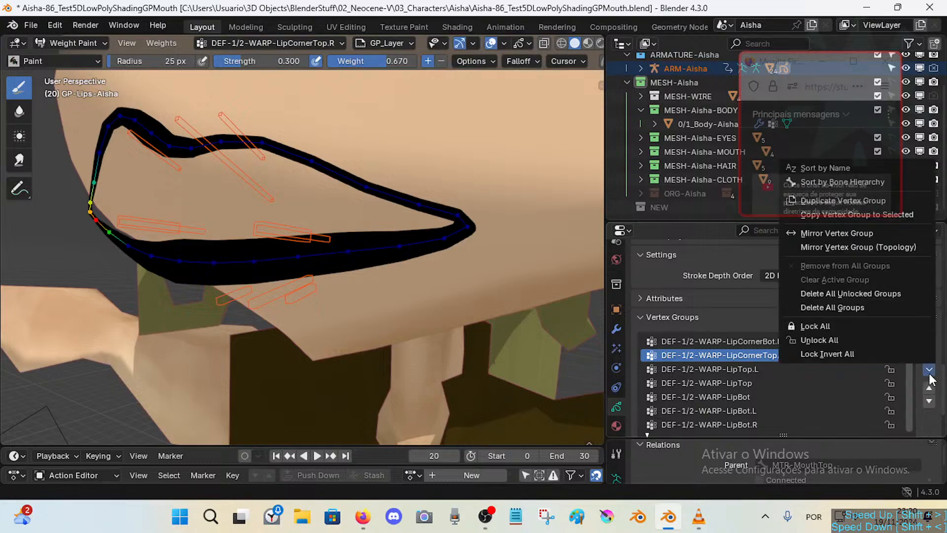
left_click(930, 375)
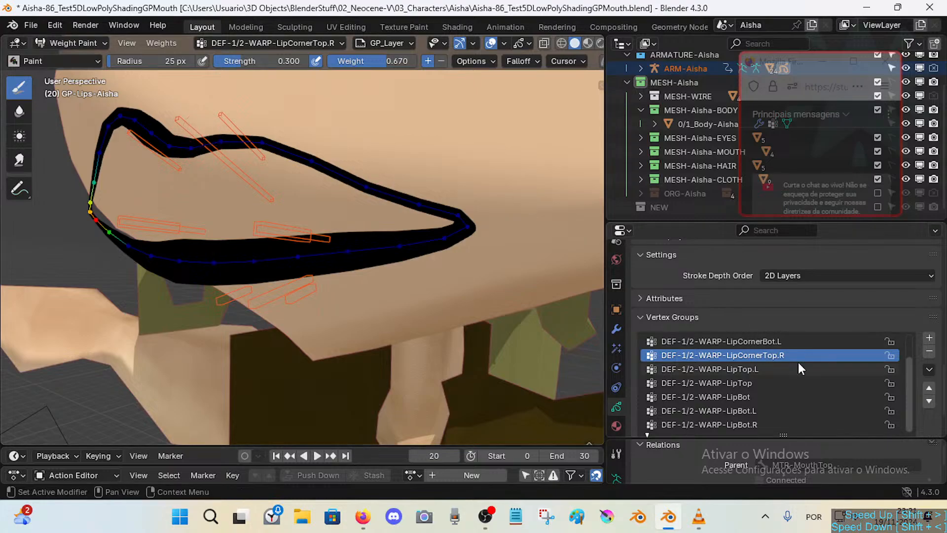
Examine the weights of the four lip corner vertex groups along the lip outline one by one.
scroll(799, 364, "up", 1)
scroll(799, 364, "down", 1)
scroll(813, 372, "up", 2)
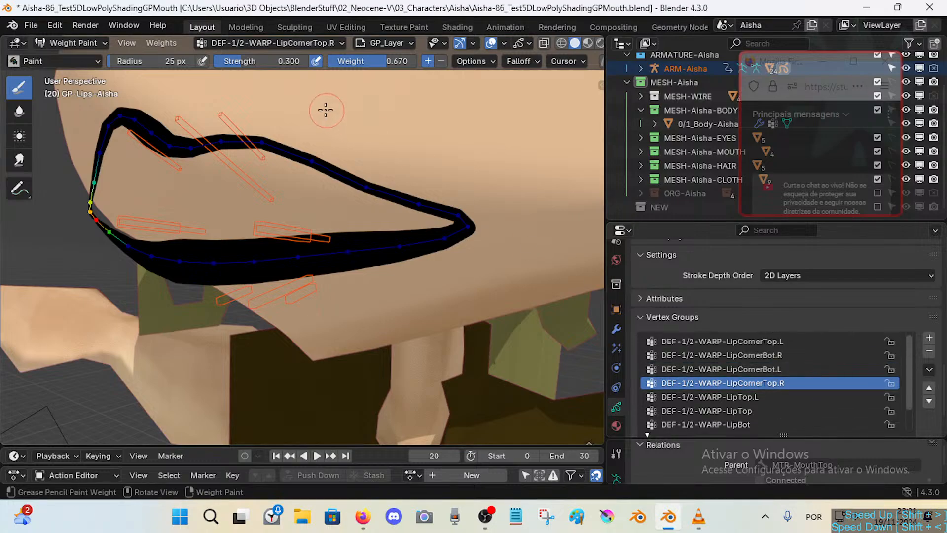
left_click(788, 354)
key("ctrl+z")
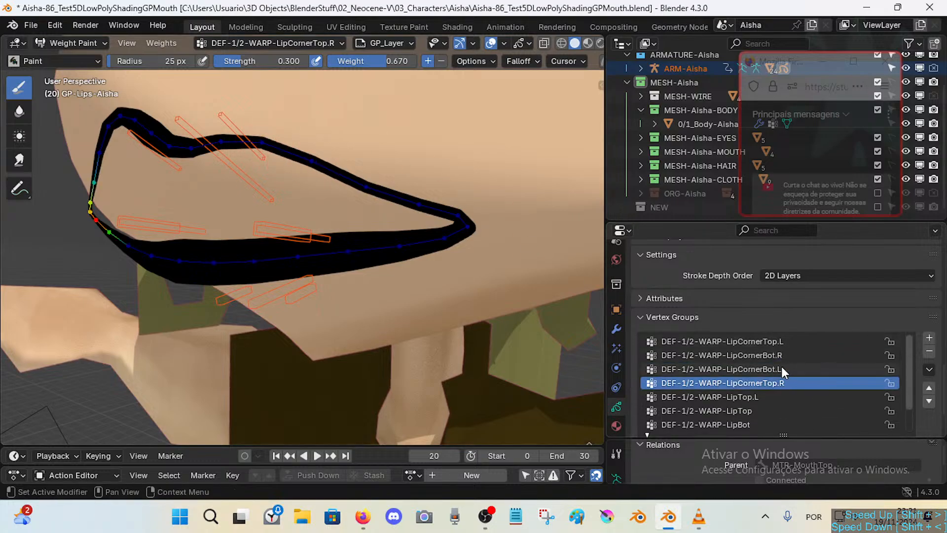
left_click(789, 369)
left_click(800, 342)
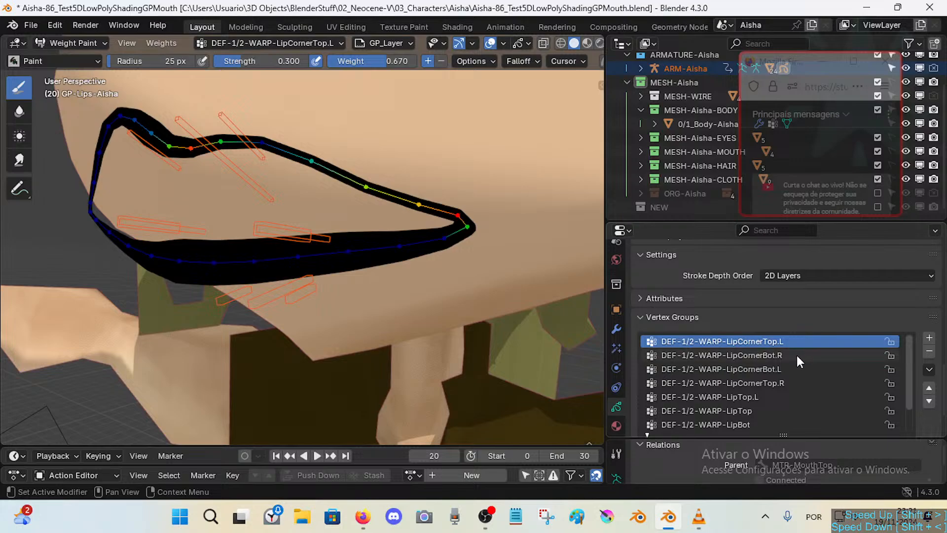
left_click(797, 356)
left_click(795, 369)
left_click(796, 383)
left_click(796, 369)
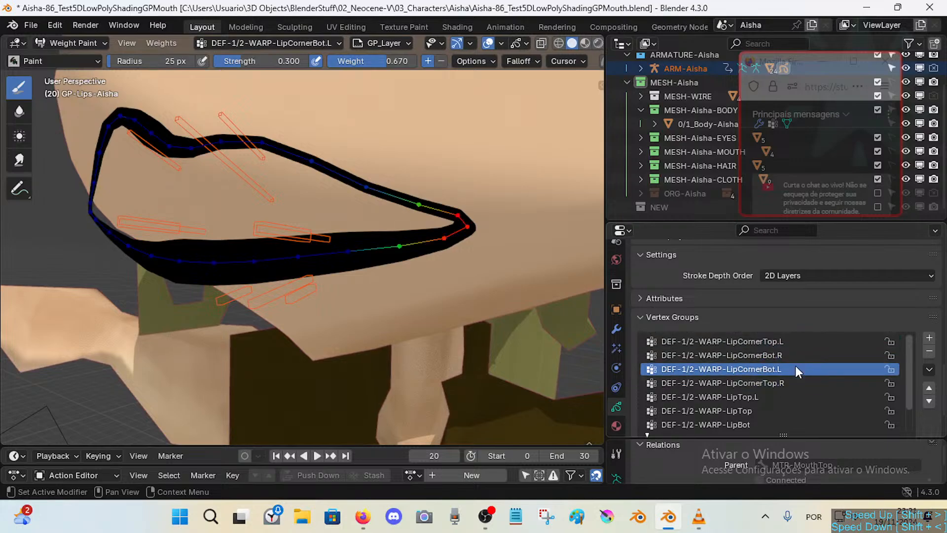
scroll(792, 377, "down", 2)
Activate the DEF-1/2-WARP-LipTop.L vertex group and show the whole lip outline from nearer the front.
left_click(768, 368)
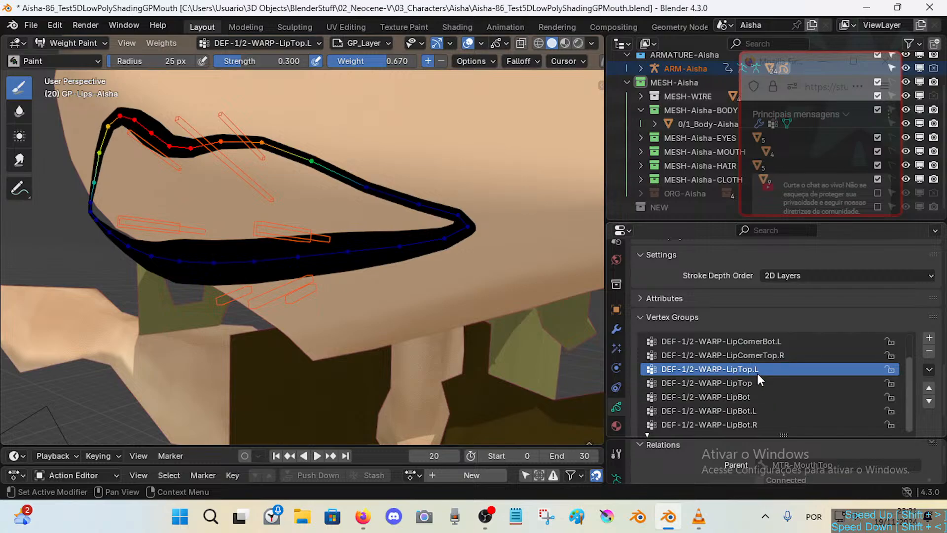
key("shift+grave")
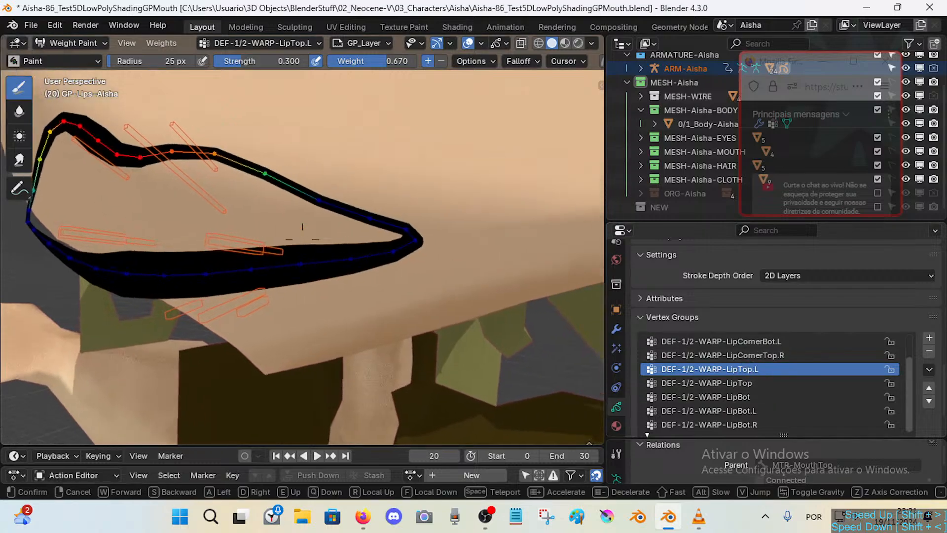
key("a")
key("d")
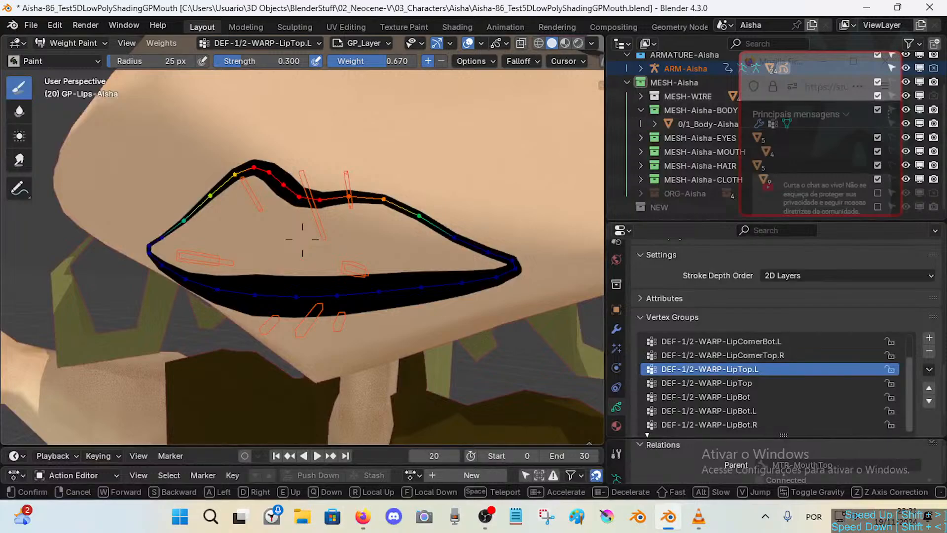
left_click(302, 239)
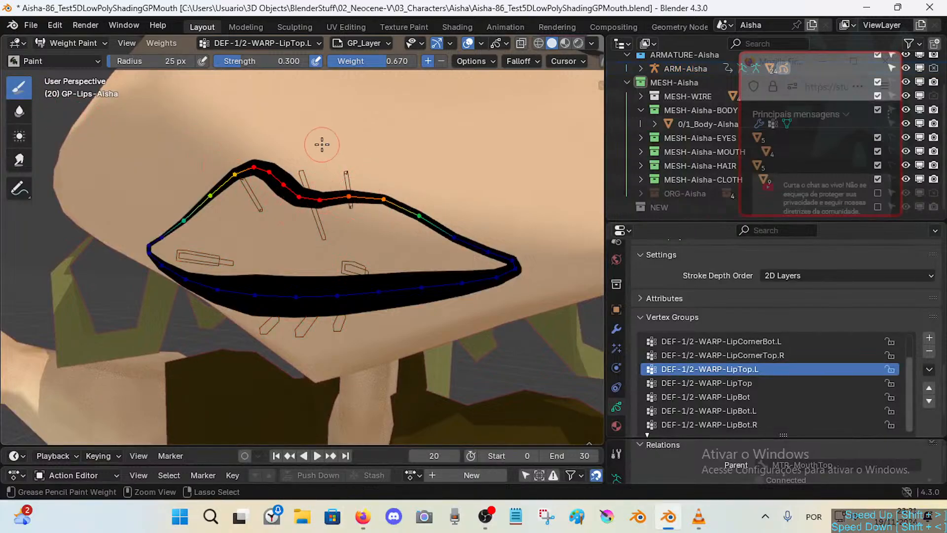
Set the Paint brush's weight to 1.000 and its radius to 124 px.
key("ctrl+f")
left_click(215, 96)
left_click(21, 60)
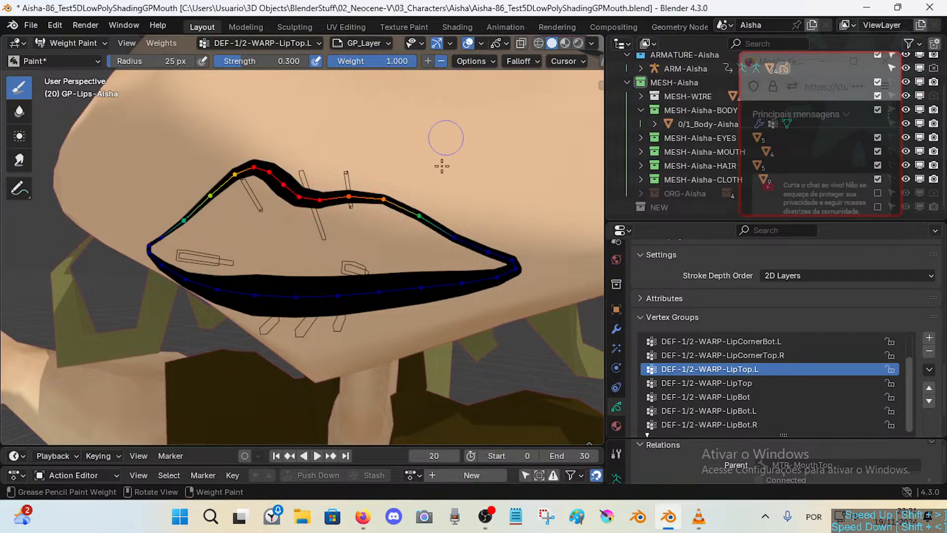
key("f")
left_click(483, 222)
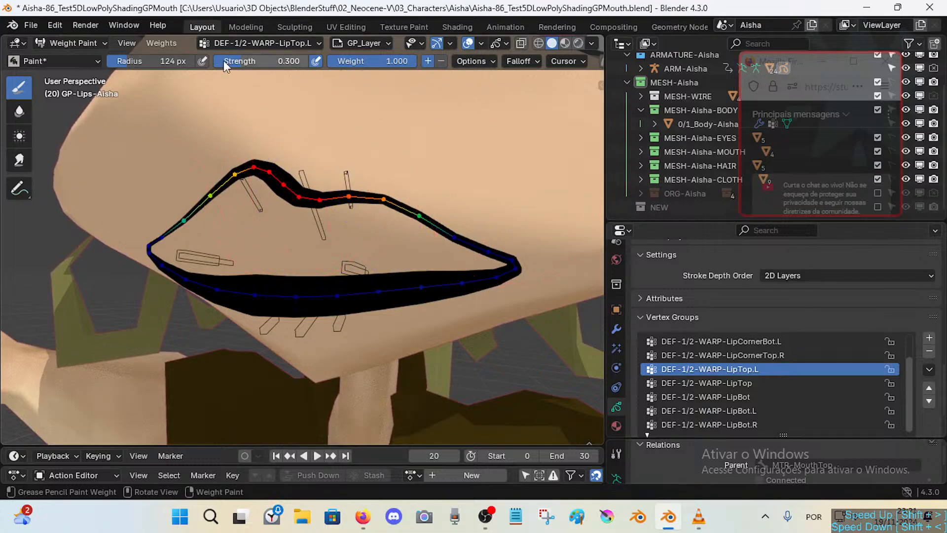
Set the Paint brush's strength to 1.000 and undo the last weight strokes on the lip outline.
left_click_drag(225, 64, 302, 63)
mouse_move(242, 210)
left_mouse_down()
mouse_move(345, 222)
mouse_move(307, 254)
mouse_move(249, 247)
left_mouse_up()
key("ctrl+z")
key("ctrl+z")
key("ctrl+z")
key("ctrl+z")
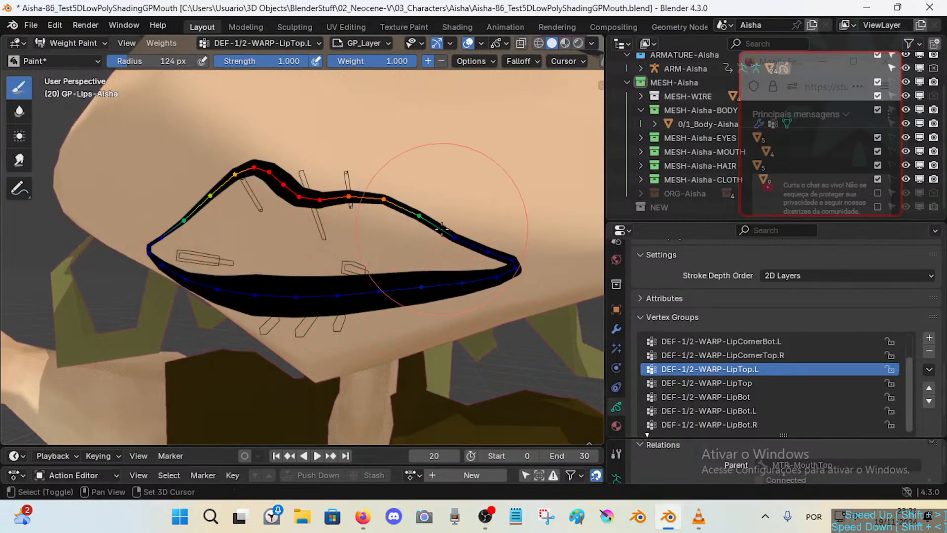
key("ctrl+z")
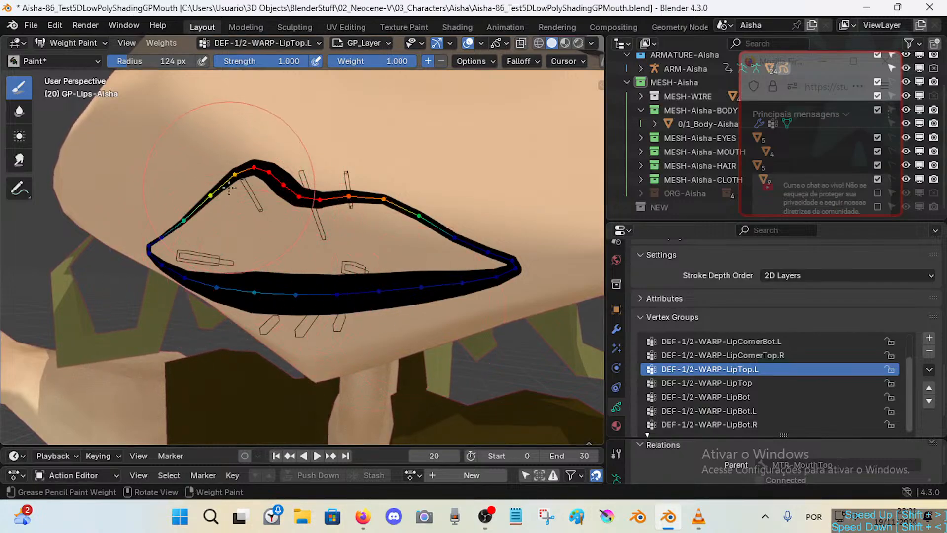
Return GP-Lips-Aisha to Object Mode, deselect it and move the floating chat window off the outliner's upper rows.
scroll(293, 211, "down", 5)
scroll(270, 217, "up", 6)
key("ctrl+Tab")
left_click(153, 218)
scroll(332, 173, "down", 6)
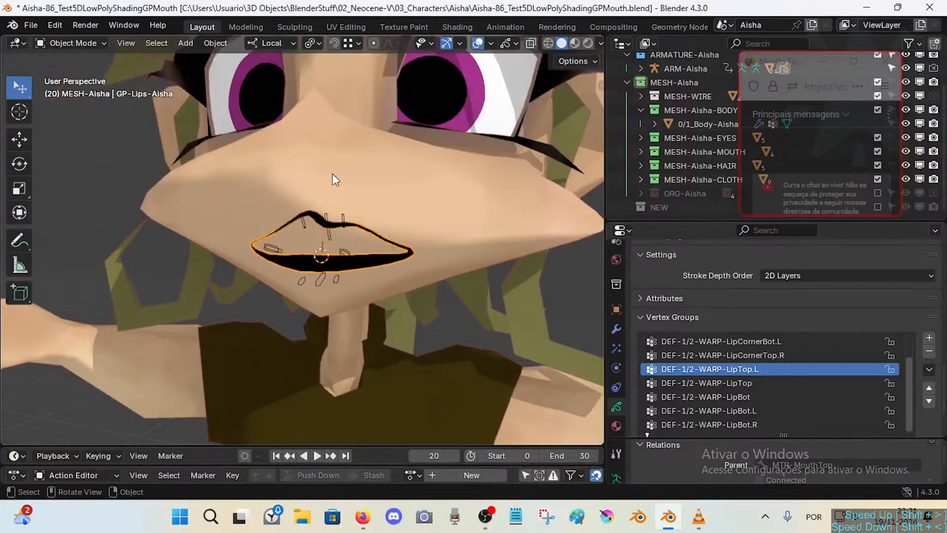
left_click(390, 167)
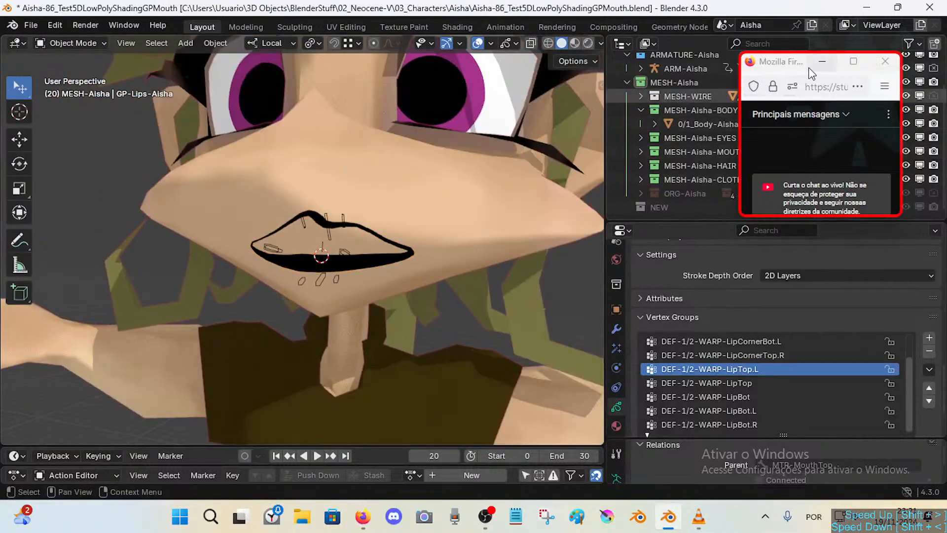
left_click_drag(812, 73, 757, 163)
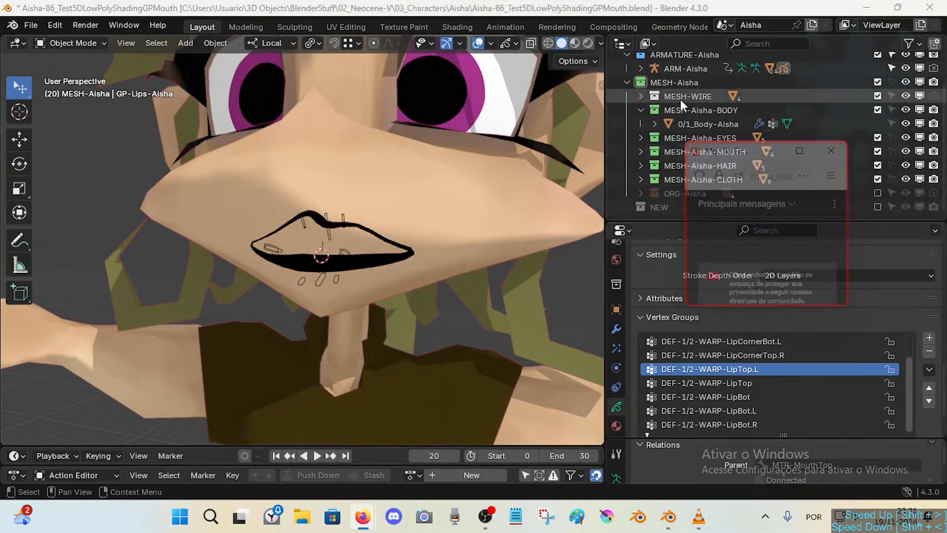
left_click(683, 68)
key("shift+h")
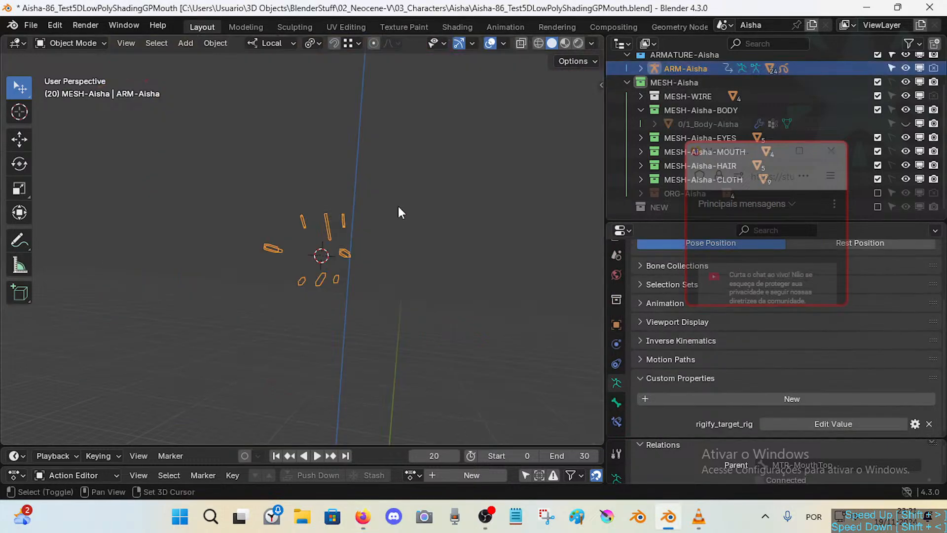
key("alt+h")
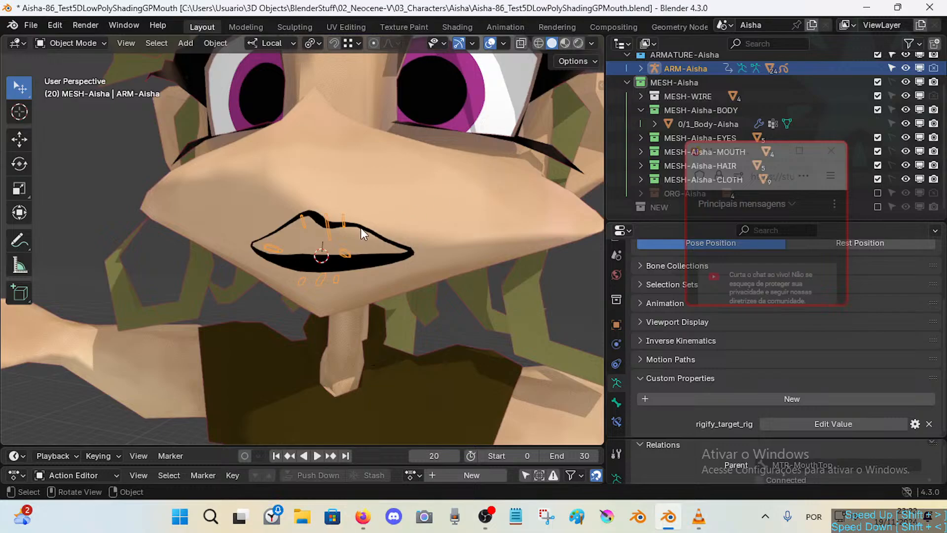
Isolate GP-Lips-Aisha and ARM-Aisha by selecting both and hiding every other object, and save the file.
left_click(641, 68)
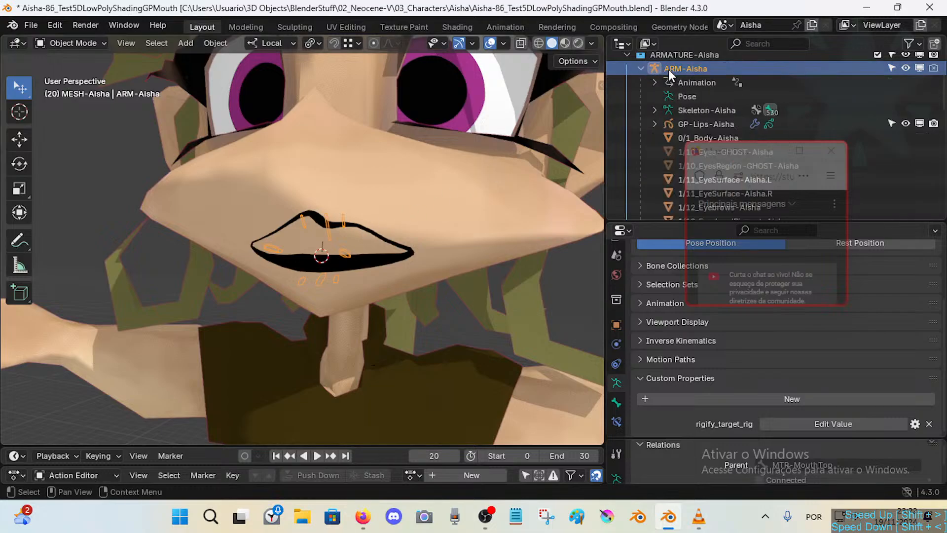
left_click(726, 123)
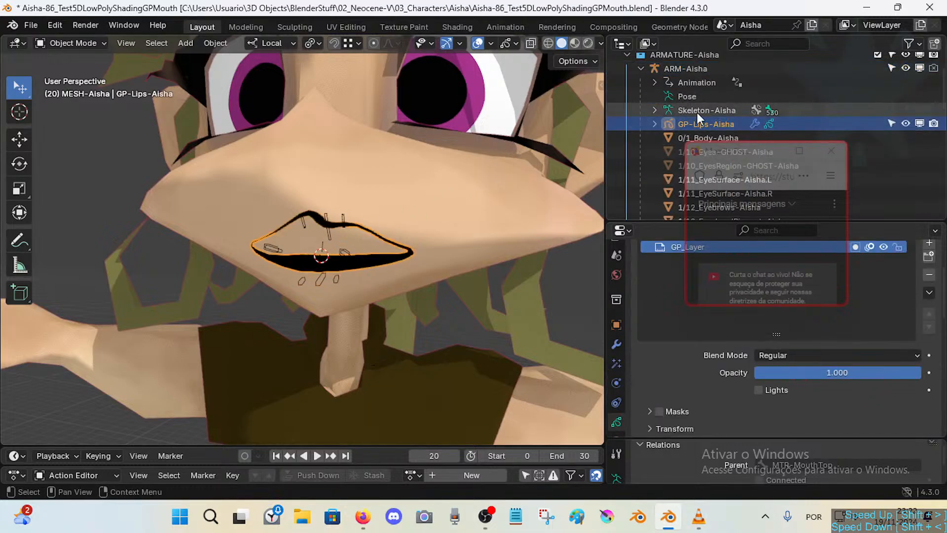
left_click(331, 232, "shift")
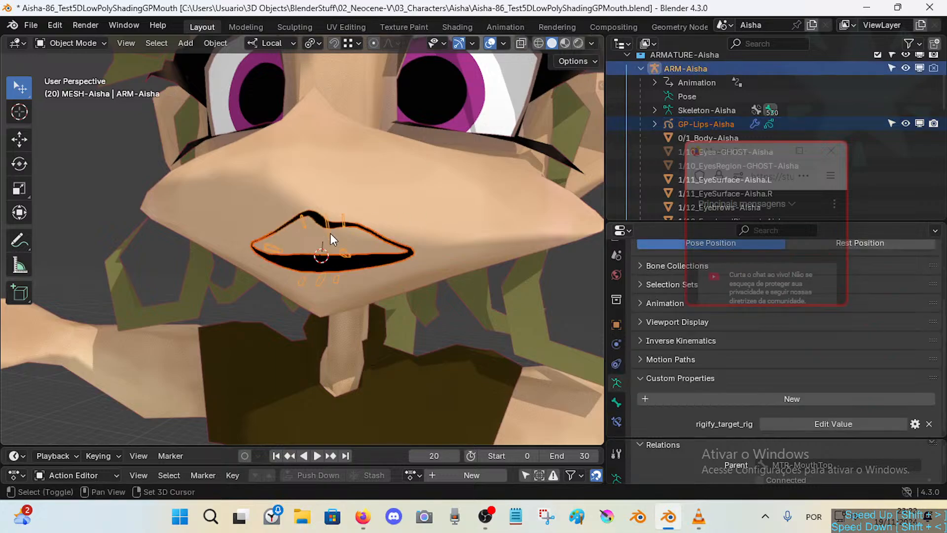
key("shift+h")
scroll(350, 252, "up", 5)
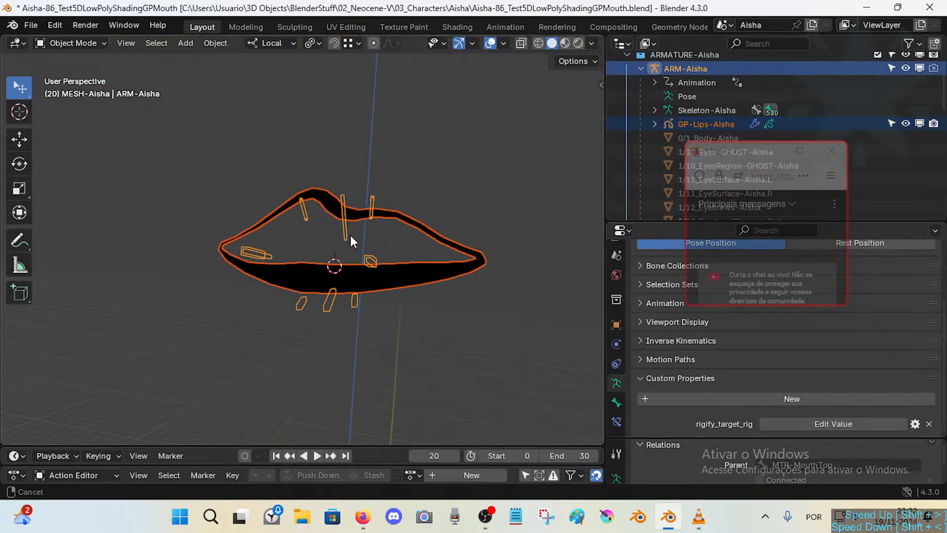
key("ctrl+s")
left_click(360, 198)
left_click(365, 217)
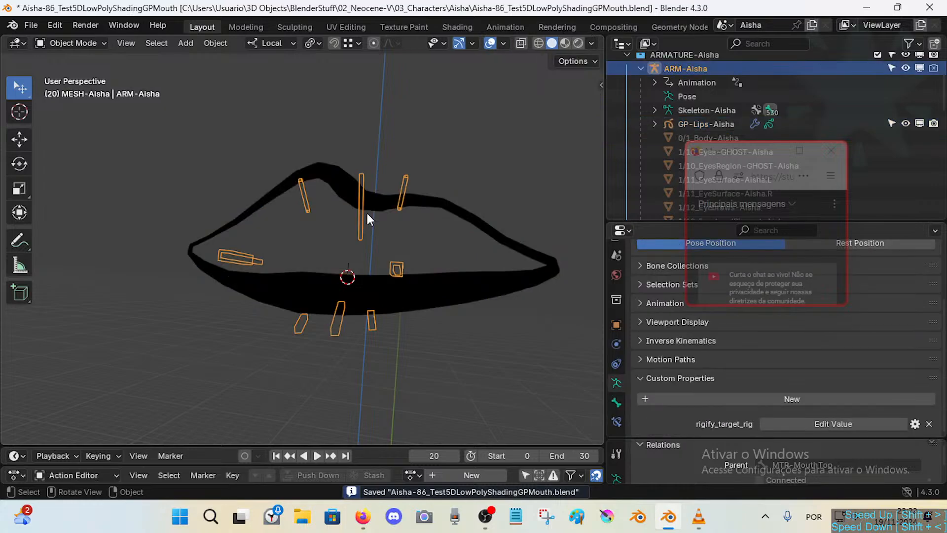
left_click(376, 201)
key("g")
right_click(379, 229)
left_click(357, 225)
key("g")
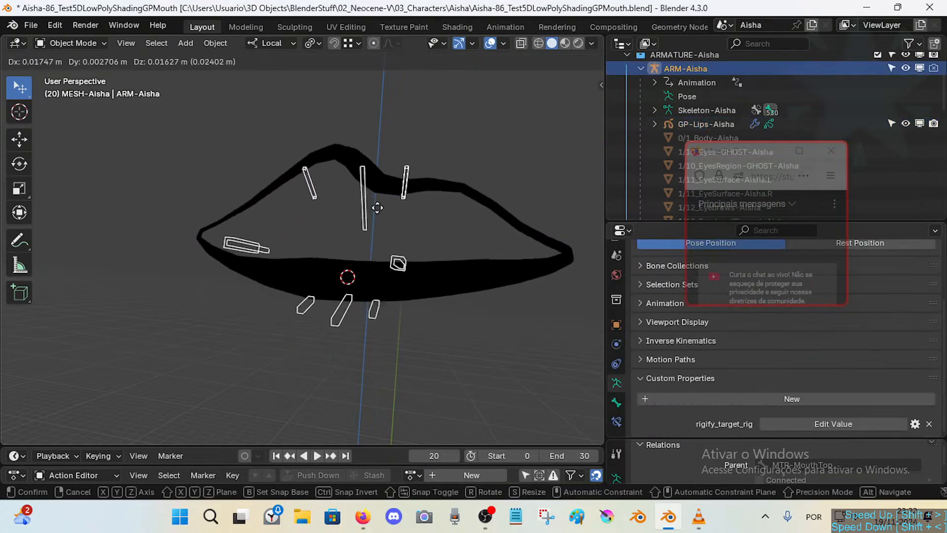
left_click(361, 229)
key("ctrl+Tab")
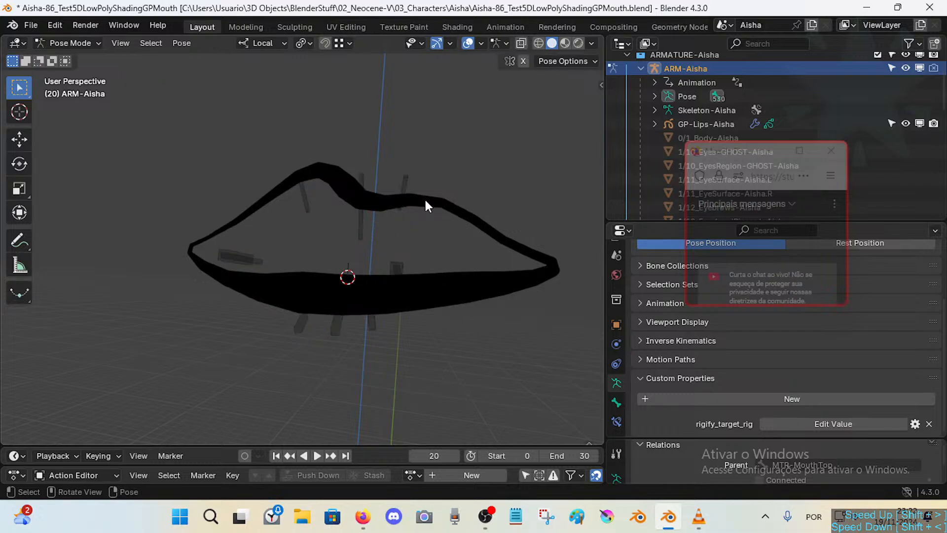
key("ctrl+Tab")
left_click(434, 199)
Try showing the names and axes of ARM-Aisha's bones through the armature's Viewport Display options.
left_click(364, 221)
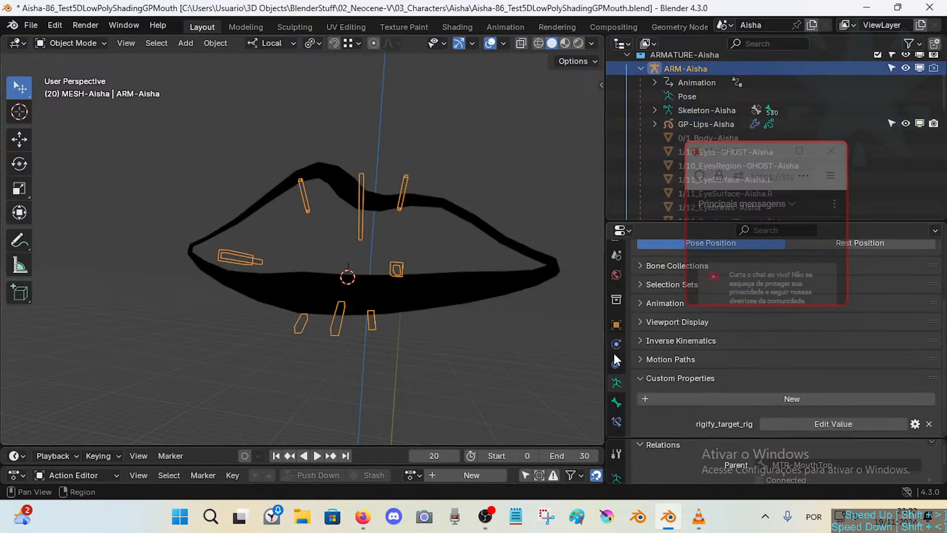
left_click(645, 328)
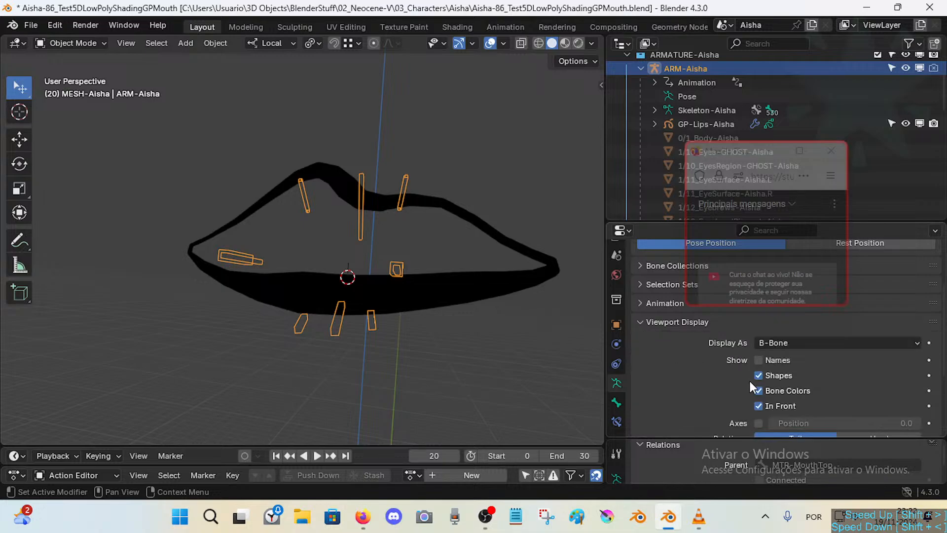
scroll(750, 381, "down", 2)
scroll(748, 381, "up", 4)
scroll(753, 387, "down", 1)
left_click(763, 359)
left_click(763, 359)
scroll(790, 388, "down", 2)
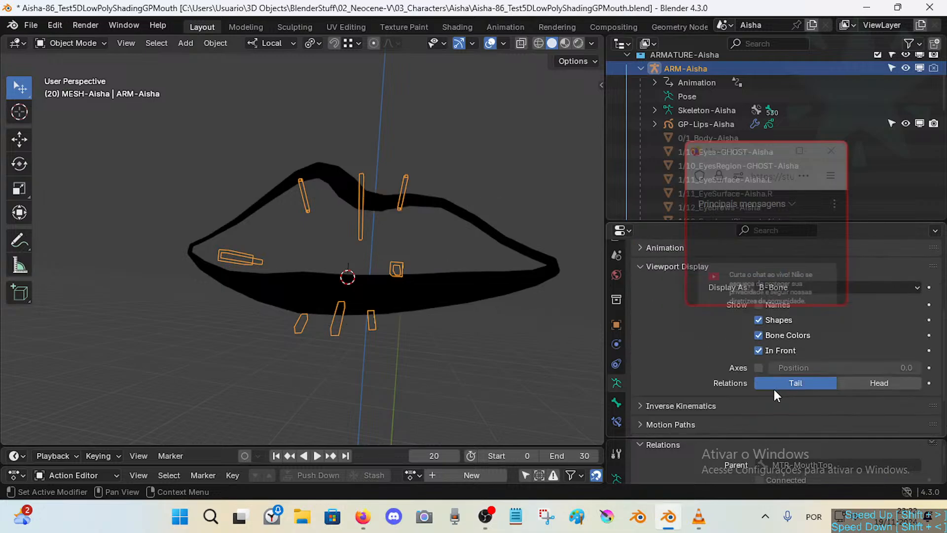
left_click(757, 368)
left_click(757, 369)
scroll(681, 410, "down", 3)
Set the ARM-Aisha object's viewport display type to Textured.
left_click(616, 325)
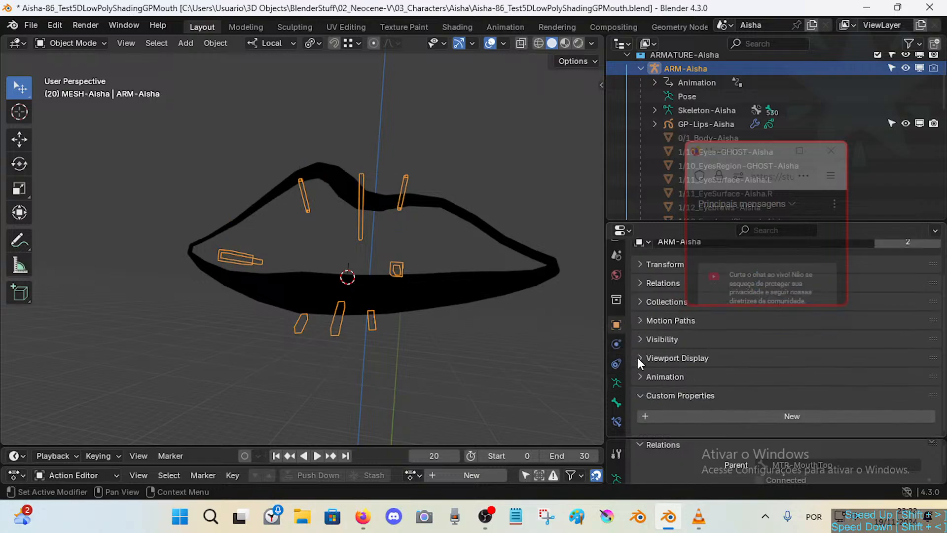
left_click(638, 339)
left_click(639, 339)
left_click(642, 358)
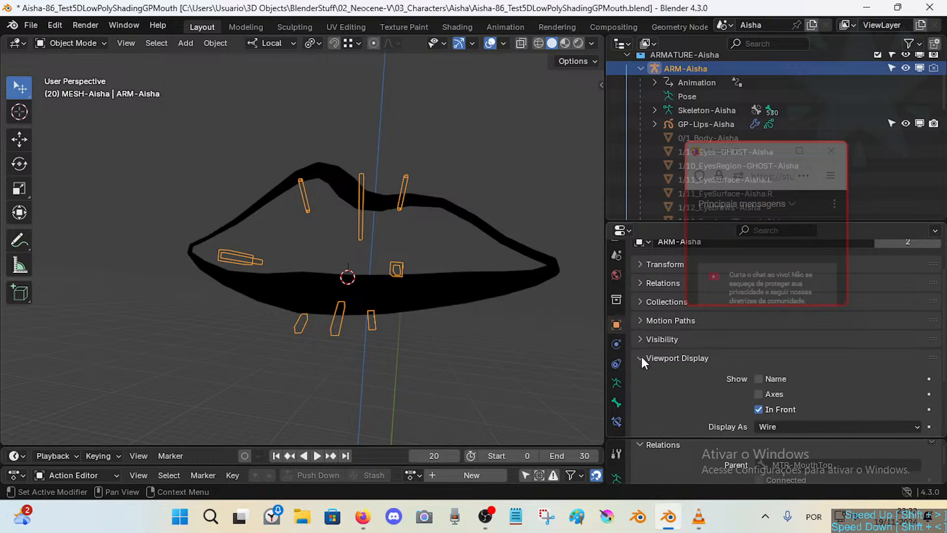
scroll(762, 396, "down", 3)
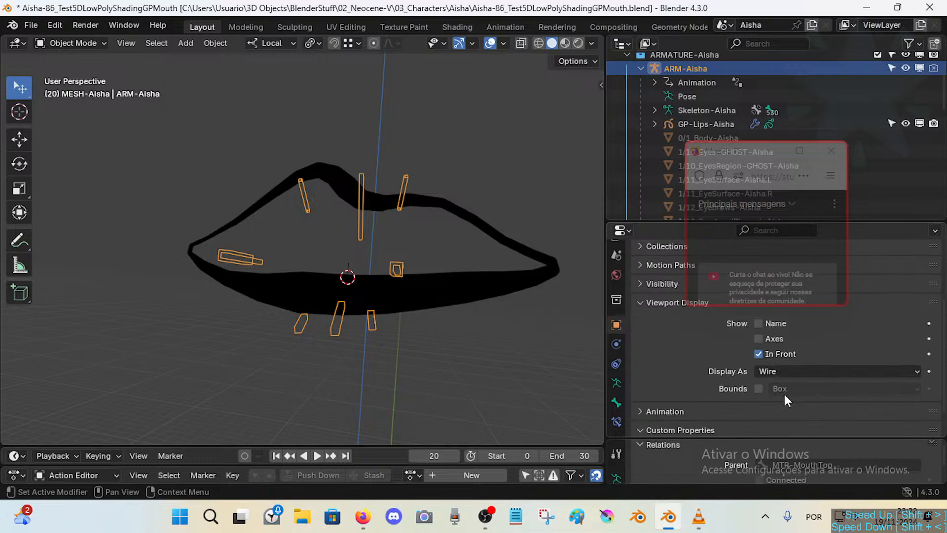
left_click(772, 370)
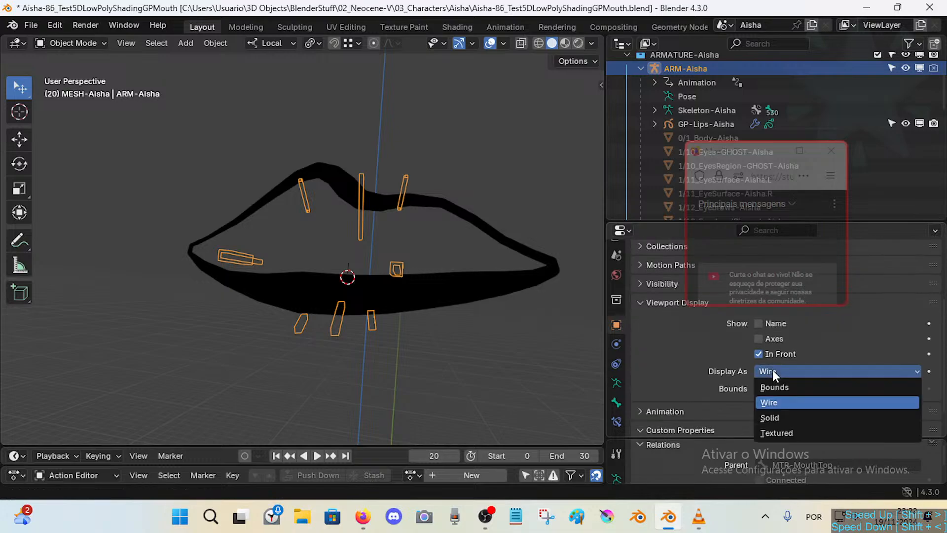
left_click(775, 432)
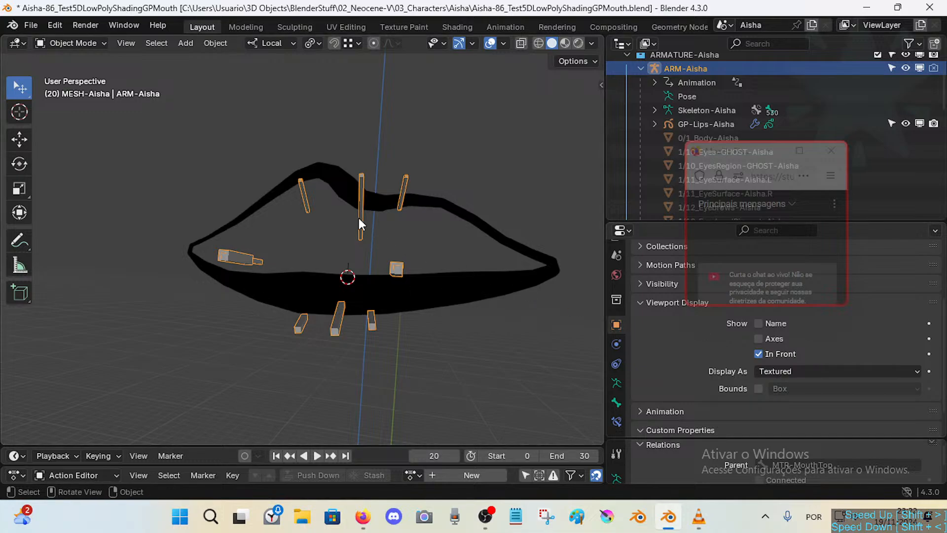
Check GP-Lips-Aisha's weights against the bones in Weight Paint mode and return to Object Mode.
left_click(374, 202)
key("ctrl+Tab")
left_click(373, 200)
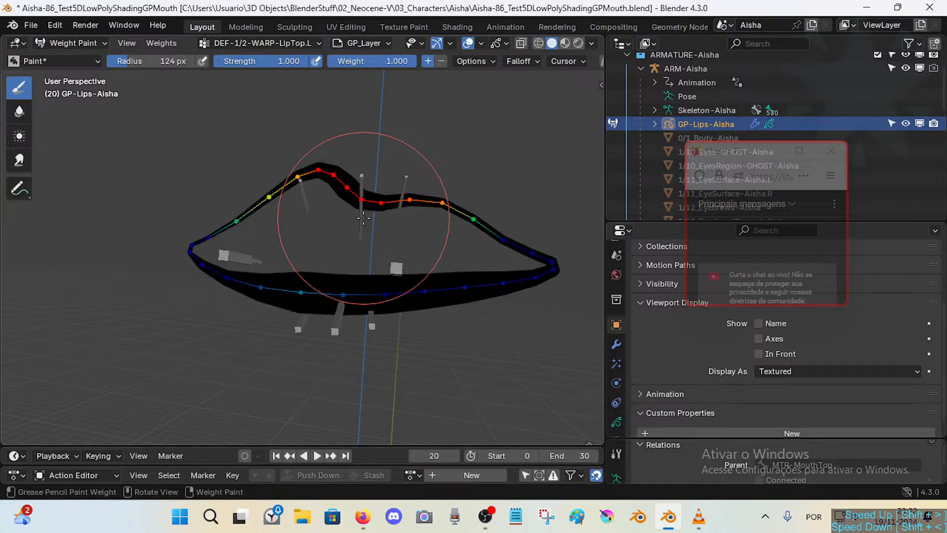
key("ctrl+Tab")
left_click(269, 219)
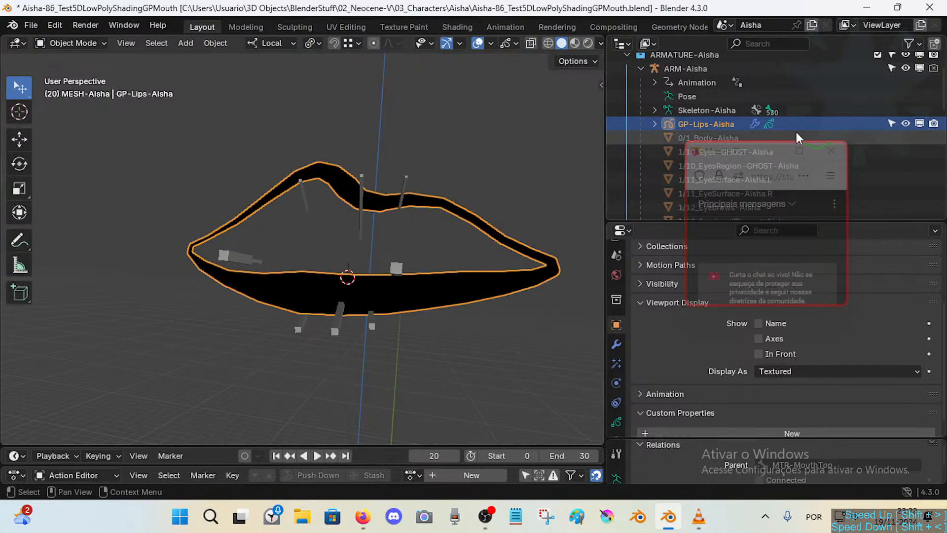
Make the MESH-Aisha collection selectable and unhide all hidden objects.
scroll(910, 106, "up", 2)
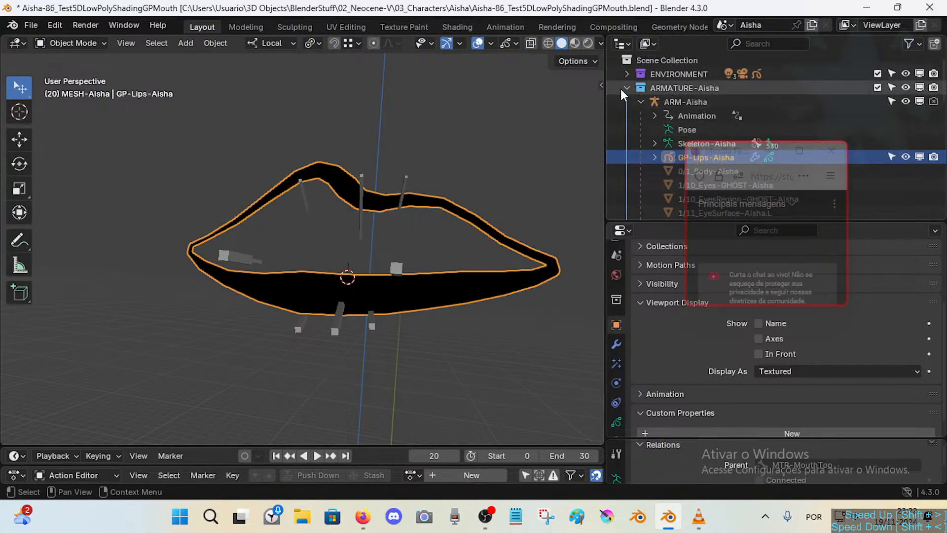
left_click(622, 88)
left_click(891, 102)
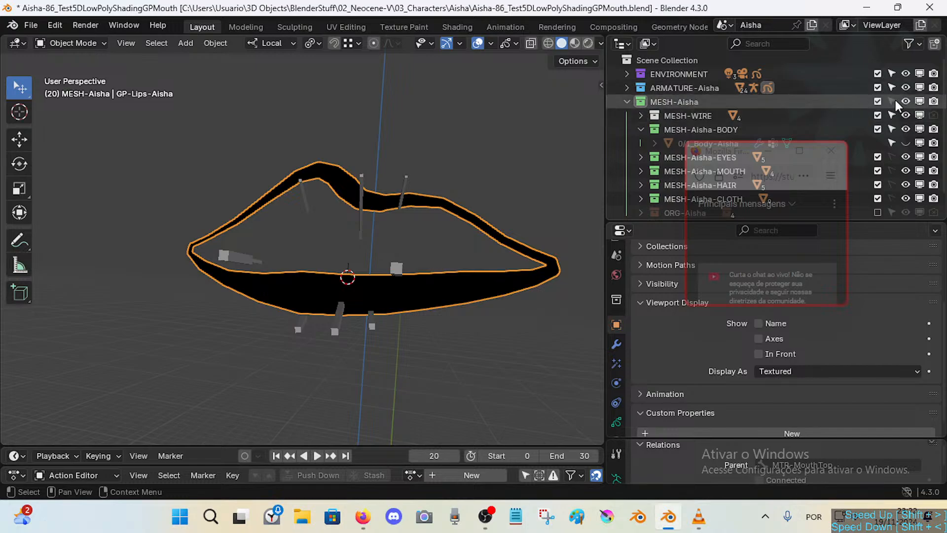
key("alt+h")
Select ARM-Aisha together with 0/1_Body-Aisha as the active object and enter Weight Paint mode on the body mesh.
left_click(402, 188)
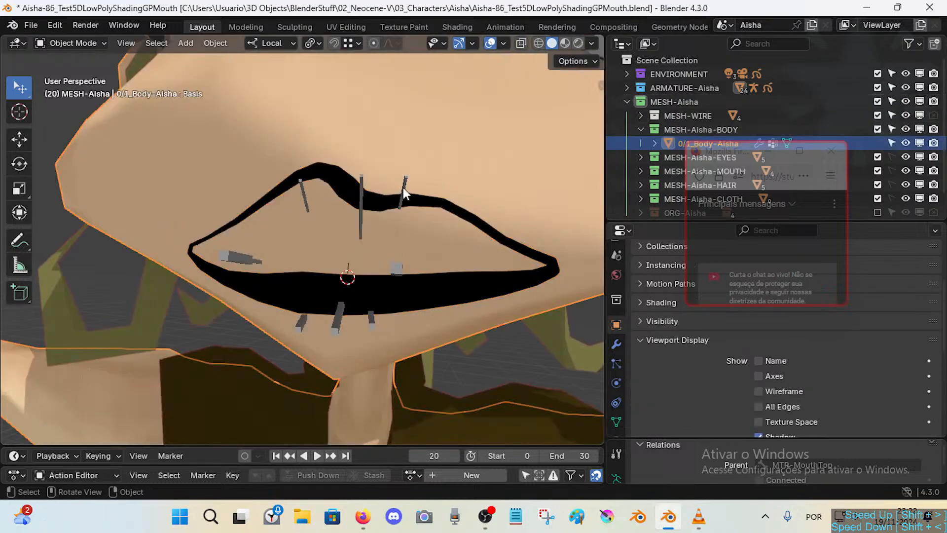
left_click(403, 188)
left_click(451, 154, "shift")
key("ctrl+Tab")
key("w")
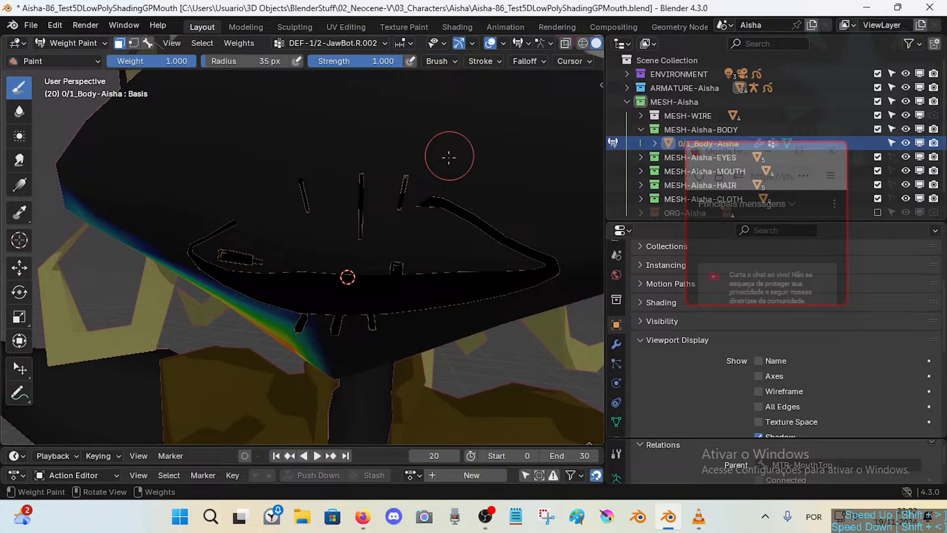
Switch the body's weight painting to bone selection and make the upper lip's centre bone DEF-1/2-WARP-LipTop active.
left_click(401, 188, "ctrl+shift")
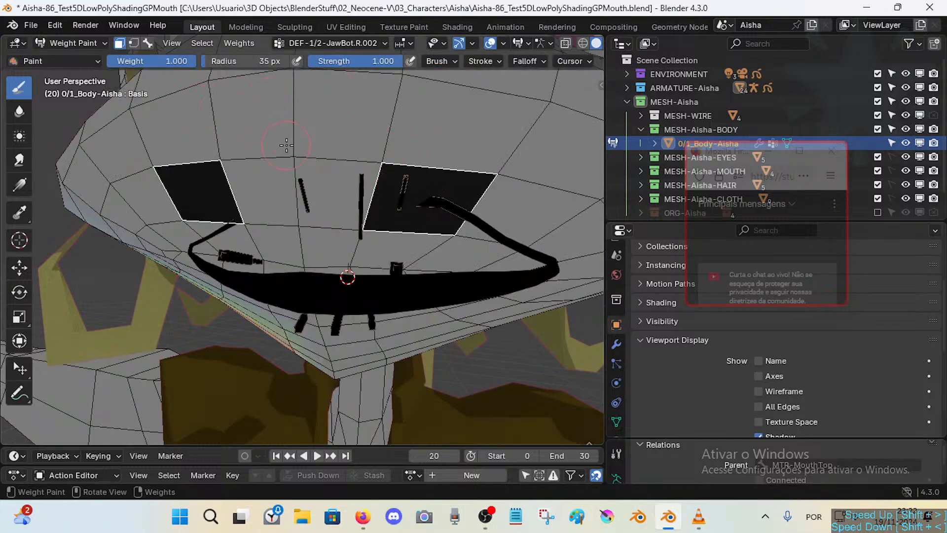
key("3")
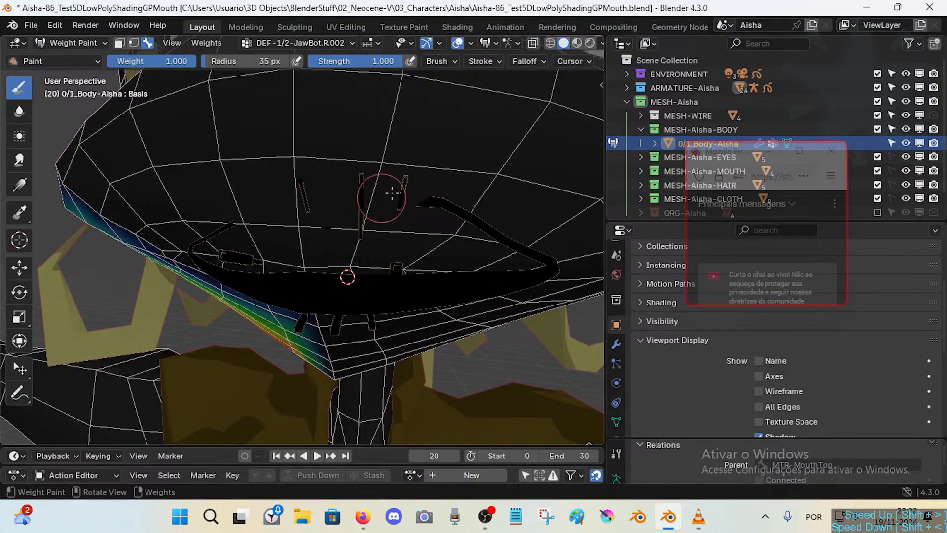
left_click(369, 189, "alt")
key("ctrl+Tab")
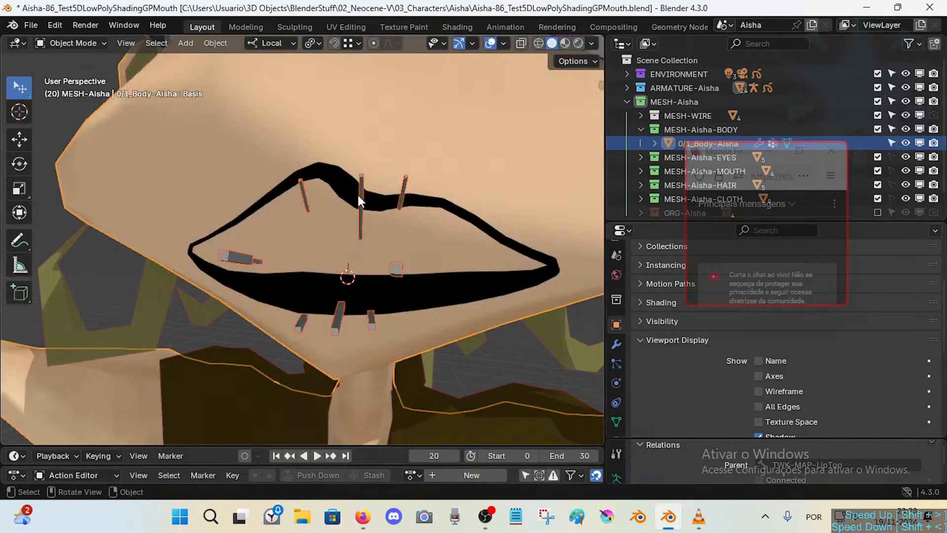
left_click(360, 194)
left_click(410, 132)
key("ctrl+Tab")
left_click(311, 85)
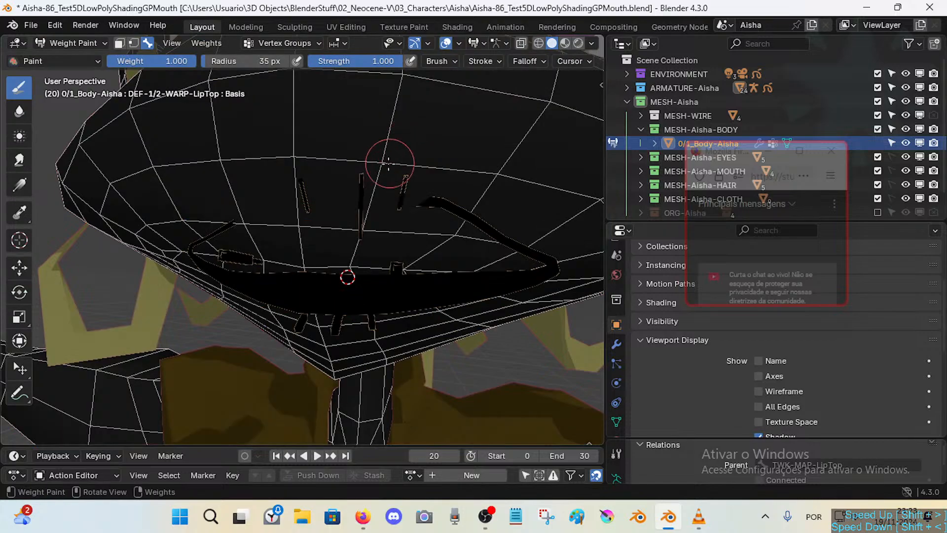
Examine the body mesh's weights around the mouth for the upper lip's centre bone.
key("shift+grave")
key("s")
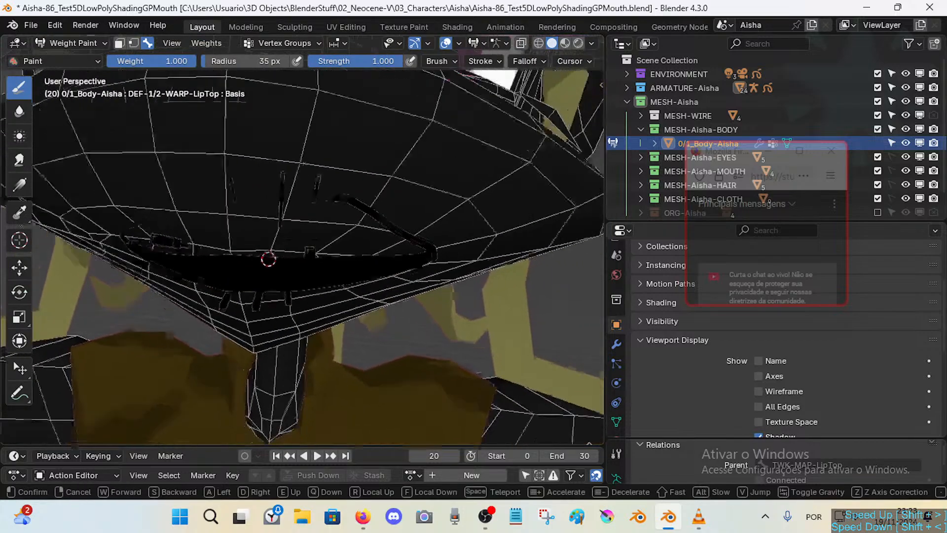
left_click(427, 261)
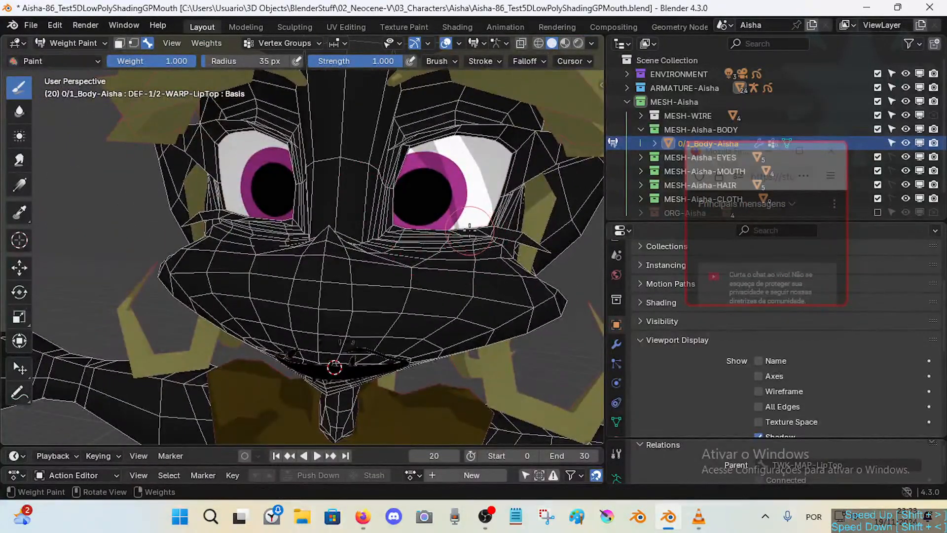
key("shift+grave")
key("w")
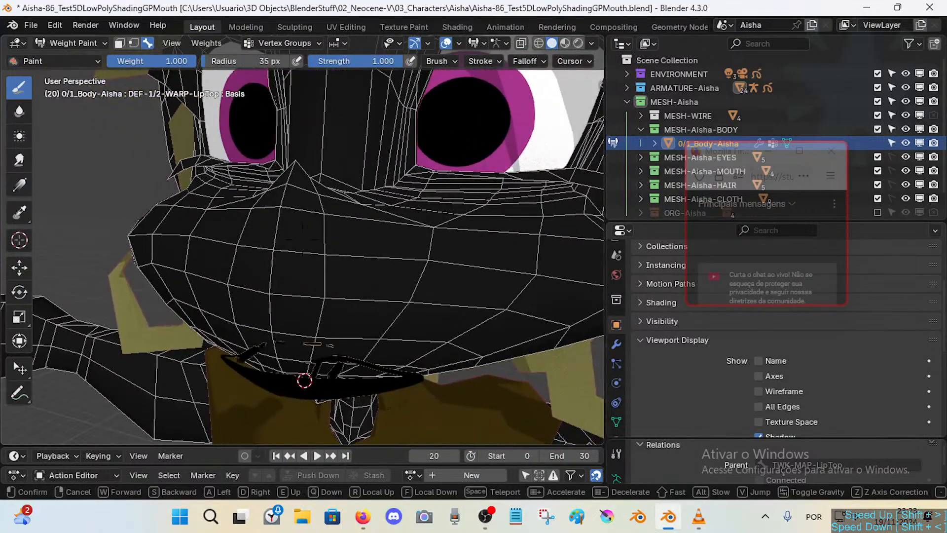
left_click(364, 235)
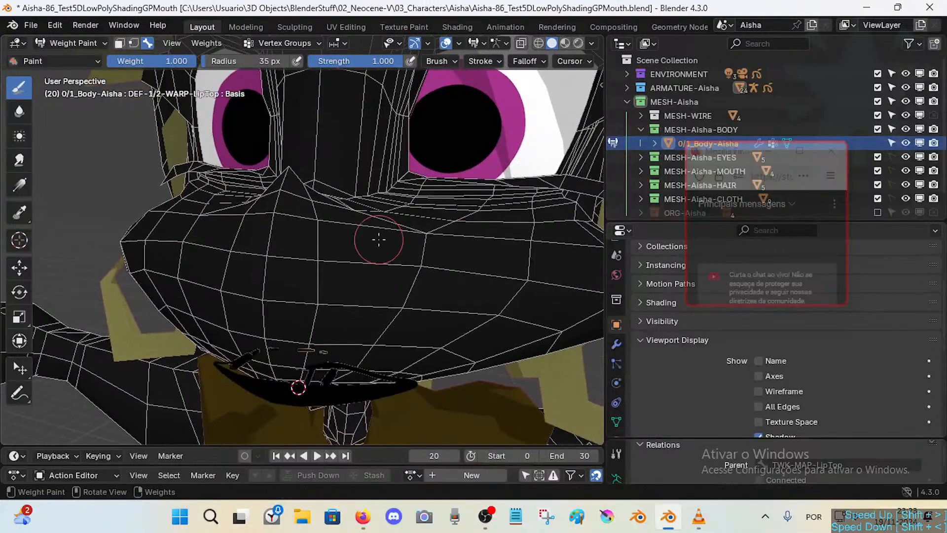
key("1")
key("2")
key("3")
left_click(27, 59)
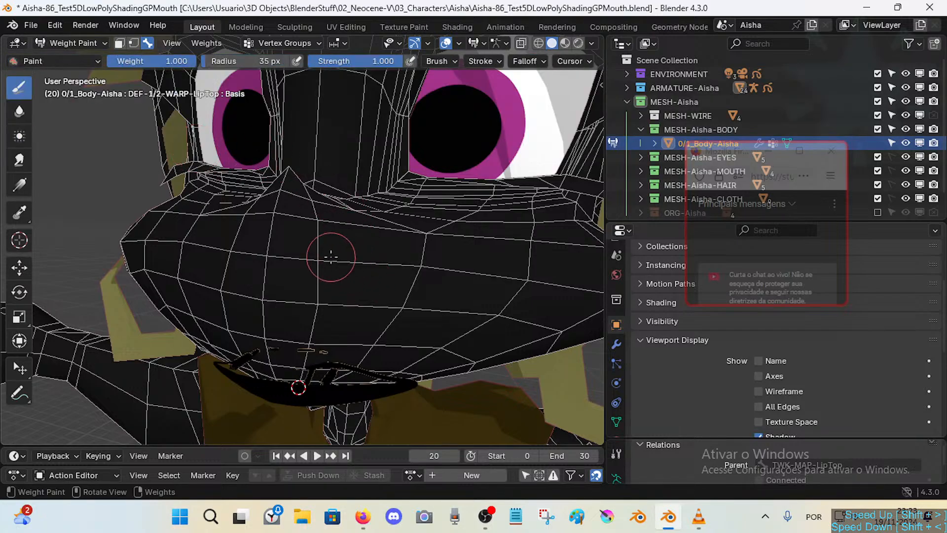
Return to Object Mode, select ARM-Aisha together with the body mesh as active, and re-enter Weight Paint mode.
left_click(242, 362)
left_click(242, 360)
left_click(247, 360)
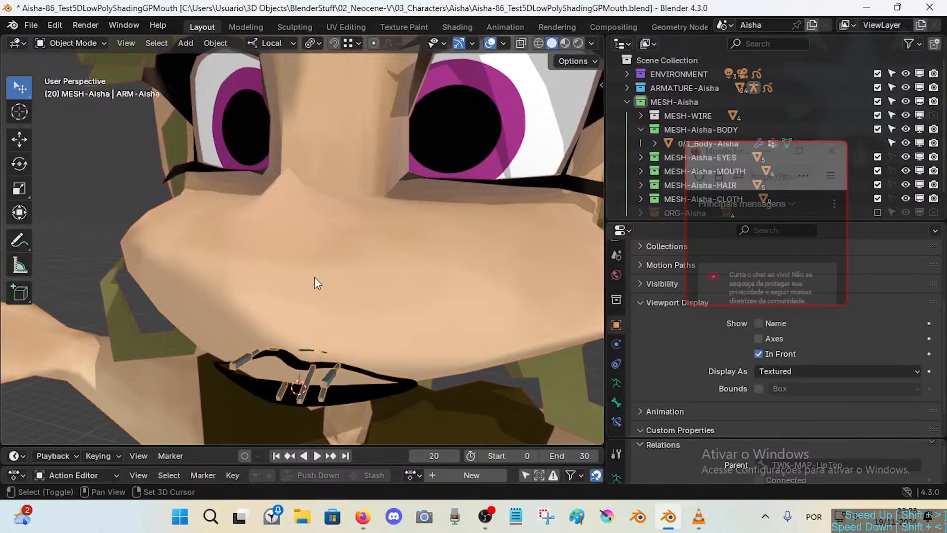
left_click(315, 277, "shift")
key("ctrl+Tab")
key("w")
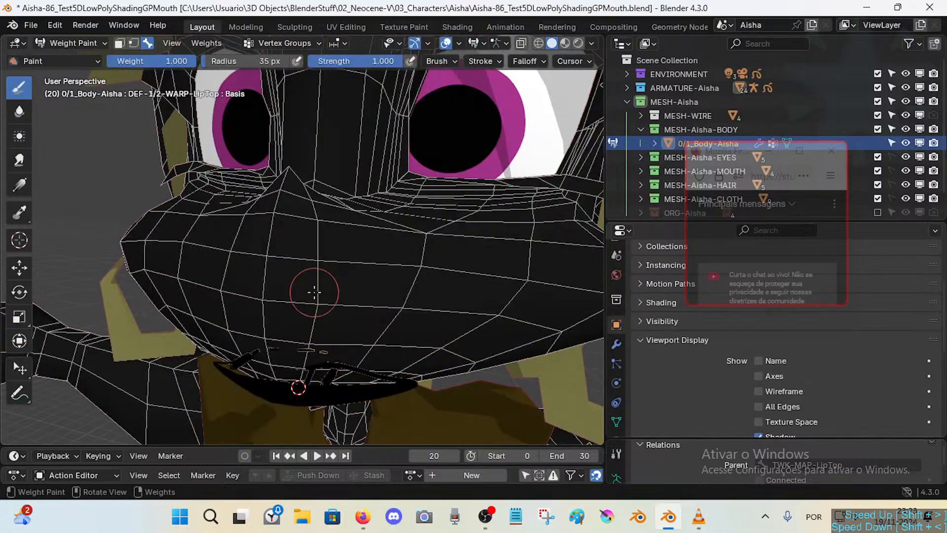
Compare the body's weights for the lip bones, including LipCornerTop.R, LipBot, LipTop.L, LipCornerBot.L and LipCornerBot.R.
left_click(241, 360, "ctrl")
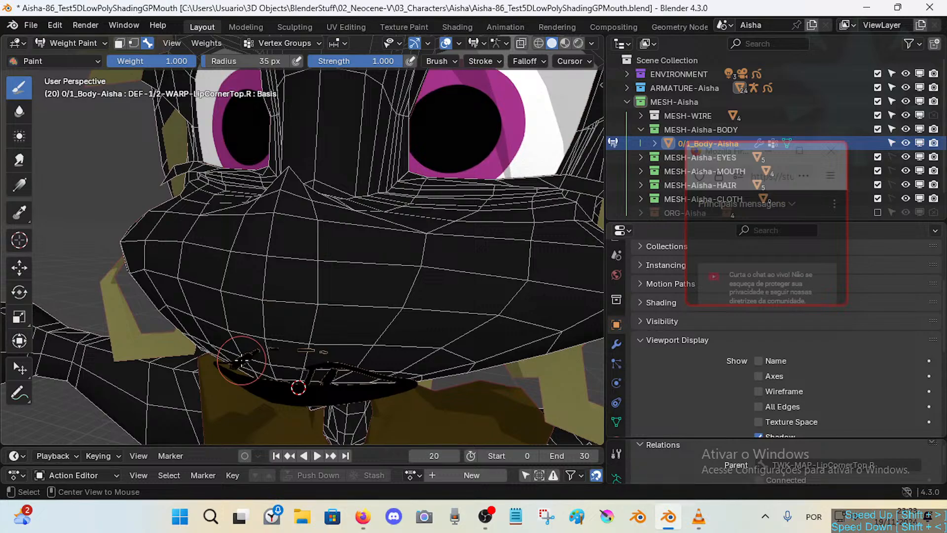
left_click(313, 375, "ctrl")
middle_click_drag(312, 375, 317, 365)
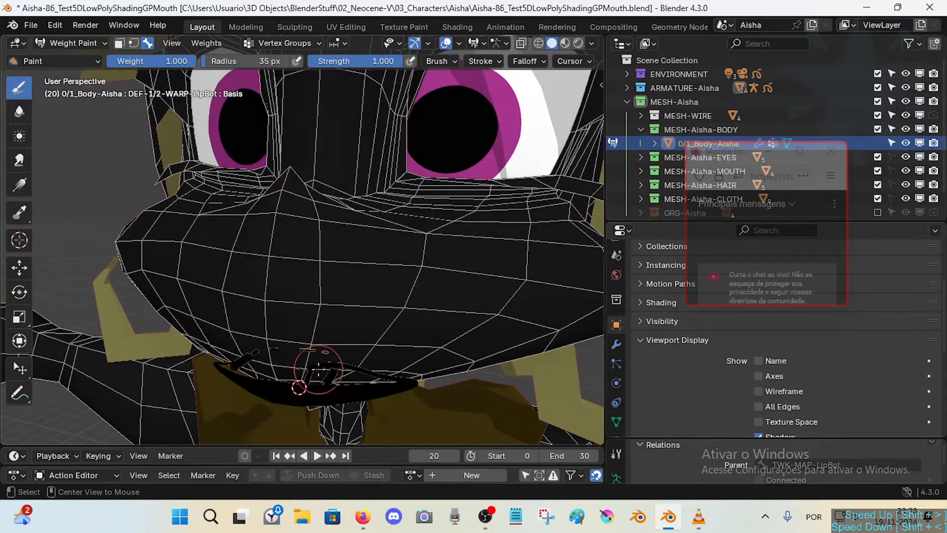
left_click(238, 358, "ctrl")
middle_click_drag(268, 328, 266, 337)
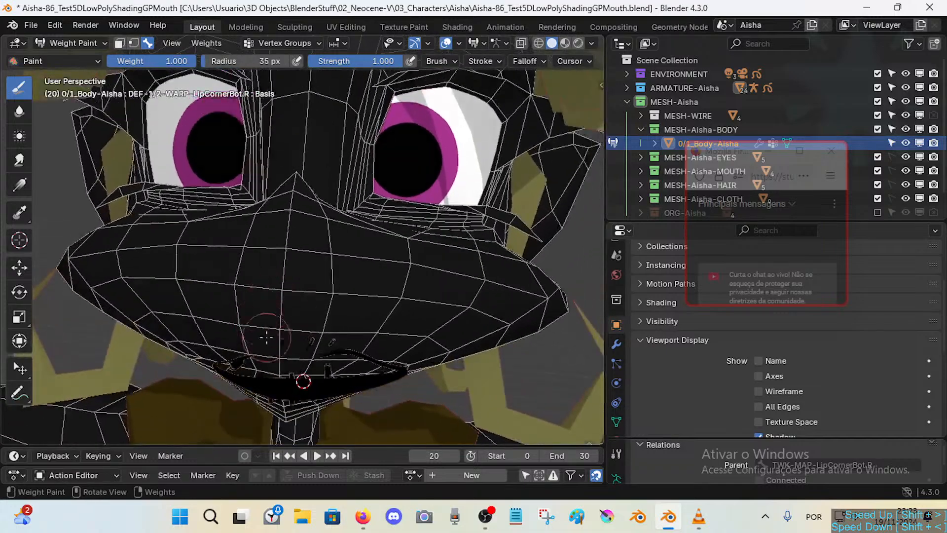
left_click(307, 381, "ctrl")
left_click(340, 342, "ctrl")
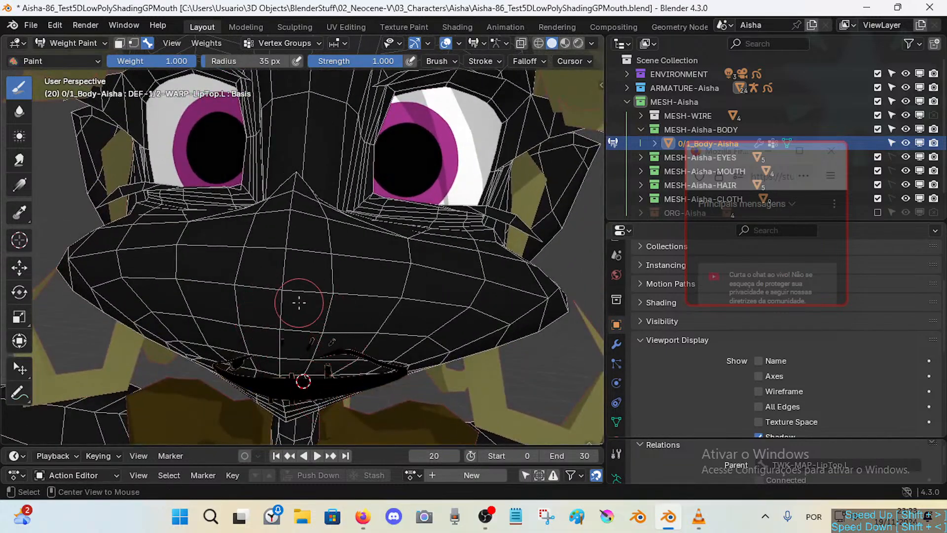
left_click(333, 375, "ctrl")
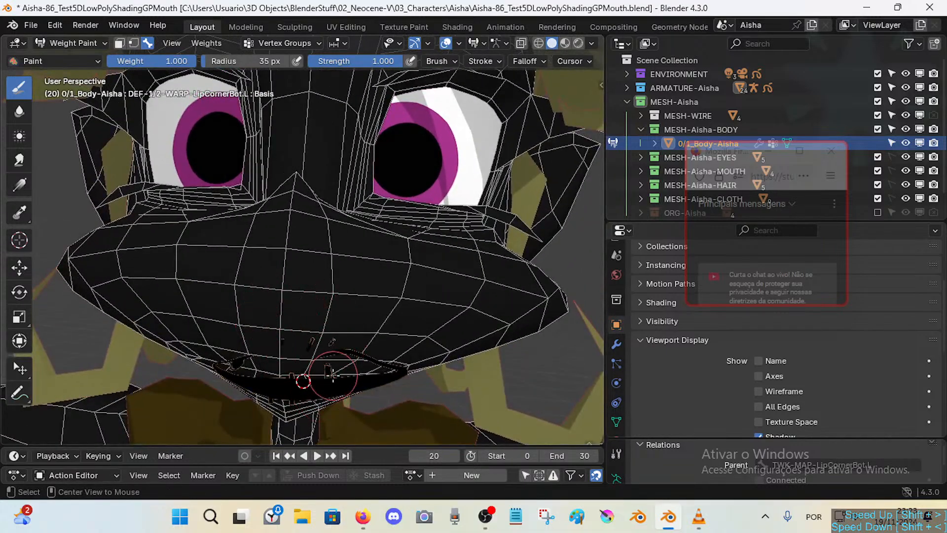
middle_click_drag(302, 383, 296, 341)
left_click(238, 369, "ctrl")
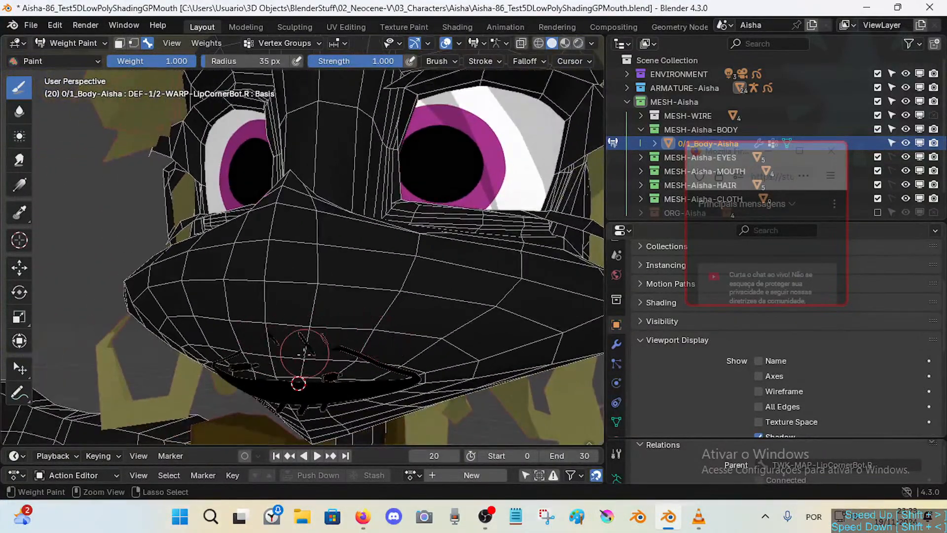
Leave the body's weight painting, select ARM-Aisha with GP-Lips-Aisha, and inspect the lip outline's DEF-1/2-WARP-LipTop.L weights in Weight Paint mode.
key("ctrl+Tab")
left_click(286, 368)
middle_click_drag(258, 365, 271, 323)
key("ctrl+Tab")
left_click(270, 331)
left_click(248, 319)
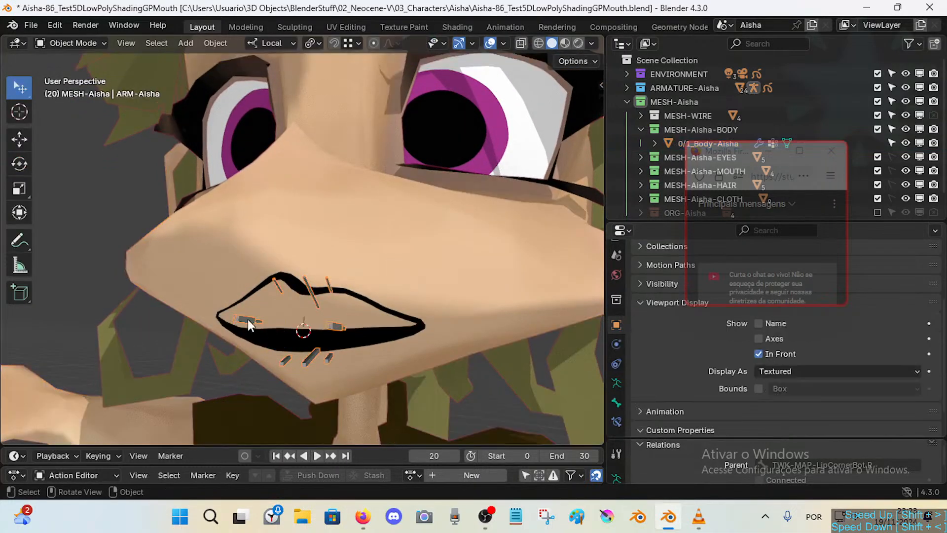
left_click(291, 280)
key("ctrl+Tab")
left_click(195, 230)
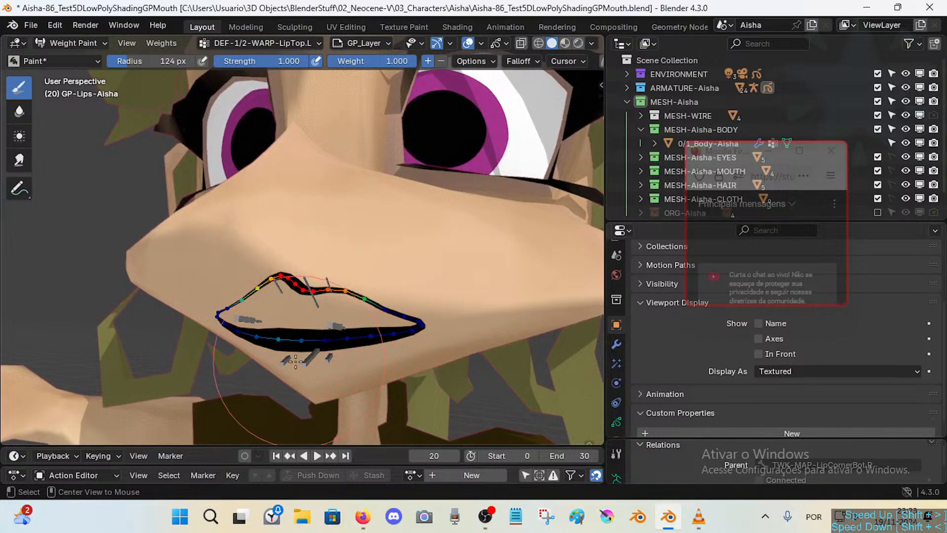
mouse_move(261, 332)
middle_mouse_down()
mouse_move(254, 336)
mouse_move(276, 321)
middle_mouse_up()
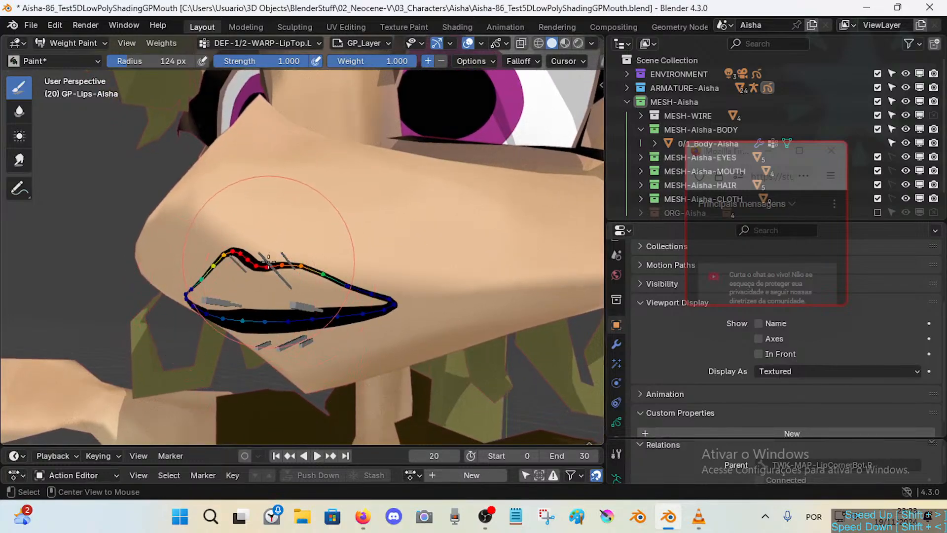
Return to Object Mode and set ARM-Aisha's object viewport display to Wire.
key("ctrl+Tab")
left_click(154, 277)
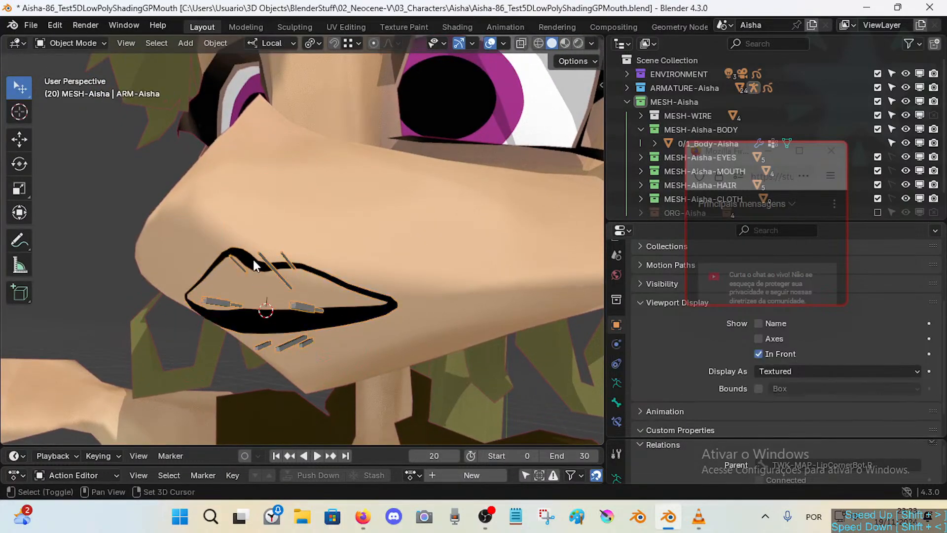
left_click(264, 260)
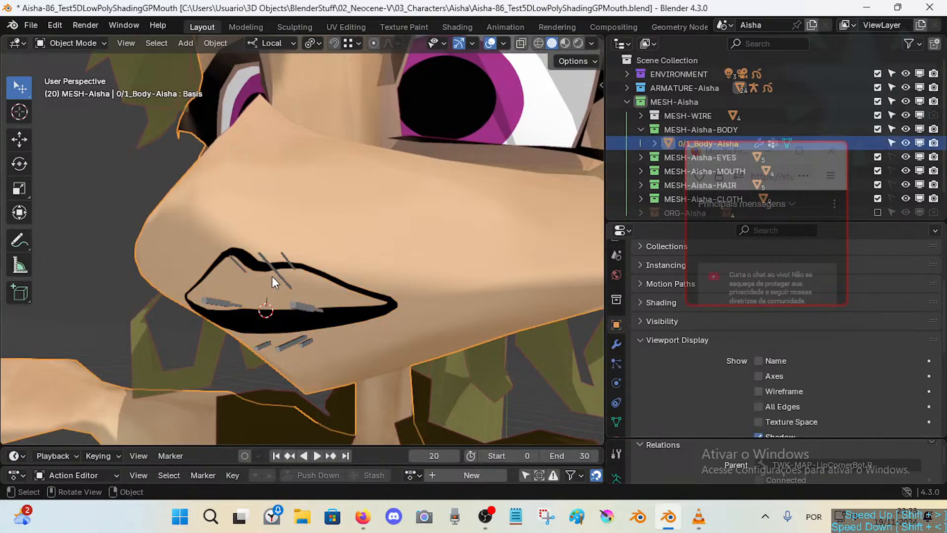
left_click(275, 274)
left_click(617, 383)
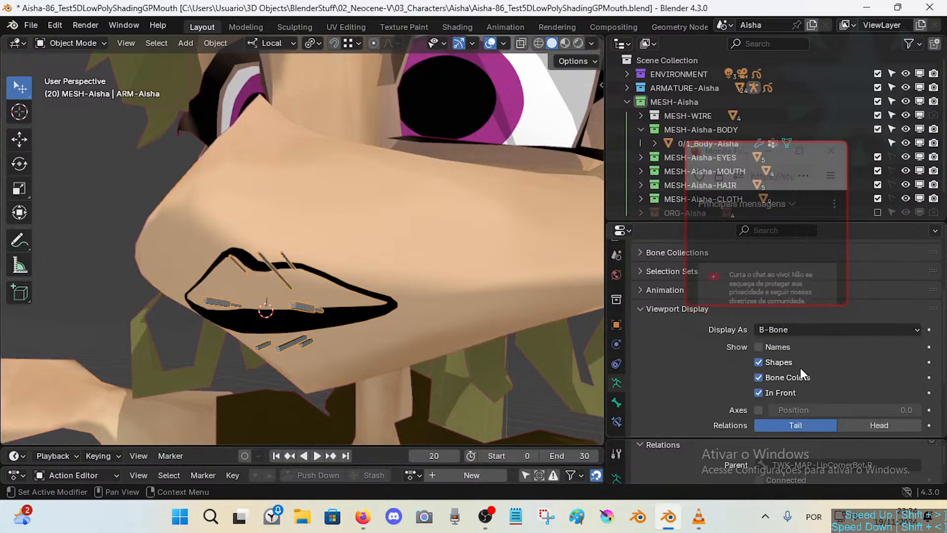
scroll(901, 428, "down", 5)
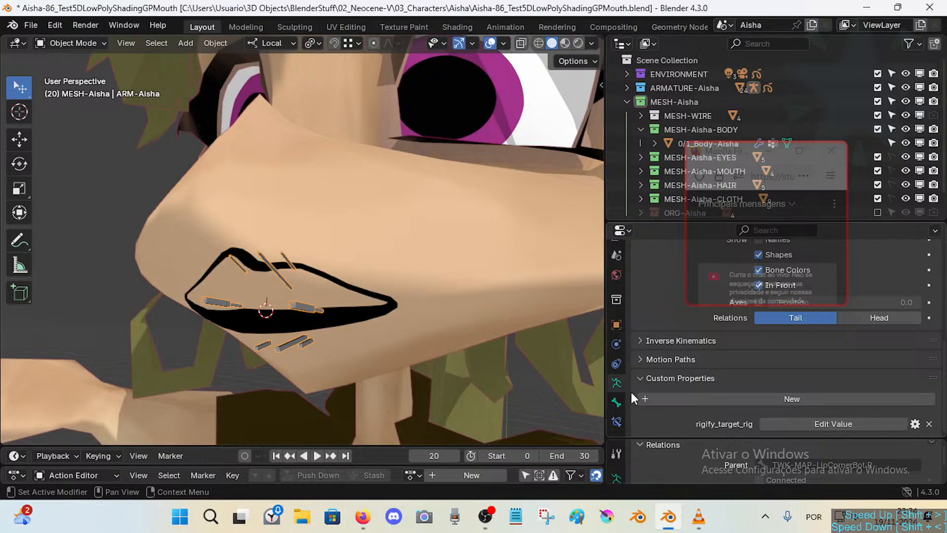
left_click(616, 325)
left_click(816, 336)
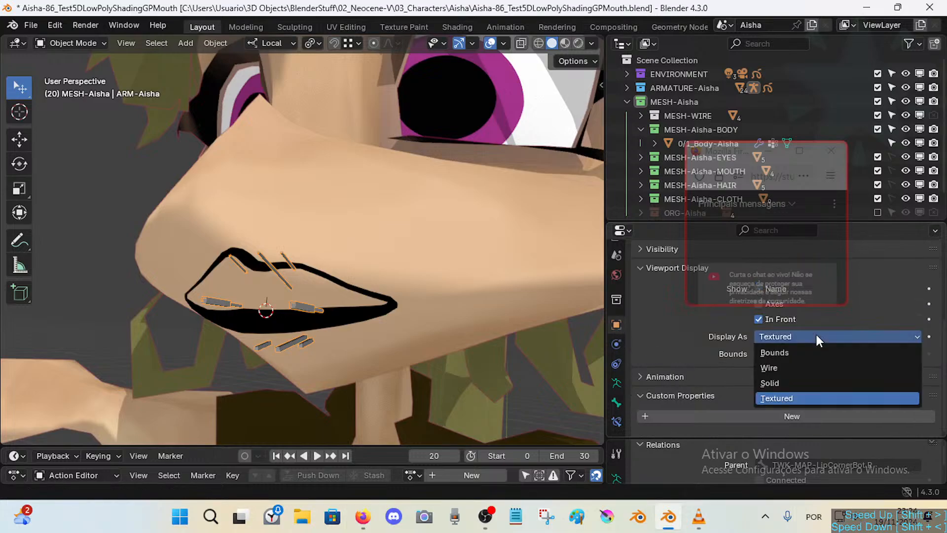
left_click(796, 368)
middle_click_drag(285, 311, 327, 293, "shift")
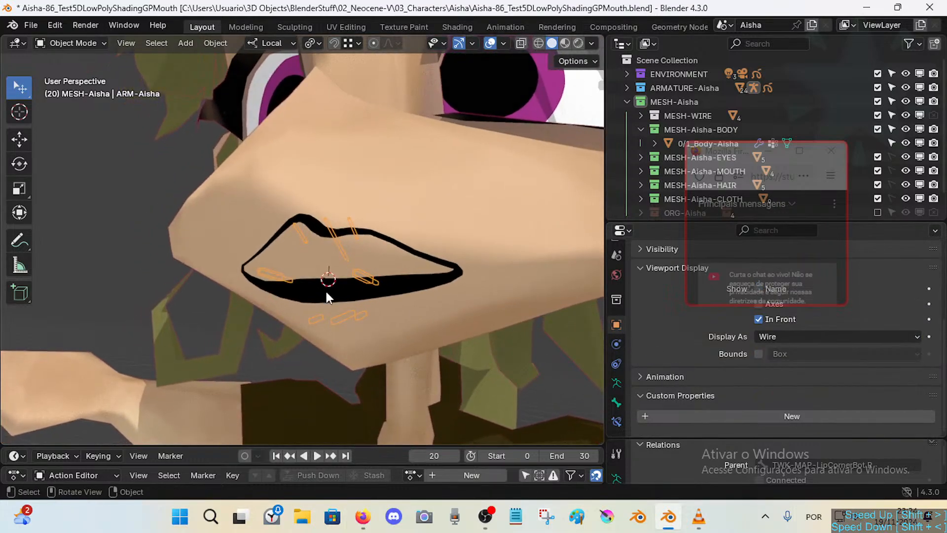
scroll(333, 296, "up", 2)
scroll(340, 299, "down", 2)
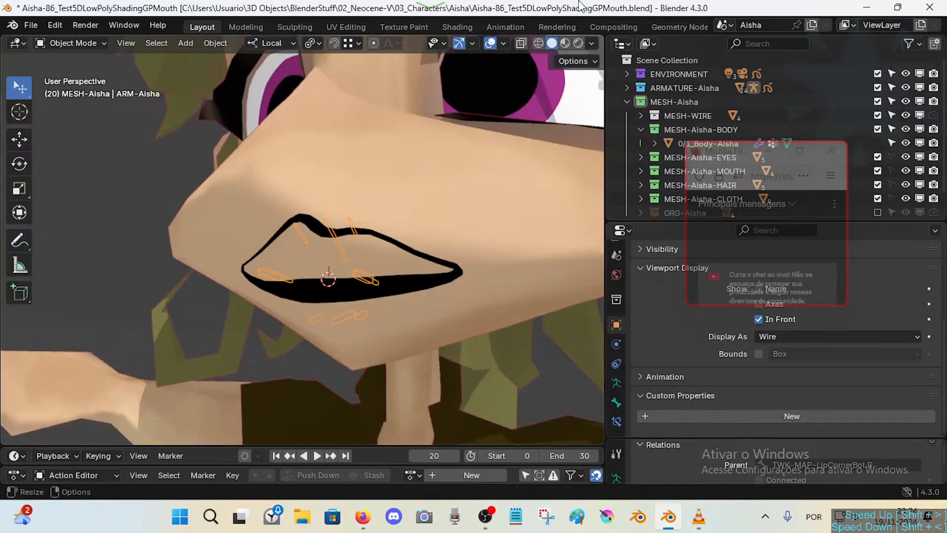
Preview the mouth in Material Preview shading and try GP-Lips-Aisha in Sculpt Mode before going back to Object Mode.
left_click(567, 40)
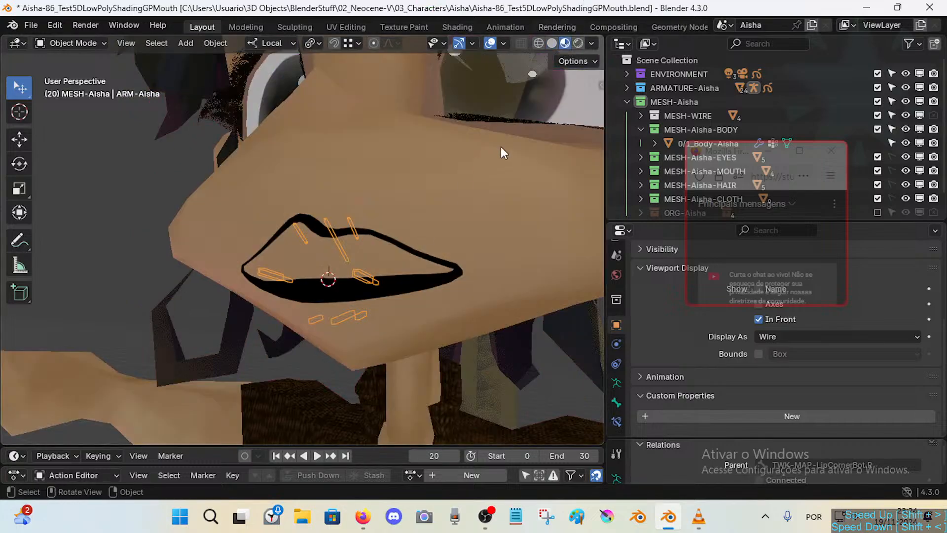
left_click(339, 235)
left_click(345, 235)
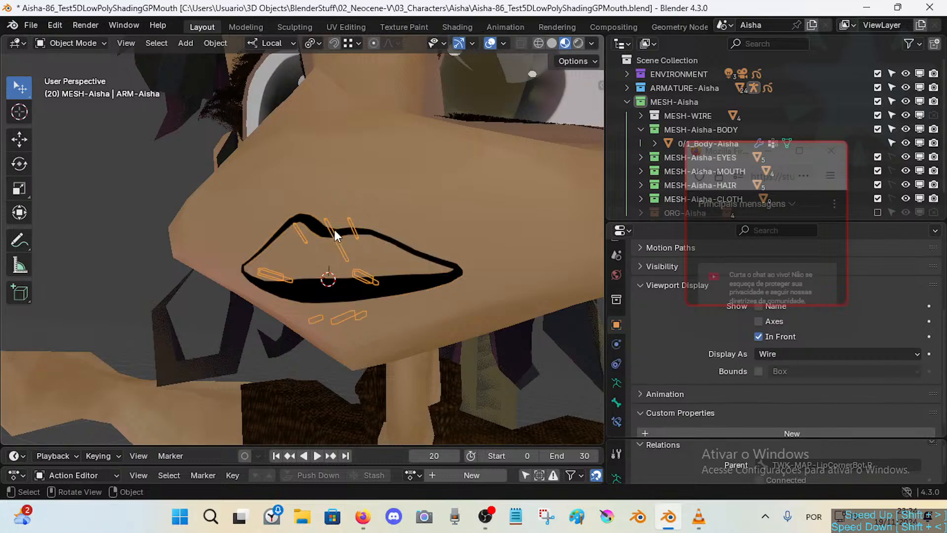
left_click(374, 236)
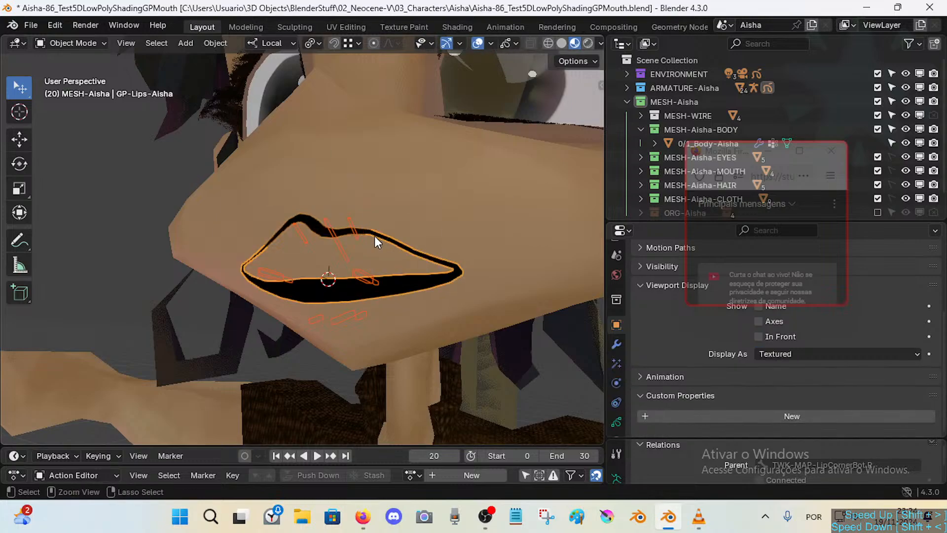
key("ctrl+Tab")
left_click(364, 246)
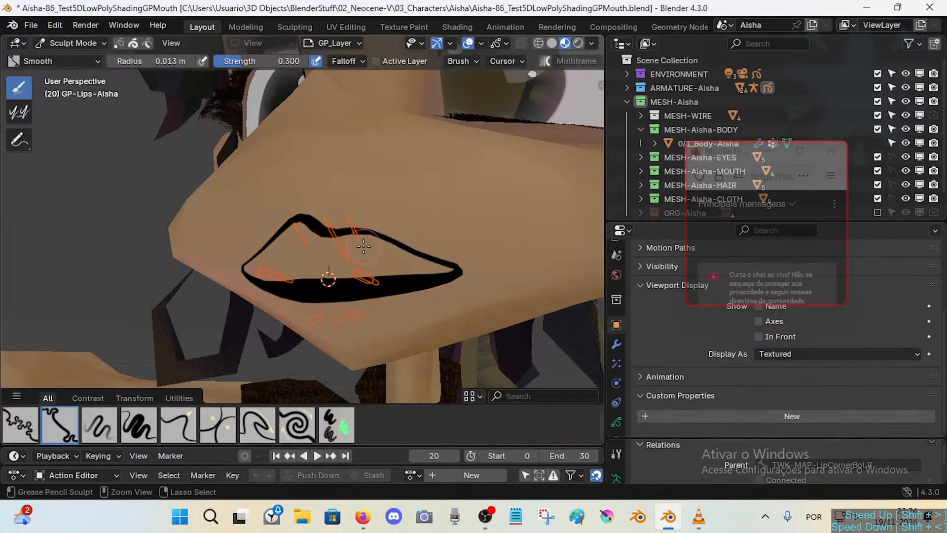
key("ctrl+Tab")
left_click(340, 245)
Put ARM-Aisha in Pose Mode and select the upper lip's centre bone DEF-1/2-WARP-LipTop.
left_click(334, 236)
left_click(336, 237)
key("ctrl+Tab")
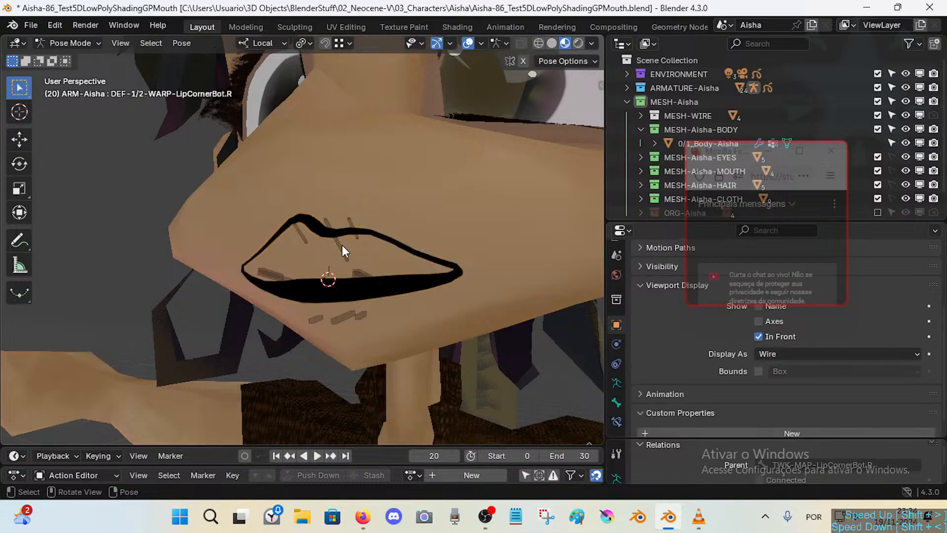
left_click(340, 246)
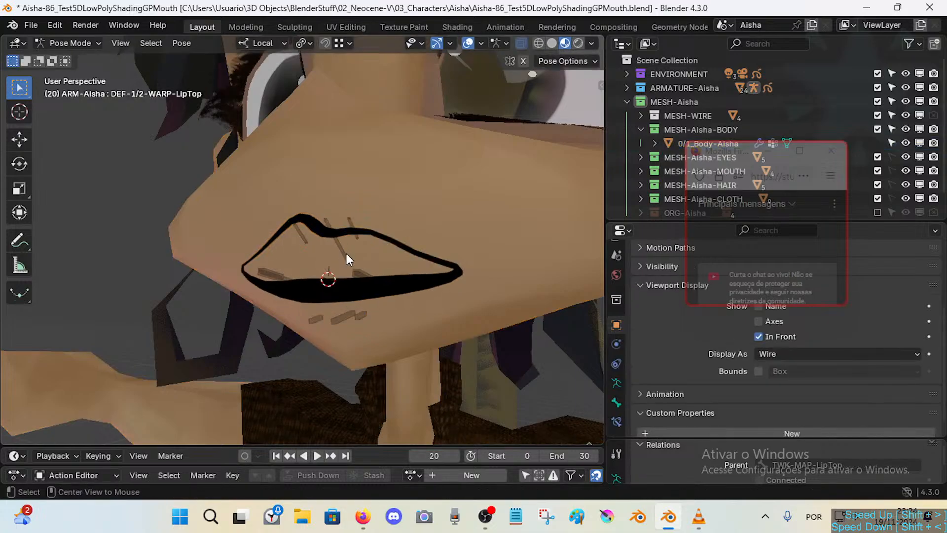
Switch the viewport back to Solid shading and review its shading options.
left_click(596, 39)
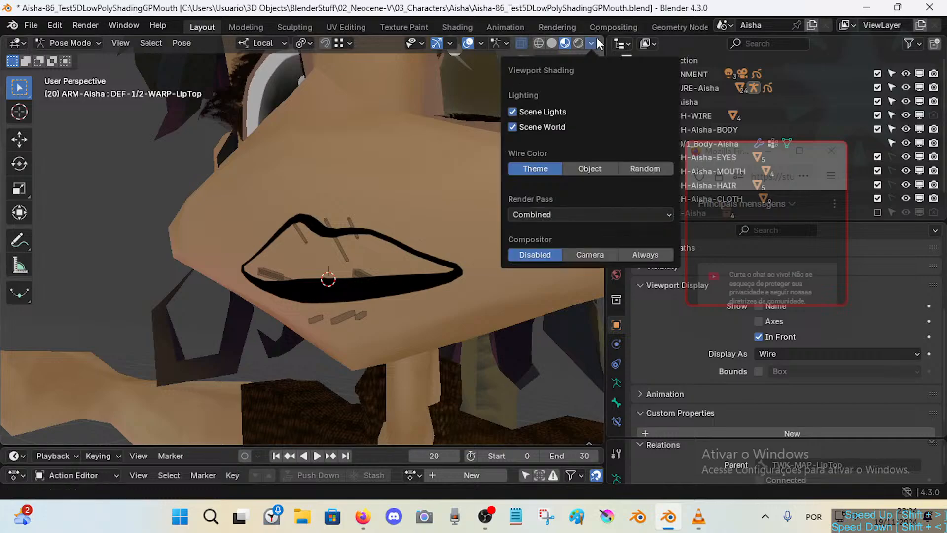
left_click(596, 38)
left_click(597, 39)
left_click(597, 38)
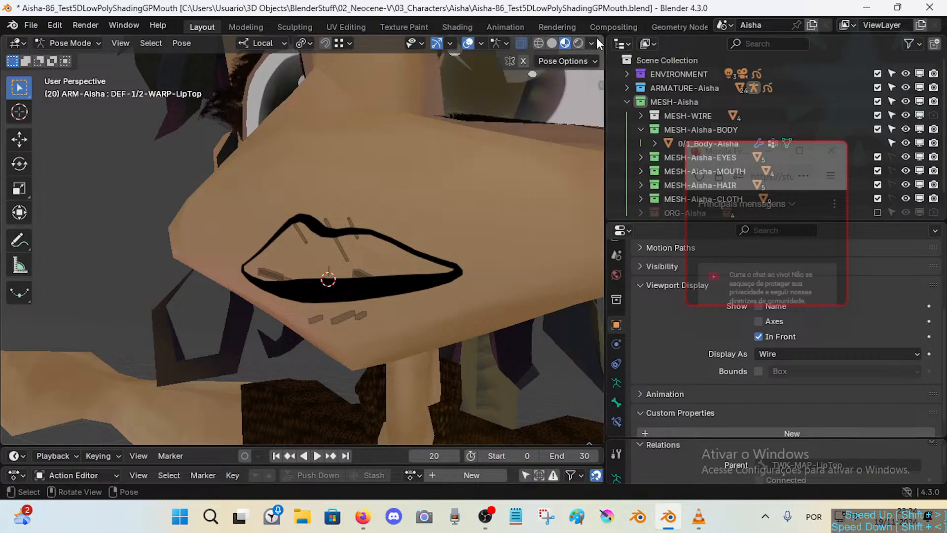
left_click(552, 42)
left_click(589, 43)
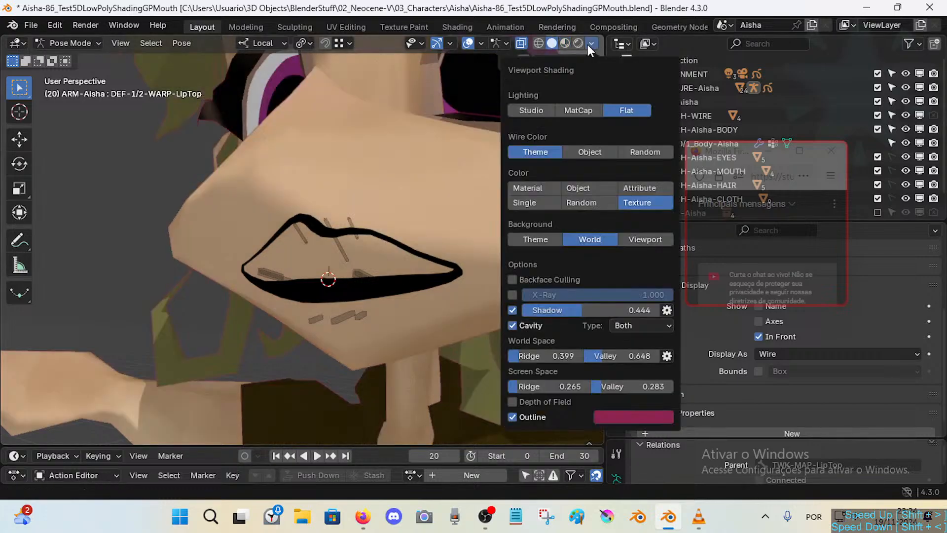
left_click(588, 44)
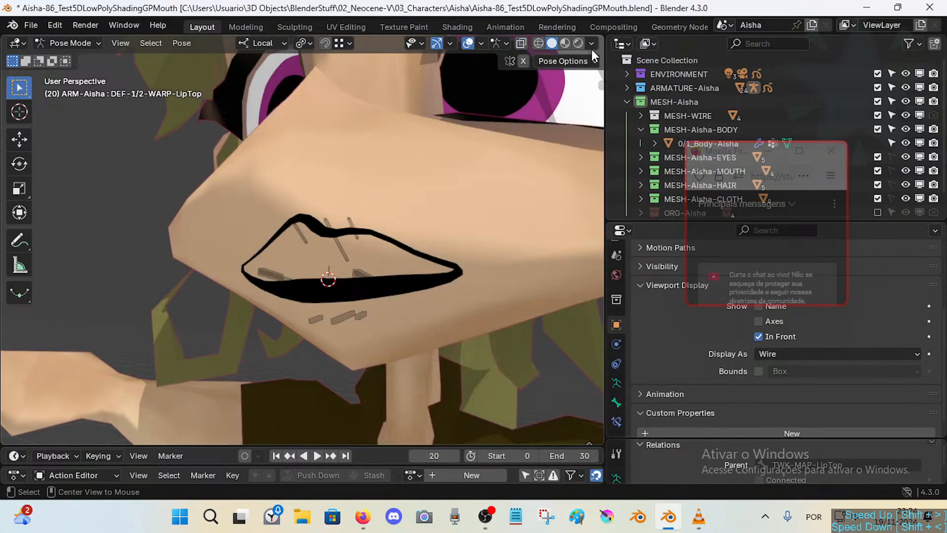
Turn on X-Ray for both the bones and the Solid viewport shading.
left_click(591, 45)
key("alt+z")
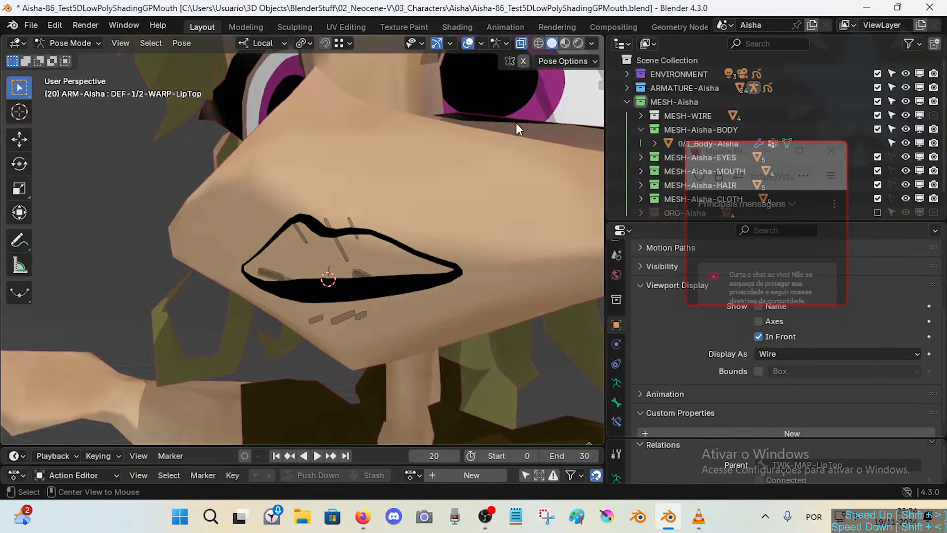
left_click(591, 44)
left_click(515, 295)
left_click(514, 295)
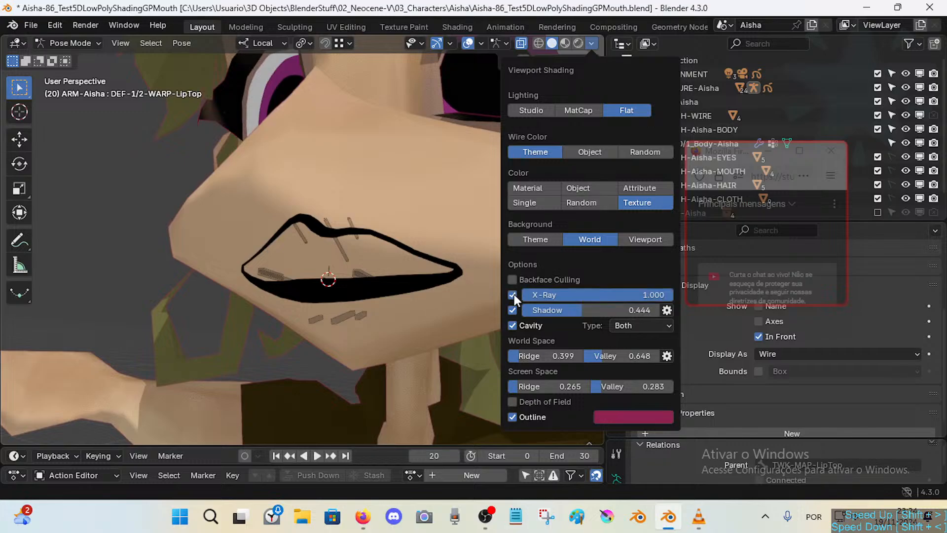
Compare the Solid viewport with X-Ray turned on and off.
left_click(515, 295)
left_click(514, 295)
left_click(514, 295)
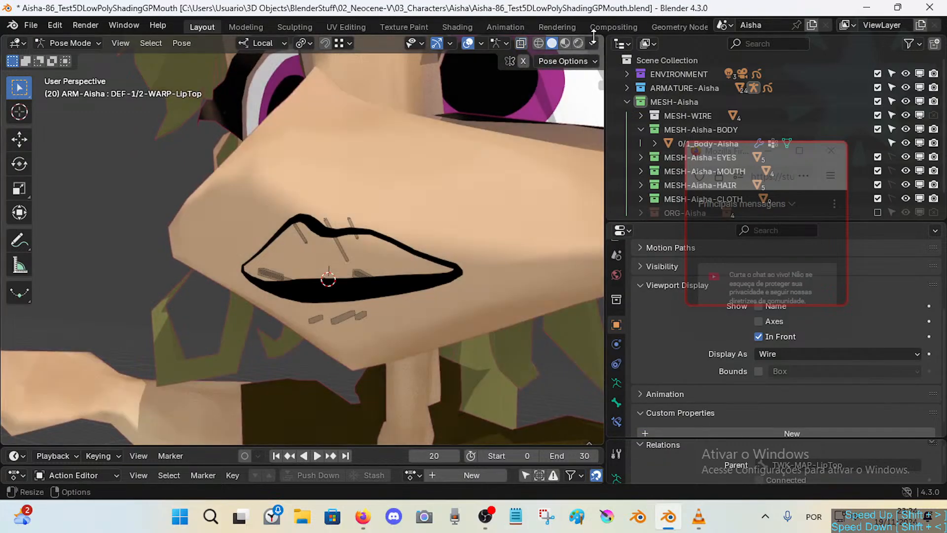
left_click(591, 44)
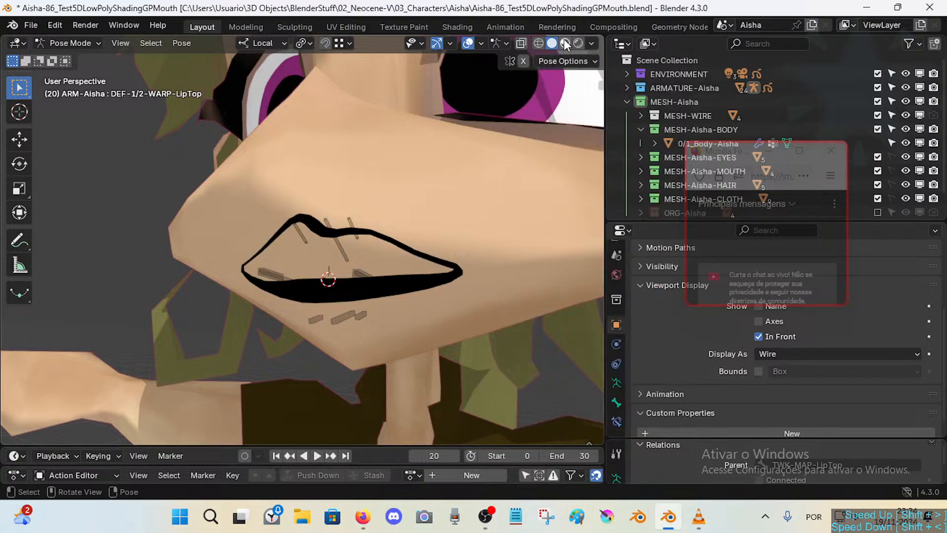
Leave Pose Mode, select GP-Lips-Aisha together with ARM-Aisha, and put the lips in Weight Paint mode.
key("ctrl+Tab")
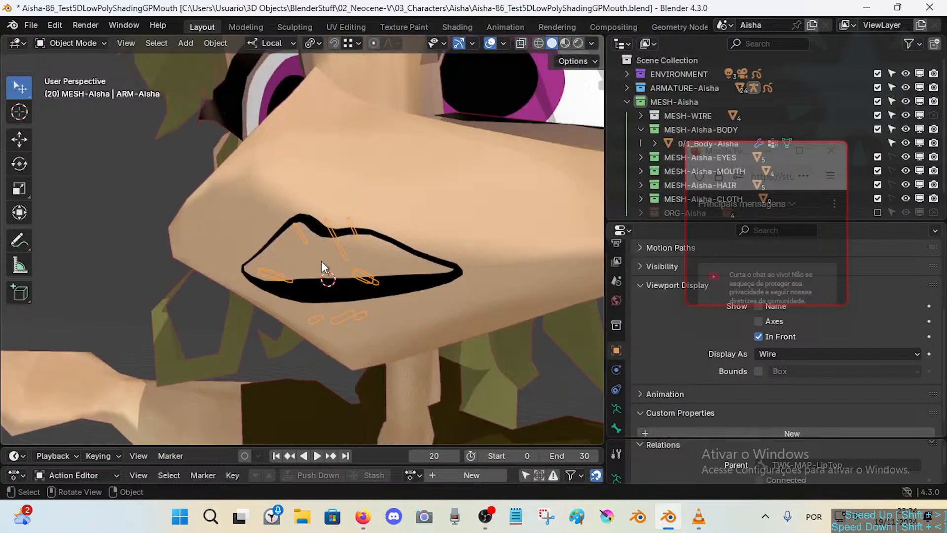
left_click(334, 235)
left_click(341, 226)
left_click(311, 214)
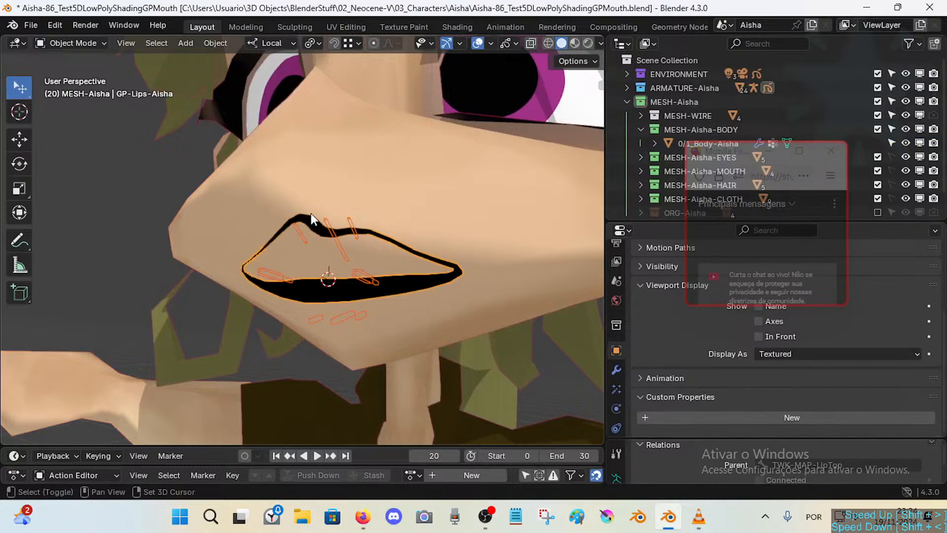
key("ctrl+Tab")
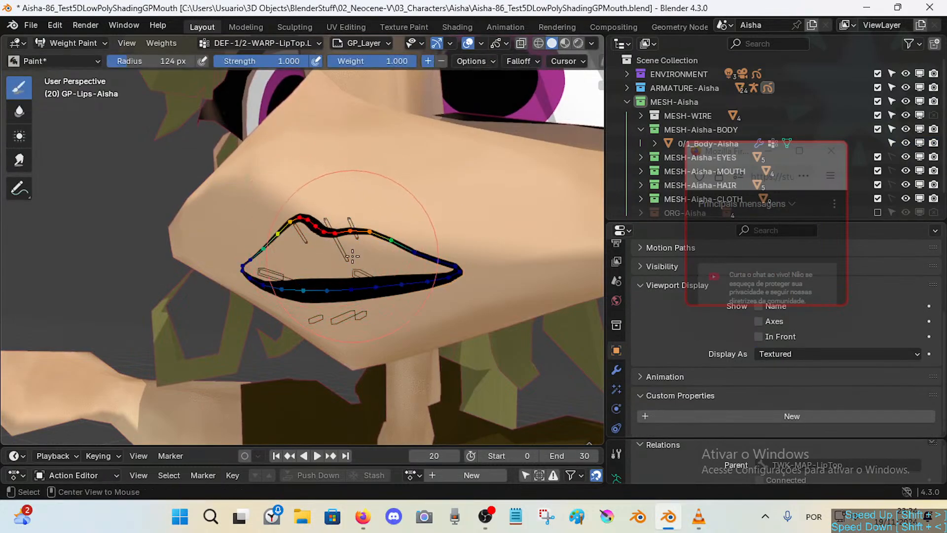
middle_click_drag(332, 272, 327, 251, "ctrl")
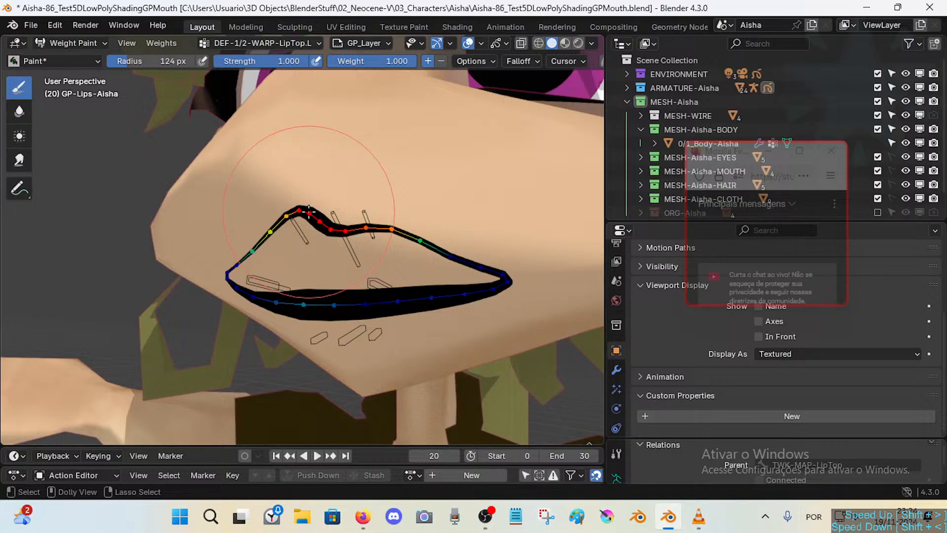
Sample the LipTop.L weights at several points of the lip stroke with Sample Weight.
left_click(167, 43)
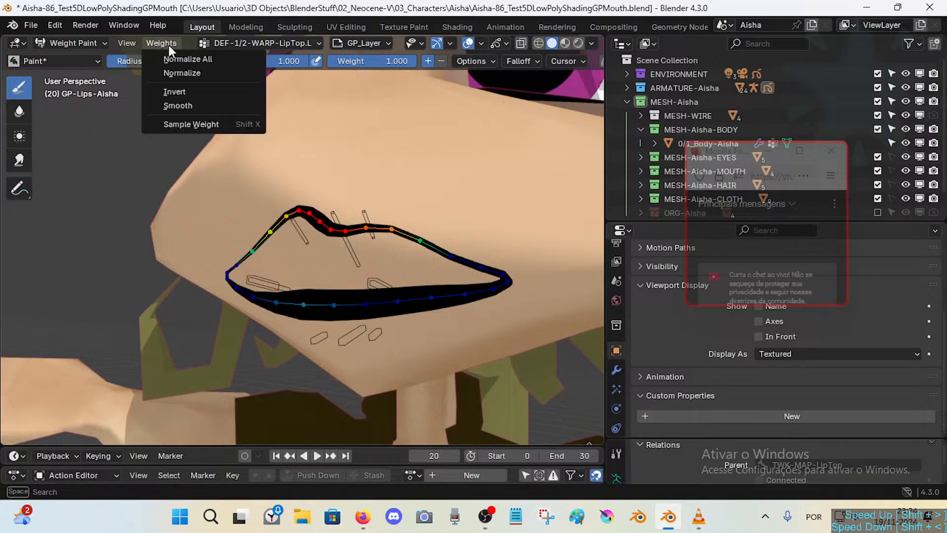
left_click(178, 125)
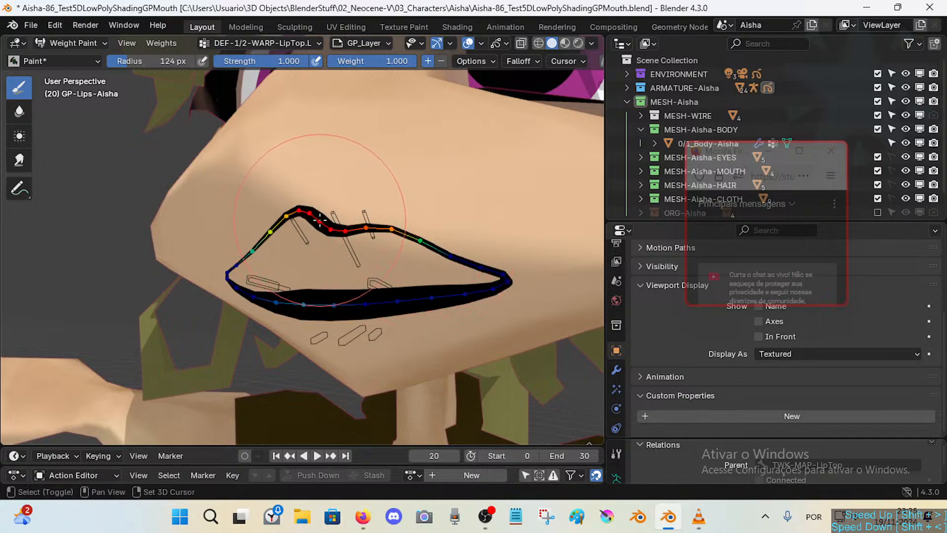
key("shift+x")
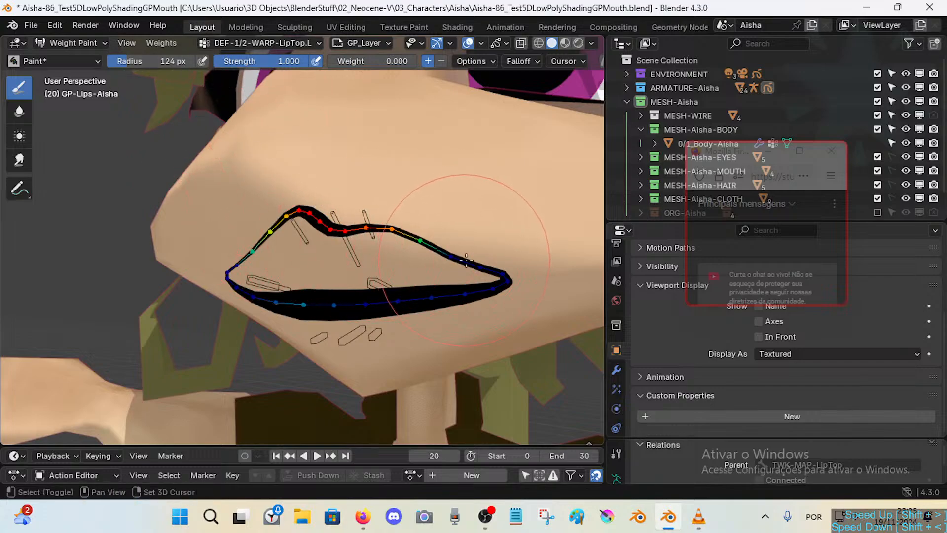
key("shift+x")
Enlarge the vertex group list of the lips, check the weights of its first two groups, and review the group operations available.
left_click(221, 42)
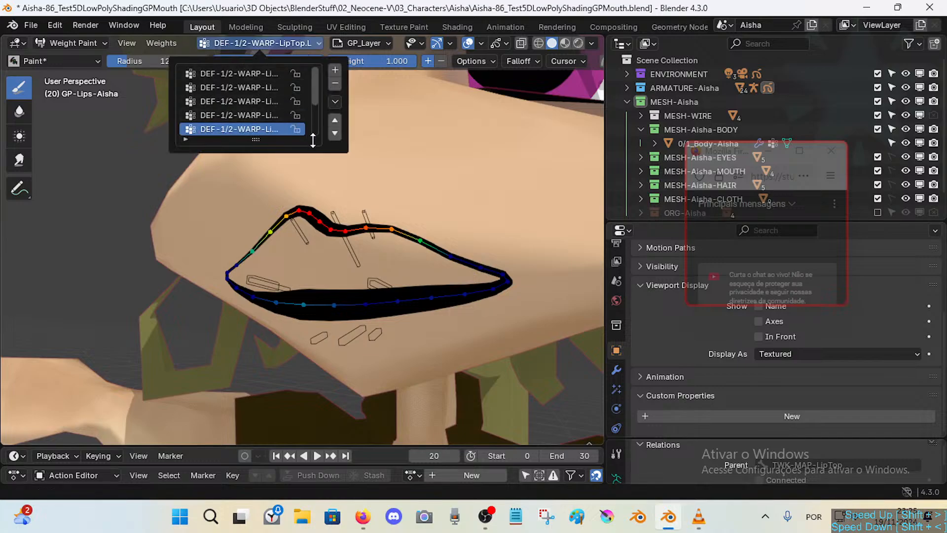
left_click_drag(254, 140, 256, 181)
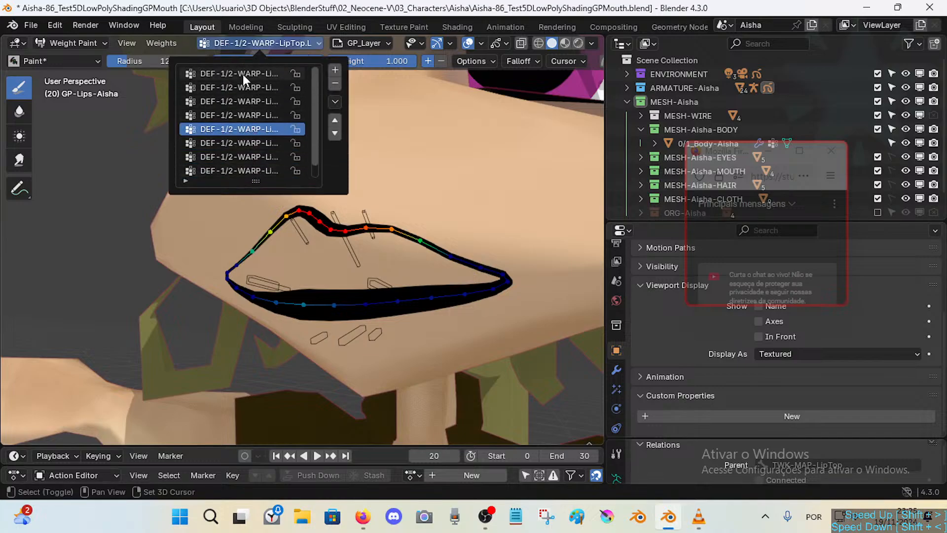
left_click(243, 73)
left_click(239, 87)
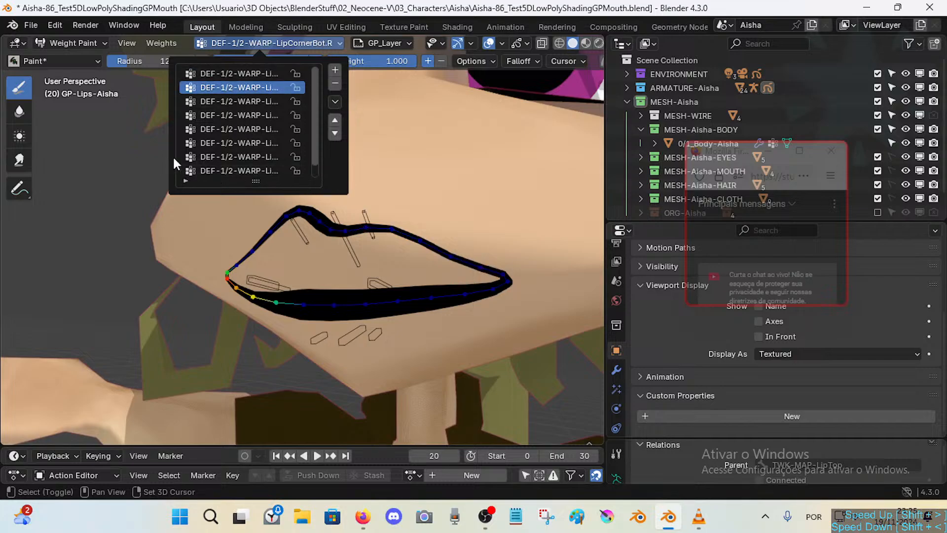
scroll(275, 143, "down", 1)
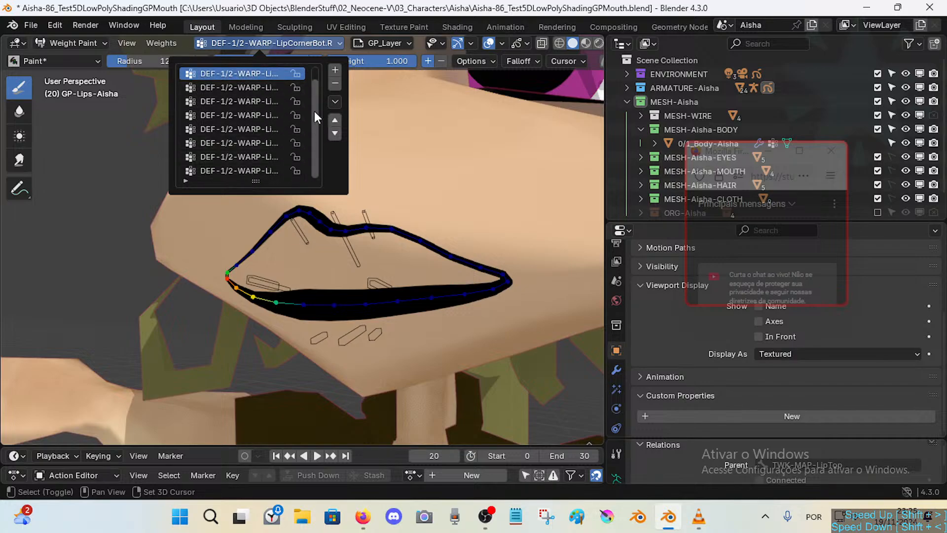
left_click(336, 101)
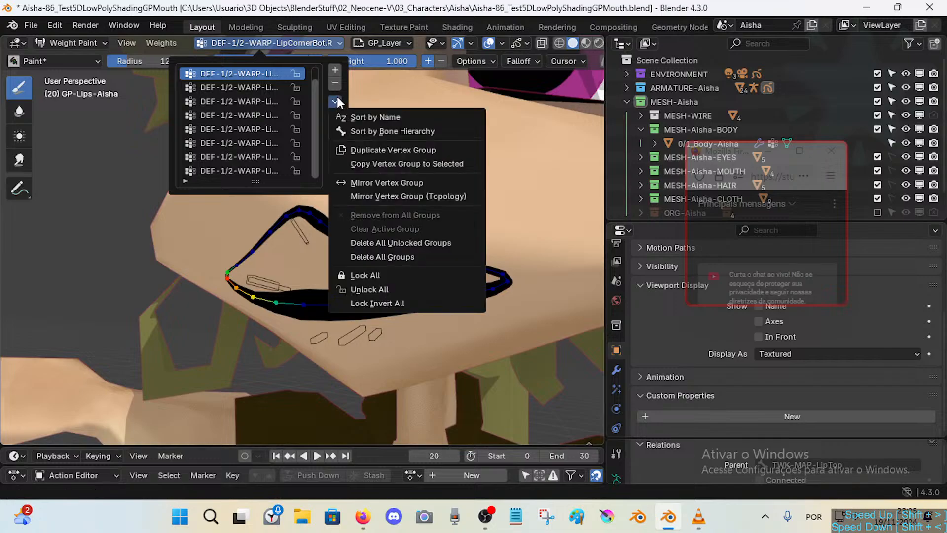
left_click(336, 101)
left_click(336, 101)
left_click(337, 100)
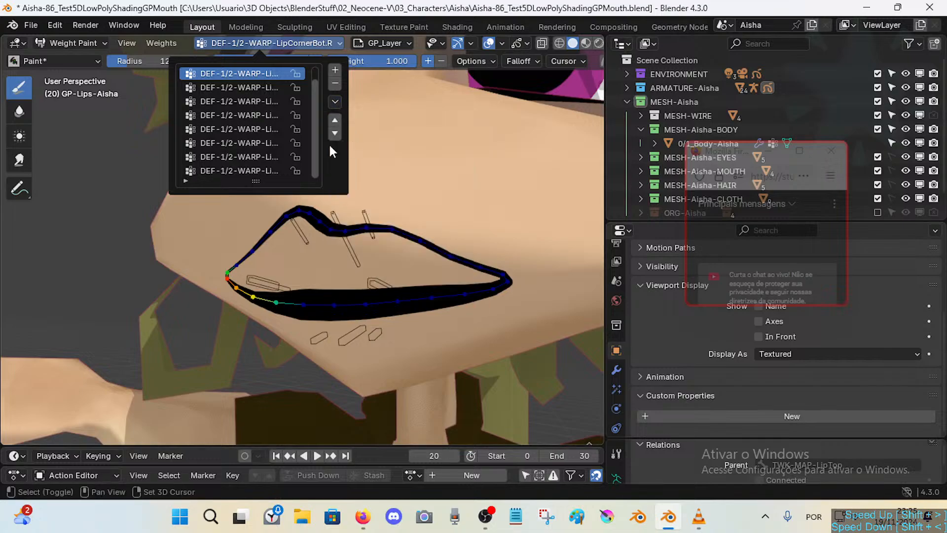
scroll(252, 86, "up", 1)
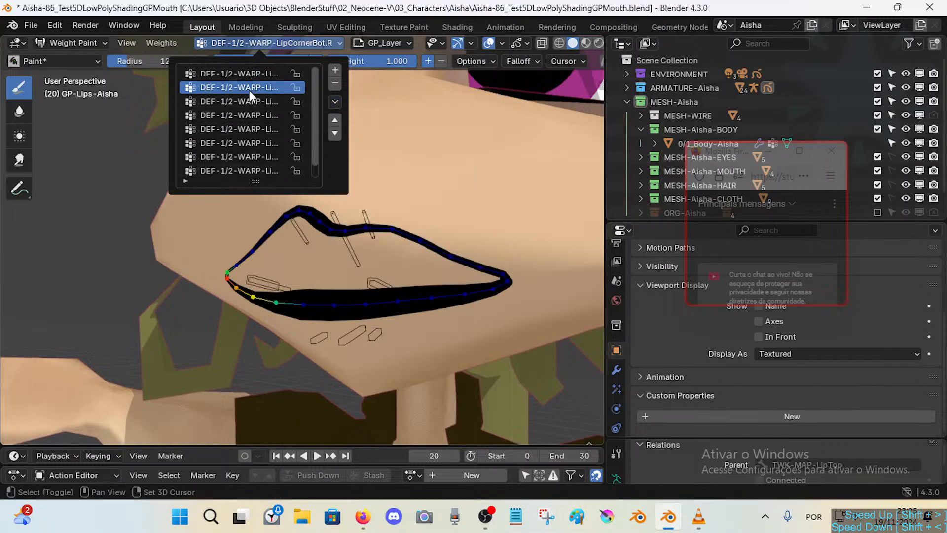
Compare the weights of the LipCornerTop.L, LipCornerBot.R and LipCornerBot.L vertex groups on the lip stroke.
left_click(255, 74)
left_click(254, 88)
scroll(269, 108, "up", 1, "ctrl")
scroll(268, 126, "down", 1, "ctrl")
scroll(268, 126, "up", 1, "ctrl")
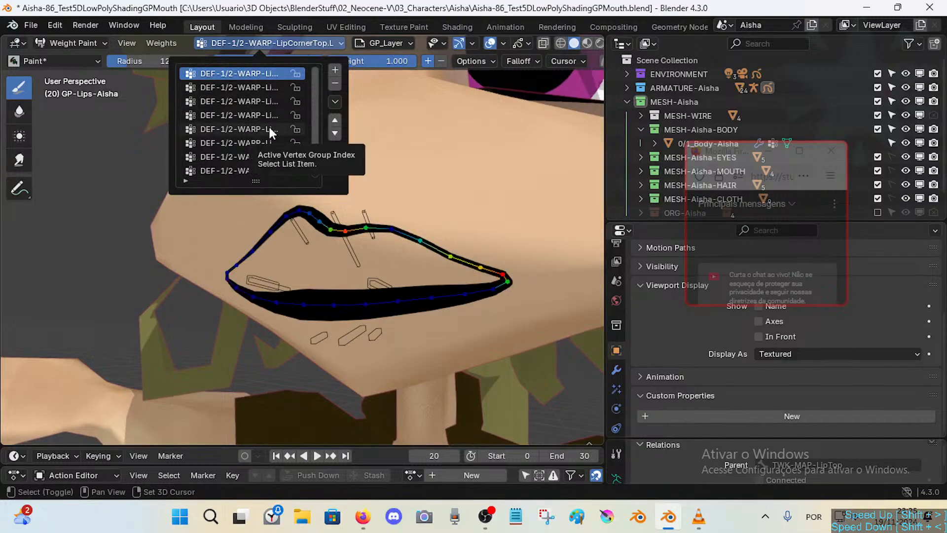
scroll(268, 126, "down", 1, "ctrl")
scroll(263, 82, "up", 1, "ctrl")
scroll(262, 82, "down", 1, "ctrl")
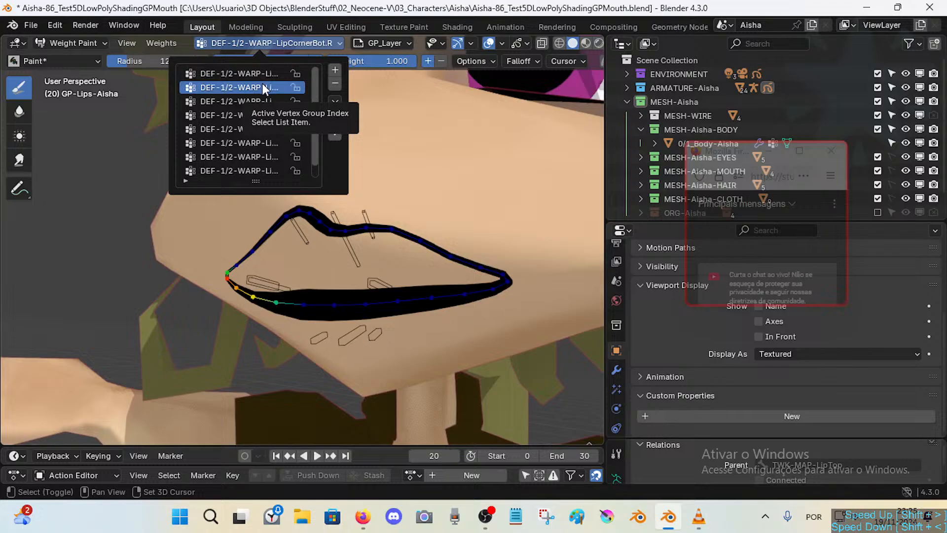
scroll(263, 88, "up", 1, "ctrl")
scroll(266, 94, "down", 1, "ctrl")
scroll(273, 104, "down", 1, "ctrl")
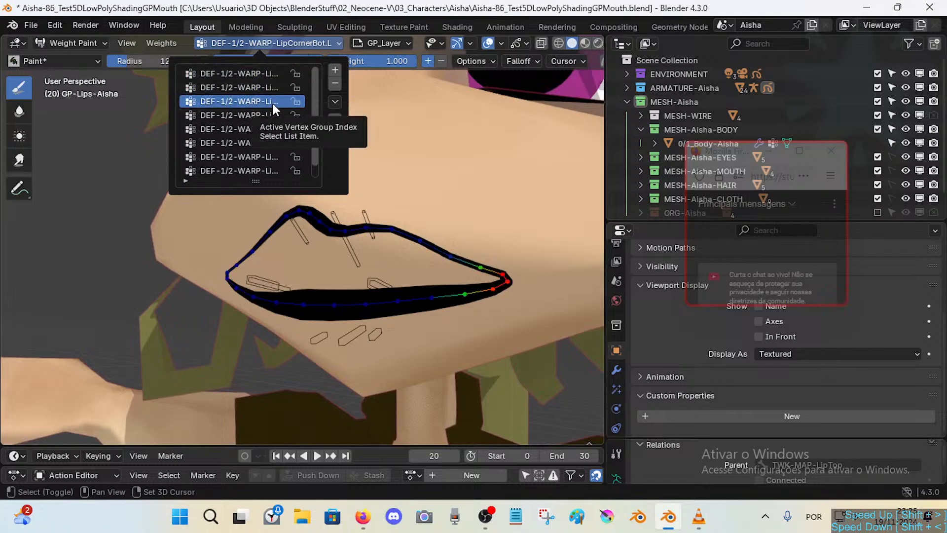
scroll(274, 104, "up", 1, "ctrl")
Sort the lips' vertex groups by name and view the weights of DEF-1/2-WARP-LipBot and DEF-1/2-WARP-LipBot.L.
left_click(335, 102)
left_click(351, 116)
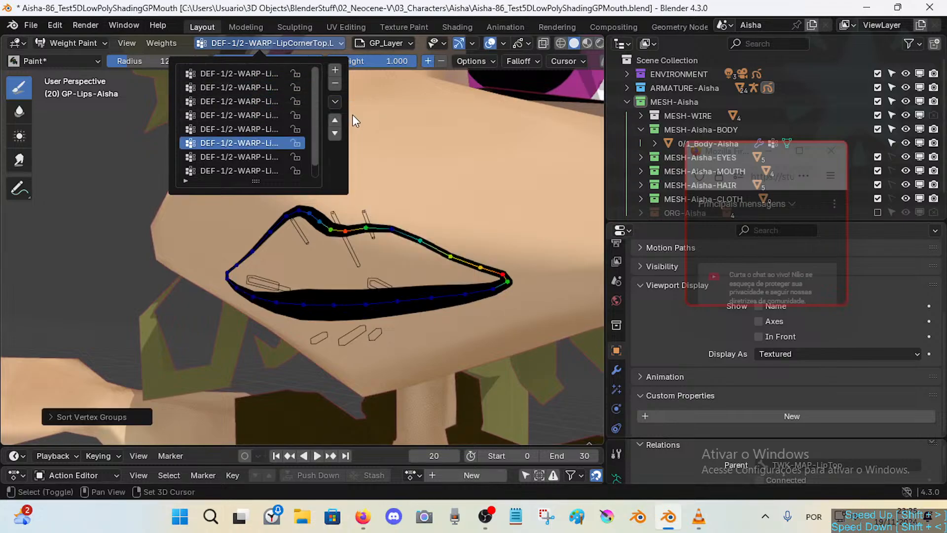
left_click(258, 76)
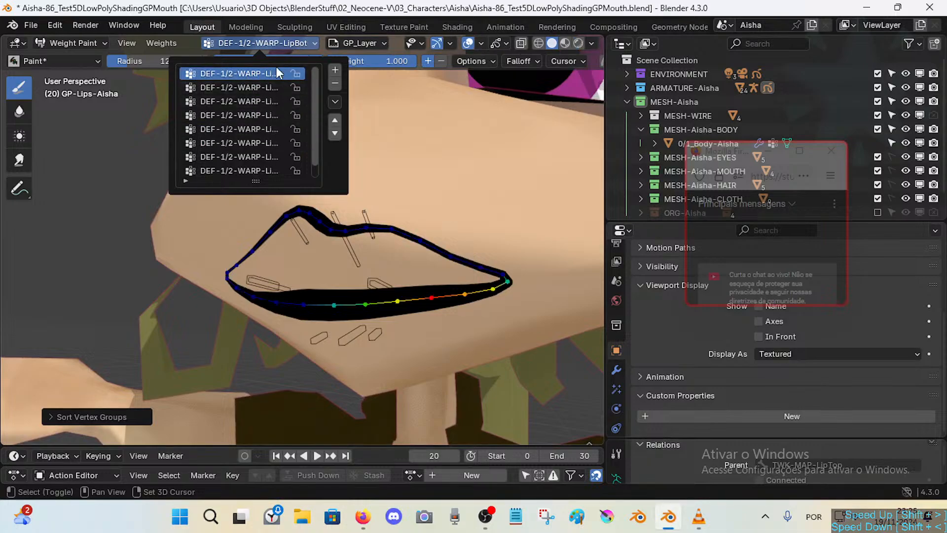
left_click(256, 90)
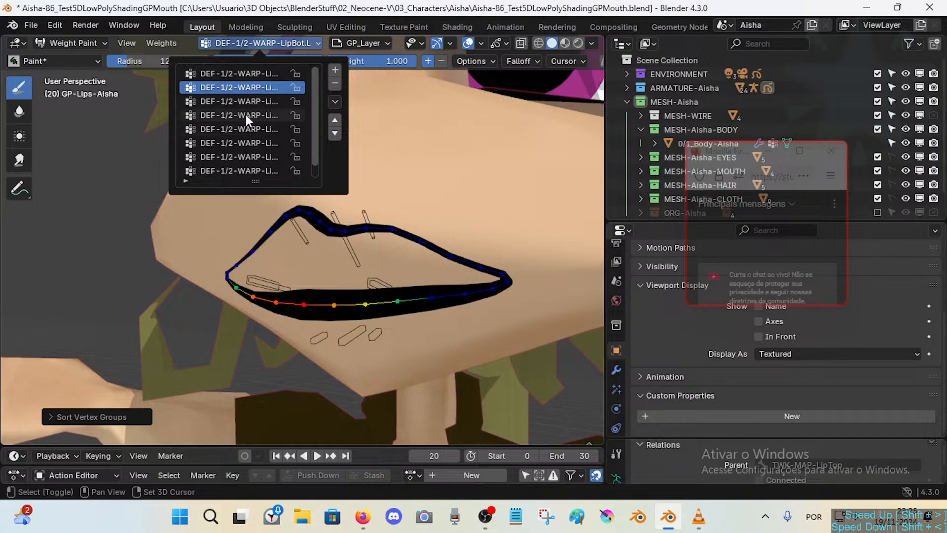
Check DEF-1/2-WARP-LipBot.R against LipBot.L and remove the LipBot.R vertex group.
left_click(253, 100)
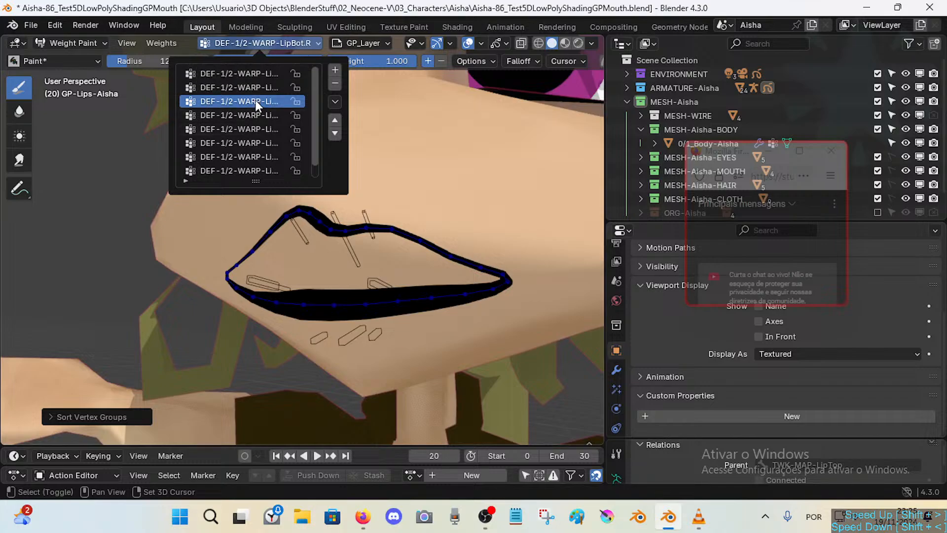
left_click(253, 93)
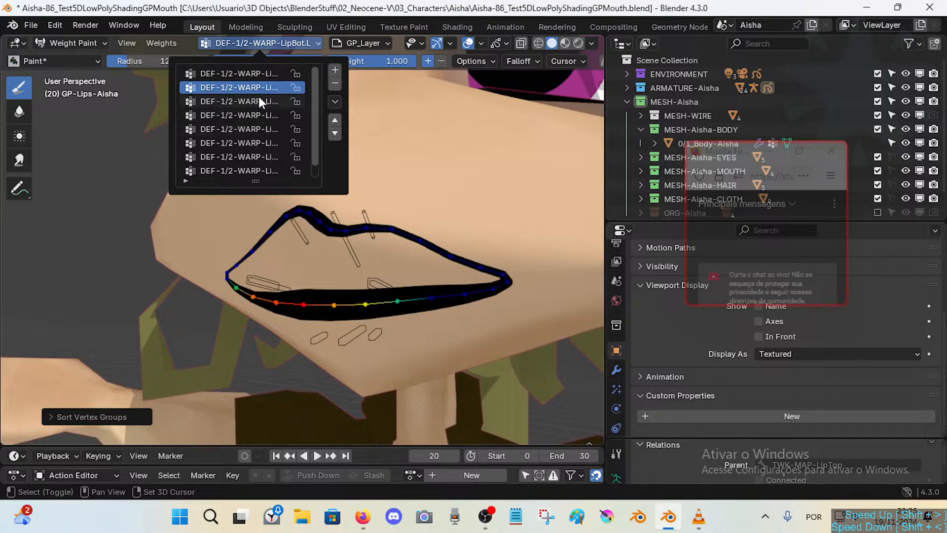
left_click(260, 100)
left_click(330, 84)
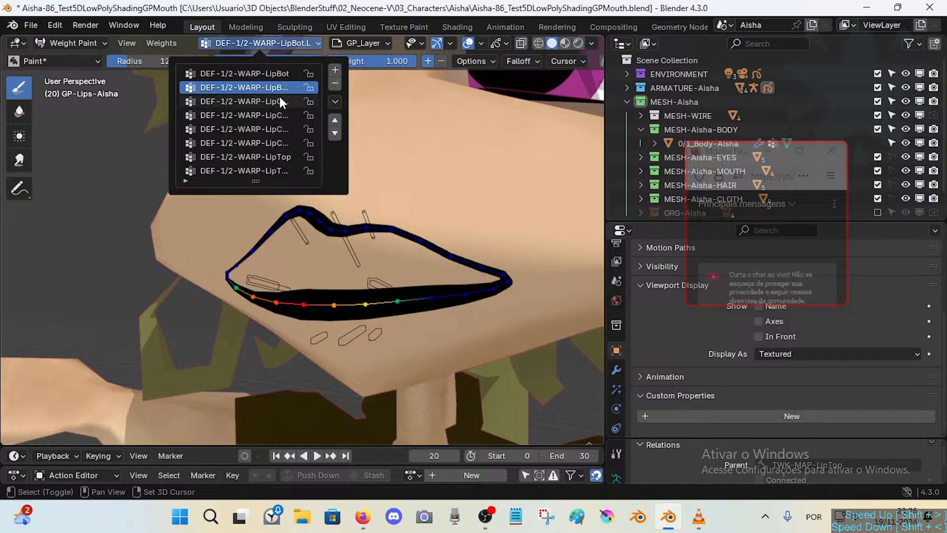
Compare the weights of the LipBot and LipBot.L vertex groups along the lower lip.
scroll(280, 102, "up", 1, "ctrl")
scroll(280, 102, "down", 1, "ctrl")
scroll(270, 98, "up", 1, "ctrl")
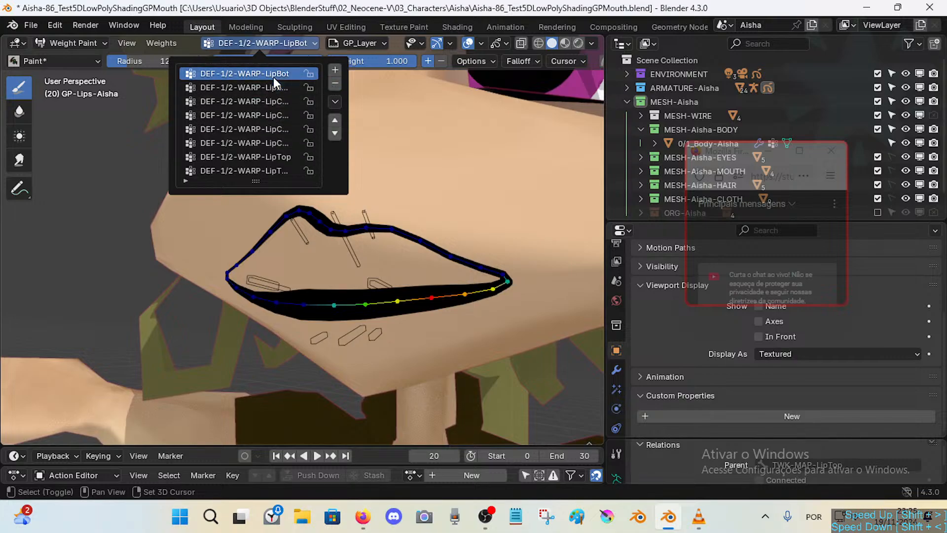
scroll(272, 99, "down", 1, "ctrl")
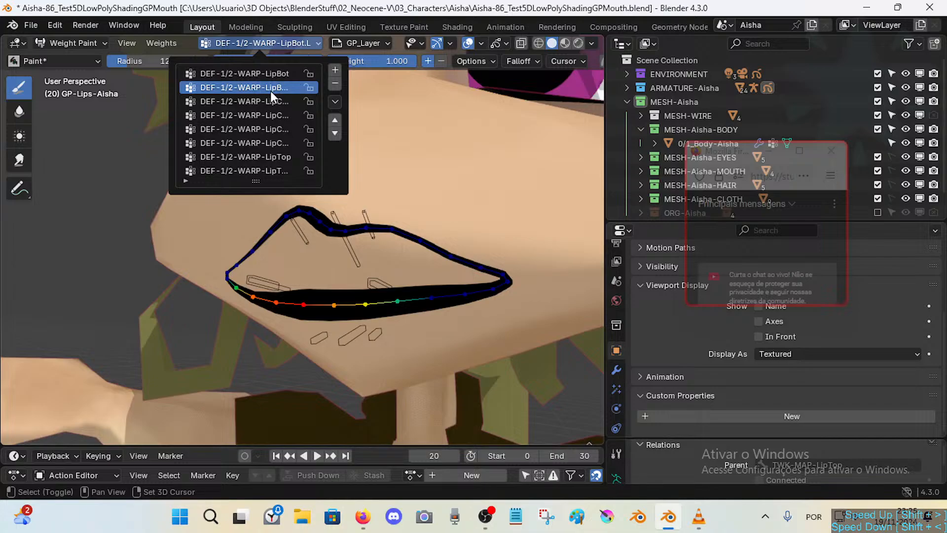
Try to mirror the DEF-1/2-WARP-LipBot.L vertex group with Mirror Weights and Flip Group Names enabled.
scroll(271, 92, "down", 1, "ctrl")
scroll(271, 92, "up", 1, "ctrl")
right_click(286, 89)
key("Escape")
left_click(339, 104)
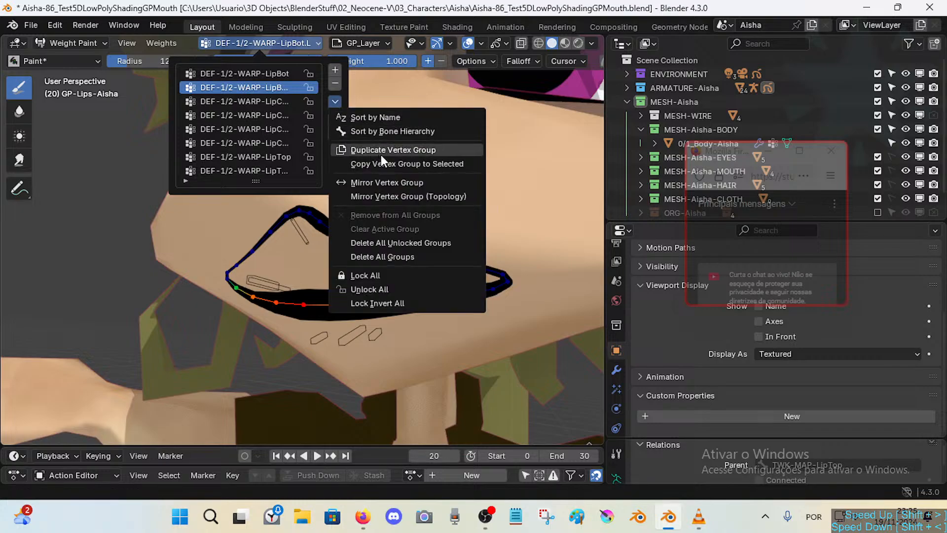
left_click(403, 185)
left_click(93, 419)
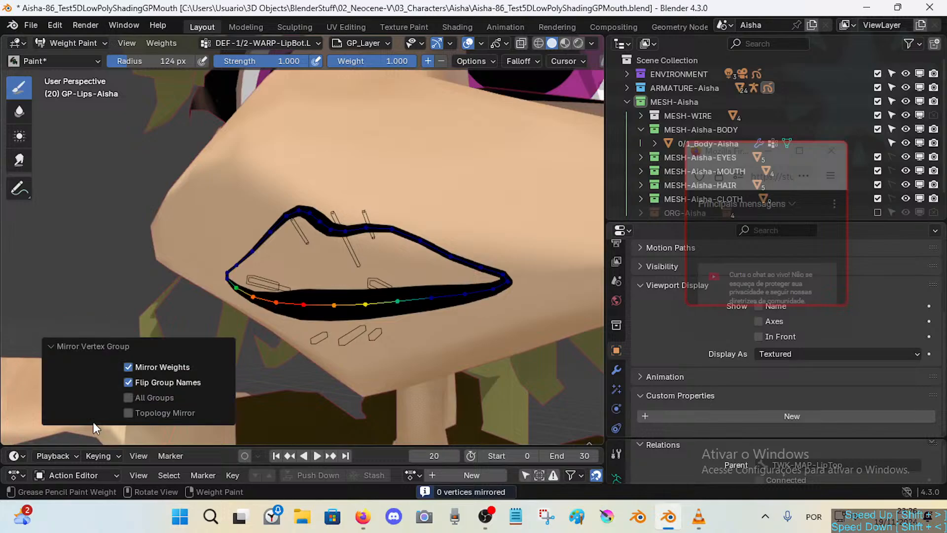
Examine the weight distribution of the other lip vertex groups, including DEF-1/2-WARP-LipTop and DEF-1/2-WARP-LipTop.L.
left_click(296, 43)
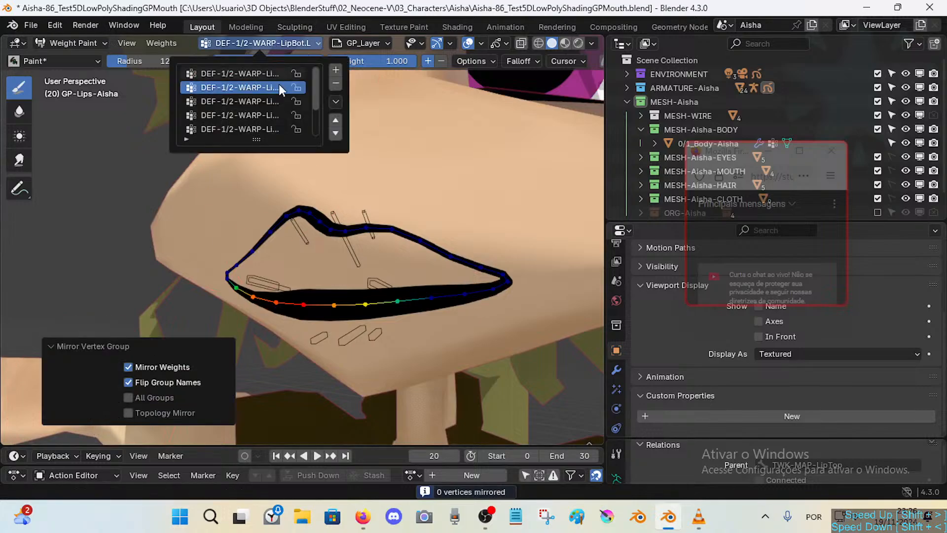
scroll(278, 122, "down", 2)
left_click(258, 129)
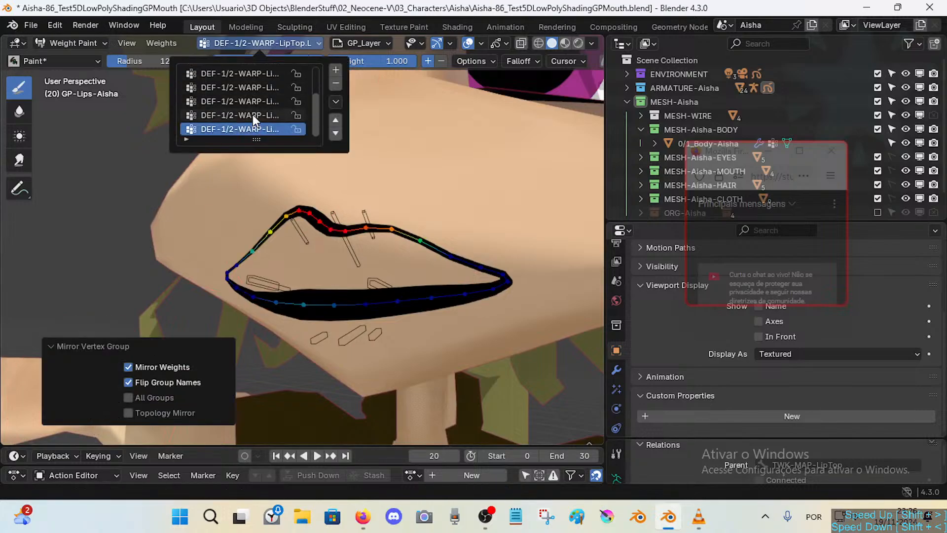
left_click(252, 115)
left_click(252, 100)
left_click(247, 112)
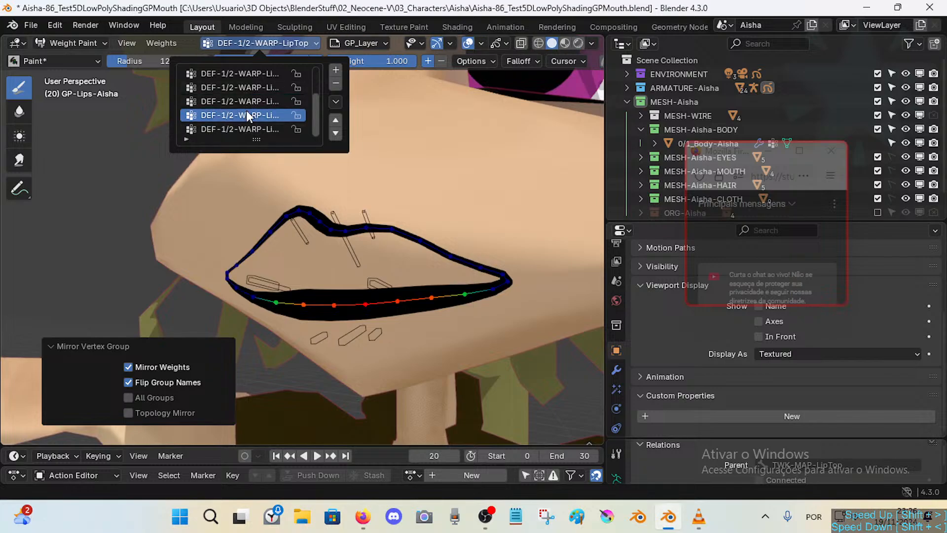
scroll(249, 102, "up", 3)
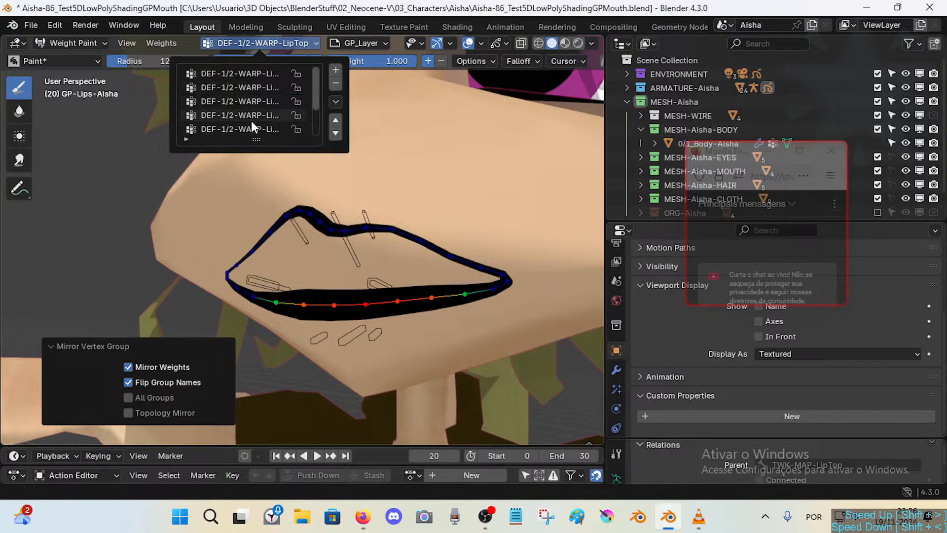
left_click(246, 89)
scroll(244, 98, "down", 2)
left_click(247, 75)
Remove all of the lips' vertex groups except DEF-1/2-WARP-LipBot.L and make that one active.
left_click(253, 128)
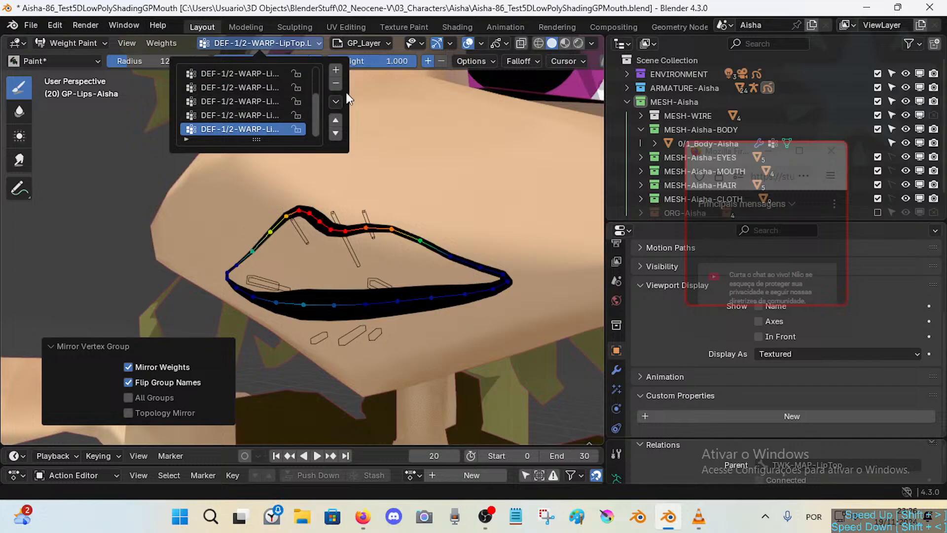
left_click(337, 83)
left_click(337, 82)
left_click(337, 83)
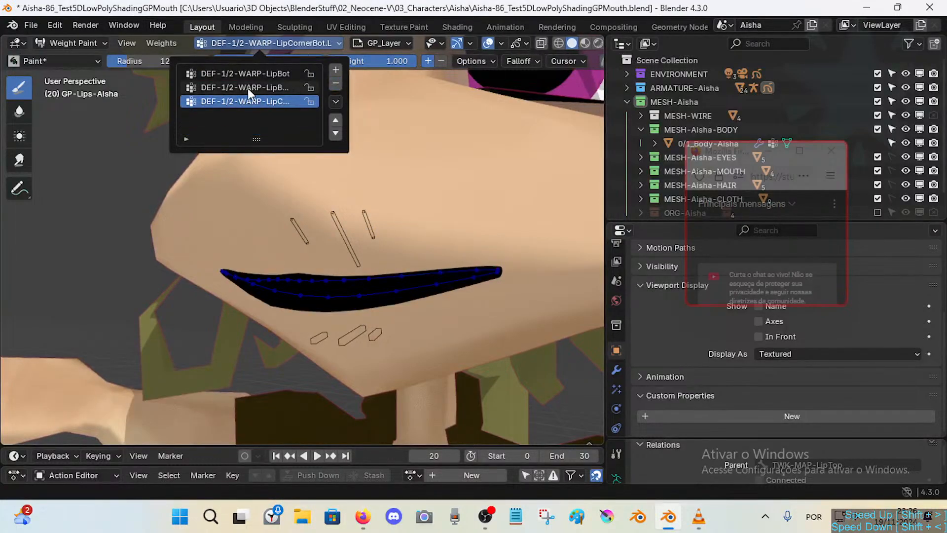
left_click(273, 75)
left_click(339, 85)
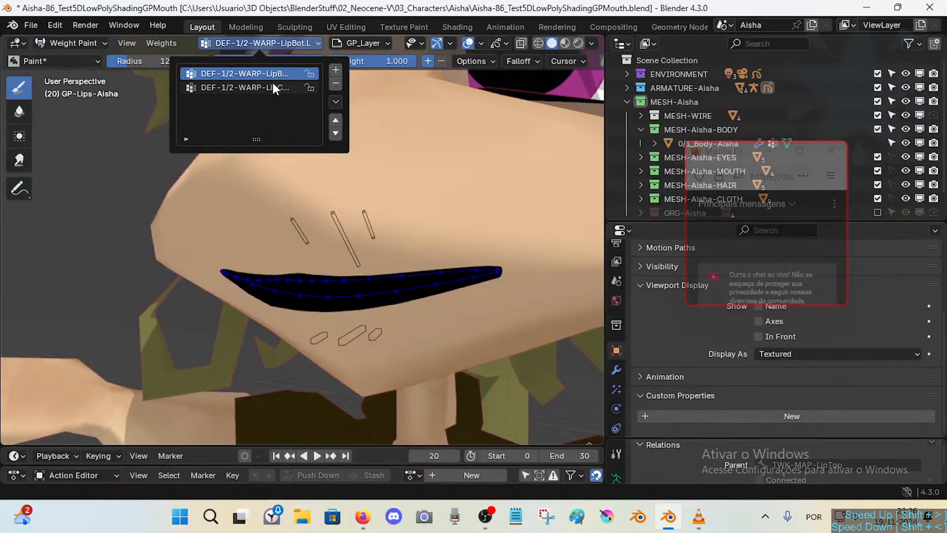
left_click(272, 84)
left_click(273, 76)
left_click(299, 86)
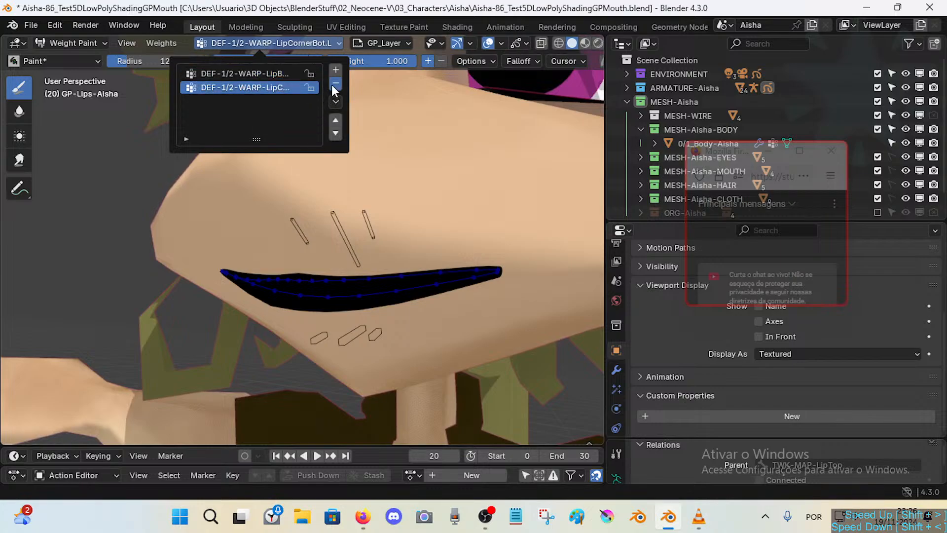
left_click(332, 84)
double_click(249, 76)
left_click(251, 76)
left_click(411, 246)
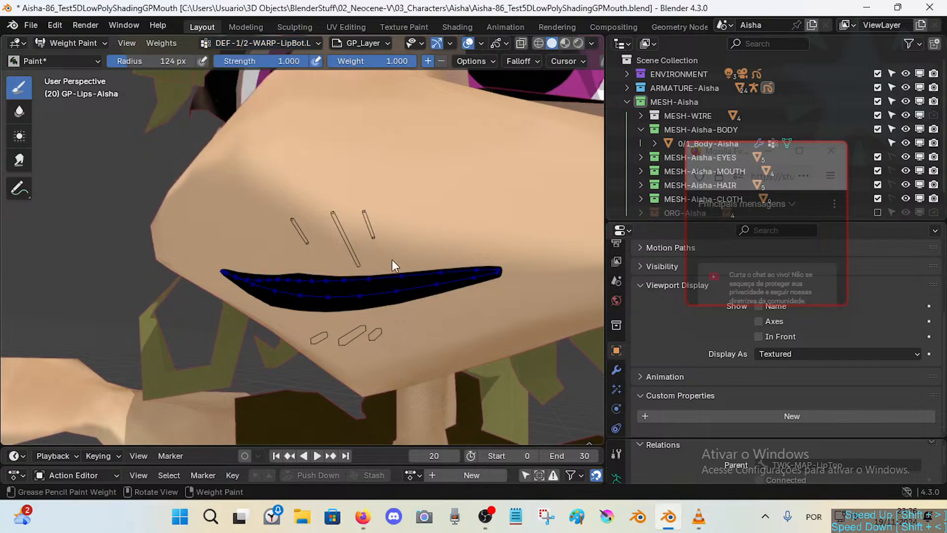
Reduce the Paint brush radius and paint LipBot.L weight onto the lower lip near the mouth corner, undoing the excess strokes.
key("f")
left_click(366, 265)
key("f")
left_click(407, 231)
key("f")
left_click(362, 295)
mouse_move(370, 296)
left_mouse_down()
mouse_move(415, 293)
mouse_move(449, 307)
mouse_move(467, 298)
left_mouse_up()
key("ctrl+z")
key("ctrl+z")
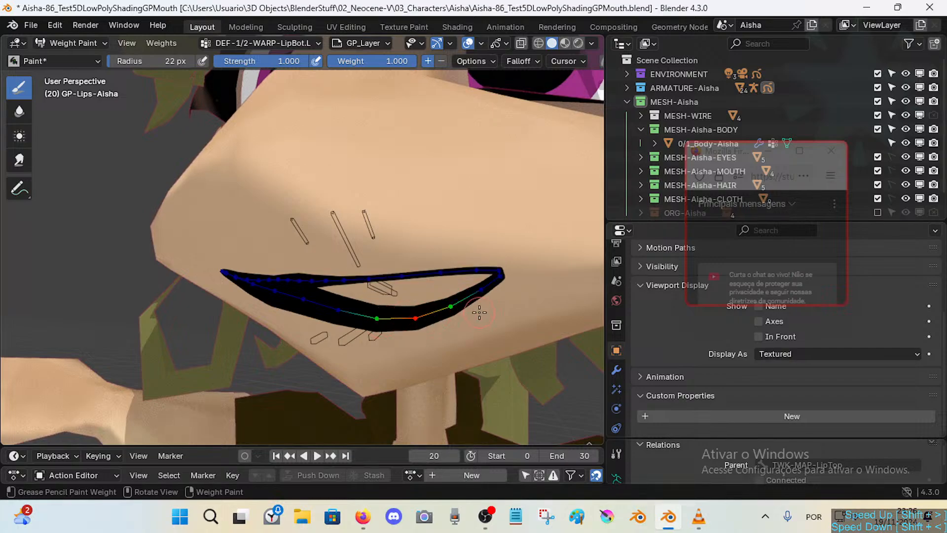
Try to smear the LipBot.L weights along the lower lip with the Smear tool at a 99 px radius.
scroll(496, 316, "up", 3)
mouse_move(555, 359)
middle_mouse_down("shift")
mouse_move(445, 285)
mouse_move(428, 216)
mouse_move(347, 306)
middle_mouse_up("shift")
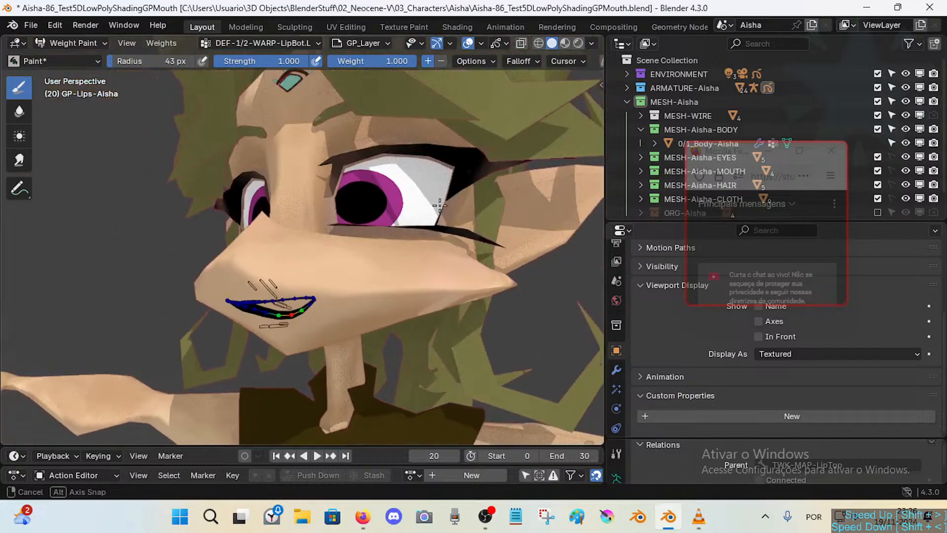
key("shift+grave")
key("w")
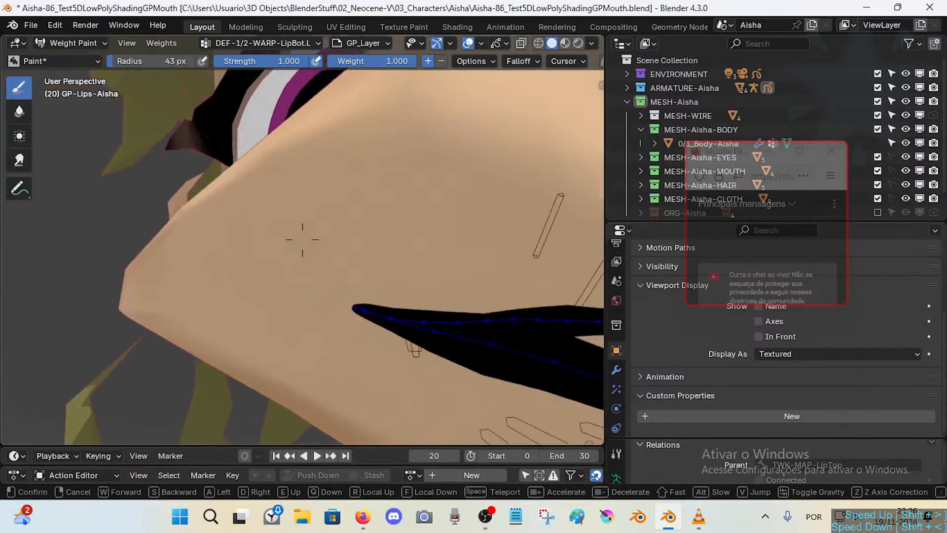
key("s")
key("w")
left_click(418, 314)
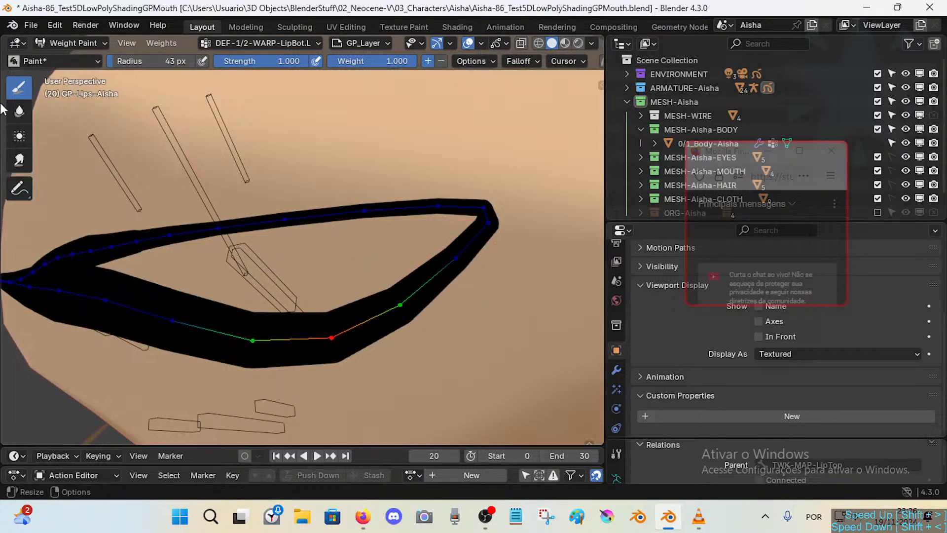
left_click(20, 165)
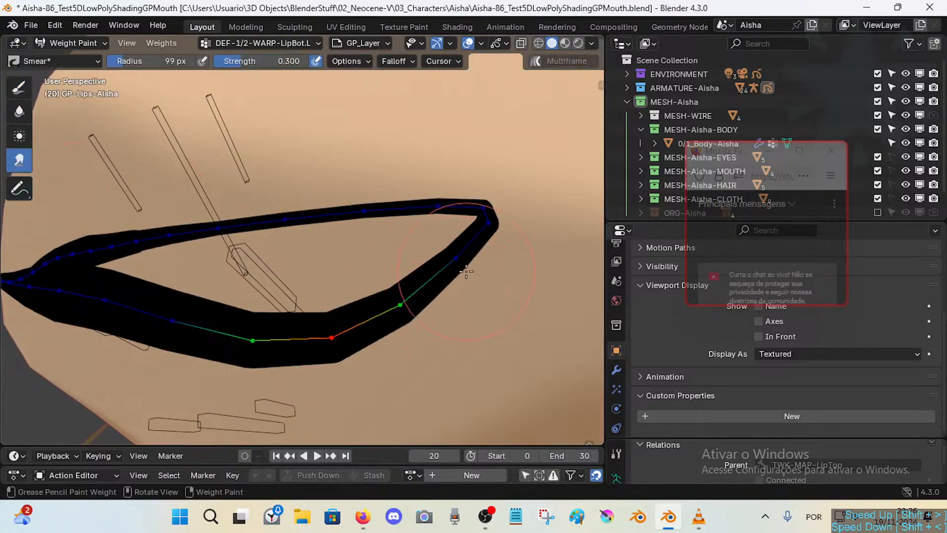
mouse_move(466, 271)
left_mouse_down()
mouse_move(408, 312)
mouse_move(477, 318)
left_mouse_up()
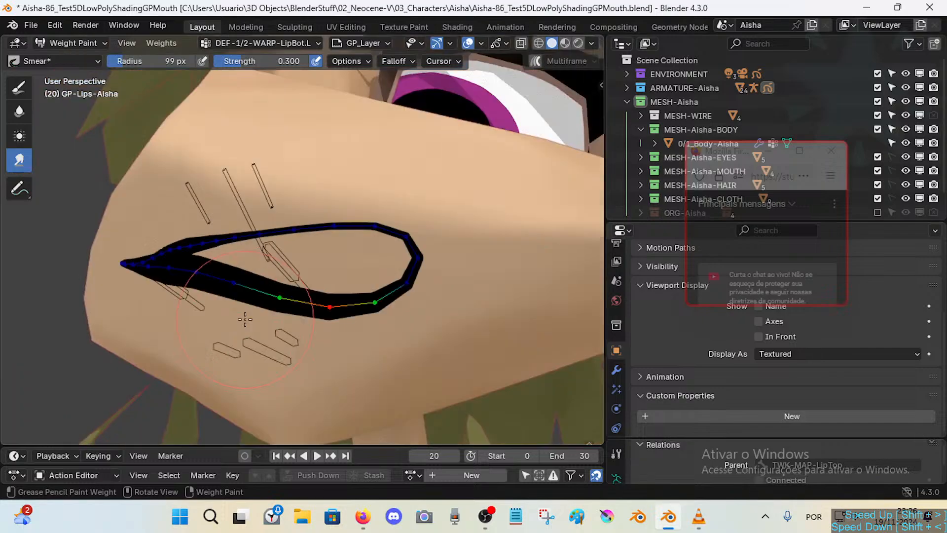
scroll(217, 321, "down", 3)
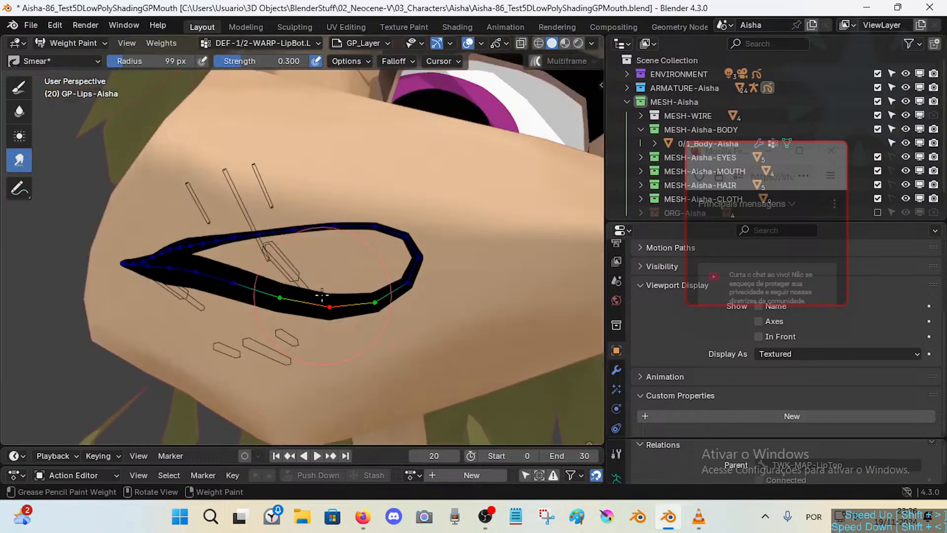
key("ctrl+z")
Resize the Smear brush, leave Weight Paint for Object Mode and select the 0/1_Body-Aisha mesh.
key("f")
left_click(342, 300)
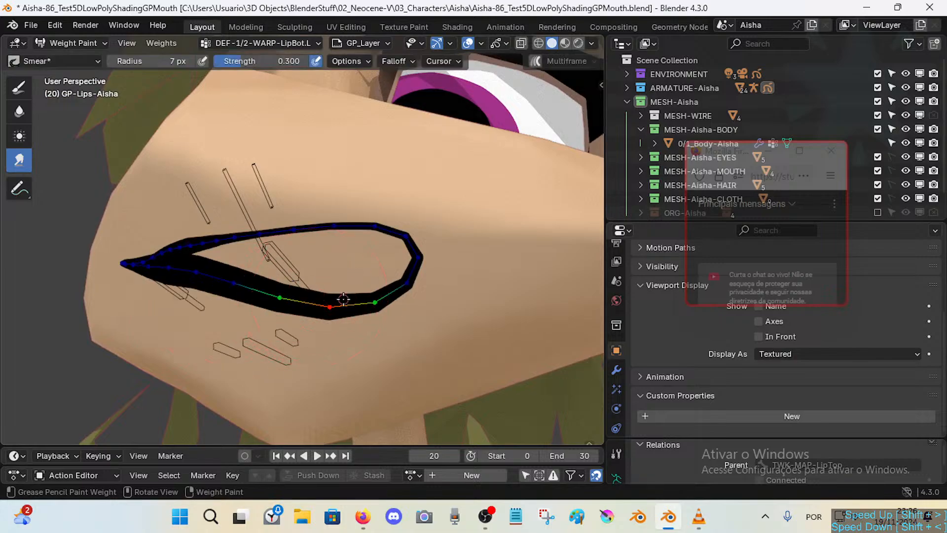
key("f")
left_click(361, 312)
key("ctrl+Tab")
left_click(434, 296)
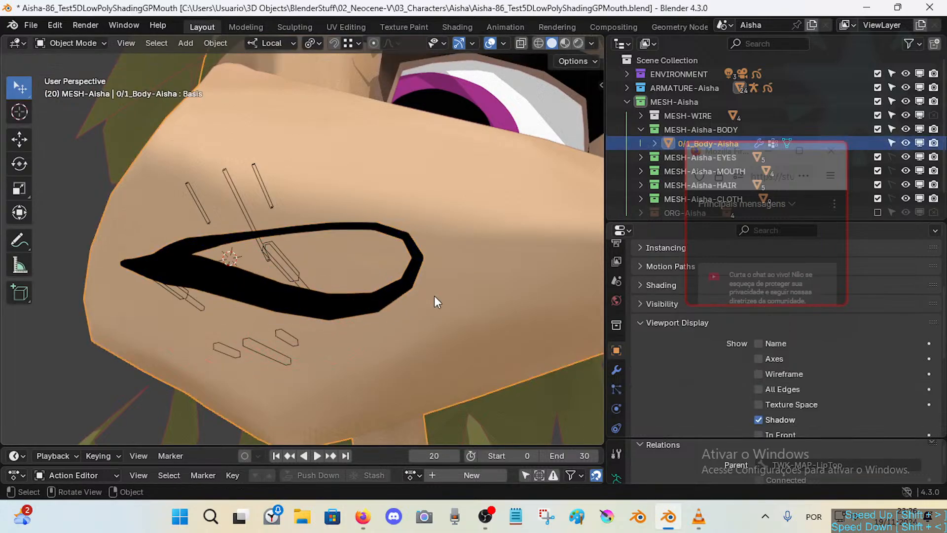
key("h")
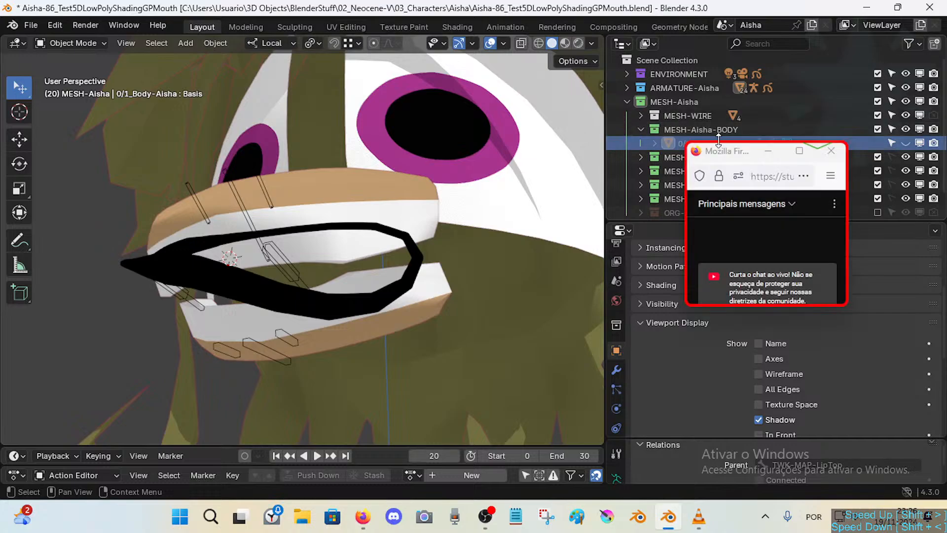
key("alt+h")
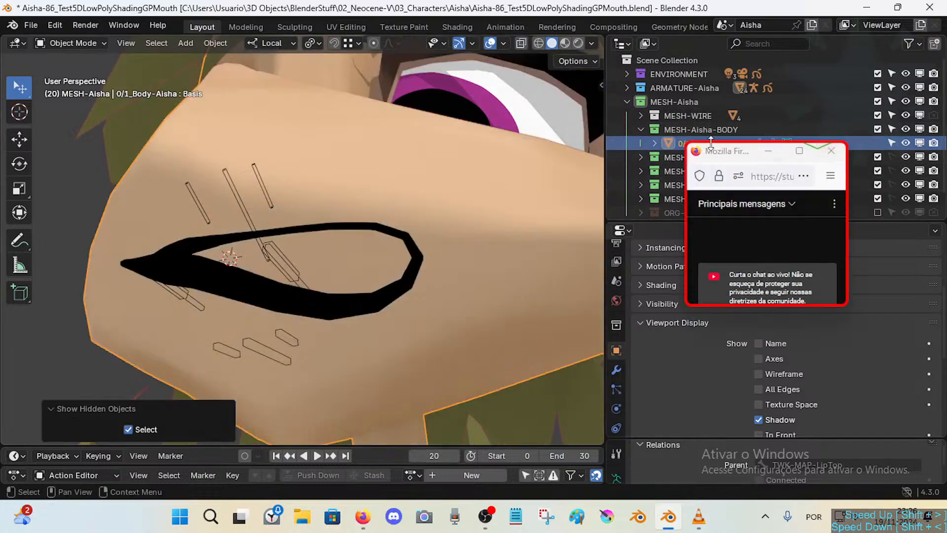
left_click(878, 130)
left_click(879, 129)
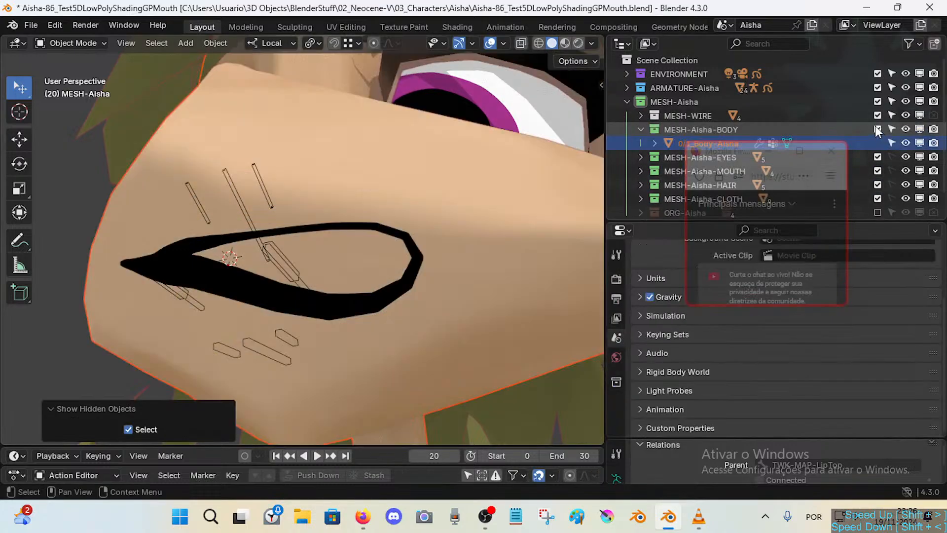
left_click(878, 88)
left_click(878, 87)
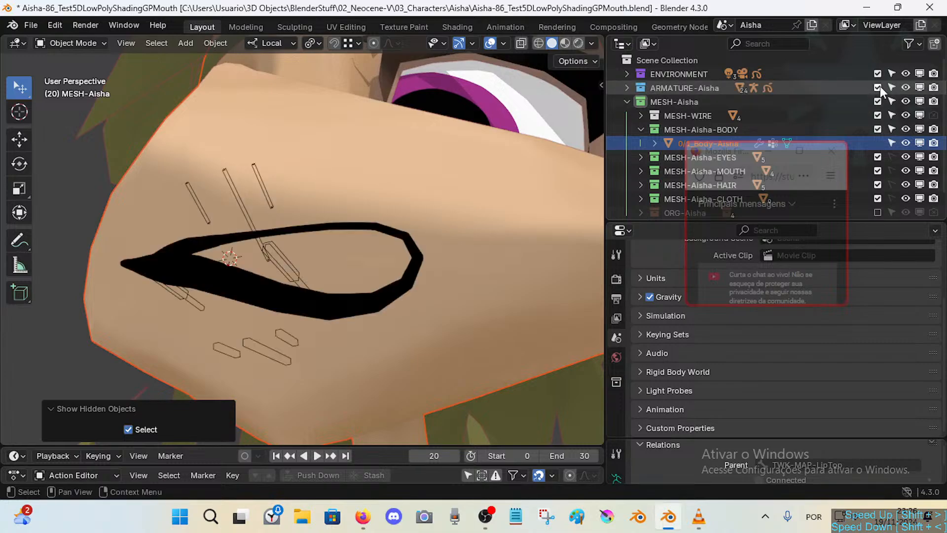
Collapse the MESH-Aisha collection and exclude it from the view layer to isolate the lip outline.
right_click(846, 88)
left_click(665, 88)
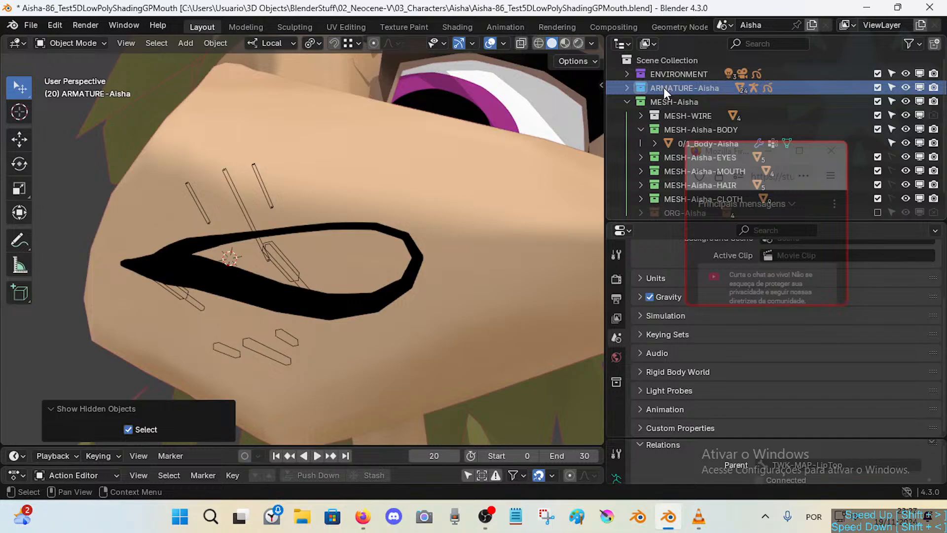
left_click(628, 101)
left_click(876, 100)
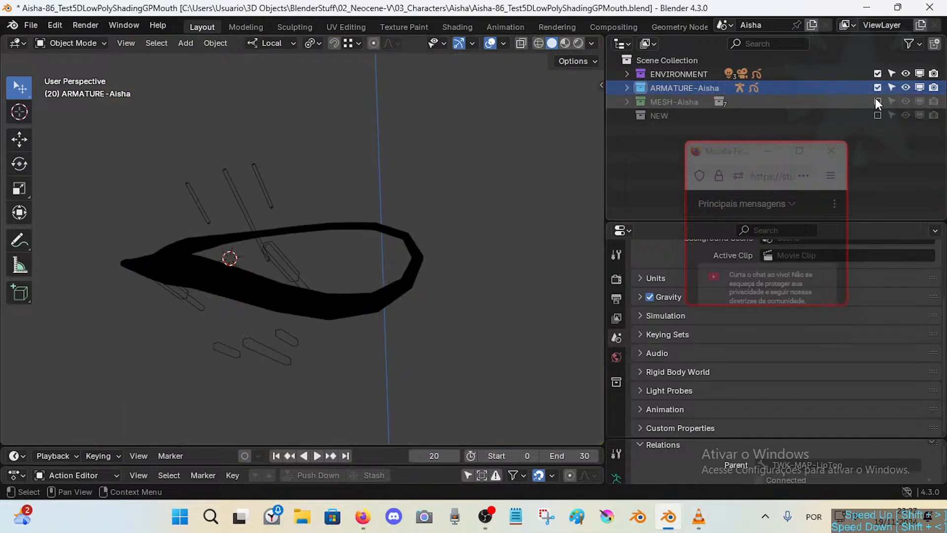
Select the GP-Lips-Aisha lip outline and return it to Weight Paint mode with the Smear brush at 97 px.
left_click(271, 228)
key("ctrl+Tab")
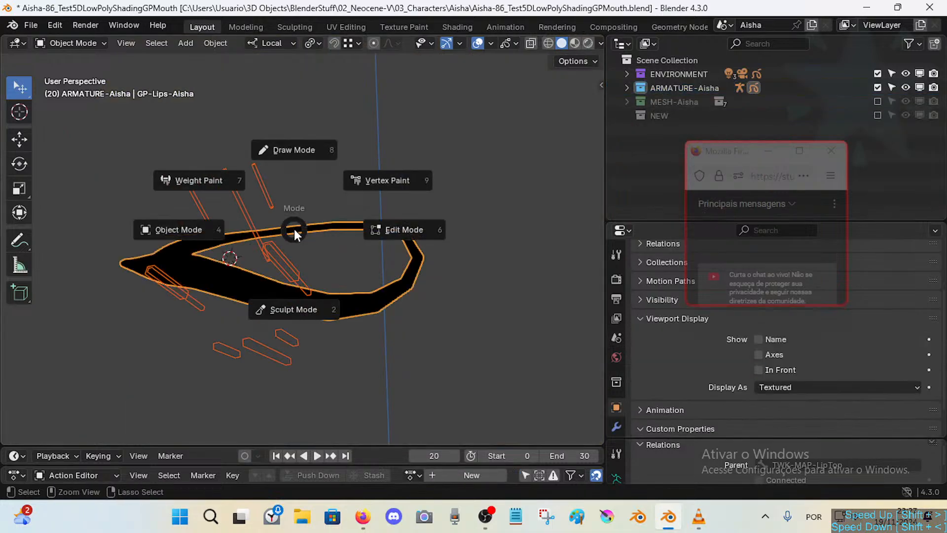
left_click(291, 226)
key("f")
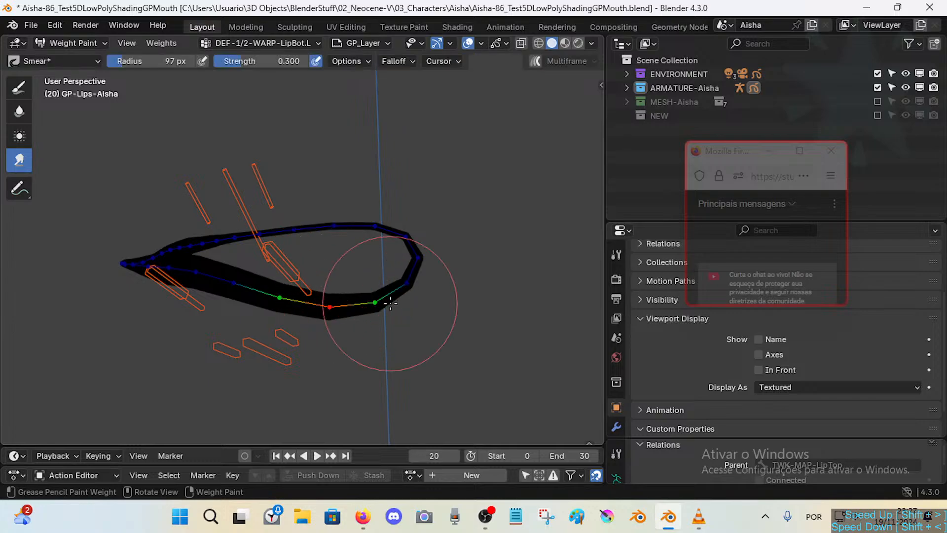
left_click(402, 275)
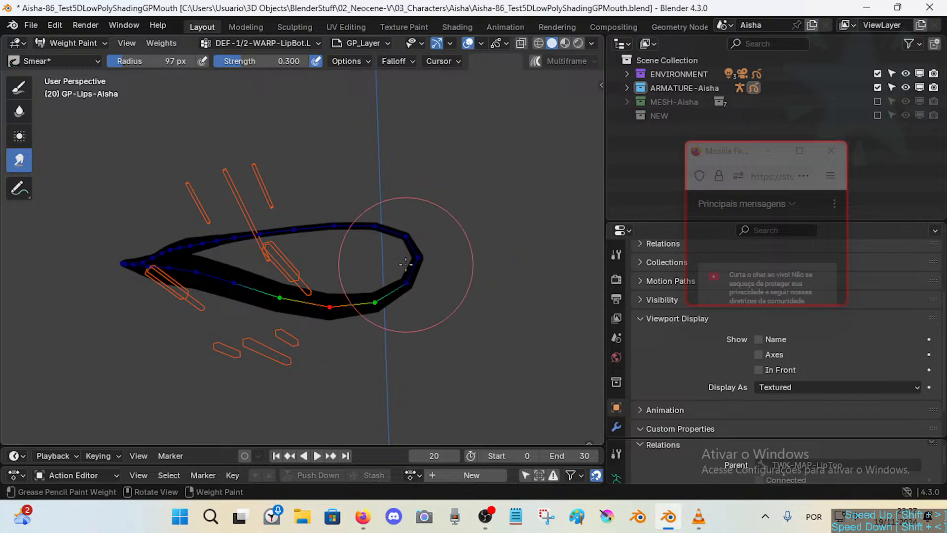
Paint LipBot.L with the Paint brush at weight 1.000 and radius 83 px along the lower lip up to the mouth corner.
left_click(19, 87)
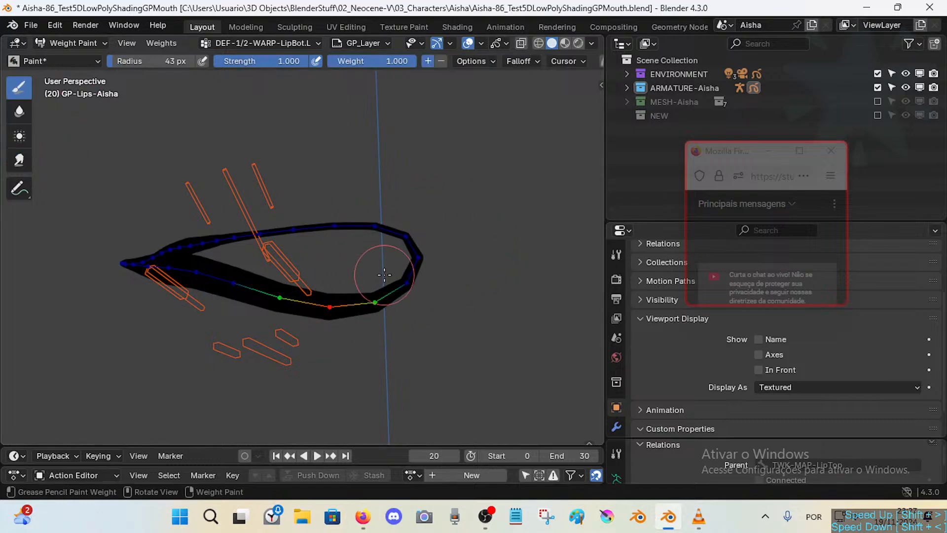
left_click(54, 61)
key("ctrl+f")
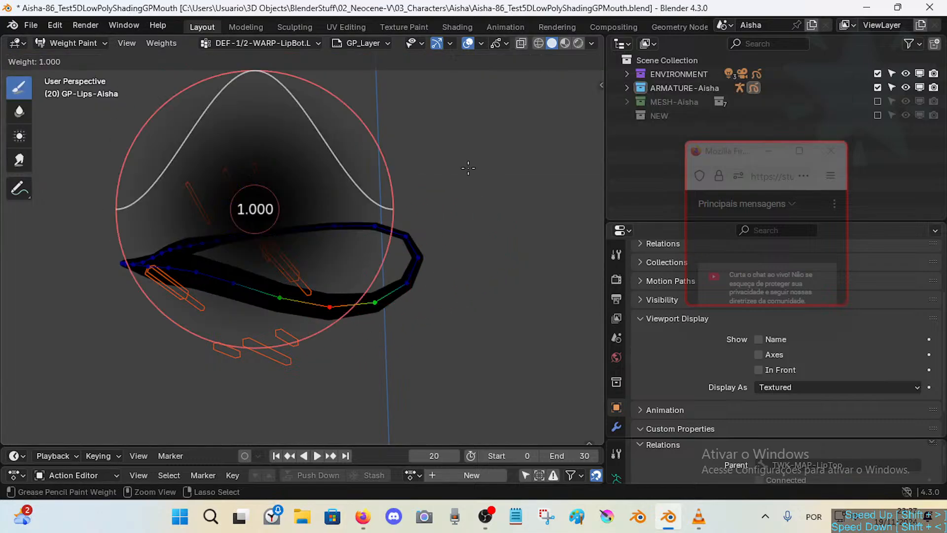
left_click(276, 209)
key("f")
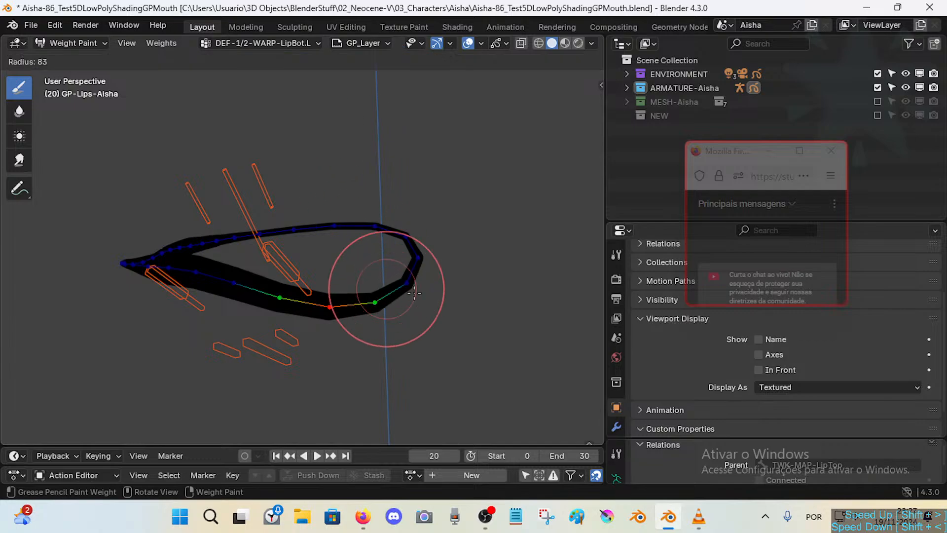
left_click(444, 291)
mouse_move(409, 274)
left_mouse_down()
mouse_move(380, 284)
mouse_move(381, 301)
mouse_move(399, 291)
left_mouse_up()
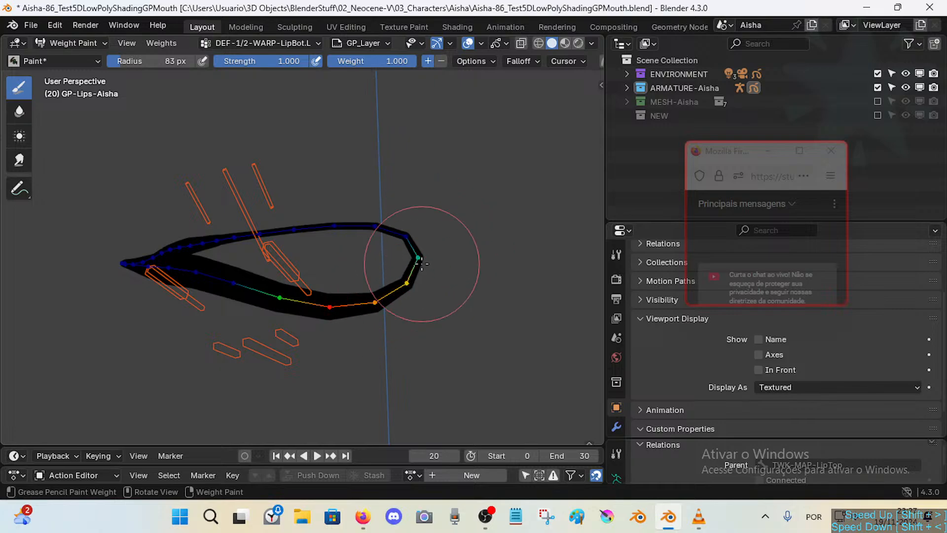
mouse_move(409, 274)
middle_mouse_down()
mouse_move(412, 308)
mouse_move(419, 260)
mouse_move(400, 316)
mouse_move(417, 260)
mouse_move(412, 324)
mouse_move(412, 275)
middle_mouse_up()
left_click_drag(423, 343, 448, 332)
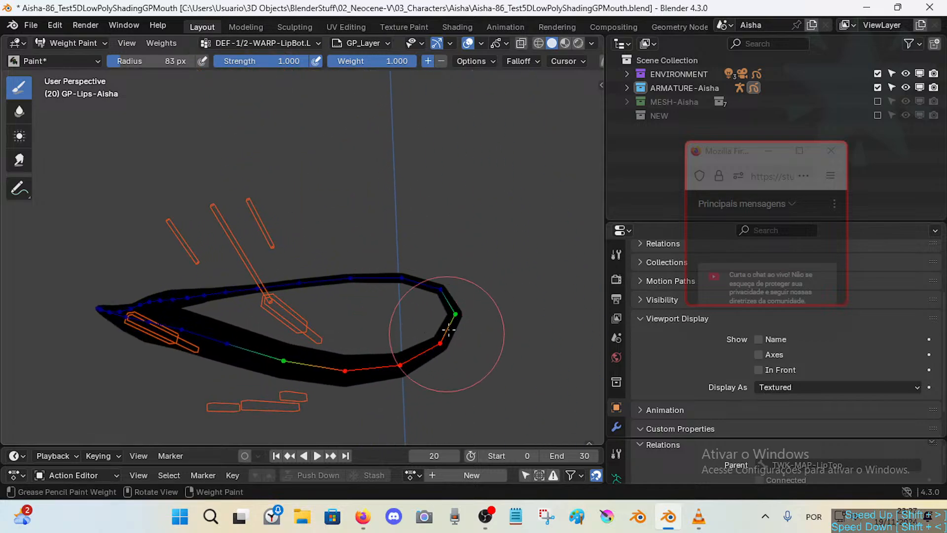
middle_click_drag(425, 323, 439, 311)
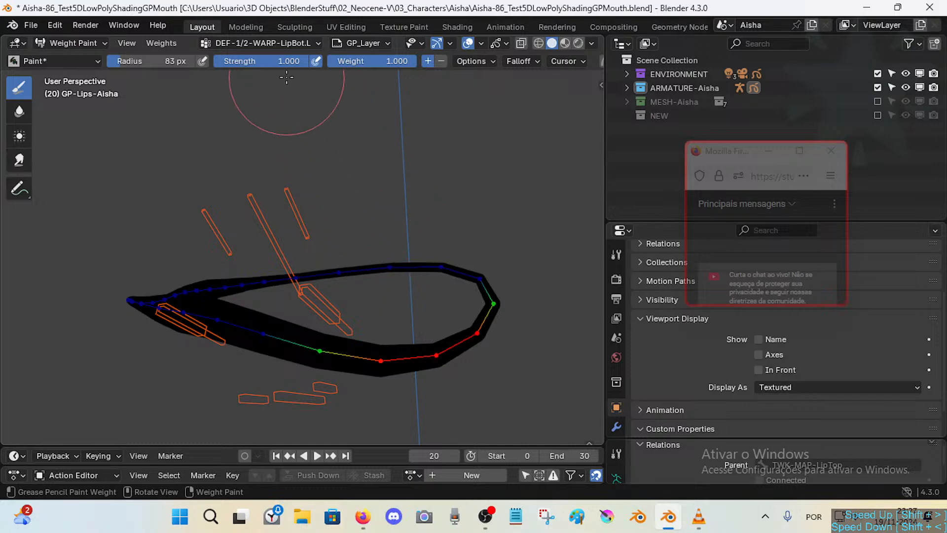
Save the file and try to mirror the DEF-1/2-WARP-LipBot.L vertex group of the lip outline.
key("ctrl+s")
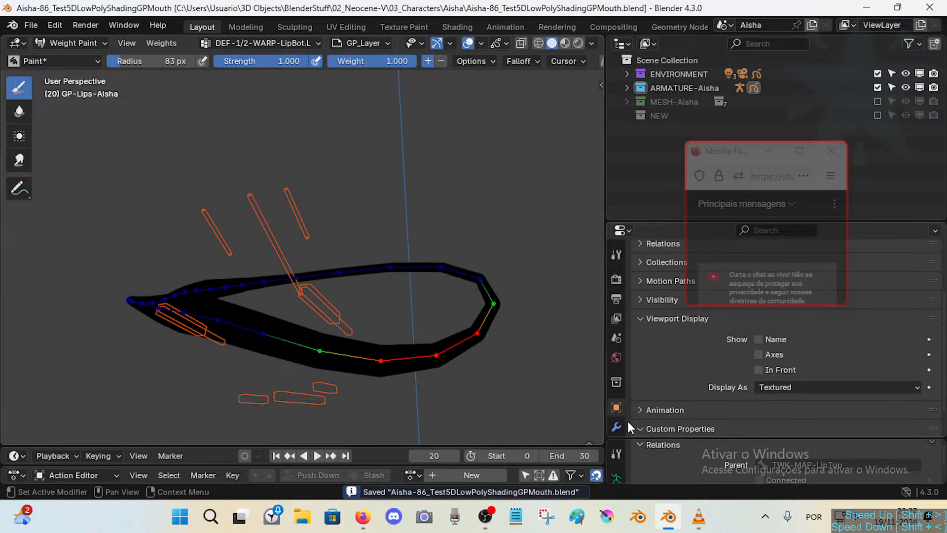
scroll(626, 355, "down", 5)
left_click(617, 404)
left_click_drag(735, 164, 734, 74)
scroll(672, 362, "down", 10)
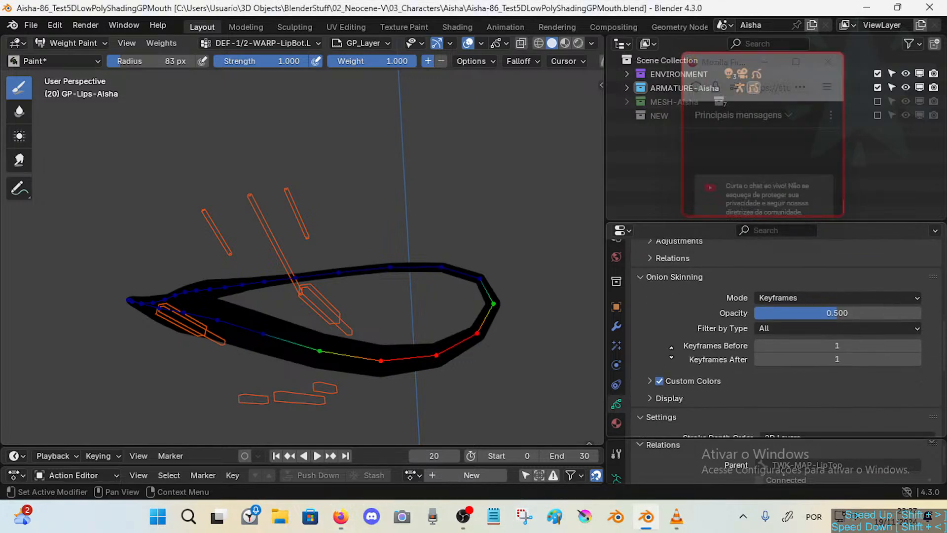
scroll(715, 290, "down", 7)
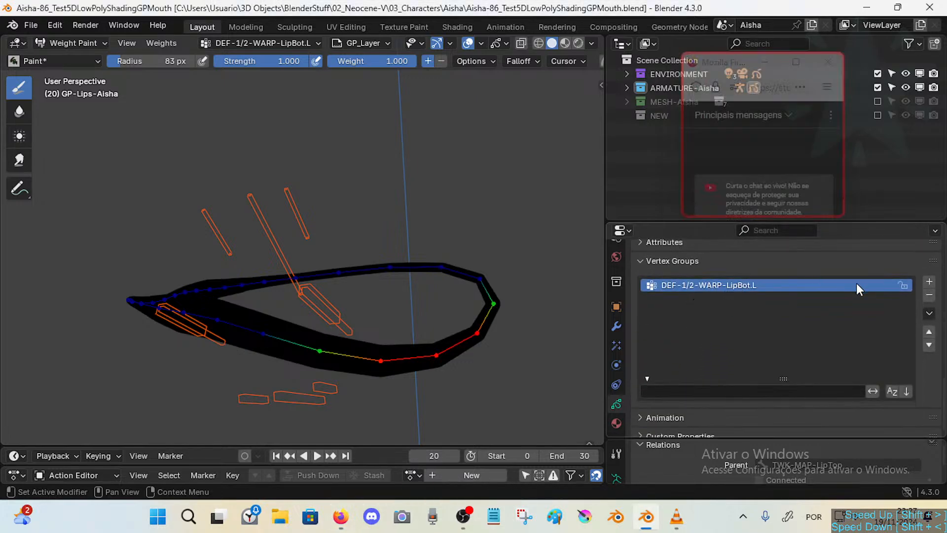
left_click(929, 313)
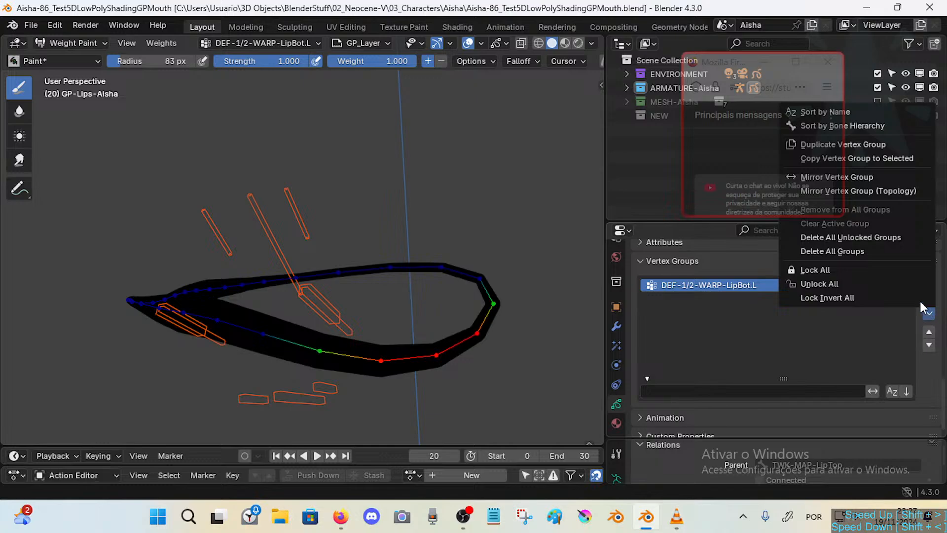
left_click(892, 175)
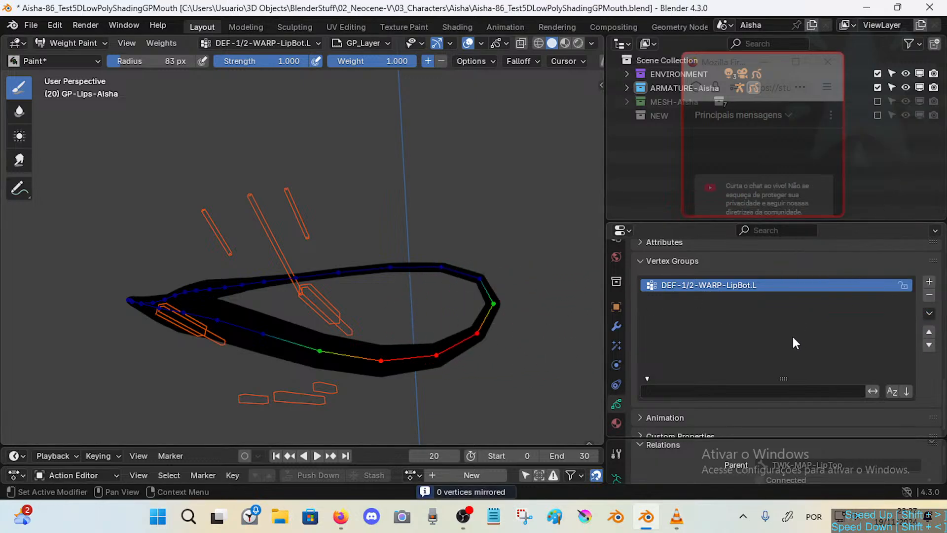
Duplicate the DEF-1/2-WARP-LipBot.L vertex group and try to mirror the copy.
left_click(930, 314)
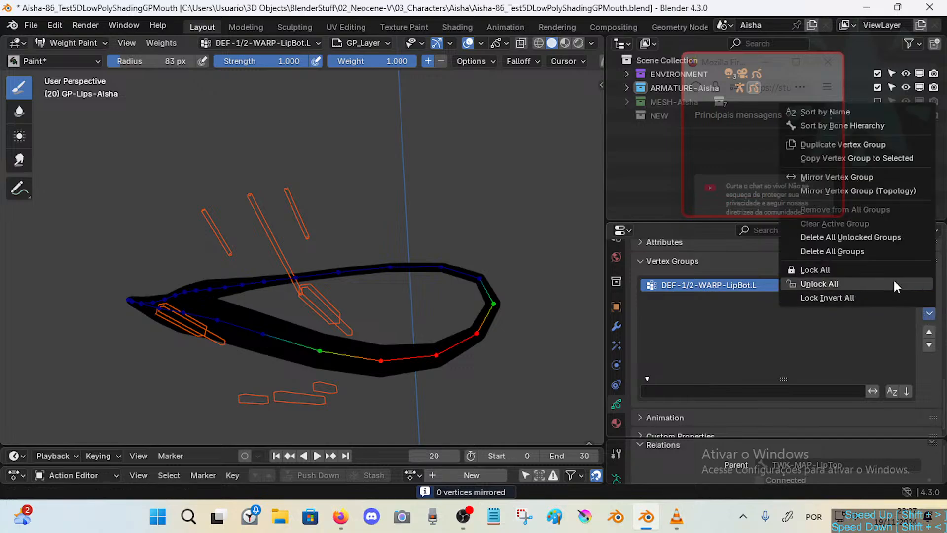
left_click(893, 146)
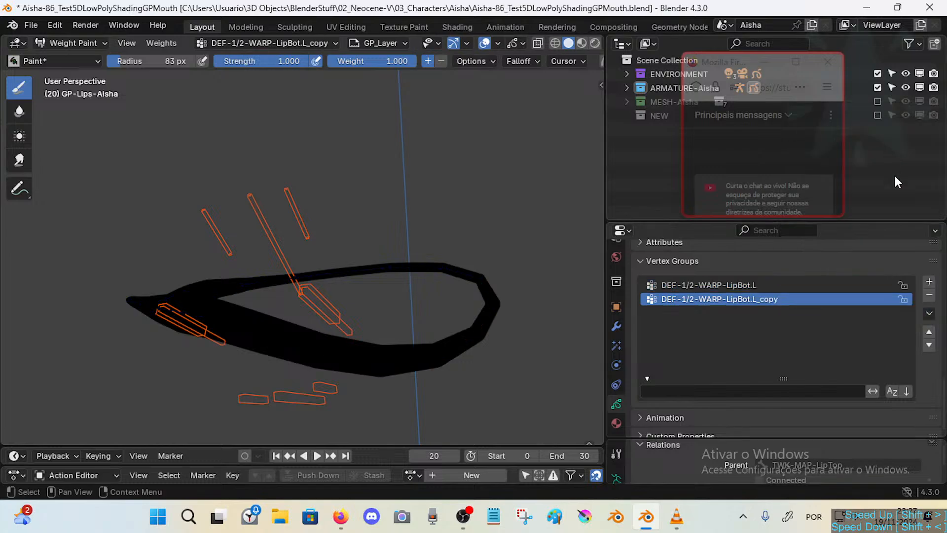
left_click(930, 314)
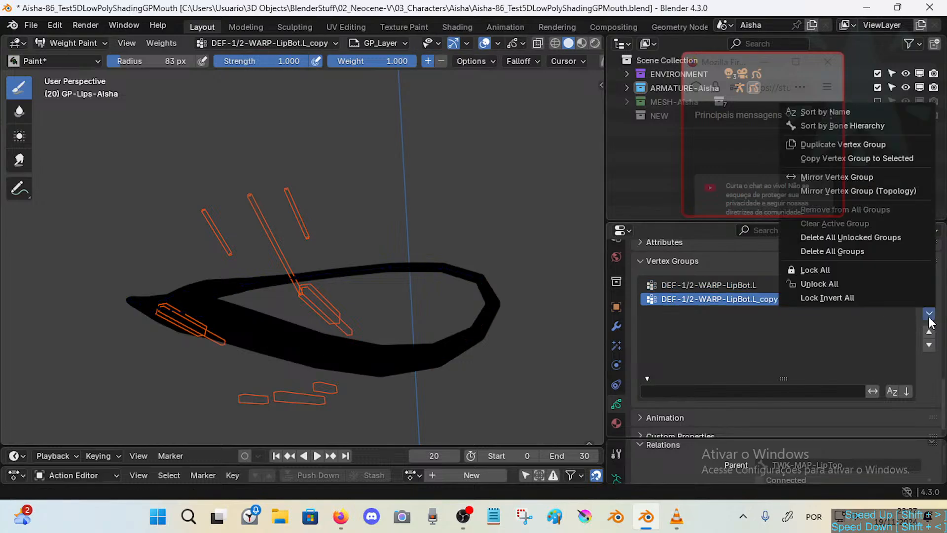
left_click(908, 176)
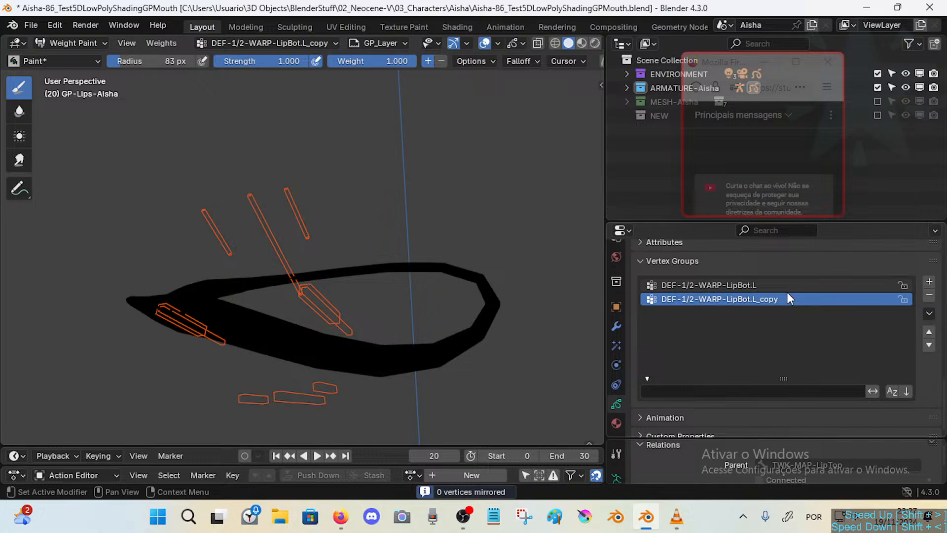
Paint a test stroke on the lower lip near the wide mouth corner in the copied group and remove that group.
left_click(725, 288)
left_click(723, 298)
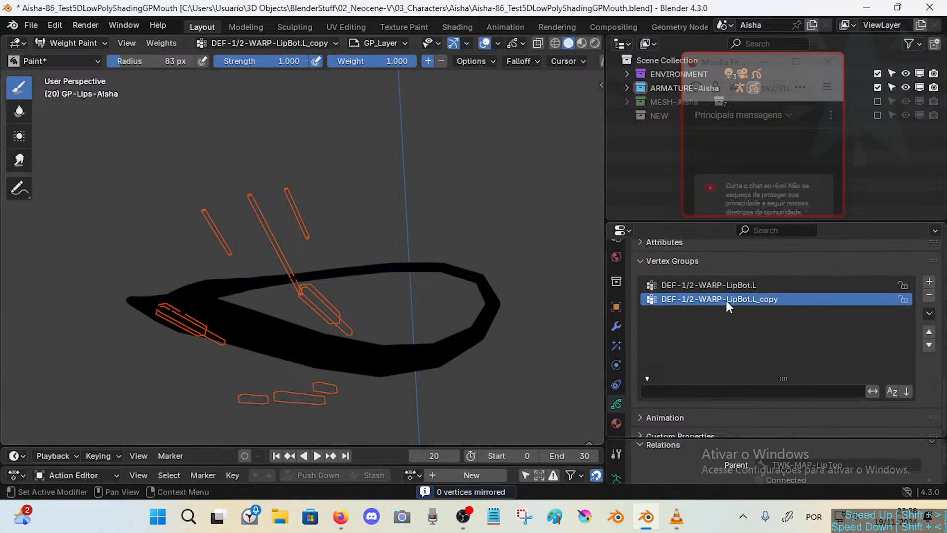
left_click_drag(476, 337, 434, 355)
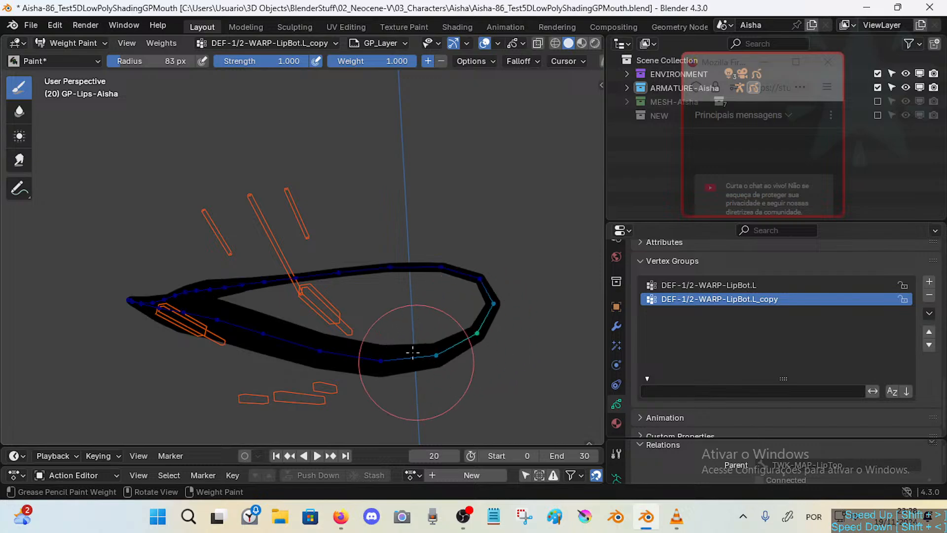
left_click(930, 295)
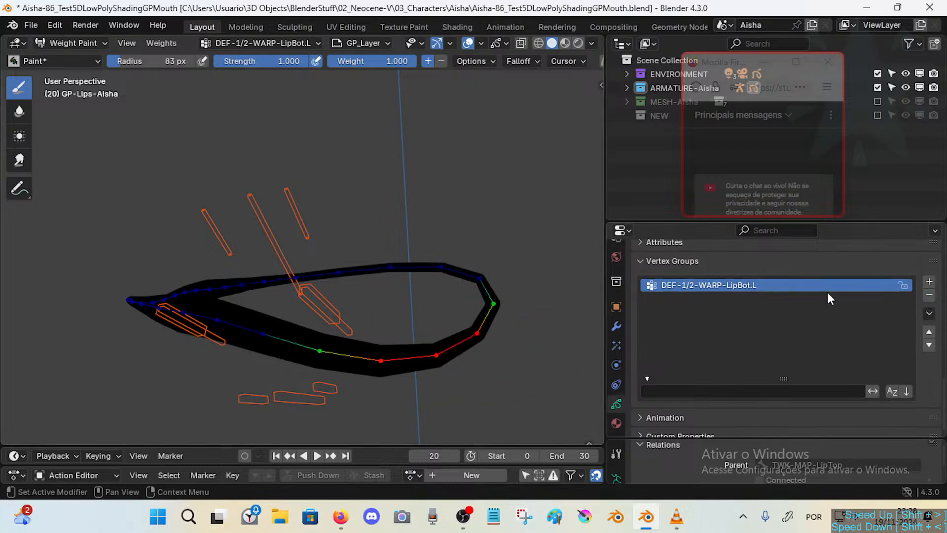
Duplicate the LipBot.L vertex group once more and remove the new copy.
left_click(930, 315)
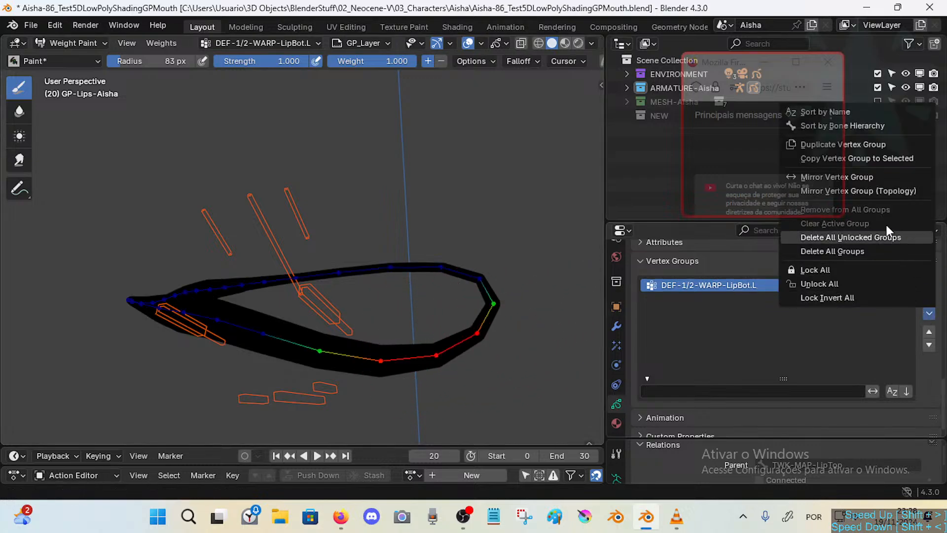
left_click(896, 143)
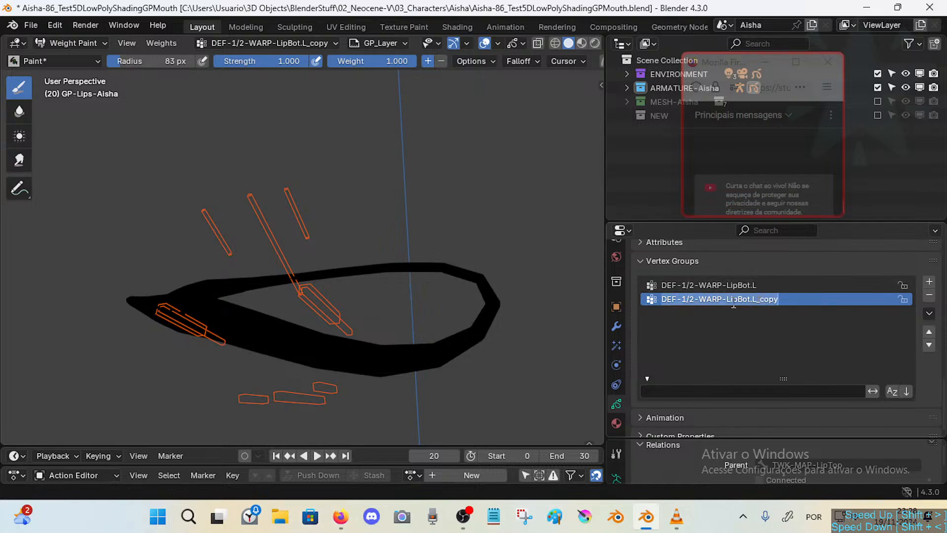
left_click(930, 295)
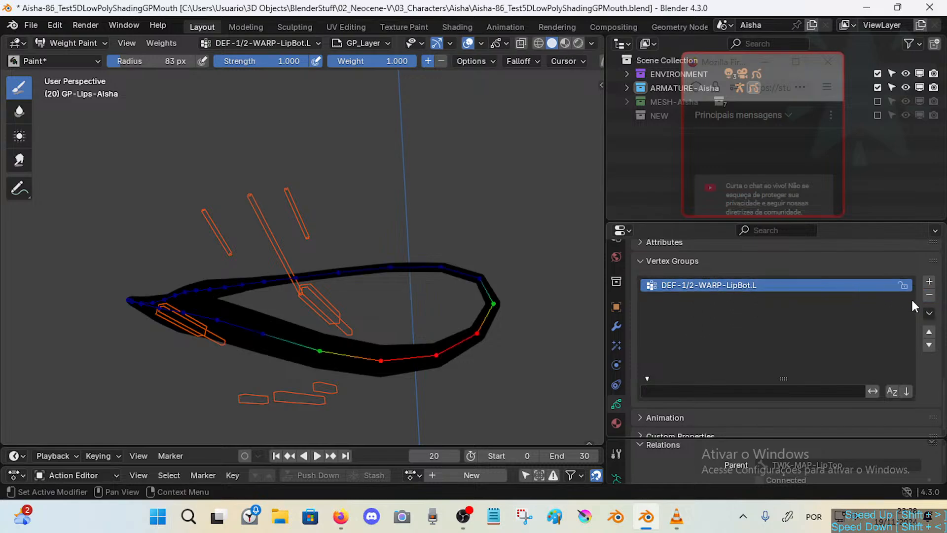
Try Copy Vertex Group to Selected on LipBot.L, then add an empty vertex group and try to select both groups.
left_click(929, 312)
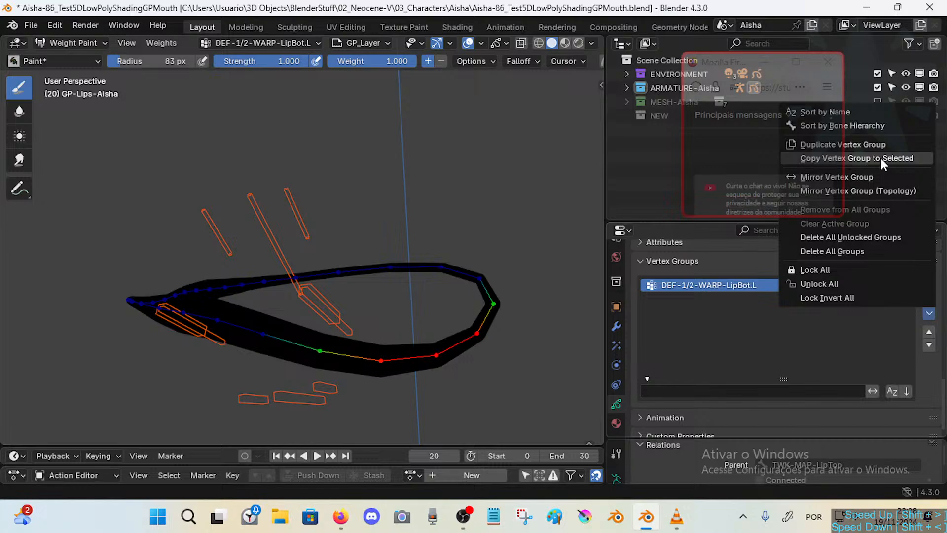
left_click(881, 158)
left_click(929, 281)
left_click(812, 290)
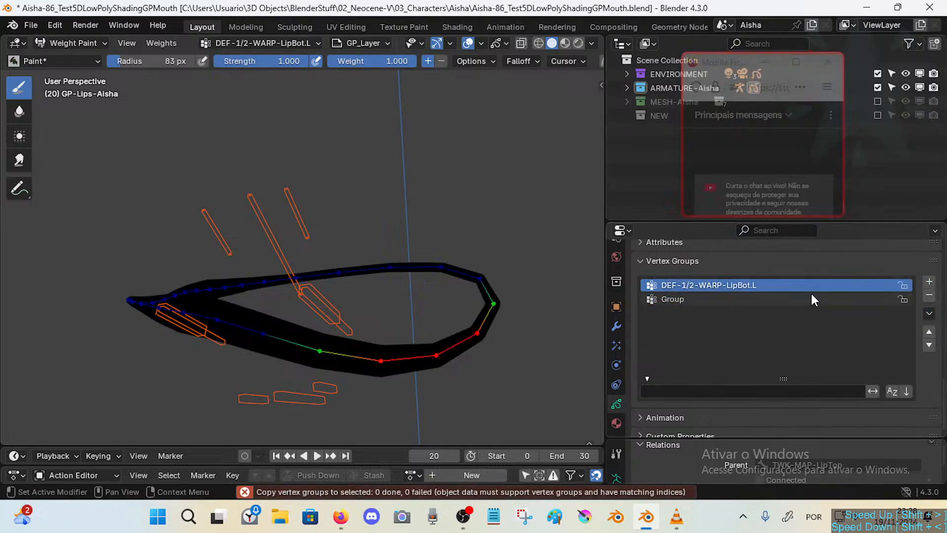
left_click(812, 296)
left_click(789, 283, "ctrl")
left_click(748, 283)
left_click(745, 299)
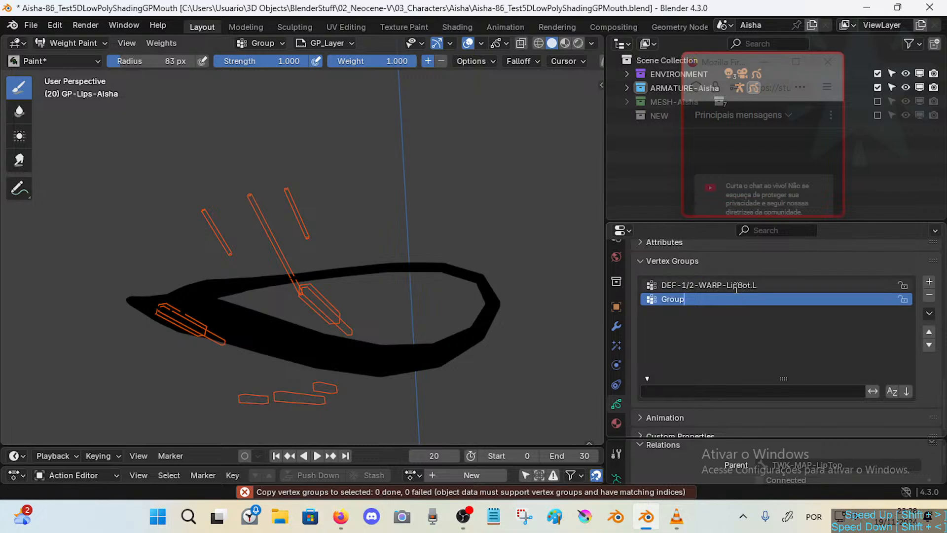
left_click(736, 288)
left_click(733, 289)
left_click(733, 297)
left_click(738, 282)
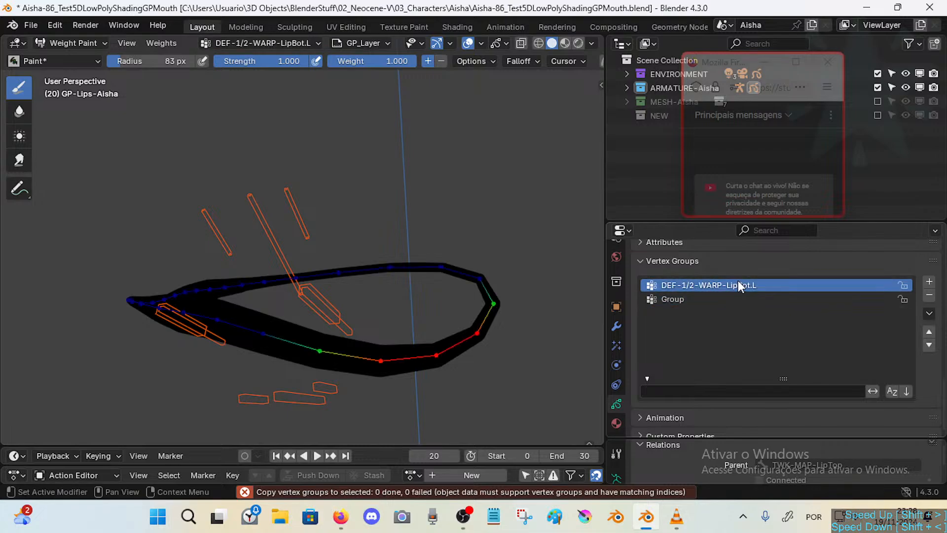
Try Copy Vertex Group to Selected with LipBot.L active and again with the empty group active.
left_click(930, 316)
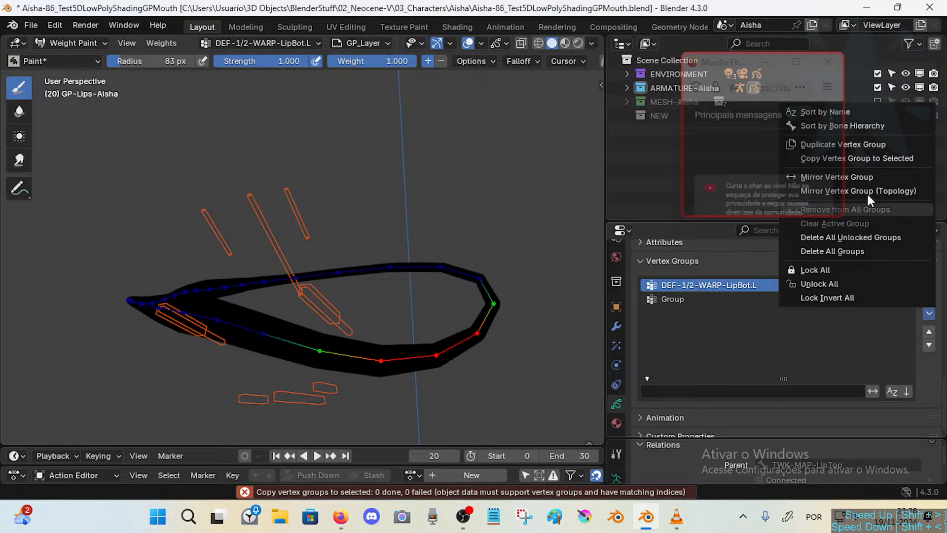
left_click(881, 158)
left_click(768, 299)
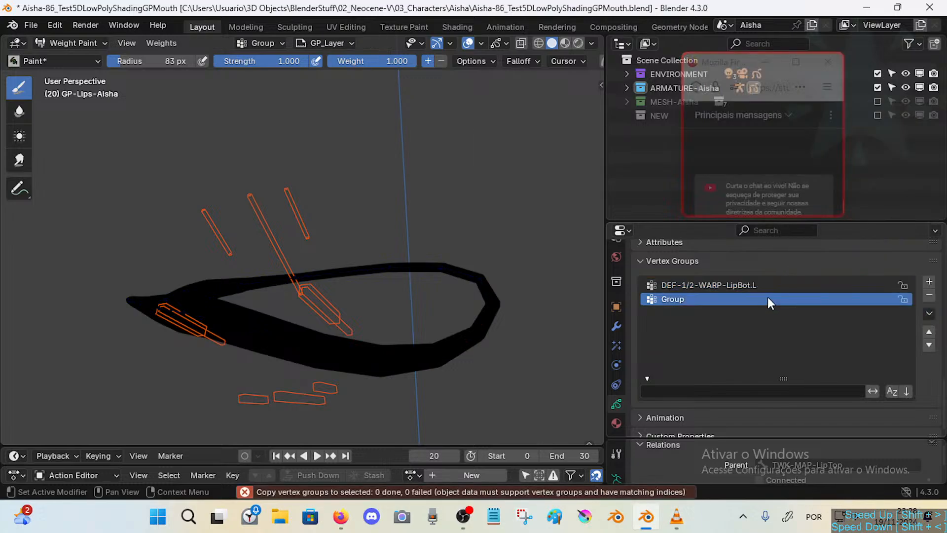
left_click(929, 314)
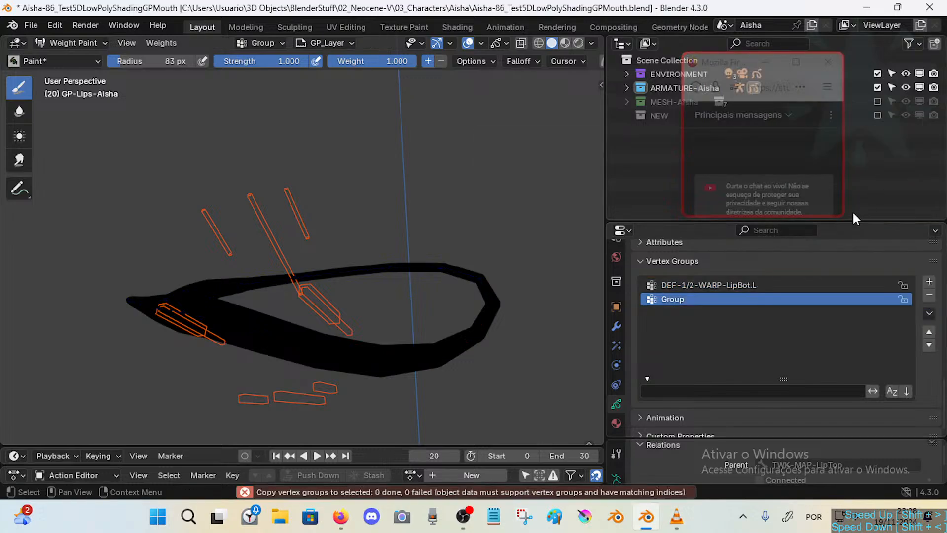
left_click(929, 313)
left_click(895, 159)
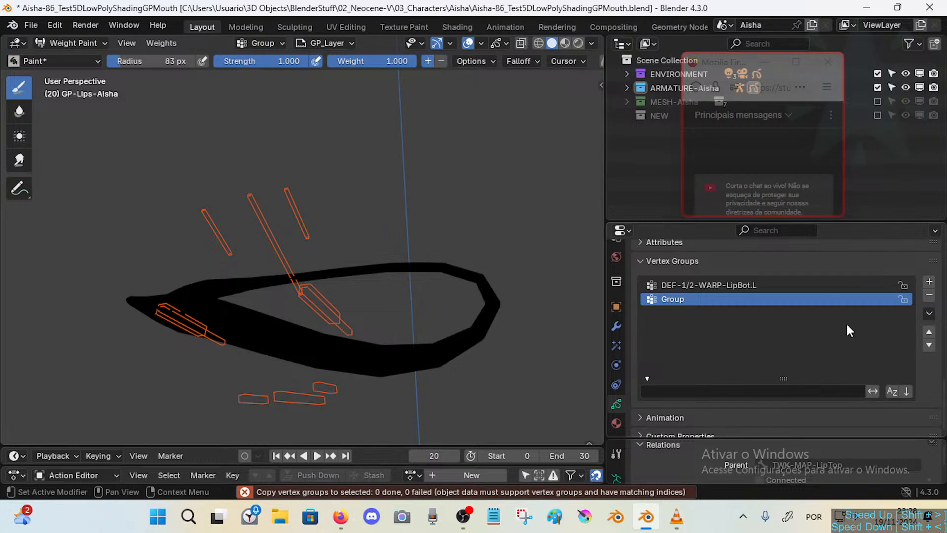
Remove the empty vertex group and try to mirror LipBot.L by topology.
left_click(929, 296)
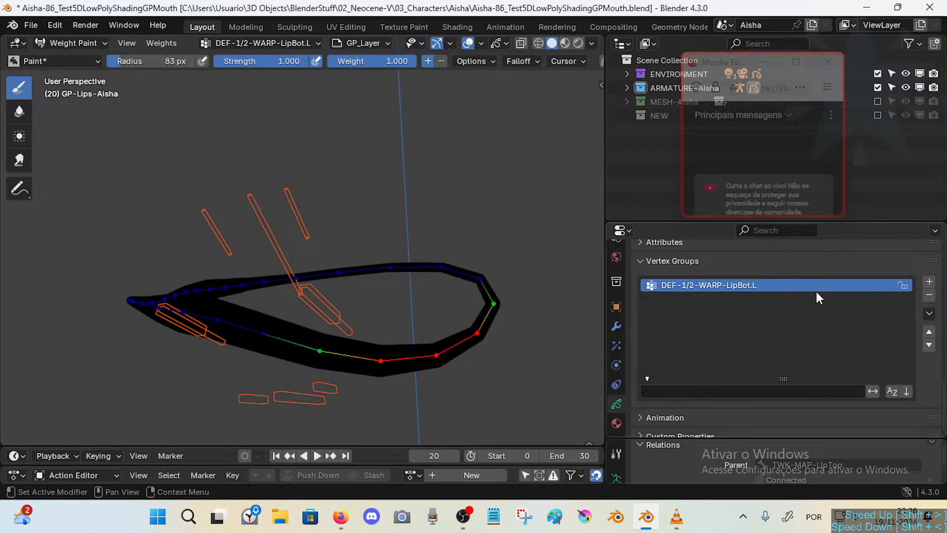
left_click(930, 313)
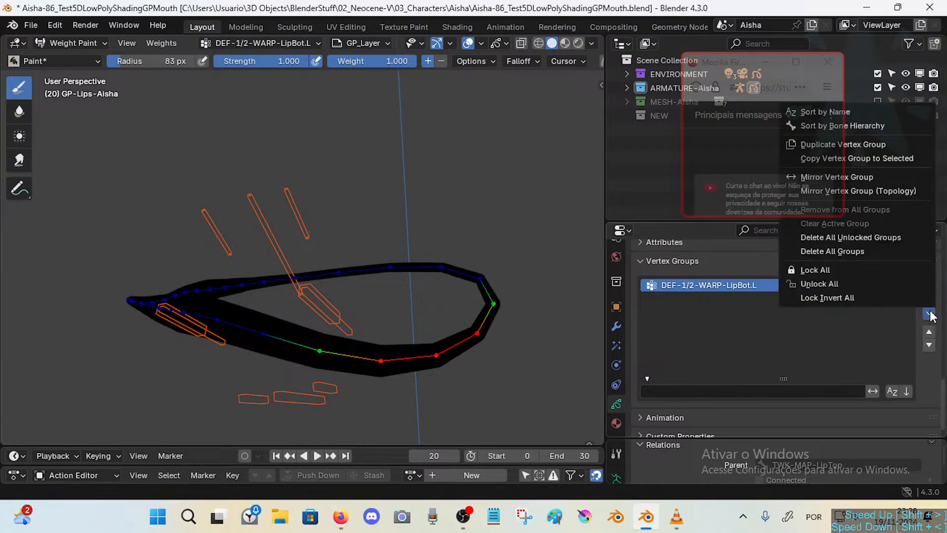
left_click(884, 188)
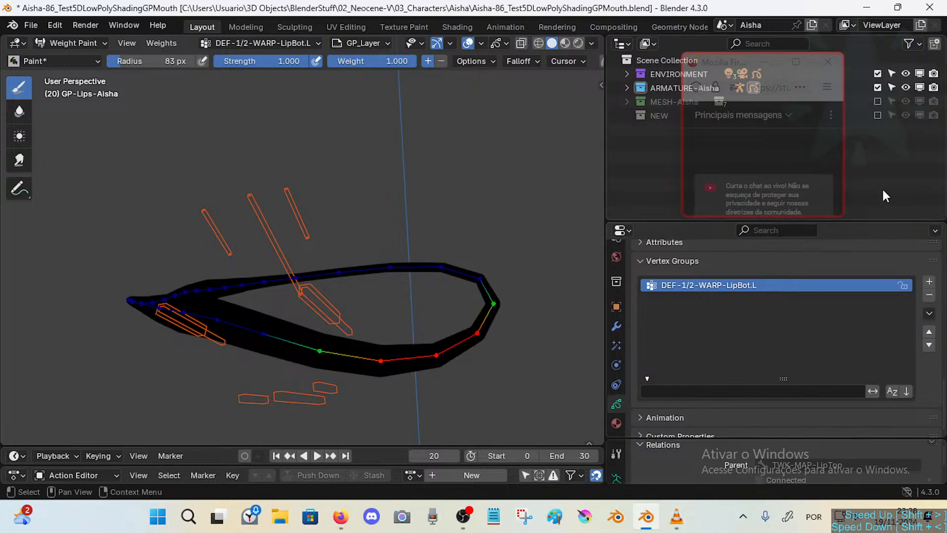
Add a second vertex group and name it DEF-1/2-WARP-LipBot.R.
left_click(930, 281)
double_click(755, 285)
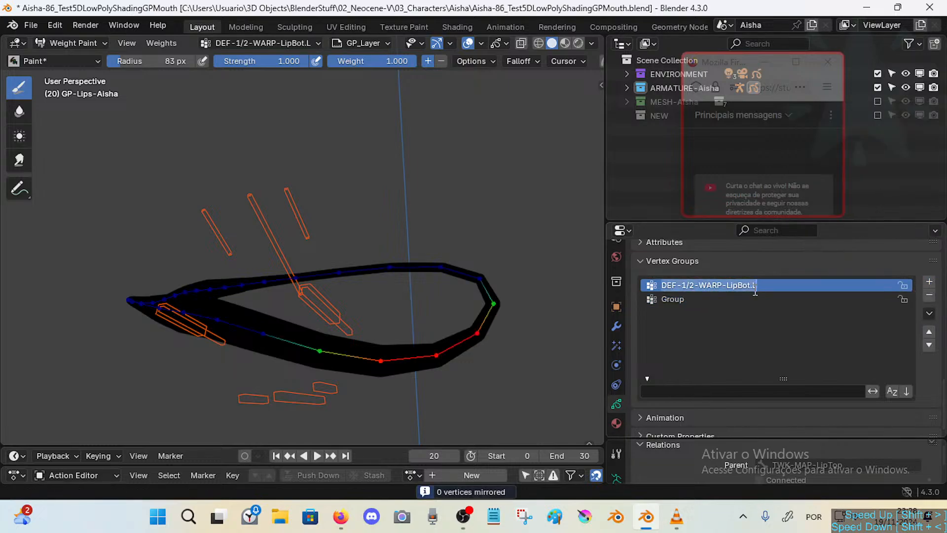
double_click(730, 301)
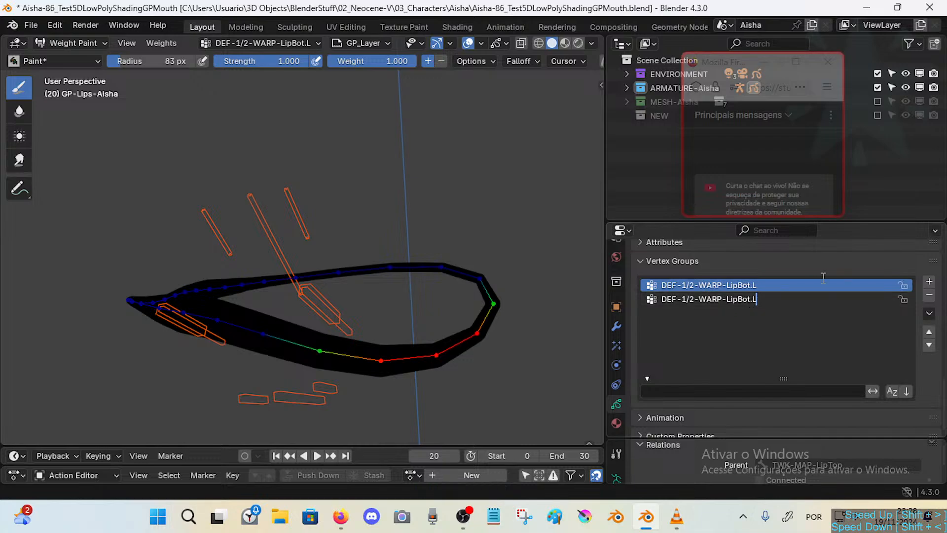
key("Return")
left_click(756, 300)
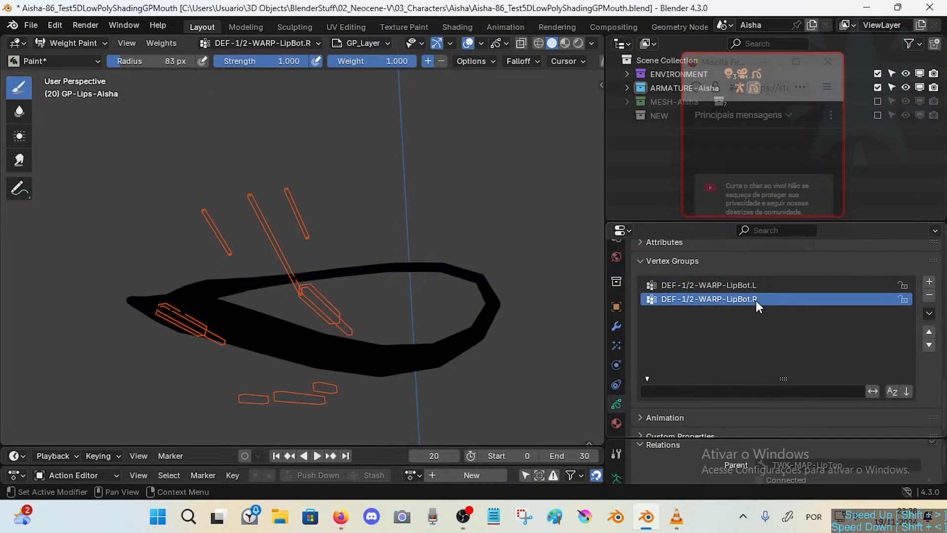
Make DEF-1/2-WARP-LipBot.L the active vertex group and set the Paint brush radius to 58 px.
left_click(751, 290)
key("f")
left_click(57, 381)
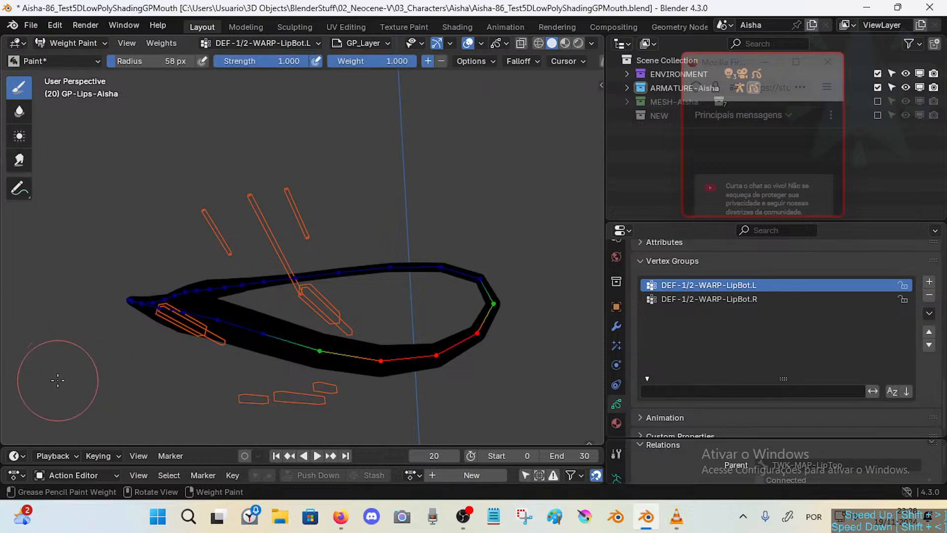
Add a Mirror modifier on the X axis to the lip outline and move it above the Armature modifier.
left_click(616, 326)
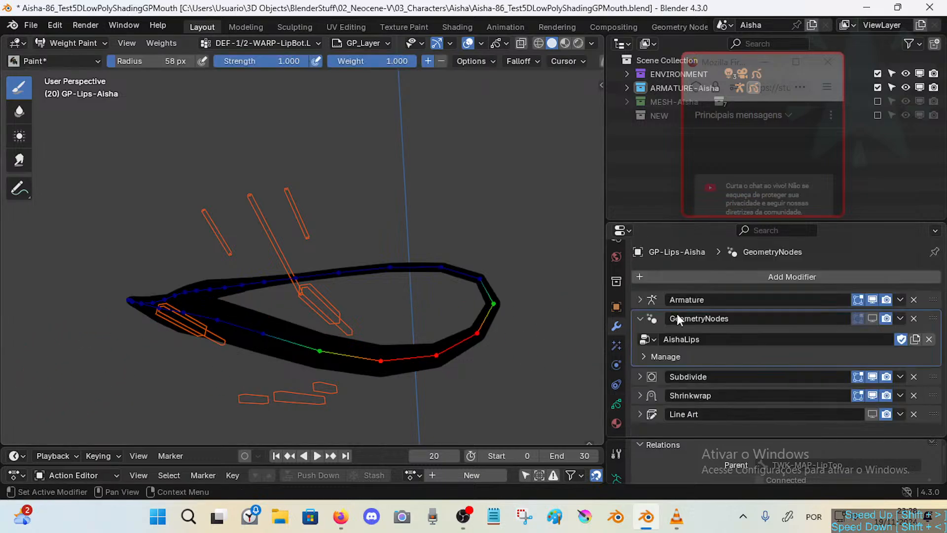
left_click(783, 277)
mouse_move(784, 275)
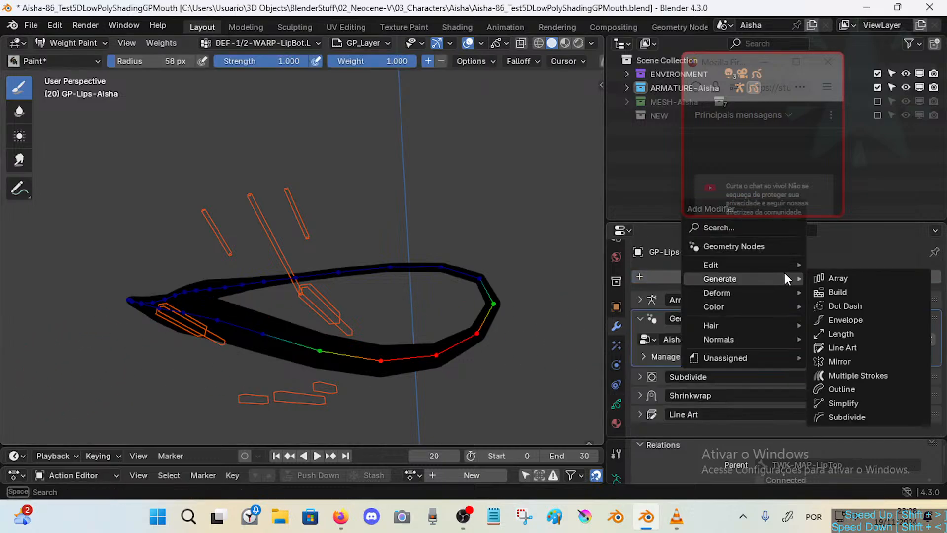
left_click(839, 362)
left_click_drag(935, 434, 921, 286)
key("shift+grave")
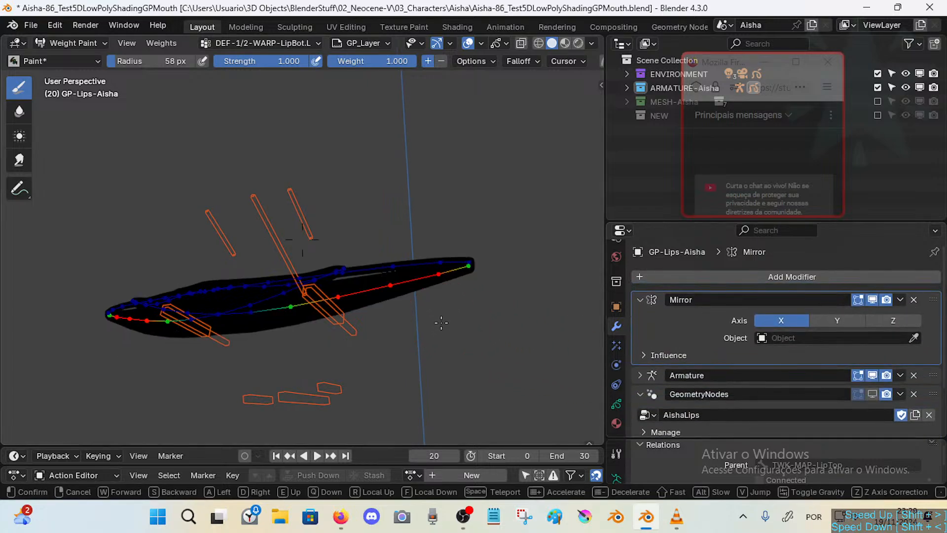
left_click(441, 332)
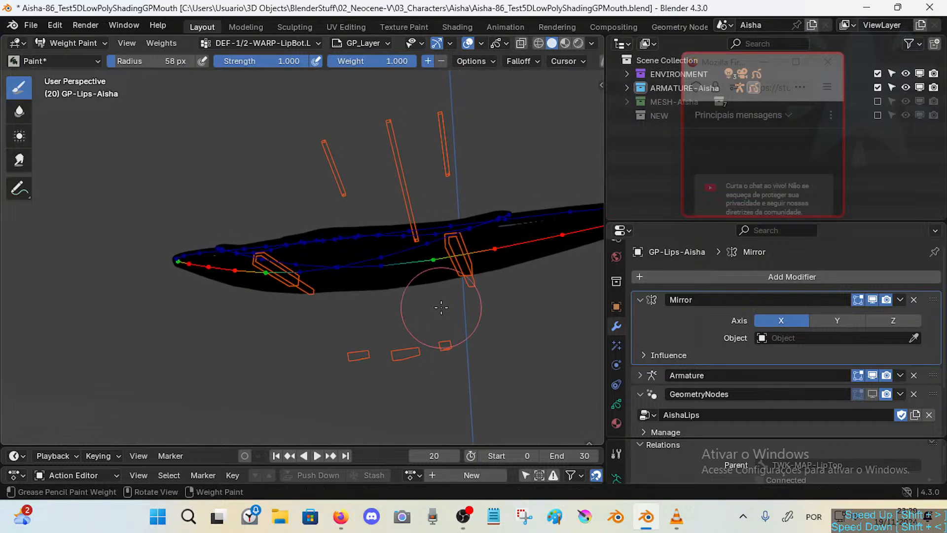
key("Tab")
key("Tab")
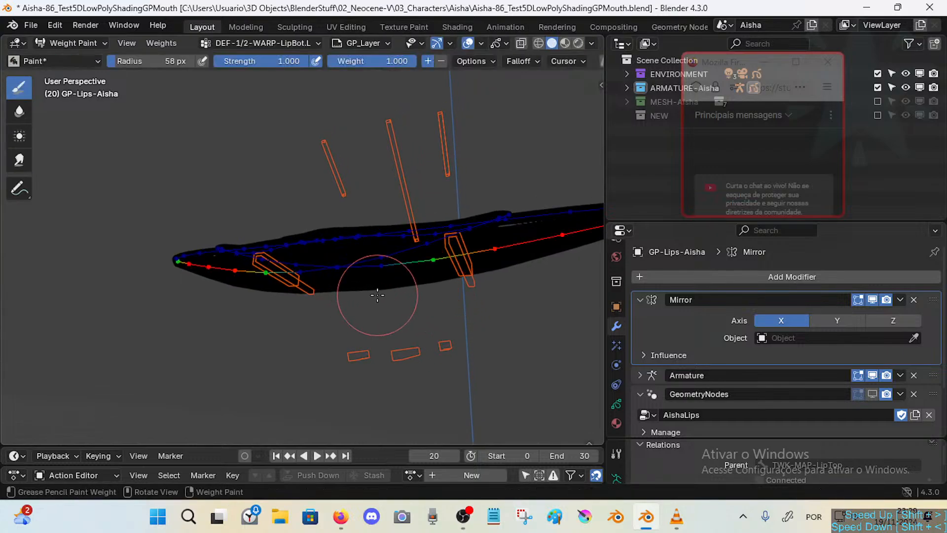
Put GP-Lips-Aisha in Edit Mode and select all of its stroke points.
key("ctrl+Tab")
left_click(265, 294)
left_click(388, 280)
key("Tab")
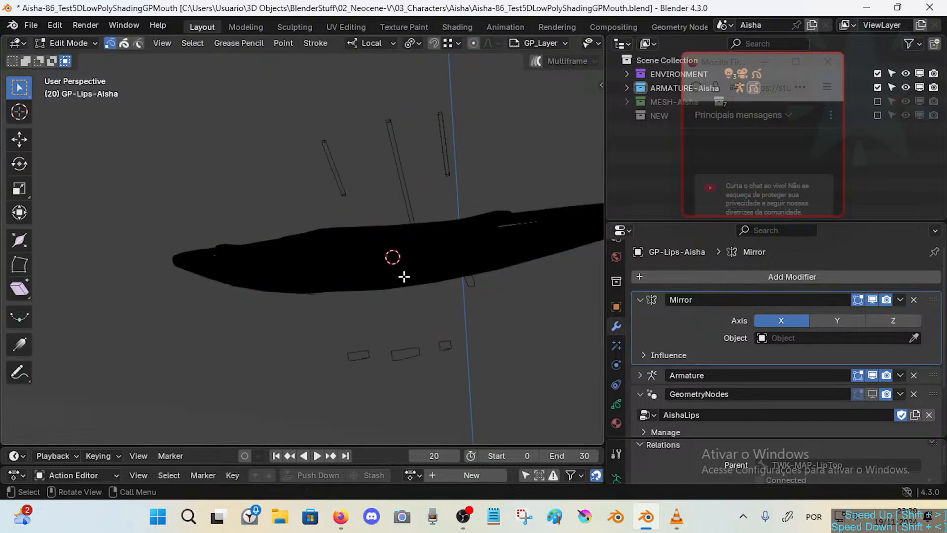
key("Tab")
left_click(468, 237)
left_click(487, 227)
key("Tab")
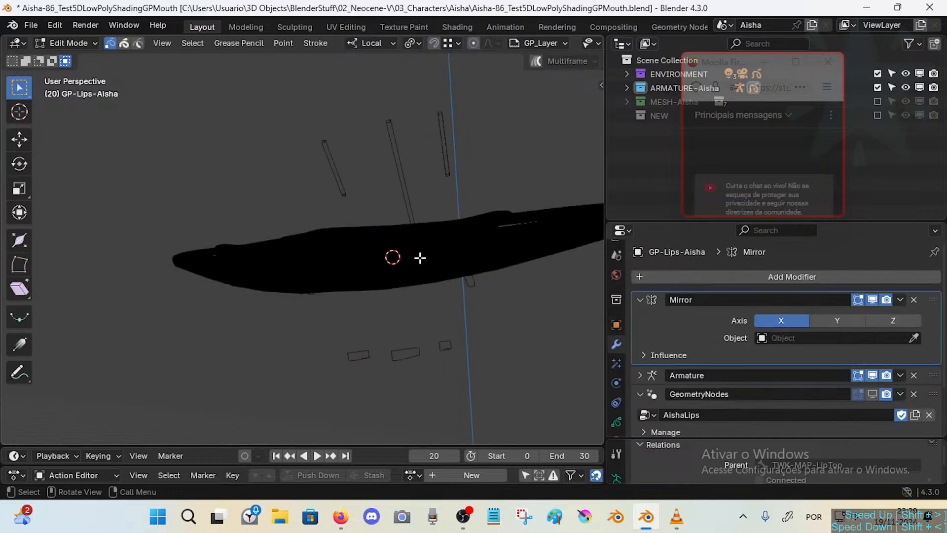
key("a")
key("shift+grave")
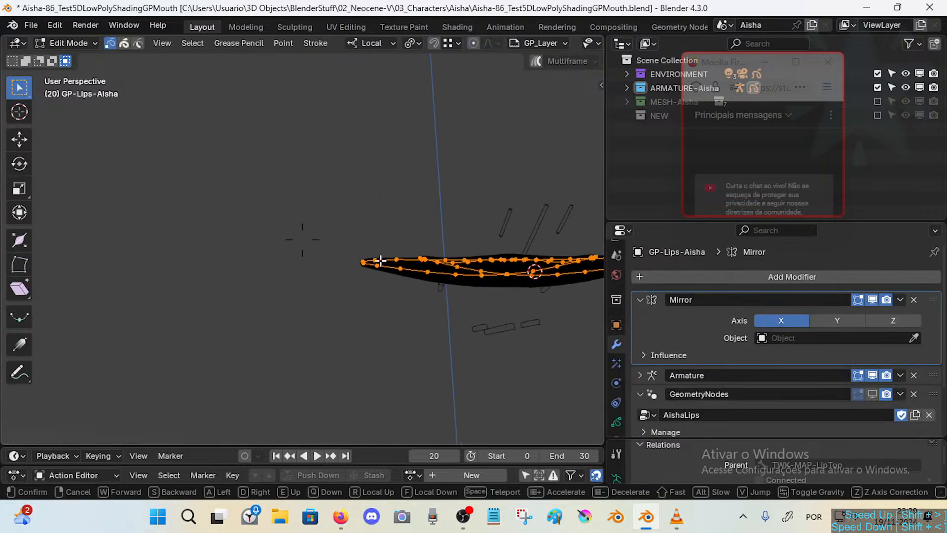
left_click(381, 279)
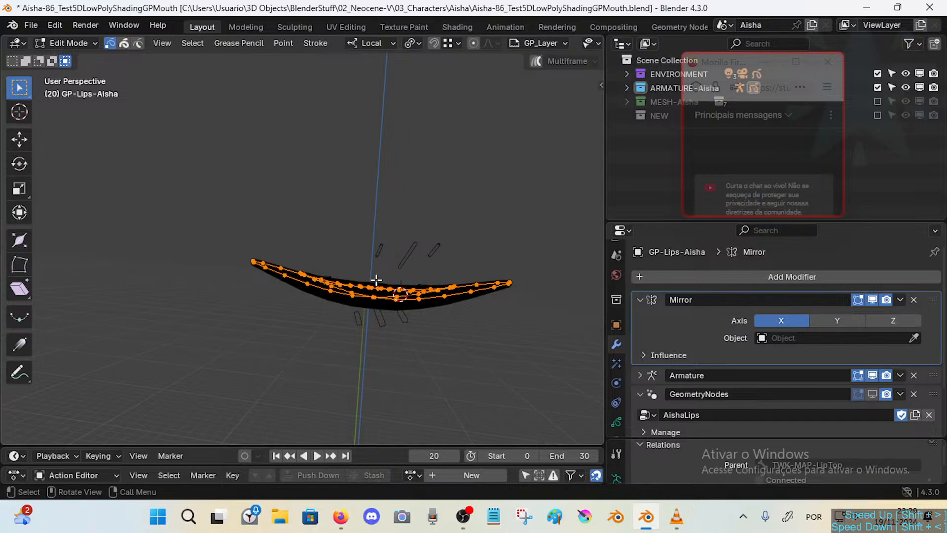
Delete the lip points on the viewer's left half of the mouth, up to the center line.
key("alt+a")
left_click_drag(211, 237, 401, 327)
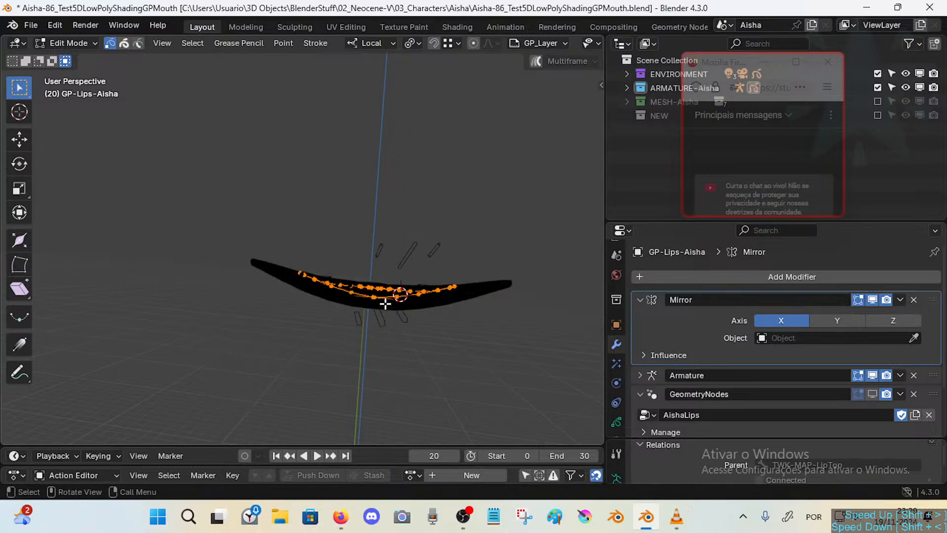
key("alt+a")
left_click_drag(225, 240, 372, 342)
key("x")
left_click(366, 314)
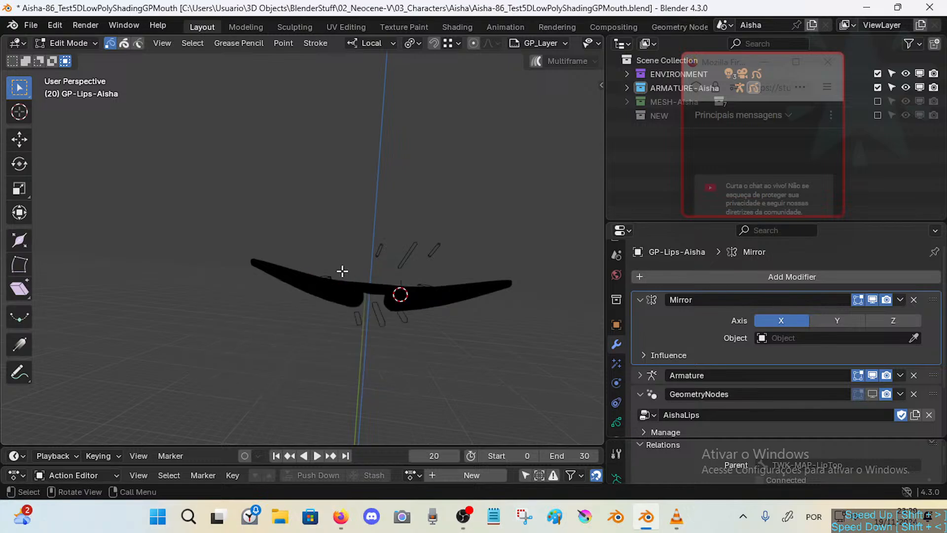
Move the innermost upper and lower lip points to the mirror center, the lower by about -0.046 m X, -0.006 m Y and -0.014 m Z.
key("g")
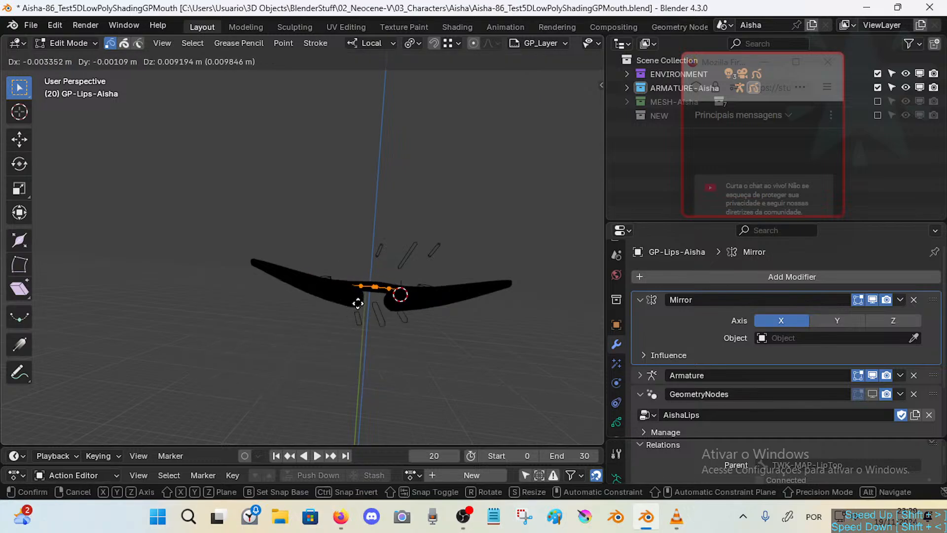
left_click(359, 298)
key("g")
left_click(362, 321)
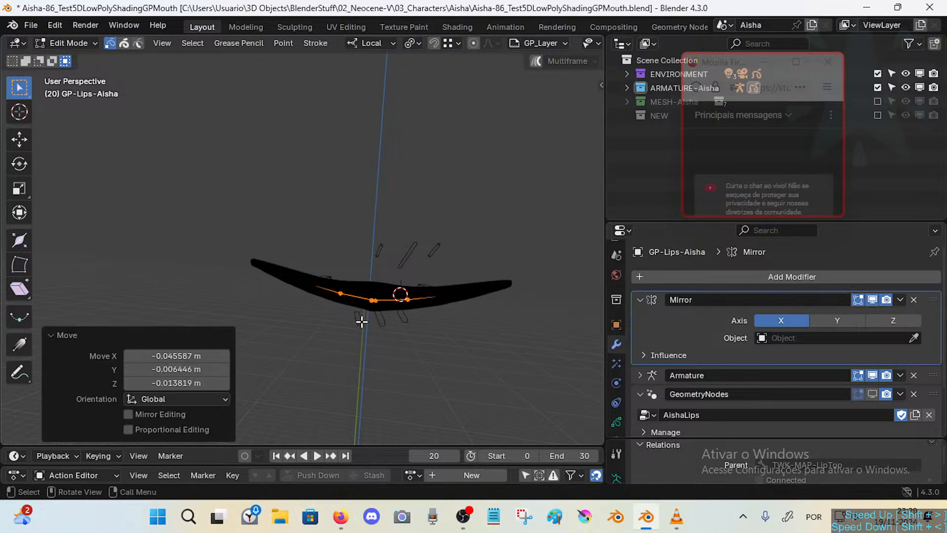
key("shift+grave")
left_click(395, 290)
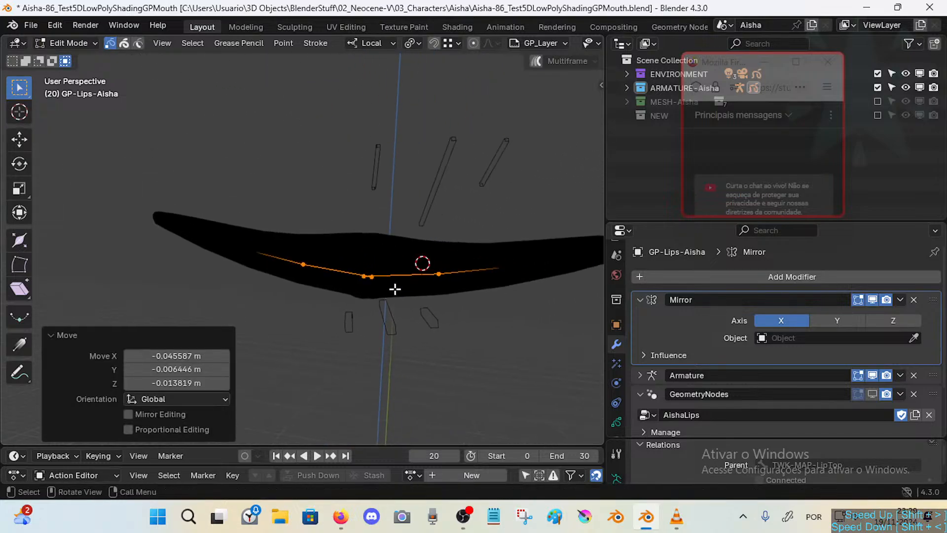
Leave Edit Mode, select the armature together with the lips, and enter Weight Paint mode on the lips.
key("Tab")
left_click(421, 222, "shift")
left_click(422, 264, "shift")
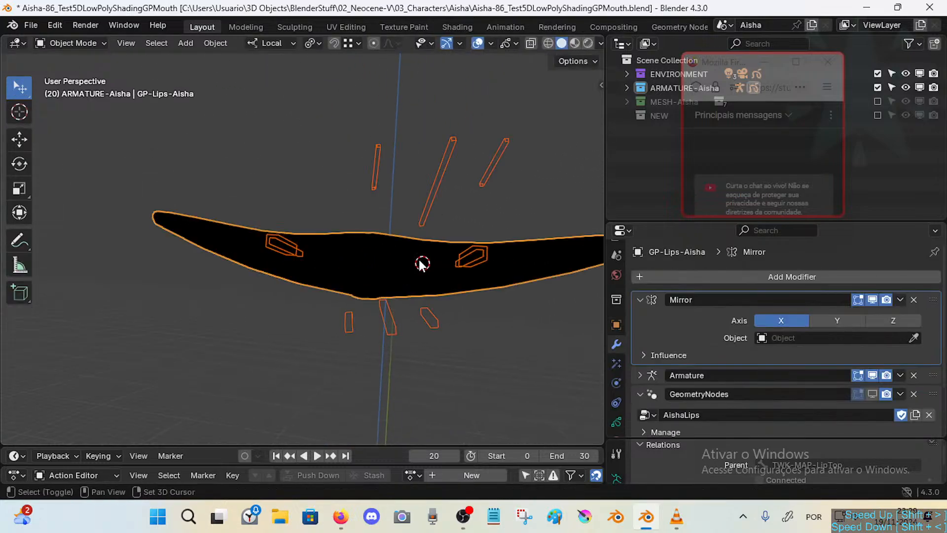
key("ctrl+Tab")
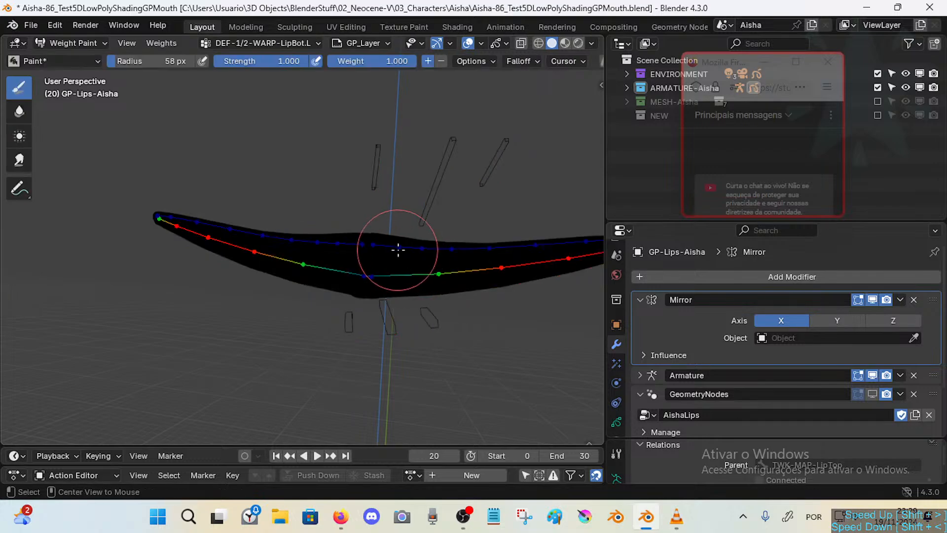
middle_click_drag(421, 258, 411, 258, "shift")
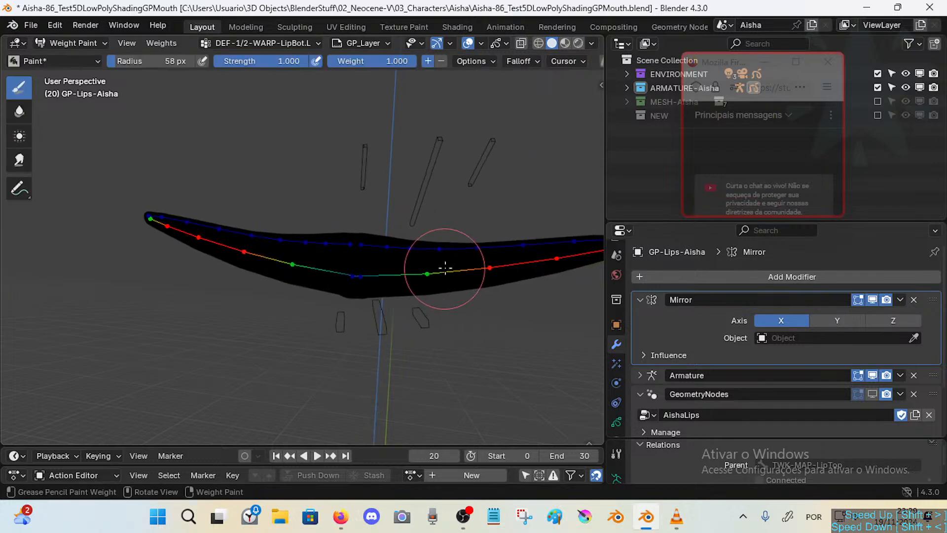
Remove both vertex groups, DEF-1/2-WARP-LipBot.L and DEF-1/2-WARP-LipBot.R, from the lips.
left_click(616, 422)
scroll(666, 371, "down", 10)
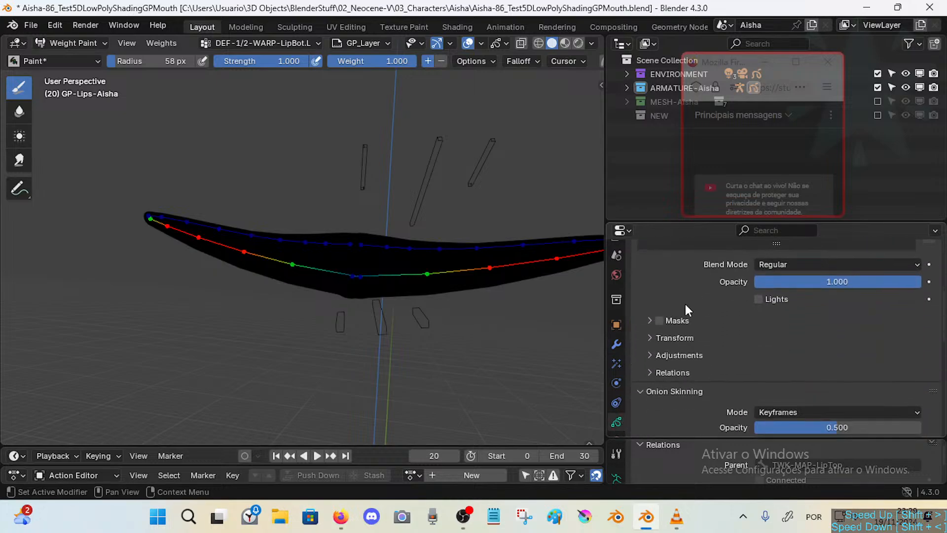
scroll(696, 351, "down", 9)
left_click(710, 330)
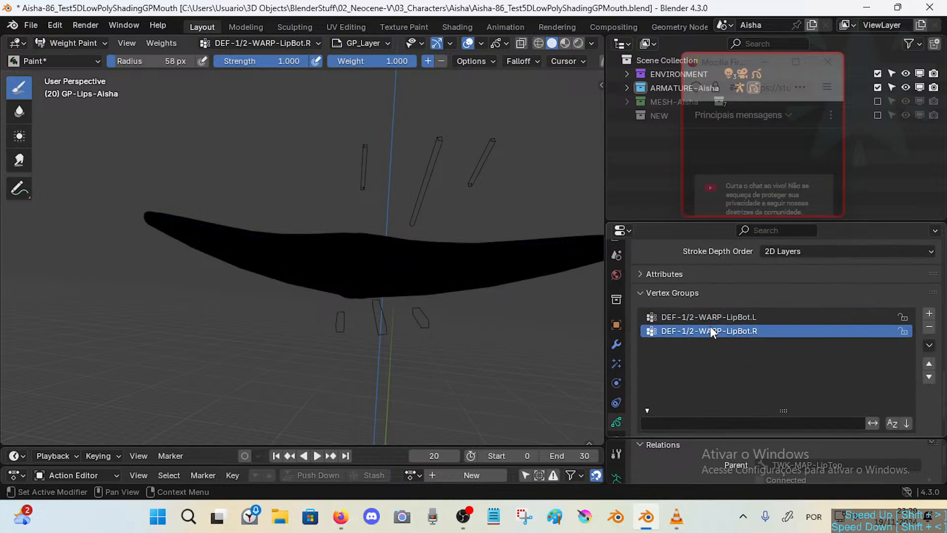
left_click(713, 319)
left_click(720, 331)
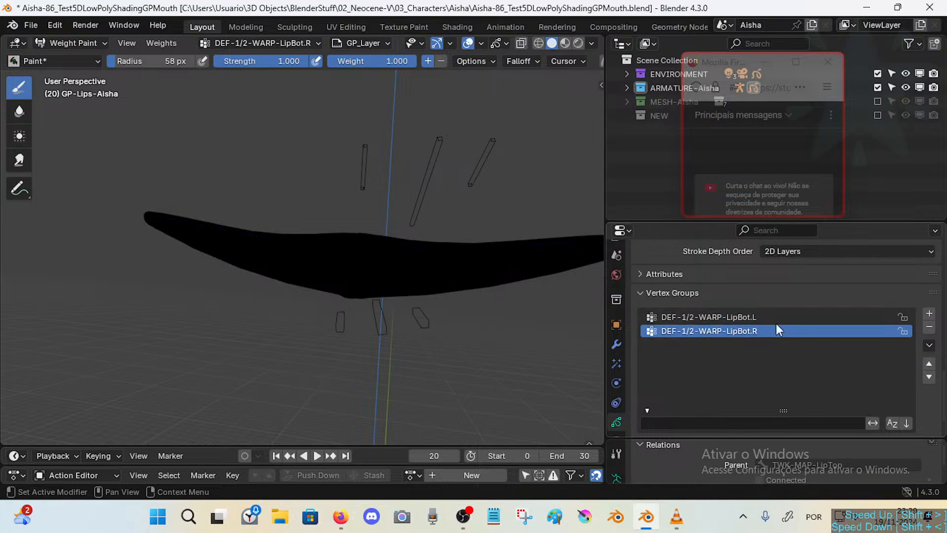
left_click(923, 345)
left_click(724, 318)
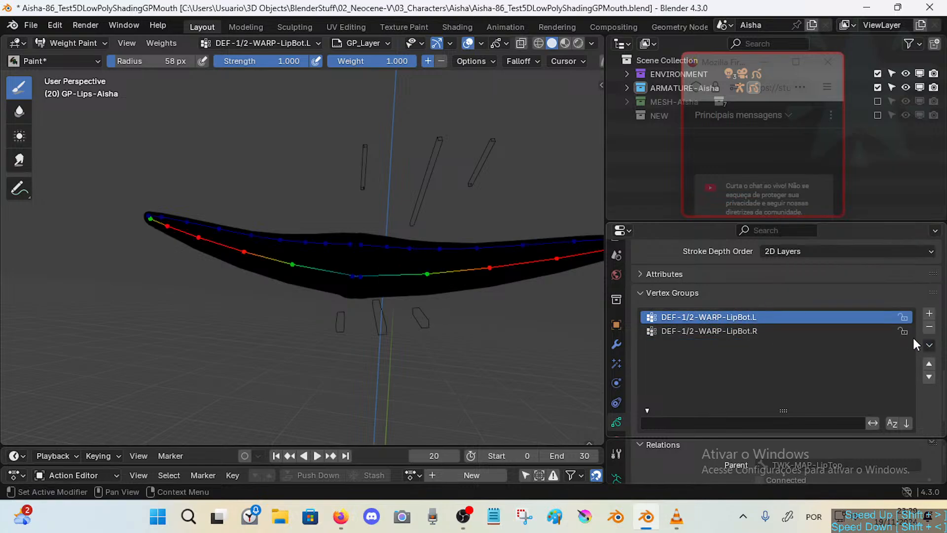
left_click(927, 344)
left_click(930, 328)
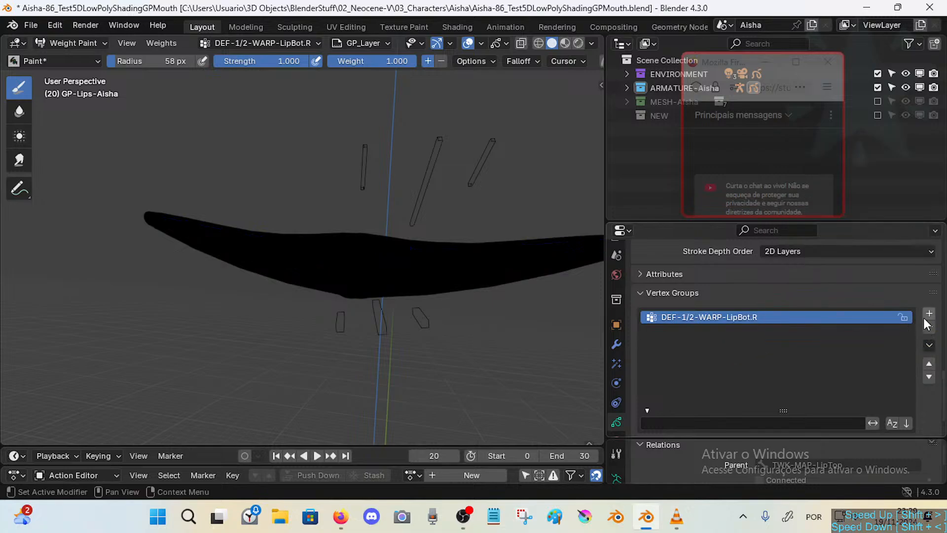
left_click(928, 328)
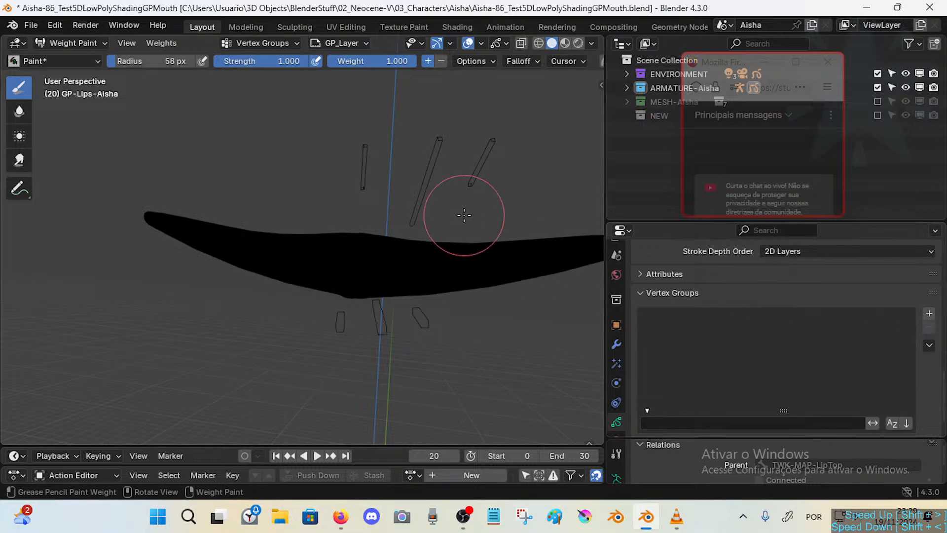
Try reselecting the armature together with the lips and entering Weight Paint mode on the lips.
key("ctrl+Tab")
left_click(397, 211)
left_click(422, 199)
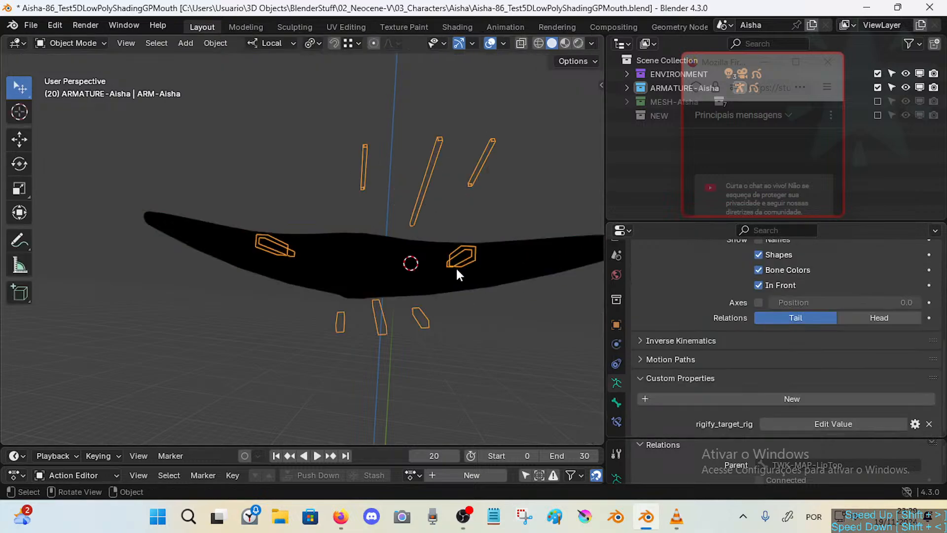
left_click(490, 268, "shift")
key("ctrl+Tab")
left_click(439, 215)
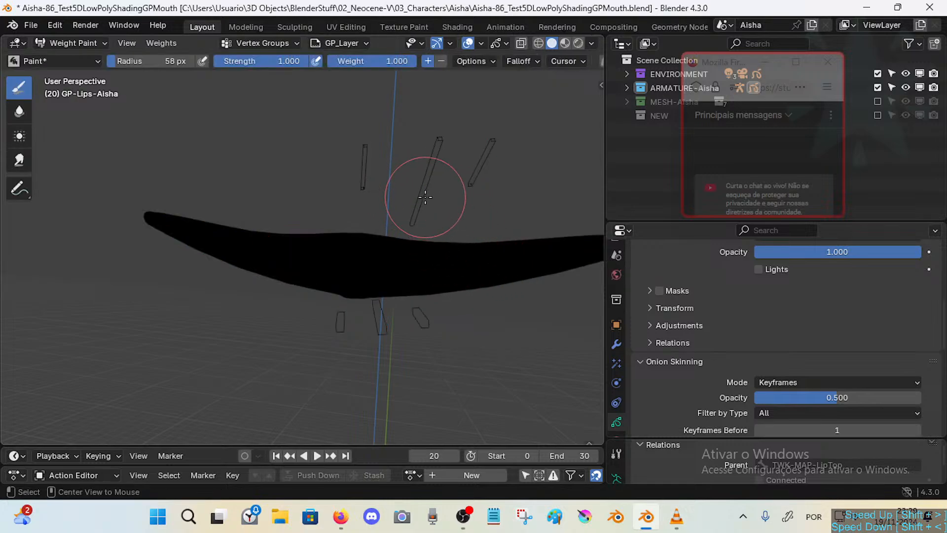
key("ctrl+Tab")
left_click(444, 264)
left_click(416, 208)
left_click(491, 254, "shift")
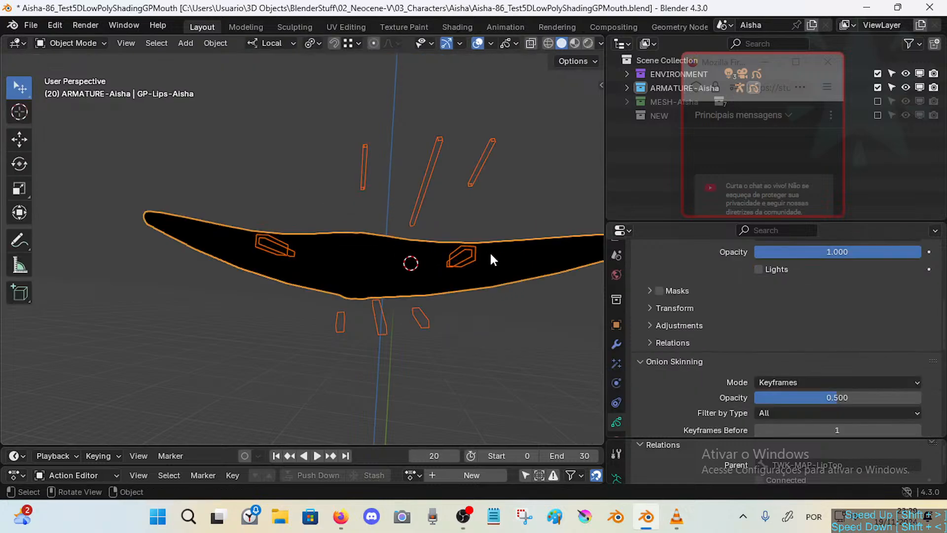
Select only ARM-Aisha and put it in Pose Mode with the DEF-1/2-WARP-LipBot bone active.
left_click(471, 257)
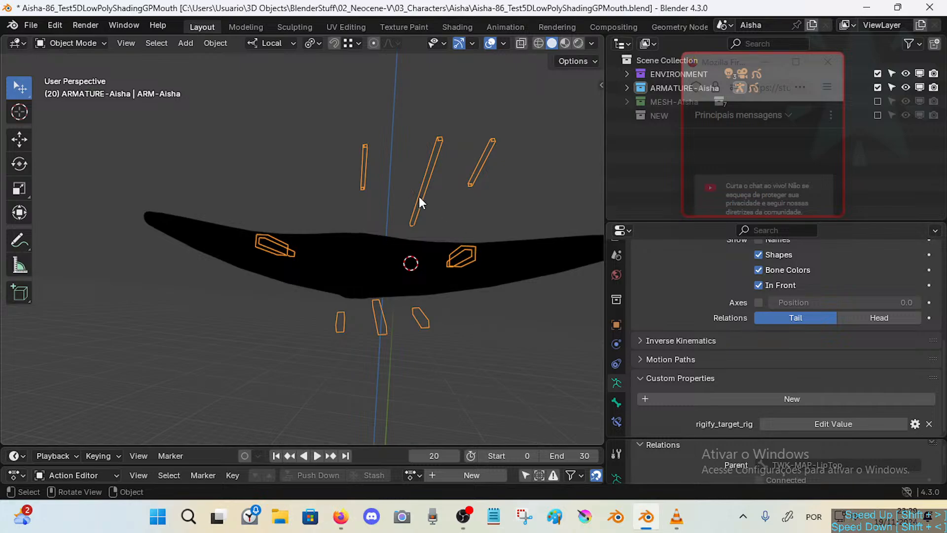
key("Tab")
key("Tab")
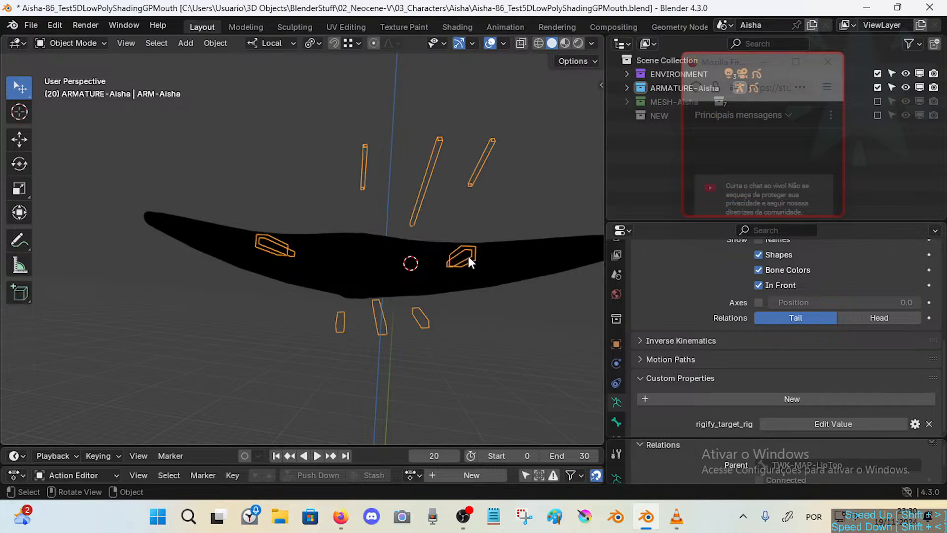
key("shift+grave")
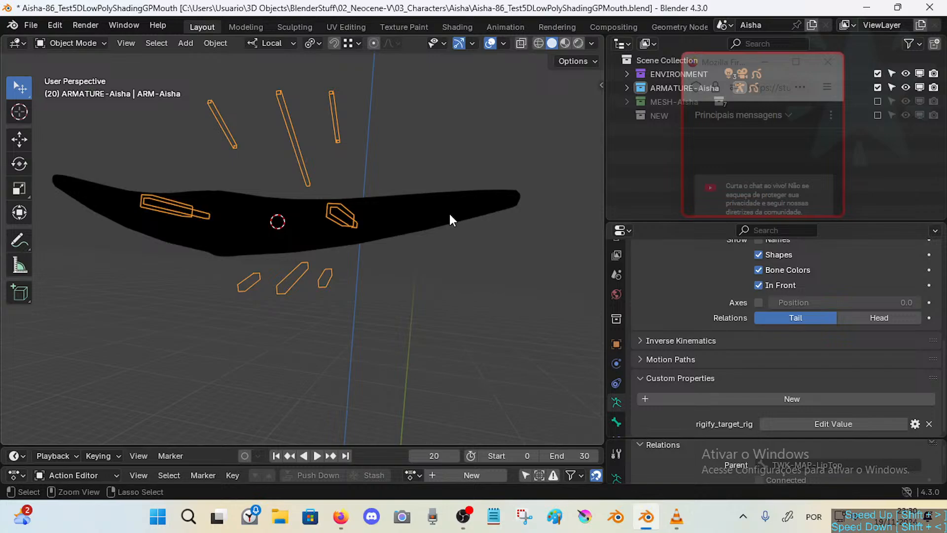
key("ctrl+Tab")
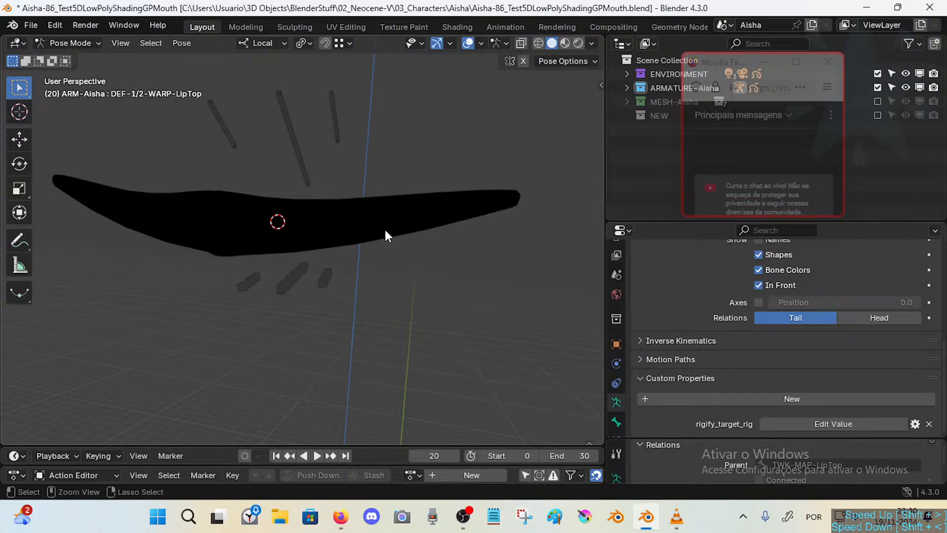
key("ctrl+Tab")
key("ctrl+Tab")
middle_click_drag(325, 260, 400, 274)
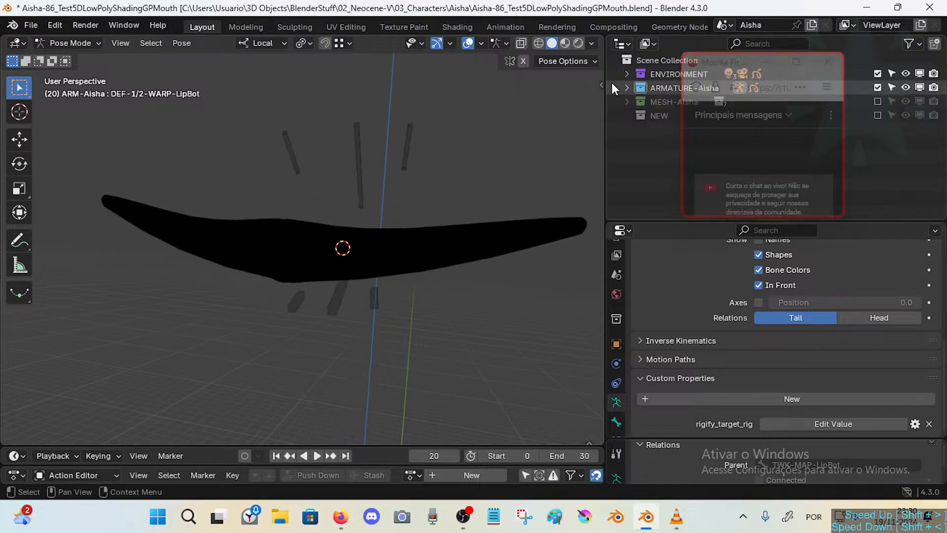
left_click(627, 86)
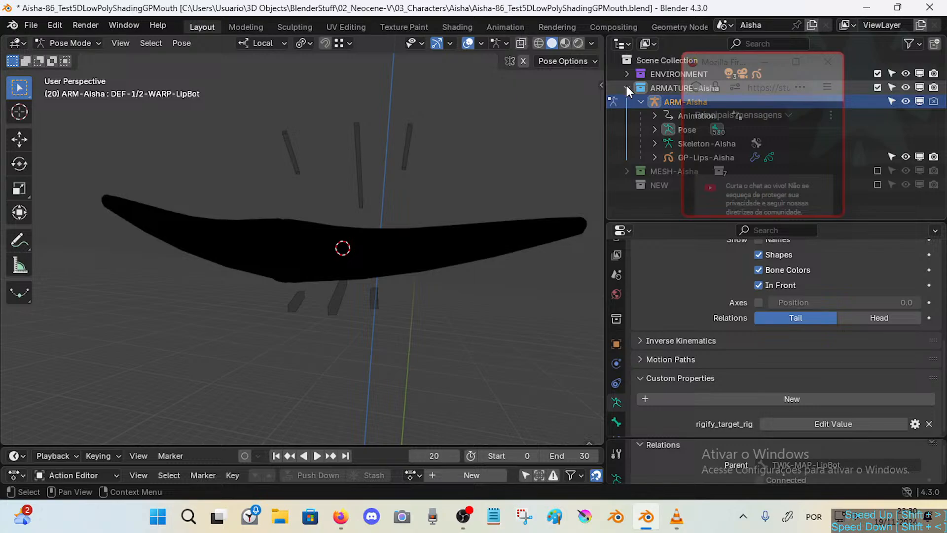
left_click(628, 87)
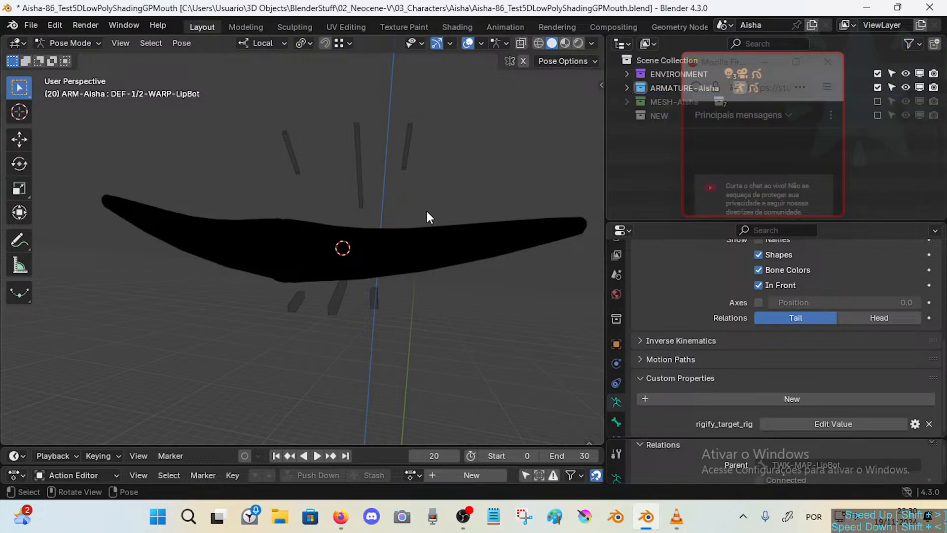
middle_click_drag(432, 224, 421, 189)
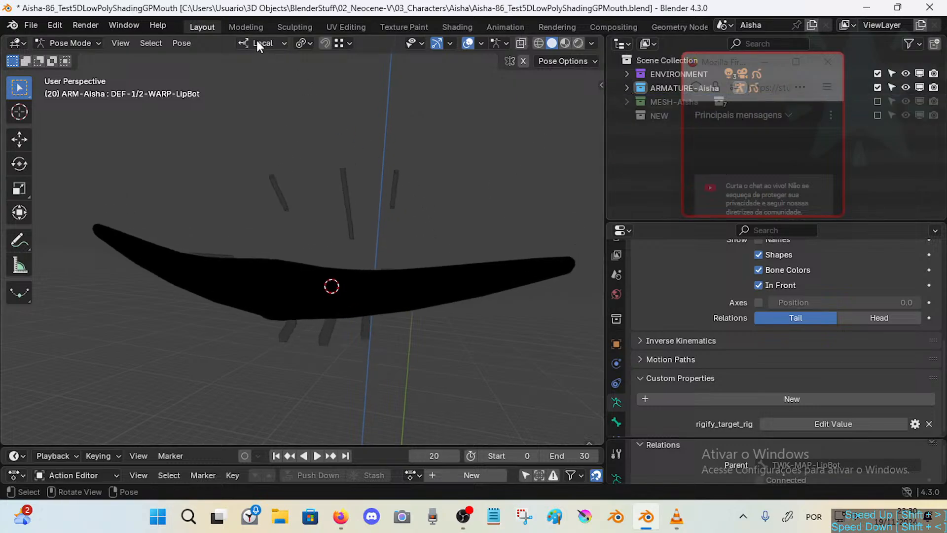
Set the transform orientation to Global and make the DEF-1/2-WARP-LipTop bone active.
left_click(256, 43)
left_click(227, 84)
left_click(346, 197)
Try toggling the viewport overlays and the Navigate gizmo.
left_click(469, 43)
left_click(467, 43)
left_click(450, 43)
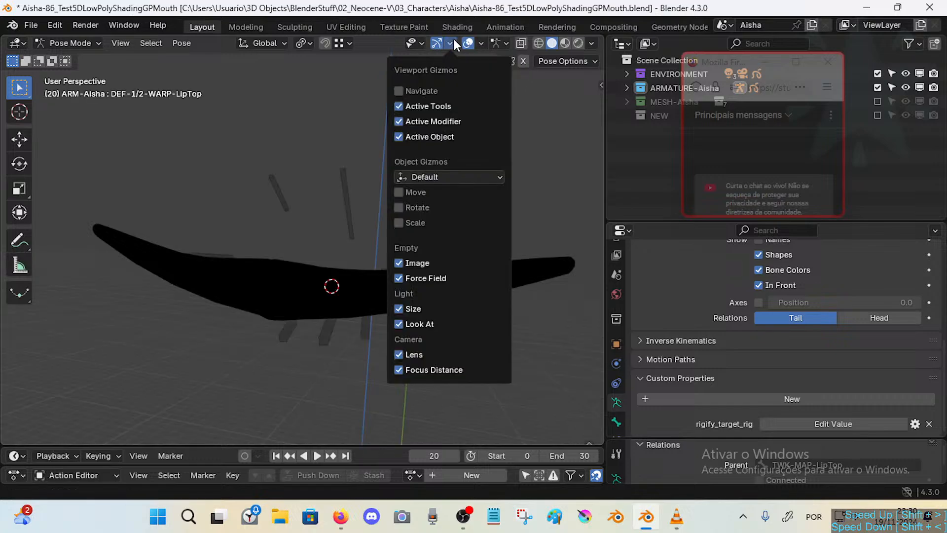
left_click(427, 92)
left_click(428, 91)
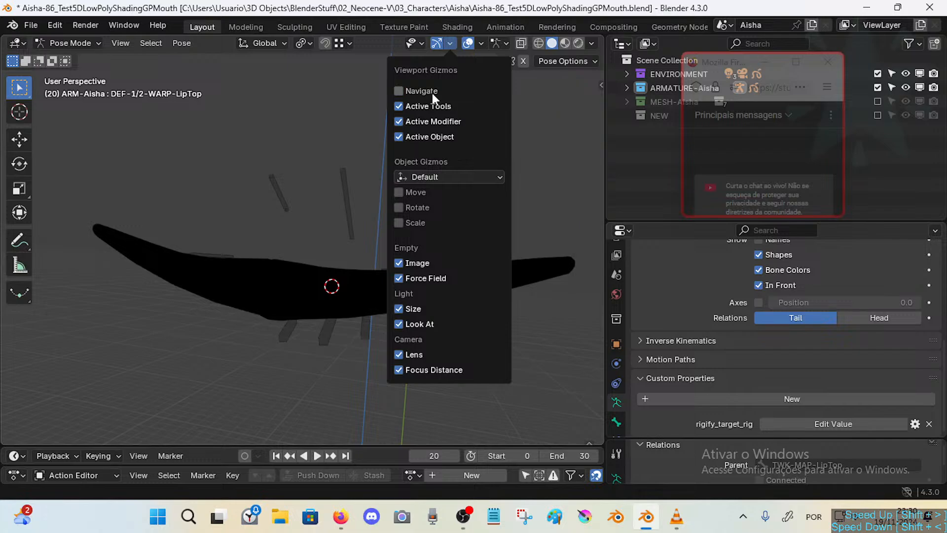
Turn on the Wireframe geometry overlay and switch the viewport to Wireframe shading.
left_click(481, 43)
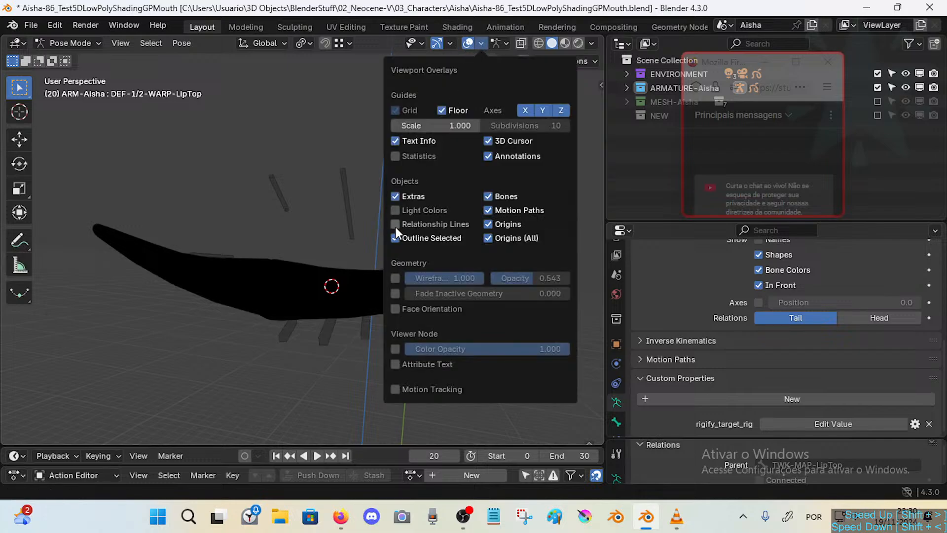
left_click(395, 278)
left_click(397, 277)
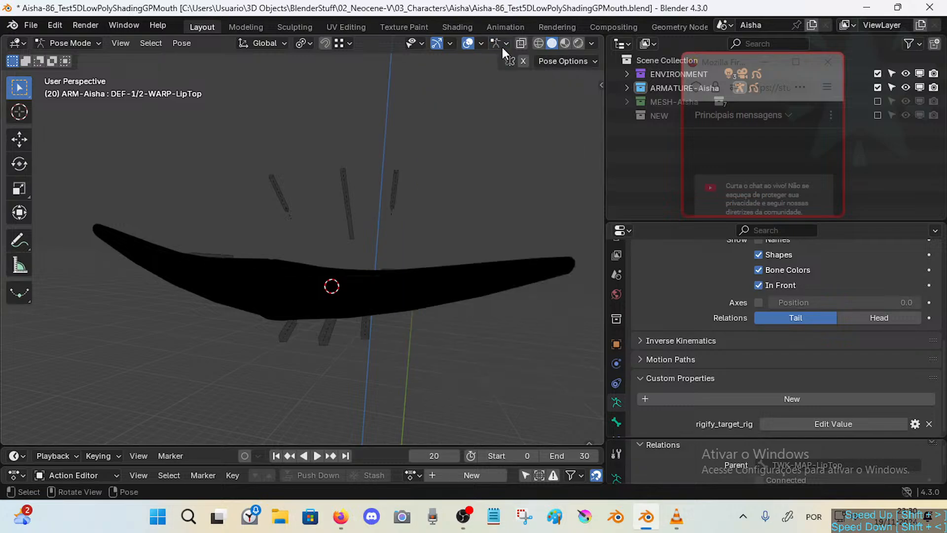
left_click(504, 44)
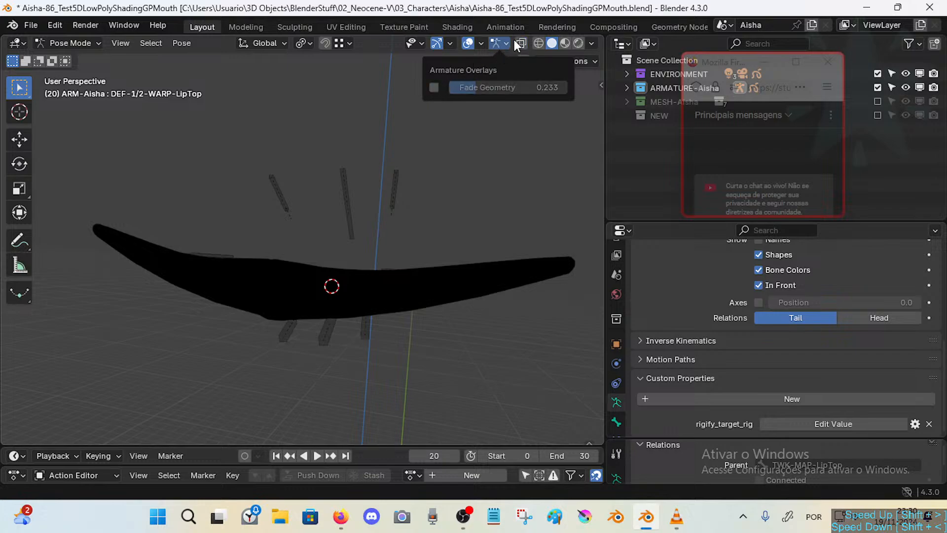
left_click(539, 43)
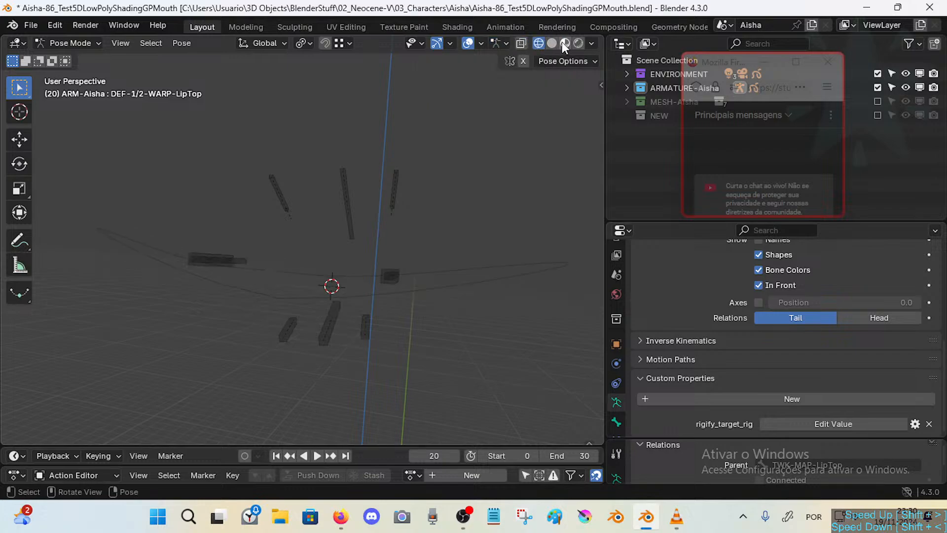
Switch the viewport to Solid shading and test-move the DEF-1/2-WARP-LipTop and DEF-1/2-WARP-LipTop.L bones.
left_click(552, 43)
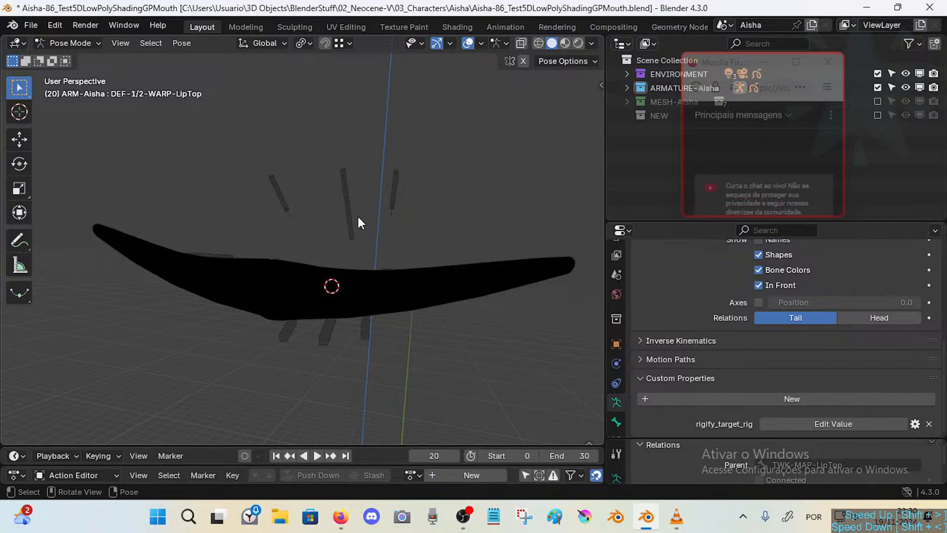
key("g")
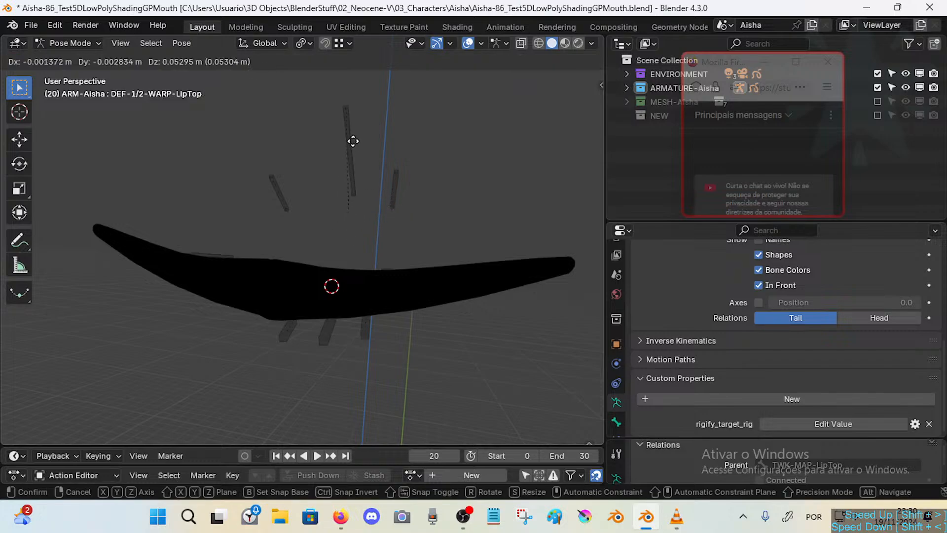
left_click(363, 206)
left_click(385, 200)
key("g")
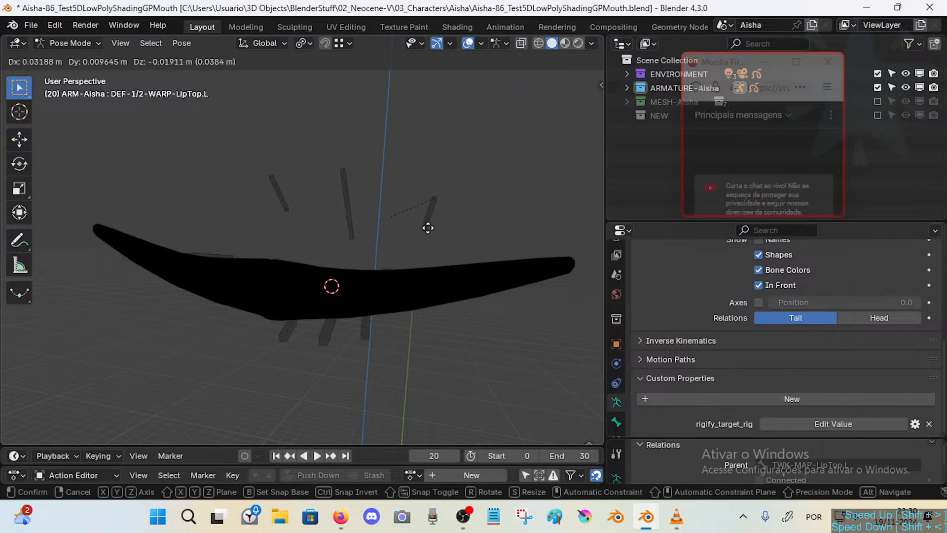
left_click(411, 227)
key("g")
right_click(360, 250)
Try moving the right-side upper lip bone and DEF-1/2-WARP-LipCornerBot.R, and clear the location of all pose bones.
left_click(271, 195)
key("g")
left_click(244, 226)
left_click(226, 251)
key("g")
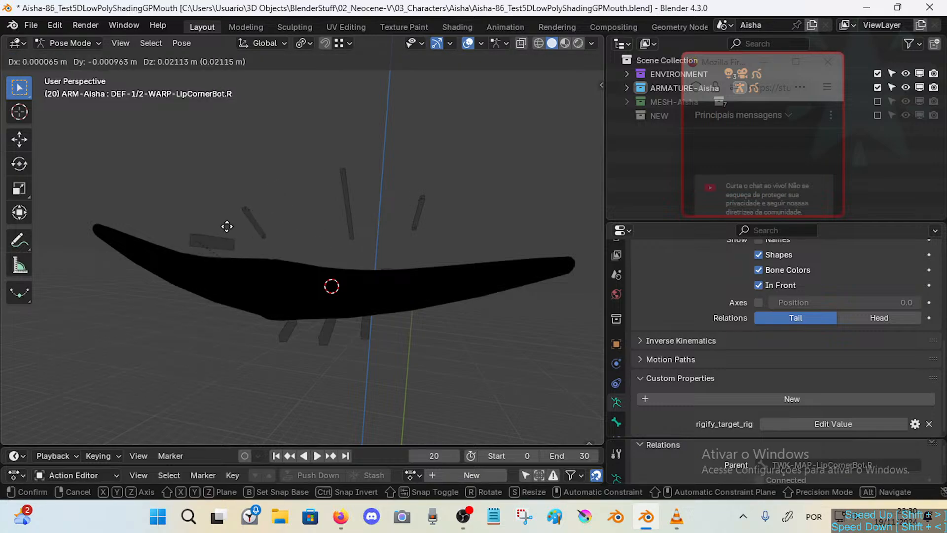
left_click(230, 223)
key("a")
key("alt+g")
Try moving the three lower lip bones and clear the location of all pose bones.
left_click(301, 333)
key("g")
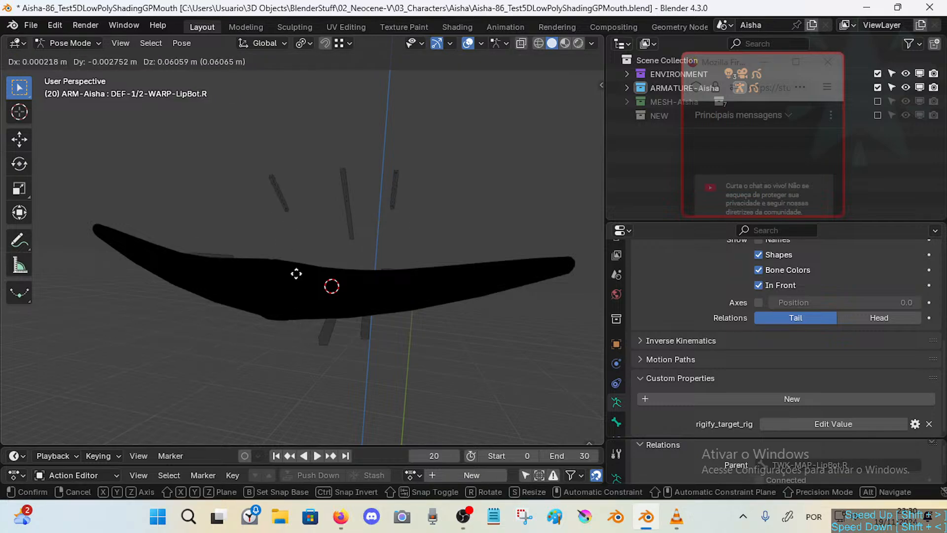
left_click(288, 322)
left_click(325, 334)
key("g")
left_click(320, 348)
left_click(366, 331)
key("g")
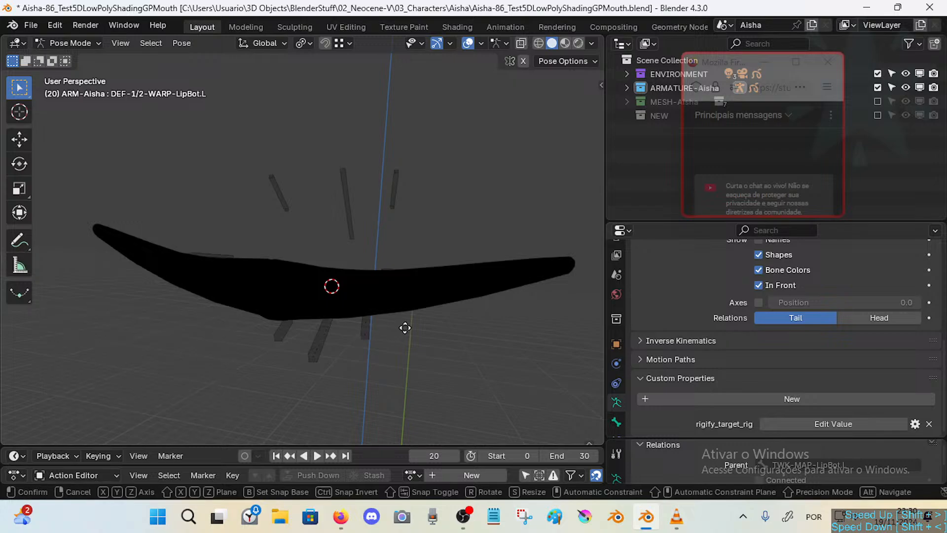
left_click(422, 327)
key("a")
key("alt+g")
Set the Solid viewport shading to Studio lighting with Random color, and save the file.
middle_click_drag(383, 273, 353, 263)
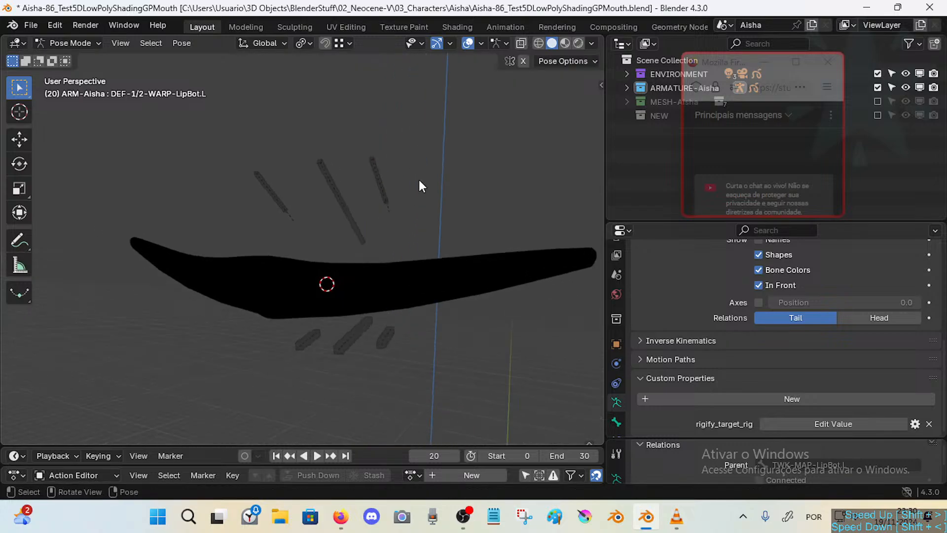
left_click(592, 42)
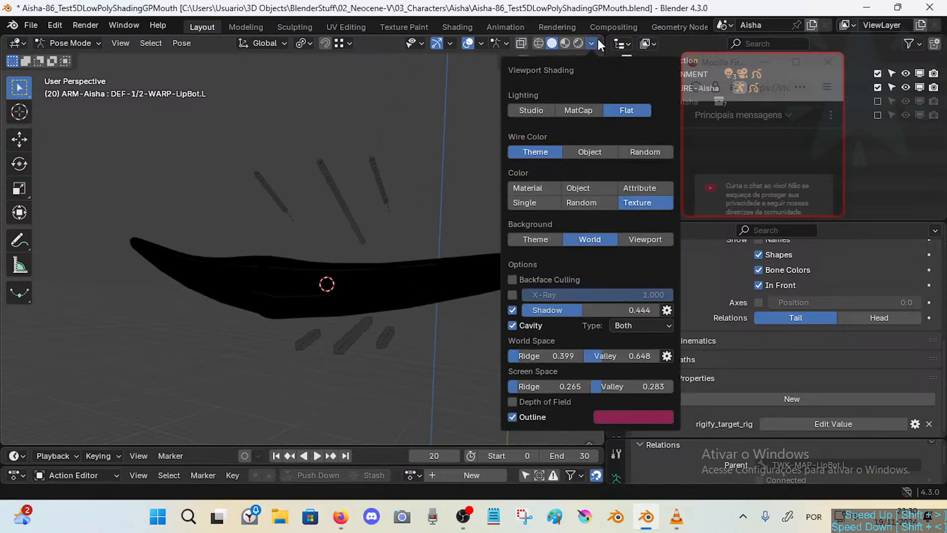
left_click(564, 110)
left_click(538, 110)
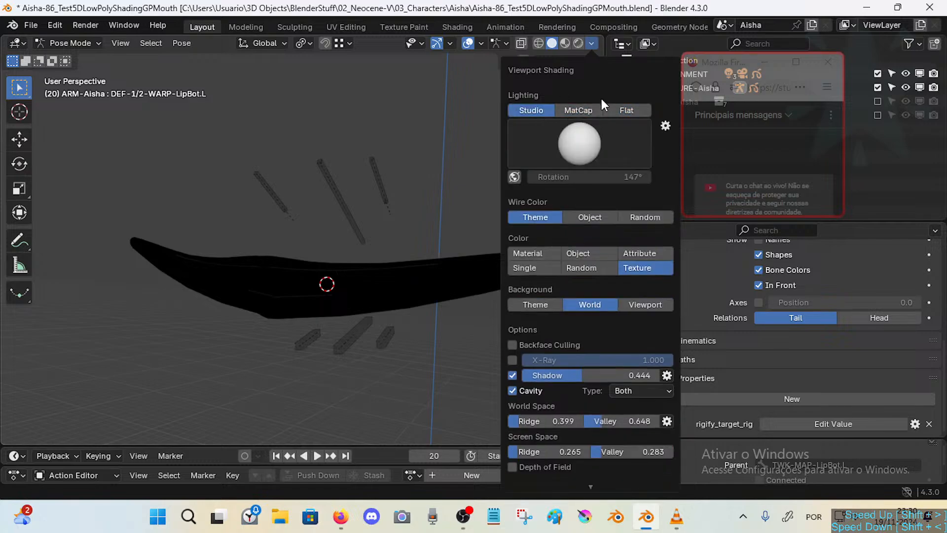
left_click(579, 141)
left_click(562, 145)
left_click(527, 253)
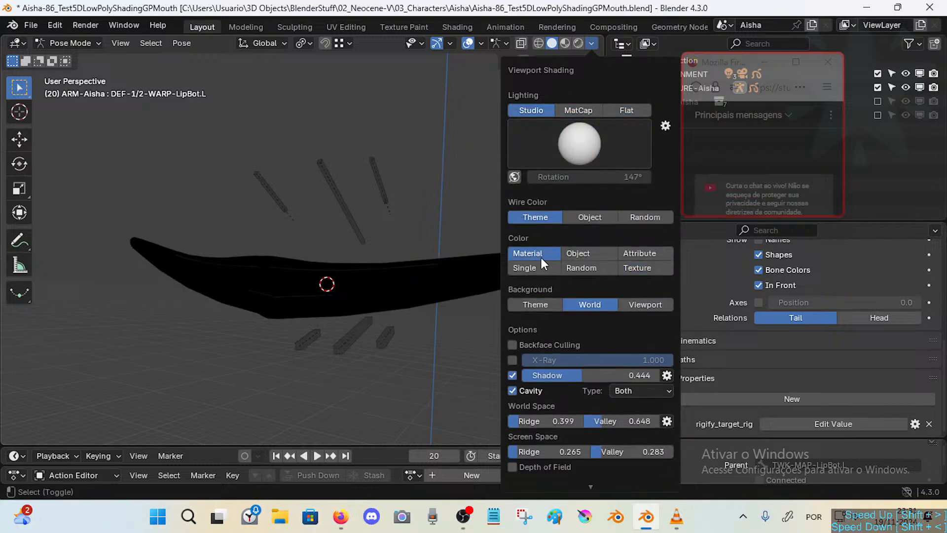
left_click(578, 253)
left_click(582, 268)
mouse_move(330, 273)
middle_mouse_down()
mouse_move(345, 278)
mouse_move(331, 288)
mouse_move(332, 277)
mouse_move(351, 275)
mouse_move(353, 285)
mouse_move(391, 274)
middle_mouse_up()
key("ctrl+s")
Try moving the left-side mouth-corner bone.
left_click(388, 265)
key("g")
right_click(402, 199)
Select GP-Lips-Aisha in Object Mode, try Weight Paint mode on it, and return to Object Mode.
key("ctrl+Tab")
left_click(393, 274)
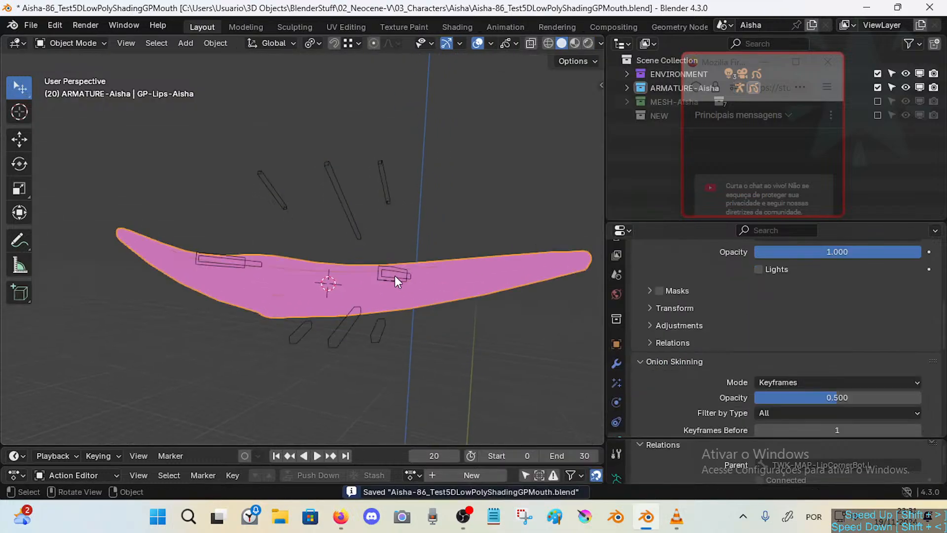
left_click(397, 274)
left_click(418, 270)
key("ctrl+Tab")
key("7")
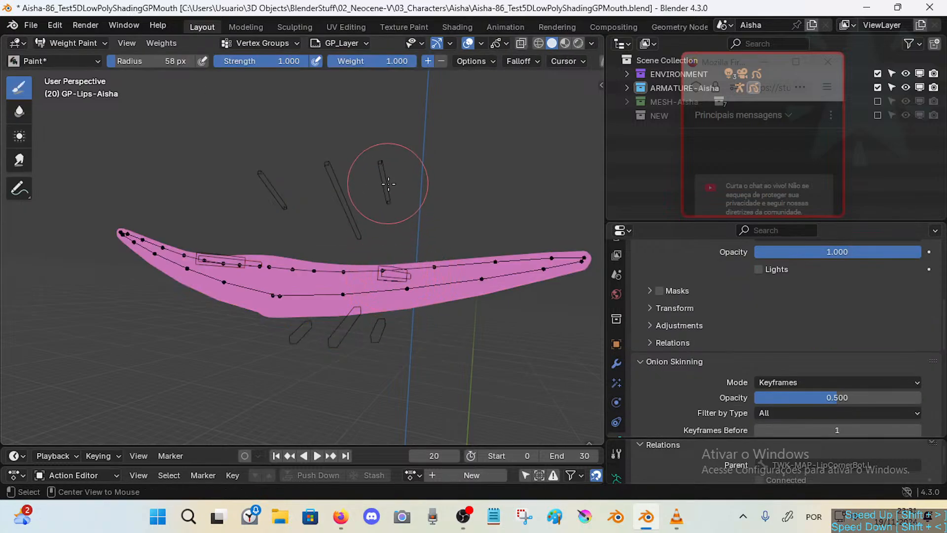
key("ctrl+Tab")
key("4")
Put ARM-Aisha in Pose Mode, copy the name of the DEF-1/2-WARP-LipTop.L bone, and return to Object Mode.
left_click(391, 203)
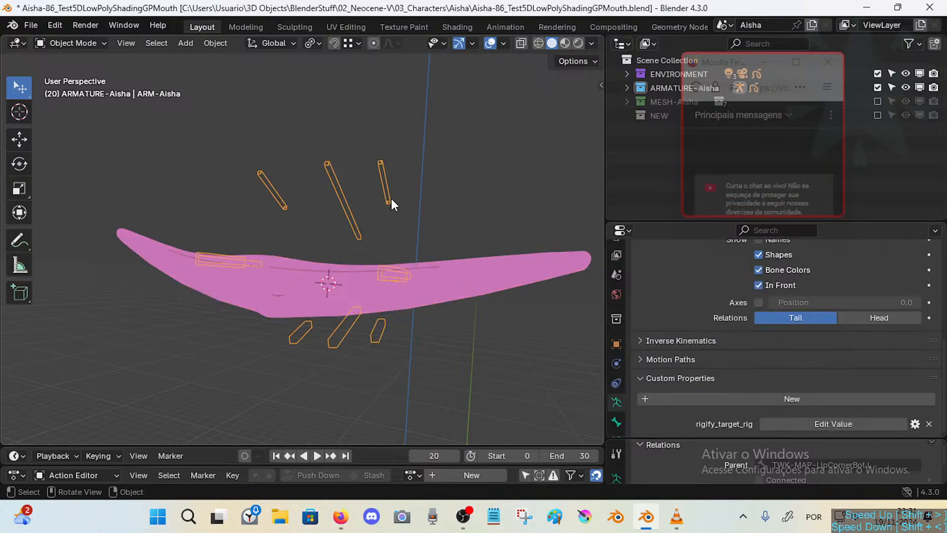
key("ctrl+Tab")
left_click(389, 192)
key("F2")
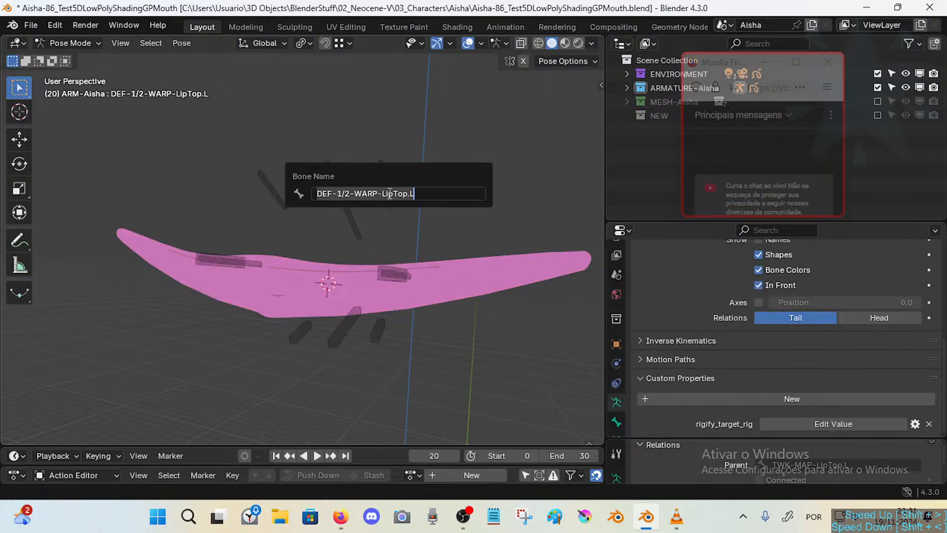
key("ctrl+Tab")
Add a vertex group named DEF-1/2-WARP-LipTop.L to GP-Lips-Aisha.
left_click(437, 277)
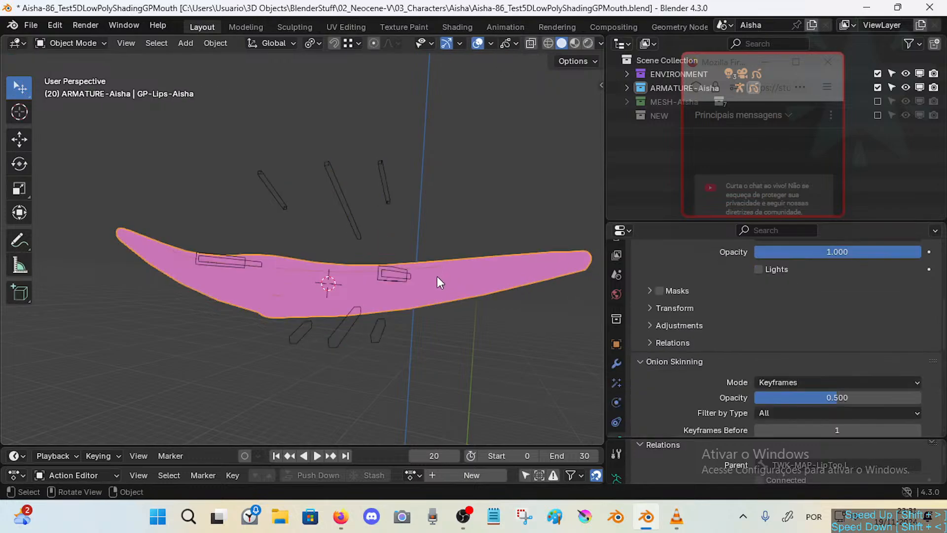
scroll(619, 404, "down", 2)
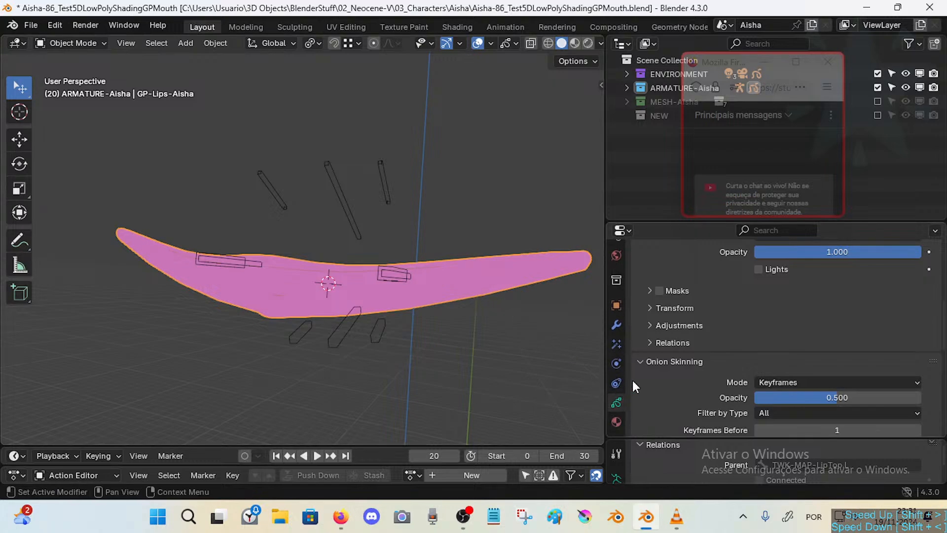
scroll(671, 424, "up", 6)
scroll(690, 430, "up", 3)
left_click(644, 273)
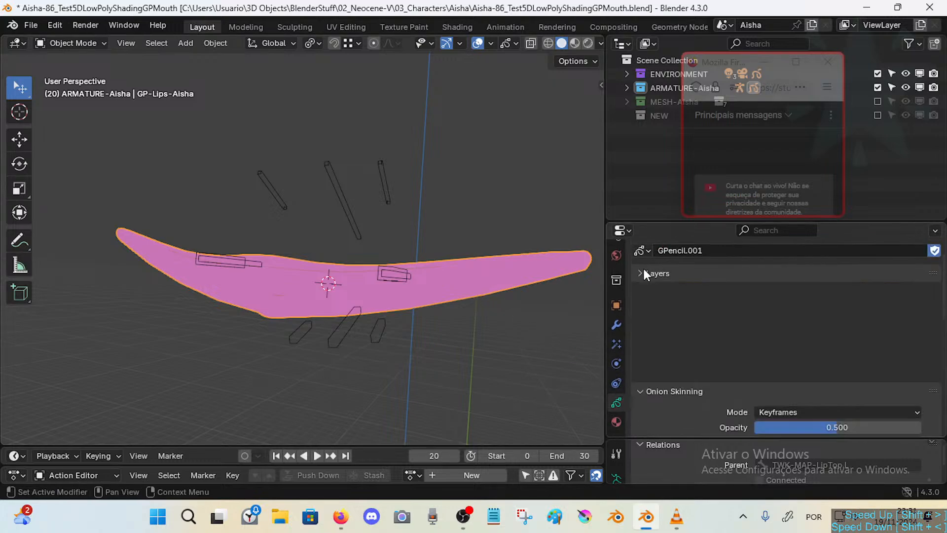
scroll(677, 315, "down", 8)
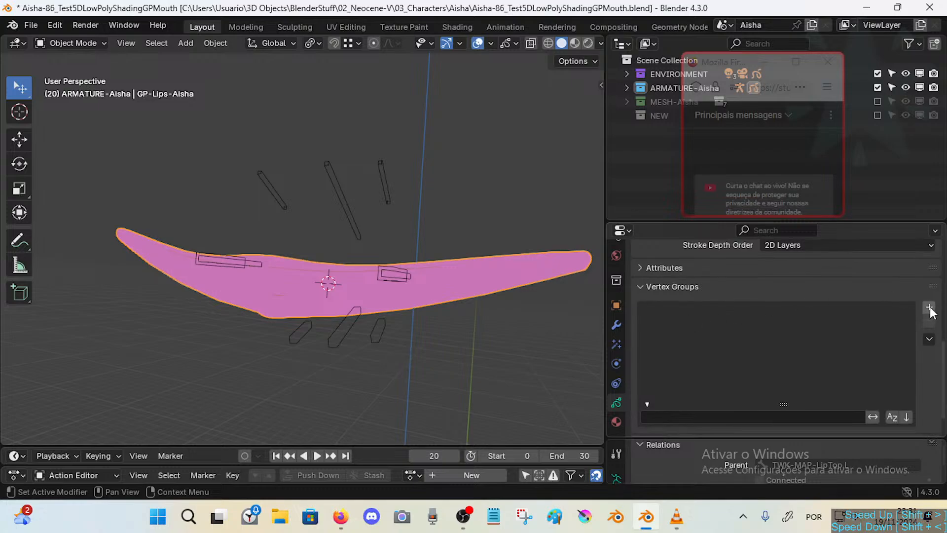
left_click(930, 308)
double_click(708, 310)
type("DEF-1/2-WARP-LipTop.L")
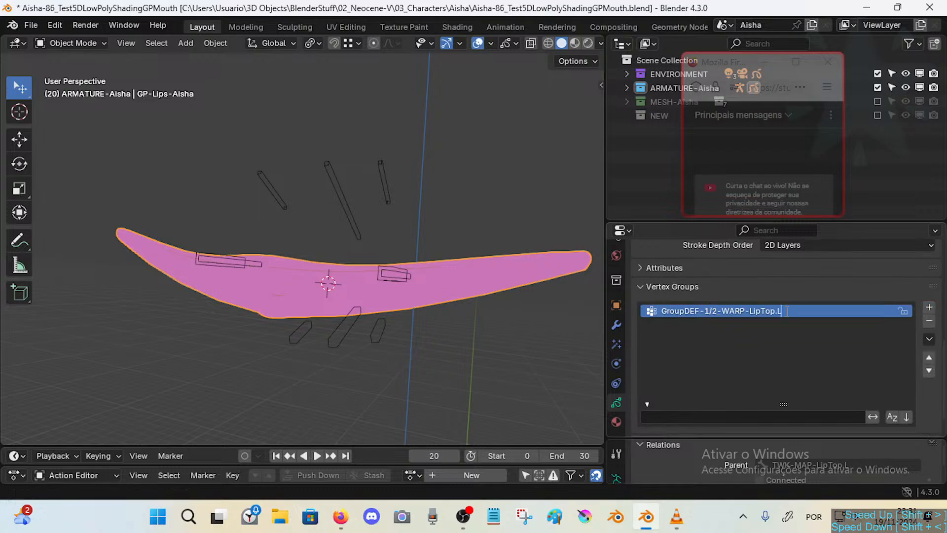
key("Return")
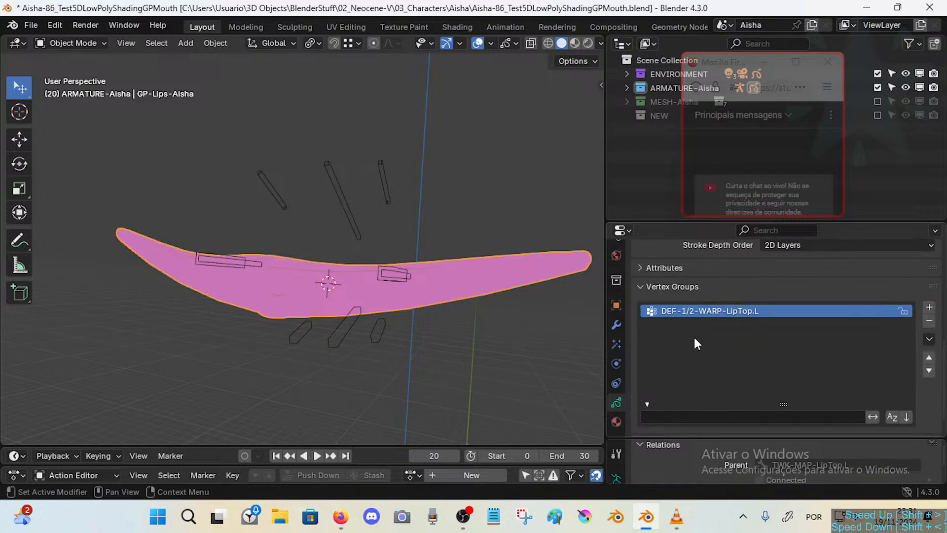
Deselect all of the lips' stroke points in Edit Mode and return to Object Mode.
key("Tab")
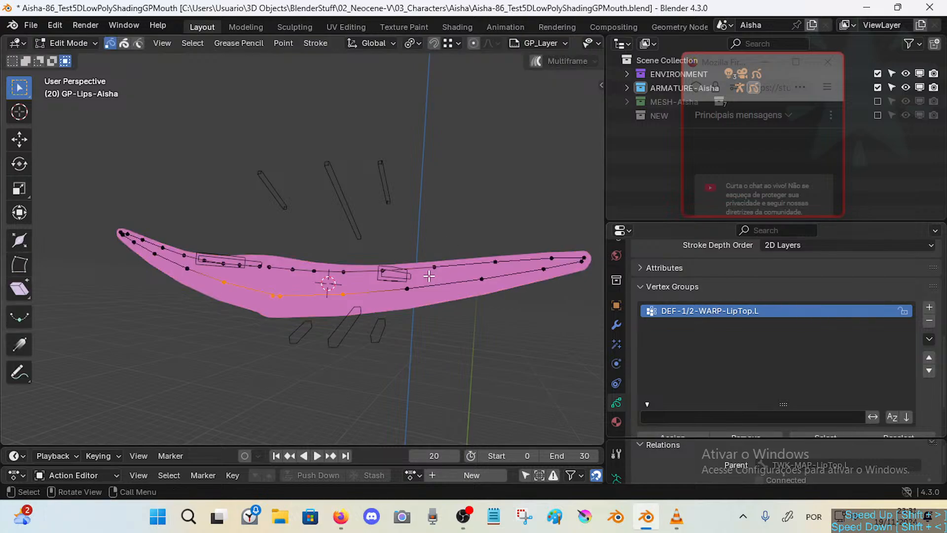
key("alt+a")
key("ctrl+Tab")
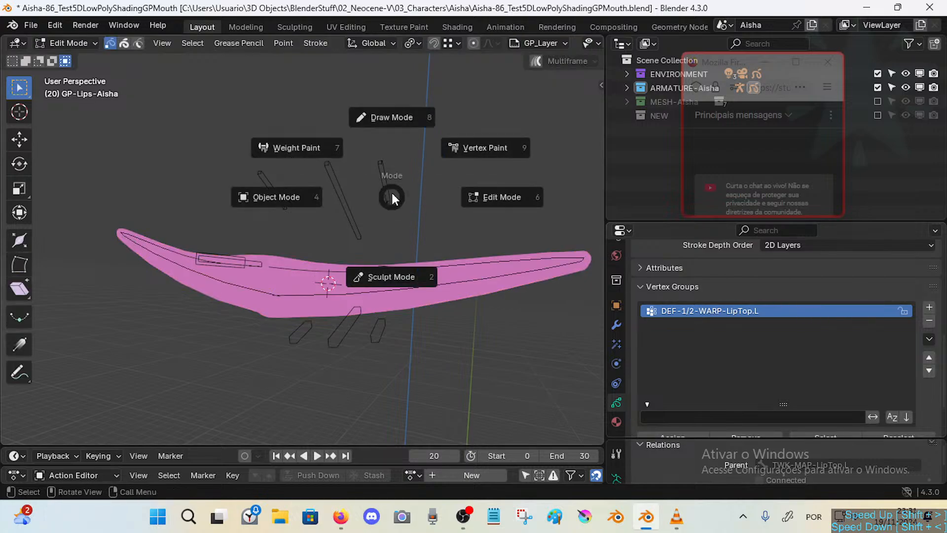
left_click(271, 197)
Select ARM-Aisha together with GP-Lips-Aisha as the active object, and enter Weight Paint mode on the lips.
left_click(388, 185)
left_click(431, 273)
key("ctrl+Tab")
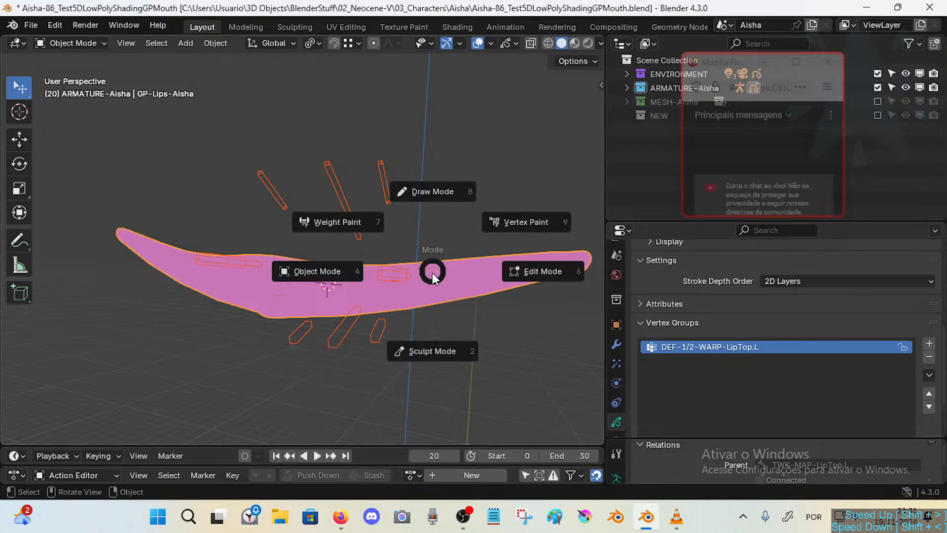
left_click(399, 210)
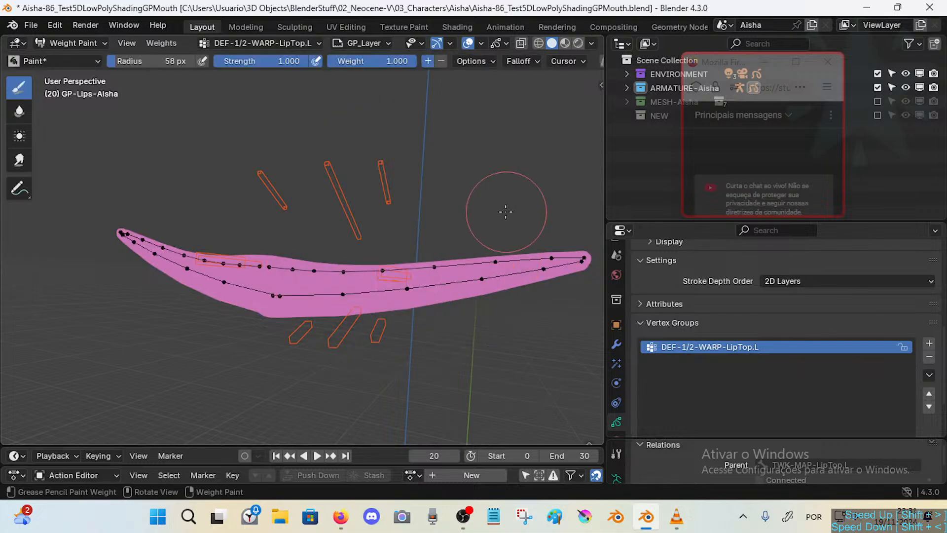
Paint DEF-1/2-WARP-LipTop.L weight at 1.000 on the upper lip points below that bone, using a 29 px brush.
key("f")
left_click(392, 257)
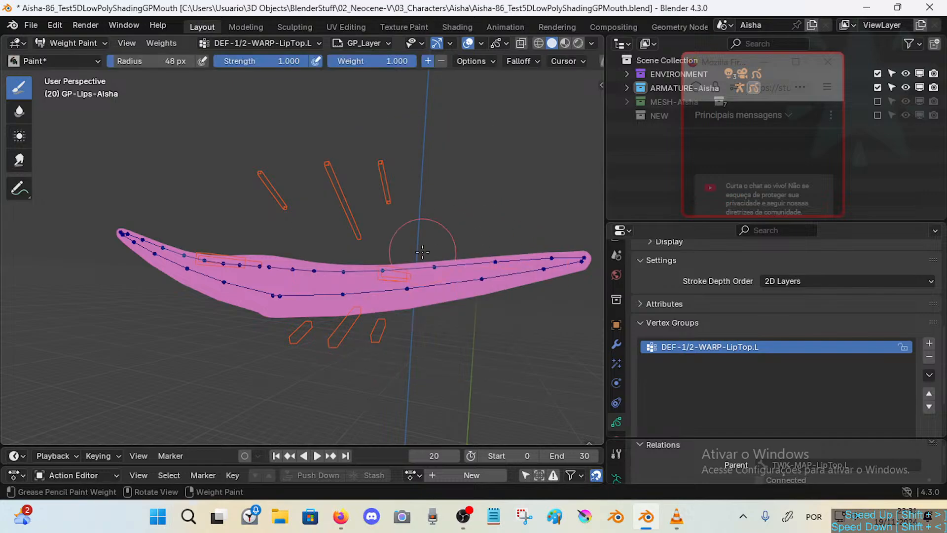
scroll(387, 271, "down", 6)
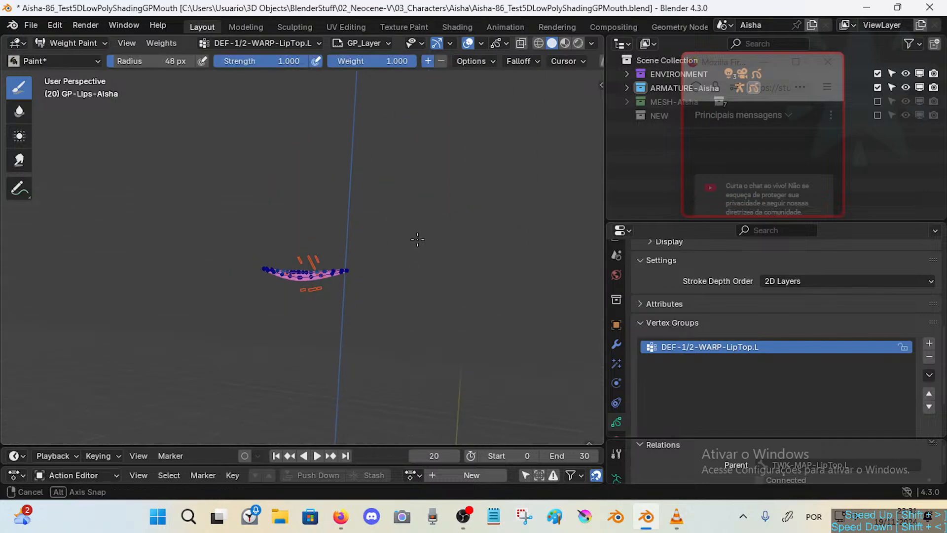
middle_click_drag(404, 258, 430, 203)
scroll(374, 274, "up", 4)
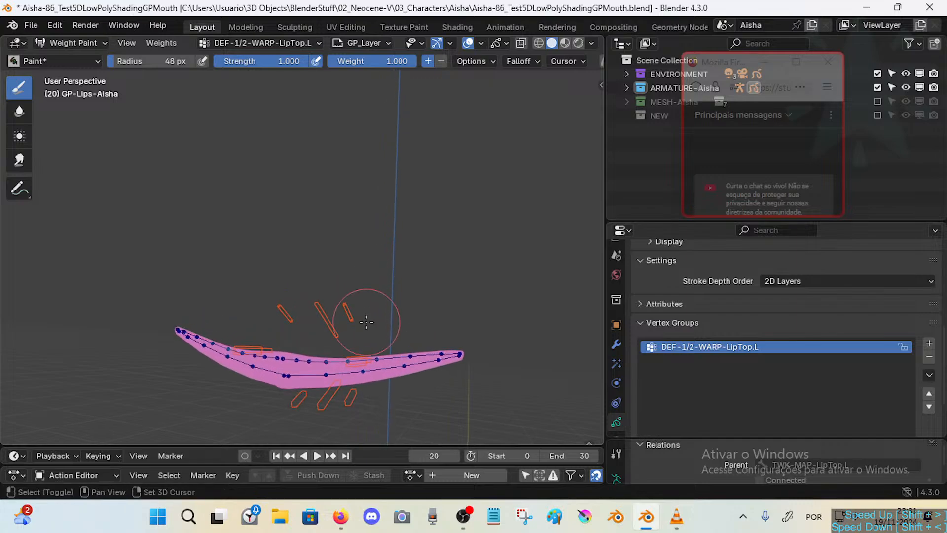
key("f")
left_click(340, 341)
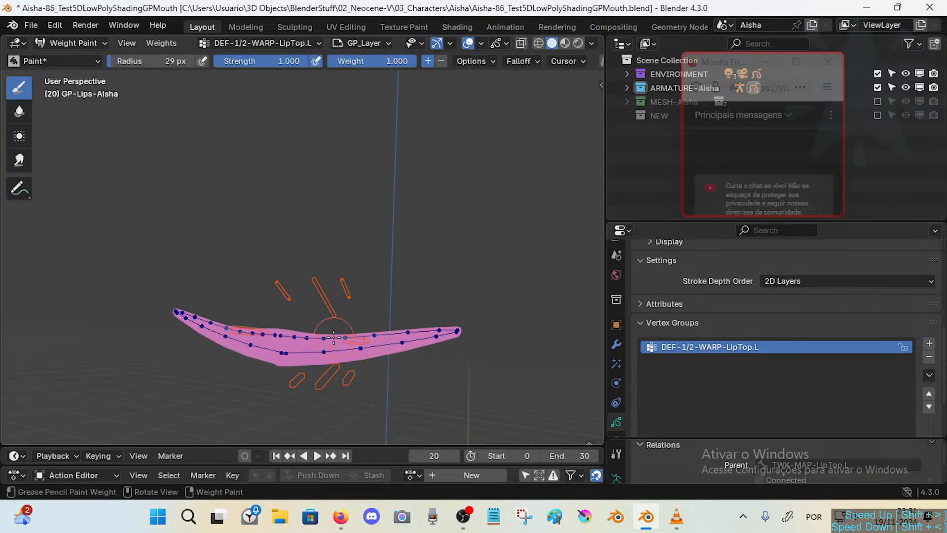
left_click_drag(347, 337, 321, 339)
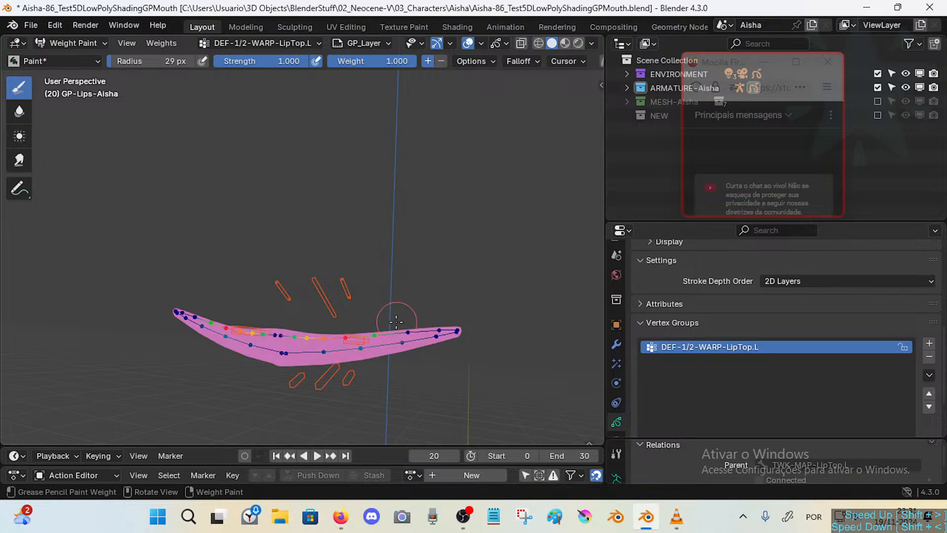
scroll(396, 322, "up", 2)
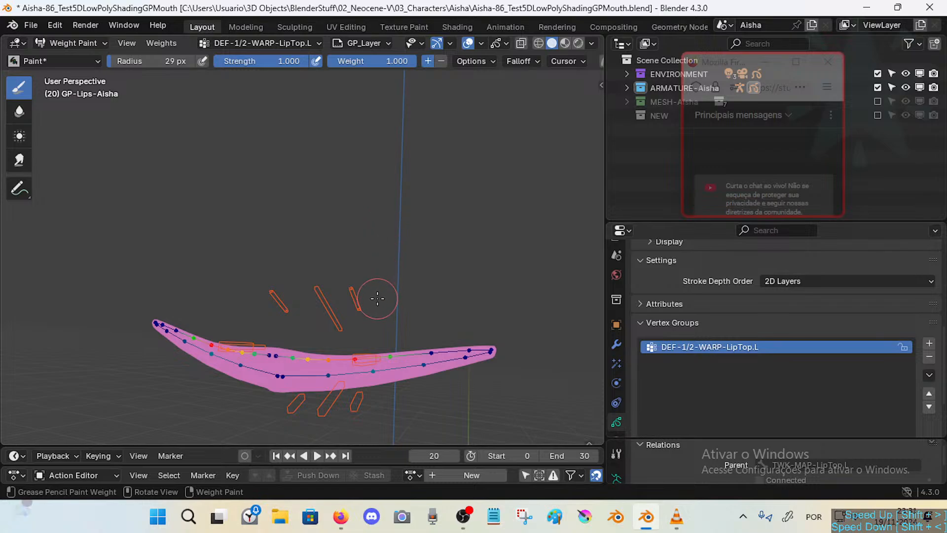
Move the DEF-1/2-WARP-LipTop.L bone about 0.019 m in X, 0.006 m in Y and 0.007 m in Z, and try moving the centre upper lip bone.
key("ctrl+Tab")
left_click(307, 267)
left_click(359, 302)
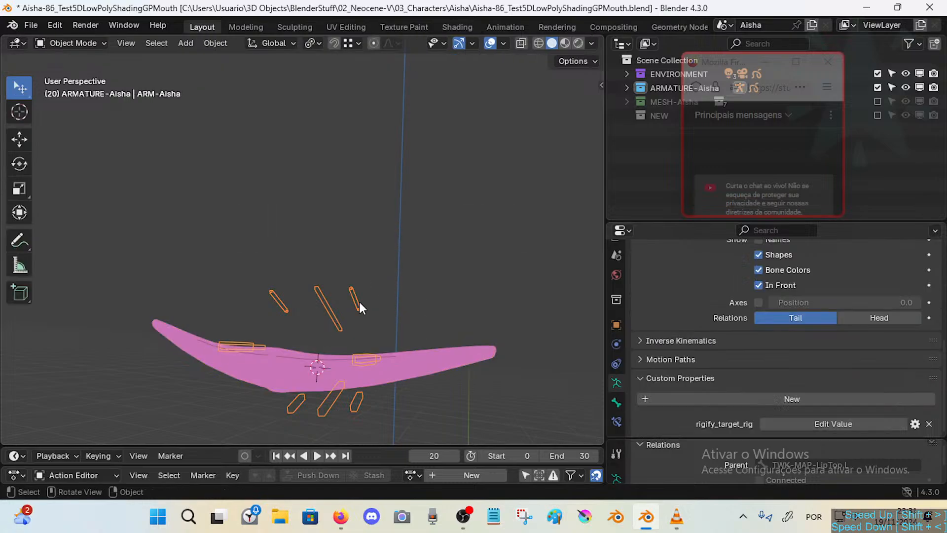
key("ctrl+Tab")
key("g")
left_click(345, 302)
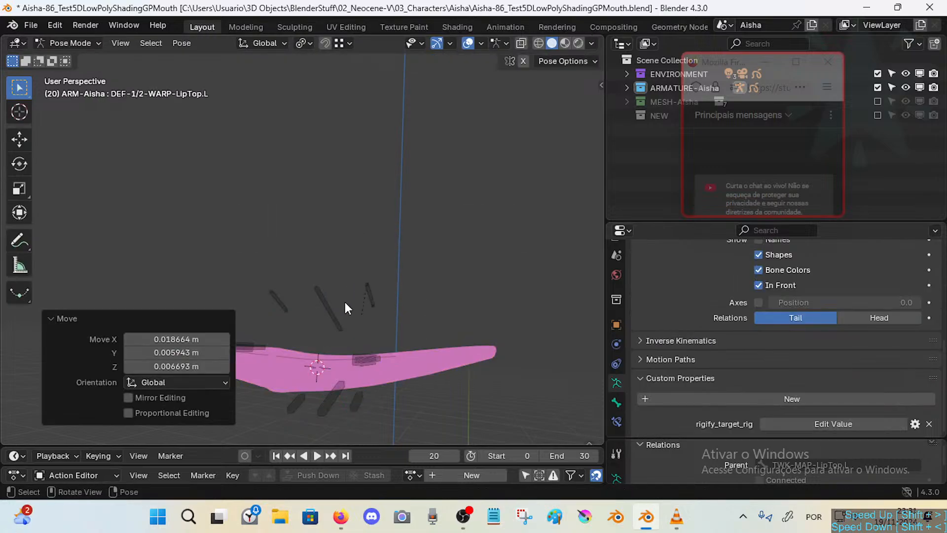
left_click(333, 309)
key("g")
right_click(340, 282)
Return to Object Mode, select GP-Lips-Aisha with ARM-Aisha as the active object, and parent the lips to the armature with Armature Deform.
key("ctrl+Tab")
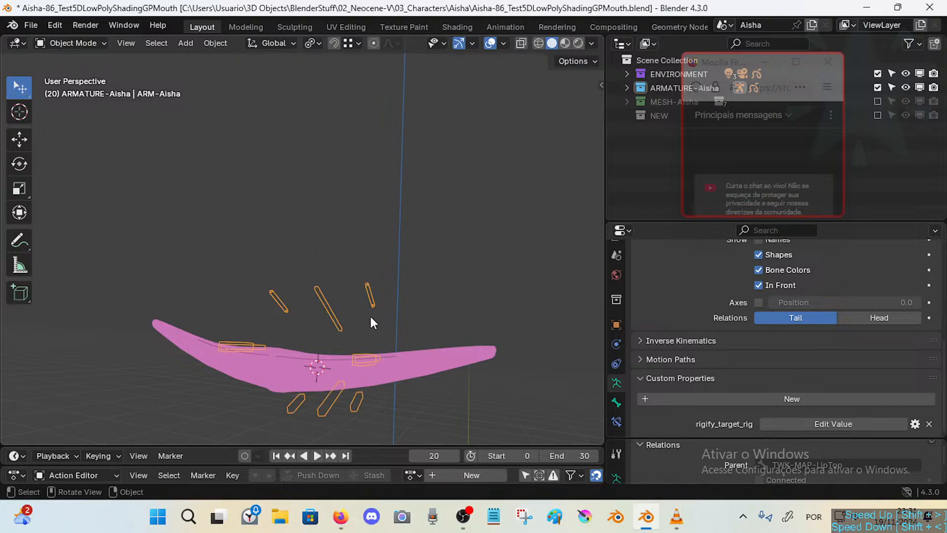
left_click(387, 358)
left_click(374, 304)
left_click(393, 352)
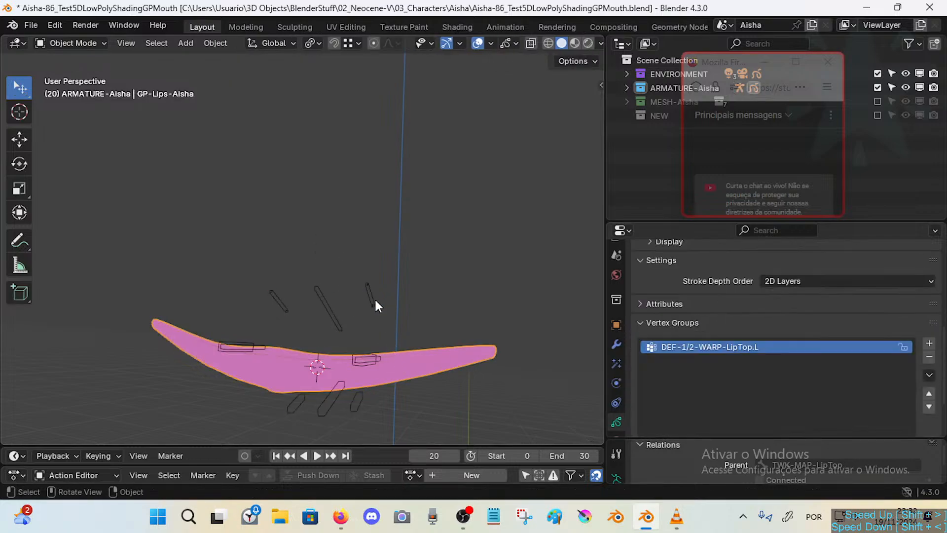
left_click(371, 293, "shift")
key("ctrl+p")
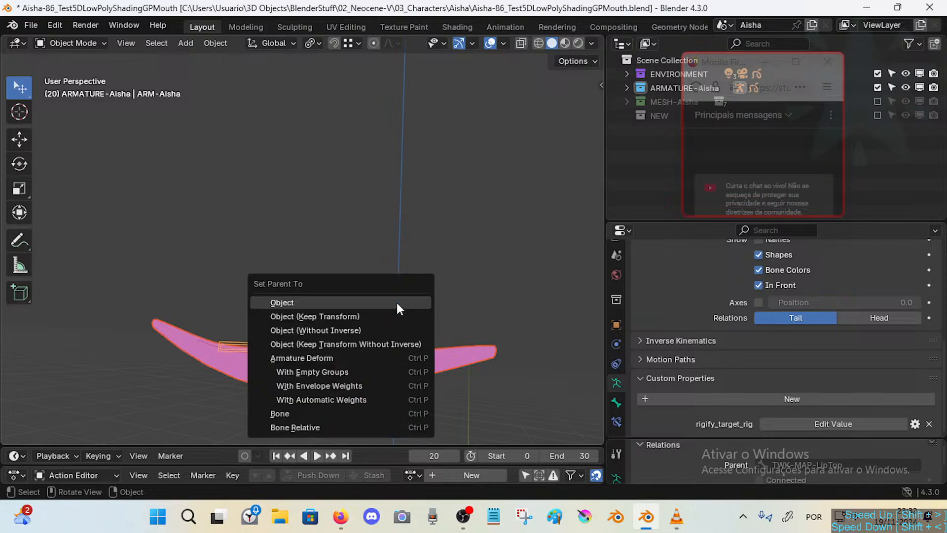
key("Down")
key("Down")
key("Down")
key("Down")
key("Down")
key("Up")
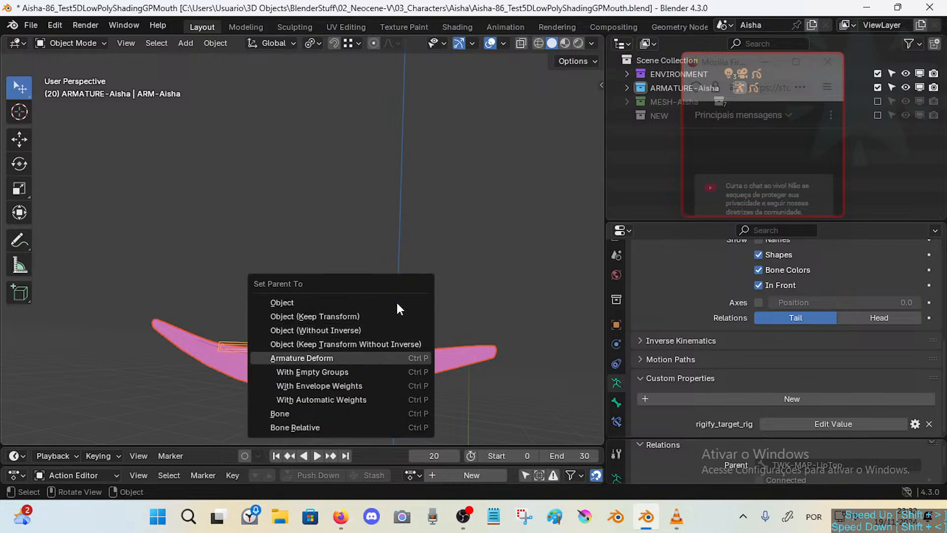
key("Return")
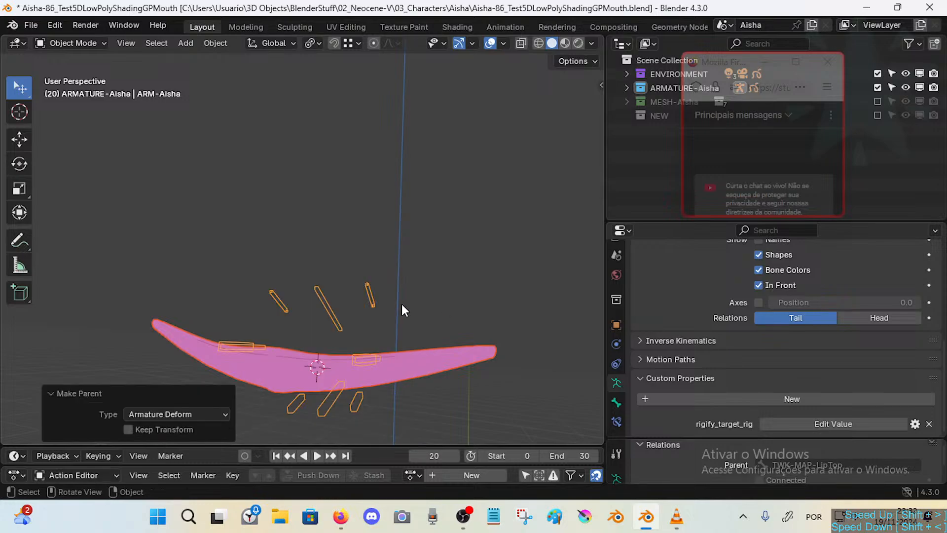
Enter Pose Mode on ARM-Aisha and try moving the DEF-1/2-WARP-LipCornerBot.L bone to test the lips' deformation.
left_click(375, 304)
left_click(391, 359, "shift")
left_click(375, 302)
key("ctrl+Tab")
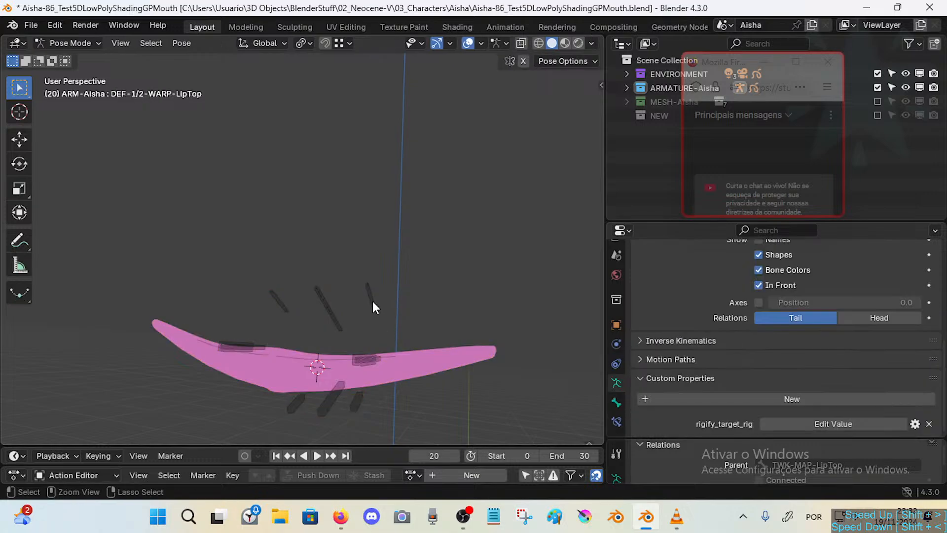
left_click(373, 356)
key("g")
right_click(370, 303)
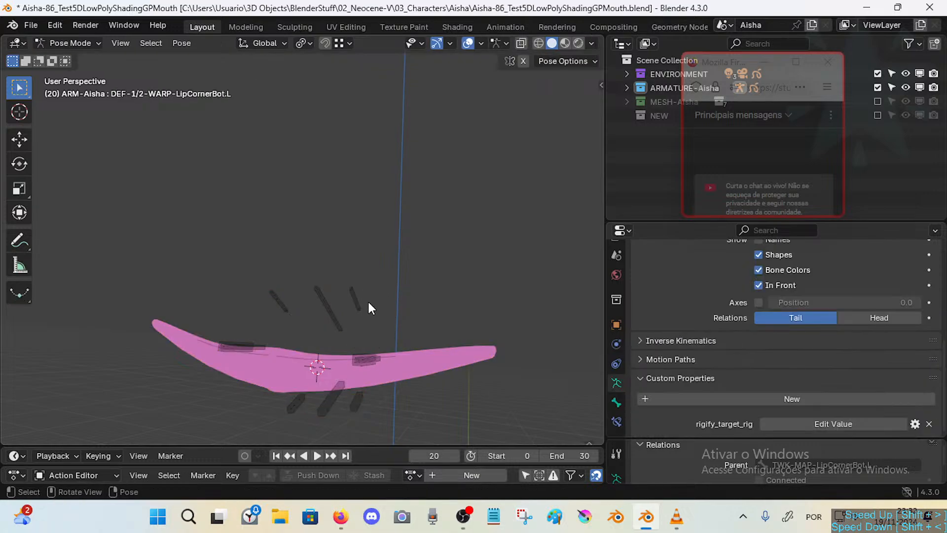
key("ctrl+Tab")
Reselect ARM-Aisha and try moving the DEF-1/2-WARP-LipTop.L bone upward in Pose Mode.
left_click(398, 365)
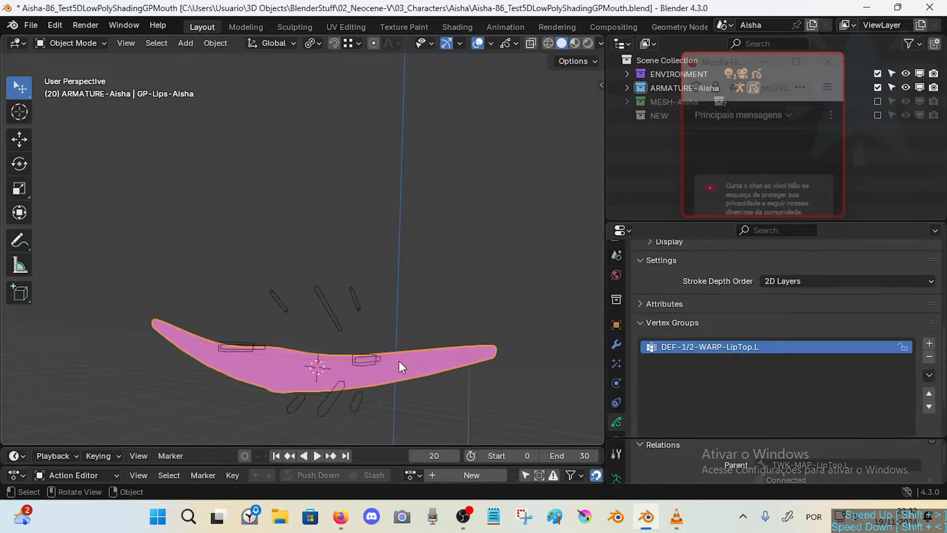
middle_click_drag(432, 351, 390, 340)
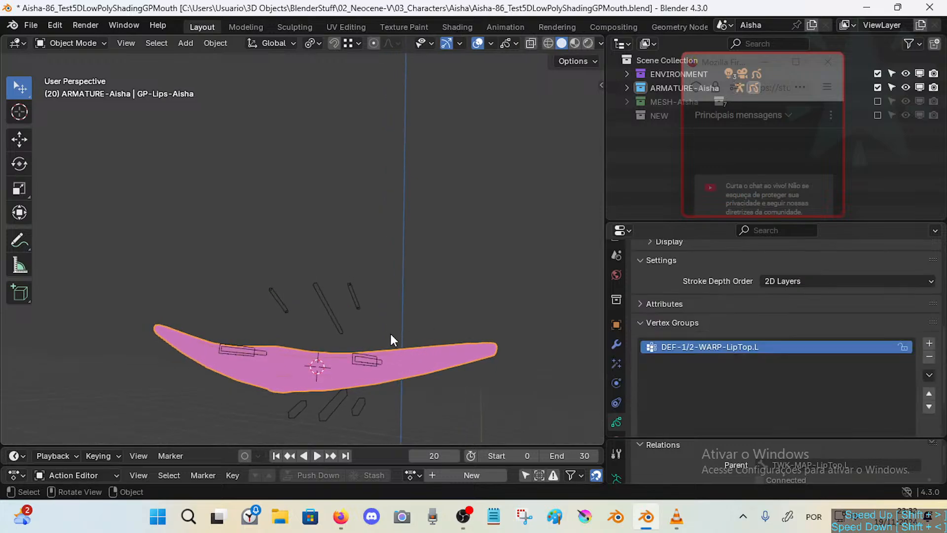
left_click(359, 304)
left_click(398, 358)
left_click(361, 299)
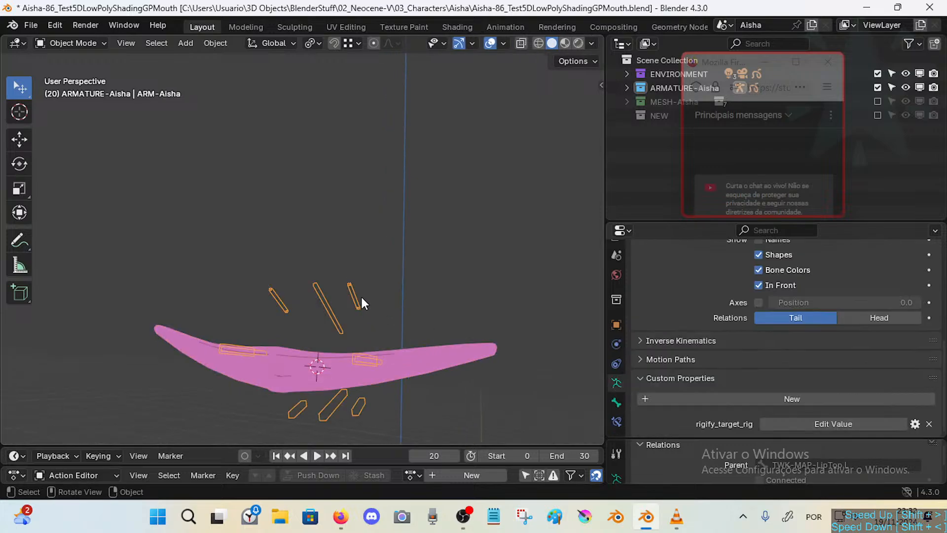
key("ctrl+Tab")
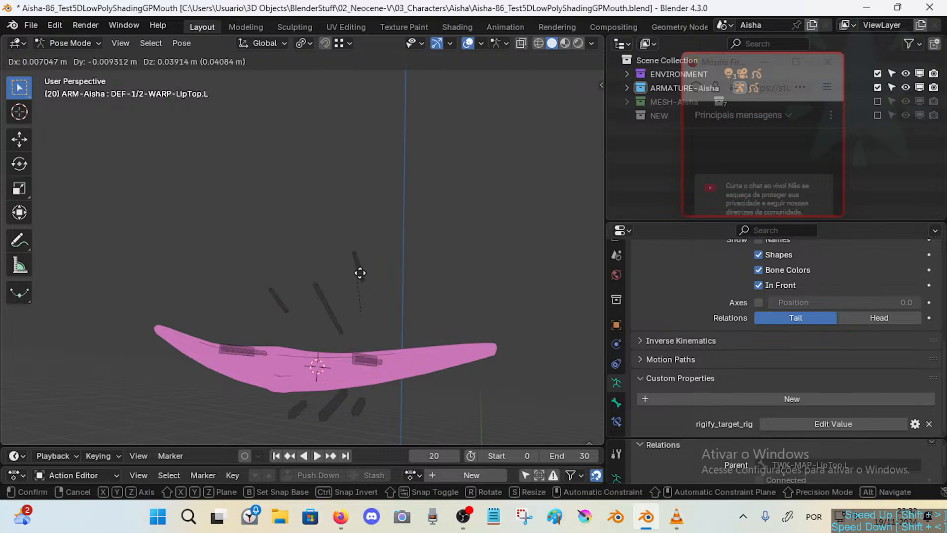
key("ctrl+Tab")
Disable the GeometryNodes modifier for rendering on GP-Lips-Aisha, and turn off its Subdivide and Shrinkwrap modifiers.
left_click(390, 359)
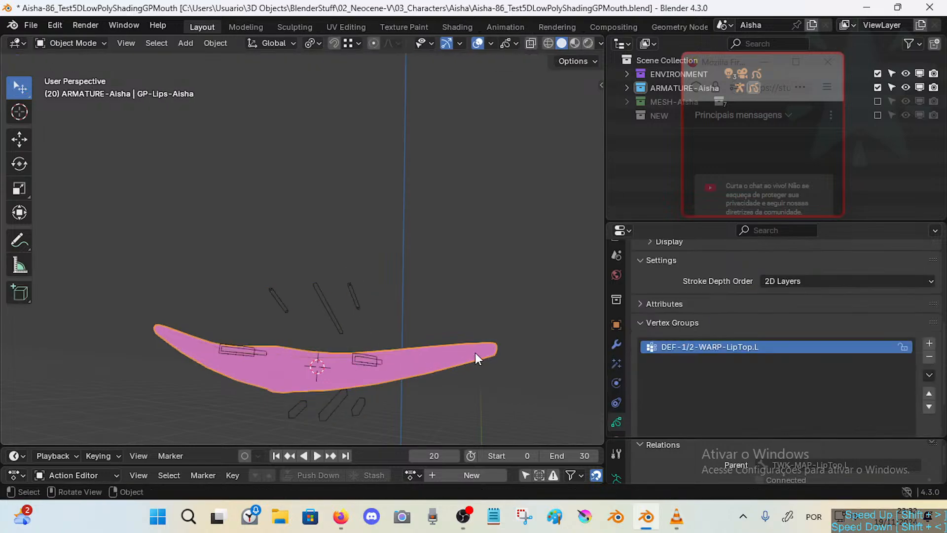
left_click(616, 345)
scroll(713, 375, "up", 3)
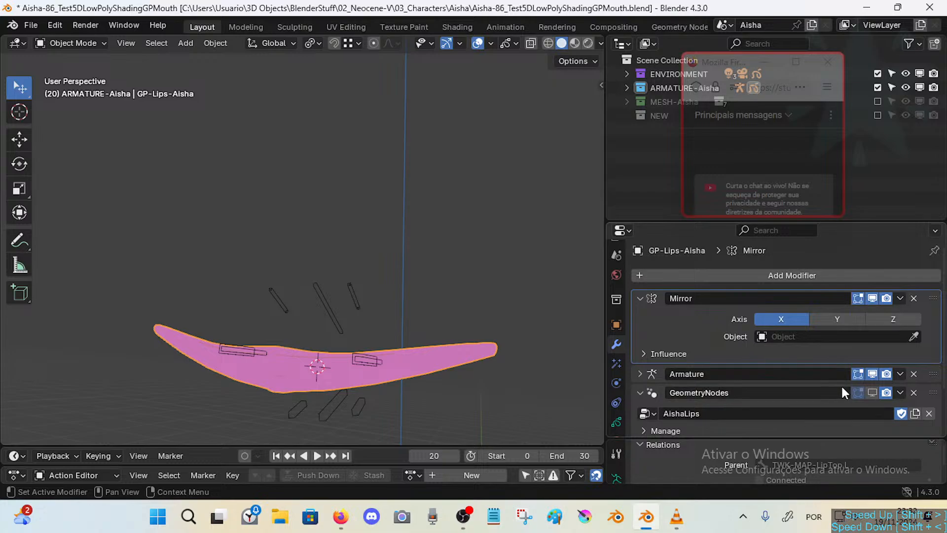
left_click(886, 392)
scroll(885, 370, "down", 1)
left_click(872, 370)
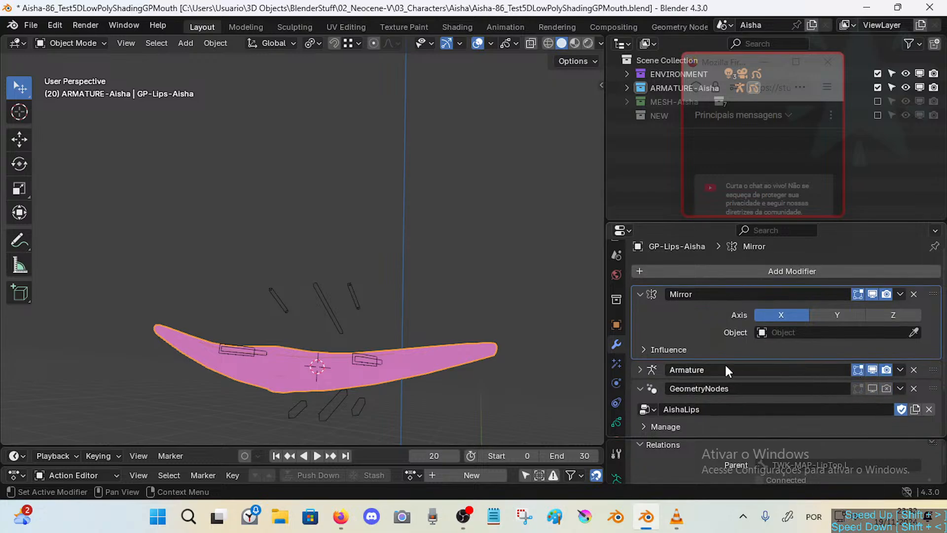
left_click(639, 388)
scroll(725, 334, "down", 2)
left_click_drag(860, 390, 887, 414)
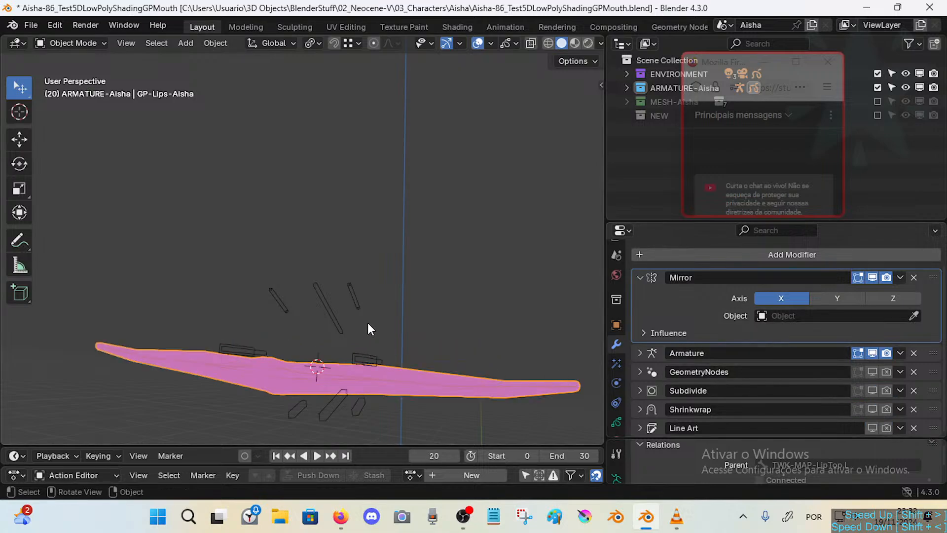
Switch the viewport display of the lips' Mirror modifier off and back on.
scroll(866, 304, "up", 1)
left_click(872, 299)
left_click(871, 300)
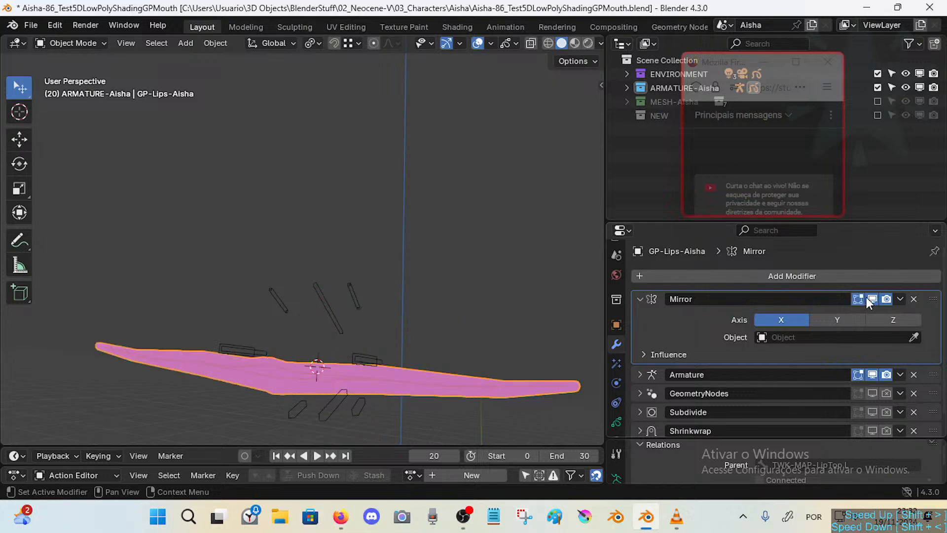
Try moving all the lip bones of ARM-Aisha together in Pose Mode to test whether the lips follow.
left_click(361, 359)
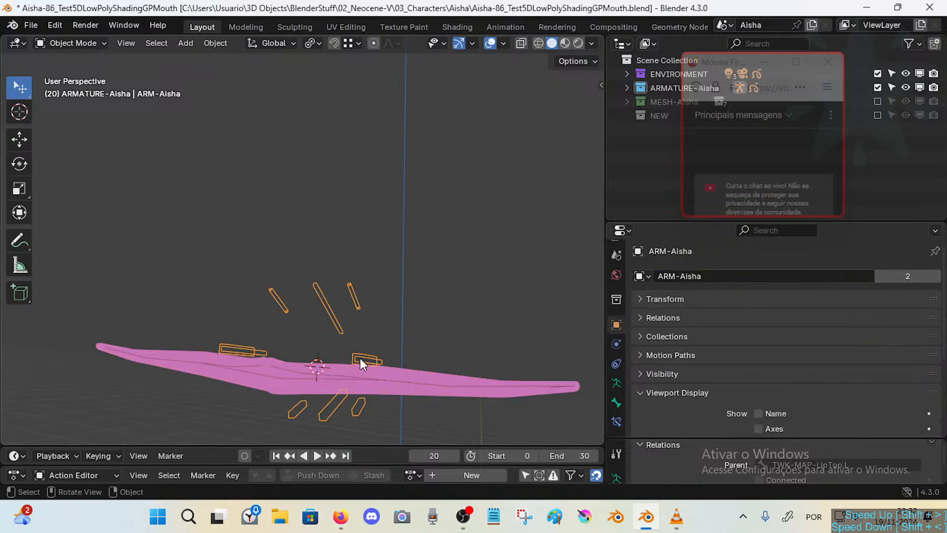
key("ctrl+Tab")
key("g")
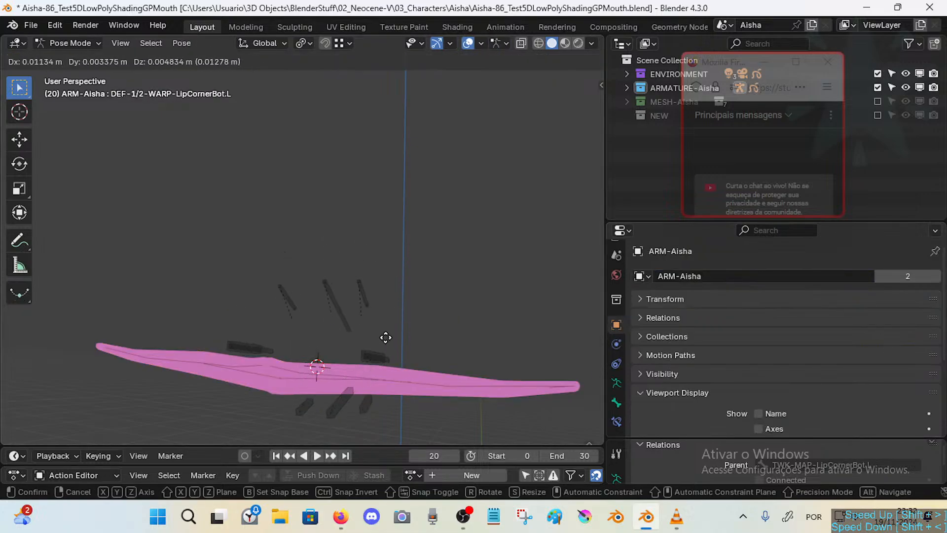
right_click(390, 351)
key("ctrl+Tab")
left_click(393, 377)
left_click(410, 359)
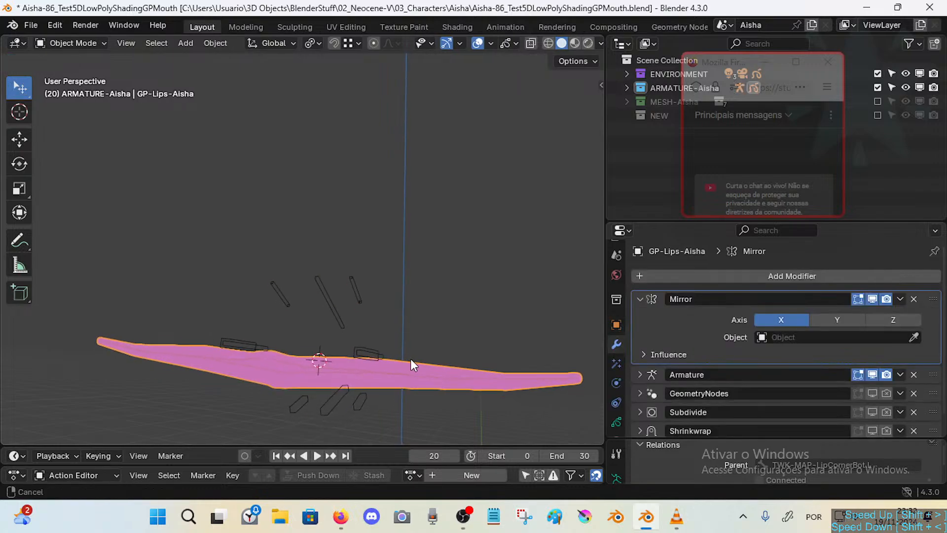
key("ctrl+Tab")
key("ctrl+Tab")
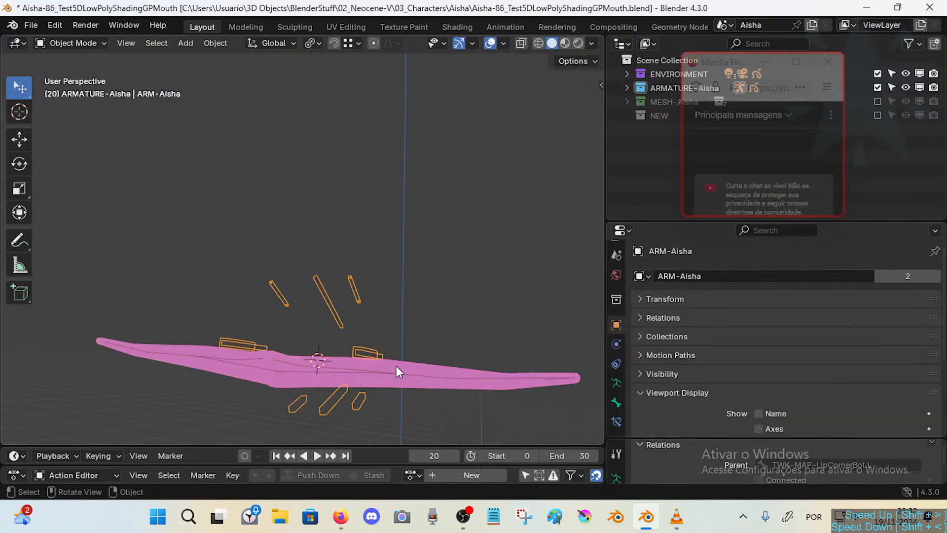
Examine the Armature modifier, Grease Pencil layers and vertex groups of GP-Lips-Aisha.
left_click(396, 365)
scroll(688, 323, "down", 1)
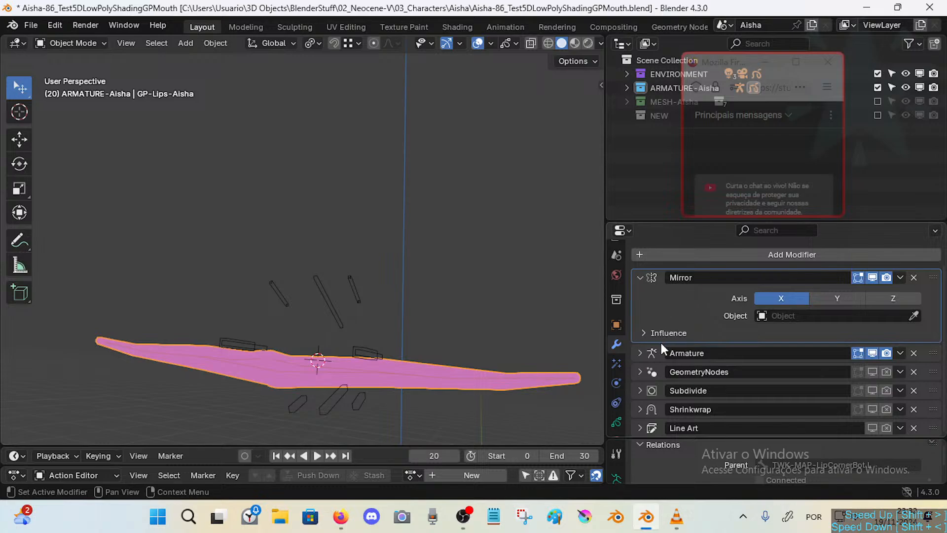
left_click(642, 352)
scroll(686, 329, "down", 2)
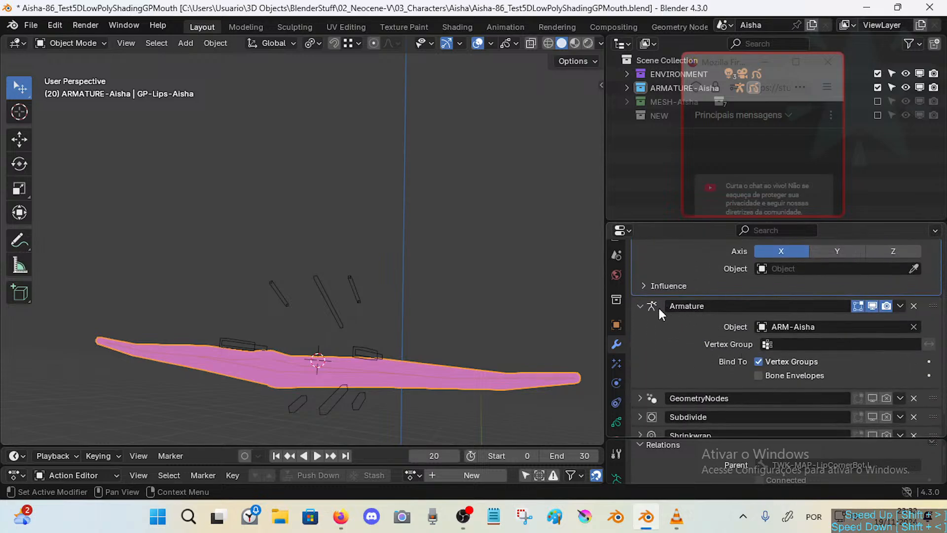
left_click(641, 306)
left_click(616, 423)
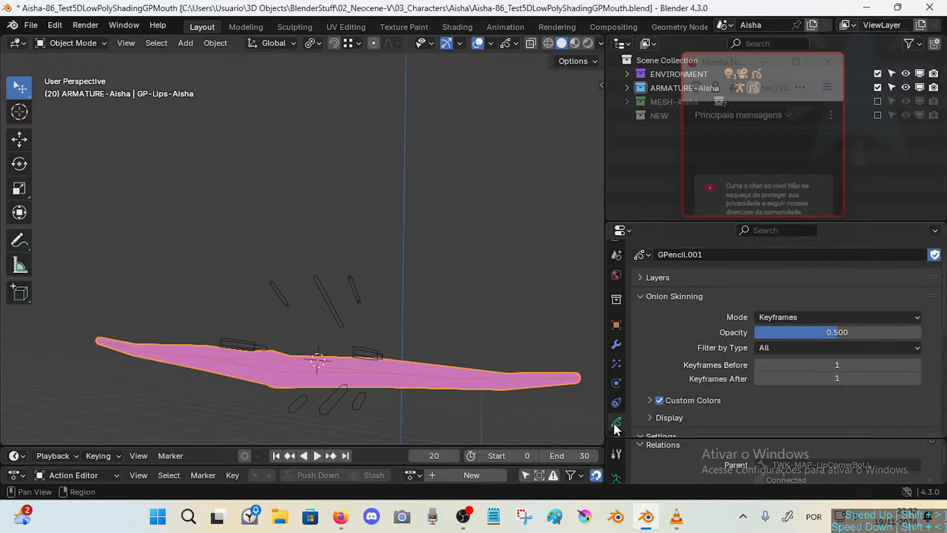
scroll(701, 318, "down", 3)
scroll(705, 325, "up", 4)
left_click(653, 296)
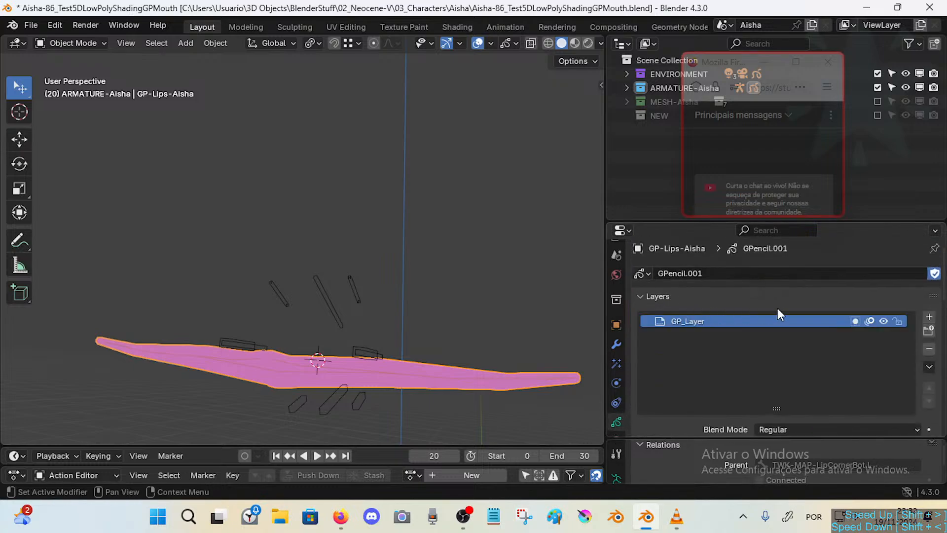
left_click(649, 296)
scroll(691, 355, "down", 2)
scroll(661, 384, "up", 2)
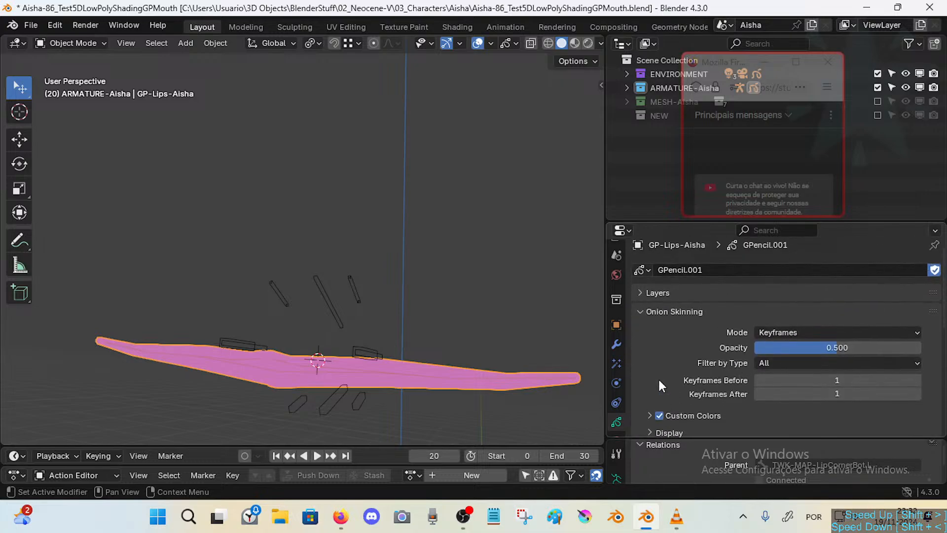
left_click(652, 309)
scroll(691, 345, "down", 4)
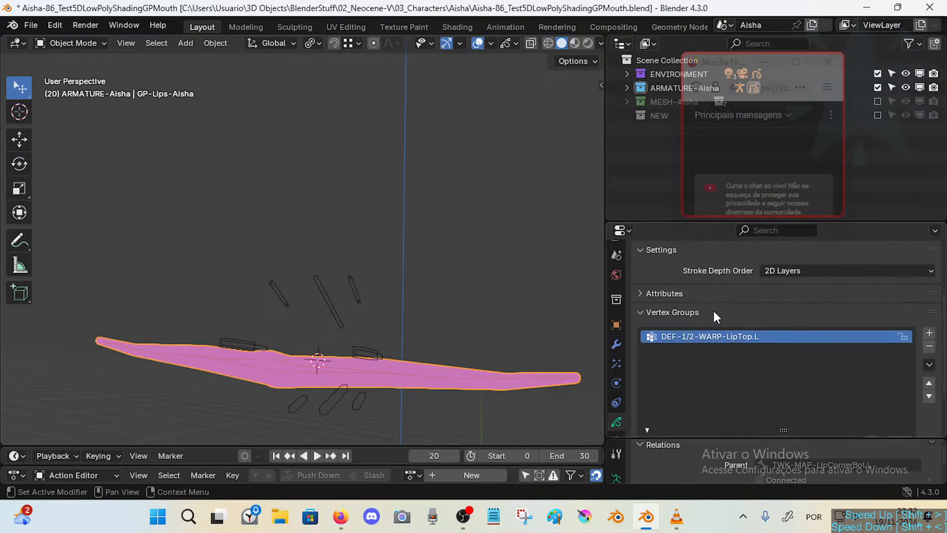
Enter Pose Mode on ARM-Aisha again and retry moving the lip bones, ending in Object Mode.
left_click(371, 356)
key("ctrl+Tab")
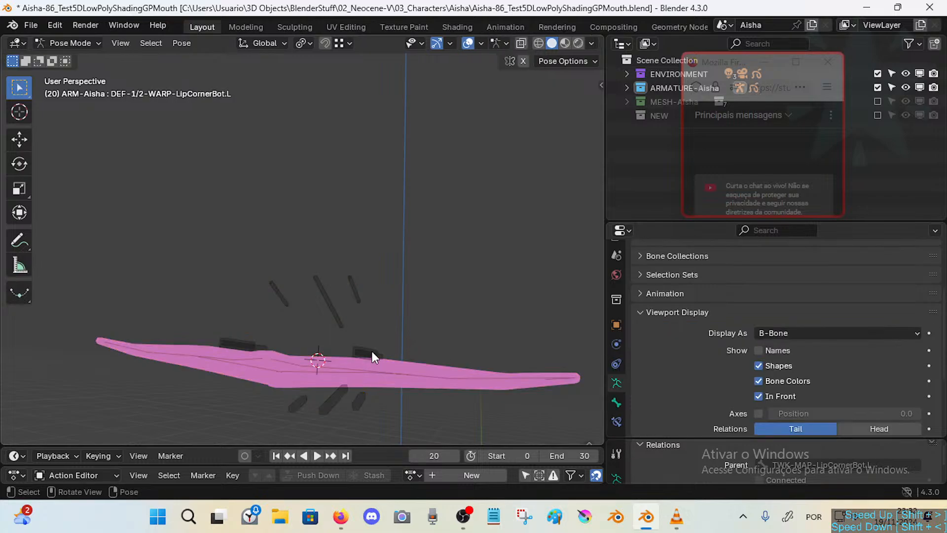
key("g")
right_click(397, 345)
key("ctrl+Tab")
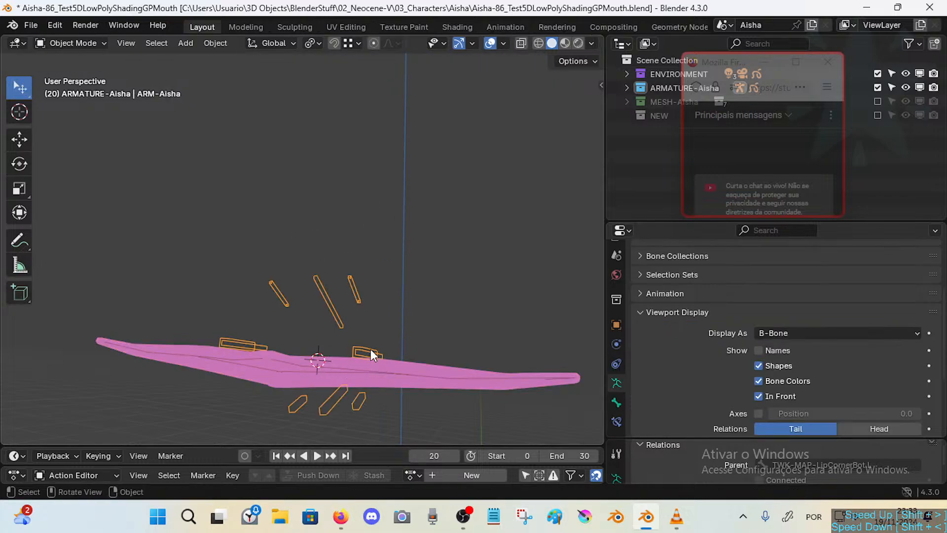
key("ctrl+Tab")
key("ctrl+Tab")
Reselect the armature in Pose Mode and check the bone properties and Deform setting of DEF-1/2-WARP-LipCornerBot.L.
left_click(391, 365)
left_click(376, 355)
key("ctrl+Tab")
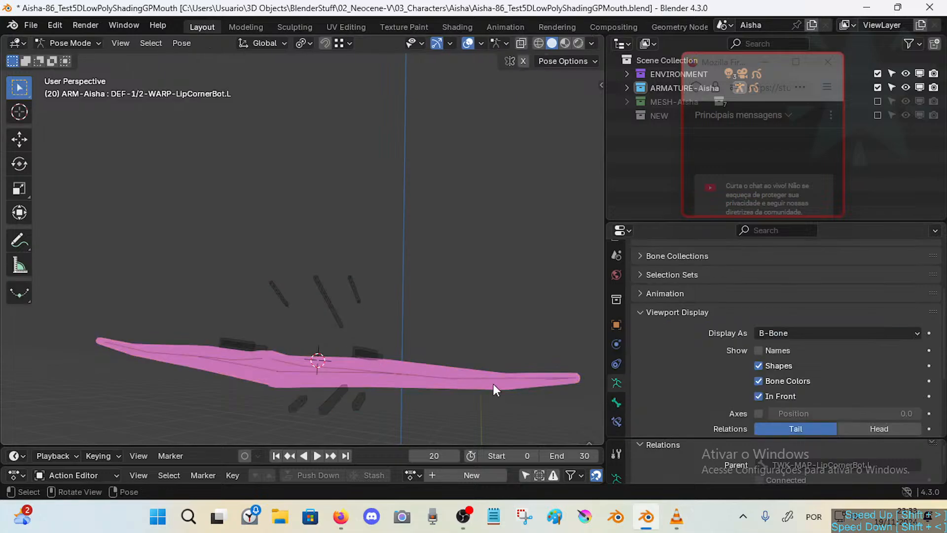
left_click(616, 402)
scroll(701, 287, "up", 3)
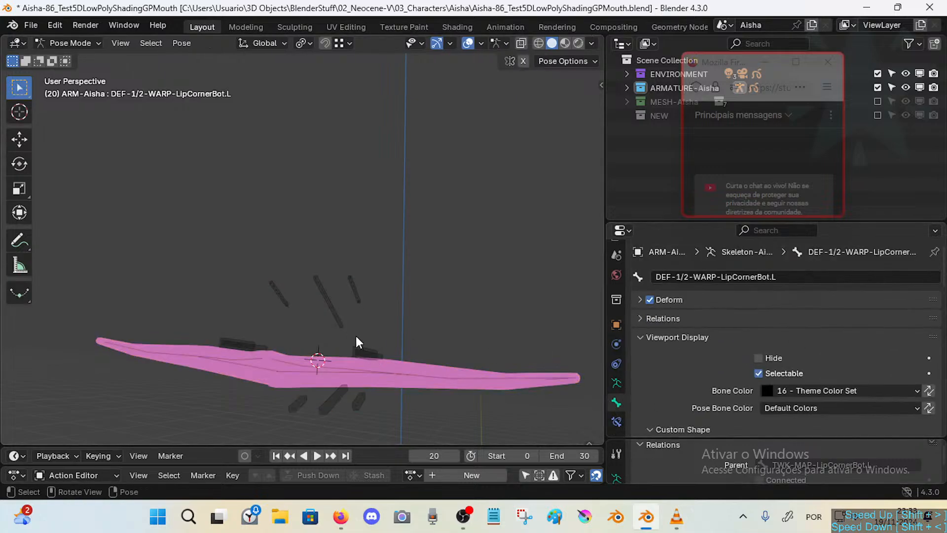
Select ARM-Aisha with GP-Lips-Aisha as the active object and inspect the DEF-1/2-WARP-LipTop.L weights in Weight Paint mode.
key("ctrl+Tab")
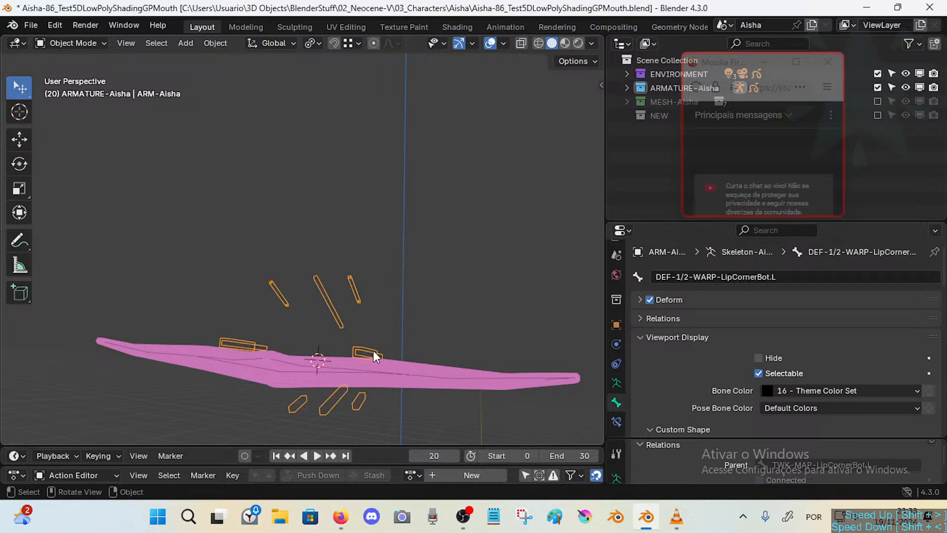
left_click(396, 380, "shift")
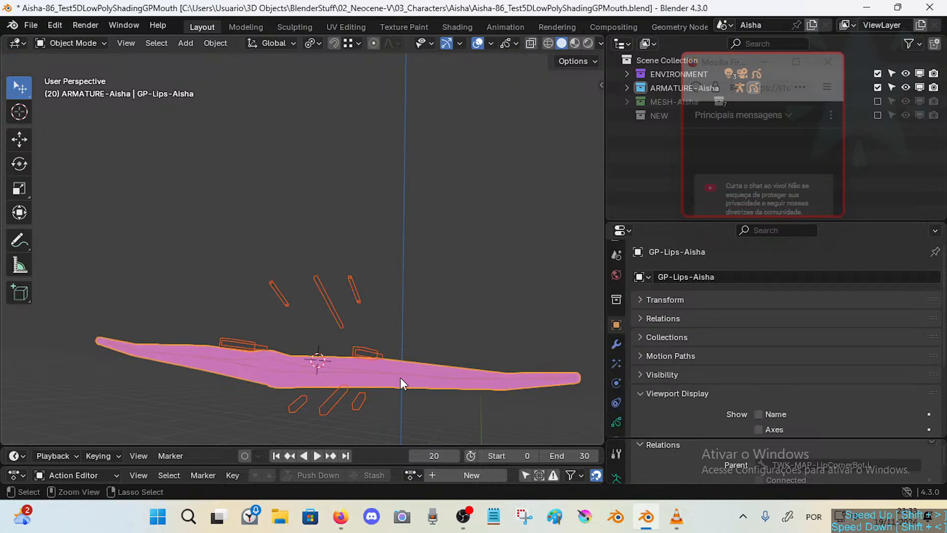
key("ctrl+Tab")
left_click(328, 332)
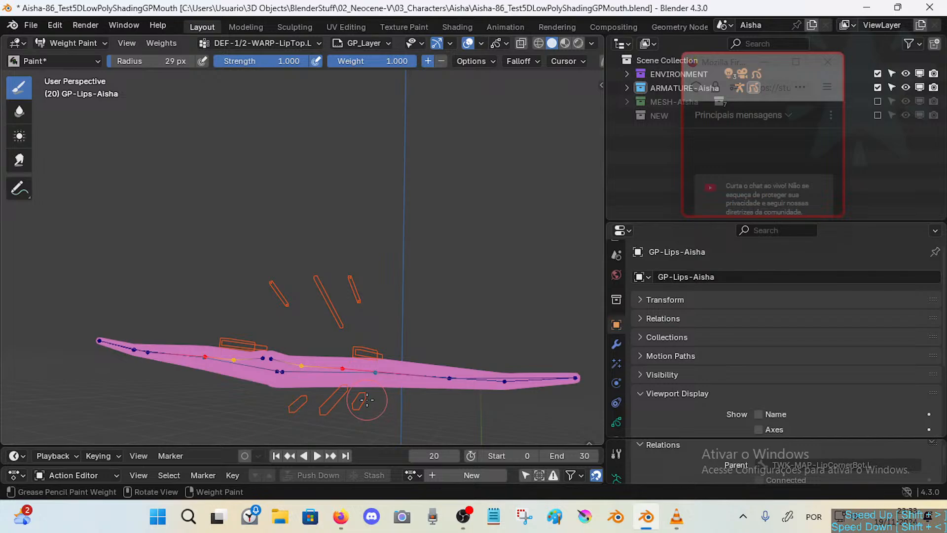
Leave Weight Paint mode, select the DEF-1/2-WARP-LipBot.L bone in ARM-Aisha's Pose Mode, and open its name for editing.
key("ctrl+Tab")
left_click(355, 402)
left_click(360, 401)
key("ctrl+Tab")
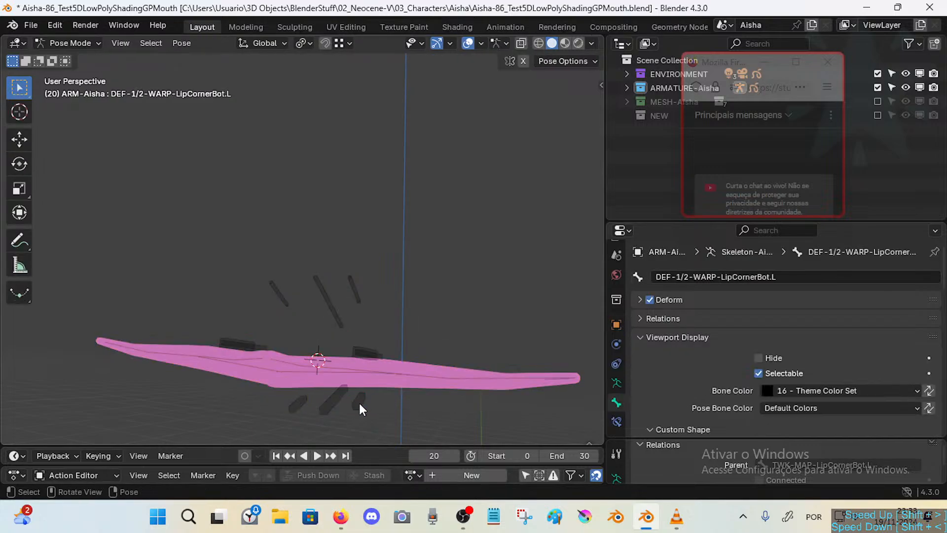
left_click(359, 404)
key("F2")
key("Escape")
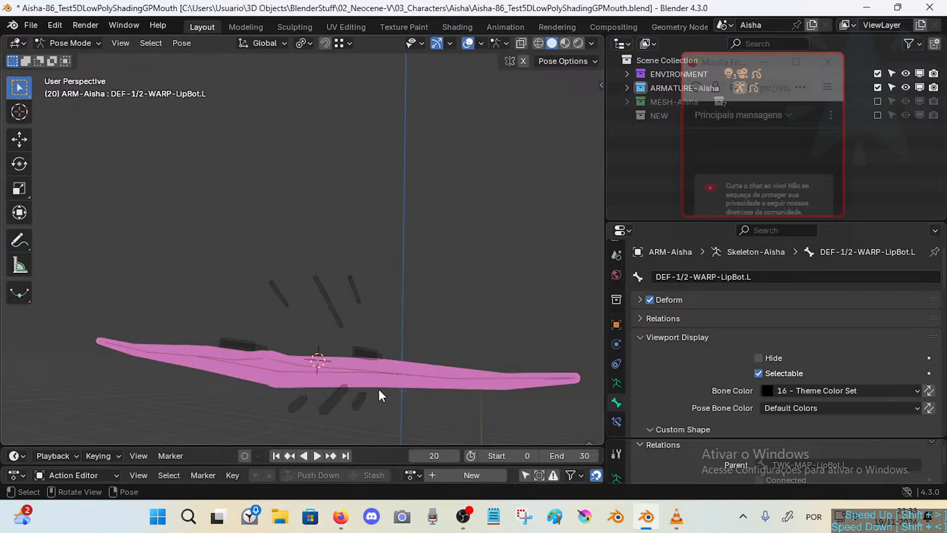
Return to Object Mode, select GP-Lips-Aisha and add a vertex group named DEF-1/2-WARP-LipBot.L.
key("ctrl+Tab")
left_click(389, 371)
left_click(616, 423)
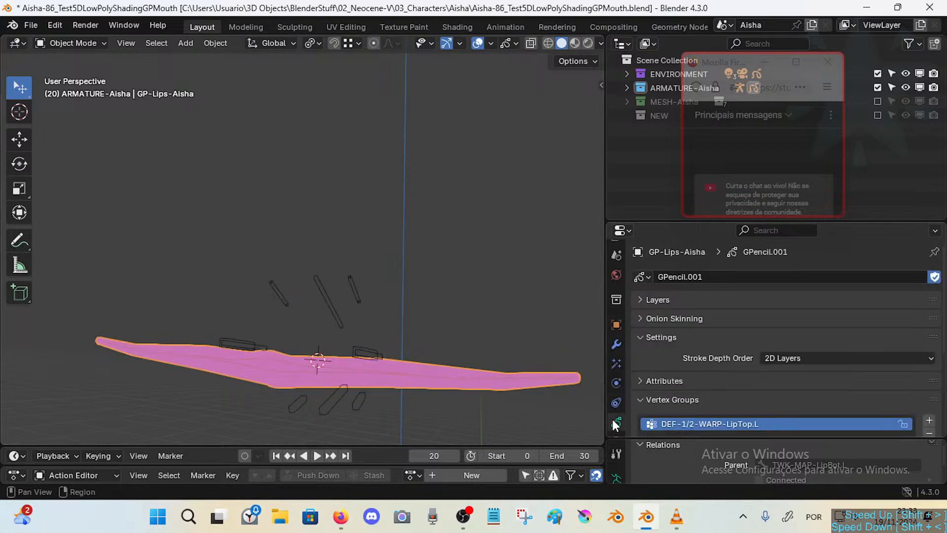
scroll(838, 321, "down", 5)
left_click(929, 281)
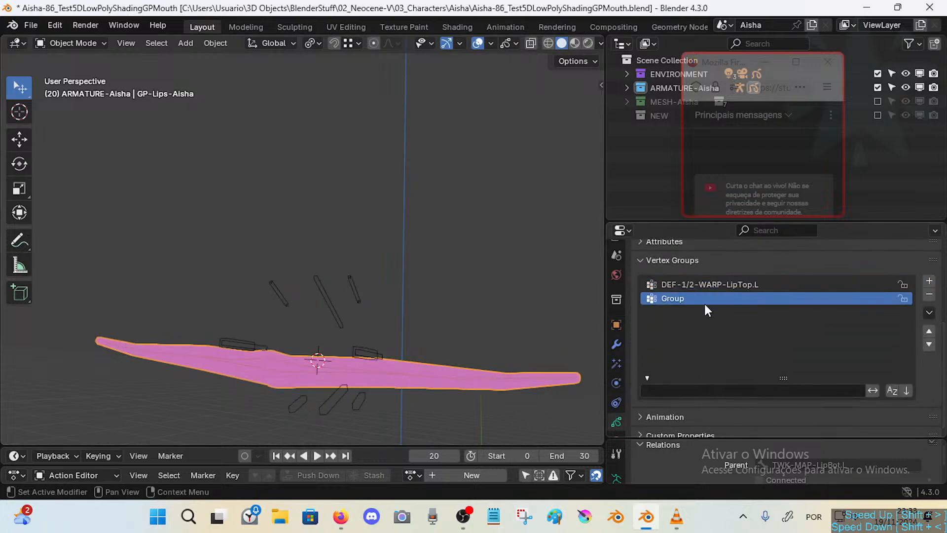
double_click(706, 299)
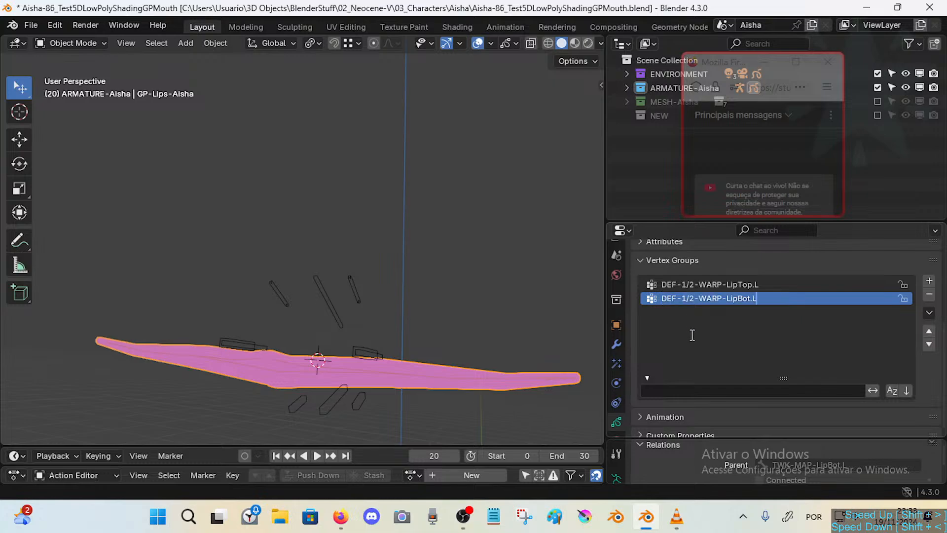
key("Return")
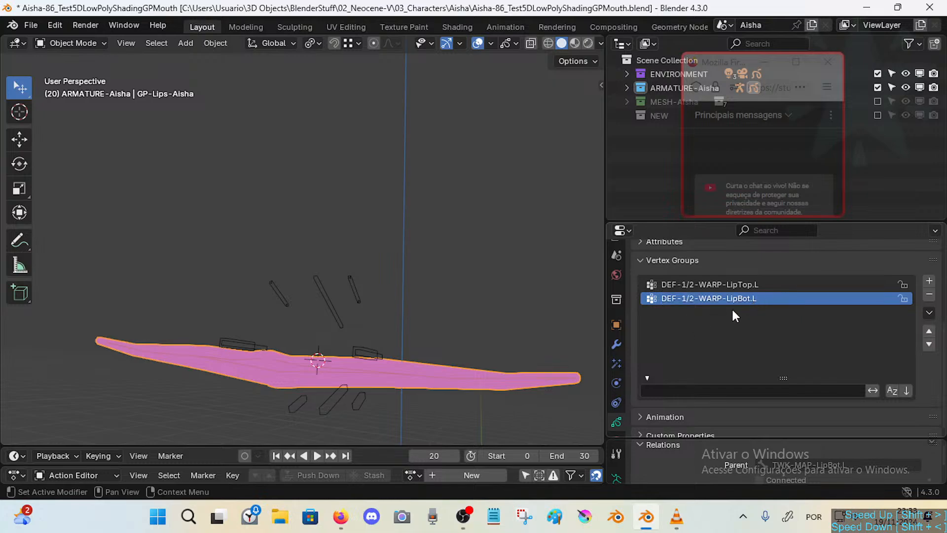
Select ARM-Aisha with GP-Lips-Aisha as the active object, enter Weight Paint mode, and undo the trial weight stroke.
left_click(375, 350)
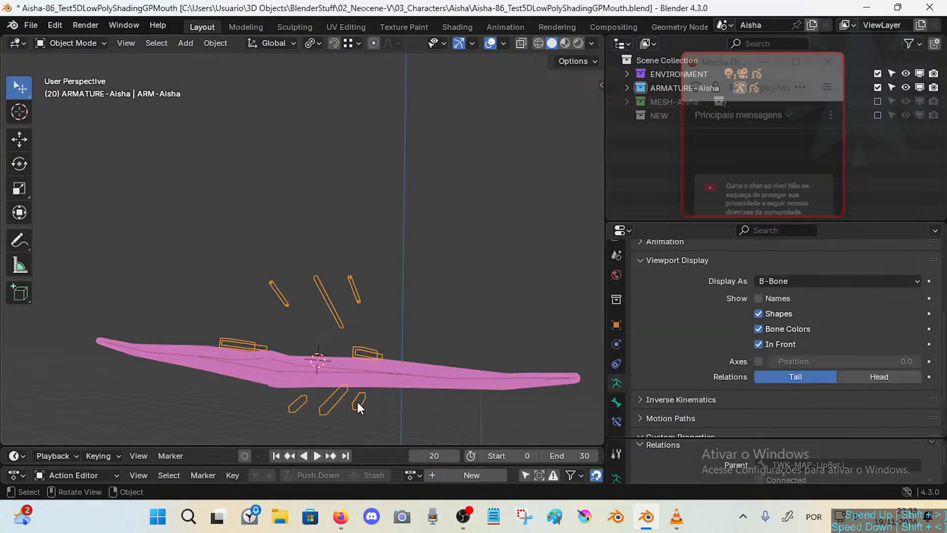
left_click(391, 379, "shift")
key("ctrl+Tab")
key("w")
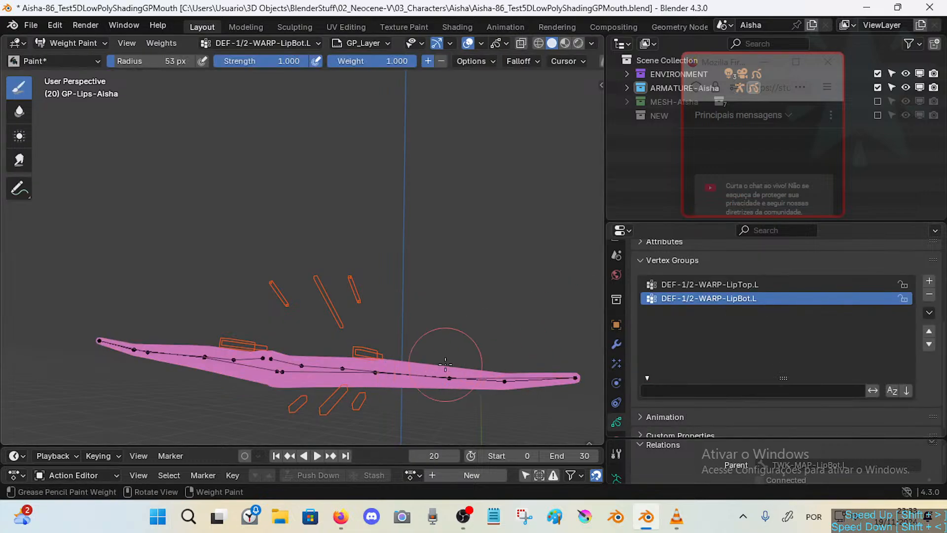
key("f")
left_click(349, 373)
key("ctrl+z")
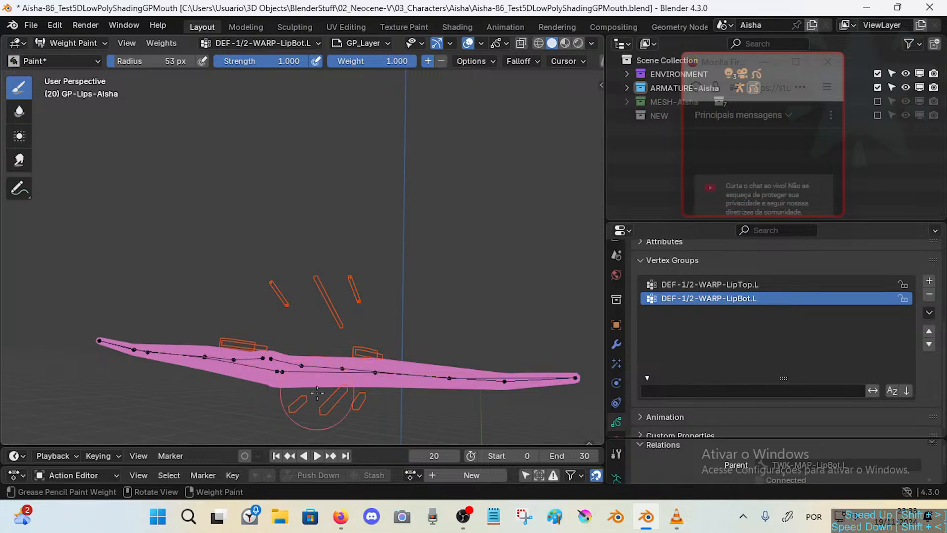
Paint DEF-1/2-WARP-LipBot.L weights of 1.000 on the lower lip's outer points, with a reduced weight on its centre points.
mouse_move(341, 378)
middle_mouse_down("shift")
mouse_move(363, 327)
mouse_move(355, 353)
middle_mouse_up("shift")
scroll(351, 365, "down", 8)
scroll(355, 353, "up", 10)
middle_click_drag(356, 353, 353, 359)
key("shift+grave")
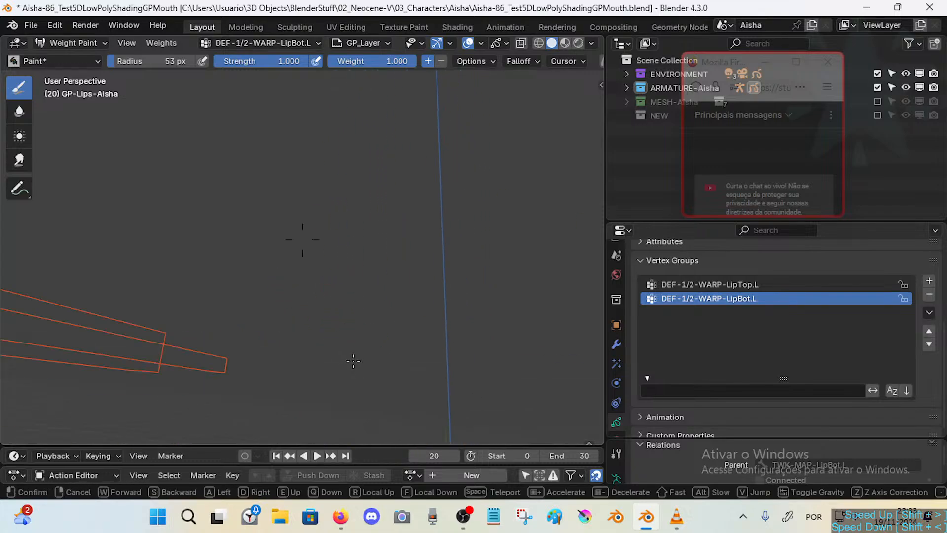
key("s")
key("w")
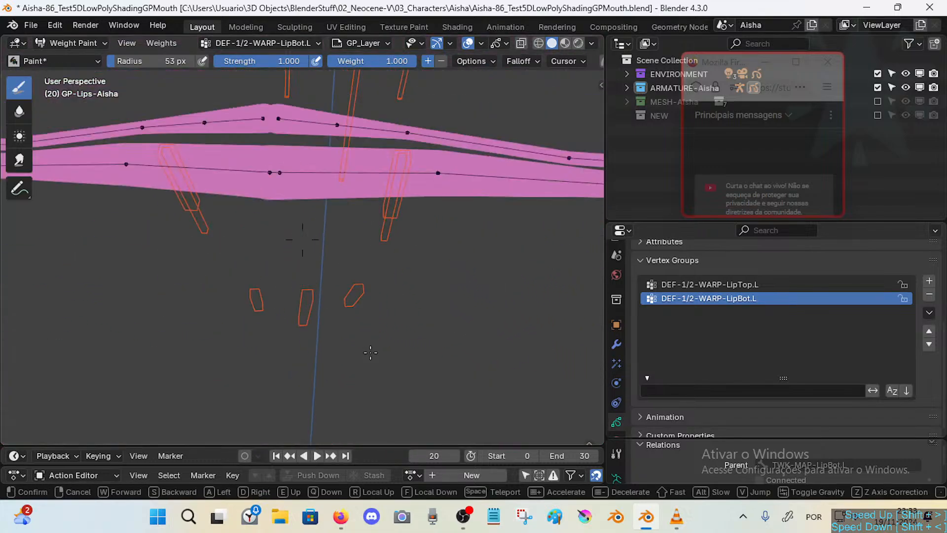
left_click(377, 340)
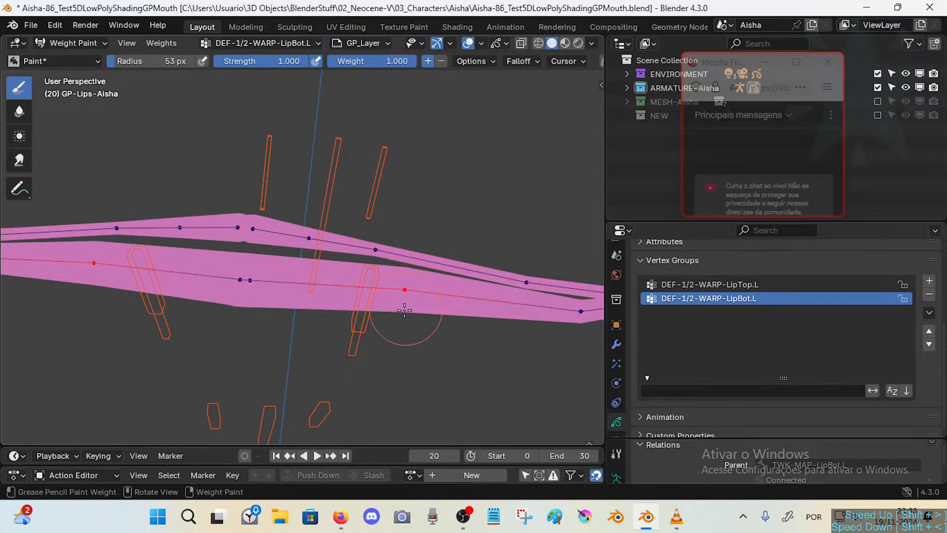
left_click_drag(554, 317, 585, 310)
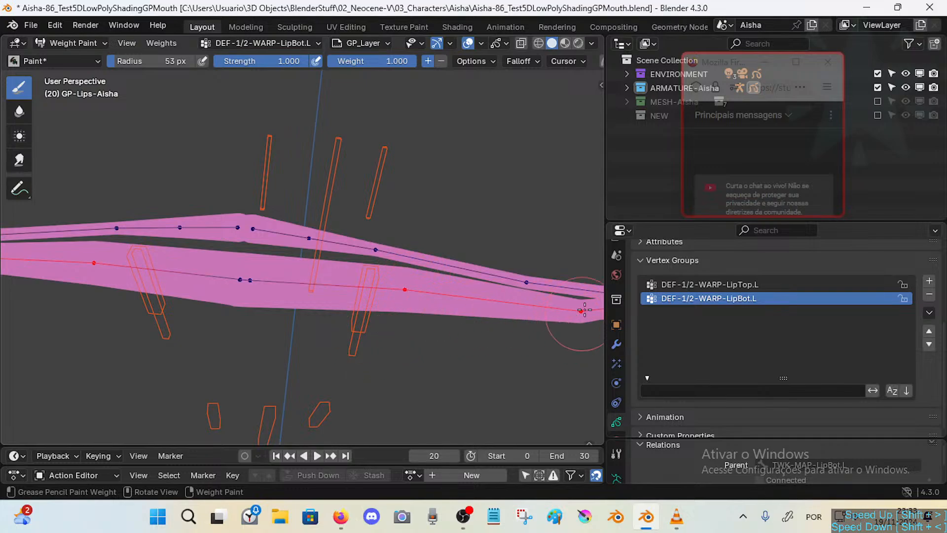
left_click_drag(268, 303, 280, 306)
left_click(271, 291, "ctrl")
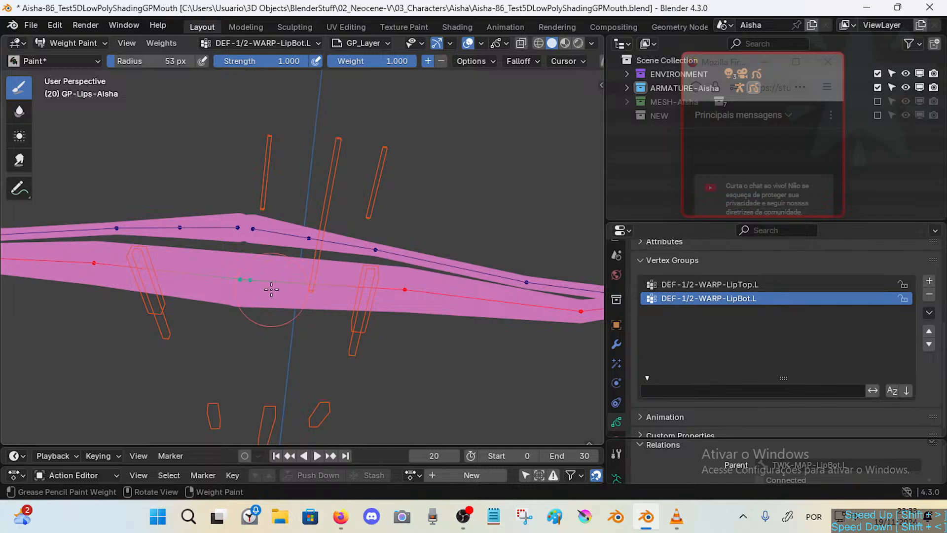
Leave Weight Paint mode, enter Pose Mode on ARM-Aisha, and move the DEF-1/2-WARP-LipBot.L bone about 0.015 m in X and 0.002 m in Y.
key("ctrl+Tab")
left_click(407, 303)
left_click(364, 324)
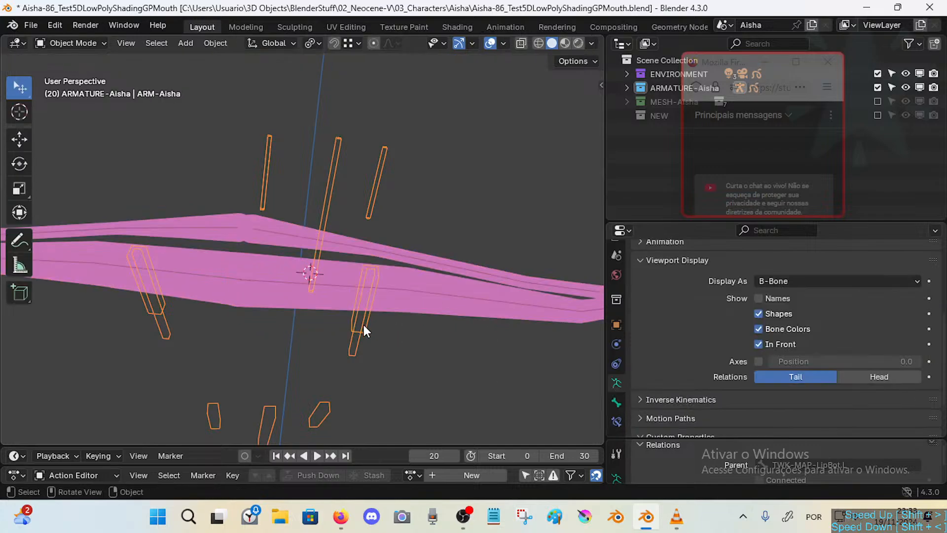
key("ctrl+Tab")
key("g")
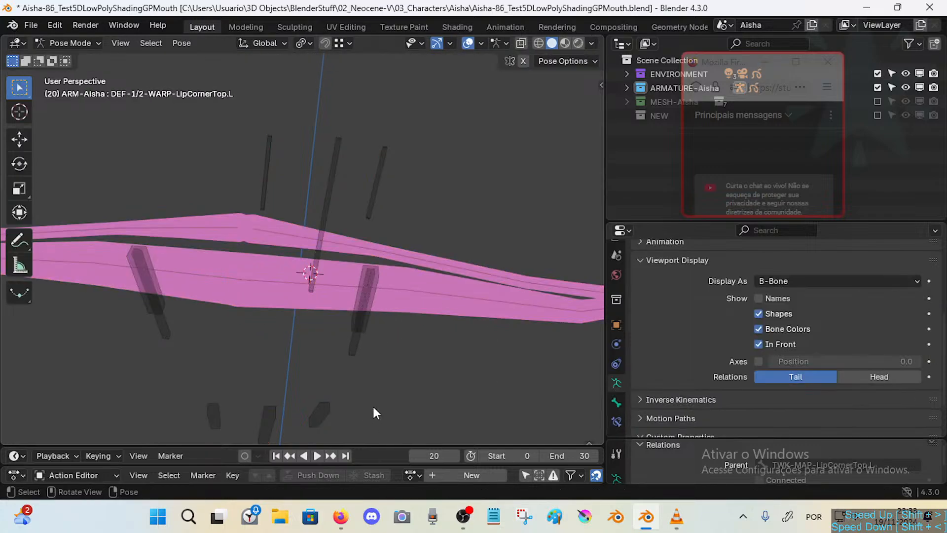
left_click(367, 365)
mouse_move(367, 365)
middle_mouse_down()
mouse_move(387, 315)
mouse_move(357, 360)
middle_mouse_up()
key("g")
left_click(384, 341)
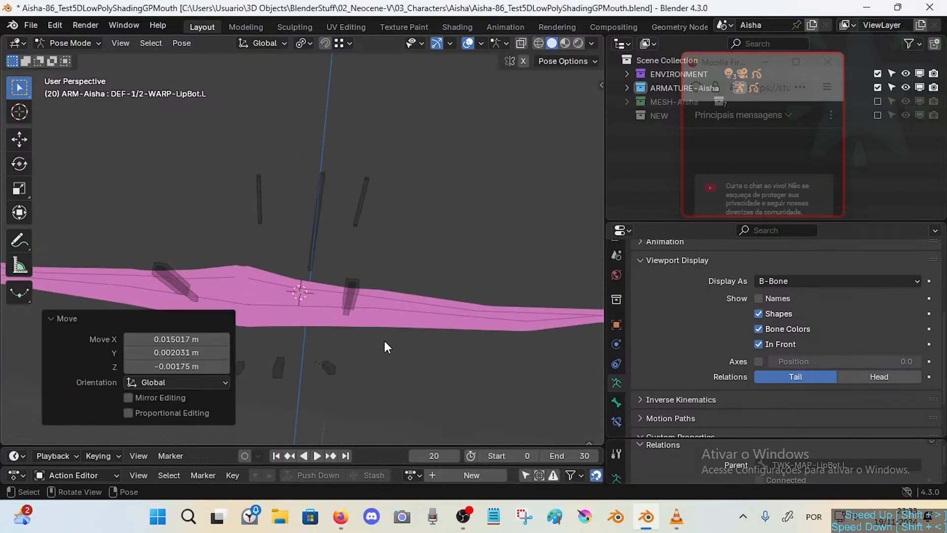
Try moving GP-Lips-Aisha in Object Mode, cancel the move, and check the Affect Only transform options.
key("ctrl+Tab")
left_click(435, 314)
key("g")
key("Escape")
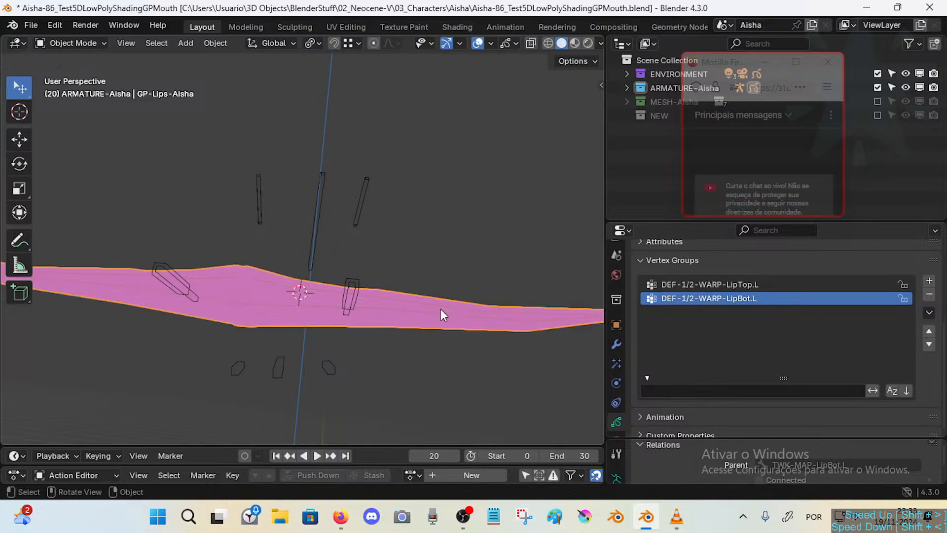
left_click(521, 169)
left_click(573, 61)
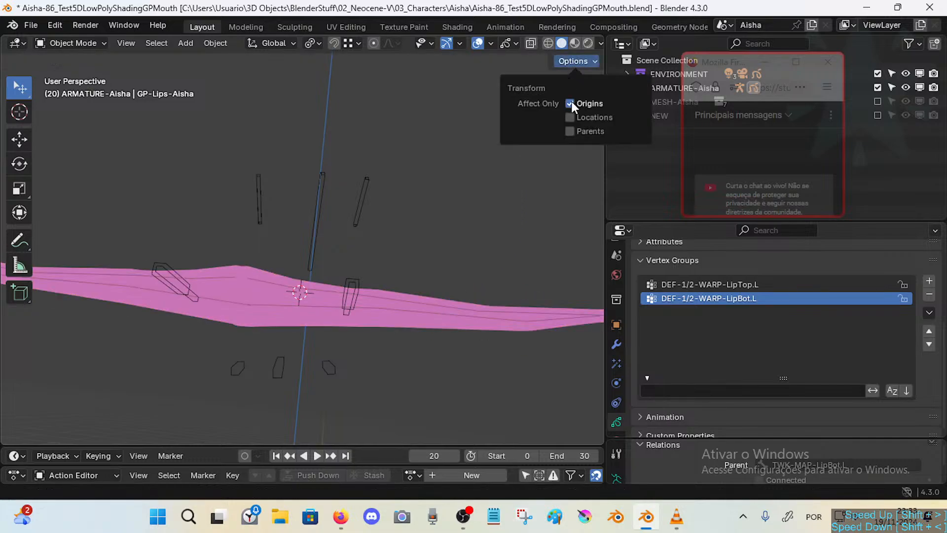
Try moving the DEF-1/2-WARP-LipBot, LipBot.L and LipTop.L bones in ARM-Aisha's Pose Mode, cancelling each move.
left_click(283, 372)
key("ctrl+Tab")
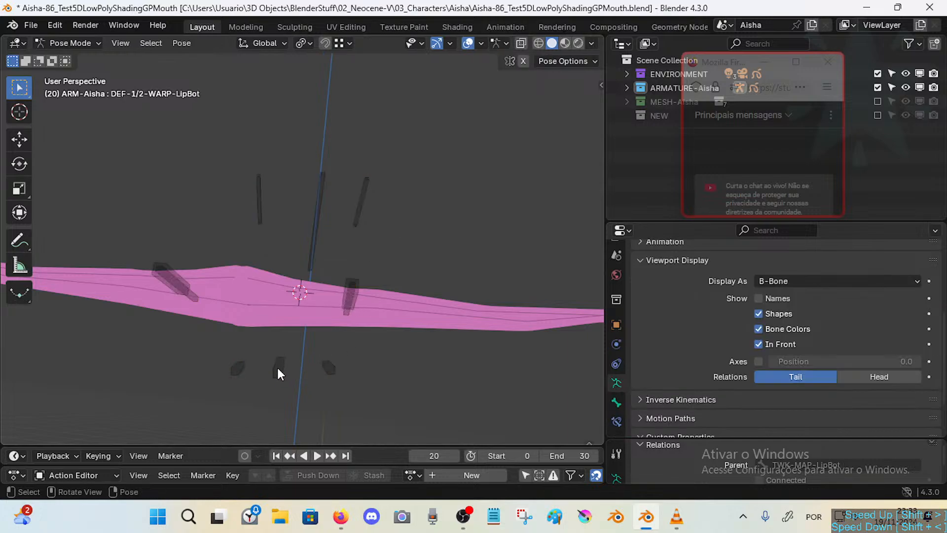
left_click(276, 365)
key("g")
right_click(308, 371)
left_click(329, 371)
key("g")
right_click(340, 419)
left_click(364, 200)
key("g")
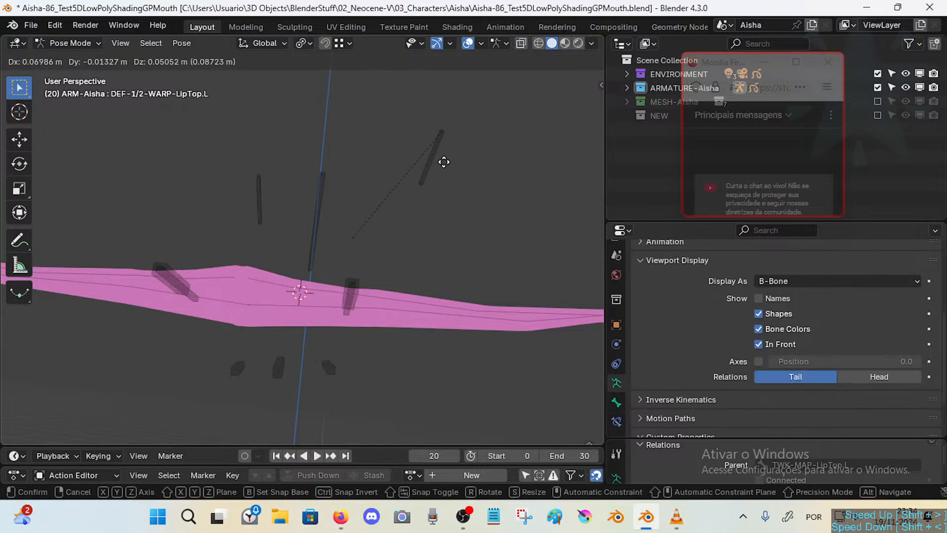
right_click(443, 162)
Move the DEF-1/2-WARP-LipCornerBot.L bone down and outward from the mouth corner.
left_click(351, 299)
key("g")
left_click(375, 329)
left_click(378, 330)
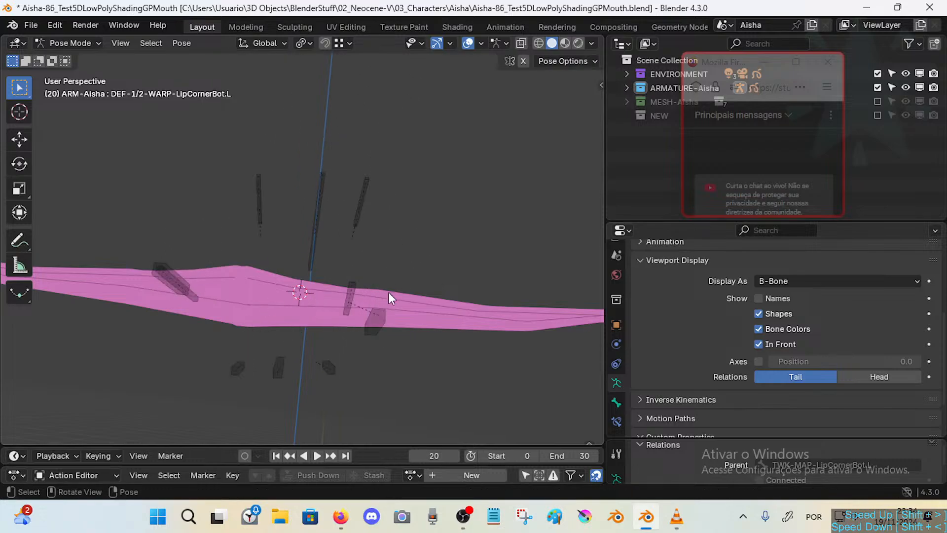
Clear the parent of GP-Lips-Aisha in Object Mode, then parent it to ARM-Aisha using Armature Deform With Empty Groups.
key("ctrl+Tab")
left_click(410, 316)
key("alt+p")
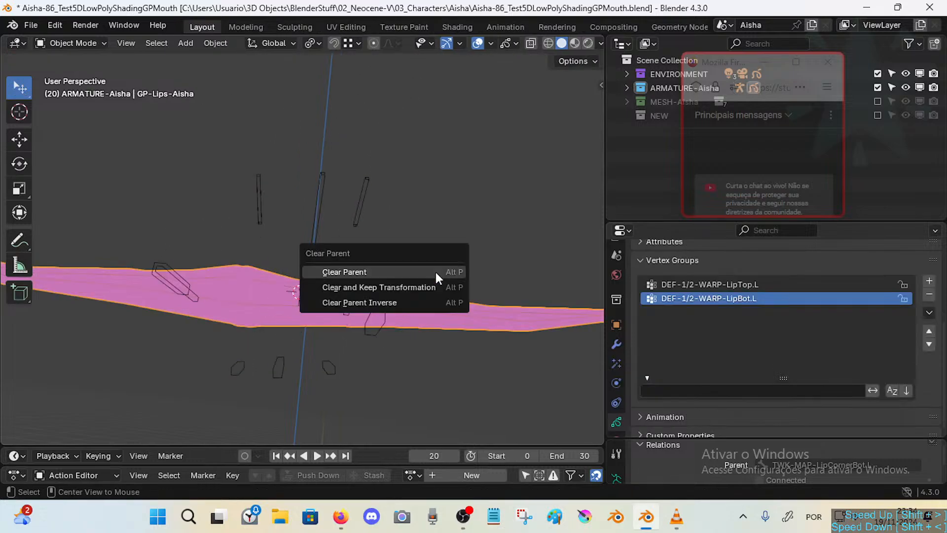
left_click(436, 274)
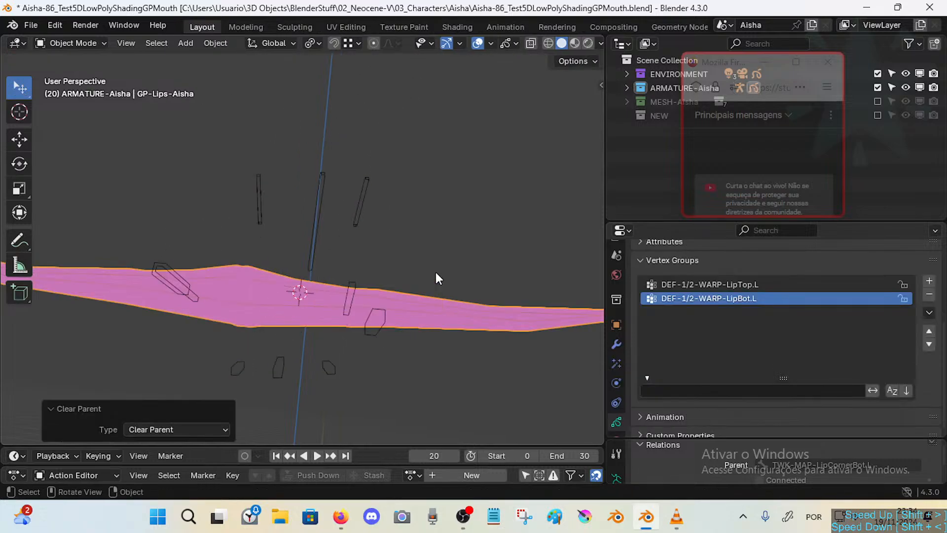
left_click(356, 199, "shift")
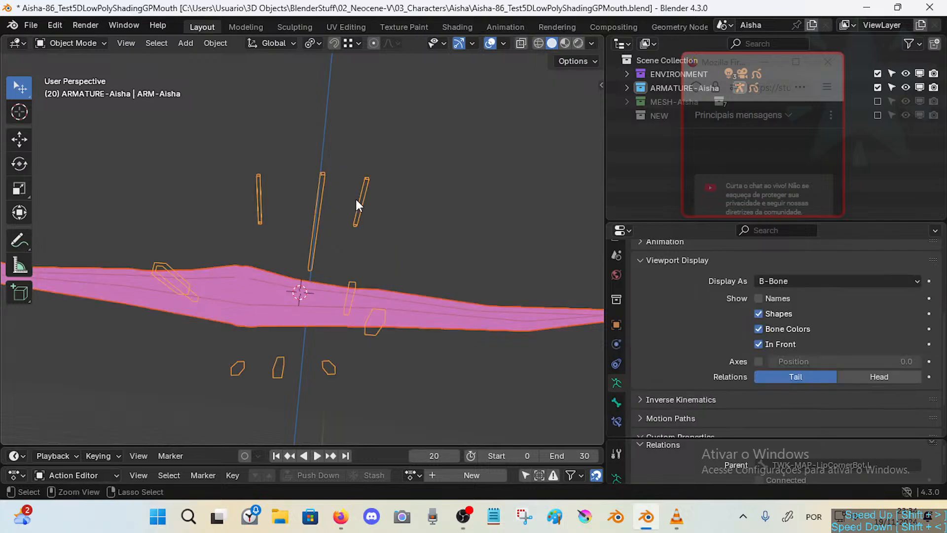
key("ctrl+p")
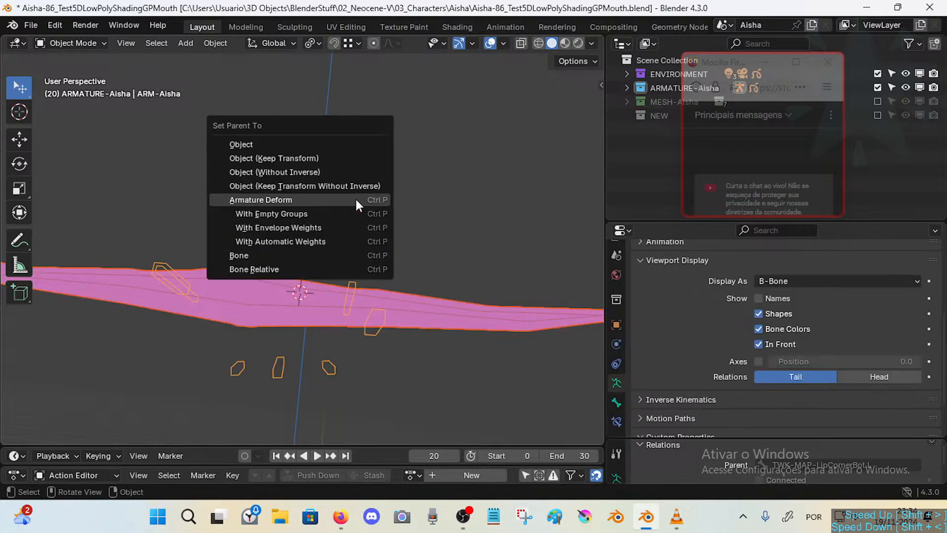
key("Down")
key("Return")
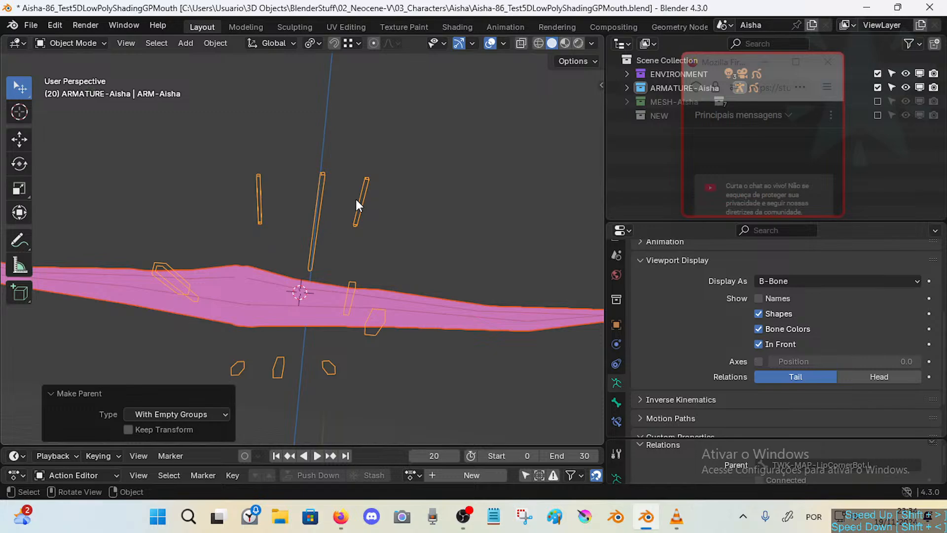
Try moving the DEF-1/2-WARP-LipCornerTop.L bone in ARM-Aisha's Pose Mode and cancel the move.
left_click(348, 294)
key("ctrl+Tab")
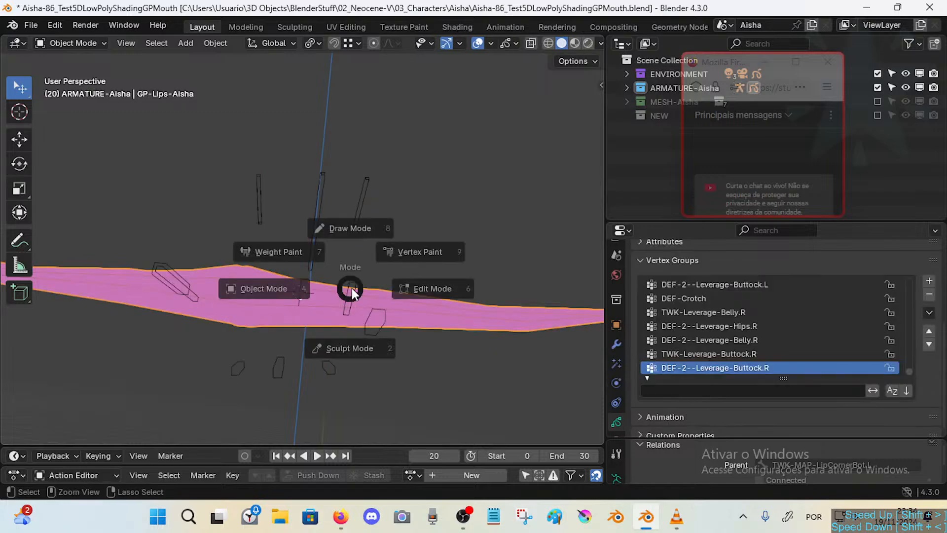
key("g")
right_click(351, 283)
left_click(351, 290)
key("ctrl+Tab")
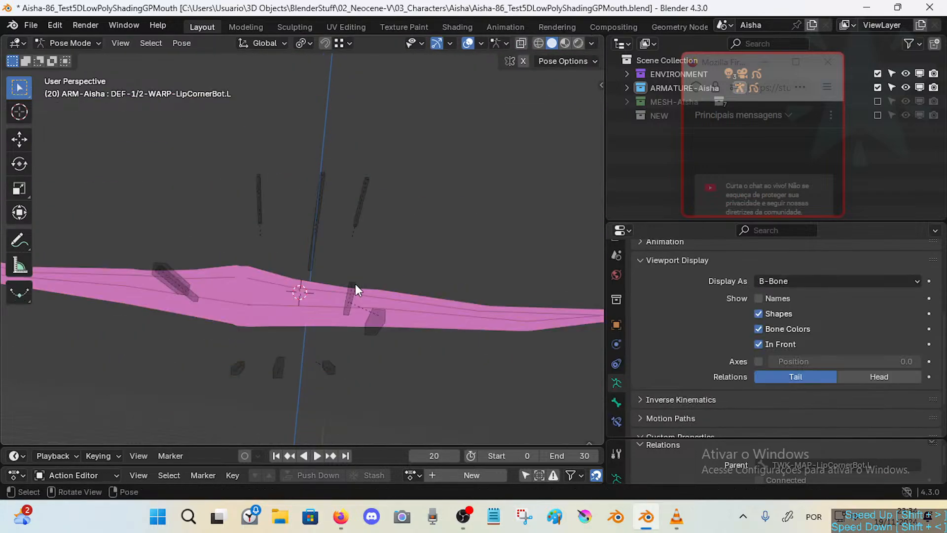
left_click(354, 288)
key("g")
right_click(363, 256)
Select GP-Lips-Aisha in Object Mode, filter its vertex groups by "lip", and lock all the matching groups.
key("ctrl+Tab")
left_click(411, 303)
scroll(703, 306, "up", 2)
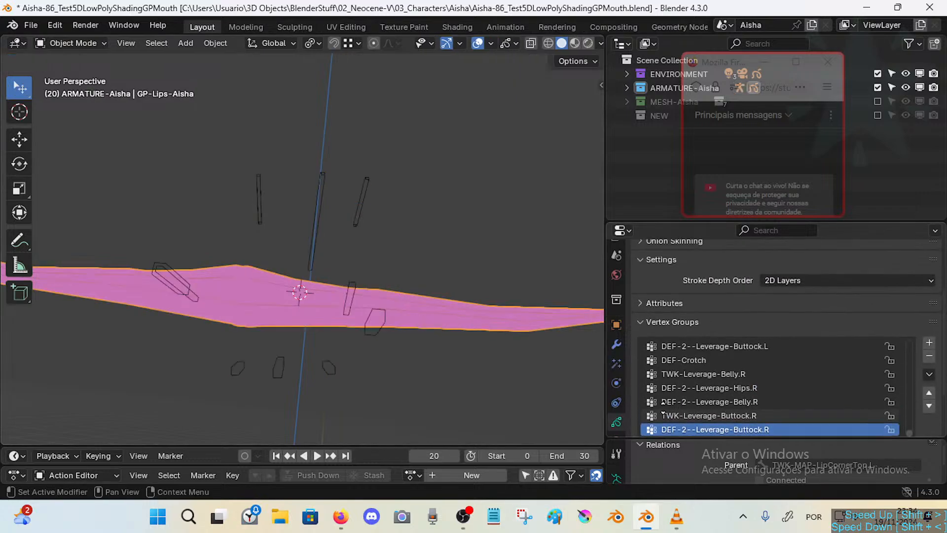
scroll(703, 300, "down", 3)
left_click(760, 387)
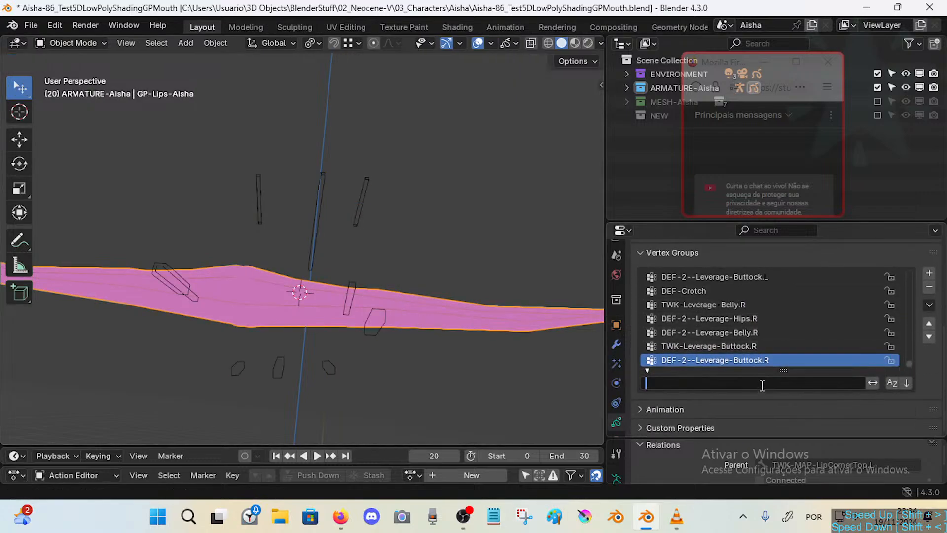
type("lip")
key("Return")
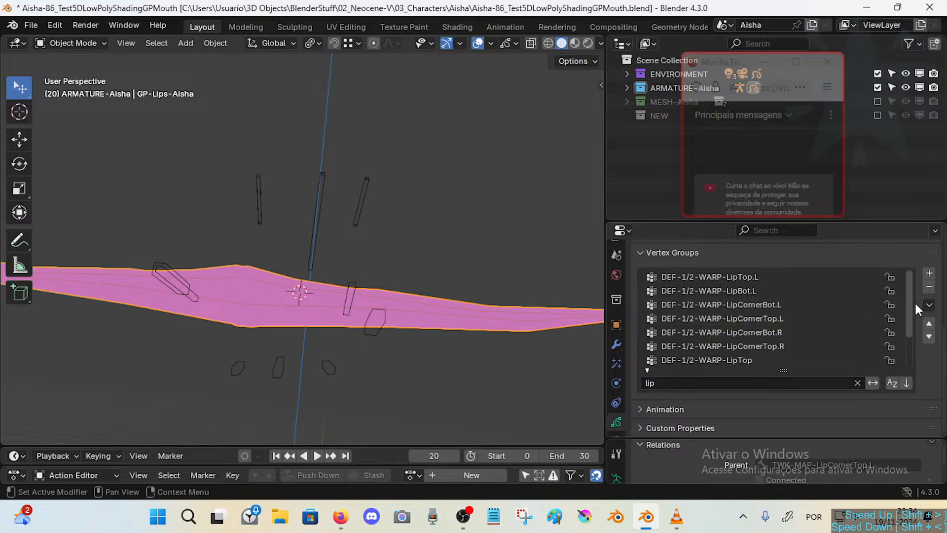
left_click_drag(911, 302, 902, 347)
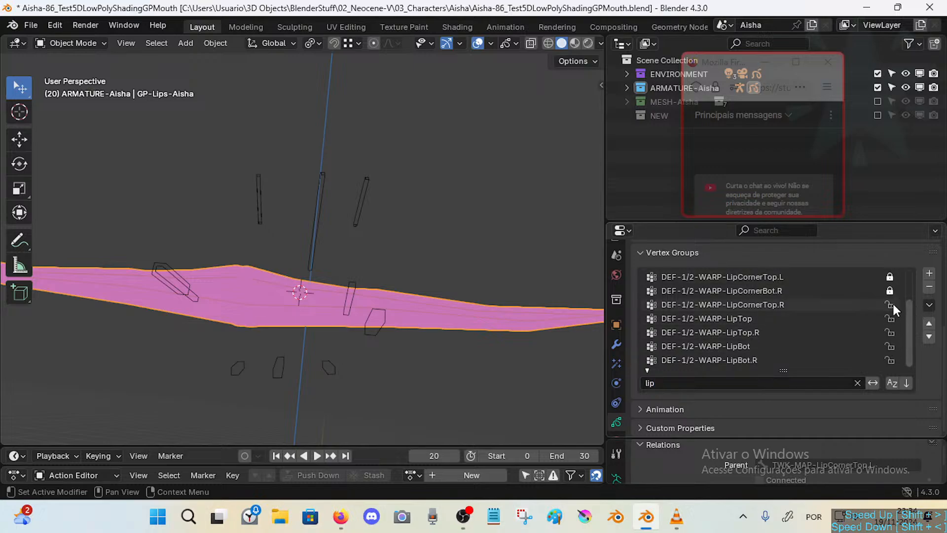
left_click_drag(912, 305, 910, 277)
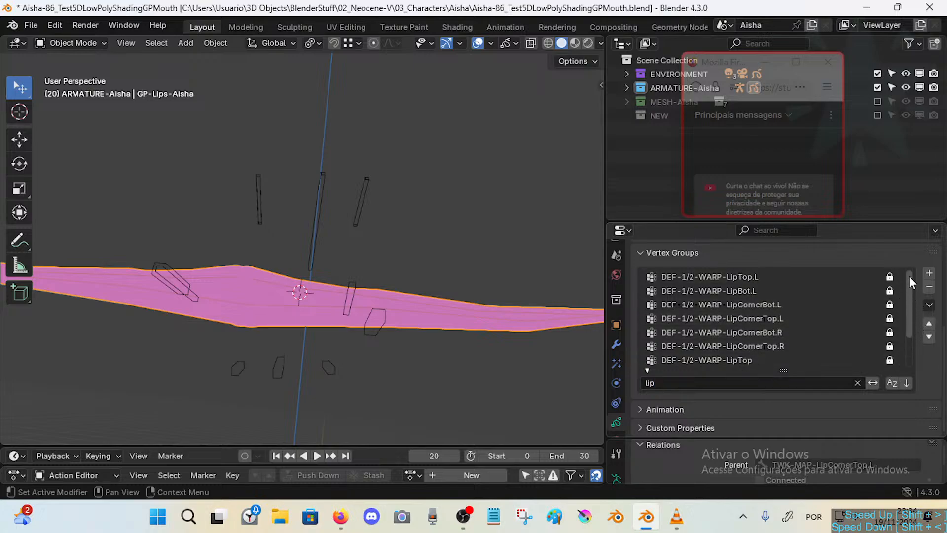
Clear the vertex group filter, delete all unlocked groups, and review the remaining lip groups.
left_click(858, 383)
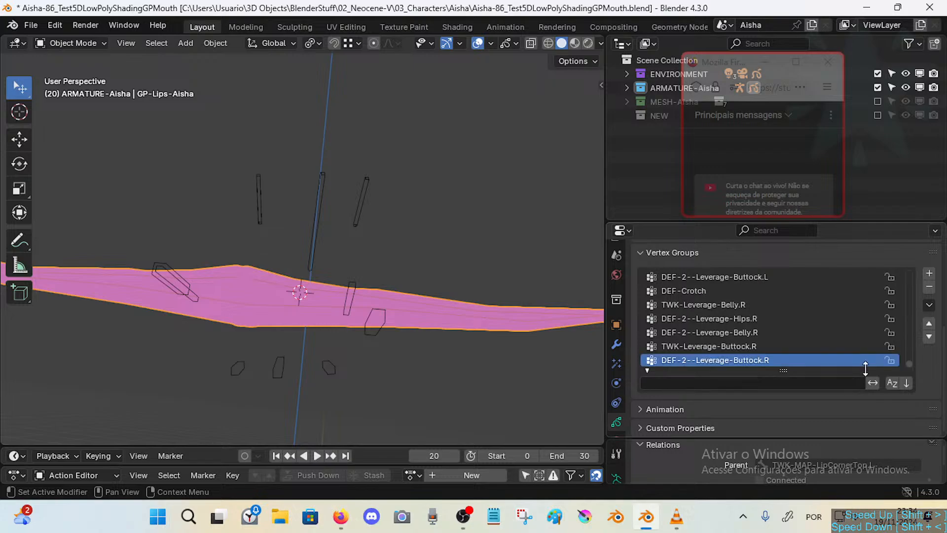
left_click(930, 306)
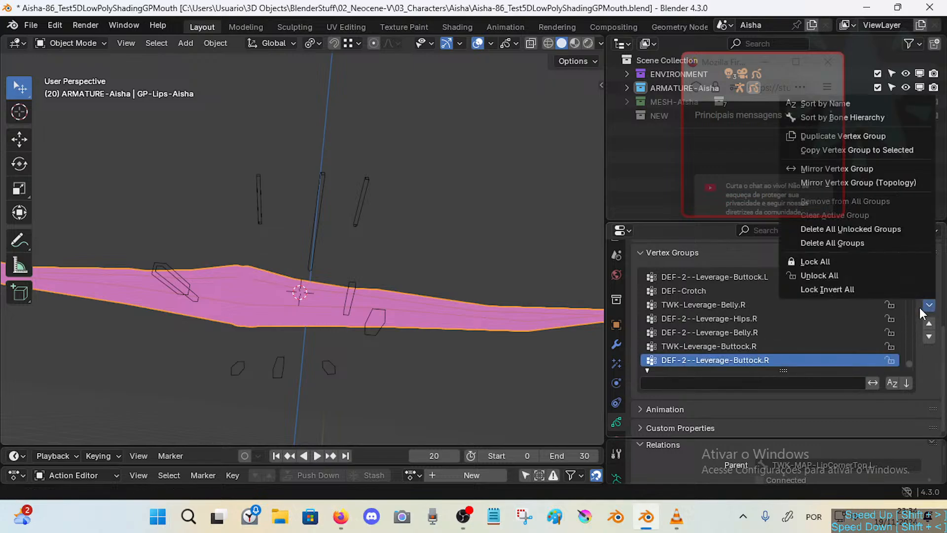
left_click(896, 230)
left_click_drag(908, 335, 890, 353)
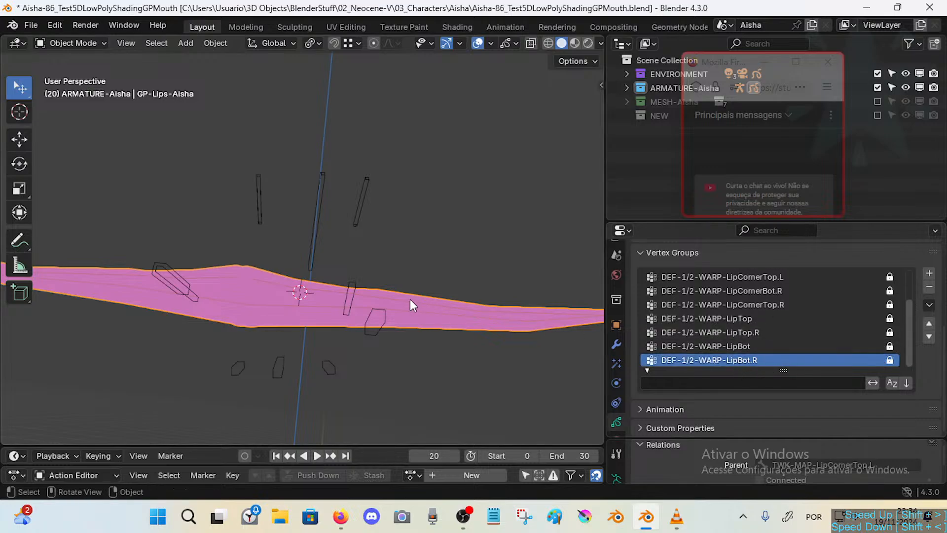
Save an incremental version of the file as Aisha-86_Test6DLowPolyShadingGPMouth.blend.
middle_click_drag(415, 309, 413, 311, "ctrl")
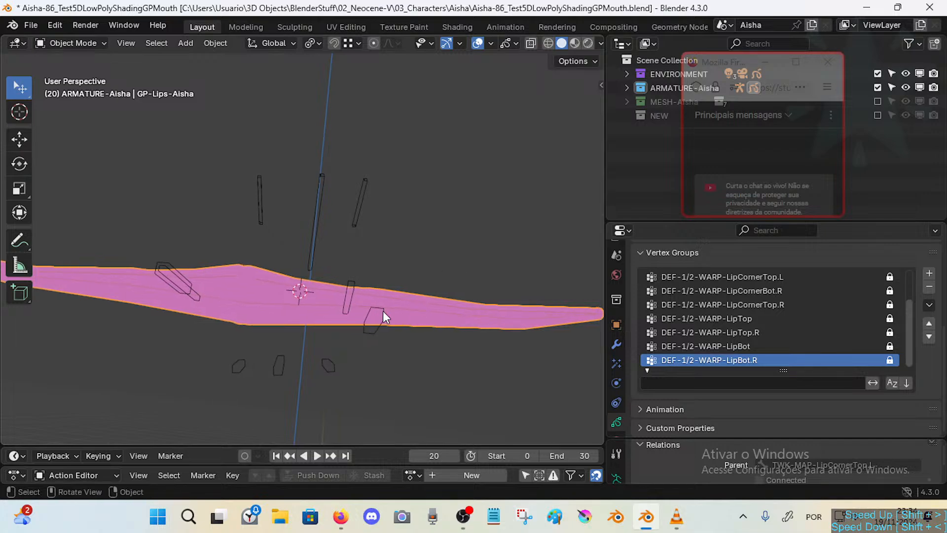
left_click(31, 25)
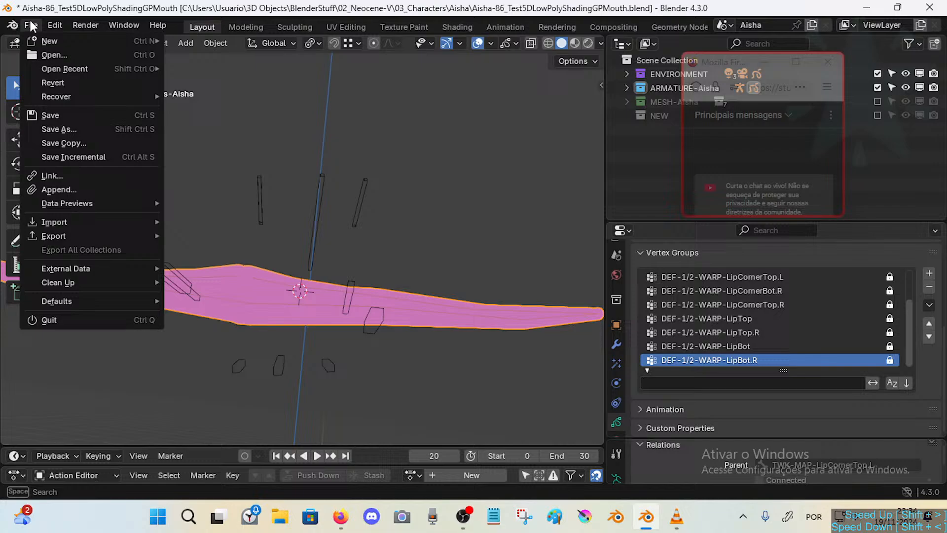
left_click(89, 159)
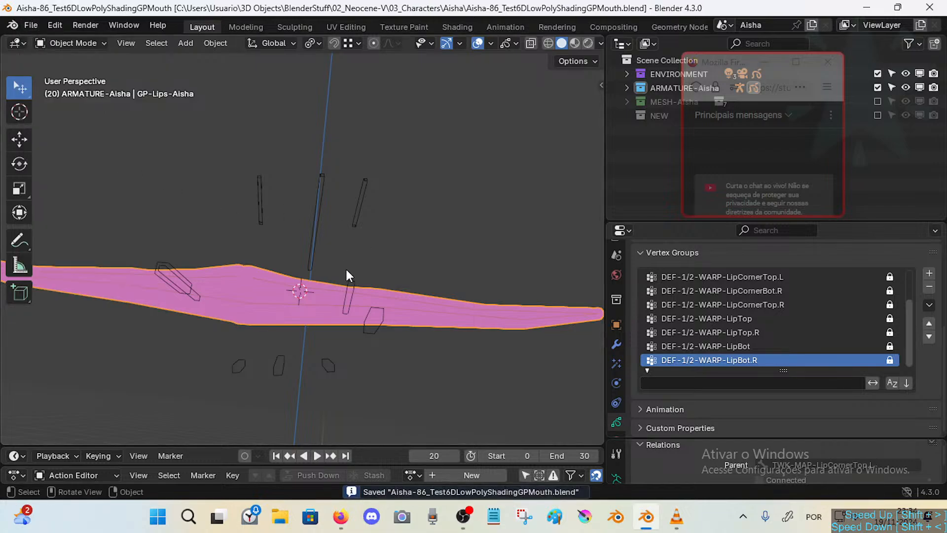
Enter Weight Paint mode on GP-Lips-Aisha with ARM-Aisha also selected, and try picking a lip bone.
middle_click_drag(458, 321, 365, 239)
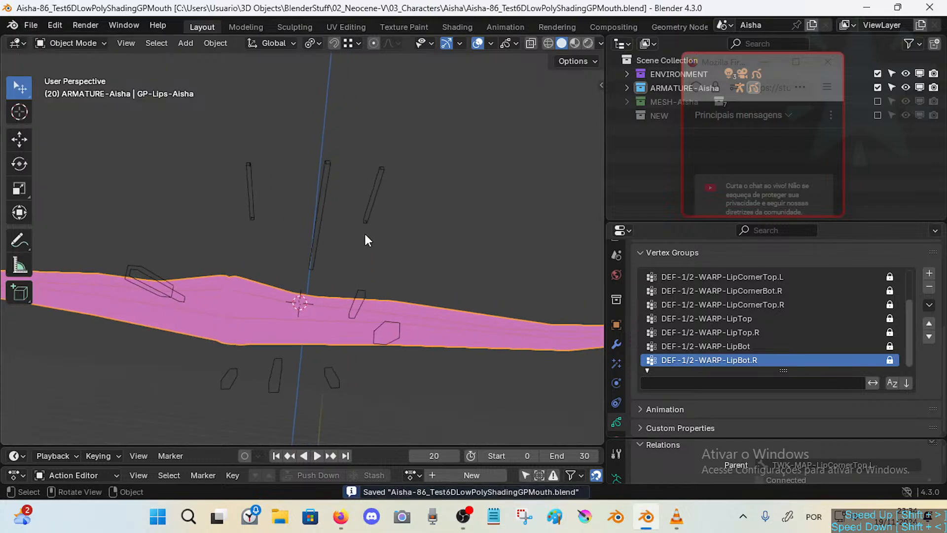
left_click(373, 191)
key("ctrl+Tab")
key("ctrl+Tab")
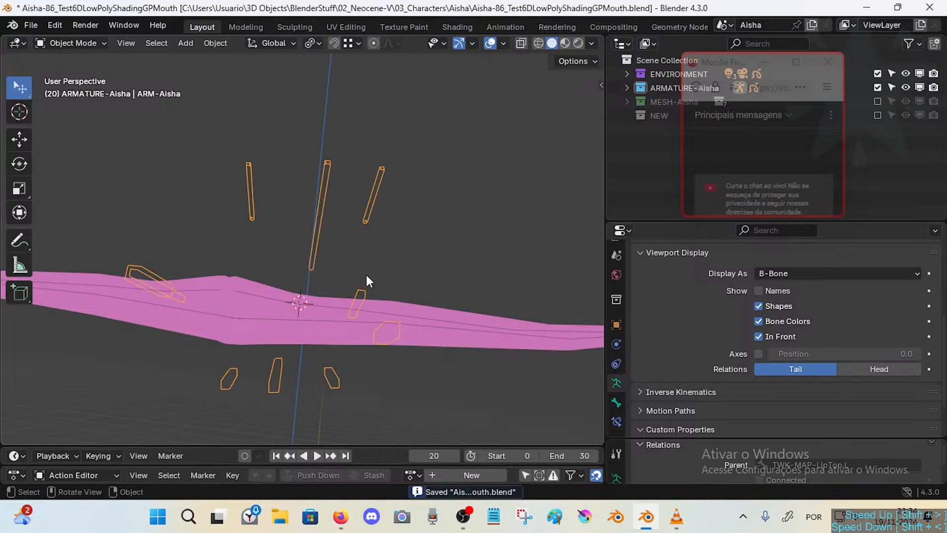
left_click(408, 308, "shift")
key("ctrl+Tab")
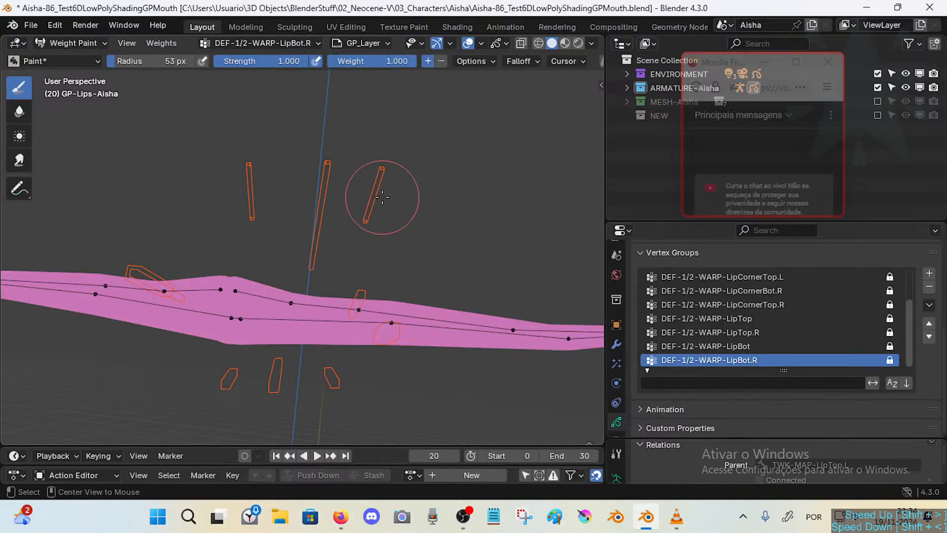
left_click(351, 307, "alt")
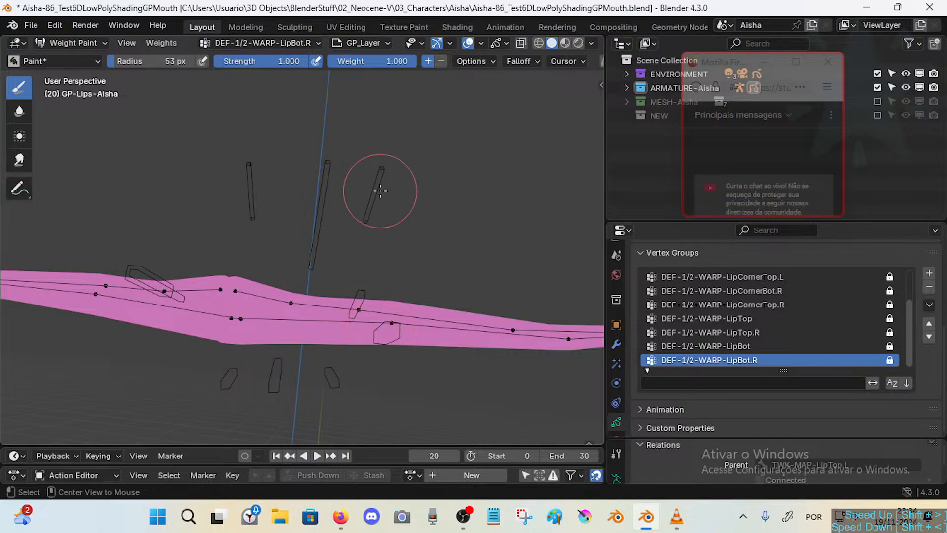
left_click(373, 183)
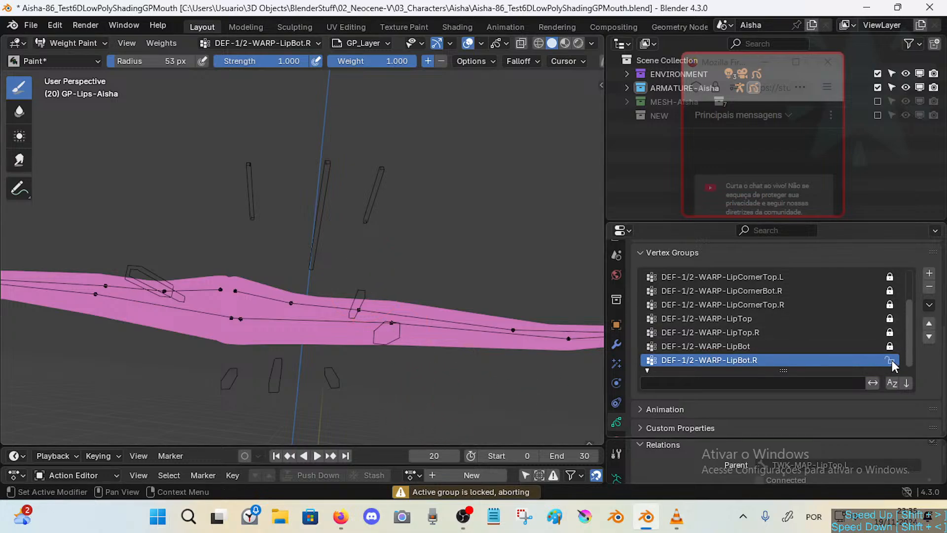
Unlock all of the DEF-1/2-WARP-Lip vertex groups on GP-Lips-Aisha.
left_click_drag(892, 361, 889, 265)
scroll(883, 281, "up", 3)
left_click_drag(892, 304, 889, 276)
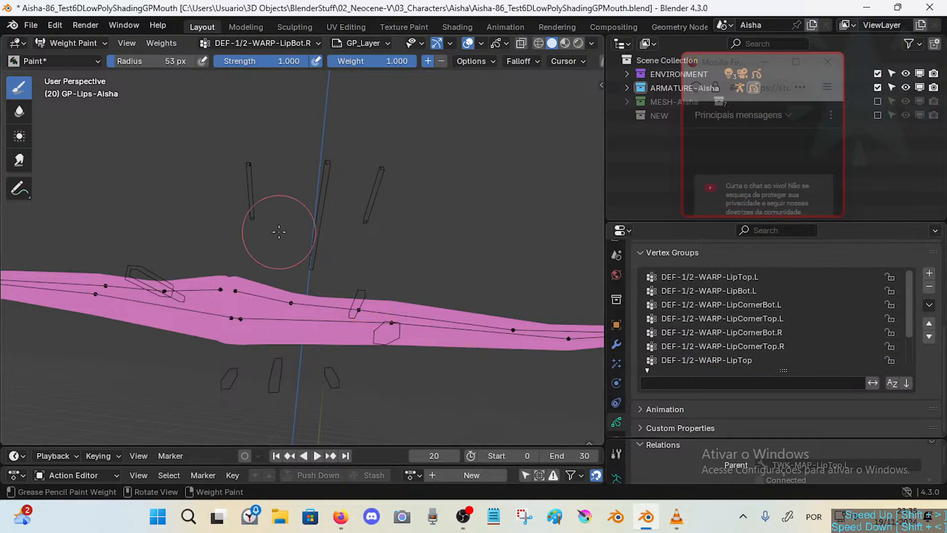
Select ARM-Aisha plus GP-Lips-Aisha in Object Mode, re-enter Weight Paint mode, and try picking the middle upper bone.
key("ctrl+Tab")
left_click(326, 193)
left_click(321, 185)
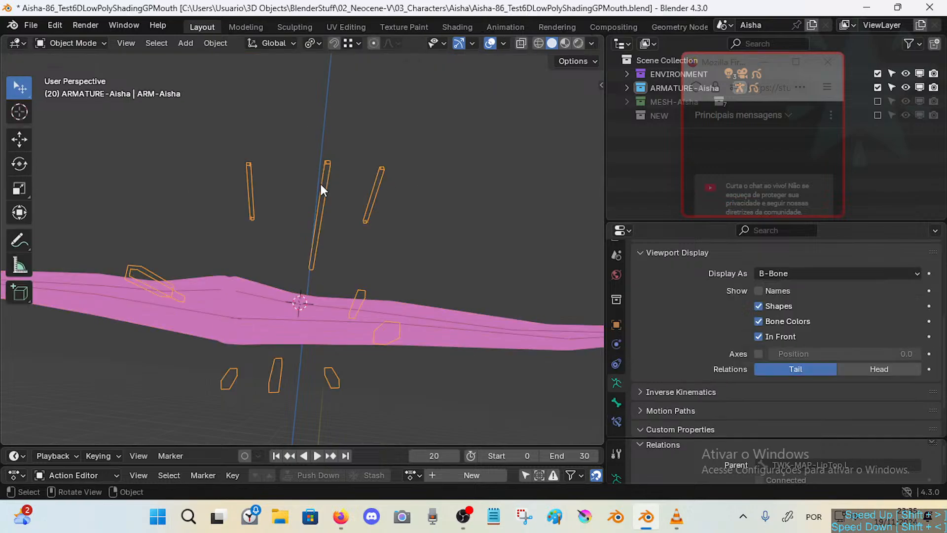
left_click(413, 311, "shift")
key("ctrl+Tab")
left_click(318, 261)
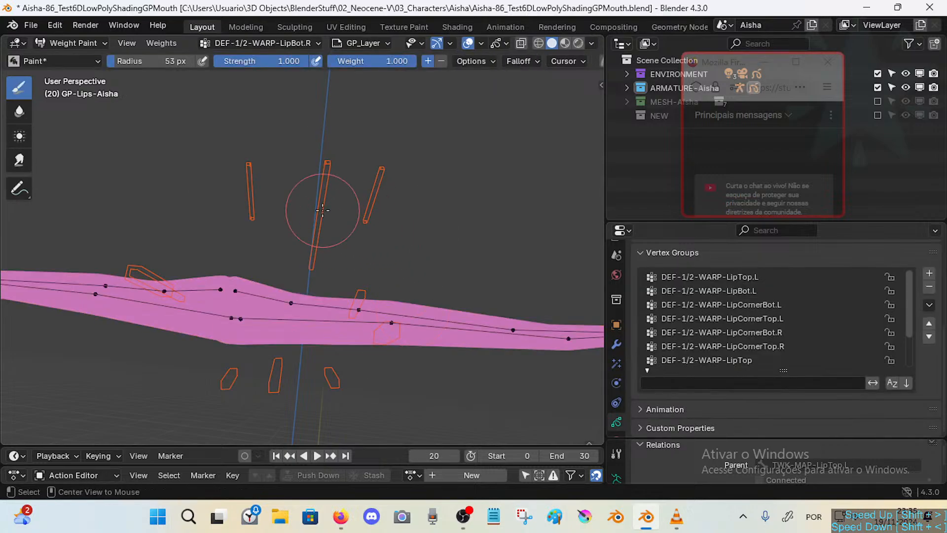
View the whole lips object, save the file, and open Aisha-87.blend.
mouse_move(288, 199)
middle_mouse_down()
mouse_move(302, 163)
mouse_move(299, 202)
mouse_move(294, 179)
mouse_move(272, 237)
middle_mouse_up()
key("shift+grave")
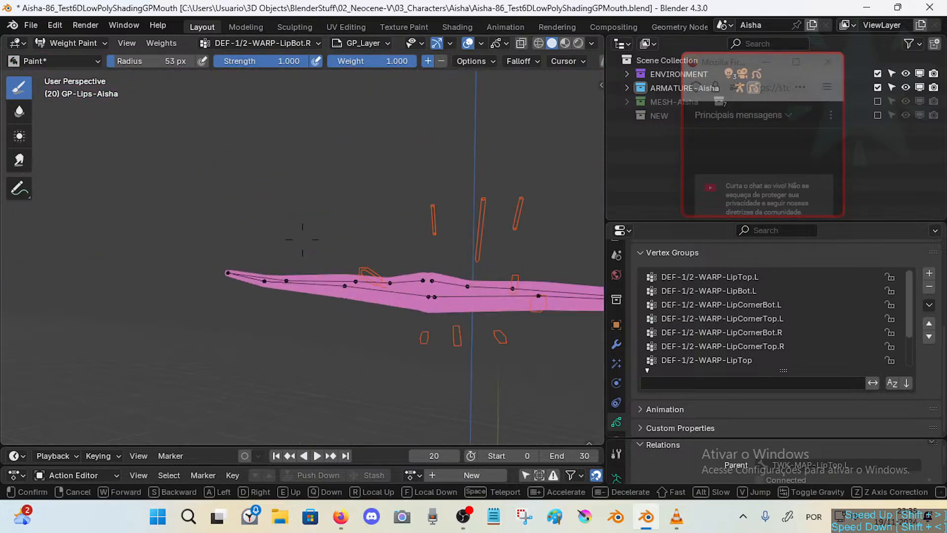
key("w")
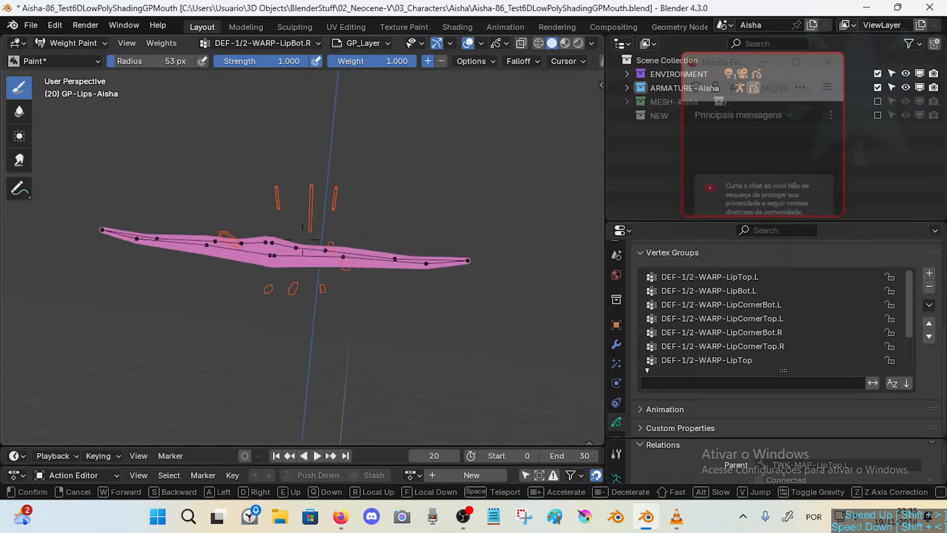
left_click(242, 217)
key("ctrl+s")
left_click(31, 25)
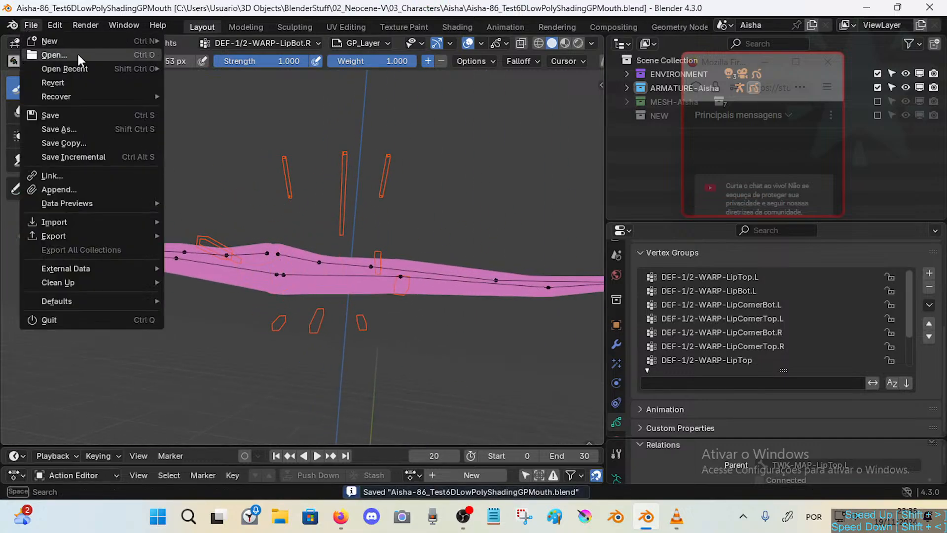
left_click(74, 56)
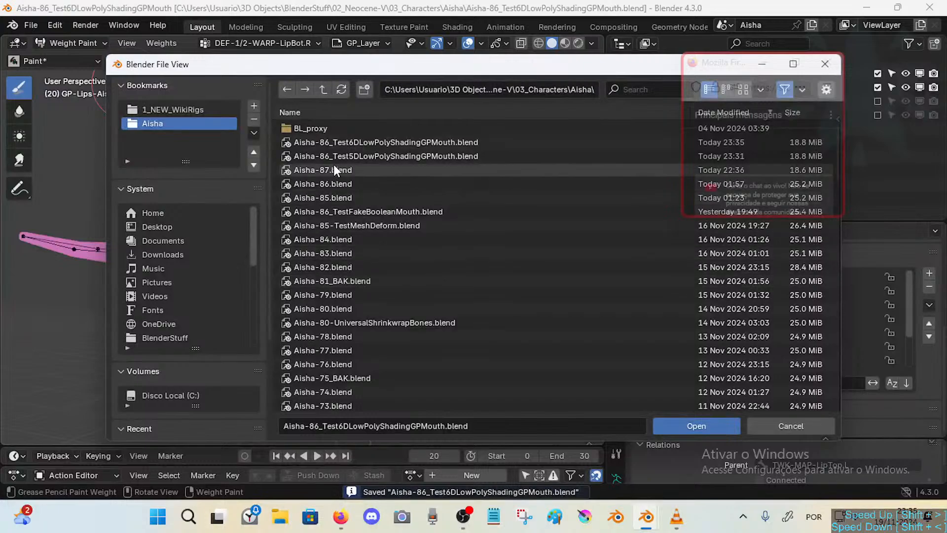
double_click(351, 168)
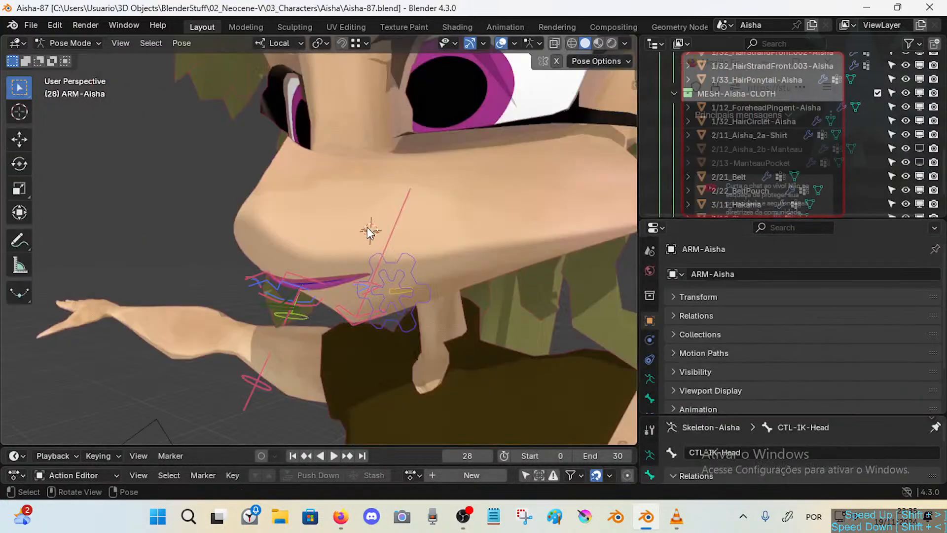
Switch ARM-Aisha to Object Mode and add 0/1_Body-Aisha to the selection as the active object.
middle_click_drag(367, 227, 274, 301)
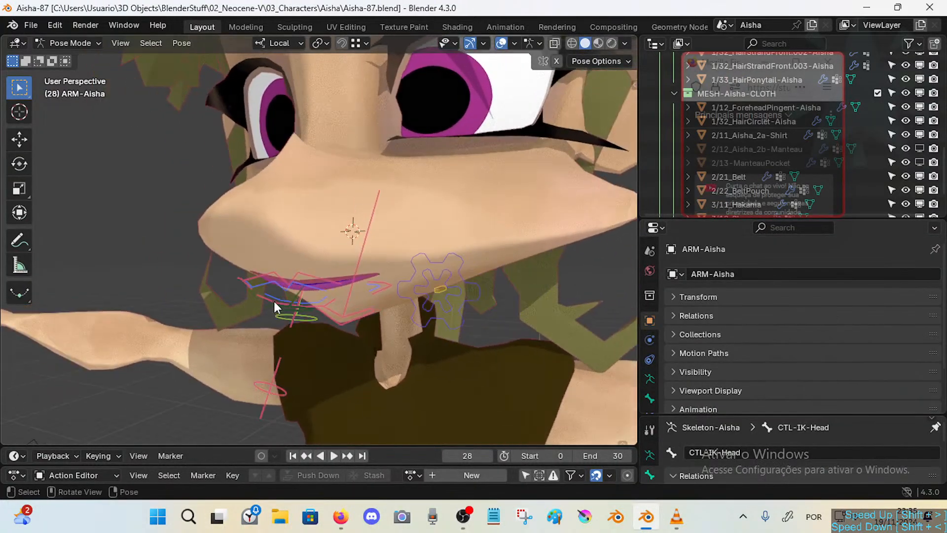
key("ctrl+Tab")
key("shift+z")
key("shift+z")
key("shift+z")
key("shift+z")
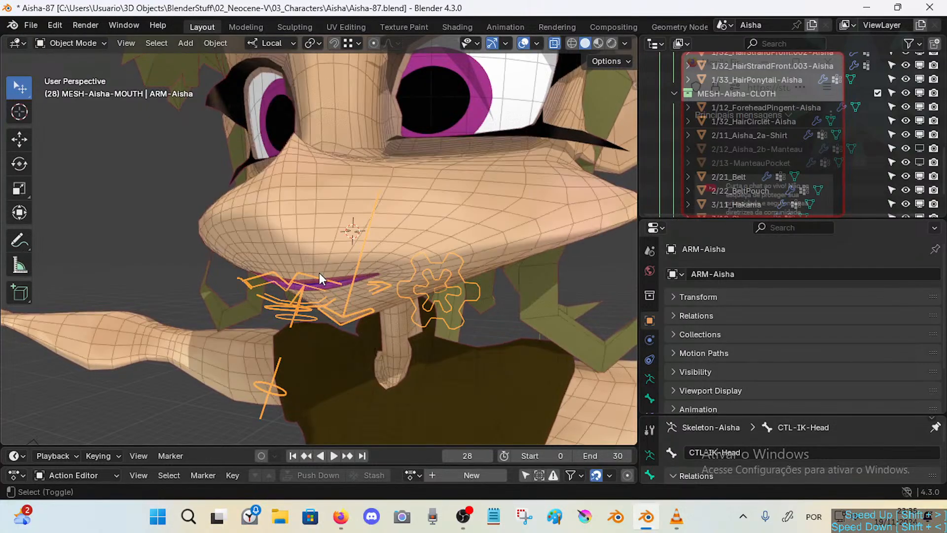
left_click(306, 277)
left_click(309, 271)
left_click(315, 237)
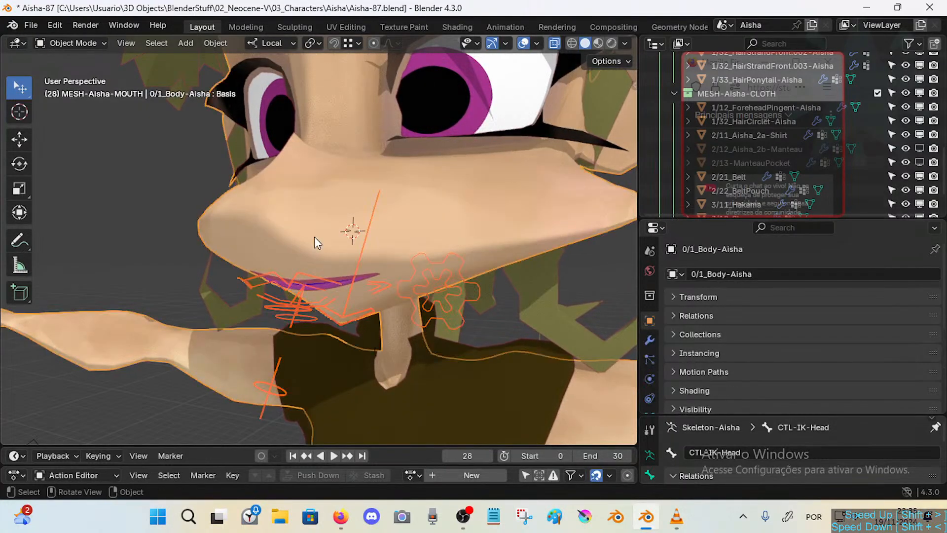
Enter Weight Paint mode on 0/1_Body-Aisha and turn on bone selection in place of vertex selection masking.
key("ctrl+Tab")
key("7")
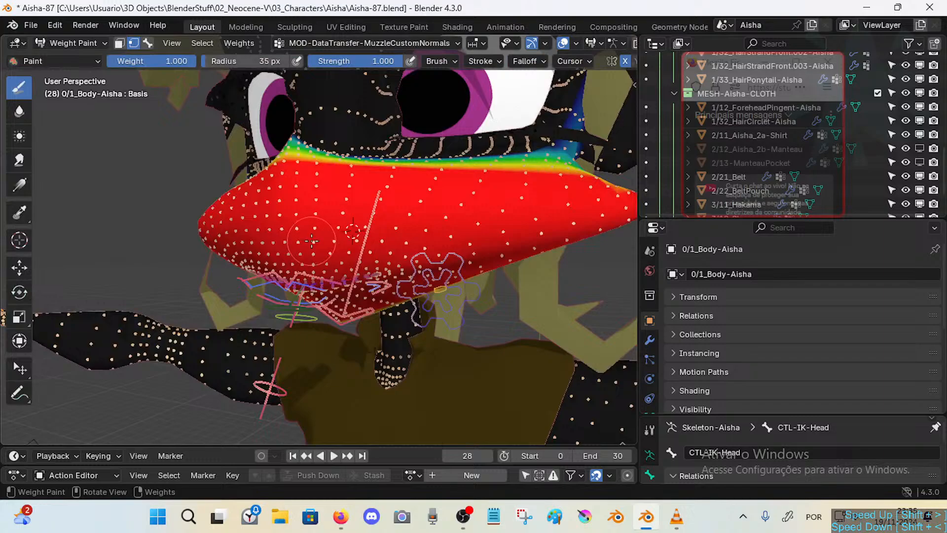
key("1")
key("3")
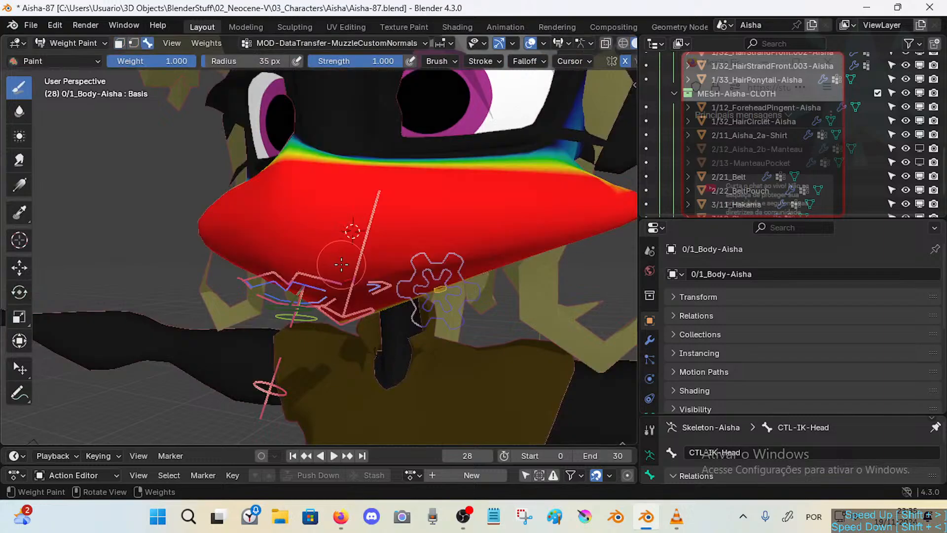
Test-move the CTL-LipsTop and MTR-MouthTop bones, show the body's wireframe overlay, and select MTR-KEYS-Mouth.
left_click(304, 285, "ctrl")
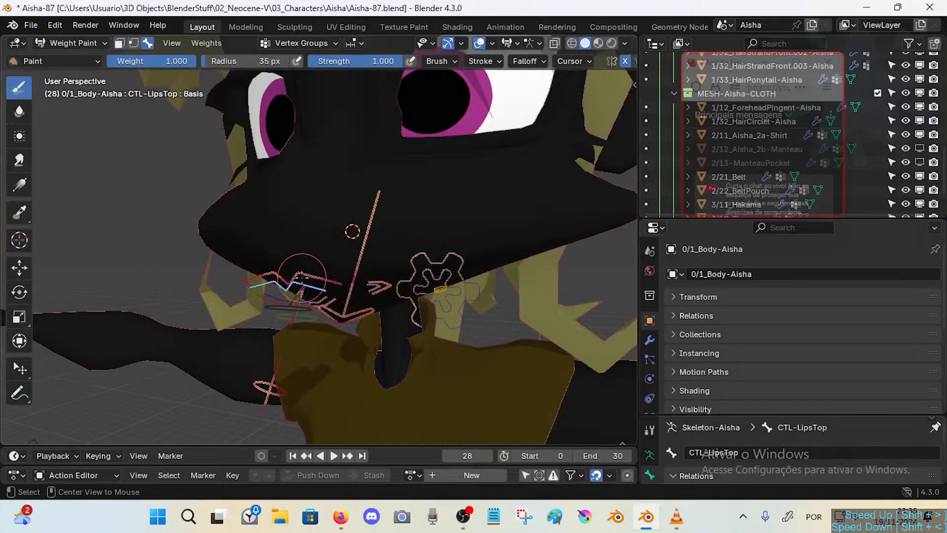
key("g")
left_click(305, 222)
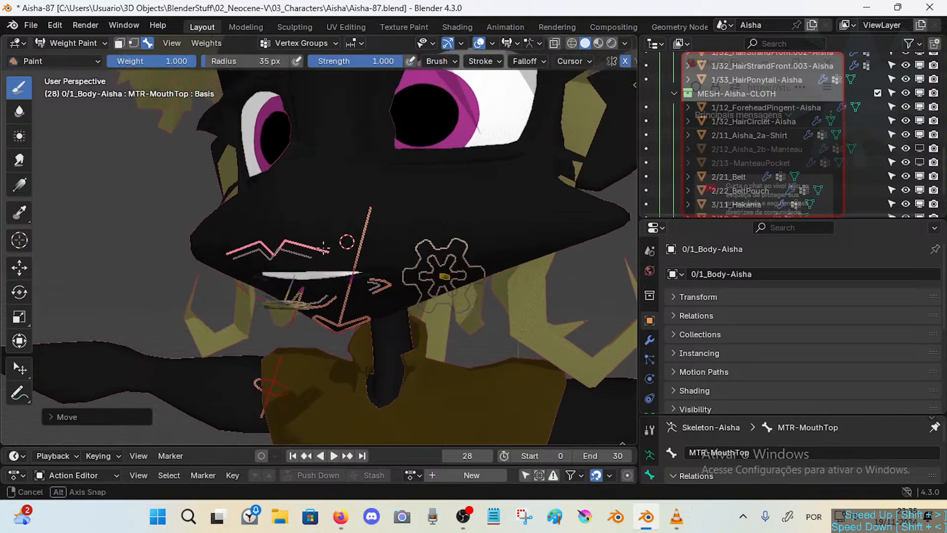
mouse_move(318, 217)
middle_mouse_down()
mouse_move(331, 238)
mouse_move(375, 259)
middle_mouse_up()
key("alt+w")
key("g")
left_click(331, 262)
left_click(406, 260, "ctrl")
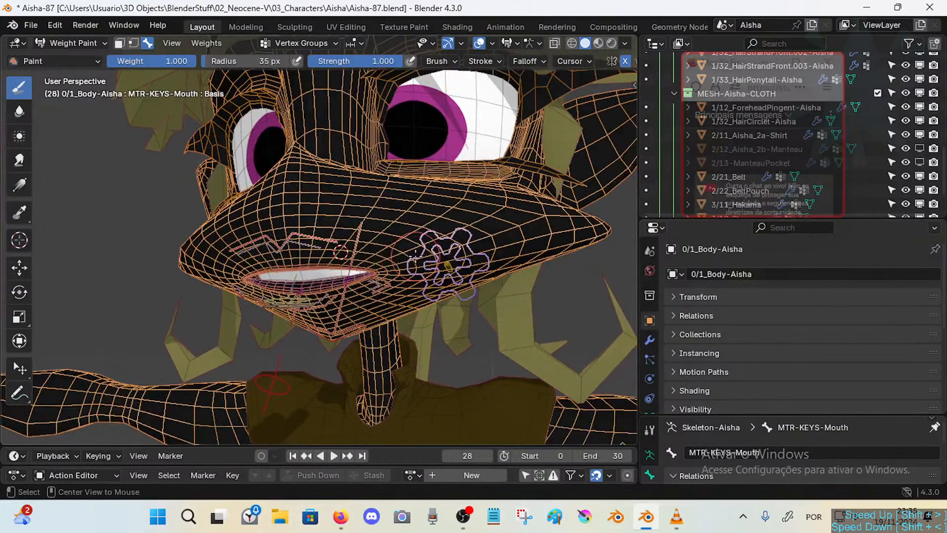
Test the upper lip's deformation by moving MTR-MouthTop up and back down, followed by CTL-LipsTop.
middle_click_drag(278, 223, 309, 228)
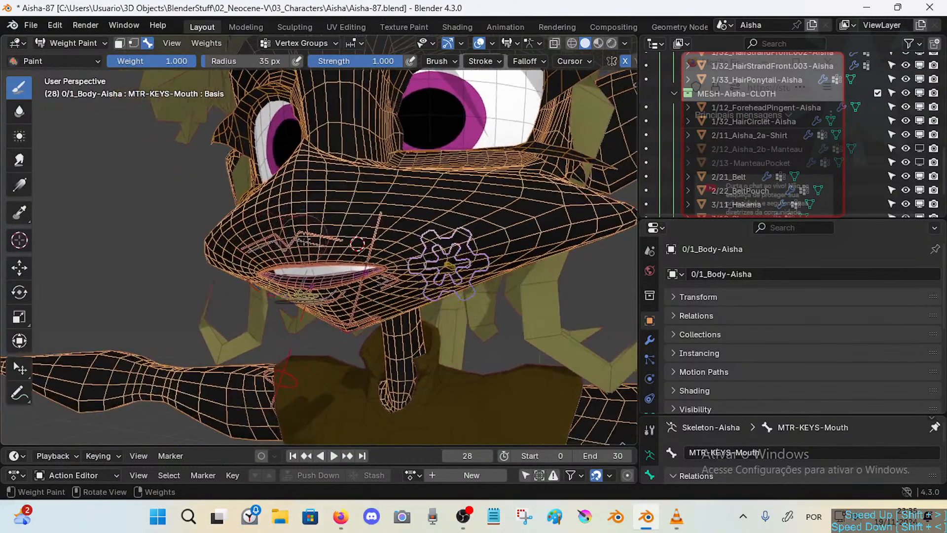
left_click(309, 228, "ctrl")
key("g")
left_click(304, 193)
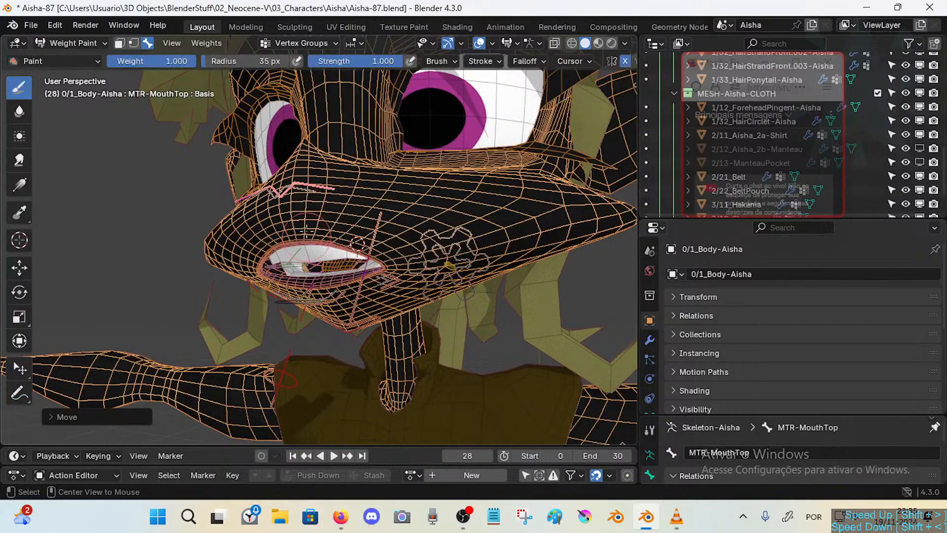
key("g")
left_click(320, 242)
mouse_move(320, 242)
middle_mouse_down()
mouse_move(357, 237)
mouse_move(319, 226)
middle_mouse_up()
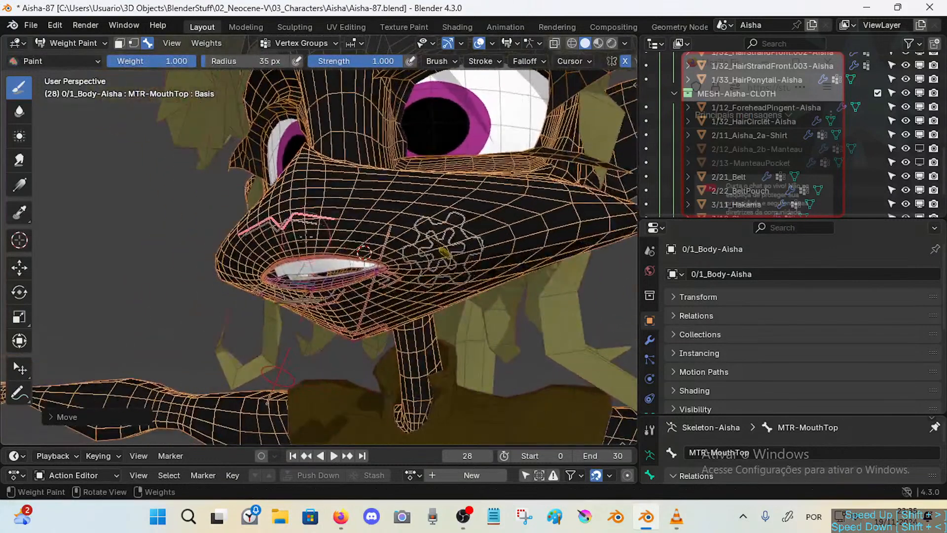
left_click(307, 224, "ctrl")
key("g")
left_click(306, 238)
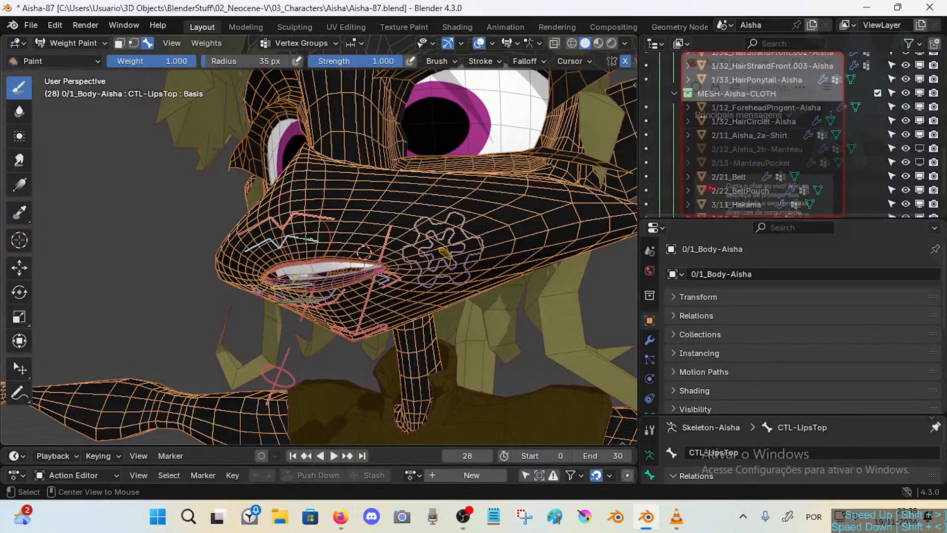
Return 0/1_Body-Aisha to Object Mode.
middle_click_drag(308, 236, 483, 187)
key("ctrl+Tab")
left_click(217, 250)
middle_click_drag(527, 133, 462, 143)
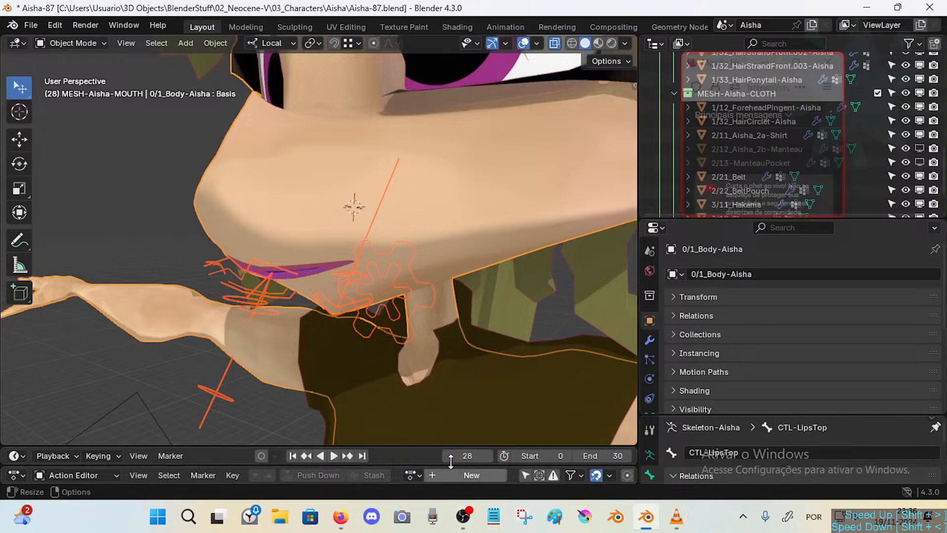
Switch to Firefox and review the mouth and face rigging tasks on the Aisha sheet of the To-Do-Lists spreadsheet.
left_click(686, 521)
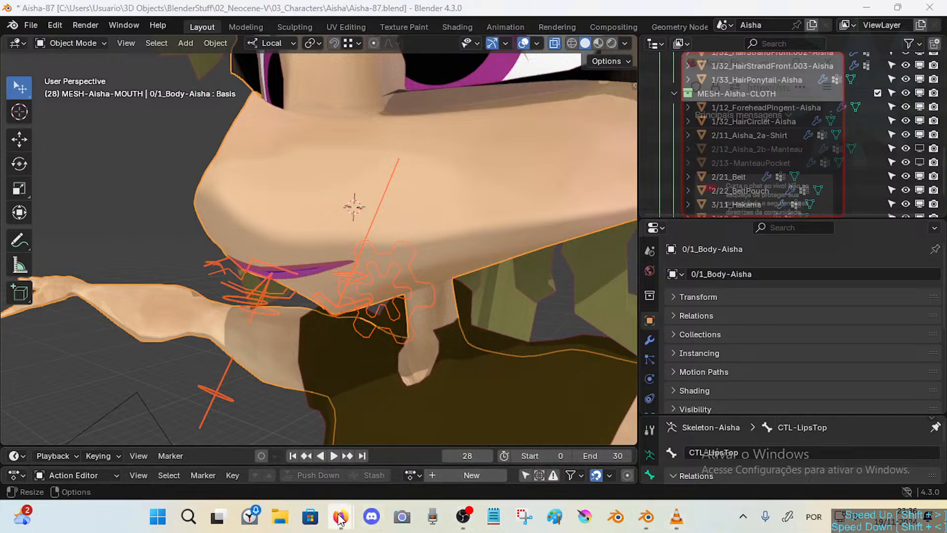
mouse_move(341, 515)
left_click(296, 436)
left_click(310, 254)
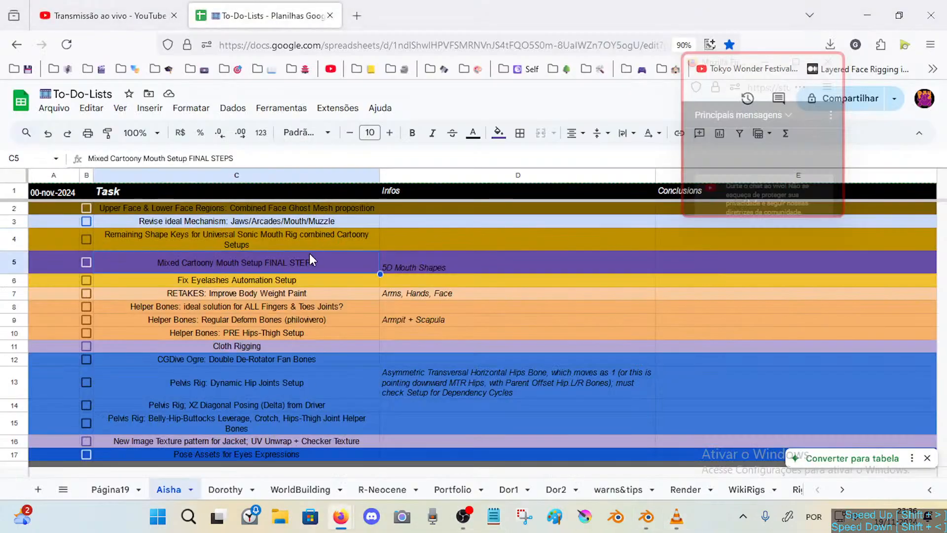
left_click(206, 230)
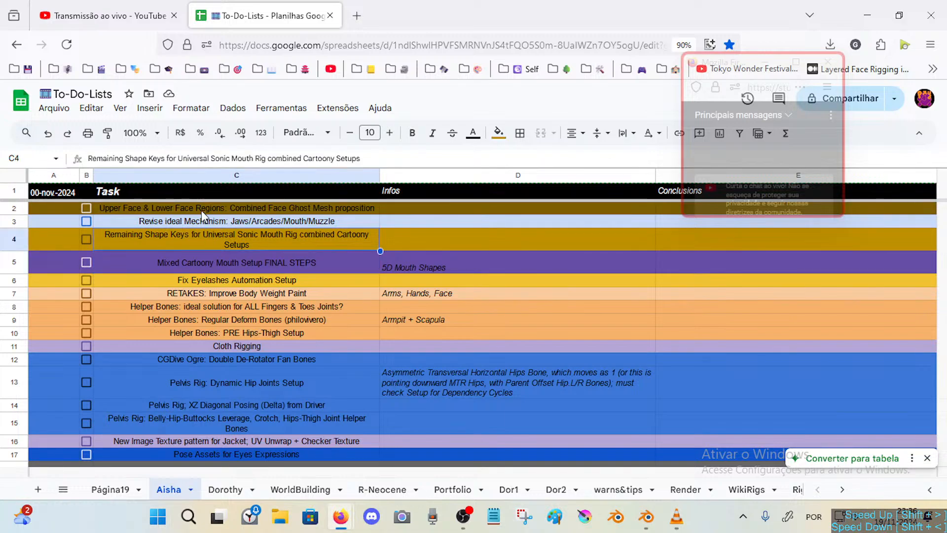
left_click(202, 209)
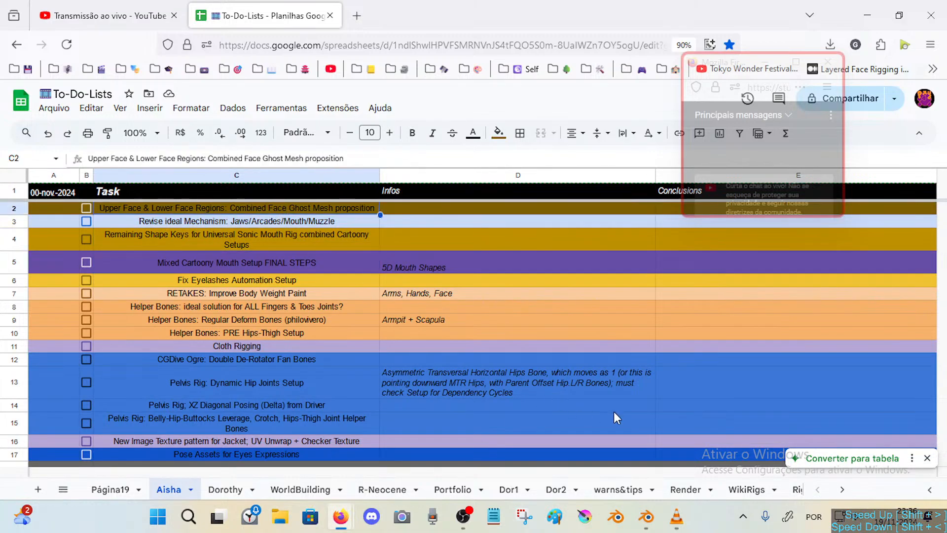
Switch back to Blender and inspect Aisha's face and eyes.
left_click(647, 516)
middle_click_drag(269, 172, 317, 166)
scroll(324, 165, "down", 2)
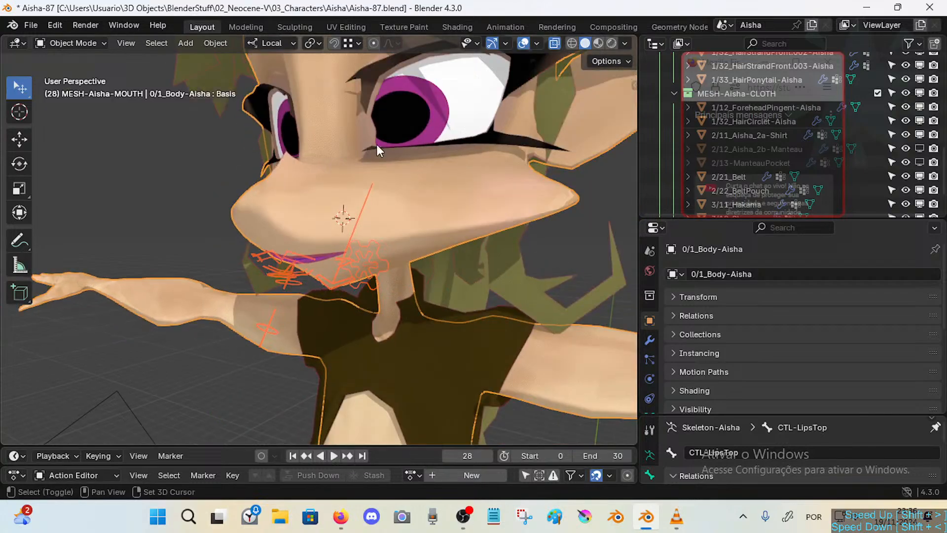
middle_click_drag(377, 145, 356, 219, "shift")
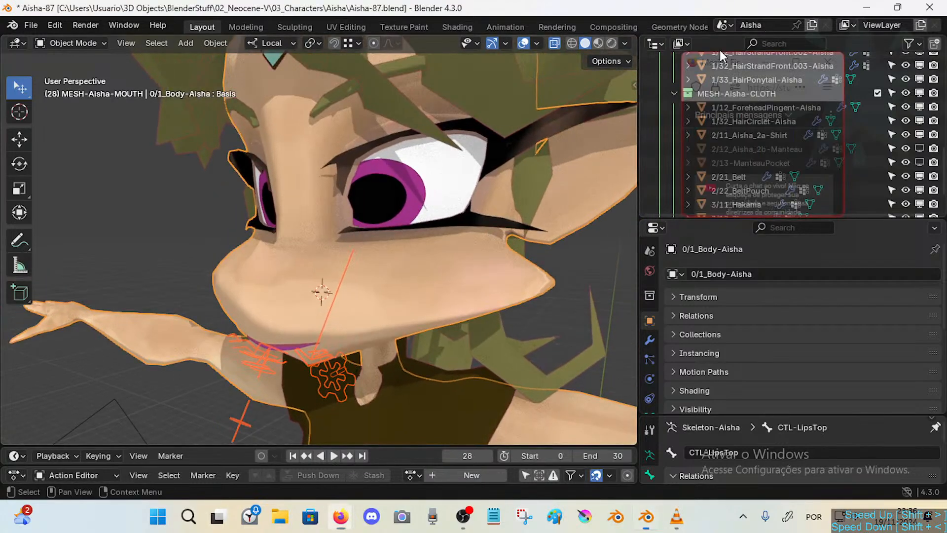
Move the floating chat window clear of the Outliner, enlarge the Outliner area, and collapse the MESH-Aisha-CLOTH collection.
left_click_drag(721, 63, 748, 243)
middle_click_drag(256, 220, 375, 202)
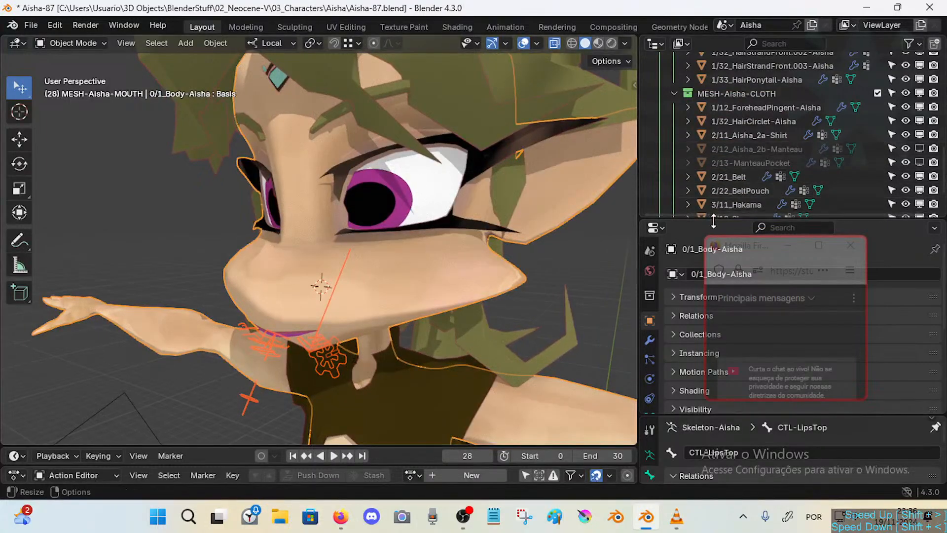
left_click_drag(753, 252, 771, 303)
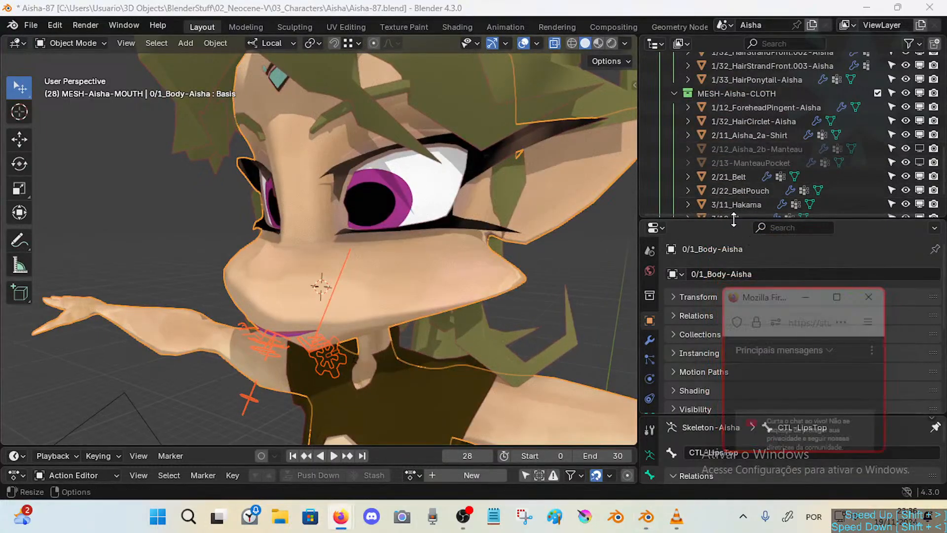
left_click_drag(734, 219, 734, 256)
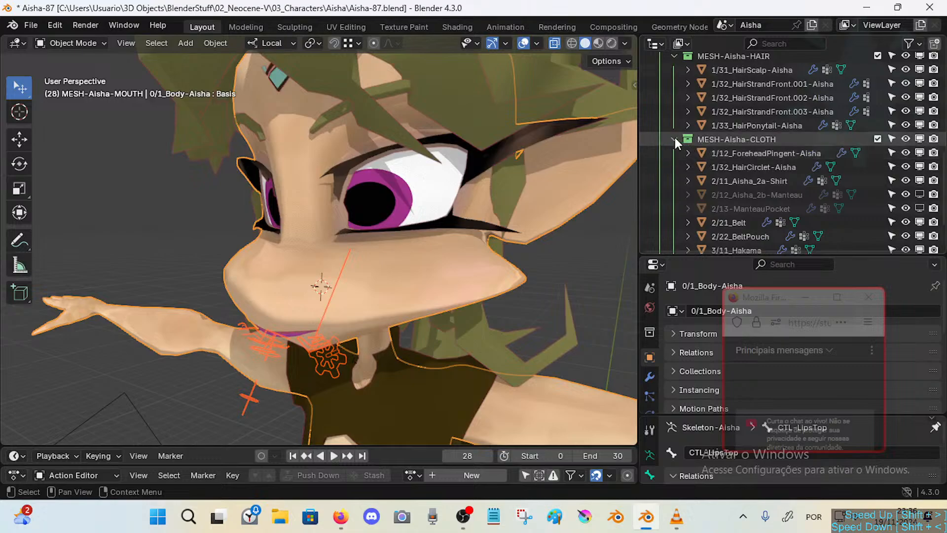
left_click(675, 140)
Select 1/12_Eyebrows-Aisha and save the file incrementally as Aisha-88.blend.
left_click(235, 128)
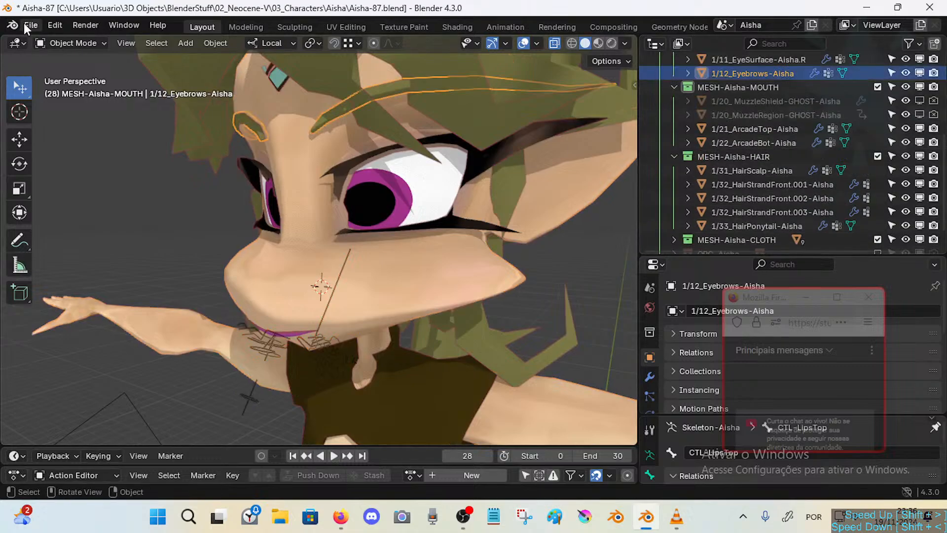
left_click(24, 23)
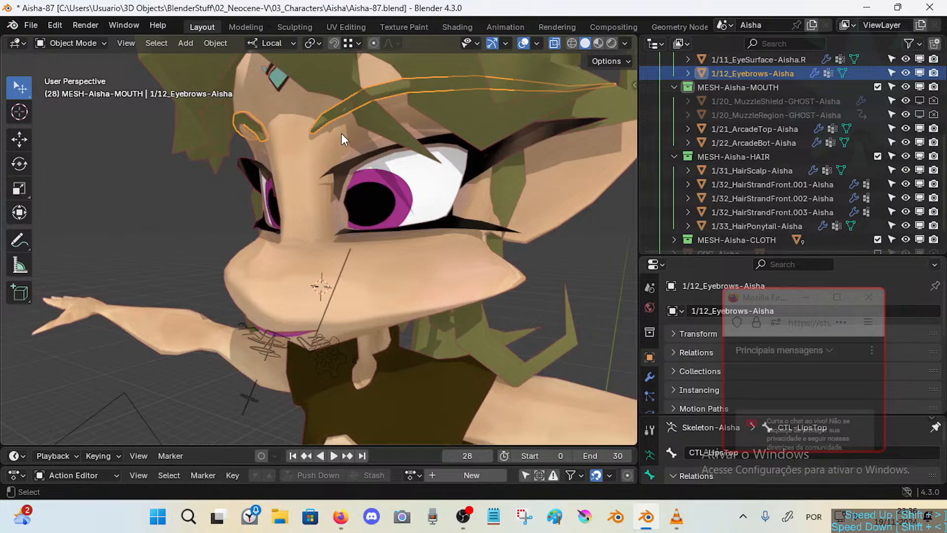
key("ctrl+alt+s")
Inspect Aisha's eyes, muzzle and mouth from the front, the side and below.
middle_click_drag(341, 134, 279, 165)
key("shift+grave")
key("w")
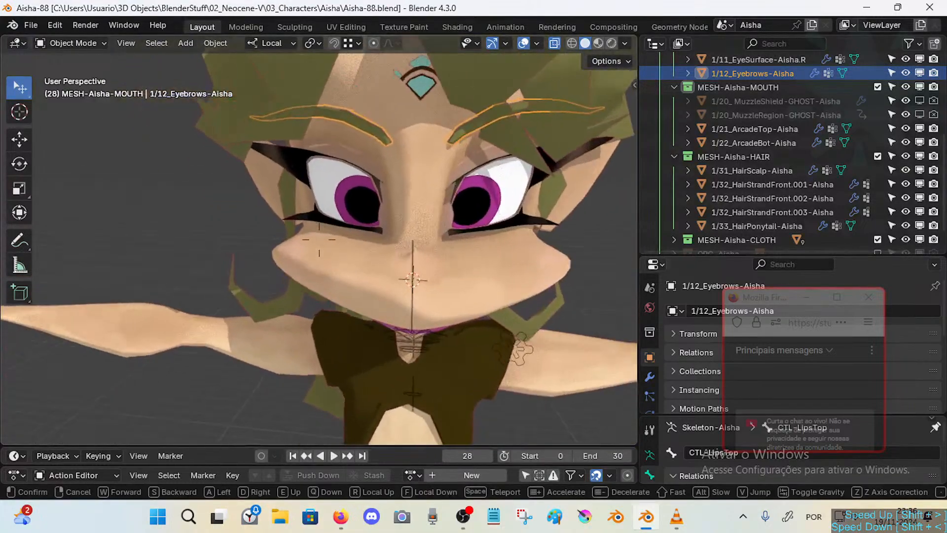
key("d")
left_click(280, 164)
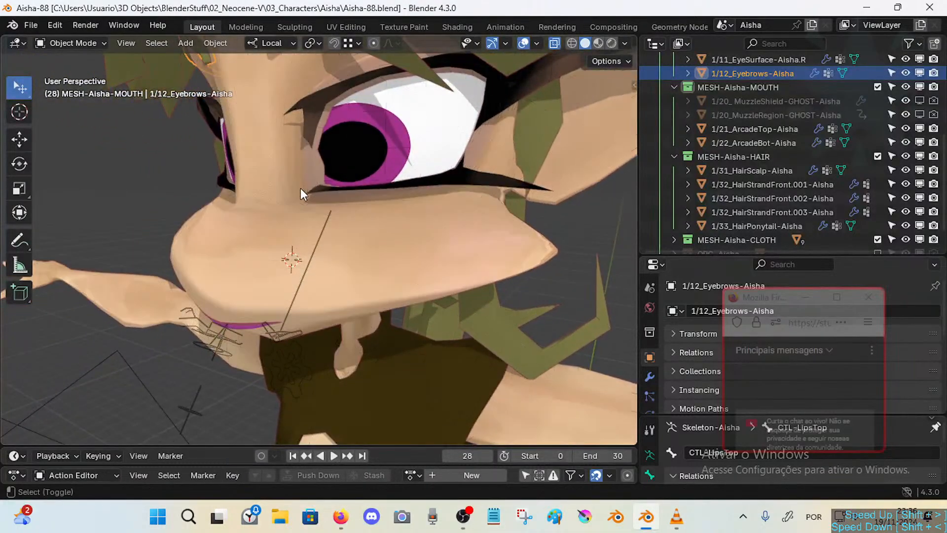
key("shift+grave")
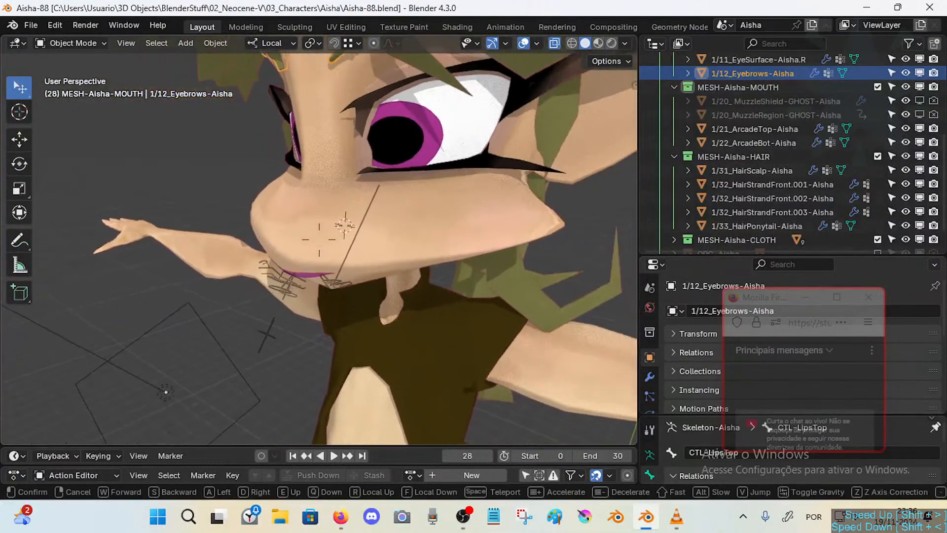
left_click(247, 179)
middle_click_drag(247, 180, 324, 224)
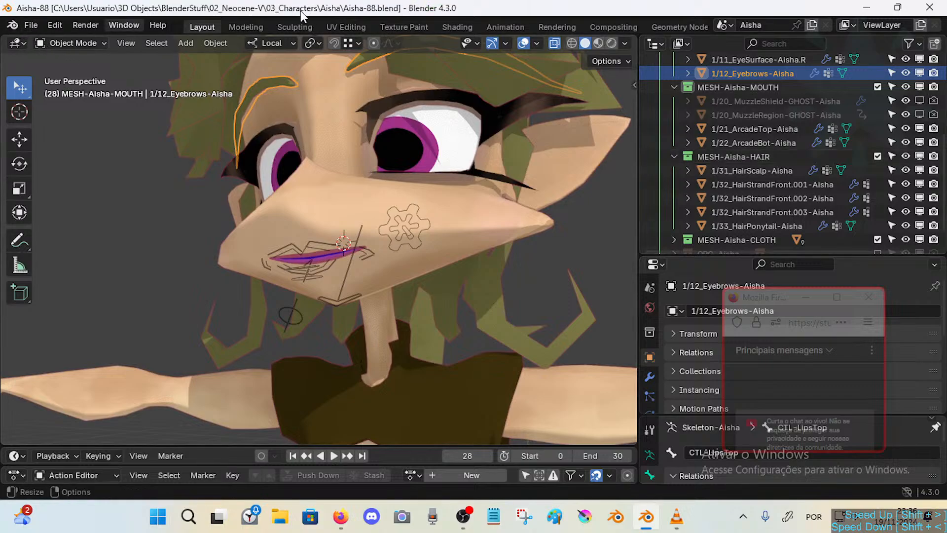
Toggle the viewport display of 1/20_MuzzleRegion-GHOST-Aisha on and off, and collapse the MESH-Aisha-HAIR collection.
scroll(754, 108, "up", 3)
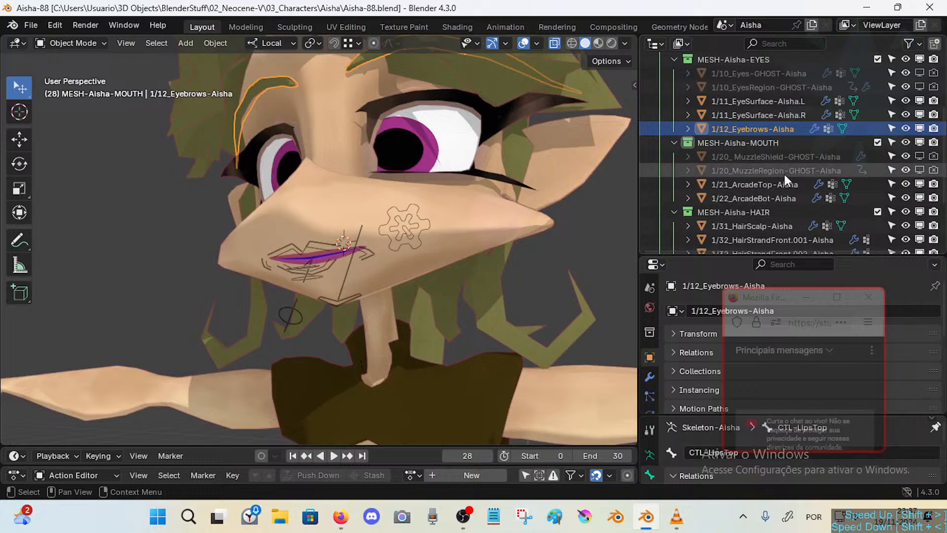
left_click(919, 170)
left_click(919, 170)
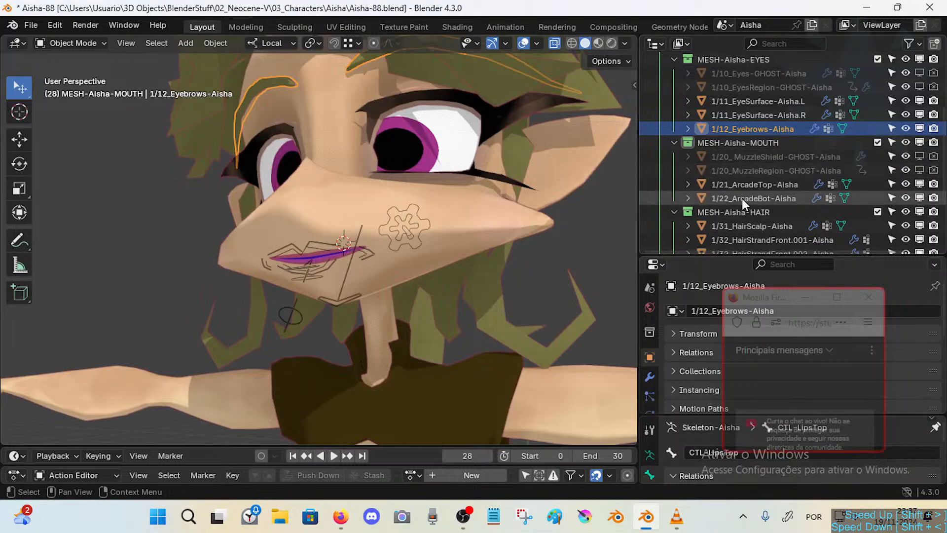
scroll(711, 220, "down", 1)
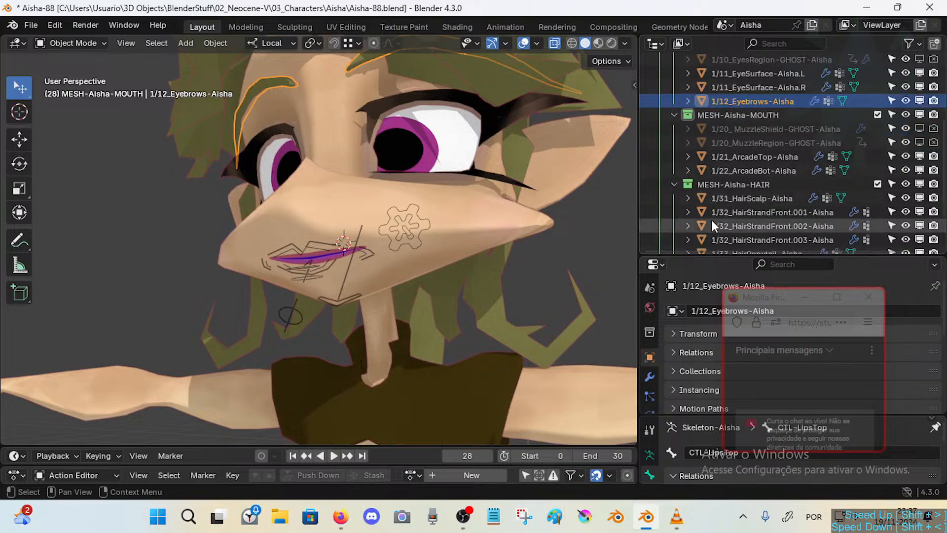
left_click(674, 186)
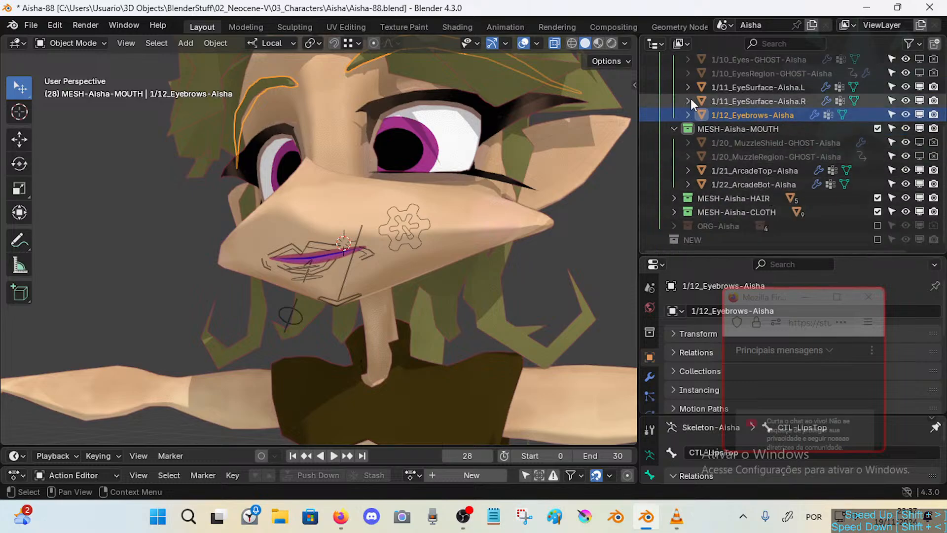
Enable 1/10_EyesRegion-GHOST-Aisha and 1/20_MuzzleRegion-GHOST-Aisha in the viewport and hide all other objects.
scroll(730, 121, "up", 1)
left_click(919, 100)
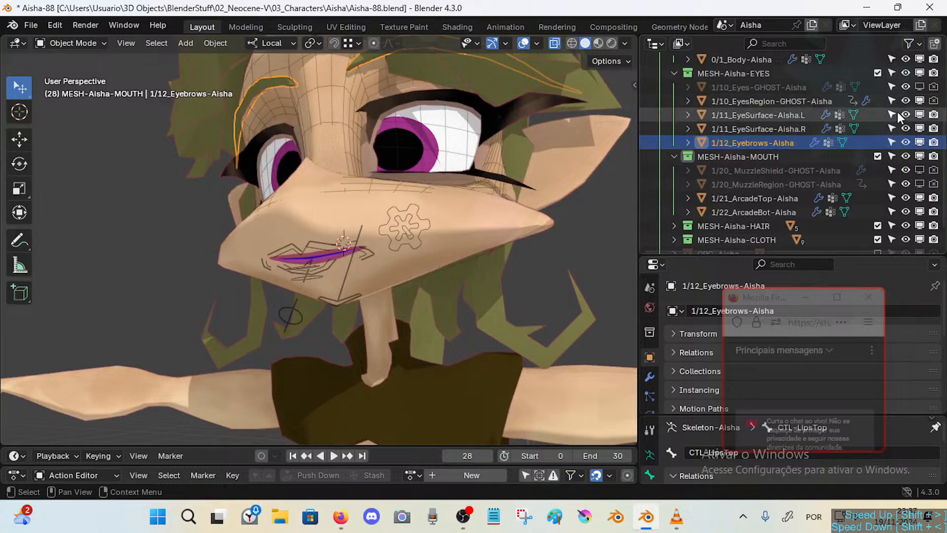
left_click(920, 183)
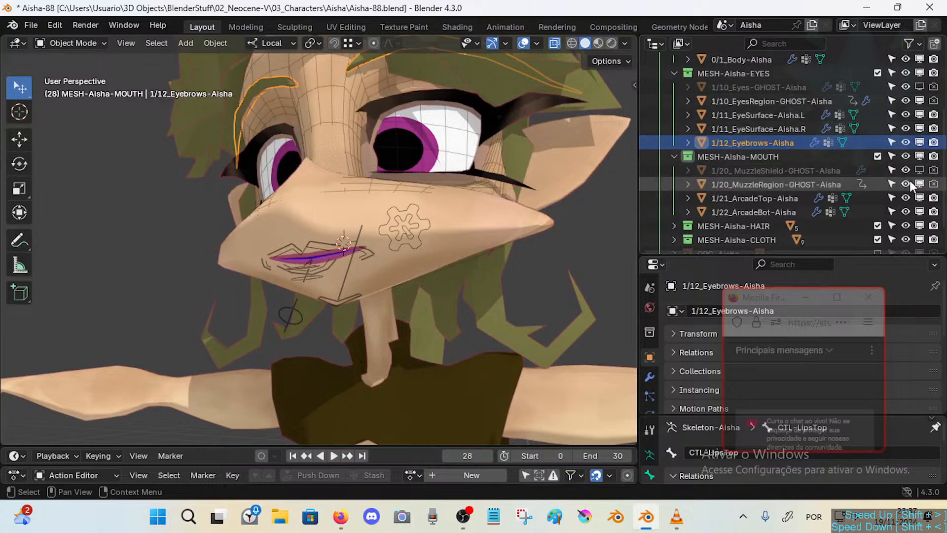
left_click(739, 181)
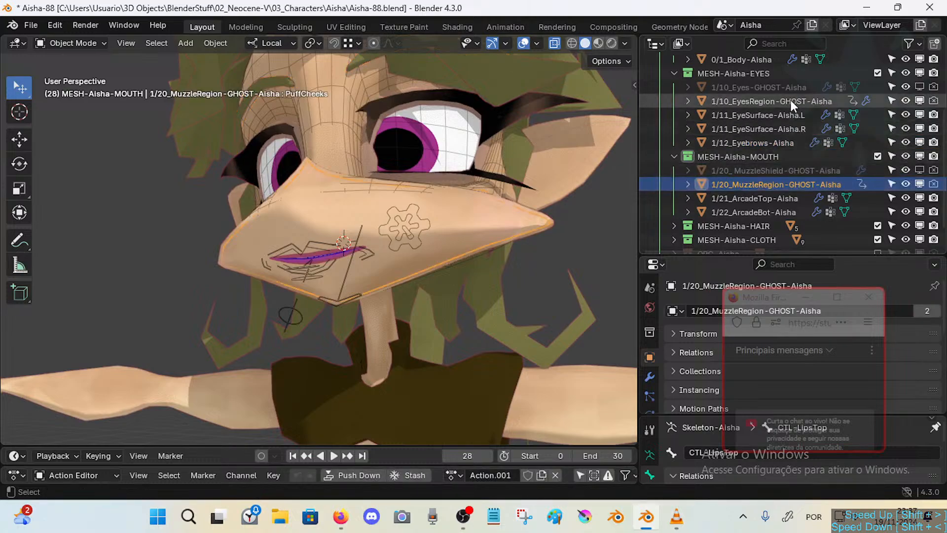
left_click(791, 99, "ctrl")
key("shift+h")
Examine the base geometry of 1/10_EyesRegion-GHOST-Aisha against its subdivided shape, alternating between Edit Mode and Object Mode.
middle_click_drag(451, 177, 393, 200)
key("alt+a")
left_click(464, 197)
key("Tab")
middle_click_drag(462, 194, 400, 185)
key("Tab")
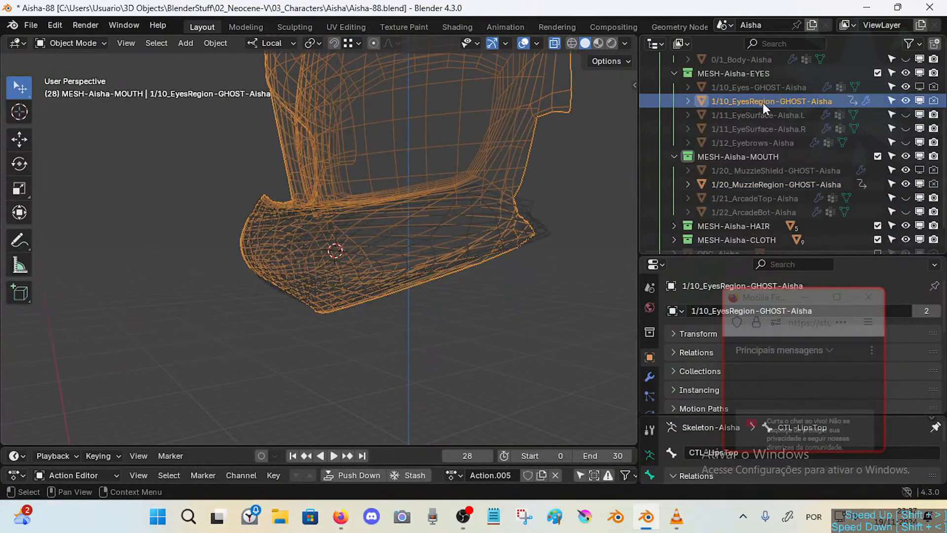
middle_click_drag(418, 137, 286, 236)
key("Tab")
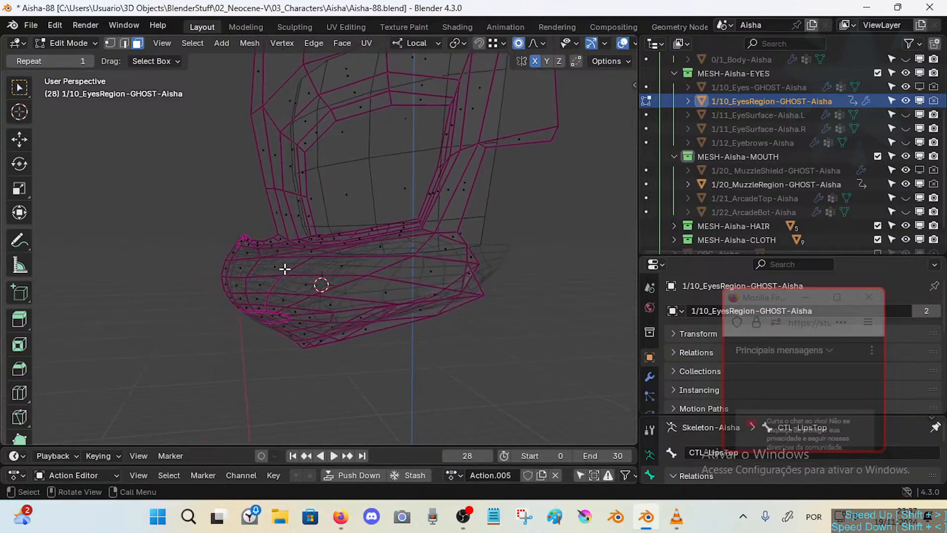
key("Tab")
key("Tab")
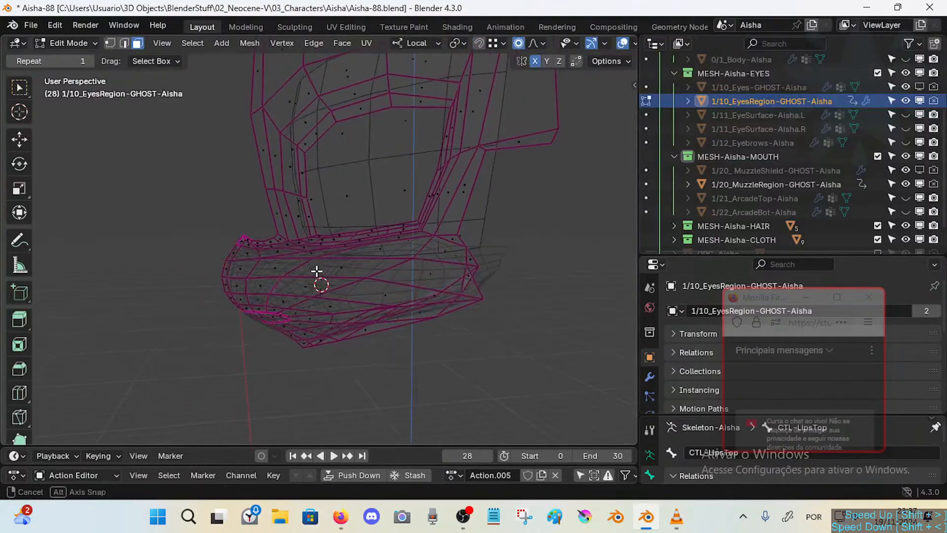
key("Tab")
Compare the muzzle geometry of the eyes region ghost with the 1/20_MuzzleRegion-GHOST-Aisha mesh in Edit Mode.
middle_click_drag(320, 270, 433, 269)
left_click(497, 273)
left_click(537, 243)
key("Tab")
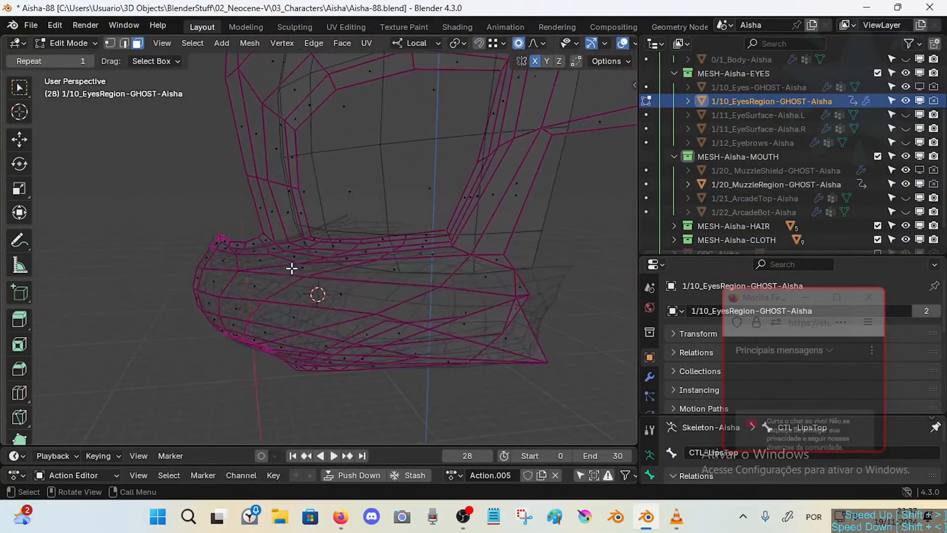
key("Tab")
left_click(534, 278)
key("Tab")
middle_click_drag(471, 294, 529, 292)
scroll(440, 289, "up", 3)
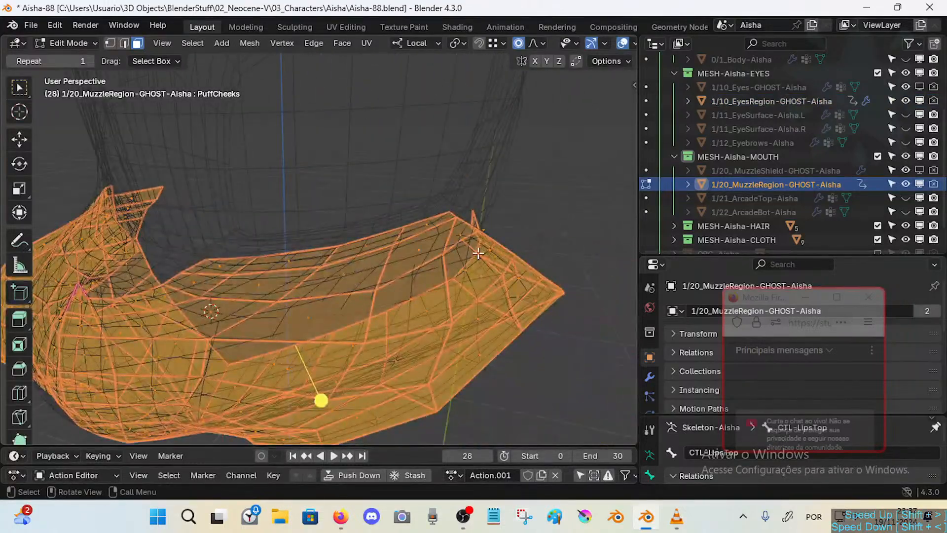
middle_click_drag(478, 254, 331, 267)
key("Tab")
left_click(469, 212)
key("Tab")
Delete the face loop below the eyes and the linked muzzle geometry from 1/10_EyesRegion-GHOST-Aisha.
left_click(199, 300, "alt")
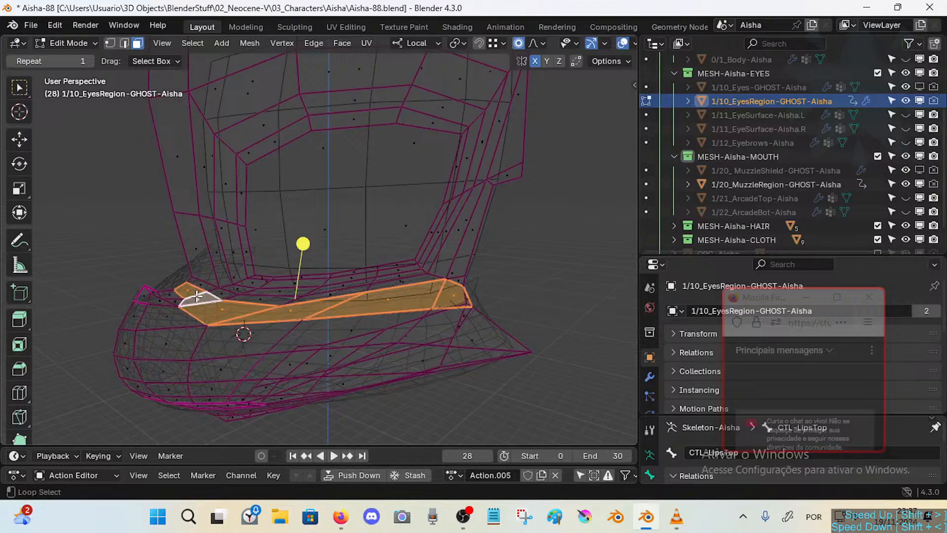
middle_click_drag(199, 300, 276, 316)
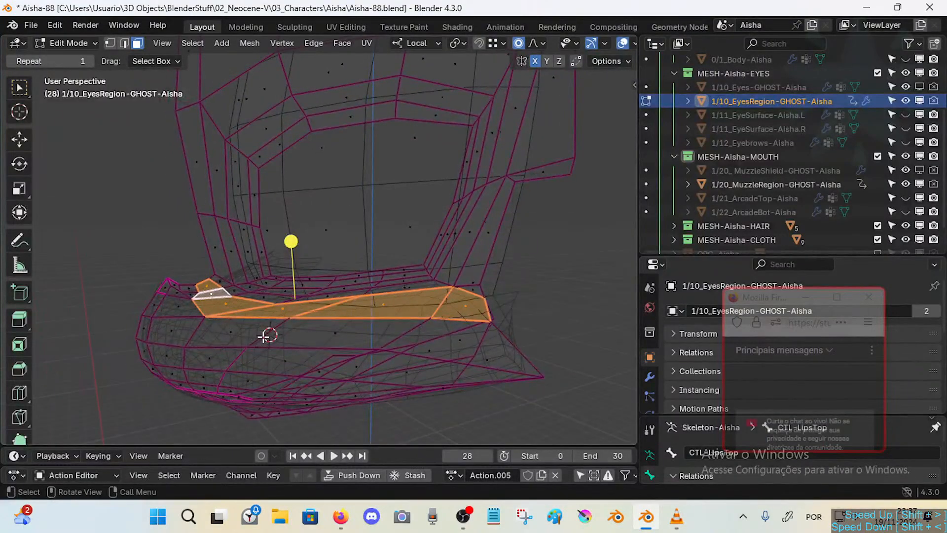
key("x")
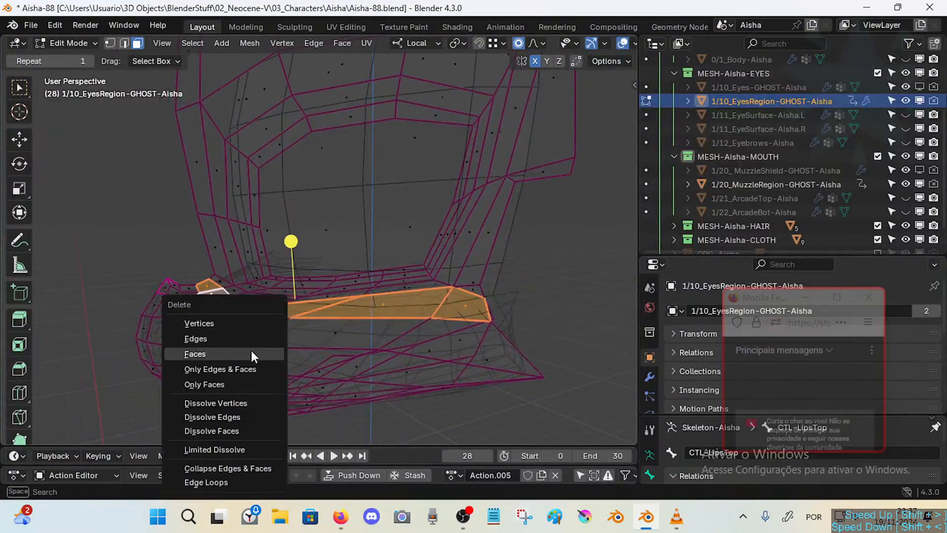
left_click(250, 351)
key("l")
key("x")
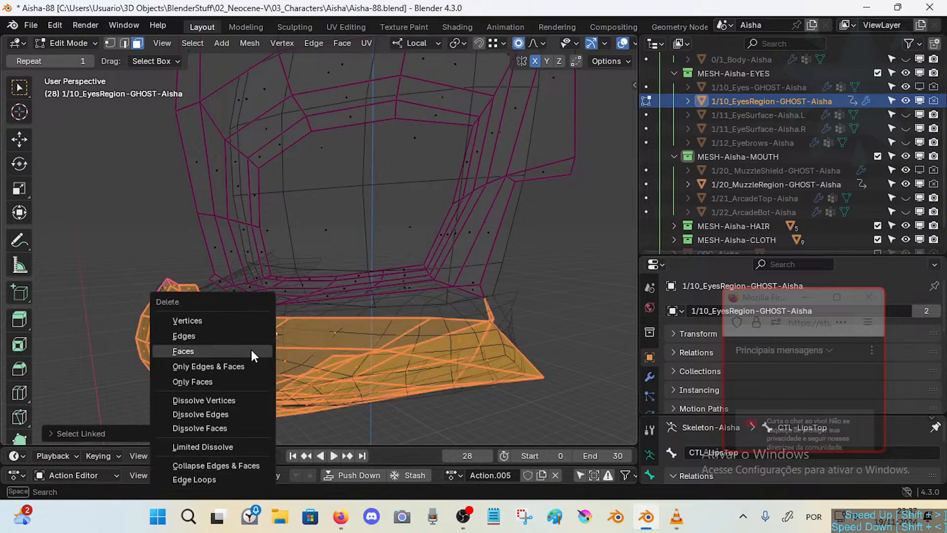
left_click(247, 320)
Check the trimmed lower border of the eyes region ghost against the muzzle region ghost in Edit and Object Mode.
middle_click_drag(248, 319, 326, 298)
key("Tab")
key("Tab")
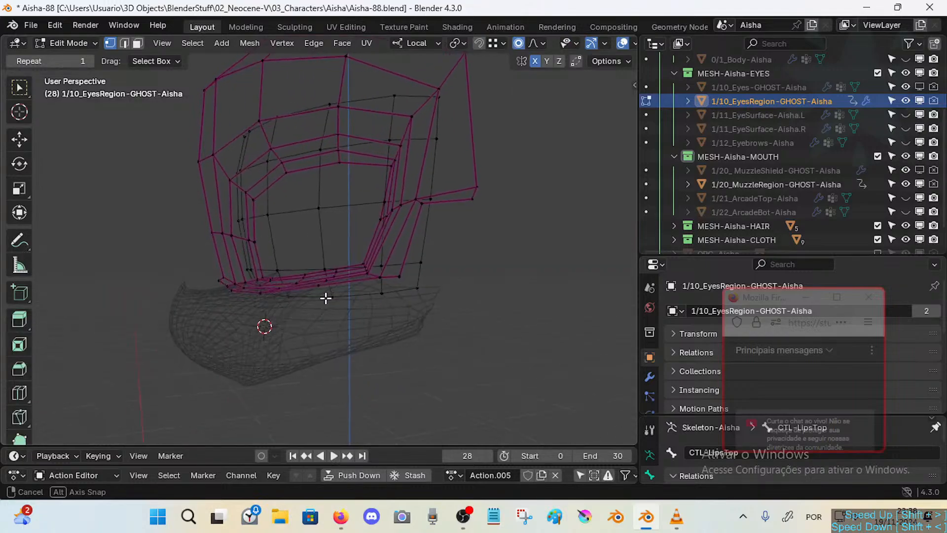
scroll(325, 297, "up", 4)
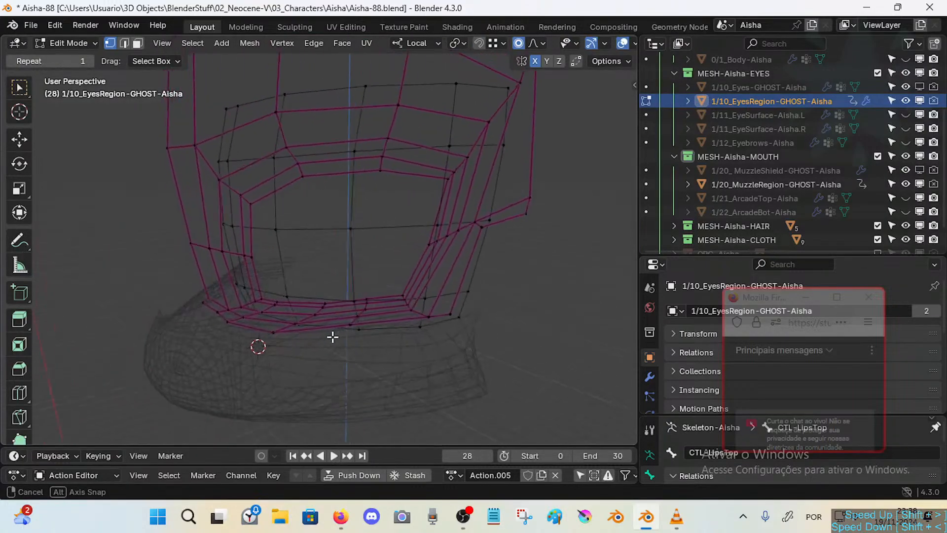
middle_click_drag(332, 337, 340, 338)
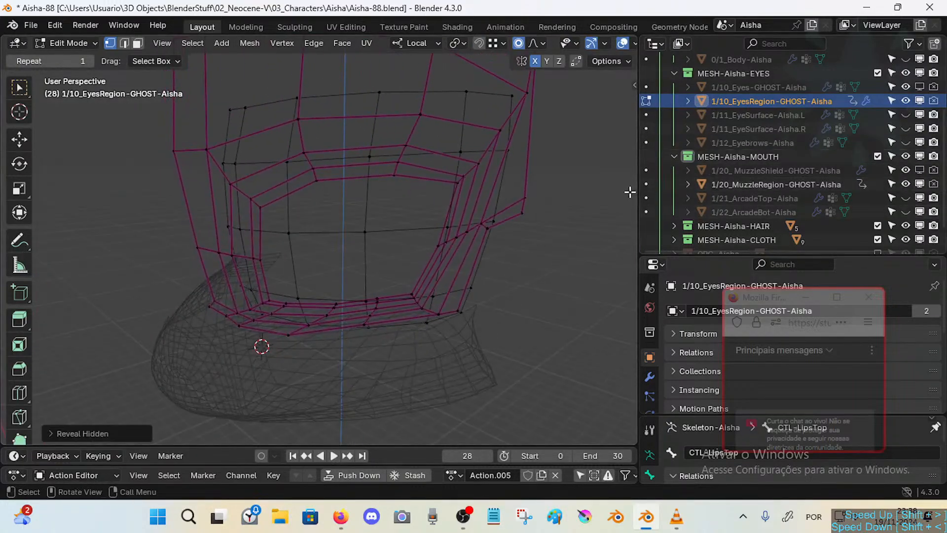
key("Tab")
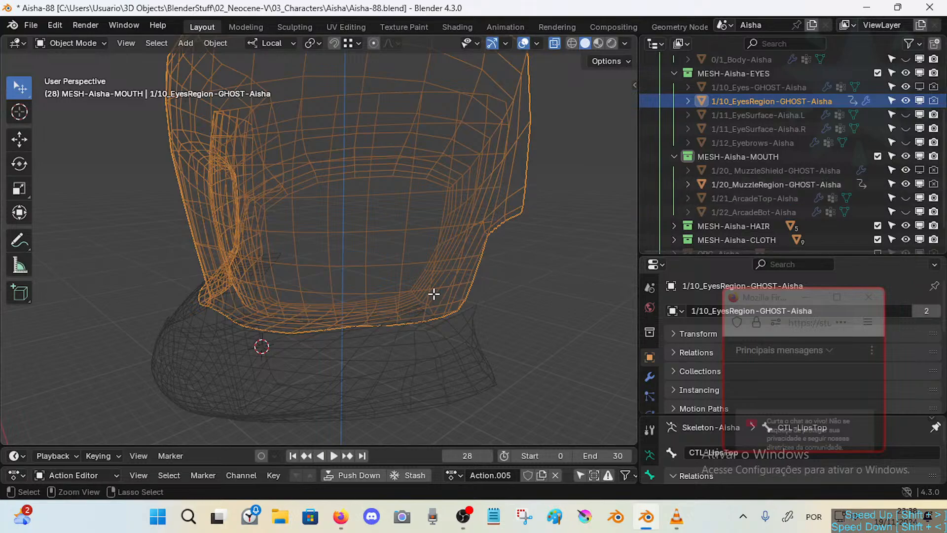
key("Tab")
key("ctrl+l")
Undo the muzzle geometry deletions on 1/10_EyesRegion-GHOST-Aisha.
key("ctrl+z")
key("ctrl+z")
key("ctrl+z")
key("ctrl+z")
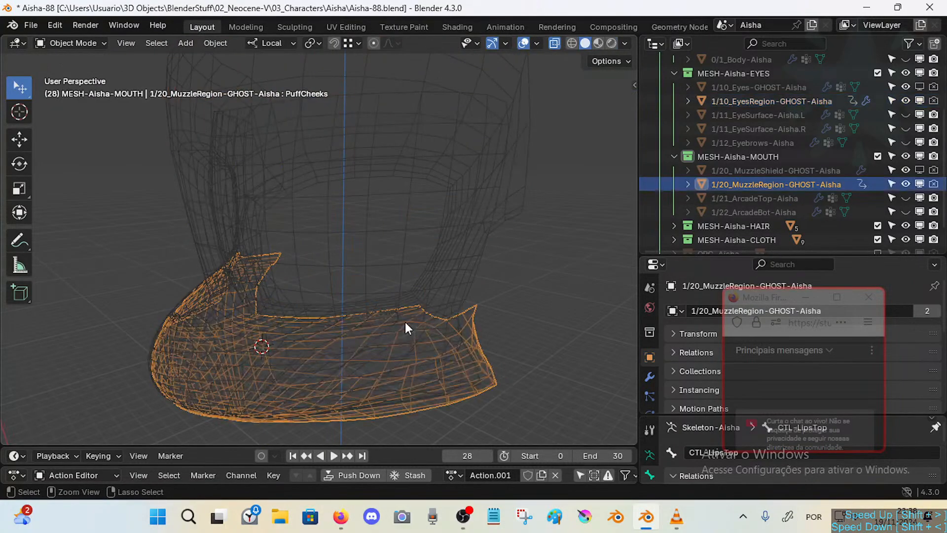
key("ctrl+z")
key("ctrl+z")
key("ctrl+z")
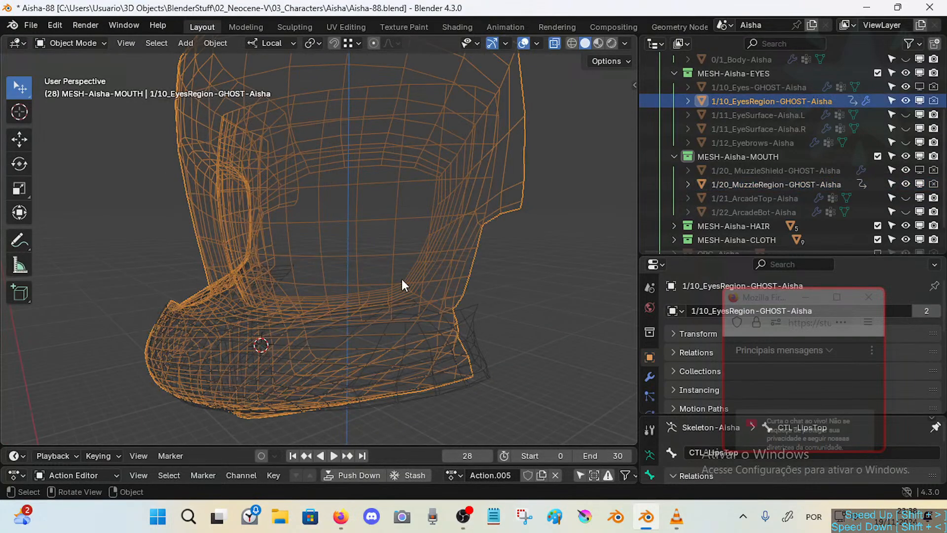
Delete the face loop running around the side of the muzzle on 1/10_EyesRegion-GHOST-Aisha in Edit Mode.
key("Tab")
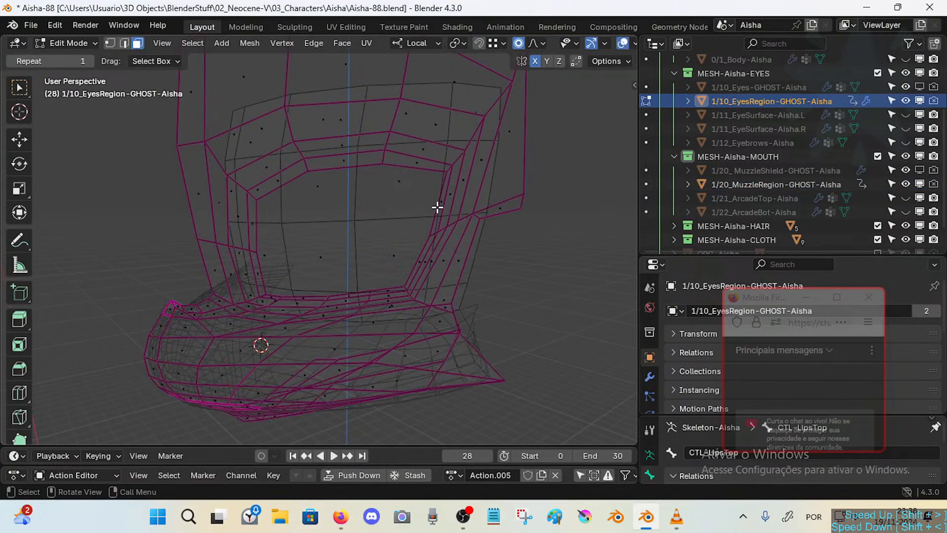
key("a")
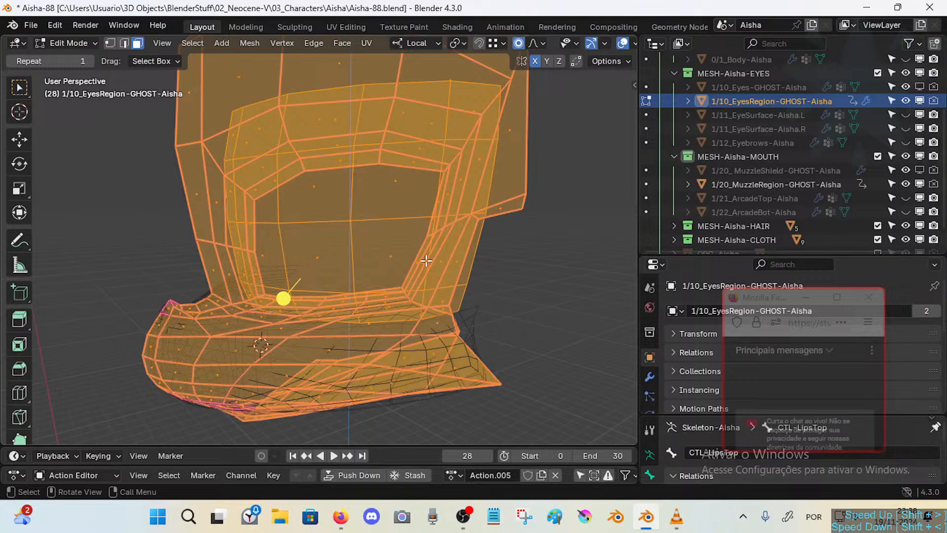
left_click(920, 184)
left_click(919, 185)
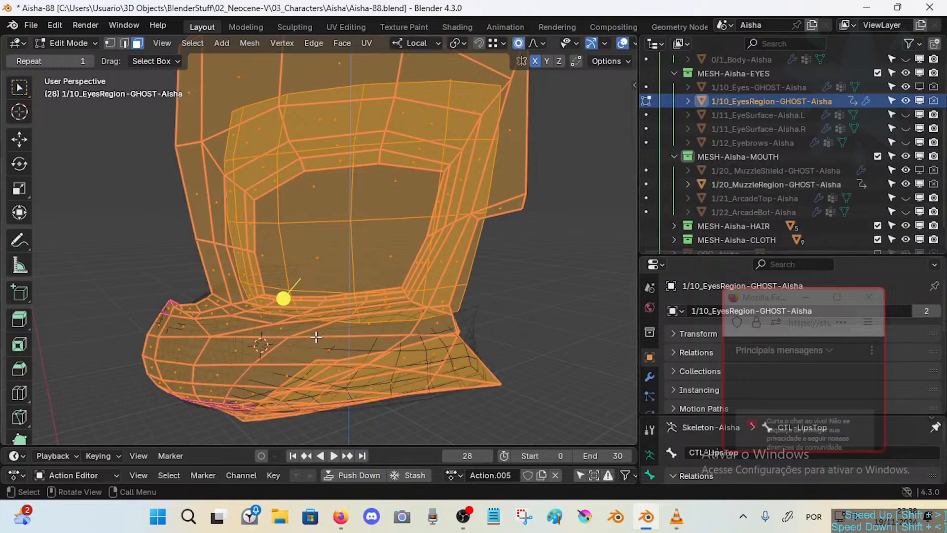
key("alt+a")
middle_click_drag(327, 342, 348, 324, "shift")
middle_click_drag(348, 324, 338, 328)
left_click(226, 325, "alt")
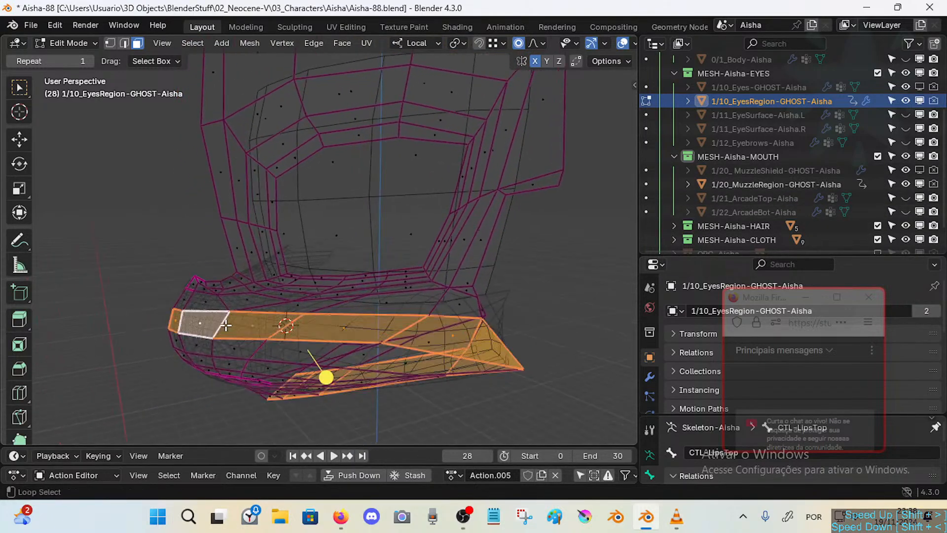
middle_click_drag(226, 325, 287, 368)
key("x")
left_click(253, 335)
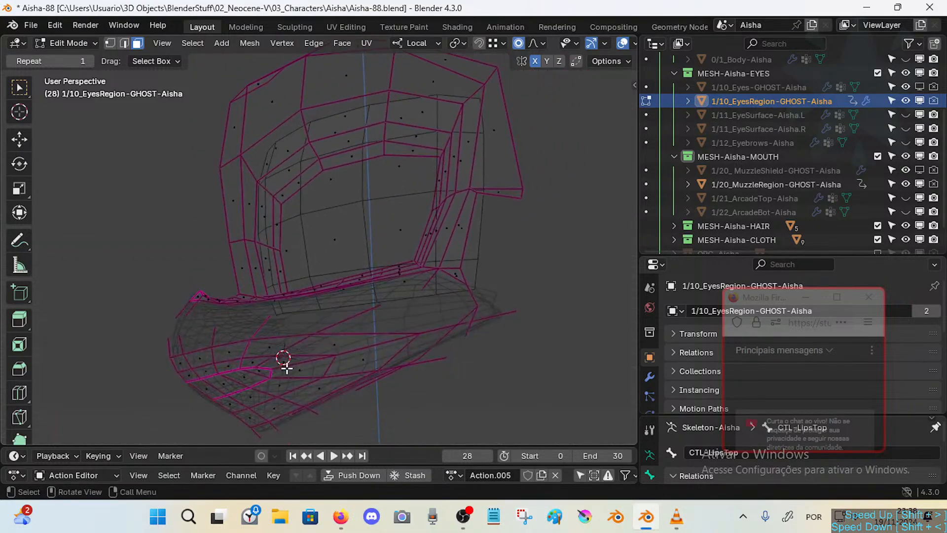
Select the detached lower muzzle geometry of the eyes region ghost as linked and delete its vertices.
key("l")
key("1")
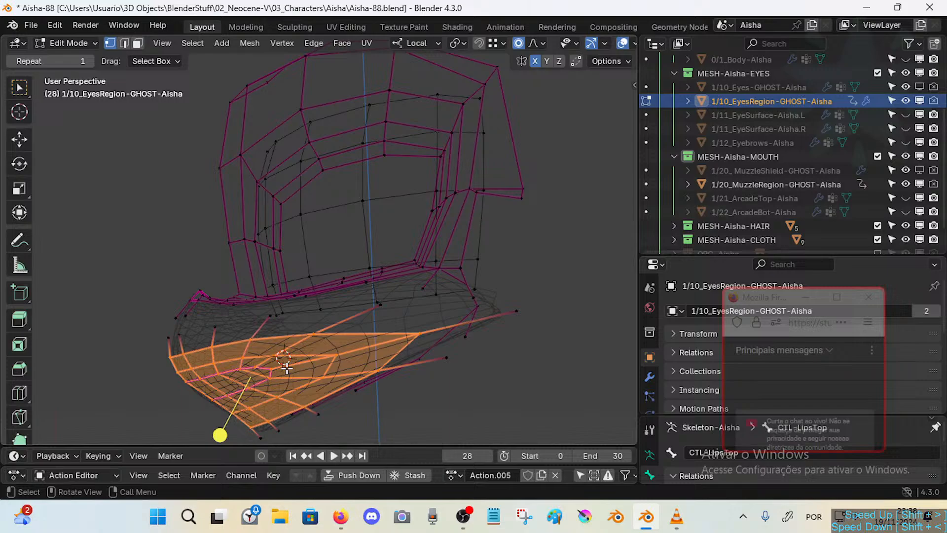
key("x")
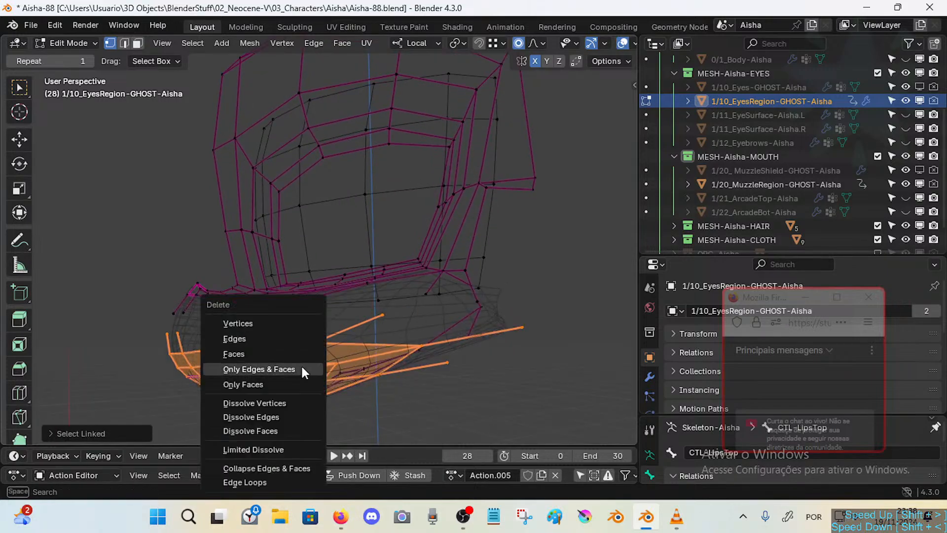
left_click(303, 323)
middle_click_drag(390, 332, 359, 321)
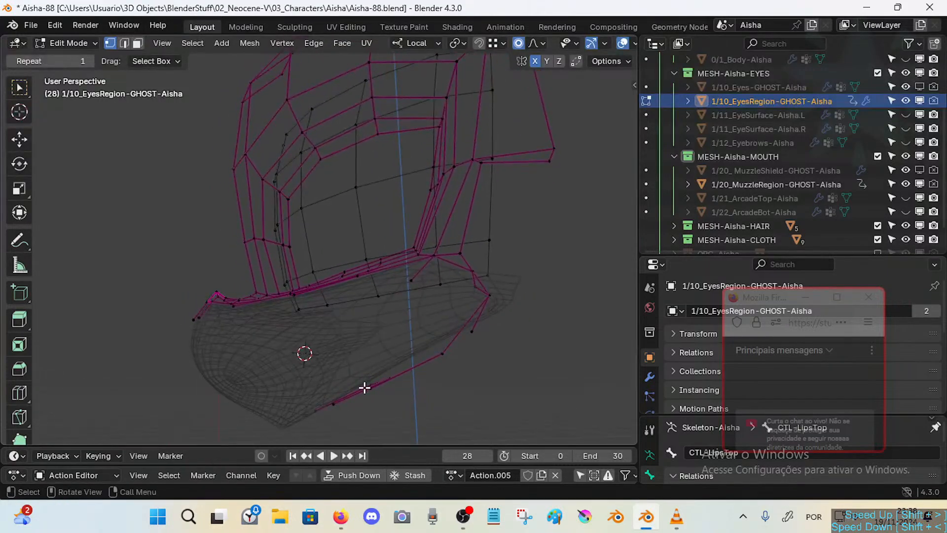
Delete the leftover vertices and edges behind the muzzle and along the jaw of the eyes region ghost.
key("l")
key("alt+a")
left_click(472, 274)
key("x")
left_click_drag(477, 257, 476, 263)
left_click(476, 277)
left_click(469, 286)
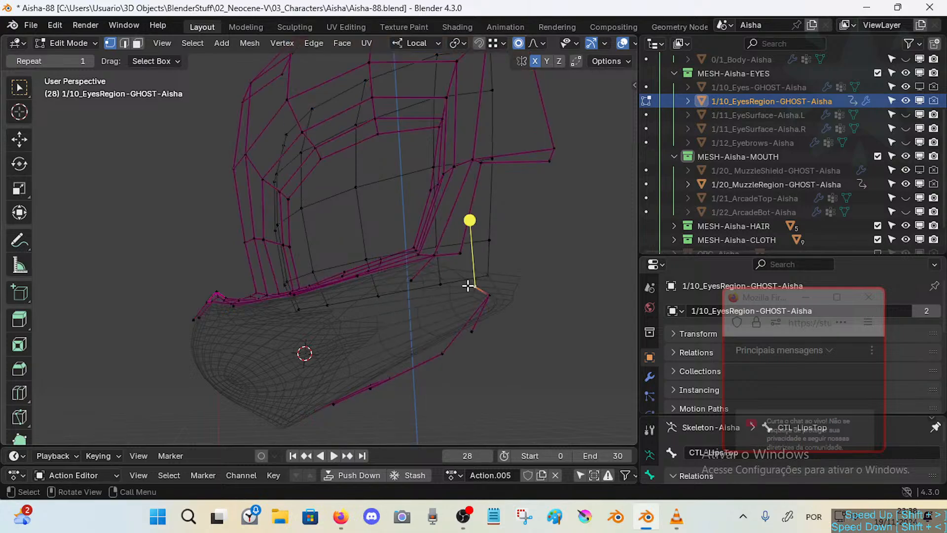
key("x")
left_click(481, 312)
middle_click_drag(481, 312, 266, 346)
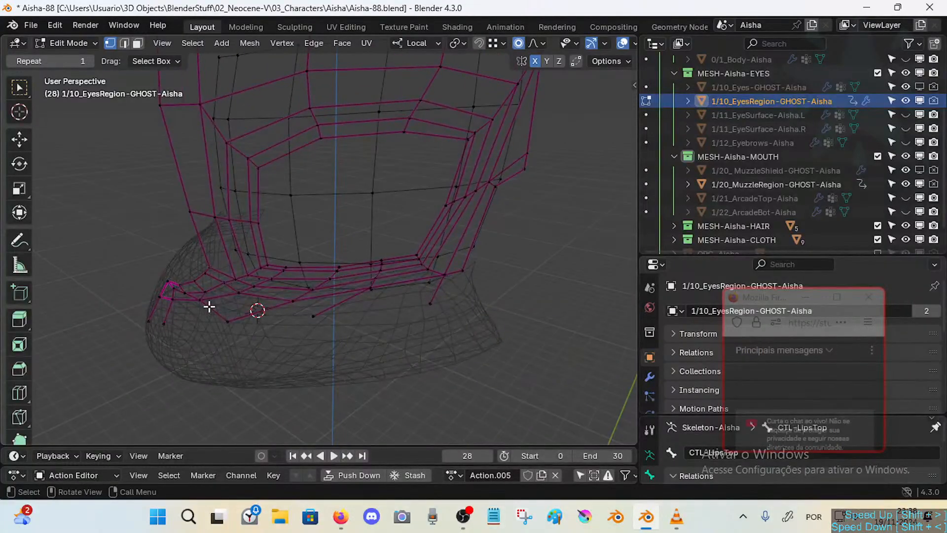
Delete the short face loop between the nose tip and the lower eye border of the eyes region ghost.
key("3")
left_click(208, 286, "alt")
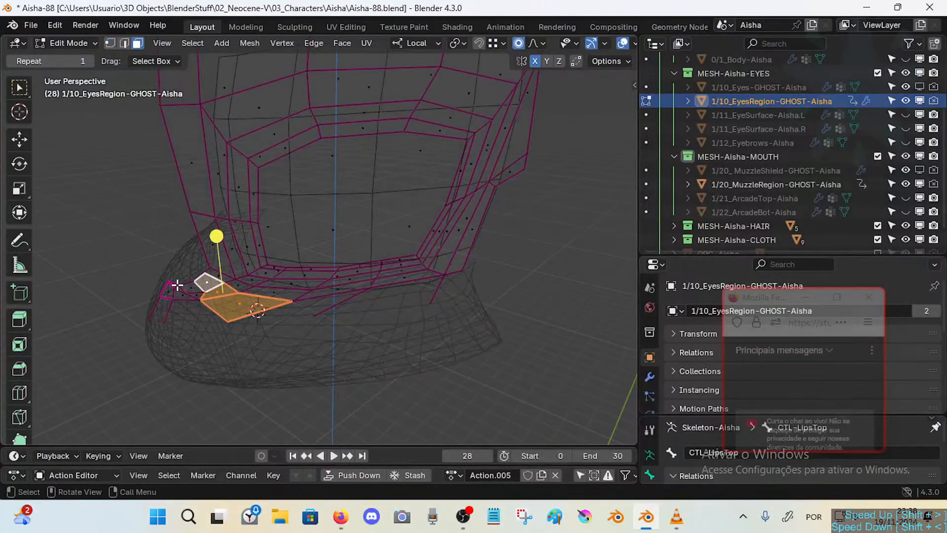
key("x")
left_click(154, 318)
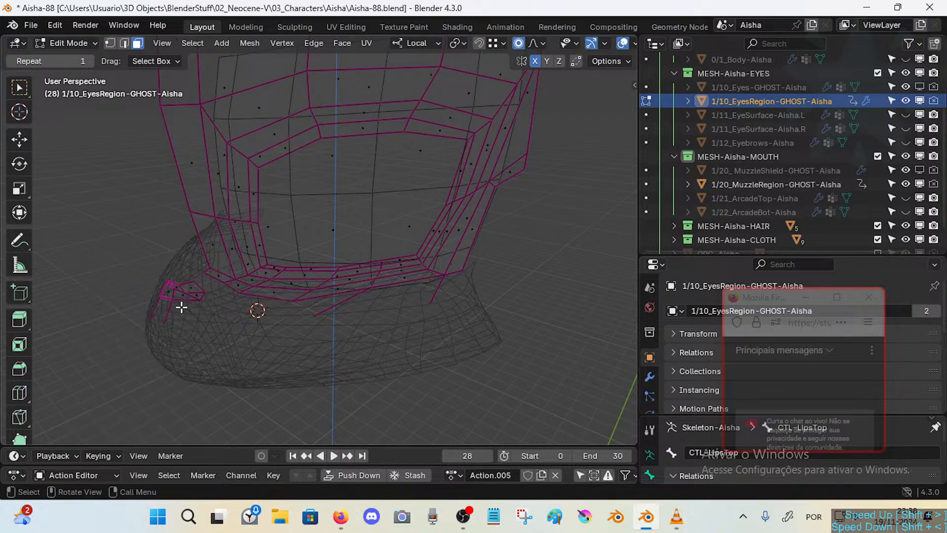
Delete the isolated nose-tip geometry with its loose edges and the stray vertices below the eye.
key("ctrl+l")
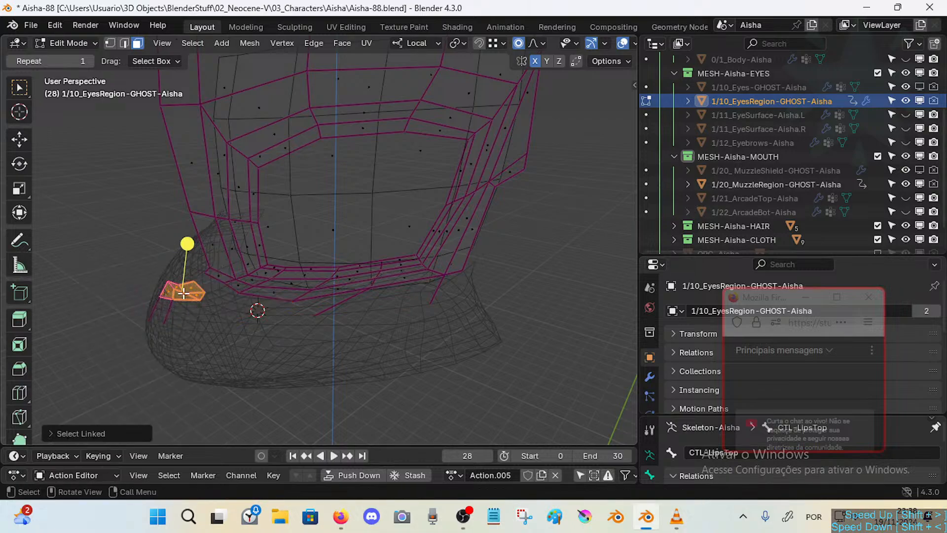
key("1")
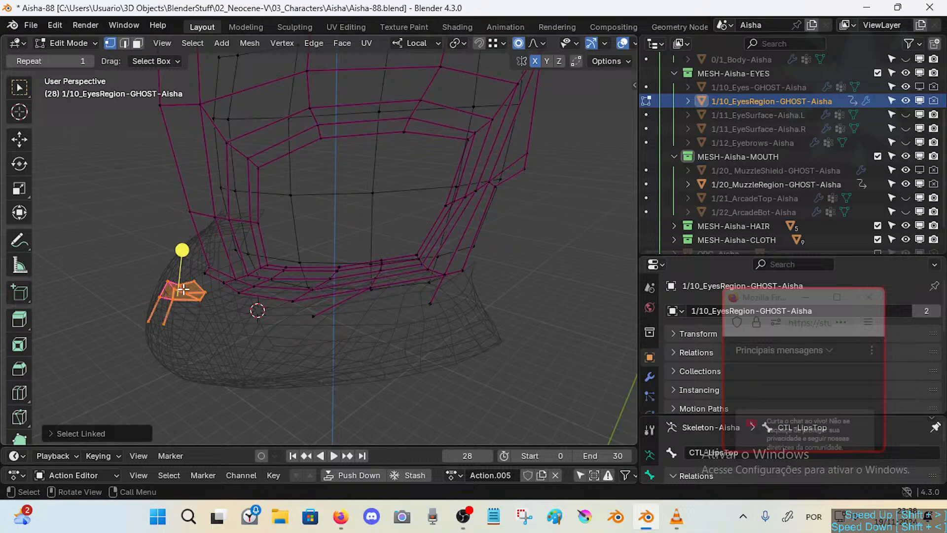
left_click(323, 317, "shift")
middle_click_drag(323, 318, 425, 316)
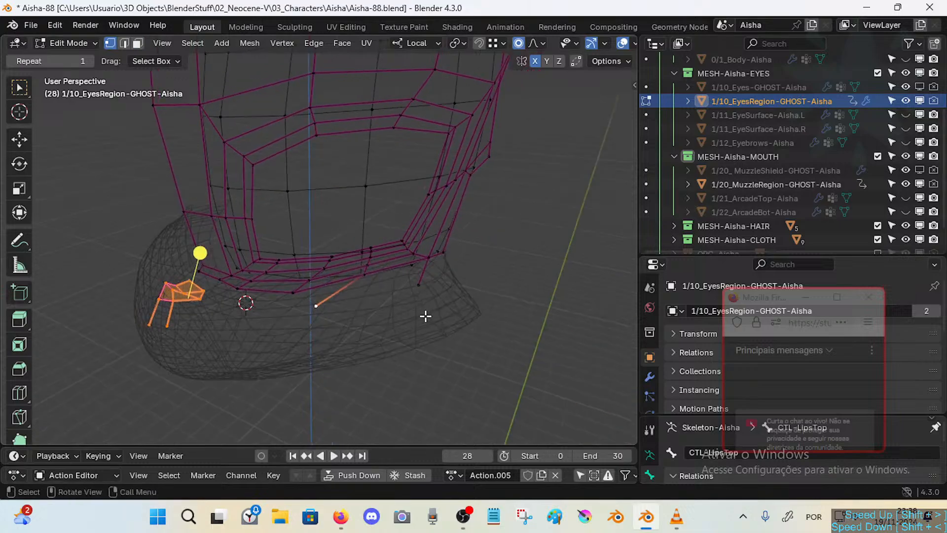
key("x")
left_click(415, 255)
Compare the trimmed lower border of the eyes region ghost with 1/20_MuzzleRegion-GHOST-Aisha in Object and Edit Mode.
middle_click_drag(370, 334, 331, 339)
key("Tab")
mouse_move(362, 299)
middle_mouse_down()
mouse_move(316, 297)
mouse_move(409, 300)
mouse_move(425, 316)
mouse_move(444, 296)
mouse_move(408, 303)
mouse_move(345, 294)
middle_mouse_up()
key("Tab")
key("Tab")
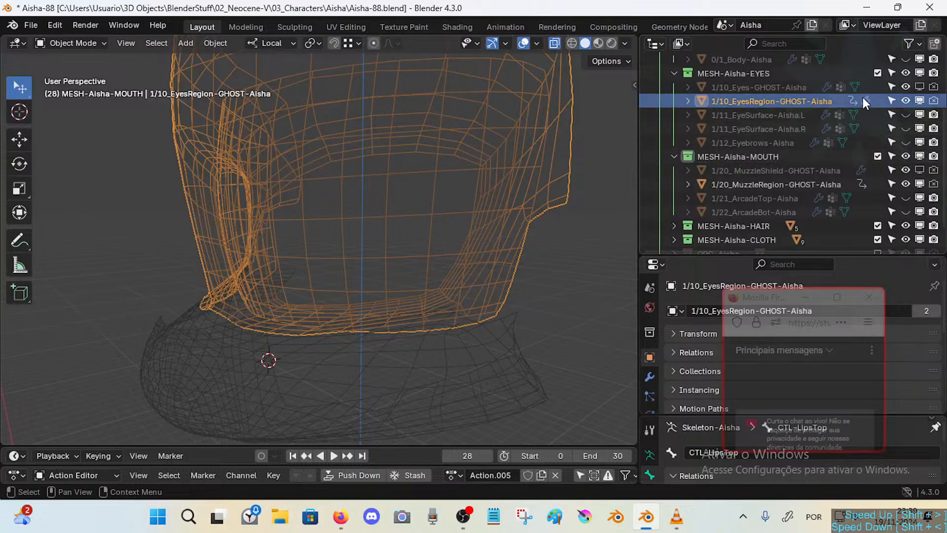
left_click(745, 184)
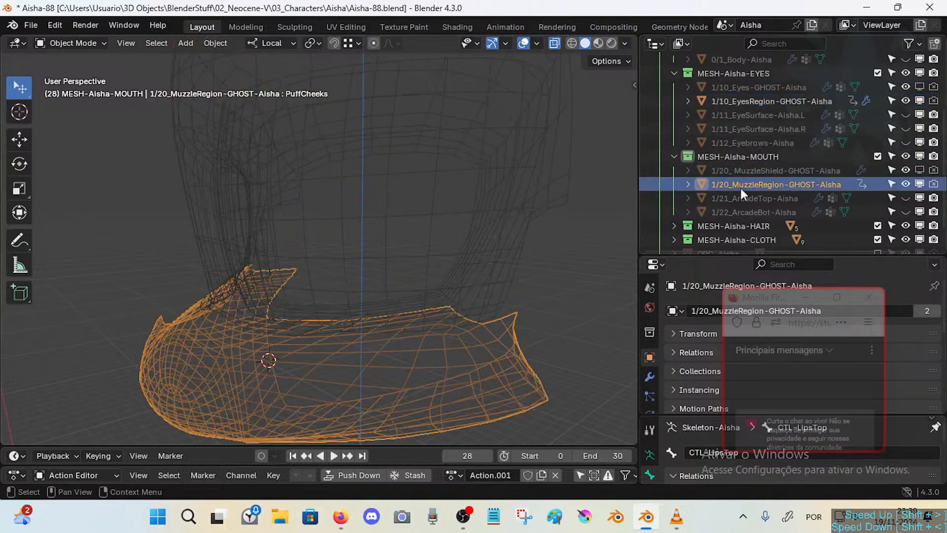
left_click(431, 273, "shift")
middle_click_drag(431, 273, 373, 286)
key("Tab")
key("Tab")
middle_click_drag(450, 206, 303, 313)
key("Tab")
key("Tab")
left_click(374, 341)
key("Tab")
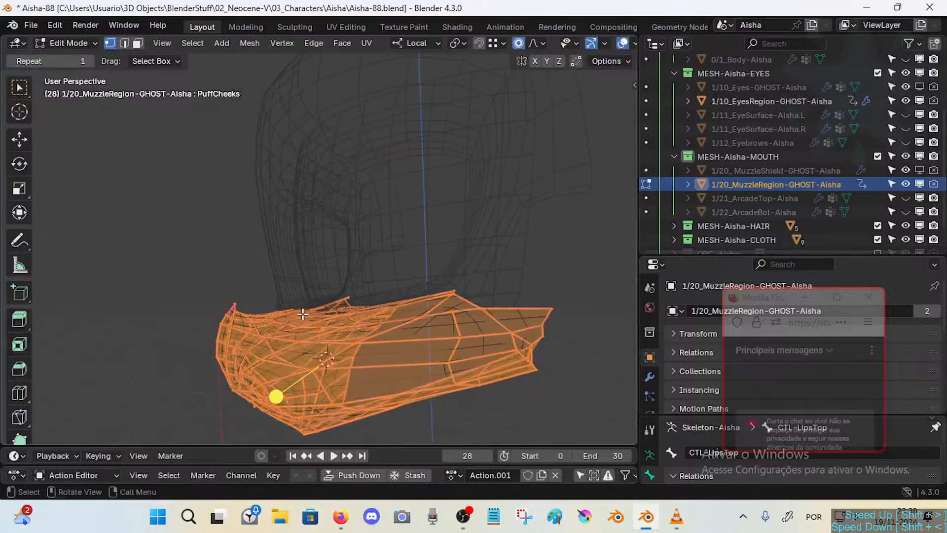
scroll(280, 328, "up", 4)
middle_click_drag(231, 349, 387, 321, "shift")
scroll(313, 304, "up", 1)
scroll(314, 308, "down", 4)
key("Tab")
left_click(463, 242)
middle_click_drag(463, 242, 454, 259)
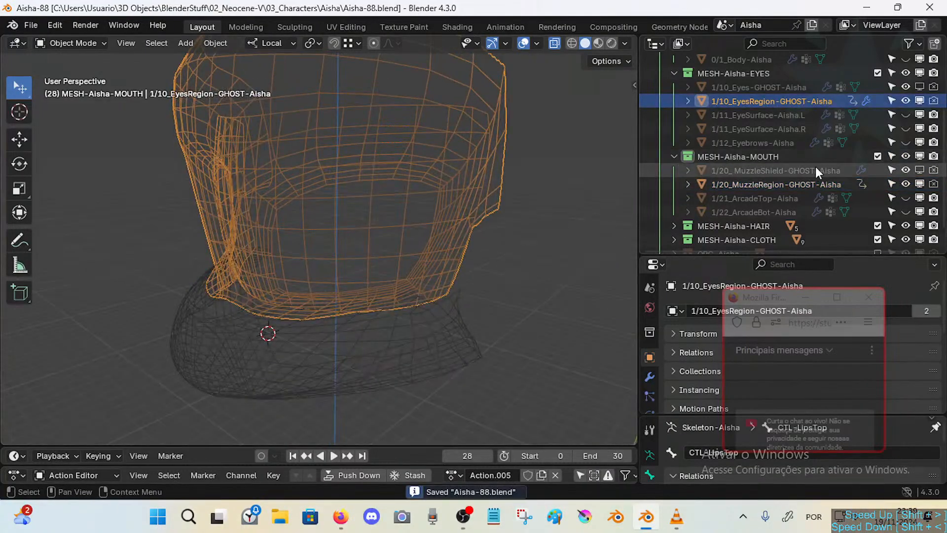
Unhide the 0/1_Body-Aisha mesh and make it the active object.
scroll(799, 119, "up", 4)
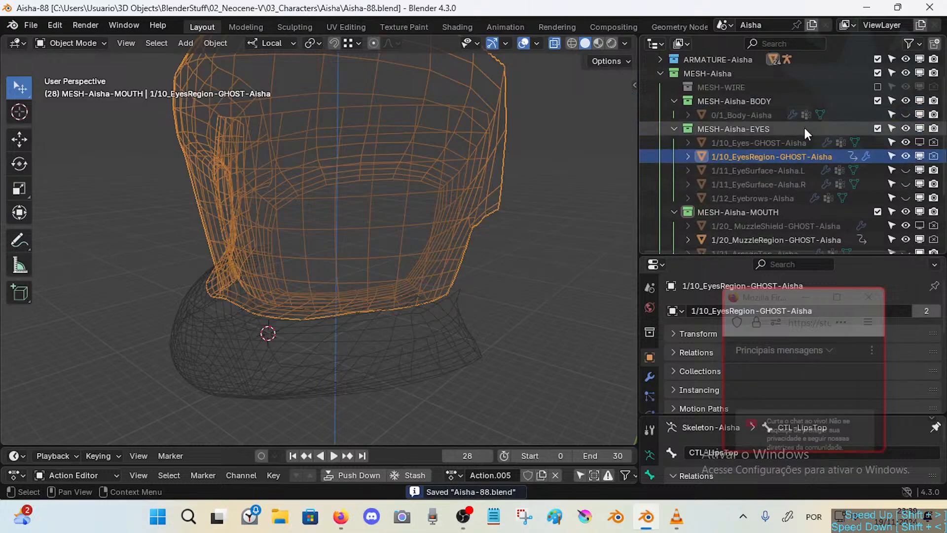
left_click(905, 115)
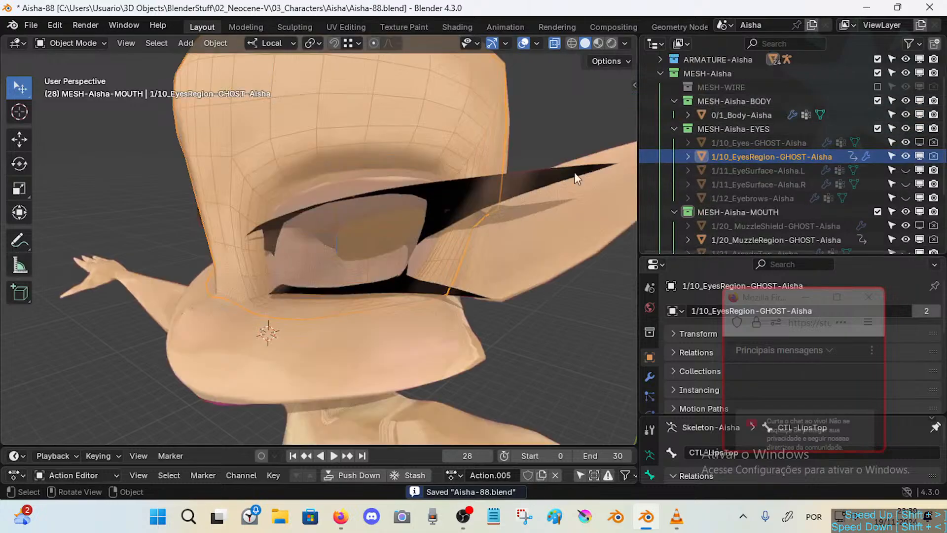
middle_click_drag(574, 173, 441, 150)
left_click(408, 118)
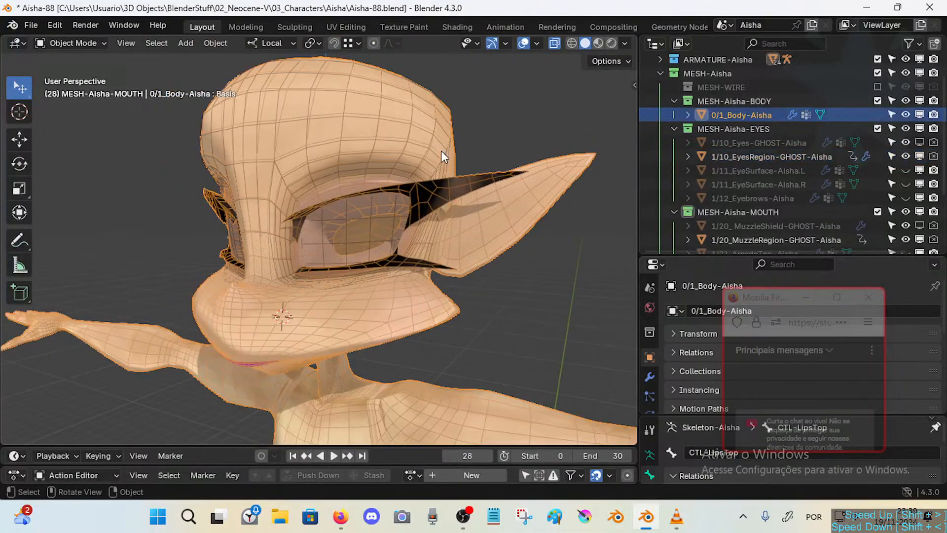
Show the vertex groups of 0/1_Body-Aisha with more room for the list and clear its name filter.
left_click_drag(784, 298, 486, 351)
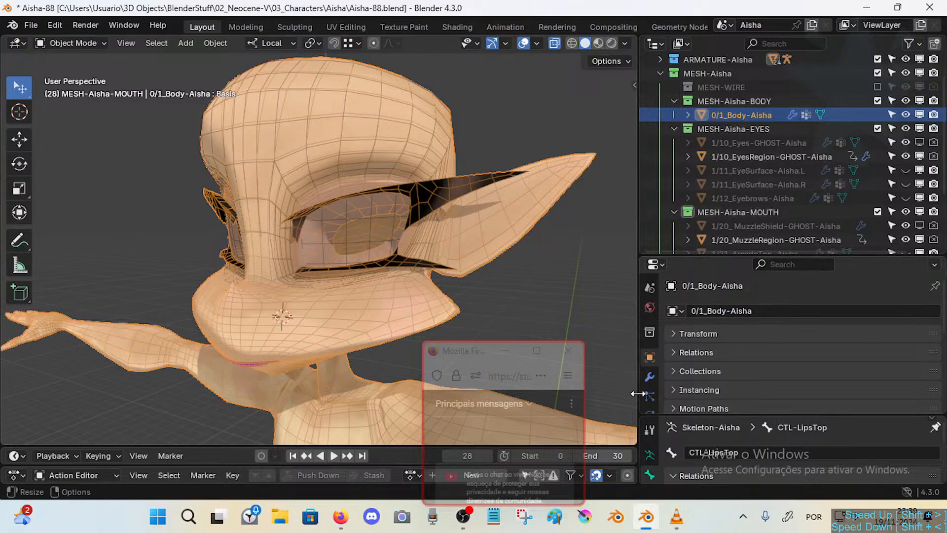
left_click(650, 378)
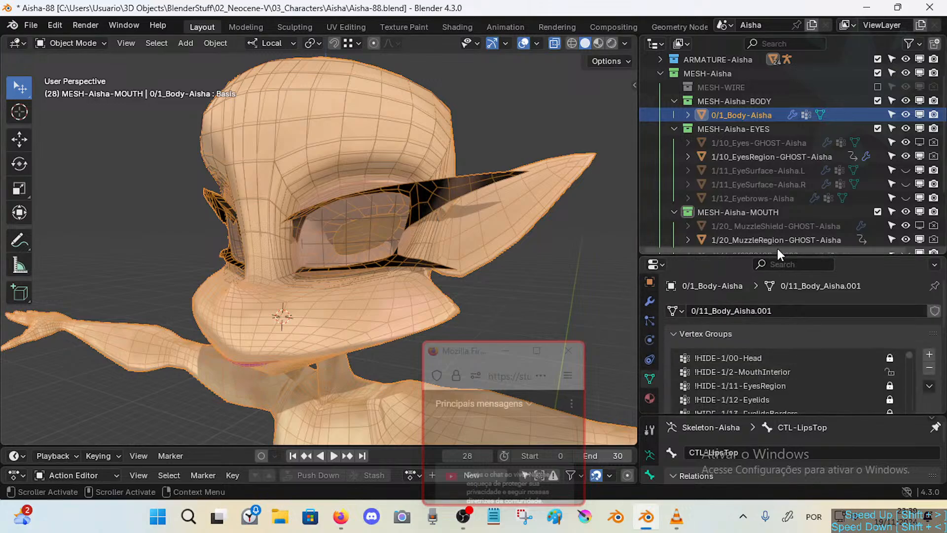
left_click_drag(777, 255, 777, 150)
left_click(747, 361)
type("V")
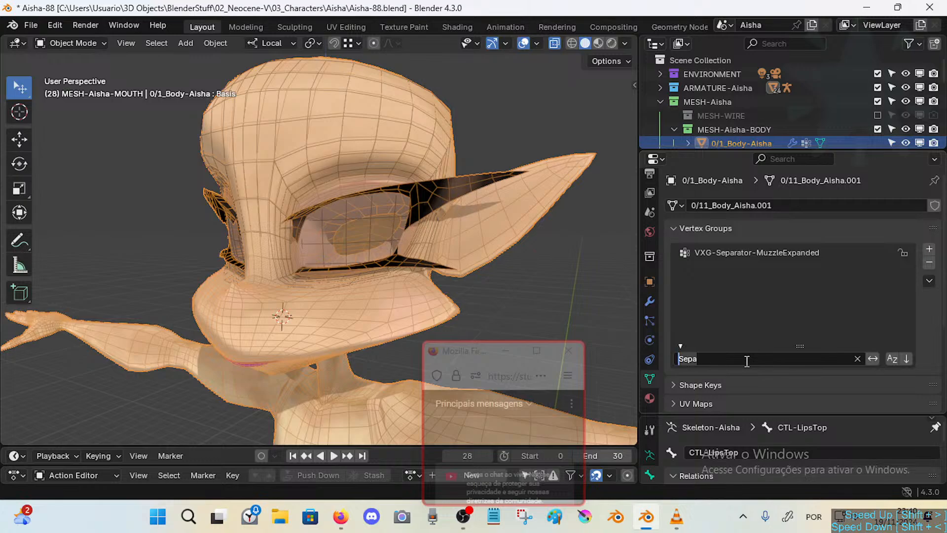
key("BackSpace")
type("VXG")
key("BackSpace")
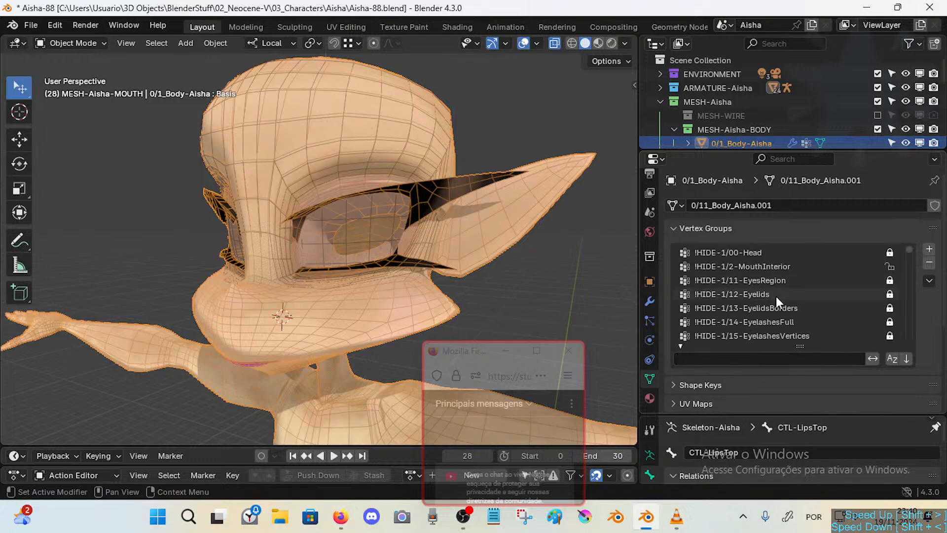
Look through the !HIDE and DEF vertex groups of 0/1_Body-Aisha, including !HIDE-1/20-MouthWork and !HIDE-1/2-MouthInterior.
scroll(736, 282, "down", 5)
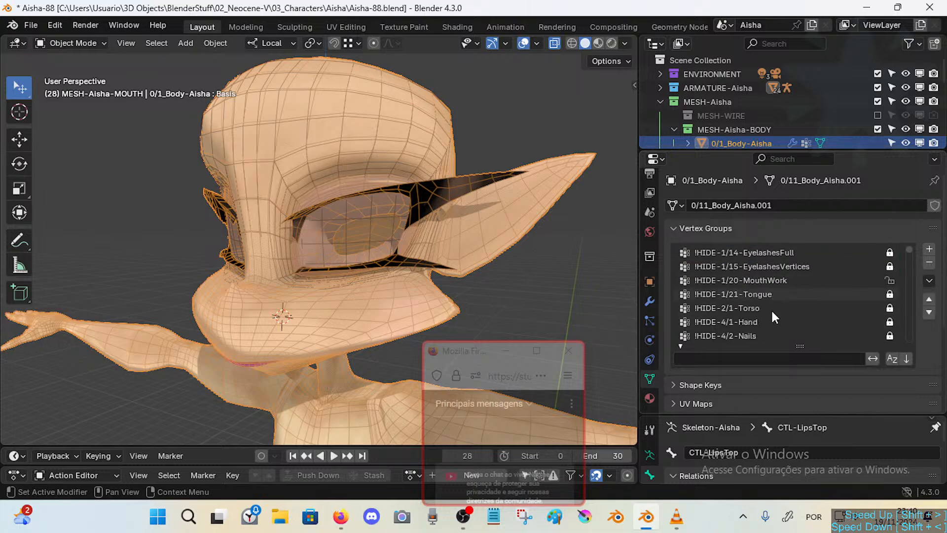
left_click(763, 277)
scroll(777, 293, "down", 1)
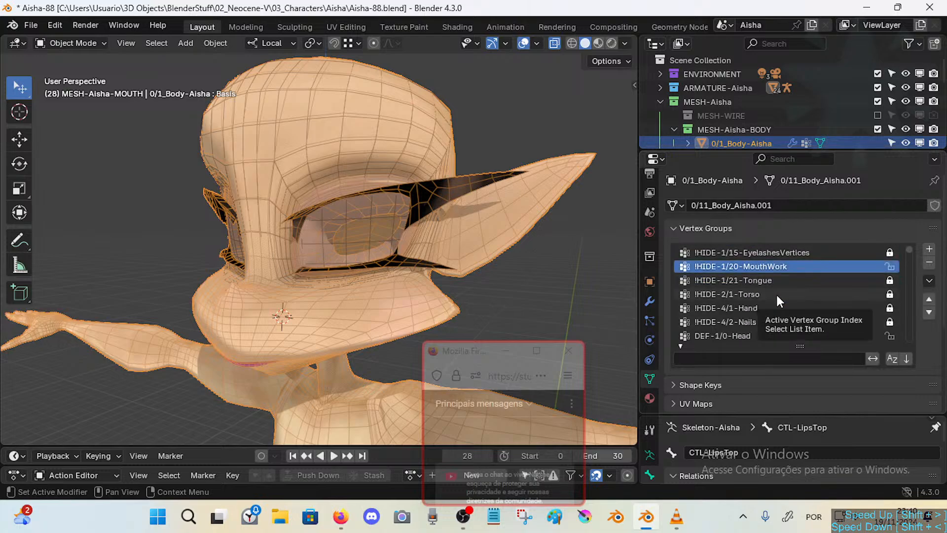
scroll(784, 289, "down", 1)
scroll(788, 288, "down", 1)
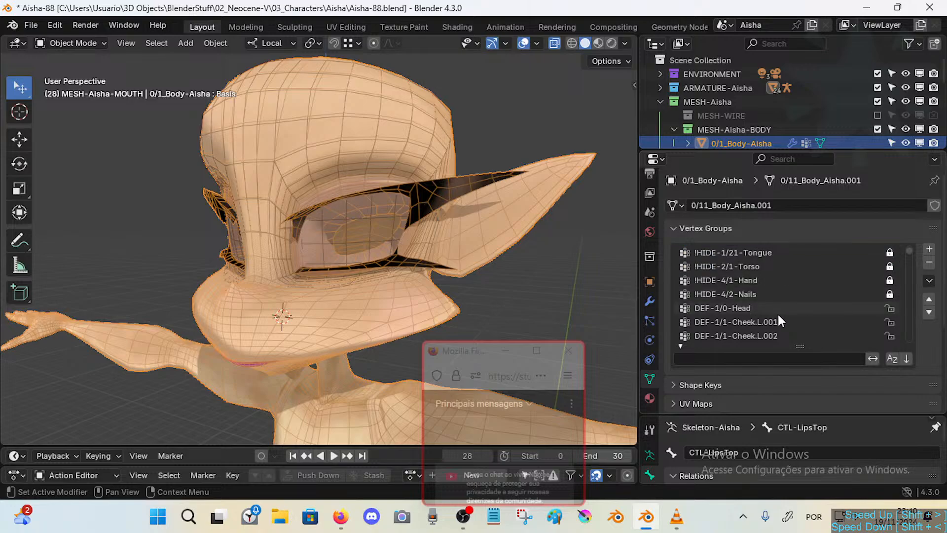
scroll(779, 318, "down", 2)
scroll(778, 307, "up", 6)
scroll(778, 308, "down", 2)
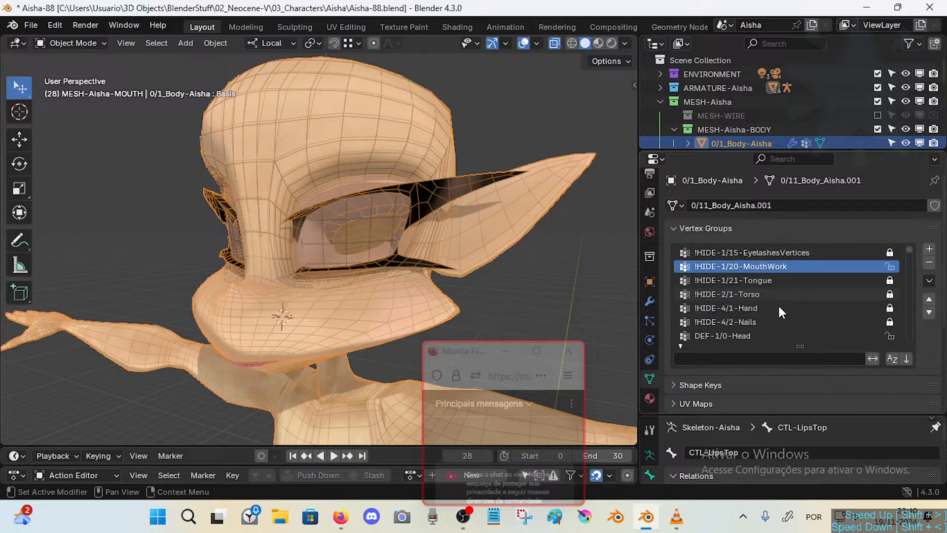
scroll(777, 304, "up", 6)
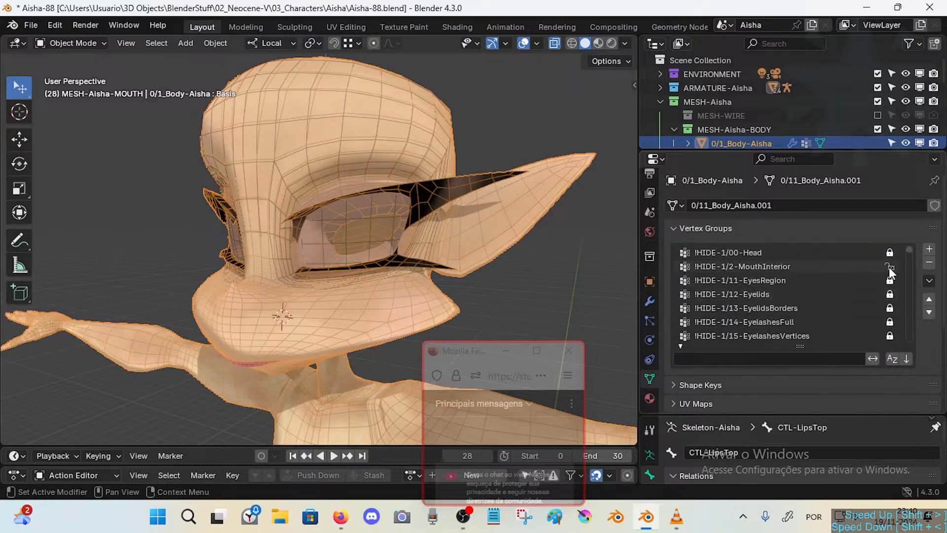
left_click(814, 266)
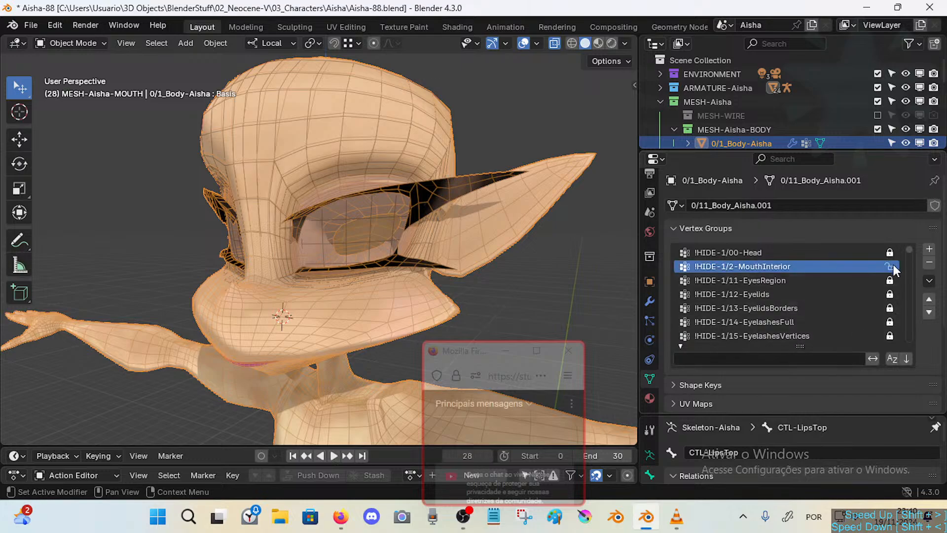
Make VXG-Separator-MuzzleExpanded the active vertex group and enter Edit Mode on the body mesh.
left_click_drag(907, 251, 910, 342)
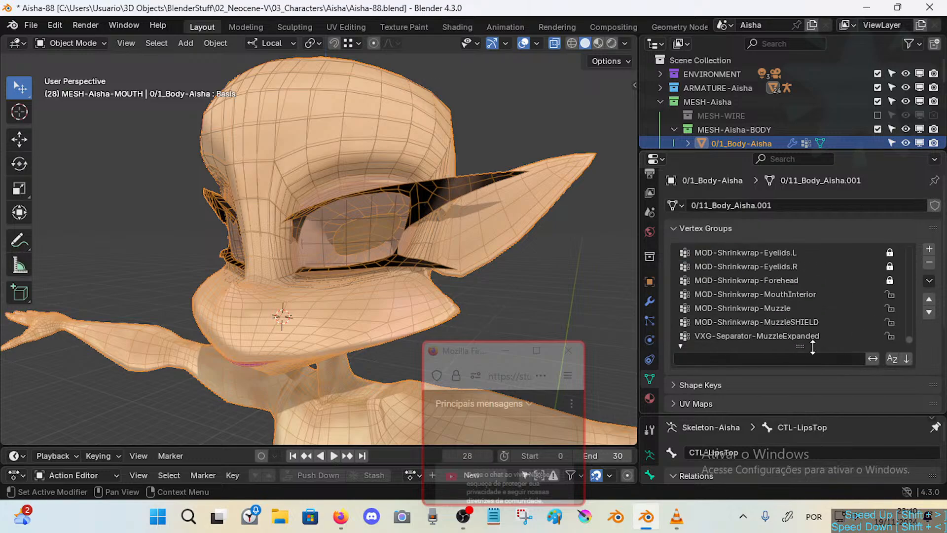
left_click(792, 336)
left_click(350, 318)
left_click(371, 315)
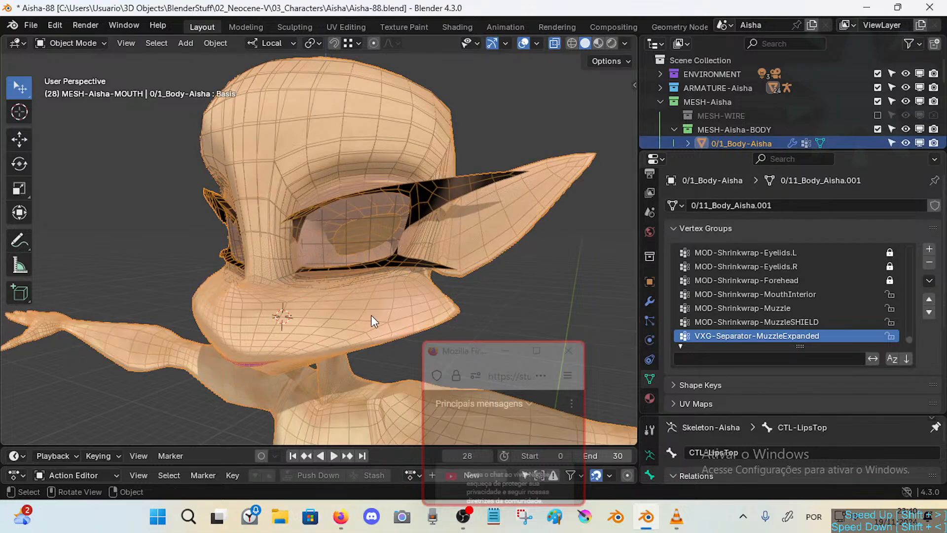
key("Tab")
middle_click_drag(421, 306, 380, 296)
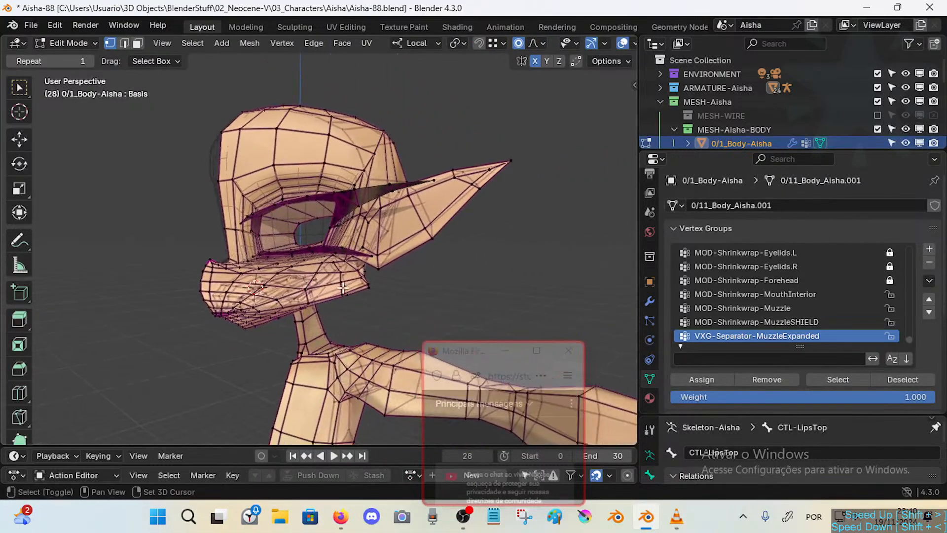
Leave Edit Mode and isolate 1/10_EyesRegion-GHOST-Aisha to examine its wireframe.
key("shift+grave")
key("w")
left_click(342, 276)
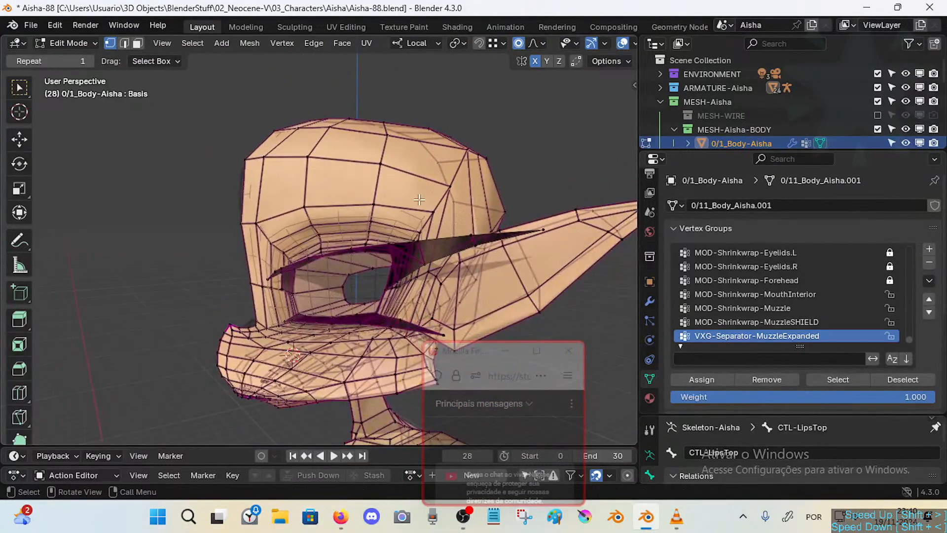
key("Tab")
left_click(428, 170)
key("shift+h")
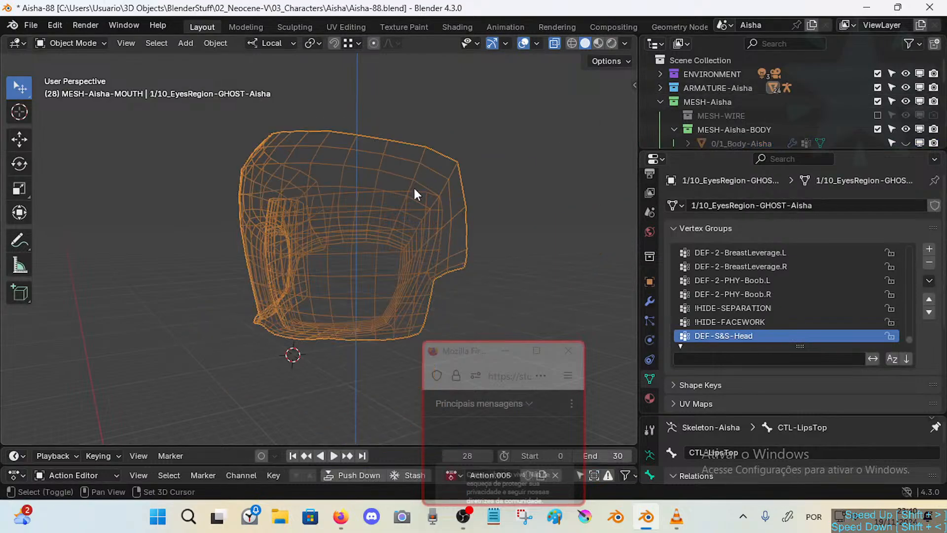
mouse_move(413, 188)
middle_mouse_down()
mouse_move(369, 224)
mouse_move(389, 222)
mouse_move(361, 253)
mouse_move(373, 248)
mouse_move(428, 279)
mouse_move(354, 286)
mouse_move(354, 268)
mouse_move(332, 268)
mouse_move(354, 321)
mouse_move(363, 295)
middle_mouse_up()
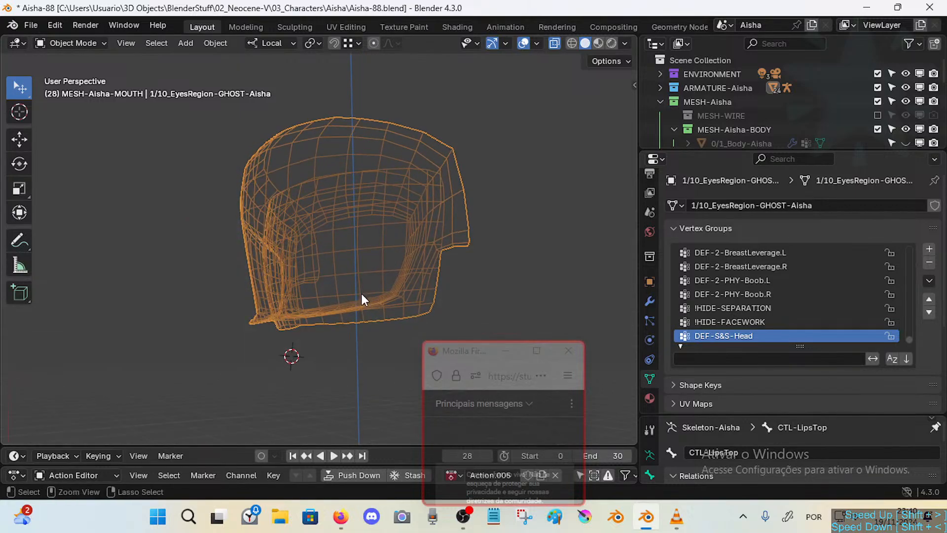
Reveal the hidden objects and reopen 0/1_Body-Aisha in Edit Mode with no faces selected.
key("alt+h")
middle_click_drag(369, 241, 335, 242)
left_click(384, 148)
key("Tab")
key("shift+grave")
key("w")
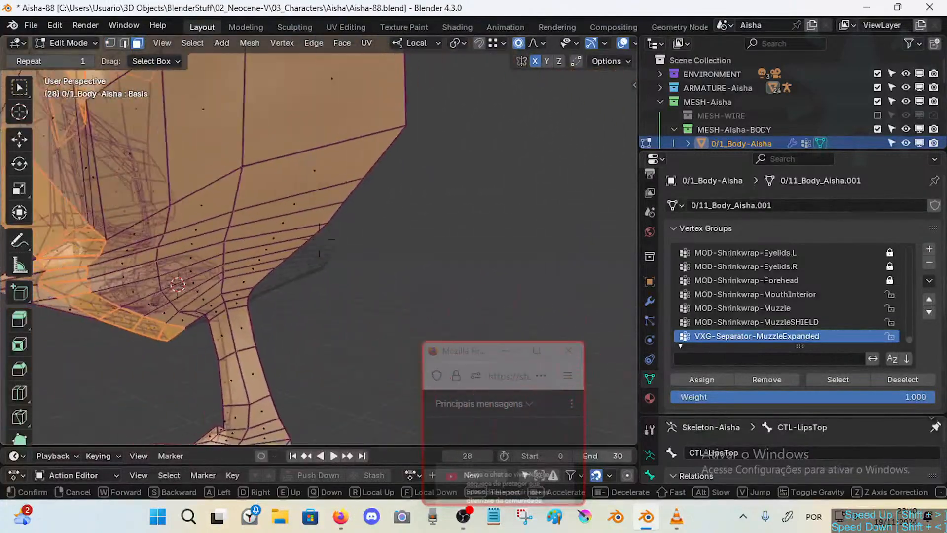
key("s")
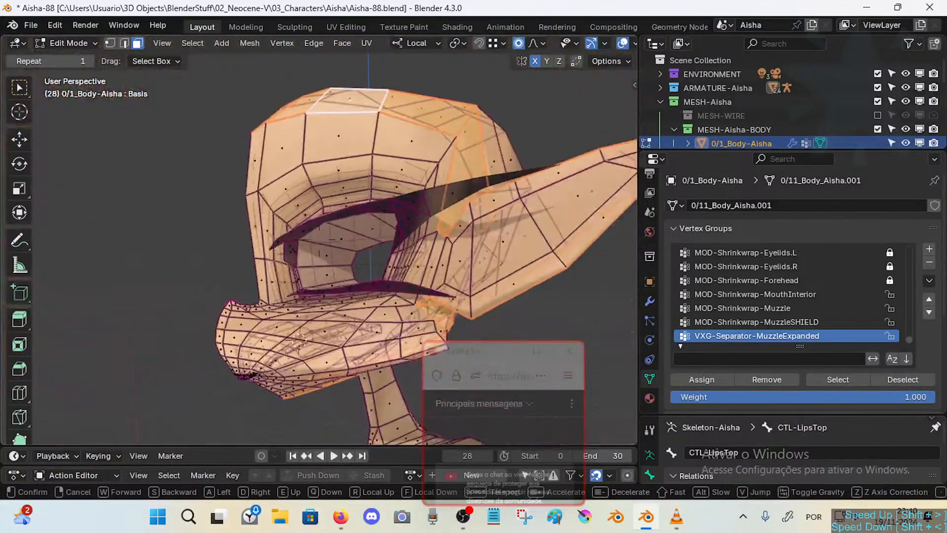
left_click(367, 178)
key("alt+a")
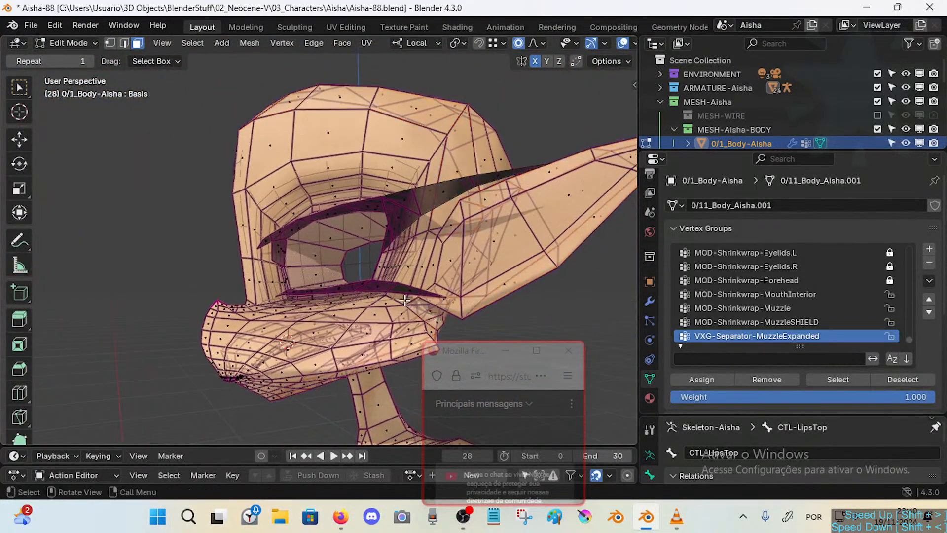
Try selecting the body's face loops beside and around the eye socket, then clear the selection.
middle_click_drag(370, 274, 378, 277)
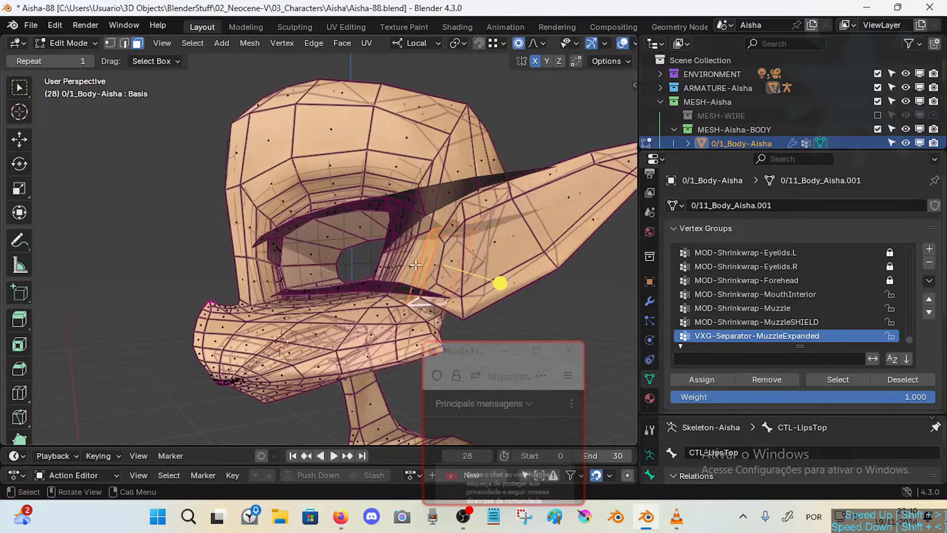
key("alt+a")
middle_click_drag(241, 226, 267, 226)
left_click(265, 213, "alt")
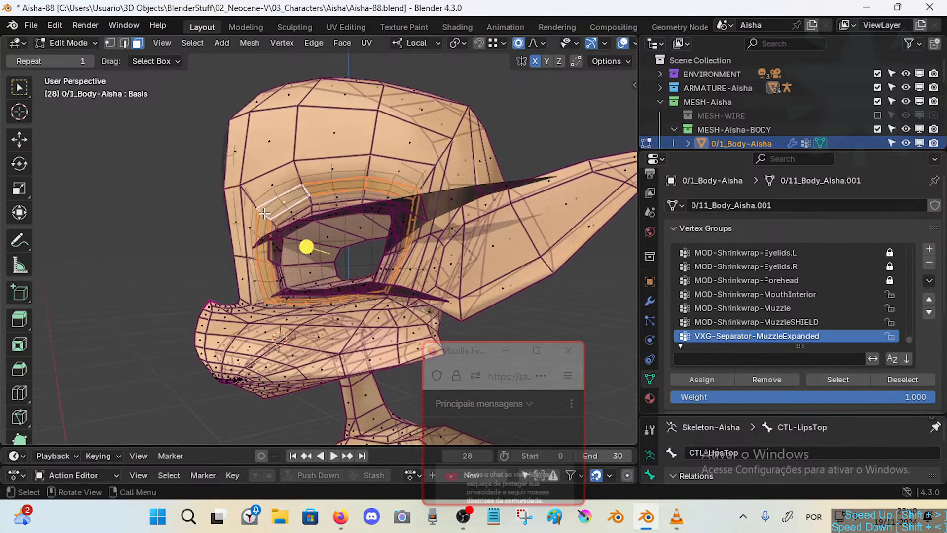
key("alt+a")
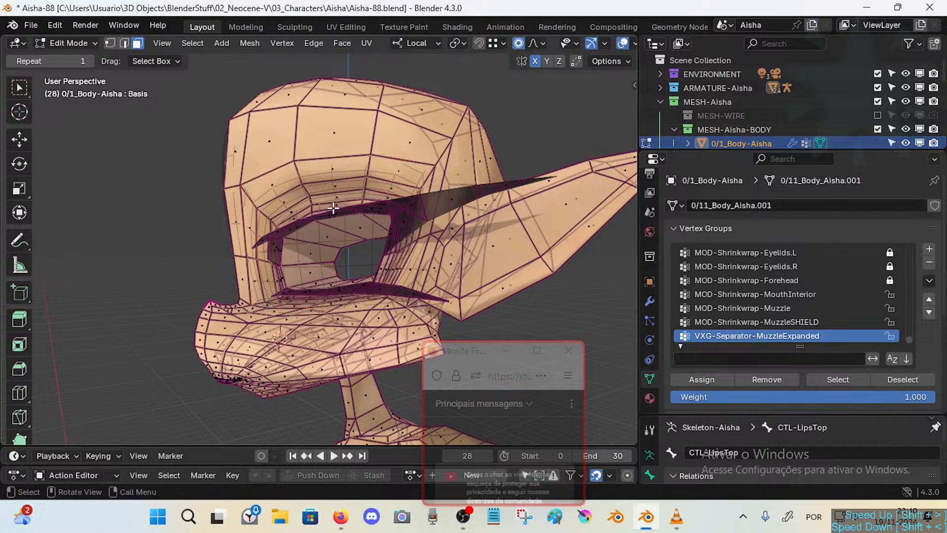
Return to Object Mode, make 1/10_EyesRegion-GHOST-Aisha active and hide all the other objects.
key("Tab")
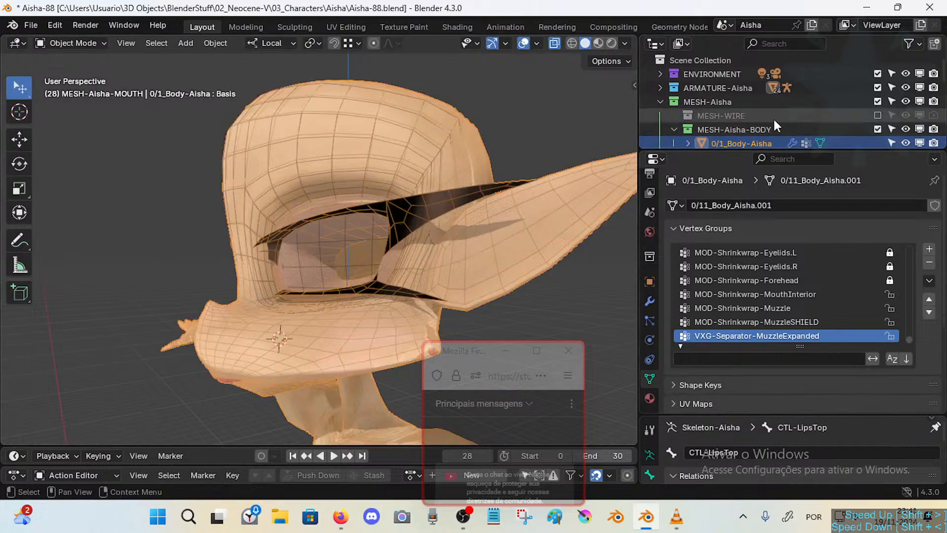
scroll(824, 98, "down", 3)
left_click(823, 129)
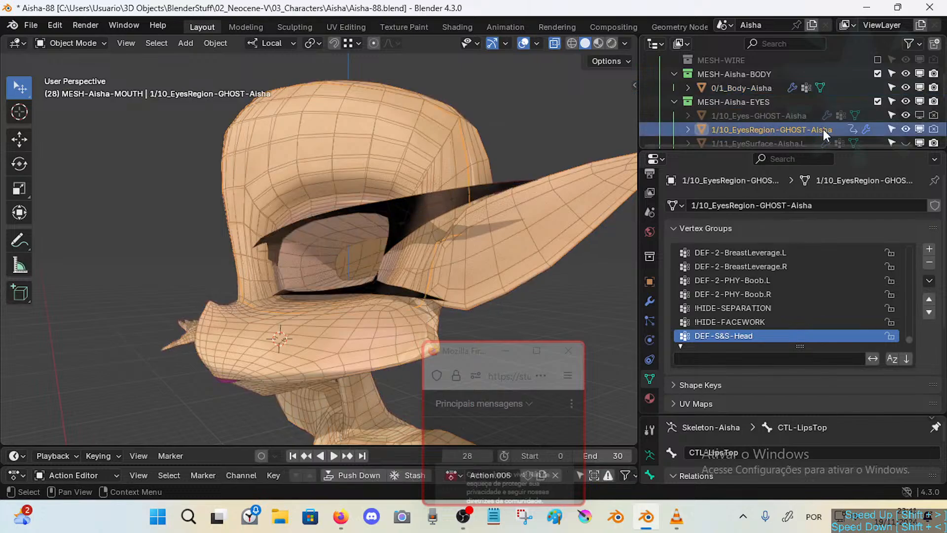
key("shift+h")
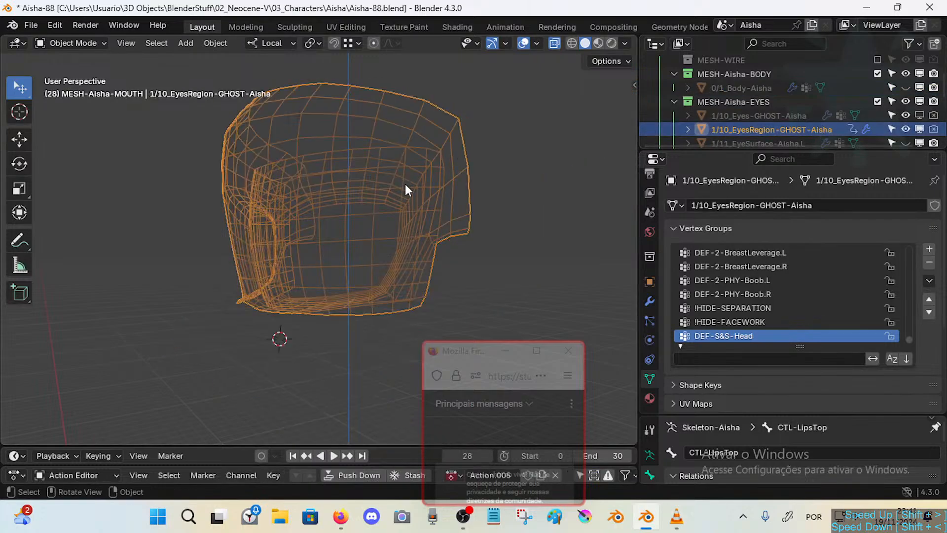
Compare the eyes region ghost's editable mesh with its subdivided shape around the eye opening.
key("Tab")
middle_click_drag(404, 184, 408, 199)
scroll(373, 206, "up", 6)
scroll(373, 206, "down", 5)
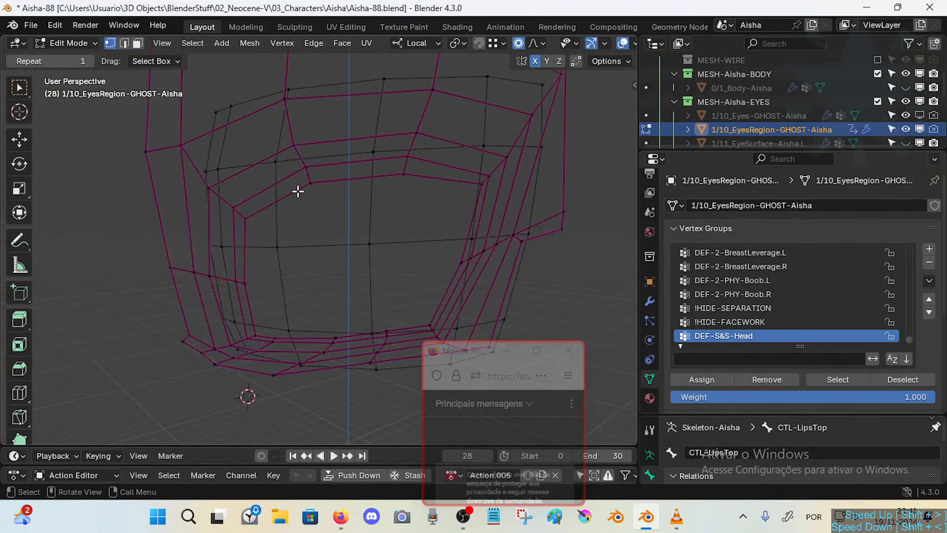
key("Tab")
scroll(332, 196, "up", 4)
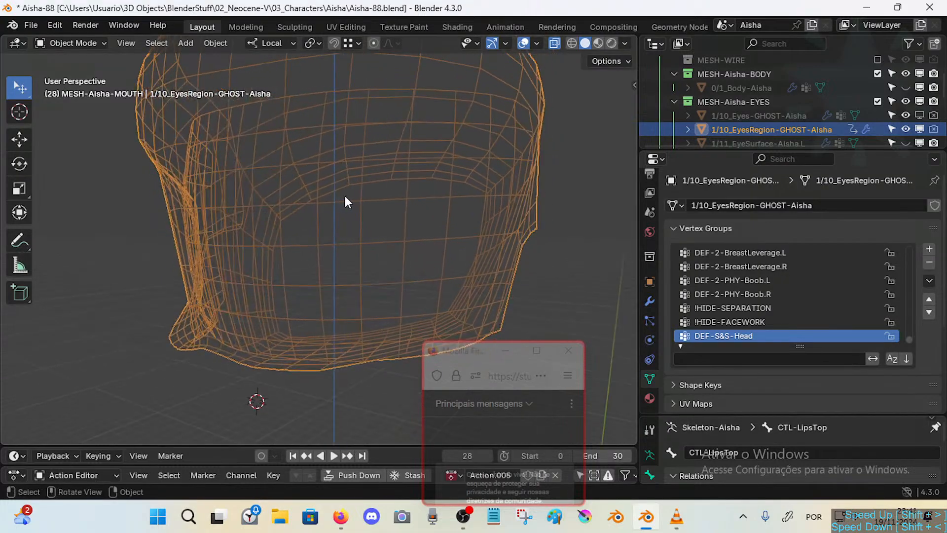
key("Tab")
left_click(349, 192, "alt")
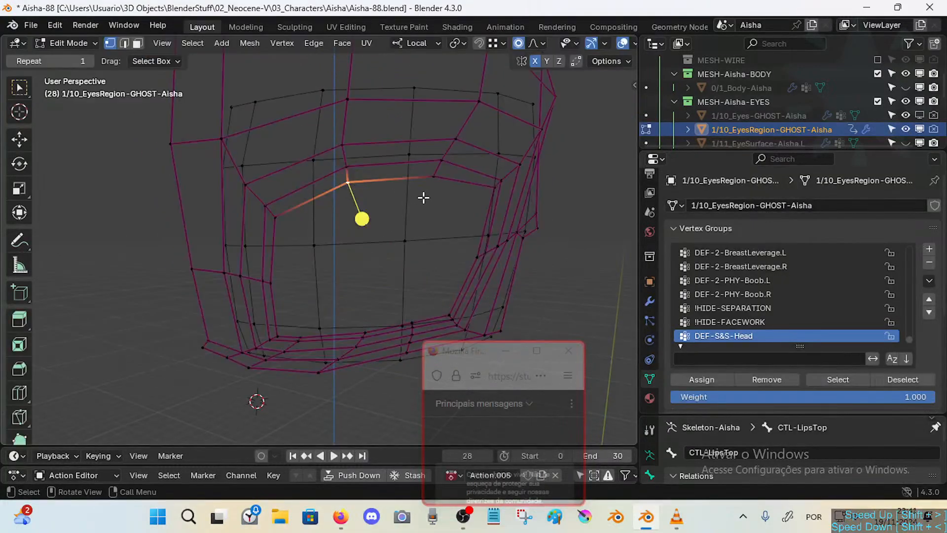
scroll(554, 39, "down", 5)
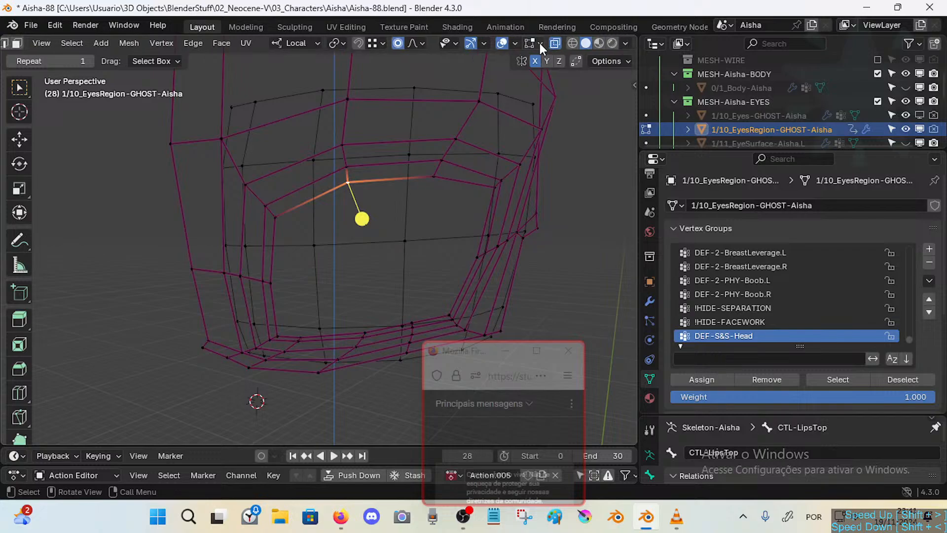
Turn off the crease display in the mesh edit overlays and check the ghost's seam edges.
left_click(540, 43)
left_click(593, 105)
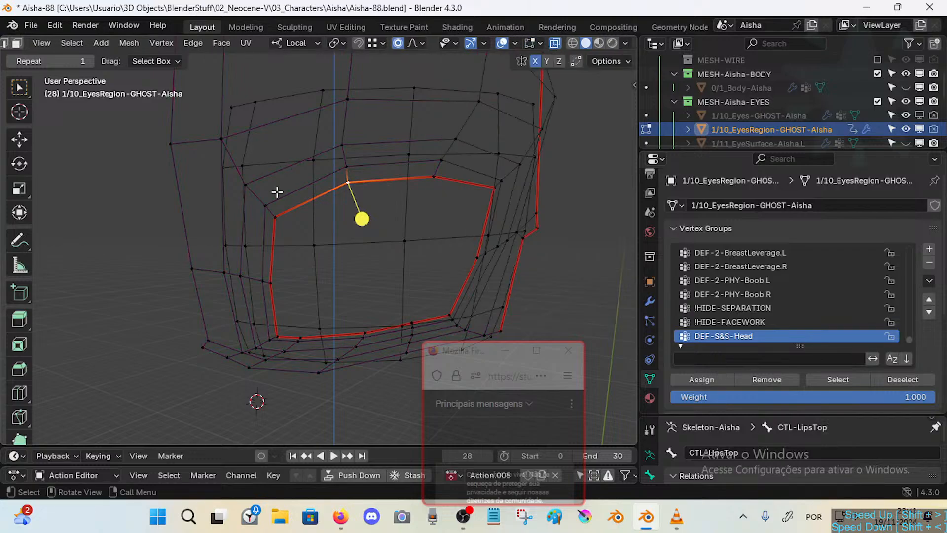
scroll(382, 212, "down", 5)
middle_click_drag(358, 213, 338, 254)
scroll(324, 224, "up", 3)
key("Tab")
key("Tab")
scroll(330, 240, "up", 4)
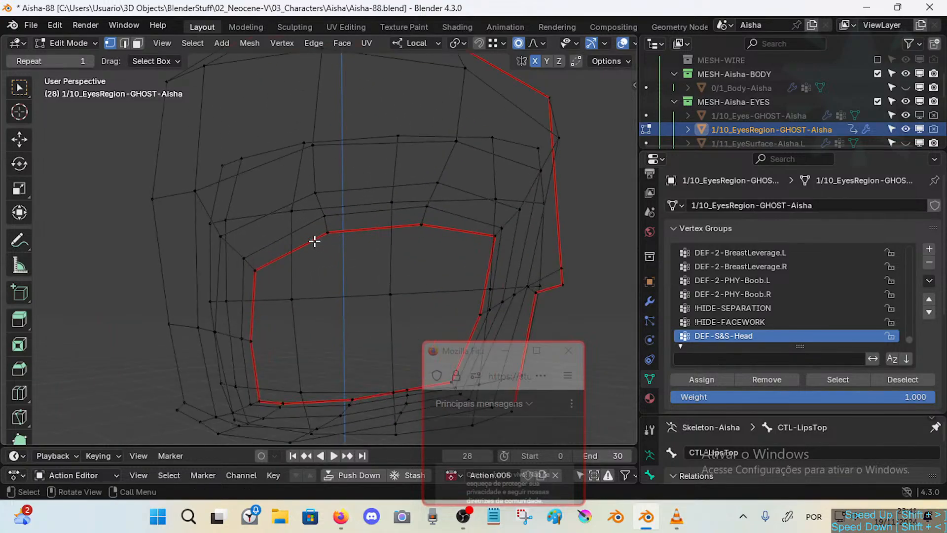
Switch to edge selection, select an upper edge of the ghost's eye opening and return to Object Mode.
key("2")
left_click(317, 241)
scroll(326, 246, "down", 5)
scroll(326, 247, "up", 2)
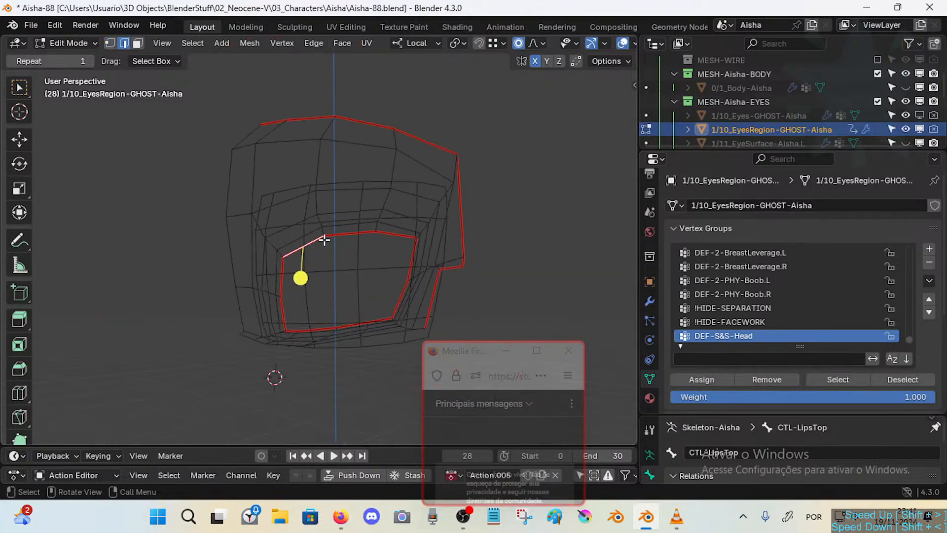
key("Tab")
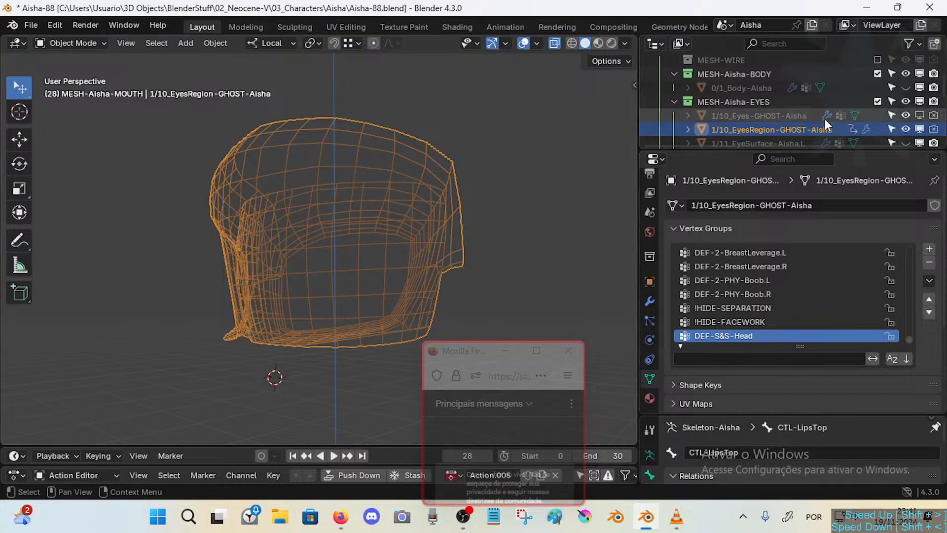
scroll(854, 124, "down", 3)
scroll(855, 124, "down", 1)
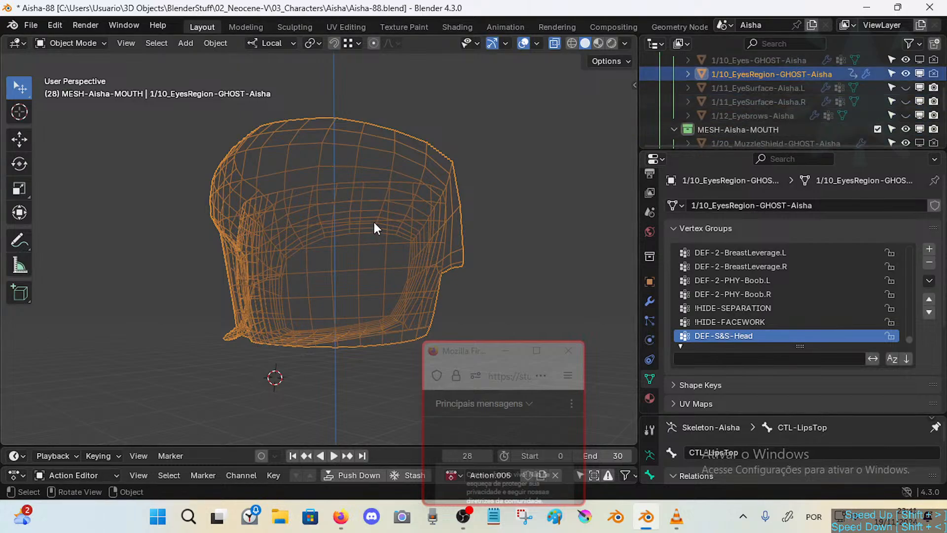
Delete all the geometry of 1/10_EyesRegion-GHOST-Aisha and return to Object Mode.
key("Tab")
key("a")
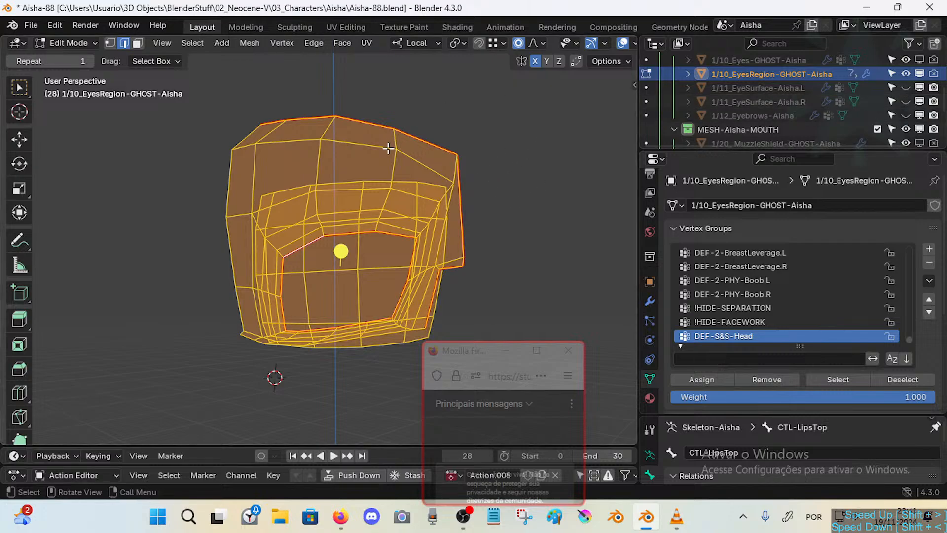
key("Tab")
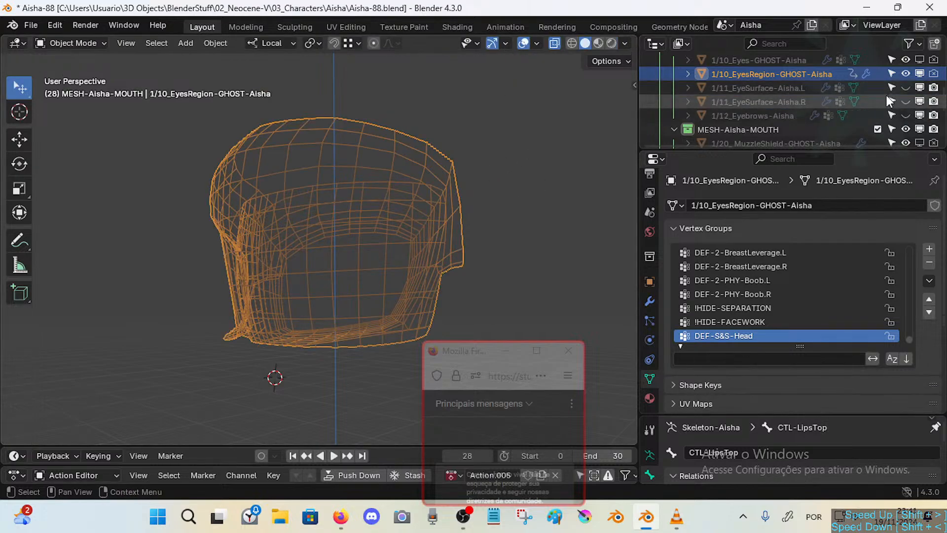
key("Tab")
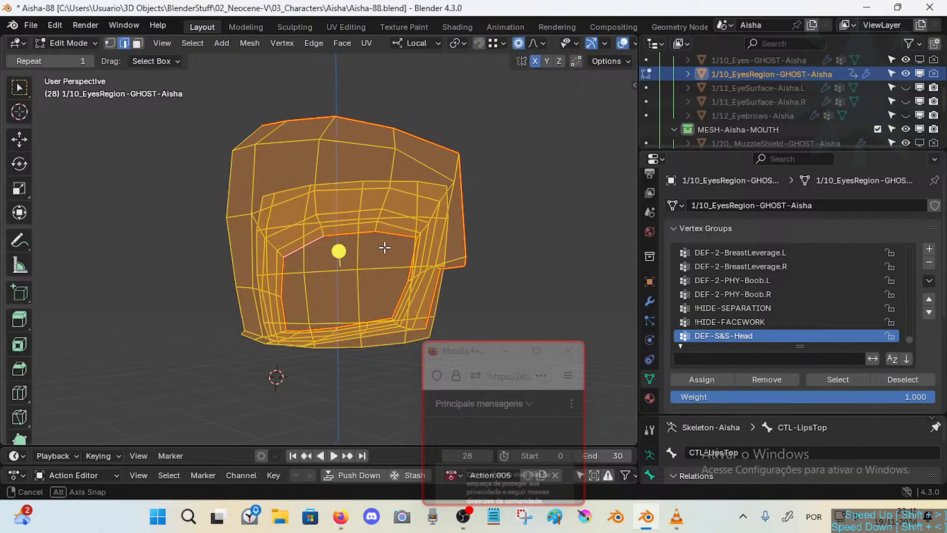
key("x")
left_click(387, 248)
key("Tab")
scroll(805, 79, "up", 2)
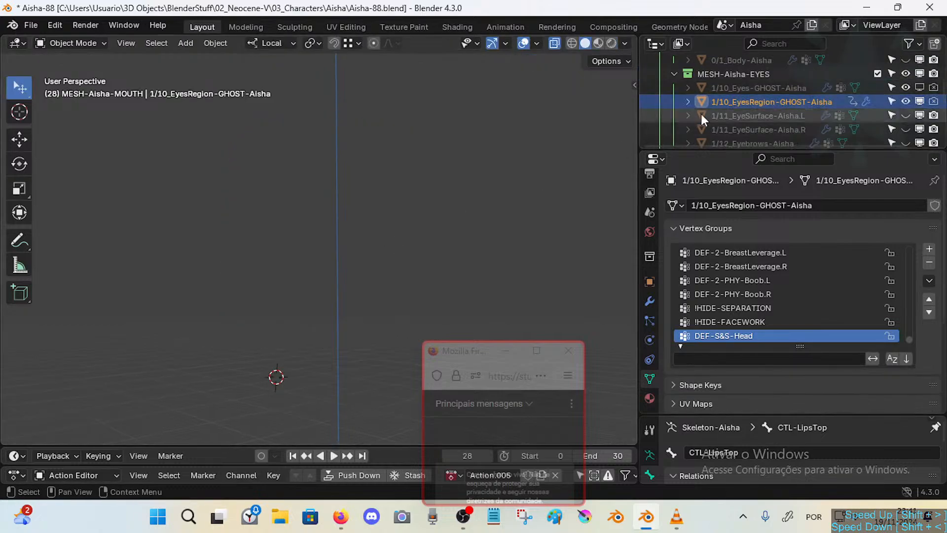
Reveal all hidden objects and open 0/1_Body-Aisha in Edit Mode.
key("ctrl+z")
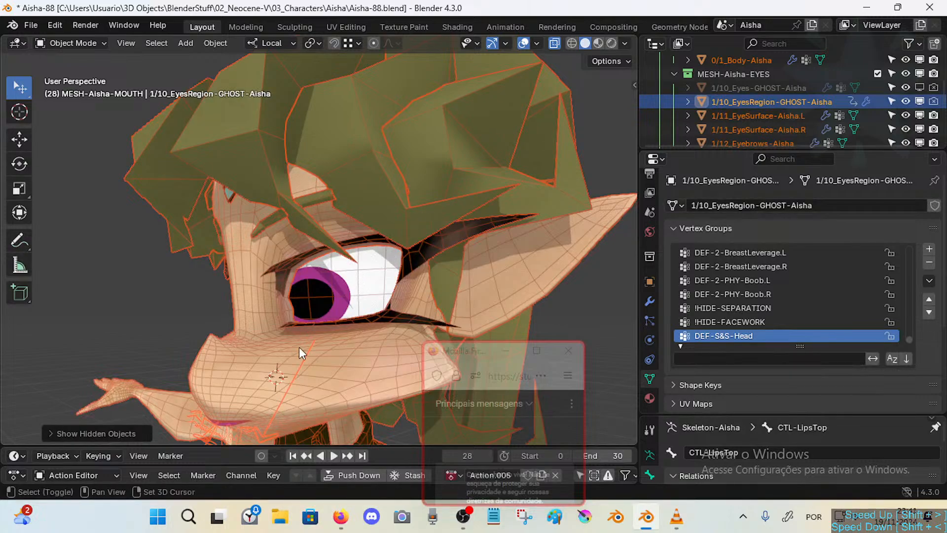
middle_click_drag(299, 347, 302, 333, "shift")
left_click(259, 244)
key("Tab")
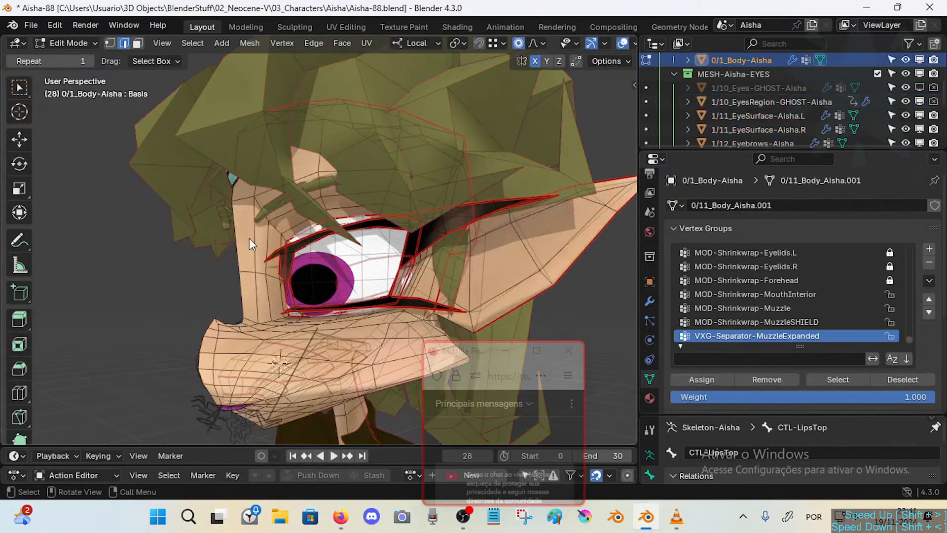
Return to Object Mode and exclude the MESH-Aisha-HAIR, MESH-Aisha-CLOTH and MESH-Aisha-MOUTH collections from the view layer.
key("Tab")
scroll(802, 124, "down", 6)
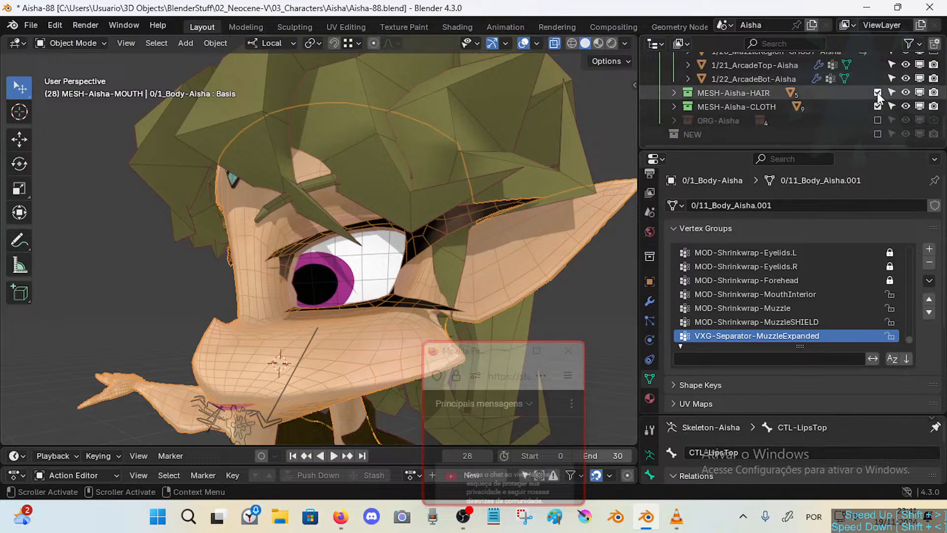
left_click(877, 93)
left_click(877, 107)
scroll(822, 106, "up", 4)
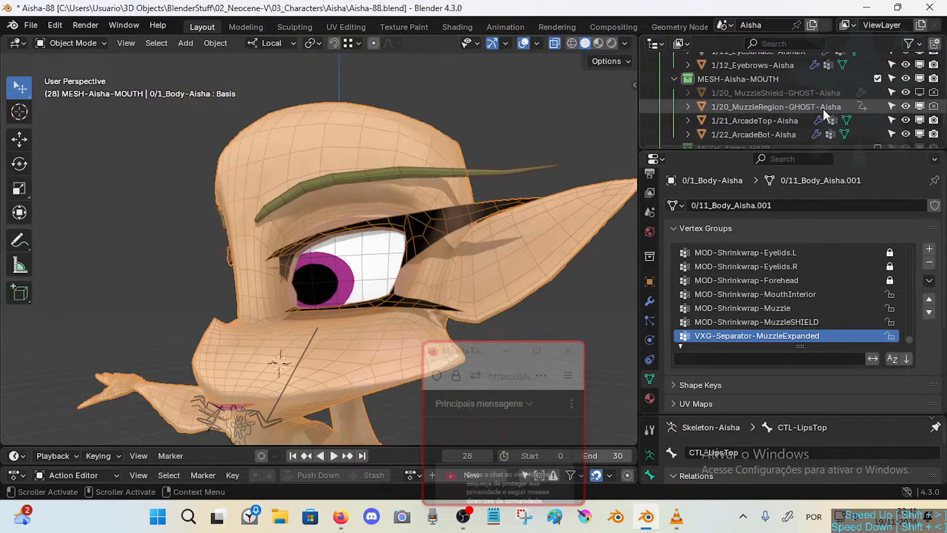
left_click(680, 78)
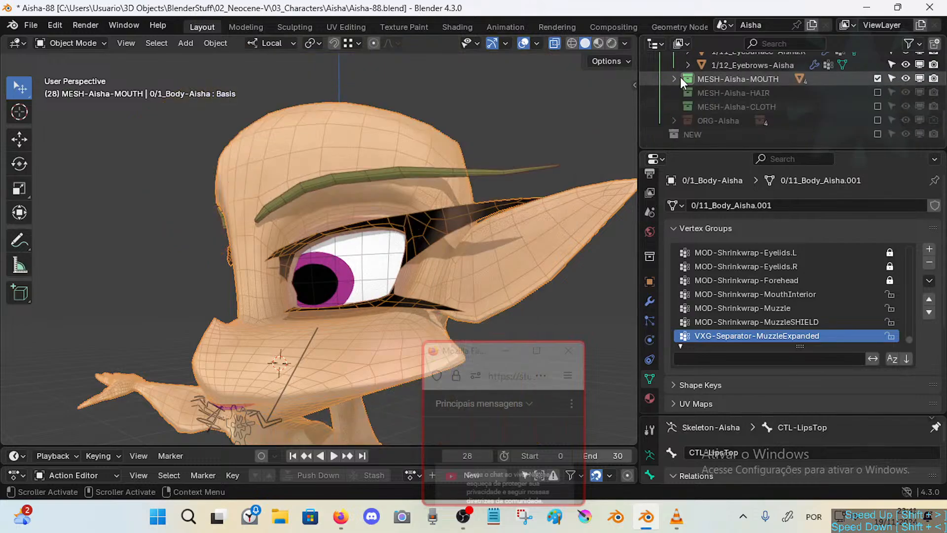
left_click(877, 78)
Make 0/1_Body-Aisha active and check its mesh around the eye in Edit Mode.
left_click(420, 220)
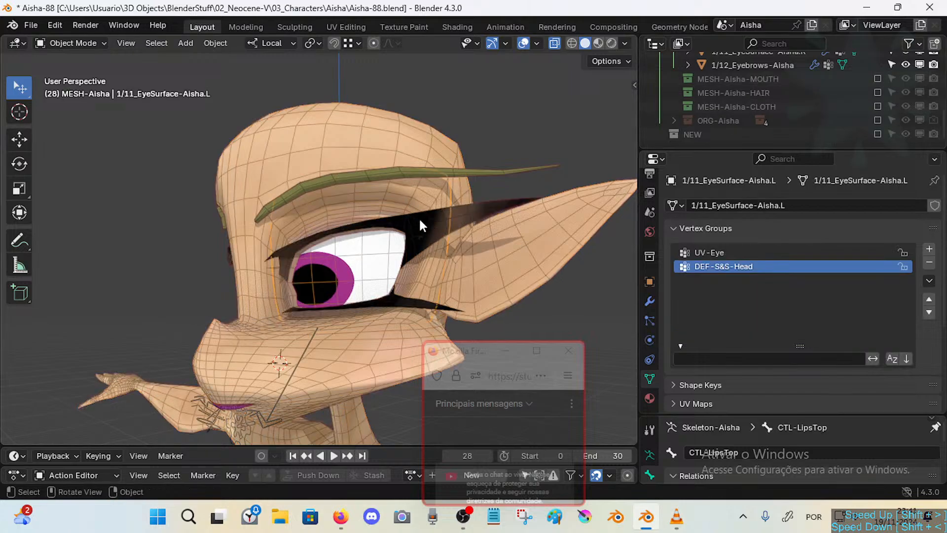
left_click(433, 146)
key("Tab")
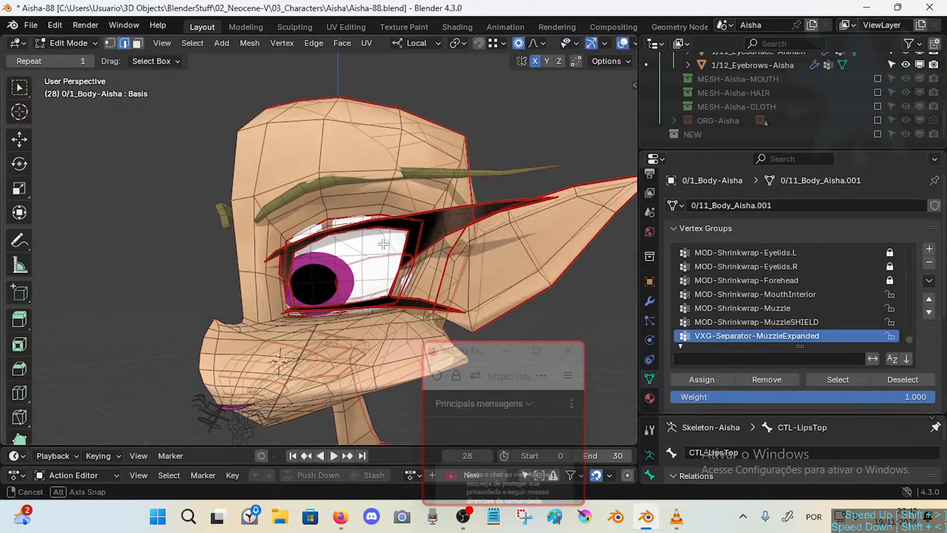
scroll(388, 249, "up", 4)
key("Tab")
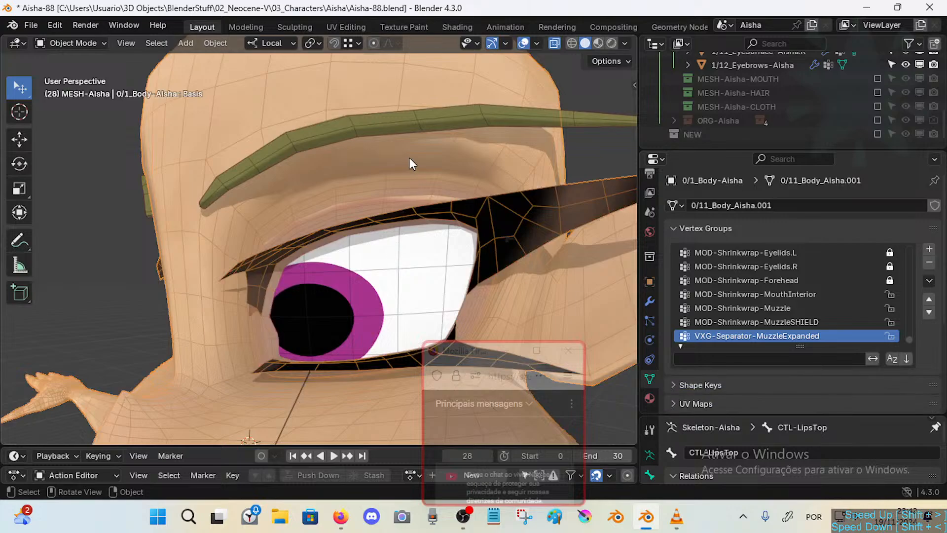
Make 1/12_Eyebrows-Aisha the active object.
left_click(410, 158)
left_click(430, 143)
left_click(467, 118)
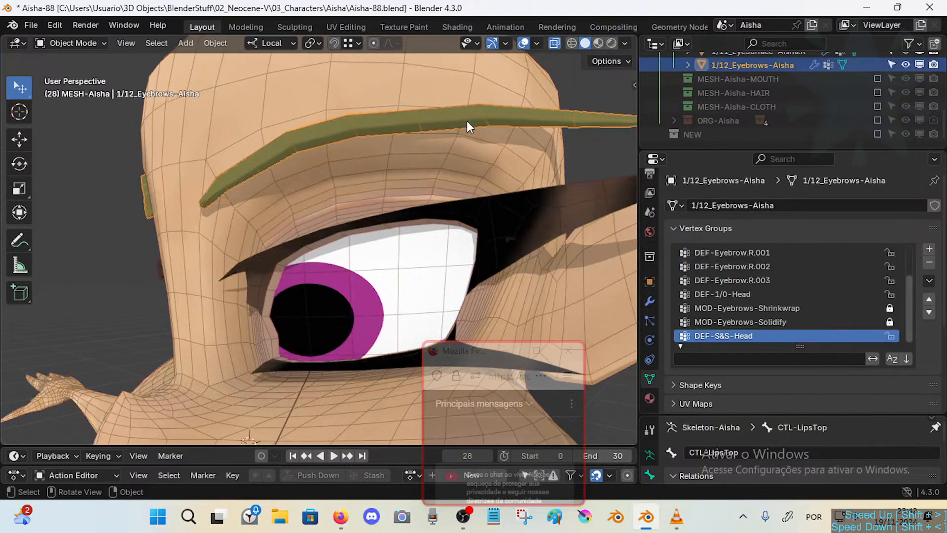
scroll(801, 95, "up", 6)
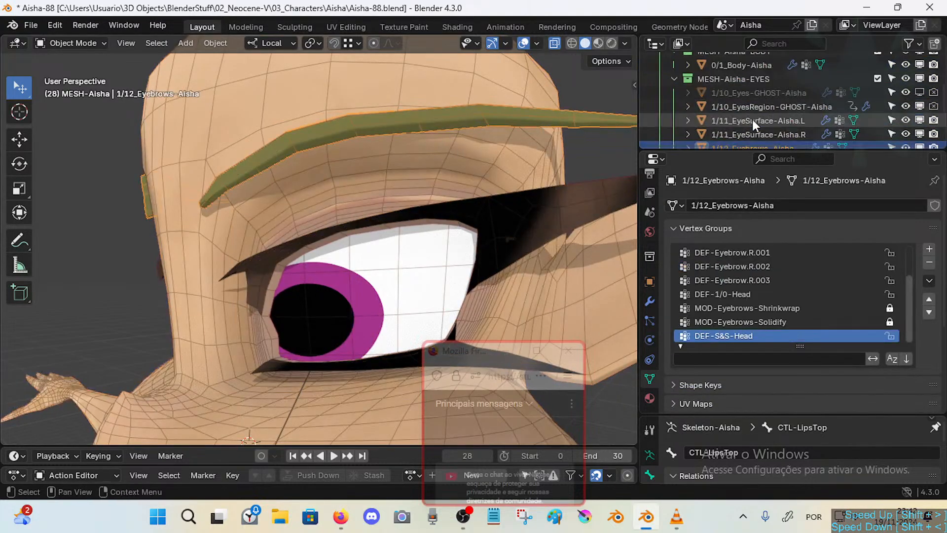
Exclude the MESH-Aisha-EYES collection from the view layer and open 0/1_Body-Aisha in Edit Mode.
left_click(675, 79)
left_click(878, 79)
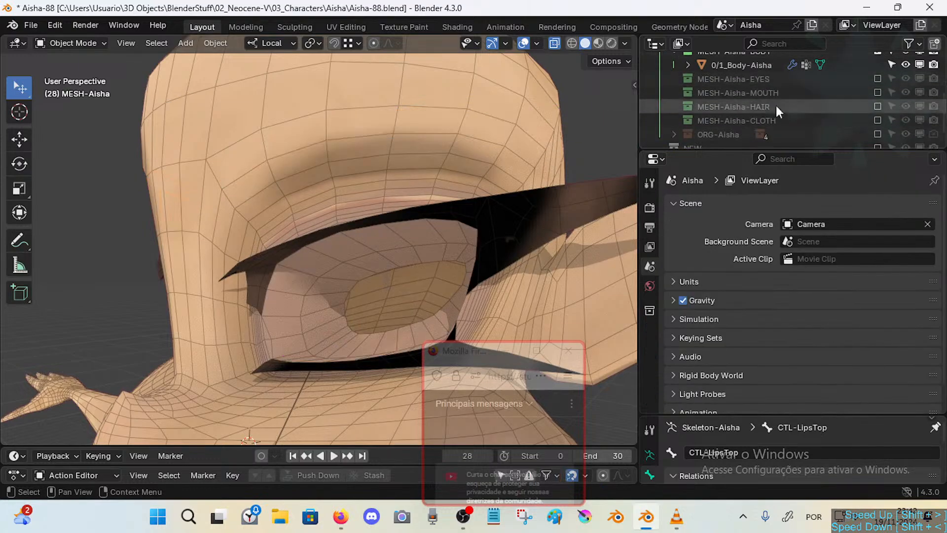
left_click(356, 187)
key("Tab")
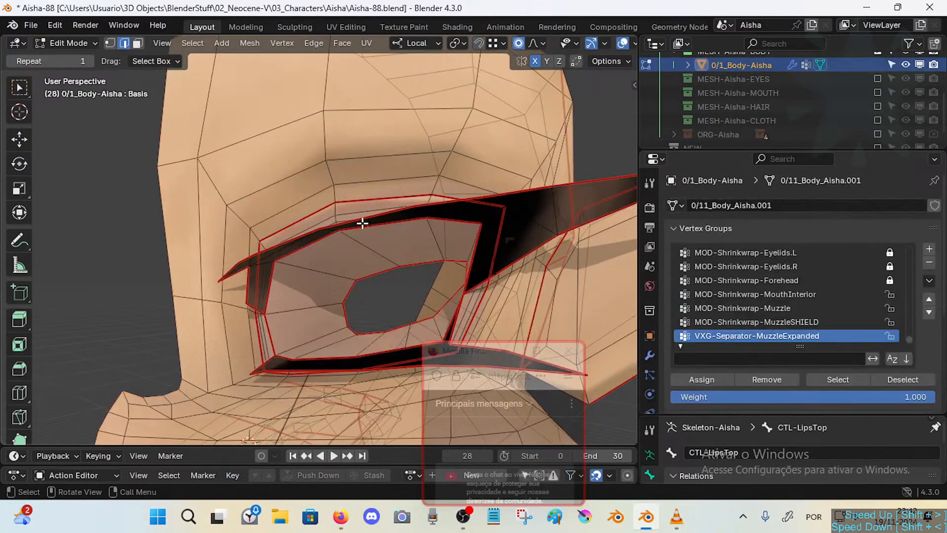
Clear the selection on the body mesh and turn off X-ray display.
scroll(361, 223, "down", 2)
middle_click_drag(361, 223, 290, 196)
key("alt+a")
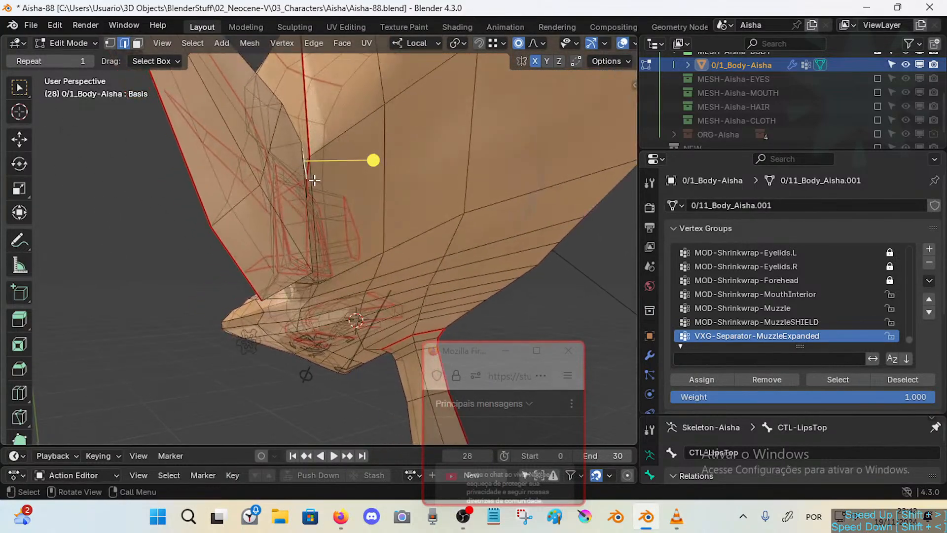
key("alt+z")
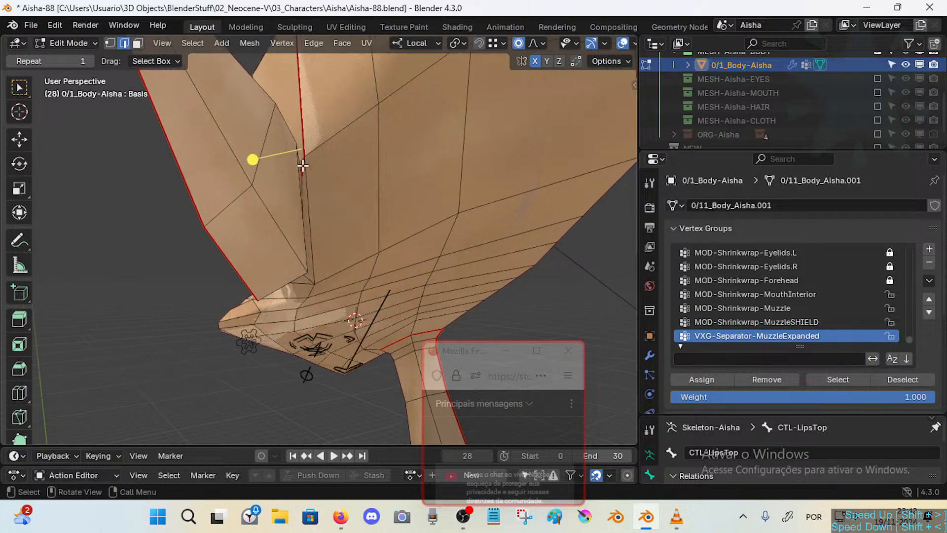
key("ctrl+x")
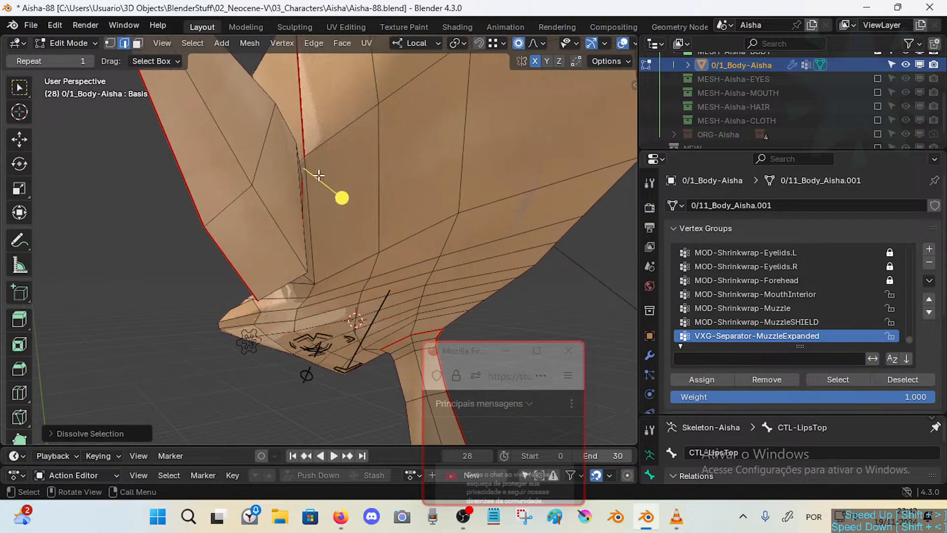
middle_click_drag(318, 176, 312, 197)
key("ctrl+z")
Clear the seam from the selected edge where the head meets the muzzle and mark the short edge below the ear as a seam.
scroll(314, 198, "up", 4)
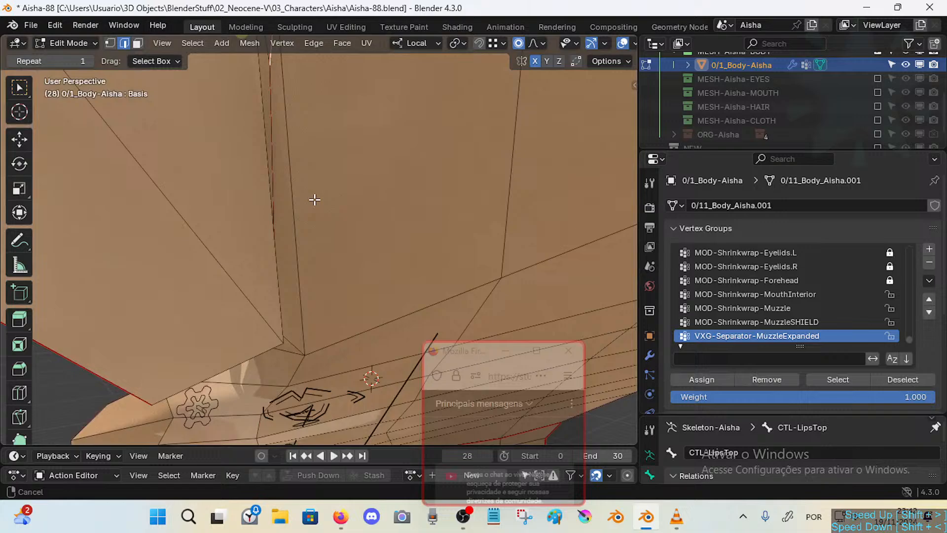
scroll(316, 198, "down", 3)
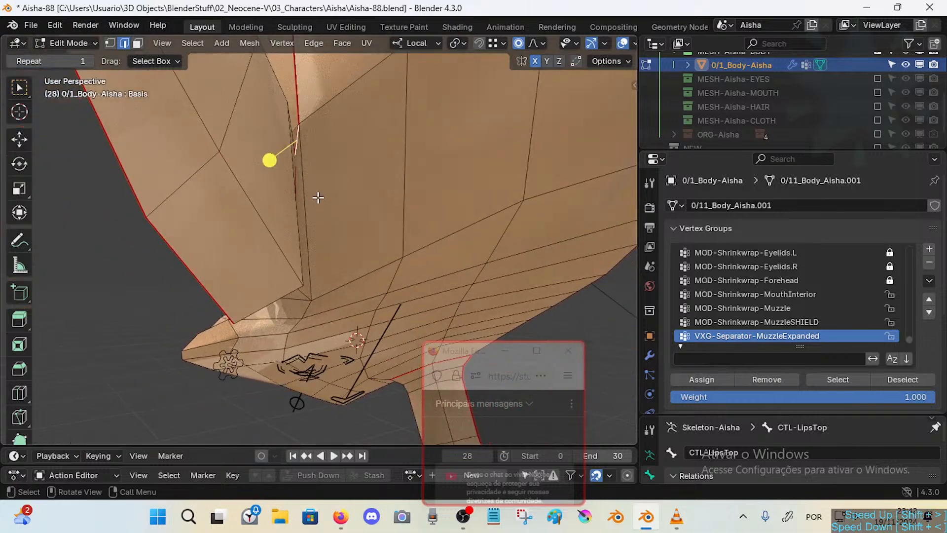
key("ctrl+e")
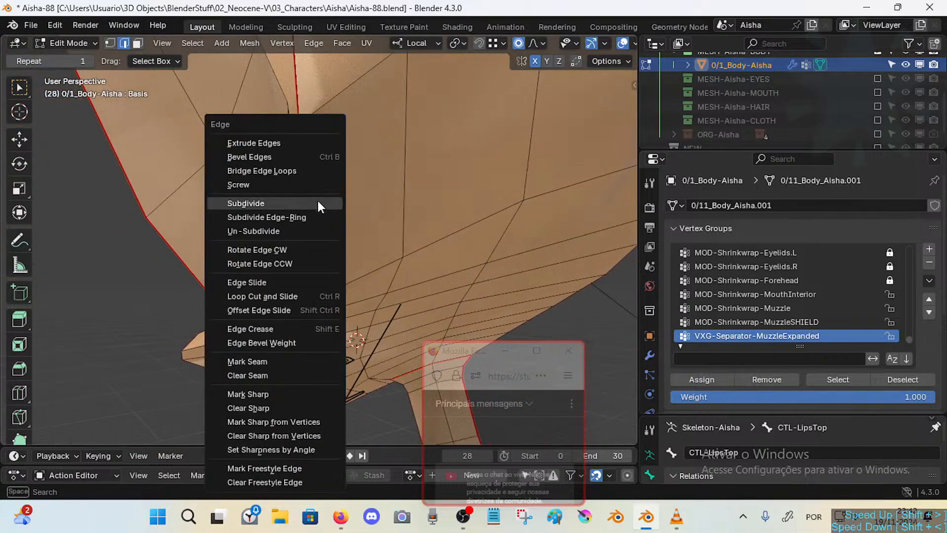
left_click(286, 374)
middle_click_drag(305, 208, 388, 250)
key("ctrl+e")
left_click(332, 282)
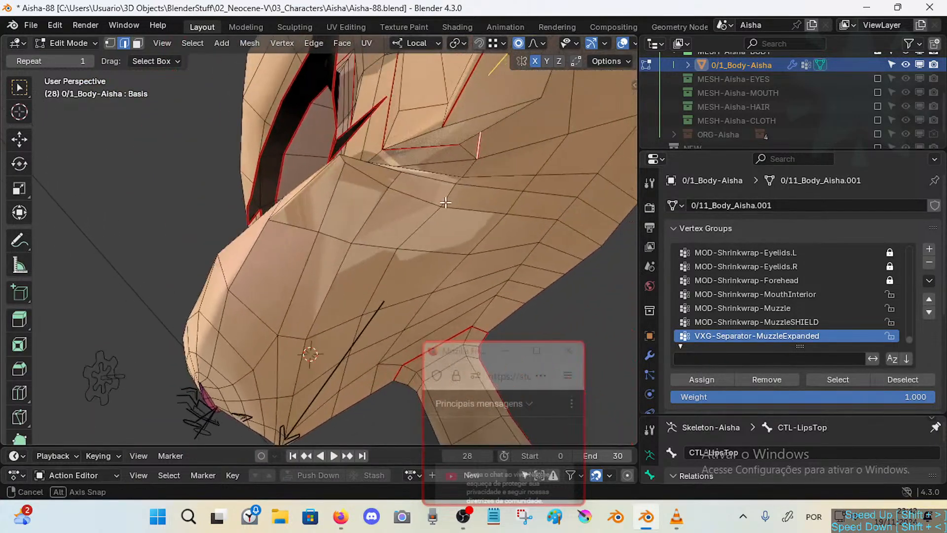
Mark the edges along the upper back of the muzzle, from below the ear toward the eye, as a seam.
middle_click_drag(445, 202, 481, 230)
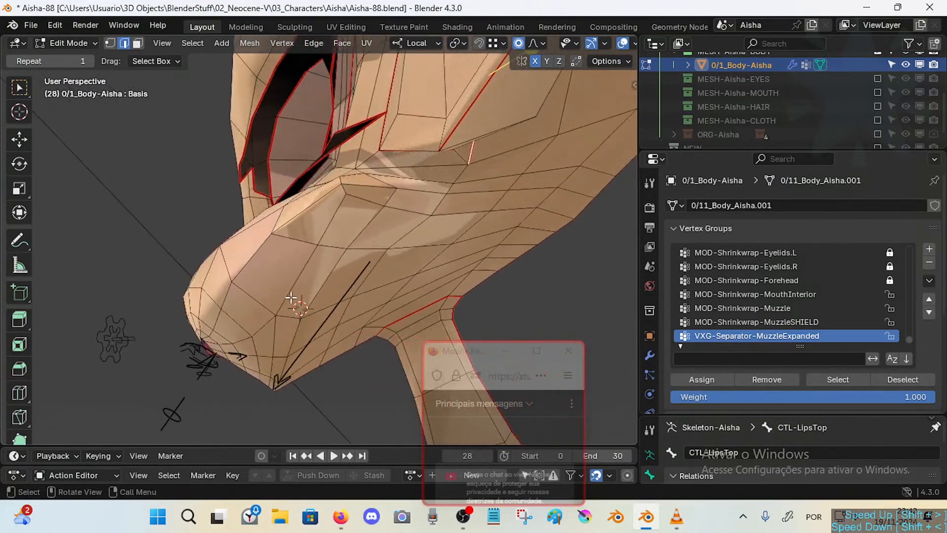
middle_click_drag(315, 292, 447, 175)
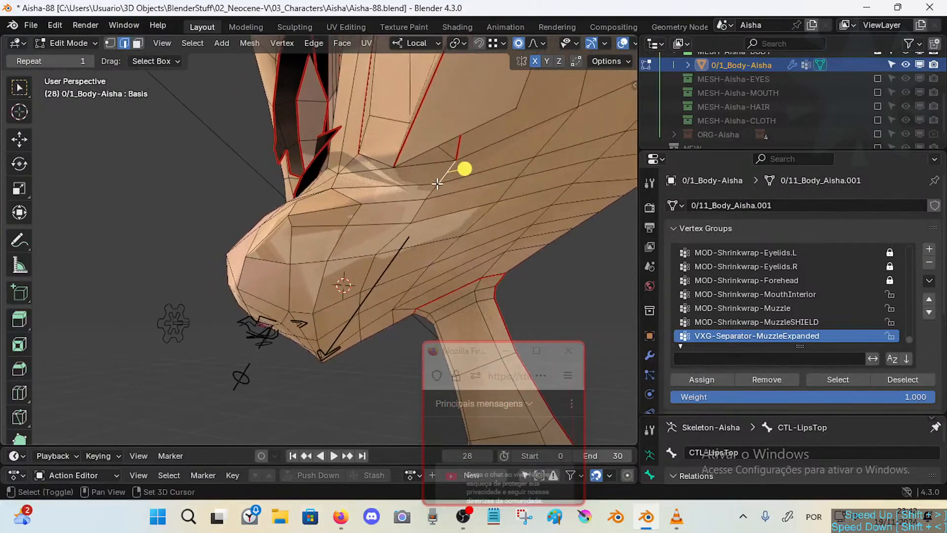
middle_click_drag(328, 217, 381, 224)
key("ctrl+e")
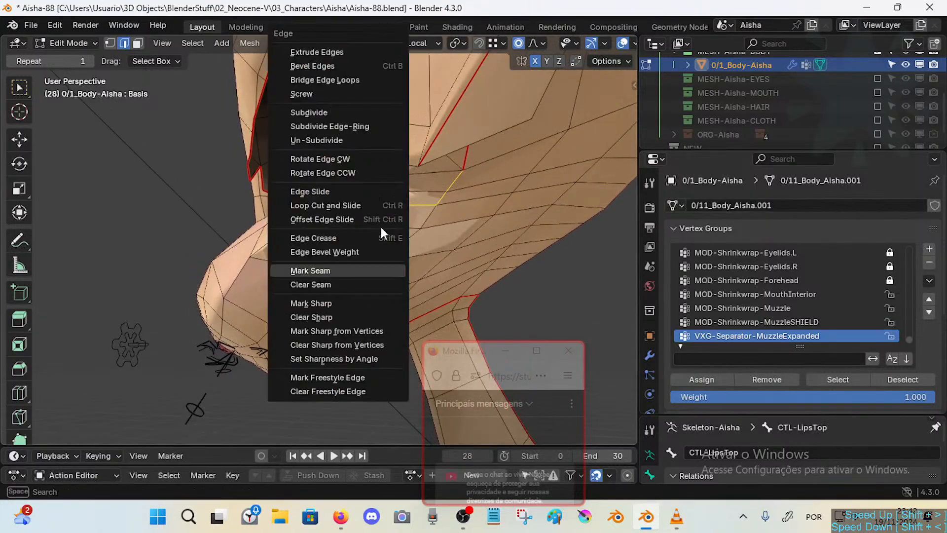
left_click(350, 272)
middle_click_drag(350, 272, 315, 202)
left_click(294, 192, "alt")
key("ctrl+e")
left_click(286, 269)
middle_click_drag(286, 268, 328, 232)
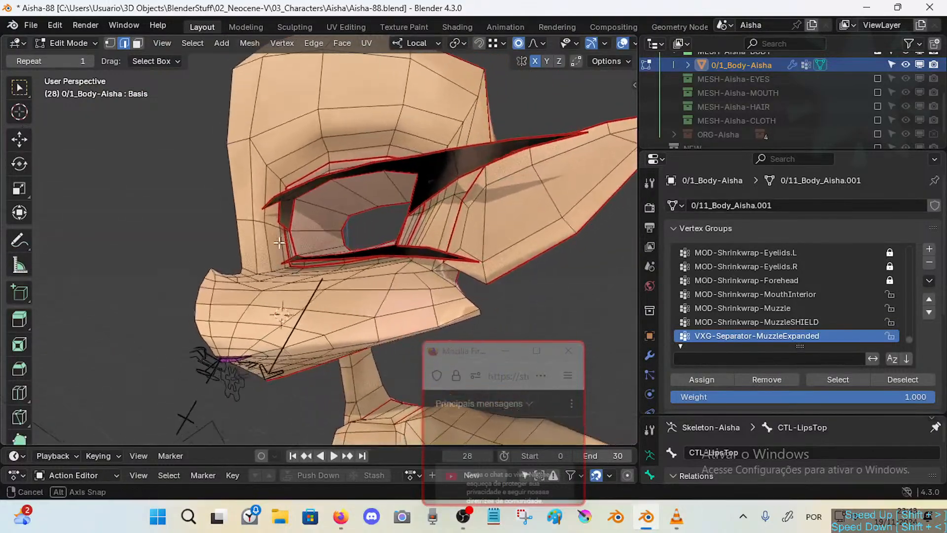
Mark the edges across the top of the muzzle in front of the nose bridge as a seam.
middle_click_drag(266, 292, 334, 270, "shift")
scroll(286, 290, "up", 3)
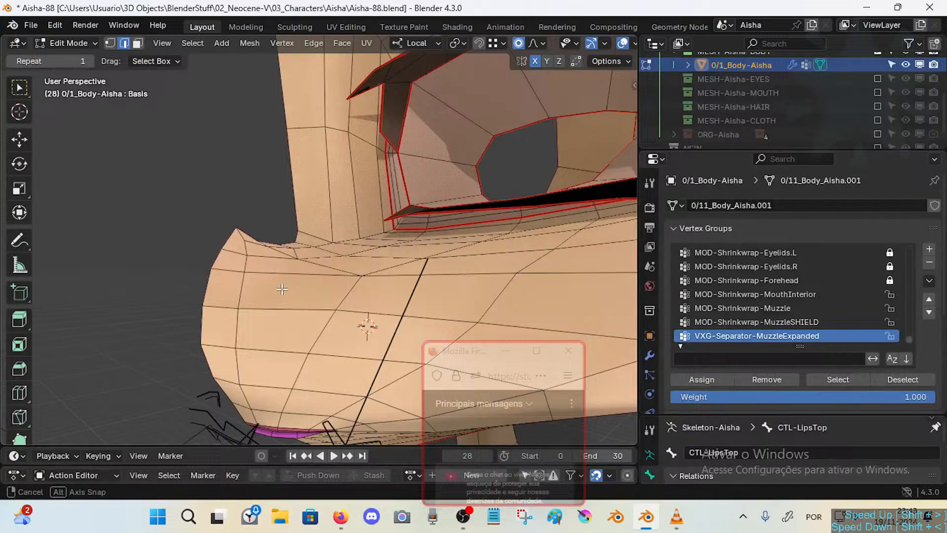
middle_click_drag(282, 289, 296, 252)
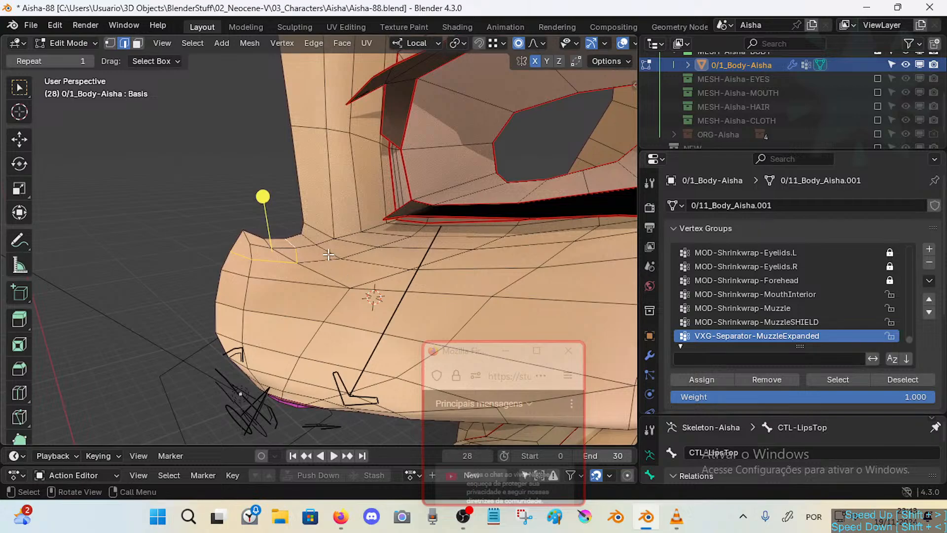
key("ctrl+e")
left_click(300, 271)
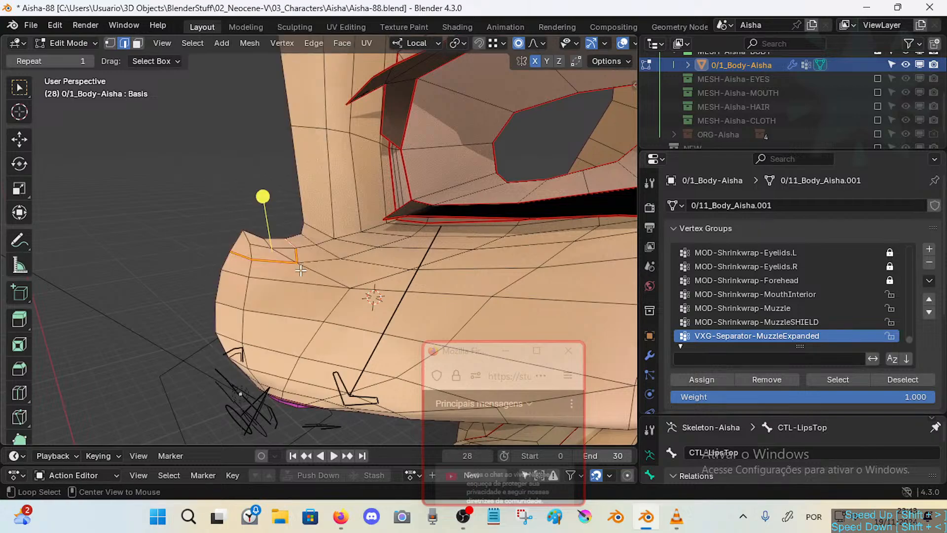
Insert an edge loop around the lips with an edge slide of about -0.42.
middle_click_drag(331, 267, 332, 280)
middle_click_drag(319, 278, 360, 219)
scroll(330, 315, "up", 3)
middle_click_drag(331, 315, 278, 279)
left_click(270, 279, "alt")
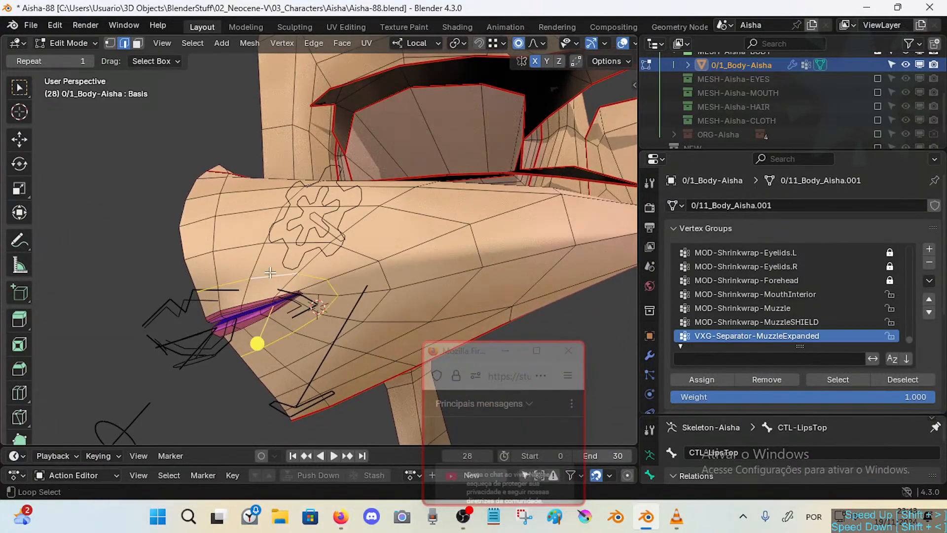
middle_click_drag(250, 337, 325, 274, "shift")
scroll(326, 273, "up", 6)
scroll(326, 274, "down", 8)
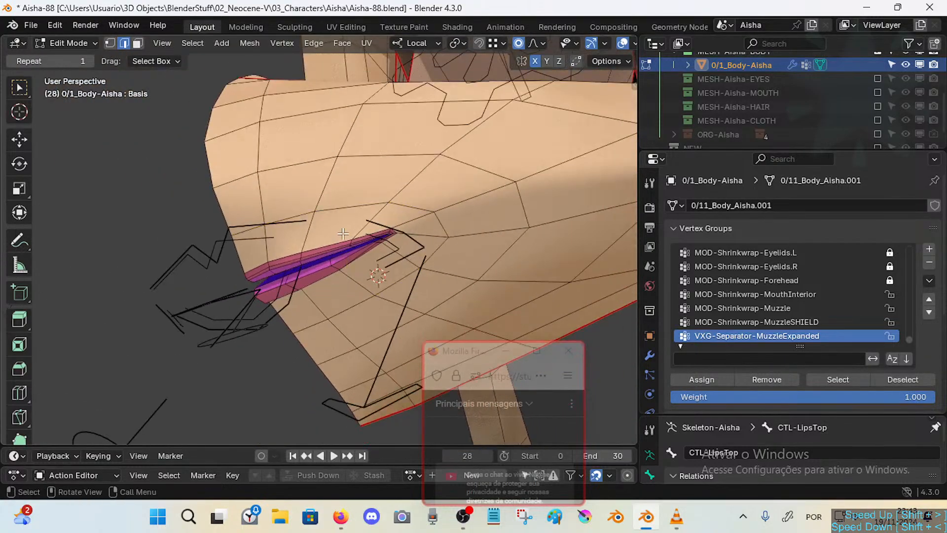
key("ctrl+r")
left_click(374, 218)
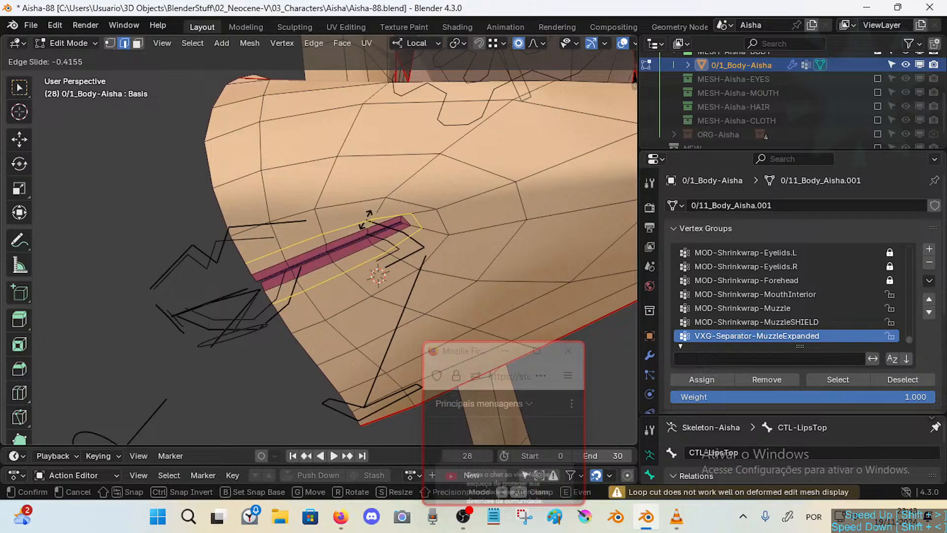
left_click(365, 219)
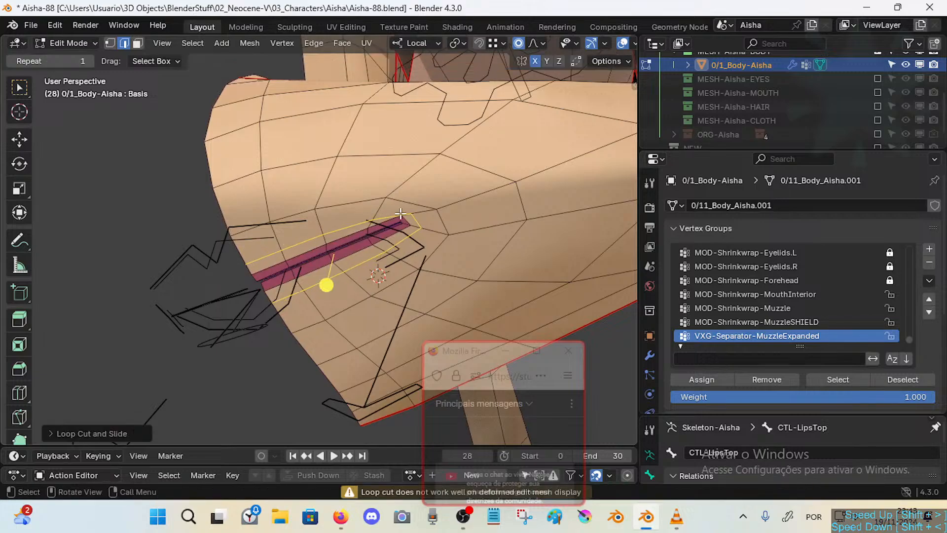
Slide the new edge loop around the mouth closer to the lips with an edge slide factor of 1.0.
middle_click_drag(401, 214, 222, 354)
key("Tab")
key("Tab")
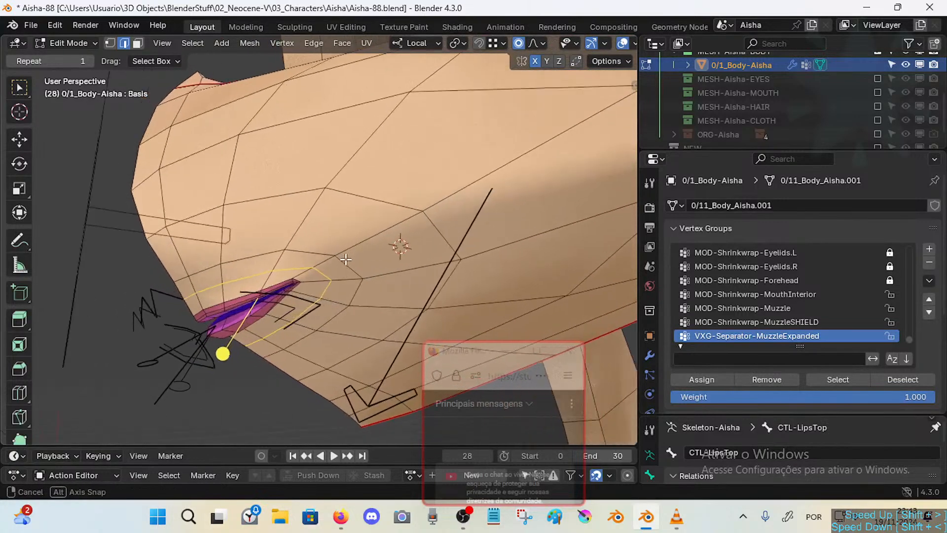
middle_click_drag(346, 259, 323, 277)
key("Tab")
key("Tab")
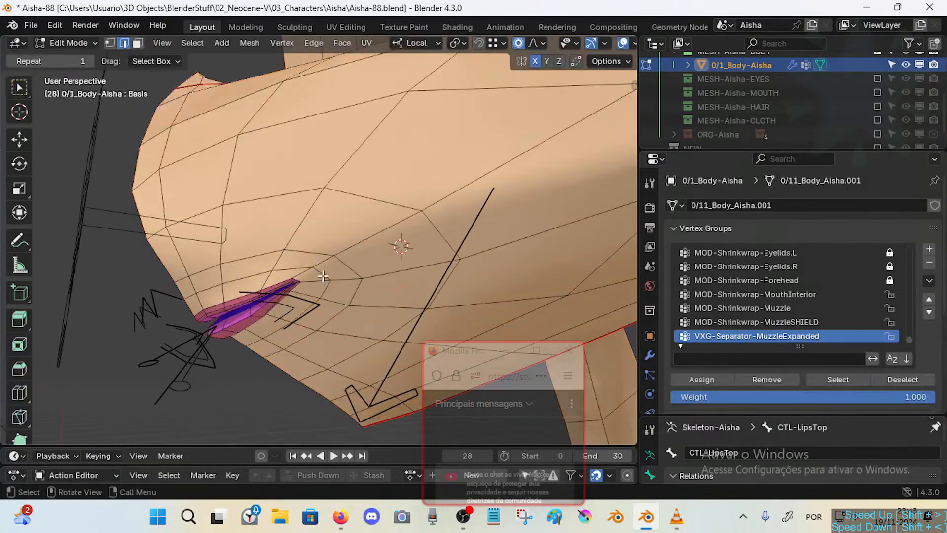
left_click(323, 277, "alt")
key("g")
key("g")
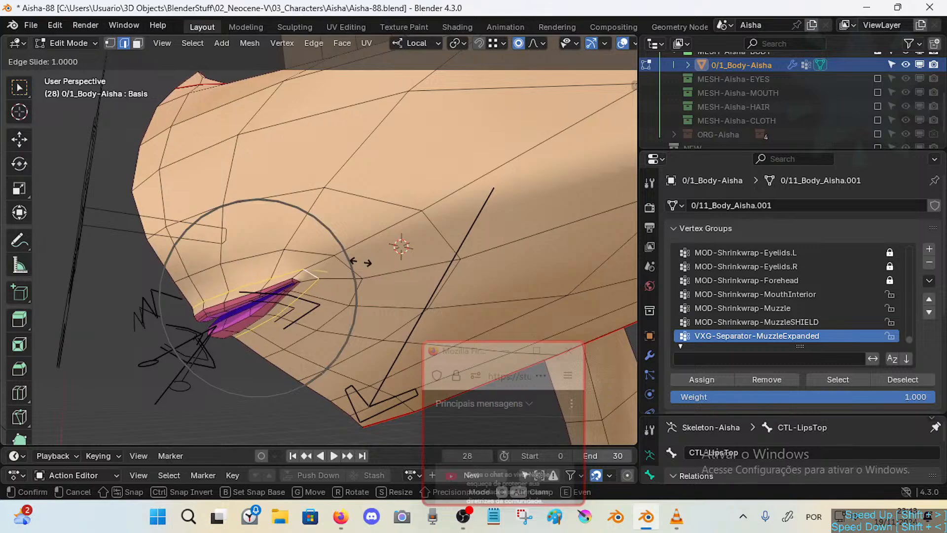
left_click(360, 262)
Compare the mouth corner's smoothed surface in Object Mode with its edge flow in Edit Mode.
mouse_move(214, 351)
middle_mouse_down()
mouse_move(230, 350)
mouse_move(231, 336)
mouse_move(221, 337)
middle_mouse_up()
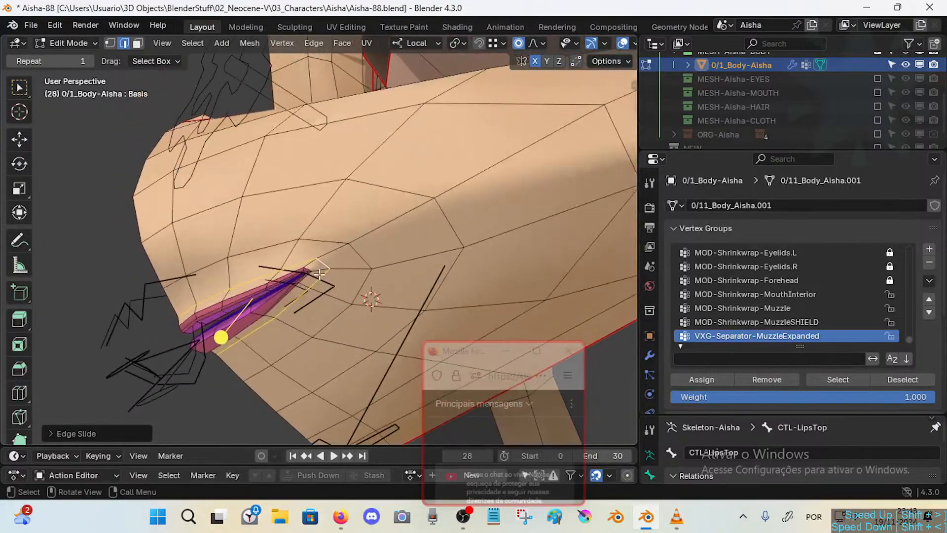
middle_click_drag(295, 282, 267, 279)
key("Tab")
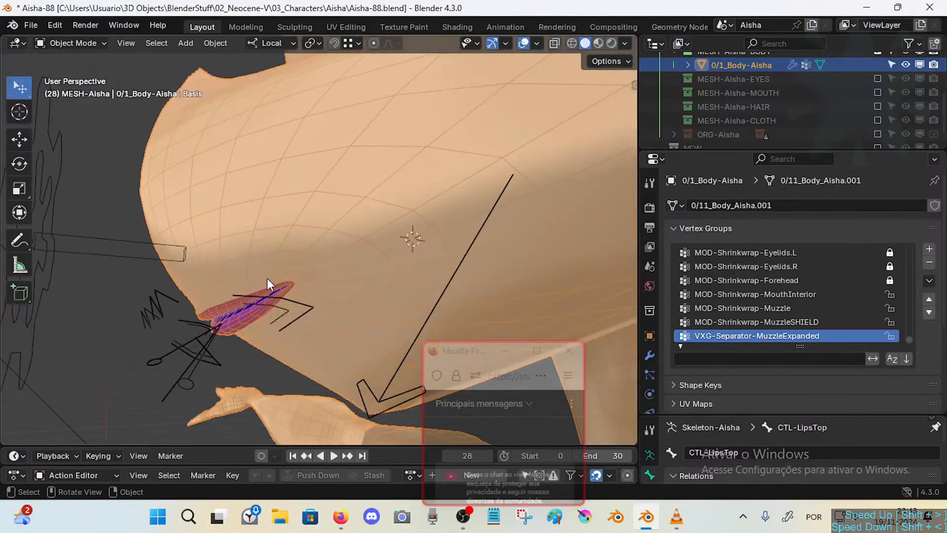
key("Tab")
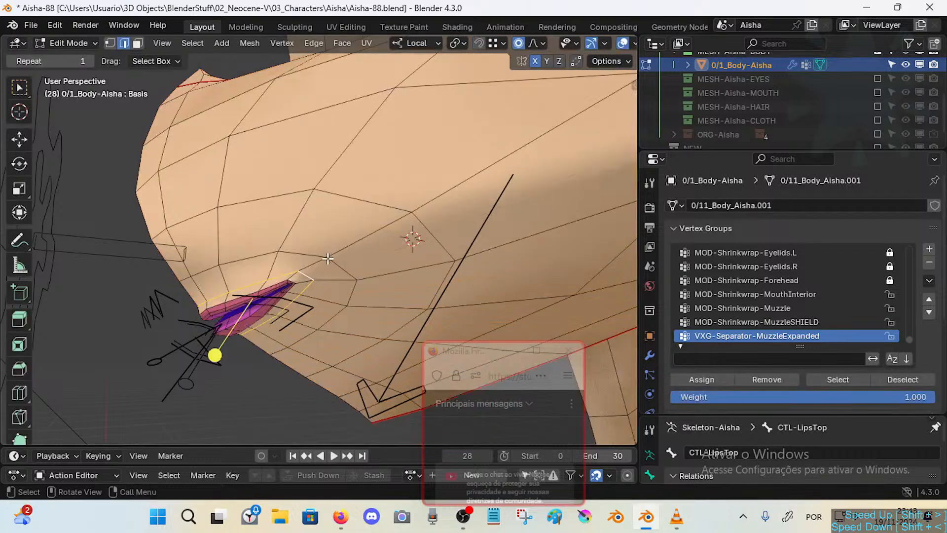
key("Tab")
key("Tab")
key("Tab")
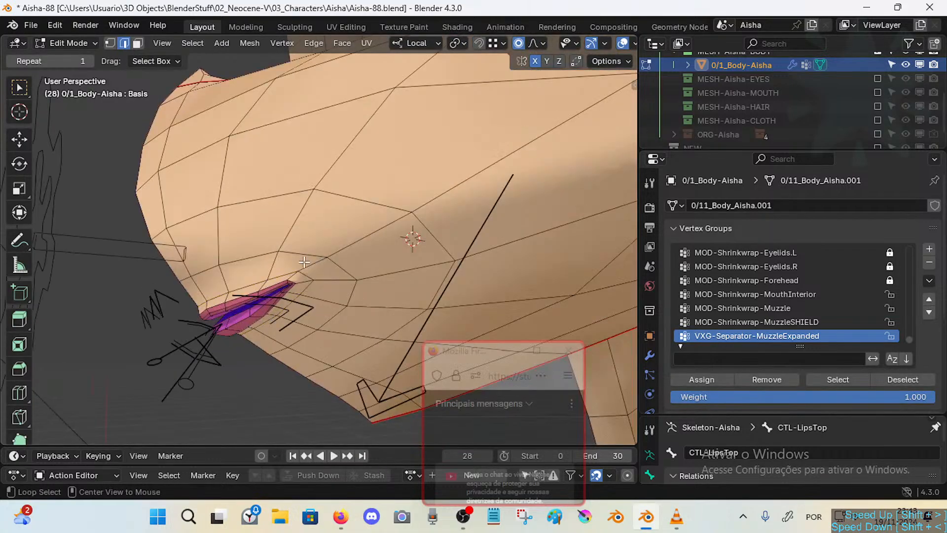
key("Tab")
mouse_move(307, 263)
middle_mouse_down()
mouse_move(284, 275)
mouse_move(348, 262)
mouse_move(308, 283)
middle_mouse_up()
key("Tab")
key("Tab")
Mark the edge loop around the lips as a seam and clear the selection.
scroll(348, 263, "down", 4)
scroll(336, 263, "up", 3)
scroll(337, 262, "down", 3)
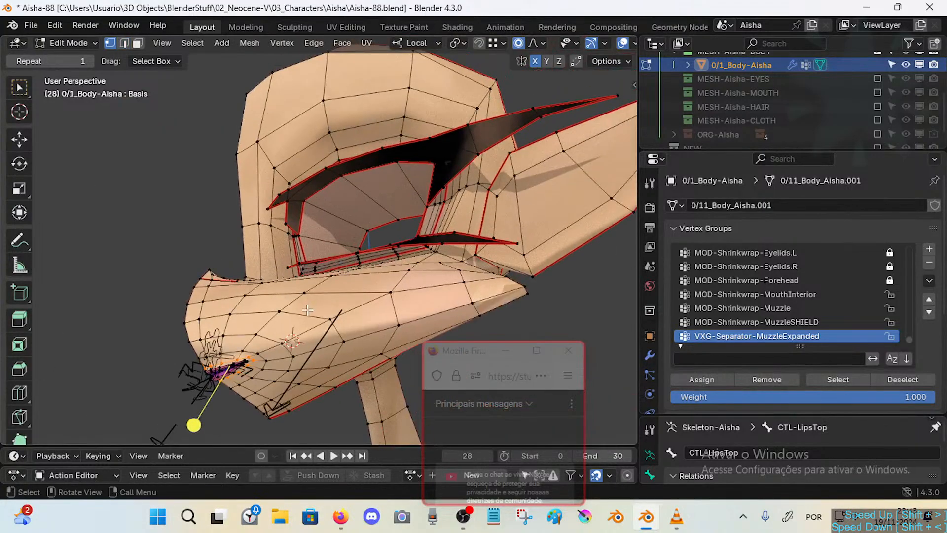
key("ctrl+e")
left_click(265, 342)
middle_click_drag(265, 342, 275, 371)
scroll(304, 329, "up", 3)
key("alt+a")
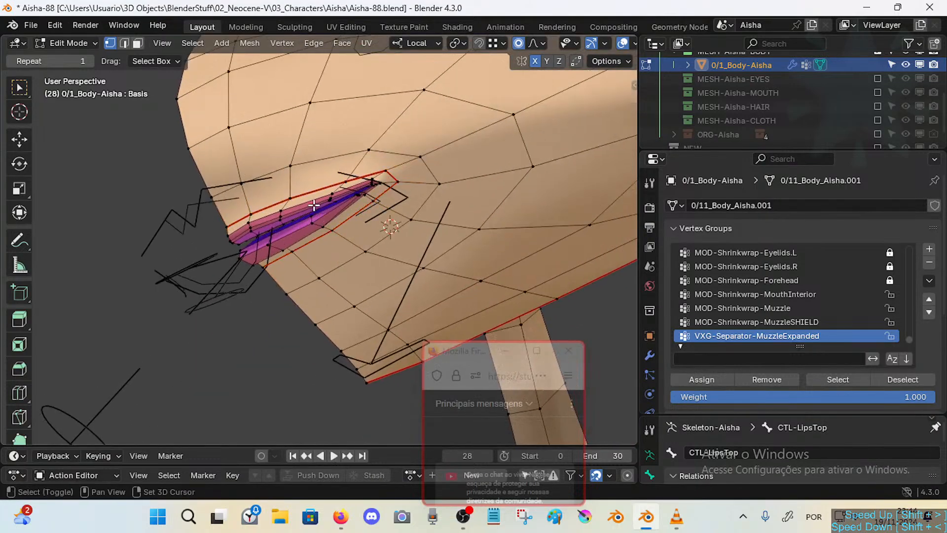
Mark seams on the edge loops bordering the lips, including the one on the inner side of the mouth.
left_click(311, 198, "alt")
middle_click_drag(312, 198, 336, 221)
key("ctrl+e")
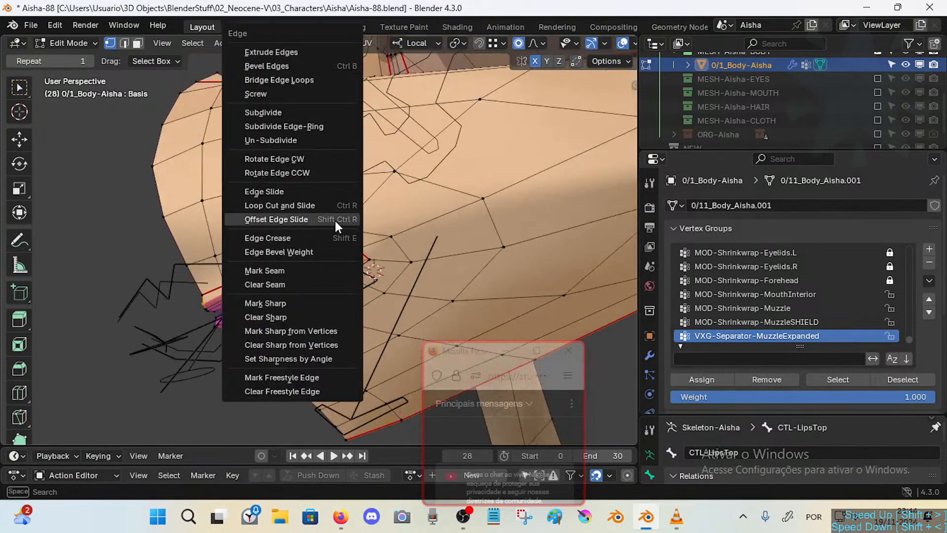
left_click(313, 269)
middle_click_drag(265, 295, 207, 271)
left_click(246, 294, "alt")
key("ctrl+e")
left_click(266, 295)
Clear the seam from the mouth interior edge loop just behind the lips.
key("alt+a")
key("2")
left_click(198, 271, "alt")
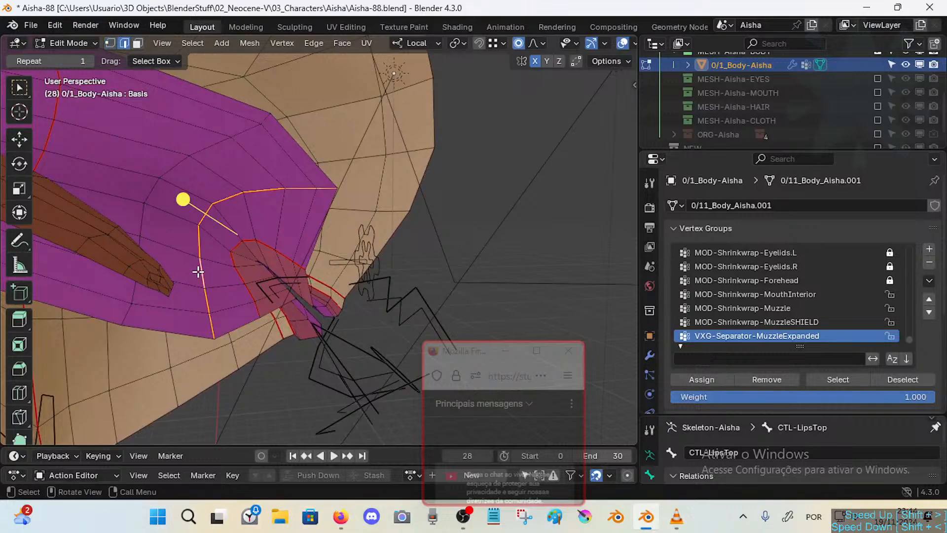
key("ctrl+e")
left_click(175, 283)
middle_click_drag(176, 280, 210, 289)
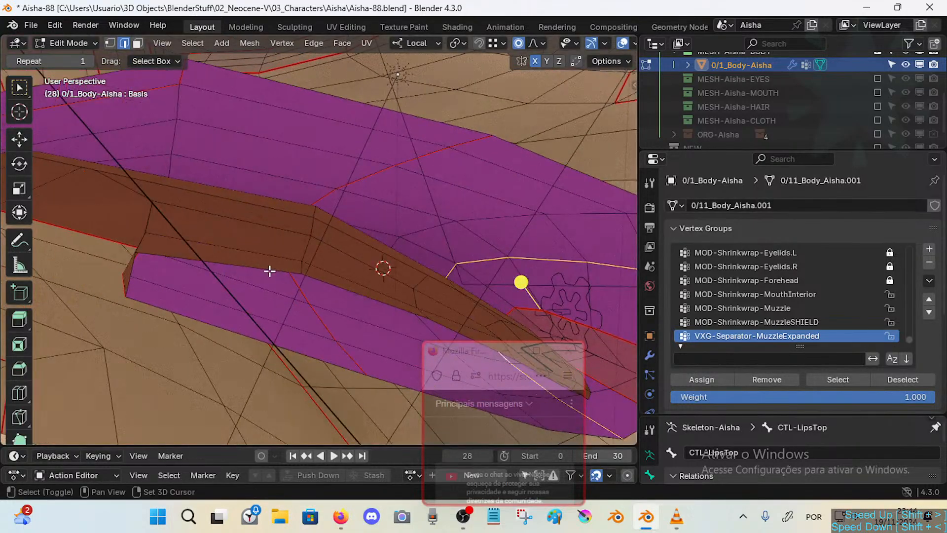
Clear the seam from the edge loop crossing the middle of the mouth interior.
middle_click_drag(269, 271, 256, 270)
key("alt+a")
left_click(266, 186, "alt")
key("ctrl+e")
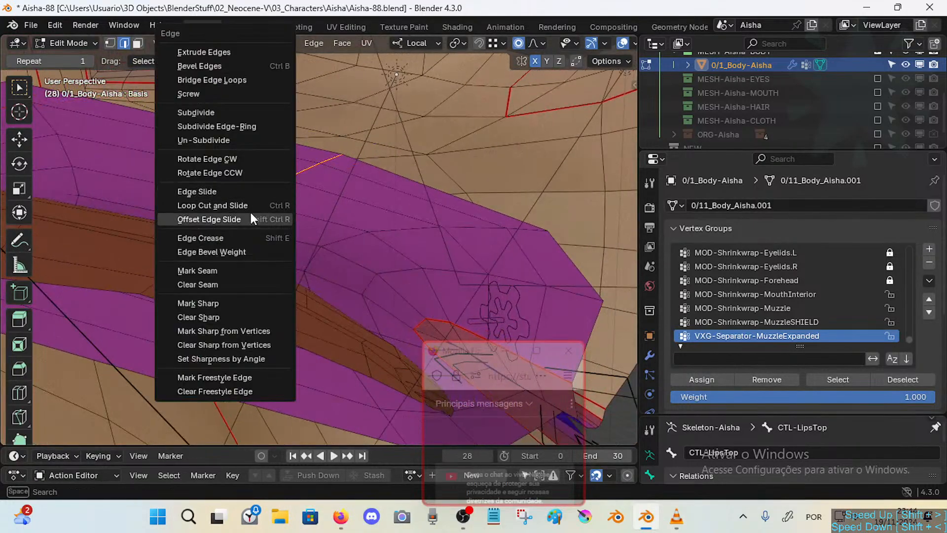
left_click(231, 277)
middle_click_drag(248, 264, 278, 260)
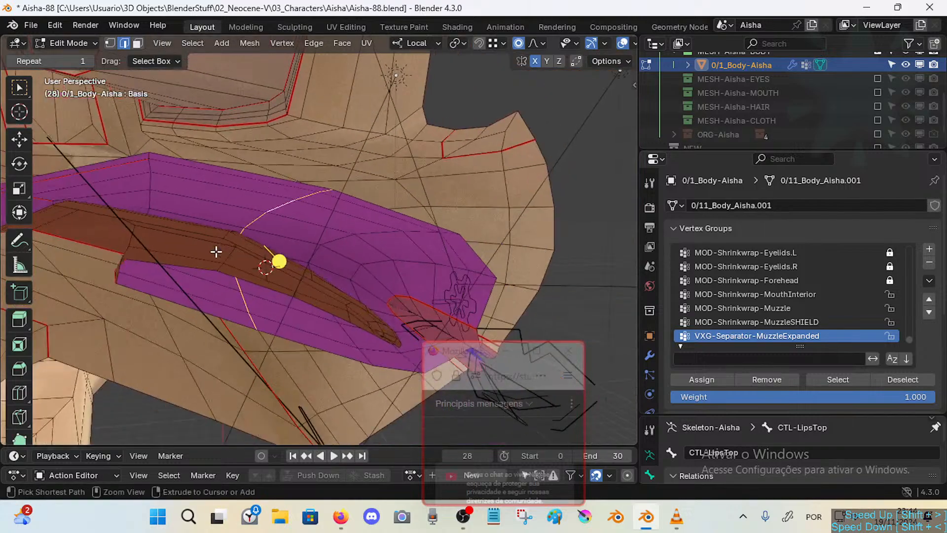
Mark a seam on the edge loop along the lower rear border of the mouth interior.
middle_click_drag(162, 210, 186, 269)
left_click(179, 270, "alt")
key("ctrl+e")
left_click(109, 272)
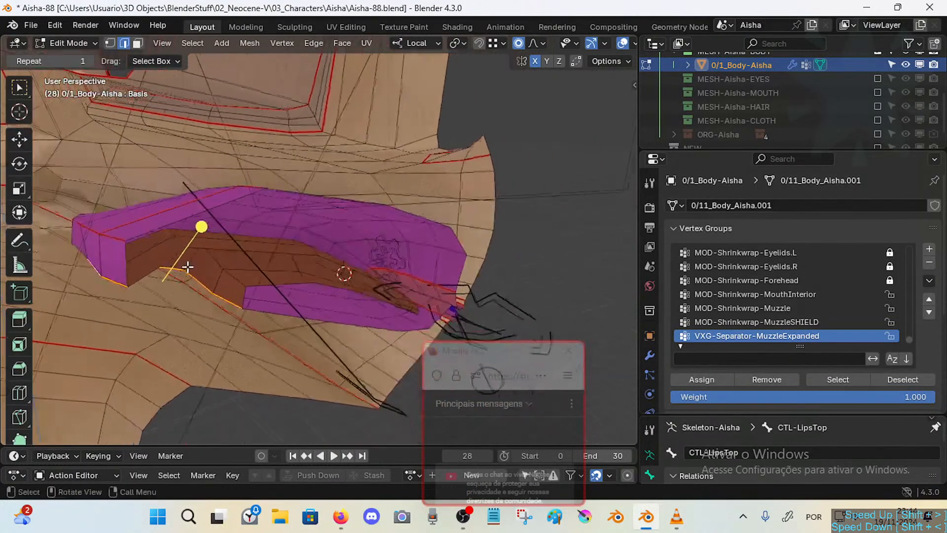
middle_click_drag(127, 227, 83, 235)
middle_click_drag(161, 234, 163, 216)
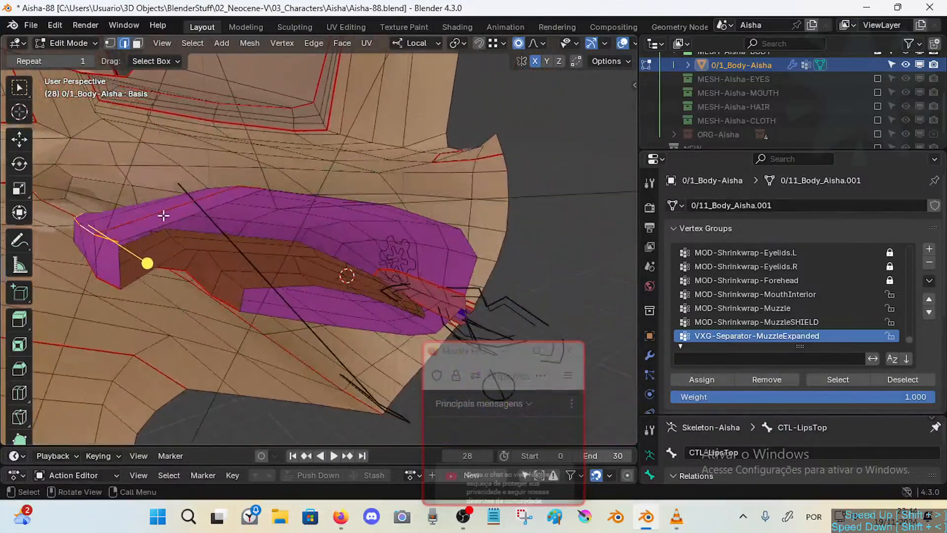
key("3")
left_click(148, 226, "alt")
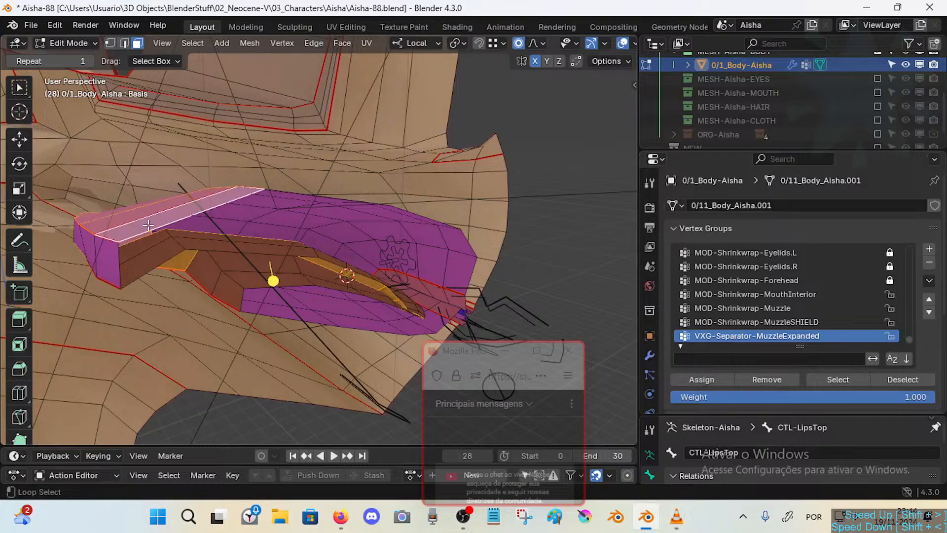
middle_click_drag(228, 232, 188, 237)
key("alt+a")
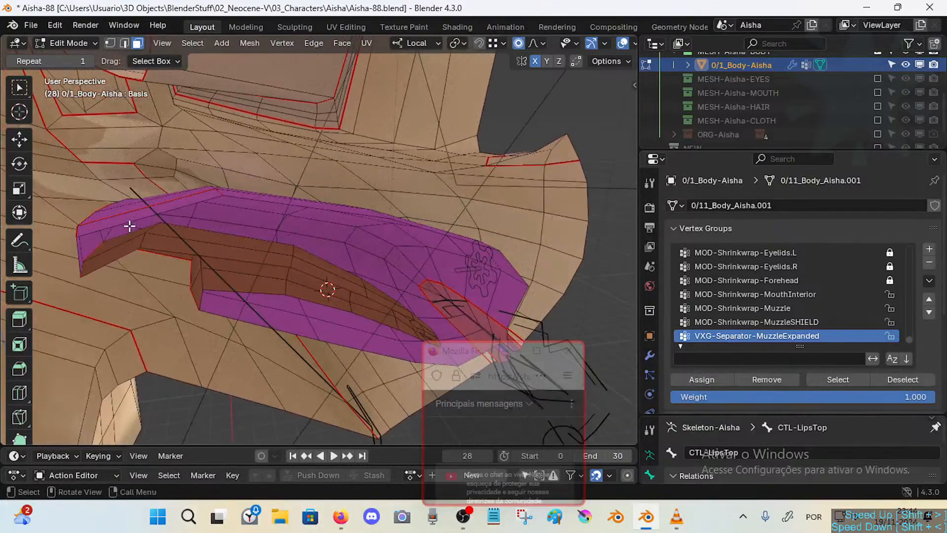
Mark seams on the remaining edges along the upper rear border of the mouth interior.
middle_click_drag(129, 224, 119, 260)
key("2")
left_click(196, 215, "shift")
middle_click_drag(217, 221, 332, 269)
left_click(259, 237, "shift")
middle_click_drag(450, 235, 370, 224)
key("ctrl+e")
left_click(218, 268)
Select the linked geometry of the mouth interior, delimited by Seam.
scroll(337, 227, "down", 6)
key("l")
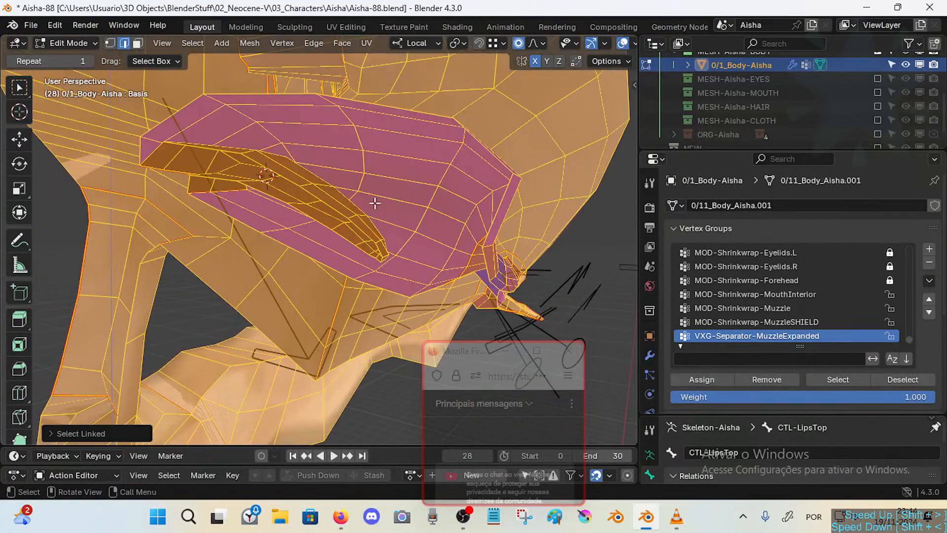
left_click(107, 431)
left_click(155, 398)
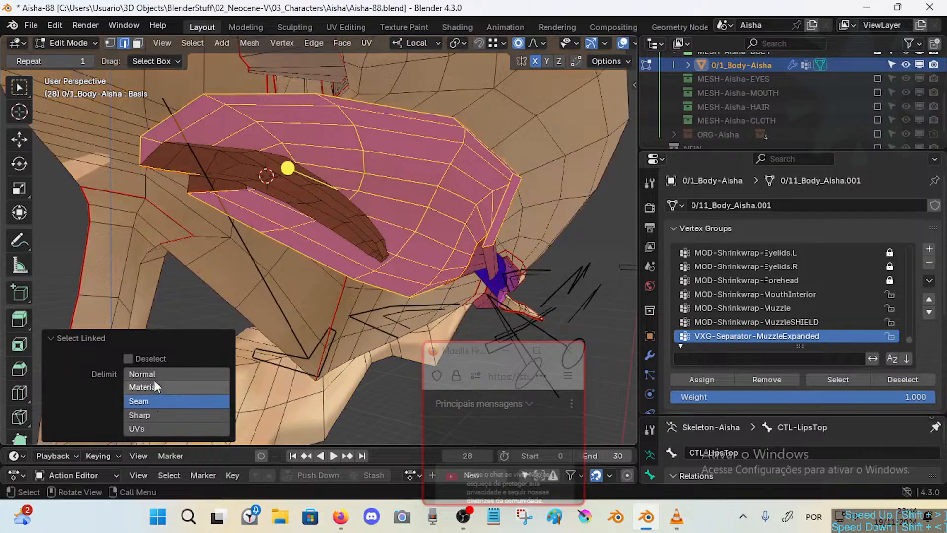
Check the seam boundaries by selecting the linked regions around the mouth, face and lips one at a time.
middle_click_drag(362, 237, 317, 231)
key("alt+a")
key("l")
middle_click_drag(434, 231, 330, 291)
key("alt+a")
key("l")
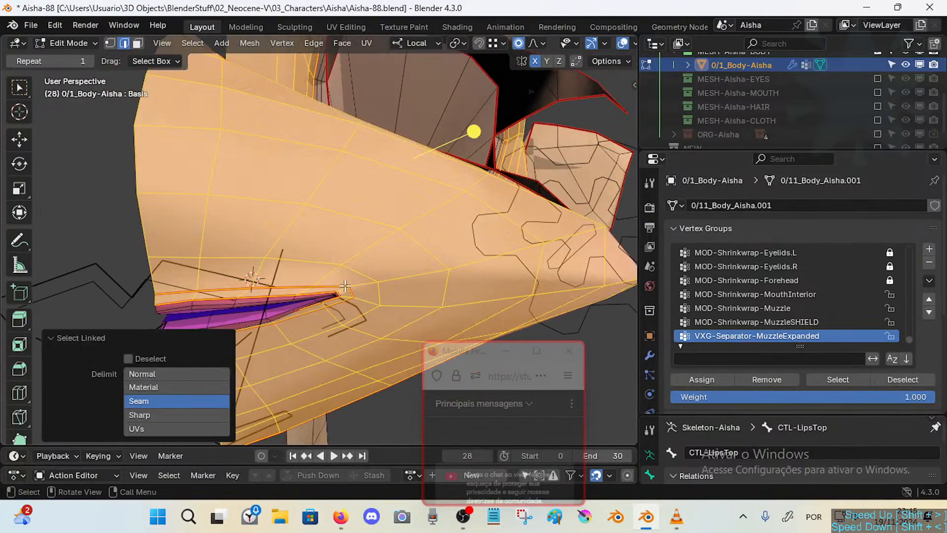
key("alt+a")
key("l")
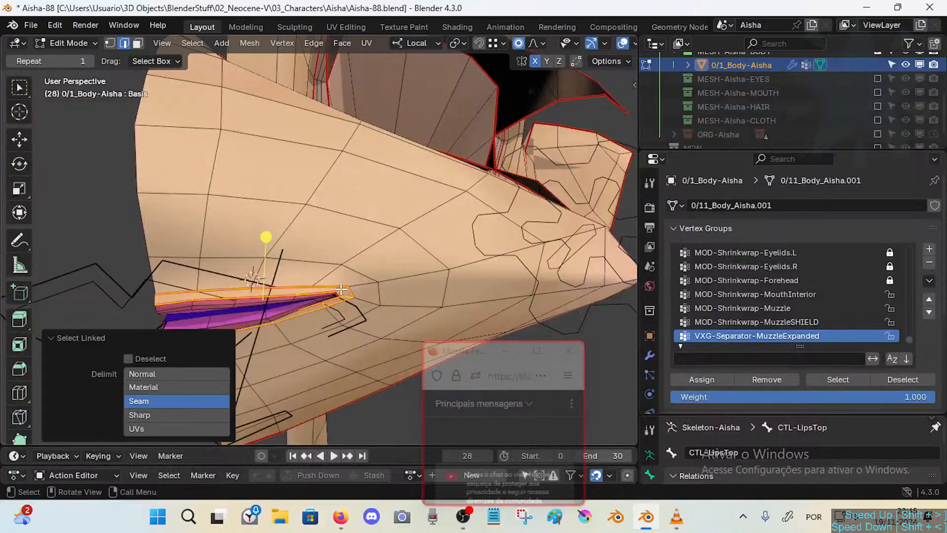
Select the whole linked face region bounded by seams and save the file.
mouse_move(407, 261)
middle_mouse_down()
mouse_move(436, 217)
mouse_move(334, 291)
mouse_move(386, 255)
mouse_move(395, 265)
middle_mouse_up()
scroll(437, 217, "down", 3)
key("alt+a")
key("l")
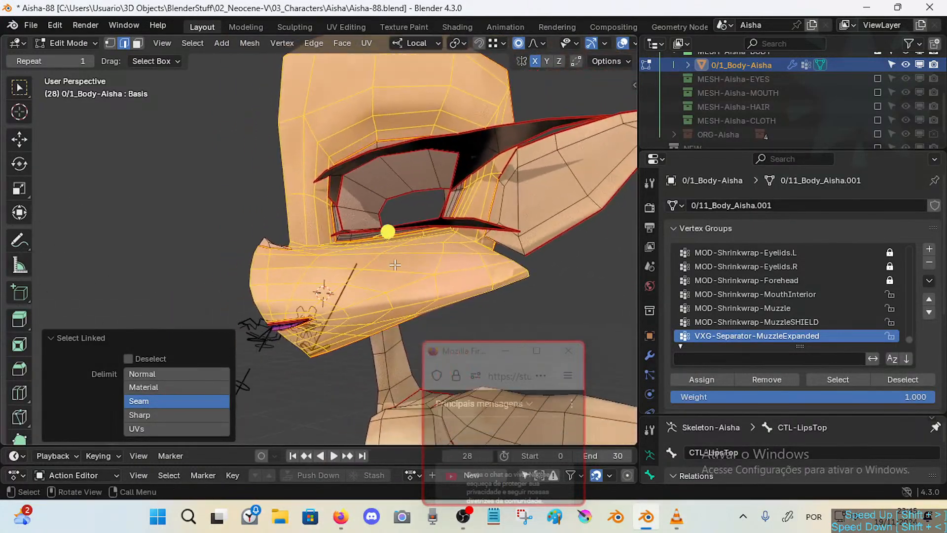
key("ctrl+s")
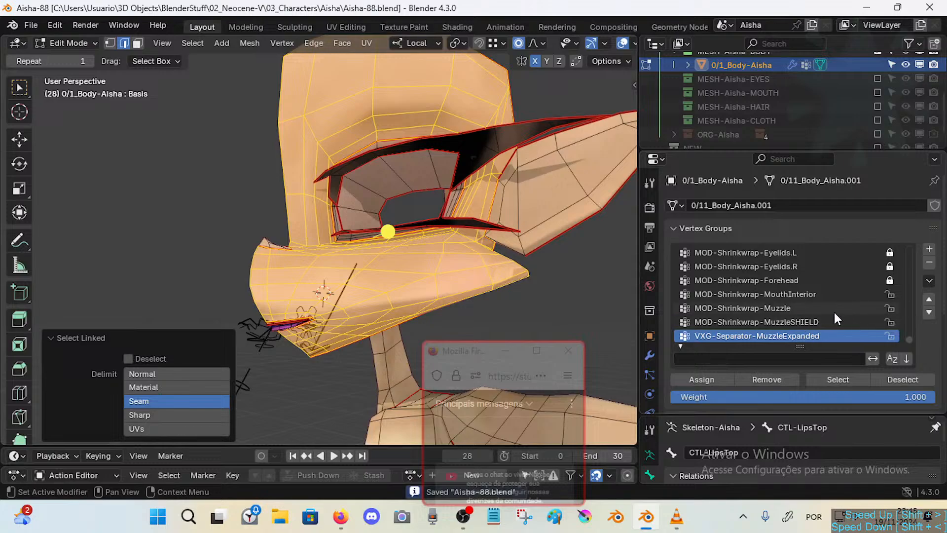
Add a vertex group named VXG-Separator-Face and assign the selected face region to it.
left_click(930, 250)
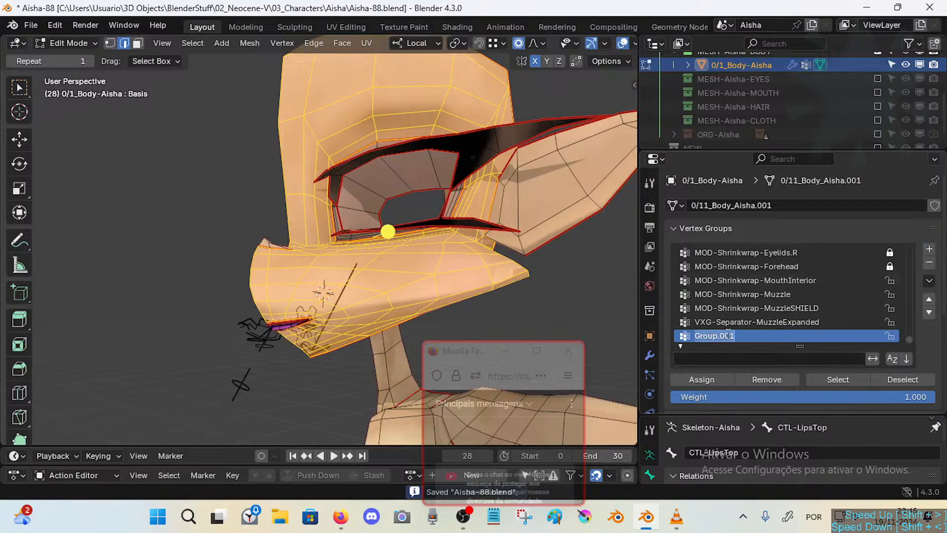
type("VXG-Separator-Face")
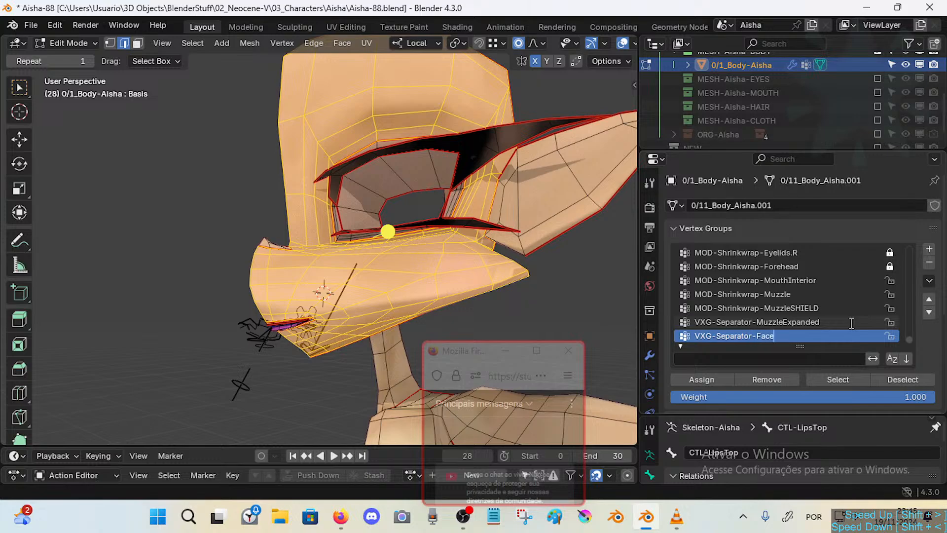
key("Return")
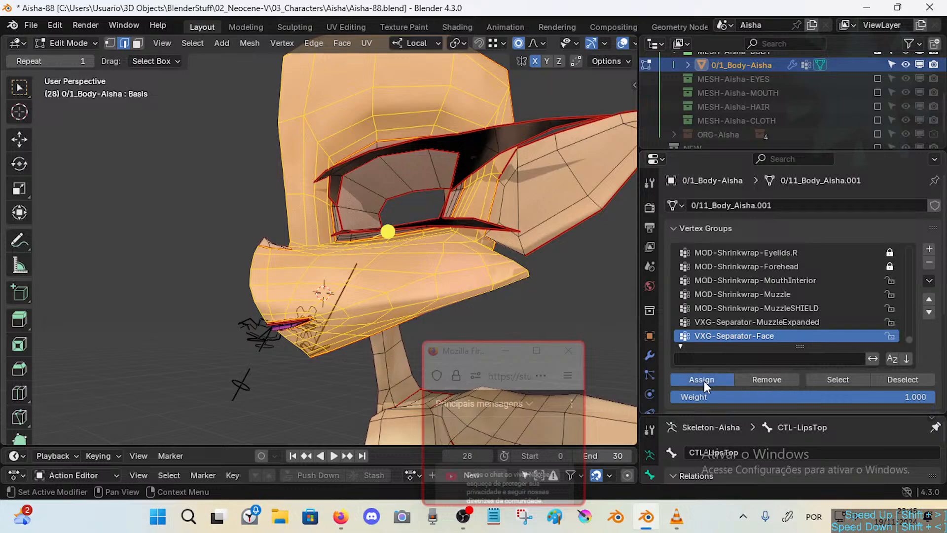
Examine the body mesh in Object Mode and the selected face region from several angles in Edit Mode.
middle_click_drag(423, 218, 435, 234, "shift")
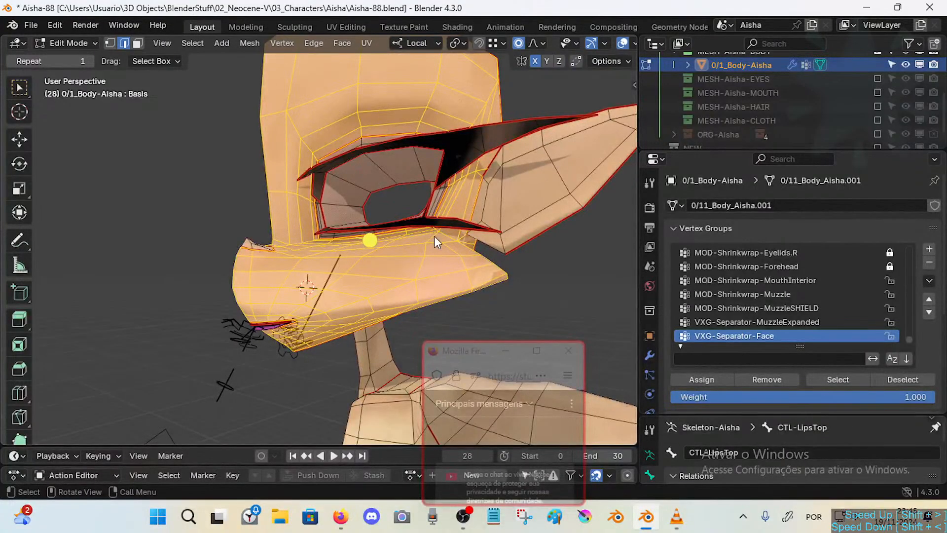
key("Tab")
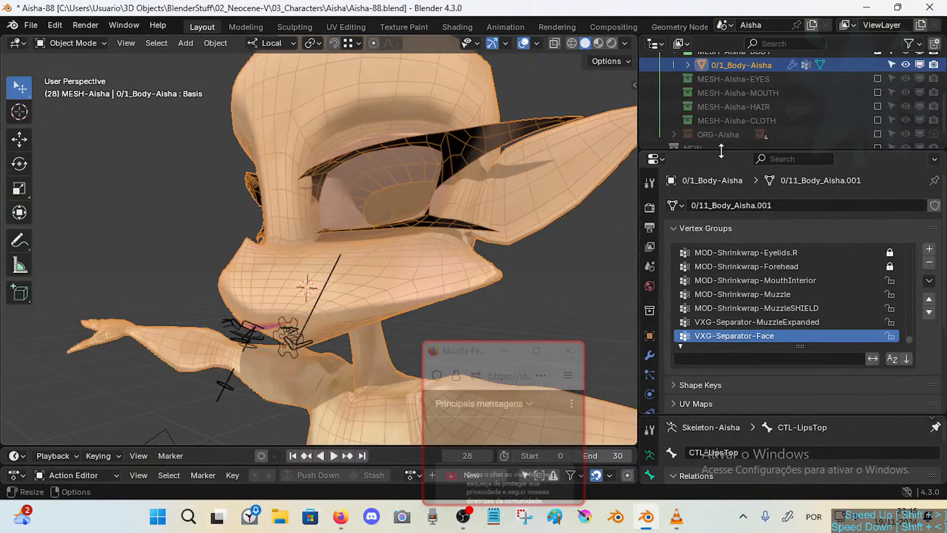
key("Tab")
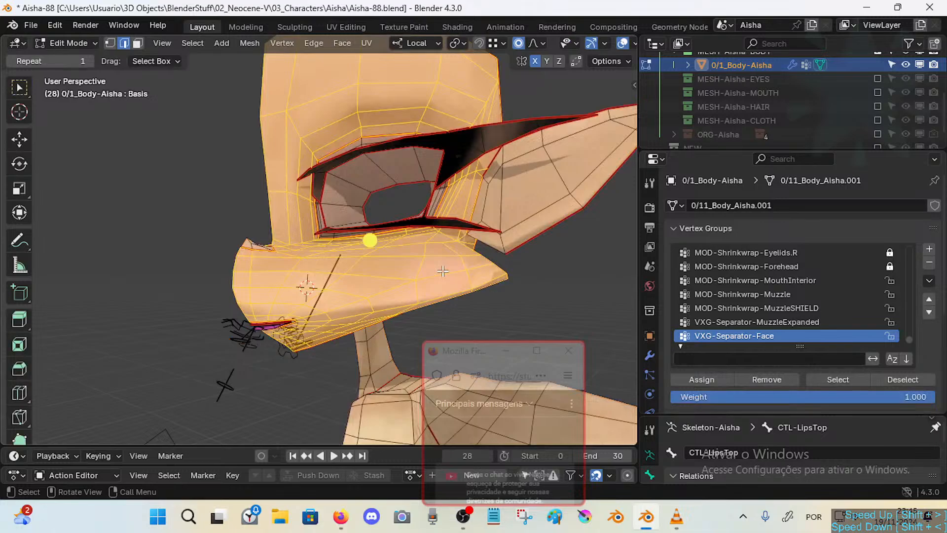
middle_click_drag(460, 270, 419, 245)
middle_click_drag(347, 288, 373, 310)
scroll(372, 313, "up", 4)
middle_click_drag(356, 414, 346, 315, "shift")
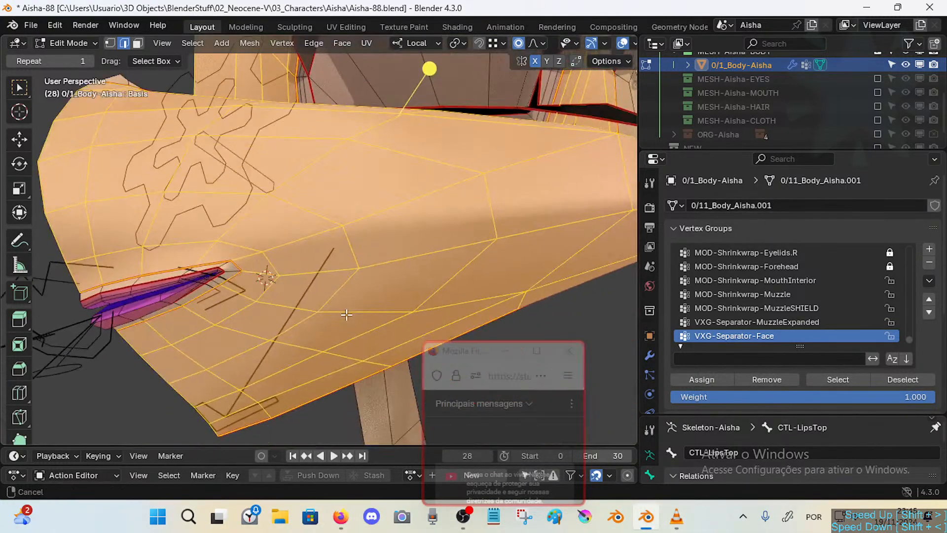
mouse_move(339, 281)
middle_mouse_down()
mouse_move(349, 274)
mouse_move(336, 278)
middle_mouse_up()
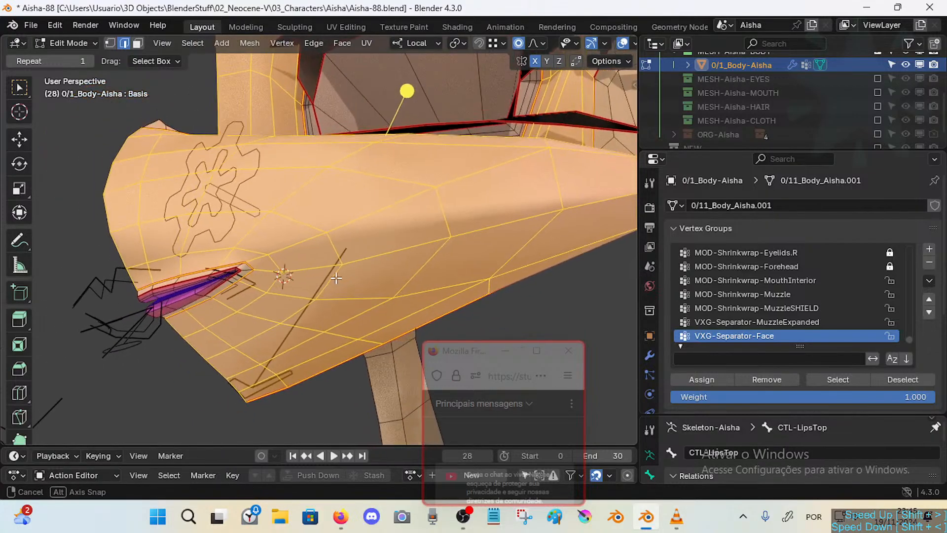
scroll(406, 247, "down", 6)
middle_click_drag(406, 247, 426, 260)
scroll(426, 260, "up", 1)
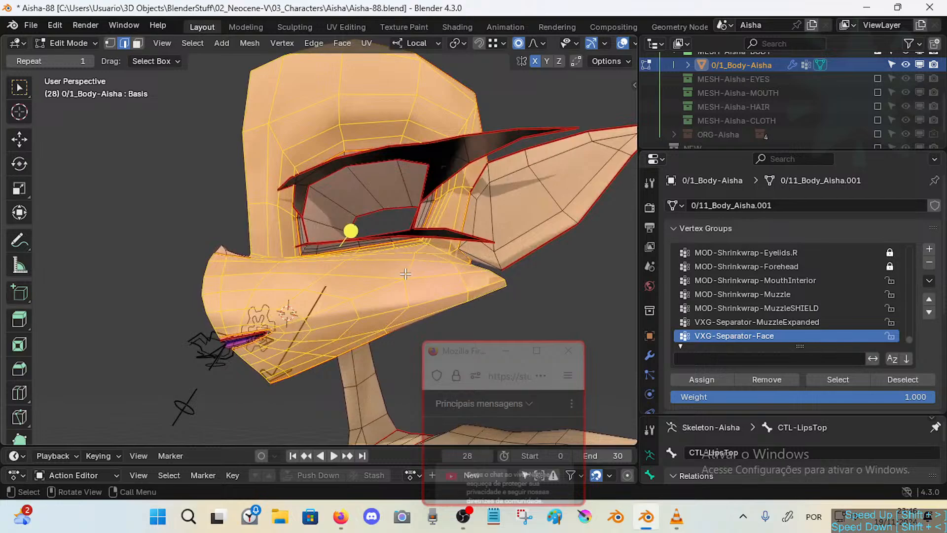
Duplicate the selected face region in place, separate the copy into its own object, and return to Object Mode.
key("shift+d")
key("Escape")
key("p")
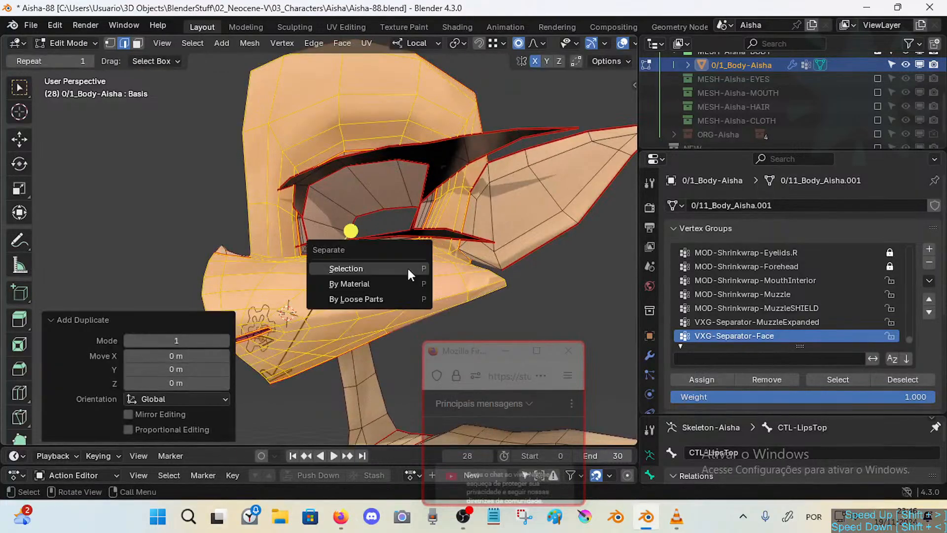
left_click(409, 271)
middle_click_drag(408, 269, 371, 252)
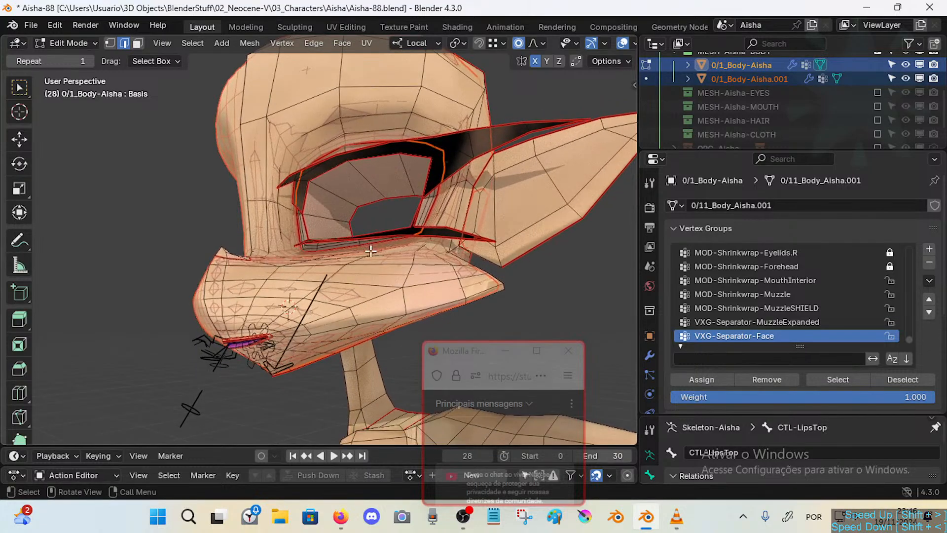
key("Tab")
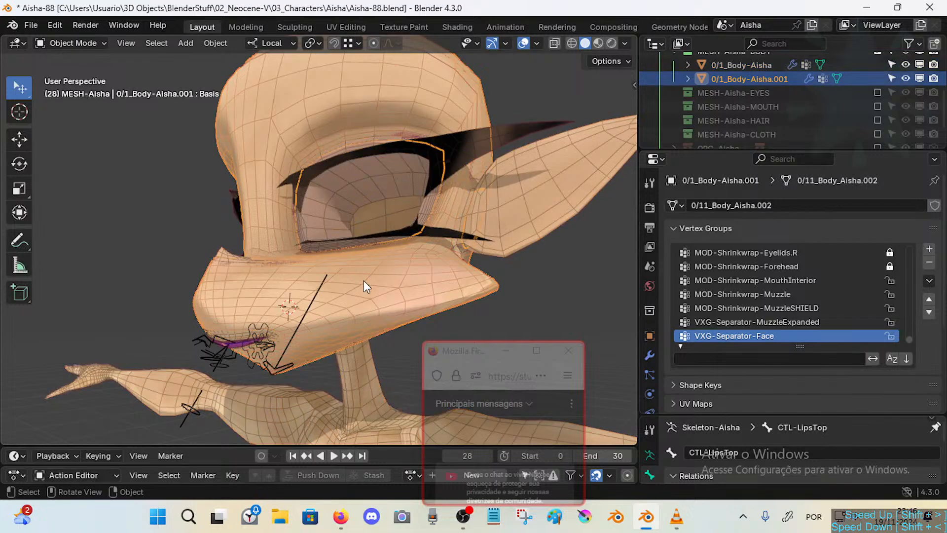
left_click(537, 211)
key("h")
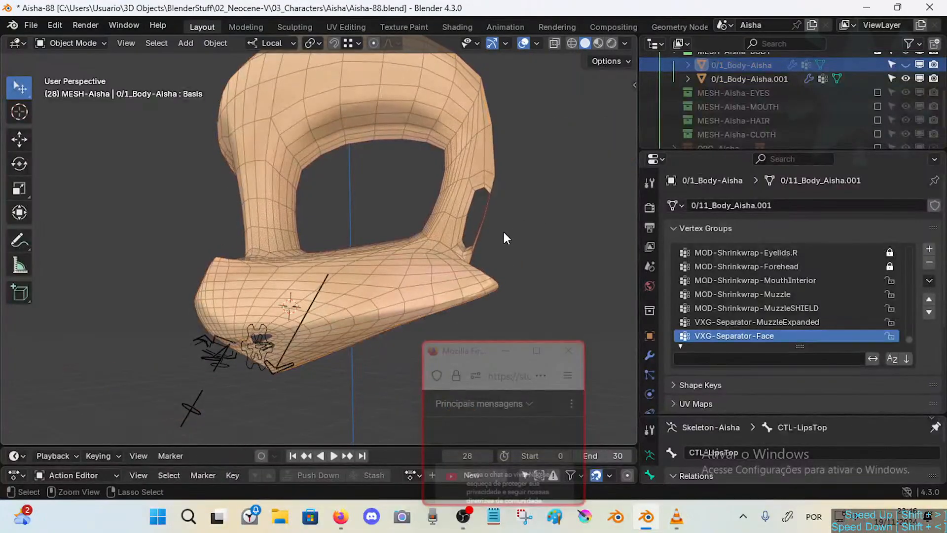
key("alt+h")
middle_click_drag(395, 111, 371, 187, "shift")
left_click(390, 149)
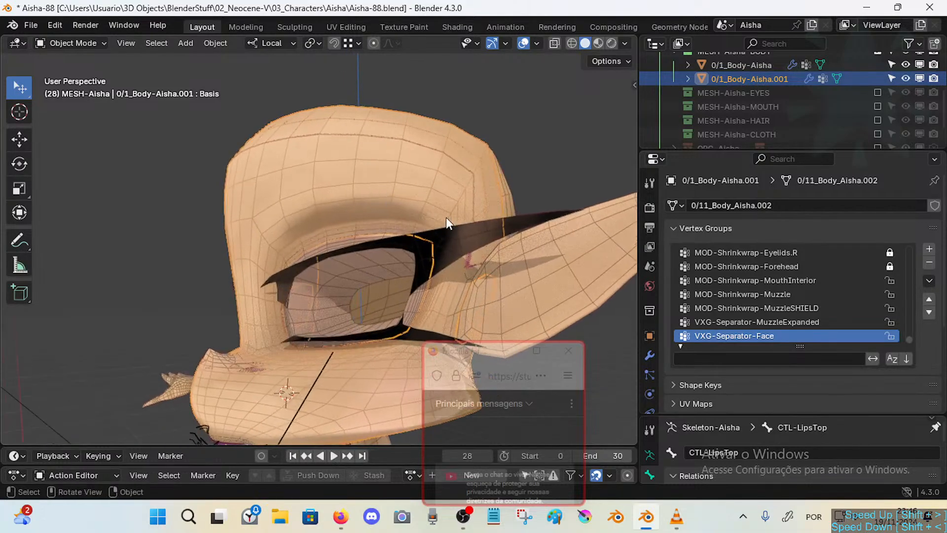
Hide the original body object and select the separated face mesh.
left_click(567, 283)
key("h")
left_click(402, 177)
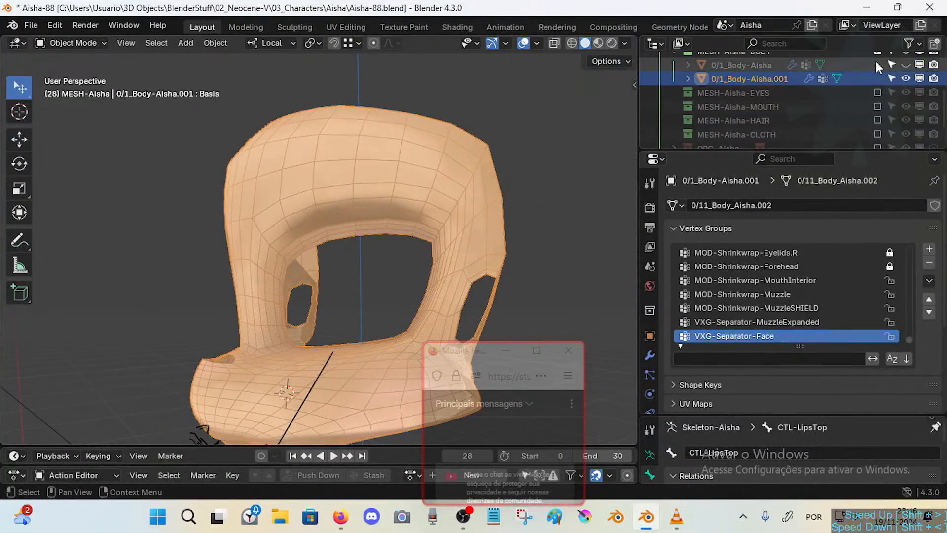
scroll(836, 93, "up", 4)
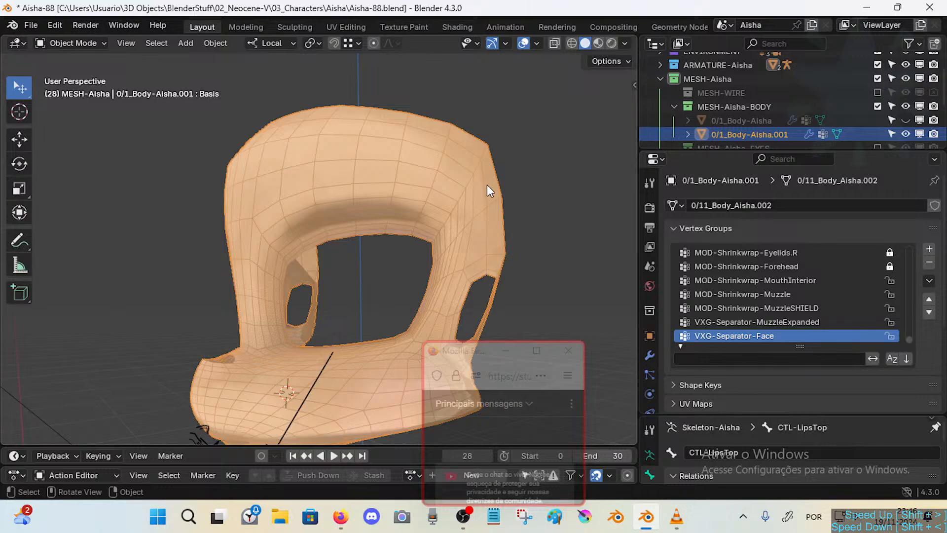
middle_click_drag(490, 184, 491, 187, "ctrl")
scroll(770, 98, "down", 1)
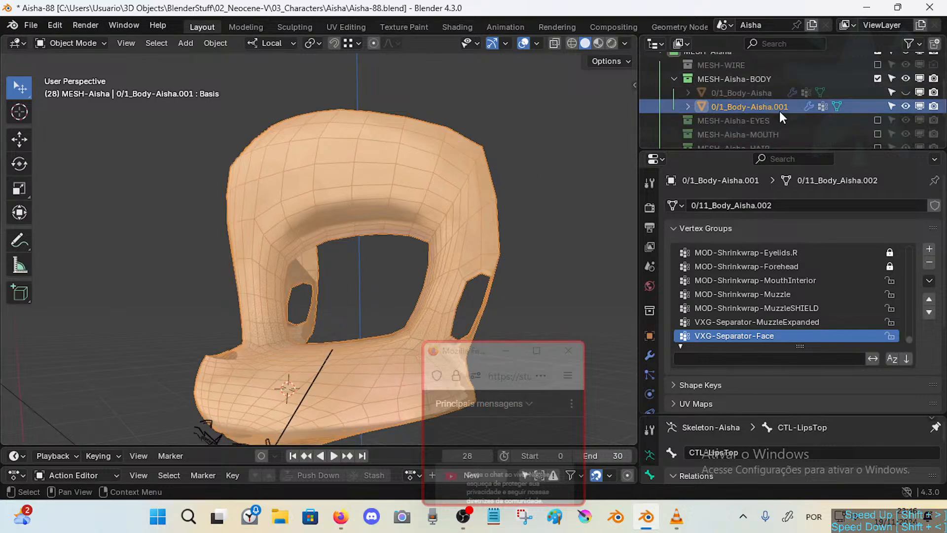
scroll(780, 114, "down", 2)
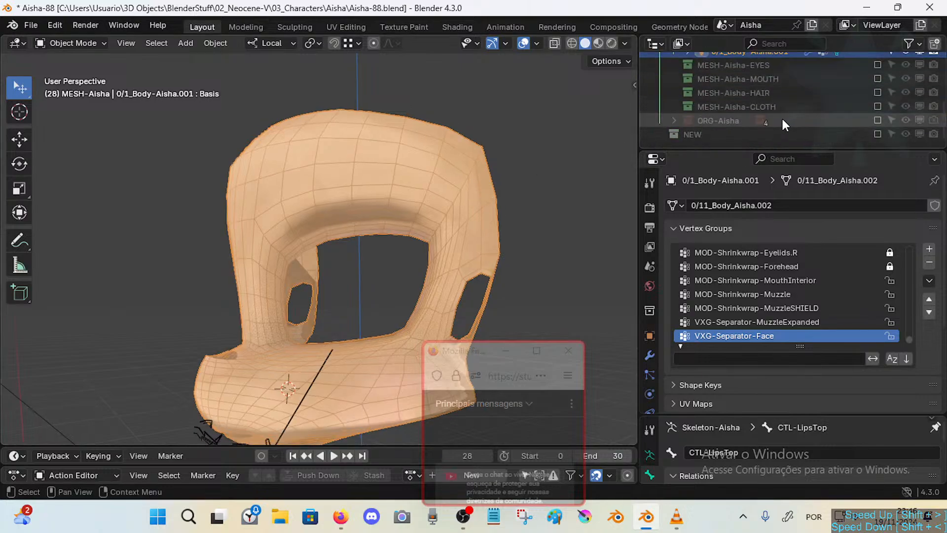
scroll(776, 121, "up", 4)
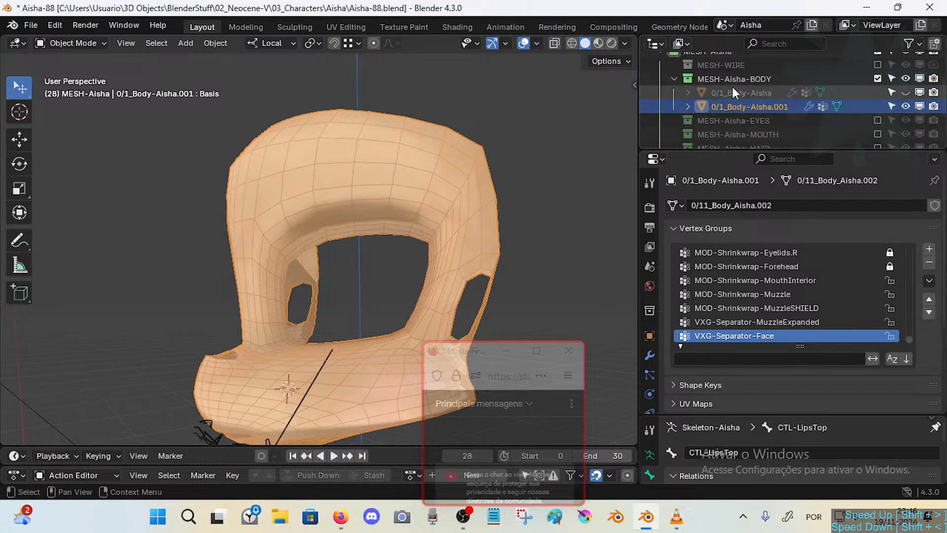
scroll(745, 110, "down", 4)
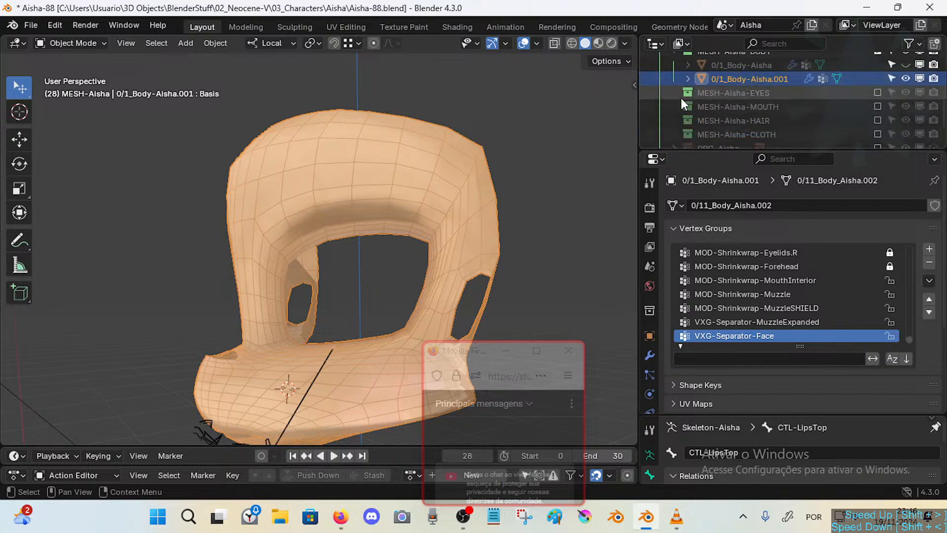
Enable the MESH-Aisha-EYES collection in the view layer and expand its contents.
left_click(878, 92)
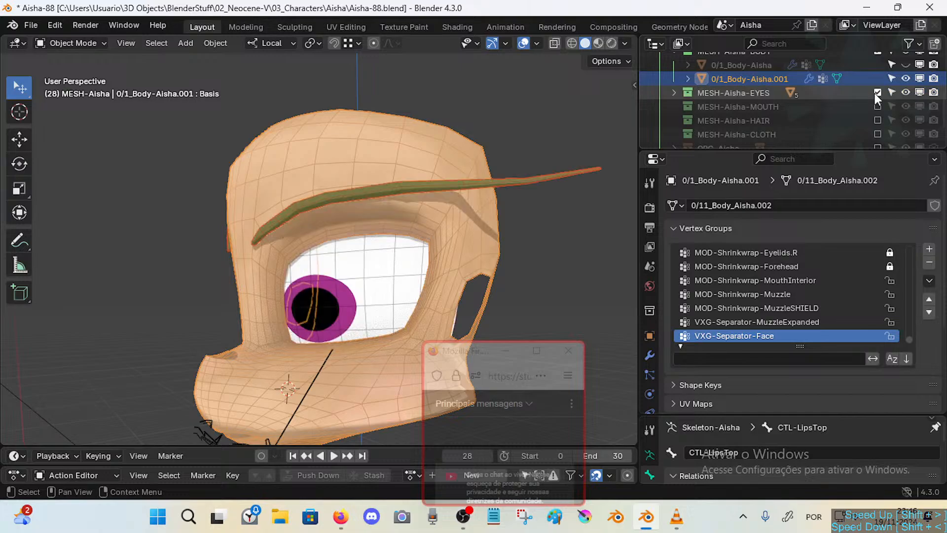
left_click(674, 93)
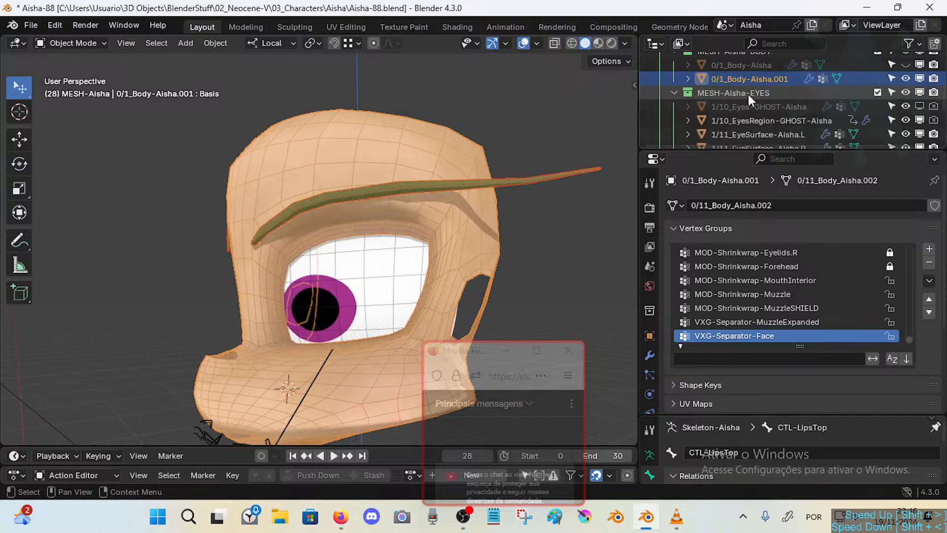
Try to join the separated face mesh and the eyebrows into the 1/10_EyesRegion-GHOST-Aisha object.
left_click(782, 122)
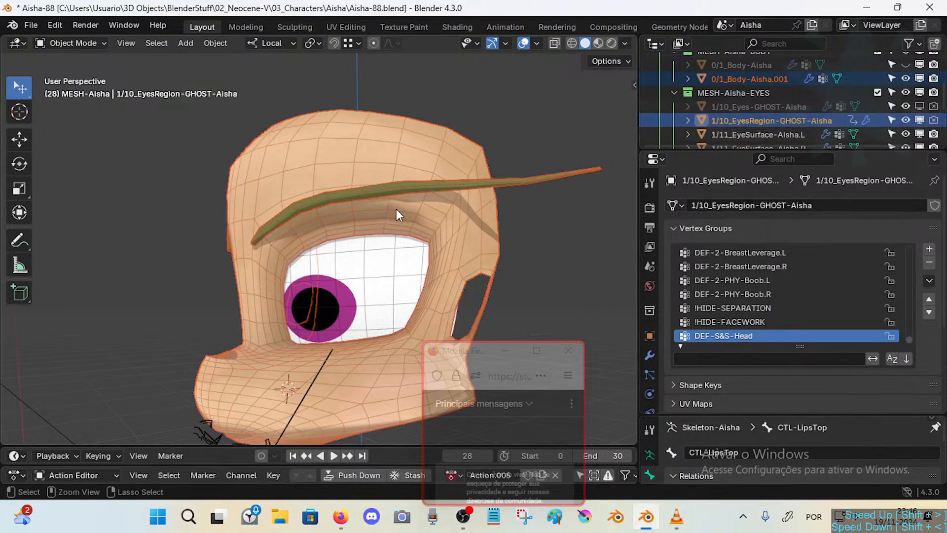
key("ctrl+j")
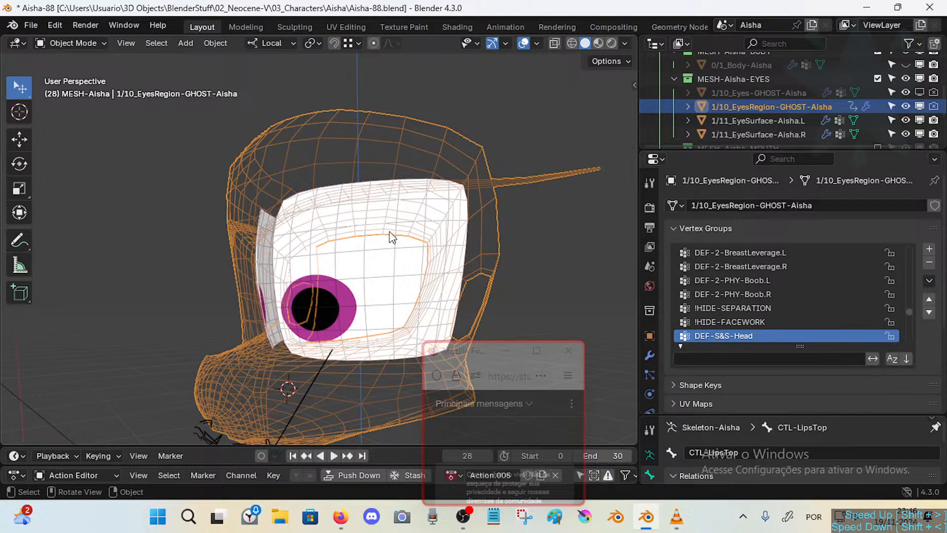
middle_click_drag(384, 251, 397, 215, "shift")
key("Tab")
key("Tab")
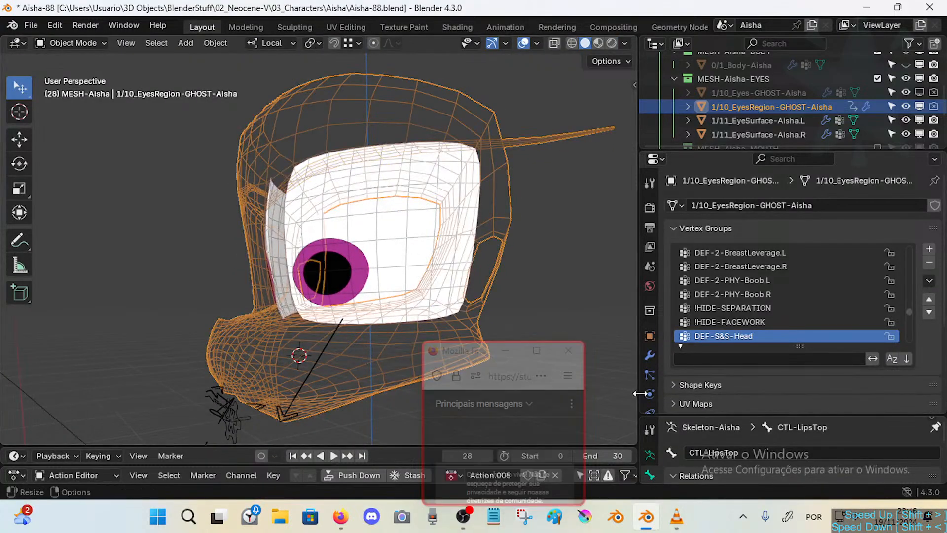
Remove the unused material slots and the Aisha-Hair slot from the 1/10_EyesRegion-GHOST-Aisha object.
left_click(650, 356)
left_click(649, 336)
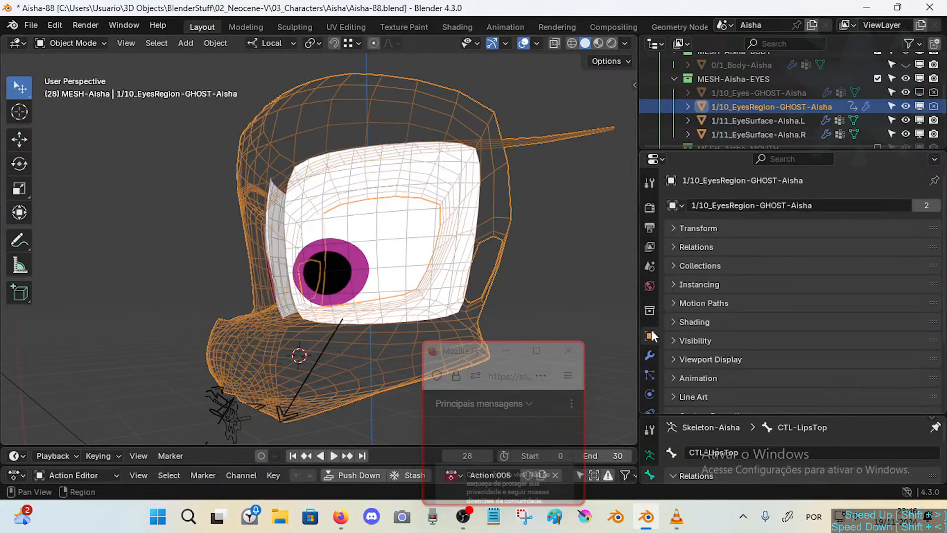
scroll(647, 378, "down", 3)
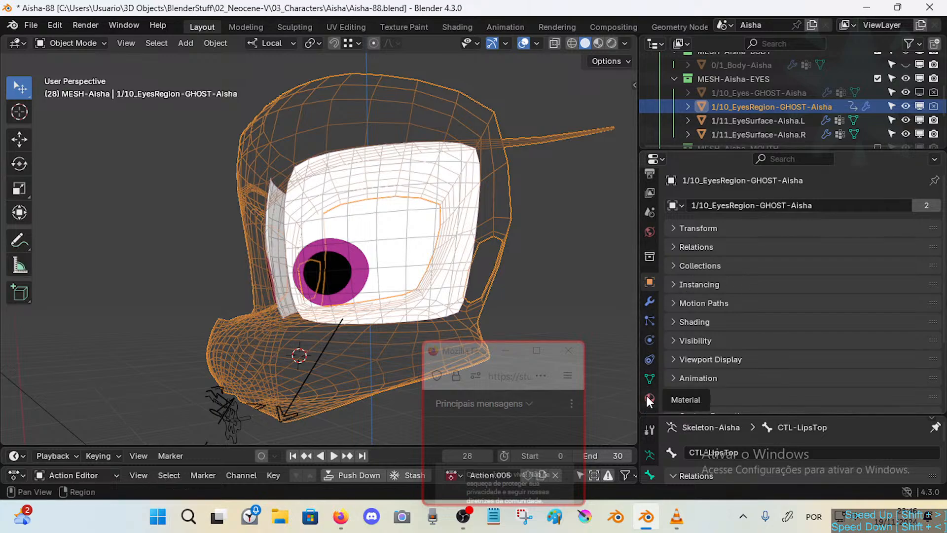
left_click(650, 398)
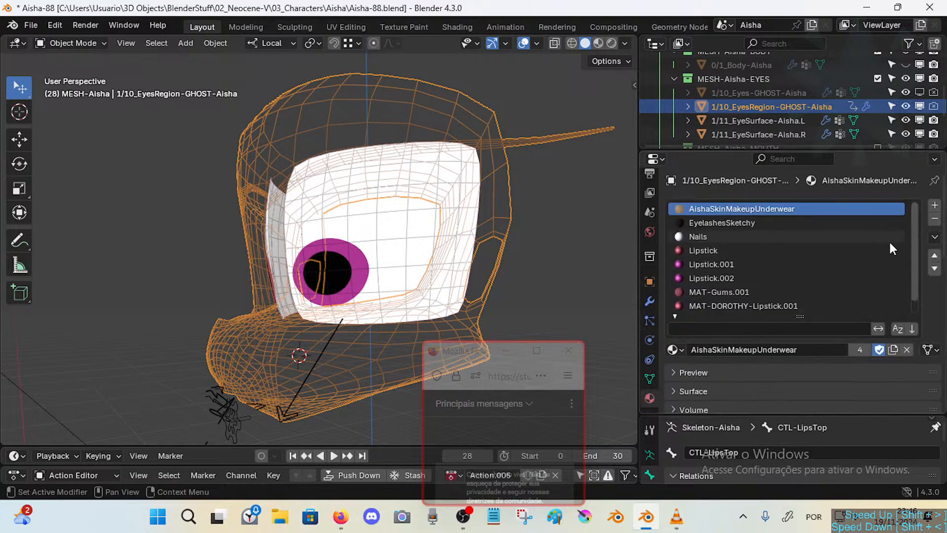
scroll(821, 262, "down", 1)
left_click(935, 237)
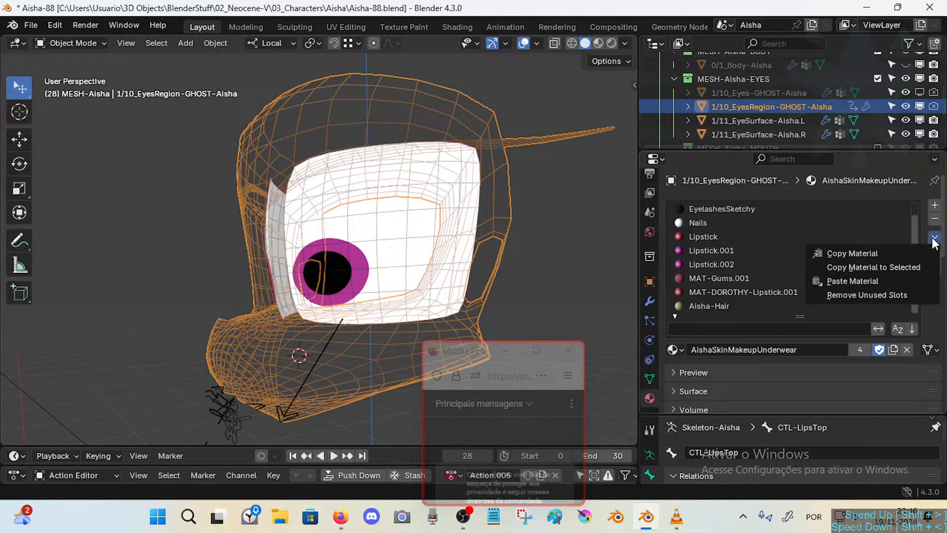
left_click(878, 294)
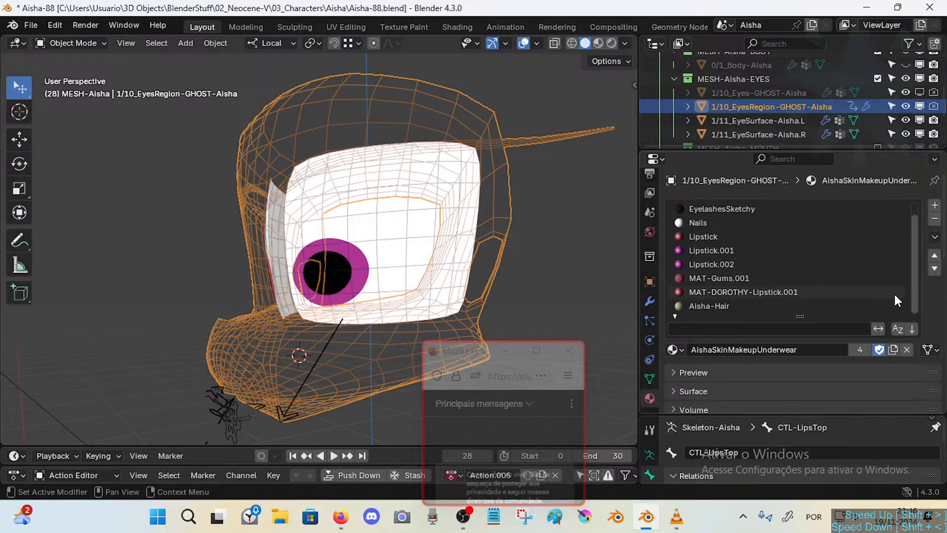
left_click(935, 237)
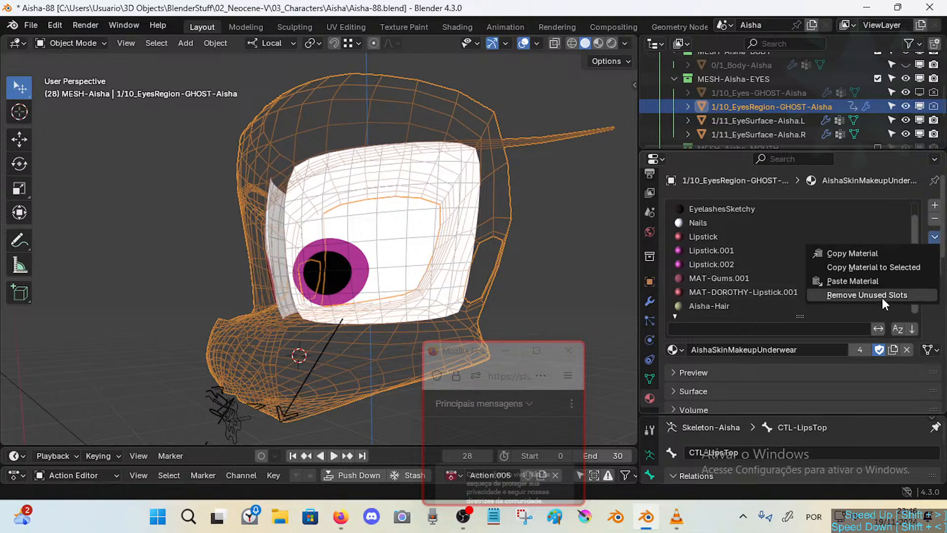
left_click(882, 298)
left_click(934, 219)
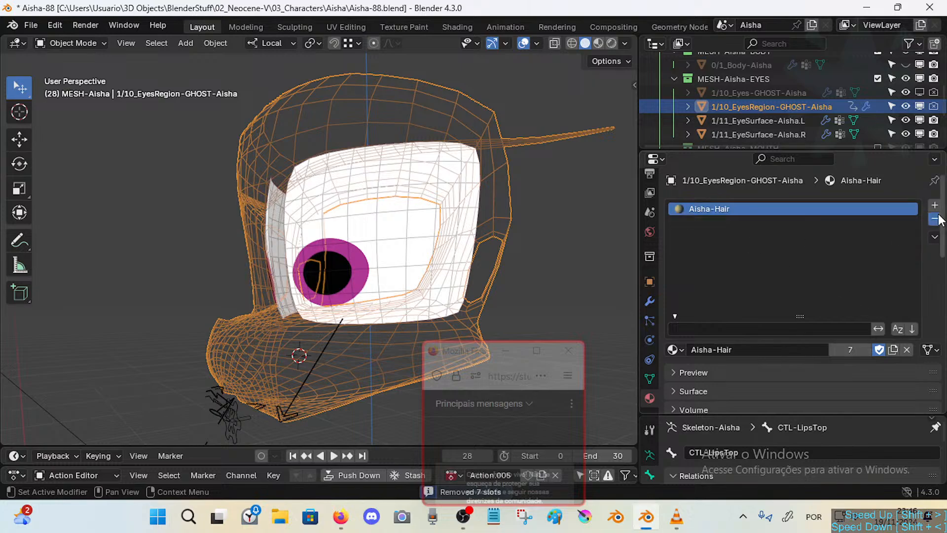
left_click(934, 219)
Examine the joined eye-region mesh from several angles in both Object Mode and Edit Mode, comparing it with the eye surfaces.
middle_click_drag(380, 233, 405, 253)
left_click(406, 254)
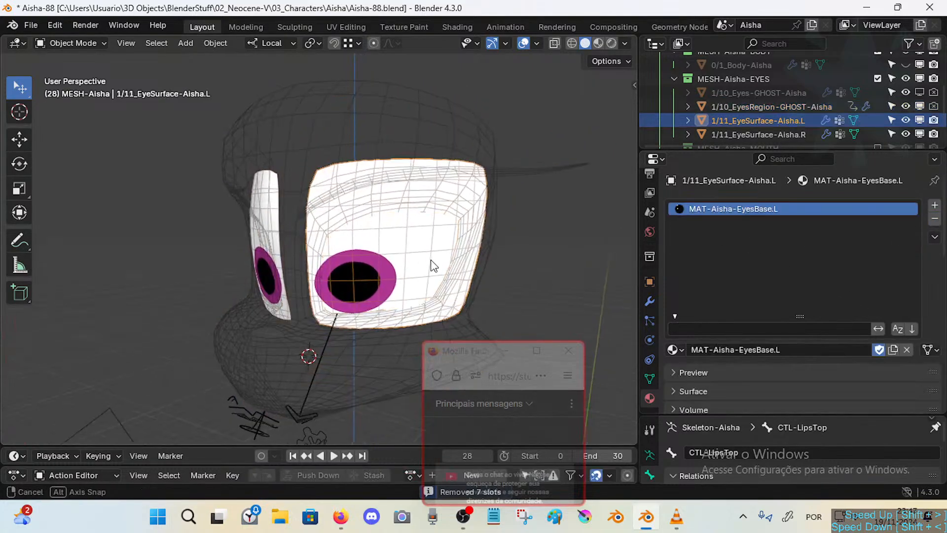
scroll(761, 111, "up", 2)
middle_click_drag(488, 249, 451, 249)
left_click(356, 333)
middle_click_drag(416, 315, 399, 267)
key("Tab")
key("Tab")
left_click(371, 326)
left_click(416, 319)
key("Tab")
key("alt+a")
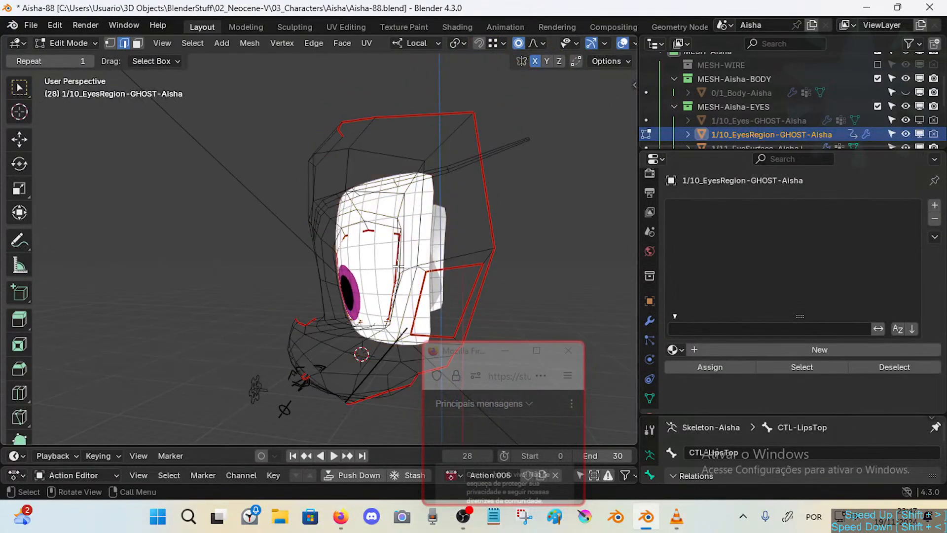
key("Tab")
left_click(514, 248)
left_click(479, 221)
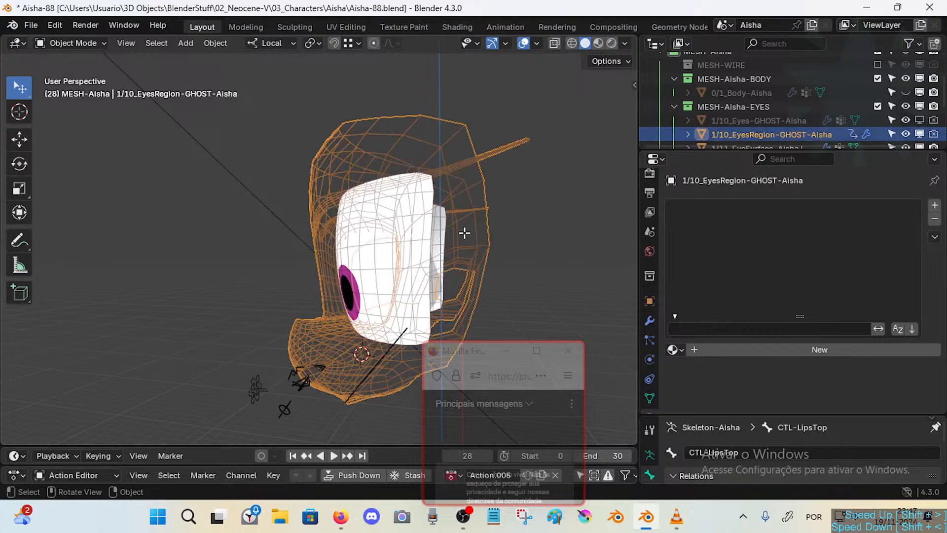
key("Tab")
middle_click_drag(465, 233, 507, 258)
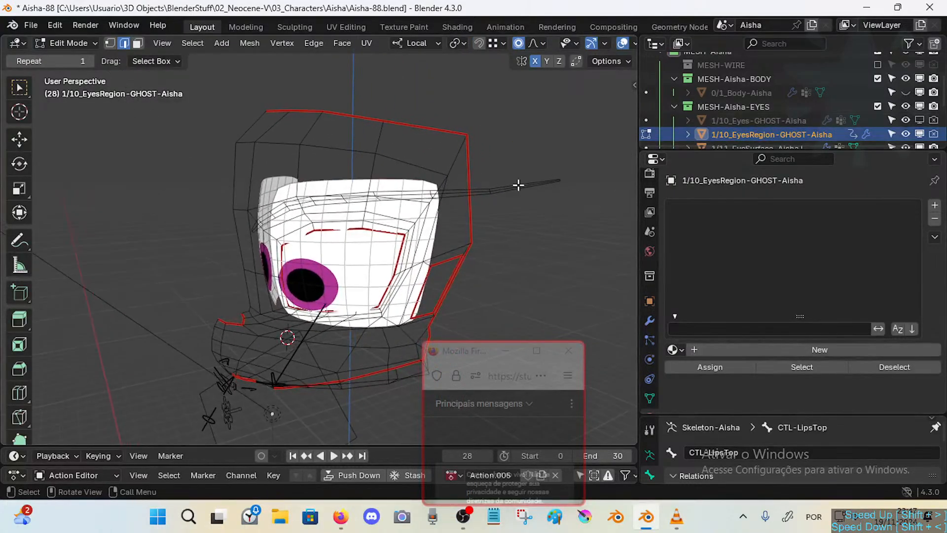
key("Tab")
middle_click_drag(469, 227, 462, 202)
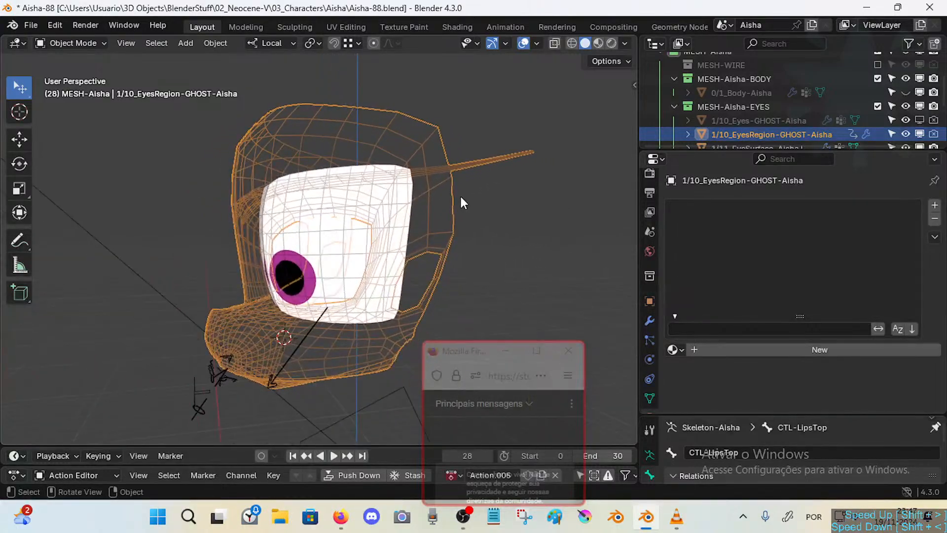
Enlarge the Outliner area and check the joined eye-region mesh around the eyebrow in Edit Mode.
left_click_drag(752, 149, 744, 211)
left_click(50, 31)
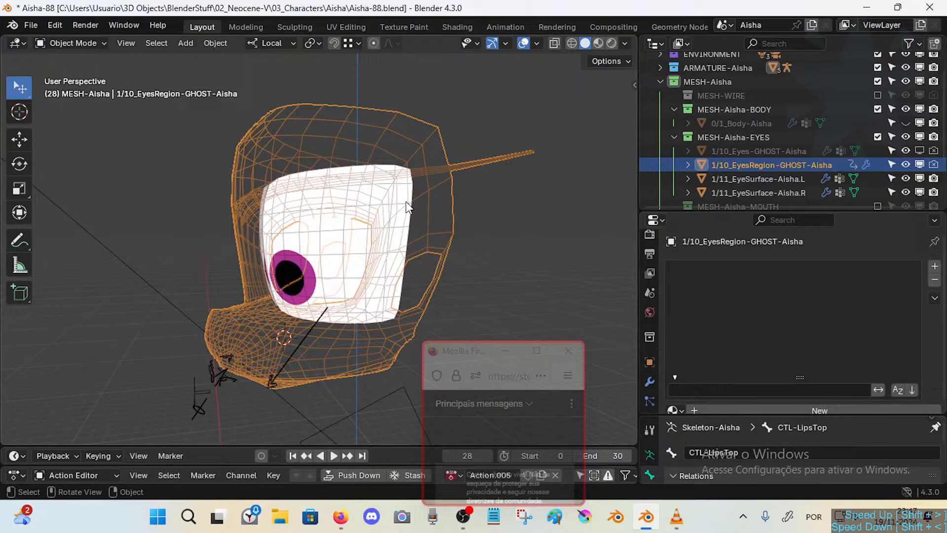
middle_click_drag(406, 202, 483, 211)
left_click(502, 198)
left_click(492, 197)
key("Tab")
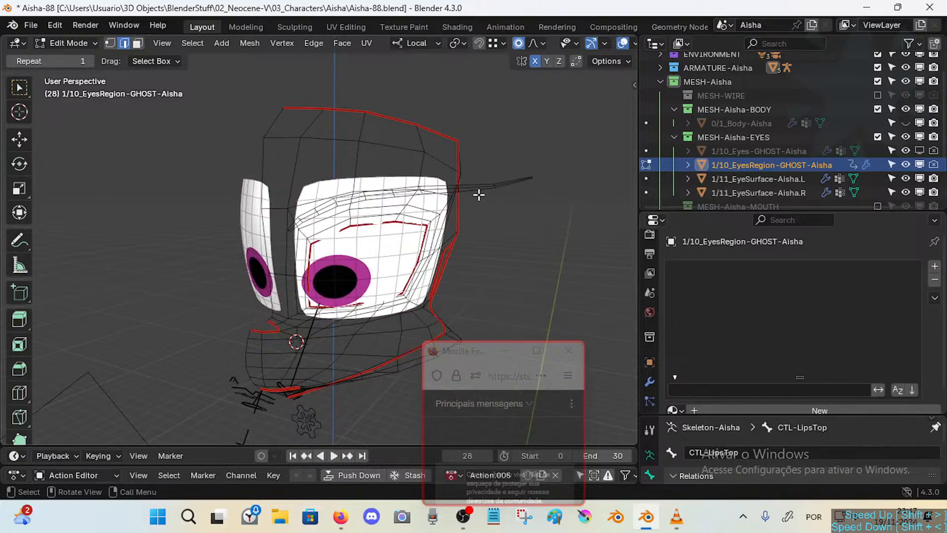
key("Tab")
Reveal the hidden body object and toggle the viewport display of 1/10_Eyes-GHOST-Aisha and 1/10_EyesRegion-GHOST-Aisha off and on.
key("alt+h")
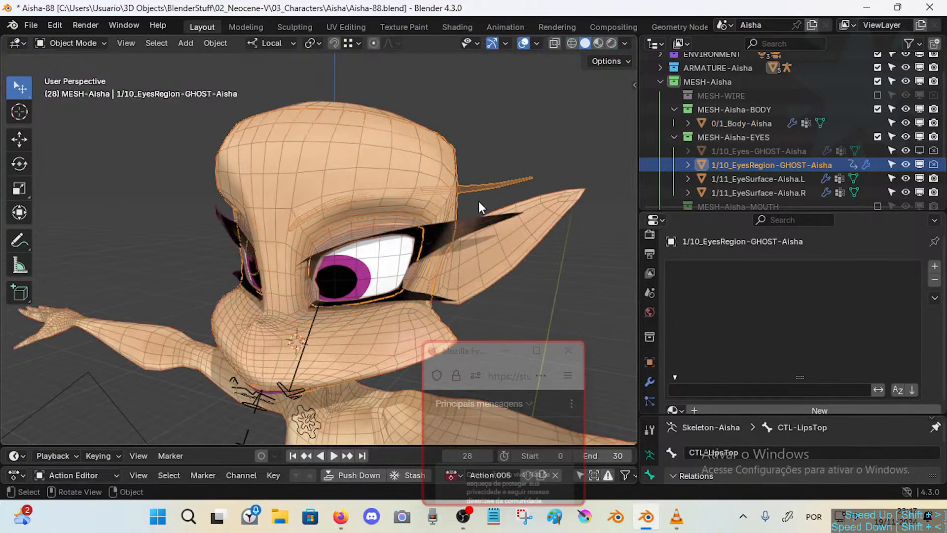
key("Tab")
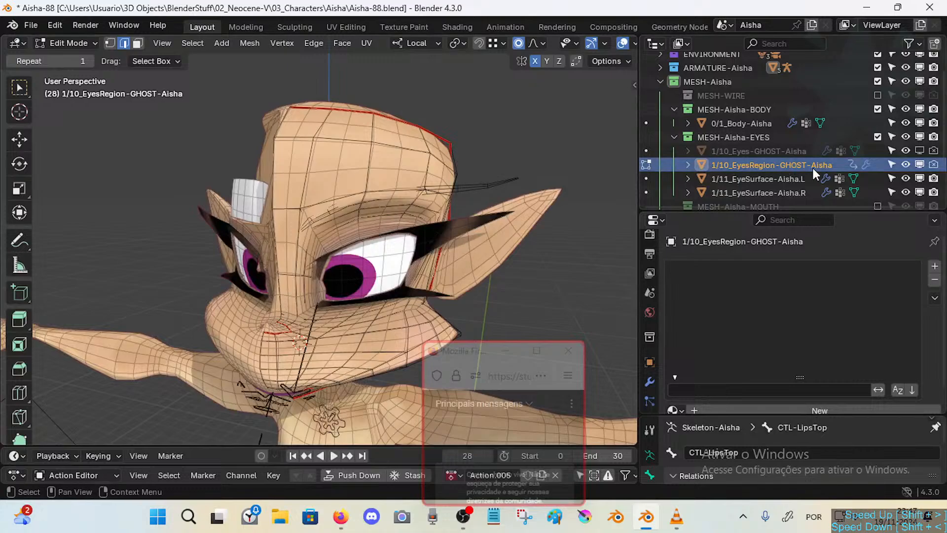
scroll(781, 144, "down", 2)
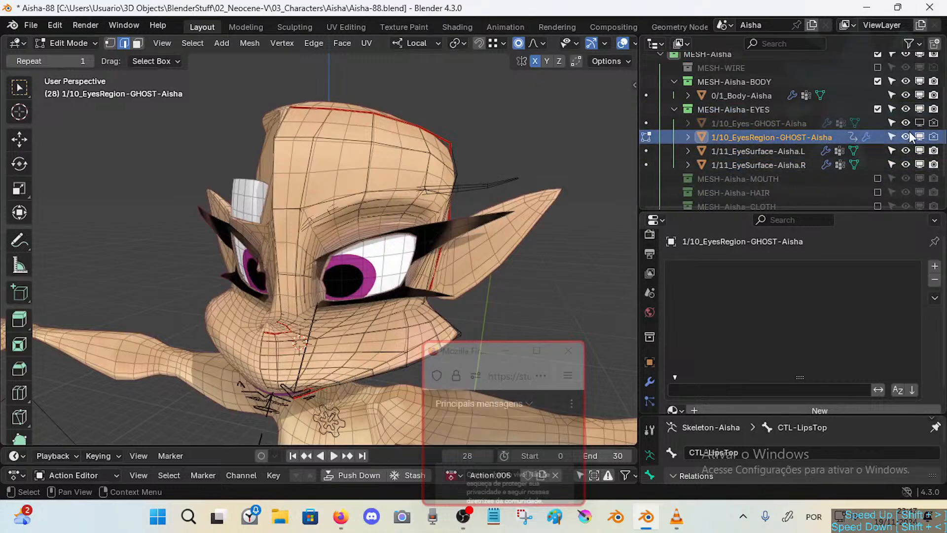
left_click(921, 123)
left_click(921, 123)
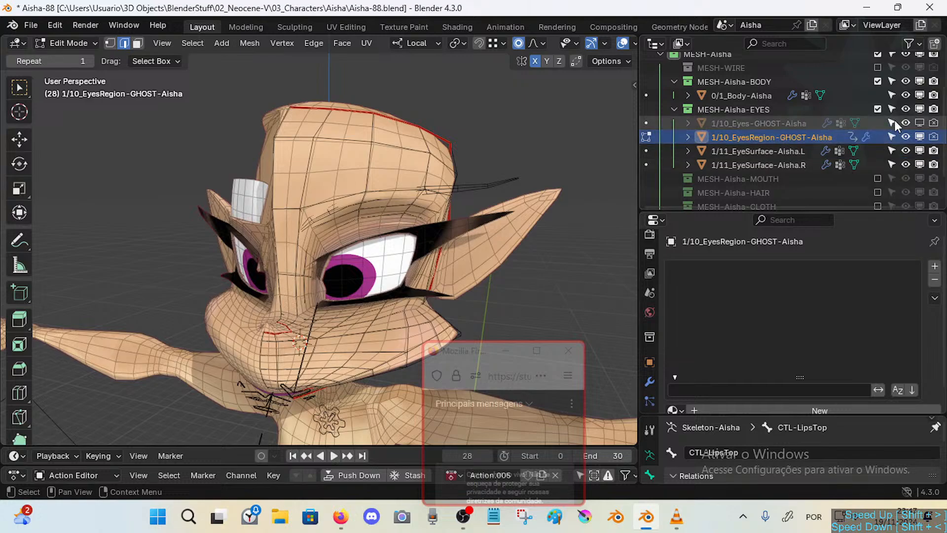
left_click(923, 122)
left_click(923, 121)
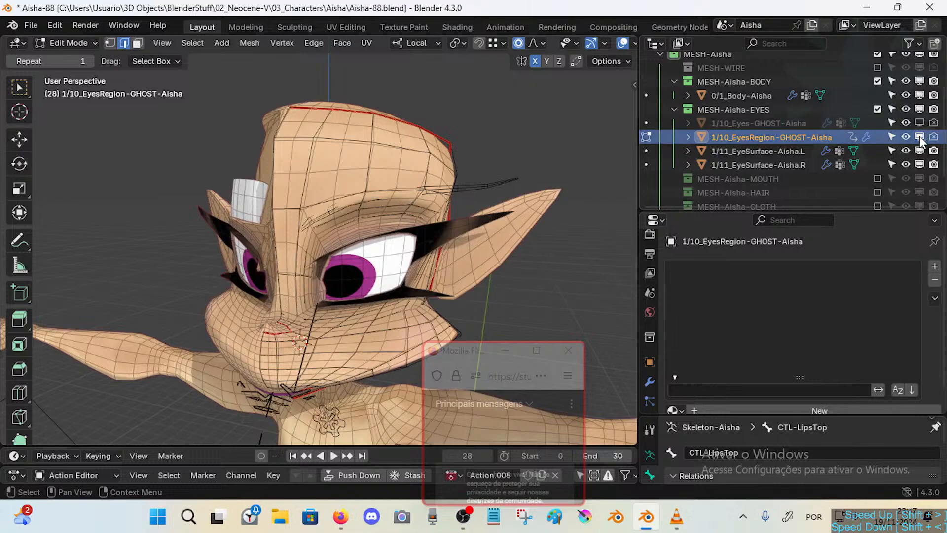
left_click(920, 137)
left_click(921, 137)
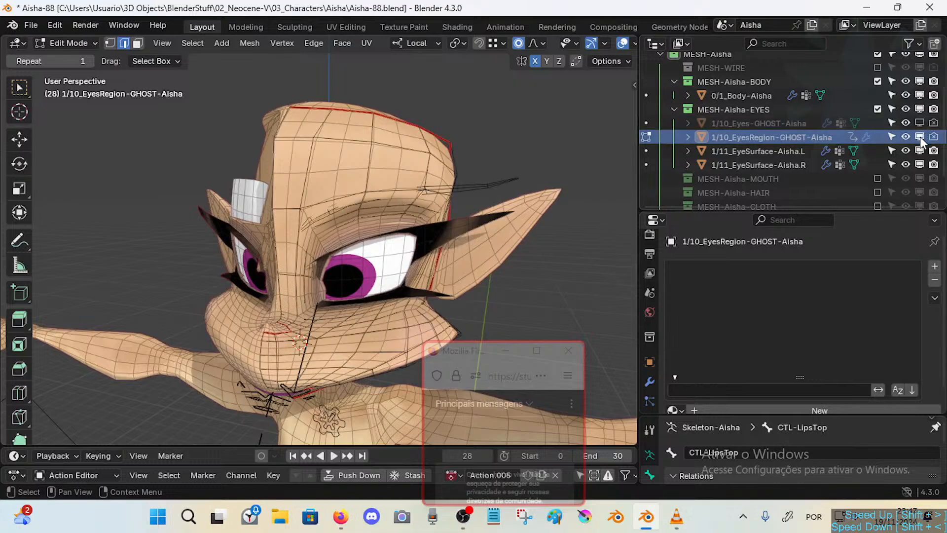
key("ctrl+Tab")
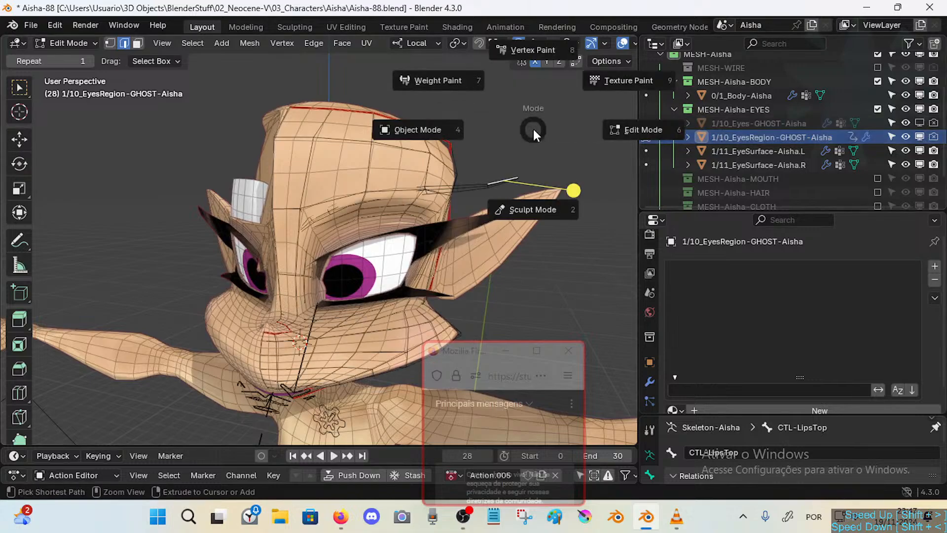
Undo the body reveal, the material slot removals and the join, back to the state where the eyebrows are a separate object.
key("ctrl+z")
key("ctrl+z")
key("ctrl+z")
key("ctrl+z")
key("ctrl+z")
key("ctrl+z")
key("ctrl+z")
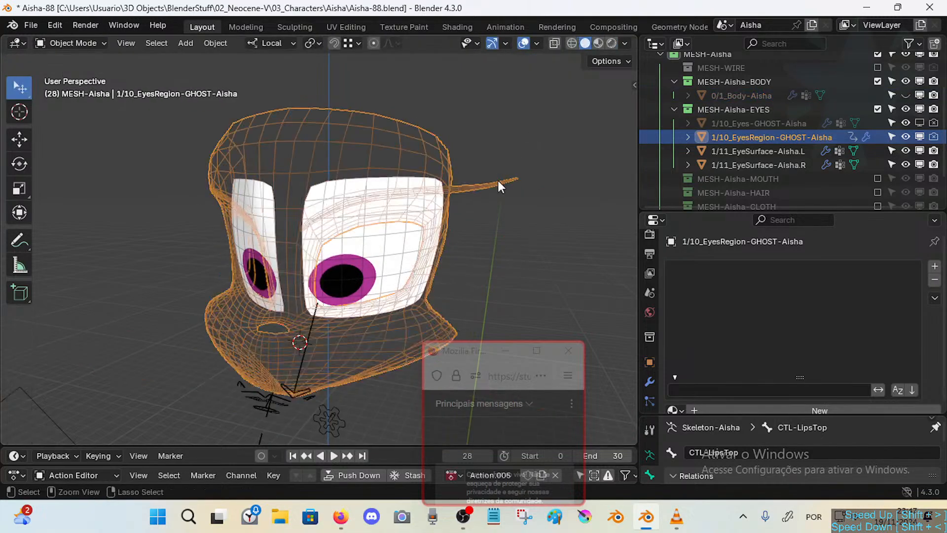
key("ctrl+z")
key("ctrl+z")
key("ctrl+z")
key("ctrl+z")
key("ctrl+z")
key("ctrl+z")
key("ctrl+z")
key("ctrl+z")
key("ctrl+z")
key("ctrl+z")
key("ctrl+z")
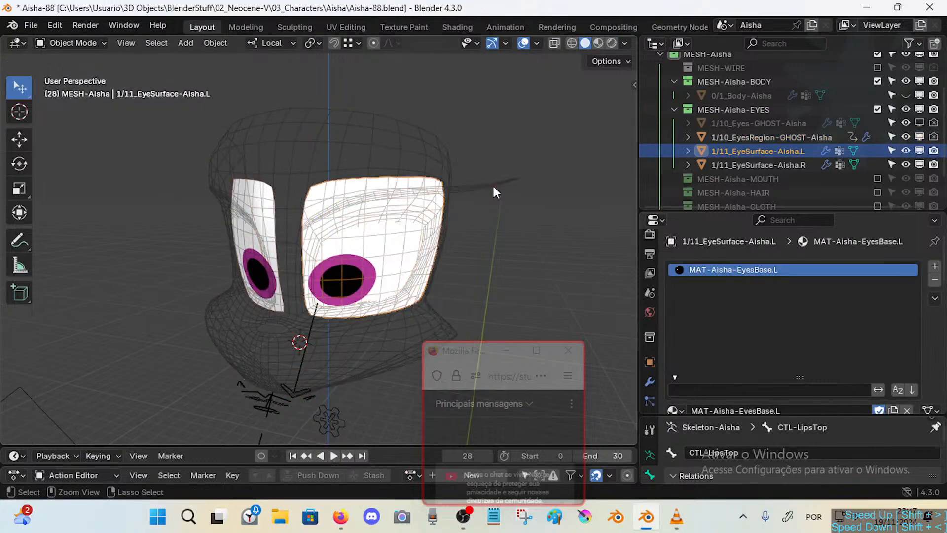
key("ctrl+z")
key("ctrl+z")
key("ctrl+z")
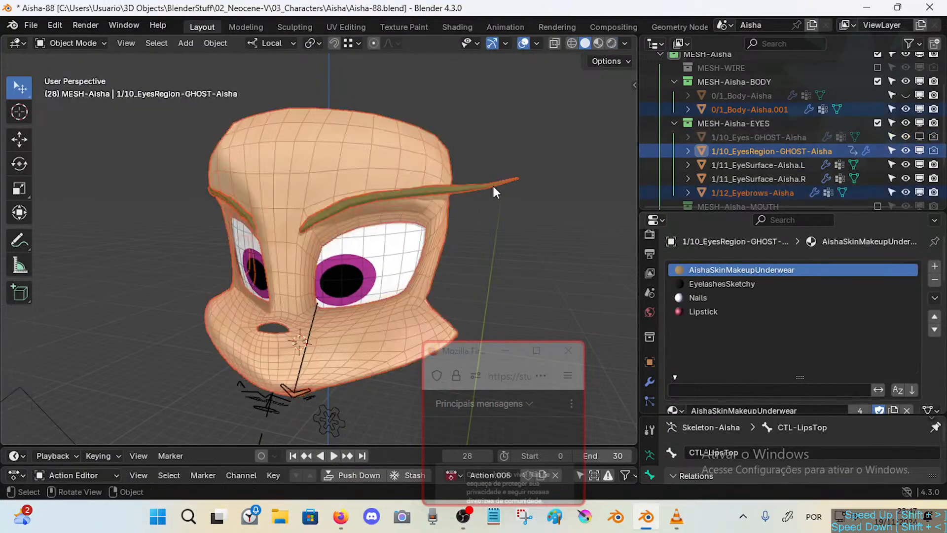
key("ctrl+z")
key("ctrl+z")
key("ctrl+z")
key("ctrl+z")
key("ctrl+z")
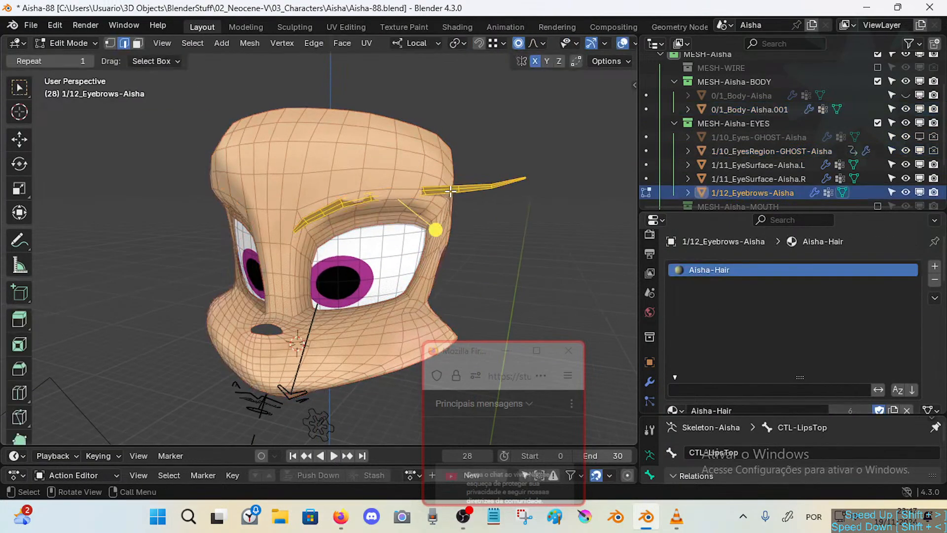
Join only the separated face mesh 0/1_Body-Aisha.001 into 1/10_EyesRegion-GHOST-Aisha, leaving the eyebrows out of the selection.
scroll(759, 138, "down", 2)
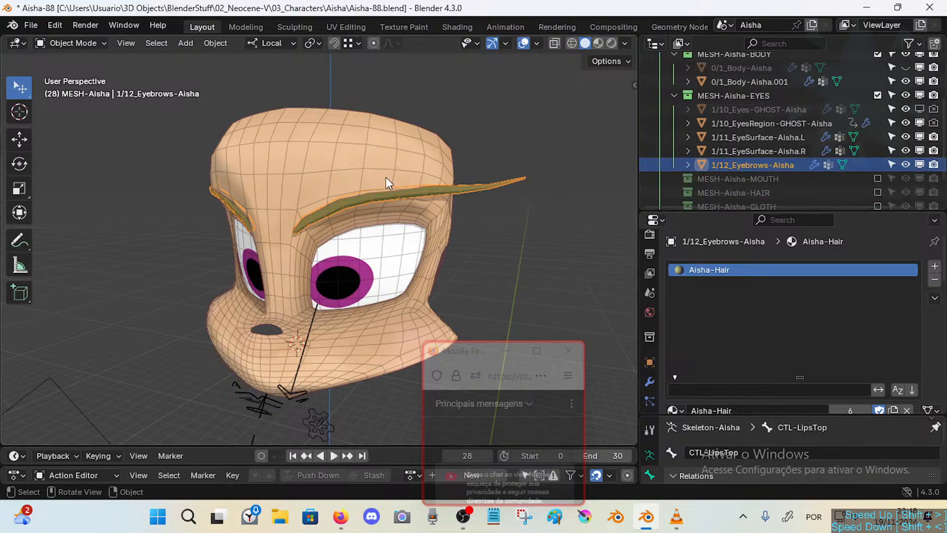
left_click(396, 147)
middle_click_drag(395, 147, 428, 182)
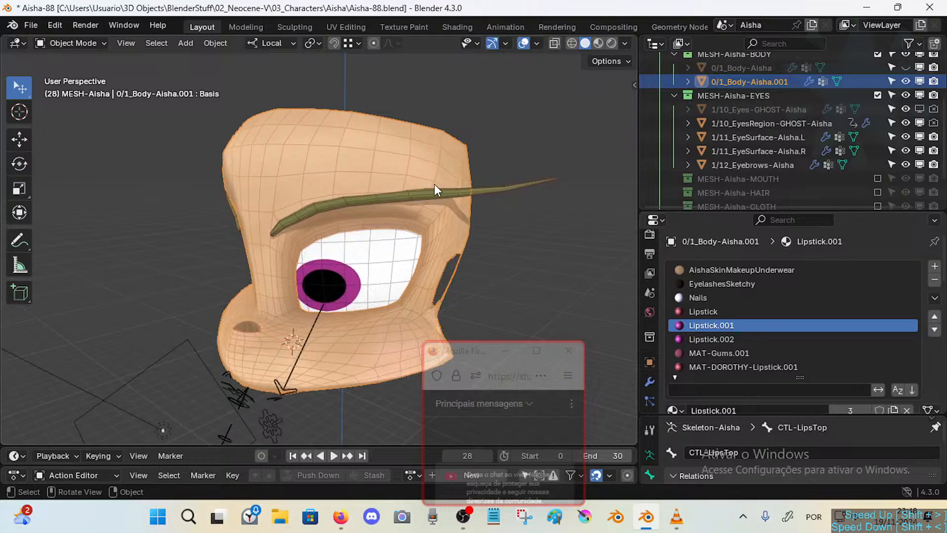
left_click(776, 121)
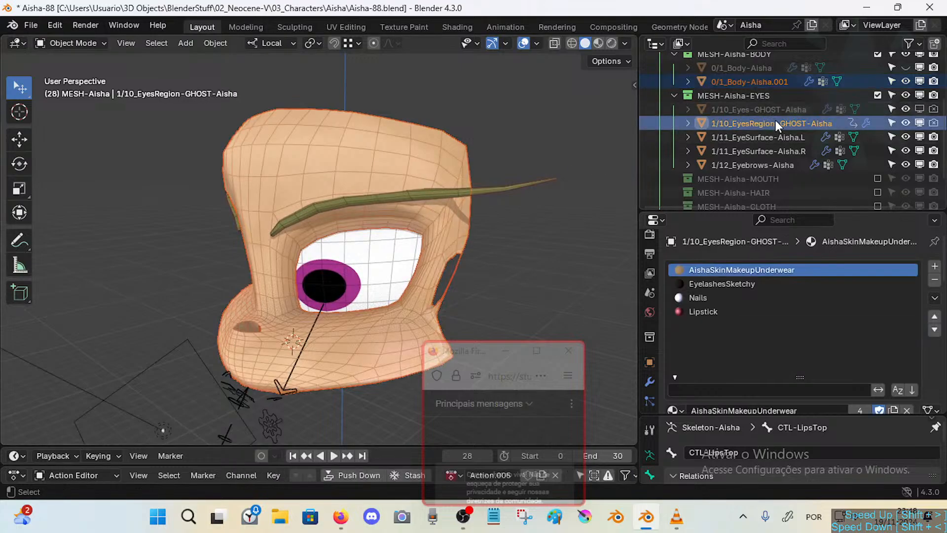
key("ctrl")
key("ctrl+z")
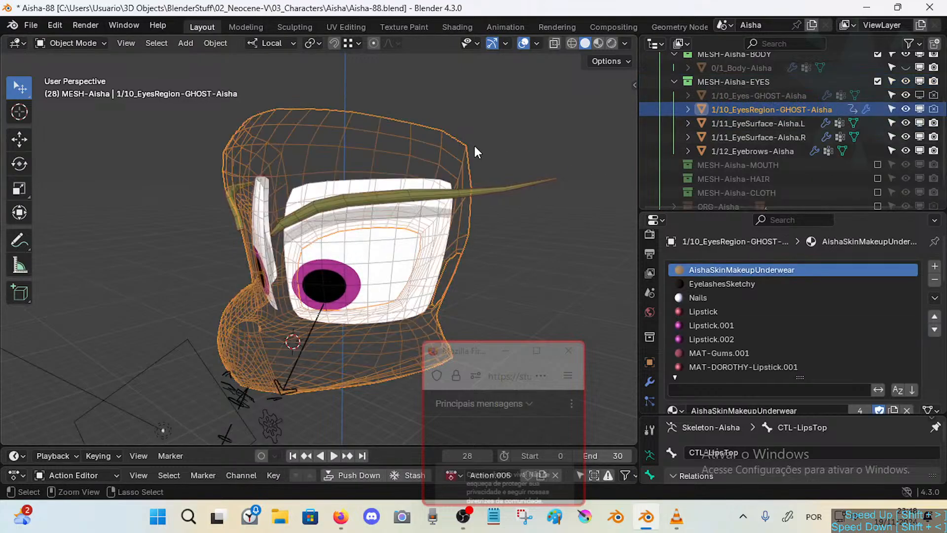
middle_click_drag(448, 153, 425, 209)
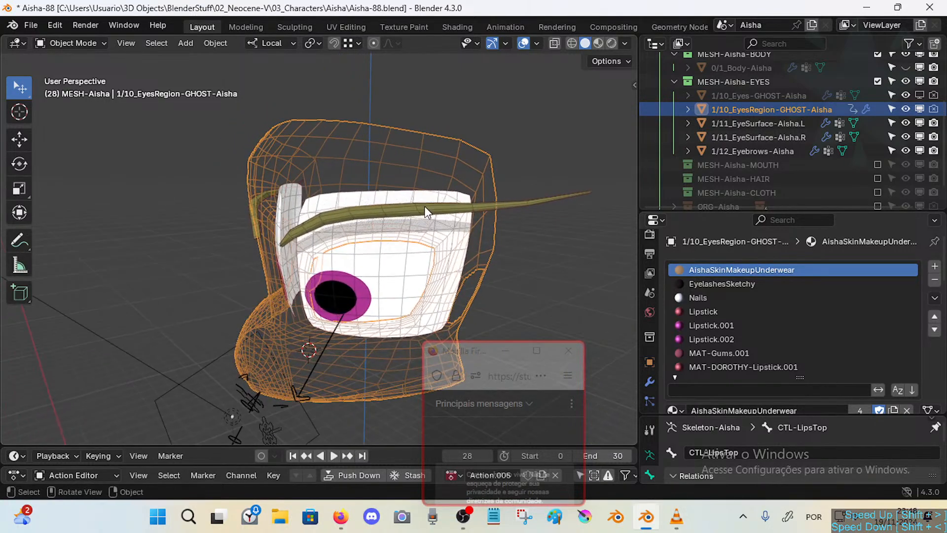
Remove the unused material slots from 1/10_EyesRegion-GHOST-Aisha, followed by the remaining AishaSkinMakeupUnderwear slot.
left_click(935, 299)
left_click(882, 352)
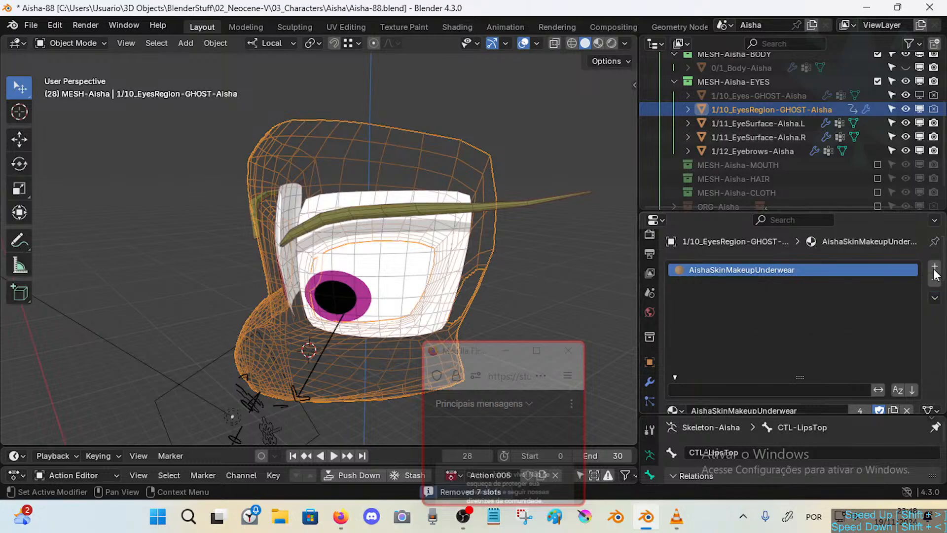
left_click(933, 285)
middle_click_drag(454, 222, 450, 208)
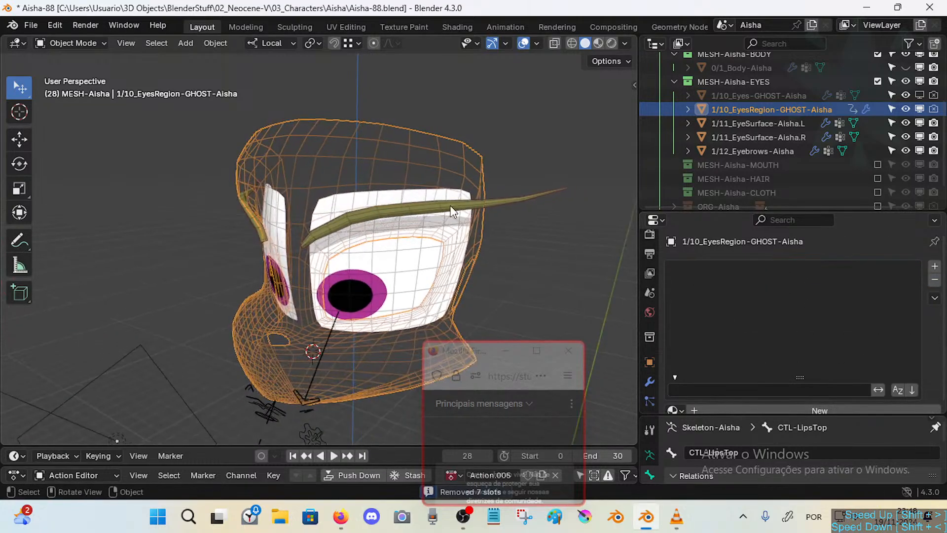
Check the connected geometry of 1/10_EyesRegion-GHOST-Aisha by selecting its linked parts in Edit Mode.
left_click(449, 206)
left_click(419, 164)
middle_click_drag(452, 248, 400, 257)
key("Tab")
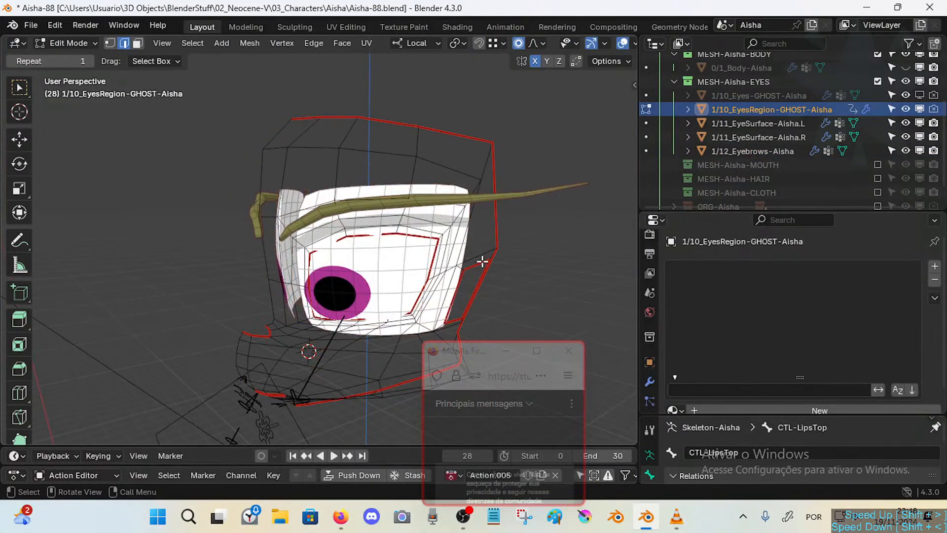
key("a")
key("alt+a")
key("l")
middle_click_drag(435, 291, 481, 324)
key("Tab")
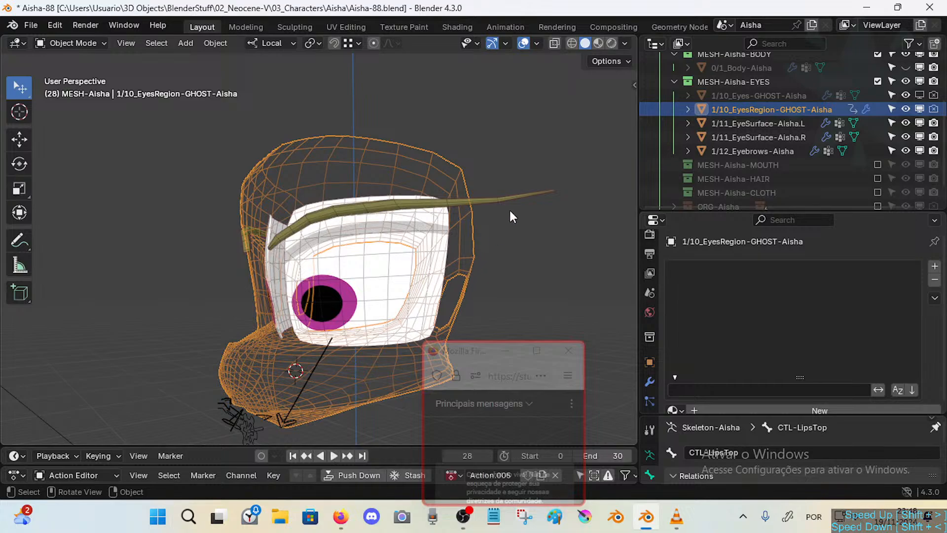
Compare the eye-region mesh's base cage in Edit Mode with its subdivided form in Object Mode.
middle_click_drag(291, 229, 356, 277)
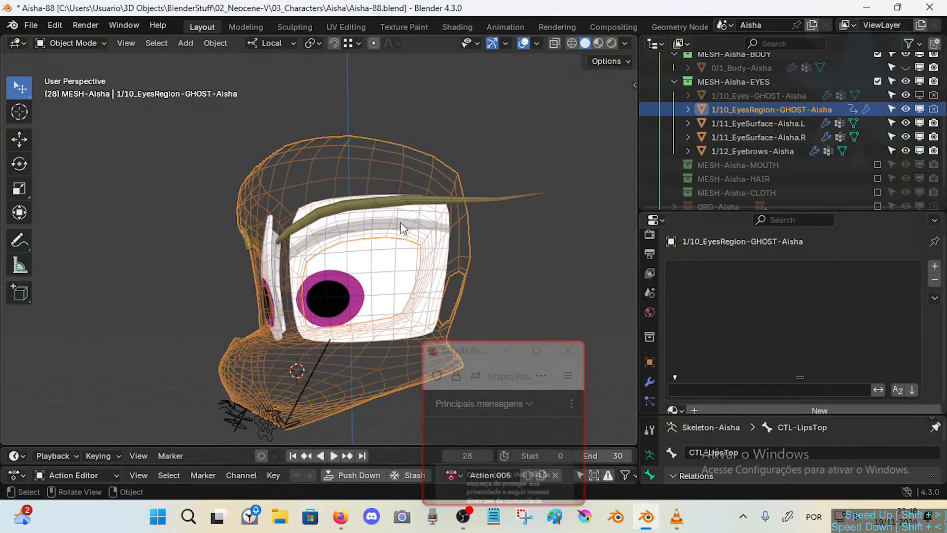
key("Tab")
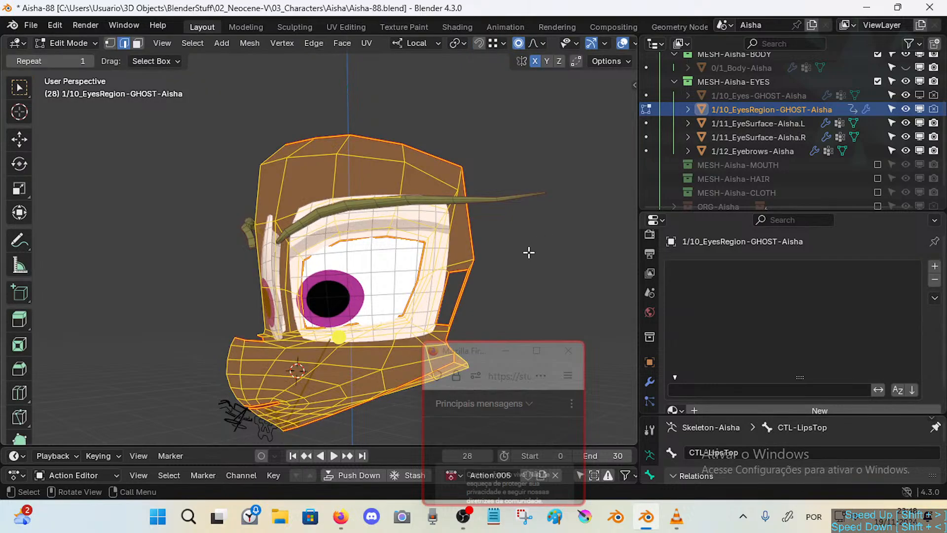
middle_click_drag(529, 252, 468, 286)
key("Tab")
key("Tab")
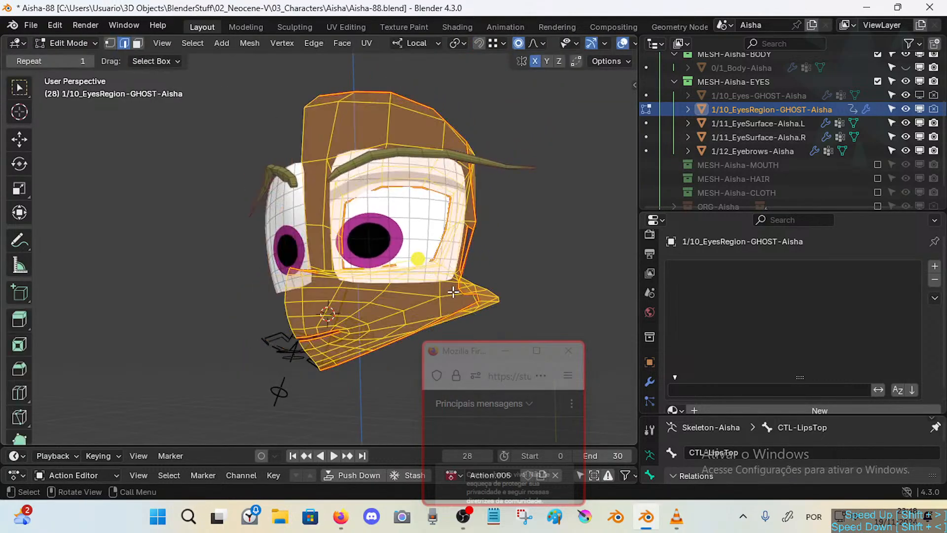
key("Tab")
key("Tab")
key("Tab")
Filter the vertex groups of 1/10_EyesRegion-GHOST-Aisha by "lip".
scroll(651, 346, "down", 4)
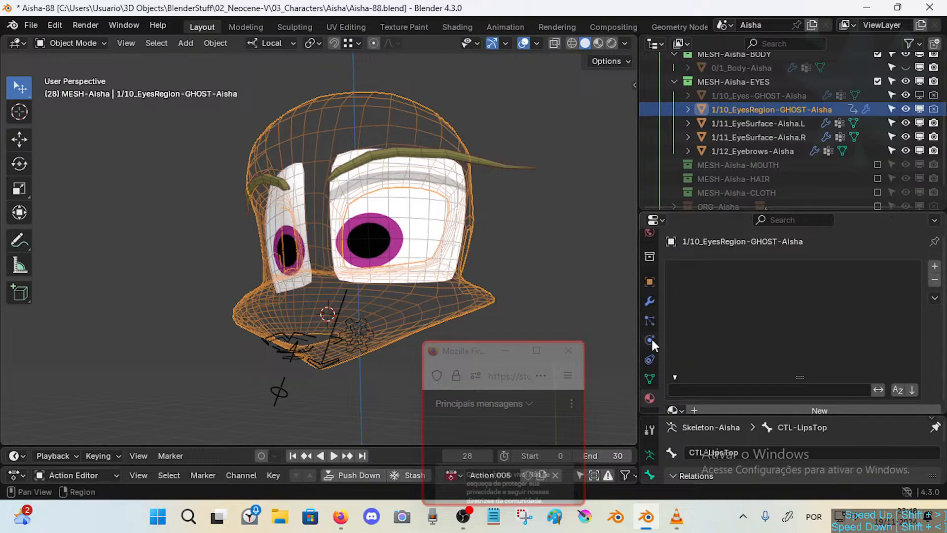
left_click(650, 379)
scroll(826, 339, "down", 5)
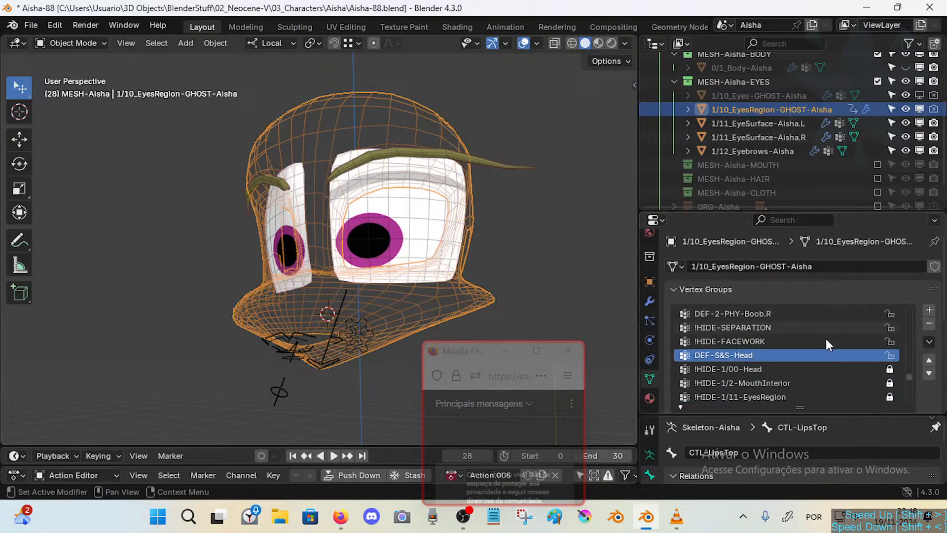
left_click_drag(909, 375, 910, 395)
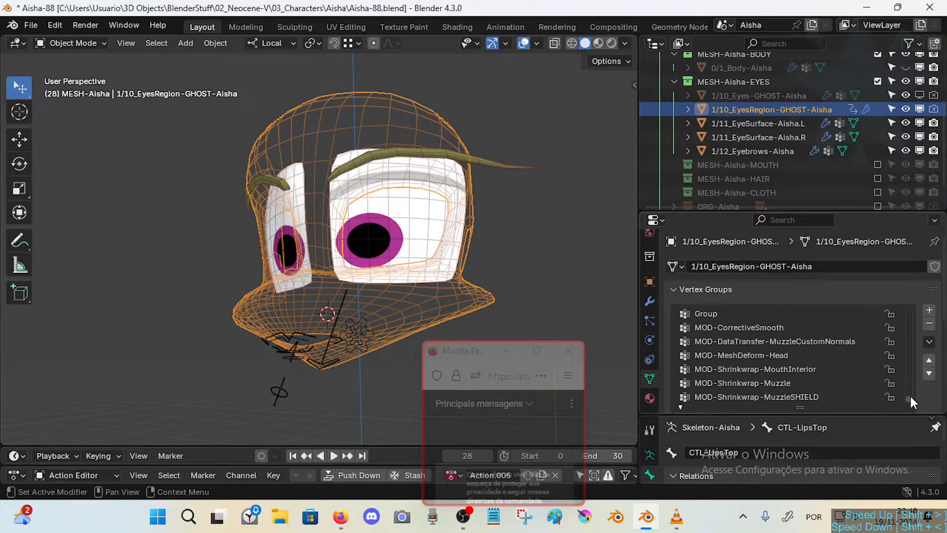
scroll(814, 380, "down", 3)
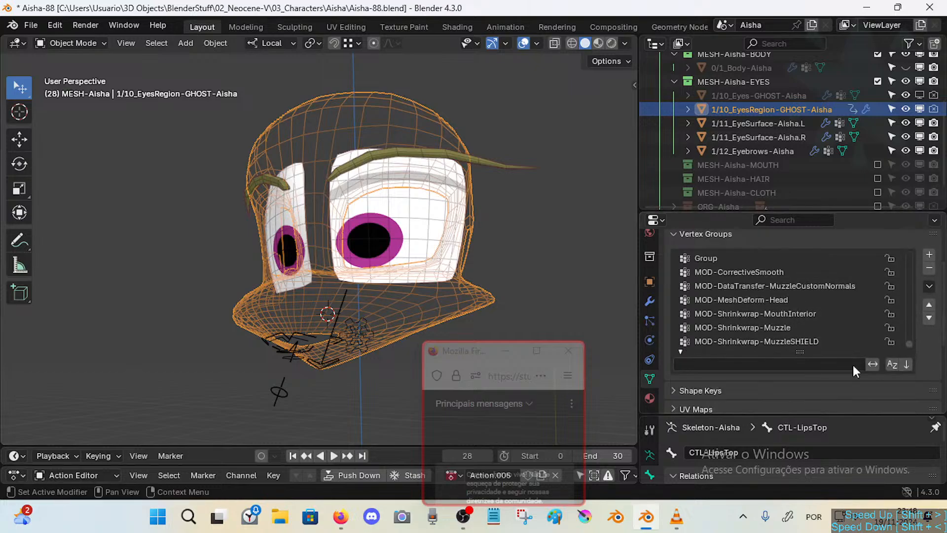
left_click(788, 365)
type("lips")
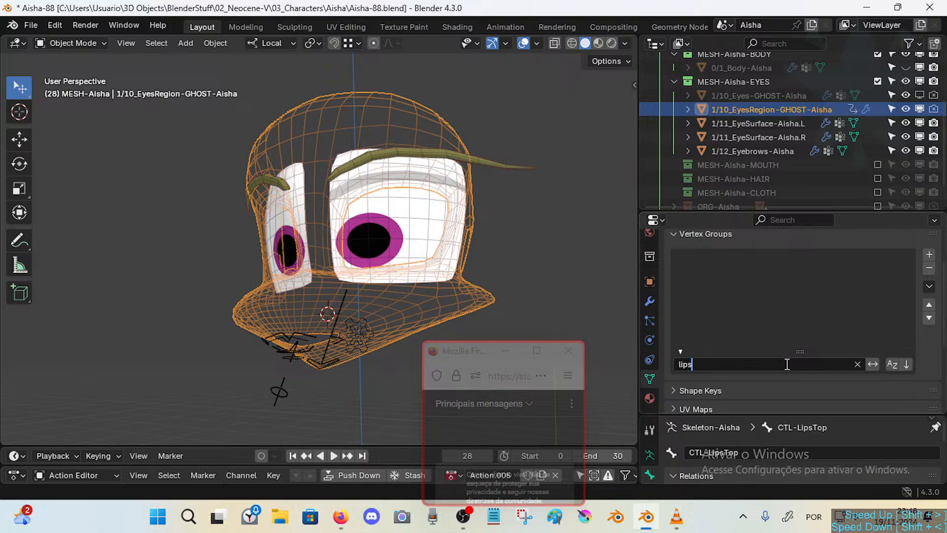
key("Return")
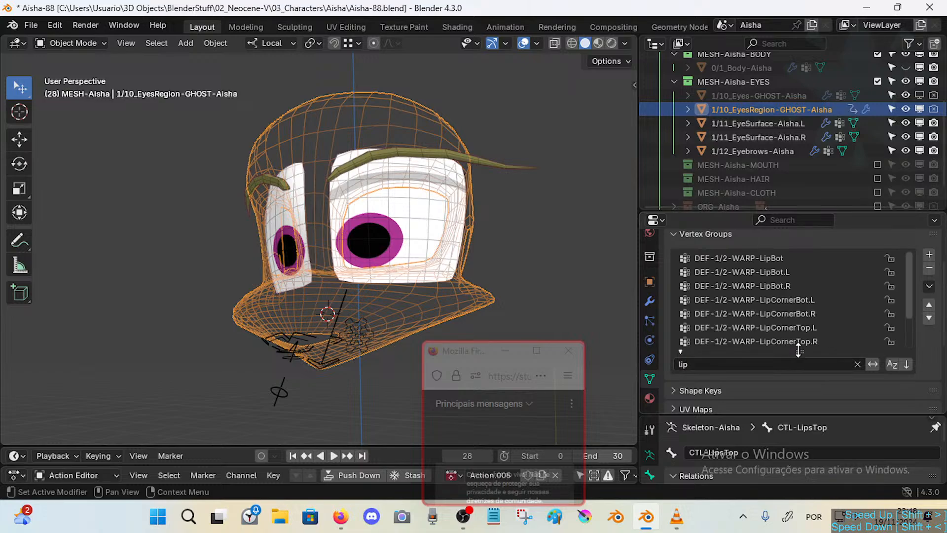
Delete all DEF-1/2-WARP-Lip vertex groups from 1/10_EyesRegion-GHOST-Aisha, starting from LipTop.R, and clear the name filter.
left_click(799, 342)
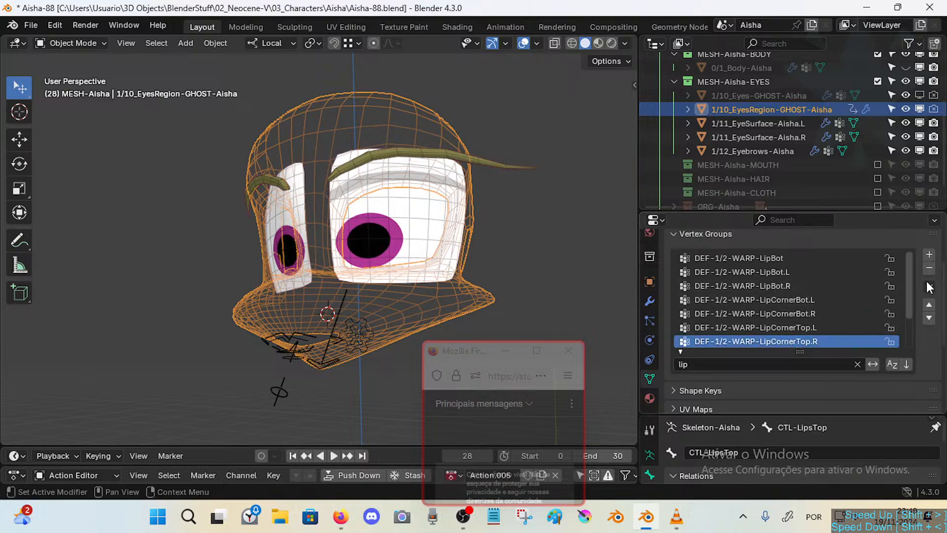
left_click_drag(908, 282, 912, 340)
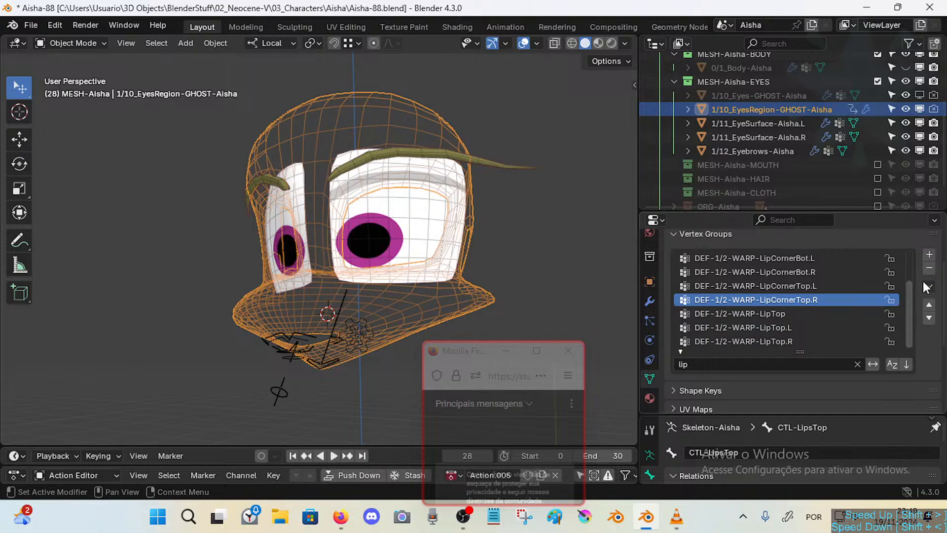
left_click(844, 329)
left_click(841, 339)
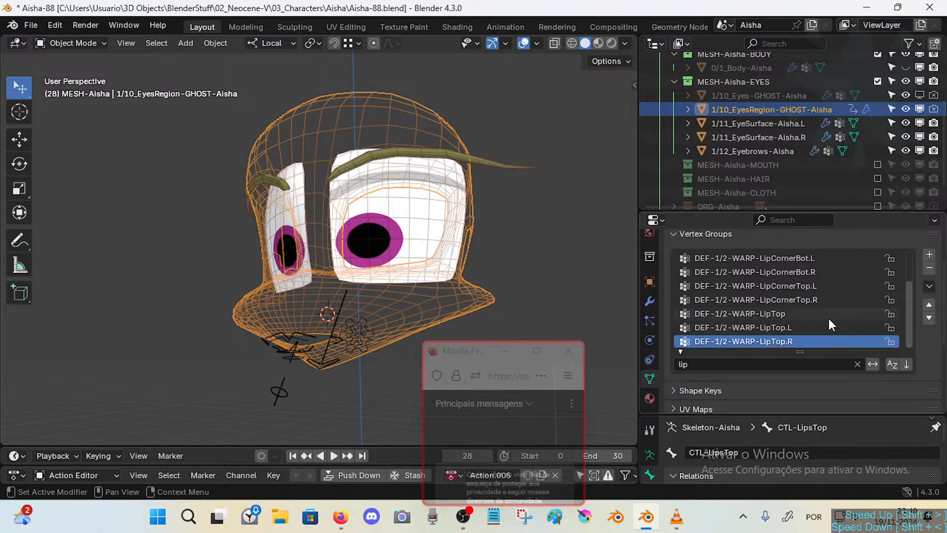
left_click(925, 268)
left_click(924, 269)
left_click(924, 269)
left_click(924, 268)
left_click(924, 269)
left_click(924, 269)
left_click(924, 269)
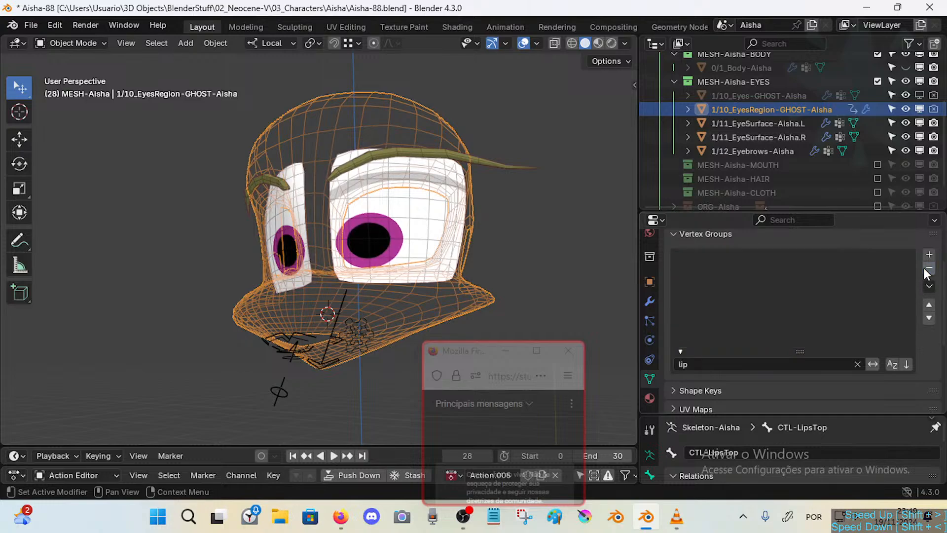
left_click(857, 364)
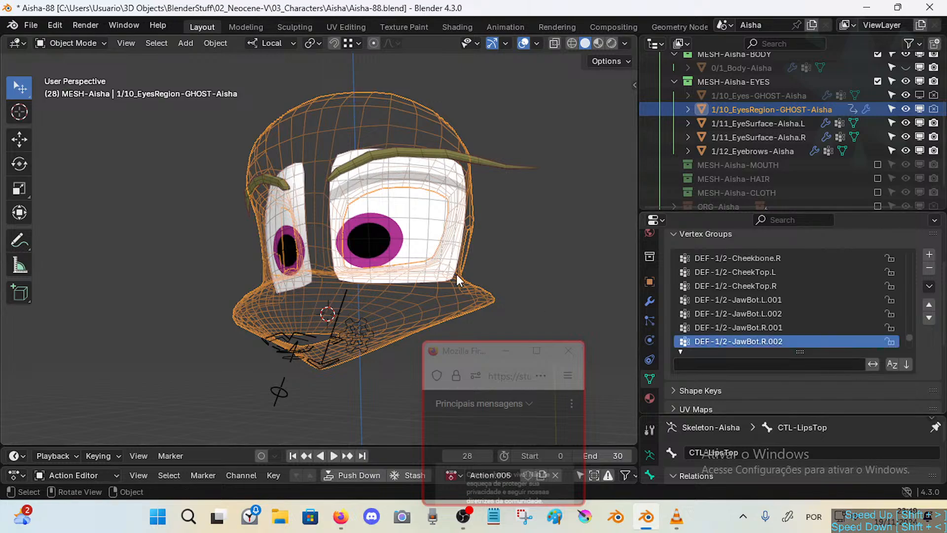
Enable the MESH-Aisha-HAIR and MESH-Aisha-MOUTH collections and expand the mouth collection's objects.
left_click(501, 216)
middle_click_drag(502, 217, 434, 261)
middle_click_drag(341, 284, 360, 247)
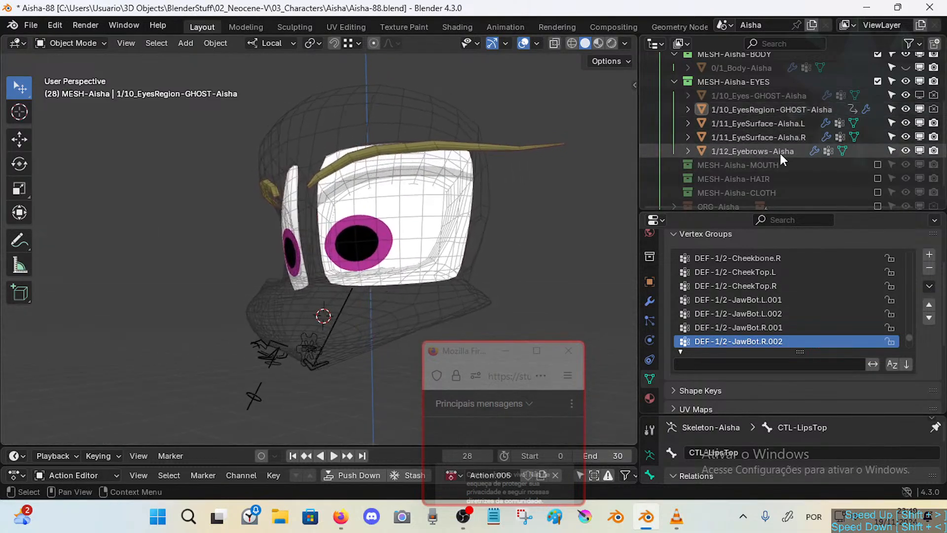
scroll(756, 170, "down", 2)
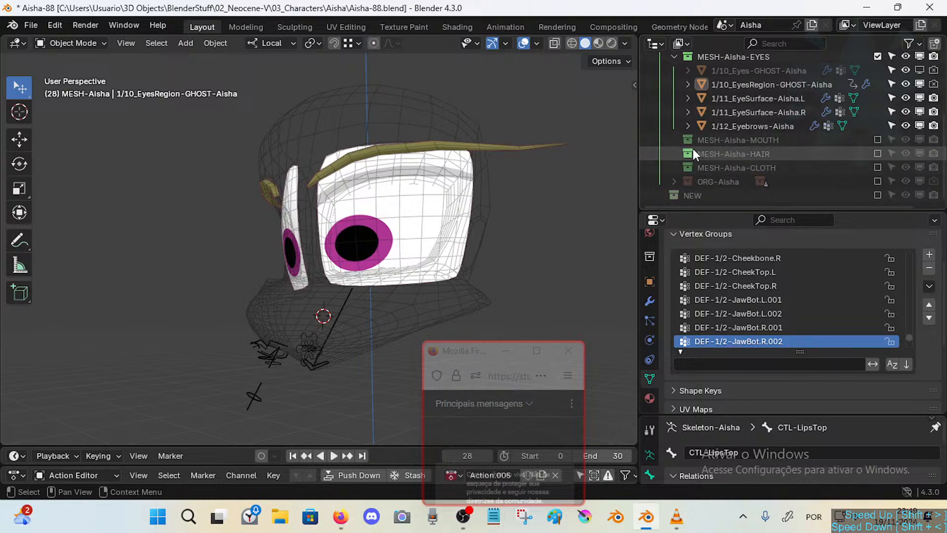
left_click(878, 139)
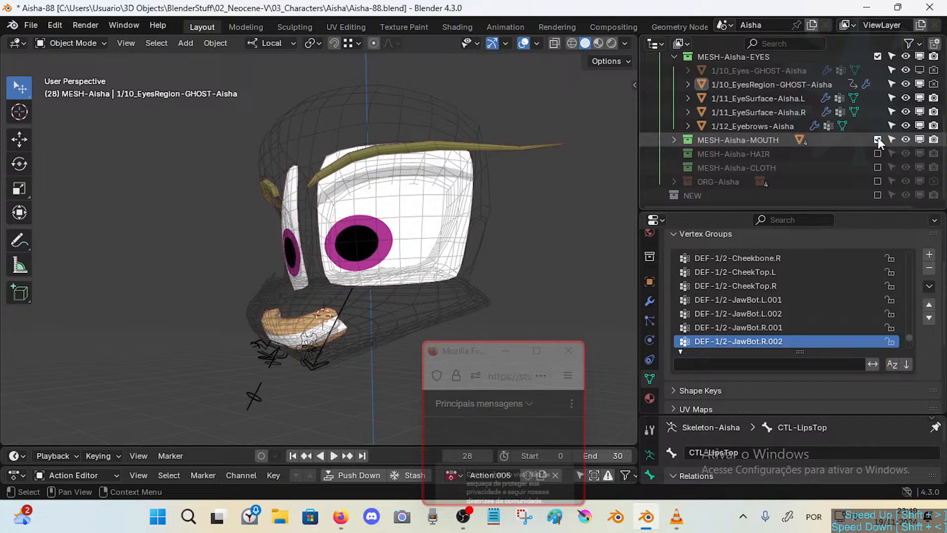
left_click(877, 140)
left_click(877, 154)
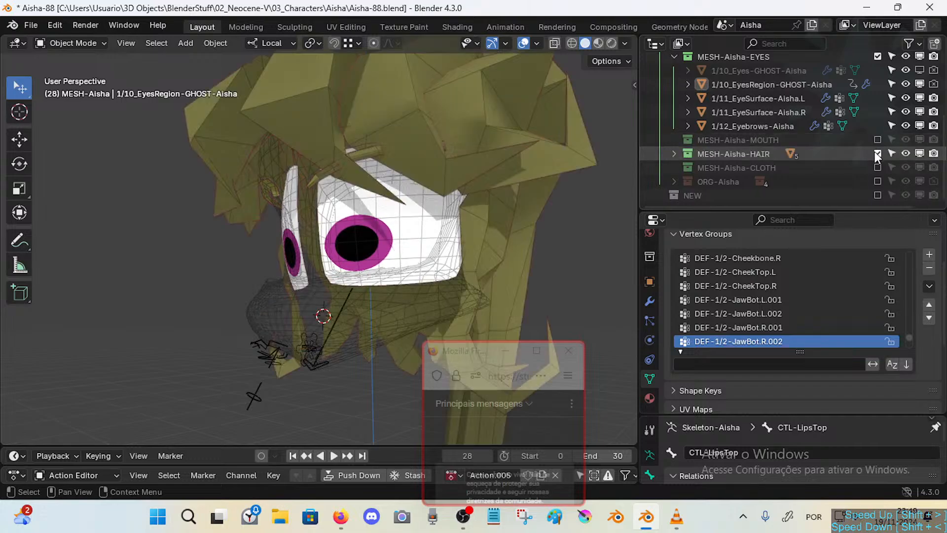
middle_click_drag(247, 232, 337, 248)
left_click(337, 248)
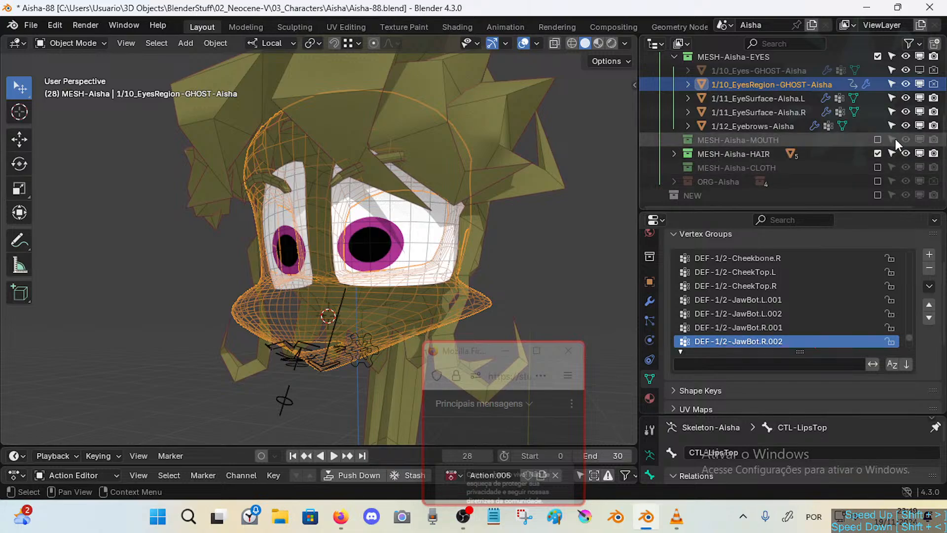
left_click(878, 139)
left_click(674, 140)
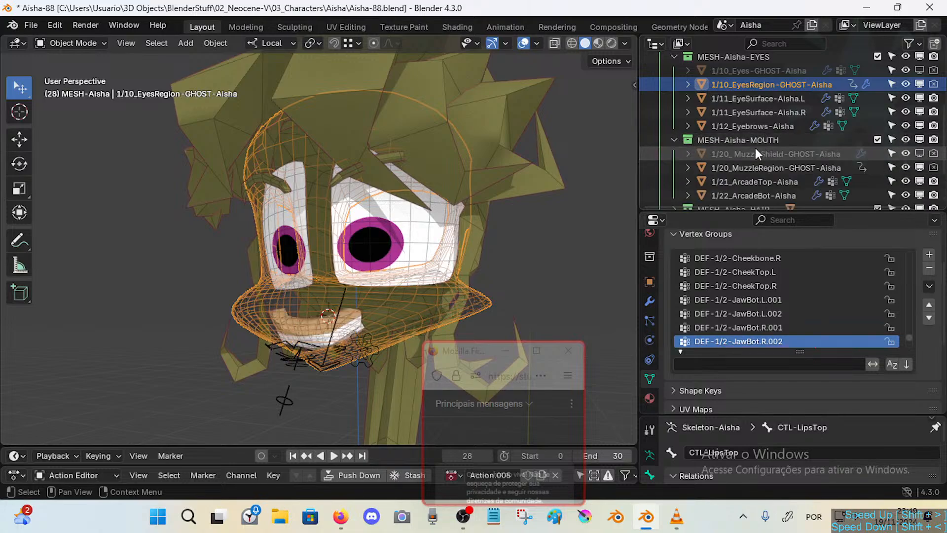
Examine 1/20_MuzzleRegion-GHOST-Aisha around the mouth and cheeks in Edit Mode and Object Mode.
scroll(770, 148, "down", 2)
left_click(783, 139)
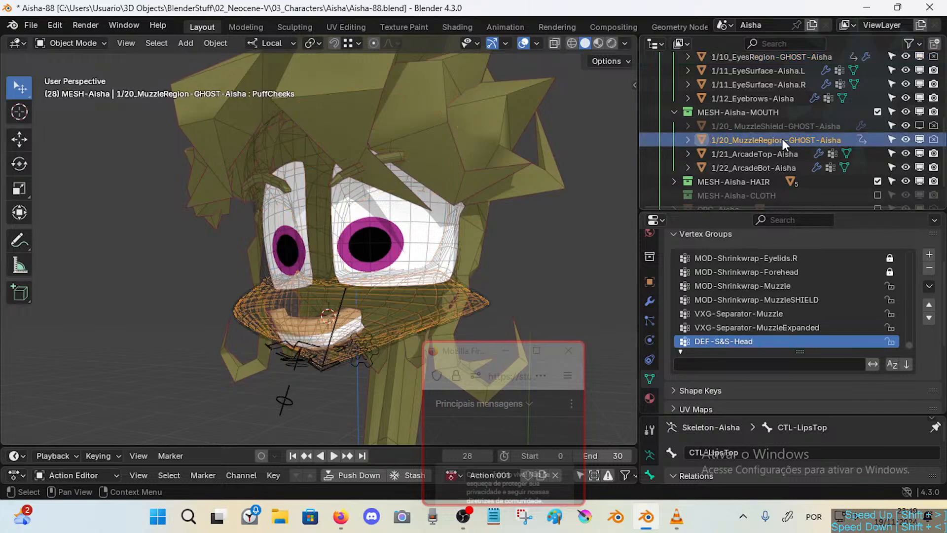
scroll(425, 256, "up", 2)
key("Tab")
scroll(343, 270, "up", 3)
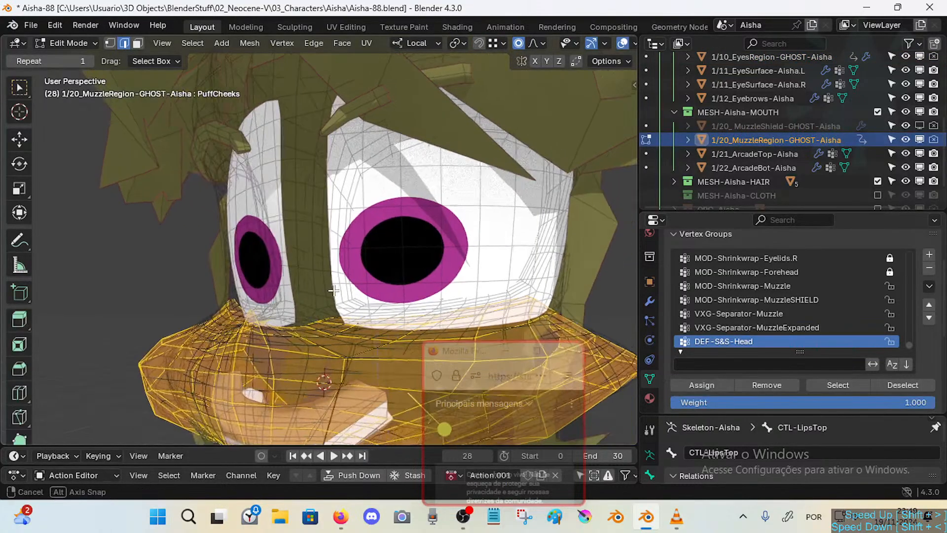
scroll(343, 269, "down", 3)
key("Tab")
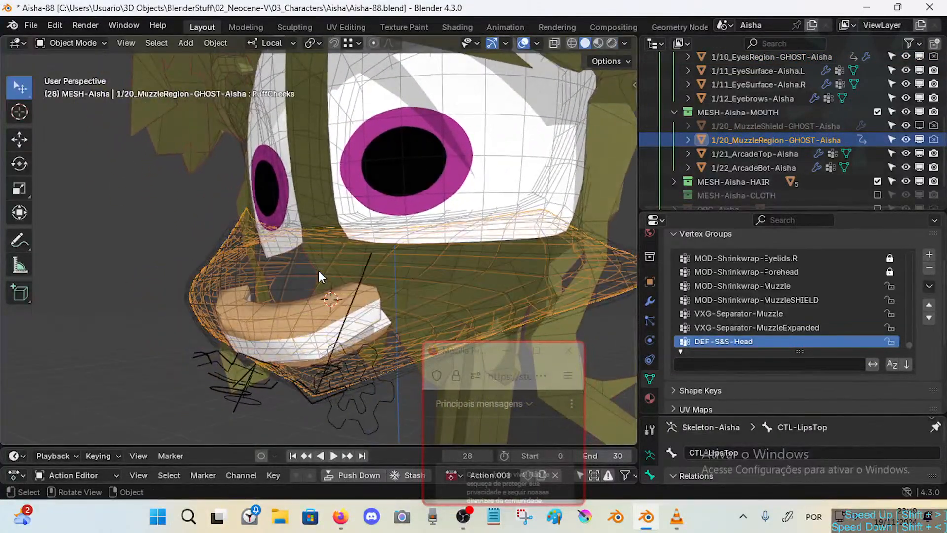
scroll(319, 270, "down", 2)
mouse_move(331, 262)
middle_mouse_down("ctrl")
mouse_move(329, 246)
mouse_move(342, 246)
middle_mouse_up("ctrl")
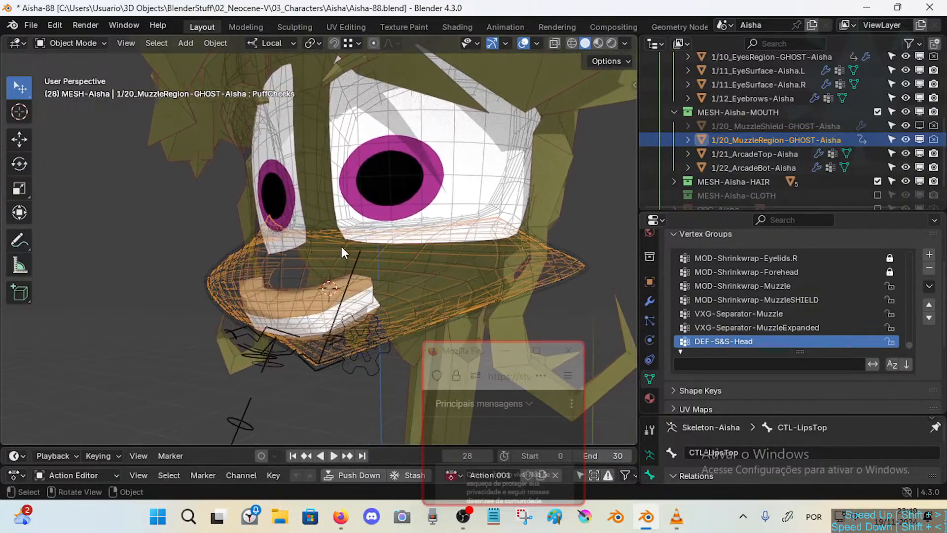
middle_click_drag(498, 243, 533, 264)
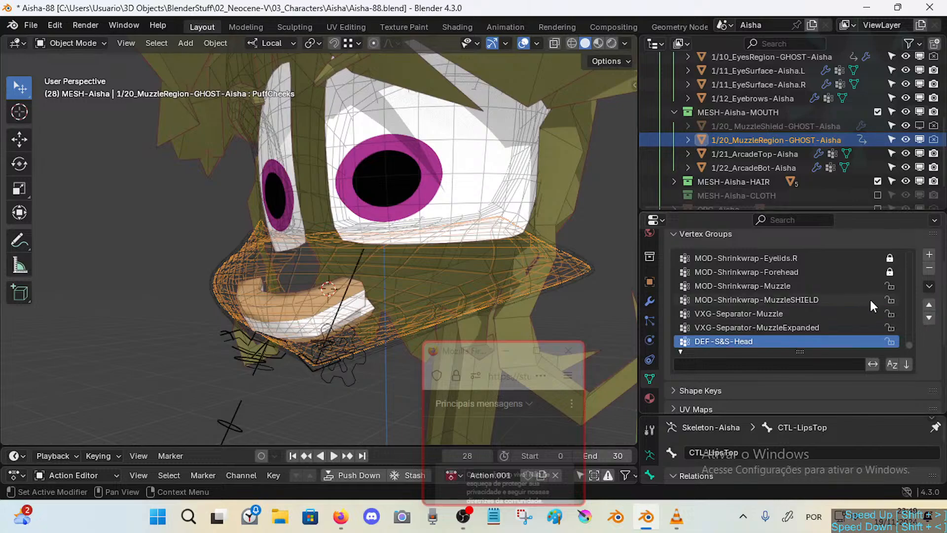
Compare the modifier stacks of 1/20_MuzzleRegion-GHOST-Aisha and 1/10_EyesRegion-GHOST-Aisha.
left_click(650, 301)
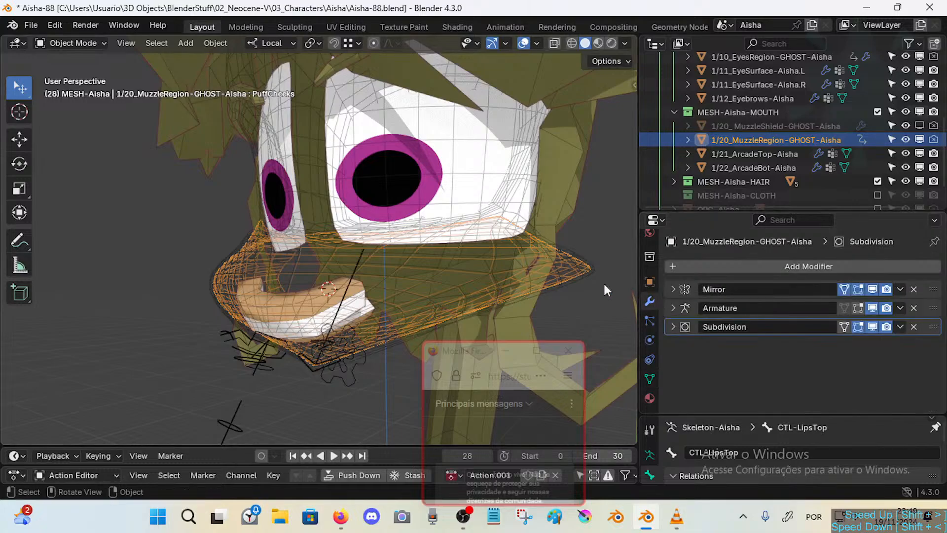
left_click(580, 244)
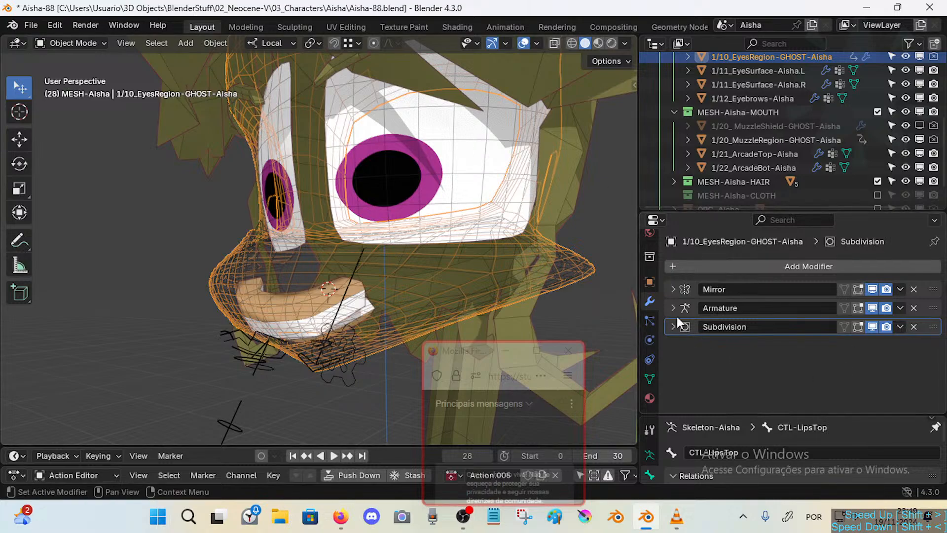
left_click(549, 170)
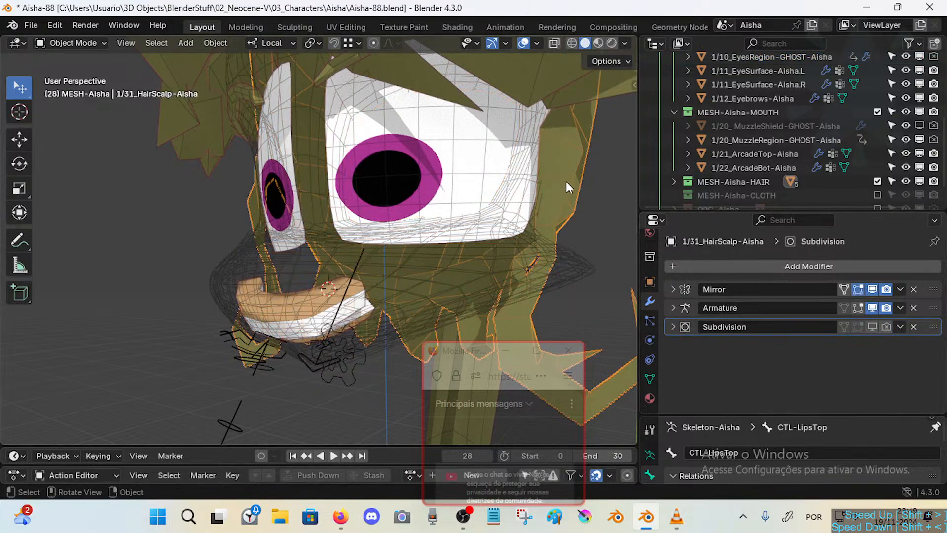
Reveal the hidden body object and check the target and vertex group of its Shrinkwrap Muzzle 0.02 modifier.
key("alt+h")
left_click(467, 269)
left_click(531, 264)
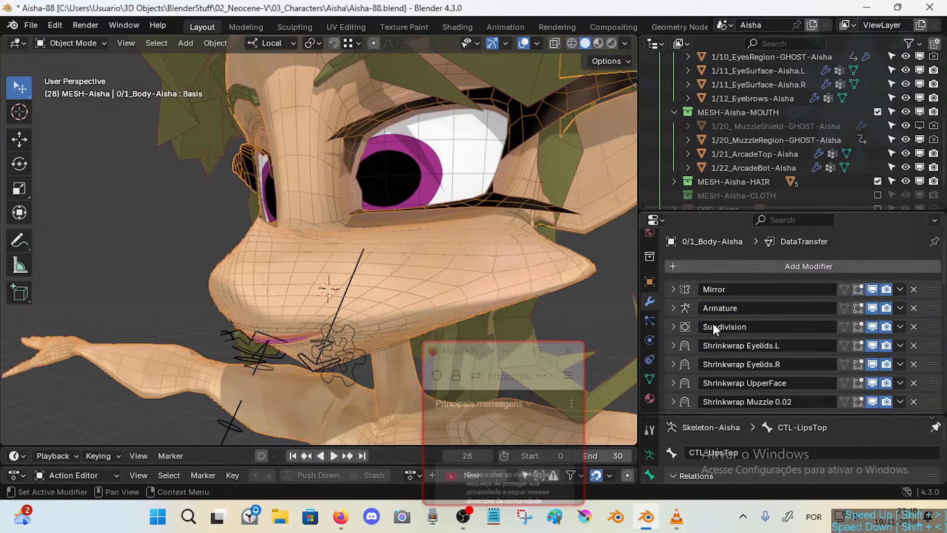
left_click(673, 401)
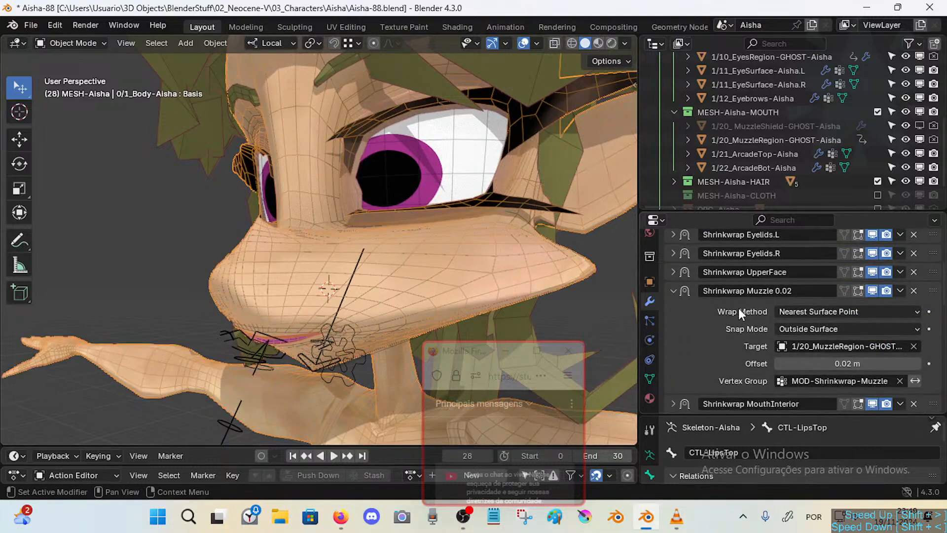
left_click(676, 290)
left_click(528, 236)
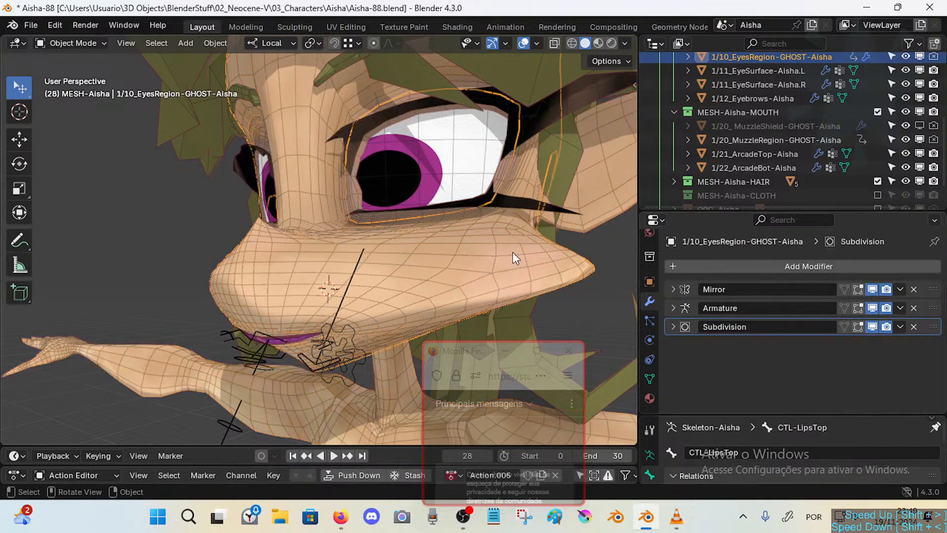
Open 1/10_EyesRegion-GHOST-Aisha in Edit Mode with vertex selection.
key("Tab")
scroll(490, 252, "down", 3)
key("1")
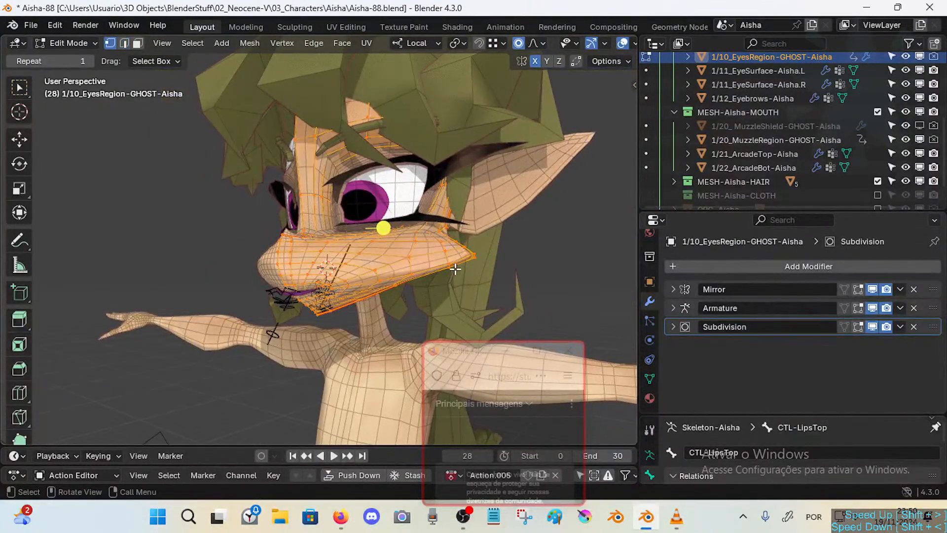
scroll(455, 269, "up", 3)
scroll(455, 269, "down", 3)
key("alt+s")
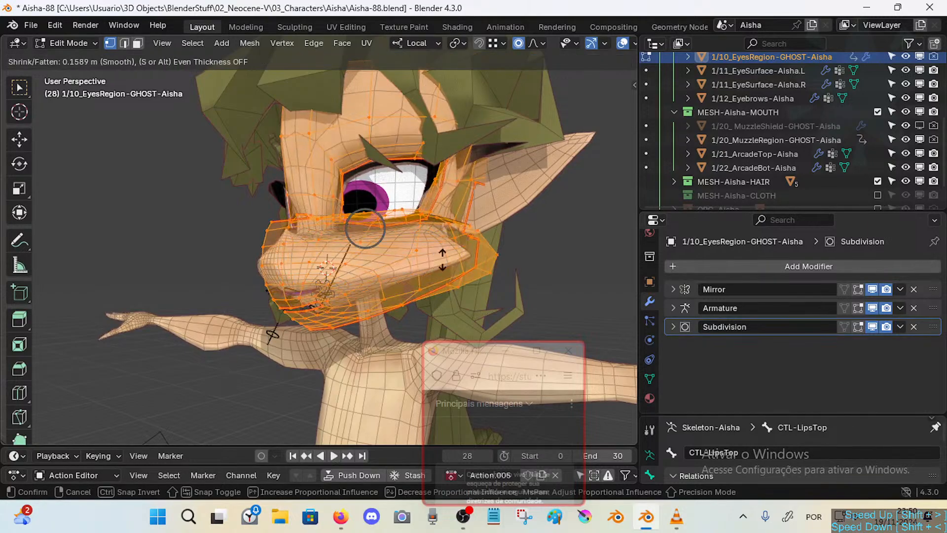
scroll(448, 262, "up", 3)
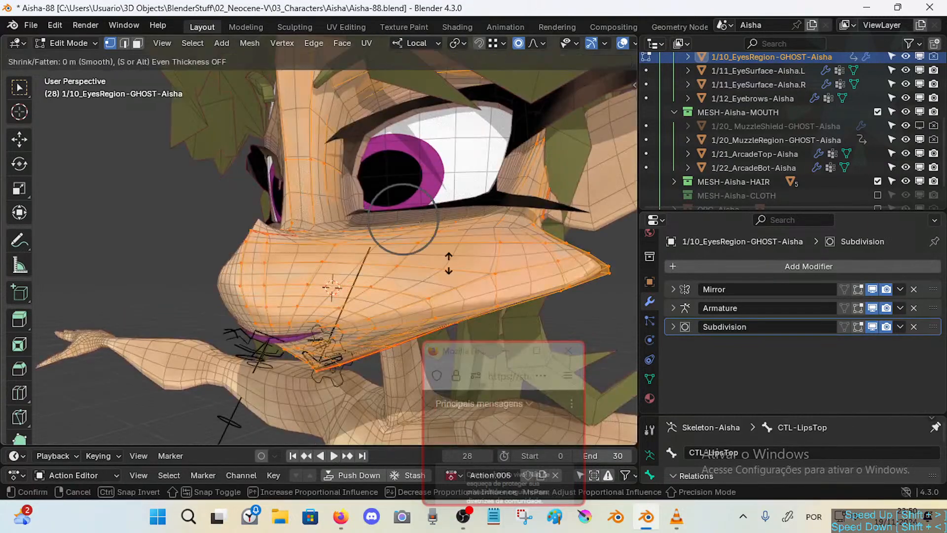
key("minus")
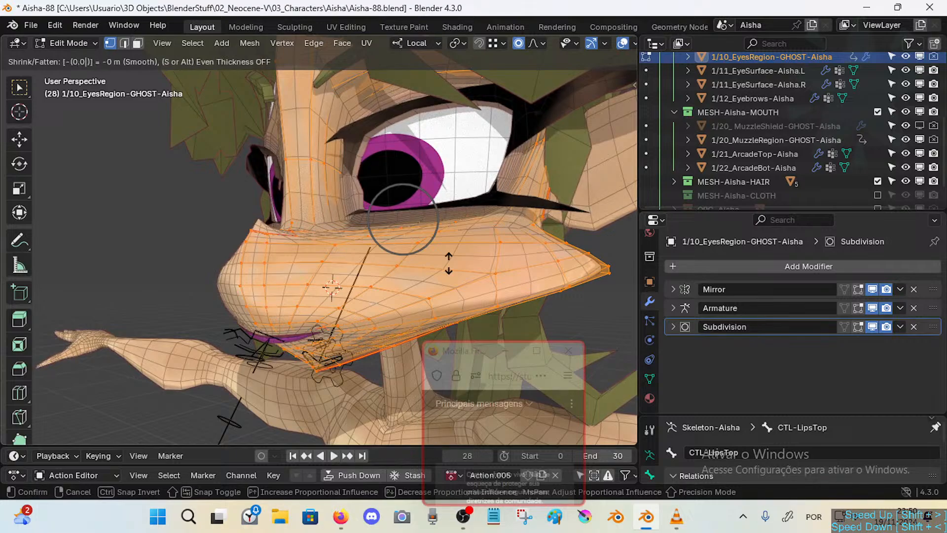
right_click(449, 263)
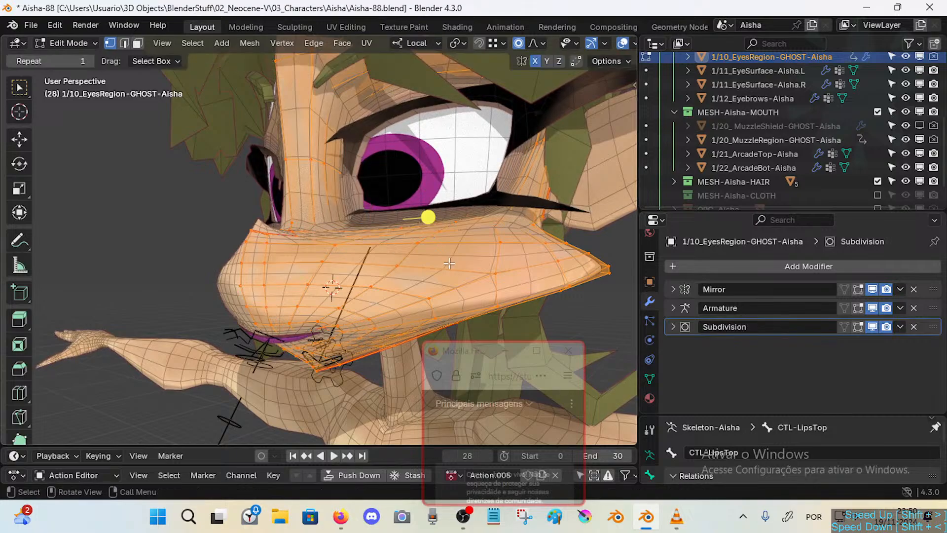
Turn off proportional editing and set the transform orientation to Global.
left_click(518, 44)
left_click(463, 42)
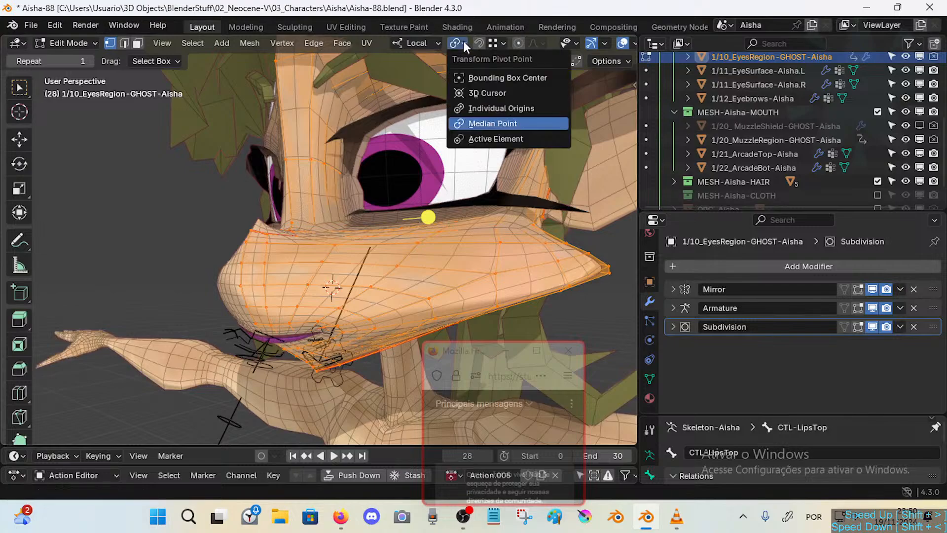
left_click(422, 43)
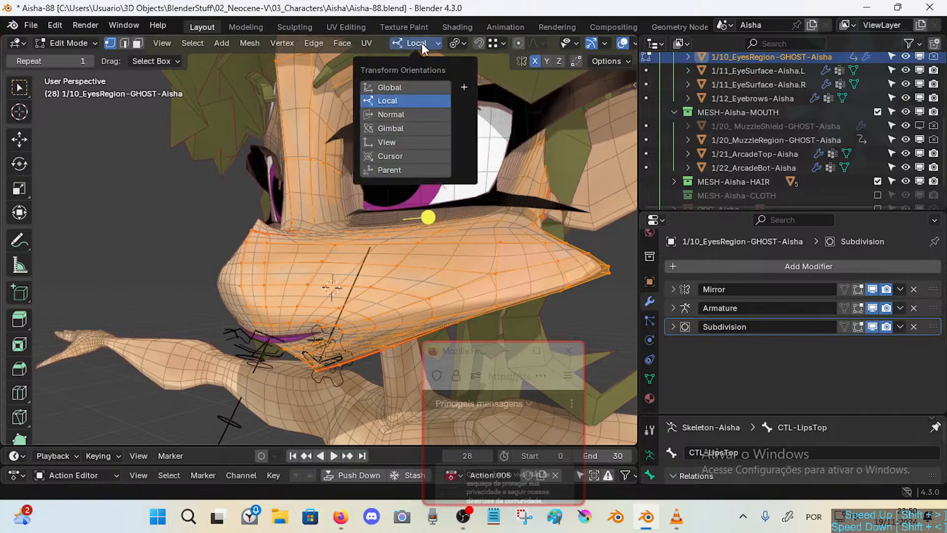
left_click(390, 87)
Shrink the selected ghost mesh along its normals by -0.02 m with Shrink/Fatten.
key("alt+s")
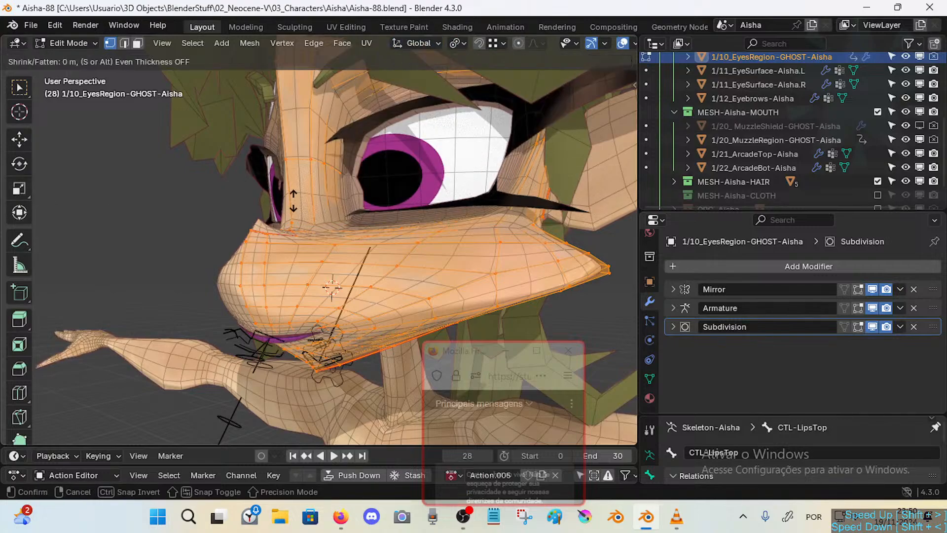
type("-0.02")
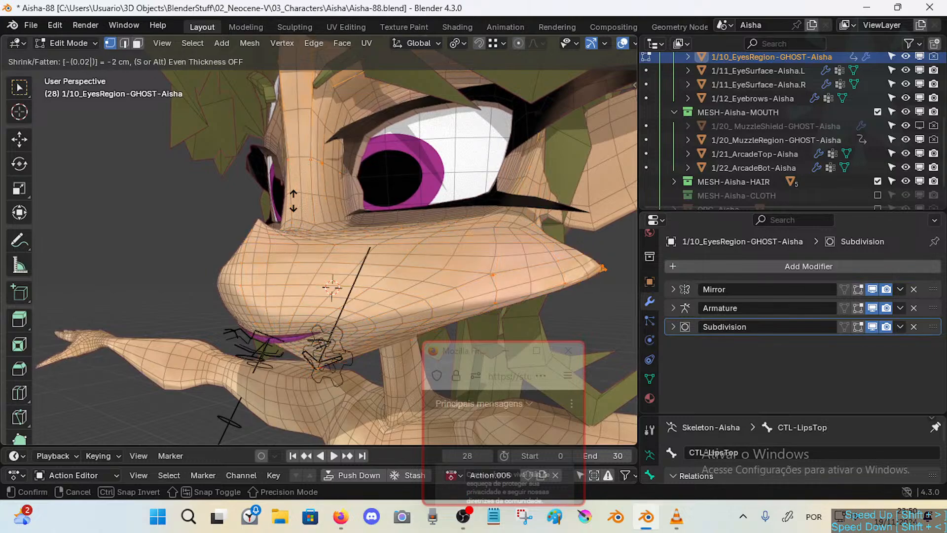
key("Return")
middle_click_drag(284, 246, 366, 261)
middle_click_drag(468, 283, 418, 210)
Return to Object Mode and make 0/1_Body-Aisha the active object.
key("ctrl+Tab")
left_click(418, 260)
key("ctrl+z")
scroll(418, 209, "up", 1)
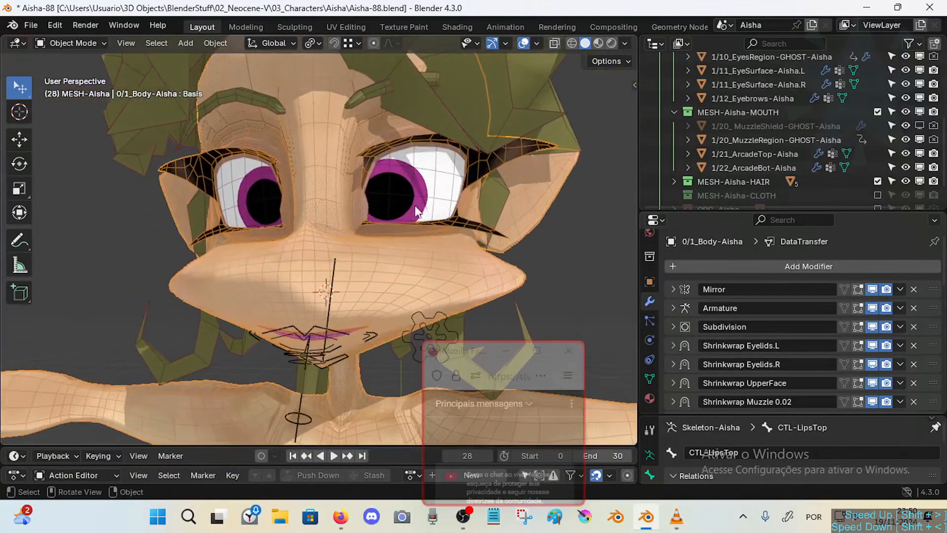
left_click(328, 160)
left_click(329, 149)
Rename 1/10_EyesRegion-GHOST-Aisha to 1/10_Face-GHOST-Aisha.
scroll(758, 140, "up", 5)
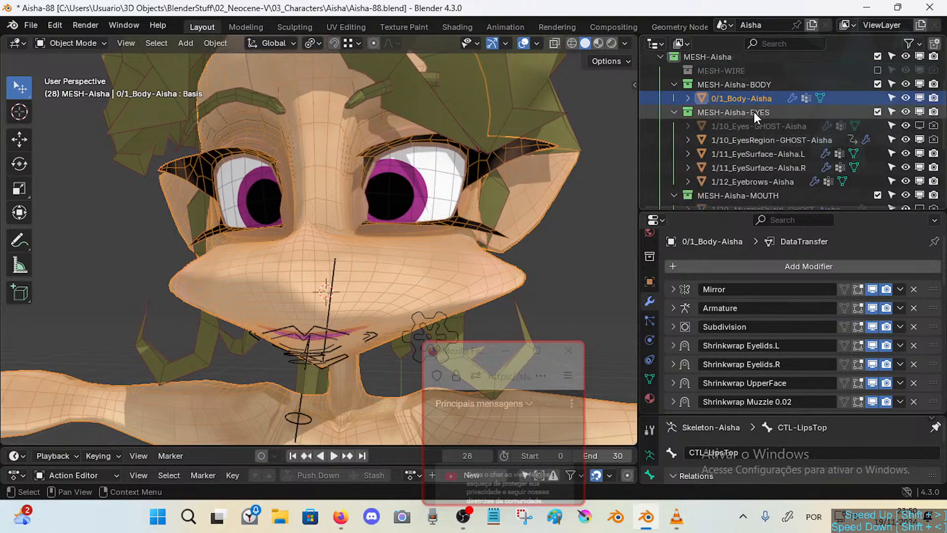
double_click(757, 140)
scroll(757, 138, "down", 1)
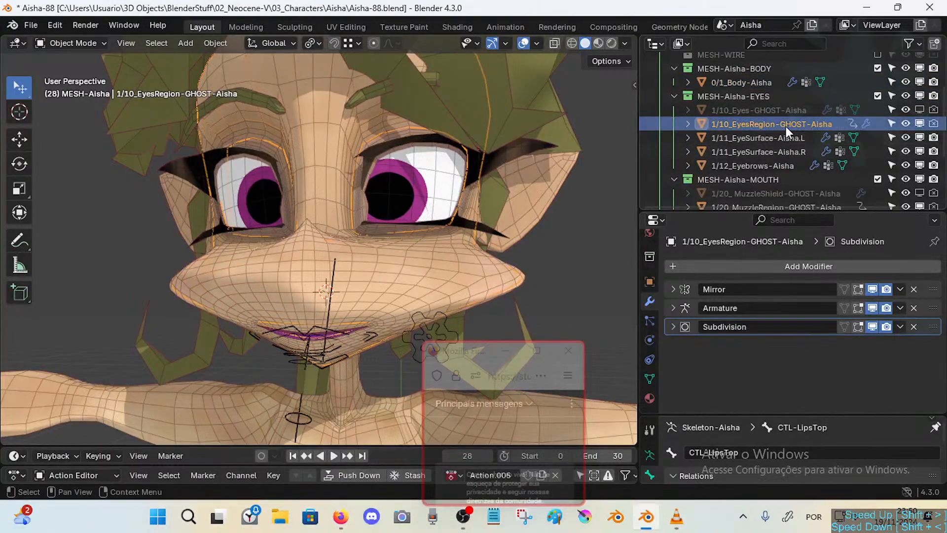
left_click(753, 124)
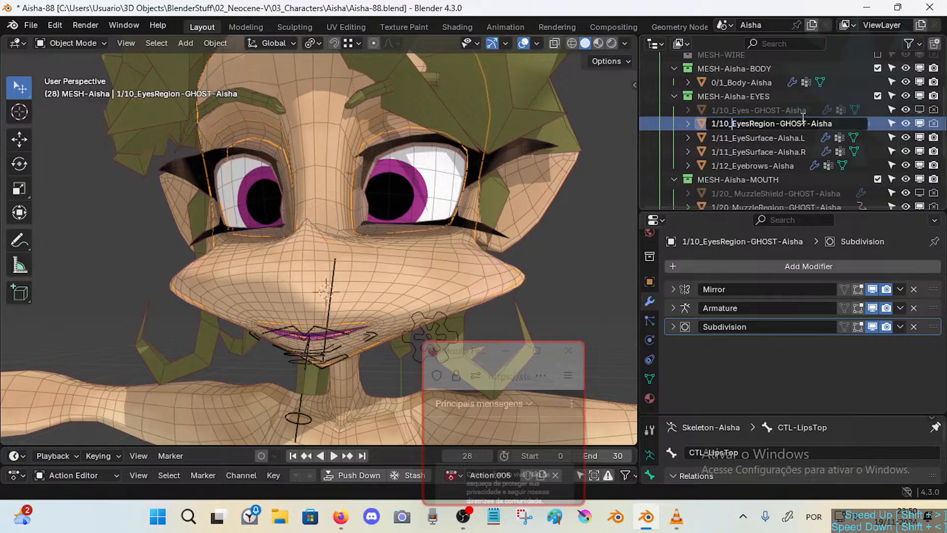
key("Delete")
key("Delete")
key("Delete")
type("Face")
key("Return")
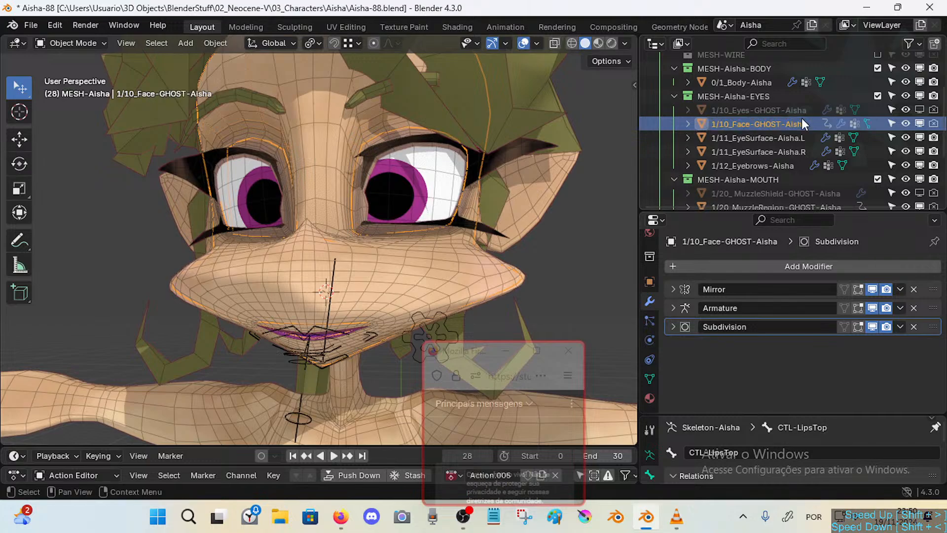
Examine the left and right 1/11_EyeSurface-Aisha meshes and compare their placement and modifiers with 1/10_Face-GHOST-Aisha.
middle_click_drag(444, 207, 470, 181)
left_click(437, 176)
key("Tab")
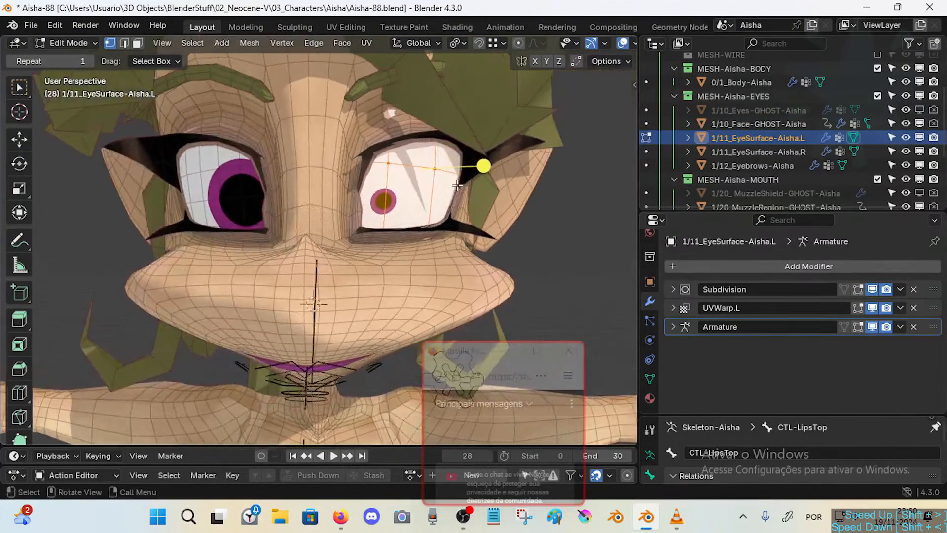
key("Tab")
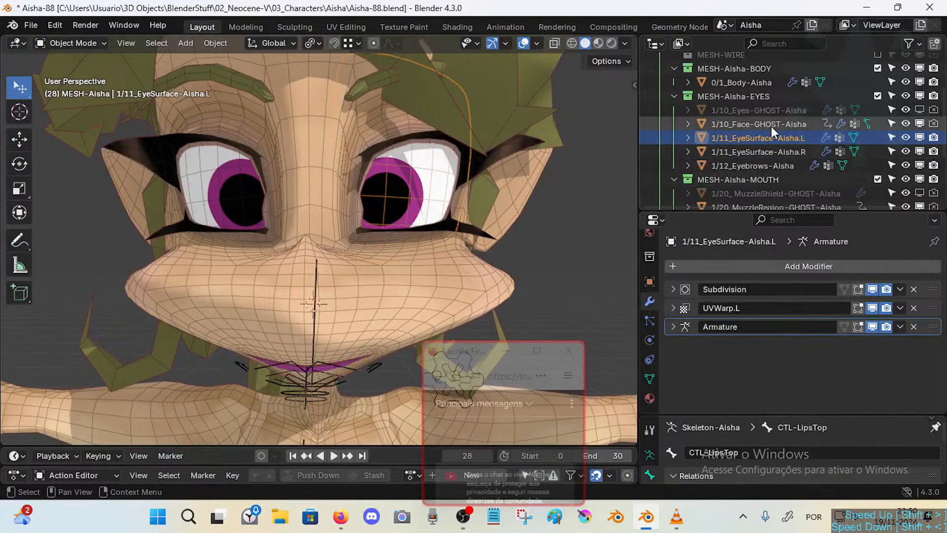
left_click(772, 127)
left_click(773, 138)
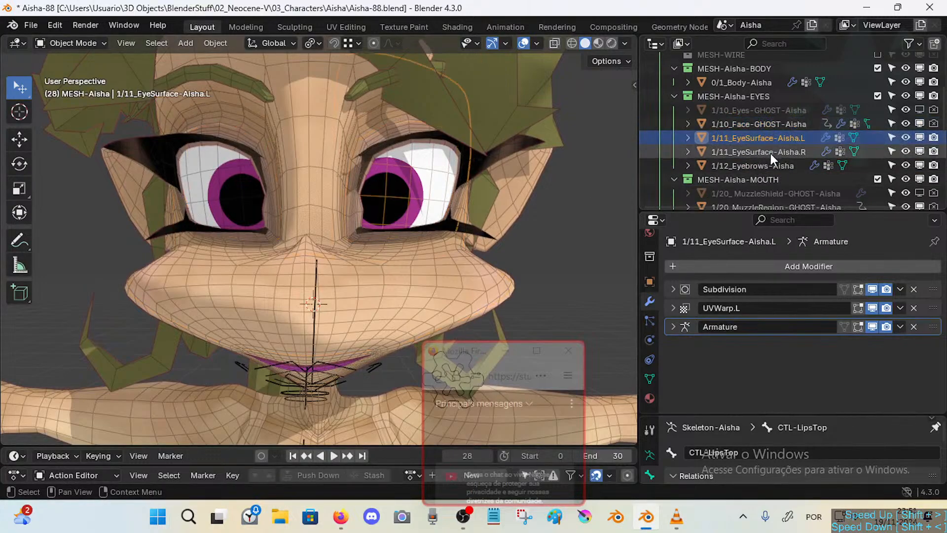
left_click(770, 153)
left_click(771, 141)
left_click(771, 152)
left_click(780, 137)
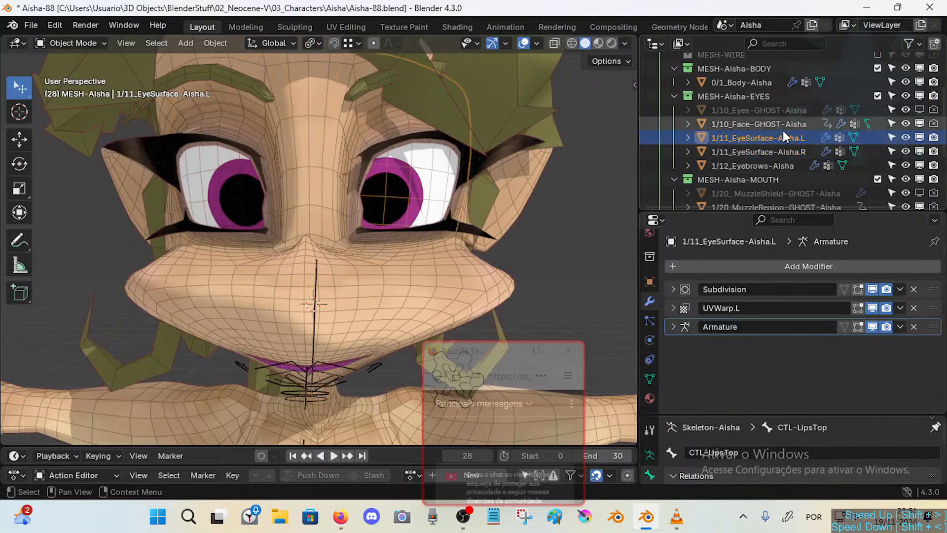
left_click(783, 127)
middle_click_drag(434, 160, 407, 171)
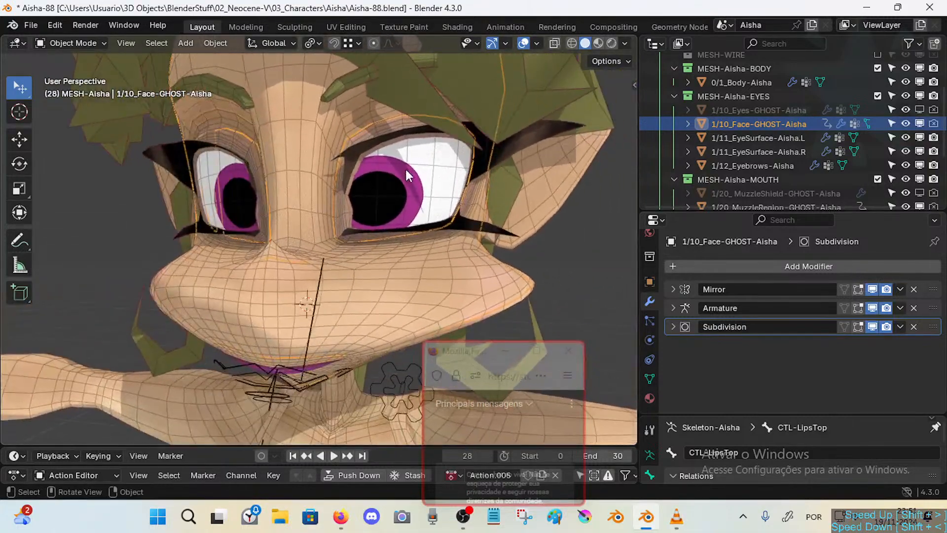
left_click(775, 152)
left_click(778, 123)
Enable 1/10_Eyes-GHOST-Aisha in the viewport and isolate it to examine its mesh.
left_click(780, 109)
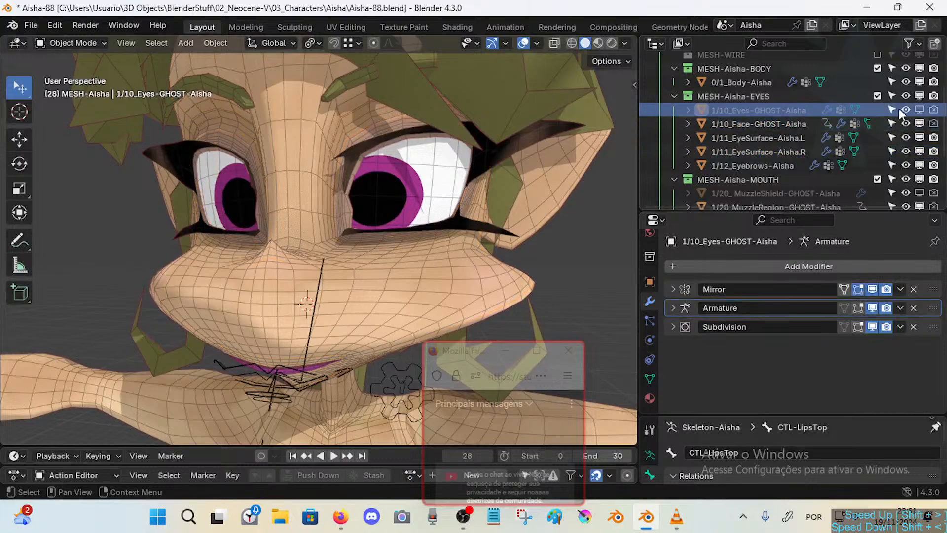
left_click(919, 110)
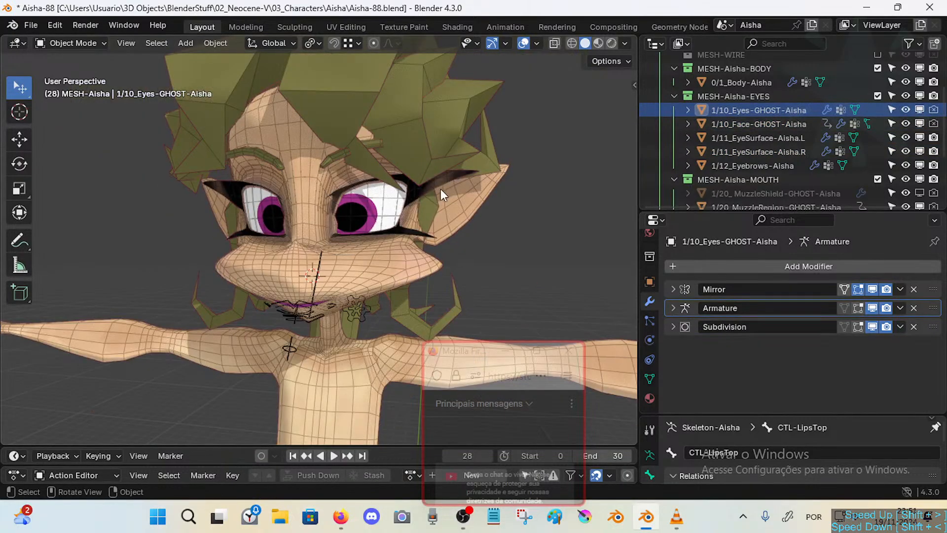
key("Tab")
key("Tab")
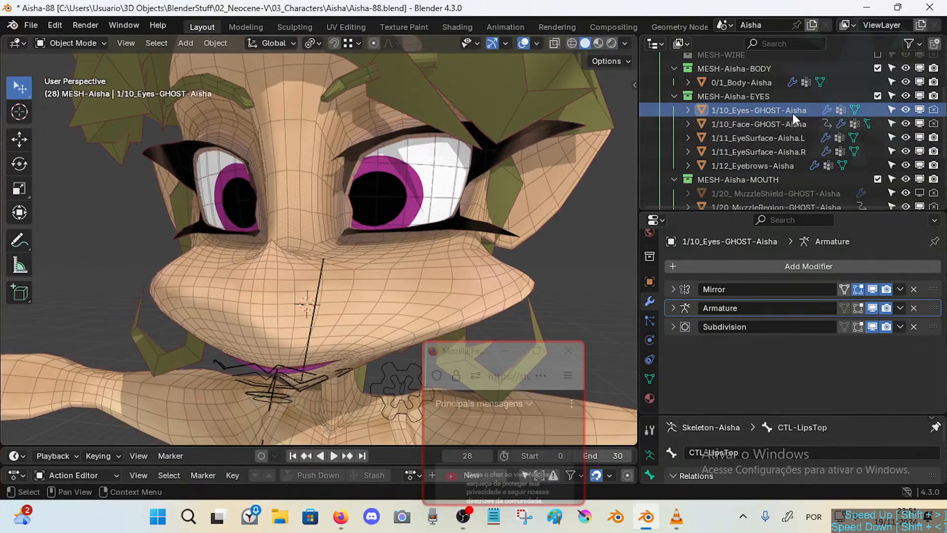
key("shift+h")
key("Tab")
middle_click_drag(387, 196, 418, 205)
key("Tab")
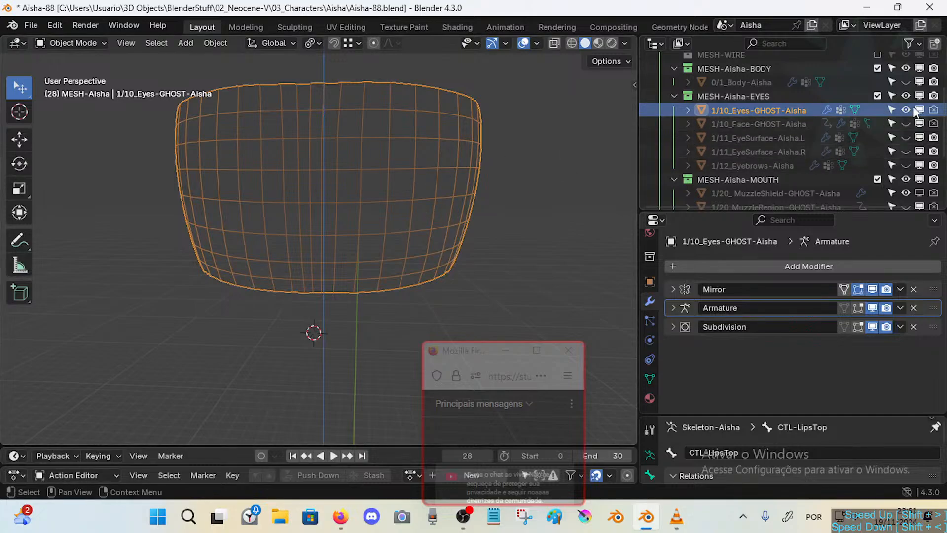
Reveal the hidden objects, then disable viewport display and selectability for 1/10_Eyes-GHOST-Aisha.
key("alt+h")
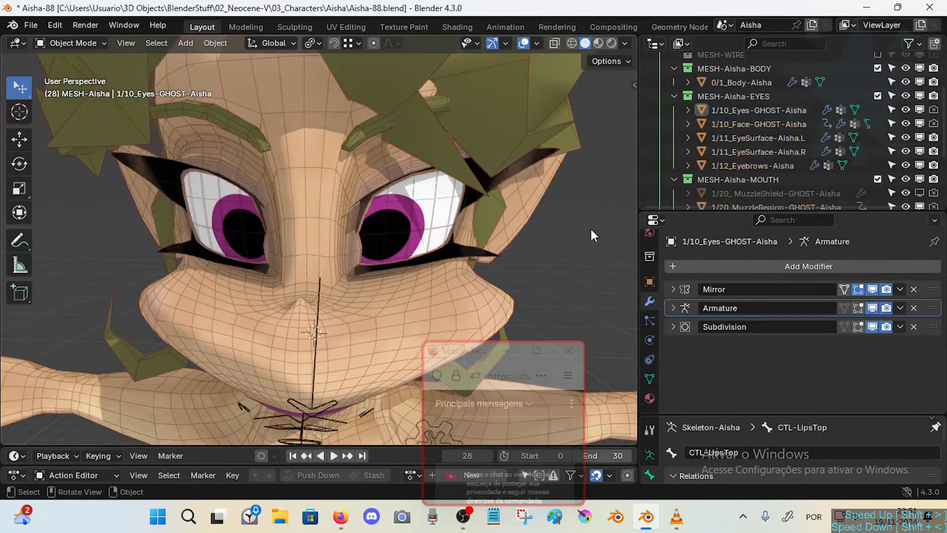
left_click(920, 109)
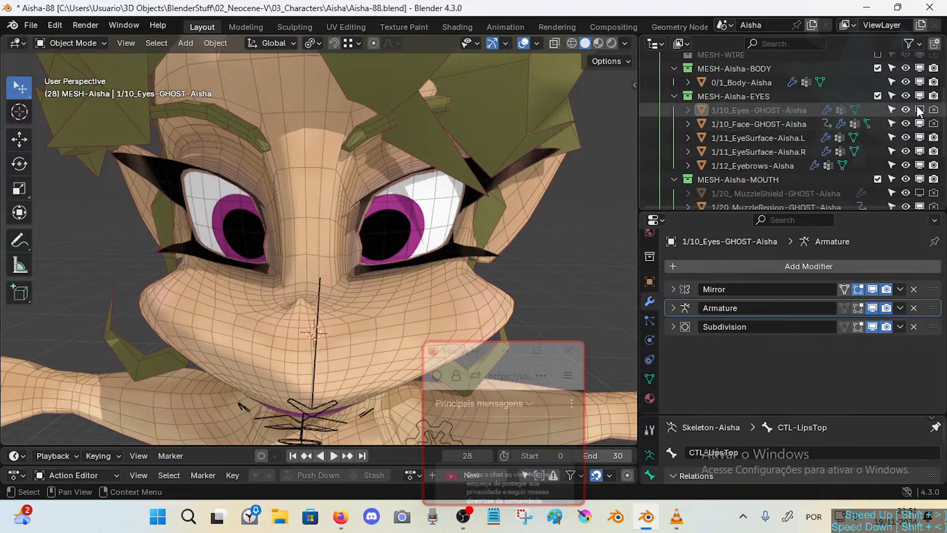
left_click(891, 110)
middle_click_drag(566, 173, 468, 182)
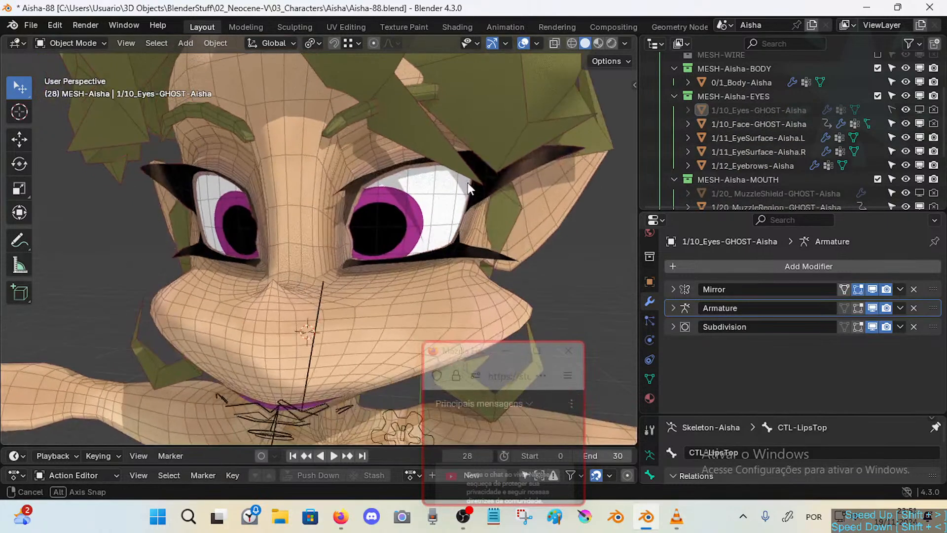
Duplicate the meshes of 1/11_EyeSurface-Aisha.L and 1/11_EyeSurface-Aisha.R in place and separate the copies into new objects.
left_click(789, 139)
left_click(792, 151, "ctrl")
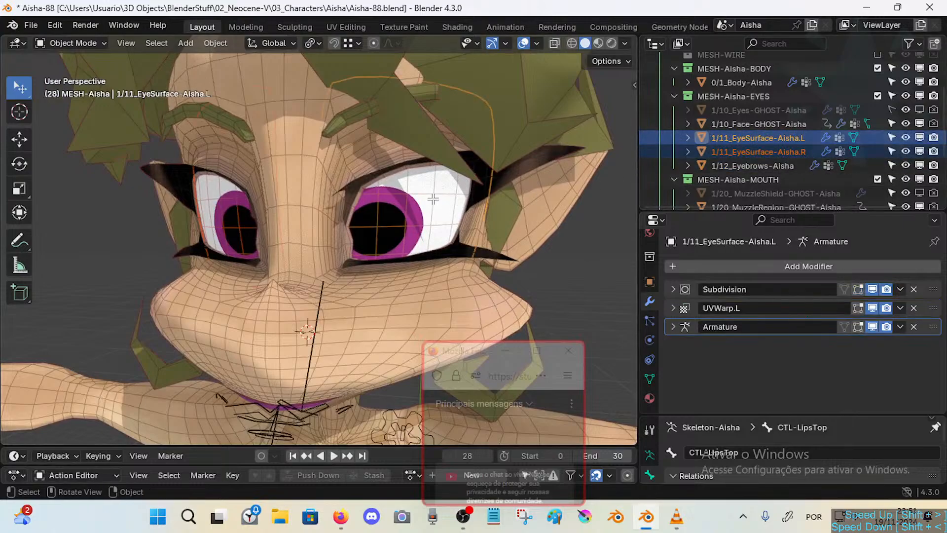
key("Tab")
middle_click_drag(429, 202, 434, 202)
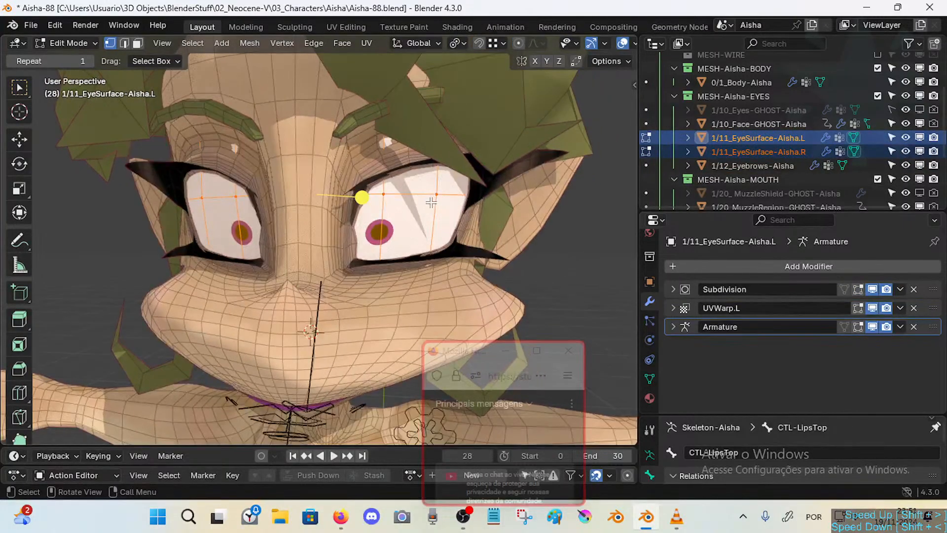
key("shift+d")
right_click(448, 186)
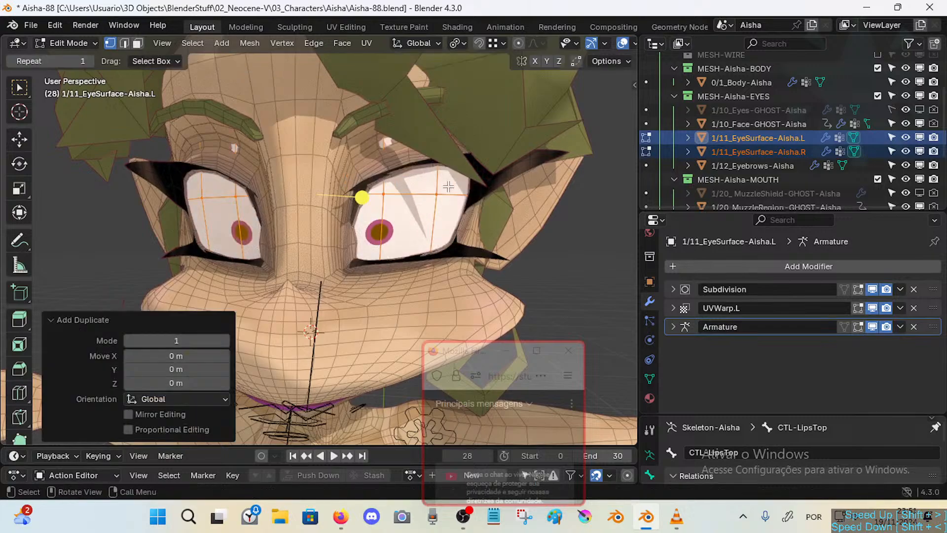
key("p")
left_click(448, 185)
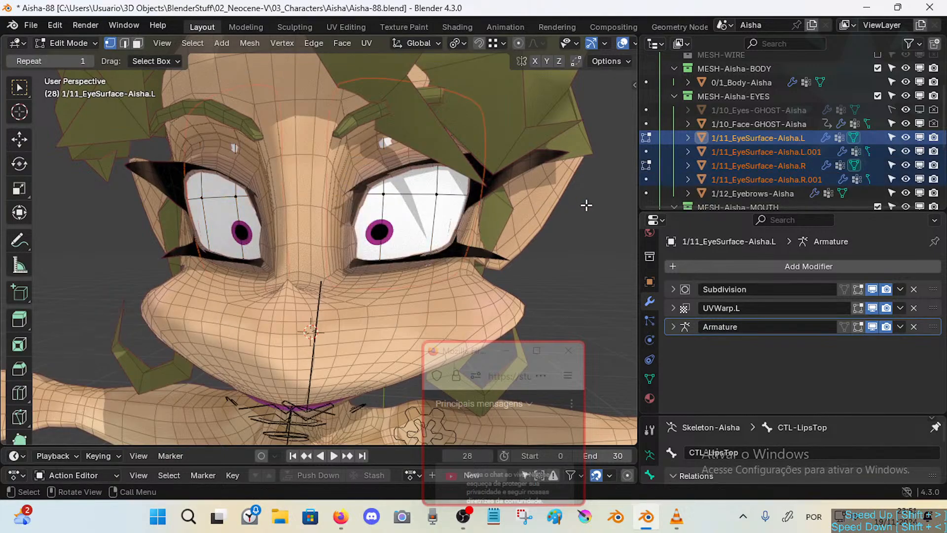
Join the separated eye surface copies 1/11_EyeSurface-Aisha.L.001 and 1/11_EyeSurface-Aisha.R.001 into 1/10_Face-GHOST-Aisha in Object Mode.
left_click(769, 152)
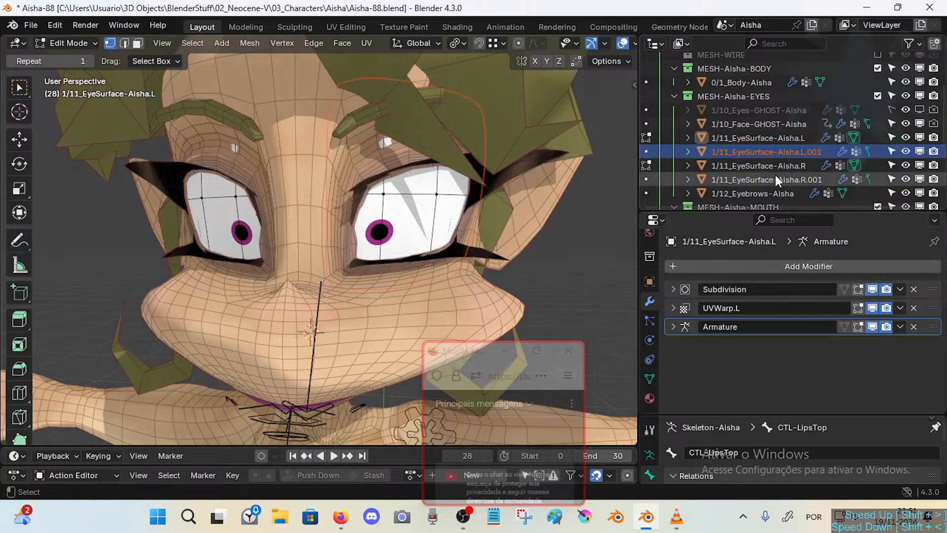
left_click(776, 178, "ctrl")
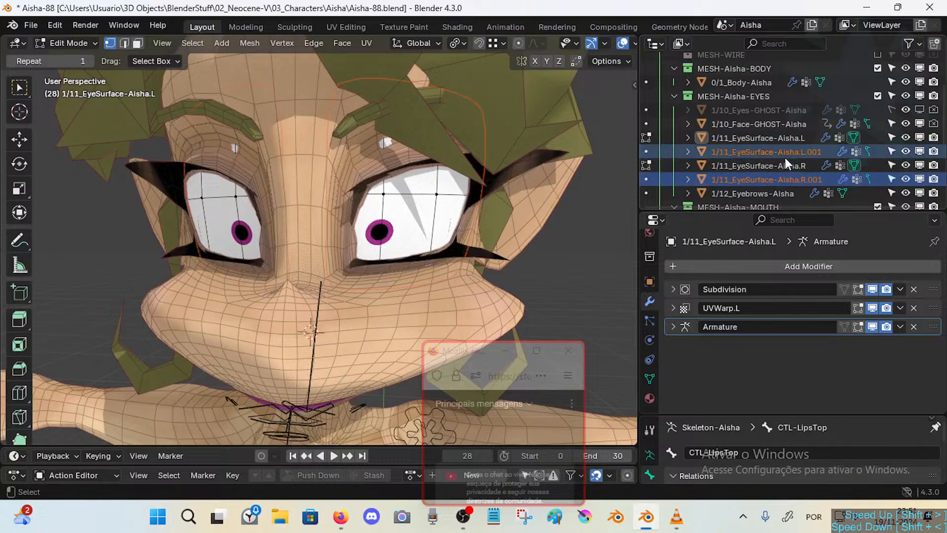
left_click(791, 123, "ctrl")
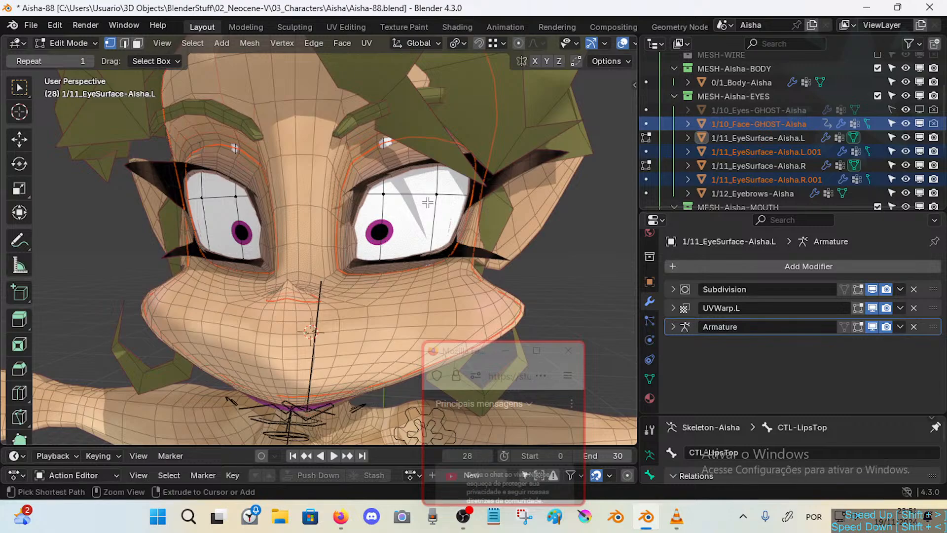
key("Tab")
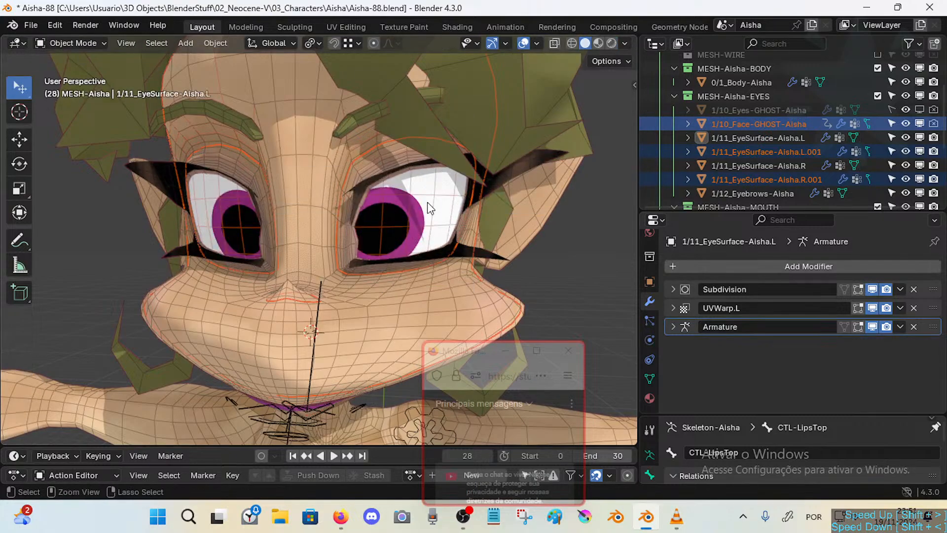
left_click(800, 170)
left_click(788, 178)
left_click(794, 153, "ctrl")
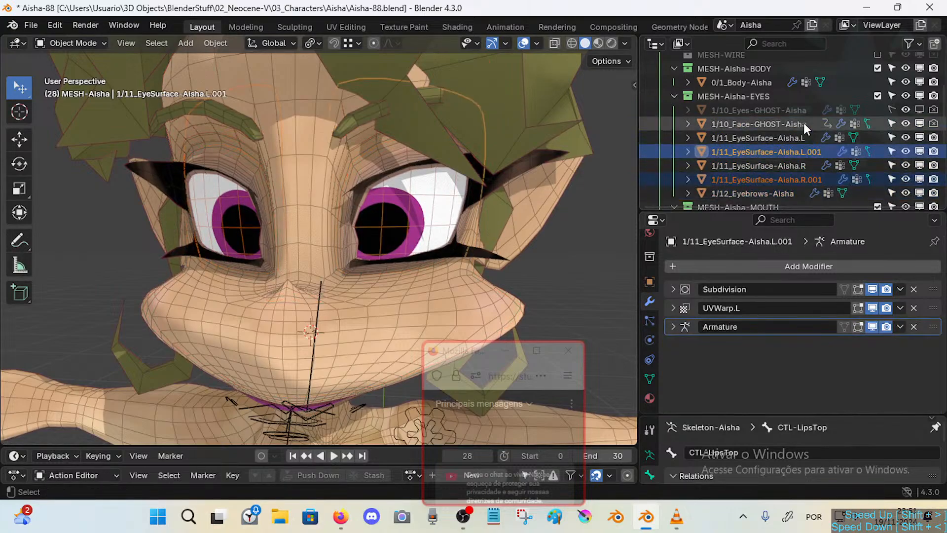
left_click(803, 123, "ctrl")
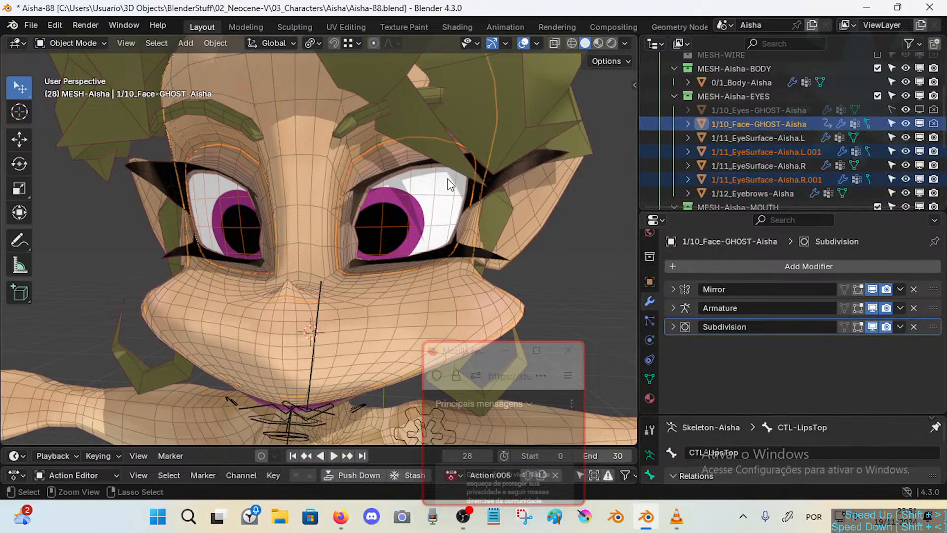
key("ctrl+j")
Examine the mesh of 1/11_EyeSurface-Aisha.L, then the vertex groups and modifiers of 1/10_Face-GHOST-Aisha.
left_click(441, 215)
key("Tab")
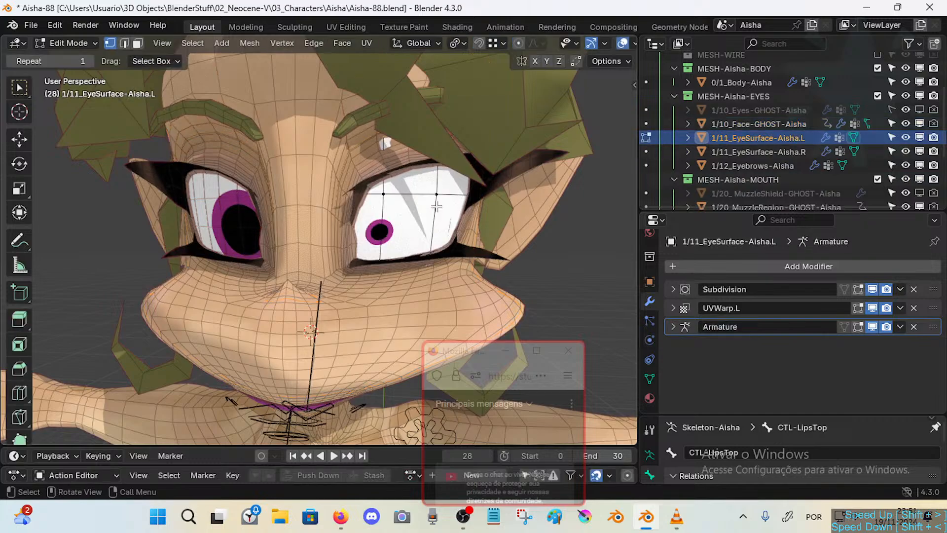
middle_click_drag(437, 208, 393, 232)
key("Tab")
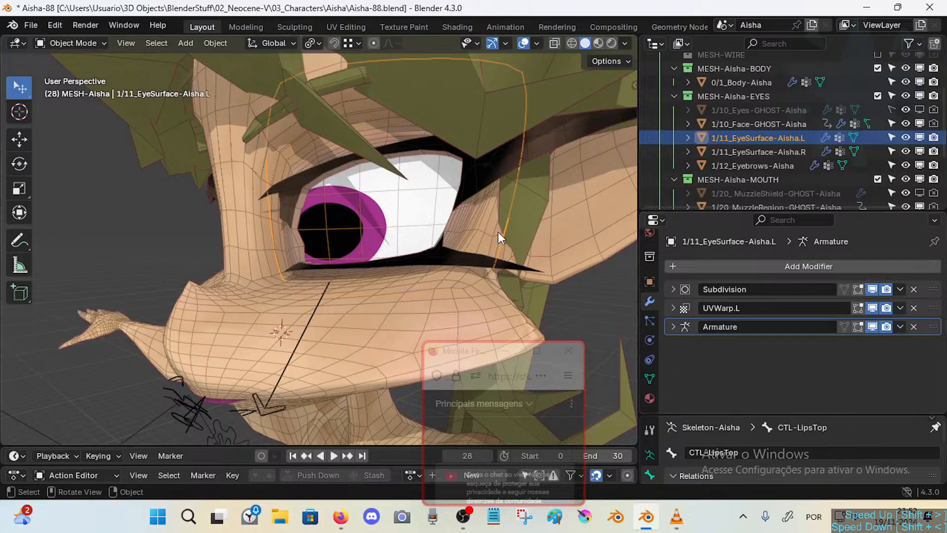
left_click(787, 124)
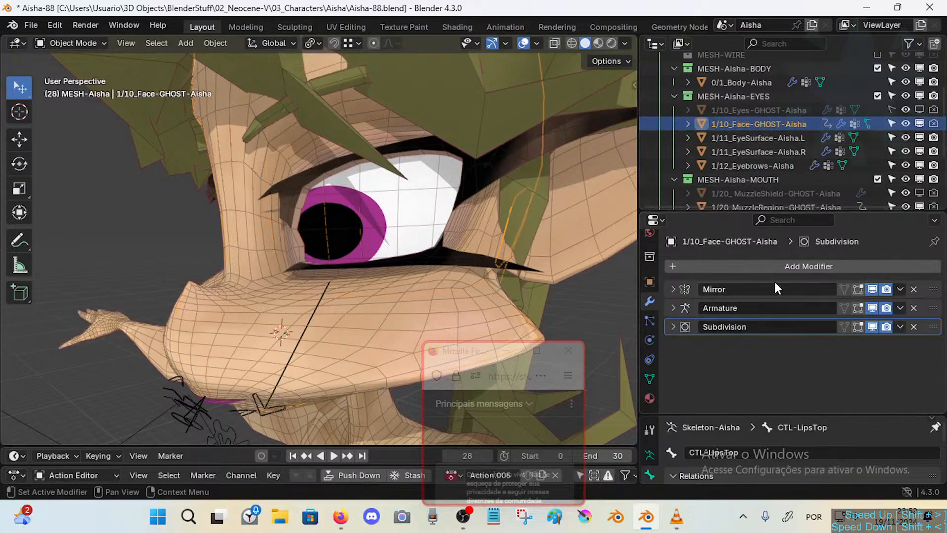
left_click(651, 378)
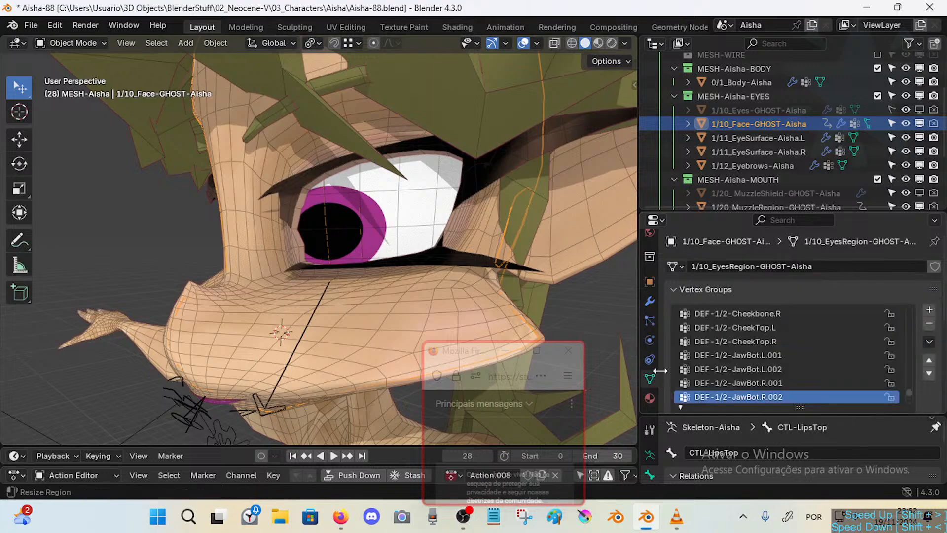
scroll(763, 339, "down", 5)
scroll(870, 354, "down", 4)
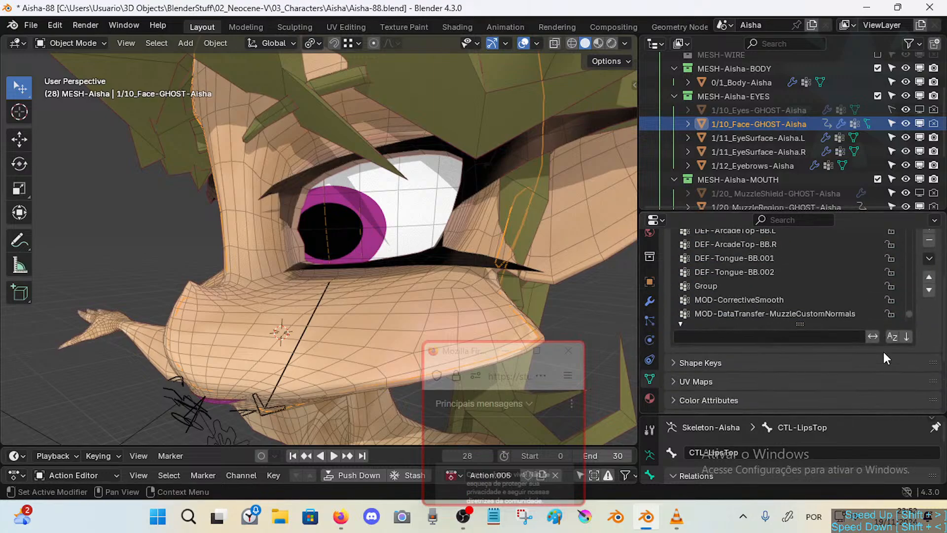
left_click(649, 301)
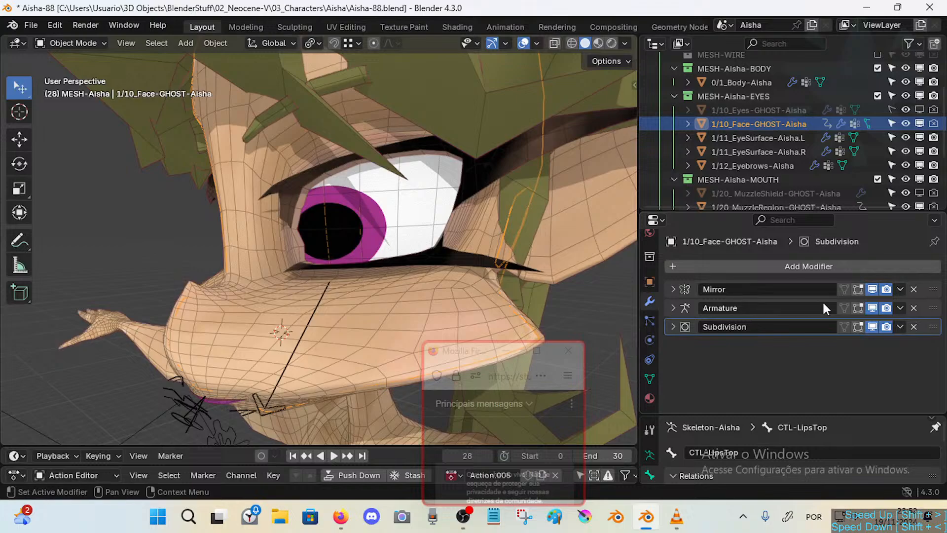
left_click(650, 378)
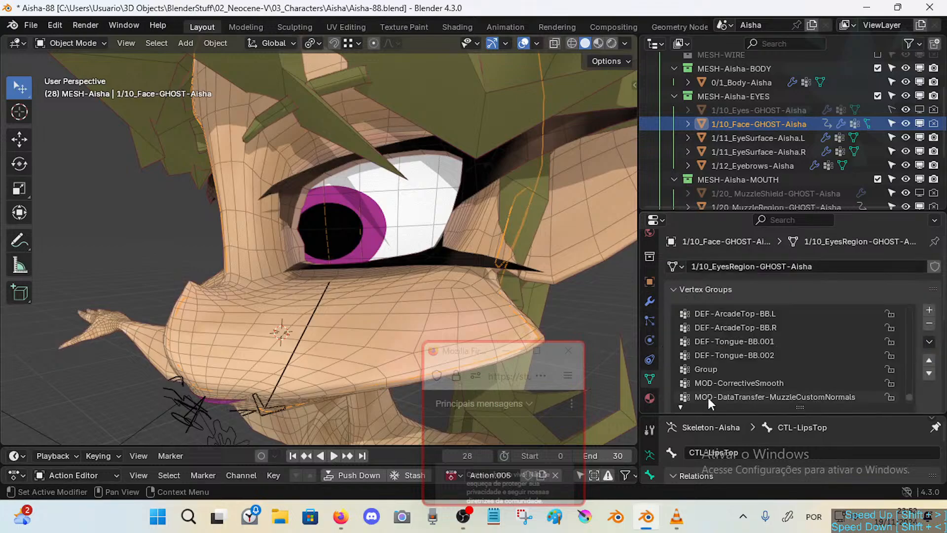
scroll(943, 401, "down", 4)
scroll(943, 401, "down", 1)
Review the shape keys of 1/10_Face-GHOST-Aisha, including AnatomicLips, then collapse the Shape Keys and Vertex Groups lists.
left_click(701, 334)
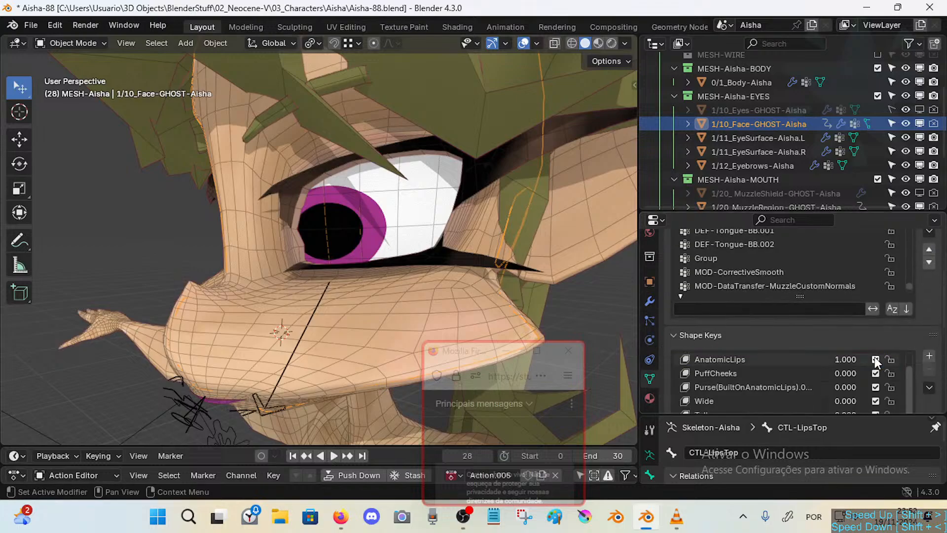
scroll(940, 346, "down", 3)
scroll(910, 296, "up", 1)
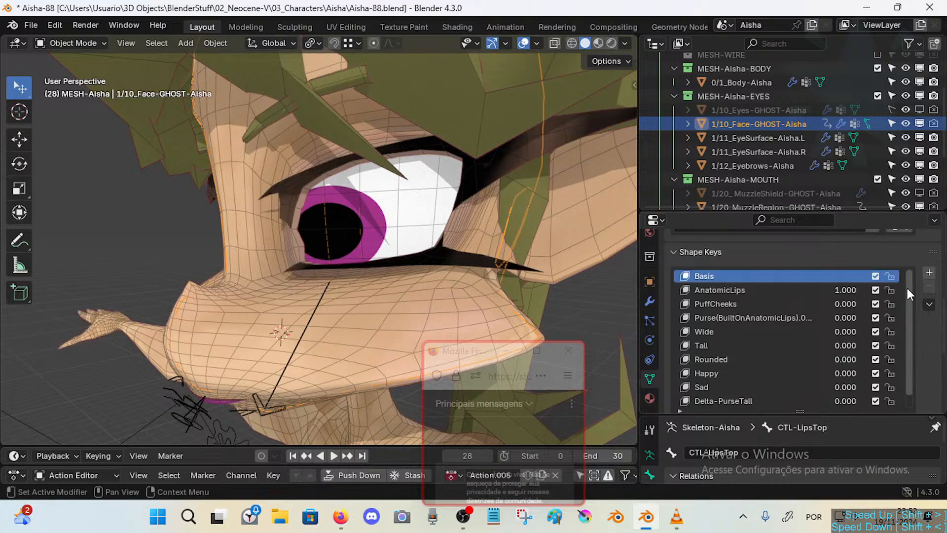
left_click(763, 291)
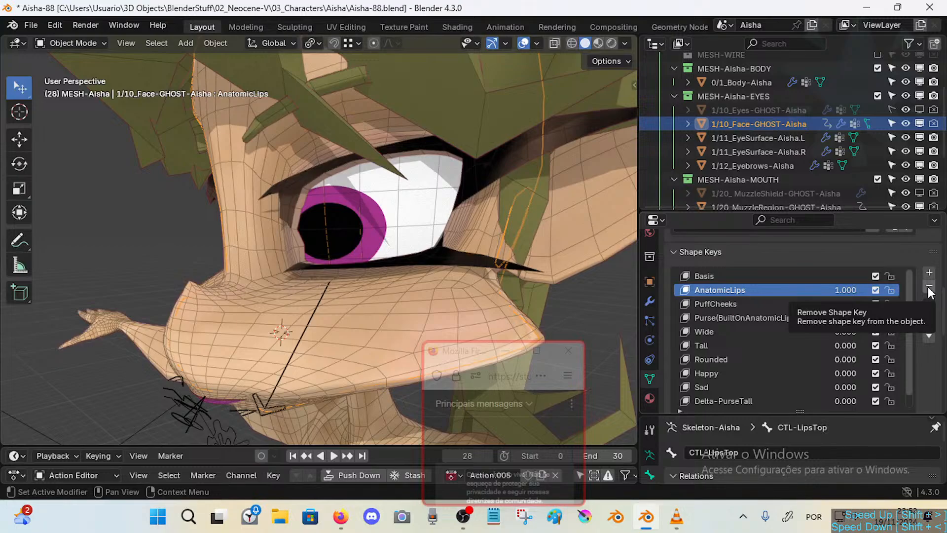
scroll(766, 338, "down", 5)
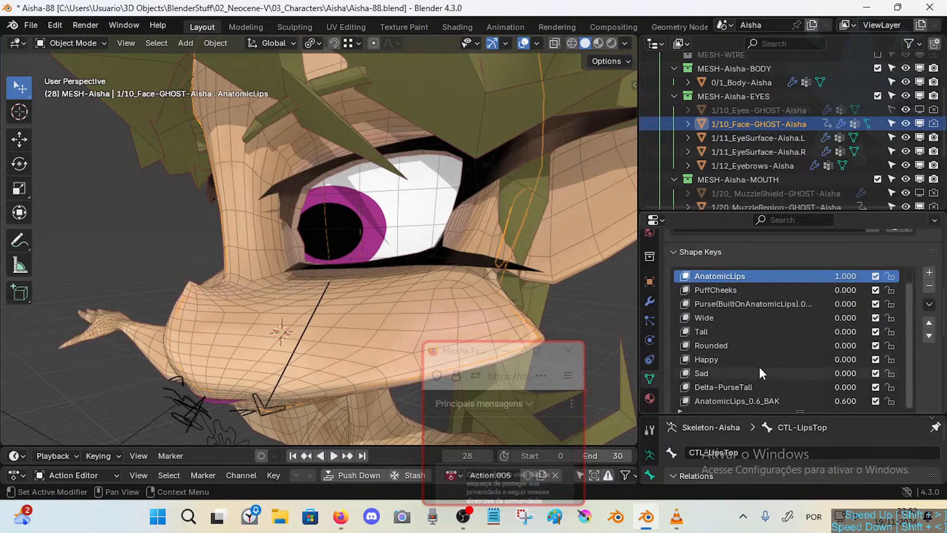
scroll(789, 345, "up", 8)
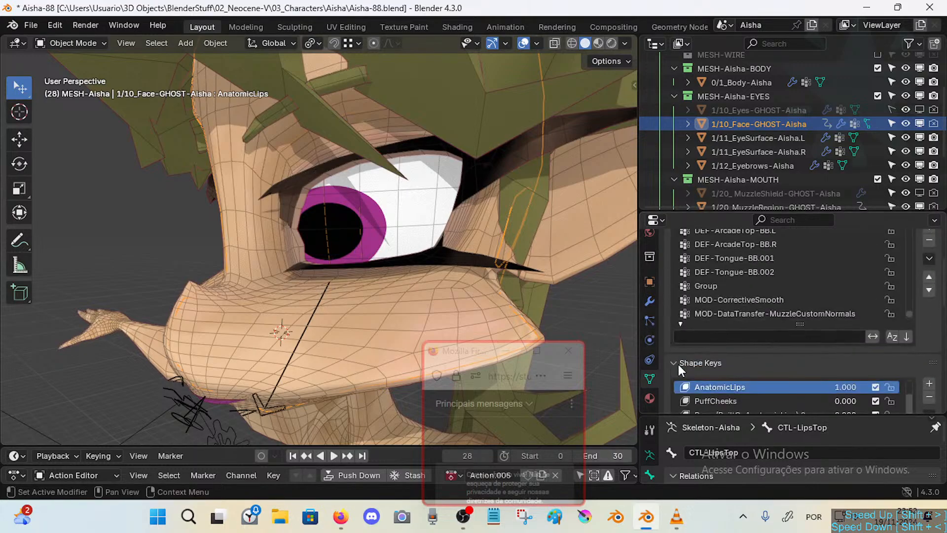
left_click(679, 364)
scroll(705, 304, "up", 5)
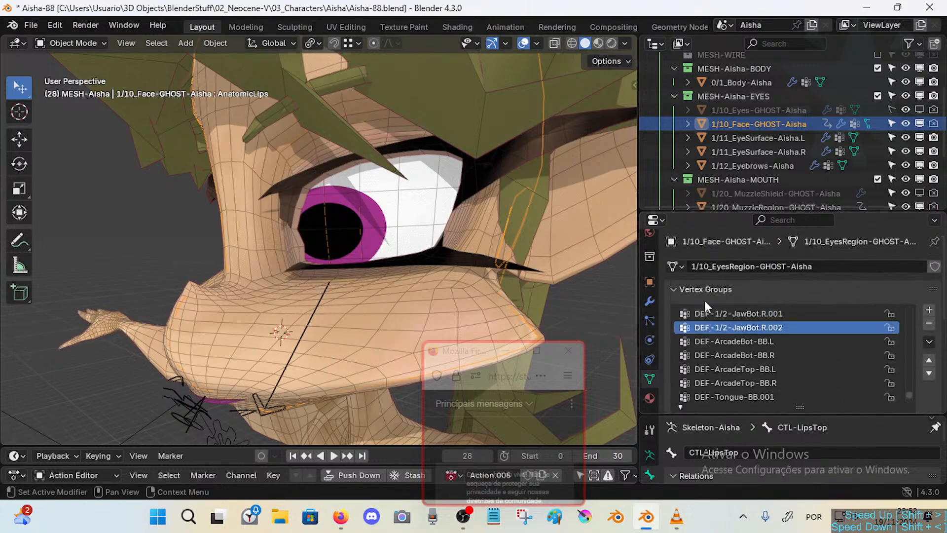
left_click(680, 290)
middle_click_drag(612, 310, 369, 214)
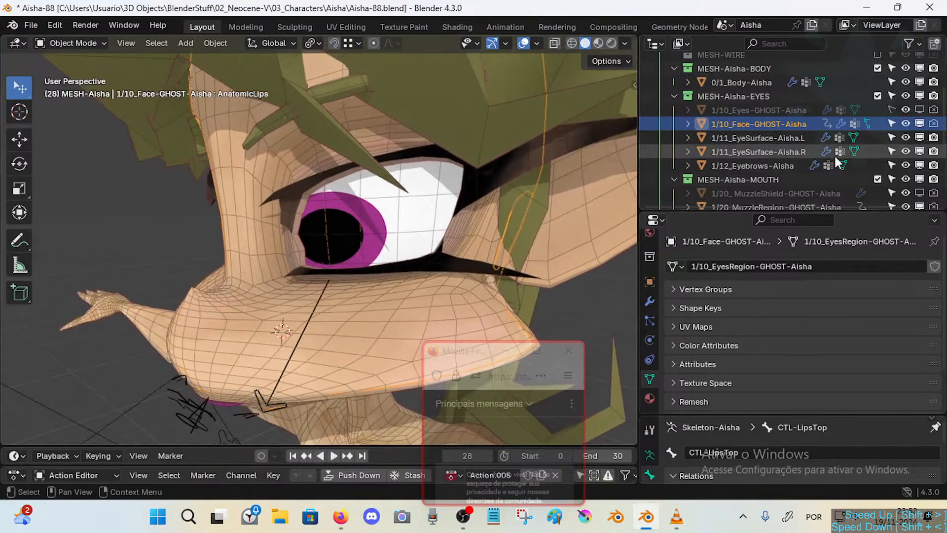
Switch the viewport display of 1/20_ MuzzleShield-GHOST-Aisha on and off to examine which surface it covers.
scroll(834, 154, "down", 2)
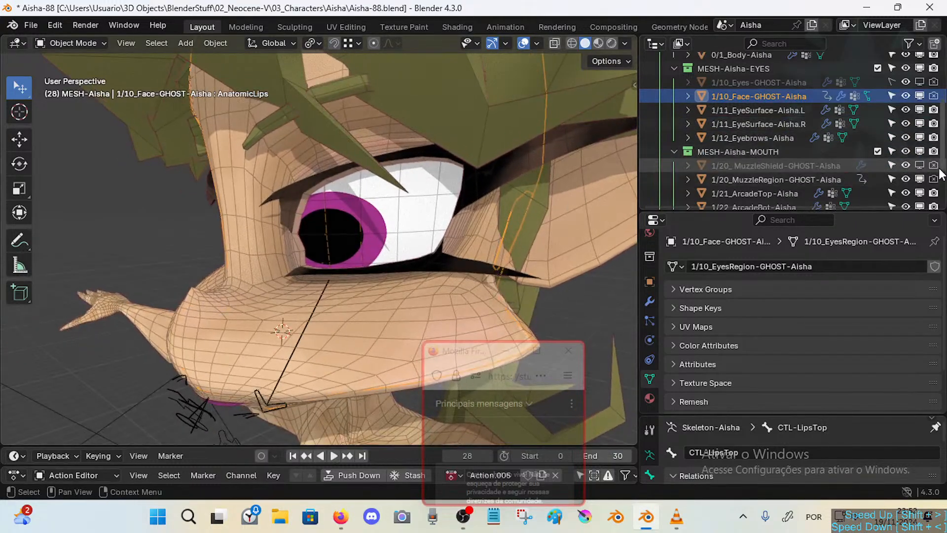
left_click(920, 165)
left_click(921, 165)
left_click(921, 165)
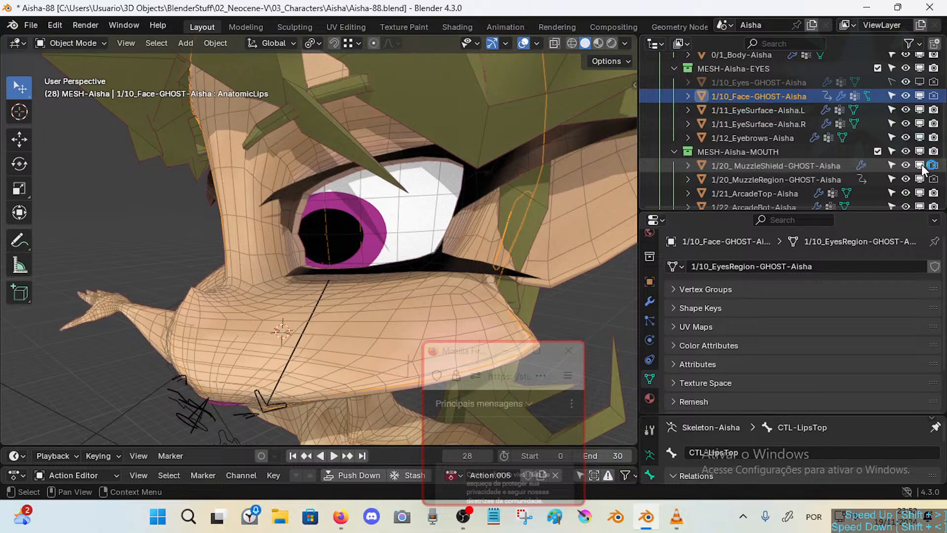
left_click(921, 165)
left_click(921, 165)
left_click(818, 165)
left_click(920, 164)
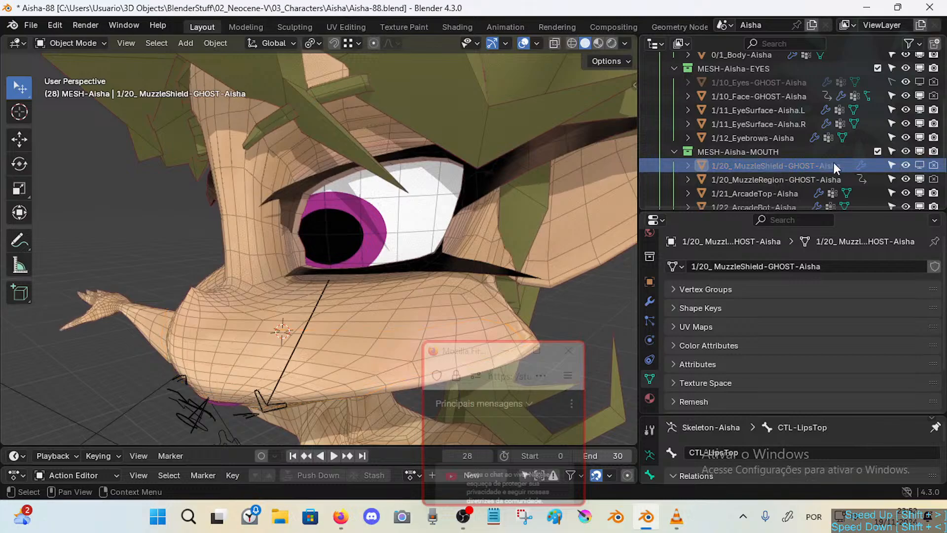
Rename the object 1/20_ MuzzleShield-GHOST-Aisha as 1/20_ REF-Muzzle-Aisha.
scroll(759, 168, "down", 2)
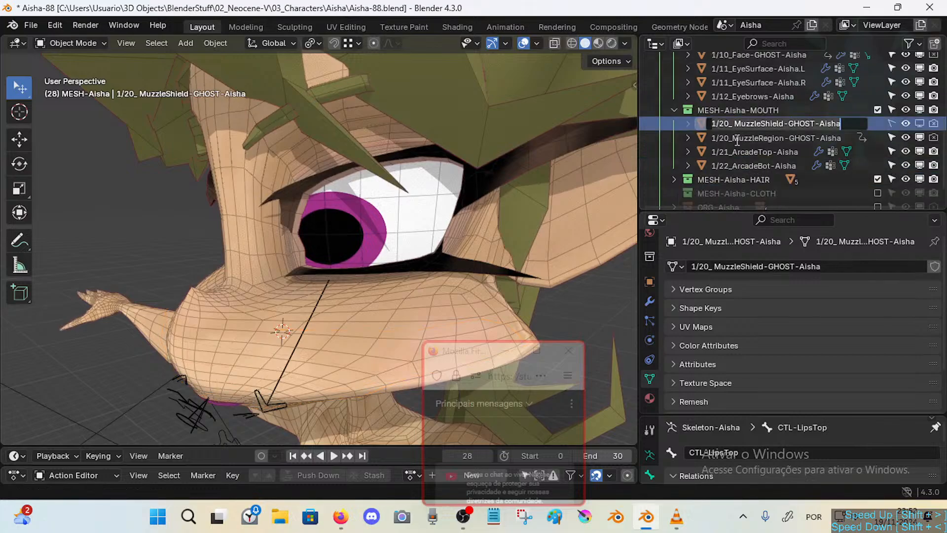
double_click(736, 123)
type("REF")
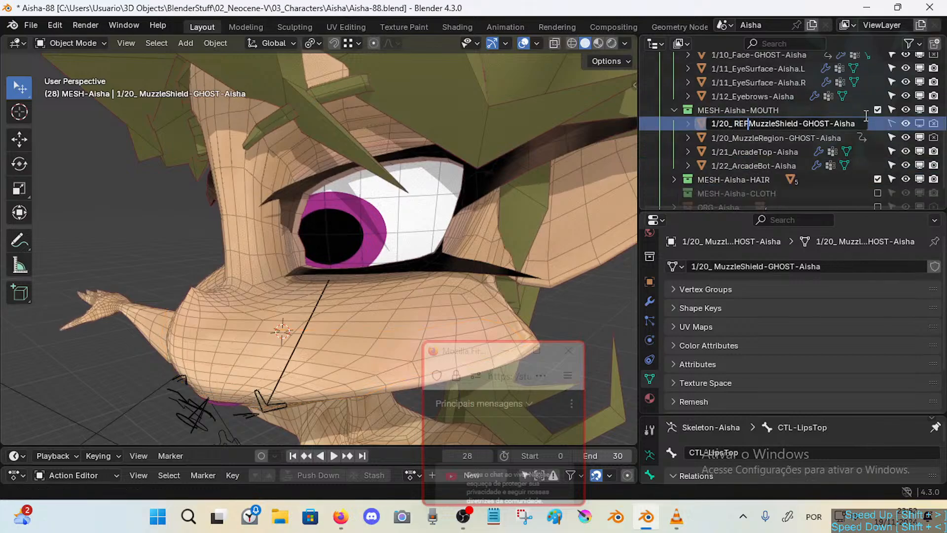
key("Delete")
key("Delete")
key("Delete")
key("Delete")
key("Delete")
key("Delete")
key("Delete")
key("Delete")
key("Delete")
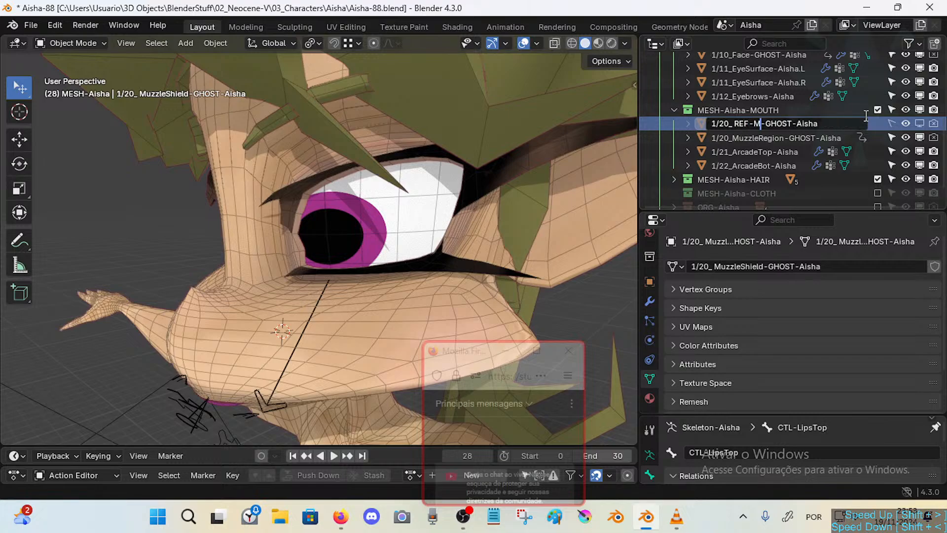
type("-Muzzle")
key("Delete")
key("Delete")
key("Delete")
key("Delete")
key("Delete")
key("Delete")
key("Delete")
key("Delete")
key("Delete")
key("Delete")
key("Delete")
key("Delete")
type("-Aisha")
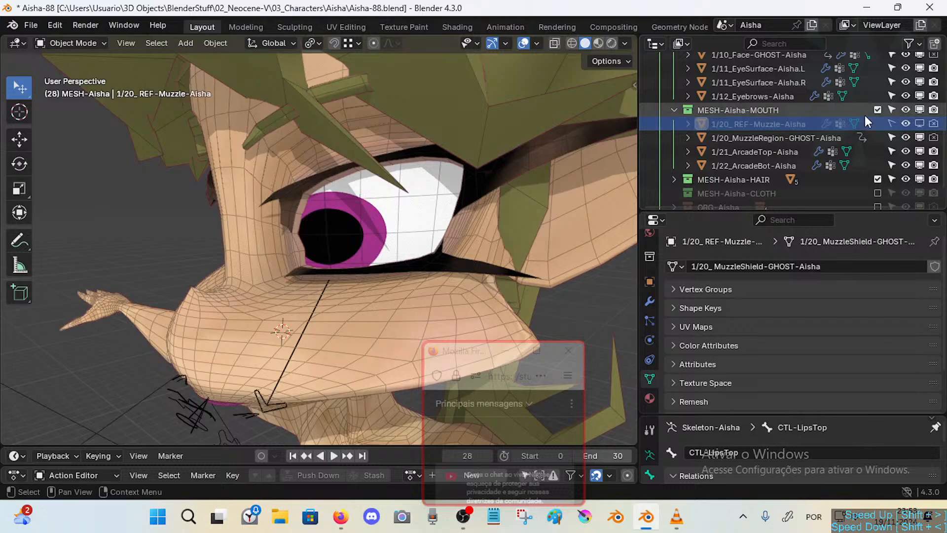
key("Return")
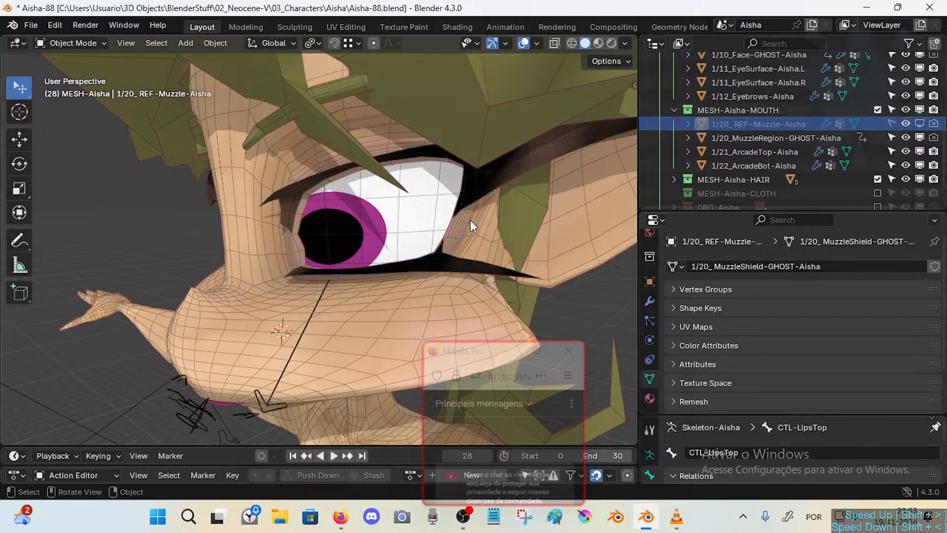
Check 1/20_ REF-Muzzle-Aisha in the viewport, then disable its viewport display and hide it.
middle_click_drag(470, 220, 542, 205)
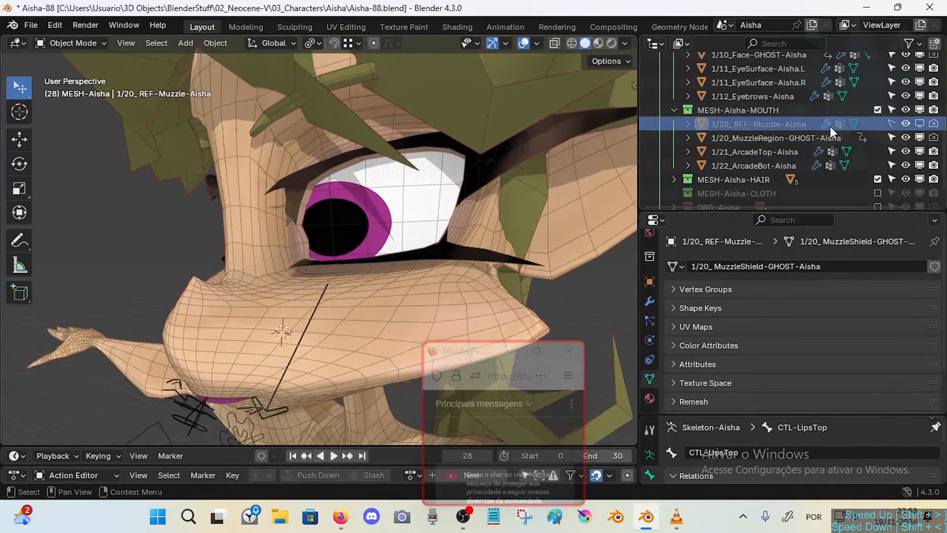
left_click(917, 120)
left_click(917, 119)
scroll(798, 135, "up", 4)
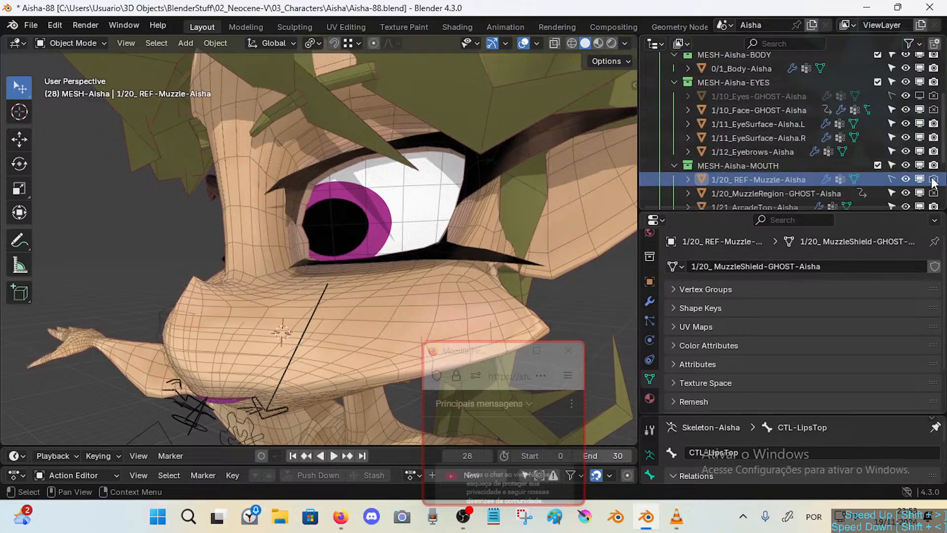
left_click(920, 178)
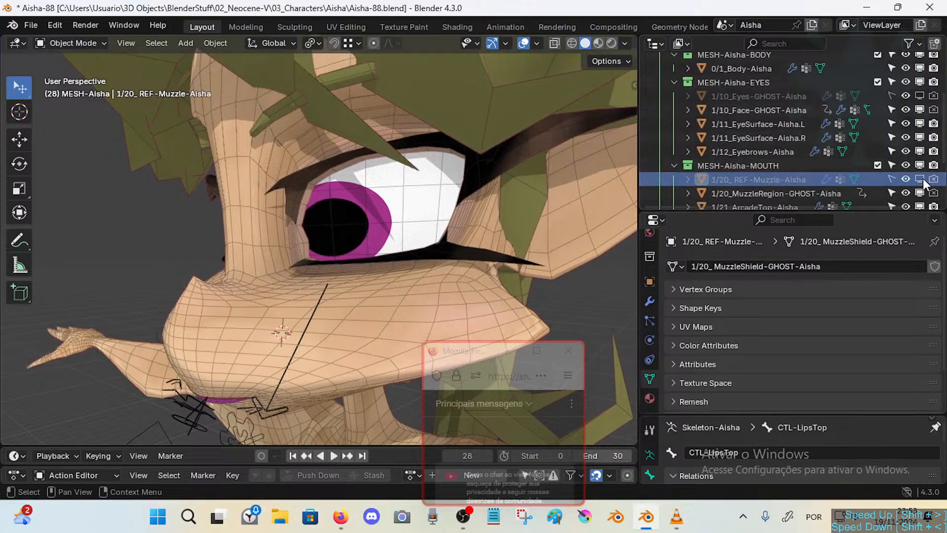
left_click(907, 177)
Examine the mesh and data properties of 1/20_MuzzleRegion-GHOST-Aisha.
scroll(788, 166, "down", 4)
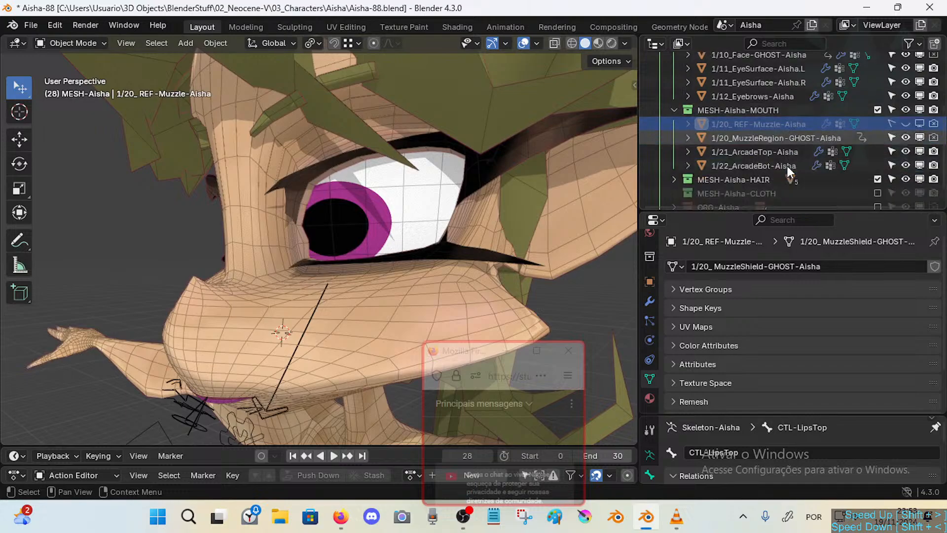
left_click(814, 141)
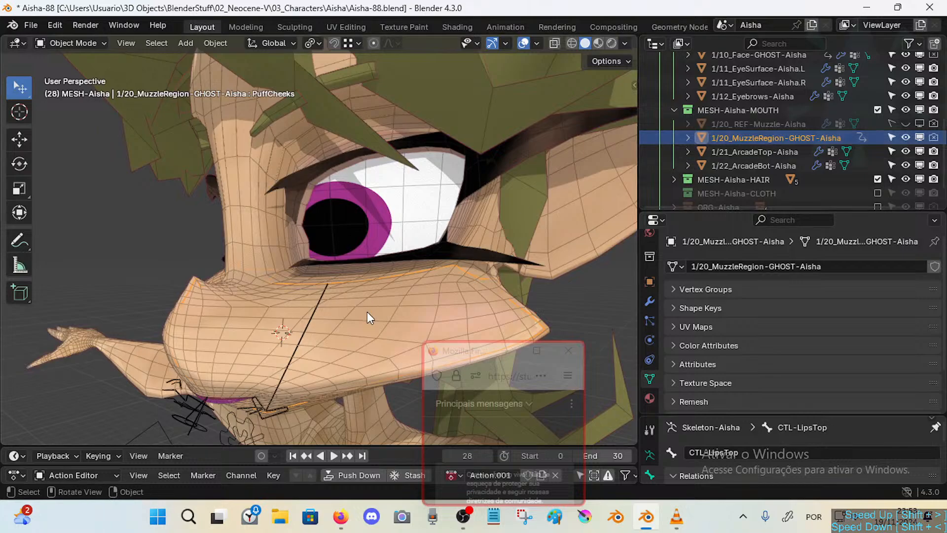
key("Tab")
middle_click_drag(367, 312, 382, 255)
key("Tab")
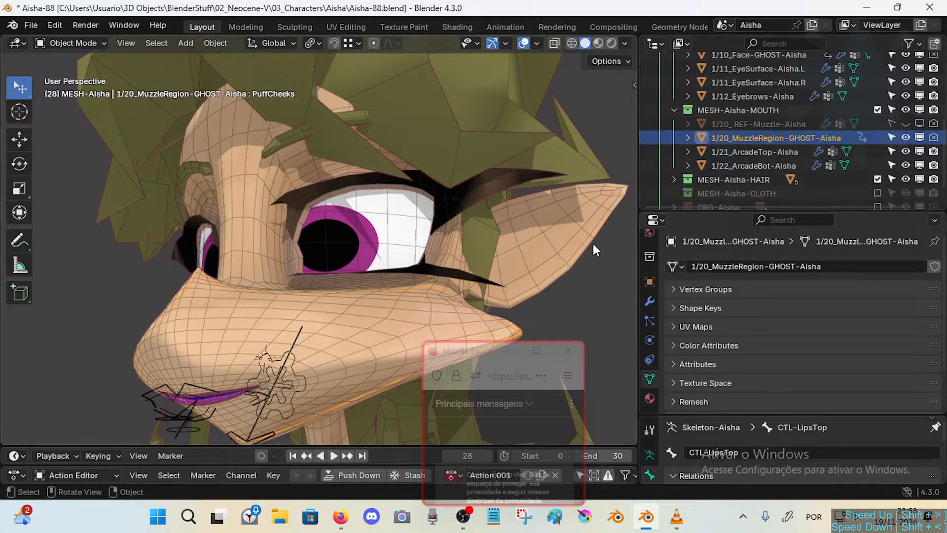
scroll(750, 298, "down", 3)
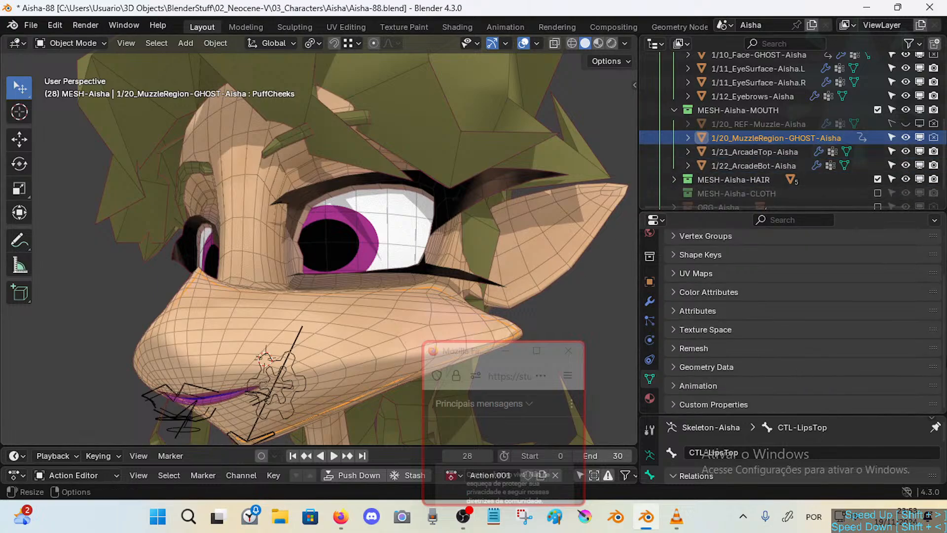
Copy the PuffCheeks driver from 1/20_MuzzleRegion-GHOST-Aisha to the PuffCheeks shape key of 1/10_Face-GHOST-Aisha.
left_click(686, 255)
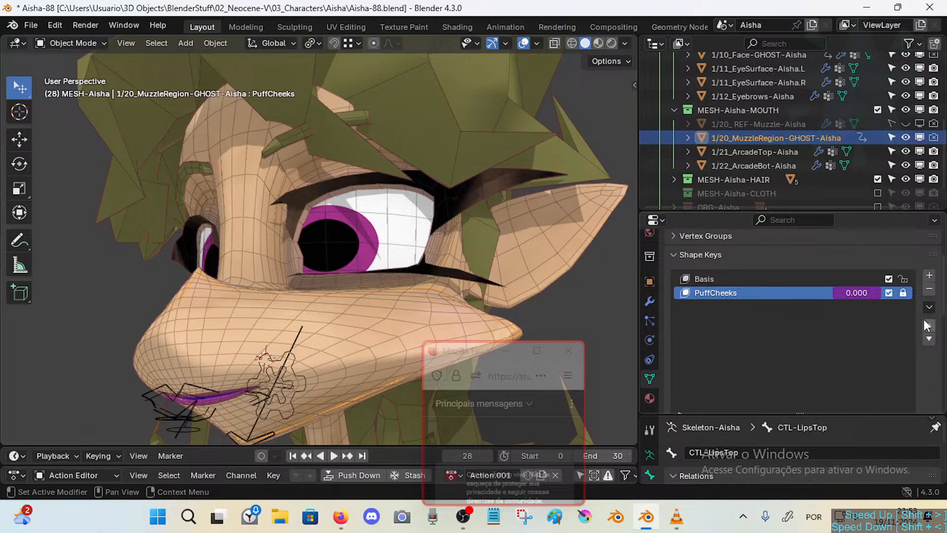
right_click(848, 292)
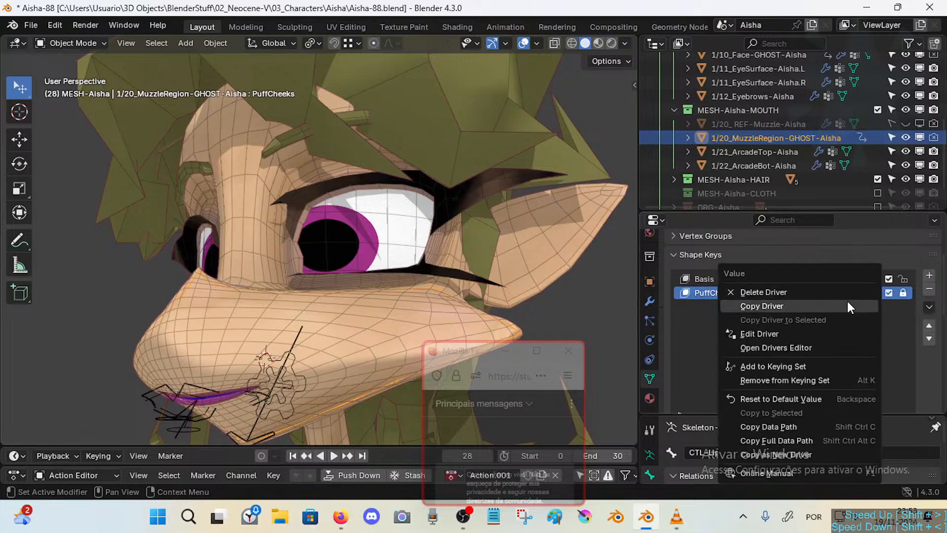
left_click(847, 304)
scroll(788, 123, "up", 4)
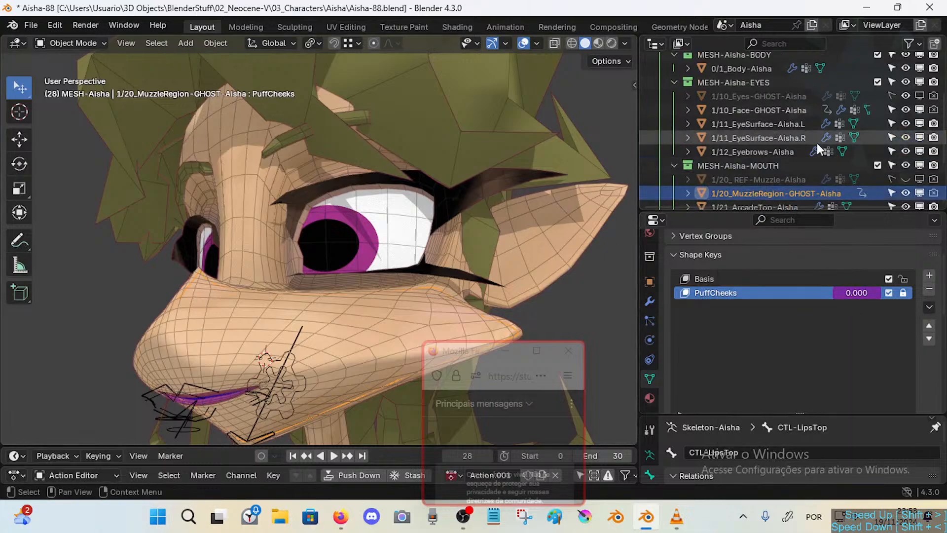
left_click(784, 111)
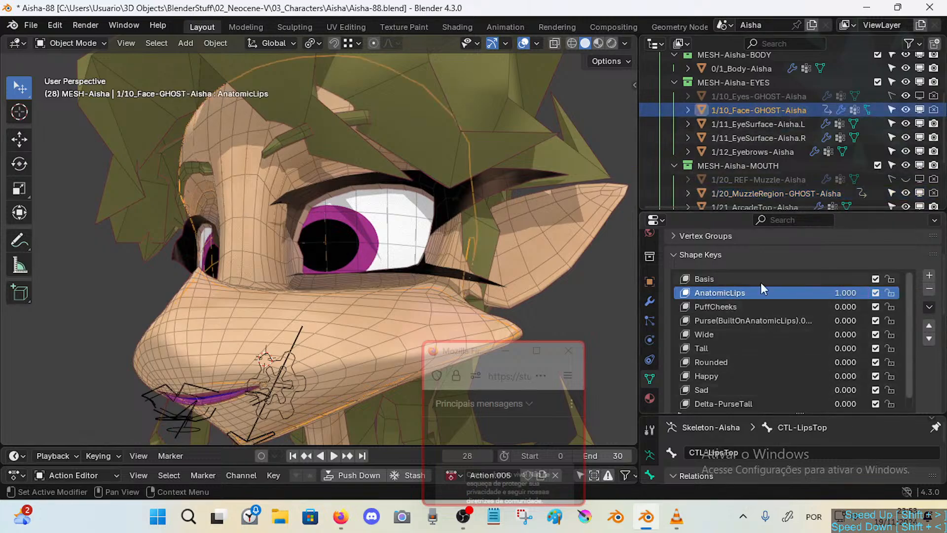
left_click(732, 306)
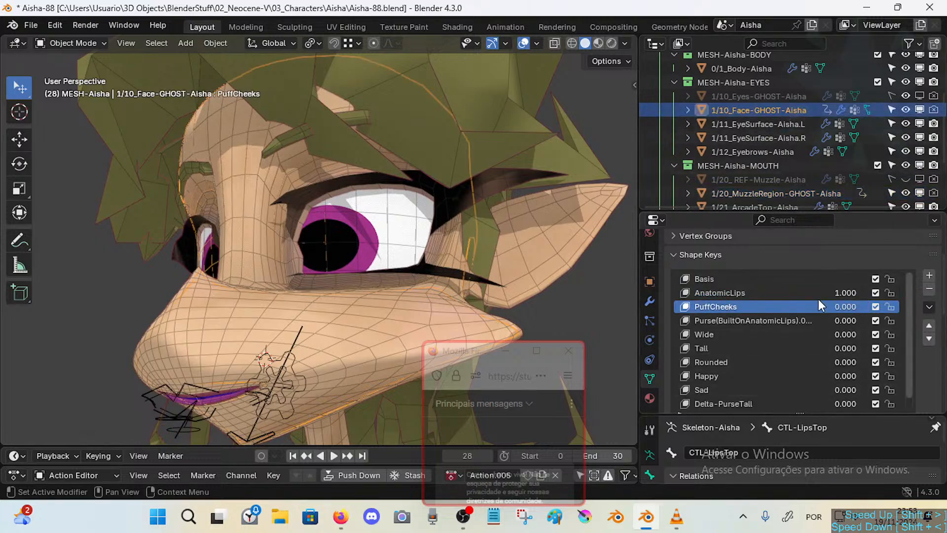
right_click(844, 305)
left_click(795, 333)
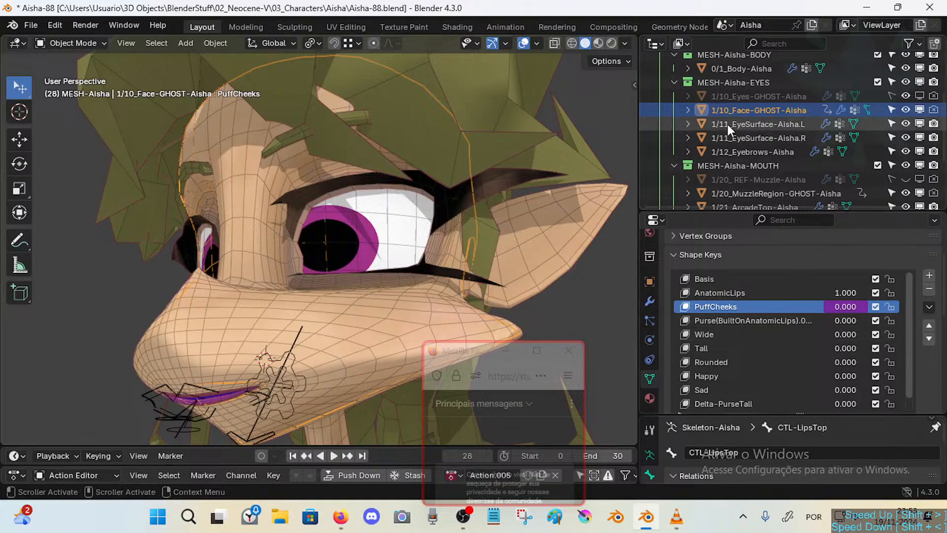
Delete the driver from the PuffCheeks shape key of 1/20_MuzzleRegion-GHOST-Aisha.
scroll(800, 143, "down", 4)
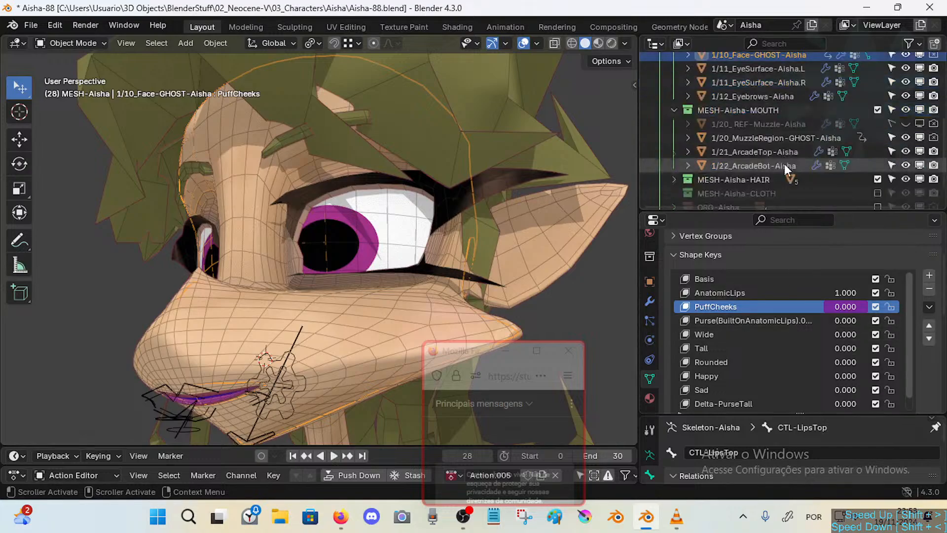
left_click(765, 142)
right_click(853, 294)
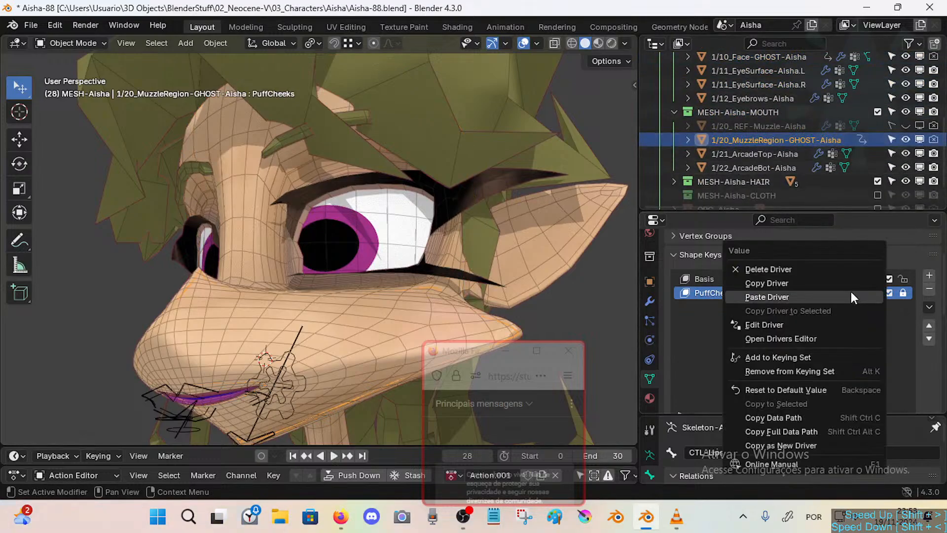
left_click(840, 270)
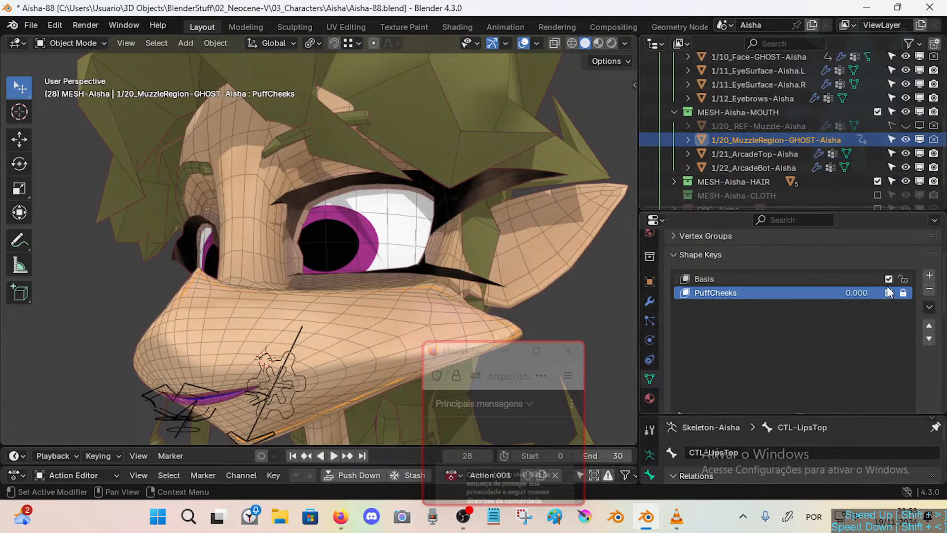
Remove the PuffCheeks and Basis shape keys from 1/20_MuzzleRegion-GHOST-Aisha.
middle_click_drag(348, 313, 327, 313)
key("Tab")
key("Tab")
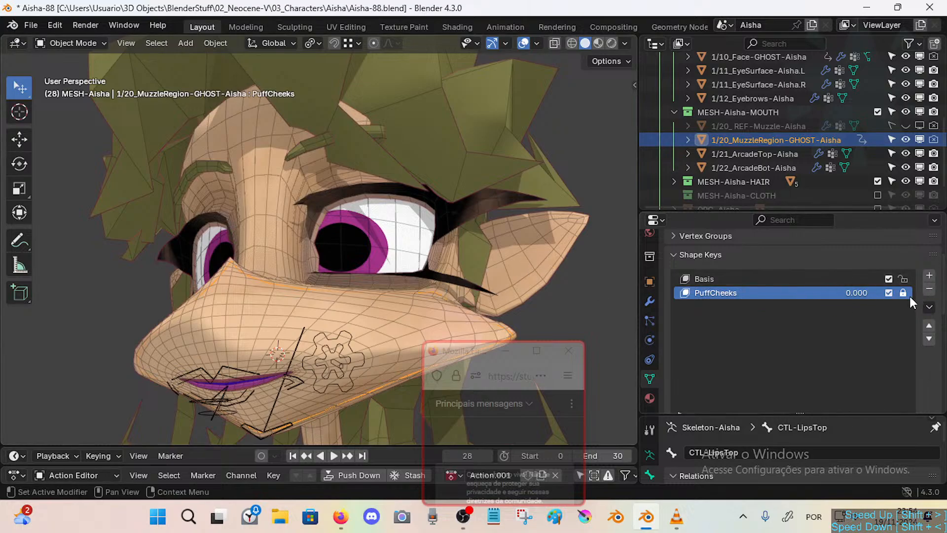
left_click(930, 289)
left_click(930, 290)
scroll(785, 140, "up", 2)
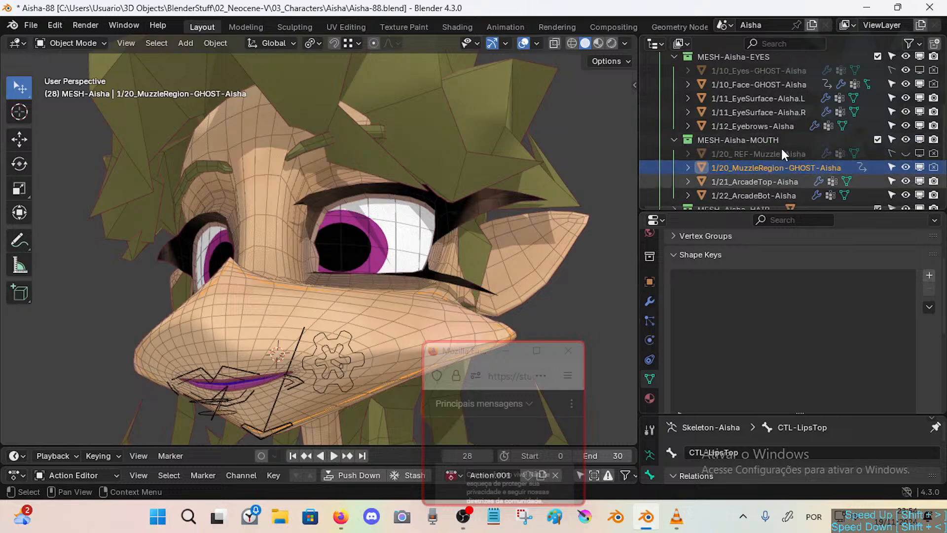
Isolate 1/20_MuzzleRegion-GHOST-Aisha, delete all of its vertices, and unhide the other objects.
key("Tab")
middle_click_drag(454, 264, 398, 301)
key("Tab")
key("shift+h")
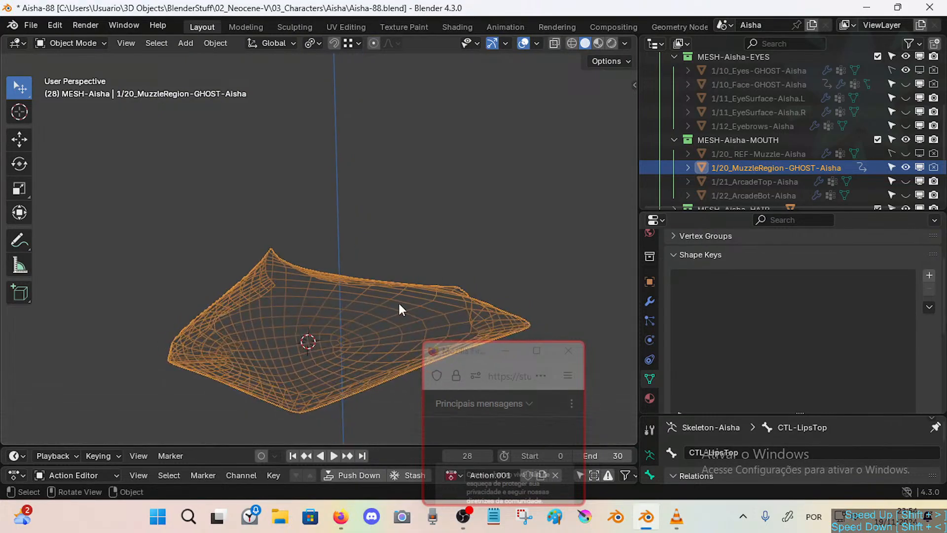
key("Tab")
key("x")
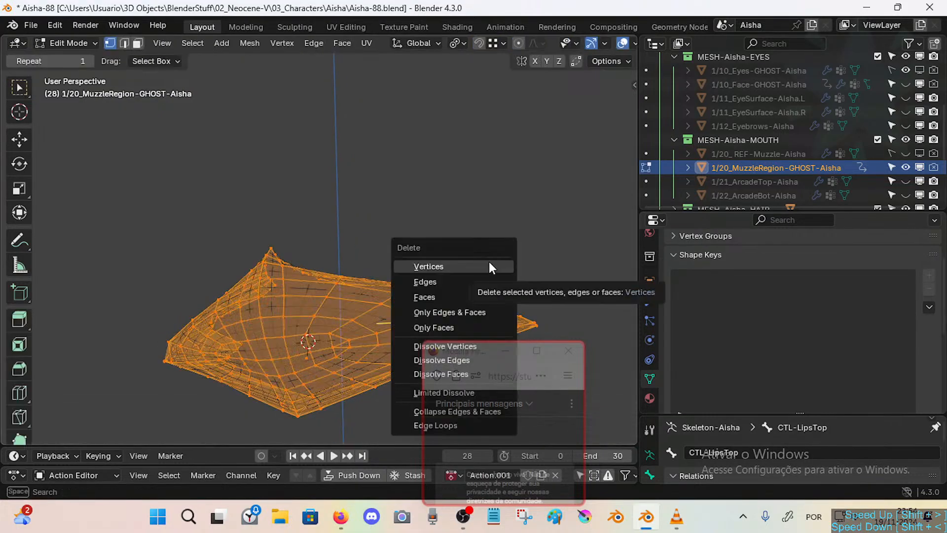
left_click(490, 262)
key("ctrl+Tab")
key("4")
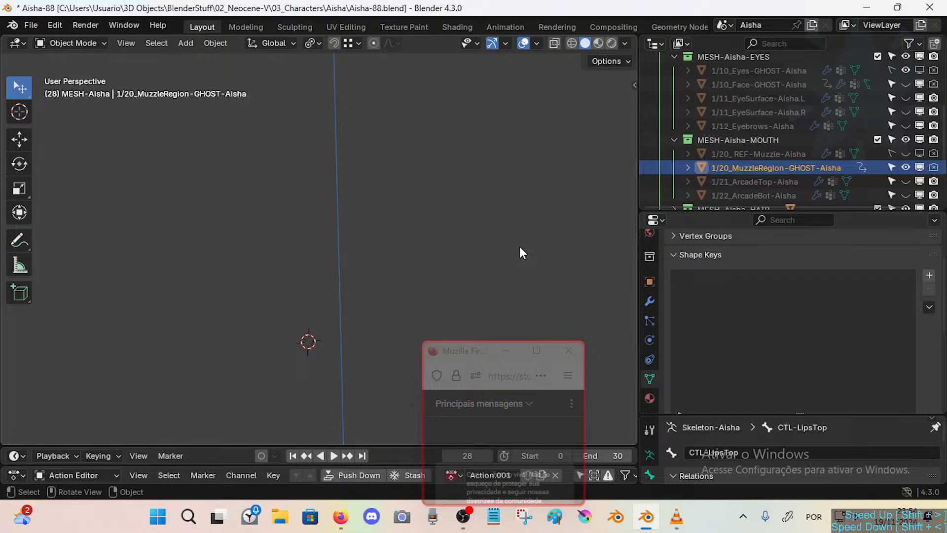
key("alt+h")
Delete the object 1/20_MuzzleRegion-GHOST-Aisha from the MESH-Aisha-MOUTH collection.
left_click(798, 167)
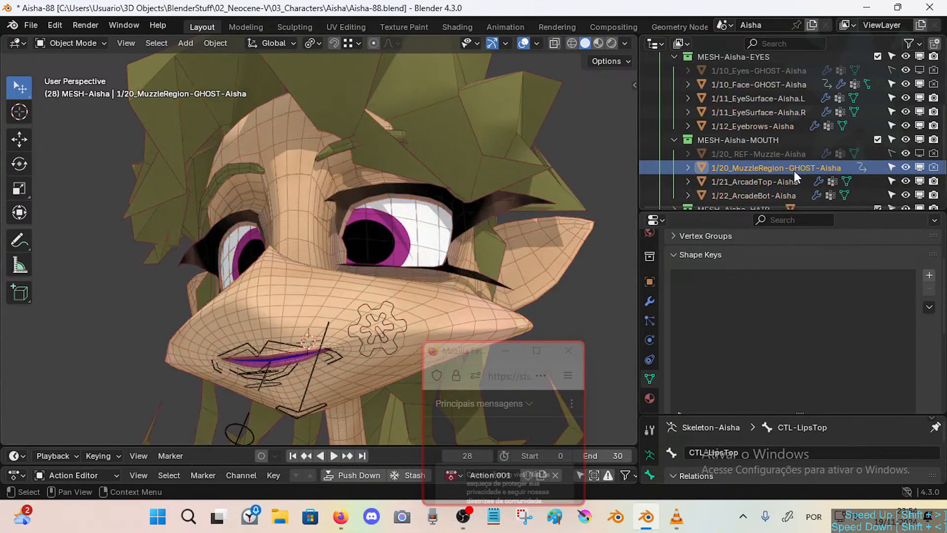
scroll(814, 173, "down", 2)
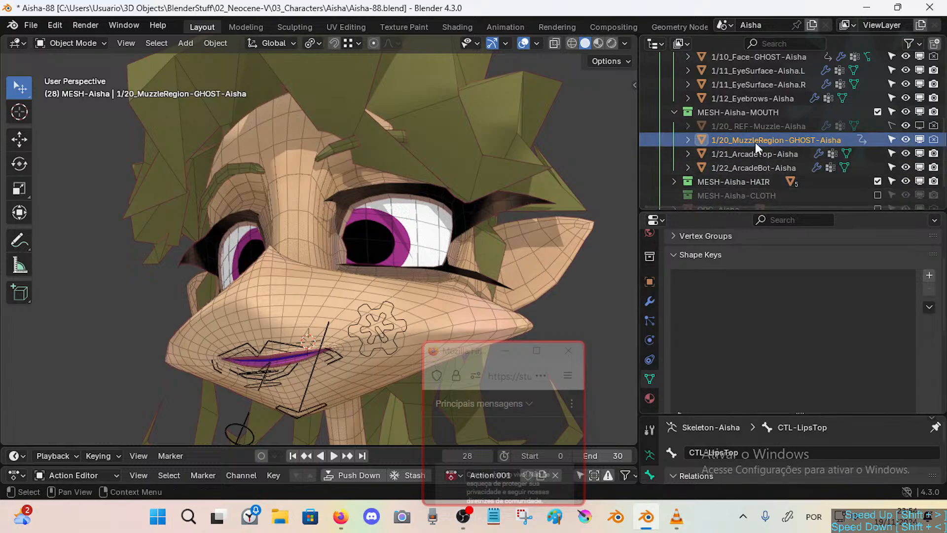
key("x")
Disable every shape key of 1/10_Face-GHOST-Aisha except Basis and PuffCheeks, and collapse the shape key list.
scroll(770, 141, "up", 2)
left_click(760, 112)
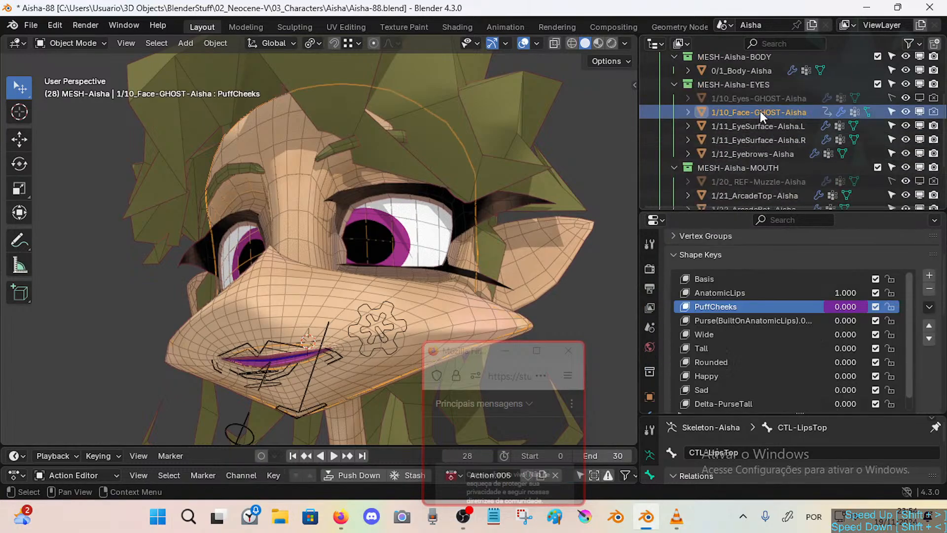
left_click(683, 255)
left_click(703, 256)
scroll(809, 340, "down", 1)
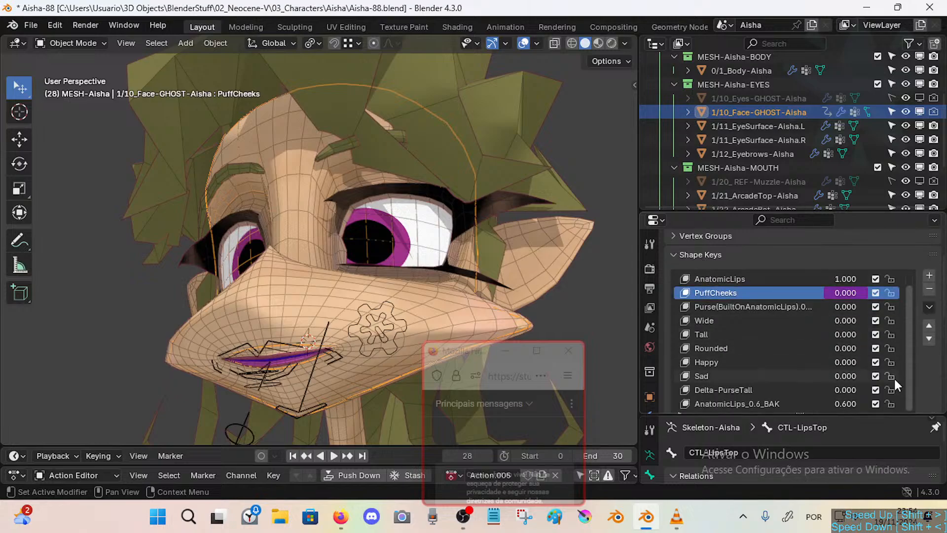
left_click_drag(878, 398, 873, 311)
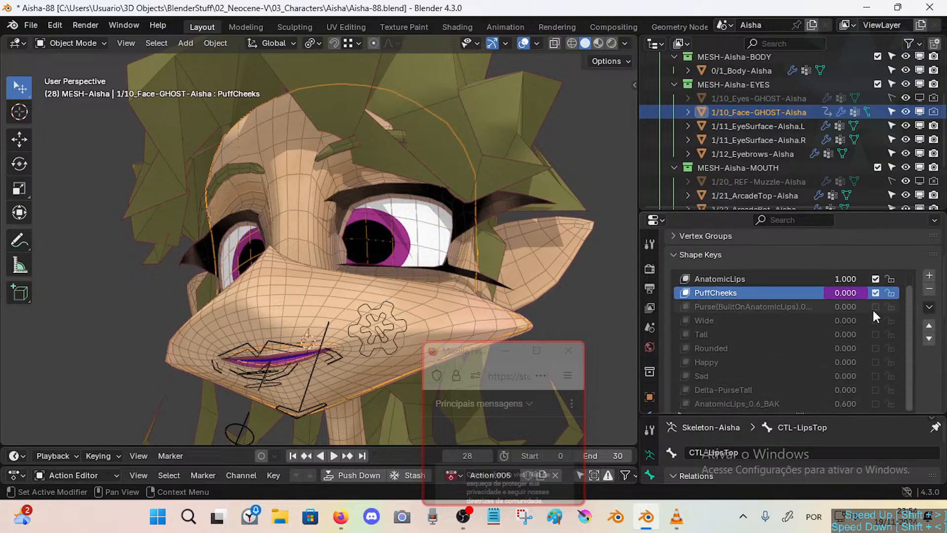
left_click(876, 279)
scroll(887, 363, "up", 3)
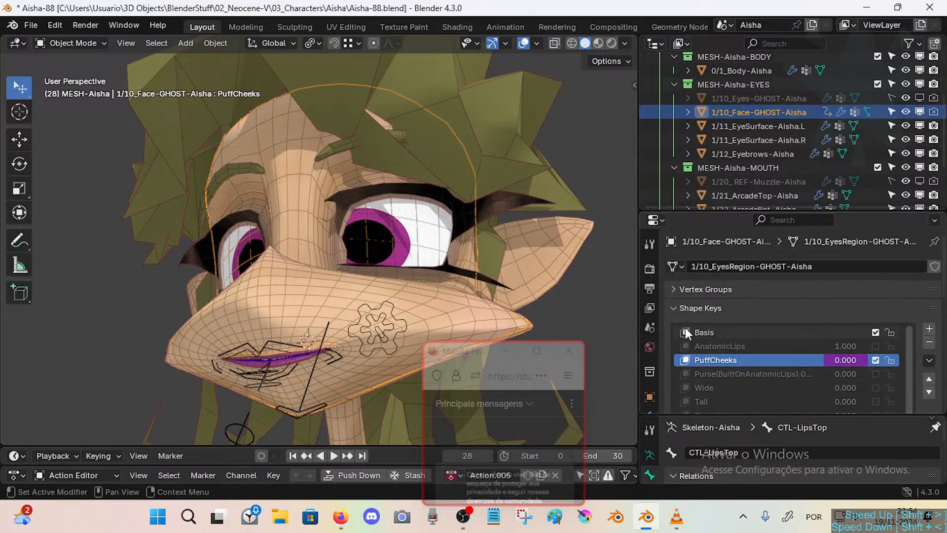
left_click(676, 311)
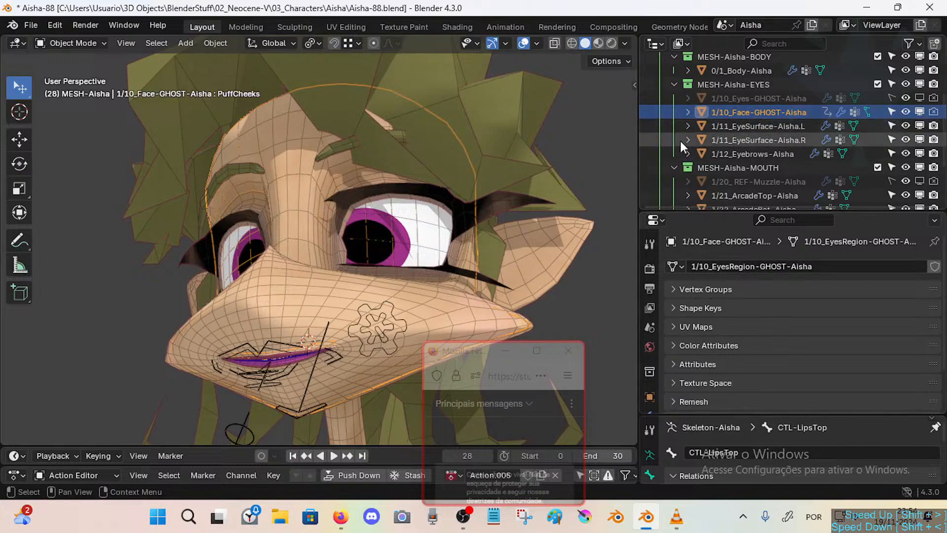
Turn off the wireframe overlay on the character's meshes in the viewport.
middle_click_drag(493, 210, 429, 233)
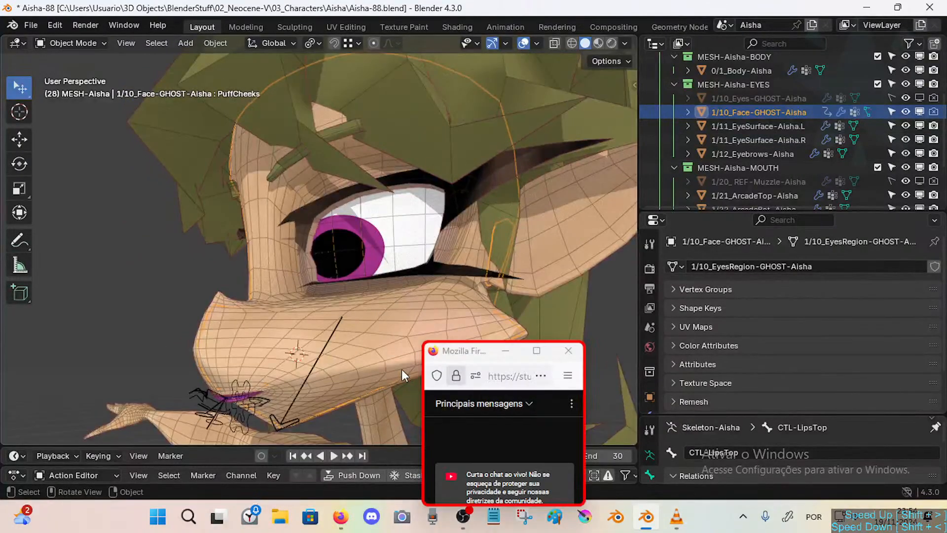
middle_click_drag(276, 333, 375, 256)
key("shift+w")
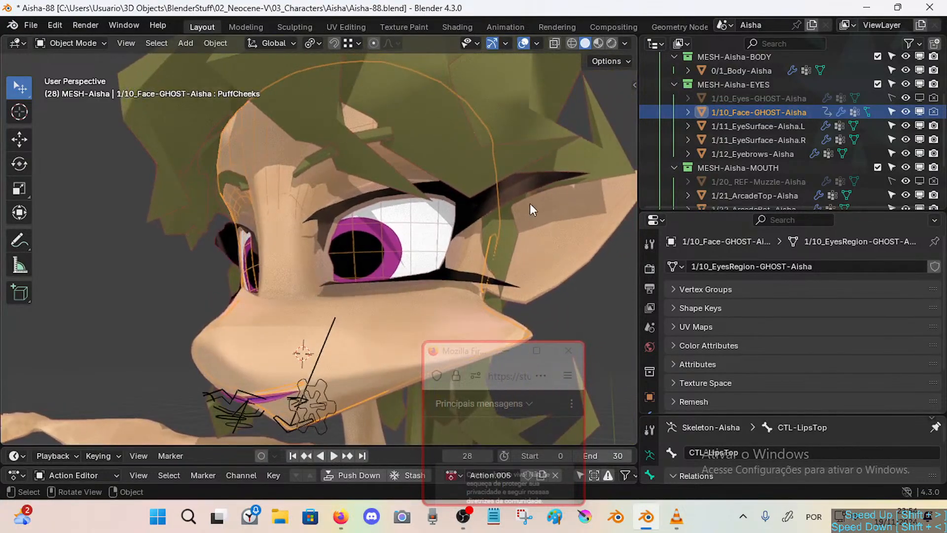
Switch the viewport display of both EyeSurface meshes and 1/10_Face-GHOST-Aisha off and on to examine what each covers.
left_click(923, 127)
left_click(923, 140)
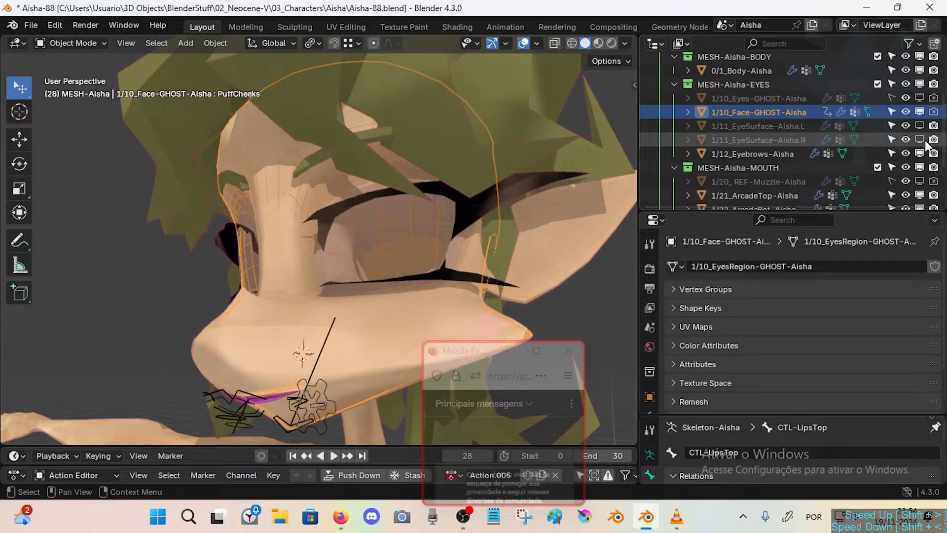
left_click(919, 140)
left_click(919, 127)
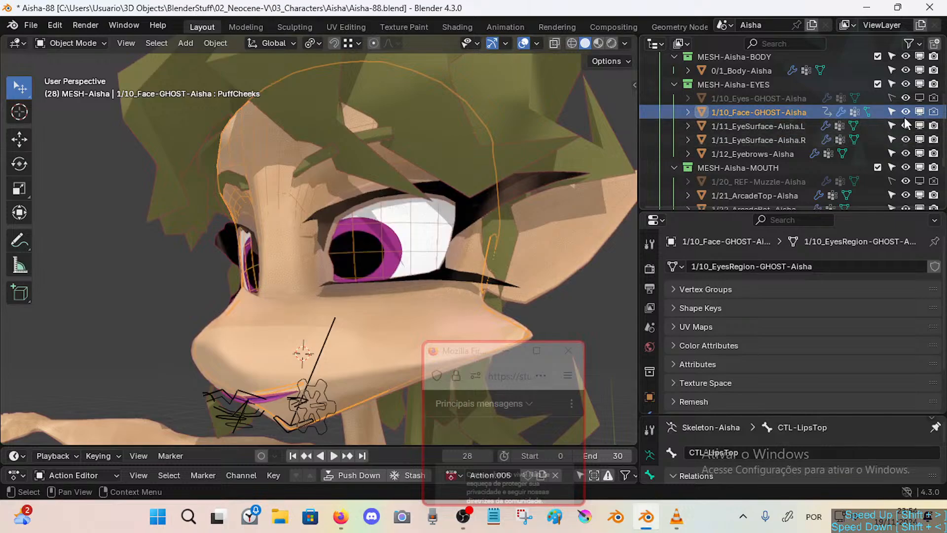
left_click(920, 112)
left_click(920, 112)
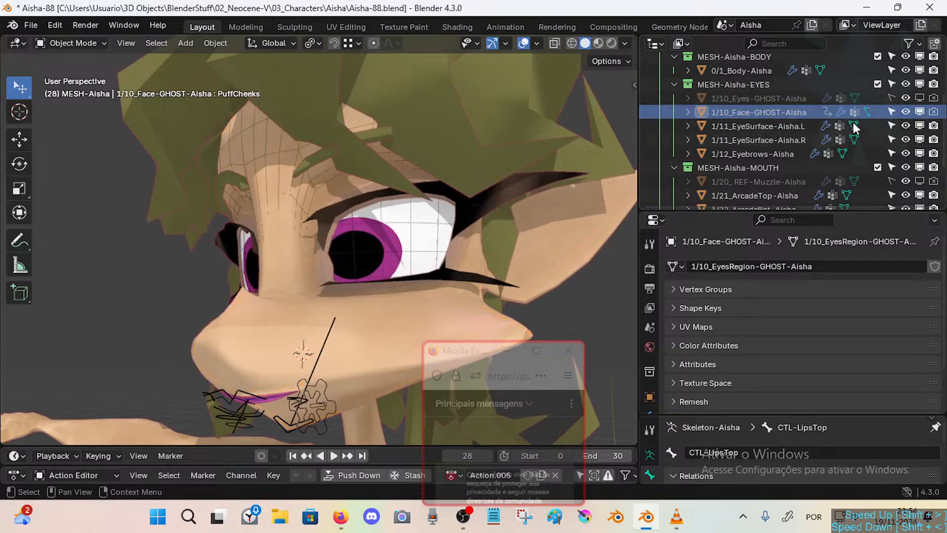
left_click(434, 232)
Remove the MAT-Aisha-EyesBase.R and MAT-Aisha-EyesBase.L material slots from 1/10_Face-GHOST-Aisha.
left_click(792, 111)
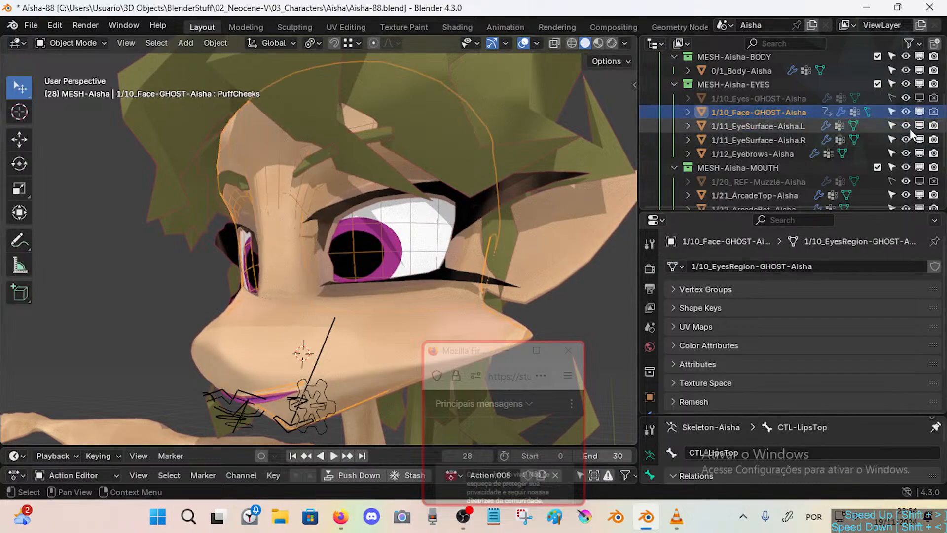
left_click(649, 398)
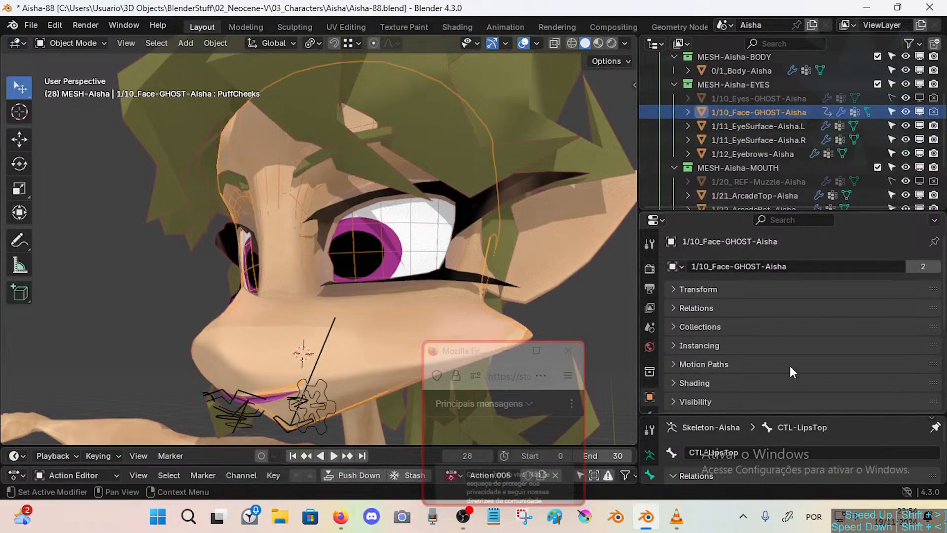
scroll(789, 368, "down", 3)
scroll(663, 372, "down", 2)
scroll(649, 369, "down", 4)
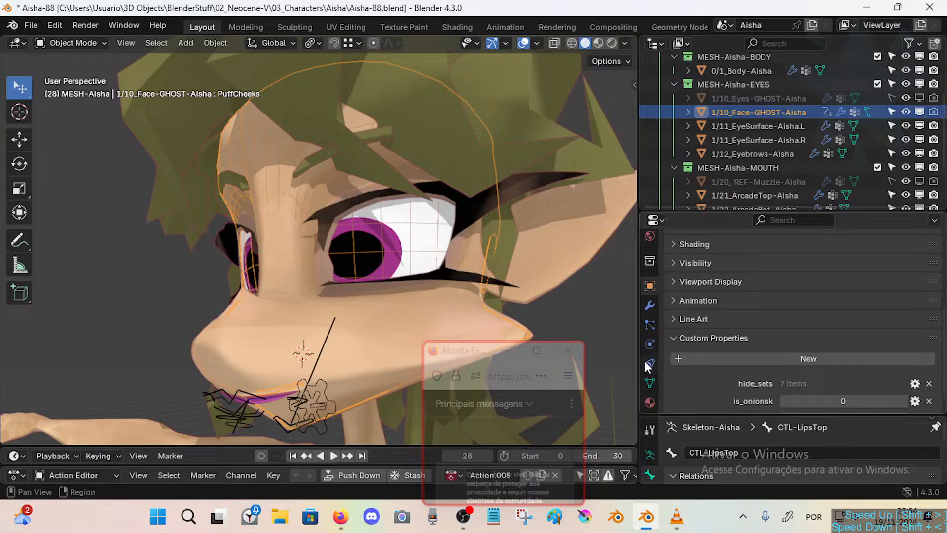
left_click(649, 402)
scroll(845, 310, "up", 5)
left_click(757, 283)
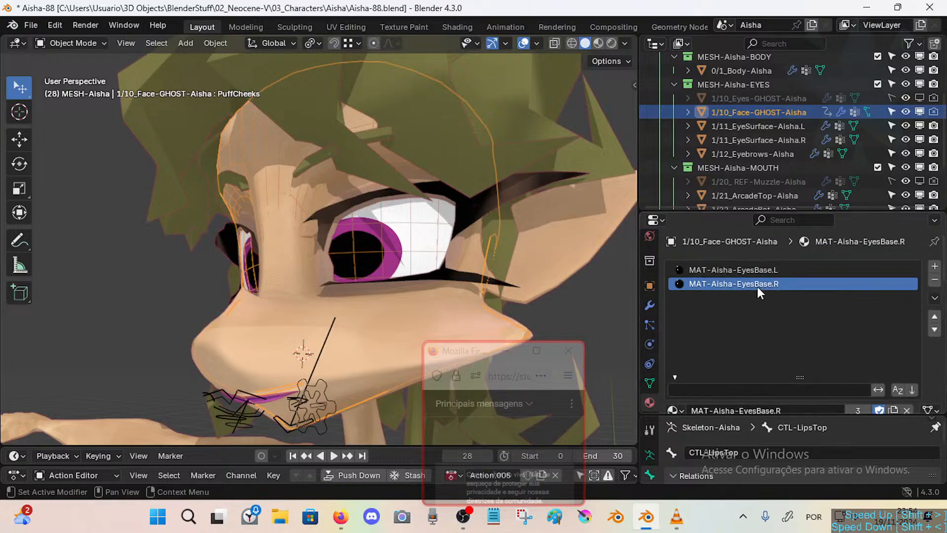
left_click(935, 280)
left_click(935, 279)
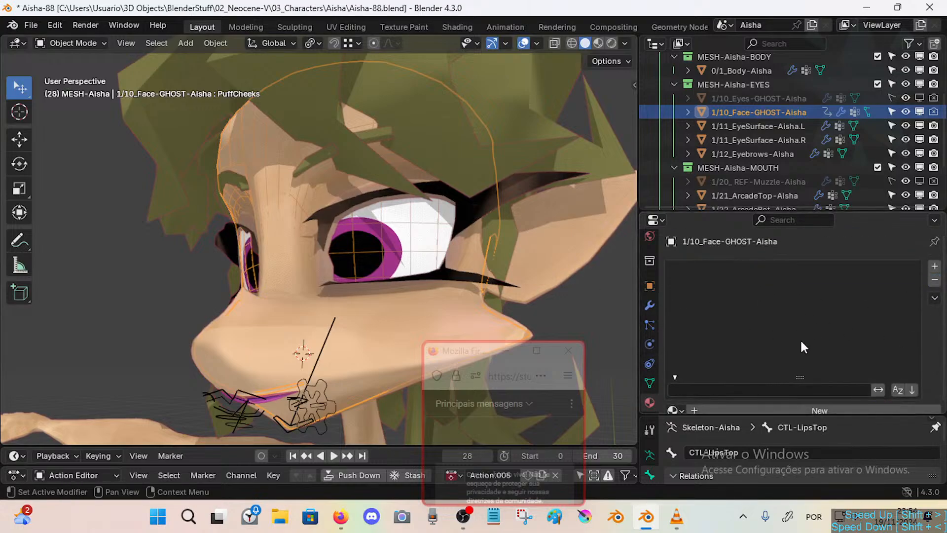
Try viewport and render Subdivision levels of 2 on 1/10_Face-GHOST-Aisha and return both to 1.
left_click(649, 383)
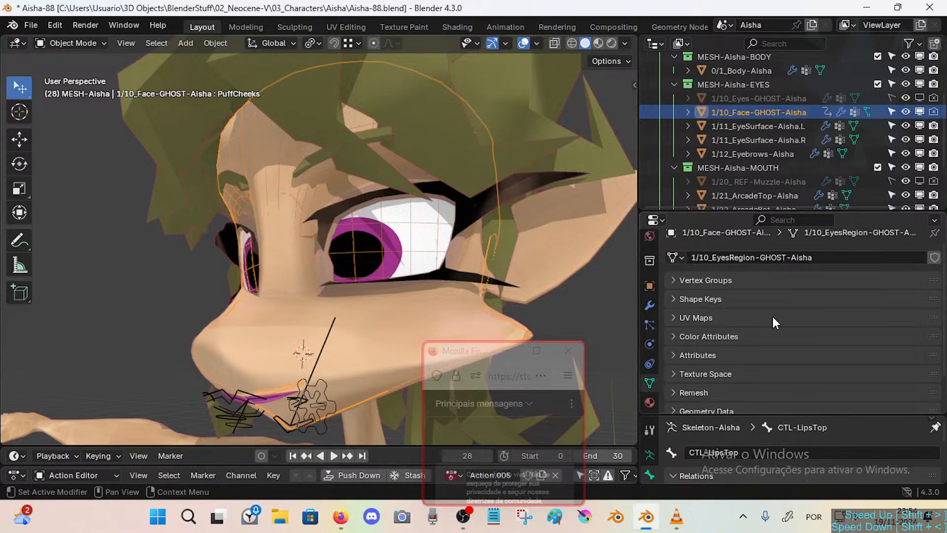
scroll(685, 269, "up", 1)
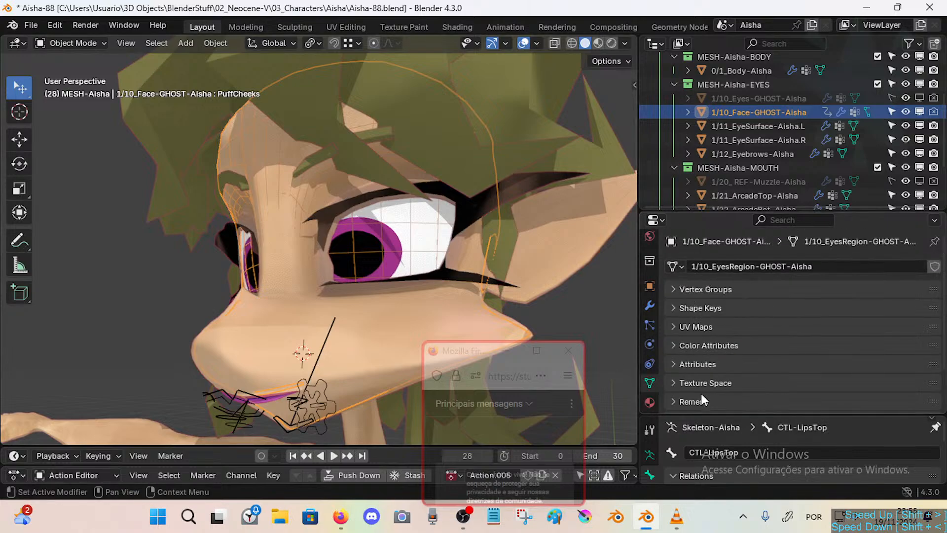
scroll(705, 400, "down", 3)
left_click(650, 305)
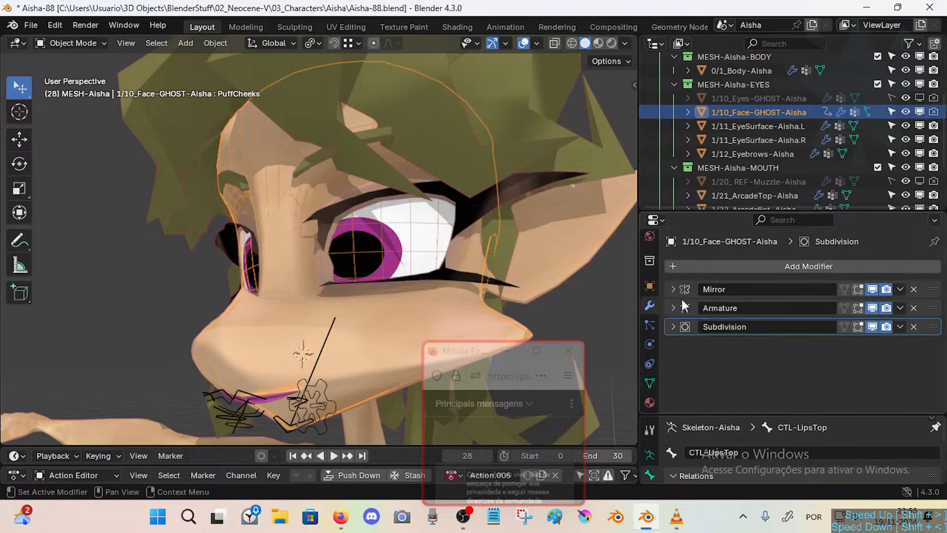
left_click(673, 327)
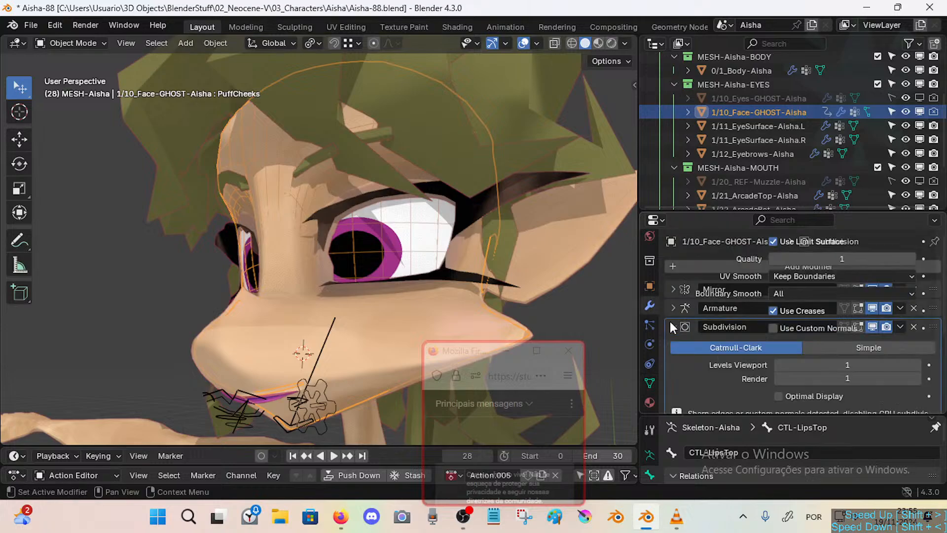
scroll(769, 361, "down", 3)
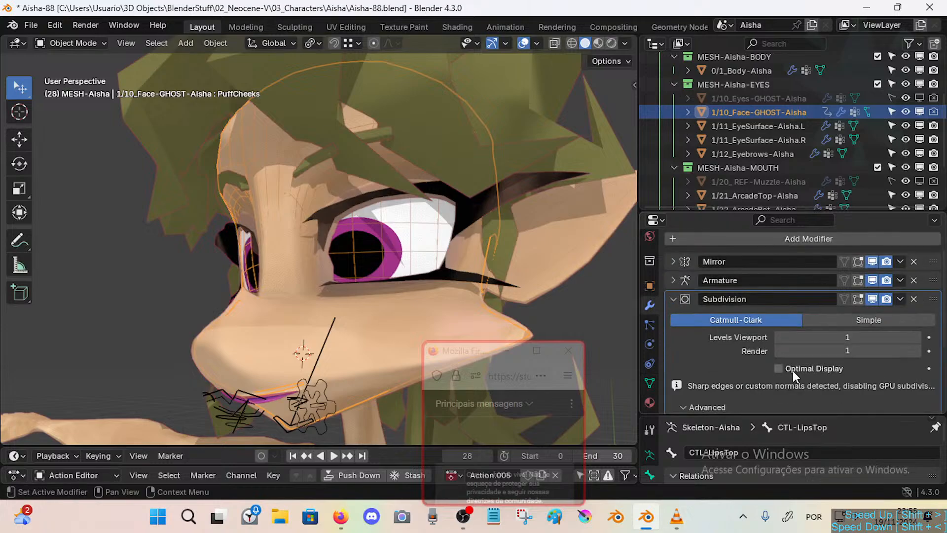
left_click(918, 337)
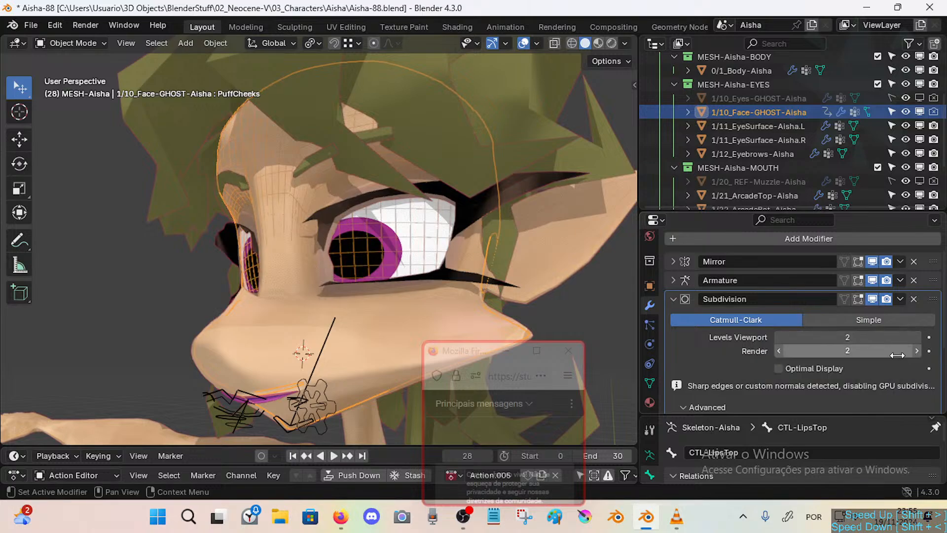
left_click(779, 351)
left_click(774, 336)
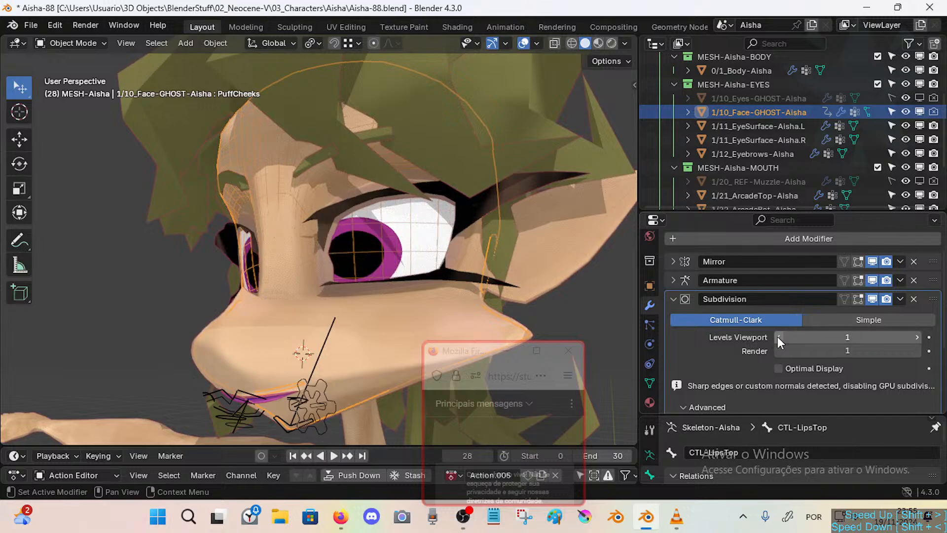
Isolate 1/10_Face-GHOST-Aisha by hiding every other object in the viewport.
middle_click_drag(377, 185, 396, 251)
scroll(415, 246, "up", 4)
scroll(395, 250, "down", 6)
middle_click_drag(333, 320, 365, 309)
key("shift+h")
scroll(366, 309, "up", 6)
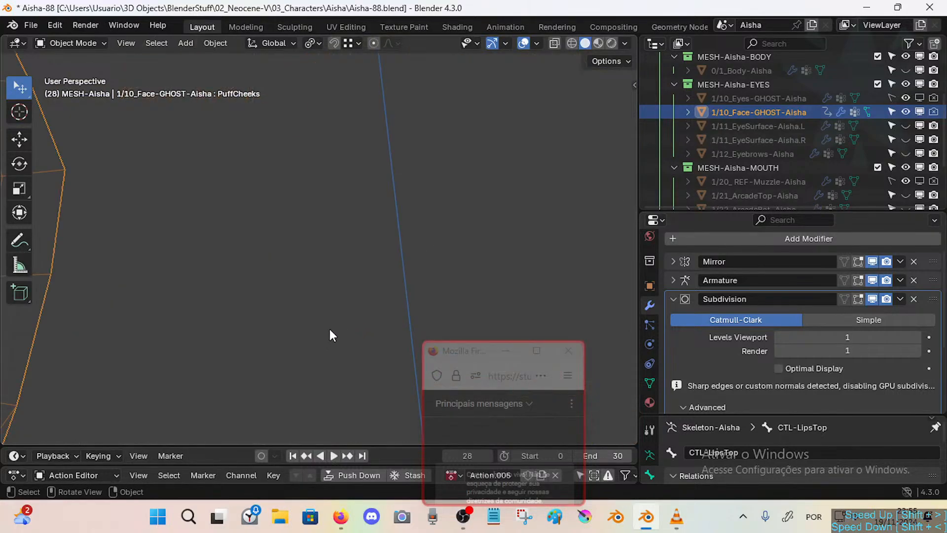
key("KP_Decimal")
key("shift+grave")
key("w")
left_click(298, 276)
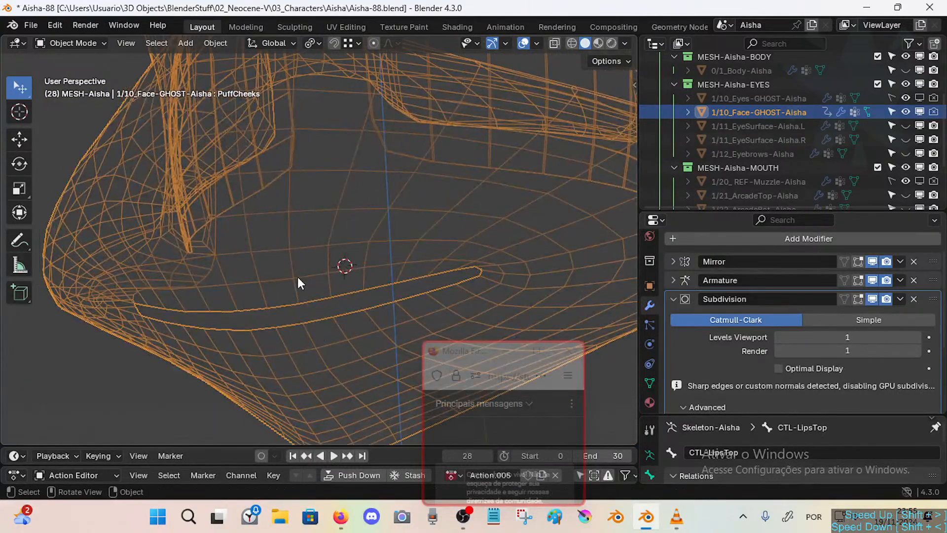
Fill the mouth opening of the face ghost mesh with new faces, starting from the edge at the mouth corner.
key("Tab")
key("2")
key("alt+a")
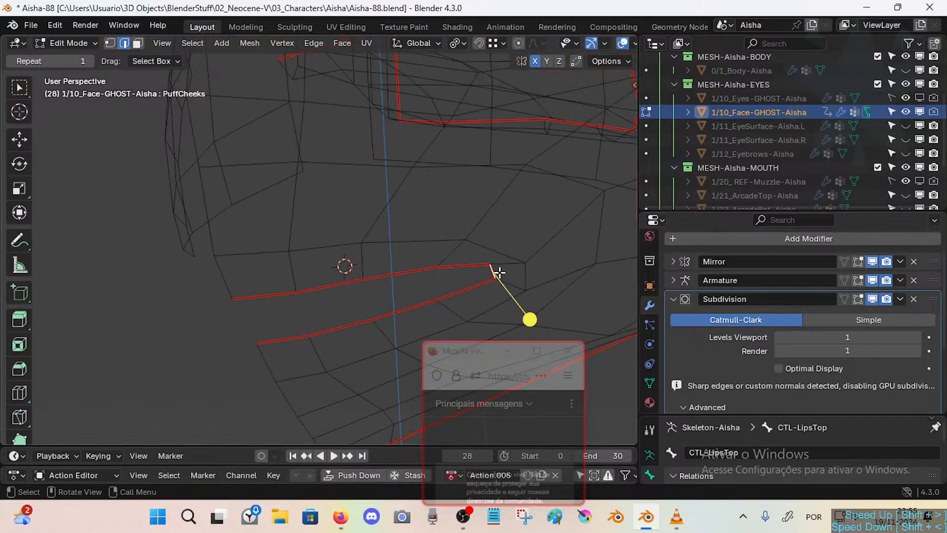
key("f")
key("f")
key("f")
middle_click_drag(402, 232, 352, 270)
key("Tab")
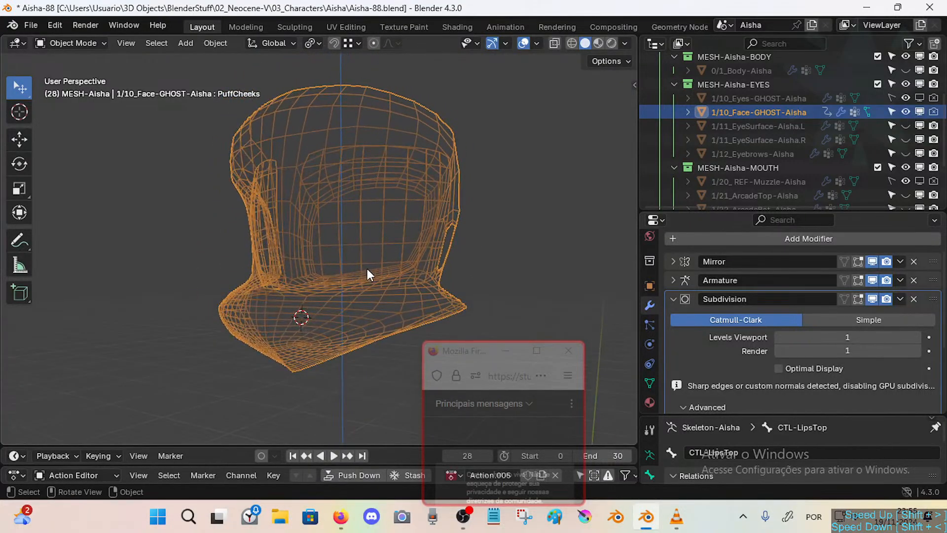
Check the face ghost mesh from several angles and save the file.
middle_click_drag(412, 217, 355, 229)
key("Tab")
key("Tab")
scroll(323, 237, "up", 8)
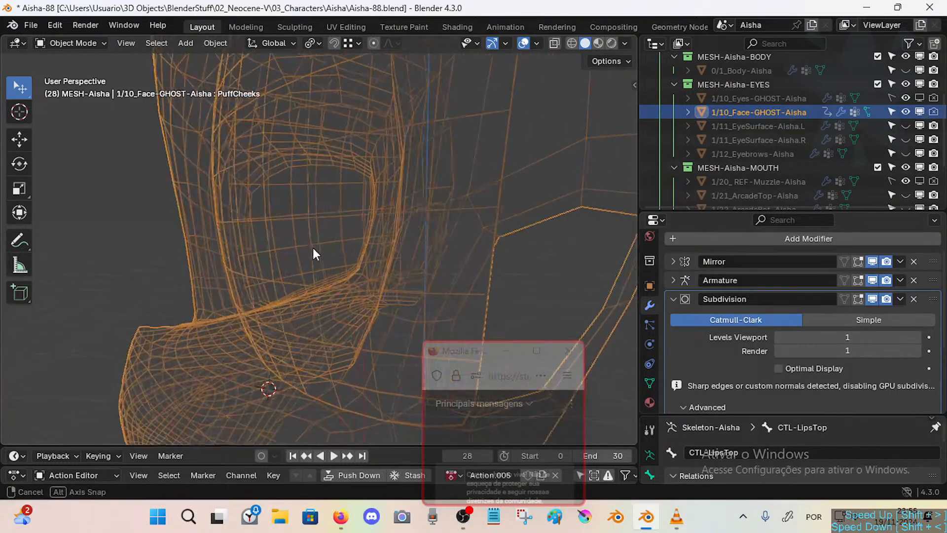
scroll(439, 249, "down", 8)
middle_click_drag(437, 250, 427, 244)
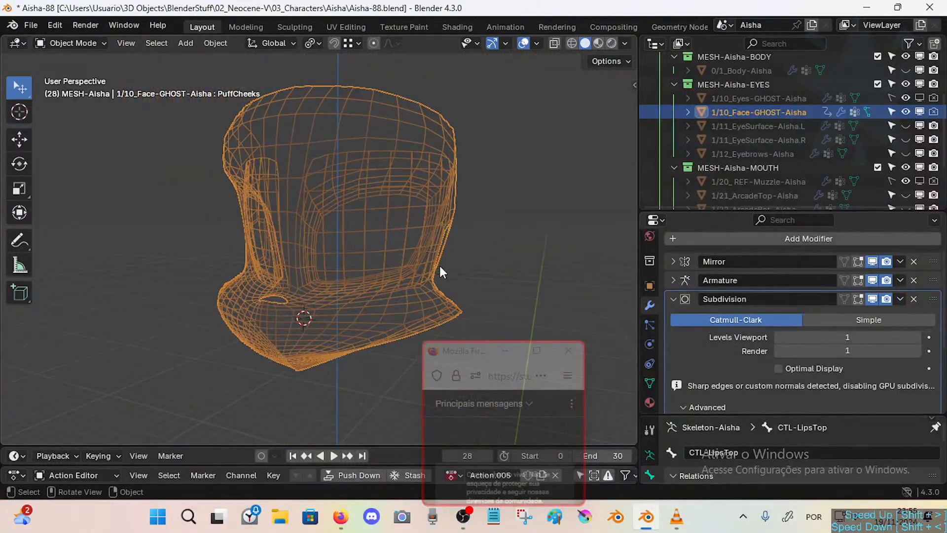
key("ctrl+s")
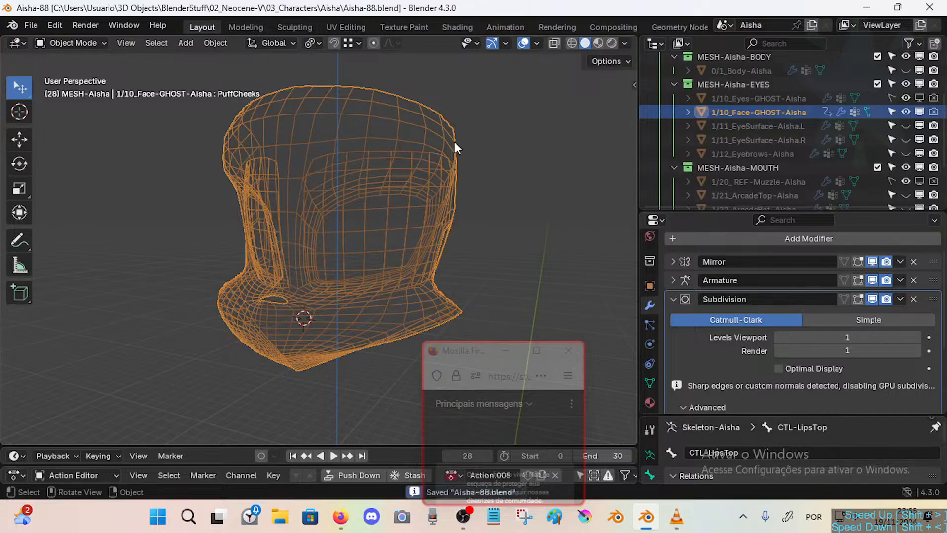
Reveal all hidden objects and include the MESH-Aisha-CLOTH collection in the view layer.
key("alt+h")
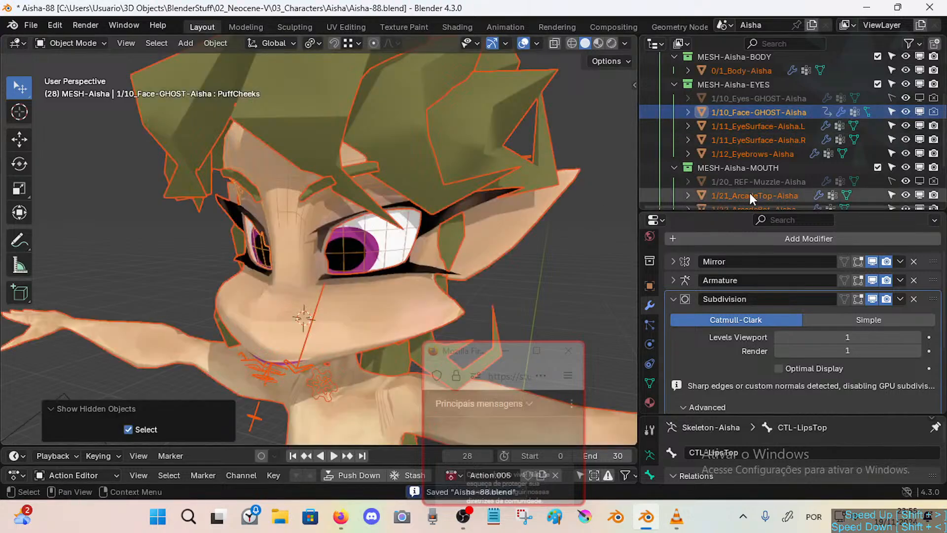
scroll(817, 168, "down", 3)
left_click(879, 168)
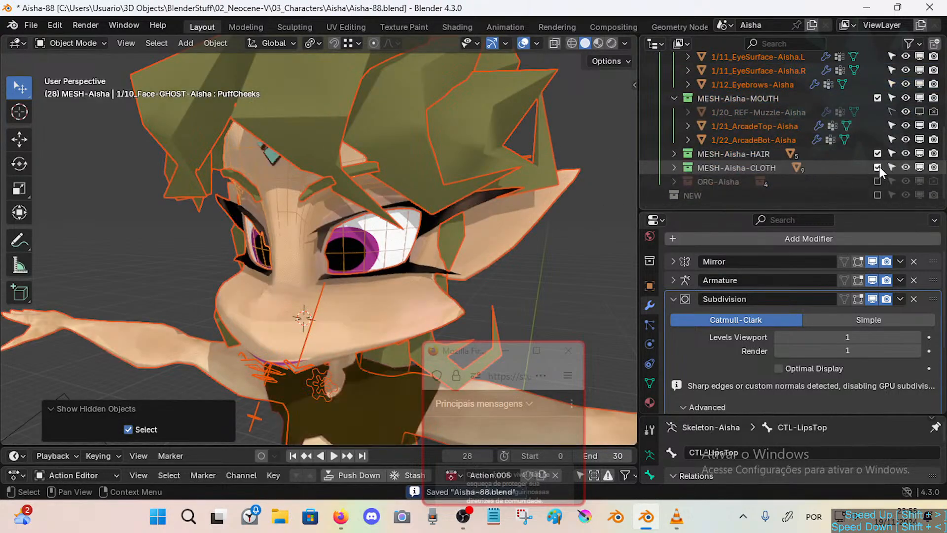
left_click(581, 228)
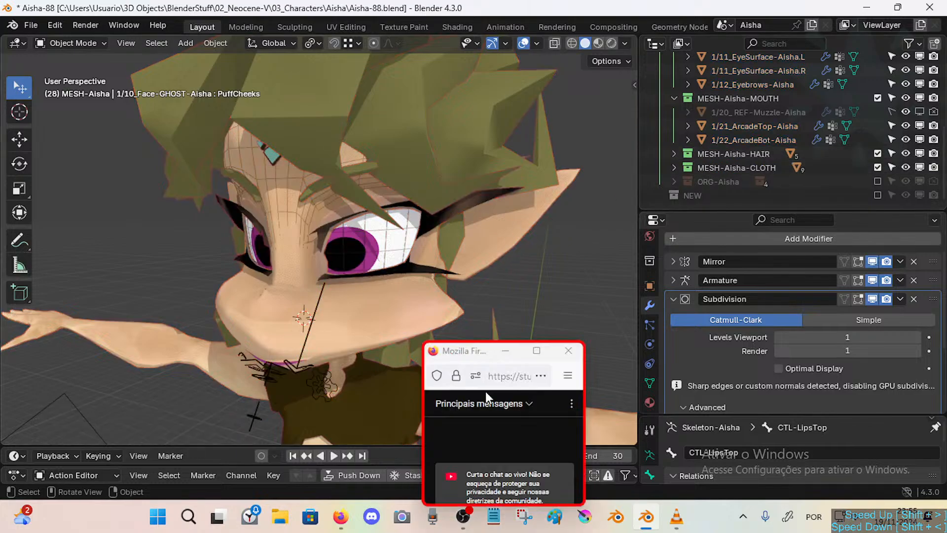
left_click_drag(487, 357, 730, 215)
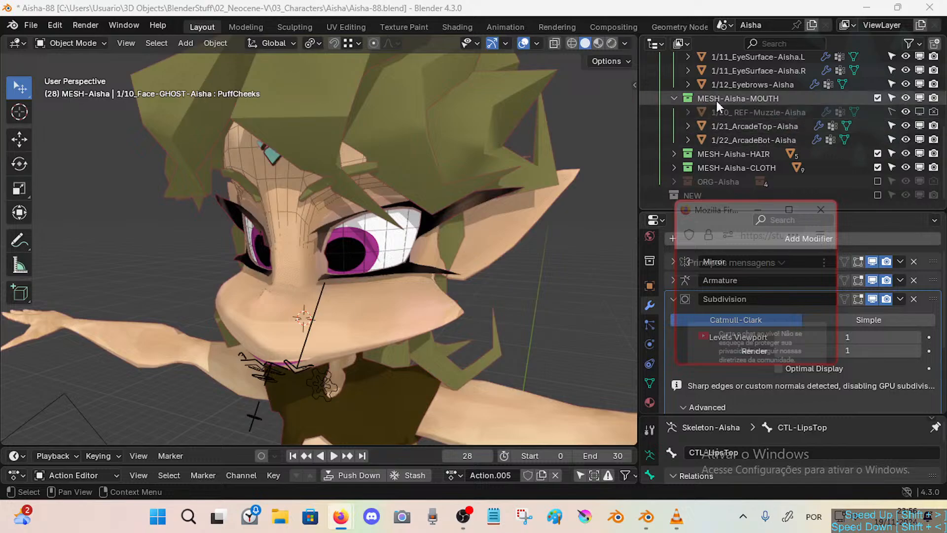
Disable viewport selection for 1/12_Eyebrows-Aisha and both 1/11_EyeSurface meshes.
scroll(782, 106, "up", 4)
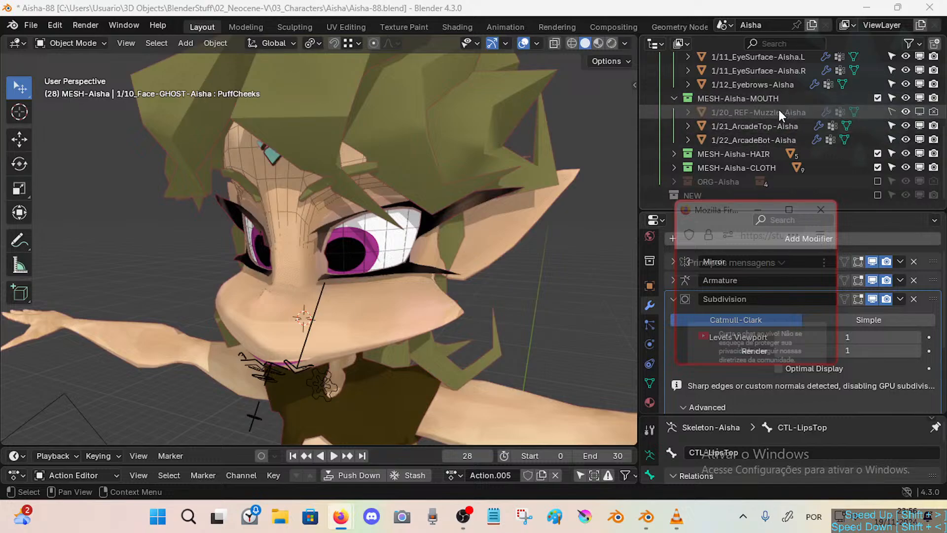
left_click(743, 85)
scroll(774, 110, "up", 2)
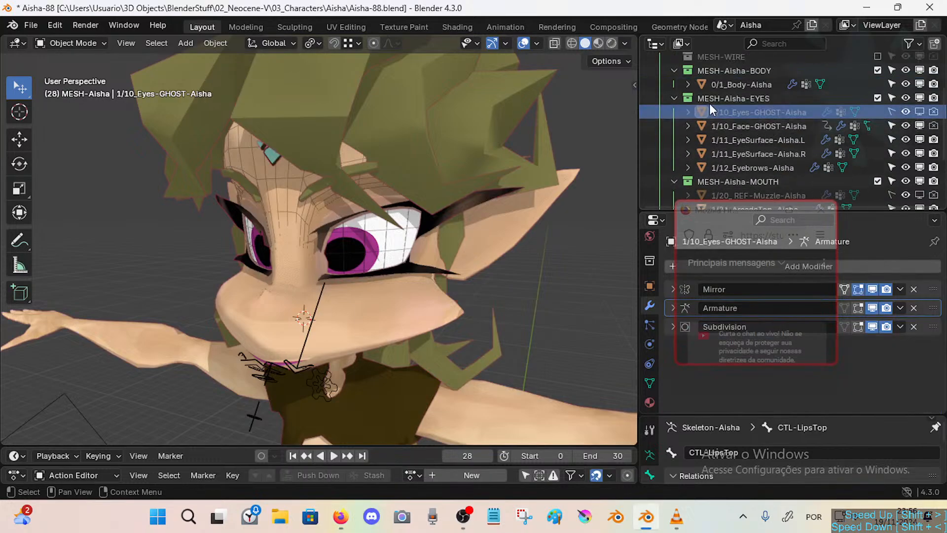
left_click(764, 126)
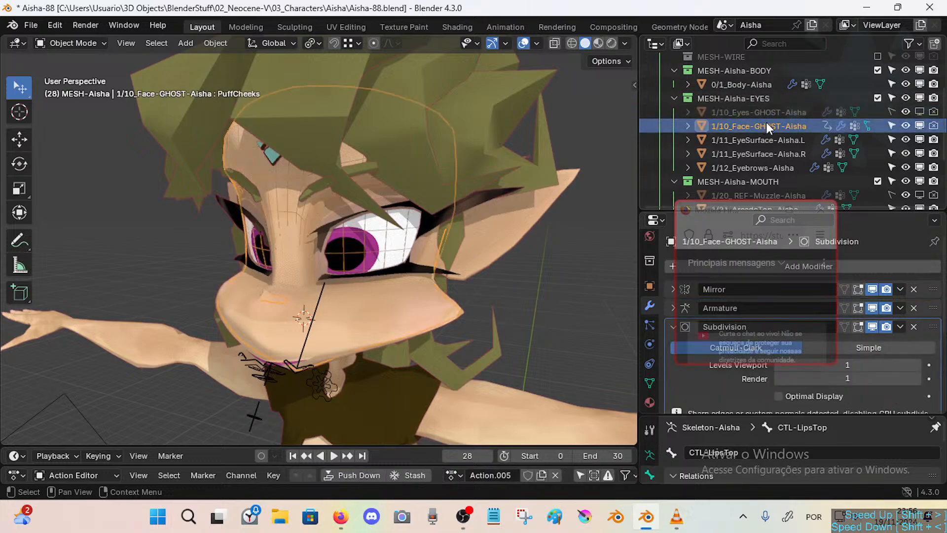
left_click(770, 112)
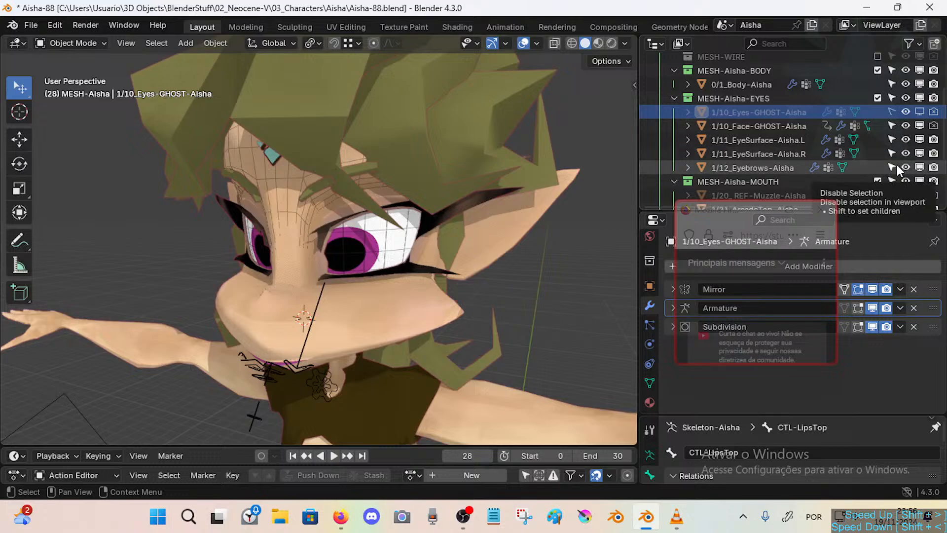
left_click_drag(892, 168, 894, 144)
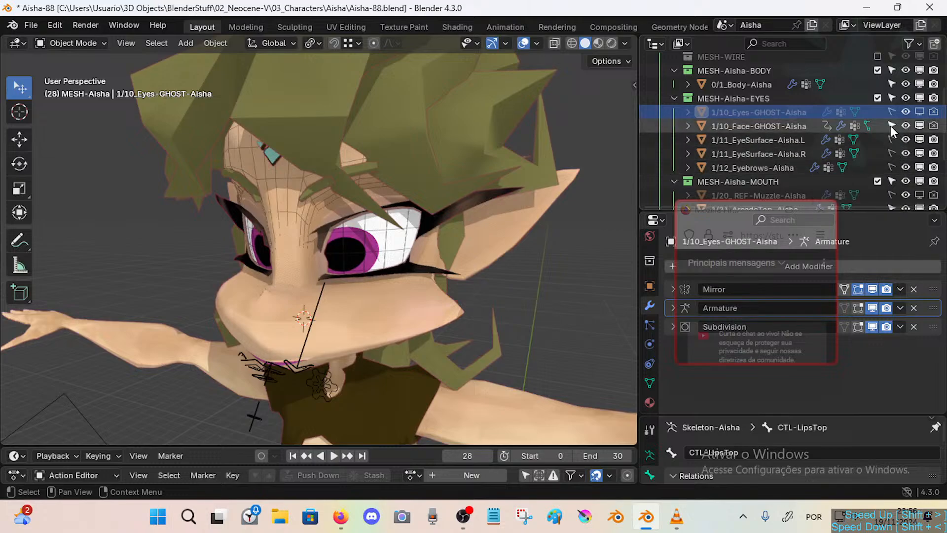
Move 1/10_Face-GHOST-Aisha into the MESH-Aisha-BODY collection and collapse MESH-Aisha-EYES.
left_click(763, 127)
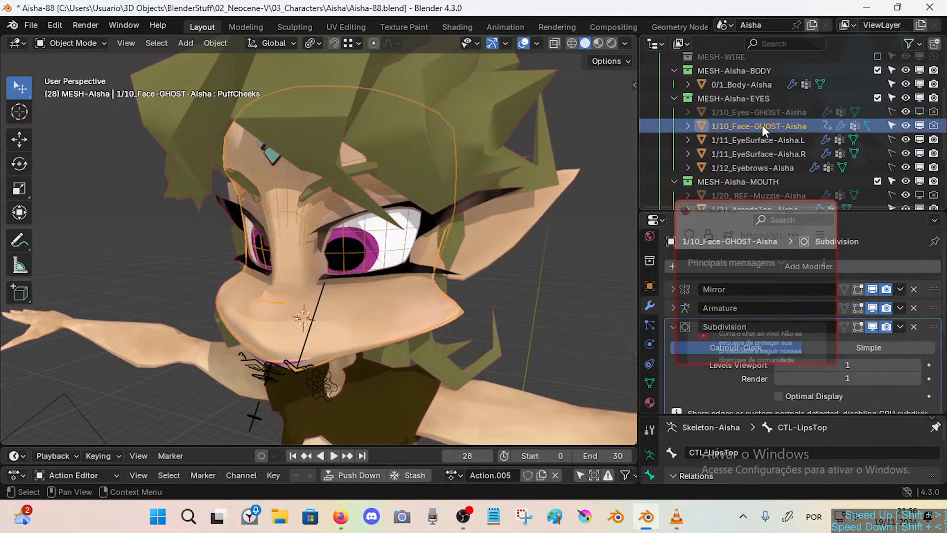
left_click_drag(762, 126, 749, 74)
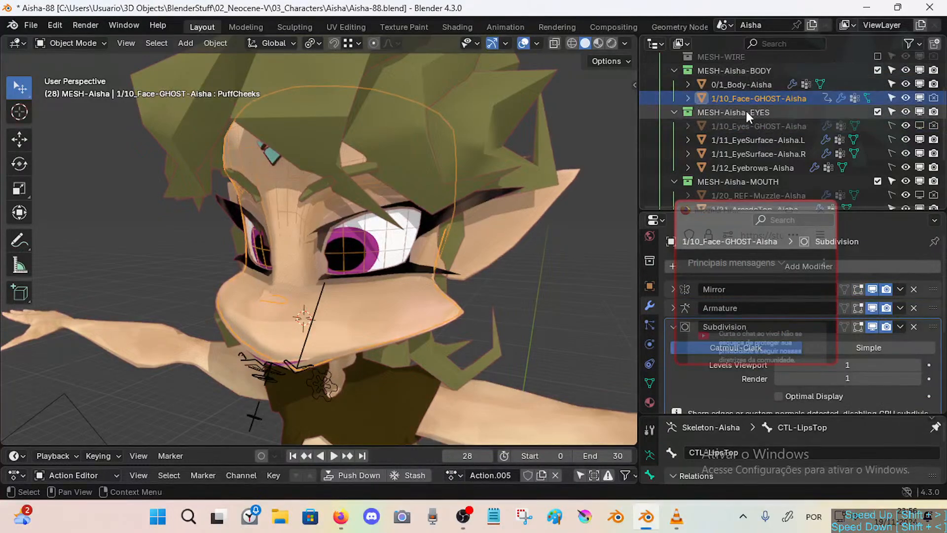
left_click(673, 113)
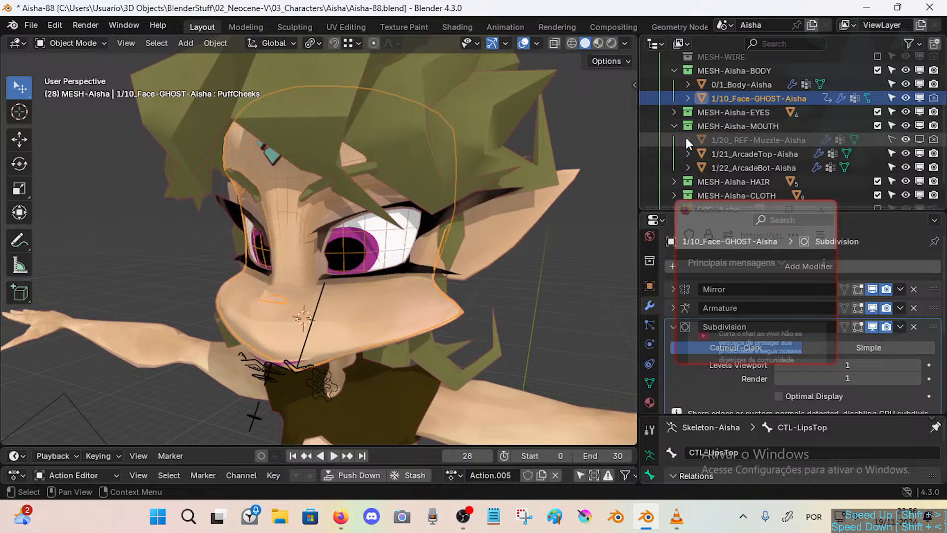
Switch the viewport display of 1/20_REF-Muzzle-Aisha on and off to examine what it covers.
left_click(760, 143)
left_click(767, 154)
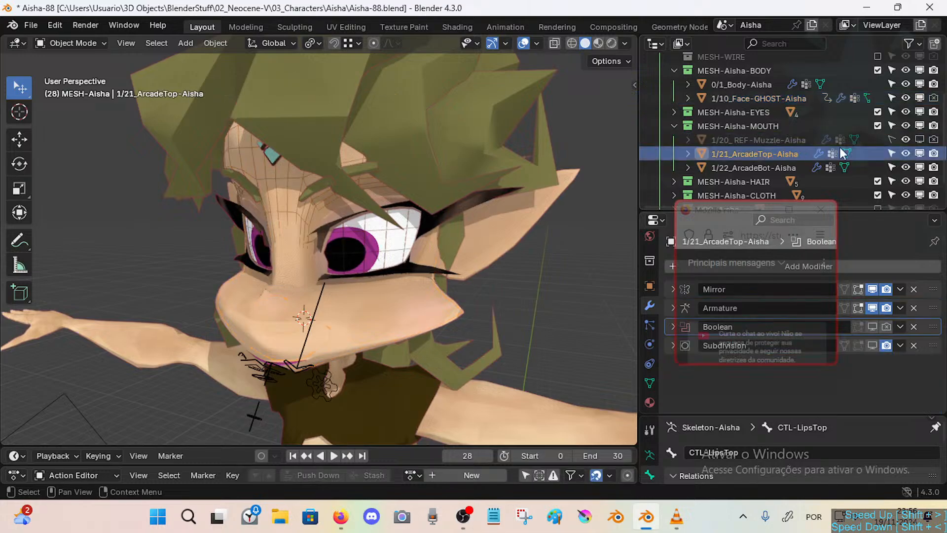
left_click(919, 140)
left_click(920, 140)
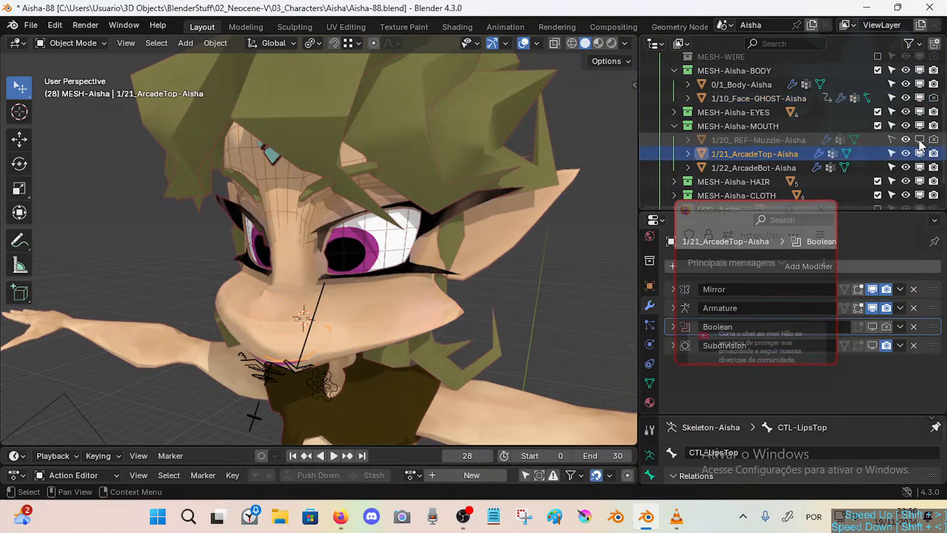
left_click(919, 140)
left_click(920, 140)
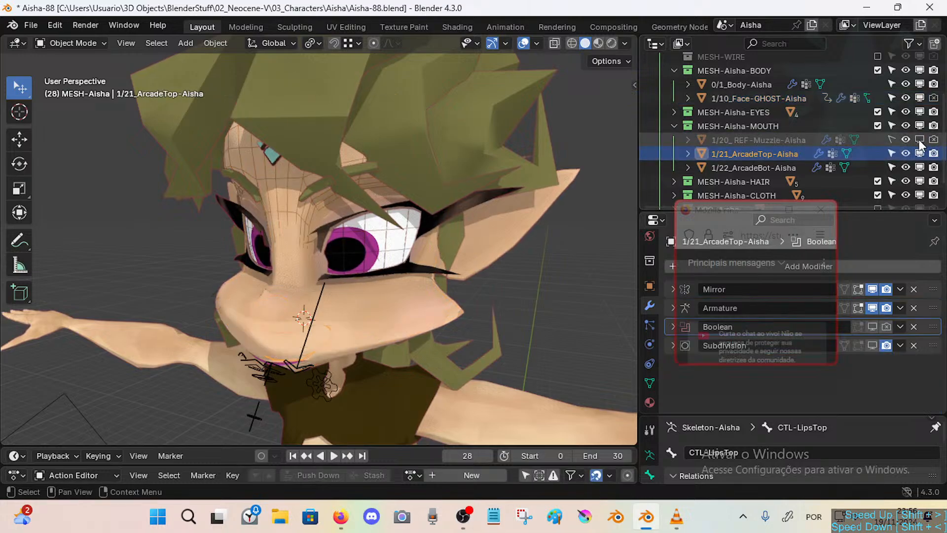
Hide 1/20_REF-Muzzle-Aisha, disable selection of 1/22_ArcadeBot-Aisha, and collapse the MESH-Aisha-MOUTH collection.
left_click(772, 139)
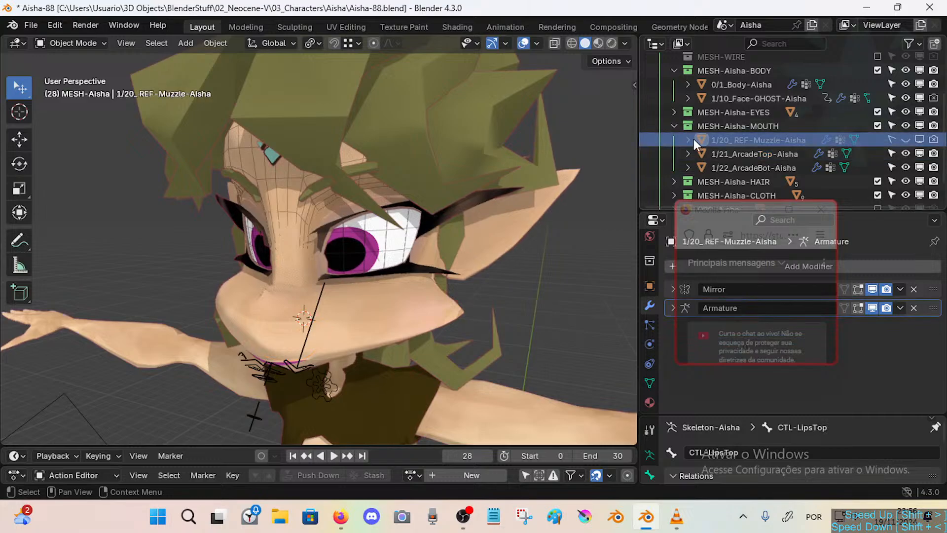
left_click(892, 165)
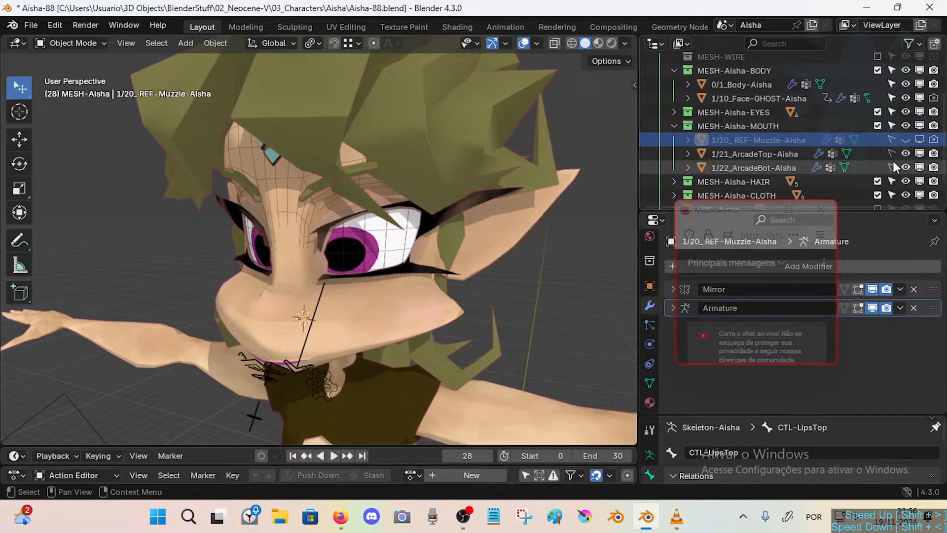
left_click(674, 126)
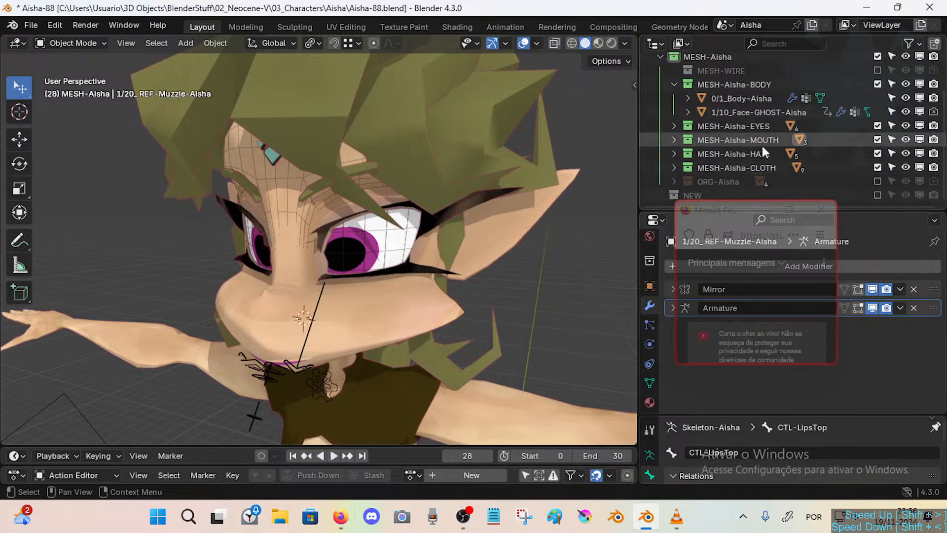
Add a level 1 Subdivision modifier to 1/10_Face-GHOST-Aisha and enable its Optimal Display option.
key("shift+alt+z")
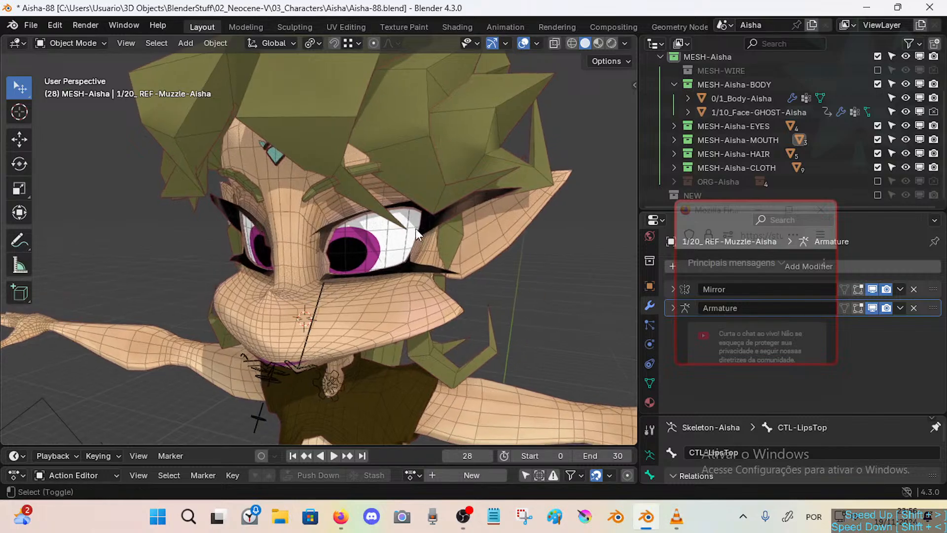
left_click(283, 176)
key("ctrl+1")
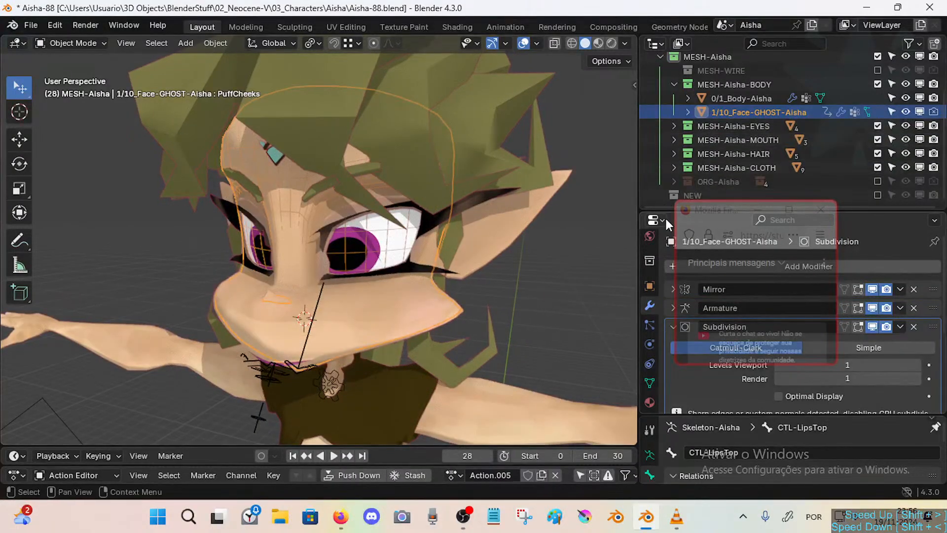
left_click_drag(709, 212, 512, 185)
scroll(926, 289, "down", 3)
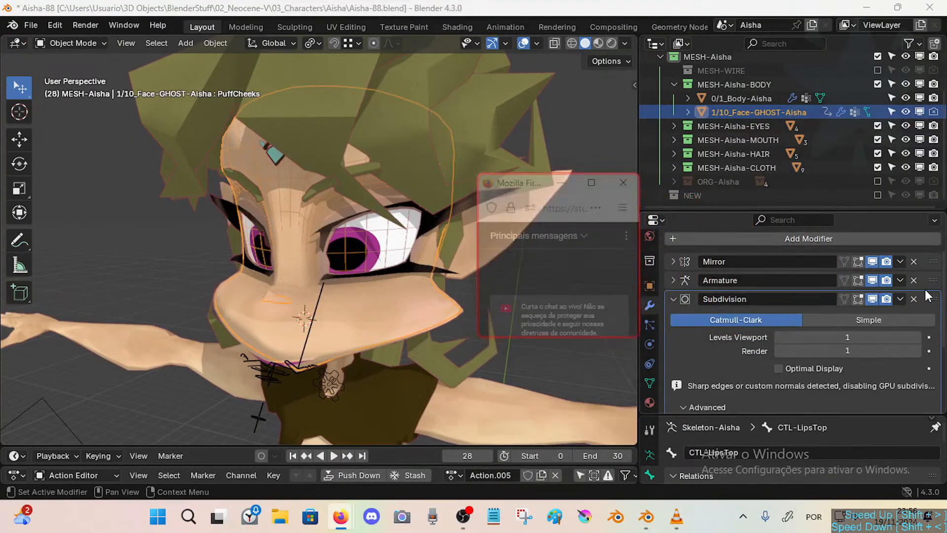
left_click(792, 344)
mouse_move(365, 213)
middle_mouse_down()
mouse_move(346, 221)
mouse_move(361, 235)
mouse_move(264, 167)
mouse_move(360, 198)
middle_mouse_up()
left_click(359, 231)
left_click(298, 185)
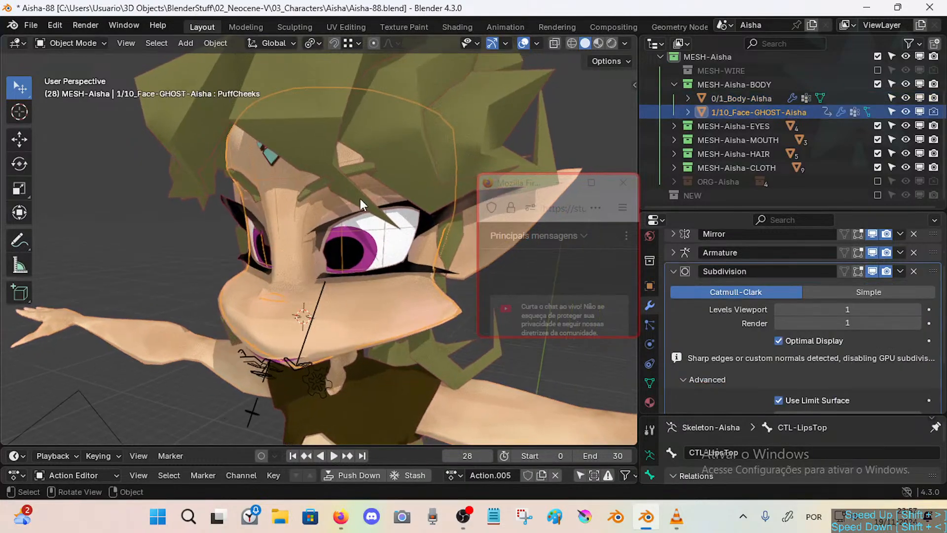
Switch the viewport display of 1/10_Face-GHOST-Aisha off and back on to check the face, and save the file.
left_click(919, 112)
middle_click_drag(375, 207, 358, 218)
scroll(330, 195, "up", 3)
scroll(327, 212, "down", 3)
key("ctrl+s")
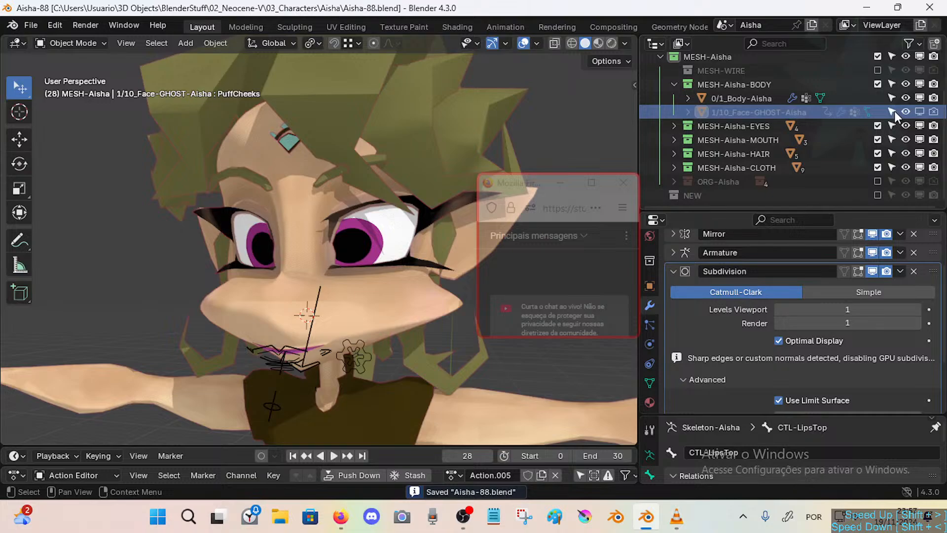
left_click(933, 112)
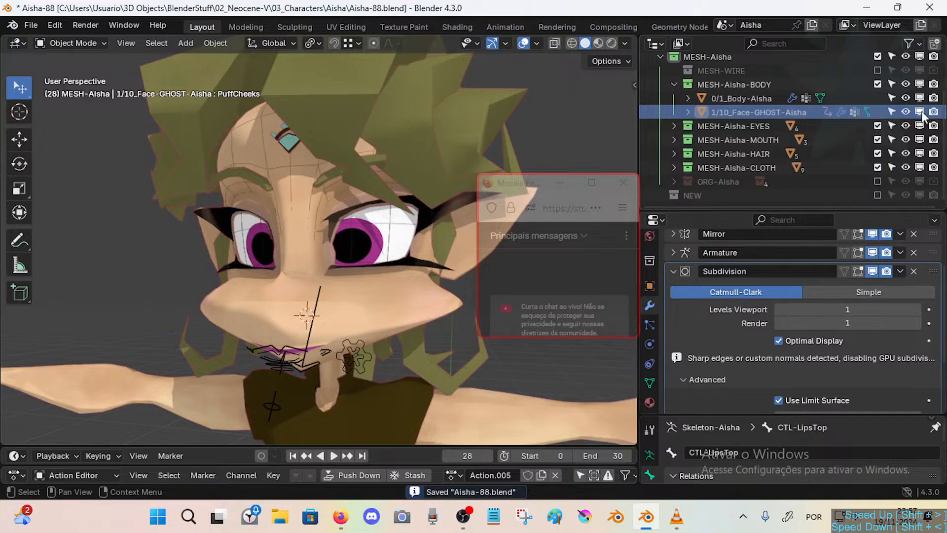
left_click(920, 112)
key("ctrl+s")
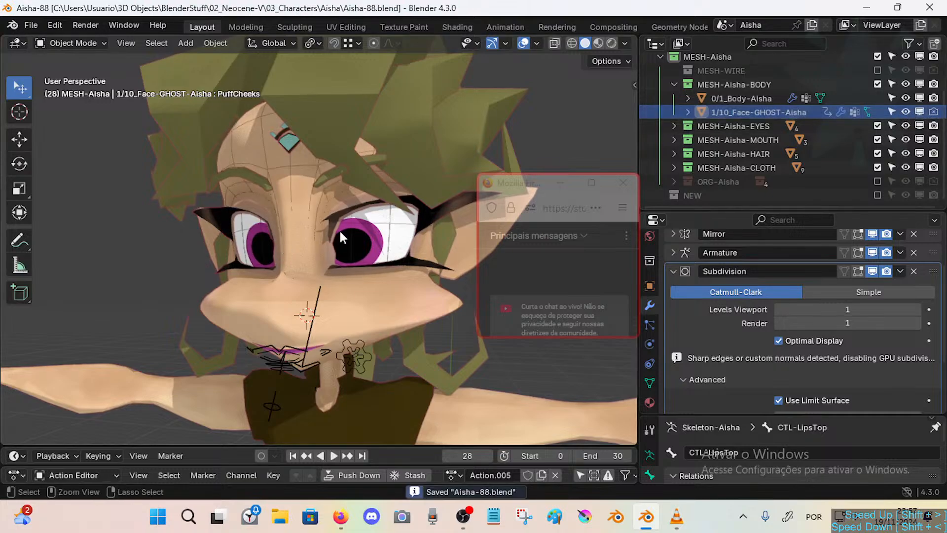
Select the ARM-Aisha armature, switch it to Pose Mode, and uncover the mouth area from the floating chat window.
left_click(319, 295)
middle_click_drag(359, 299, 350, 325)
scroll(350, 324, "up", 5)
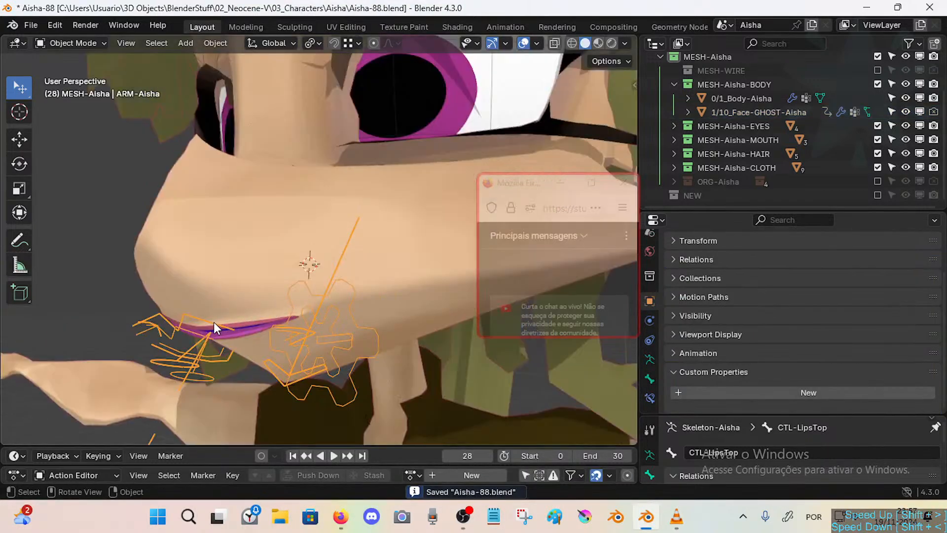
scroll(214, 322, "down", 5)
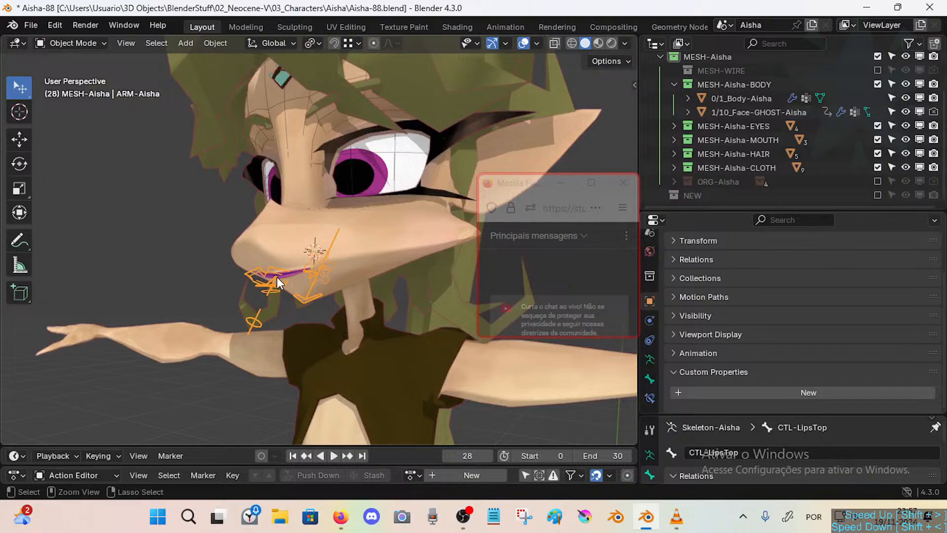
key("ctrl+Tab")
scroll(313, 294, "up", 3)
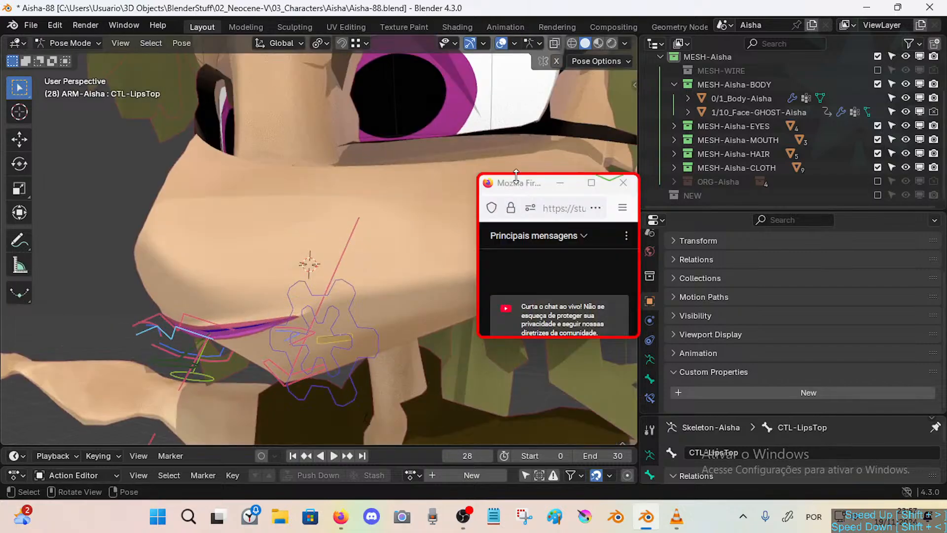
left_click_drag(516, 181, 643, 100)
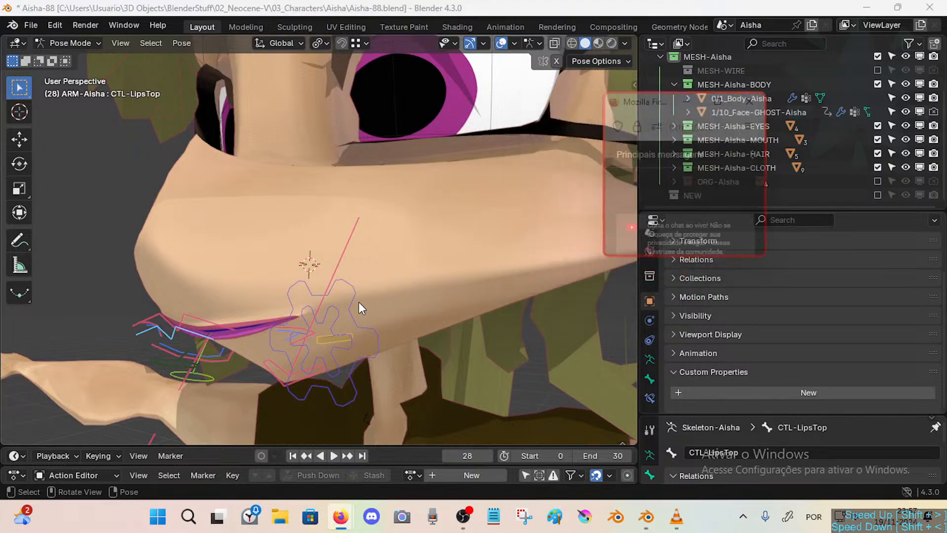
Display the active bone's constraints and show the bone collections from TWK-Lips through ARCADES.
key("n")
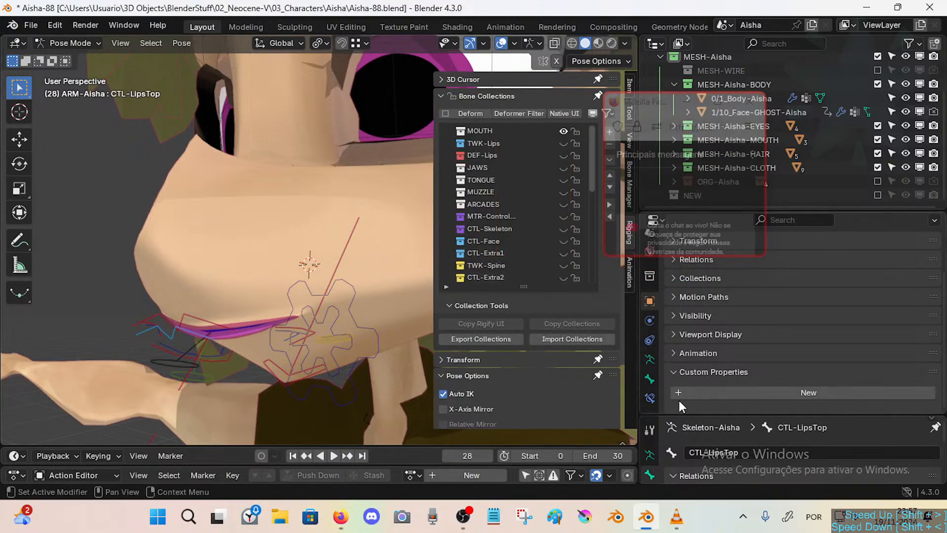
left_click(650, 398)
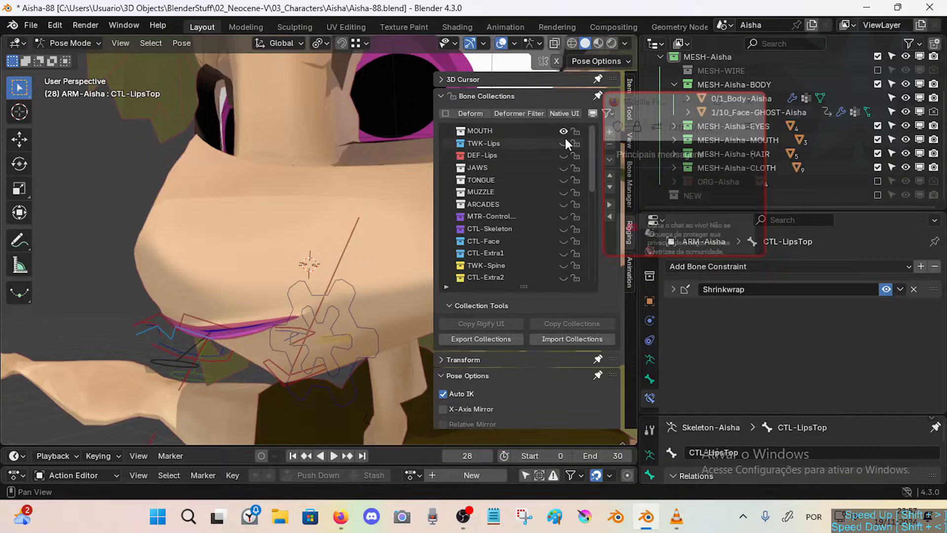
left_click_drag(564, 144, 569, 208)
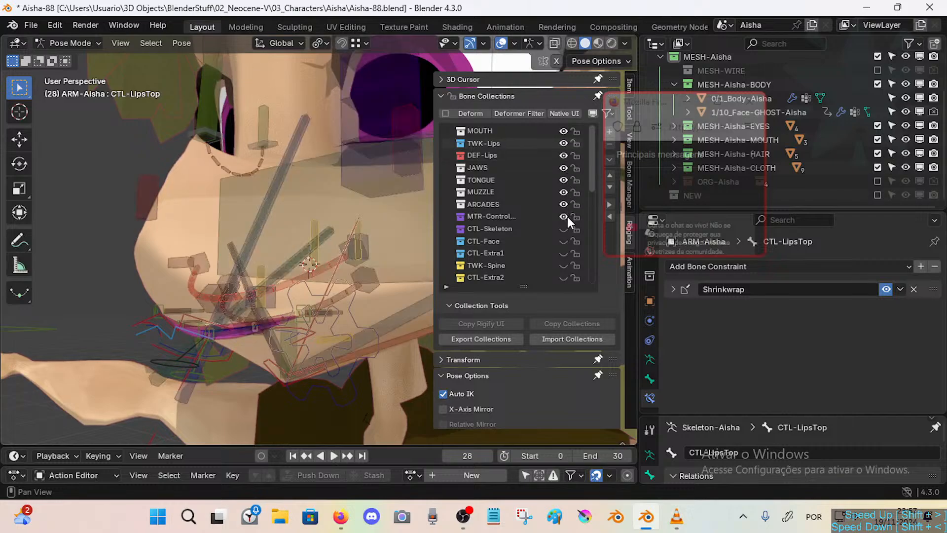
middle_click_drag(345, 232, 307, 206)
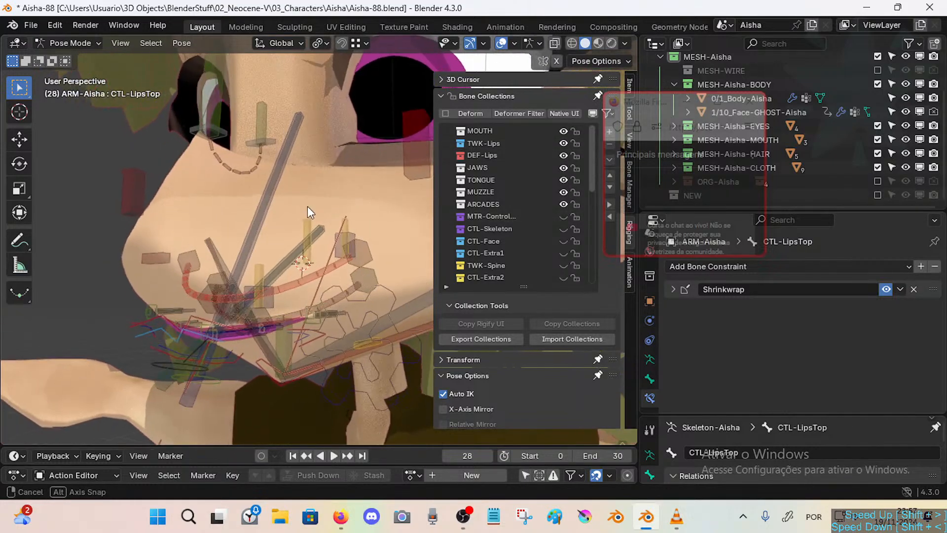
key("n")
Examine the bone constraints of TWK-NoseBridge, DEF-1/2-CheekTop.L and the DEF-1/2-Cheekbone bones on both sides.
left_click(276, 166)
scroll(838, 318, "down", 2)
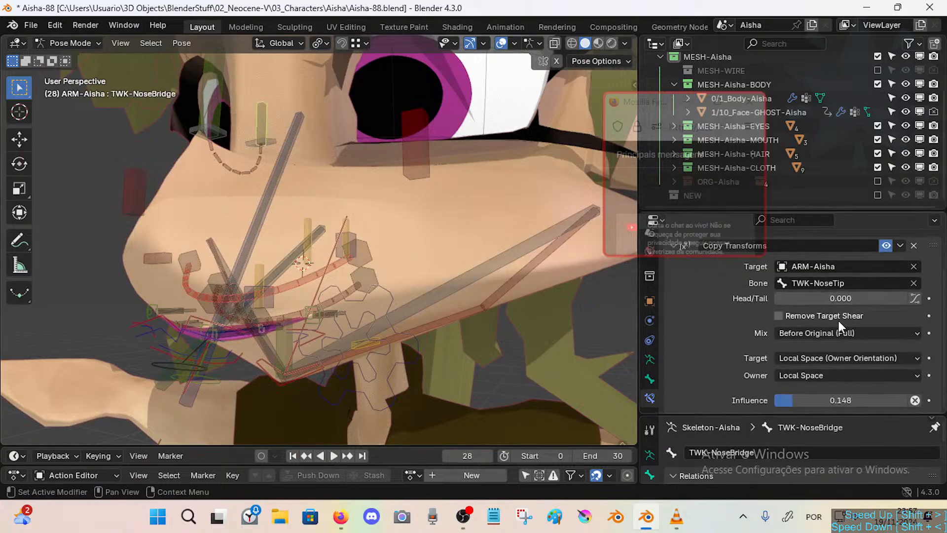
scroll(338, 189, "down", 5)
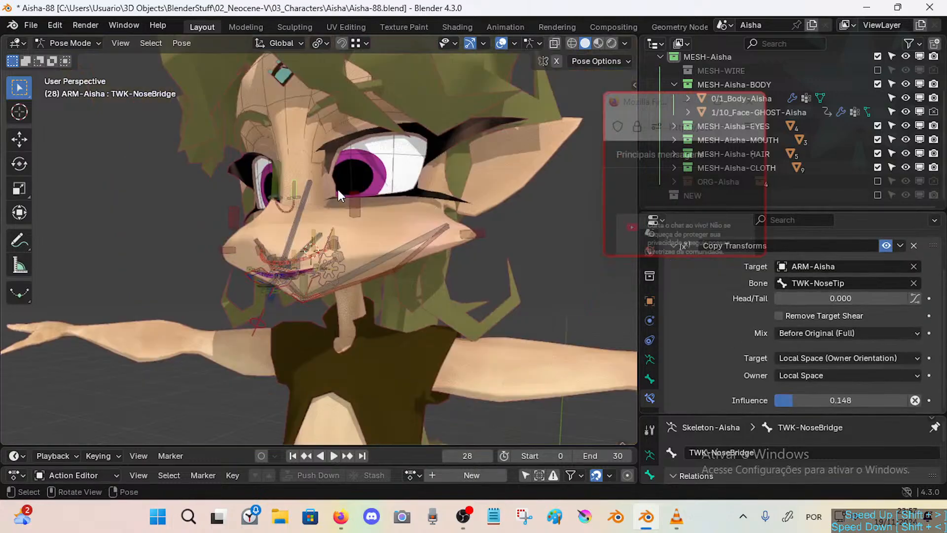
left_click(260, 236)
middle_click_drag(259, 235, 309, 245)
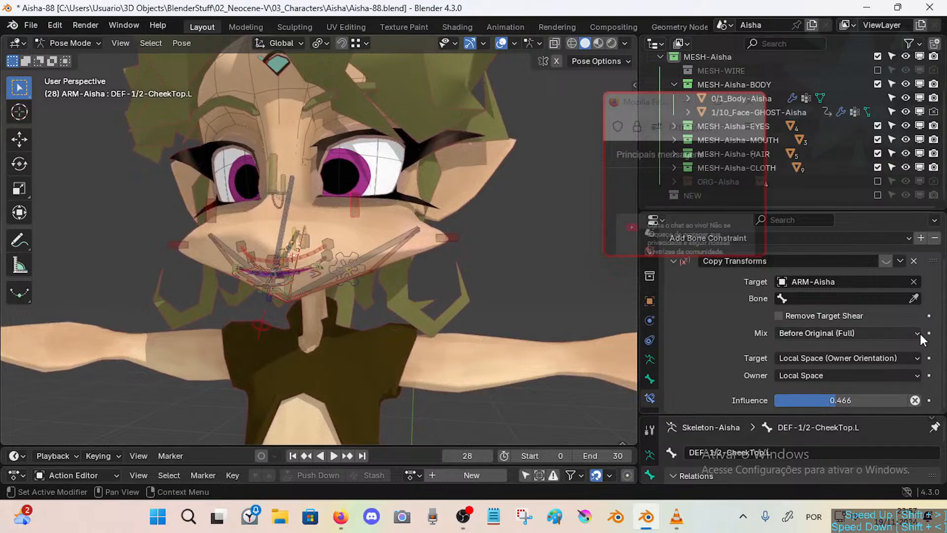
scroll(910, 338, "up", 2)
middle_click_drag(365, 186, 390, 200)
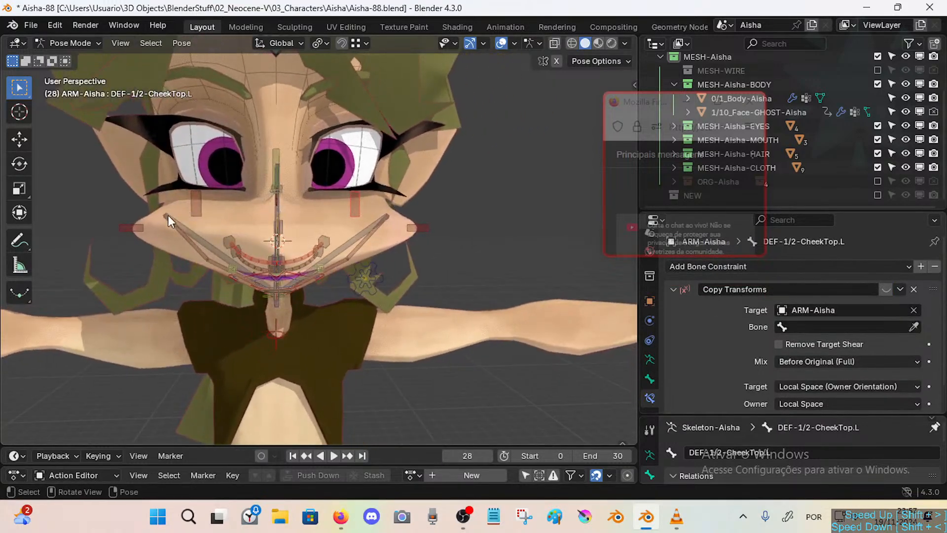
scroll(842, 335, "down", 2)
scroll(907, 348, "up", 2)
left_click(386, 206)
left_click(406, 229)
scroll(846, 341, "down", 2)
left_click(161, 241)
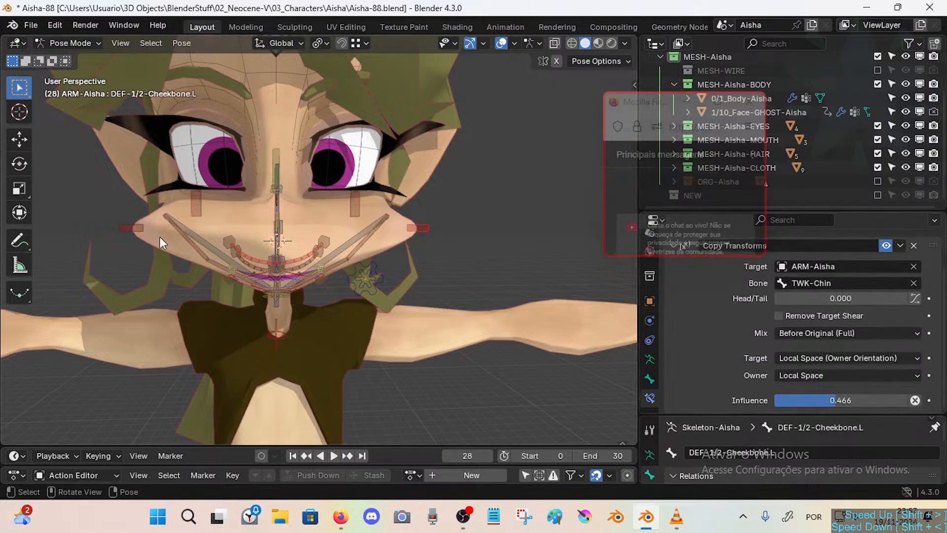
left_click(142, 229)
Show only the TWK-Lips bone collection and inspect the Shrinkwrap constraint of TWK-MAP-LipCornerBot.L.
scroll(321, 269, "up", 4)
middle_click_drag(328, 269, 327, 290)
scroll(291, 287, "down", 3)
key("n")
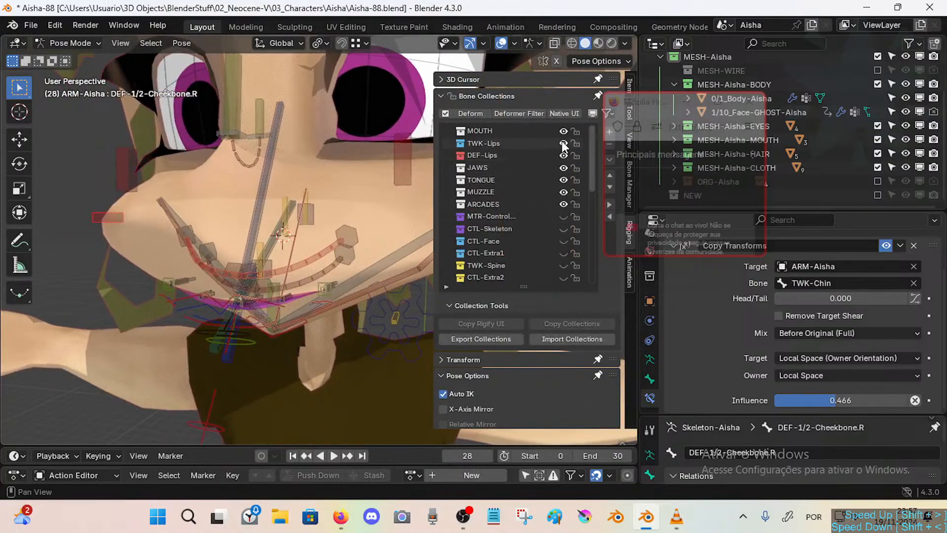
left_click_drag(563, 155, 563, 132)
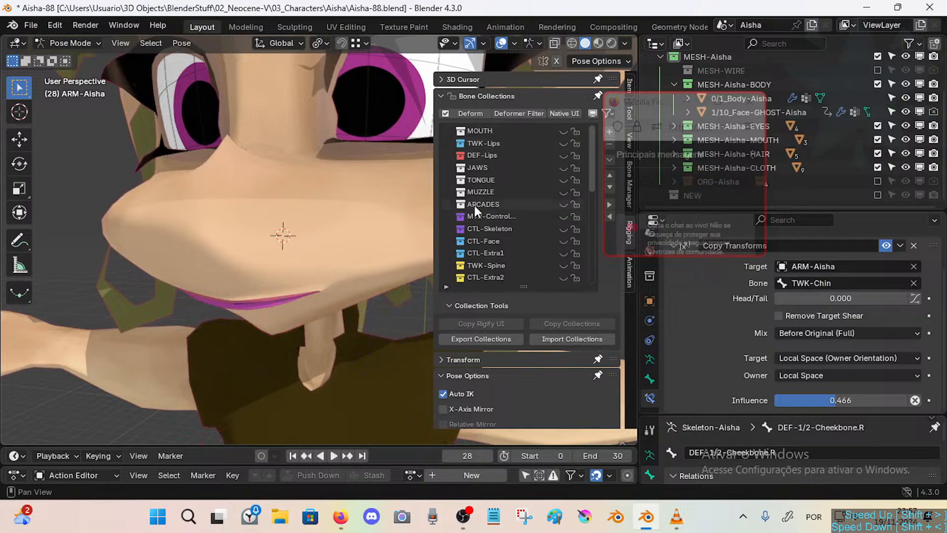
left_click(563, 143)
left_click(316, 287)
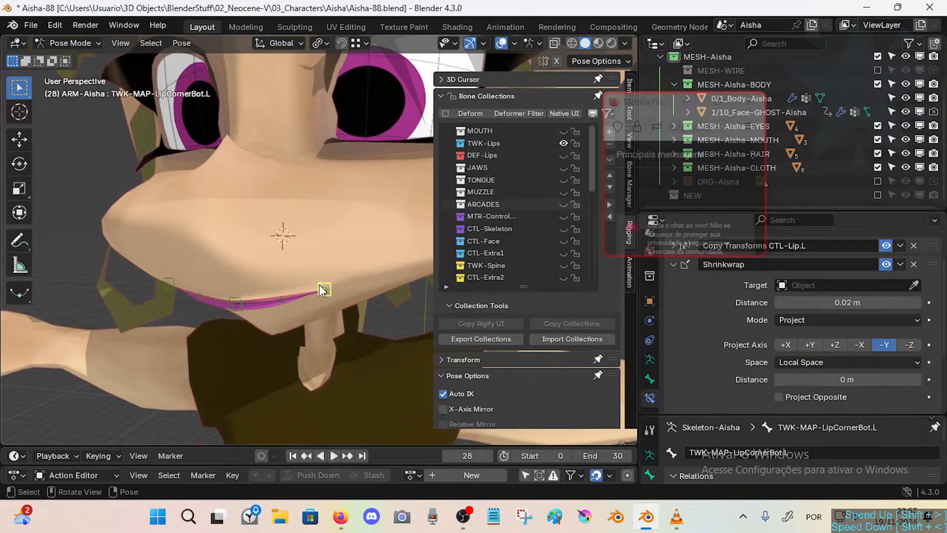
Show the DEF-Lips bone collection instead of TWK-Lips and inspect the Copy Transforms WARP constraint of DEF-1/2-WARP-LipCornerBot.L.
left_click(563, 143)
left_click(563, 155)
left_click(326, 291)
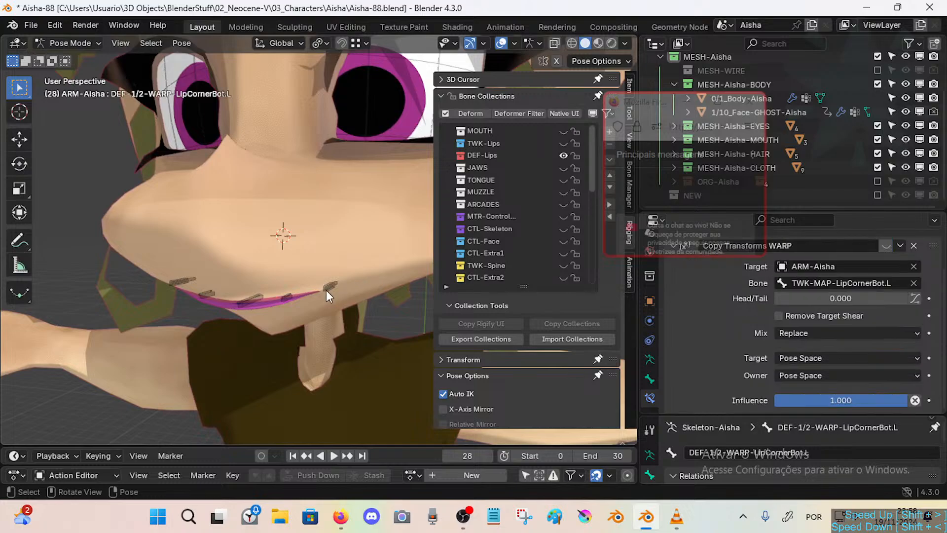
scroll(854, 324, "up", 2)
scroll(854, 324, "down", 2)
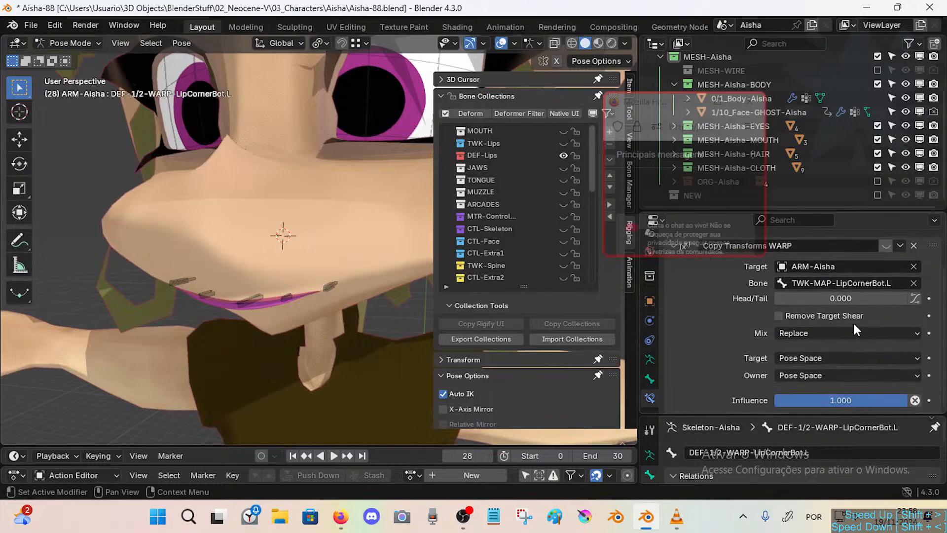
Try moving the DEF-1/2-WARP-LipCornerTop.L bone to test how it affects the lip.
left_click(335, 283)
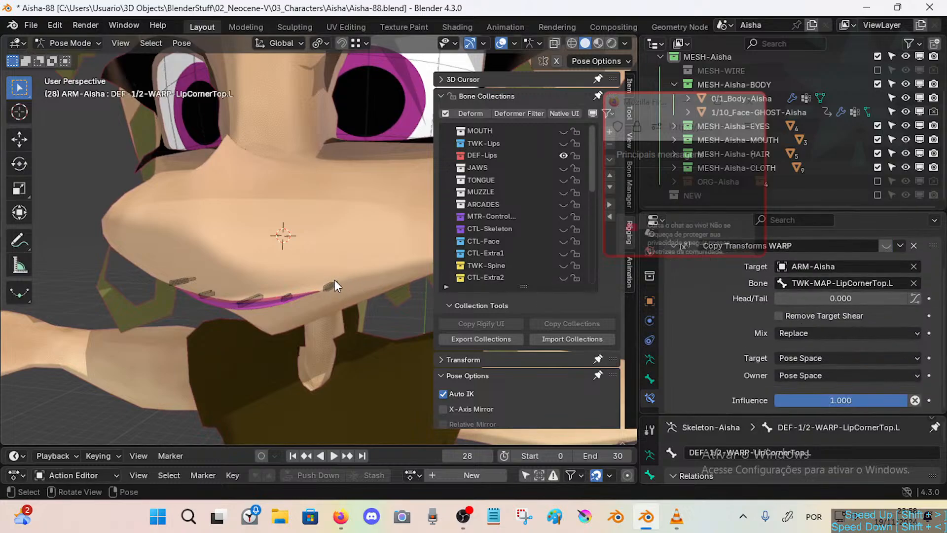
key("g")
left_click(330, 283)
key("g")
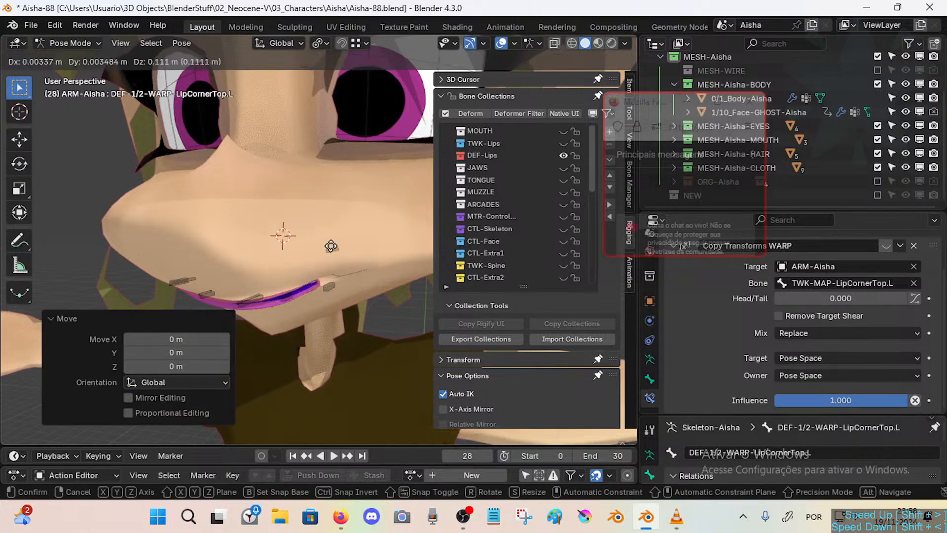
right_click(335, 262)
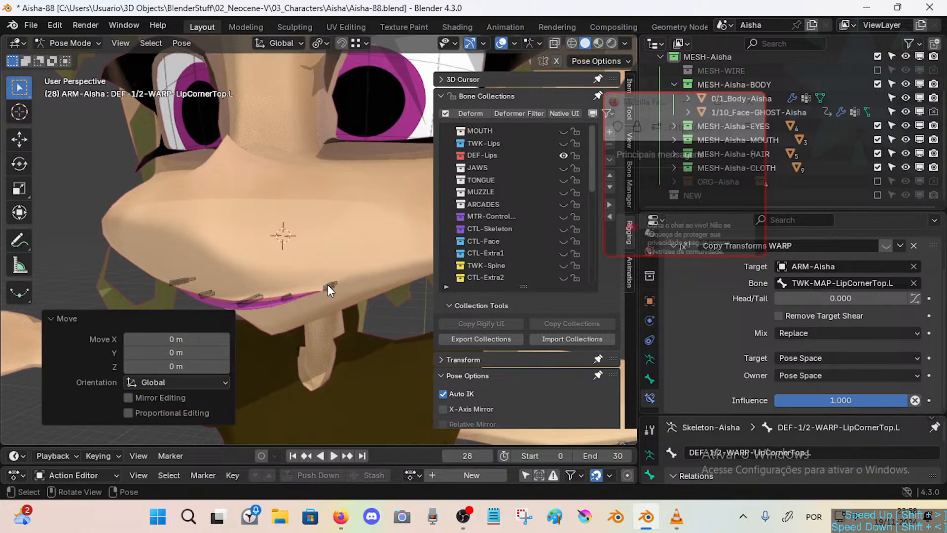
Go through the DEF-Lips bones along the mouth one by one, examining each bone's Copy Transforms WARP constraint.
left_click(253, 297)
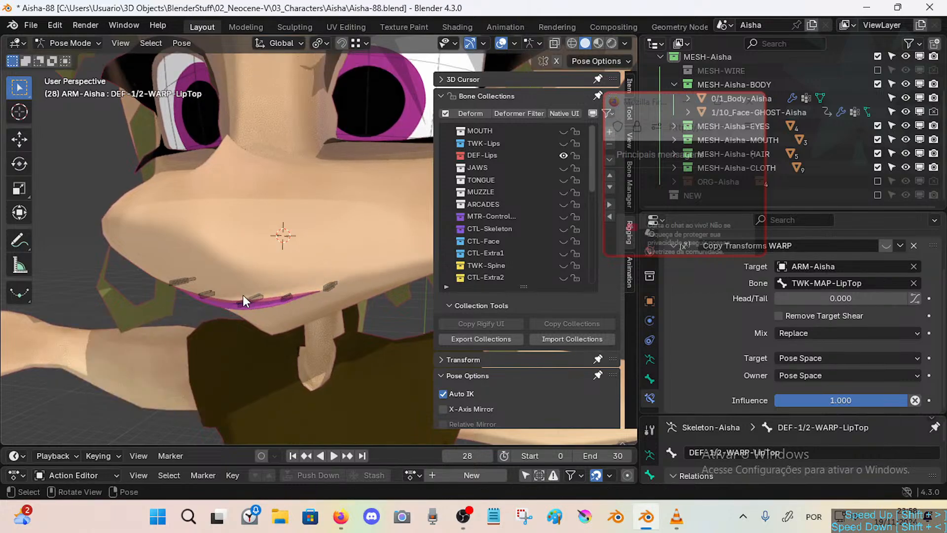
left_click(186, 279)
left_click(179, 282)
left_click(179, 283)
left_click(204, 293)
left_click(242, 300)
left_click(248, 299)
left_click(291, 299)
left_click(325, 283)
left_click(296, 297)
left_click(188, 282)
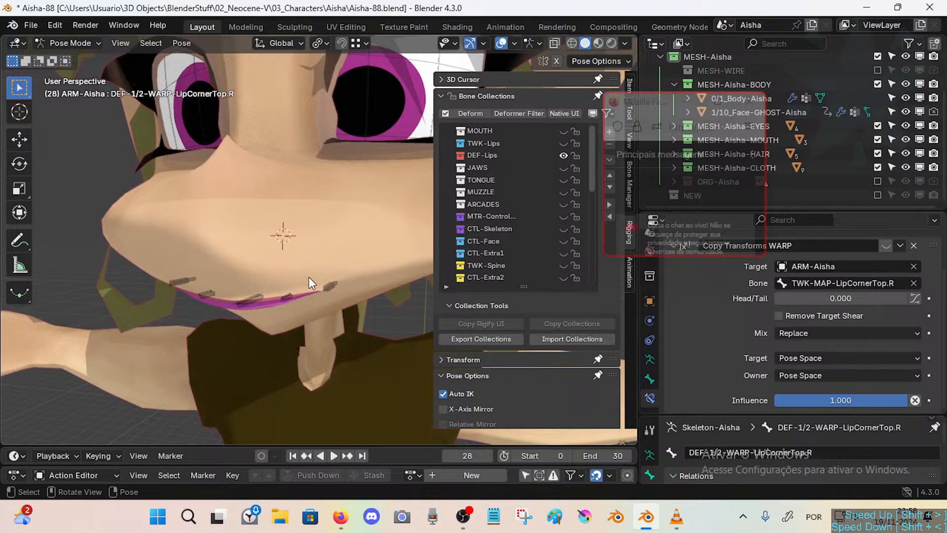
left_click(195, 281)
left_click(193, 279)
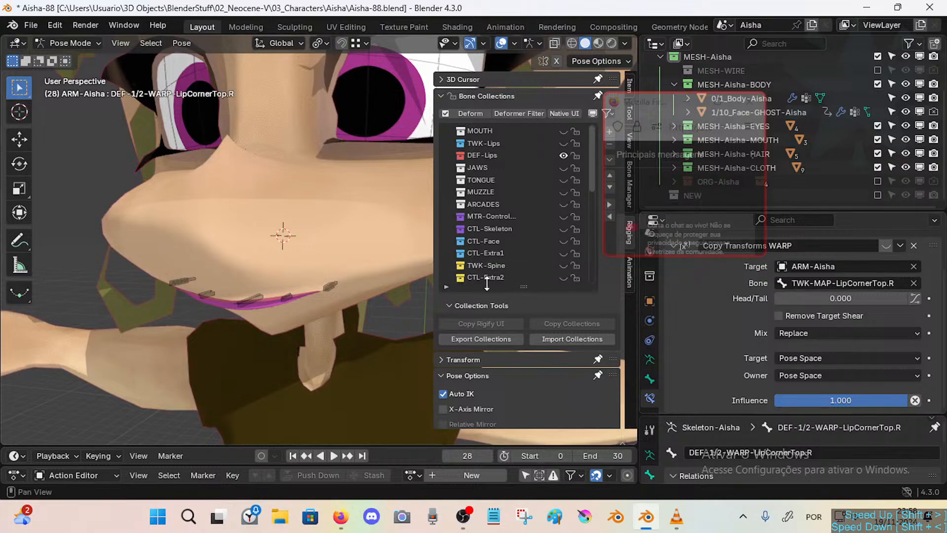
Save the file, leaving circle selection without picking any lip bones.
key("c")
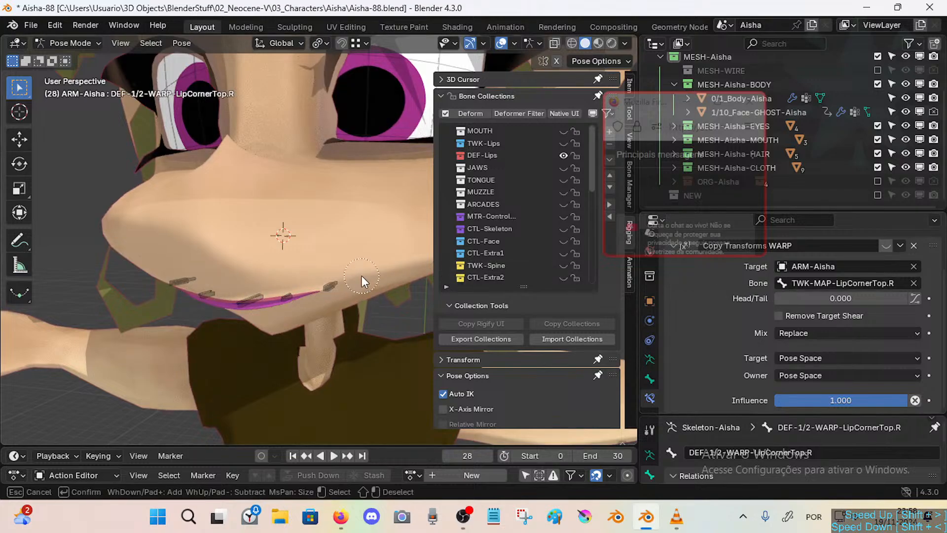
key("Escape")
key("ctrl+s")
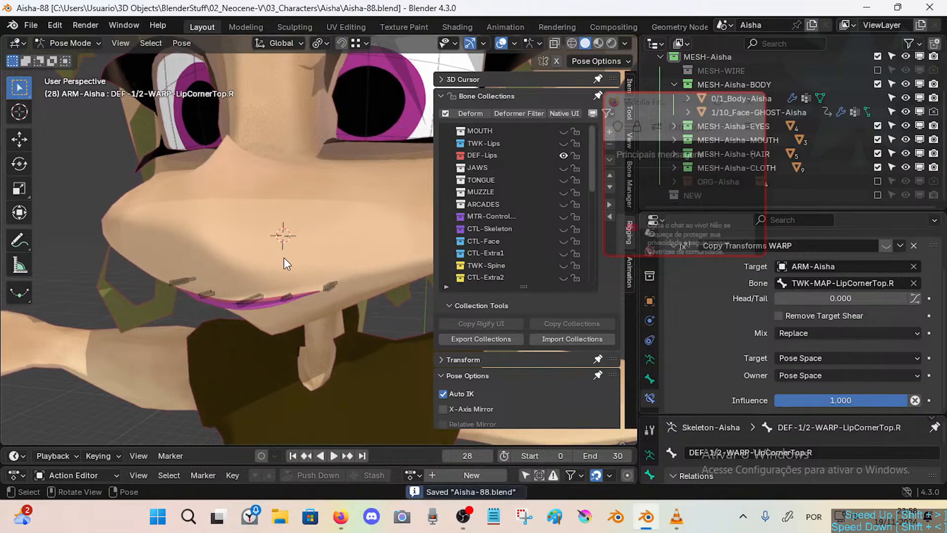
key("c")
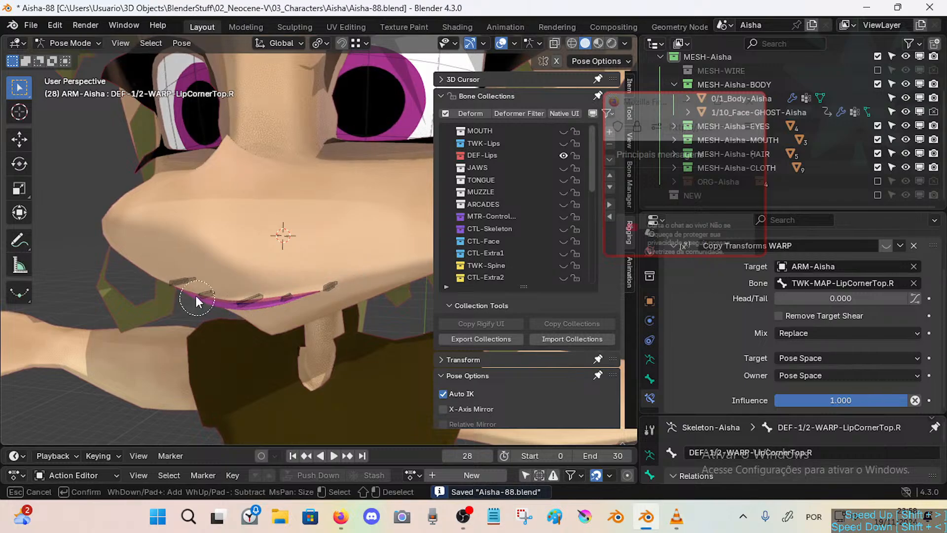
key("Escape")
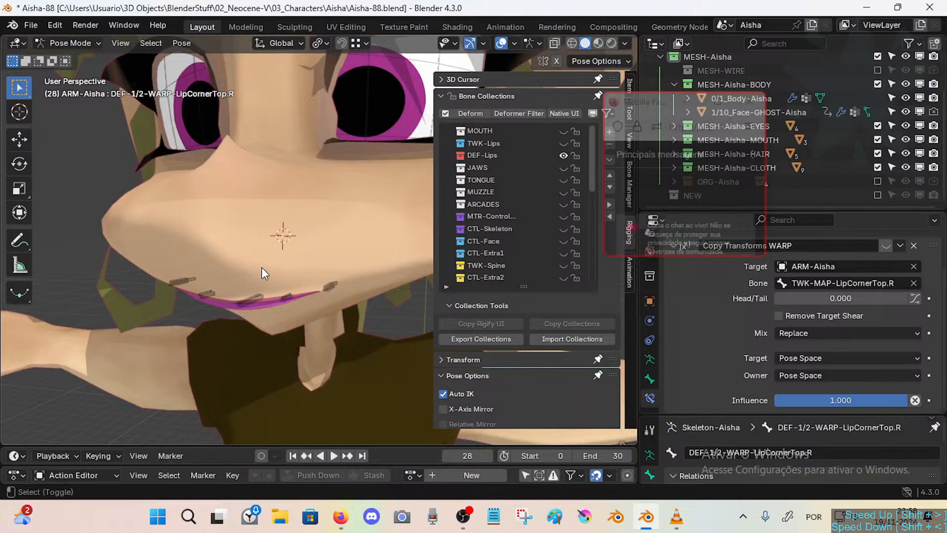
Clear all pose constraints from the selected DEF-Lips bones of ARM-Aisha.
left_click(191, 43)
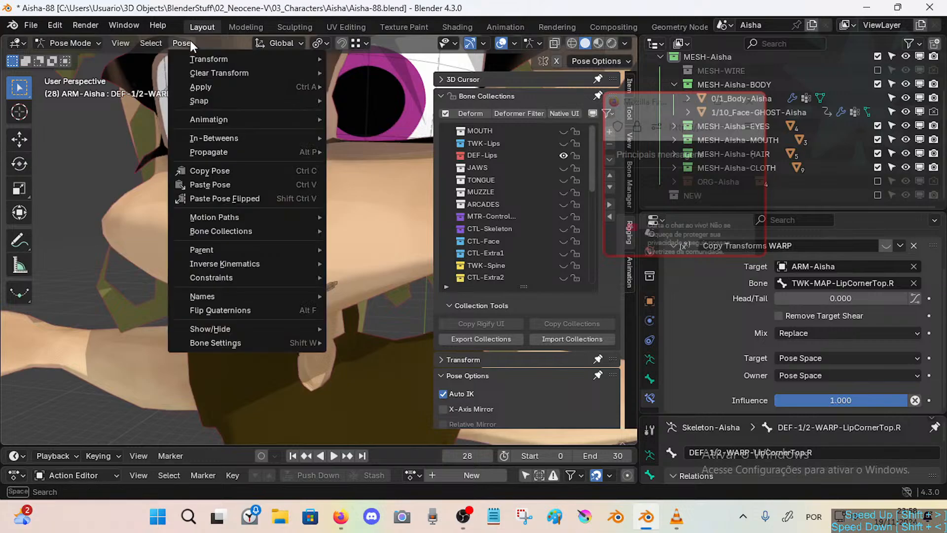
mouse_move(246, 277)
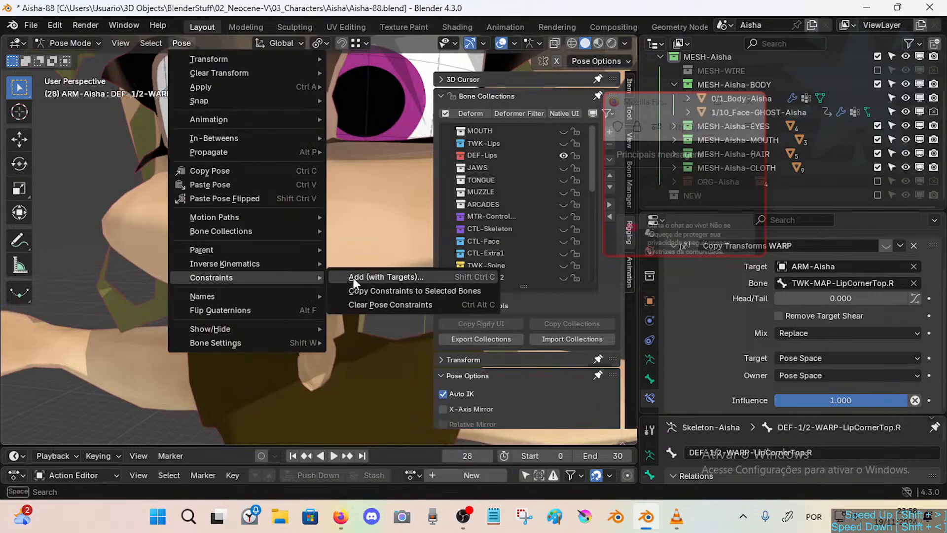
left_click(368, 308)
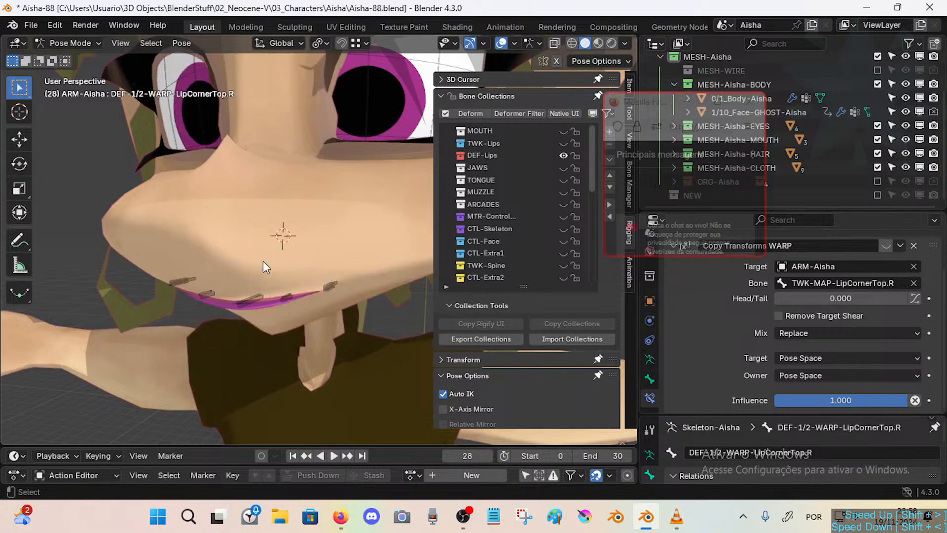
Check the DEF-Lips bones along the mouth one by one for leftover constraints, and save the file.
left_click(331, 285)
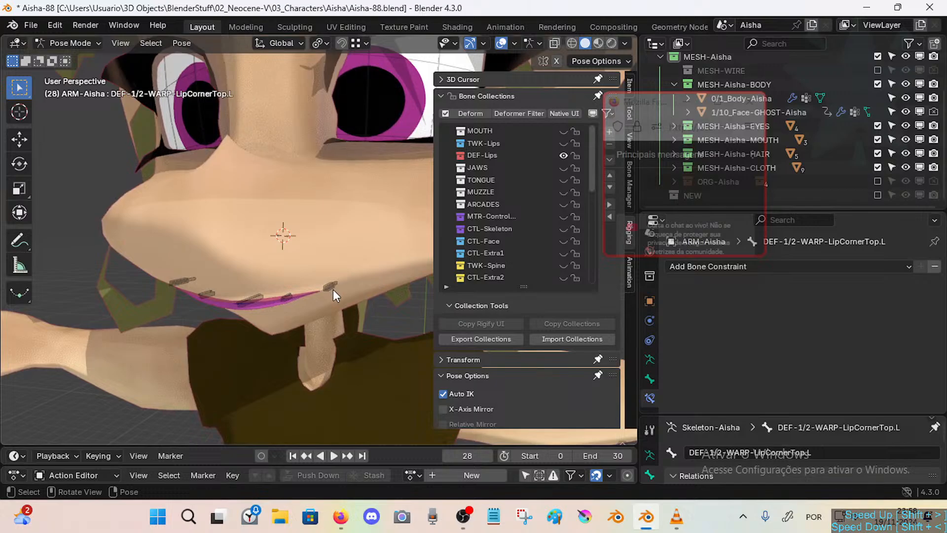
scroll(333, 289, "up", 3)
left_click(329, 303)
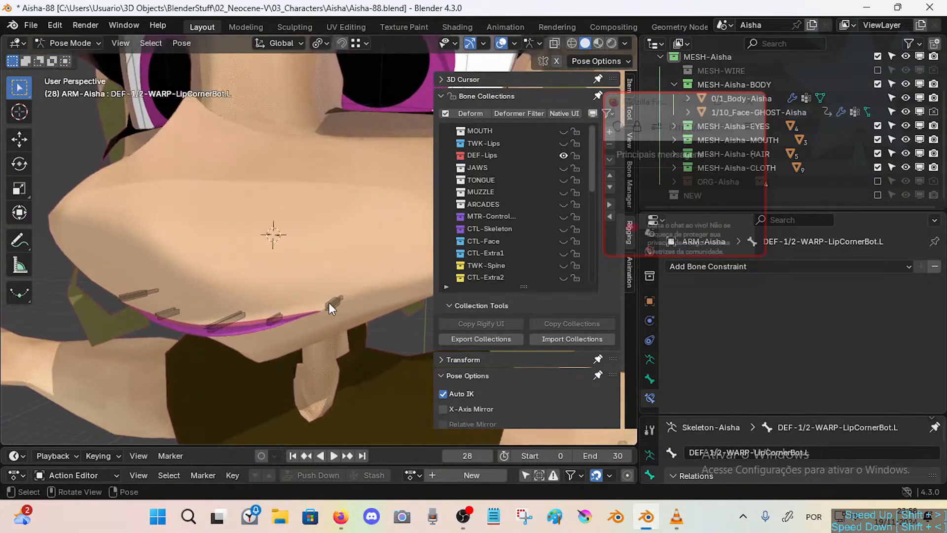
left_click(271, 317)
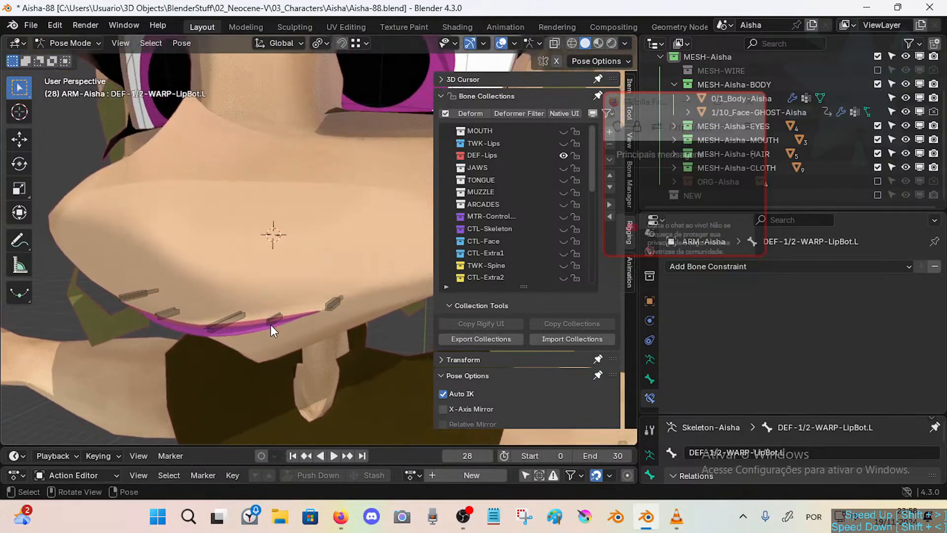
left_click(204, 326)
left_click(164, 307)
left_click(133, 296)
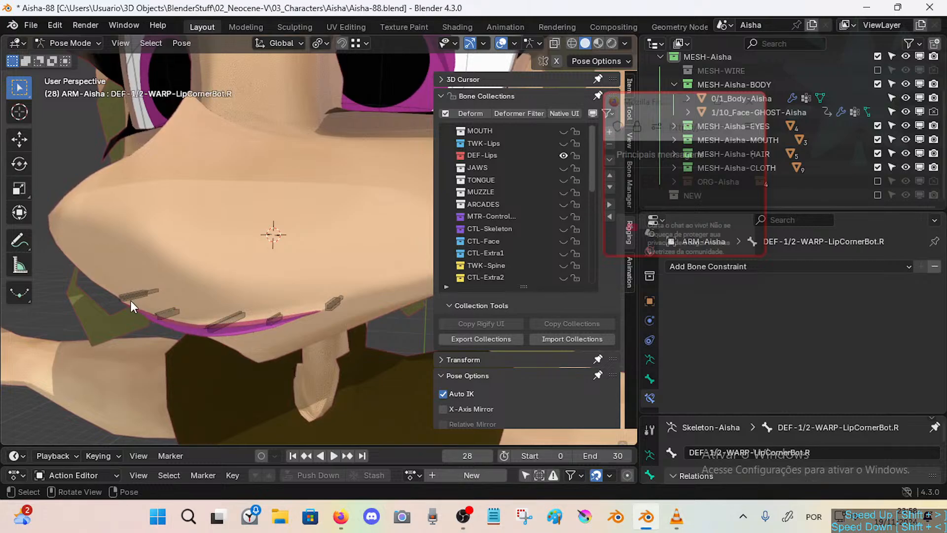
key("ctrl+s")
middle_click_drag(263, 209, 279, 270)
key("shift+grave")
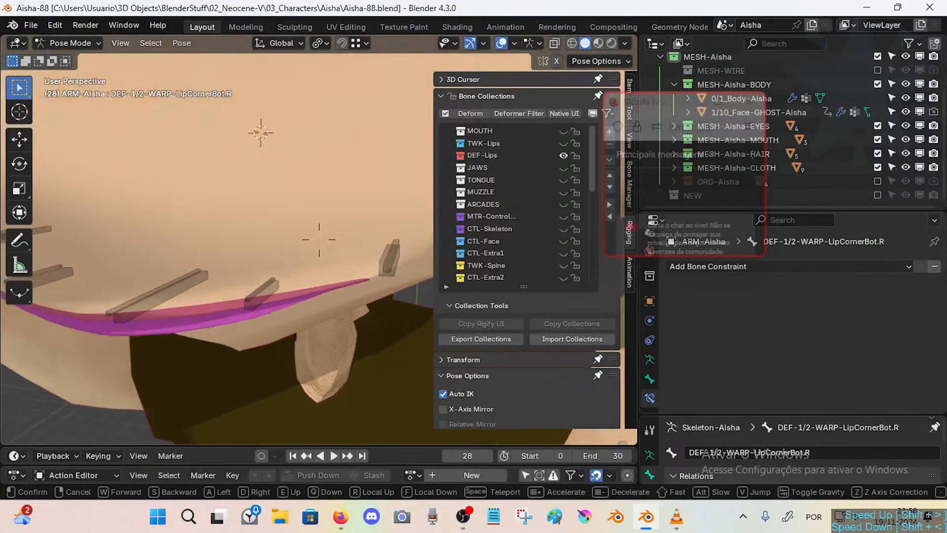
key("s")
key("w")
left_click(276, 288)
key("ctrl+s")
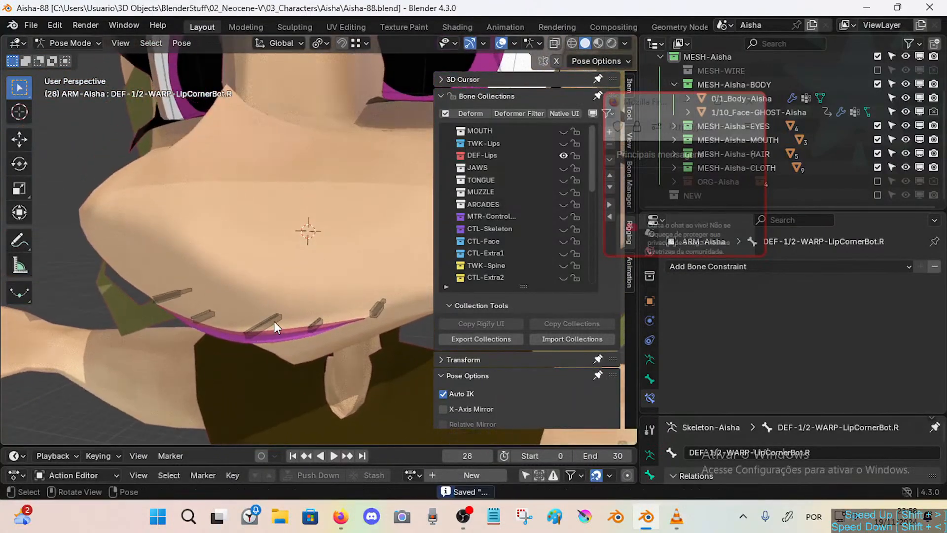
Try moving the DEF-1/2-WARP-LipBot bone to test it without its constraint.
left_click(274, 321)
key("g")
right_click(269, 334)
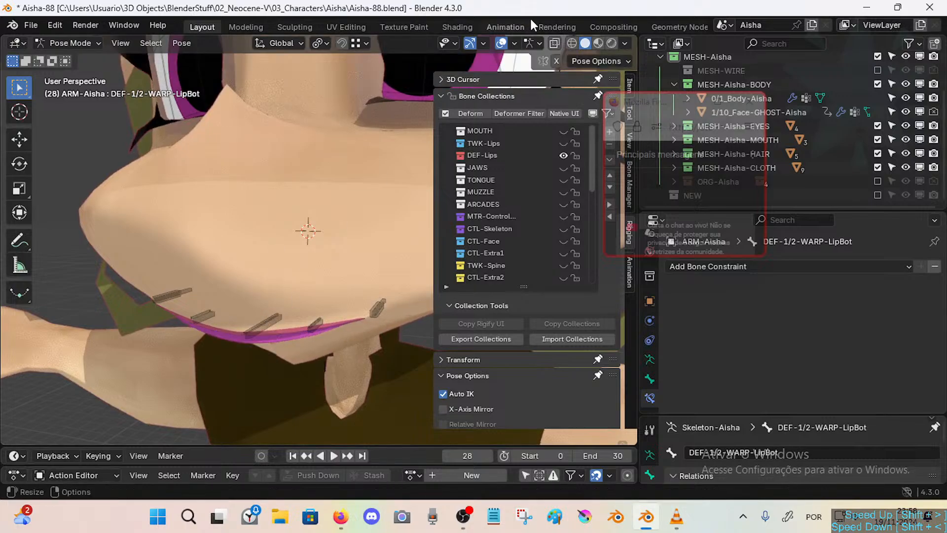
Look through the viewport overlay options without changing any, and save the file.
left_click(516, 43)
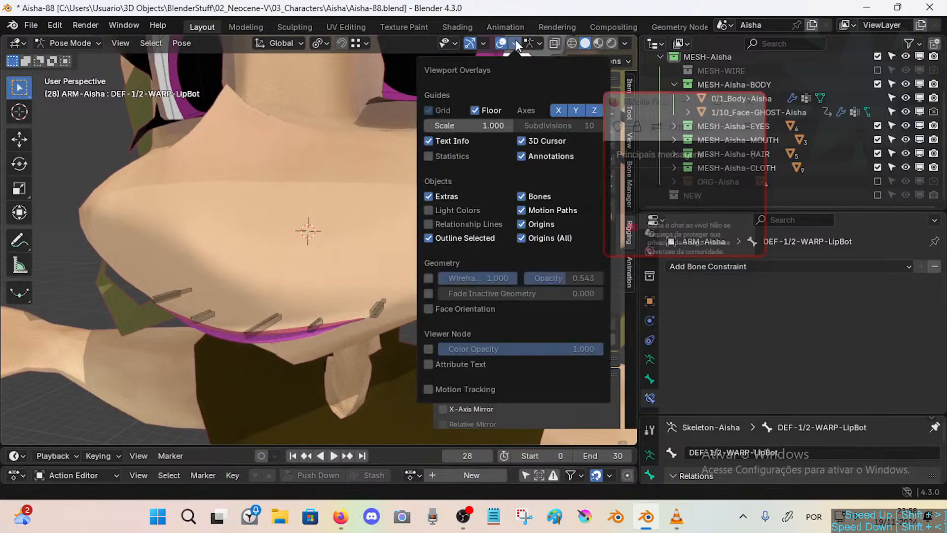
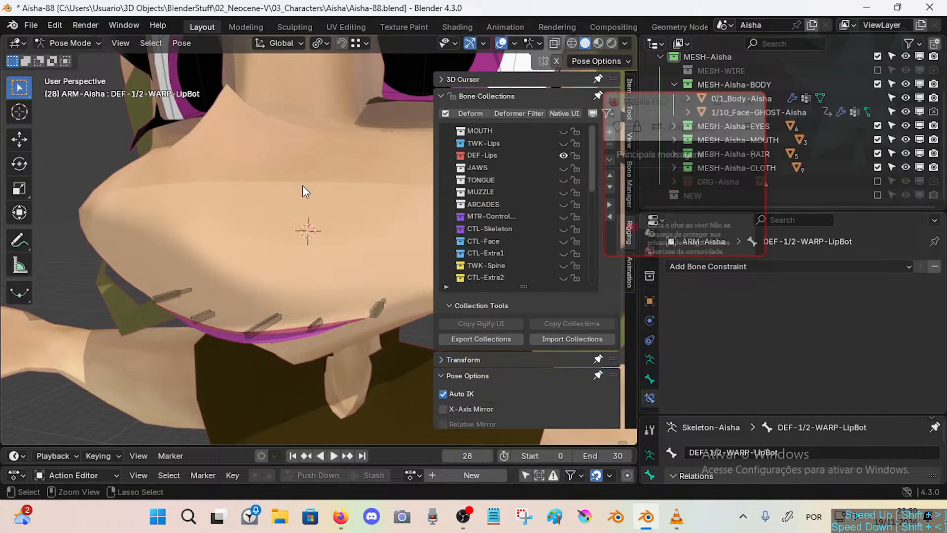
left_click(540, 43)
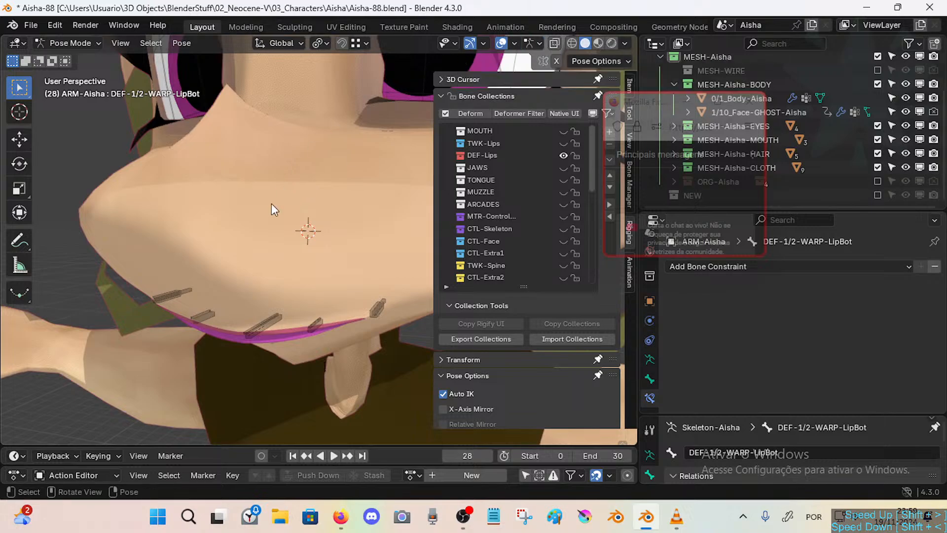
key("ctrl+s")
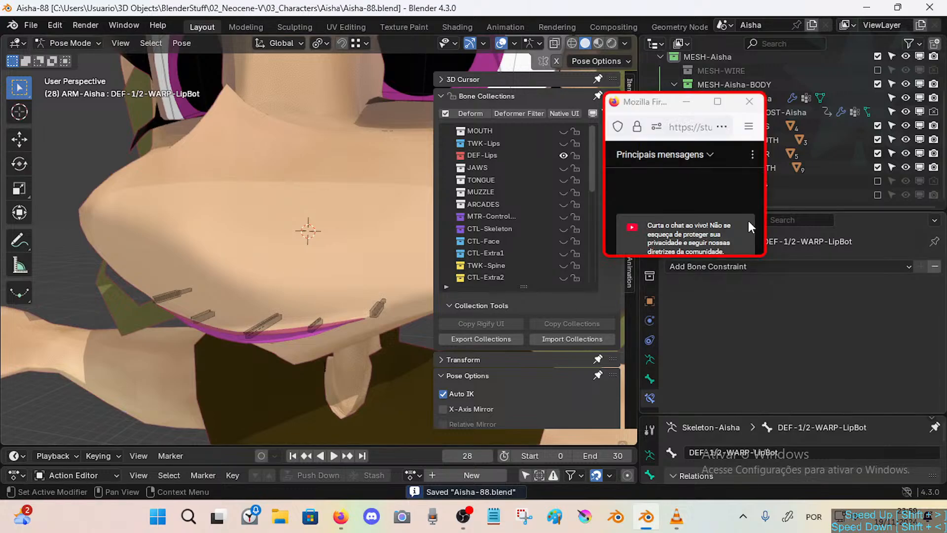
Show the TWK-Lips bones instead of DEF-Lips and set the Shrinkwrap target of the selected lip bones to 1/10_Face-GHOST-Aisha.
left_click(563, 156)
left_click(563, 144)
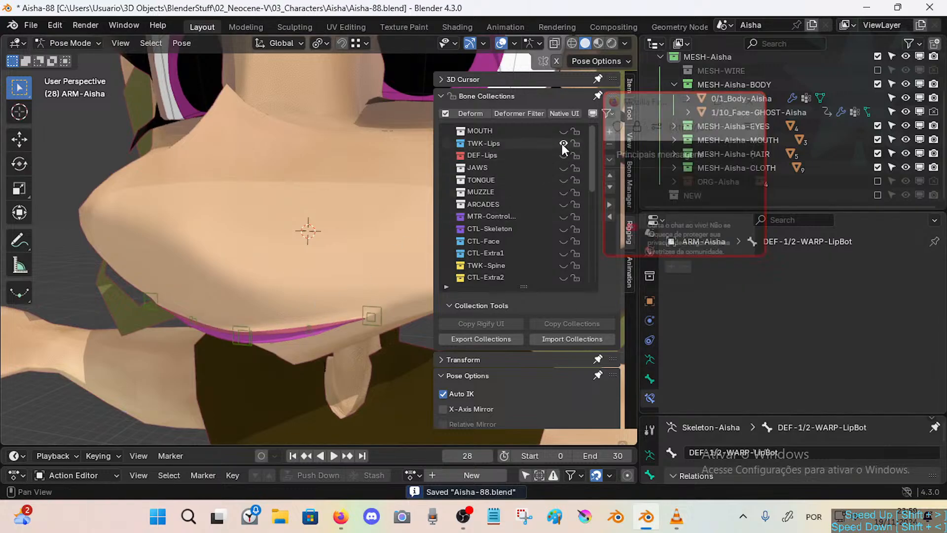
left_click(368, 318)
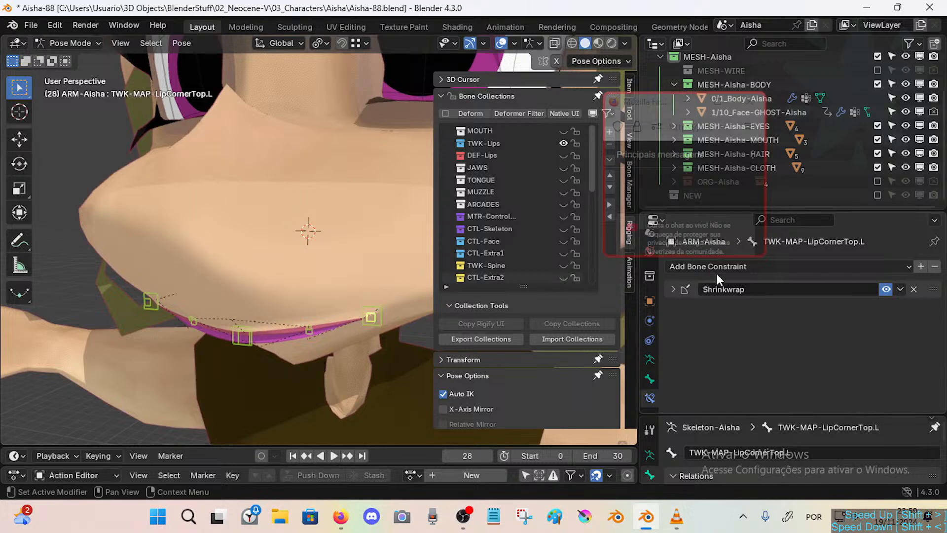
left_click(673, 289)
scroll(818, 336, "down", 5)
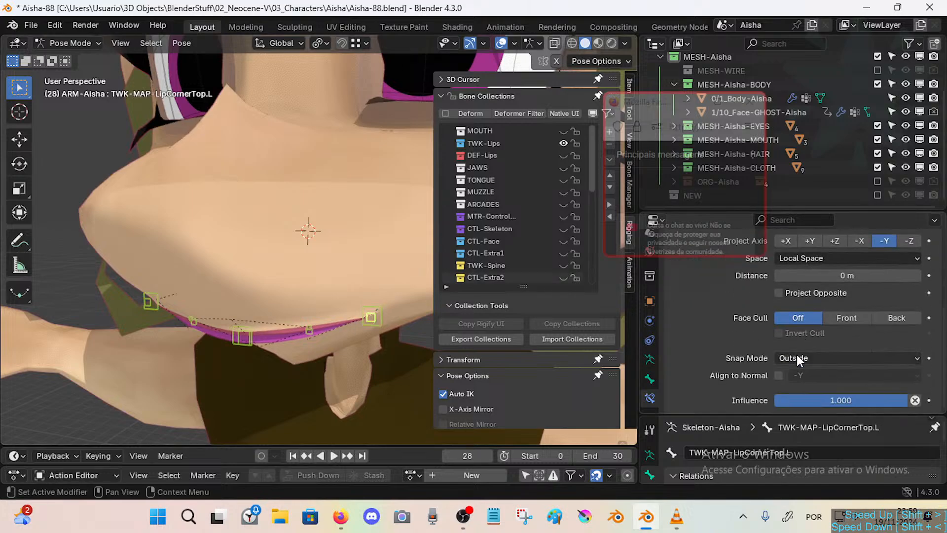
scroll(803, 357, "up", 5)
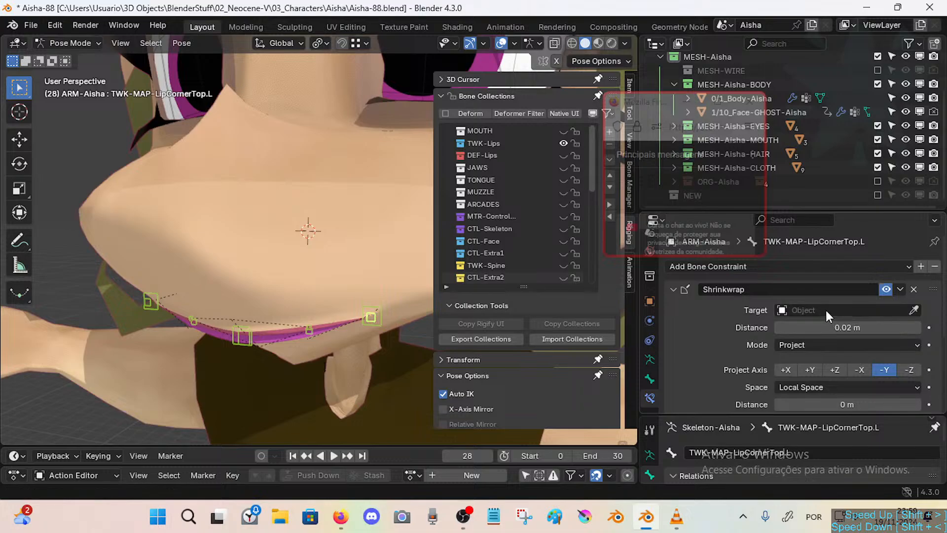
left_click(827, 312)
type("face")
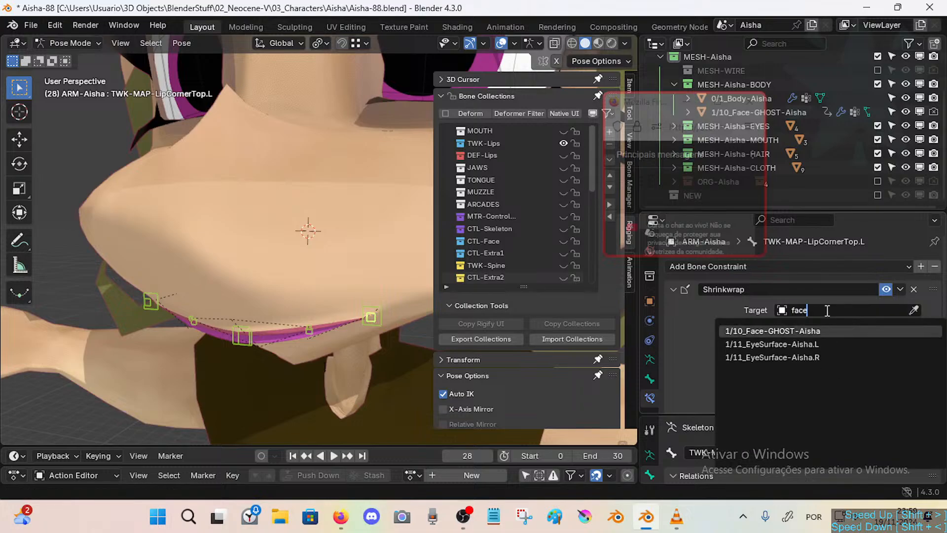
key("Return")
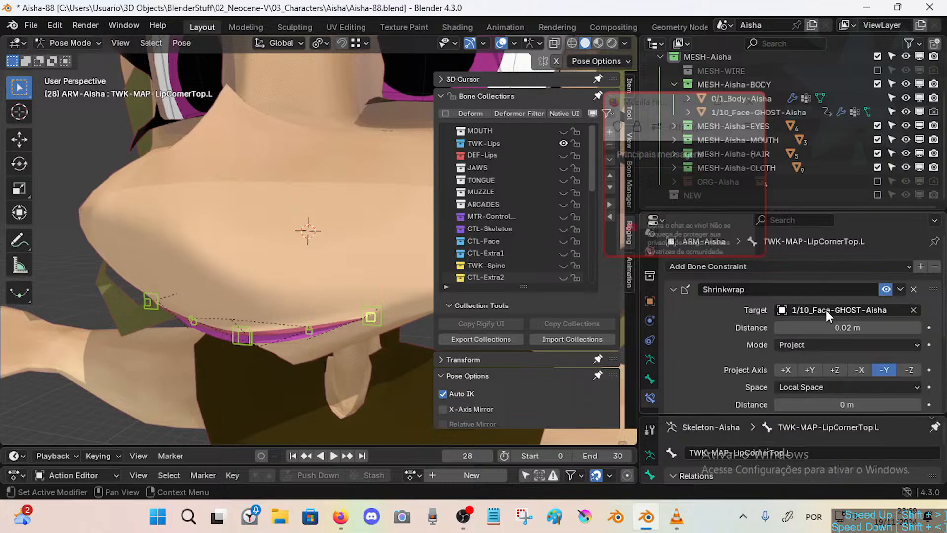
left_click(368, 317)
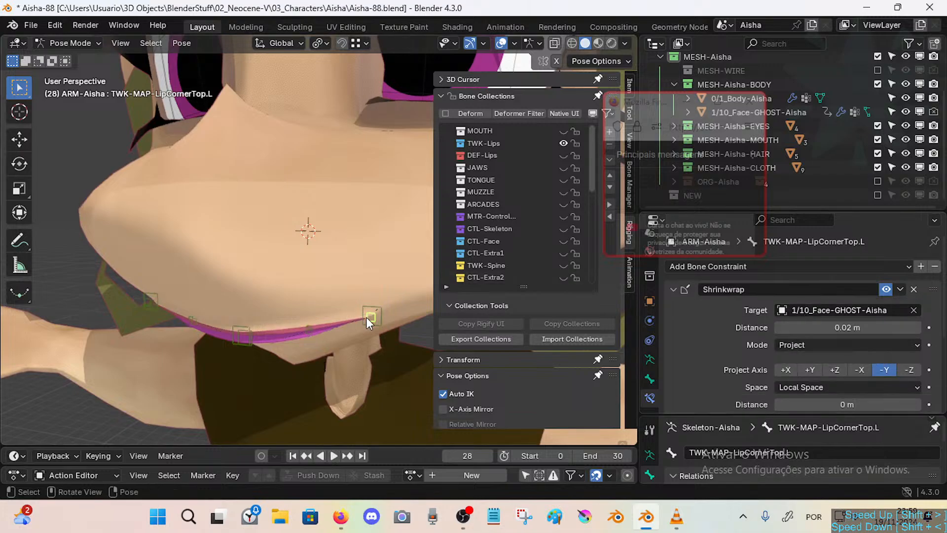
left_click(308, 331)
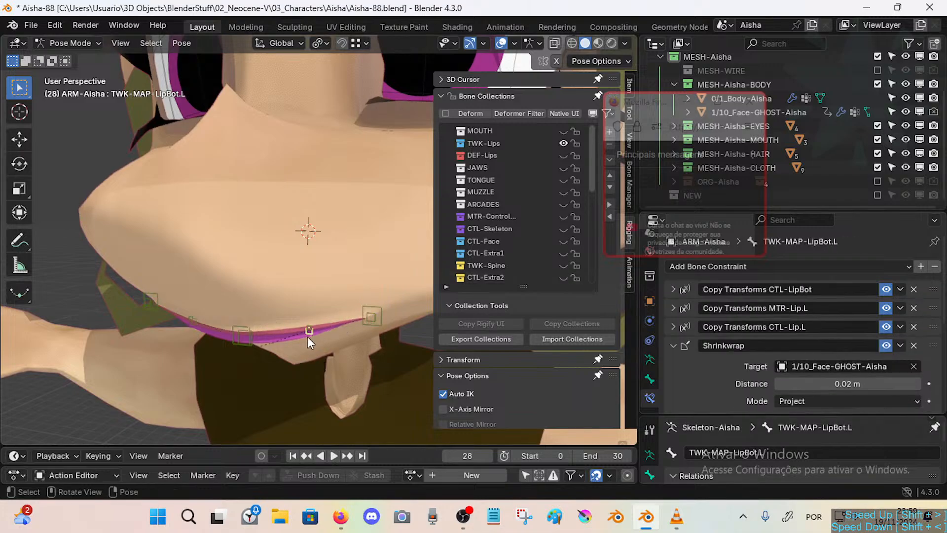
Open the mouth by moving the TWK-MAP-LipTop bone upward and the TWK-MAP-LipBot bone downward.
left_click(240, 340)
key("g")
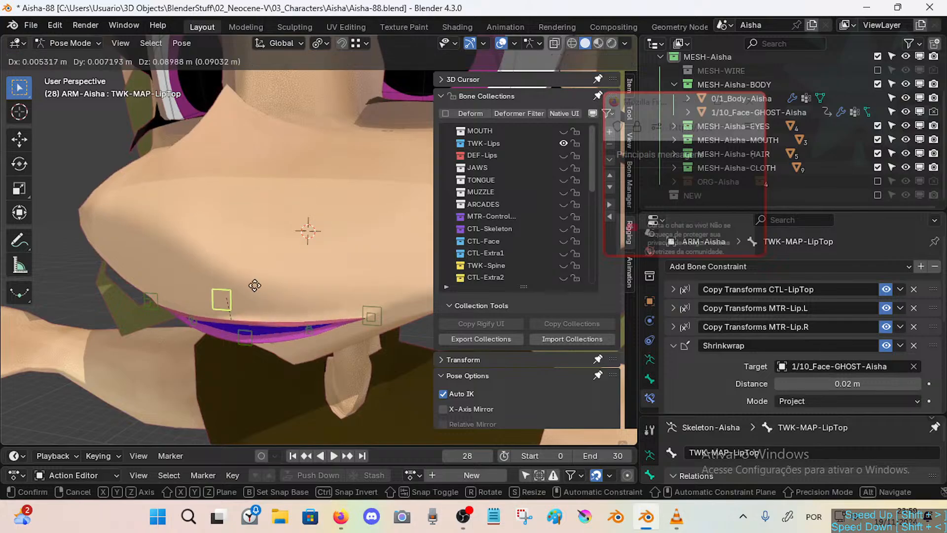
left_click(264, 261)
middle_click_drag(265, 260, 283, 268)
left_click(94, 320)
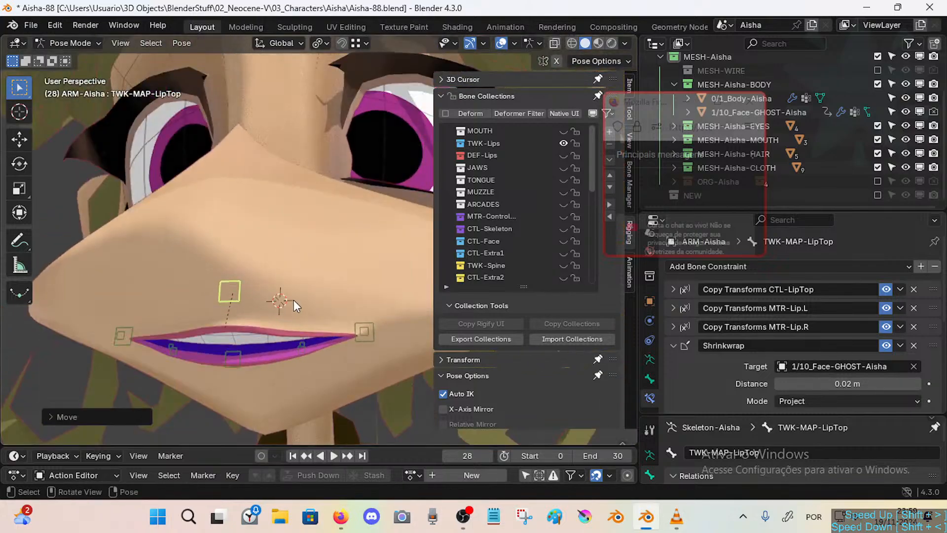
key("g")
left_click(285, 283)
left_click(234, 352)
key("g")
left_click(226, 400)
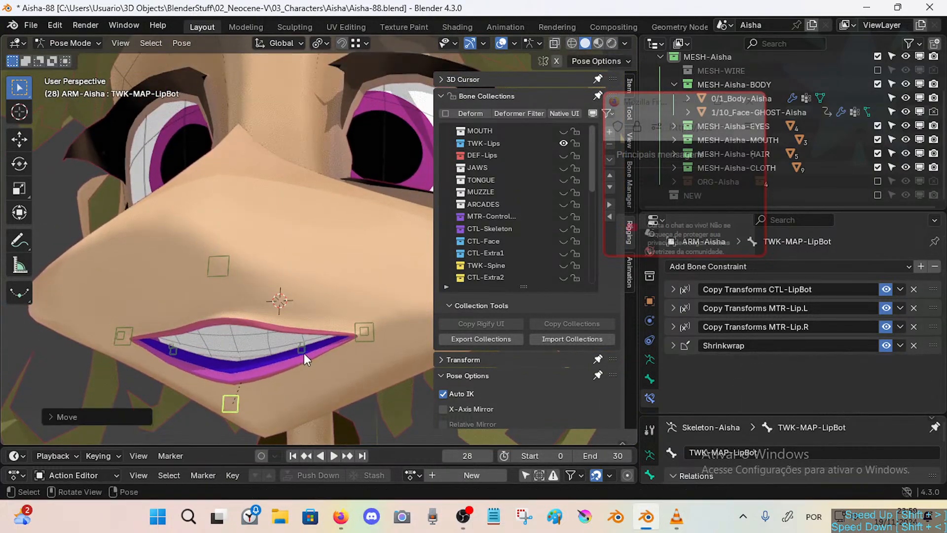
Raise the TWK-MAP-LipCornerBot.L bone and readjust its position to test the left mouth corner.
left_click(365, 330)
key("g")
left_click(400, 260)
middle_click_drag(396, 261, 360, 282)
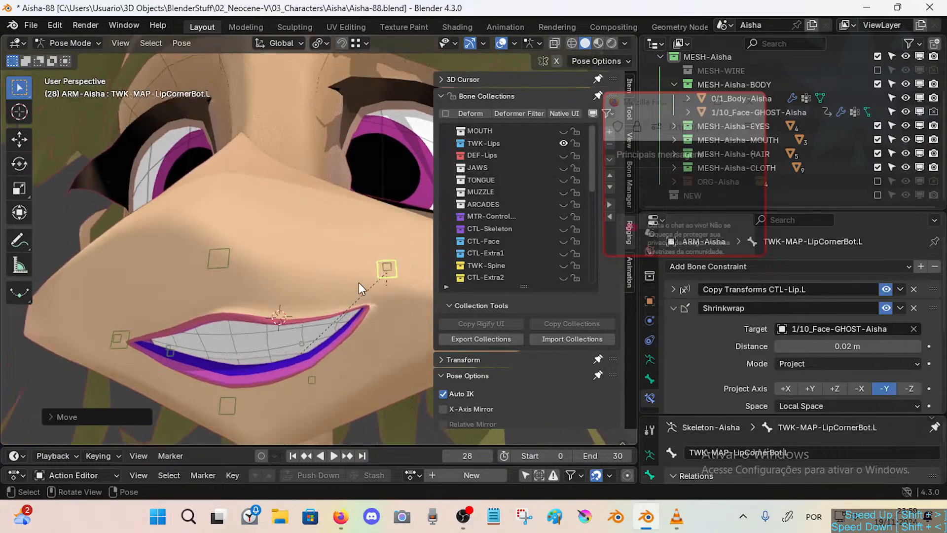
key("g")
left_click(357, 279)
key("g")
left_click(330, 271)
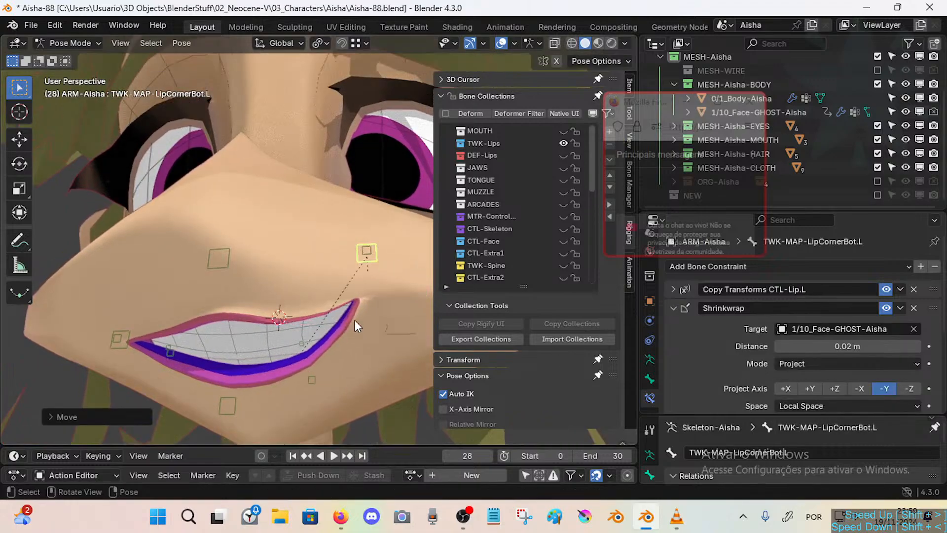
Bring TWK-MAP-LipCornerBot.L back down to the mouth corner and move TWK-MAP-LipCornerTop.L upward.
left_click(352, 323)
left_click(369, 259)
key("g")
left_click(357, 314)
left_click(357, 313)
key("g")
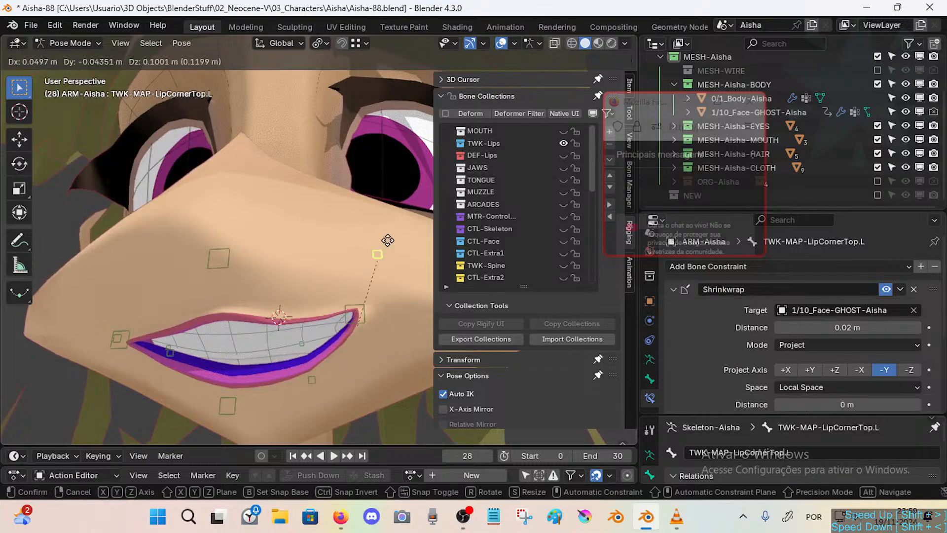
left_click(379, 277)
Lower the TWK-MAP-LipTop bone slightly and raise the TWK-MAP-LipCornerBot.R bone outward.
left_click(227, 273)
key("g")
left_click(231, 316)
left_click(120, 339)
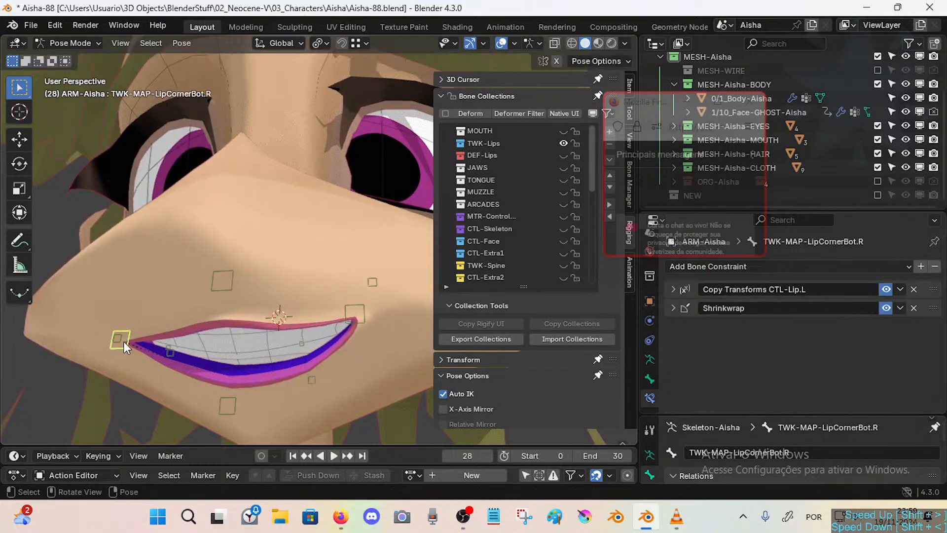
key("g")
left_click(122, 323)
Raise the TWK-MAP-LipBot and TWK-MAP-LipBot.L bones to lift the lower lip.
left_click(230, 398)
key("g")
left_click(233, 352)
left_click(317, 390)
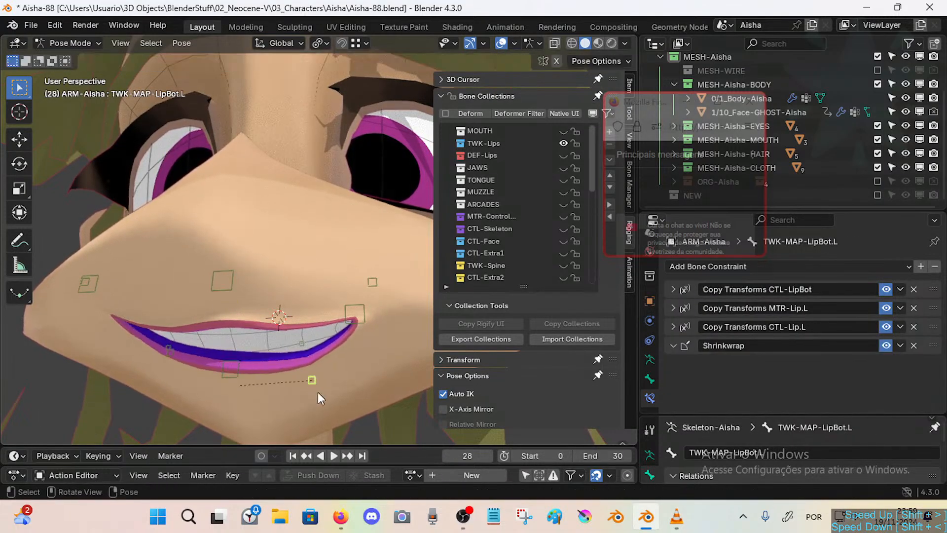
key("g")
left_click(324, 351)
Move the TWK-MAP-LipTop.L bone upward to raise the left upper lip, and save the file.
left_click(303, 340)
key("g")
left_click(340, 300)
scroll(341, 301, "down", 2)
key("ctrl+s")
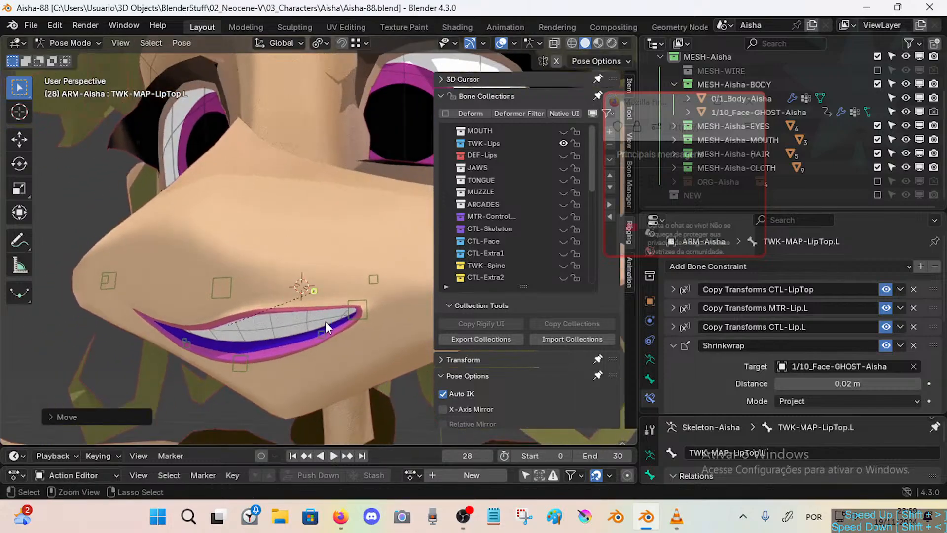
scroll(324, 321, "down", 3)
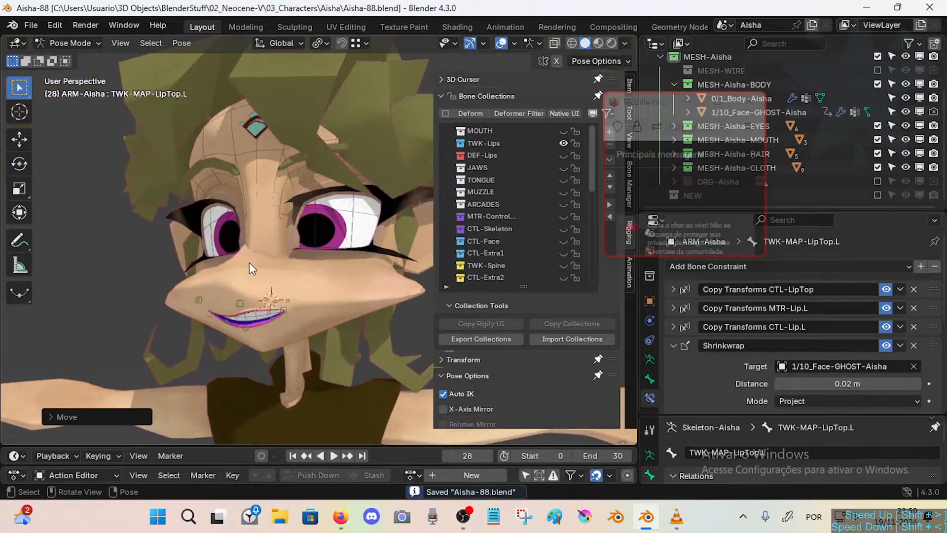
Examine the lips with the 1/10_Face-GHOST-Aisha mesh hidden in Object Mode, and return ARM-Aisha to Pose Mode.
middle_click_drag(250, 263, 303, 321, "ctrl")
key("ctrl+Tab")
left_click(287, 337)
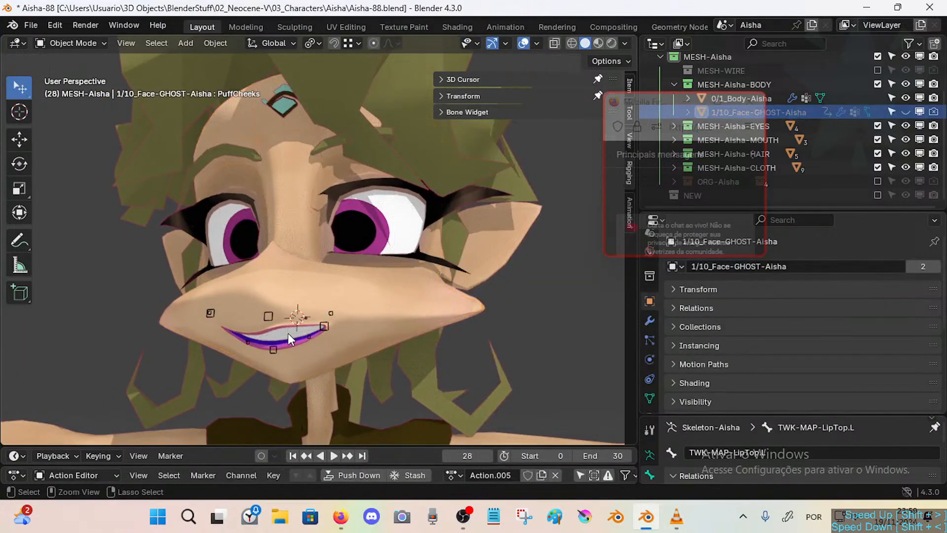
key("alt+a")
left_click(285, 336)
mouse_move(311, 339)
middle_mouse_down()
mouse_move(329, 347)
mouse_move(306, 376)
mouse_move(304, 357)
middle_mouse_up()
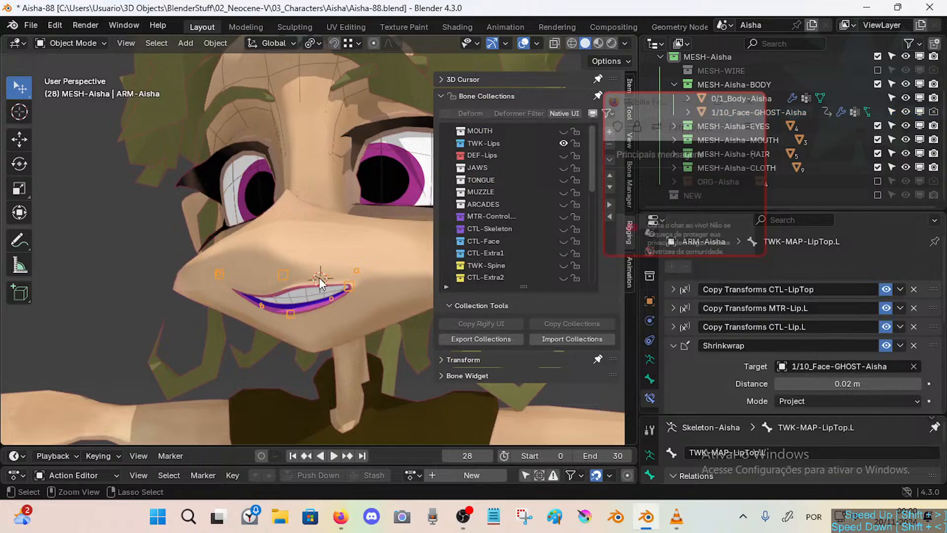
key("ctrl+Tab")
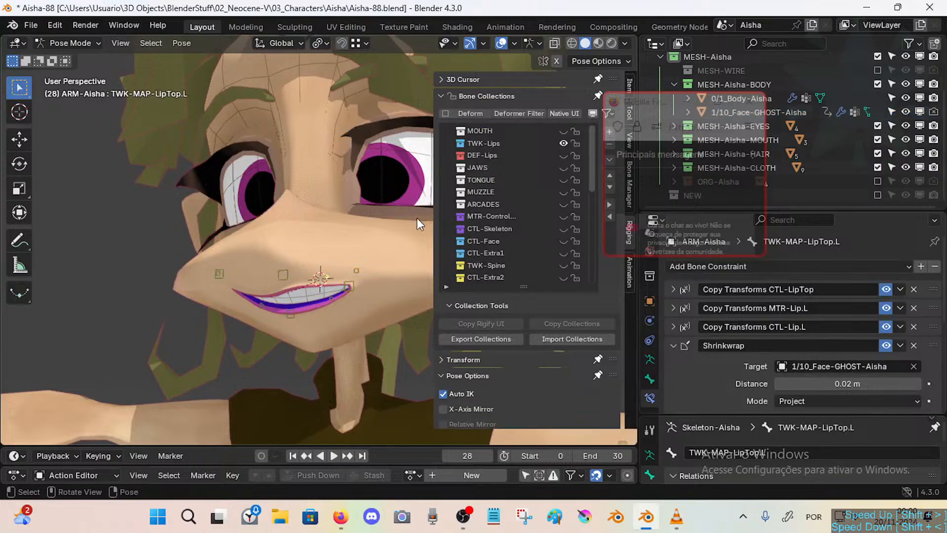
Show the MOUTH bone collection in place of TWK-Lips and try moving the MTR-KEYS-Mouth bone.
left_click(564, 143)
left_click(564, 131)
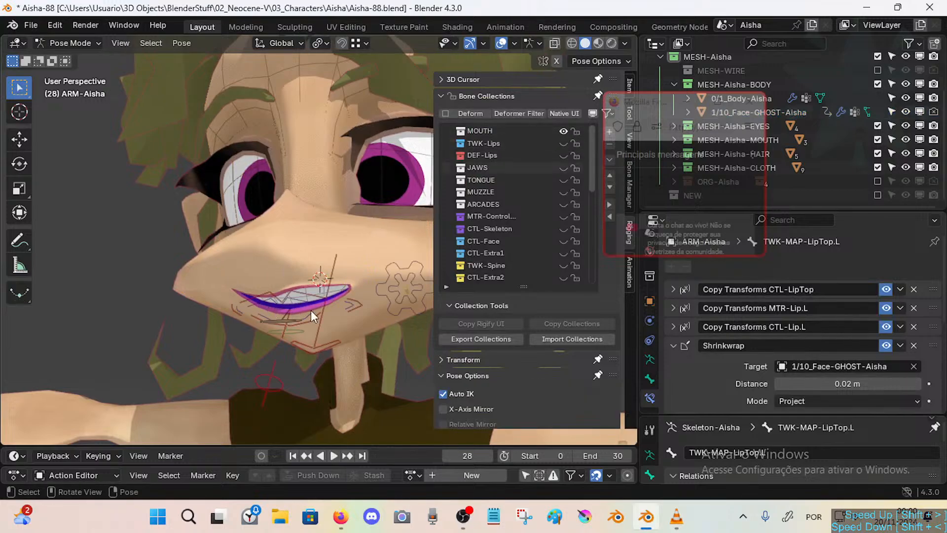
left_click(384, 292)
key("n")
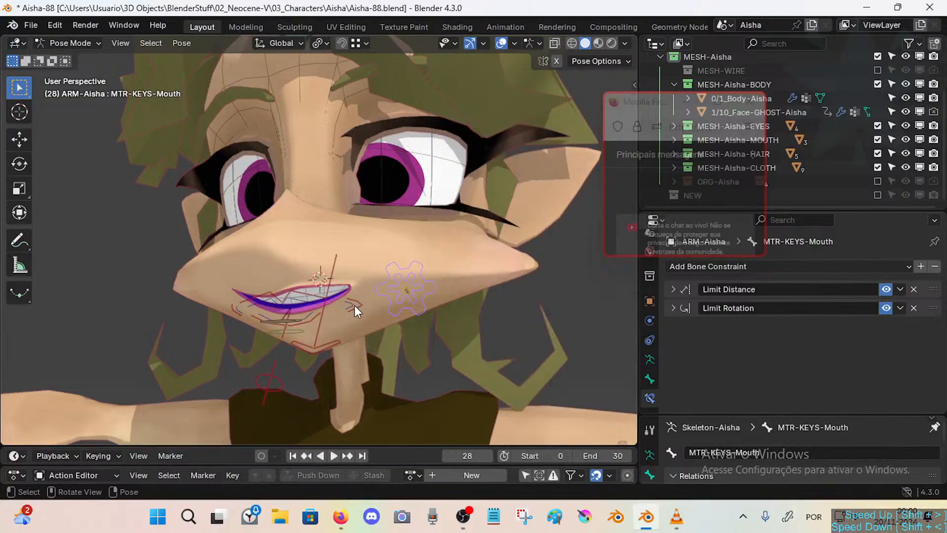
key("g")
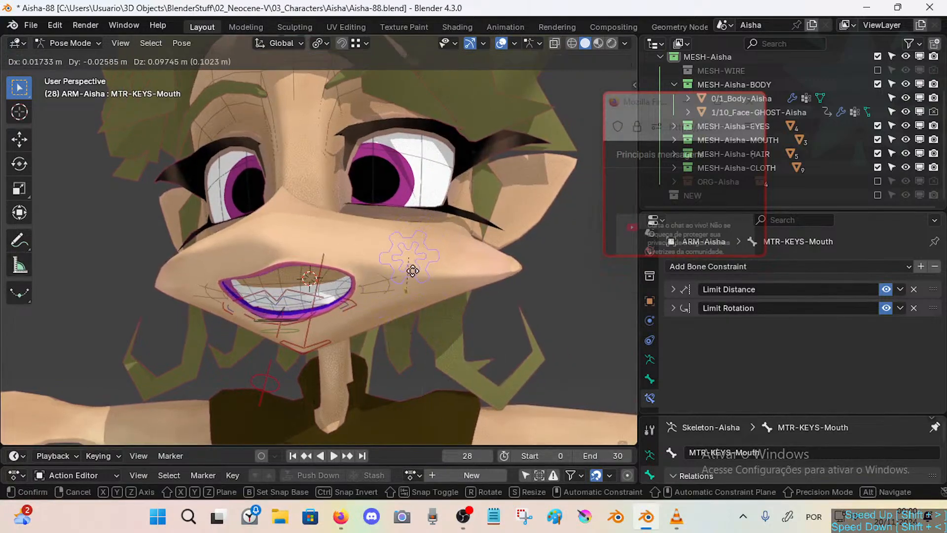
right_click(413, 272)
Display the mouth bones without custom shapes and examine the constraints of CTL-Lips.L, MTR-Jaw, TWK-ArcadeBot and TWK-ArcadeTop.
left_click(351, 306)
middle_click_drag(321, 346, 357, 322, "shift")
mouse_move(364, 375)
middle_mouse_down("ctrl")
mouse_move(366, 339)
mouse_move(419, 322)
mouse_move(382, 319)
middle_mouse_up("ctrl")
key("alt+z")
middle_click_drag(309, 280, 366, 333)
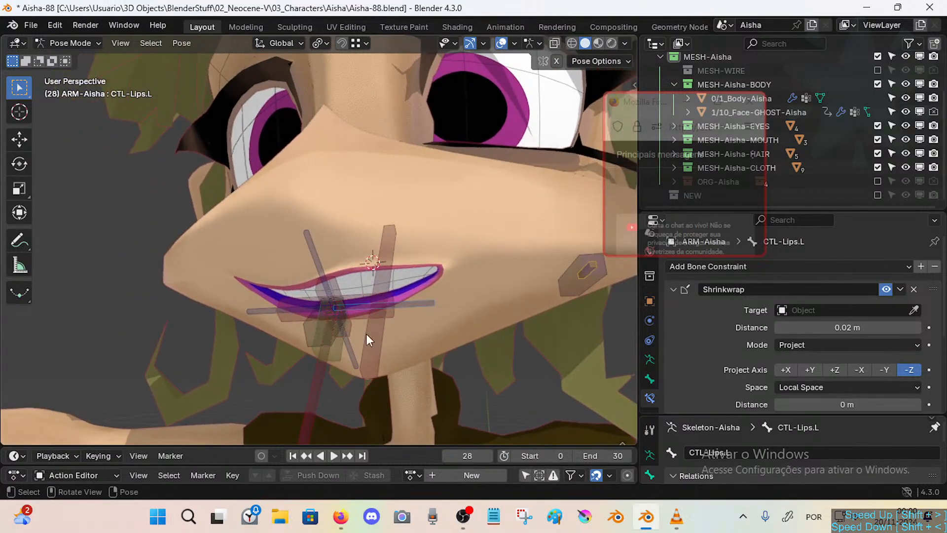
left_click(390, 348)
middle_click_drag(453, 357, 366, 345)
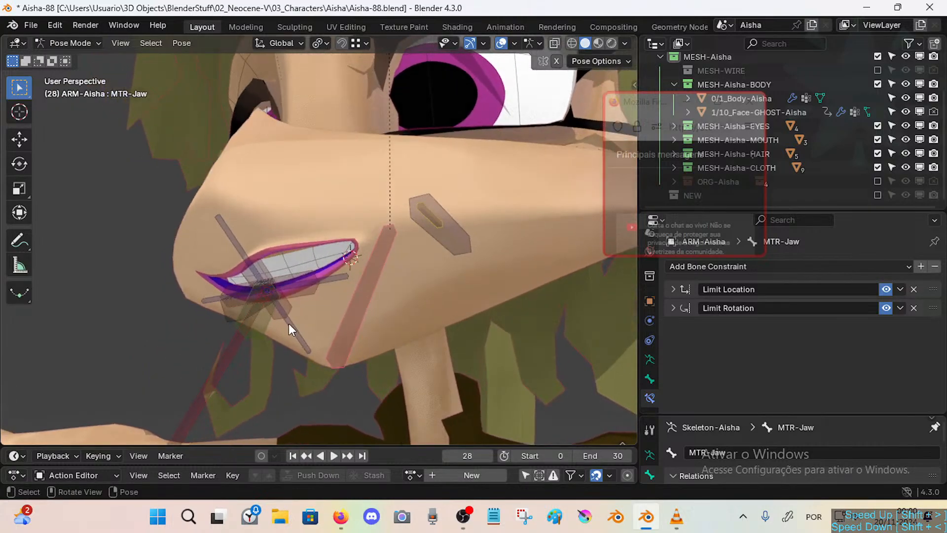
left_click(289, 324)
left_click(269, 324)
mouse_move(275, 324)
middle_mouse_down()
mouse_move(292, 321)
mouse_move(274, 309)
middle_mouse_up()
scroll(816, 359, "down", 2)
left_click(245, 309)
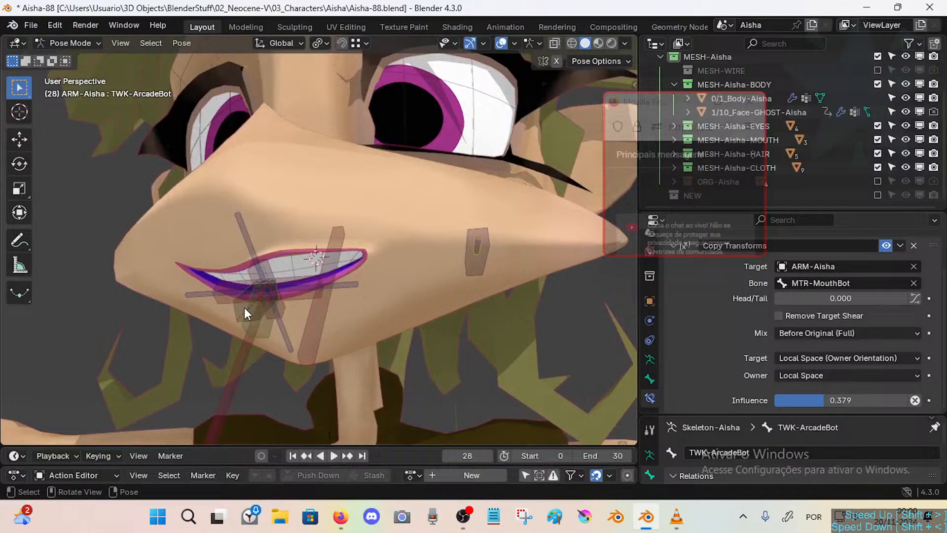
left_click(264, 326)
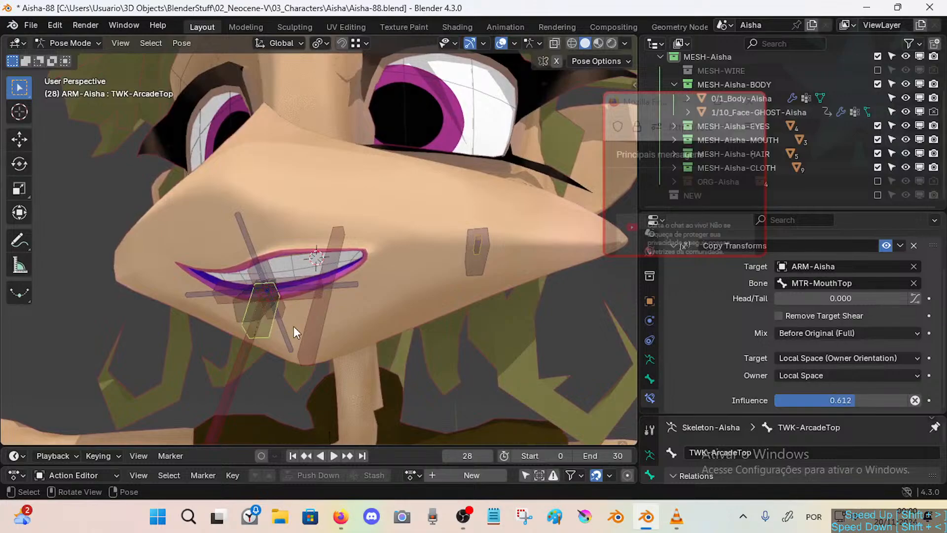
left_click(230, 310)
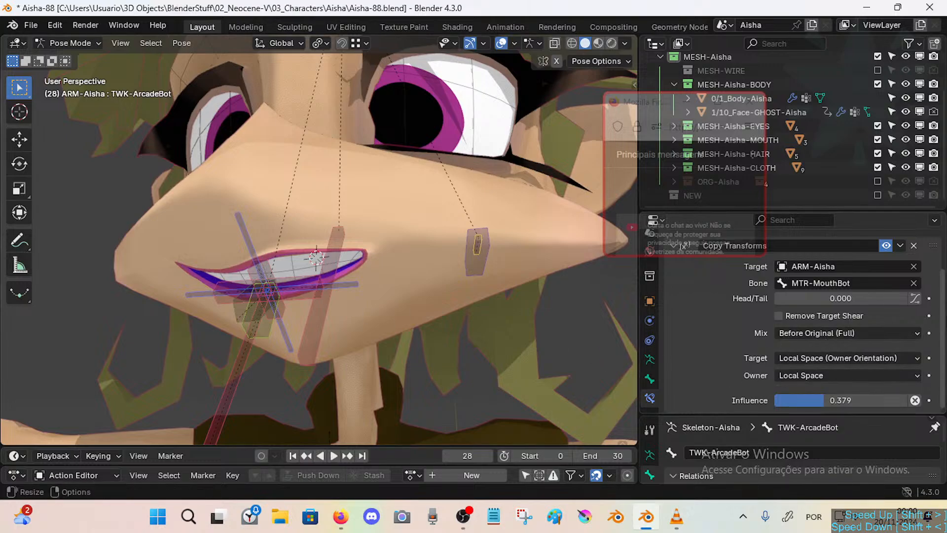
Set the Shrinkwrap target of the selected lip control bones to 1/10_Face-GHOST-Aisha, with CTL-Lips.L active.
left_click(354, 288)
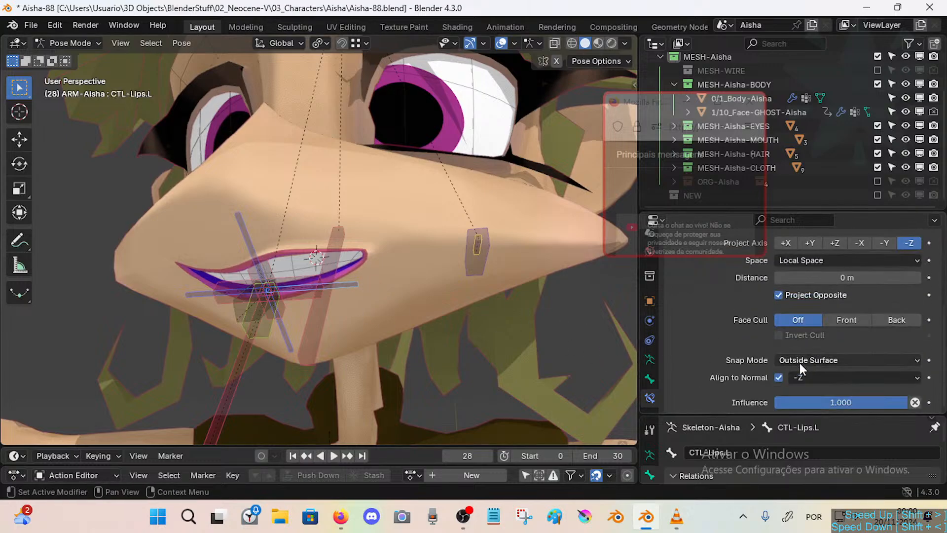
scroll(802, 371, "down", 1)
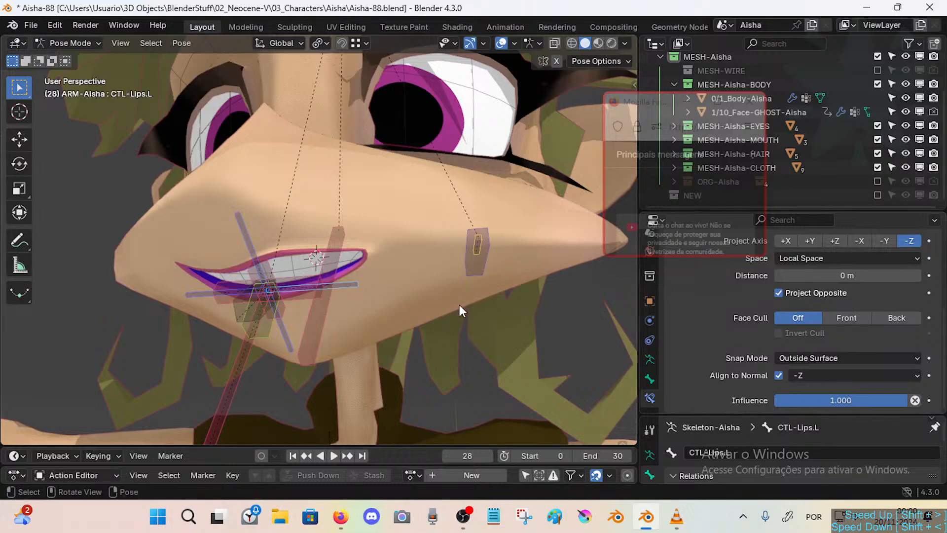
scroll(857, 316, "up", 4)
scroll(845, 335, "down", 4)
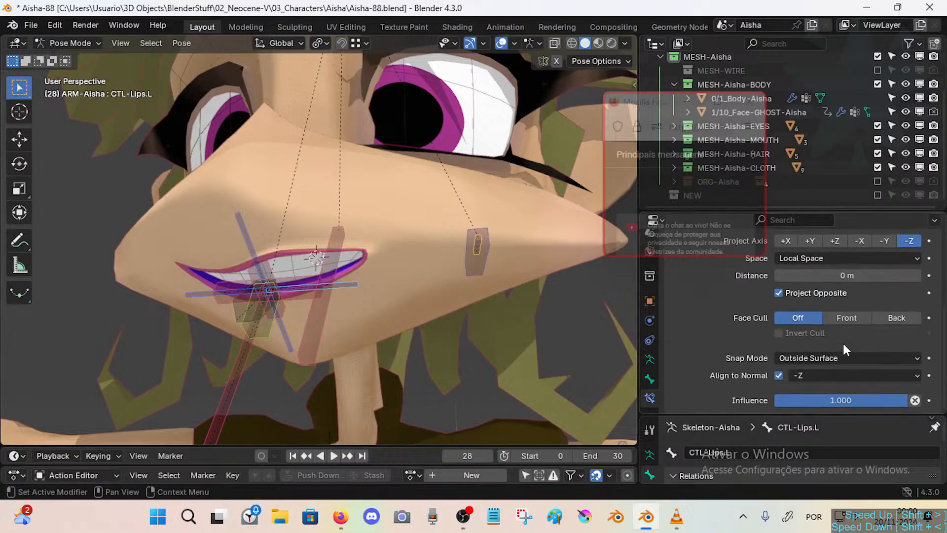
scroll(844, 348, "up", 4)
left_click(834, 310)
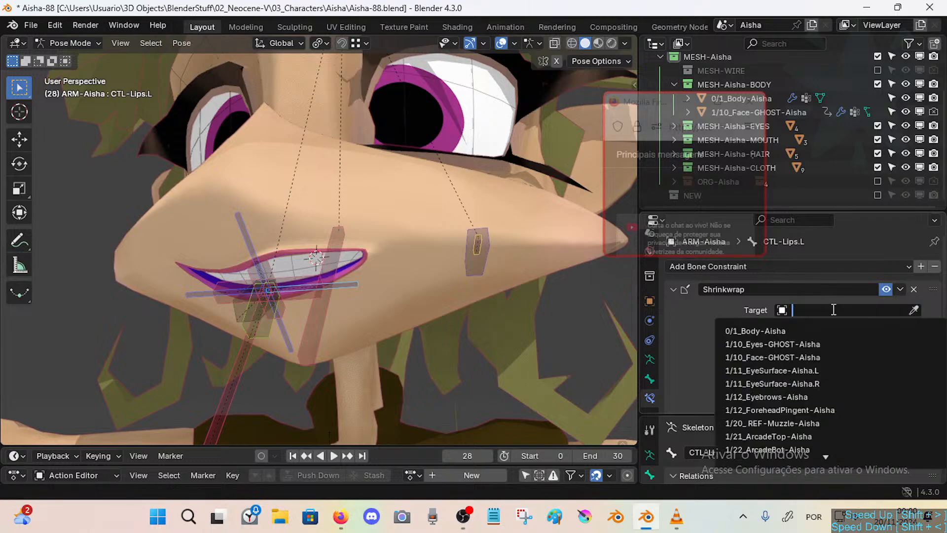
key("Down")
key("Down")
key("Down")
key("Down")
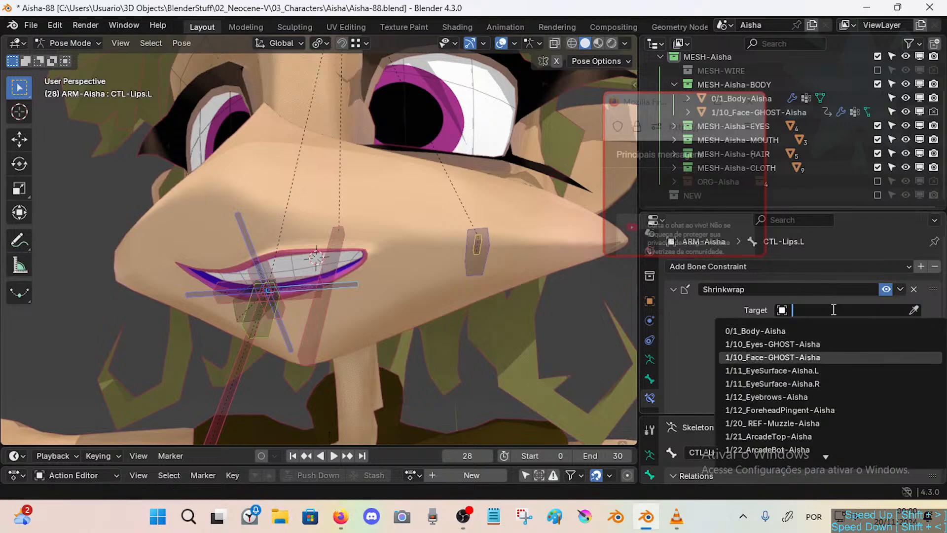
key("Up")
type("face")
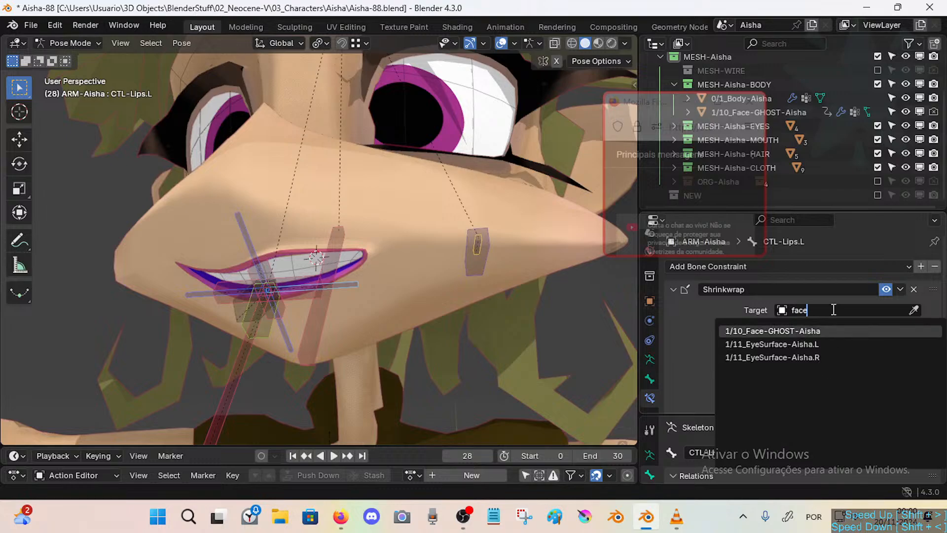
key("Return")
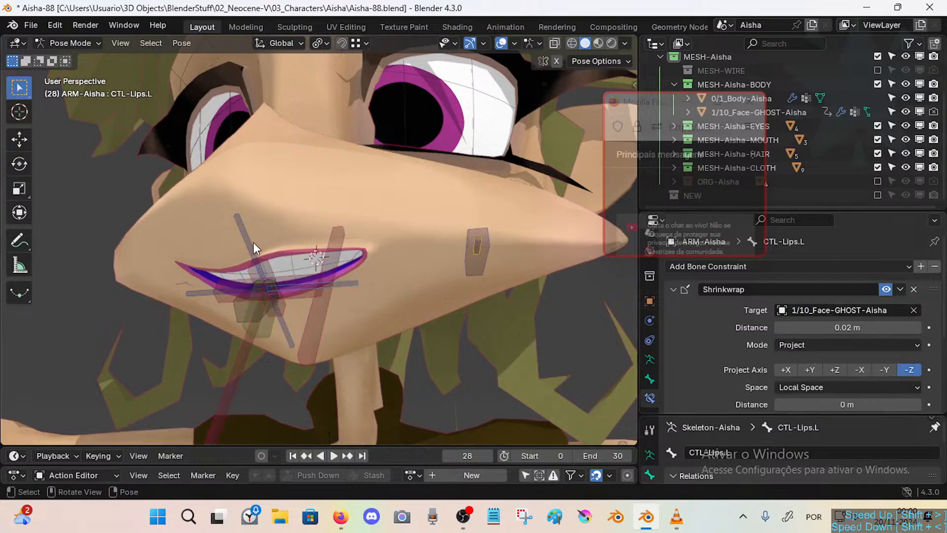
Test the lip controls by raising the CTL-LipsTop bone and pulling CTL-Lips.L outward.
left_click_drag(253, 242, 252, 217)
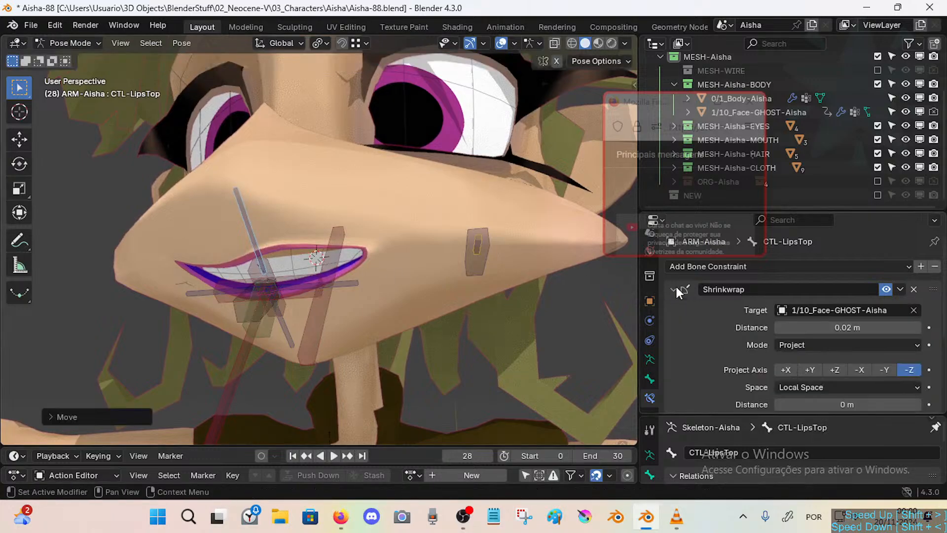
left_click(354, 280)
key("g")
left_click(415, 275)
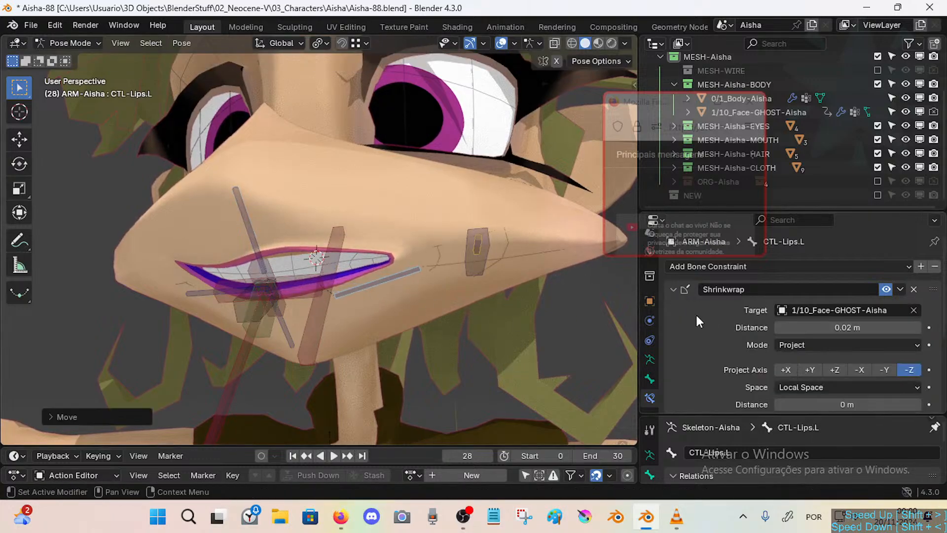
key("g")
right_click(385, 271)
middle_click_drag(386, 277, 356, 264)
key("g")
left_click(383, 254)
key("g")
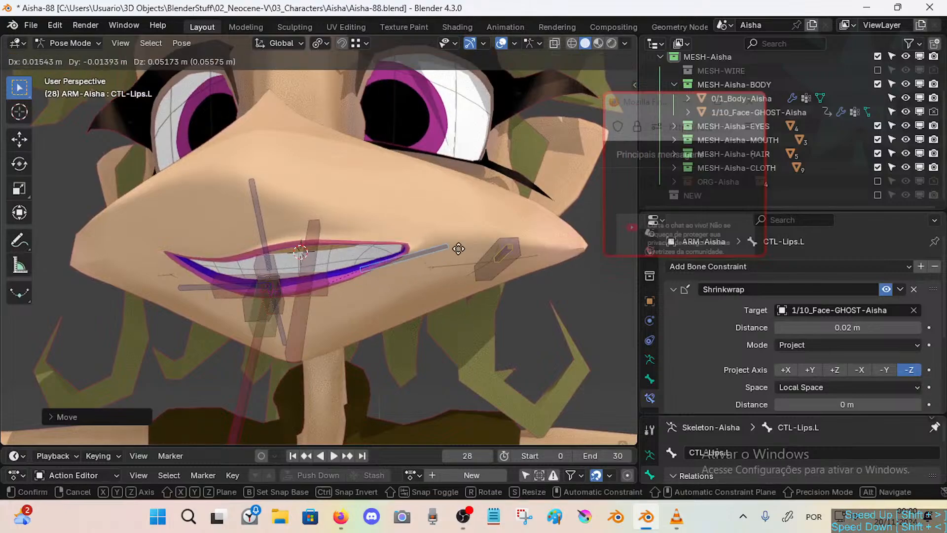
left_click(422, 251)
Test the mouth shape by raising CTL-LipsTop further, pulling CTL-Lips.R outward and shifting CTL-LipsBot sideways.
left_click(259, 218)
key("g")
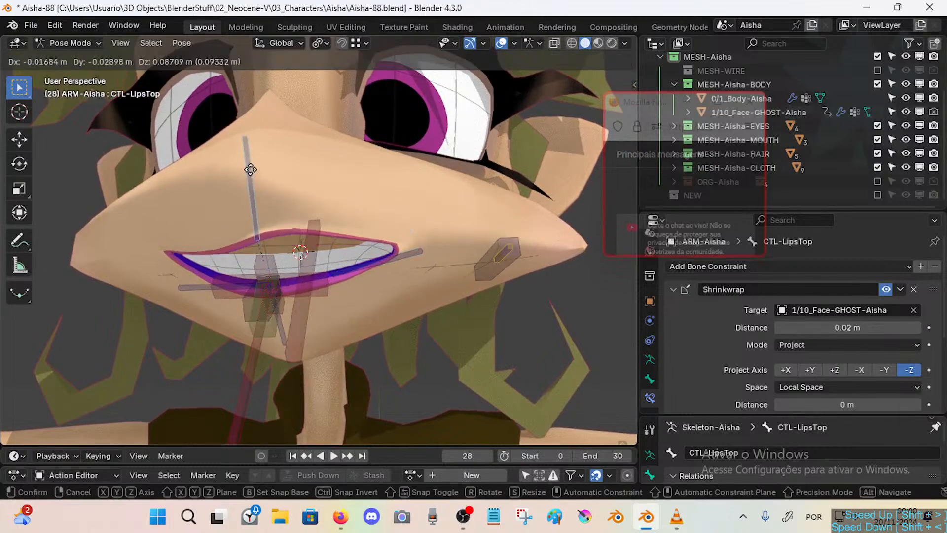
left_click(249, 169)
left_click(198, 284)
key("g")
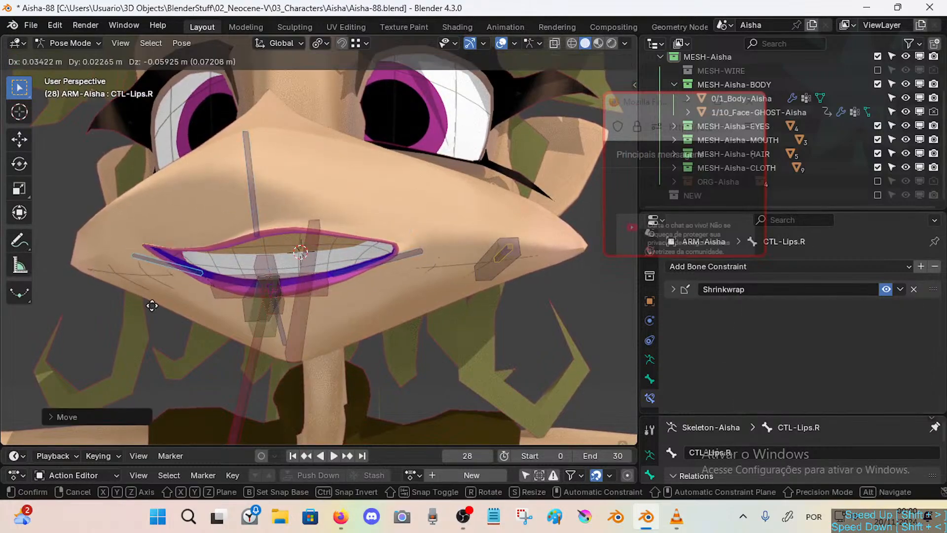
left_click(113, 292)
left_click(285, 333)
key("g")
left_click(336, 312)
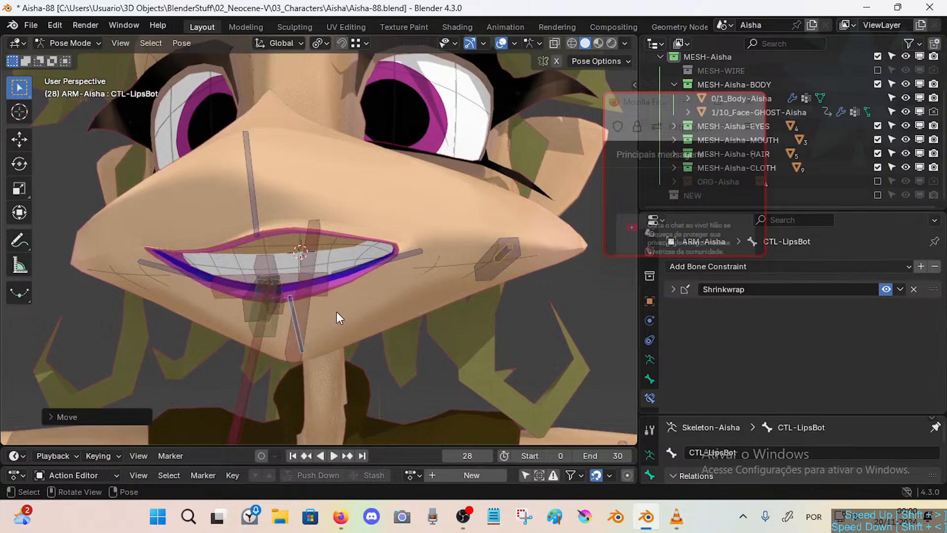
Test the jaw by rotating the MTR-Jaw bone around the global X axis.
middle_click_drag(337, 312, 350, 187)
left_click(284, 350)
left_click(274, 331)
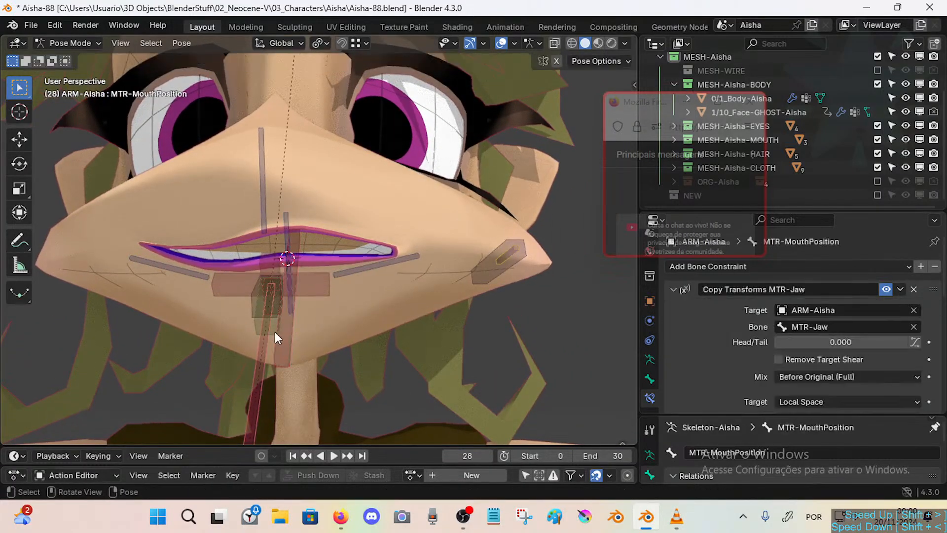
left_click(291, 345)
middle_click_drag(307, 321, 270, 321)
key("r")
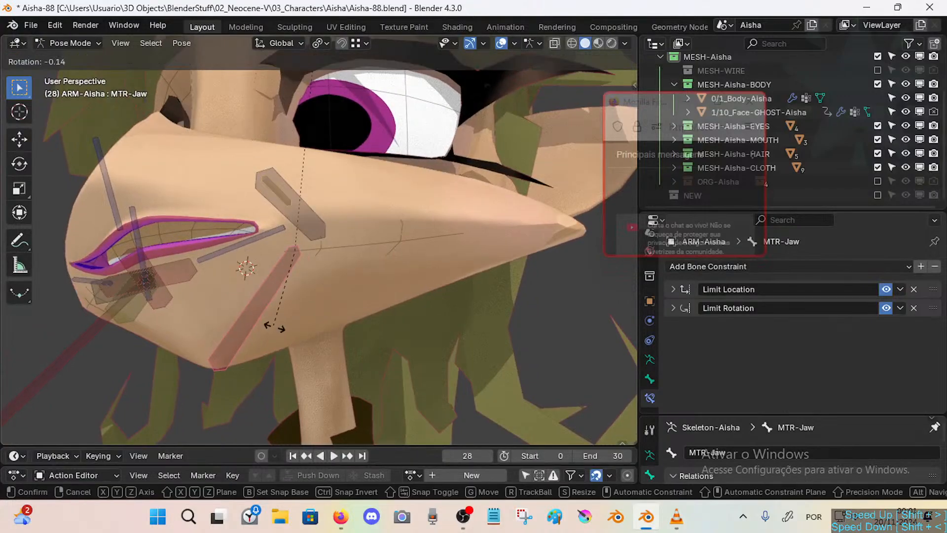
key("x")
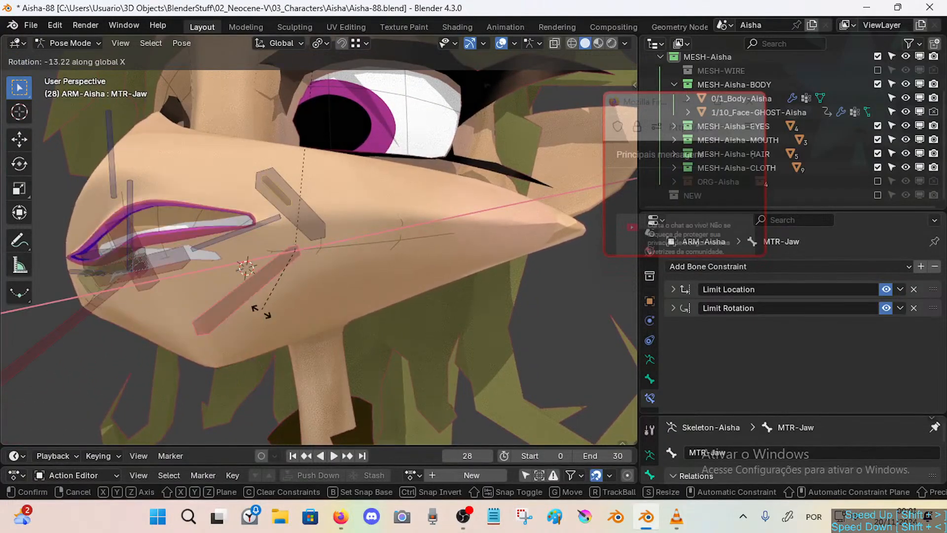
left_click(266, 320)
middle_click_drag(266, 320, 297, 317)
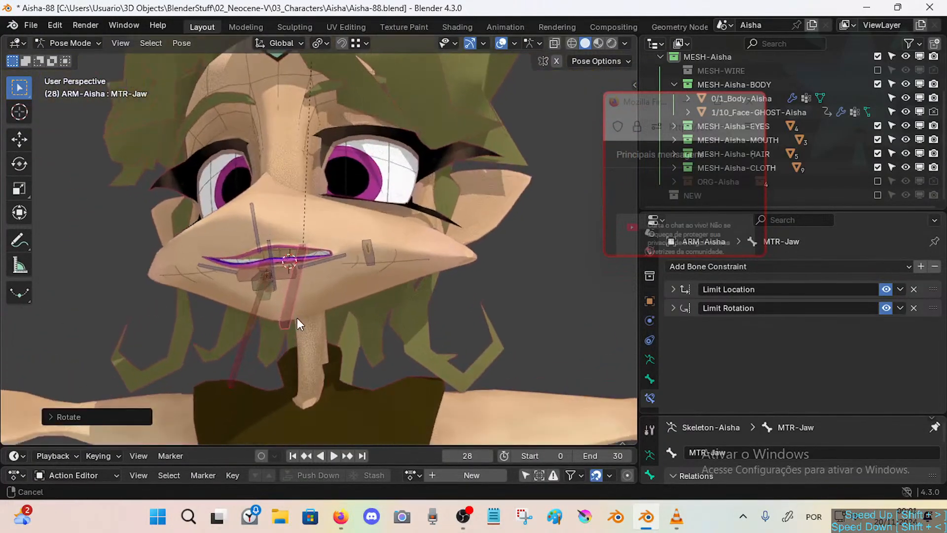
Test the mouth keys by moving the MTR-KEYS-Mouth bone sideways.
left_click(366, 263)
middle_click_drag(367, 264, 385, 273)
key("g")
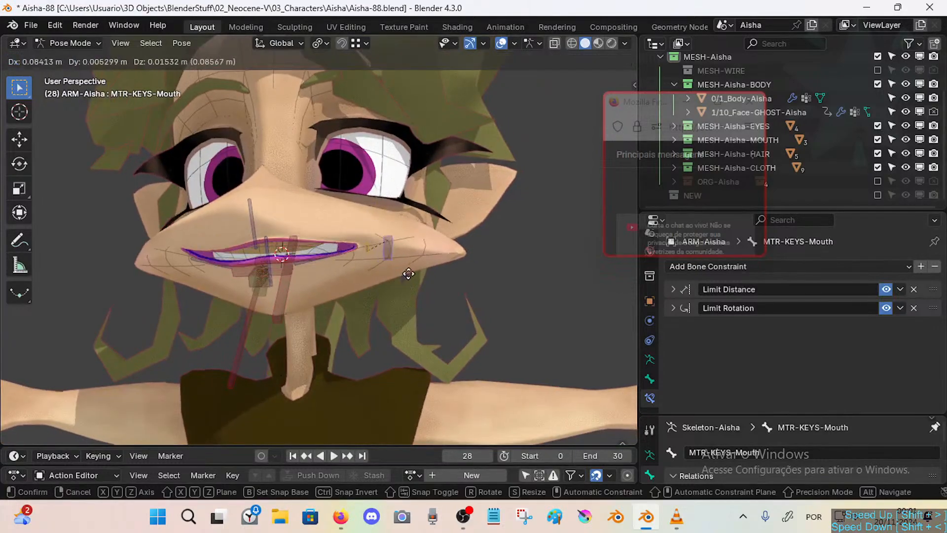
left_click(380, 261)
Clear the pose location of all the visible mouth bones.
left_click(371, 251)
key("a")
key("alt+g")
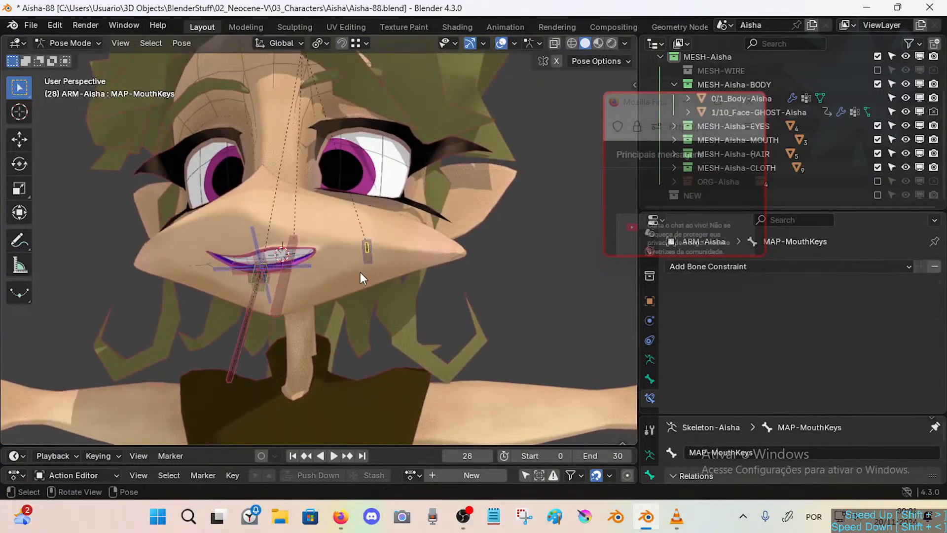
scroll(359, 273, "up", 6)
scroll(359, 274, "down", 5)
middle_click_drag(359, 276, 422, 305)
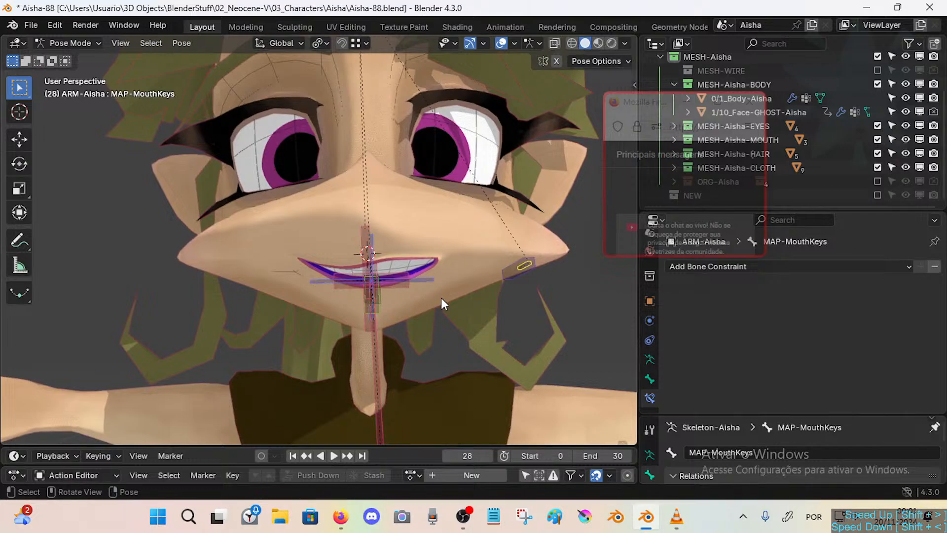
Show the TWK-Lips bone collection in place of MOUTH and clear the location of all its bones.
key("n")
left_click(563, 131)
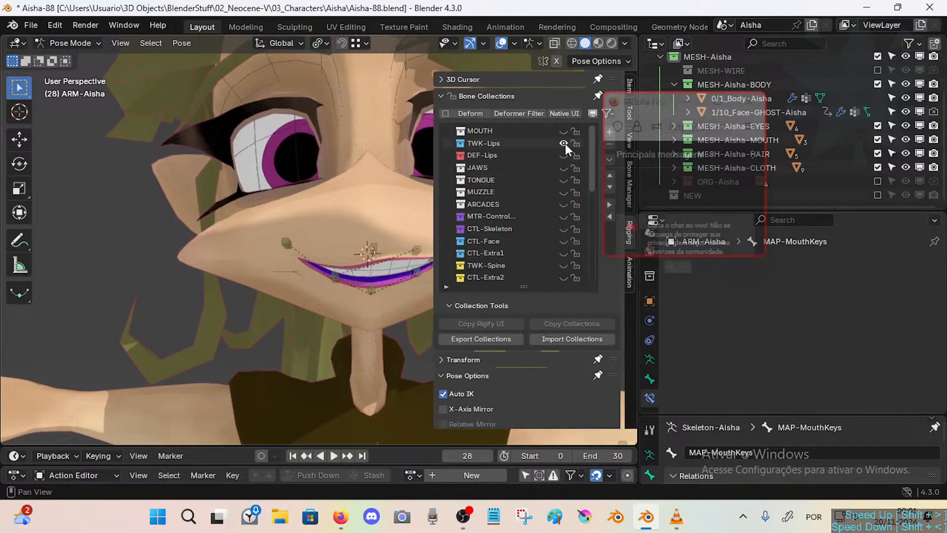
left_click(564, 144)
key("n")
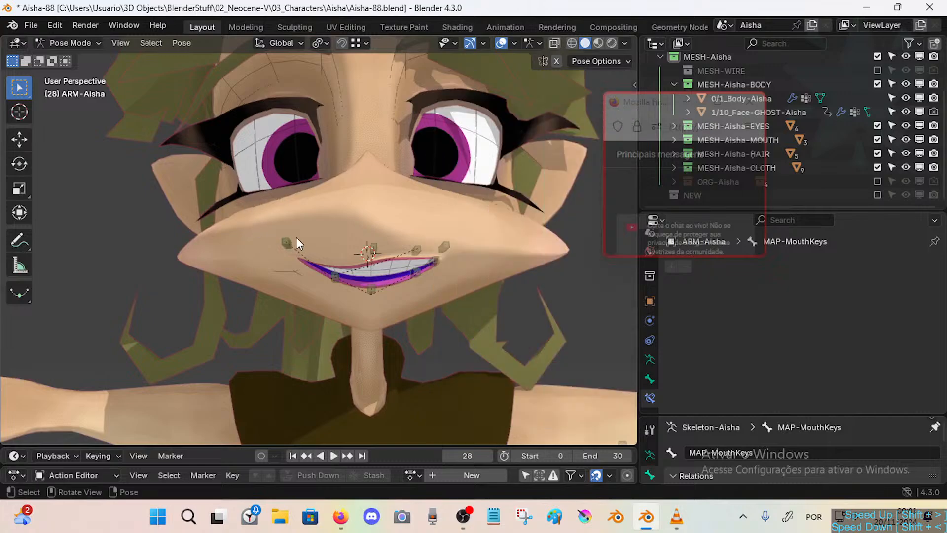
key("a")
key("alt+g")
Hide the TWK-Lips collection and reorder the DEF-Lips collection down to just above DEF-1-Face.
key("n")
left_click(563, 144)
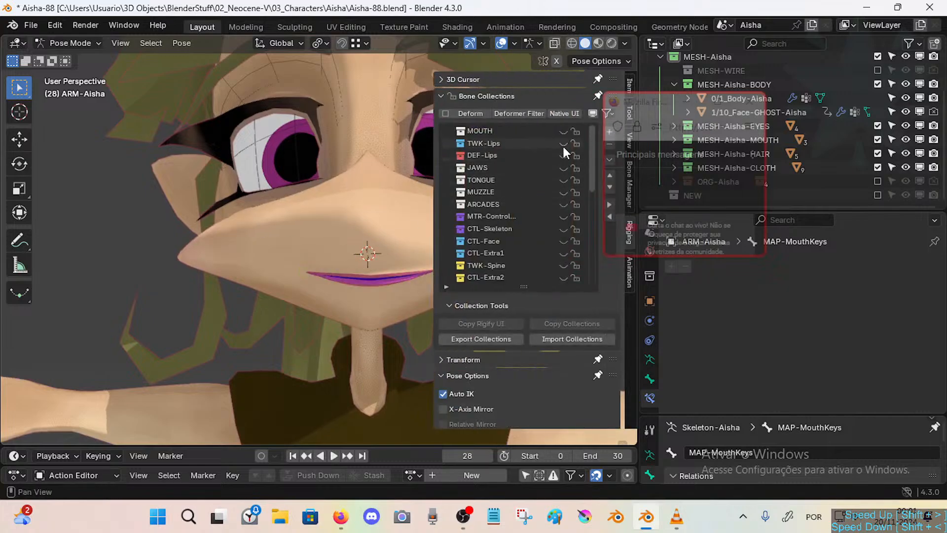
left_click(540, 155)
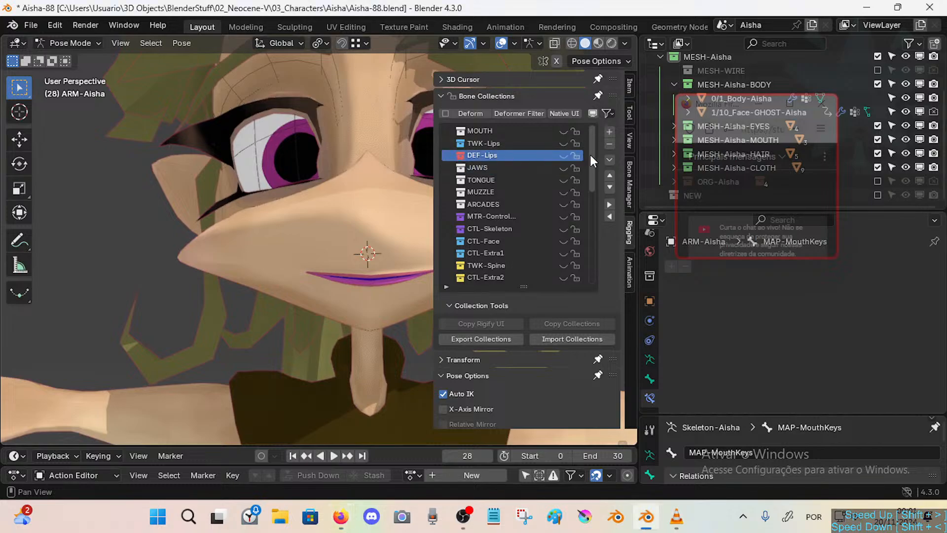
left_click(610, 187)
left_click(609, 187)
left_click(610, 187)
left_click(610, 187)
left_click(610, 187)
left_click(610, 187)
double_click(610, 188)
left_click(609, 188)
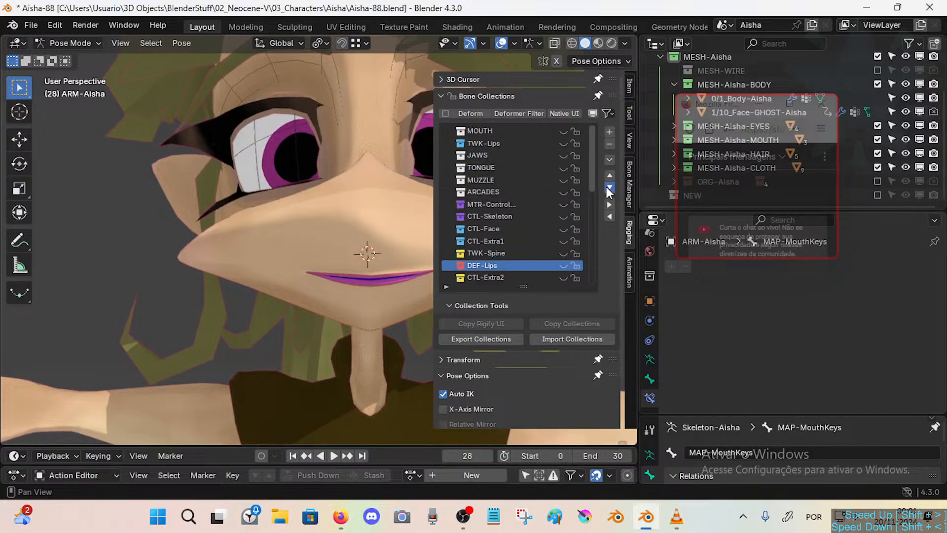
left_click(610, 188)
left_click(609, 188)
left_click(609, 188)
left_click(610, 188)
left_click(610, 188)
Rename the DEF-Lips collection as DEF-1-Lips and place it just below DEF-1-Face.
scroll(504, 217, "down", 1)
scroll(522, 219, "down", 2)
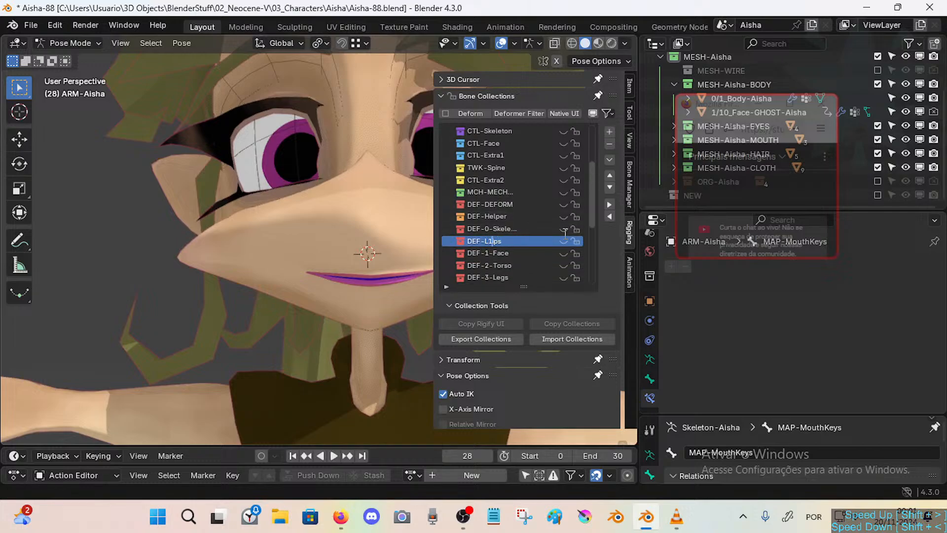
type("-")
key("Return")
left_click(610, 187)
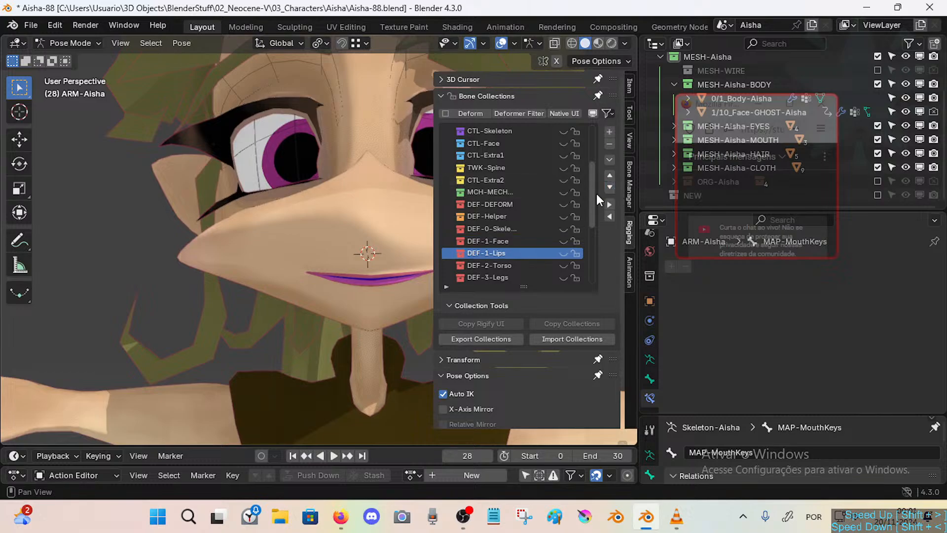
Compare the DEF-1-Face and DEF-1-Lips bone collections, leave only DEF-1-Lips shown, and save the file.
left_click(564, 241)
left_click(564, 241)
left_click(564, 241)
left_click(563, 241)
left_click(564, 241)
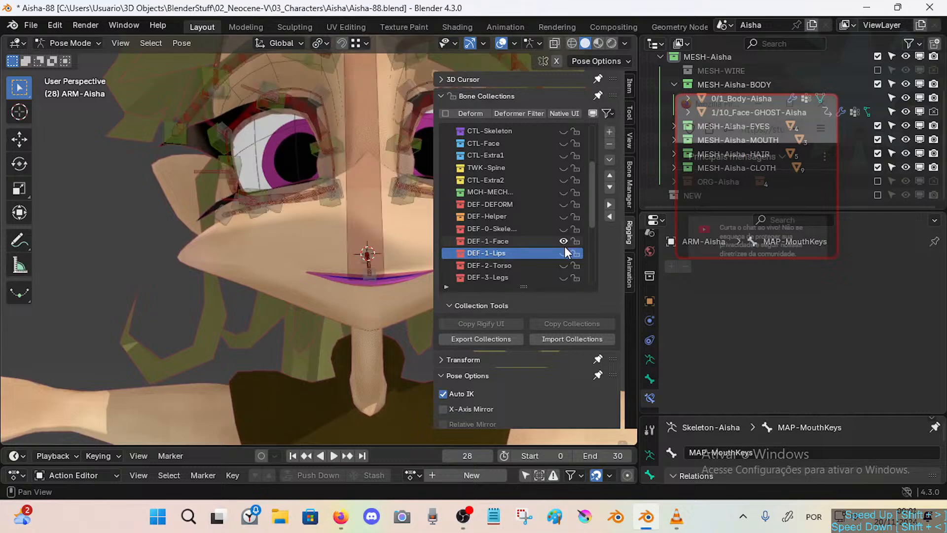
left_click(564, 240)
left_click(564, 241)
left_click(564, 241)
left_click(563, 240)
left_click(564, 241)
left_click(565, 241)
middle_click_drag(380, 265, 370, 268)
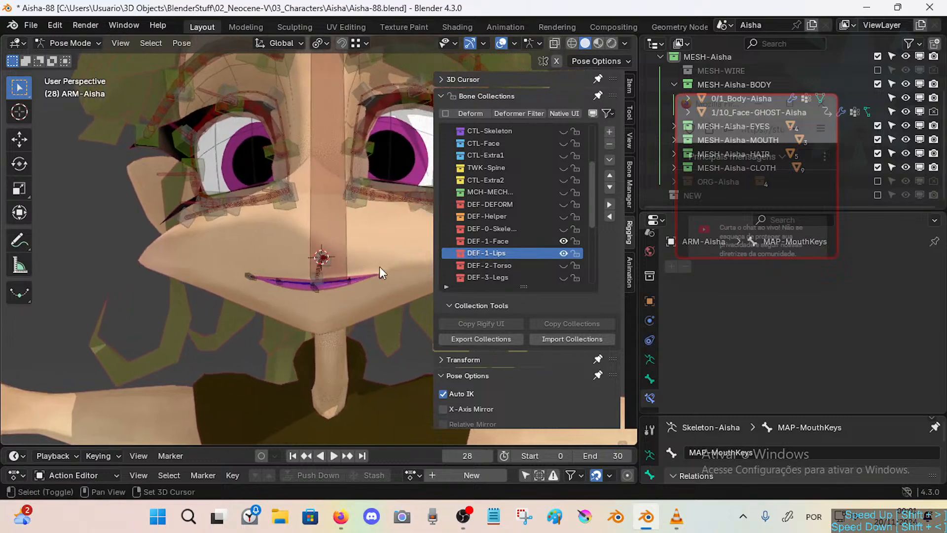
left_click(565, 242)
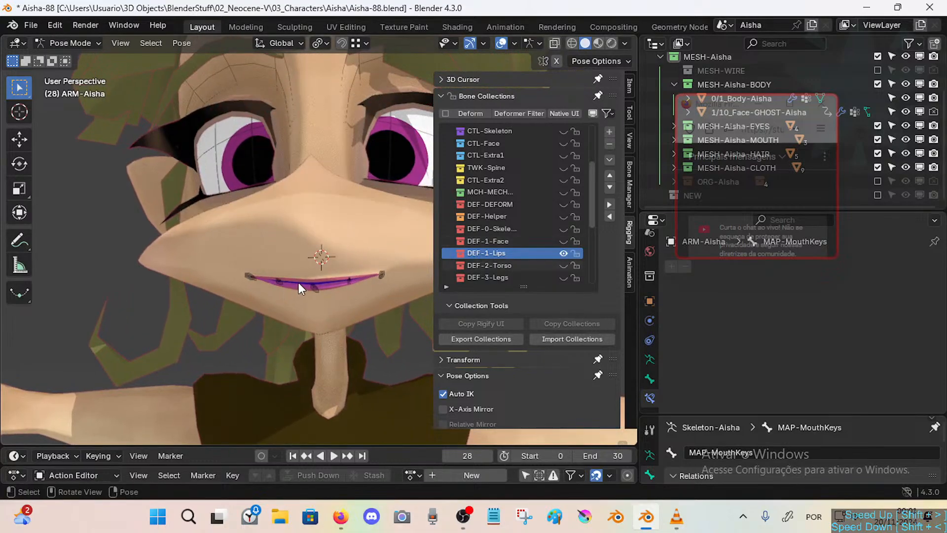
middle_click_drag(283, 290, 245, 332, "ctrl")
key("ctrl+s")
Set the Bone Color of all the DEF-1-Lips bones to 01 - Theme Color Set.
left_click(174, 329)
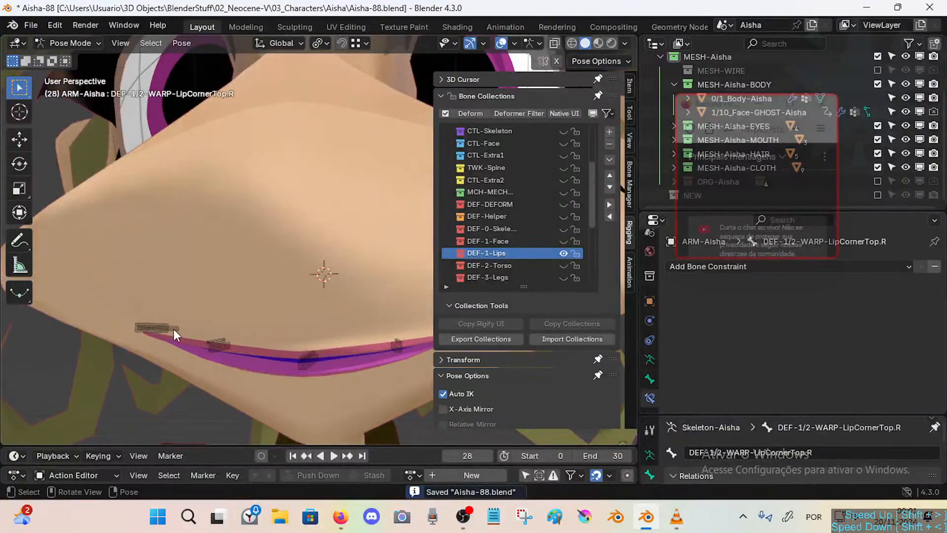
left_click(218, 342)
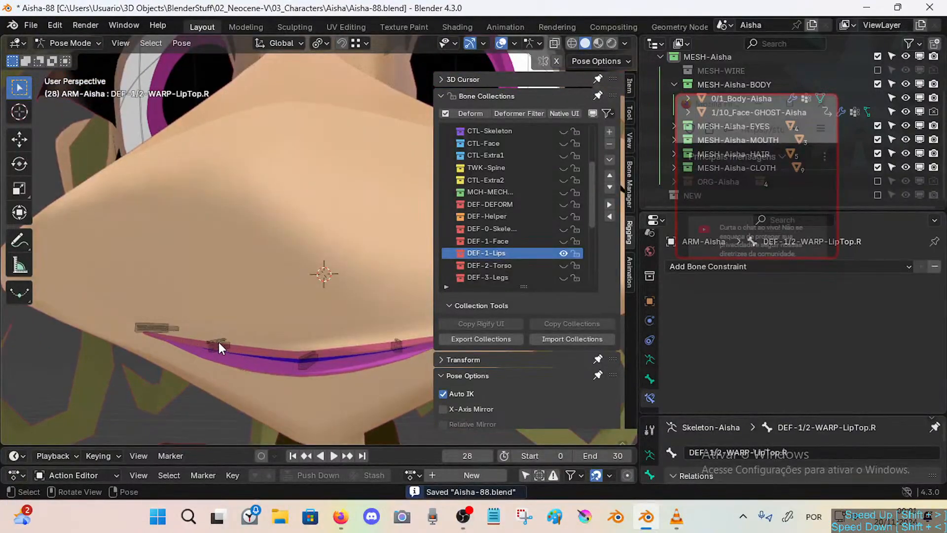
left_click(650, 379)
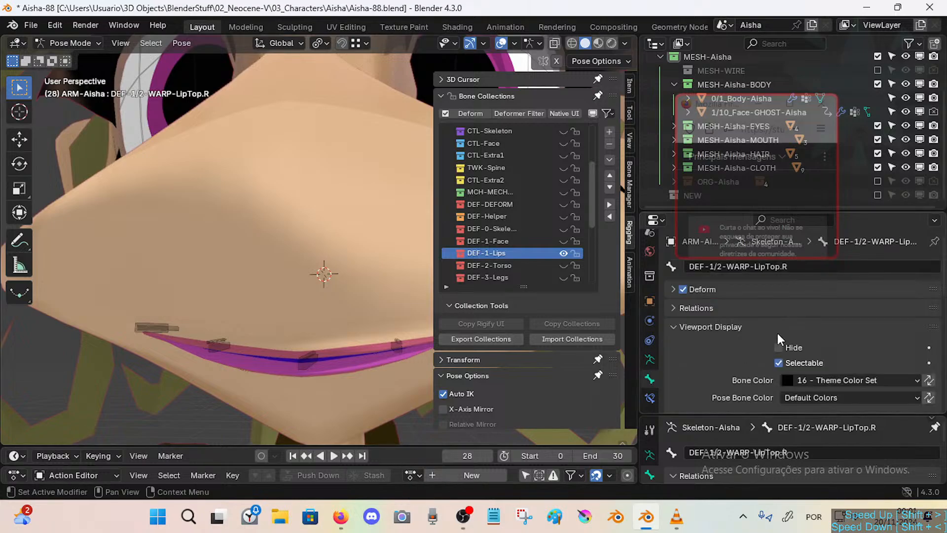
scroll(784, 332, "down", 3)
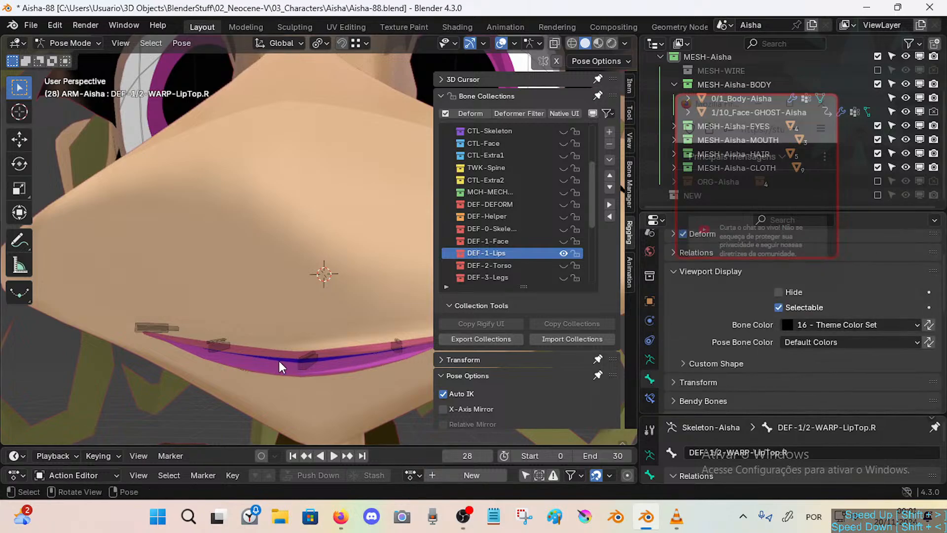
left_click(802, 324)
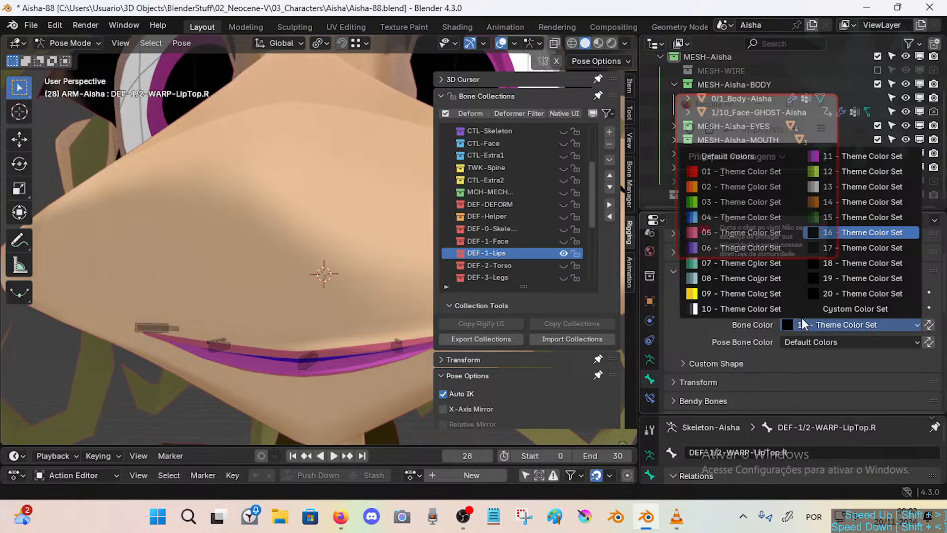
scroll(237, 305, "down", 3)
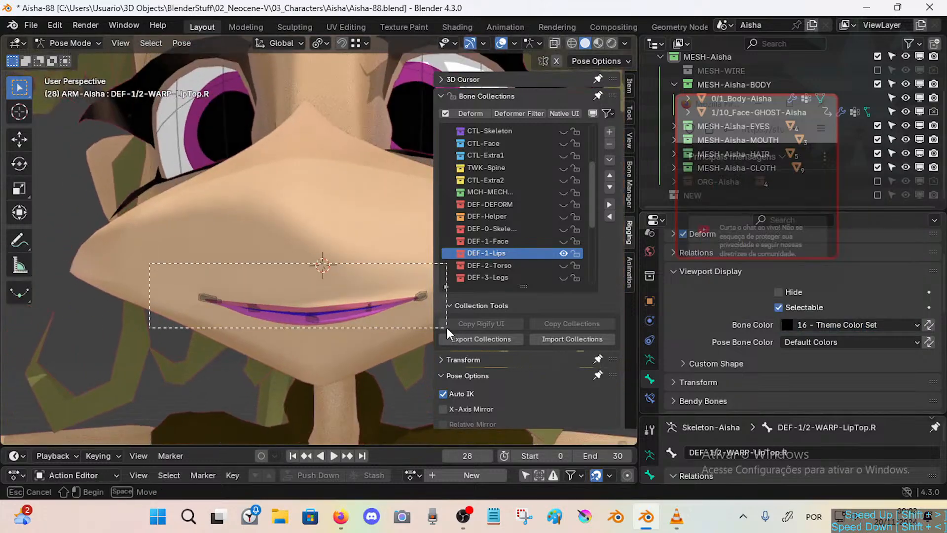
left_click(819, 325)
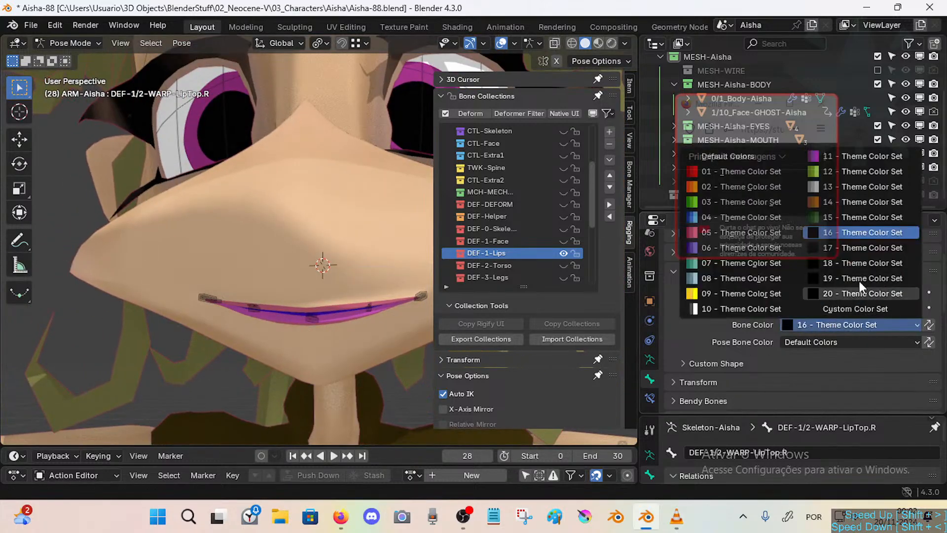
left_click_drag(704, 108, 578, 228)
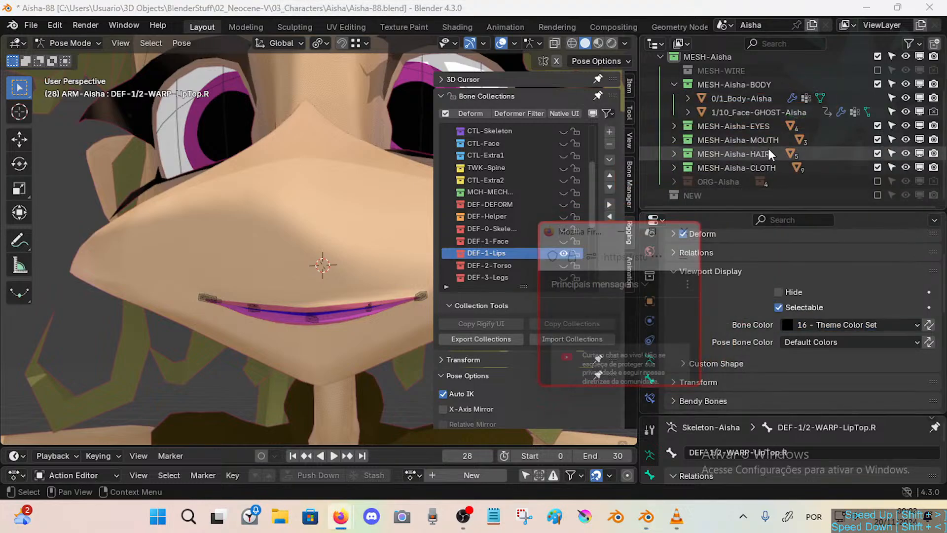
left_click(855, 320)
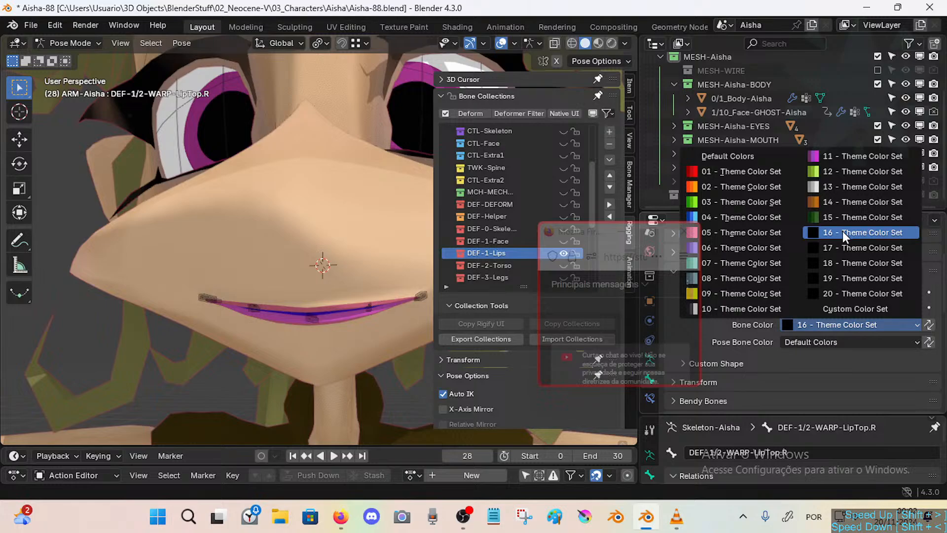
left_click(766, 172)
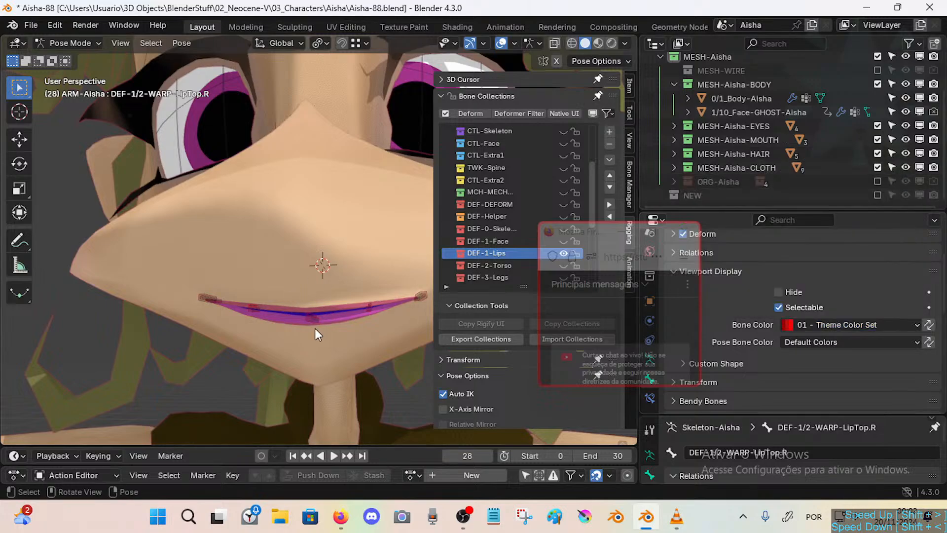
Test moving the DEF-1/2-WARP-LipBot.L bone and inspect the recolored lip bones around the mouth.
left_click(313, 321)
scroll(333, 333, "up", 3)
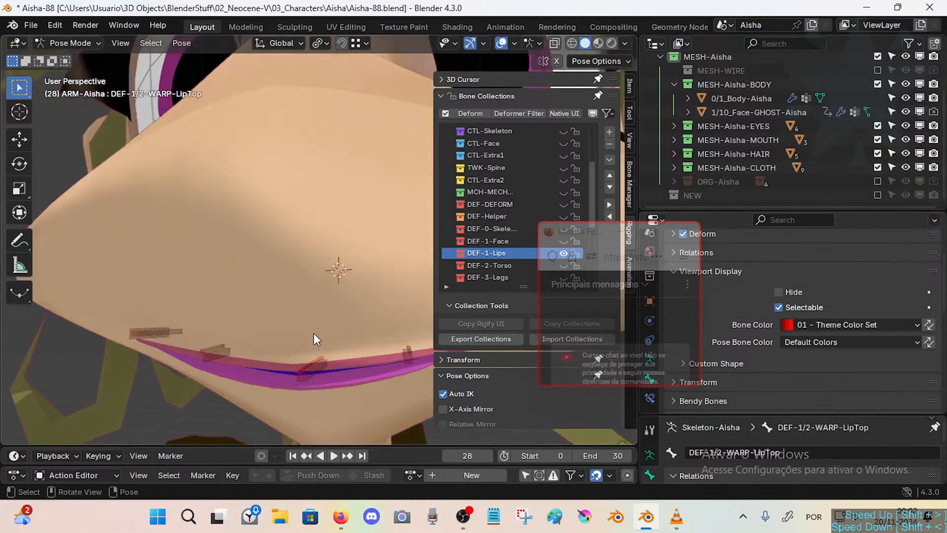
middle_click_drag(313, 333, 370, 347)
left_click(393, 345)
key("g")
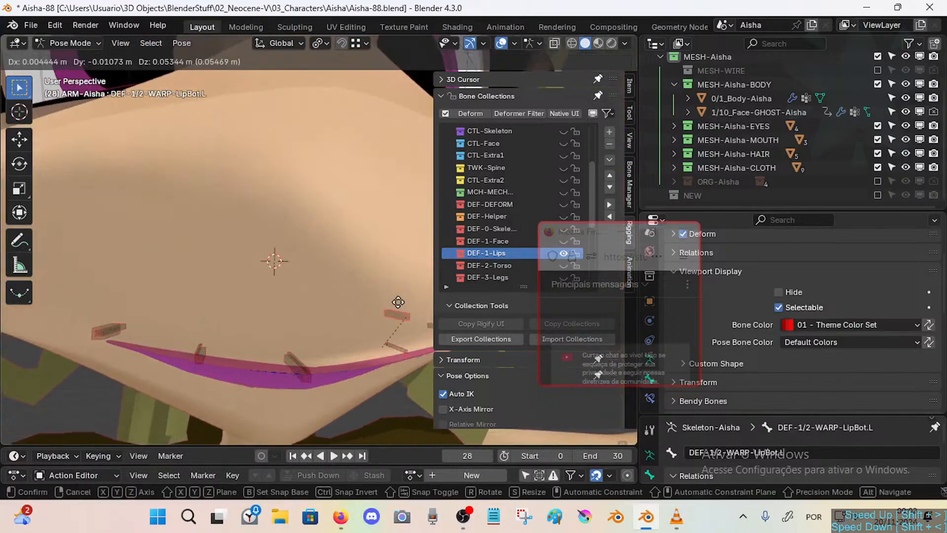
left_click(394, 323)
scroll(316, 319, "down", 4)
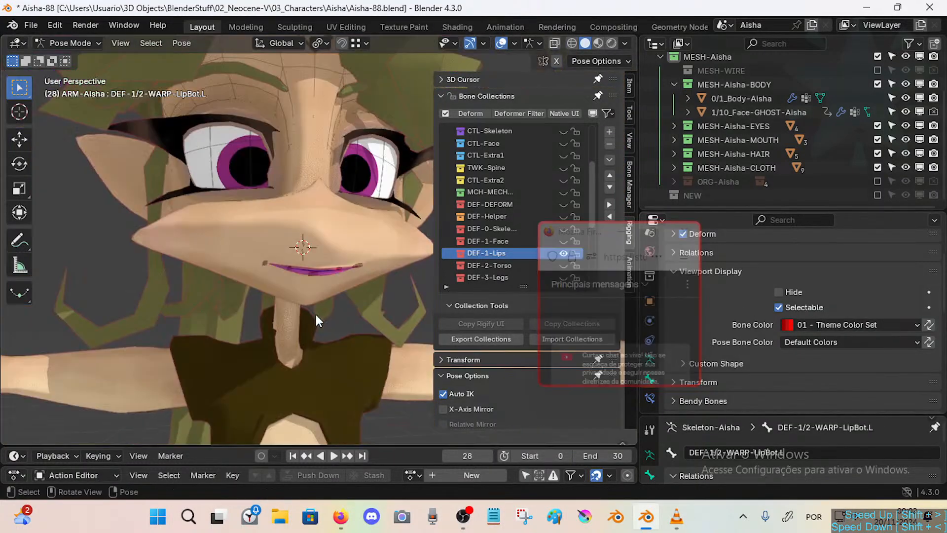
scroll(308, 303, "up", 6)
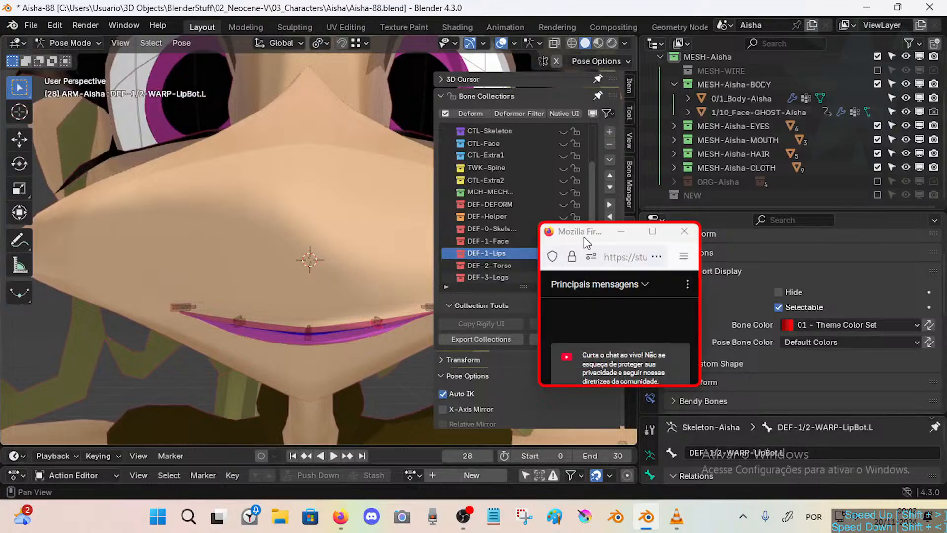
Move the floating chat window off the bone properties and save the file.
left_click_drag(586, 243, 790, 58)
middle_click_drag(321, 273, 259, 318)
key("ctrl+s")
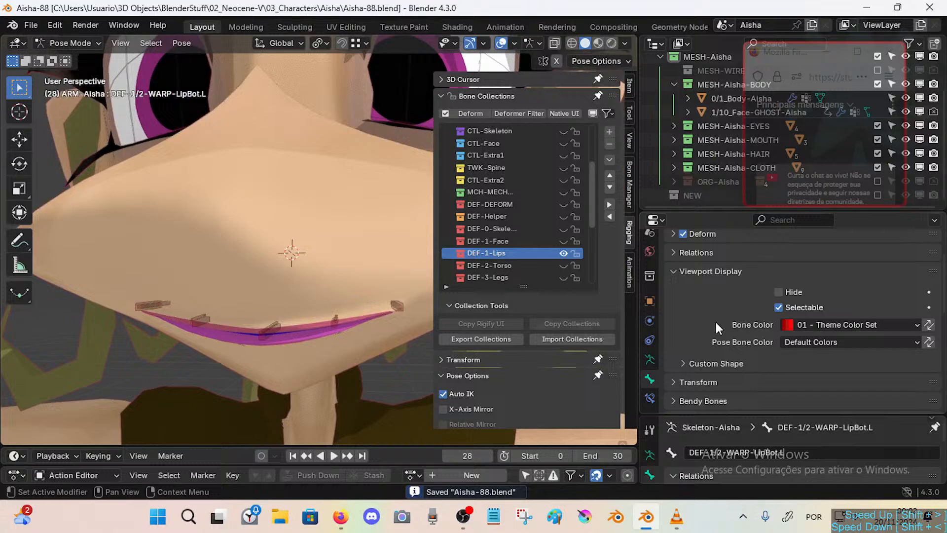
Try turning off Selectable for the lip bones, test moving them, and turn Selectable back on.
left_click(815, 306)
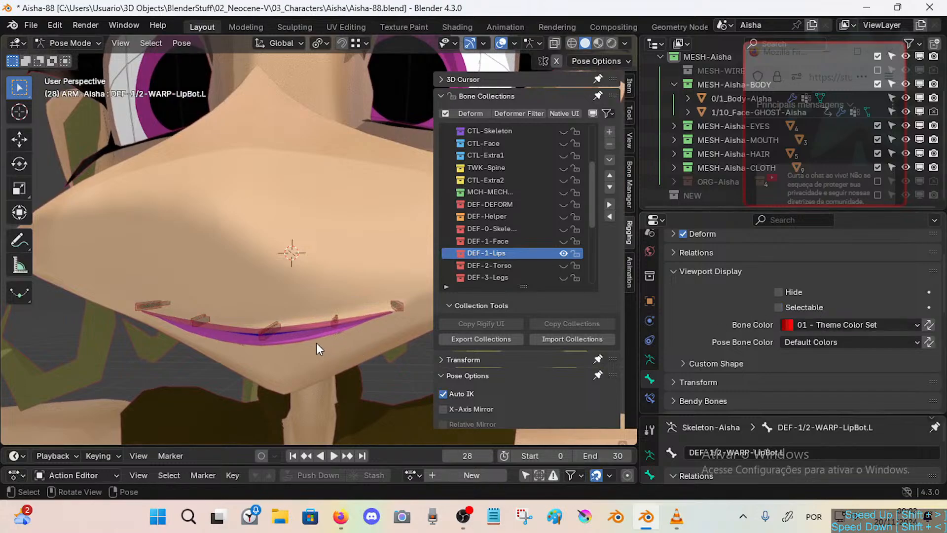
key("g")
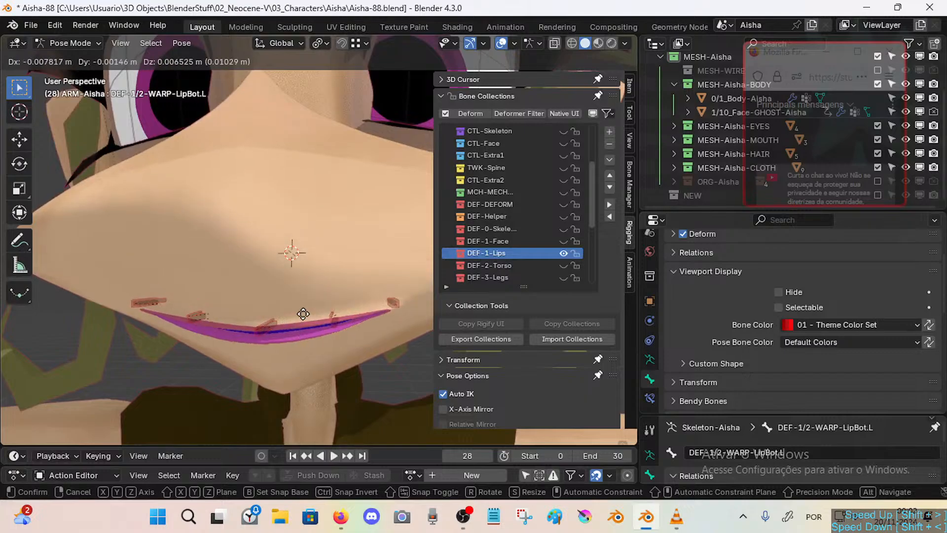
left_click(303, 313)
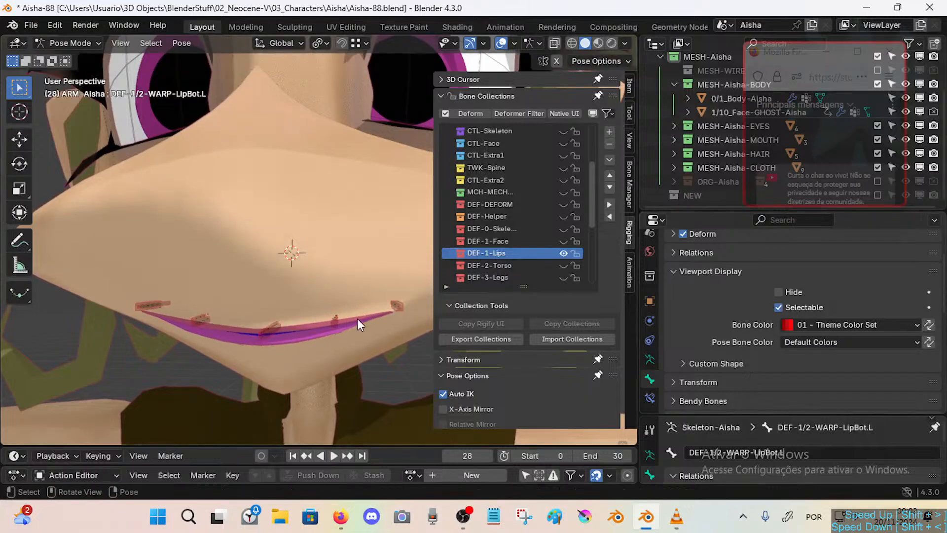
key("g")
right_click(371, 314)
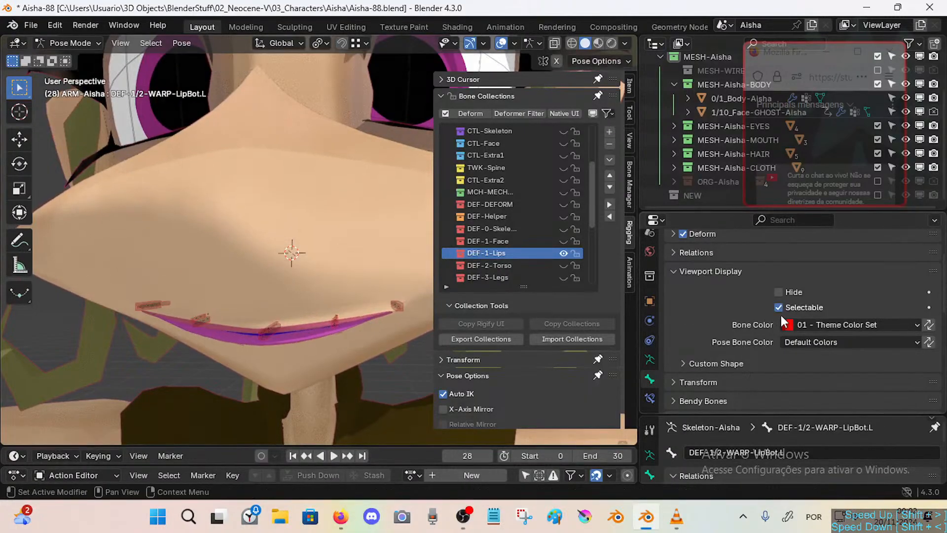
left_click(779, 308)
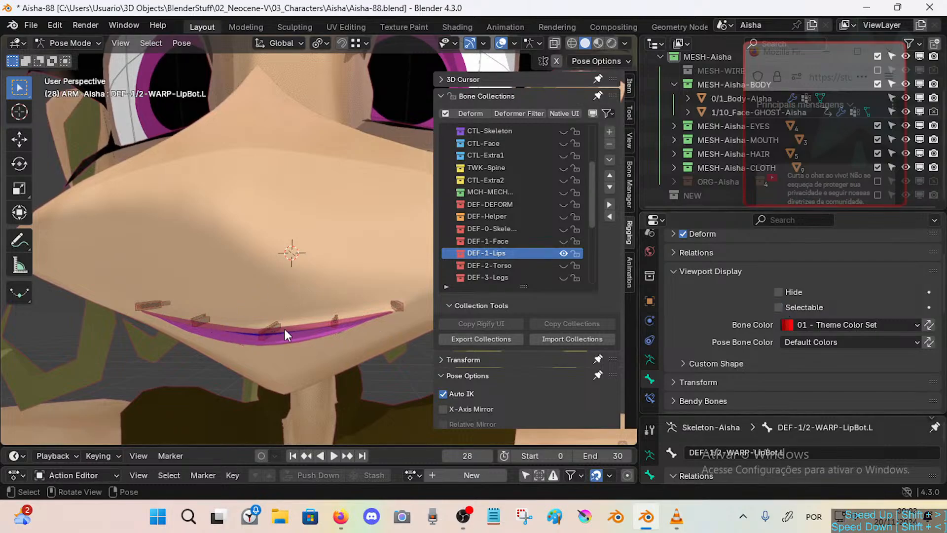
left_click(780, 307)
key("g")
right_click(337, 299)
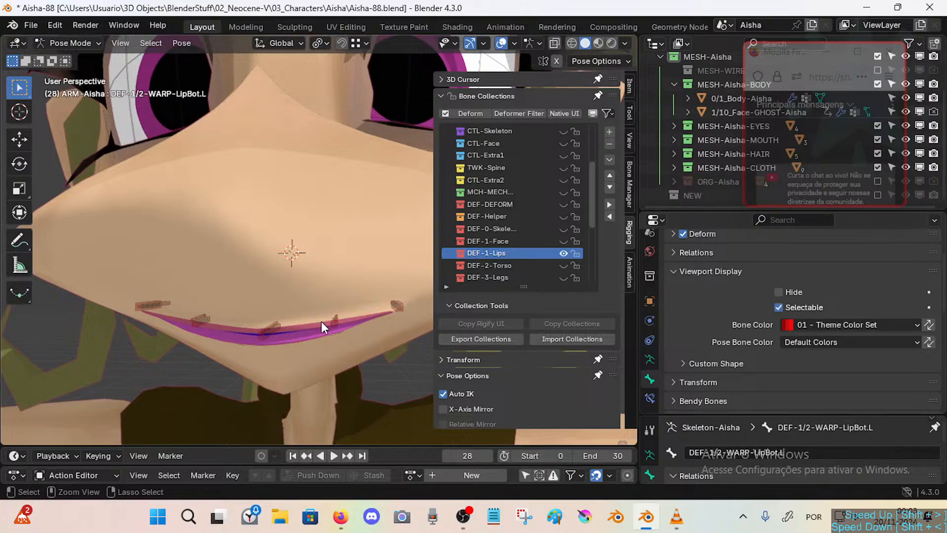
Test moving all the lip bones together with DEF-1/2-WARP-LipTop as the active bone.
left_click(322, 329, "ctrl")
key("g")
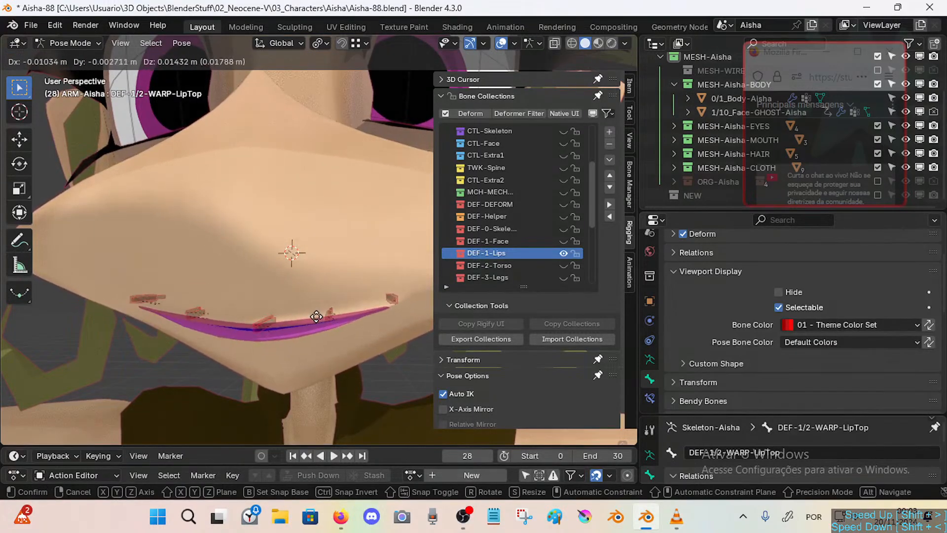
left_click(349, 324)
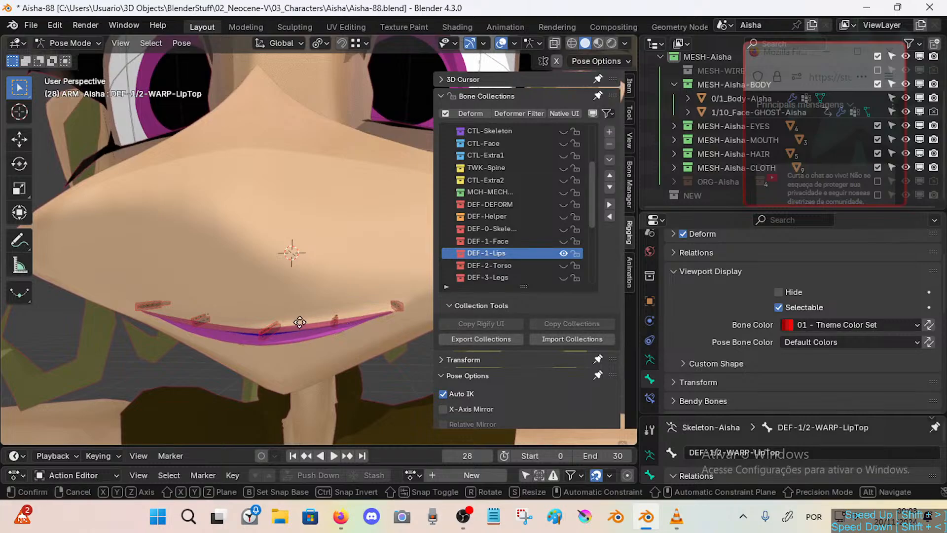
key("g")
right_click(301, 293)
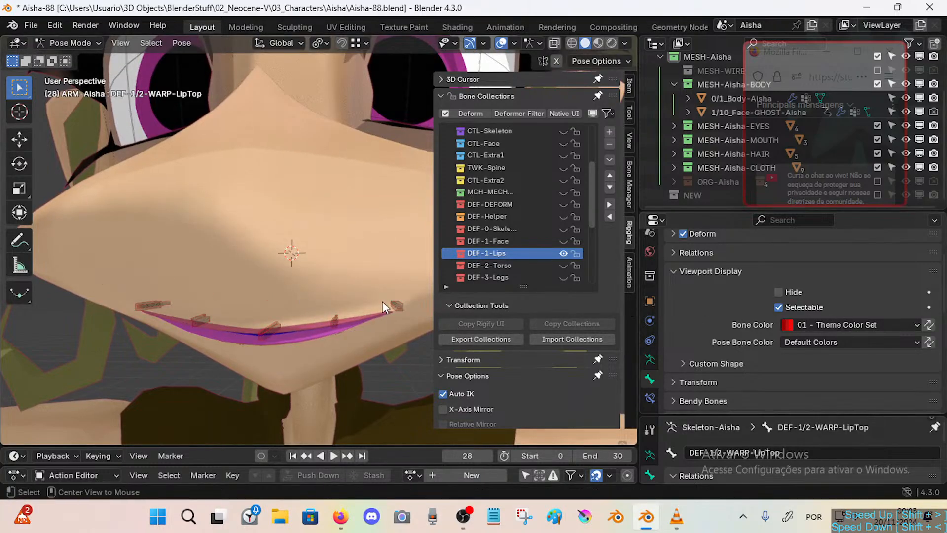
Save the file and assign the selected lip bones to the DEF-1-Face collection.
middle_click_drag(345, 305, 300, 327)
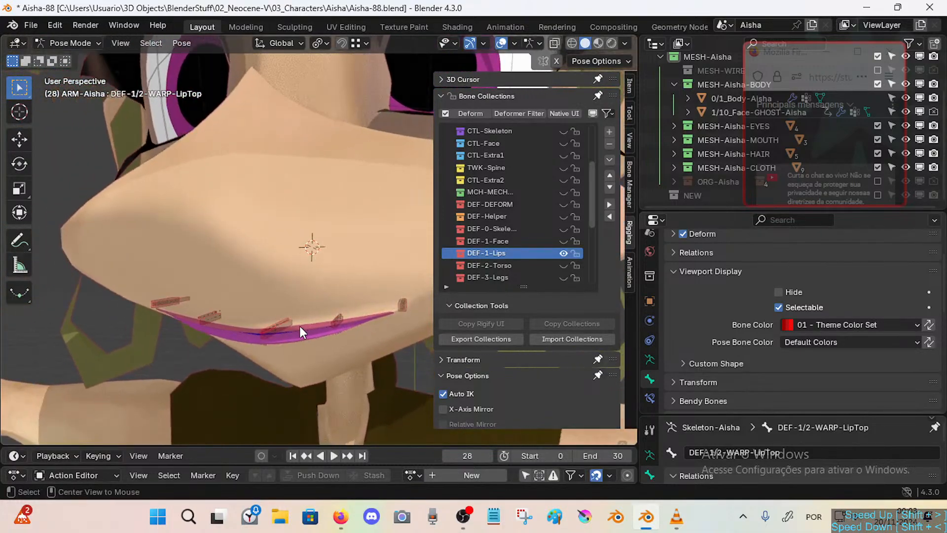
key("ctrl+s")
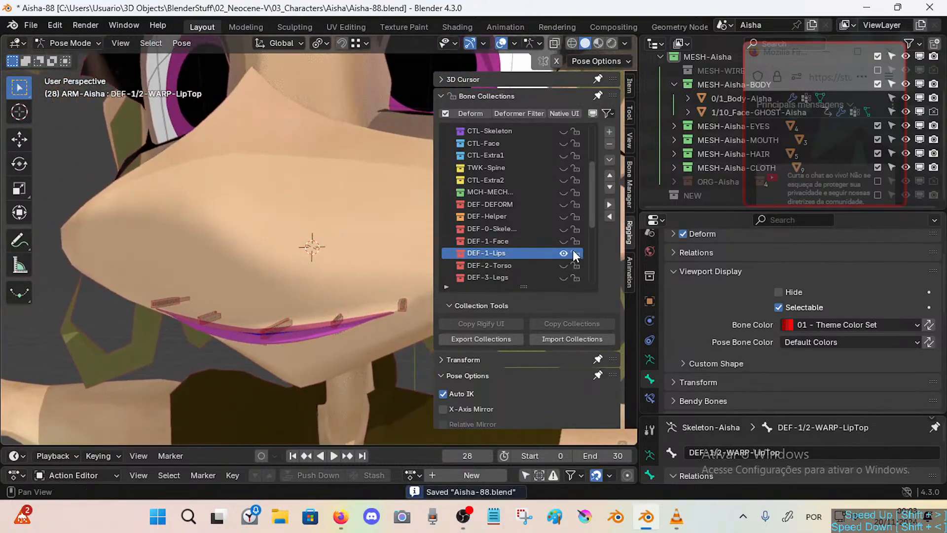
left_click(564, 253)
left_click(564, 253)
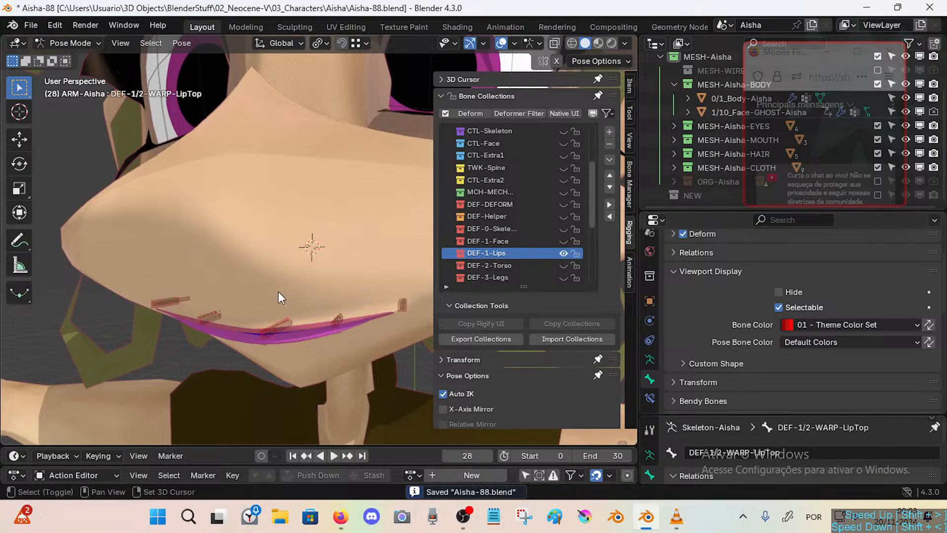
key("shift+m")
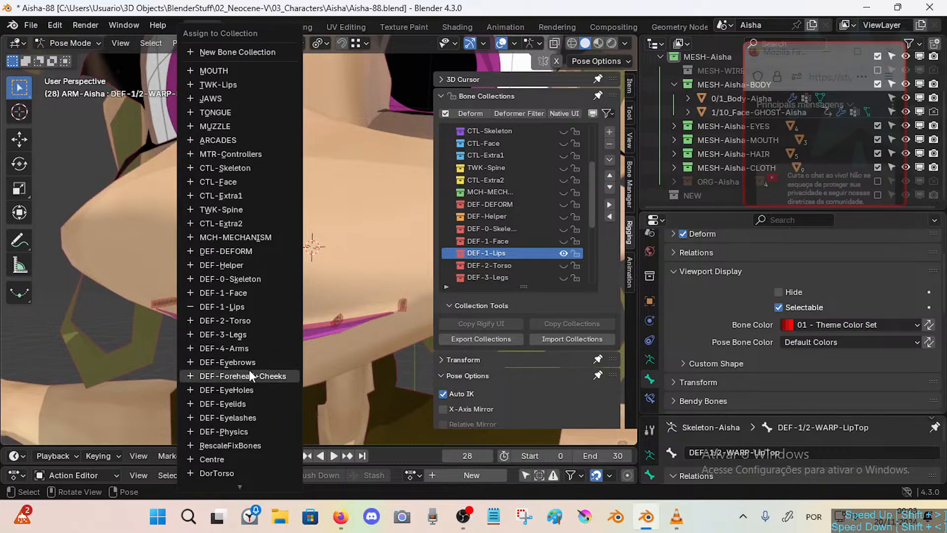
left_click(259, 293)
Hide the DEF-1-Lips collection, check the DEF-1-Face bones before hiding them too, and save the file.
left_click(563, 253)
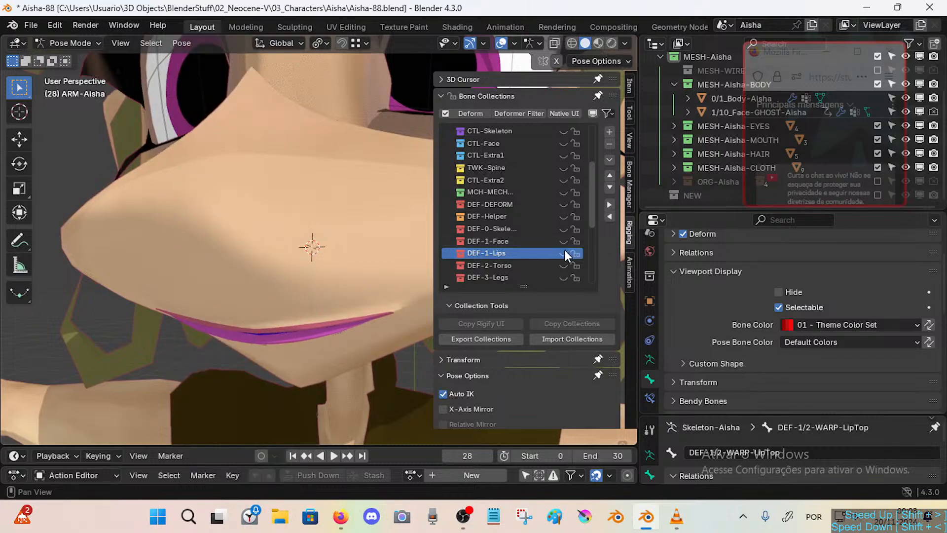
left_click(564, 241)
left_click(565, 241)
left_click(566, 241)
mouse_move(352, 250)
middle_mouse_down()
mouse_move(336, 251)
mouse_move(365, 267)
mouse_move(341, 257)
mouse_move(355, 252)
middle_mouse_up()
scroll(542, 227, "down", 3)
scroll(541, 225, "down", 3)
left_click(563, 168)
scroll(534, 224, "up", 9)
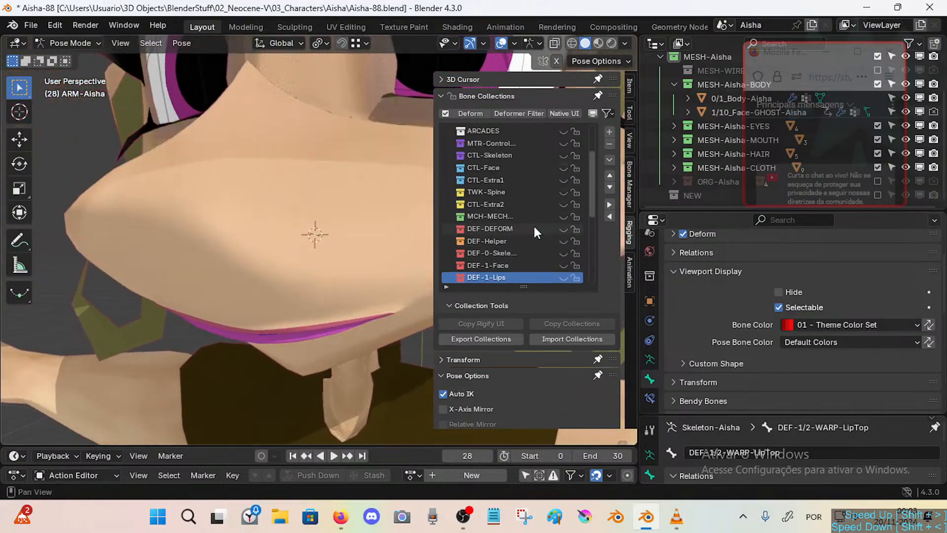
key("ctrl+s")
scroll(331, 183, "up", 4, "shift")
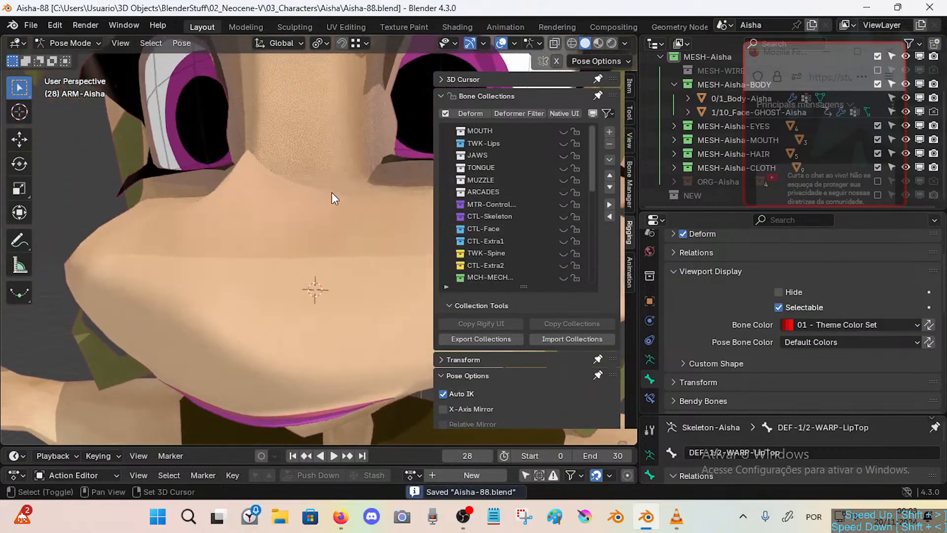
Make the TONGUE bone collection active and save the file.
middle_click_drag(291, 248, 293, 228)
left_click(479, 167)
right_click(478, 164)
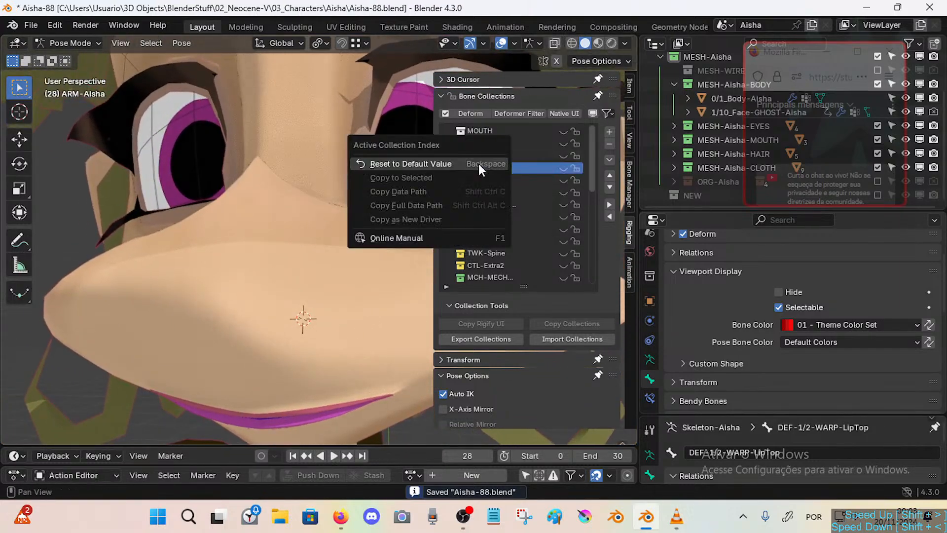
key("Escape")
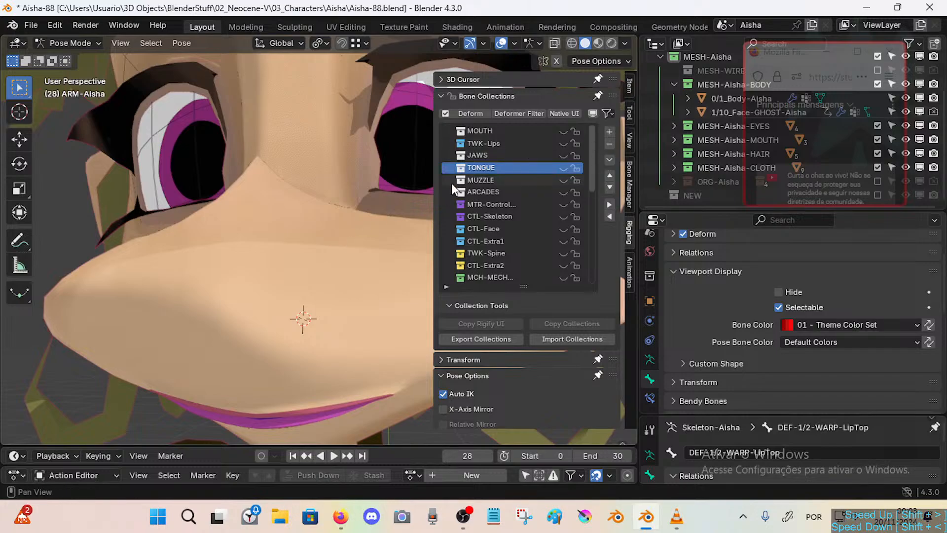
key("n")
middle_click_drag(344, 295, 342, 324)
key("ctrl+z")
key("ctrl+s")
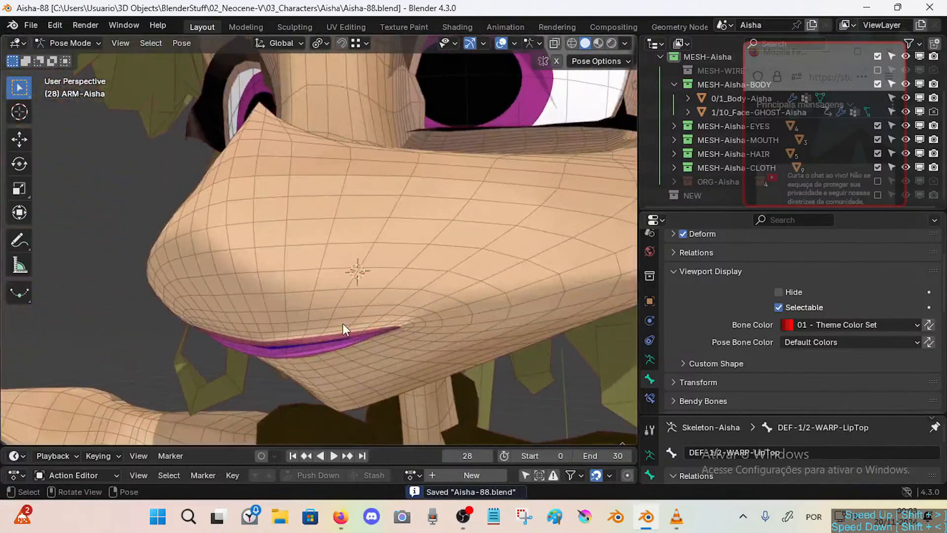
Examine the muzzle topology of the 0/1_Body-Aisha mesh in Edit Mode and return to Object Mode.
key("shift+alt+z")
key("ctrl+Tab")
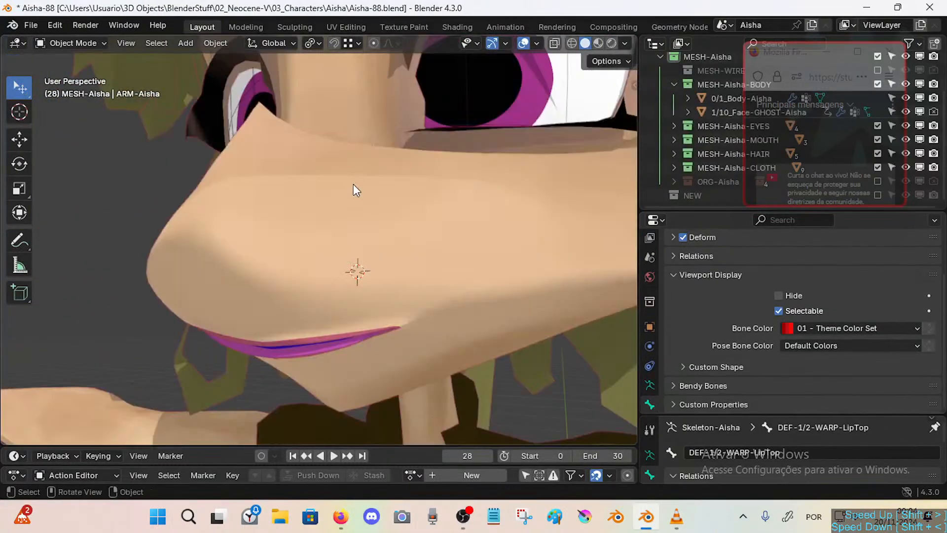
left_click(345, 241)
key("Tab")
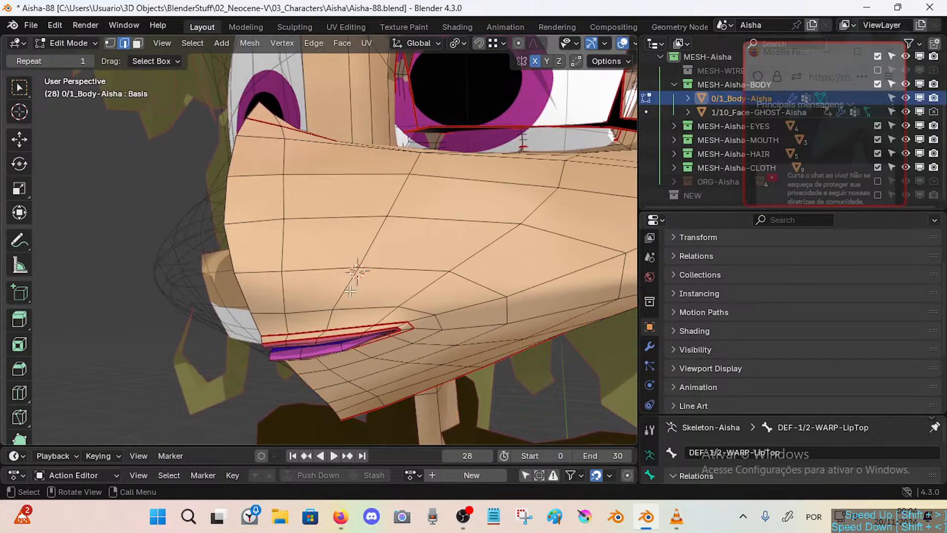
middle_click_drag(346, 241, 281, 301)
key("Tab")
Select the 1/10_Face-GHOST-Aisha mesh, switch the selection to 0/1_Body-Aisha, and unhide all hidden objects.
key("n")
scroll(495, 140, "up", 5)
scroll(386, 228, "down", 7)
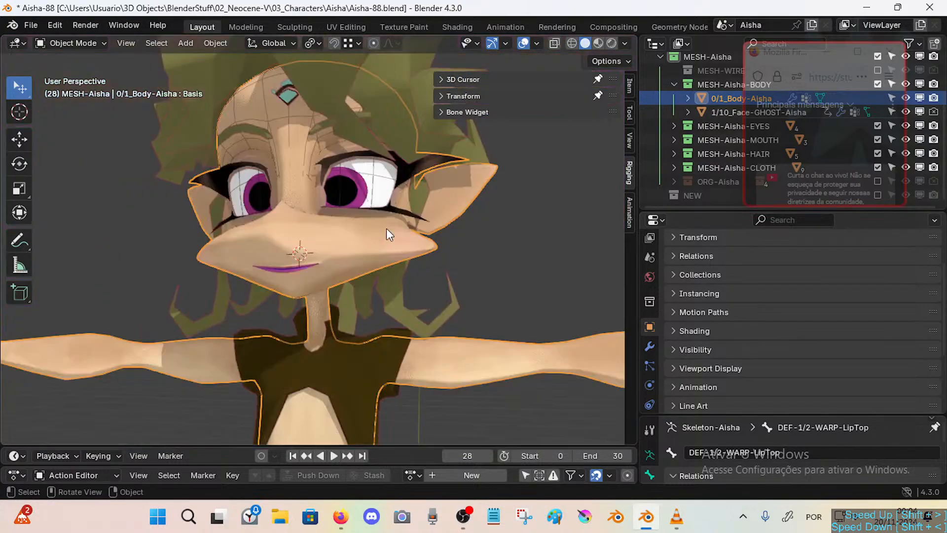
scroll(365, 248, "up", 3)
left_click(343, 271)
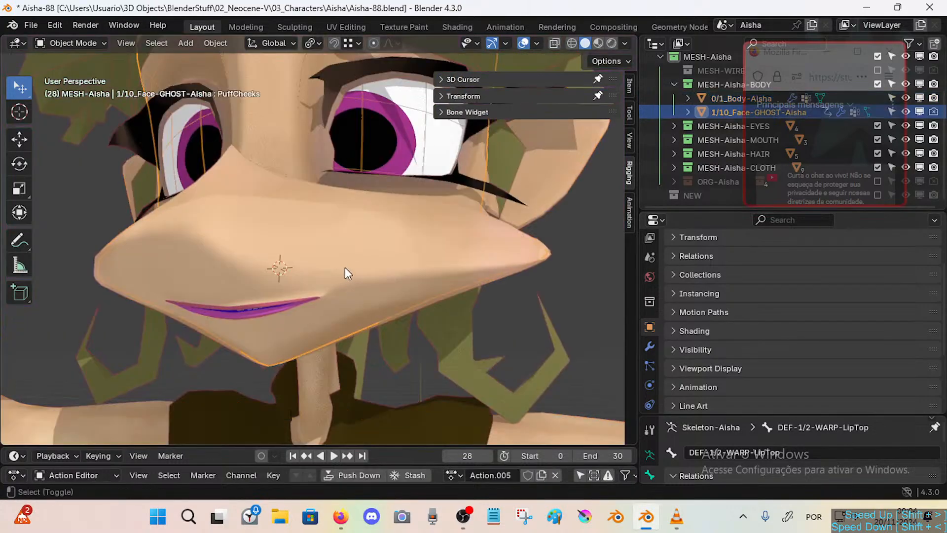
left_click(412, 245)
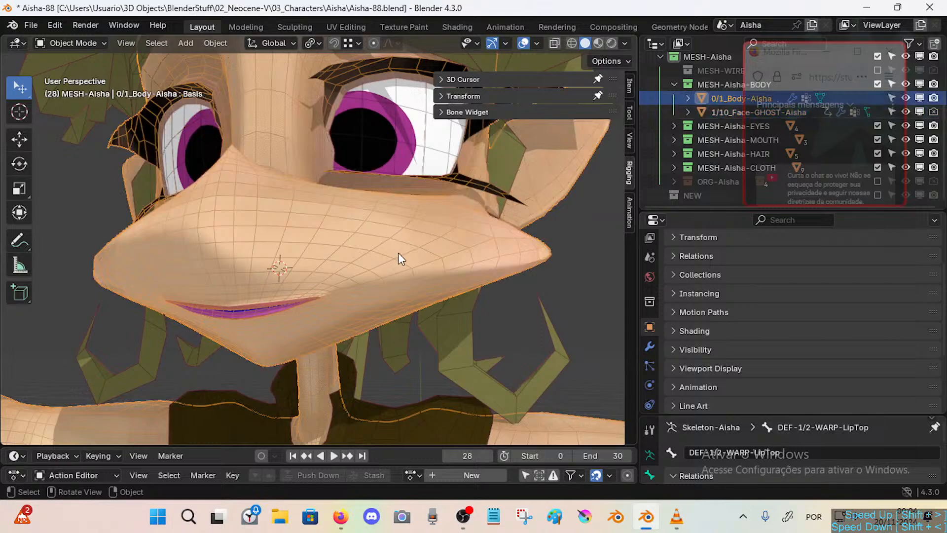
key("alt+h")
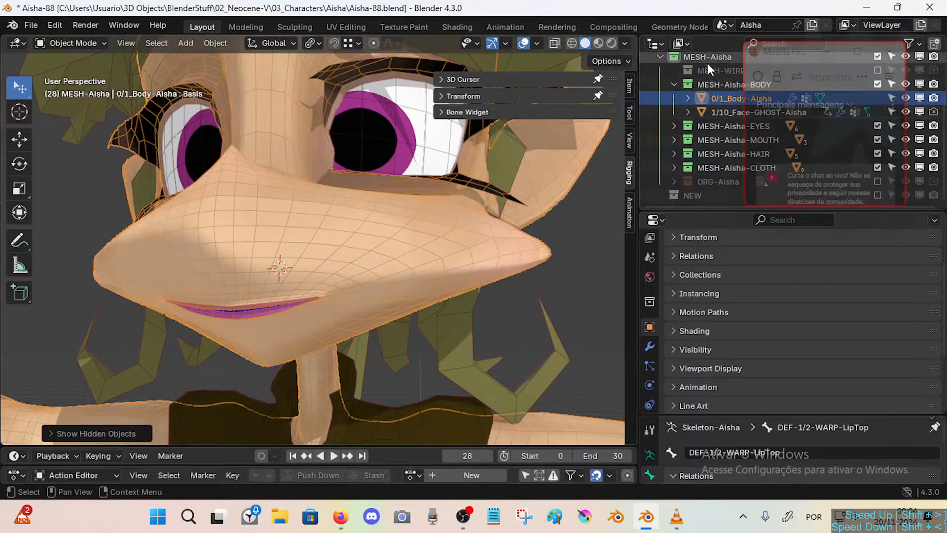
Make the ARM-Aisha armature the active object and save the file.
scroll(707, 63, "up", 3)
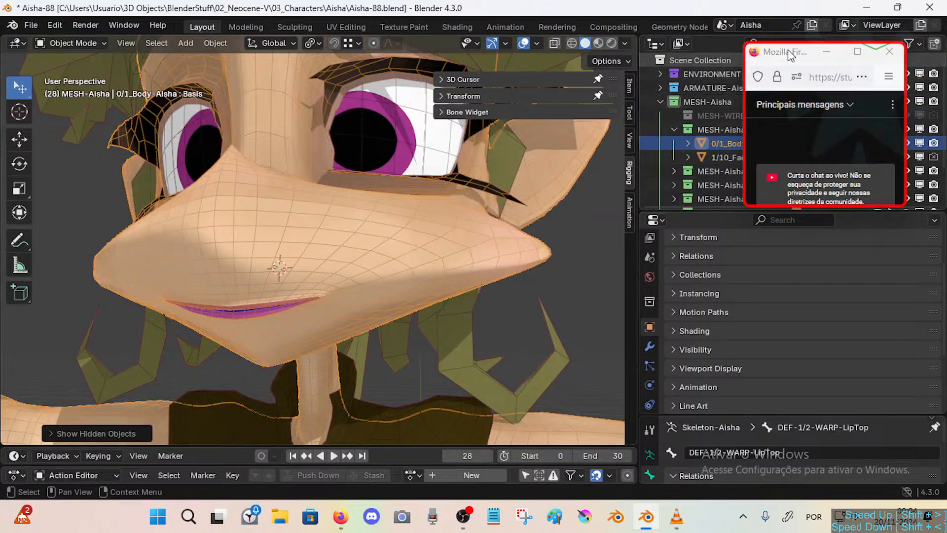
left_click(788, 86)
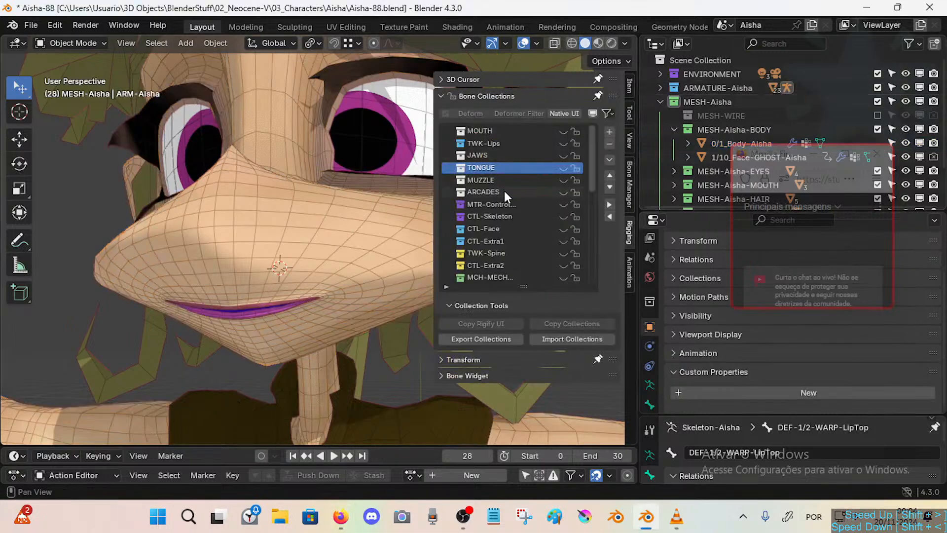
key("ctrl+s")
scroll(347, 223, "up", 2)
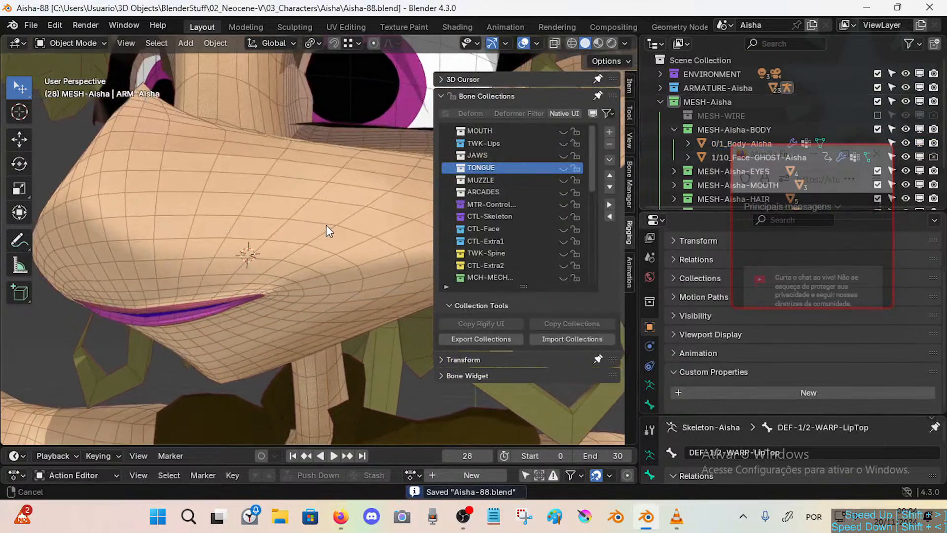
middle_click_drag(326, 225, 337, 220)
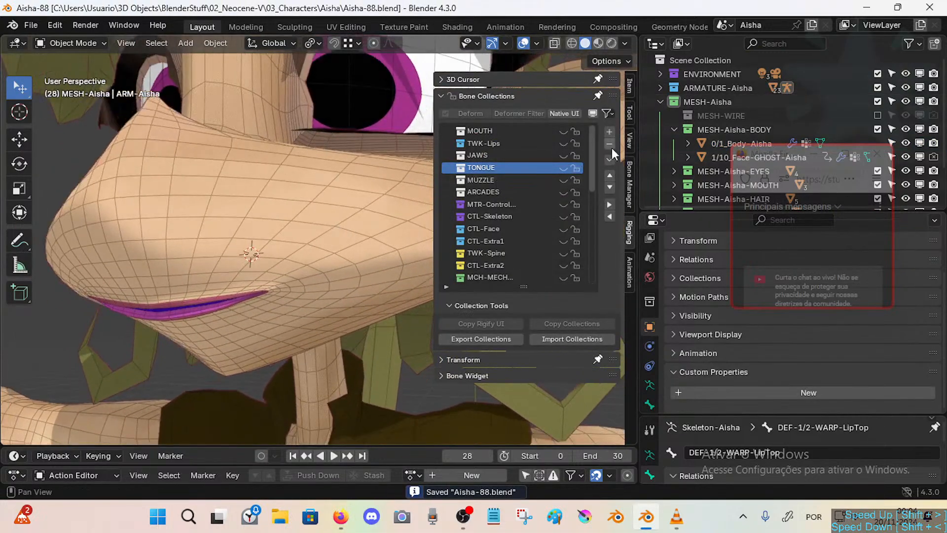
Briefly show and hide the TONGUE, JAWS and TWK-Lips bone collections to check which bones they contain.
left_click(564, 168)
left_click(564, 156)
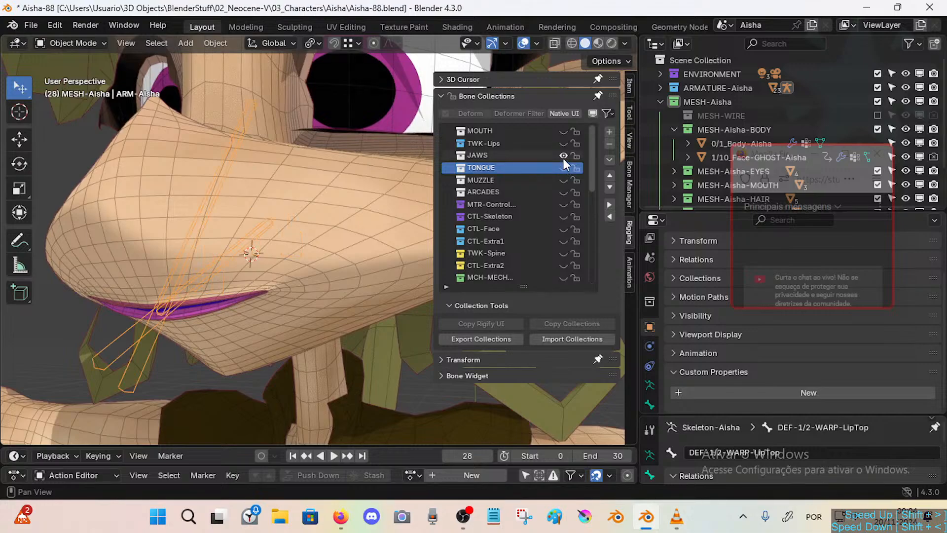
left_click(566, 155)
left_click(567, 145)
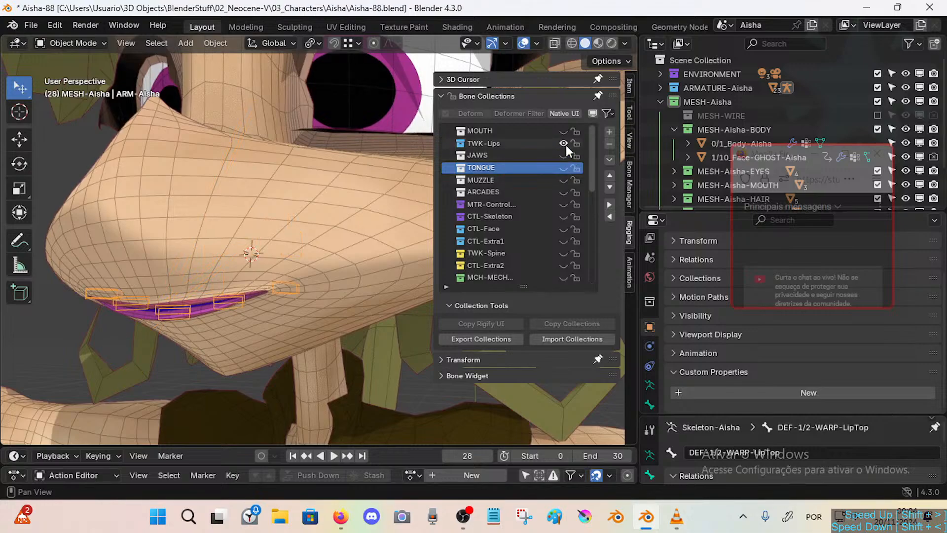
left_click(567, 145)
Show the MUZZLE bone collection and select the TWK-Chin bone in Pose Mode.
left_click(559, 181)
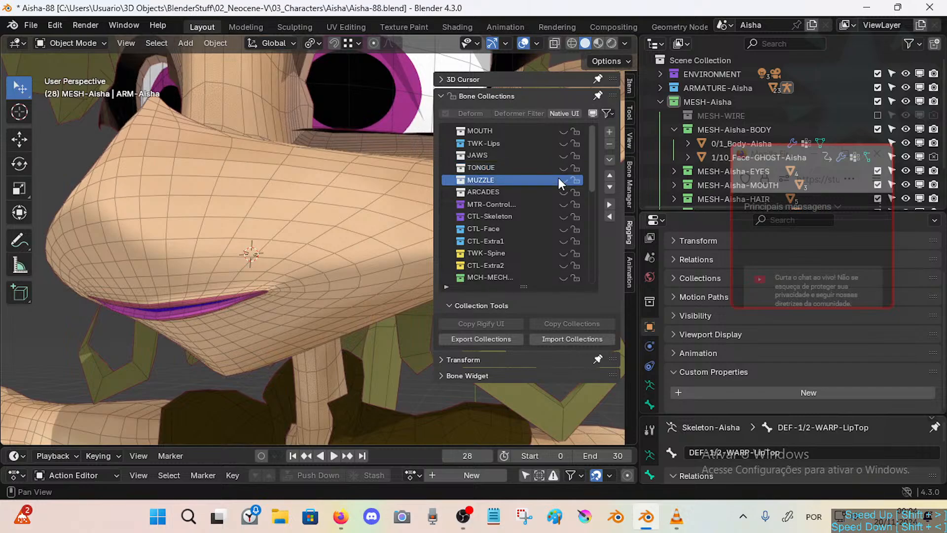
left_click(563, 180)
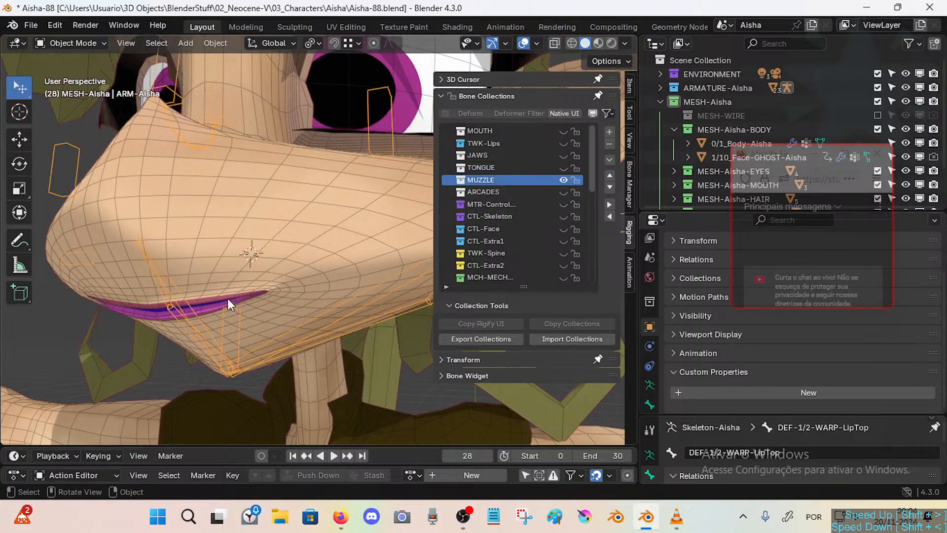
left_click(190, 331)
left_click(198, 332)
key("ctrl+Tab")
left_click(234, 331)
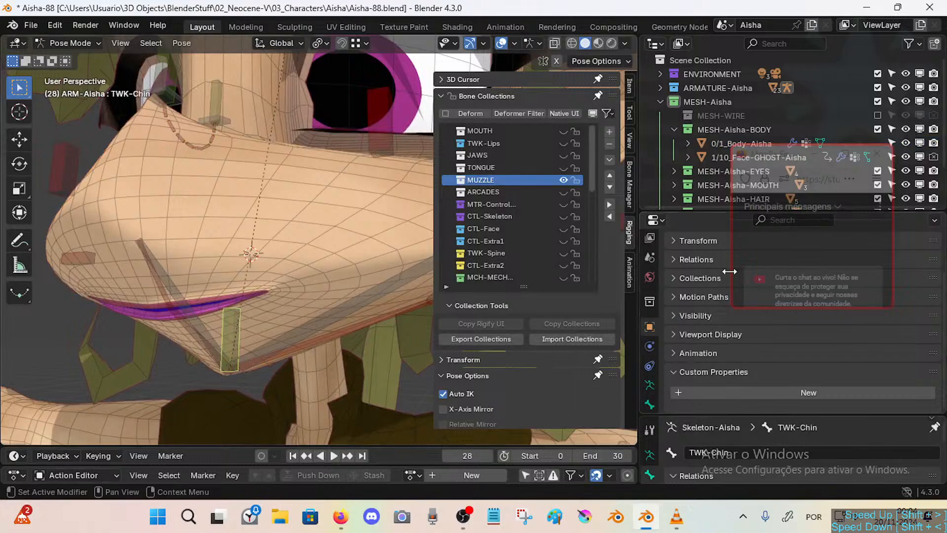
Review the bone constraints of TWK-Chin, MCH-Jaw.L and DEF-1/2-CheekTop.L on the muzzle.
left_click_drag(772, 159, 778, 69)
scroll(650, 386, "down", 2)
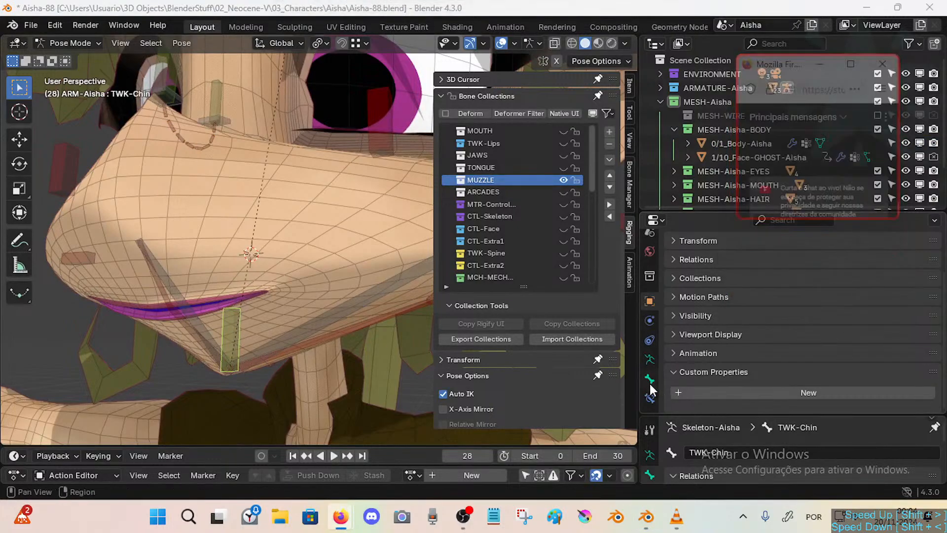
left_click(650, 397)
scroll(839, 347, "down", 2)
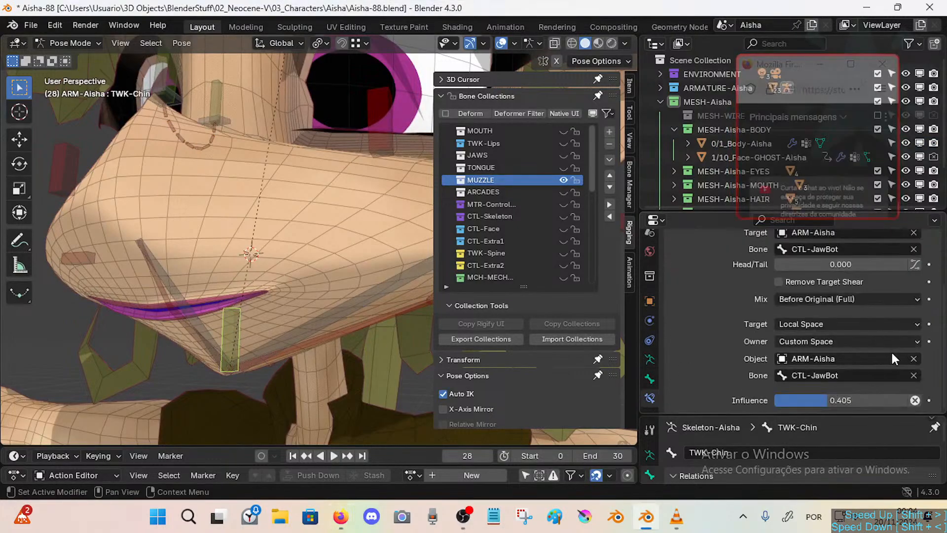
left_click(273, 348)
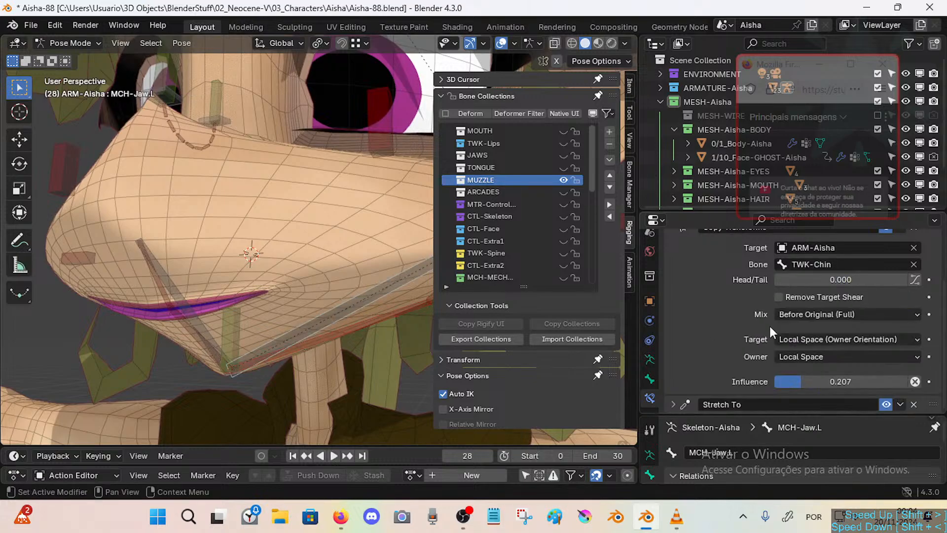
middle_click_drag(315, 340, 368, 299)
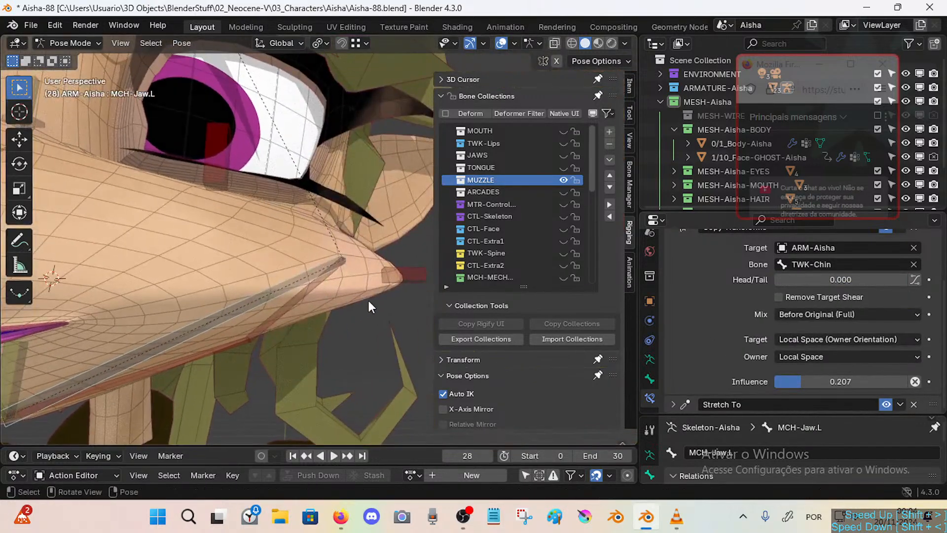
left_click(221, 200)
left_click(212, 224)
key("shift+grave")
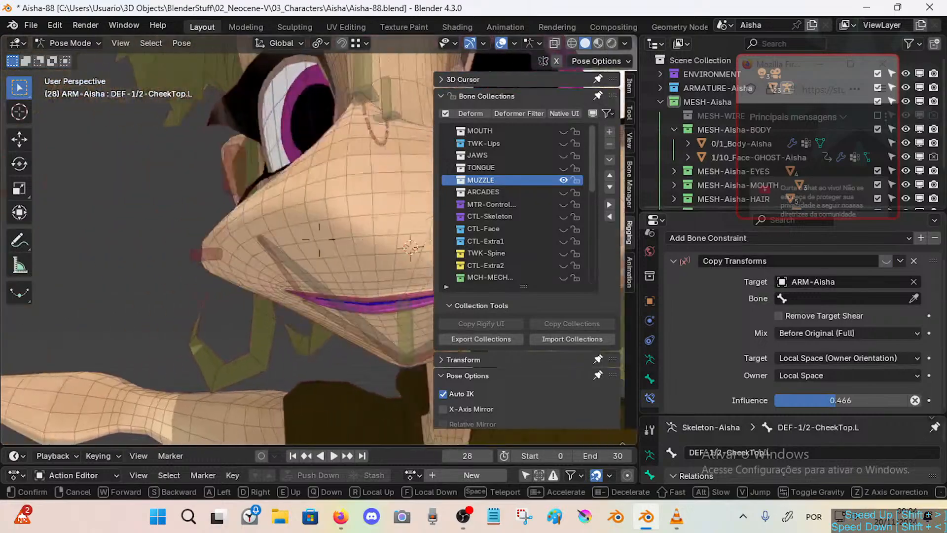
left_click(372, 190)
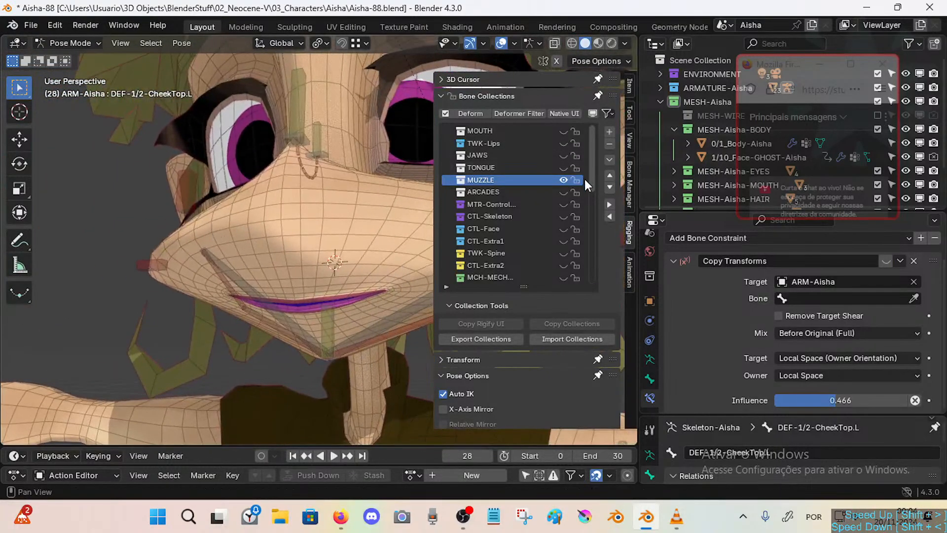
Hide the MUZZLE bone collection, show ARCADES, and select the bones sharing the color of MCH-ArcadeTop.L.001.
left_click(563, 180)
left_click(563, 192)
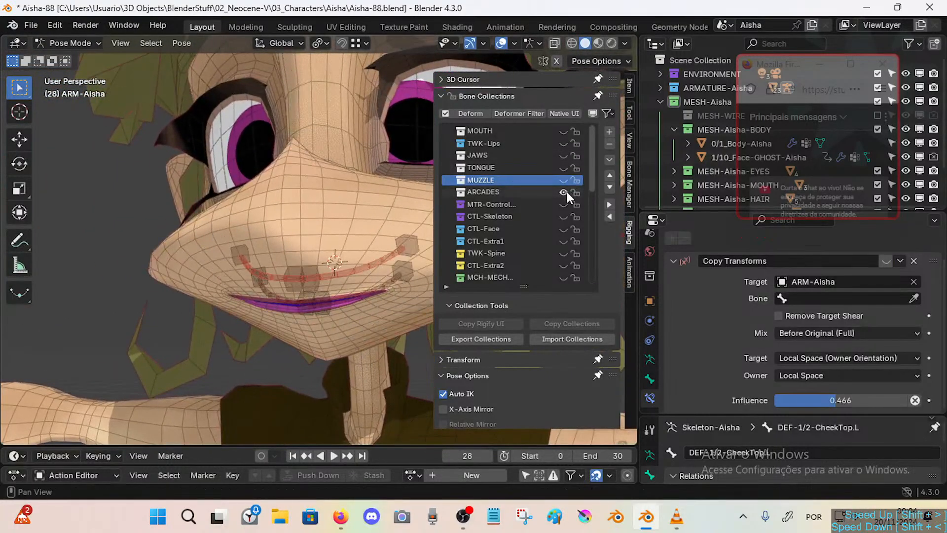
left_click(318, 261)
key("shift+g")
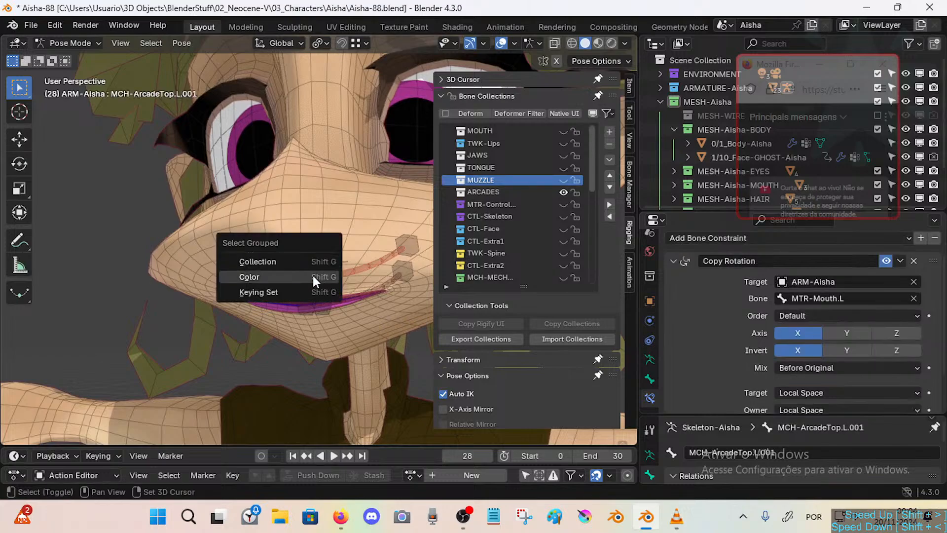
left_click(313, 275)
Select the bones grouped by the color of MCH-ArcadeBot.L.002 with Extend enabled, and add MCH-ArcadeTop.L.002.
left_click(409, 268)
key("shift+g")
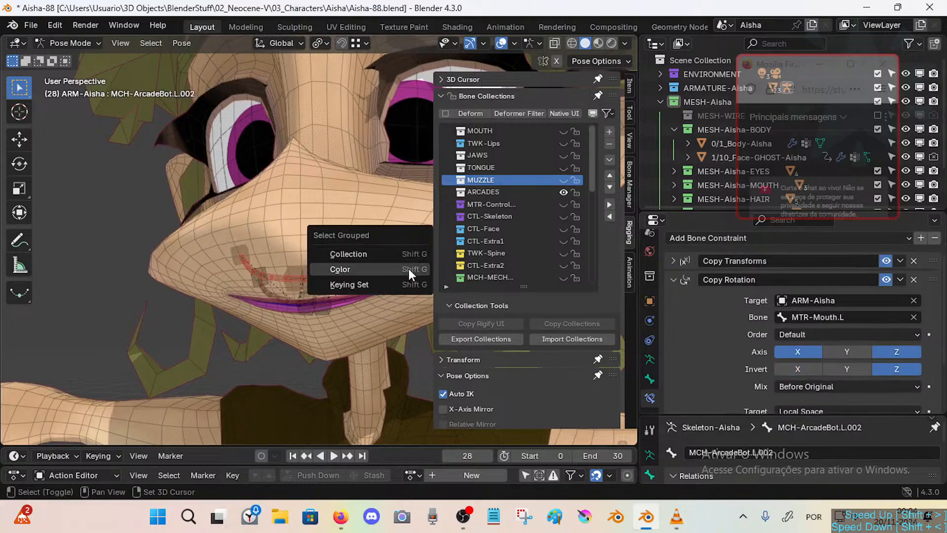
left_click(408, 268)
left_click(142, 417)
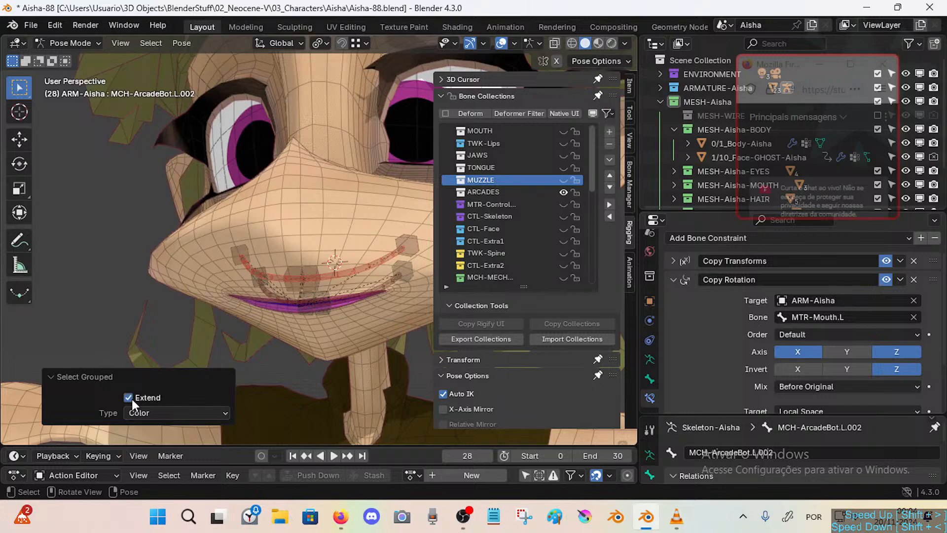
left_click(417, 239, "shift")
key("shift+g")
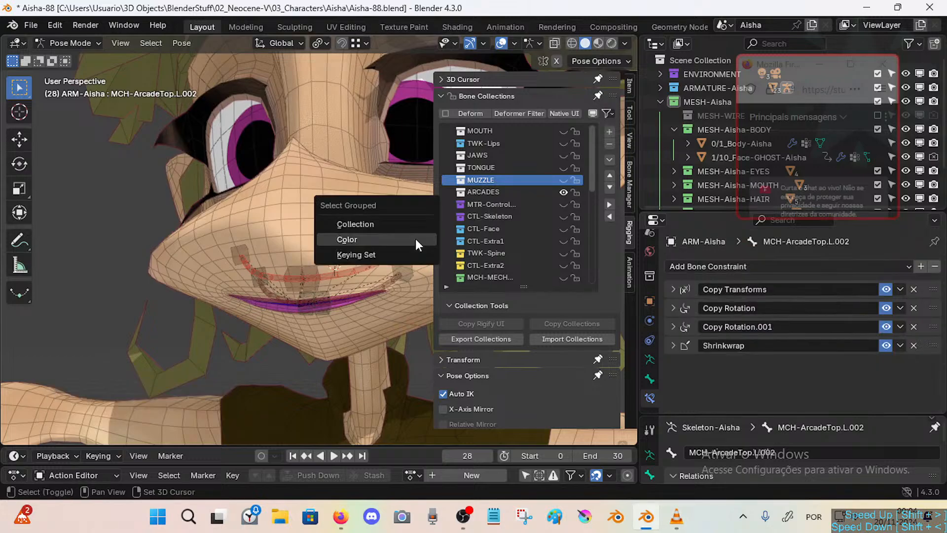
Select all bones sharing the colors of MCH-ArcadeBot.L.002 and MCH-ArcadeTop.L.002, and briefly test moving them.
left_click(411, 275)
key("shift+g")
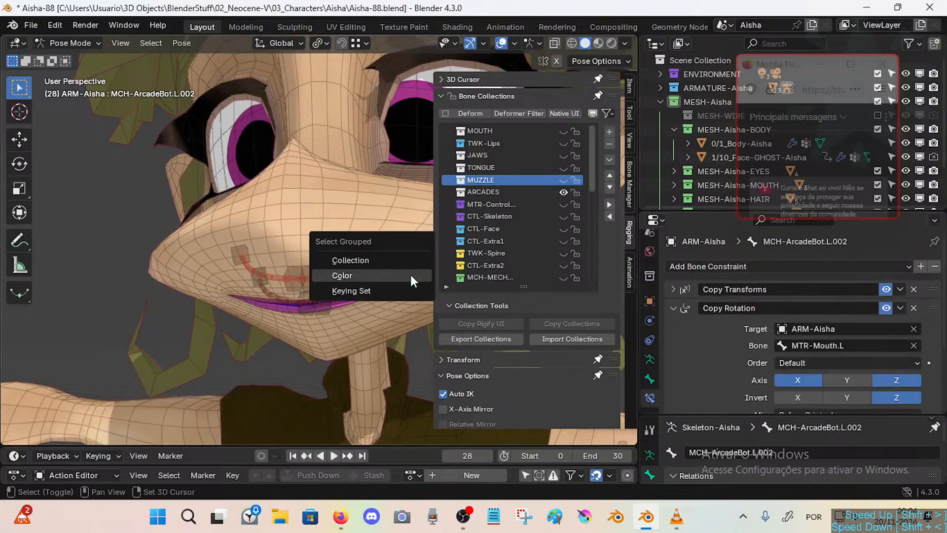
left_click(410, 274)
left_click(416, 242, "shift")
key("shift+g")
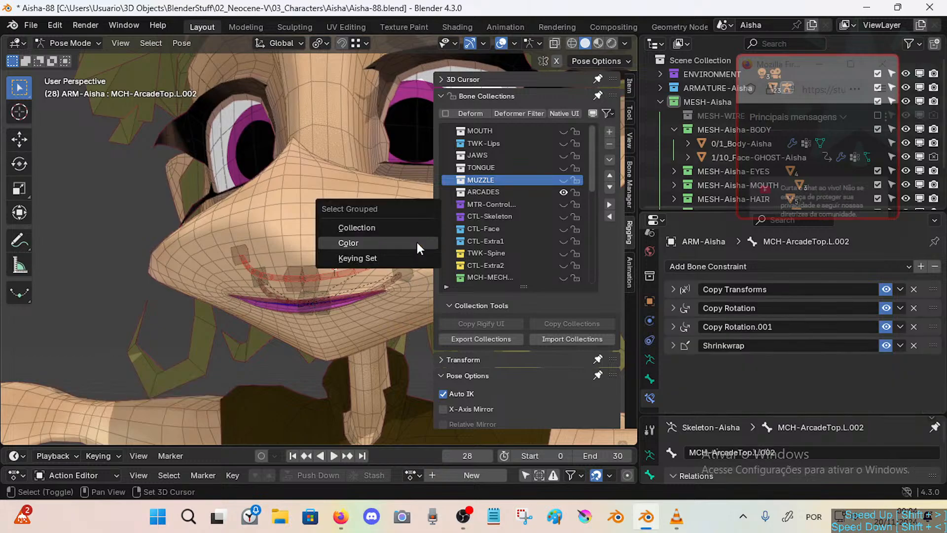
left_click(416, 245)
key("g")
right_click(340, 308)
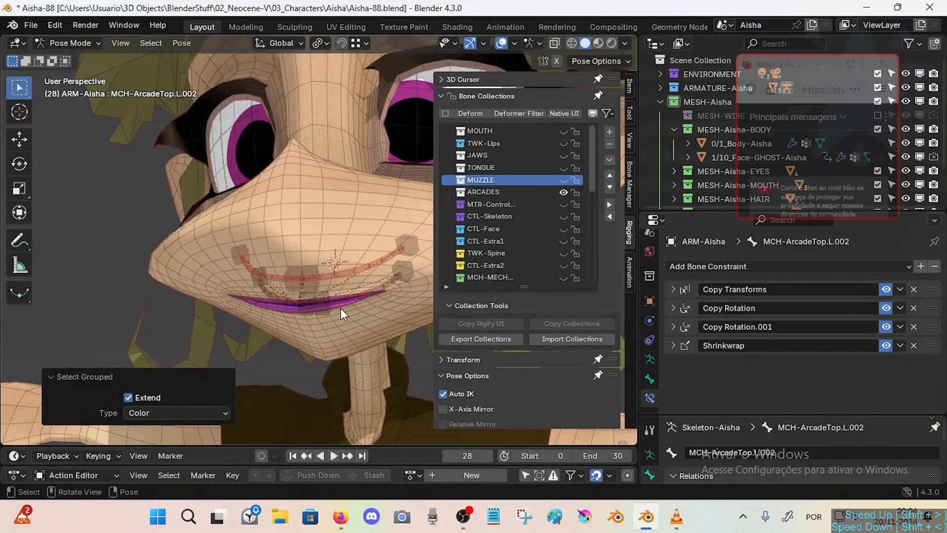
Set the Shrinkwrap target of MCH-ArcadeTop.L.002 to 1/10_Face-GHOST-Aisha and briefly test moving the selected bones.
left_click(675, 345)
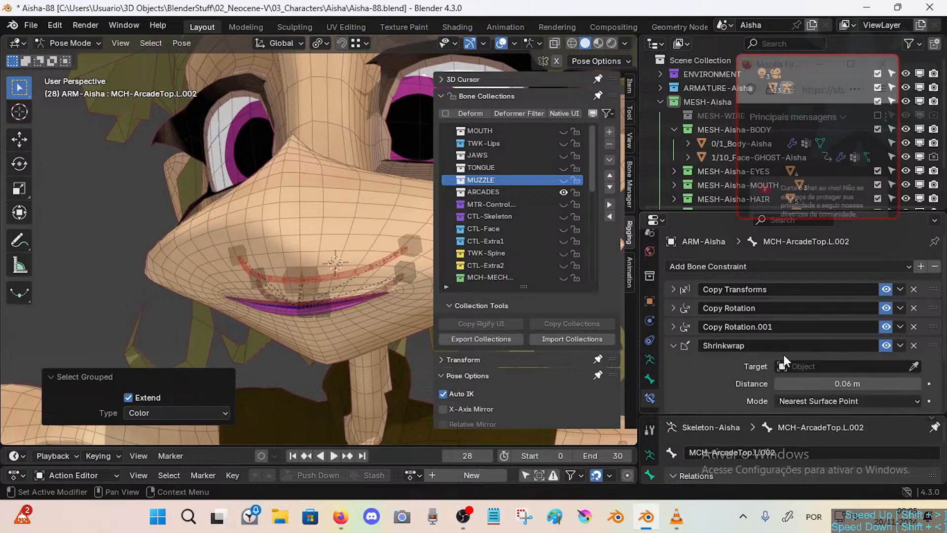
left_click(838, 366)
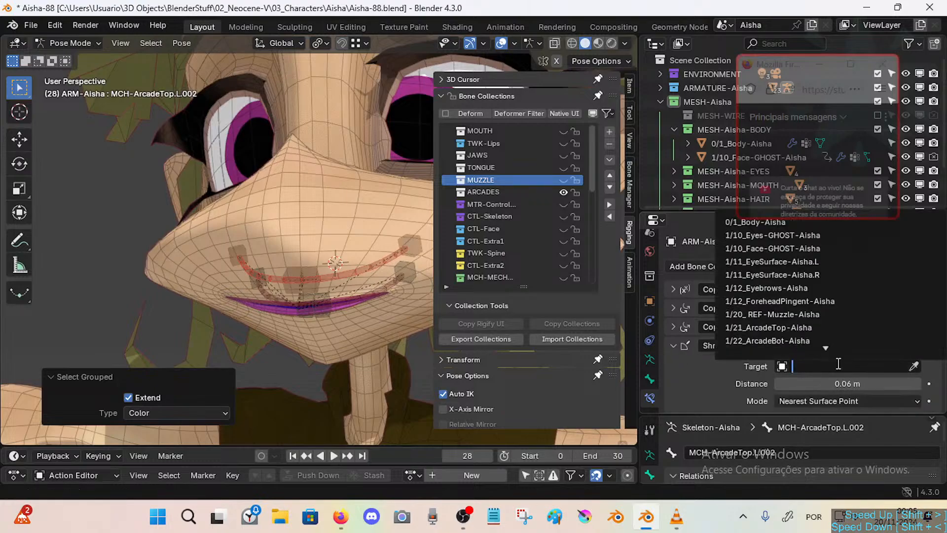
type("fa")
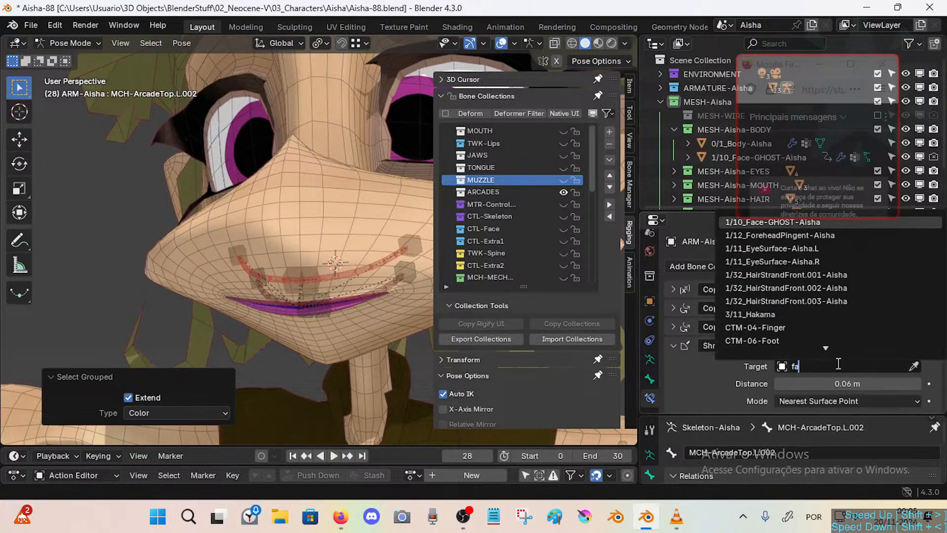
key("Return")
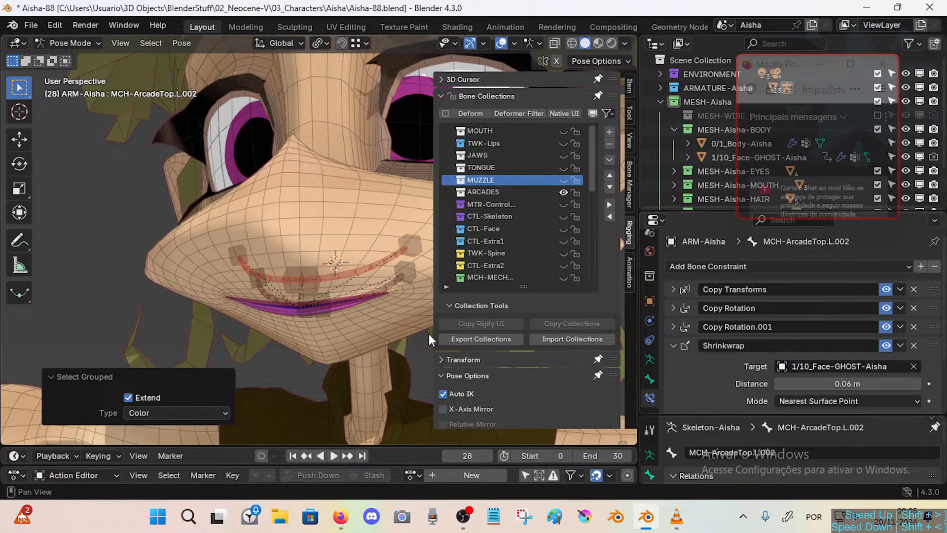
key("g")
left_click(341, 253)
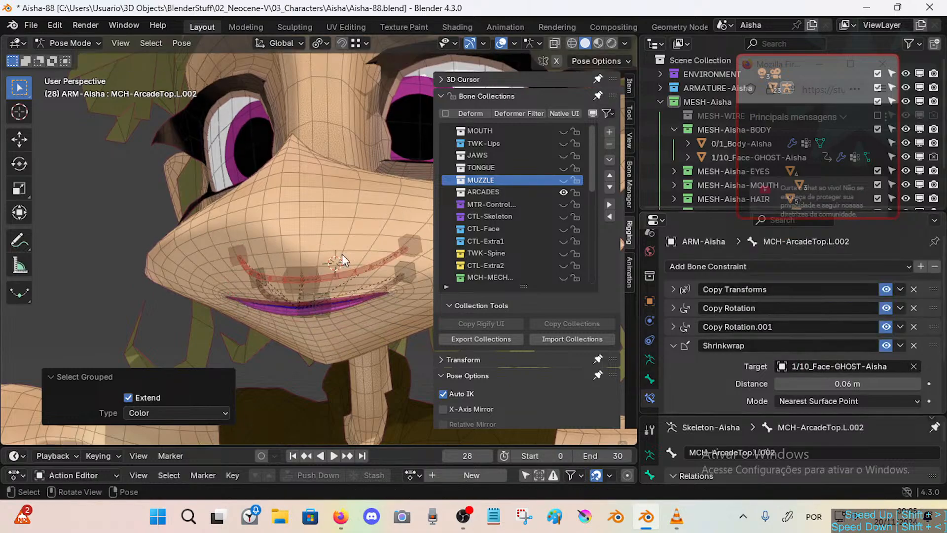
Inspect the Shrinkwrap constraint of MCH-ArcadeTop.R.002 on the opposite side of the upper arcade.
middle_click_drag(339, 281, 327, 280)
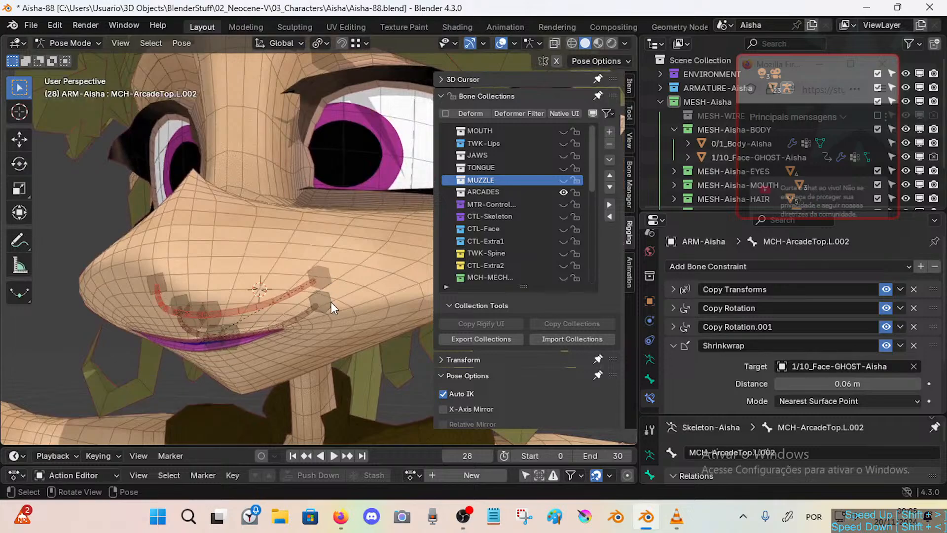
left_click(330, 302)
left_click(336, 281)
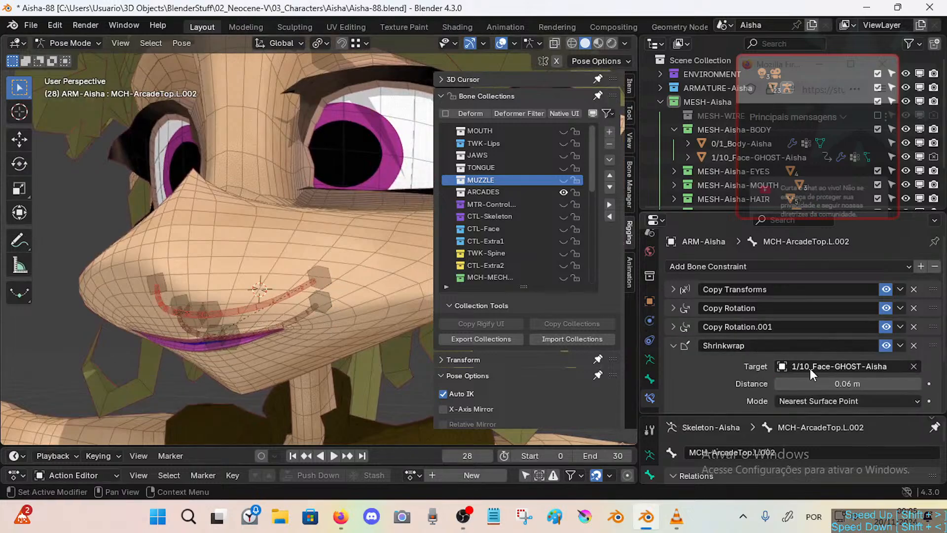
left_click(167, 280)
left_click(676, 343)
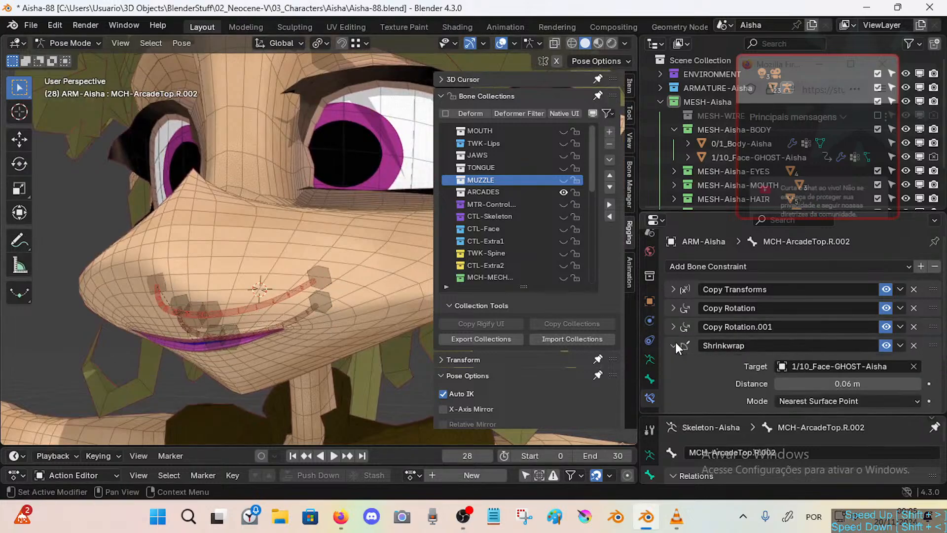
left_click(676, 345)
Check the Copy Rotation and Shrinkwrap constraints of MCH-ArcadeBot.L.001, and save the file.
left_click(244, 349)
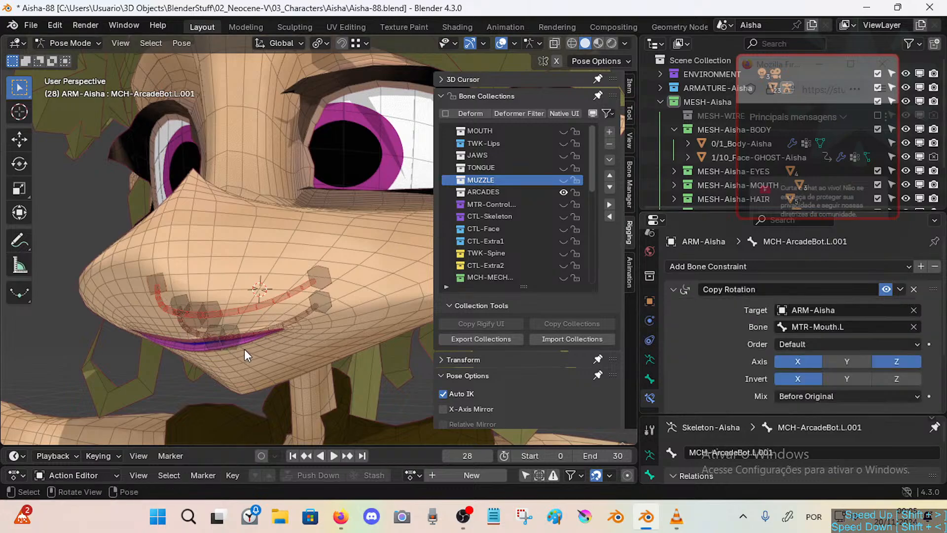
left_click(672, 290)
left_click(673, 309)
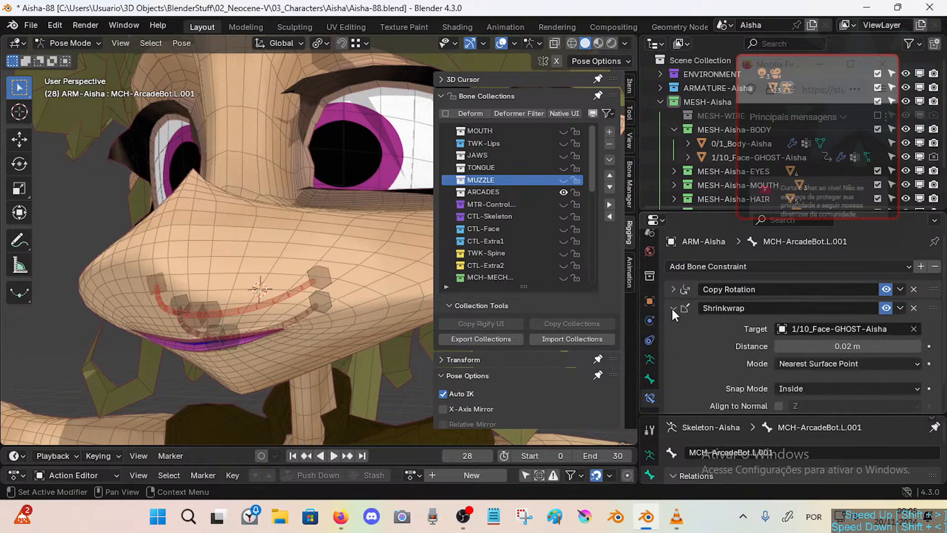
left_click(673, 309)
left_click(673, 290)
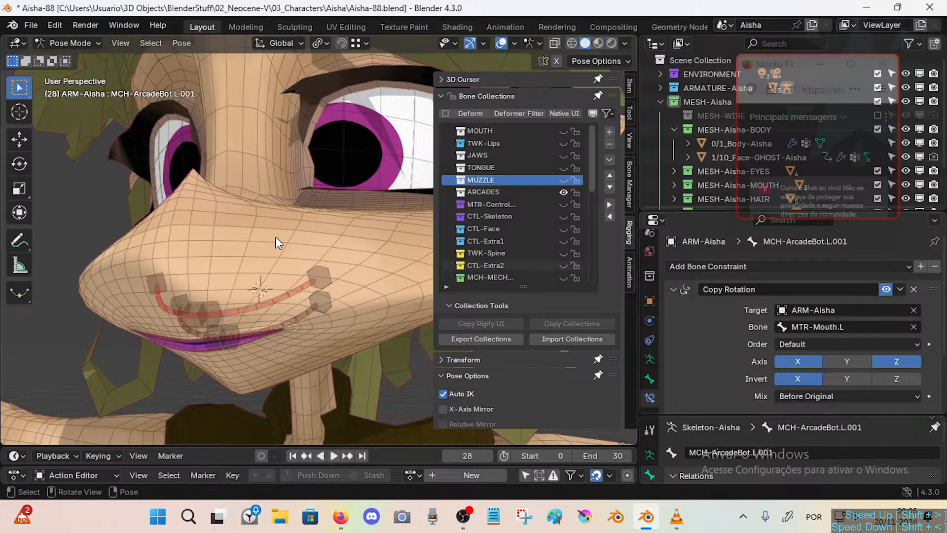
key("ctrl+s")
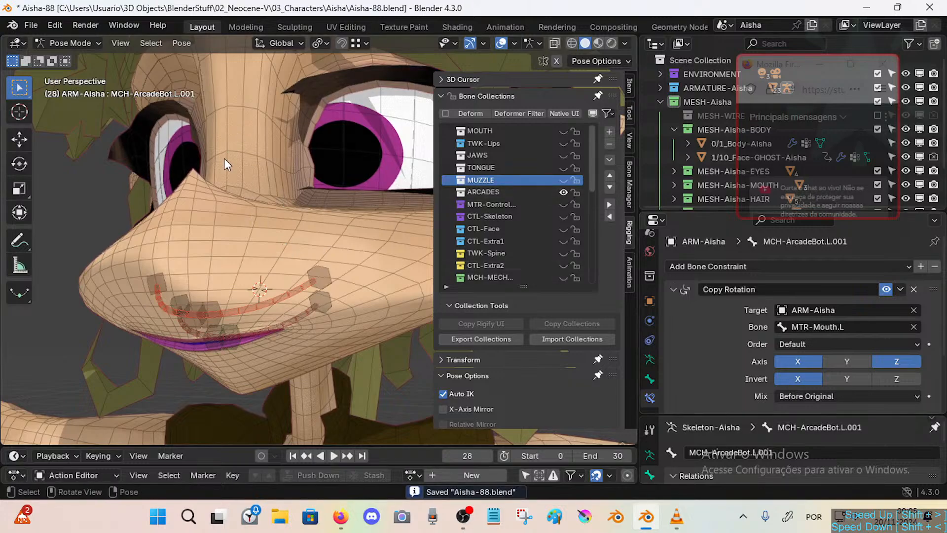
Assign a Ctrl+T shortcut to the Toggle System Console command and open the system console.
left_click(86, 25)
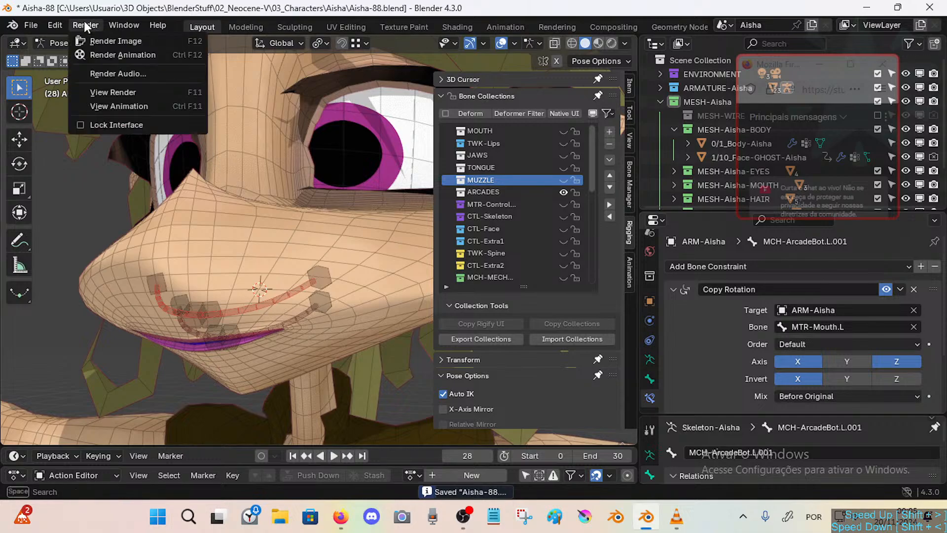
mouse_move(124, 25)
right_click(153, 174)
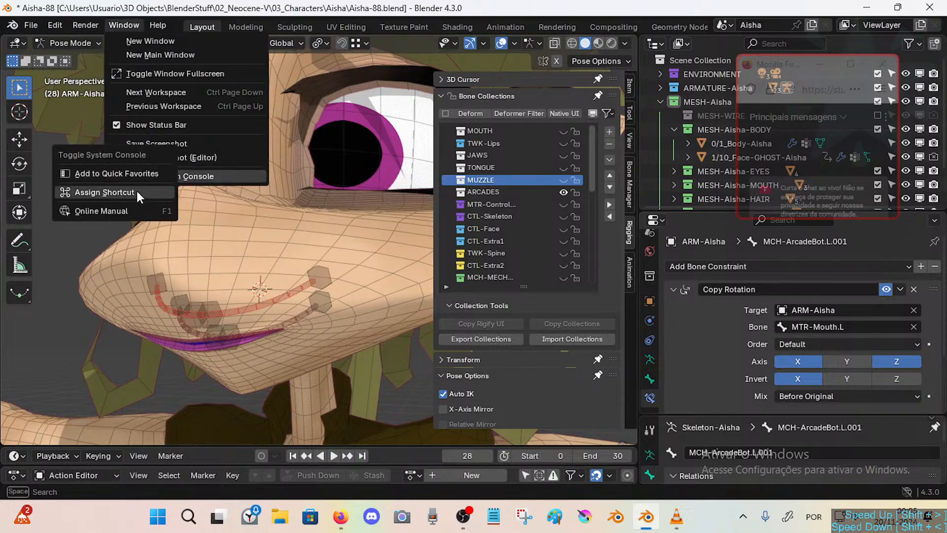
left_click(137, 191)
left_click(205, 234)
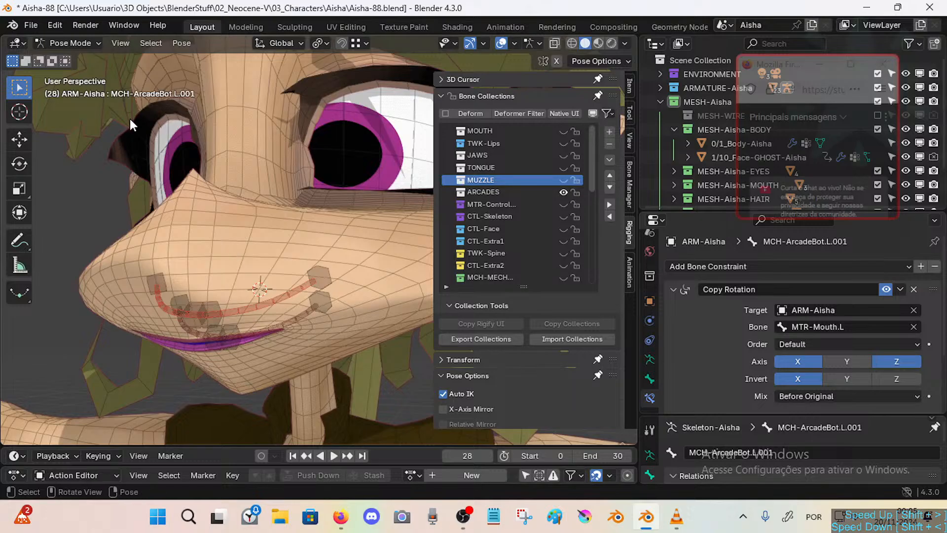
key("ctrl+t")
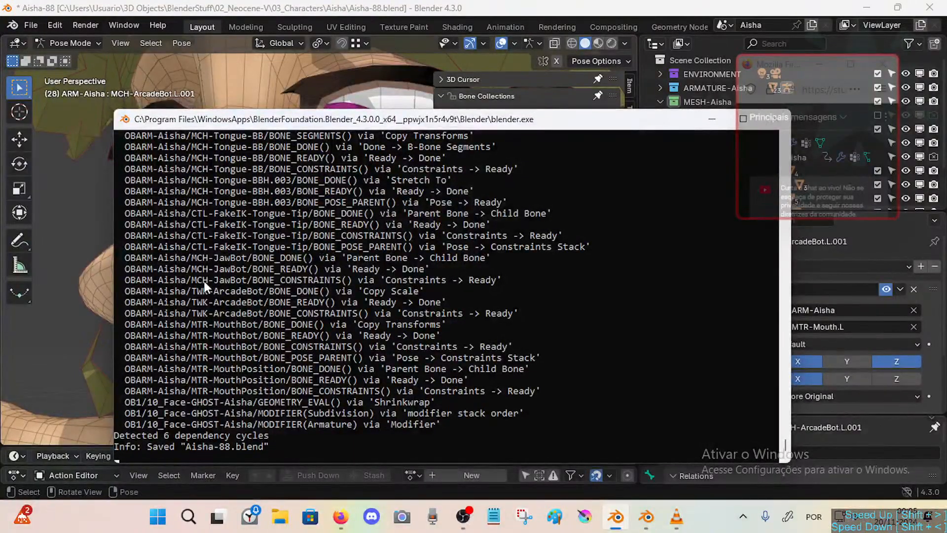
Read through the dependency cycle log in the system console and return to the Blender viewport.
scroll(205, 281, "up", 12)
scroll(229, 280, "up", 12)
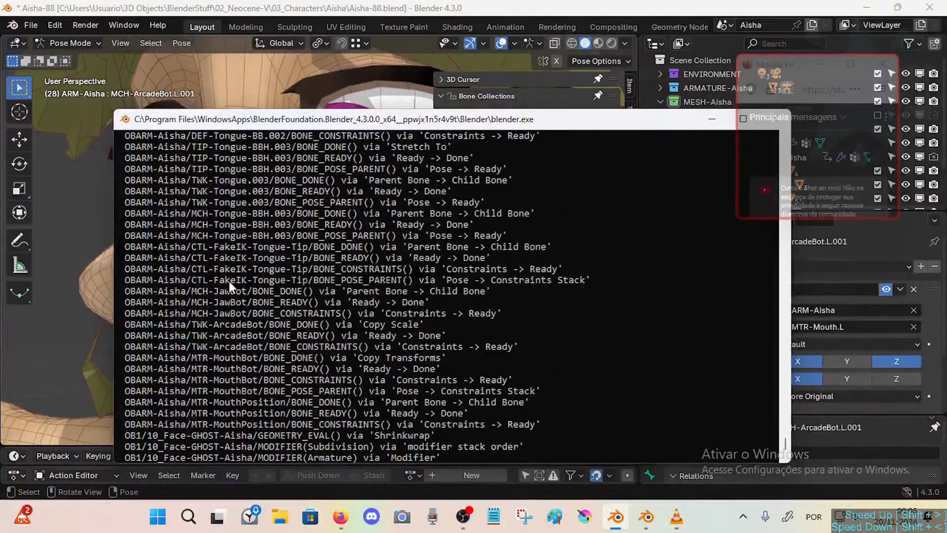
scroll(229, 280, "down", 3)
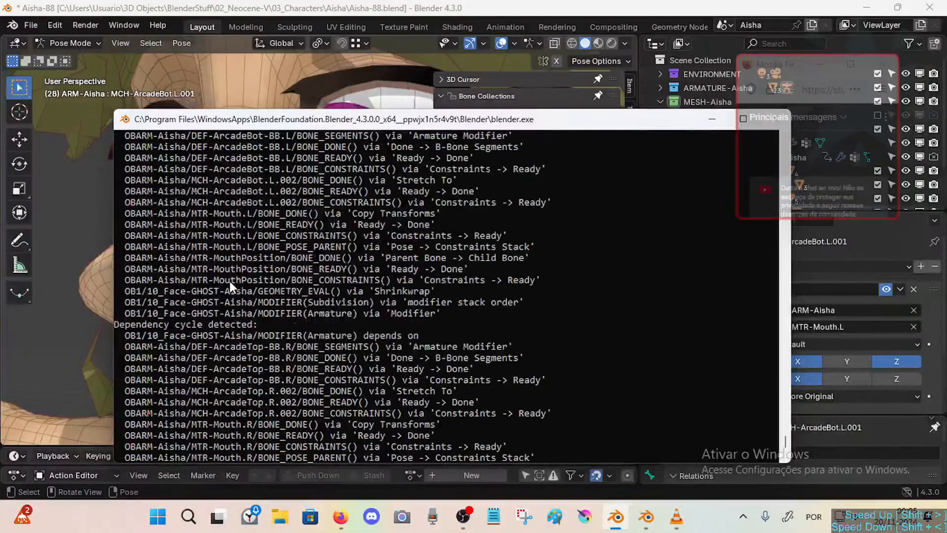
scroll(238, 279, "down", 15)
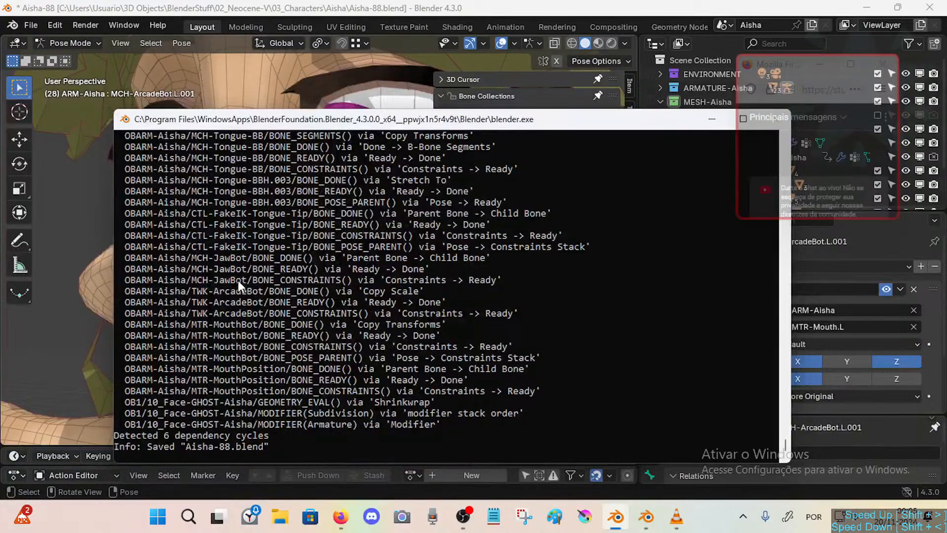
left_click(230, 81)
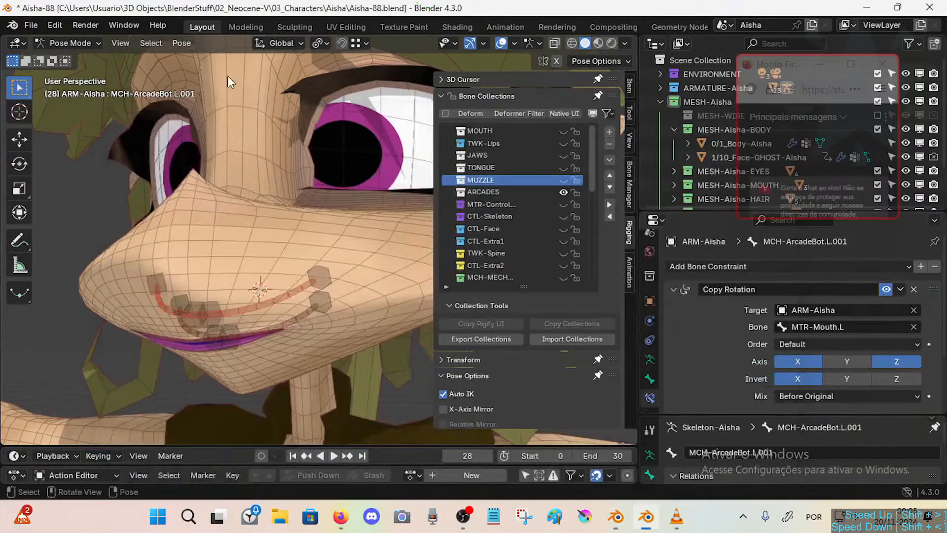
Save Aisha-88.blend and switch the armature from Pose Mode to Object Mode.
mouse_move(227, 237)
middle_mouse_down()
mouse_move(243, 245)
mouse_move(224, 247)
middle_mouse_up()
key("ctrl+s")
scroll(238, 267, "up", 1)
key("shift+grave")
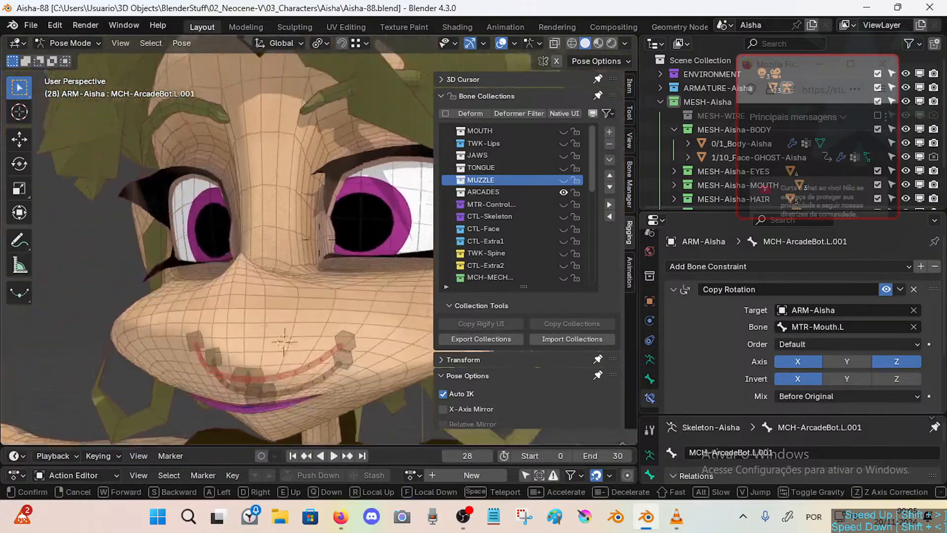
left_click(229, 253)
key("ctrl+s")
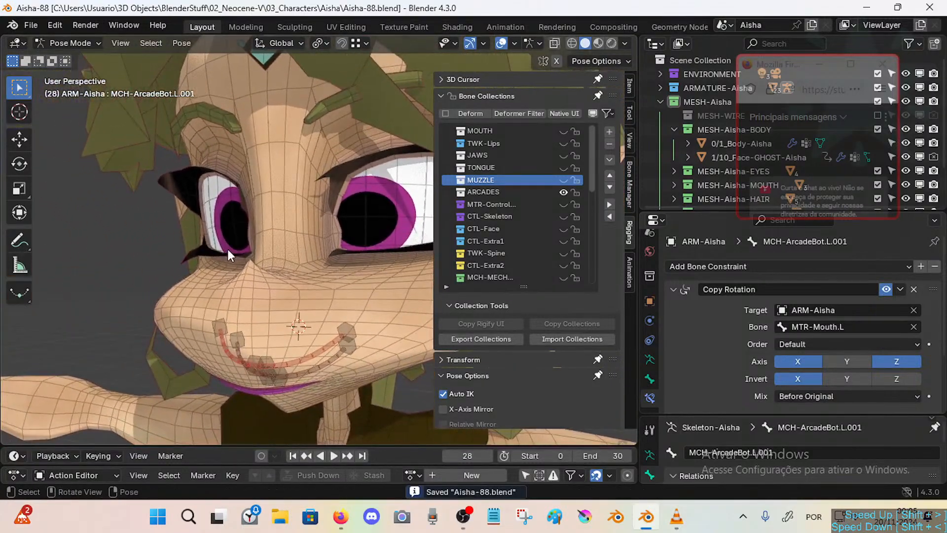
key("ctrl+Tab")
Hide the ARCADES bone collection and briefly show the MUZZLE collection to check its bones.
key("shift+grave")
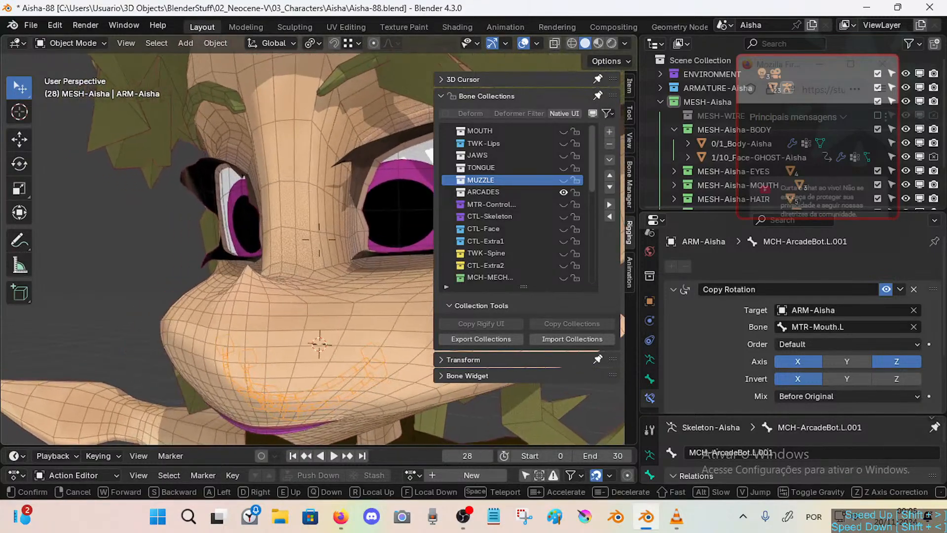
key("q")
left_click(552, 158)
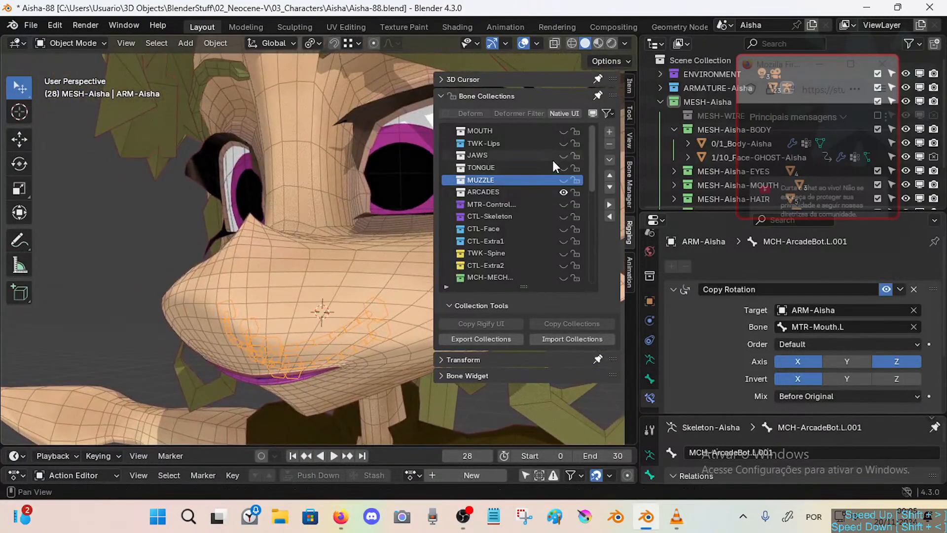
left_click(565, 189)
left_click(561, 182)
left_click(561, 182)
left_click(561, 182)
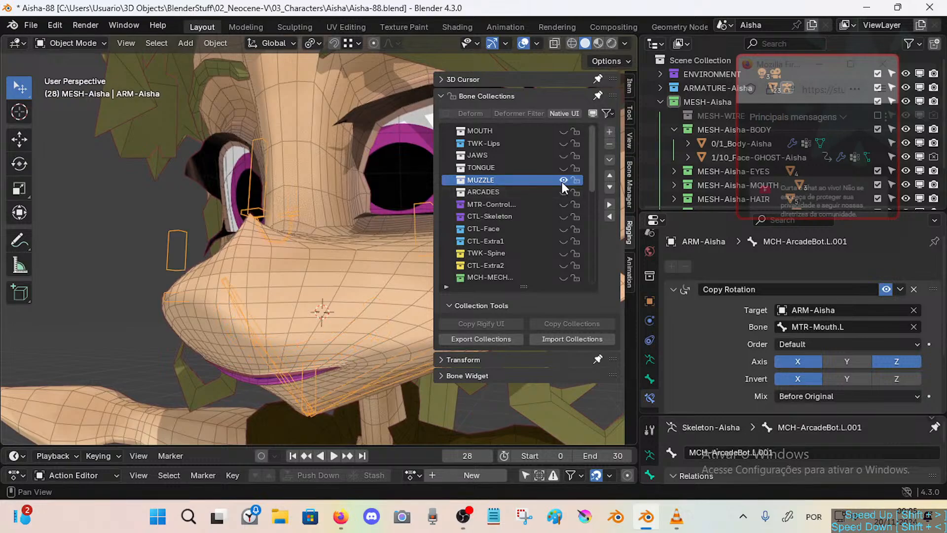
left_click(562, 182)
Show the JAWS, TWK-Lips and MOUTH bone collections for a quick check and hide them again.
left_click(562, 154)
left_click(562, 154)
left_click(562, 154)
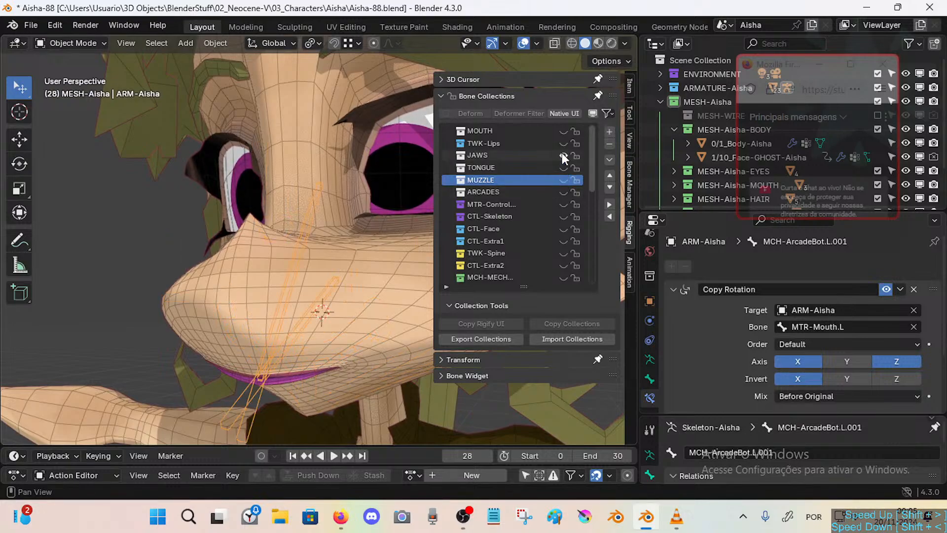
left_click(564, 131)
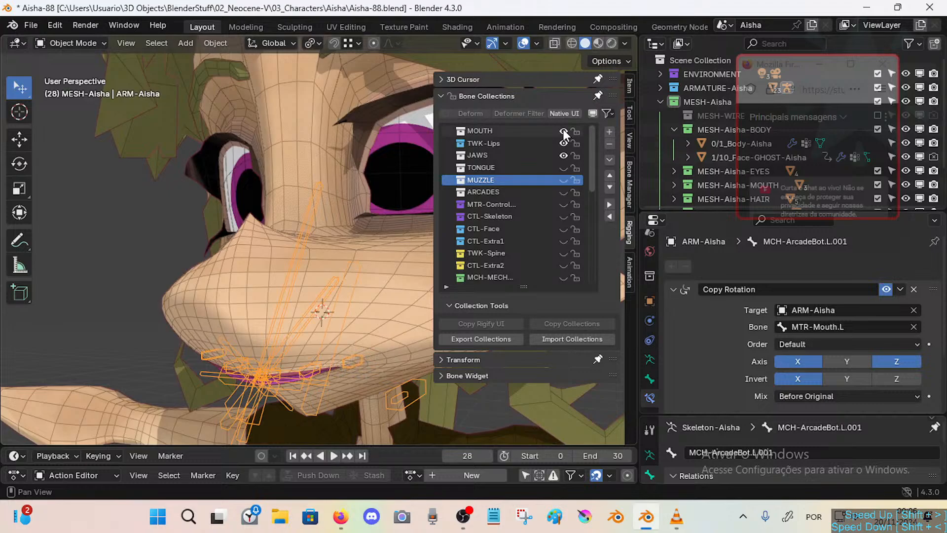
left_click_drag(564, 131, 563, 157)
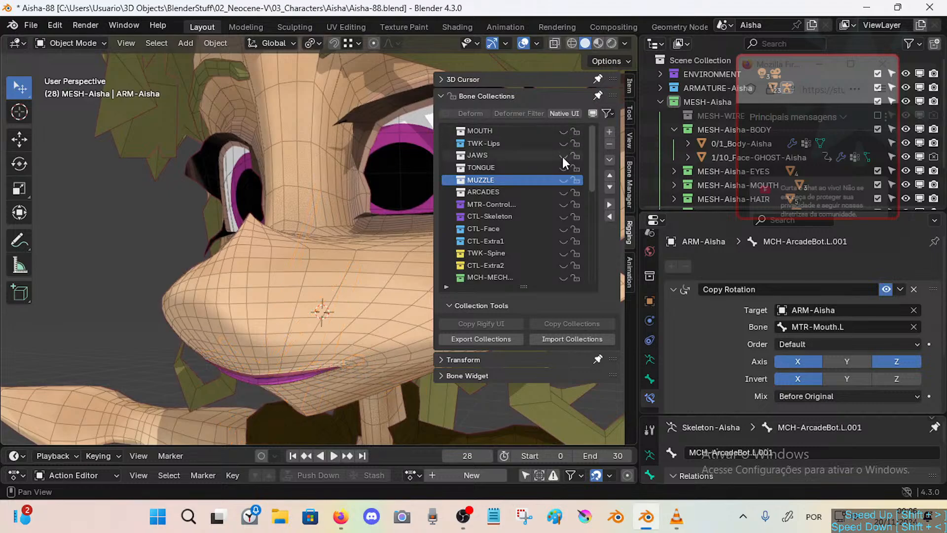
Show only the CTL-Face bone collection and bring the eyes and forehead controls into view.
left_click(562, 193)
scroll(564, 217, "down", 3)
left_click(564, 192)
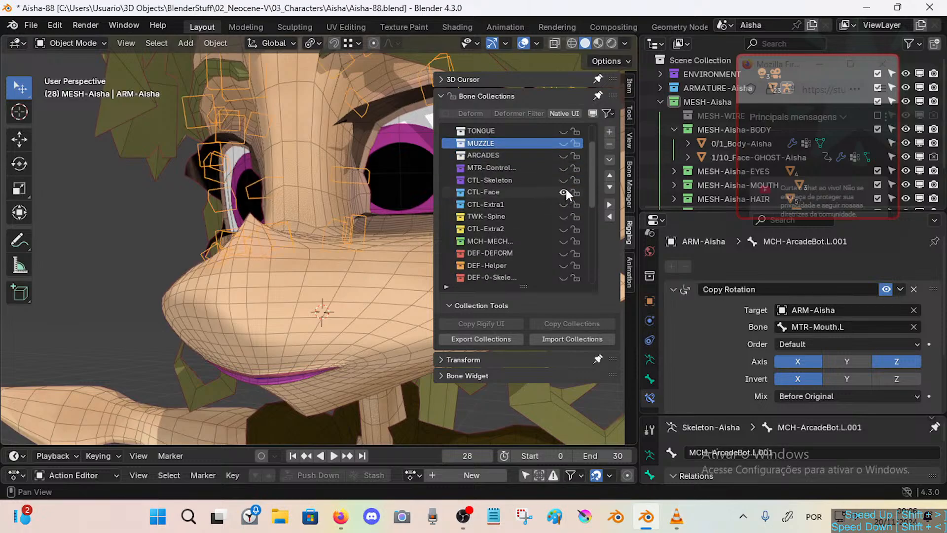
key("shift+grave")
key("w")
key("s")
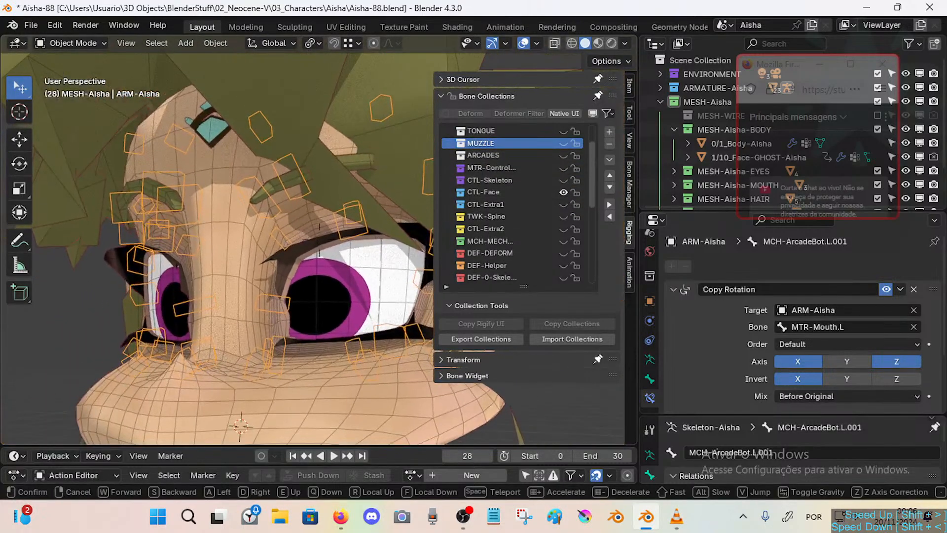
left_click(319, 239)
Collapse the MESH-Aisha-BODY collection and exclude MESH-Aisha-HAIR to uncover the forehead.
left_click_drag(808, 75, 723, 277)
left_click(673, 129)
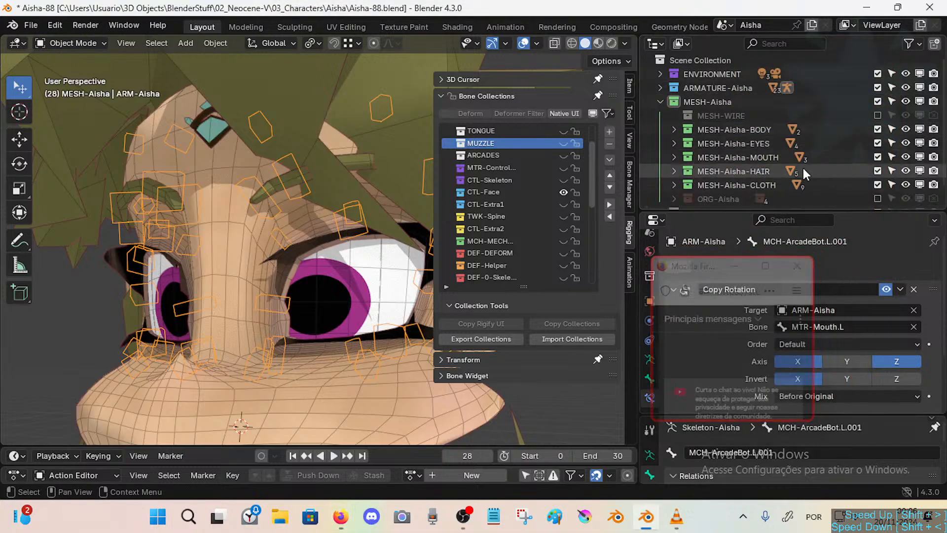
left_click(877, 171)
key("shift+grave")
key("d")
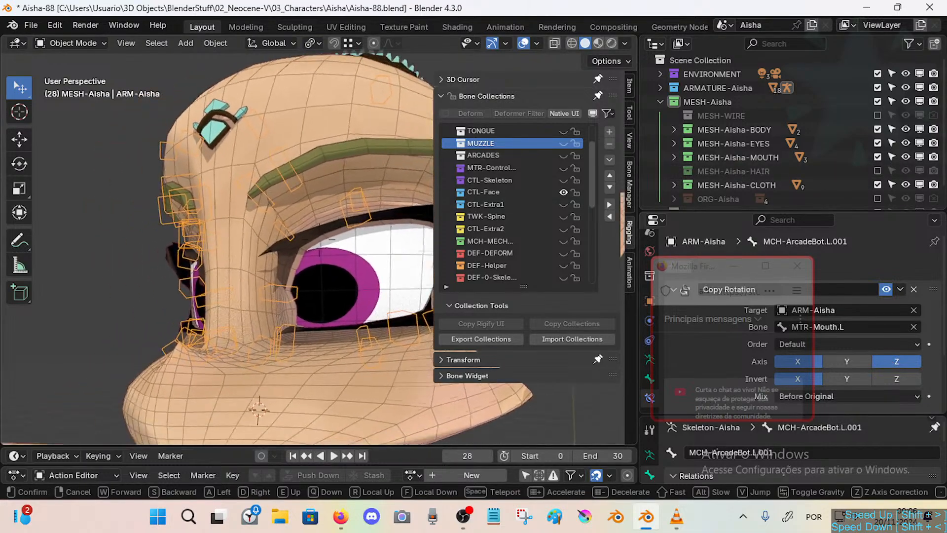
left_click(316, 217)
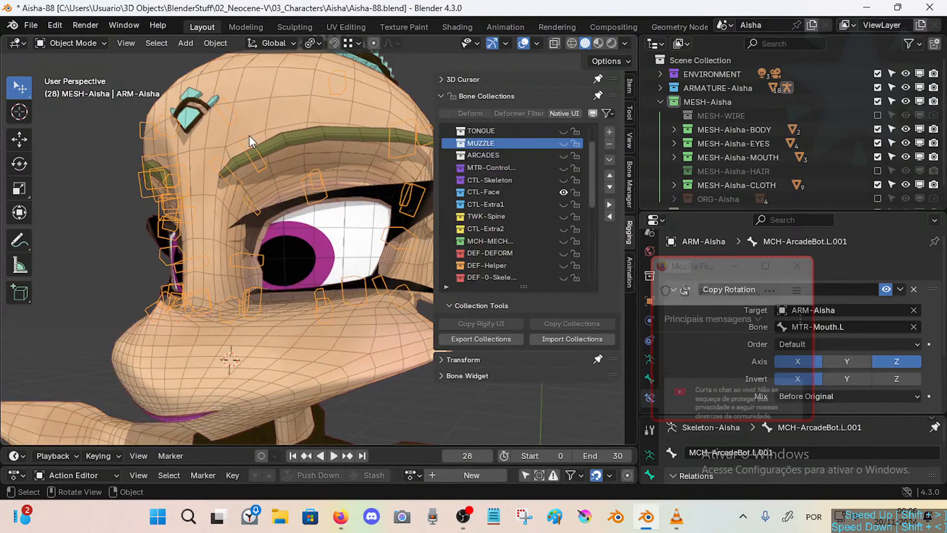
Test-move the CTL-Forehead.L.002, L.001 and L.003 controls in Pose Mode and clear the chat window from the constraint settings.
key("ctrl+Tab")
left_click(332, 76)
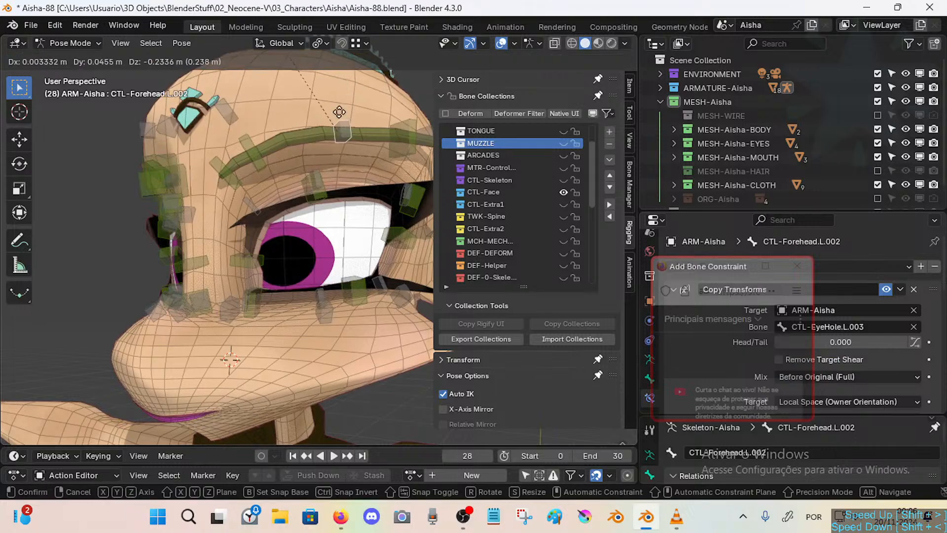
middle_click_drag(327, 128, 280, 158)
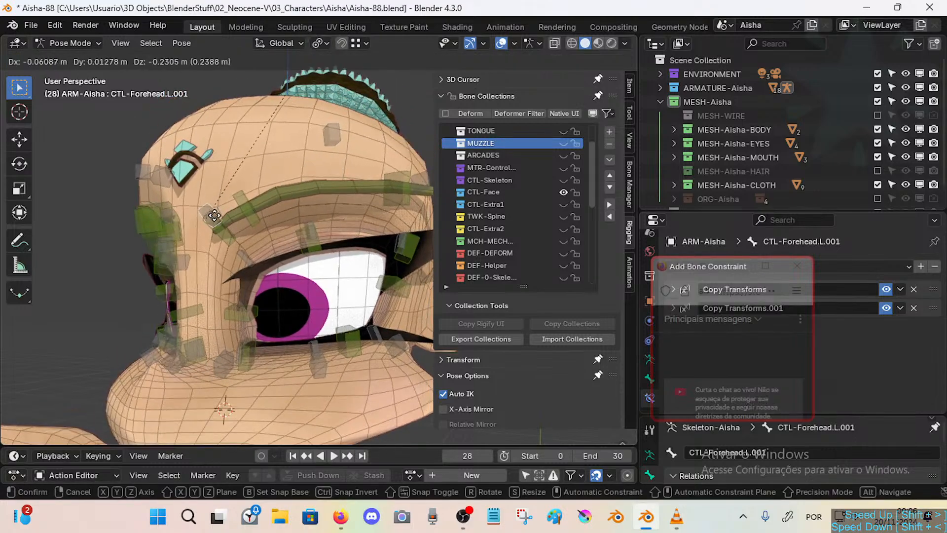
middle_click_drag(349, 130, 387, 192)
left_click(379, 193)
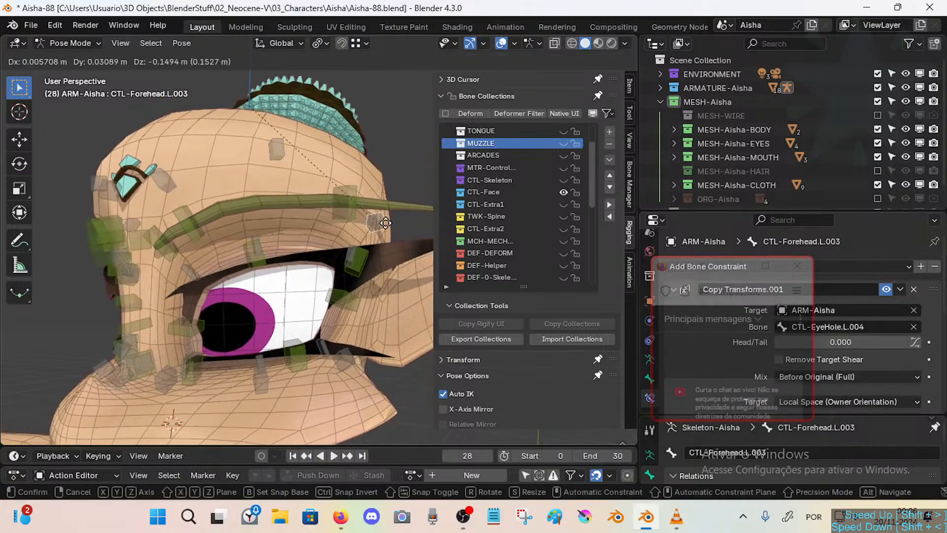
left_click_drag(706, 268, 740, 114)
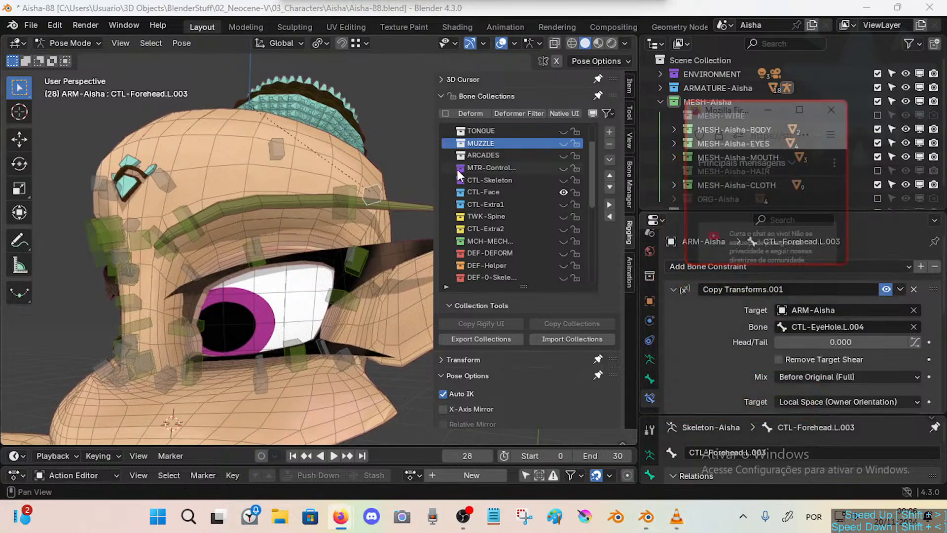
Check the CTL-Eyelid-Top.L.002 control and test-move CTL-EyeHole.L.003 to see how the lid and brow follow.
left_click(268, 239)
left_click(262, 238)
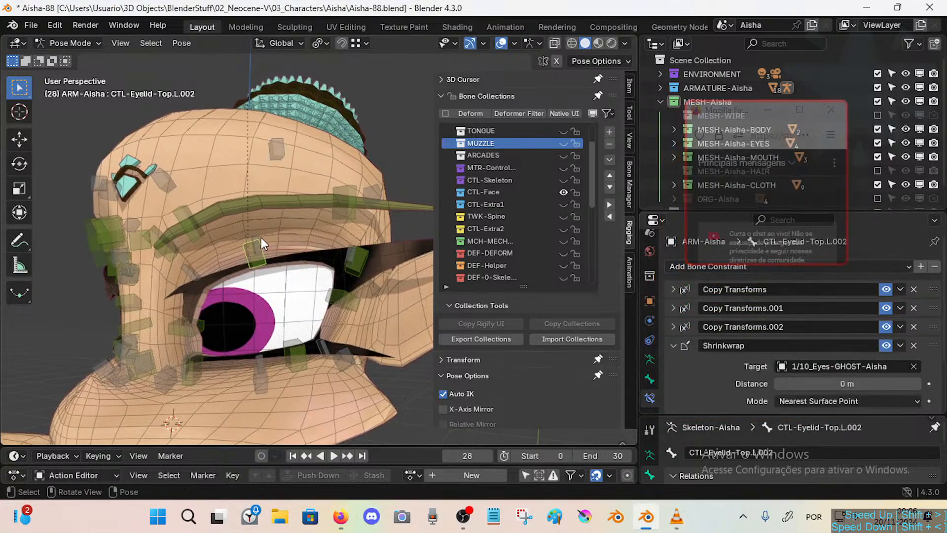
key("g")
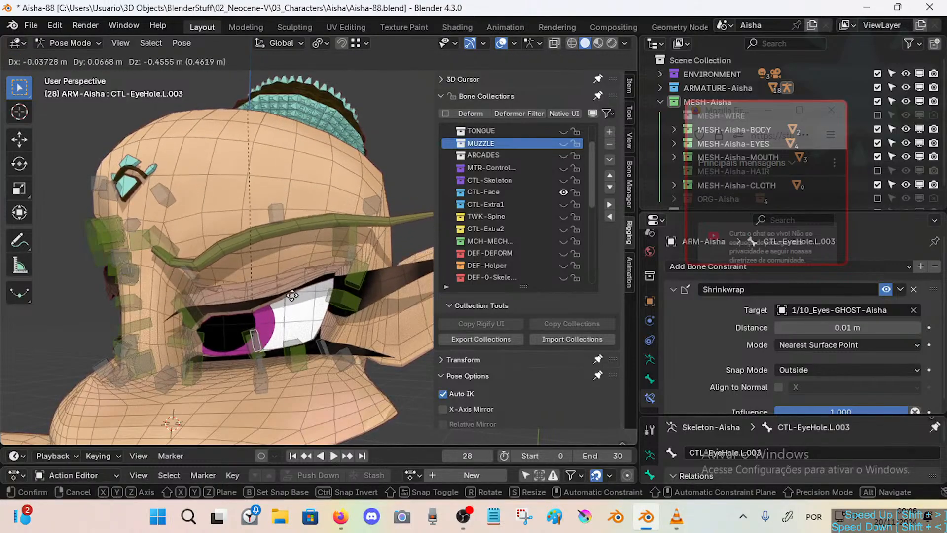
left_click(276, 267)
Test-move the upper eye-hole controls around the left eye, including CTL-EyeHole.L.003 and CTL-EyeHole.L.004, without keeping the moves.
left_click(205, 268)
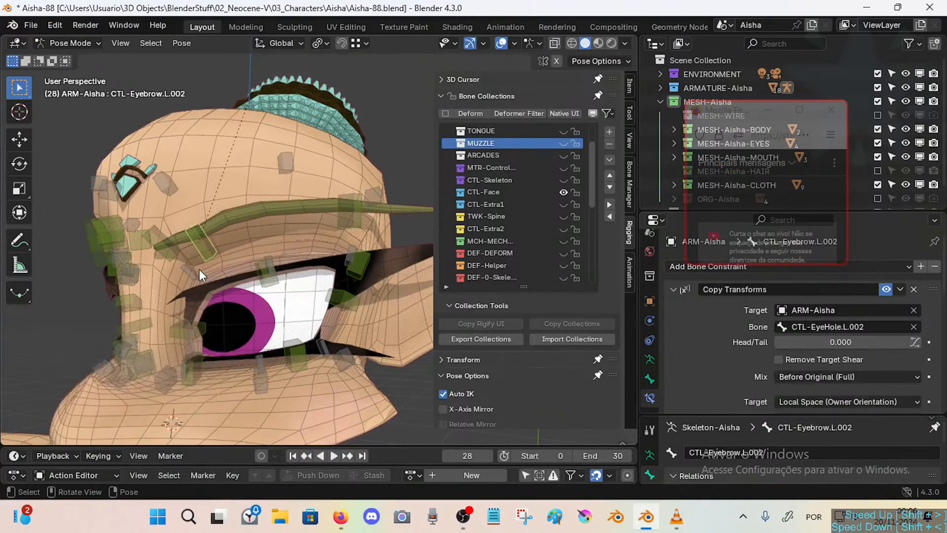
left_click(199, 270)
key("g")
left_click(289, 253)
key("g")
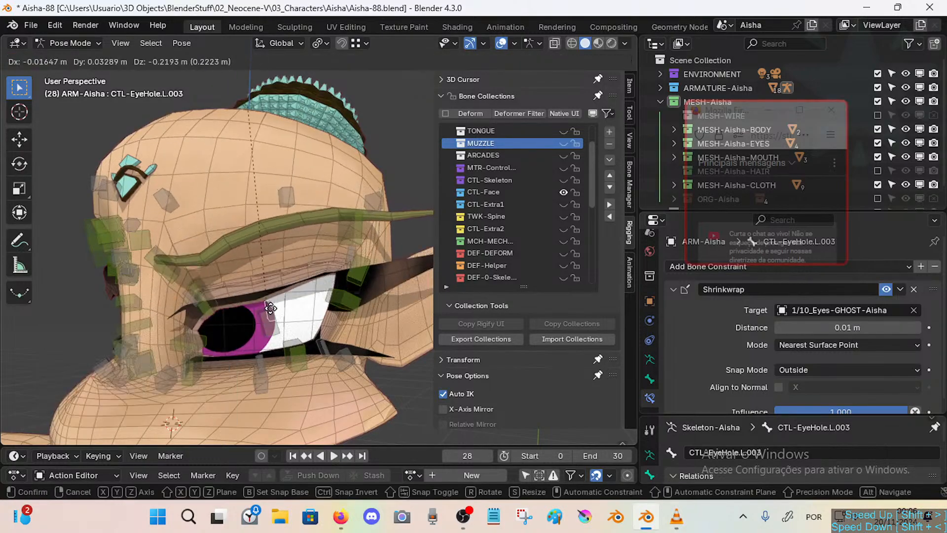
left_click(277, 246)
left_click(348, 240)
key("g")
left_click(288, 255)
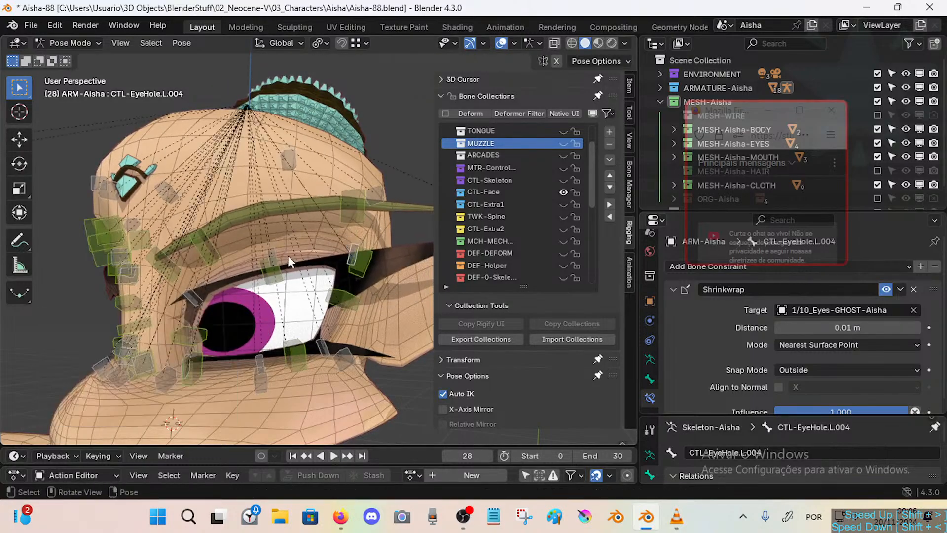
In Edit Mode, snap the 3D cursor to CTL-EyeHole.L.003 and add a new bone there in the CTL-Face collection.
key("Tab")
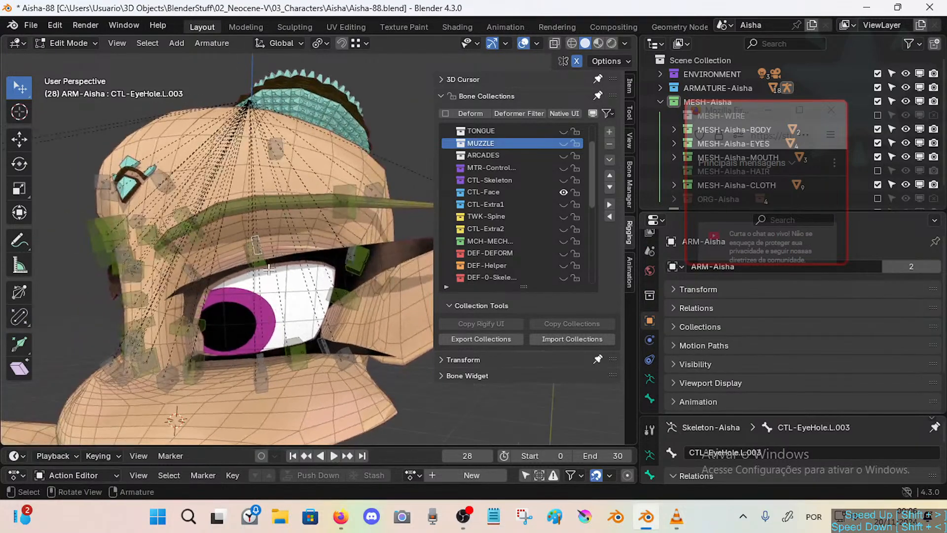
middle_click_drag(269, 269, 294, 252)
key("shift+s")
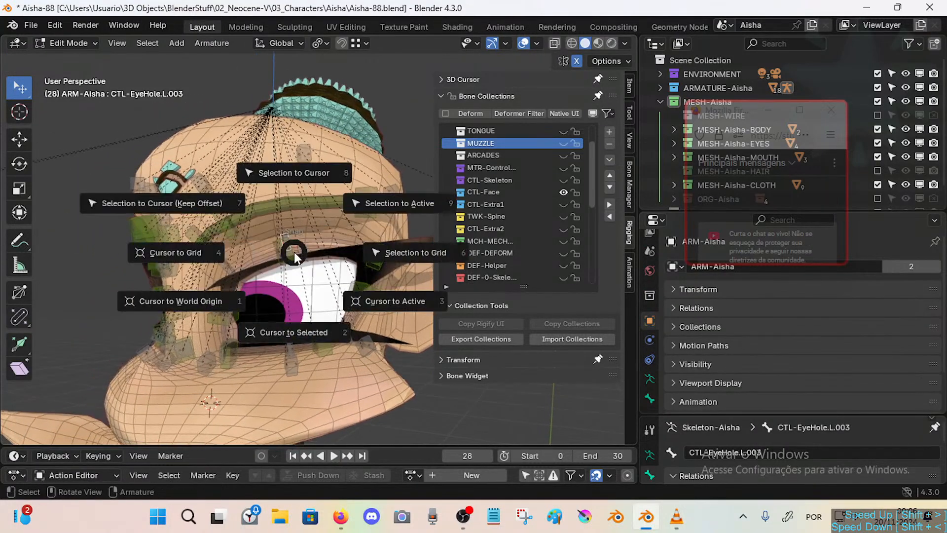
key("2")
key("shift+a")
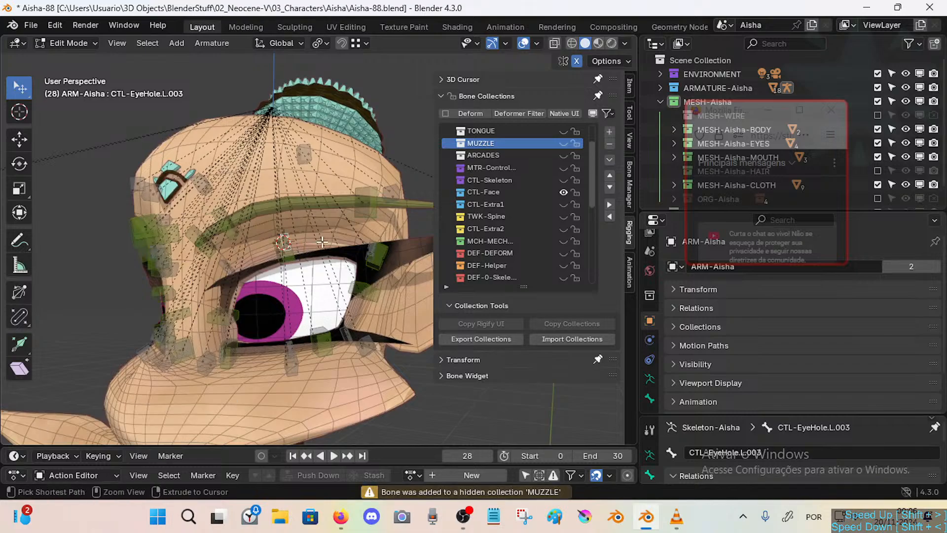
left_click(502, 190)
key("shift+a")
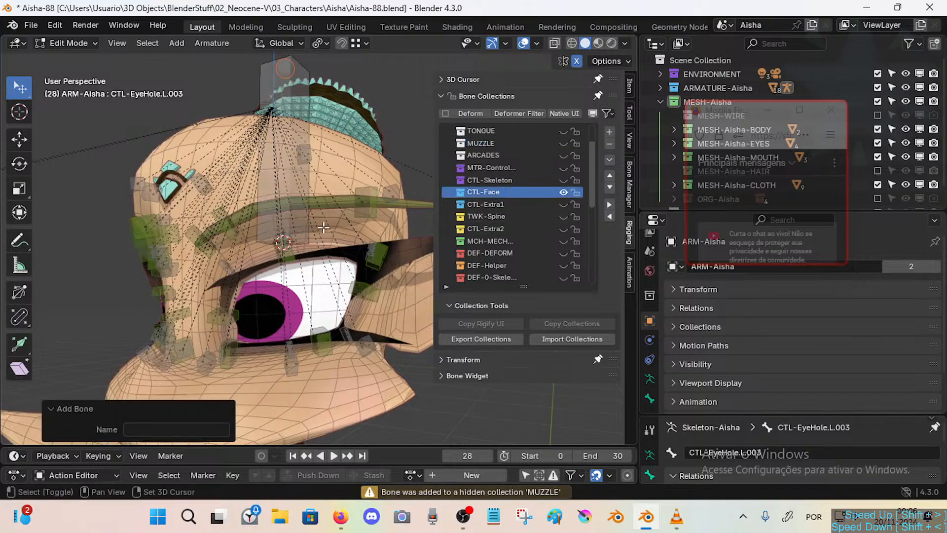
Scale the new bone above the left eye by 0.278 and its B-Bone display size to about 0.787.
left_click(292, 147)
middle_click_drag(293, 147, 316, 126)
key("s")
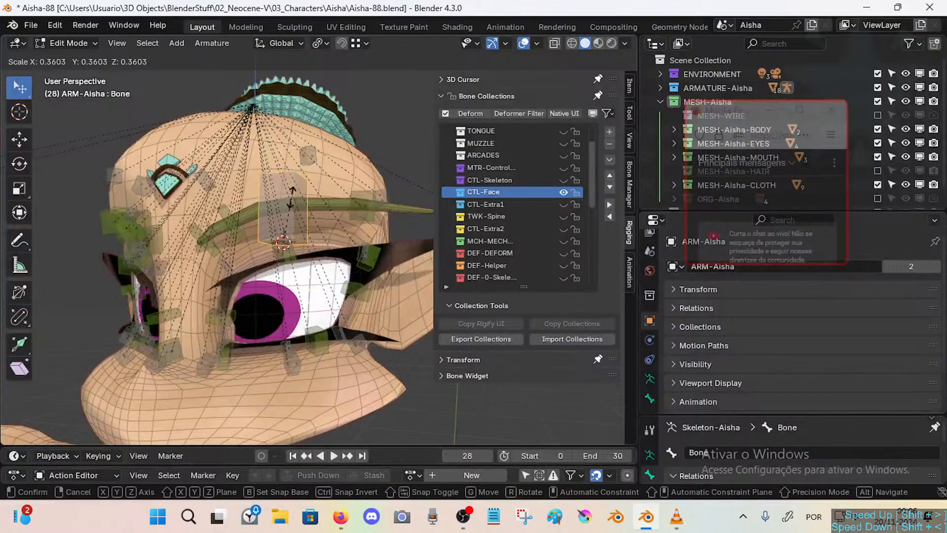
left_click(286, 207)
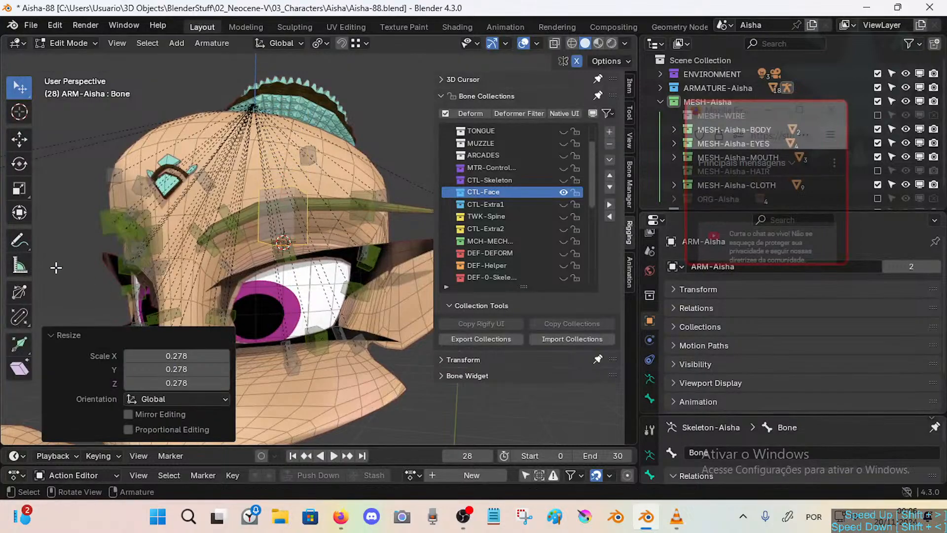
left_click(14, 321)
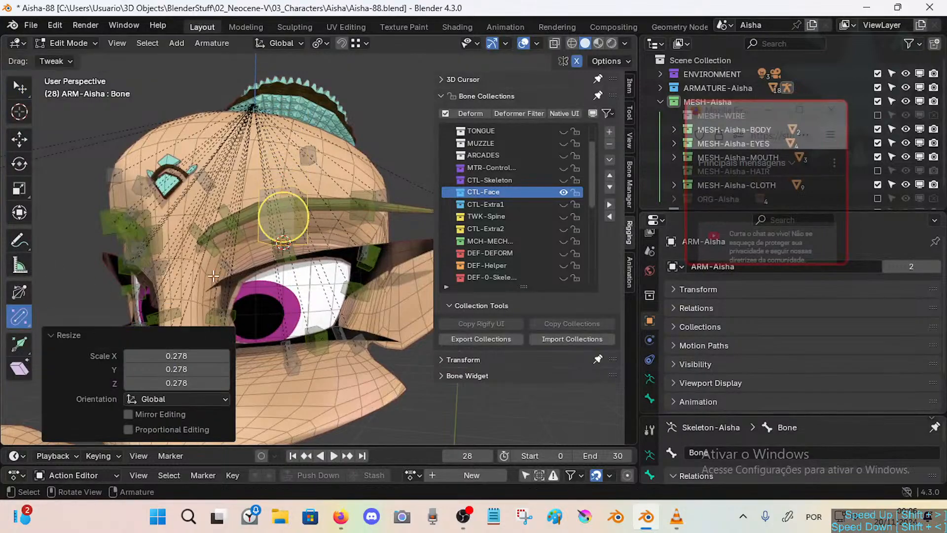
left_click_drag(309, 214, 301, 217)
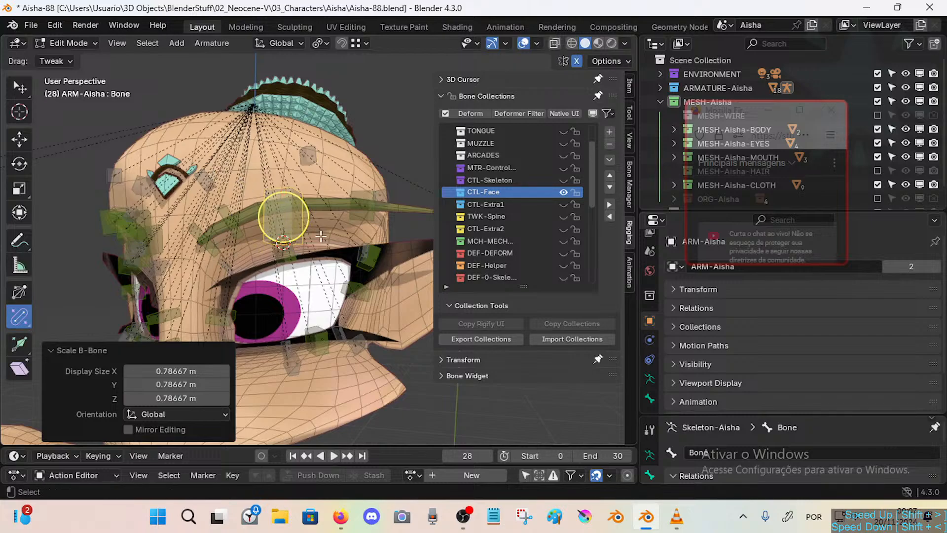
Try assigning a custom shortcut to the Bone Size tool, test it in both armature modes and remove it again.
right_click(20, 315)
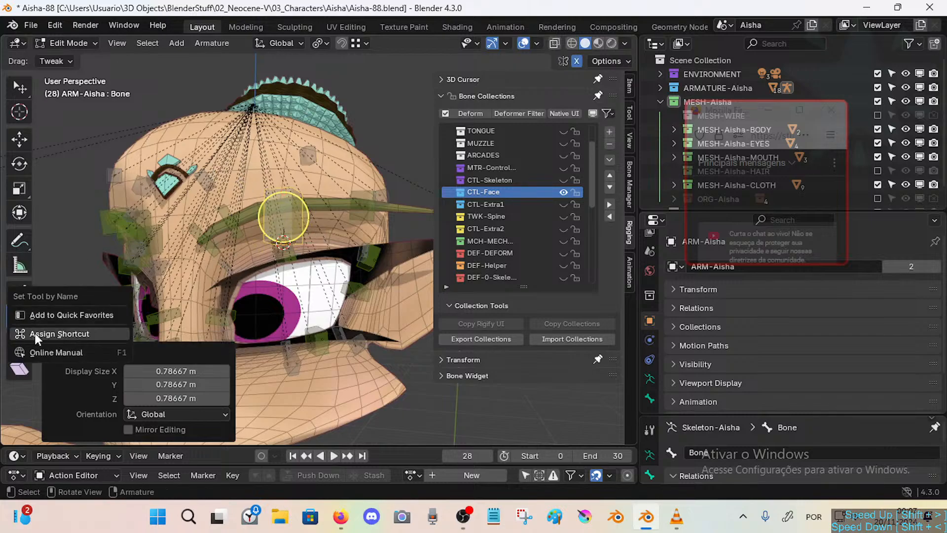
left_click(35, 334)
key("ctrl+alt+shift+s")
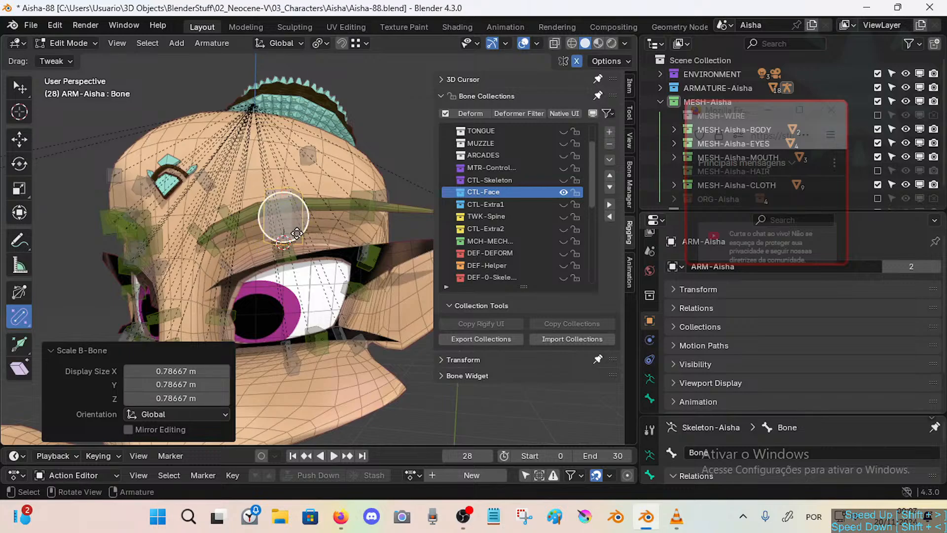
key("ctrl+Tab")
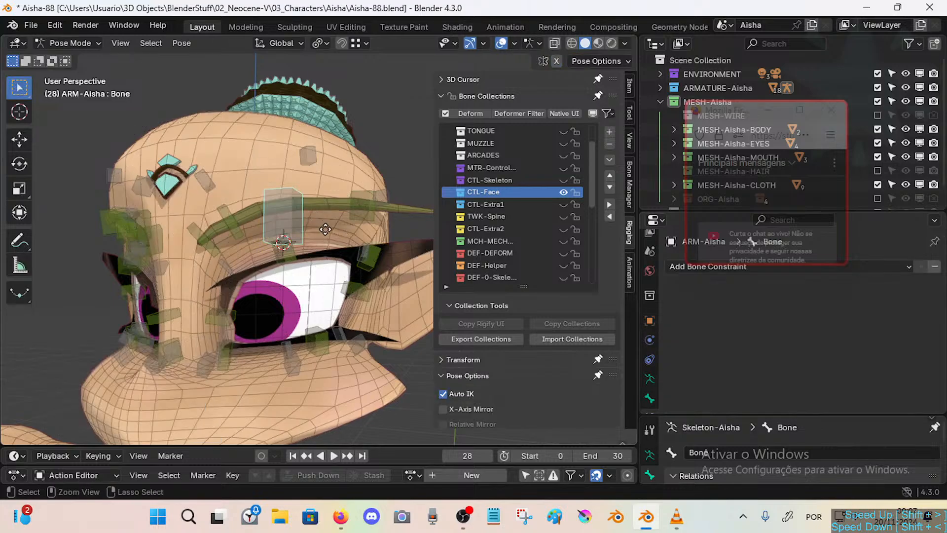
key("Tab")
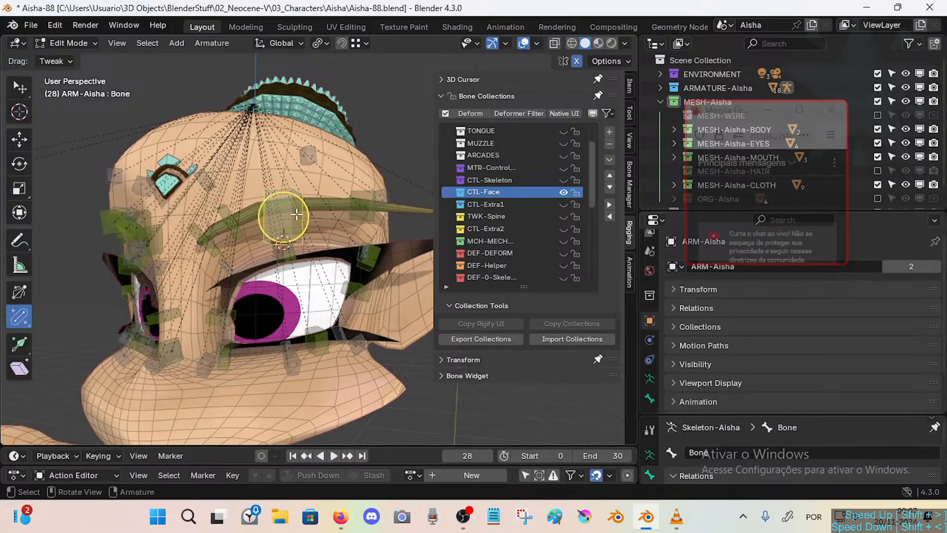
right_click(19, 316)
left_click(64, 347)
Assign Shift Ctrl Alt D as the shortcut for Scale BBone and try it on the new bone without keeping the scaling.
left_click(206, 41)
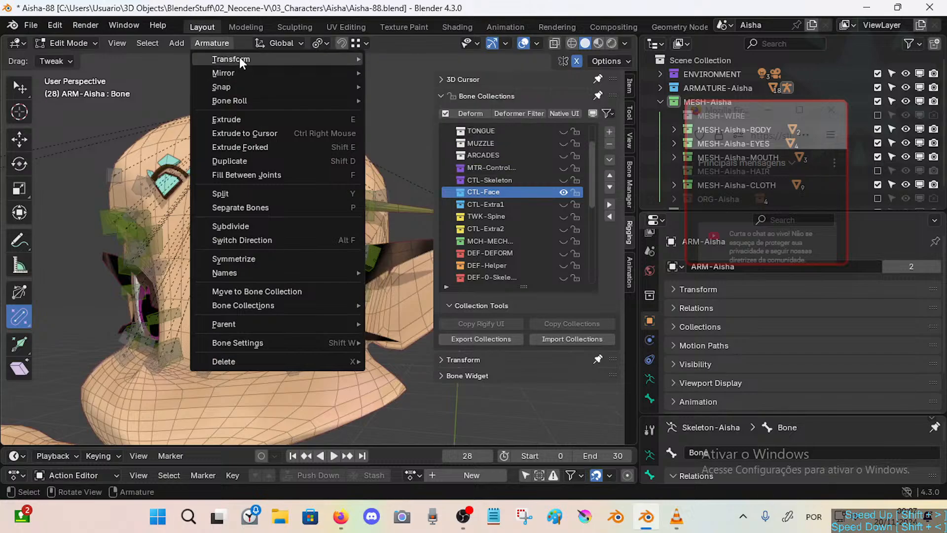
mouse_move(257, 58)
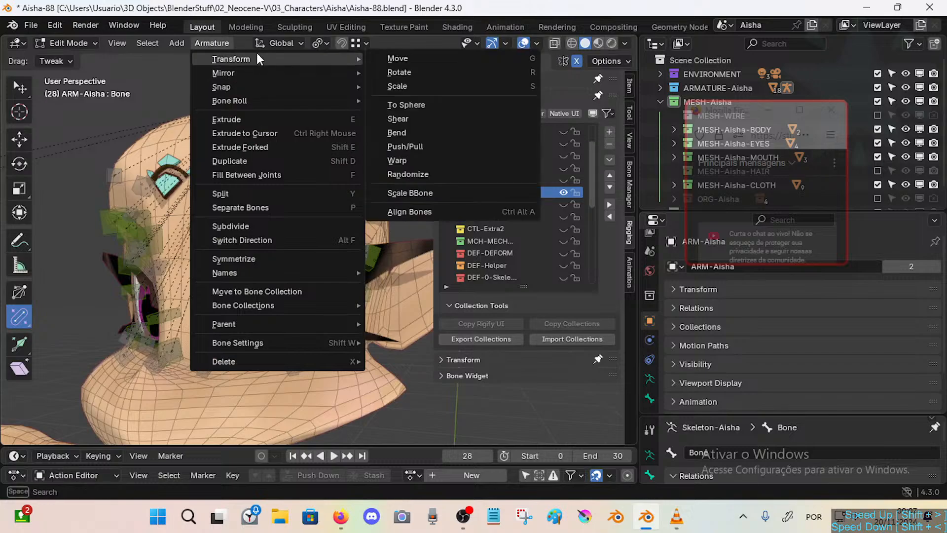
right_click(428, 193)
left_click(405, 211)
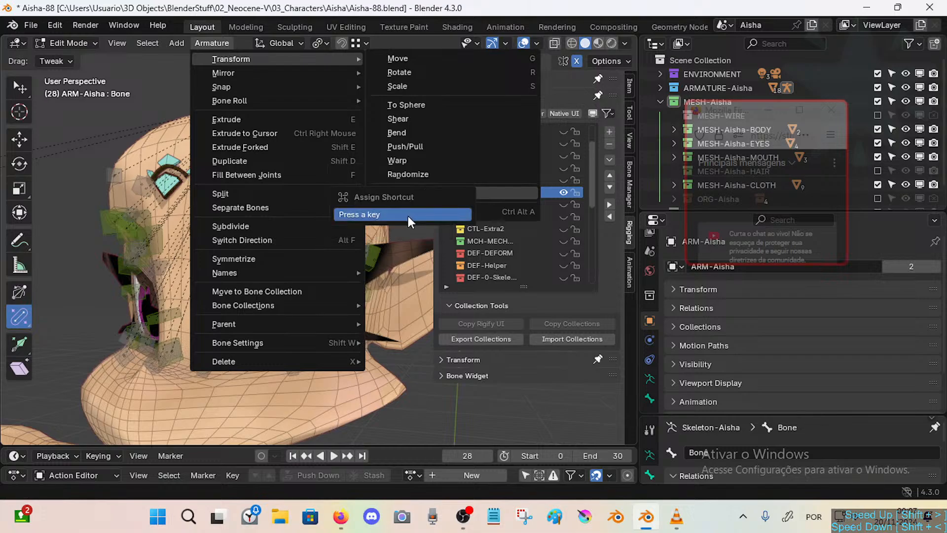
key("ctrl+alt+shift+s")
key("ctrl+alt+shift+s")
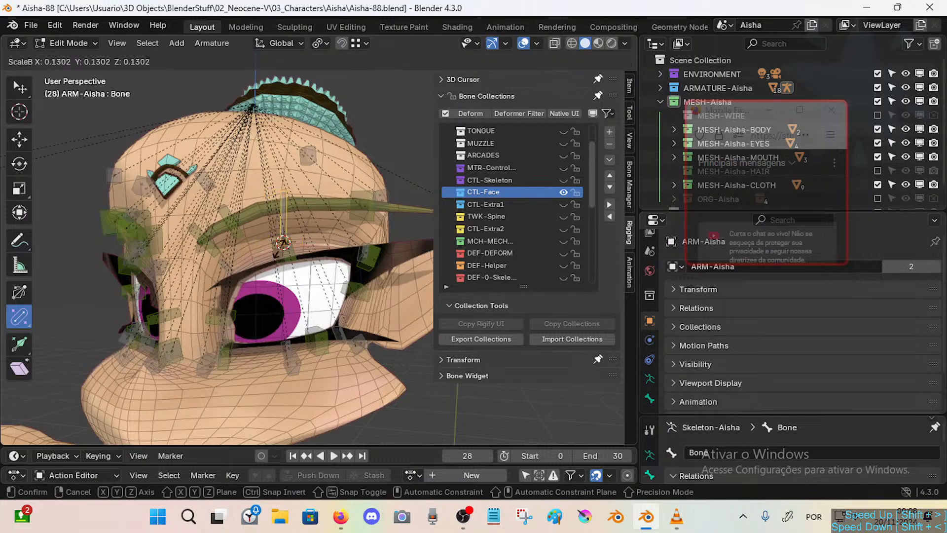
right_click(296, 229)
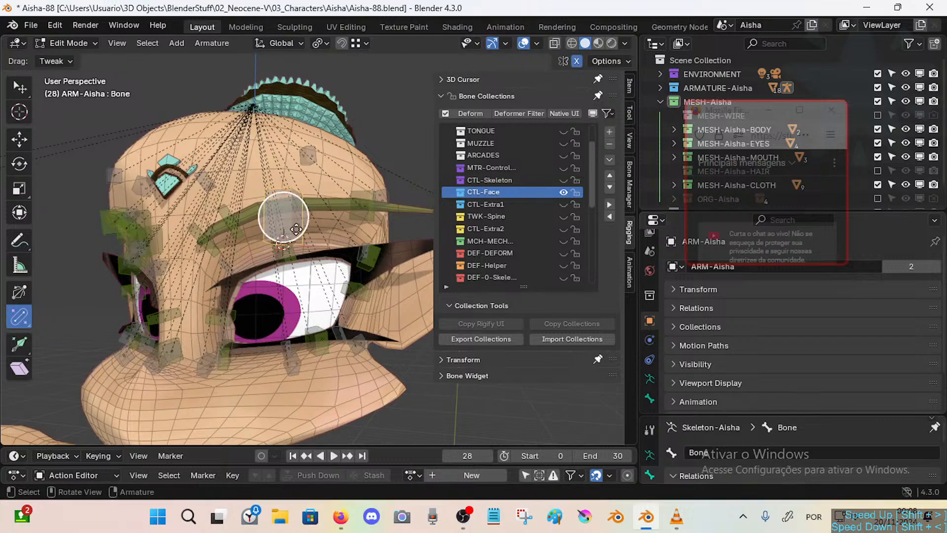
Change the Scale BBone shortcut to Shift Ctrl Alt A and try it on the new bone without keeping the scaling.
left_click(213, 43)
mouse_move(242, 60)
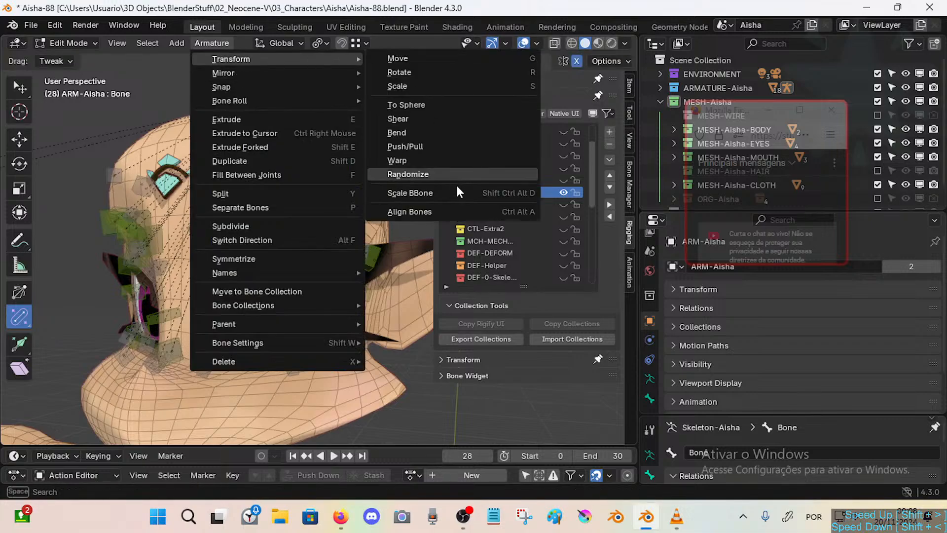
right_click(442, 200)
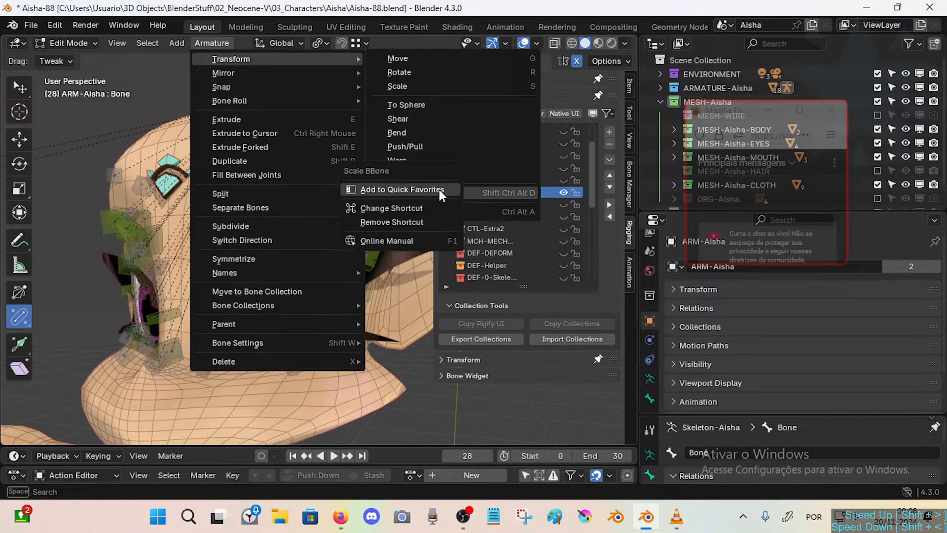
left_click(406, 209)
key("ctrl+alt+shift+d")
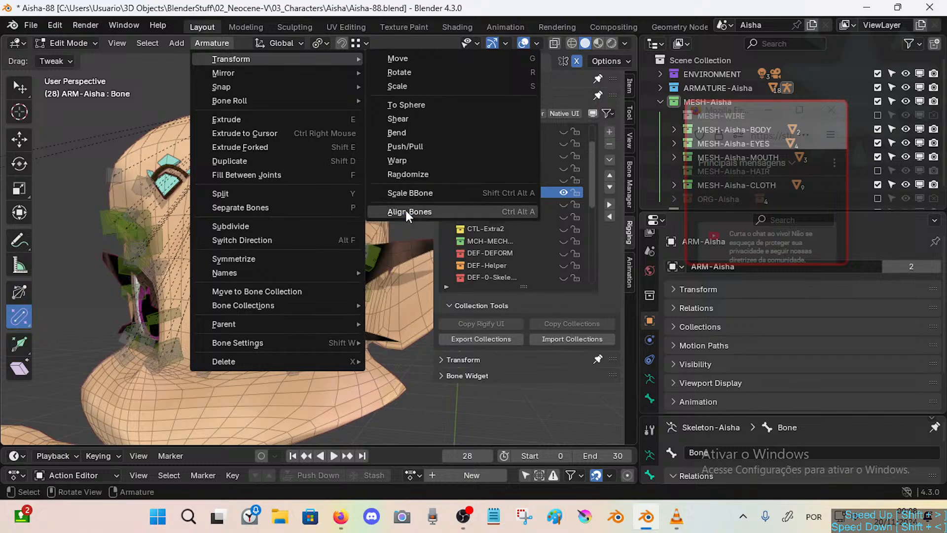
key("ctrl+alt+shift+d")
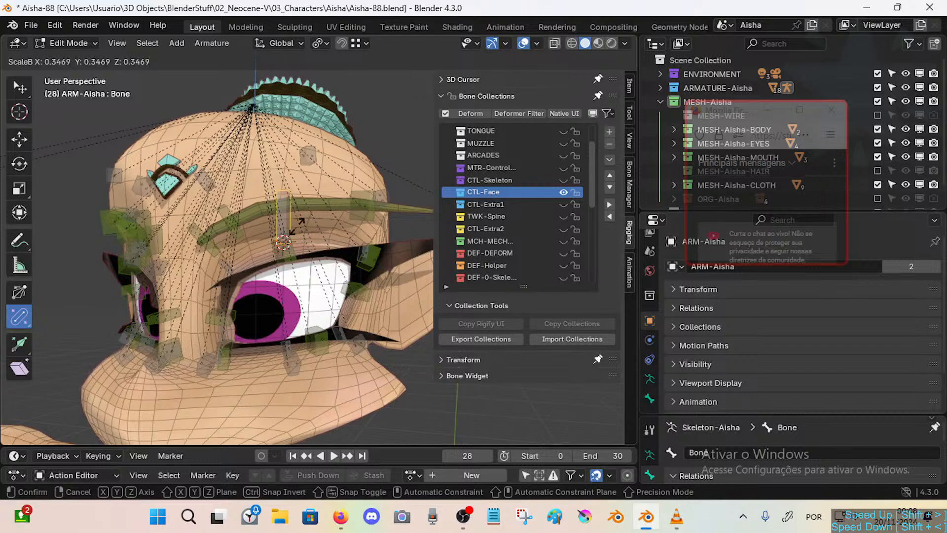
right_click(307, 234)
Scale the new bone's B-Bone display size by 0.389 and collapse the transform settings.
left_click(17, 323)
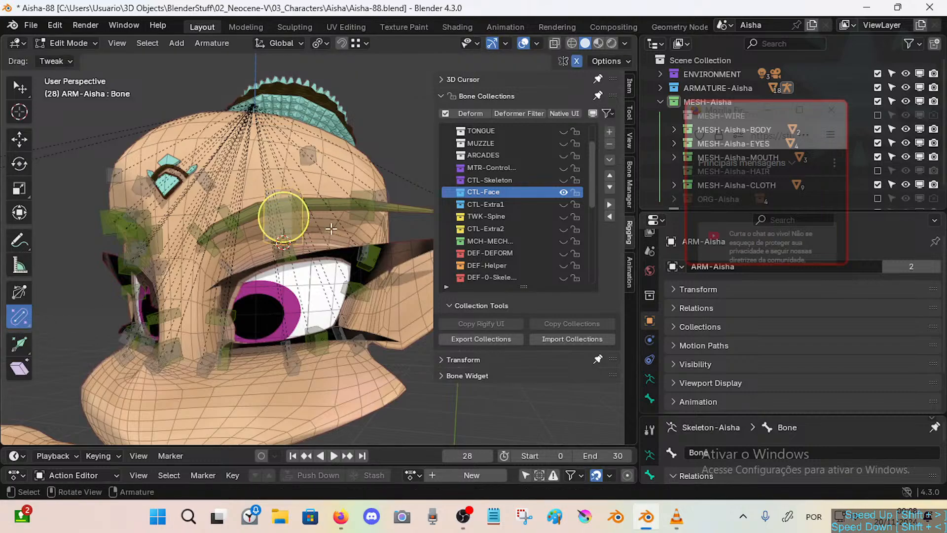
key("ctrl+alt+shift+d")
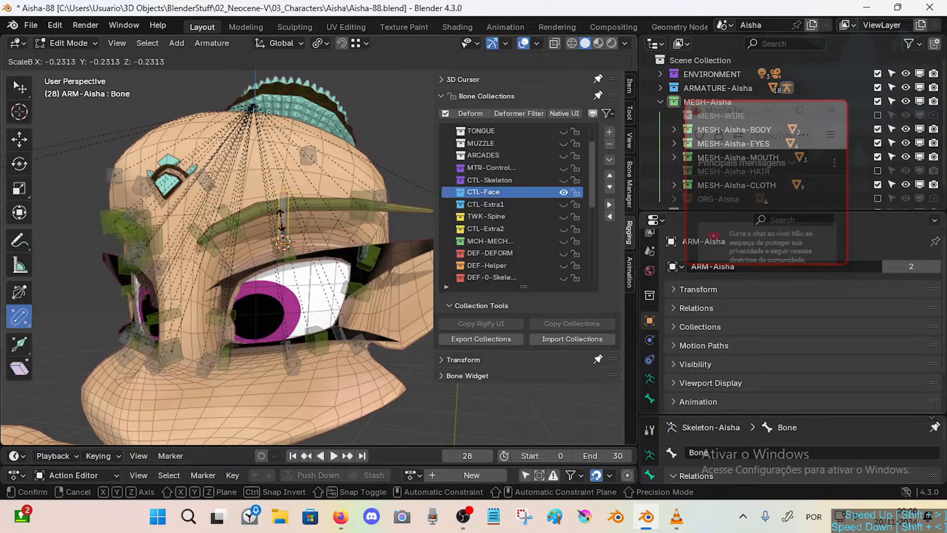
left_click(307, 223)
scroll(314, 254, "up", 2)
mouse_move(314, 253)
middle_mouse_down()
mouse_move(313, 263)
mouse_move(322, 256)
middle_mouse_up()
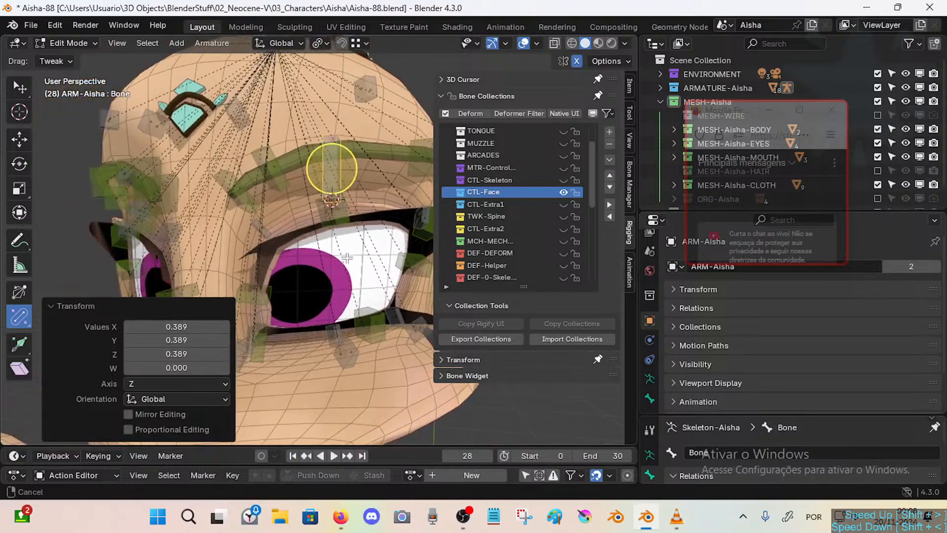
left_click(75, 307)
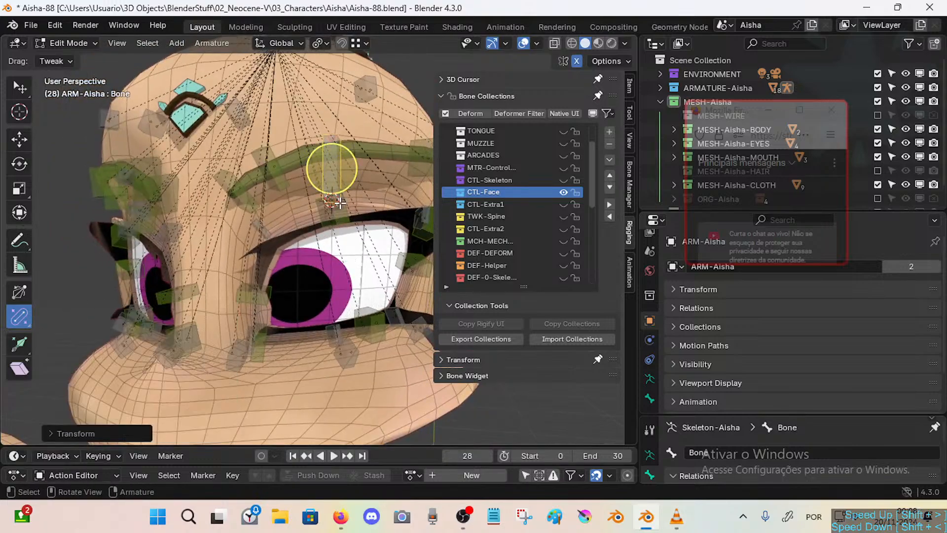
middle_click_drag(367, 154, 355, 208)
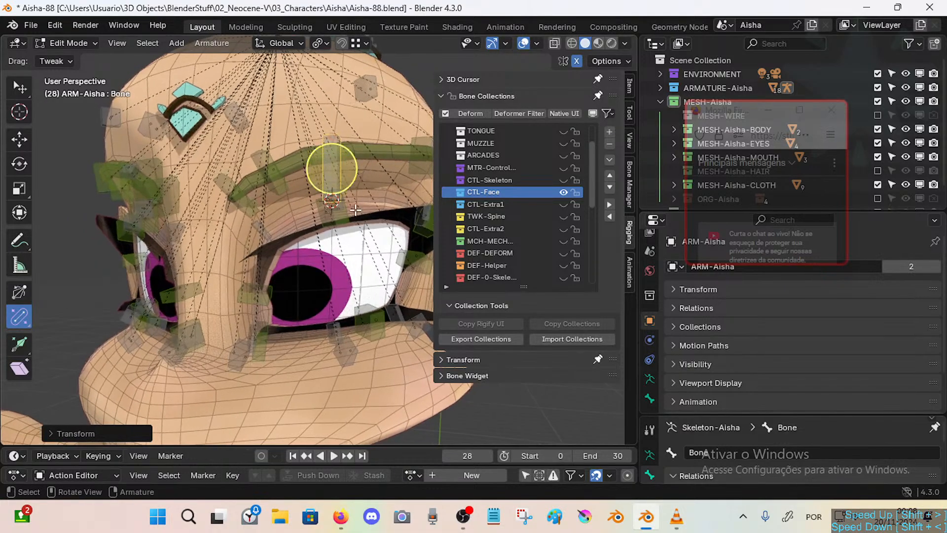
Switch to Pose Mode and set the new bone's Bone Color to 03 - Theme Color Set.
key("ctrl+Tab")
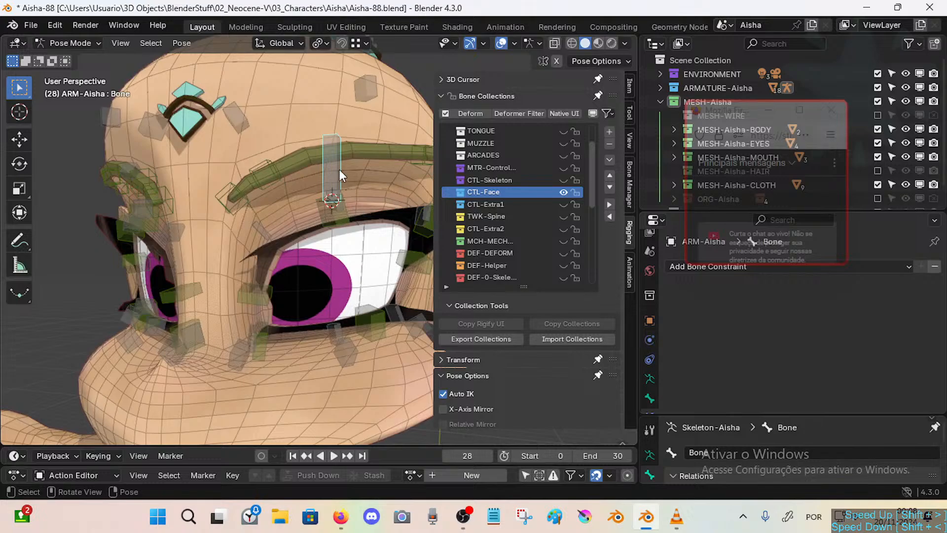
left_click(649, 397)
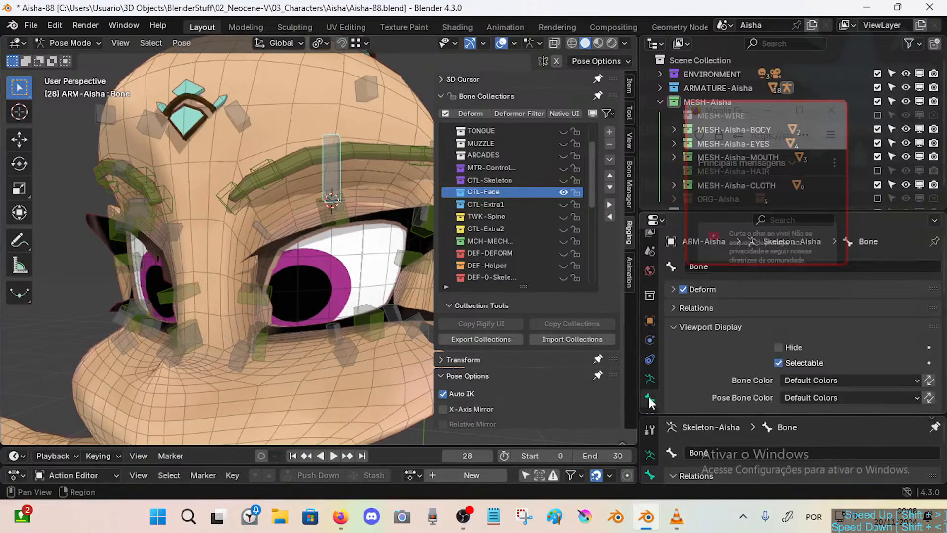
left_click(675, 328)
left_click(675, 327)
scroll(839, 363, "down", 2)
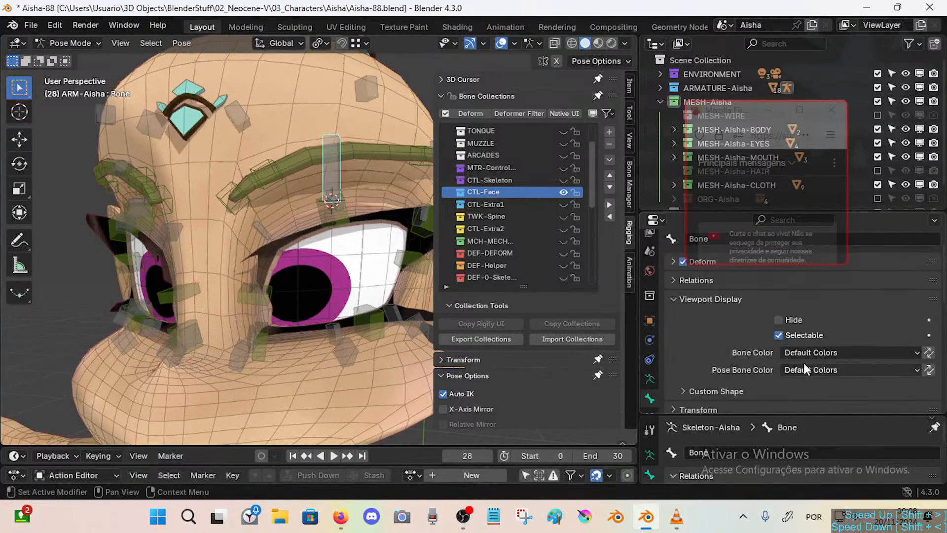
left_click(805, 353)
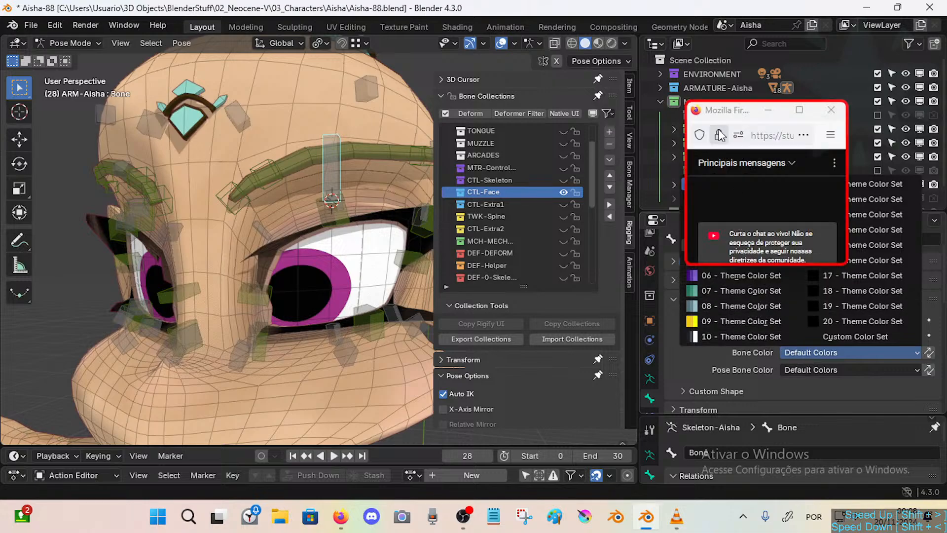
left_click(721, 114)
left_click_drag(722, 117, 766, 30)
left_click(733, 230)
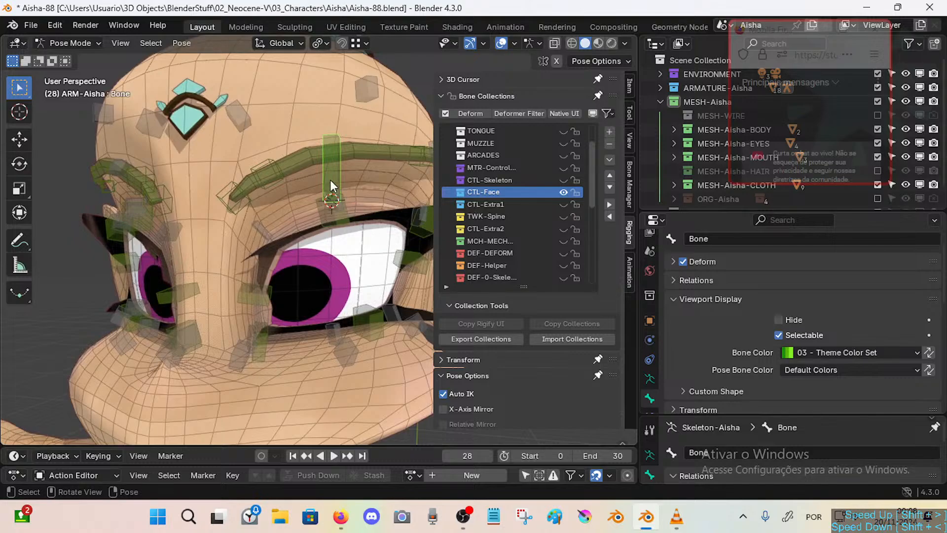
key("Tab")
key("Tab")
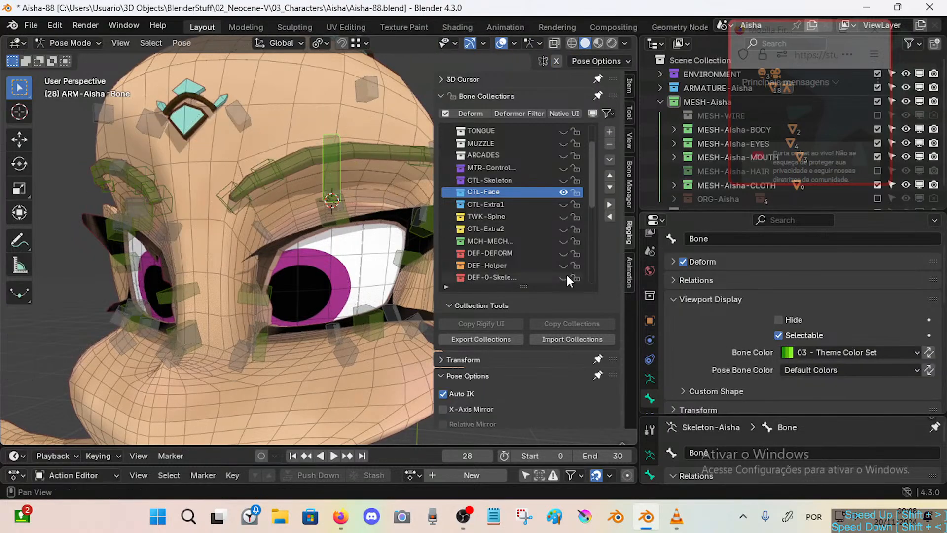
Collapse the Pose Options and Bone Collections settings, keeping the new bone above the eye selected.
scroll(610, 376, "down", 3)
left_click(419, 318)
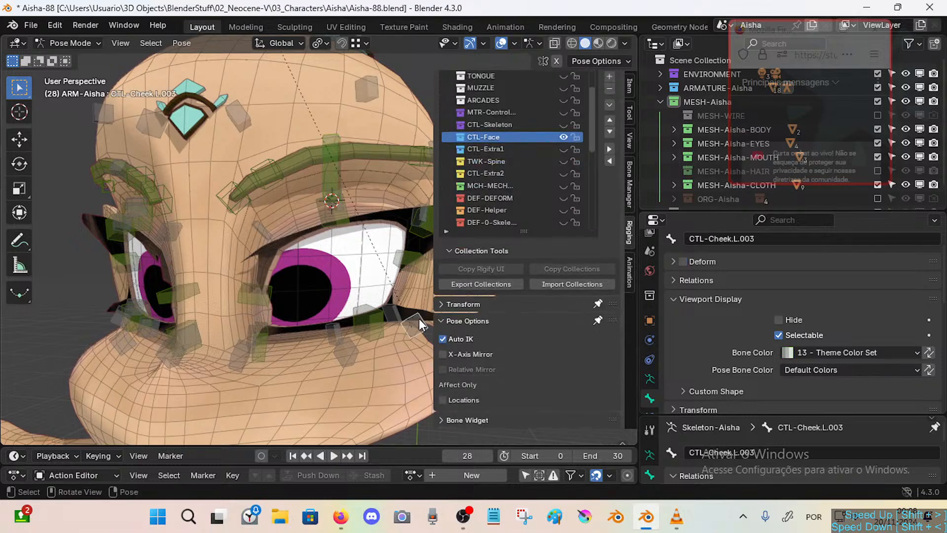
left_click(441, 321)
left_click(341, 174)
left_click(341, 174)
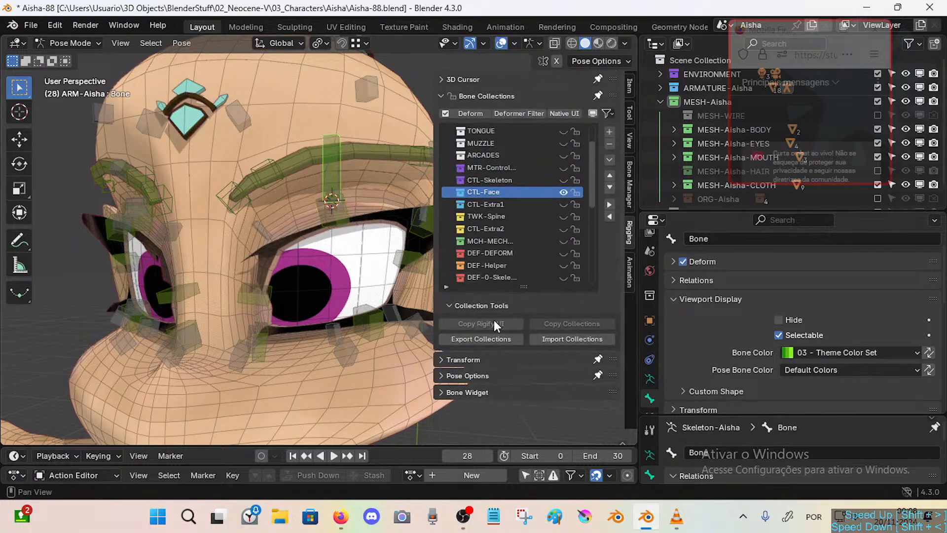
left_click(444, 96)
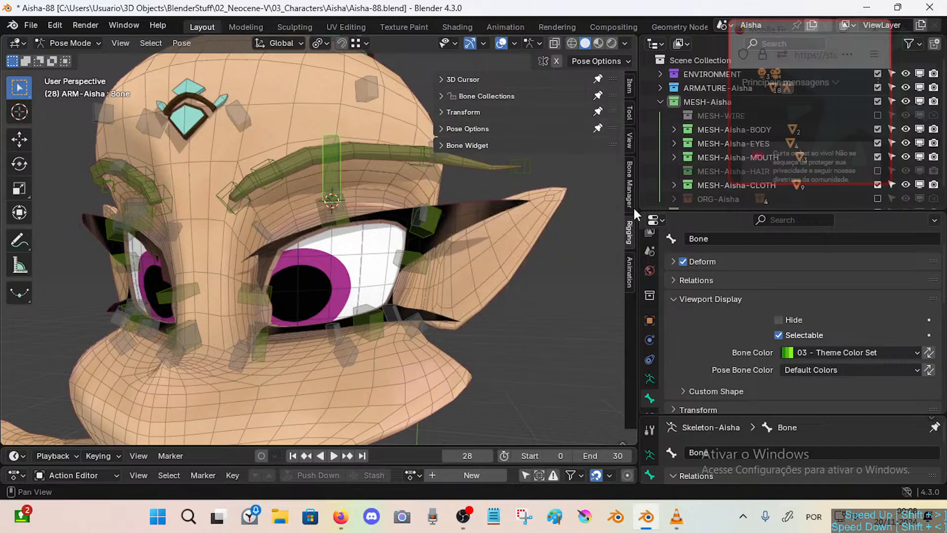
Expand the Bone Widget settings and choose the Roll 2 shape for the new bone.
left_click(467, 145)
left_click(484, 227)
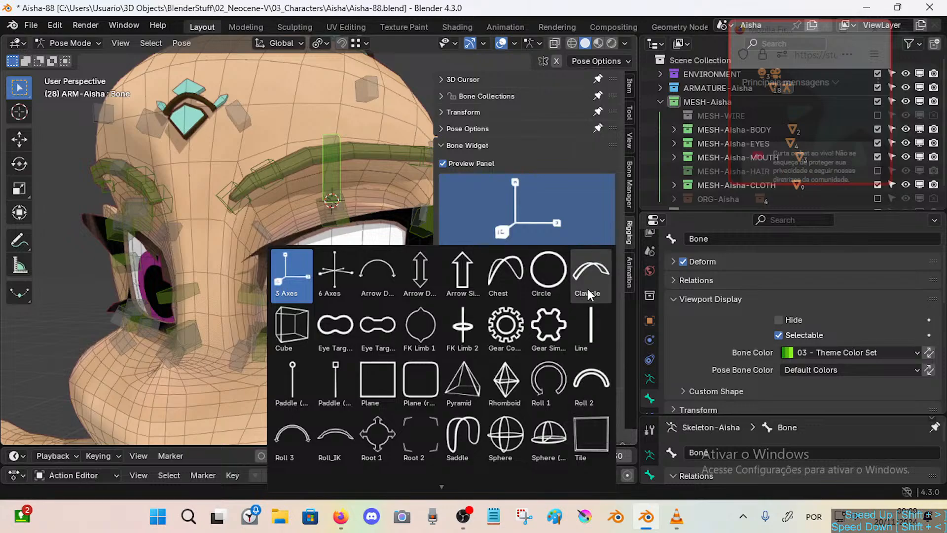
left_click(585, 381)
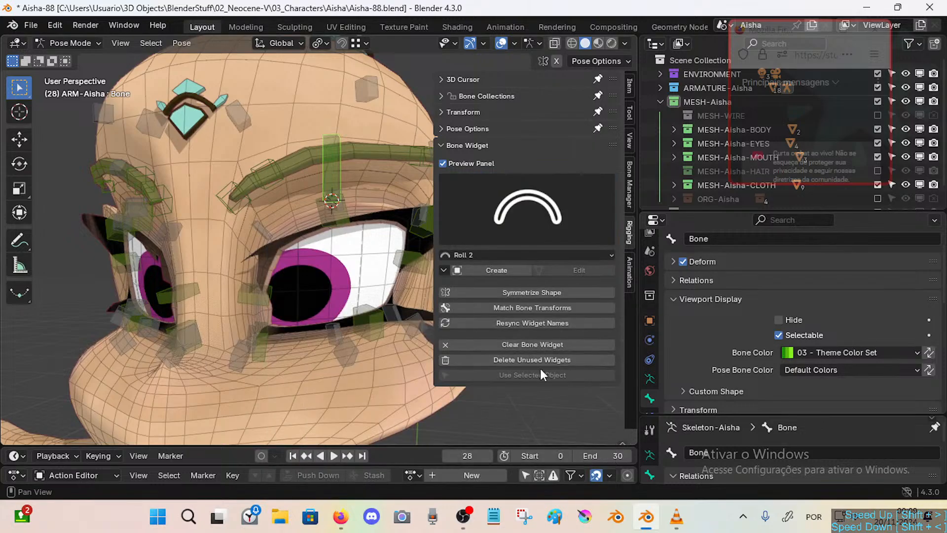
Try creating the Roll 2 widget on the new bone and editing its mesh, and undo both.
left_click(473, 271)
mouse_move(339, 222)
middle_mouse_down()
mouse_move(354, 201)
mouse_move(379, 200)
mouse_move(304, 197)
mouse_move(341, 220)
mouse_move(324, 218)
middle_mouse_up()
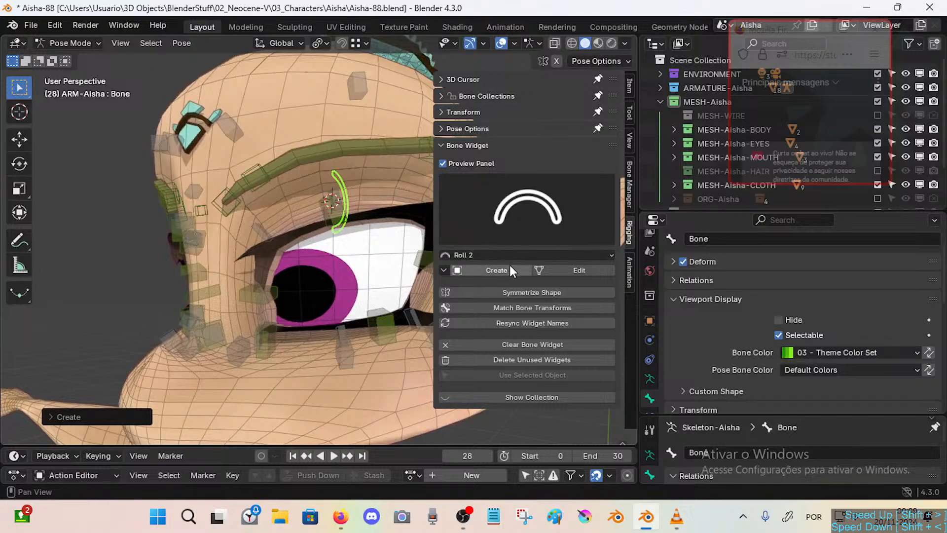
left_click(575, 272)
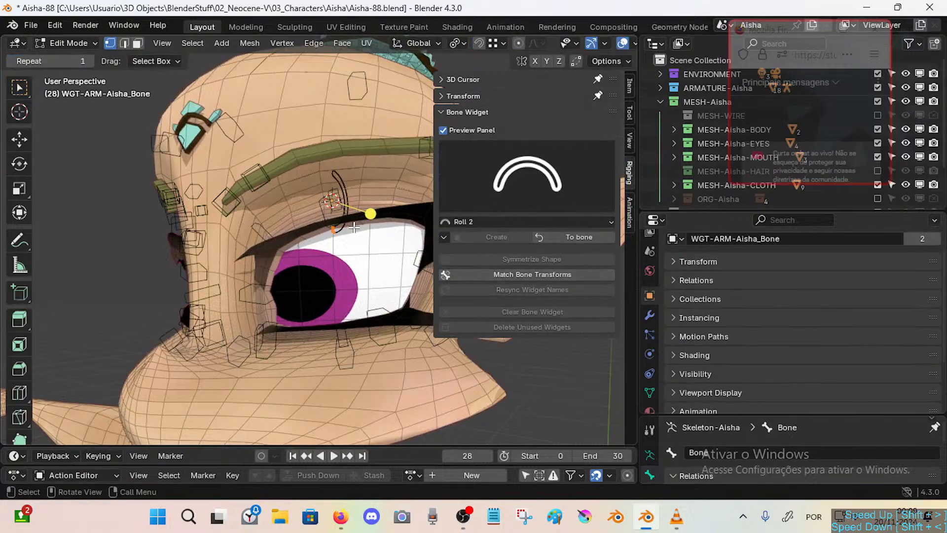
middle_click_drag(372, 227, 356, 229)
key("Tab")
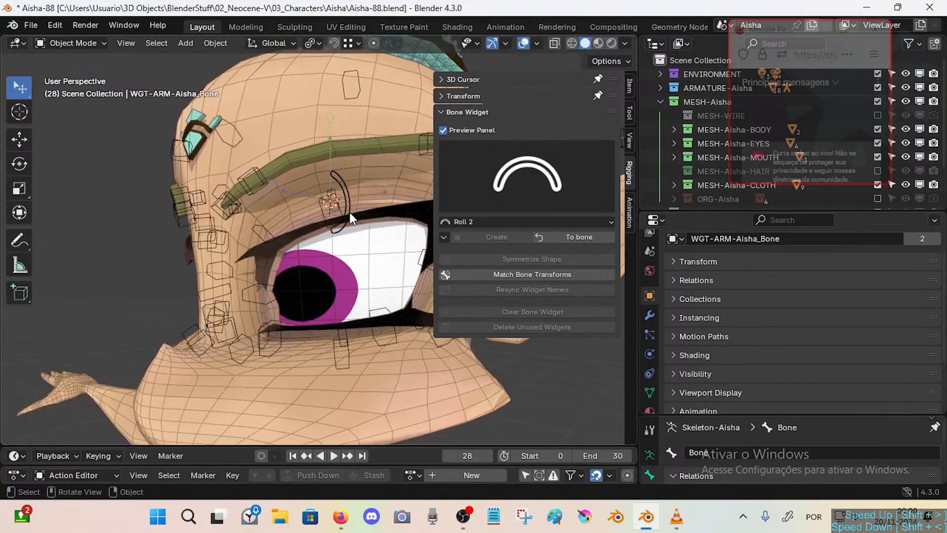
left_click(350, 211)
key("ctrl+z")
key("ctrl+z")
key("ctrl+z")
key("ctrl+z")
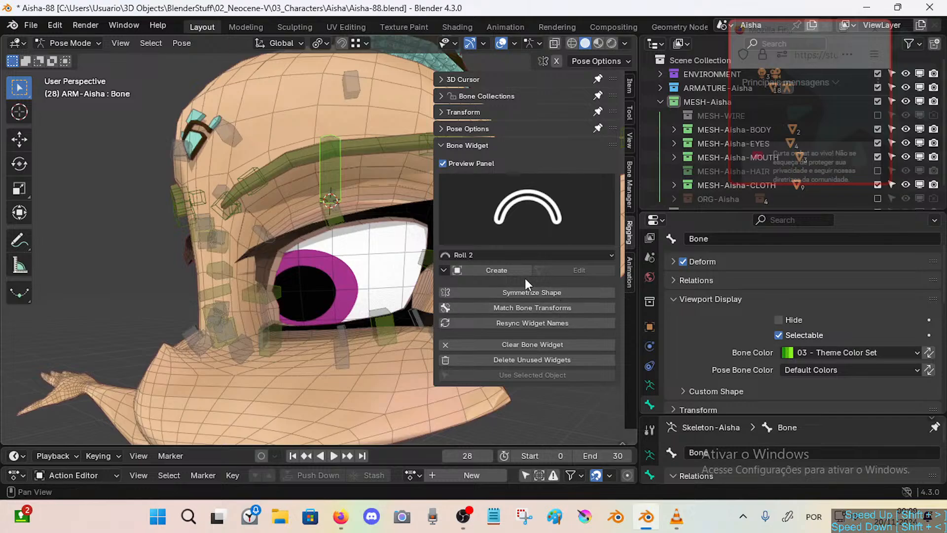
Create the Roll 2 widget on the new bone with an X rotation of 90°.
left_click(504, 271)
left_click(62, 420)
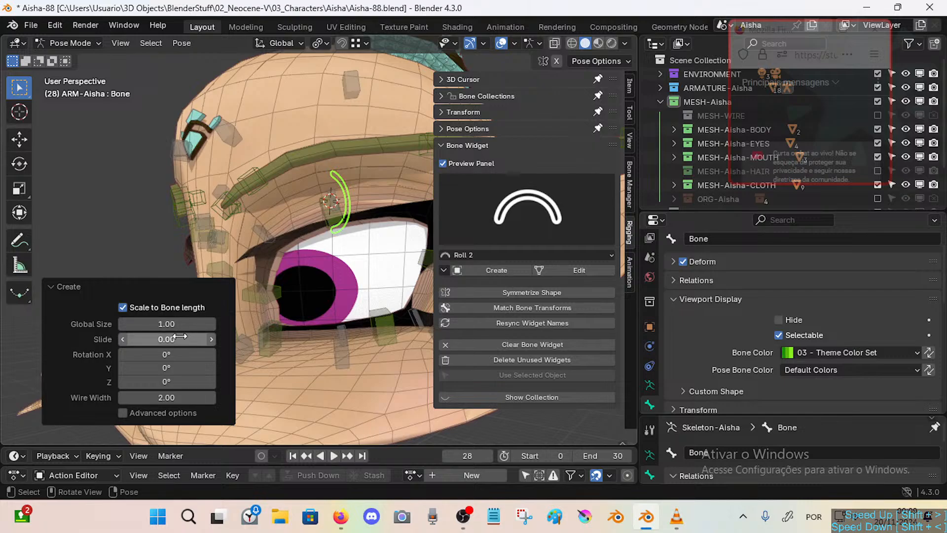
left_click(180, 353)
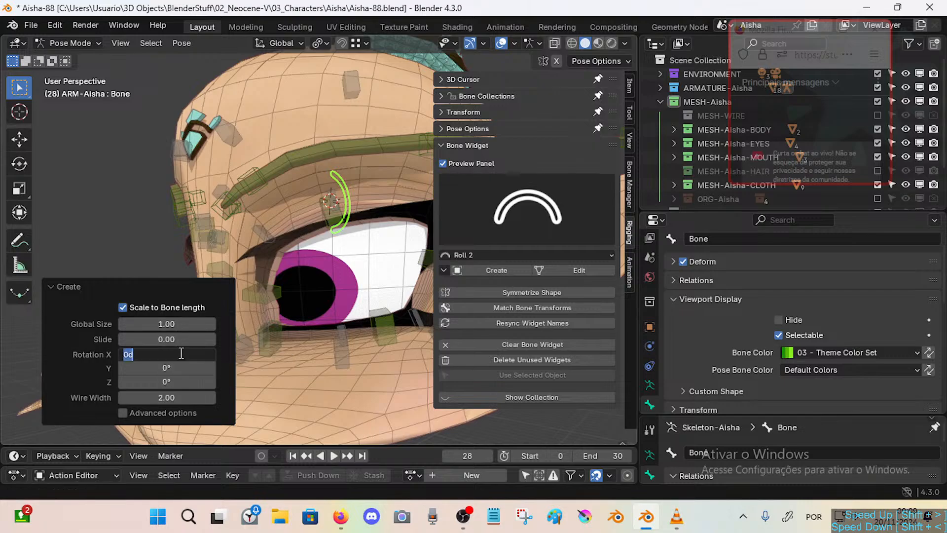
type("90")
key("Return")
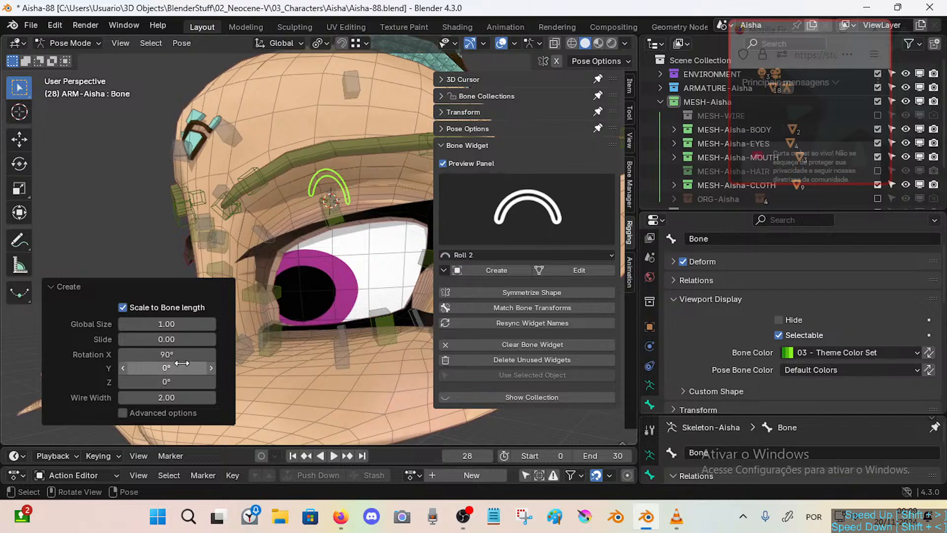
Try Z rotations of 90° and 180° for the Roll 2 widget.
left_click(180, 382)
type("90")
key("Return")
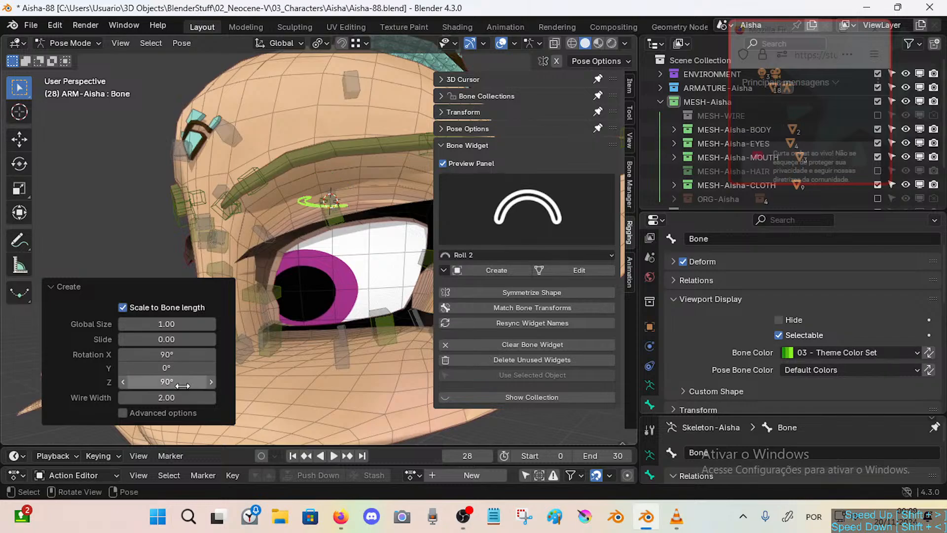
middle_click_drag(222, 306, 246, 296)
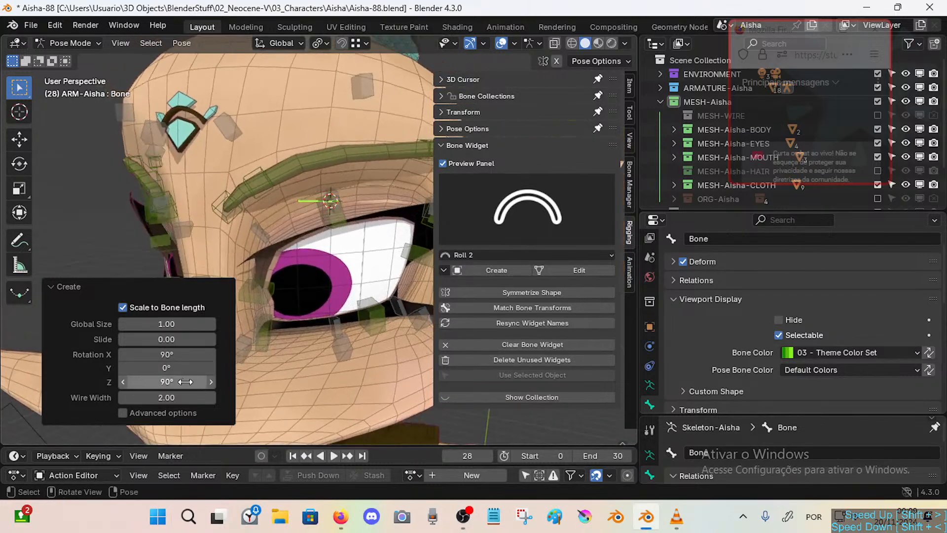
left_click_drag(190, 382, 153, 382)
left_click(191, 383)
type("180")
key("Return")
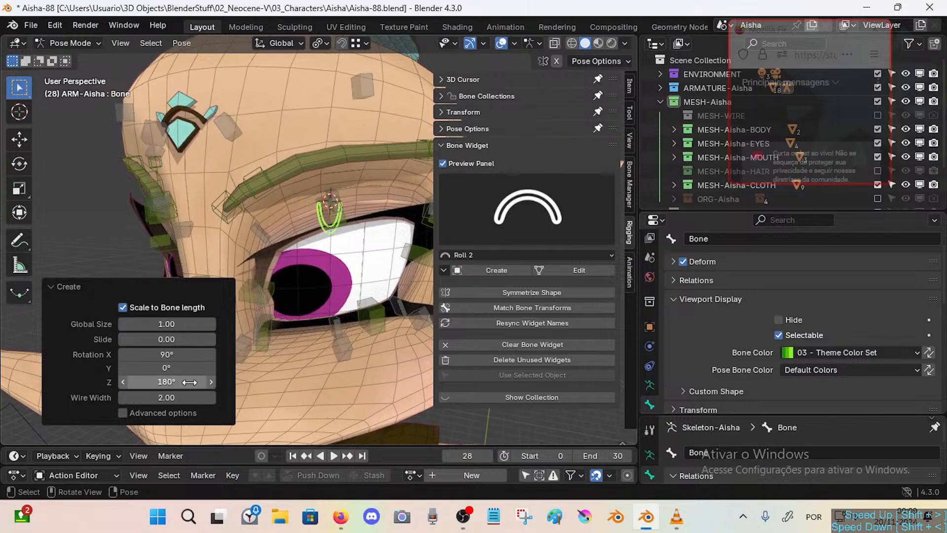
Try an X rotation of 180° for the widget and set it back to 90°.
mouse_move(298, 207)
middle_mouse_down()
mouse_move(354, 208)
mouse_move(314, 208)
middle_mouse_up()
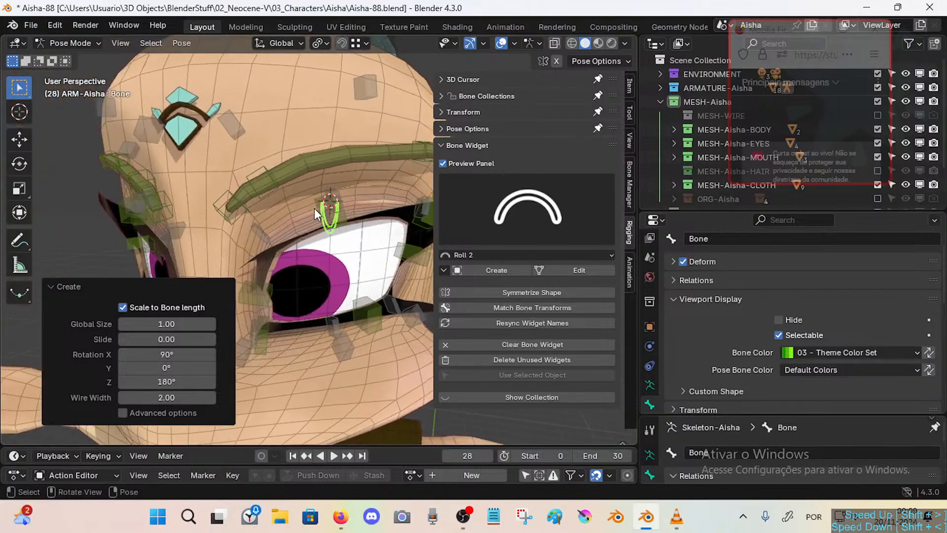
left_click(190, 376)
left_click(184, 354)
left_click(184, 354)
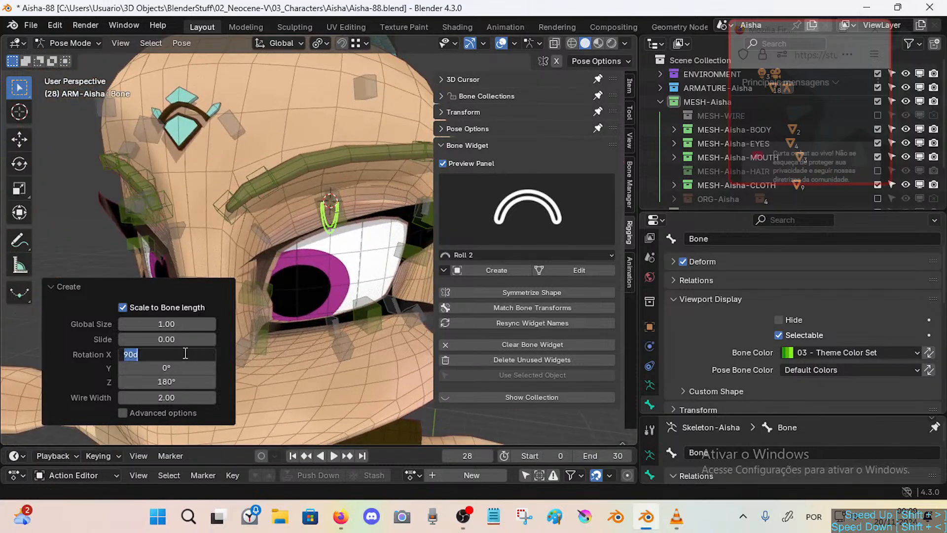
type("180")
key("Return")
double_click(185, 354)
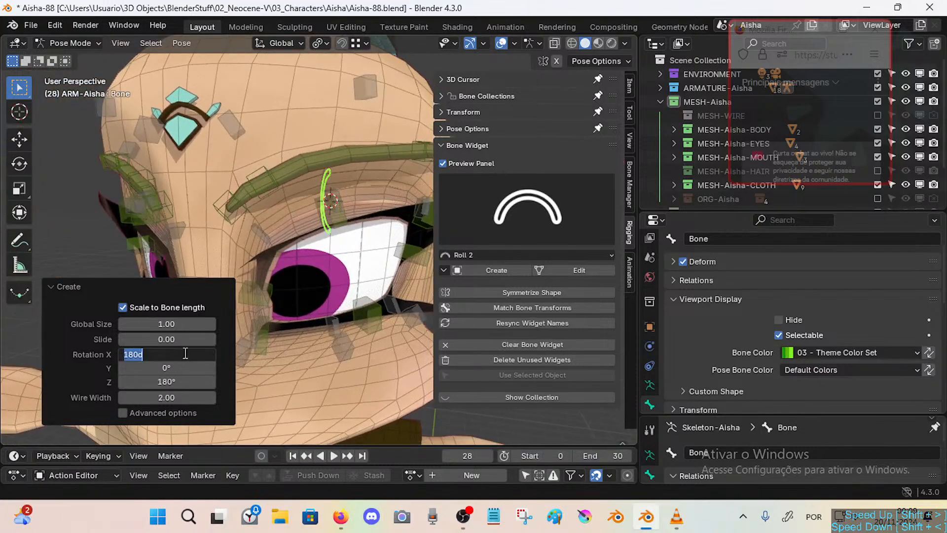
type("90")
key("Return")
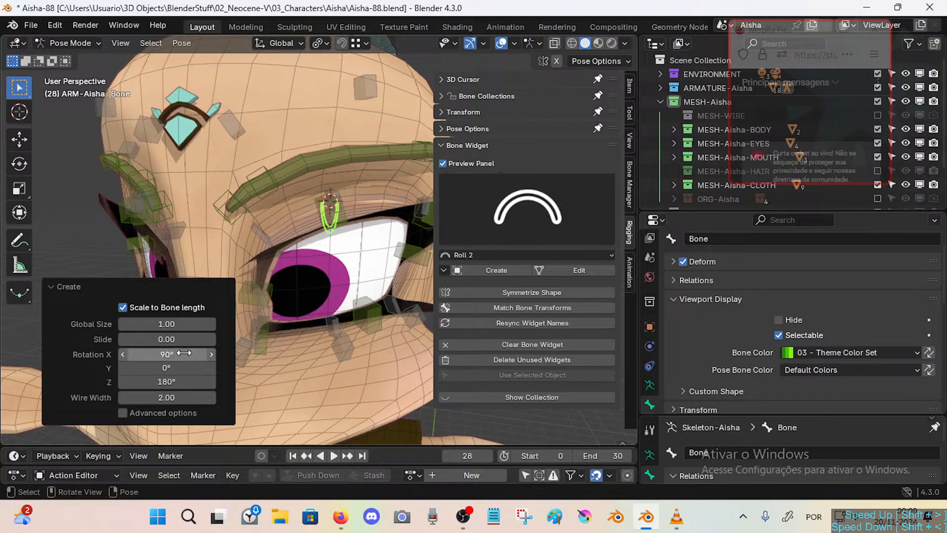
Reset the widget's Z rotation to 0° and set its Y rotation to 90°.
double_click(171, 382)
type("0")
key("Return")
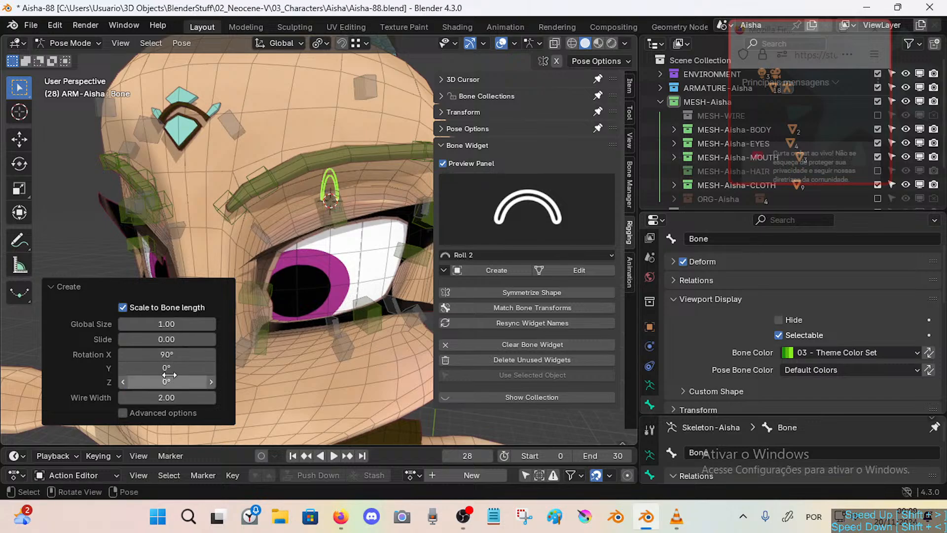
double_click(170, 369)
type("90")
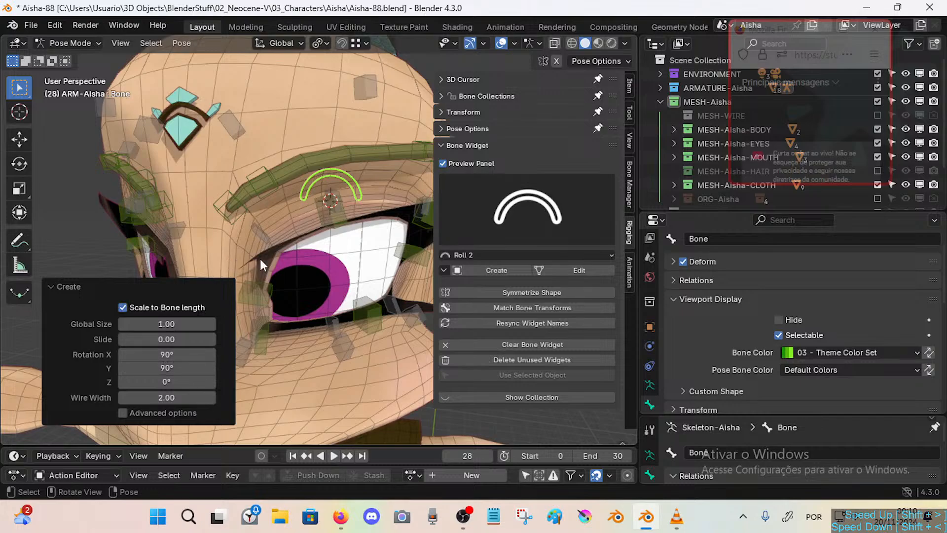
middle_click_drag(260, 259, 338, 282)
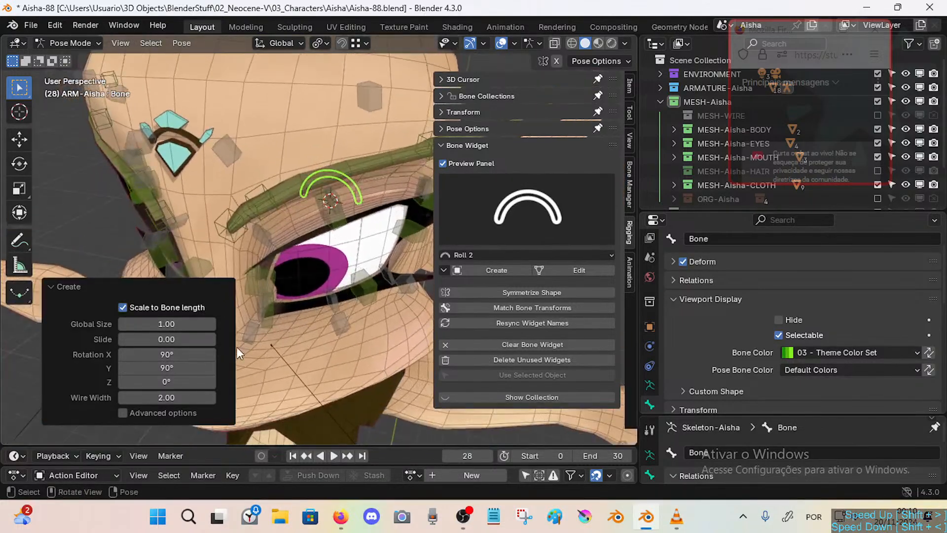
Try a Y rotation of about 119°, undo and recreate the widget, and set its Y rotation back to 90°.
left_click_drag(176, 368, 179, 368)
key("ctrl+z")
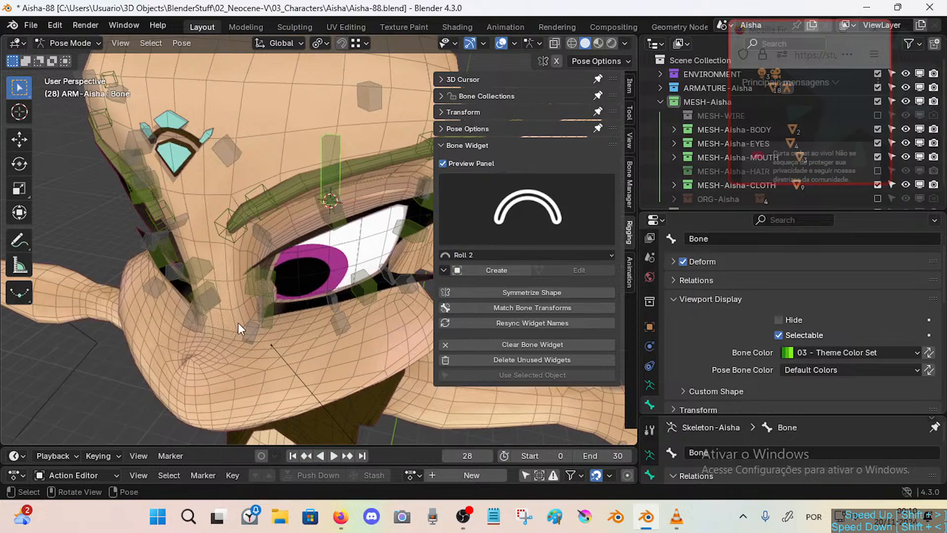
left_click(470, 271)
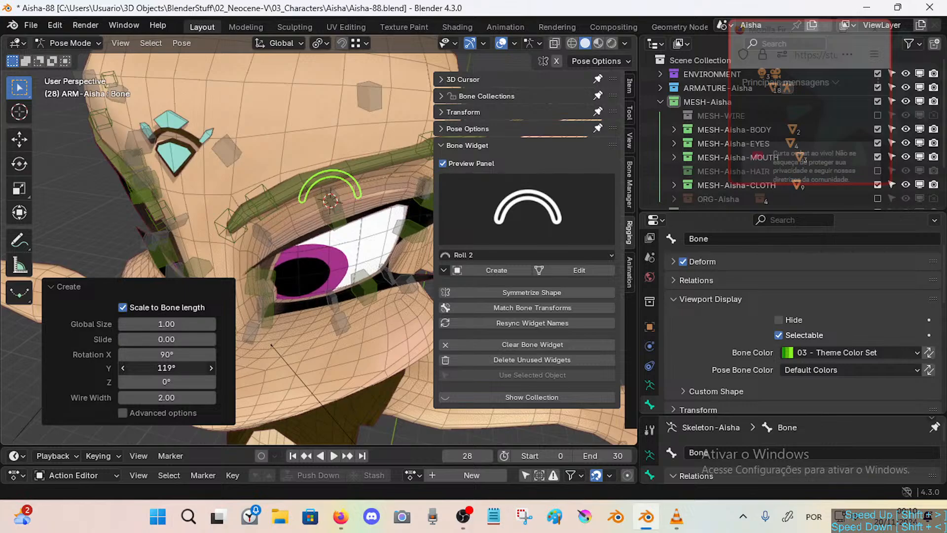
left_click_drag(166, 368, 159, 368)
type("90")
key("Return")
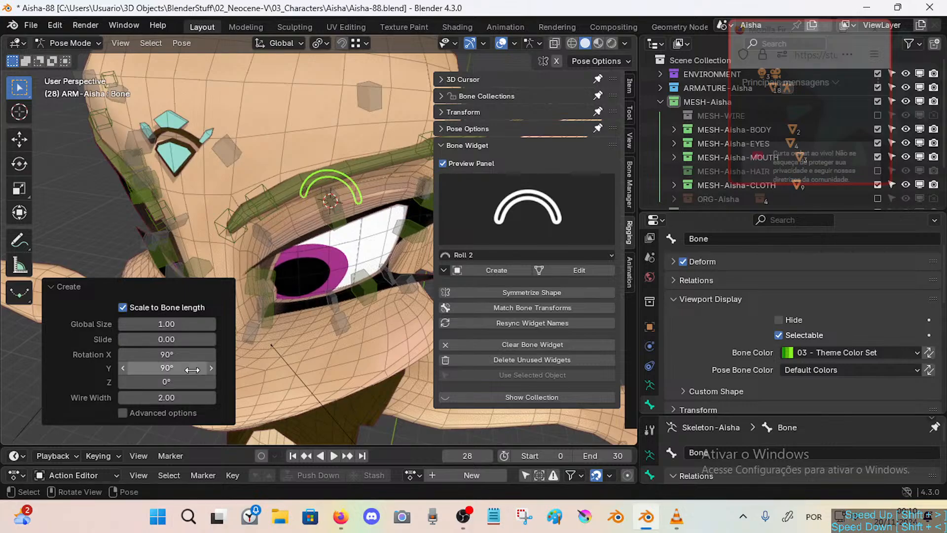
Set the widget's Wire Width to 1 and its Global Size to about 1.37.
middle_click_drag(235, 201, 327, 161)
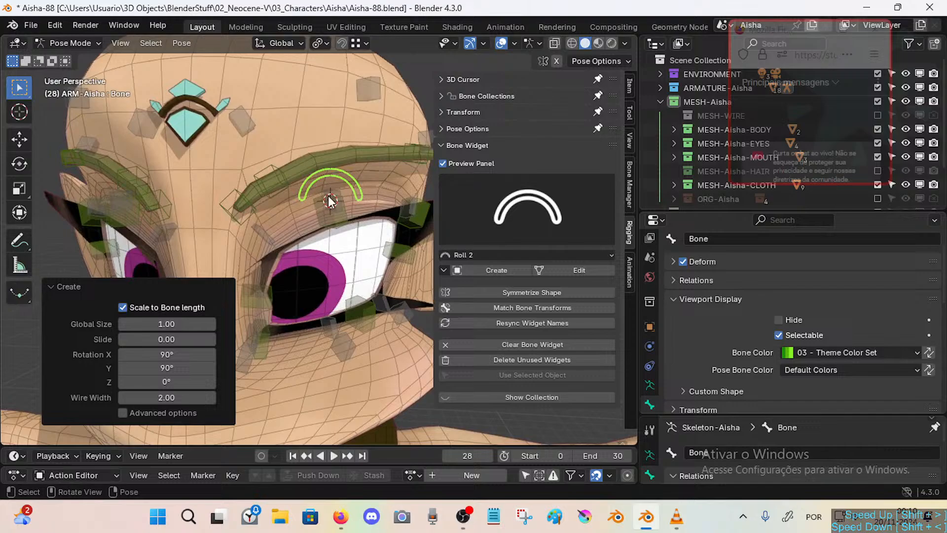
left_click(179, 396)
type("1")
key("Return")
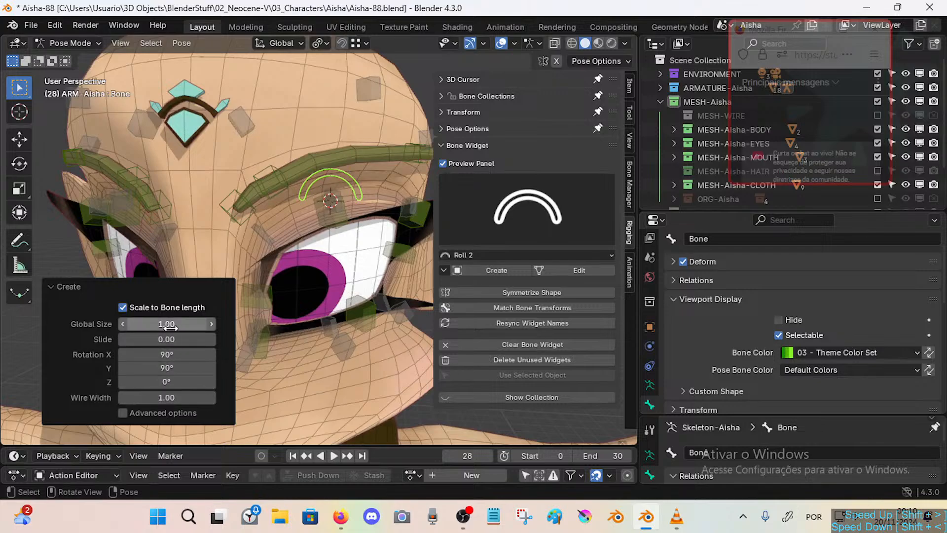
left_click_drag(166, 324, 188, 324)
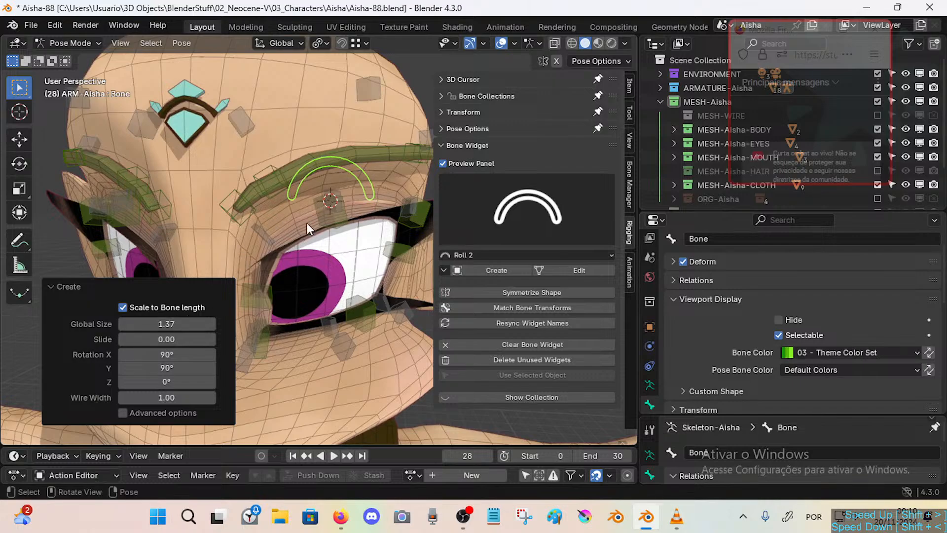
left_click(561, 270)
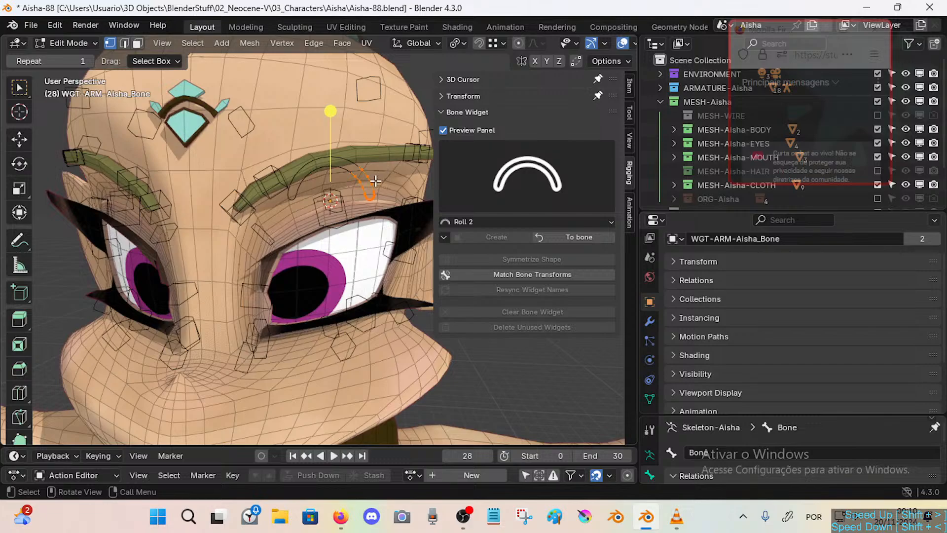
key("g")
key("x")
right_click(361, 201)
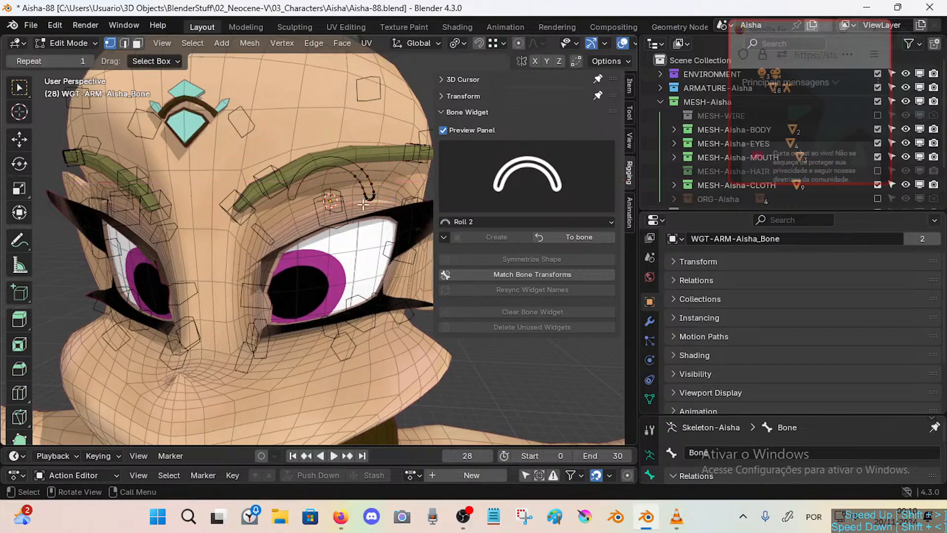
key("Tab")
left_click(372, 181)
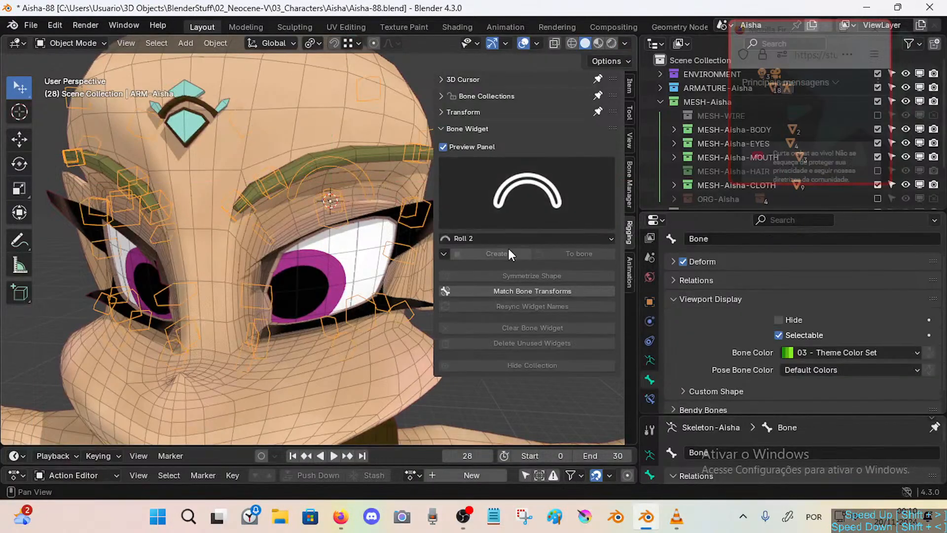
left_click(340, 207)
left_click(346, 171)
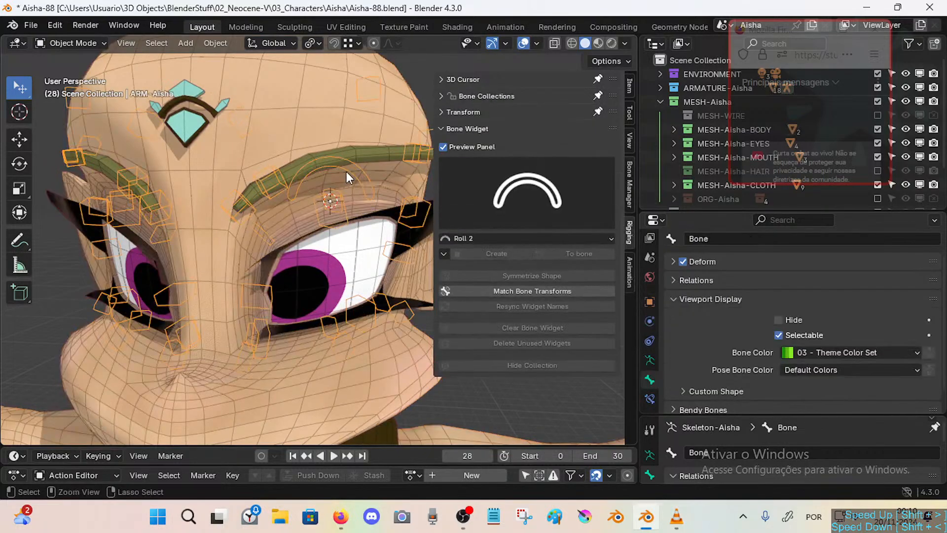
Edit the arc widget's mesh from pose mode and widen it by about 1.49 along the X axis.
key("ctrl+Tab")
left_click(560, 267)
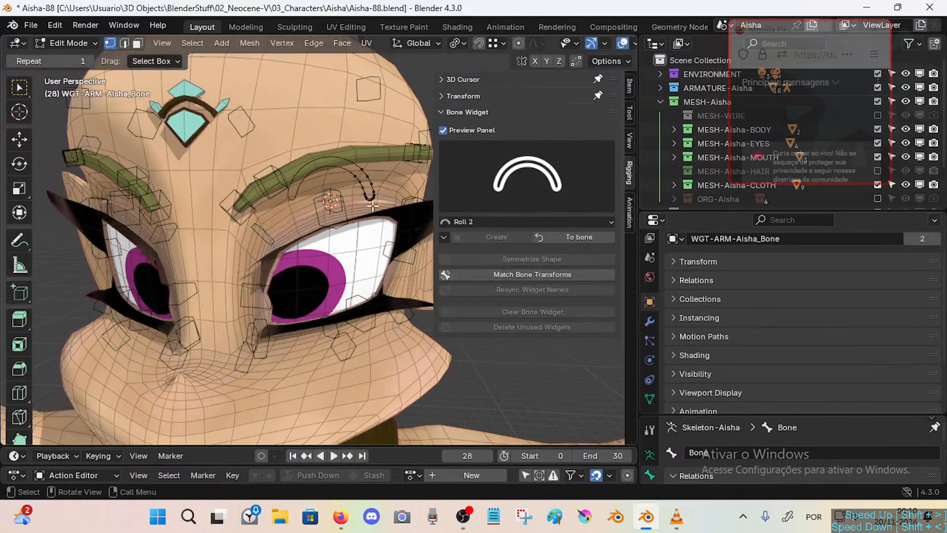
key("s")
key("x")
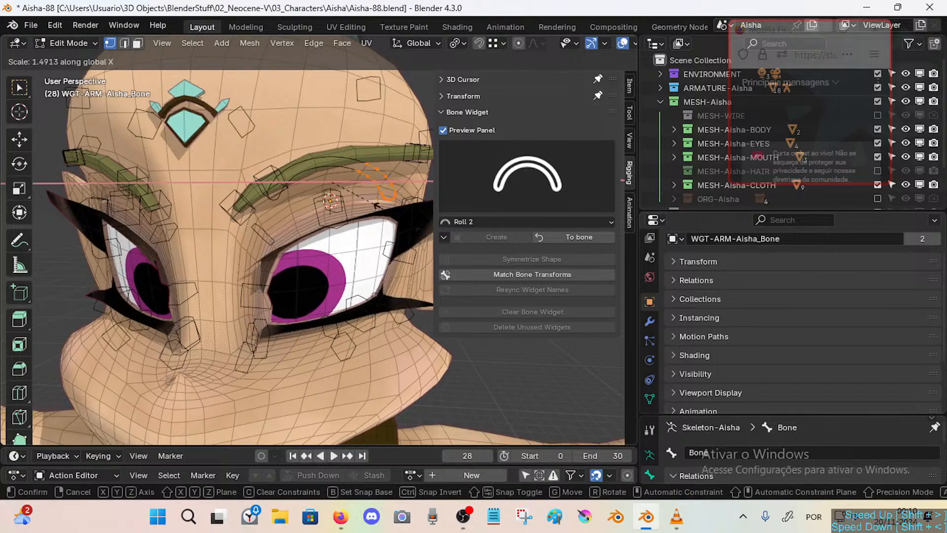
left_click(376, 205)
key("Tab")
Reselect the armature and reopen the new bone's arc widget for mesh editing.
left_click(650, 322)
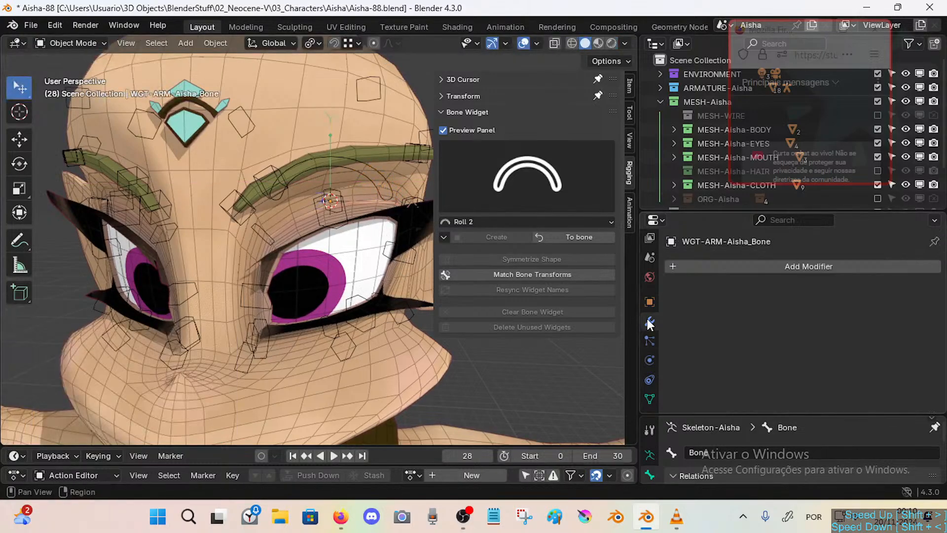
left_click(383, 191)
key("Tab")
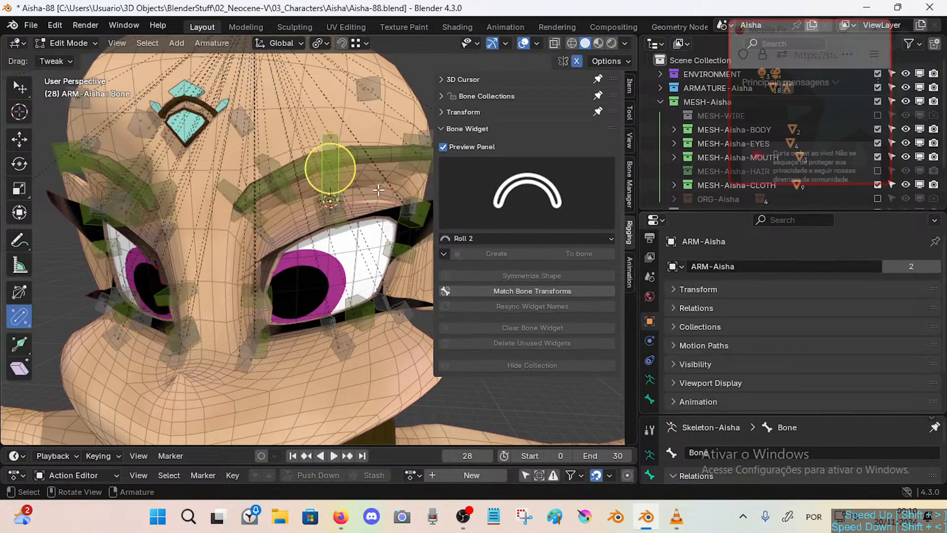
key("a")
key("Tab")
left_click(366, 171)
left_click(360, 172)
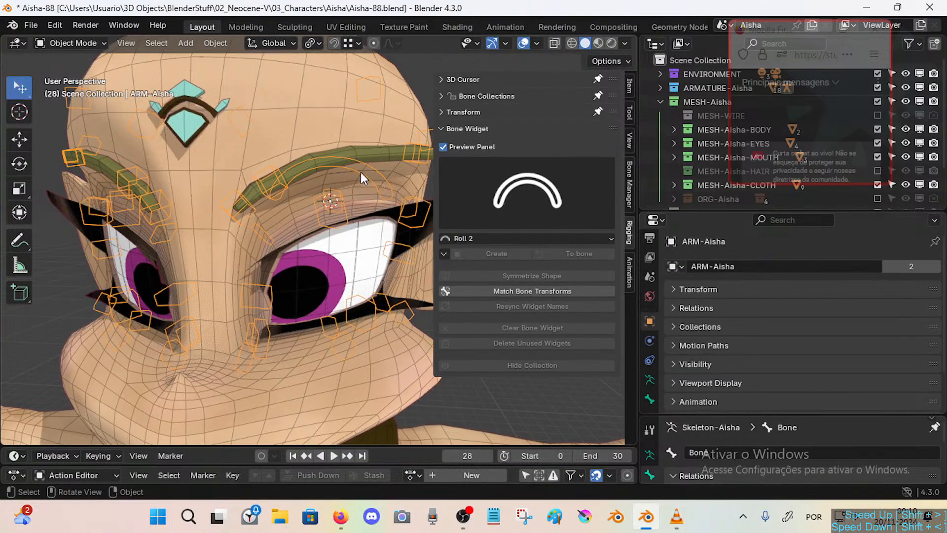
key("ctrl+Tab")
left_click(579, 269)
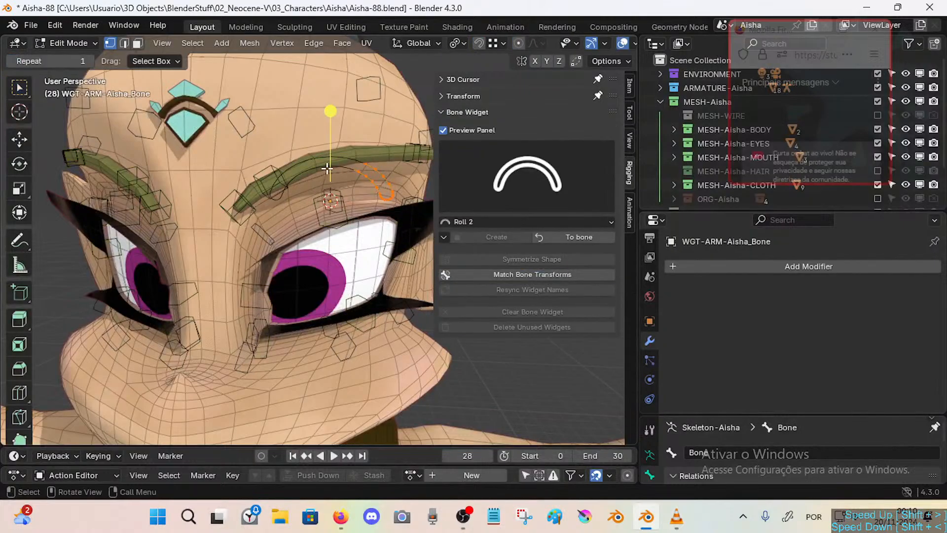
Try freely moving the arc widget and single vertices on its outer end.
key("g")
left_click(337, 189)
key("g")
right_click(363, 178)
key("h")
key("ctrl+z")
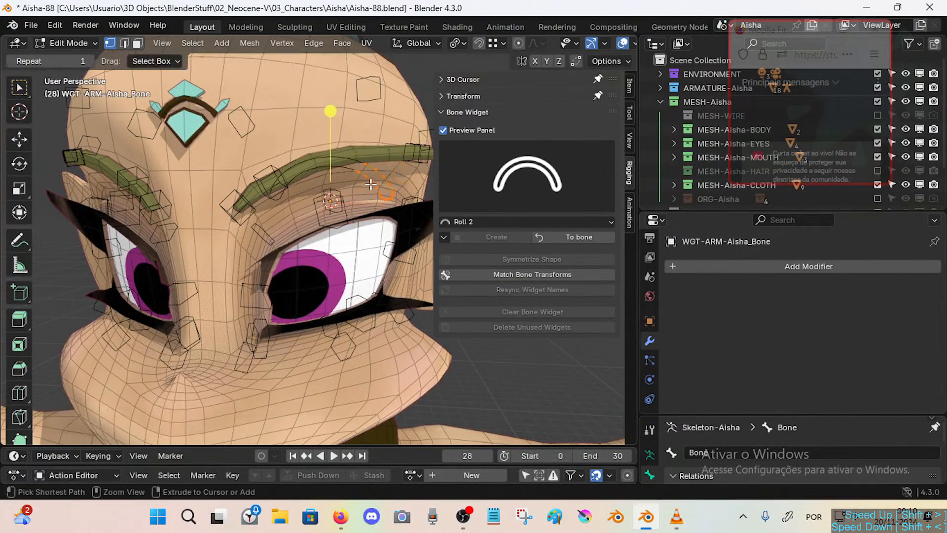
key("g")
right_click(352, 194)
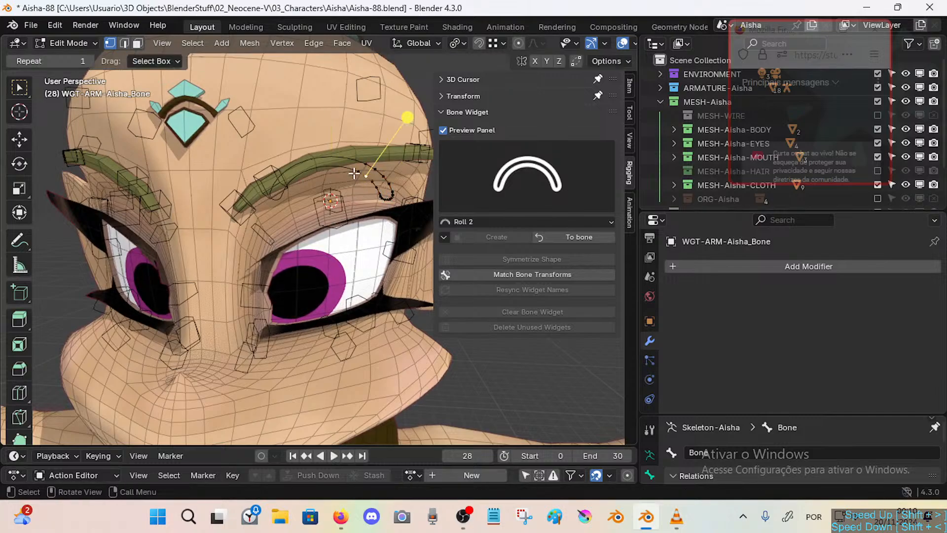
left_click(355, 173)
key("g")
right_click(336, 181)
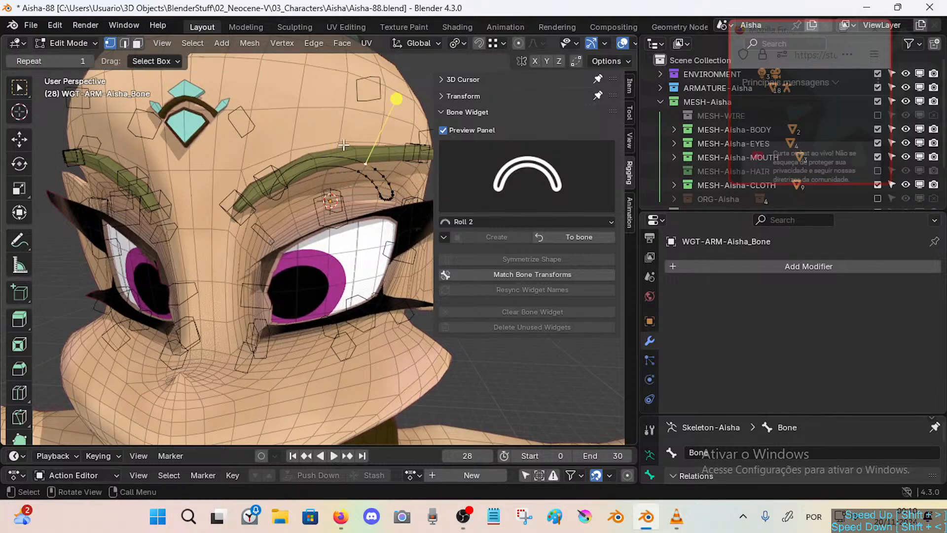
Select the arc widget's whole mesh and scale it by 1.362 along X.
key("Tab")
key("Tab")
key("a")
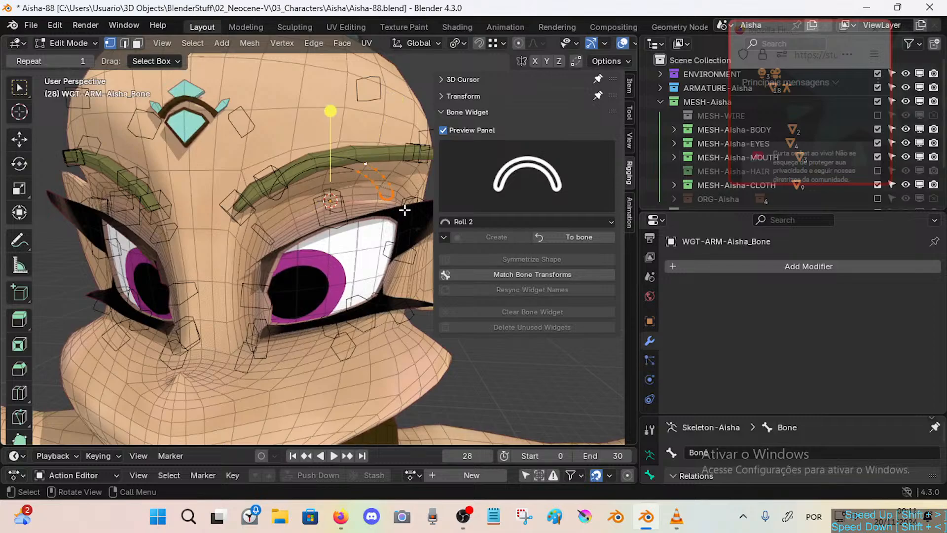
key("g")
right_click(411, 203)
key("s")
key("x")
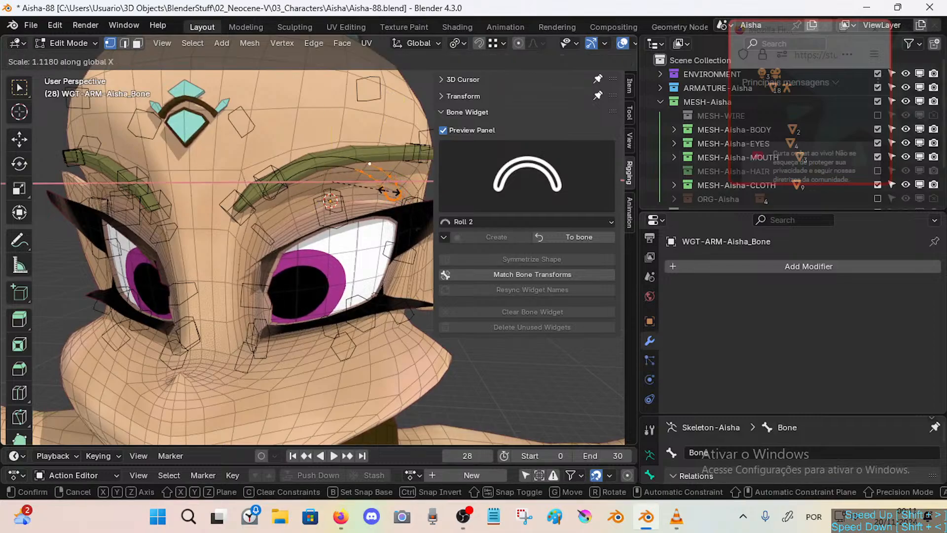
left_click(405, 196)
Flatten the arc widget to 0.711 along Z and narrow it to 0.674 along X.
key("s")
key("z")
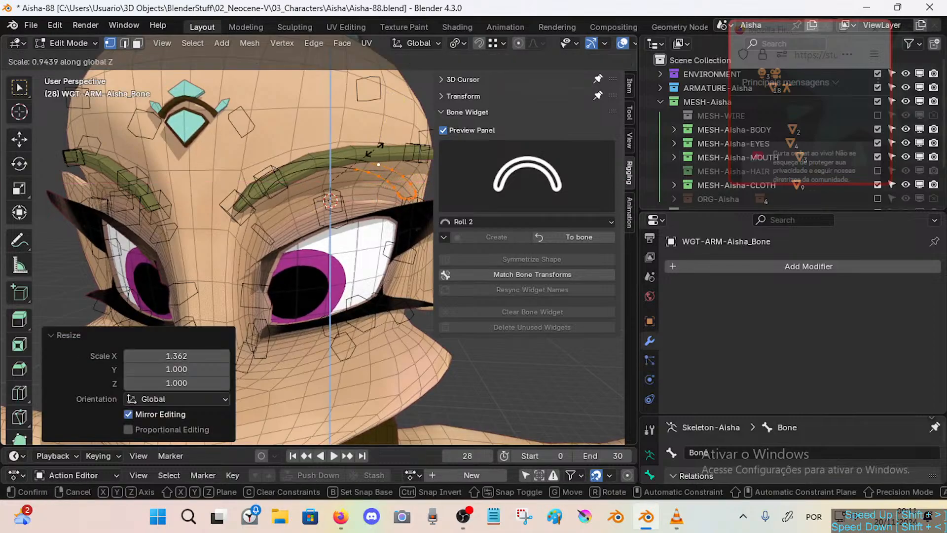
left_click(364, 197)
key("s")
key("x")
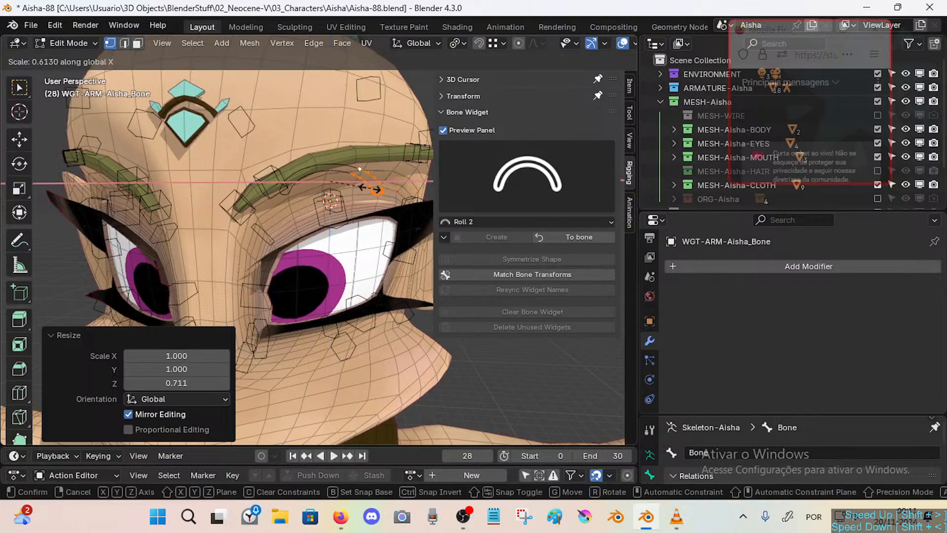
left_click(376, 188)
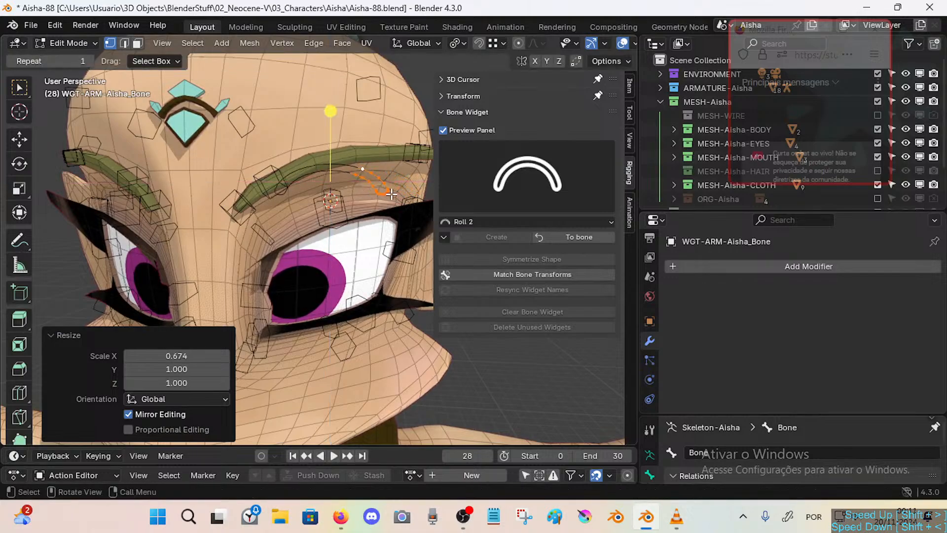
Lower the arc widget about 0.077 m along Z toward the upper eyelid.
middle_click_drag(391, 193, 359, 183)
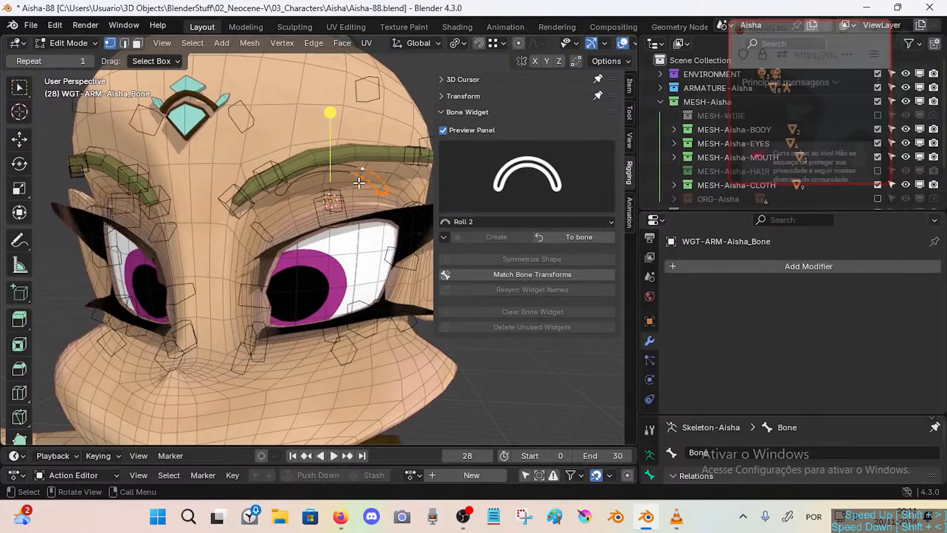
key("Tab")
key("Tab")
key("g")
key("z")
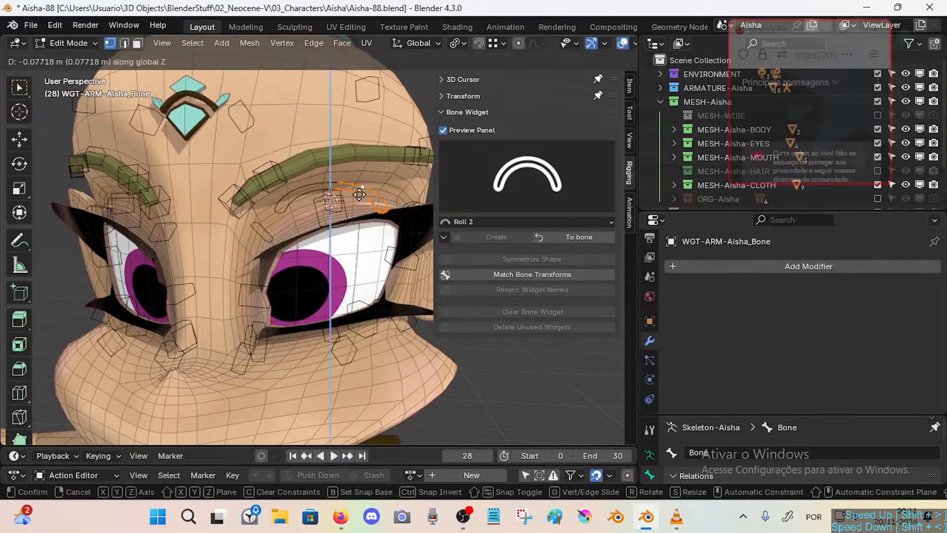
left_click(359, 194)
Move the arc widget -0.4315 m along Y in front of the face and rotate it around Z to follow the eye.
middle_click_drag(359, 194, 342, 249)
key("g")
key("y")
left_click(337, 301)
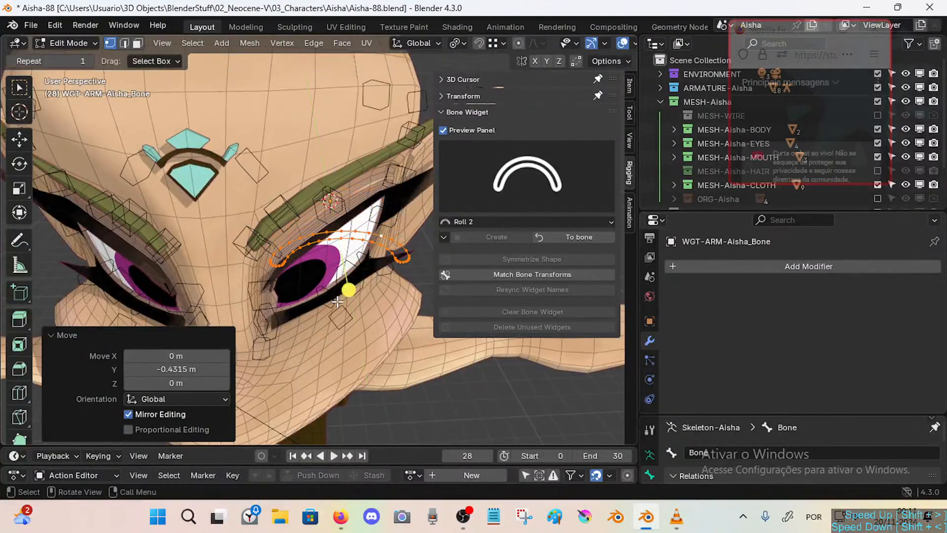
middle_click_drag(338, 301, 378, 280)
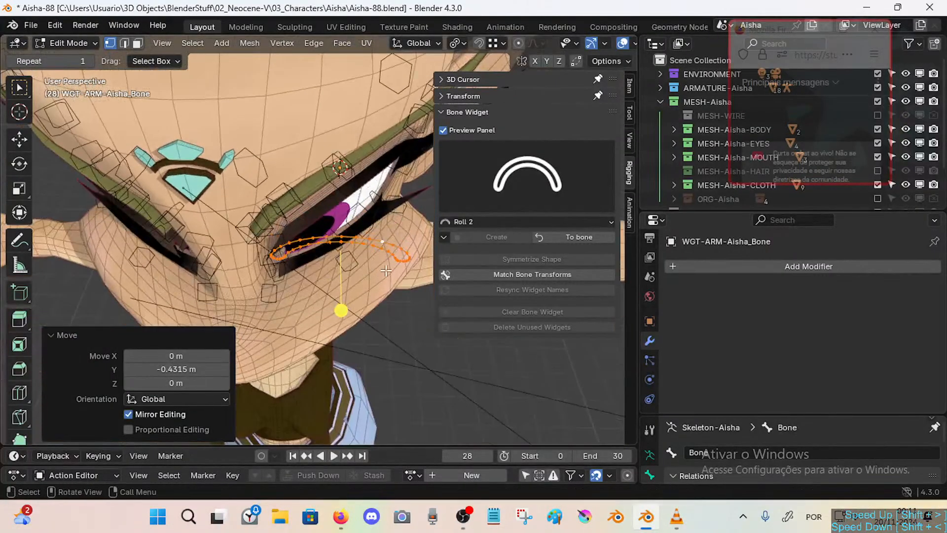
key("r")
key("z")
left_click(388, 238)
Reposition the arc widget along X and Y so it sits just in front of the left upper eyelid.
middle_click_drag(387, 236, 366, 193)
key("g")
key("x")
left_click(398, 226)
key("Tab")
middle_click_drag(398, 228, 363, 279)
key("Tab")
key("g")
key("y")
left_click(360, 215)
Rescale the arc widget along X to fit the width of the left upper eyelid.
middle_click_drag(359, 215, 332, 239)
key("s")
key("x")
left_click(347, 181)
key("Tab")
key("Tab")
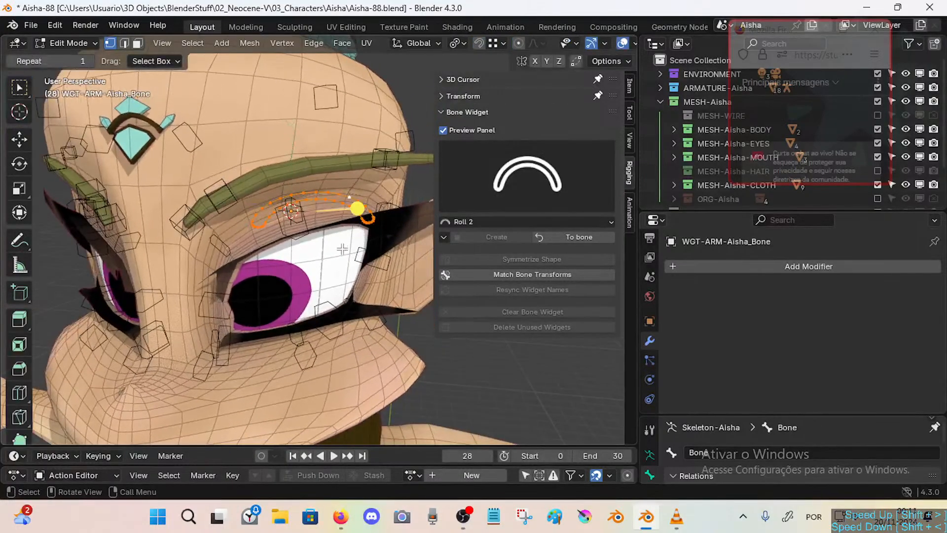
Match the widget to the bone's transforms and return the armature to pose mode.
left_click(534, 270)
middle_click_drag(310, 204, 310, 202)
left_click(327, 188)
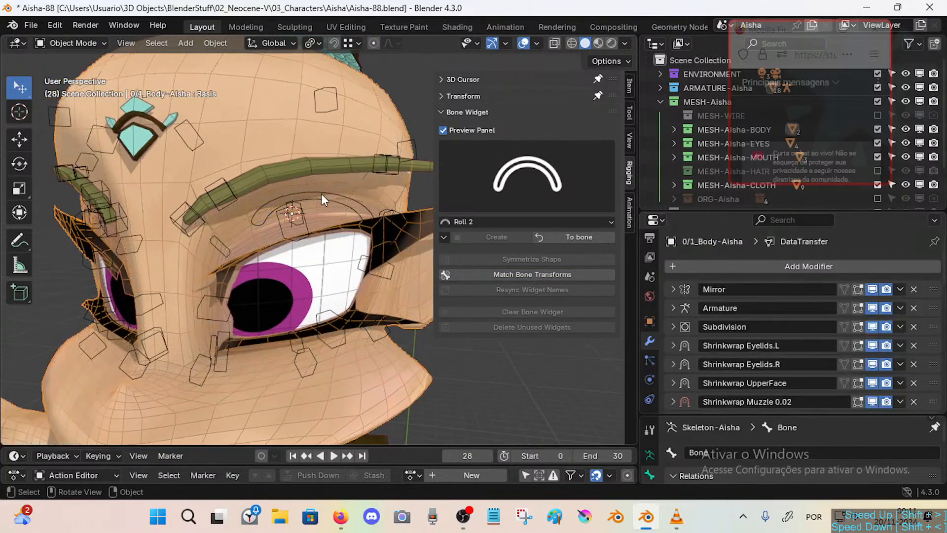
left_click(321, 194)
key("ctrl+Tab")
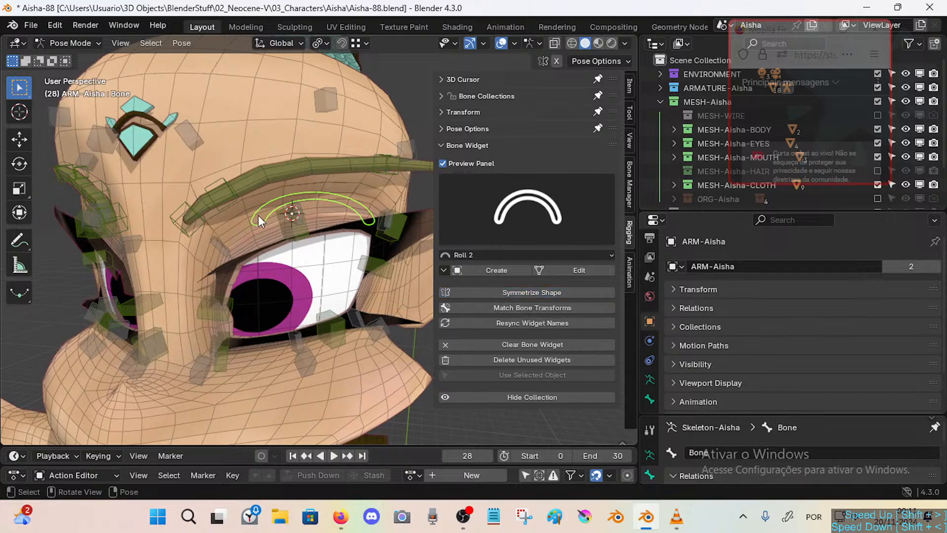
Rename the new bone above the left eye as CTL-MAIN-EyeTop.L.
middle_click_drag(246, 211, 284, 229, "shift")
key("Tab")
middle_click_drag(346, 241, 301, 209)
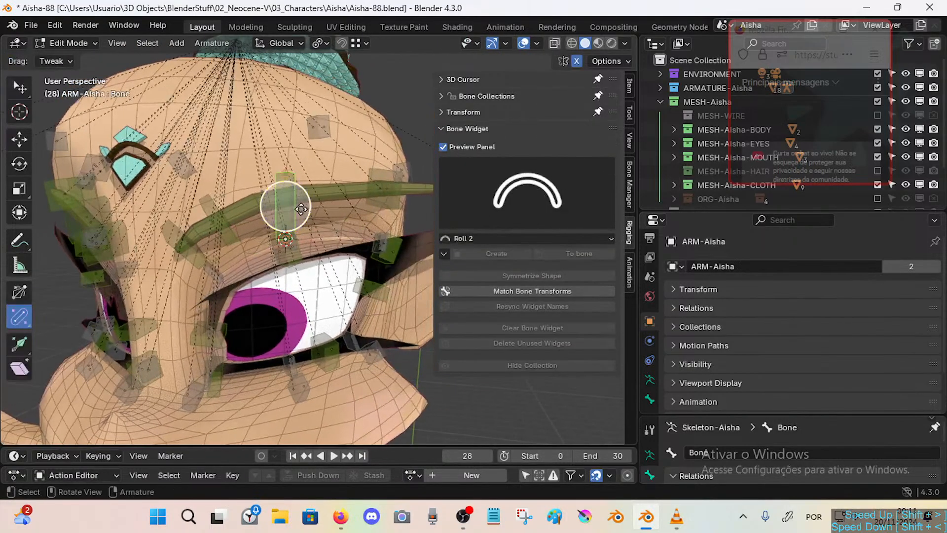
left_click(275, 177)
key("F2")
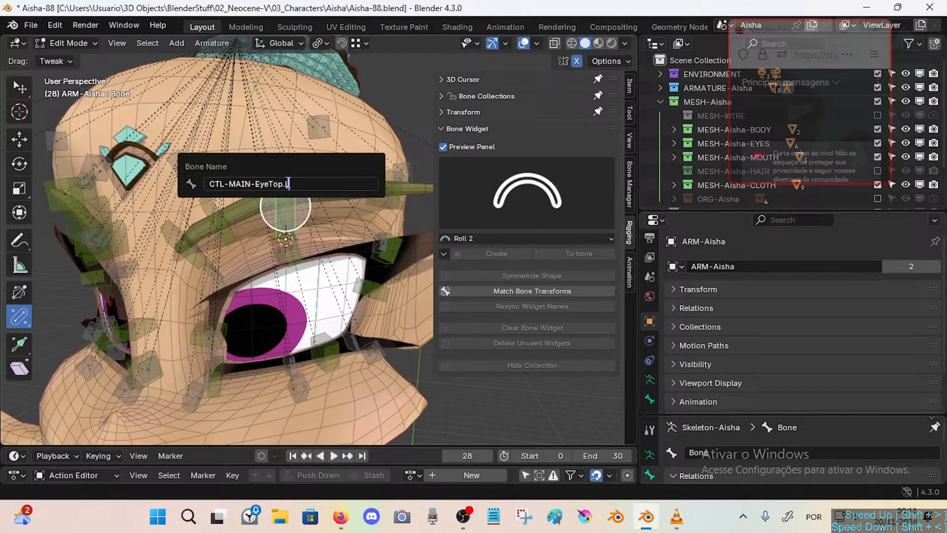
key("ctrl+a")
key("Return")
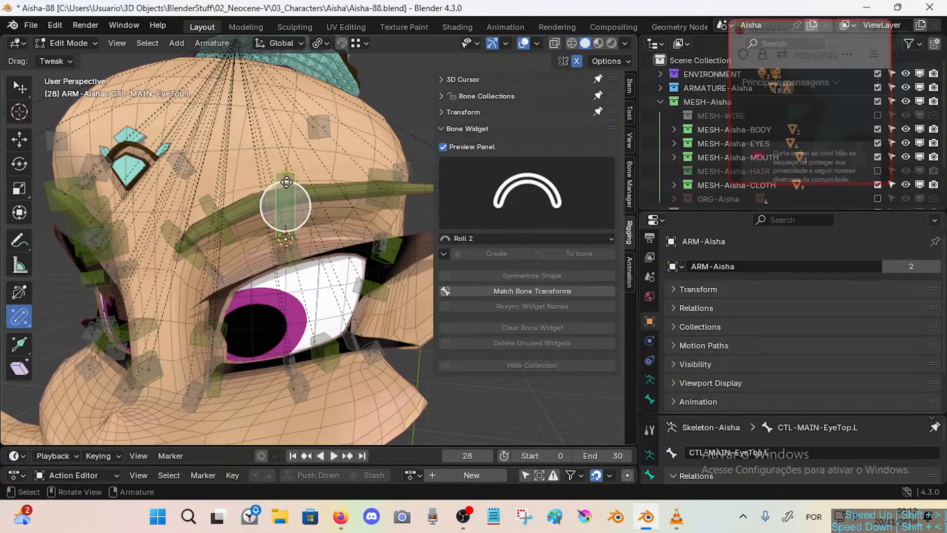
Symmetrize the CTL-MAIN-EyeTop.L bone to the other side of the face and switch to pose mode.
right_click(287, 200)
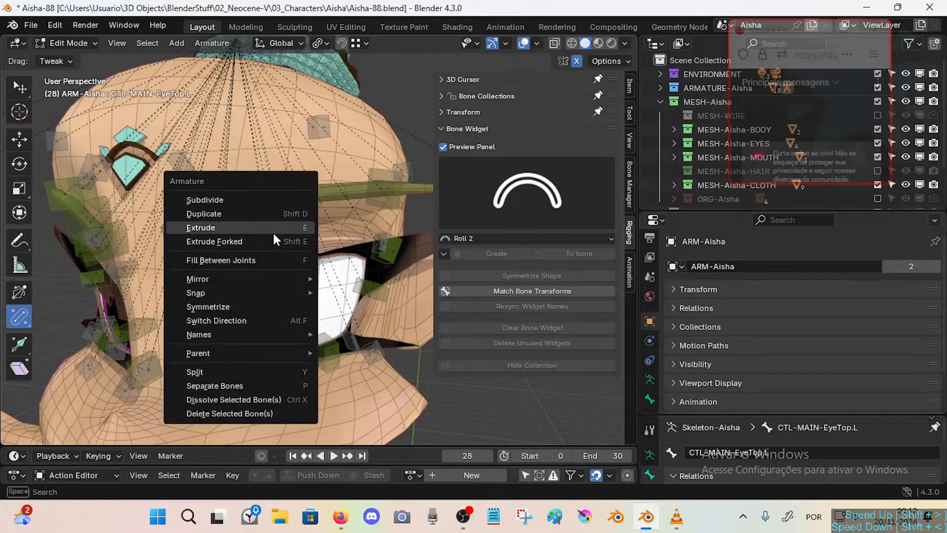
left_click(253, 309)
middle_click_drag(314, 219, 290, 235)
key("ctrl+Tab")
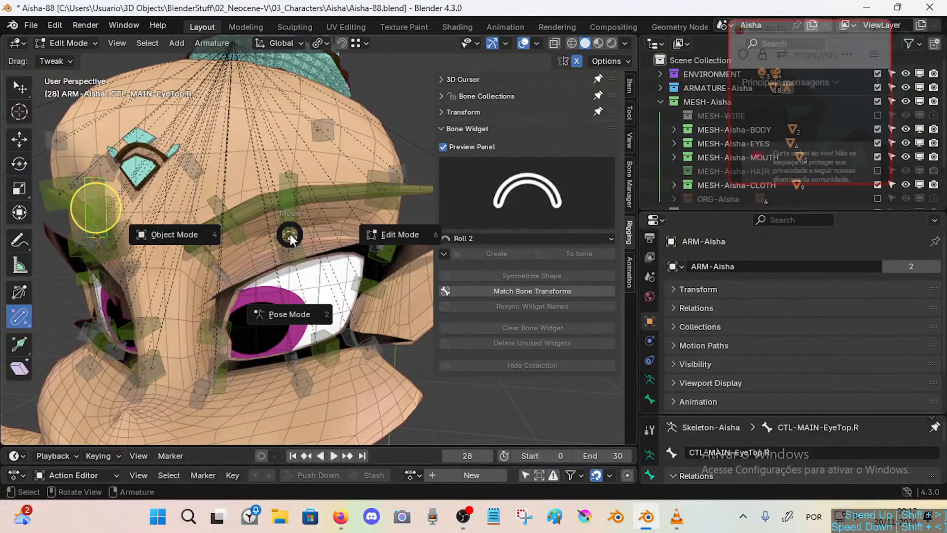
key("p")
mouse_move(287, 235)
middle_mouse_down()
mouse_move(314, 215)
mouse_move(301, 241)
middle_mouse_up()
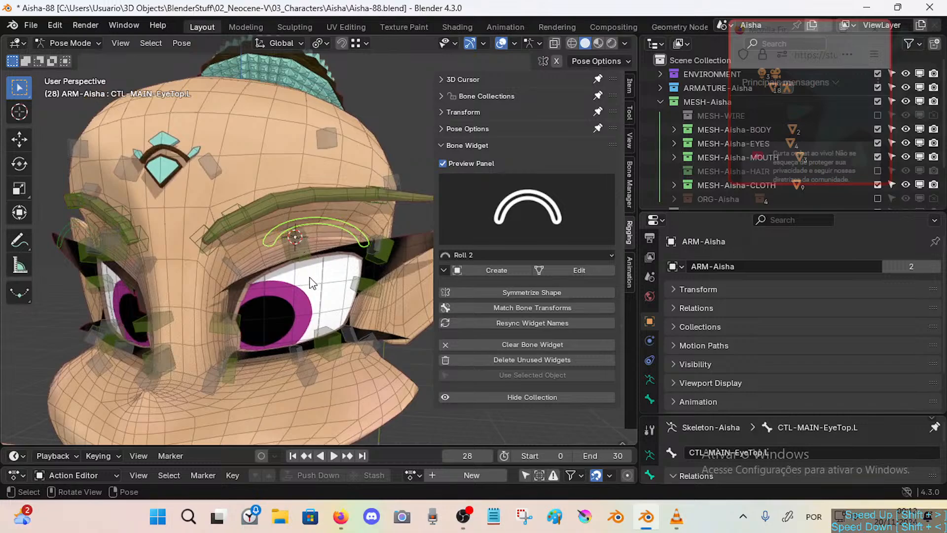
Examine the eye-top control bones around the face in both edit and pose modes.
middle_click_drag(310, 279, 262, 269)
middle_click_drag(318, 215, 377, 280)
key("Tab")
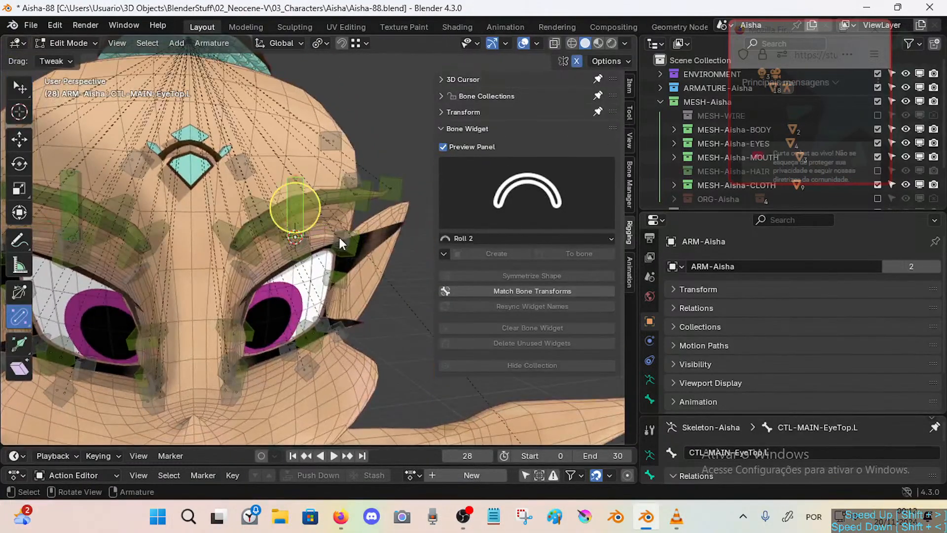
key("Tab")
middle_click_drag(304, 243, 285, 261)
key("Tab")
key("Tab")
key("Tab")
Parent the CTL-EyeHole.L.002, .003 and .004 bones to CTL-MAIN-EyeTop.L and switch the armature to pose mode.
left_click(289, 243)
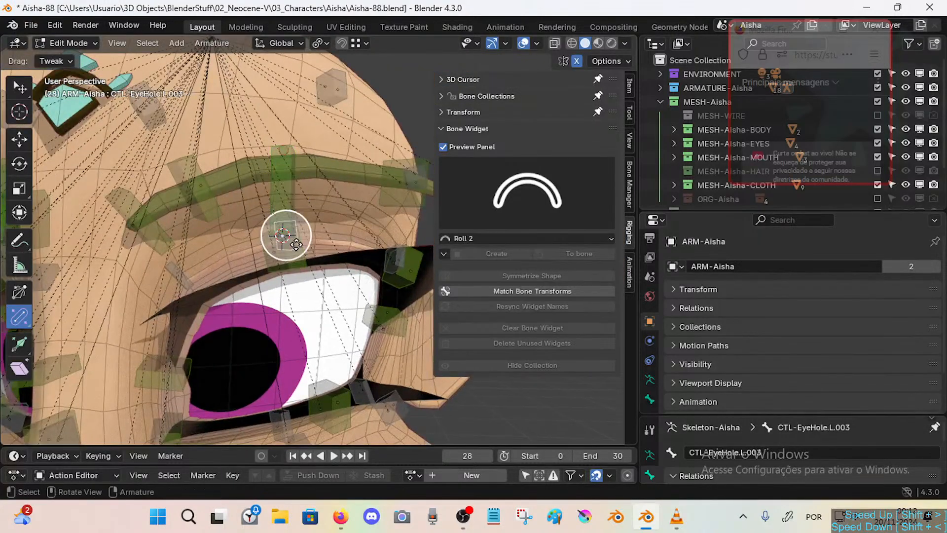
left_click(346, 247, "shift")
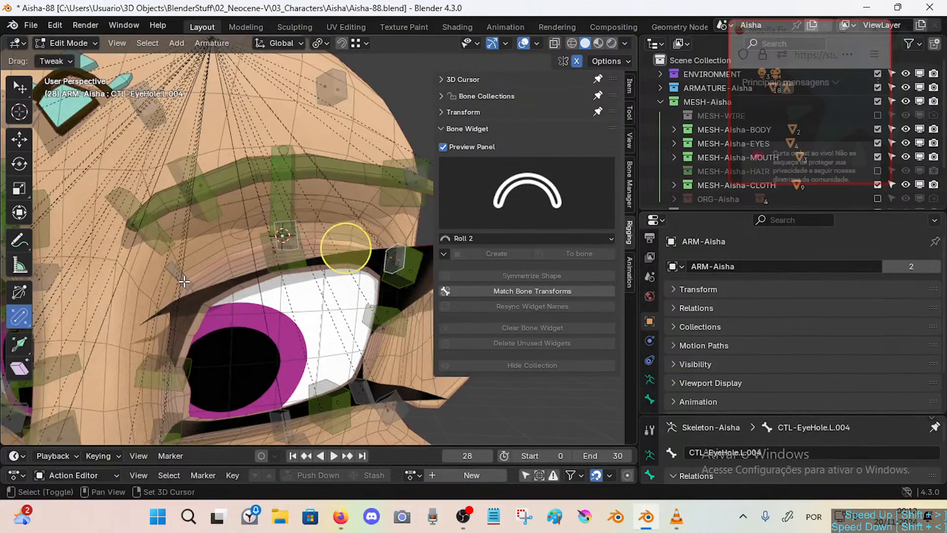
left_click(294, 240, "shift")
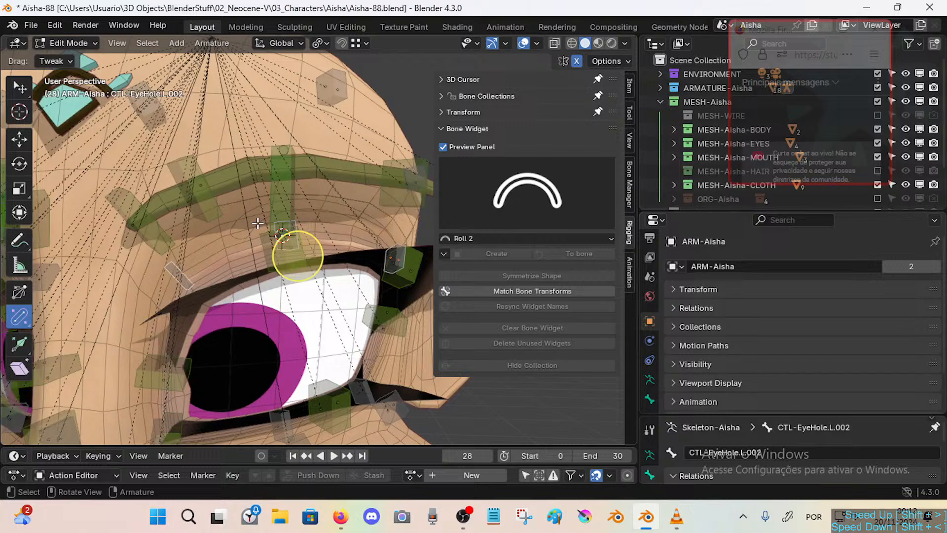
key("ctrl+p")
left_click(280, 190)
key("ctrl+Tab")
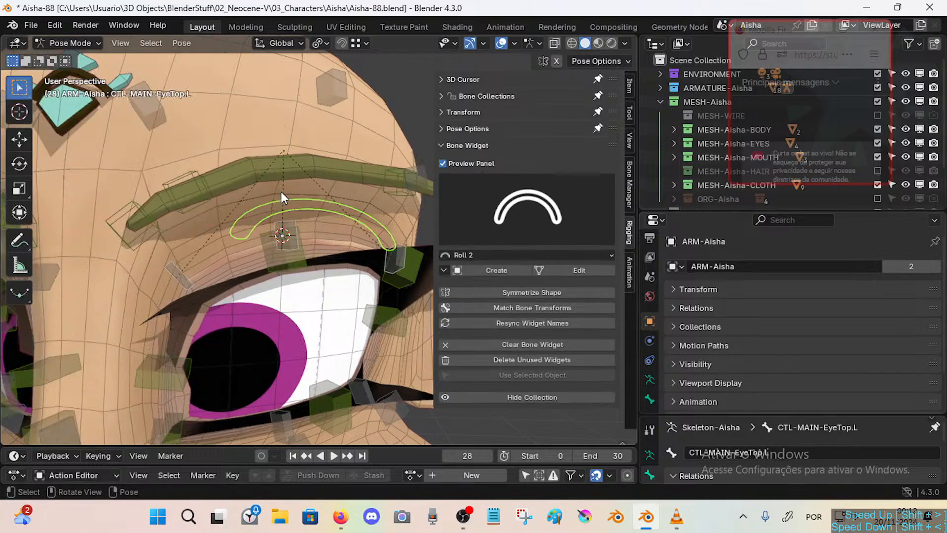
Move the CTL-MAIN-EyeTop.L control and the CTL-EyeHole.L.003 bone slightly to test the new parenting.
scroll(280, 192, "down", 5)
key("g")
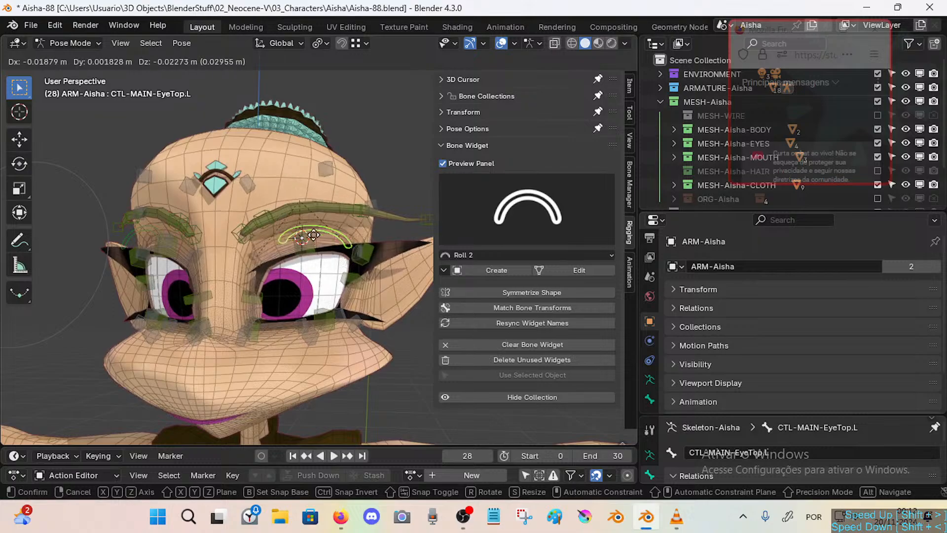
left_click(319, 239)
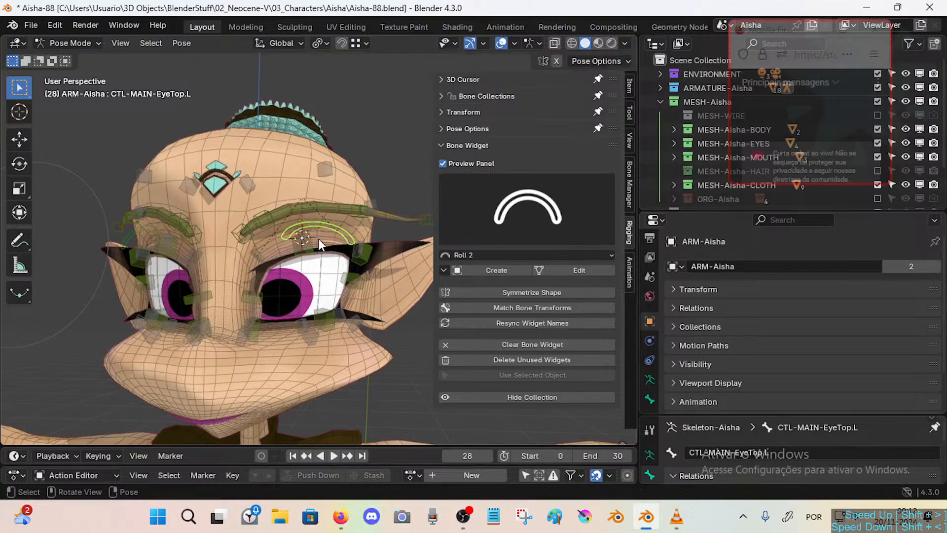
scroll(319, 240, "up", 4)
left_click(294, 220)
key("g")
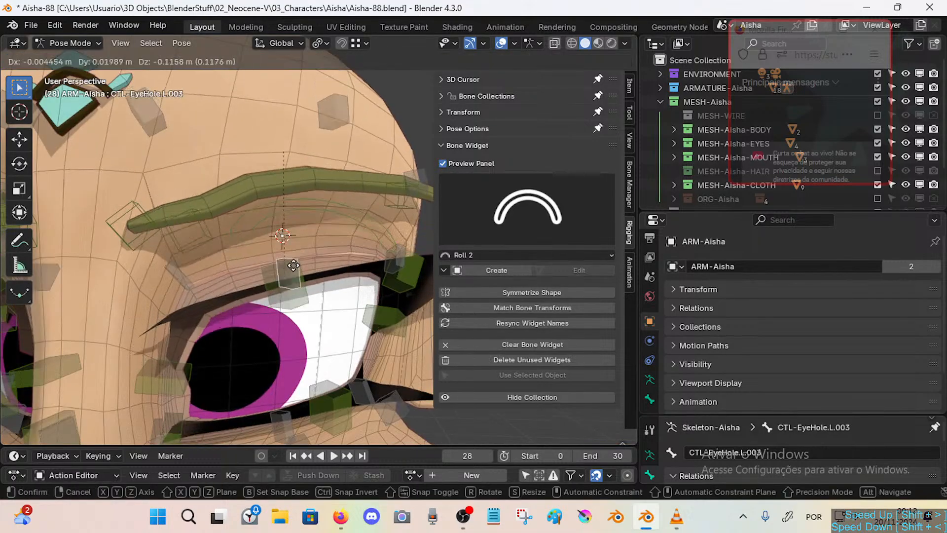
left_click(298, 214)
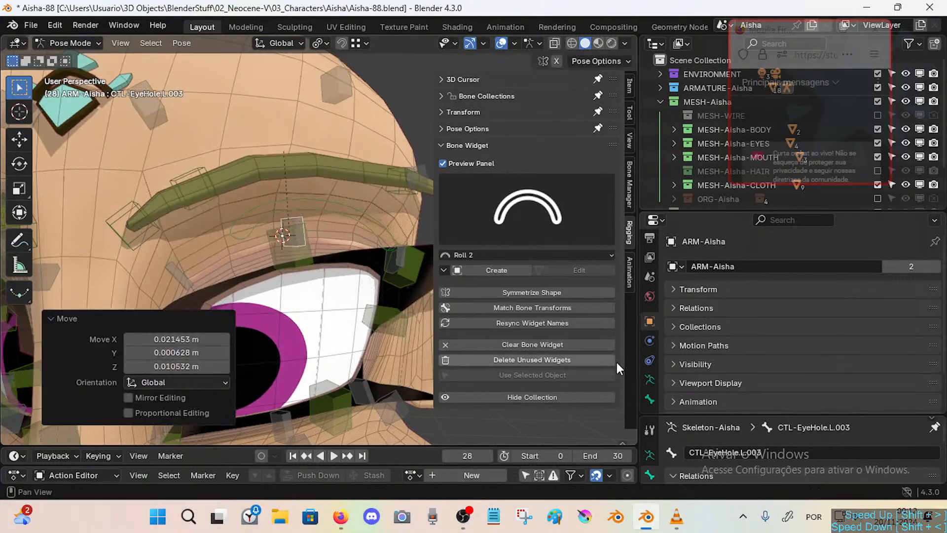
Examine the bone constraints of CTL-EyeHole.L.003 and CTL-Eyelid-Top.L.002, and collapse the eyelid bone's Shrinkwrap settings.
left_click(650, 397)
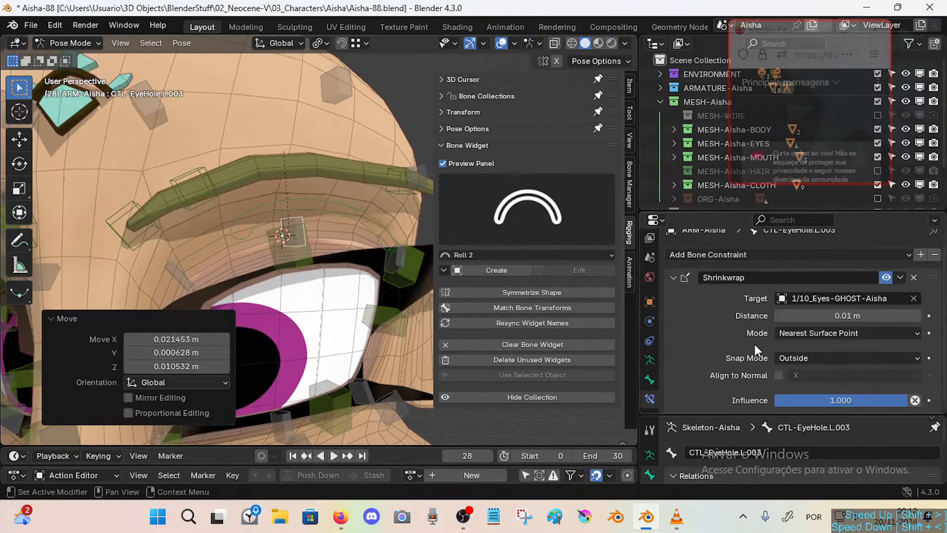
scroll(719, 309, "up", 1)
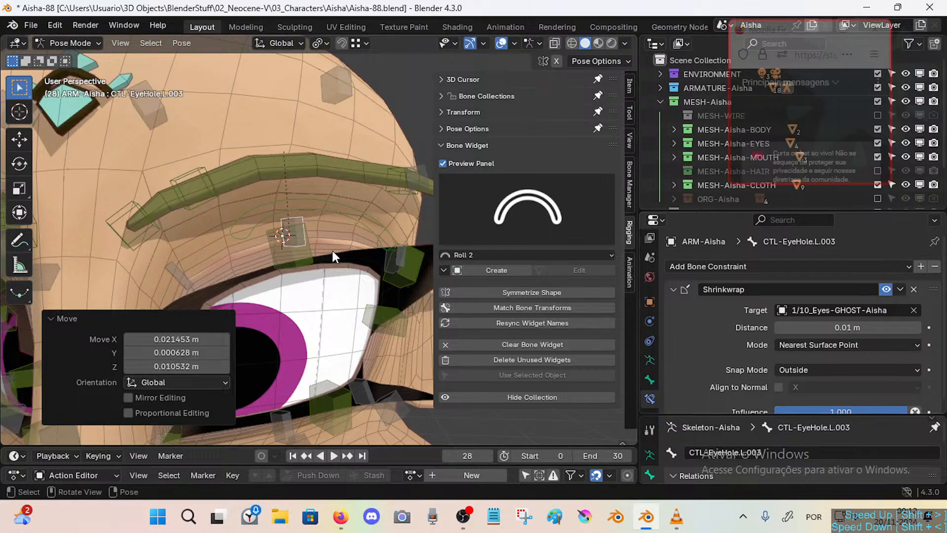
left_click(299, 253)
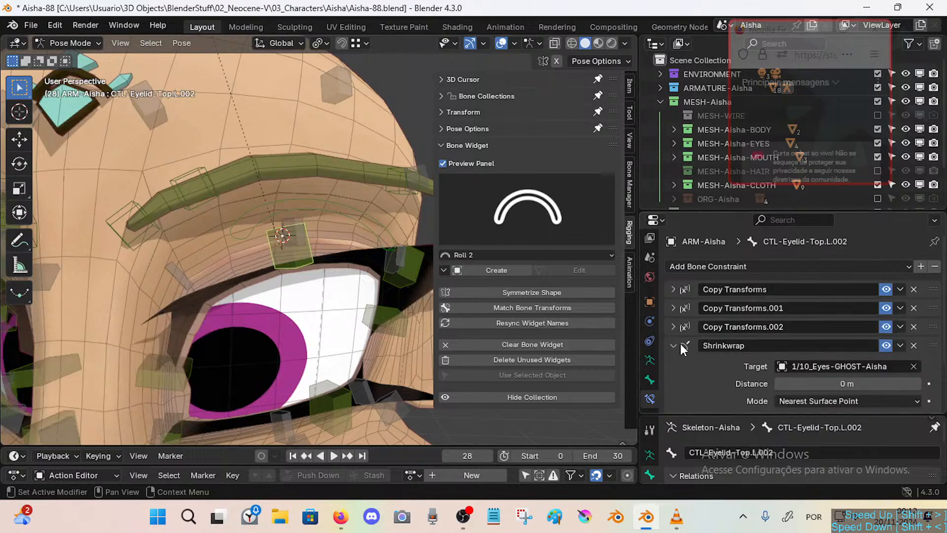
scroll(672, 343, "down", 6)
scroll(723, 345, "up", 5)
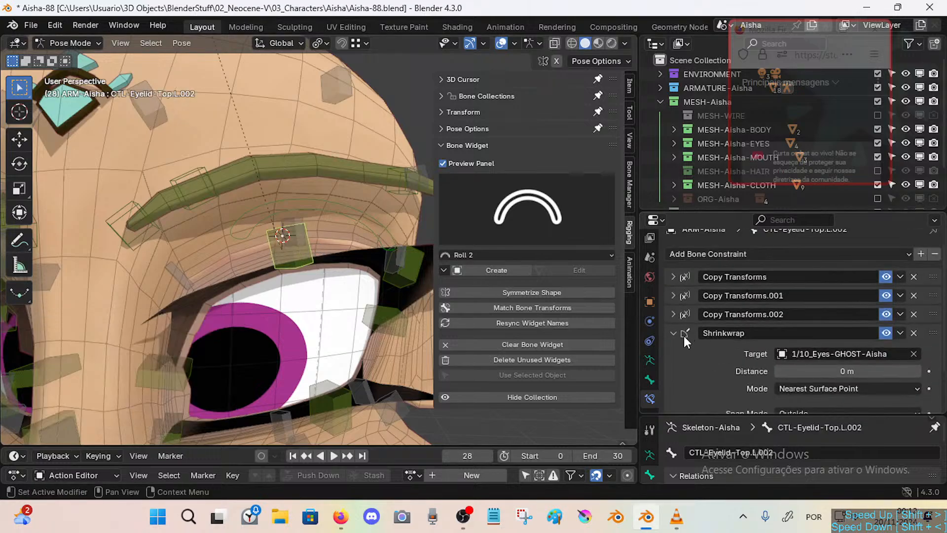
left_click(673, 334)
Move the CTL-MAIN-EyeTop.L control repeatedly above the left eye to test how the upper lid follows it.
left_click(293, 203)
left_click(295, 204)
key("g")
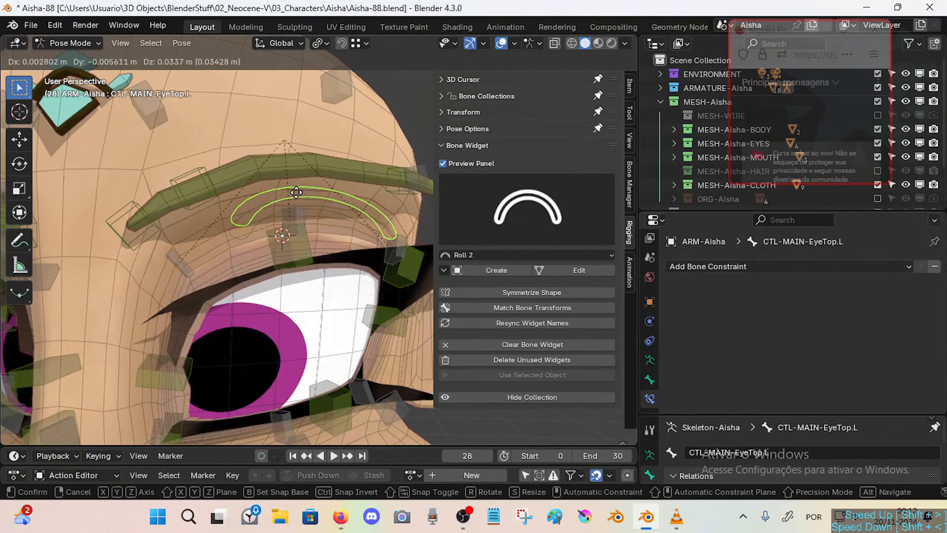
left_click(296, 202)
middle_click_drag(299, 204, 303, 219)
key("g")
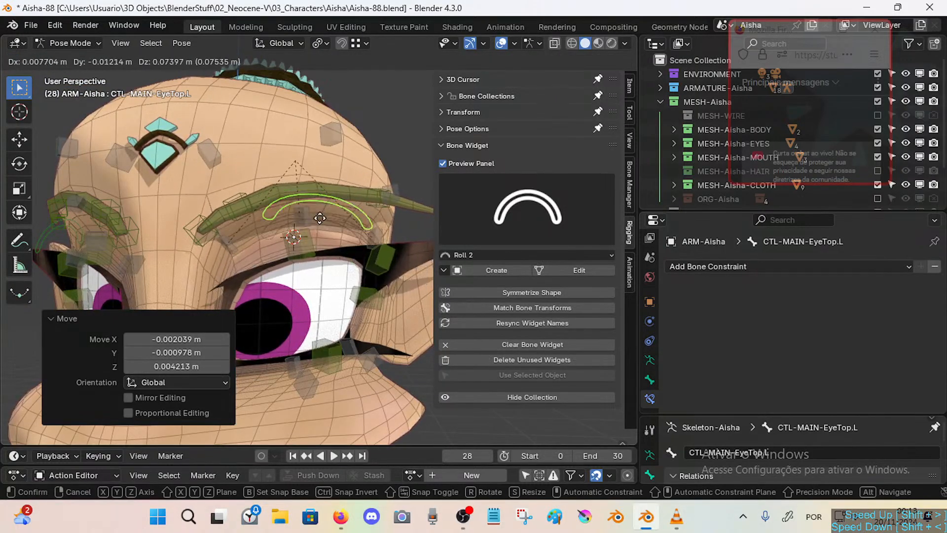
left_click(324, 219)
key("g")
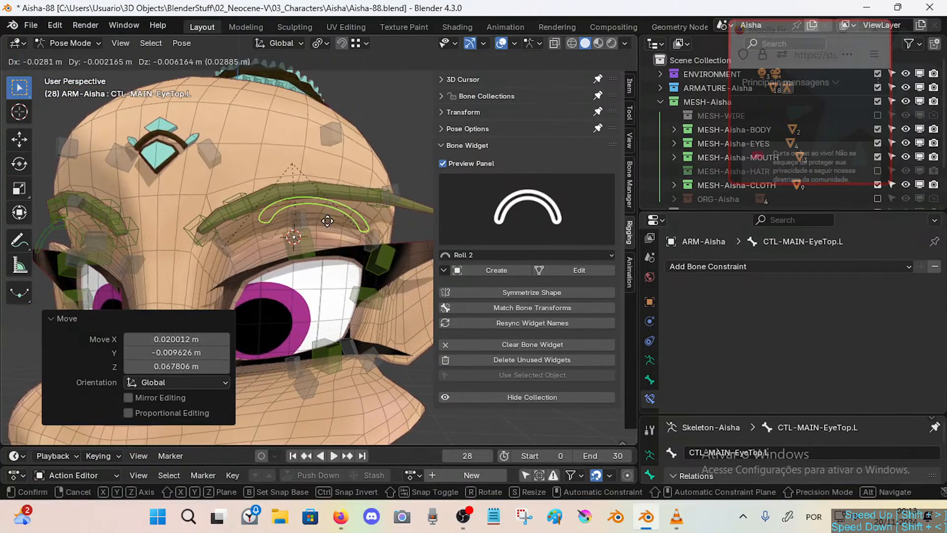
left_click(327, 221)
key("g")
left_click(329, 224)
left_click(50, 318)
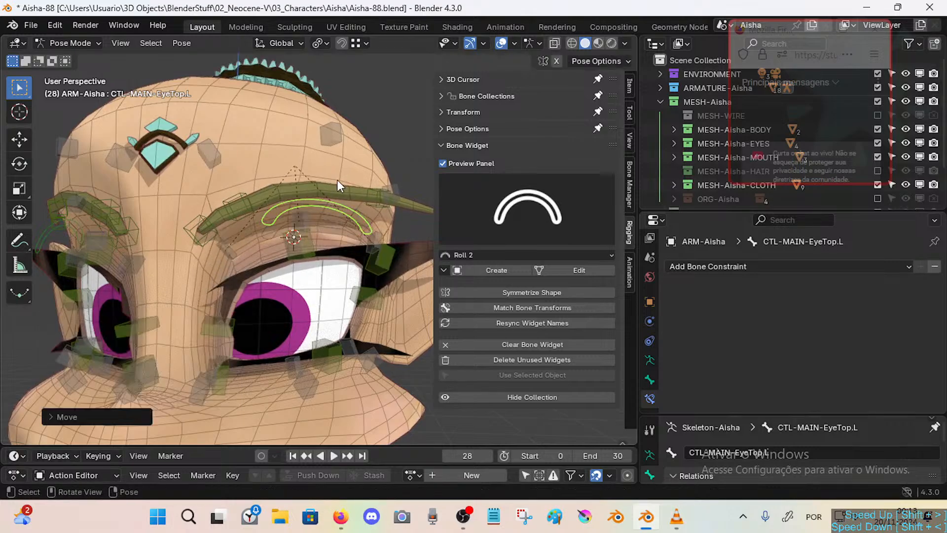
key("g")
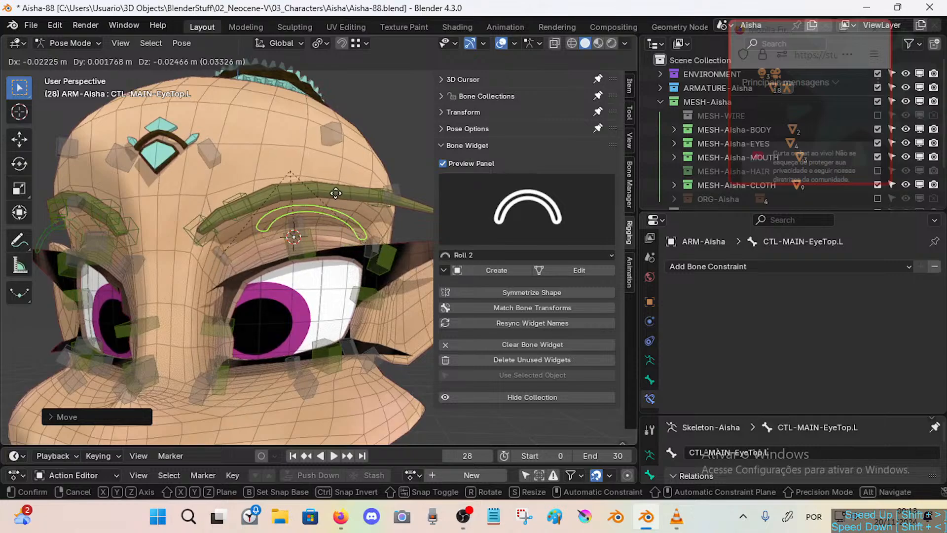
left_click(322, 209)
Set the first Copy Transforms constraint of CTL-Eyelid-Top.L.002 to Local With Parent for the target and Local Space for the owner.
left_click(295, 222)
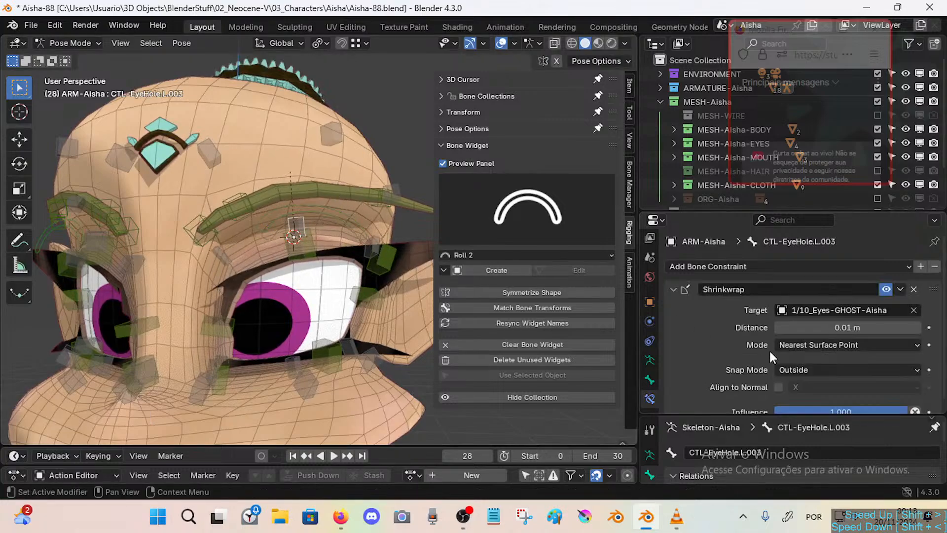
left_click(303, 238)
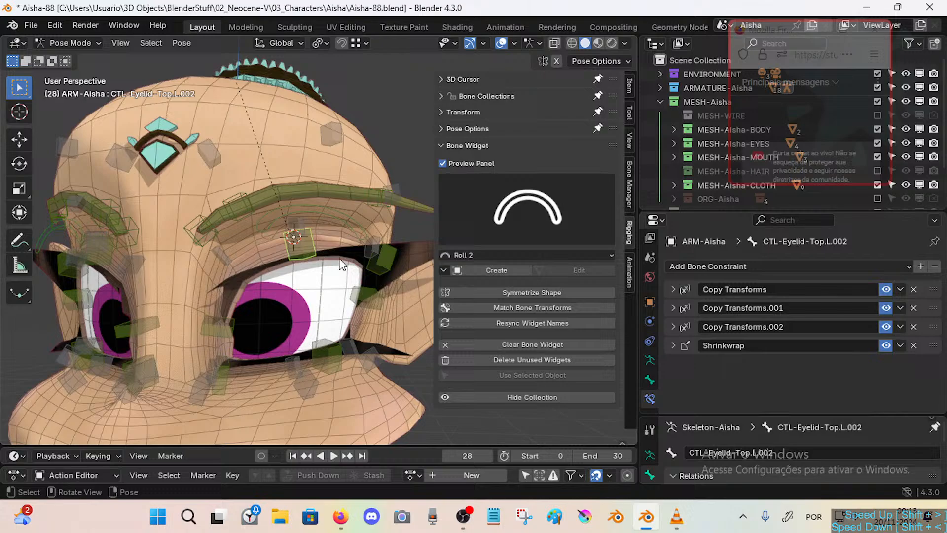
left_click(672, 290)
scroll(824, 340, "down", 5)
left_click(803, 320)
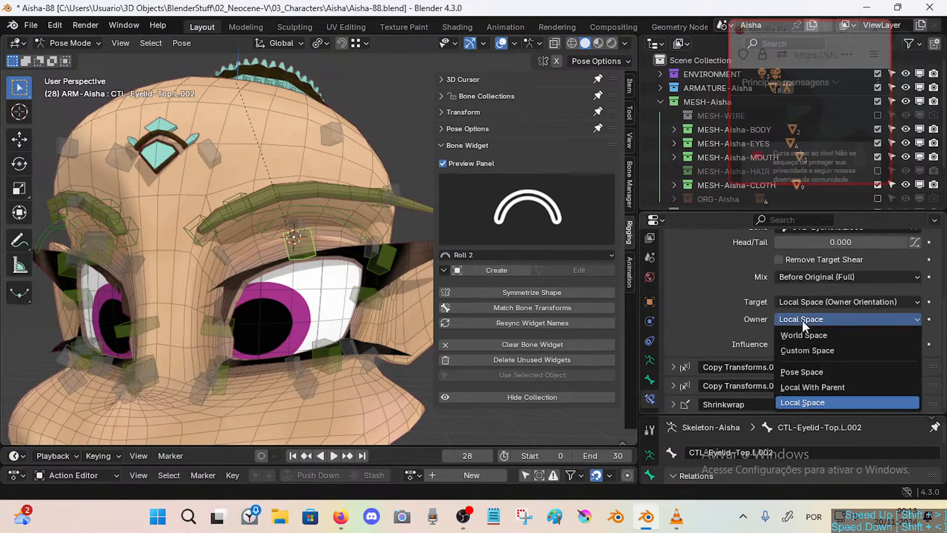
left_click(800, 385)
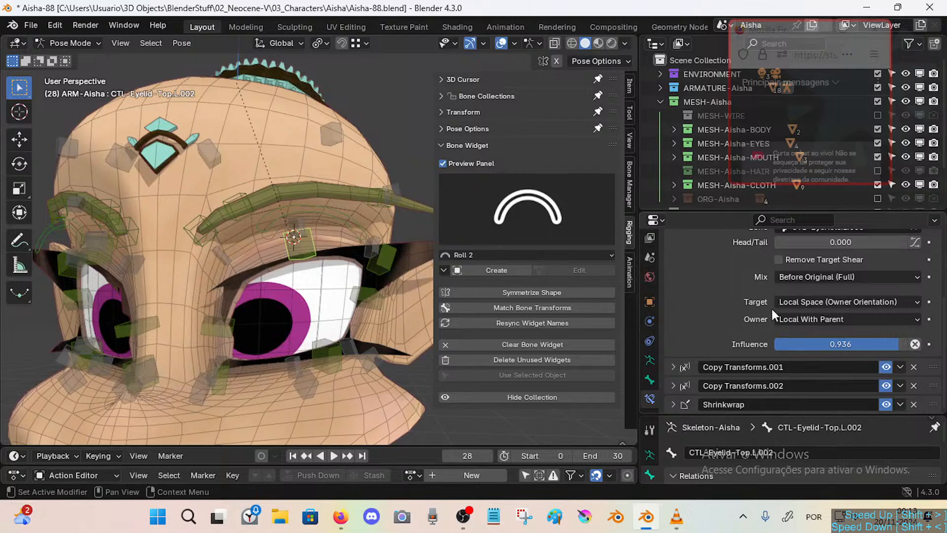
left_click(829, 320)
left_click(807, 400)
left_click(808, 319)
left_click(801, 399)
left_click(810, 302)
left_click(801, 370)
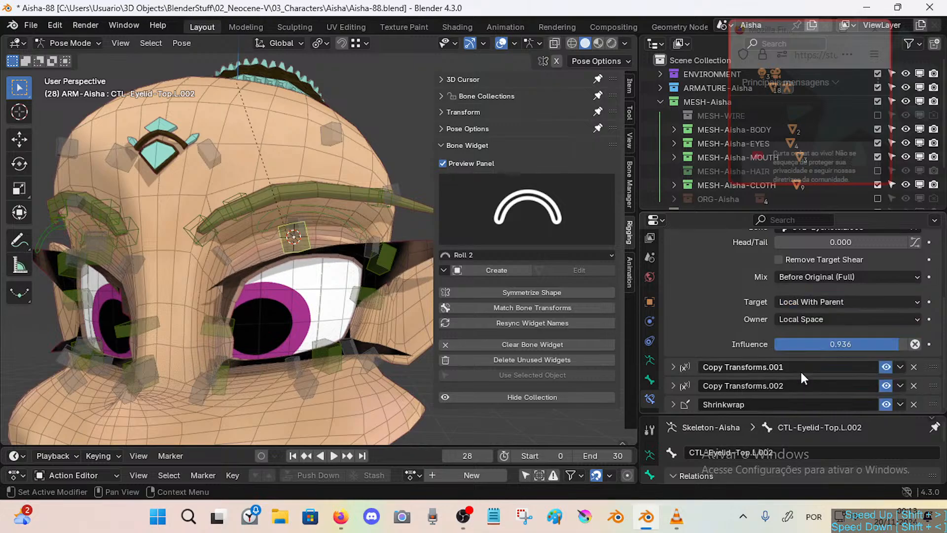
Raise the CTL-MAIN-EyeTop.L control over the left eyebrow to test the eyelid's response to the new target space.
left_click(300, 216)
key("g")
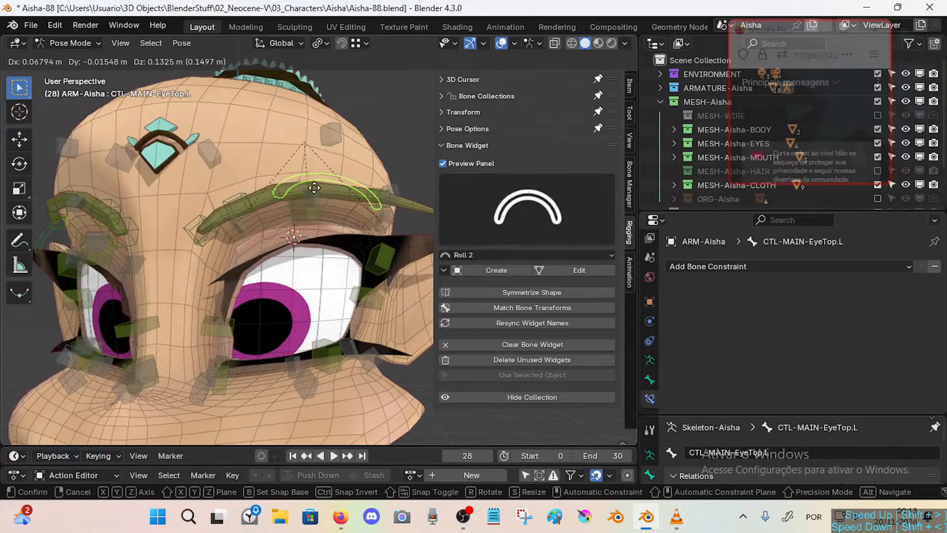
key("Escape")
left_click(304, 246)
left_click(307, 265)
left_click(310, 207)
key("g")
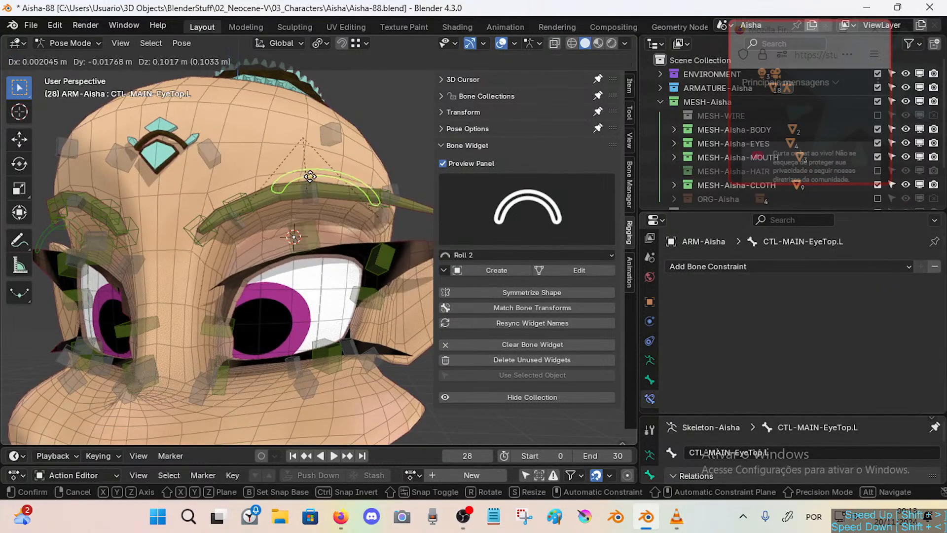
left_click(311, 185)
Move CTL-EyeHole.L.003, the eye-top control and the middle upper eyelid bone individually to compare their influence on the left lid.
left_click(311, 190)
key("g")
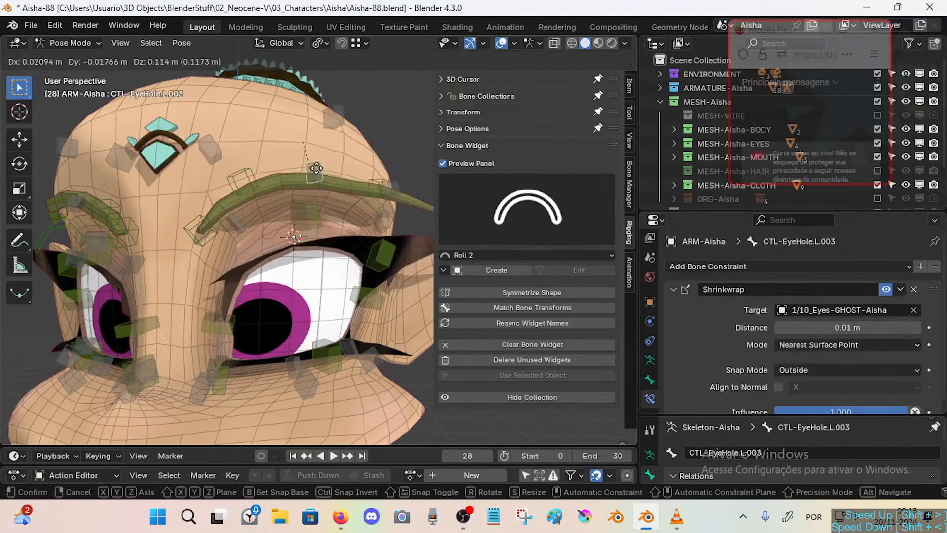
left_click(321, 202)
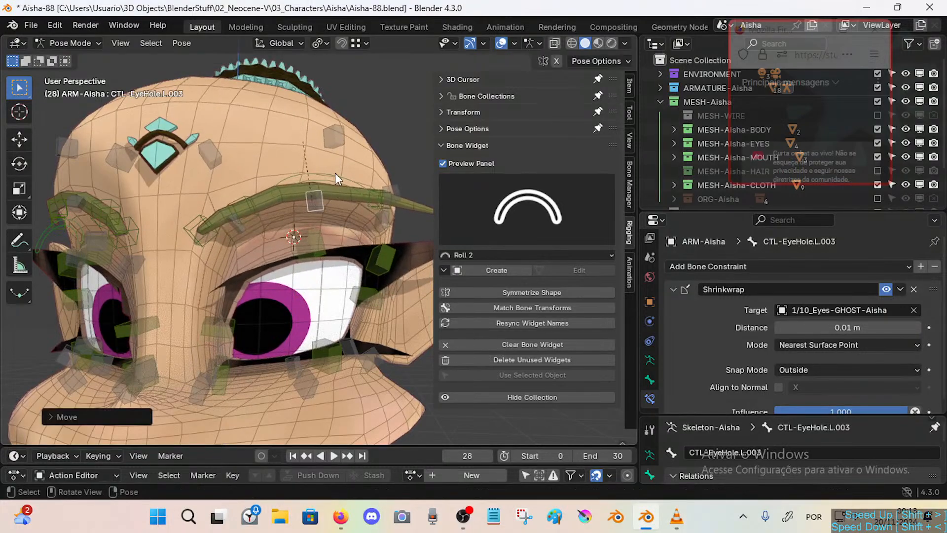
left_click(334, 173)
key("g")
left_click(327, 168)
left_click(311, 234)
key("g")
left_click(317, 234)
Try rotating the CTL-EyeHole.L.003 bone and move it above the left eyebrow.
left_click(308, 202)
key("g")
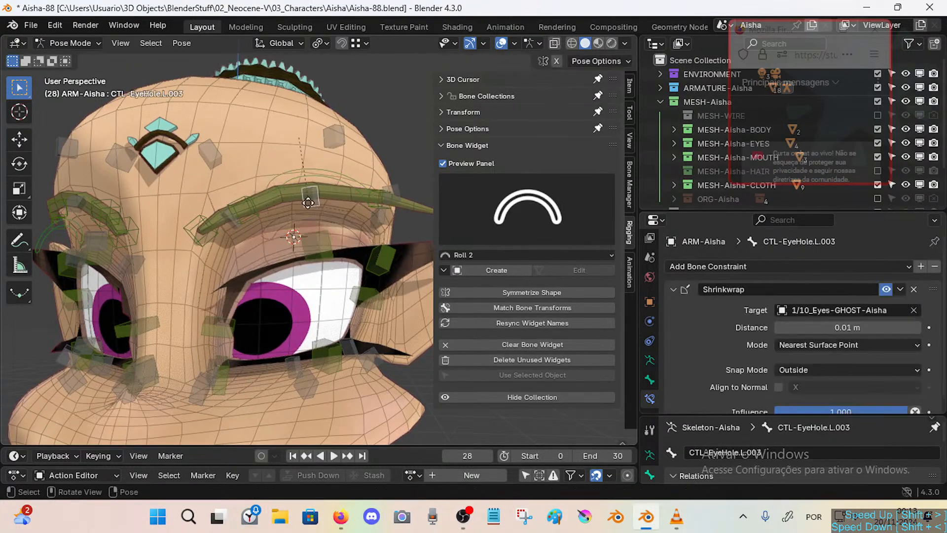
left_click(317, 213)
key("r")
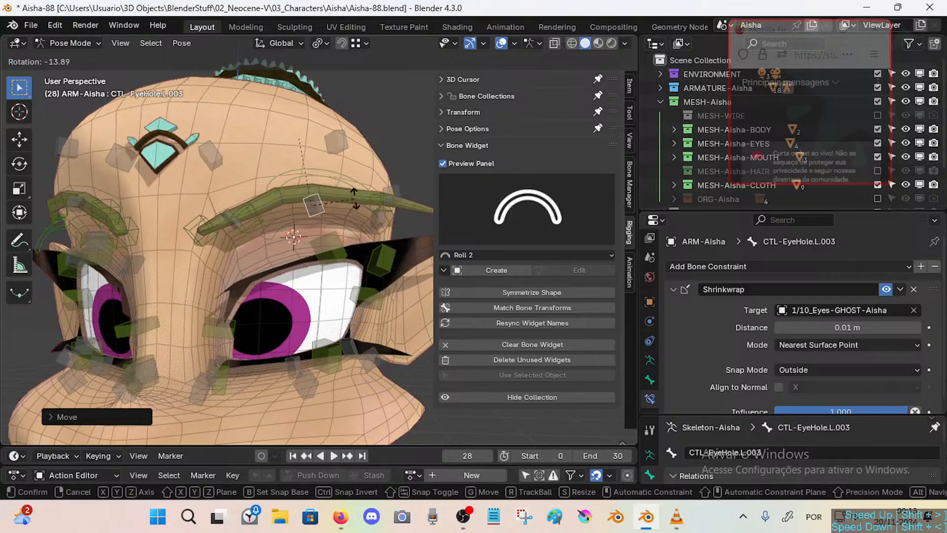
left_click(351, 224)
key("g")
left_click(349, 187)
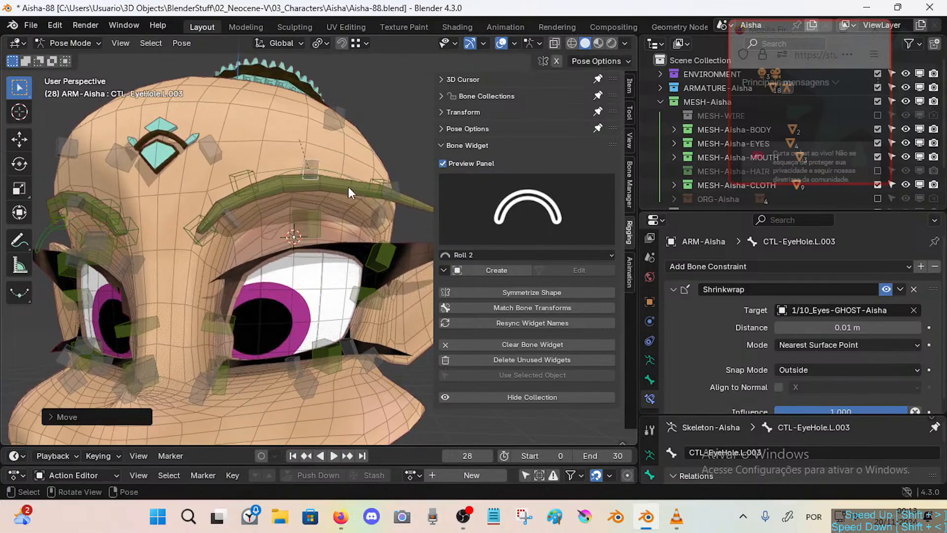
left_click(326, 173)
left_click(319, 165)
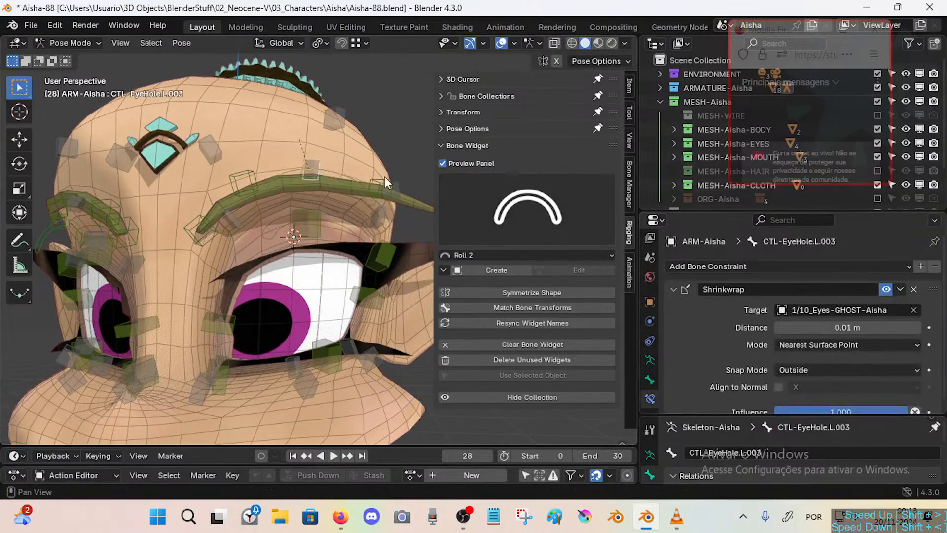
Check the Shrinkwrap constraints on the CTL-EyeHole.L.002 and CTL-EyeHole.L.003 bones.
left_click(249, 218)
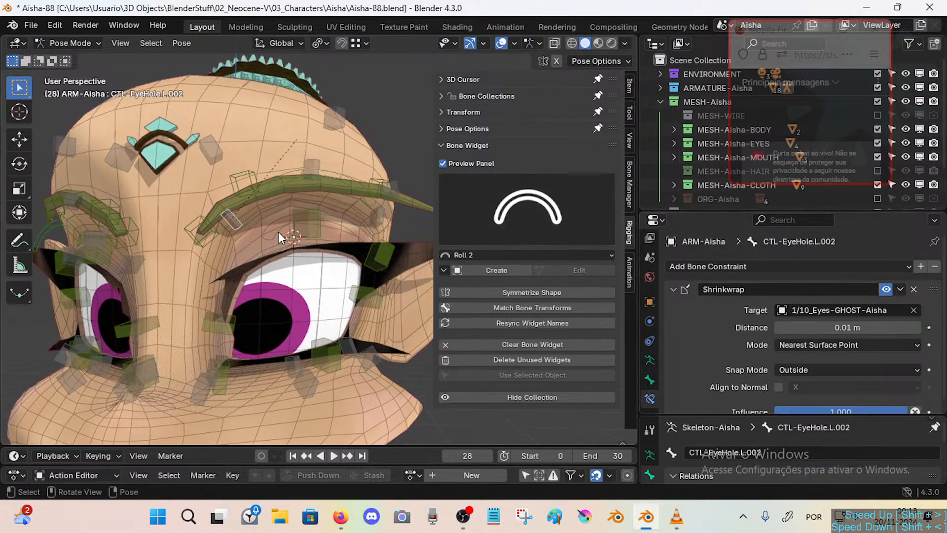
scroll(740, 326, "down", 1)
scroll(723, 359, "up", 1)
left_click(674, 289)
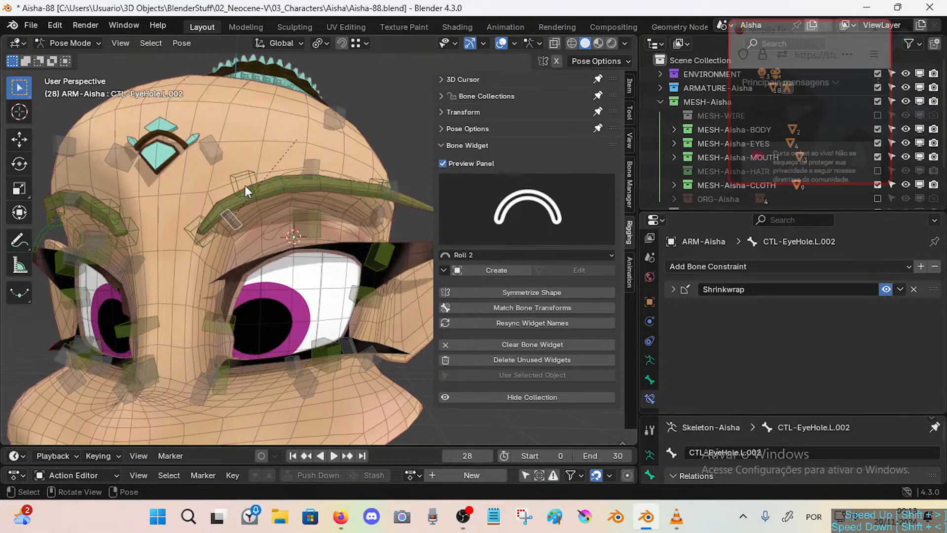
left_click(313, 164)
scroll(724, 327, "down", 1)
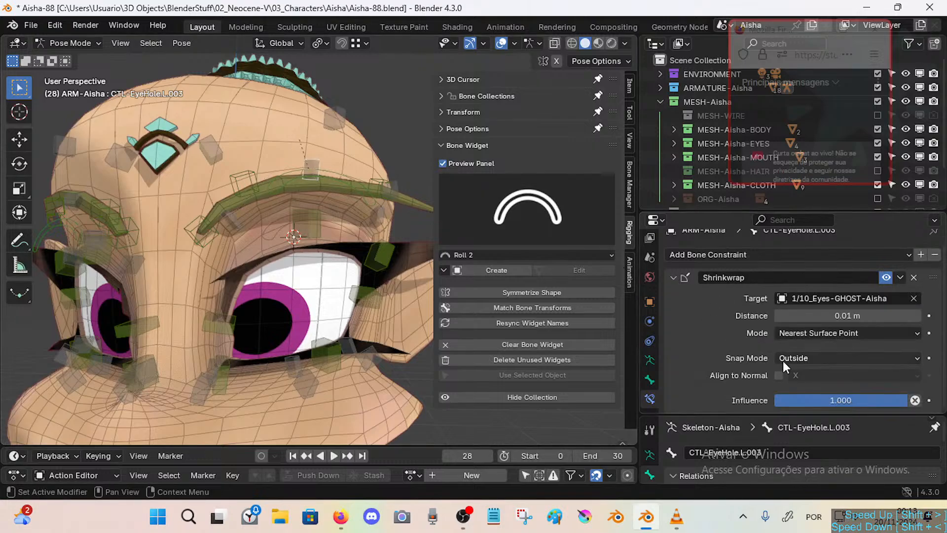
Check the target object of the Shrinkwrap constraint on the CTL-EyeHole.L.003 bone.
key("a")
middle_click_drag(294, 279, 323, 291)
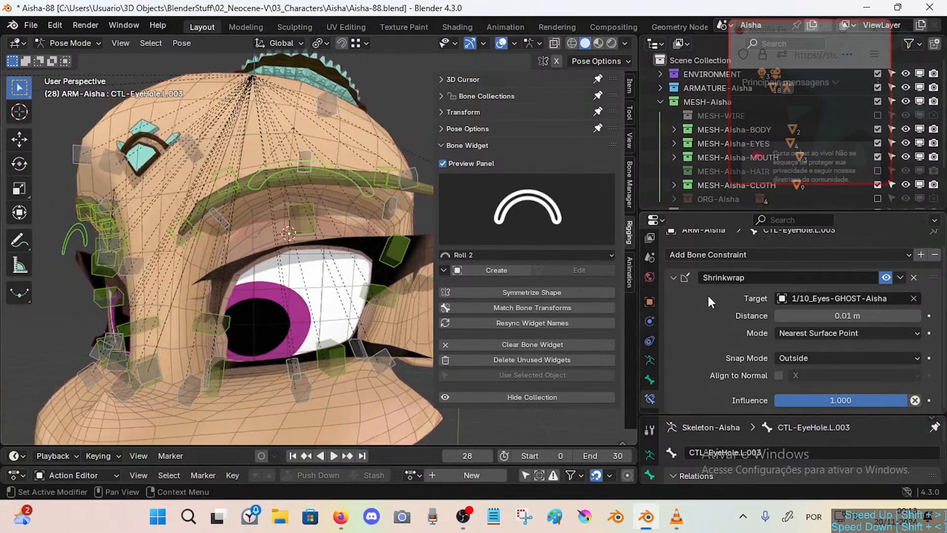
middle_click_drag(260, 212, 257, 217)
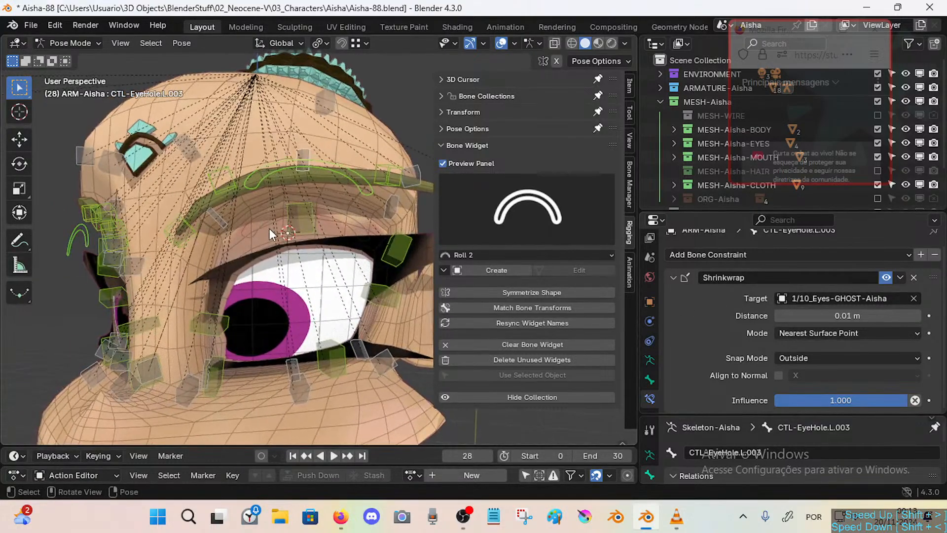
left_click(828, 299)
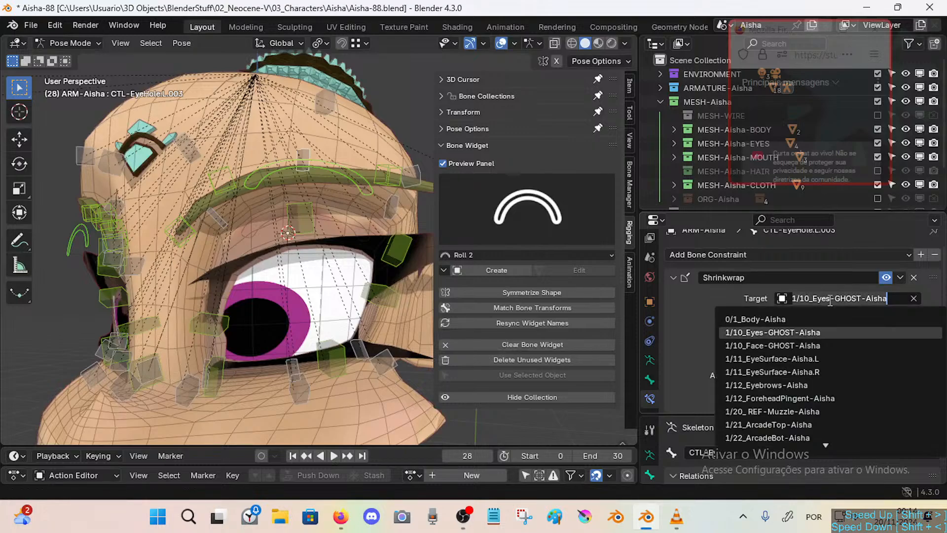
key("Escape")
Clear the test pose on all bones, returning CTL-MAIN-EyeTop.L and CTL-EyeHole.L.003 to their rest positions.
left_click(313, 169)
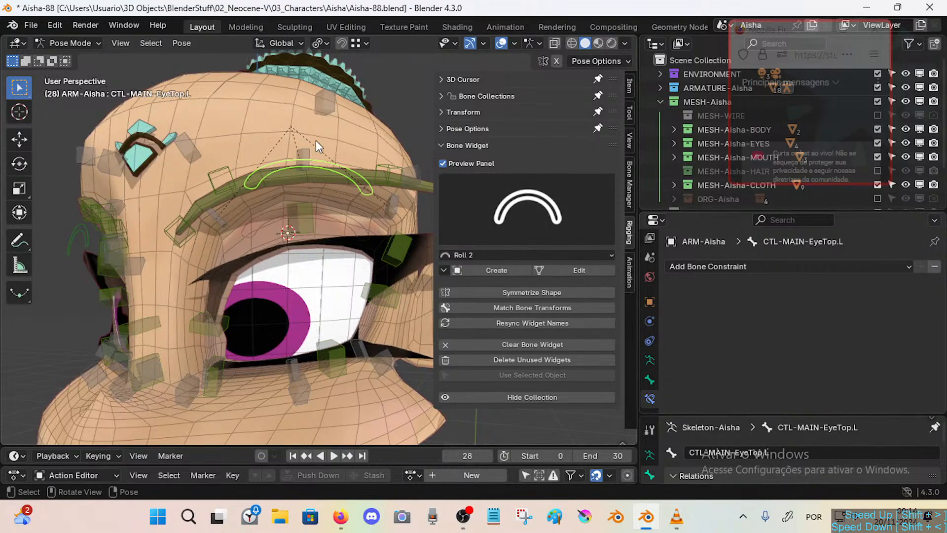
middle_click_drag(316, 141, 289, 226)
left_click(298, 153)
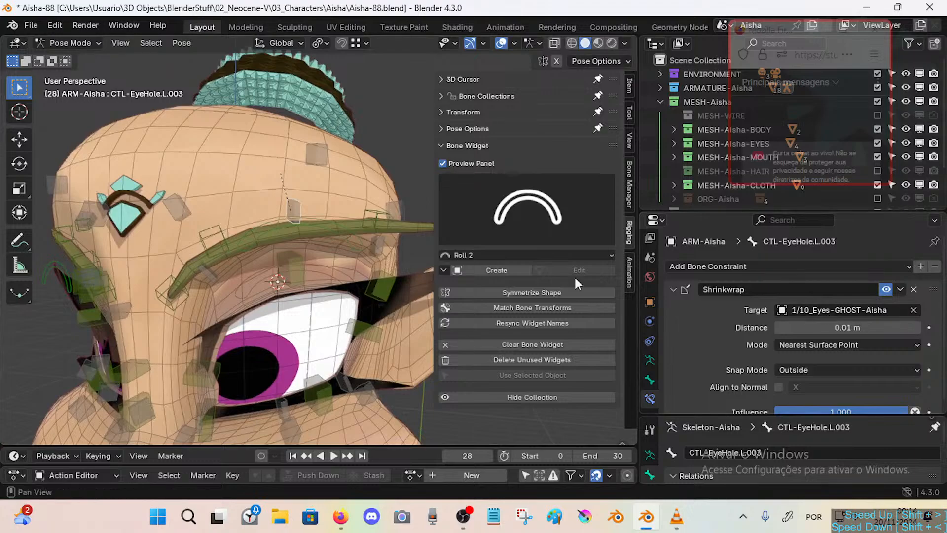
middle_click_drag(315, 197, 205, 198)
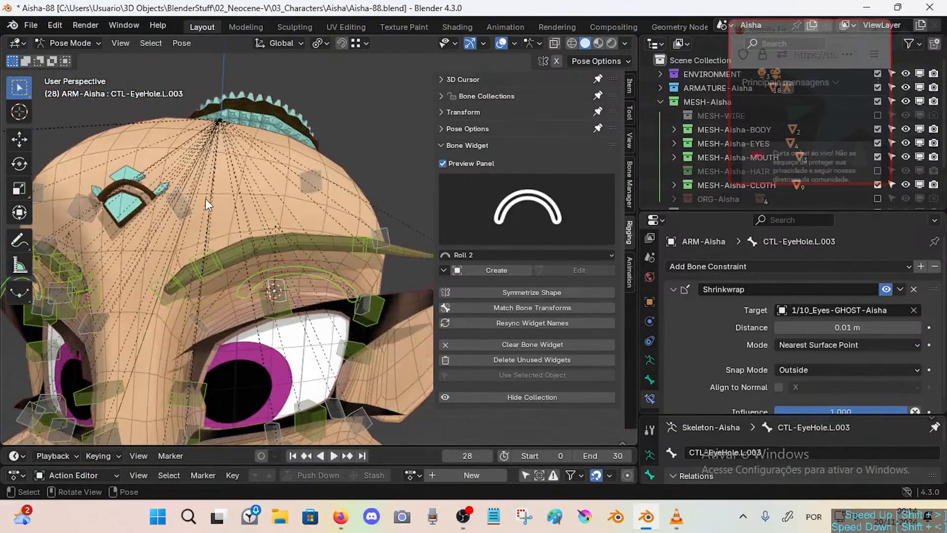
Inspect the constraints on the forehead control bones on both sides of the head.
left_click(182, 204)
left_click(383, 232)
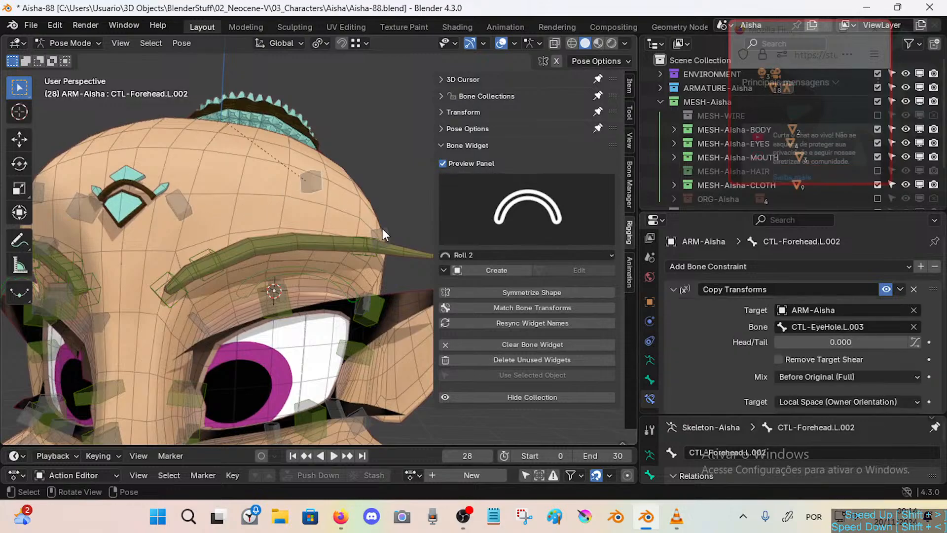
middle_click_drag(257, 220, 190, 203)
left_click(224, 182)
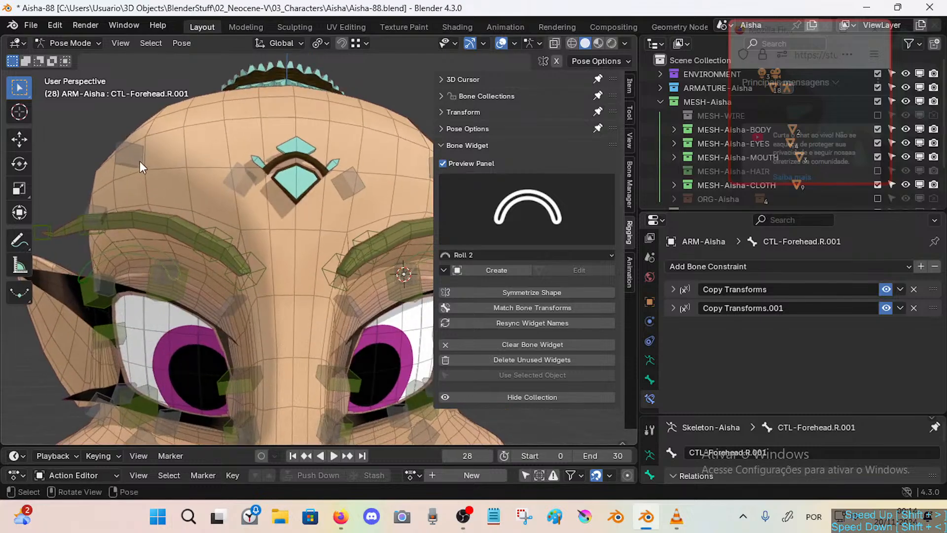
left_click(135, 158)
left_click(95, 208)
Examine the constraints on the inner left eyebrow bone, CTL-Eyebrow.L.001, down to its Shrinkwrap settings.
middle_click_drag(286, 202, 252, 227)
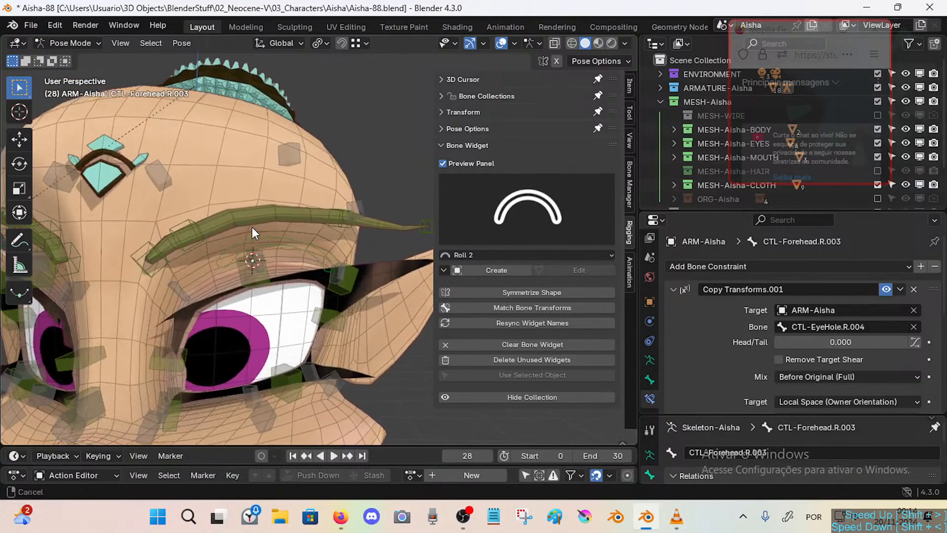
left_click(195, 231)
left_click(152, 246)
scroll(721, 325, "down", 8)
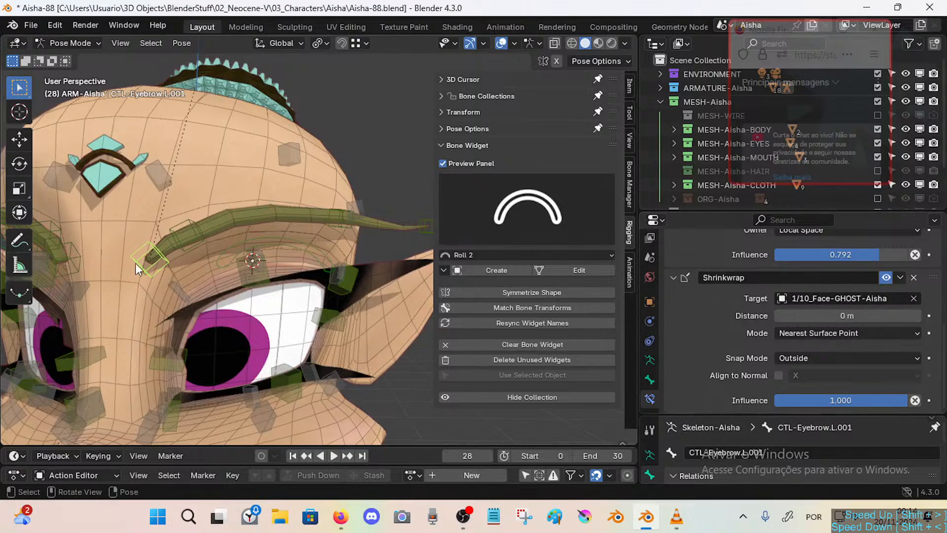
Move the CTL-Eyebrow.L.002 bone up slightly above the left eyebrow to test its surface following.
left_click(181, 229)
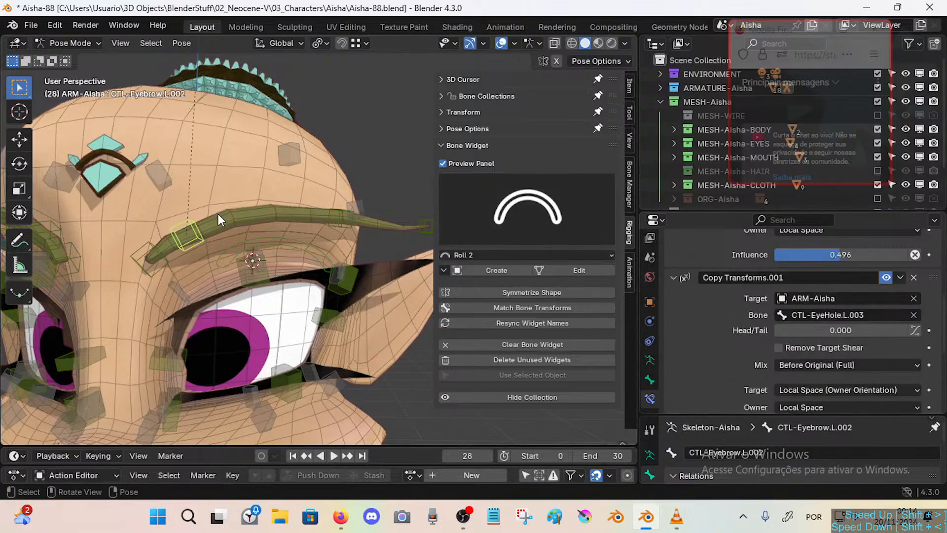
key("g")
left_click(217, 181)
Collapse both Copy Transforms constraints on CTL-Eyebrow.L.002 and check the target of its Shrinkwrap constraint.
scroll(750, 303, "up", 6)
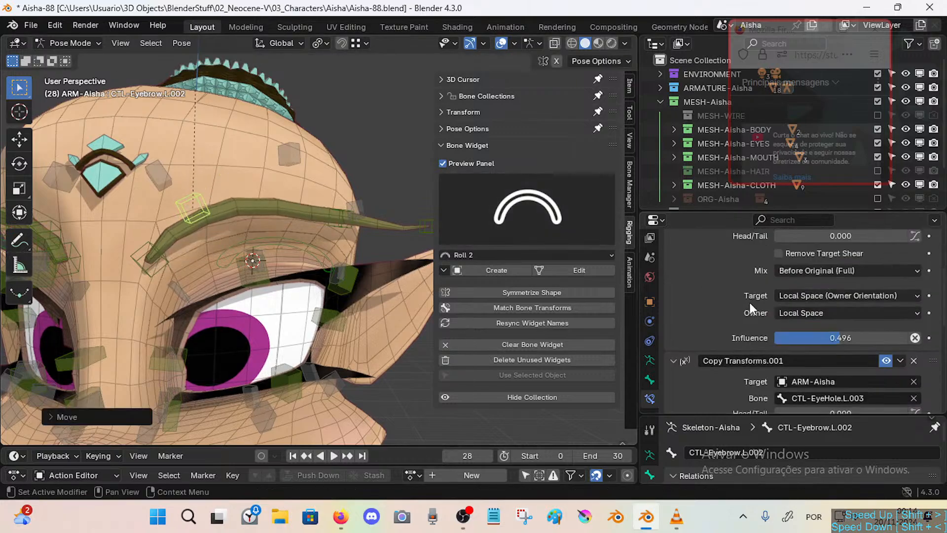
left_click(683, 287)
left_click(675, 334)
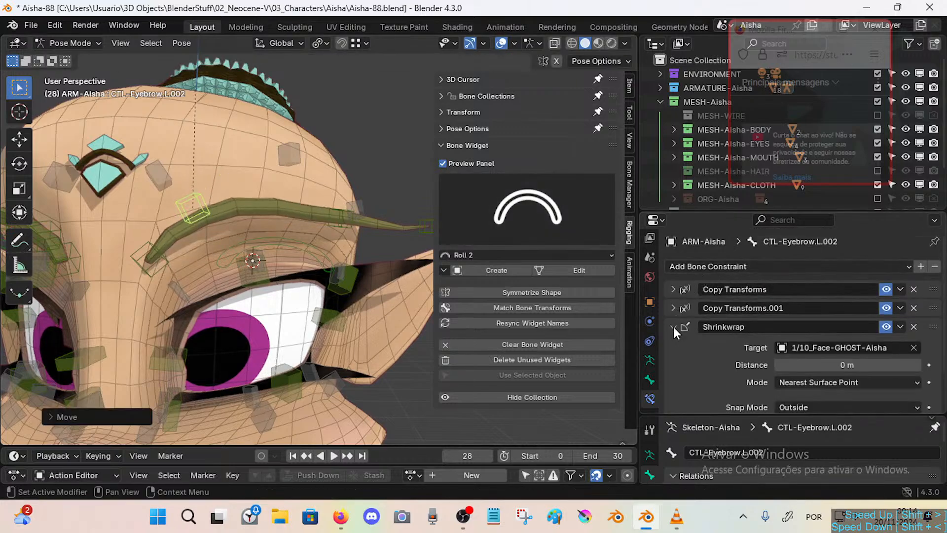
scroll(756, 339, "down", 2)
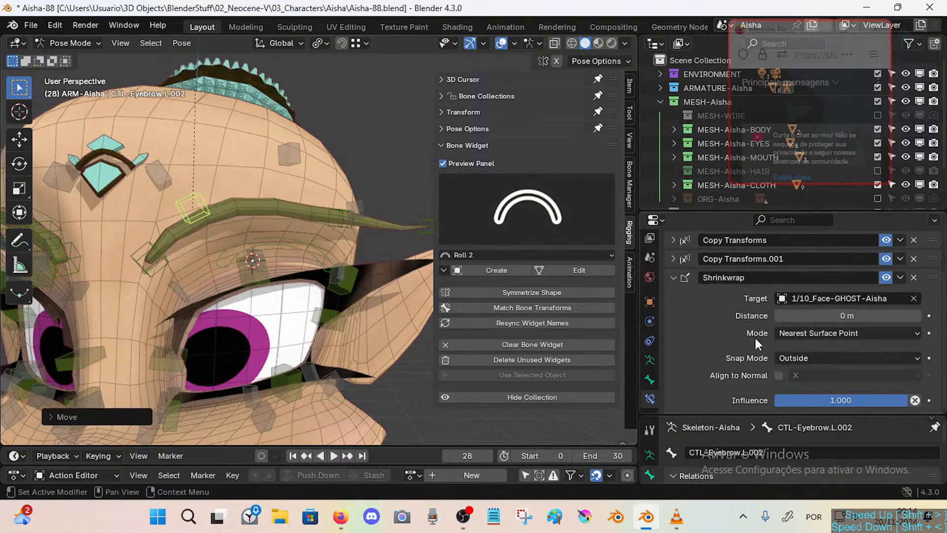
left_click(843, 298)
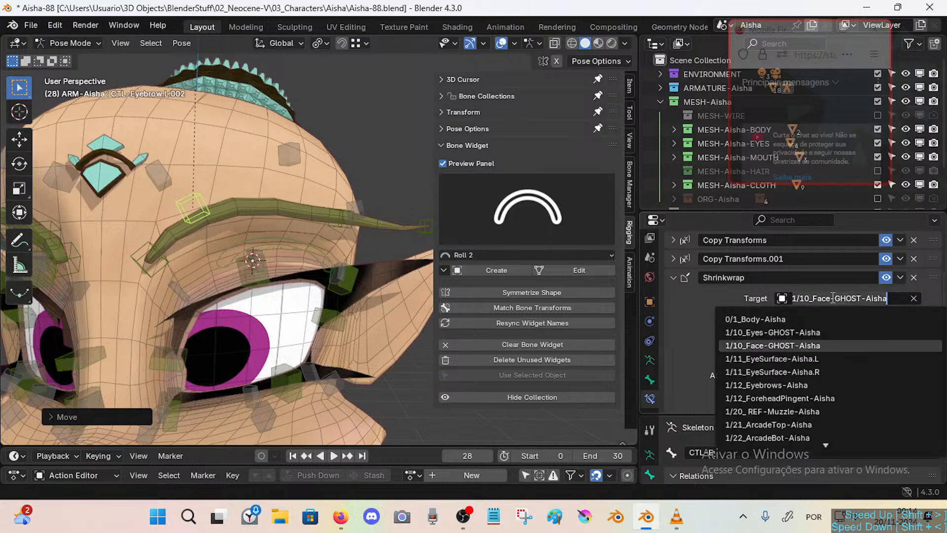
left_click(830, 298)
Collapse both Copy Transforms constraints on CTL-Eyebrow.L.003 and examine its Shrinkwrap settings.
left_click(334, 195)
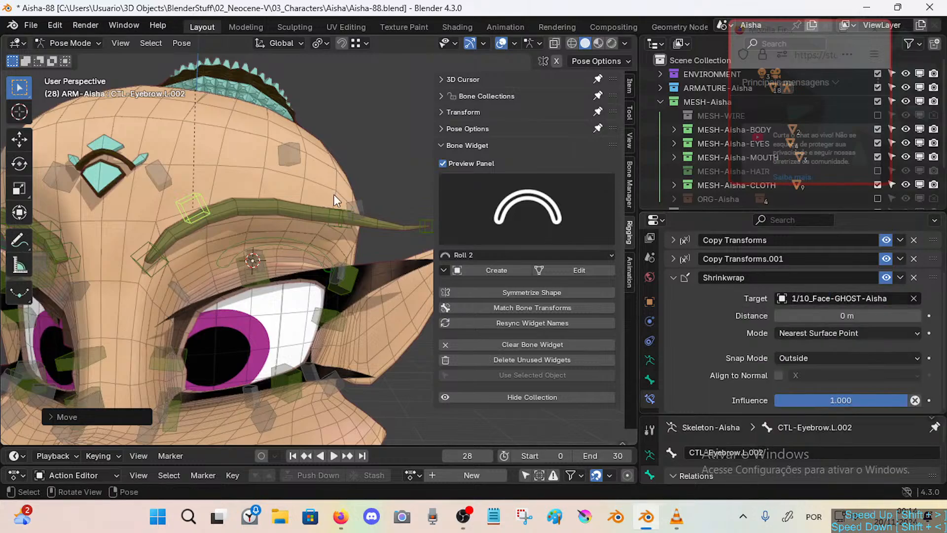
left_click(350, 226)
left_click(349, 230)
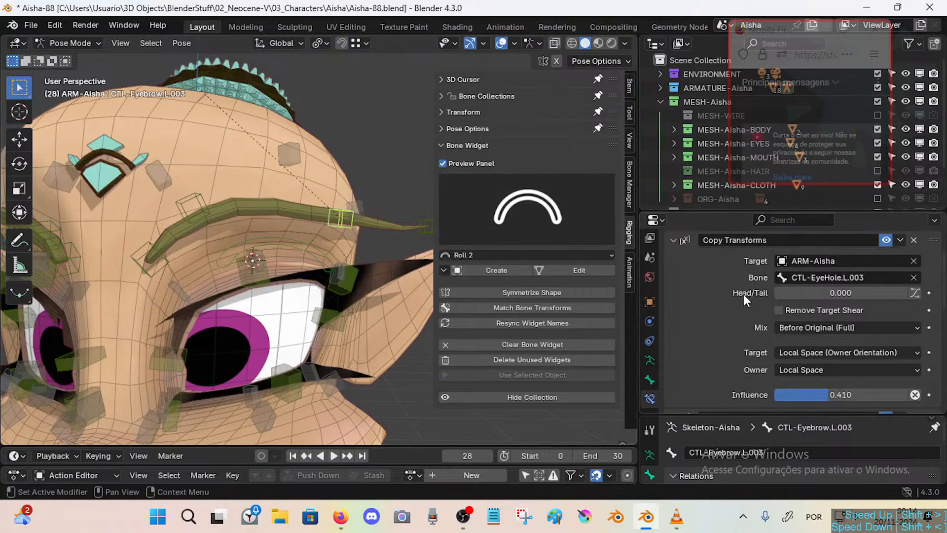
scroll(710, 242, "up", 2)
left_click(674, 268)
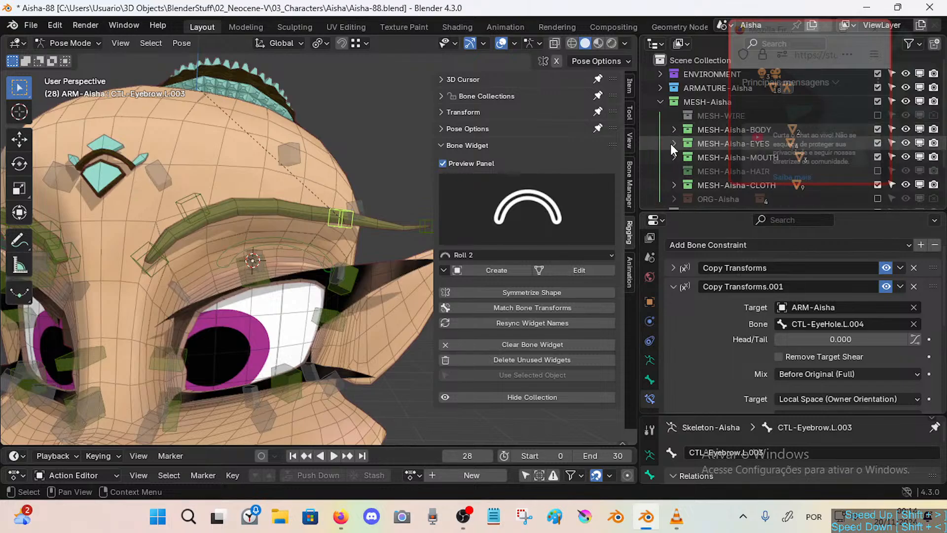
left_click(672, 287)
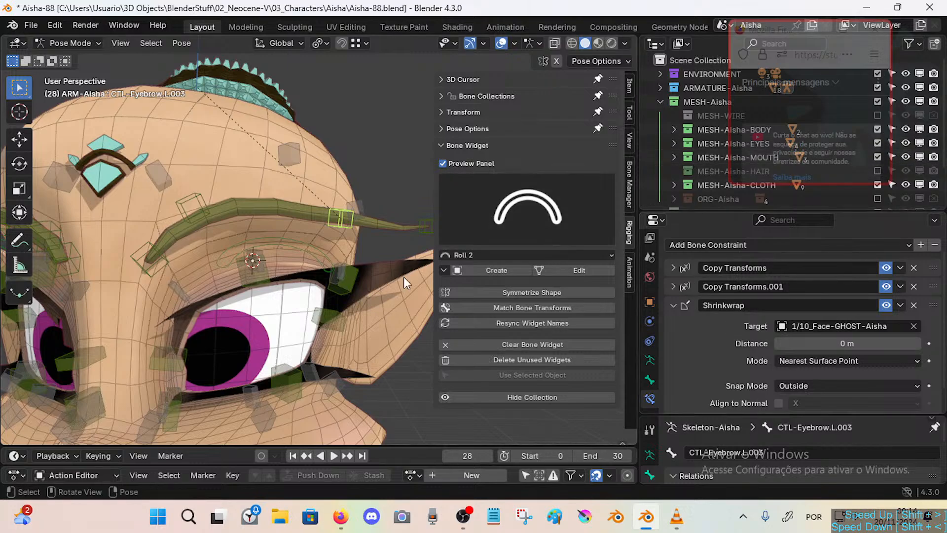
Check the Shrinkwrap target of the outer upper eyelid bone, CTL-Eyelid-Top.L.003.
left_click(335, 291)
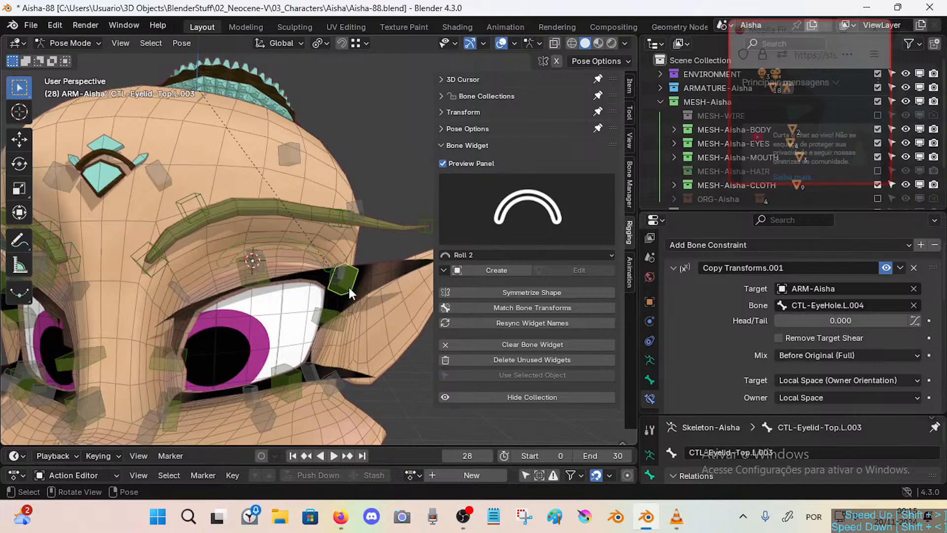
scroll(701, 371, "down", 5)
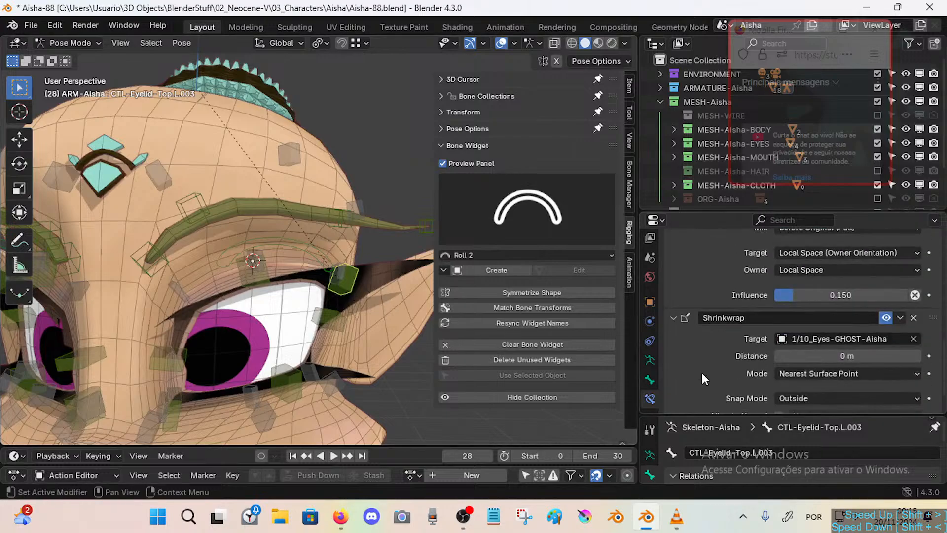
left_click(813, 337)
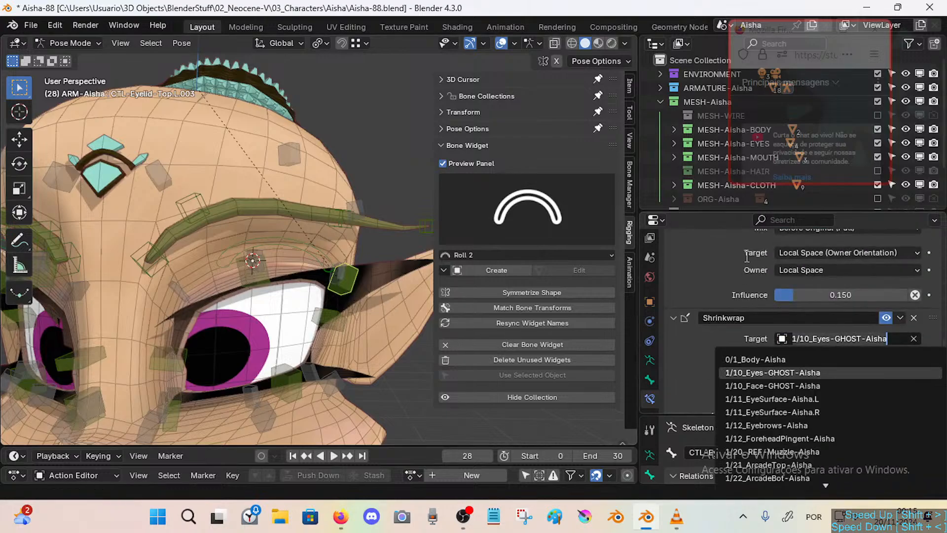
left_click(765, 373)
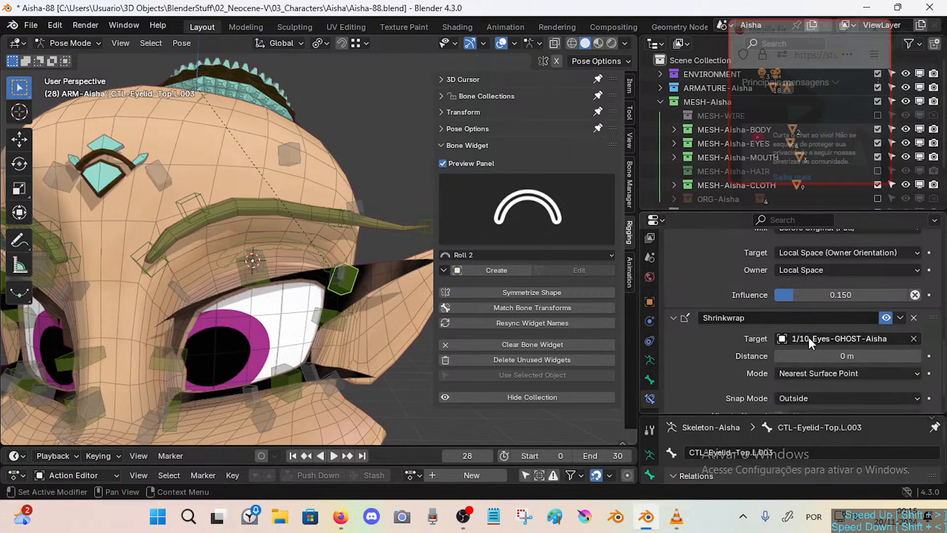
Recheck the Shrinkwrap target of CTL-Eyebrow.L.002 against the eyelid bone's target, keeping 1/10_Face-GHOST-Aisha.
left_click(292, 157)
left_click(194, 202)
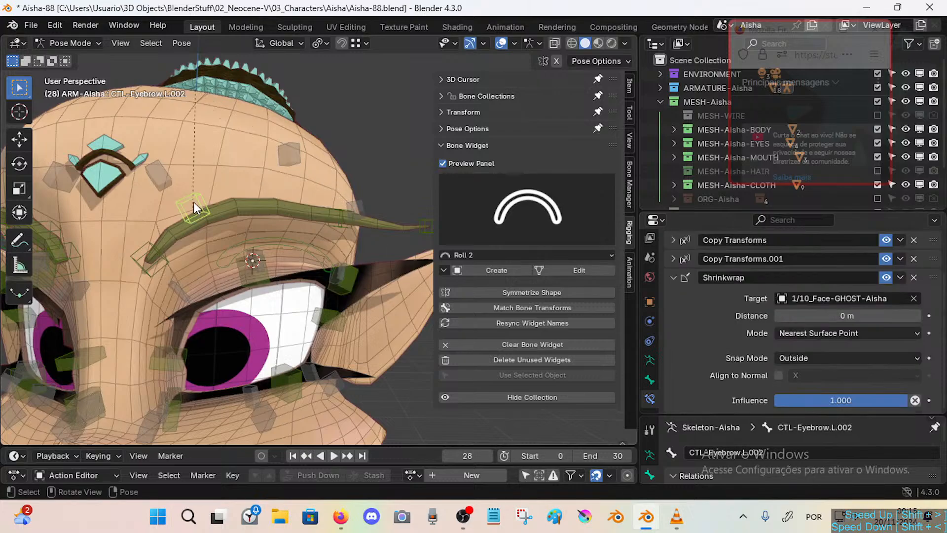
left_click(835, 299)
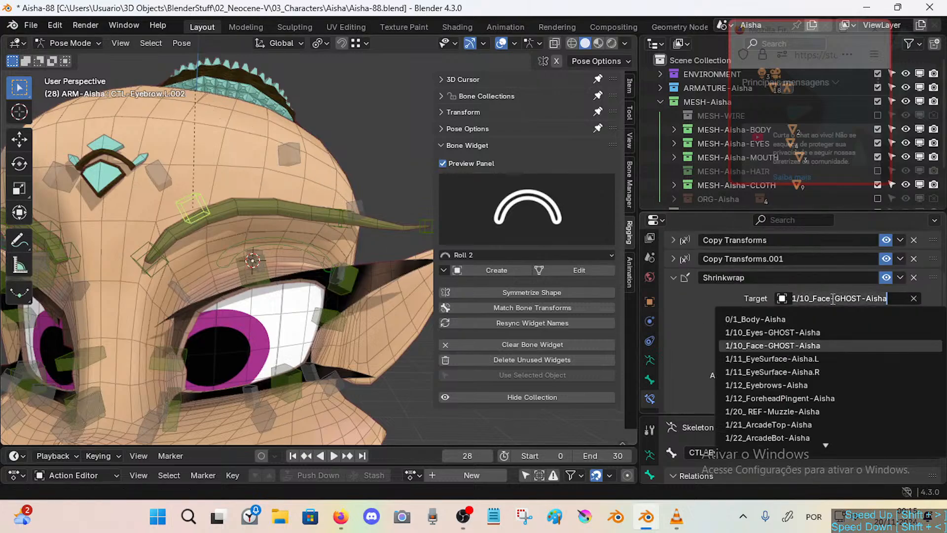
left_click(787, 346)
middle_click_drag(199, 174, 269, 203)
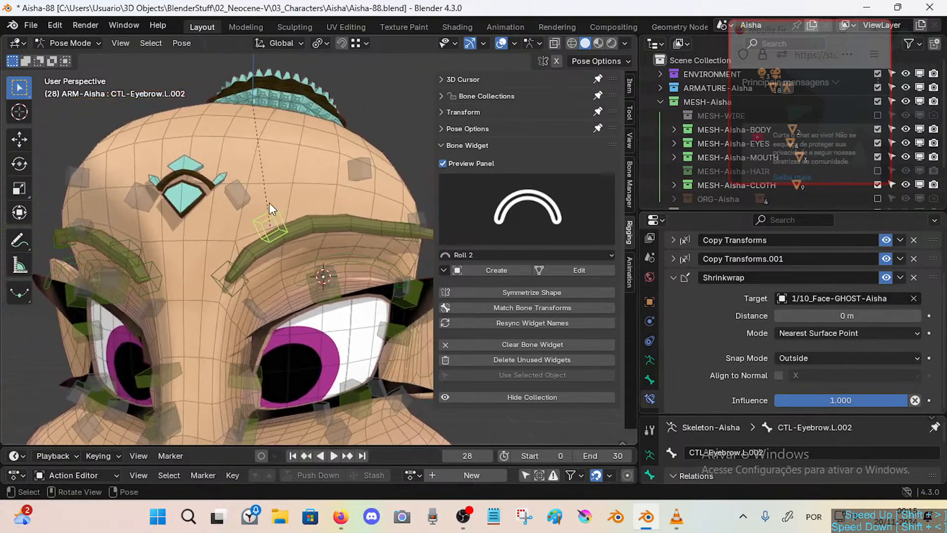
Collapse the Bone Widget settings and raise CTL-MAIN-EyeTop.L toward the left eyebrow in two moves to test the lid.
left_click(448, 145)
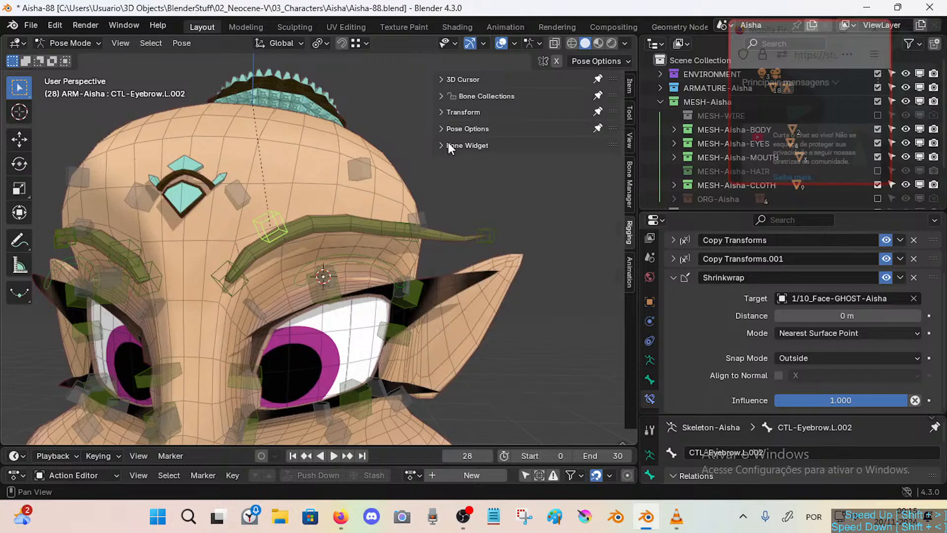
middle_click_drag(365, 219, 353, 259)
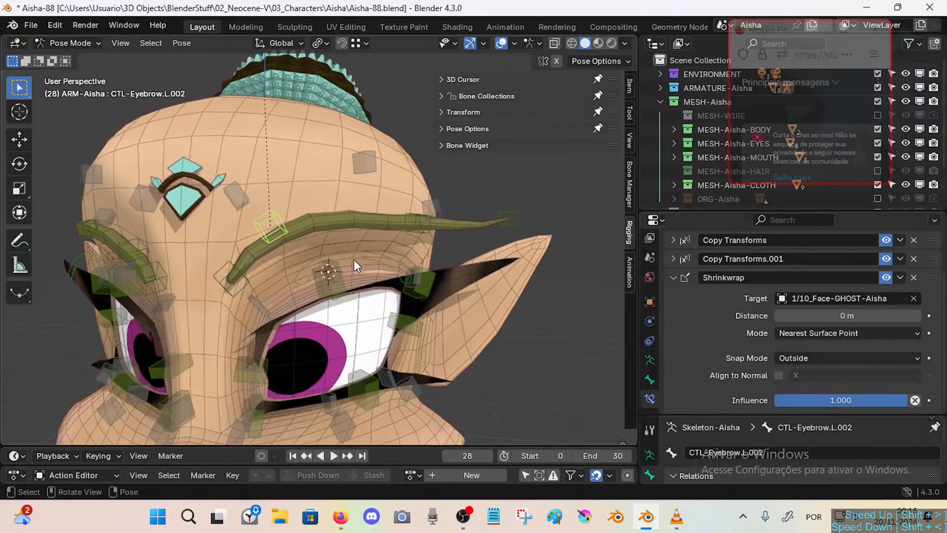
left_click(354, 259)
key("g")
left_click(357, 245)
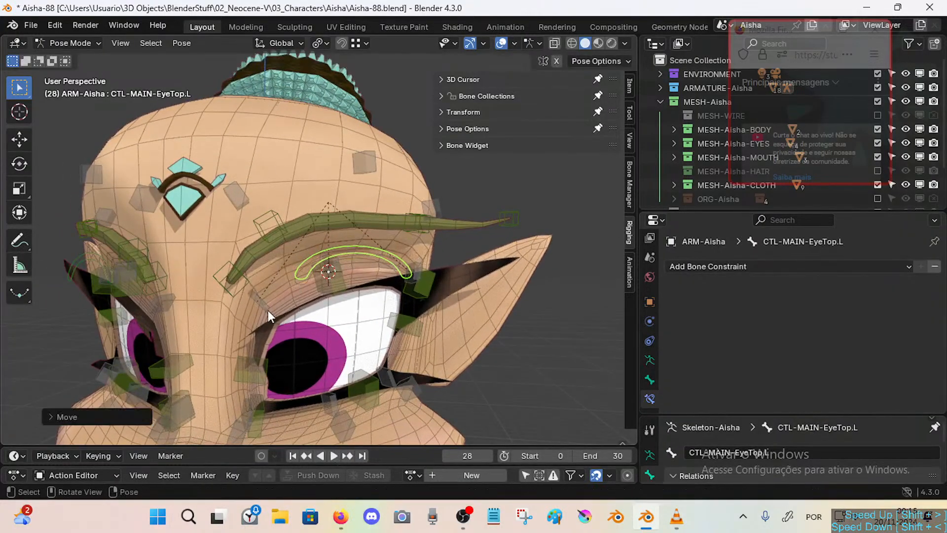
left_click(268, 311)
middle_click_drag(268, 310, 311, 295)
left_click(345, 245)
key("g")
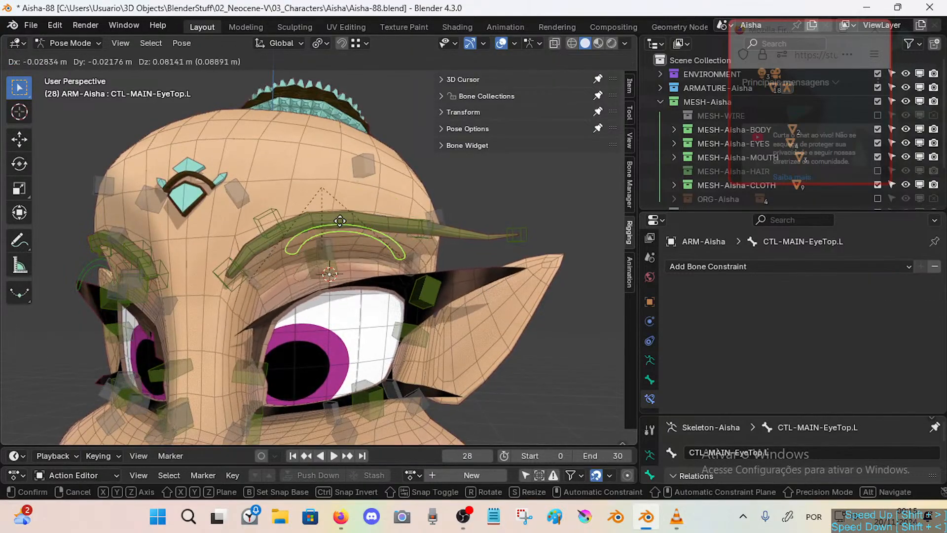
left_click(279, 238)
Collapse the Shrinkwrap constraint on CTL-Eyebrow.L.002 and select the left eyebrow control bones together with CTL-Forehead.L.003.
left_click(270, 226)
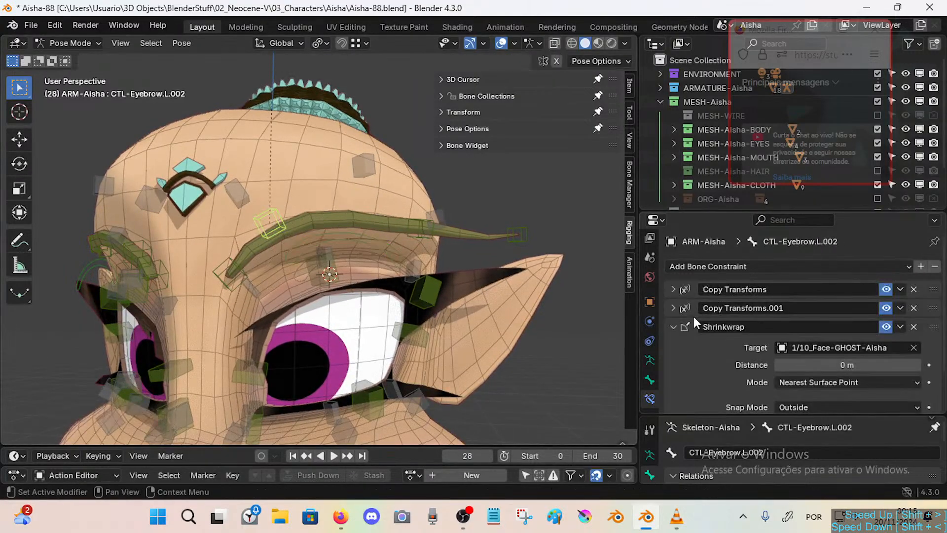
left_click(677, 327)
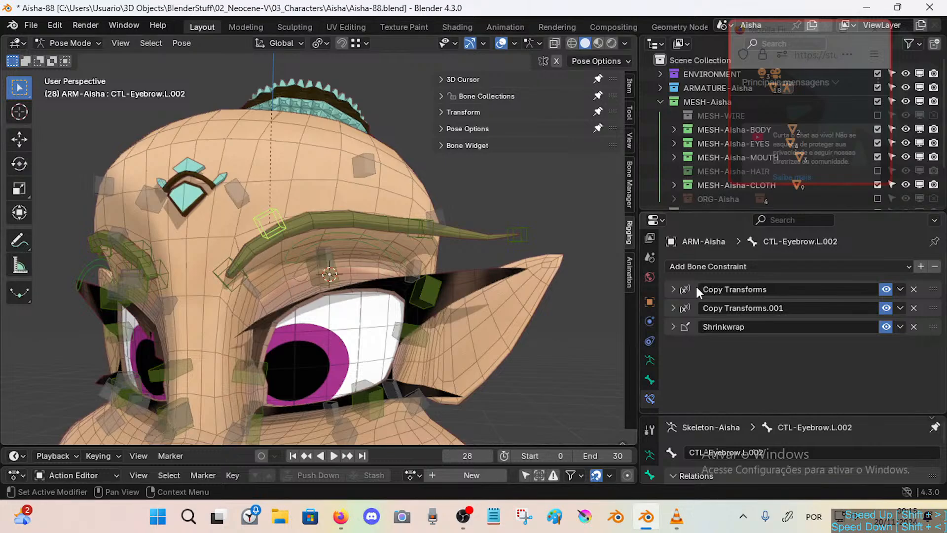
left_click(226, 269)
left_click(267, 224, "shift")
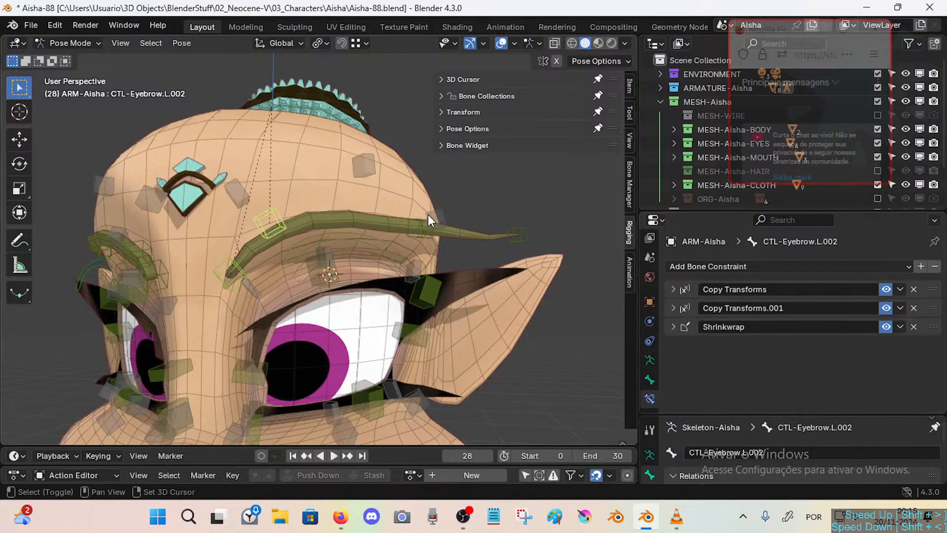
left_click(425, 239)
left_click(430, 221)
left_click(439, 212)
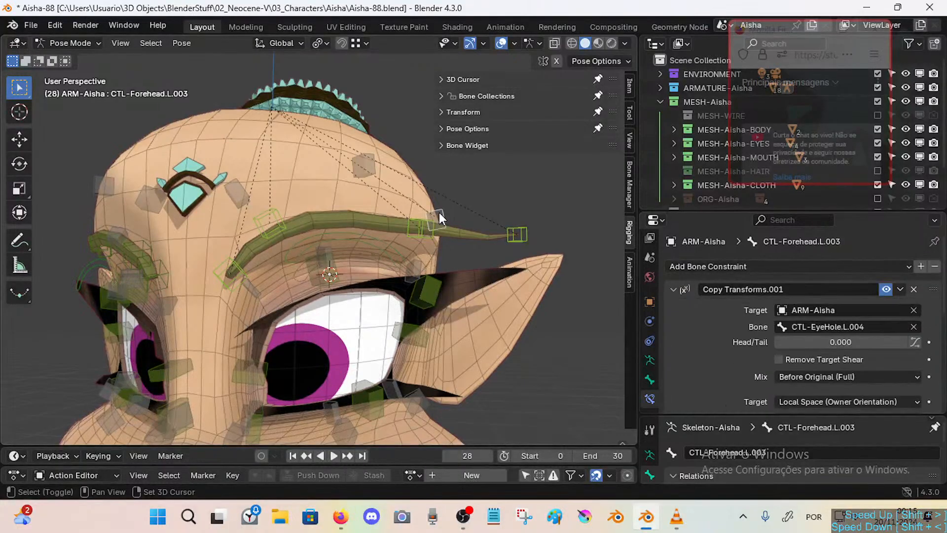
Add the left eye-hole and upper eyelid bones to the selection and set their first Copy Transforms target space to Local With Parent.
left_click(440, 212)
left_click(261, 204)
left_click(323, 270)
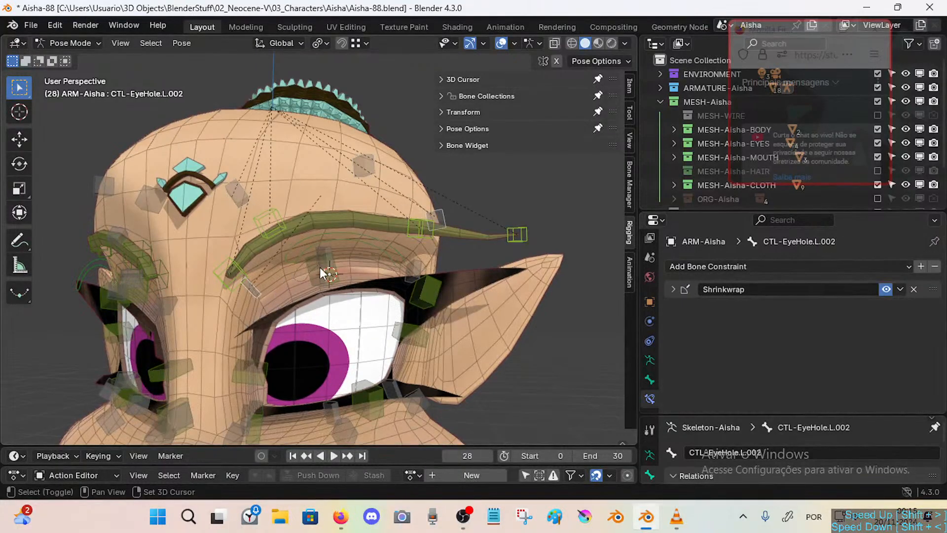
middle_click_drag(333, 256, 323, 249)
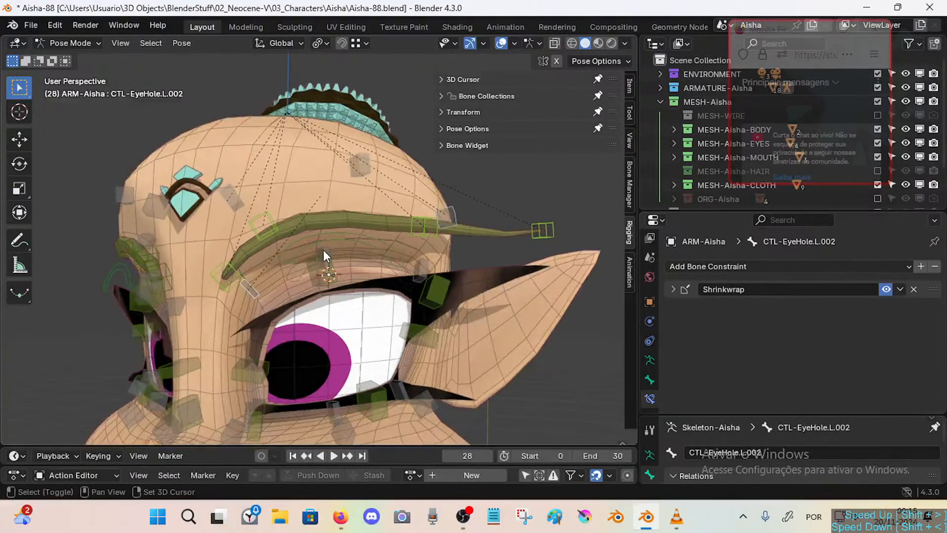
left_click(434, 262)
mouse_move(446, 295)
middle_mouse_down()
mouse_move(433, 292)
mouse_move(432, 301)
middle_mouse_up()
left_click(433, 292, "shift")
left_click(318, 280, "shift")
left_click(245, 364, "shift")
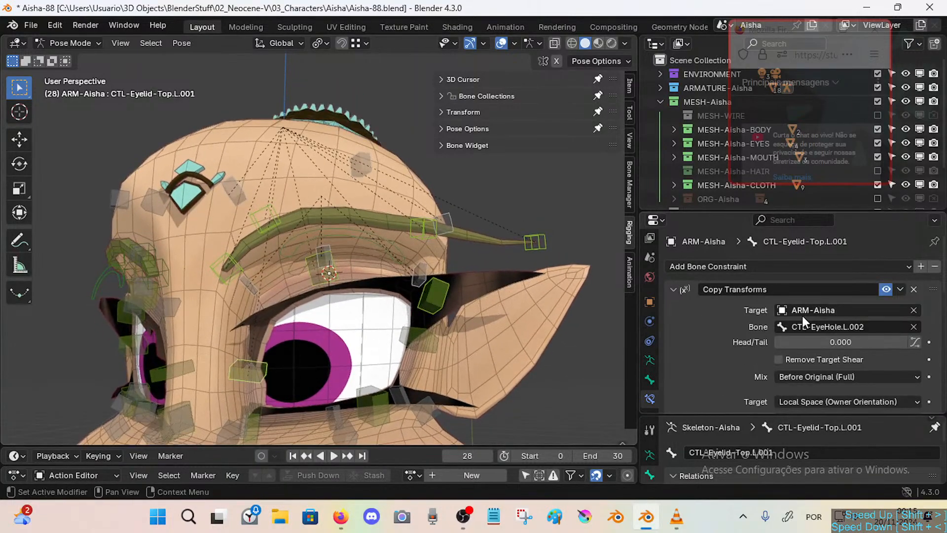
scroll(805, 321, "down", 3)
left_click(805, 344)
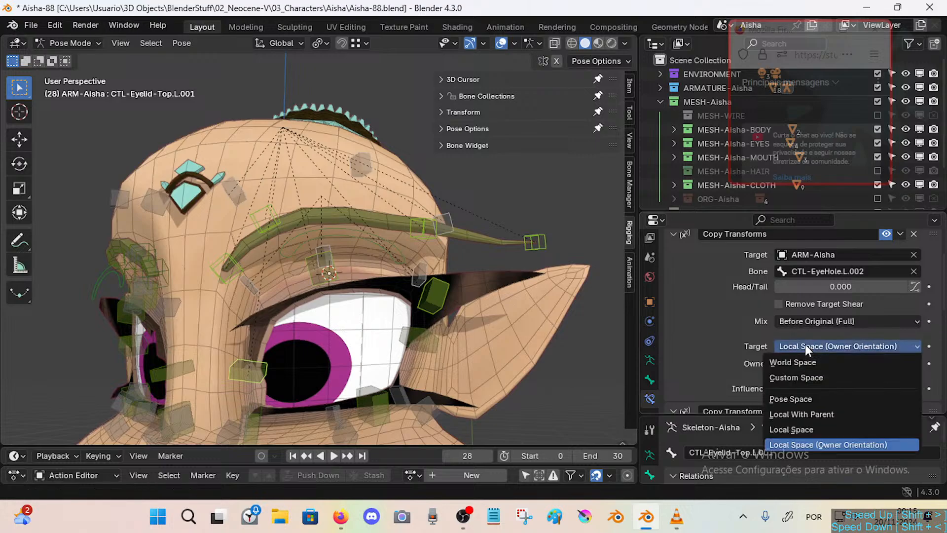
left_click(805, 414)
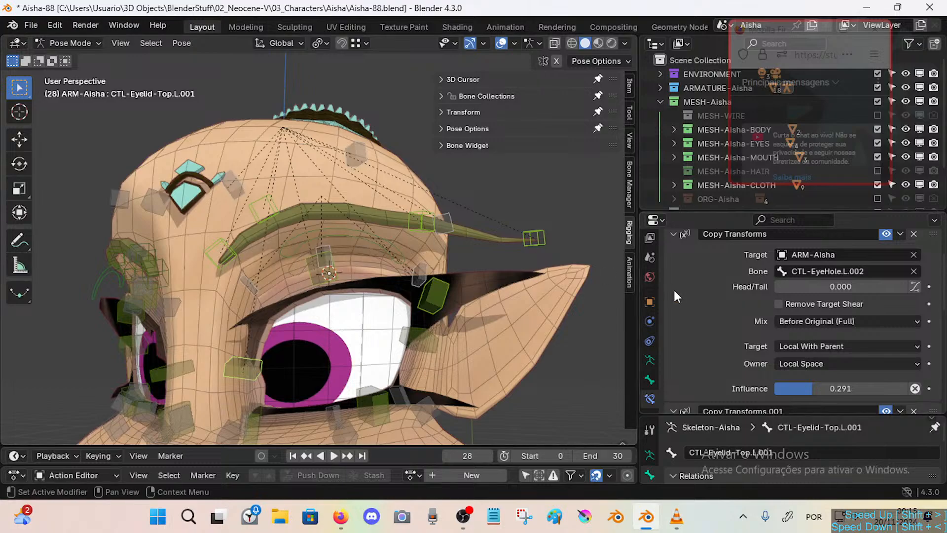
Make CTL-Eyebrow.L.002 active and set the Copy Transforms.001 target space to Local With Parent for the selected bones.
left_click(254, 206, "shift")
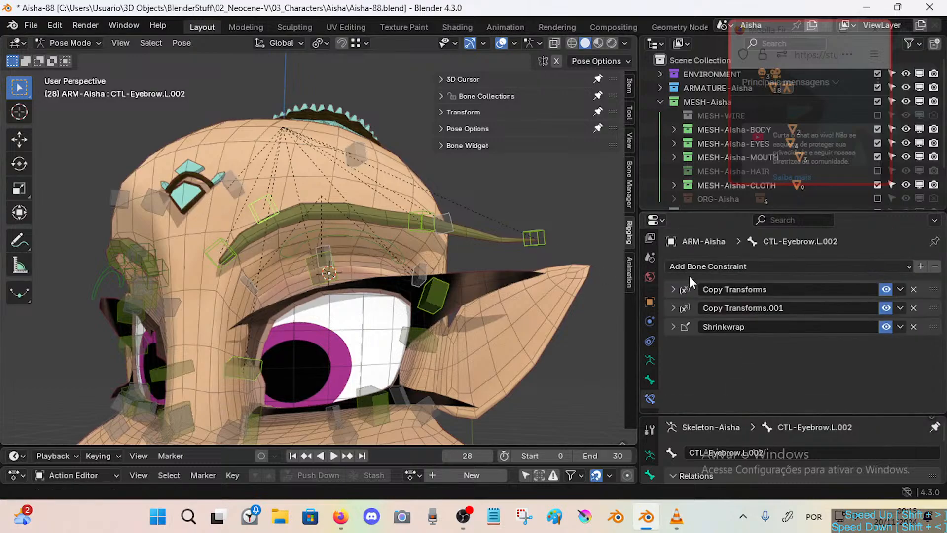
left_click(674, 308)
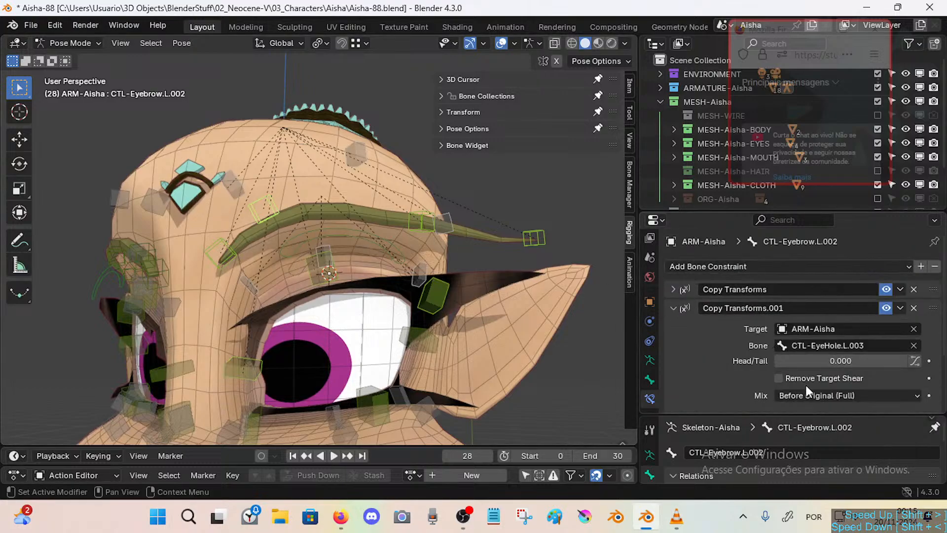
scroll(734, 344, "down", 3)
left_click(781, 364)
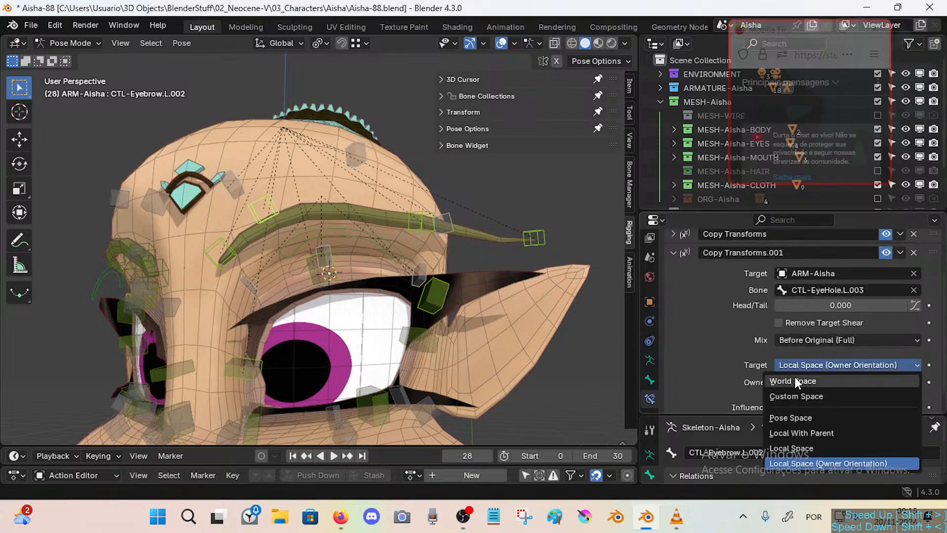
left_click(799, 433)
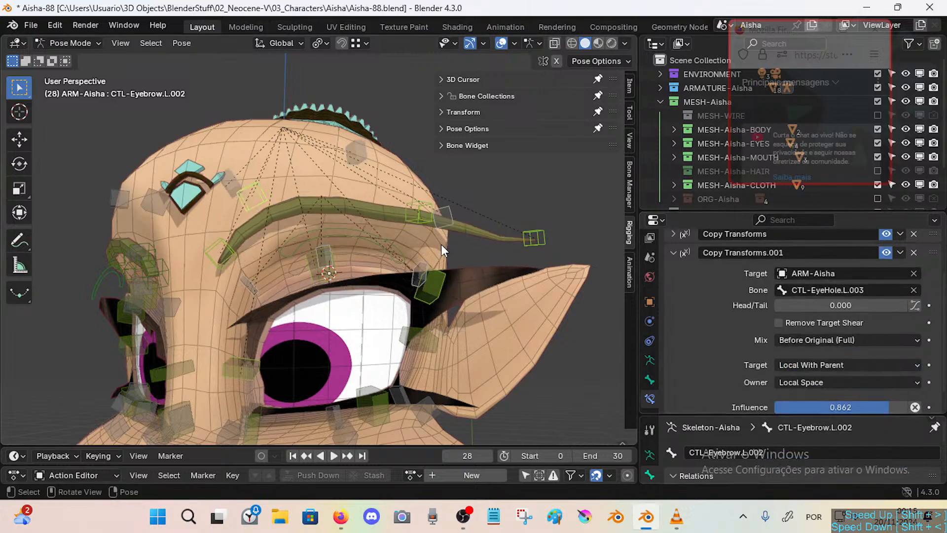
Make CTL-Forehead.L.003 active and set its Copy Transforms.002 target space to Local With Parent.
left_click(451, 207)
scroll(769, 318, "down", 4)
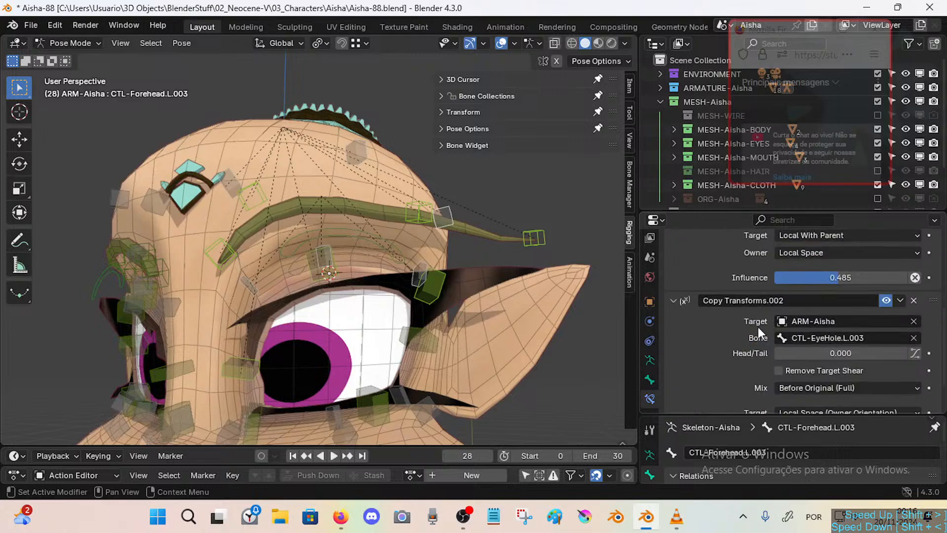
scroll(764, 333, "down", 3)
left_click(790, 358)
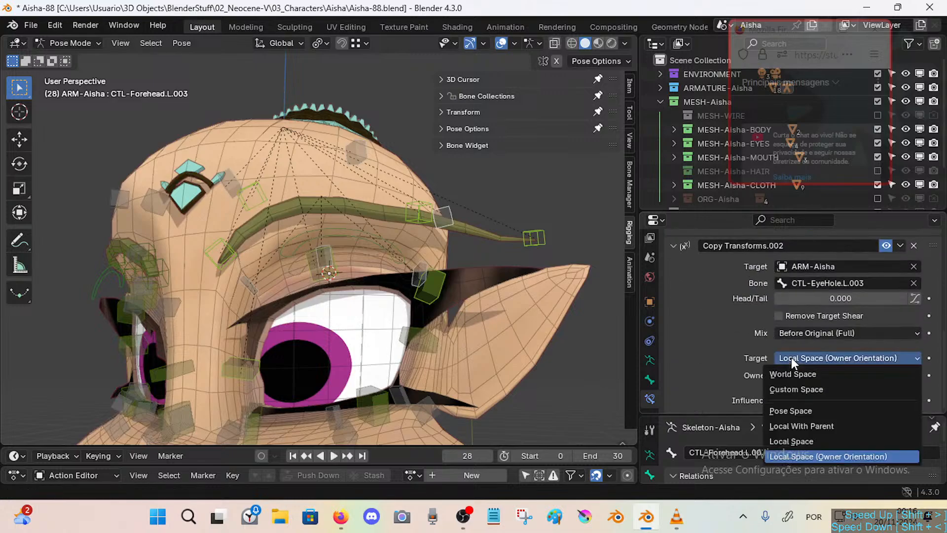
left_click(801, 426)
Move CTL-MAIN-EyeTop.L up, down and sideways in several test moves to check how the lid and eyebrow follow.
left_click(340, 232)
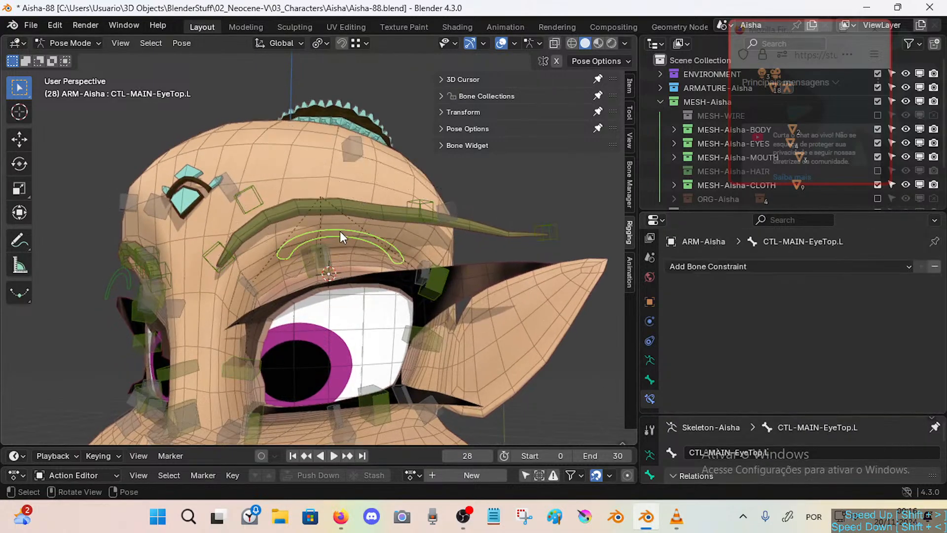
key("g")
left_click(344, 222)
left_click(354, 245)
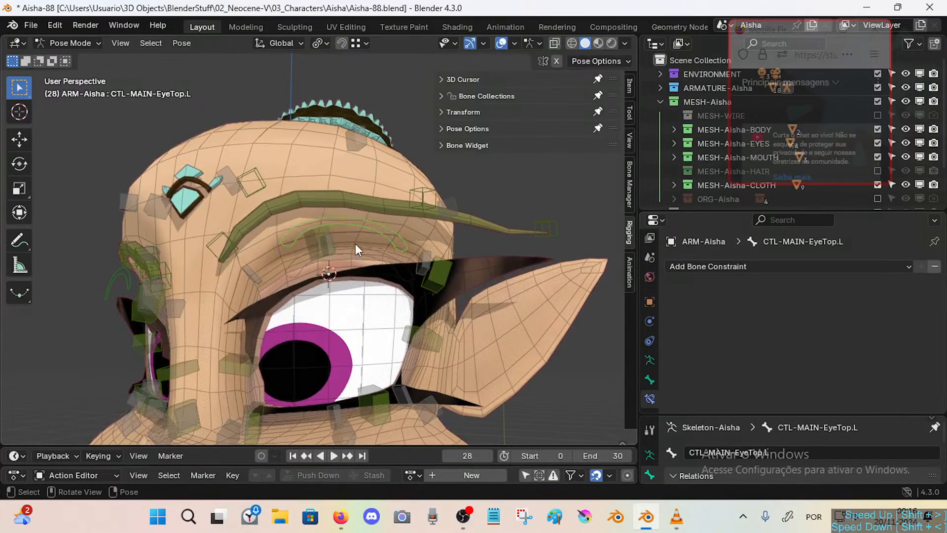
left_click(355, 247)
key("g")
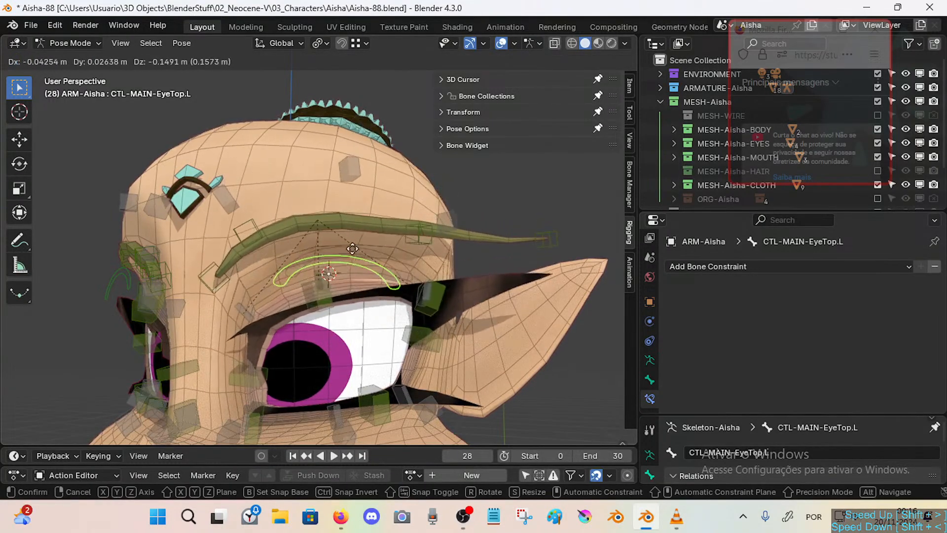
left_click(375, 246)
key("g")
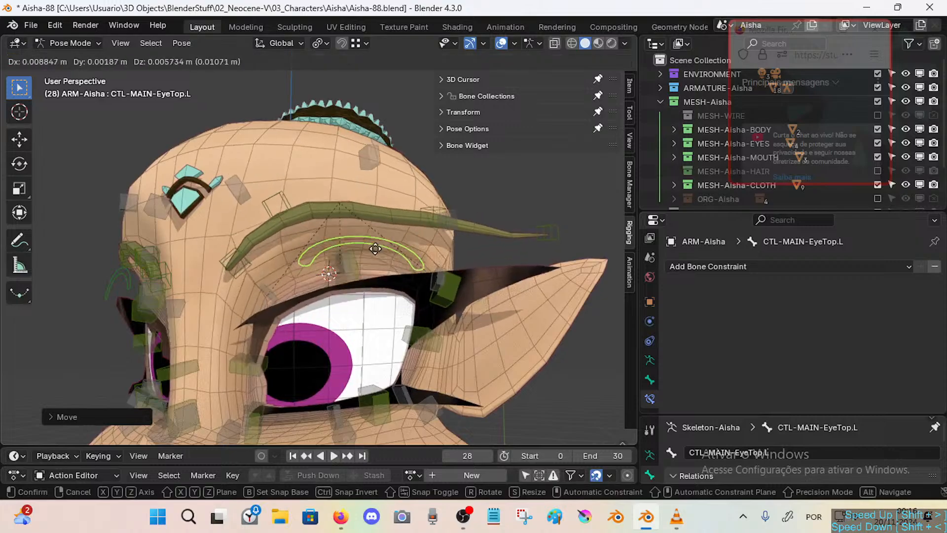
left_click(375, 249)
Test-move the left eyebrow control near the inner brow, and lower and raise CTL-MAIN-EyeTop.L to check the lid.
left_click(274, 201)
key("g")
left_click(288, 187)
left_click(372, 250)
key("g")
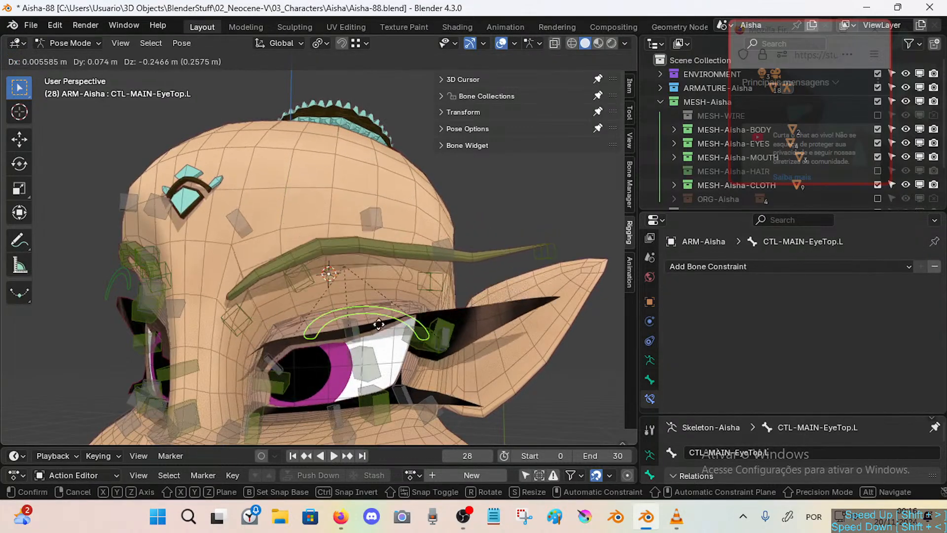
left_click(379, 257)
key("g")
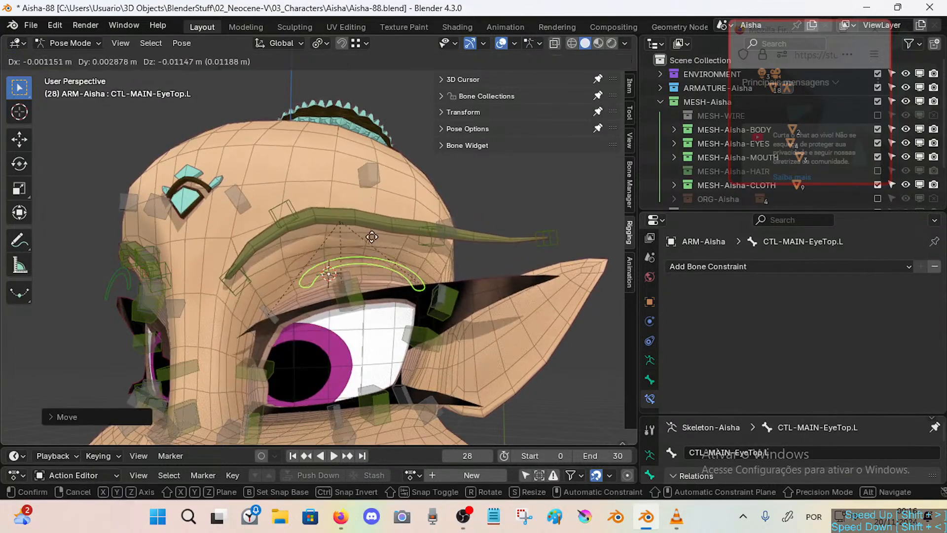
right_click(372, 237)
Move CTL-Forehead.L.002 and CTL-Forehead.L.001 down toward the eyebrow, and nudge CTL-MAIN-EyeTop.L upward as a test.
left_click(370, 184)
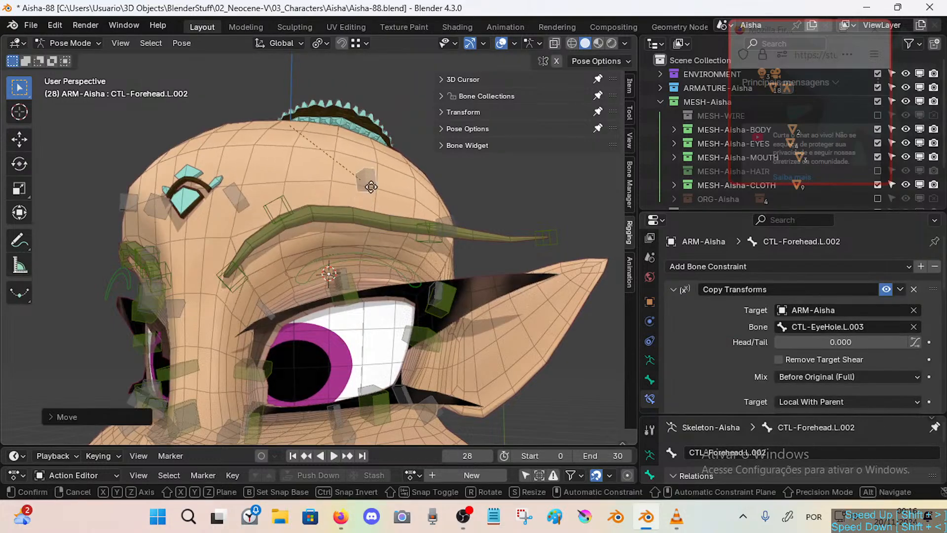
left_click(366, 210)
left_click(243, 201)
key("g")
left_click(235, 297)
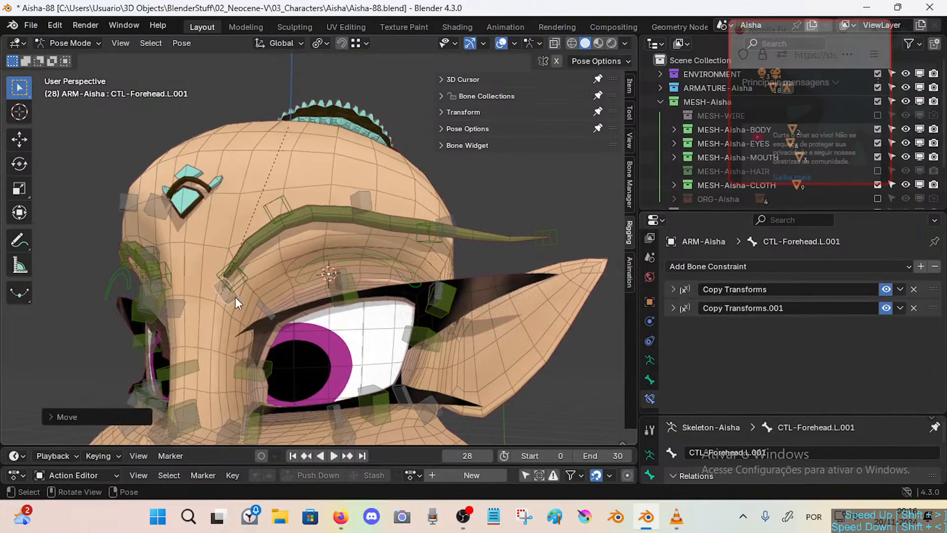
left_click(379, 255)
key("g")
left_click(377, 231)
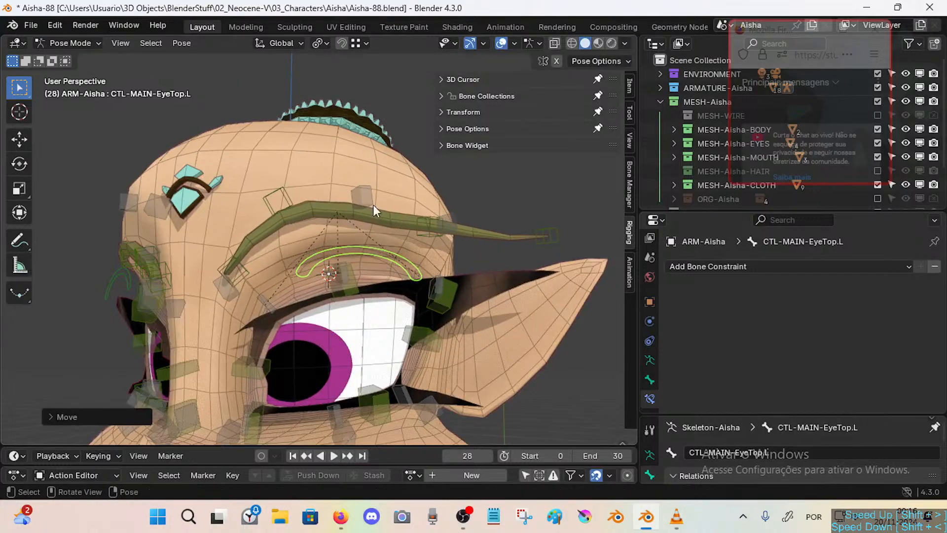
Select the three left forehead bones, CTL-Forehead.L.001 to L.003, and move them together as a test.
left_click(365, 199)
left_click(229, 289, "shift")
middle_click_drag(230, 289, 266, 279)
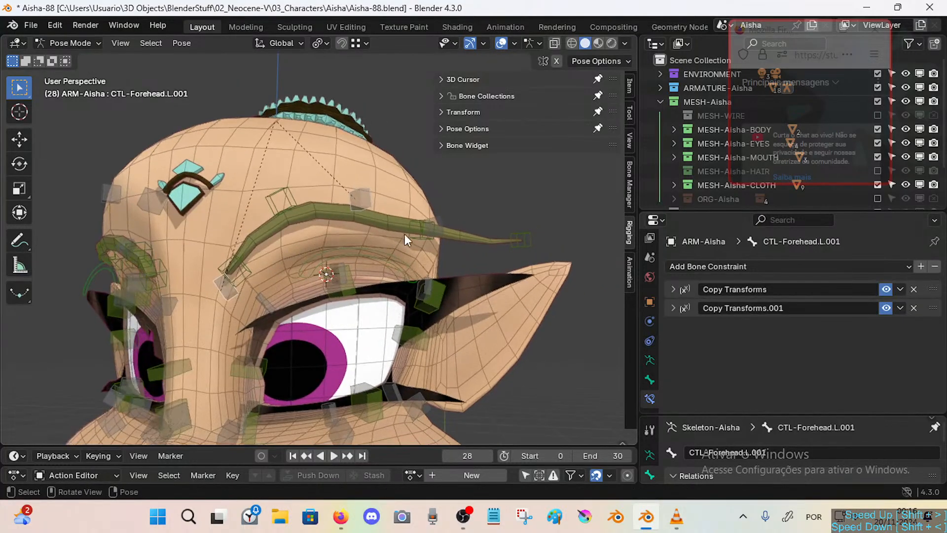
left_click(437, 212, "shift")
scroll(345, 164, "down", 7)
key("g")
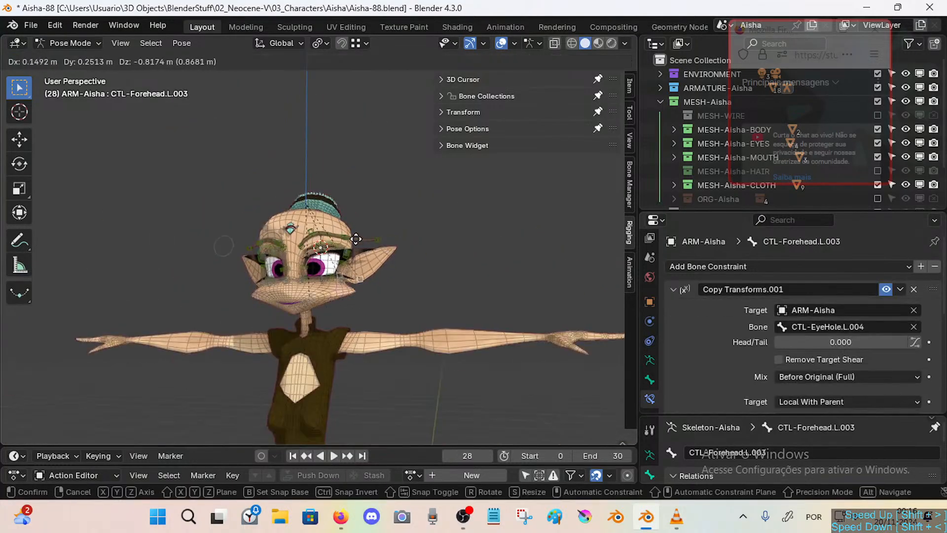
left_click(339, 146)
Clear the location of all bones and raise CTL-MAIN-EyeTop.L about 0.2 m to test the lid.
scroll(340, 225, "up", 7)
middle_click_drag(339, 227, 350, 256)
key("a")
key("alt+g")
left_click(364, 254)
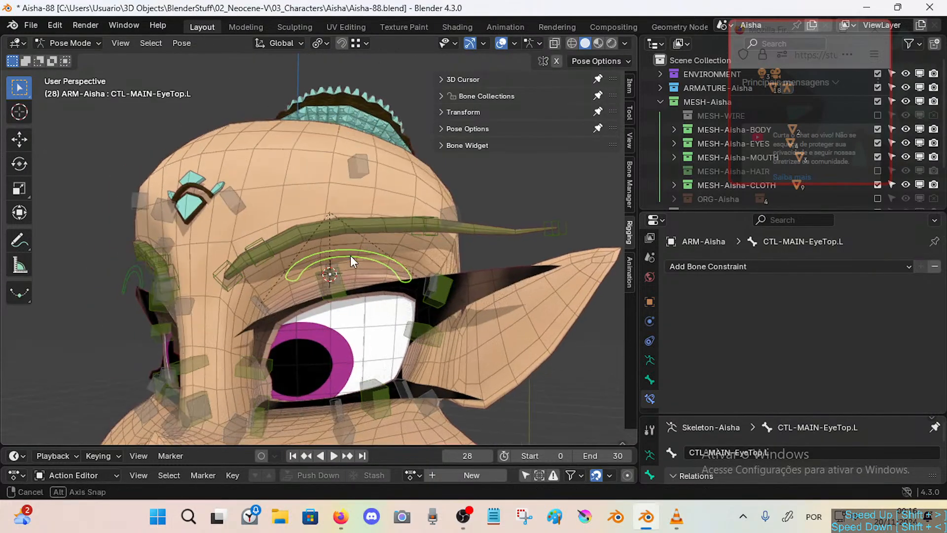
key("g")
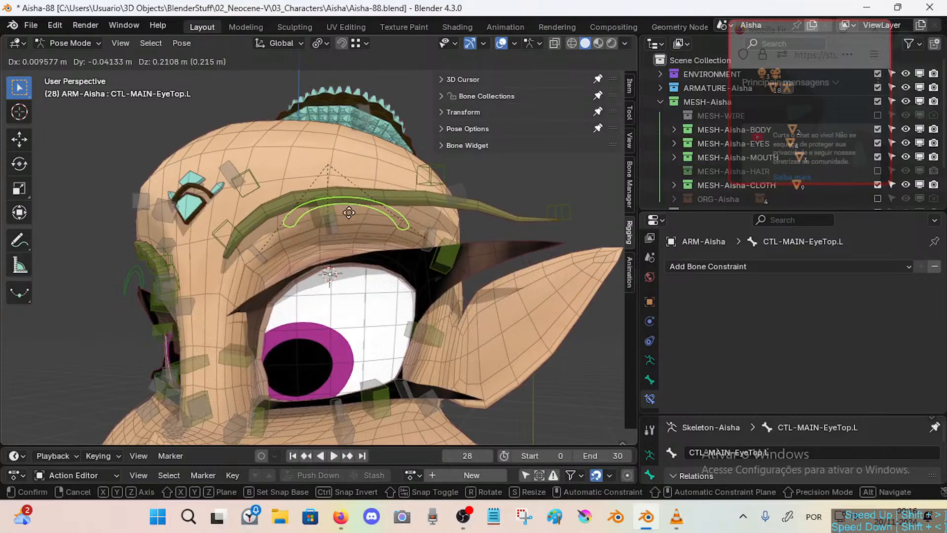
left_click(346, 209)
Set the target space of CTL-Eyelid-Top.L.001's Copy Transforms constraint to Local Space (Owner Orientation).
left_click(251, 355)
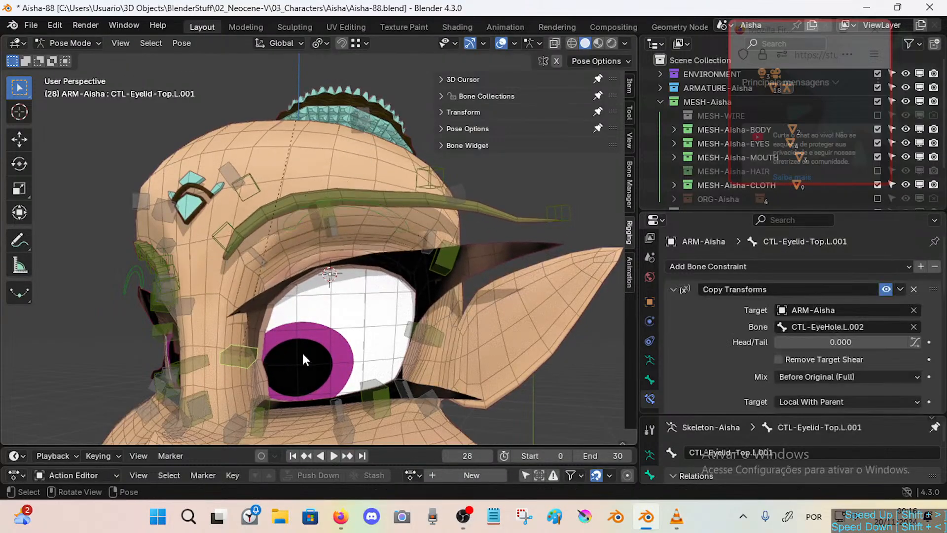
scroll(749, 331, "down", 4)
left_click(806, 321)
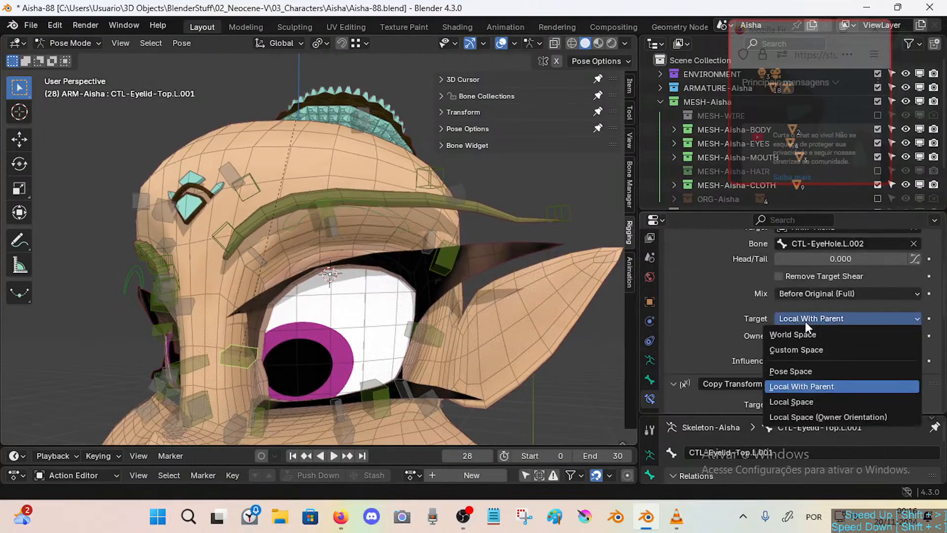
left_click(805, 321)
left_click(805, 321)
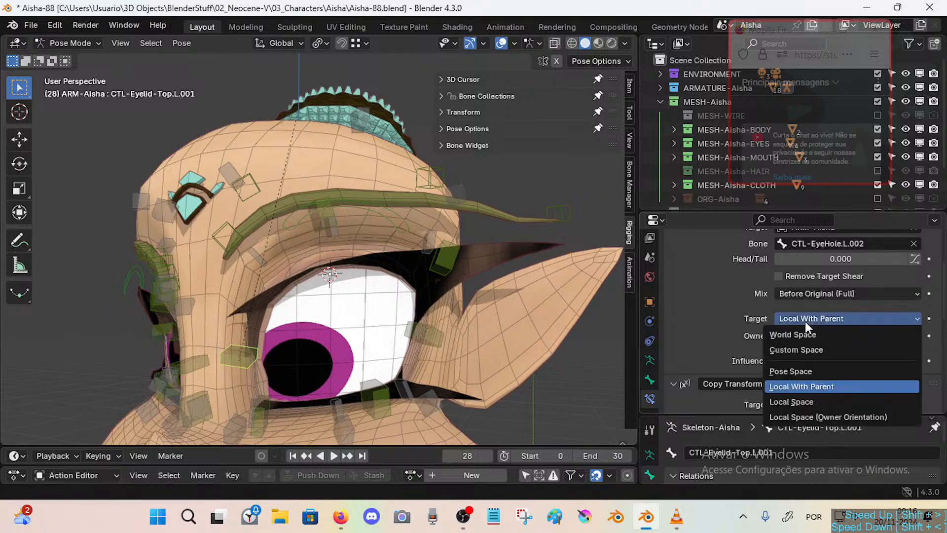
left_click(800, 417)
Set the first Copy Transforms target space on CTL-Eyelid-Top.L.003 and CTL-Eyelid-Top.L.002 to Local Space (Owner Orientation).
left_click(455, 263)
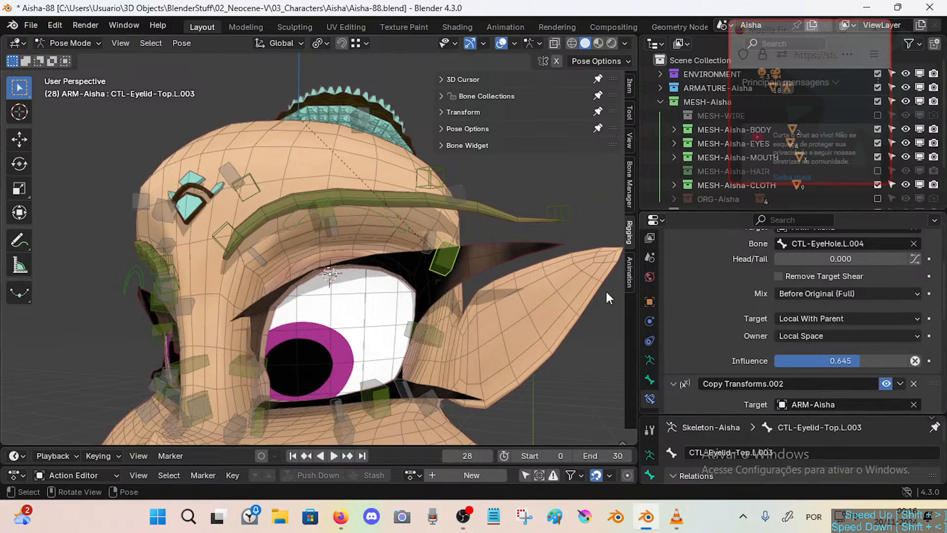
left_click(831, 318)
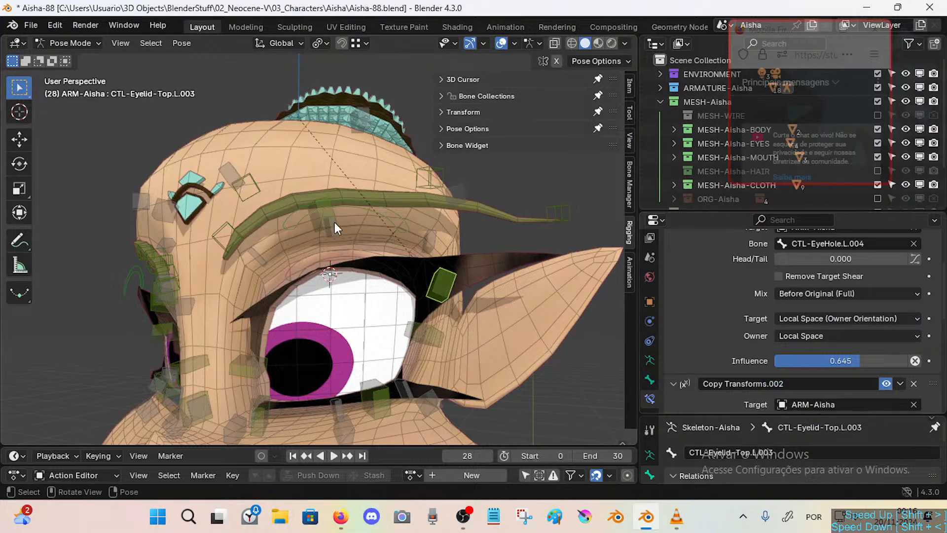
left_click(824, 319)
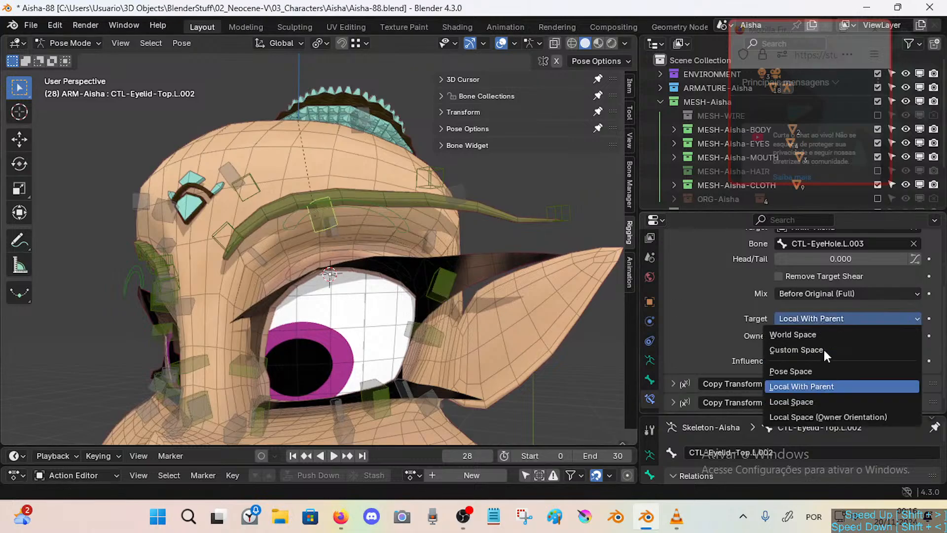
left_click(818, 417)
Move and rotate CTL-MAIN-EyeTop.L in several directions to test how the left upper eyelid follows.
left_click(375, 215)
key("g")
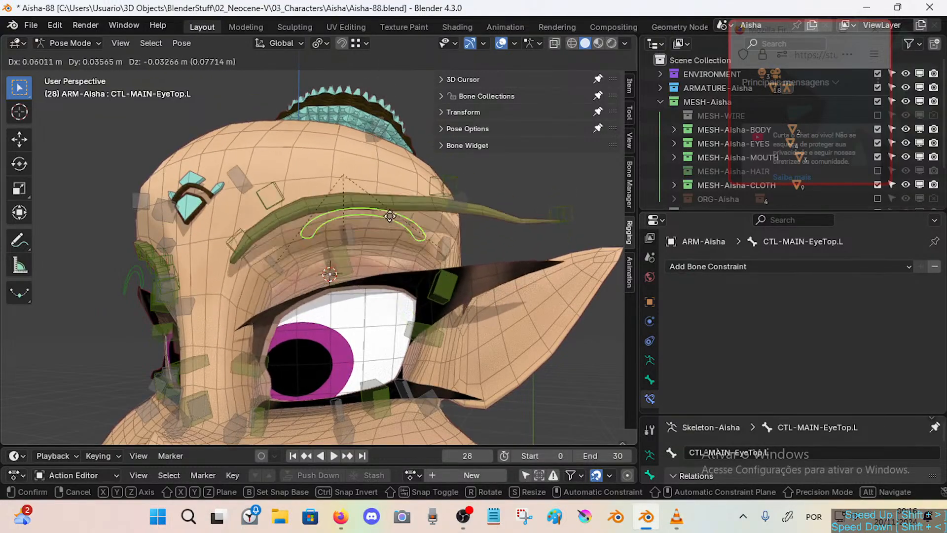
left_click(367, 246)
key("g")
key("r")
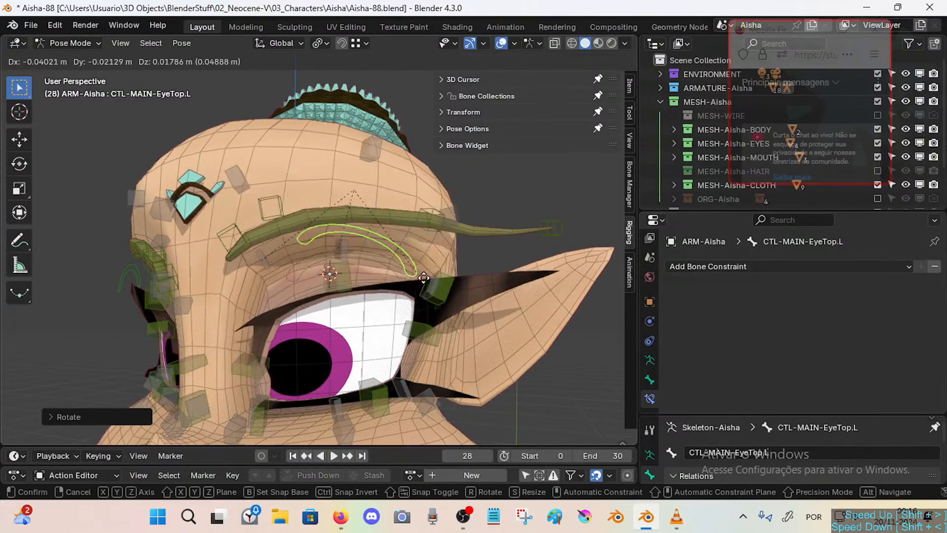
left_click(428, 277)
key("g")
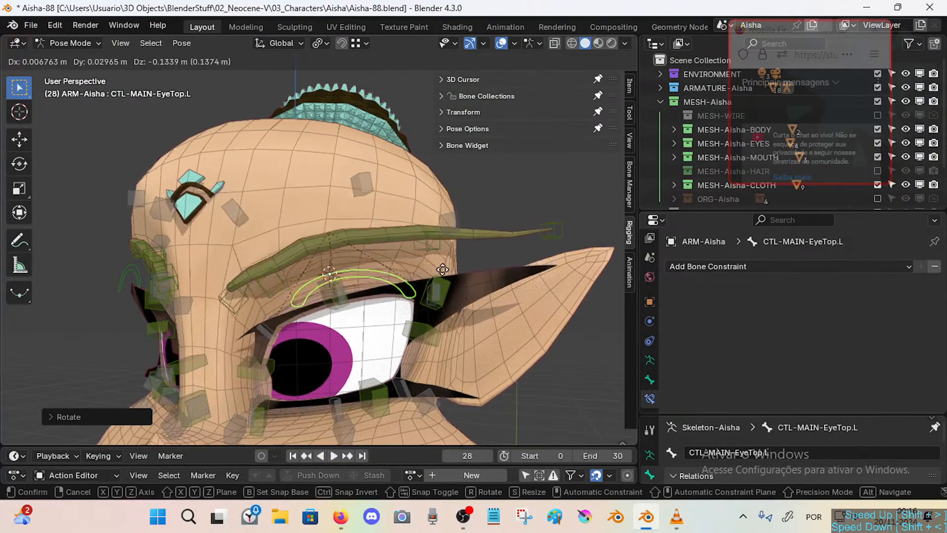
Set the target space of CTL-Eyelid-Top.L.001's Copy Transforms.001 constraint to Local Space (Owner Orientation).
left_click(268, 350)
left_click(267, 356)
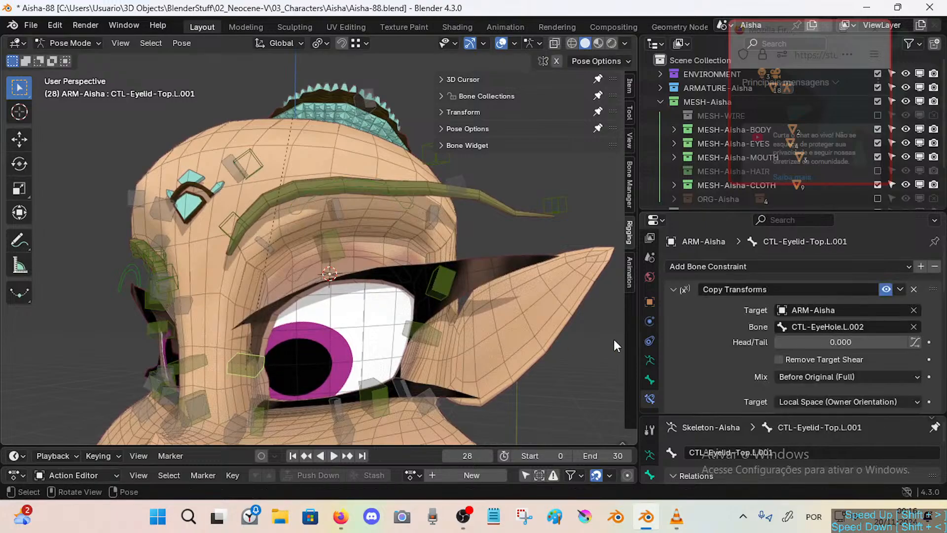
scroll(838, 354, "down", 8)
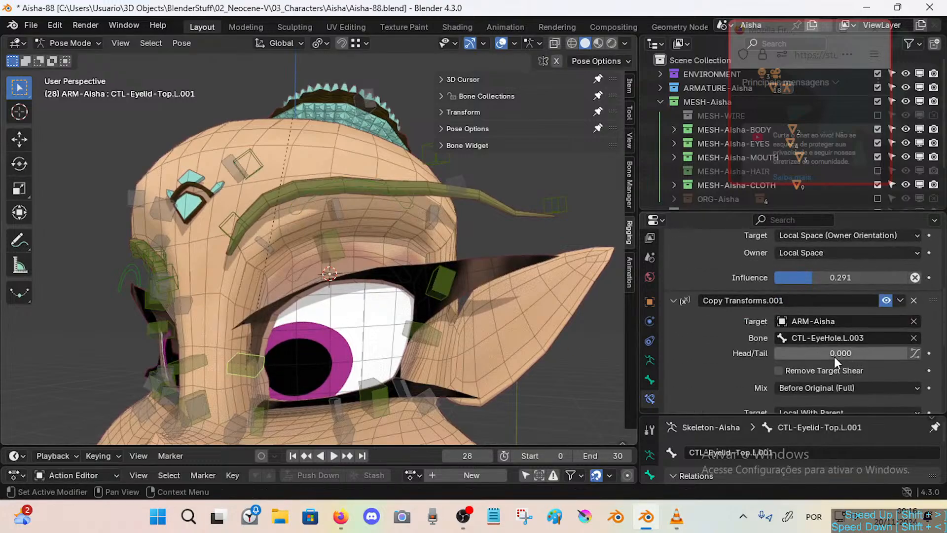
scroll(834, 365, "down", 1)
left_click(812, 385)
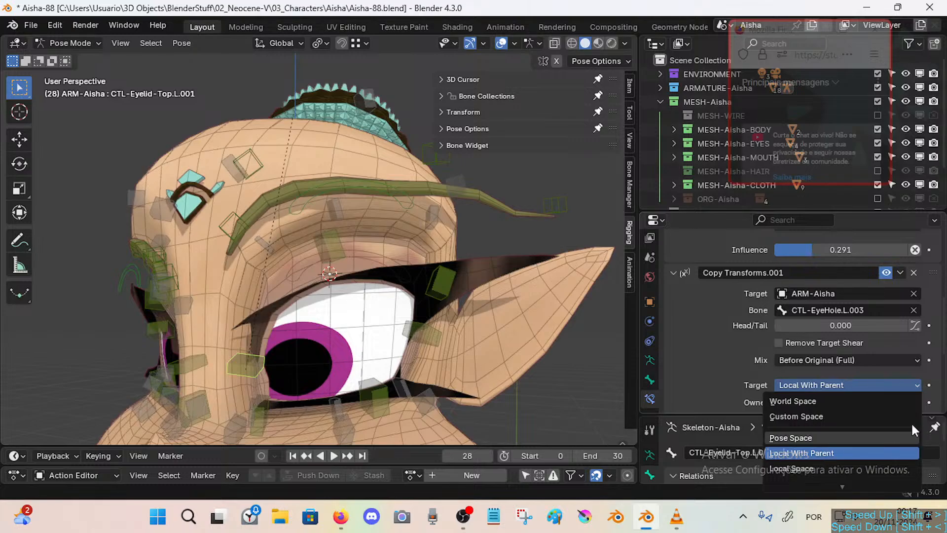
left_click(849, 481)
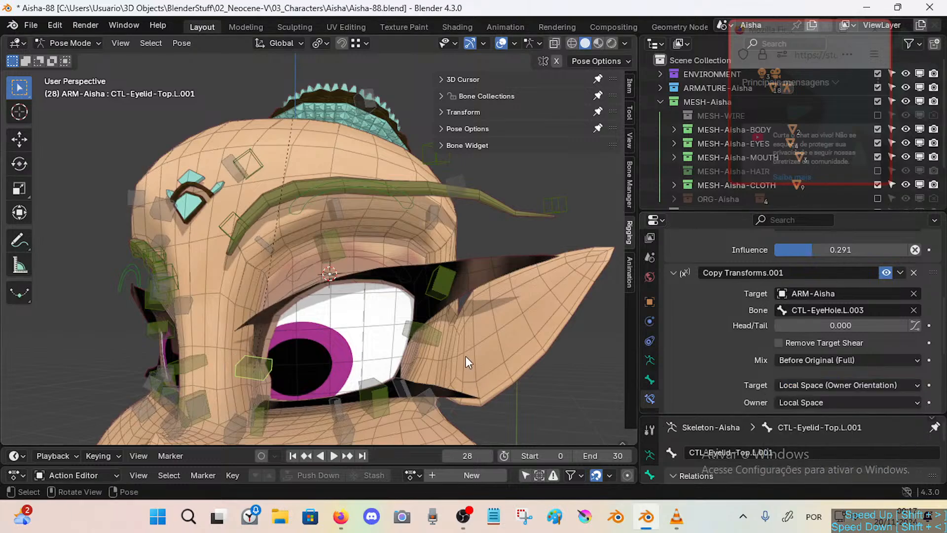
On CTL-Eyelid-Top.L.003, set the target space of the Copy Transforms constraint targeting CTL-EyeHole.L.003 to Local Space (Owner Orientation).
scroll(745, 301, "down", 6)
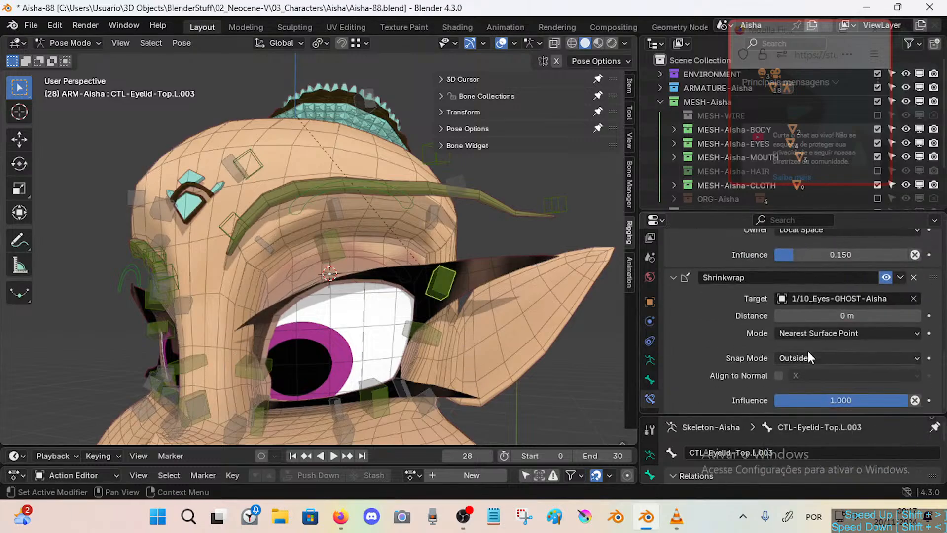
scroll(774, 333, "up", 4)
left_click(801, 323)
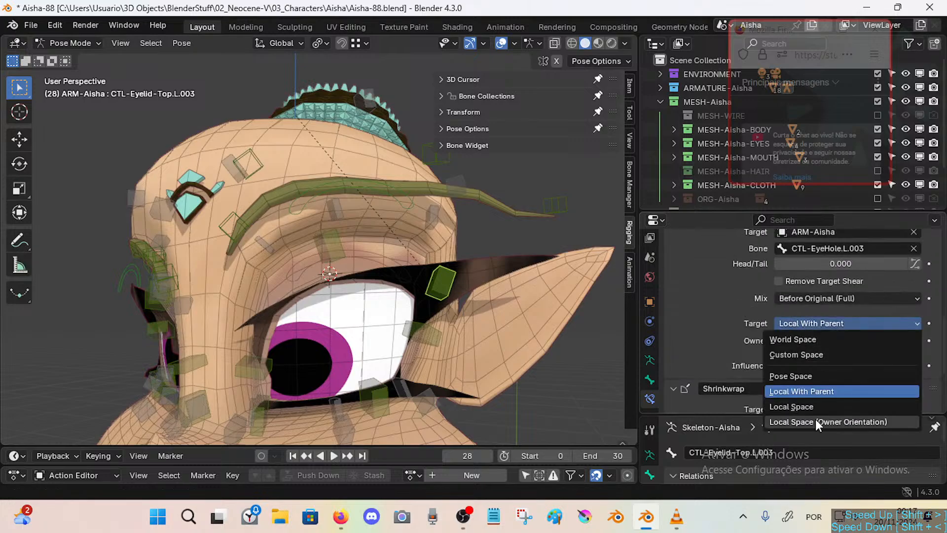
left_click(816, 420)
Set the target space of Copy Transforms.001 and Copy Transforms.002 on CTL-Eyelid-Top.L.002 to Local Space (Owner Orientation).
left_click(328, 249)
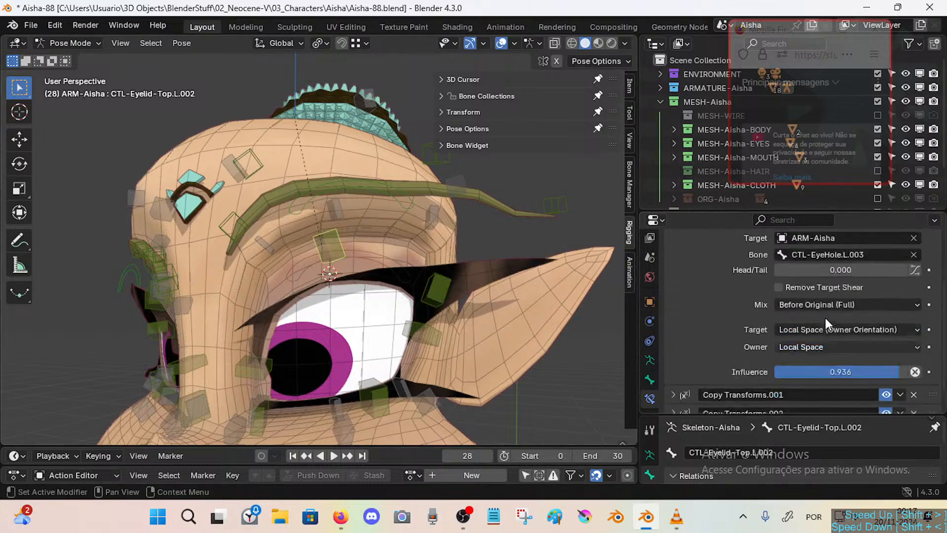
scroll(824, 318, "up", 4)
scroll(790, 341, "down", 2)
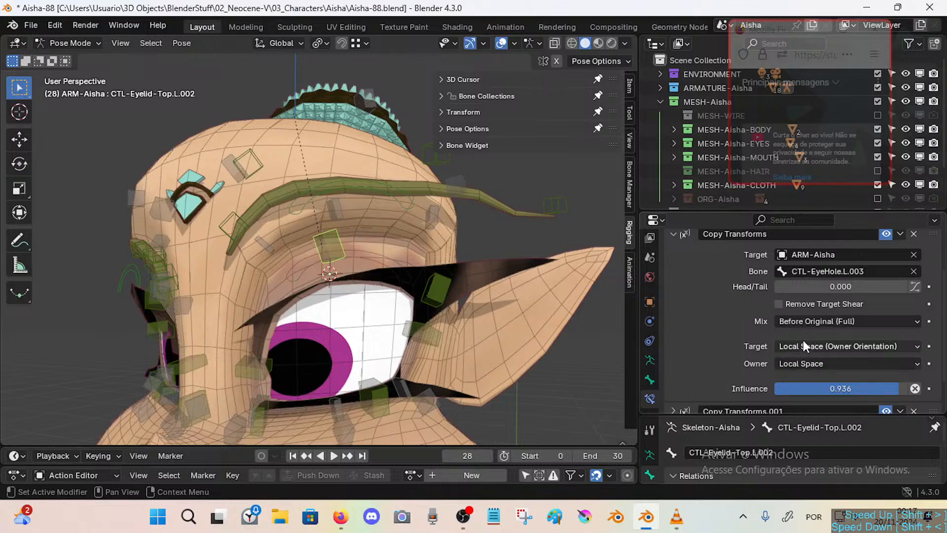
scroll(803, 345, "down", 2)
left_click(674, 368)
scroll(765, 353, "down", 5)
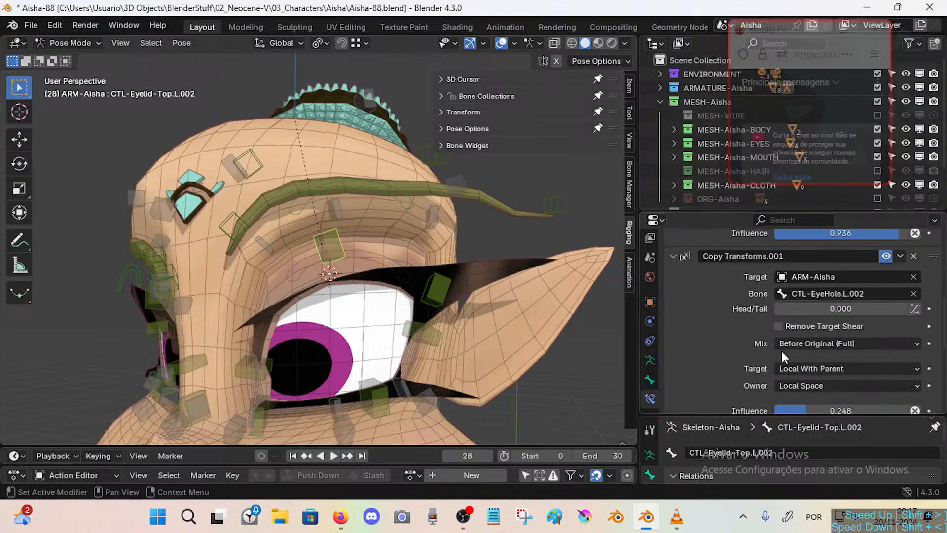
left_click(809, 342)
left_click(806, 369)
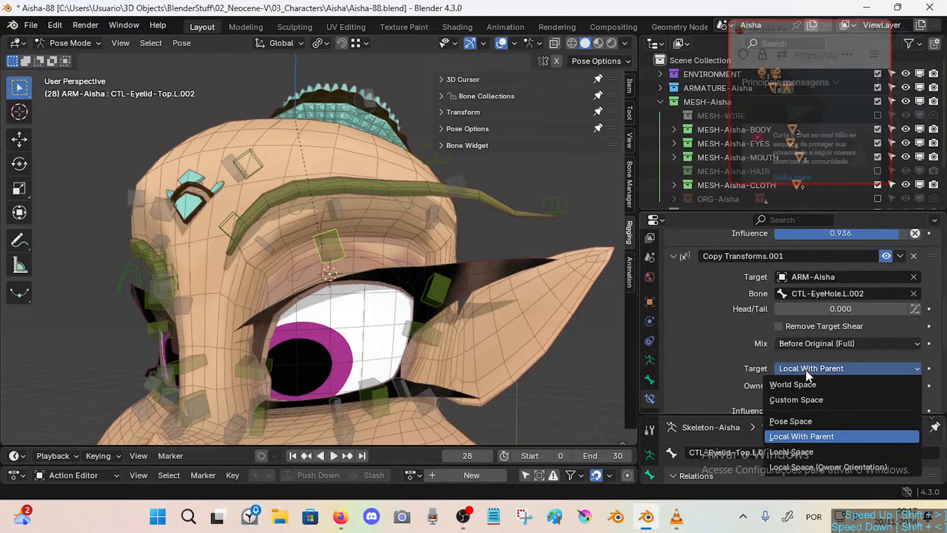
left_click(822, 466)
scroll(740, 342, "down", 9)
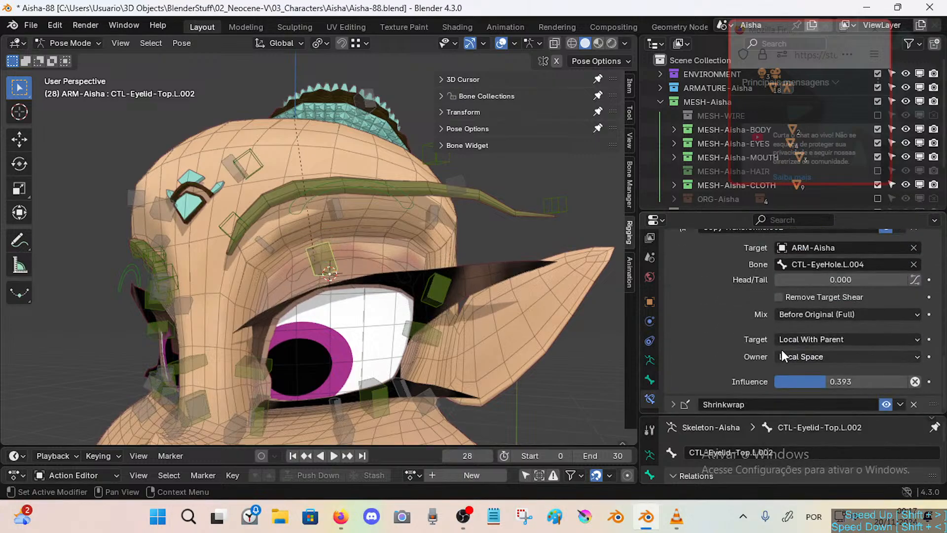
left_click(799, 339)
left_click(840, 438)
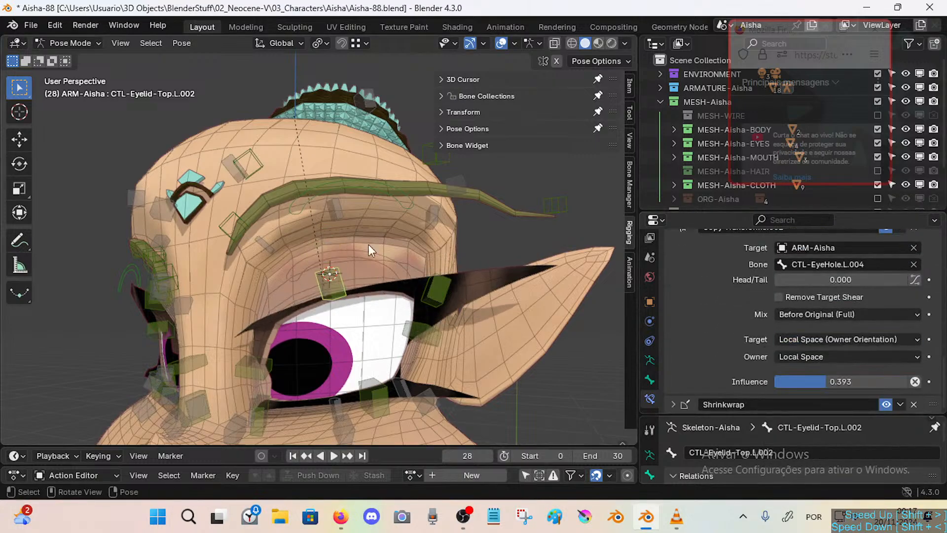
Clear the location of all bones and move CTL-MAIN-EyeTop.L up and down to test the upper eyelid.
key("a")
key("alt+g")
left_click(361, 261)
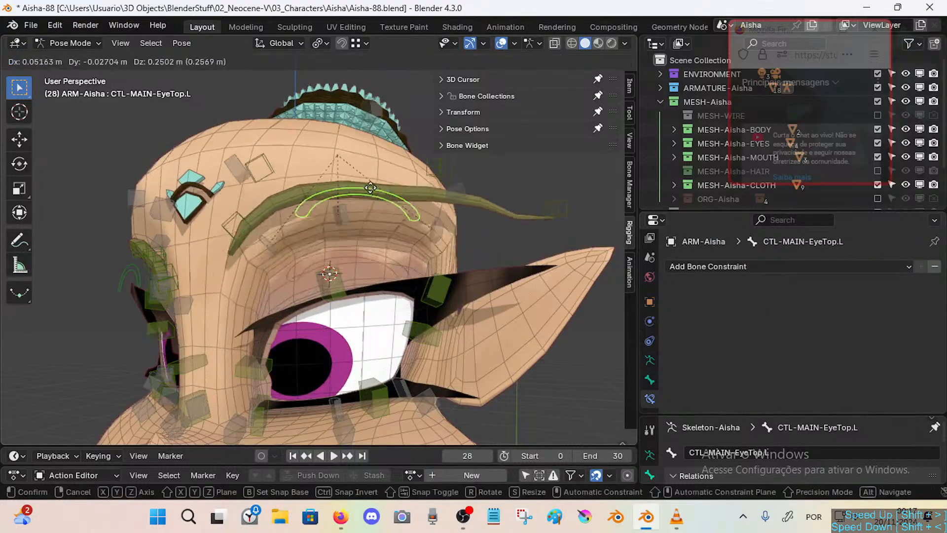
key("g")
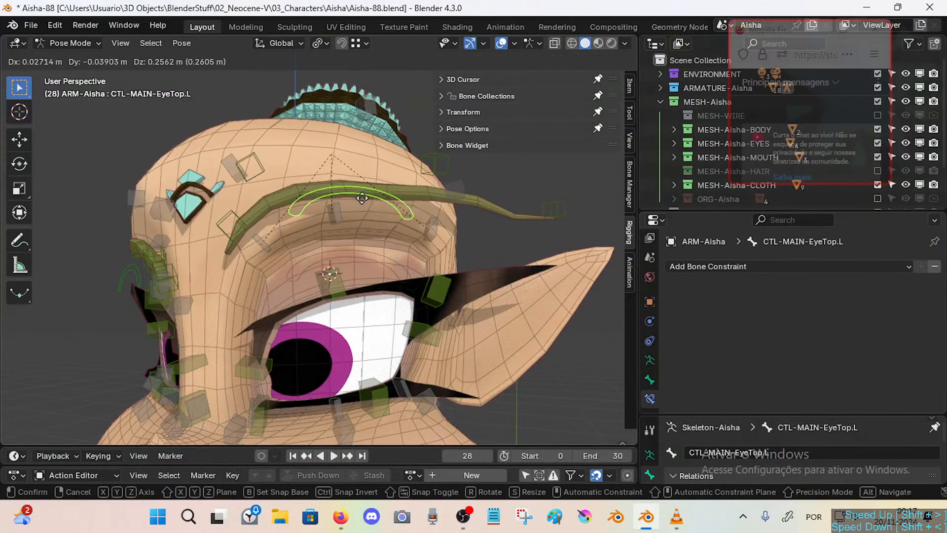
left_click(363, 237)
key("g")
left_click(363, 221)
left_click(328, 284)
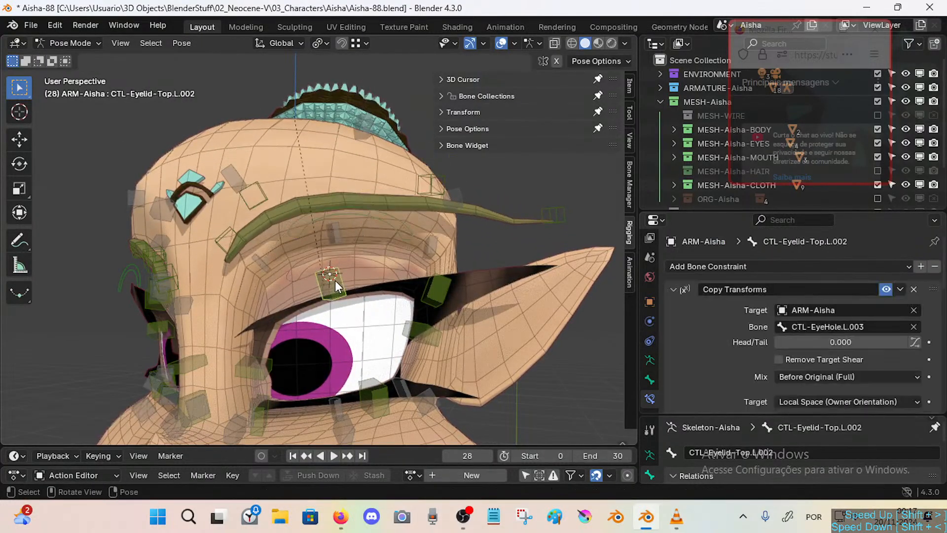
left_click(377, 223)
key("g")
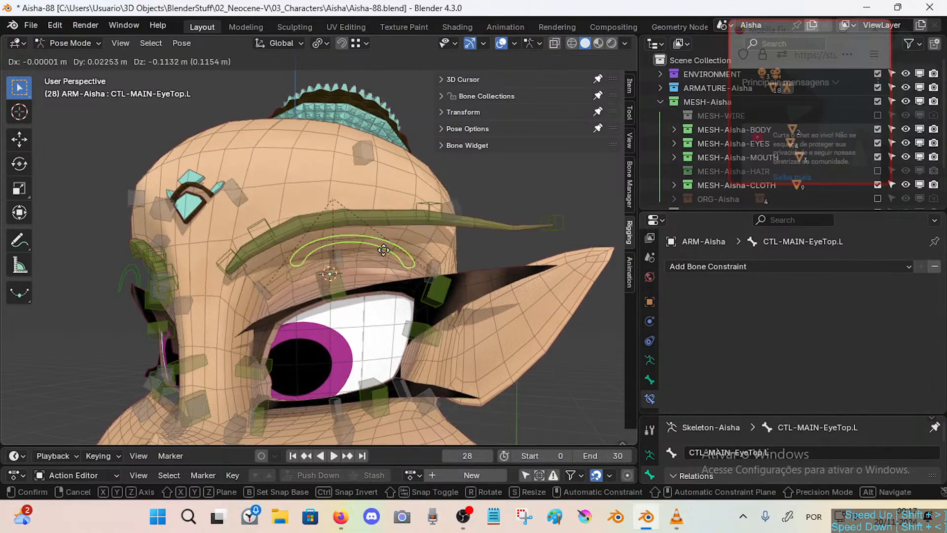
Parent the three left upper eyelid bones, CTL-Eyelid-Top.L.001 to L.003, to CTL-MAIN-EyeTop.L in Edit Mode.
left_click(330, 288)
left_click(330, 287)
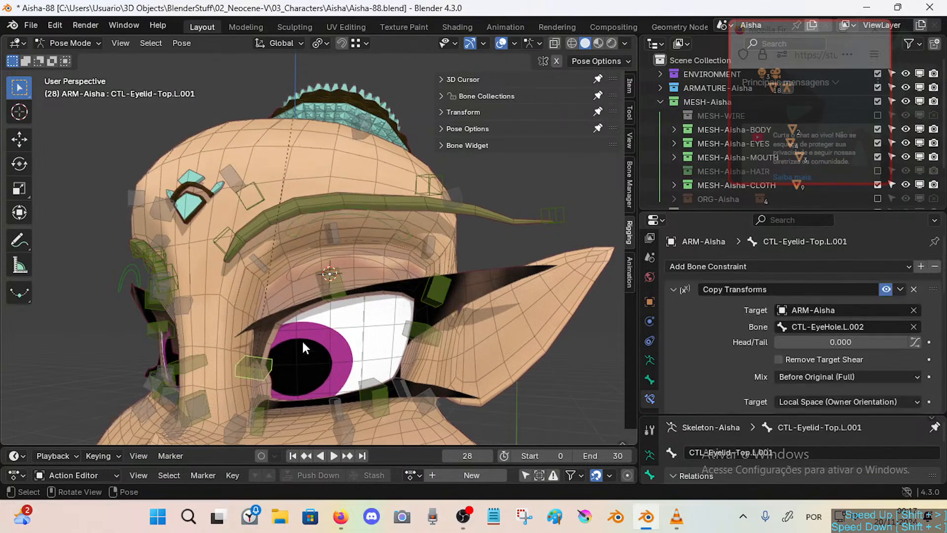
left_click(436, 289)
key("Tab")
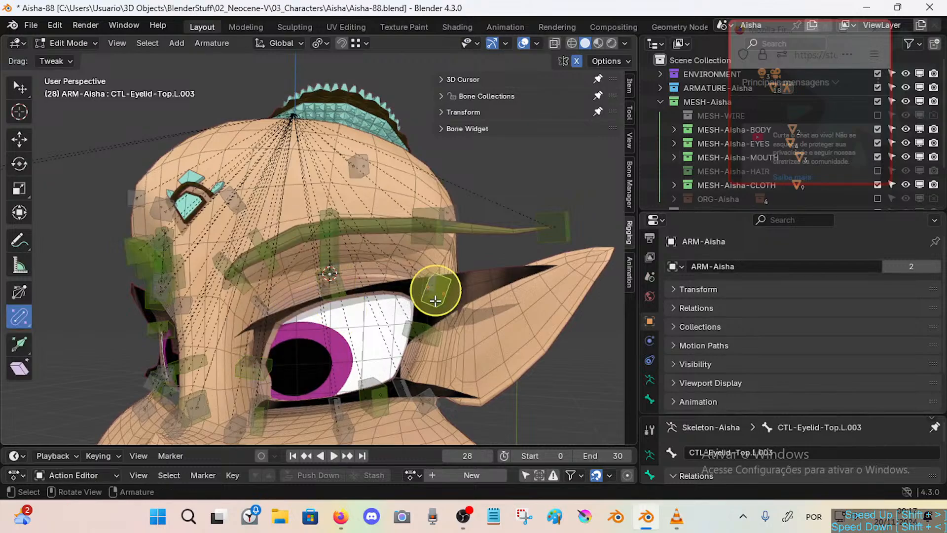
key("ctrl+p")
left_click(354, 227)
key("Tab")
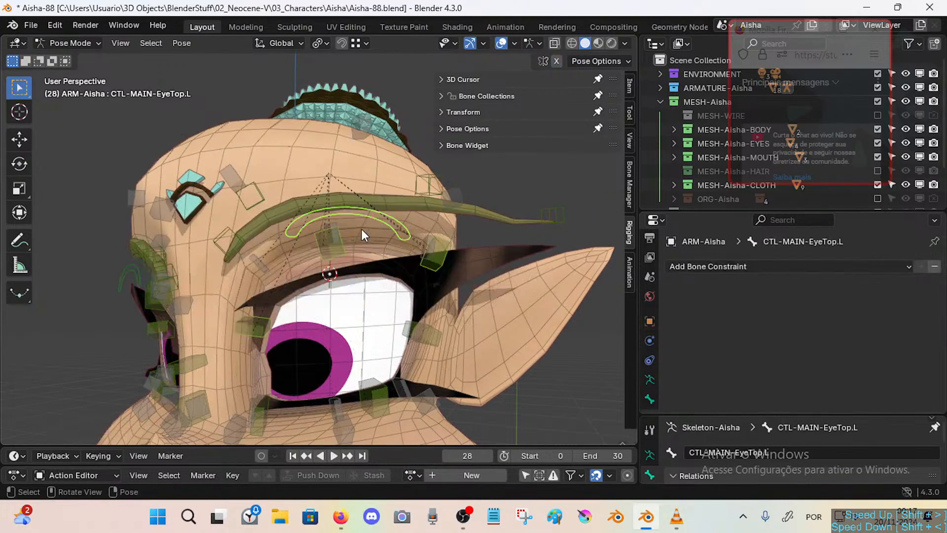
Move CTL-MAIN-EyeTop.L repeatedly up and down to test the parented eyelid bones from near and far.
key("g")
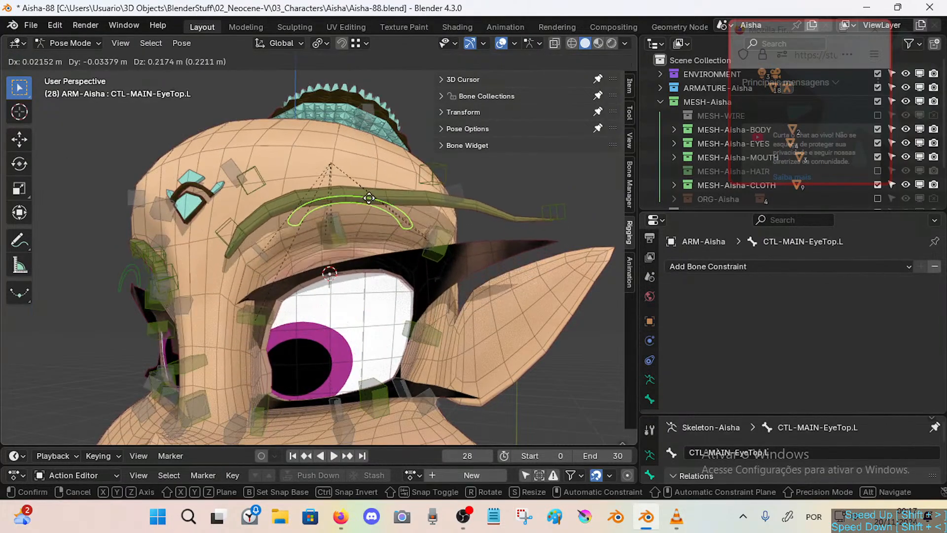
left_click(368, 175)
scroll(368, 179, "down", 4)
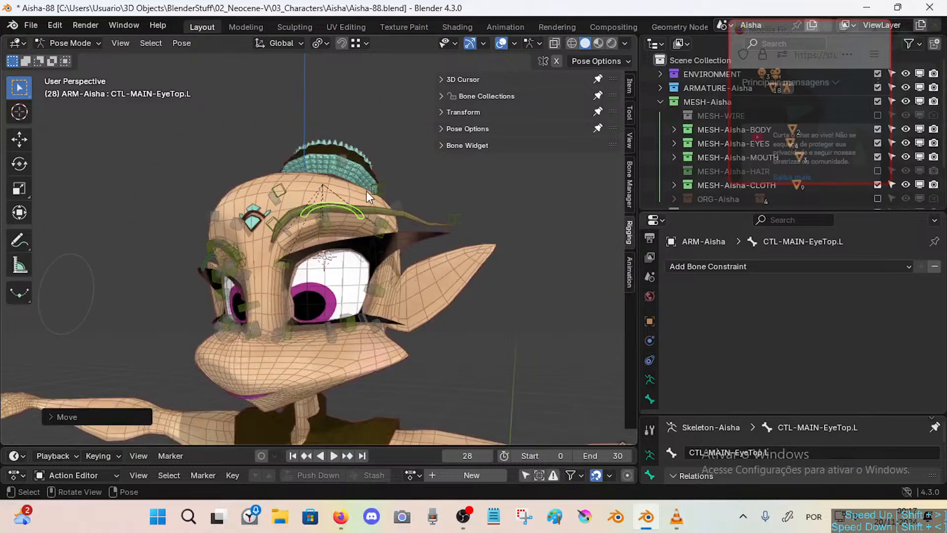
key("g")
left_click(359, 250)
key("g")
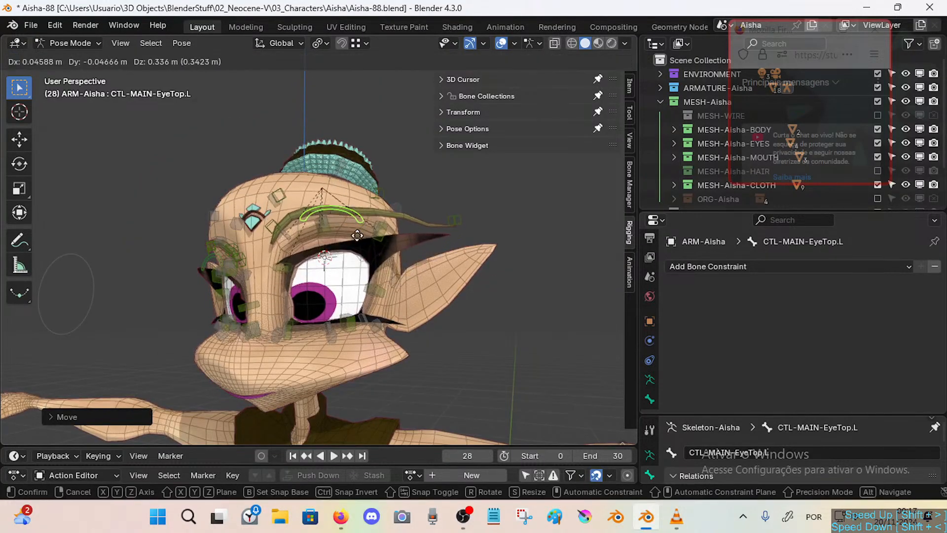
left_click(359, 247)
key("g")
left_click(359, 260)
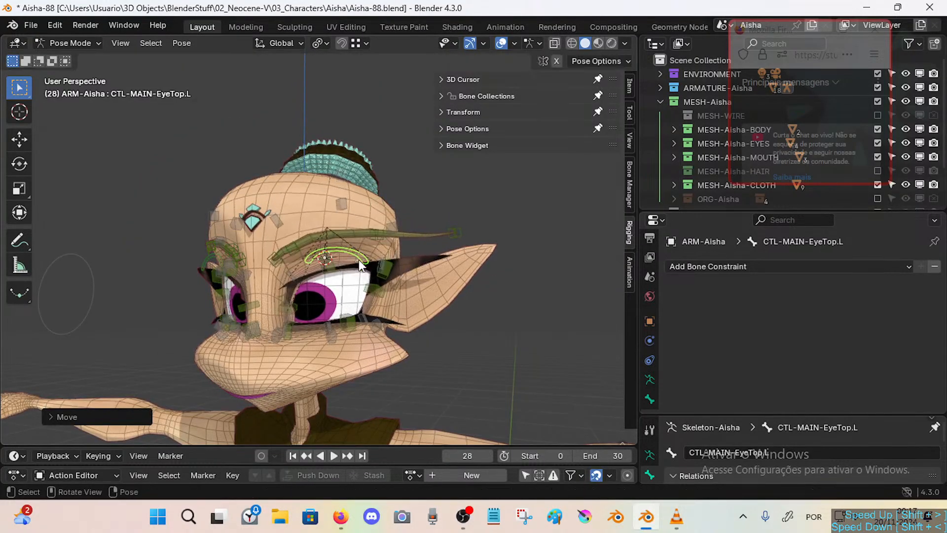
scroll(360, 265, "up", 2)
key("g")
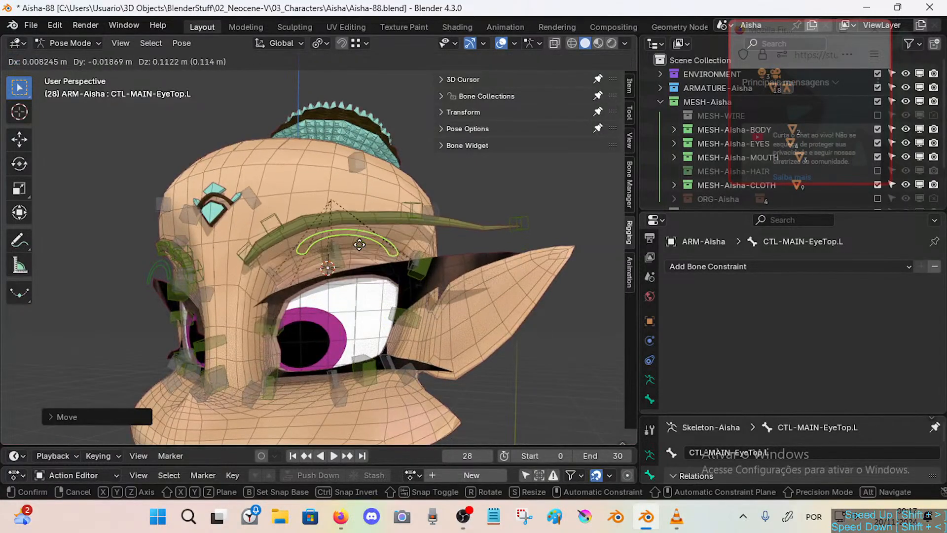
left_click(380, 249)
Check CTL-Eyebrow.L.004 in Edit Mode, and test CTL-MAIN-EyeTop.L by raising and lowering it in Pose Mode.
left_click(409, 244)
key("Tab")
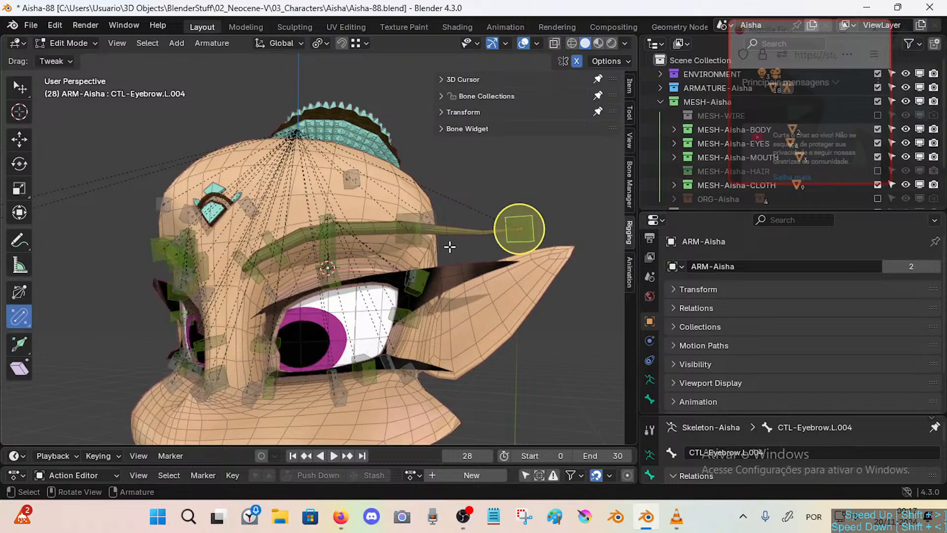
key("Tab")
left_click(352, 251)
key("g")
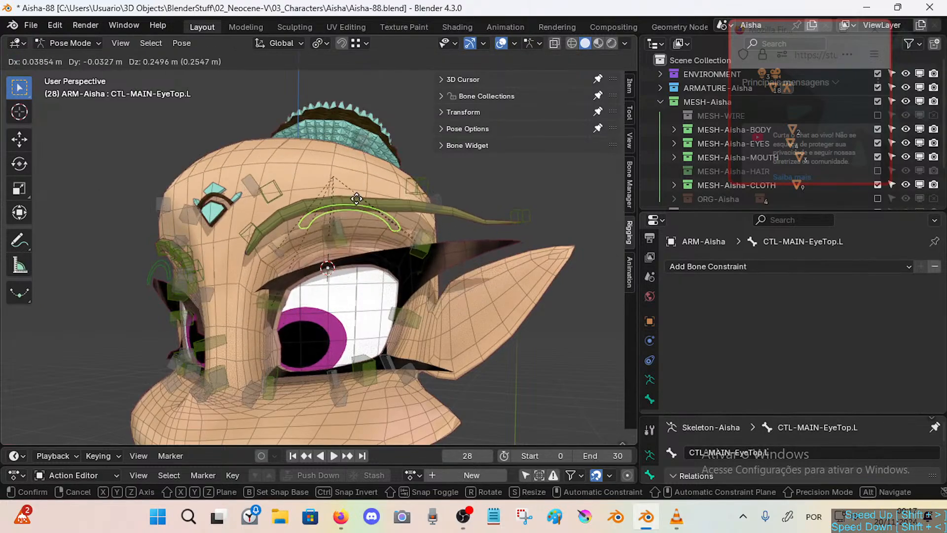
left_click(355, 250)
Check CTL-Forehead.L.002 in Edit Mode, and raise CTL-MAIN-EyeTop.L in Pose Mode to test the brow area.
key("Tab")
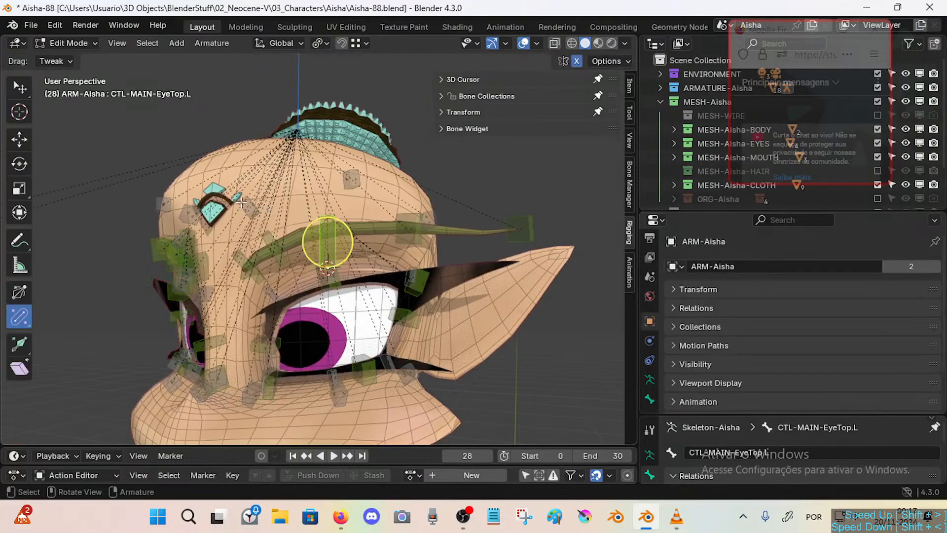
key("g")
right_click(299, 209)
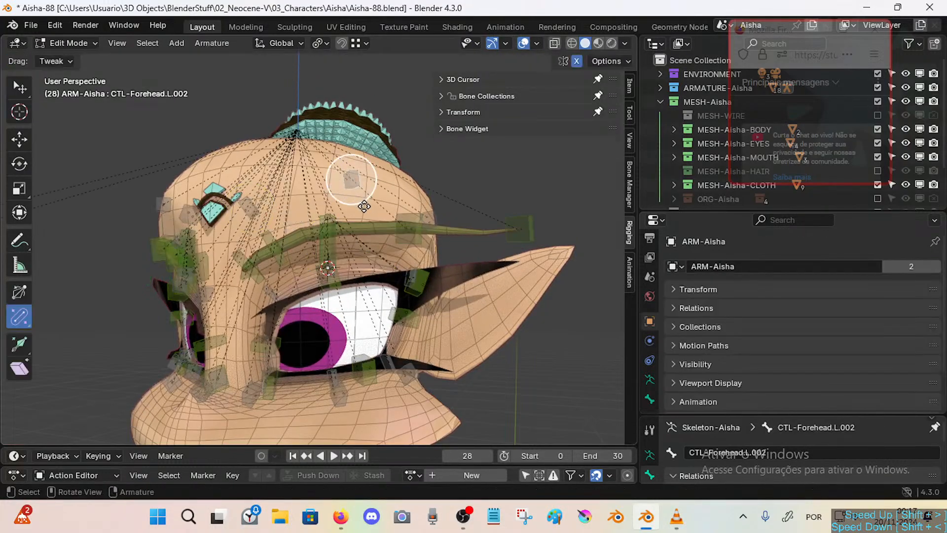
key("Tab")
left_click(351, 259)
key("g")
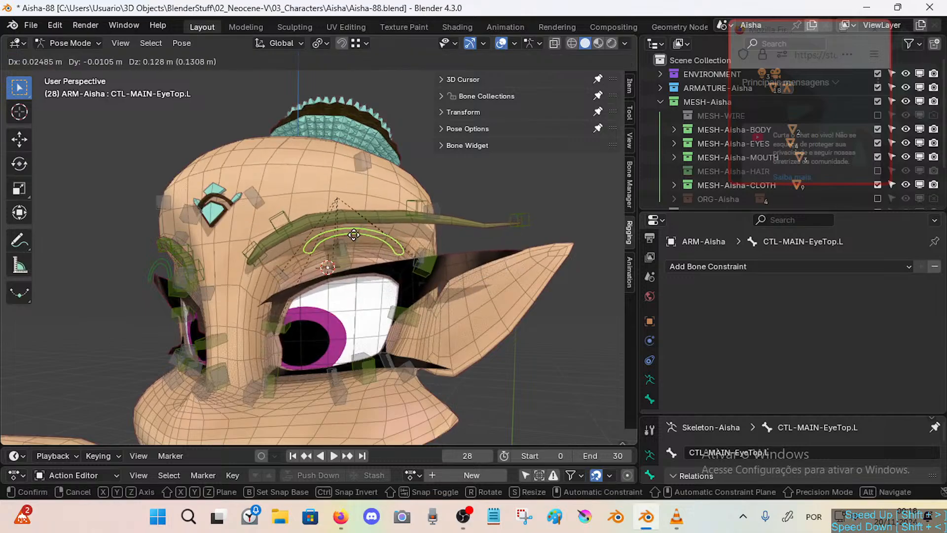
left_click(348, 226)
Check CTL-EyeHole.L.002 in Edit Mode, and lower CTL-MAIN-EyeTop.L about 0.12 m in Pose Mode as a test.
left_click(268, 266)
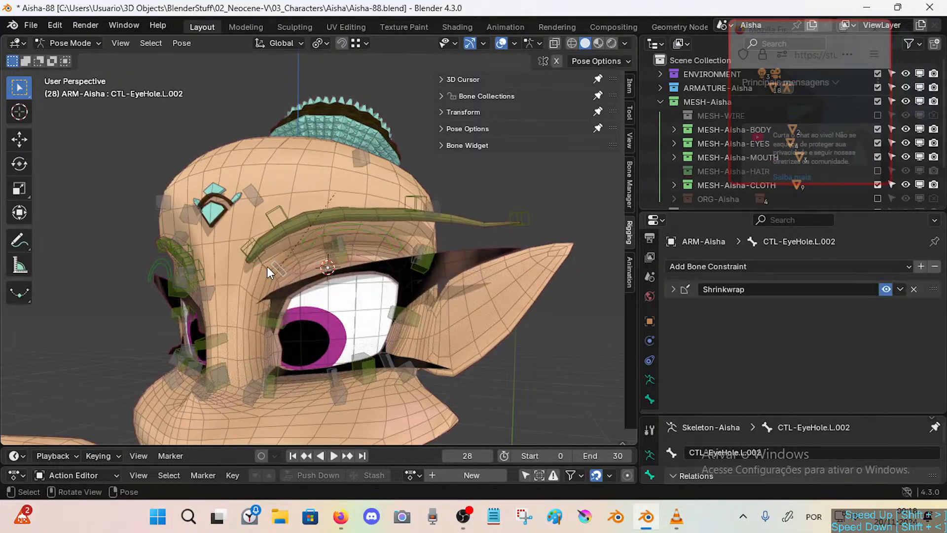
key("Tab")
key("Tab")
left_click(363, 241)
key("g")
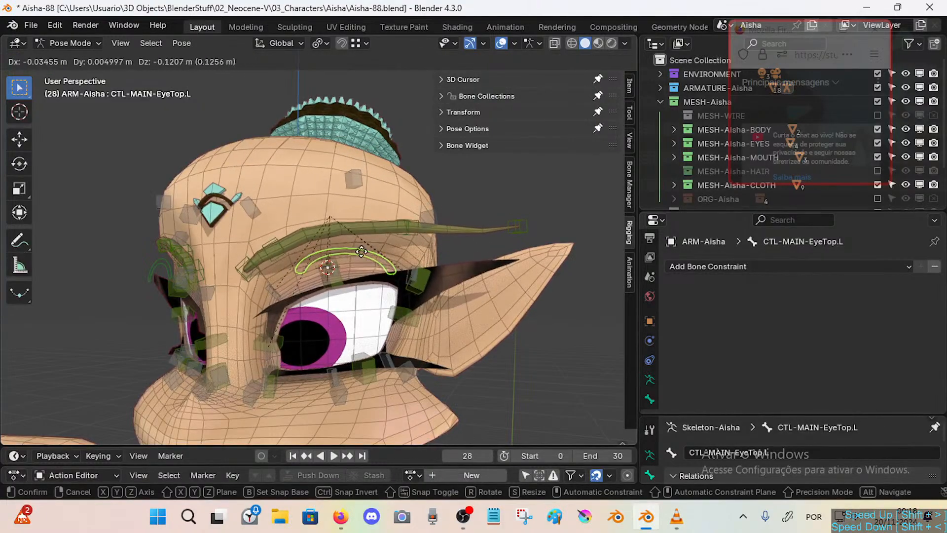
left_click(362, 251)
Test a small move above the left eye and select CTL-EyeHole.L.003 to inspect its Shrinkwrap constraint.
left_click(329, 247)
key("g")
left_click(333, 258)
left_click(328, 262)
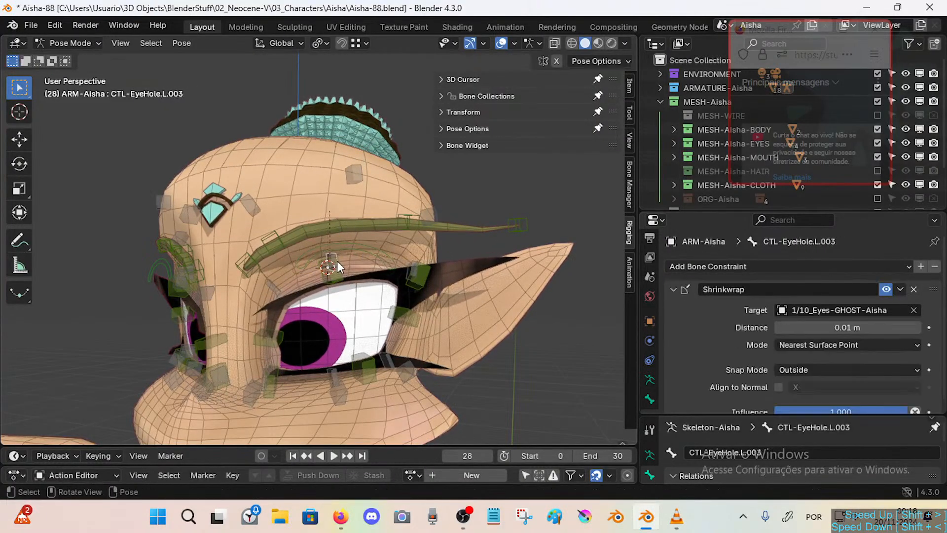
Test moving CTL-EyeHole.L.003 and CTL-MAIN-EyeTop.L above the left eye.
key("g")
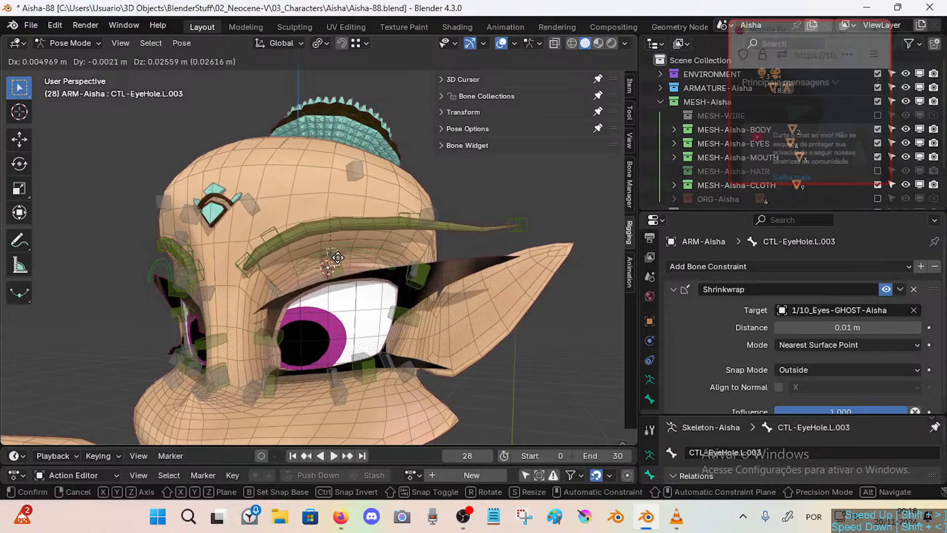
left_click(364, 249)
left_click(366, 253)
key("g")
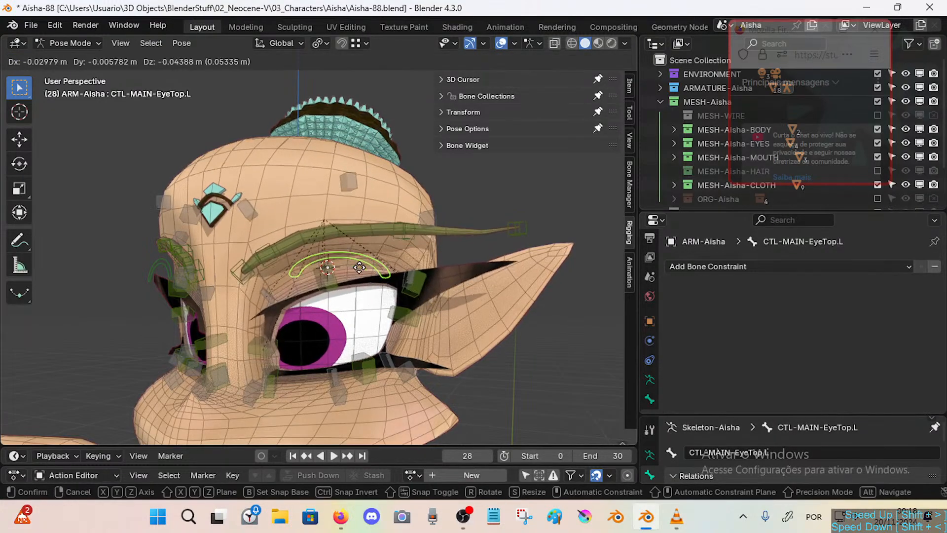
right_click(366, 237)
Select the left forehead and cheek control bones, extending the selection to their mirrored right-side counterparts.
left_click(359, 178)
left_click(253, 207, "shift")
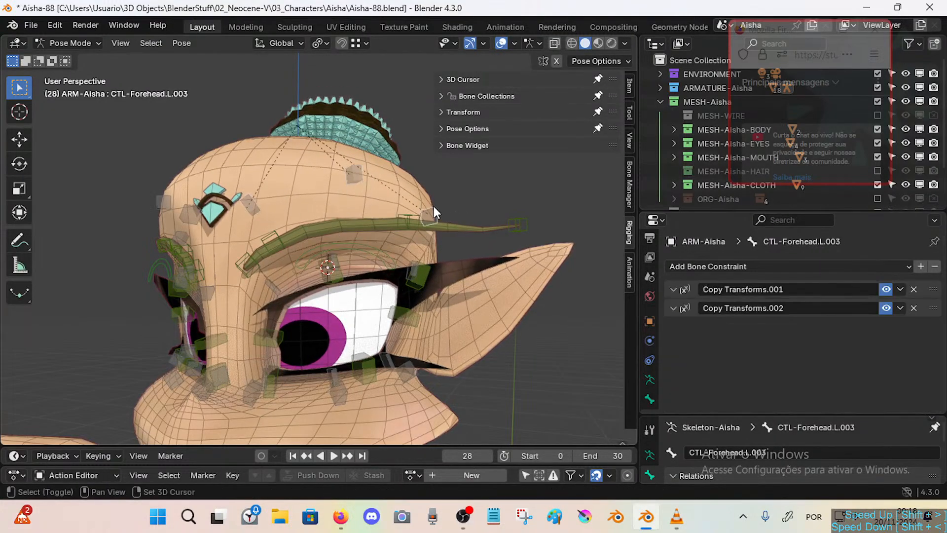
left_click(247, 400, "shift")
middle_click_drag(247, 401, 345, 211)
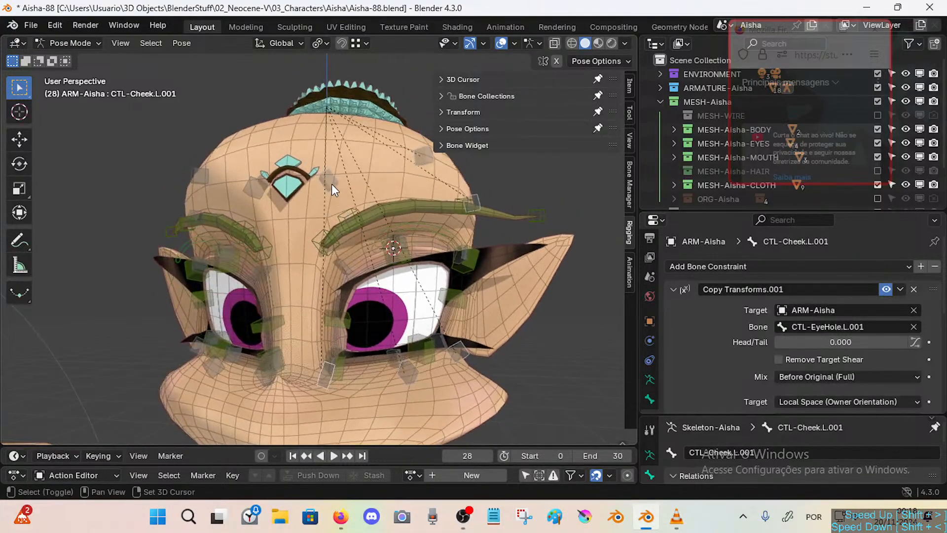
left_click(183, 43)
mouse_move(150, 43)
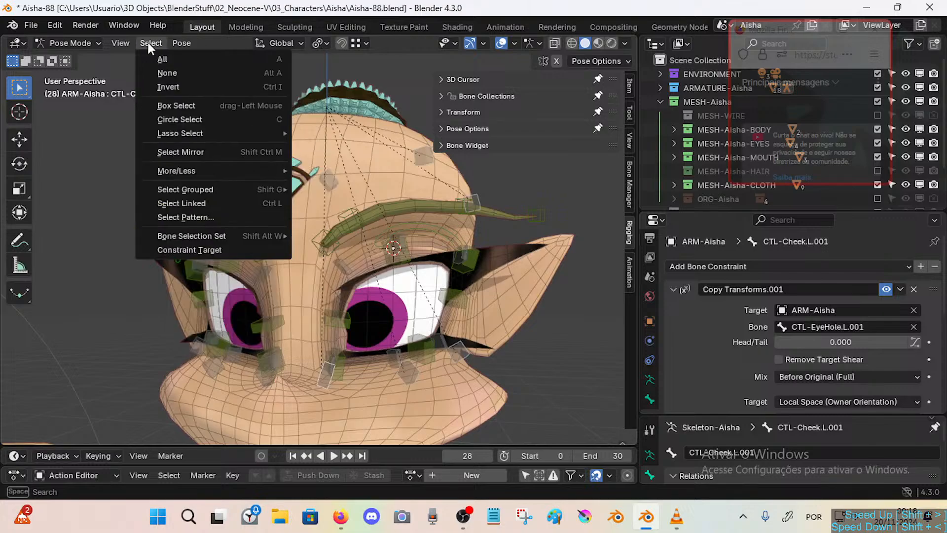
left_click(186, 153)
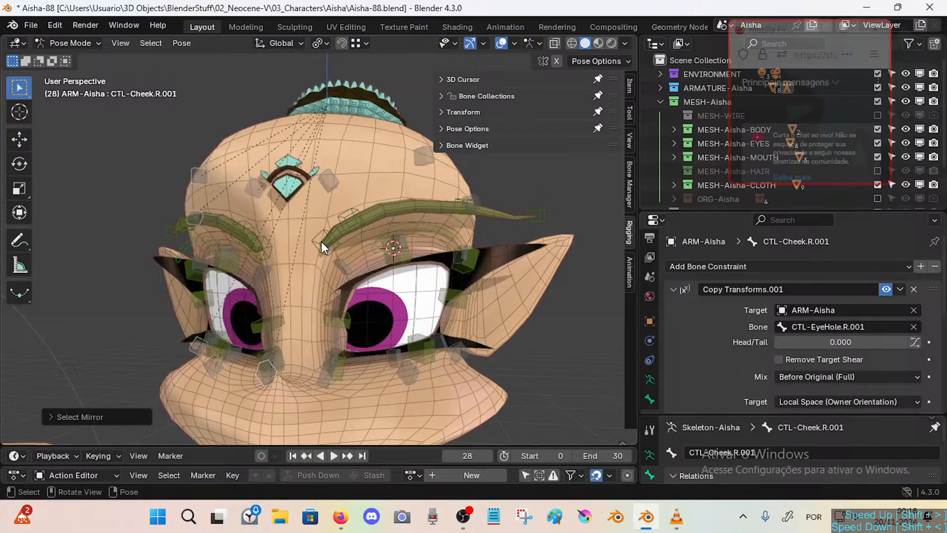
left_click(128, 413)
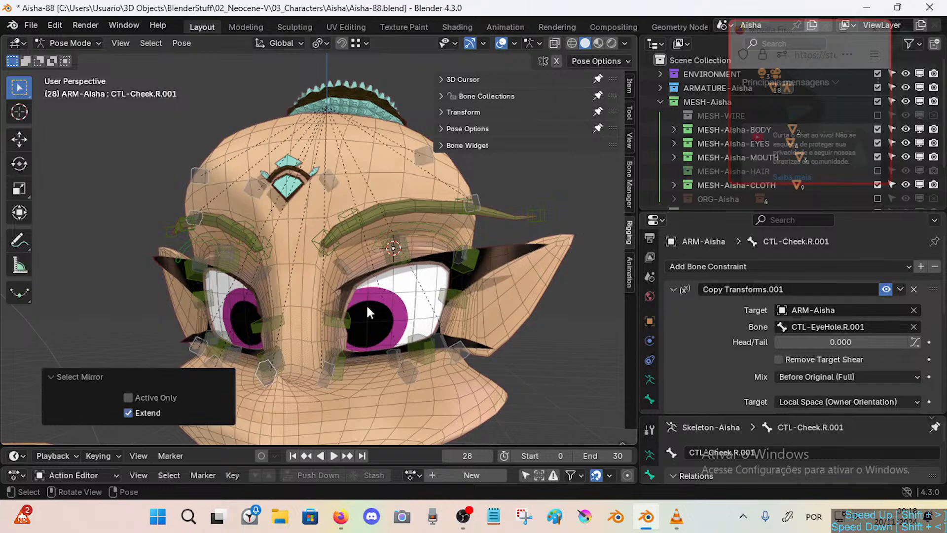
middle_click_drag(366, 304, 368, 334)
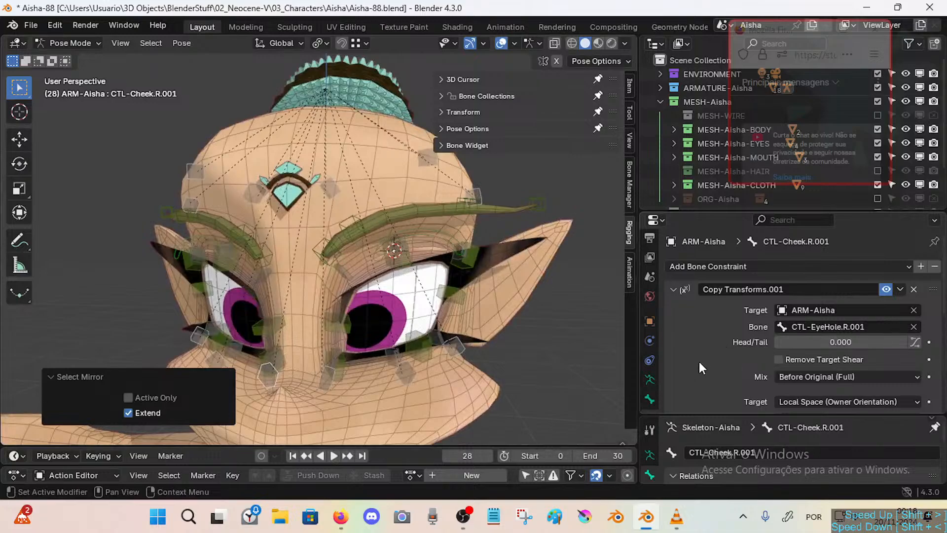
Set the bone color of the selected forehead and cheek bones to 01 - Theme Color Set, and save the file.
left_click(650, 399)
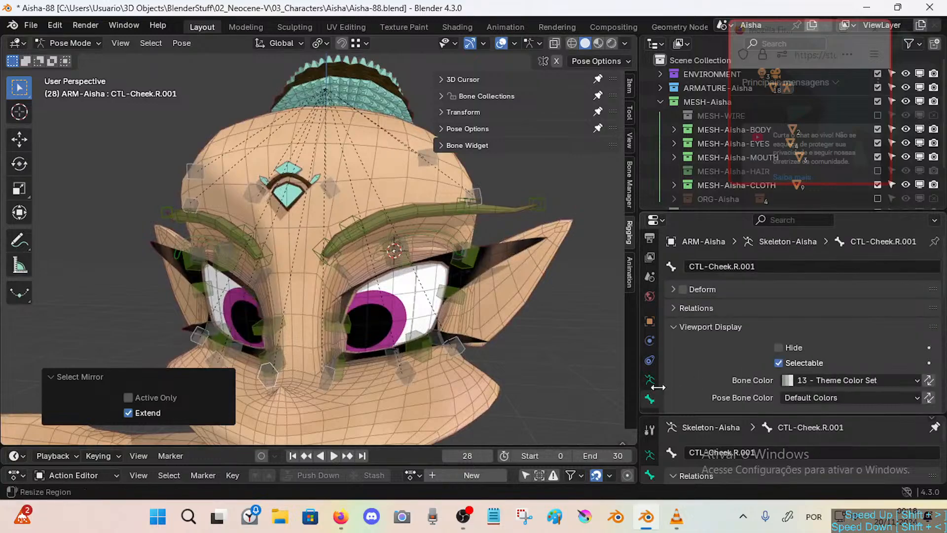
left_click(825, 384)
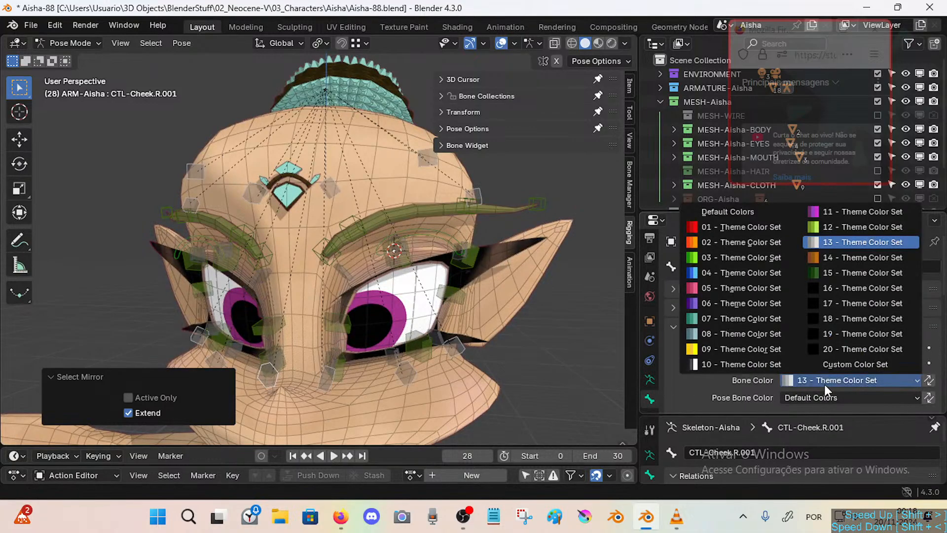
left_click(738, 231)
middle_click_drag(473, 291, 420, 315)
key("ctrl+s")
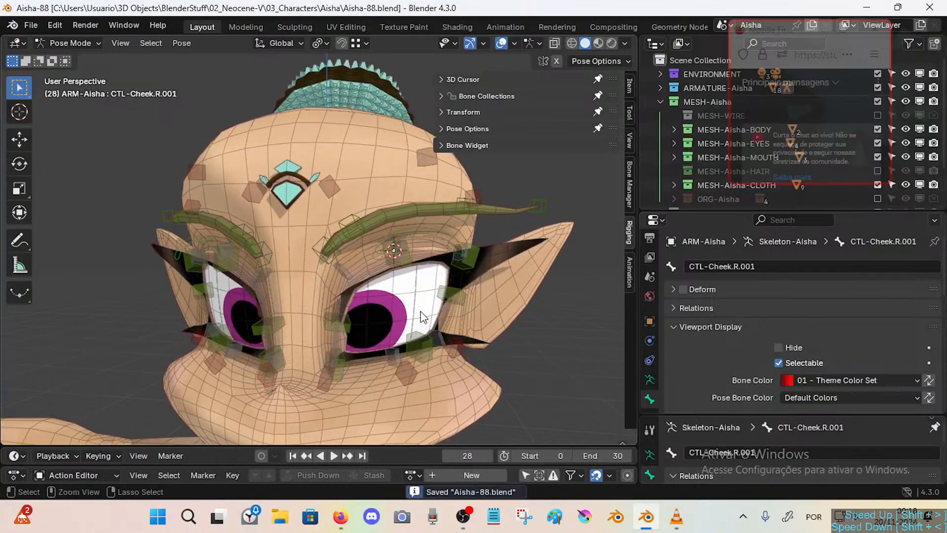
Test moving the middle left cheek bone and CTL-EyeHole.L.006 under the left eye, and save the file.
left_click(432, 160)
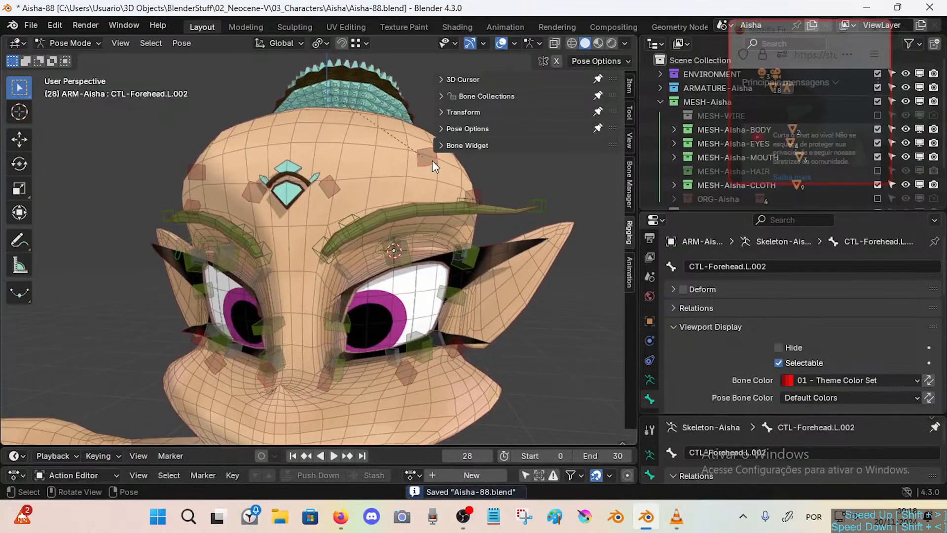
left_click(408, 371)
key("g")
right_click(401, 386)
left_click(394, 358)
middle_click_drag(441, 360, 320, 262)
key("g")
right_click(400, 385)
key("ctrl+s")
Raise CTL-MAIN-EyeTop.L about 0.2 m and reposition the two inner left eyebrow controls as a test.
left_click(359, 207)
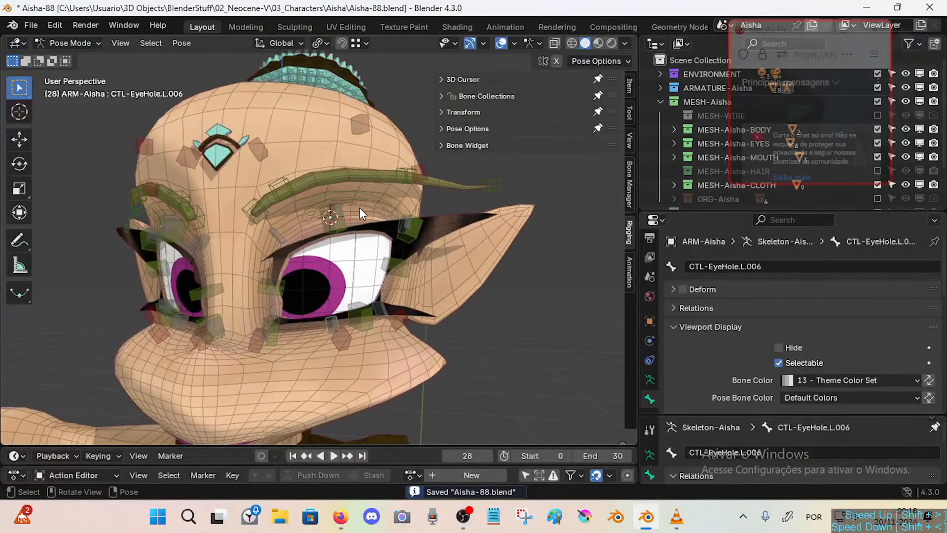
key("g")
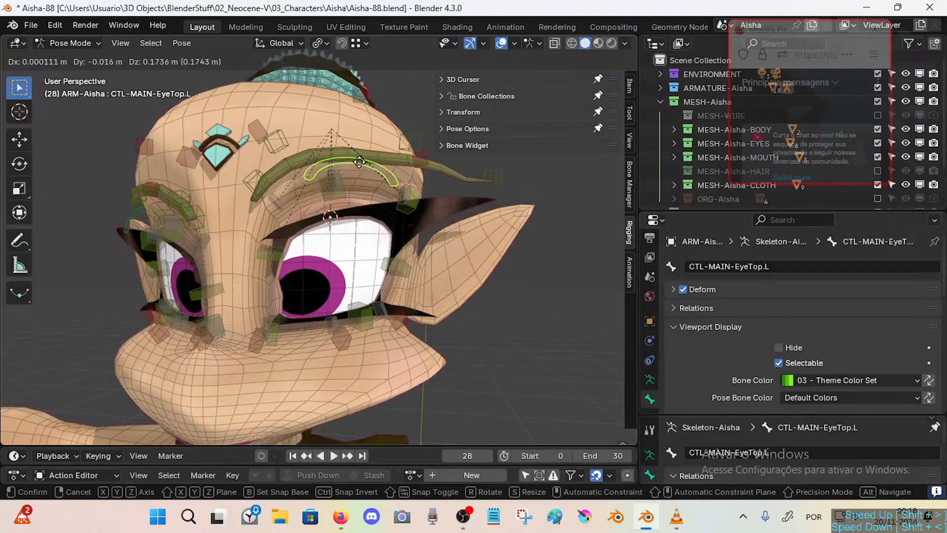
left_click(351, 211)
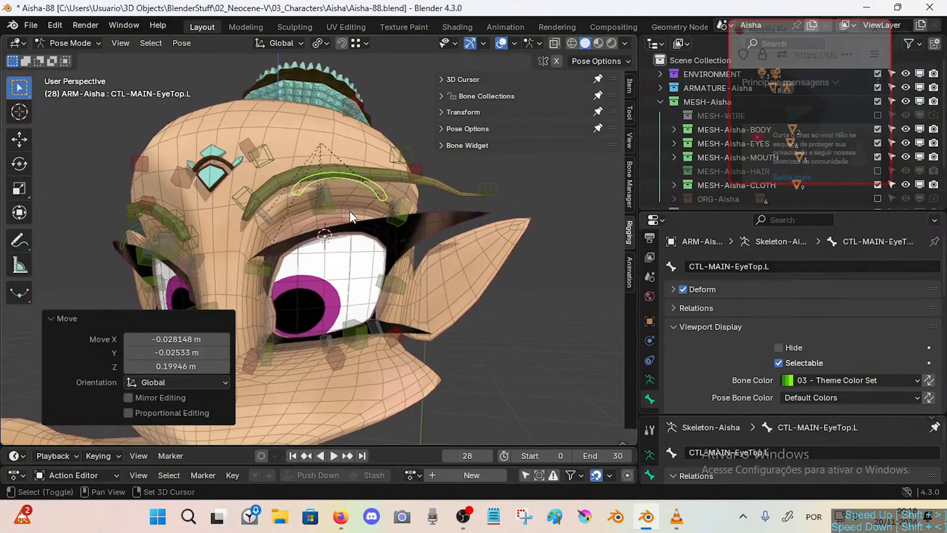
left_click(246, 198)
key("g")
left_click(249, 174)
left_click(260, 158)
key("g")
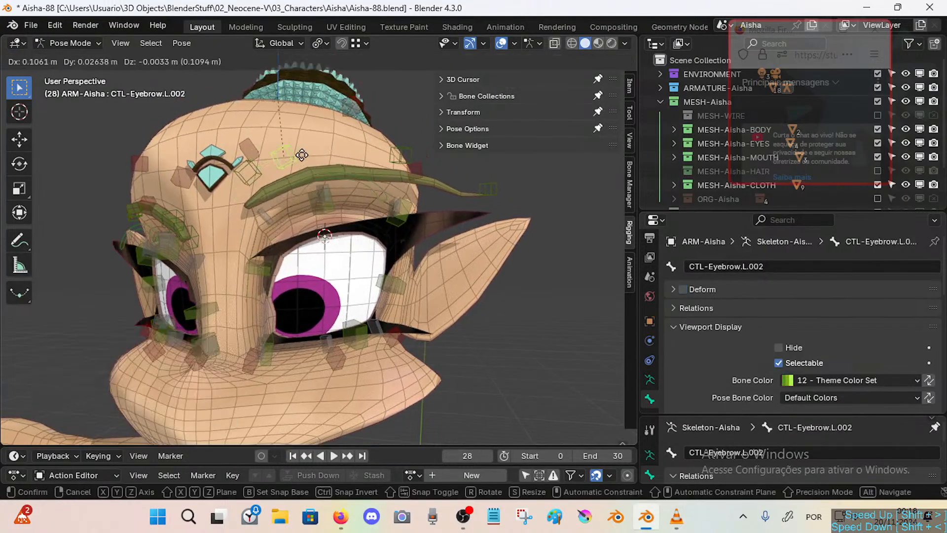
left_click(295, 161)
Lower CTL-MAIN-EyeTop.L about 0.18 m as a test, and clear the location of all pose bones.
left_click(360, 180)
key("g")
left_click(359, 215)
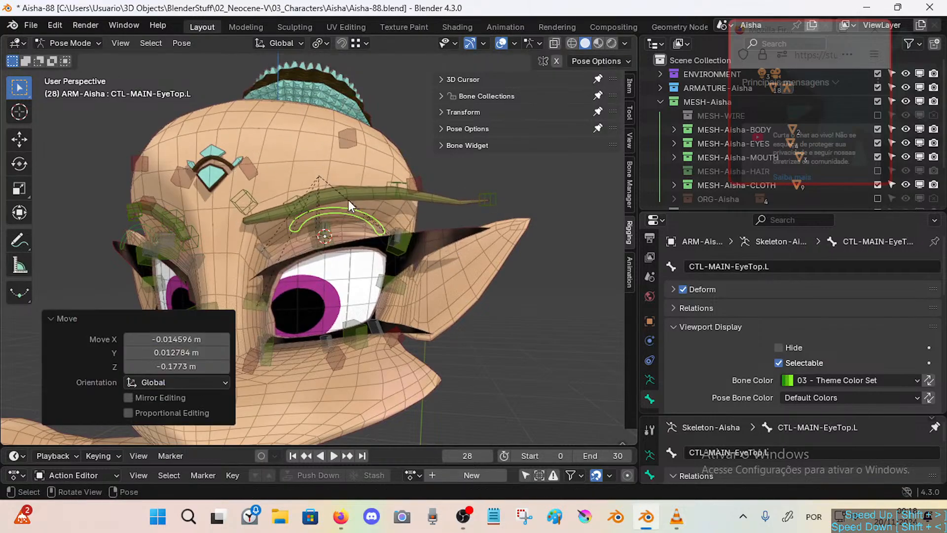
key("a")
key("alt+g")
left_click(354, 158)
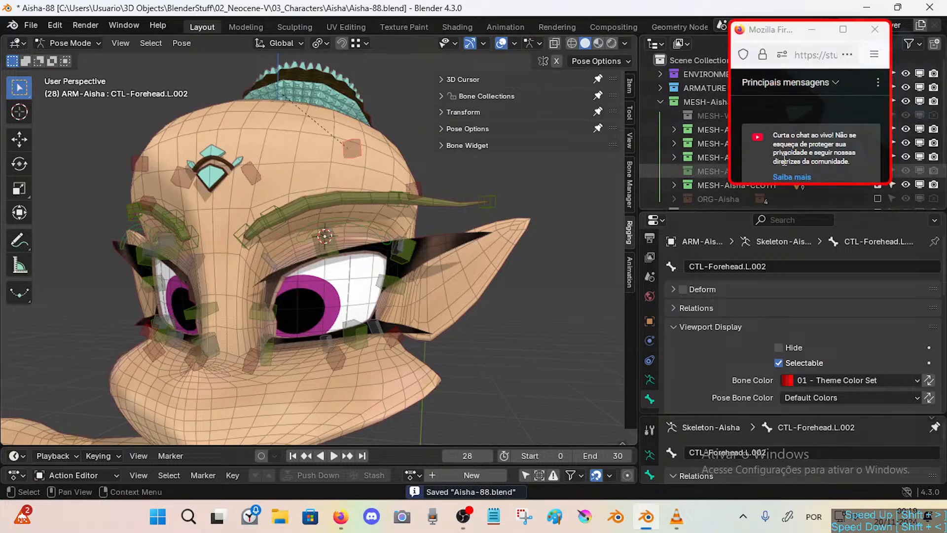
left_click_drag(804, 186, 804, 150)
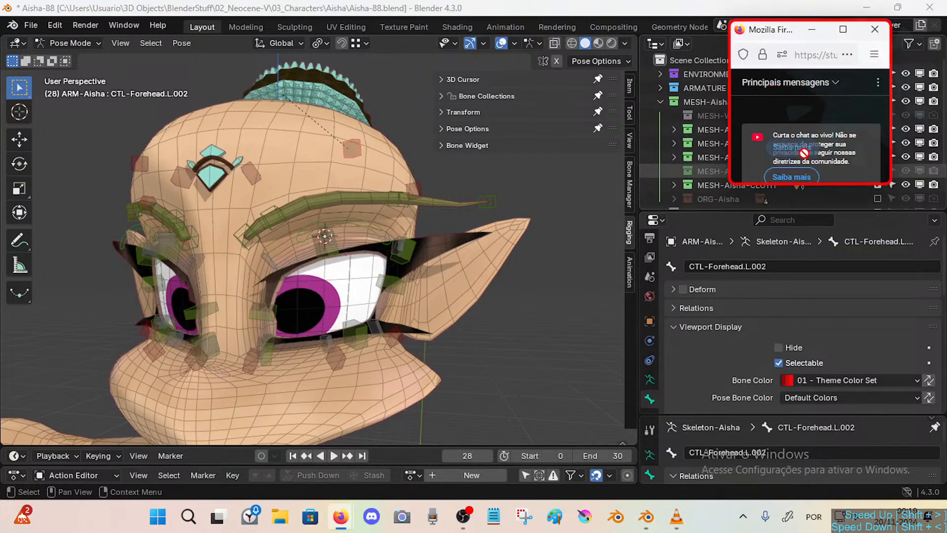
left_click(349, 147)
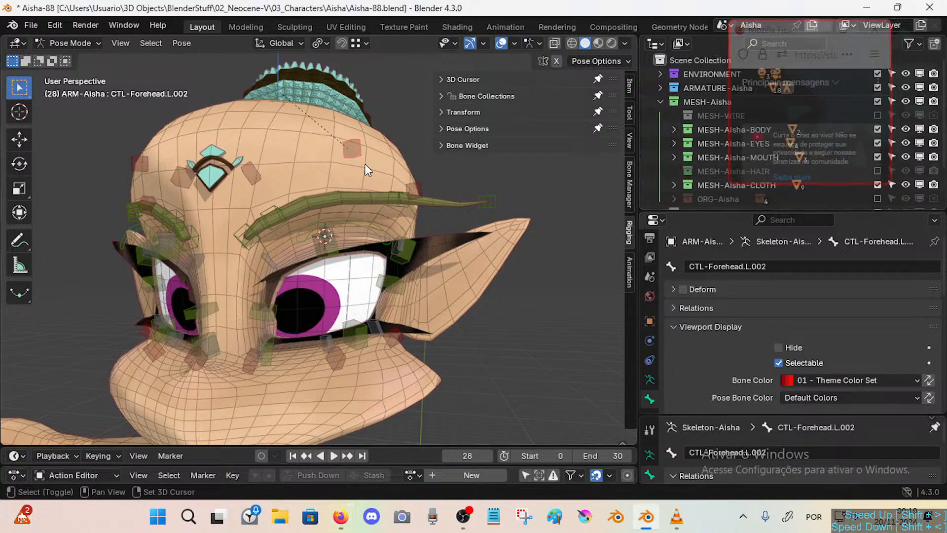
middle_click_drag(366, 164, 343, 213, "shift")
left_click(348, 220)
left_click(351, 220)
key("g")
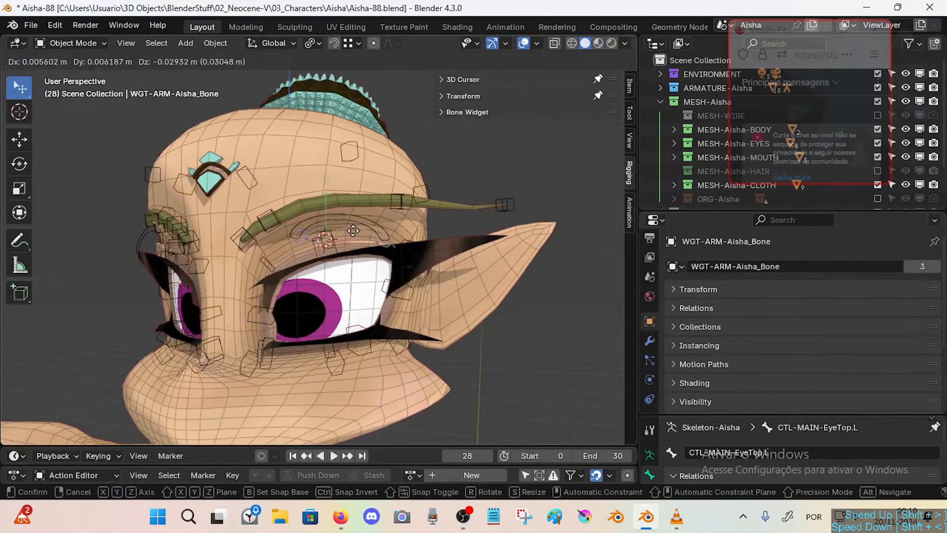
right_click(356, 219)
left_click(357, 220)
key("g")
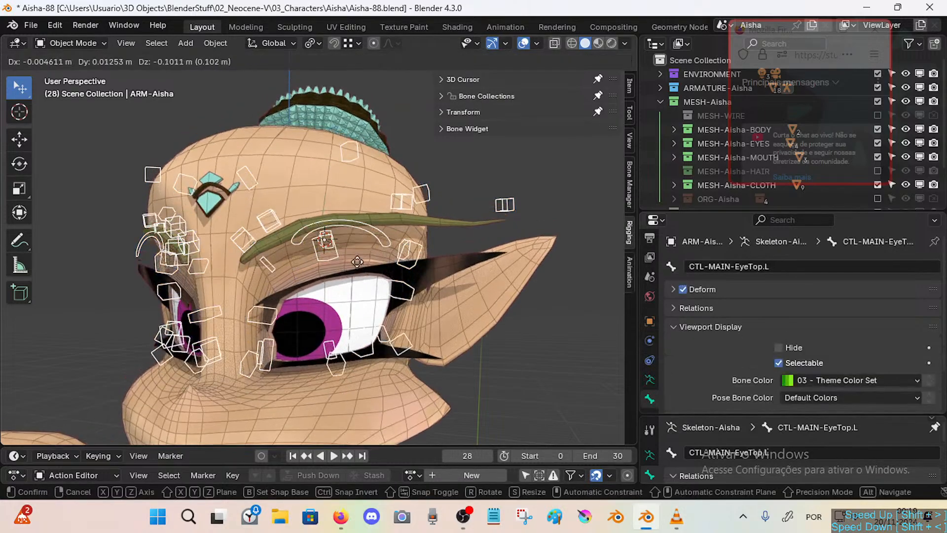
right_click(354, 230)
Return the armature to Pose Mode, and test CTL-MAIN-EyeTop.L by raising it and lowering it about 0.2 m.
key("ctrl+Tab")
key("g")
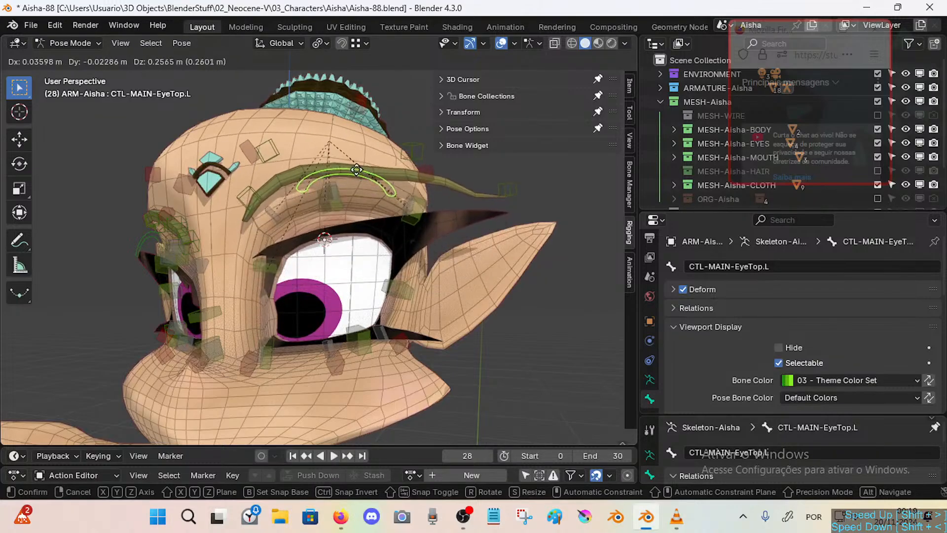
left_click(355, 191)
key("g")
left_click(402, 229)
Test rotating and shifting CTL-MAIN-EyeTop.L, and clear the location of all pose bones.
key("r")
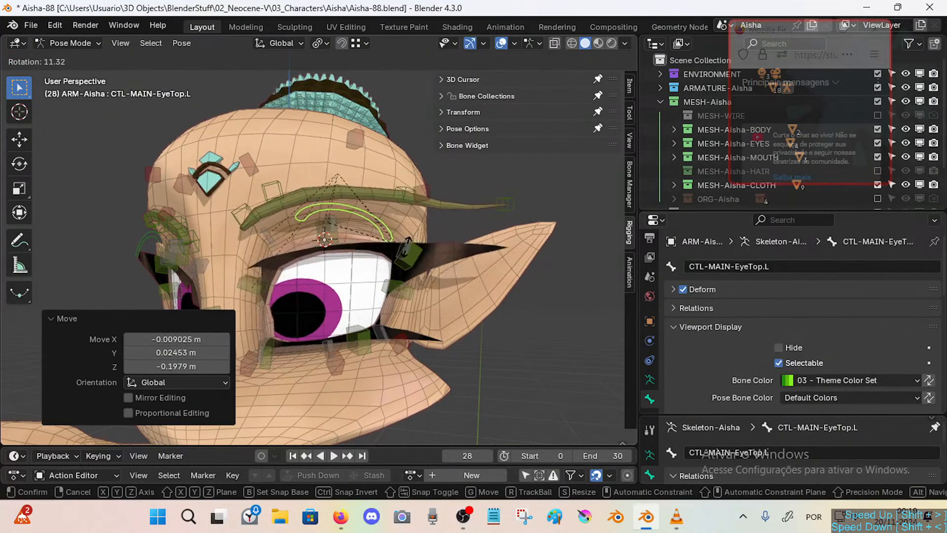
left_click(407, 214)
key("r")
left_click(407, 215)
key("g")
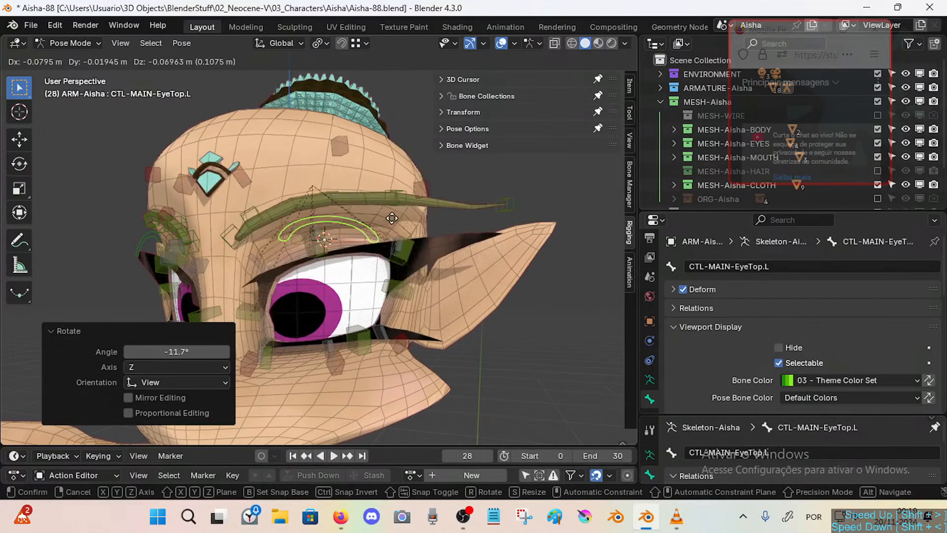
left_click(367, 264)
key("a")
key("alt+g")
middle_click_drag(374, 276, 387, 249)
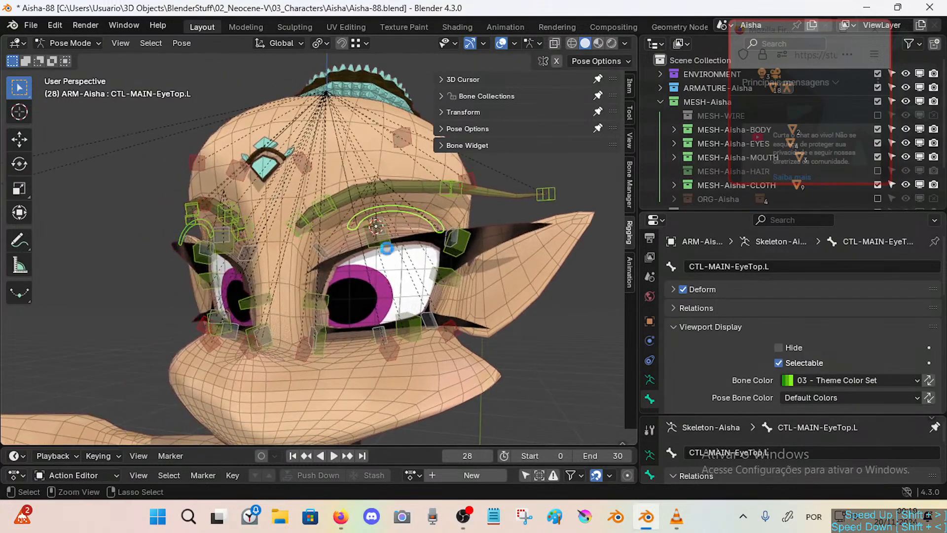
Symmetrize CTL-MAIN-EyeTop.L in Edit Mode, and test lowering CTL-MAIN-EyeTop.R in Pose Mode.
key("Tab")
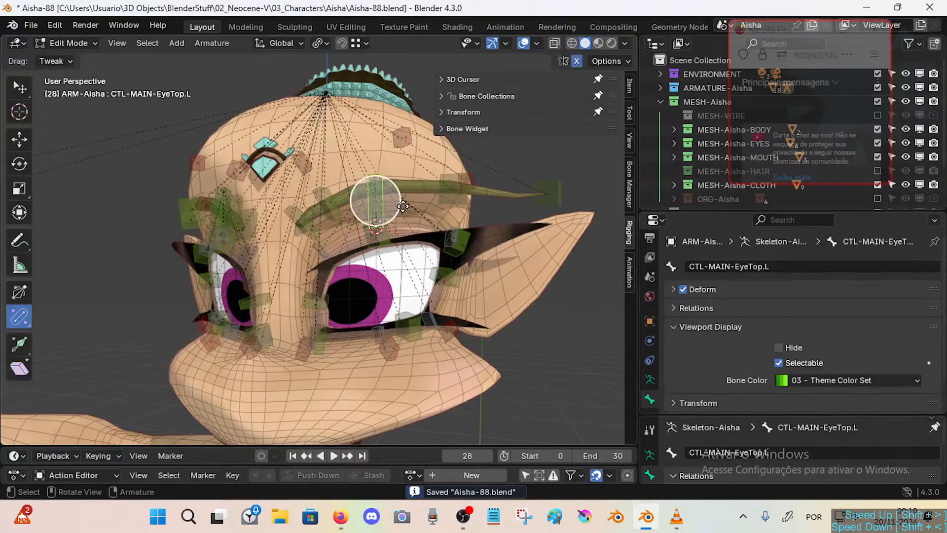
right_click(374, 205)
left_click(372, 202)
middle_click_drag(372, 202, 365, 232)
key("Tab")
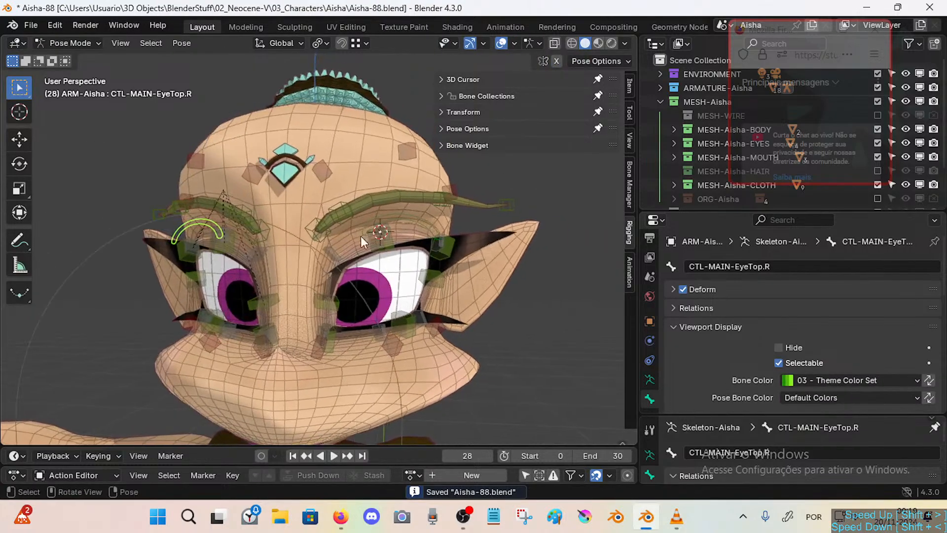
key("g")
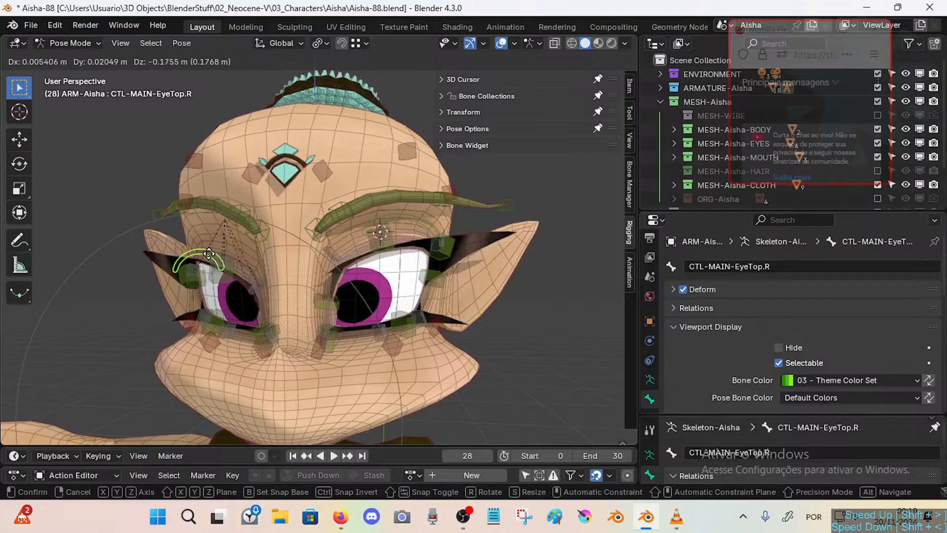
right_click(208, 220)
Select the left-side facial bones in Edit Mode and symmetrize them to the right side.
left_click(393, 215)
key("Tab")
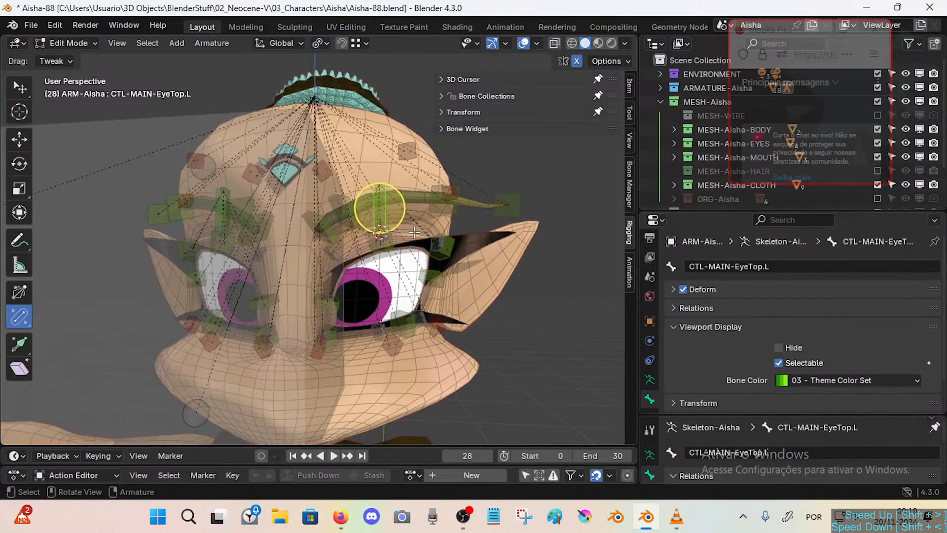
middle_click_drag(414, 233, 397, 222)
middle_click_drag(274, 233, 269, 234)
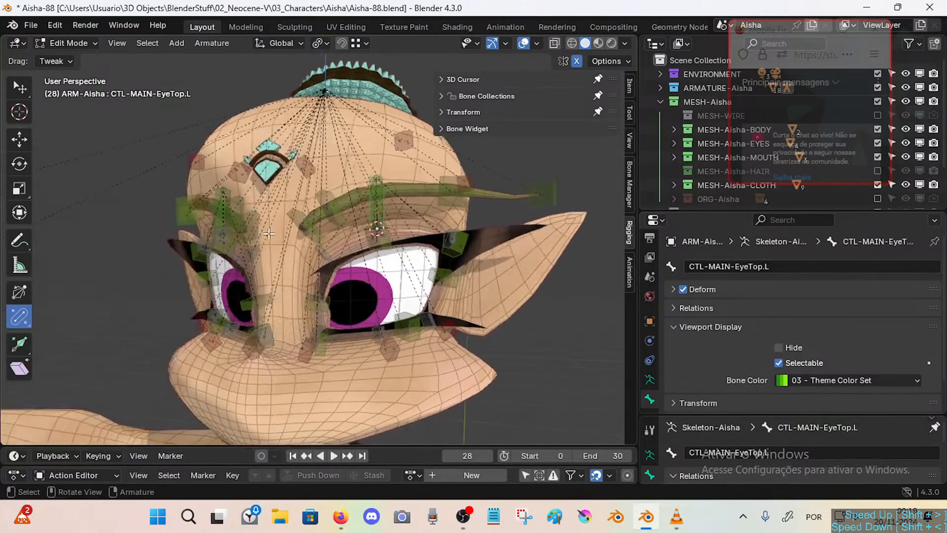
left_click_drag(276, 85, 596, 392)
right_click(376, 200)
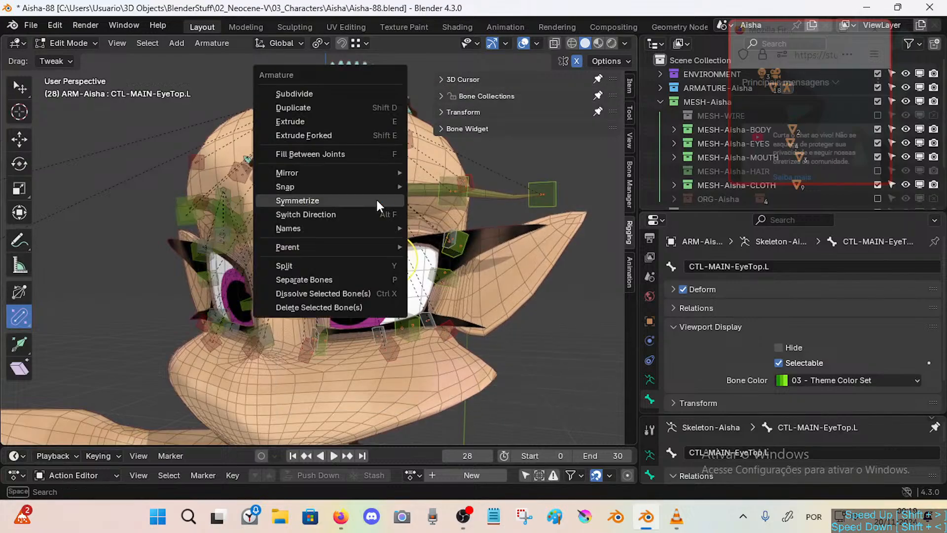
left_click(376, 198)
Test CTL-MAIN-EyeTop.R in Pose Mode by raising it and lowering it about 0.24 m.
key("ctrl+Tab")
key("g")
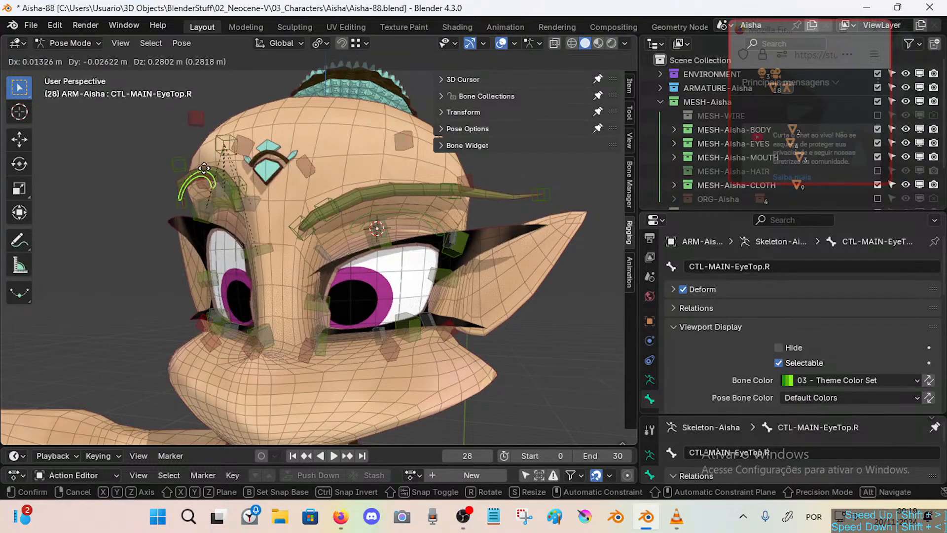
left_click(235, 218)
key("g")
left_click(271, 276)
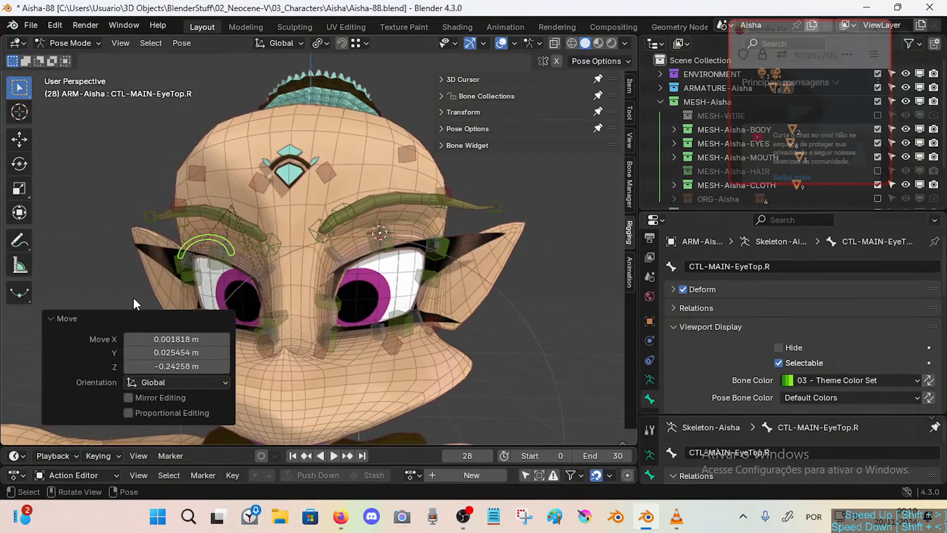
left_click(123, 317)
middle_click_drag(256, 275, 258, 271)
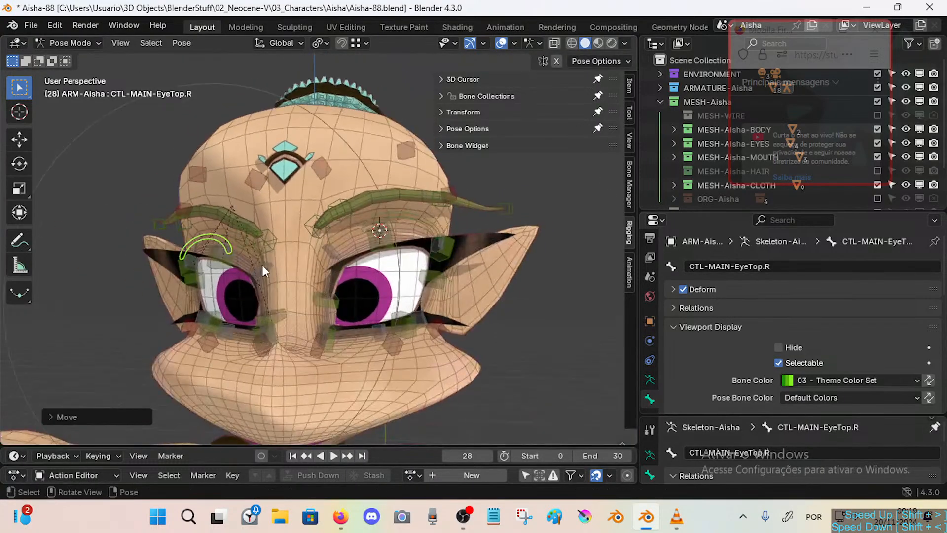
Try raising CTL-MAIN-EyeTop.R, and test moving CTL-MAIN-EyeTop.L up and down.
key("g")
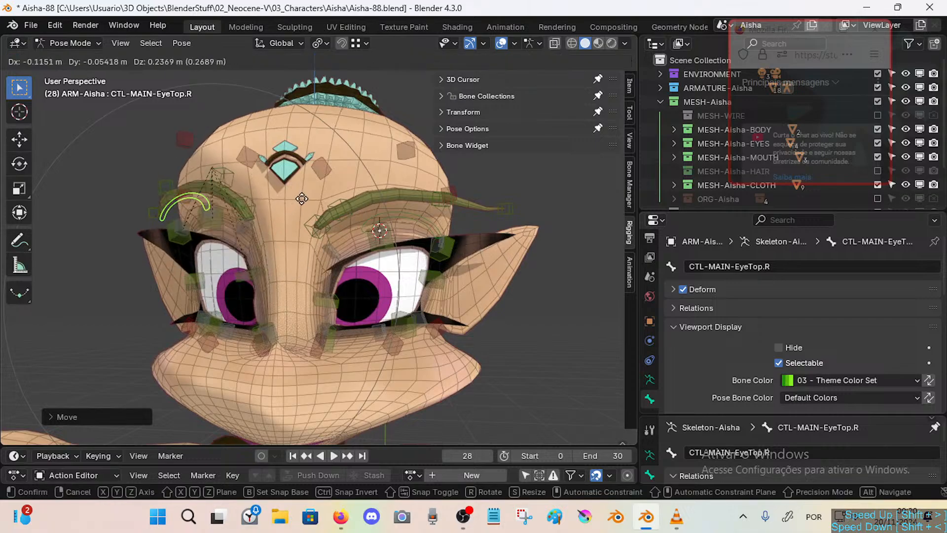
key("Escape")
middle_click_drag(285, 212, 304, 230)
scroll(303, 230, "down", 4)
middle_click_drag(306, 243, 375, 232)
left_click(423, 221)
key("g")
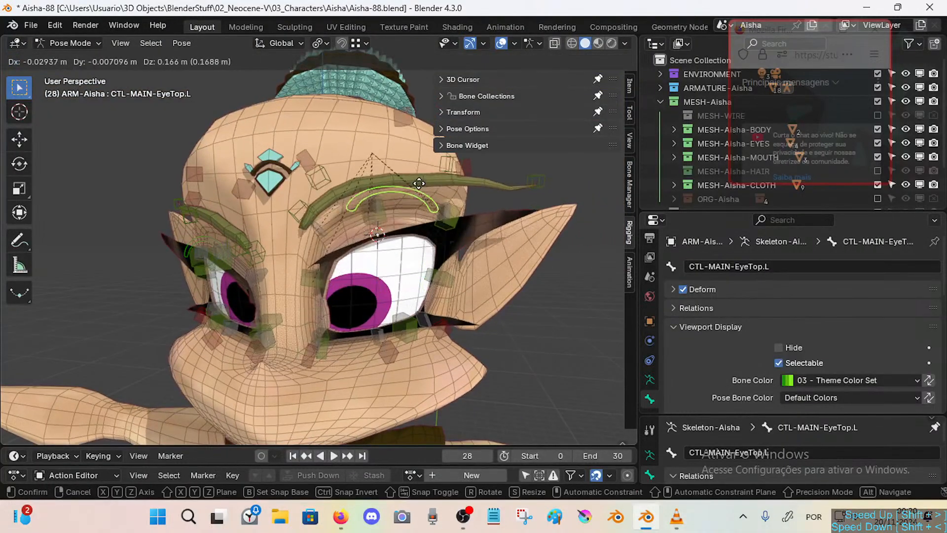
left_click(417, 255)
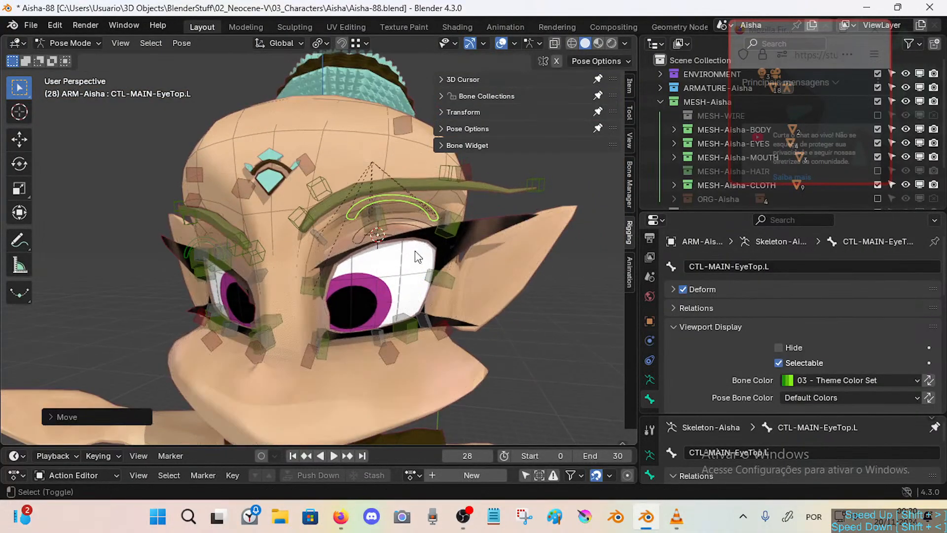
Toggle the wireframe display, test moving CTL-MAIN-EyeTop.L once more, and save the file.
key("shift+z")
key("shift+z")
key("shift+z")
key("g")
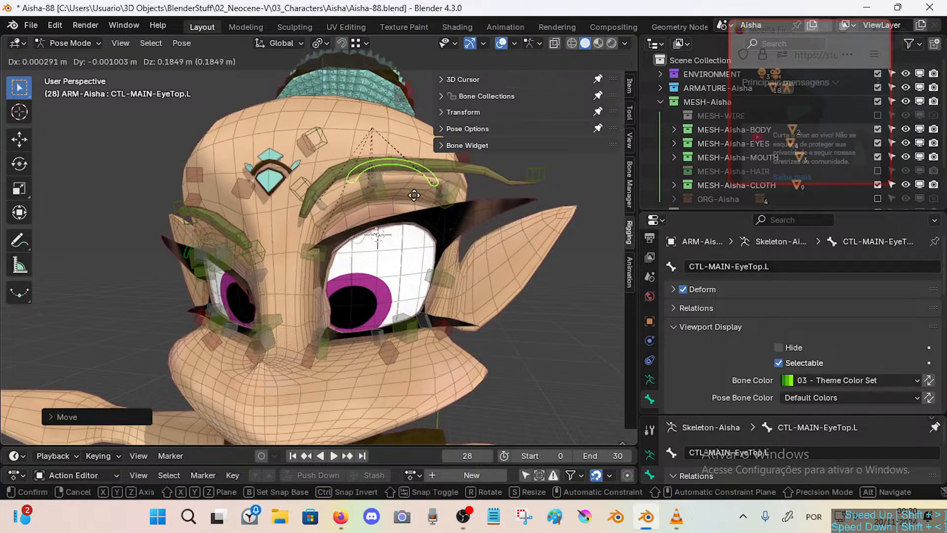
left_click(416, 277)
middle_click_drag(416, 278, 418, 159)
key("ctrl+s")
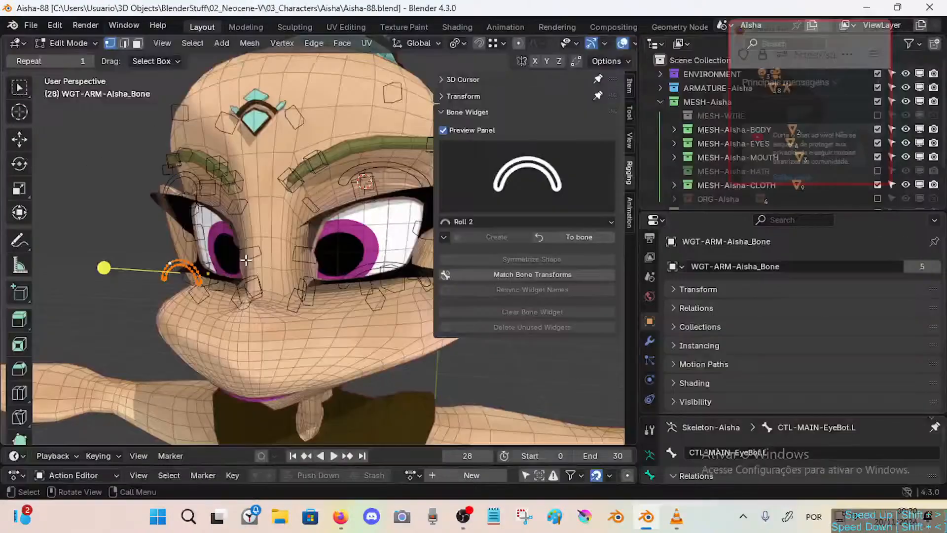
Undo entering the lower-eyelid widget's mesh editing, and reselect CTL-MAIN-EyeBot.L in Pose Mode.
mouse_move(279, 263)
middle_mouse_down()
mouse_move(306, 265)
mouse_move(282, 268)
middle_mouse_up()
key("ctrl+z")
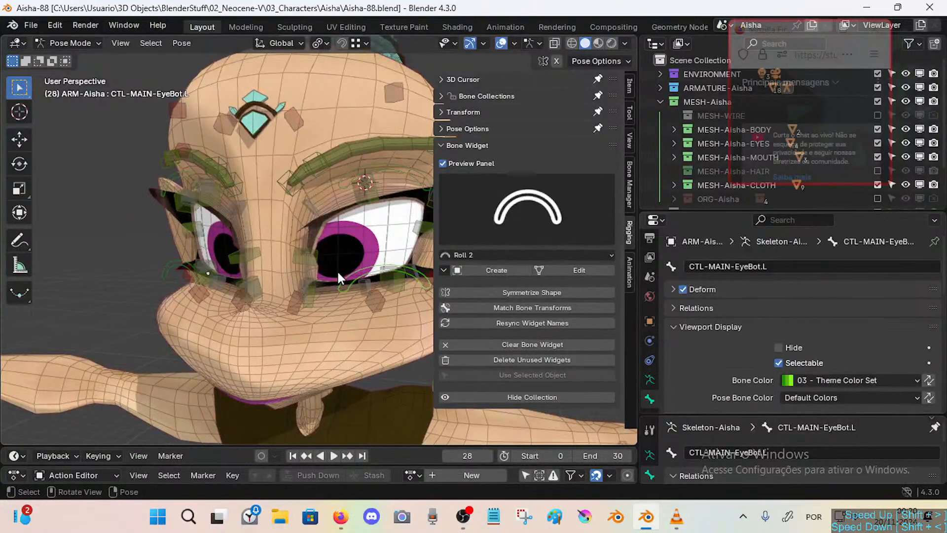
left_click(370, 271)
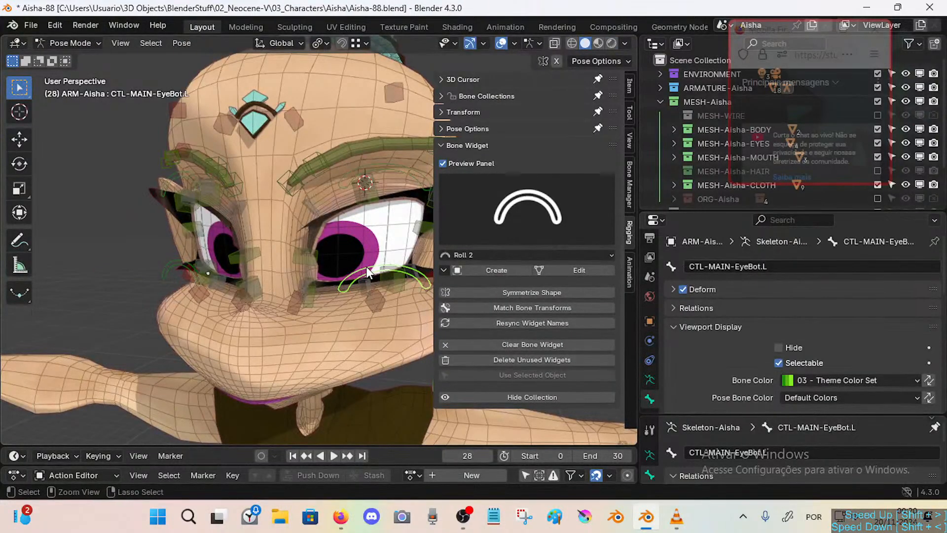
key("ctrl+z")
key("ctrl+z")
key("ctrl+z")
key("ctrl+shift+z")
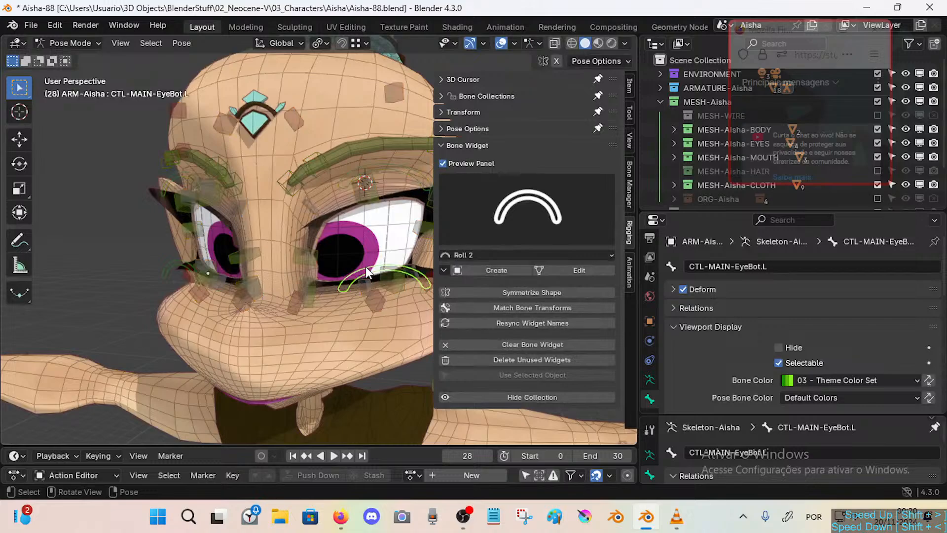
Try moving the CTL-MAIN-EyeBot.L widget mesh about 1.16 m along X, and undo the change.
left_click(576, 270)
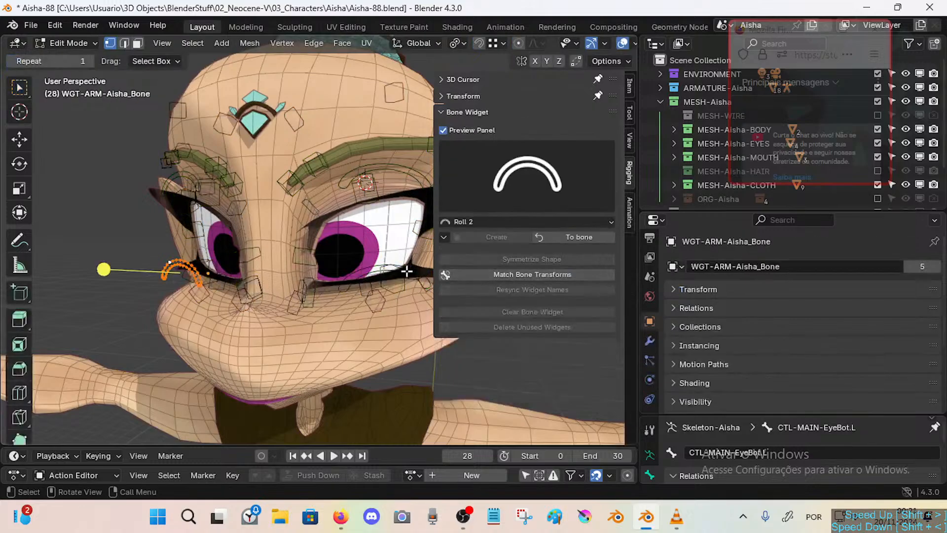
middle_click_drag(316, 272, 335, 279)
key("g")
key("x")
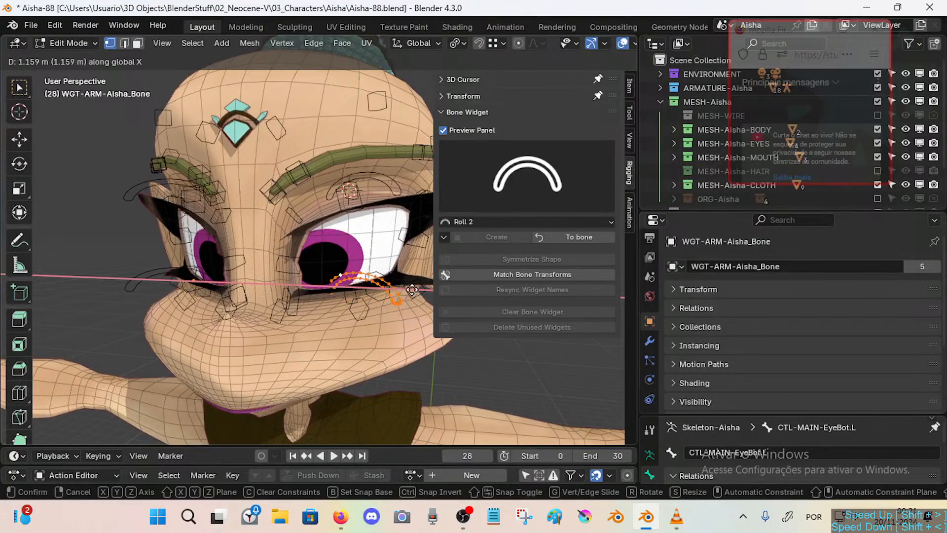
left_click(406, 290)
middle_click_drag(365, 268, 369, 282)
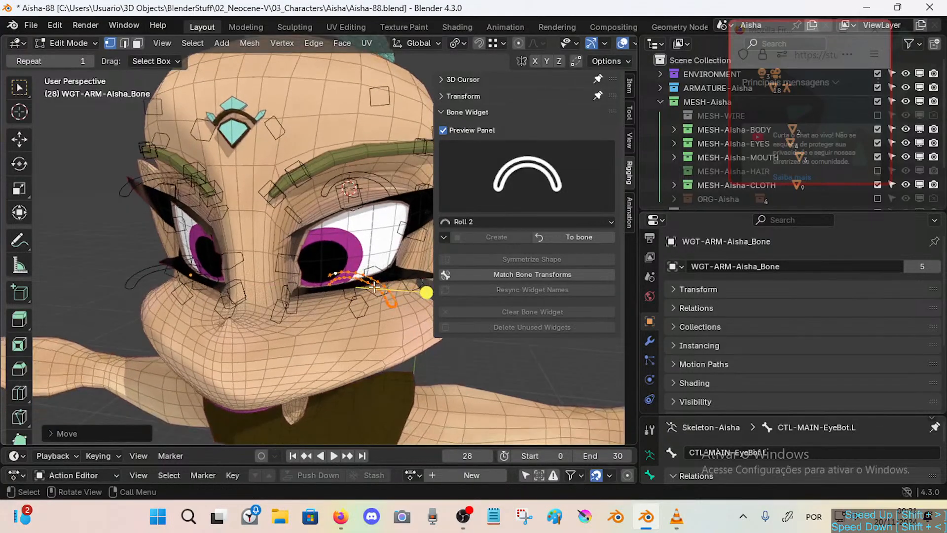
key("ctrl+z")
key("ctrl+z")
key("ctrl+z")
key("ctrl+z")
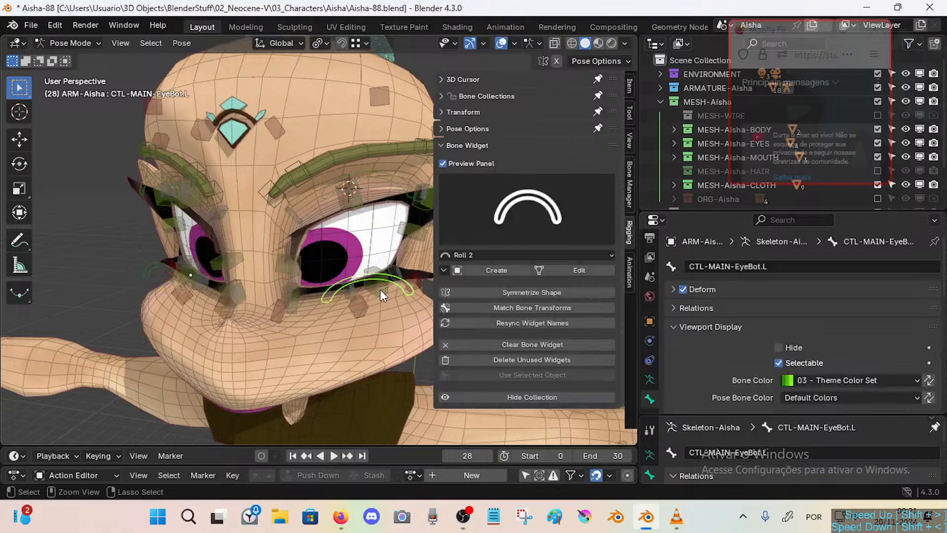
key("ctrl+z")
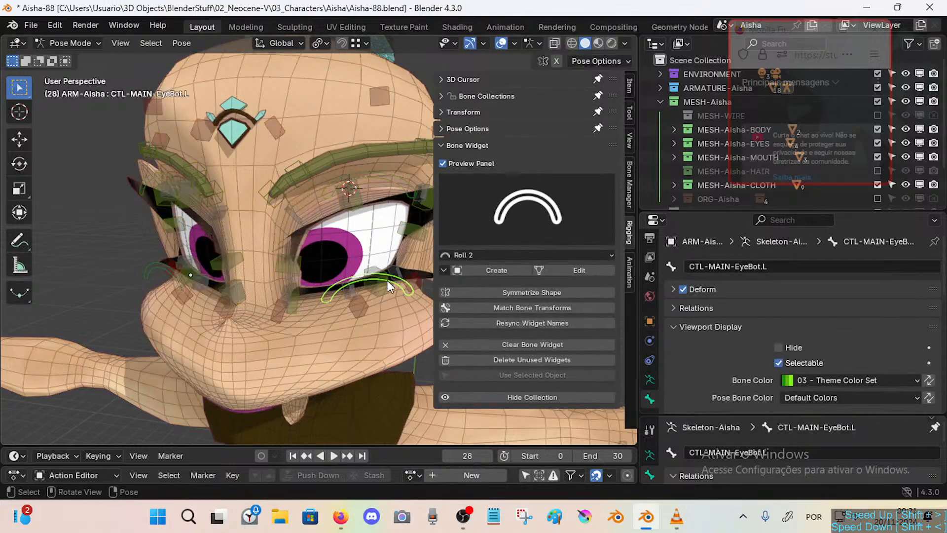
key("Tab")
key("Tab")
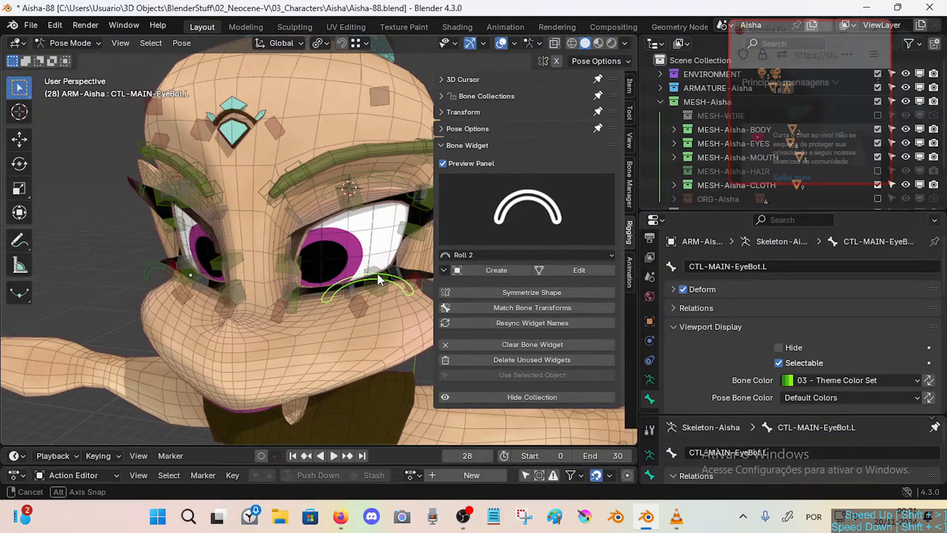
middle_click_drag(377, 274, 363, 309)
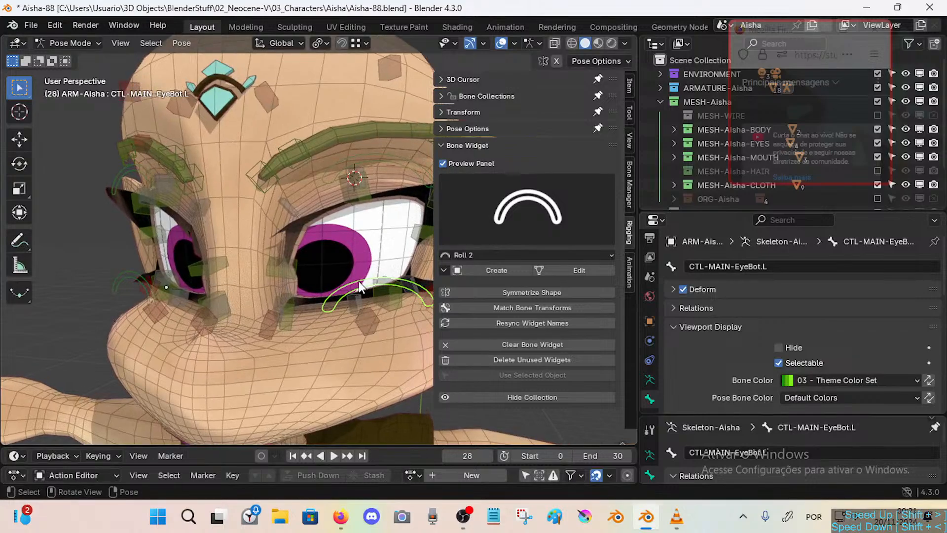
middle_click_drag(350, 270, 345, 271, "shift")
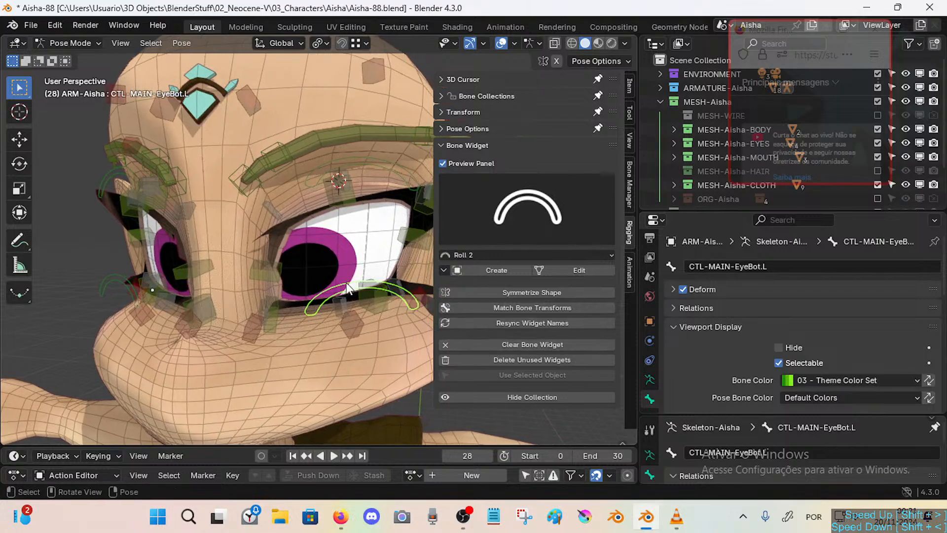
key("Tab")
key("Tab")
middle_click_drag(351, 281, 350, 280)
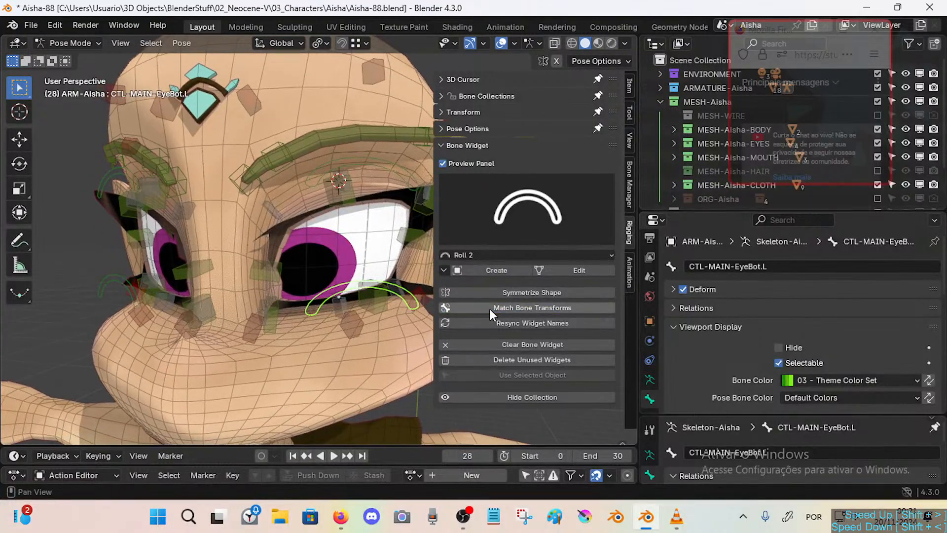
Reverse the direction of CTL-MAIN-EyeBot.L in Edit Mode, display the armature's bone axes, and return to Pose Mode.
key("Tab")
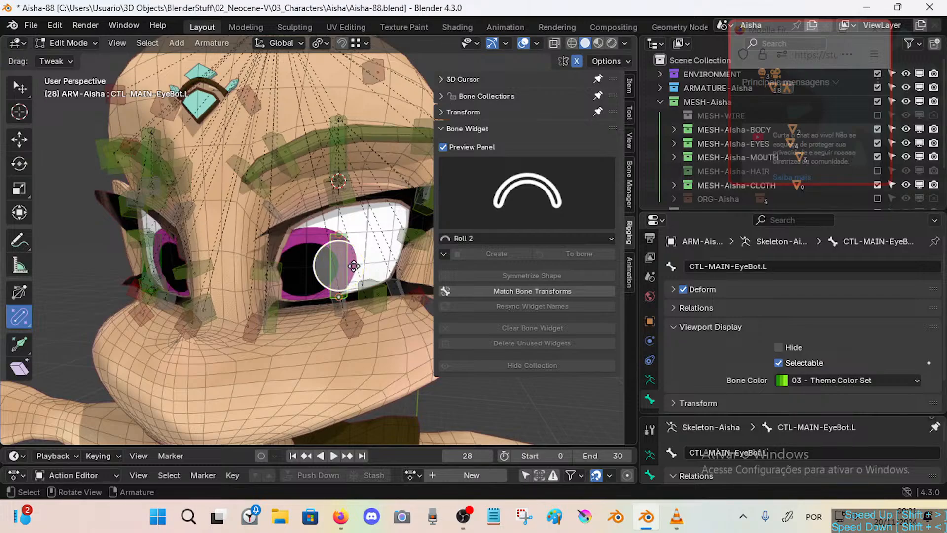
key("Tab")
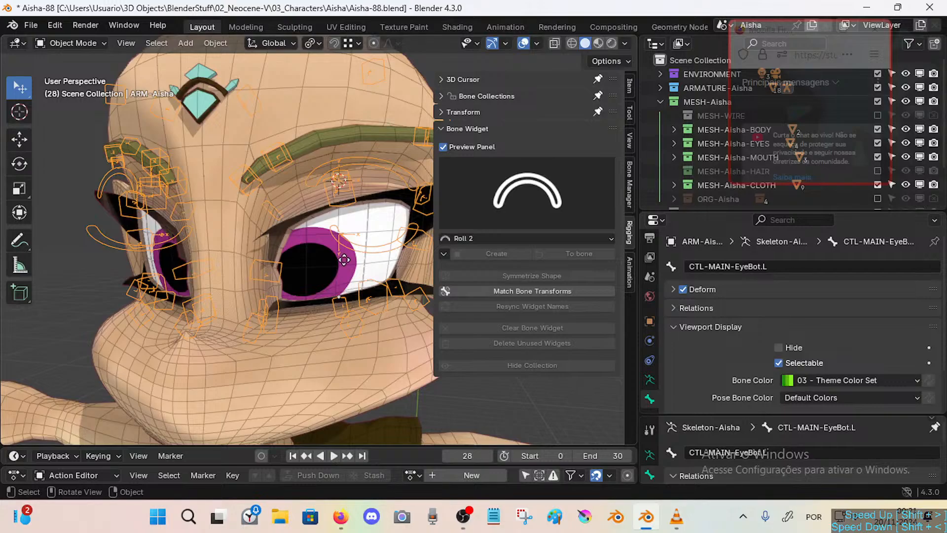
middle_click_drag(345, 252, 393, 223)
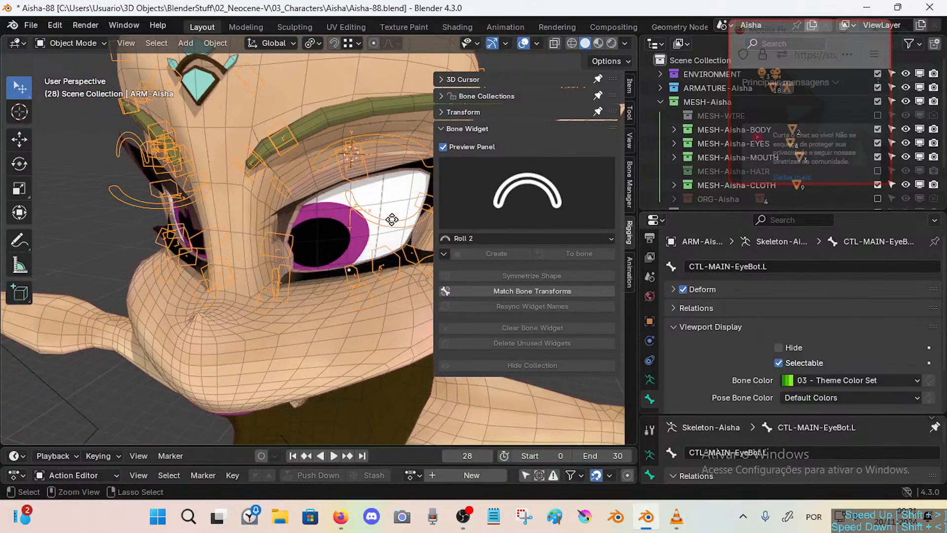
key("ctrl+Tab")
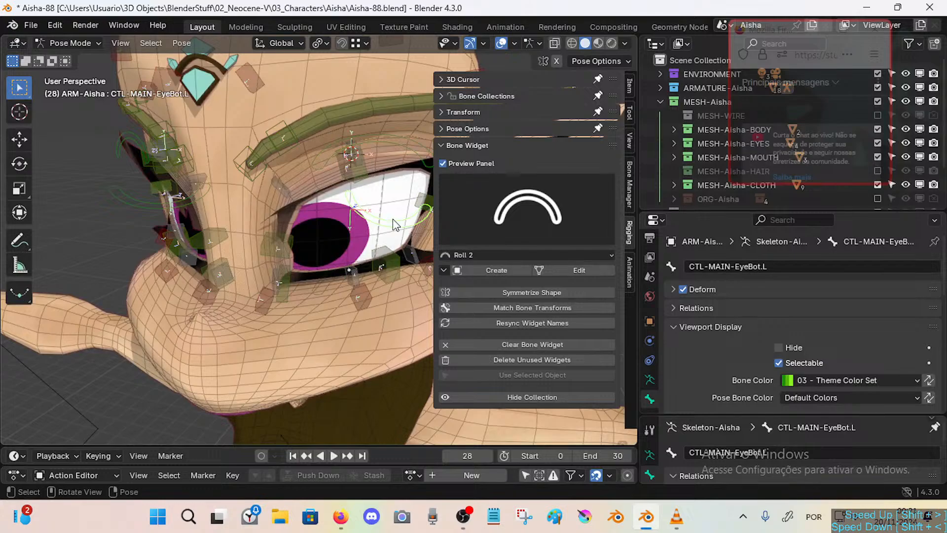
Try rotating CTL-MAIN-EyeBot.L about 20° around the global Z axis in Pose Mode.
key("r")
key("z")
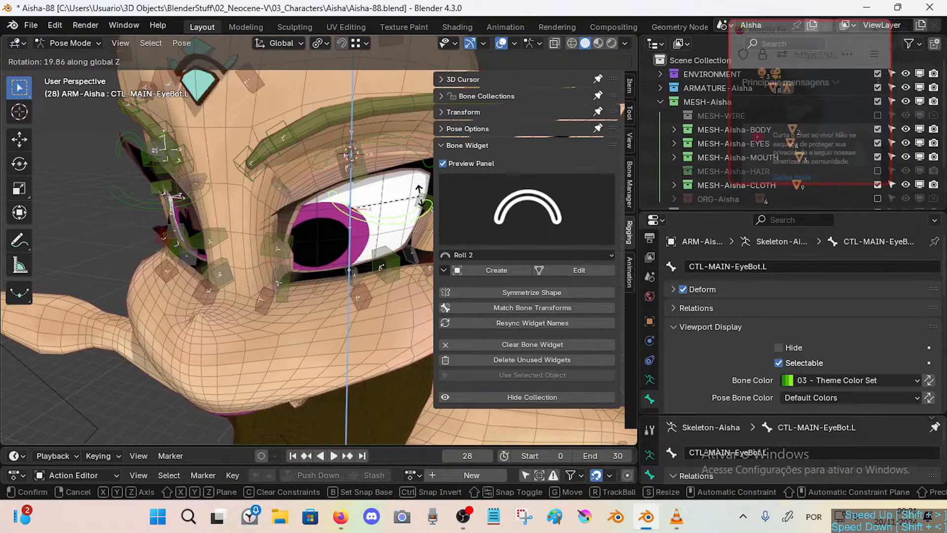
right_click(418, 205)
middle_click_drag(413, 218, 408, 242)
key("Tab")
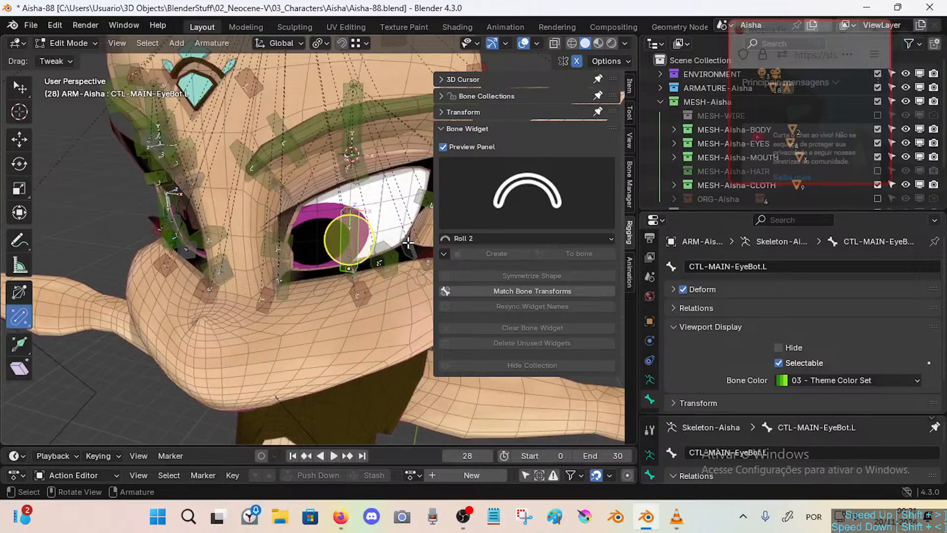
key("Tab")
key("Tab")
key("ctrl+Tab")
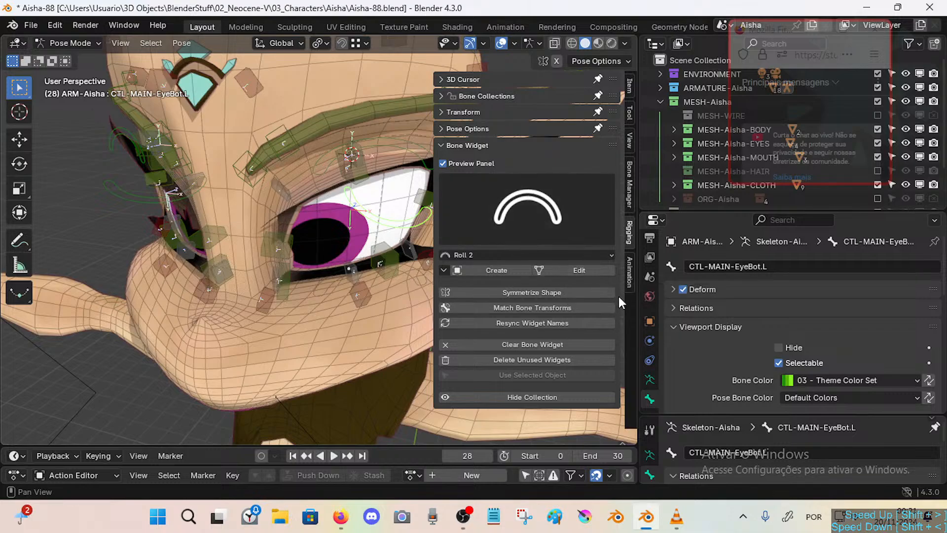
Try editing the widget mesh of CTL-MAIN-EyeBot.L, and return to the armature's Pose Mode.
left_click(582, 271)
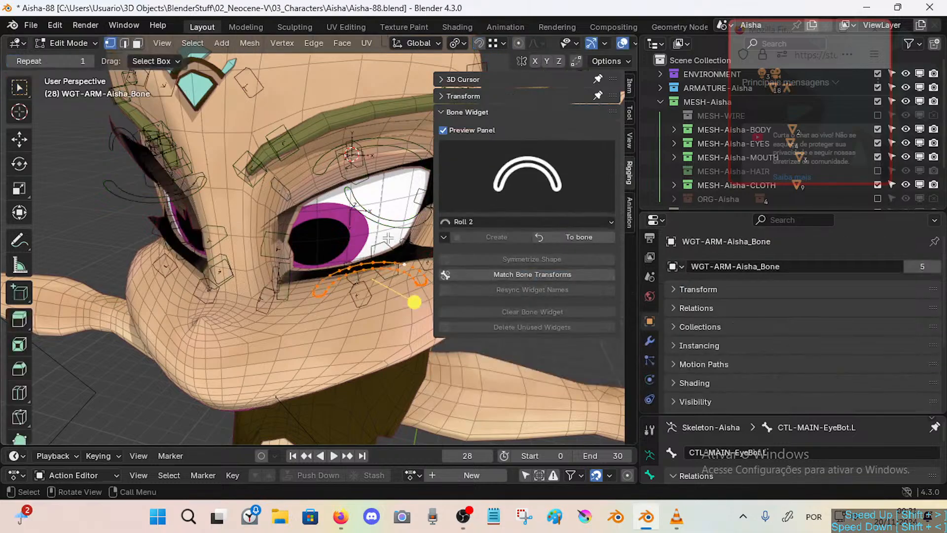
key("ctrl+Tab")
left_click(400, 279)
left_click(402, 222)
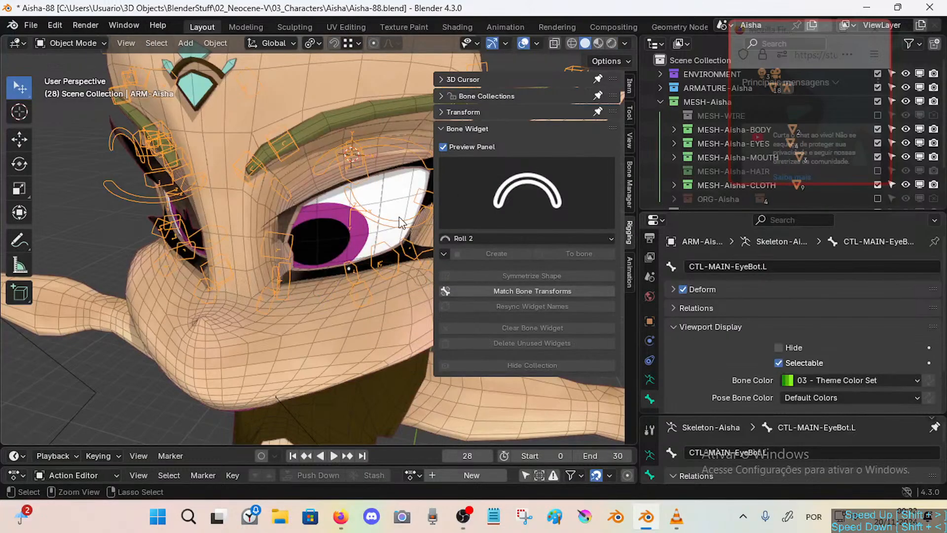
key("ctrl+Tab")
key("Tab")
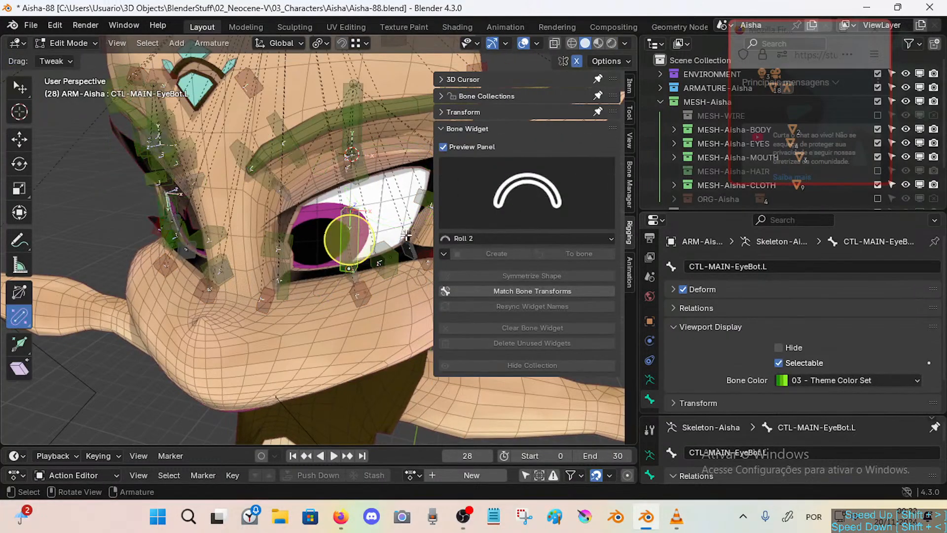
key("ctrl+Tab")
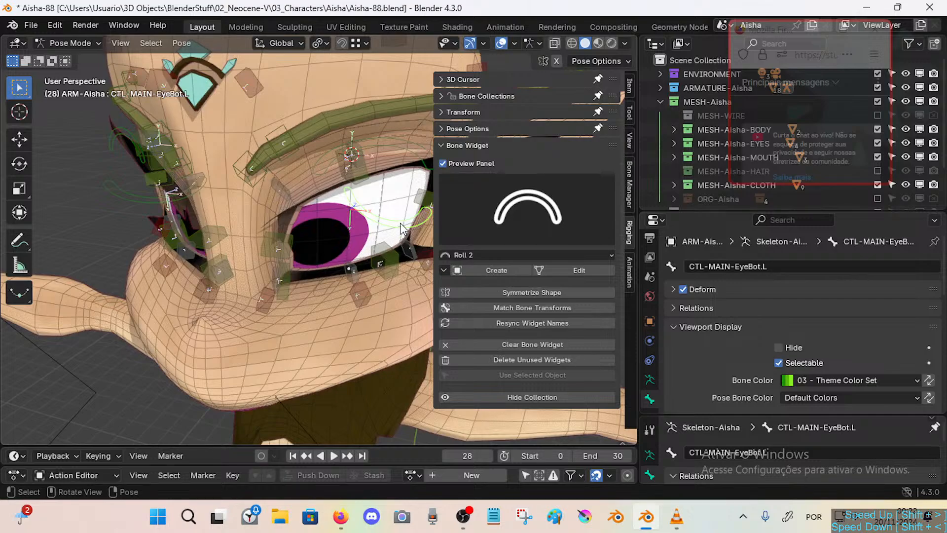
Reselect the armature in Object Mode and bring it back into Pose Mode.
key("Tab")
key("ctrl+Tab")
key("ctrl+Tab")
left_click(407, 220)
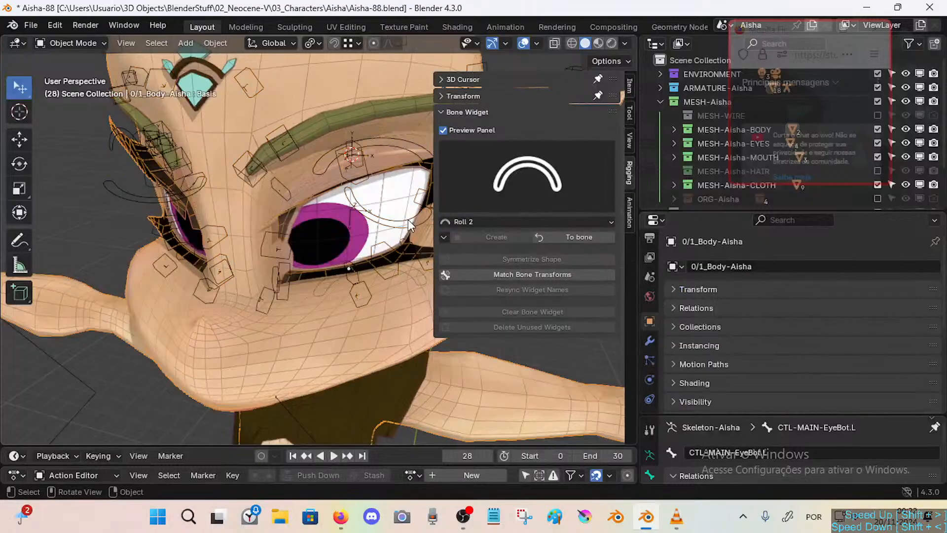
left_click(407, 220)
key("ctrl+Tab")
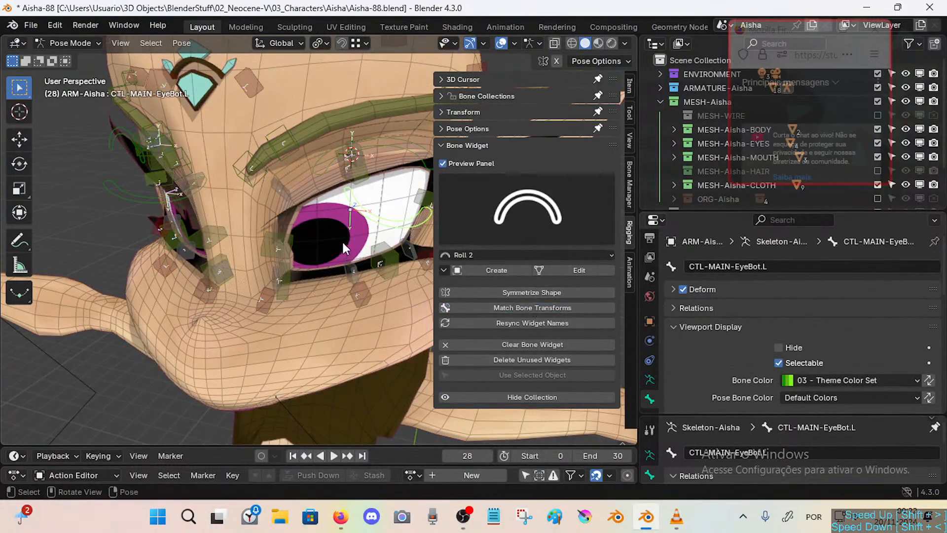
Clear the roll of CTL-MAIN-EyeBot.L in Edit Mode, and roll the bone about -155°.
key("Tab")
middle_click_drag(364, 216, 394, 243)
key("Tab")
key("Tab")
key("alt+r")
key("ctrl+r")
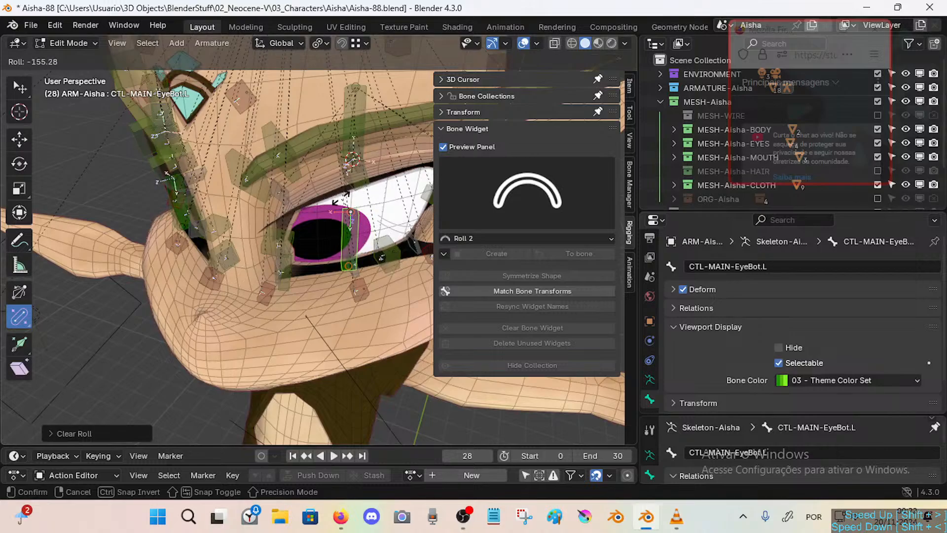
left_click(341, 197)
key("Tab")
middle_click_drag(341, 214, 330, 257)
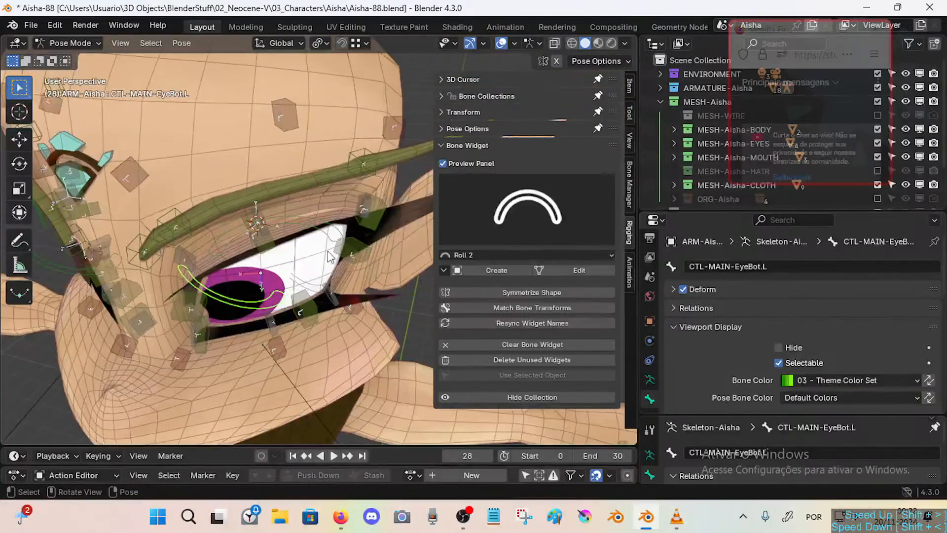
Fine-tune the roll of CTL-MAIN-EyeBot.L with two freehand adjustments in Edit Mode, checking its widget in Pose Mode.
key("Tab")
key("ctrl+r")
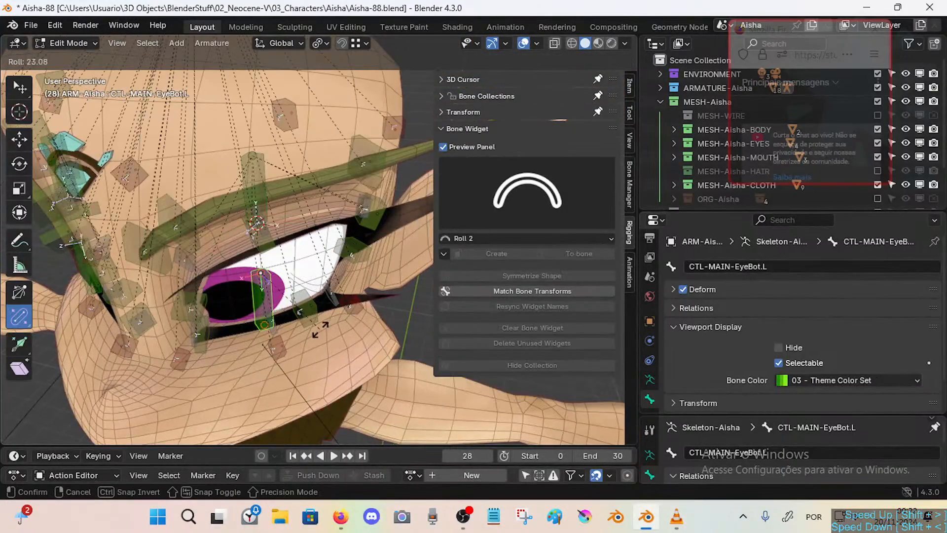
left_click(318, 316)
key("Tab")
key("Tab")
key("ctrl+r")
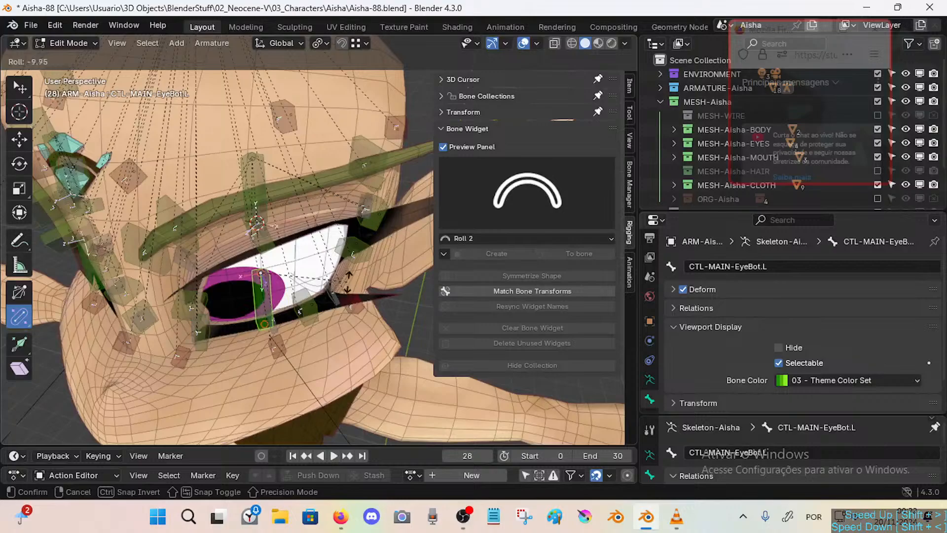
left_click(315, 320)
key("Tab")
key("Tab")
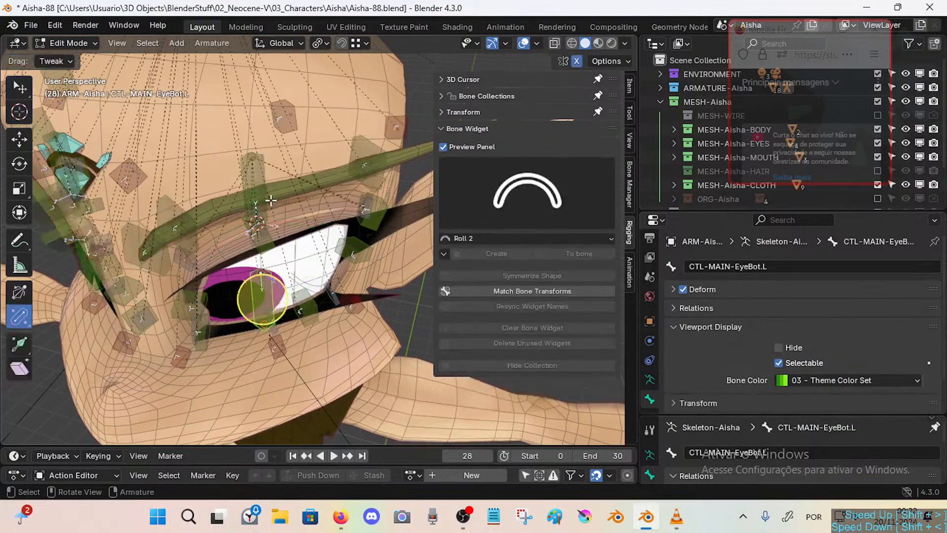
key("Tab")
Select CTL-MAIN-EyeTop.L, adjust its roll freehand in Edit Mode, and return to Pose Mode.
left_click(258, 184)
key("Tab")
left_click(258, 193)
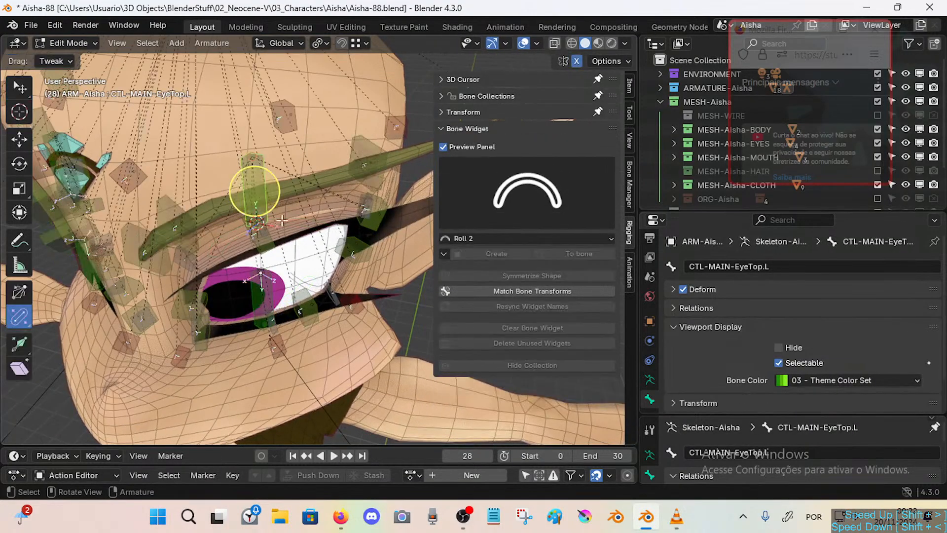
key("Tab")
middle_click_drag(282, 222, 279, 223)
key("Tab")
key("ctrl+r")
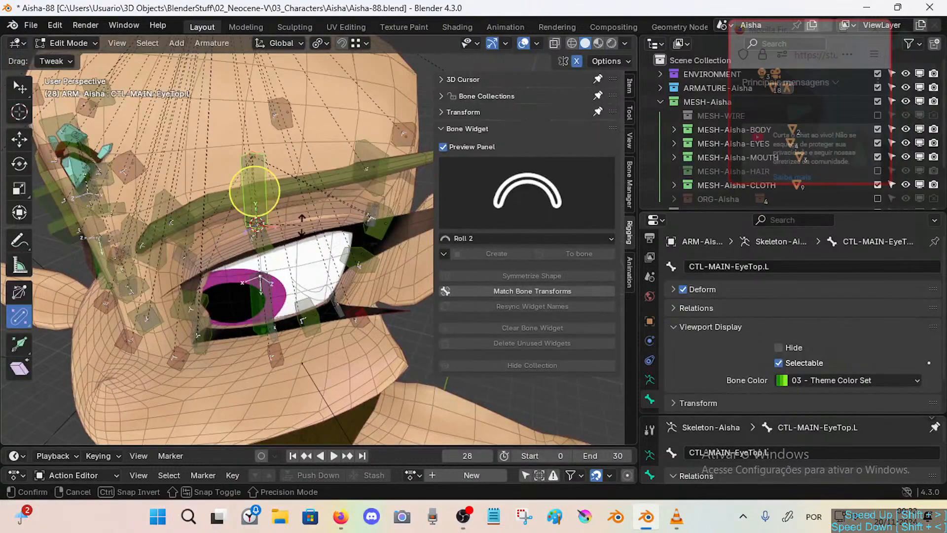
left_click(313, 196)
key("Tab")
Select the lower-eyelid control CTL-MAIN-EyeBot.L in Pose Mode.
scroll(302, 242, "up", 8)
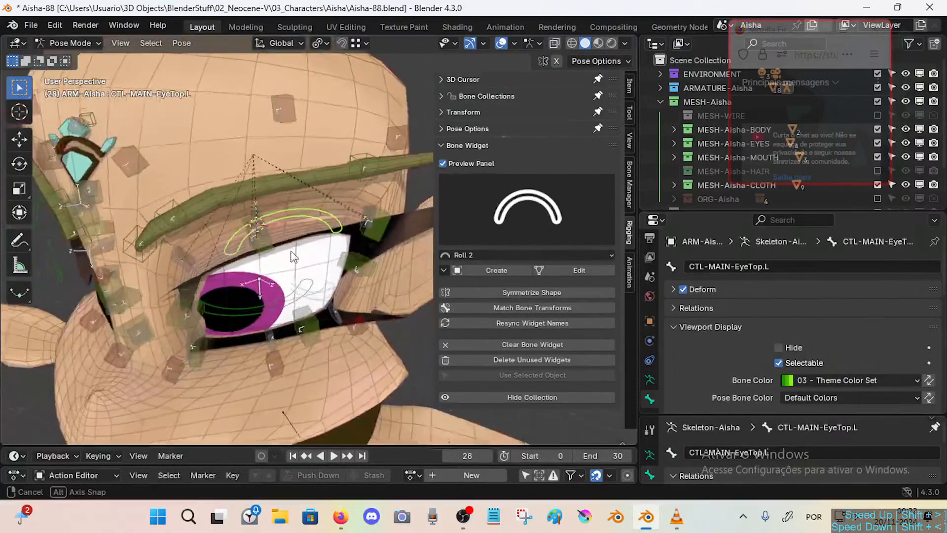
middle_click_drag(303, 242, 267, 267)
left_click(274, 241)
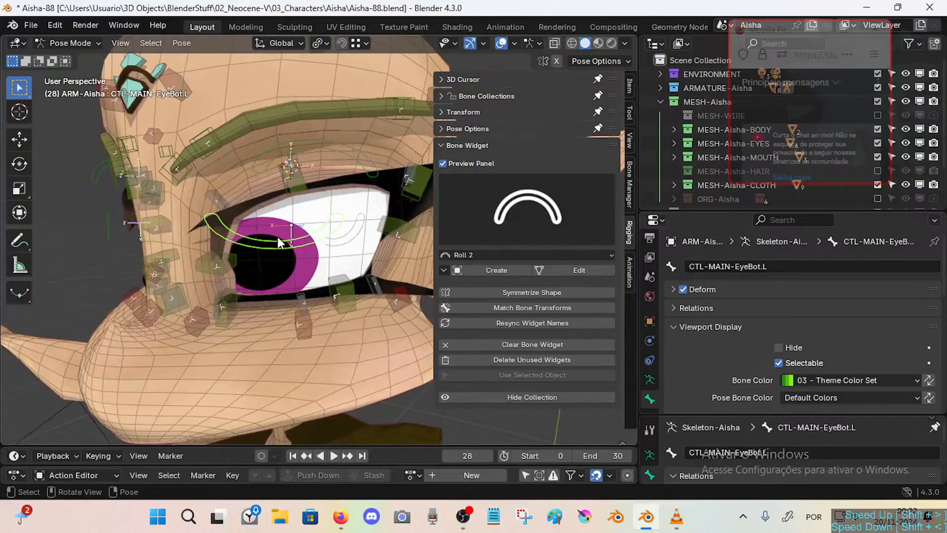
Clear the bone widget from the CTL-MAIN-EyeBot.L bone.
key("ctrl+Tab")
key("ctrl+Tab")
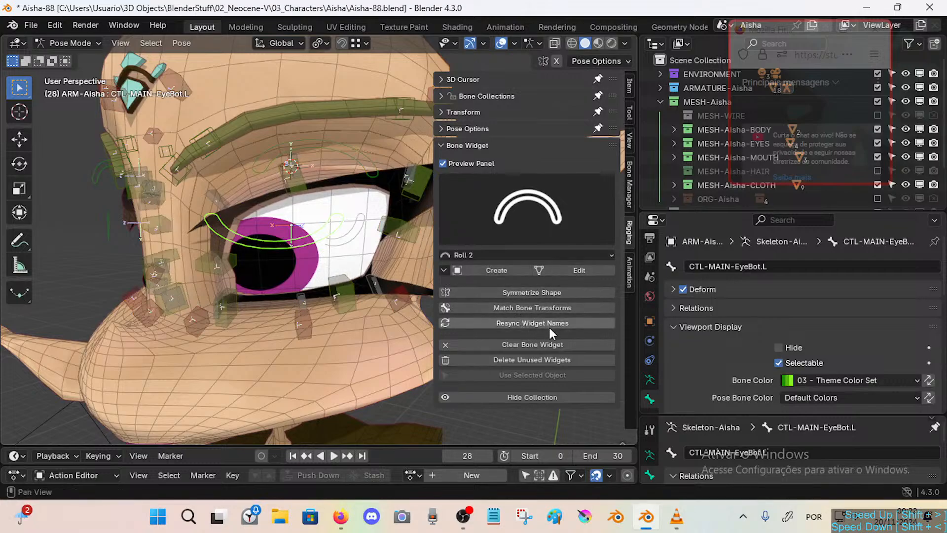
left_click(525, 343)
middle_click_drag(346, 257, 305, 254)
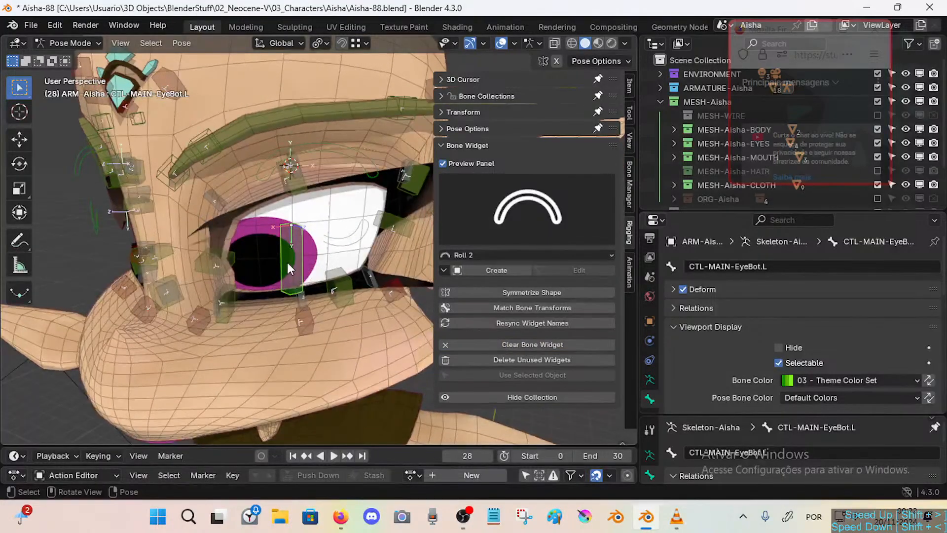
Test-move the CTL-MAIN-EyeBot.L bone and clear its location.
key("g")
left_click(302, 256)
key("alt+g")
Switch the direction of the CTL-MAIN-EyeBot.L bone in armature Edit Mode and clear its roll.
key("Tab")
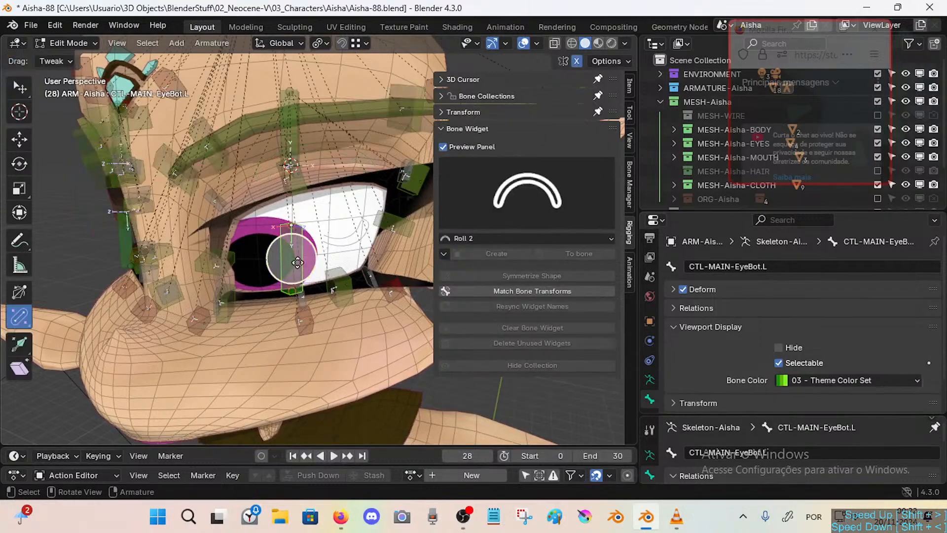
middle_click_drag(301, 261, 305, 263)
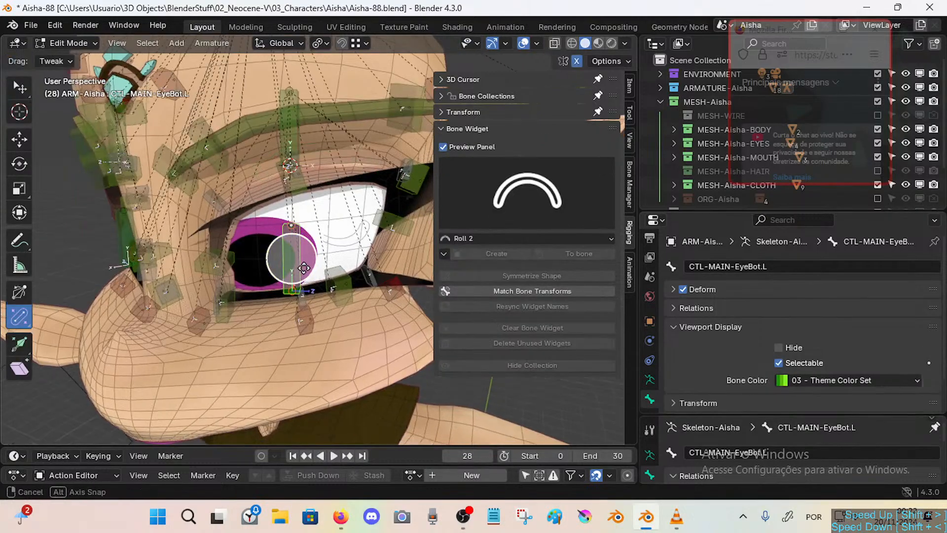
key("ctrl+r")
left_click(298, 305)
key("alt+r")
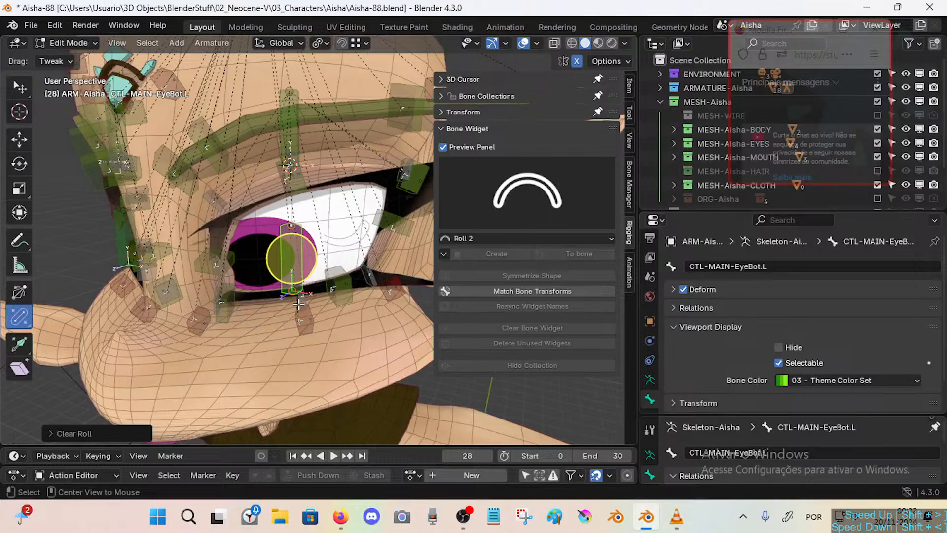
Clear the roll of the CTL-MAIN-EyeTop.L bone and check its widget in Pose Mode.
middle_click_drag(298, 305, 328, 274)
left_click(289, 141)
key("alt+r")
key("ctrl+Tab")
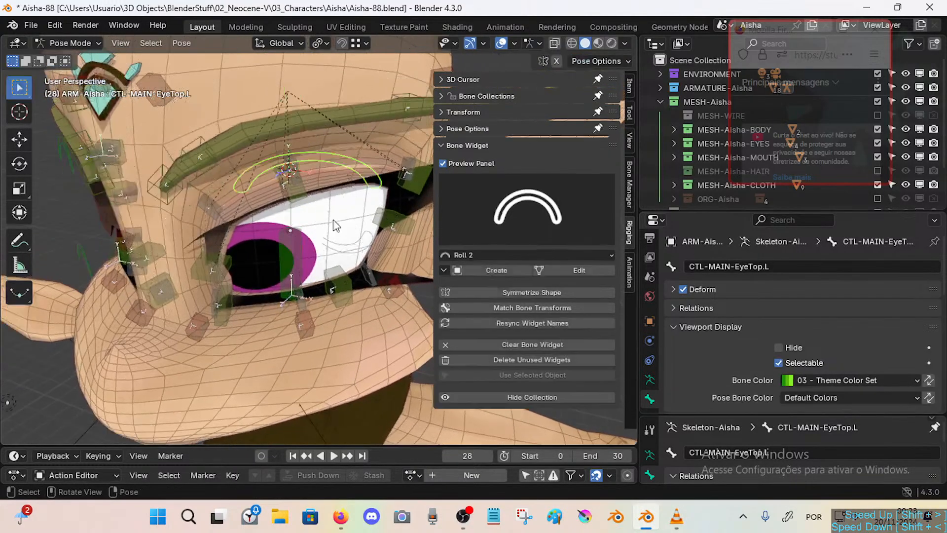
middle_click_drag(335, 197, 345, 206)
key("Tab")
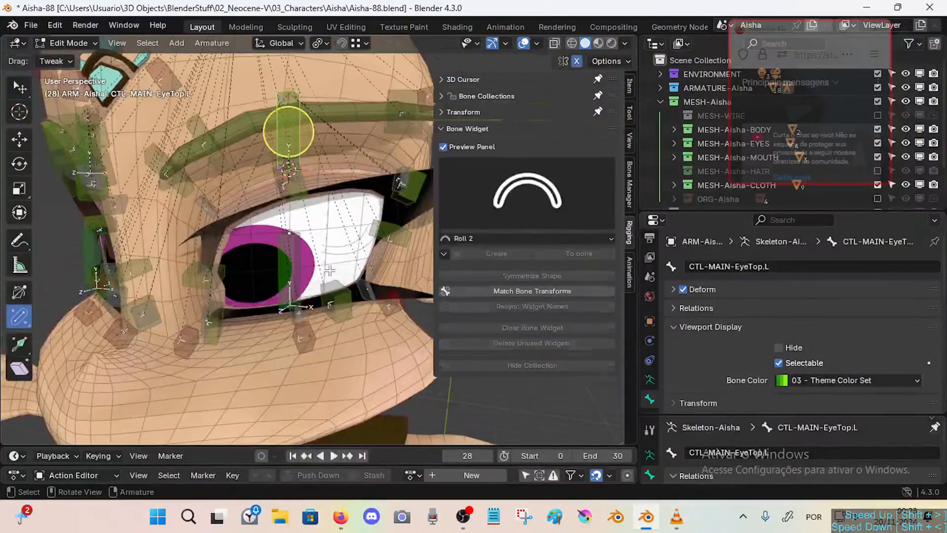
key("ctrl+Tab")
key("Tab")
Save the file and create a Roll 2 widget on the CTL-MAIN-EyeBot.L bone in Pose Mode.
left_click(292, 275)
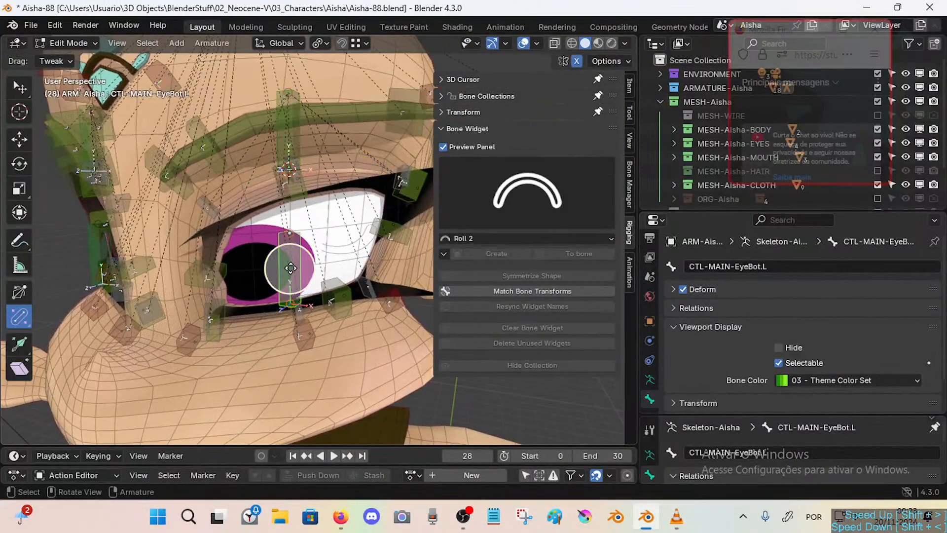
key("ctrl+s")
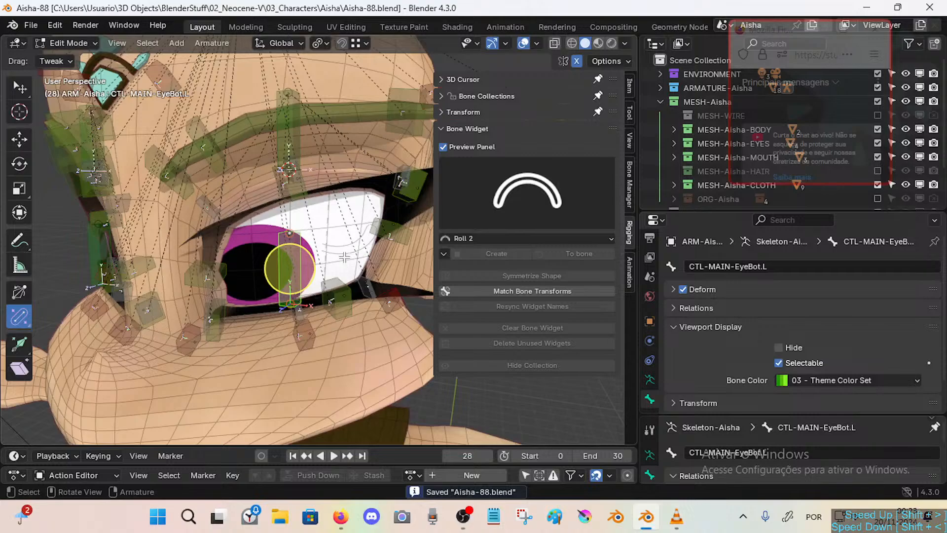
key("ctrl+Tab")
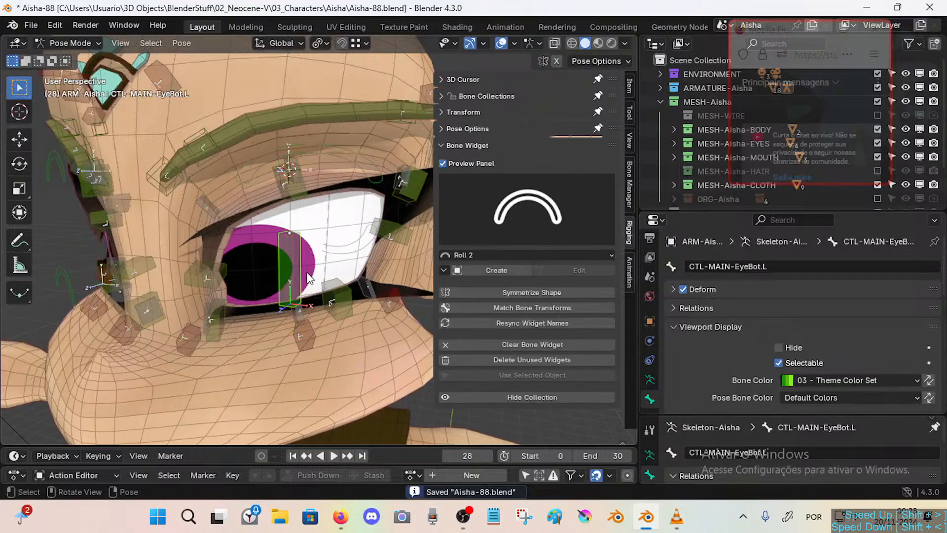
left_click(525, 272)
middle_click_drag(341, 283, 339, 284)
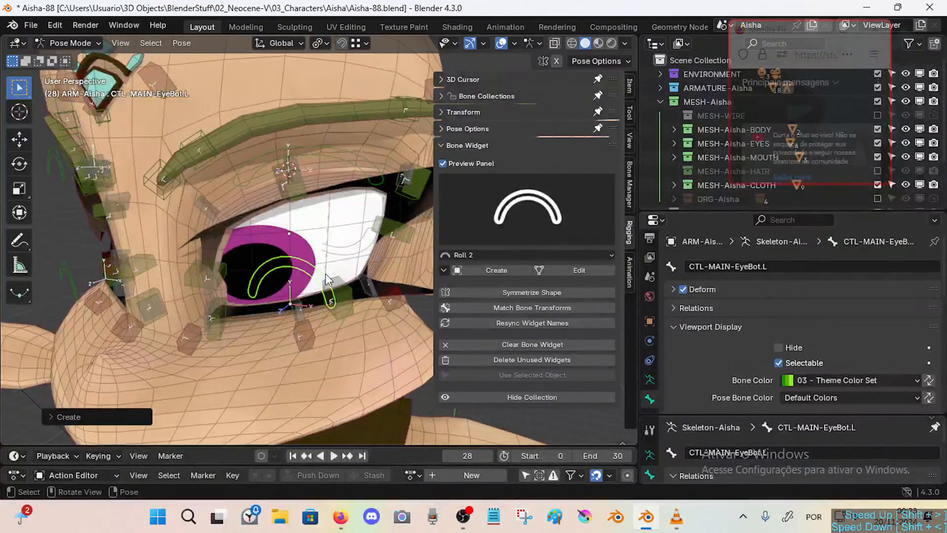
Open the CTL-MAIN-EyeBot.L widget for editing and rotate its mesh about 31° around the global Z axis.
left_click(566, 271)
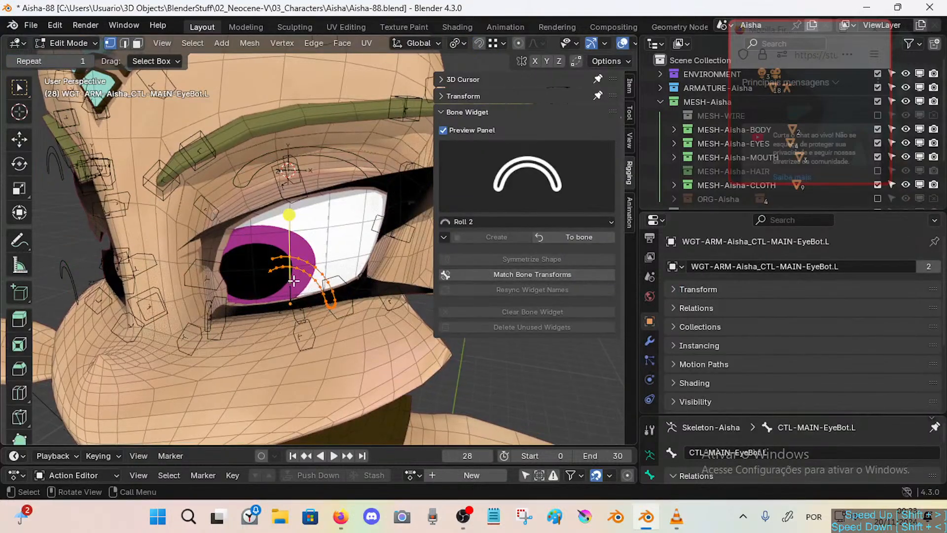
middle_click_drag(377, 296, 378, 309)
key("r")
key("z")
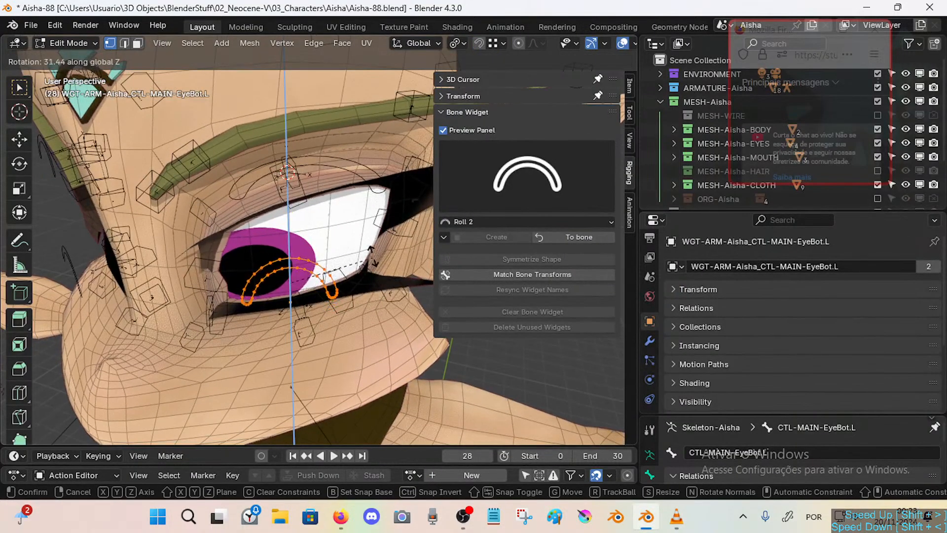
left_click(371, 250)
Try rotating the lower-eyelid widget 180° about the global X, Z and Y axes.
type("r")
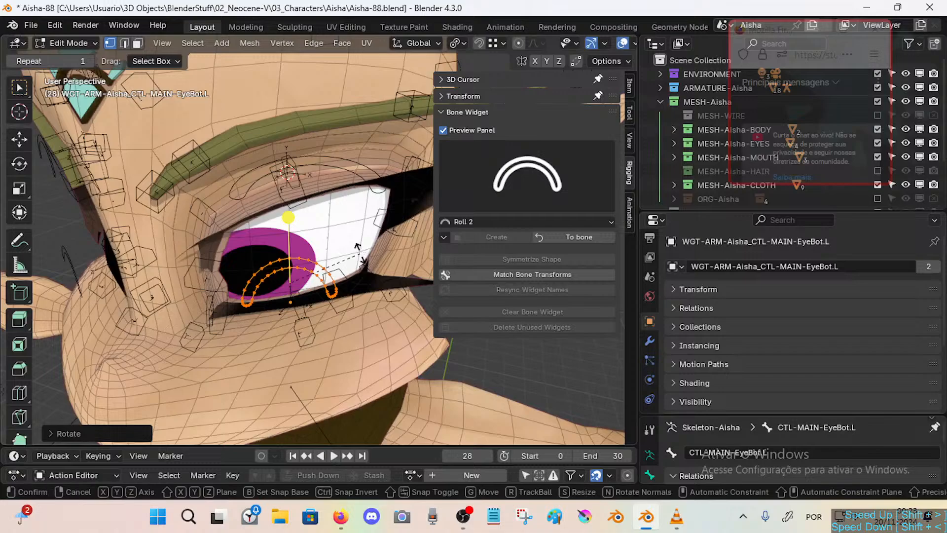
type("x180")
key("Return")
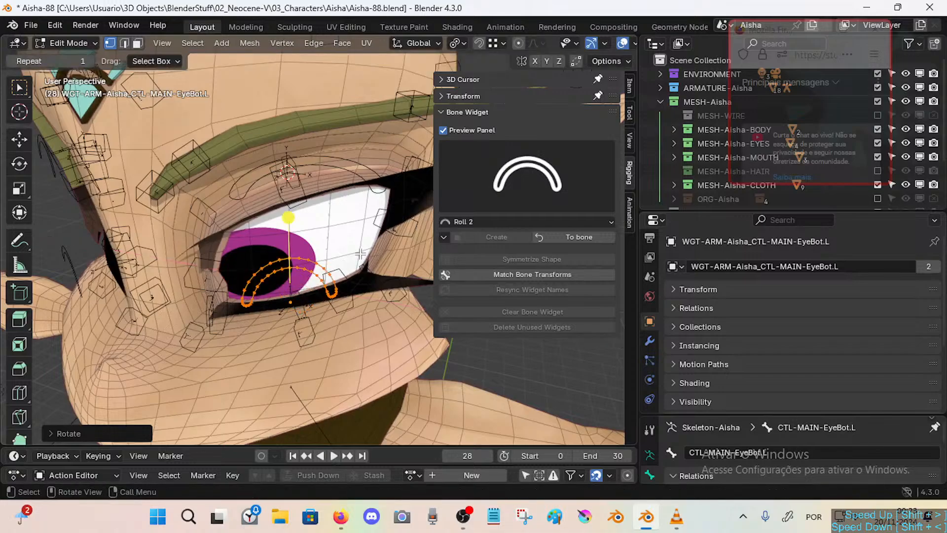
type("rz180")
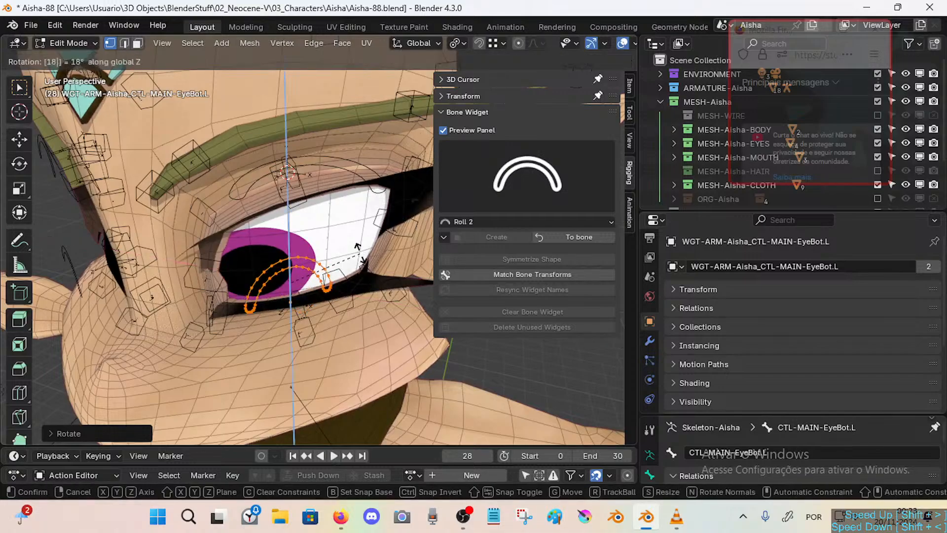
key("Return")
type("r")
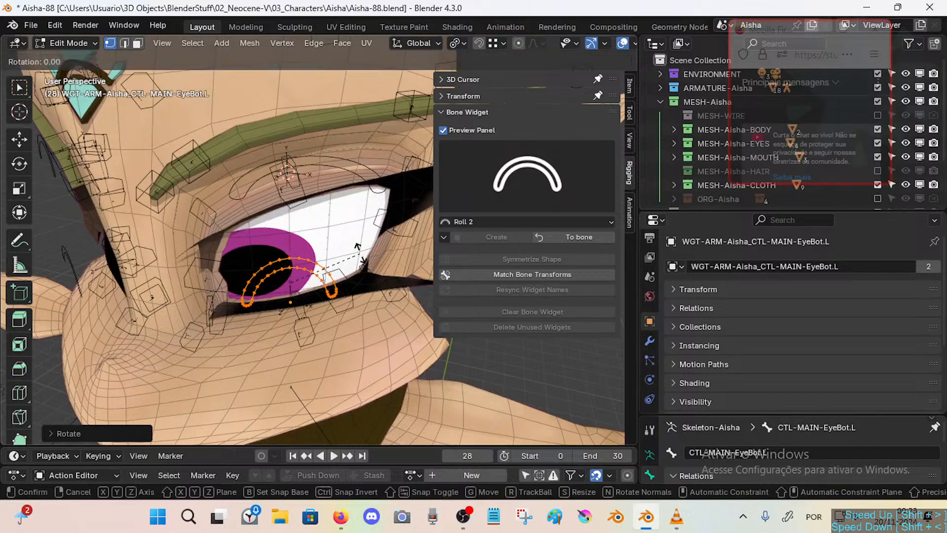
type("y180")
key("Return")
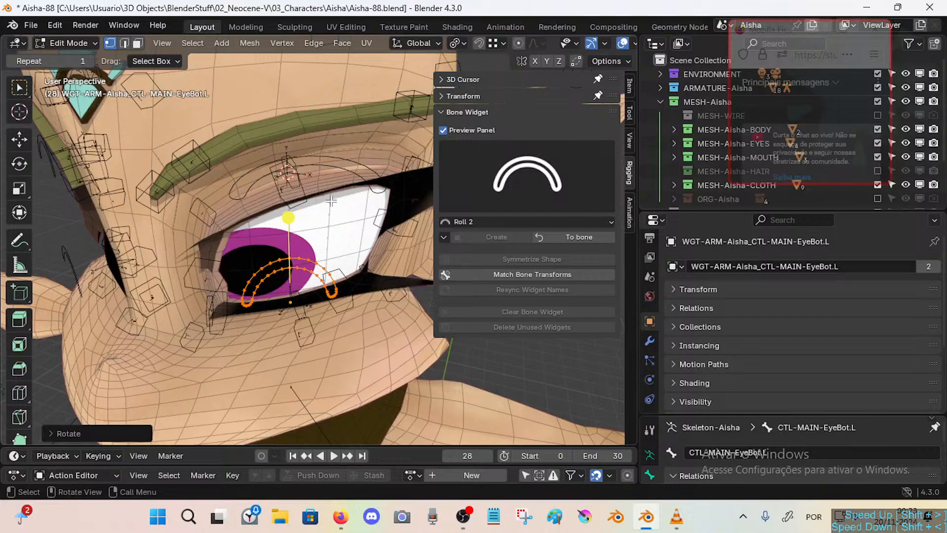
Set the transform orientation to Local and rotate the lower-eyelid widget 180° about its local Z axis.
middle_click_drag(332, 201, 292, 254)
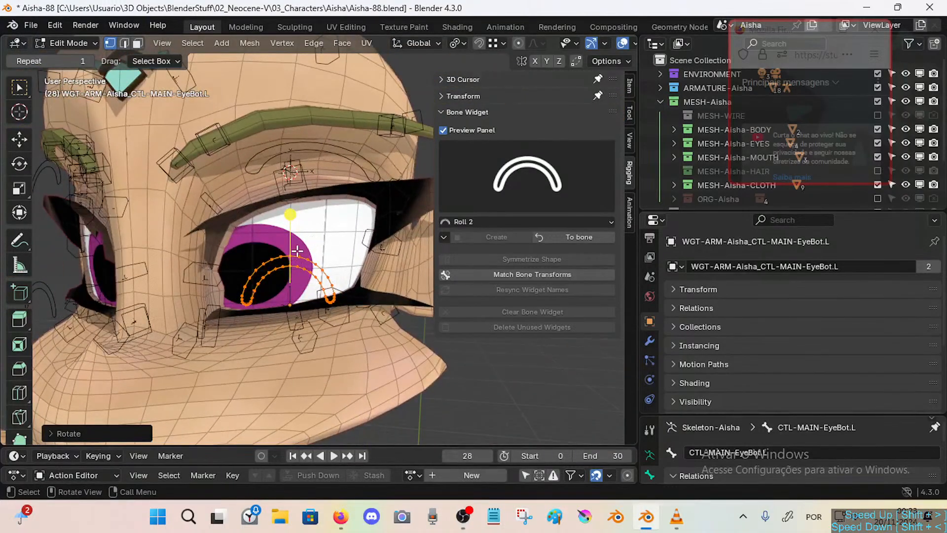
left_click(417, 43)
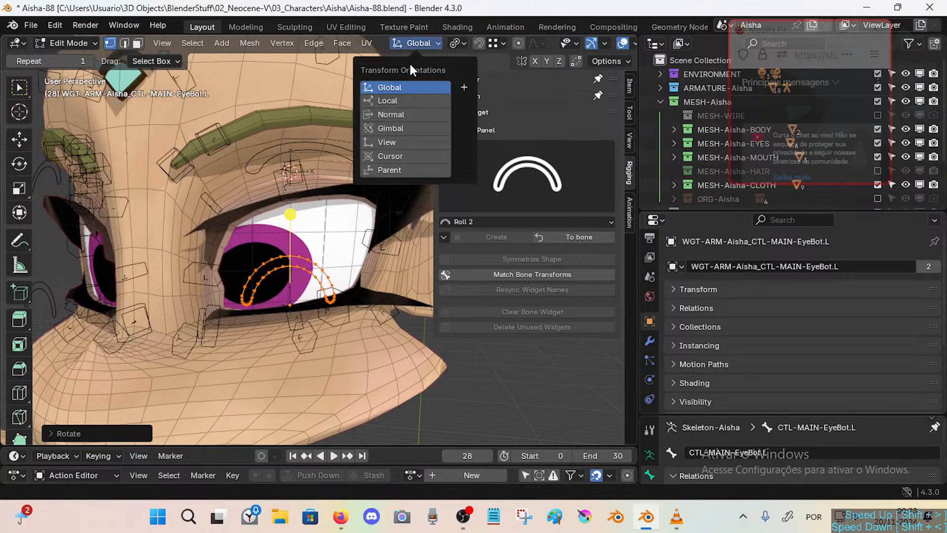
left_click(395, 99)
type("rx180")
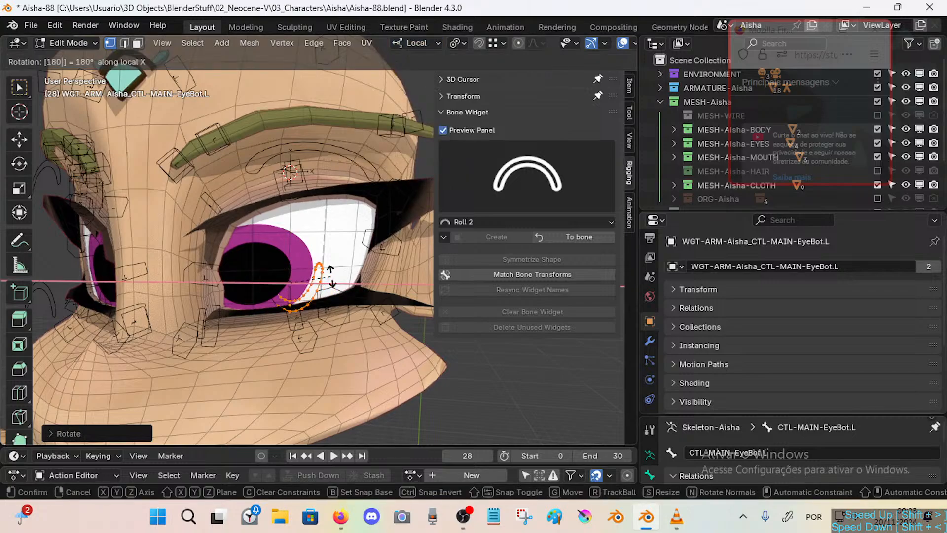
key("Return")
type("rz90")
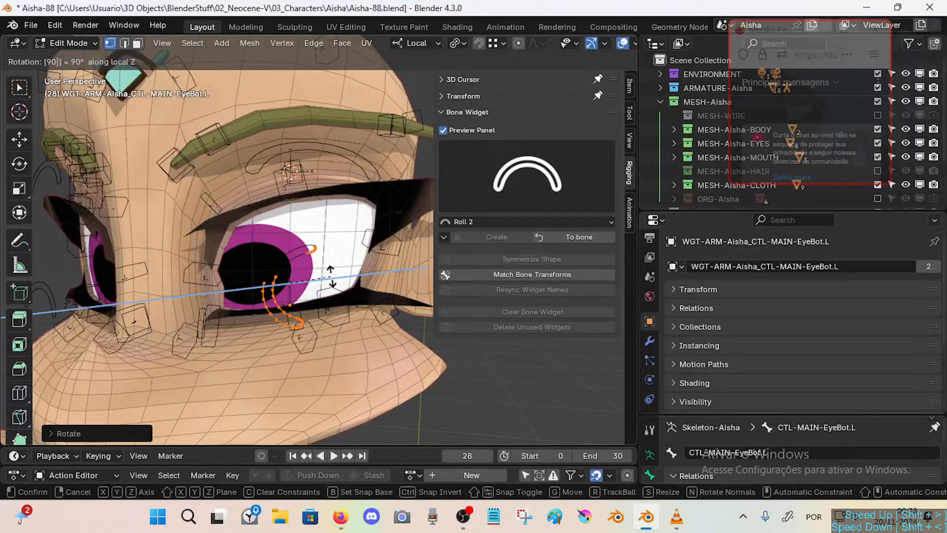
key("Return")
type("rz180")
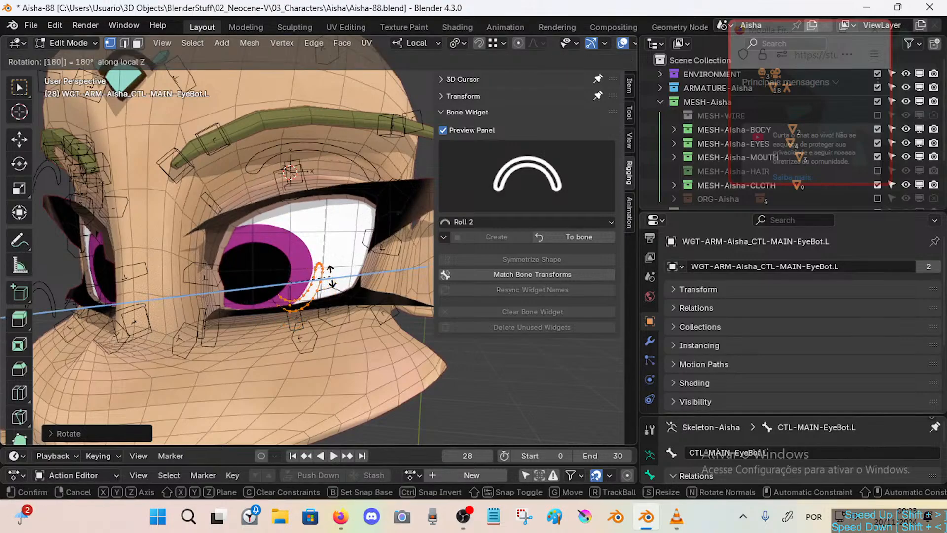
key("Return")
Rotate the widget's arc about its local axes to line it up with the lower eyelid.
type("r")
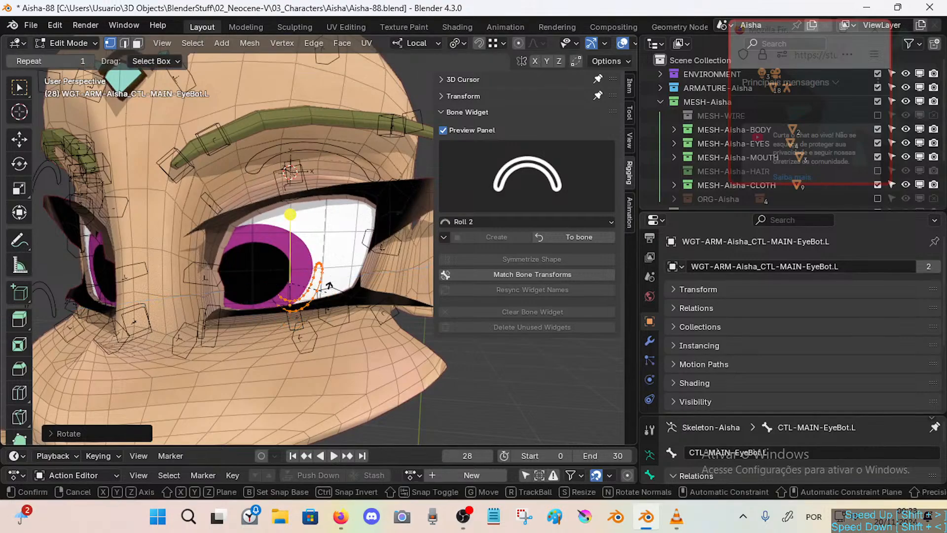
type("z90")
key("BackSpace")
key("BackSpace")
key("y")
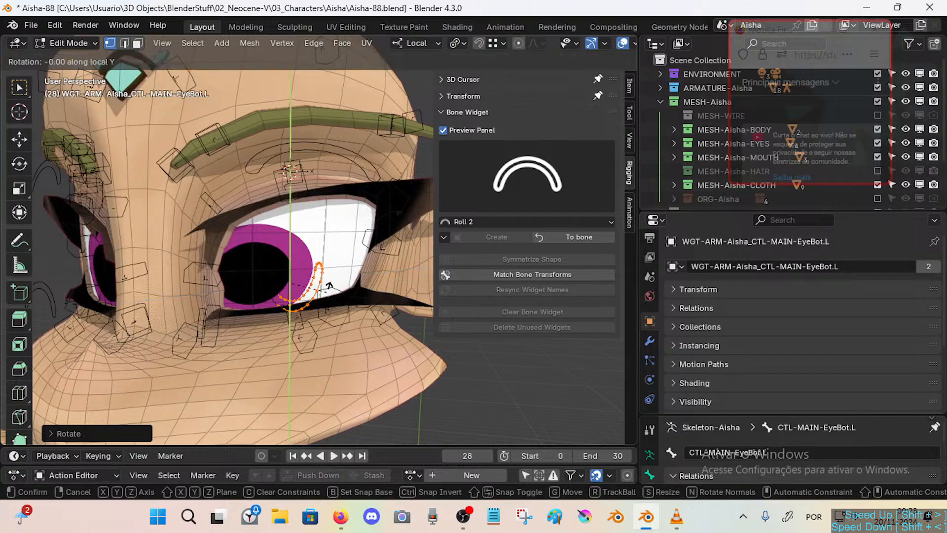
key("Return")
middle_click_drag(329, 285, 339, 277)
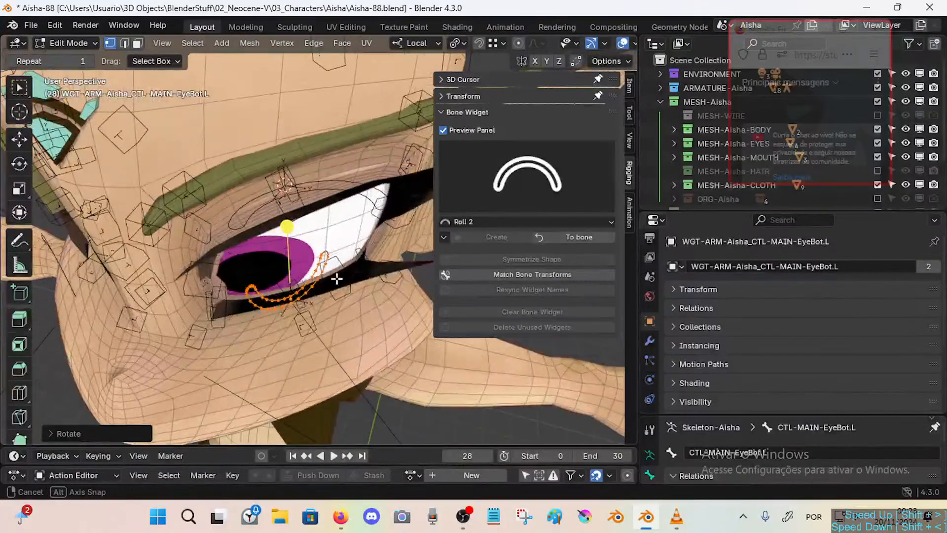
middle_click_drag(368, 249, 362, 246)
key("r")
key("z")
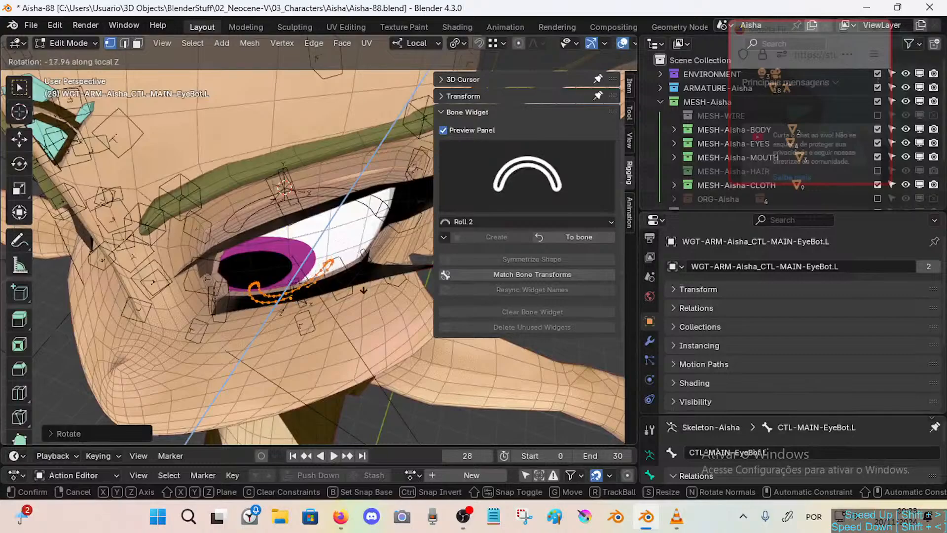
key("Return")
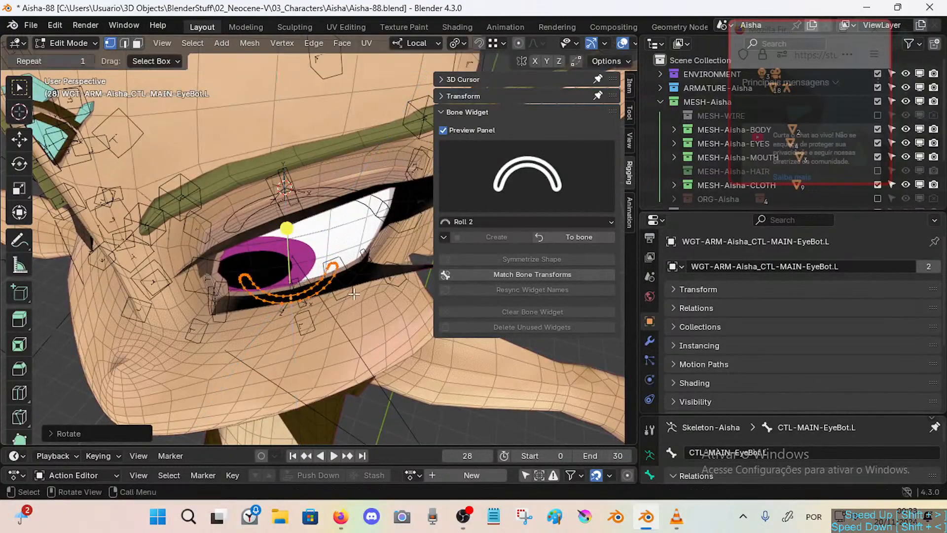
Scale the lower-eyelid widget along its local X axis by about 1.64.
middle_click_drag(286, 226, 345, 257)
key("s")
key("x")
key("x")
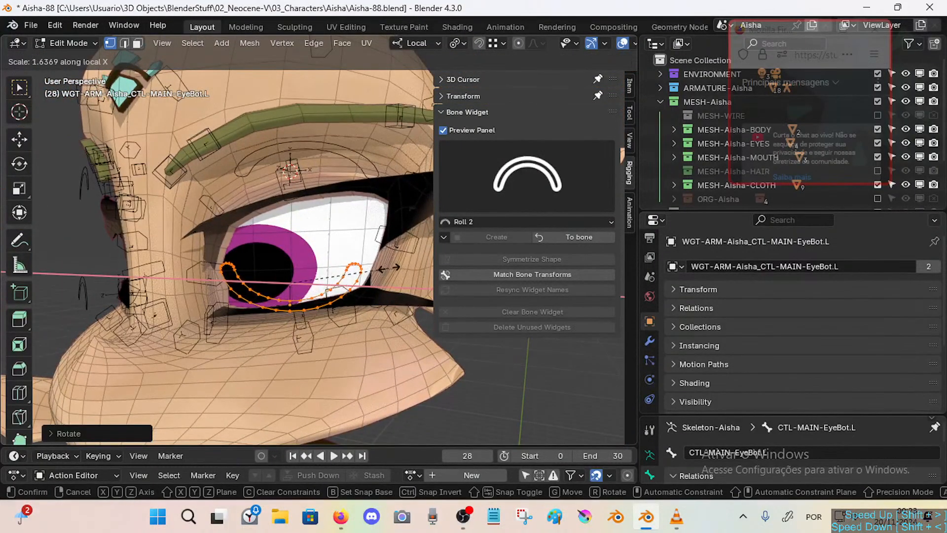
key("Return")
Flatten the lower-eyelid widget by scaling it along the global Z axis.
key("s")
key("z")
key("z")
key("z")
key("z")
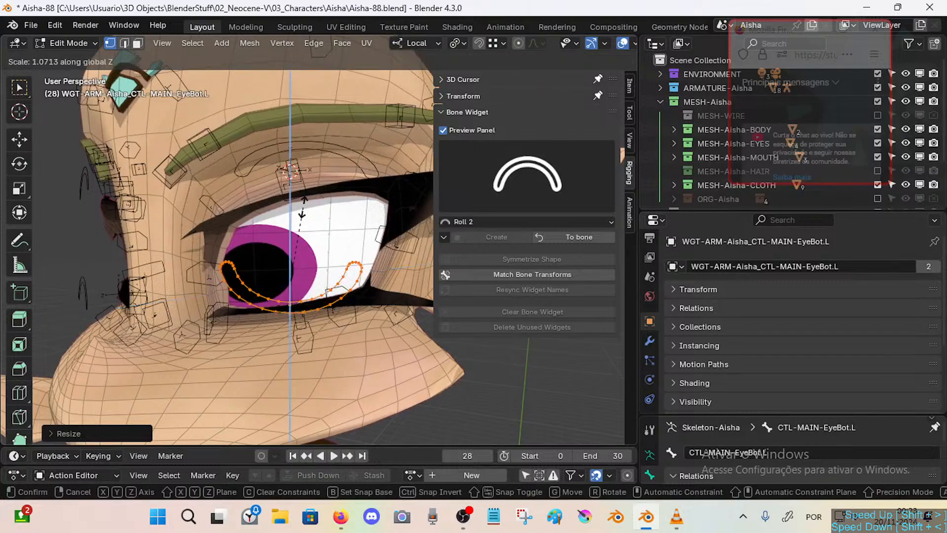
left_click(302, 232)
Rotate the flattened widget around its local Z axis to follow the tilt of the lower eyelid.
mouse_move(272, 249)
middle_mouse_down()
mouse_move(341, 259)
mouse_move(379, 282)
mouse_move(345, 243)
mouse_move(313, 232)
mouse_move(261, 244)
middle_mouse_up()
key("r")
key("z")
left_click(378, 259)
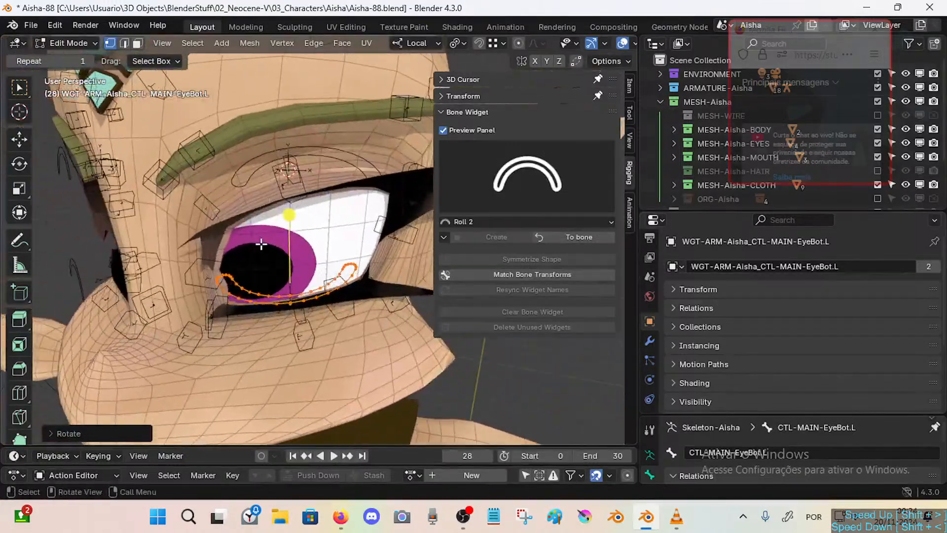
left_click(286, 246)
Leave widget editing, return the armature to Pose Mode and match the CTL-MAIN-EyeBot.L widget to its bone transforms.
key("Tab")
middle_click_drag(292, 299, 316, 298)
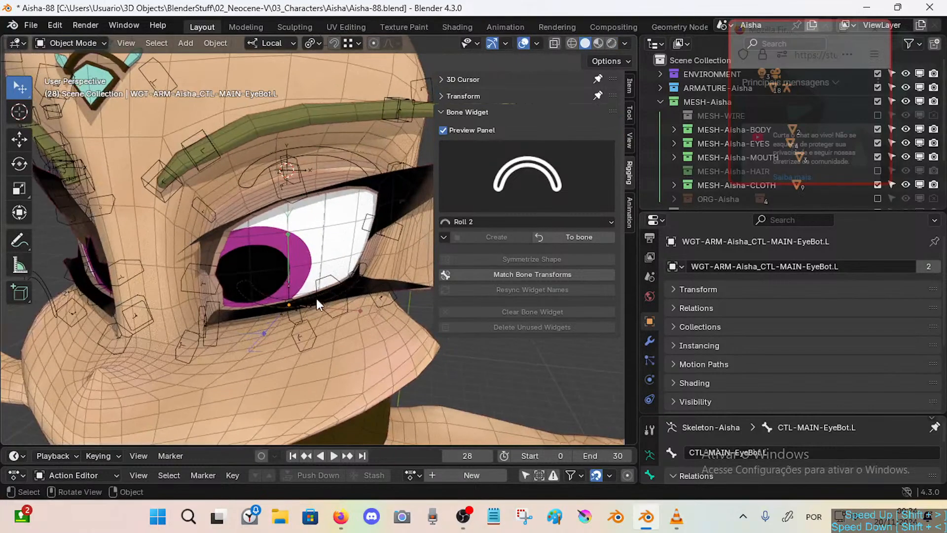
left_click(307, 292)
left_click(306, 292)
left_click(306, 294)
key("ctrl+Tab")
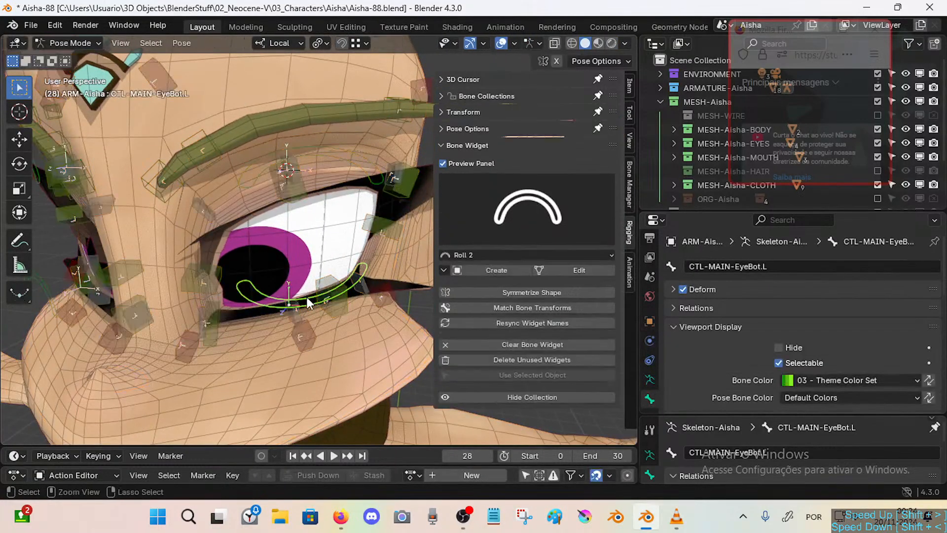
left_click(504, 308)
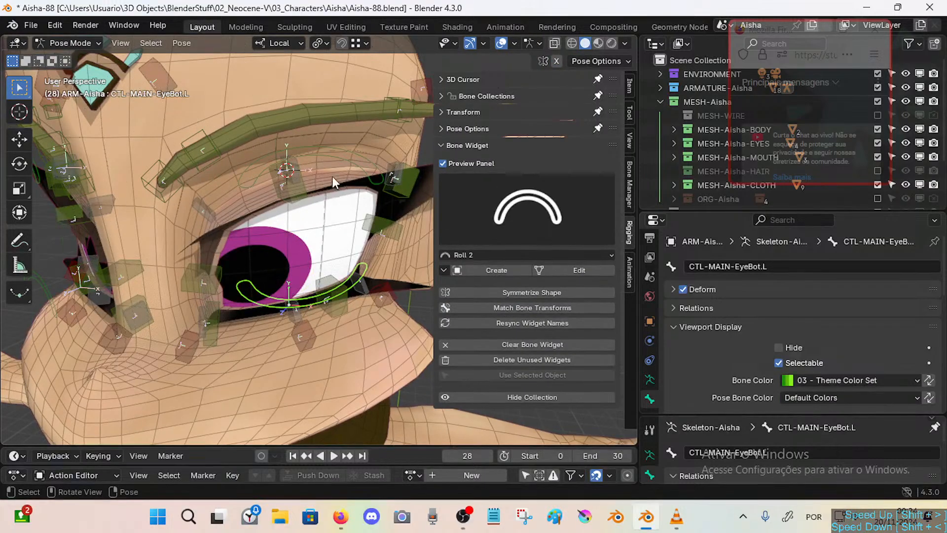
Return the armature to Pose Mode and open the CTL-MAIN-EyeBot.L widget for mesh editing.
middle_click_drag(325, 242, 277, 237)
key("Tab")
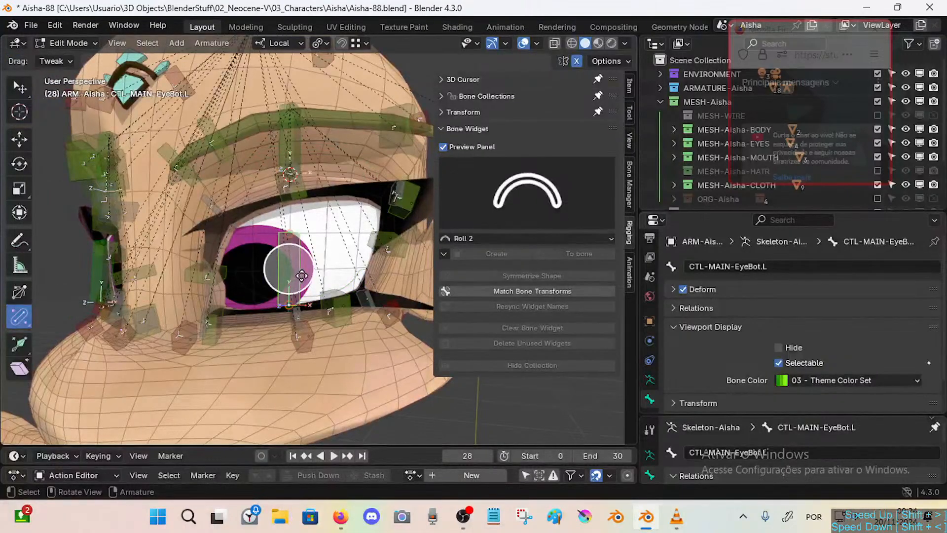
key("Tab")
key("ctrl+Tab")
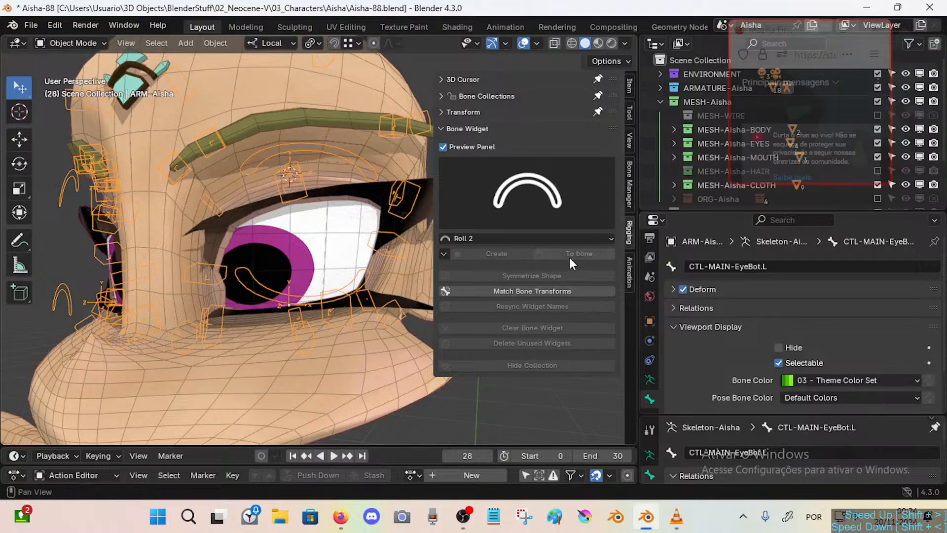
key("Tab")
key("ctrl+Tab")
left_click(331, 294)
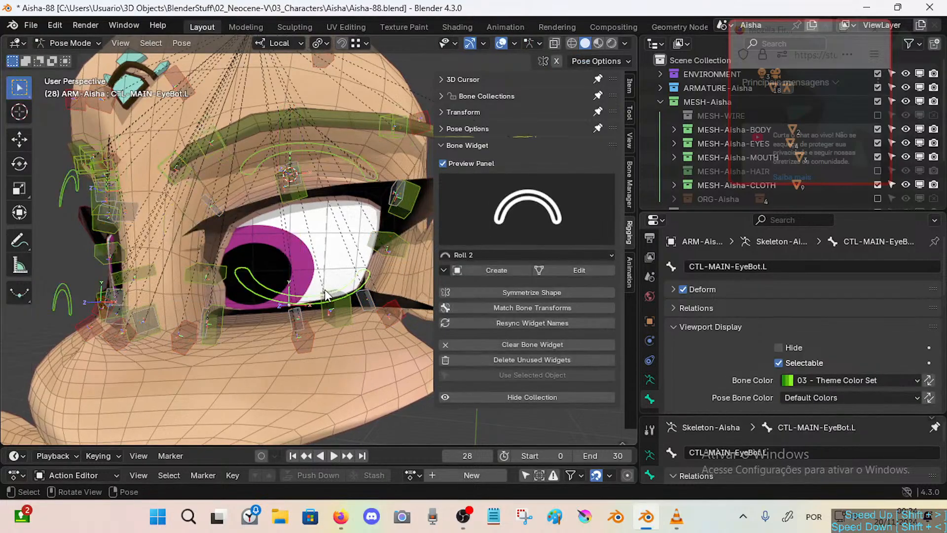
left_click(572, 270)
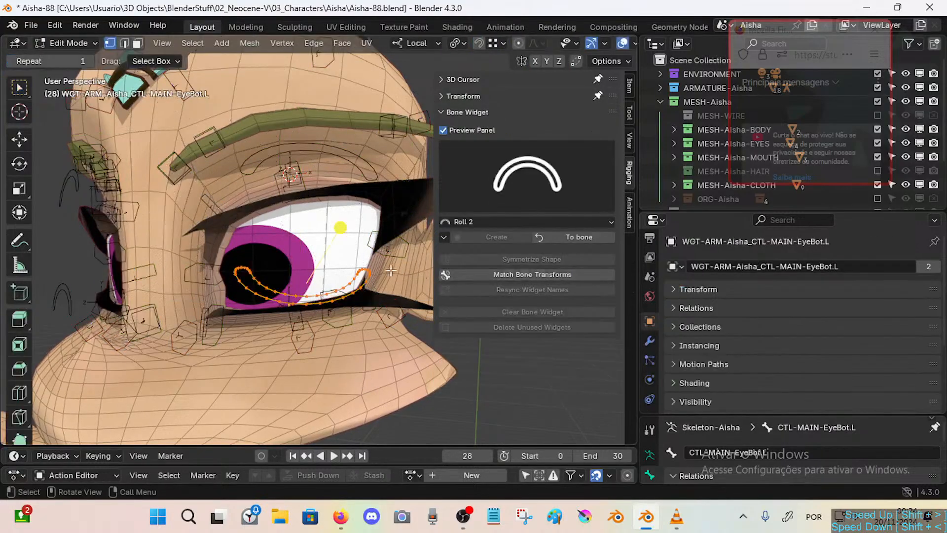
Move the lower-eyelid widget along its local Y axis by about -0.063 m and rotate it slightly to follow the lid.
key("g")
key("z")
right_click(334, 276)
key("g")
key("y")
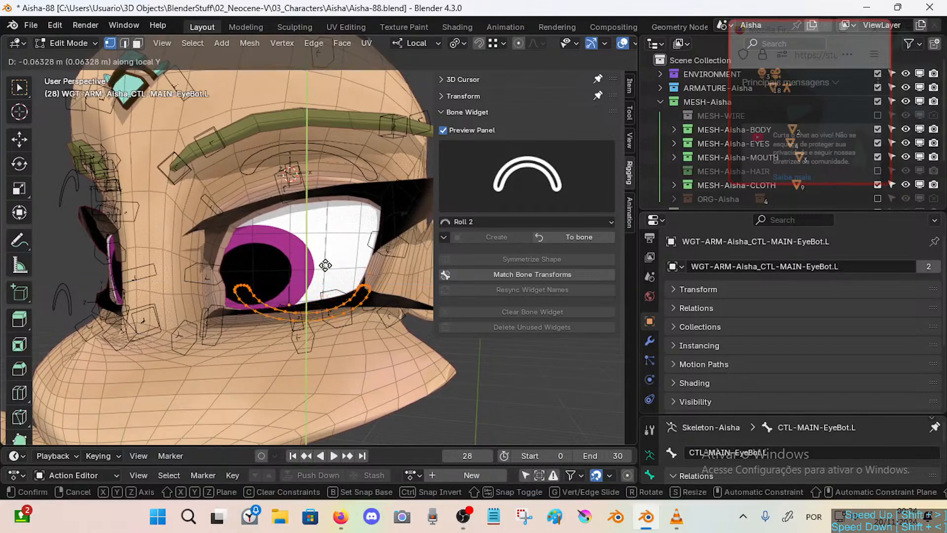
left_click(325, 265)
middle_click_drag(355, 278, 327, 245)
key("r")
left_click(363, 235)
Select the upper row of vertices of the lower-eyelid widget and adjust it on the X axis.
key("alt+a")
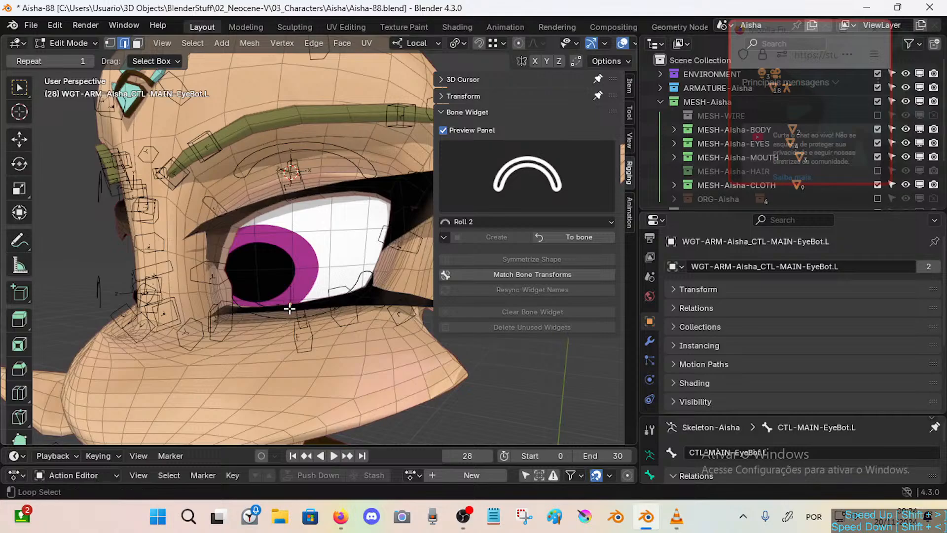
left_click(290, 311, "alt")
middle_click_drag(301, 299, 306, 297)
key("1")
key("alt+a")
key("c")
left_click(244, 280)
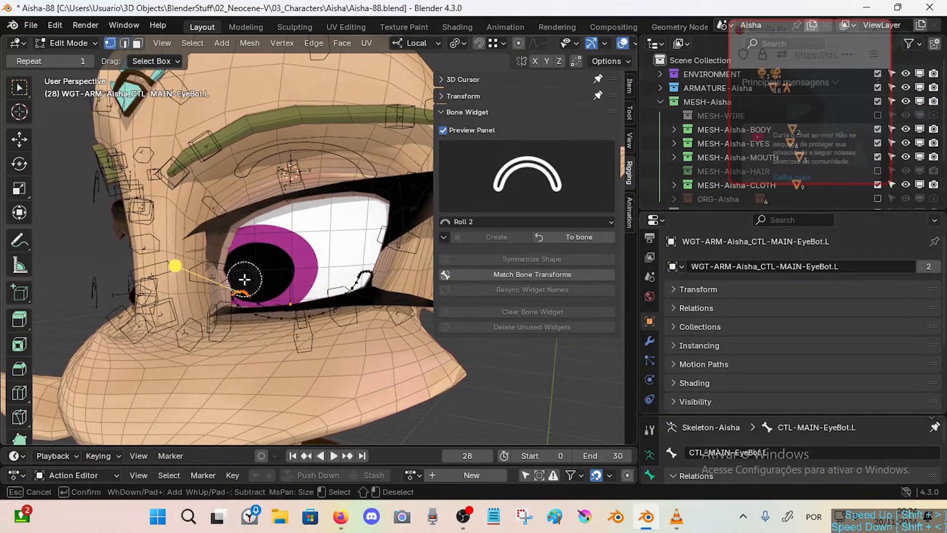
mouse_move(245, 279)
left_mouse_down()
mouse_move(297, 295)
mouse_move(322, 286)
left_mouse_up()
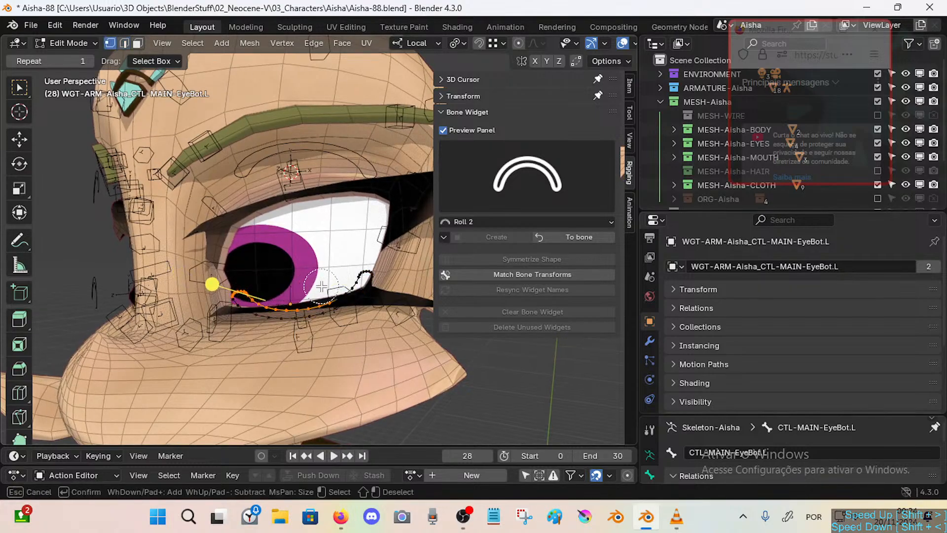
right_click(351, 266)
middle_click_drag(349, 265, 322, 244)
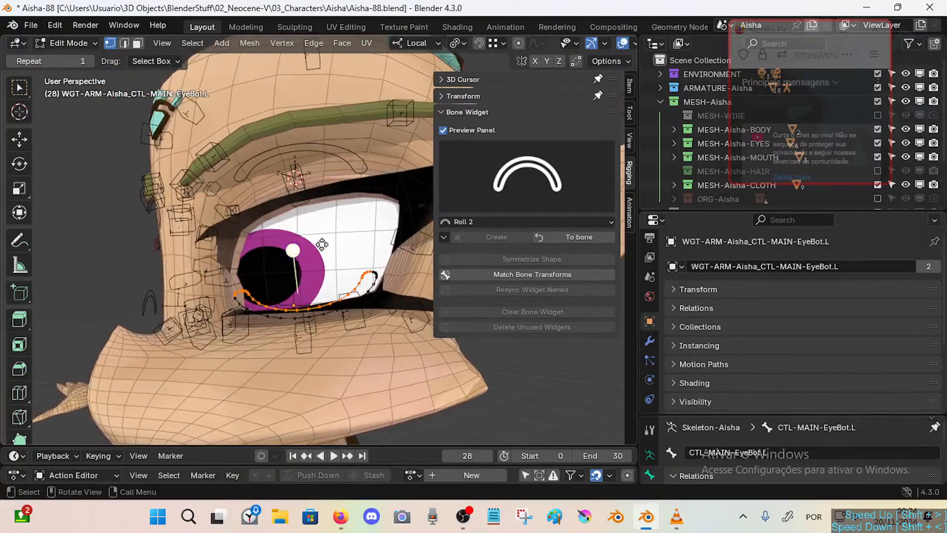
key("c")
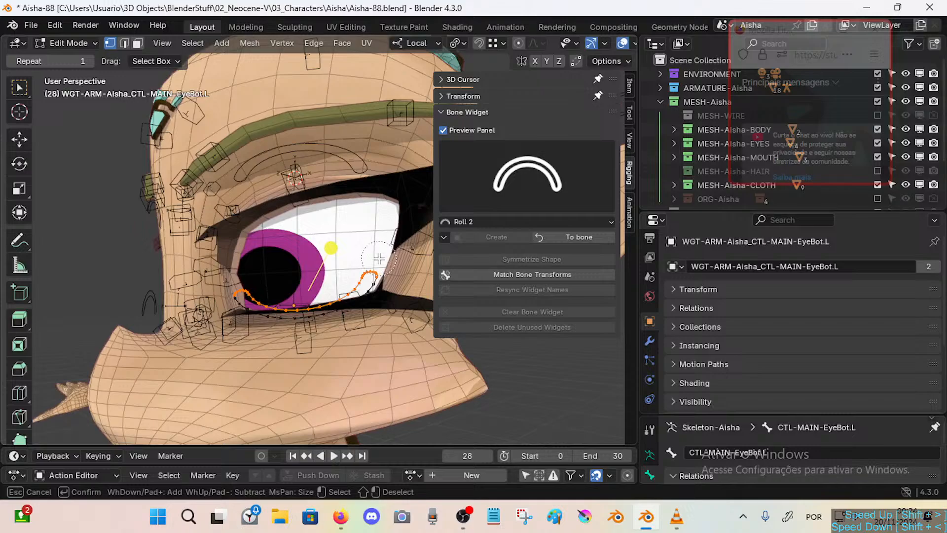
right_click(233, 279)
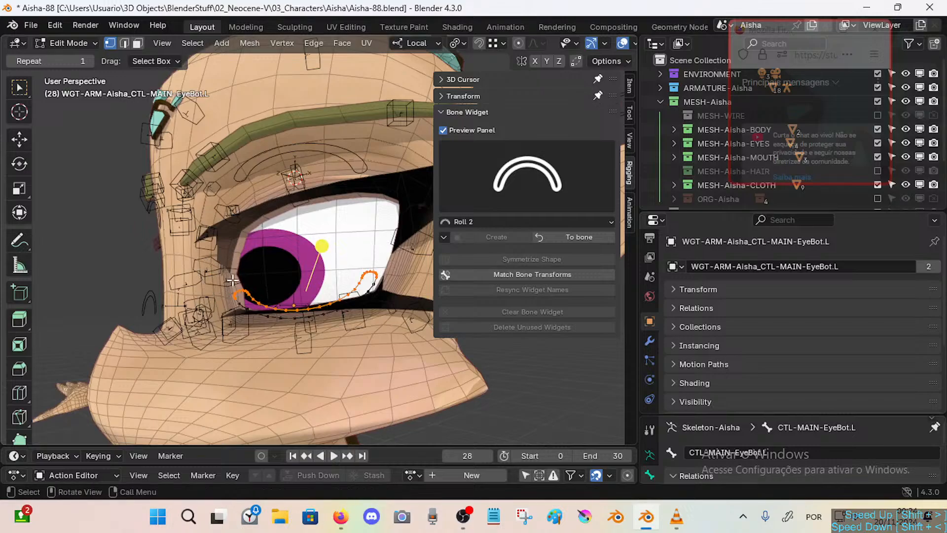
middle_click_drag(233, 280, 306, 285)
key("x")
left_click(258, 276)
Leave widget editing and select the ARM-Aisha armature in Object Mode.
key("Tab")
key("Tab")
key("Tab")
left_click(303, 311)
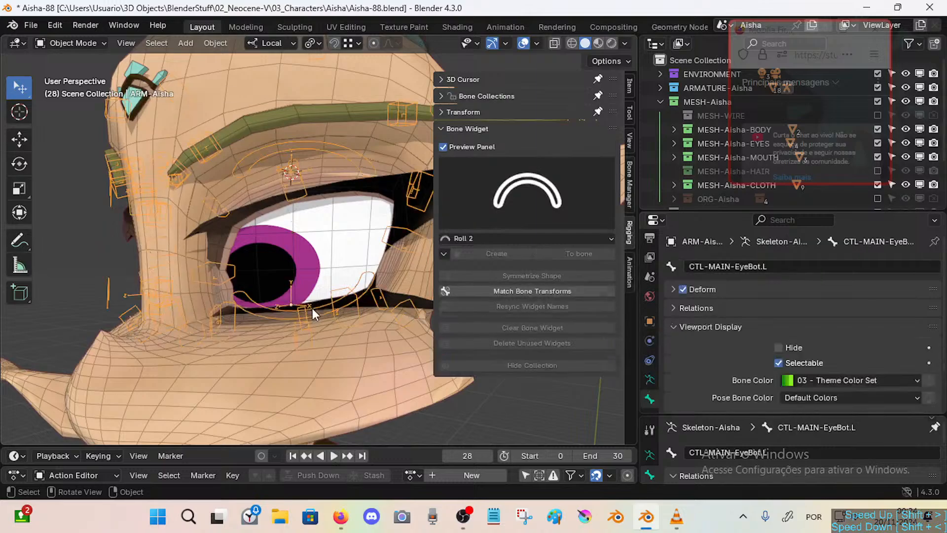
Enlarge the outliner, shrink the overlapping chat window and exclude the WGTS_ARM-Aisha collection from the view layer.
scroll(698, 185, "down", 3)
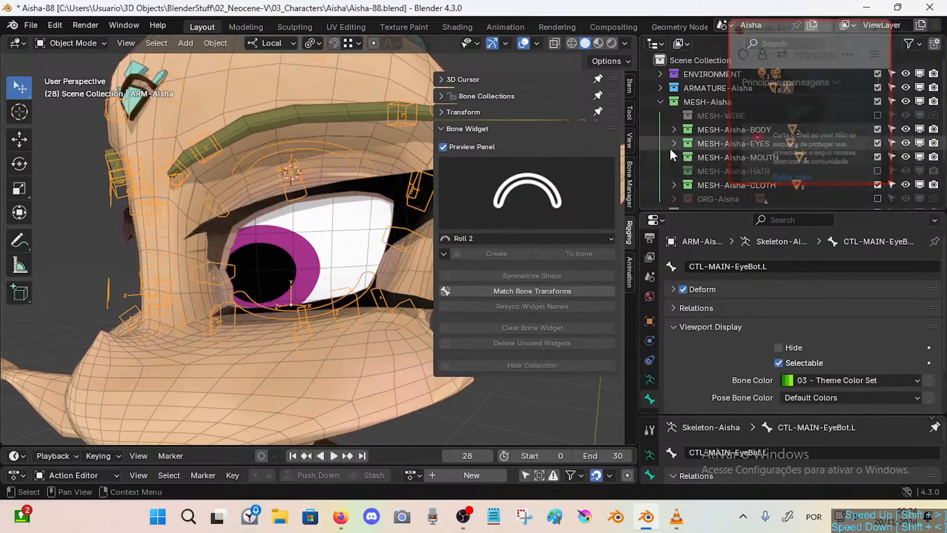
scroll(704, 182, "up", 2)
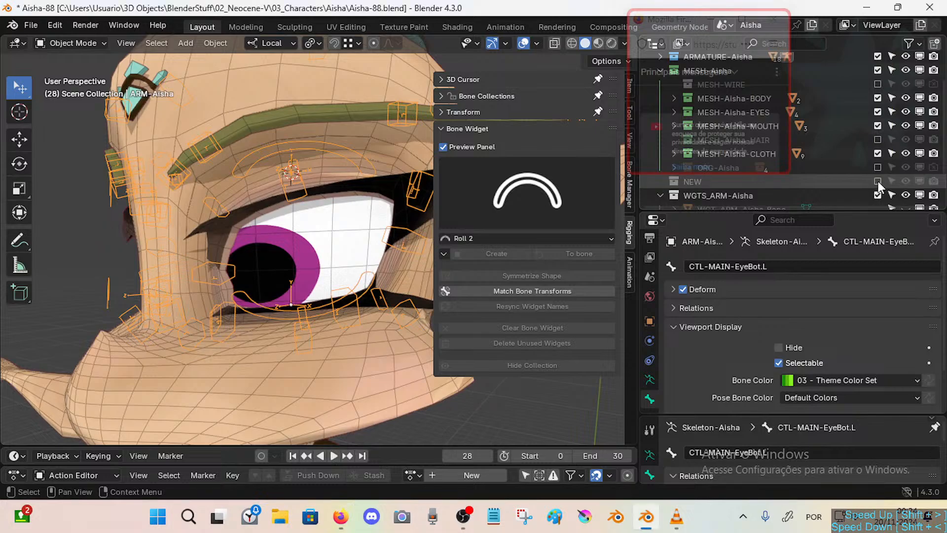
left_click_drag(765, 213, 756, 296)
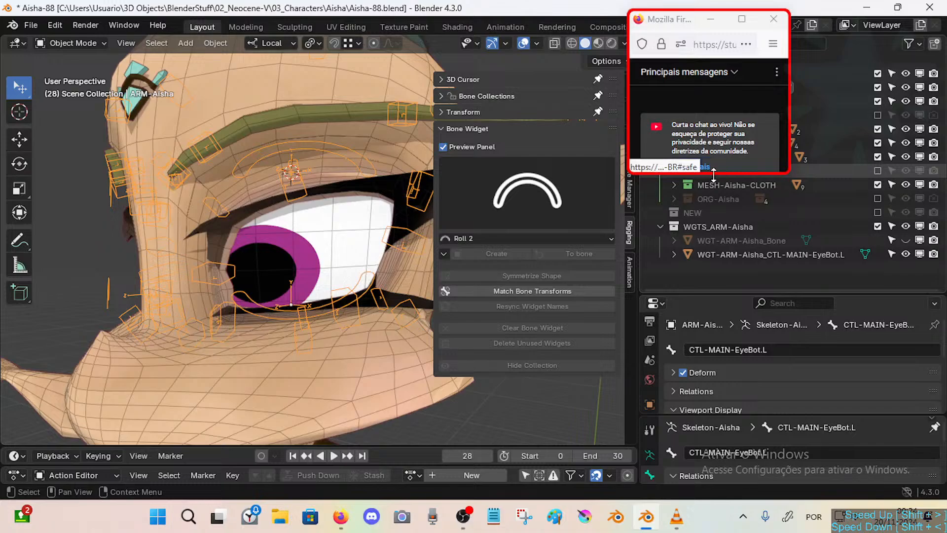
left_click_drag(715, 175, 721, 146)
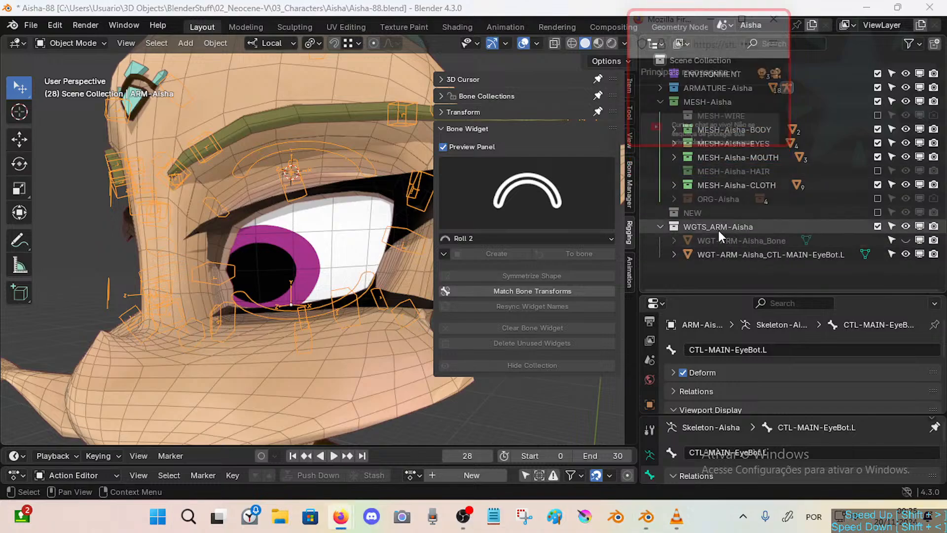
left_click(755, 240)
left_click(878, 226)
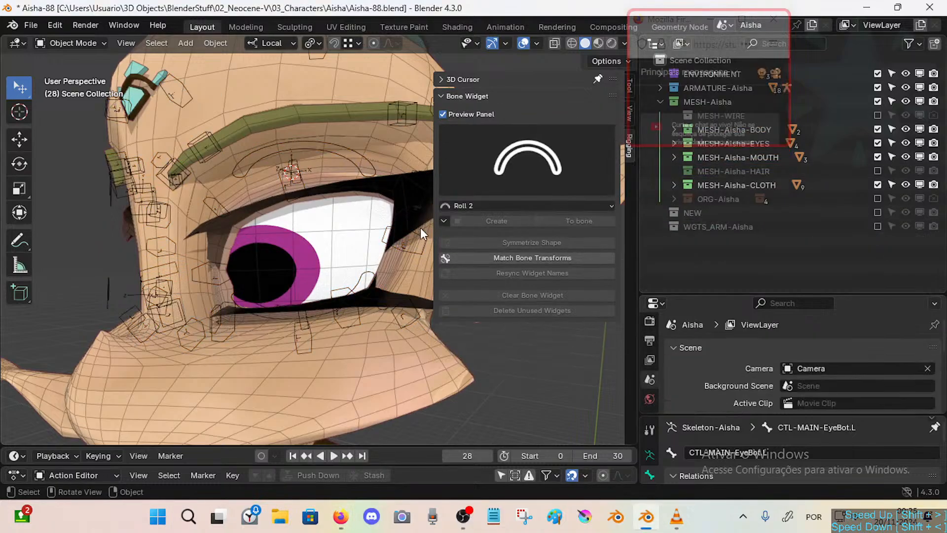
Move the WGTS_ARM-Aisha collection into ORG-Aisha and place it directly above WIDGET-ADDON.
left_click_drag(703, 230, 721, 200)
left_click(674, 197)
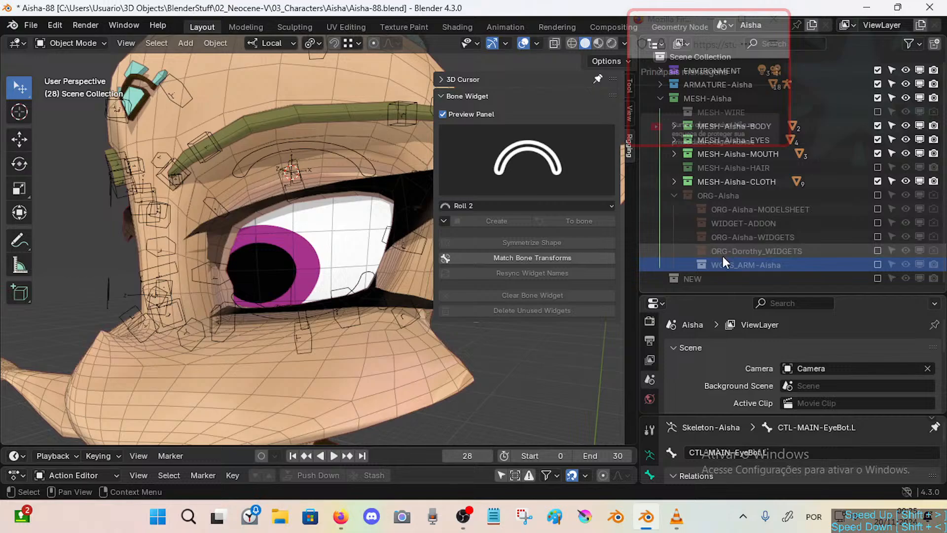
left_click_drag(729, 264, 754, 215)
middle_click_drag(326, 240, 340, 242)
middle_click_drag(368, 132, 321, 229)
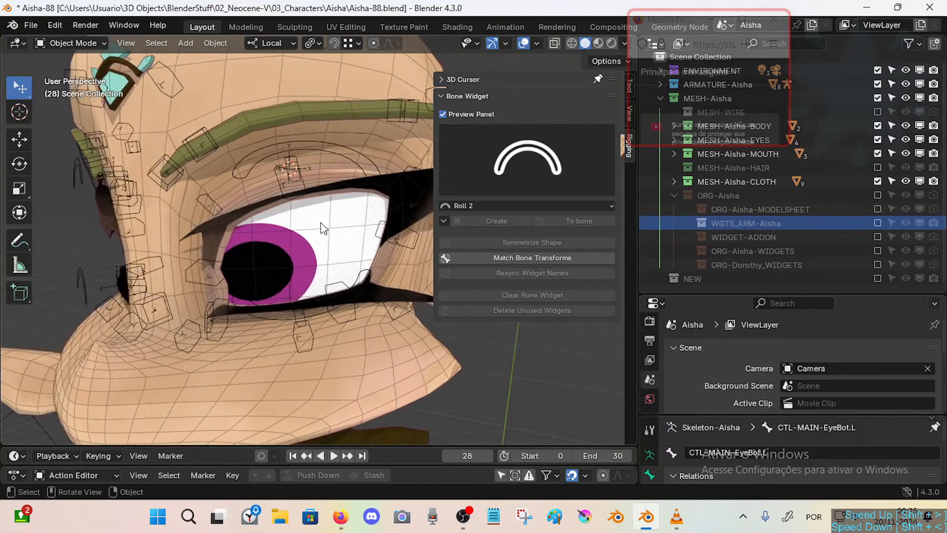
Collapse the Bone Widget section and put the ARM-Aisha armature into Pose Mode.
left_click(443, 96)
left_click(336, 146)
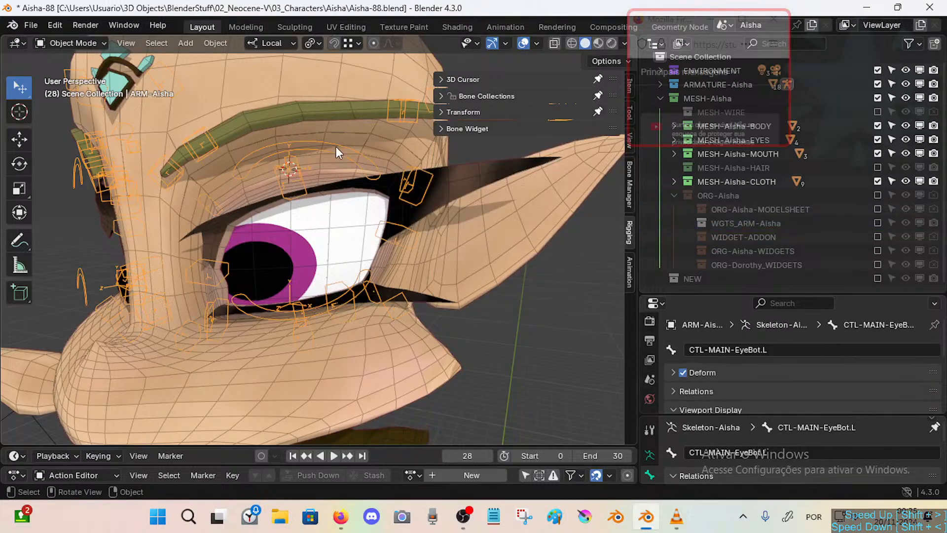
key("ctrl+Tab")
Test-move the CTL-MAIN-EyeTop.L and CTL-MAIN-EyeBot.L controls, cancel the moves and save the file.
left_click(329, 147)
key("g")
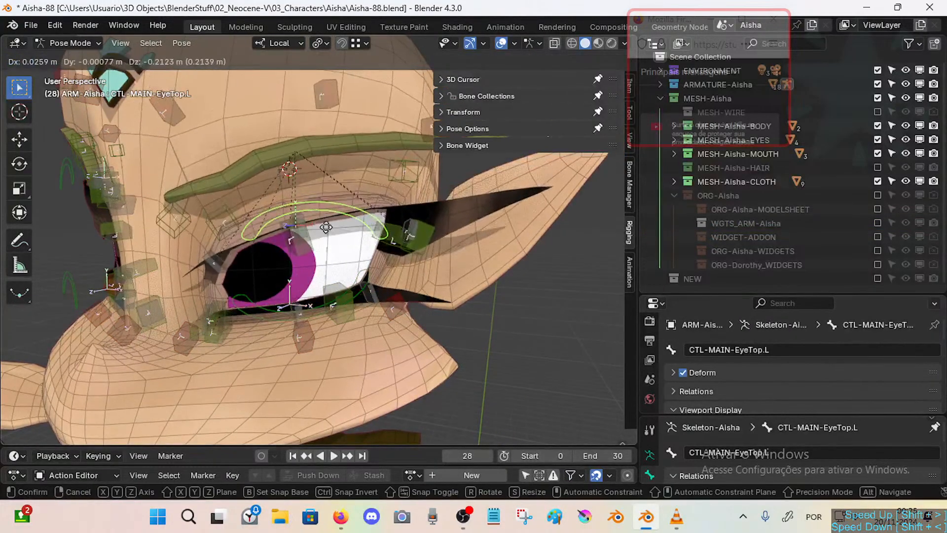
left_click(321, 174)
left_click(310, 312)
key("g")
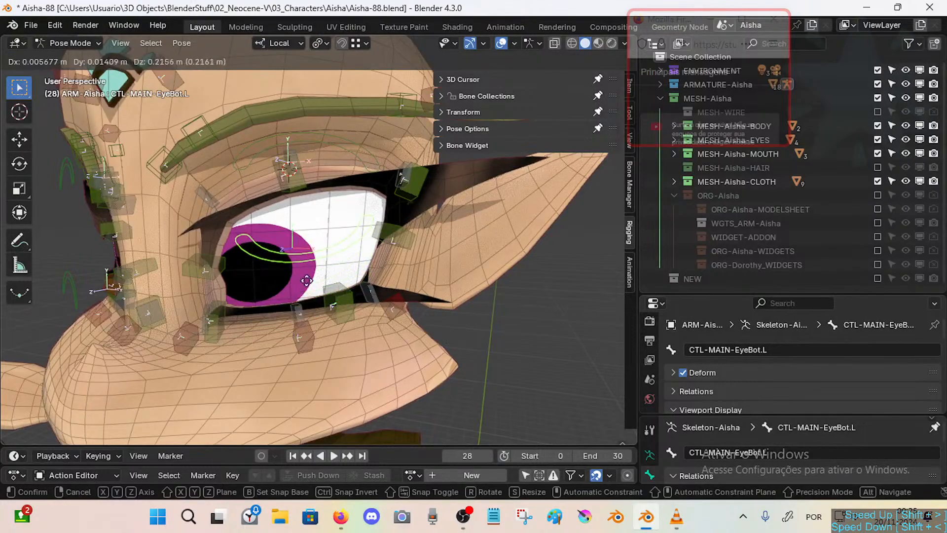
right_click(304, 295)
key("ctrl+s")
Enter armature Edit Mode and inspect the lower-eyelid bone CTL-EyeHole.L.006 with a cancelled trial move.
key("Tab")
middle_click_drag(323, 310, 348, 319)
left_click(347, 319)
scroll(347, 319, "up", 9)
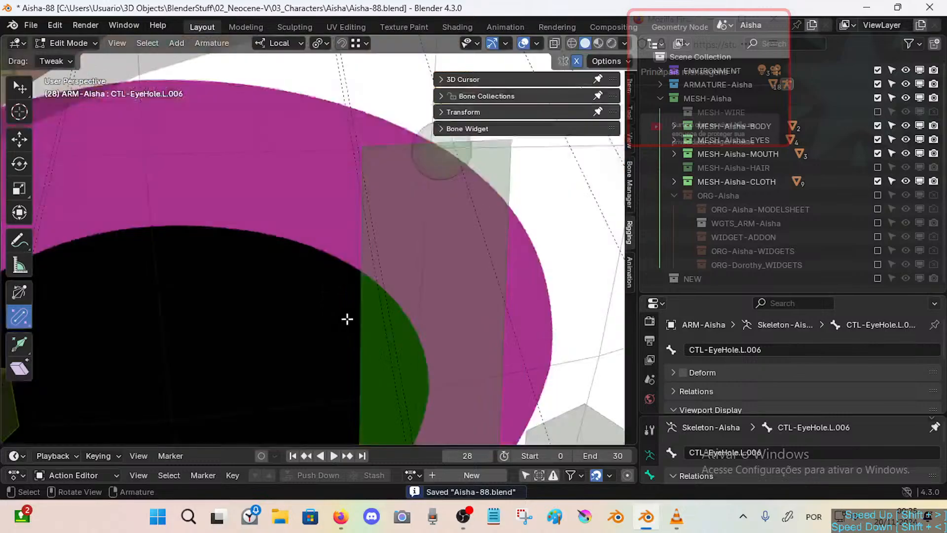
scroll(296, 335, "down", 9)
middle_click_drag(296, 335, 333, 316)
key("g")
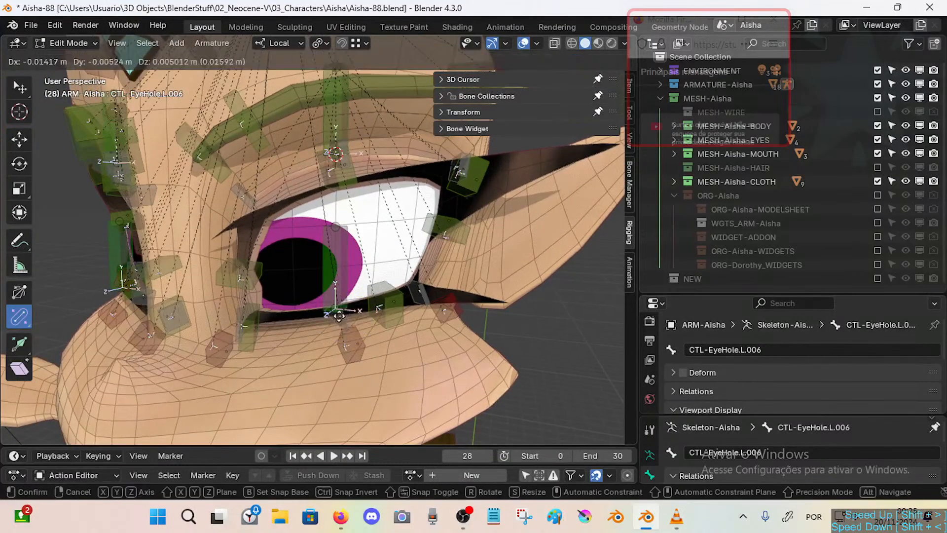
right_click(299, 305)
left_click(338, 315)
Parent CTL-EyeHole.L.005 and its neighbouring lower-eyelid bones to CTL-MAIN-EyeBot.L, then test the control in Pose Mode.
left_click(343, 320)
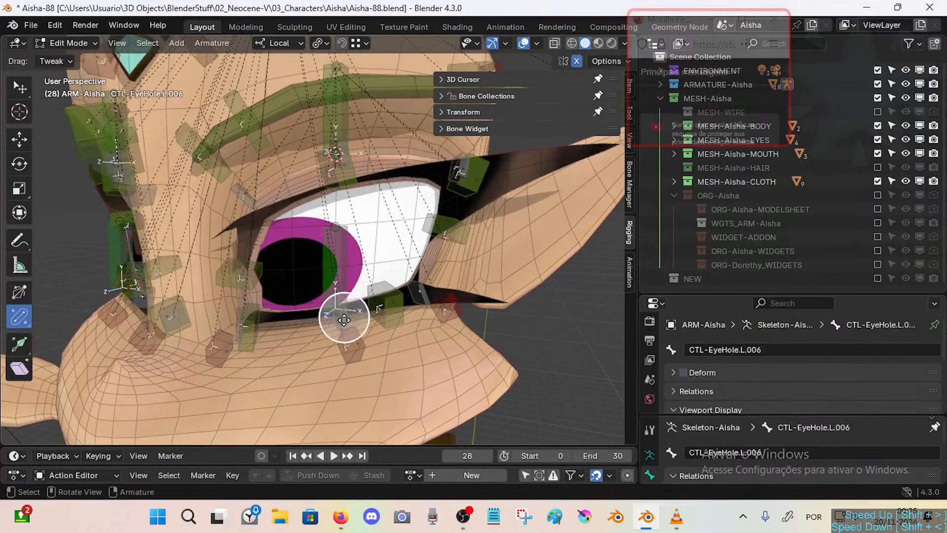
key("g")
right_click(300, 316)
left_click(416, 304, "shift")
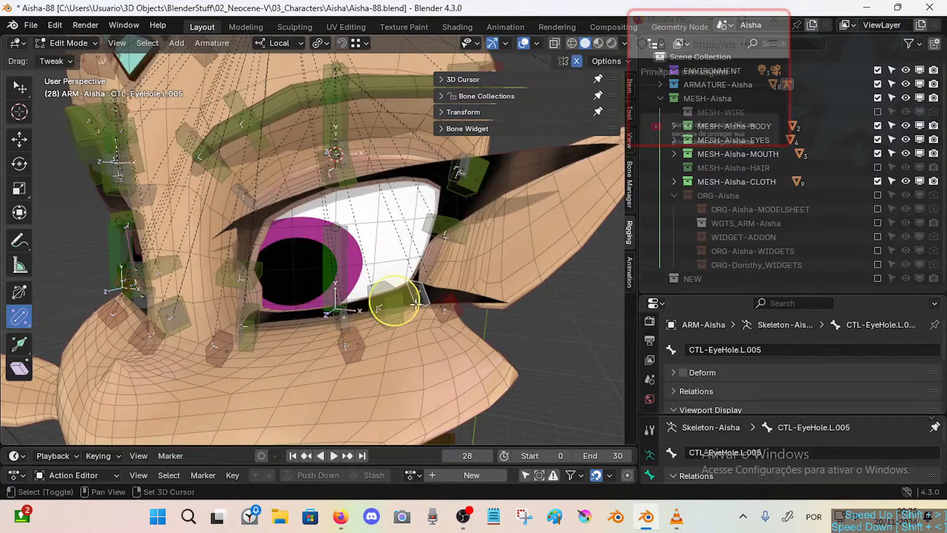
left_click(357, 306, "shift")
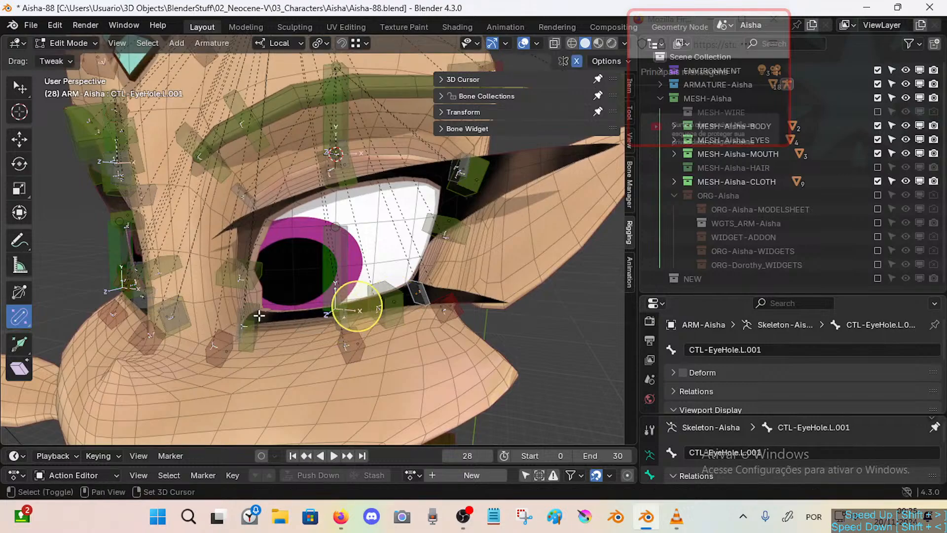
left_click(334, 268, "shift")
key("ctrl+p")
left_click(333, 268)
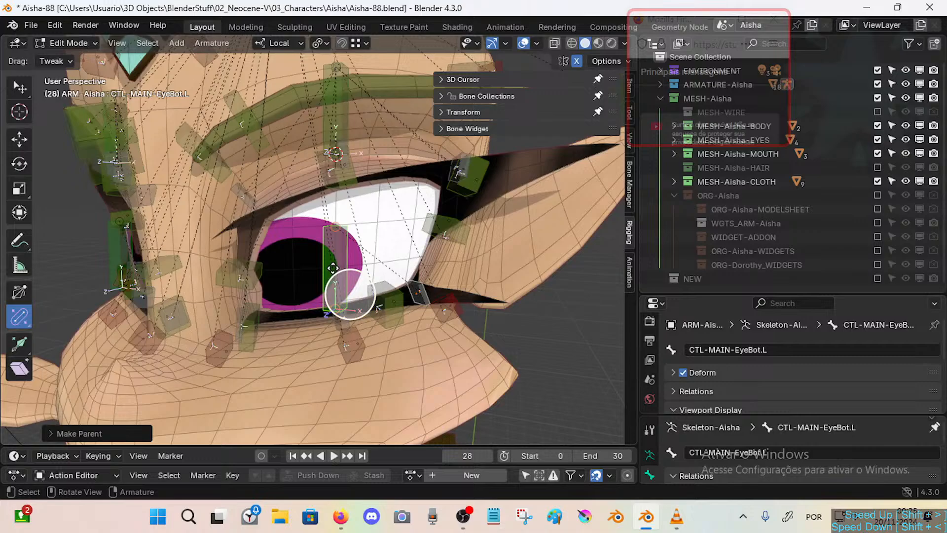
key("ctrl+Tab")
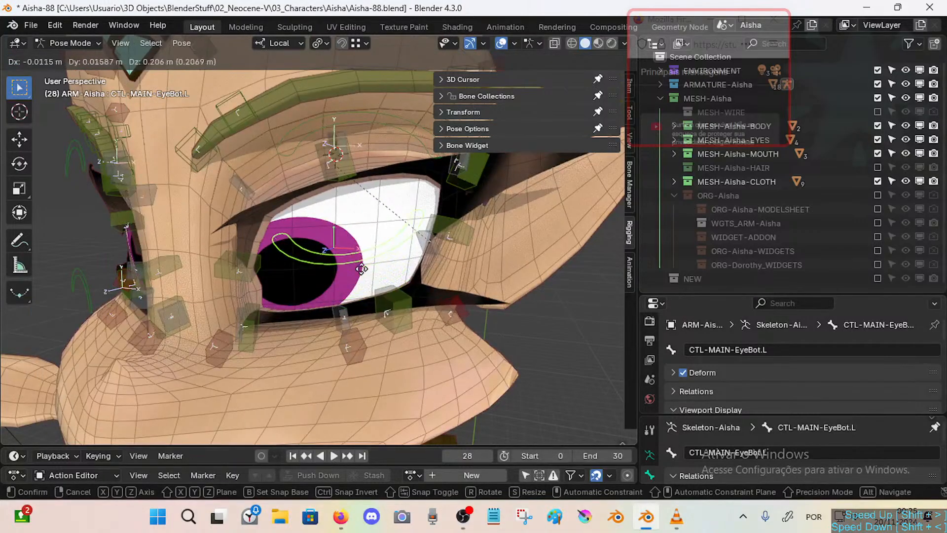
key("Tab")
Select CTL-EyeHole.L.006 and the lower-eyelid bone near the inner eye corner and parent them to CTL-MAIN-EyeBot.L.
left_click(343, 317)
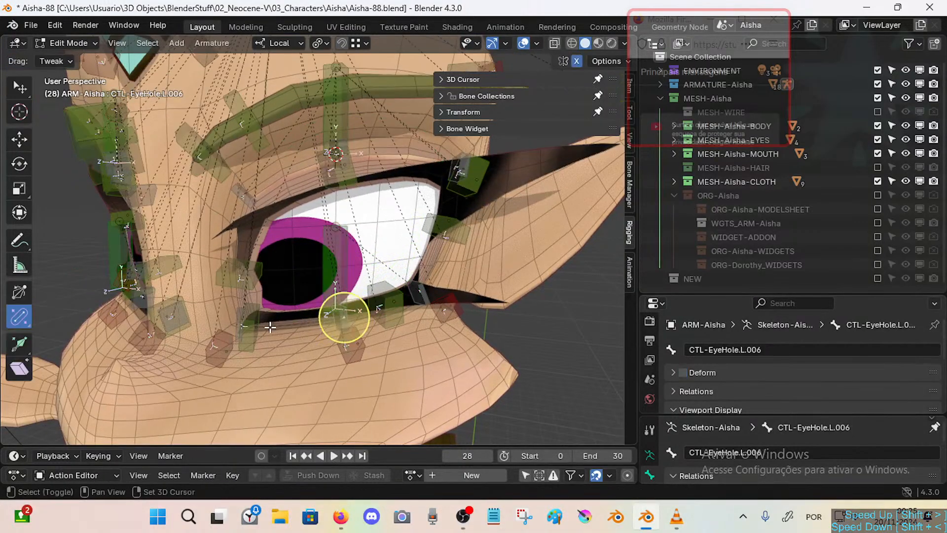
middle_click_drag(270, 327, 272, 326)
left_click(234, 323, "shift")
left_click(332, 266, "shift")
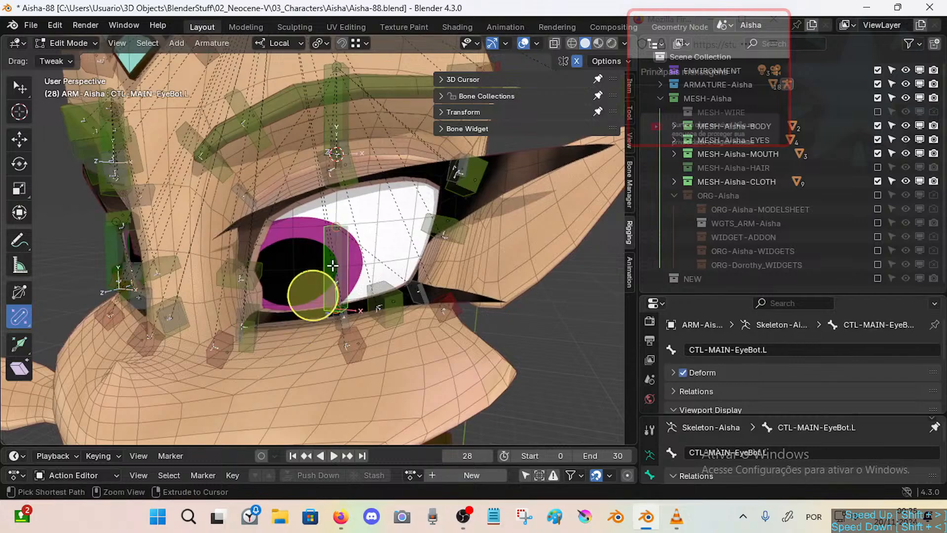
key("ctrl+p")
left_click(333, 265)
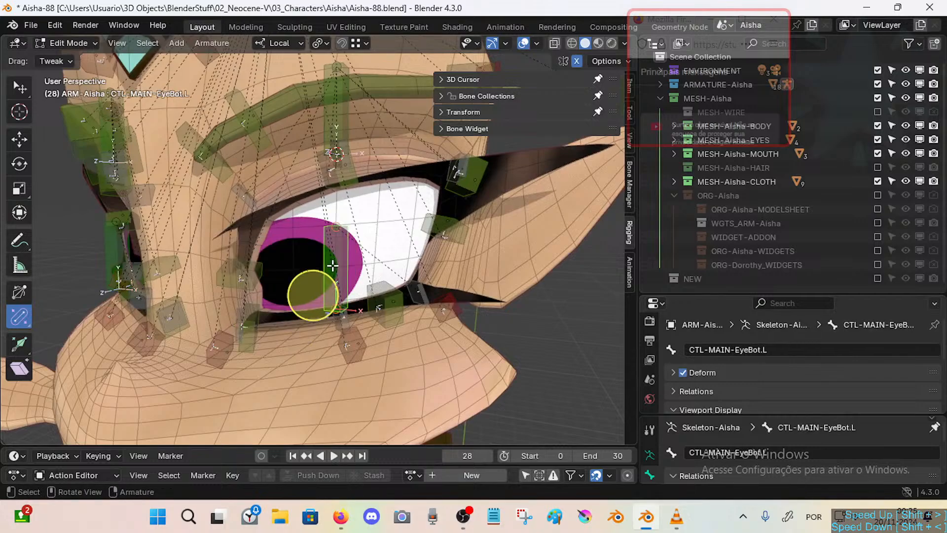
Parent CTL-EyeHole.L.006 and the lower-eyelid bones at the inner and outer eye corners to CTL-MAIN-EyeBot.L, and return to Pose Mode.
left_click(336, 318)
key("g")
right_click(336, 321)
left_click(346, 320)
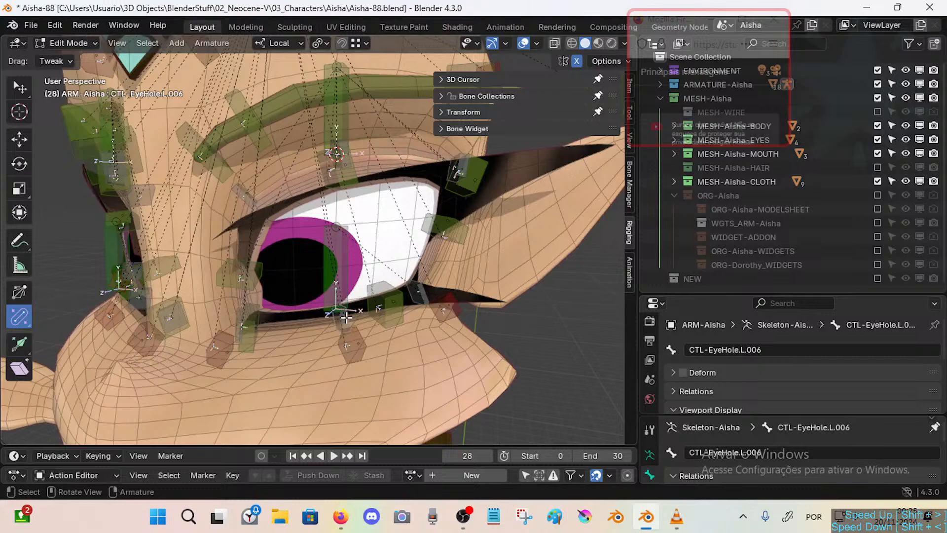
middle_click_drag(334, 331, 348, 328)
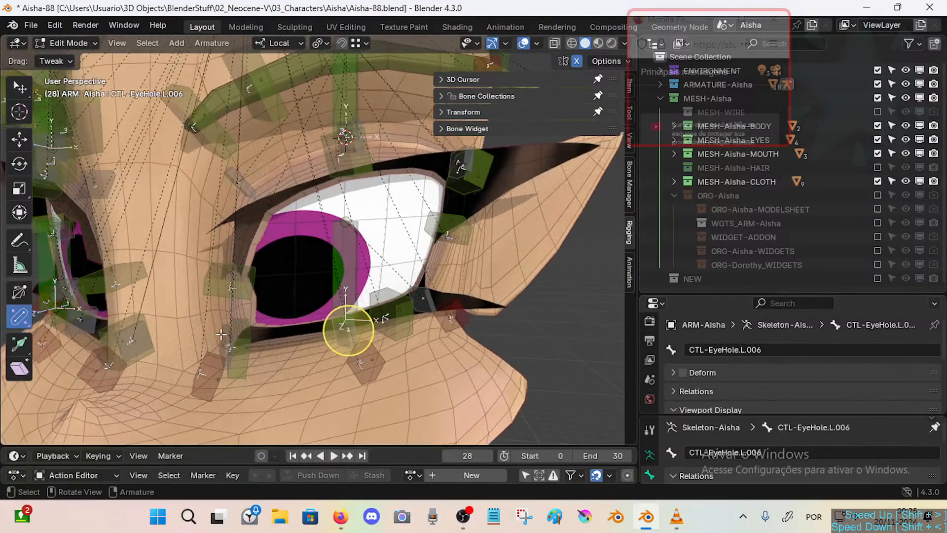
left_click(220, 331)
left_click(344, 341)
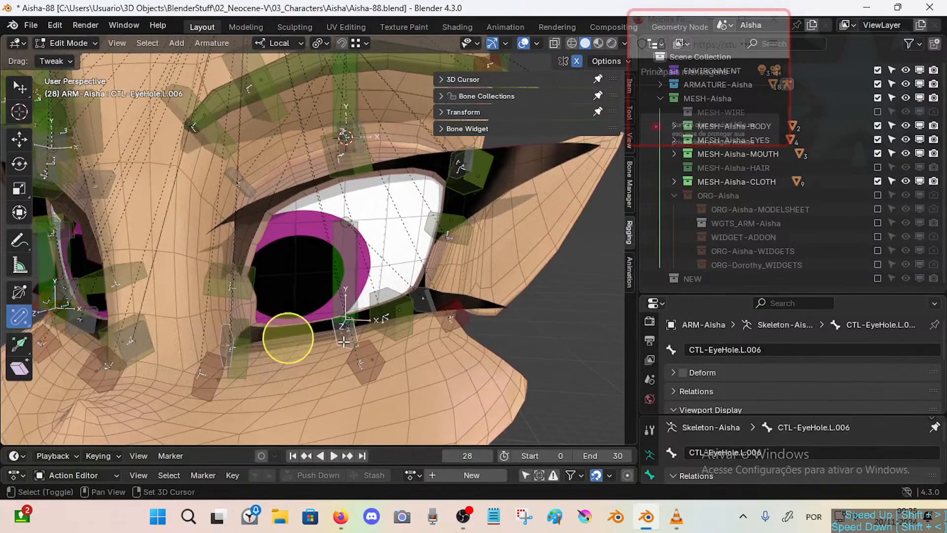
left_click(347, 261, "shift")
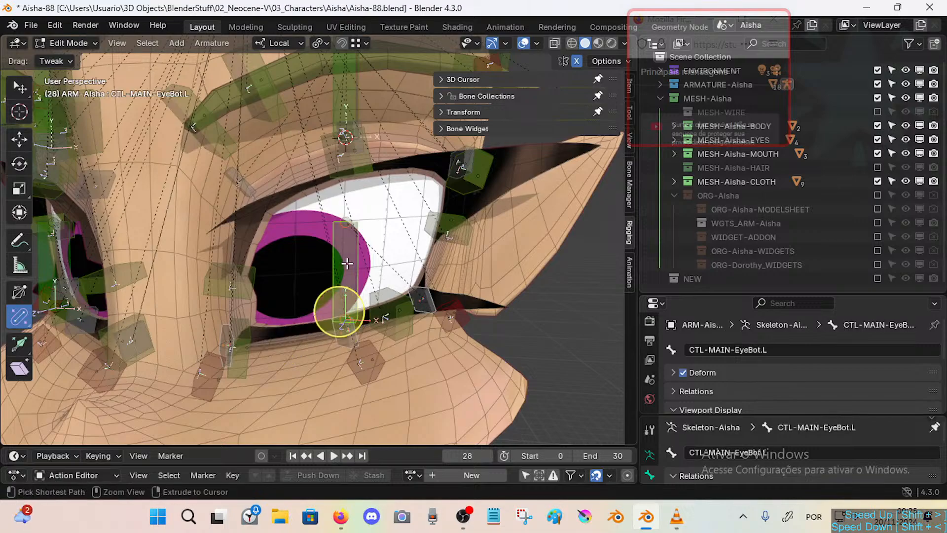
key("ctrl+p")
left_click(347, 262)
key("ctrl+Tab")
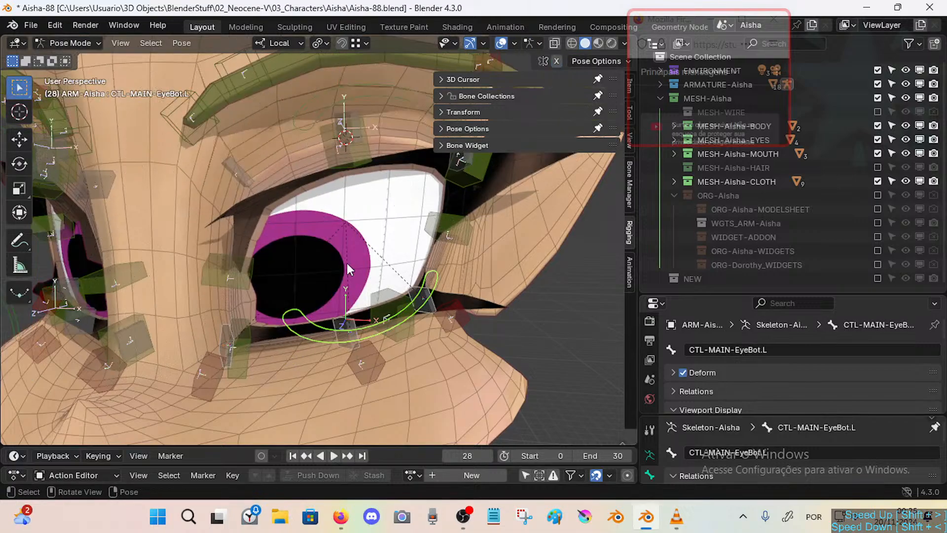
Test the new parenting by moving CTL-MAIN-EyeBot.L up over the eye twice and viewing the eyelid from another angle.
left_click(371, 325)
left_click(366, 328)
key("g")
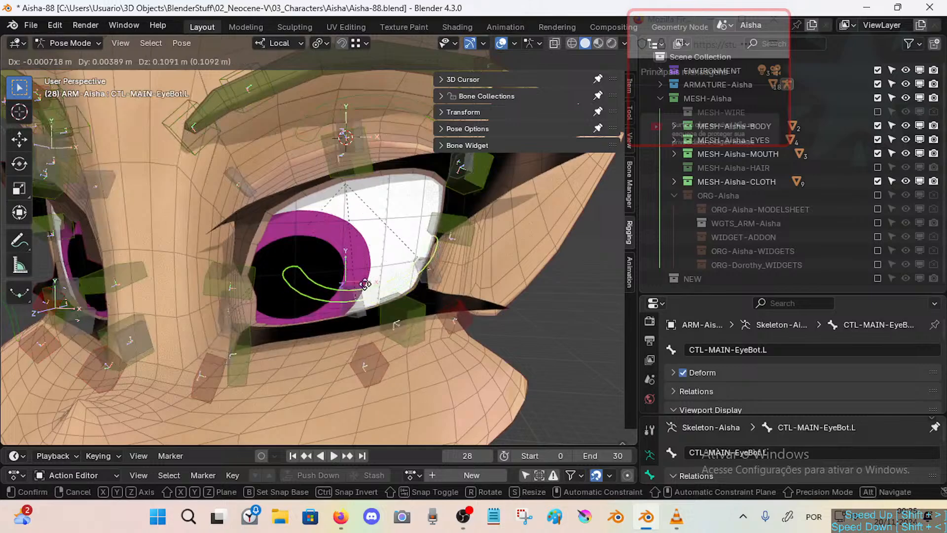
left_click(365, 263)
middle_click_drag(364, 263, 340, 277)
key("g")
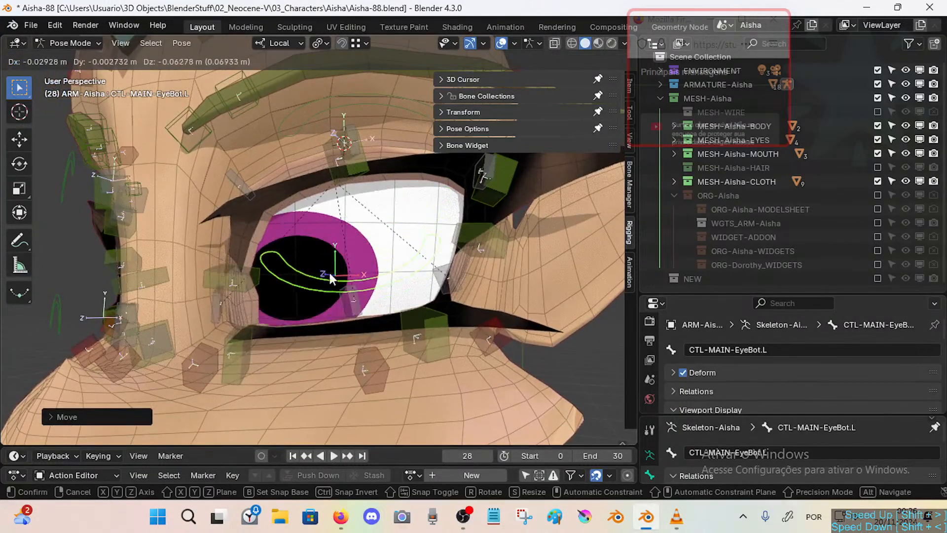
left_click(329, 276)
Trial-move CTL-Eyelid-Bot.L.005 and CTL-EyeHole.L.006 to check how they affect the lower eyelid, cancelling the CTL-EyeHole.L.006 move.
left_click(443, 305)
key("g")
left_click(431, 306)
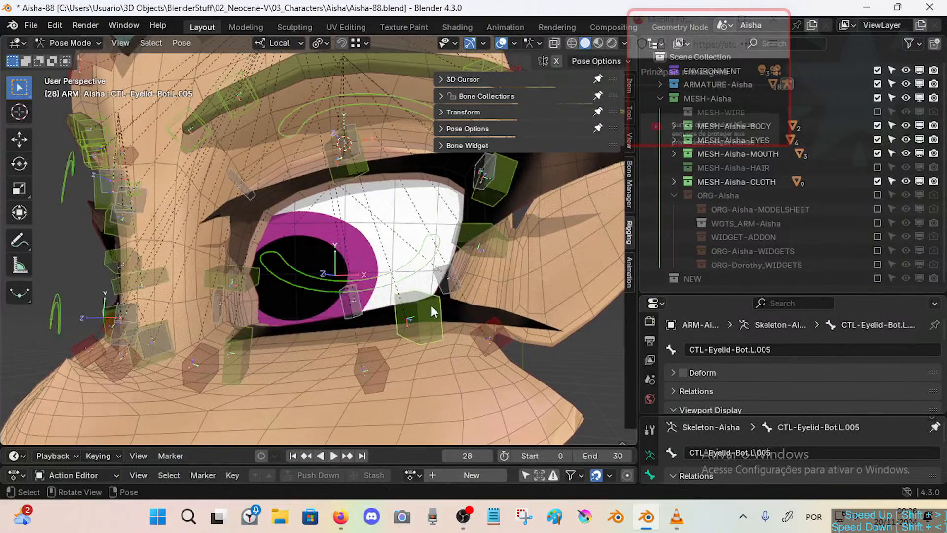
left_click(350, 341)
left_click(360, 322)
key("g")
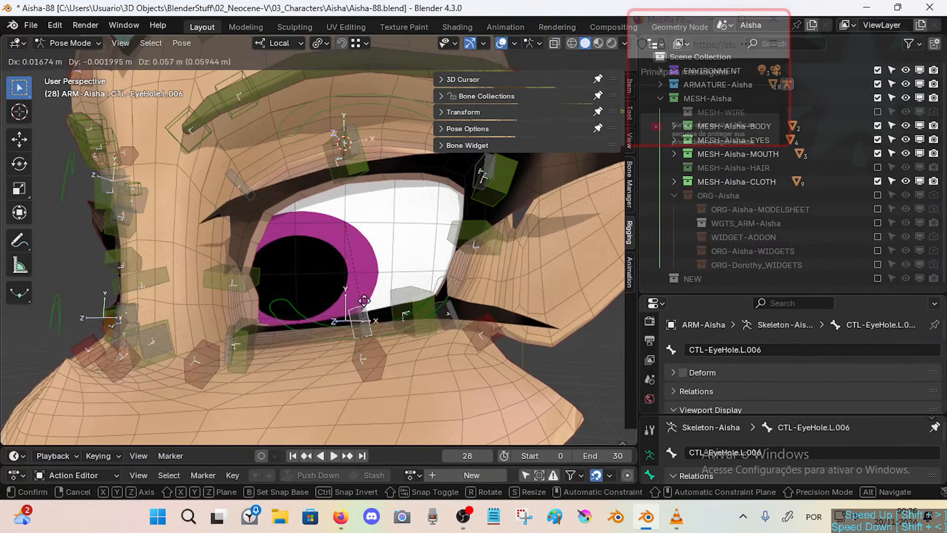
right_click(356, 305)
Move CTL-MAIN-EyeBot.L upward to raise the lower eyelid.
left_click(370, 320)
key("g")
left_click(365, 253)
key("ctrl+Tab")
left_click(422, 330)
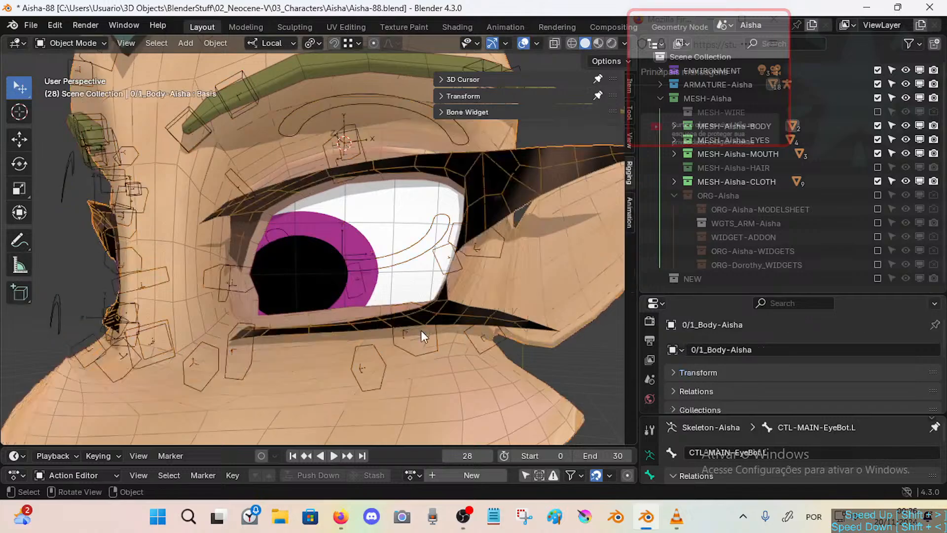
left_click(428, 314)
left_click(430, 319)
left_click(435, 333)
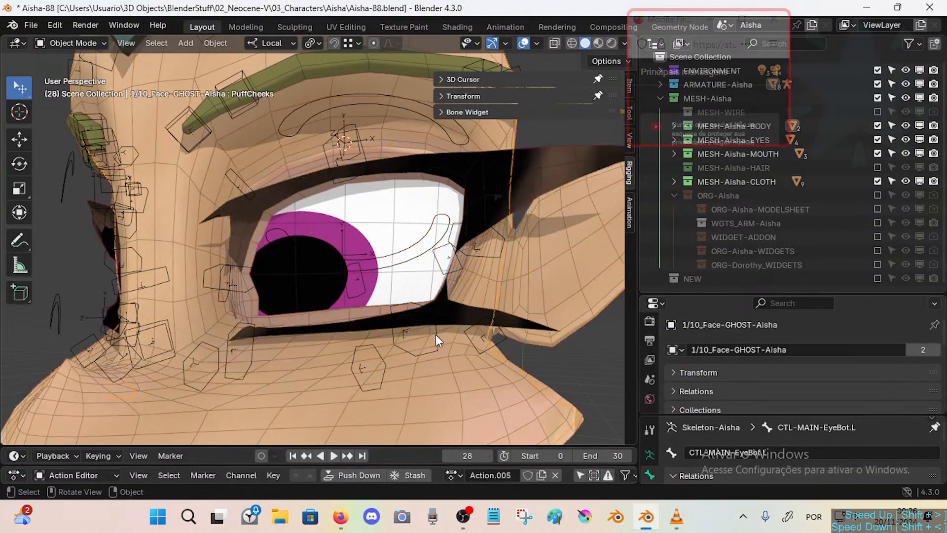
left_click(439, 331)
key("ctrl+Tab")
Trial-move CTL-Eyelid-Bot.L.005 and CTL-Eyelid-Top.L.001, and inspect the neighbouring eyelid and cheek controls around the left eye.
left_click(407, 327)
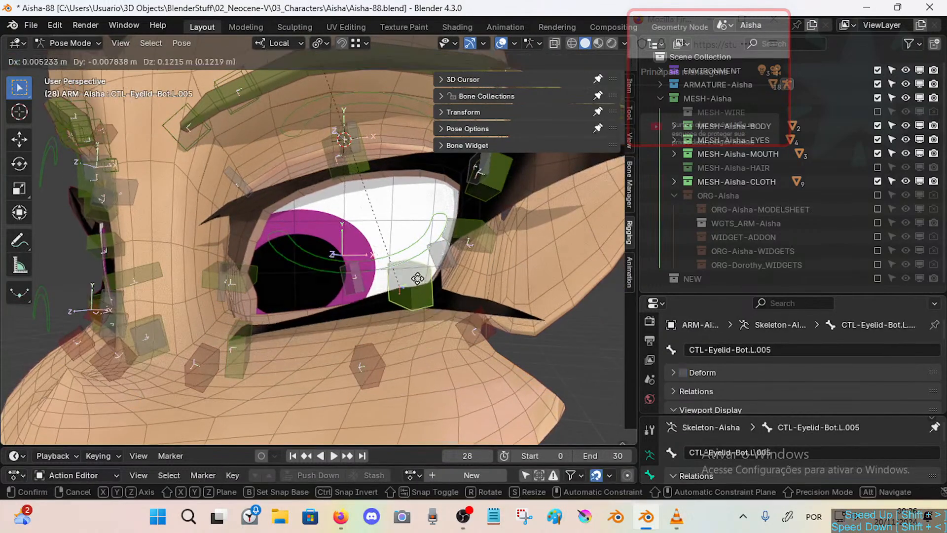
left_click(248, 286)
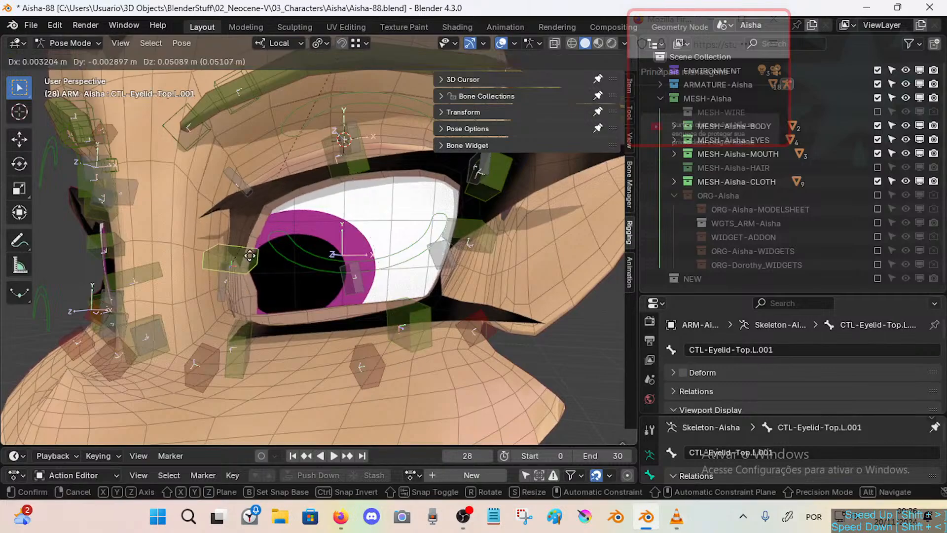
left_click(245, 337)
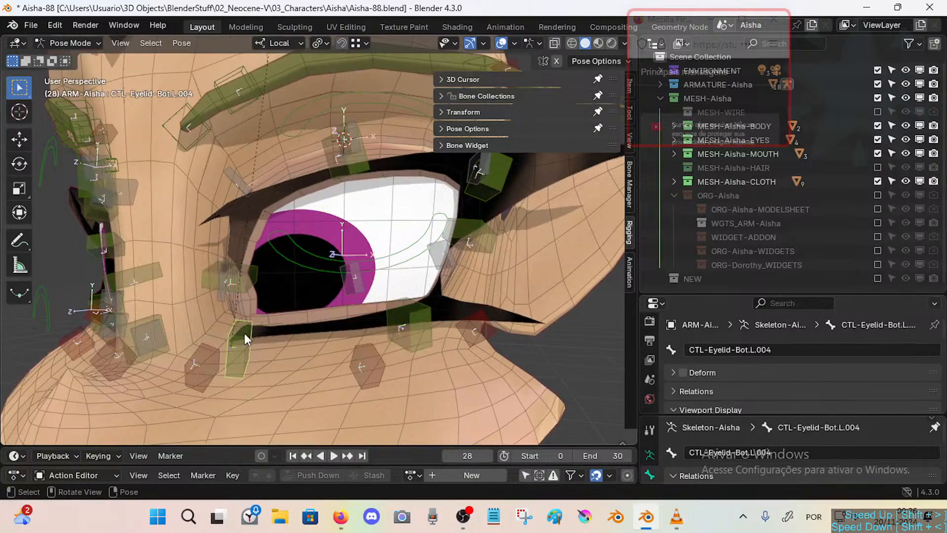
left_click(248, 274)
left_click(425, 328, "shift")
left_click(475, 329, "shift")
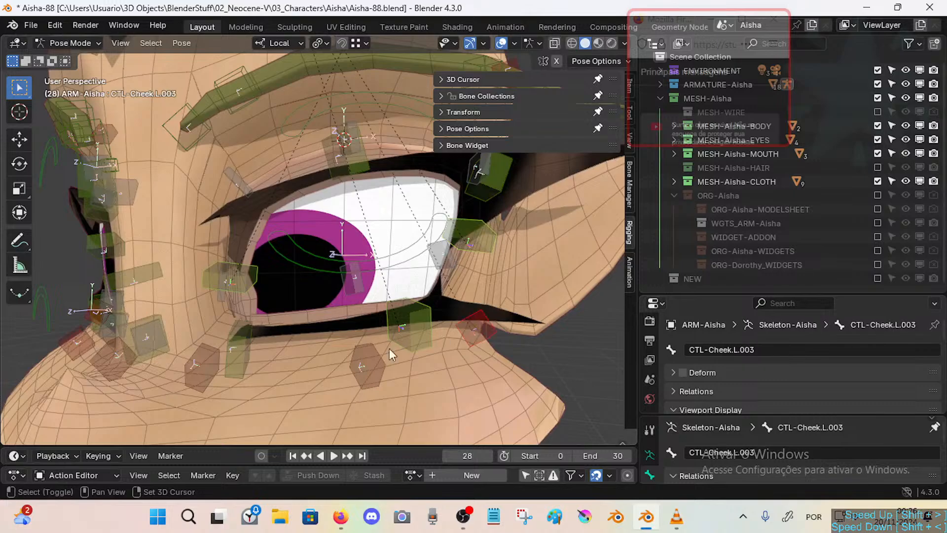
left_click(248, 289)
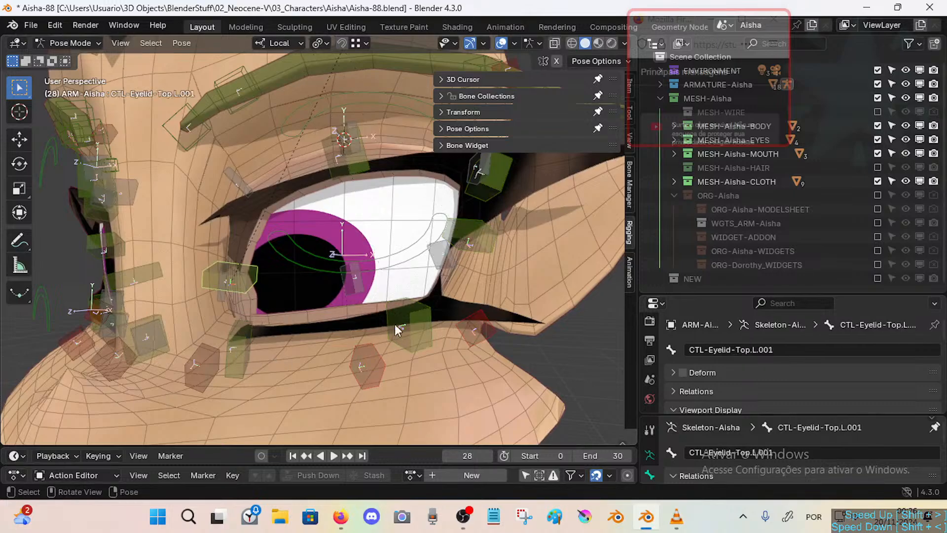
left_click(424, 325)
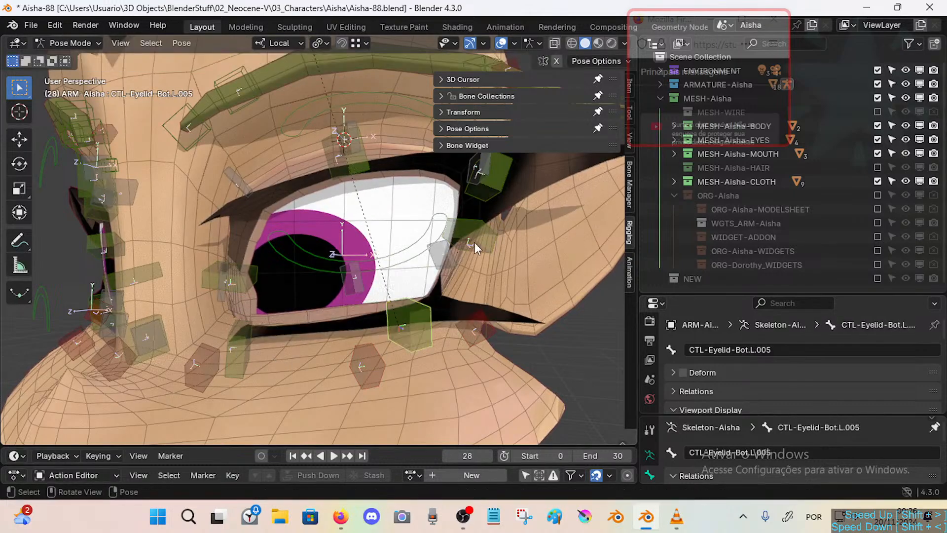
Trial-move CTL-Cheek.L.002 and CTL-EyeHole.L.006 to compare their influence on the cheek, cancelling both moves.
left_click(356, 364)
key("g")
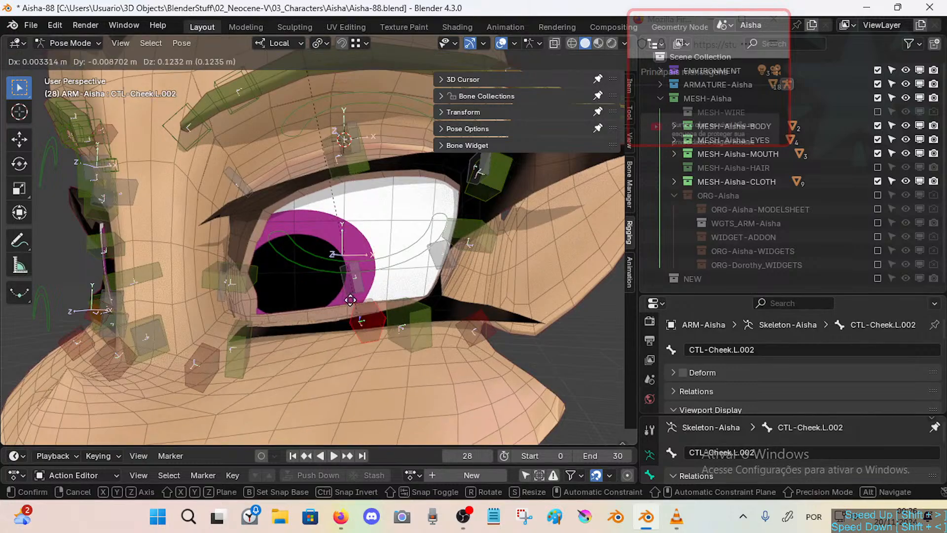
right_click(351, 338)
middle_click_drag(229, 338, 238, 337)
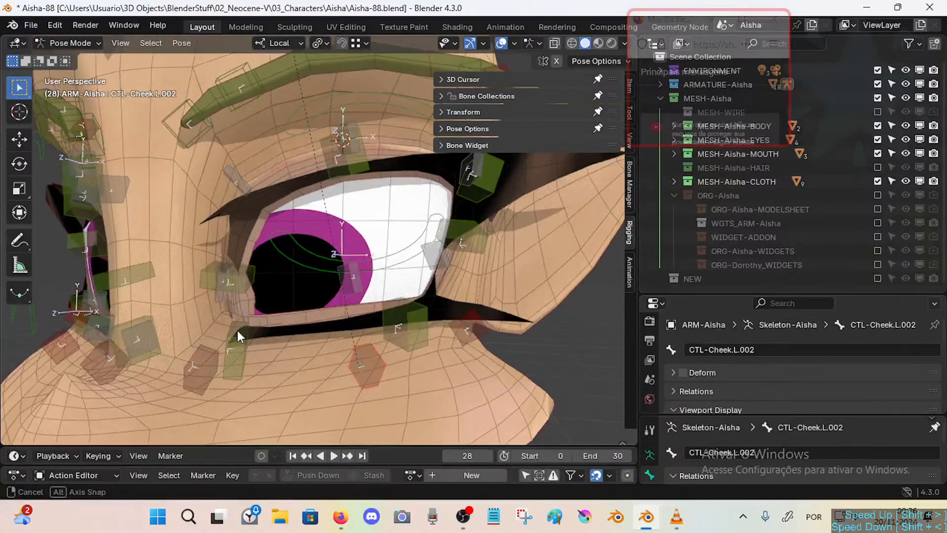
left_click(365, 292)
key("g")
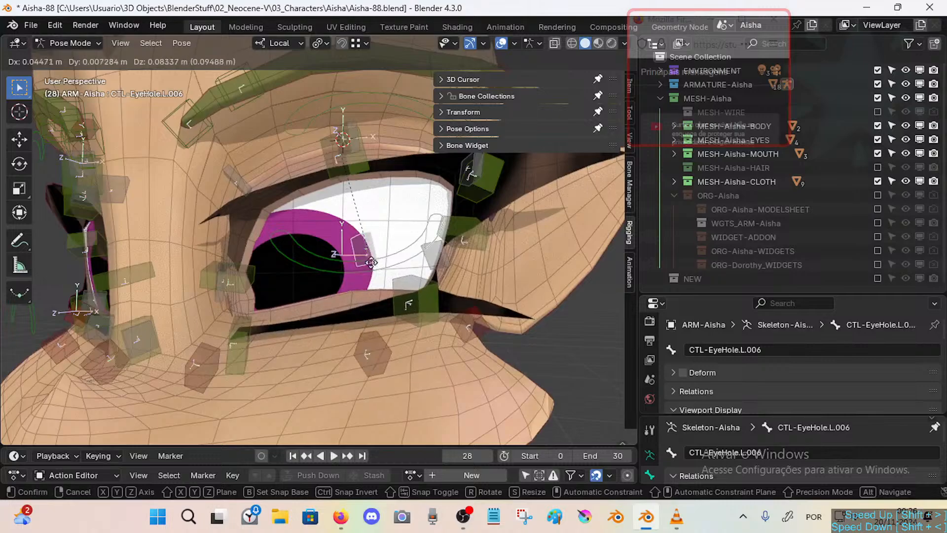
right_click(360, 311)
Select CTL-Cheek.L.001, .002 and .003 and set the target space of their Copy Transforms.001 constraint to Local With Parent.
left_click(211, 365)
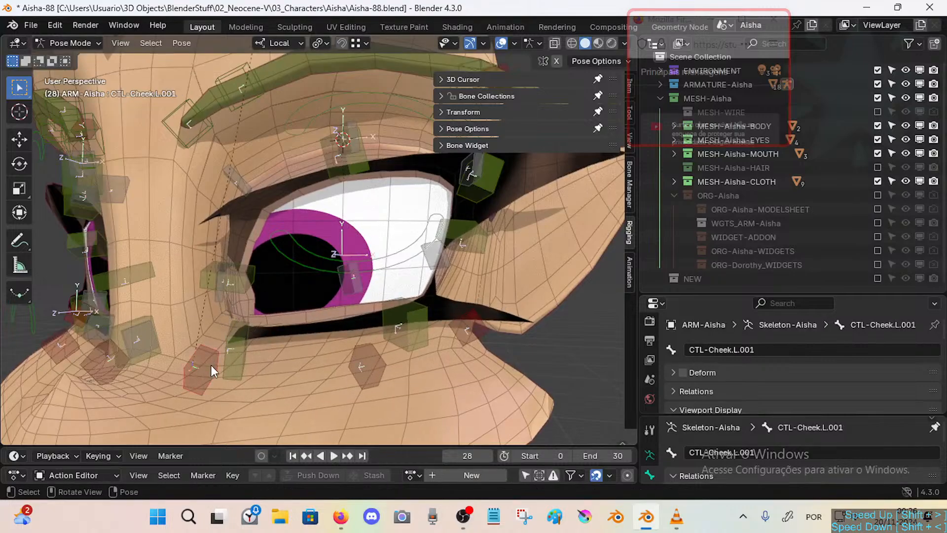
left_click(377, 368, "shift")
left_click(469, 340, "shift")
left_click(213, 381, "shift")
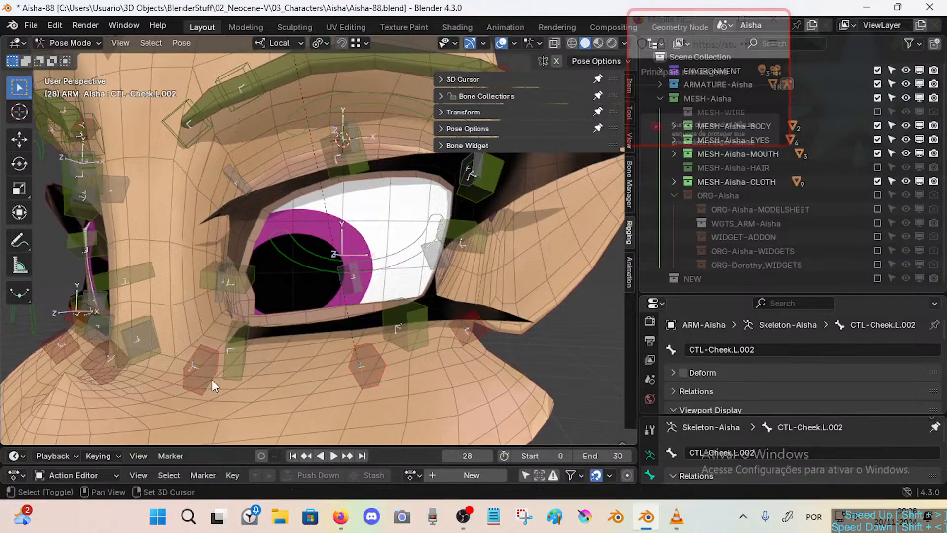
scroll(341, 340, "down", 5)
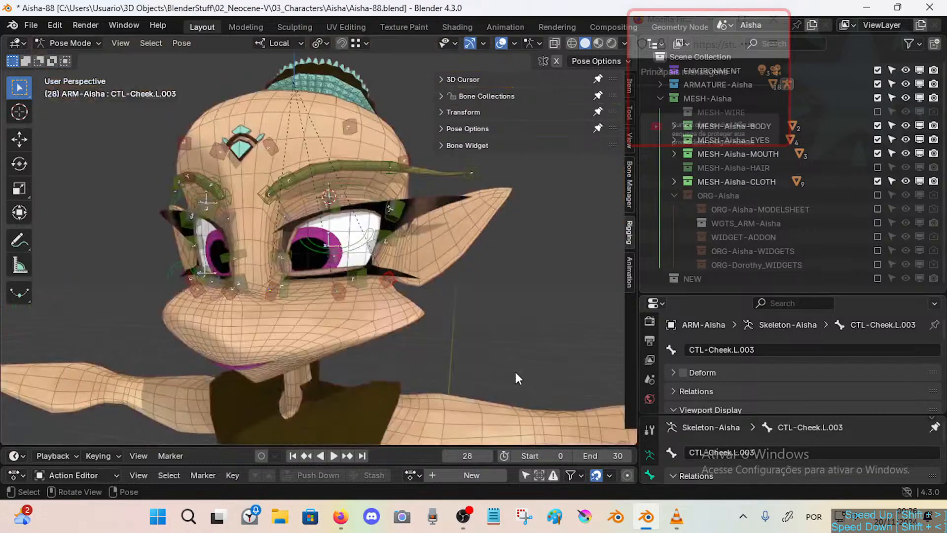
scroll(515, 371, "up", 5)
left_click_drag(717, 291, 717, 172)
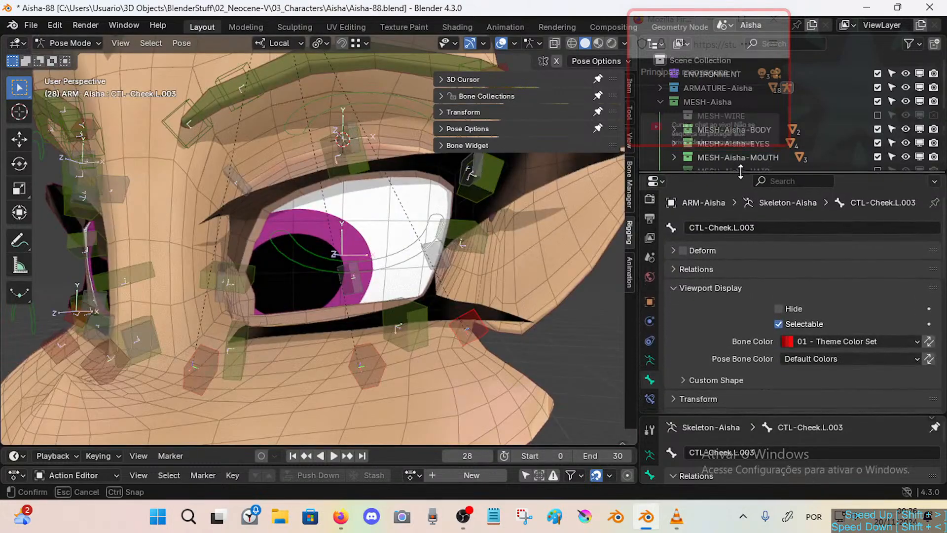
left_click(650, 397)
scroll(781, 334, "down", 2)
left_click(818, 307)
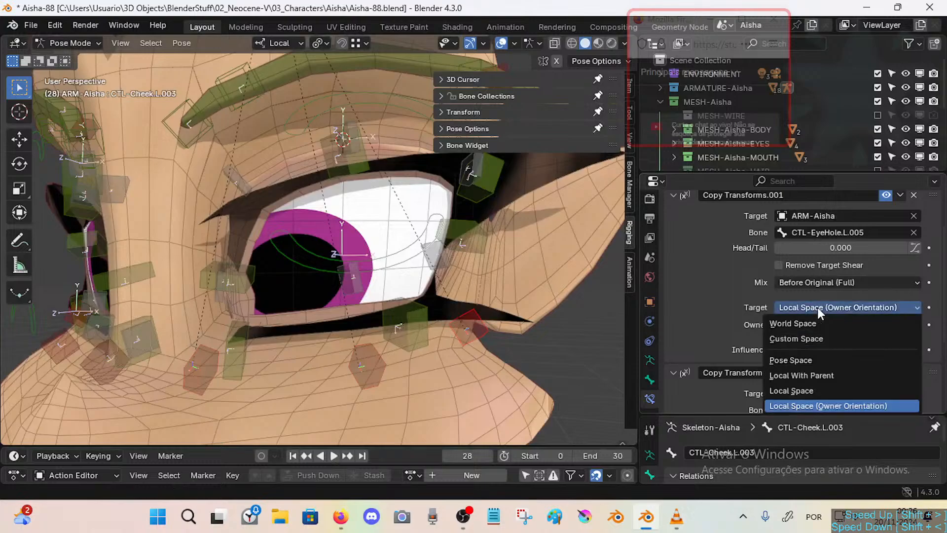
left_click(806, 373)
scroll(824, 330, "down", 4)
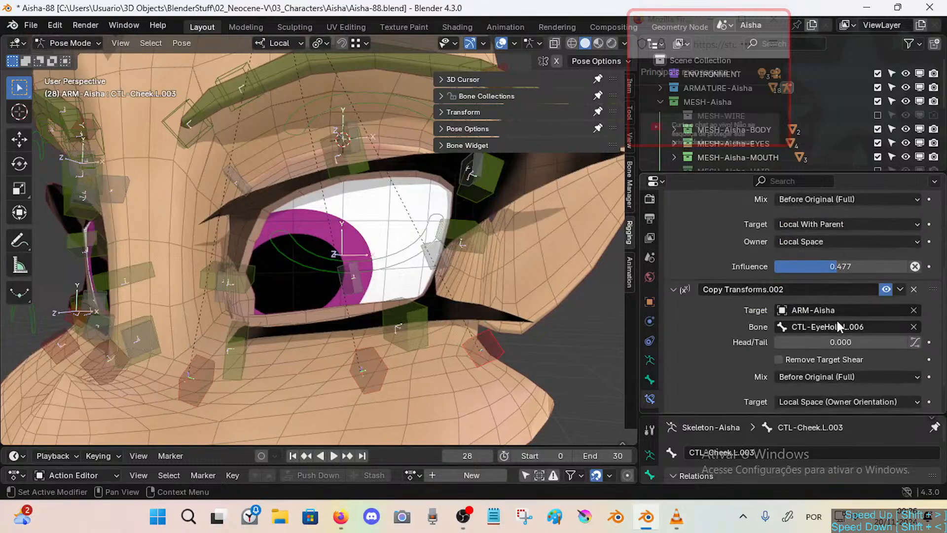
Set the target space of the Copy Transforms.002 constraint on CTL-Cheek.L.003 to Local With Parent.
scroll(829, 362, "down", 2)
left_click(822, 355)
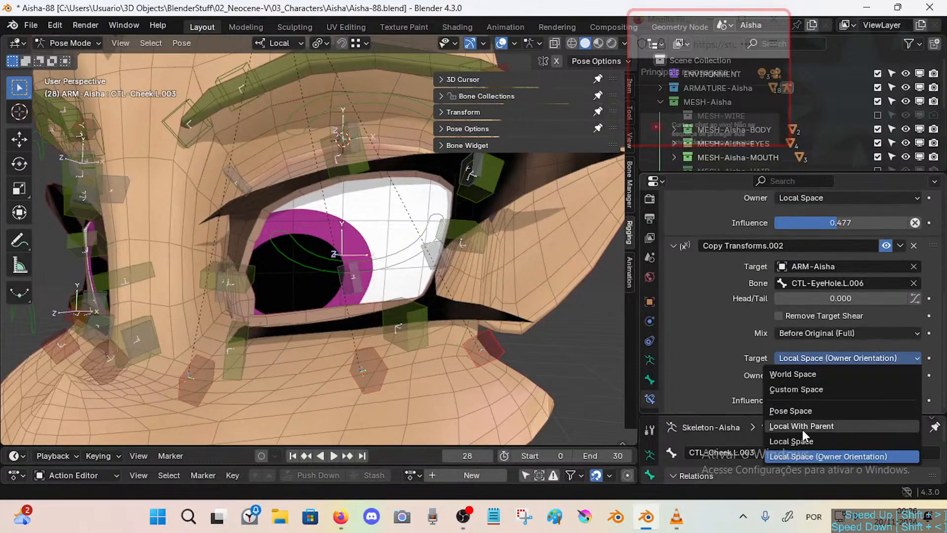
left_click(807, 429)
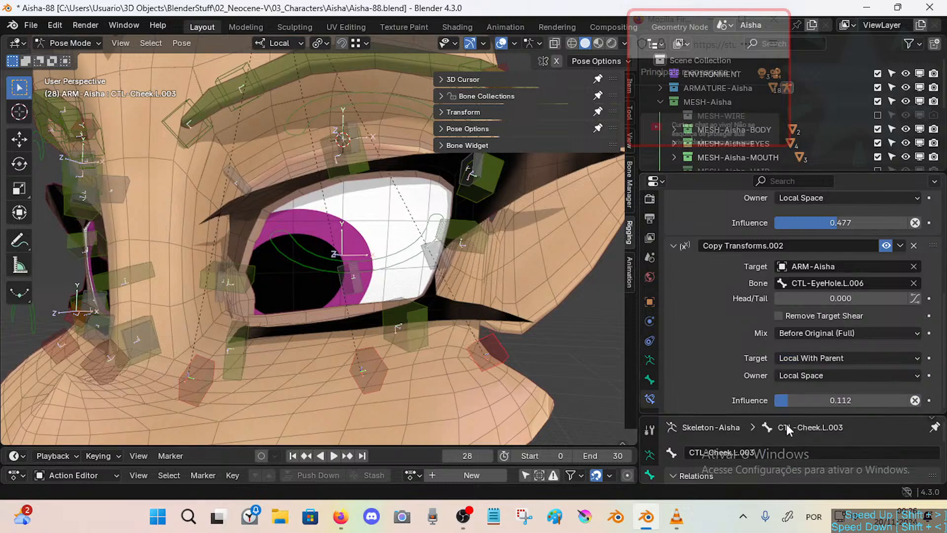
Select CTL-Cheek.L.001 and set the target space of its Copy Transforms constraint, which follows CTL-EyeHole.L.006, to Local With Parent.
left_click(199, 383)
scroll(750, 299, "down", 3)
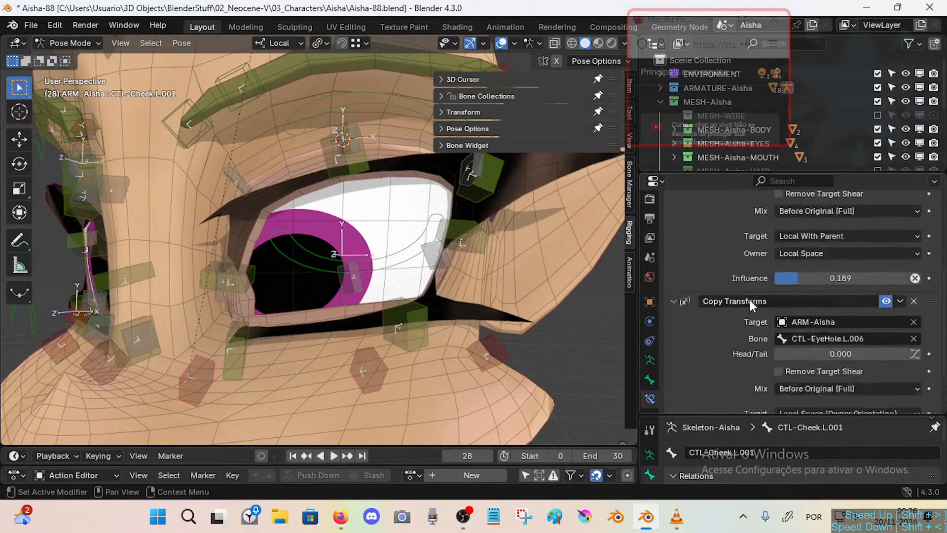
scroll(749, 300, "down", 2)
scroll(768, 347, "up", 4)
scroll(784, 360, "down", 4)
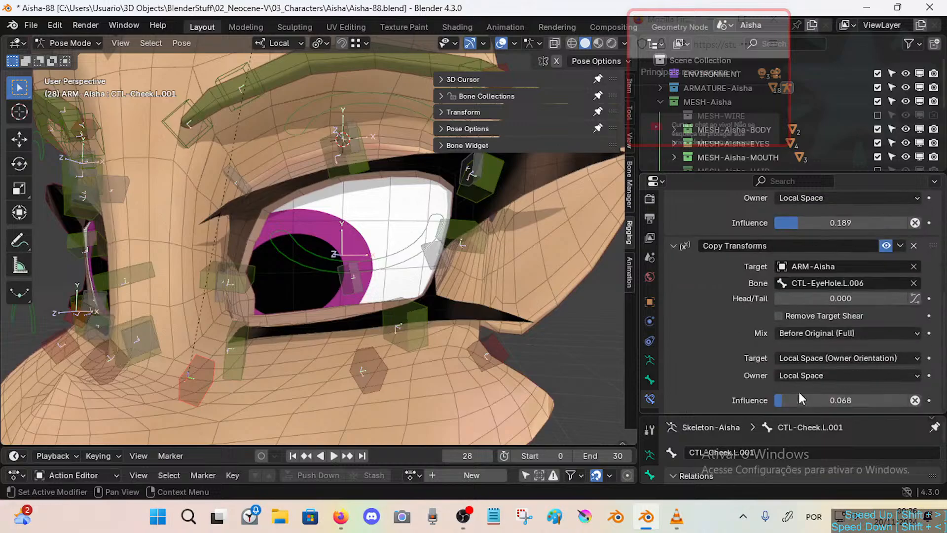
left_click(813, 359)
left_click(796, 428)
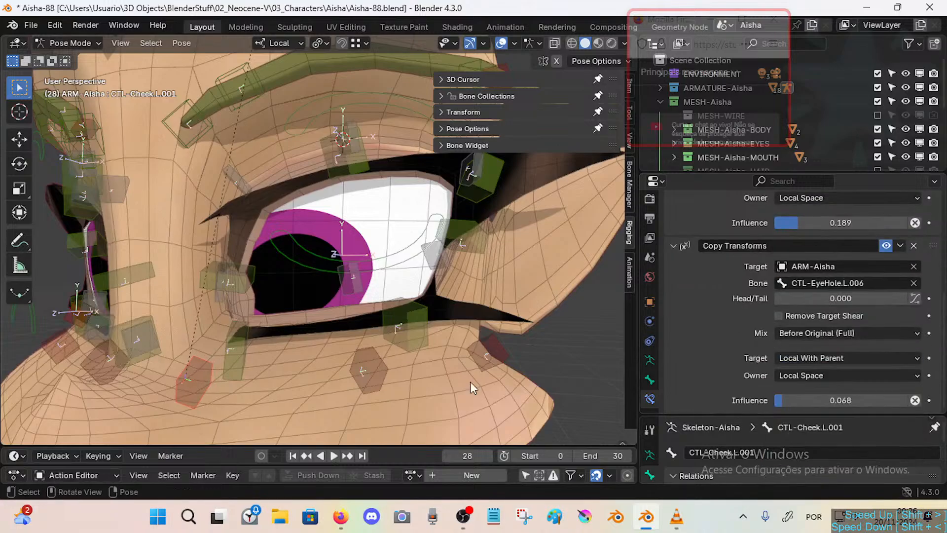
Set the target space of CTL-Cheek.L.002's Copy Transforms constraint to Local With Parent, and review the constraints on CTL-Cheek.L.003.
left_click(362, 379)
scroll(804, 347, "up", 5)
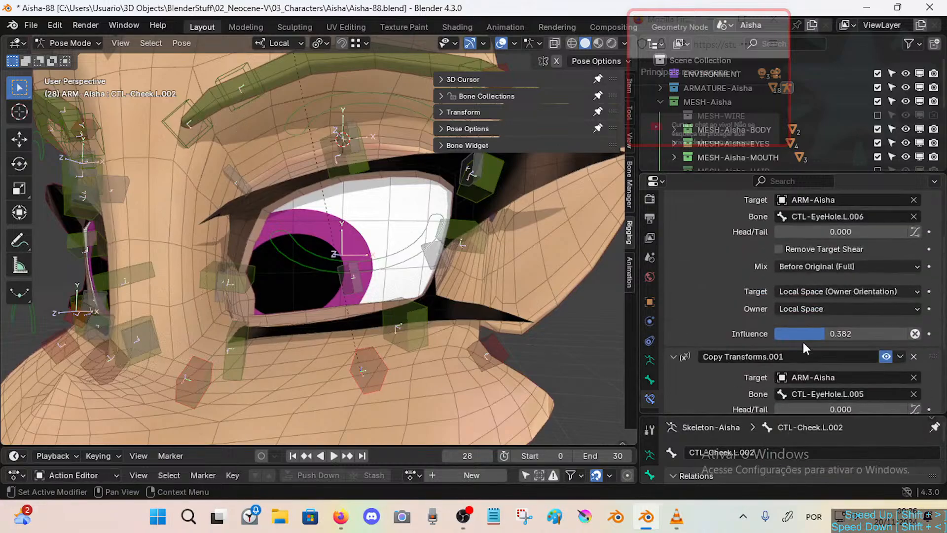
left_click(822, 291)
left_click(805, 362)
scroll(846, 328, "up", 3)
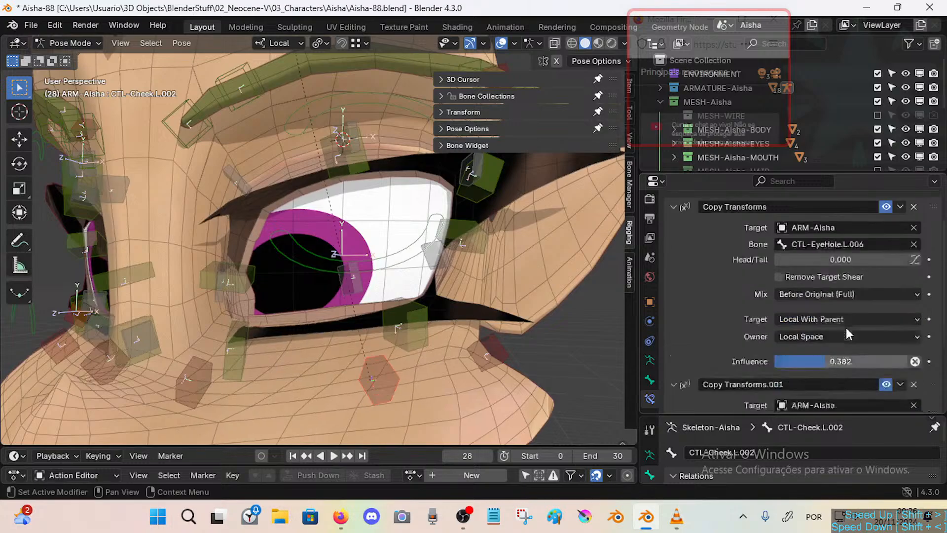
scroll(740, 335, "down", 1)
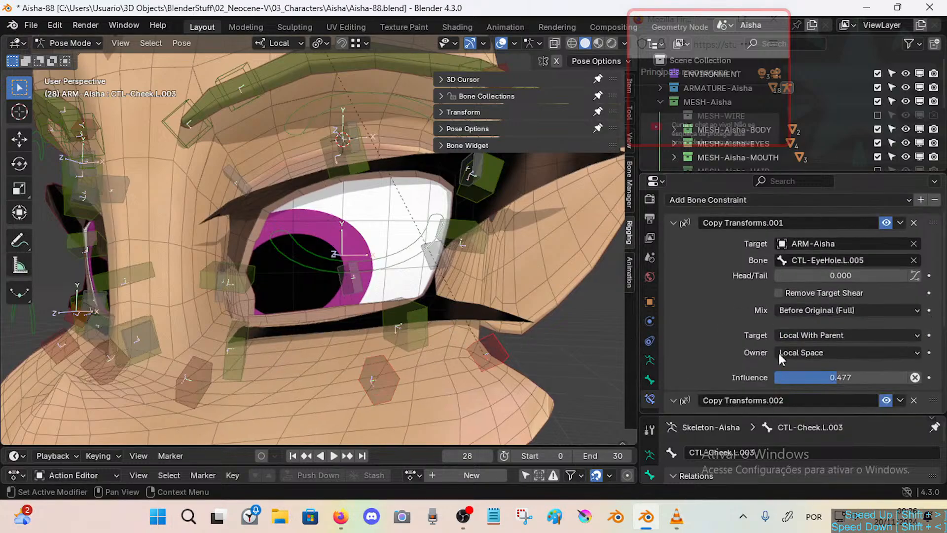
scroll(798, 326, "down", 6)
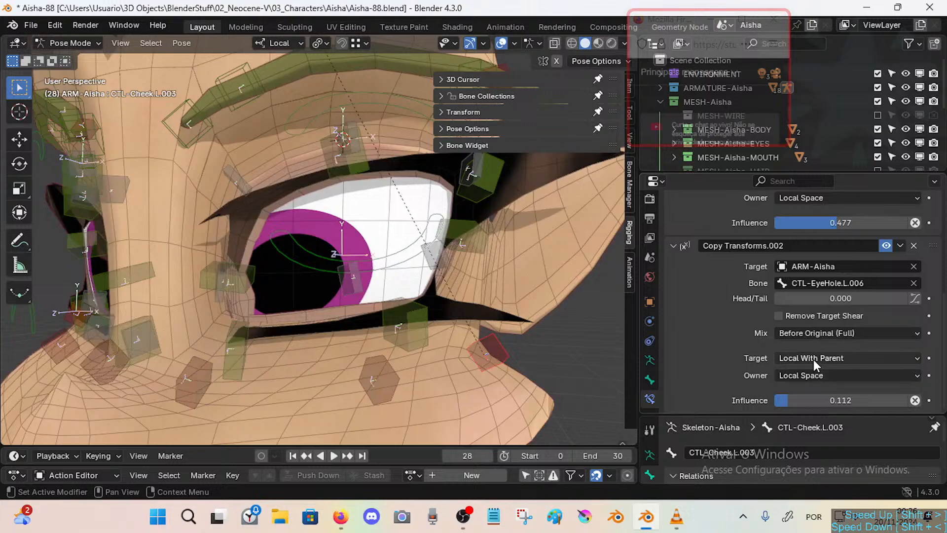
Move the CTL-MAIN-EyeBot.L control over the left eye to test how the lower eyelid and cheek bones follow.
scroll(813, 360, "up", 7)
scroll(813, 358, "down", 7)
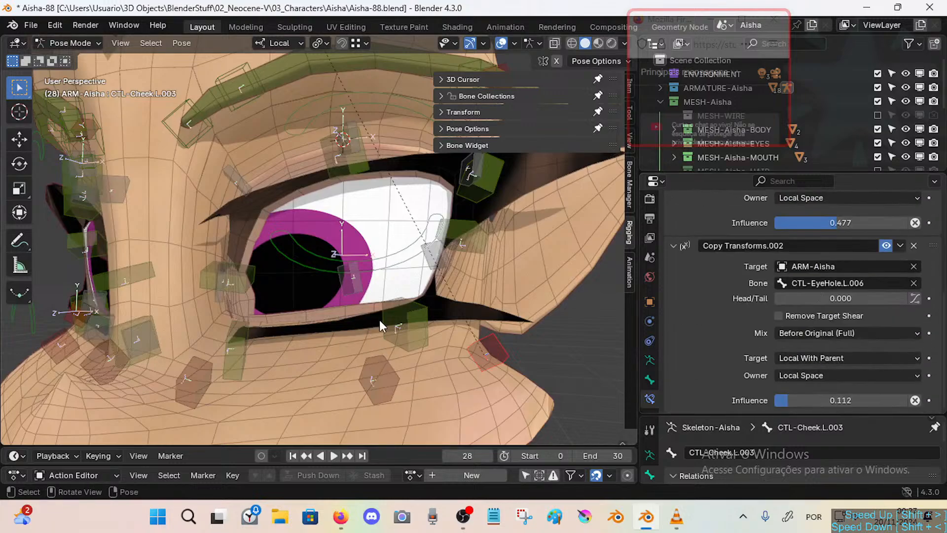
left_click(354, 279)
left_click(354, 279)
key("g")
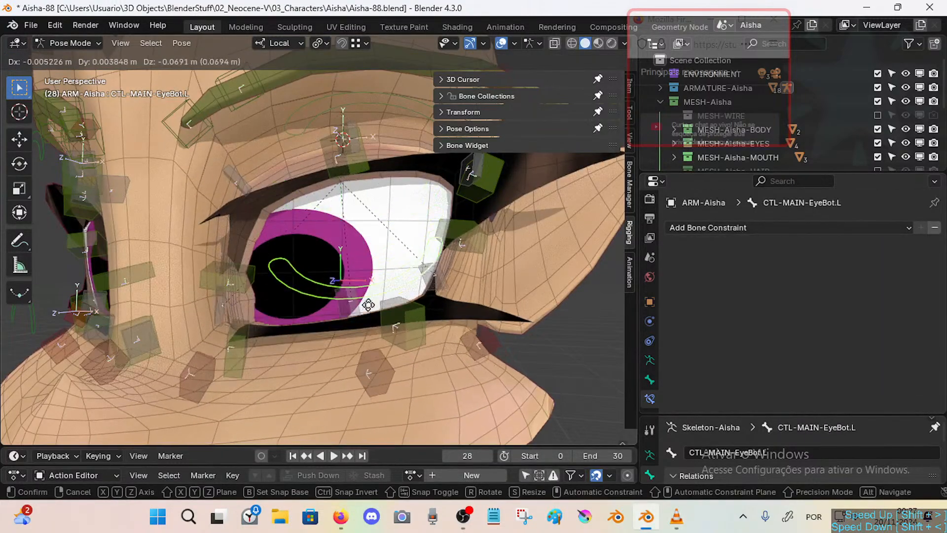
left_click(369, 297)
scroll(371, 295, "down", 5)
mouse_move(371, 295)
middle_mouse_down()
mouse_move(381, 288)
mouse_move(349, 283)
mouse_move(344, 262)
mouse_move(375, 301)
middle_mouse_up()
scroll(378, 290, "up", 8)
scroll(351, 283, "down", 4)
scroll(350, 283, "down", 5)
scroll(344, 278, "up", 2)
scroll(344, 262, "up", 5)
scroll(345, 261, "down", 3)
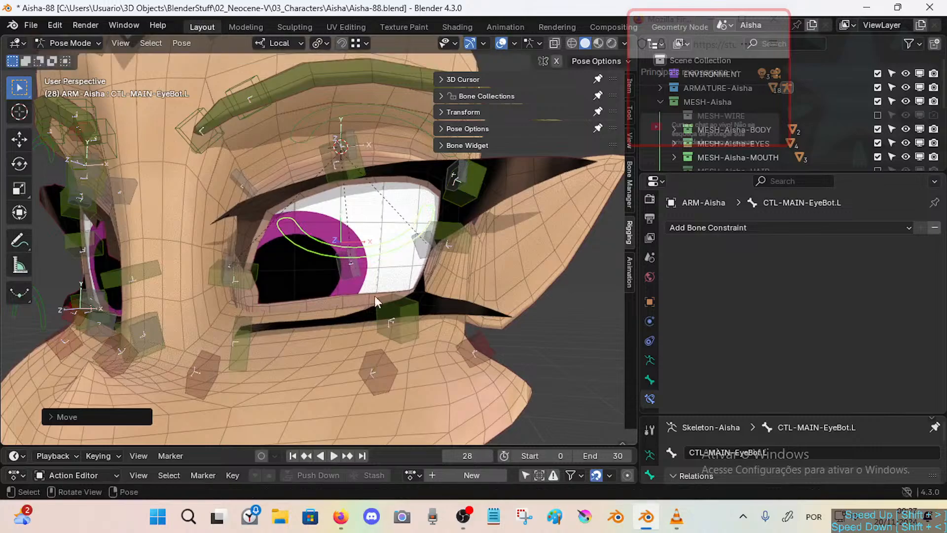
Reposition CTL-MAIN-EyeBot.L slightly and check the cheek deformation with the whole head in view.
left_click(387, 372)
left_click(369, 251)
key("g")
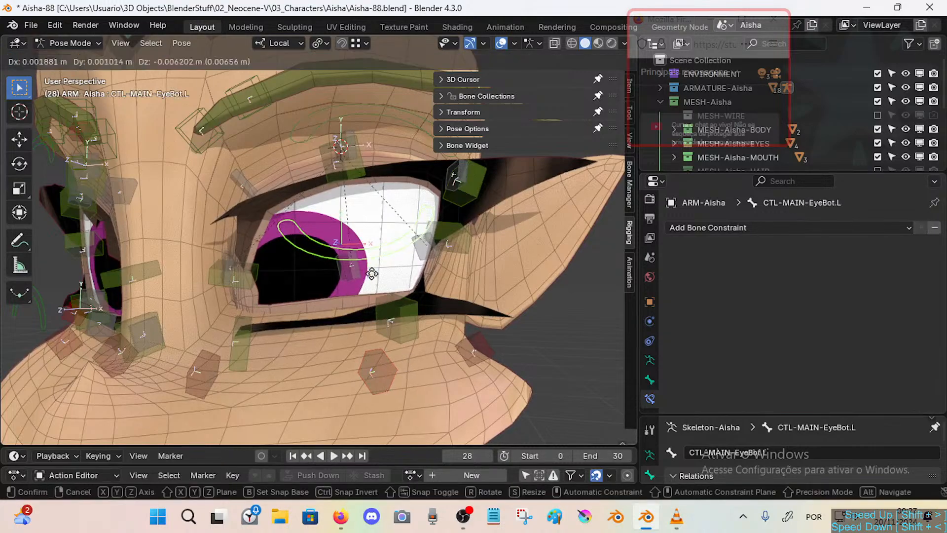
left_click(372, 257)
scroll(372, 257, "down", 3)
middle_click_drag(372, 257, 369, 267)
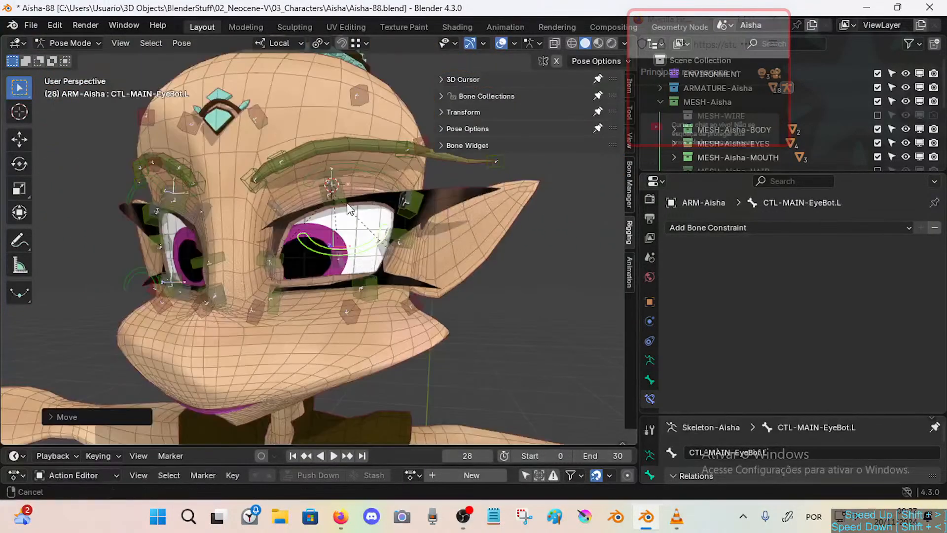
middle_click_drag(348, 209, 345, 200)
Compare the Copy Transforms constraints of CTL-Cheek.L.002 with those of CTL-Forehead.L.002, including target bones, spaces and parent.
left_click(351, 103)
left_click(357, 321)
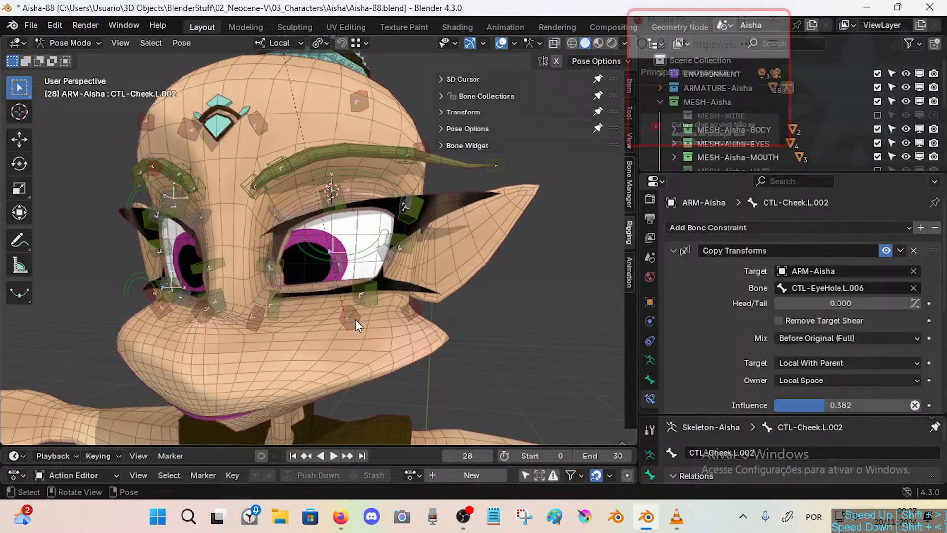
left_click(369, 101)
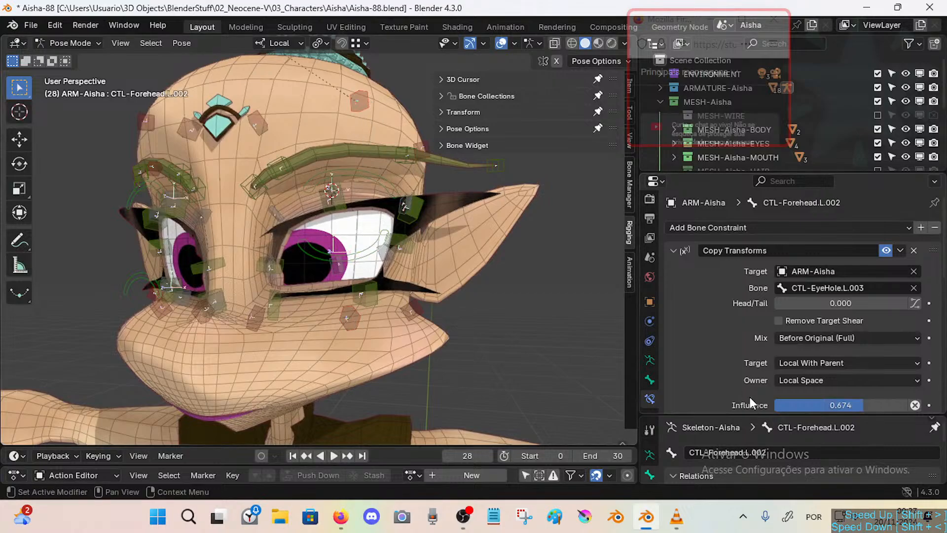
scroll(900, 463, "down", 3)
left_click(348, 322)
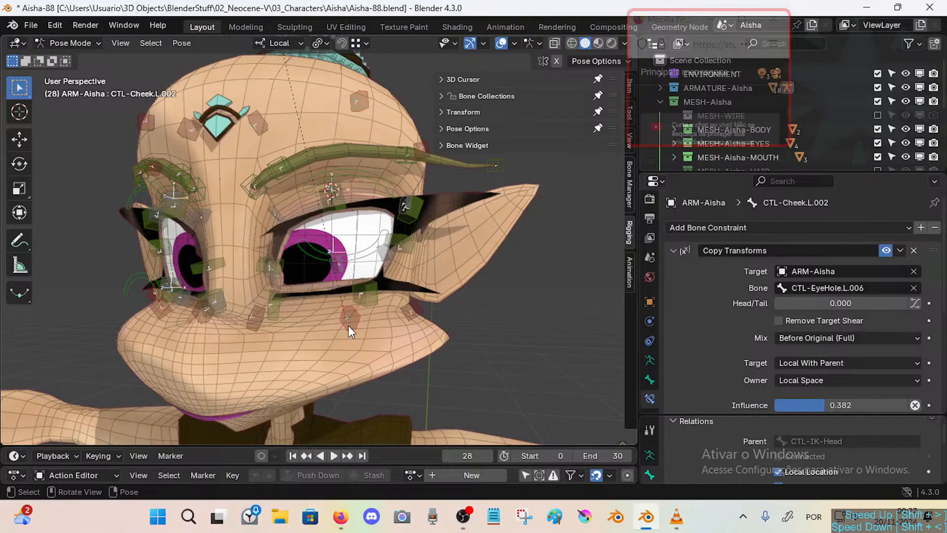
left_click(361, 97)
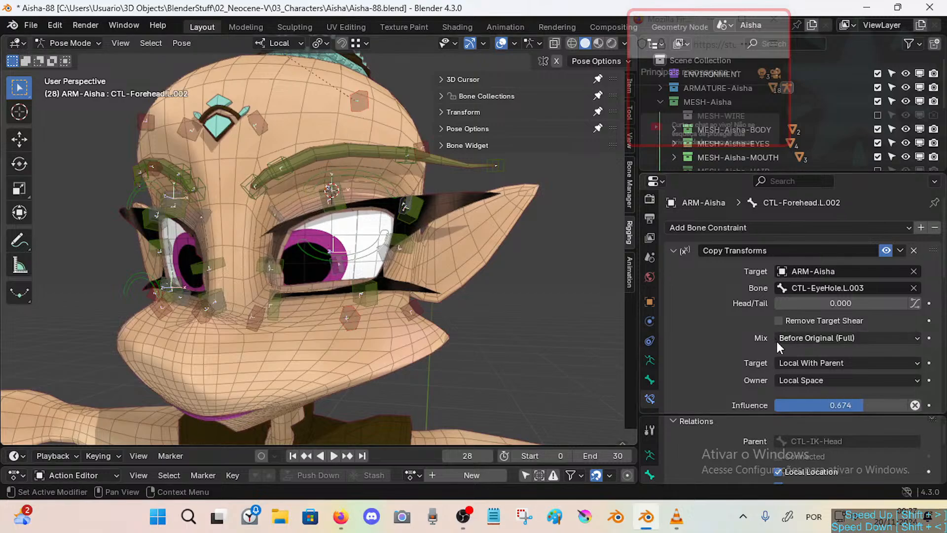
scroll(818, 328, "down", 5)
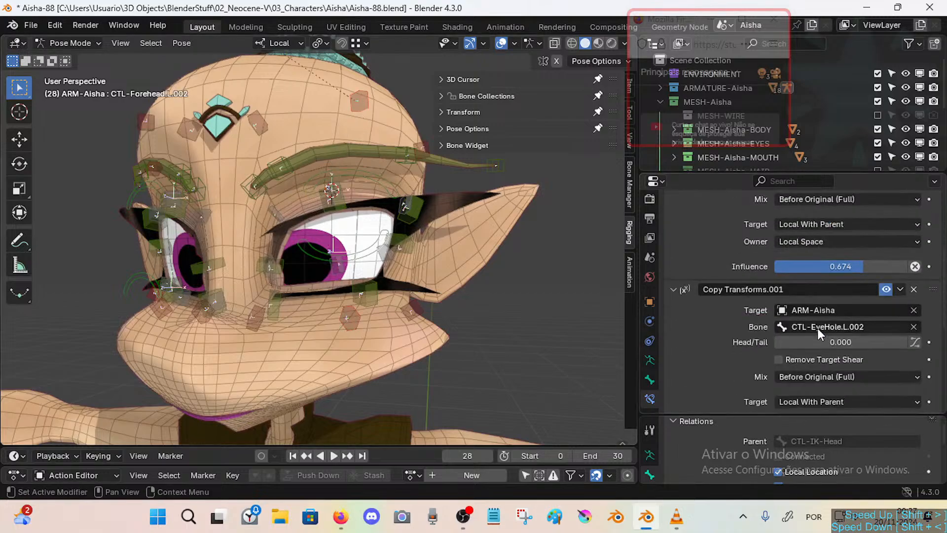
scroll(770, 347, "down", 2)
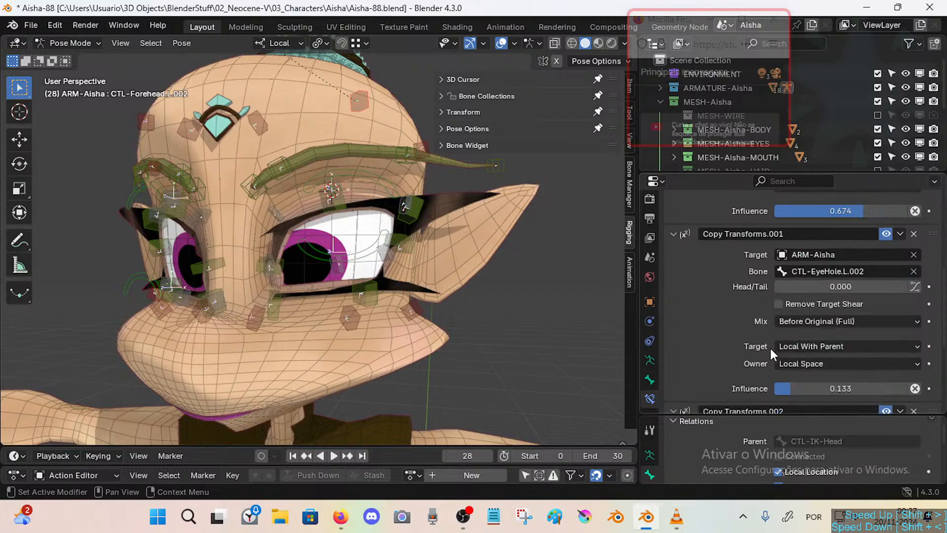
scroll(796, 338, "up", 4)
scroll(795, 337, "up", 3)
scroll(796, 339, "down", 3)
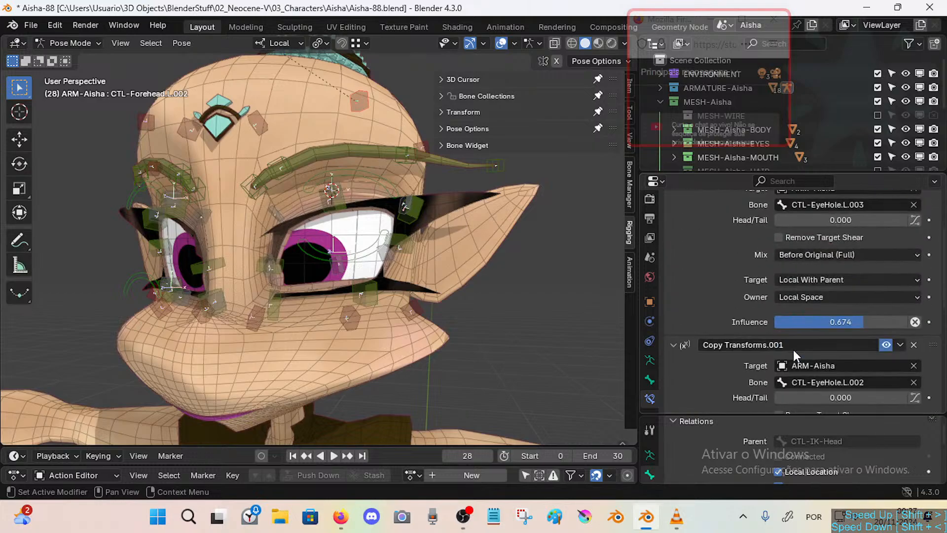
scroll(794, 350, "up", 3)
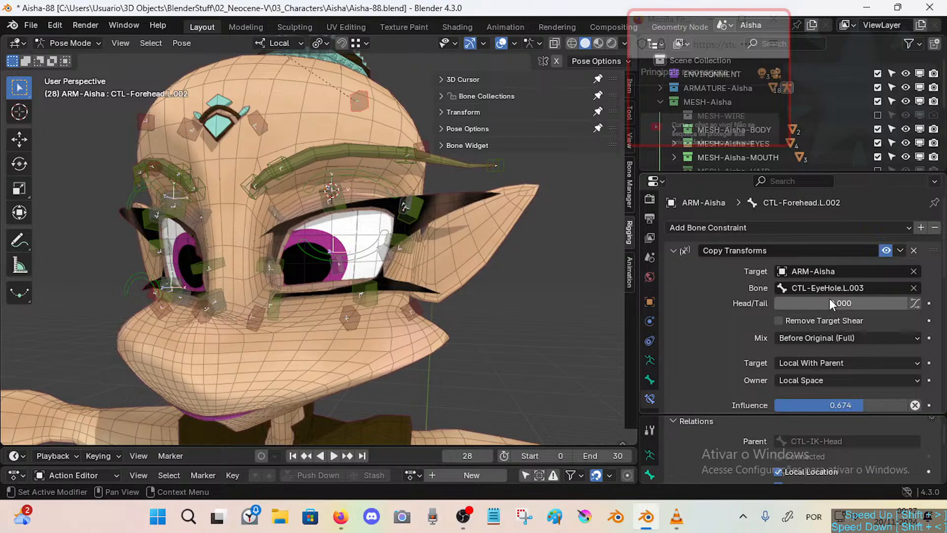
scroll(833, 334, "down", 4)
scroll(853, 367, "down", 9)
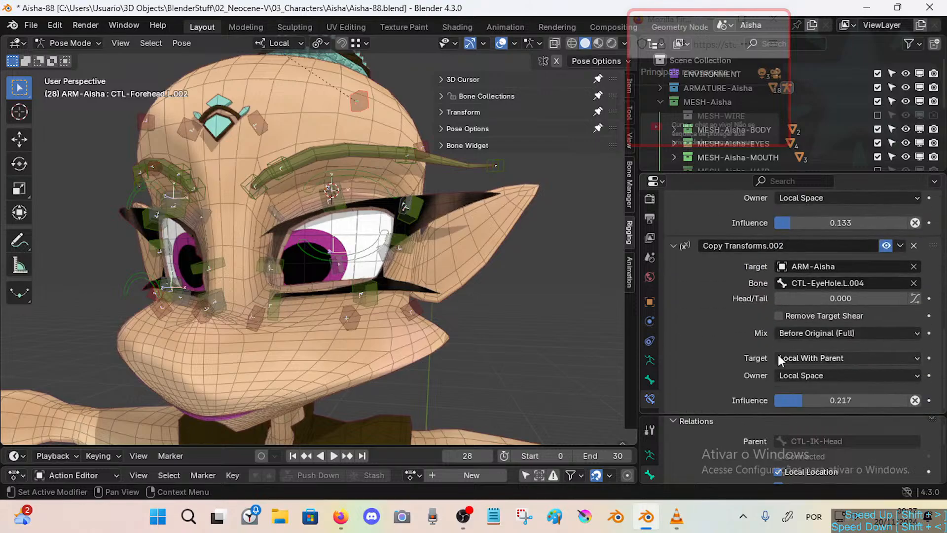
scroll(392, 339, "up", 3)
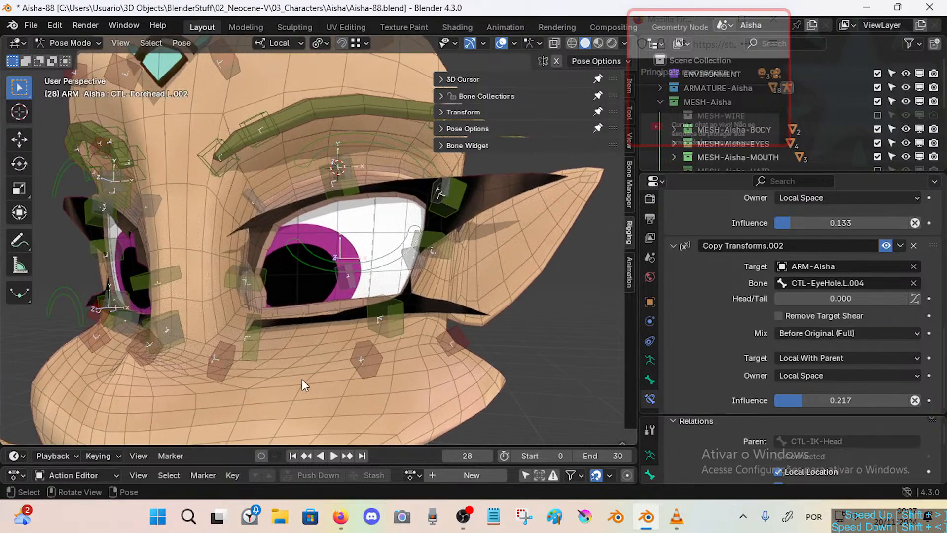
Compare the target and owner spaces of the Copy Transforms constraints on CTL-Cheek.L.001 and CTL-Forehead.L.001.
left_click(223, 369)
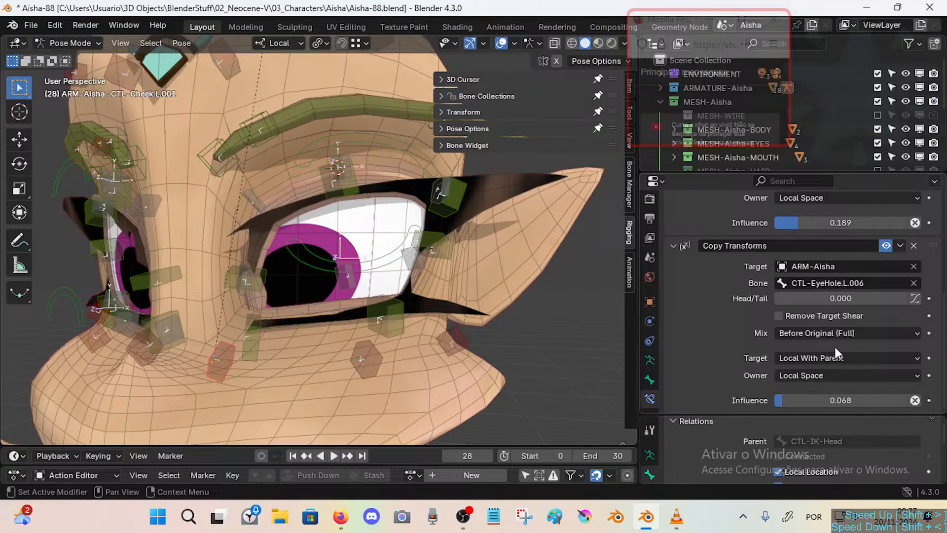
scroll(799, 329, "up", 8)
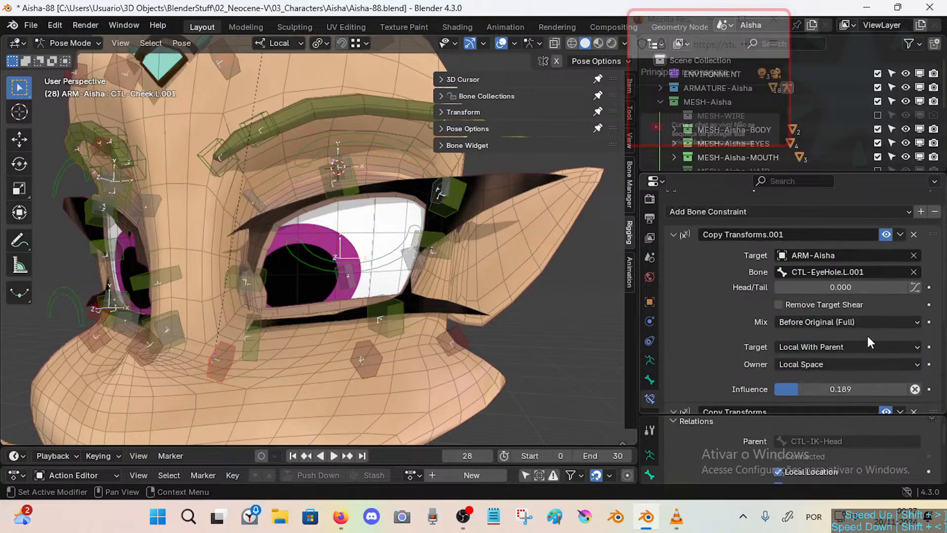
left_click(224, 66)
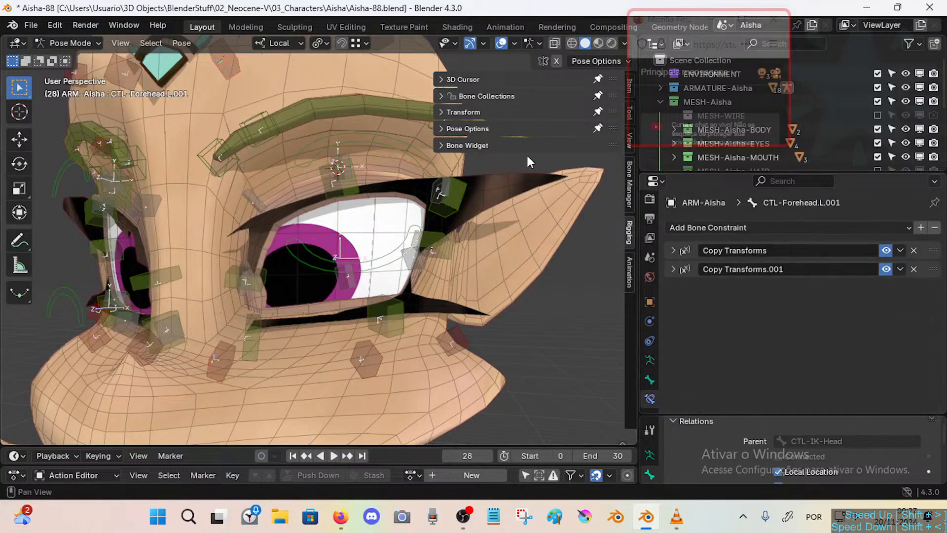
left_click(674, 251)
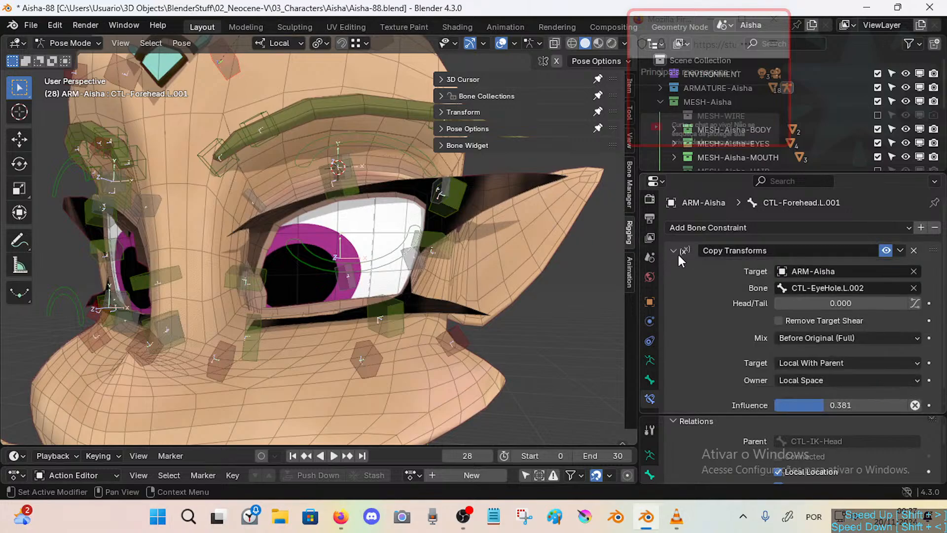
left_click(674, 251)
key("shift+d")
left_click(674, 269)
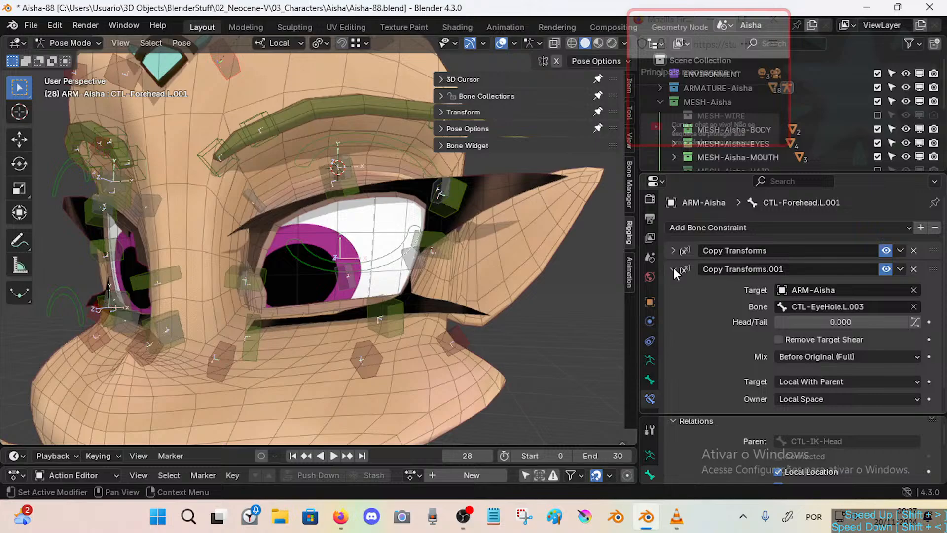
left_click(674, 269)
left_click(674, 251)
left_click(674, 251)
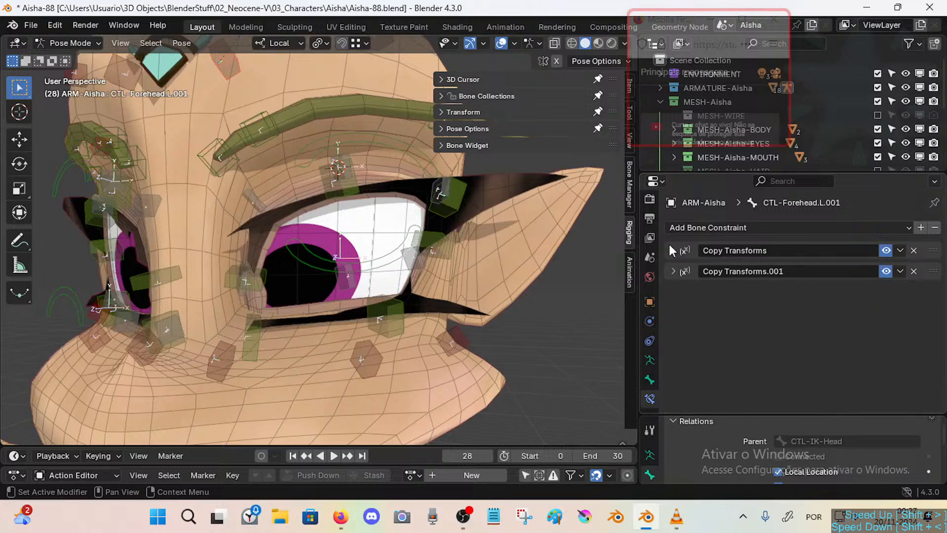
left_click(213, 375)
scroll(799, 314, "down", 3)
scroll(781, 336, "down", 3)
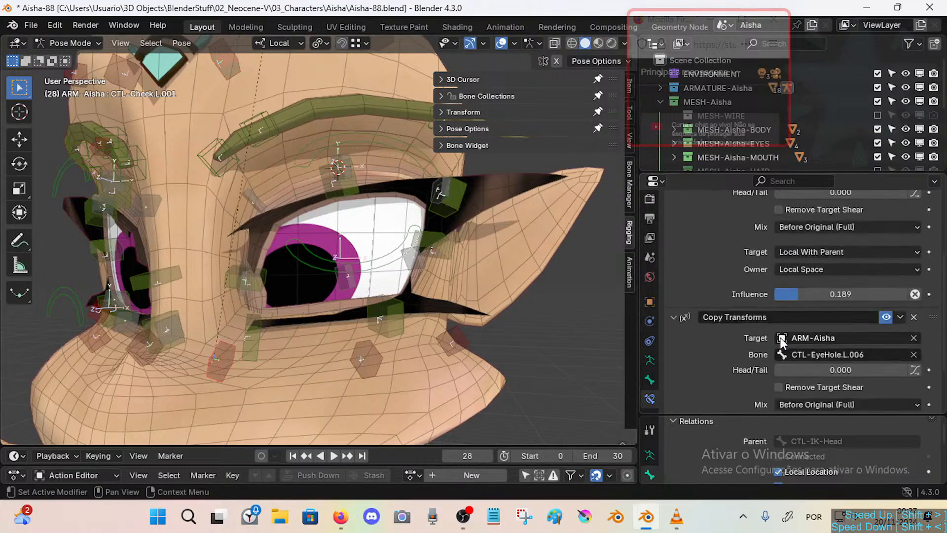
scroll(771, 337, "down", 1)
scroll(771, 338, "up", 2)
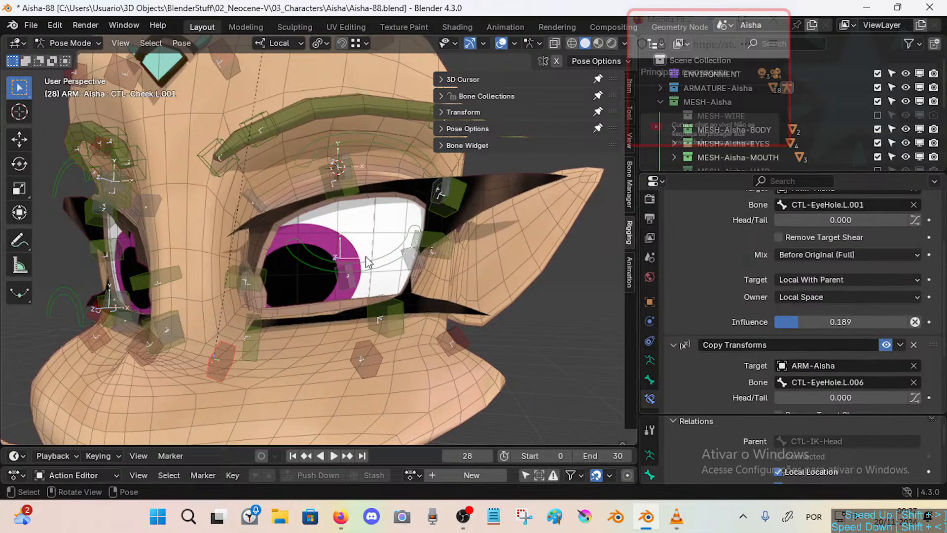
Move CTL-MAIN-EyeBot.L up and down over the eye to test the motion of CTL-Cheek.L.001 and its neighbours.
left_click(348, 267)
key("g")
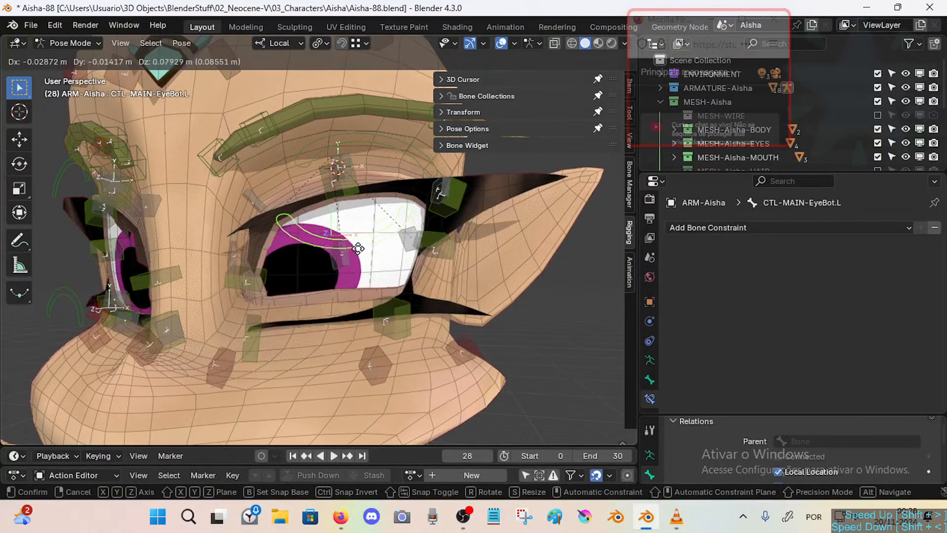
left_click(350, 271)
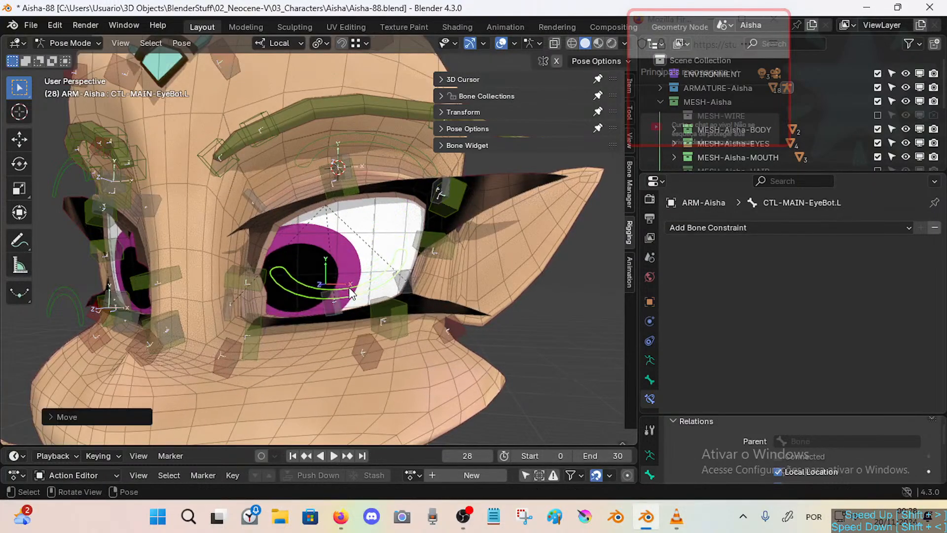
key("g")
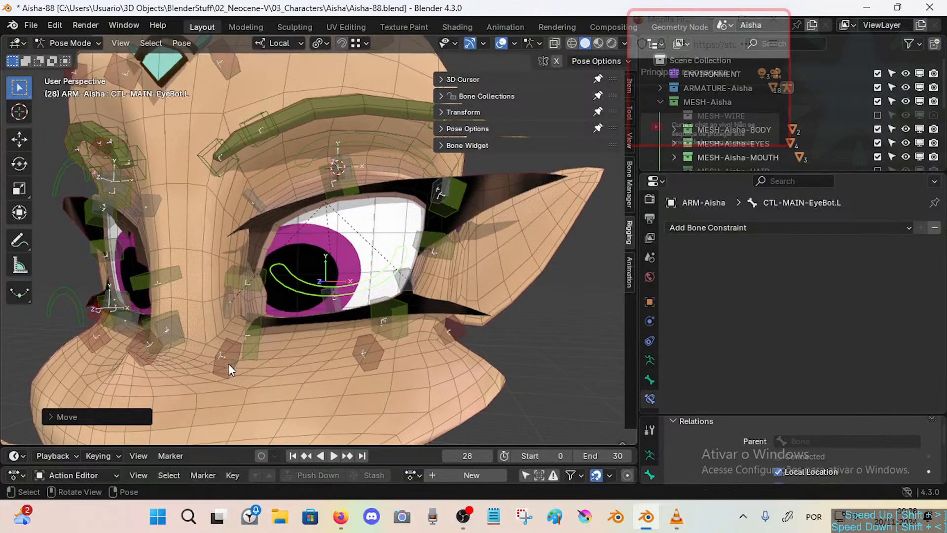
left_click(372, 270)
scroll(301, 206, "down", 1)
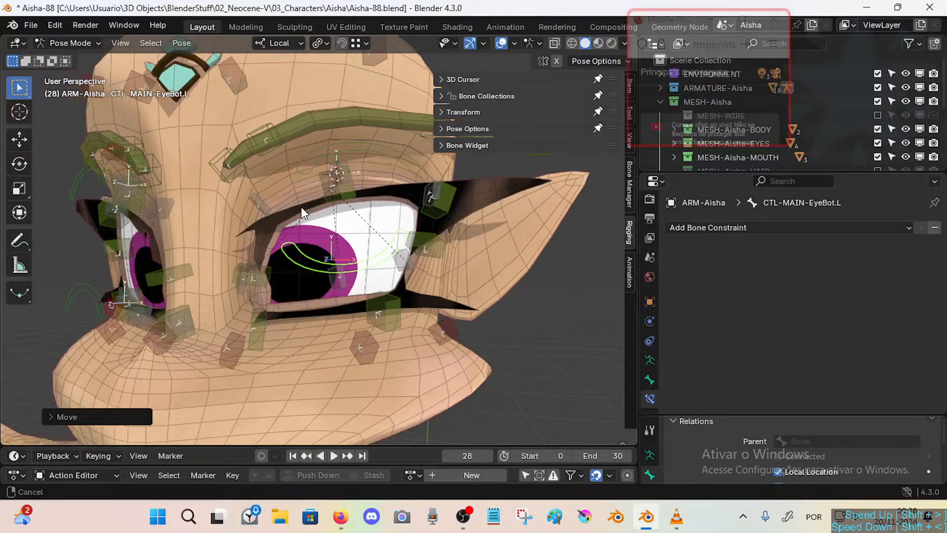
left_click(262, 318)
key("g")
right_click(264, 302)
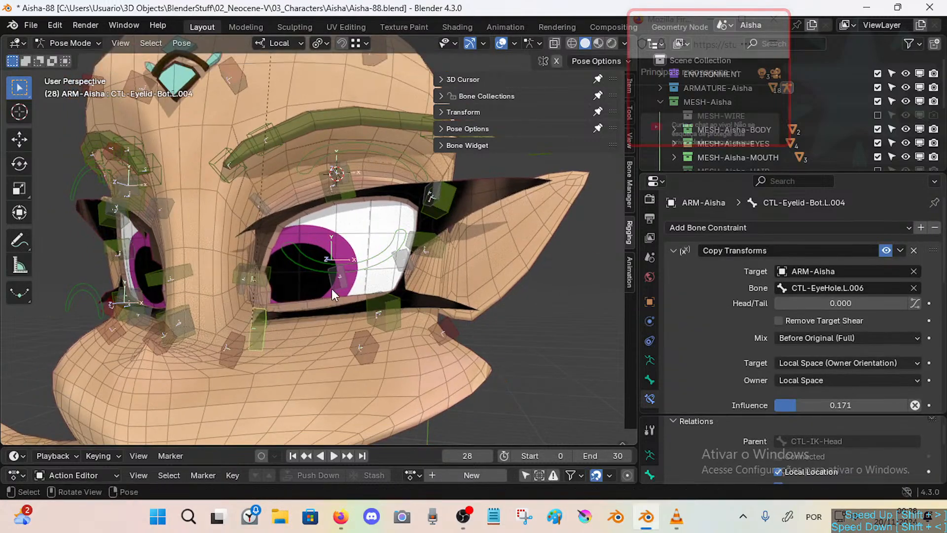
Move CTL-EyeHole.L.001, CTL-EyeHole.L.006 and CTL-EyeHole.L.005 one by one to test each bone's influence on the cheek.
left_click(333, 287)
left_click(245, 292)
left_click(241, 292)
key("g")
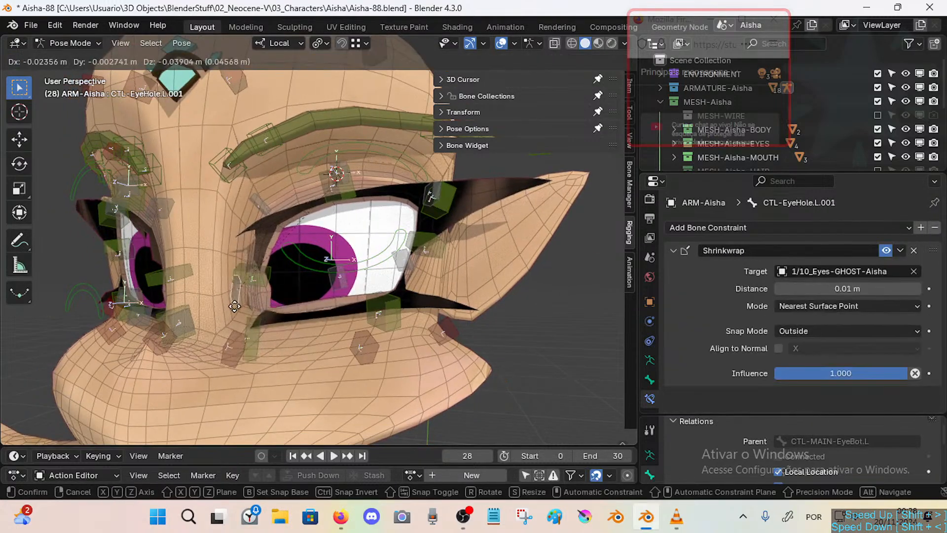
left_click(235, 292)
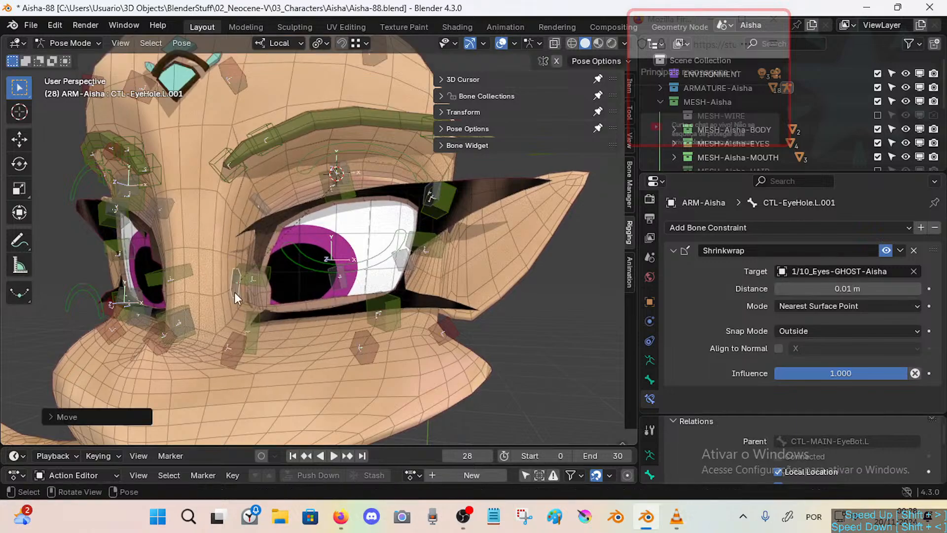
left_click(345, 292)
key("g")
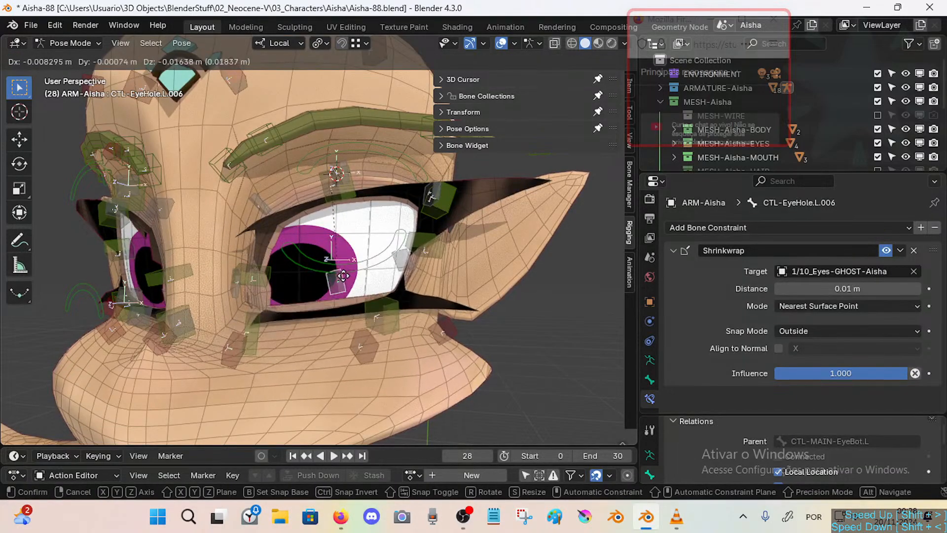
left_click(342, 304)
left_click(406, 268)
key("g")
left_click(408, 266)
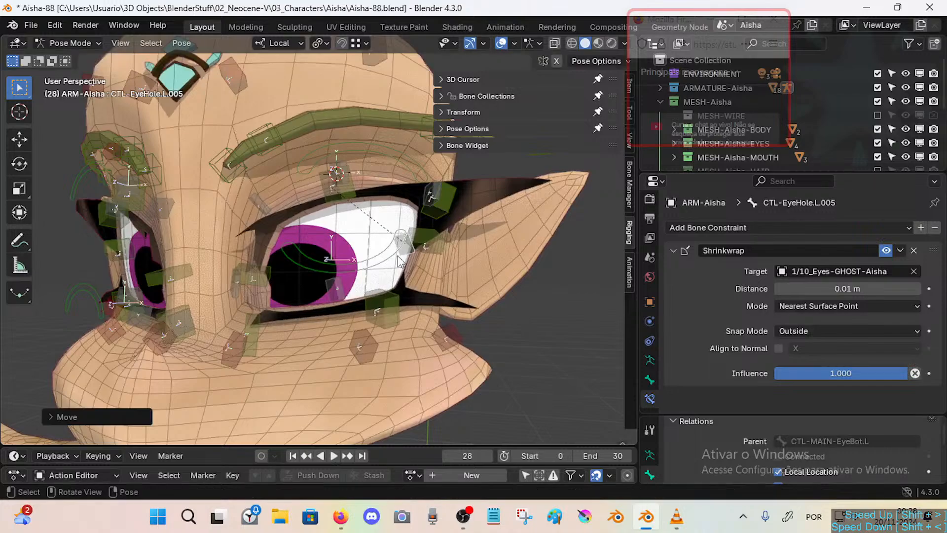
Set the owner space of CTL-Cheek.L.002's first Copy Transforms constraint to Local With Parent.
left_click(348, 361)
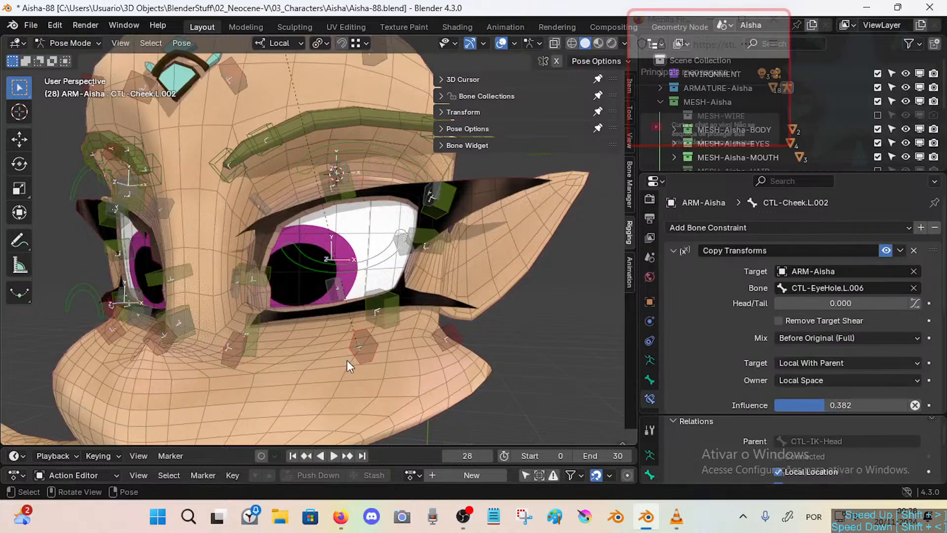
left_click(814, 378)
left_click(822, 447)
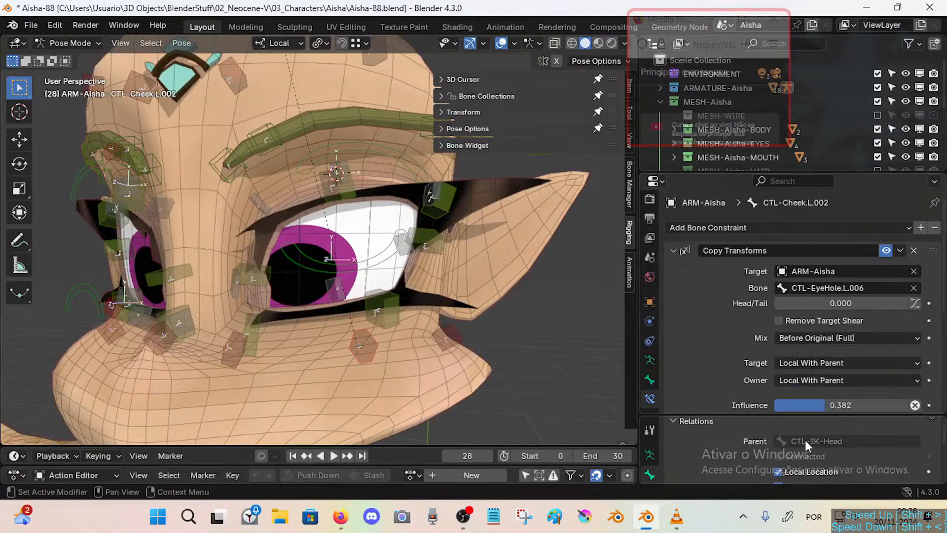
scroll(794, 340, "down", 6)
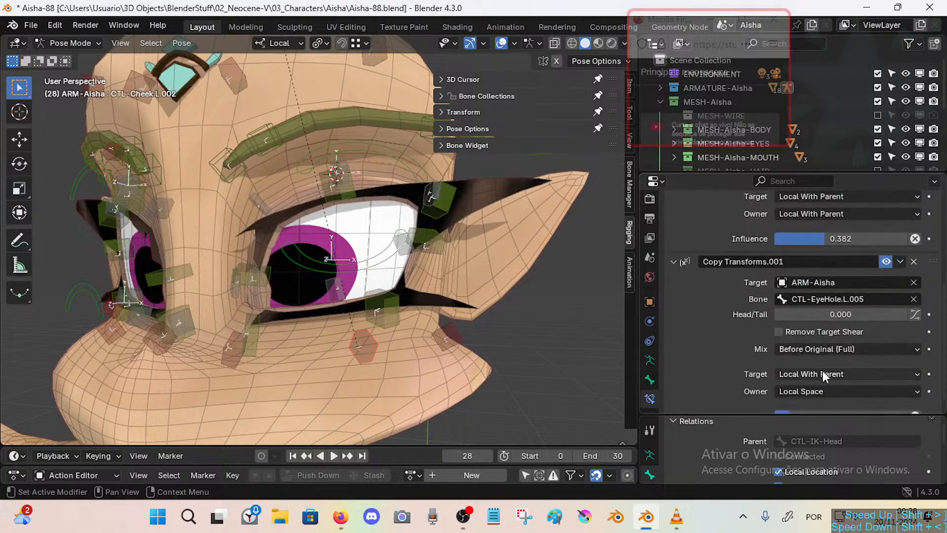
Set the owner space of CTL-Cheek.L.002's second Copy Transforms constraint to Local With Parent and test it by moving CTL-EyeHole.L.006.
left_click(817, 390)
left_click(817, 458)
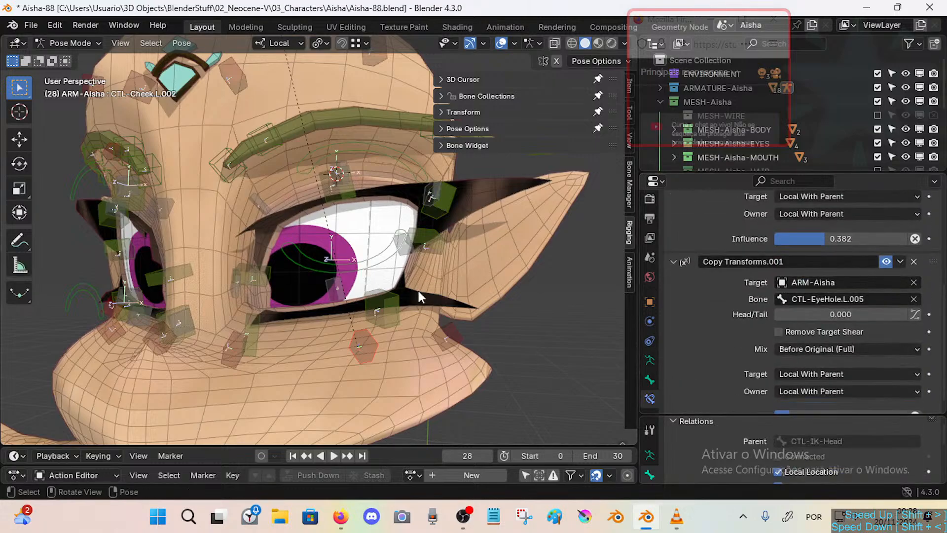
left_click(335, 289)
key("g")
left_click(339, 281)
Set the target space of both Copy Transforms constraints on CTL-Cheek.L.002 to Local Space (Owner Orientation) and test them with CTL-EyeHole.L.006.
left_click(371, 354)
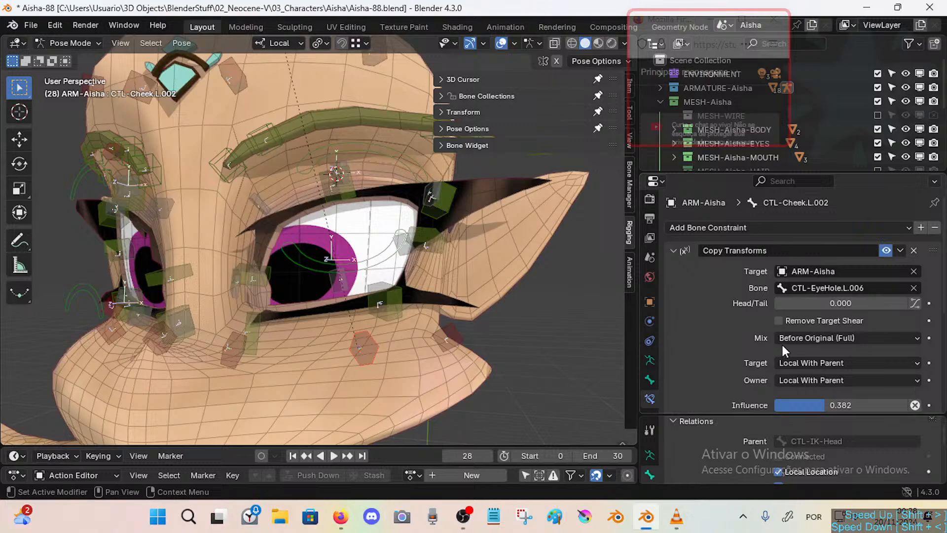
left_click(803, 364)
left_click(806, 454)
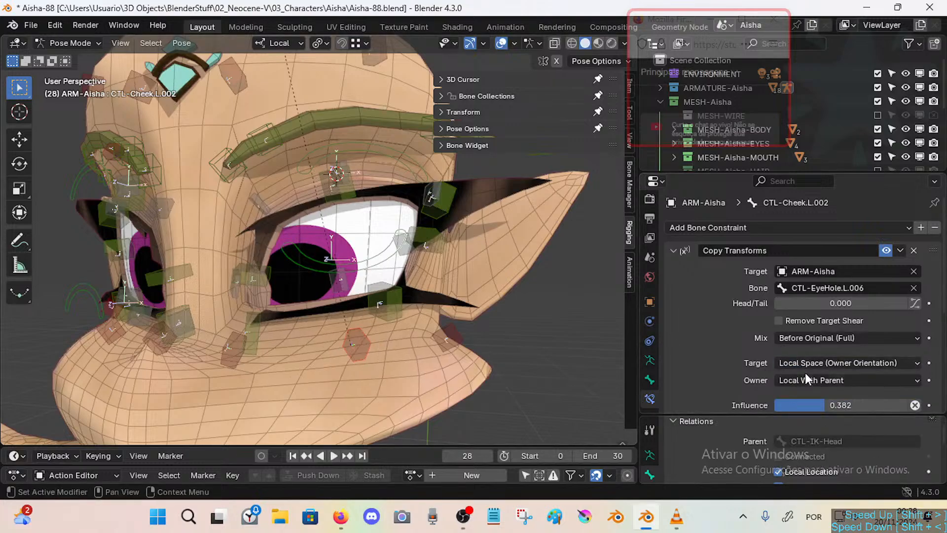
scroll(807, 376, "down", 6)
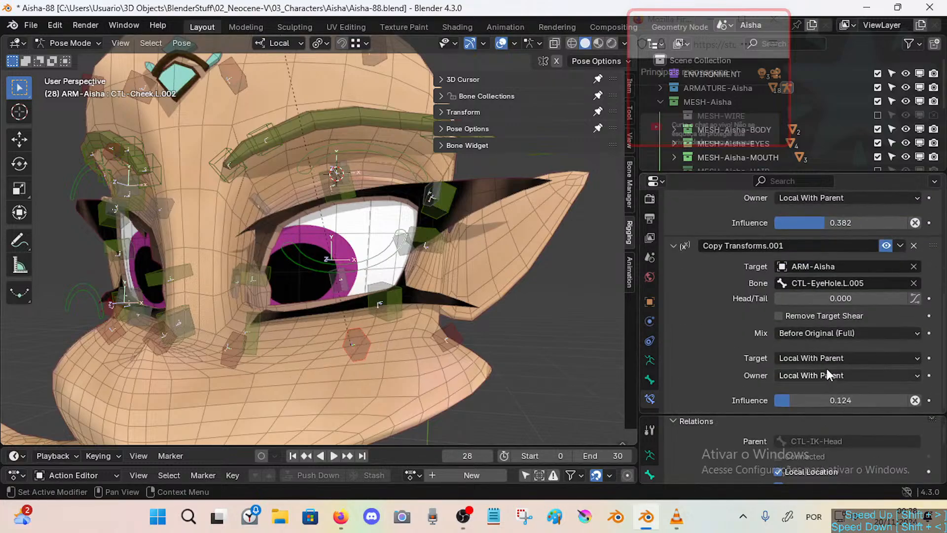
left_click(829, 375)
left_click(803, 457)
left_click(336, 290)
key("g")
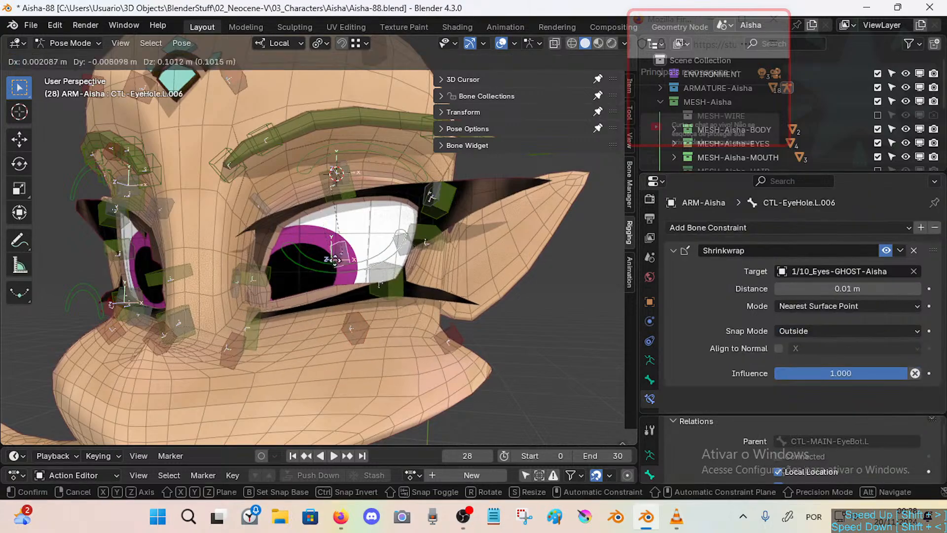
right_click(338, 298)
Set CTL-Cheek.L.003's Copy Transforms.001 constraint to target Local Space (Owner Orientation) and owner Local With Parent.
left_click(462, 341)
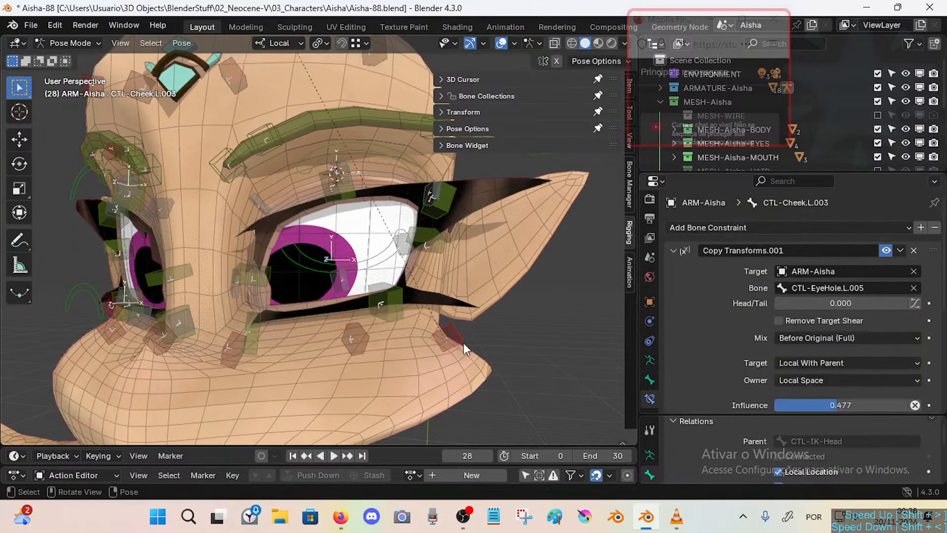
scroll(846, 308, "down", 3)
left_click(815, 309)
left_click(805, 402)
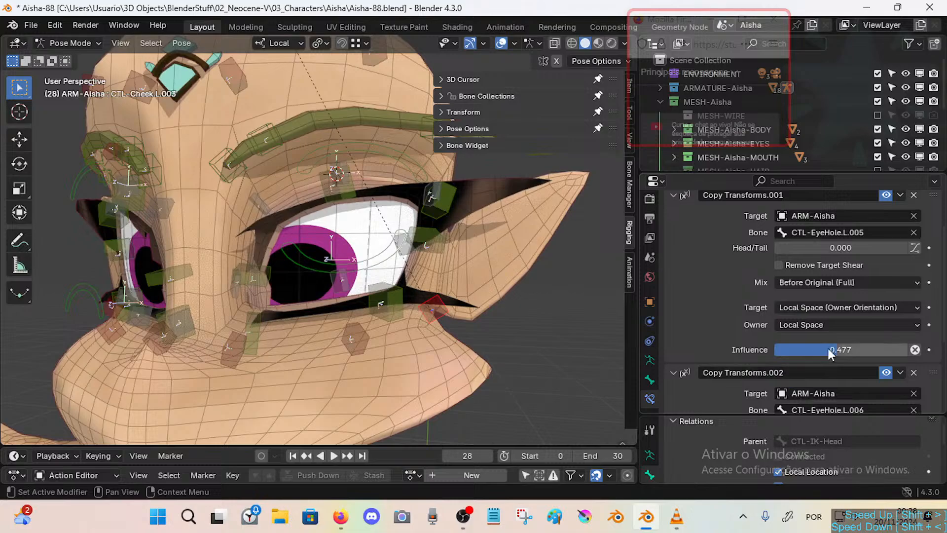
scroll(828, 348, "down", 2)
left_click(807, 298)
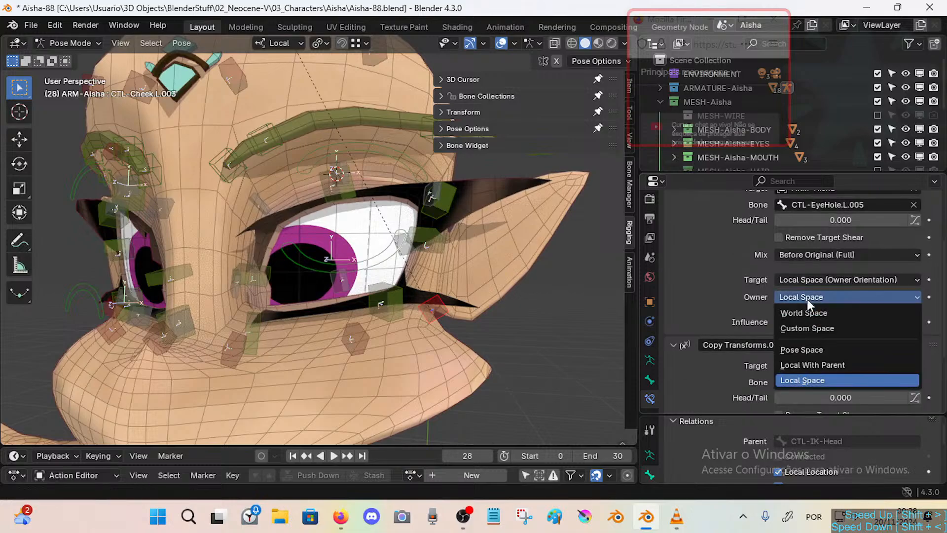
left_click(808, 365)
Set CTL-Cheek.L.003's Copy Transforms.002 constraint to target Local Space (Owner Orientation) and owner Local With Parent.
scroll(819, 318, "down", 3)
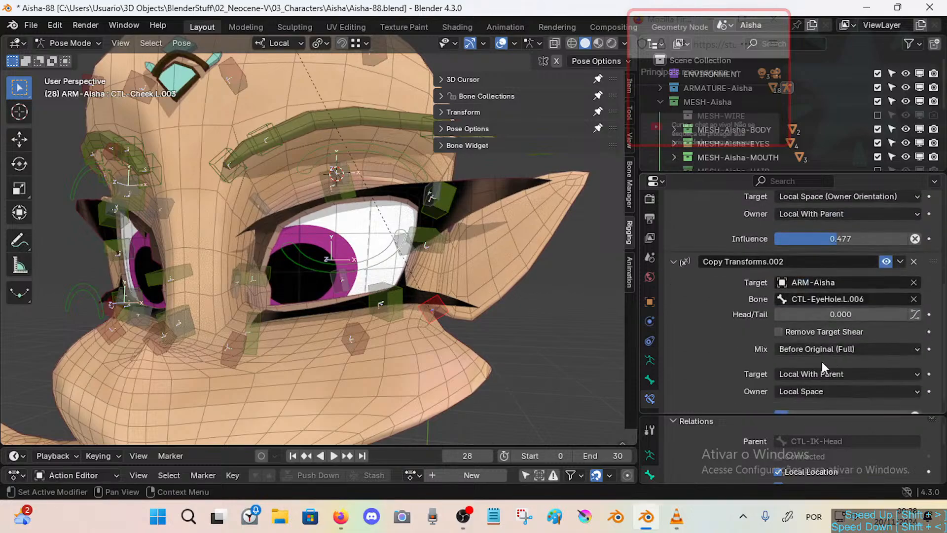
left_click(822, 374)
left_click(813, 472)
left_click(822, 391)
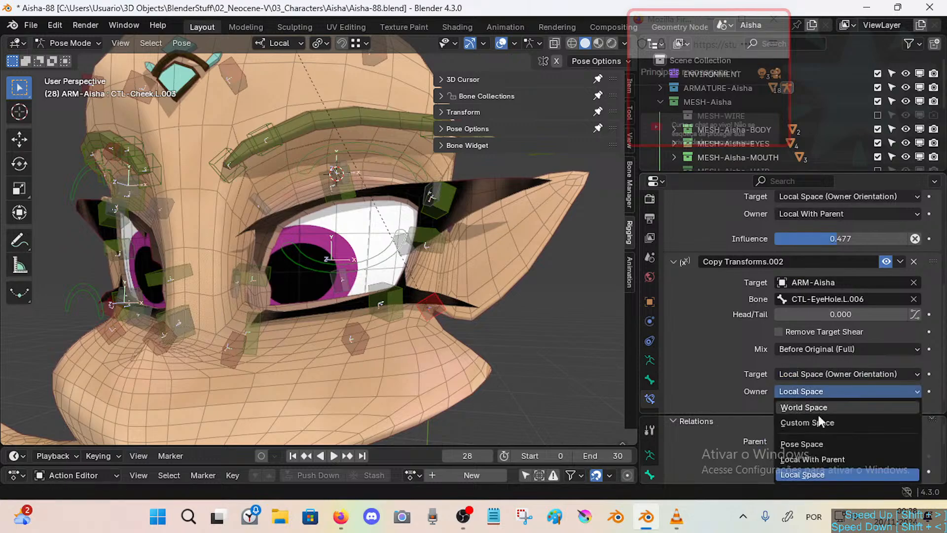
left_click(816, 457)
Move CTL-EyeHole.L.006 up and down to test how CTL-Cheek.L.002 and CTL-Cheek.L.003 follow it.
left_click(343, 282)
key("g")
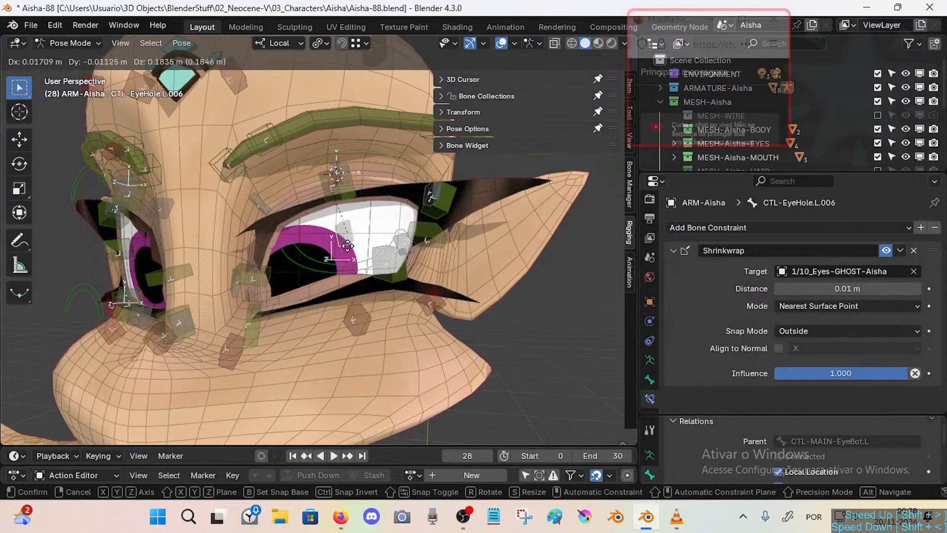
left_click(340, 268)
key("g")
left_click(335, 283)
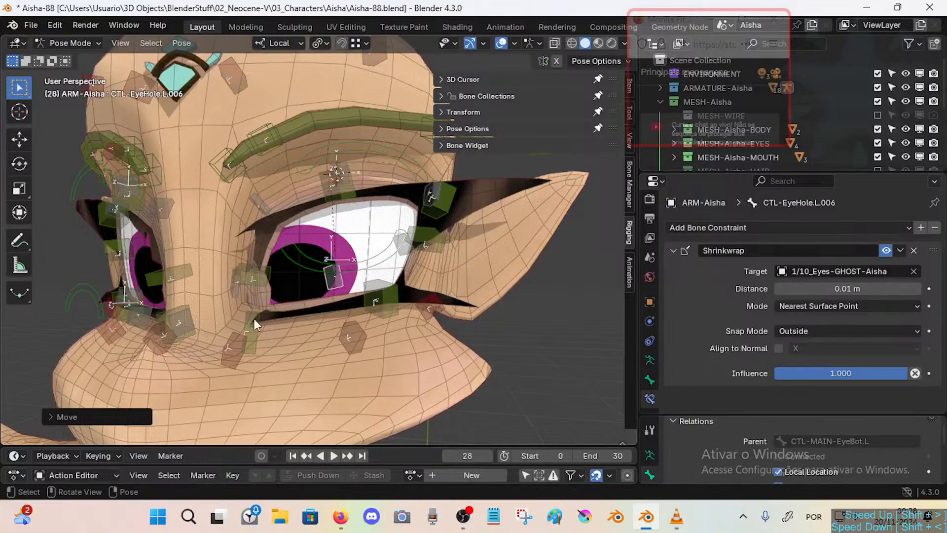
Set CTL-Cheek.L.001's CTL-EyeHole.L.001 Copy Transforms constraint to owner Local With Parent and target Local Space (Owner Orientation).
left_click(236, 349)
scroll(815, 351, "down", 3)
left_click(796, 296)
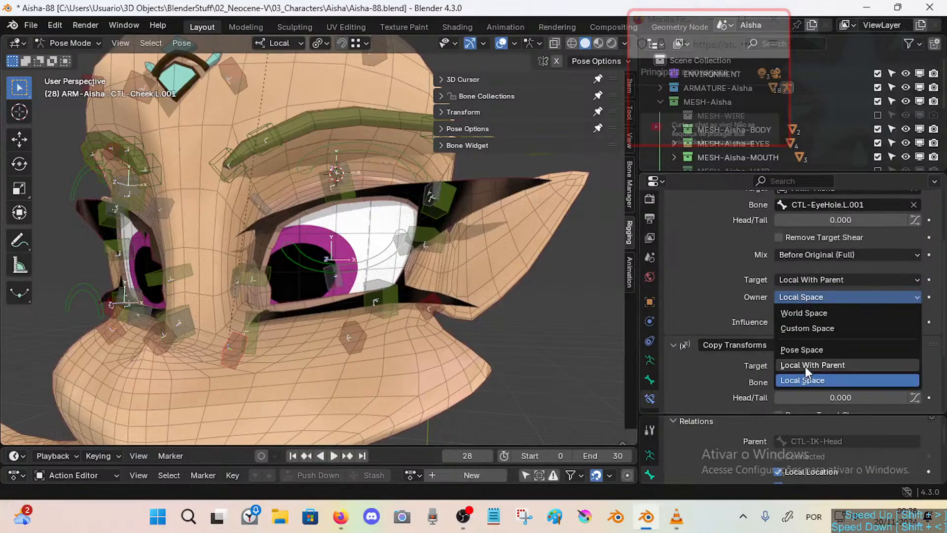
left_click(805, 365)
left_click(809, 277)
left_click(809, 378)
Set CTL-Cheek.L.001's CTL-EyeHole.L.006 Copy Transforms constraint to target Local Space (Owner Orientation) and owner Local With Parent.
scroll(809, 291, "down", 5)
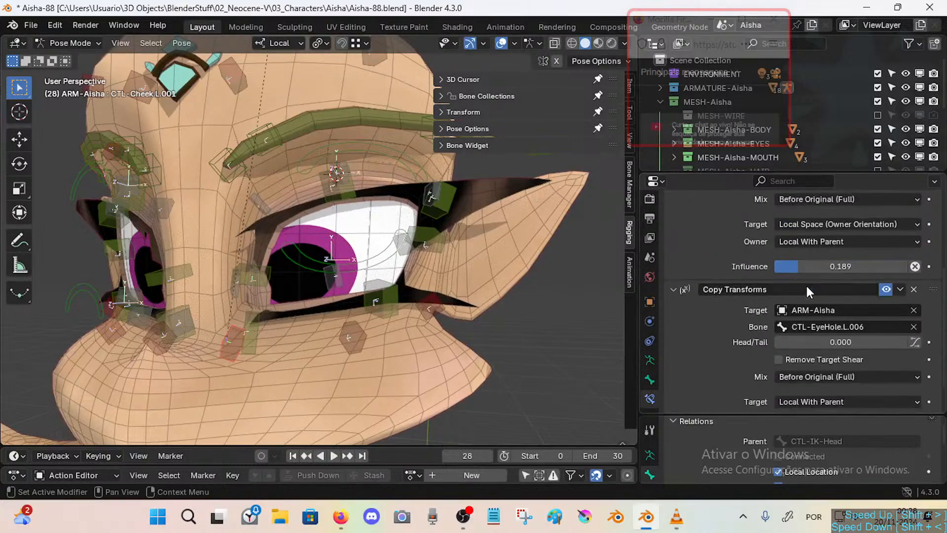
left_click(806, 358)
left_click(806, 455)
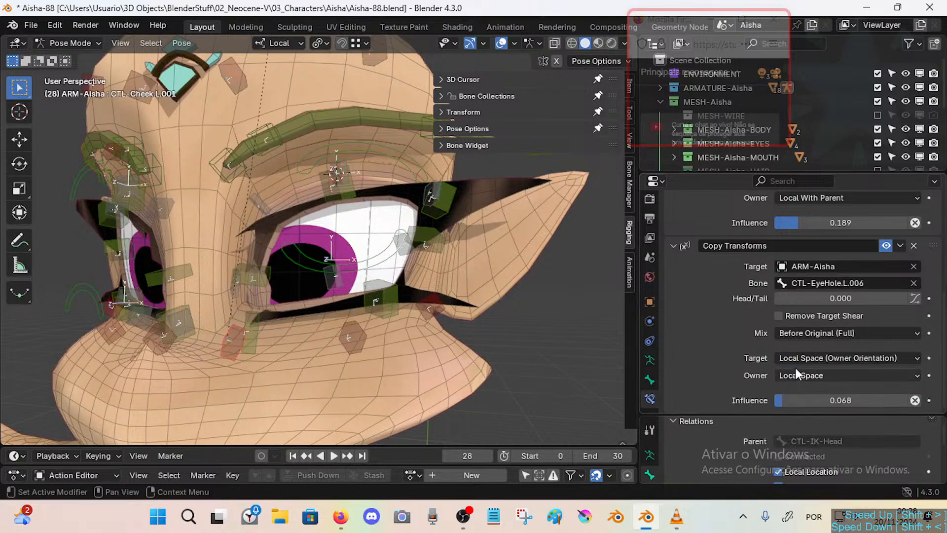
left_click(800, 374)
left_click(819, 443)
Move CTL-MAIN-EyeBot.L over the eye to test how the cheek bones respond to the main lower-eyelid control.
left_click(356, 326)
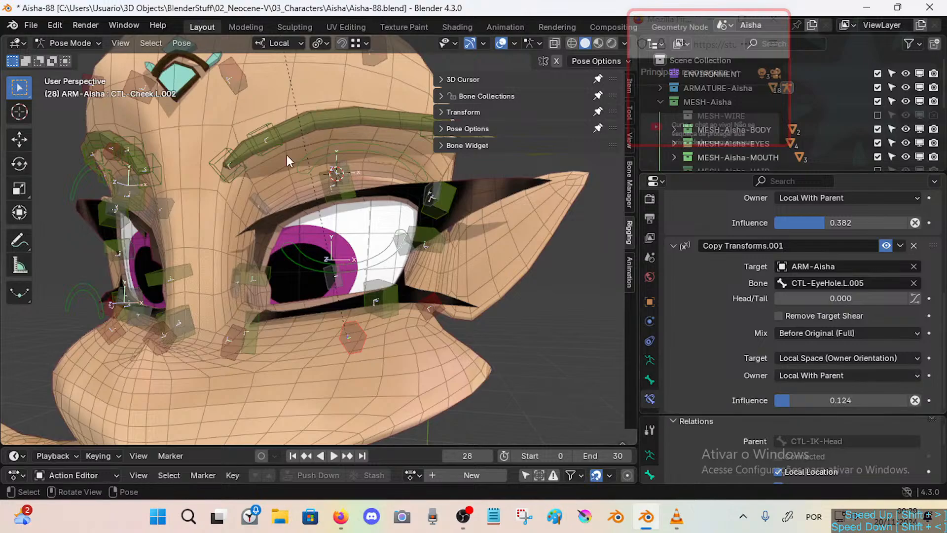
mouse_move(327, 134)
middle_mouse_down()
mouse_move(345, 148)
mouse_move(291, 46)
mouse_move(326, 232)
mouse_move(336, 148)
middle_mouse_up()
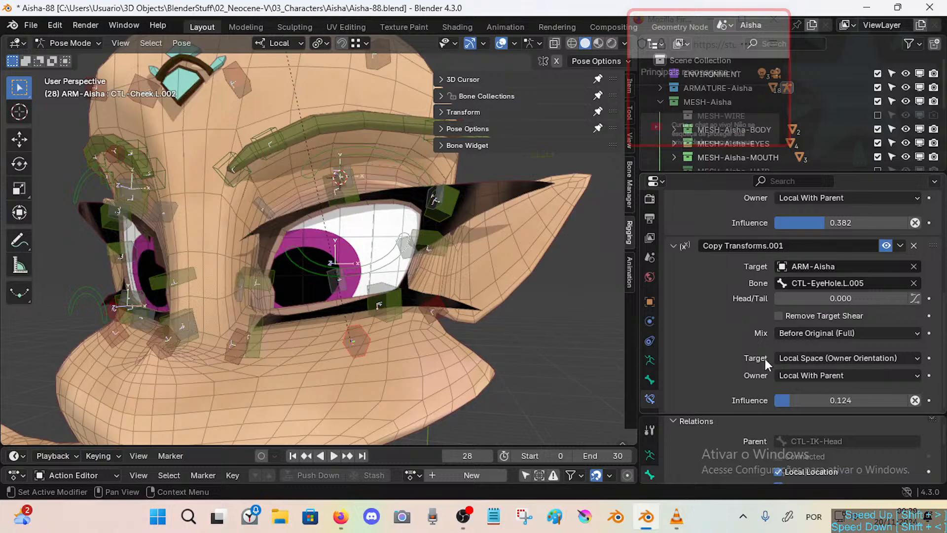
left_click(359, 289)
key("g")
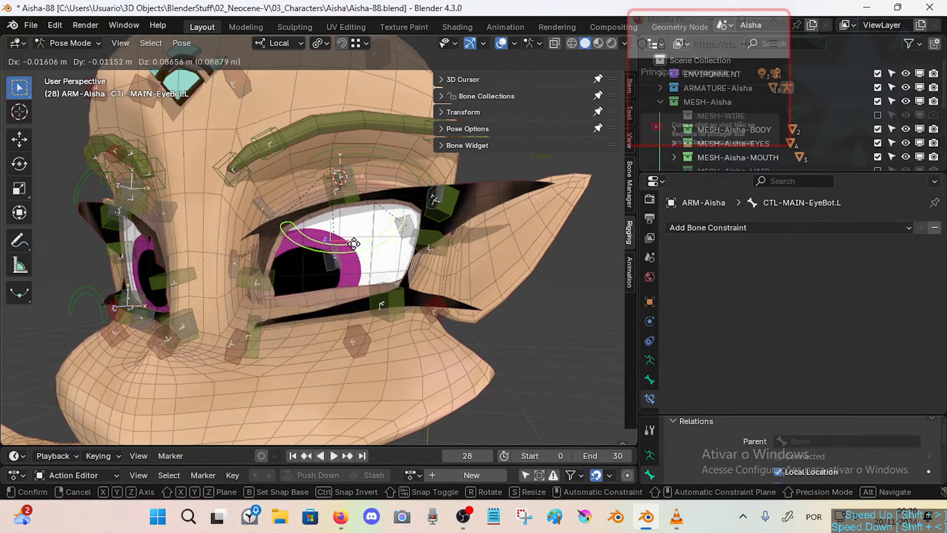
left_click(351, 270)
key("g")
left_click(348, 265)
Review the target and owner spaces of both Copy Transforms constraints on CTL-Cheek.L.002.
left_click(357, 341)
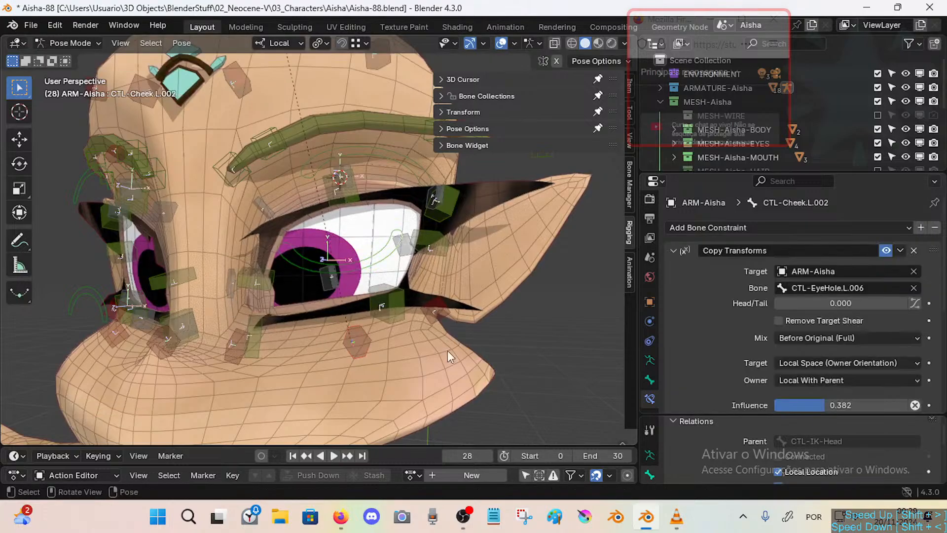
scroll(801, 356, "down", 2)
scroll(817, 350, "down", 6)
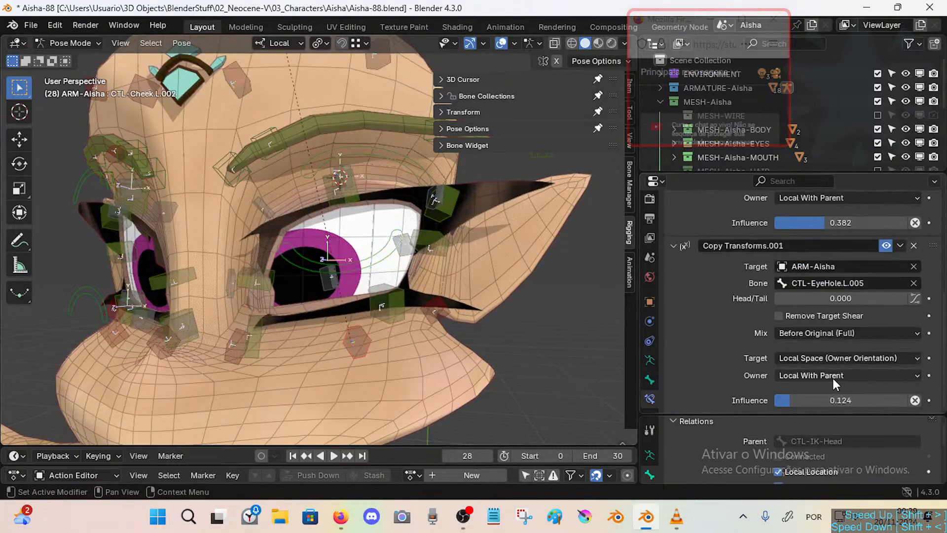
scroll(833, 352, "up", 4)
Move CTL-MAIN-EyeBot.L and CTL-EyeHole.L.006 in turn to compare their effects on the lower eyelid and cheek bones.
left_click(348, 267)
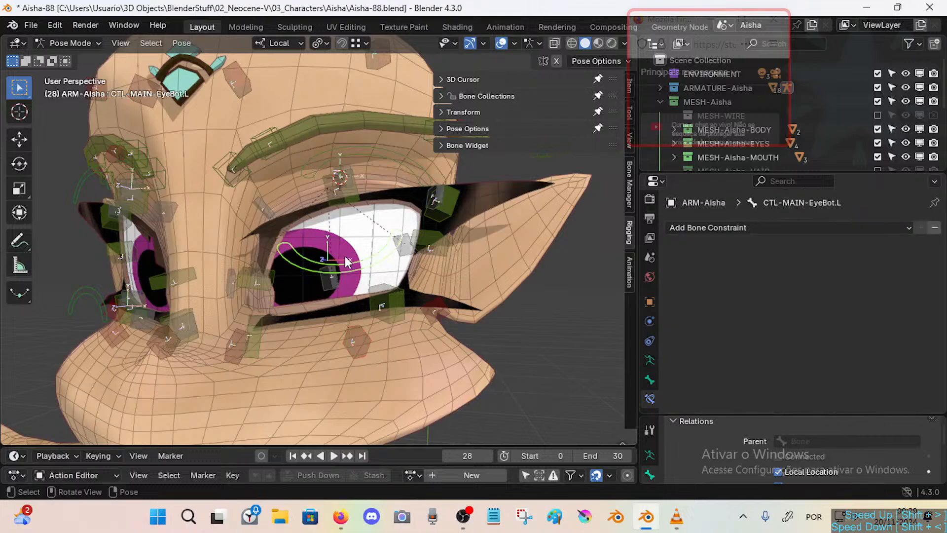
key("g")
left_click(349, 264)
left_click(335, 279)
key("g")
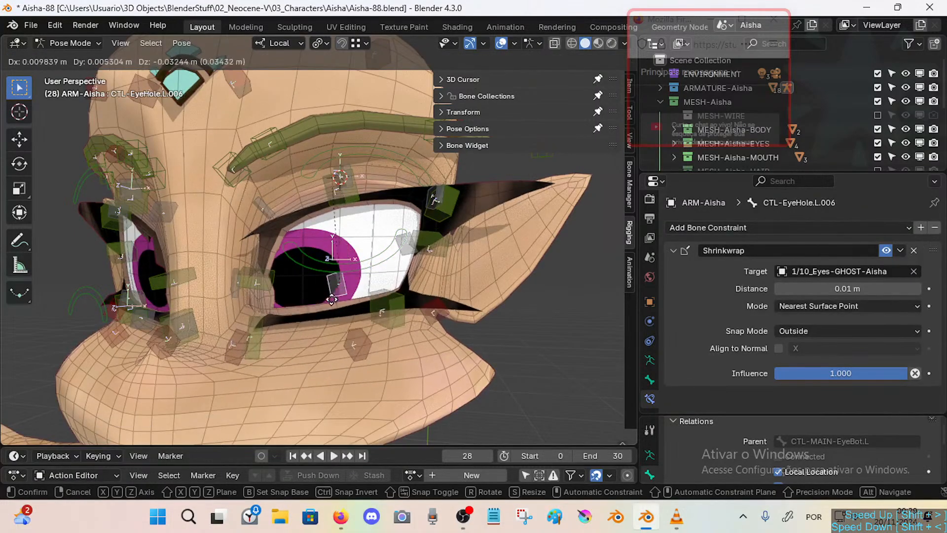
left_click(338, 289)
left_click(351, 222)
key("g")
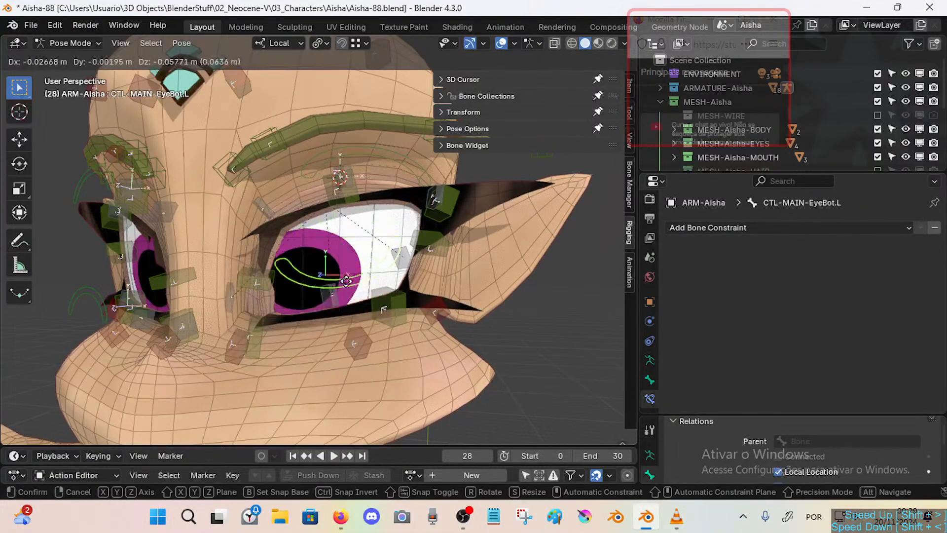
left_click(353, 247)
left_click(386, 302)
left_click(359, 262)
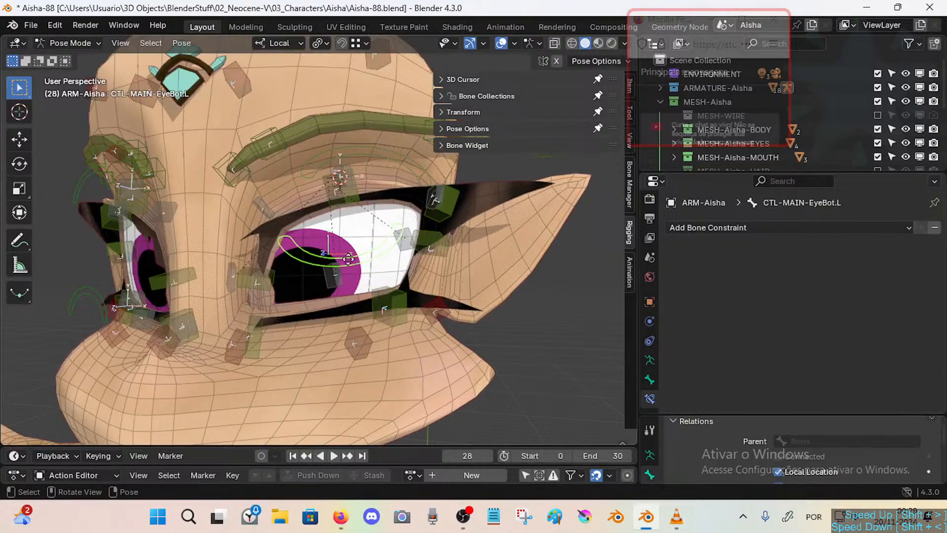
key("g")
left_click(359, 255)
left_click(340, 280)
key("g")
left_click(341, 295)
Move CTL-MAIN-EyeTop.L up and down to test the upper eyelid, and save the file.
left_click(351, 198)
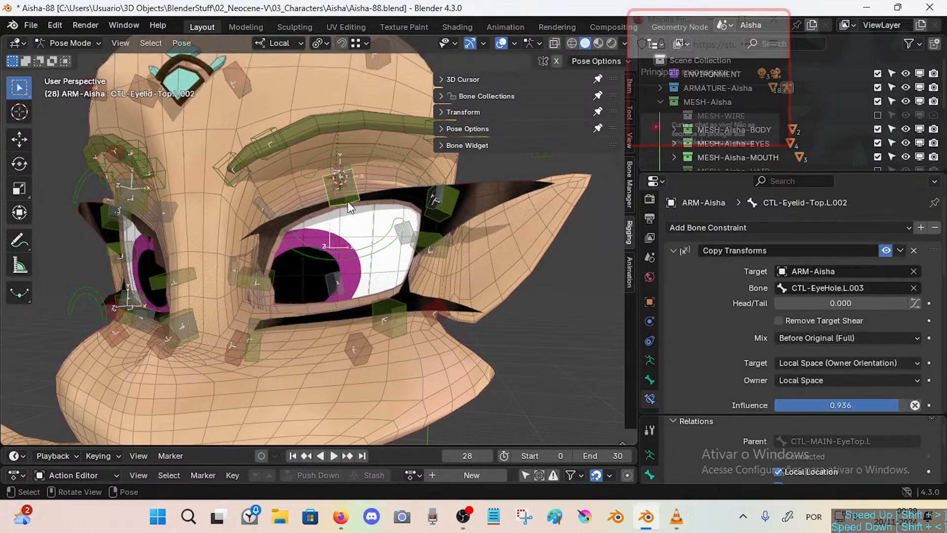
left_click(377, 153)
key("g")
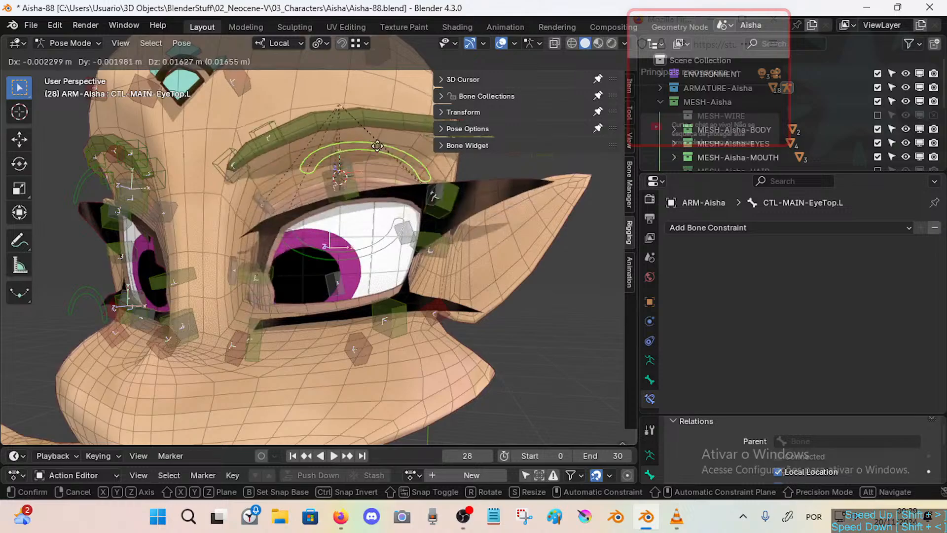
left_click(372, 170)
key("ctrl+s")
key("g")
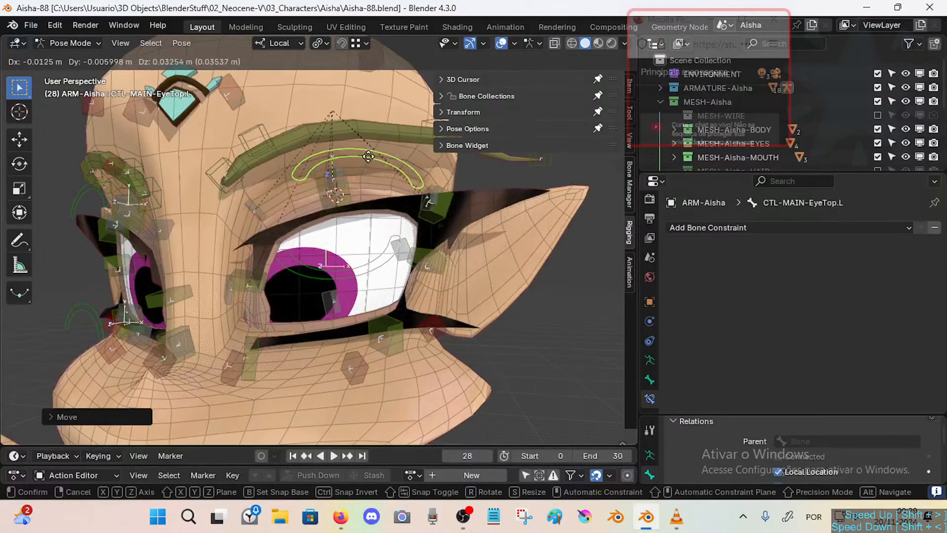
left_click(348, 170)
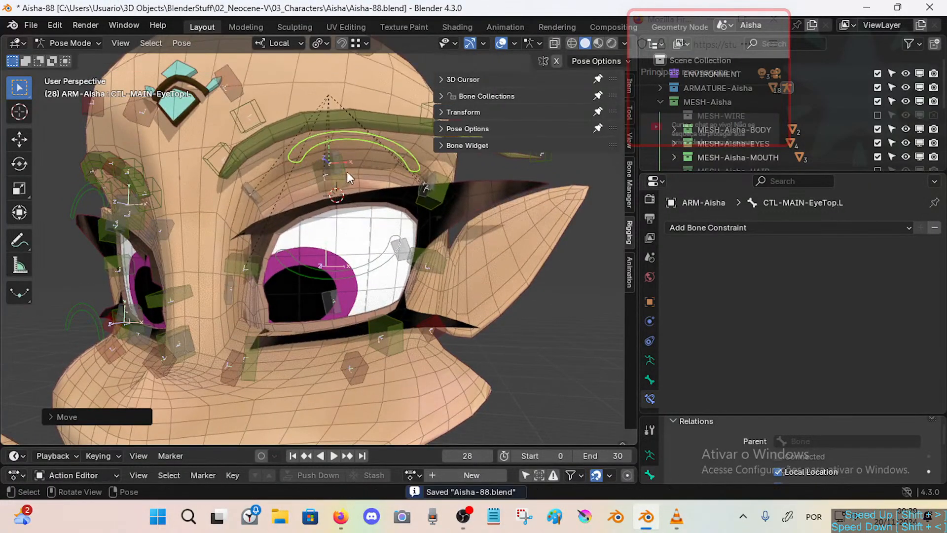
Move CTL-Eyelid-Top.L.002 and CTL-MAIN-EyeTop.L in turn to compare their effects on the upper eyelid and brow.
left_click(343, 188)
key("g")
left_click(346, 213)
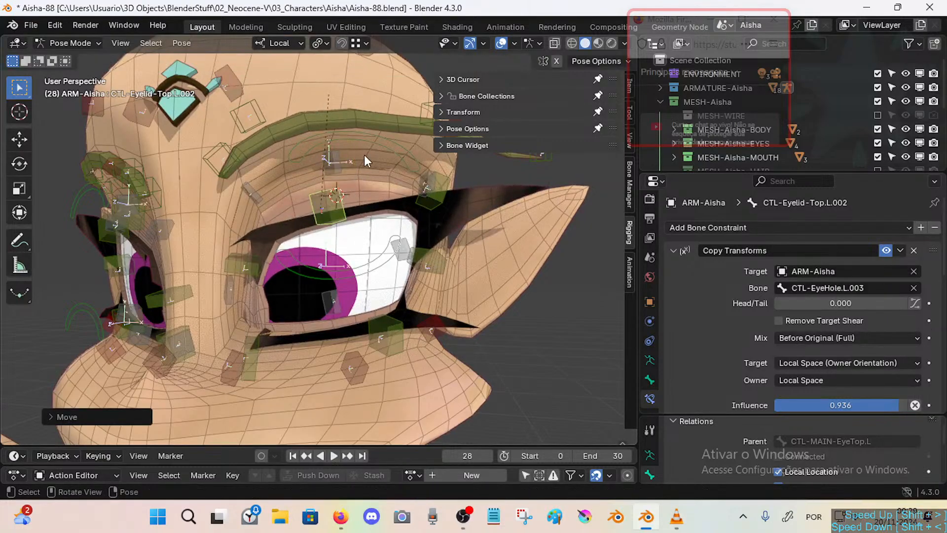
left_click(369, 142)
key("g")
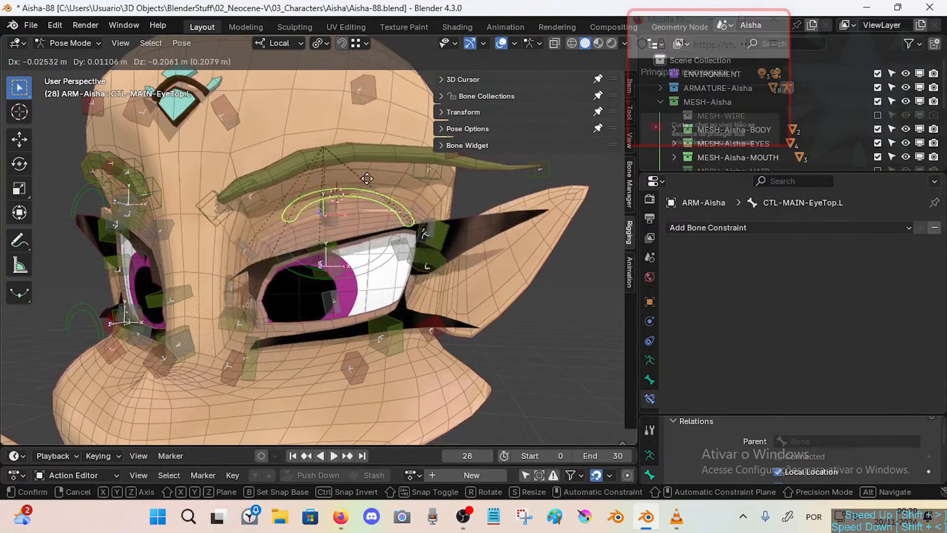
left_click(369, 156)
left_click(332, 206)
key("g")
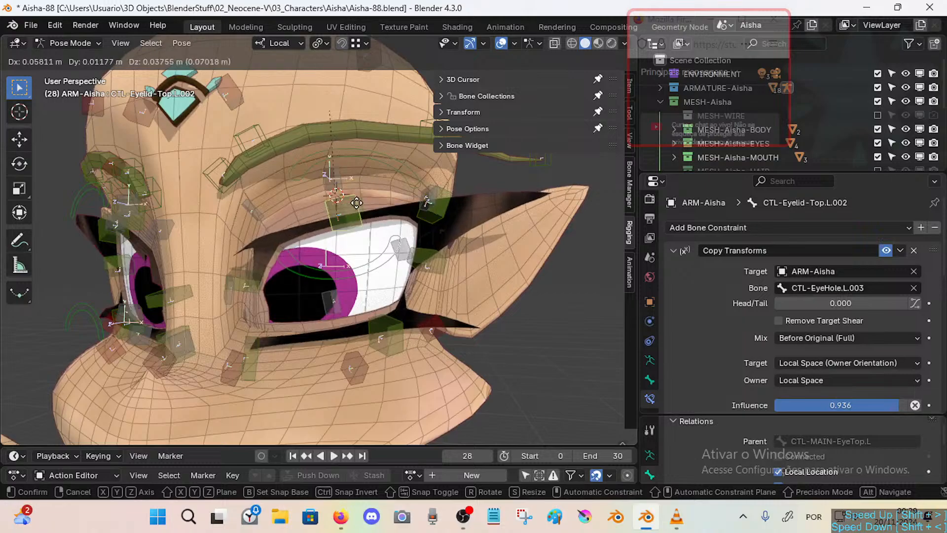
left_click(360, 201)
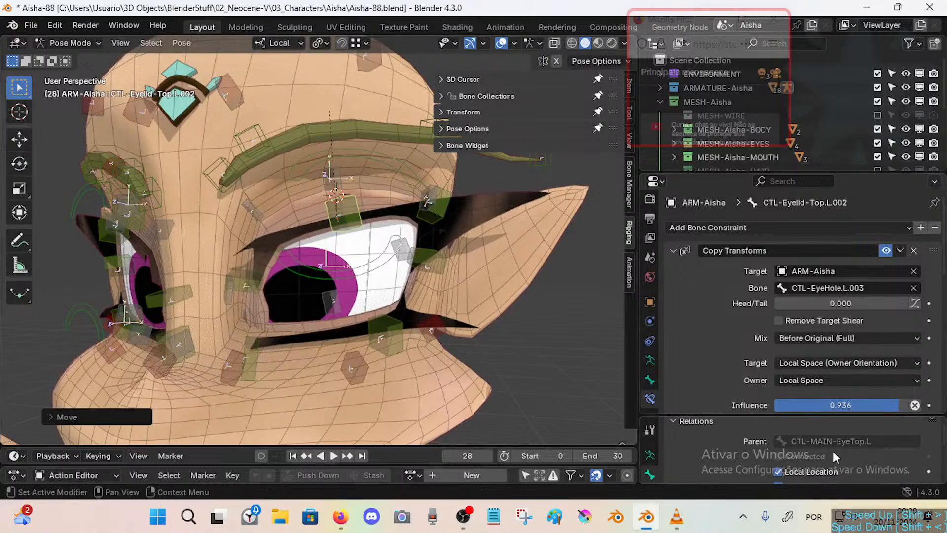
left_click(347, 222)
left_click(383, 158)
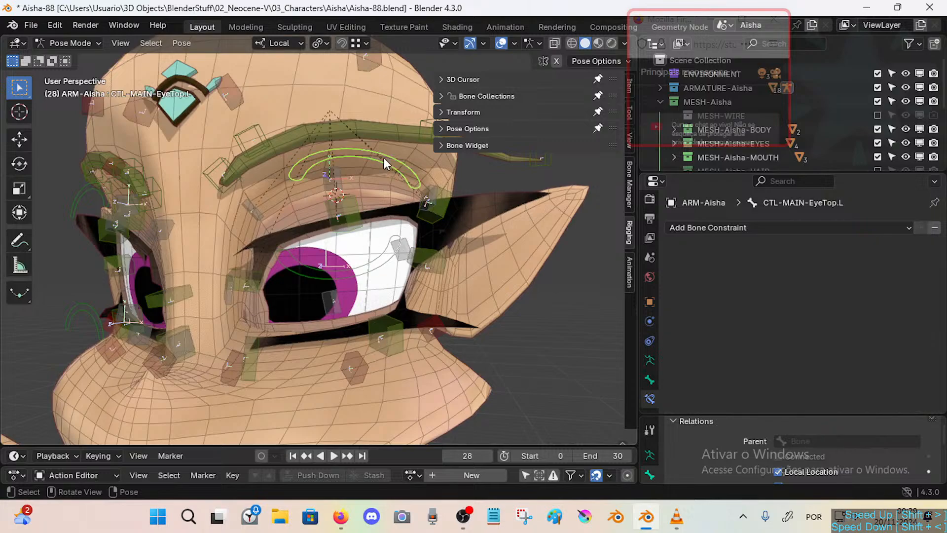
key("g")
left_click(384, 142)
Inspect the parents of CTL-Eyelid-Bot.L.005, CTL-Eyelid-Bot.L.004 and CTL-Eyelid-Top.L.003 in Edit Mode.
key("Tab")
left_click(387, 334)
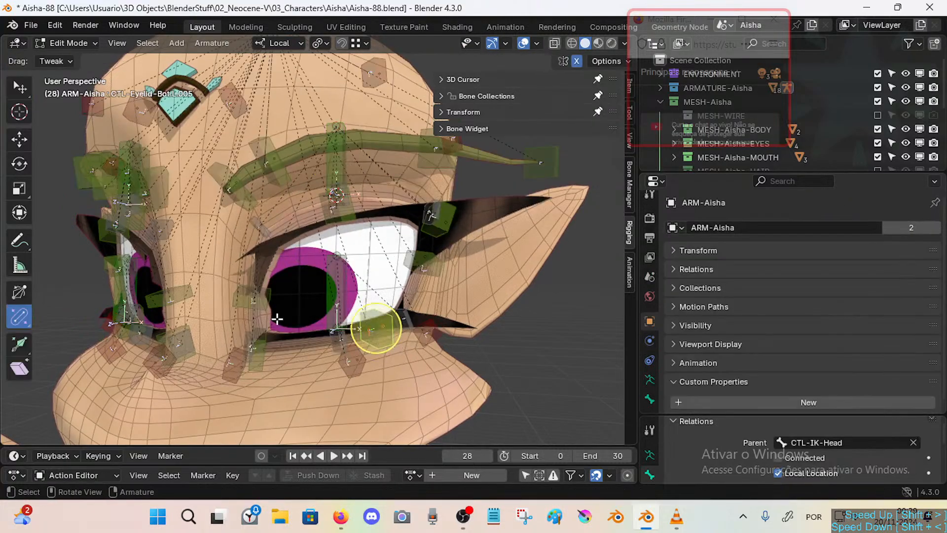
left_click(340, 339)
middle_click_drag(340, 340, 312, 344)
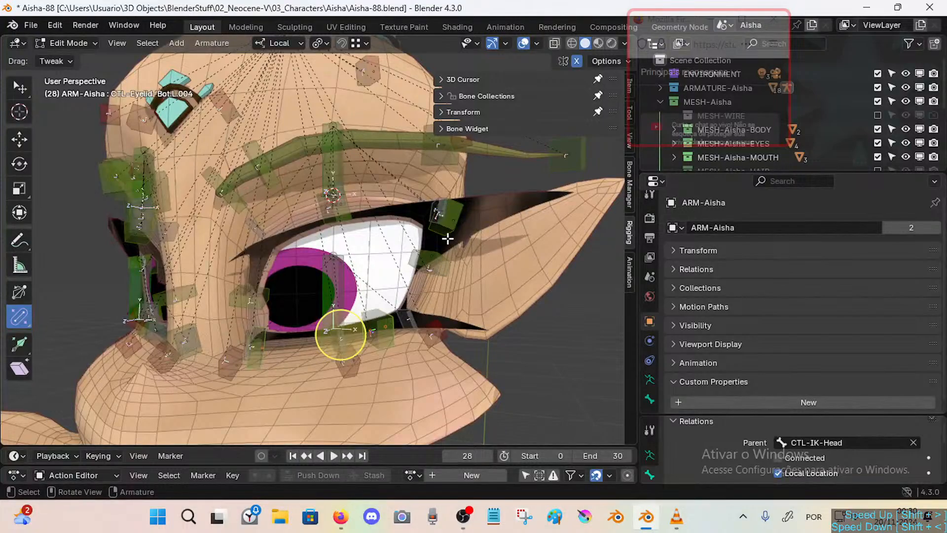
left_click(444, 213)
left_click(441, 212)
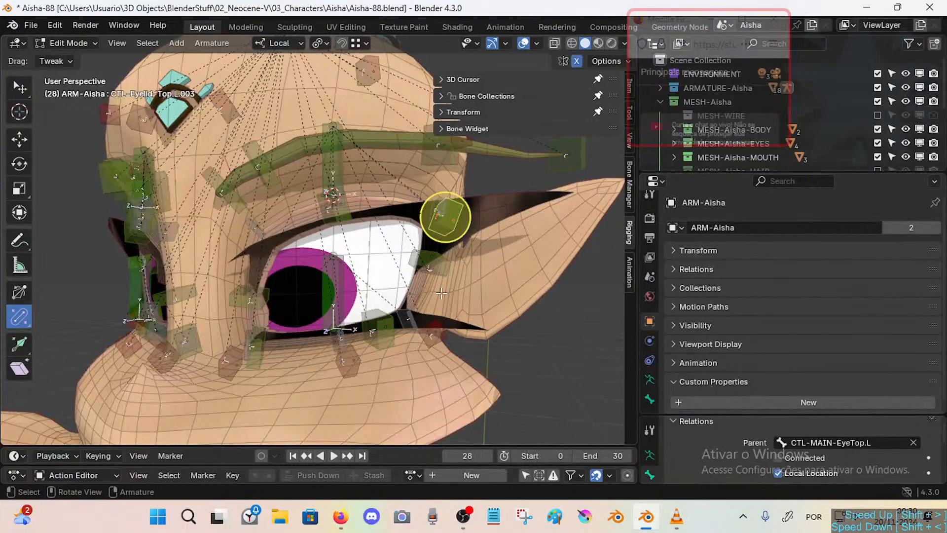
Parent the left lower-eyelid bones to CTL-MAIN-EyeBot.L and return to Pose Mode.
left_click(386, 334)
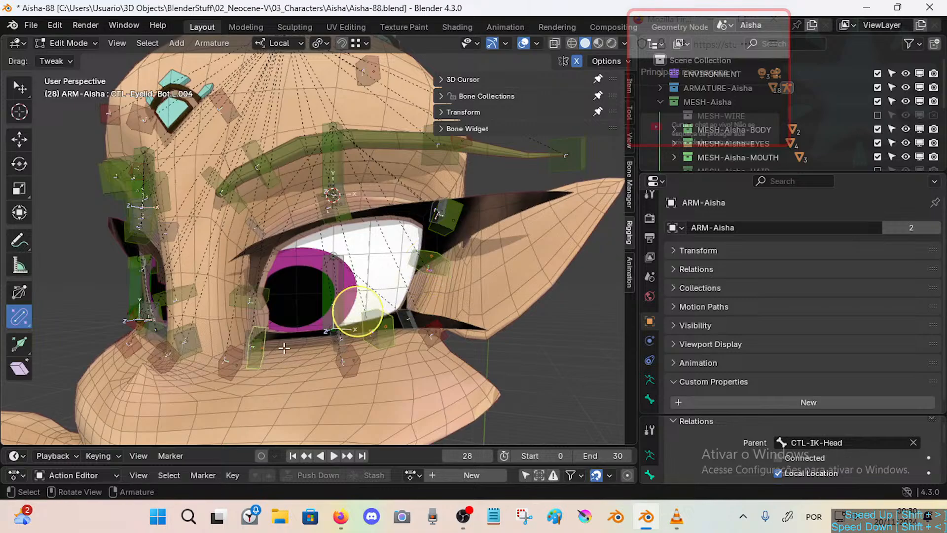
left_click(339, 271)
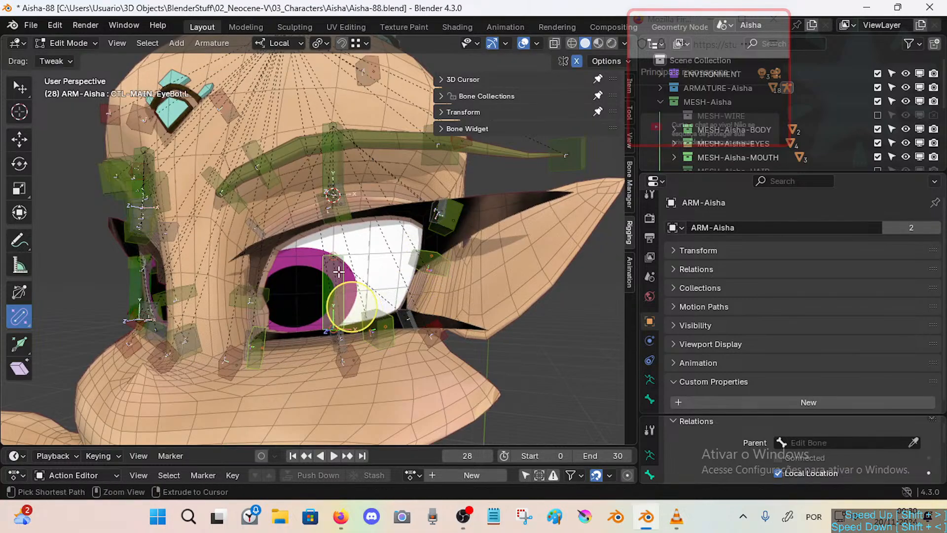
key("ctrl+p")
left_click(339, 273)
key("ctrl+Tab")
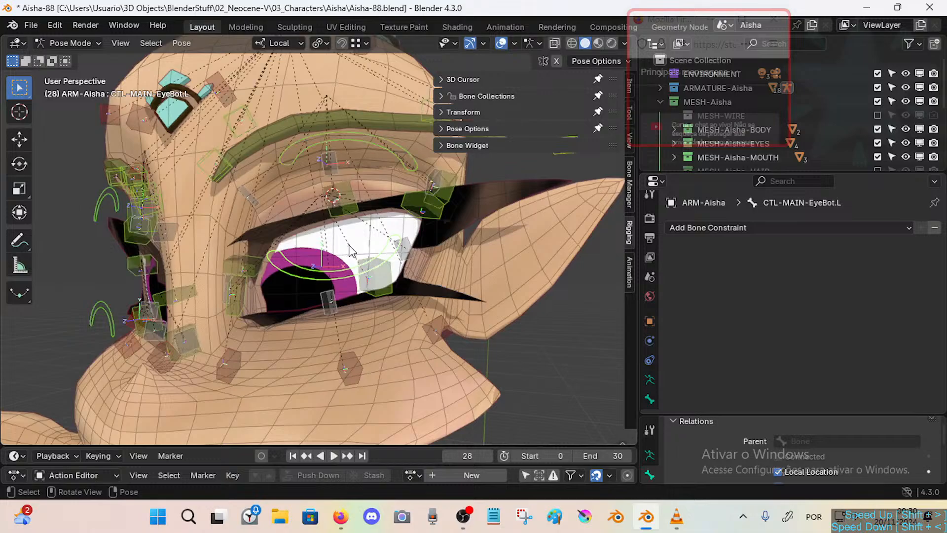
Move CTL-MAIN-EyeBot.L up and down to test the lower eyelid with its new parenting.
left_click_drag(341, 277, 357, 332)
key("g")
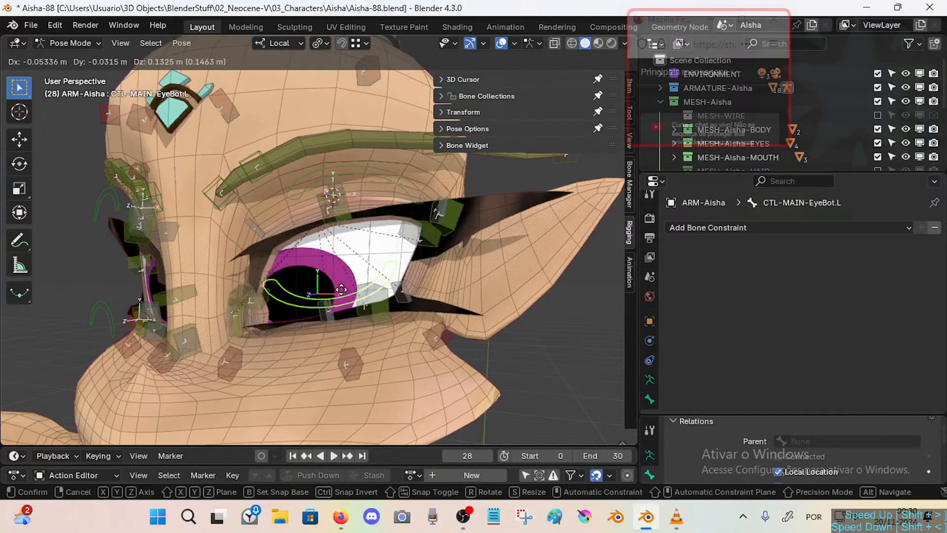
left_click(346, 276)
Try Local With Parent as target space and Local Space as owner space on CTL-Cheek.L.002's first Copy Transforms constraint.
left_click(348, 358)
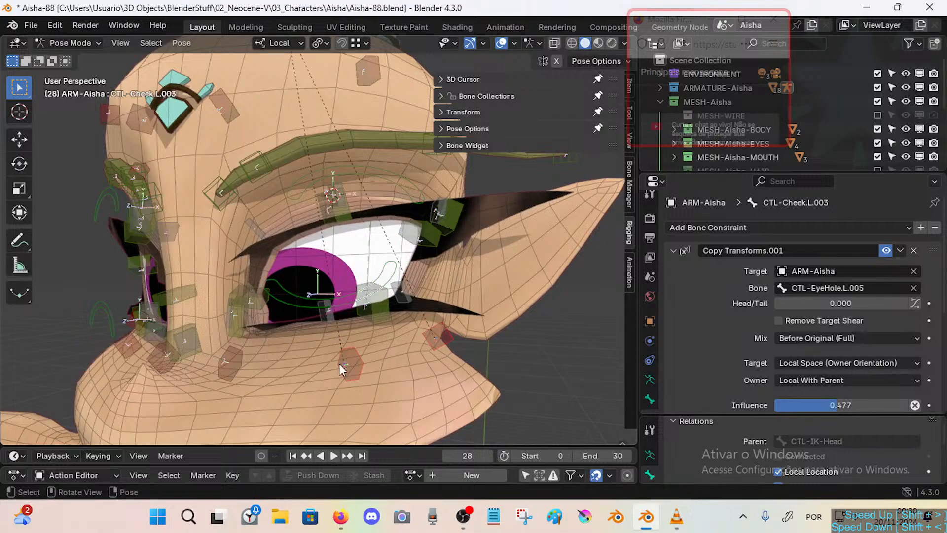
left_click(340, 366)
left_click(793, 363)
left_click(809, 430)
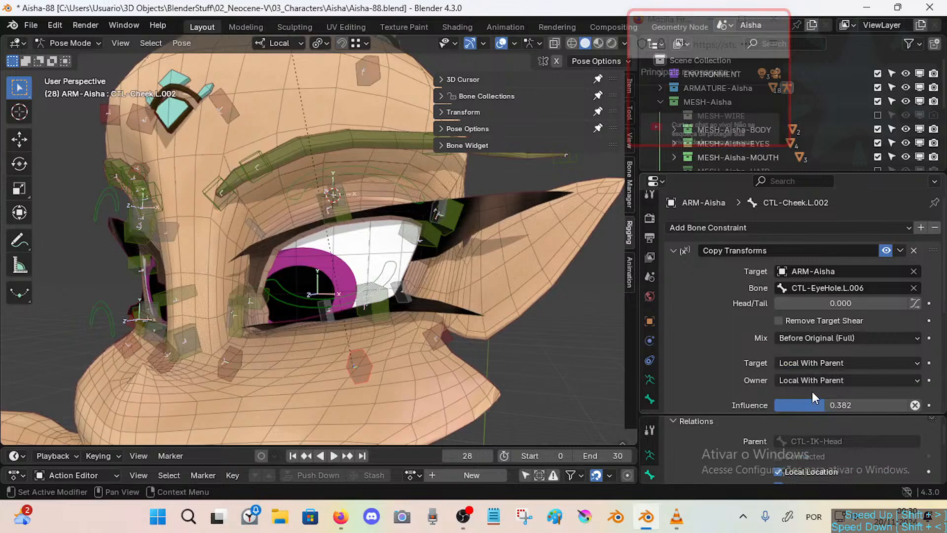
left_click(810, 379)
left_click(815, 460)
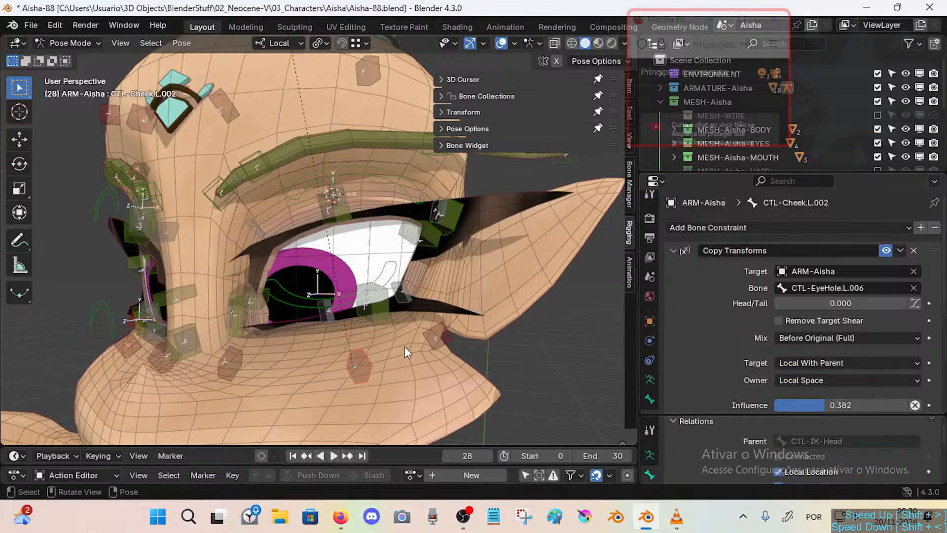
Try the same Local With Parent target and Local Space owner on CTL-Cheek.L.002's Copy Transforms.001 constraint.
left_click(421, 336)
left_click(355, 366)
scroll(845, 333, "down", 7)
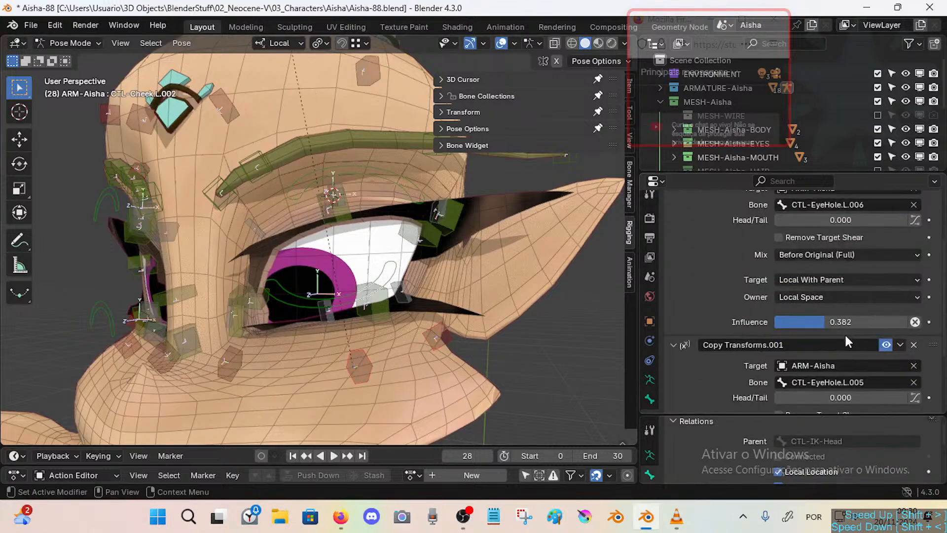
left_click(819, 358)
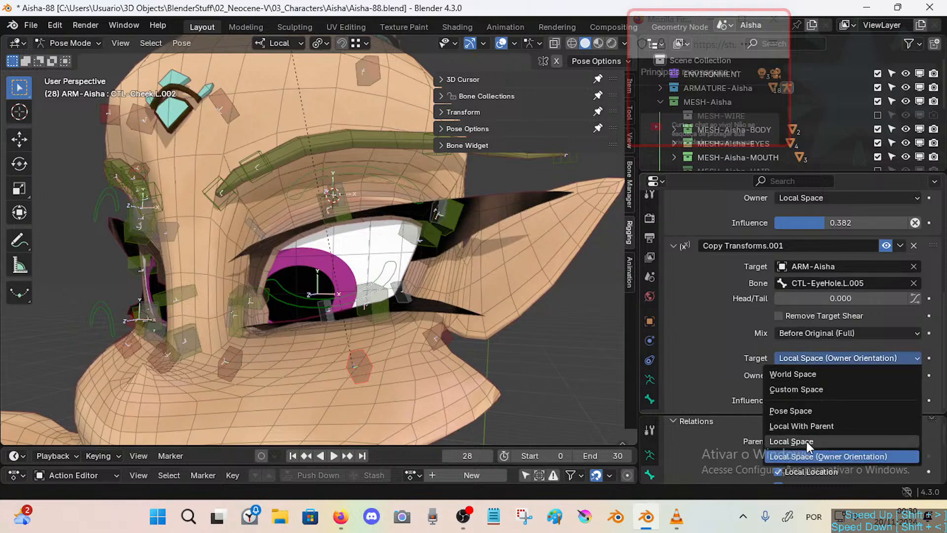
left_click(807, 425)
left_click(815, 377)
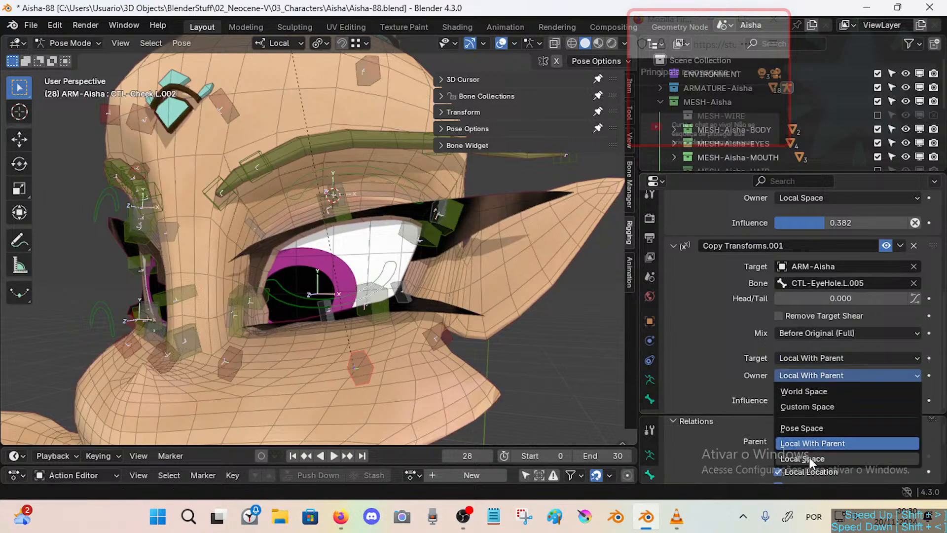
left_click(810, 459)
Move CTL-EyeHole.L.006 and CTL-MAIN-EyeBot.L in turn to test how the cheek bone reacts.
left_click(327, 310)
key("g")
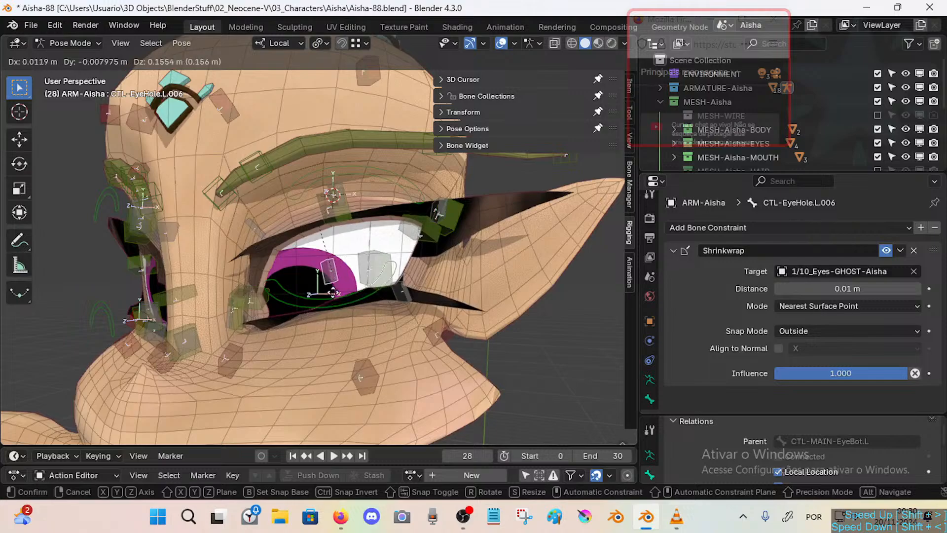
left_click(332, 309)
left_click(346, 298)
key("g")
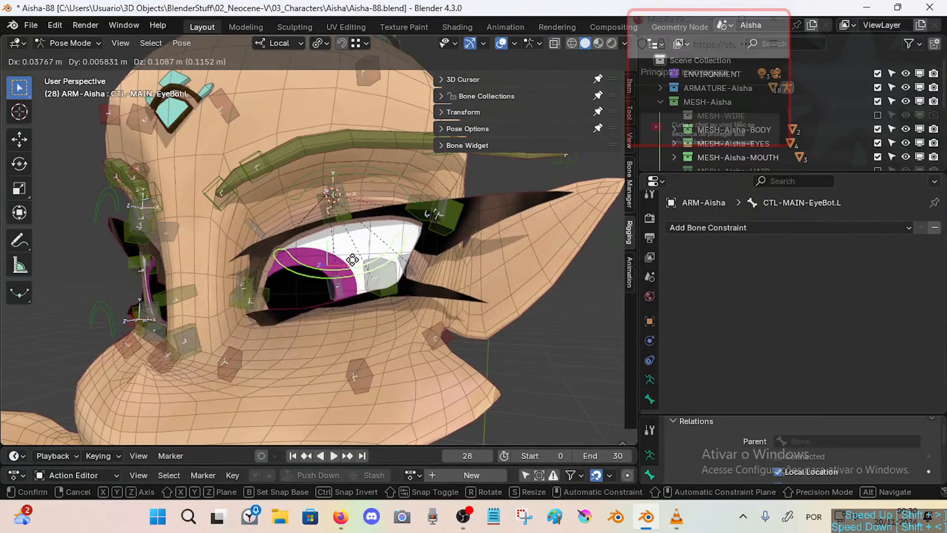
left_click(355, 287)
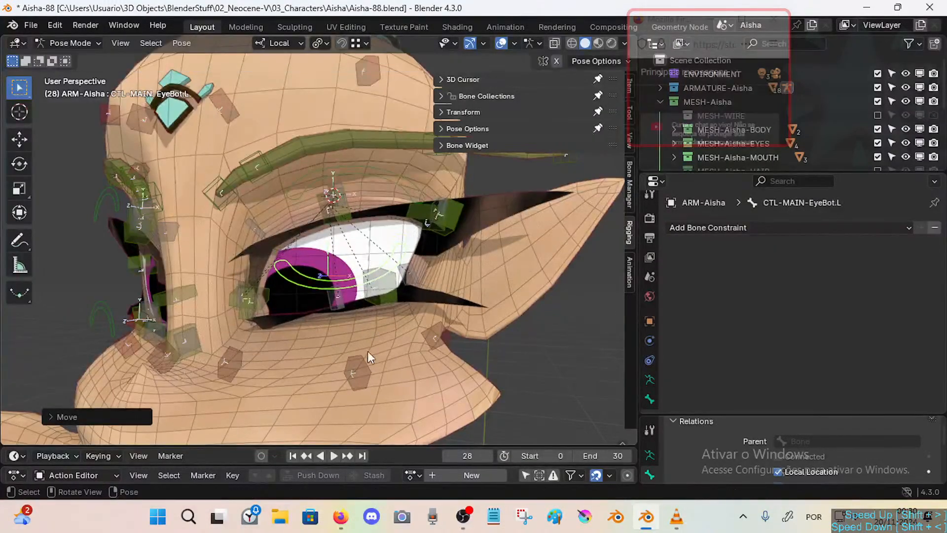
Set CTL-Cheek.L.002's first Copy Transforms constraint to a Local Space (Owner Orientation) target and a Local With Parent owner.
left_click(343, 310)
left_click(358, 371)
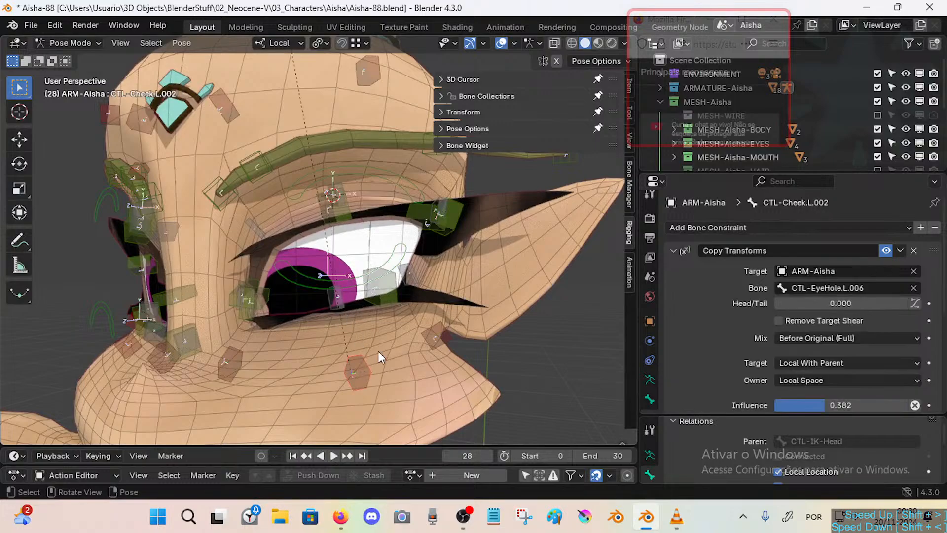
left_click(818, 362)
left_click(809, 457)
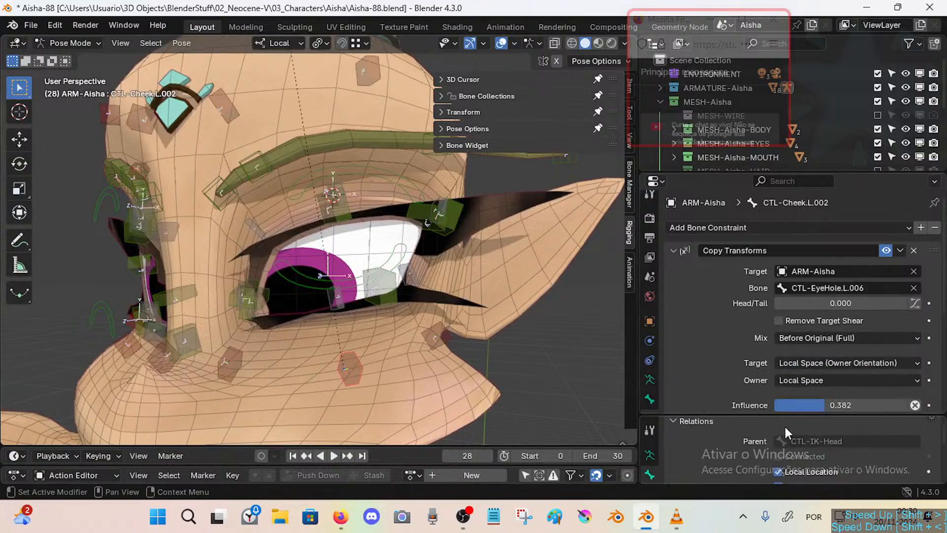
left_click(807, 381)
left_click(819, 449)
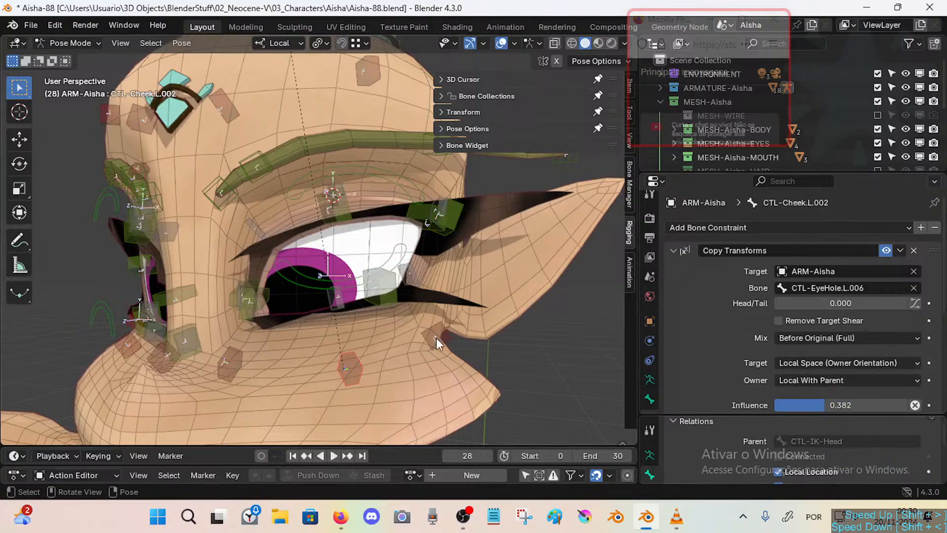
Move CTL-MAIN-EyeBot.L to test the cheek's response to the changed first constraint.
left_click(351, 278)
key("g")
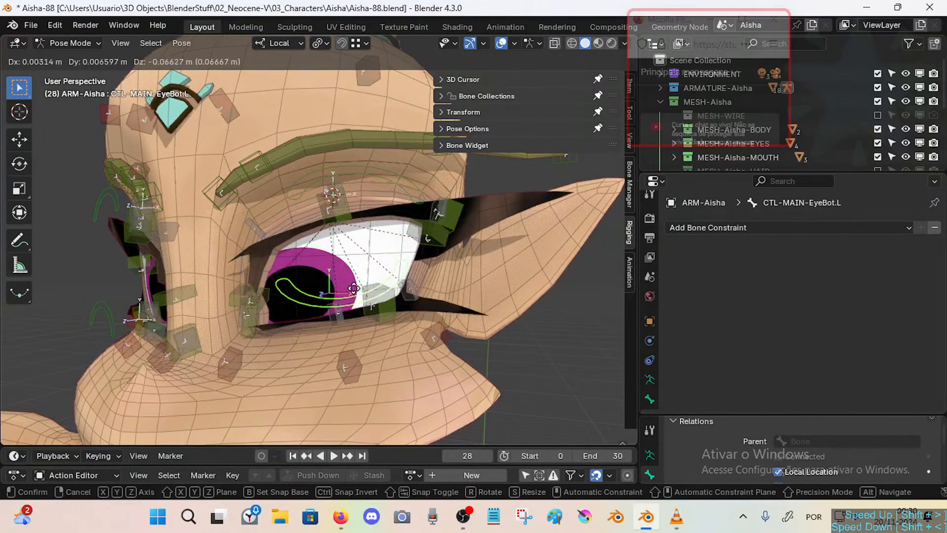
right_click(329, 299)
Set CTL-Cheek.L.002's Copy Transforms.001 constraint to a Local Space (Owner Orientation) target and a Local With Parent owner.
left_click(340, 307)
left_click(354, 366)
scroll(865, 328, "down", 4)
scroll(865, 323, "down", 3)
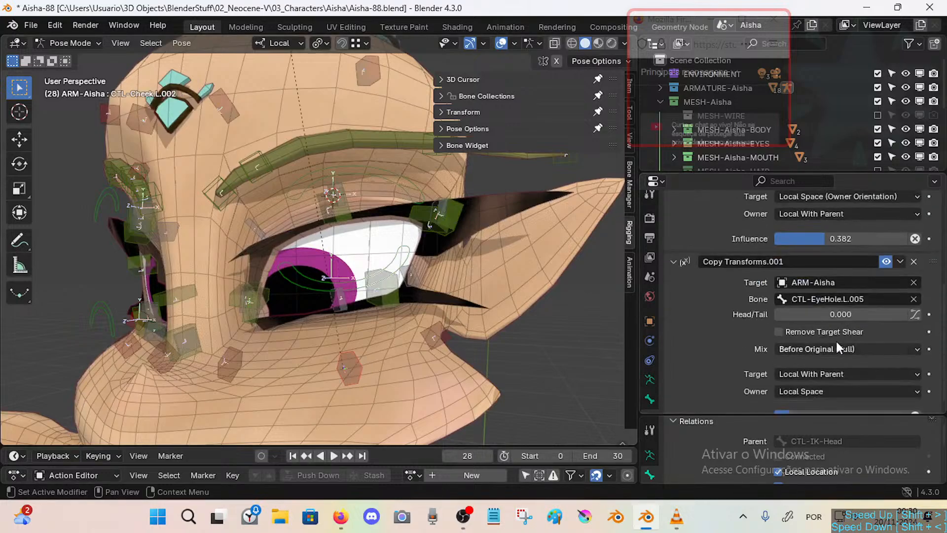
left_click(815, 373)
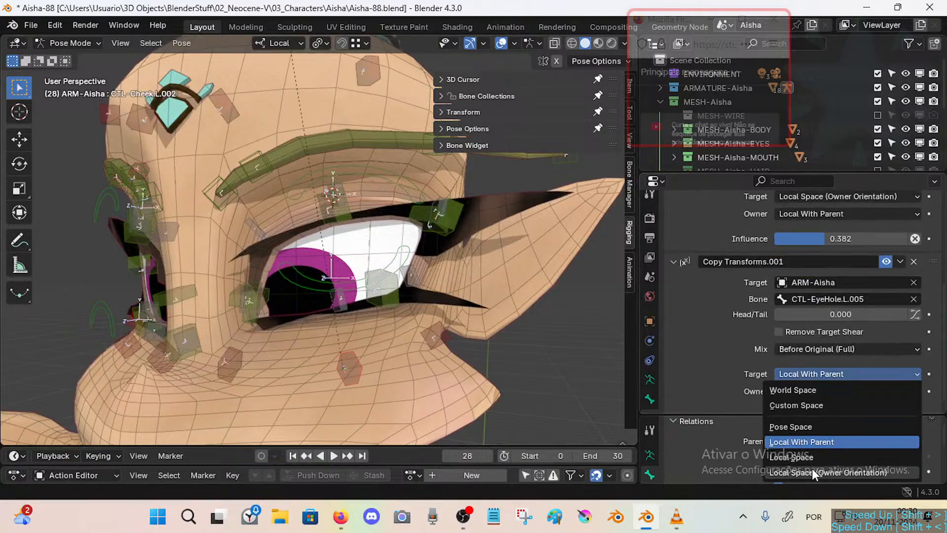
left_click(812, 463)
left_click(819, 375)
left_click(820, 457)
Move CTL-MAIN-EyeBot.L repeatedly to test the lower eyelid and cheek with both constraints changed.
left_click(328, 283)
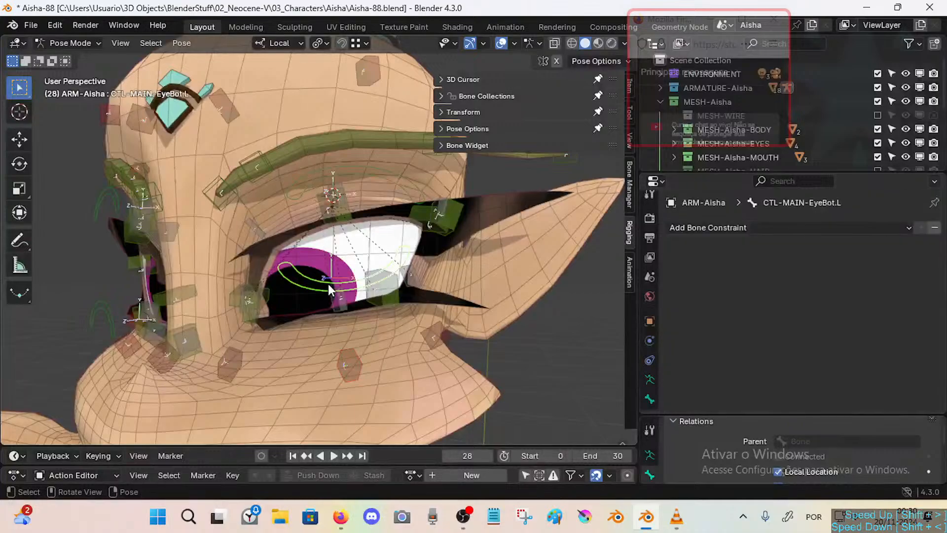
key("g")
left_click(332, 269)
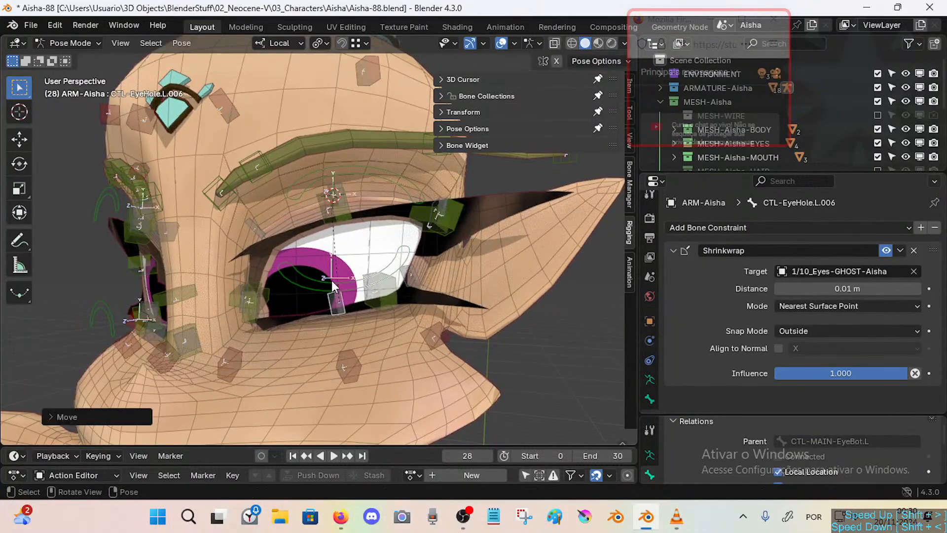
left_click(333, 283)
key("g")
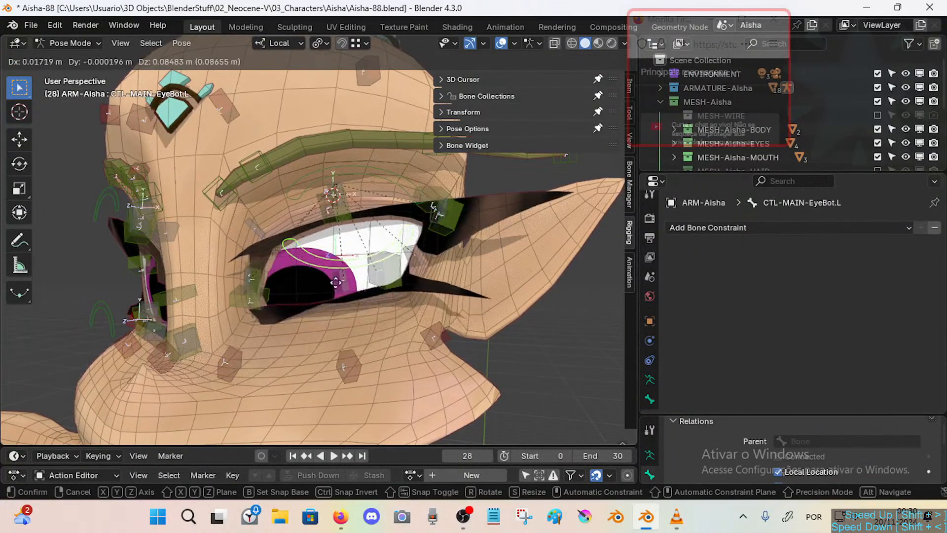
left_click(335, 277)
middle_click_drag(336, 277, 340, 342)
key("g")
left_click(394, 313)
Compare how CTL-EyeHole.L.006 and CTL-Cheek.L.002 respond while moving CTL-MAIN-EyeBot.L up and down.
left_click(347, 364)
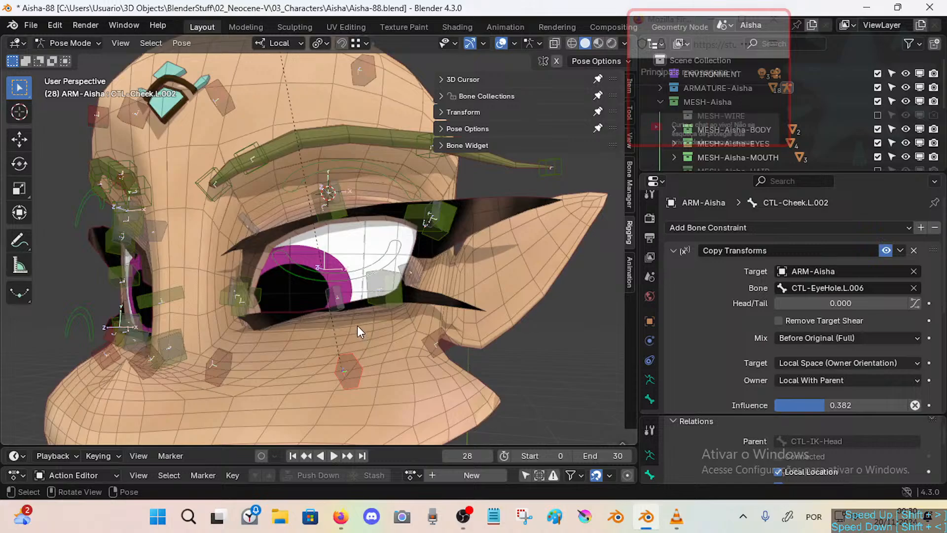
left_click(356, 293)
key("g")
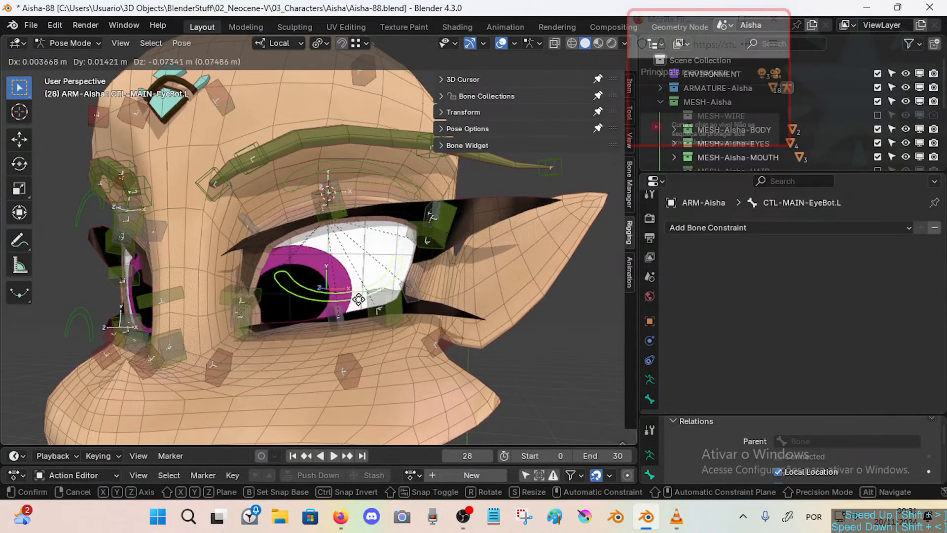
left_click(358, 300)
left_click(345, 372)
left_click(335, 309)
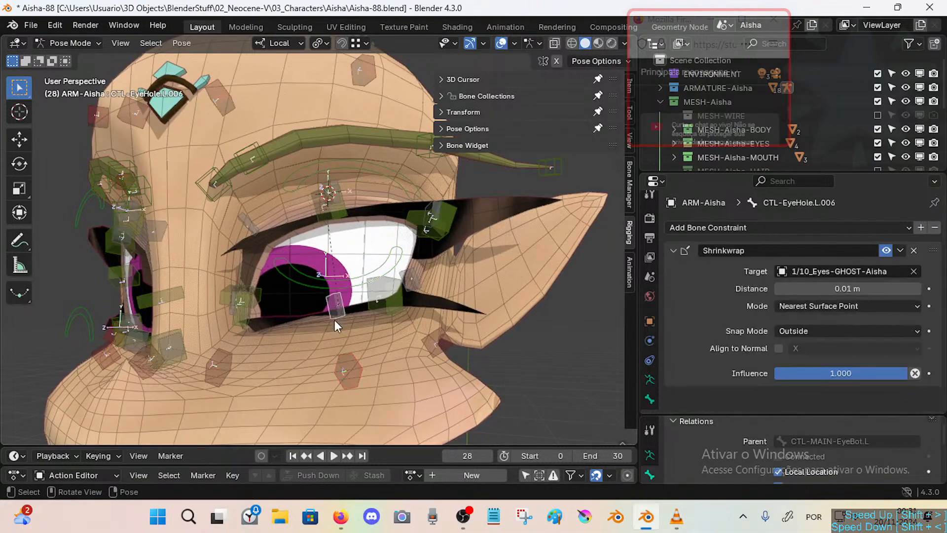
left_click(351, 359)
left_click(343, 287)
key("g")
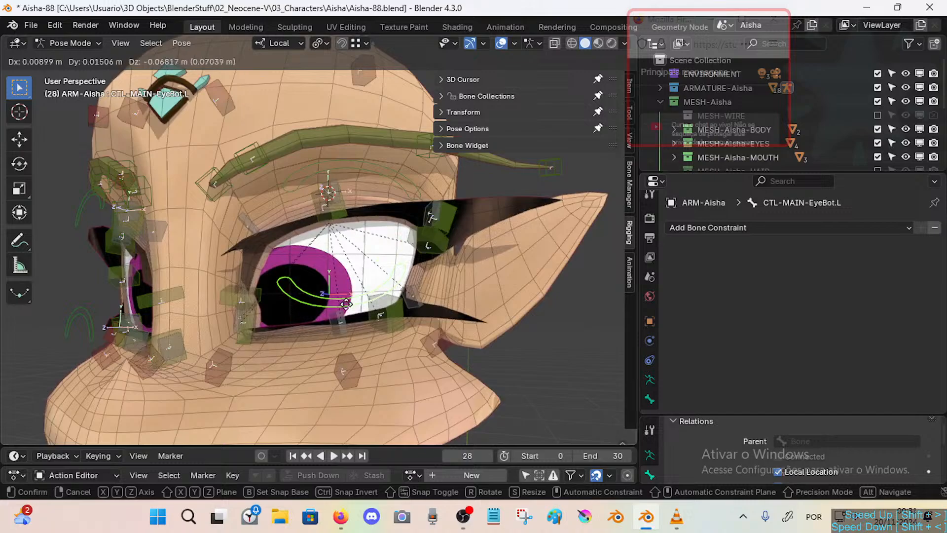
left_click(346, 303)
left_click(348, 354)
left_click(348, 299)
key("g")
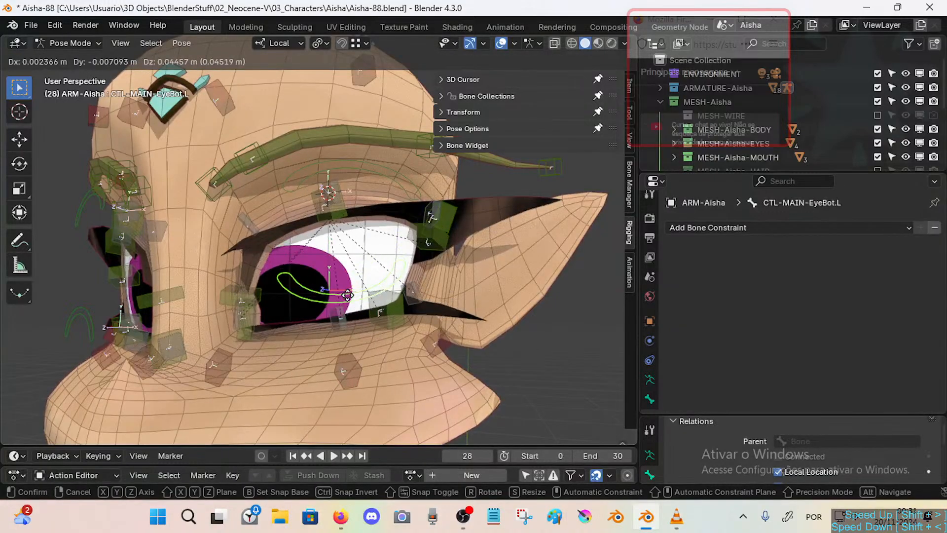
left_click(348, 295)
left_click(338, 359)
left_click(356, 302)
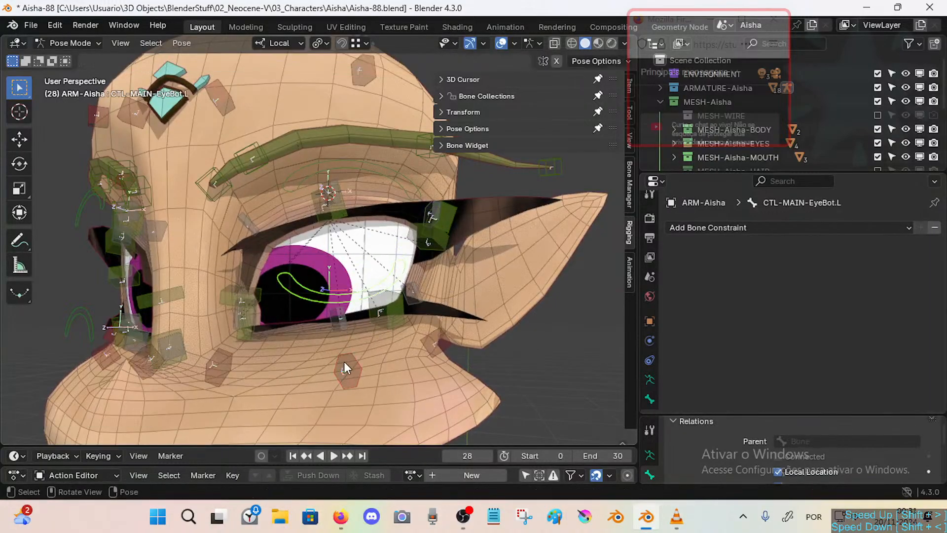
Review the target, owner and influence settings of both Copy Transforms constraints on CTL-Cheek.L.002.
left_click(345, 369)
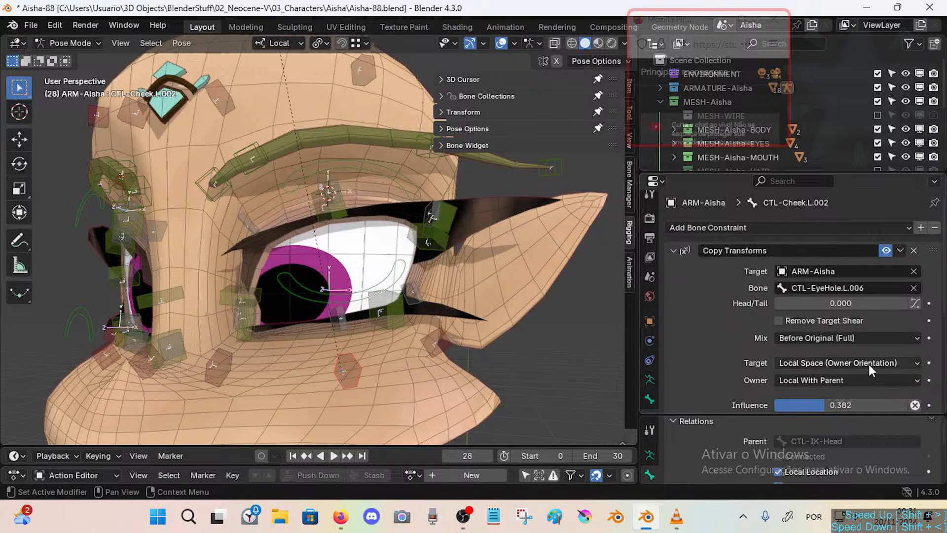
key("shift+d")
scroll(868, 363, "down", 7)
scroll(818, 361, "up", 5)
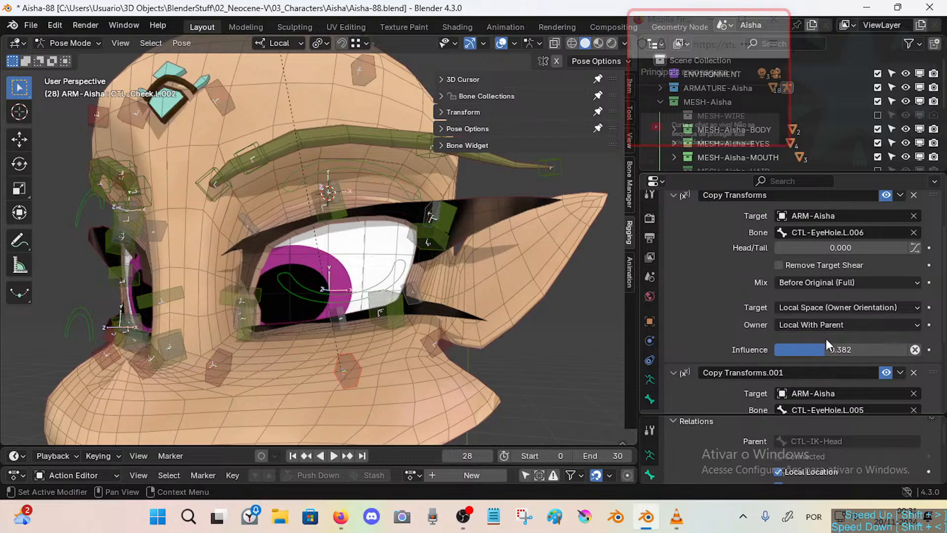
scroll(840, 309, "up", 5)
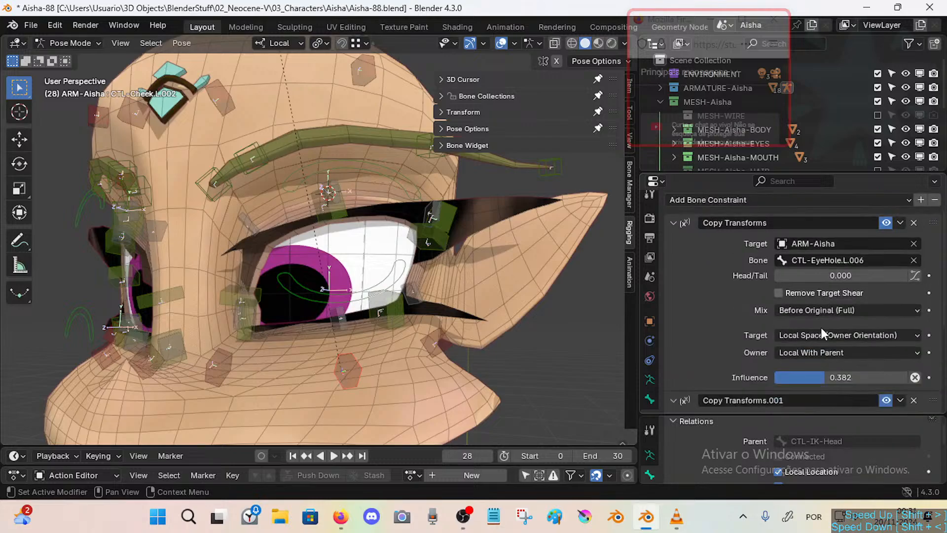
scroll(821, 327, "down", 10)
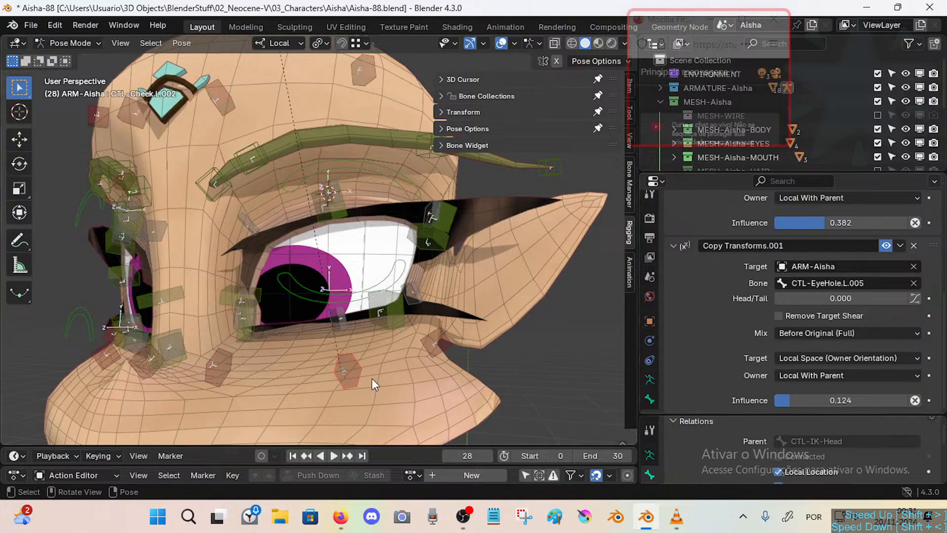
Move CTL-MAIN-EyeBot.L down and then well up over the eye to test how the lower eyelid and cheek follow.
left_click(352, 296)
key("g")
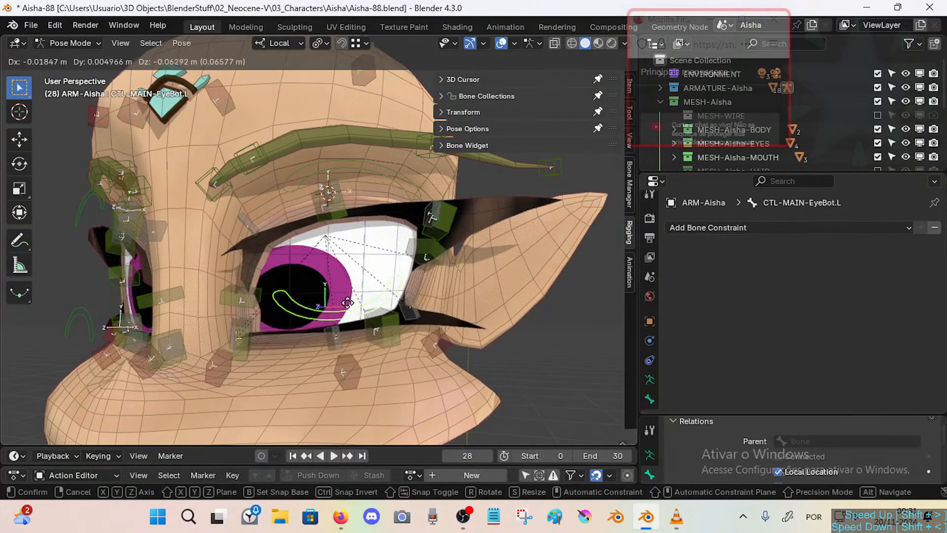
left_click(364, 328)
key("g")
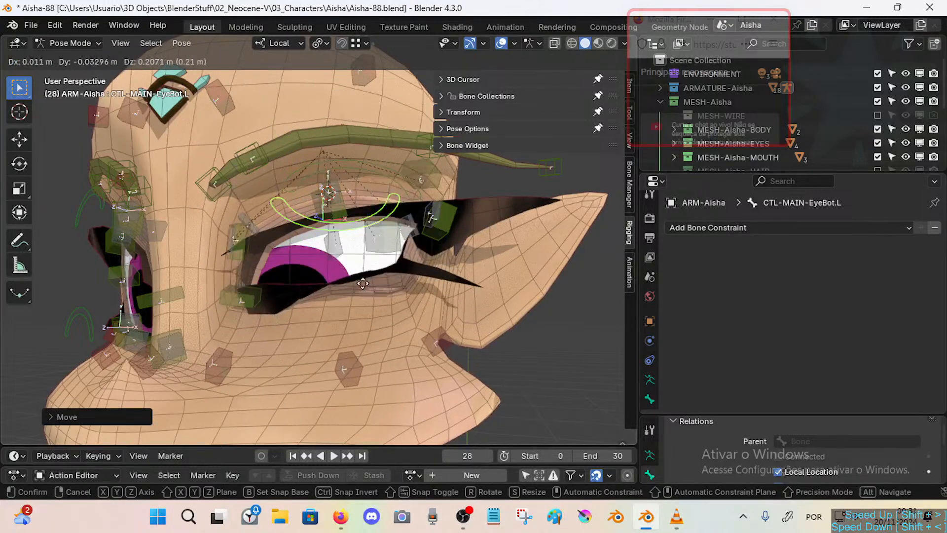
left_click(344, 395)
Check the influence of both Copy Transforms constraints on CTL-Cheek.L.002 and save the file.
left_click(348, 374)
scroll(849, 330, "down", 6)
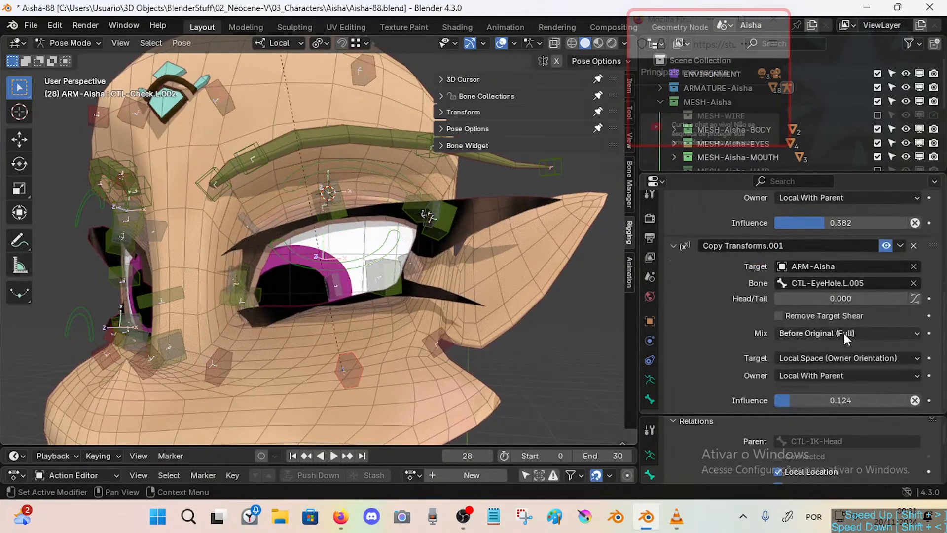
left_click_drag(815, 400, 795, 401)
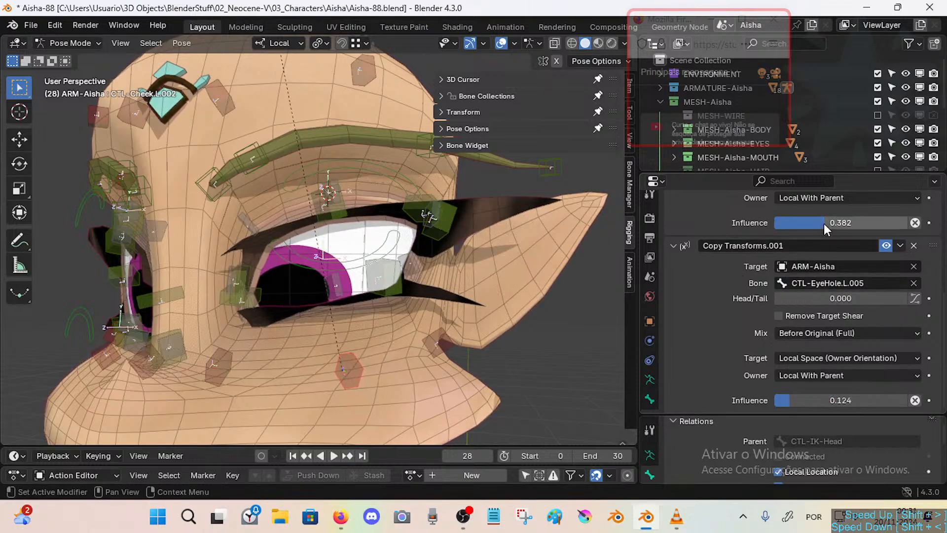
mouse_move(825, 226)
left_mouse_down()
mouse_move(885, 226)
mouse_move(825, 226)
left_mouse_up()
scroll(784, 281, "up", 4)
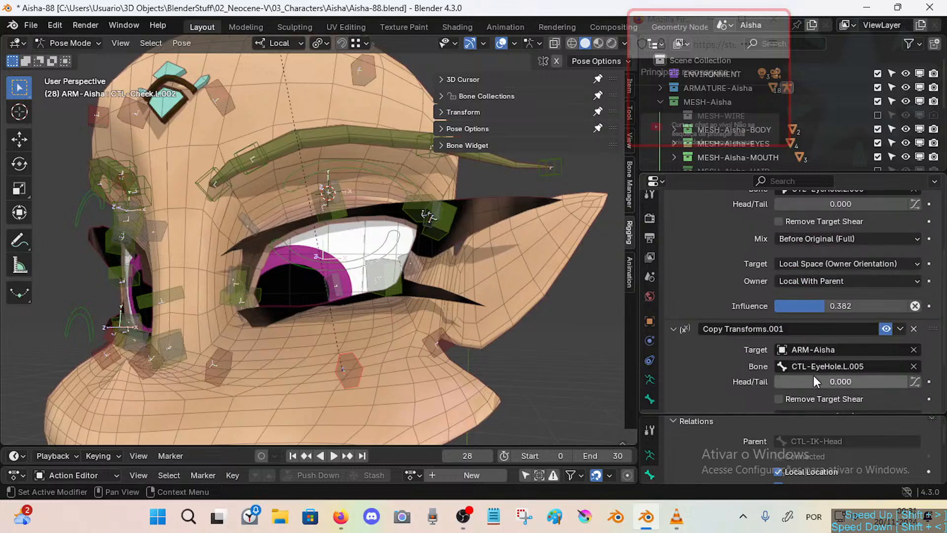
key("ctrl+s")
Test small downward moves of CTL-MAIN-EyeBot.L and inspect the Shrinkwrap constraint on CTL-EyeHole.L.006.
left_click(345, 270)
key("g")
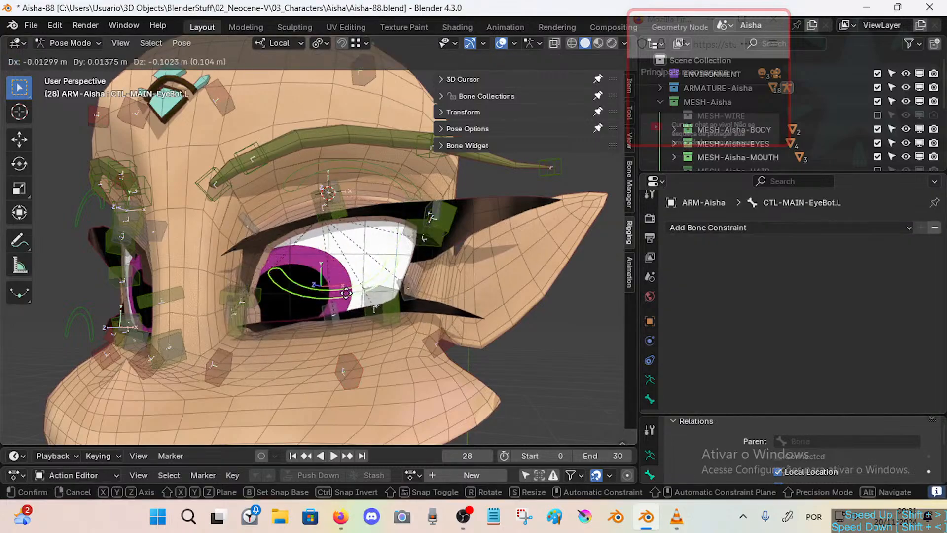
left_click(339, 308)
left_click(337, 317)
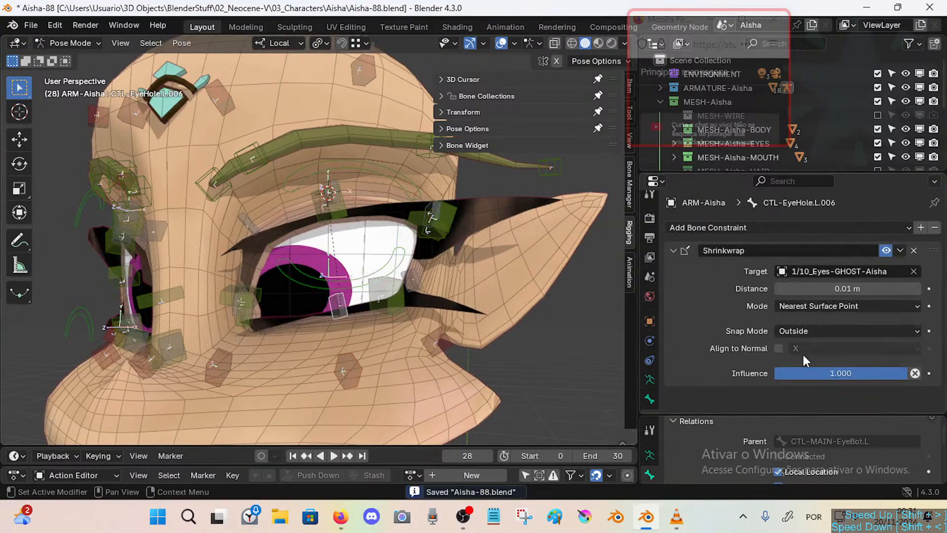
left_click(330, 272)
key("g")
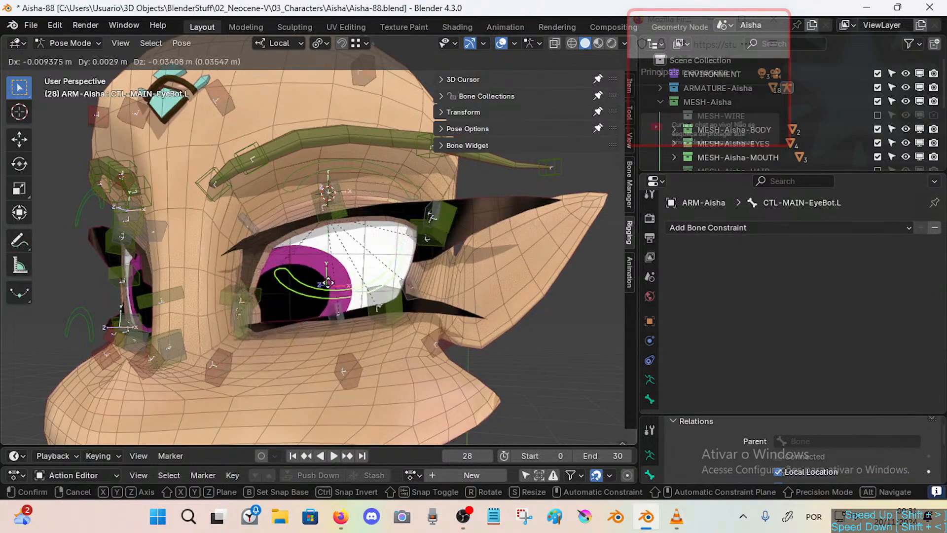
left_click(333, 272)
Move CTL-EyeHole.L.006 and CTL-MAIN-EyeBot.L in turn to compare their effects on CTL-Cheek.L.002.
left_click(350, 320)
key("g")
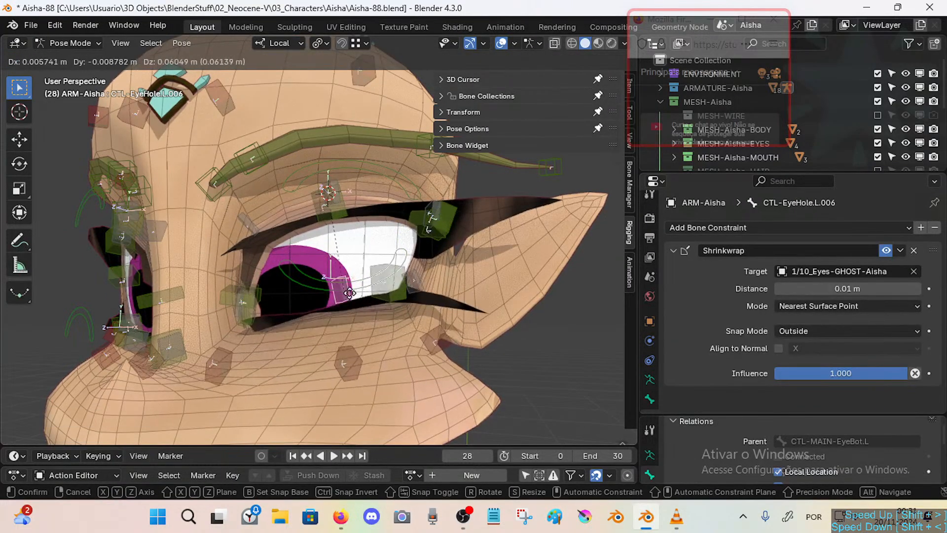
left_click(346, 296)
left_click(344, 254)
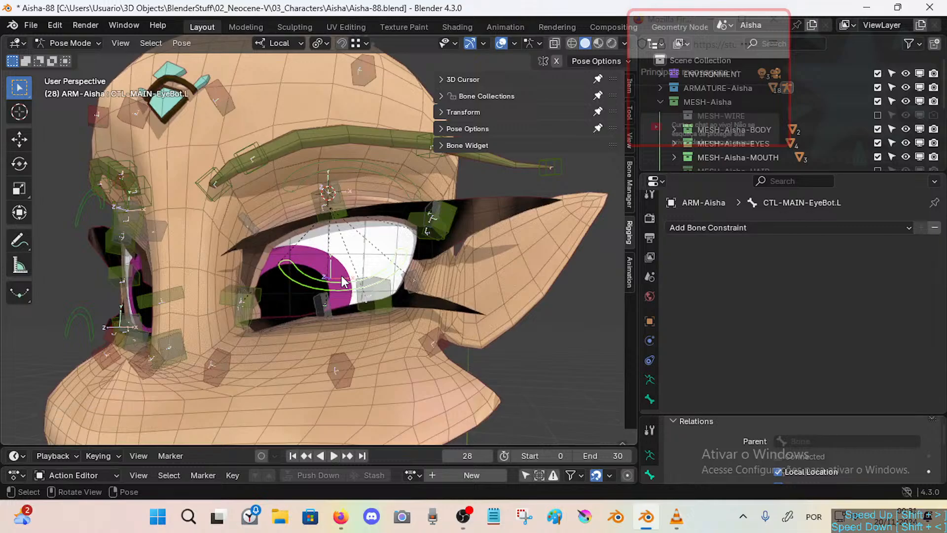
key("g")
left_click(327, 298)
left_click(344, 364)
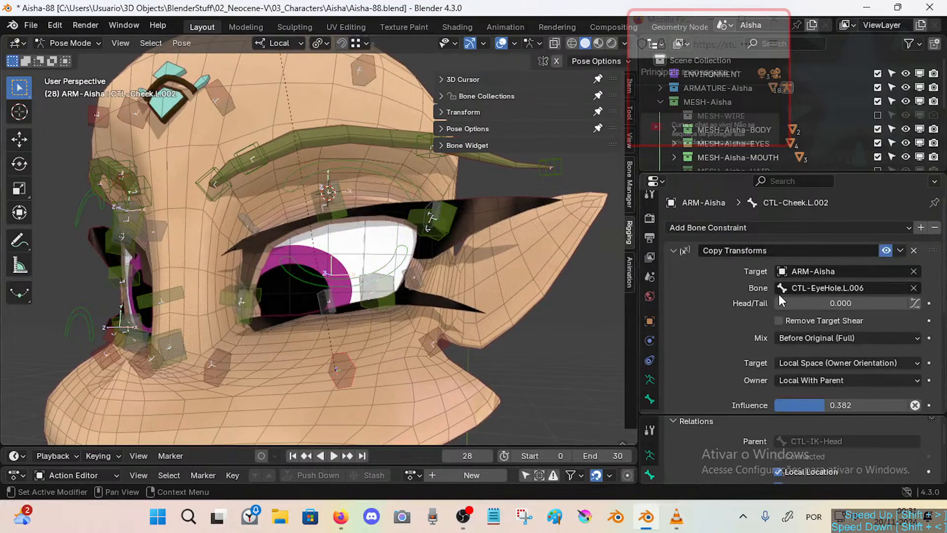
Shift CTL-EyeHole.L.006 slightly on its own and review the space settings of CTL-Cheek.L.002's Copy Transforms constraints.
left_click(330, 306)
key("g")
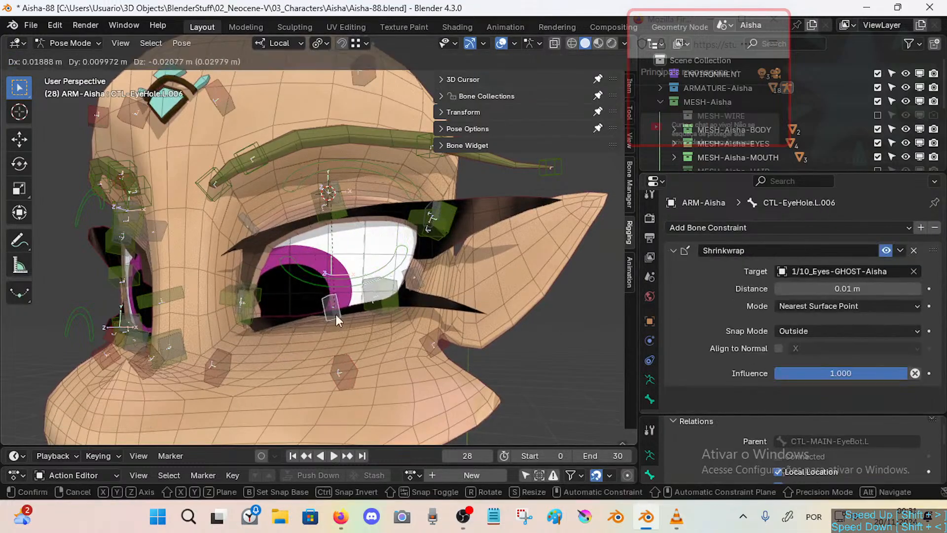
left_click(337, 314)
left_click(344, 369)
left_click(319, 297)
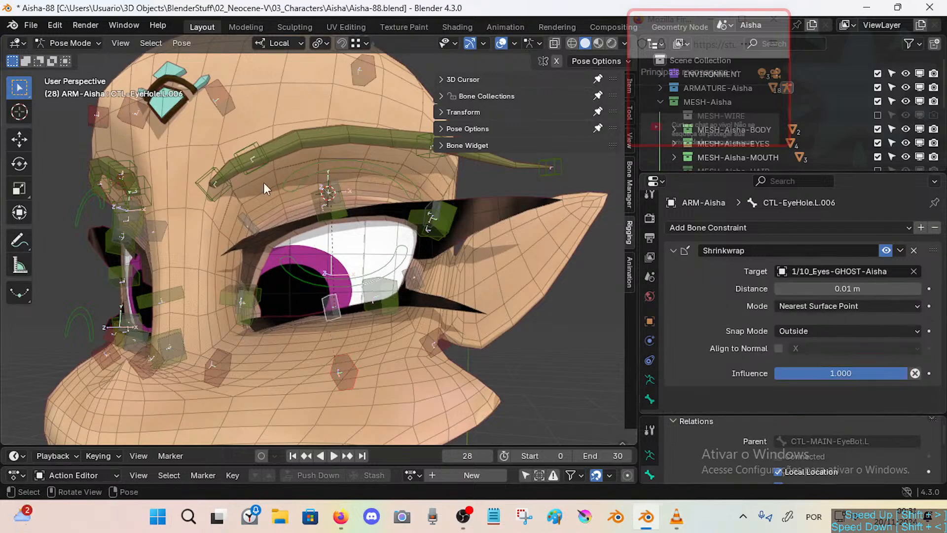
left_click(354, 371)
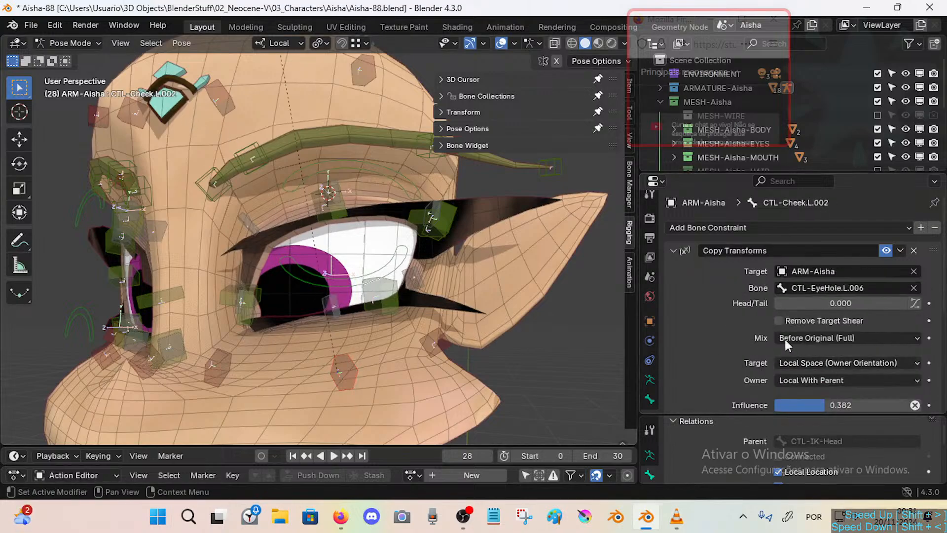
scroll(845, 357, "down", 5)
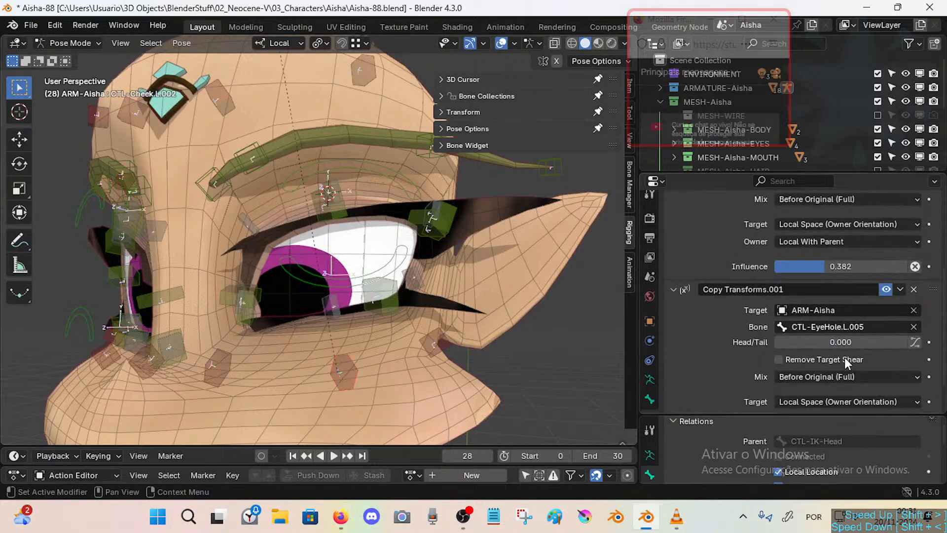
Move CTL-EyeHole.L.006 up and down repeatedly to check how CTL-Cheek.L.002 responds to that single bone.
left_click(341, 306)
key("g")
left_click(341, 340)
key("g")
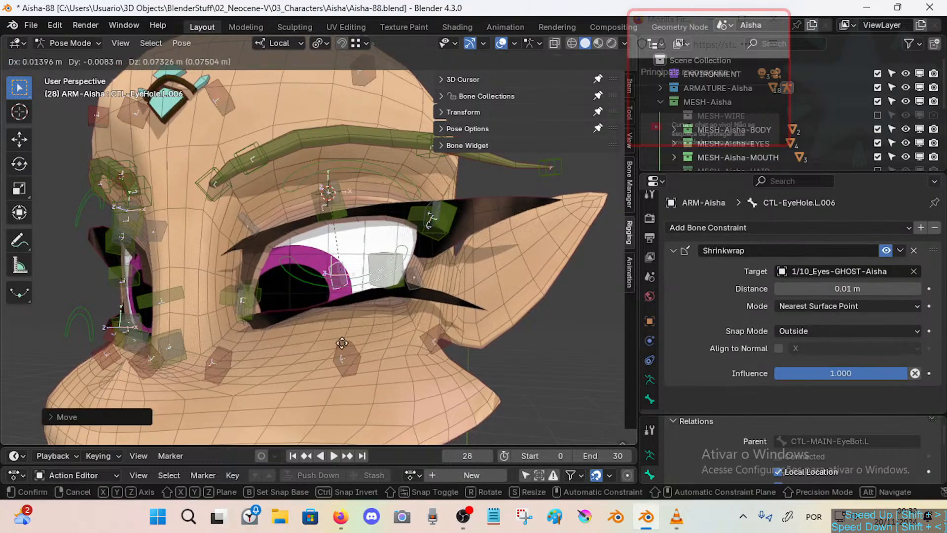
left_click(341, 376)
left_click(341, 373)
left_click(334, 316)
key("g")
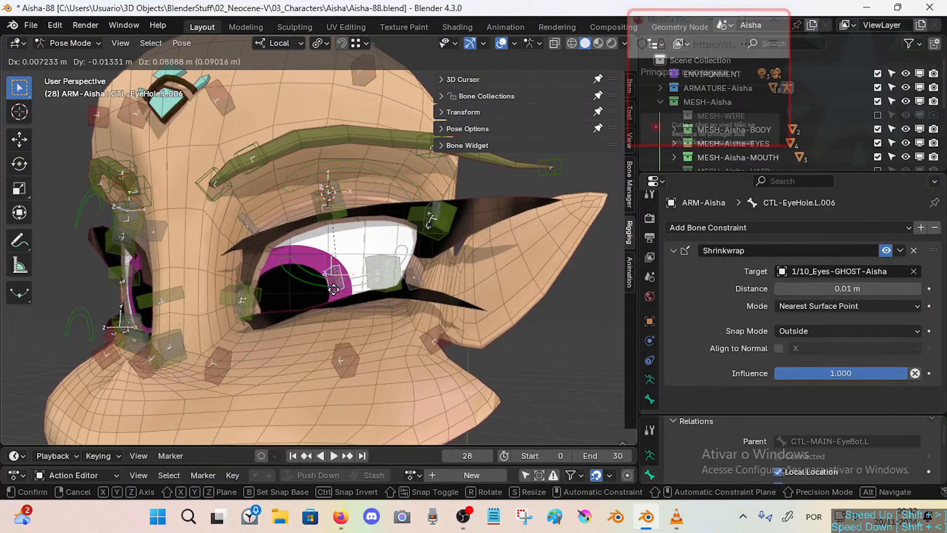
left_click(335, 304)
left_click(345, 364)
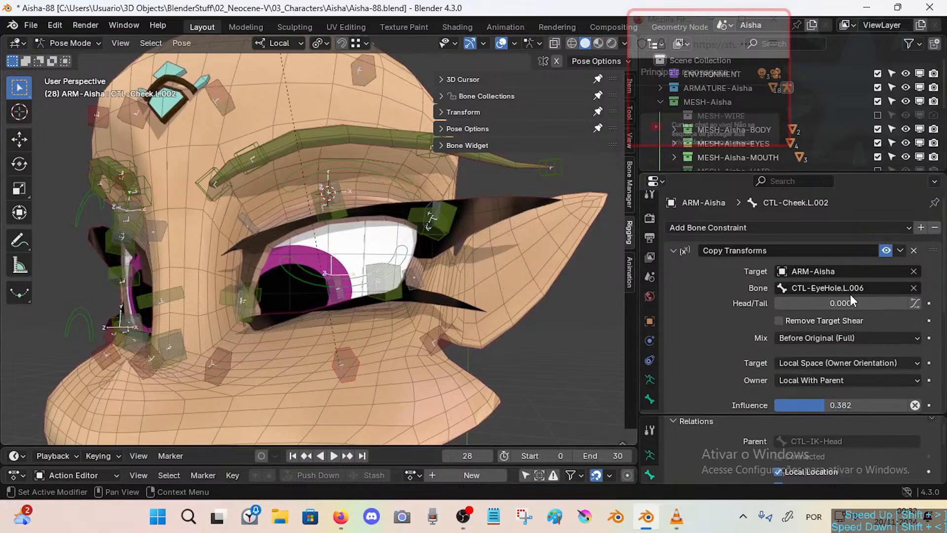
Reposition CTL-MAIN-EyeBot.L slightly to recheck the eyelid and cheek, and save the file.
left_click(347, 279)
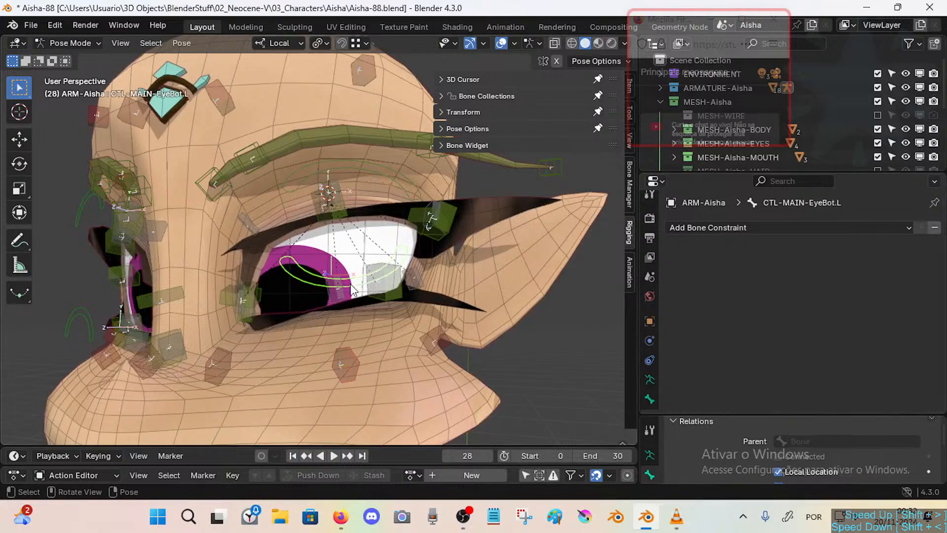
key("g")
left_click(355, 298)
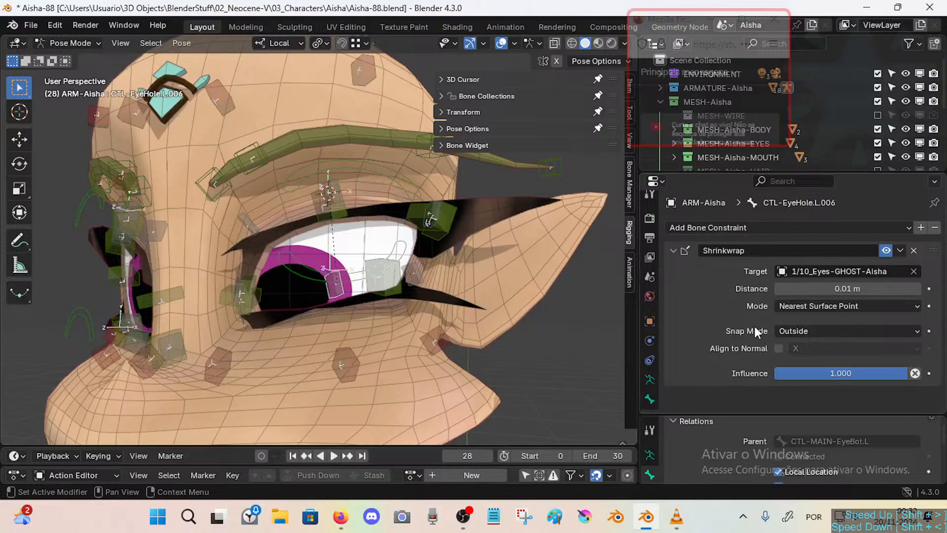
left_click(351, 282)
key("g")
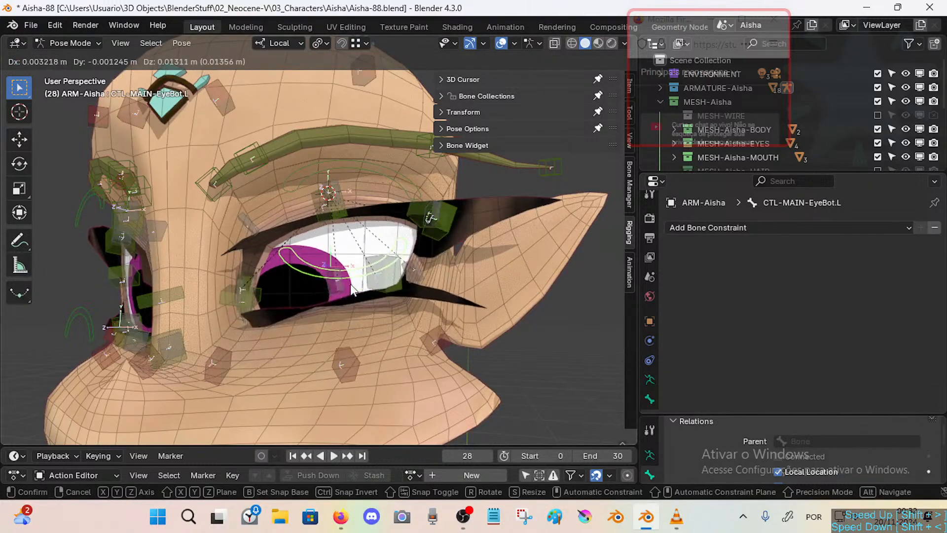
left_click(353, 288)
key("ctrl+s")
left_click(345, 278)
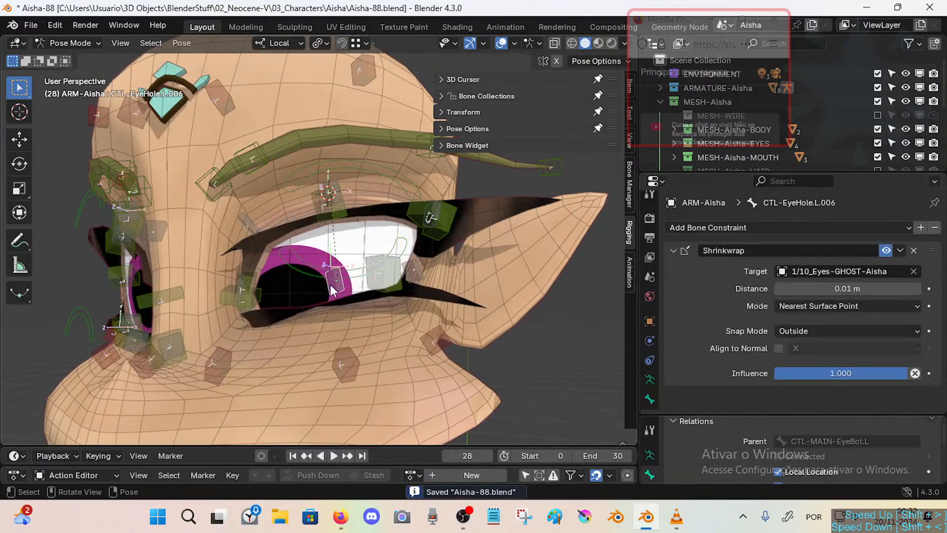
Set both the target and owner of CTL-Cheek.L.002's first Copy Transforms constraint to Local Space.
left_click(347, 357)
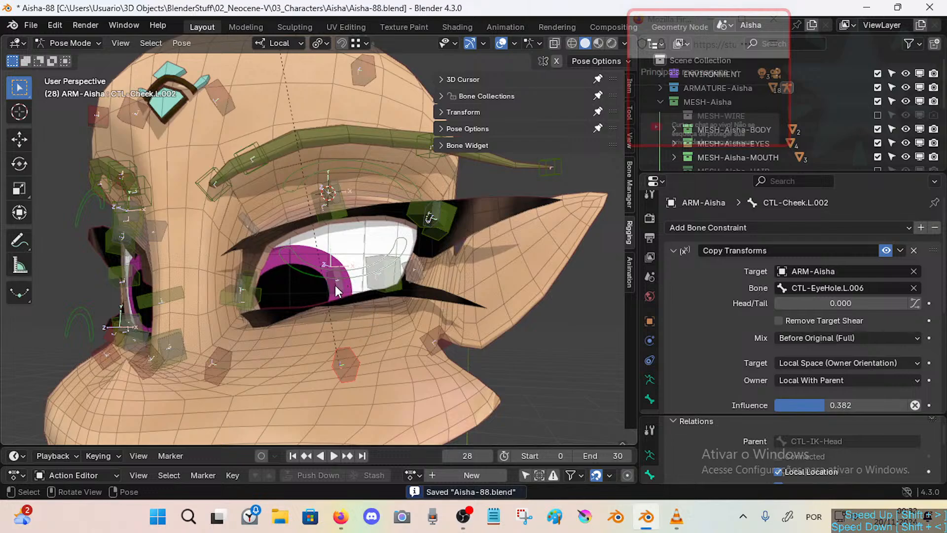
left_click(837, 363)
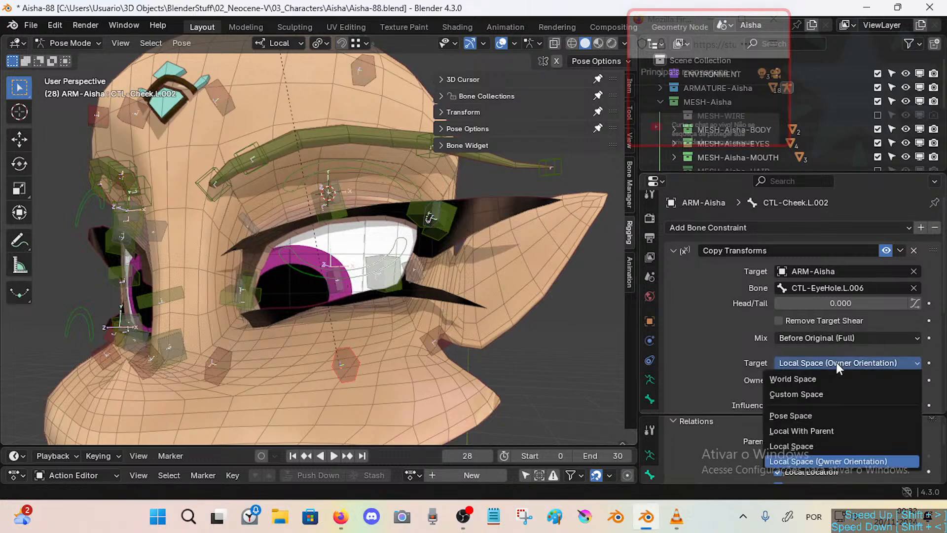
left_click(819, 445)
left_click(823, 380)
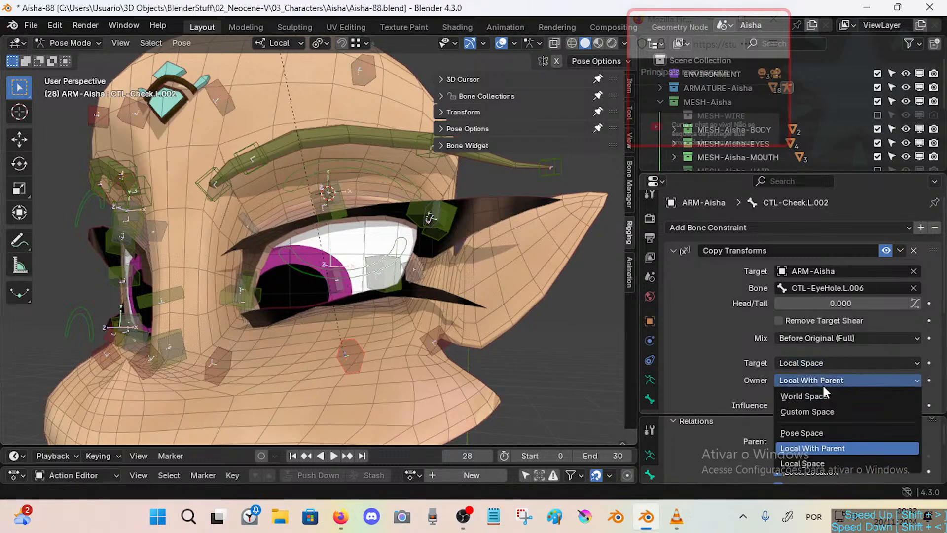
left_click(809, 464)
Move CTL-EyeHole.L.006 and CTL-MAIN-EyeBot.L to test the cheek with the Local Space target and owner.
left_click(330, 295)
key("g")
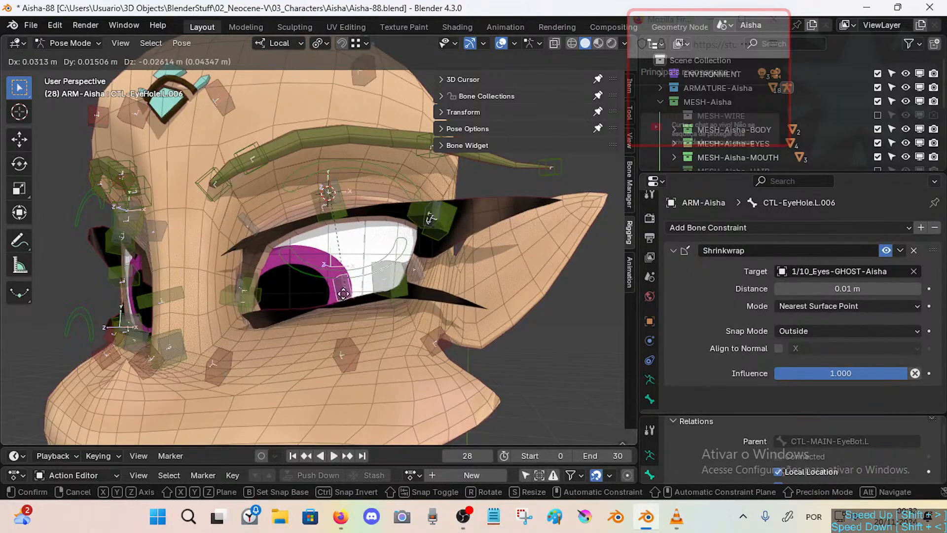
left_click(344, 304)
left_click(359, 272)
key("g")
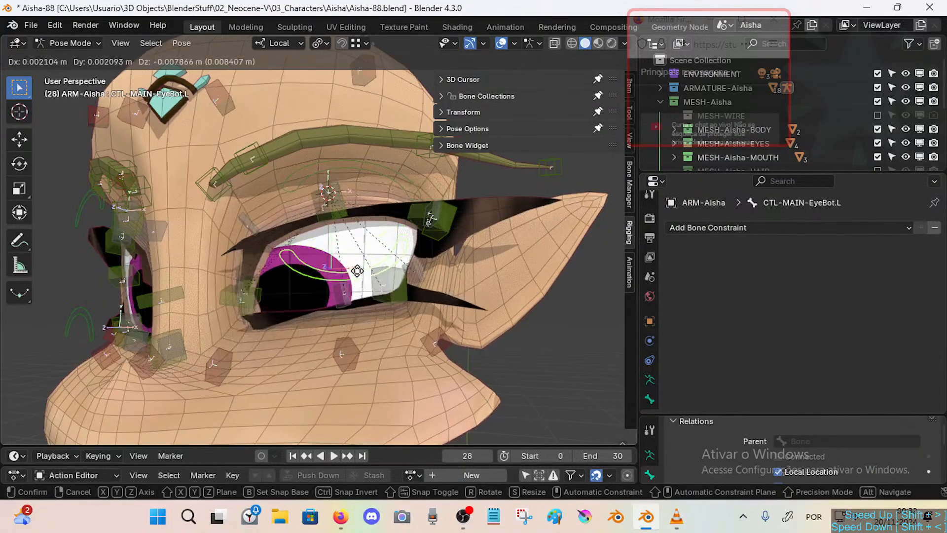
left_click(356, 257)
key("ctrl+z")
key("ctrl+z")
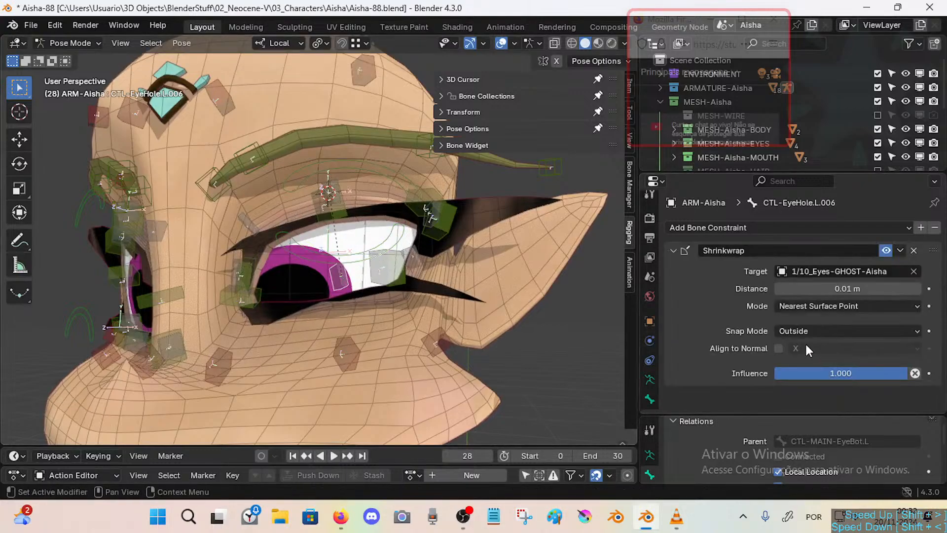
Set the target of CTL-Cheek.L.002's first Copy Transforms constraint to Local With Parent.
left_click(331, 343)
scroll(798, 317, "down", 2)
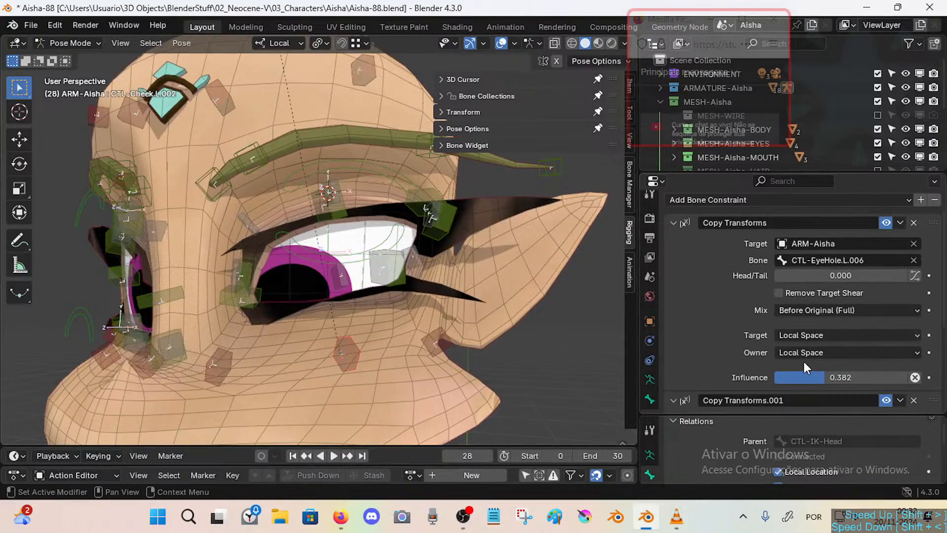
left_click(795, 337)
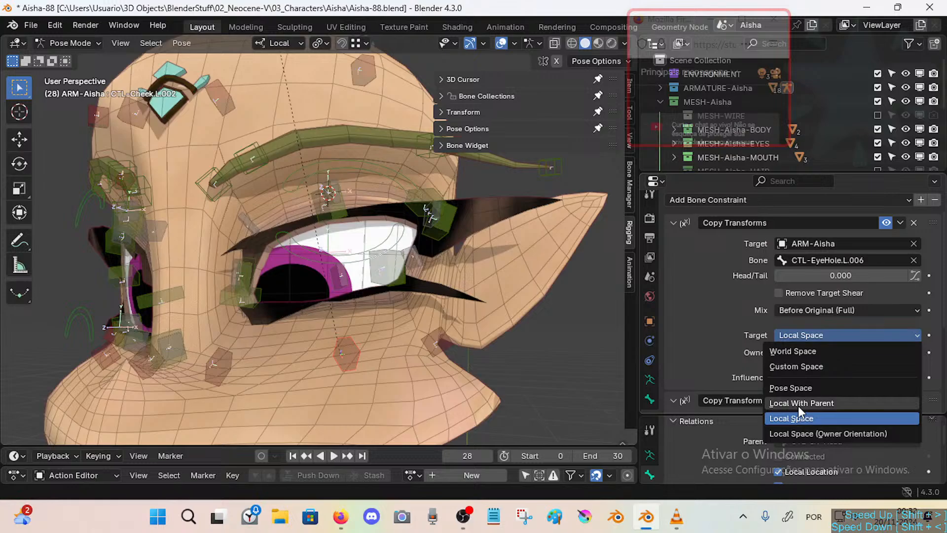
left_click(799, 405)
Move CTL-MAIN-EyeBot.L and CTL-EyeHole.L.006 alternately to test the cheek with the Local With Parent target.
left_click(357, 263)
key("g")
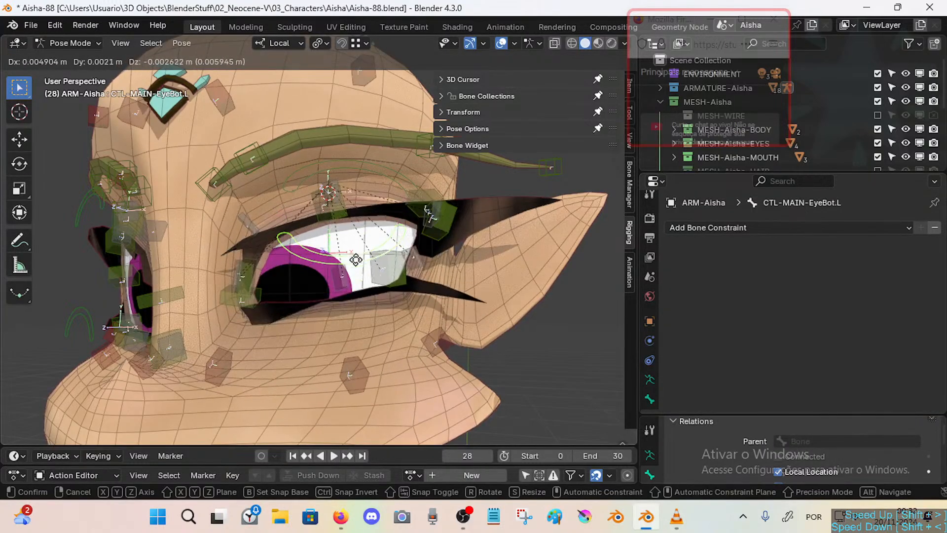
left_click(356, 259)
left_click(349, 287)
key("g")
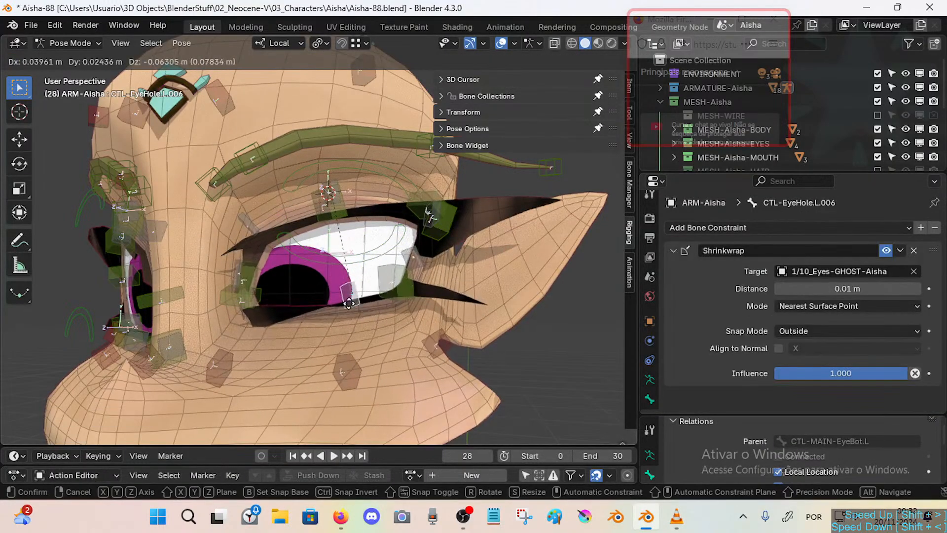
left_click(349, 303)
left_click(351, 267)
key("g")
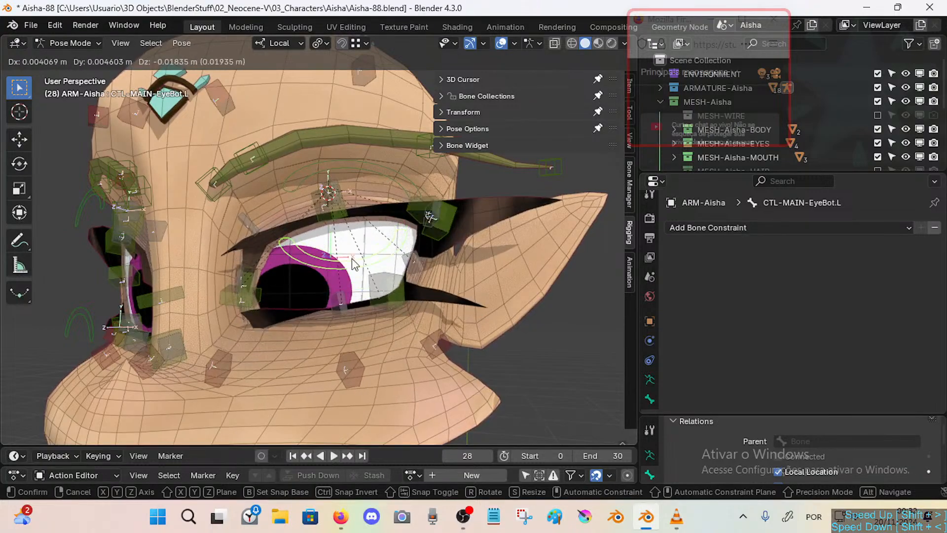
left_click(353, 264)
Set the target of CTL-Cheek.L.002's first Copy Transforms constraint to Local Space (Owner Orientation).
left_click(350, 298)
left_click(377, 368)
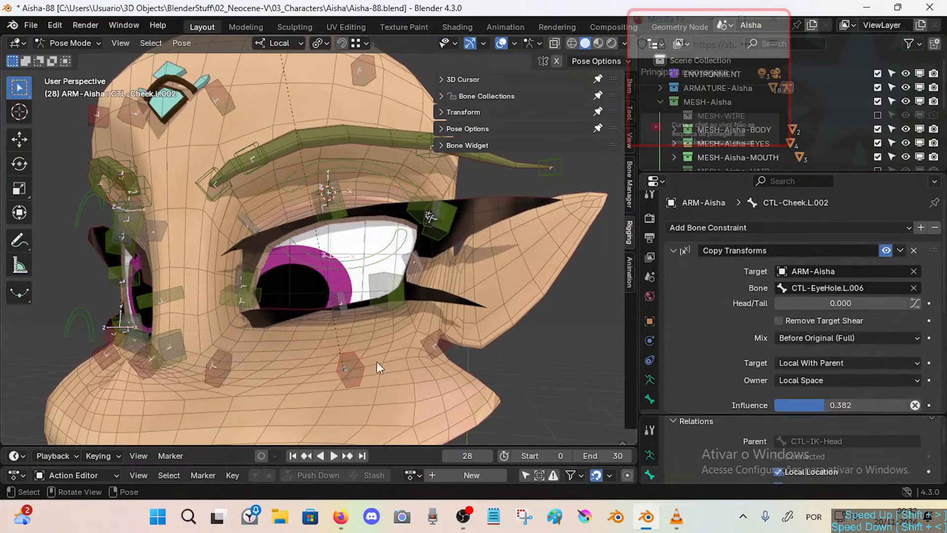
scroll(821, 339, "down", 3)
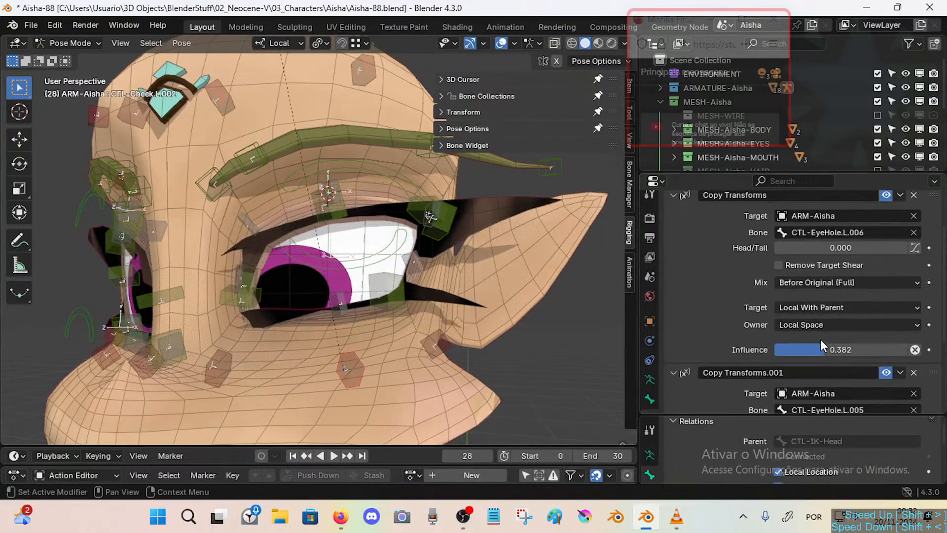
left_click(814, 307)
left_click(831, 410)
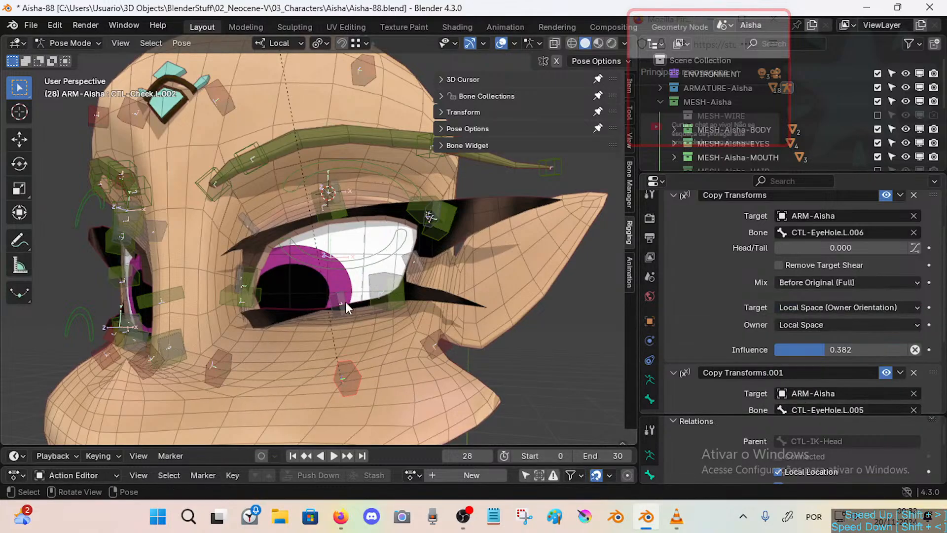
Move CTL-EyeHole.L.006 and CTL-MAIN-EyeBot.L to test the cheek with the Local Space (Owner Orientation) target.
left_click(345, 302)
key("g")
left_click(350, 291)
left_click(355, 261)
key("g")
left_click(356, 235)
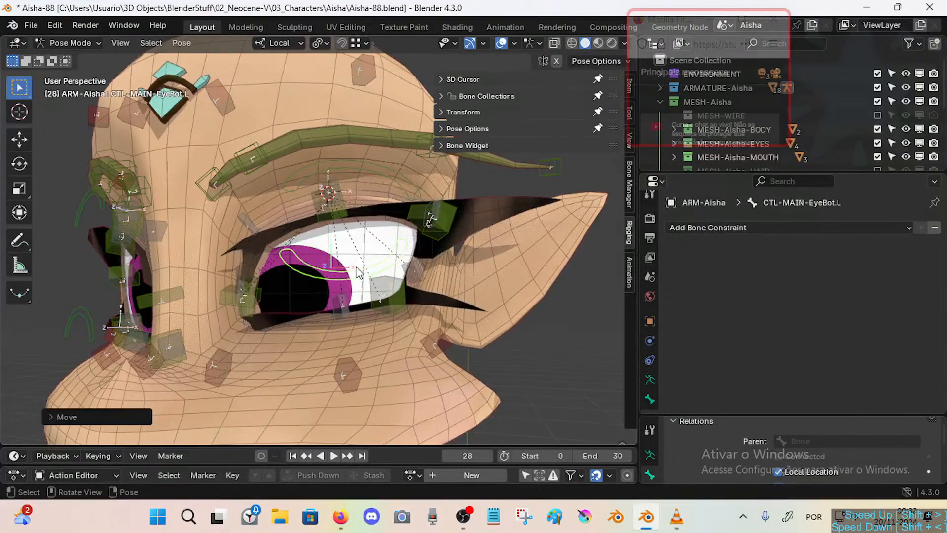
left_click(368, 313)
Set the owner of CTL-Cheek.L.002's first Copy Transforms constraint to Local With Parent.
left_click(349, 392)
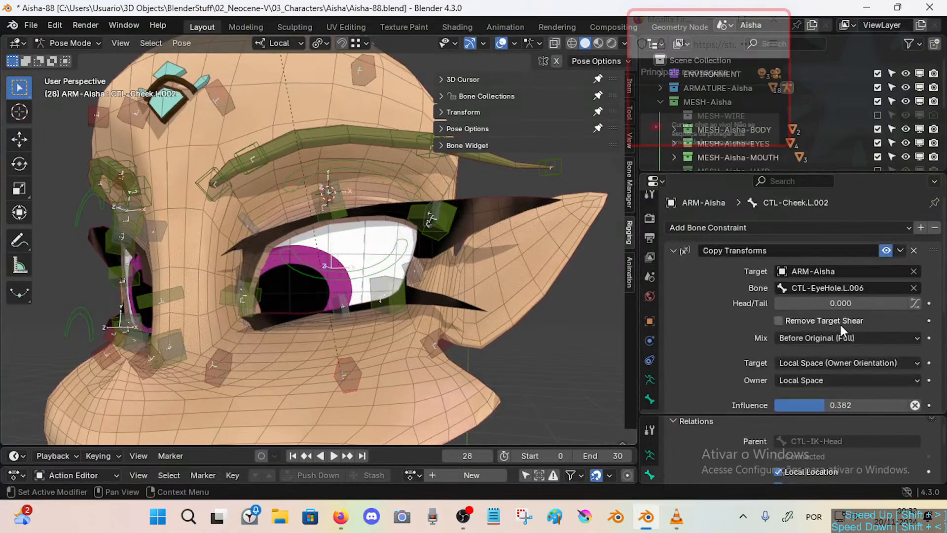
scroll(834, 323, "down", 3)
left_click(819, 324)
left_click(815, 393)
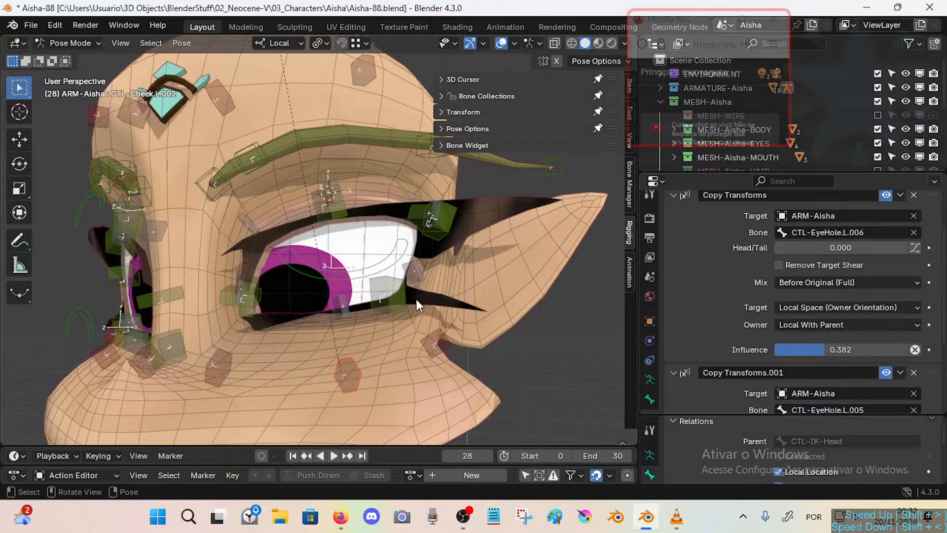
Move CTL-EyeHole.L.006 to test the cheek with the Local With Parent owner.
left_click(339, 306)
key("g")
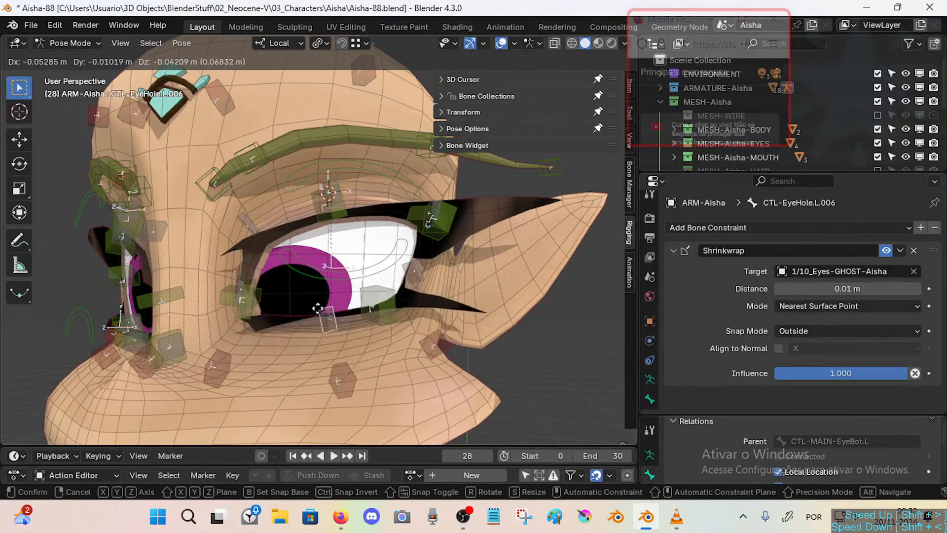
left_click(321, 308)
Move CTL-MAIN-EyeBot.L repeatedly to test the eyelid and cheek from several angles with the Local With Parent owner.
left_click(340, 270)
key("g")
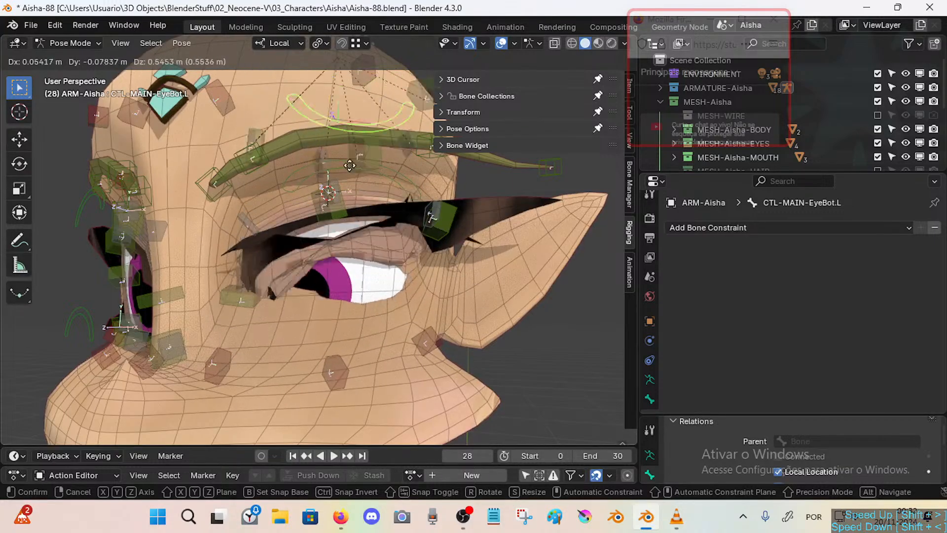
left_click(357, 302)
middle_click_drag(357, 301, 418, 281)
key("g")
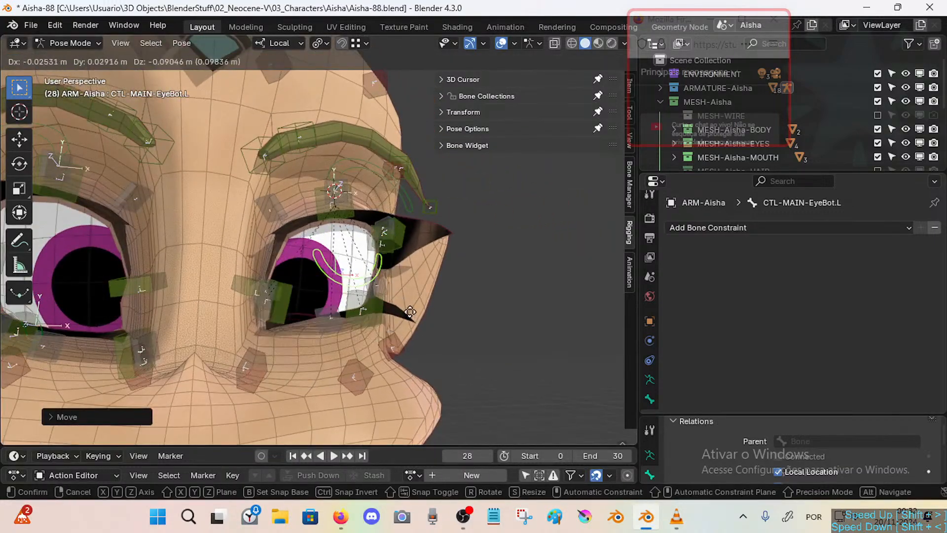
left_click(406, 313)
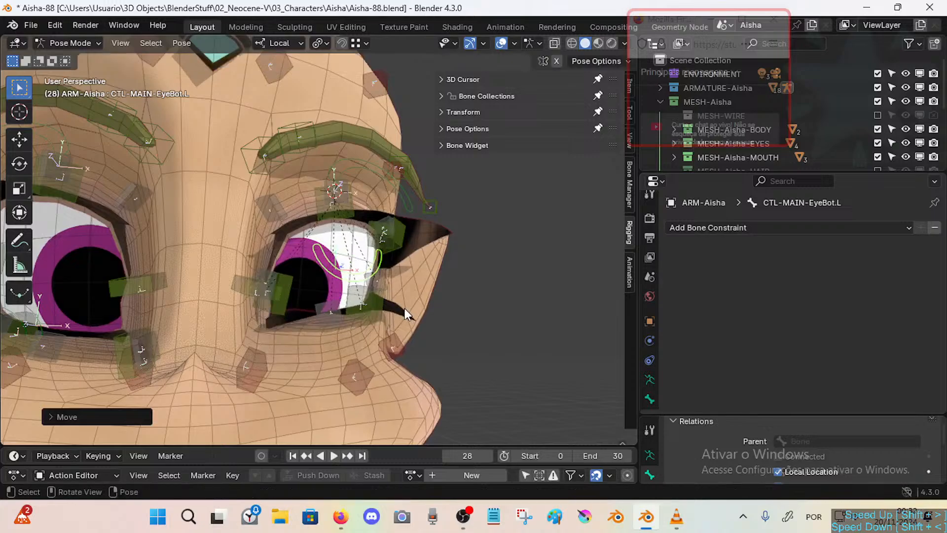
middle_click_drag(406, 313, 430, 308)
key("g")
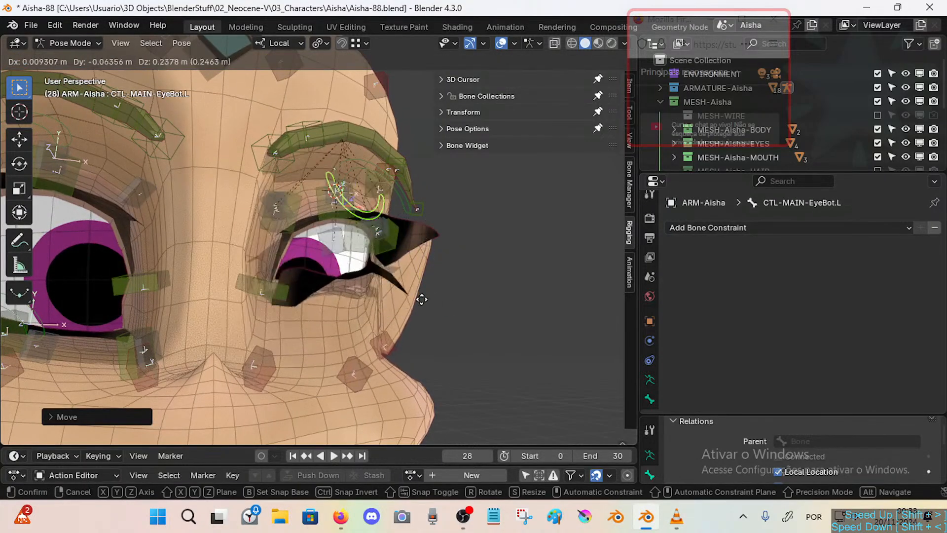
left_click(436, 310)
middle_click_drag(437, 310, 339, 374)
Review the space options of CTL-Cheek.L.002's first Copy Transforms constraint and set its target to Local With Parent.
left_click(339, 375)
scroll(839, 328, "down", 3)
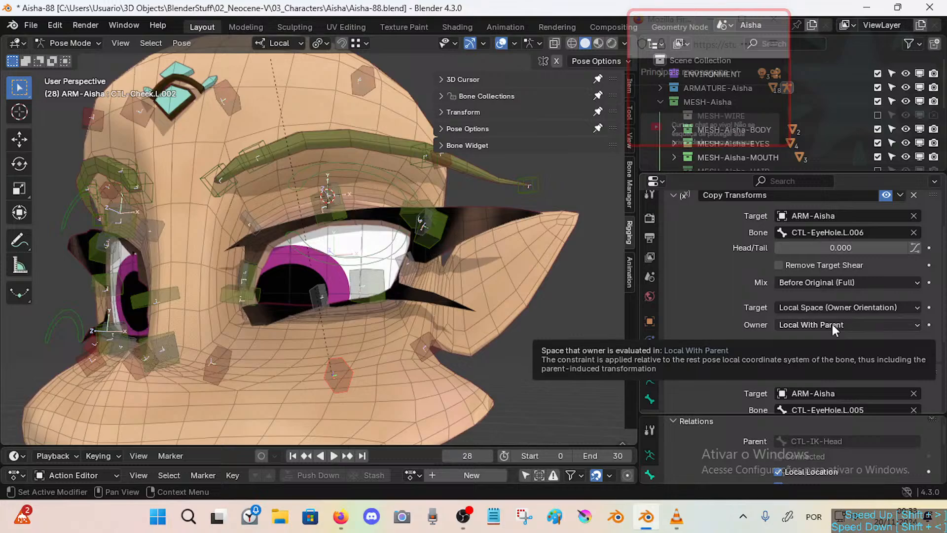
left_click(833, 326)
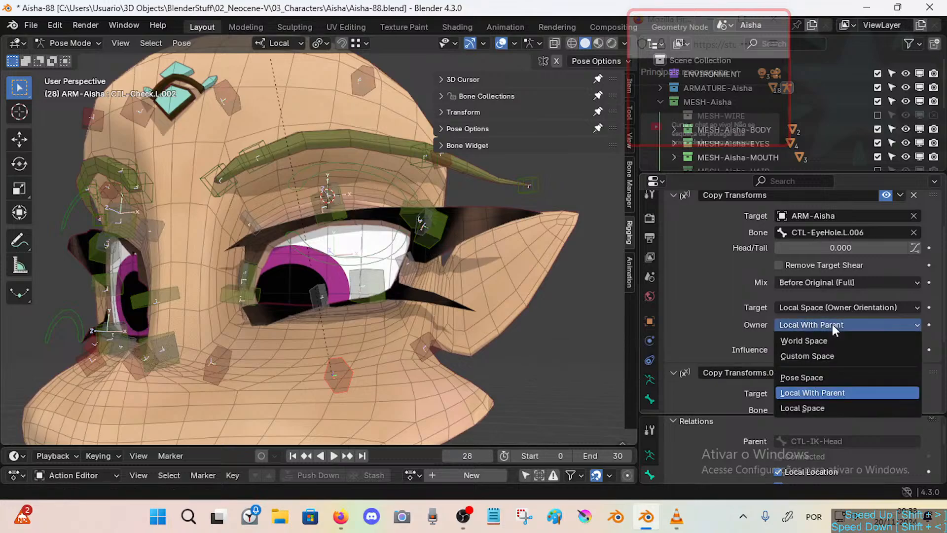
left_click(832, 324)
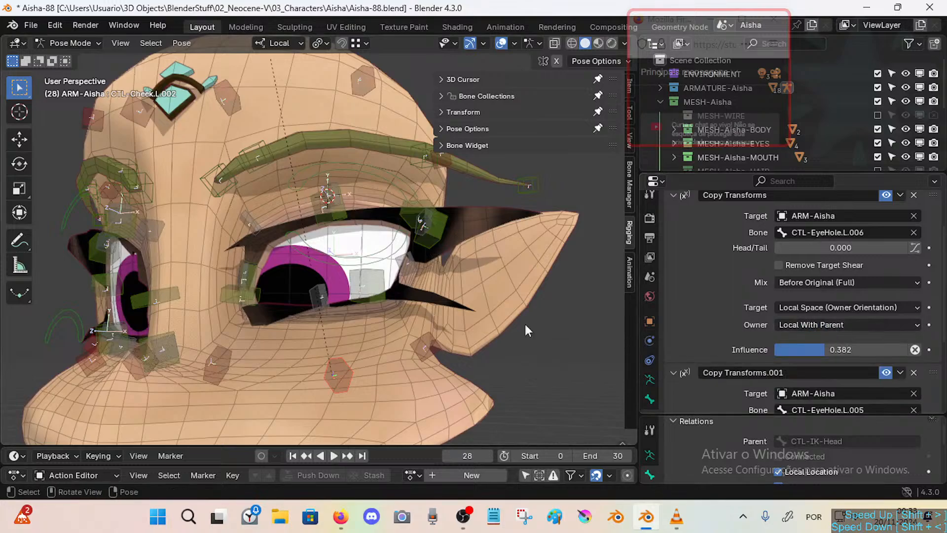
left_click(784, 326)
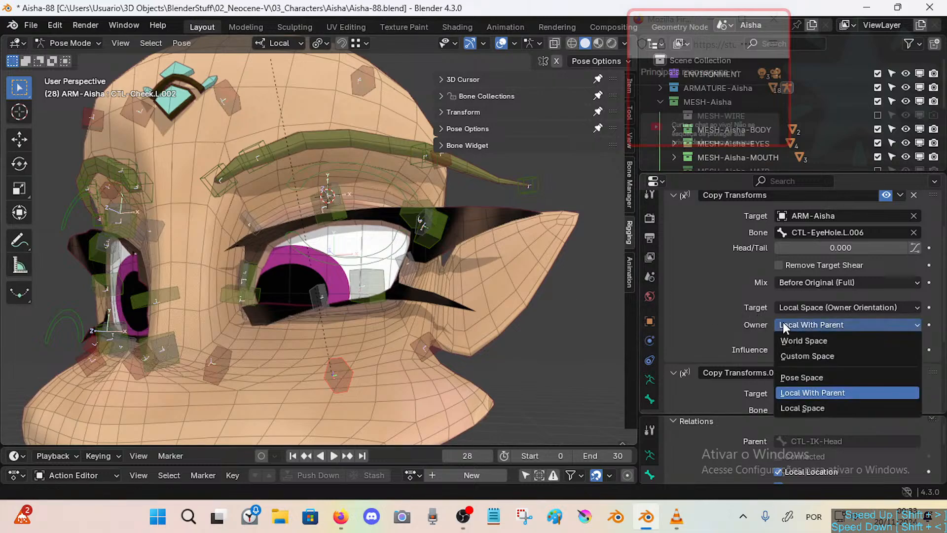
left_click(786, 326)
left_click(798, 306)
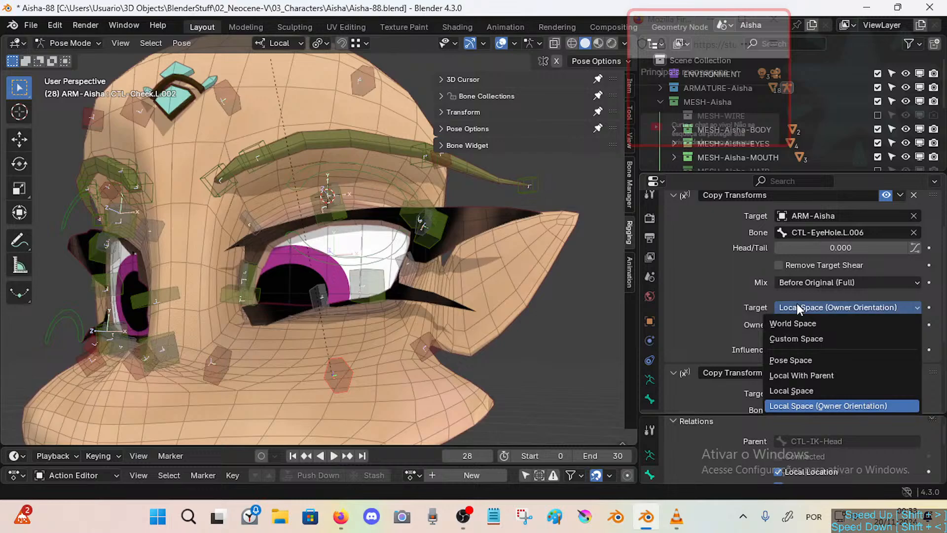
left_click(797, 307)
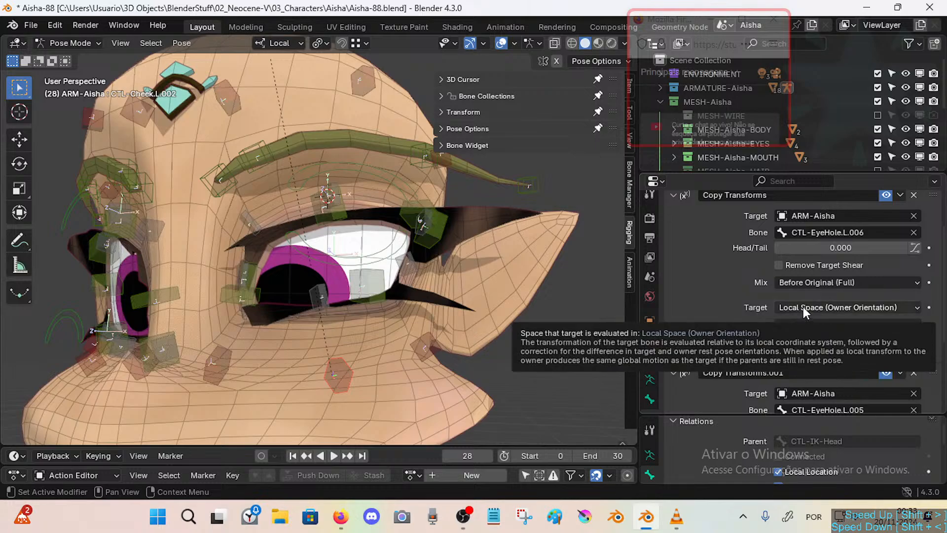
left_click(811, 308)
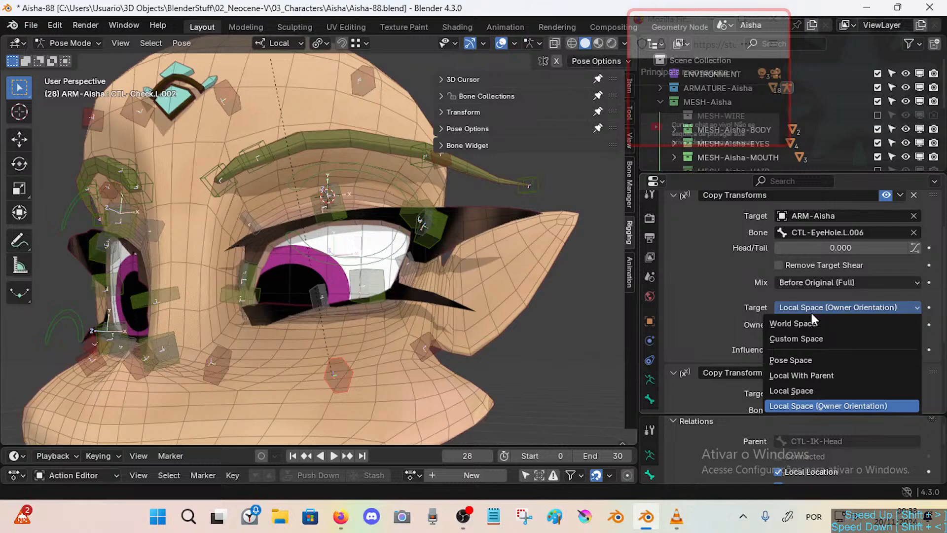
left_click(830, 375)
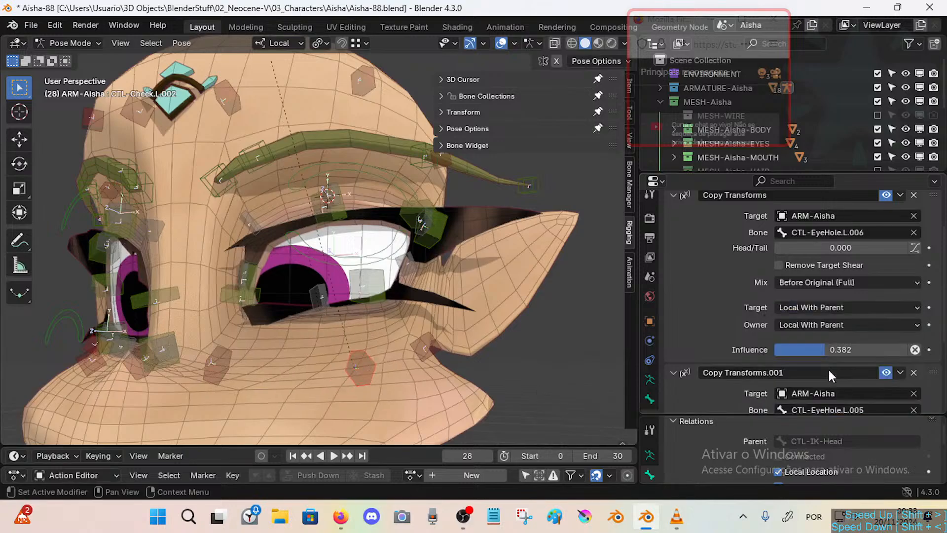
Move CTL-EyeHole.L.006 and CTL-MAIN-EyeBot.L to test the cheek with both target and owner in Local With Parent.
left_click(319, 297)
key("g")
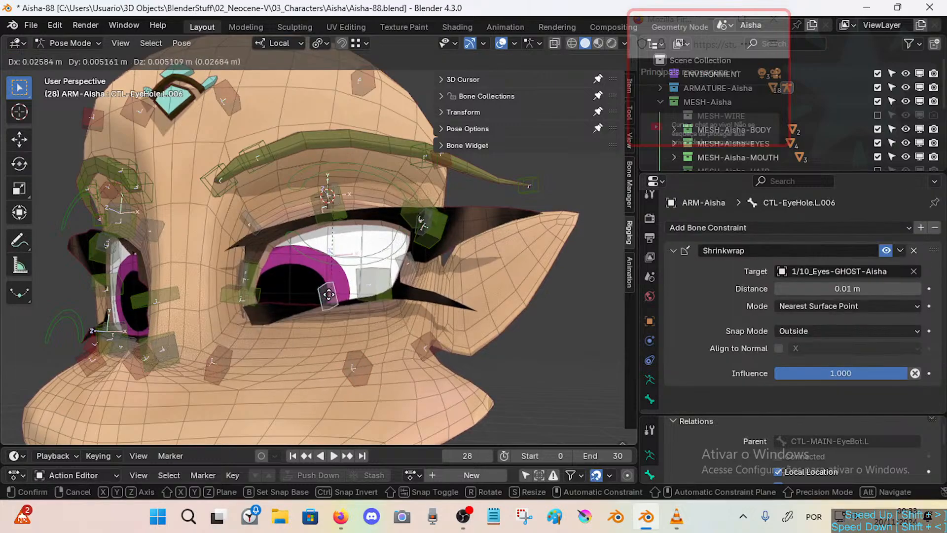
left_click(345, 259)
left_click(345, 260)
key("g")
left_click(345, 256)
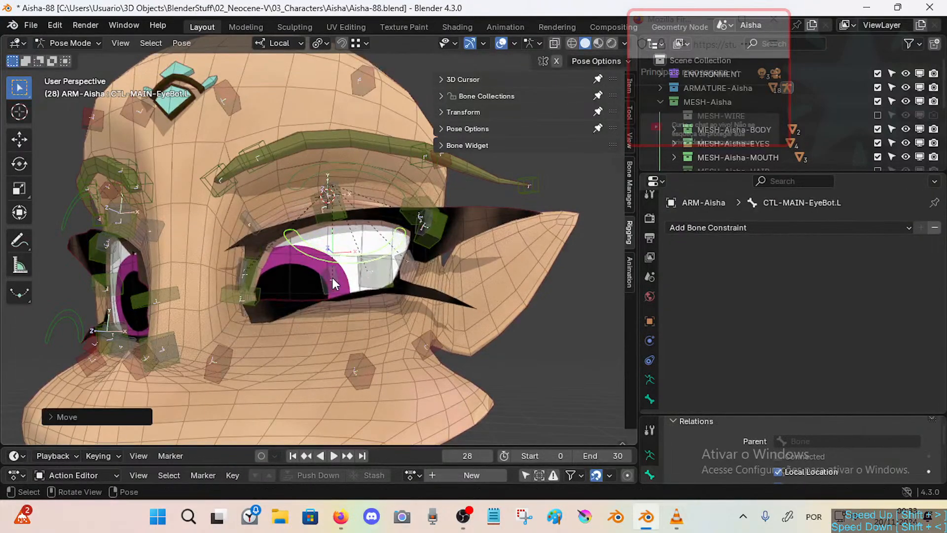
left_click(332, 277)
Set the owner of CTL-Cheek.L.002's first Copy Transforms constraint to Local Space.
left_click(362, 362)
scroll(868, 333, "down", 1)
scroll(869, 333, "down", 3)
left_click(816, 298)
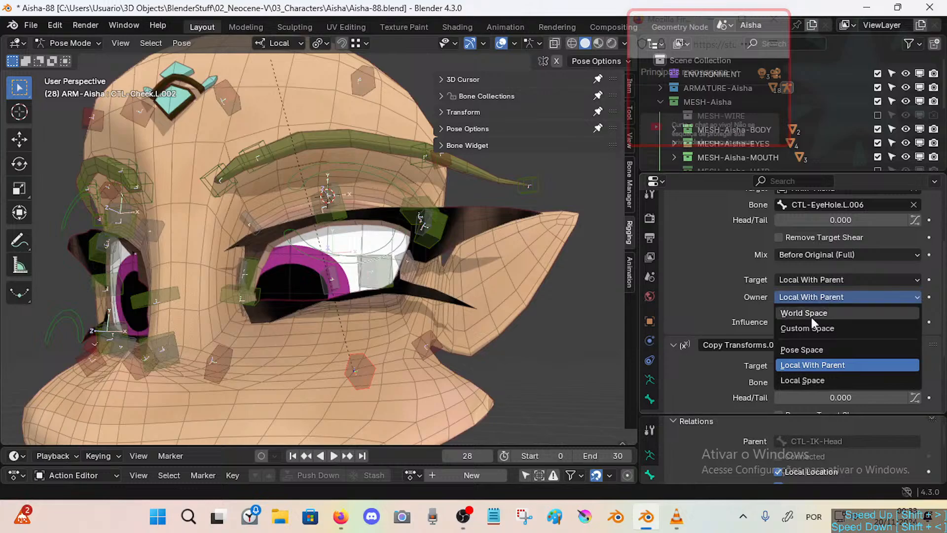
left_click(803, 380)
Move CTL-MAIN-EyeBot.L and CTL-EyeHole.L.006 to test the cheek with a Local With Parent target and Local Space owner.
left_click(317, 265)
key("g")
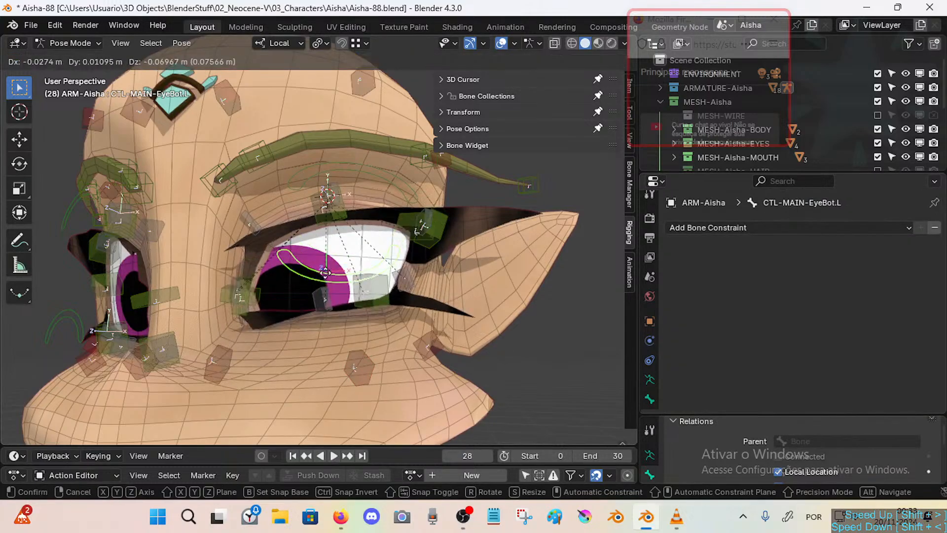
left_click(333, 277)
left_click(334, 277)
key("g")
left_click(336, 292)
Set the target of CTL-Cheek.L.002's first Copy Transforms constraint to Local Space.
left_click(357, 371)
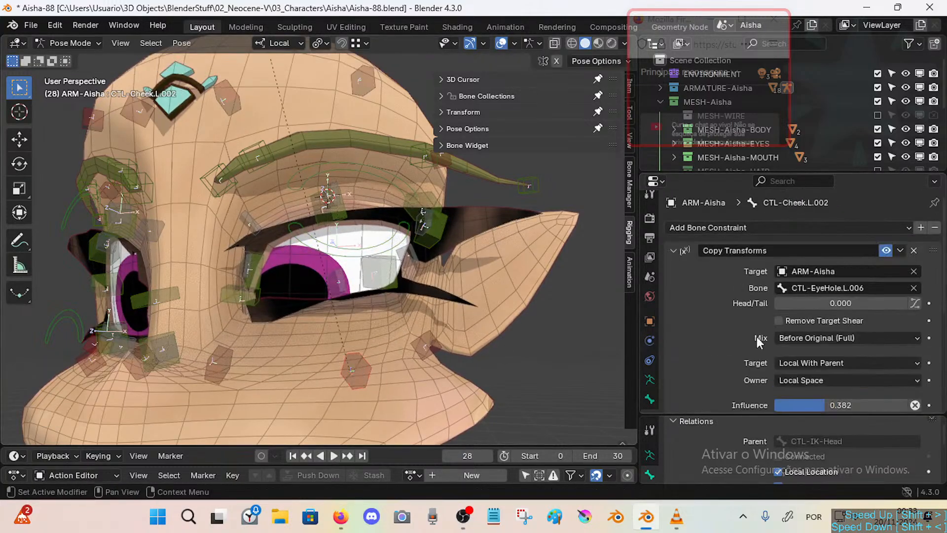
scroll(846, 336, "down", 2)
left_click(807, 306)
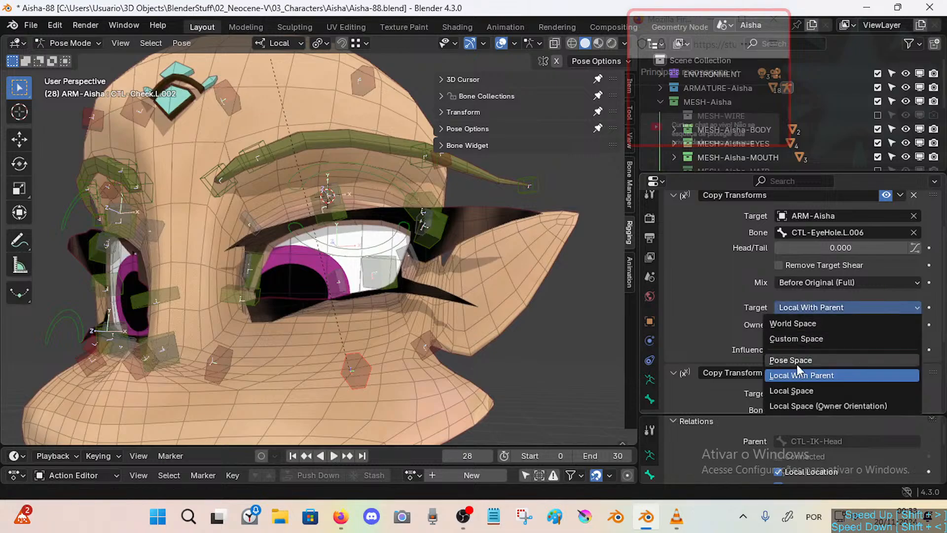
left_click(798, 393)
left_click(799, 307)
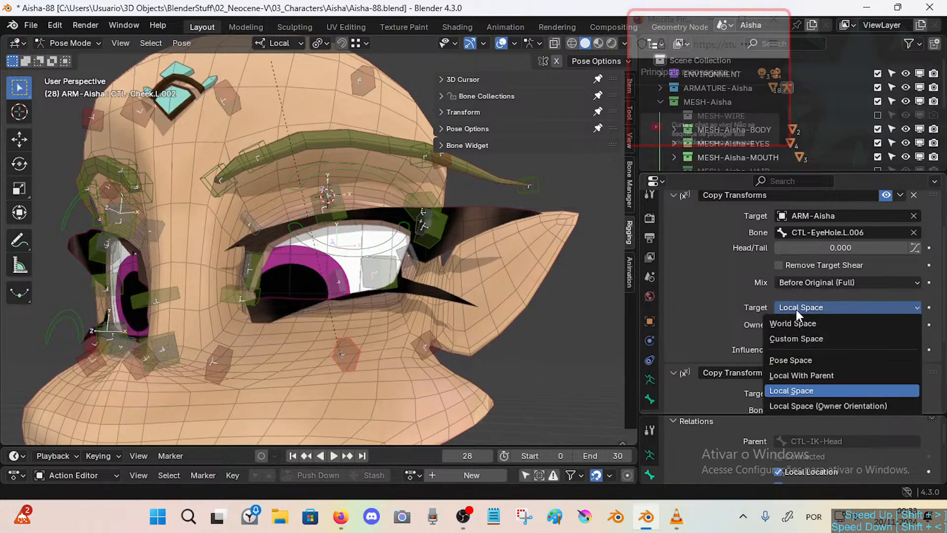
left_click(797, 394)
Move CTL-EyeHole.L.006 to test the cheek with both target and owner in Local Space.
left_click(330, 284)
key("g")
left_click(333, 300)
Set the target of CTL-Cheek.L.002's first Copy Transforms constraint to Local Space (Owner Orientation) and its owner to Custom Space.
left_click(346, 353)
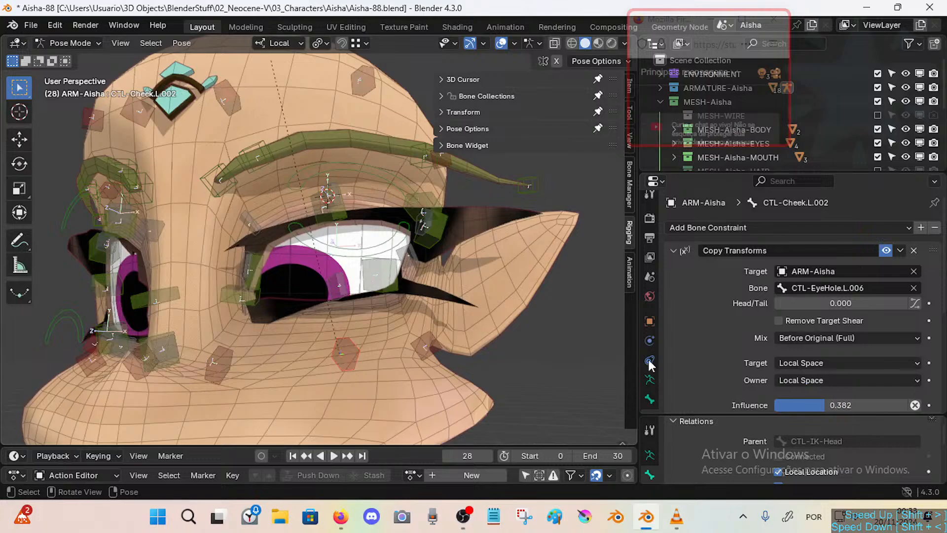
left_click(842, 365)
left_click(803, 356)
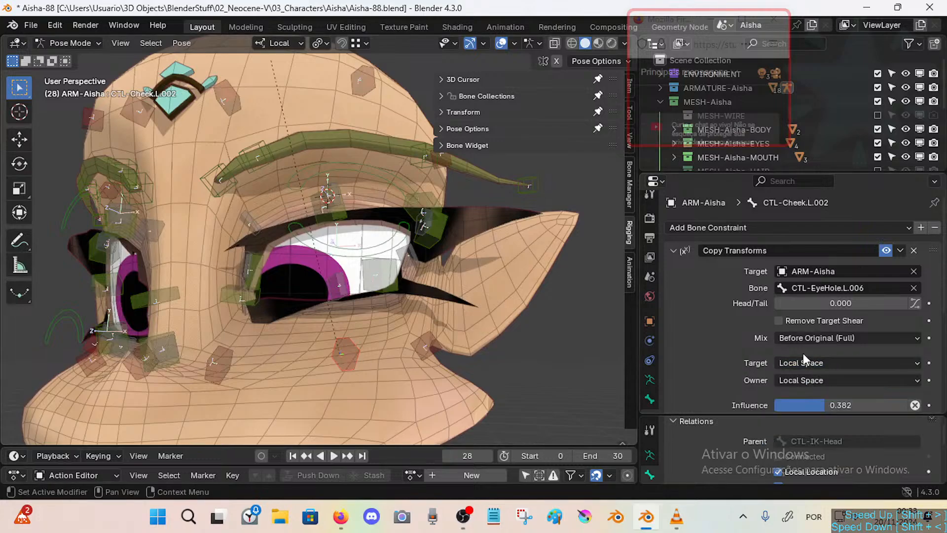
left_click(805, 362)
left_click(819, 456)
left_click(808, 381)
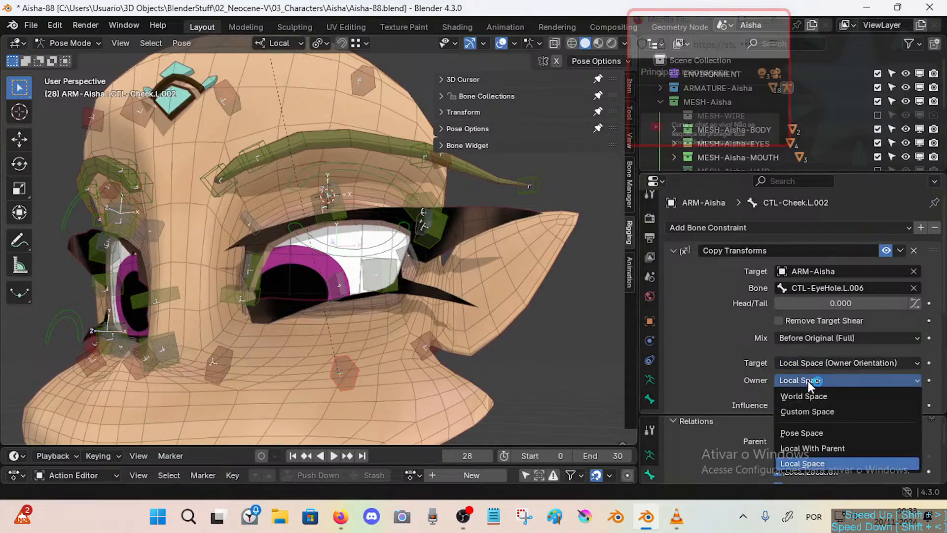
left_click(810, 412)
Copy the name of bone CTL-EyeHole.L.006 and assign ARM-Aisha with that bone as the custom space of CTL-Cheek.L.002's first Copy Transforms constraint.
left_click(339, 281)
key("ctrl+c")
key("F2")
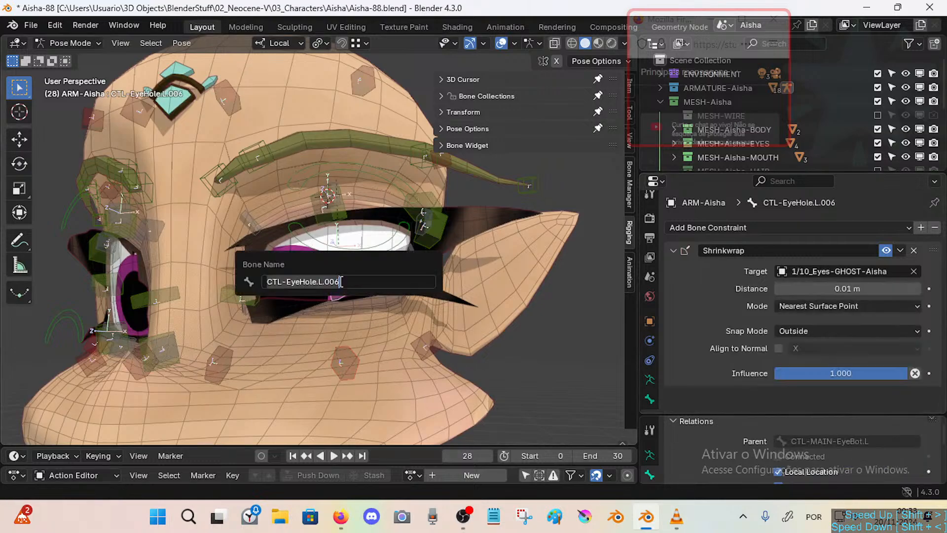
key("Return")
left_click(335, 360)
scroll(832, 363, "down", 3)
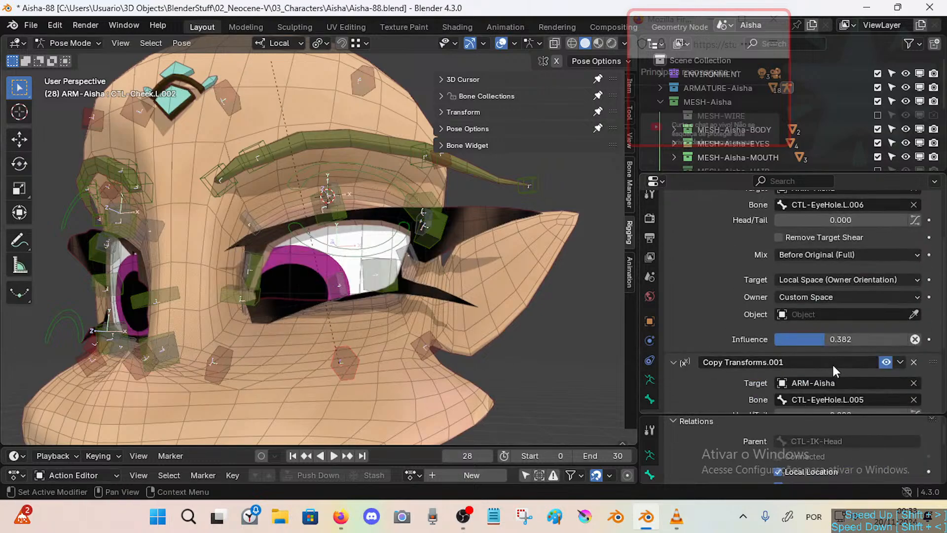
left_click(868, 316)
left_click(839, 329)
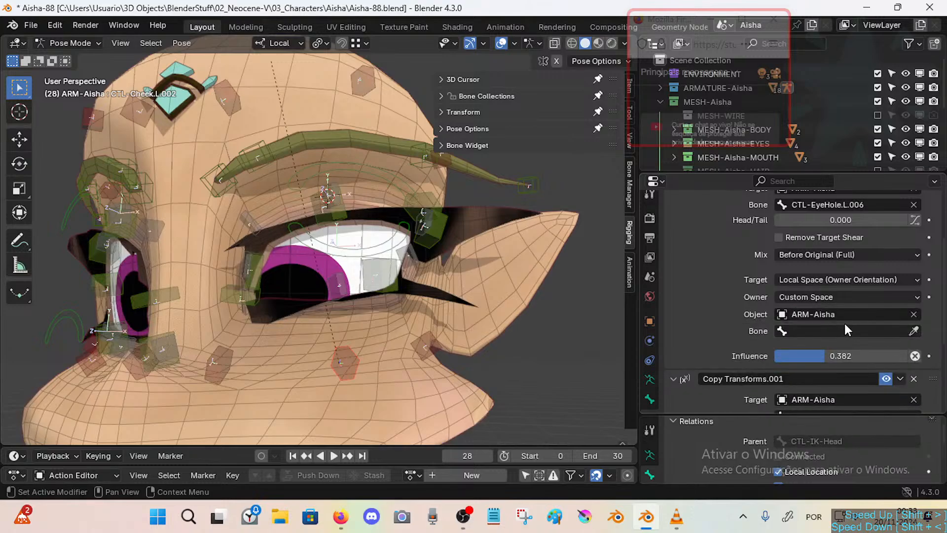
left_click(847, 329)
key("ctrl+v")
key("Return")
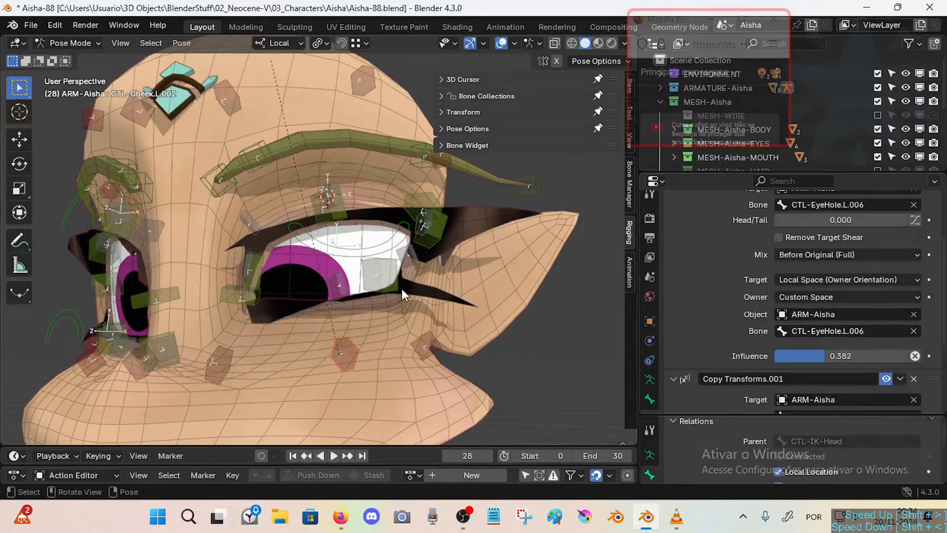
Move CTL-MAIN-EyeBot.L and CTL-EyeHole.L.006 to test how the left cheek follows with its owner in Custom Space.
left_click(339, 249)
key("g")
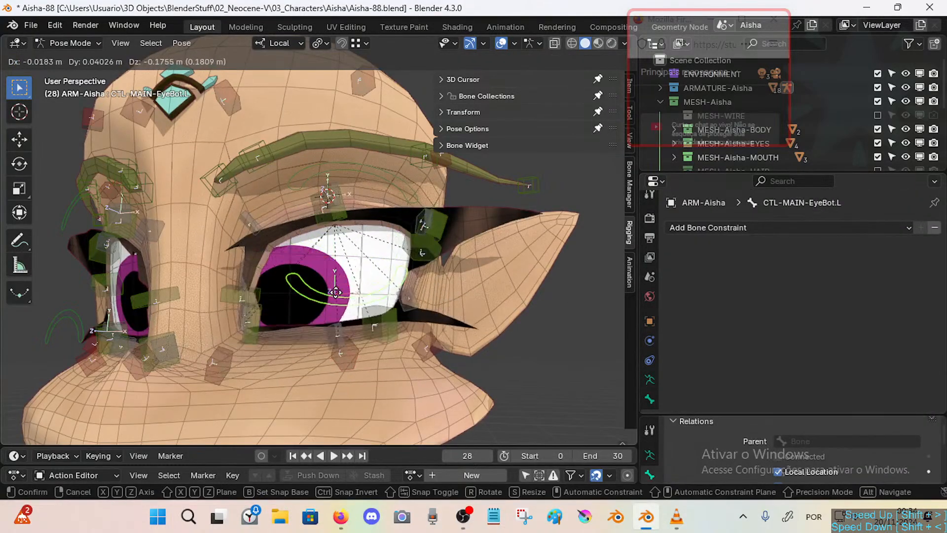
left_click(339, 265)
left_click(335, 306)
key("g")
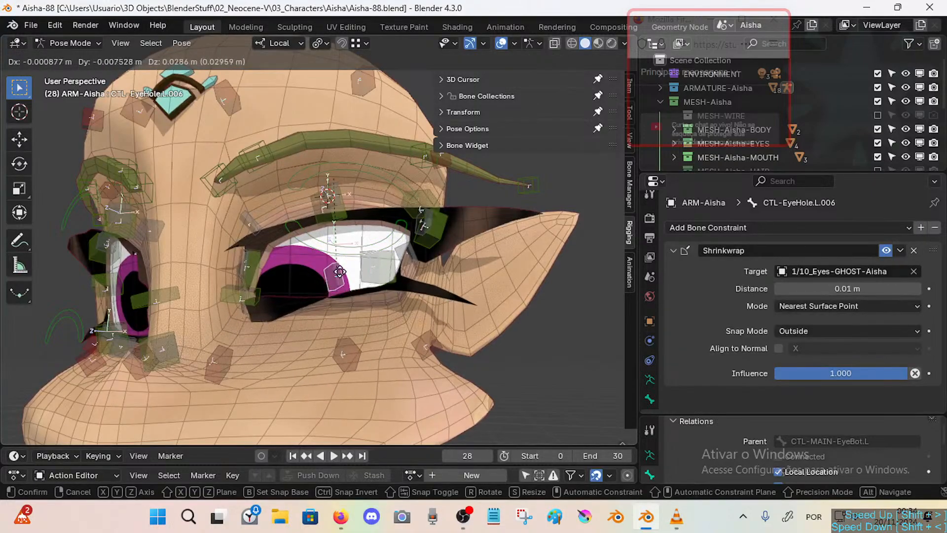
left_click(341, 292)
middle_click_drag(342, 292, 381, 294)
Set the target of CTL-Cheek.L.002's first Copy Transforms constraint to Local With Parent.
left_click(340, 351)
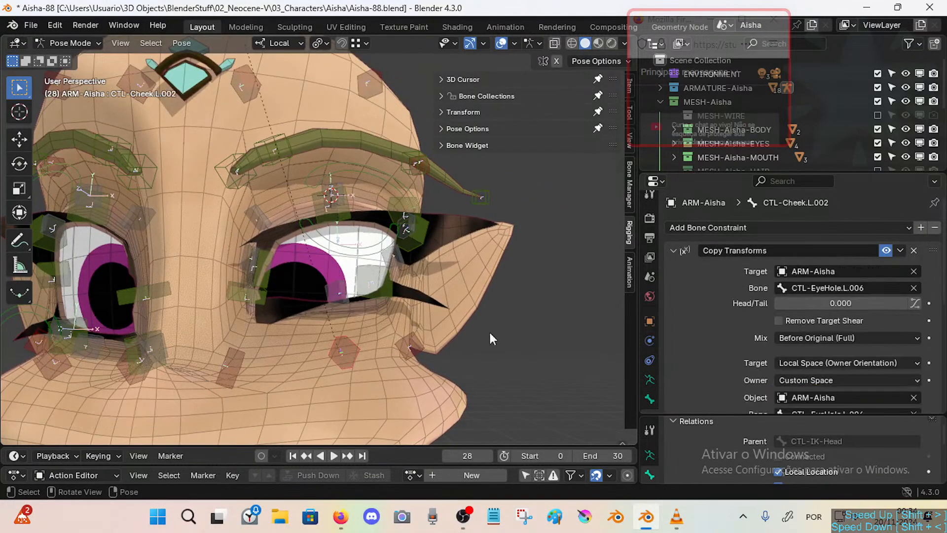
scroll(869, 330, "down", 4)
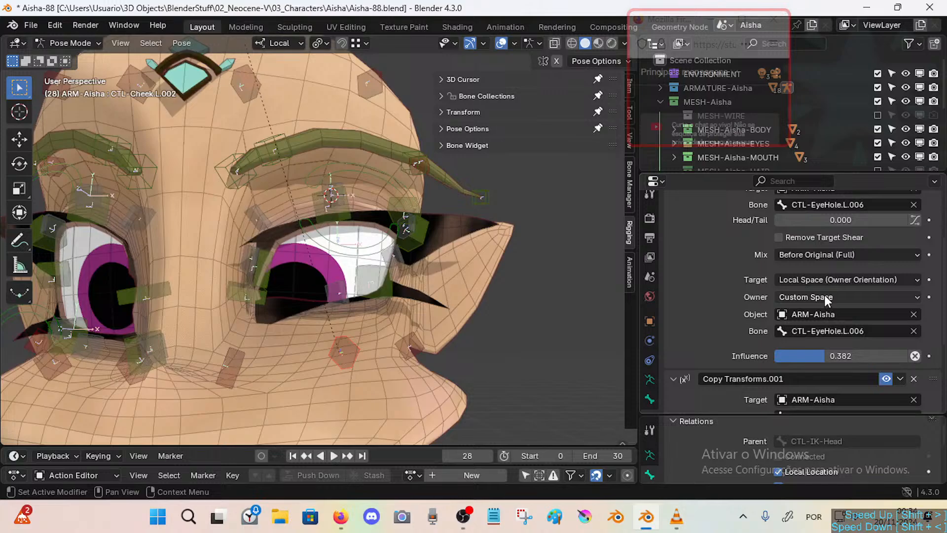
left_click(824, 280)
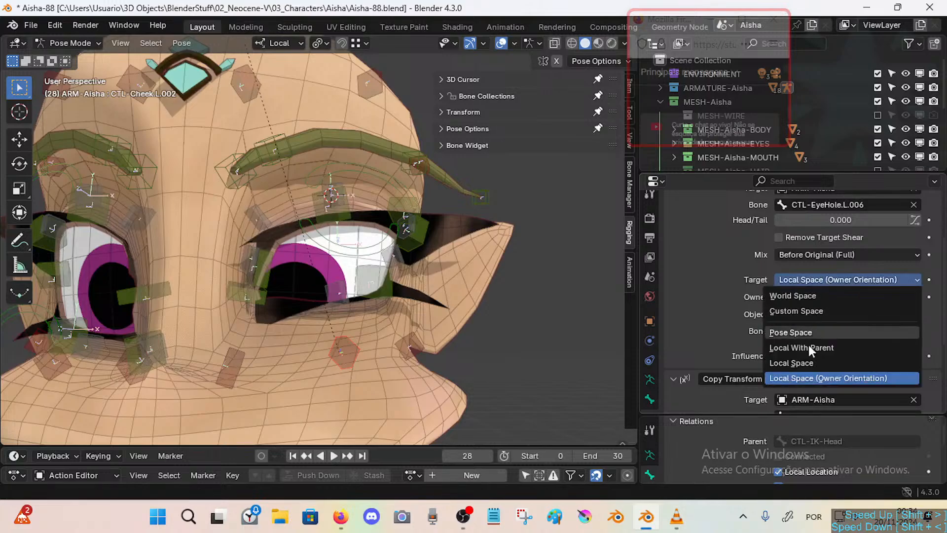
left_click(803, 347)
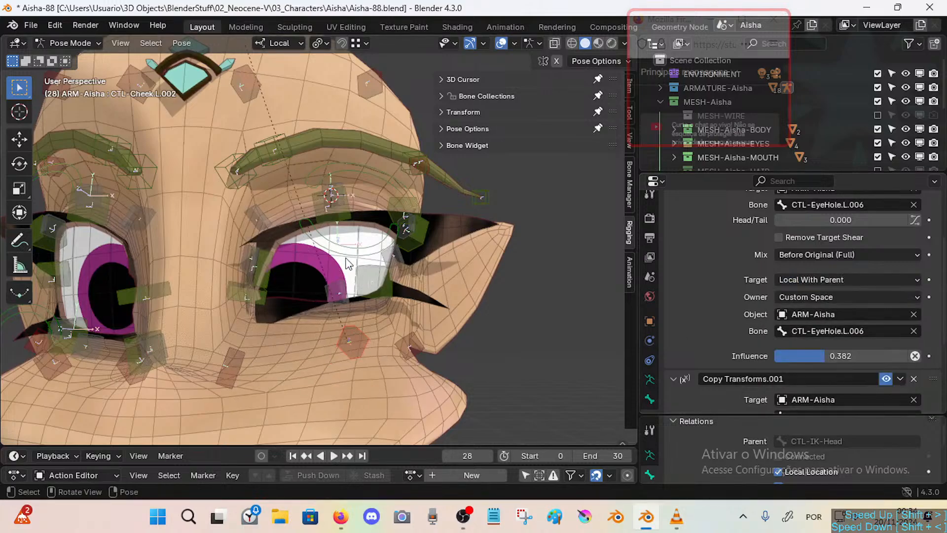
Move CTL-MAIN-EyeBot.L up and down to test the cheek with the target in Local With Parent.
left_click(349, 263)
middle_click_drag(349, 266, 340, 288)
key("g")
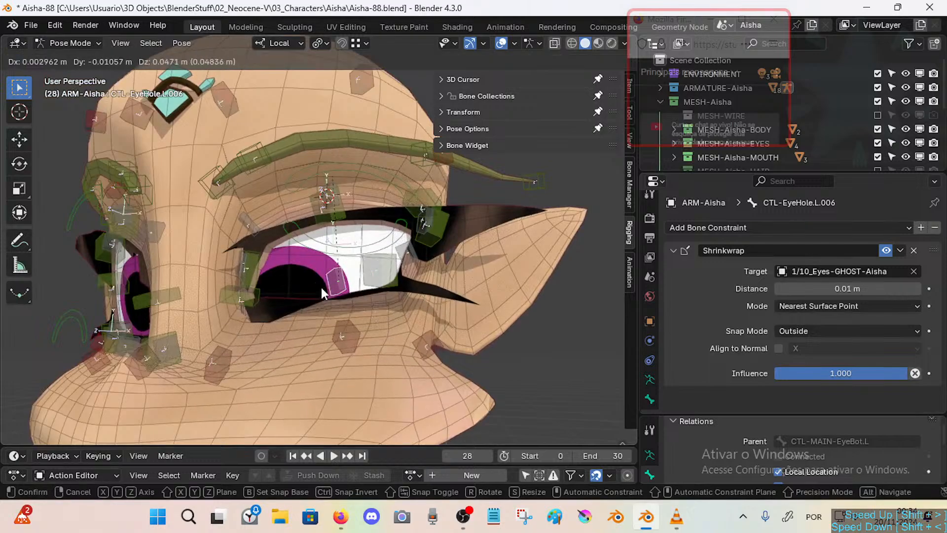
right_click(321, 294)
left_click(337, 251)
key("g")
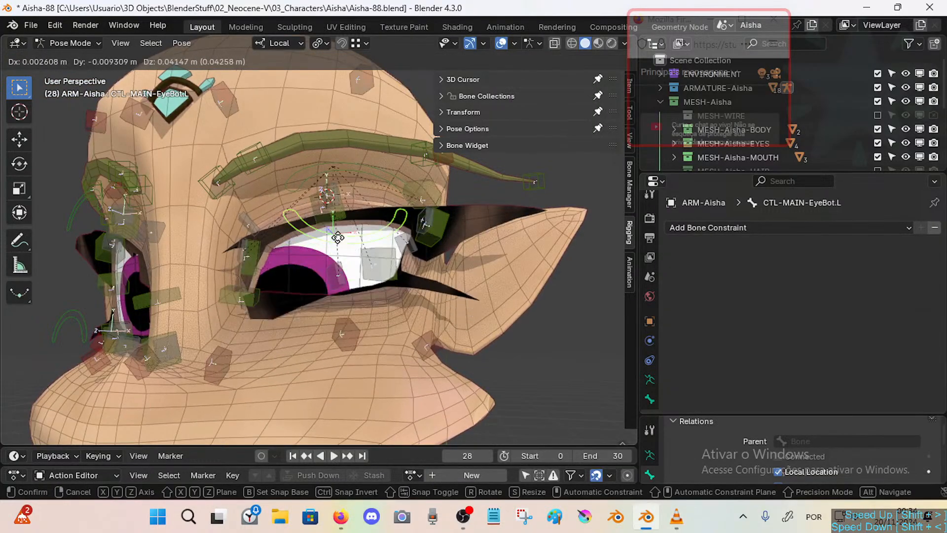
left_click(338, 239)
key("g")
left_click(370, 333)
key("g")
left_click(357, 261)
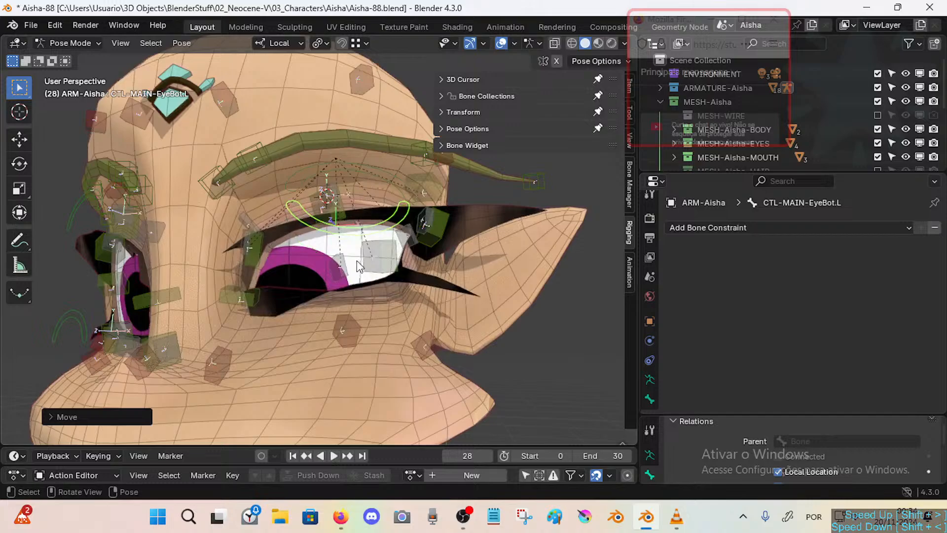
Save the file and bring up the space settings of CTL-Cheek.L.002's first Copy Transforms constraint.
key("ctrl+s")
left_click(344, 326)
scroll(779, 308, "down", 3)
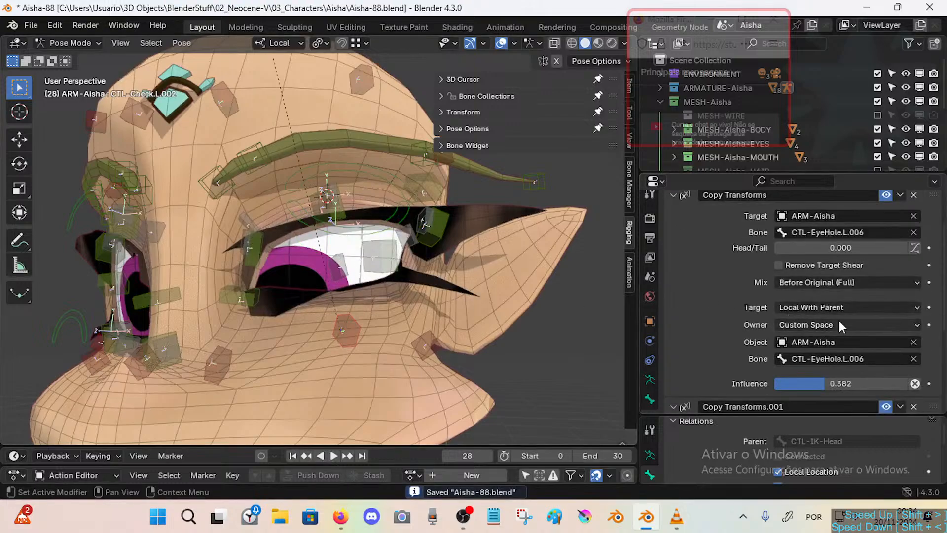
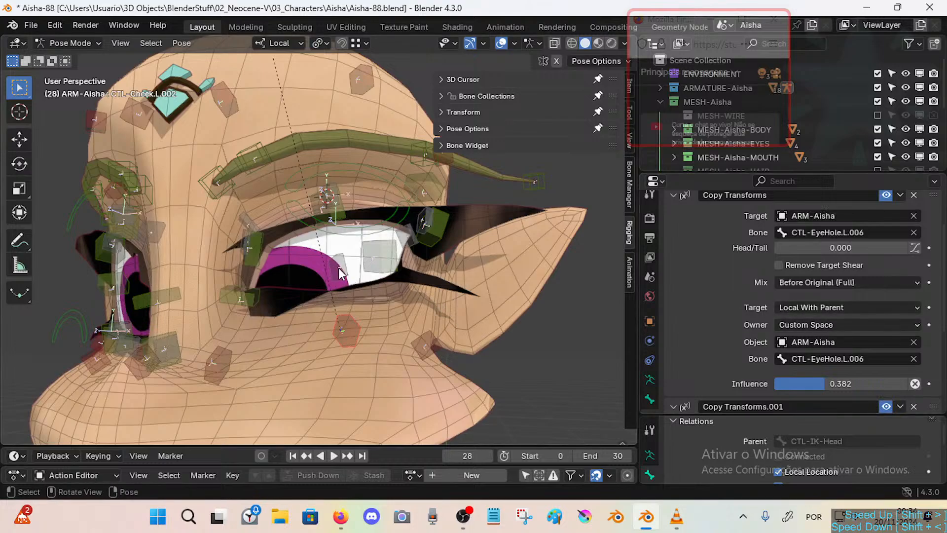
Rotate and move CTL-EyeHole.L.006, then review CTL-Cheek.L.002's first Copy Transforms constraint.
left_click(338, 268)
key("r")
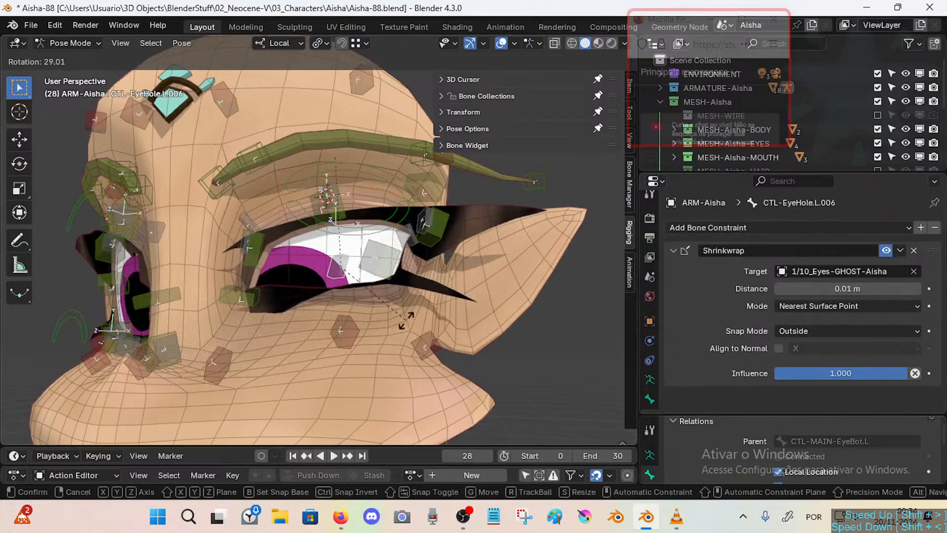
left_click(421, 295)
key("g")
left_click(349, 338)
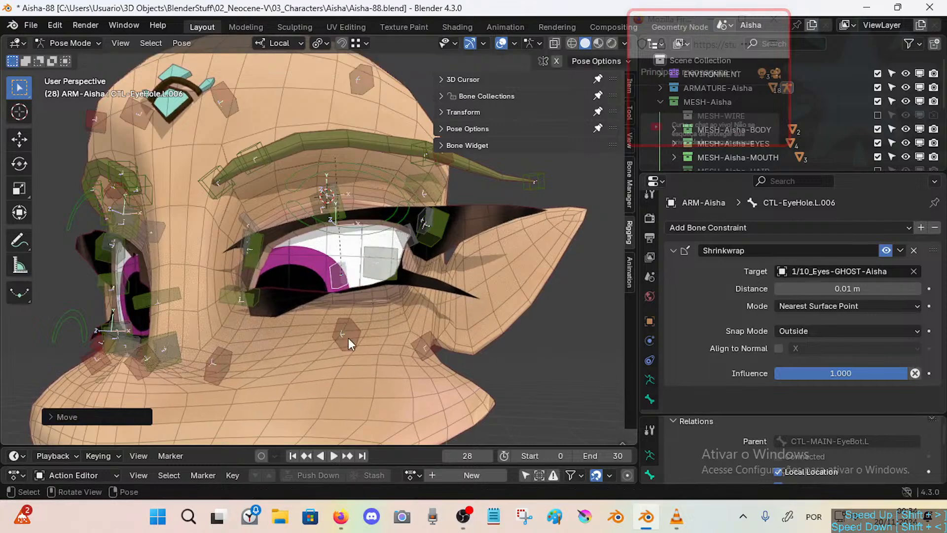
left_click(349, 339)
left_click(347, 281)
left_click(347, 337)
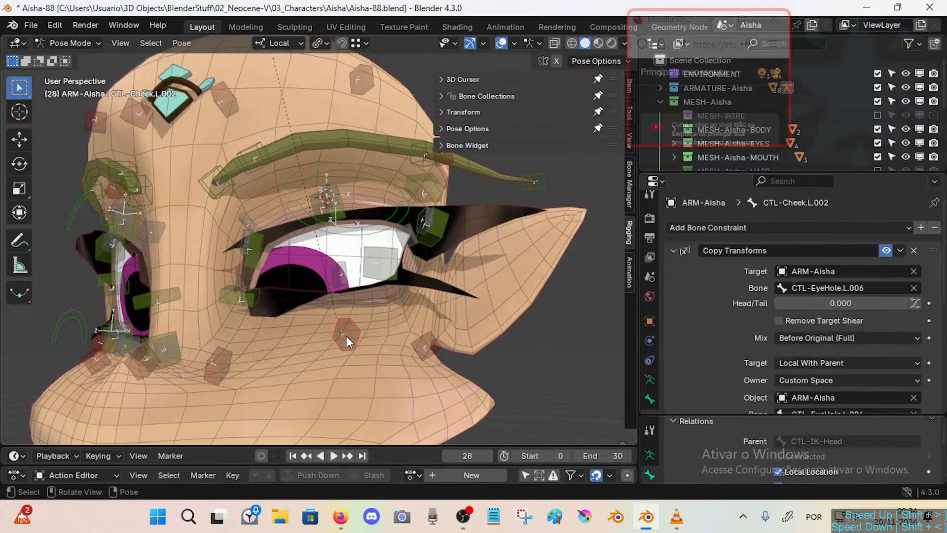
scroll(813, 350, "down", 3)
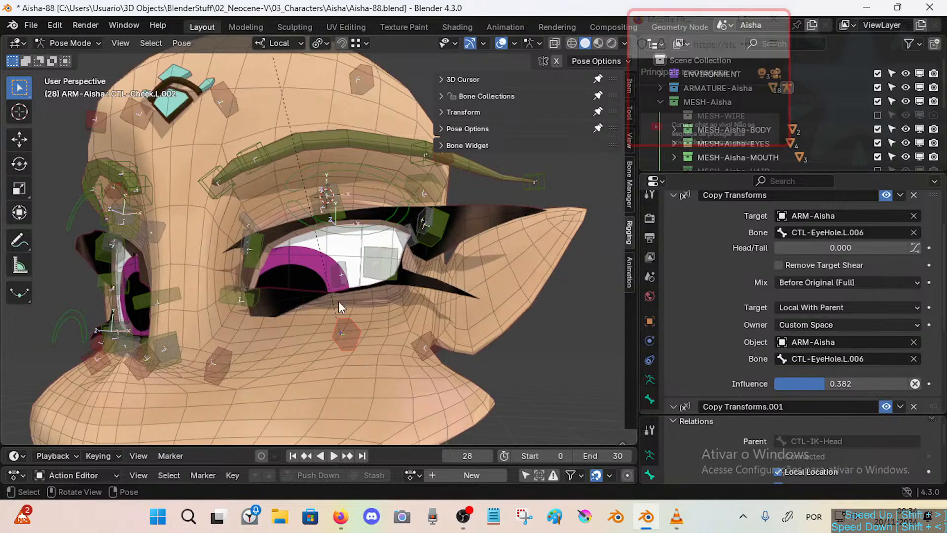
Alternately move and rotate CTL-EyeHole.L.006 several times to test how CTL-Cheek.L.002 follows its location and rotation.
left_click(340, 289)
key("g")
left_click(414, 314)
key("r")
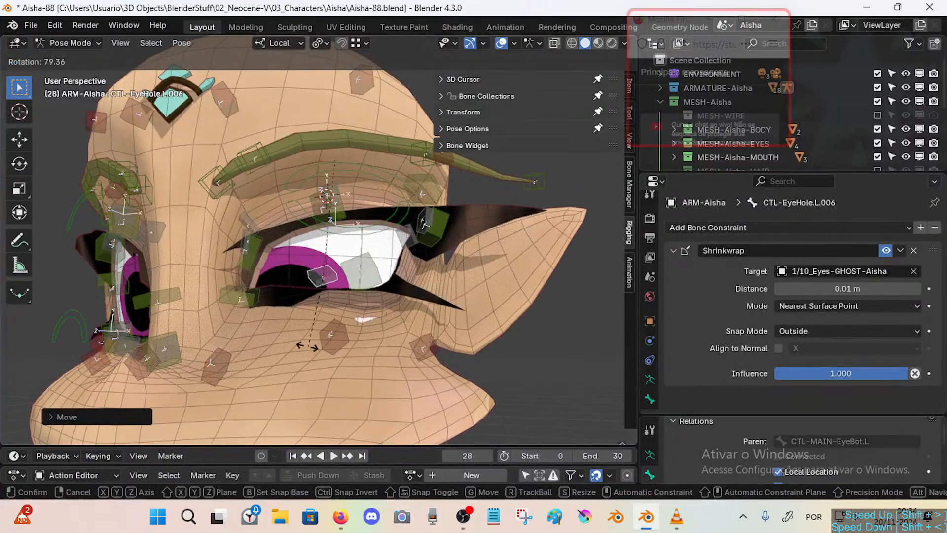
left_click(385, 320)
key("g")
left_click(415, 328)
key("r")
left_click(425, 317)
key("g")
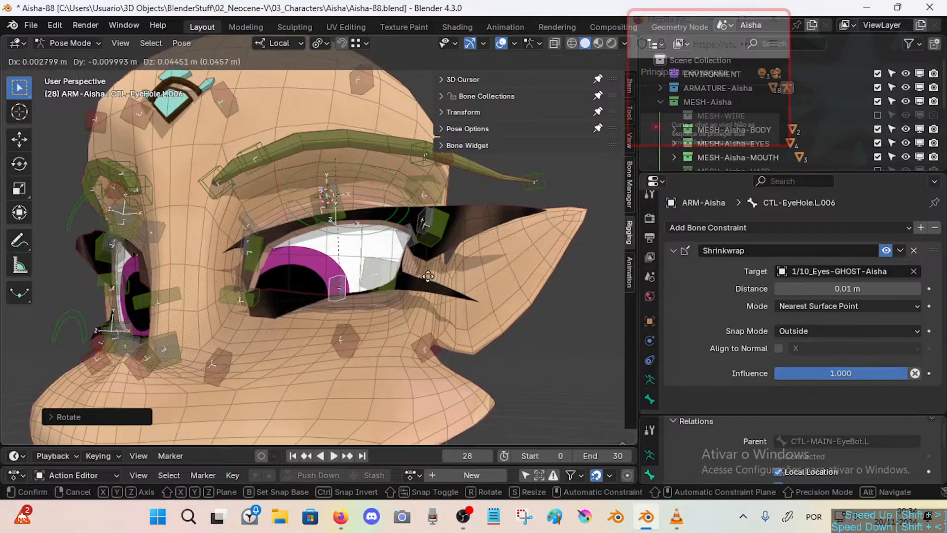
left_click(381, 321)
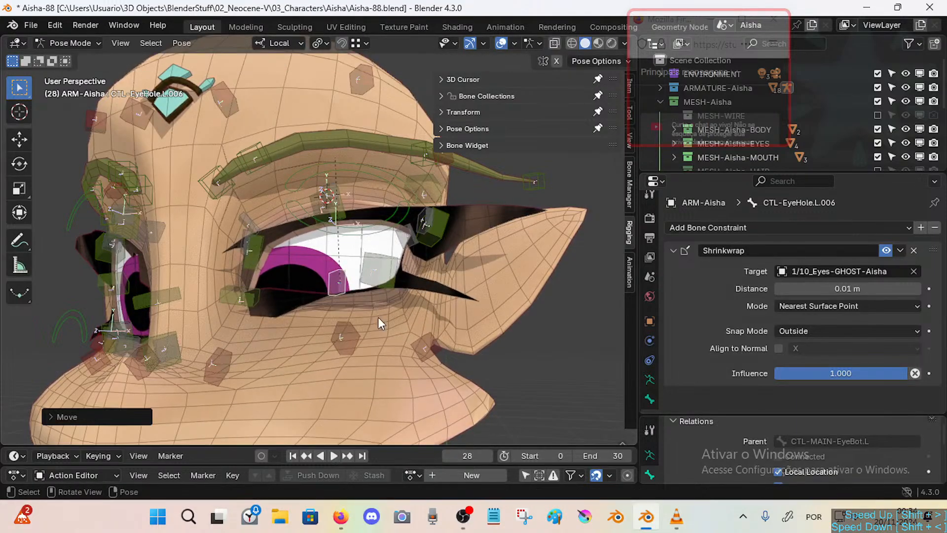
left_click(342, 337)
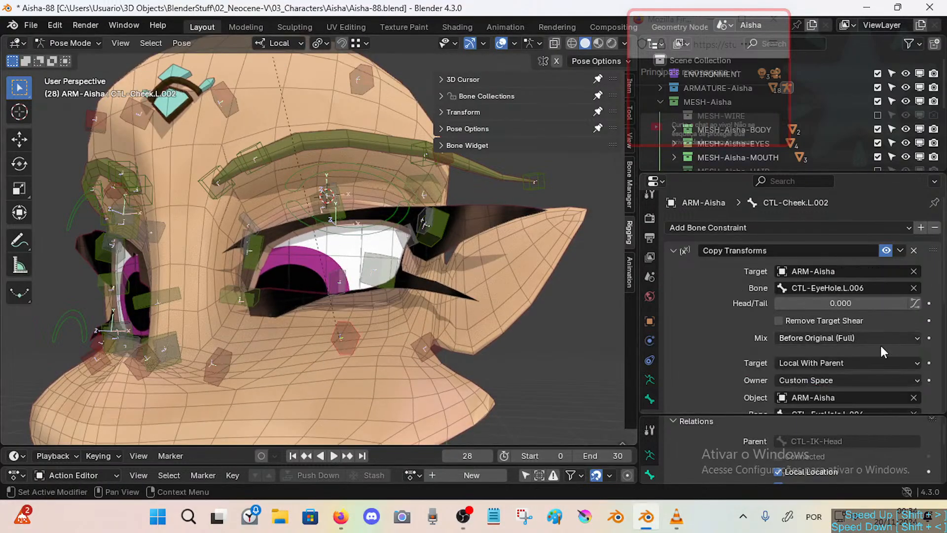
Rotate CTL-EyeHole.L.006 again and adjust its position, then check the spaces set in CTL-Cheek.L.002's constraint.
left_click(338, 282)
key("r")
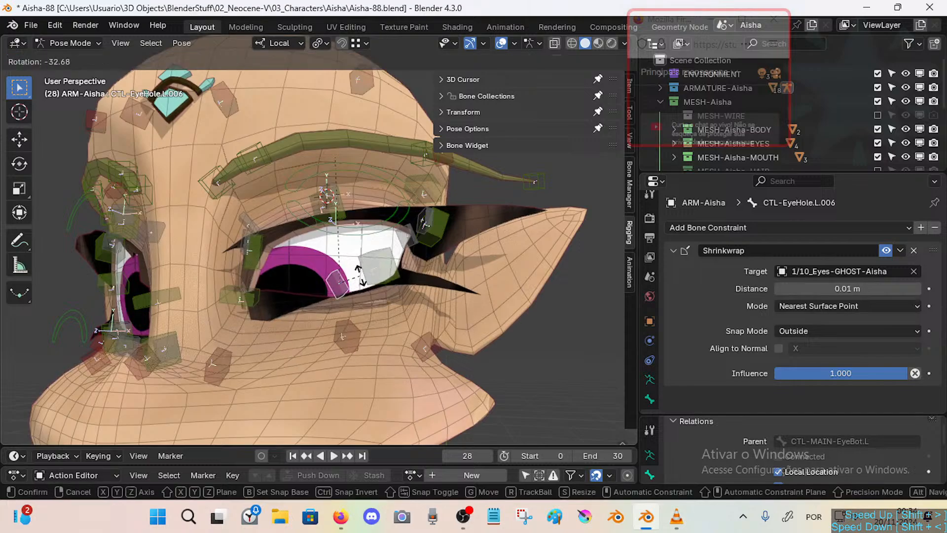
left_click(343, 288)
key("g")
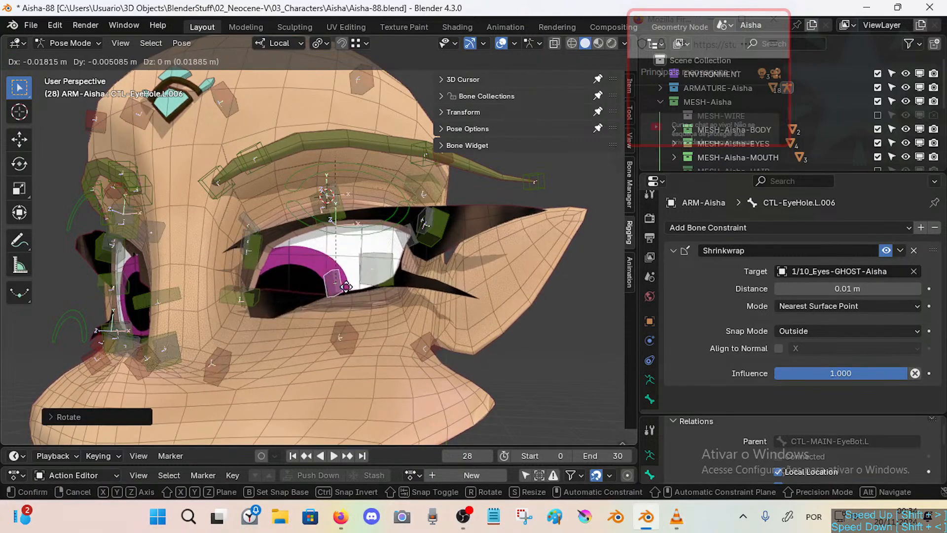
left_click(342, 270)
key("g")
left_click(345, 272)
left_click(345, 336)
scroll(859, 360, "down", 3)
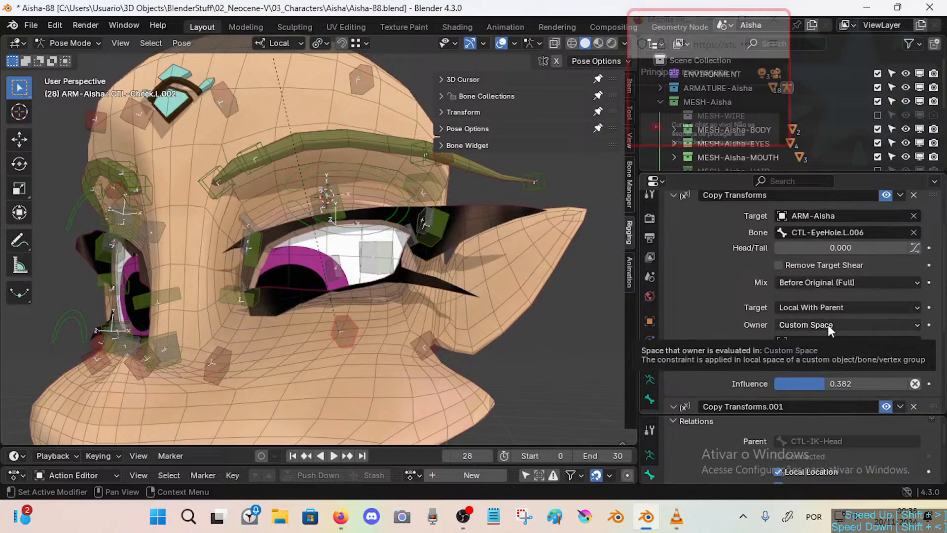
Move CTL-EyeHole.L.006 down about 0.09 m and save the file with CTL-Cheek.L.002 selected.
left_click(353, 260)
key("g")
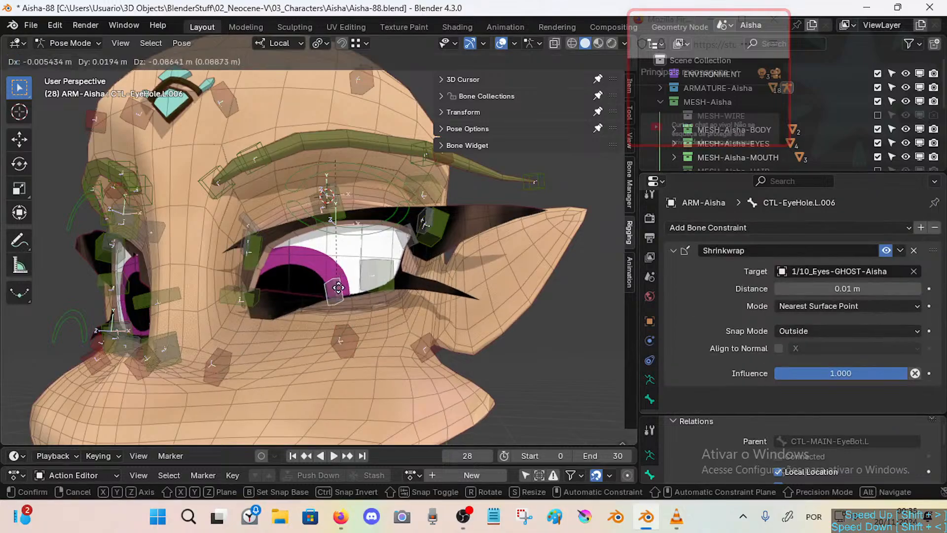
left_click(339, 289)
left_click(352, 337)
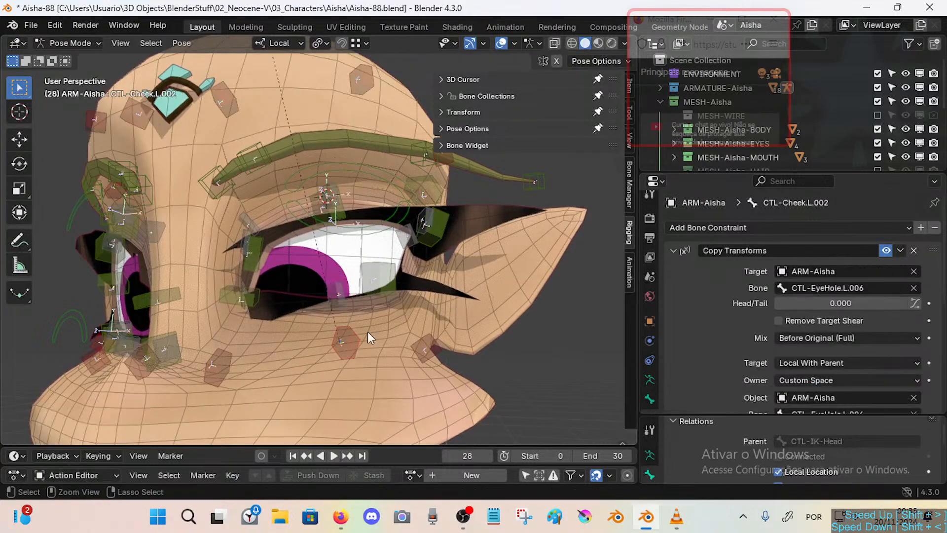
key("ctrl+s")
left_click(346, 298)
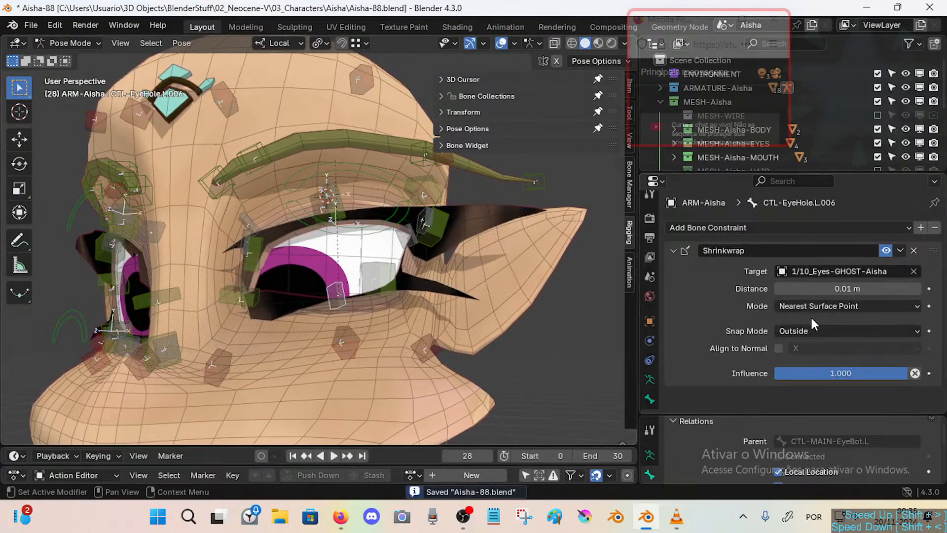
left_click(348, 325)
scroll(823, 363, "down", 3)
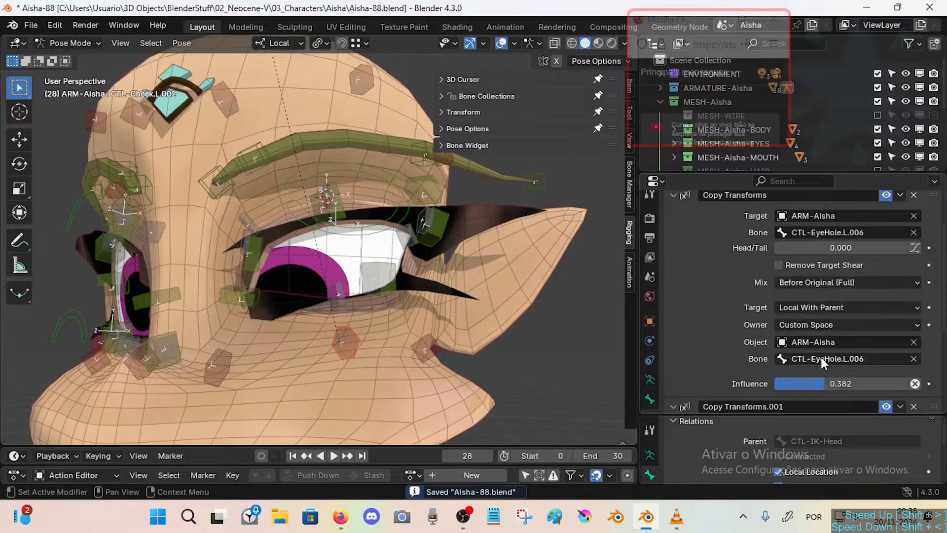
key("ctrl+s")
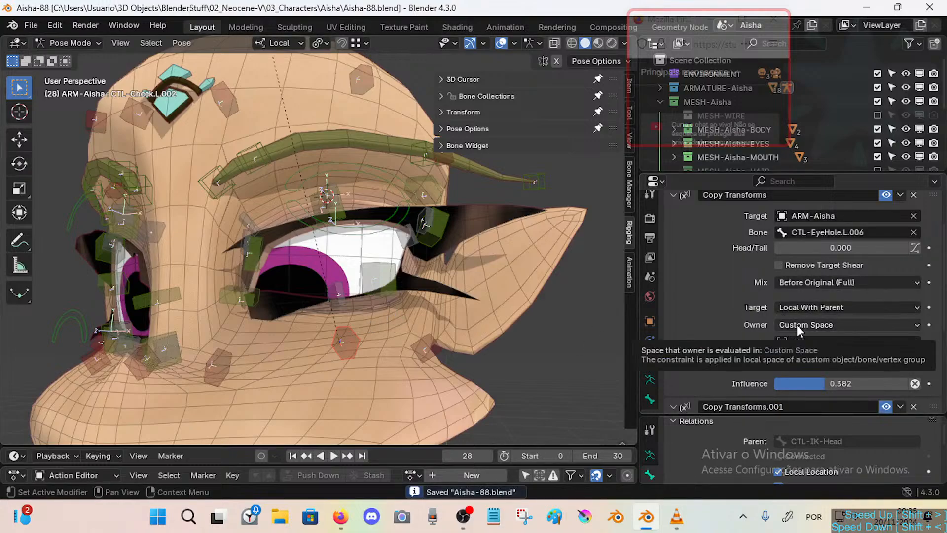
Set the target of CTL-Cheek.L.002's first Copy Transforms constraint to Custom Space and move the lower eyelid controls to test it.
left_click(803, 312)
left_click(805, 337)
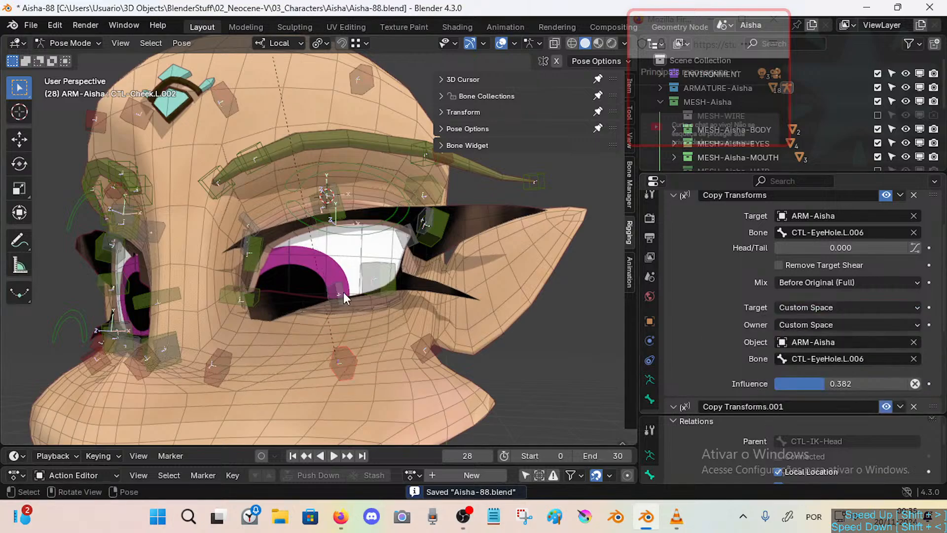
mouse_move(343, 292)
left_mouse_down()
mouse_move(344, 364)
mouse_move(338, 303)
left_mouse_up()
mouse_move(349, 246)
left_mouse_down()
mouse_move(348, 262)
mouse_move(349, 243)
left_mouse_up()
left_click_drag(345, 316, 348, 329)
Set the owner of CTL-Cheek.L.002's first Copy Transforms constraint to Local With Parent.
scroll(839, 375, "down", 3)
left_click(804, 328)
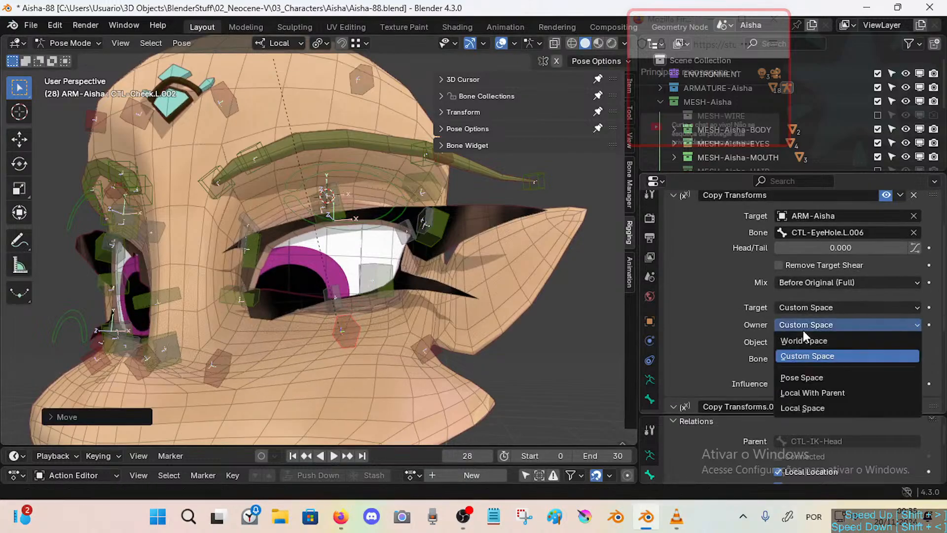
left_click(806, 393)
Move CTL-EyeHole.L.006 upward to test the cheek with the owner in Local With Parent.
left_click_drag(336, 295, 334, 266)
mouse_move(347, 329)
left_mouse_down()
mouse_move(350, 378)
mouse_move(347, 340)
left_mouse_up()
left_click_drag(336, 269, 334, 255)
mouse_move(348, 335)
left_mouse_down()
mouse_move(349, 356)
mouse_move(348, 337)
left_mouse_up()
left_click(341, 263)
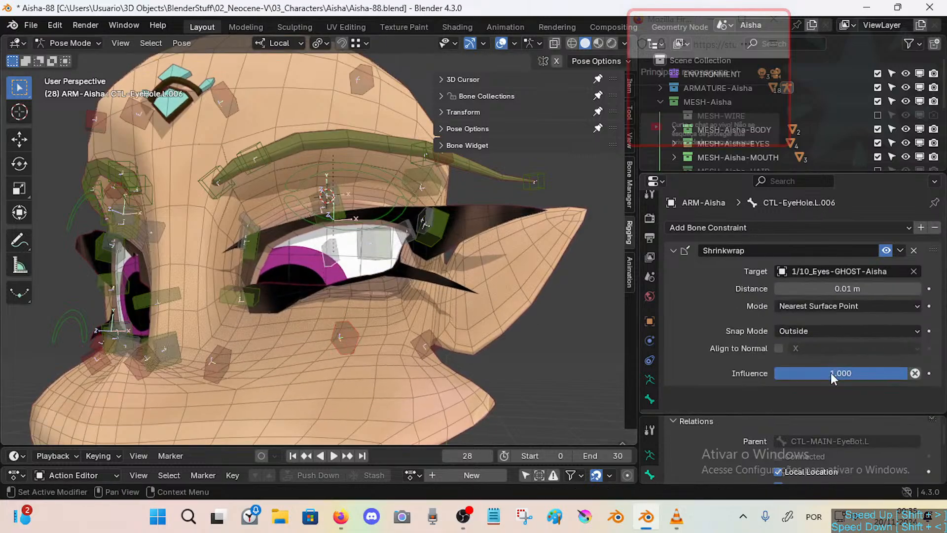
Set the owner of CTL-Cheek.L.002's first Copy Transforms constraint to Local Space.
left_click(345, 336)
scroll(840, 341, "down", 2)
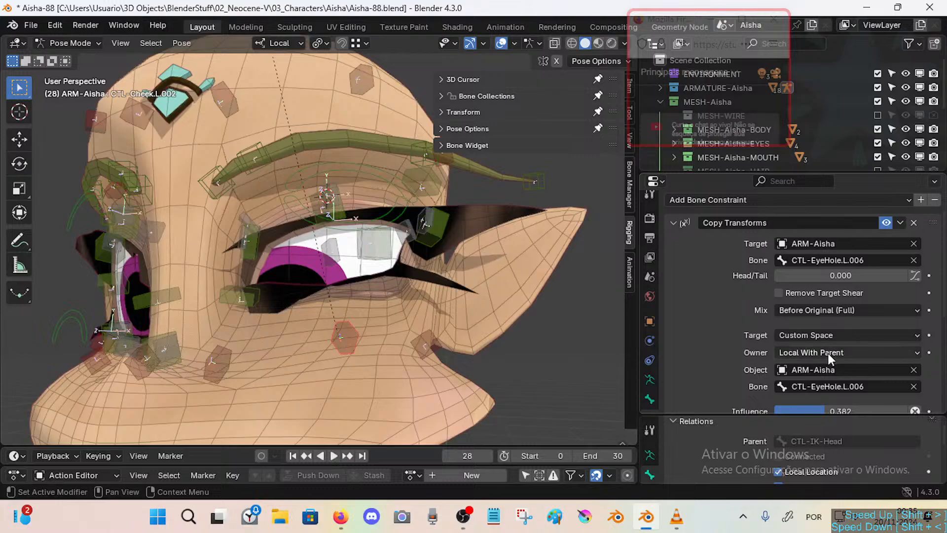
left_click(831, 351)
left_click(809, 436)
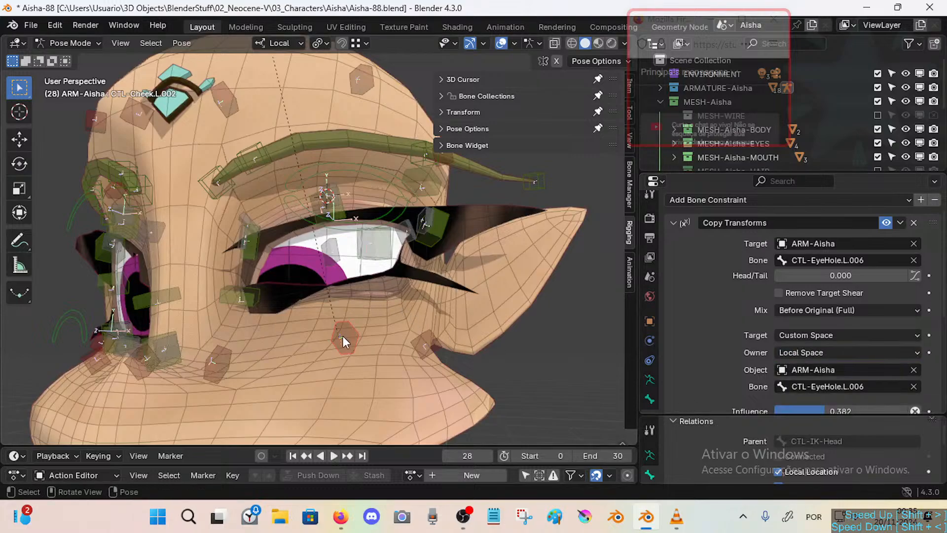
Move CTL-Cheek.L.002, CTL-EyeHole.L.006 and CTL-MAIN-EyeBot.L to test the Custom Space target with the Local Space owner.
key("g")
left_click(348, 347)
left_click(329, 257)
key("g")
left_click(334, 305)
left_click(363, 225)
key("g")
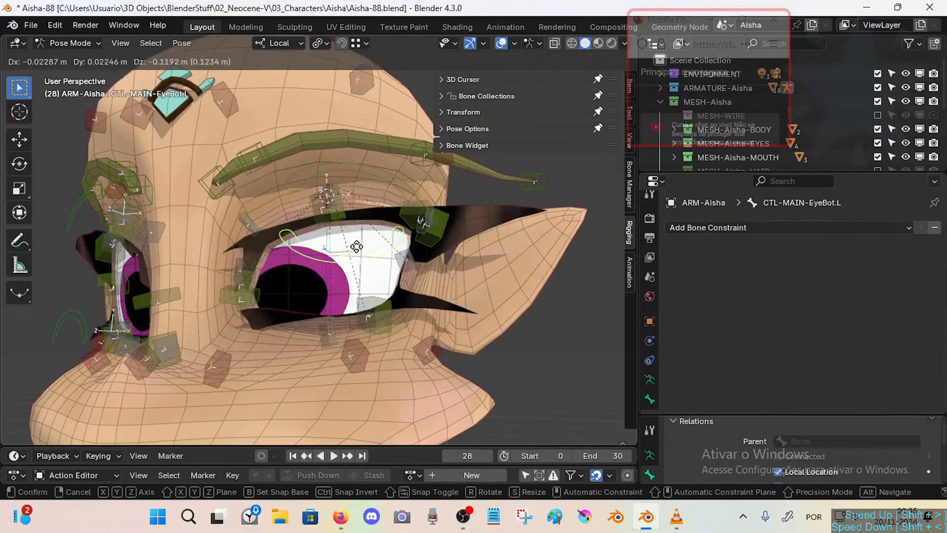
left_click(356, 246)
Set CTL-Cheek.L.002's first Copy Transforms constraint to a Local Space target and a Custom Space owner.
left_click(356, 336)
scroll(833, 351, "down", 2)
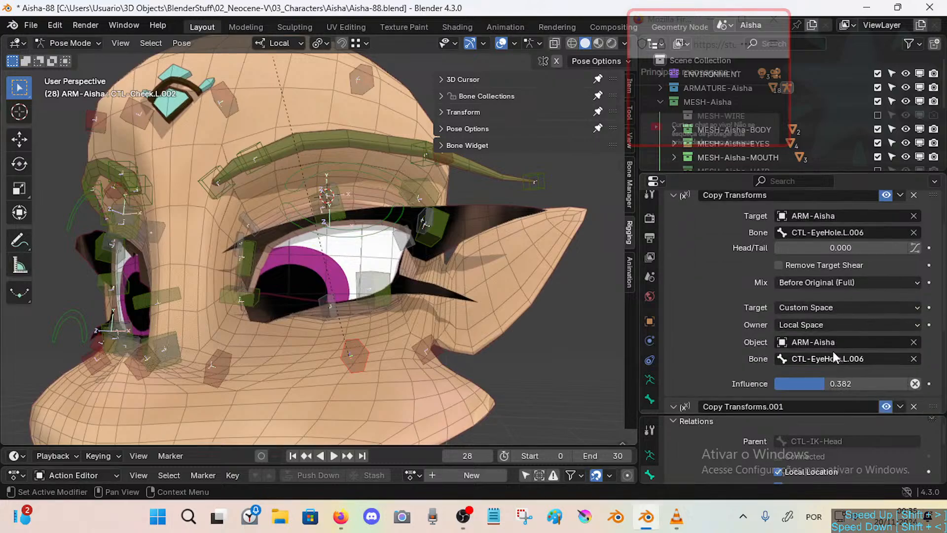
left_click(812, 326)
left_click(795, 309)
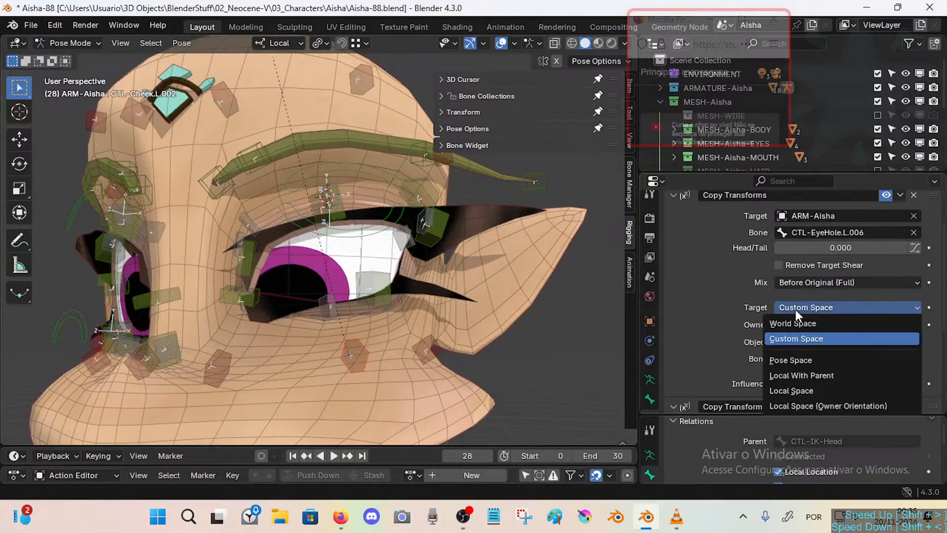
left_click(804, 392)
Move CTL-EyeHole.L.006 and CTL-MAIN-EyeBot.L to test the cheek with the Local Space target and Custom Space owner.
left_click(351, 306)
key("g")
left_click(338, 286)
left_click(349, 241)
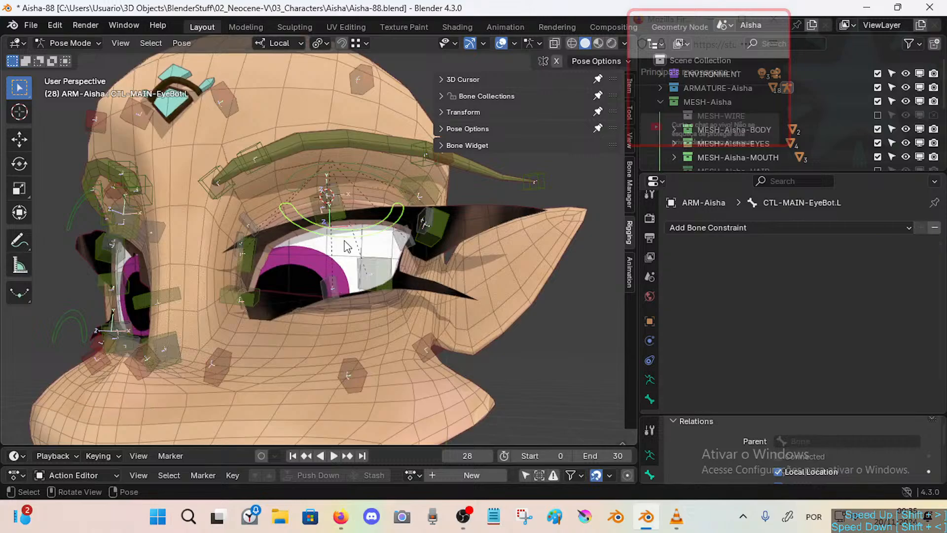
key("g")
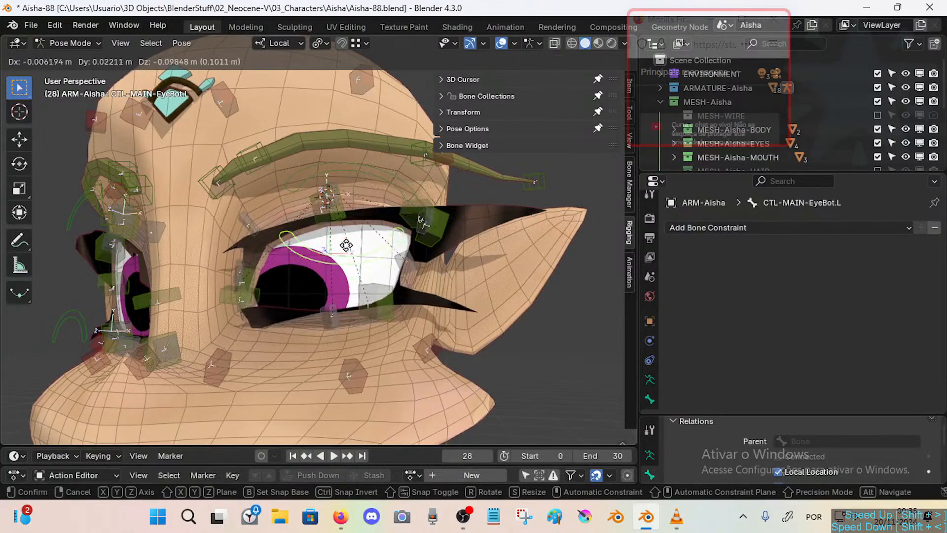
left_click(345, 270)
left_click(334, 314)
Set the target of CTL-Cheek.L.002's first Copy Transforms constraint to Local Space (Owner Orientation).
left_click(370, 381)
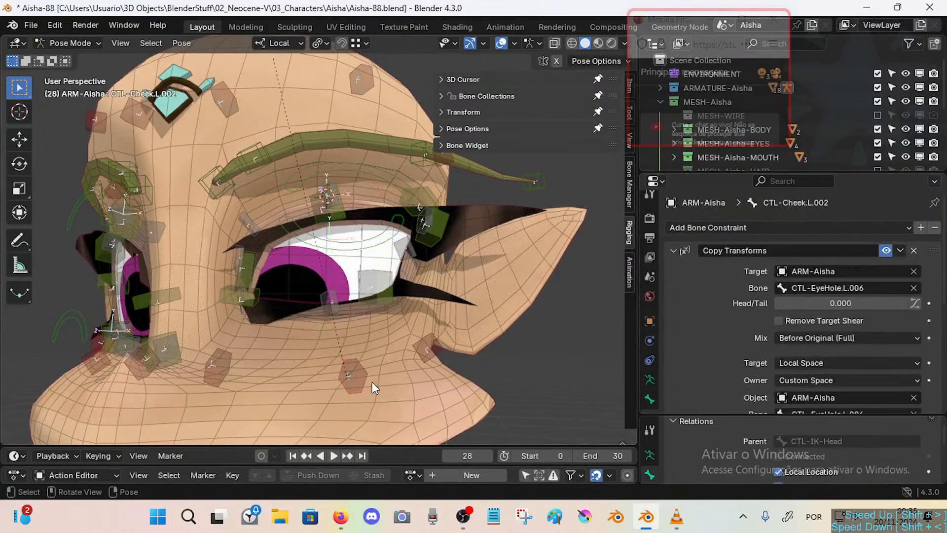
scroll(786, 342, "down", 3)
left_click(812, 306)
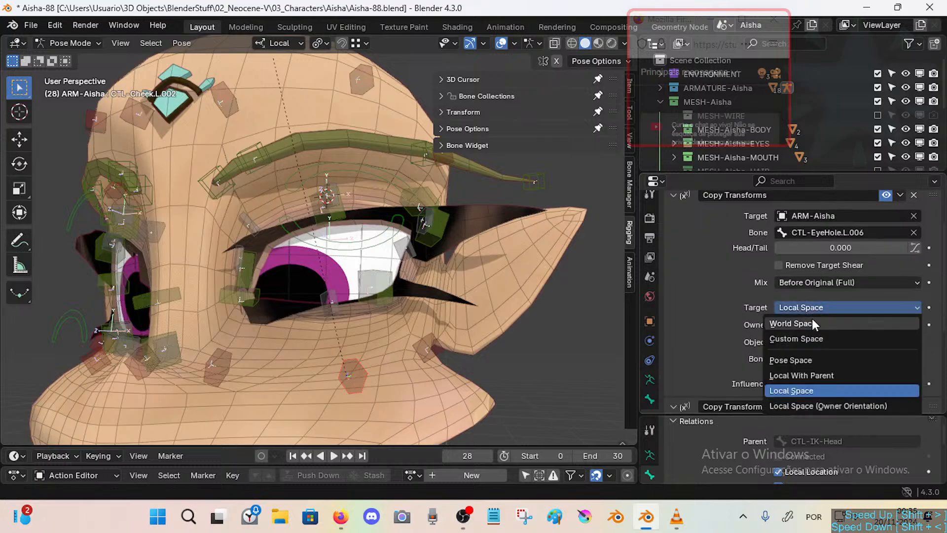
left_click(807, 405)
Move CTL-EyeHole.L.006, CTL-Cheek.L.002 and CTL-MAIN-EyeBot.L to test the cheek with the Owner Orientation target.
left_click_drag(326, 294, 331, 314)
key("g")
left_click(335, 326)
left_click(355, 346)
key("g")
left_click(343, 357)
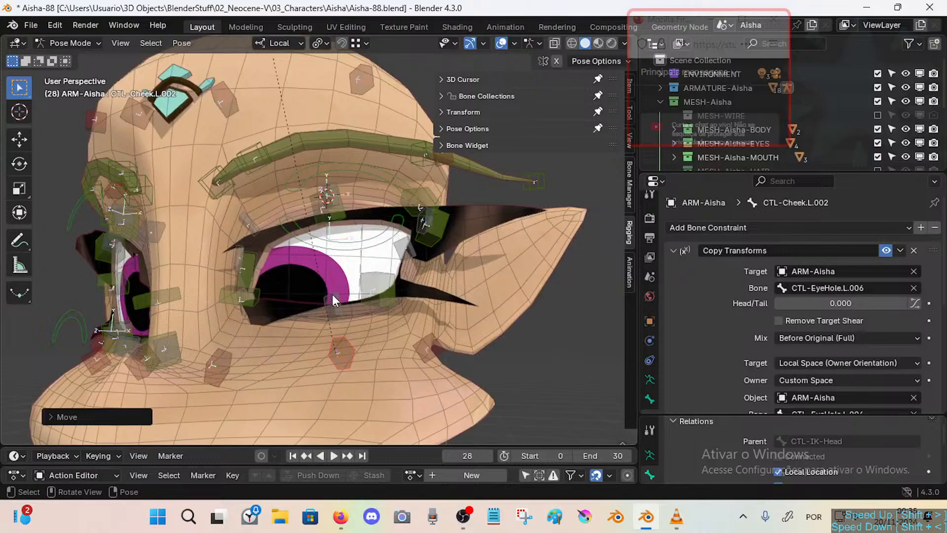
left_click(332, 294)
key("g")
left_click(335, 296)
left_click(356, 246)
key("g")
left_click(360, 235)
left_click(337, 305)
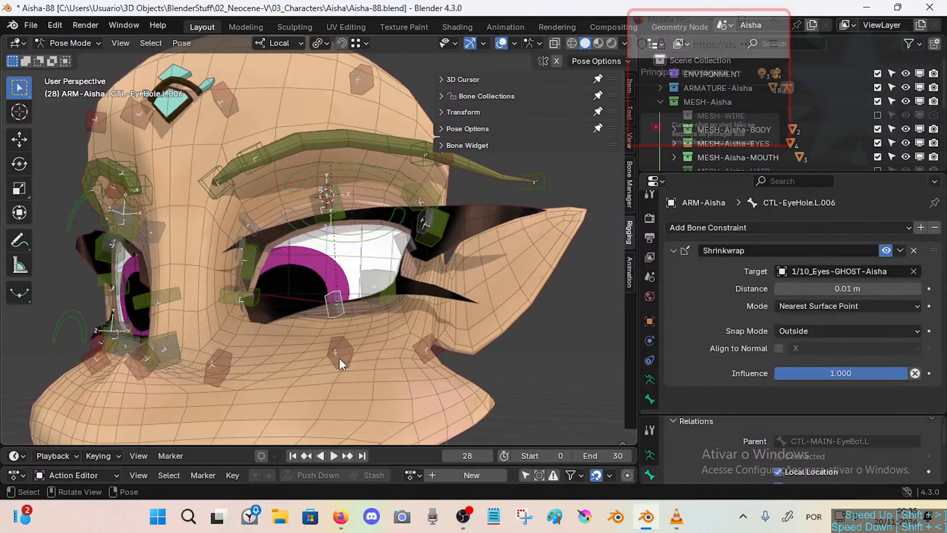
Set the target of CTL-Cheek.L.002's first Copy Transforms constraint to Local With Parent.
left_click(340, 358)
scroll(843, 356, "down", 3)
left_click(833, 308)
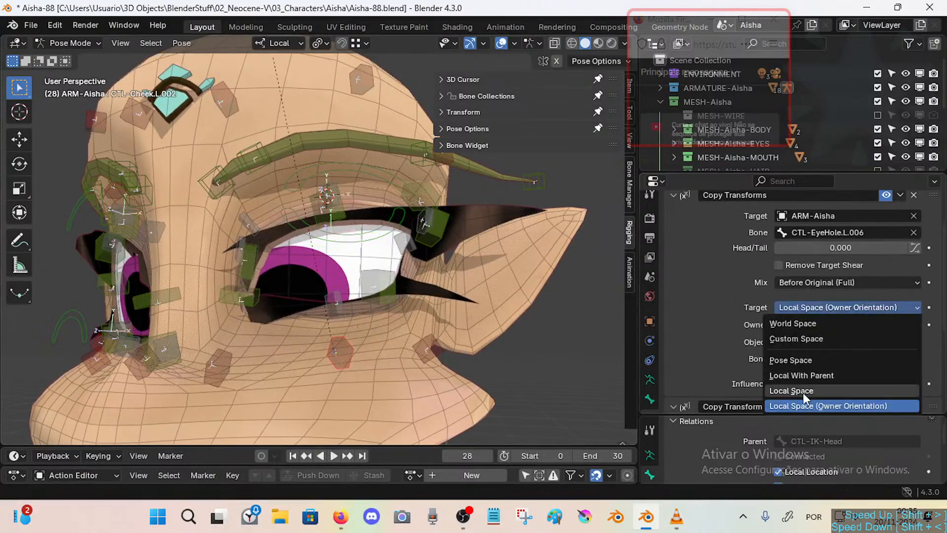
left_click(801, 375)
Move CTL-EyeHole.L.006 and CTL-MAIN-EyeBot.L to test the Local With Parent target, and clear the location of all pose bones.
left_click(333, 299)
key("g")
left_click(335, 289)
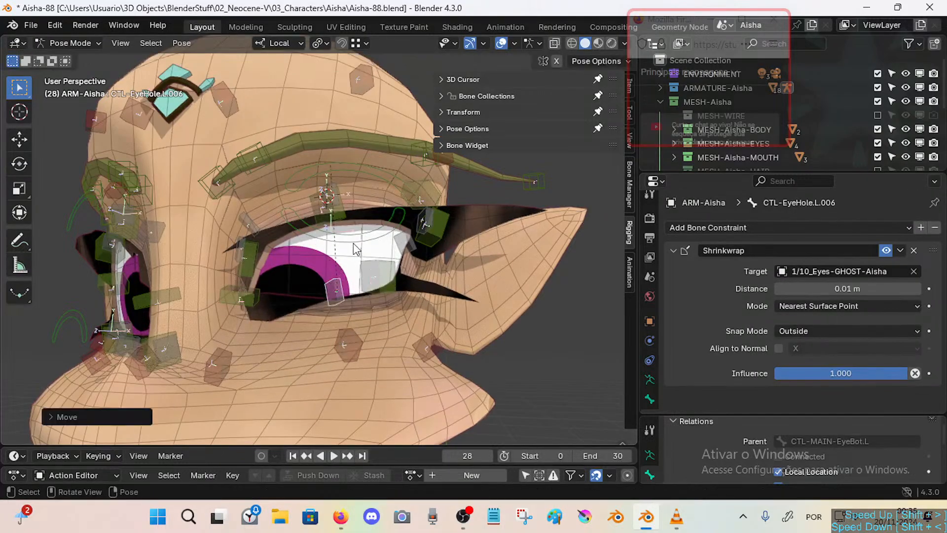
left_click(355, 242)
key("g")
left_click(348, 245)
key("alt+g")
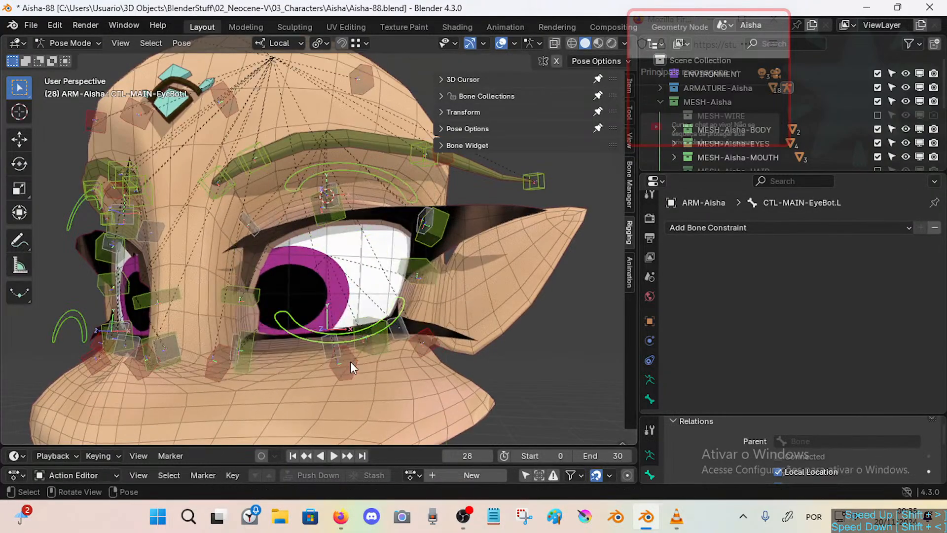
Move CTL-MAIN-EyeBot.L upward from its rest position to test the cheek, and save the file.
key("g")
left_click(353, 270)
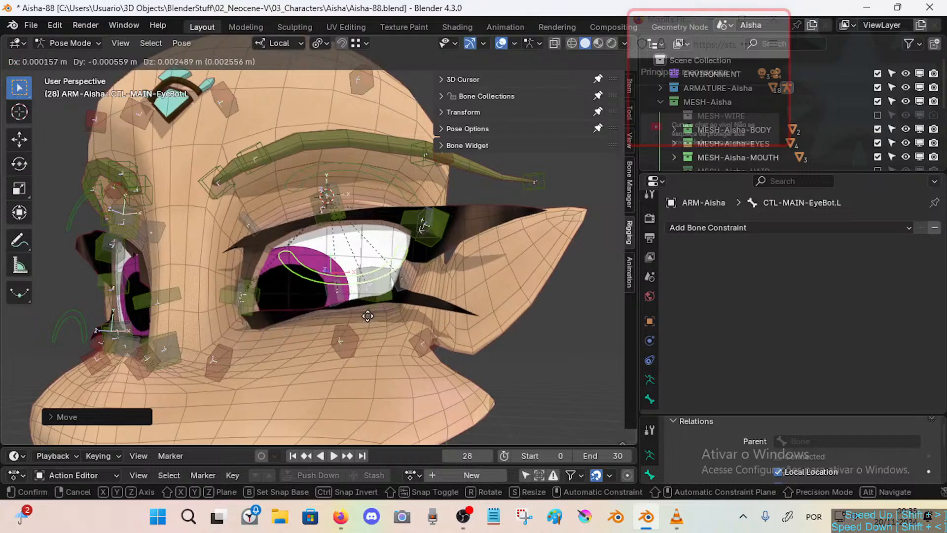
key("ctrl+s")
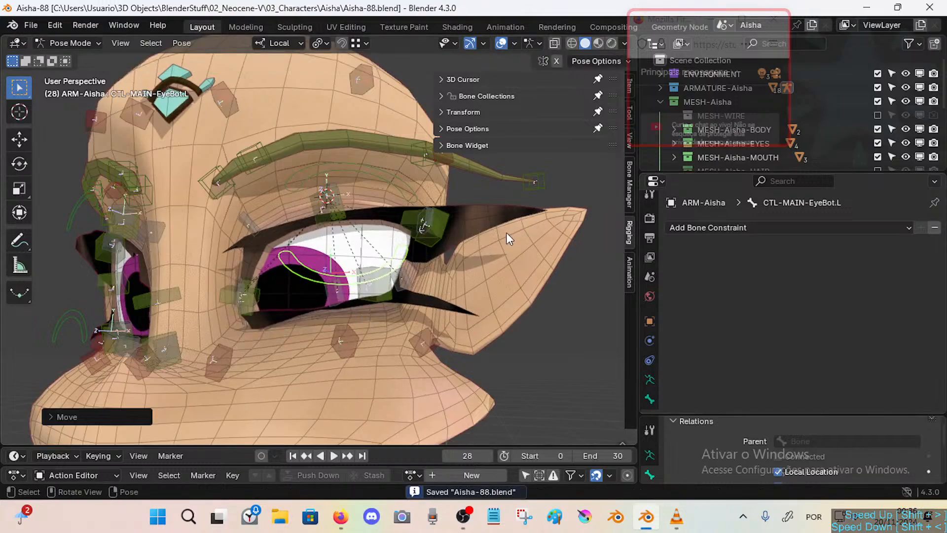
Make the live chat pop-up window taller.
left_click_drag(712, 147, 706, 212)
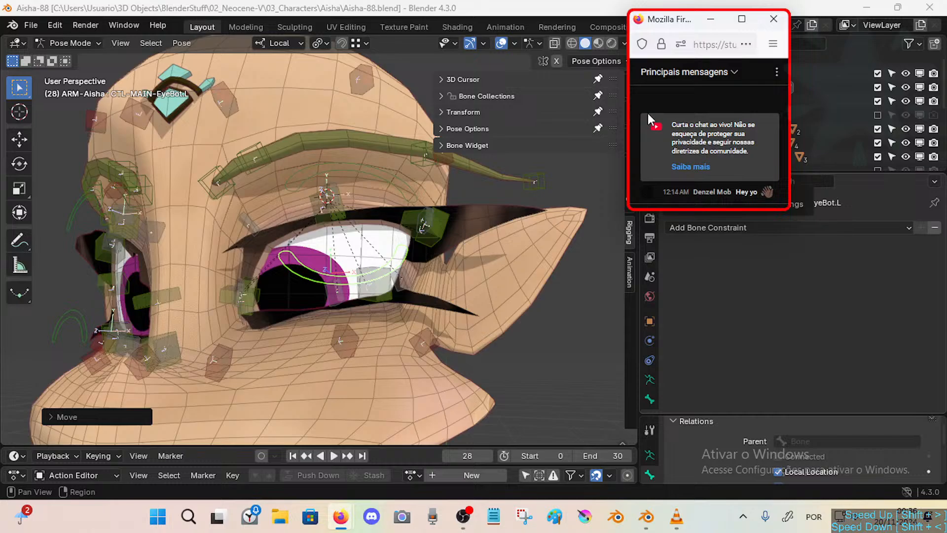
Undo the last moves of CTL-MAIN-EyeBot.L and save the file.
middle_click_drag(423, 304, 337, 308)
key("ctrl+z")
key("ctrl+z")
key("ctrl+s")
Raise CTL-MAIN-EyeBot.L slightly and readjust it to check how the lower eyelid and cheek deform together.
middle_click_drag(341, 351, 360, 311, "shift")
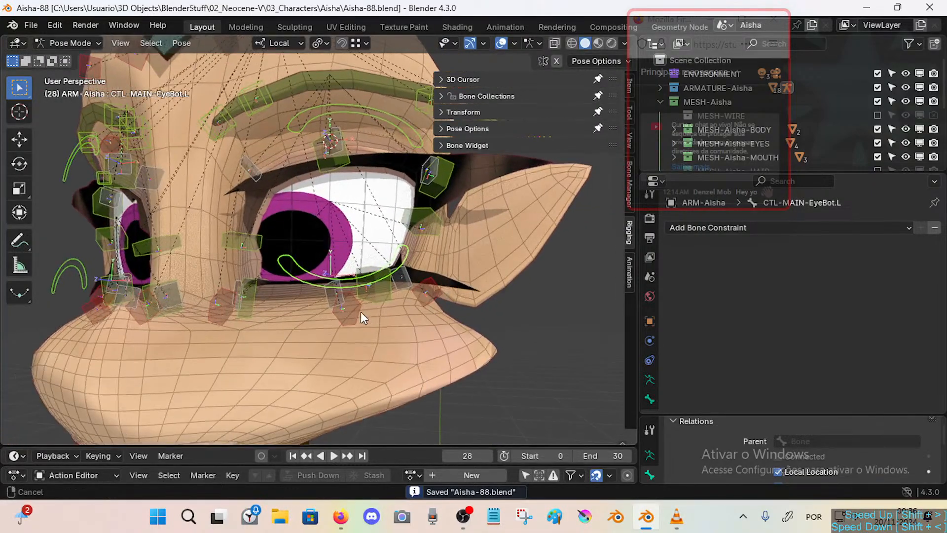
scroll(360, 311, "up", 1)
left_click(358, 290)
key("g")
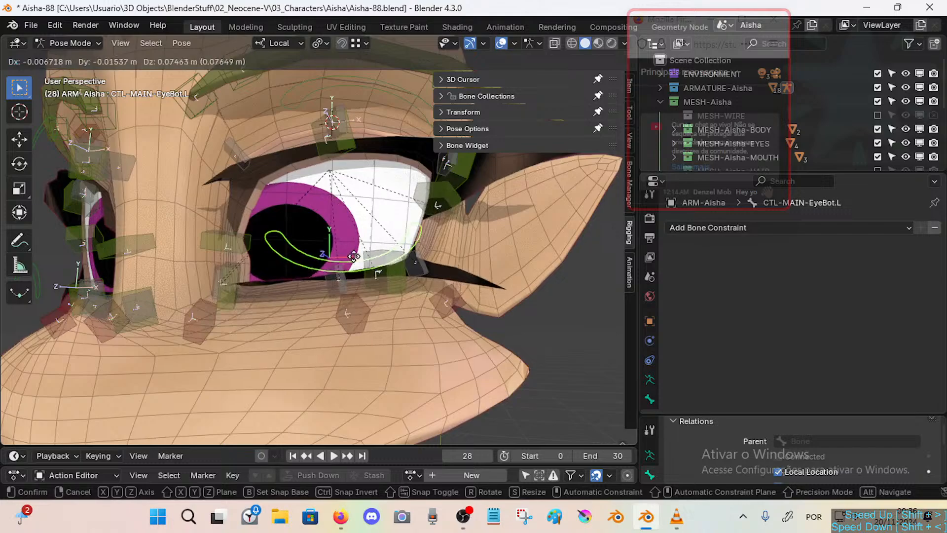
left_click(360, 258)
middle_click_drag(359, 258, 365, 289, "ctrl")
key("g")
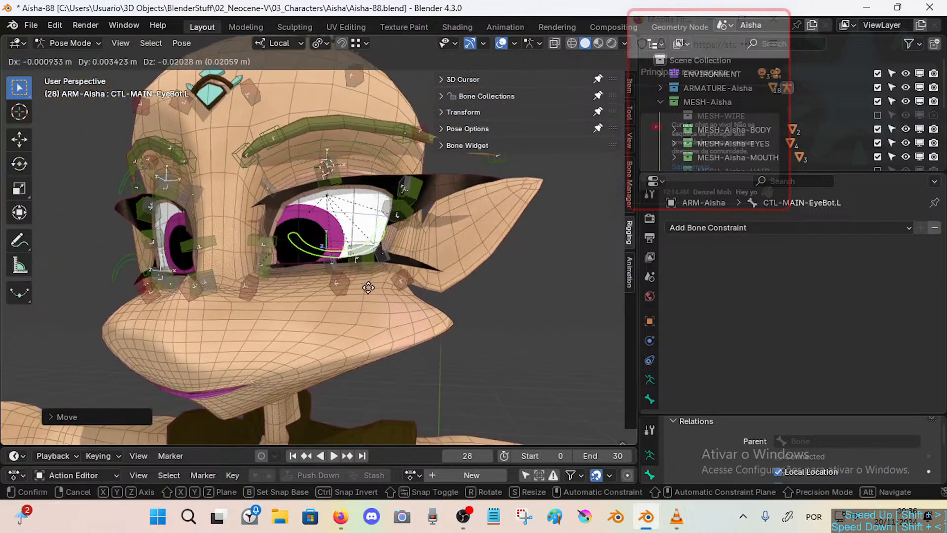
left_click(434, 206)
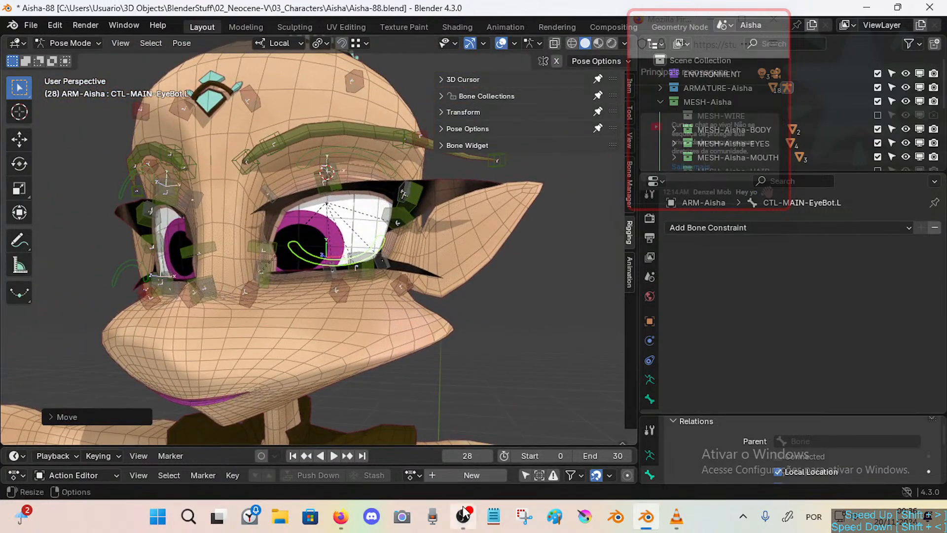
left_click(464, 503)
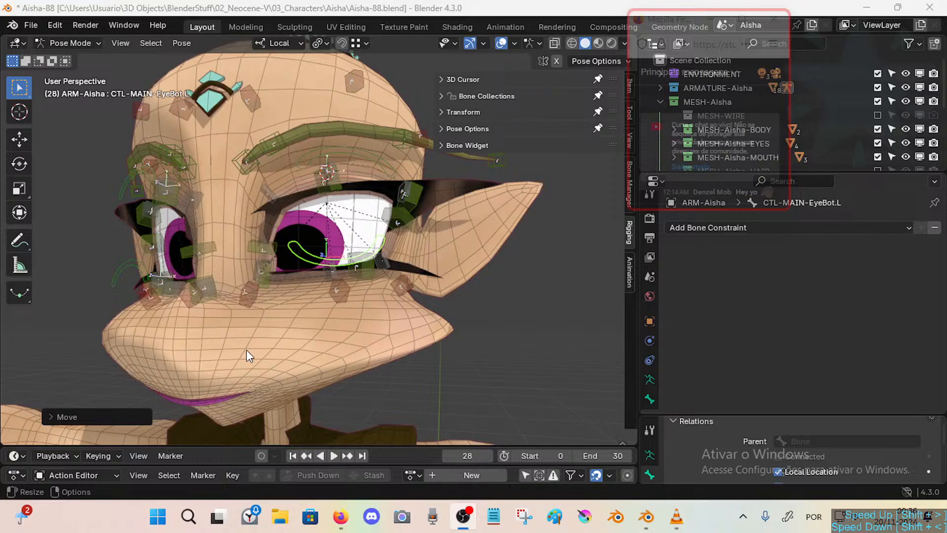
left_click(646, 517)
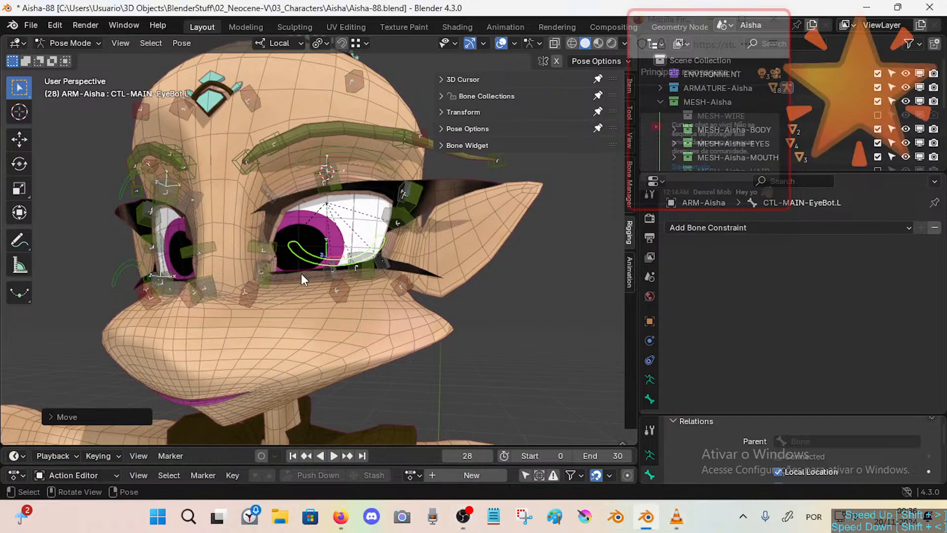
Reposition CTL-MAIN-EyeBot.L again while checking the cheek and lower eyelid deformation up close.
scroll(301, 274, "up", 6)
middle_click_drag(292, 316, 316, 321)
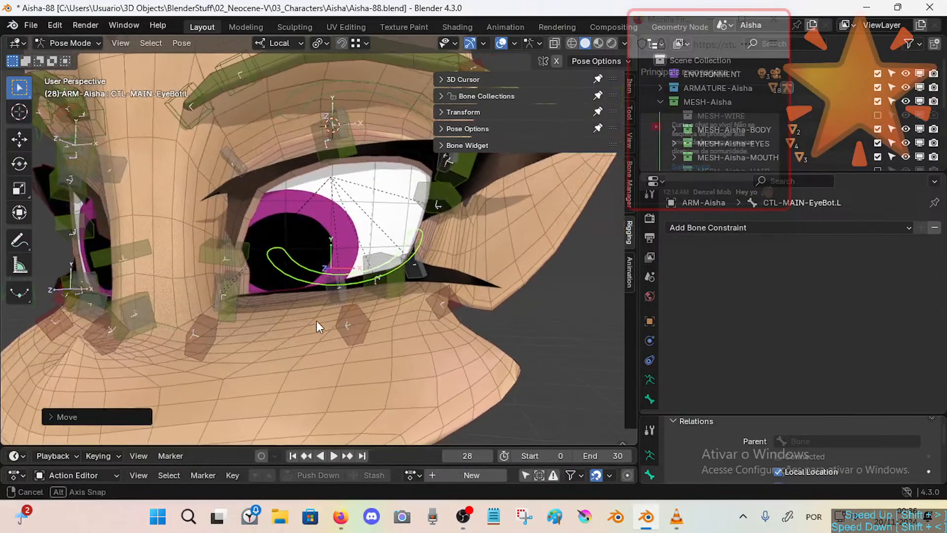
scroll(346, 291, "down", 2)
middle_click_drag(346, 279, 319, 290, "shift")
key("g")
left_click(320, 277)
Select CTL-MAIN-EyeTop.L above the left eye and move it to test the upper eyelid.
left_click(331, 168)
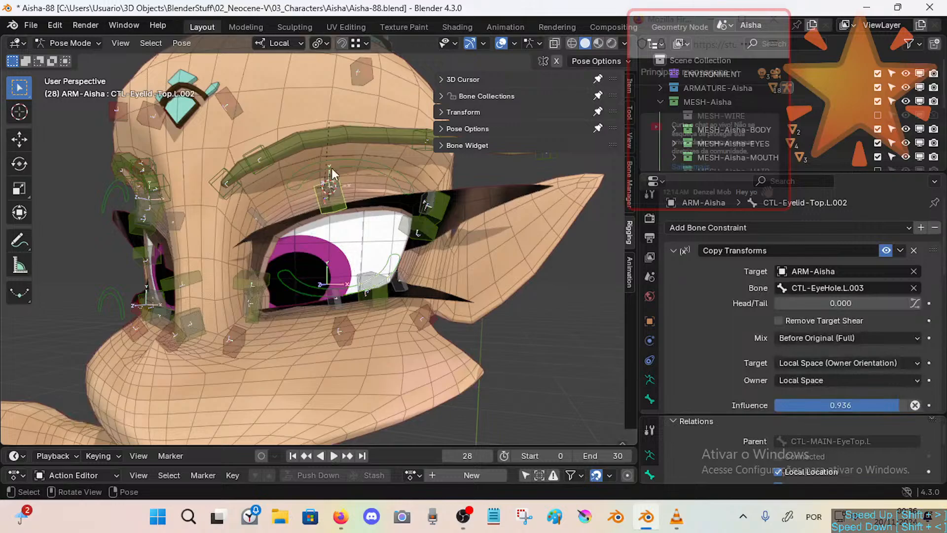
left_click(334, 166)
middle_click_drag(334, 166, 368, 226)
left_click(342, 228)
left_click(373, 180)
key("g")
left_click(431, 190)
In Edit Mode, shift the CTL-MAIN-EyeTop.L and CTL-MAIN-EyeBot.L bones together along their Y axis, and return to Pose Mode.
key("Tab")
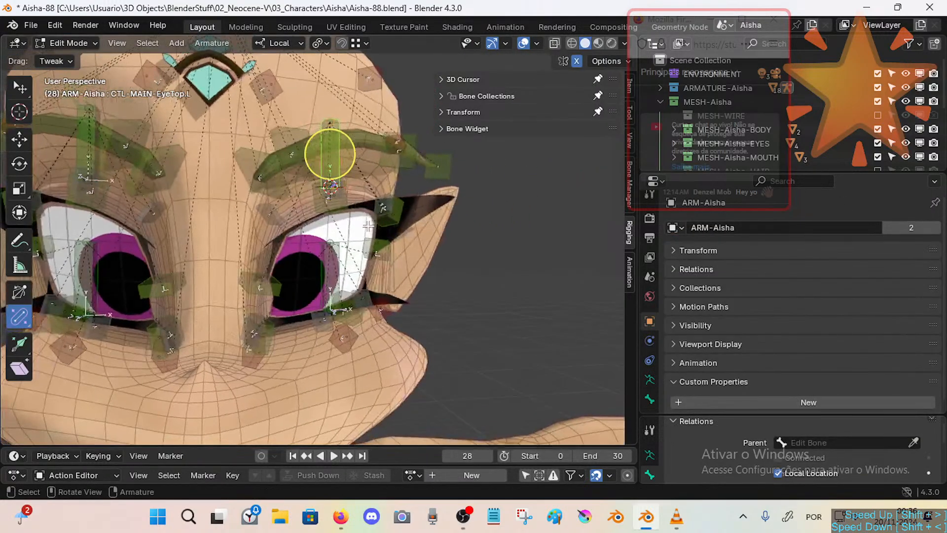
key("Tab")
key("Tab")
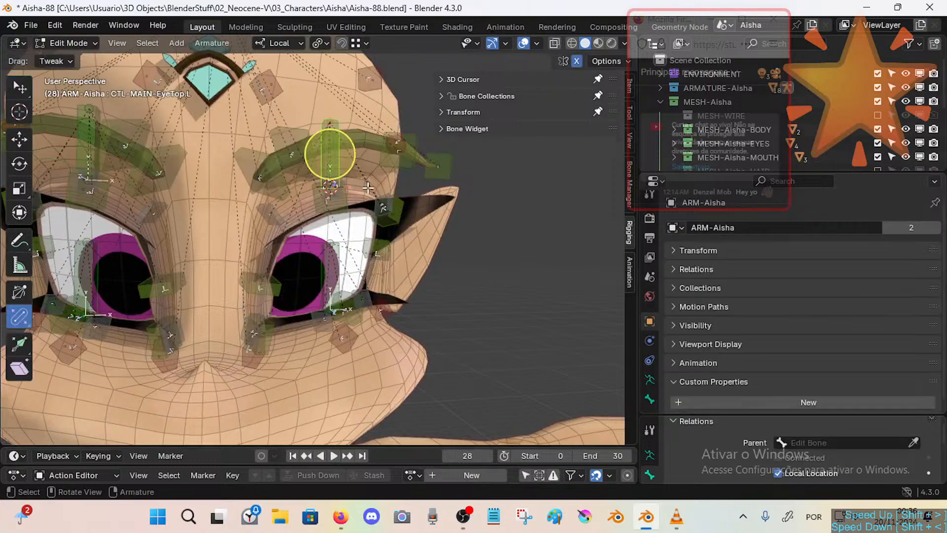
left_click(331, 266, "shift")
key("g")
key("y")
key("y")
left_click(367, 270)
key("Tab")
Move CTL-MAIN-EyeTop.L upward to test the upper eyelid and brow with the edited bones.
middle_click_drag(418, 201, 380, 190)
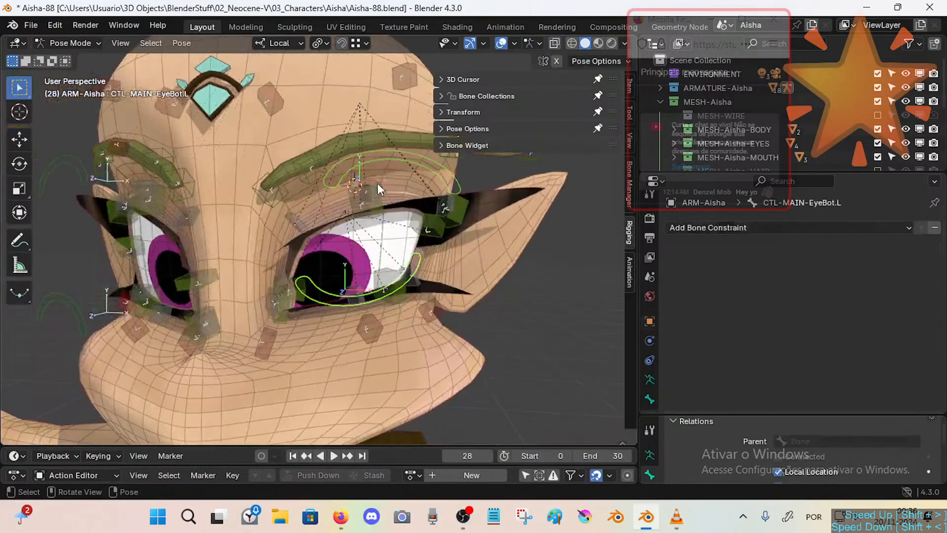
left_click(364, 163)
key("g")
left_click(369, 124)
middle_click_drag(369, 124, 341, 127)
key("g")
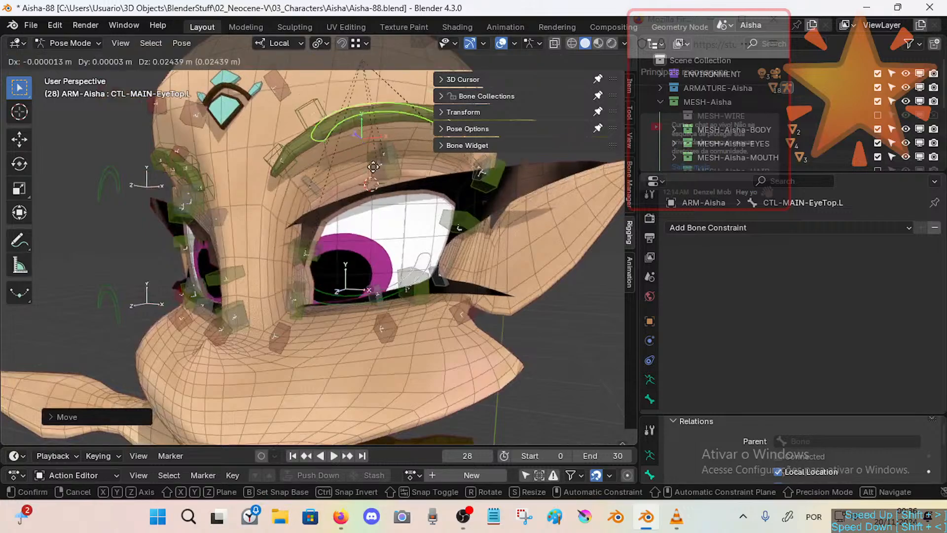
left_click(353, 133)
Move CTL-MAIN-EyeBot.L to test the lower eyelid and cheek with the edited bones.
left_click(341, 298)
key("g")
left_click(349, 276)
mouse_move(350, 247)
middle_mouse_down()
mouse_move(388, 329)
mouse_move(384, 290)
mouse_move(333, 259)
mouse_move(335, 271)
mouse_move(413, 286)
mouse_move(360, 306)
mouse_move(333, 263)
mouse_move(415, 280)
mouse_move(346, 233)
middle_mouse_up()
key("g")
left_click(386, 281)
Reposition CTL-MAIN-EyeTop.L and move CTL-EyeHole.L.003 to test how the brow area follows the upper eyelid.
left_click(318, 166)
key("g")
middle_click_drag(319, 166, 368, 199)
left_click(345, 189)
key("g")
left_click(311, 187)
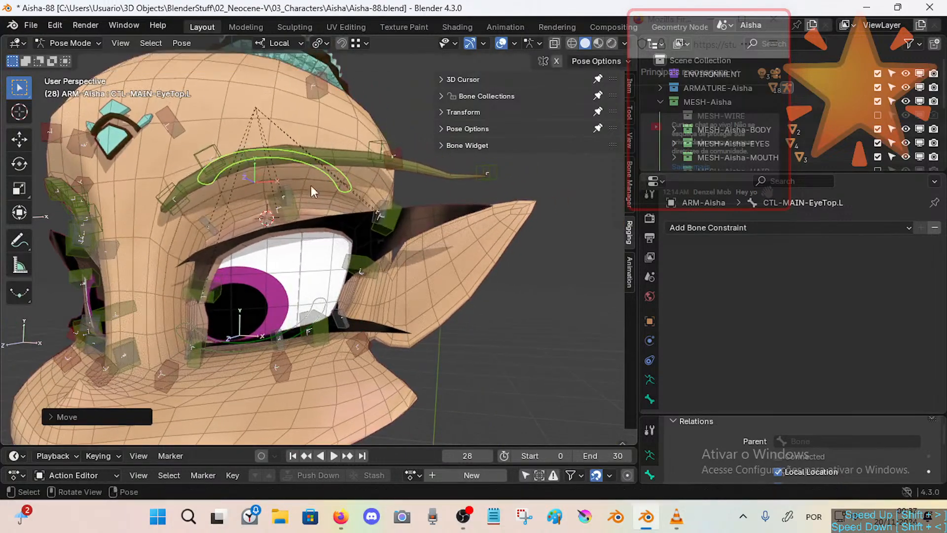
left_click(282, 186)
key("g")
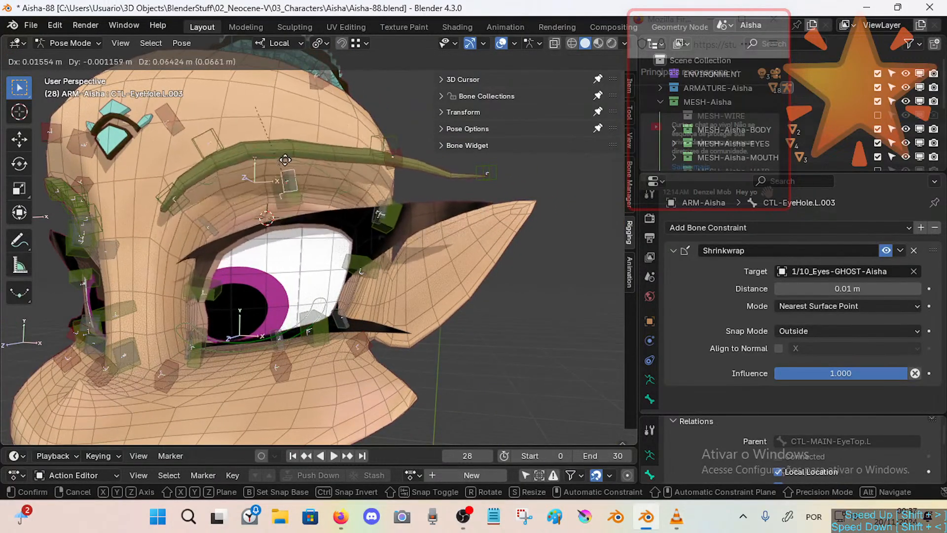
left_click(290, 170)
Select CTL-Forehead.L.002 and examine the settings of its Copy Transforms constraints.
left_click(305, 188)
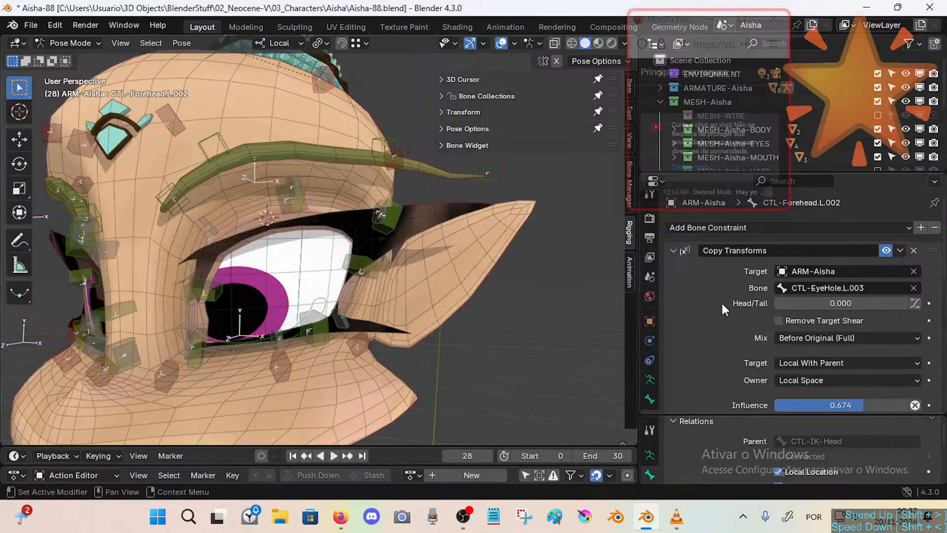
scroll(792, 356, "down", 8)
scroll(791, 363, "up", 8)
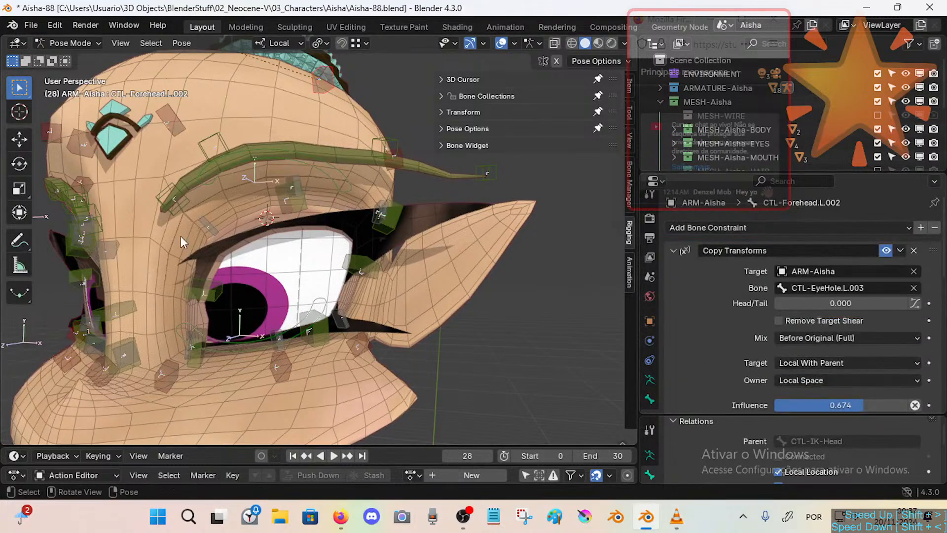
middle_click_drag(279, 188, 277, 205)
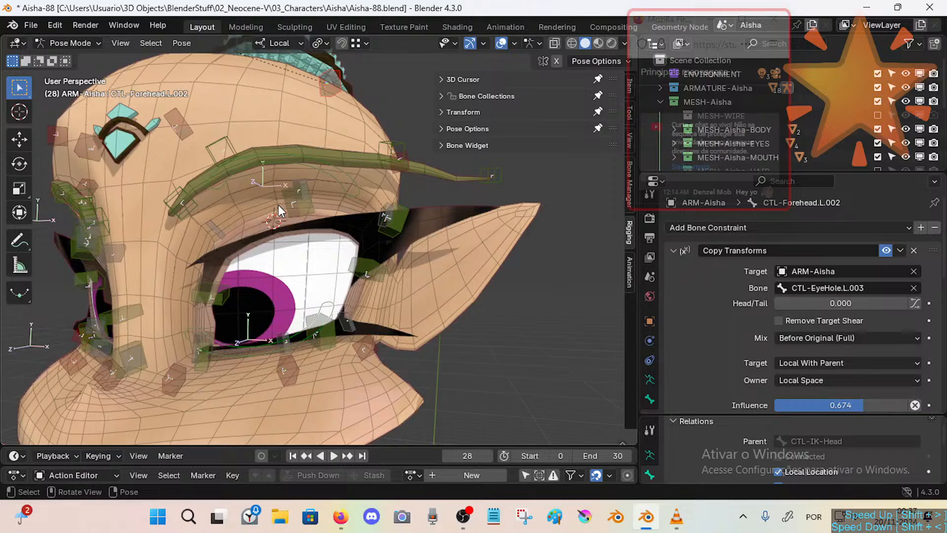
key("XF86AudioLowerVolume")
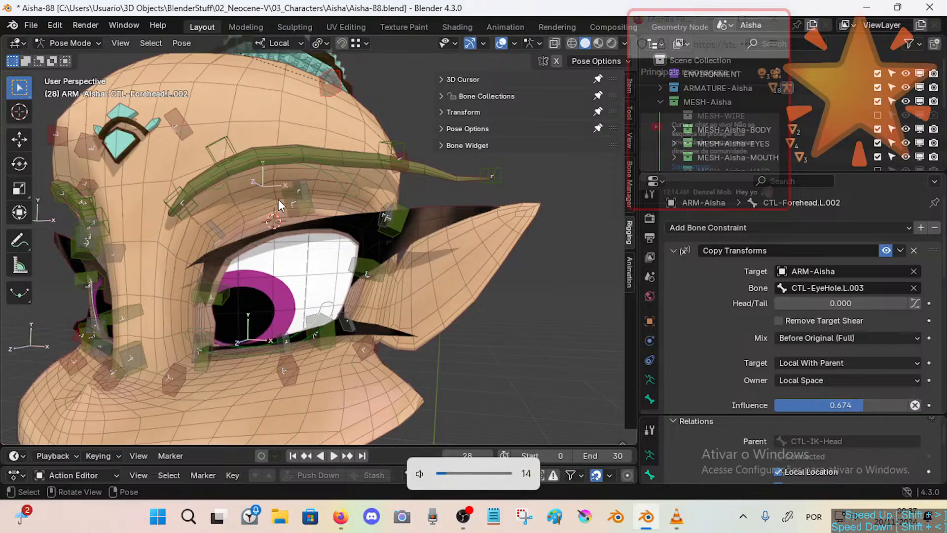
key("Tab")
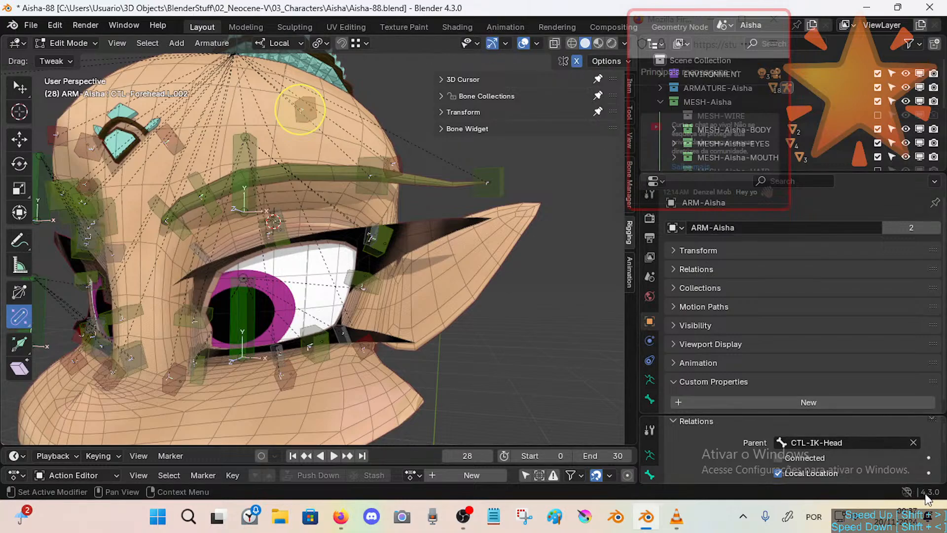
key("ctrl+Tab")
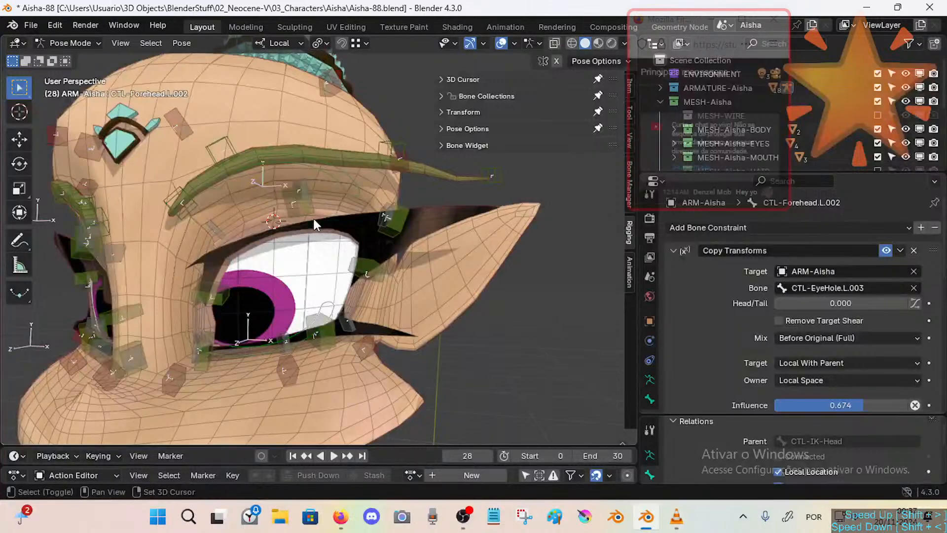
Move CTL-MAIN-EyeTop.L slightly upward to check the forehead and brow response.
left_click(328, 174)
key("g")
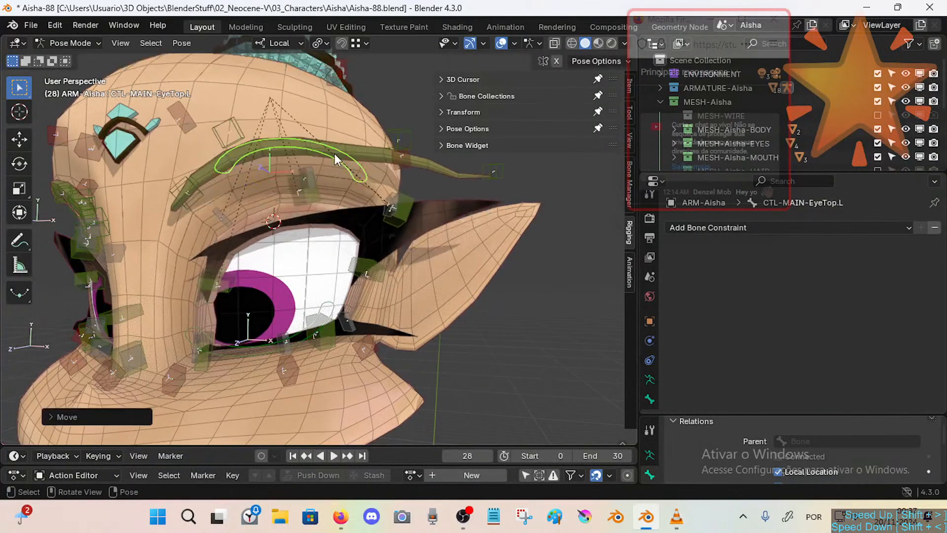
Move CTL-MAIN-EyeBot.L up and back down to test how the lower eyelid and cheek respond.
left_click(335, 157)
middle_click_drag(330, 169, 339, 170)
left_click(328, 332)
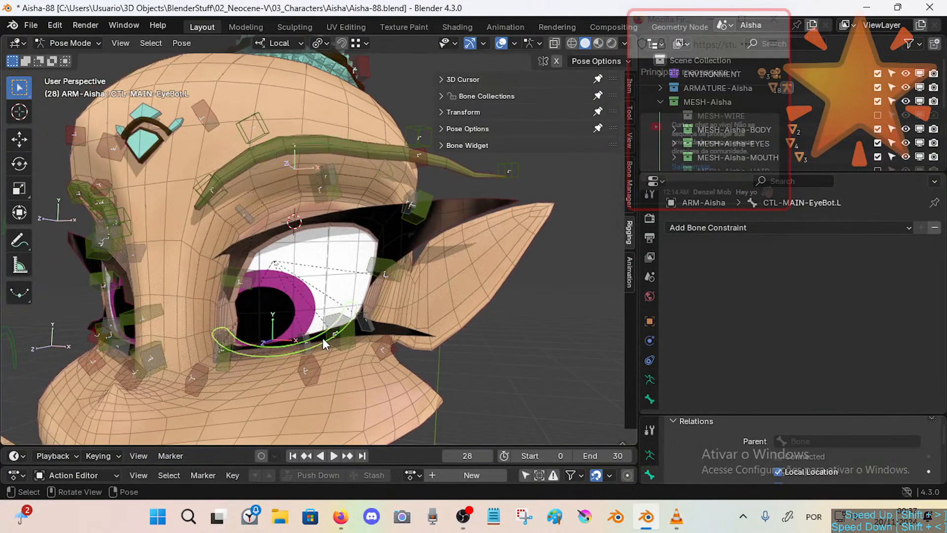
middle_click_drag(323, 338, 336, 323)
key("g")
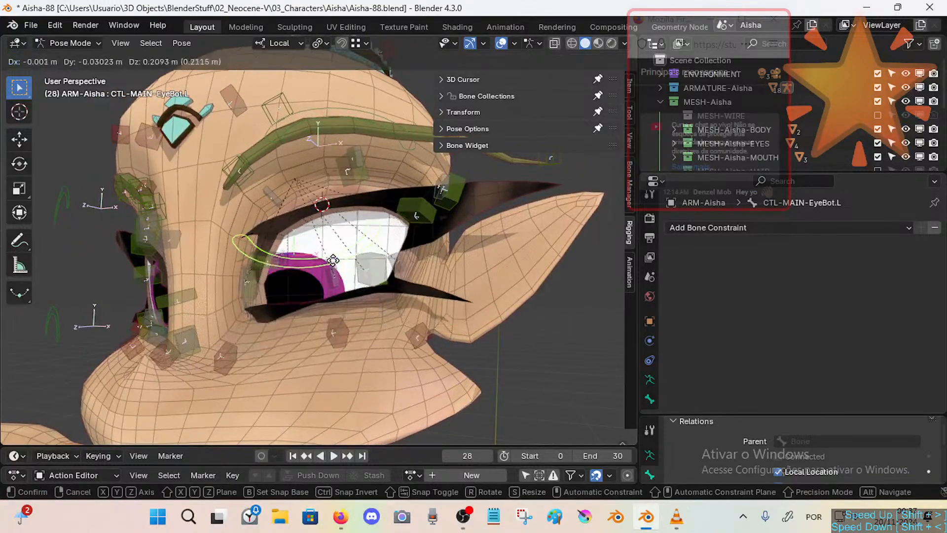
left_click(324, 283)
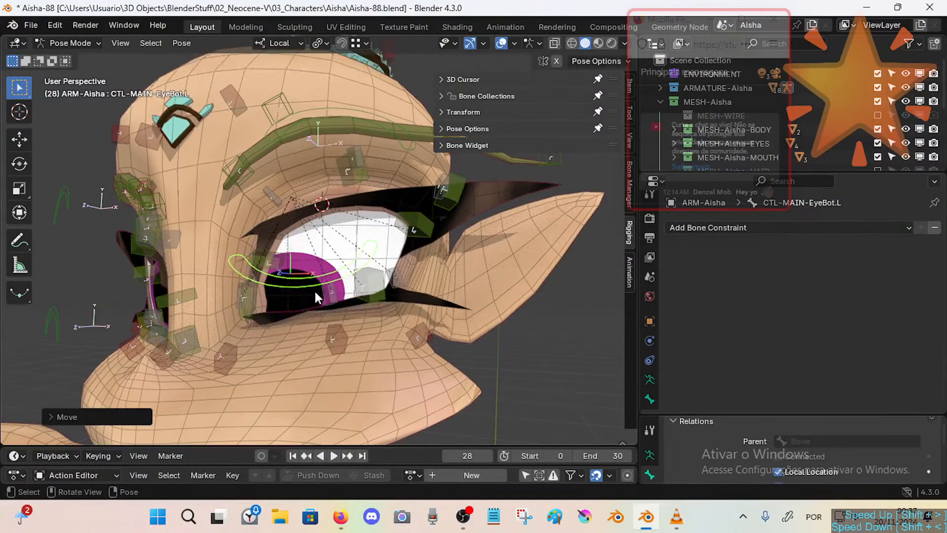
key("g")
left_click(320, 318)
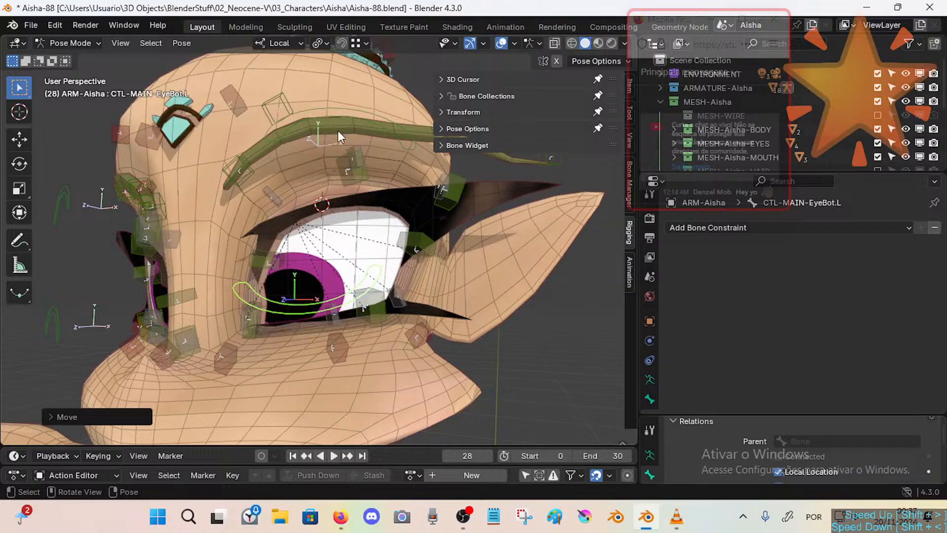
Select CTL-Cheek.L.001 to check its constraint, and raise CTL-MAIN-EyeBot.L to test the inner cheek.
middle_click_drag(336, 174, 322, 189)
left_click(226, 353)
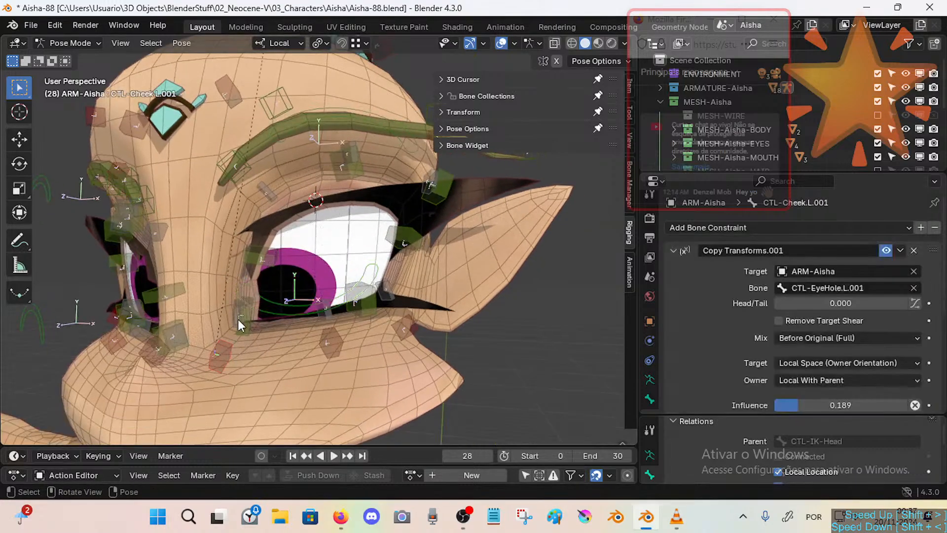
left_click(238, 318)
left_click(276, 312)
key("g")
left_click(277, 284)
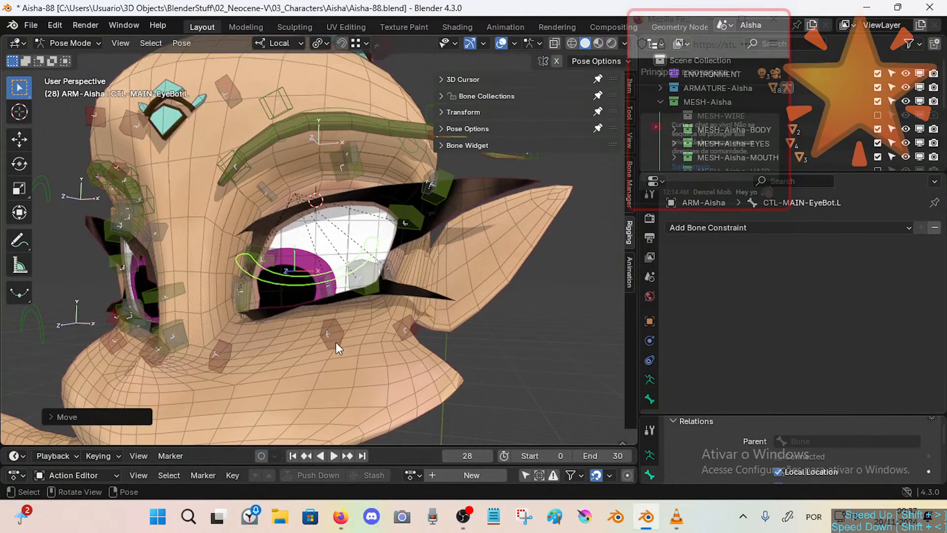
Move CTL-Cheek.L.002, the outer cheek control and CTL-Cheek.L.001 individually to test the cheek deformation below the eye.
left_click(336, 329)
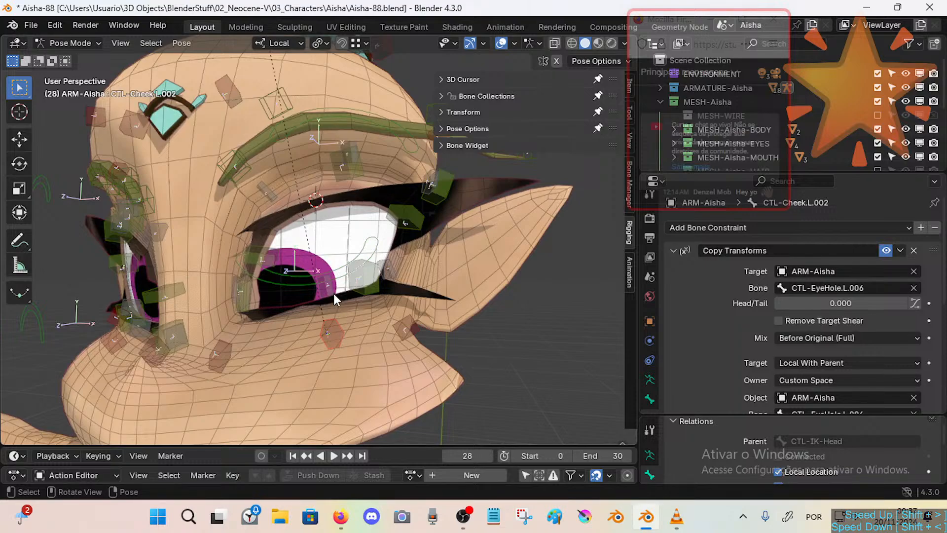
left_click(334, 294)
left_click(333, 339)
middle_click_drag(333, 338, 350, 331)
key("g")
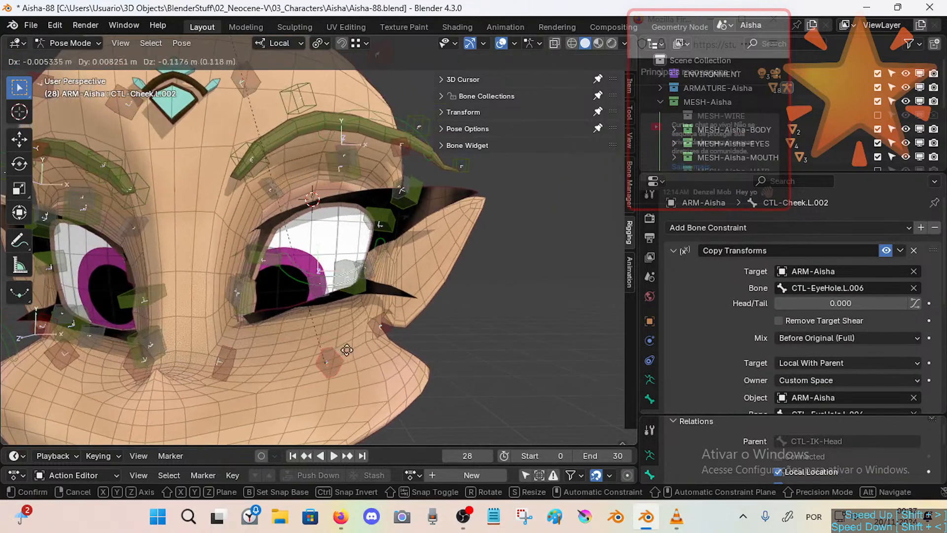
left_click(352, 357)
left_click(381, 330)
key("g")
left_click(377, 326)
left_click(227, 364)
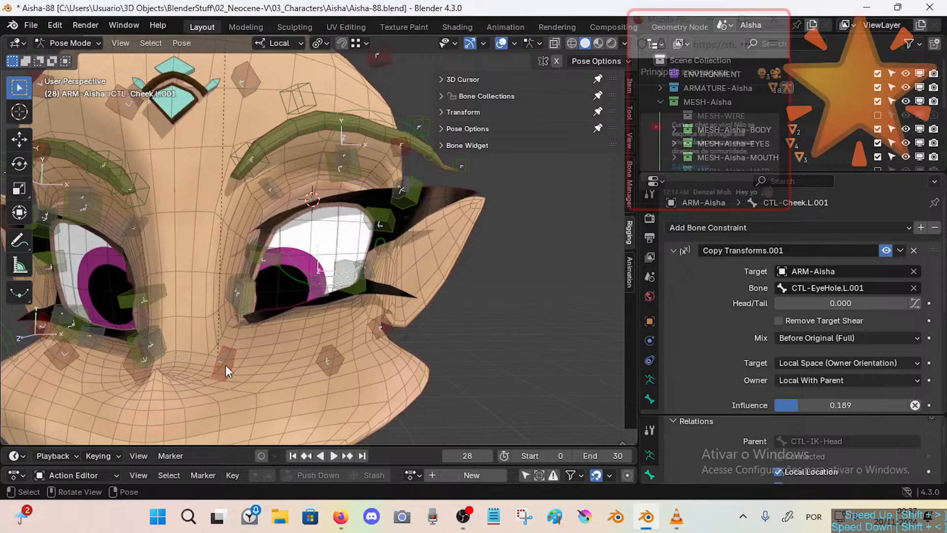
key("g")
left_click(230, 376)
Move CTL-EyeHole.L.006 and CTL-EyeHole.L.003 to compare how the cheek and forehead follow them.
left_click(324, 295)
middle_click_drag(336, 324, 228, 197)
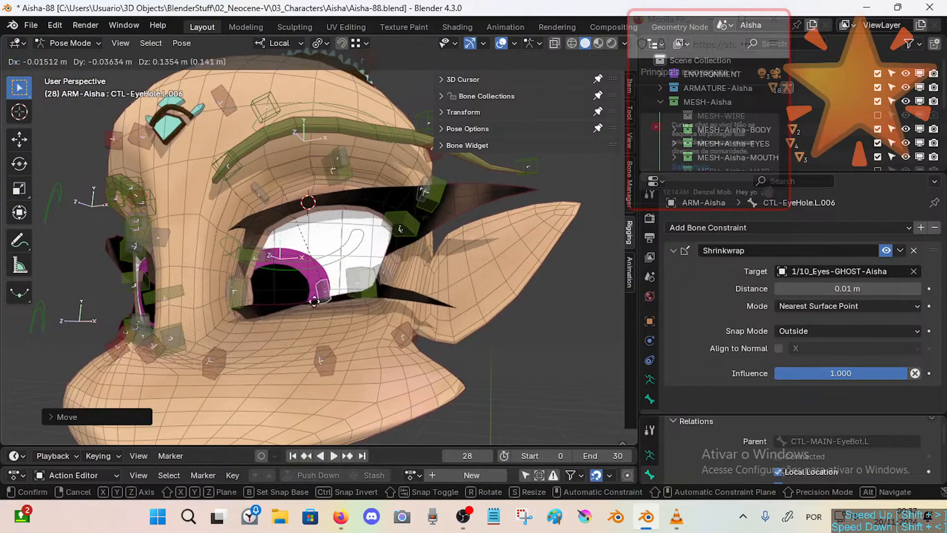
left_click(339, 157)
key("ctrl+z")
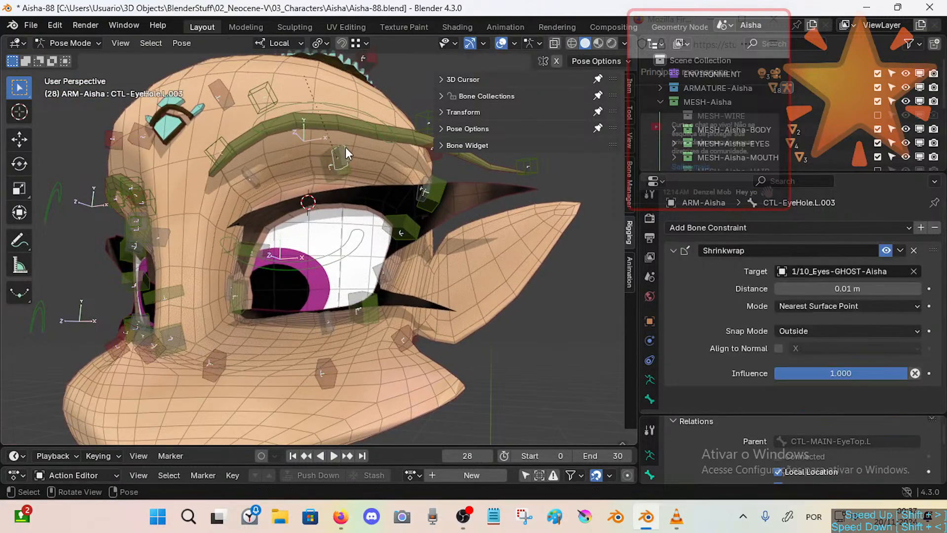
key("g")
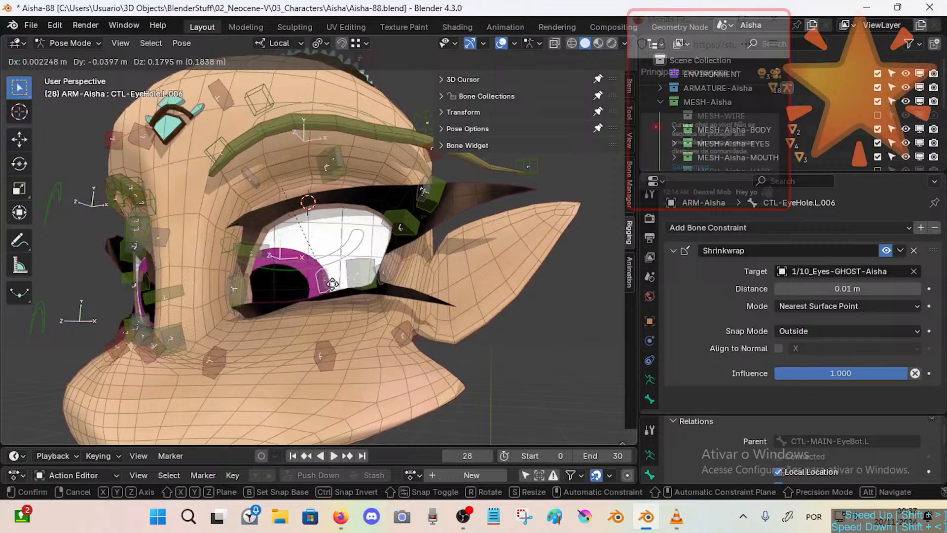
left_click(340, 308)
Move CTL-Eyelid-Bot.L.005 and reposition CTL-EyeHole.L.006 to test the lower eyelid area separately.
left_click(360, 301)
key("g")
left_click(318, 319)
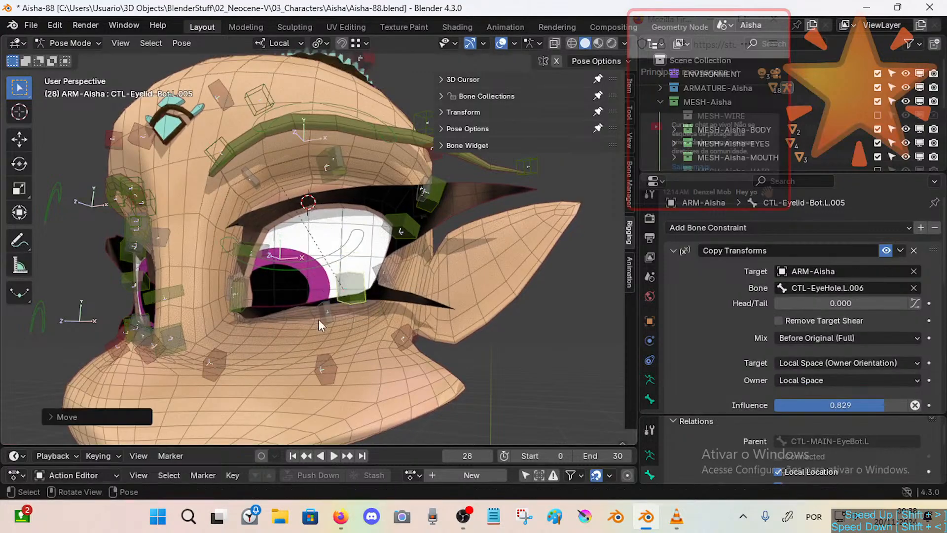
left_click(324, 309)
key("g")
left_click(333, 311)
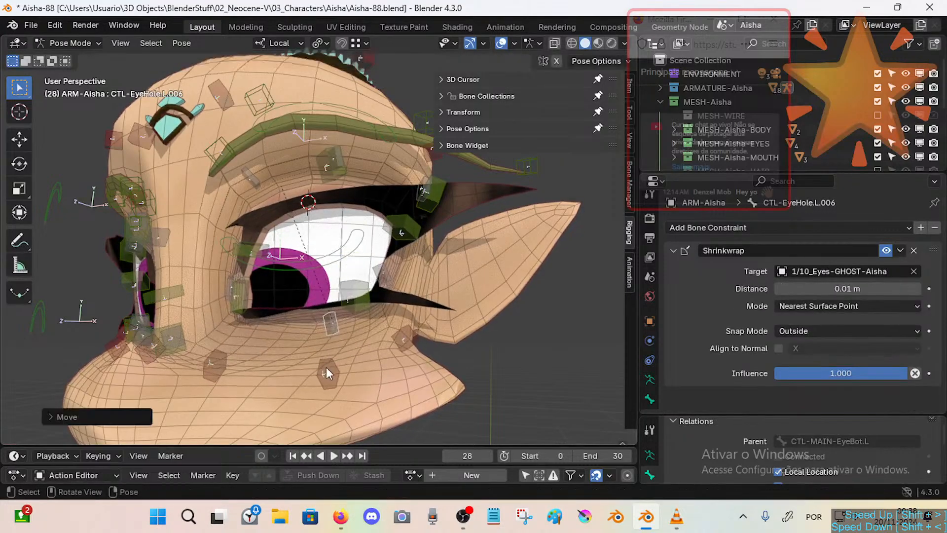
Adjust CTL-Cheek.L.002 slightly and raise CTL-EyeHole.L.006 to check how the middle cheek follows.
left_click(327, 368)
key("g")
left_click(328, 364)
left_click(330, 320)
key("g")
left_click(331, 312)
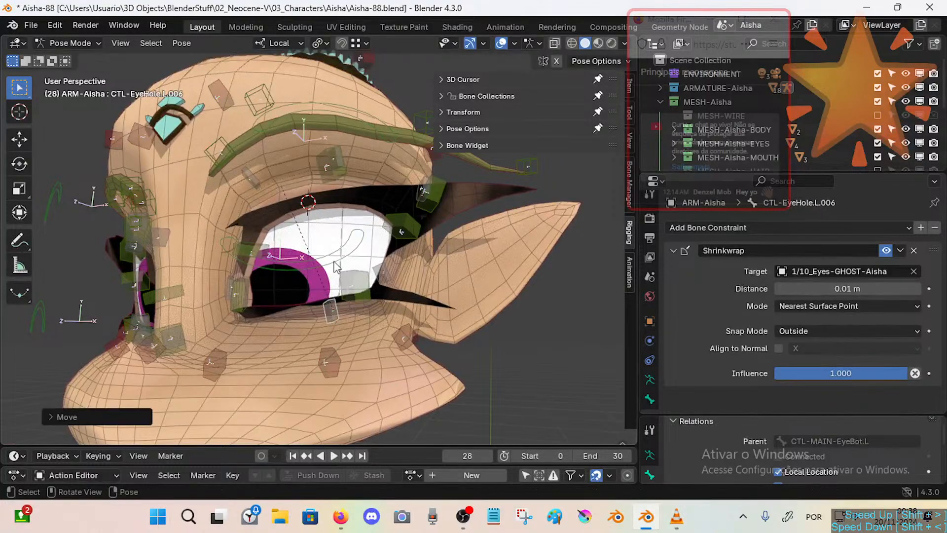
Reposition CTL-MAIN-EyeBot.L downward and sideways to compare the cheek's response with that to CTL-EyeHole.L.006.
left_click(324, 253)
key("g")
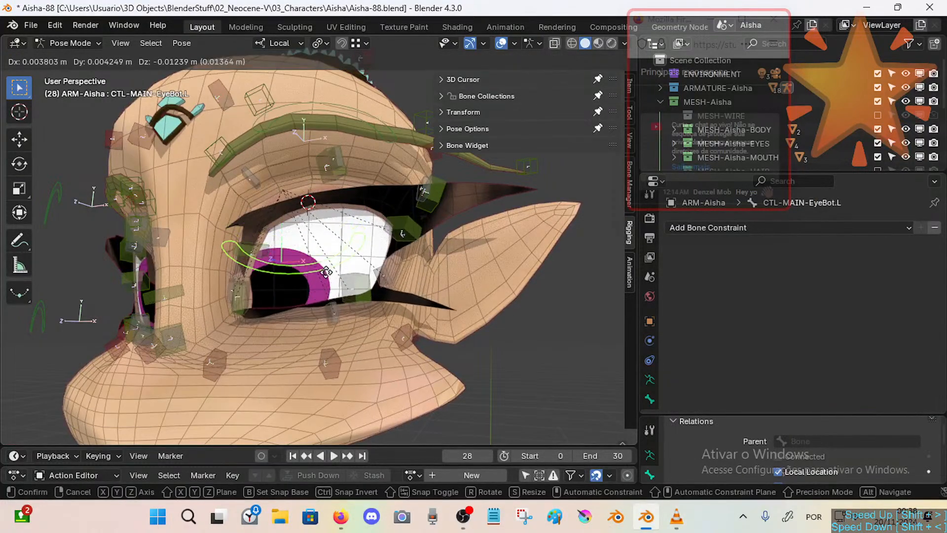
left_click(324, 284)
left_click(327, 323)
left_click(324, 314)
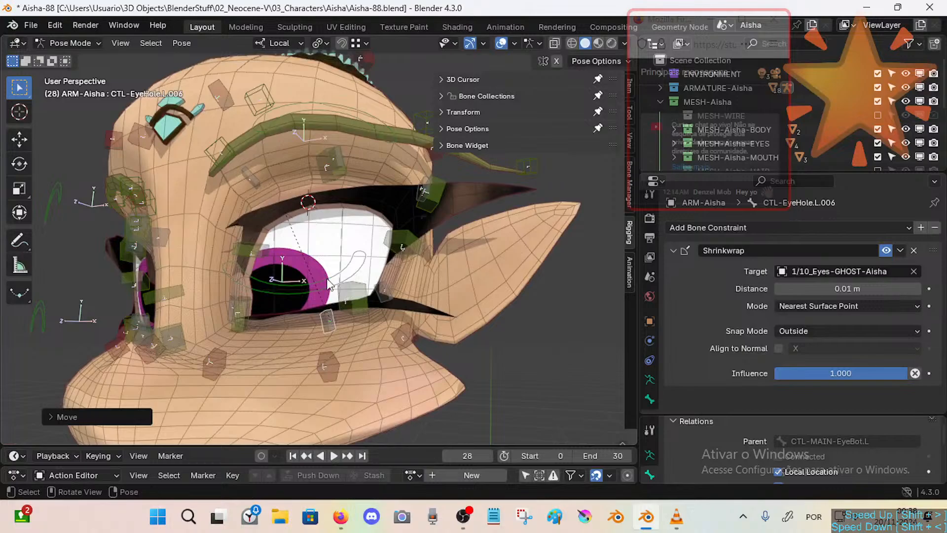
left_click(326, 281)
key("g")
left_click(347, 280)
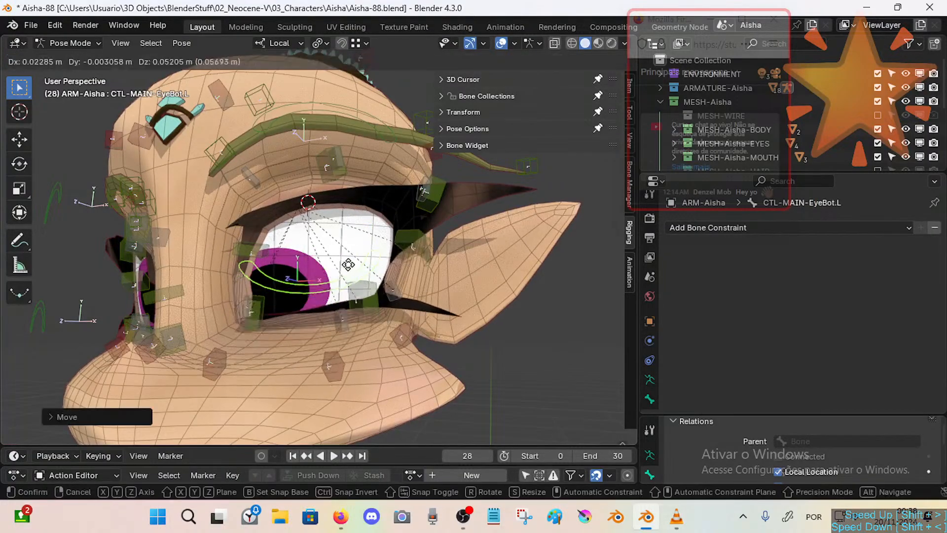
Select CTL-Eyelid-Bot.L.006 to check its constraint, and move CTL-MAIN-EyeBot.L up and down to test the lower eyelid.
left_click(381, 311)
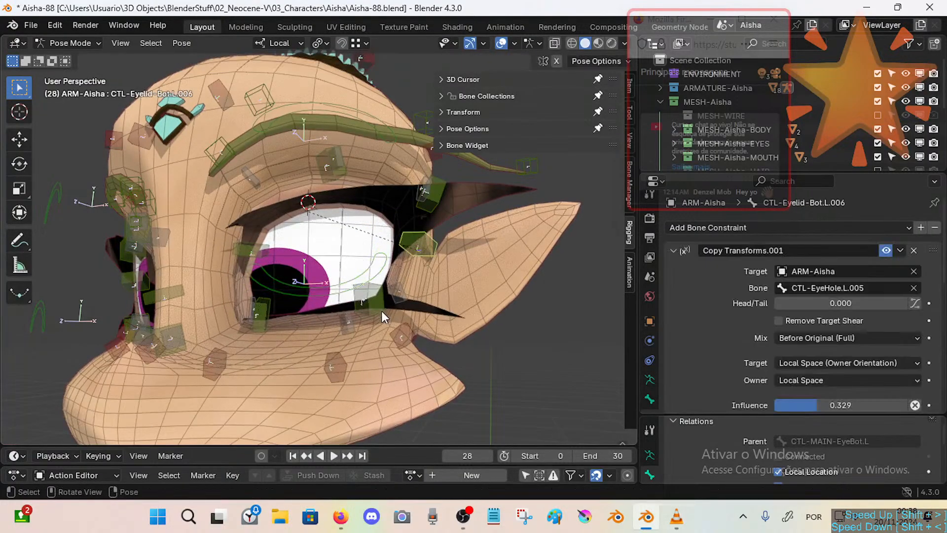
left_click(339, 281)
key("g")
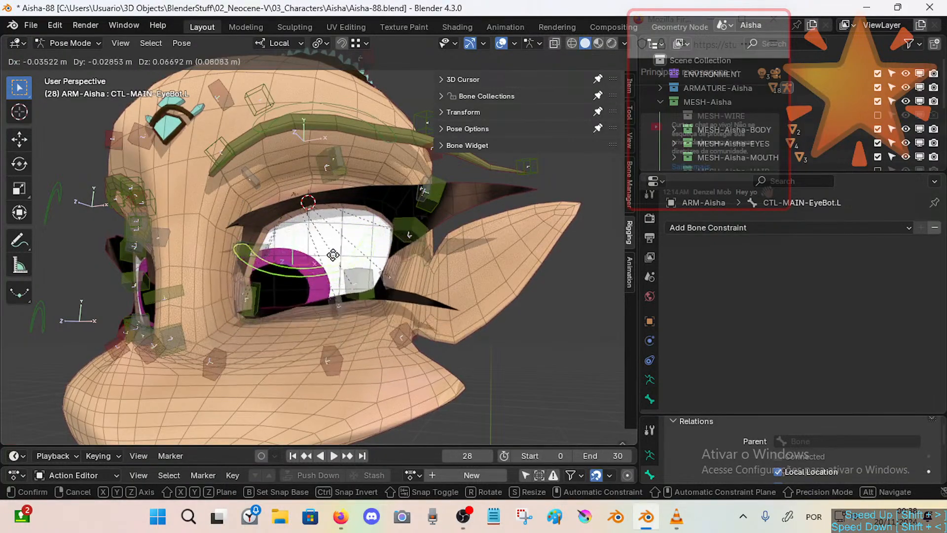
left_click(331, 302)
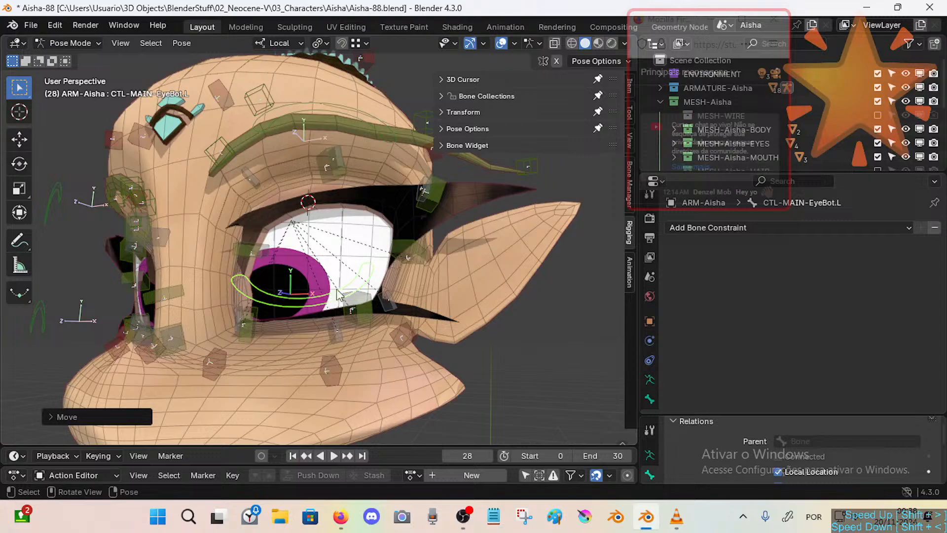
key("g")
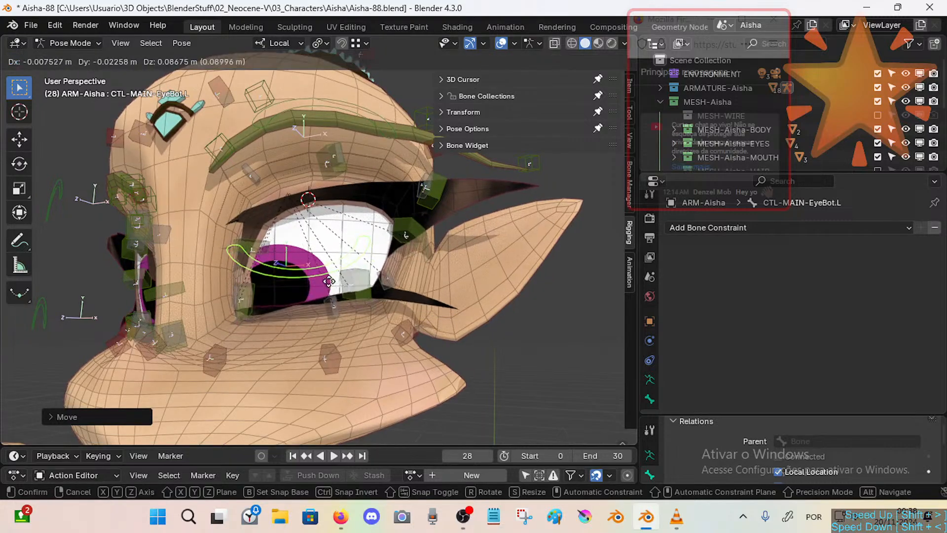
left_click(331, 305)
Move CTL-EyeHole.L.006 and CTL-MAIN-EyeBot.L alternately to compare their influence on the middle cheek.
left_click(329, 322)
key("g")
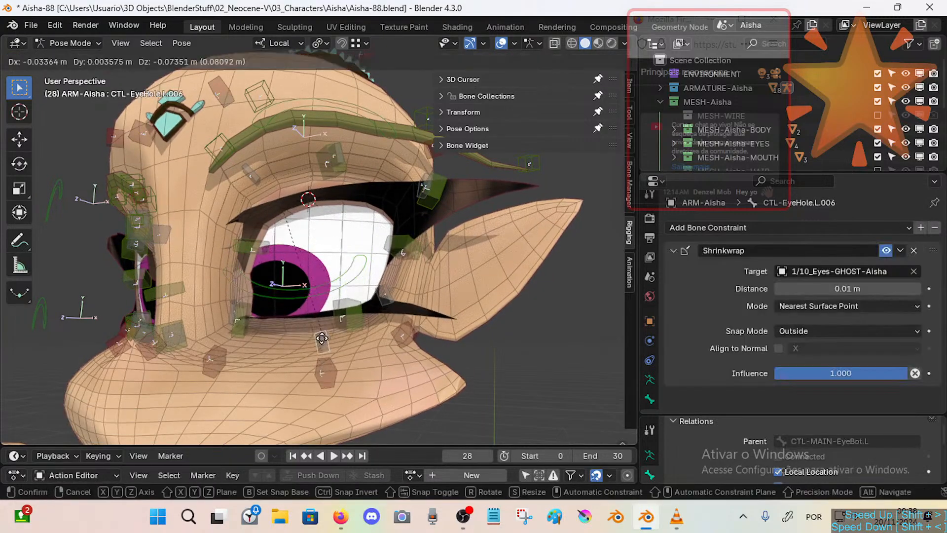
left_click(326, 328)
left_click(331, 290)
key("g")
left_click(334, 288)
left_click(326, 328)
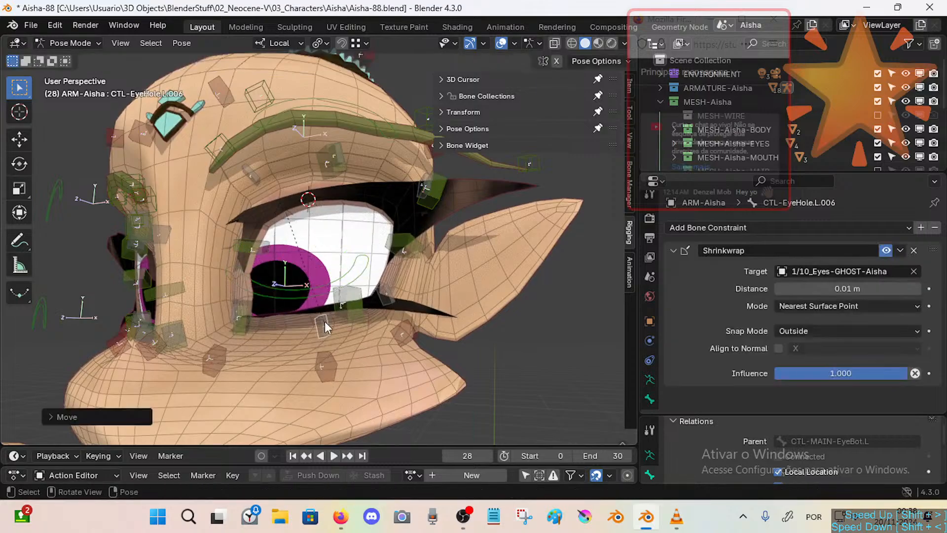
left_click(329, 291)
key("g")
left_click(331, 296)
key("g")
left_click(332, 294)
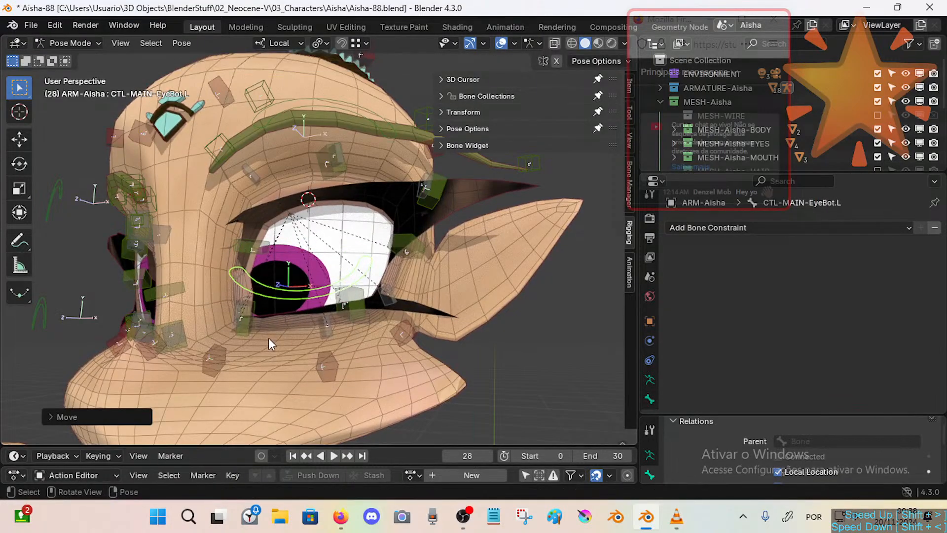
Move CTL-EyeHole.L.001 and CTL-MAIN-EyeBot.L to compare their influence on the inner cheek.
left_click(252, 333)
left_click(252, 334)
middle_click_drag(249, 325, 254, 335)
key("g")
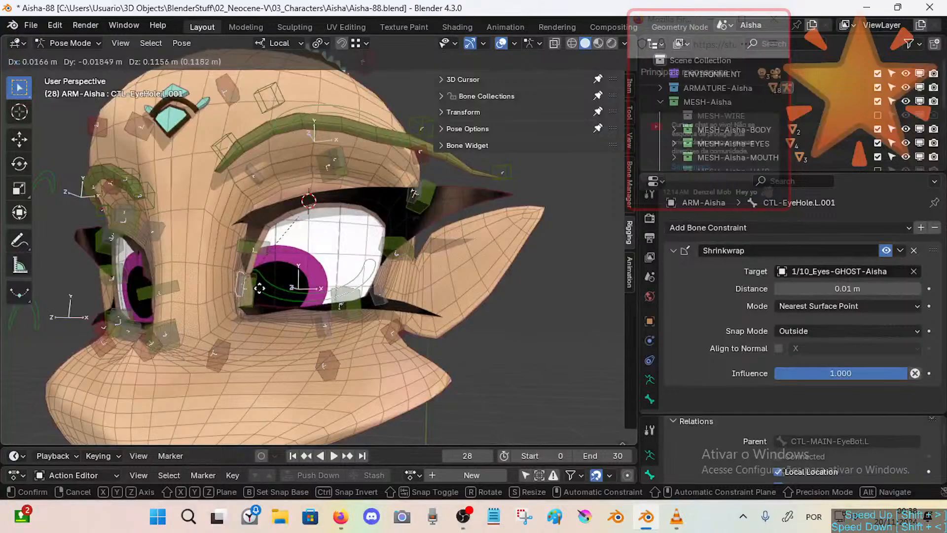
left_click(253, 333)
left_click(280, 292)
key("g")
left_click(279, 299)
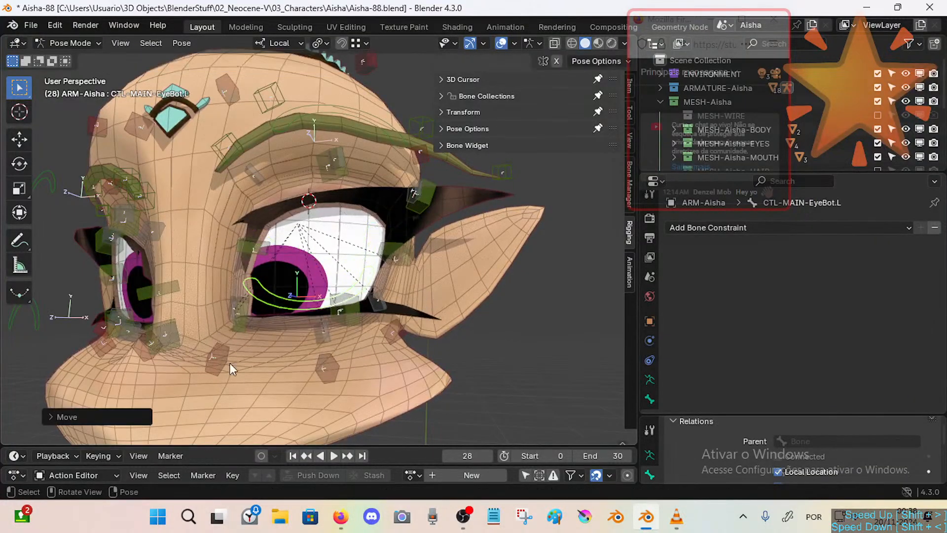
Nudge CTL-MAIN-EyeBot.L and lower CTL-EyeHole.L.001 slightly to recheck how CTL-Cheek.L.001 follows.
left_click(228, 363)
left_click(269, 295)
key("g")
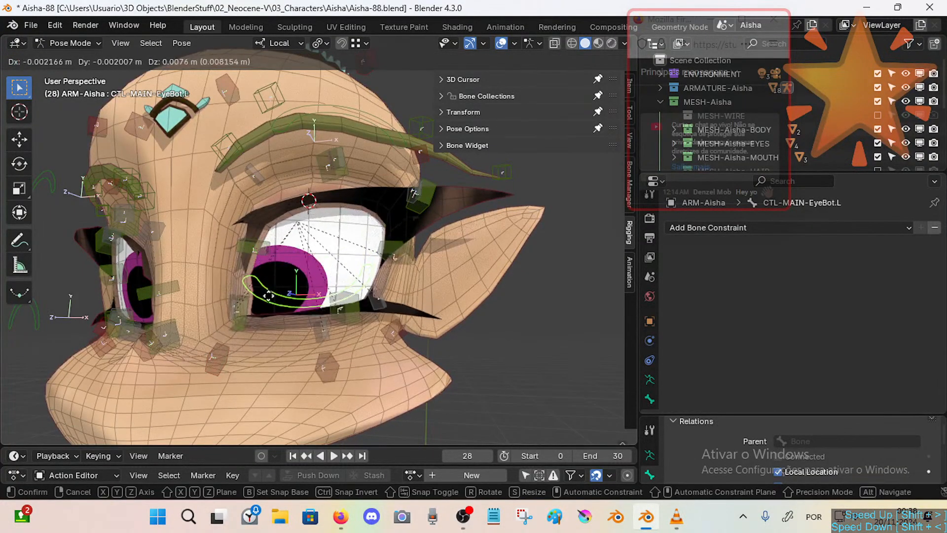
left_click(235, 303)
left_click(234, 304)
left_click(230, 306)
key("g")
left_click(228, 318)
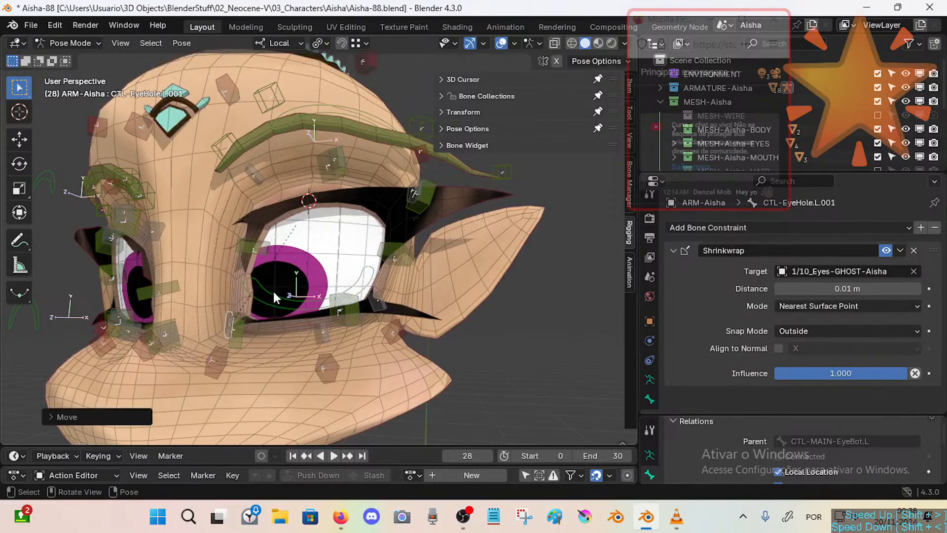
Raise and shift CTL-MAIN-EyeBot.L while checking CTL-Cheek.L.001 and the cheek from another angle.
left_click(273, 290)
key("g")
left_click(276, 270)
left_click(226, 316)
left_click(224, 349)
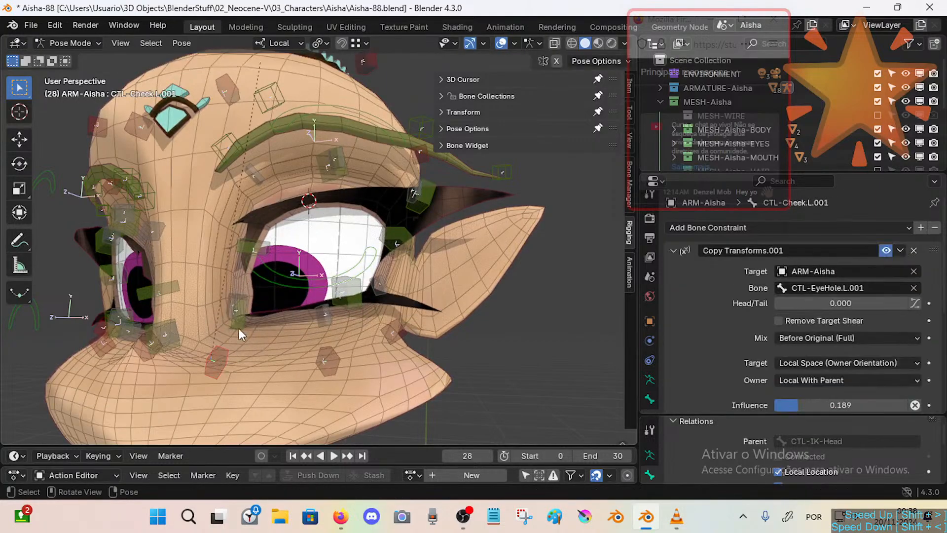
middle_click_drag(239, 329, 283, 116)
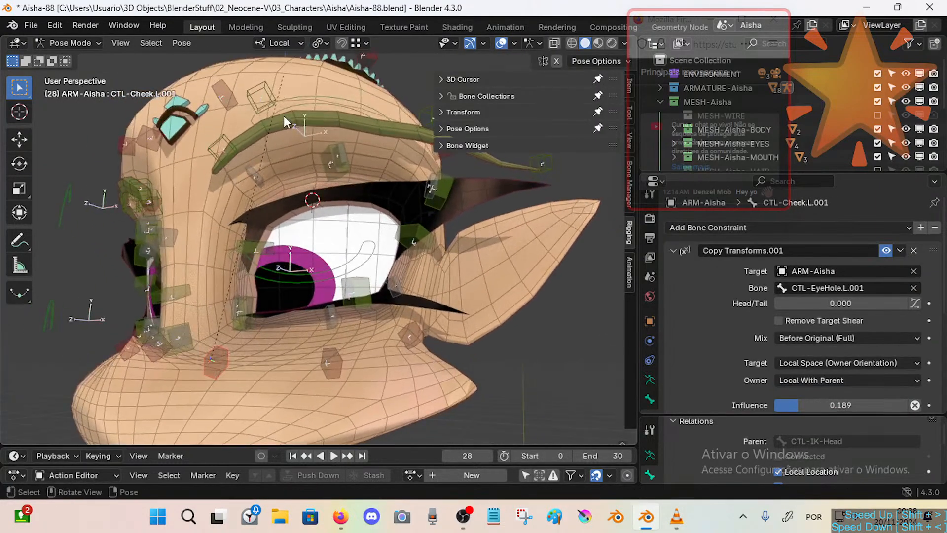
left_click(288, 285)
key("g")
left_click(303, 279)
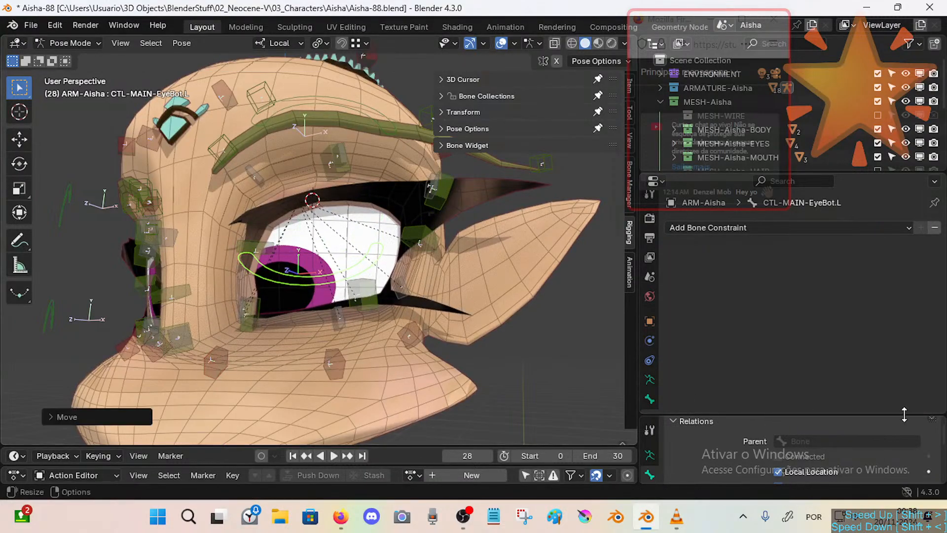
In Edit Mode, set the parent of CTL-MAIN-EyeBot.L to the DEF-1/0-Head bone.
key("Tab")
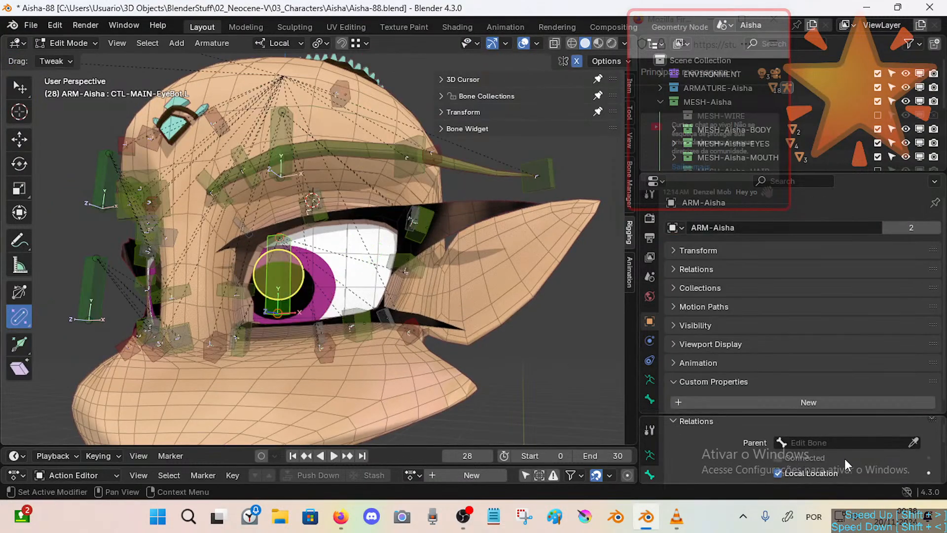
left_click(833, 440)
type("Head")
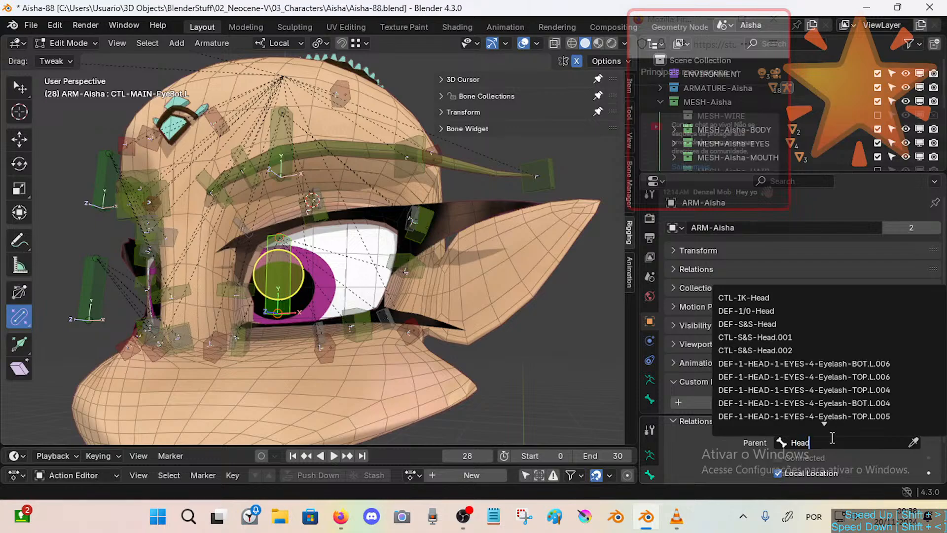
key("Down")
key("Return")
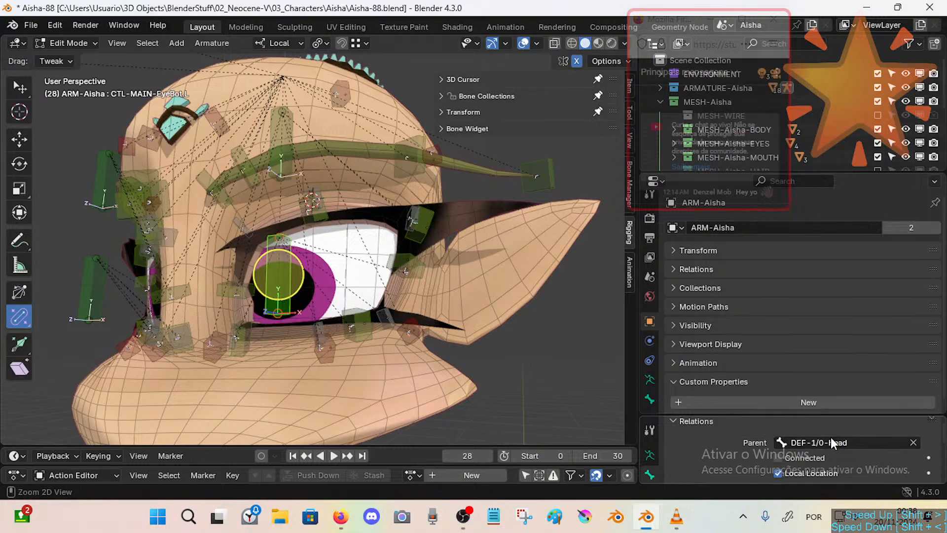
Set DEF-1/0-Head as the parent of the CTL-MAIN-EyeTop.L bone.
left_click(282, 144)
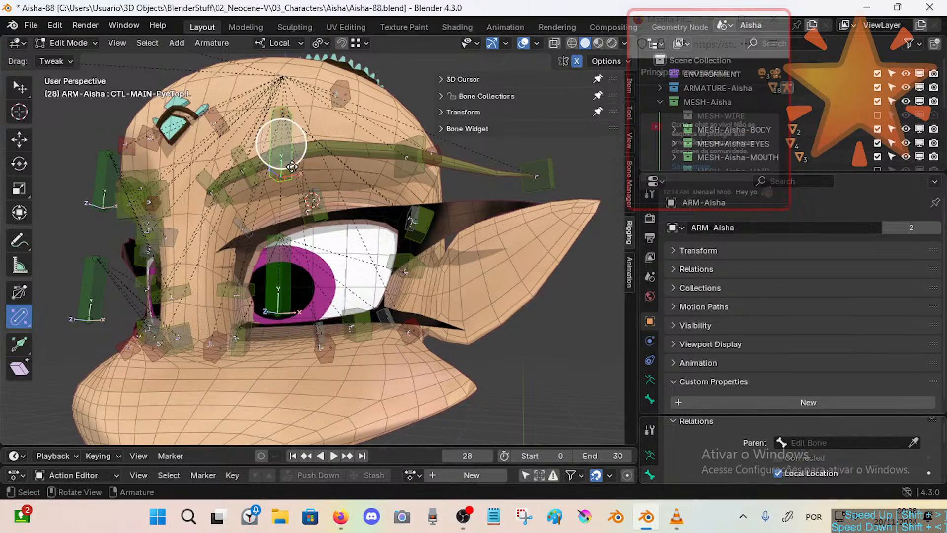
left_click(807, 443)
key("ctrl+v")
key("Return")
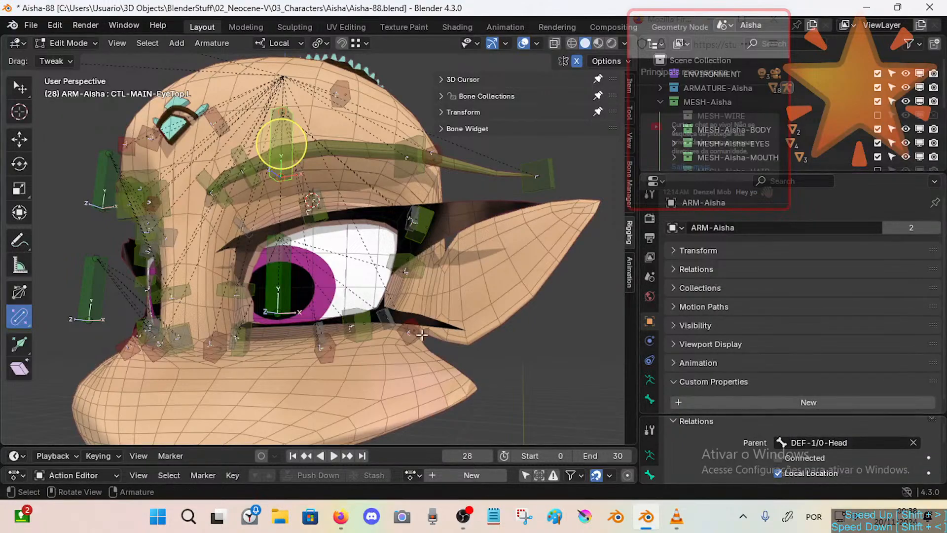
Switch to Pose Mode and move the CTL-MAIN-EyeBot.L and CTL-MAIN-EyeTop.L controls to test the eyelid deformation.
left_click(277, 294)
key("ctrl+Tab")
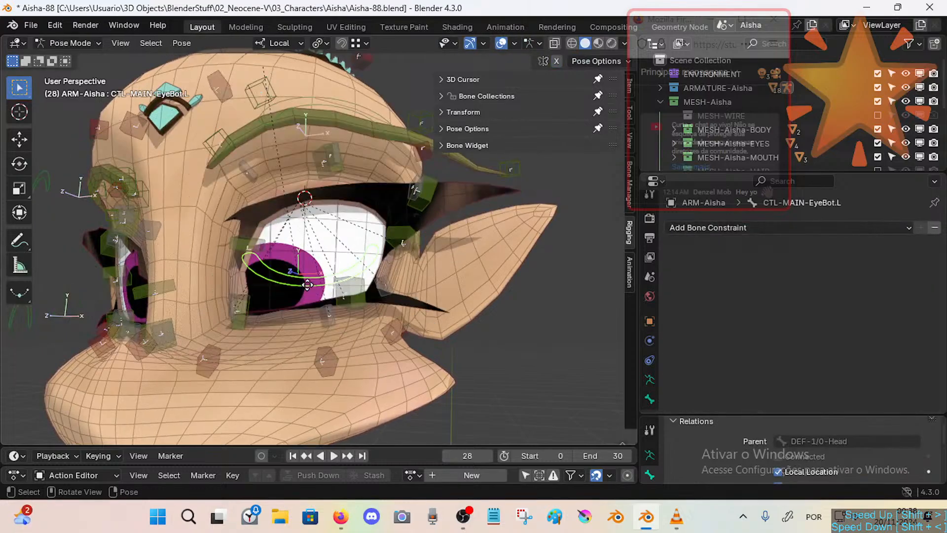
key("g")
left_click(308, 290)
left_click(311, 101)
key("g")
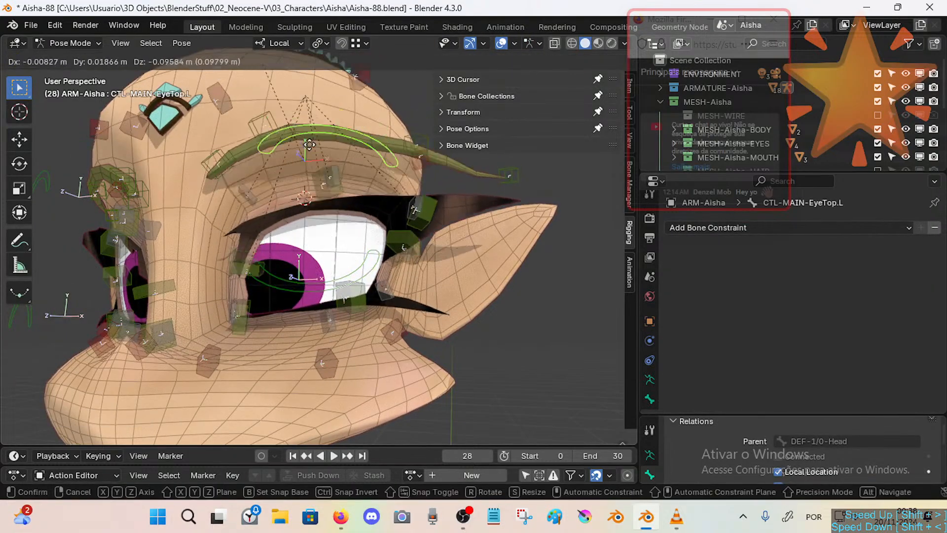
left_click(310, 144)
left_click(295, 274)
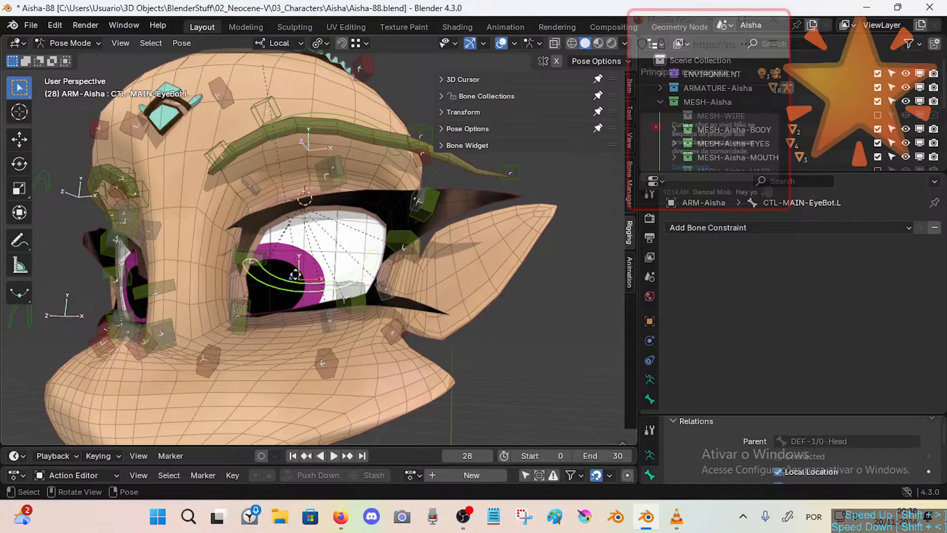
key("g")
left_click(297, 256)
Review the Copy Transforms constraints on the CTL-Cheek.L.001 bone and their target bones.
left_click(214, 365)
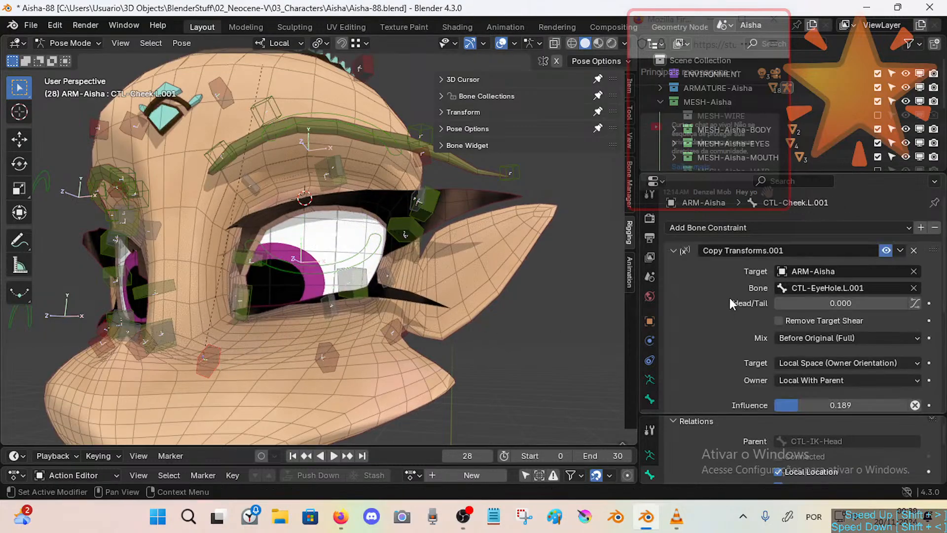
scroll(730, 298, "down", 7)
scroll(730, 302, "up", 7)
left_click_drag(673, 250, 672, 322)
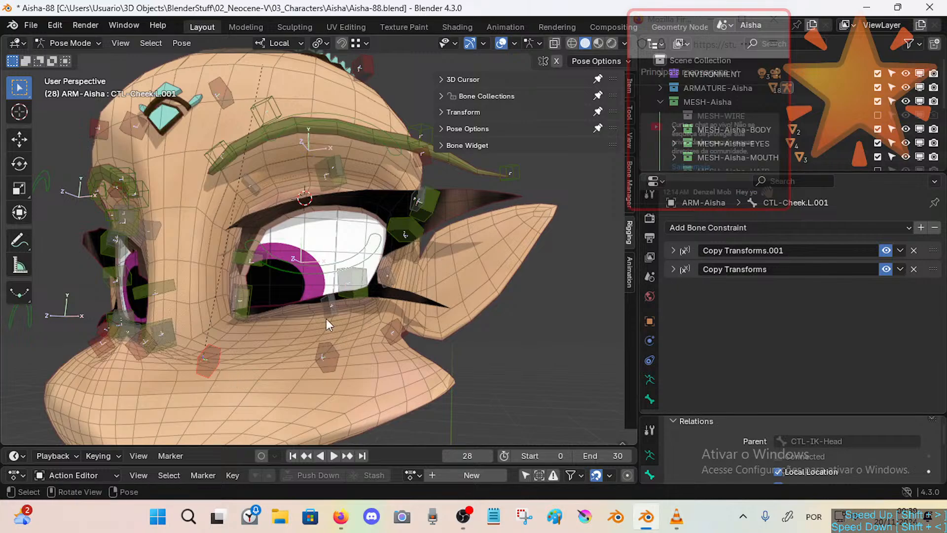
left_click(674, 250)
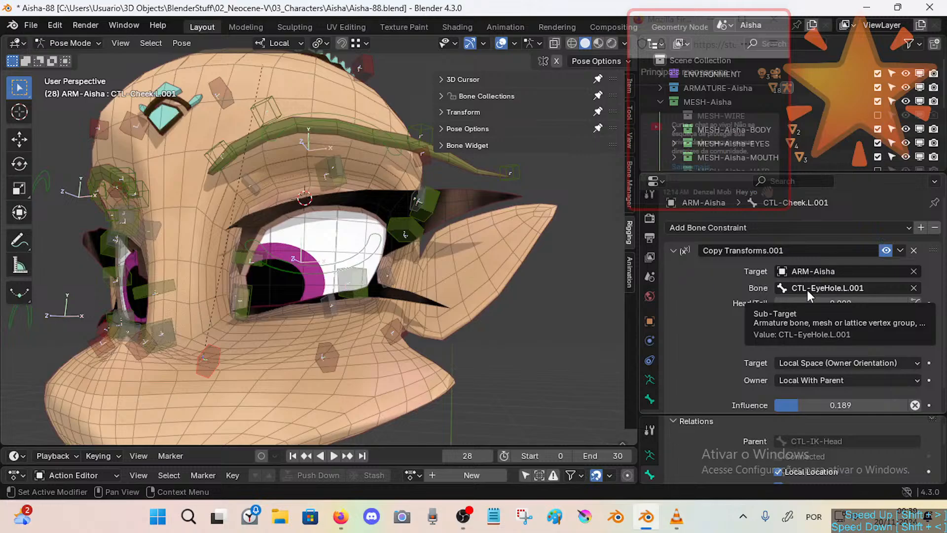
Check the CTL-EyeHole.L.001 bone, then examine the second Copy Transforms constraint on CTL-Cheek.L.001.
left_click(232, 298)
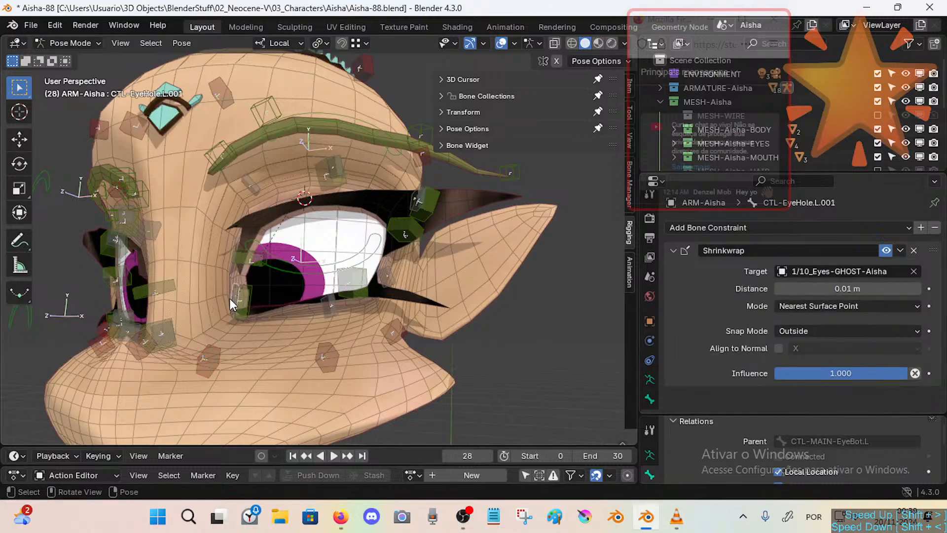
key("g")
left_click(206, 369)
left_click(207, 366)
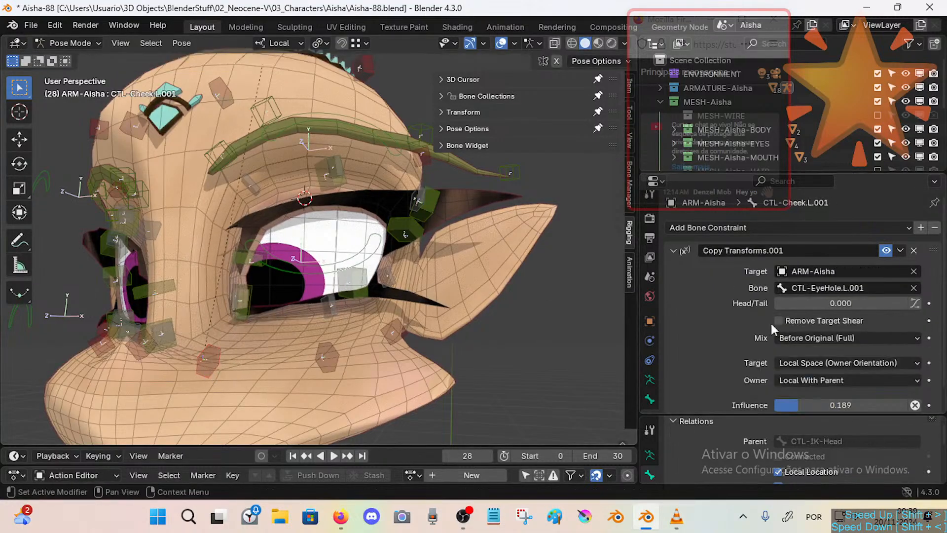
scroll(834, 345, "down", 1)
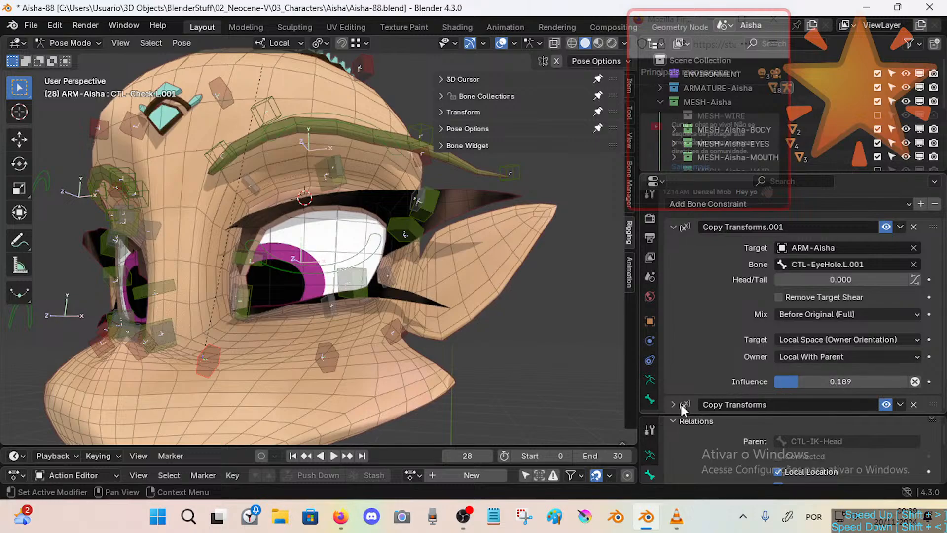
scroll(772, 368, "down", 8)
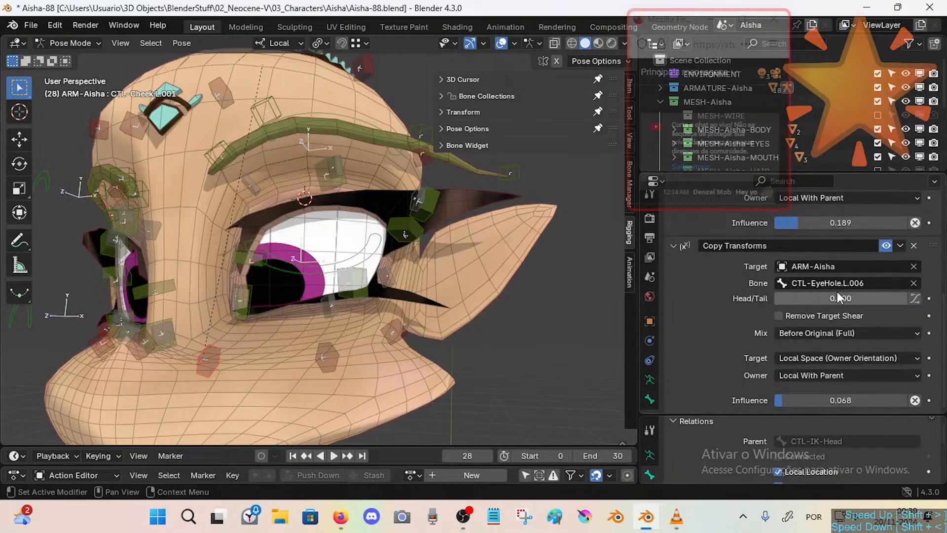
Test how moving the CTL-EyeHole.L.006 bone under the eye affects the cheek bones.
left_click(388, 279)
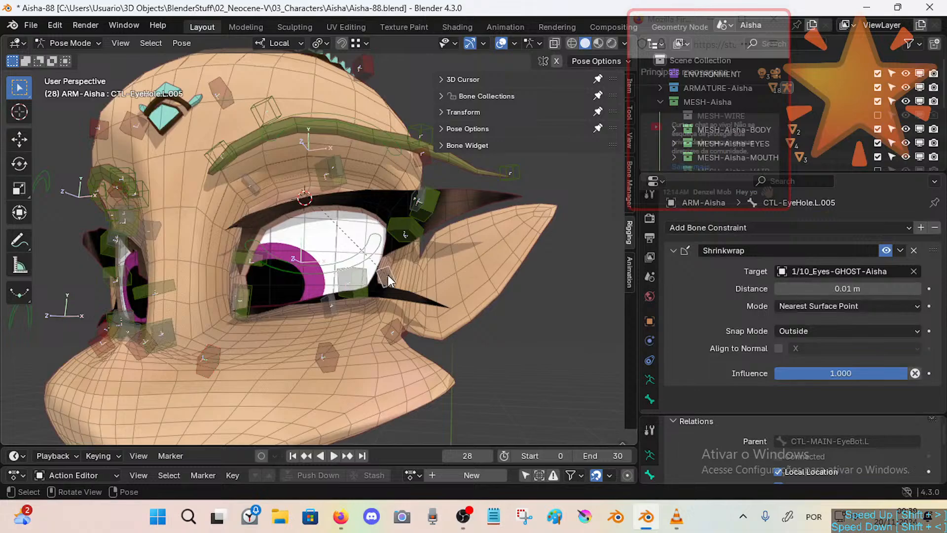
left_click(357, 246)
key("g")
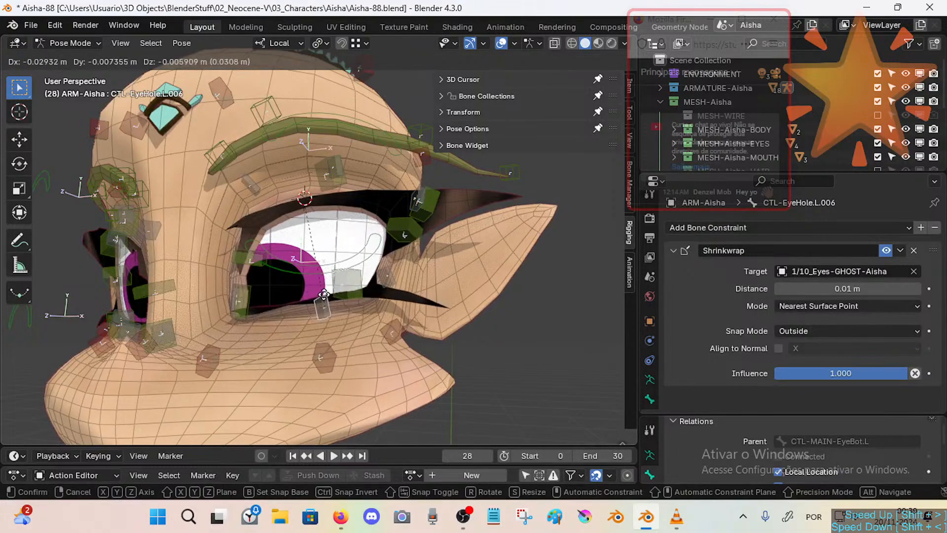
right_click(390, 312)
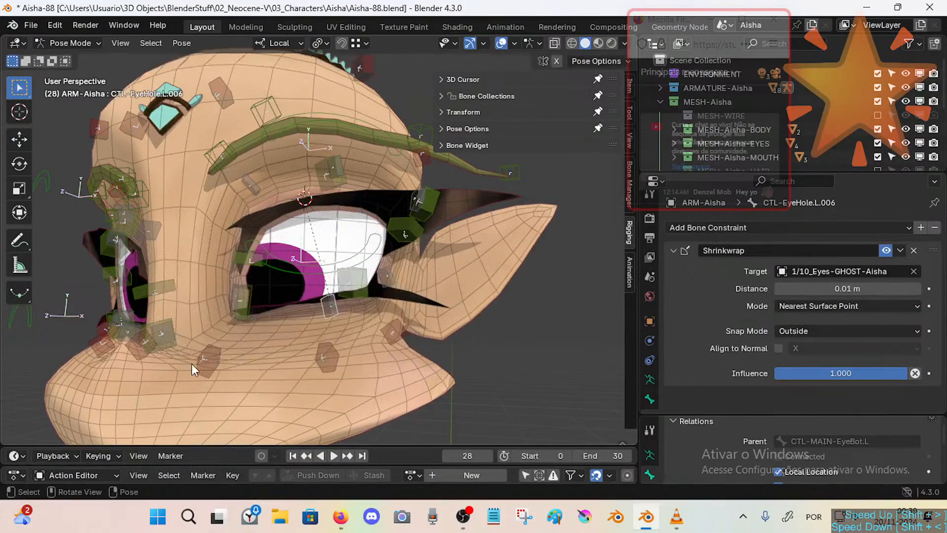
Move the CTL-EyeHole.L.001 and CTL-EyeHole.L.006 lower-lid bones to test how the cheek bones follow.
left_click(195, 362)
left_click(226, 297)
key("g")
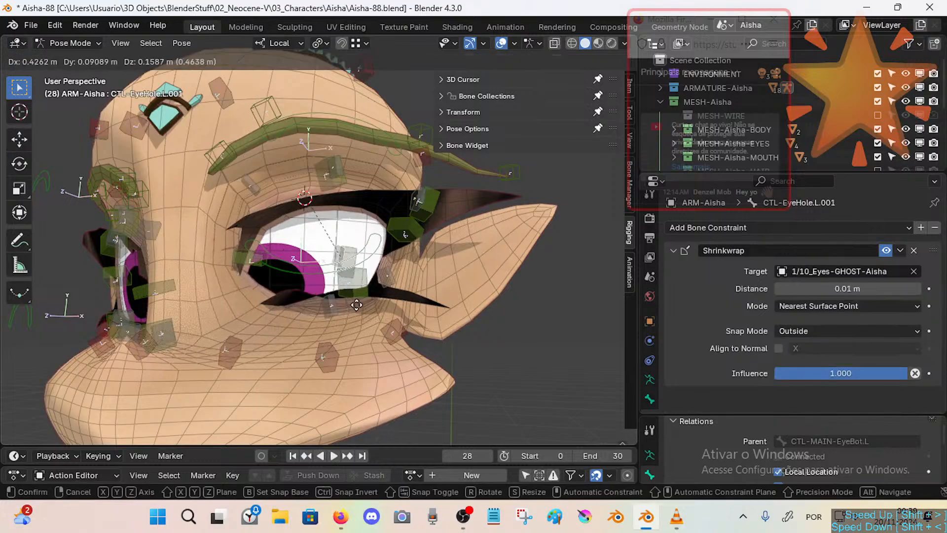
left_click(225, 363)
left_click(333, 314)
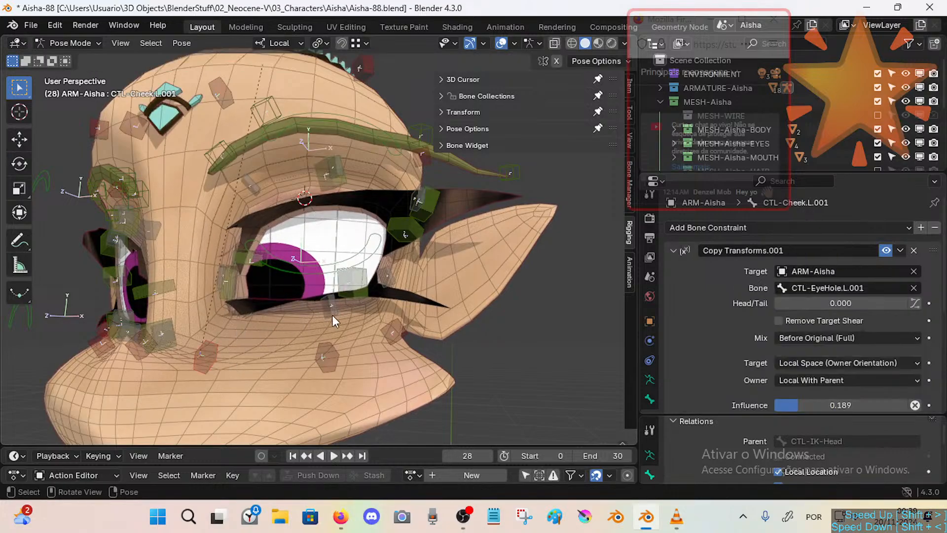
left_click(334, 314)
key("g")
left_click(332, 312)
Examine the target, mix and space settings of the Copy Transforms constraints on CTL-Cheek.L.001.
left_click(207, 354)
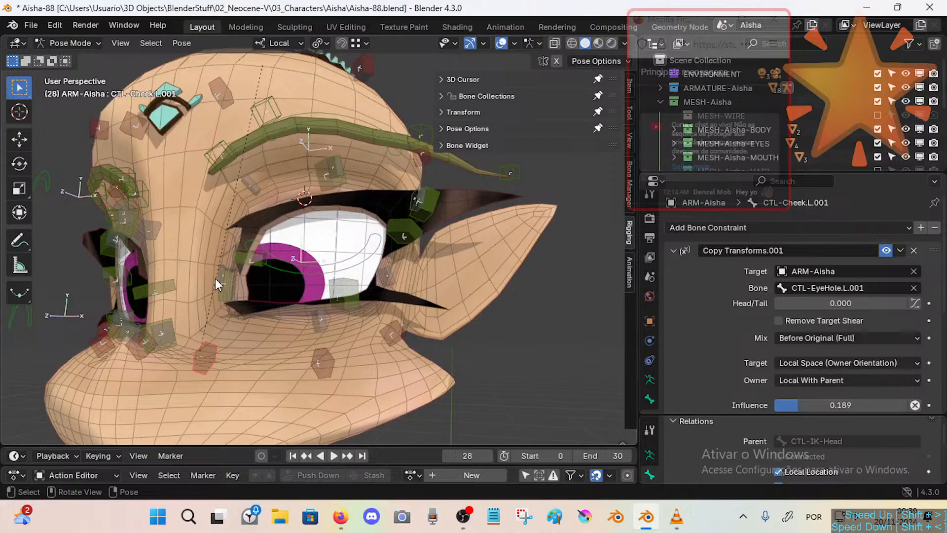
scroll(819, 330, "down", 7)
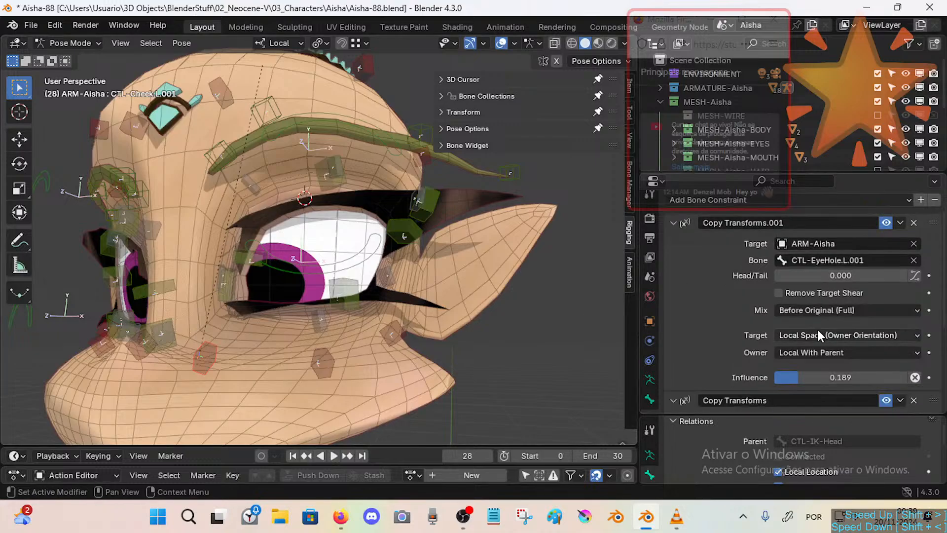
scroll(807, 348, "up", 5)
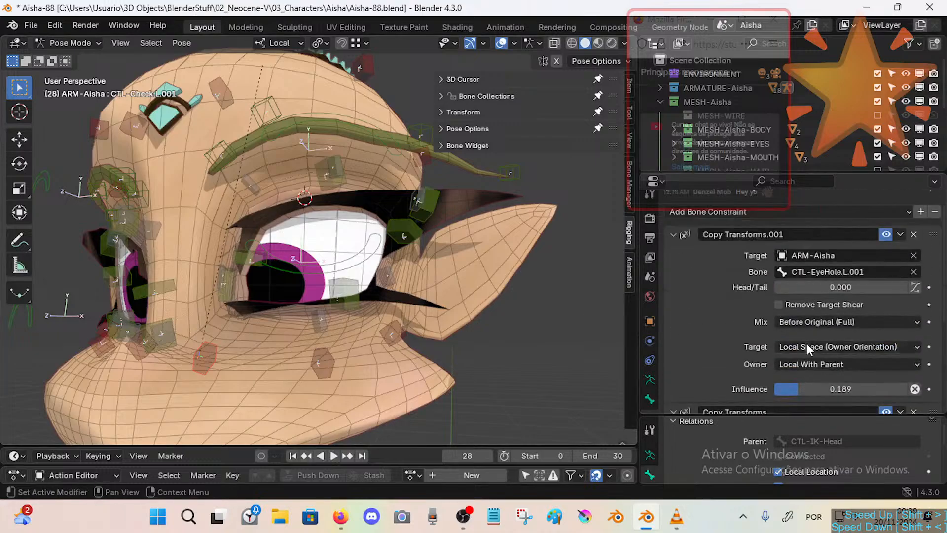
scroll(818, 362, "up", 3)
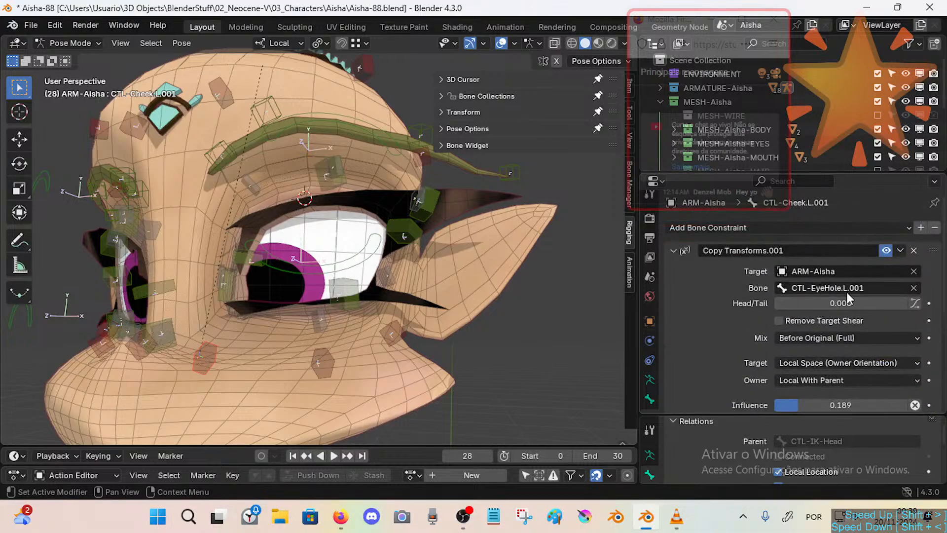
Move the CTL-EyeHole.L.001 bone upward beside the inner eye corner.
left_click(219, 271)
key("g")
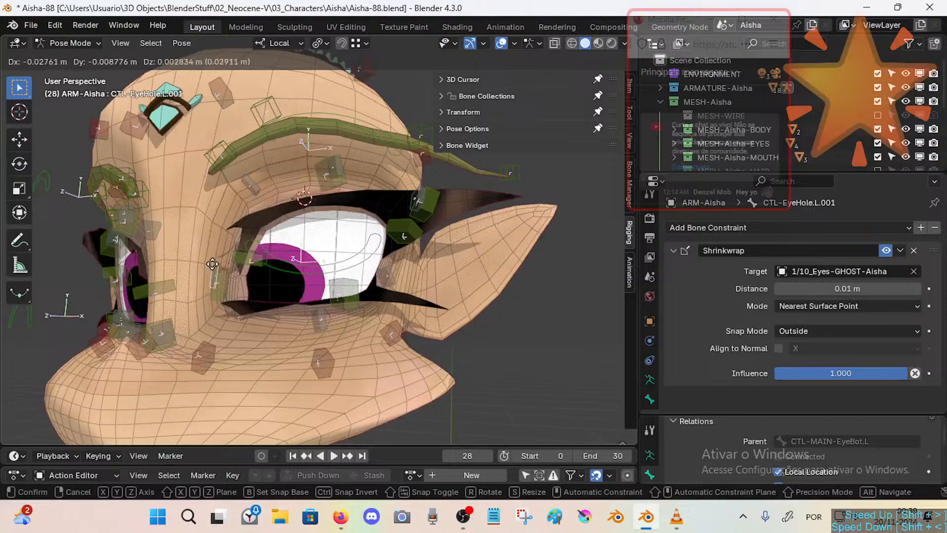
left_click(213, 241)
Check the Mix mode options of the Copy Transforms.001 constraint on CTL-Cheek.L.001.
left_click(202, 349)
scroll(777, 337, "down", 2)
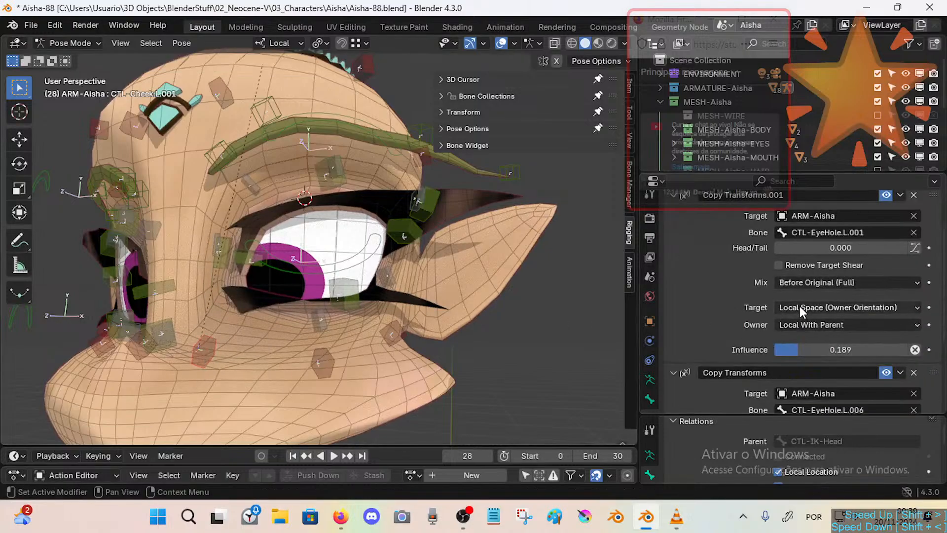
left_click(800, 285)
left_click(800, 285)
left_click(792, 282)
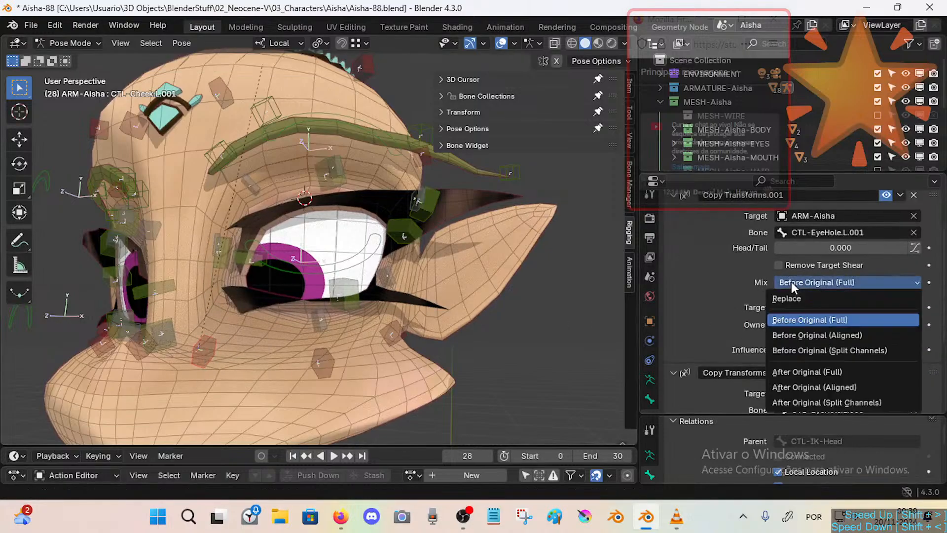
left_click(798, 283)
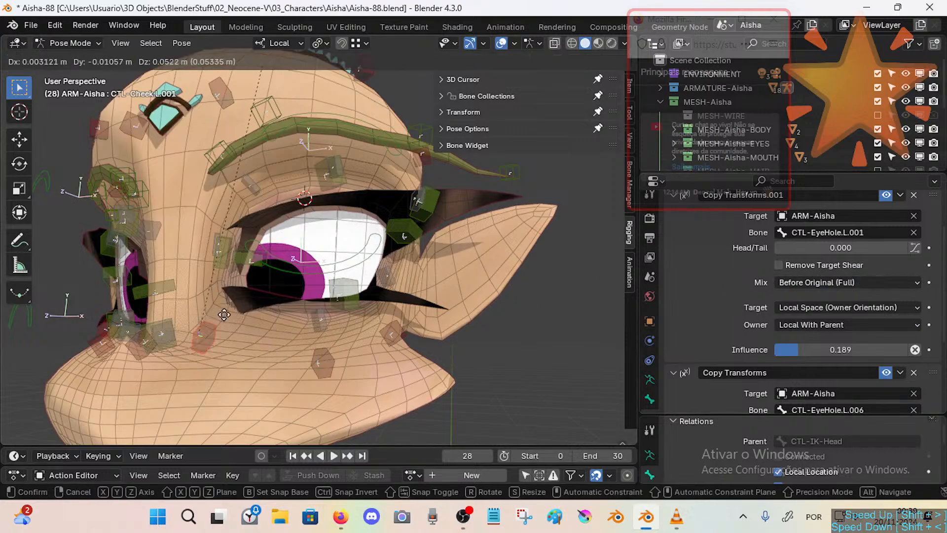
left_click(804, 284)
left_click(793, 284)
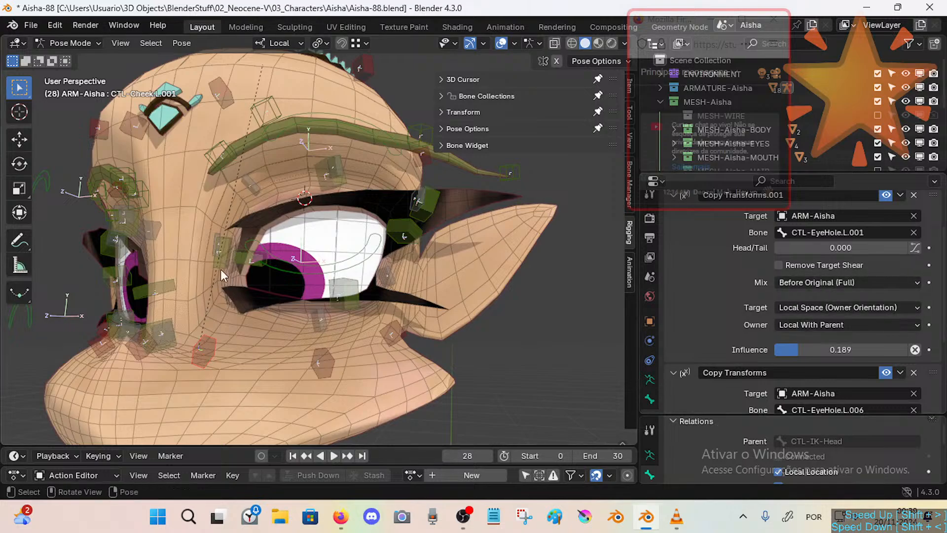
Reposition the CTL-EyeHole.L.001 bone slightly lower, beside the inner eye corner.
left_click(209, 245)
key("g")
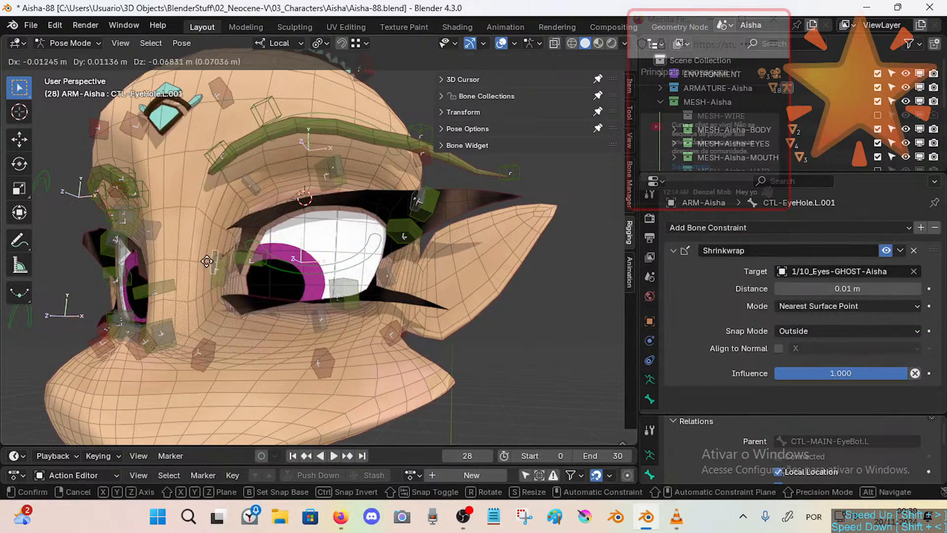
left_click(206, 257)
key("g")
left_click(207, 257)
key("g")
left_click(212, 270)
Move the CTL-Cheek.L.001 bone slightly up toward the eye and select CTL-EyeHole.L.001 for comparison.
left_click(211, 342)
key("g")
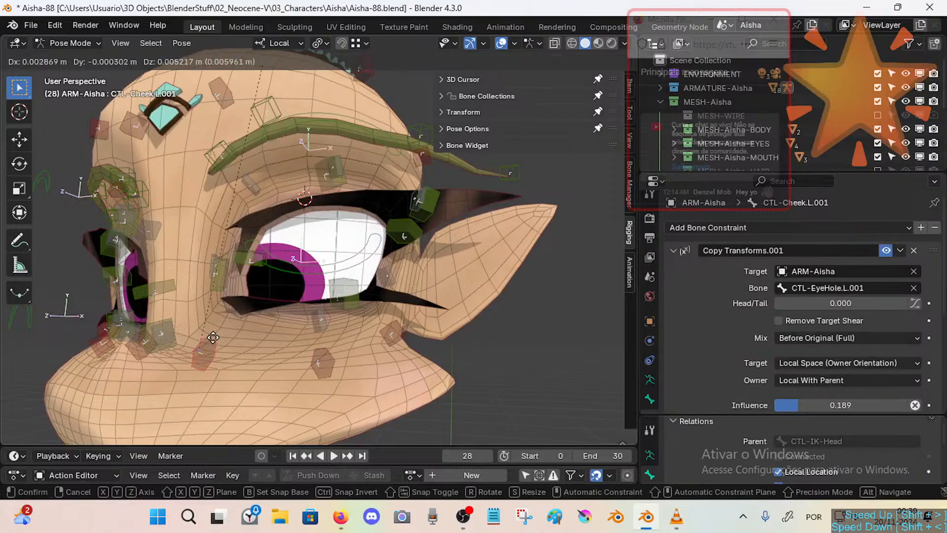
left_click(217, 332)
left_click(212, 259)
left_click(209, 260)
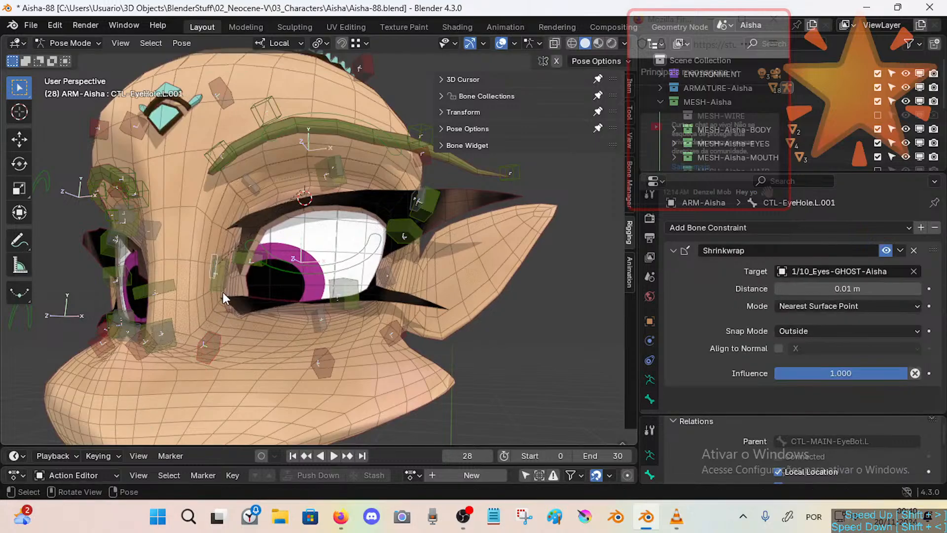
Check the target space options of Copy Transforms.001 on CTL-Cheek.L.001, then move the bone further up toward the eye.
left_click(215, 352)
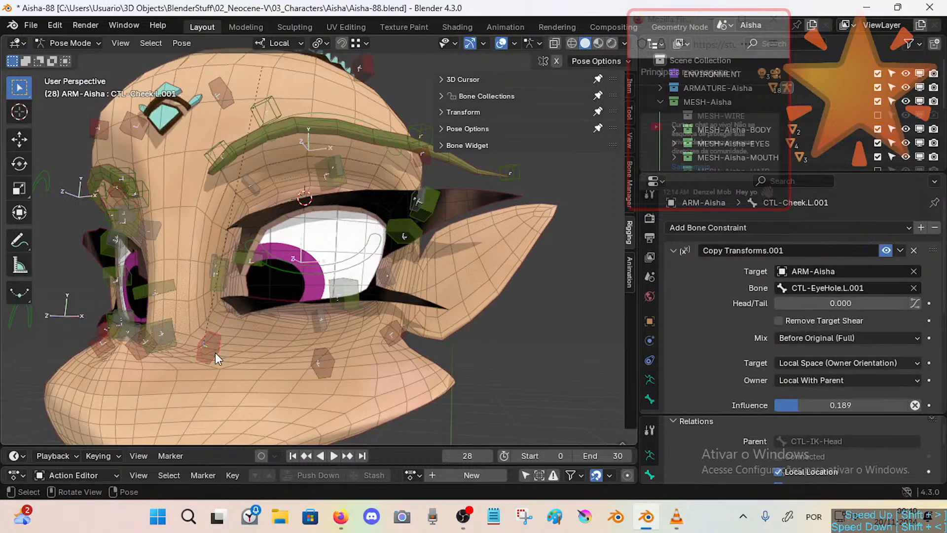
left_click(801, 362)
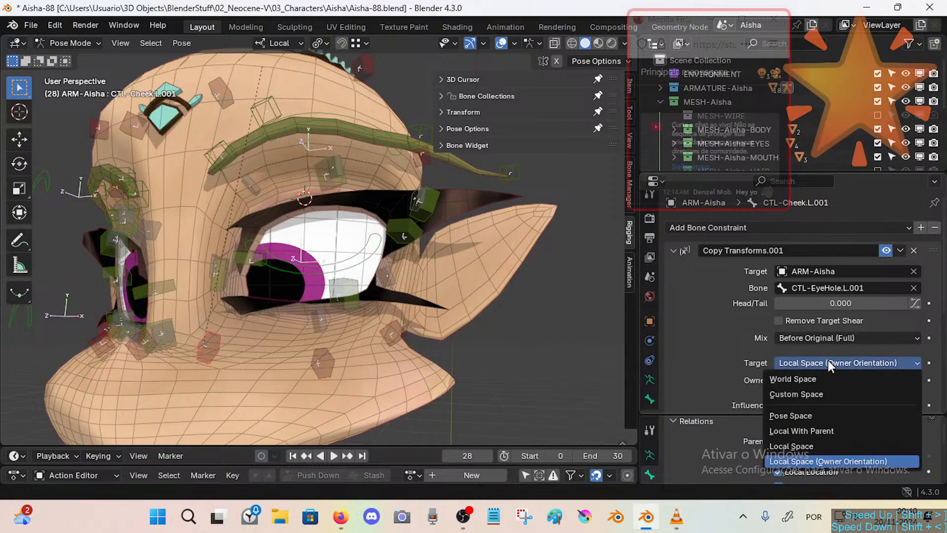
key("g")
left_click(220, 345)
key("g")
left_click(216, 329)
key("g")
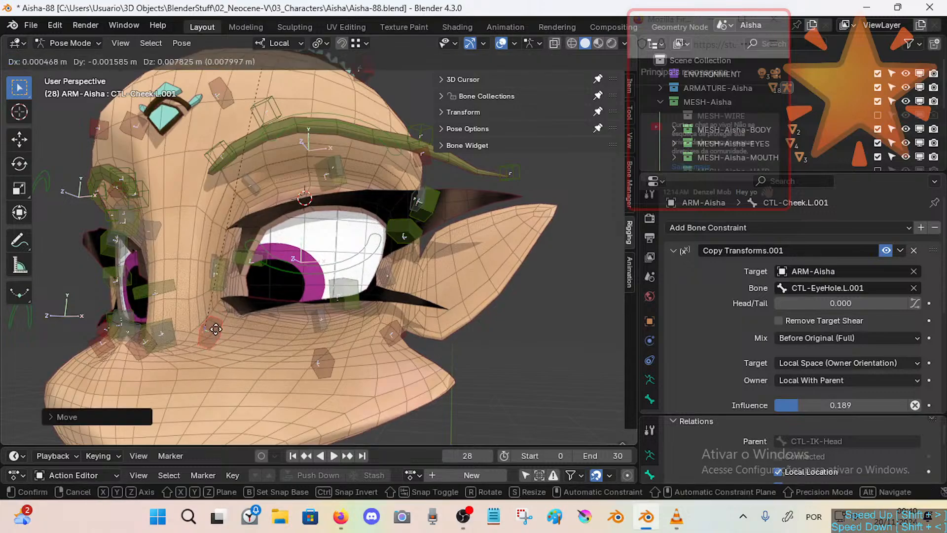
left_click(216, 329)
Move the CTL-EyeHole.L.001 bone slightly toward the nose.
left_click(209, 264)
key("g")
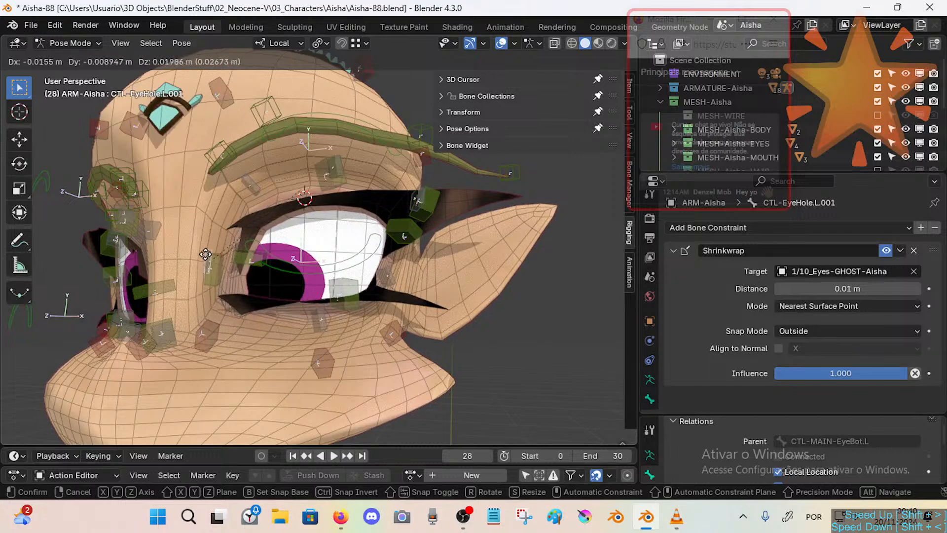
left_click(205, 255)
Rotate the CTL-Cheek.L.001 bone in Edit Mode so it lies horizontally across the cheek.
left_click(203, 332)
key("Tab")
key("r")
left_click(241, 395)
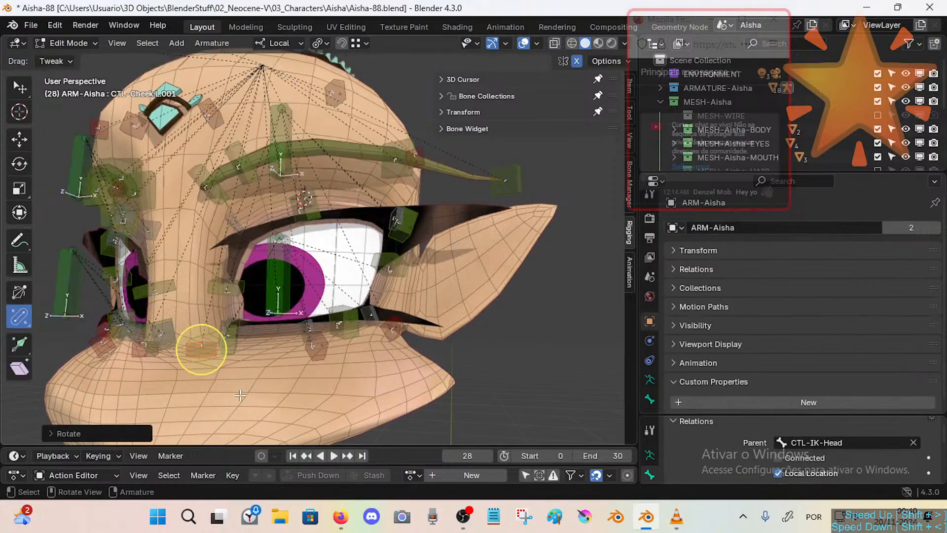
Move the CTL-EyeHole.L.001 bone beside the nose in Pose Mode to test how the cheek bone follows.
key("Tab")
left_click(205, 247)
left_click(206, 248)
key("g")
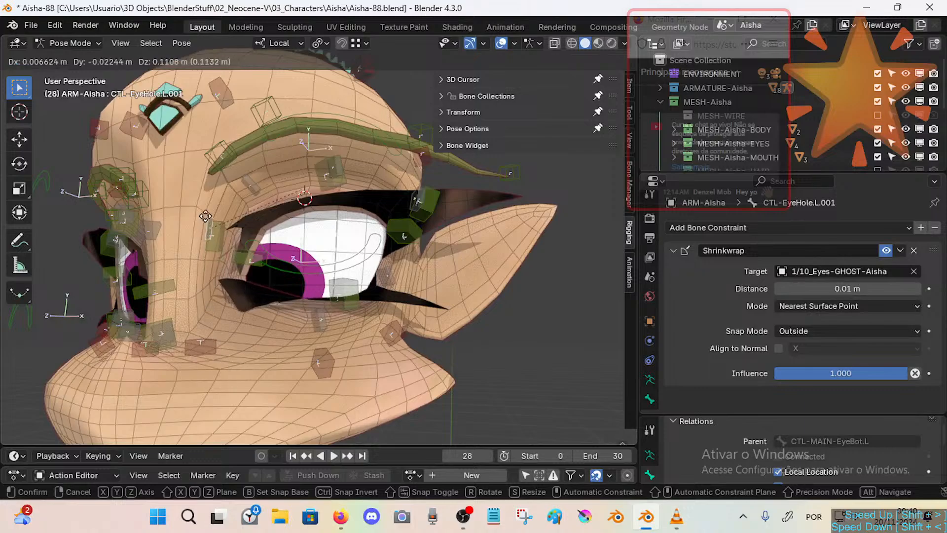
left_click(196, 362)
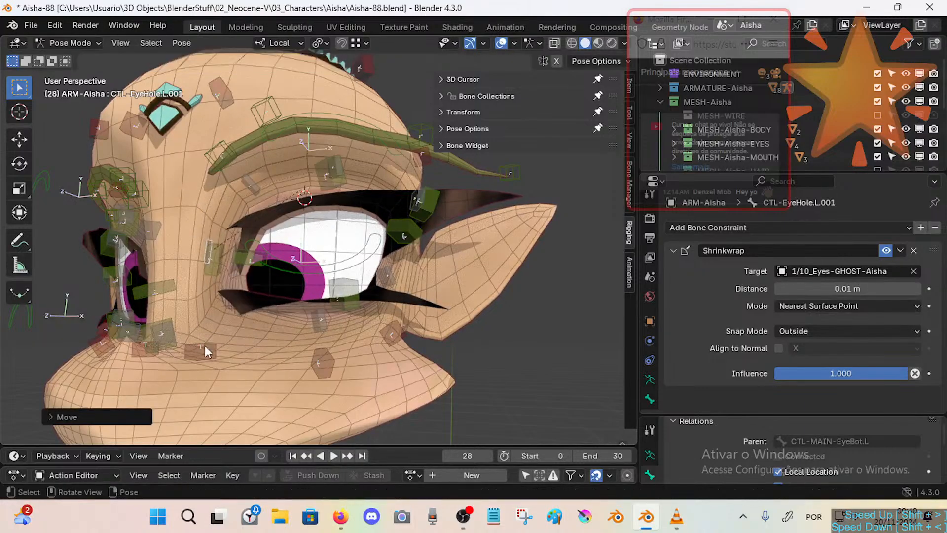
Move the CTL-Cheek.L.001 bone slightly toward the eye and check its rest orientation in Edit Mode.
left_click(205, 345)
key("g")
left_click(217, 351)
key("Tab")
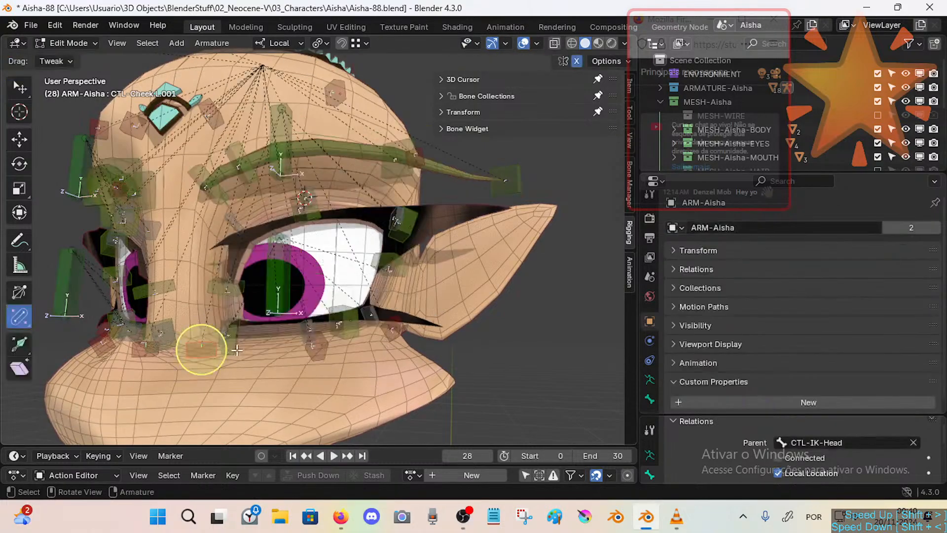
key("Tab")
Set the target space of Copy Transforms.001 on CTL-Cheek.L.001 to Local Space.
left_click(203, 252)
left_click(204, 346)
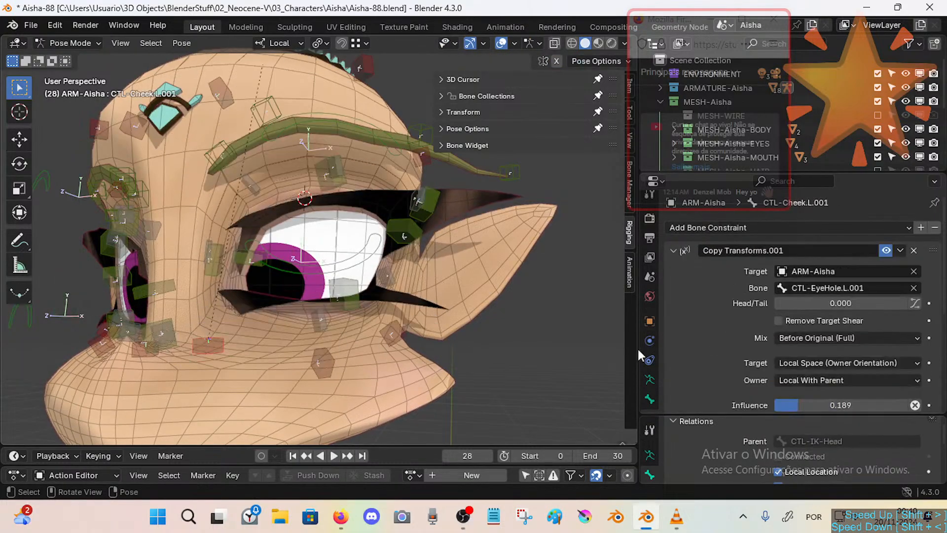
left_click(796, 363)
left_click(792, 446)
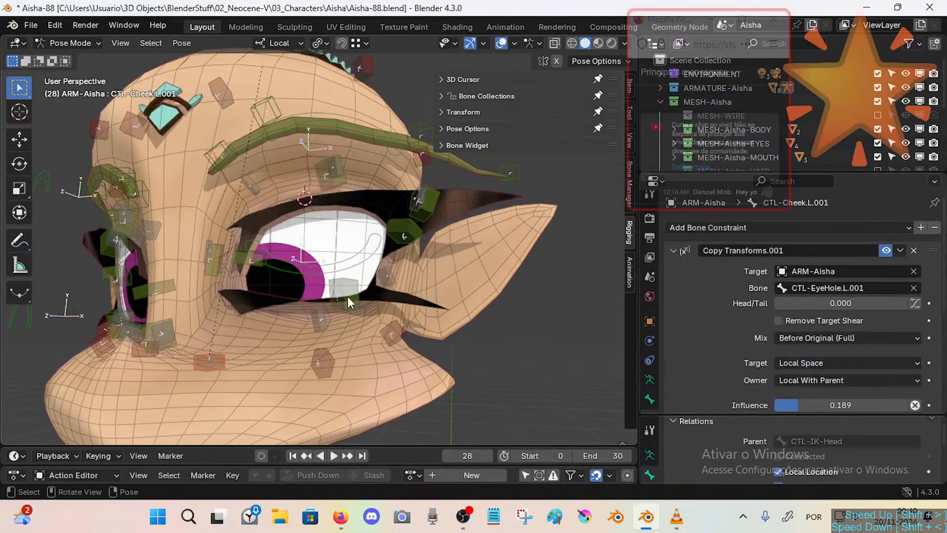
Trial-move the CTL-EyeHole.L.001 bone to check how the cheek bone responds, cancelling the moves.
left_click(206, 250)
key("g")
right_click(212, 237)
left_click(207, 242)
key("g")
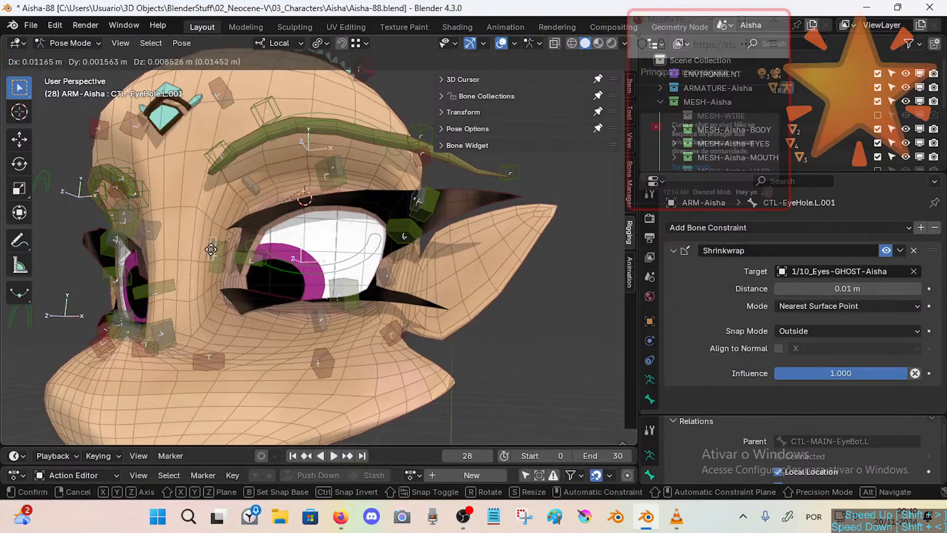
right_click(214, 262)
Compare the CTL-Cheek.L.001 bone's Edit Mode orientation with its response to a trial move of CTL-EyeHole.L.001.
left_click(208, 357)
key("Tab")
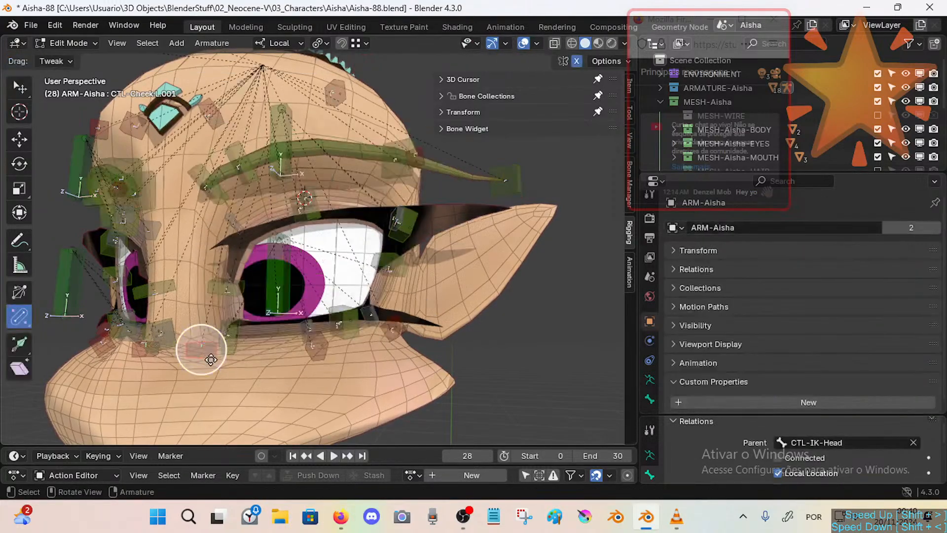
key("Tab")
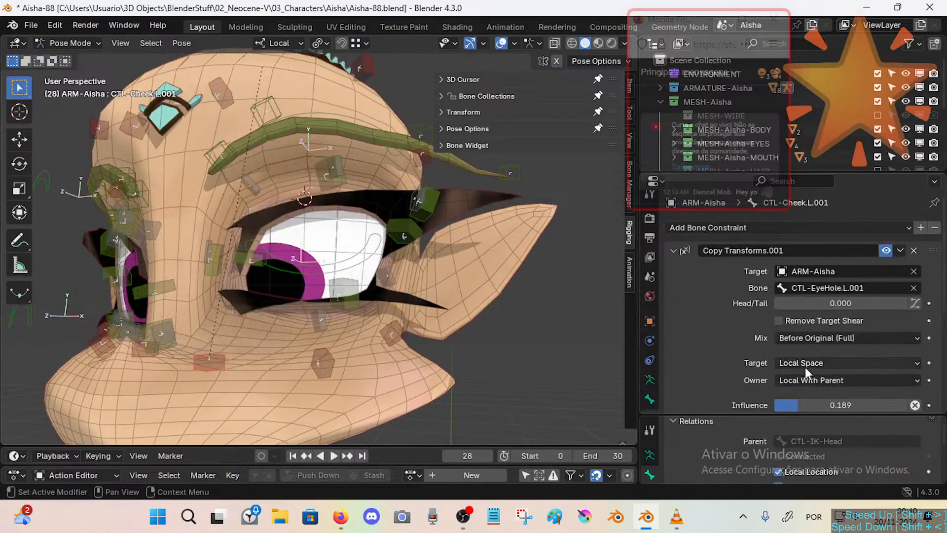
left_click(203, 246)
left_click(207, 245)
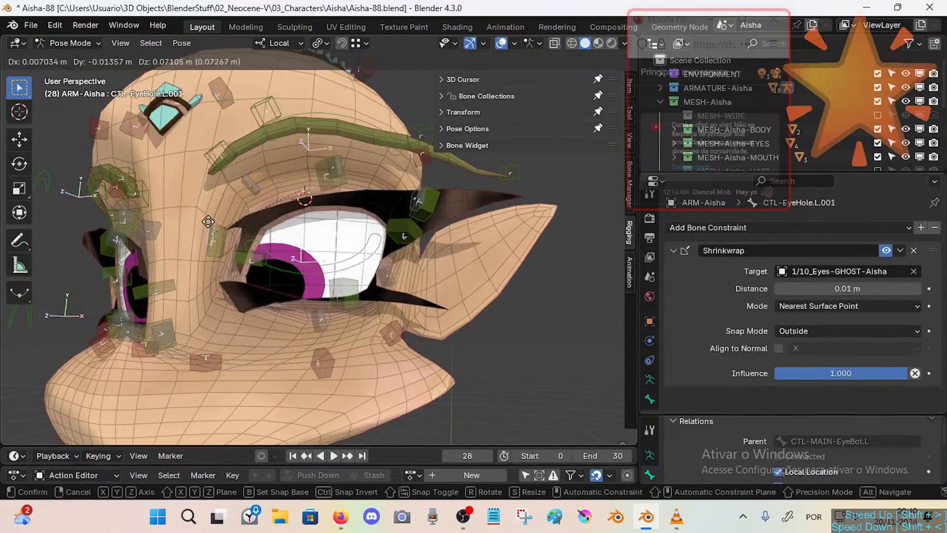
key("Tab")
left_click(209, 354)
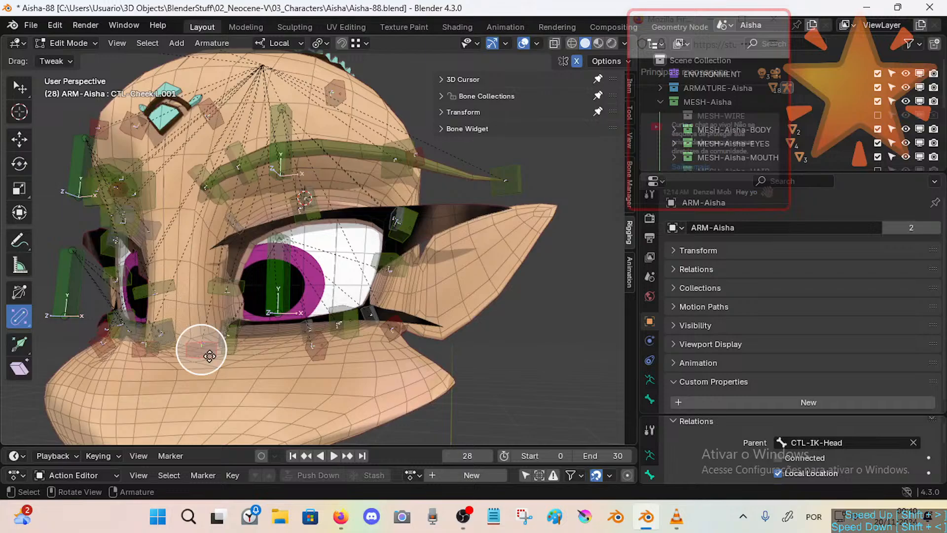
key("Tab")
Repeat the trial move of the bones beside the nose to check the direction in which the cheek bone travels.
left_click(208, 242)
key("g")
right_click(207, 243)
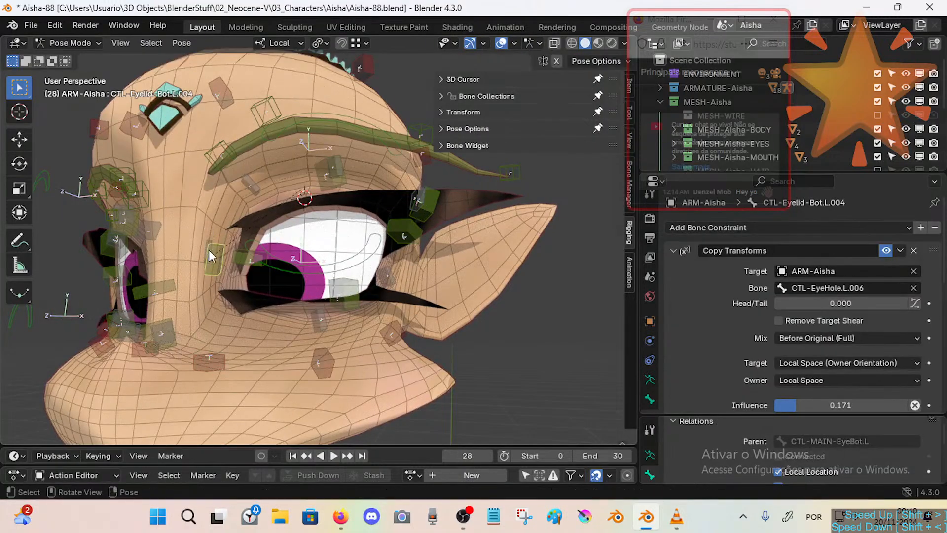
left_click(208, 249)
key("g")
Rotate the CTL-Cheek.L.001 bone in Edit Mode so it tilts diagonally across the cheek.
left_click(206, 366)
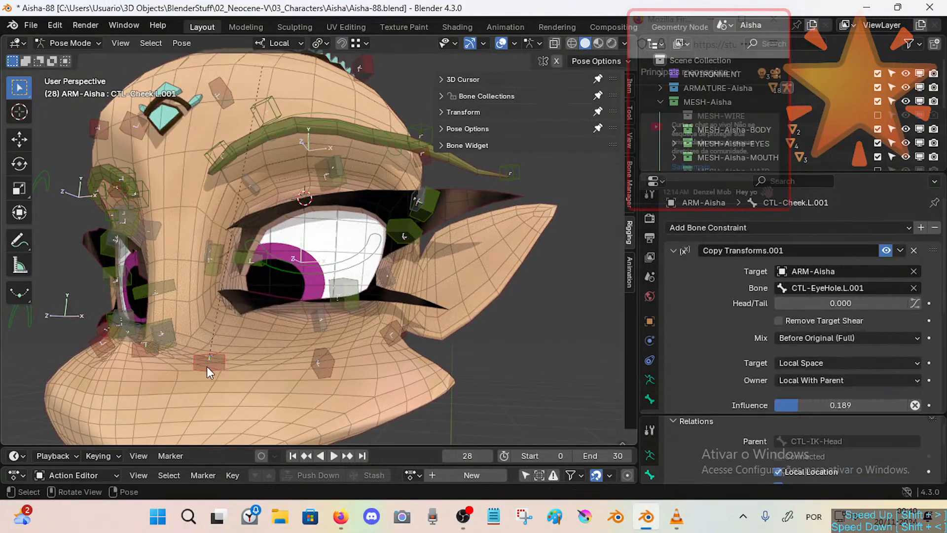
key("Tab")
key("Tab")
key("Tab")
key("r")
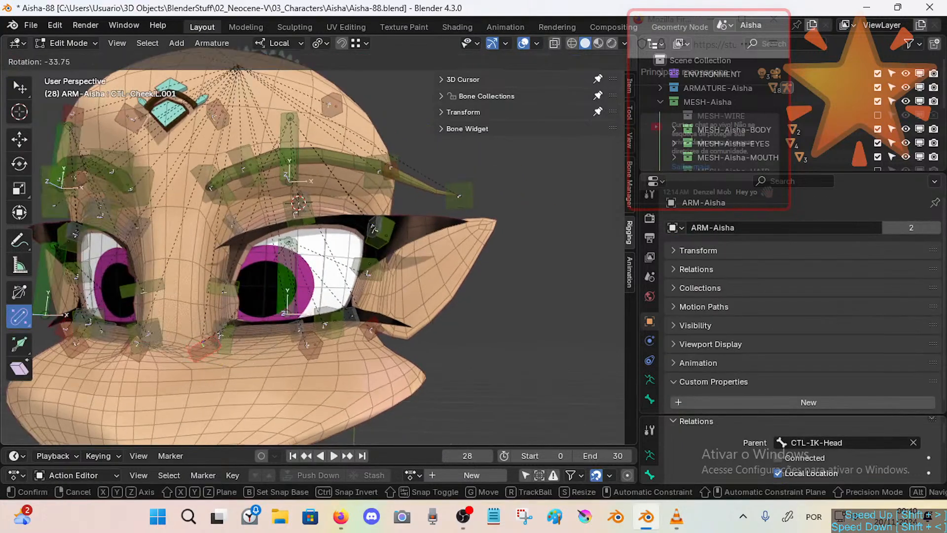
left_click(229, 284)
middle_click_drag(261, 302, 239, 343)
key("r")
left_click(300, 327)
Return to Pose Mode and move the CTL-EyeHole.L.001 bone upward along the side of the nose.
key("Tab")
left_click(226, 324)
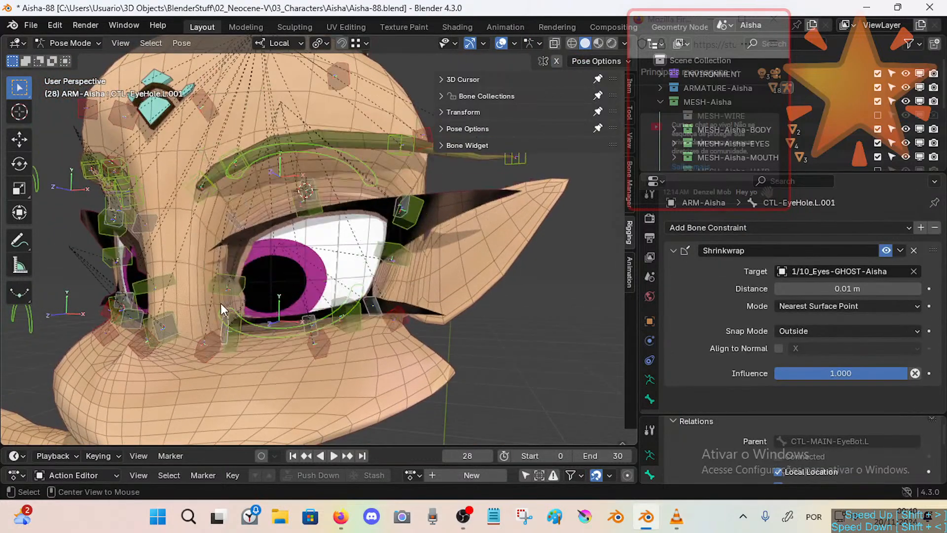
left_click(227, 332)
left_click(231, 333)
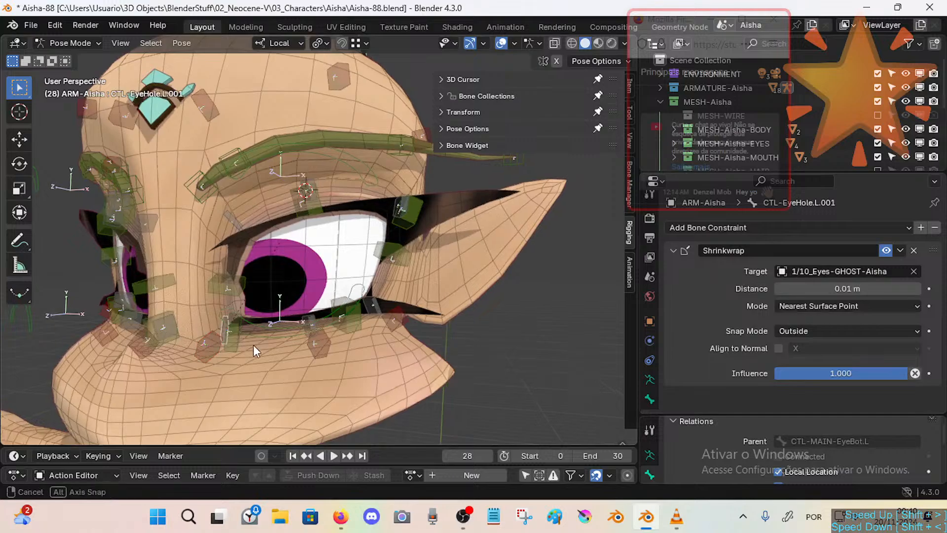
middle_click_drag(253, 345, 261, 340)
key("g")
left_click(239, 274)
key("g")
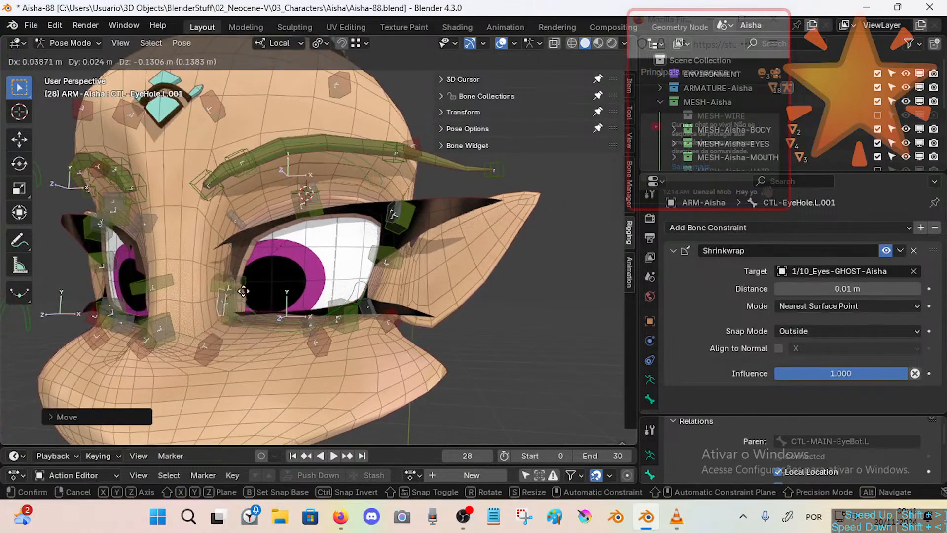
left_click(233, 268)
Set the target space of Copy Transforms.001 on CTL-Cheek.L.001 to Local Space (Owner Orientation), keeping the owner space at Local With Parent.
left_click(211, 340)
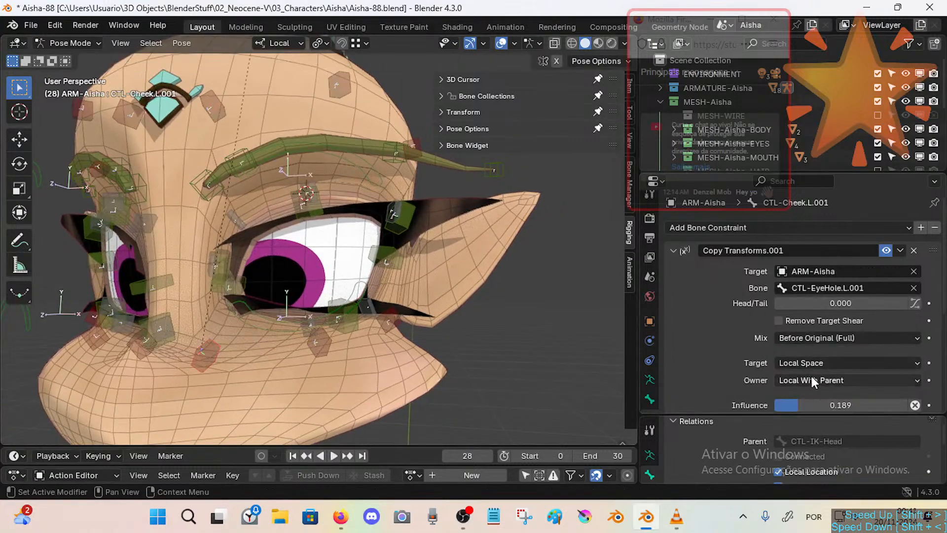
left_click(832, 363)
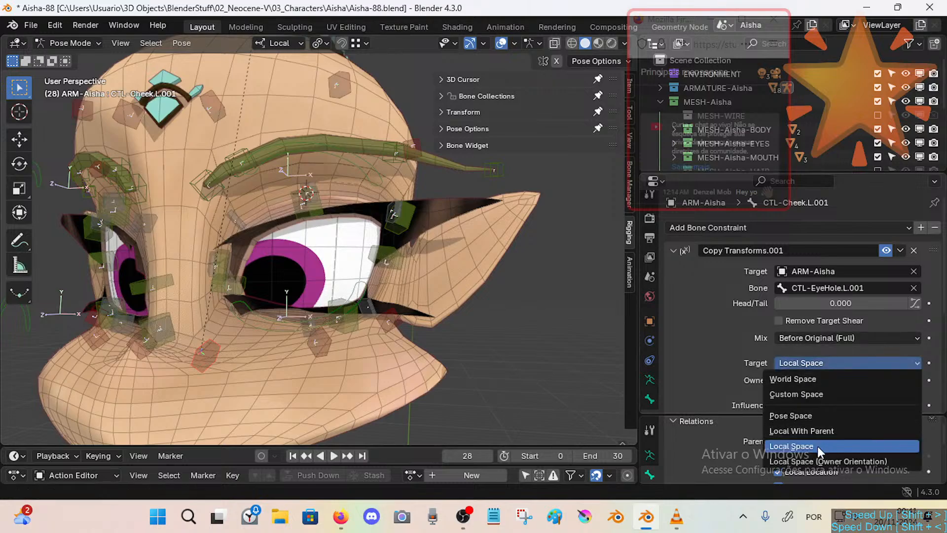
left_click(818, 446)
left_click(837, 379)
left_click(837, 378)
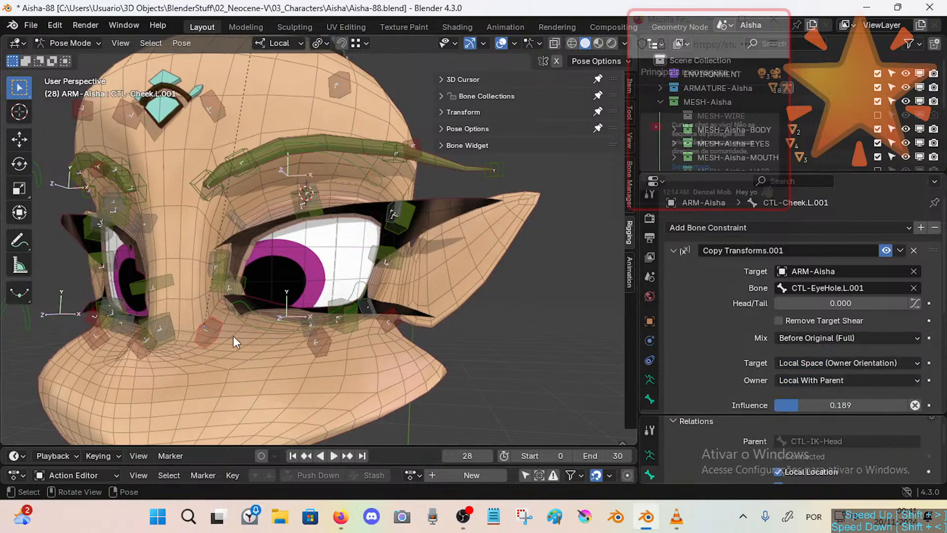
left_click(780, 380)
left_click(796, 383)
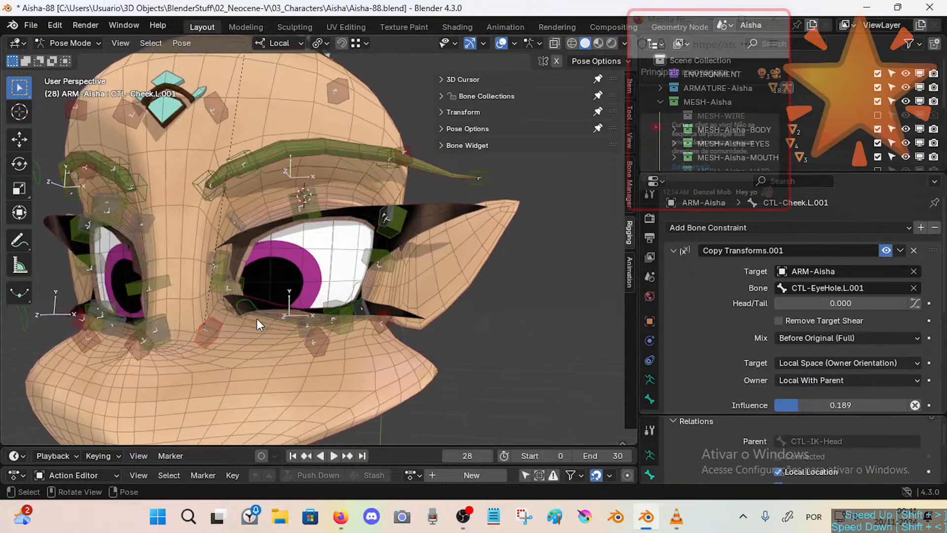
Raise the CTL-MAIN-EyeBot.L control and move the eye-hole bone at the inner eye corner down along the nose.
left_click(267, 320)
key("g")
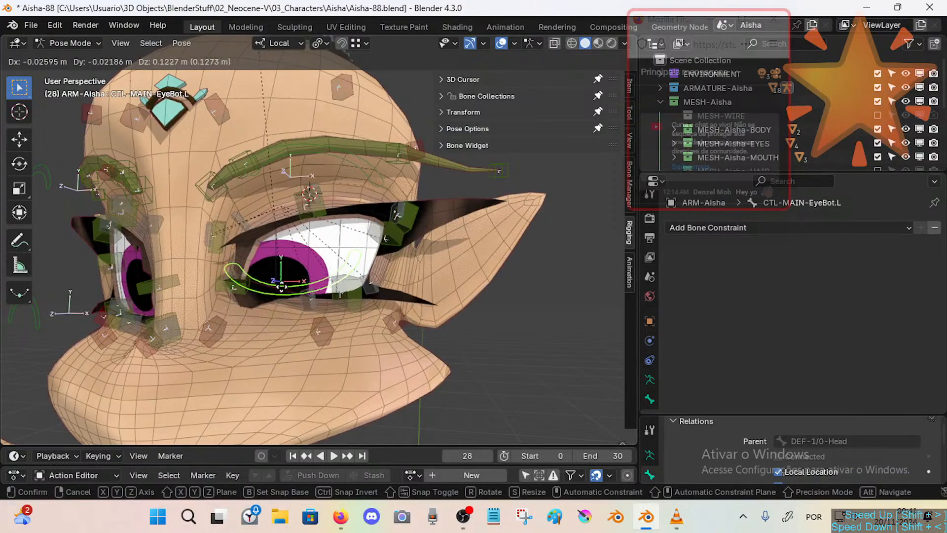
left_click(215, 267)
left_click(206, 262)
key("g")
left_click(195, 292)
Raise CTL-MAIN-EyeBot.L again and move the CTL-Eyelid-Bot.L.004 bone from the nose toward the inner eye corner.
left_click(258, 303)
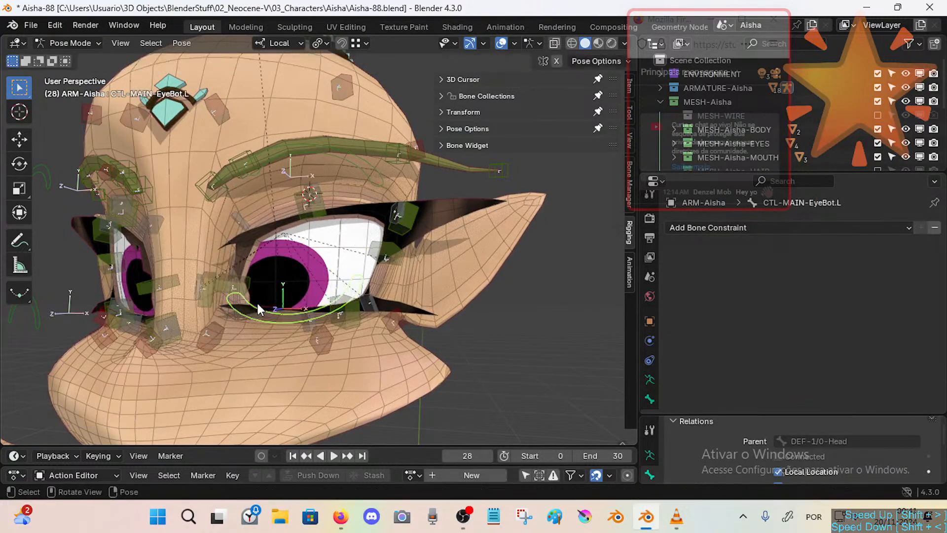
key("g")
left_click(269, 292)
left_click(201, 259)
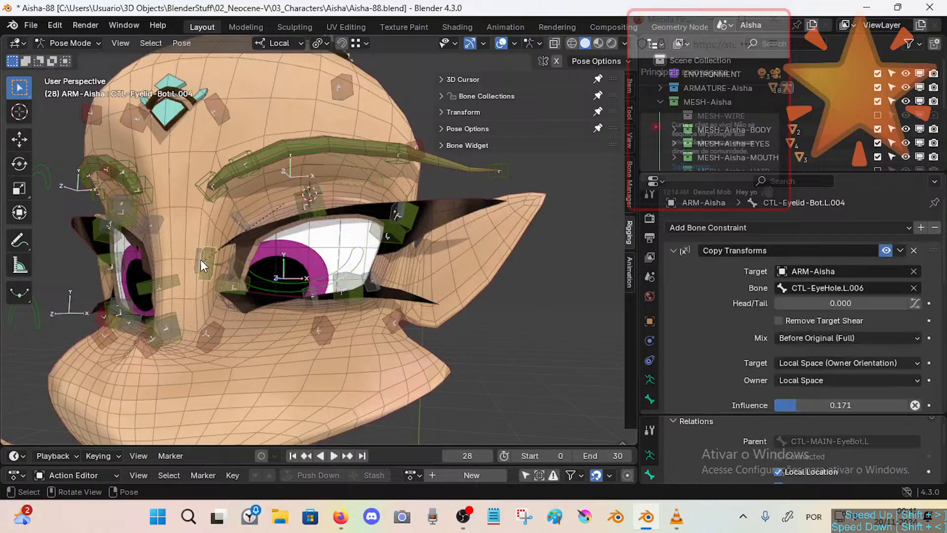
key("g")
left_click(237, 270)
Lower the CTL-MAIN-EyeBot.L control and adjust the eye-hole bone on the side of the nose.
left_click(261, 306)
key("g")
left_click(260, 332)
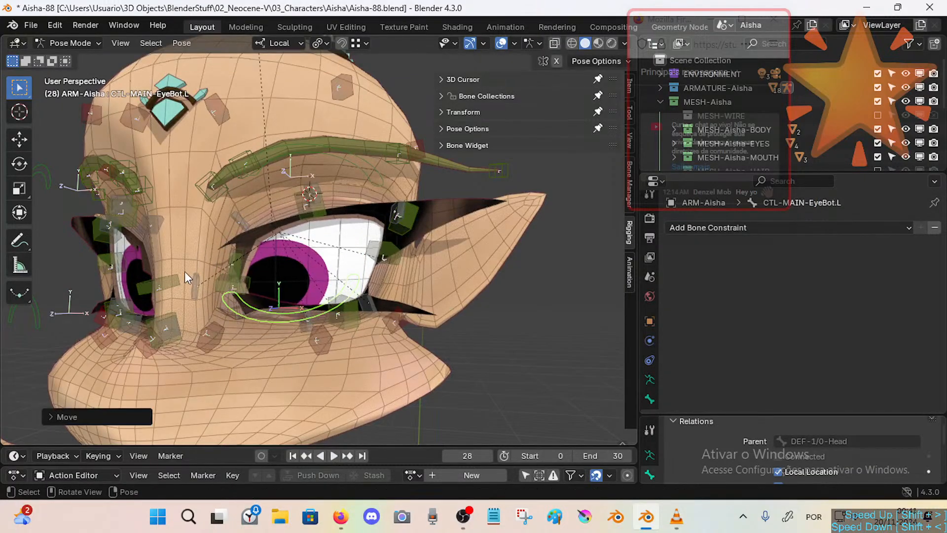
left_click(186, 271)
key("g")
left_click(193, 295)
Examine the Copy Transforms and Shrinkwrap constraints on CTL-Eyelid-Bot.L.004.
left_click(241, 266)
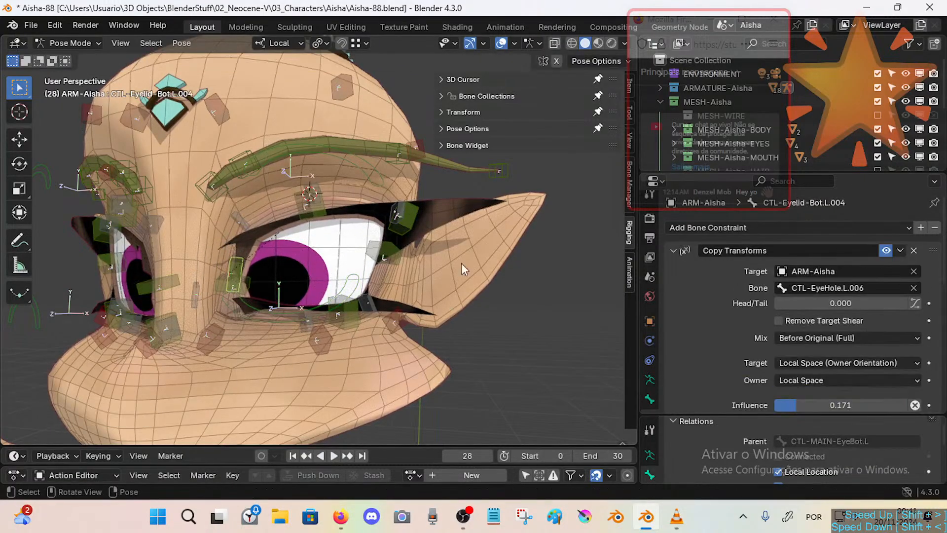
scroll(796, 303, "down", 2)
scroll(784, 334, "up", 2)
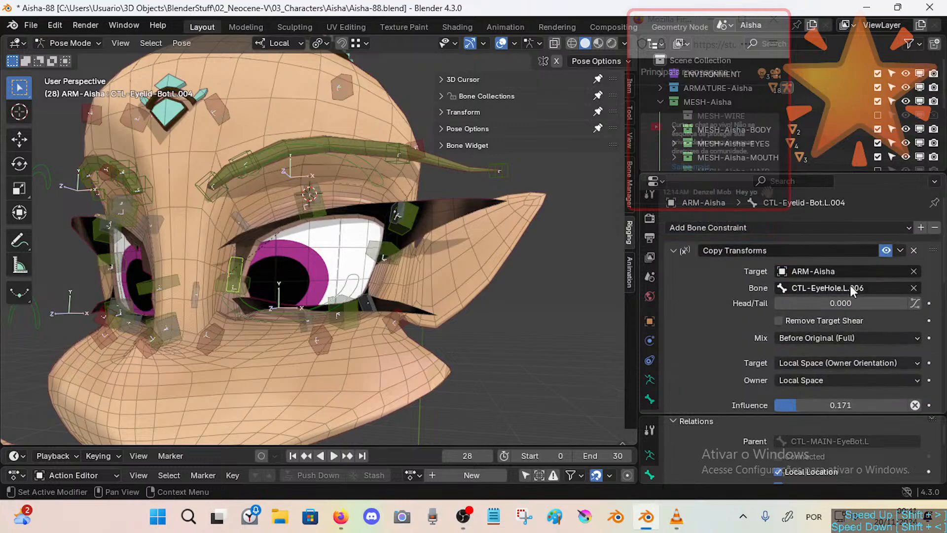
scroll(812, 375, "down", 5)
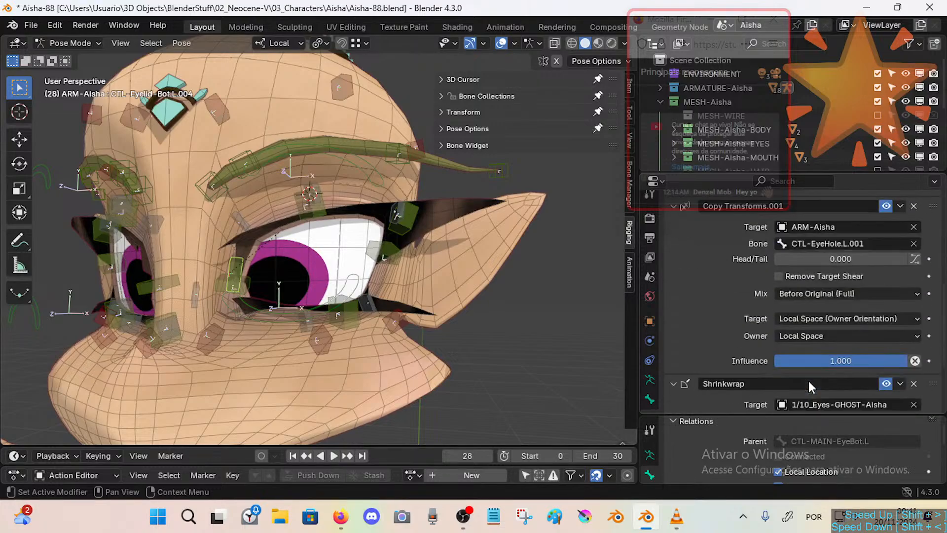
scroll(814, 368, "up", 4)
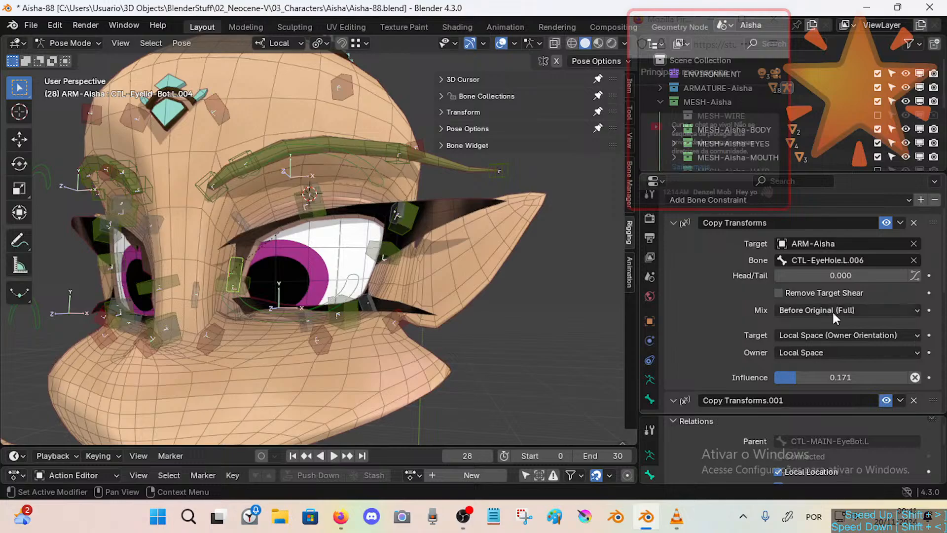
scroll(832, 316, "up", 2)
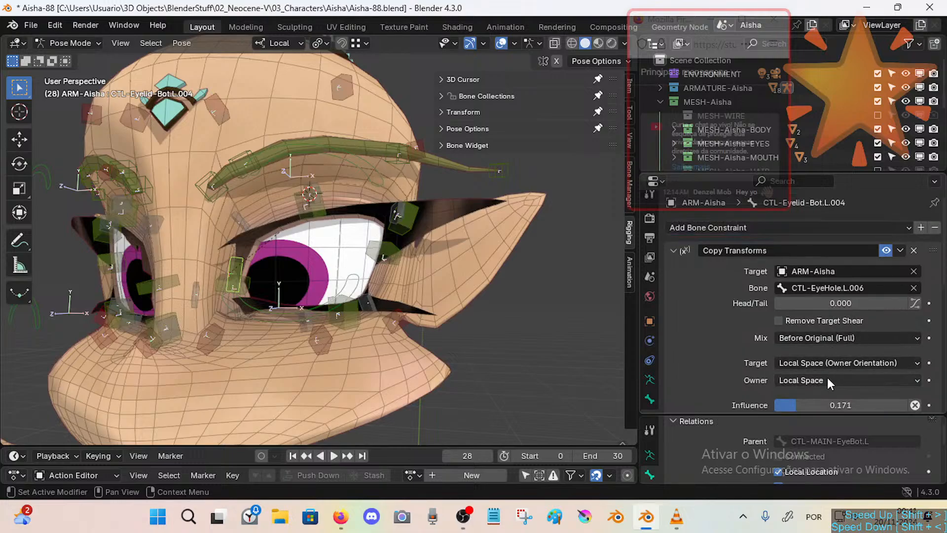
Nudge the CTL-Eyelid-Bot.L.004 bone and move the CTL-Cheek.L.001 bone slightly down the cheek.
key("g")
left_click(242, 252)
left_click(190, 299)
left_click(219, 338)
key("g")
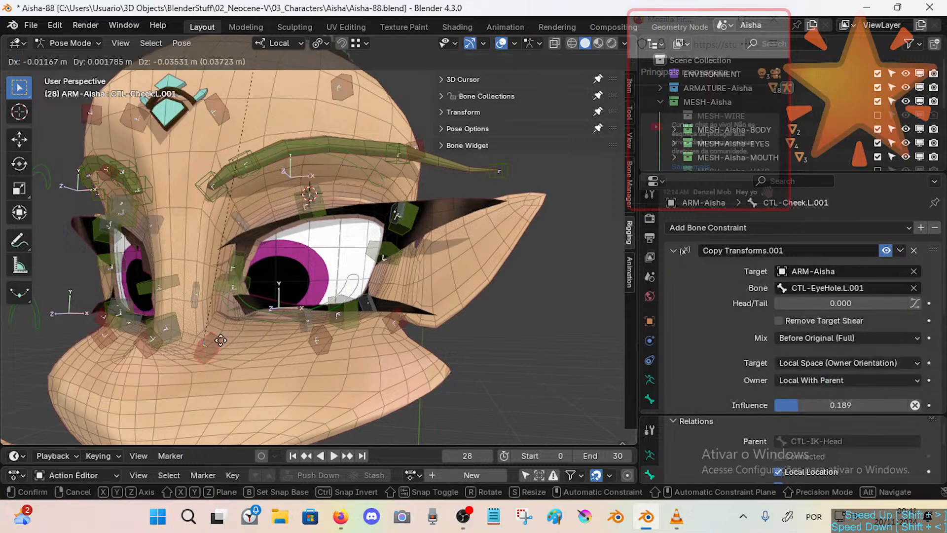
left_click(222, 344)
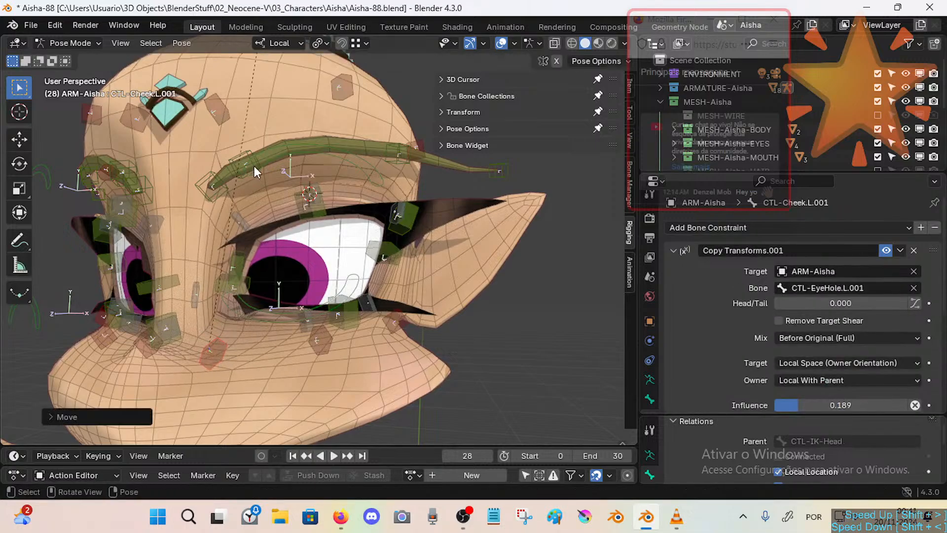
Move CTL-MAIN-EyeBot.L up and down to test how the lower eyelid and cheek deform.
middle_click_drag(261, 130, 263, 153, "shift")
middle_click_drag(290, 323, 294, 301, "shift")
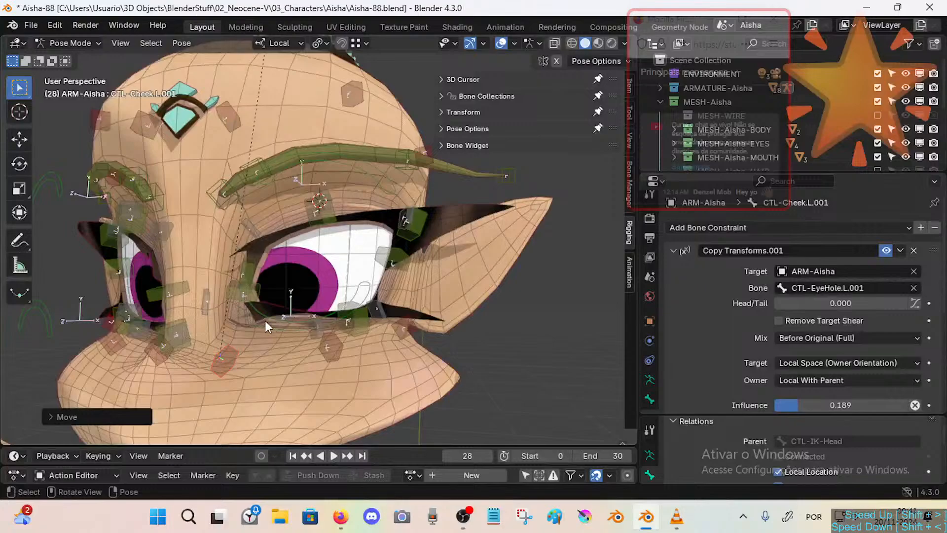
left_click(316, 318)
left_click(315, 316)
key("g")
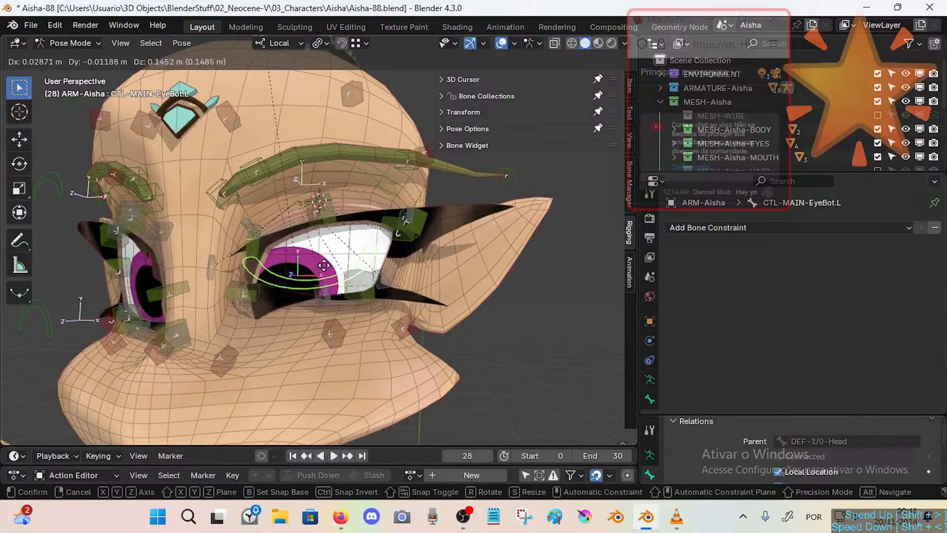
left_click(320, 302)
Lower CTL-MAIN-EyeBot.L below the eye to test how the lower eyelid and cheek bones follow.
left_click(239, 353)
left_click(312, 309, "shift")
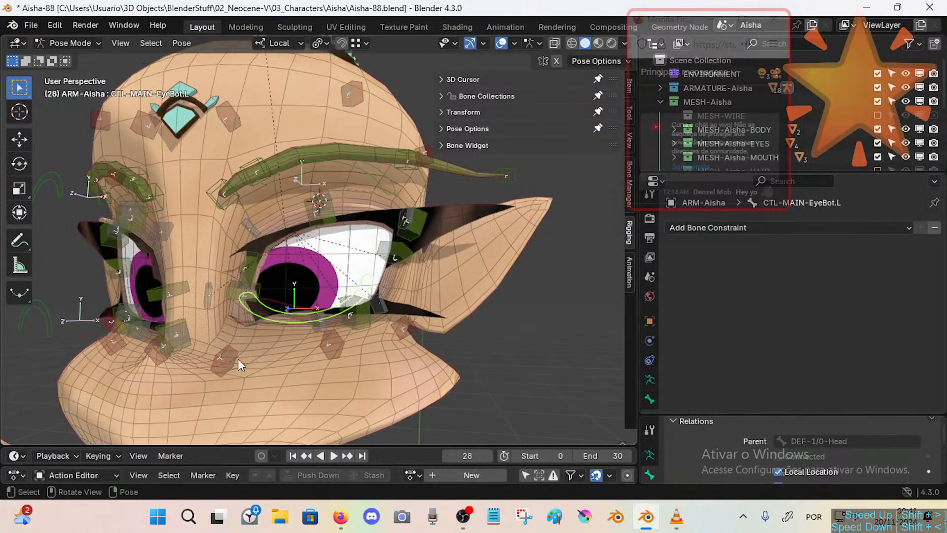
key("g")
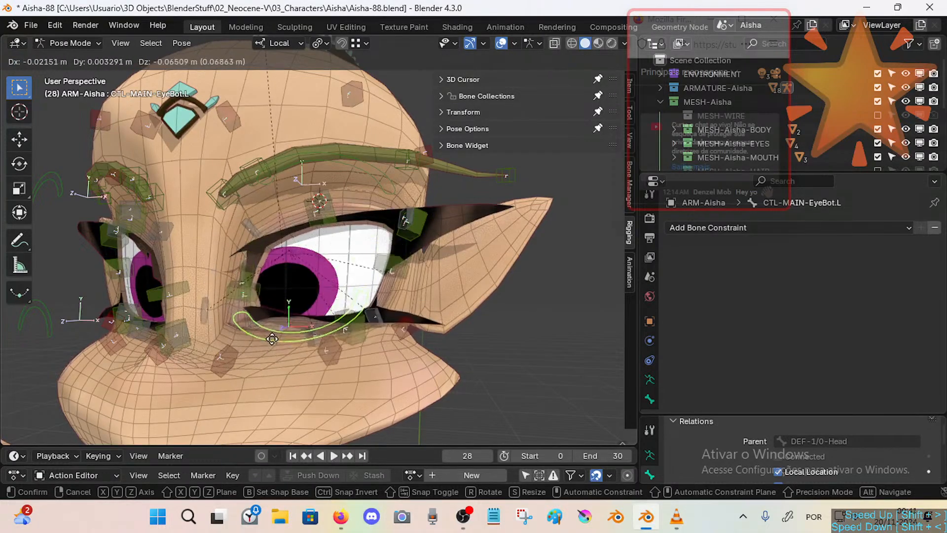
left_click(226, 361)
key("g")
left_click(229, 351)
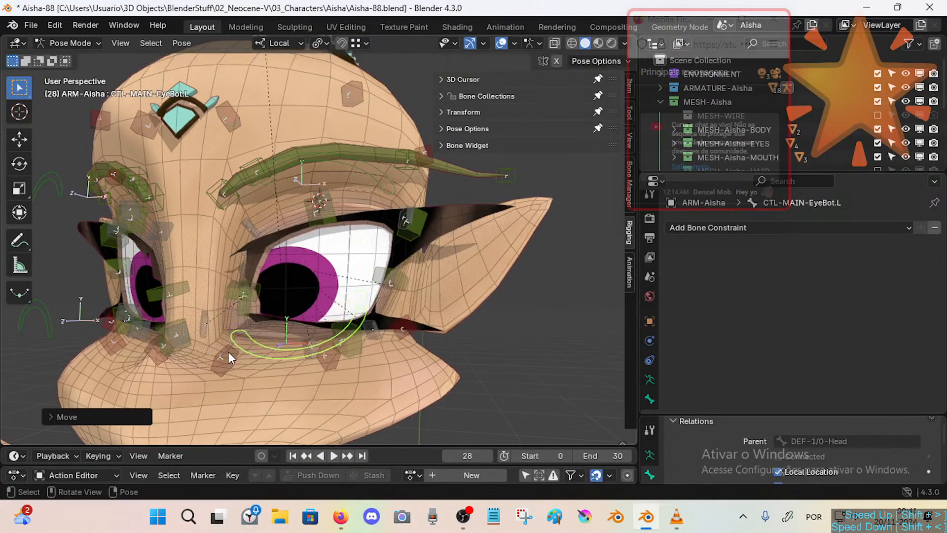
Compare the Copy Transforms settings of CTL-Cheek.L.001 and CTL-Cheek.L.002, including the owner space choices.
left_click(229, 351)
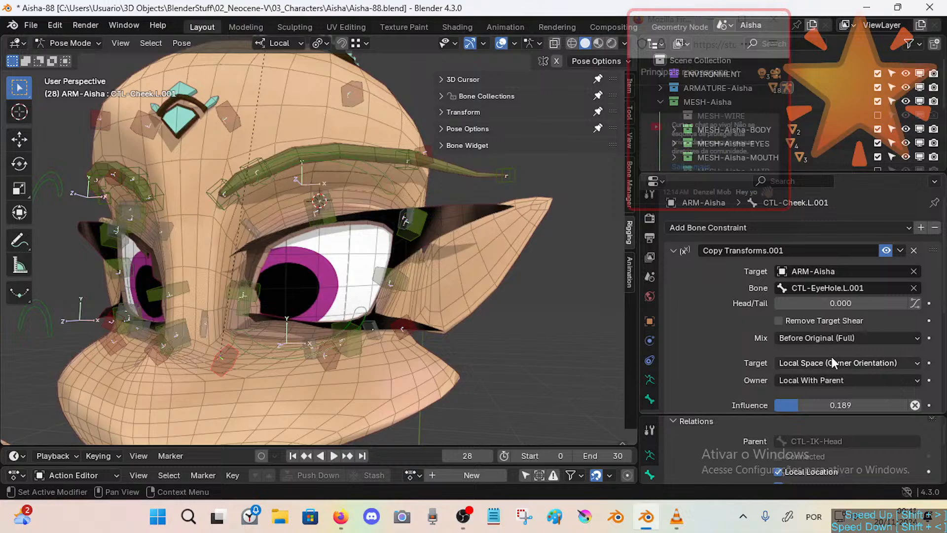
left_click(334, 362)
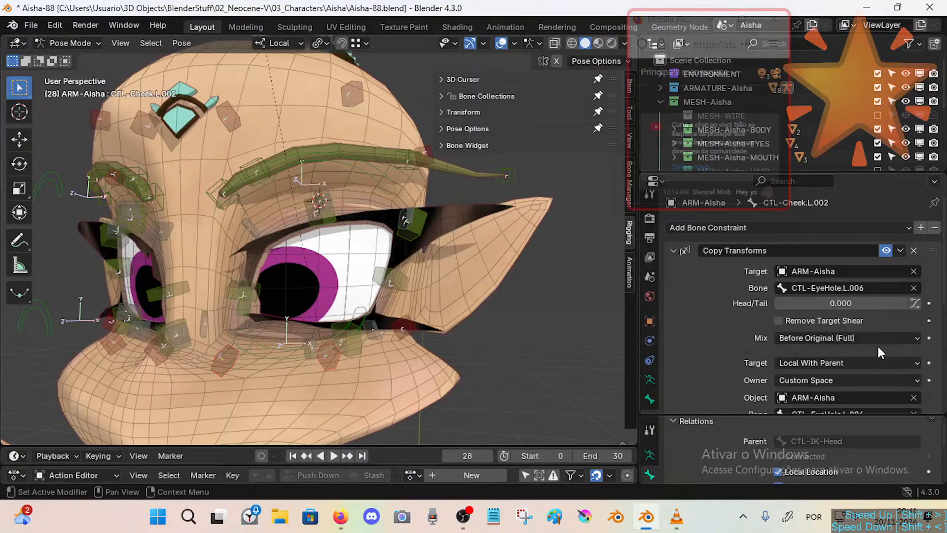
scroll(877, 345, "down", 5)
scroll(839, 351, "up", 4)
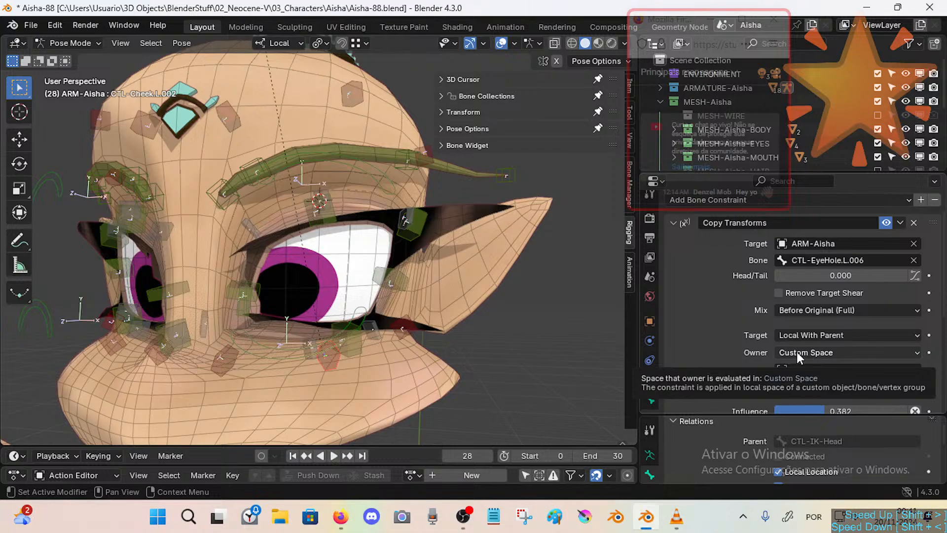
left_click(792, 351)
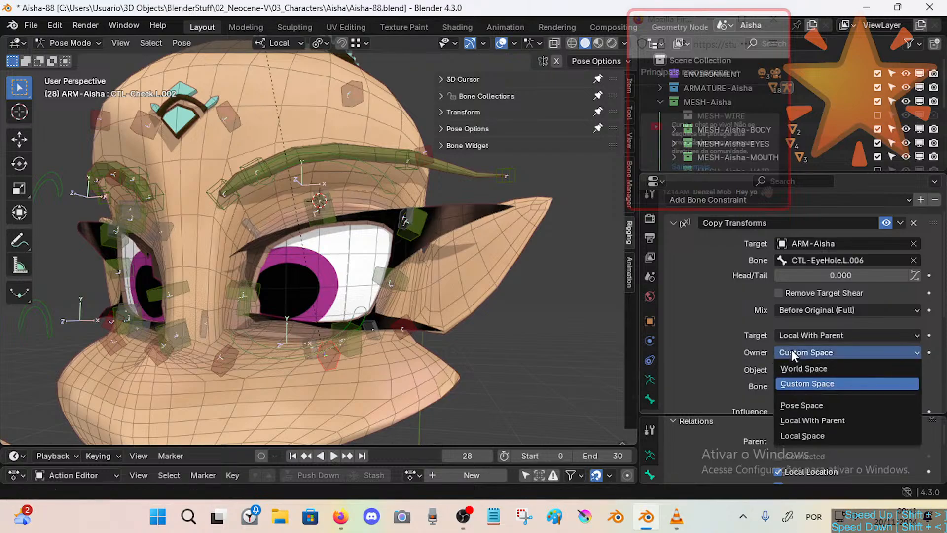
Set the owner of CTL-Cheek.L.001's Copy Transforms.001 constraint to Custom Space, using object ARM-Aisha and bone CTL-EyeHole.L.001.
left_click(226, 359)
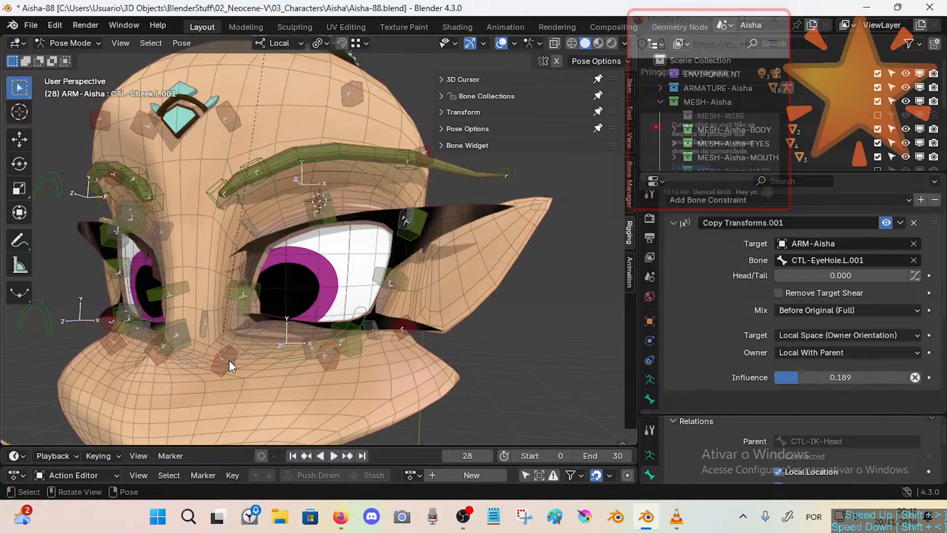
left_click(791, 352)
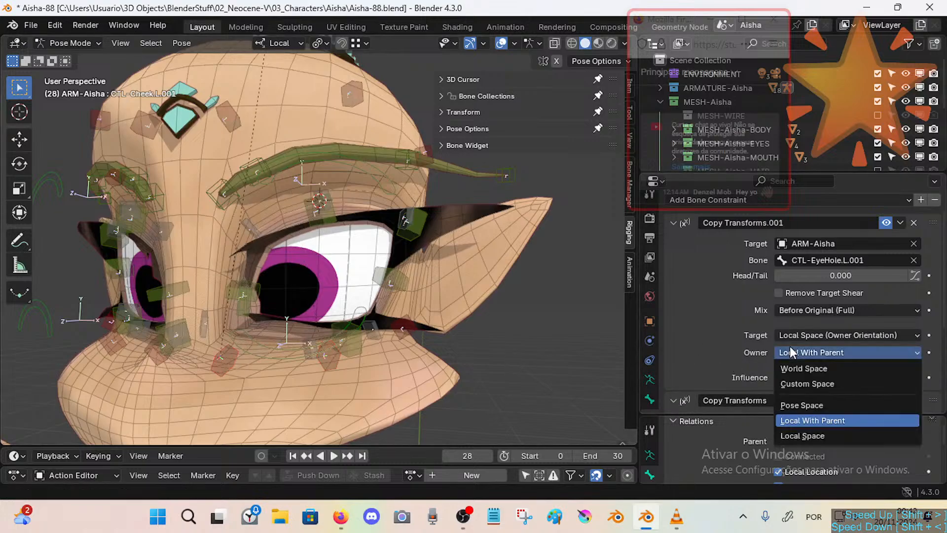
left_click(814, 383)
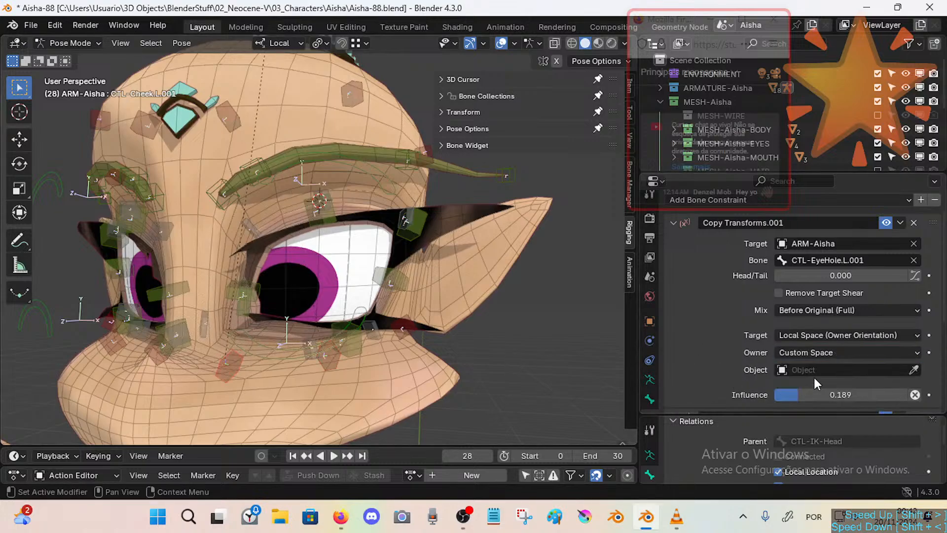
left_click(914, 369)
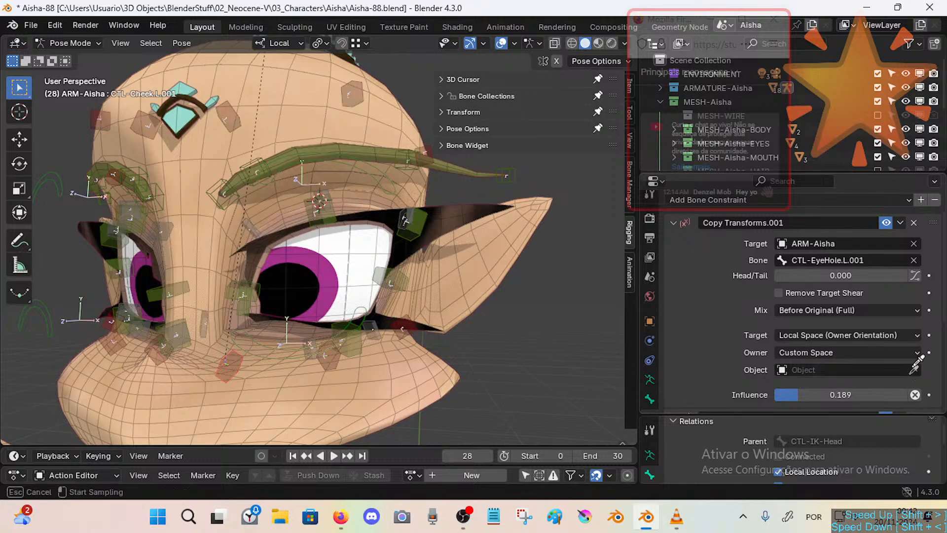
left_click(208, 320)
left_click(206, 319)
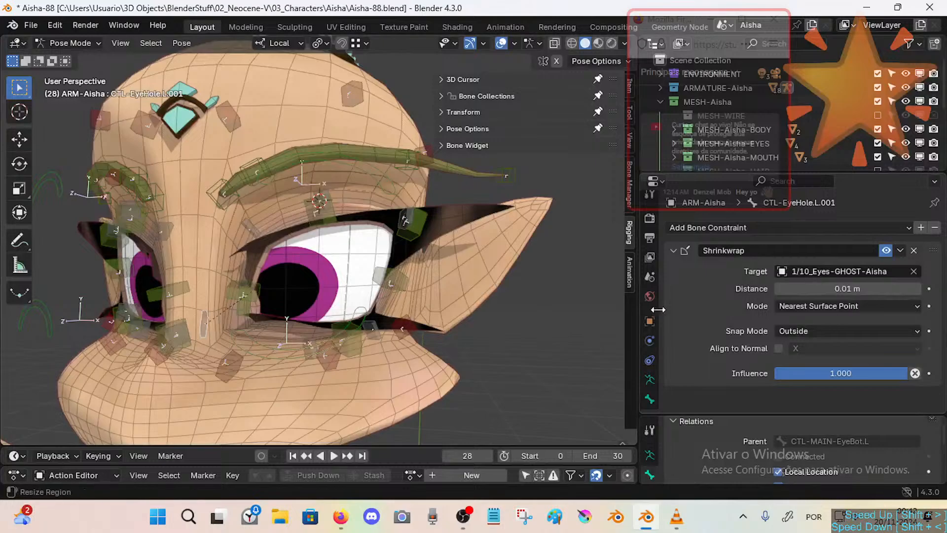
left_click(215, 377)
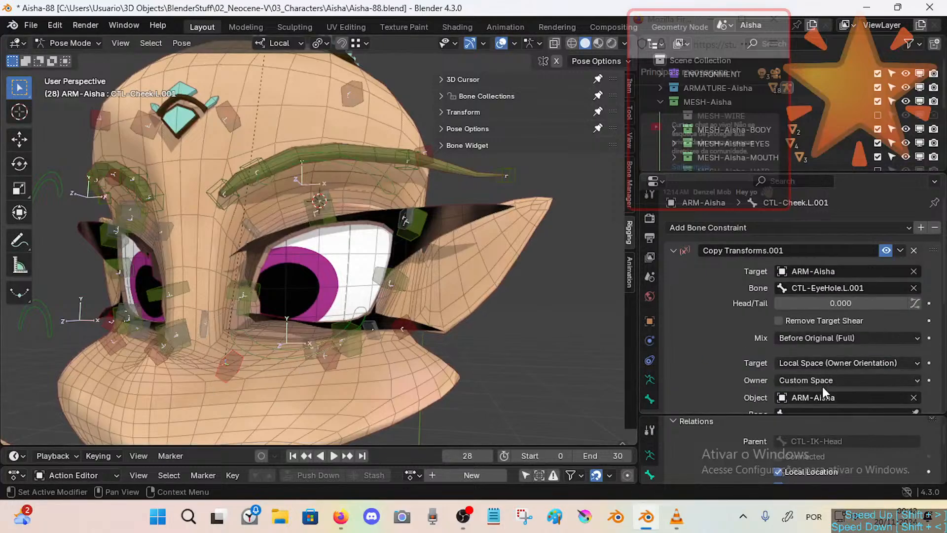
scroll(822, 386, "down", 3)
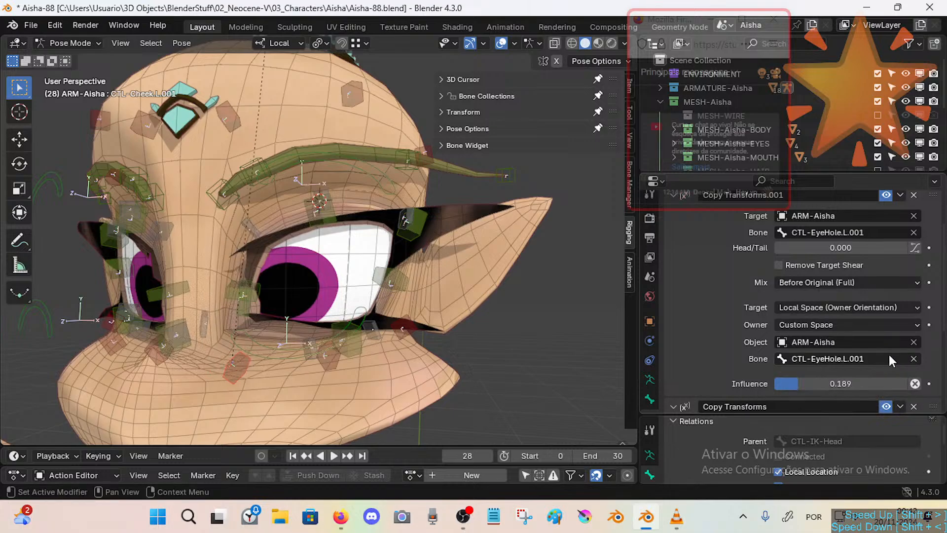
Clear the location of all pose bones and raise CTL-MAIN-EyeBot.L to test how the cheek follows.
key("a")
key("alt+g")
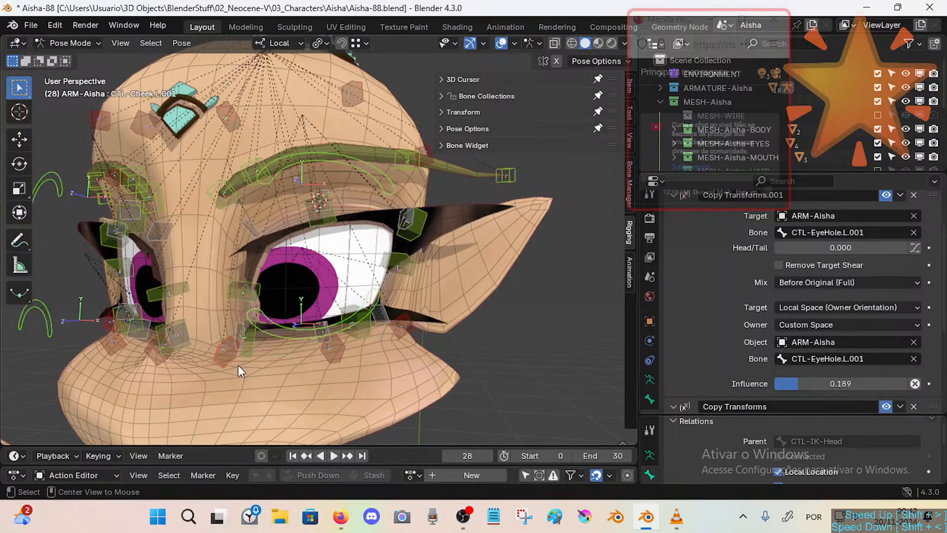
left_click(231, 356)
left_click(238, 331)
key("g")
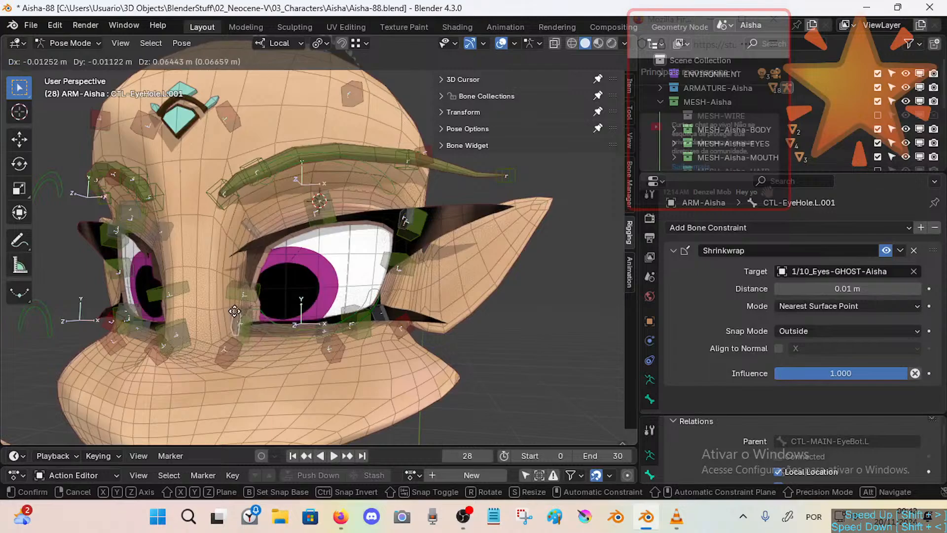
right_click(252, 315)
left_click(279, 327)
key("g")
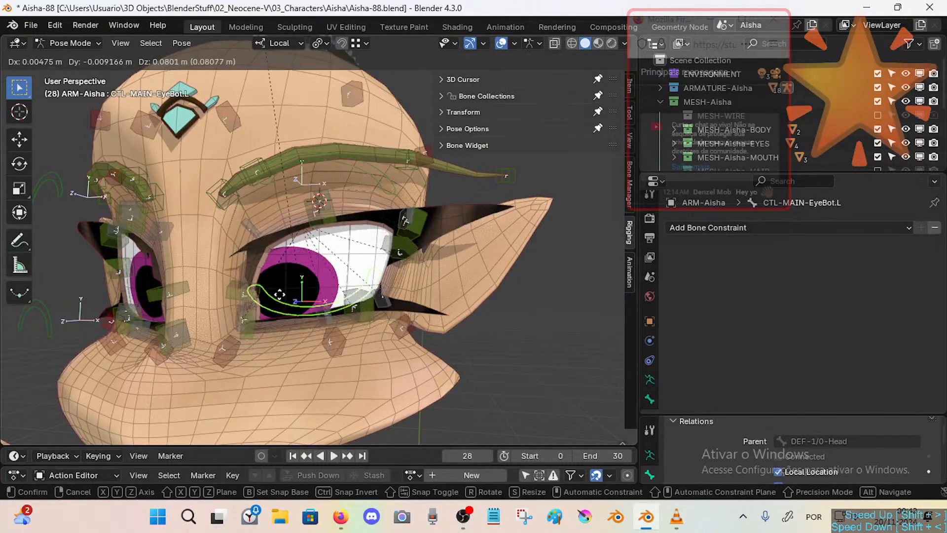
left_click(259, 295)
Set the target space of CTL-Cheek.L.001's Copy Transforms.001 constraint to Local With Parent.
left_click(231, 360)
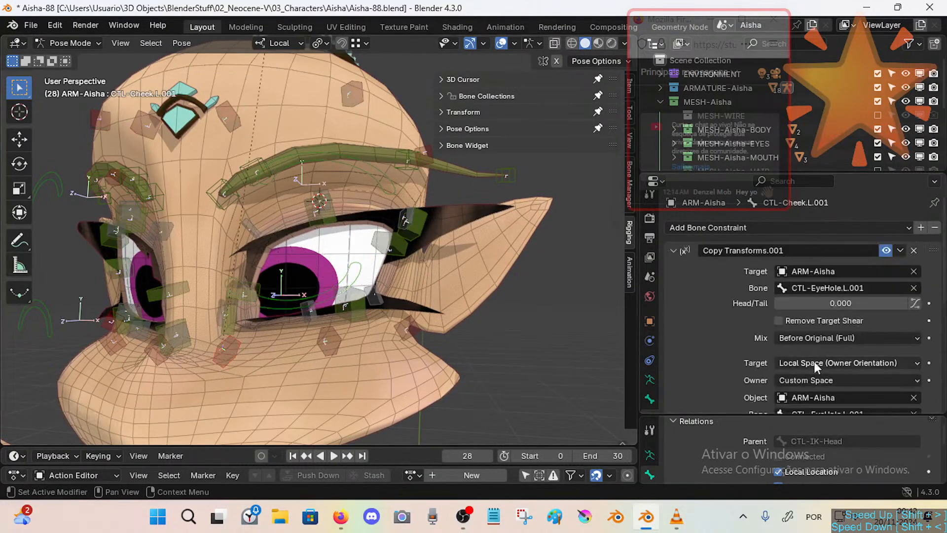
scroll(856, 373, "down", 2)
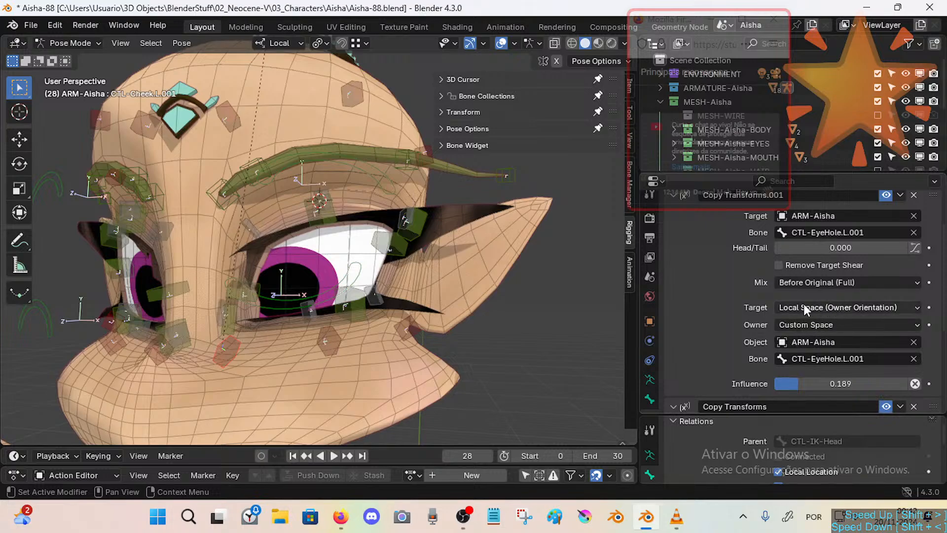
left_click(817, 306)
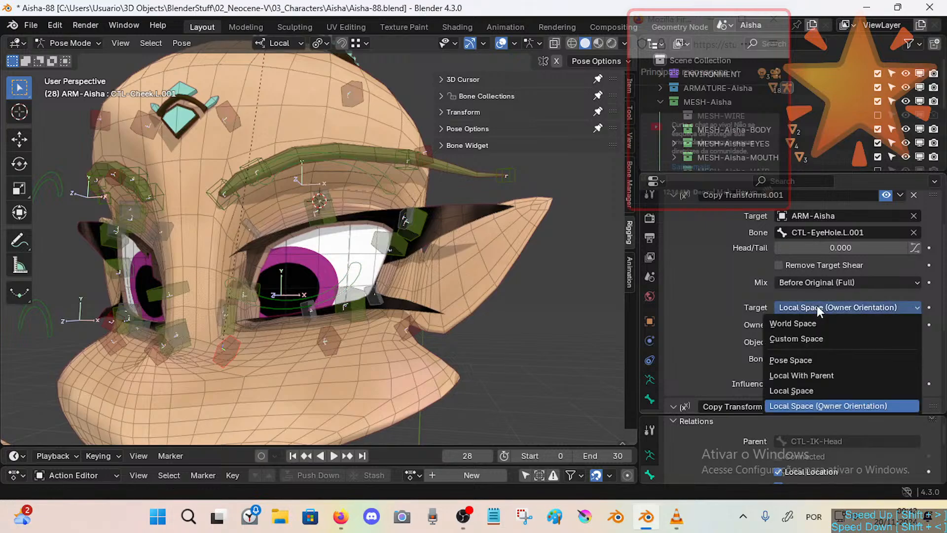
left_click(819, 375)
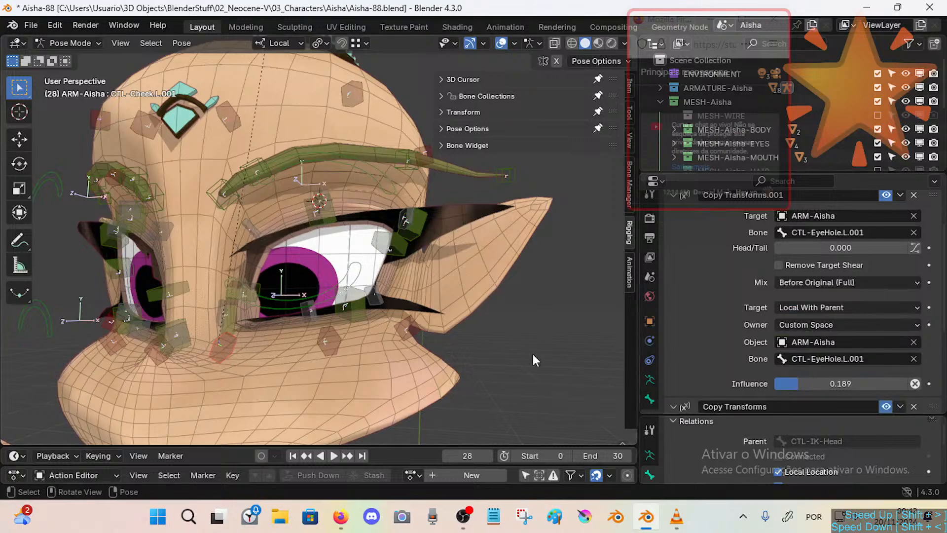
Raise CTL-MAIN-EyeBot.L and shift CTL-EyeHole.L.001 toward the nose to test how the cheek responds.
left_click(293, 302)
key("g")
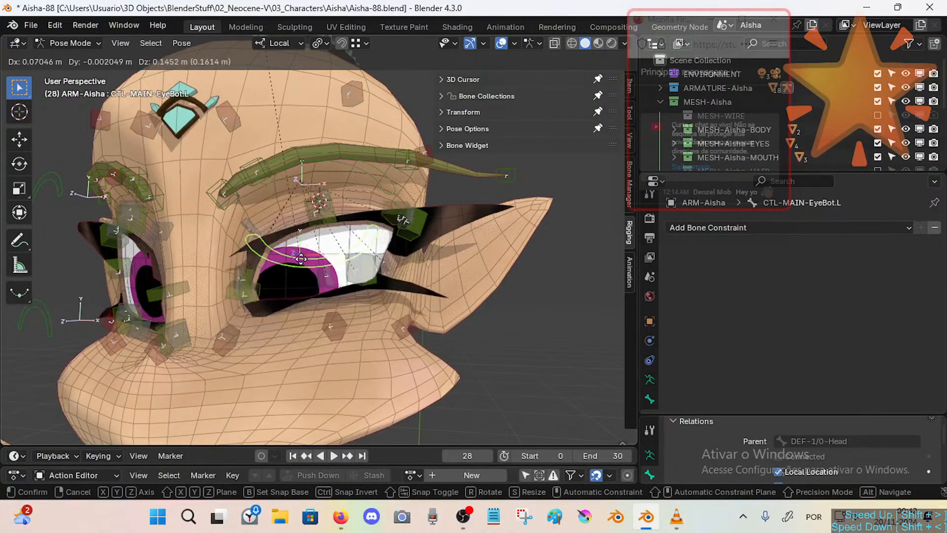
left_click(259, 294)
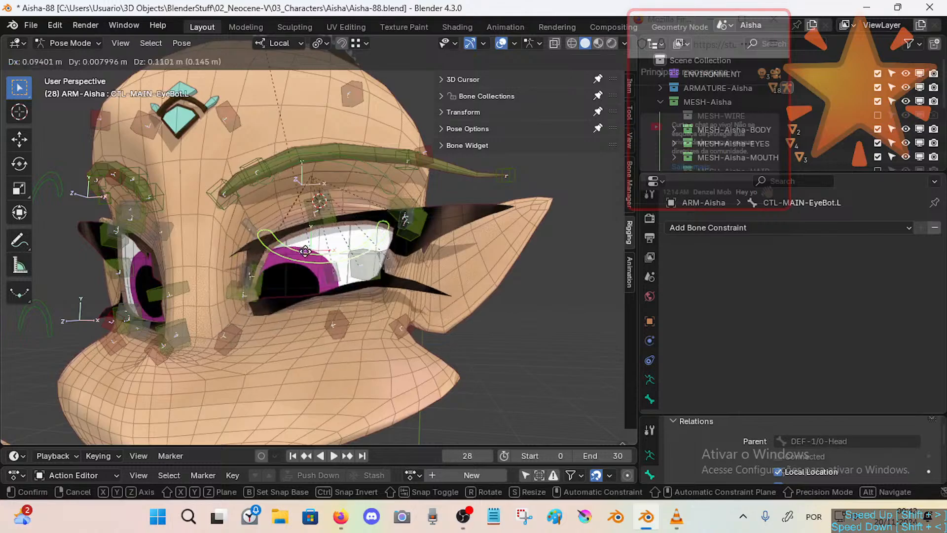
left_click(295, 279)
left_click(236, 301)
key("g")
right_click(231, 299)
left_click(233, 309)
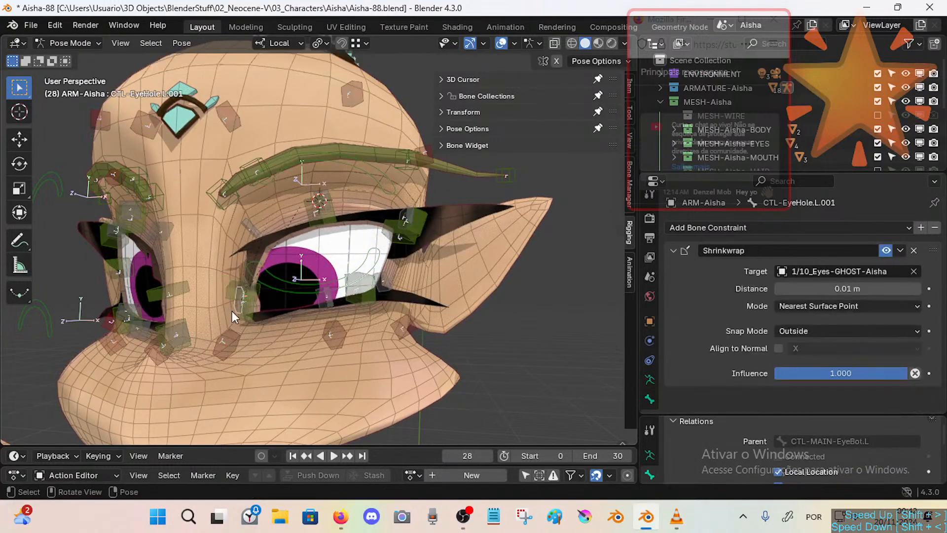
key("g")
left_click(223, 308)
Examine the target space options and custom owner space of Copy Transforms.001 on CTL-Cheek.L.001.
left_click(225, 345)
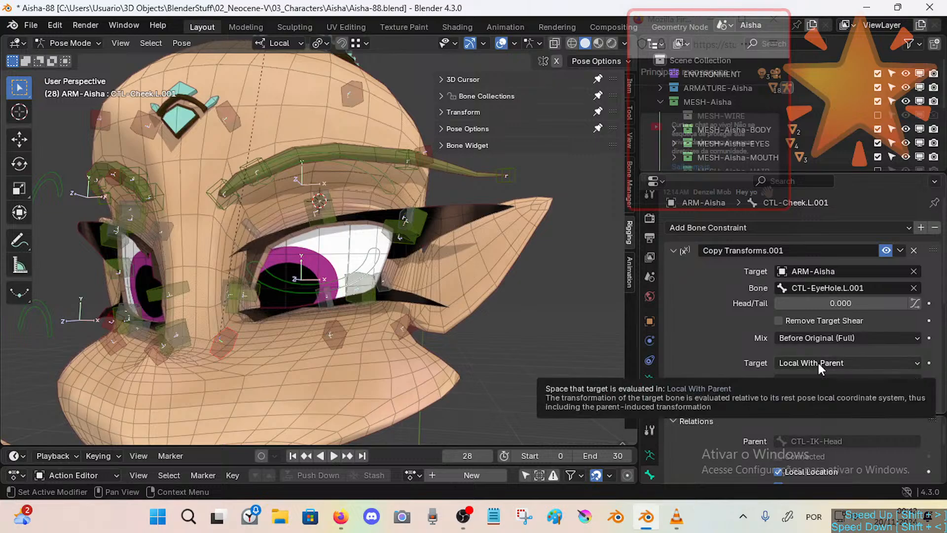
scroll(760, 364, "down", 2)
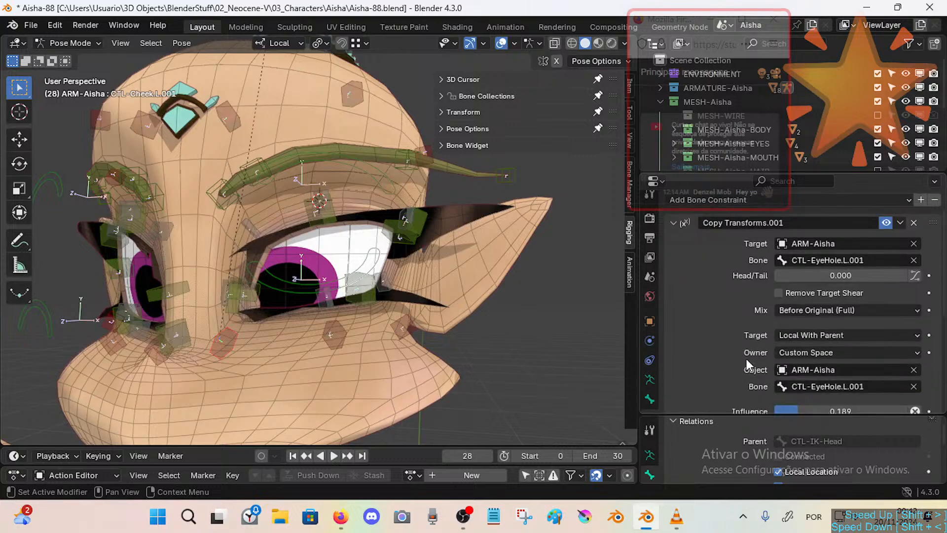
left_click(807, 336)
left_click(805, 336)
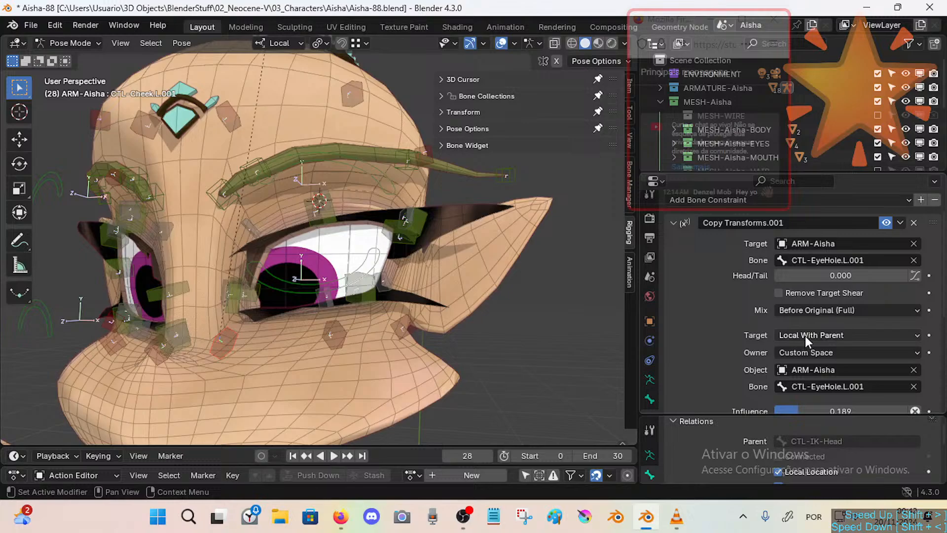
left_click(805, 335)
left_click(805, 335)
left_click(805, 335)
left_click(806, 335)
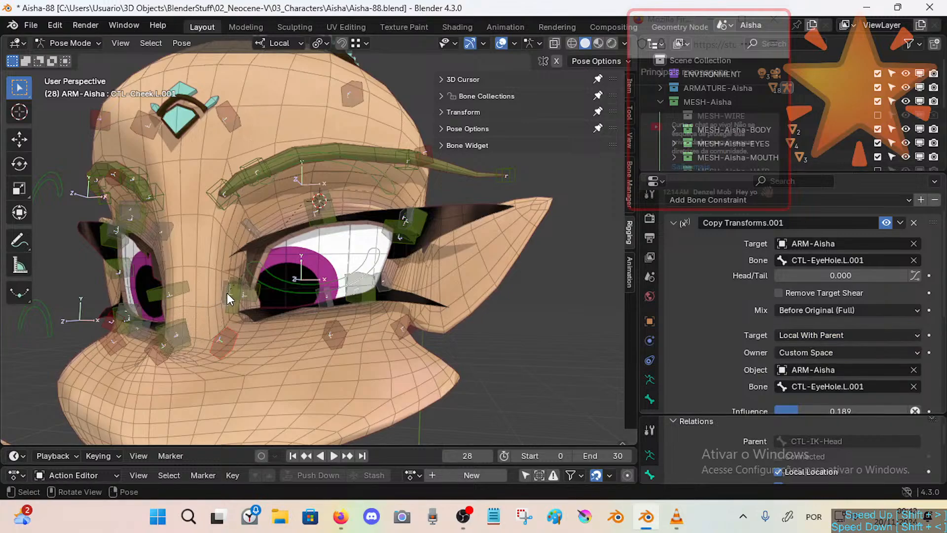
Check the CTL-MAIN-EyeBot.L bone in Edit Mode, and move it slightly down and toward the nose in Pose Mode.
key("Tab")
left_click(313, 284)
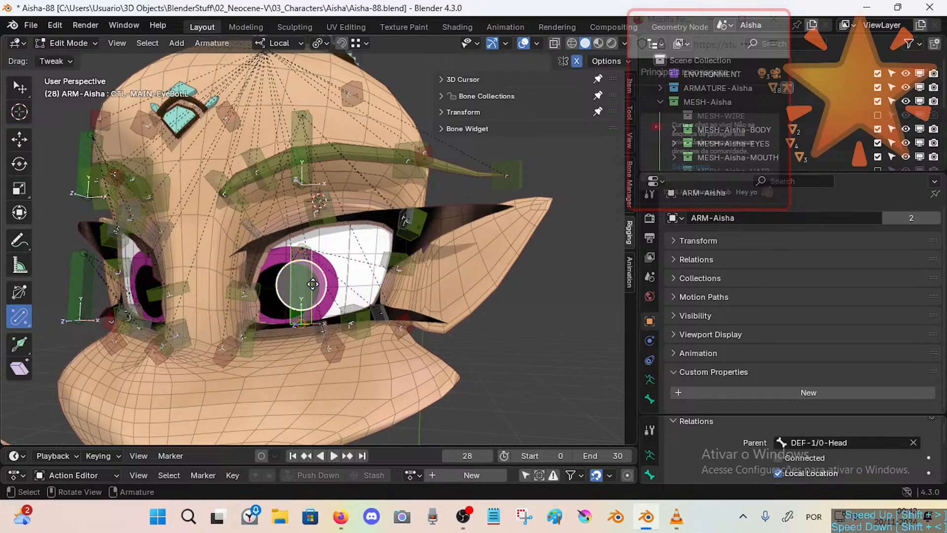
key("Tab")
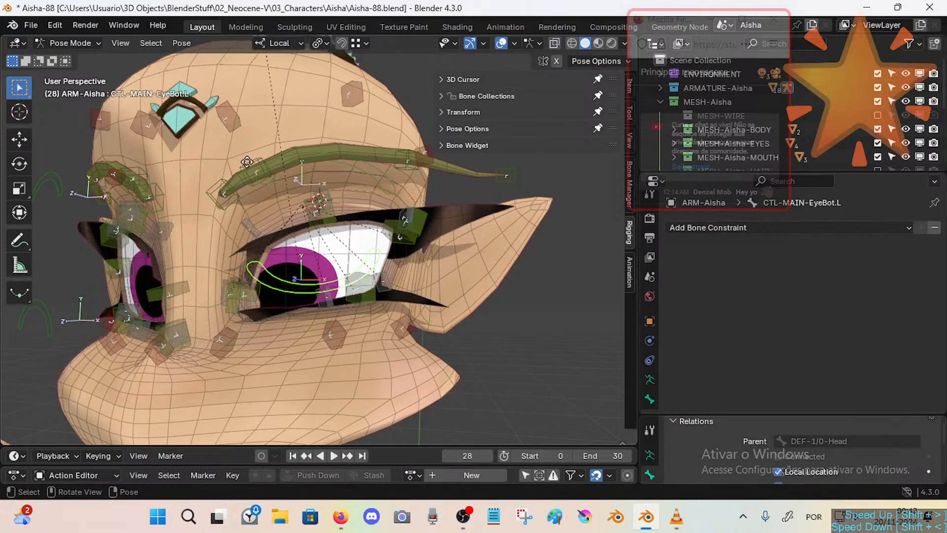
key("g")
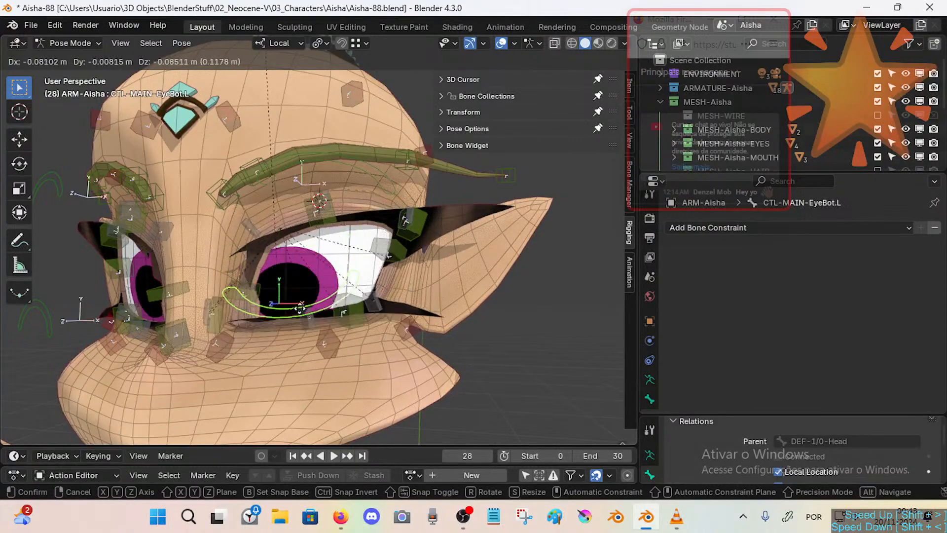
left_click(290, 287)
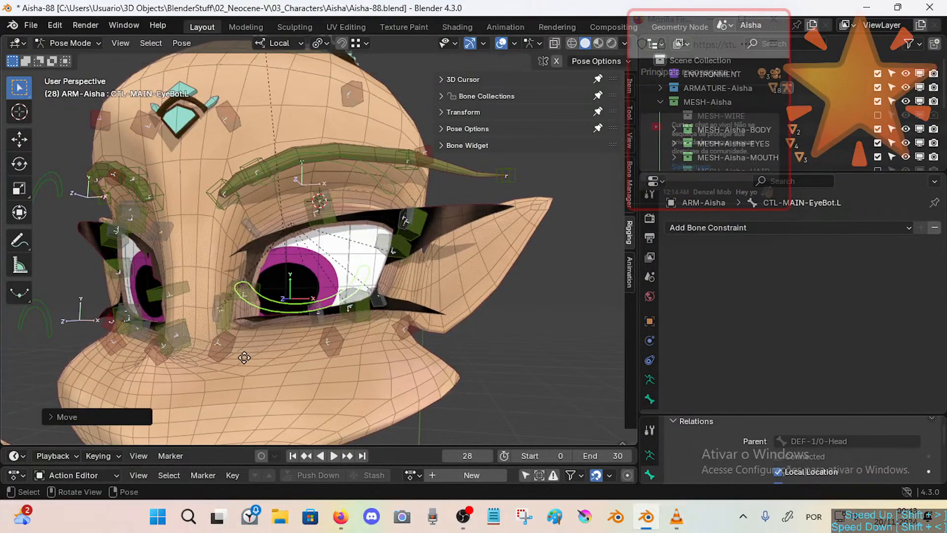
Set the owner space of CTL-Cheek.L.001's Copy Transforms constraint to Custom Space, using the CTL-EyeHole.L.006 bone of ARM-Aisha.
left_click(218, 349)
scroll(905, 355, "down", 4)
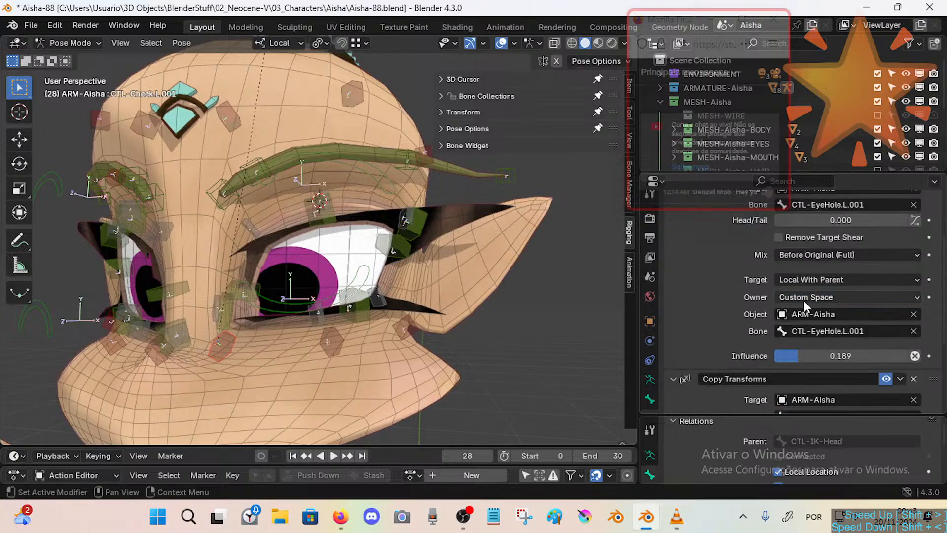
scroll(780, 325, "down", 7)
scroll(803, 292, "up", 4)
scroll(804, 326, "down", 4)
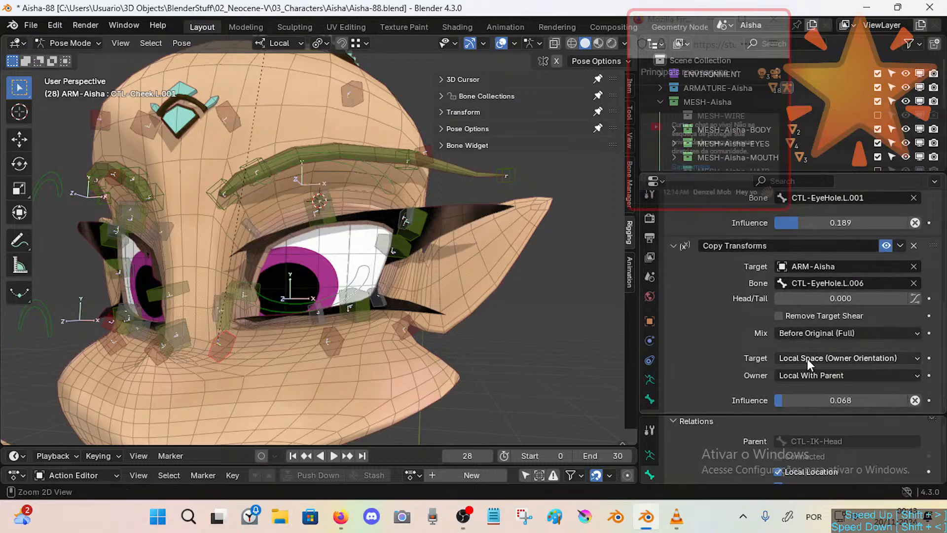
left_click(807, 375)
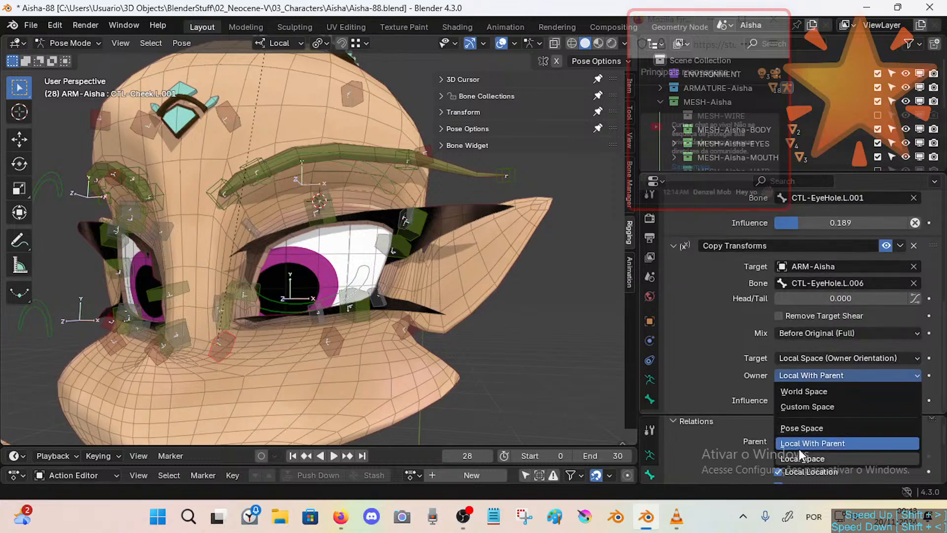
left_click(809, 407)
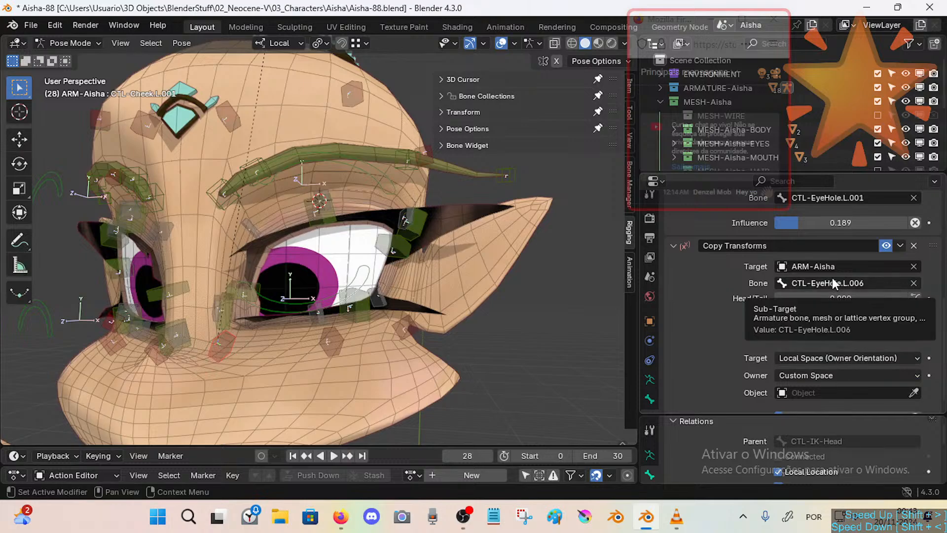
left_click(912, 394)
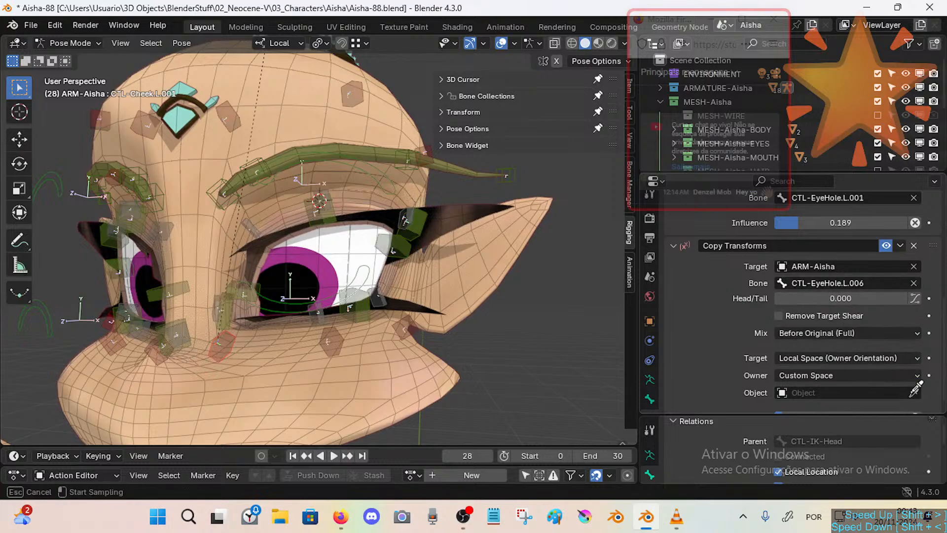
left_click(323, 311)
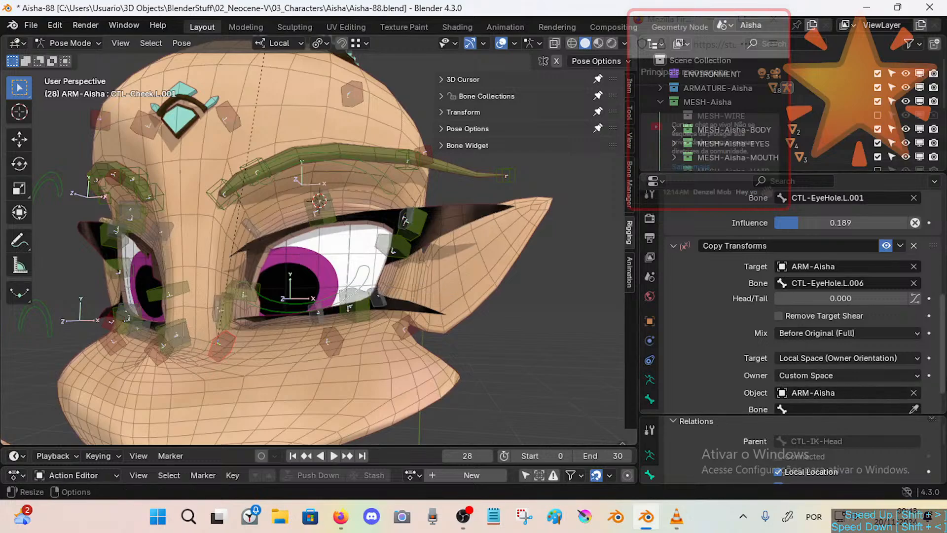
scroll(908, 369, "down", 2)
left_click(909, 374)
left_click(914, 375)
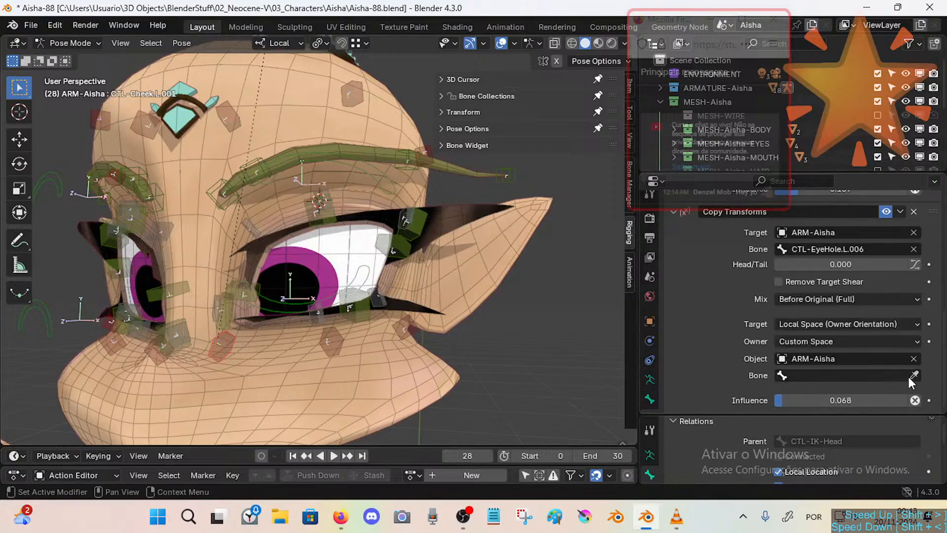
left_click(319, 315)
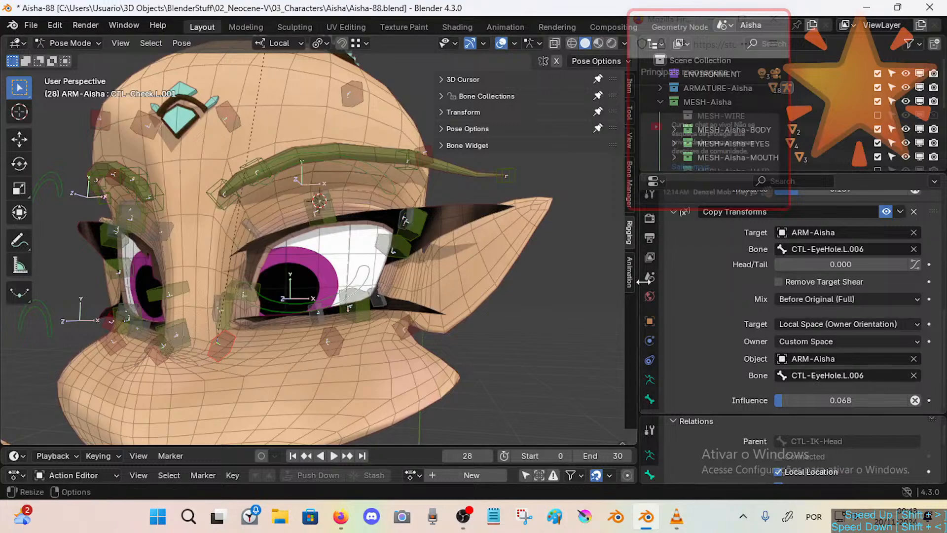
Set the target space of CTL-Cheek.L.001's Copy Transforms constraint to Local With Parent and compare its settings with Copy Transforms.001.
scroll(860, 330, "up", 5)
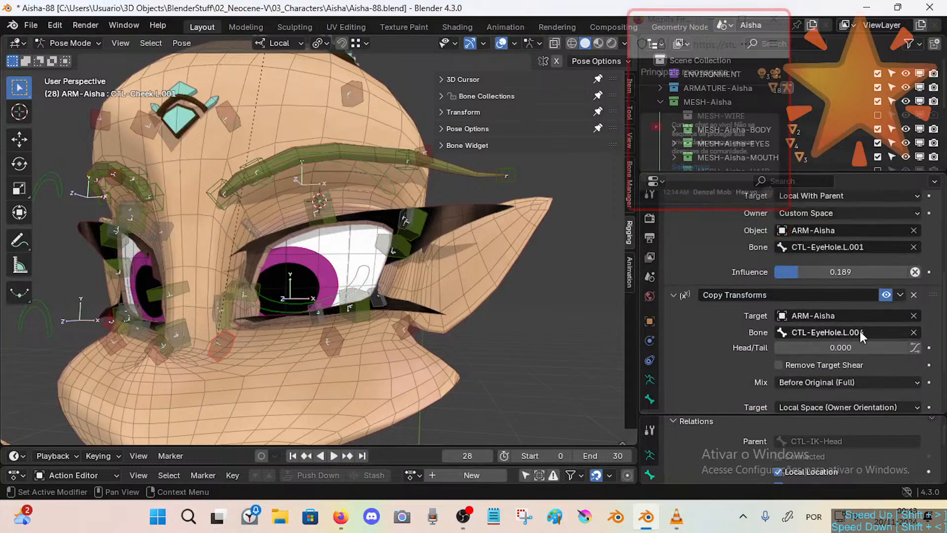
scroll(822, 377, "down", 5)
left_click(821, 320)
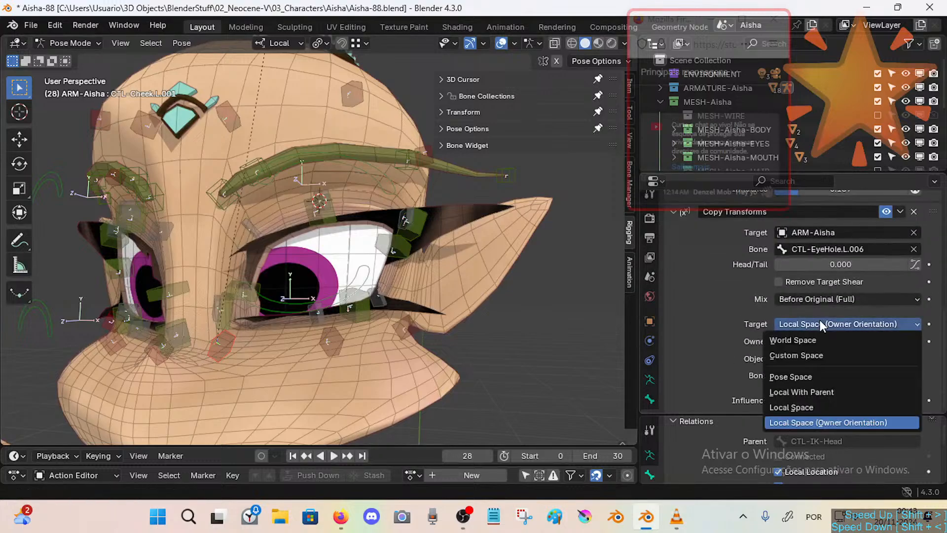
left_click(807, 393)
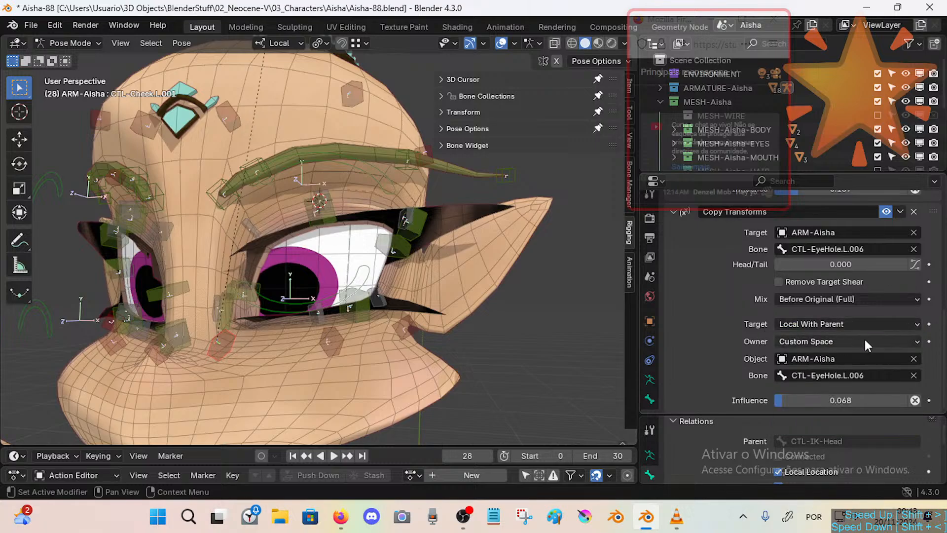
scroll(821, 356, "up", 5)
scroll(819, 355, "up", 4)
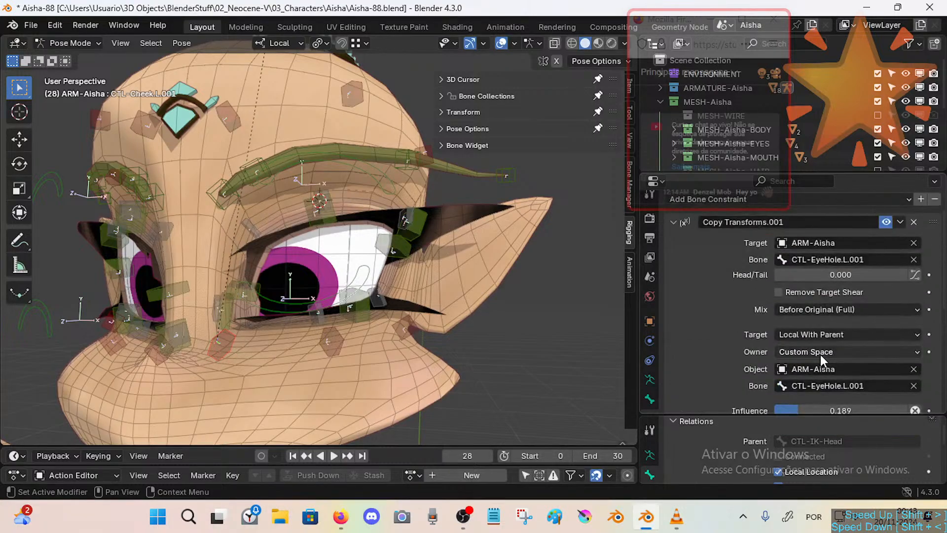
scroll(816, 341, "down", 5)
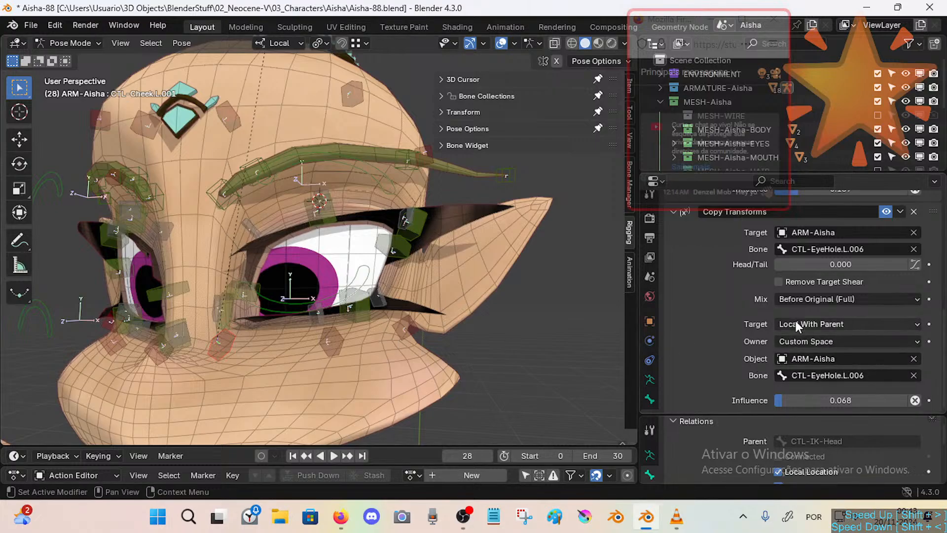
scroll(795, 321, "up", 8)
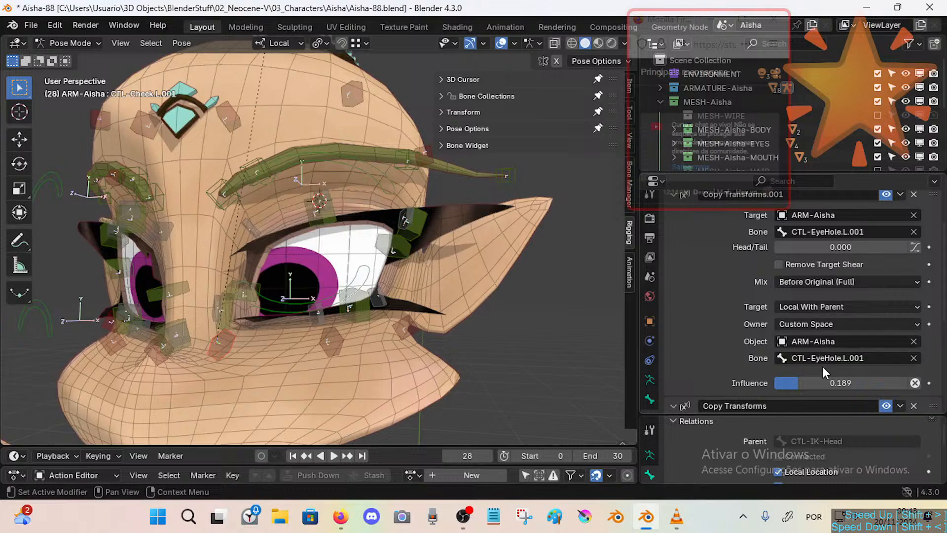
scroll(848, 291, "up", 2)
scroll(848, 291, "up", 2)
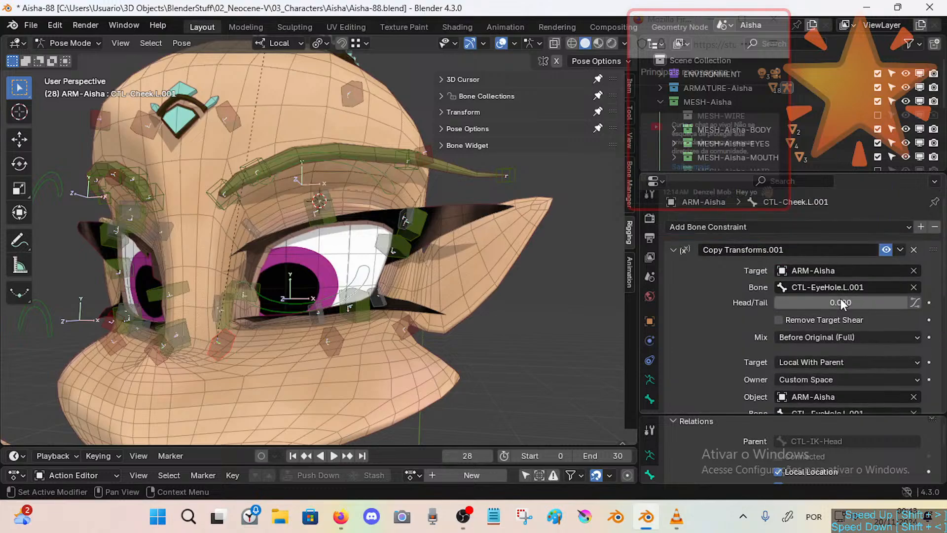
Set the target space of Copy Transforms.001 on the outer cheek bone CTL-Cheek.L.003 to Local With Parent.
middle_click_drag(417, 321, 414, 330)
left_click(413, 330)
left_click(798, 362)
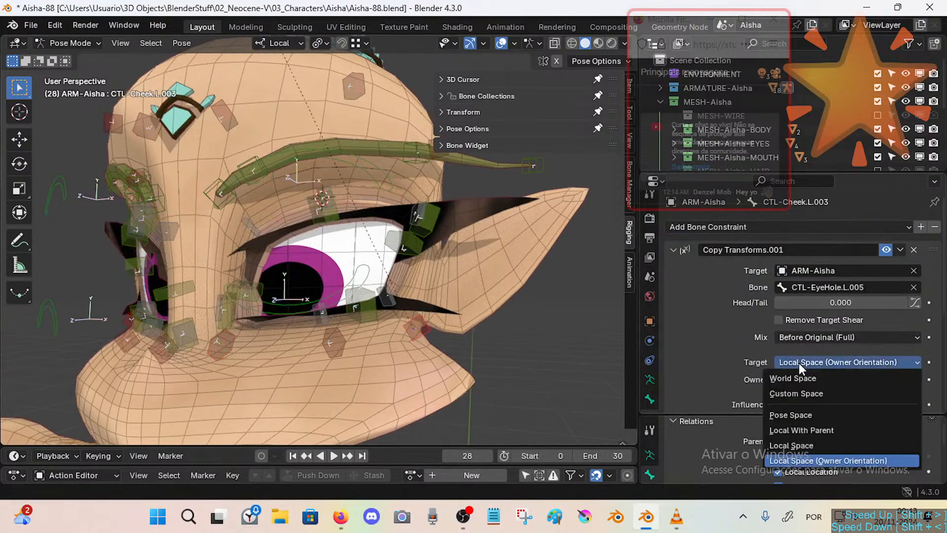
left_click(797, 433)
Give Copy Transforms.001 on CTL-Cheek.L.003 a Custom Space owner based on ARM-Aisha's CTL-EyeHole.L.005 bone.
left_click(814, 380)
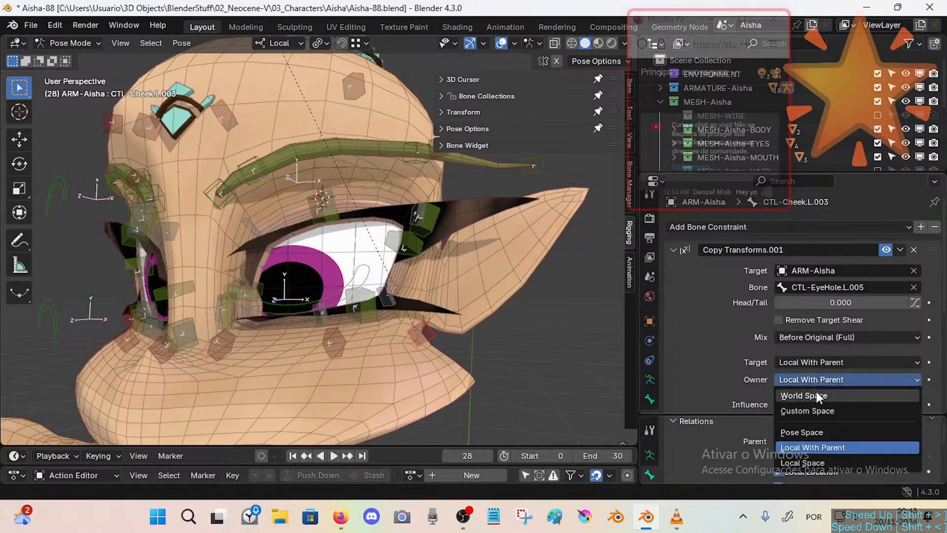
left_click(797, 409)
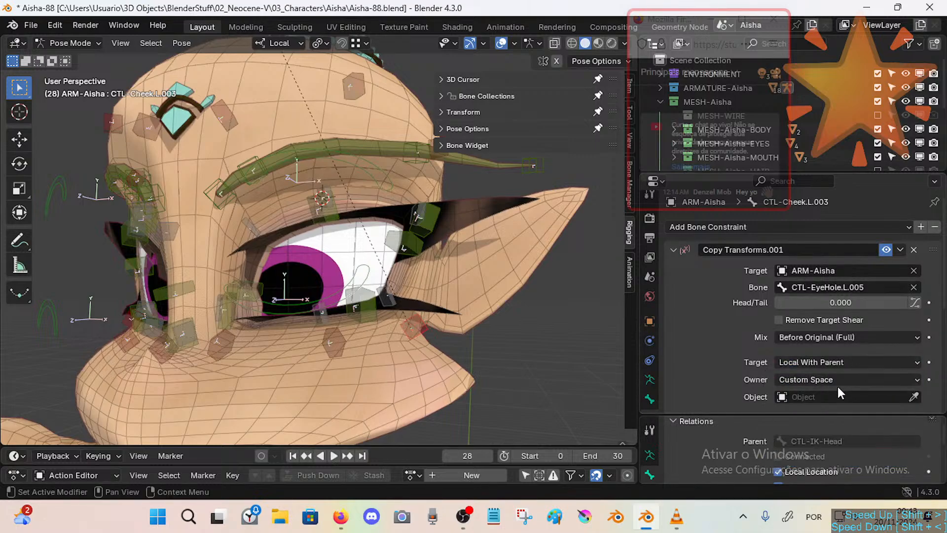
key("ctrl+v")
left_click(881, 393)
type("ar")
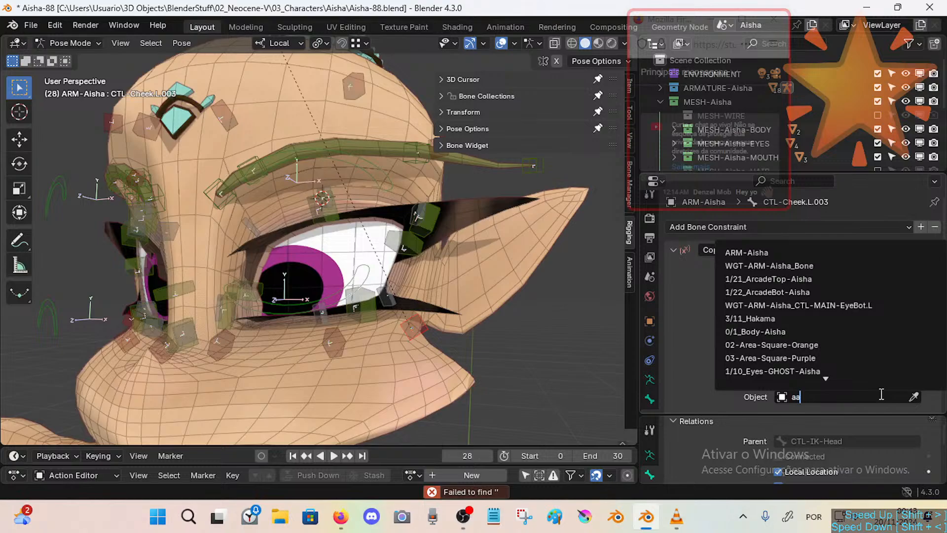
left_click(745, 250)
scroll(911, 364, "down", 2)
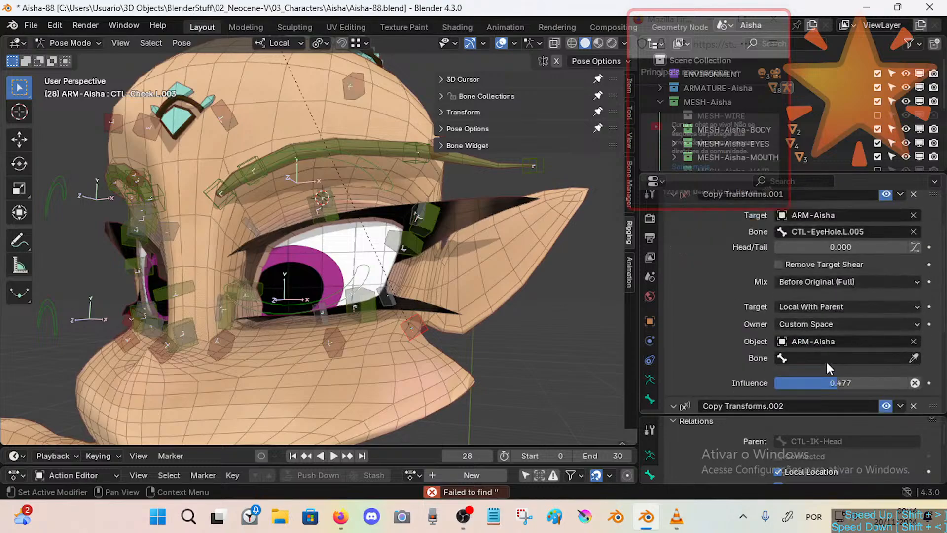
type("CTL-EyeHole.L.005")
Give Copy Transforms.002 on CTL-Cheek.L.003 a Custom Space owner based on ARM-Aisha's CTL-EyeHole.L.006 bone.
scroll(805, 321, "down", 4)
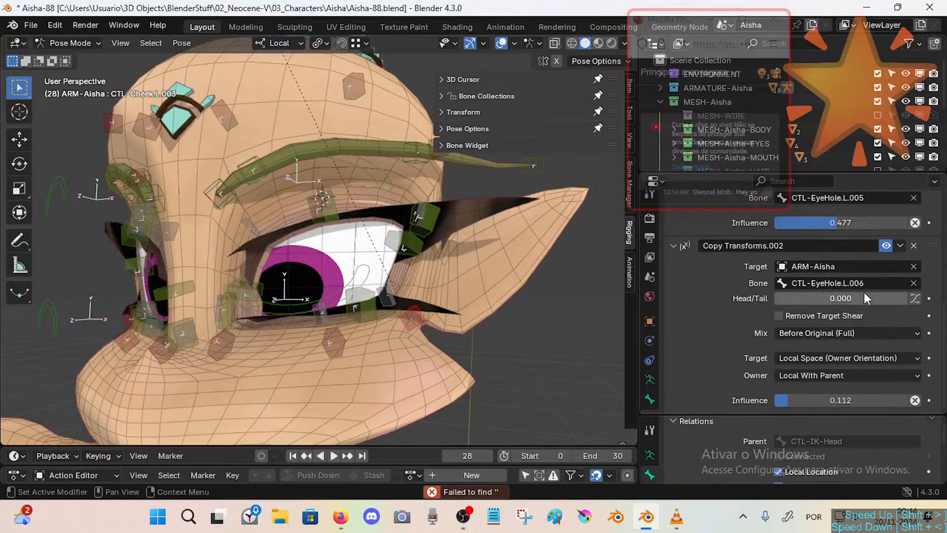
left_click(815, 356)
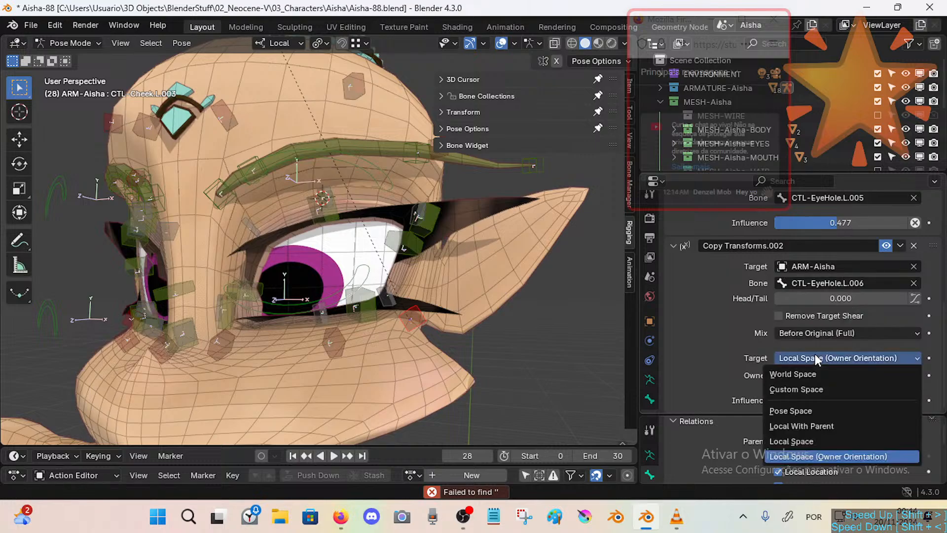
left_click(815, 353)
left_click(806, 375)
left_click(808, 406)
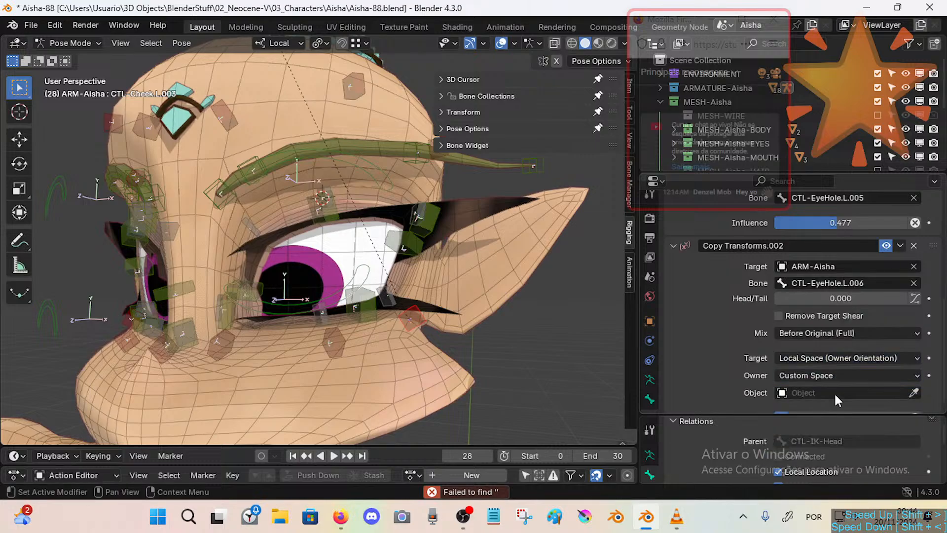
left_click(827, 390)
type("ar")
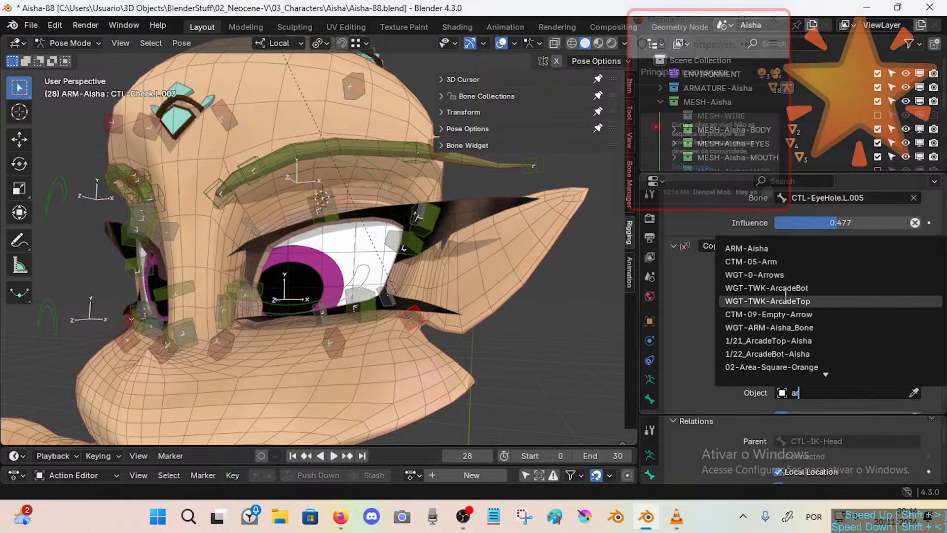
left_click(777, 252)
type("CTL-EyeHole.L.006")
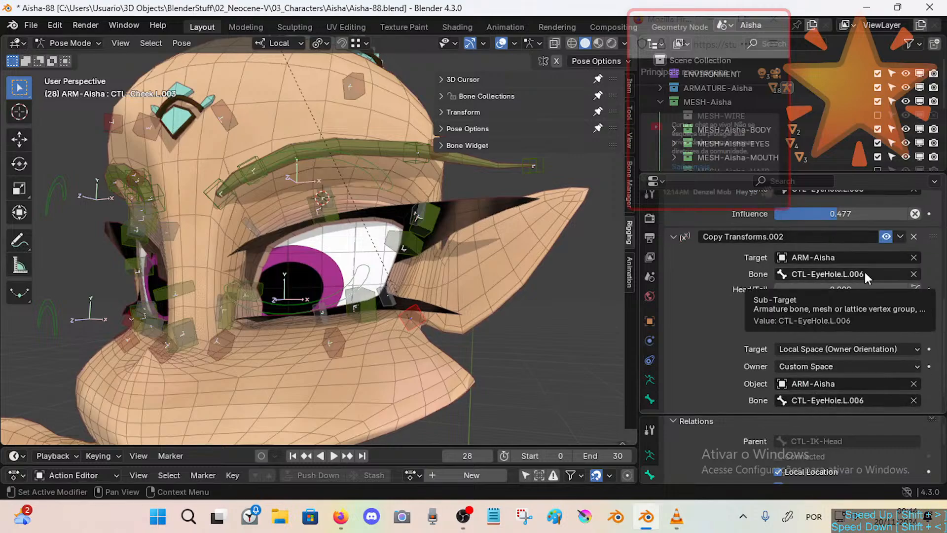
Set Copy Transforms.002's target space on CTL-Cheek.L.003 to Local With Parent and review both of the bone's constraints.
left_click(810, 354)
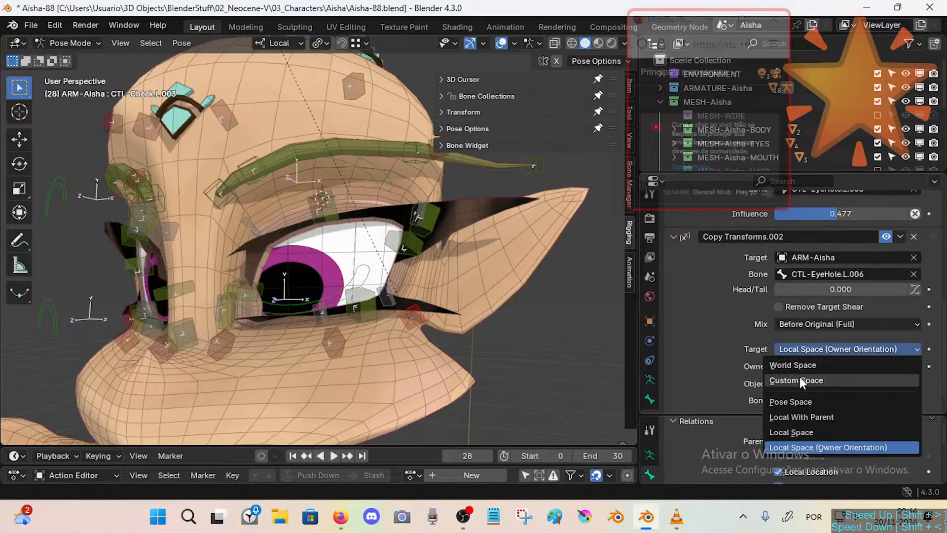
left_click(798, 415)
scroll(854, 360, "down", 1)
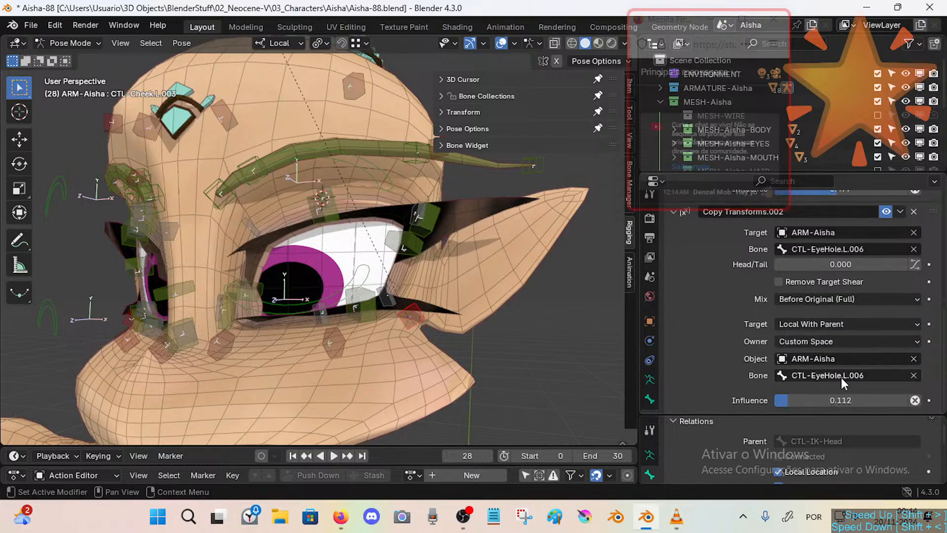
scroll(842, 377, "up", 6)
scroll(812, 335, "down", 5)
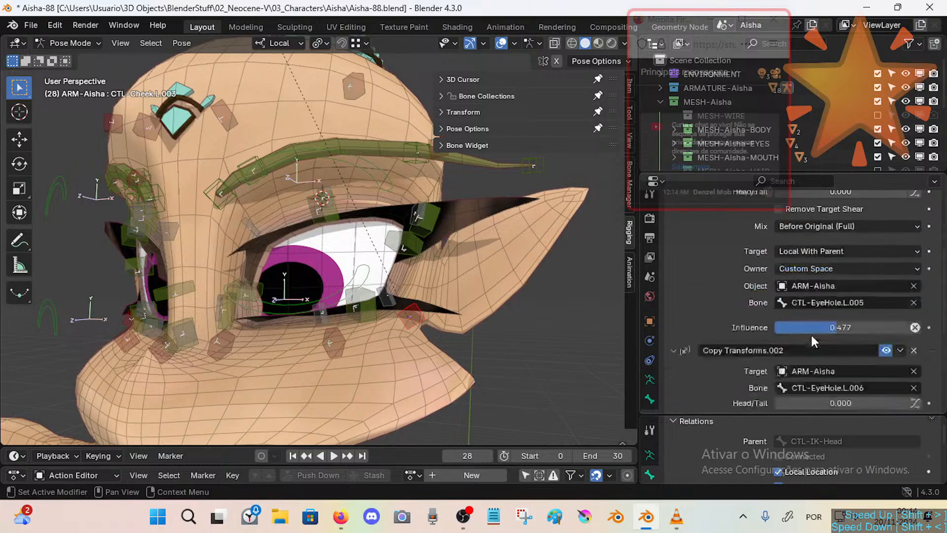
scroll(837, 378, "up", 4)
scroll(838, 368, "up", 4)
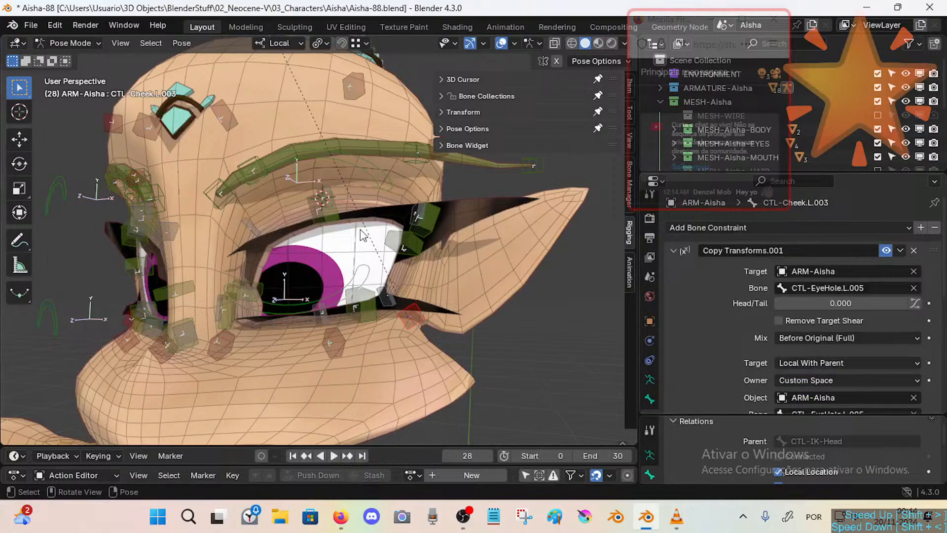
Raise the lower-eyelid control CTL-MAIN-EyeBot.L slightly to test how the outer cheek follows.
left_click(356, 274)
key("g")
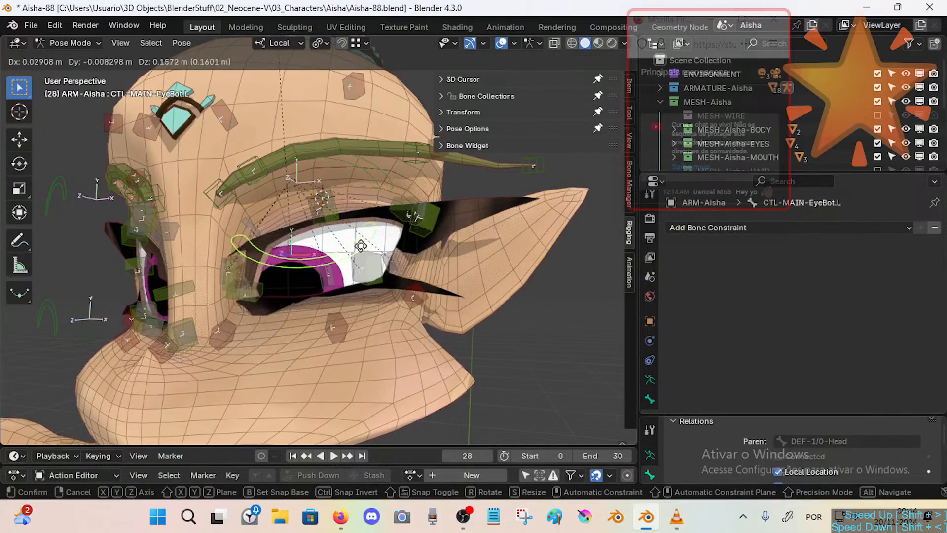
left_click(405, 303)
Lower the influence of Copy Transforms.001 on CTL-Cheek.L.003 and check the settings of Copy Transforms.002.
left_click(419, 310)
scroll(810, 327, "down", 4)
scroll(817, 347, "down", 2)
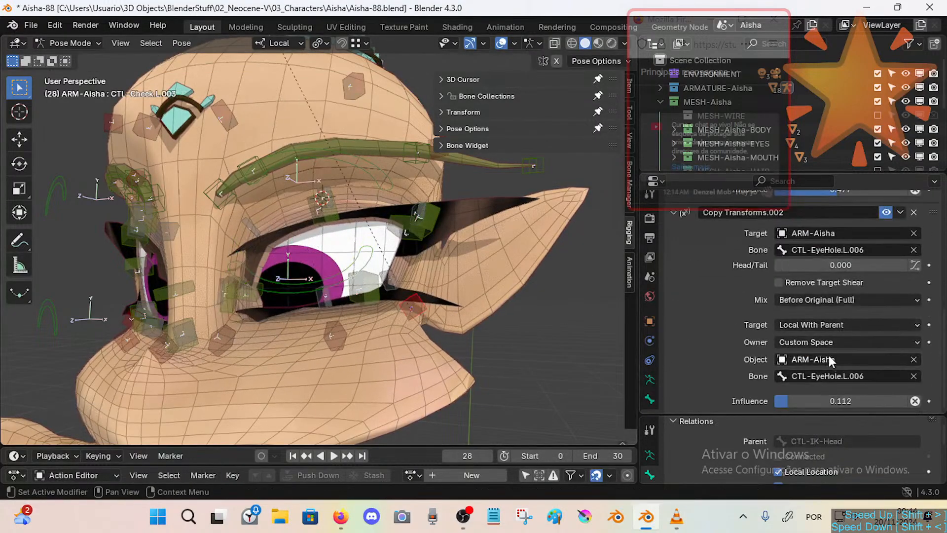
scroll(816, 365, "up", 2)
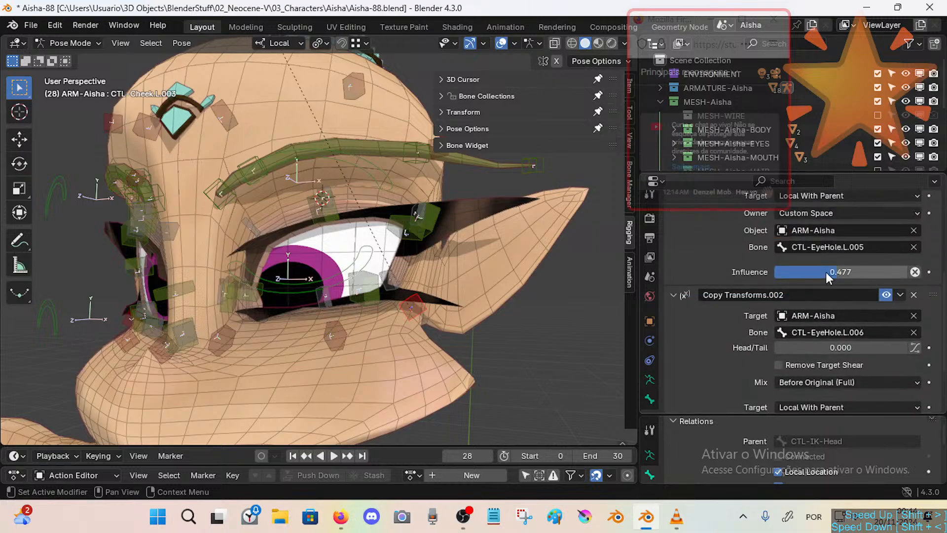
left_click_drag(826, 271, 812, 272)
scroll(822, 349, "down", 3)
scroll(823, 351, "down", 2)
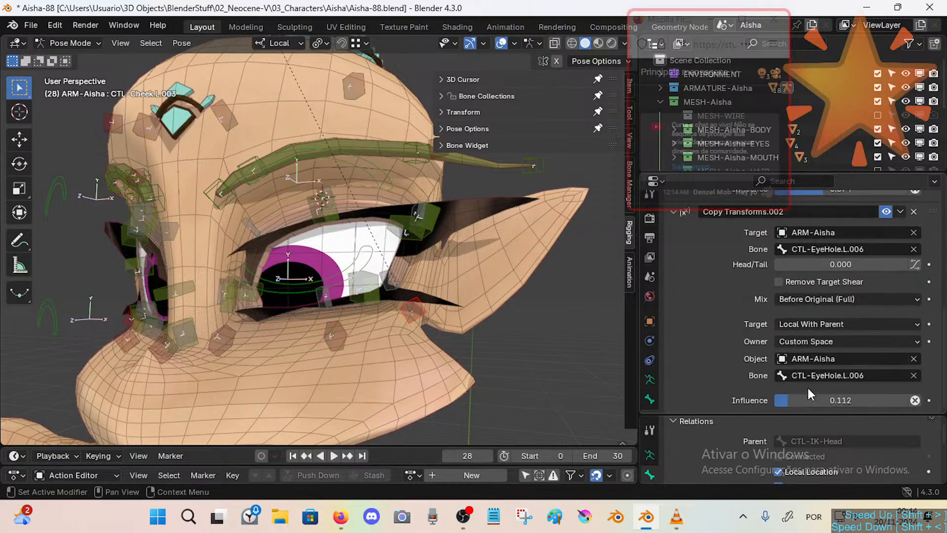
Move CTL-MAIN-EyeBot.L further up to test the reduced cheek influence, and reselect CTL-Cheek.L.003.
left_click(355, 254)
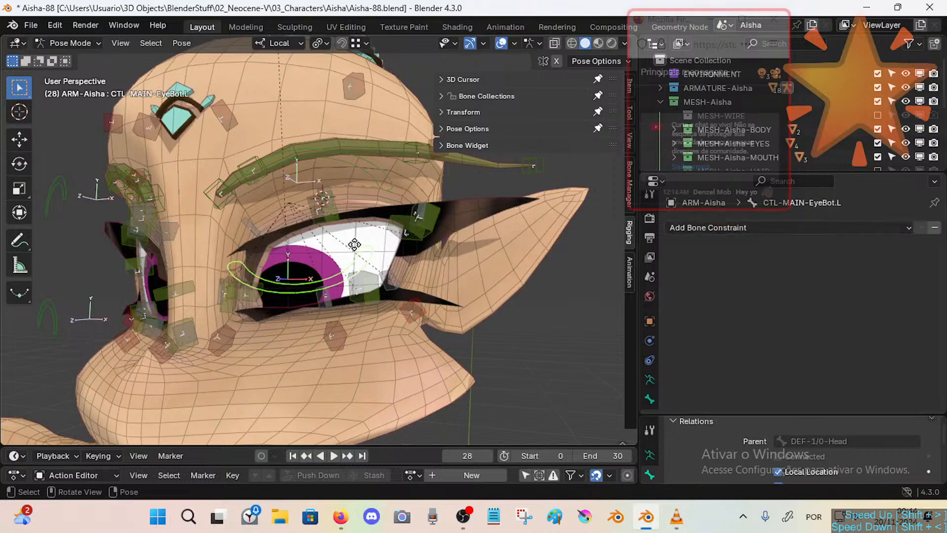
key("g")
left_click(357, 256)
key("g")
left_click(364, 237)
left_click(414, 304)
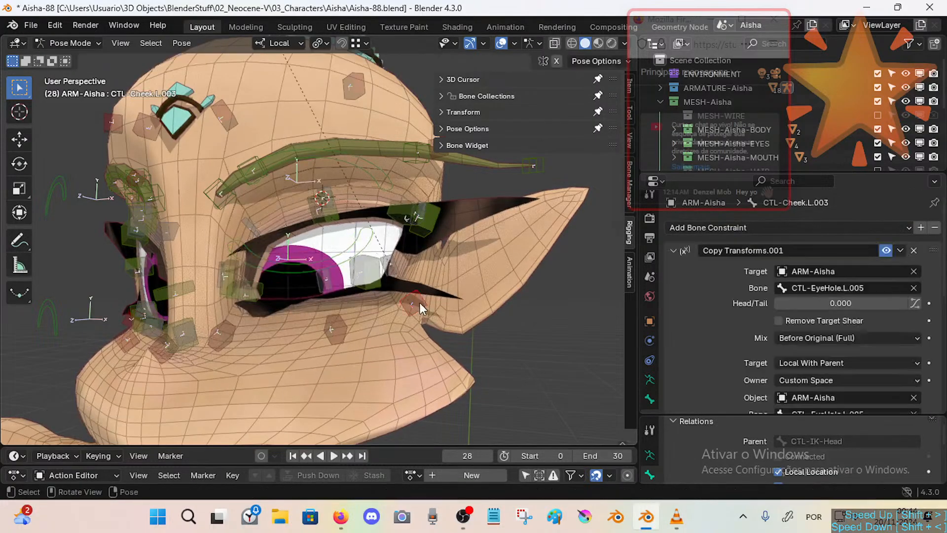
Review the Copy Transforms constraints on CTL-Cheek.L.003 and the Shrinkwrap constraint on CTL-EyeHole.L.005.
scroll(831, 316, "down", 4)
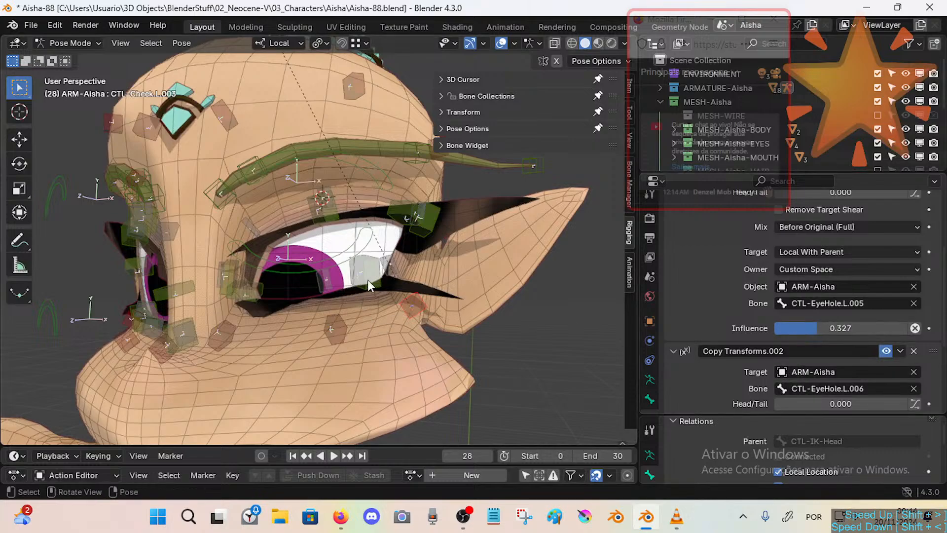
left_click(394, 262)
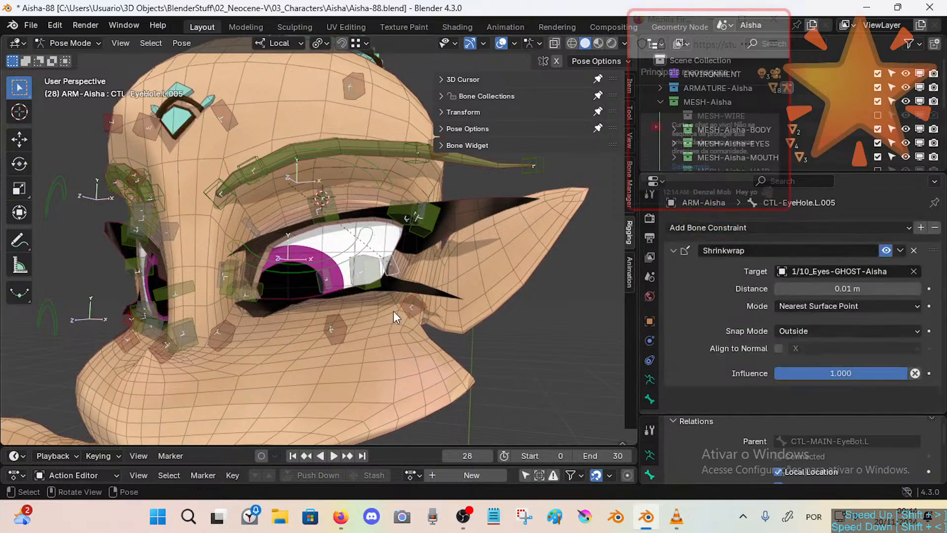
left_click(403, 315)
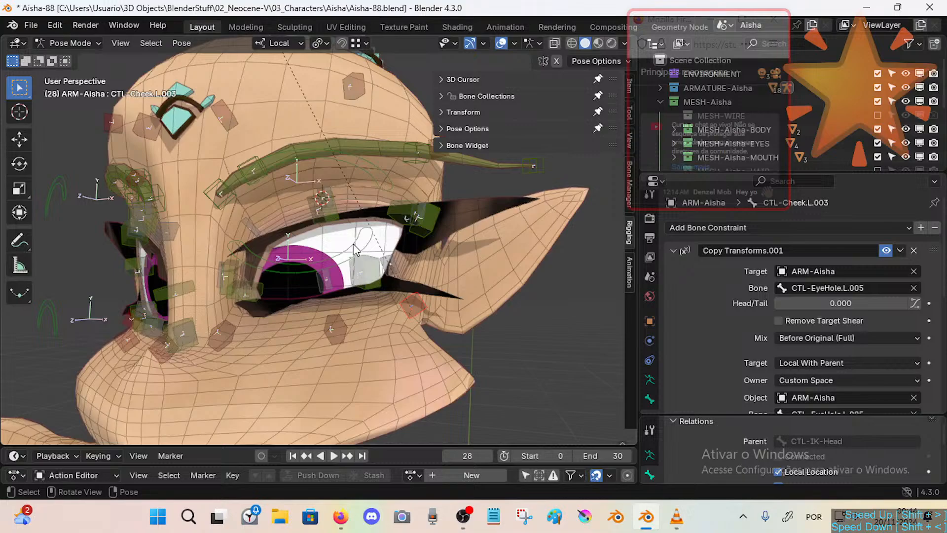
Move CTL-MAIN-EyeBot.L up and back down below the eye to test the outer cheek, and reselect CTL-Cheek.L.003.
left_click(355, 246)
key("g")
left_click(357, 242)
left_click(416, 310)
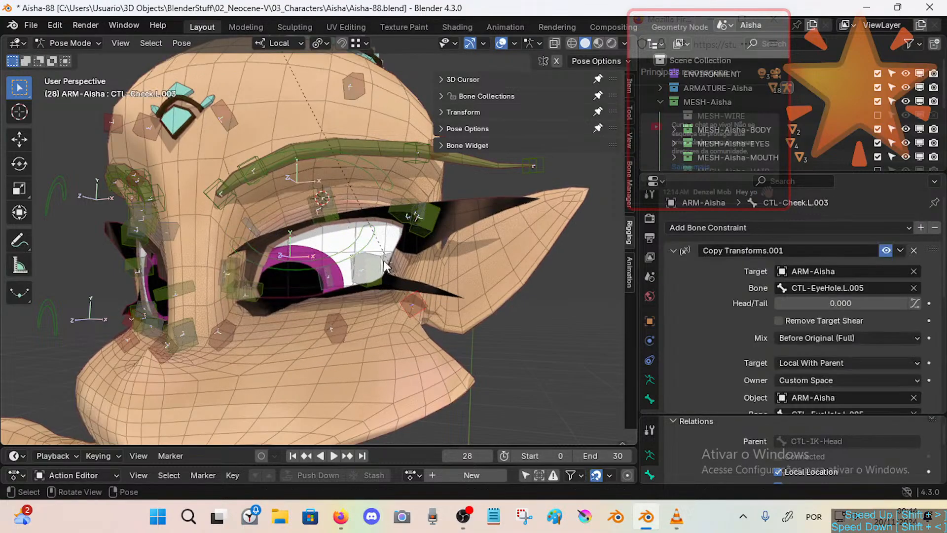
left_click(374, 247)
left_click(429, 308)
left_click(370, 240)
key("g")
left_click(430, 316)
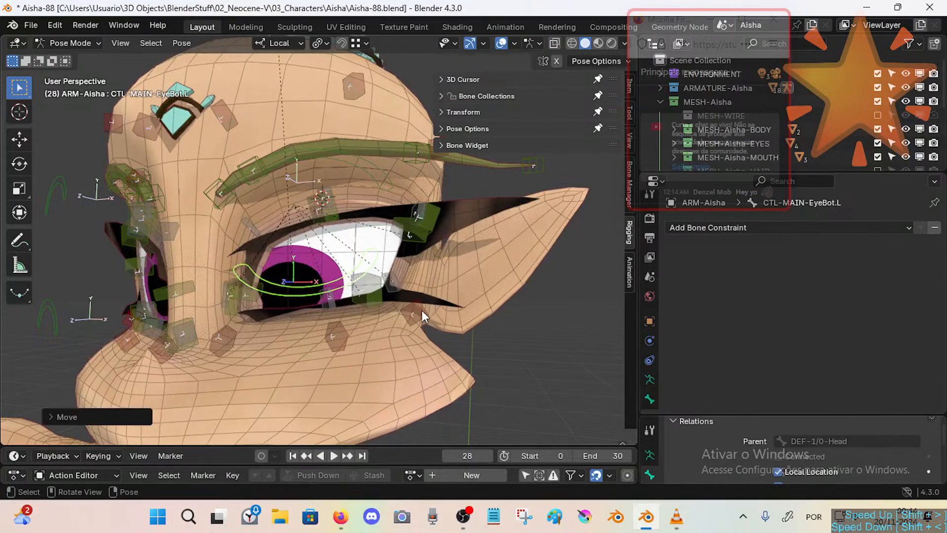
left_click(425, 315)
left_click(371, 259)
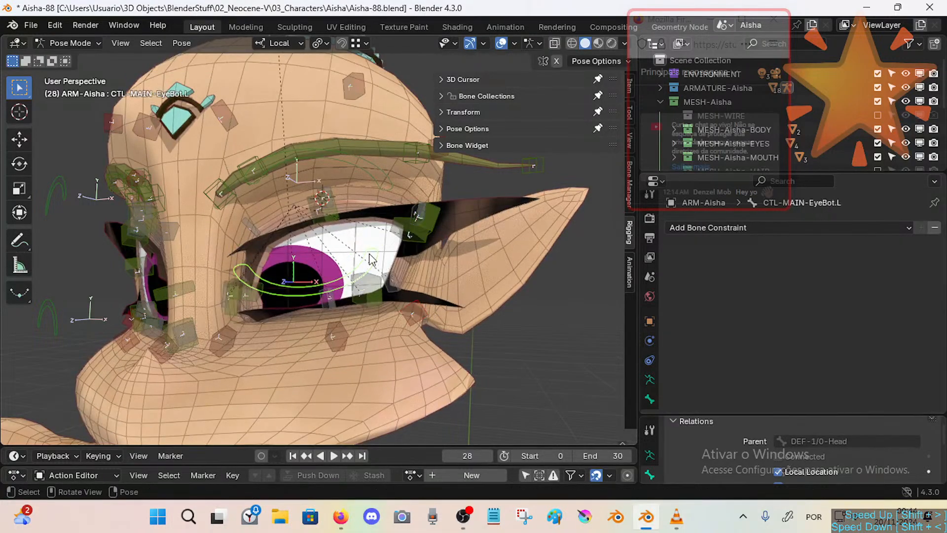
left_click(414, 315)
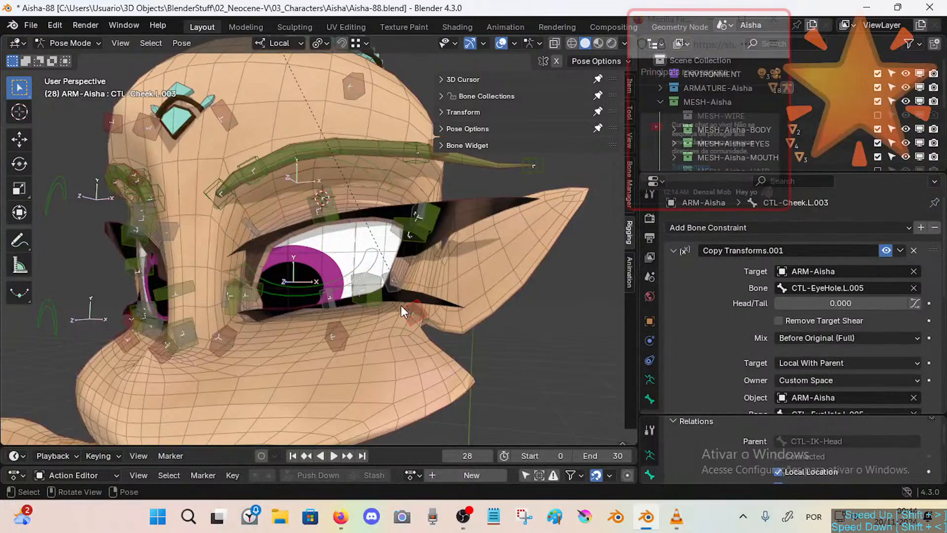
Examine the outer cheek from several angles and check the Copy Transforms.001 settings of CTL-Cheek.L.003.
middle_click_drag(401, 306, 369, 331)
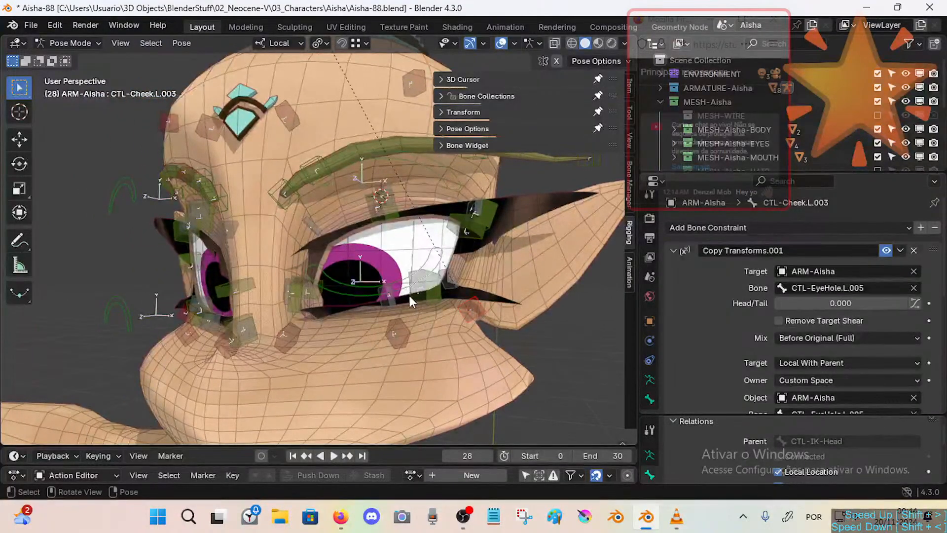
middle_click_drag(409, 297, 385, 300)
middle_click_drag(275, 242, 385, 345)
middle_click_drag(525, 348, 373, 328)
scroll(833, 397, "down", 3)
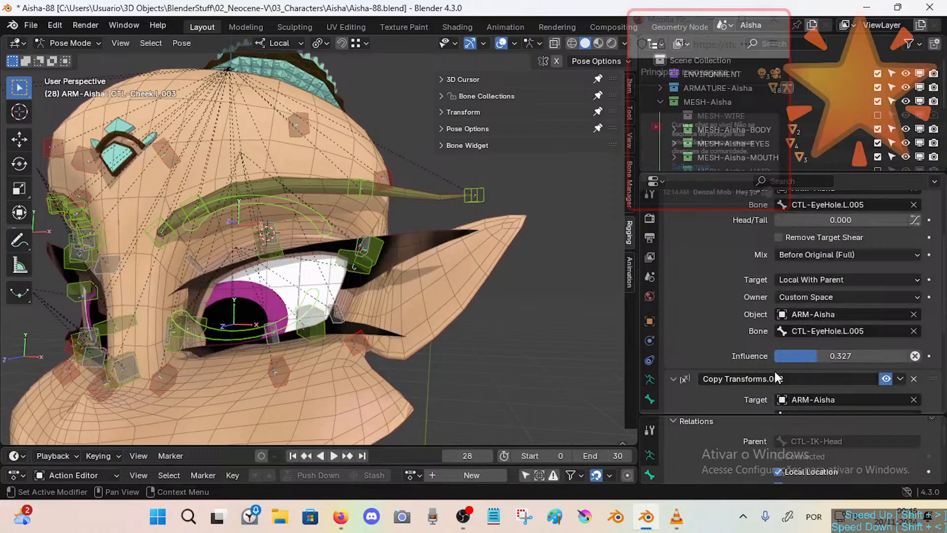
Raise the lower-eyelid control CTL-MAIN-EyeBot.L to test how the cheek bones follow.
left_click(276, 334)
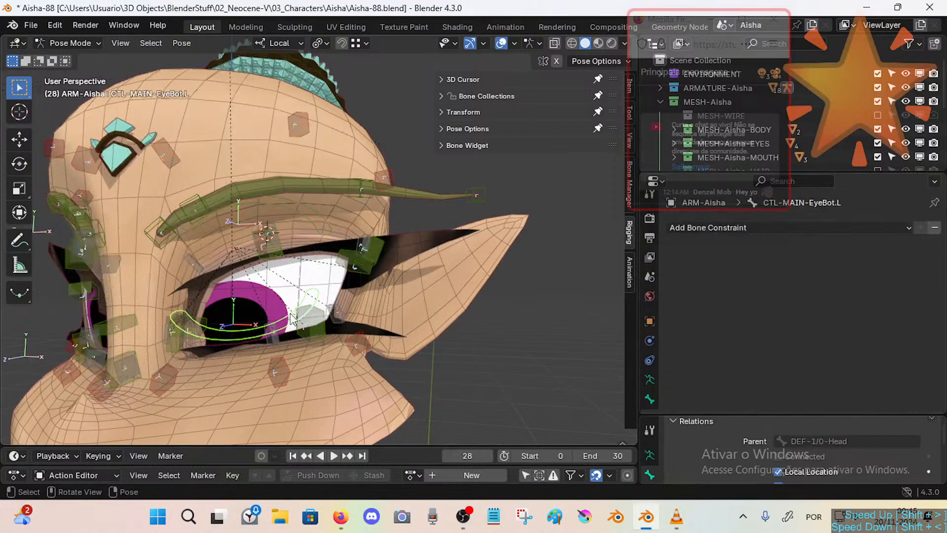
key("g")
left_click(306, 316)
key("g")
left_click(366, 306)
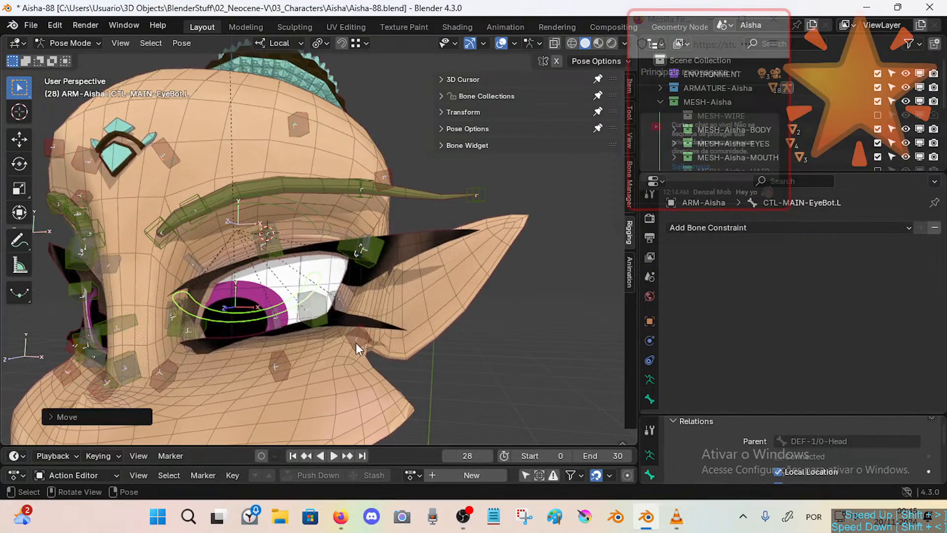
Move CTL-MAIN-EyeBot.L back down below the eye to check the cheek deformation with the lid open.
left_click(358, 344)
key("g")
left_click(345, 335)
left_click(306, 294)
key("g")
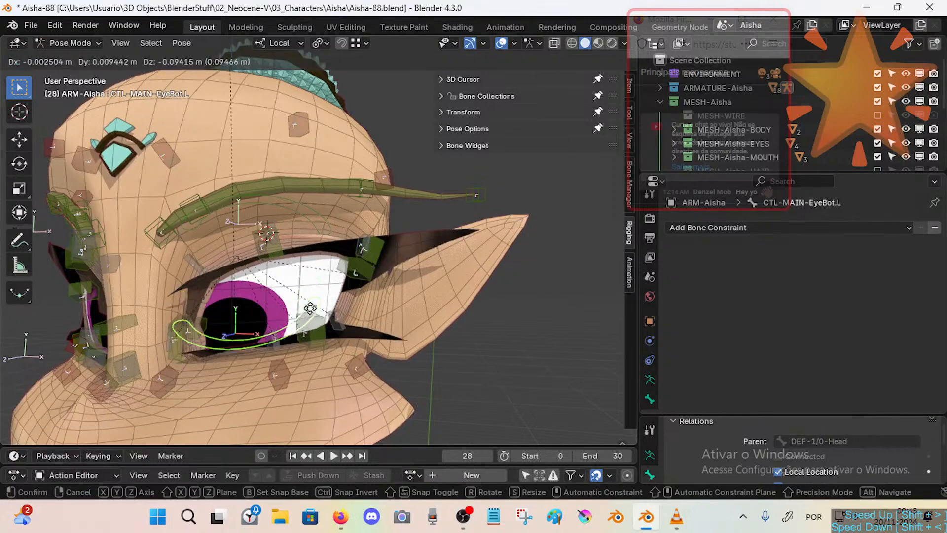
left_click(342, 276)
key("g")
mouse_move(342, 275)
middle_mouse_down()
mouse_move(326, 278)
mouse_move(348, 276)
middle_mouse_up()
left_click(331, 279)
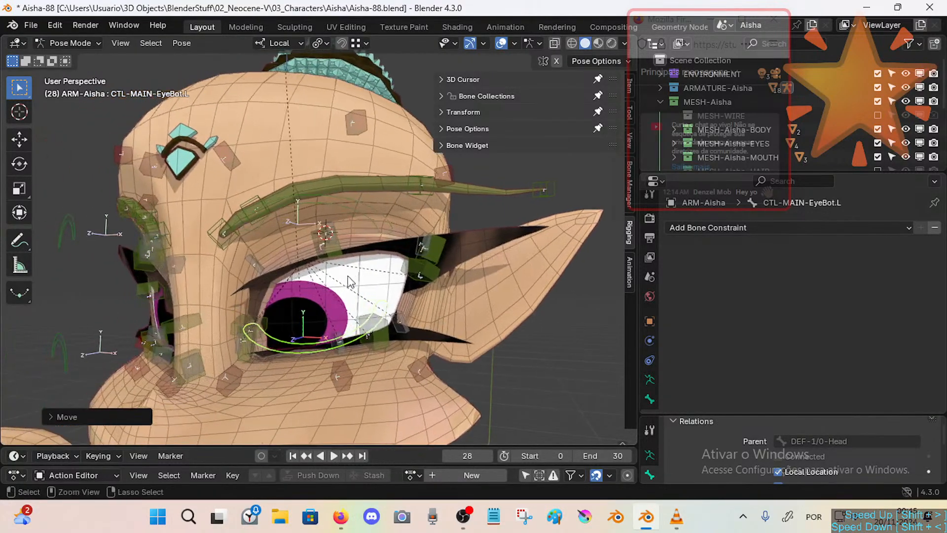
Save the file and symmetrize the left eye and cheek bones to the other side in Edit Mode.
key("ctrl+s")
key("Tab")
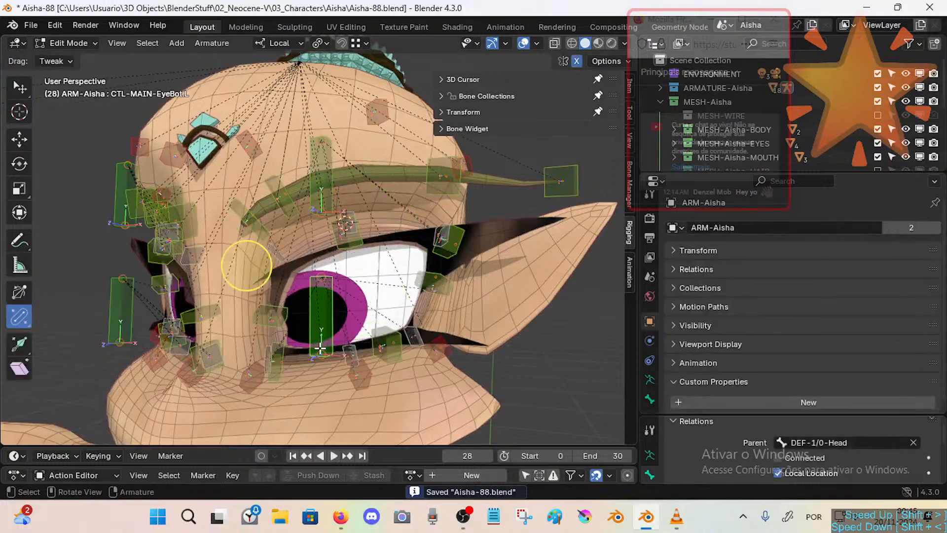
middle_click_drag(320, 353, 351, 332, "shift")
key("alt+a")
key("b")
left_click_drag(265, 396, 516, 258)
middle_click_drag(376, 321, 377, 321)
right_click(443, 314)
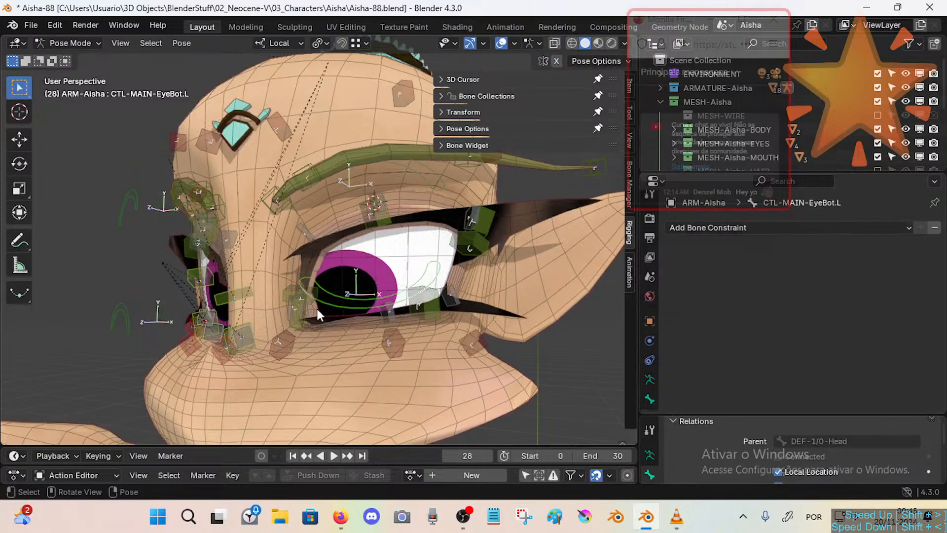
Move CTL-MAIN-EyeBot.L up and down in Pose Mode to test the inner corner of the lower eyelid.
left_click(335, 303)
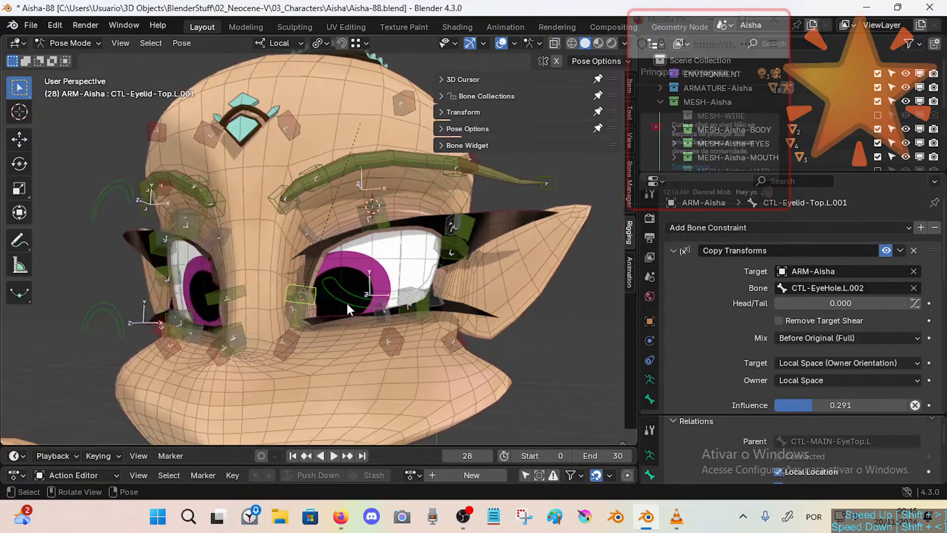
key("g")
right_click(356, 296)
left_click(363, 303)
key("g")
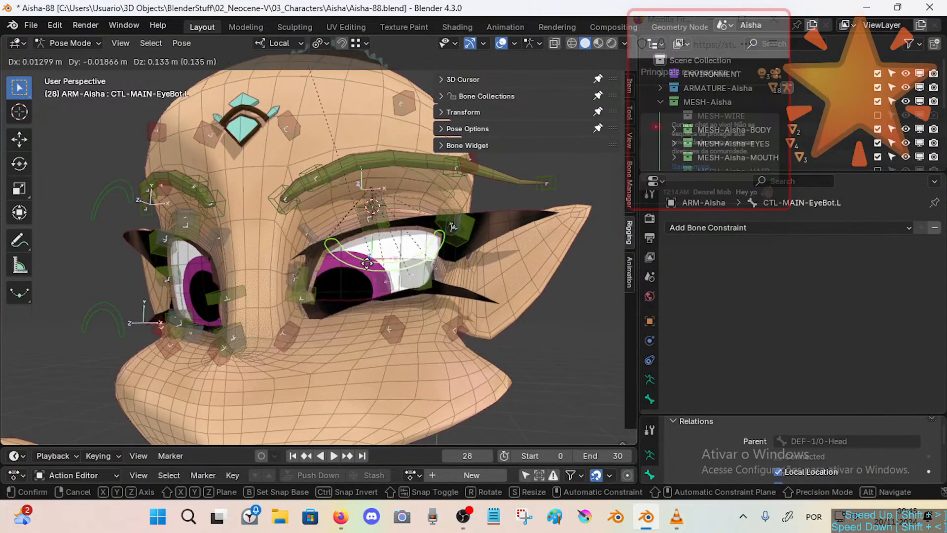
left_click(319, 336)
key("g")
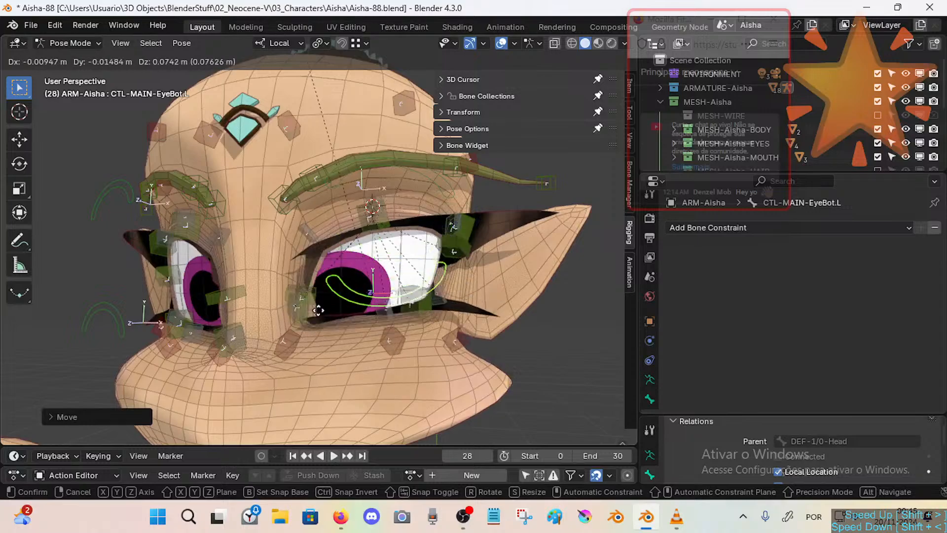
right_click(312, 330)
left_click(312, 330)
left_click(343, 308)
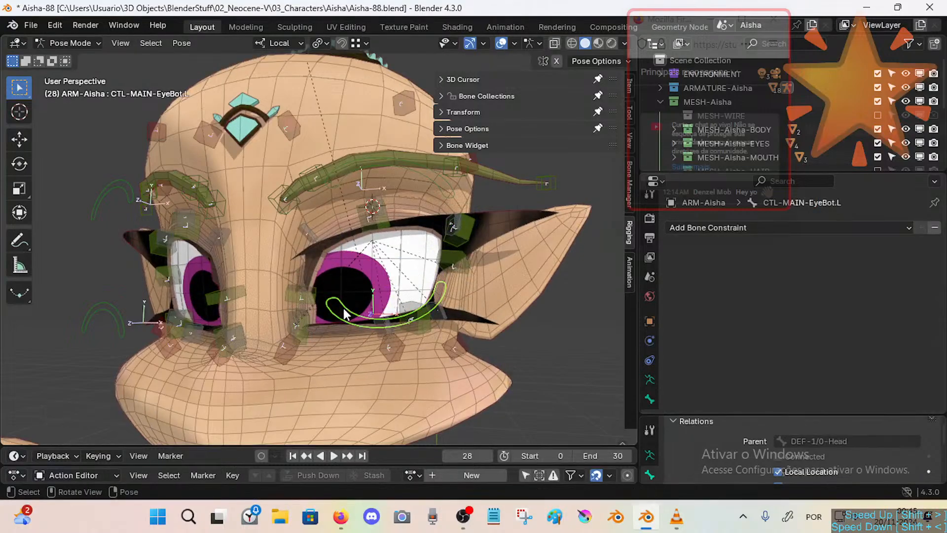
Examine the Copy Transforms and Shrinkwrap constraints on the inner lower-eyelid bone CTL-Eyelid-Bot.L.004.
left_click(307, 323)
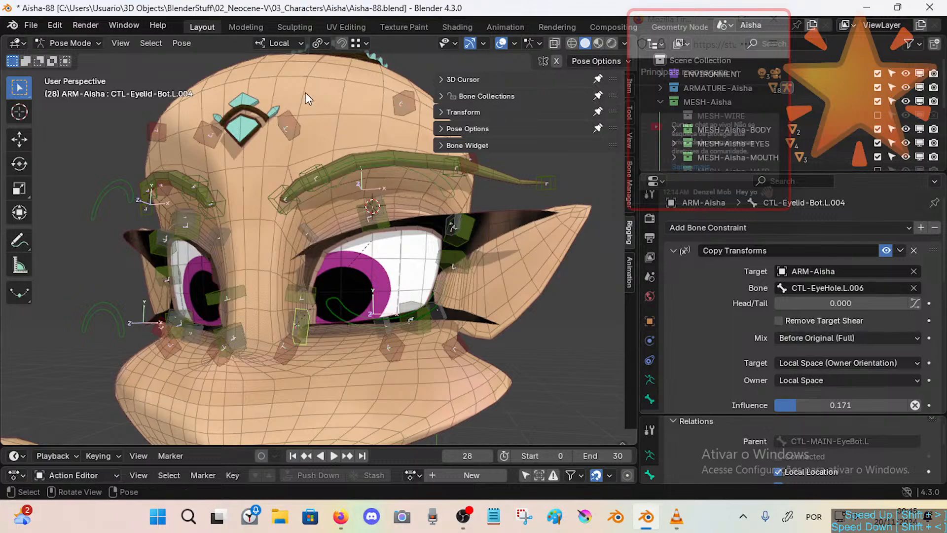
left_click(371, 314)
left_click(302, 313)
scroll(796, 338, "down", 5)
scroll(794, 335, "down", 4)
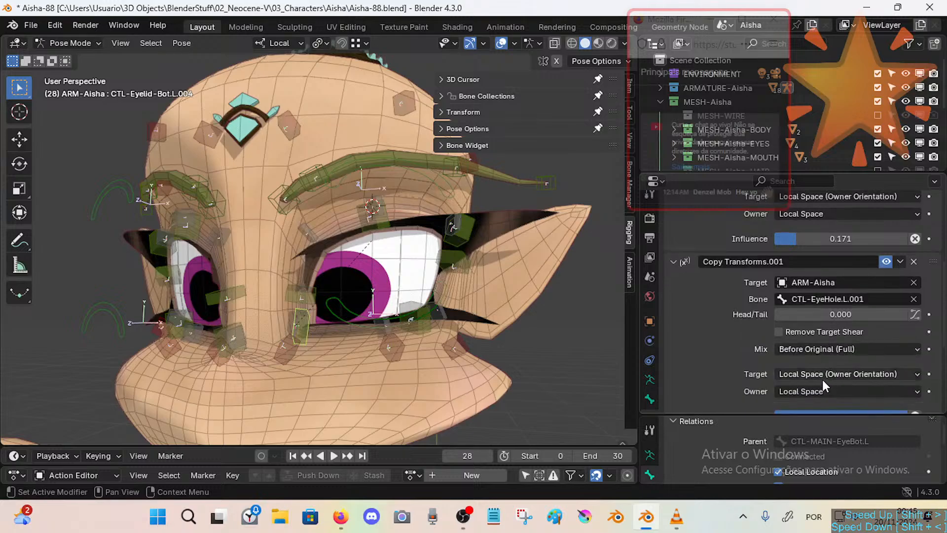
scroll(898, 359, "down", 10)
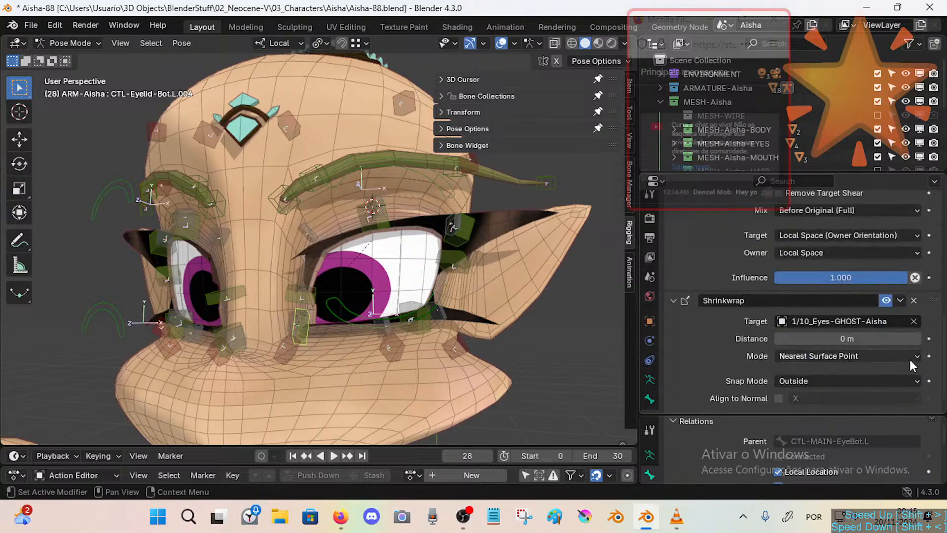
scroll(881, 362, "up", 15)
Test-move CTL-MAIN-EyeBot.L upward and clear its location back to rest.
left_click(350, 308)
key("g")
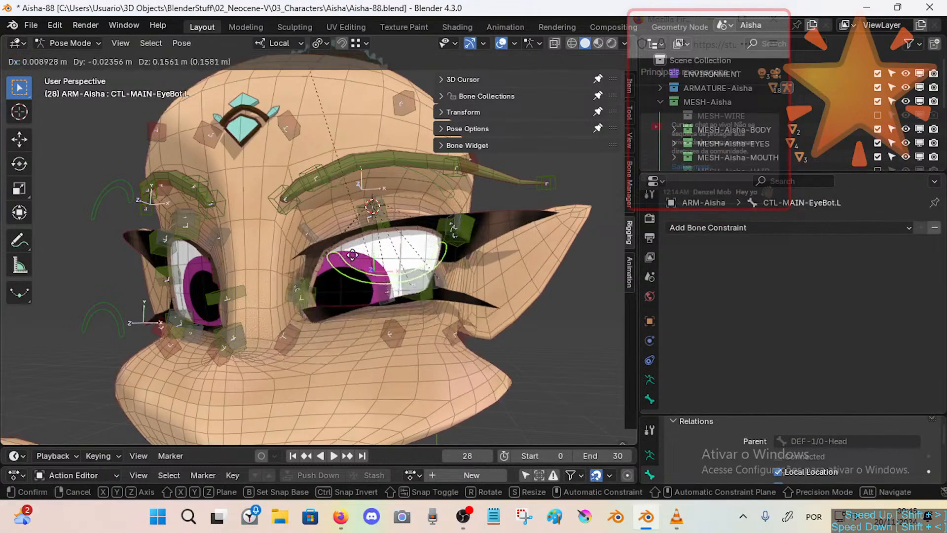
left_click(351, 289)
key("alt+g")
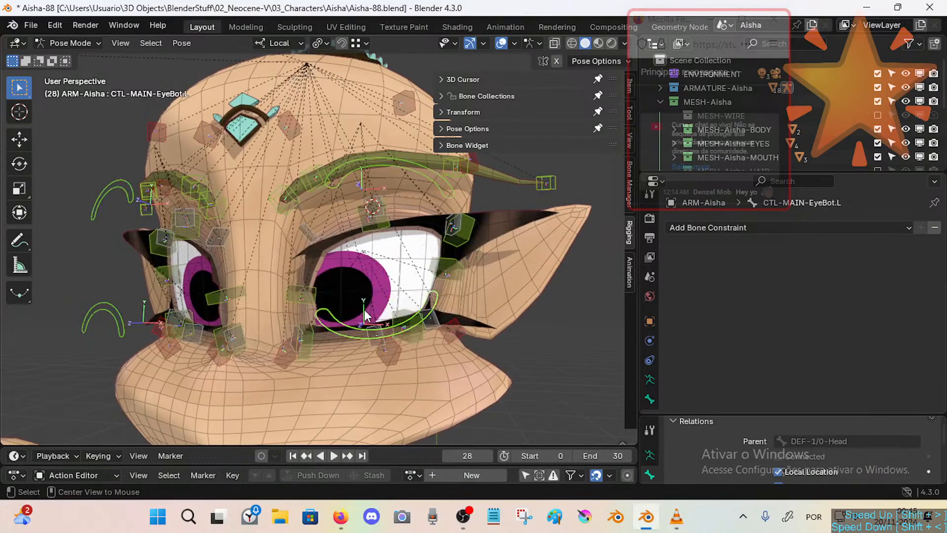
Nudge CTL-MAIN-EyeBot.L up and down around its rest position to test the lower eyelid.
key("g")
left_click(354, 320)
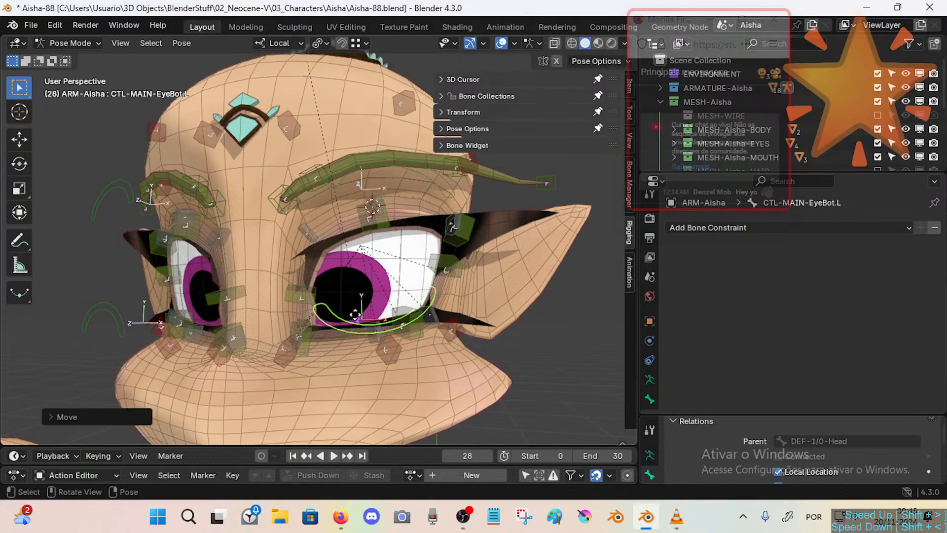
key("g")
left_click(357, 299)
key("g")
left_click(356, 313)
Move the eye-hole controls CTL-EyeHole.L.001 and CTL-EyeHole.L.006 individually to test how the lid and cheek follow.
left_click(298, 324)
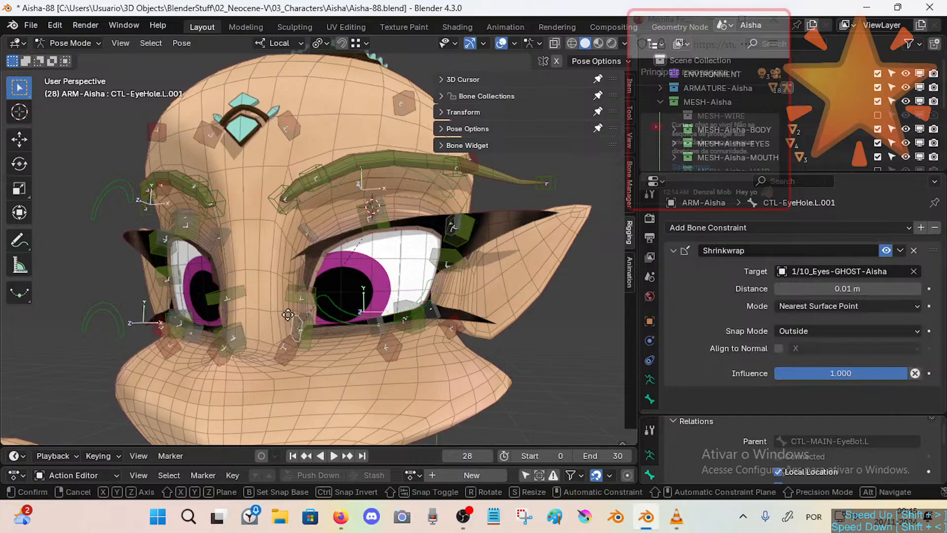
key("g")
left_click(289, 302)
left_click(376, 332)
key("g")
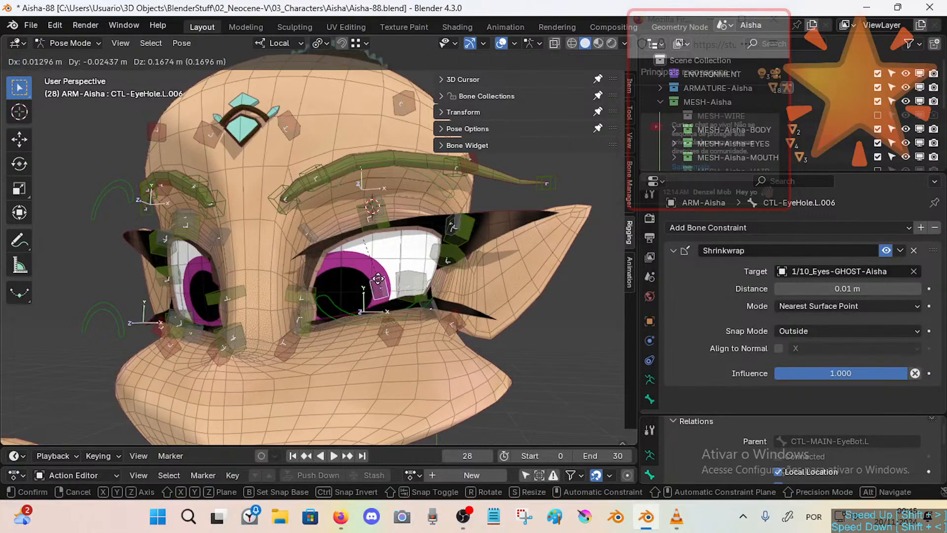
left_click(374, 306)
Select CTL-Cheek.L.001 and check the target and owner spaces of its Copy Transforms.001 constraint.
left_click(289, 351)
scroll(785, 343, "down", 3)
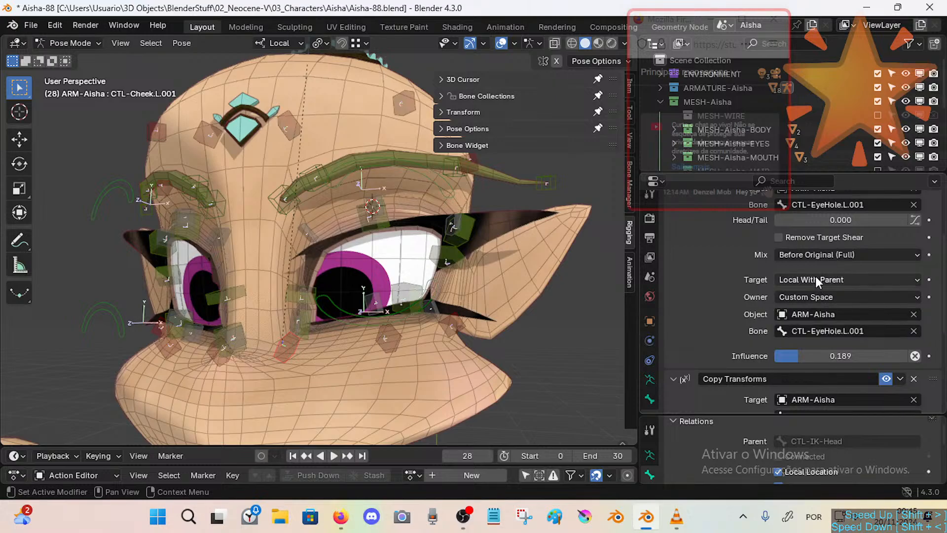
scroll(737, 274, "up", 1)
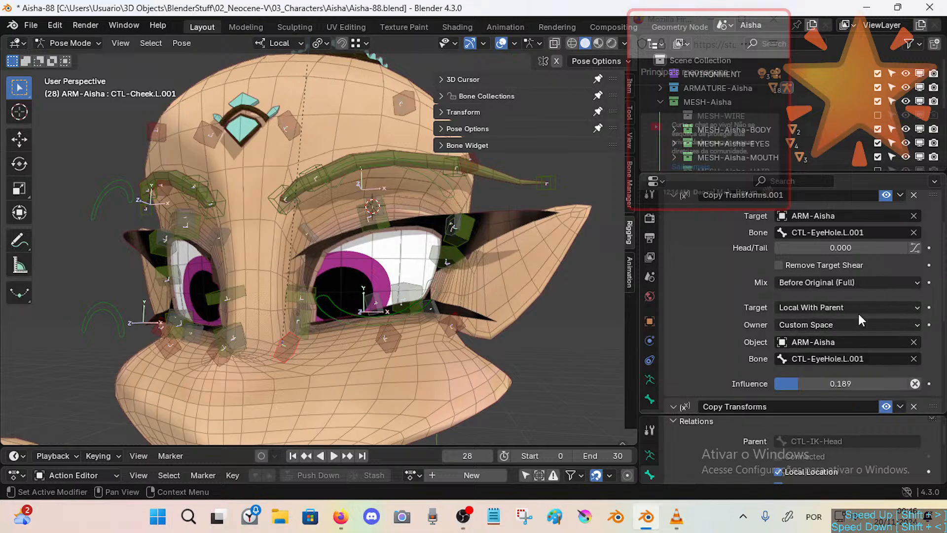
left_click(798, 327)
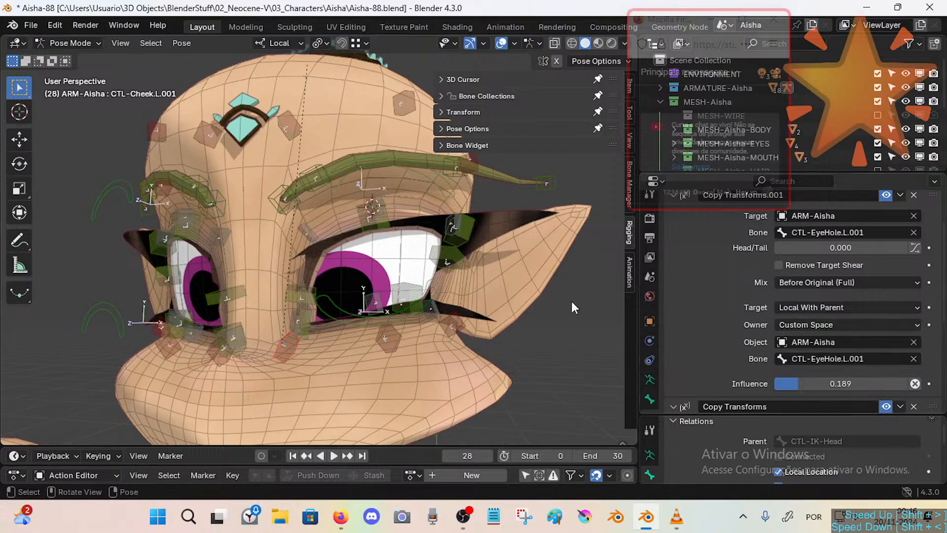
Raise the main upper eyelid control CTL-MAIN-EyeTop.L to test how the lid, brow and forehead follow.
middle_click_drag(455, 284, 430, 303)
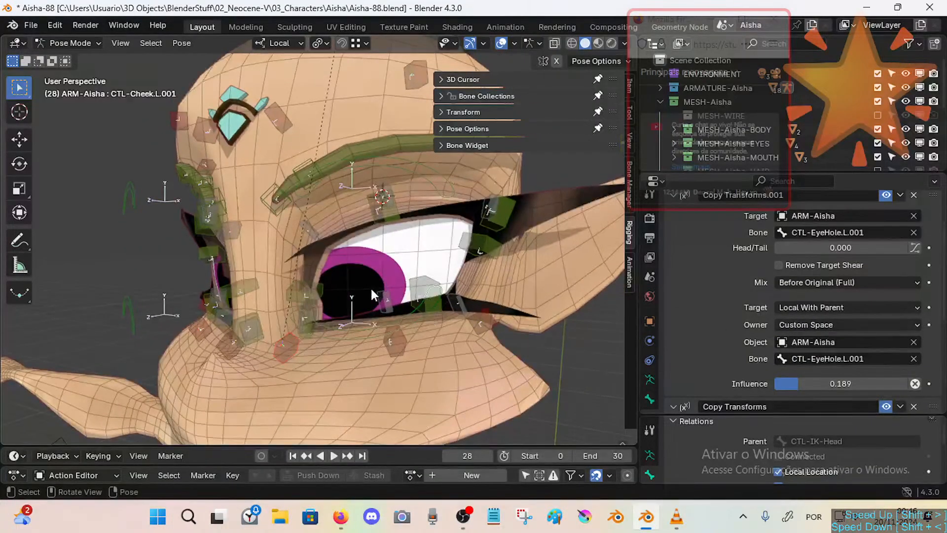
middle_click_drag(371, 287, 395, 297)
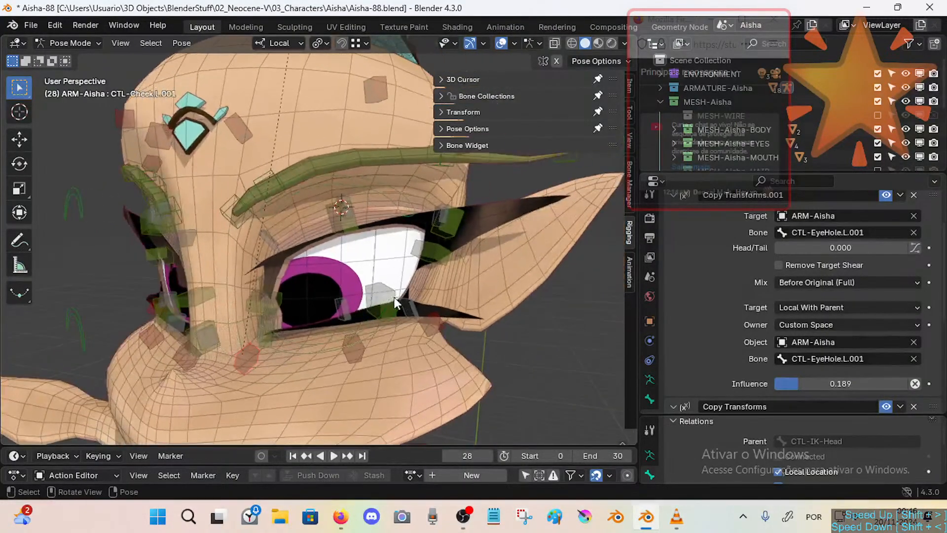
middle_click_drag(401, 265, 382, 257)
left_click(351, 231)
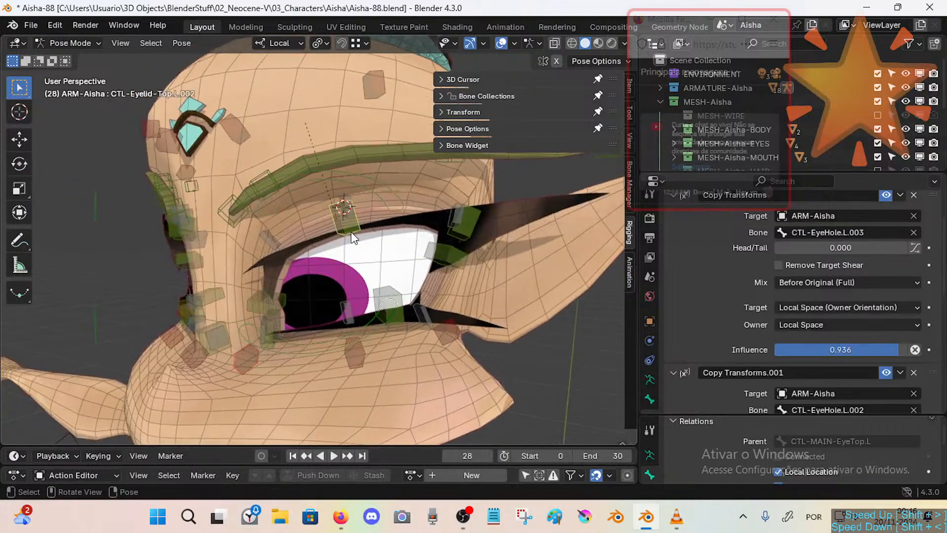
middle_click_drag(352, 229, 505, 274)
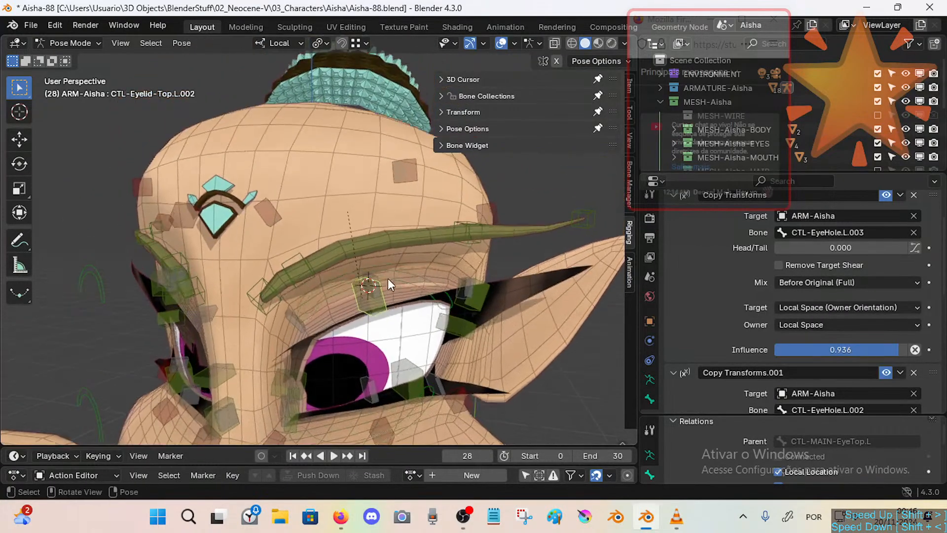
left_click(390, 271)
key("g")
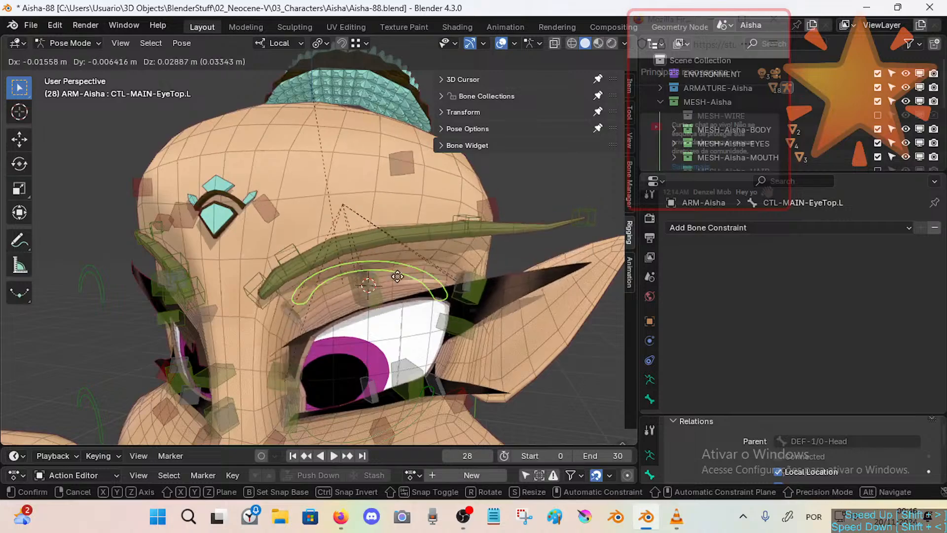
left_click(401, 237)
Select CTL-Forehead.L.001 and check the target bones and spaces of its two Copy Transforms constraints.
left_click(270, 194)
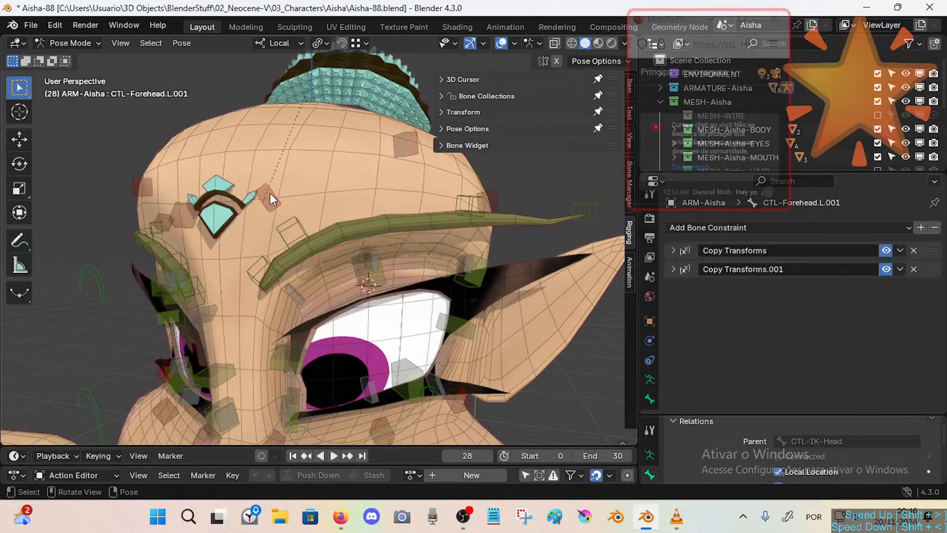
middle_click_drag(336, 213, 375, 223)
left_click(673, 269)
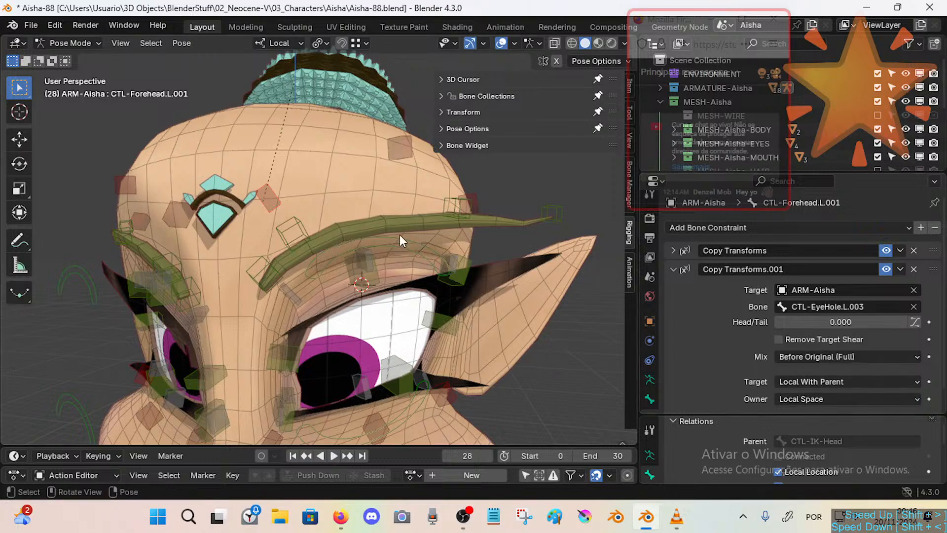
scroll(673, 331, "down", 1)
scroll(673, 332, "up", 1)
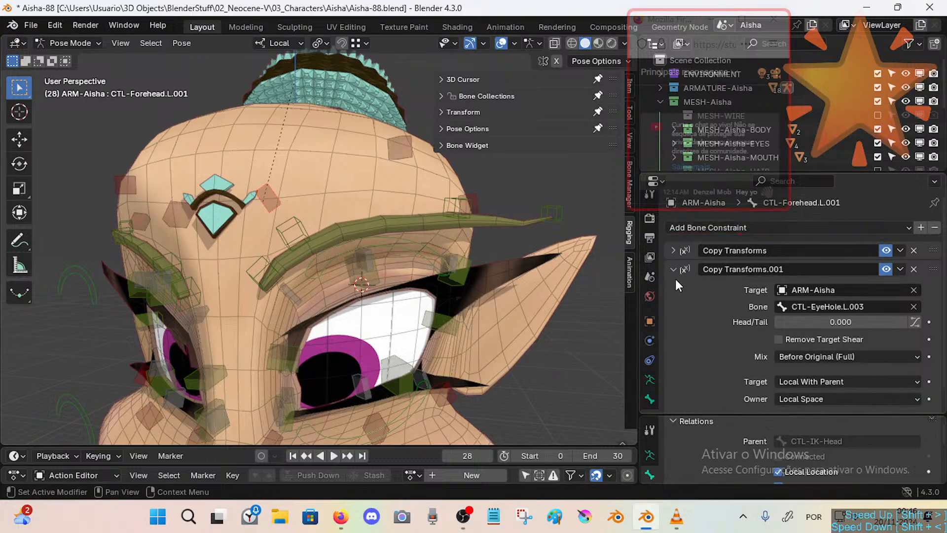
left_click(677, 249, "ctrl")
scroll(705, 326, "down", 1)
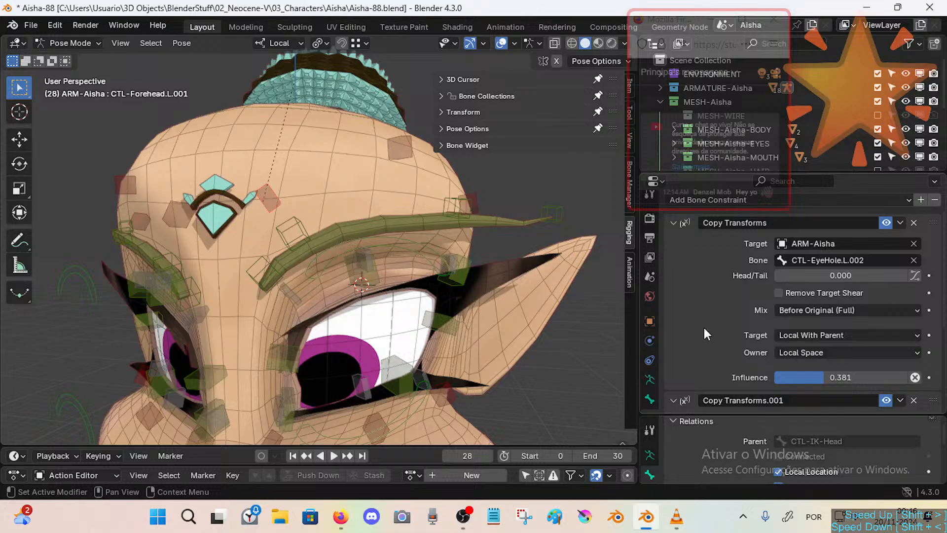
scroll(703, 329, "up", 1)
left_click(675, 250)
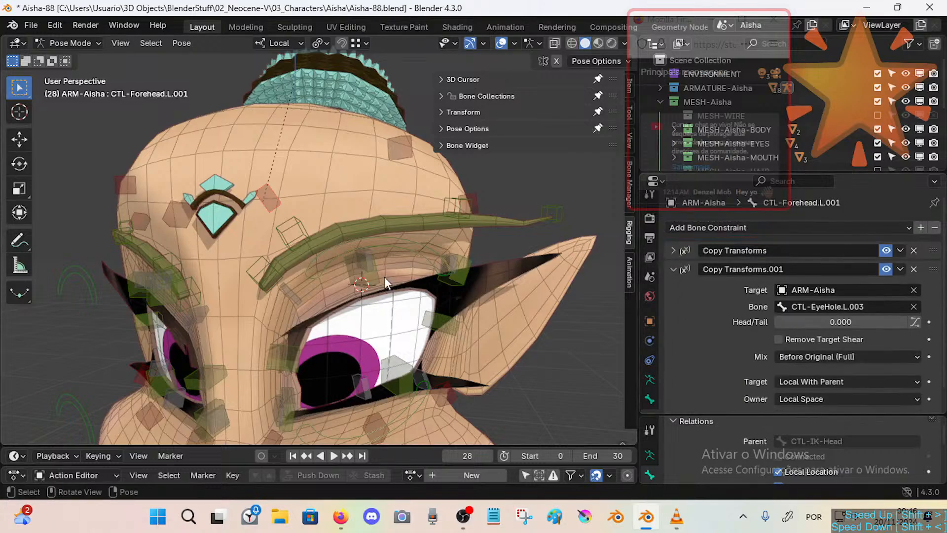
Nudge CTL-MAIN-EyeTop.L to test the forehead's response again.
left_click(387, 252)
key("g")
left_click(404, 255)
Move the eye-hole controls CTL-EyeHole.L.002, CTL-EyeHole.L.003 and CTL-EyeHole.L.004 individually to test how the brow and forehead follow.
left_click(276, 298)
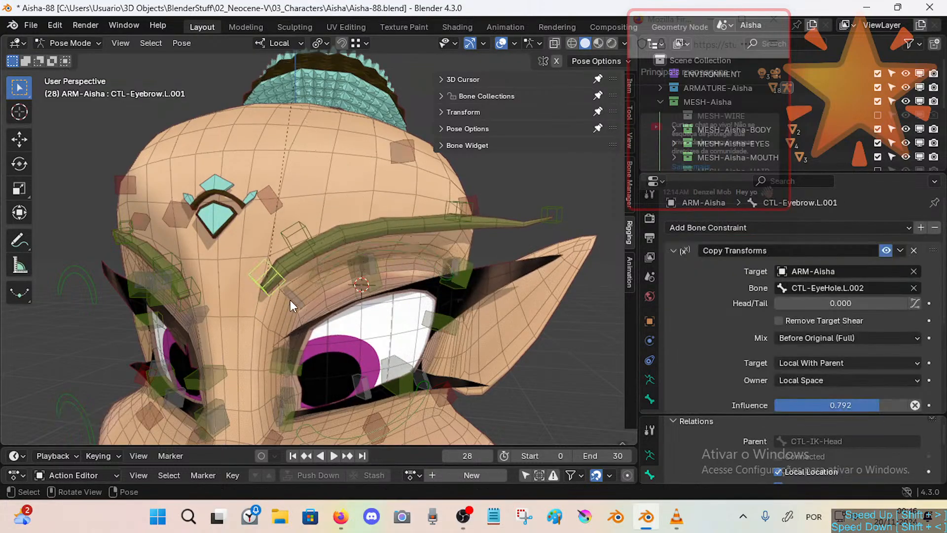
left_click(290, 300)
key("g")
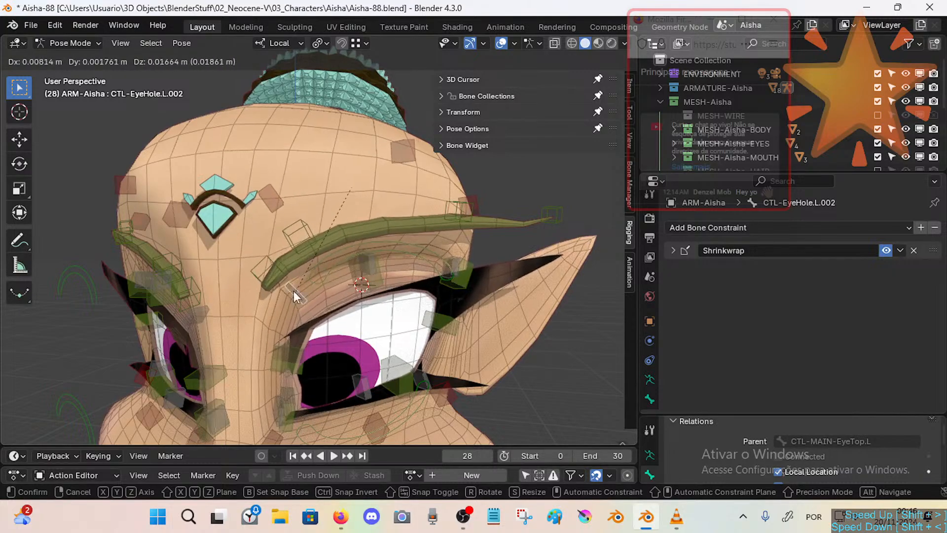
left_click(294, 291)
left_click(371, 260)
left_click(371, 262)
key("g")
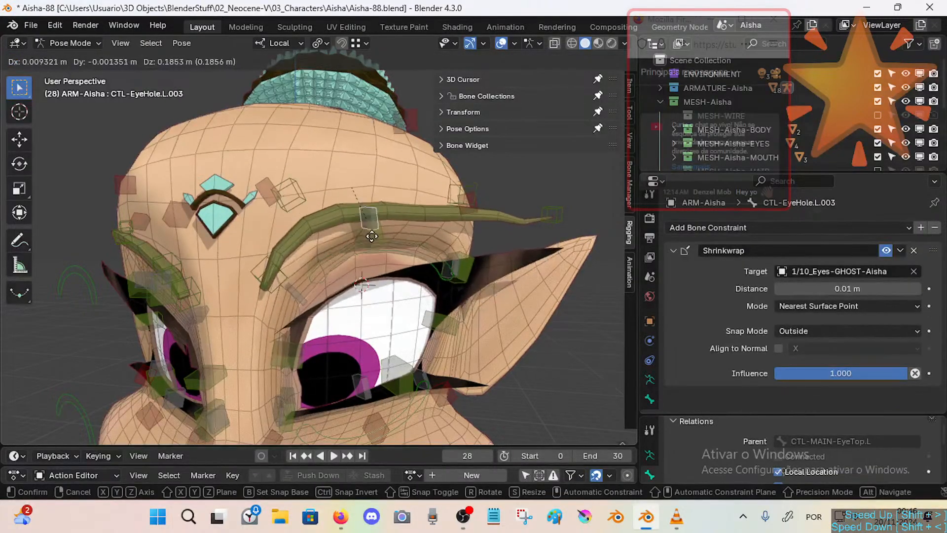
left_click(372, 265)
middle_click_drag(518, 262, 476, 257)
left_click(478, 262)
key("g")
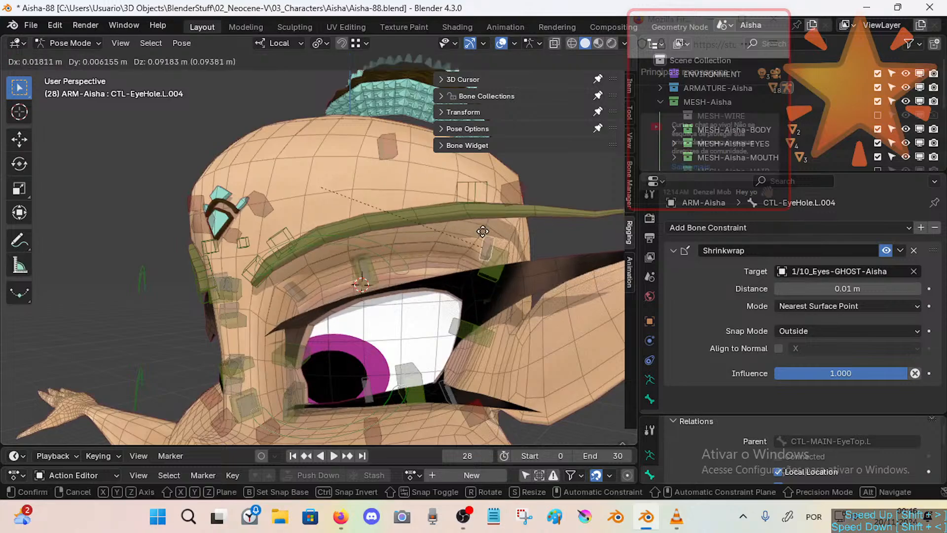
left_click(445, 268)
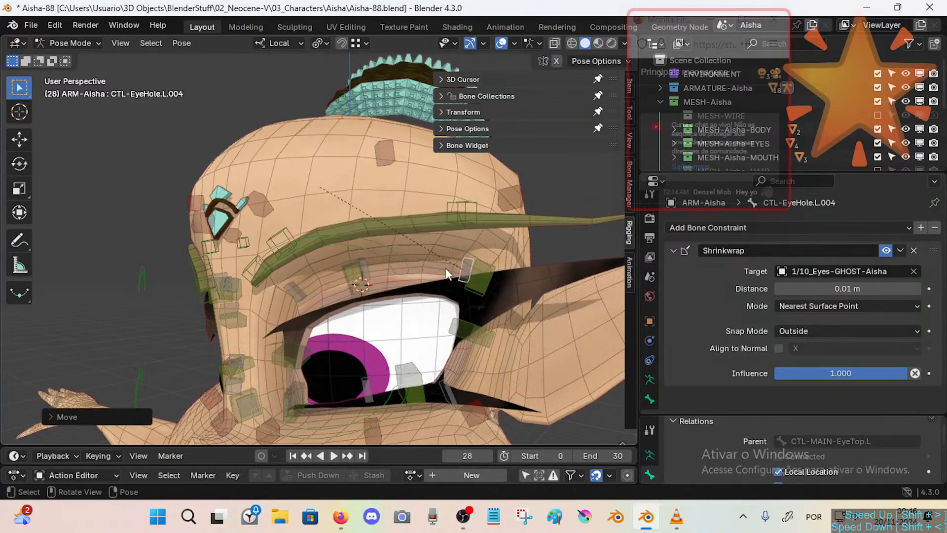
Select CTL-Forehead.L.003 and review the targets and spaces in its stack of Copy Transforms constraints.
middle_click_drag(446, 268, 487, 230)
left_click(509, 200)
scroll(833, 385, "down", 10)
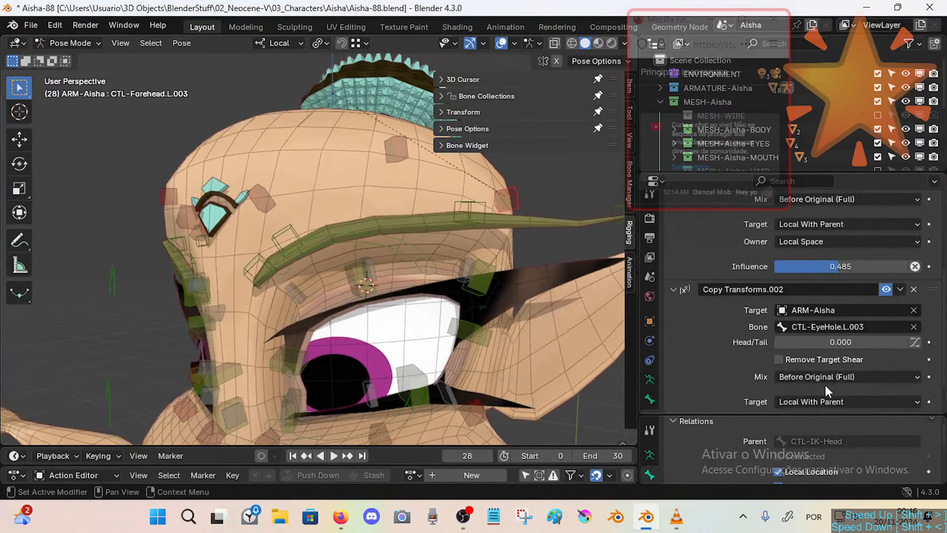
scroll(790, 386, "up", 8)
scroll(787, 388, "up", 3)
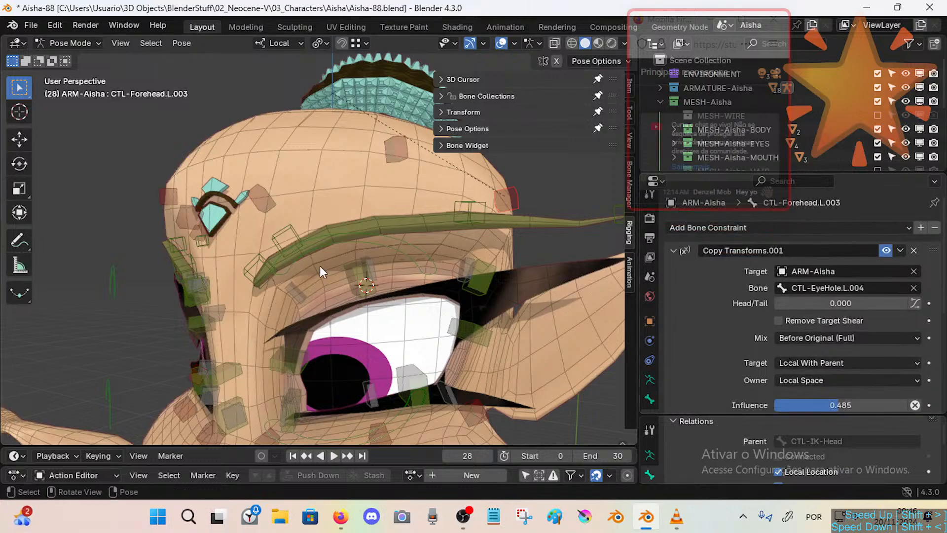
Compare the owner space of CTL-Cheek.L.001's Copy Transforms.001 with that of CTL-Forehead.L.001's first Copy Transforms constraint.
middle_click_drag(320, 265, 276, 164)
left_click(253, 420)
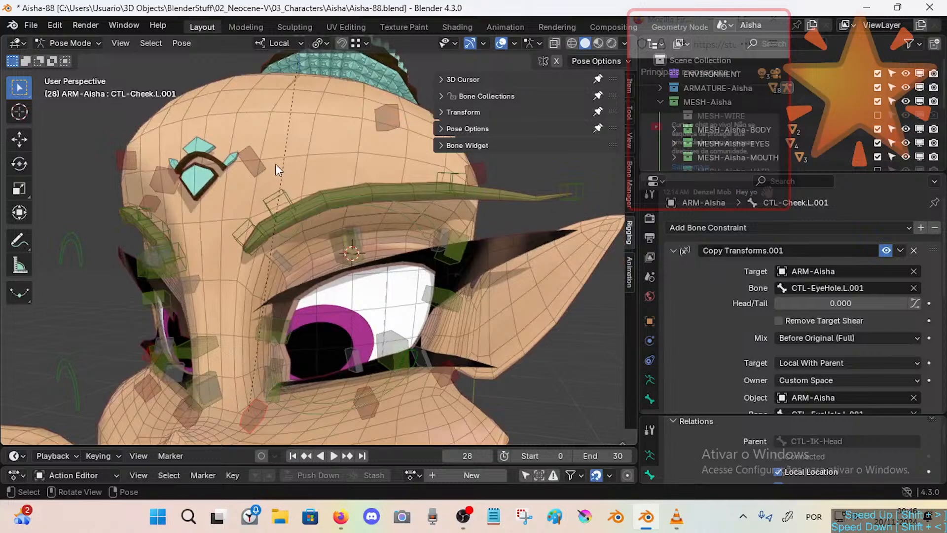
left_click(267, 173)
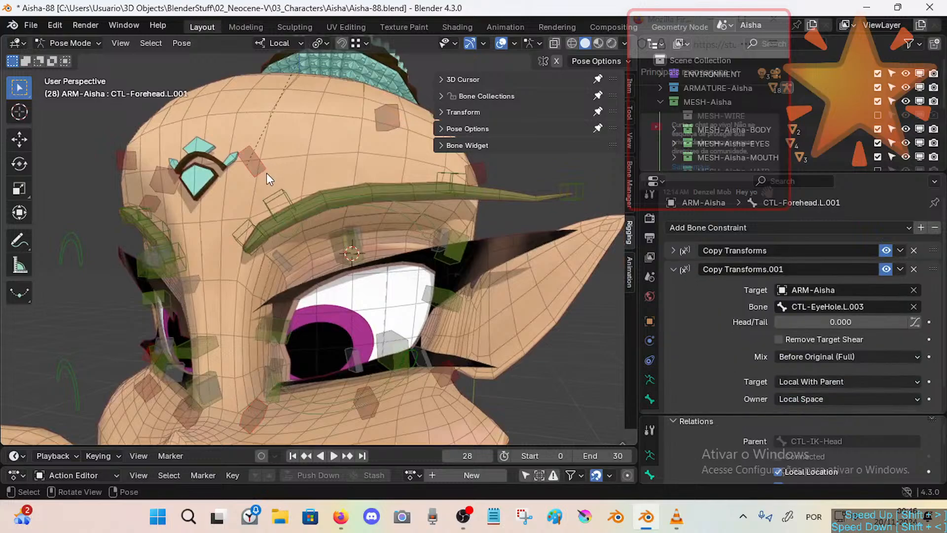
left_click(676, 269)
left_click(674, 252)
scroll(795, 338, "down", 1)
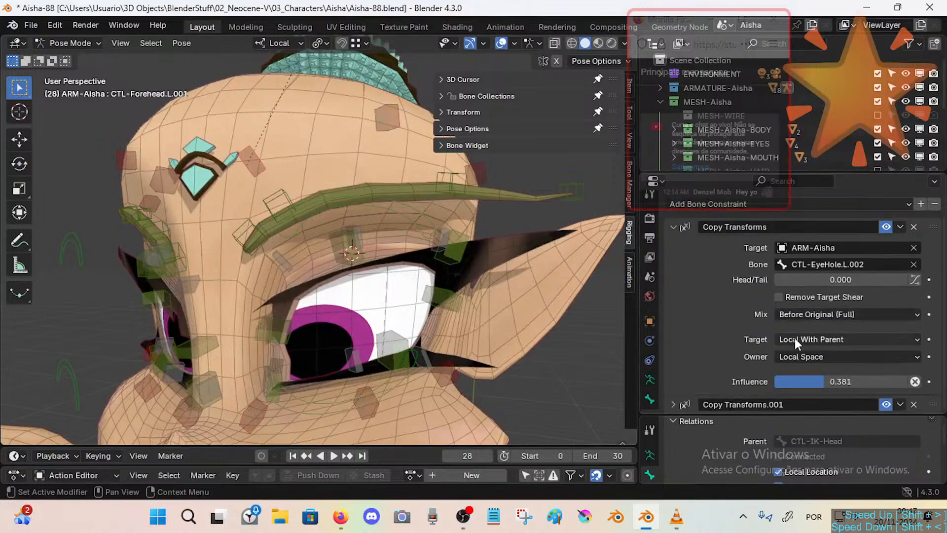
Raise the upper eye-hole control CTL-EyeHole.L.003 towards the eyebrow.
left_click(357, 233)
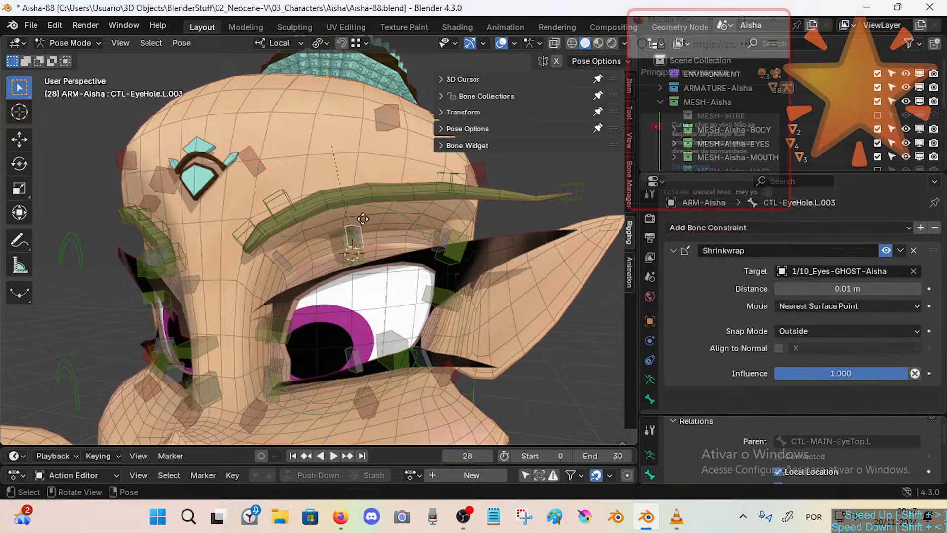
key("g")
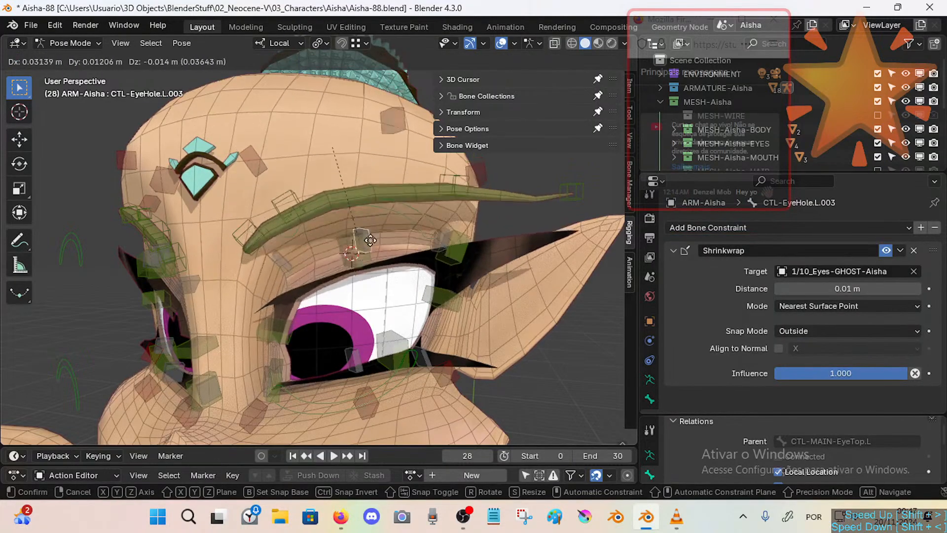
left_click(371, 179)
Set the owner of CTL-Forehead.L.001's first Copy Transforms to Custom Space, using ARM-Aisha and bone CTL-EyeHole.L.002.
left_click(259, 147)
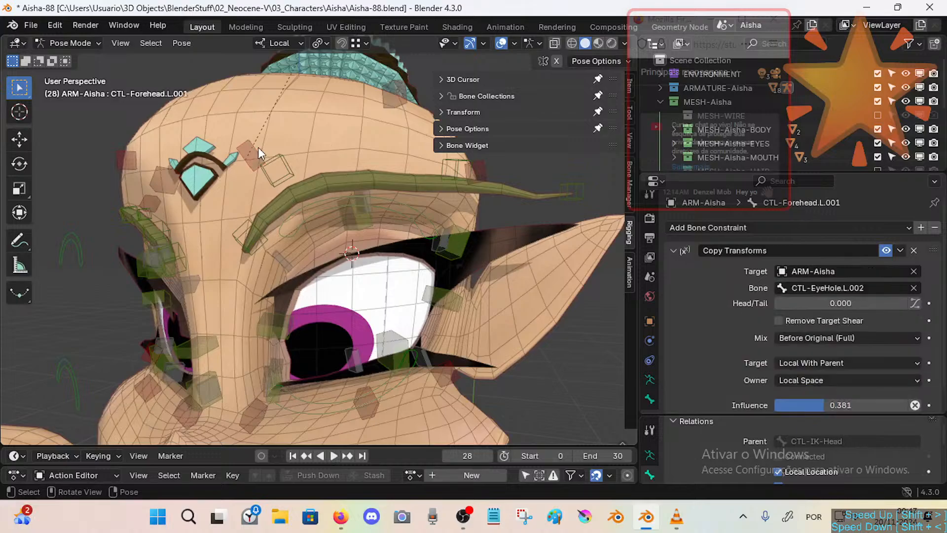
left_click(825, 379)
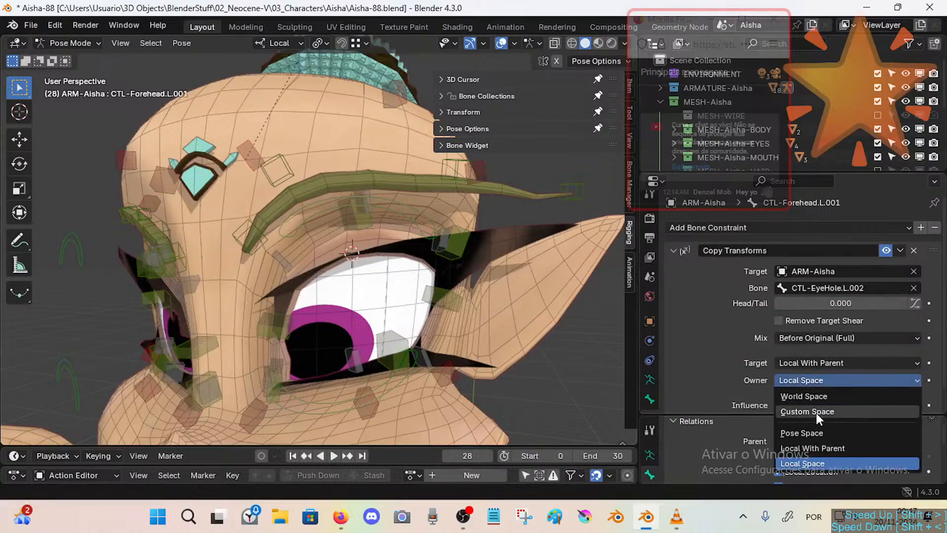
left_click(816, 412)
left_click(816, 397)
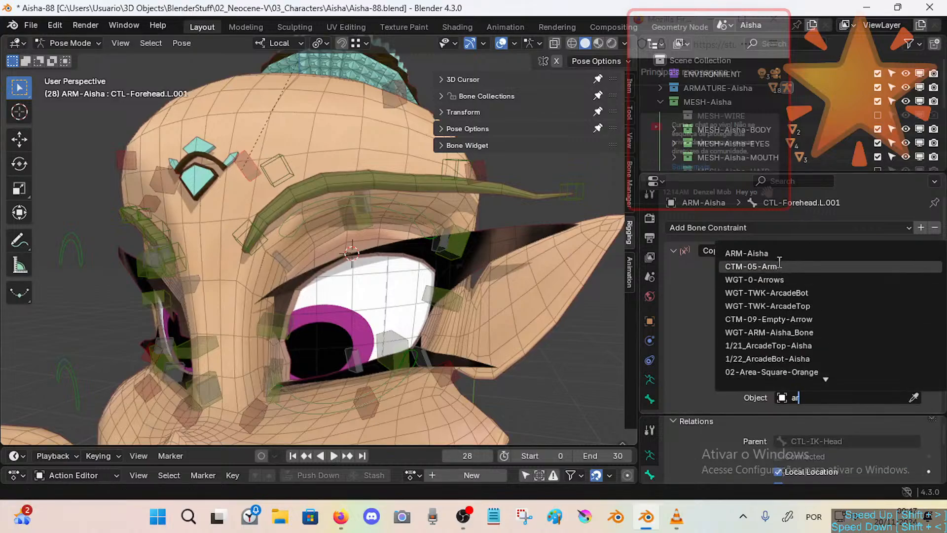
left_click(821, 349)
scroll(842, 393, "down", 2)
key("ctrl+c")
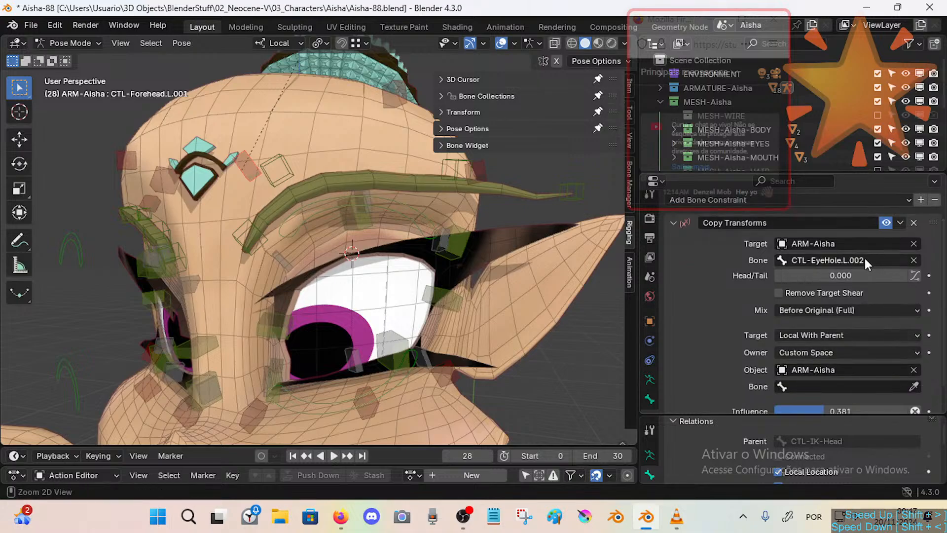
key("ctrl+v")
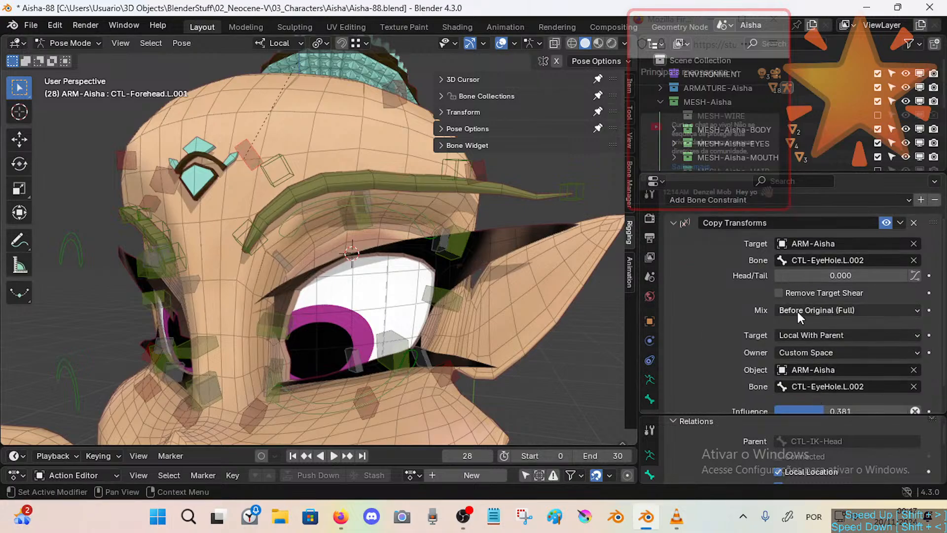
Move CTL-EyeHole.L.003 slightly to test the forehead with the custom owner space.
left_click(366, 222)
left_click(371, 187)
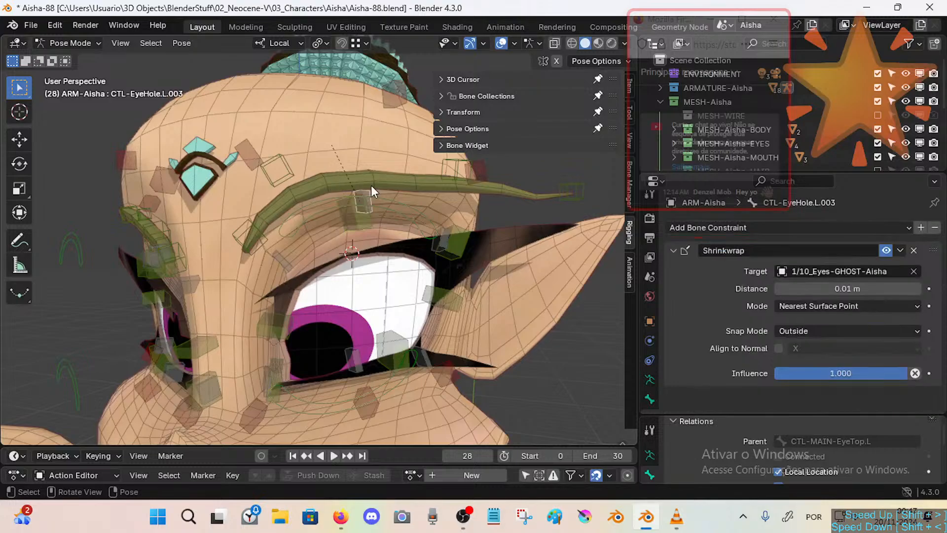
key("g")
left_click(373, 185)
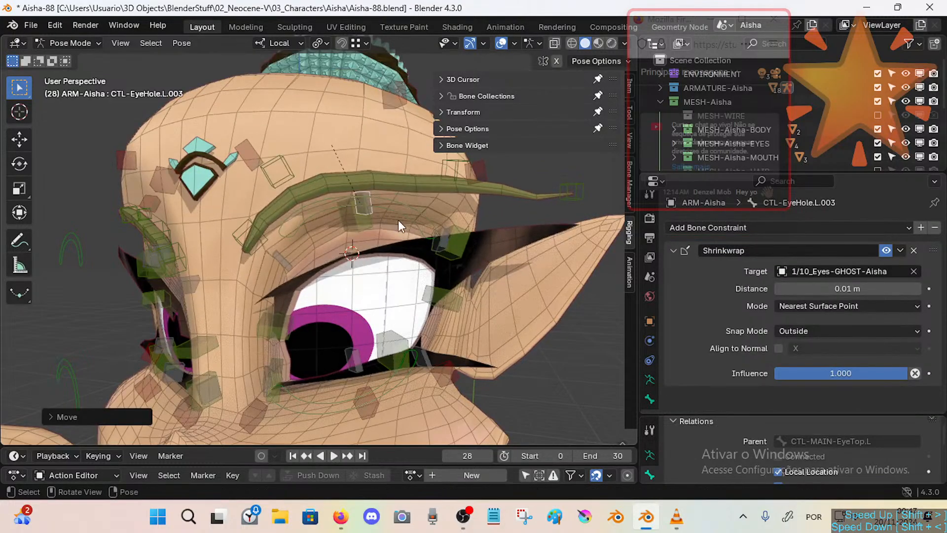
Move CTL-MAIN-EyeTop.L down and back up to test the brow and forehead deformation.
left_click(402, 226)
key("g")
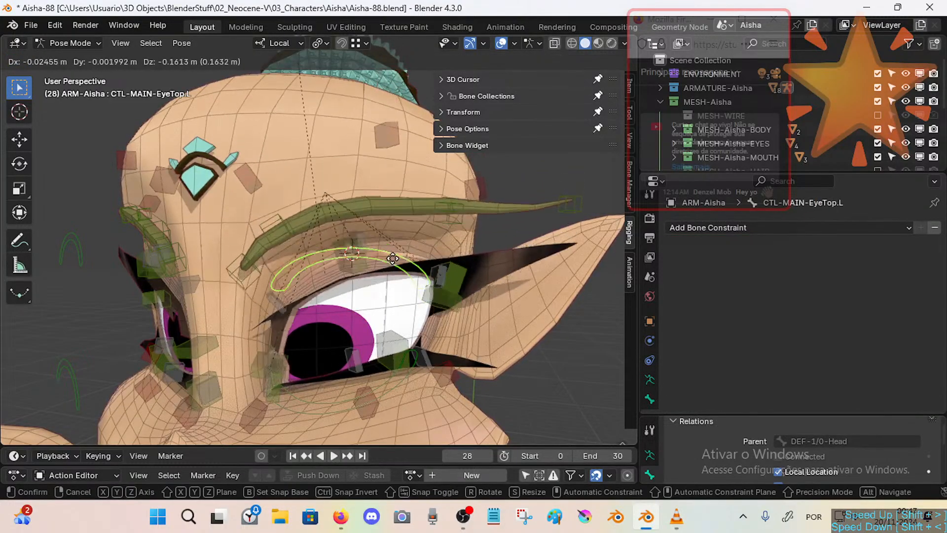
left_click(394, 226)
key("g")
left_click(394, 224)
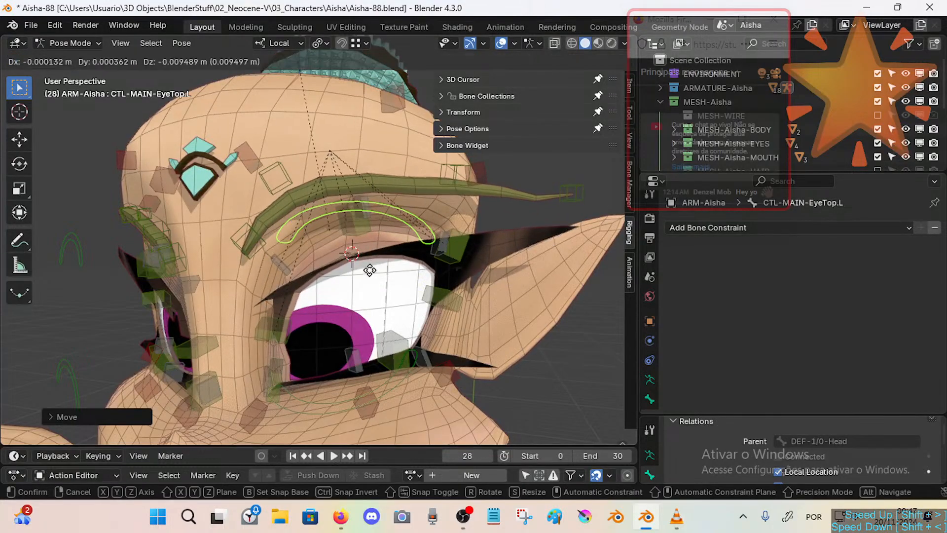
Compare the Copy Transforms spaces of CTL-Forehead.L.001 and CTL-Forehead.L.002.
left_click(283, 177)
scroll(824, 355, "down", 2)
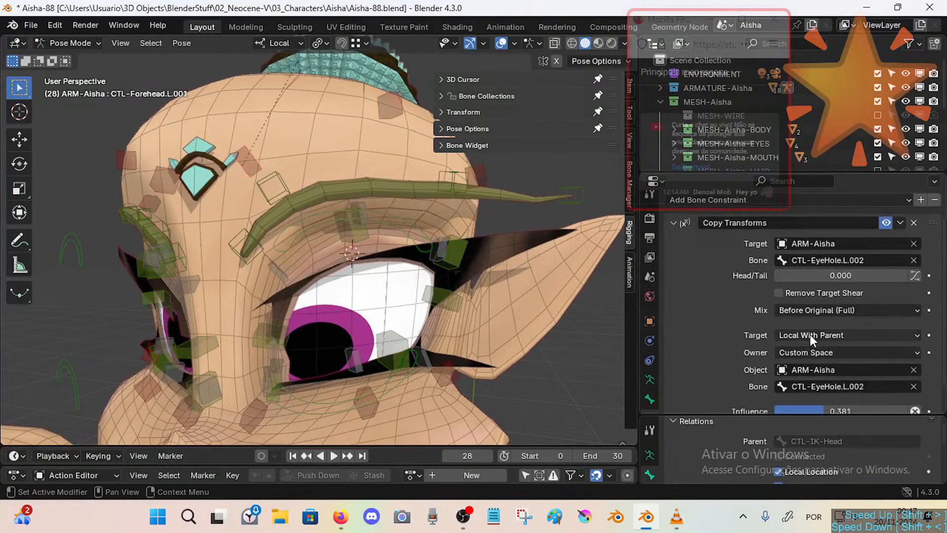
left_click(396, 115)
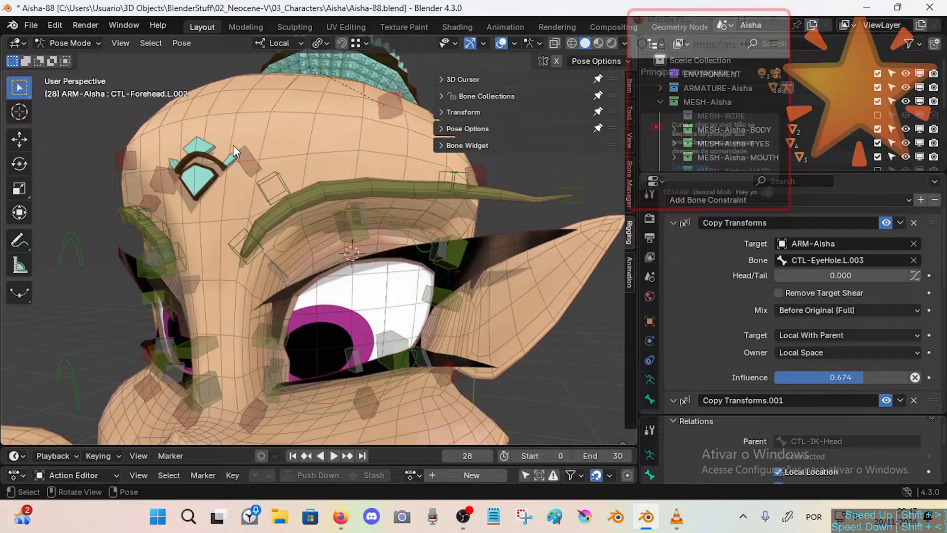
Set the owner of CTL-Forehead.L.001's Copy Transforms.001 to Custom Space, using ARM-Aisha and bone CTL-EyeHole.L.003.
left_click(245, 158)
scroll(834, 350, "down", 1)
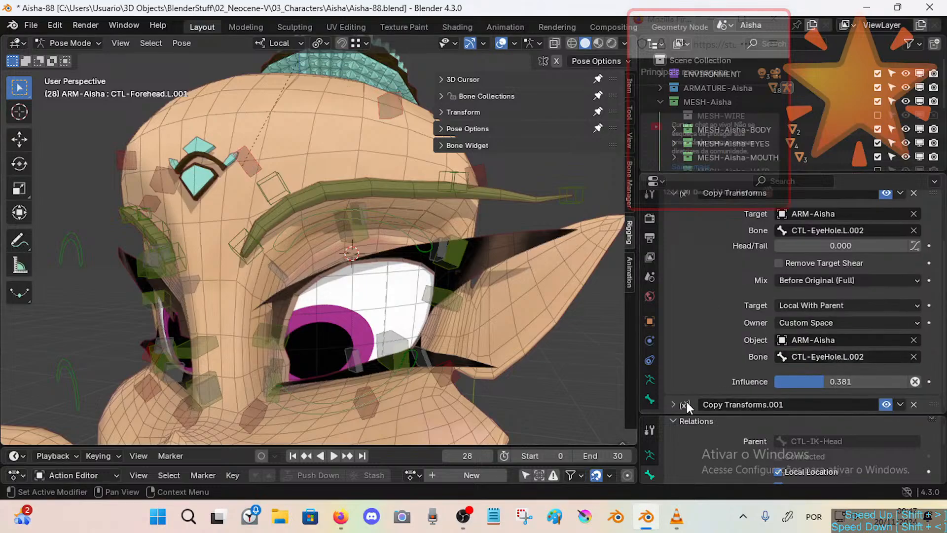
scroll(830, 355, "down", 2)
scroll(831, 355, "down", 5)
left_click(811, 381)
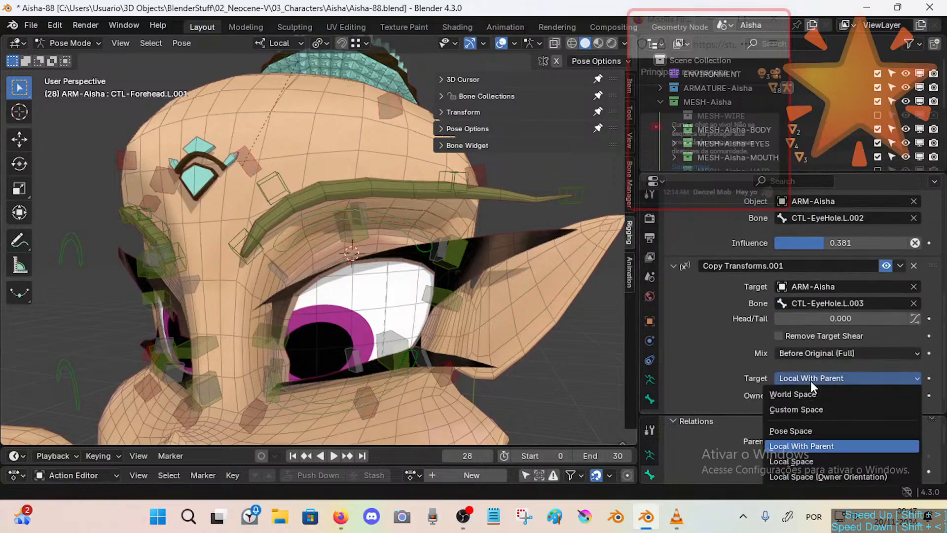
left_click(806, 393)
left_click(820, 428)
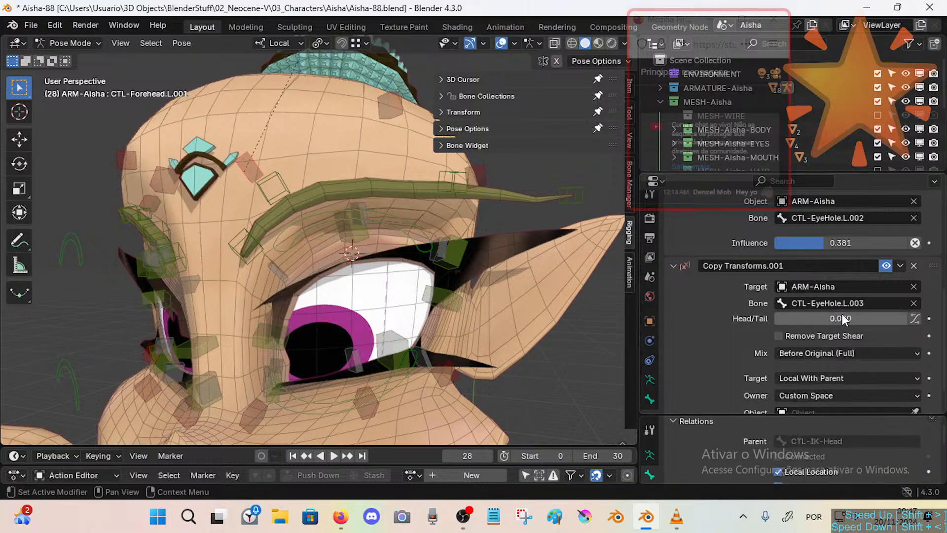
scroll(817, 401, "down", 2)
left_click(814, 375)
type("ar")
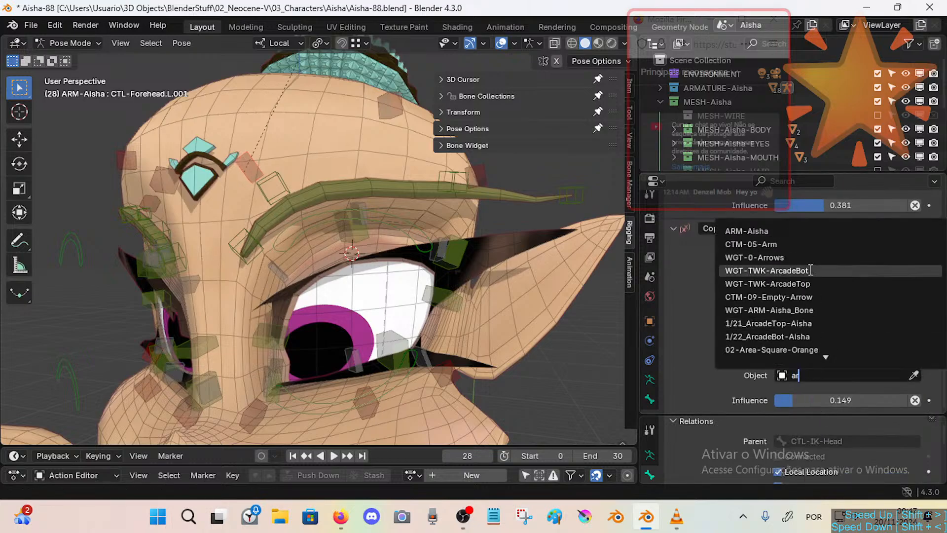
left_click(795, 236)
scroll(846, 373, "down", 1)
key("ctrl+v")
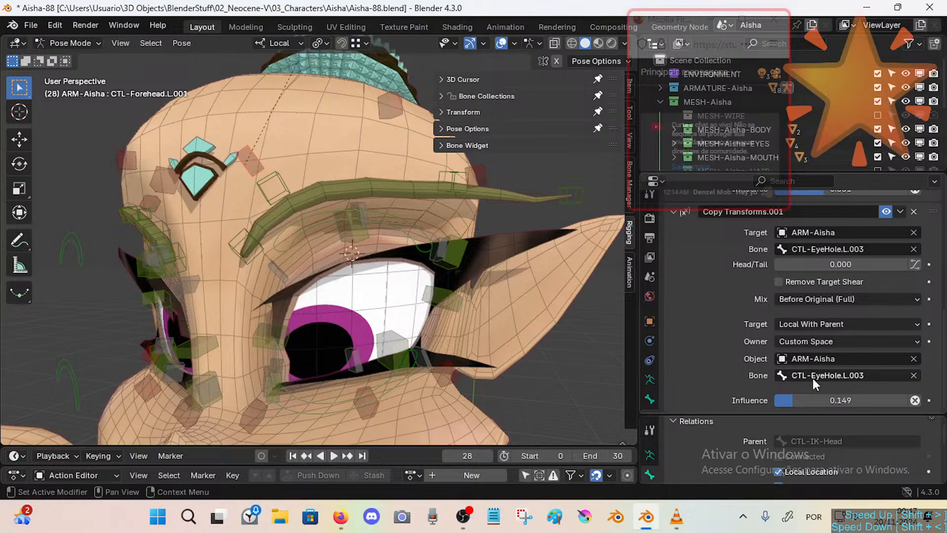
Move CTL-MAIN-EyeTop.L to test how the forehead follows with both custom owner spaces.
left_click(333, 213)
key("g")
left_click(334, 182)
key("g")
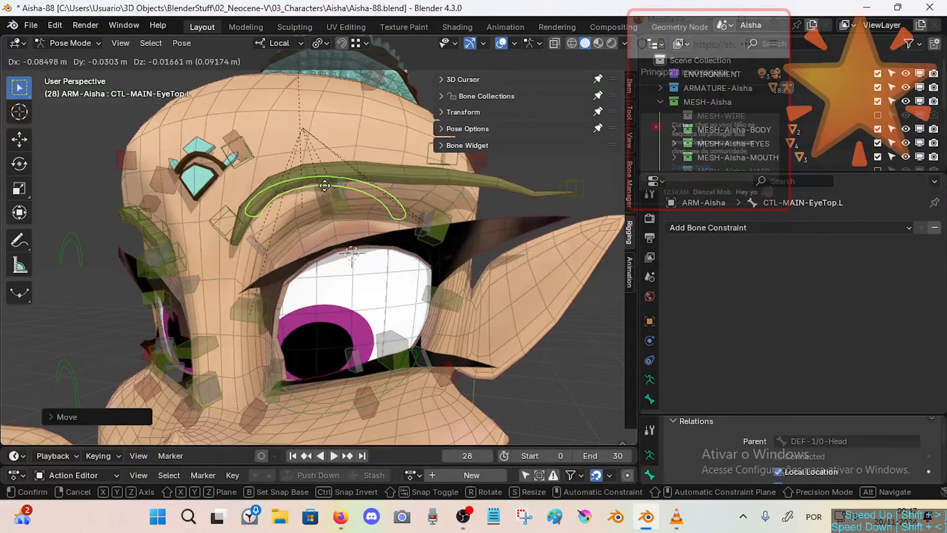
right_click(324, 186)
Review the target and owner spaces of the Copy Transforms constraints on CTL-Forehead.L.002.
middle_click_drag(372, 79, 362, 82, "shift")
left_click(378, 83)
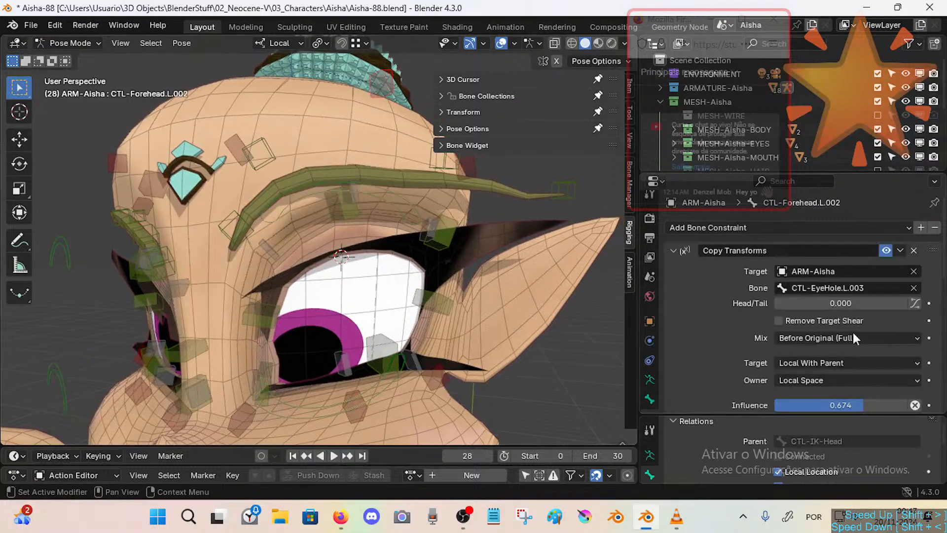
scroll(844, 360, "down", 5)
scroll(831, 337, "up", 5)
scroll(810, 368, "down", 6)
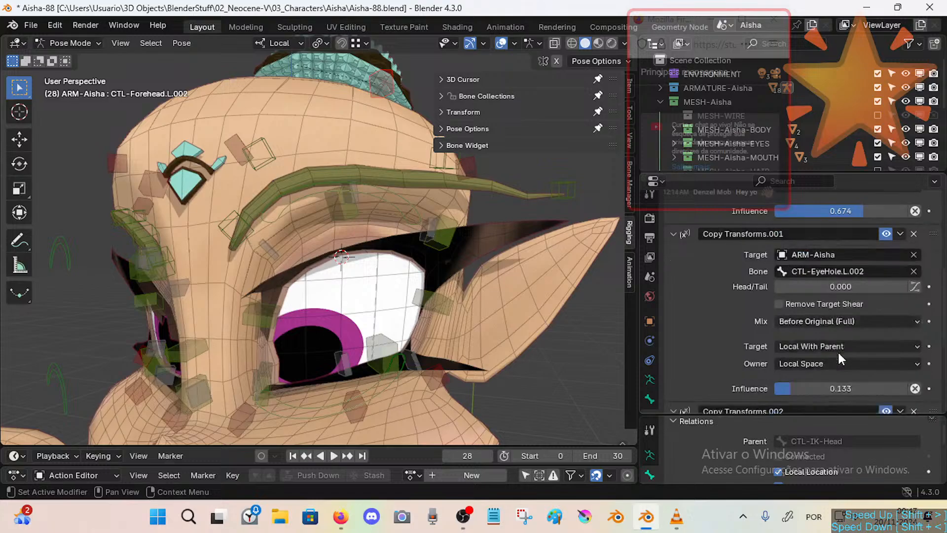
Save the file and set the owner of both Copy Transforms constraints on CTL-Cheek.L.001 to Local Space.
middle_click_drag(297, 392, 324, 348)
left_click(306, 312)
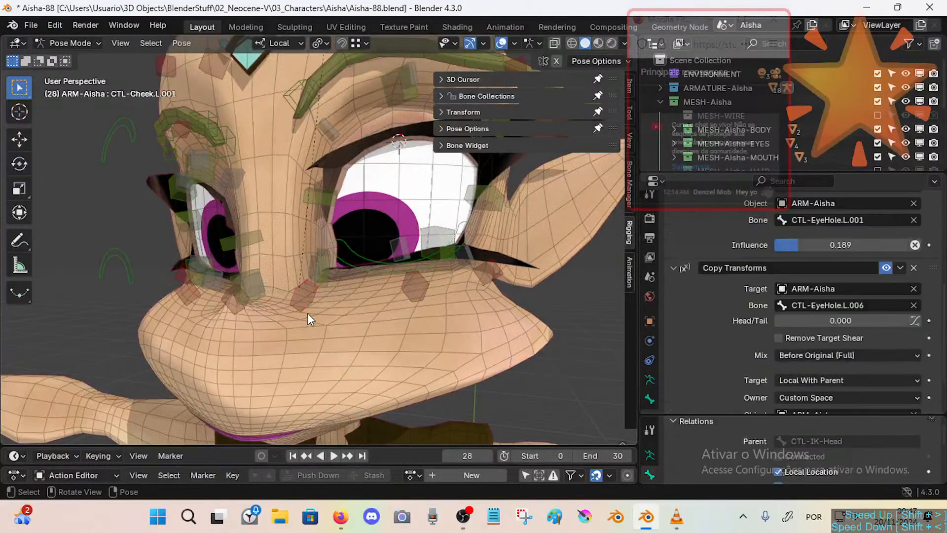
scroll(830, 319, "up", 3)
key("ctrl+s")
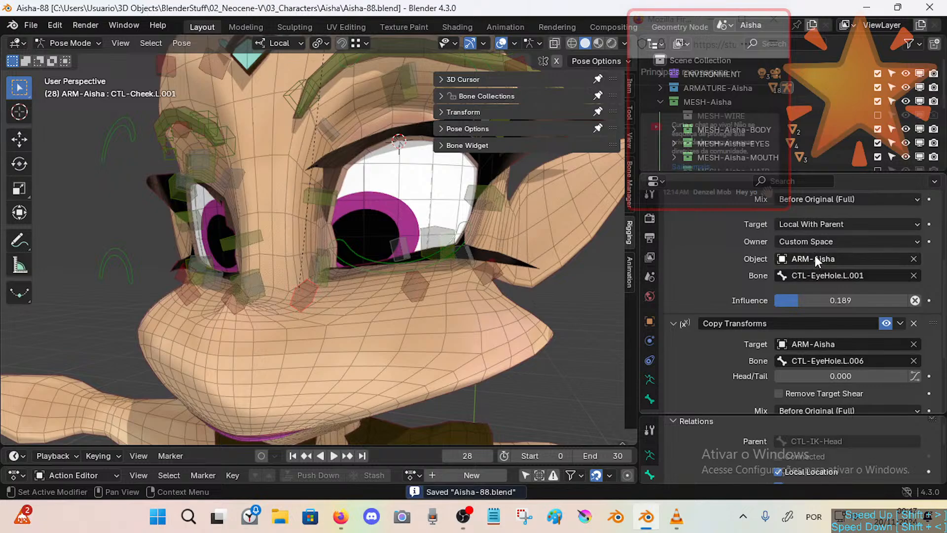
left_click(913, 258)
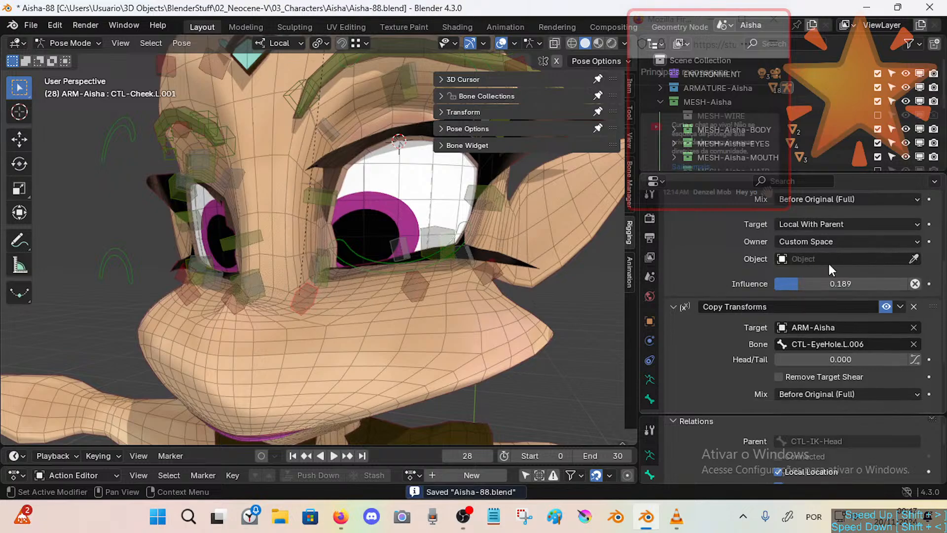
left_click(828, 259)
left_click(797, 242)
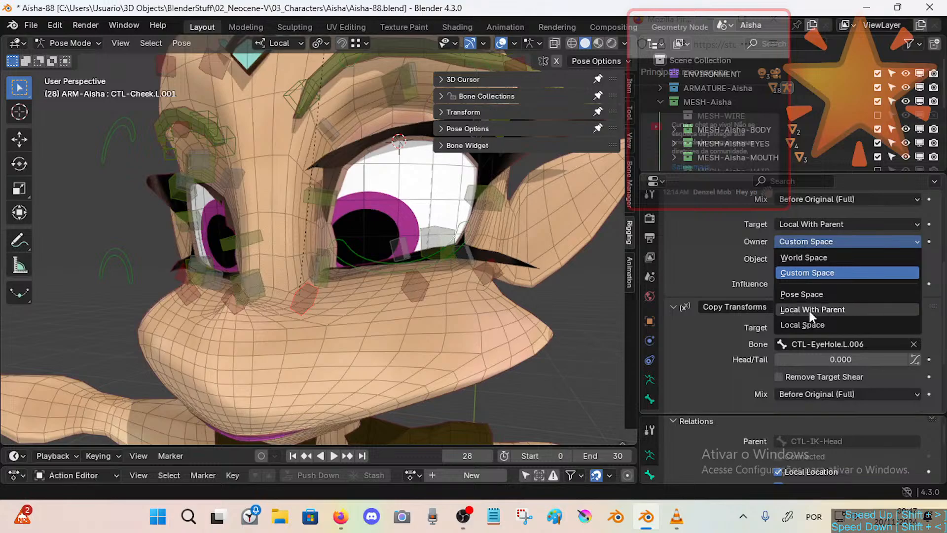
left_click(804, 325)
left_click(818, 400)
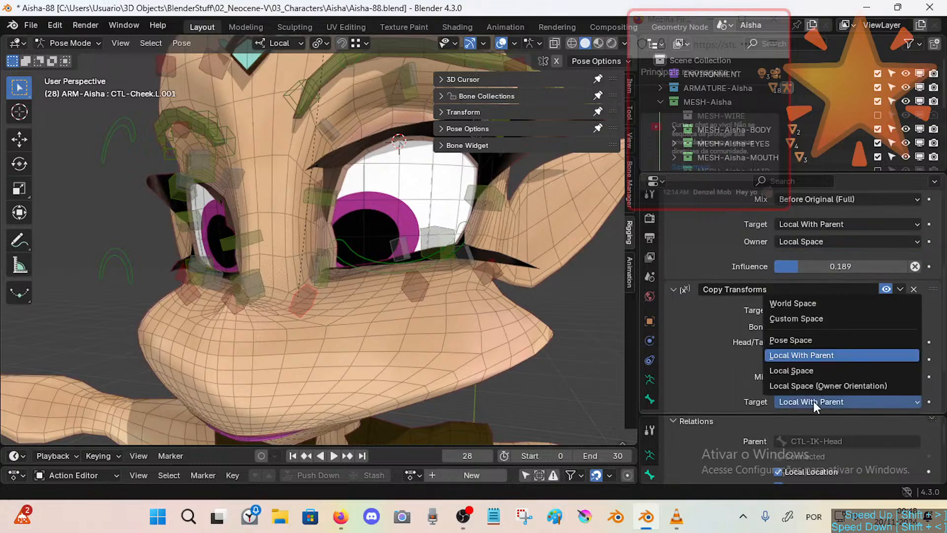
scroll(793, 362, "down", 3)
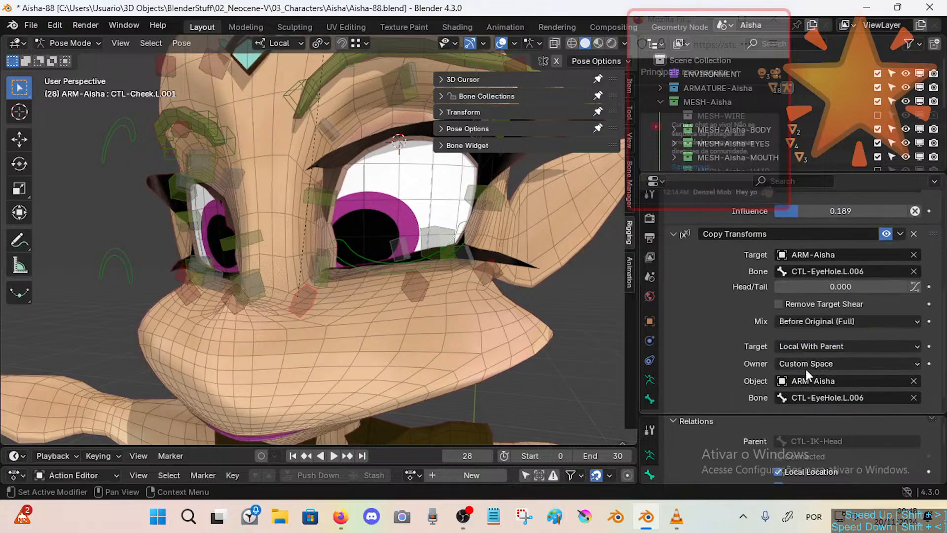
left_click(810, 365)
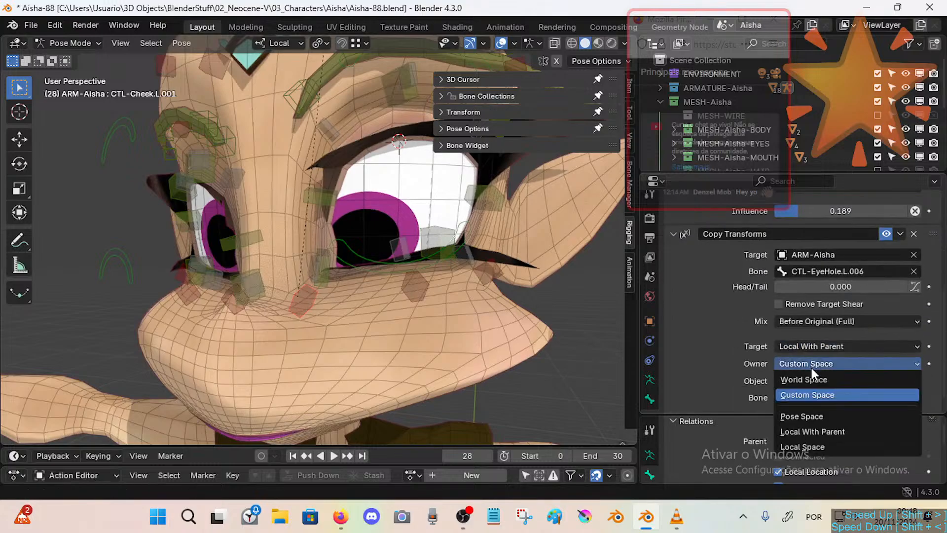
left_click(802, 447)
Test the cheek by moving CTL-MAIN-EyeBot.L up, undo that move, and shift the control again.
left_click(375, 261)
key("g")
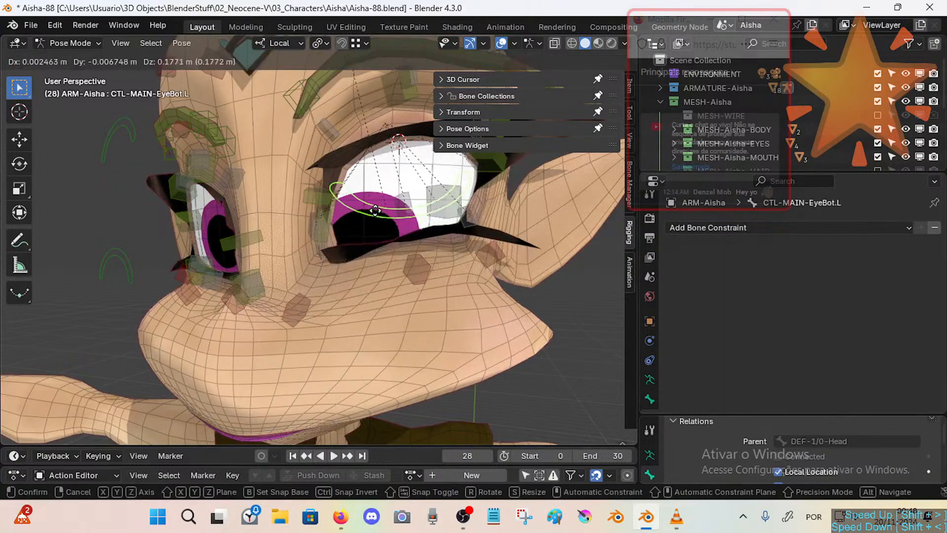
left_click(386, 243)
middle_click_drag(410, 246, 304, 128, "shift")
key("ctrl+z")
key("g")
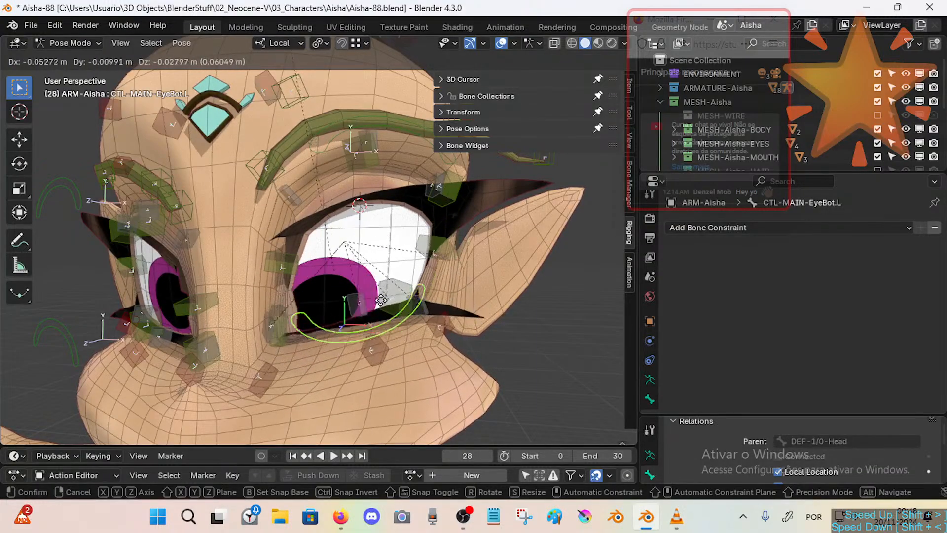
left_click(395, 309)
Rotate CTL-Cheek.L.001 counterclockwise in Edit Mode and test the cheek in Pose Mode by moving CTL-MAIN-EyeBot.L.
left_click(262, 377)
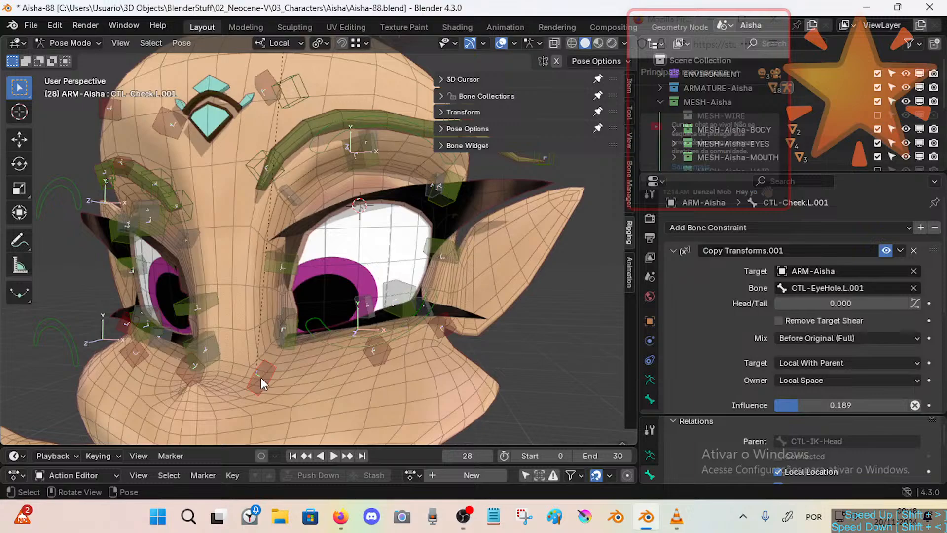
key("Tab")
key("r")
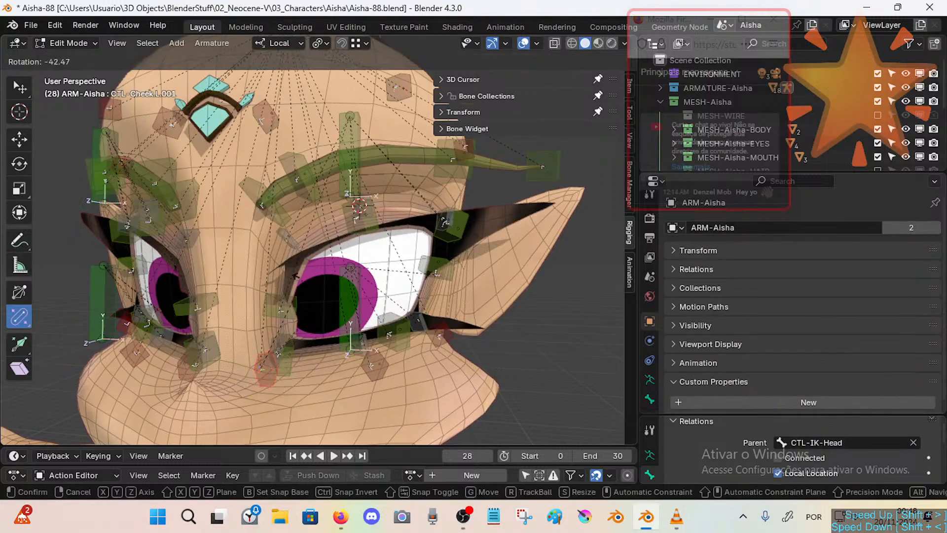
left_click(254, 364)
key("Tab")
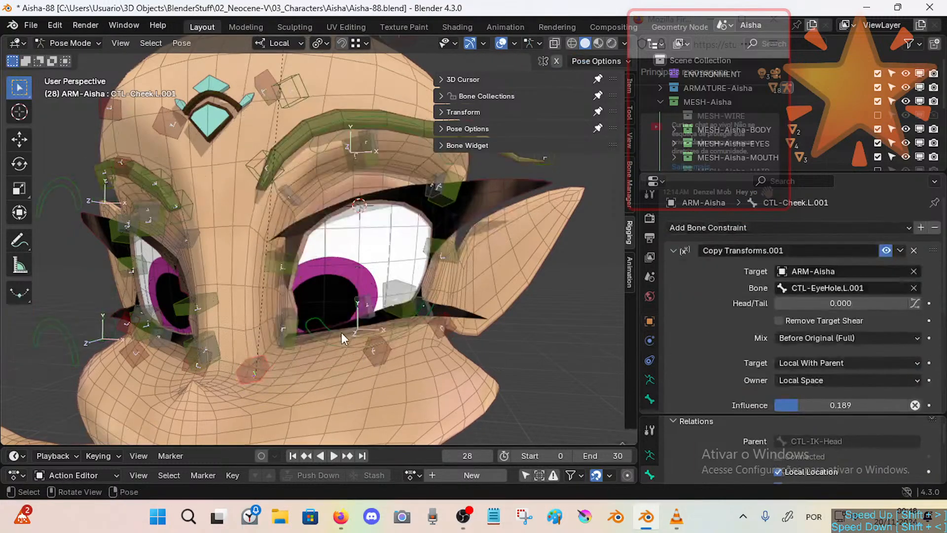
left_click(341, 332)
key("g")
left_click(345, 336)
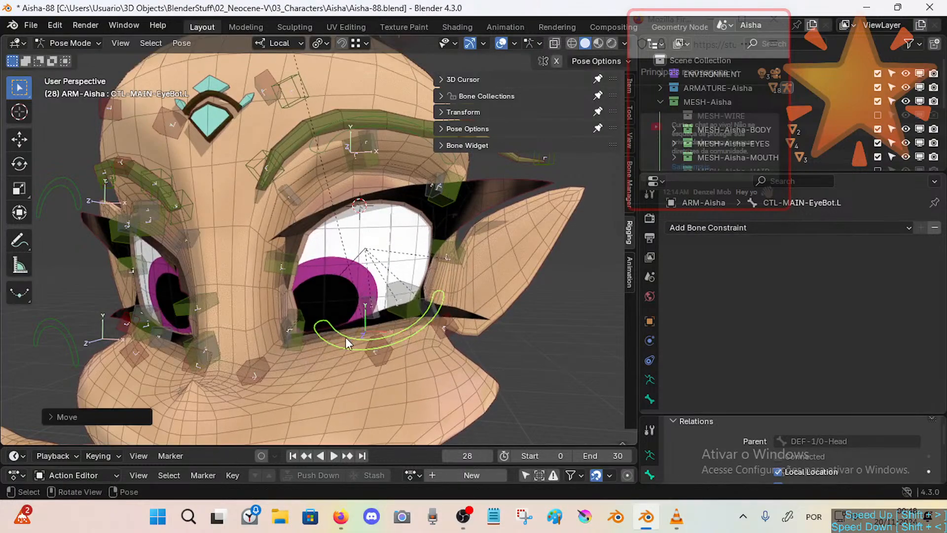
Rotate CTL-Cheek.L.001 in the opposite direction in Edit Mode and retest it with CTL-MAIN-EyeBot.L in Pose Mode.
left_click(257, 376)
key("Tab")
left_click(254, 363)
key("r")
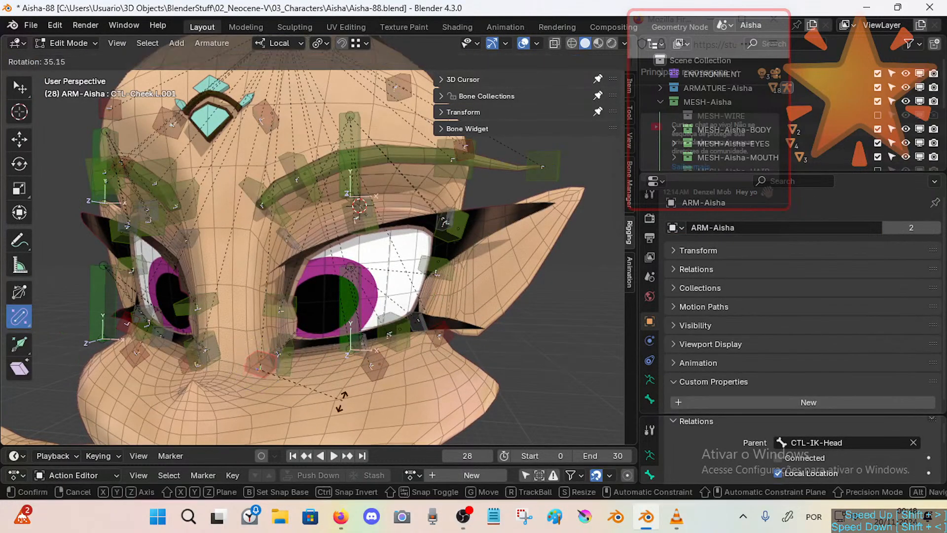
left_click(307, 359)
key("Tab")
left_click(330, 340)
key("g")
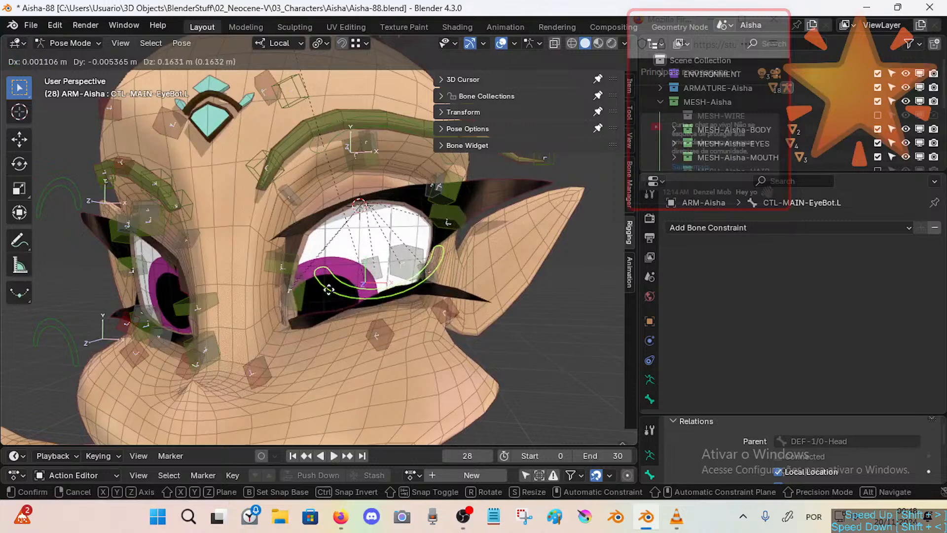
left_click(312, 348)
Rotate CTL-Cheek.L.001 a little further in Edit Mode, closer to the angle of the neighbouring eye-hole bone.
left_click(262, 369)
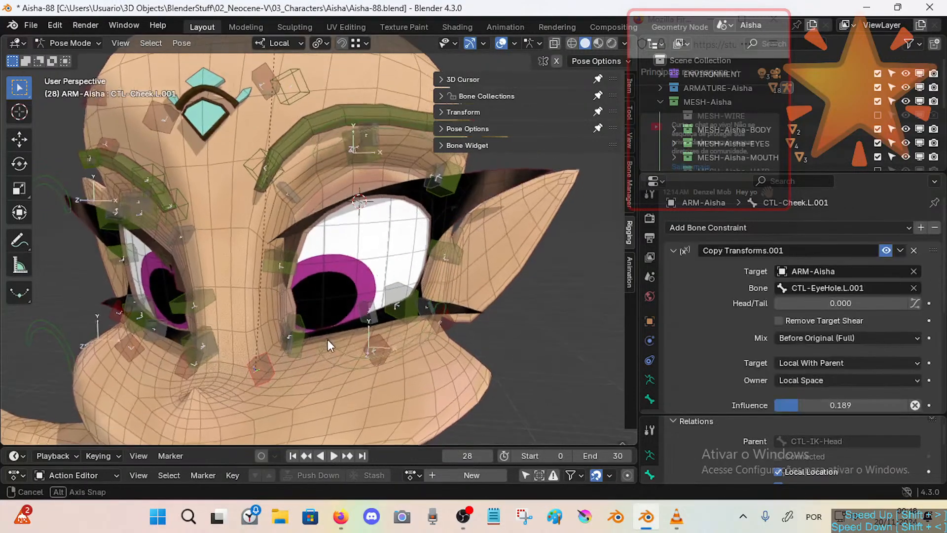
key("Tab")
left_click(265, 367)
key("r")
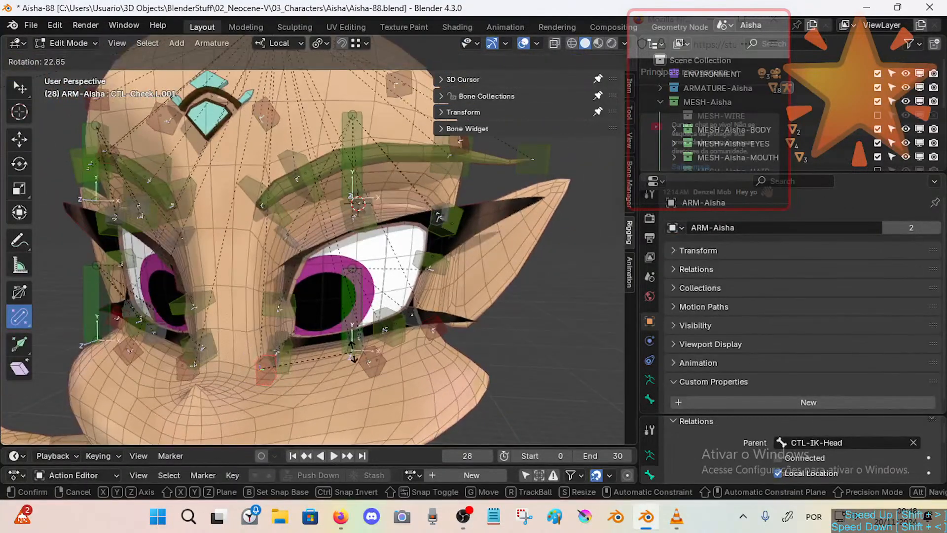
left_click(348, 353)
Align CTL-Cheek.L.001 to the bone CTL-EyeHole.L.001 and return to Pose Mode.
middle_click_drag(371, 356, 347, 383)
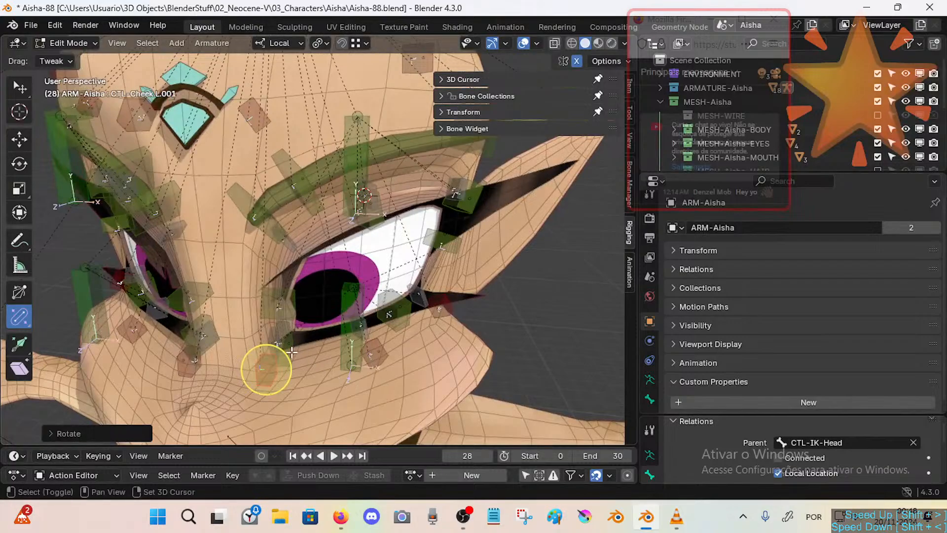
left_click(265, 355, "shift")
key("ctrl+alt+a")
key("Tab")
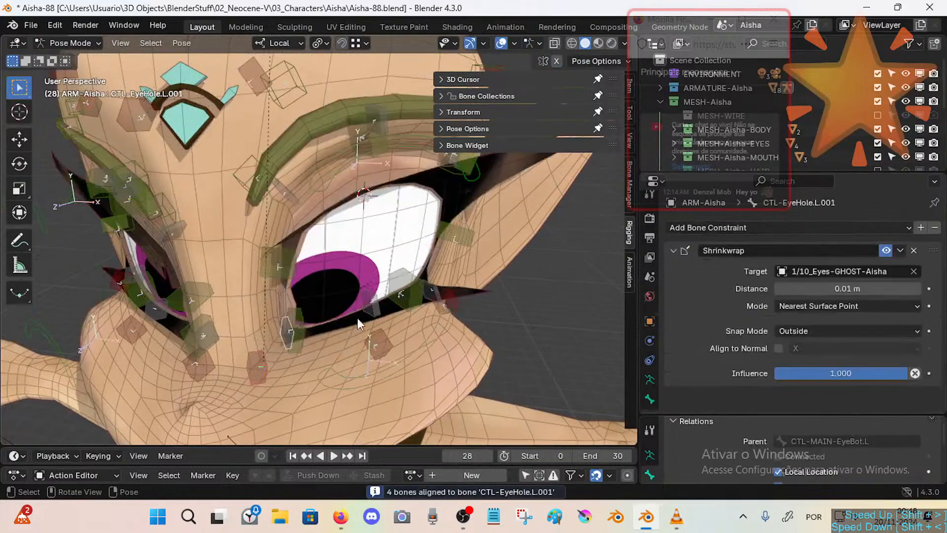
Move CTL-MAIN-EyeBot.L to test the cheek deformation with the aligned bone.
left_click(358, 382)
middle_click_drag(358, 382, 328, 349)
key("g")
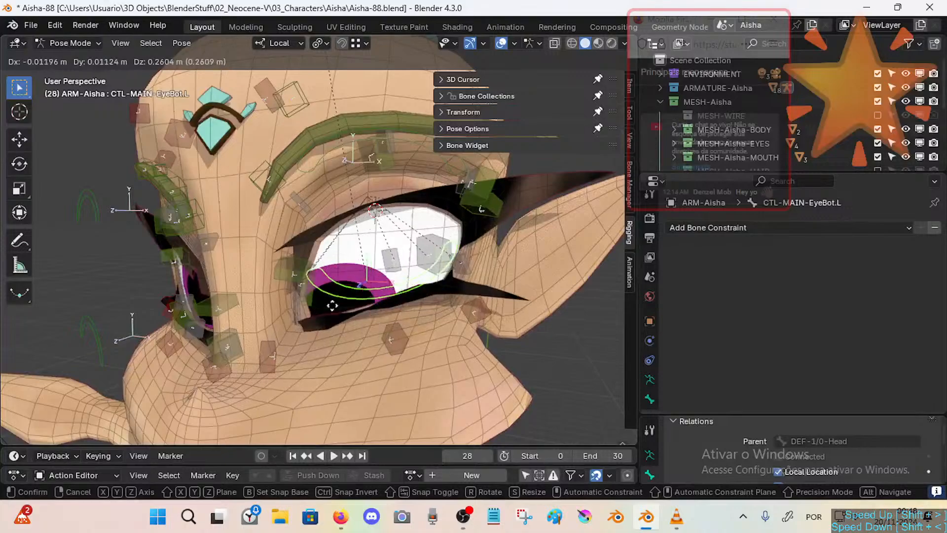
left_click(318, 294)
Inspect the Copy Transforms settings of CTL-Cheek.L.001, CTL-Forehead.L.003 and CTL-Eyelid-Top.L.003.
left_click(289, 360)
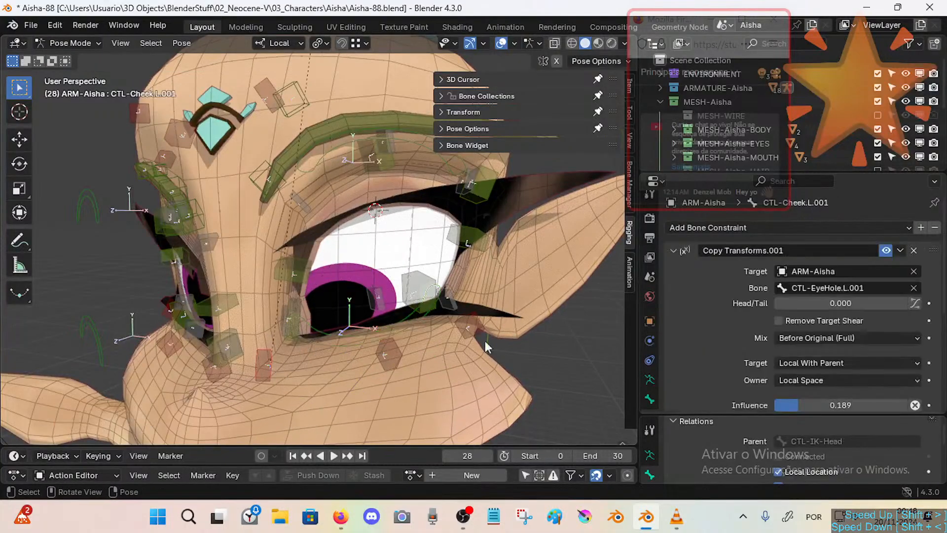
middle_click_drag(276, 114, 212, 131)
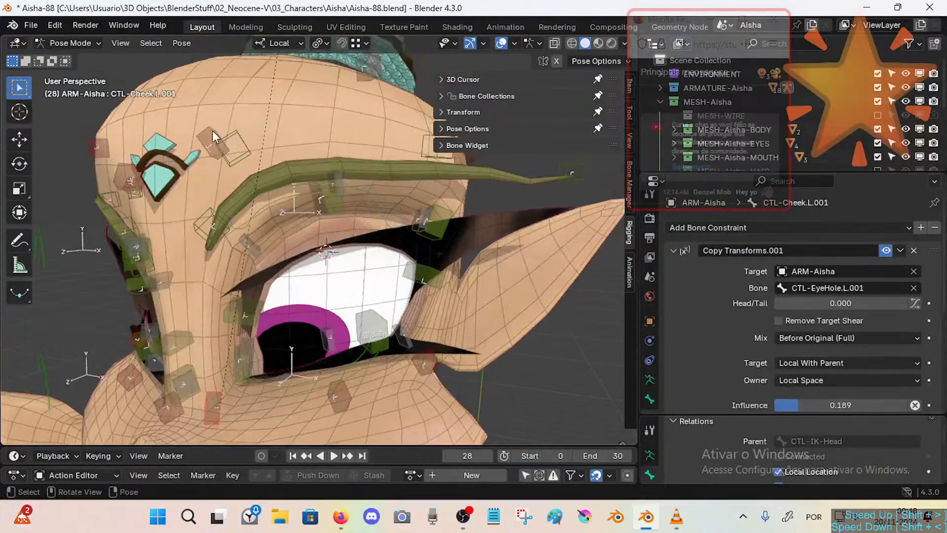
left_click(343, 73)
middle_click_drag(383, 116, 294, 144)
left_click(334, 170)
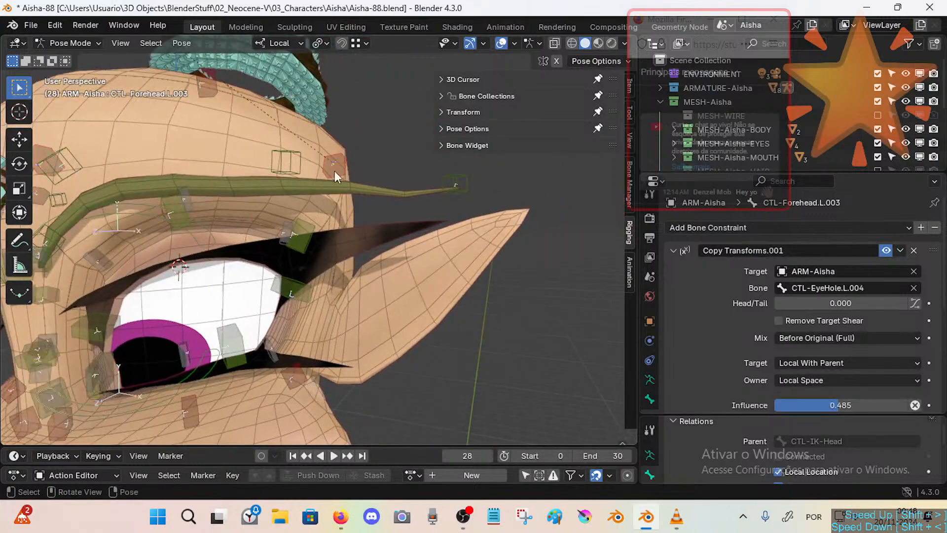
middle_click_drag(334, 170, 227, 209)
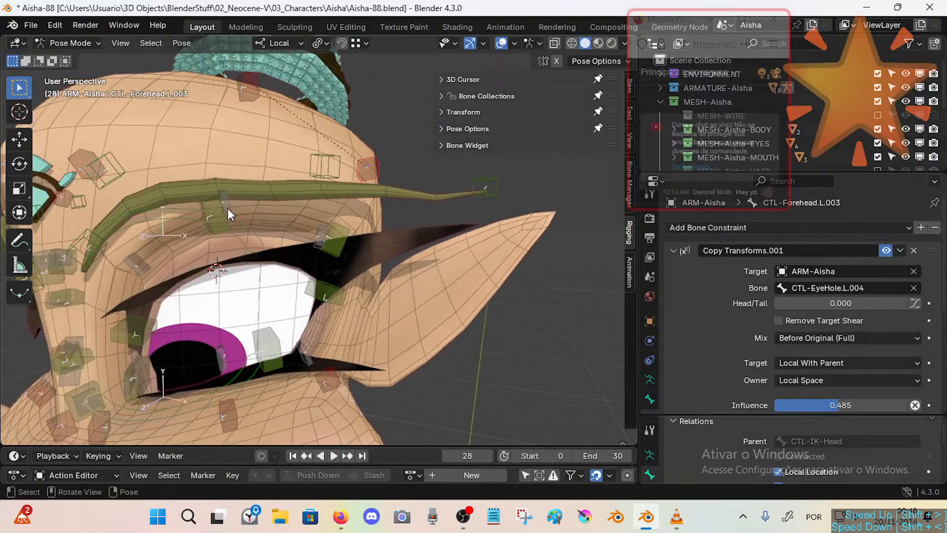
left_click(339, 225)
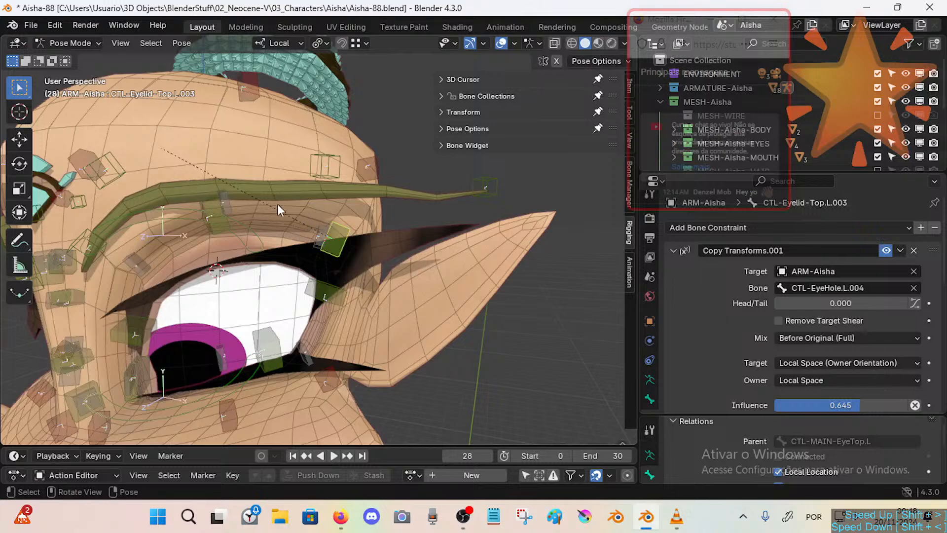
Expand the armature's bone collections and show the DEF-1-Face collection.
left_click(455, 96)
scroll(567, 253, "down", 4)
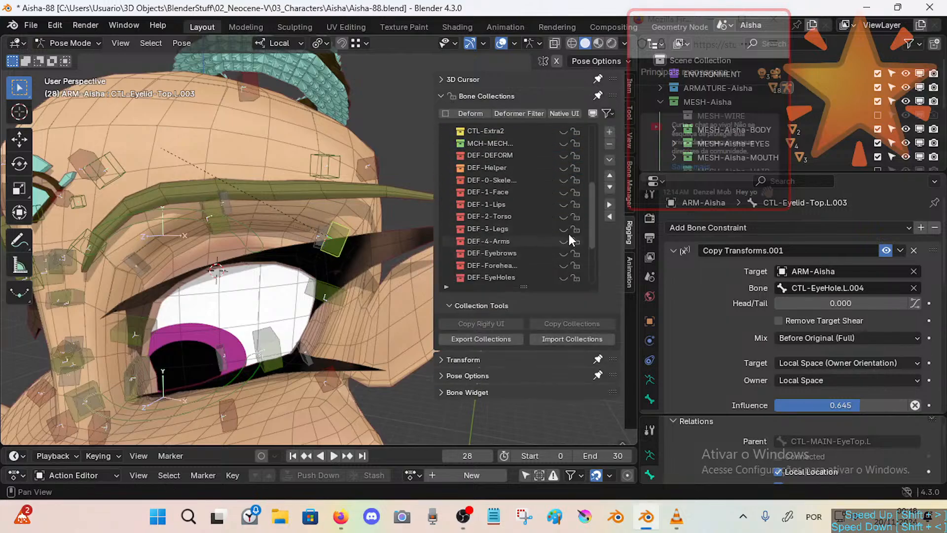
left_click(564, 192)
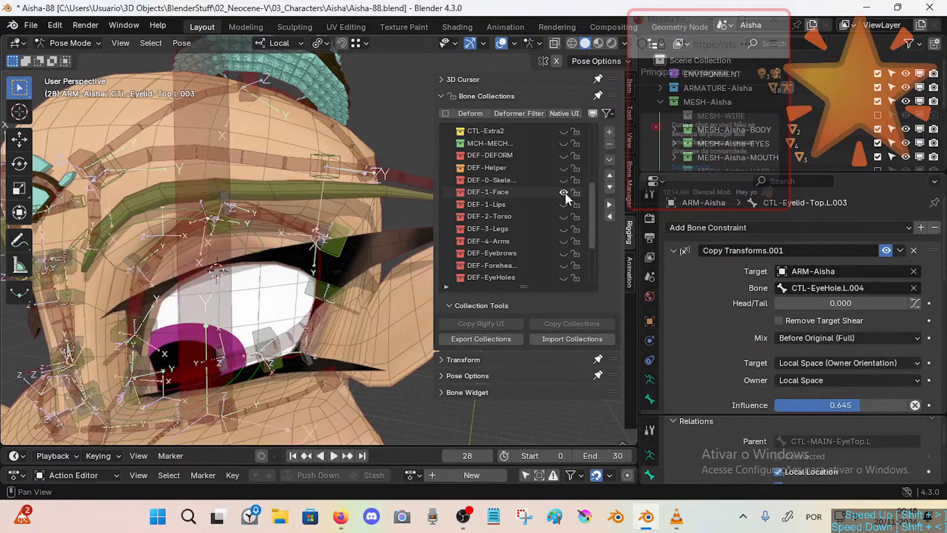
Inspect the constraints of DEF-1/1-Forehead.L.001, DEF-1/1-Eyelid-Top.L.002 and CTL-EyeHole.L.002, and hide the DEF-1-Face collection.
middle_click_drag(248, 190, 139, 128)
left_click(301, 116)
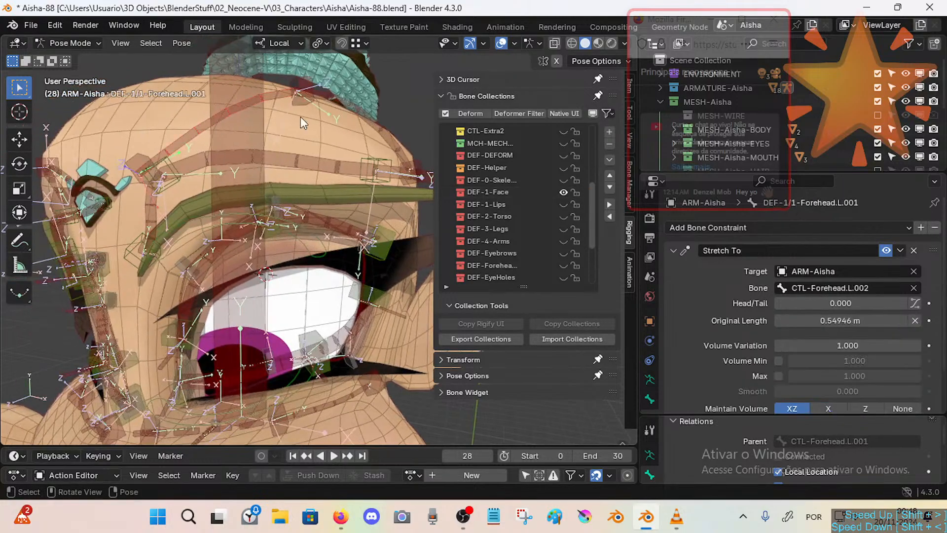
left_click(317, 230)
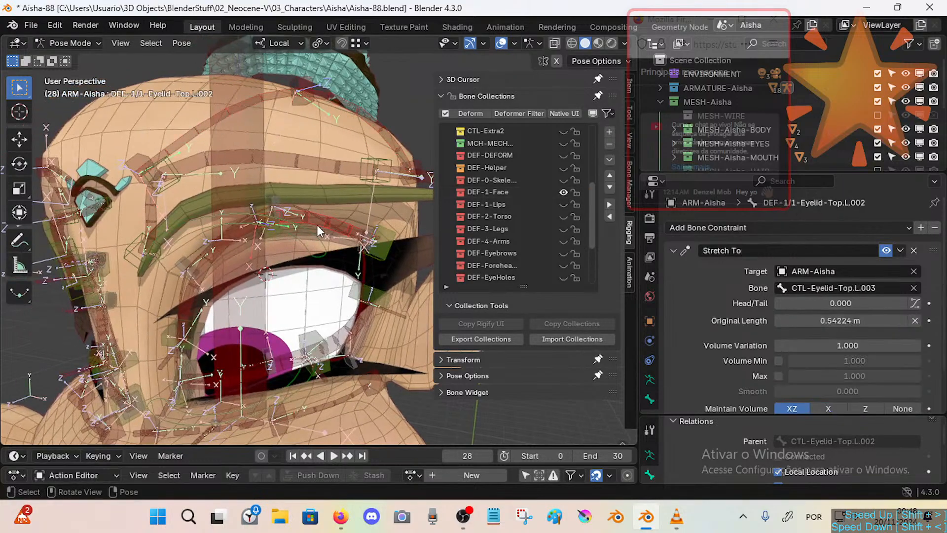
left_click(185, 270)
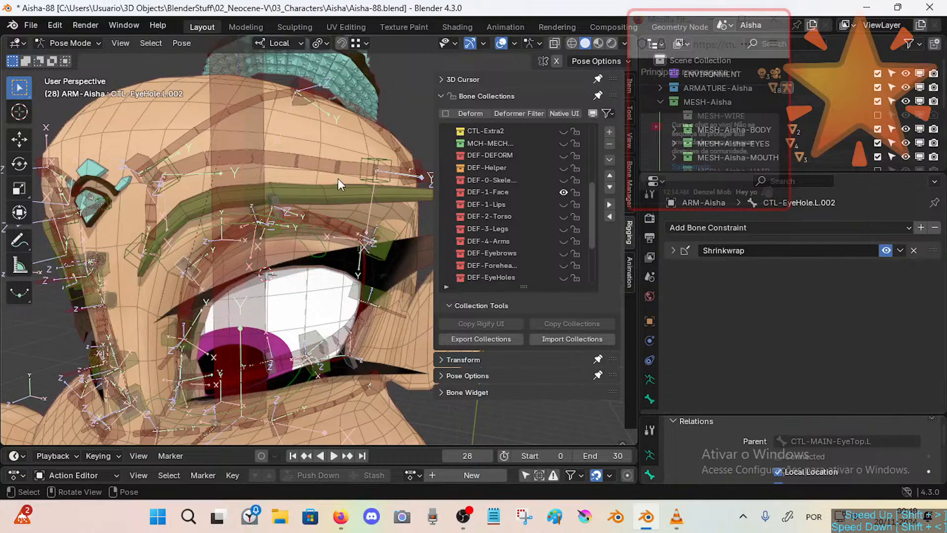
middle_click_drag(284, 282, 215, 324)
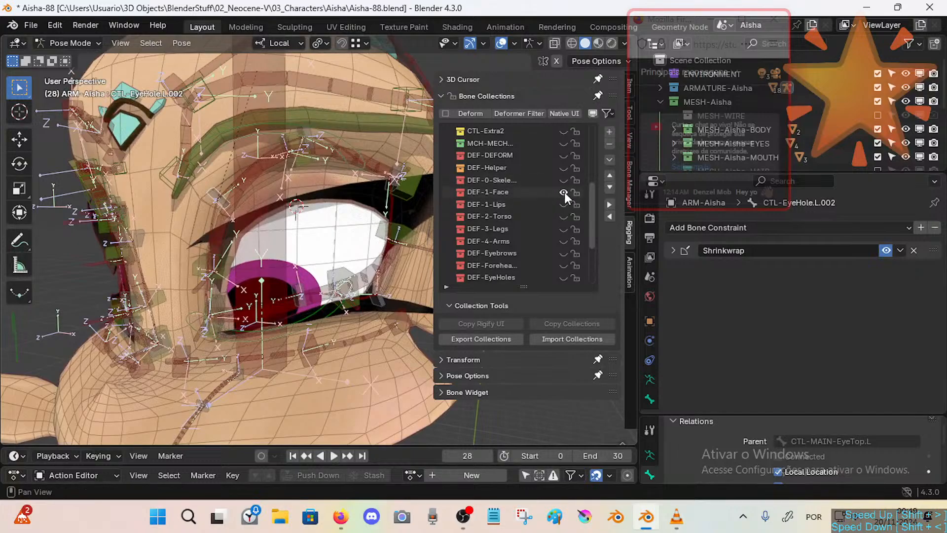
left_click(563, 192)
Compare the constraint settings of CTL-Eyelid-Bot.L.004, CTL-Forehead.L.001, CTL-Eyebrow.L.003 and CTL-Forehead.L.003.
left_click(207, 326)
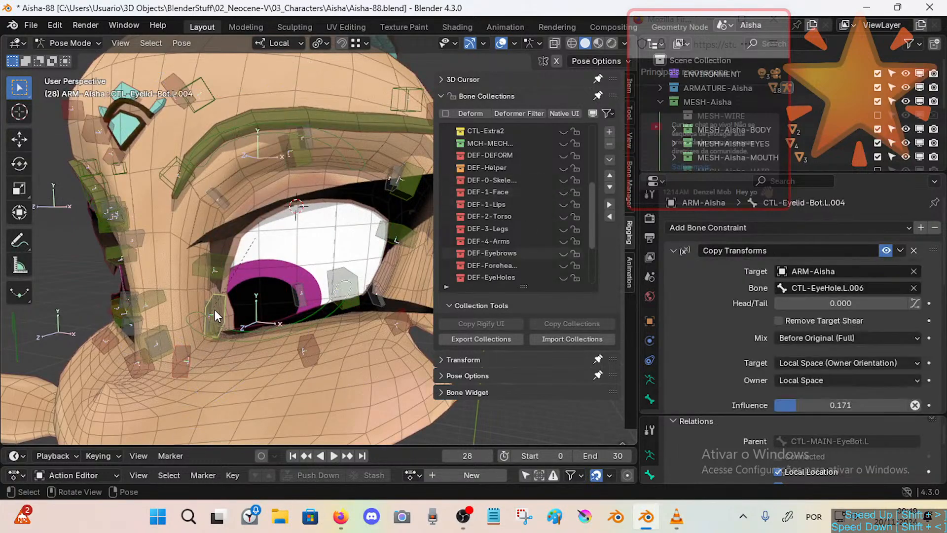
middle_click_drag(215, 310, 227, 291)
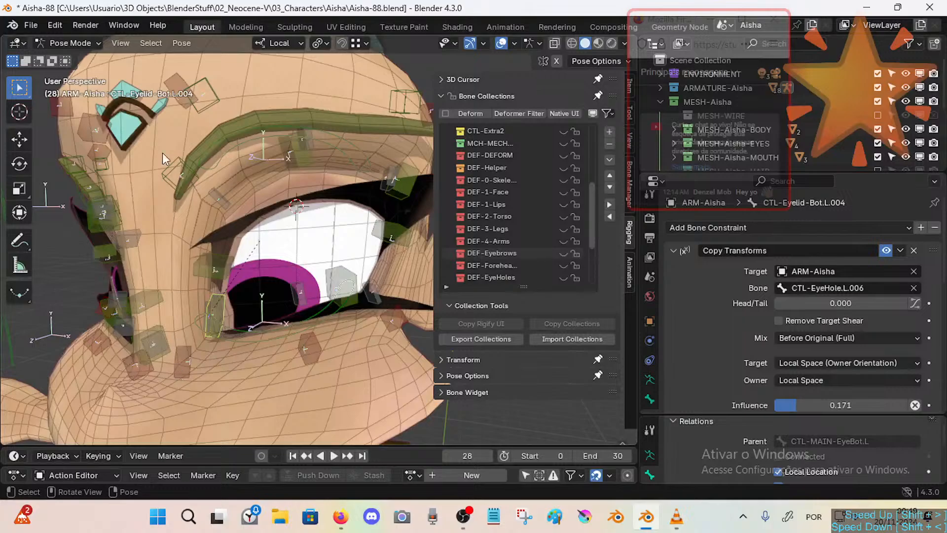
left_click(172, 92)
scroll(850, 366, "down", 1)
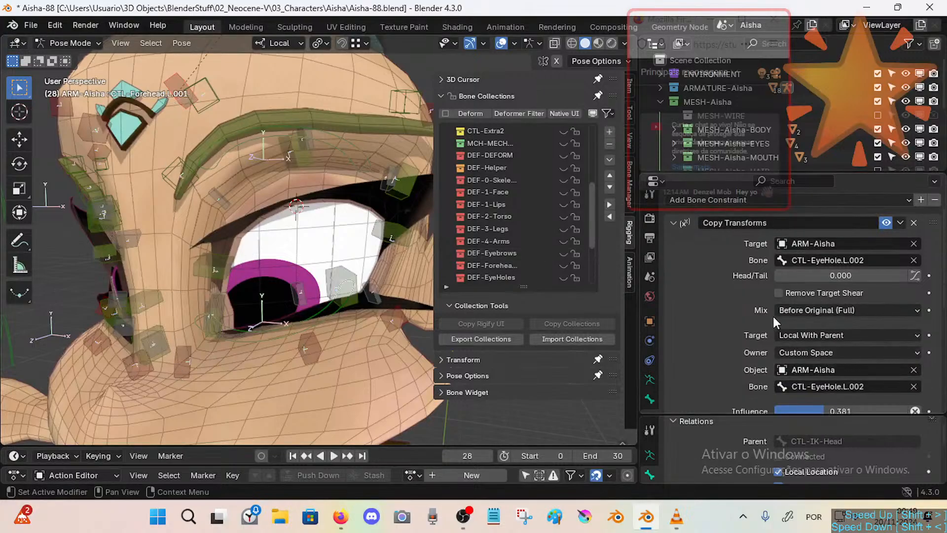
left_click(394, 99)
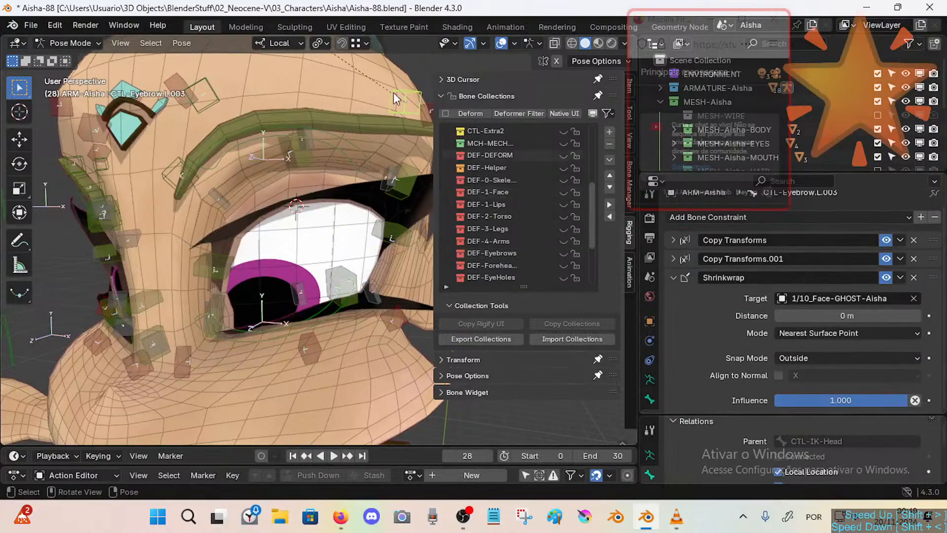
middle_click_drag(393, 93, 391, 122)
left_click(391, 121)
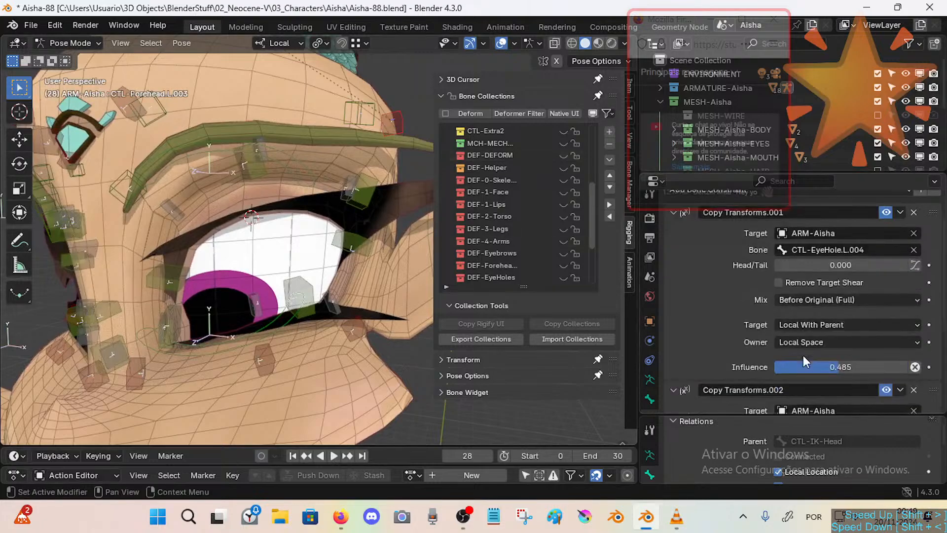
scroll(804, 355, "down", 1)
scroll(839, 329, "down", 5)
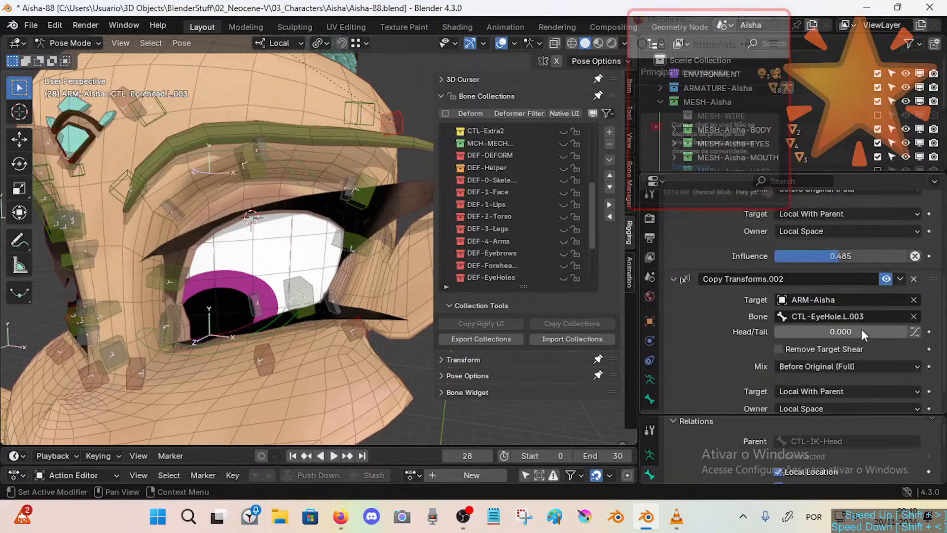
scroll(832, 330, "up", 3)
scroll(820, 326, "up", 4)
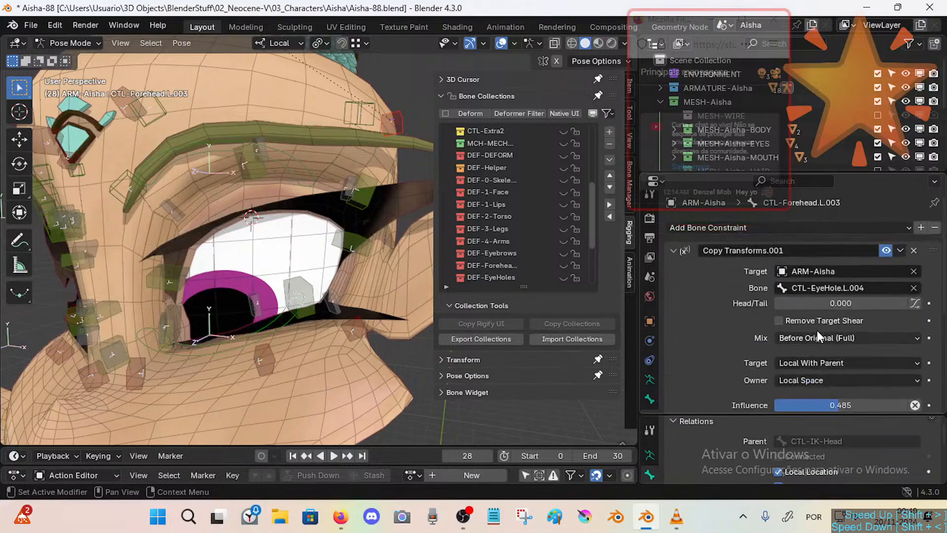
Check the target and owner spaces of the Copy Transforms constraints on CTL-Cheek.L.001.
middle_click_drag(306, 132, 292, 131)
middle_click_drag(292, 236, 286, 289)
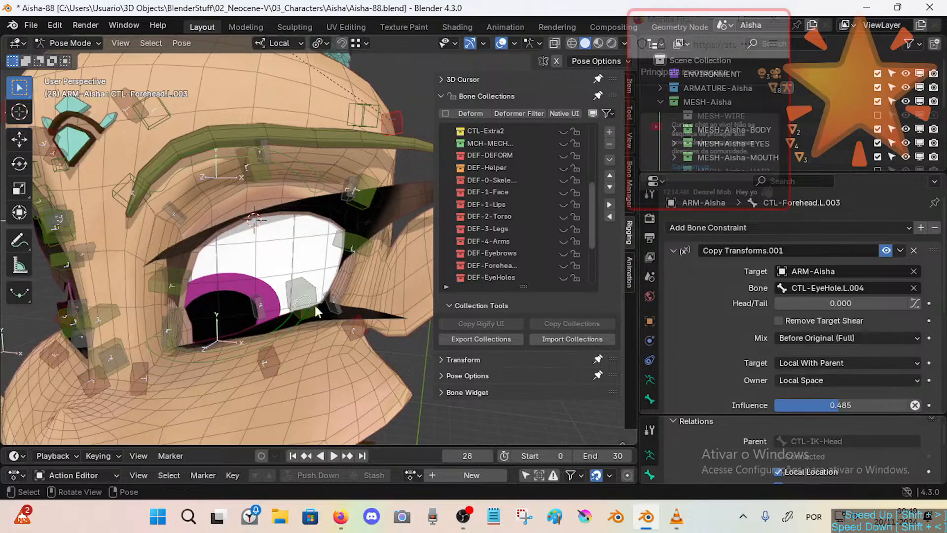
left_click(142, 383)
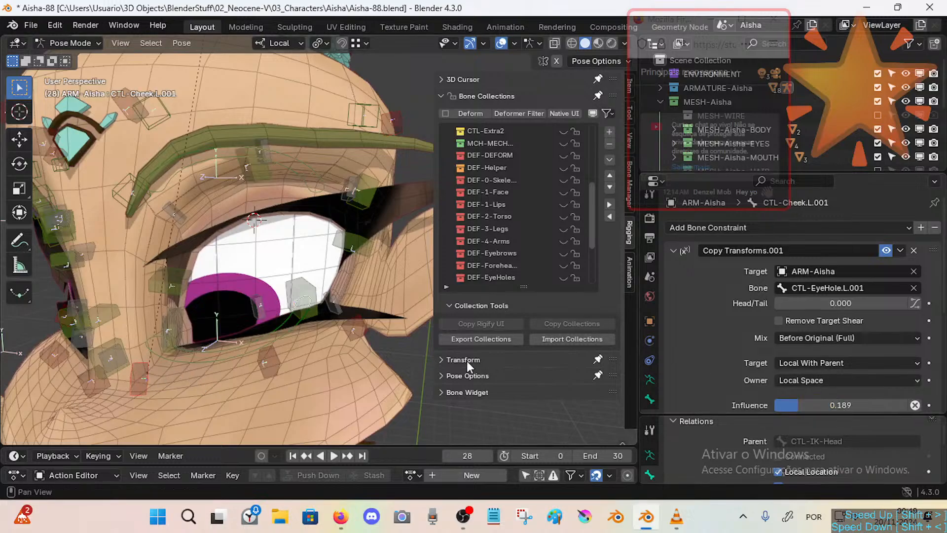
scroll(836, 350, "down", 6)
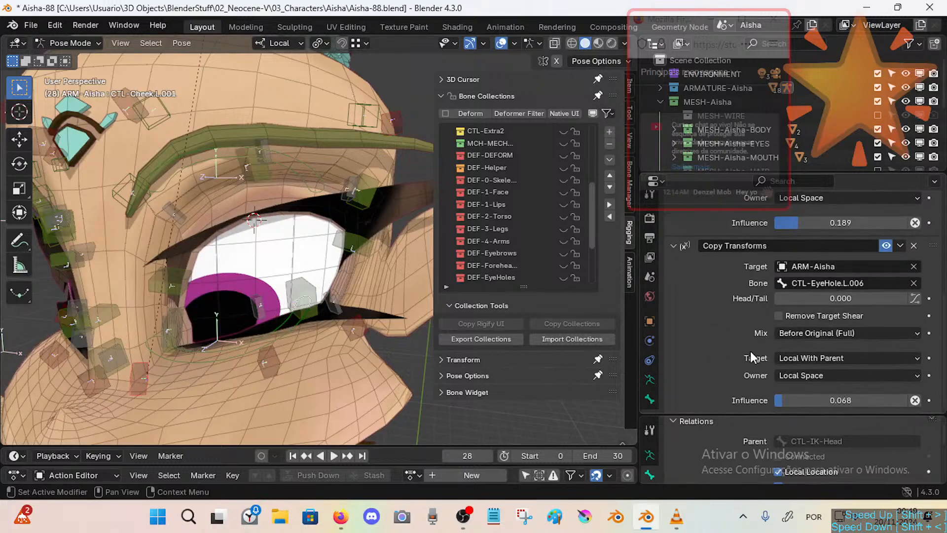
left_click(828, 375)
left_click(828, 374)
left_click(809, 357)
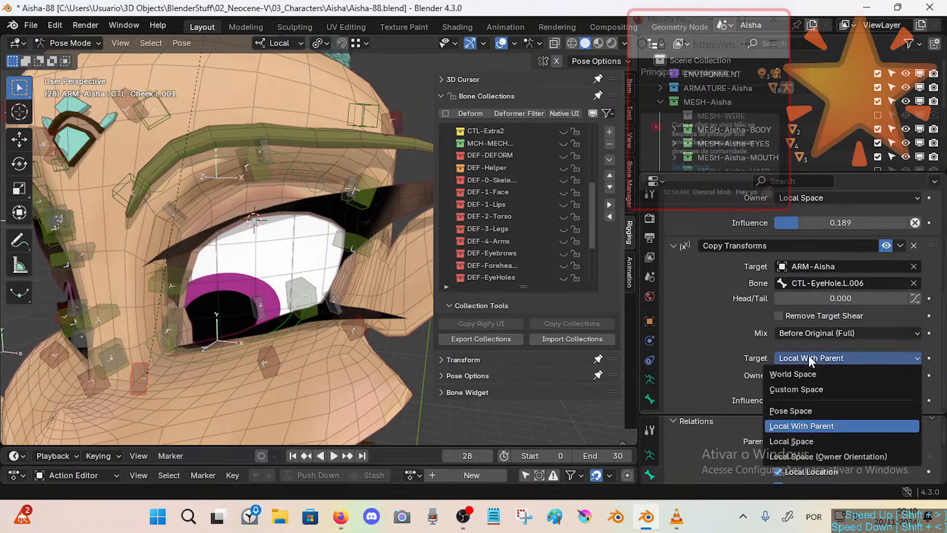
left_click(809, 355)
middle_click_drag(182, 351, 163, 352)
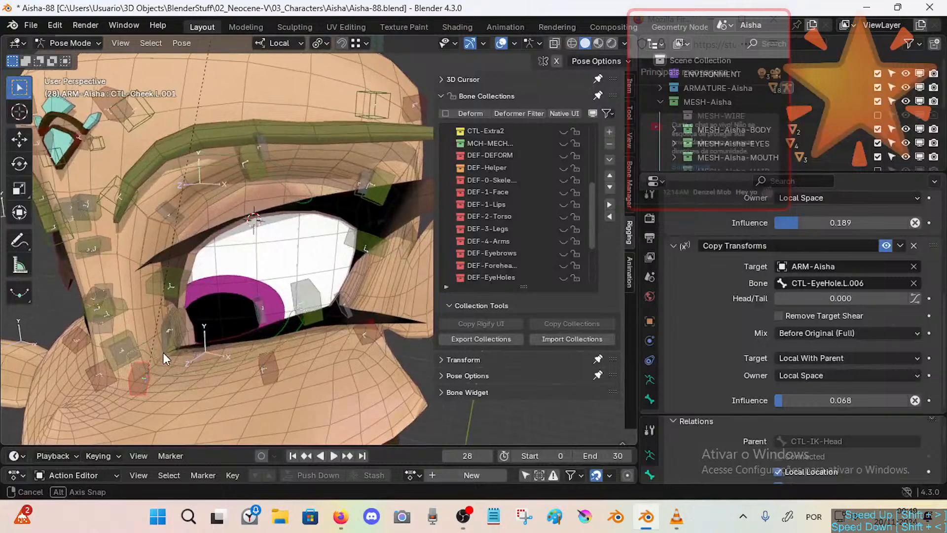
middle_click_drag(184, 306, 247, 299)
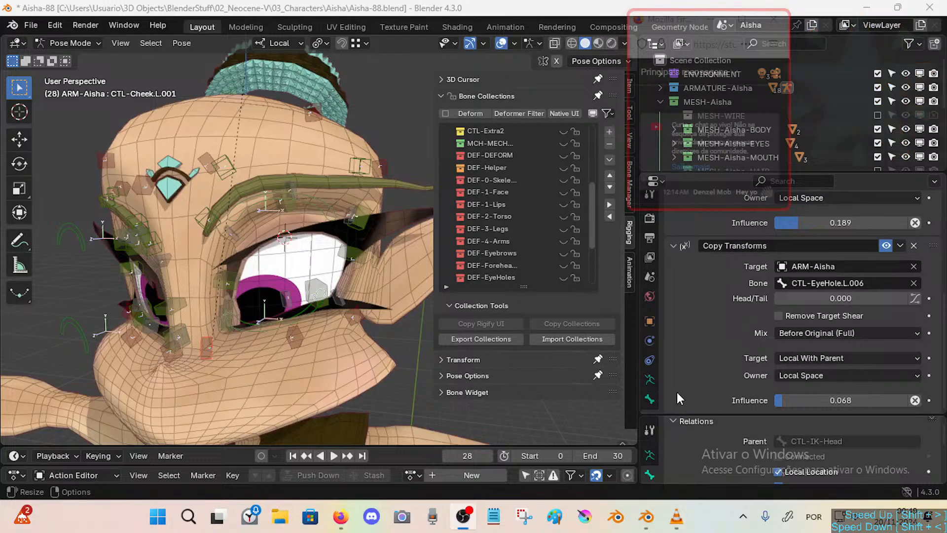
middle_click_drag(301, 292, 316, 299)
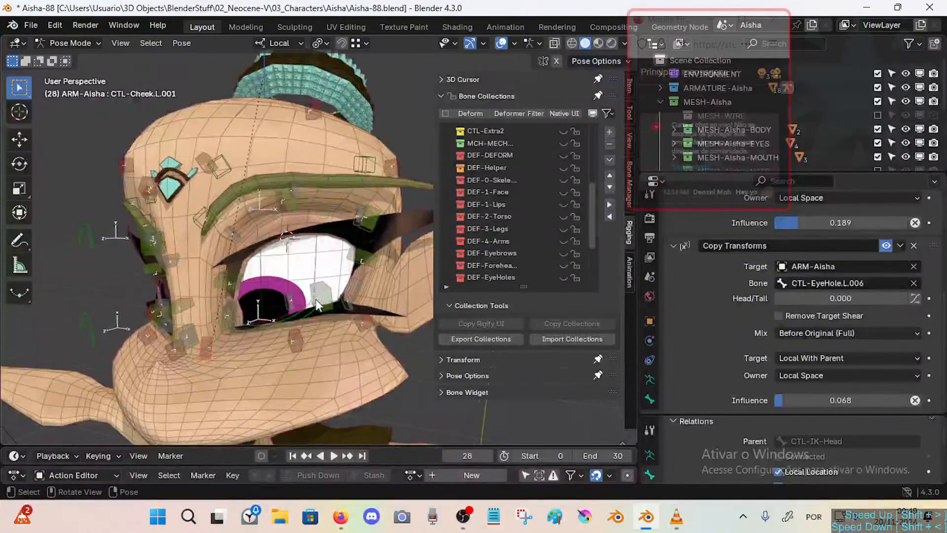
scroll(314, 301, "up", 2)
scroll(297, 311, "down", 1)
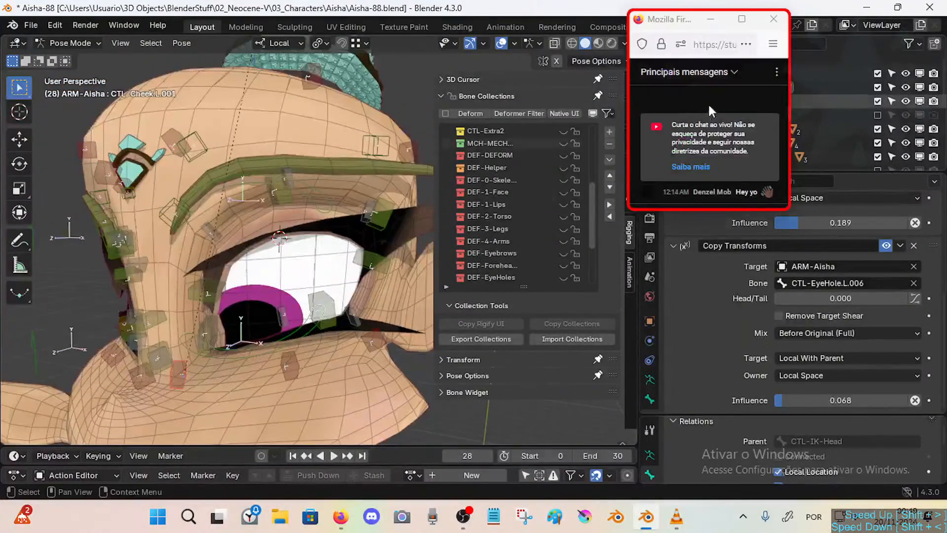
middle_click_drag(341, 144, 294, 246)
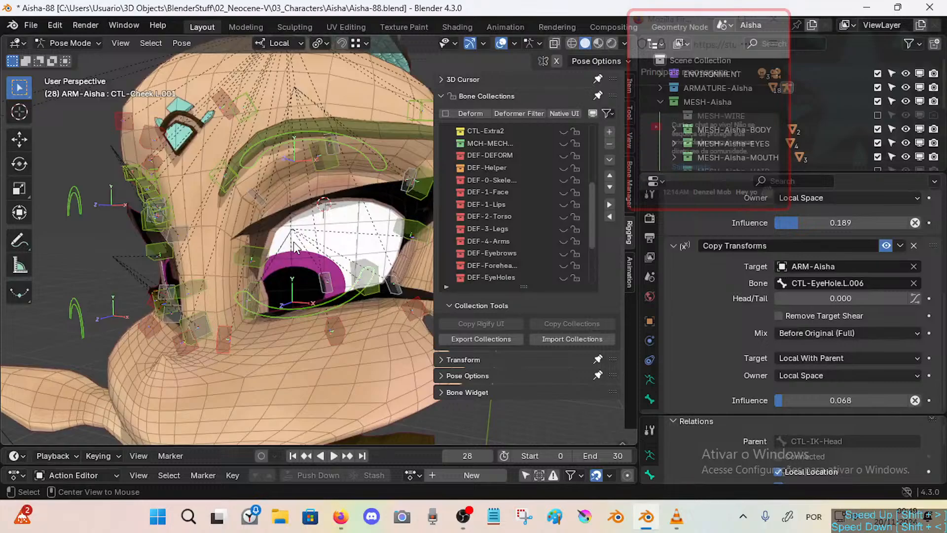
Reopen Aisha-88.blend from the Aisha folder without saving the current changes.
left_click(19, 24)
left_click(25, 26)
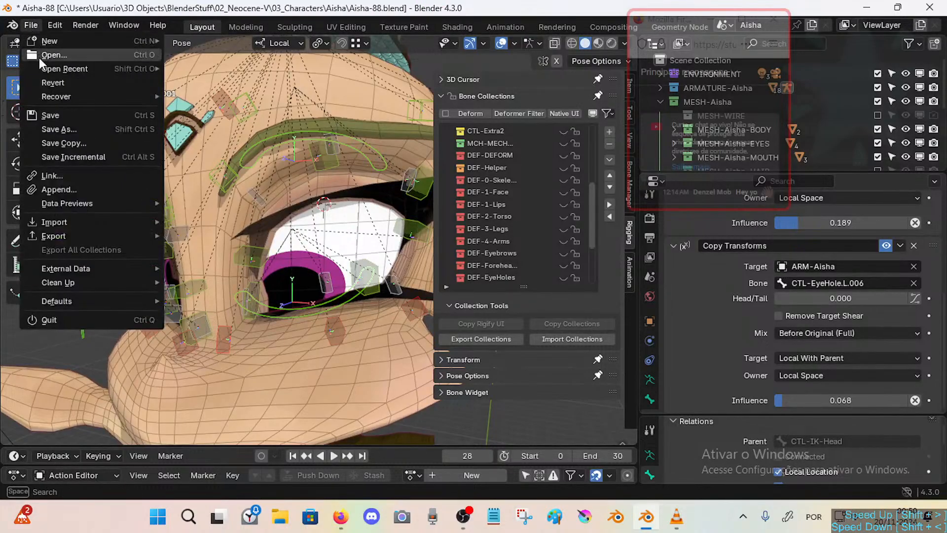
left_click(40, 58)
left_click(496, 283)
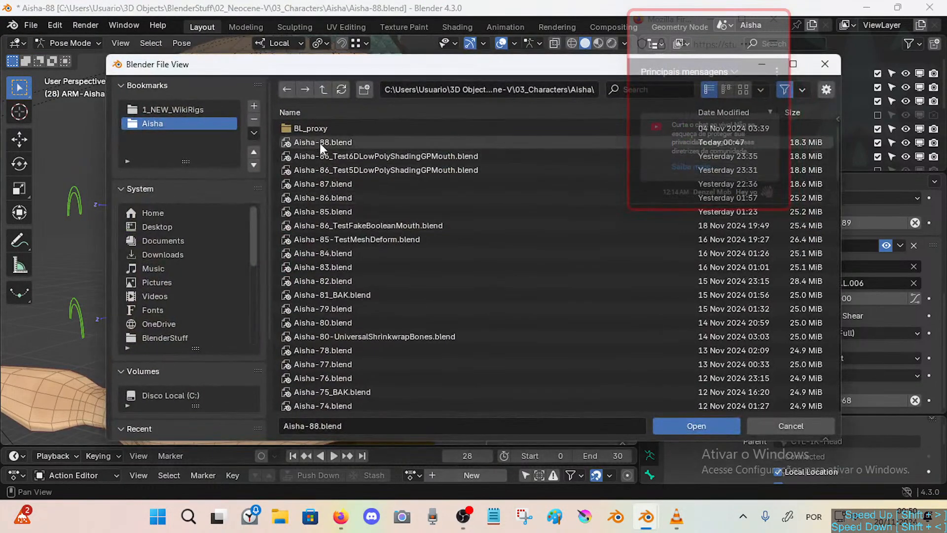
double_click(320, 143)
Review the owner spaces of the Copy Transforms constraints on CTL-Cheek.L.001 and CTL-Forehead.L.001 in the reopened file.
middle_click_drag(311, 214, 291, 234)
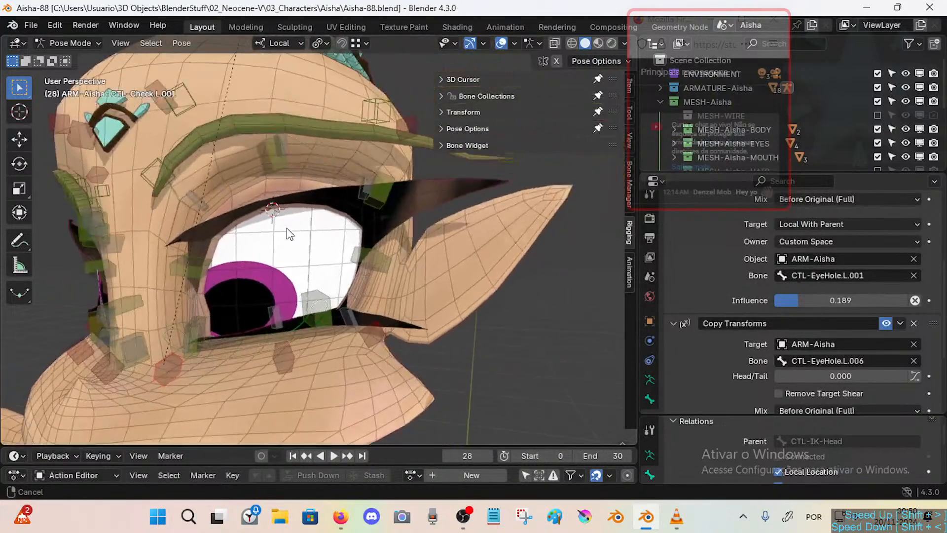
scroll(818, 336, "down", 5)
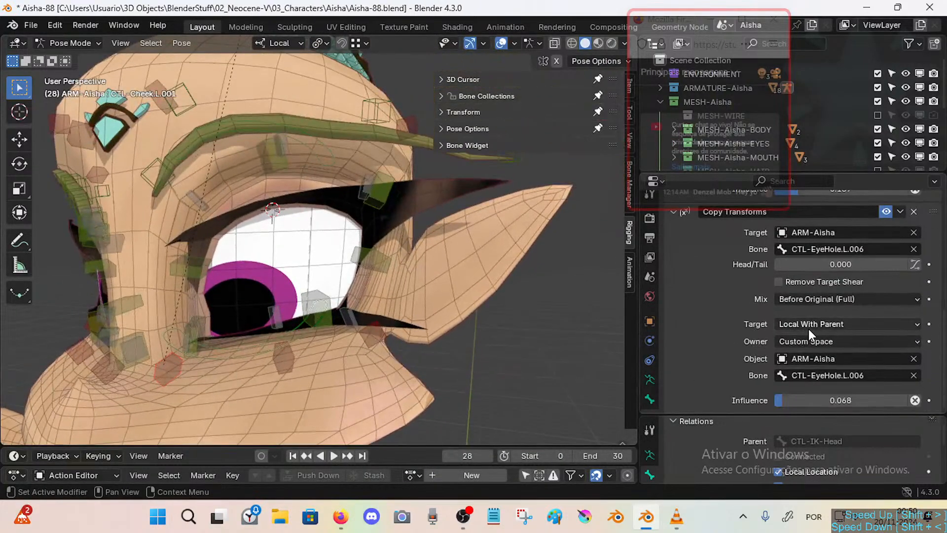
scroll(860, 350, "up", 10)
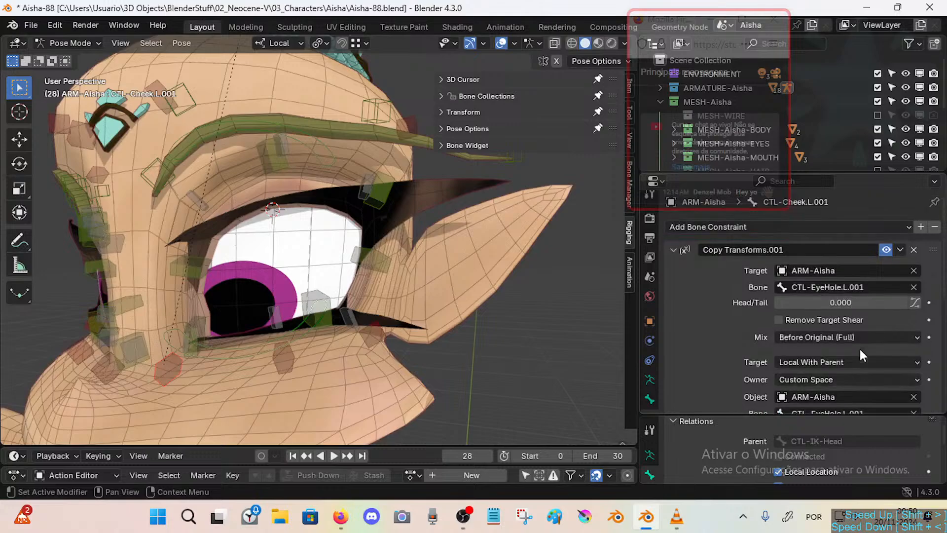
middle_click_drag(223, 203, 256, 242)
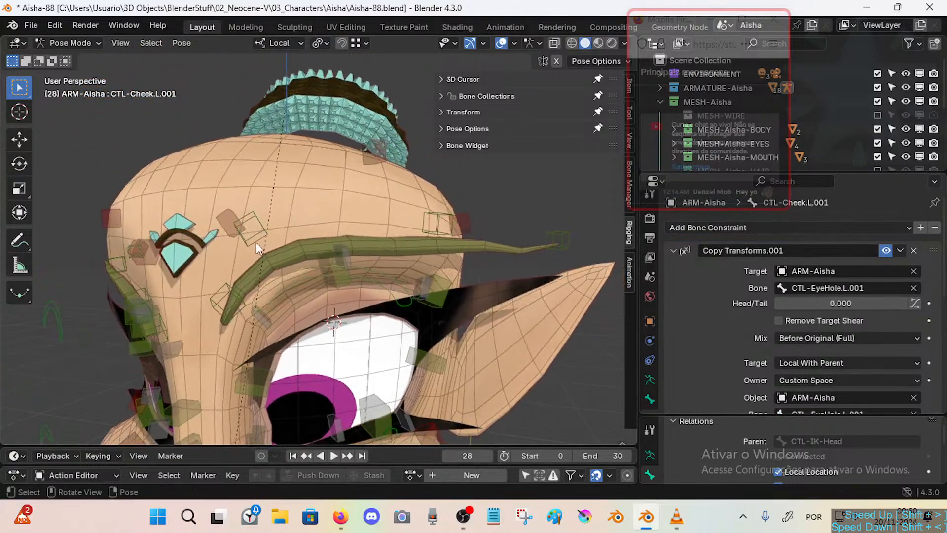
left_click(230, 229)
scroll(779, 355, "down", 3)
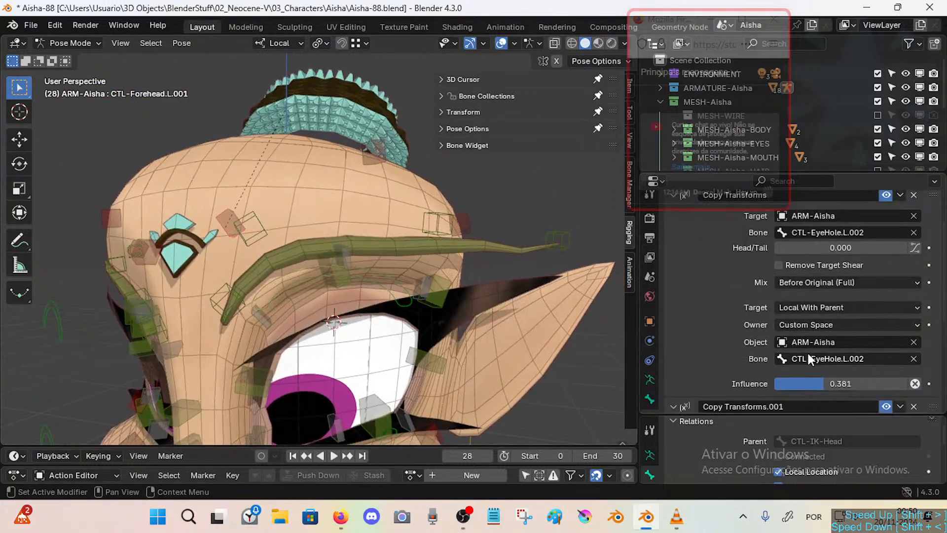
left_click(813, 324)
left_click(813, 323)
scroll(881, 343, "down", 8)
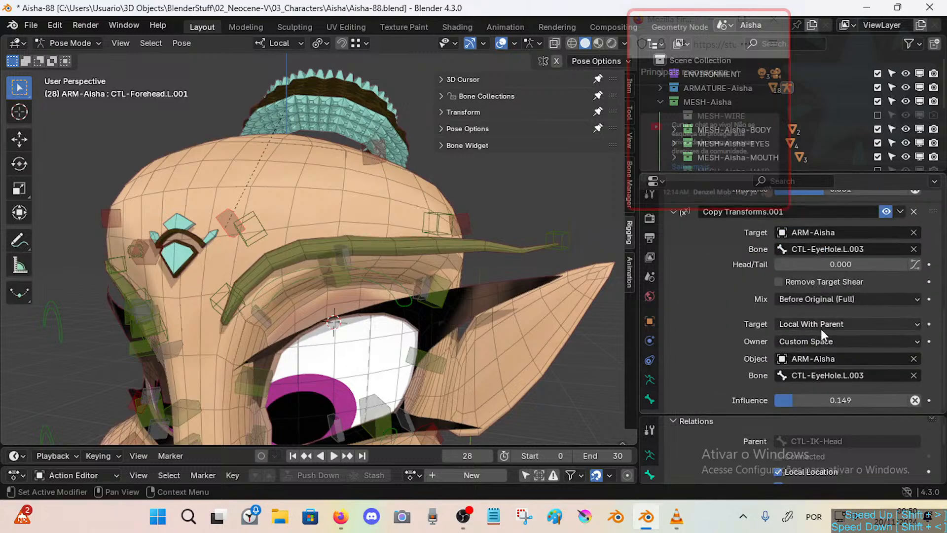
scroll(821, 329, "up", 5)
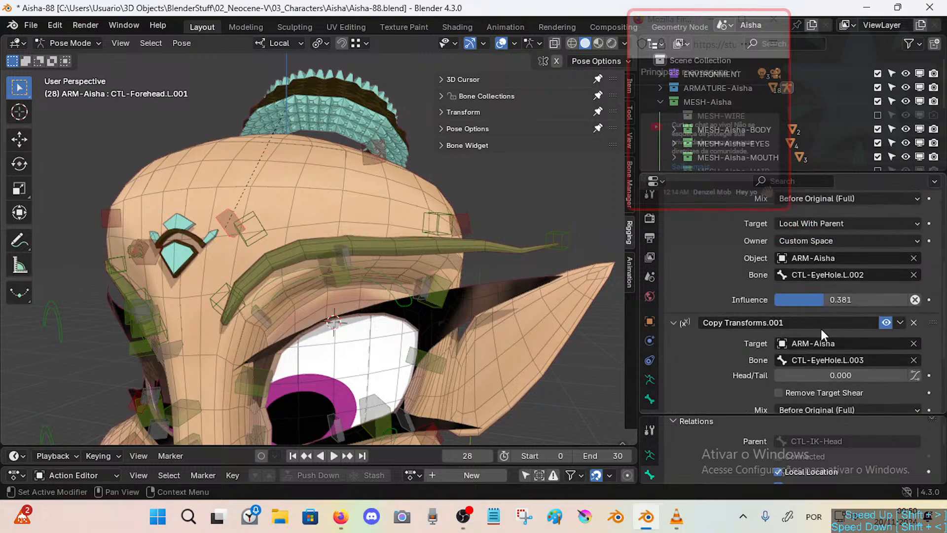
Set the owner space of CTL-Forehead.L.002's first Copy Transforms constraint to Custom Space.
left_click(381, 145)
left_click(815, 276)
left_click(816, 276)
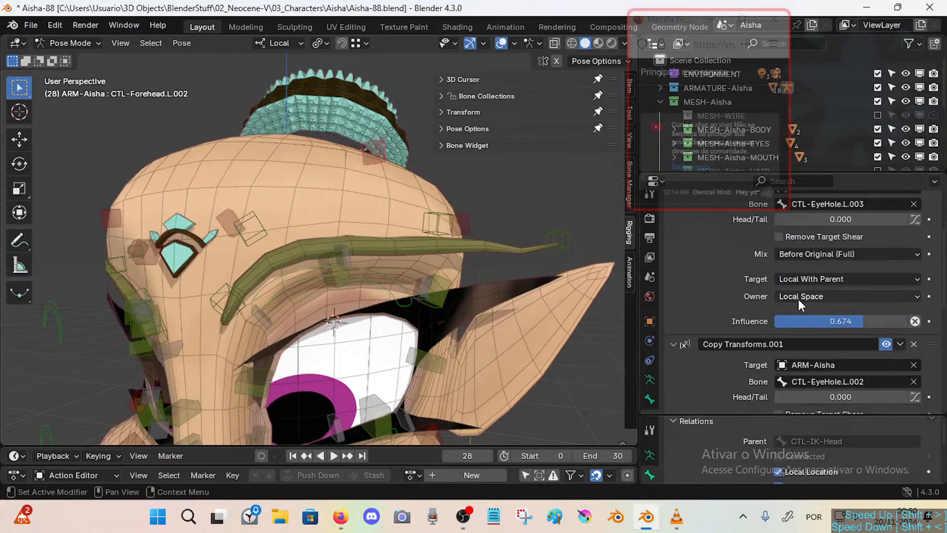
left_click(799, 296)
left_click(809, 326)
scroll(844, 262, "up", 2)
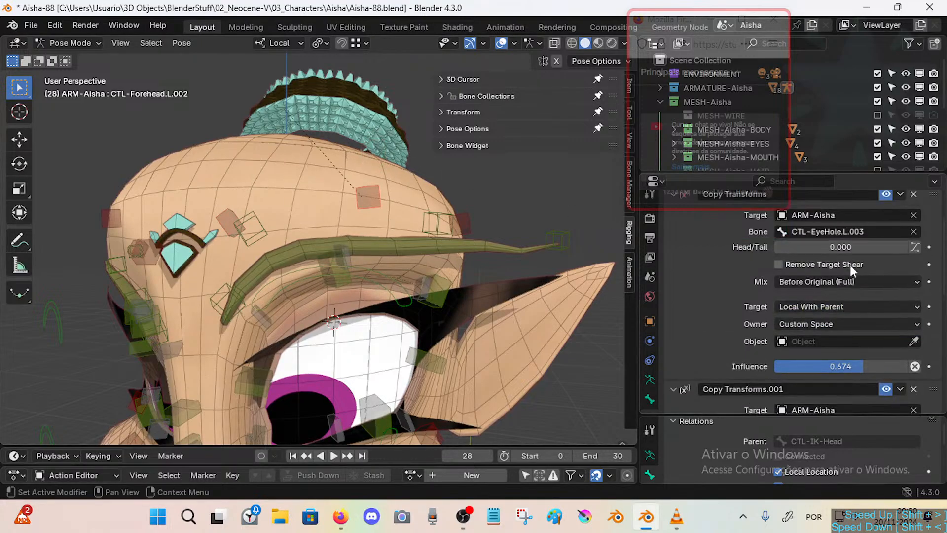
Assign ARM-Aisha and its bone CTL-EyeHole.L.003 as the custom owner space of CTL-Forehead.L.002's first Copy Transforms constraint.
left_click(839, 342)
type("ar")
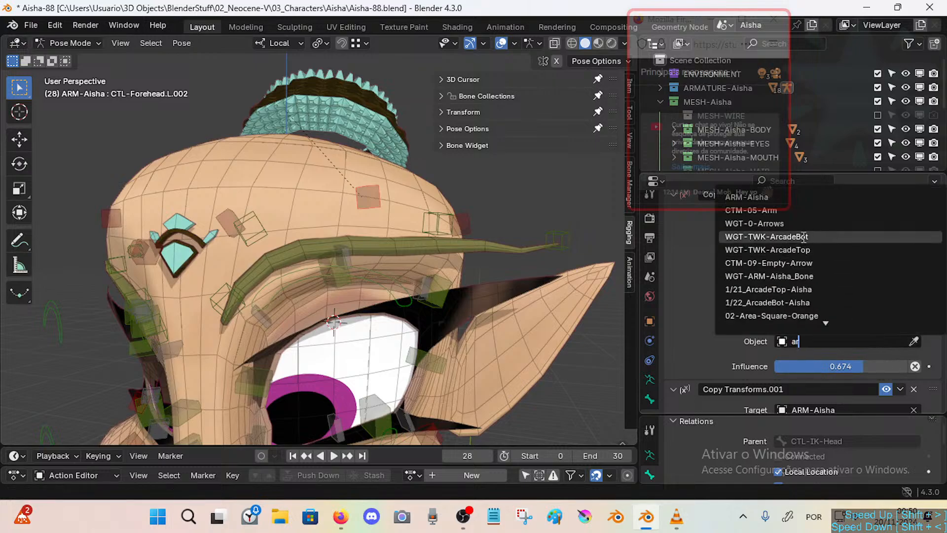
left_click(812, 210)
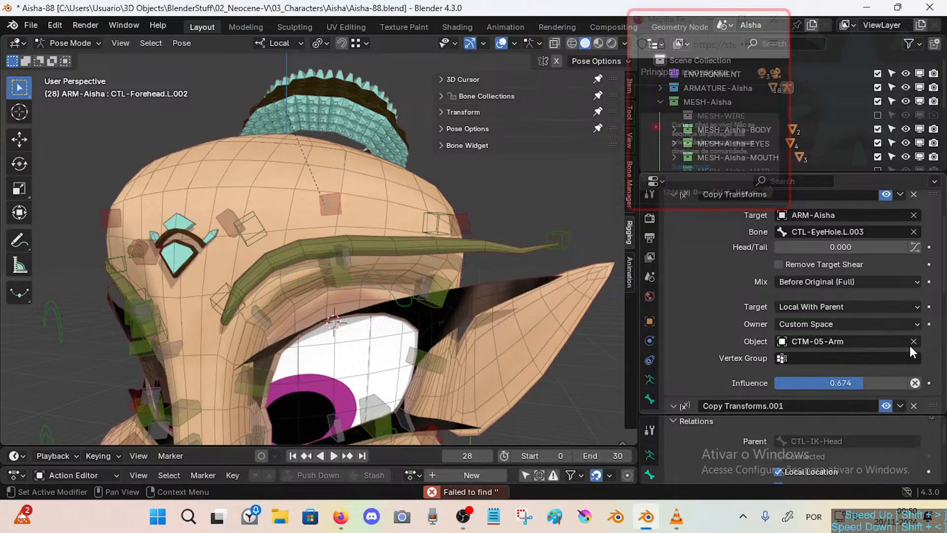
left_click(845, 345)
type("ar")
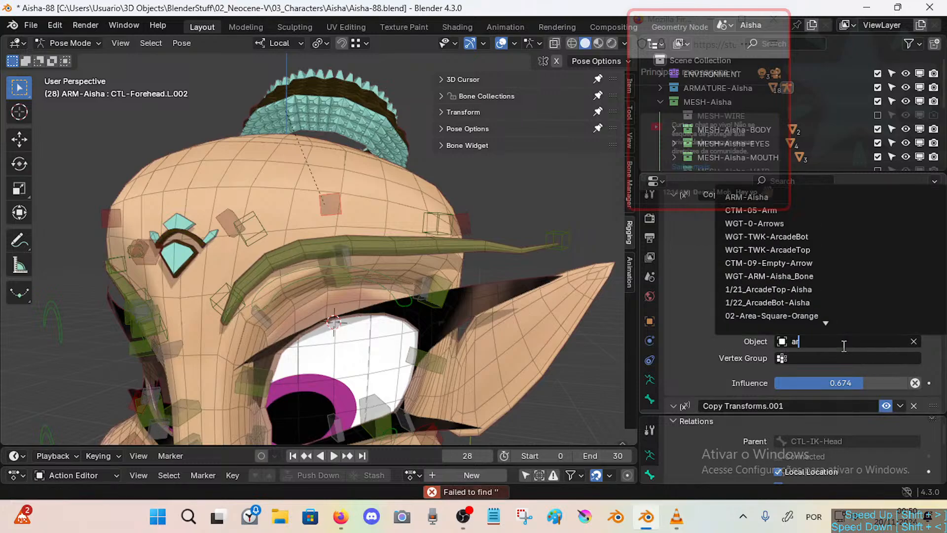
left_click(833, 193)
type("CTL-EyeHole.L.003")
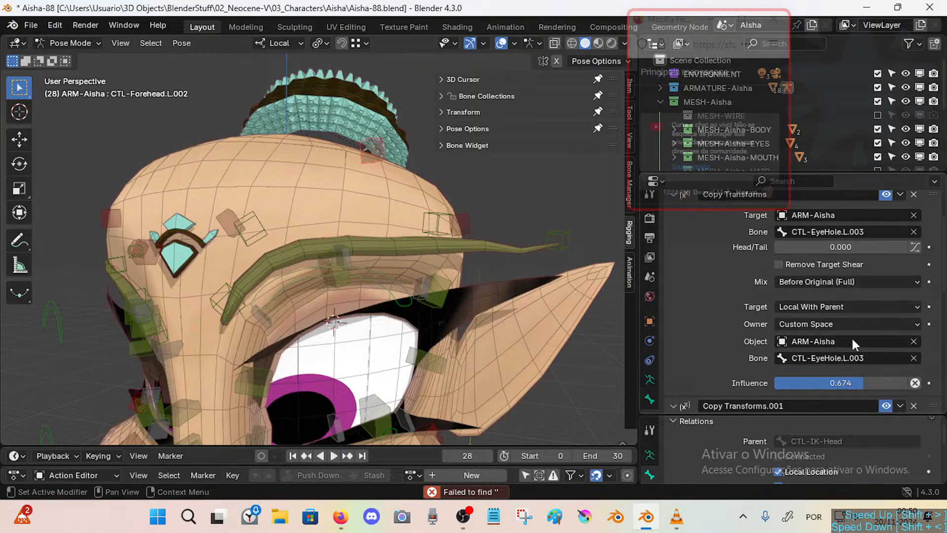
Set the owner of CTL-Forehead.L.002's Copy Transforms.001 constraint to Custom Space, using ARM-Aisha and bone CTL-EyeHole.L.002.
scroll(852, 346, "down", 7)
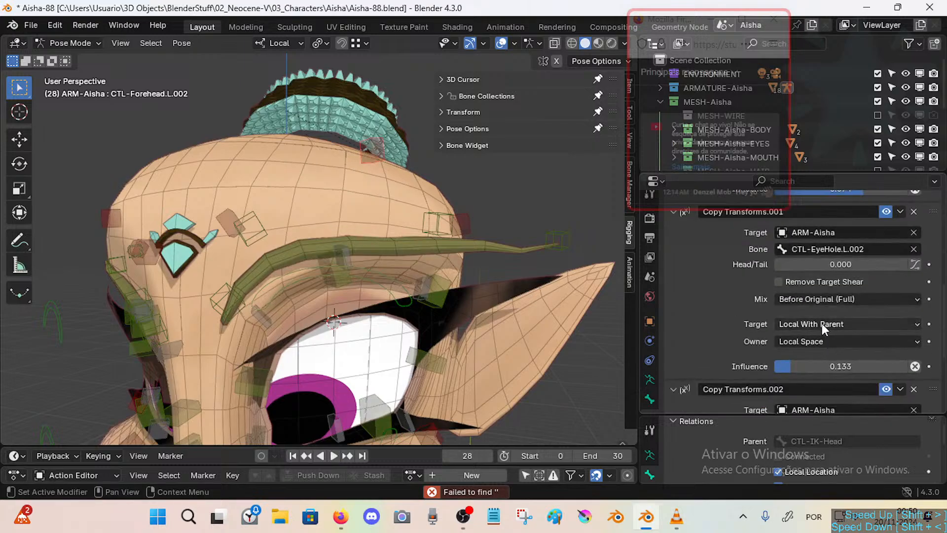
left_click(822, 323)
key("Escape")
left_click(822, 342)
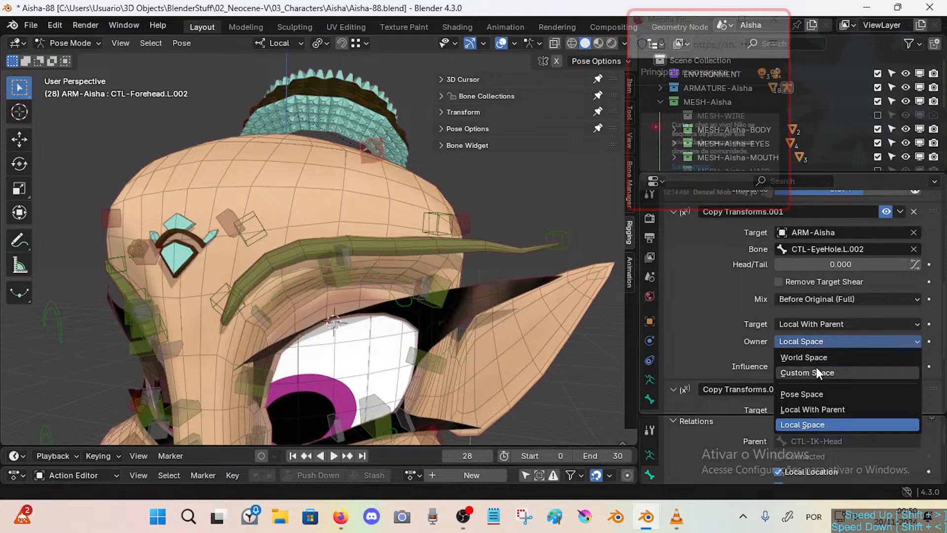
left_click(816, 372)
left_click(891, 358)
type("ar")
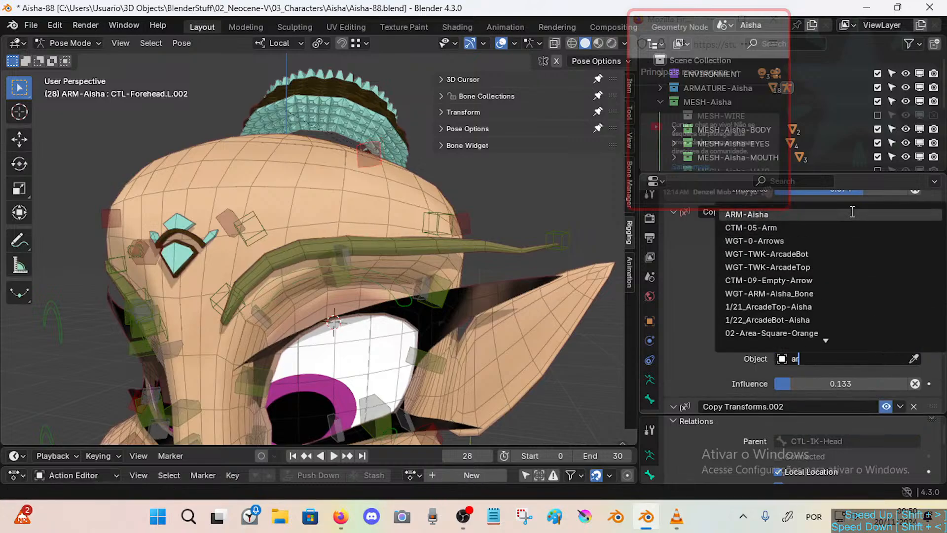
left_click(852, 215)
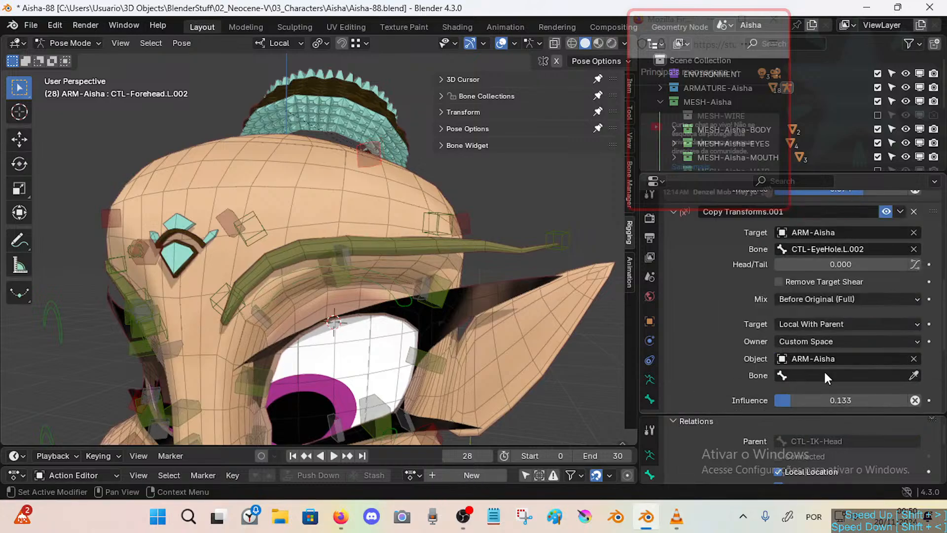
Set the owner of CTL-Forehead.L.002's Copy Transforms.002 constraint to Custom Space, using ARM-Aisha and bone CTL-EyeHole.L.004.
left_click(467, 231)
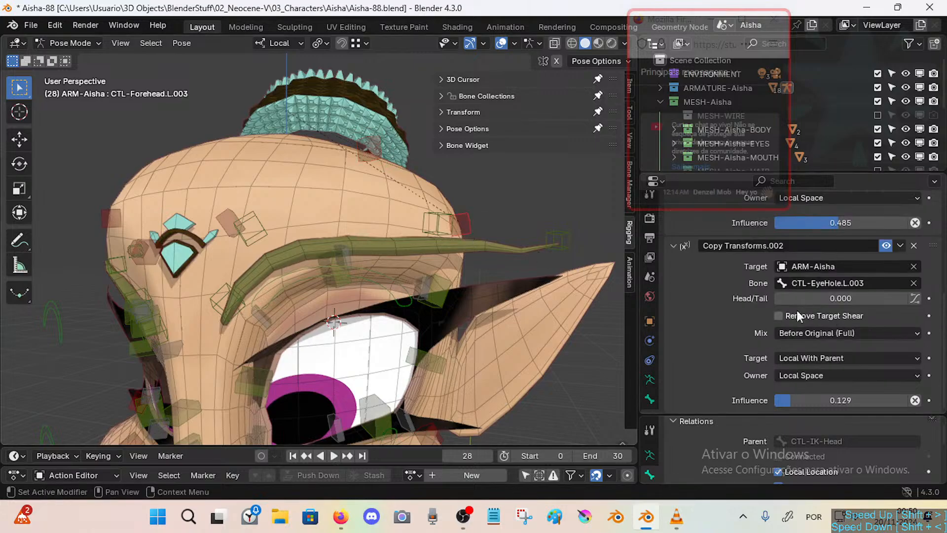
left_click(377, 151)
scroll(871, 354, "down", 6)
scroll(866, 364, "down", 3)
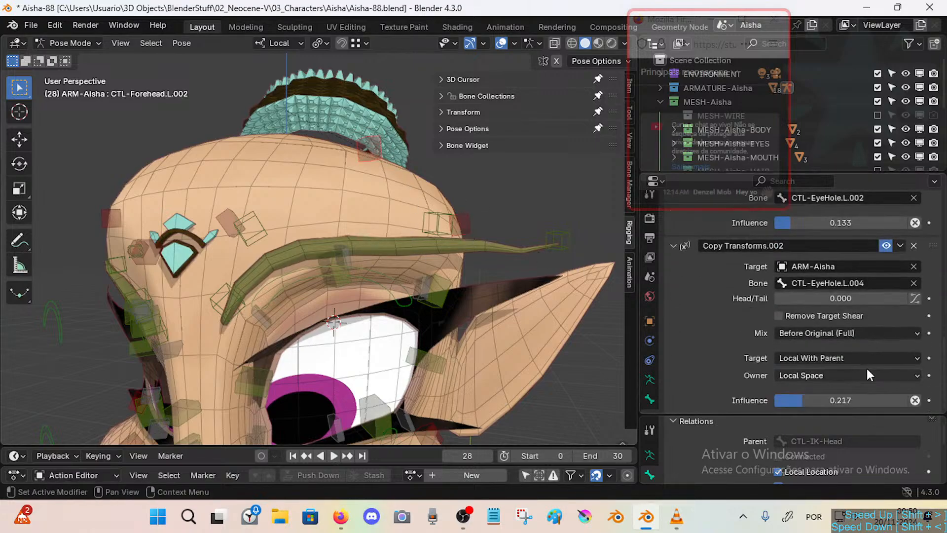
left_click(833, 374)
left_click(829, 405)
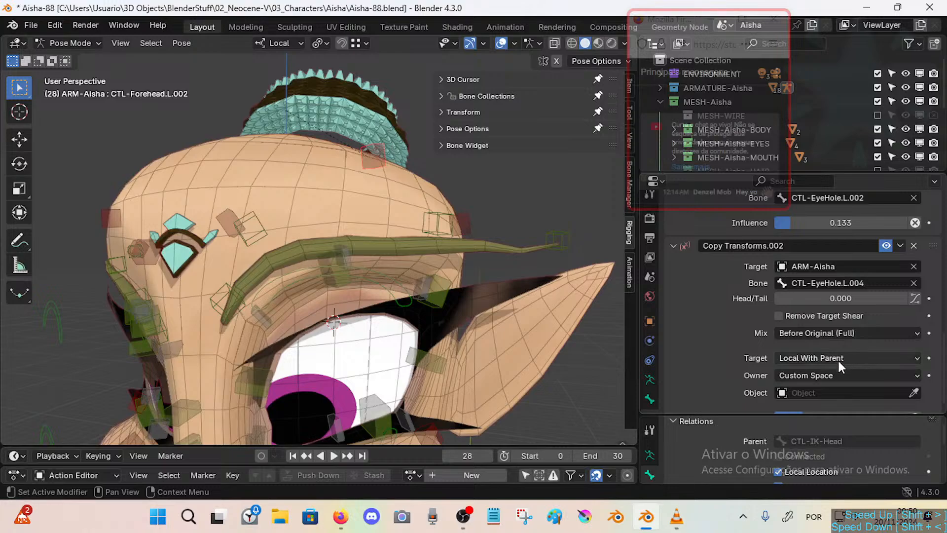
left_click(839, 362)
left_click(839, 361)
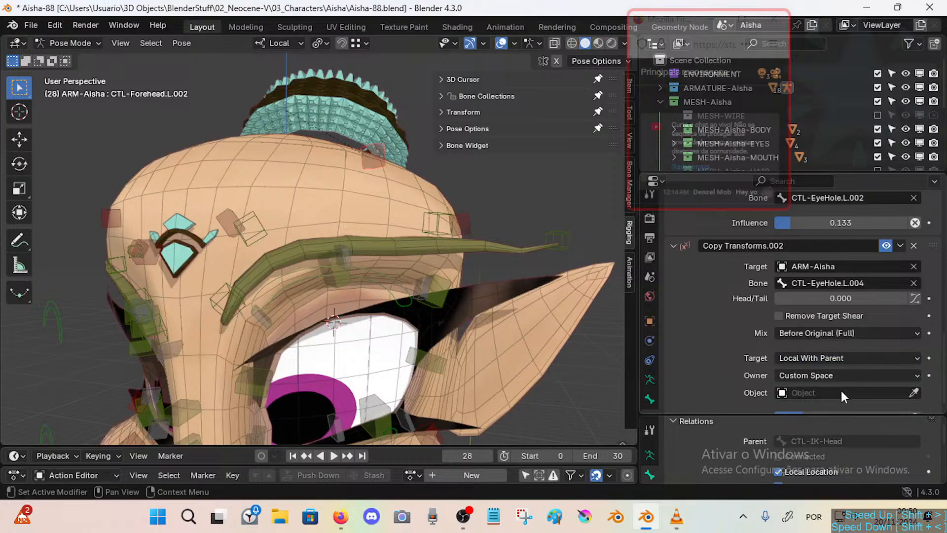
left_click(841, 388)
left_click(832, 250)
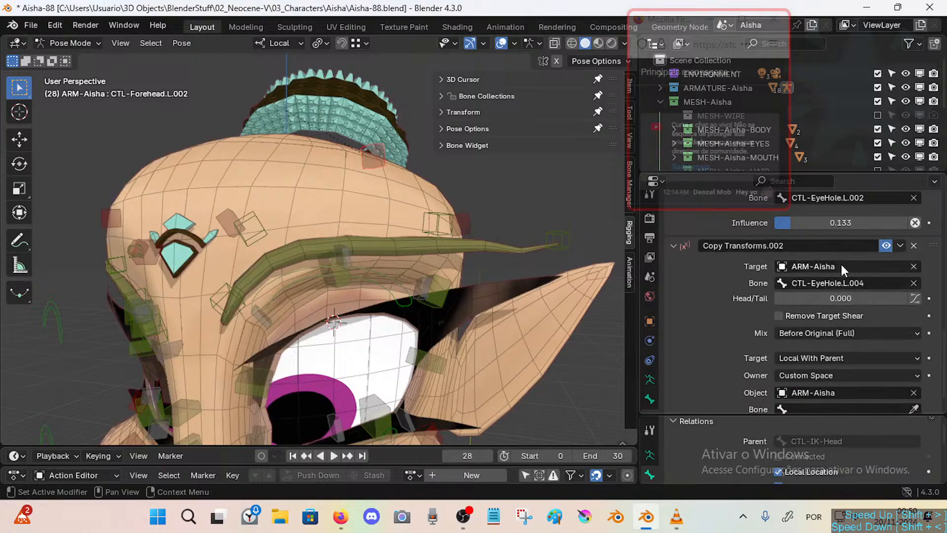
key("ctrl+c")
key("ctrl+v")
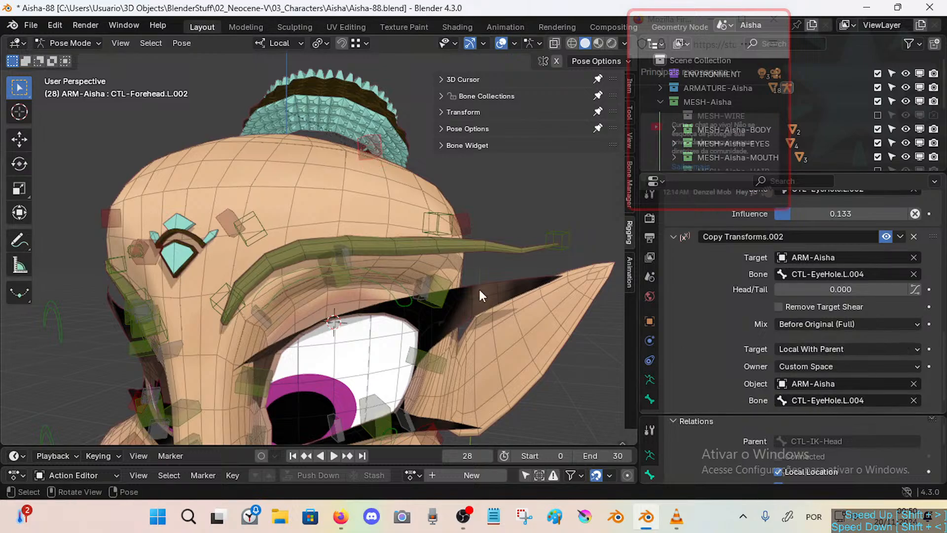
Select all pose bones of the armature and clear their location.
middle_click_drag(479, 290, 413, 253)
key("a")
key("alt+g")
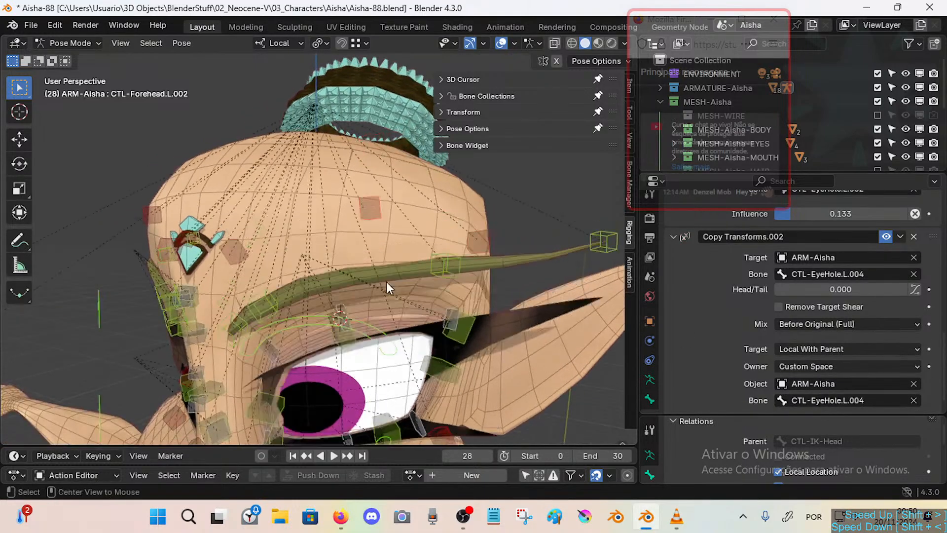
Test how the forehead follows the eye controls by moving CTL-MAIN-EyeTop.L and trying a move of CTL-EyeHole.L.003.
left_click(369, 330)
key("g")
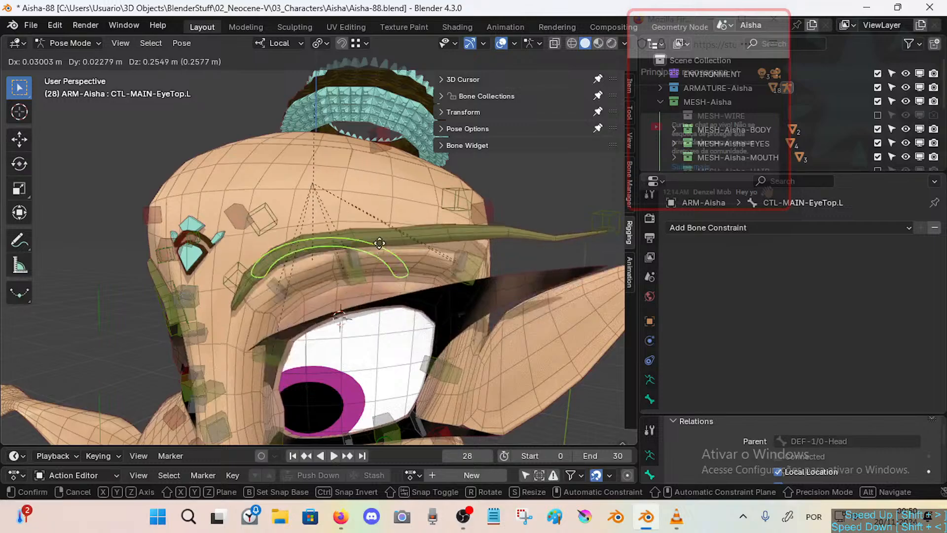
left_click(379, 310)
left_click(353, 285)
key("g")
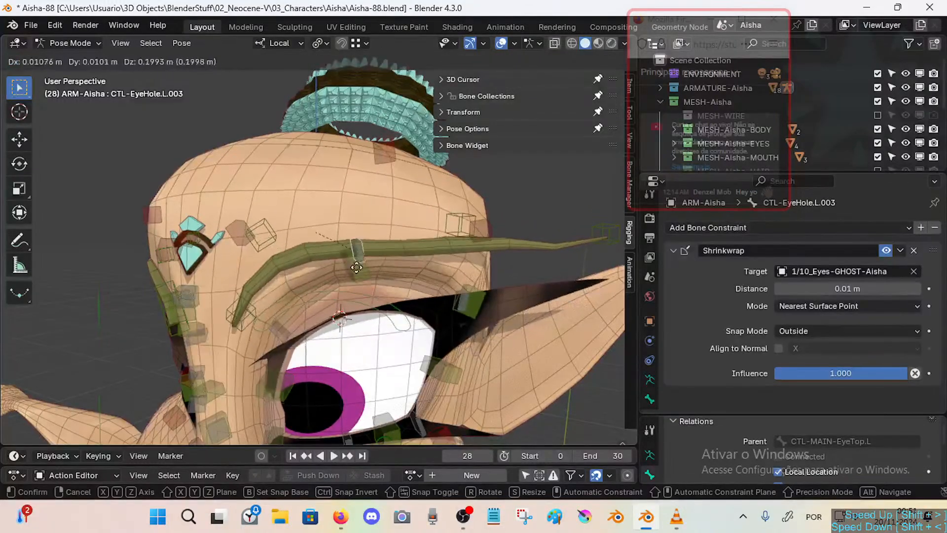
right_click(359, 267)
left_click(393, 315)
key("g")
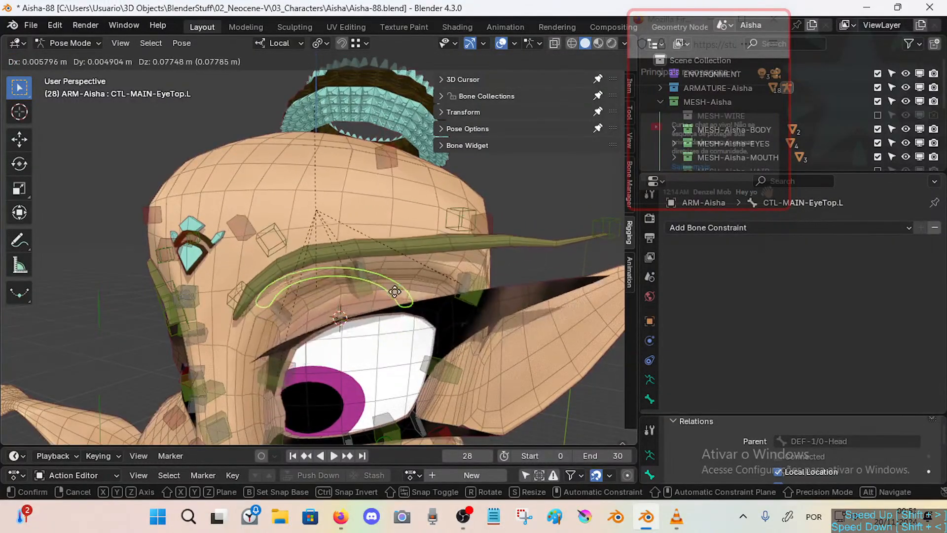
left_click(397, 293)
Lower the influence of CTL-Forehead.L.002's first Copy Transforms constraint to 0.514.
left_click(400, 159)
scroll(866, 350, "down", 5)
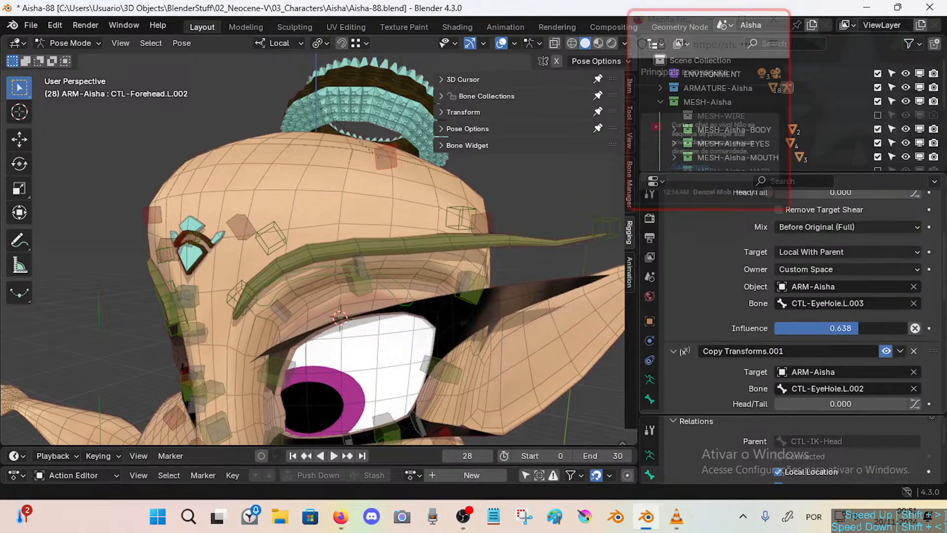
scroll(892, 362, "down", 12)
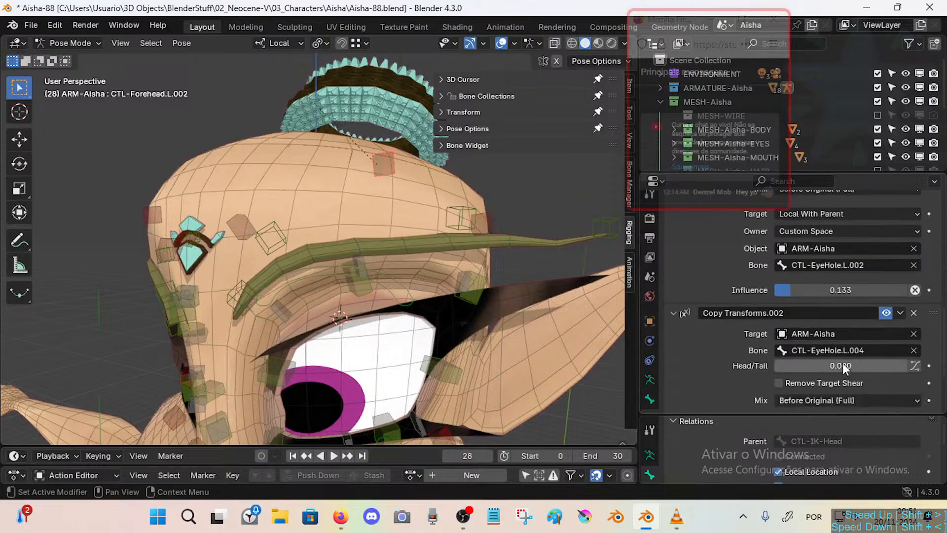
scroll(888, 346, "up", 3)
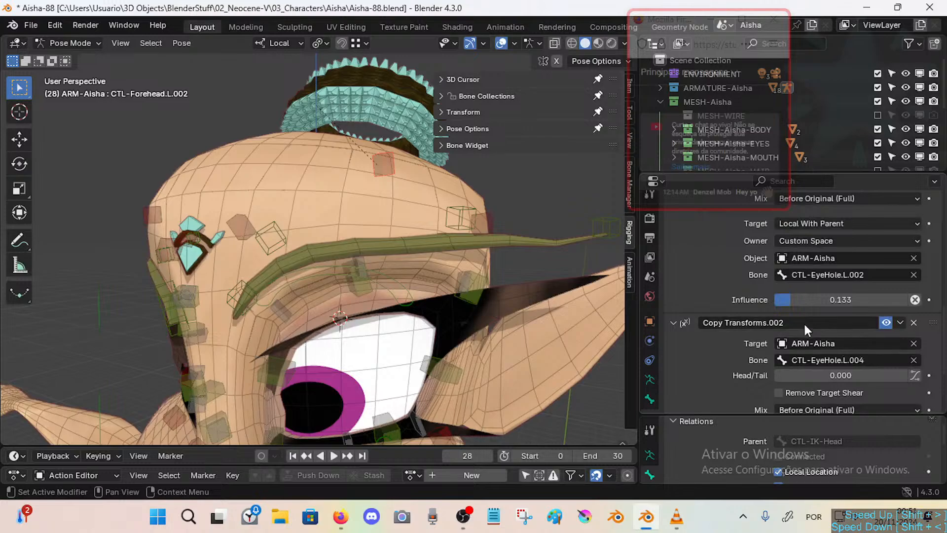
scroll(795, 302, "up", 5)
Move CTL-MAIN-EyeTop.L again to test the forehead's reduced response.
left_click(371, 272)
key("g")
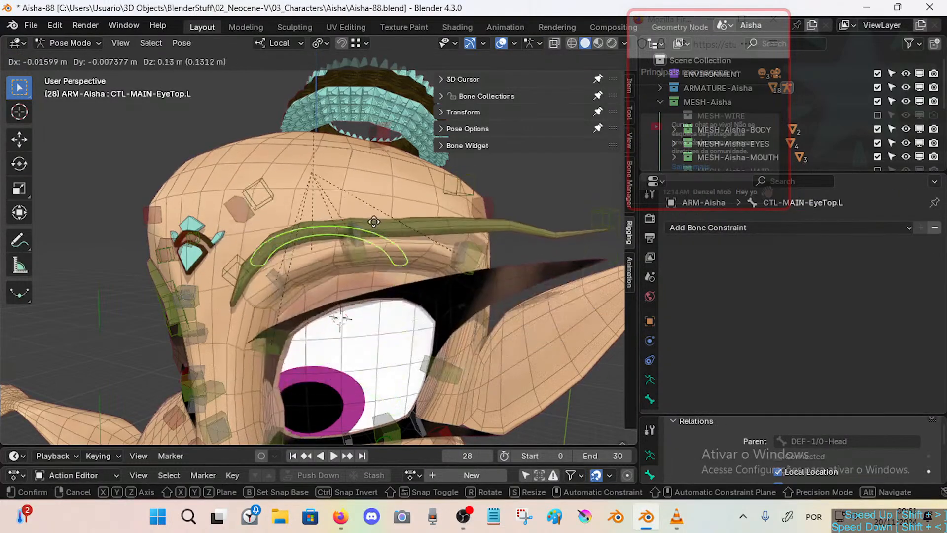
left_click(372, 264)
Review the owner spaces, custom-space bones and influences of CTL-Forehead.L.002's three Copy Transforms constraints.
left_click(393, 174)
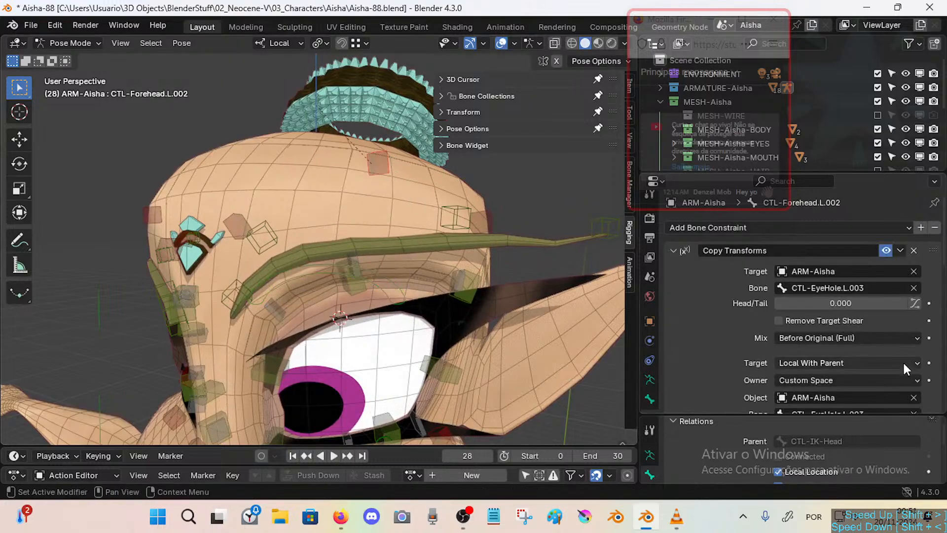
scroll(903, 360, "down", 2)
scroll(839, 351, "up", 2)
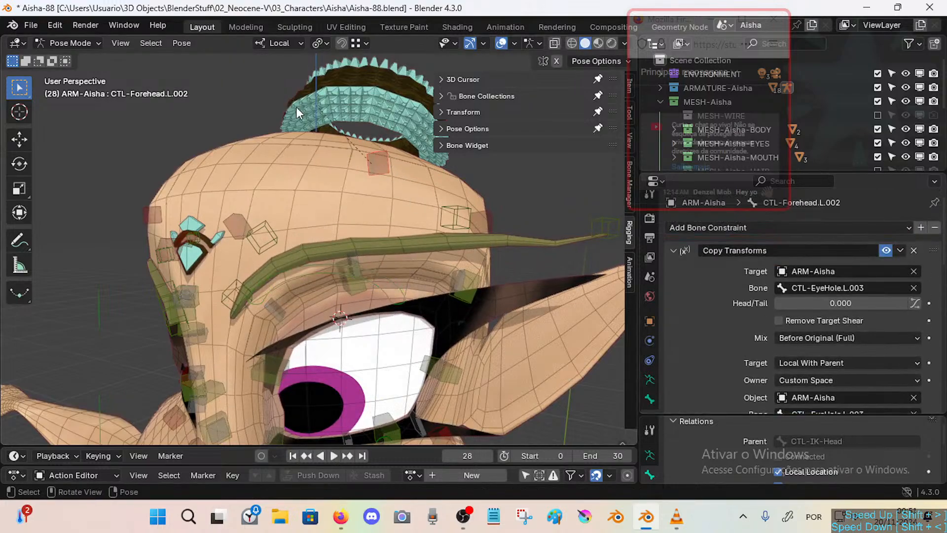
scroll(792, 384, "down", 5)
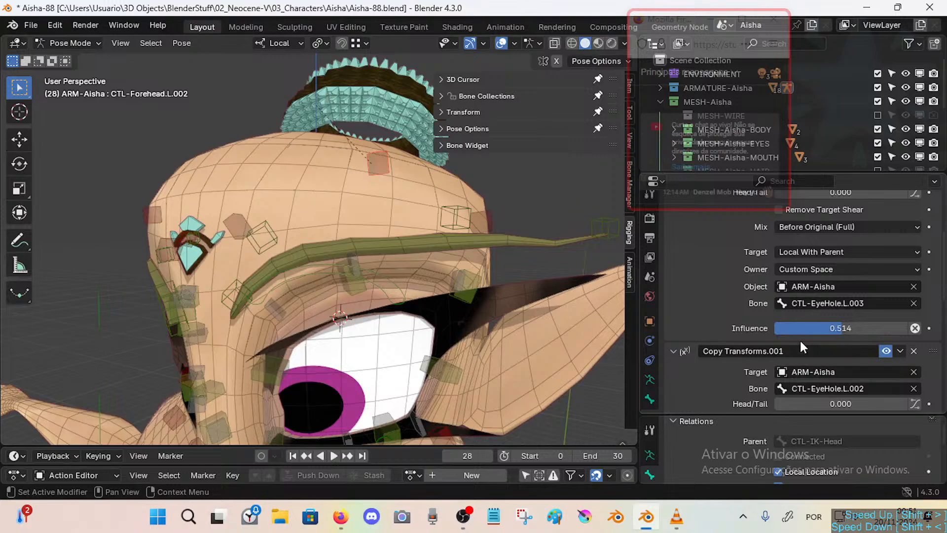
scroll(800, 341, "up", 1)
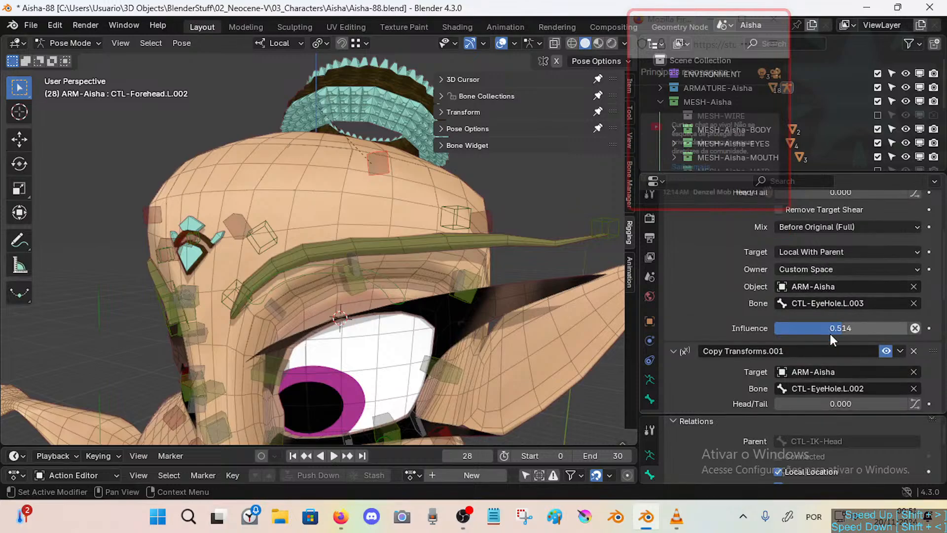
scroll(881, 243, "up", 2)
scroll(880, 318, "down", 5)
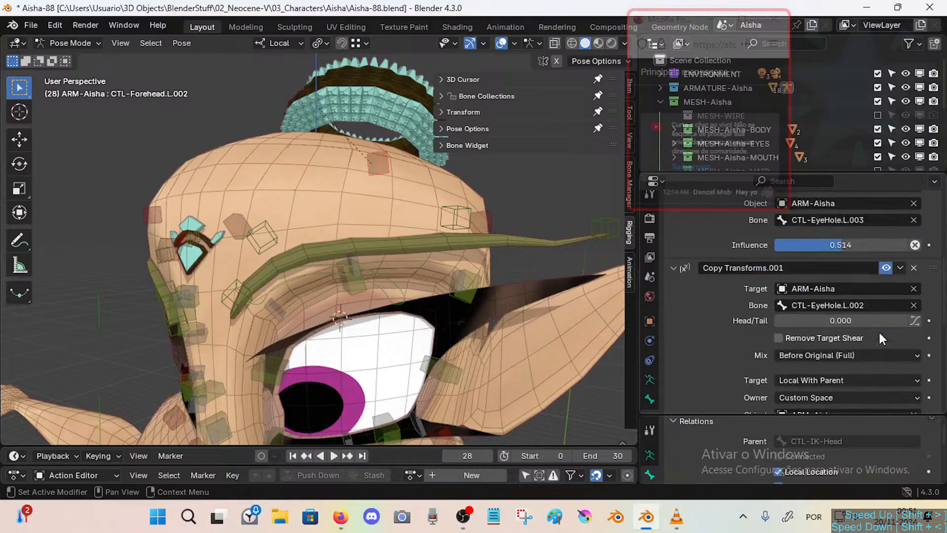
scroll(873, 307, "down", 3)
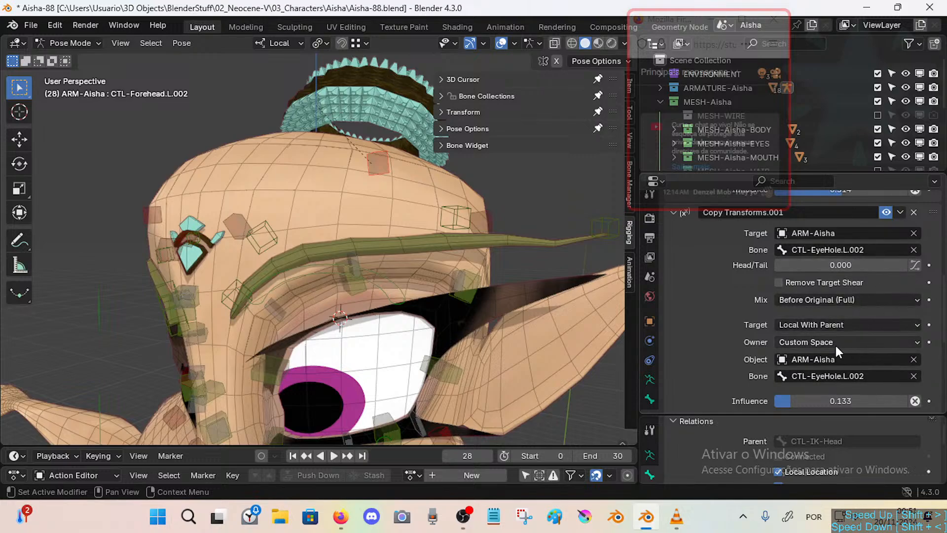
scroll(839, 341, "down", 6)
scroll(851, 370, "down", 4)
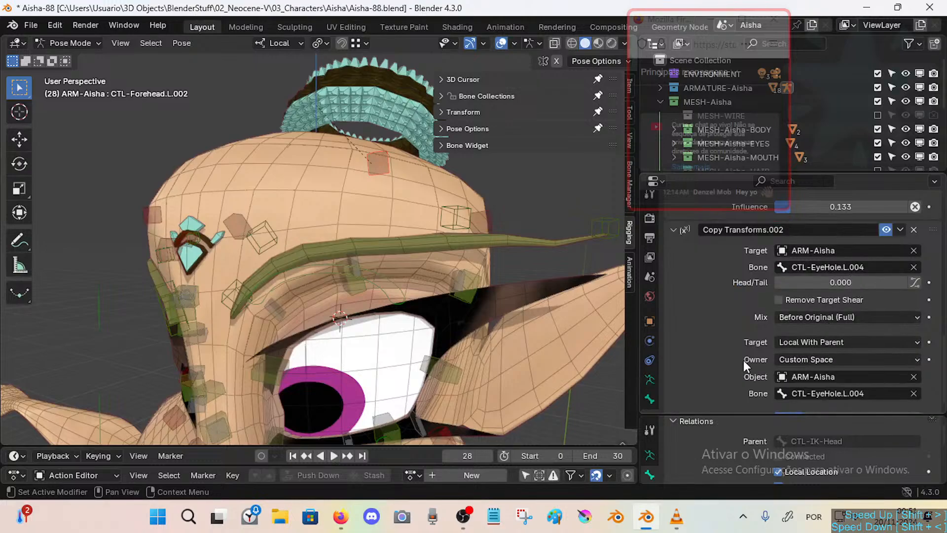
scroll(824, 340, "down", 1)
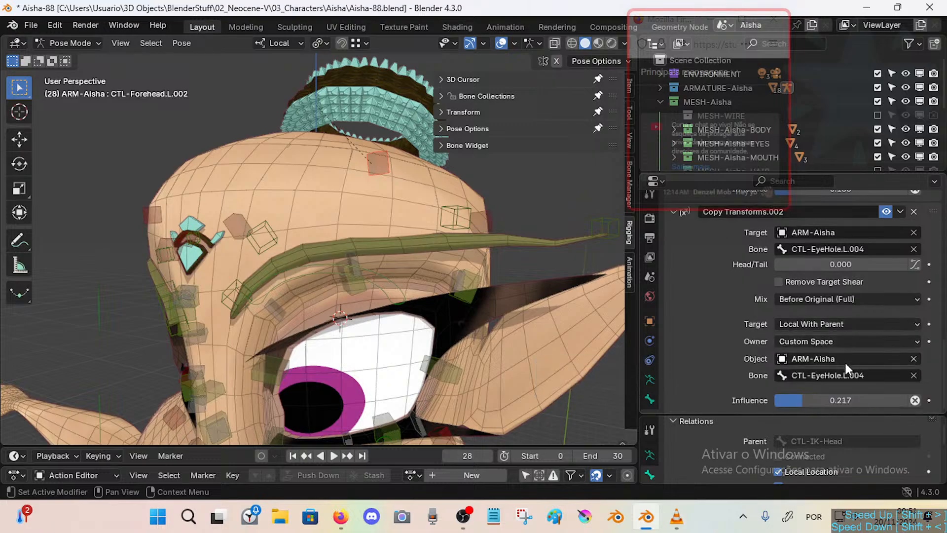
Set the owner space of CTL-Forehead.L.003's Copy Transforms.002 constraint to Custom Space.
left_click(488, 220)
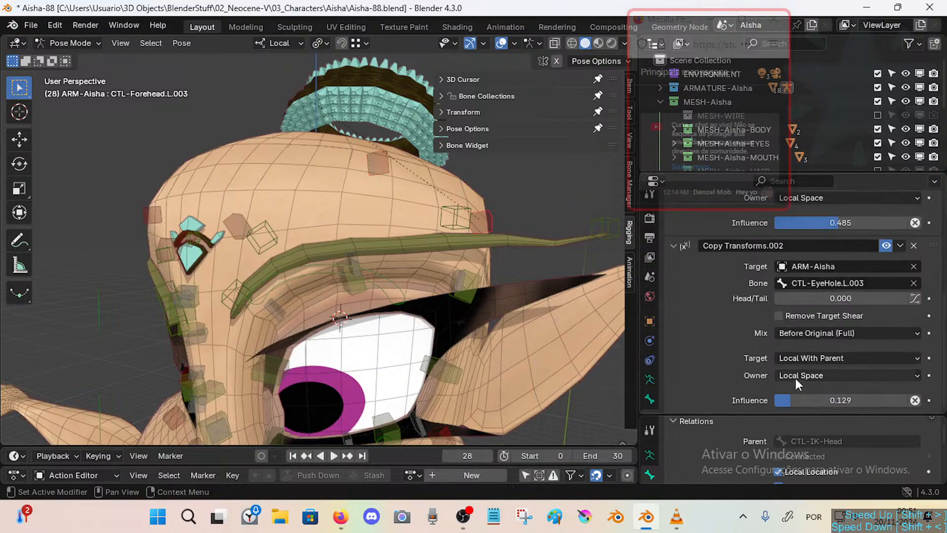
left_click(811, 373)
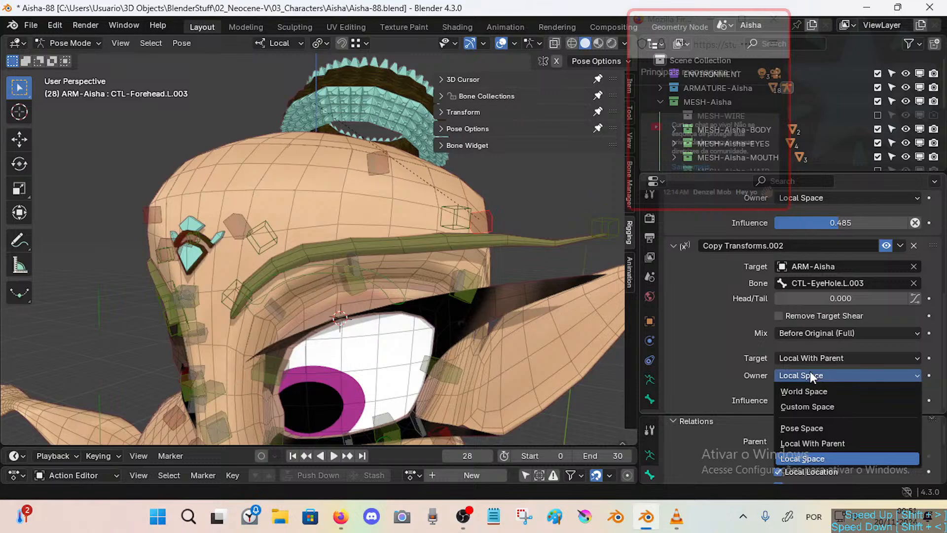
left_click(808, 402)
left_click(813, 387)
key("a")
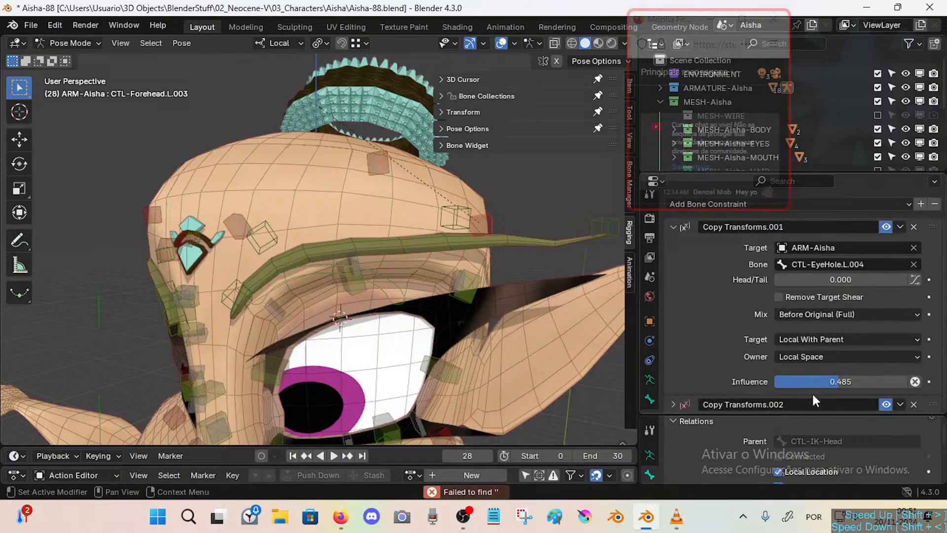
Set the owner of CTL-Forehead.L.003's Copy Transforms.001 constraint to Custom Space, using ARM-Aisha and bone CTL-EyeHole.L.004.
left_click(814, 356)
left_click(811, 387)
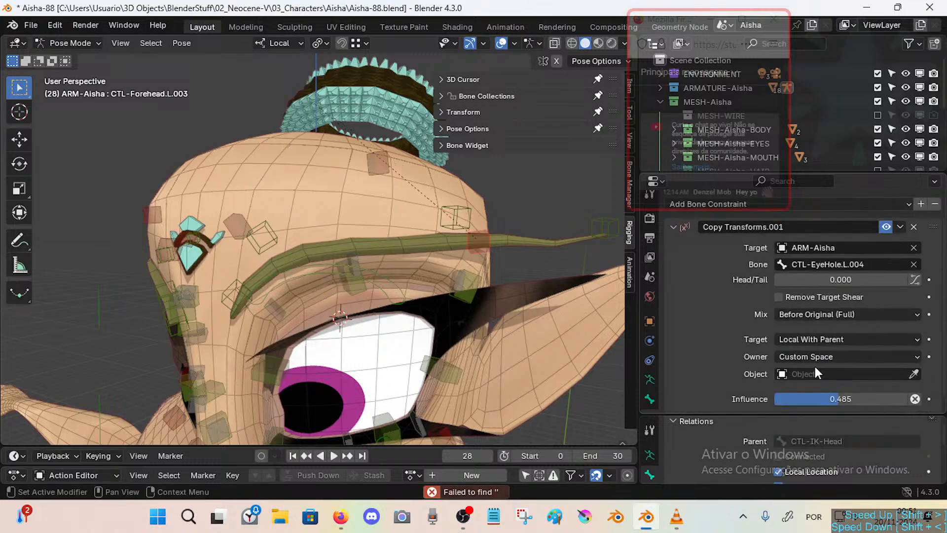
left_click(813, 376)
type("ar")
left_click(795, 234)
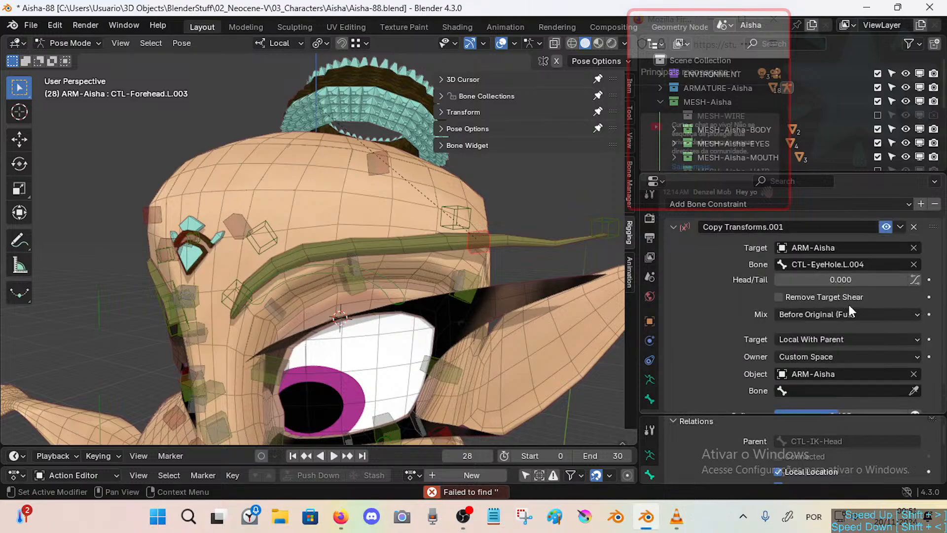
key("ctrl+c")
key("ctrl+v")
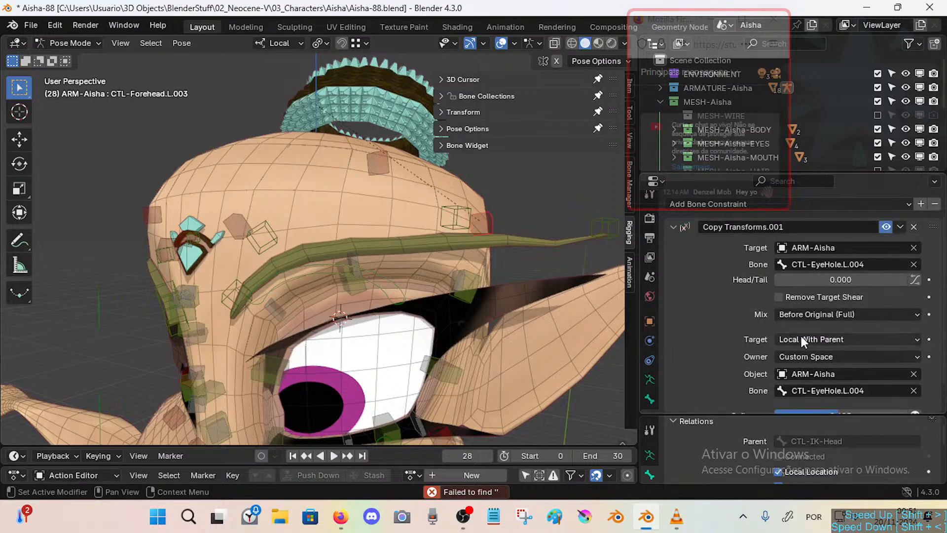
Set ARM-Aisha and bone CTL-EyeHole.L.003 as the custom owner space of CTL-Forehead.L.003's Copy Transforms.002 constraint, and collapse the constraints.
scroll(862, 352, "down", 2)
scroll(832, 316, "up", 3)
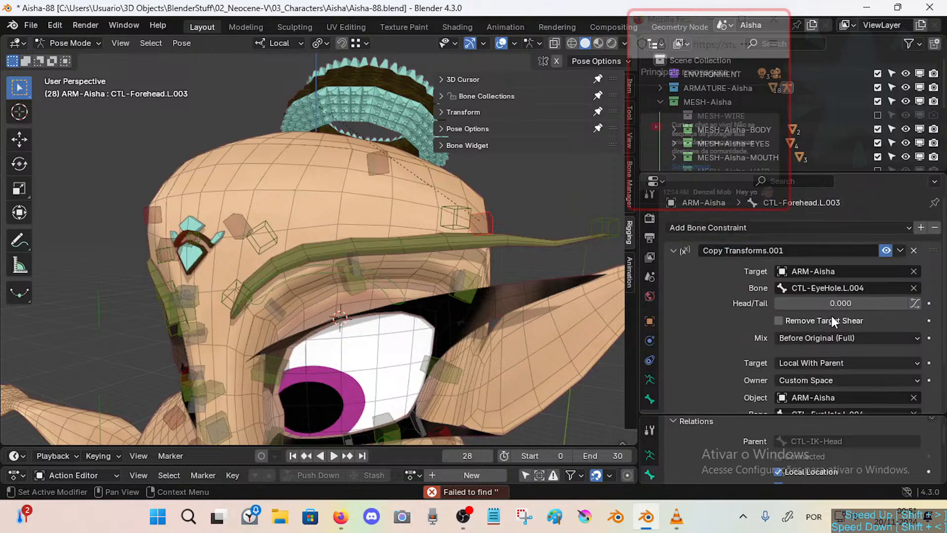
scroll(742, 282, "down", 3)
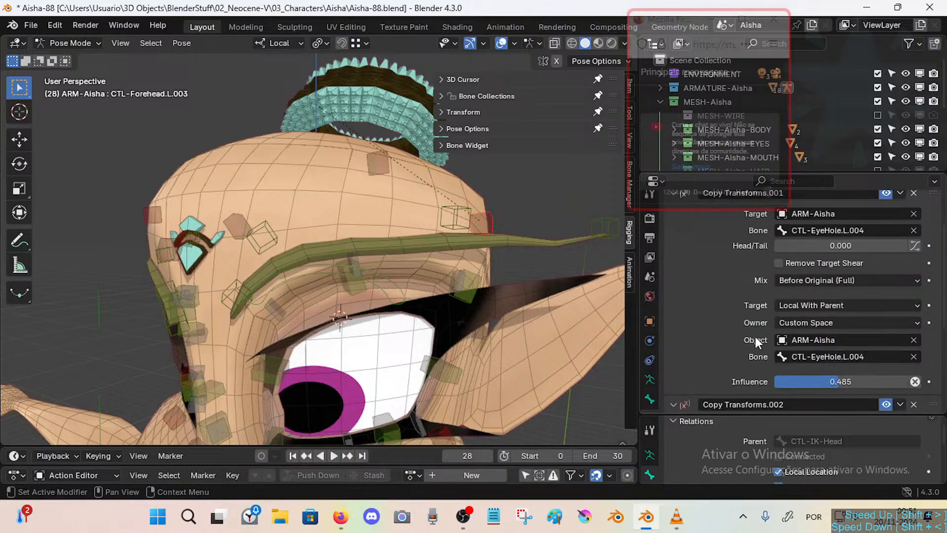
left_click(684, 405)
scroll(850, 372, "down", 8)
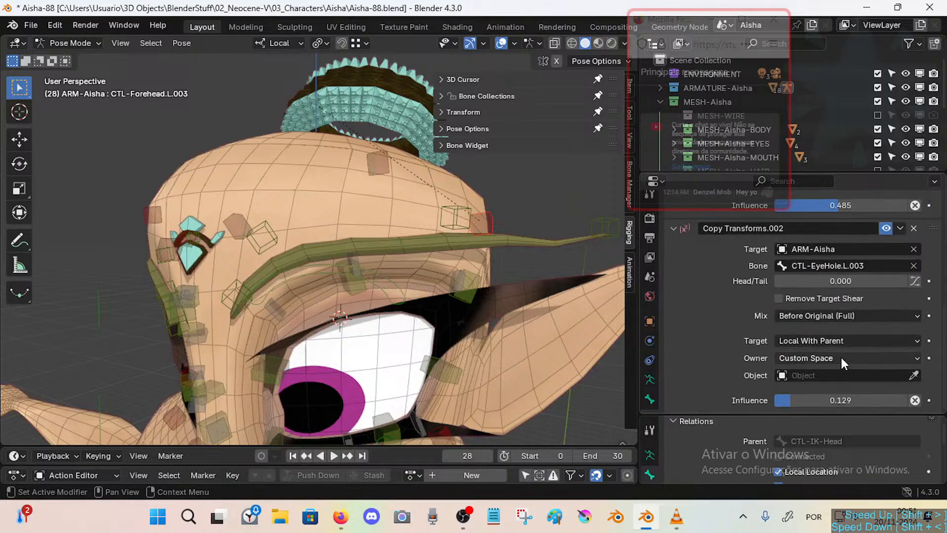
left_click(846, 372)
type("ar")
left_click(793, 231)
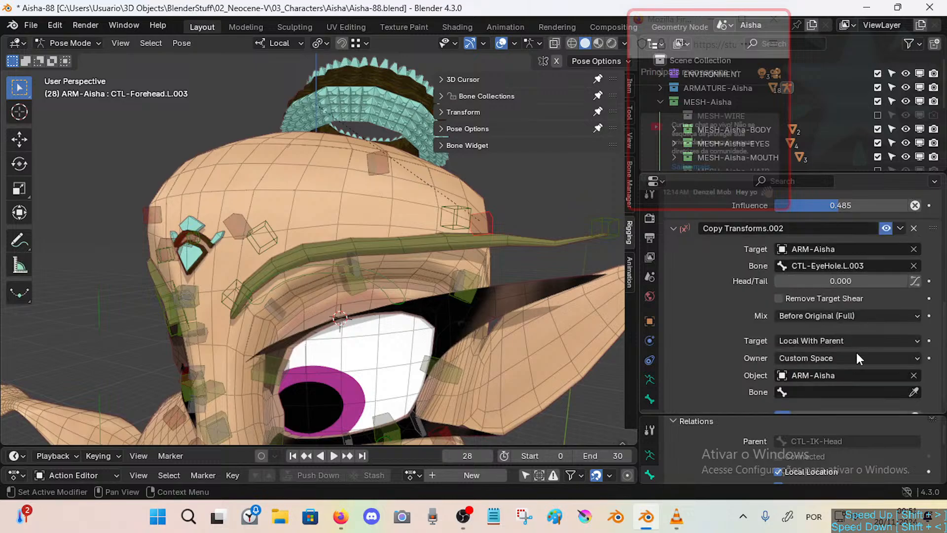
left_click(819, 342)
key("ctrl+c")
key("ctrl+v")
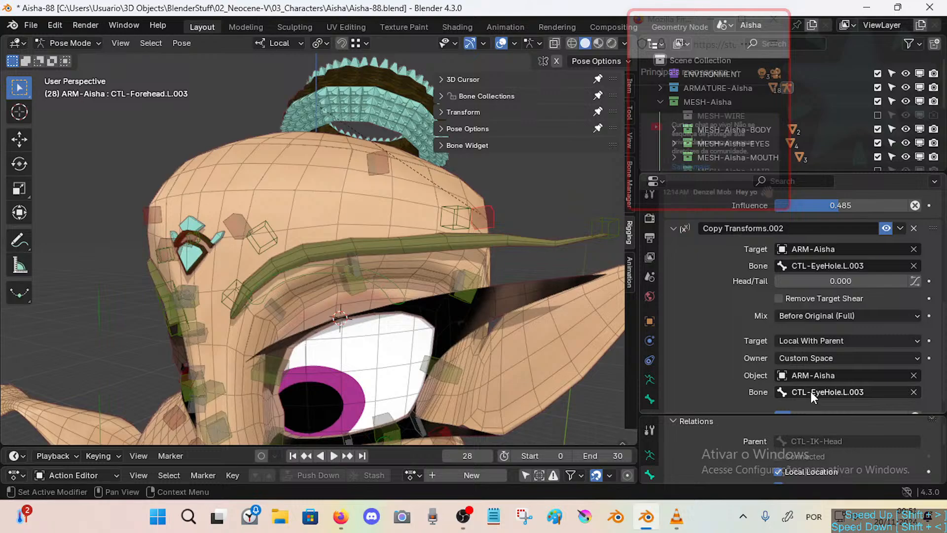
scroll(839, 350, "up", 8)
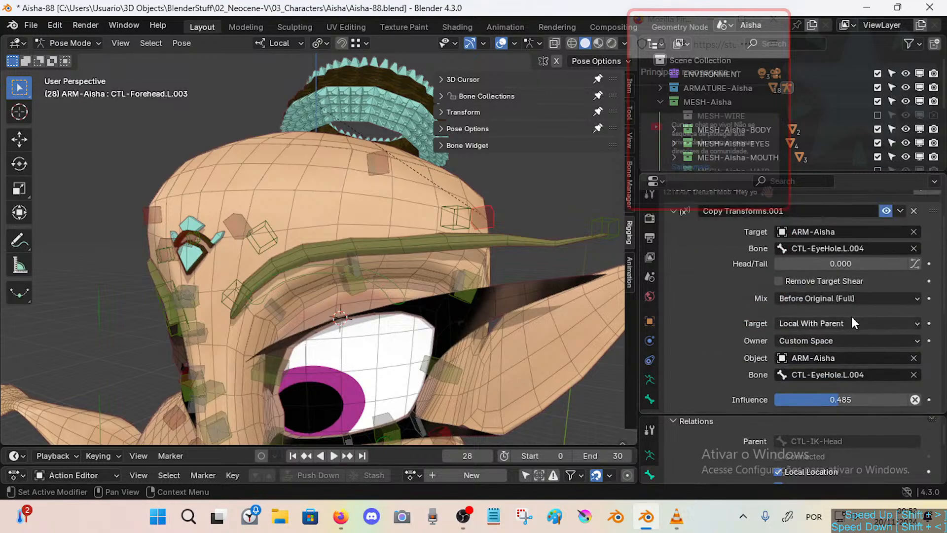
left_click(674, 250)
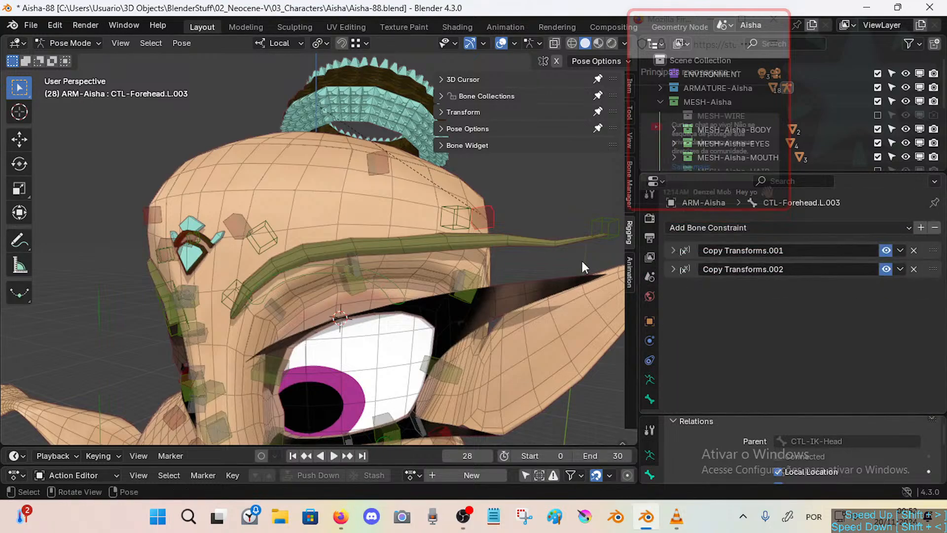
Move CTL-MAIN-EyeTop.L to test how the forehead follows, and clear its location.
scroll(493, 224, "down", 4)
scroll(470, 241, "up", 2)
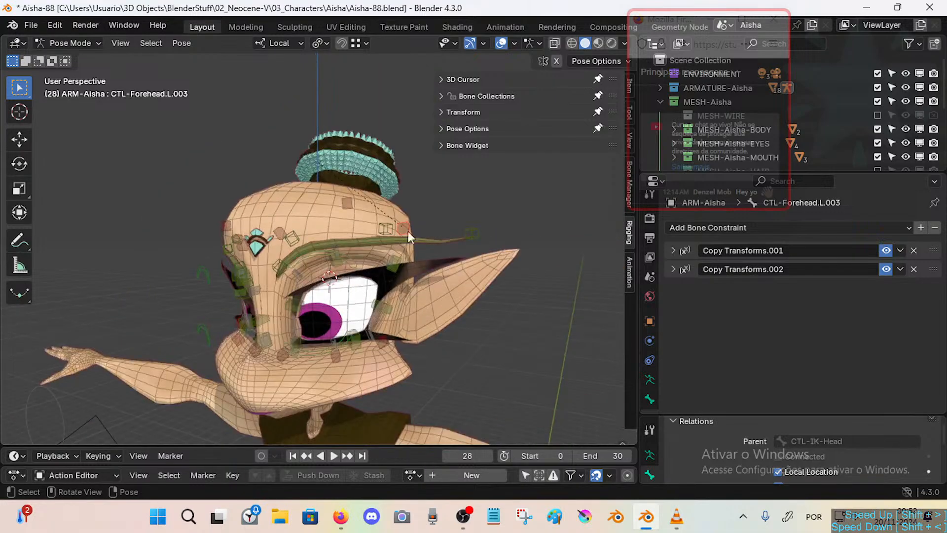
left_click(341, 254)
key("g")
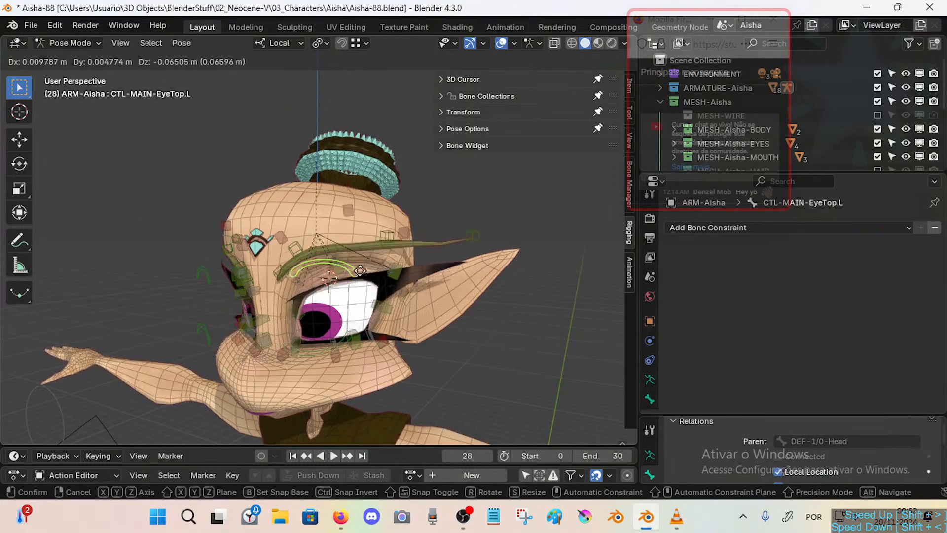
left_click(365, 239)
key("alt+g")
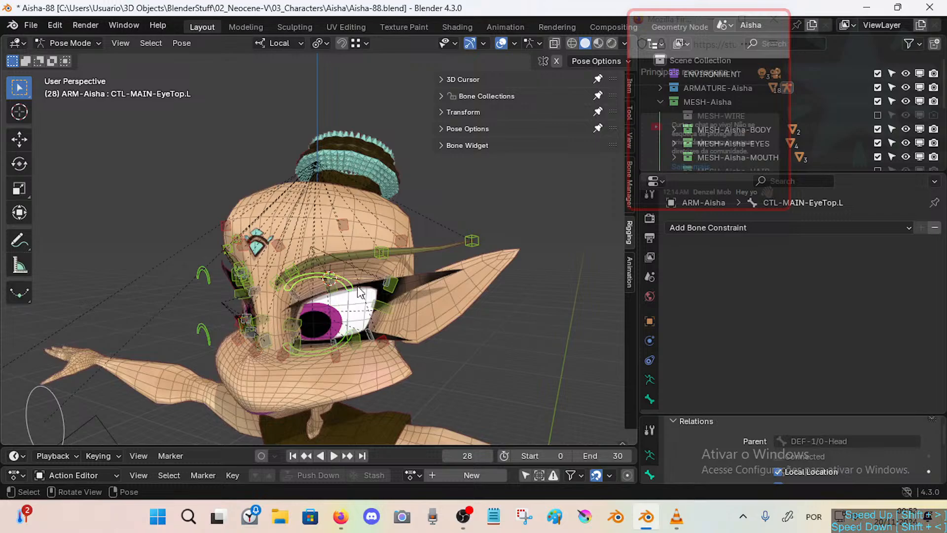
Raise CTL-MAIN-EyeTop.L above the eye to pose the eyebrow for checking its constraints.
middle_click_drag(347, 286, 378, 279)
key("g")
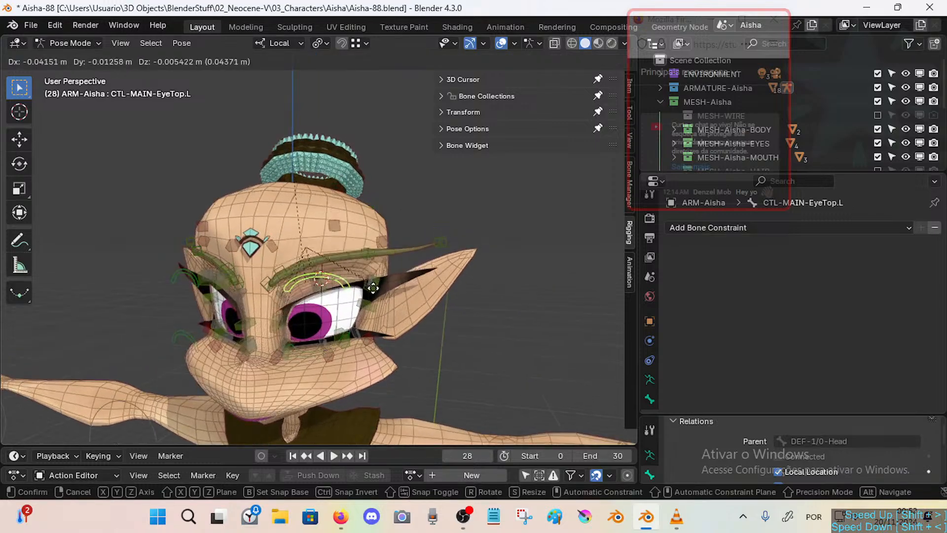
left_click(392, 227)
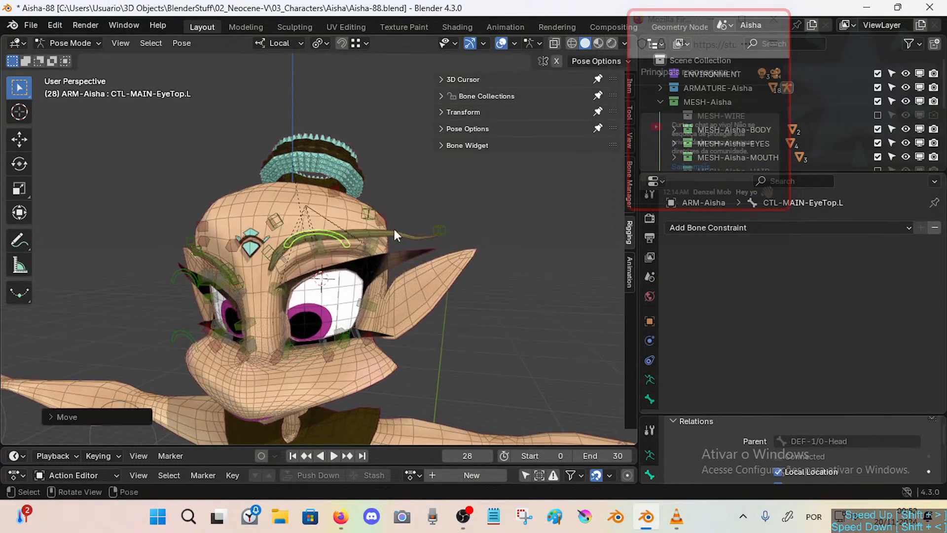
left_click(448, 223)
key("ctrl+Tab")
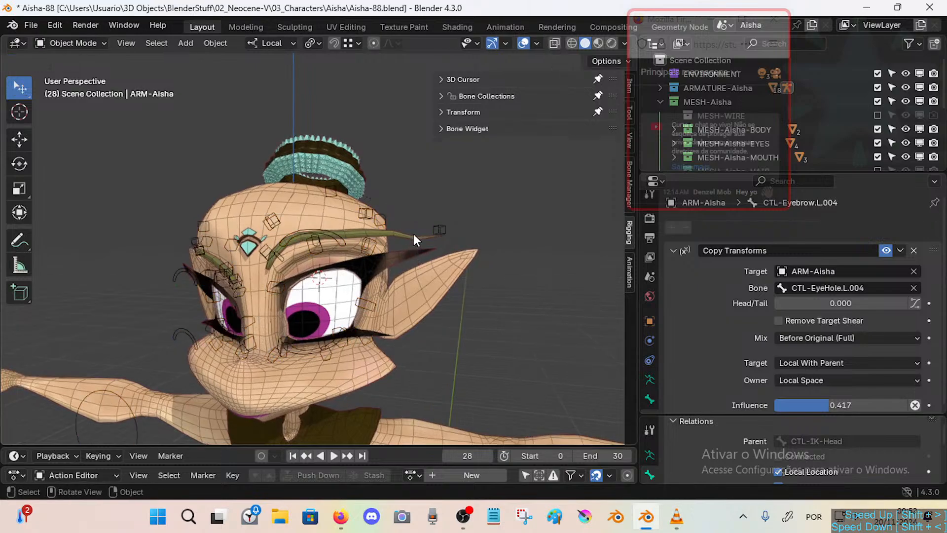
key("ctrl+z")
key("ctrl+z")
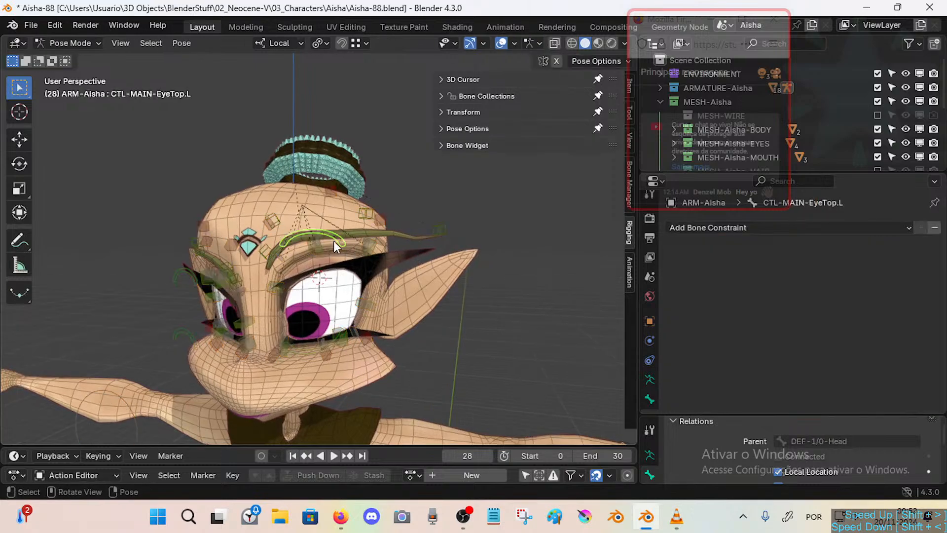
Try lowering CTL-MAIN-EyeTop.L to watch the eyebrow's movement, and undo the move.
middle_click_drag(353, 257, 366, 264)
key("g")
left_click(363, 277)
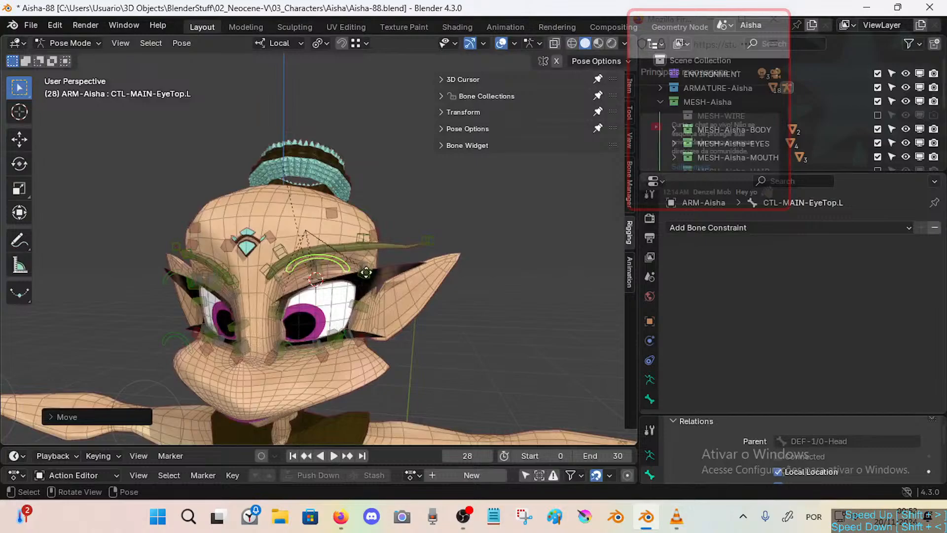
key("ctrl+z")
Set the owner of CTL-Eyebrow.L.004's Copy Transforms constraint to Custom Space, using ARM-Aisha and bone CTL-EyeHole.L.004, and raise its influence.
left_click(434, 232)
left_click(430, 232)
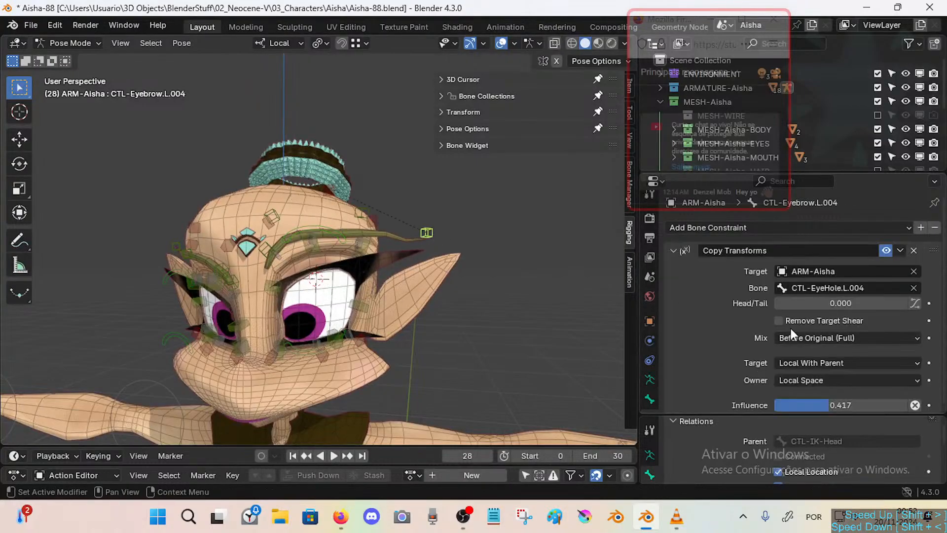
left_click(803, 380)
left_click(822, 380)
left_click(812, 410)
left_click(848, 397)
type("ar")
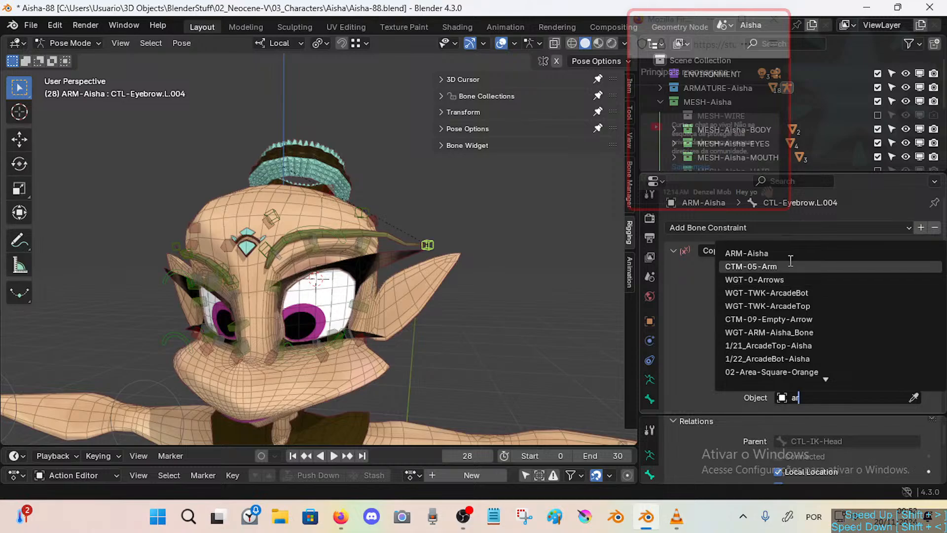
left_click(790, 254)
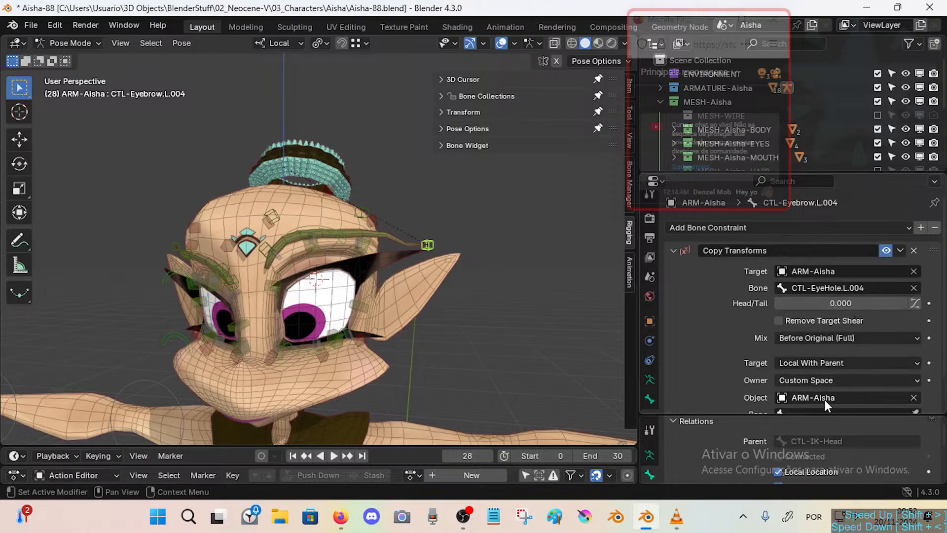
scroll(825, 399, "down", 2)
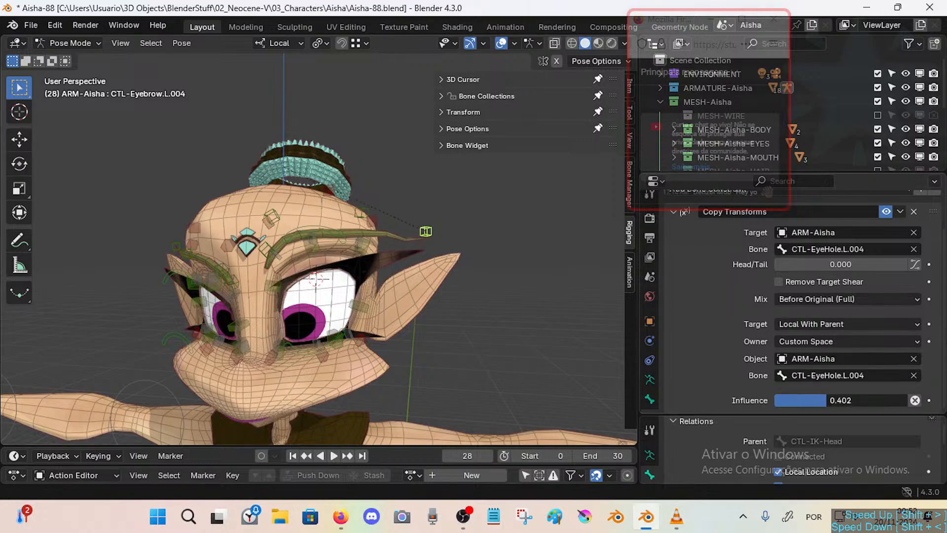
left_click_drag(826, 400, 878, 400)
Reduce the influence of CTL-Eyebrow.L.003's Copy Transforms.001 constraint to 0.453.
left_click(358, 213)
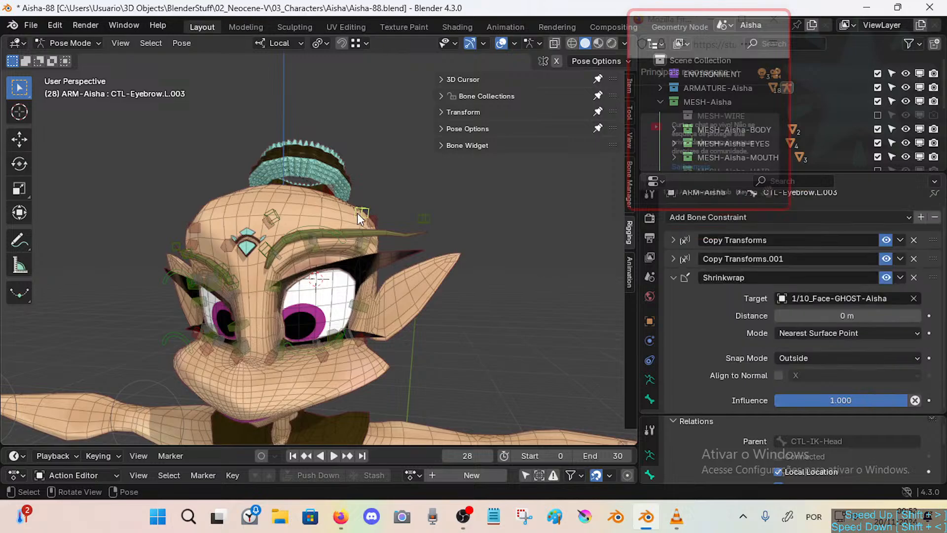
left_click(673, 277)
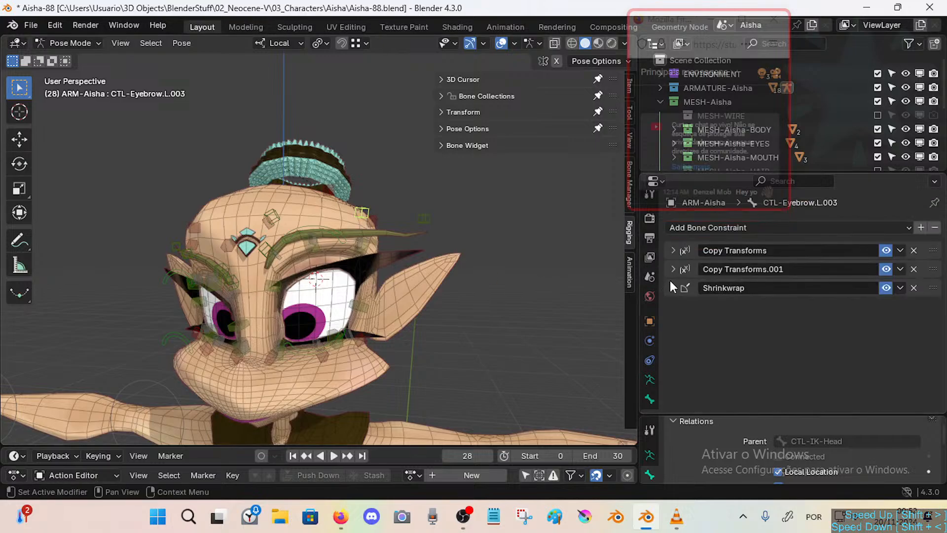
left_click(672, 269)
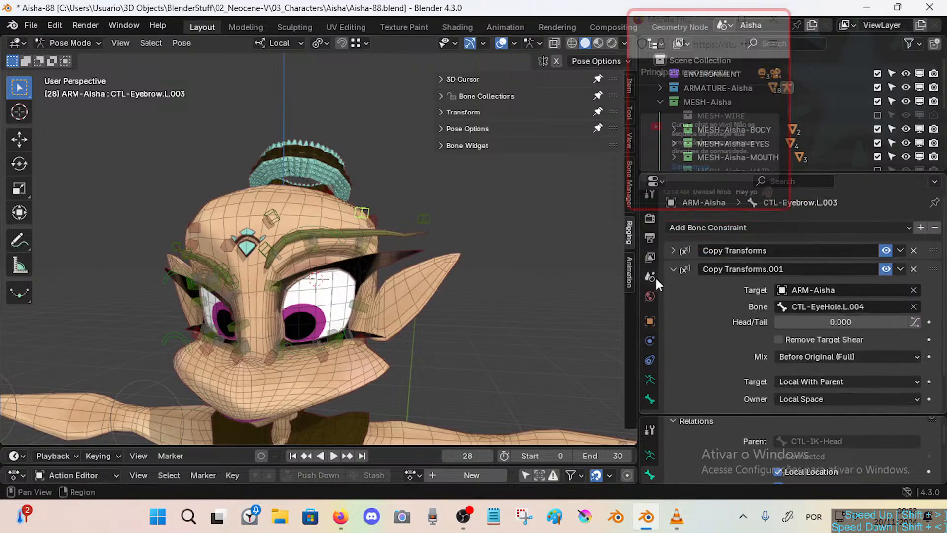
left_click(672, 269)
left_click(673, 287)
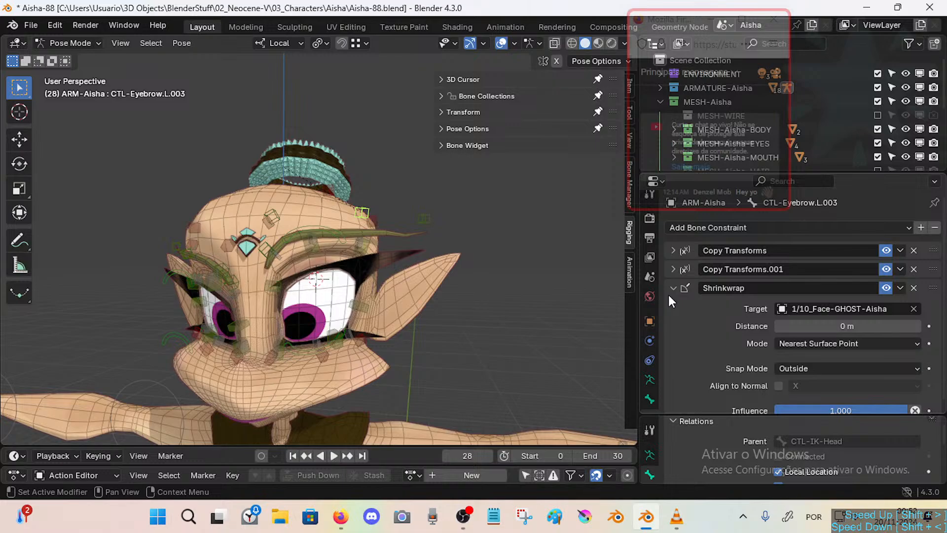
left_click(668, 293)
left_click(667, 269)
scroll(862, 360, "down", 2)
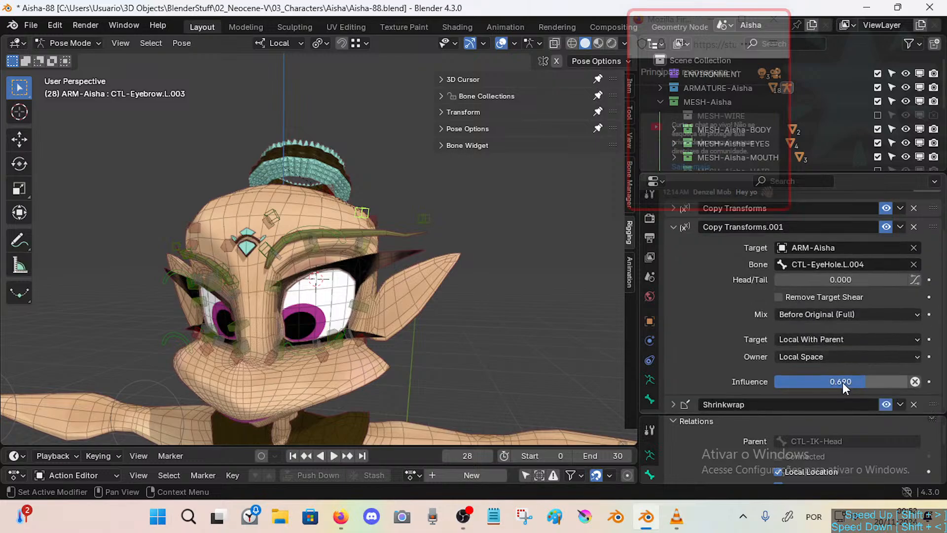
left_click_drag(843, 383, 831, 383)
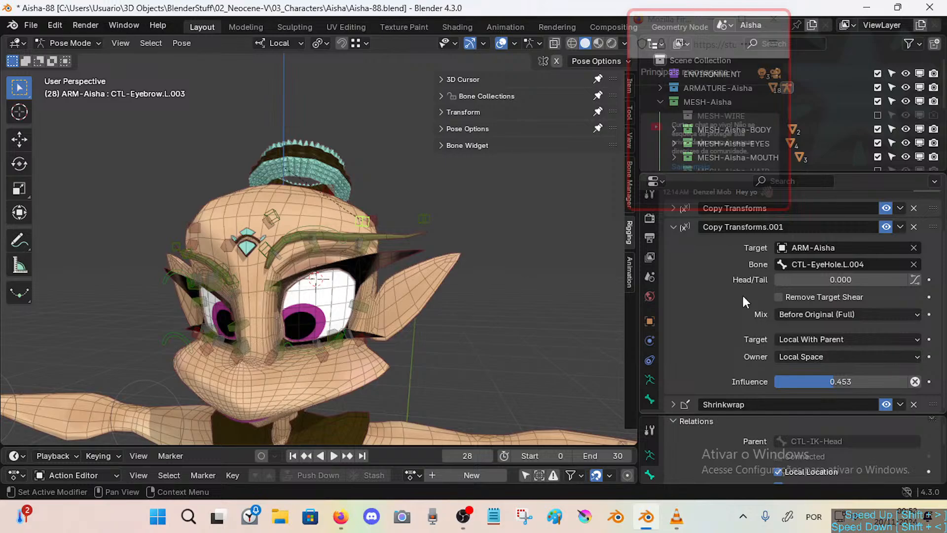
Reduce the influence of CTL-Eyebrow.L.003's first Copy Transforms constraint to 0.353, and collapse all its constraints.
scroll(699, 287, "up", 2)
left_click(676, 252)
scroll(758, 304, "down", 2)
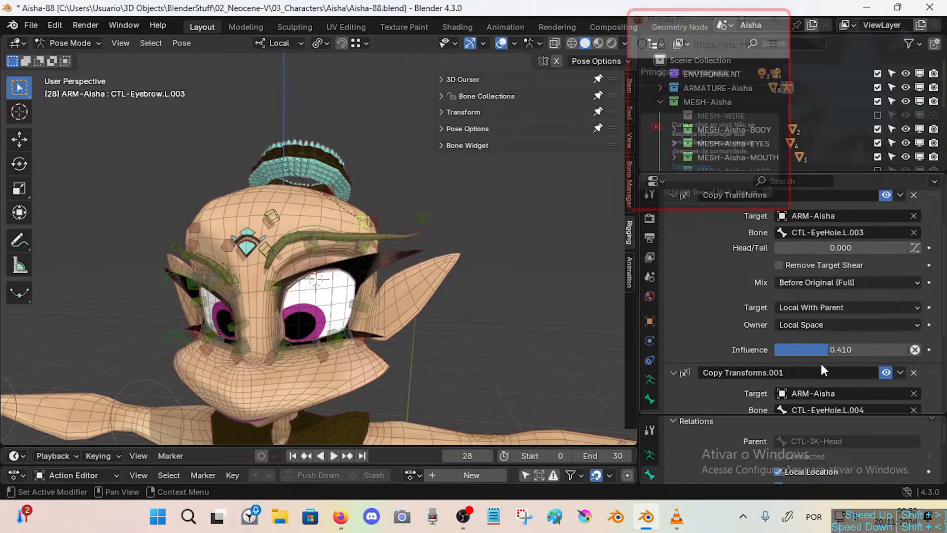
left_click_drag(835, 351, 809, 349)
scroll(821, 348, "down", 5)
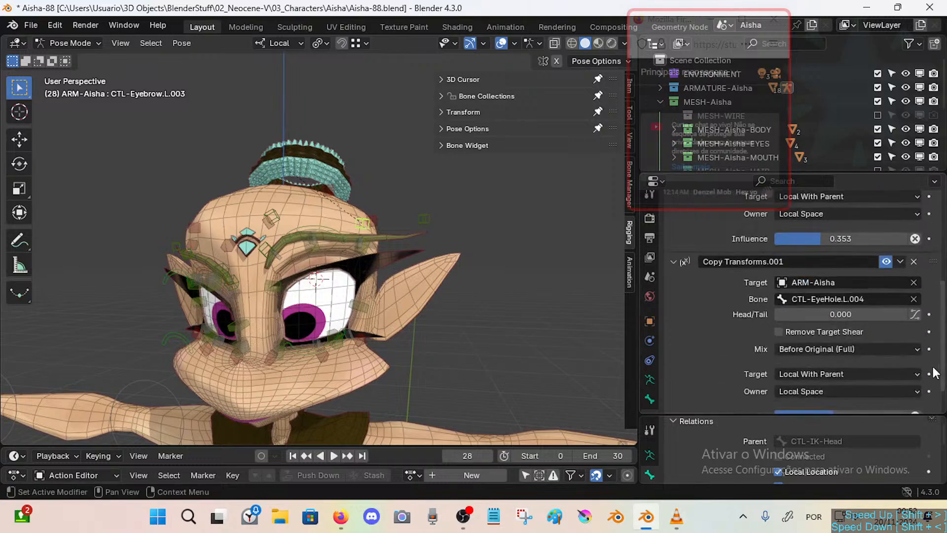
scroll(735, 340, "up", 5)
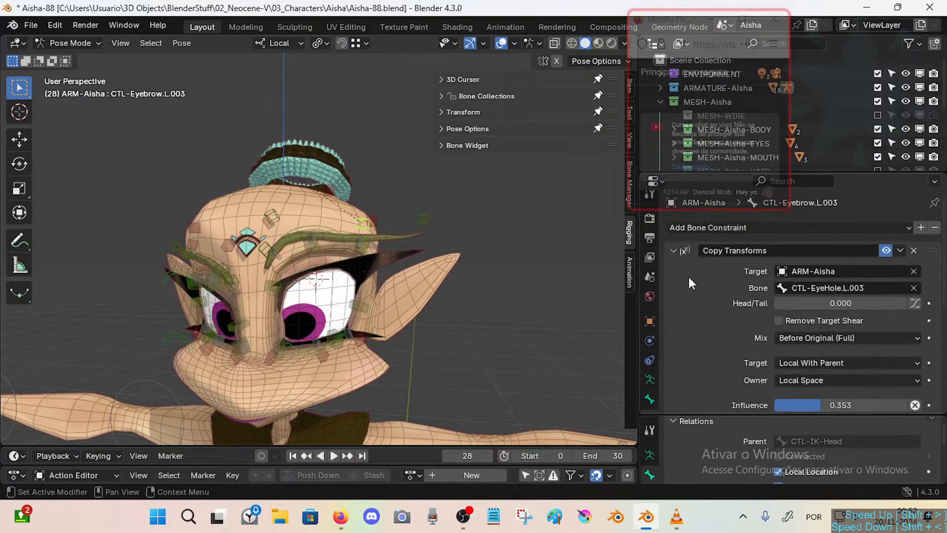
left_click_drag(673, 250, 672, 306)
Collapse CTL-Eyebrow.L.004's constraint, return CTL-MAIN-EyeTop.L to its rest location and save the file.
left_click(425, 219)
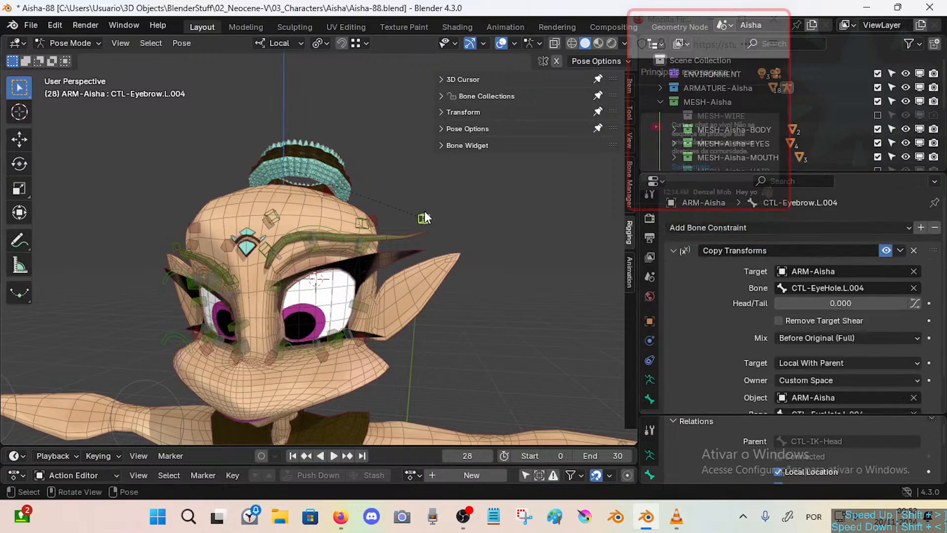
left_click(674, 250)
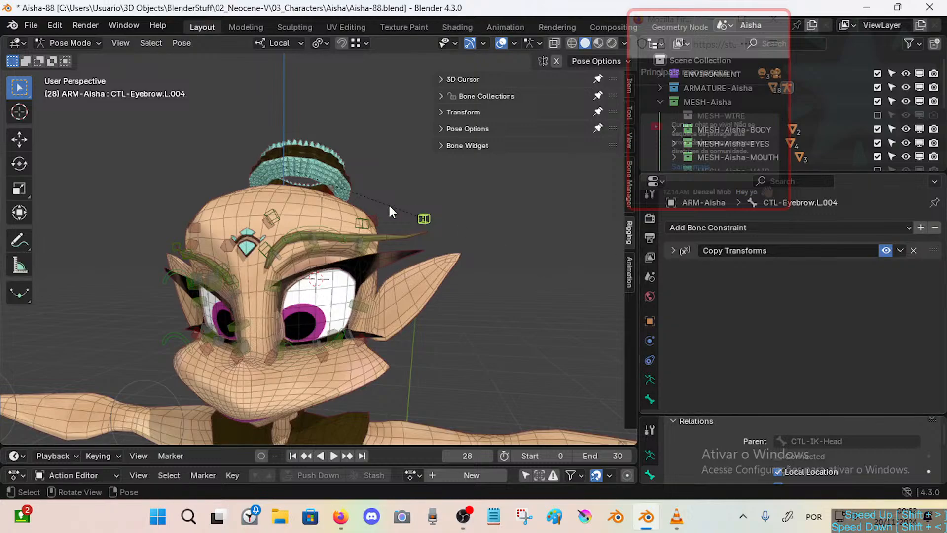
left_click(327, 241)
left_click(339, 268)
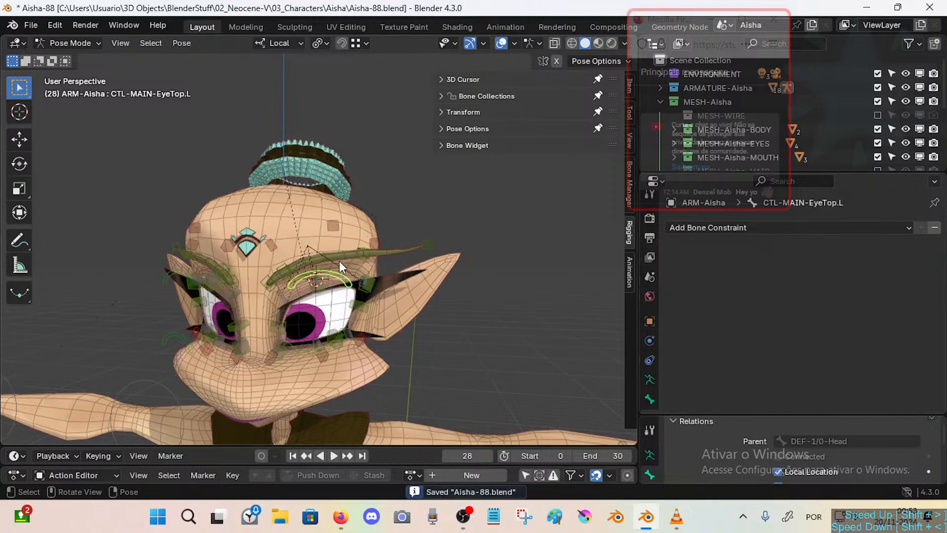
Raise CTL-MAIN-EyeTop.L to inspect the eyebrow and forehead deformation, and clear the location of all bones.
key("g")
left_click(340, 226)
middle_click_drag(339, 225, 326, 238)
scroll(327, 246, "up", 3)
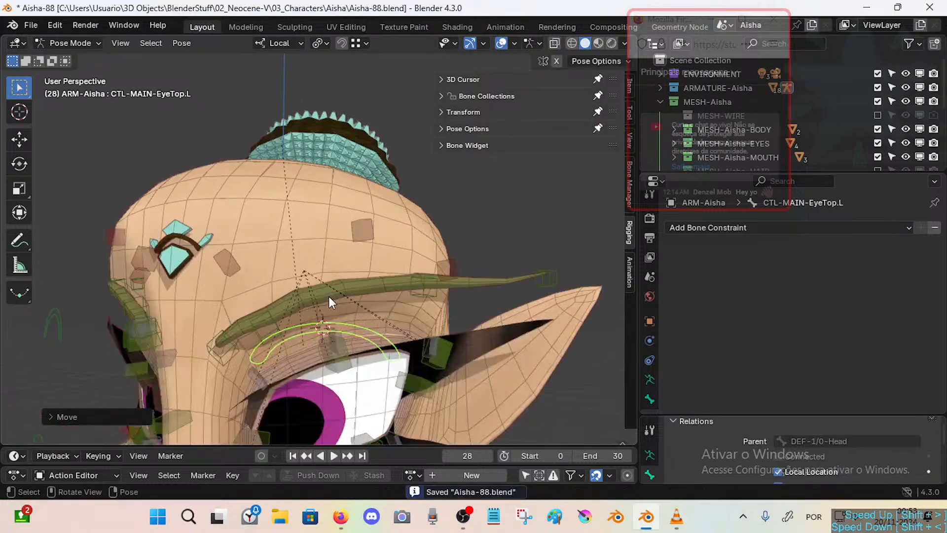
scroll(327, 253, "down", 5)
scroll(346, 285, "up", 4)
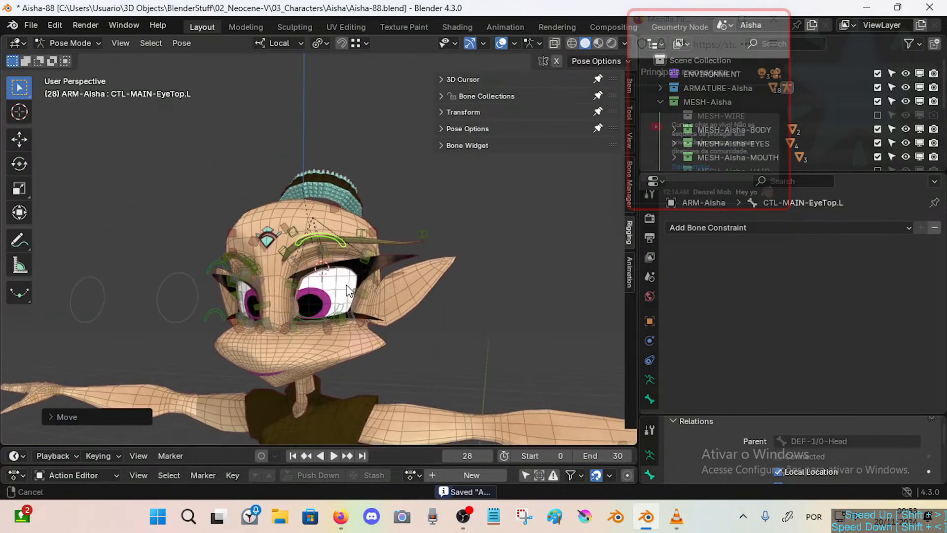
key("a")
key("alt+g")
Move CTL-MAIN-EyeBot.L and CTL-MAIN-EyeTop.L to test the left eyelids' deformation, and clear the location of all bones.
left_click(311, 374)
key("g")
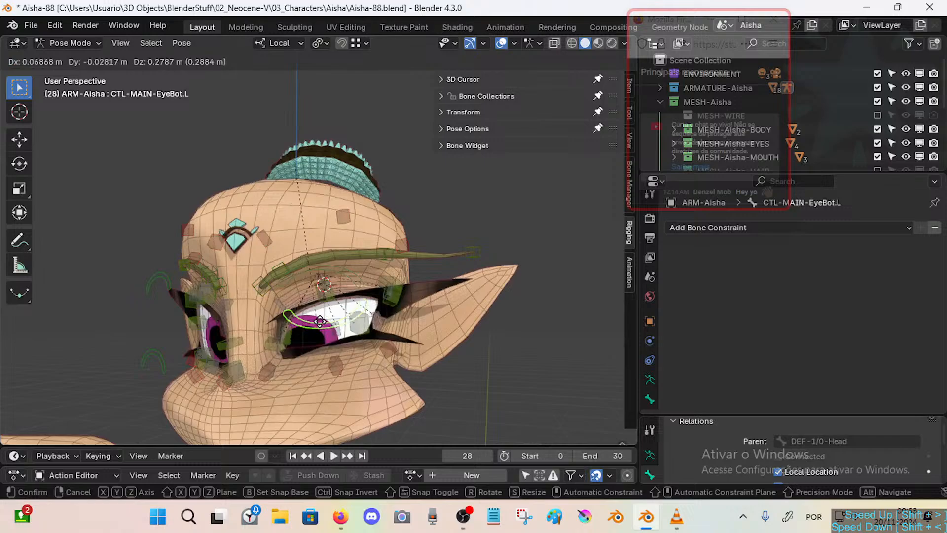
left_click(314, 350)
left_click(340, 270)
key("g")
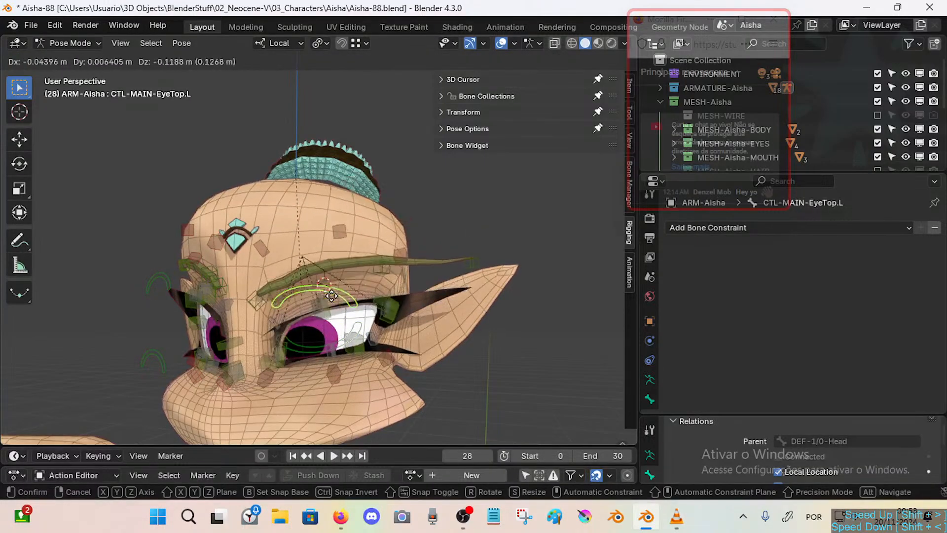
left_click(345, 270)
left_click(352, 329)
key("g")
left_click(352, 318)
key("a")
key("alt+g")
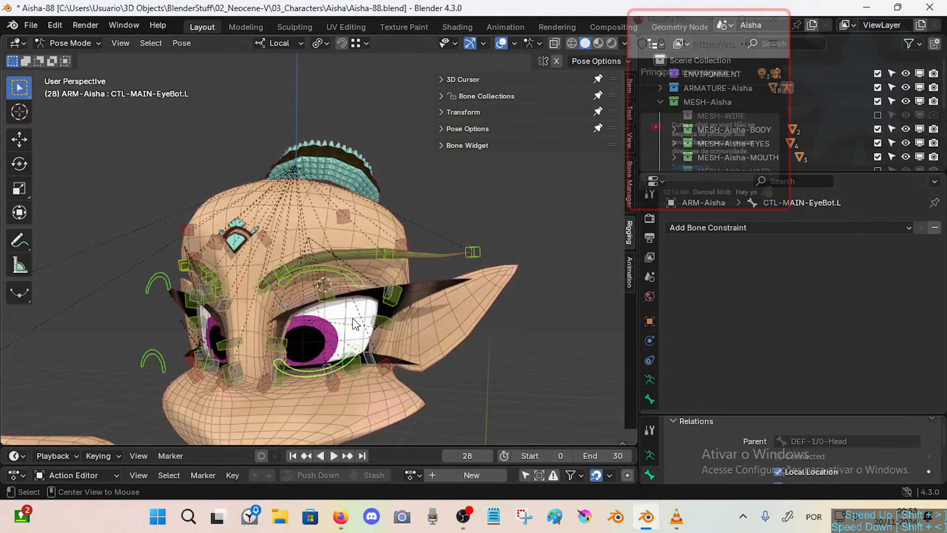
In Edit Mode, symmetrize the left eye and eyebrow control bones to the other side of the face.
middle_click_drag(337, 320, 361, 309)
key("Tab")
key("b")
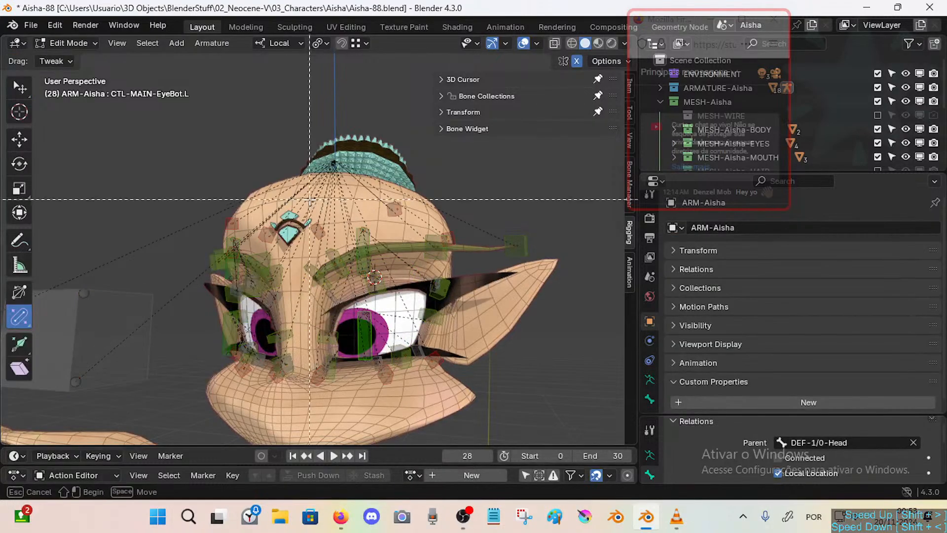
left_click_drag(344, 246, 506, 346)
key("b")
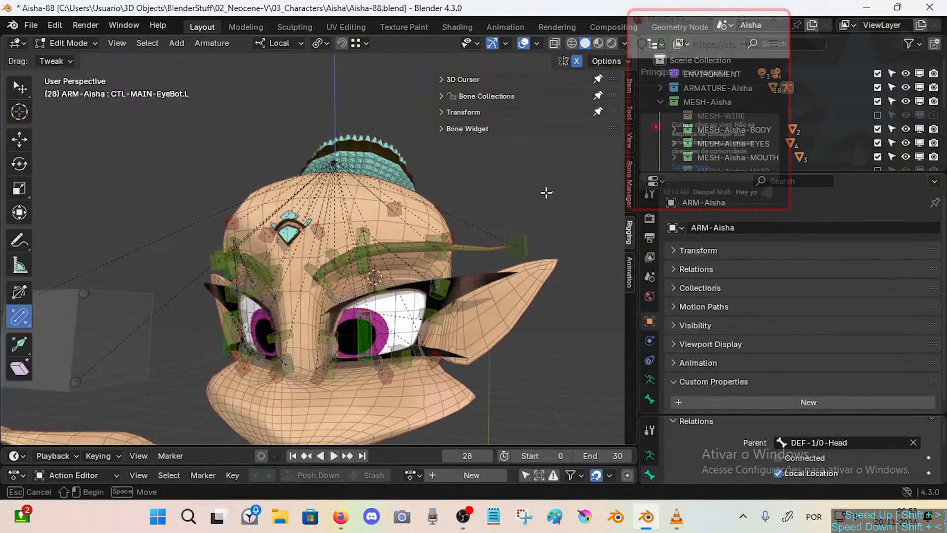
left_click_drag(553, 193, 330, 388)
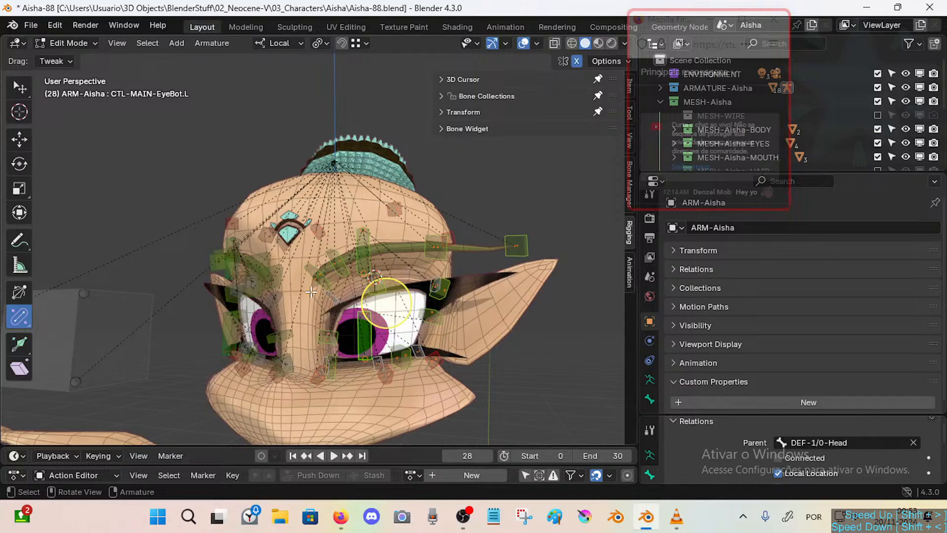
right_click(343, 256)
left_click(342, 255)
middle_click_drag(342, 256, 350, 287)
left_click(305, 200)
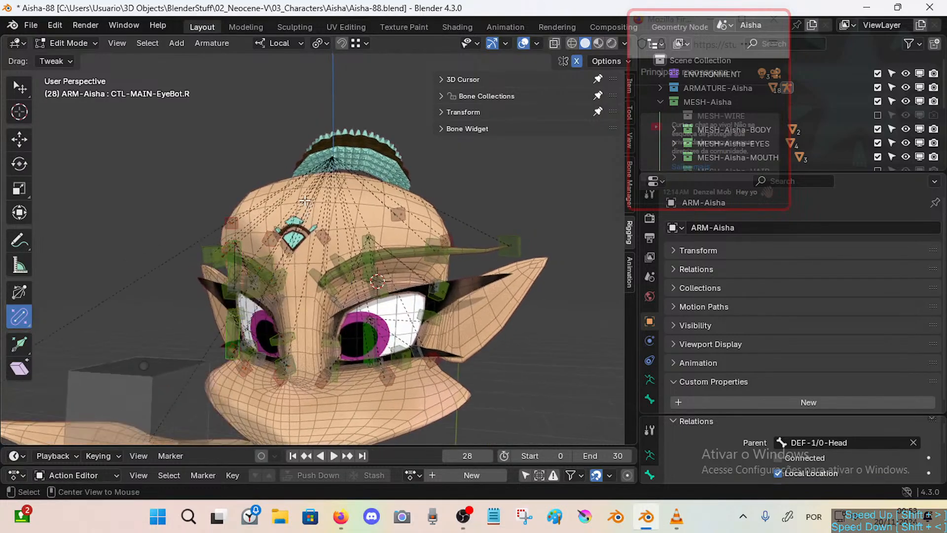
Select the left eye and eyebrow control bones and make the DEF-1-Face bone collection visible.
key("b")
left_click_drag(323, 185, 529, 396)
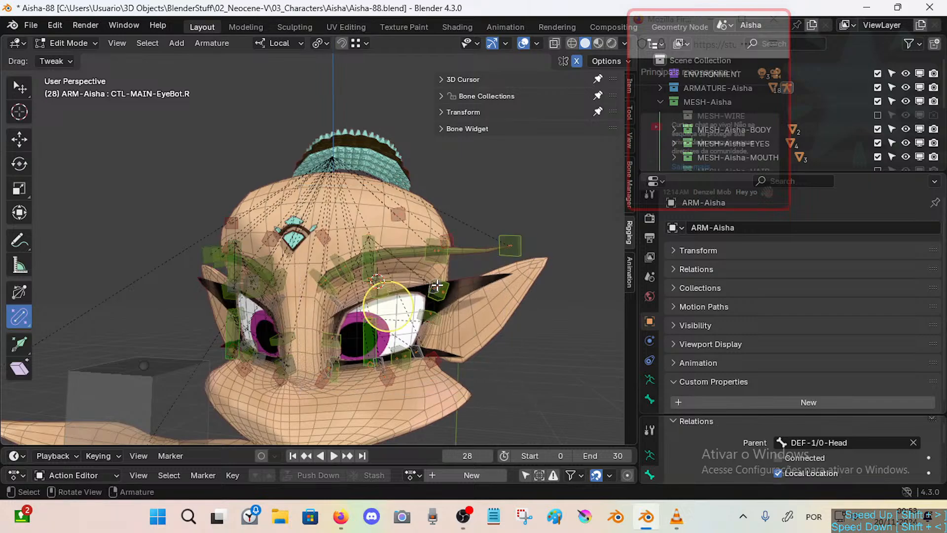
left_click(446, 95)
scroll(536, 216, "down", 3)
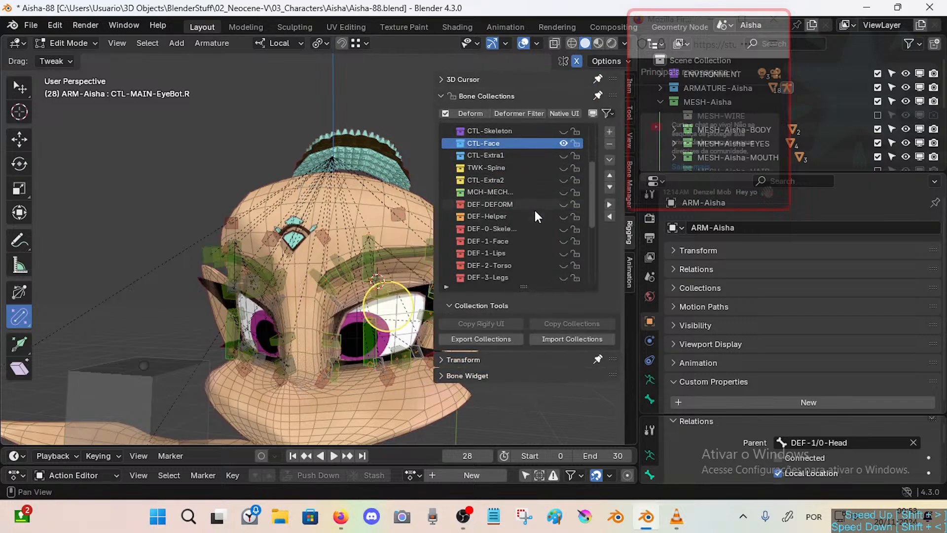
scroll(536, 212, "down", 2)
key("n")
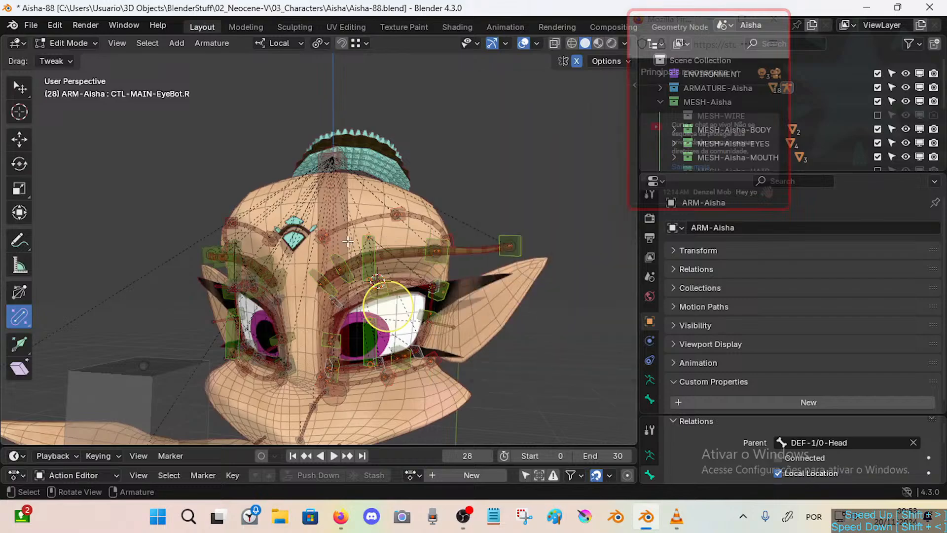
Select the left eye and eyebrow bones, including the face deform bones, and symmetrize them to the other side.
middle_click_drag(564, 217, 370, 242)
key("b")
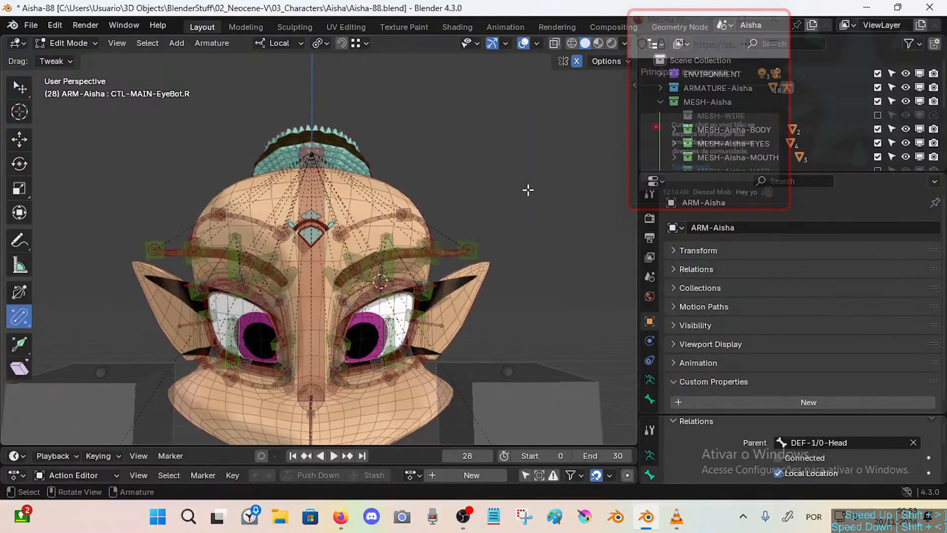
left_click_drag(529, 179, 332, 426)
middle_click_drag(368, 344, 366, 388)
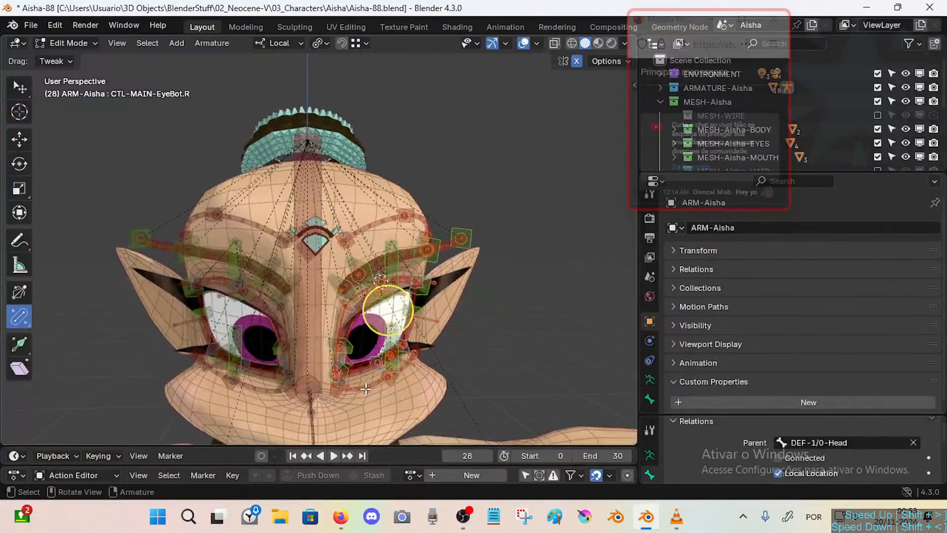
key("b")
left_click_drag(495, 391, 328, 202)
right_click(391, 259)
left_click(392, 259)
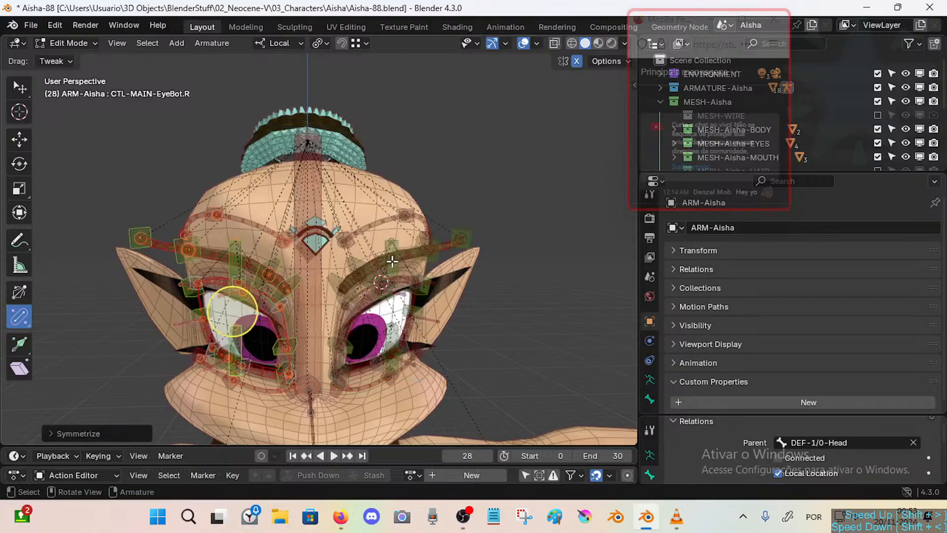
Switch the armature back to Pose Mode and try moving CTL-Eyebrow.L.002.
key("ctrl+Tab")
middle_click_drag(419, 311, 404, 288)
left_click(336, 263)
key("g")
right_click(336, 222)
Hide the DEF-1-Face and CTL-Face bone collections.
key("n")
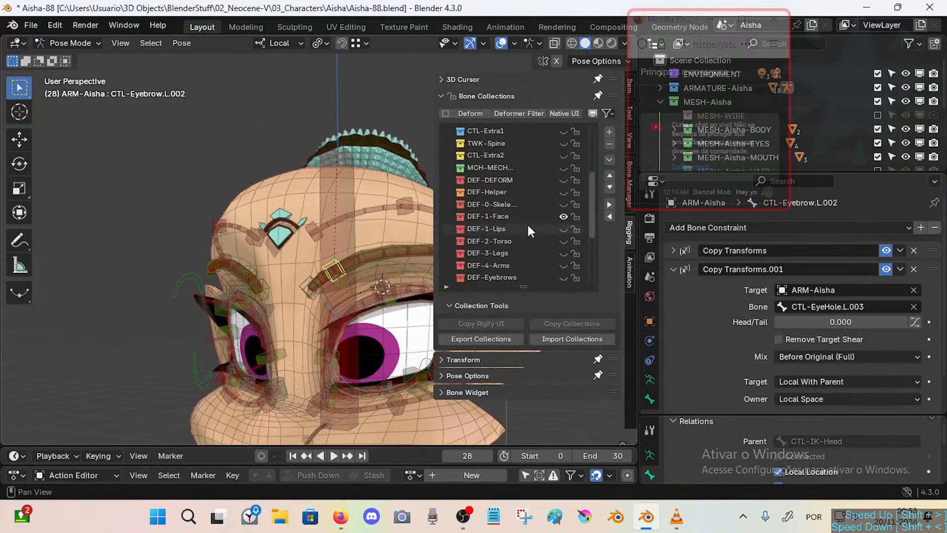
left_click(566, 216)
scroll(554, 212, "up", 5)
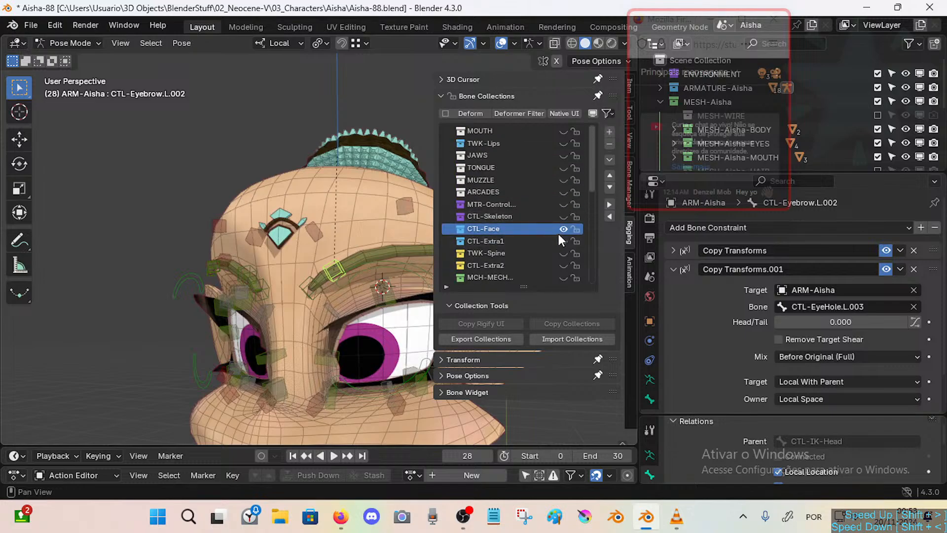
left_click(563, 229)
key("n")
middle_click_drag(339, 306, 348, 312)
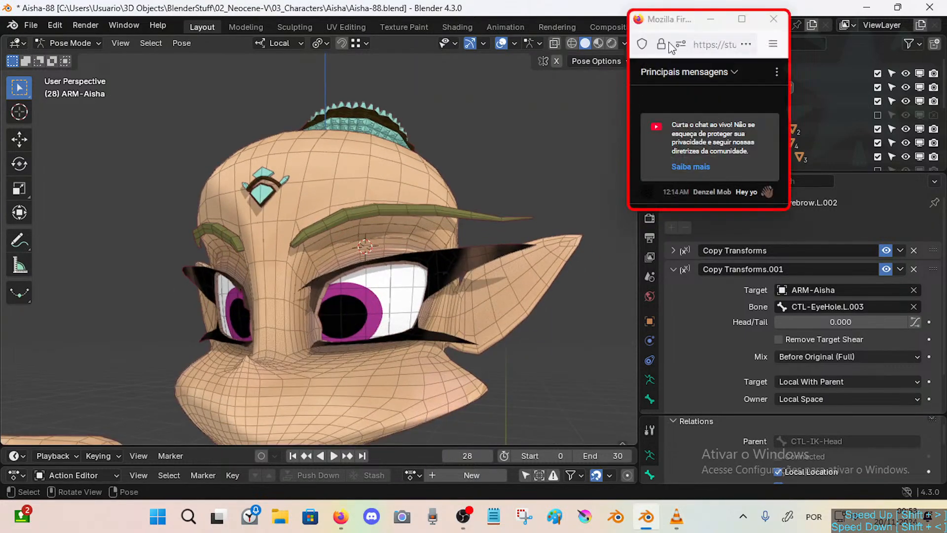
Move the floating chat window off the Outliner and enlarge the Outliner slightly.
left_click_drag(684, 18, 661, 226)
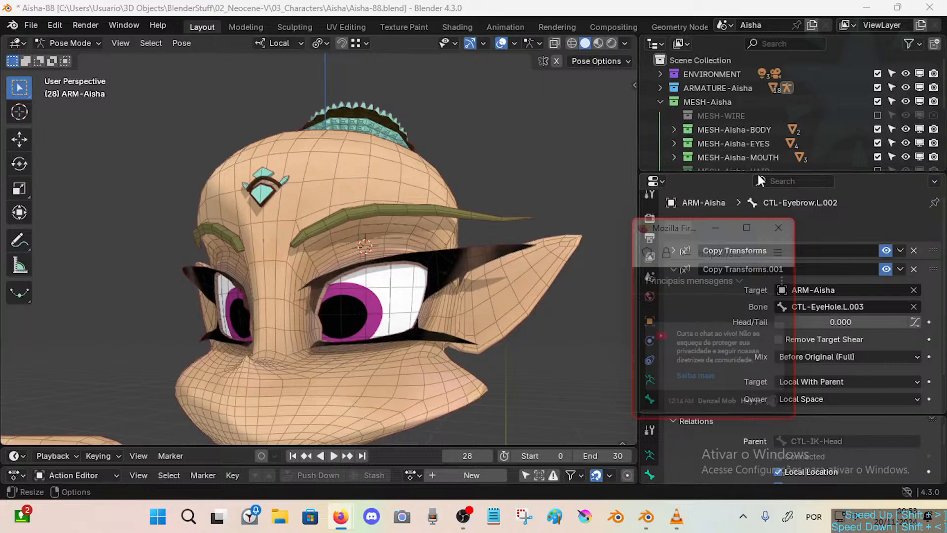
left_click_drag(758, 174, 758, 183)
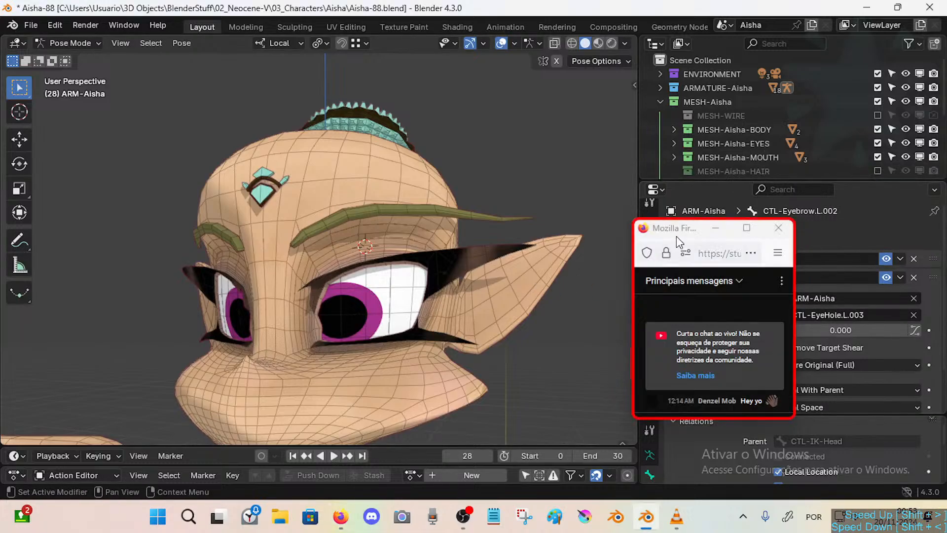
left_click_drag(676, 236, 770, 223)
middle_click_drag(445, 296, 425, 298)
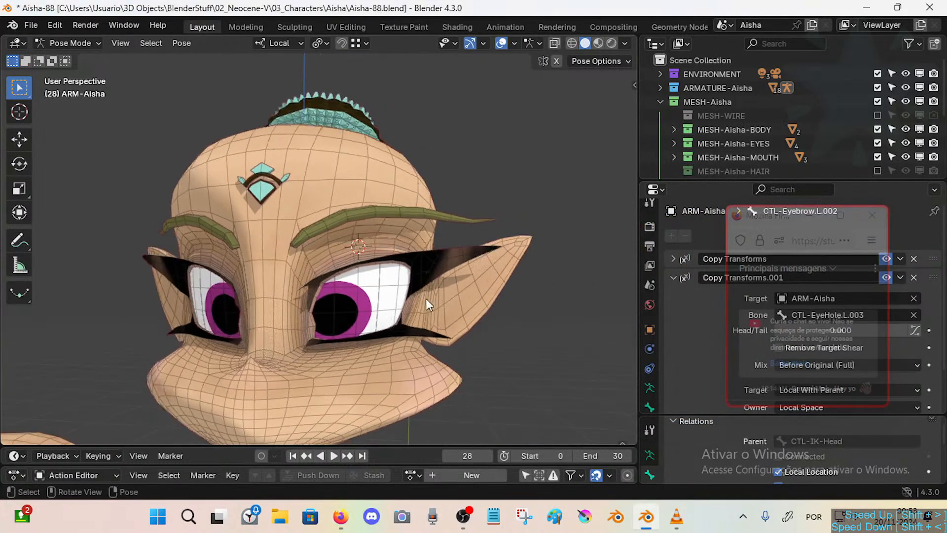
Enable the MESH-WIRE collection in the view layer, expand it and select 1/10_Face-GHOST-Aisha.
scroll(774, 127, "down", 2)
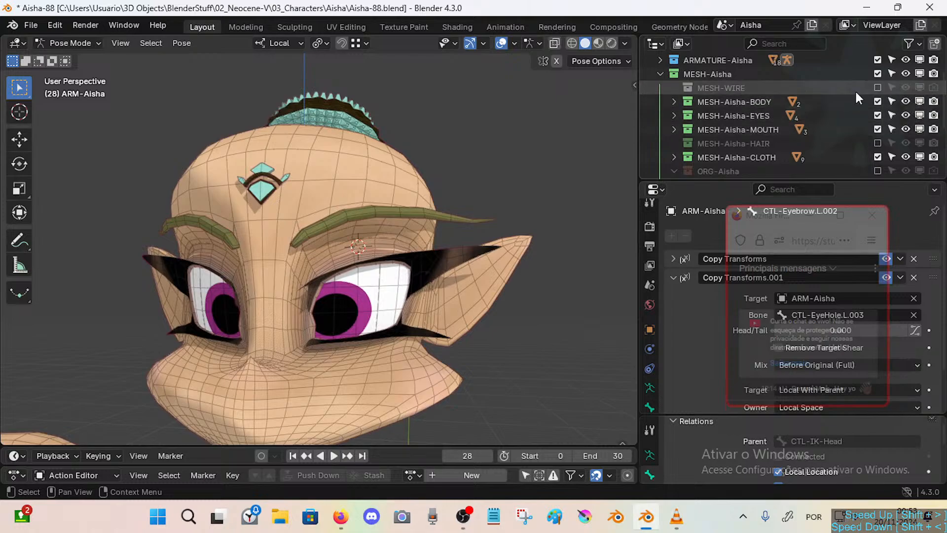
scroll(703, 104, "up", 2)
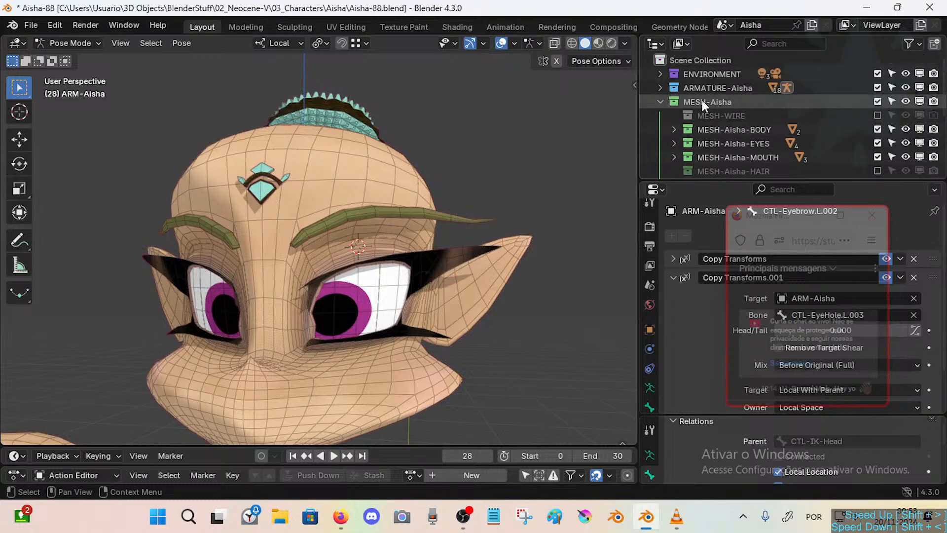
left_click(878, 114)
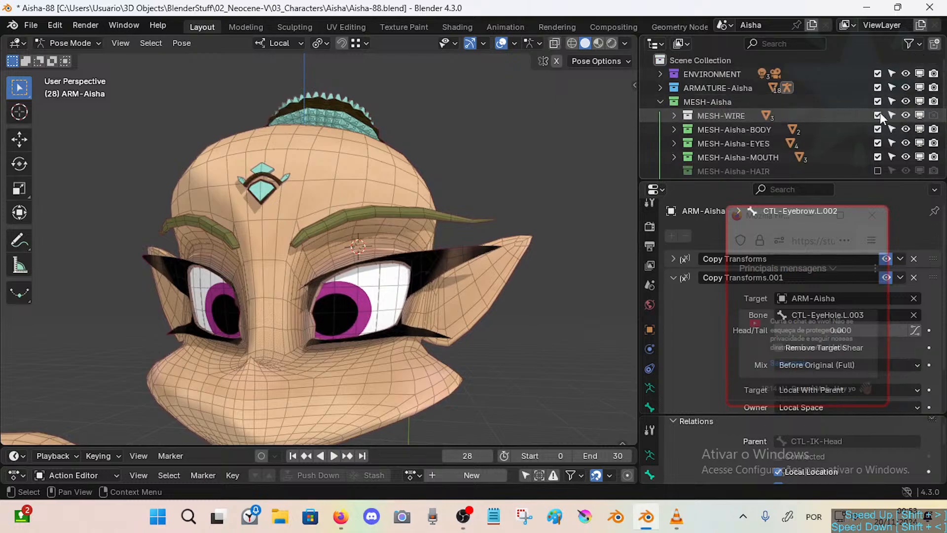
left_click(660, 102)
left_click(660, 101)
left_click(675, 117)
scroll(755, 133, "down", 1)
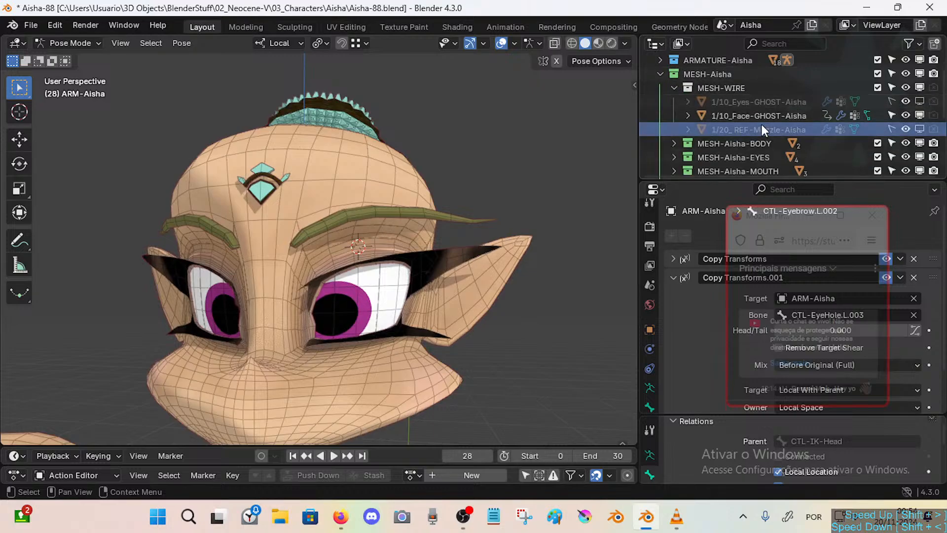
scroll(762, 124, "up", 2)
left_click(754, 143)
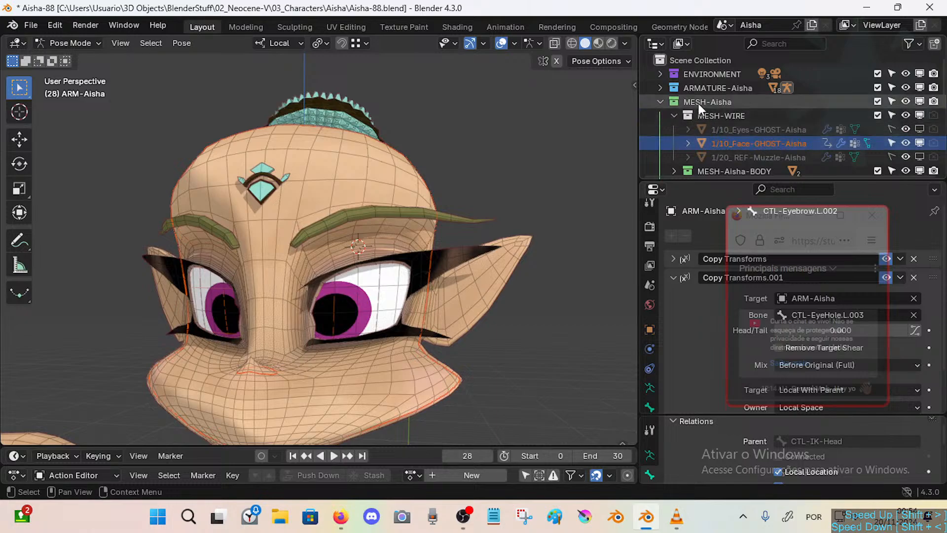
left_click(660, 88)
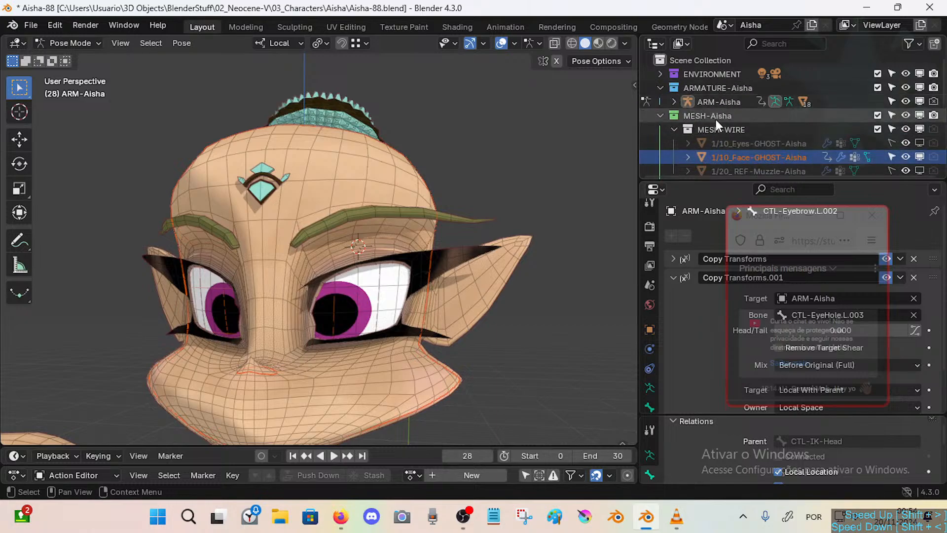
left_click(674, 101)
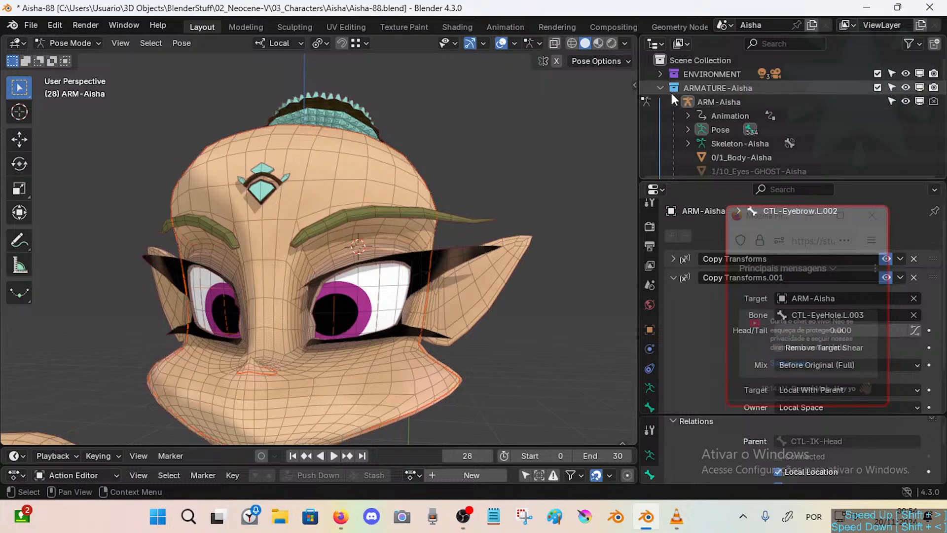
left_click(674, 102)
left_click(661, 89)
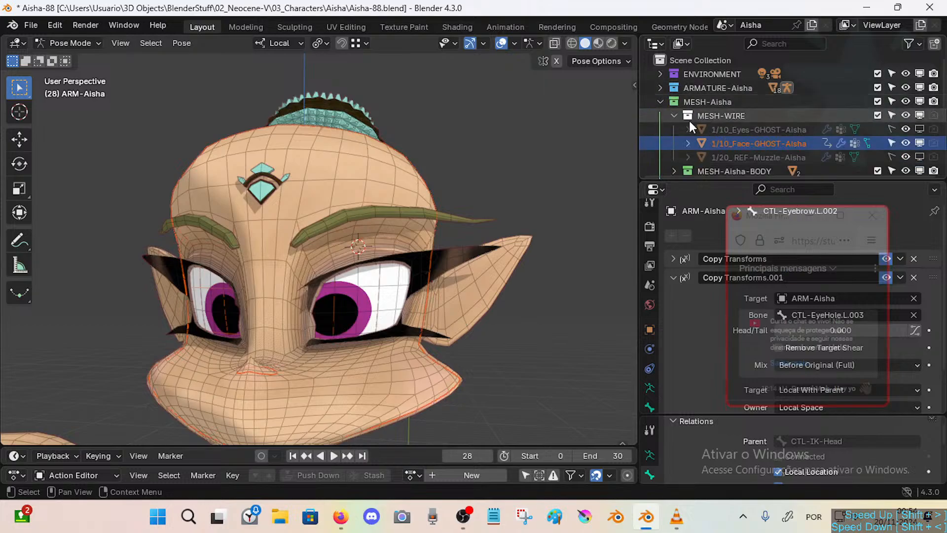
Save the file and unlink 1/10_Face-GHOST-Aisha from the MESH-Aisha-BODY collection, leaving its entry in MESH-WIRE.
scroll(691, 121, "down", 2)
left_click(675, 144)
scroll(727, 144, "down", 1)
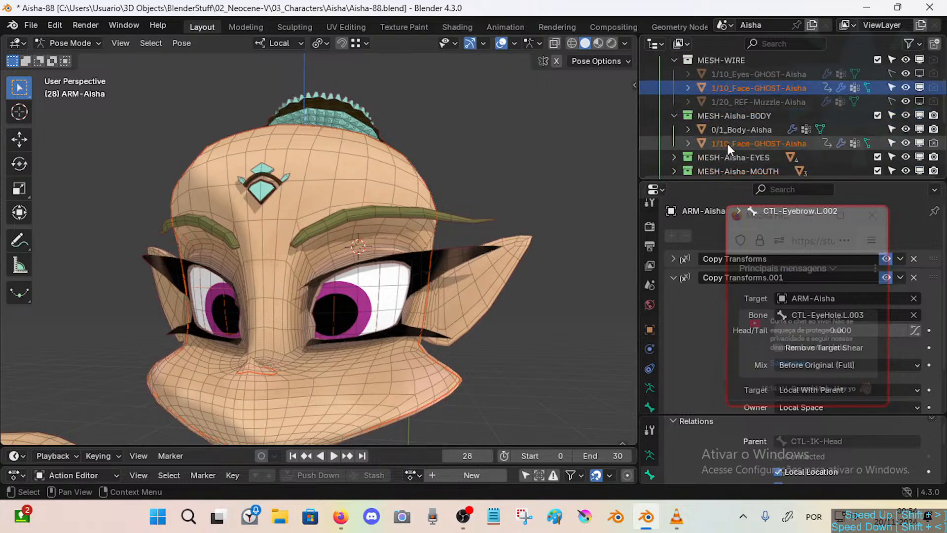
left_click(754, 142)
mouse_move(753, 142)
left_mouse_down()
mouse_move(758, 100)
mouse_move(750, 149)
left_mouse_up()
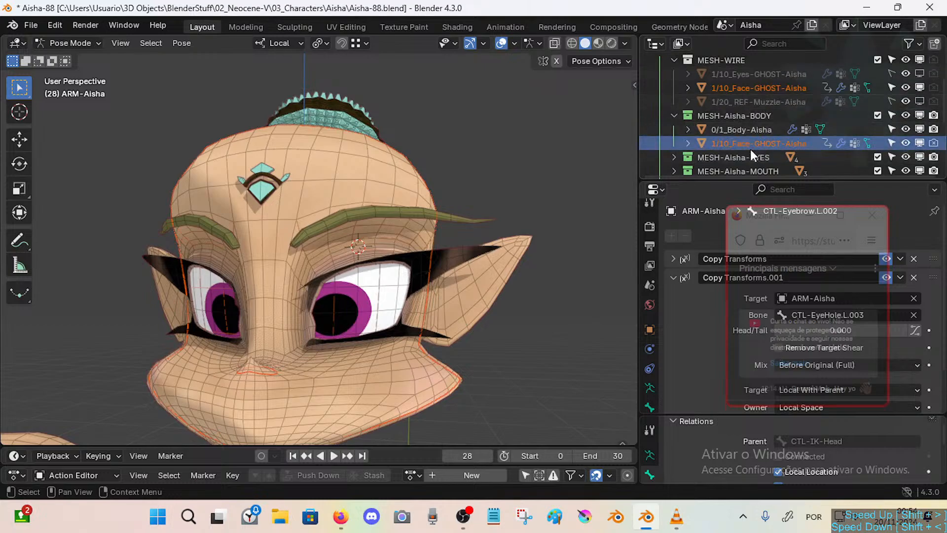
key("ctrl+s")
left_click(747, 88)
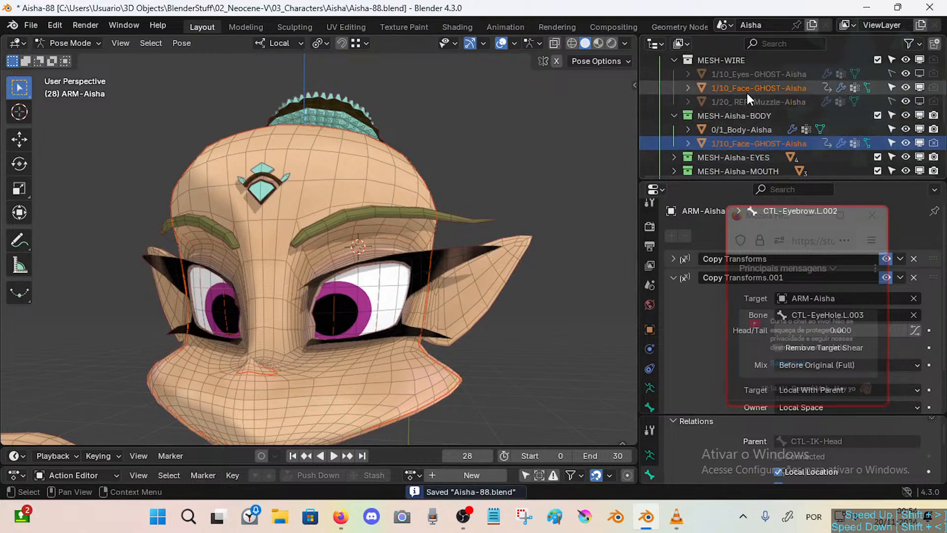
right_click(743, 141)
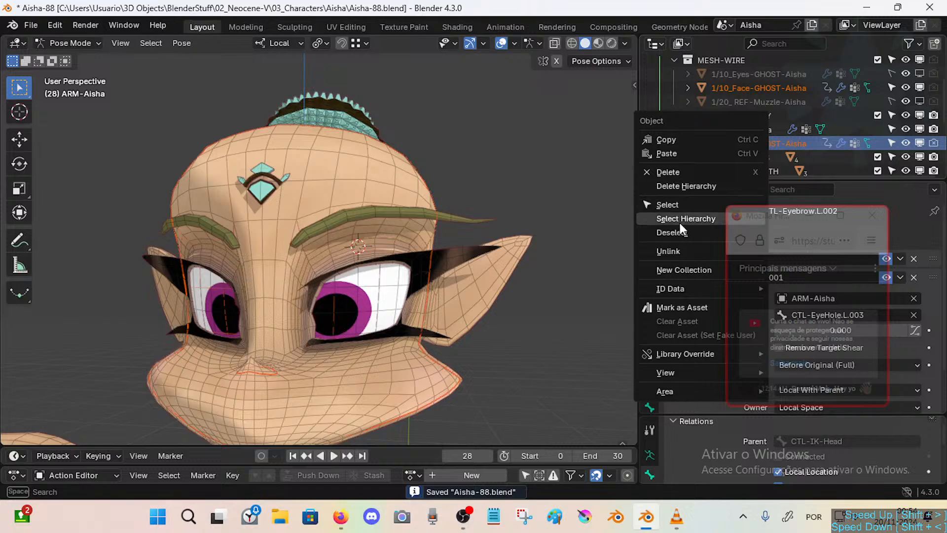
left_click(679, 251)
scroll(740, 94, "up", 2)
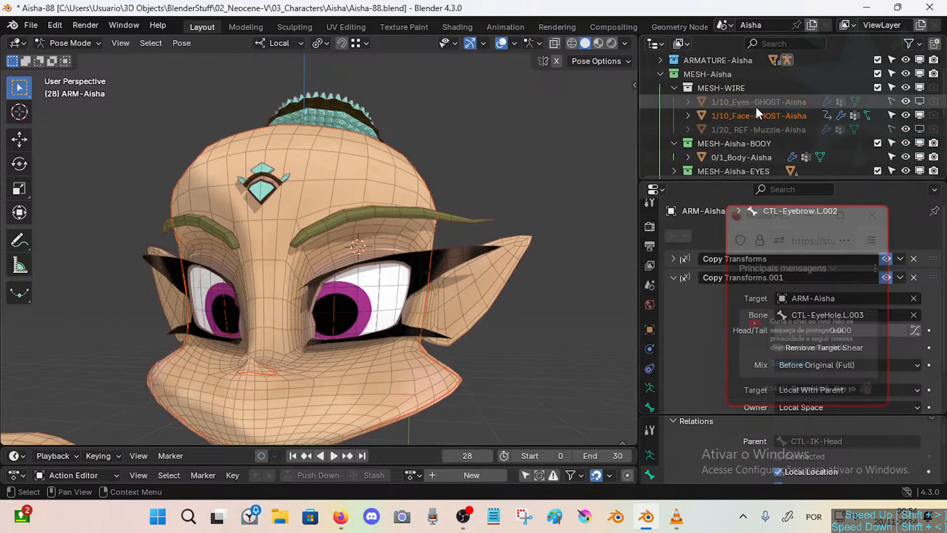
Exclude the MESH-WIRE collection from the view layer and save the file.
left_click(785, 118)
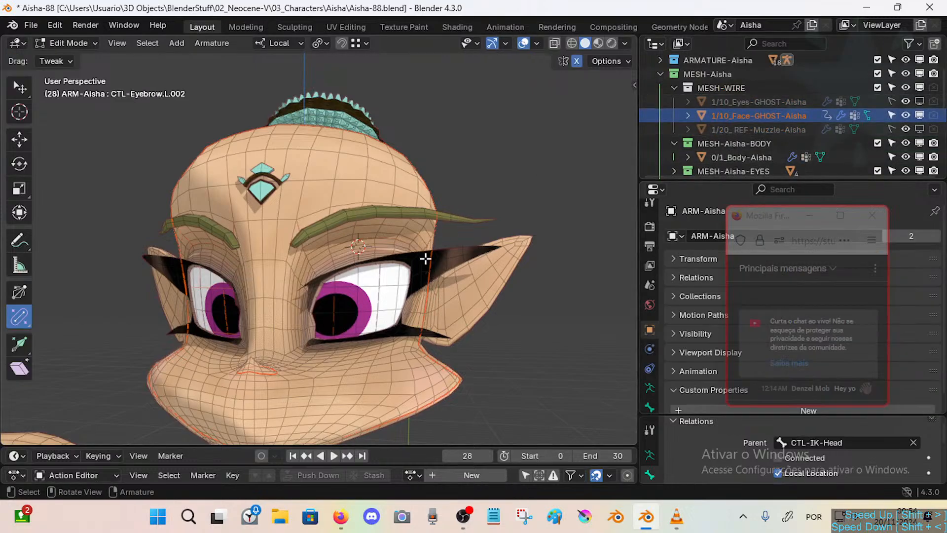
left_click(879, 89)
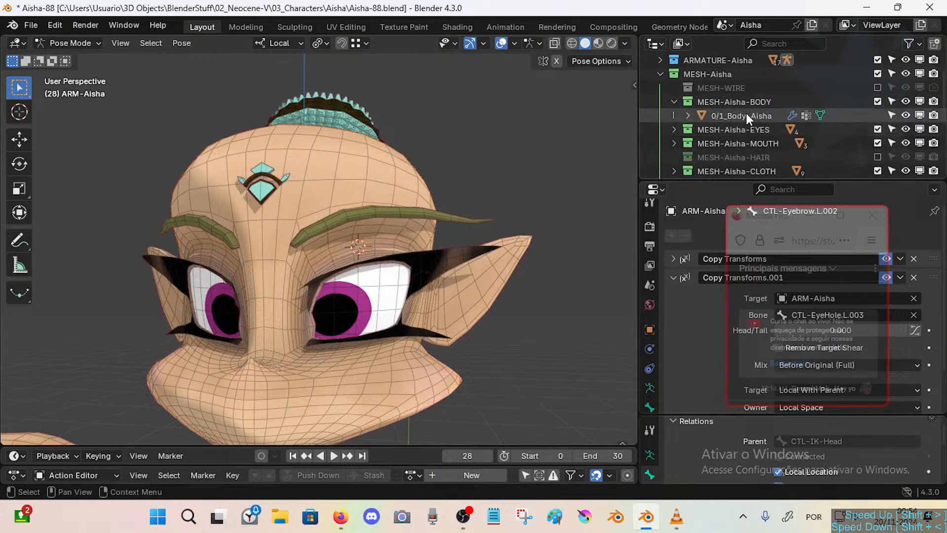
middle_click_drag(460, 188, 400, 234)
key("ctrl+s")
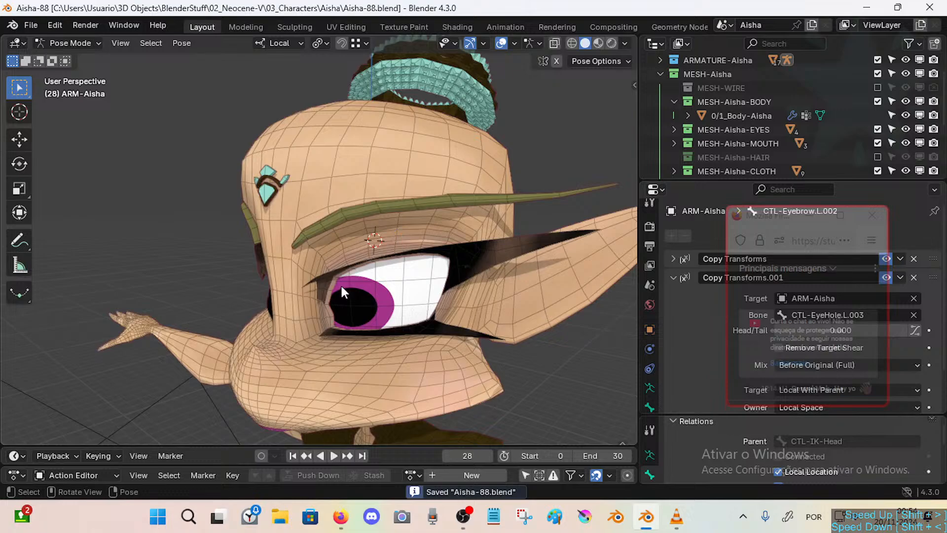
middle_click_drag(340, 283, 372, 297)
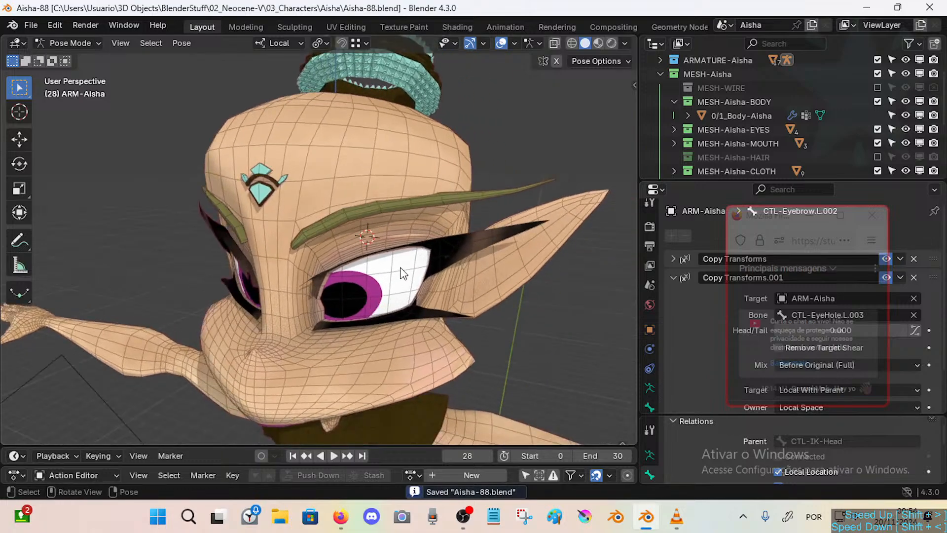
Expand the MESH-Aisha-EYES collection and enable 1/10_Eyes-GHOST-Aisha in viewports.
left_click(675, 130)
scroll(740, 113, "down", 2)
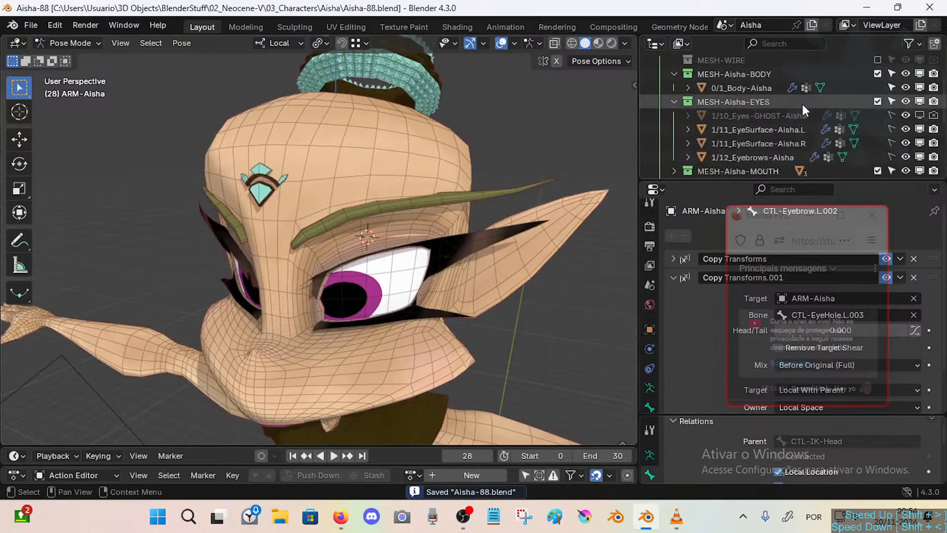
left_click(920, 114)
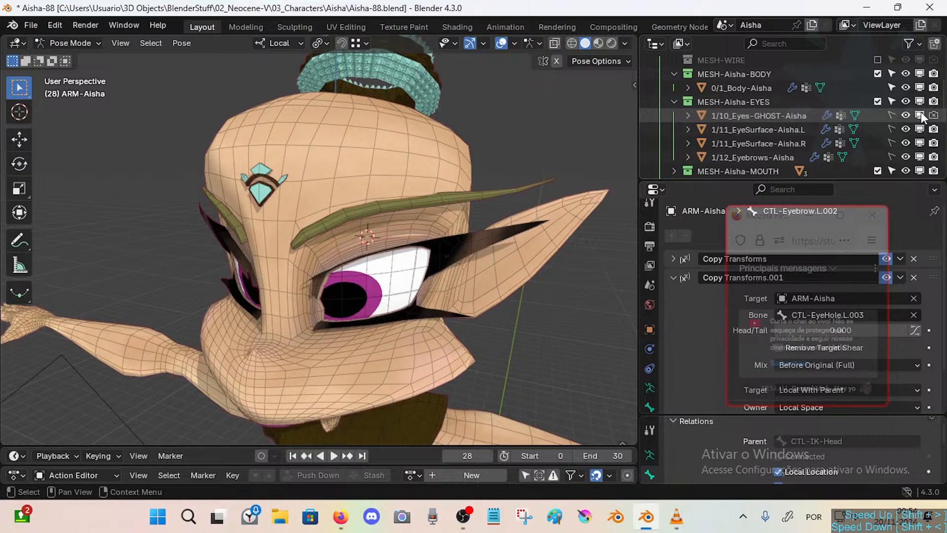
left_click(920, 113)
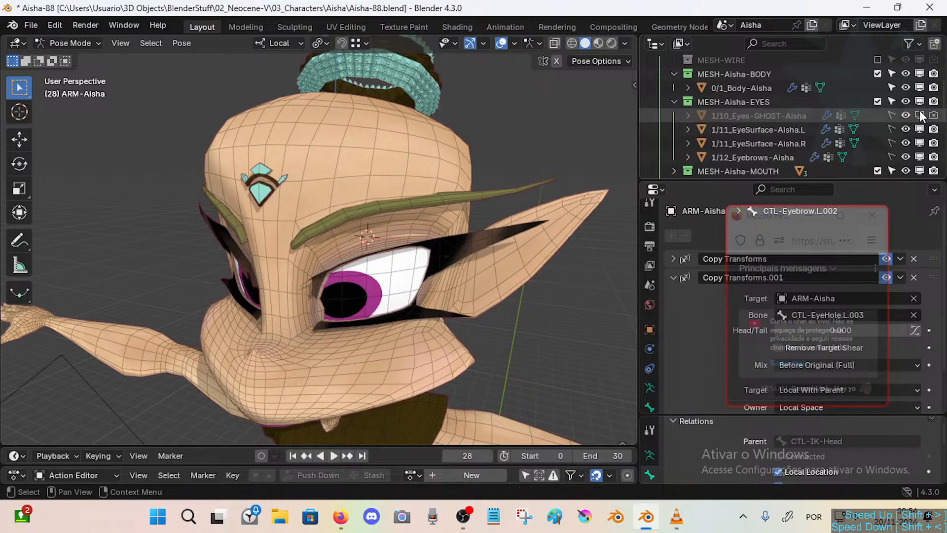
left_click(921, 114)
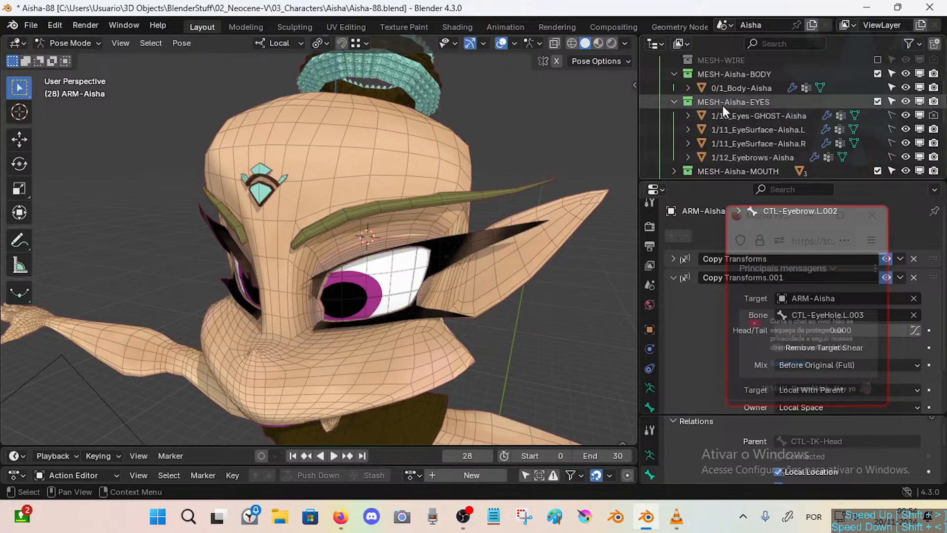
Disable the 1/10_Eyes-GHOST-Aisha mesh in viewports, collapse the MESH-Aisha-EYES collection and save the file.
scroll(741, 137, "down", 4)
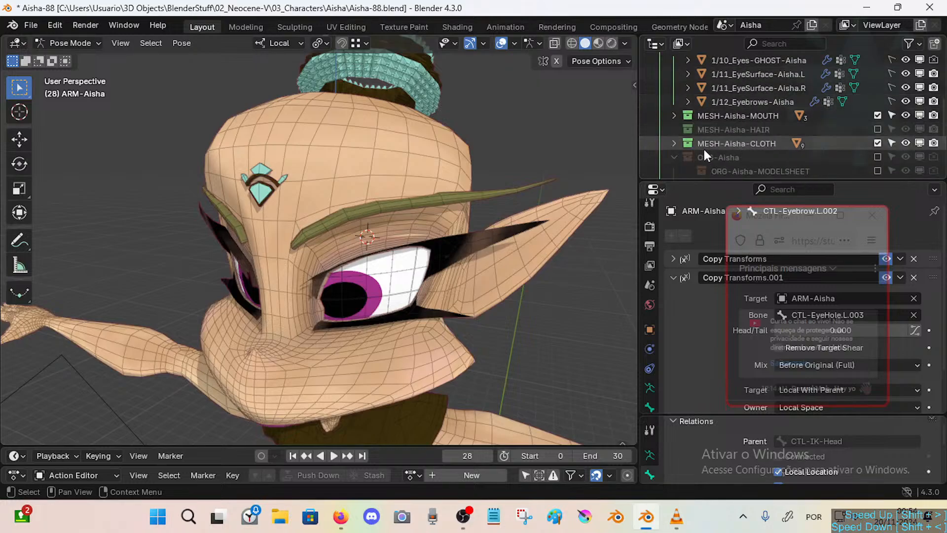
left_click(674, 115)
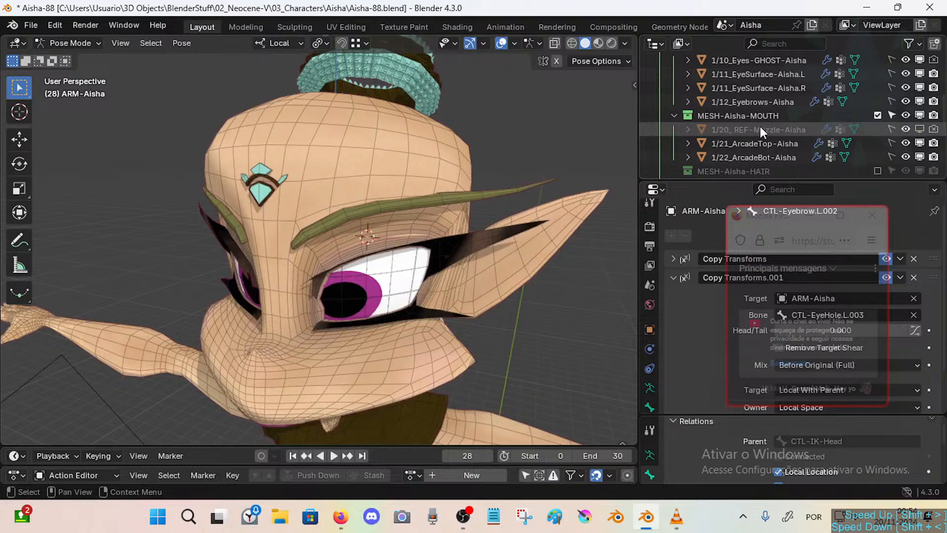
scroll(730, 134, "up", 2)
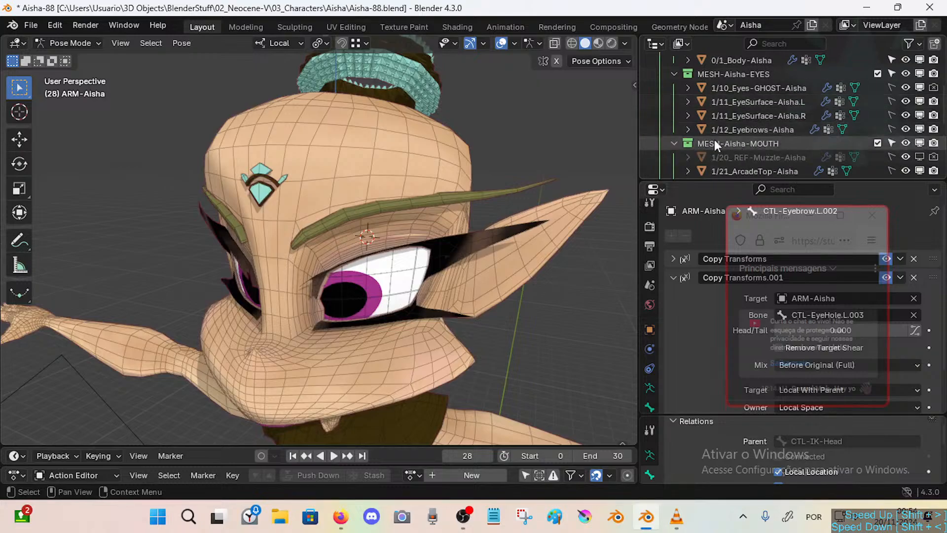
left_click(675, 143)
scroll(739, 122, "up", 2)
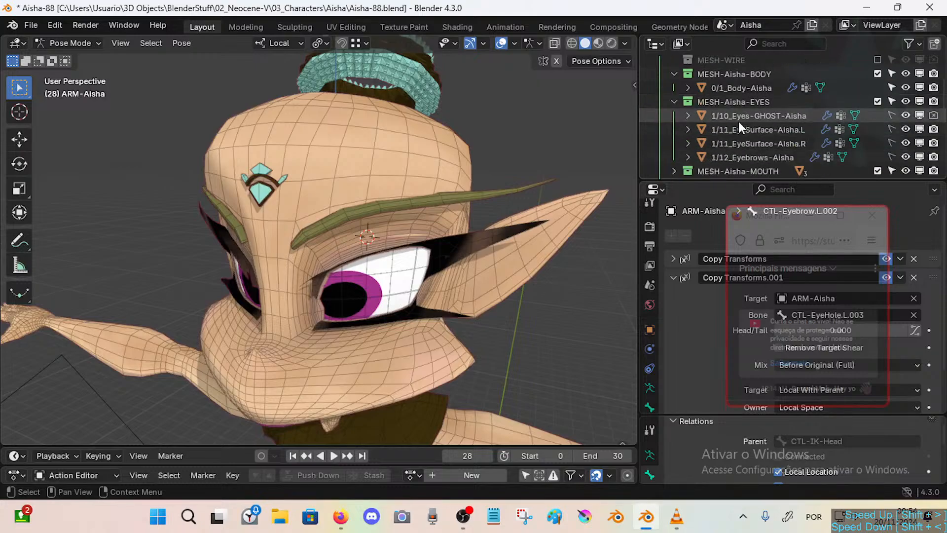
left_click(921, 116)
left_click(920, 116)
left_click(920, 115)
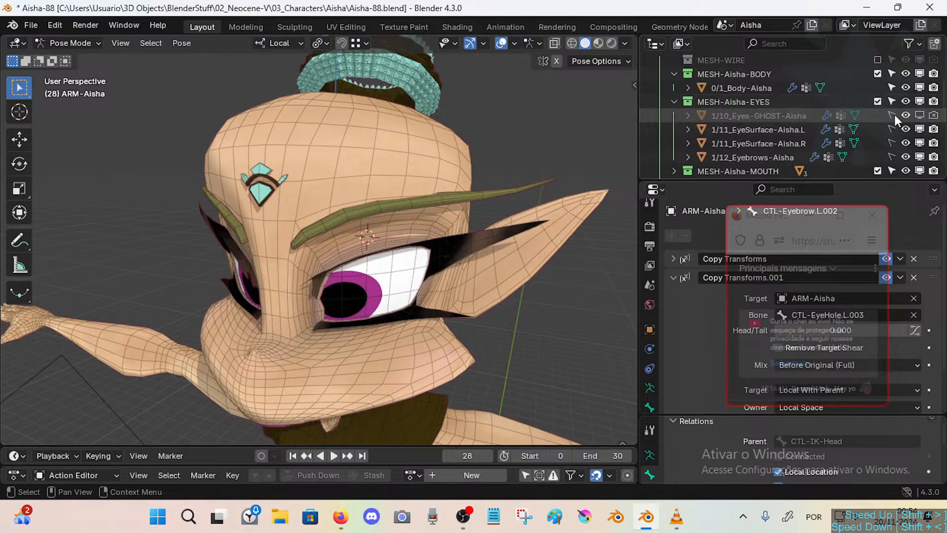
left_click(674, 101)
mouse_move(380, 197)
middle_mouse_down()
mouse_move(389, 195)
mouse_move(393, 206)
middle_mouse_up()
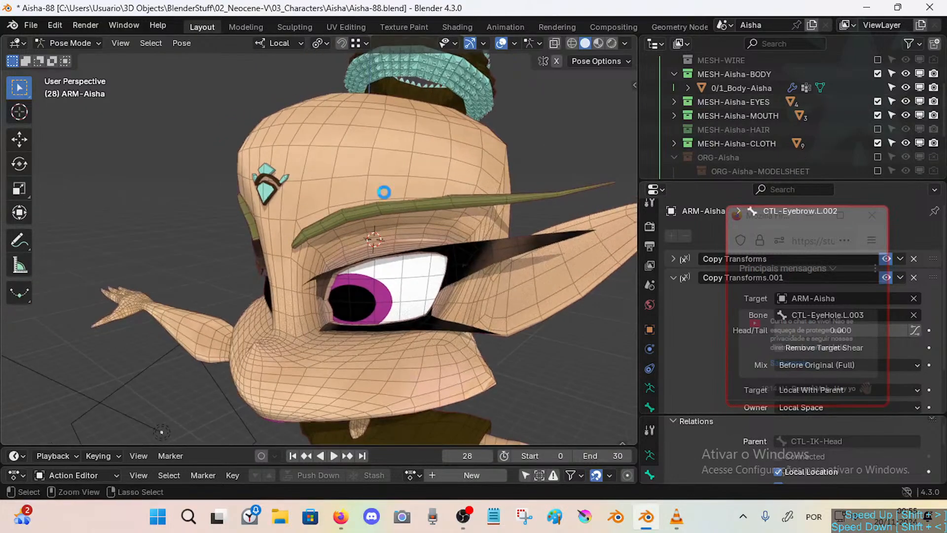
key("ctrl+s")
Make the 1/12_Eyebrows-Aisha mesh in the MESH-Aisha-EYES collection selectable.
left_click(674, 101)
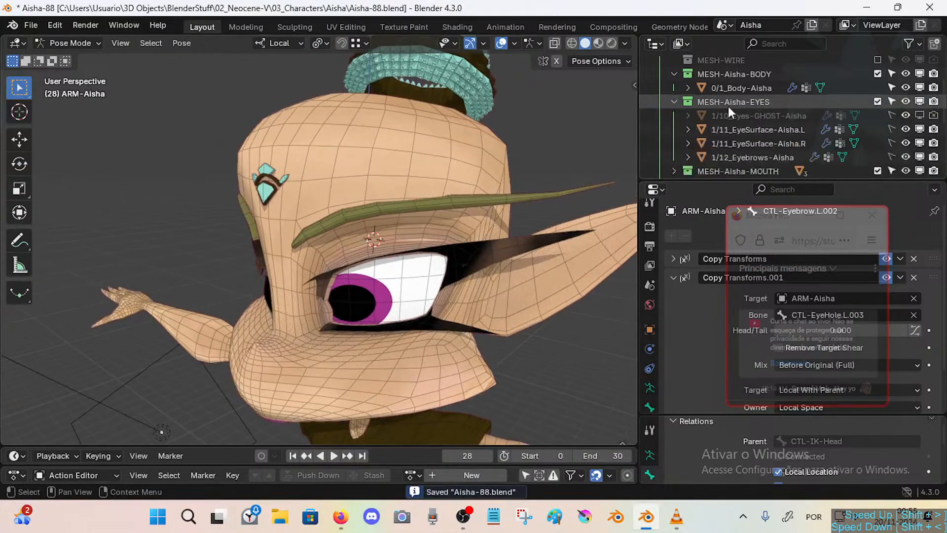
scroll(729, 106, "down", 2)
left_click(859, 131)
left_click(891, 130)
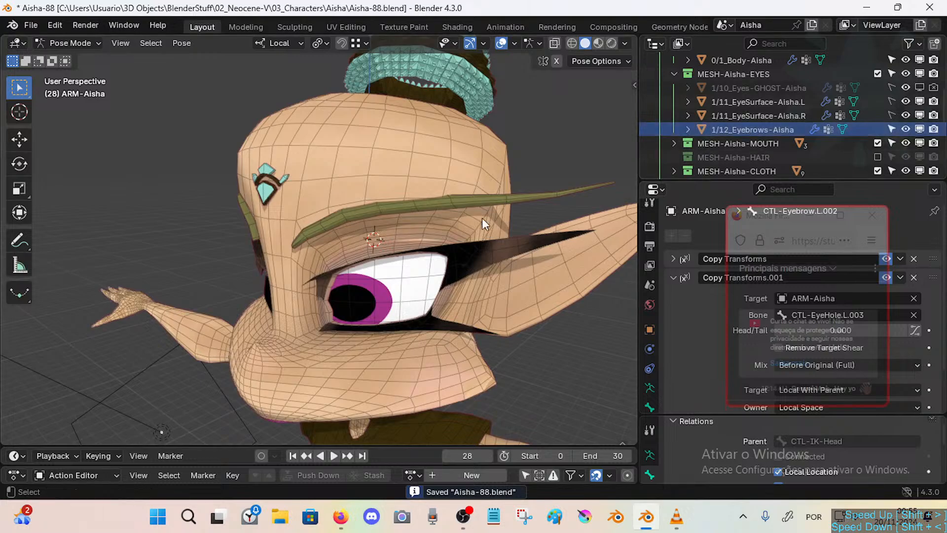
Collapse the Copy Transforms.001 constraint's settings and move the floating chat window clear of the outliner.
mouse_move(482, 218)
middle_mouse_down()
mouse_move(416, 238)
mouse_move(516, 237)
mouse_move(472, 227)
middle_mouse_up()
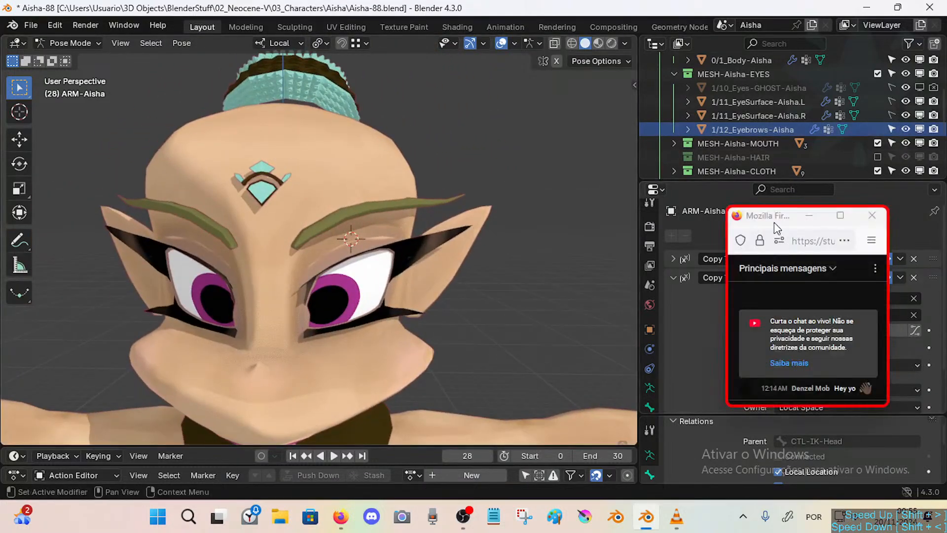
left_click(673, 277)
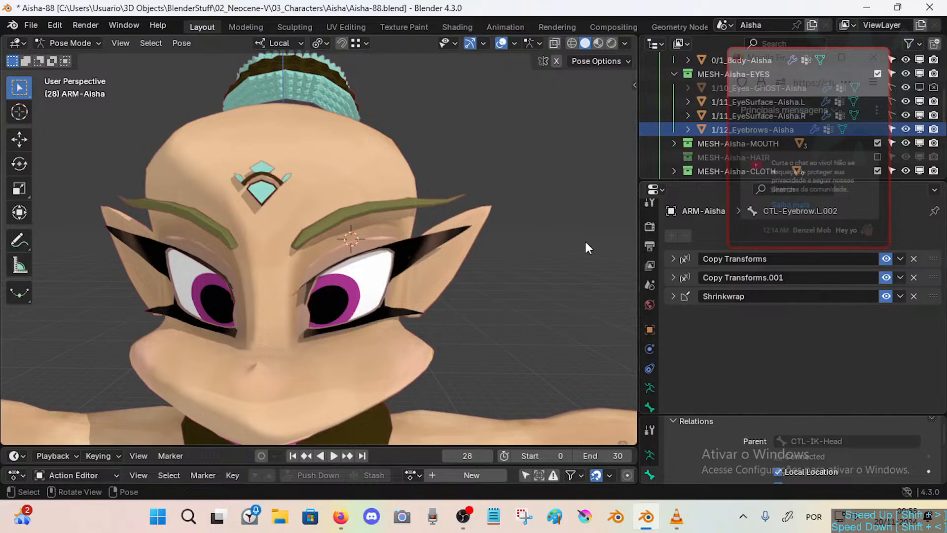
left_click_drag(786, 58, 584, 155)
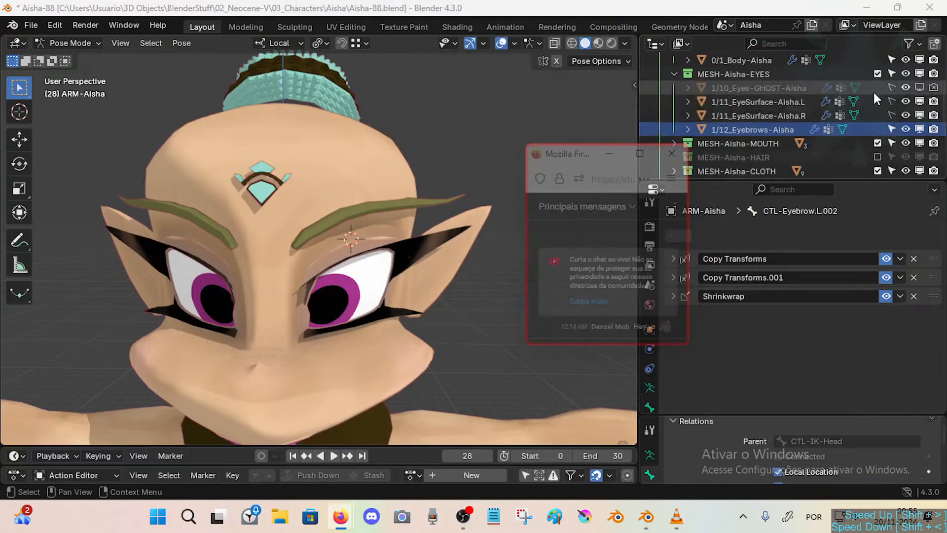
Select the 1/12_Eyebrows-Aisha mesh in the outliner and show the viewport overlays.
left_click(814, 75)
scroll(795, 94, "up", 3)
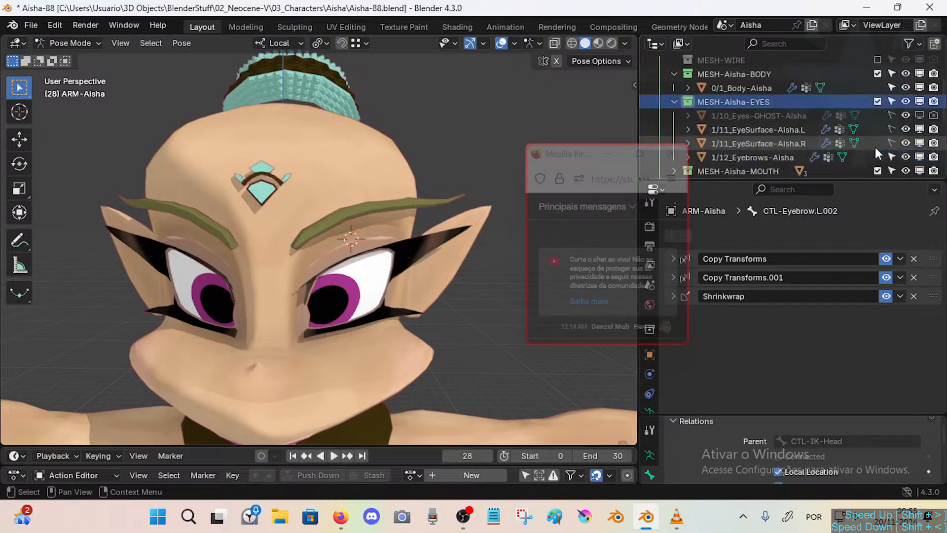
scroll(875, 147, "down", 4)
left_click(793, 103)
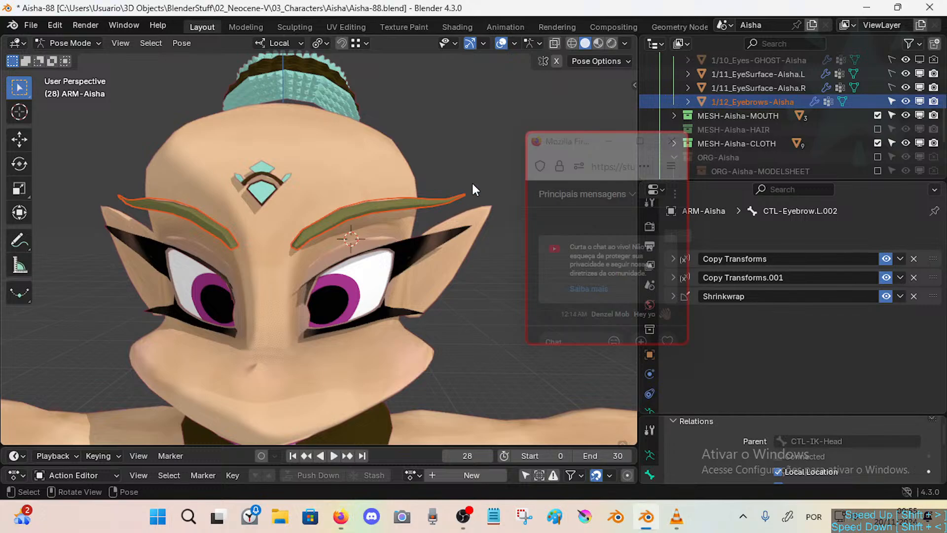
key("shift+alt+z")
Move the chat window off the viewport, switch the armature to Object Mode and make the eyebrows mesh active.
left_click_drag(581, 149, 541, 129)
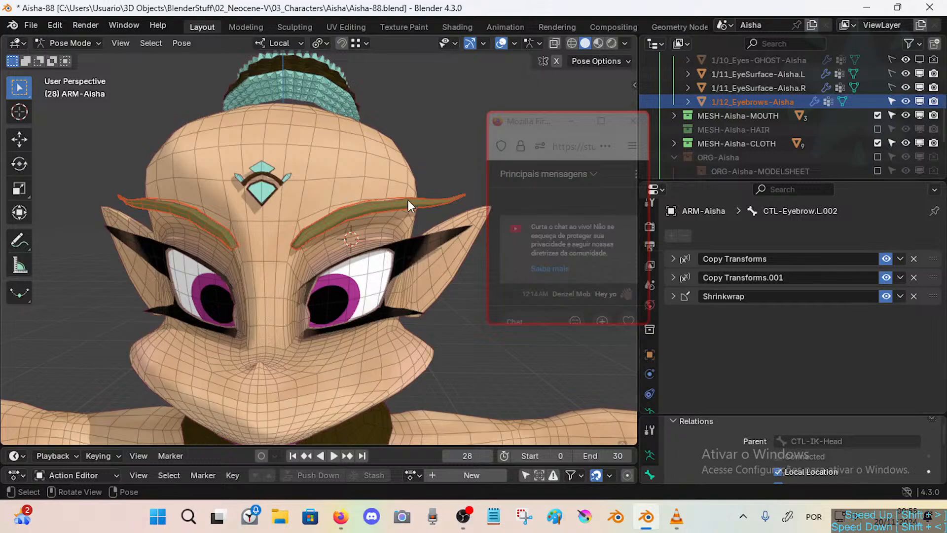
middle_click_drag(407, 200, 367, 227)
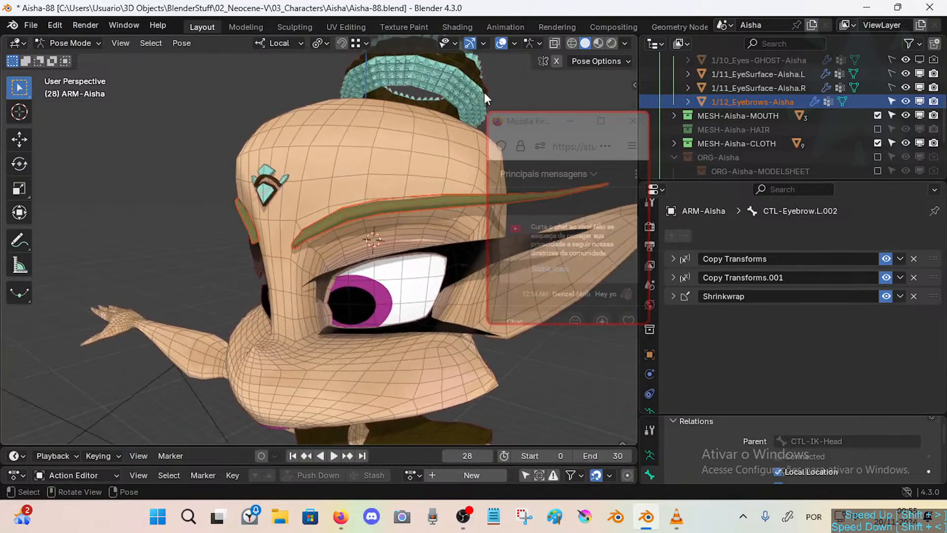
left_click_drag(540, 129, 700, 76)
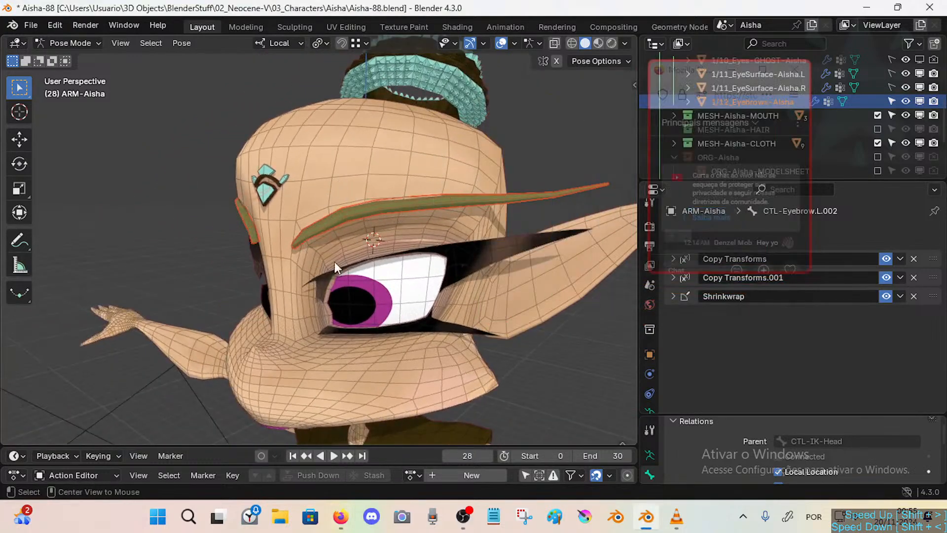
middle_click_drag(522, 238, 528, 262)
key("ctrl+Tab")
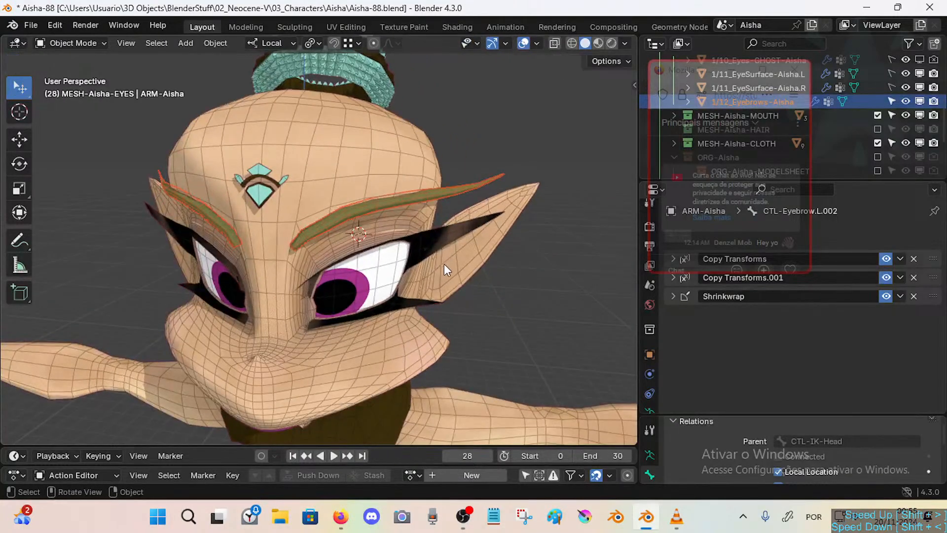
left_click(341, 193)
left_click(430, 200)
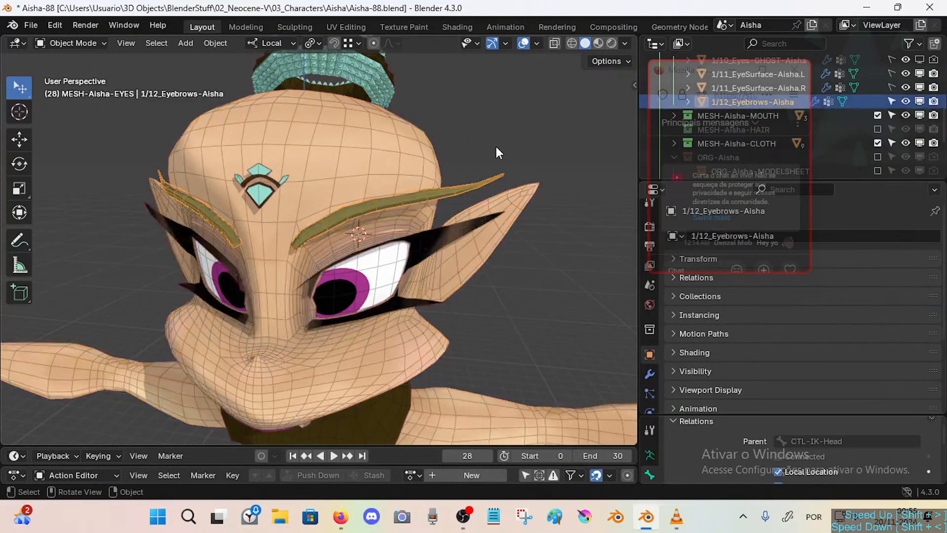
Move the chat window off the outliner and deselect the eyebrows mesh.
middle_click_drag(494, 206, 484, 204)
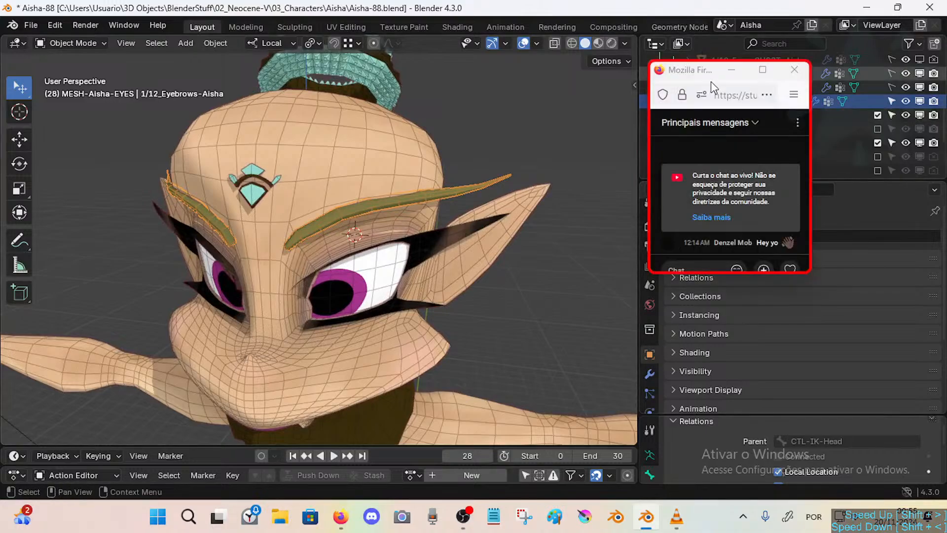
left_click_drag(712, 79, 718, 203)
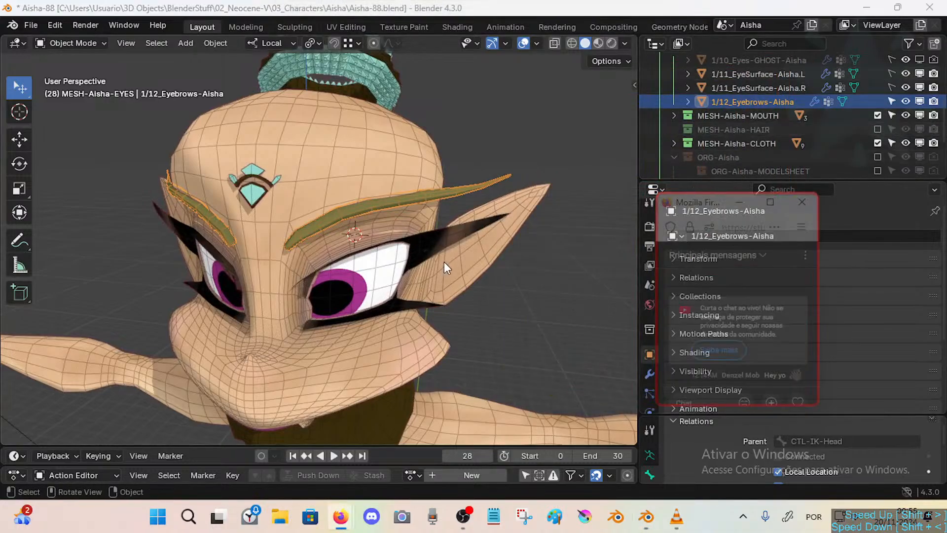
left_click(527, 267)
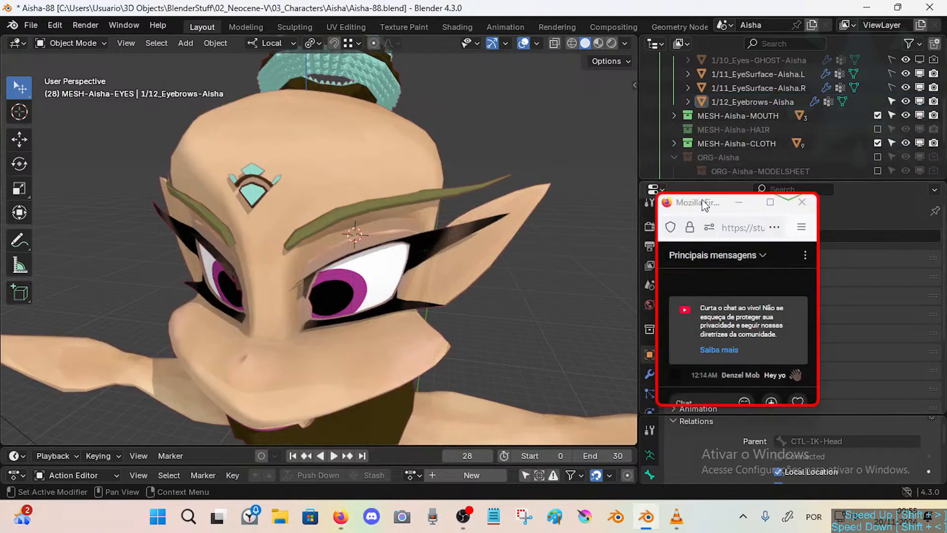
Enlarge the outliner and collapse the MESH-Aisha-BODY and MESH-Aisha-EYES collections.
scroll(767, 112, "up", 5)
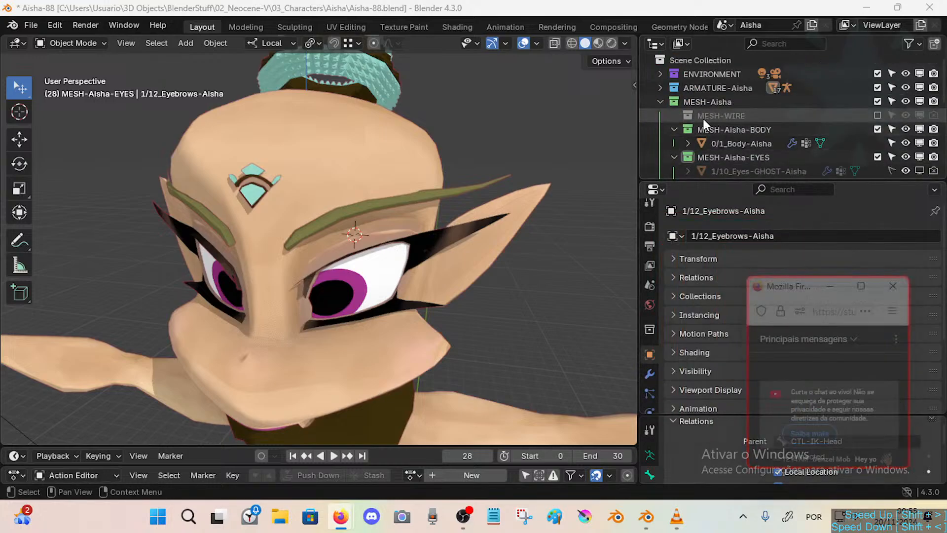
left_click_drag(721, 182, 723, 223)
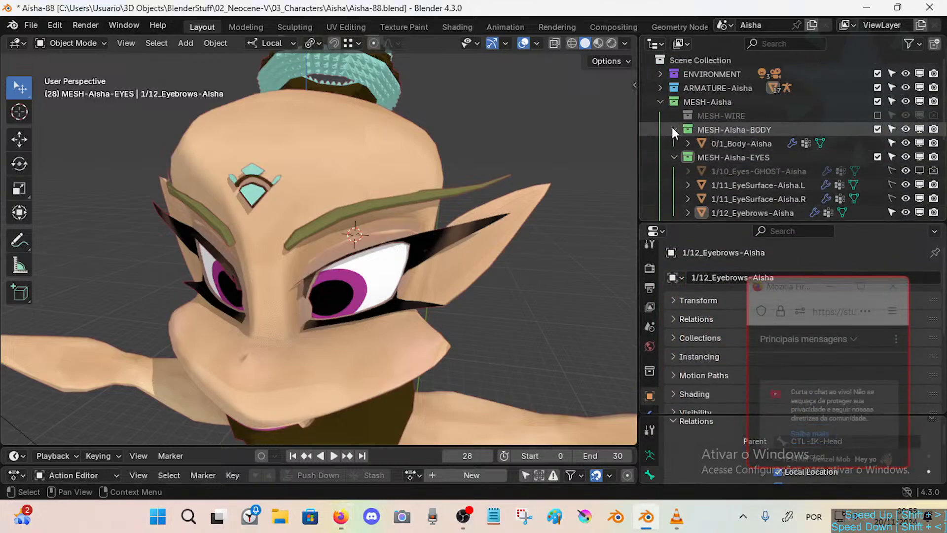
left_click(674, 130)
left_click(674, 143)
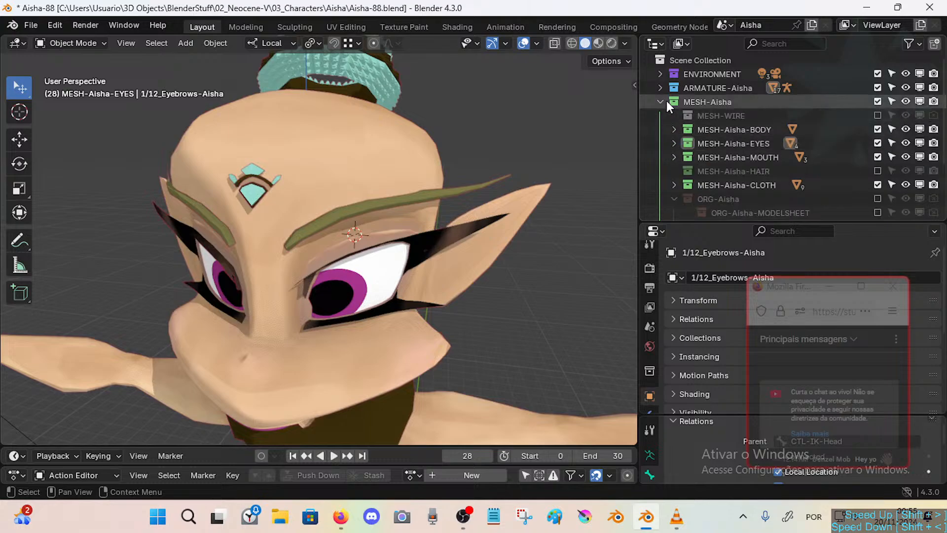
Select the character's body mesh and check its geometry in Edit Mode, returning to Object Mode.
middle_click_drag(385, 197, 236, 235)
middle_click_drag(186, 378, 276, 259, "shift")
left_click(274, 236)
key("Tab")
scroll(275, 237, "up", 4)
scroll(274, 237, "down", 4)
key("Tab")
Display the body mesh's modifier stack and move the chat window off it.
scroll(343, 274, "up", 5)
scroll(369, 273, "up", 2)
scroll(270, 291, "down", 2)
scroll(229, 280, "down", 2)
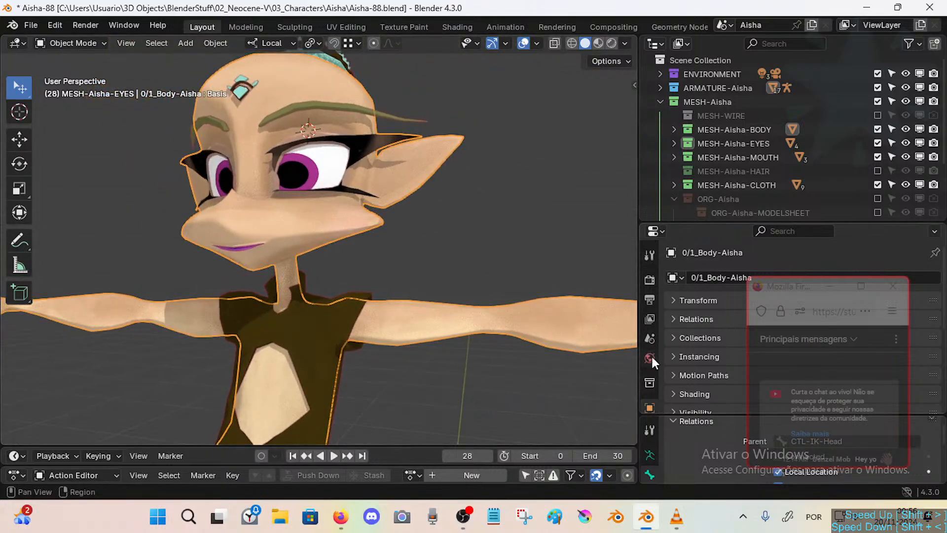
scroll(651, 354, "down", 4)
left_click(648, 316)
left_click(823, 291)
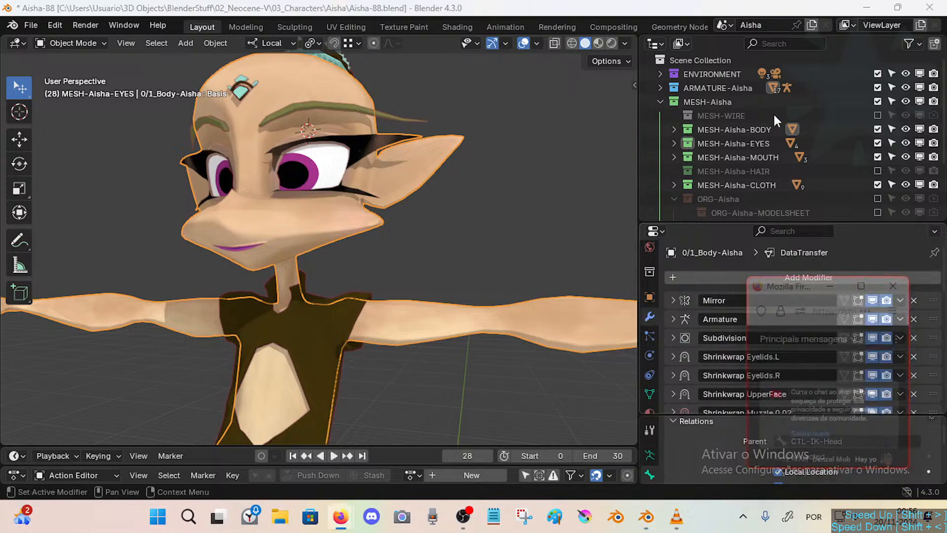
left_click_drag(790, 286, 740, 46)
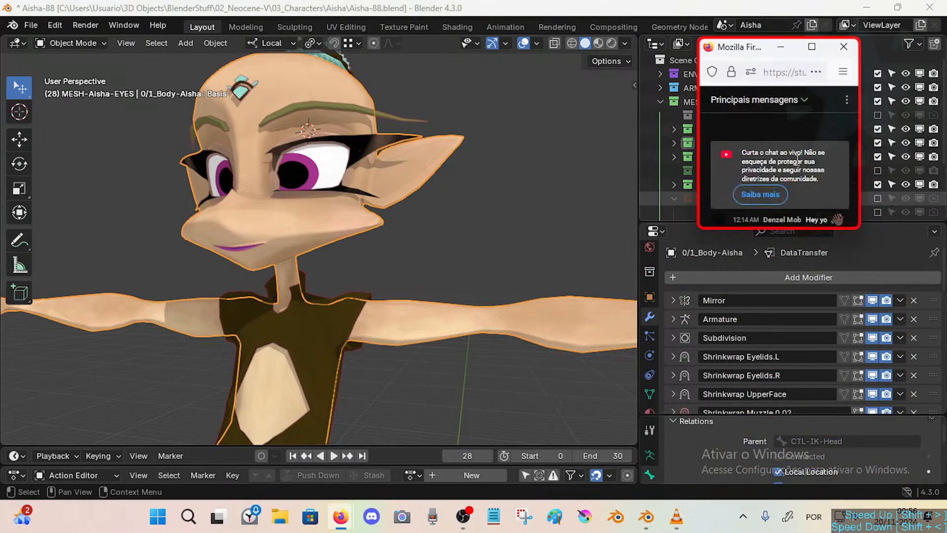
Check the DataTransfer modifier's effect by switching its viewport display off and on, and collapse its settings.
scroll(796, 337, "down", 5)
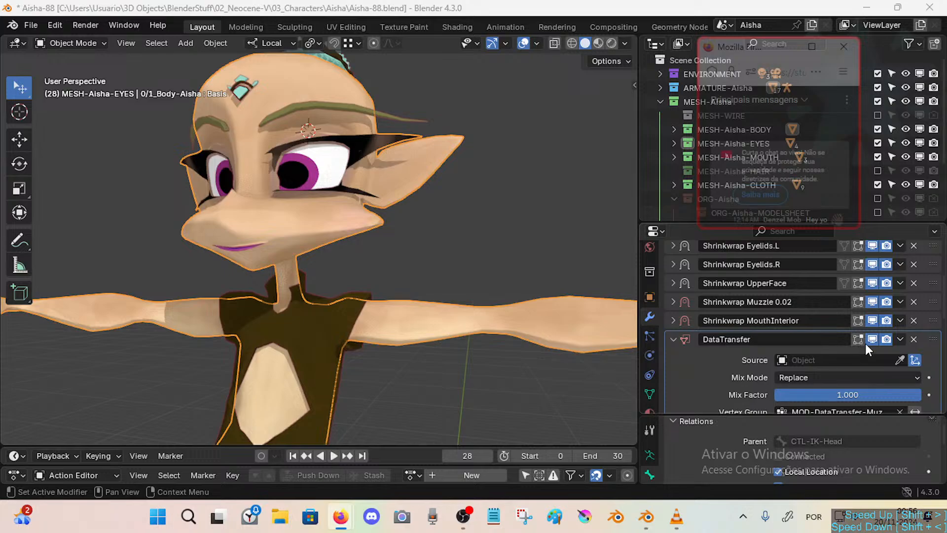
left_click(872, 340)
left_click(872, 340)
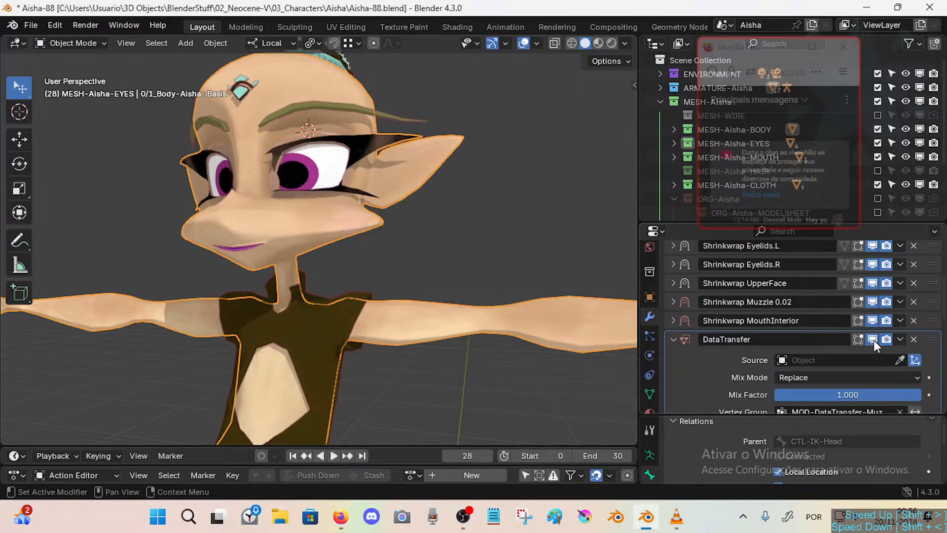
left_click(673, 339)
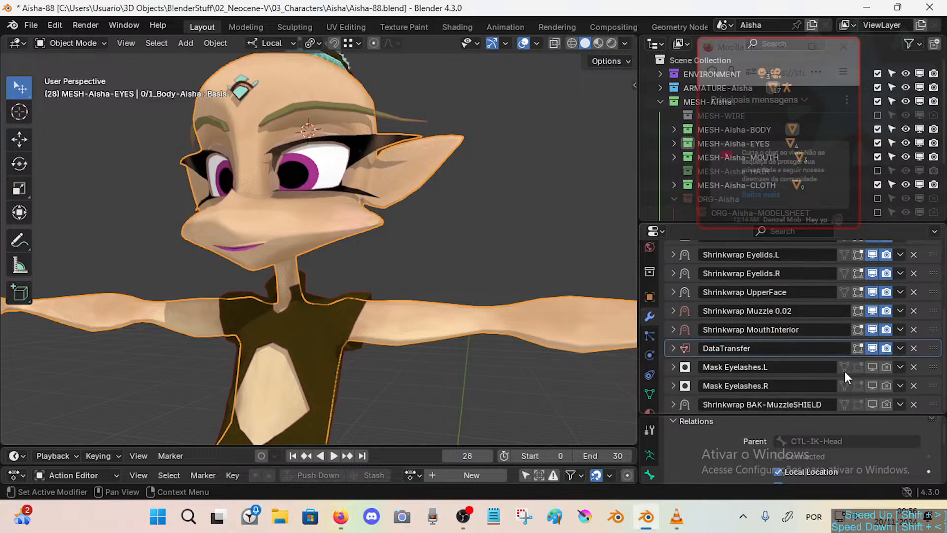
scroll(859, 375, "up", 3)
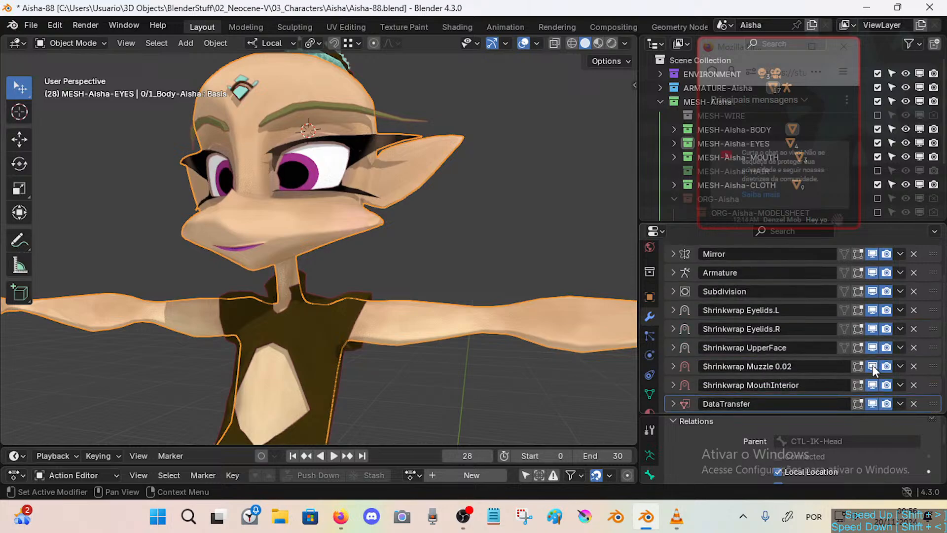
Set 1/10_Face-GHOST-Aisha as the target of the Shrinkwrap MouthInterior and Shrinkwrap Muzzle 0.02 modifiers.
left_click(673, 366)
scroll(768, 365, "down", 4)
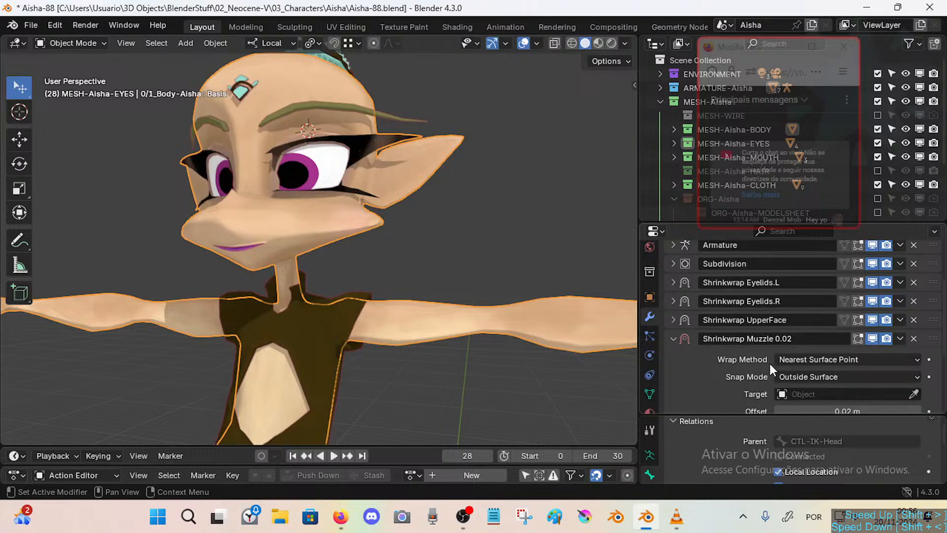
scroll(681, 370, "down", 3)
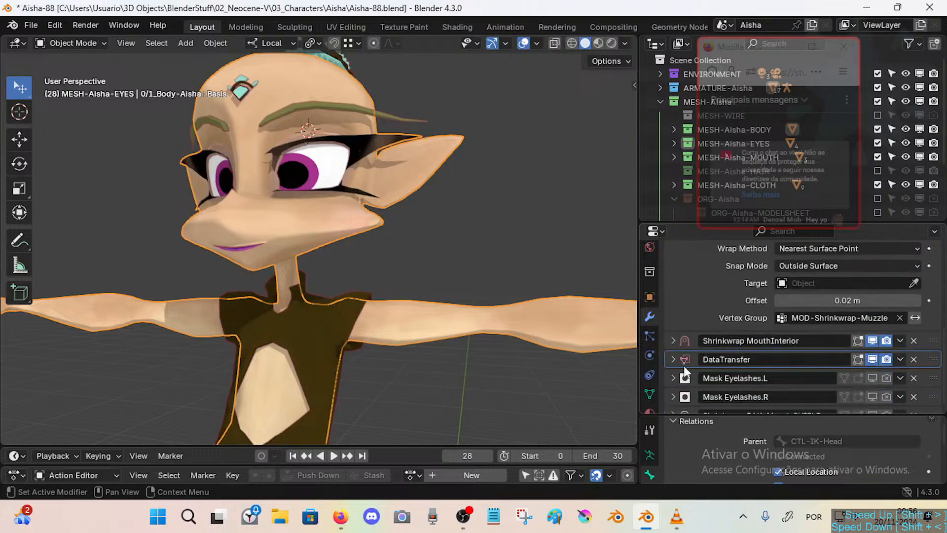
left_click(674, 340)
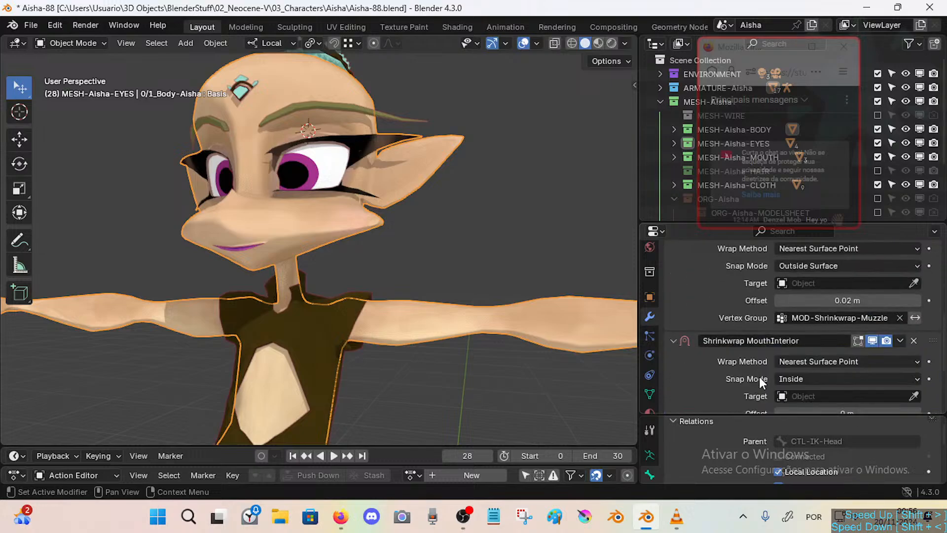
left_click(813, 393)
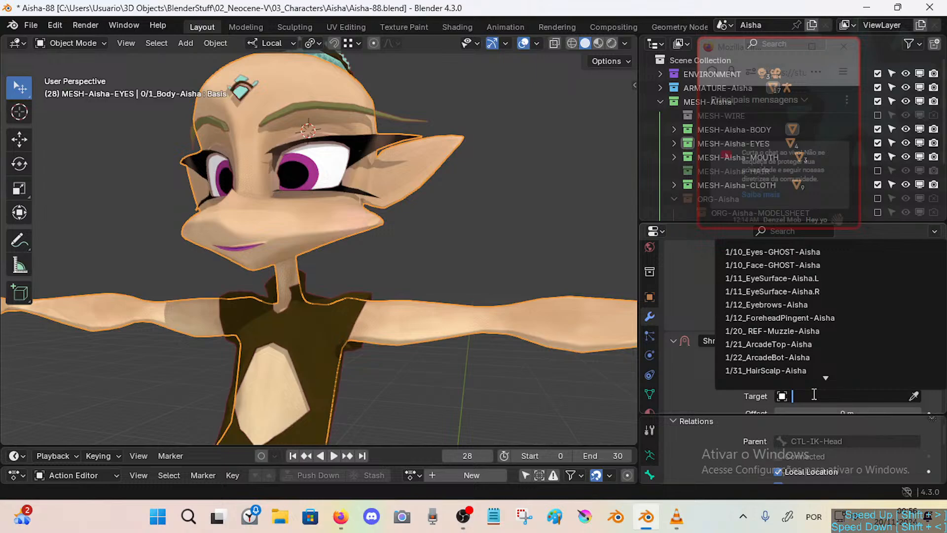
key("Down")
key("Down")
key("Return")
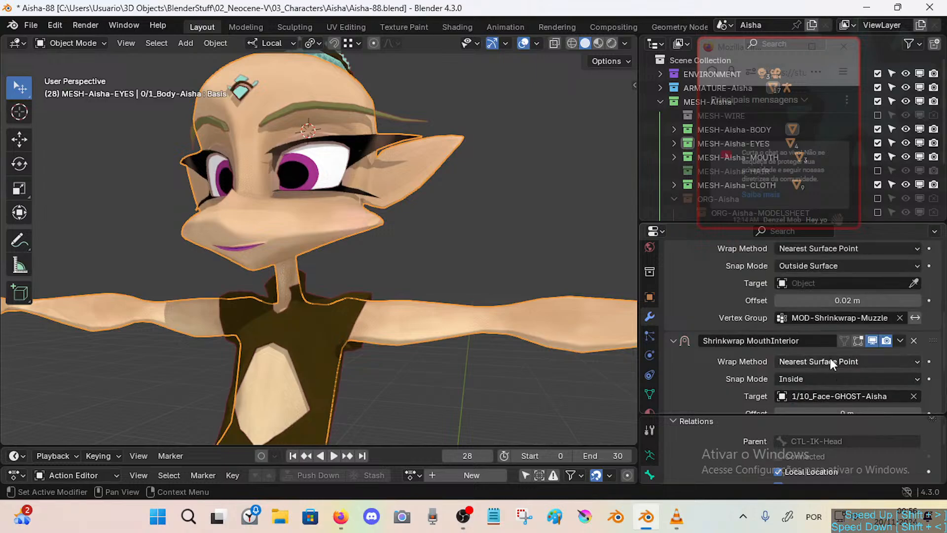
key("ctrl+v")
scroll(826, 282, "down", 5)
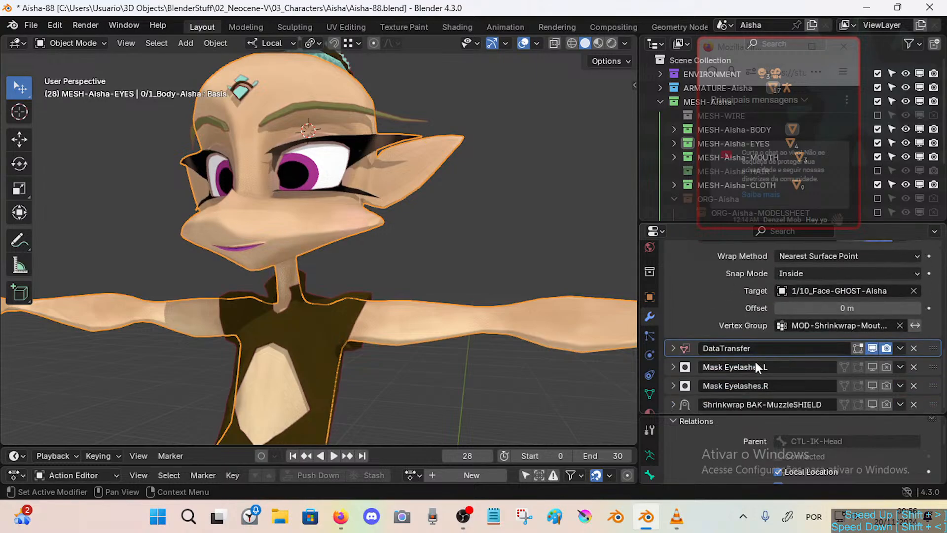
Set 1/10_Face-GHOST-Aisha as the source object of the DataTransfer modifier.
left_click(677, 344)
scroll(724, 362, "down", 4)
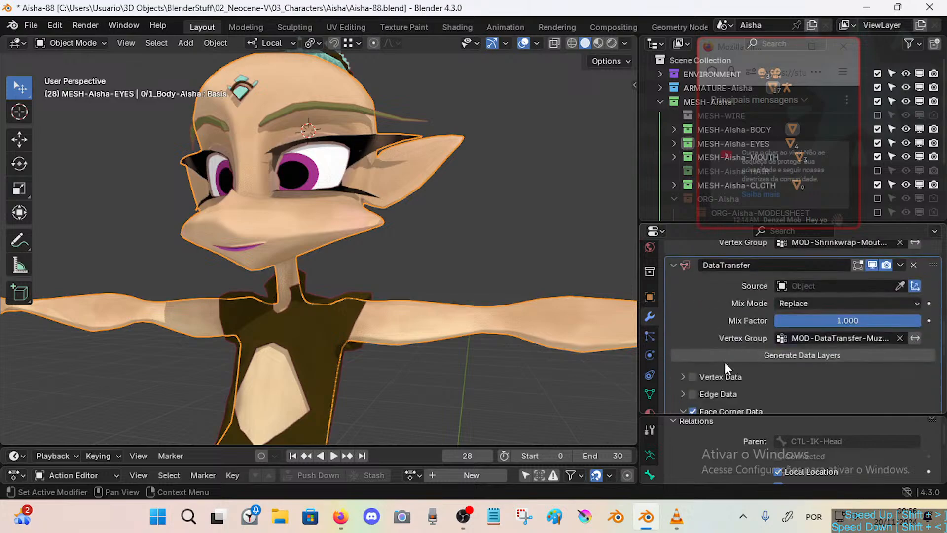
scroll(799, 331, "up", 1)
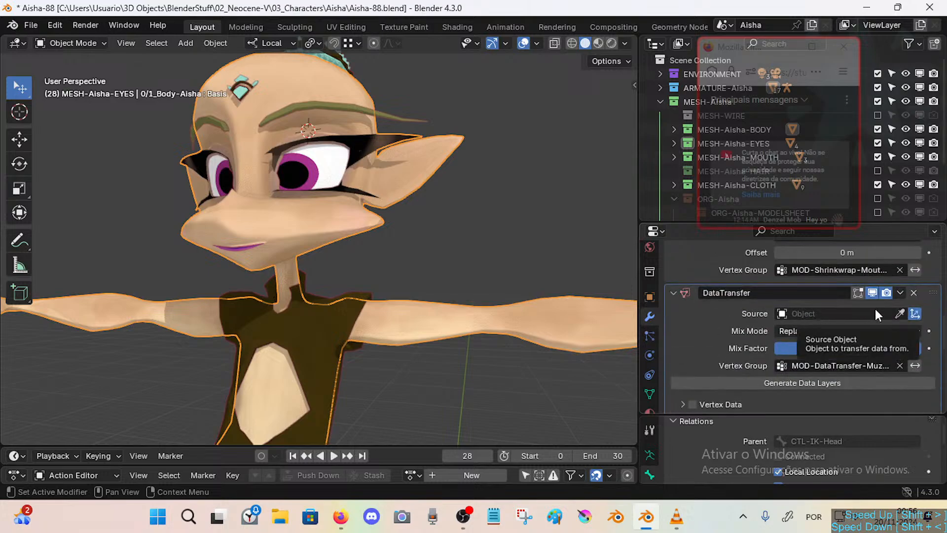
left_click(900, 314)
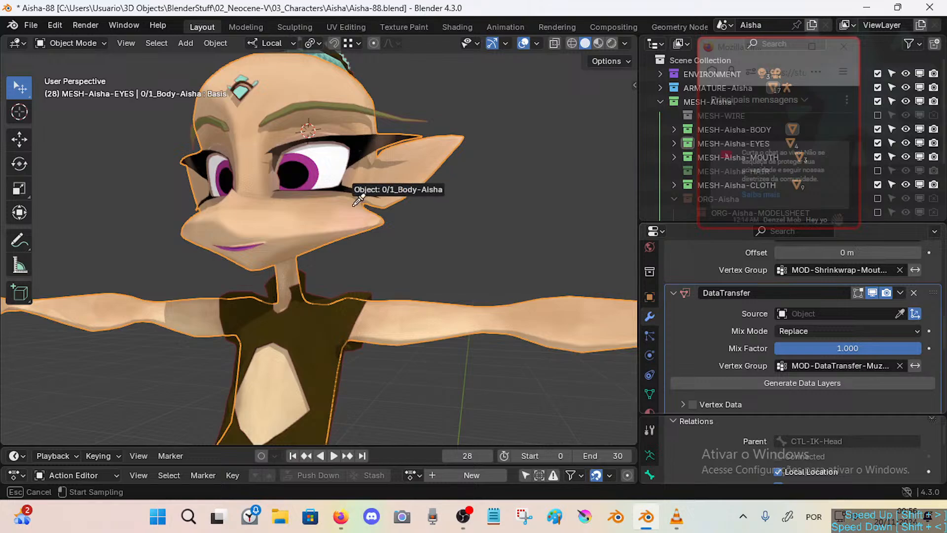
left_click(309, 213)
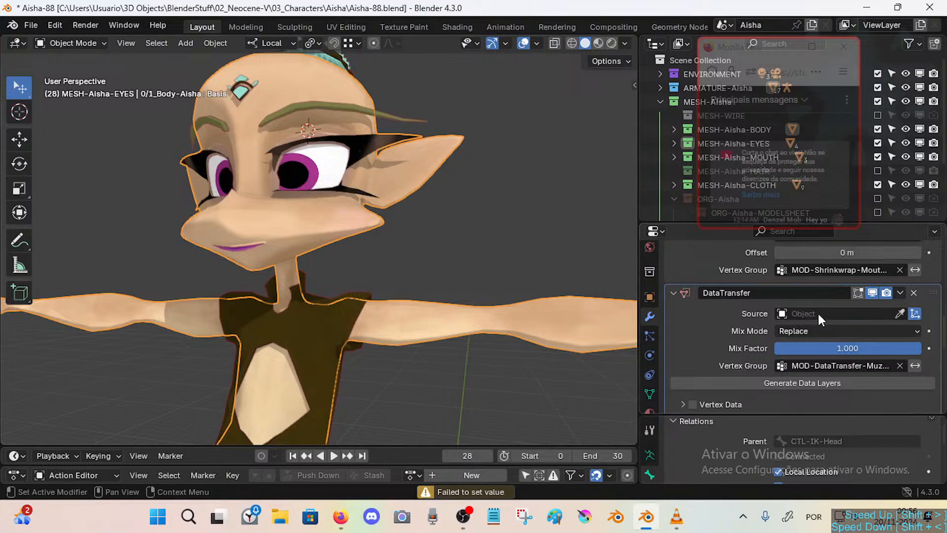
left_click(843, 365)
left_click(724, 367)
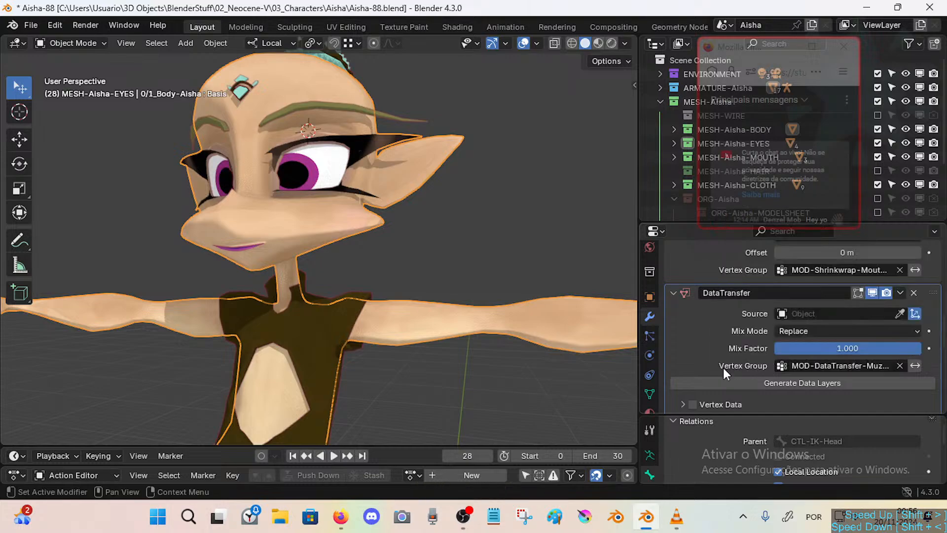
left_click(855, 315)
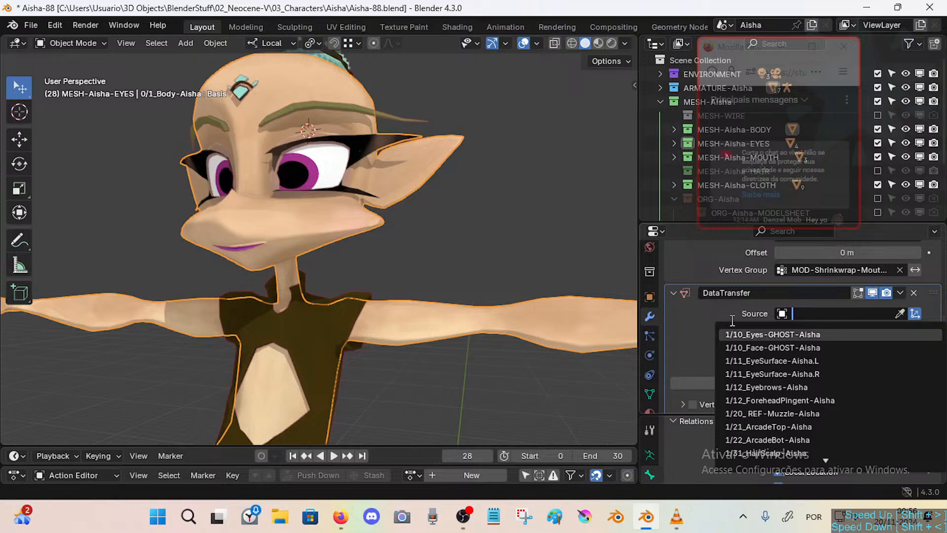
left_click(798, 347)
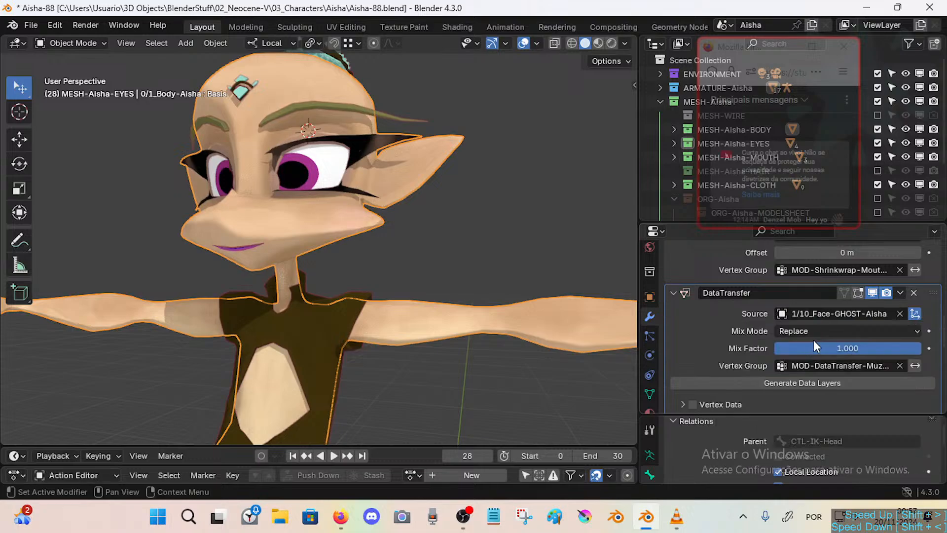
Check the DataTransfer modifier's effect on the face by switching its vertex group inversion on and off.
scroll(346, 287, "up", 5)
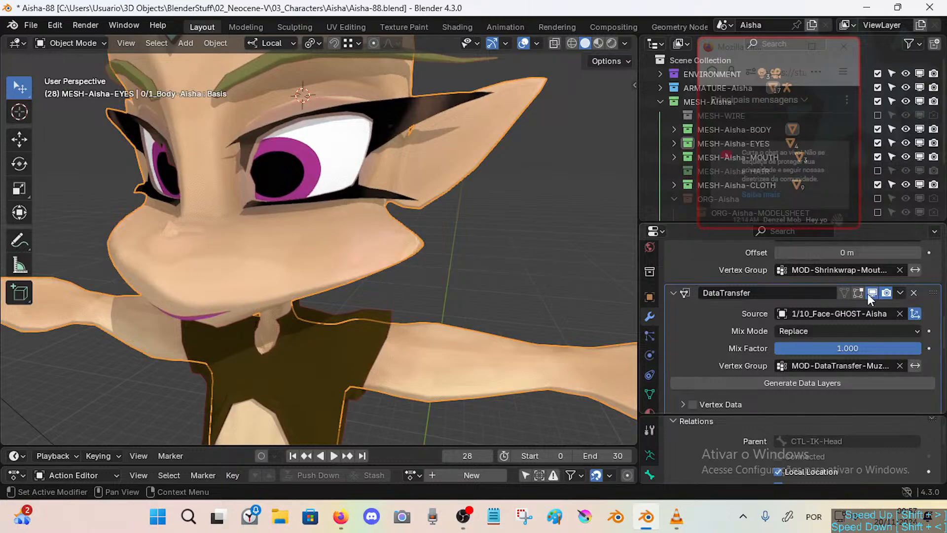
scroll(888, 347, "down", 2)
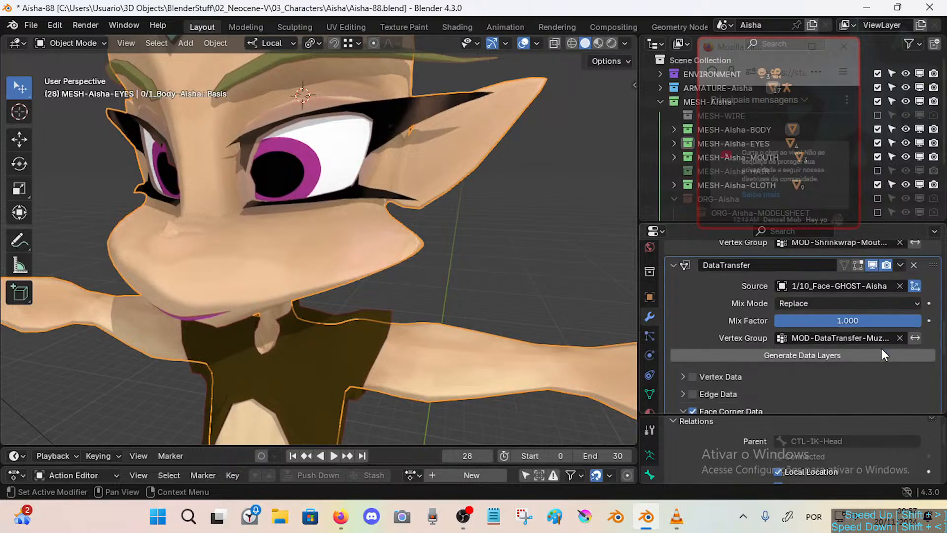
left_click(854, 338)
key("Escape")
left_click(915, 338)
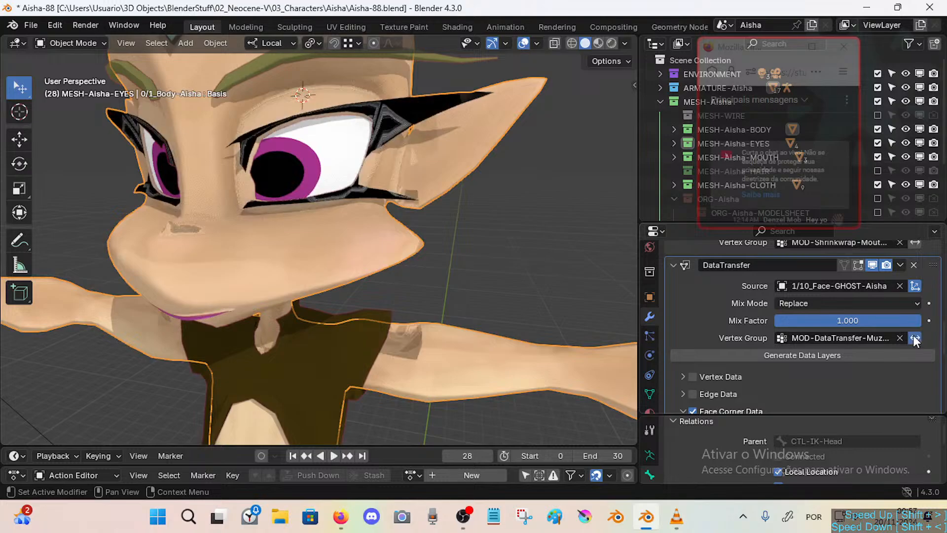
left_click(914, 337)
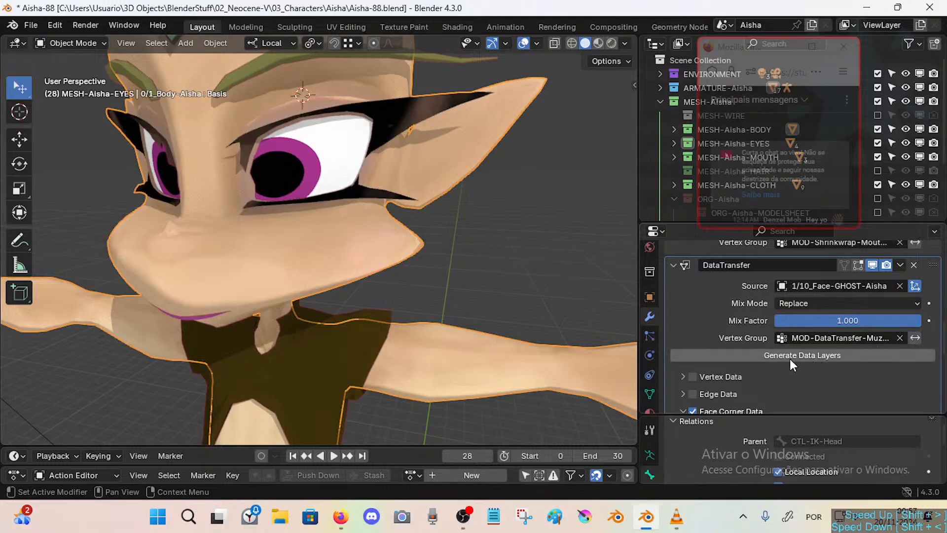
Set the DataTransfer modifier's face corner mapping to Nearest Face Interpolated, with Custom Normals and UVs enabled, and inspect the muzzle.
scroll(790, 365, "down", 5)
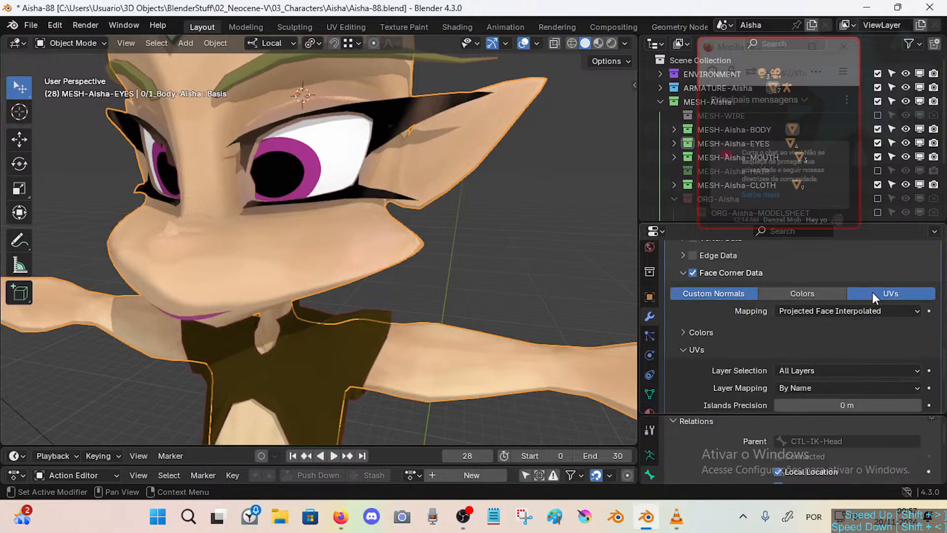
left_click(873, 293)
left_click(696, 293)
left_click(875, 292, "shift")
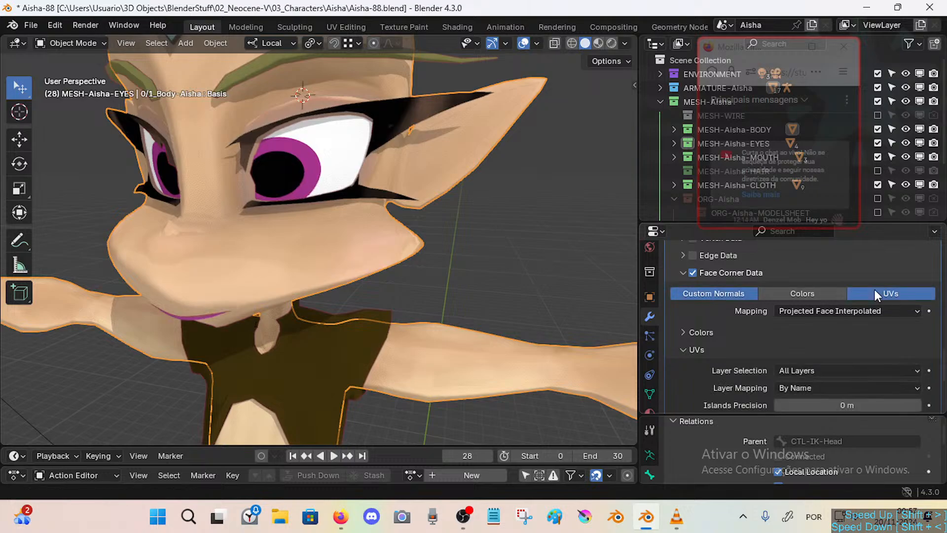
left_click(820, 311)
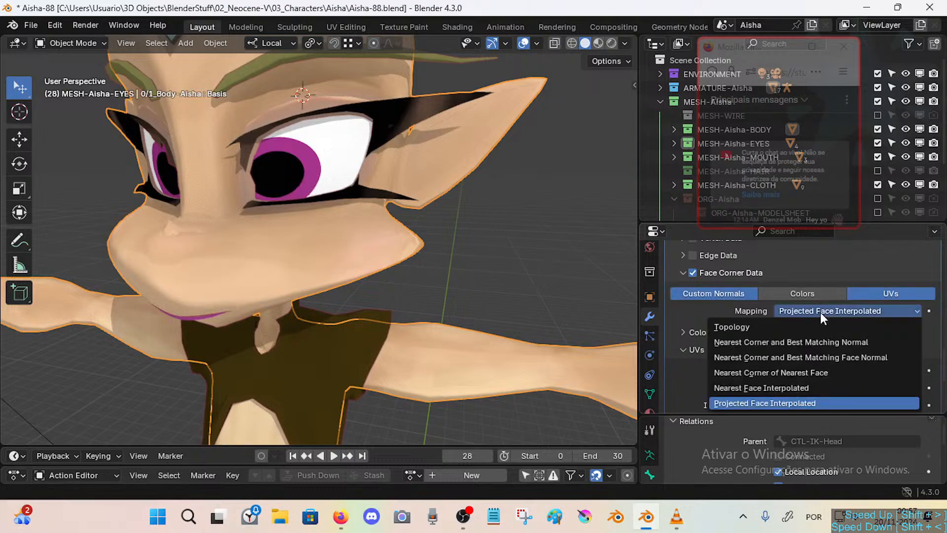
left_click(789, 392)
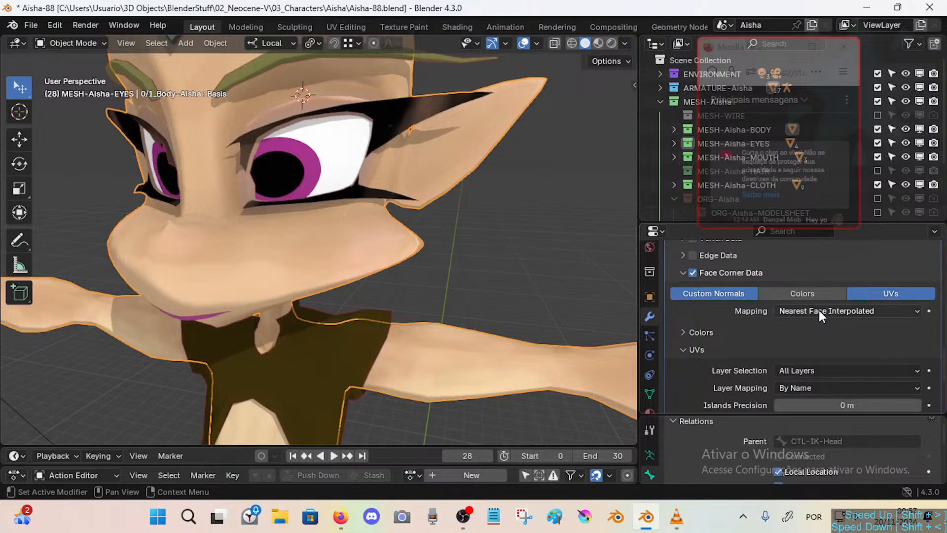
middle_click_drag(375, 318, 390, 306)
mouse_move(354, 305)
middle_mouse_down()
mouse_move(347, 261)
mouse_move(348, 294)
middle_mouse_up()
Test the DataTransfer modifier's Face Data option by switching it off and on, and enable UVs in the face corner data again.
scroll(836, 369, "down", 4)
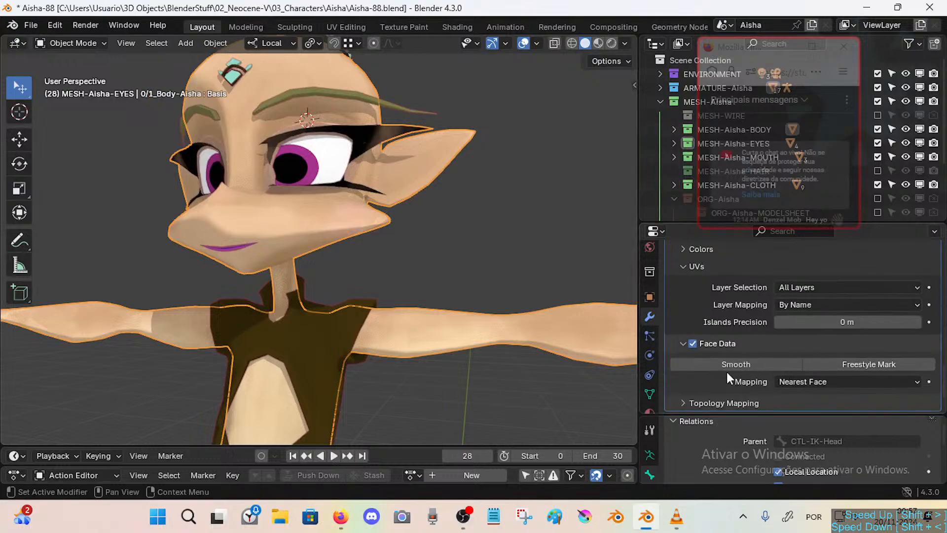
left_click(695, 342)
left_click(695, 342)
left_click(694, 343)
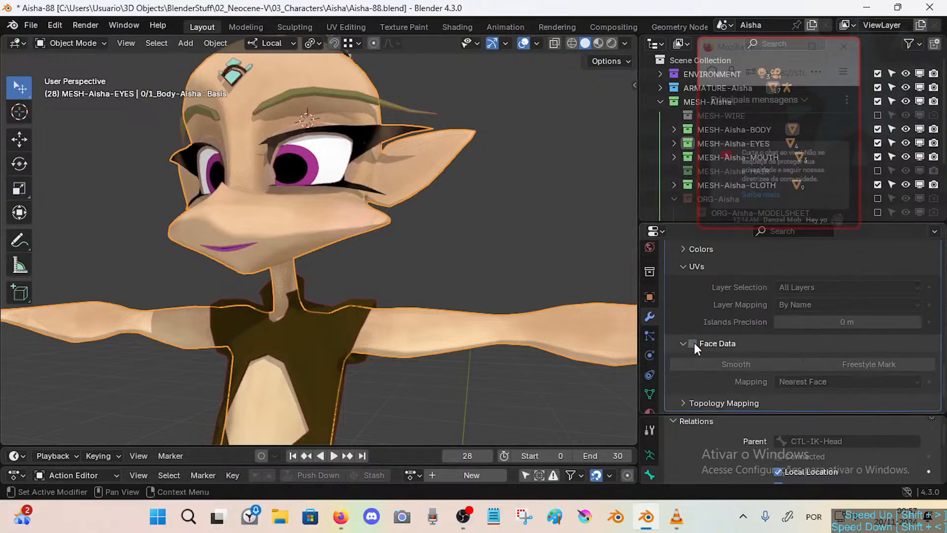
left_click(695, 343)
scroll(786, 305, "up", 3)
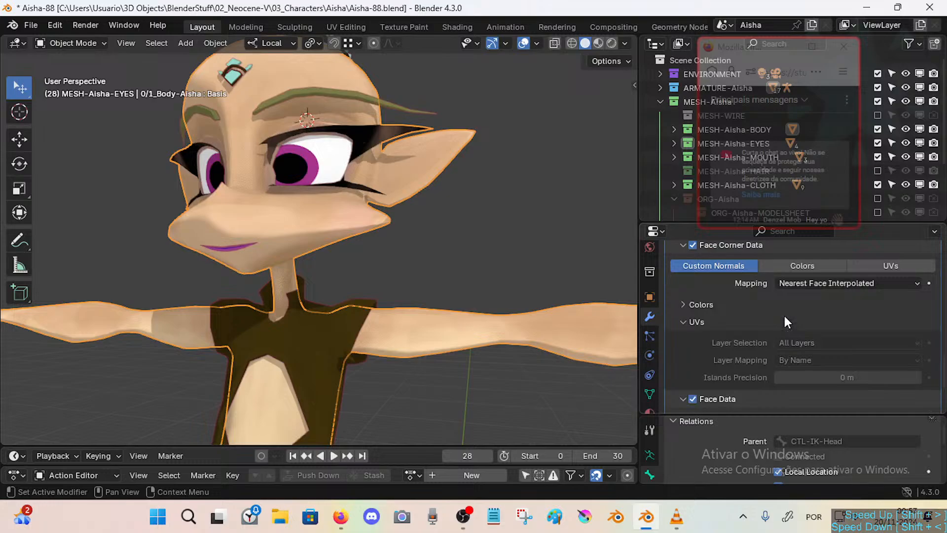
left_click(885, 264)
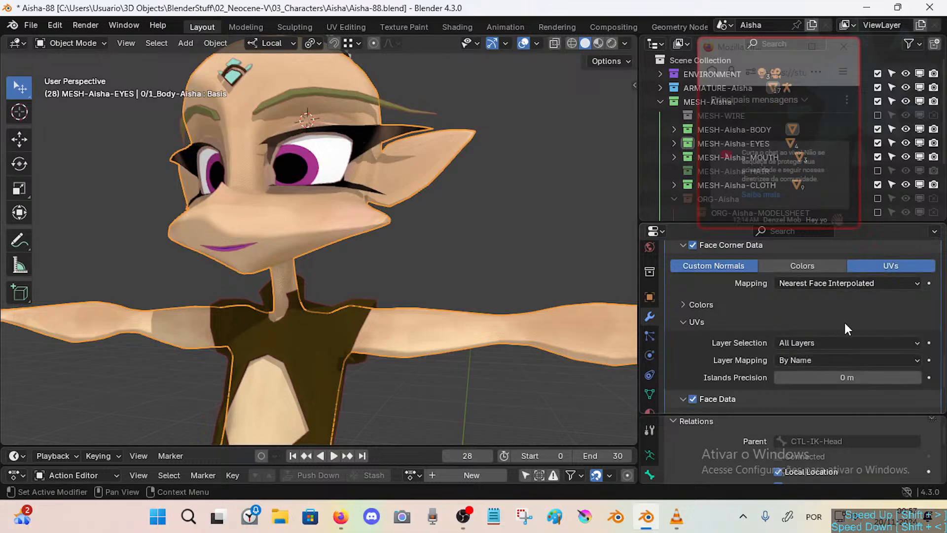
Review the rest of the DataTransfer modifier's options and collapse its settings.
scroll(845, 322, "down", 6)
scroll(828, 355, "up", 5)
scroll(814, 360, "up", 10)
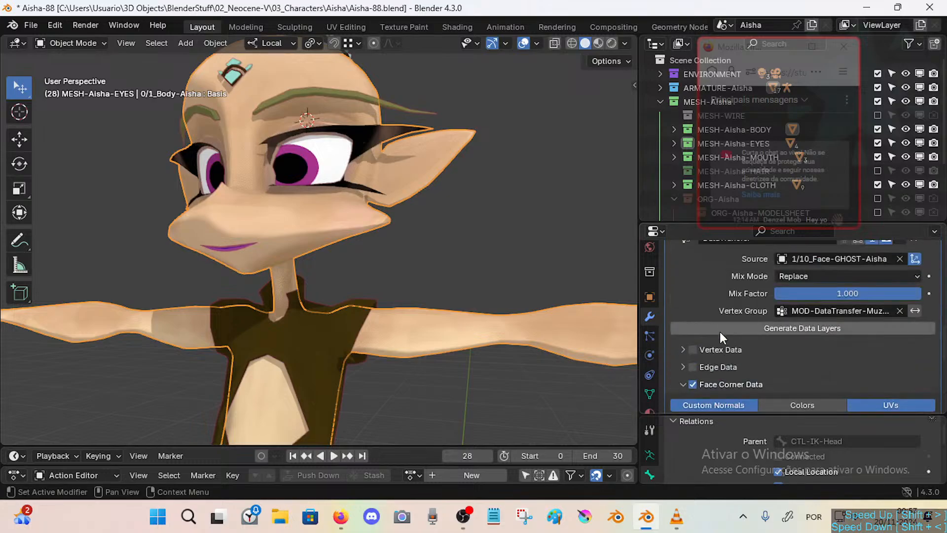
left_click(674, 293)
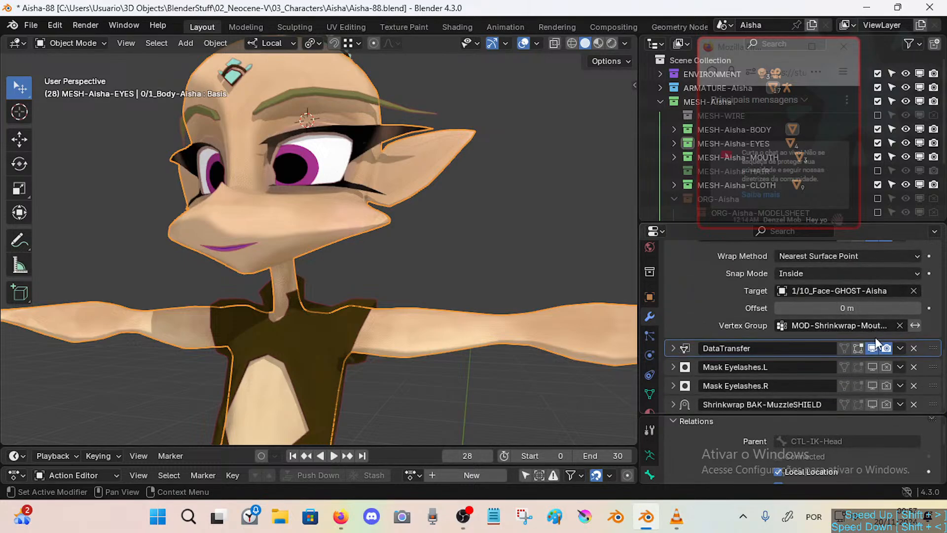
Check the vertex groups used by Shrinkwrap MouthInterior and Shrinkwrap Muzzle 0.02, and collapse both modifiers.
scroll(876, 353, "up", 3)
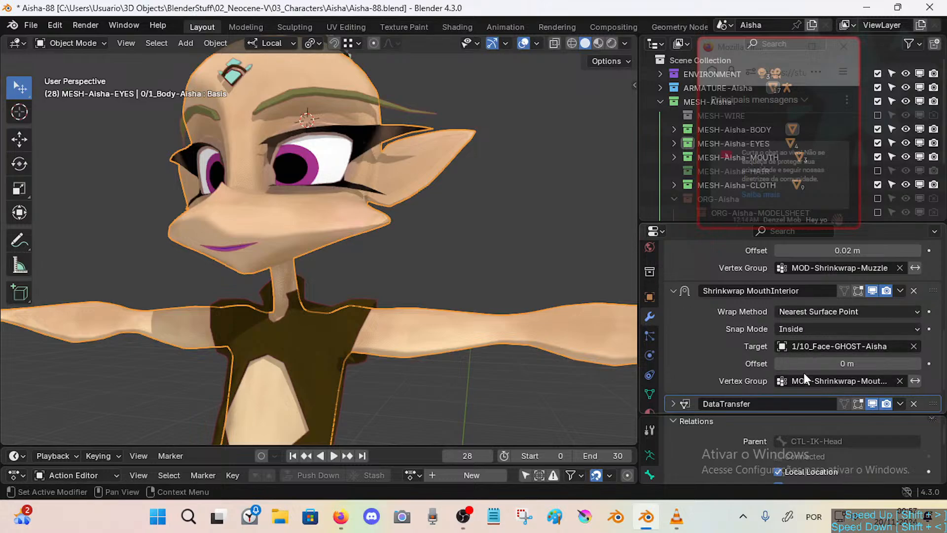
left_click(819, 381)
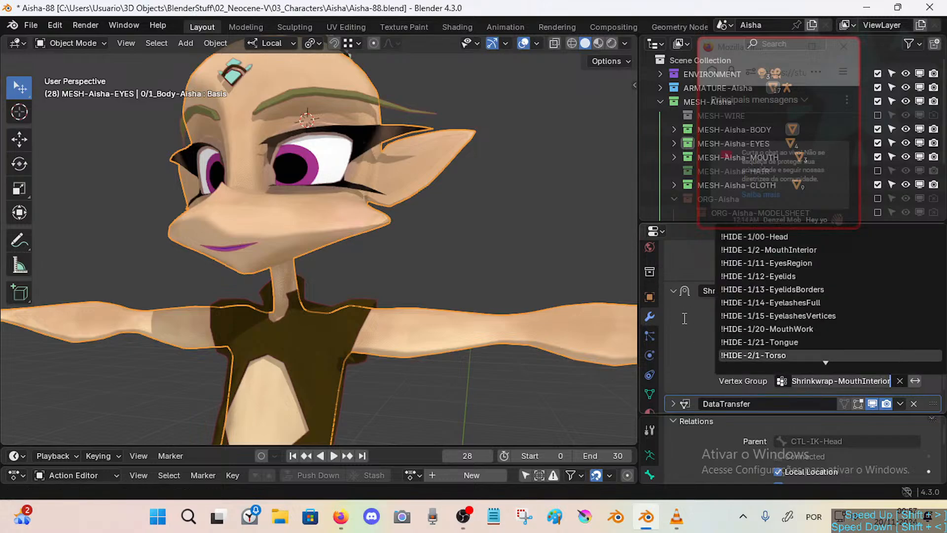
scroll(699, 298, "up", 5)
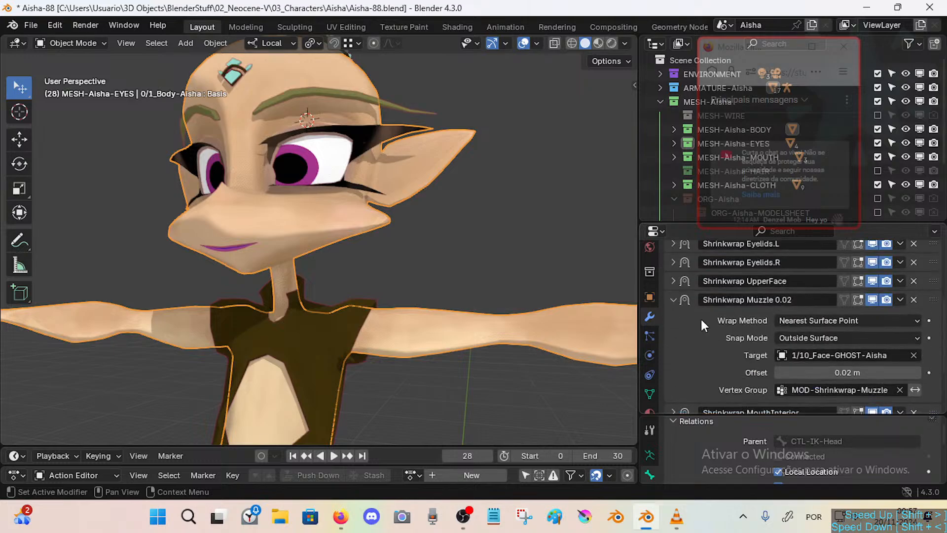
left_click(844, 391)
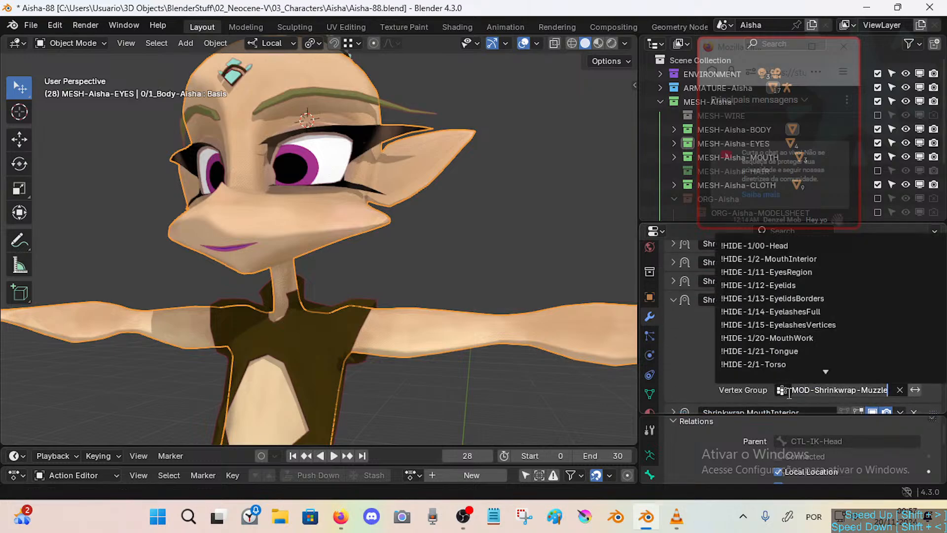
left_click(669, 300)
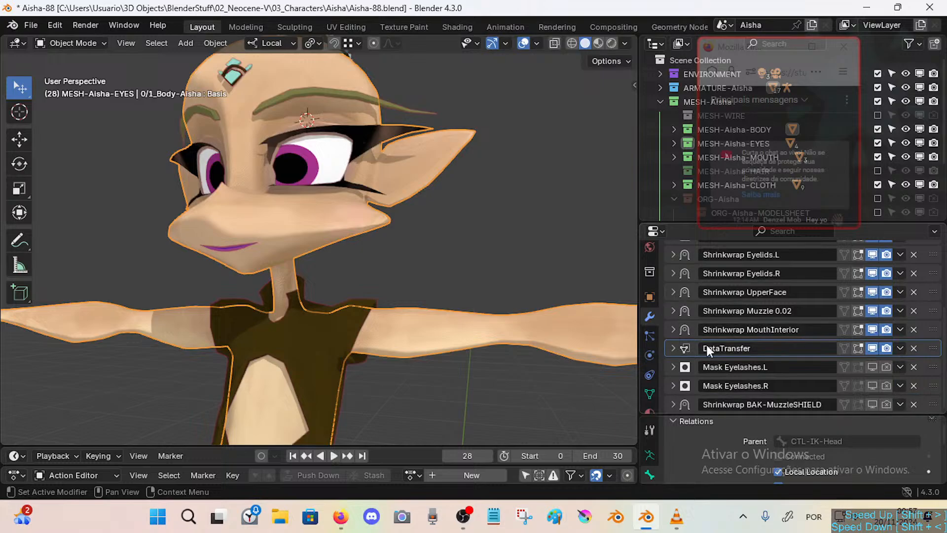
Check the target objects of the Shrinkwrap Muzzle 0.02, UpperFace and Eyelids.R modifiers by expanding them in turn.
left_click(674, 310)
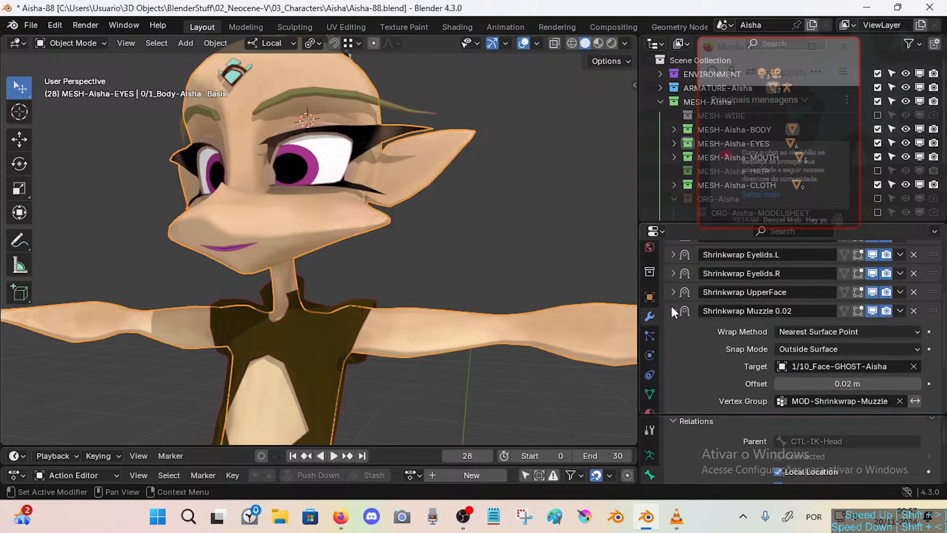
left_click(673, 309)
left_click(672, 291)
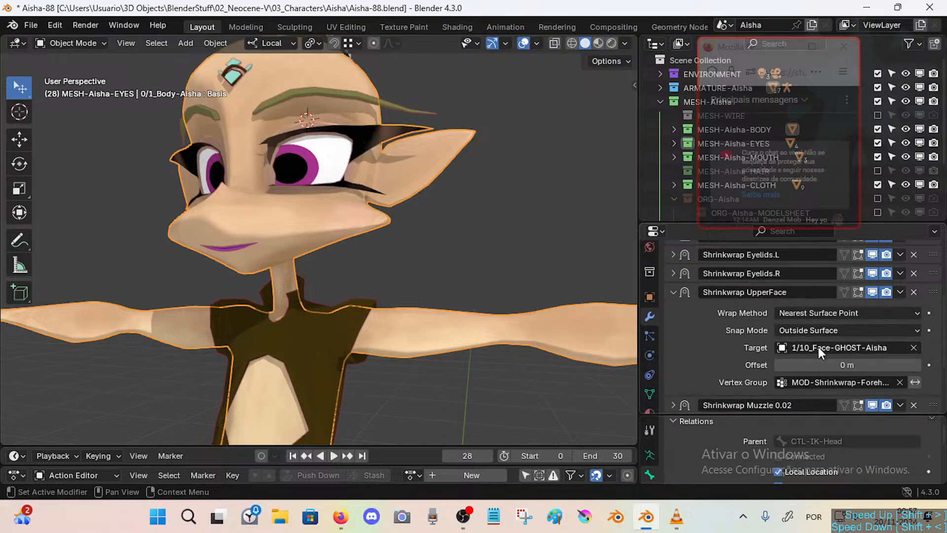
left_click(673, 293)
left_click(673, 273)
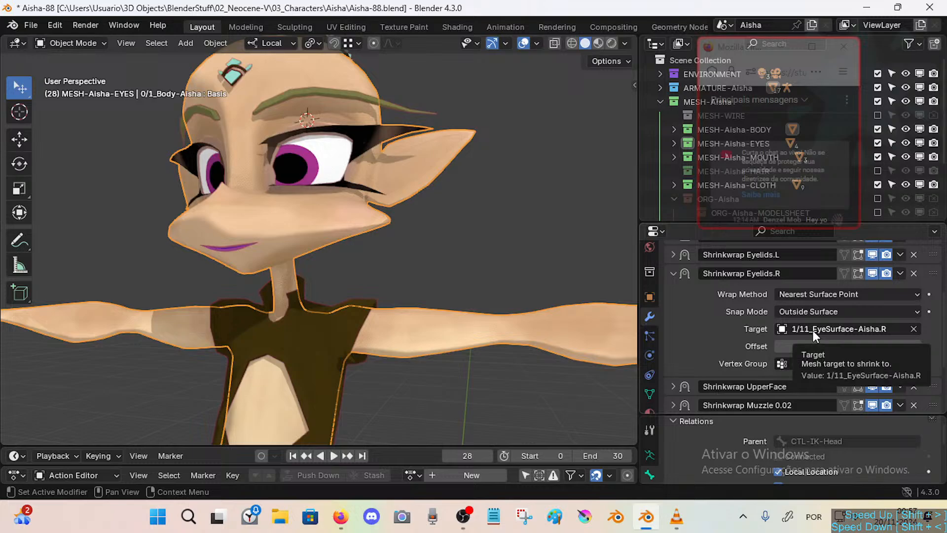
Check the target objects of the Shrinkwrap Eyelids.R and Eyelids.L modifiers and glance at the Subdivision modifier, collapsing each one again.
left_click(674, 274)
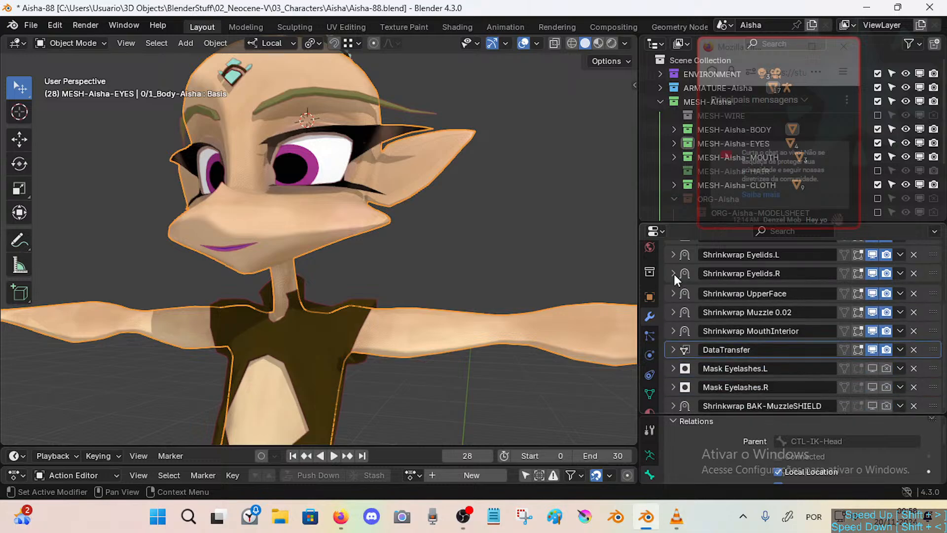
left_click(674, 274)
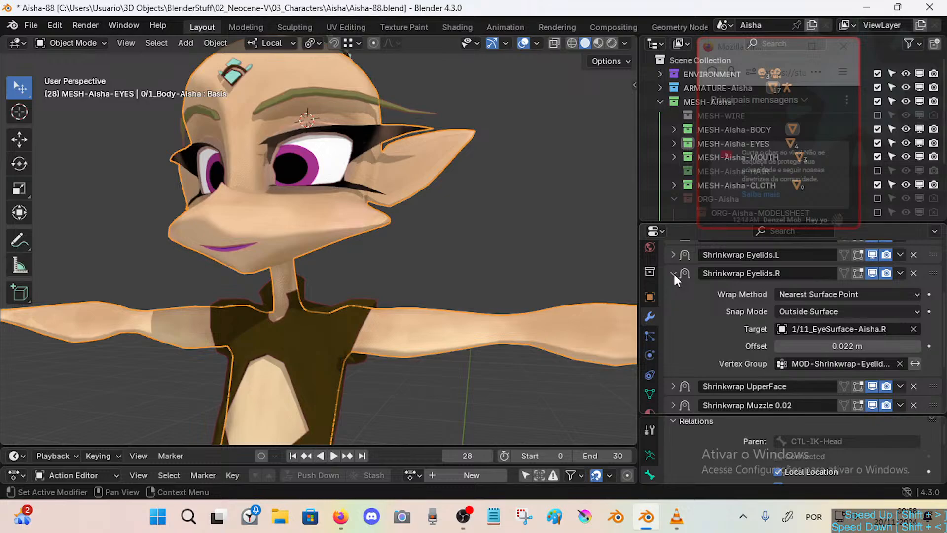
left_click(674, 273)
left_click(673, 254)
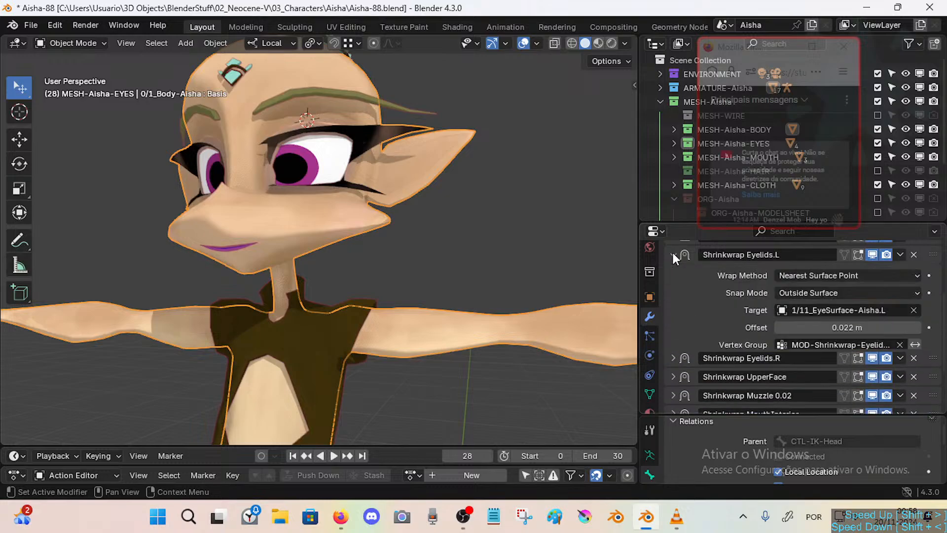
left_click(673, 253)
scroll(677, 277, "up", 3)
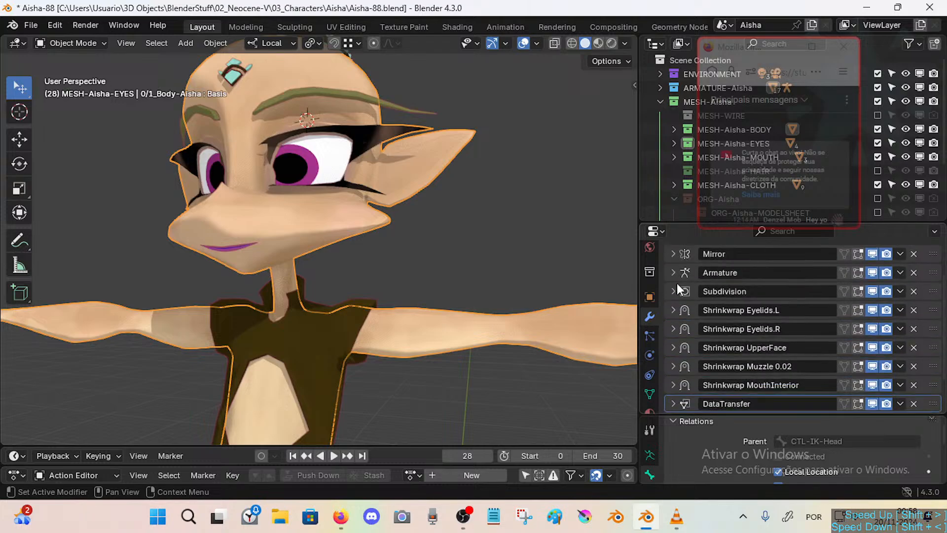
left_click(672, 287)
left_click(672, 287)
Save the file and inspect the character's eyes and eyelashes up close.
key("ctrl+s")
key("shift+grave")
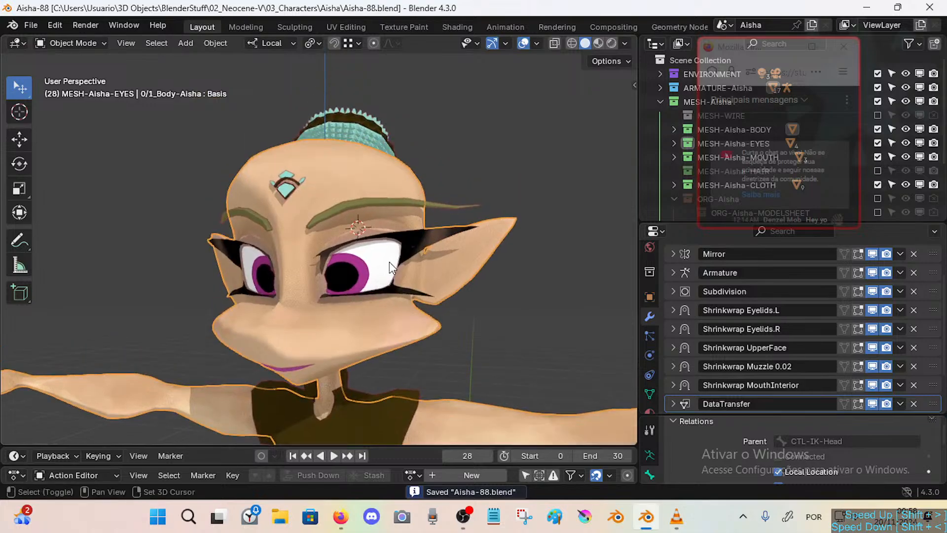
key("w")
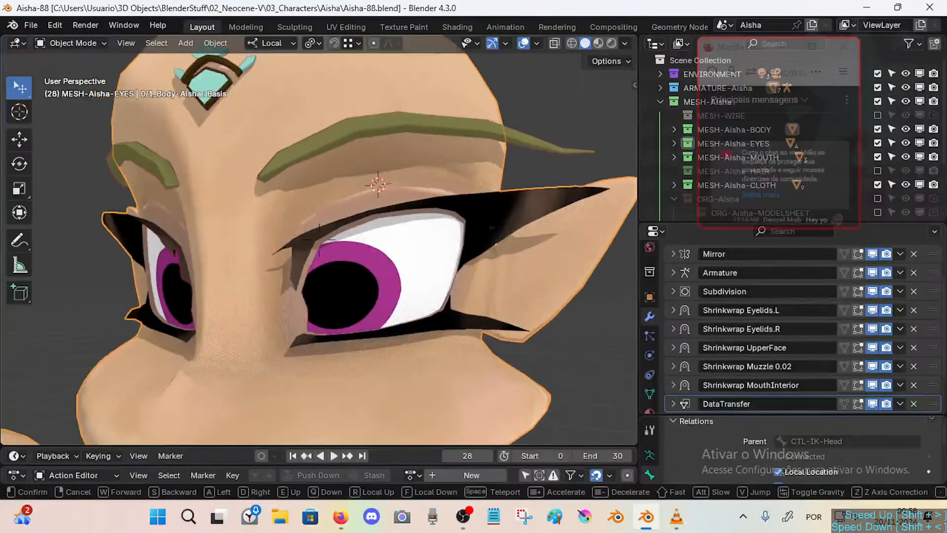
left_click(472, 267)
left_click_drag(747, 48, 136, 178)
scroll(427, 242, "down", 1)
scroll(427, 244, "up", 1)
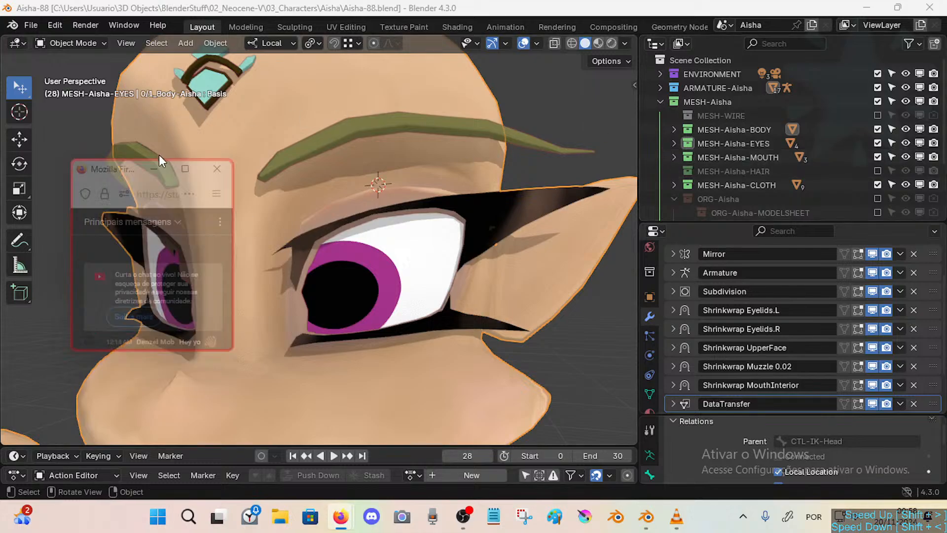
left_click_drag(112, 174, 801, 57)
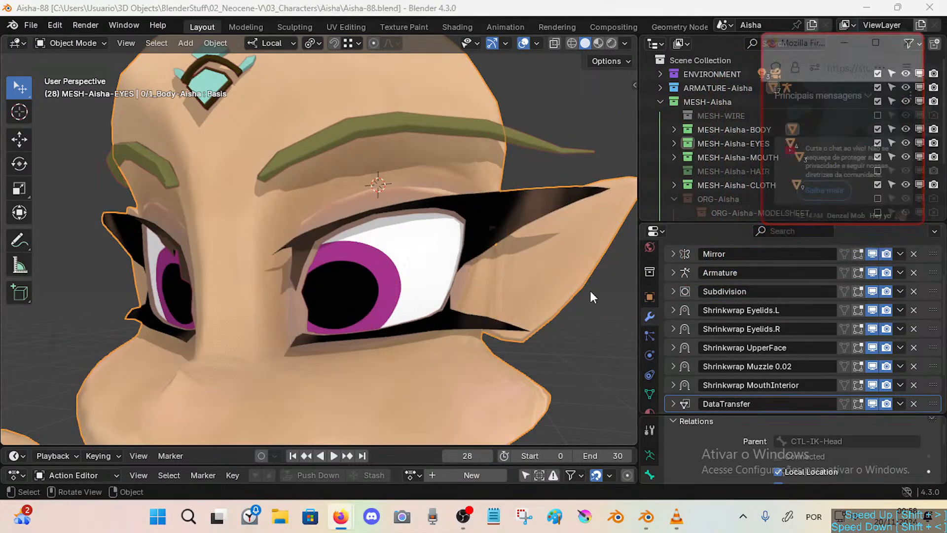
Include the MESH-Aisha-HAIR collection in the view layer and inspect the head's topology with the wireframe overlay switched on temporarily.
scroll(422, 247, "down", 6)
key("alt+w")
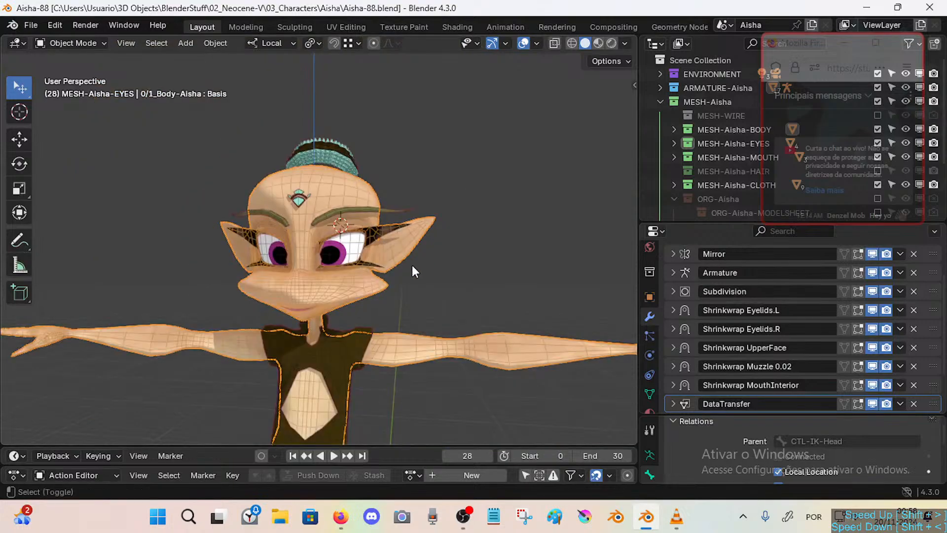
middle_click_drag(413, 265, 387, 271)
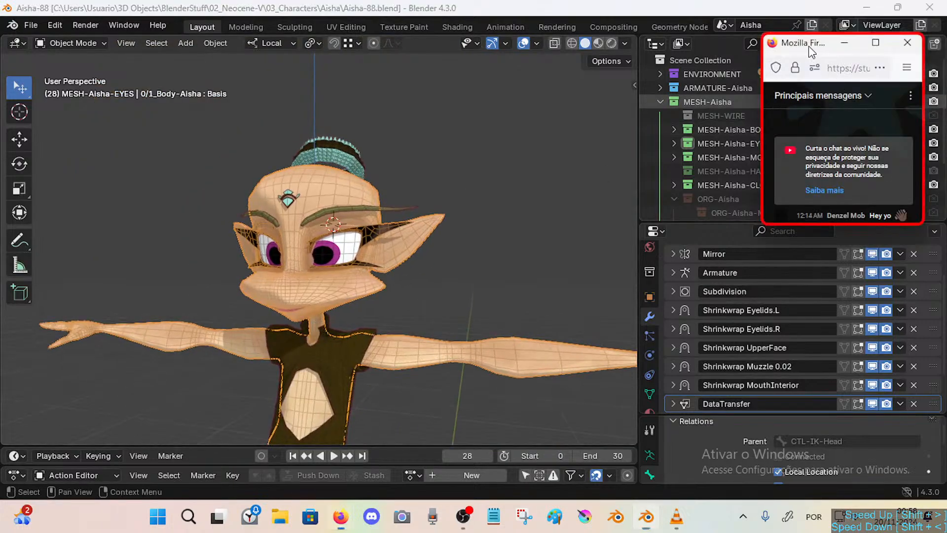
left_click(878, 170)
scroll(333, 297, "up", 4)
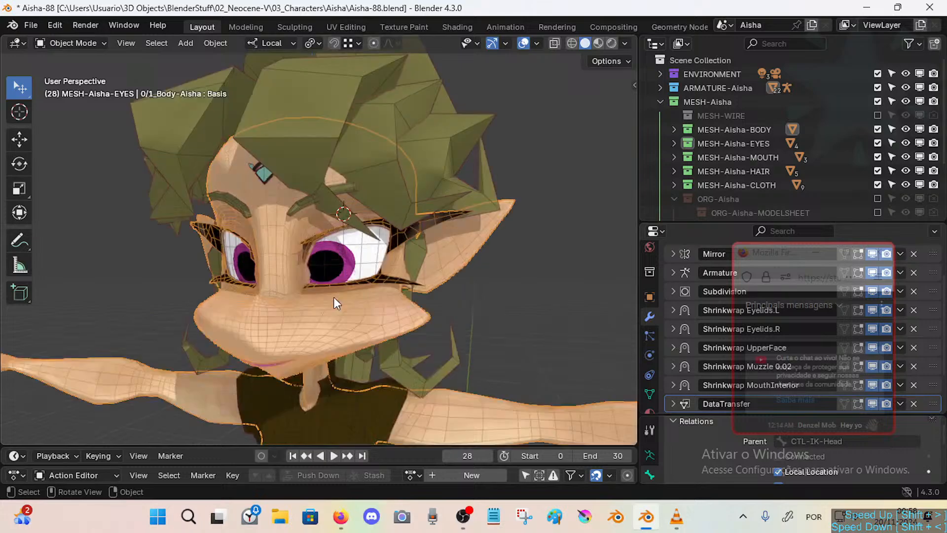
scroll(334, 297, "down", 4)
scroll(342, 302, "up", 3)
middle_click_drag(343, 302, 472, 123)
key("alt+w")
Set the subdivision level to 0 and save the file.
key("ctrl+0")
key("ctrl+s")
Preview the character in Material Preview with the viewport compositor set to Always, and return to Solid shading.
left_click(599, 44)
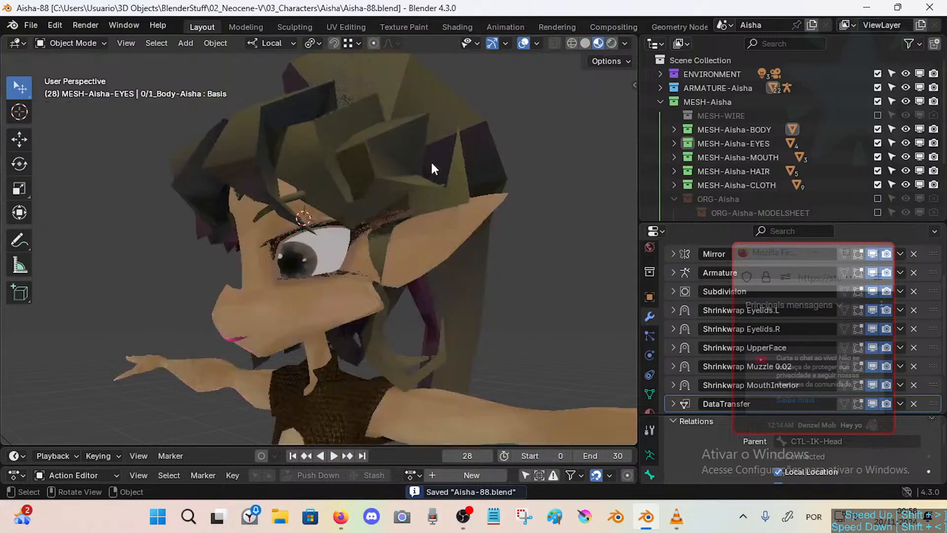
middle_click_drag(500, 245, 582, 89)
left_click(625, 44)
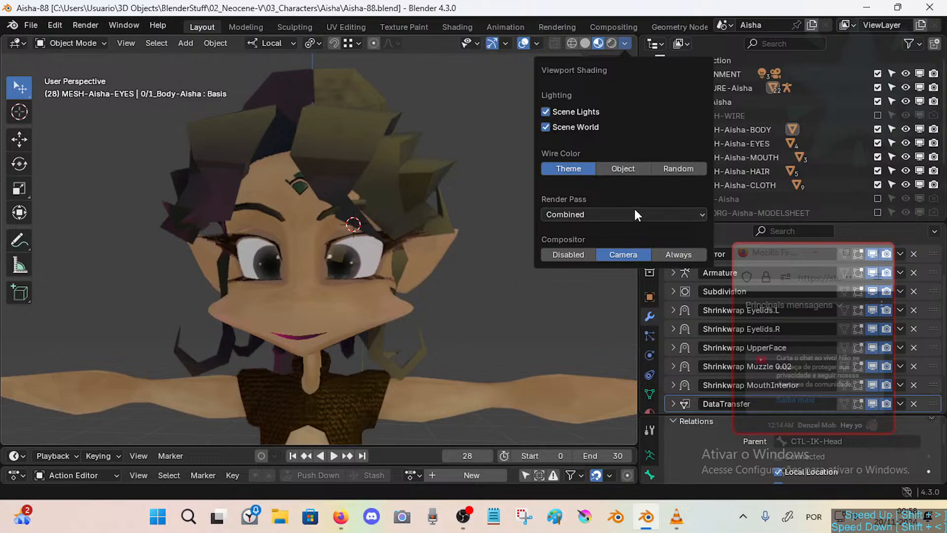
left_click(679, 253)
middle_click_drag(412, 253, 522, 97)
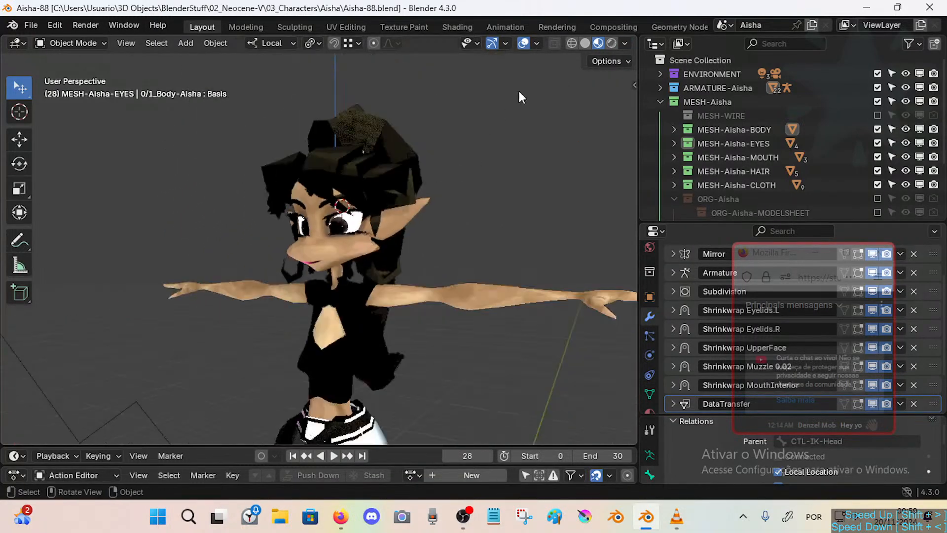
left_click(585, 43)
Look over the whole character in Solid shading and save the file.
scroll(390, 249, "up", 5)
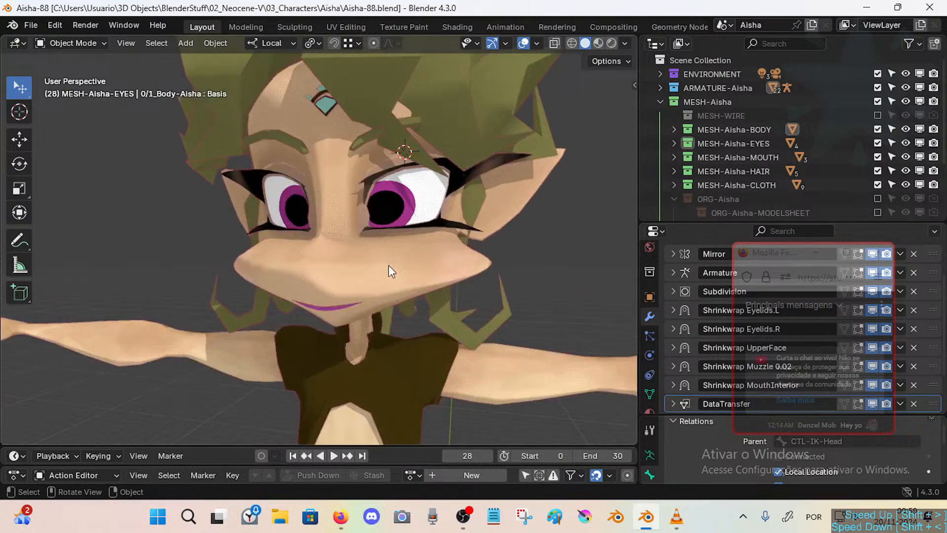
scroll(390, 271, "down", 8)
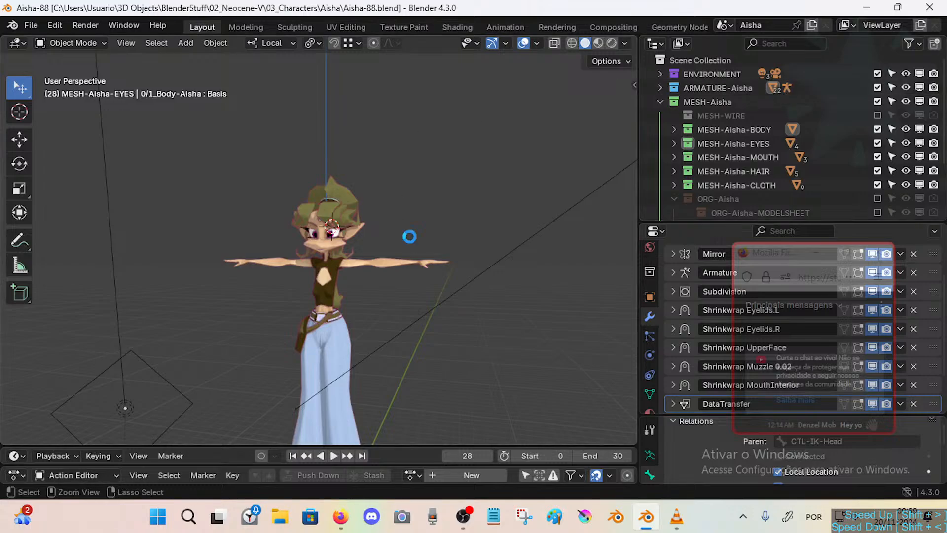
key("ctrl+s")
scroll(388, 215, "up", 5)
middle_click_drag(386, 170, 389, 218, "shift")
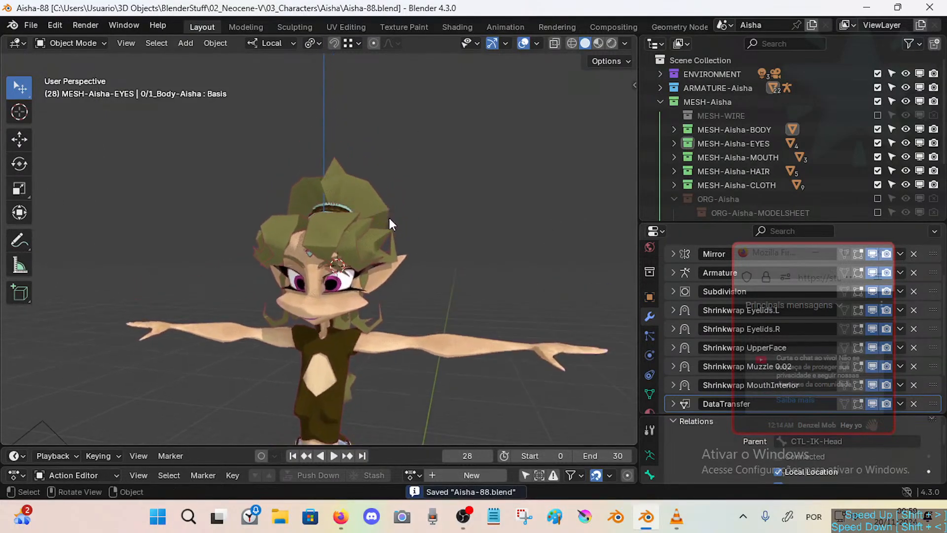
Select the ARM-Aisha armature and look through its list of bone collections.
key("n")
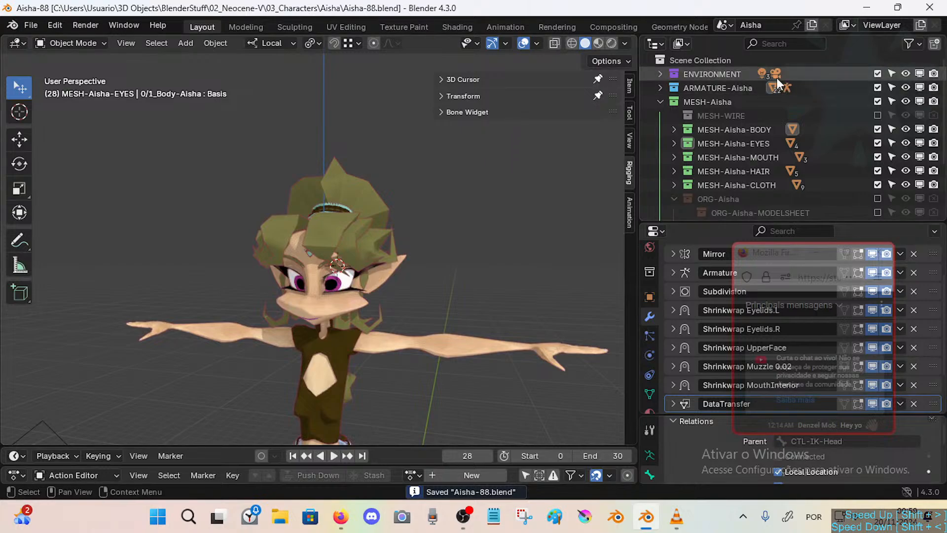
left_click(787, 87)
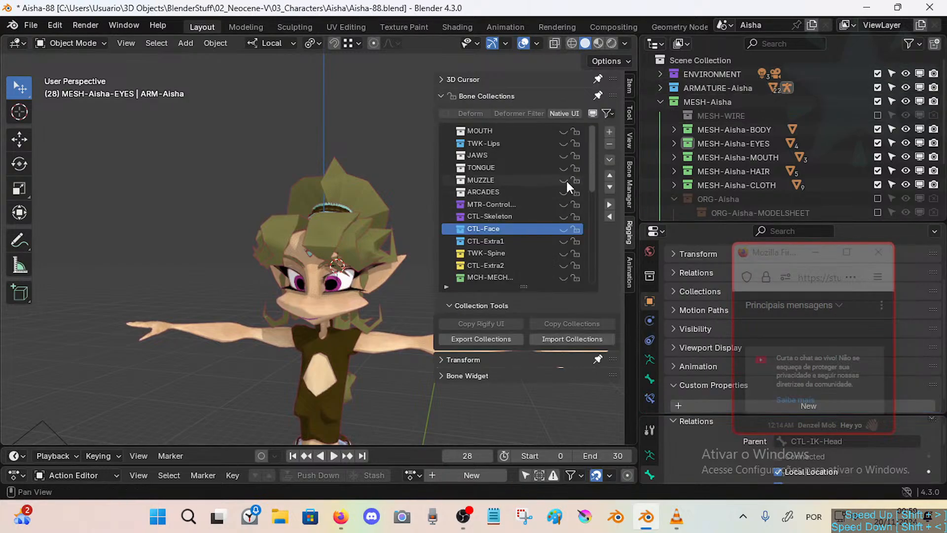
scroll(566, 179, "down", 6)
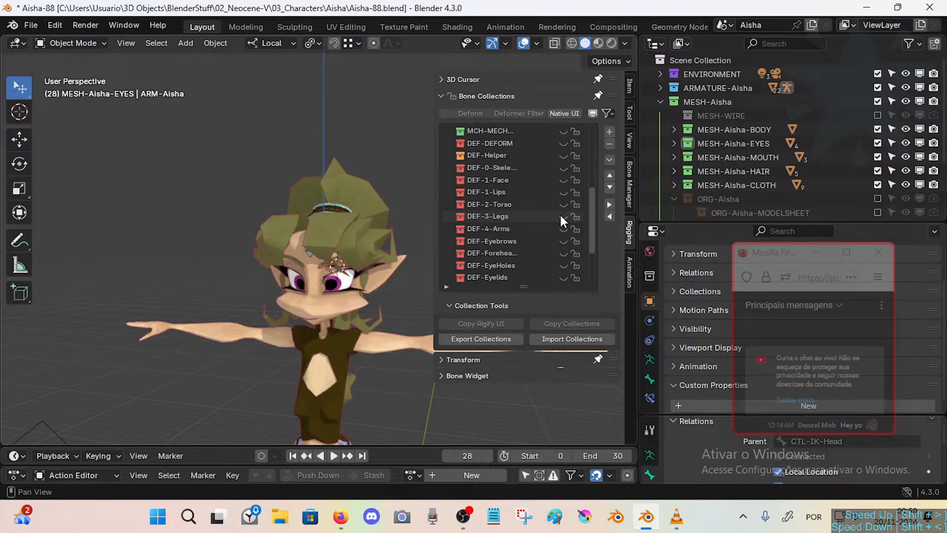
scroll(560, 215, "up", 5)
key("n")
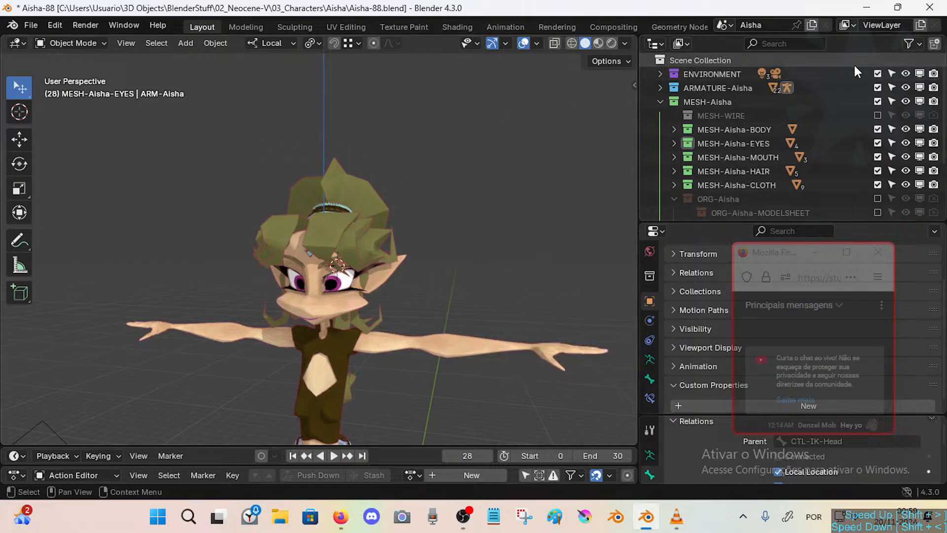
Make the MESH-Aisha collection active, select the body mesh and save the file.
left_click(734, 102)
left_click(731, 115)
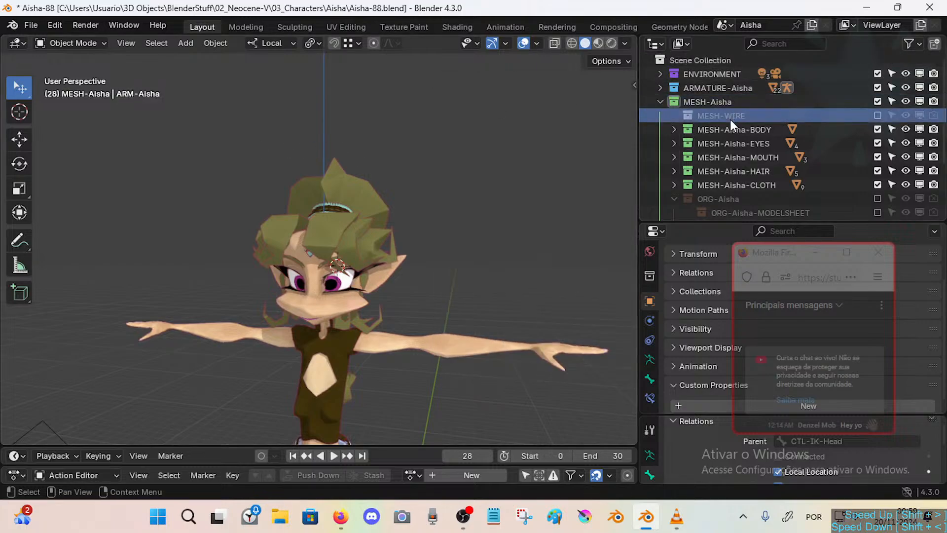
left_click(360, 278)
scroll(411, 275, "up", 2)
key("ctrl+s")
scroll(404, 276, "up", 2)
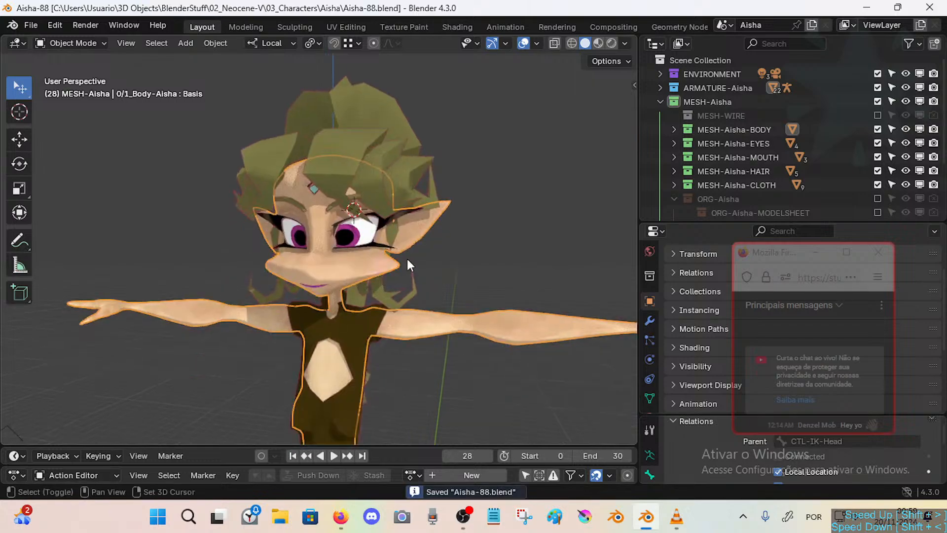
scroll(407, 258, "down", 1)
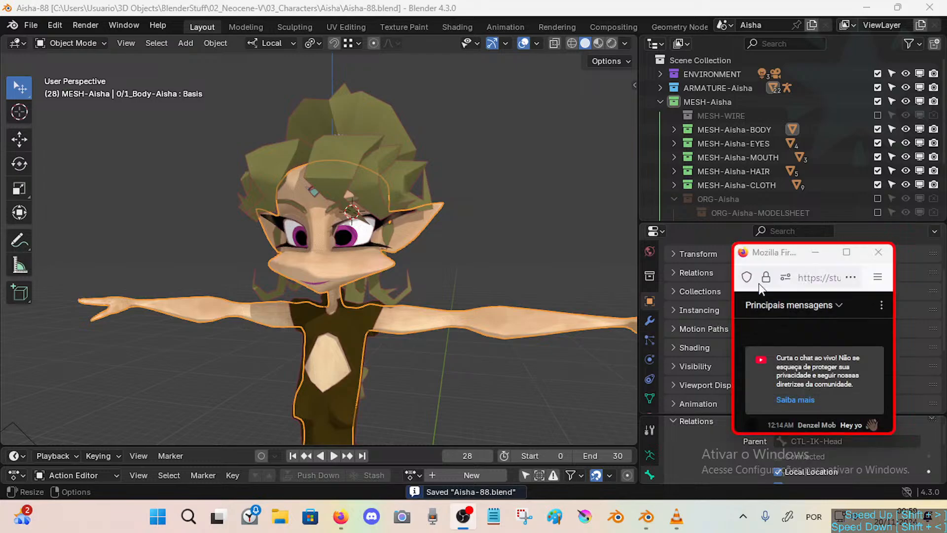
left_click_drag(772, 256, 750, 113)
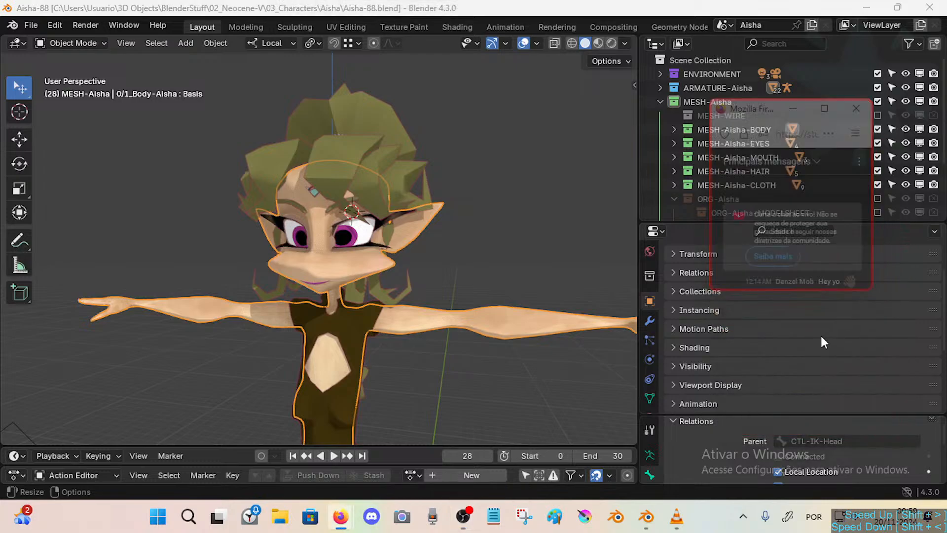
left_click(759, 364)
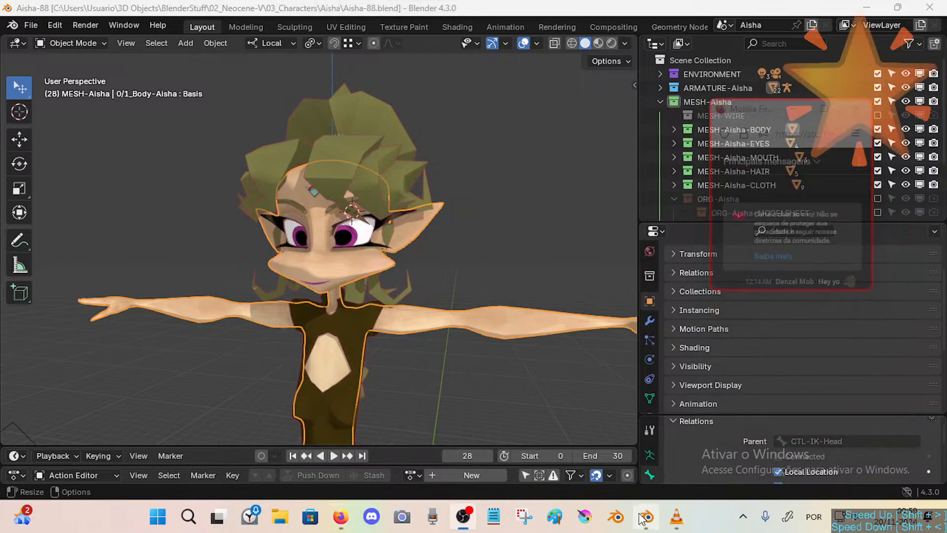
Examine the hair and face from several angles, picking the front hair strand and the ponytail mesh.
middle_click_drag(434, 188, 407, 279)
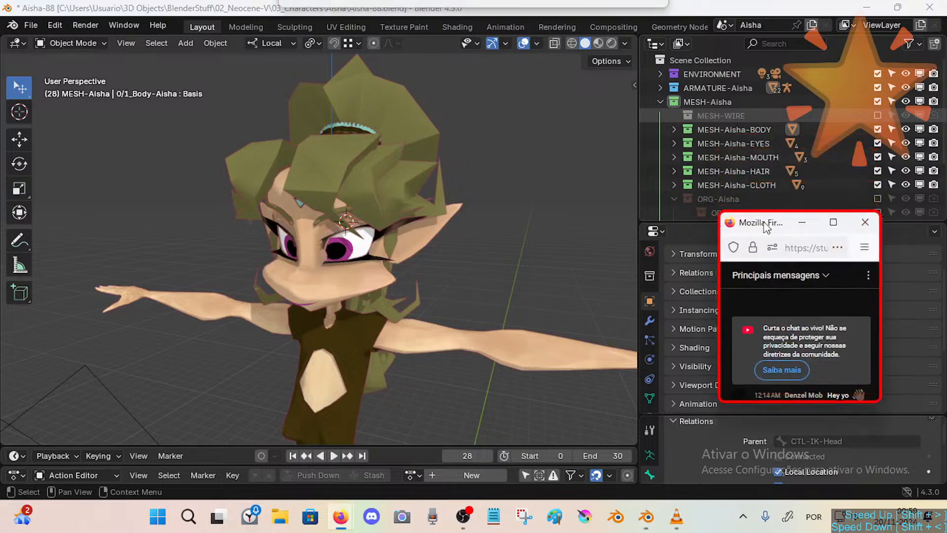
middle_click_drag(389, 217, 489, 213)
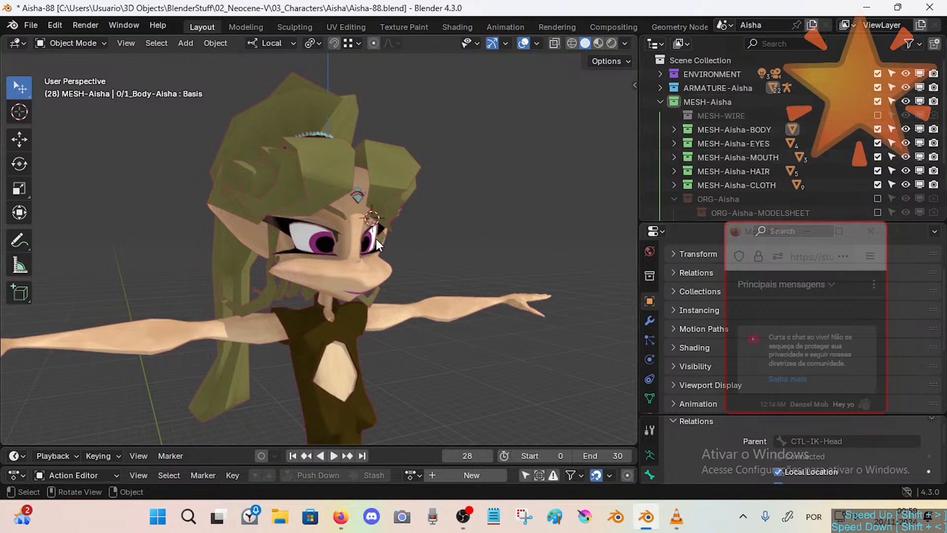
middle_click_drag(376, 239, 426, 250)
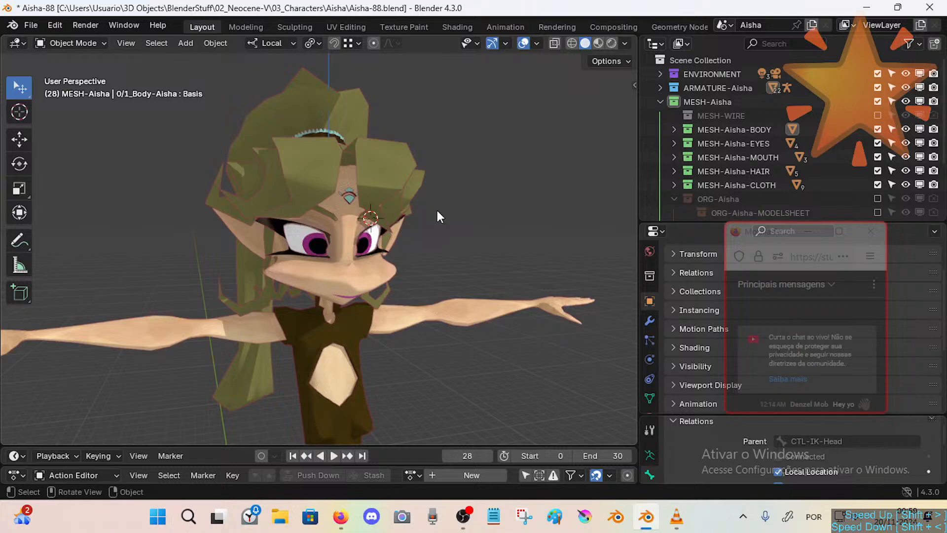
middle_click_drag(436, 208, 362, 225)
left_click(362, 223)
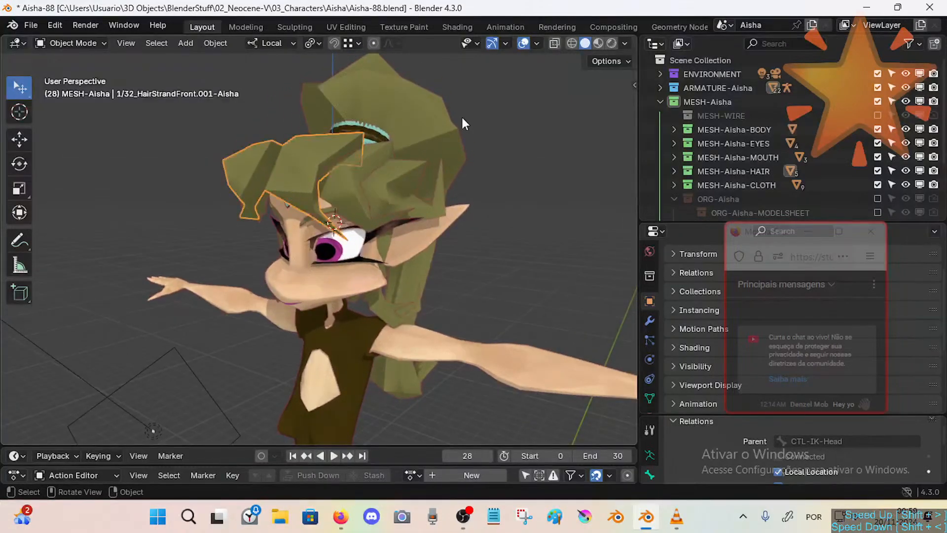
left_click(457, 156)
middle_click_drag(253, 176, 387, 188)
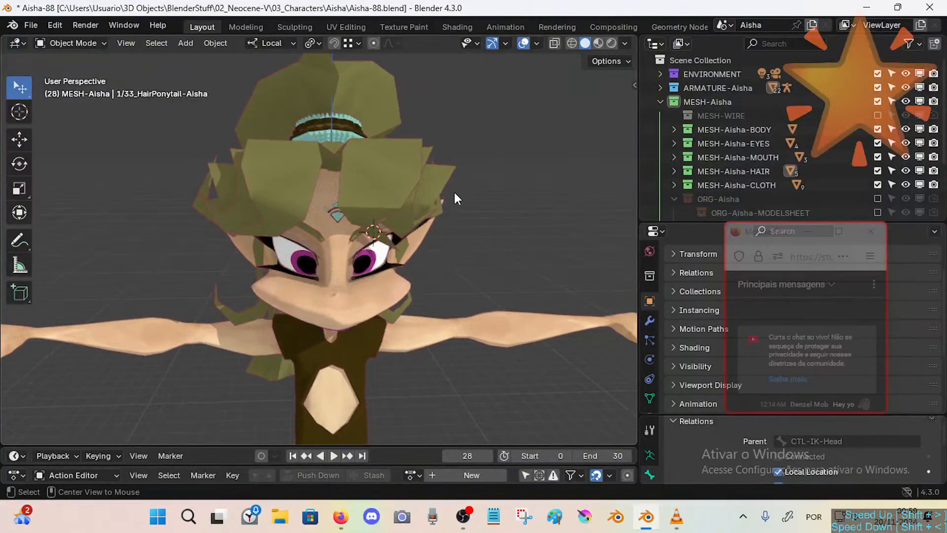
middle_click_drag(455, 198, 504, 191)
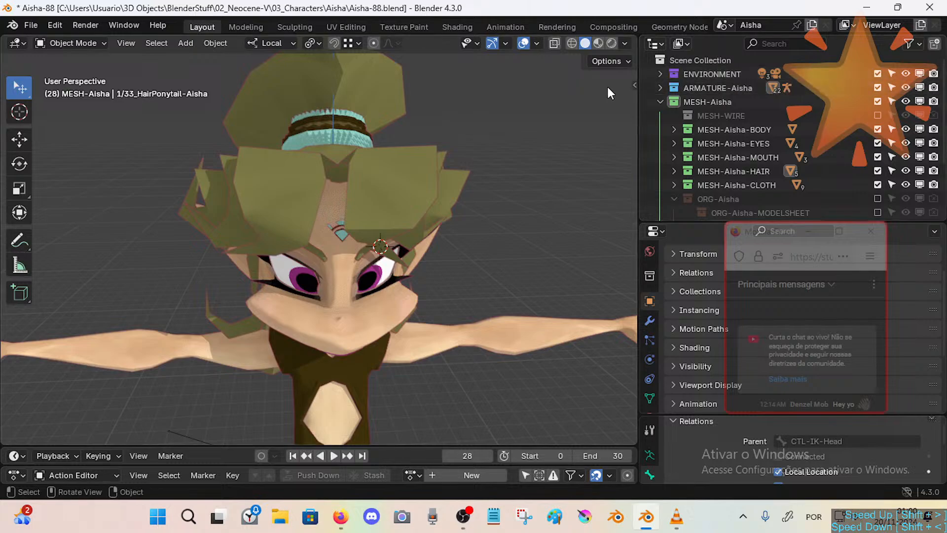
Widen the 3D viewport slightly and select the ARM-Aisha armature.
left_click_drag(641, 97, 623, 122)
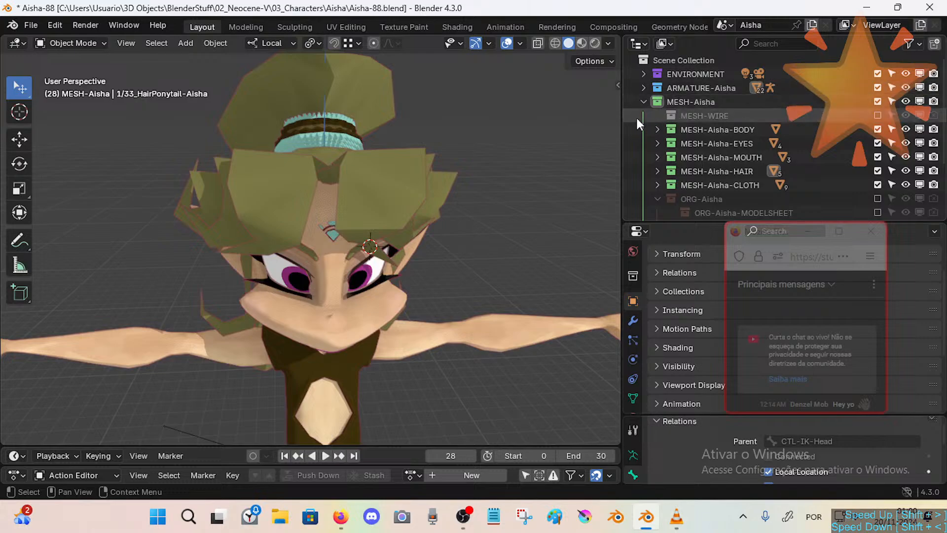
left_click_drag(624, 119, 658, 124)
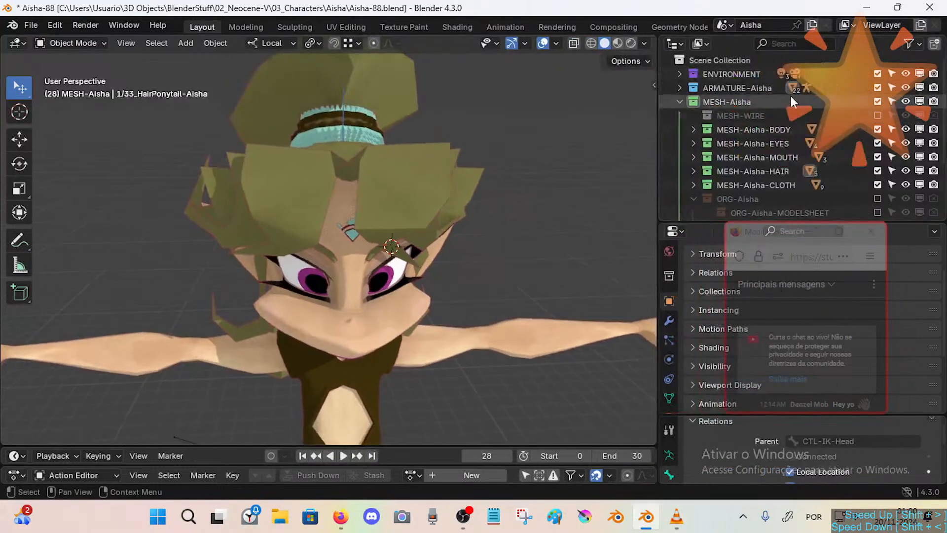
left_click(807, 88)
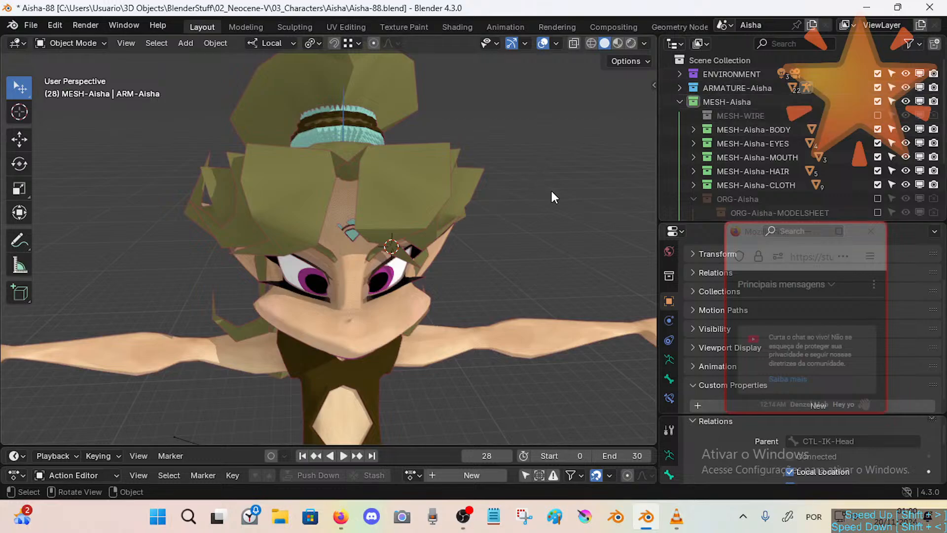
Show the sidebar, make the MESH-Aisha-EYES collection active and pick the body mesh in the viewport.
key("n")
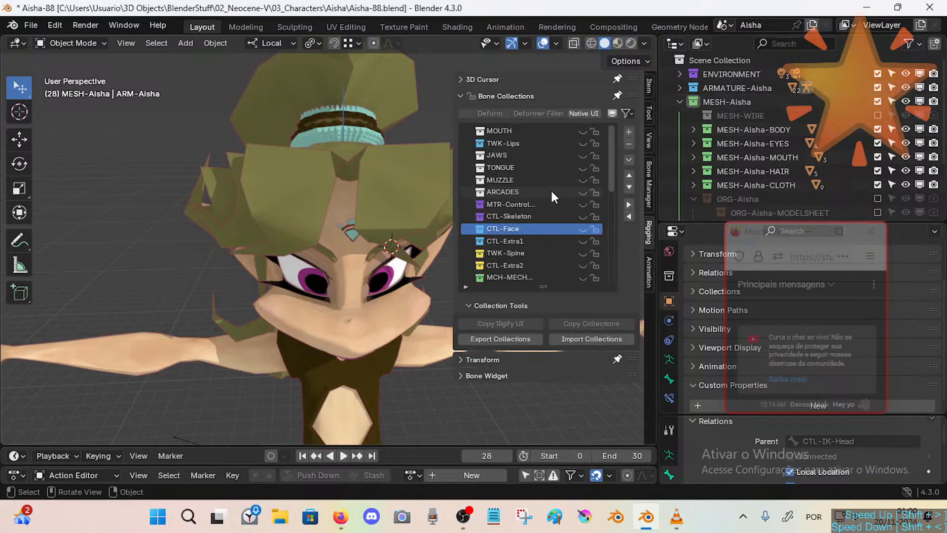
left_click(760, 147)
left_click(744, 158)
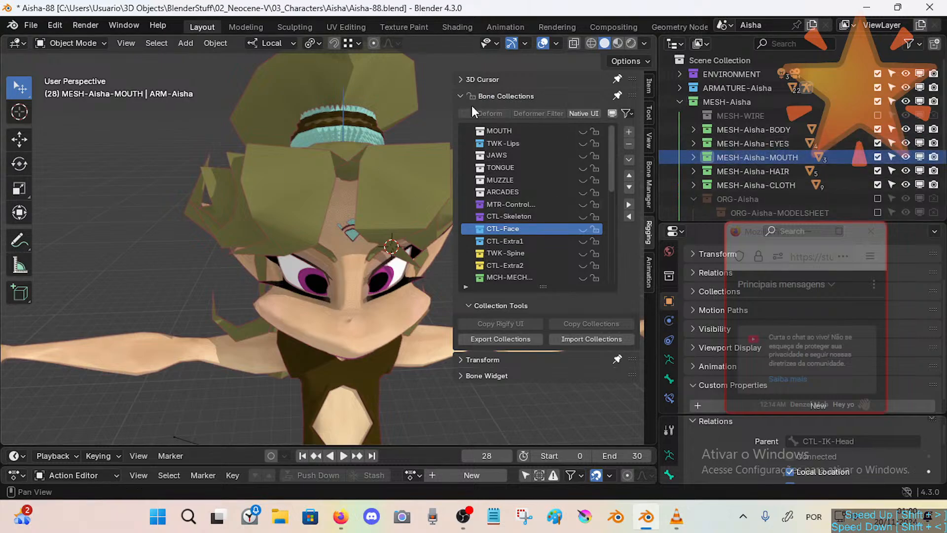
left_click(731, 142)
left_click(364, 321)
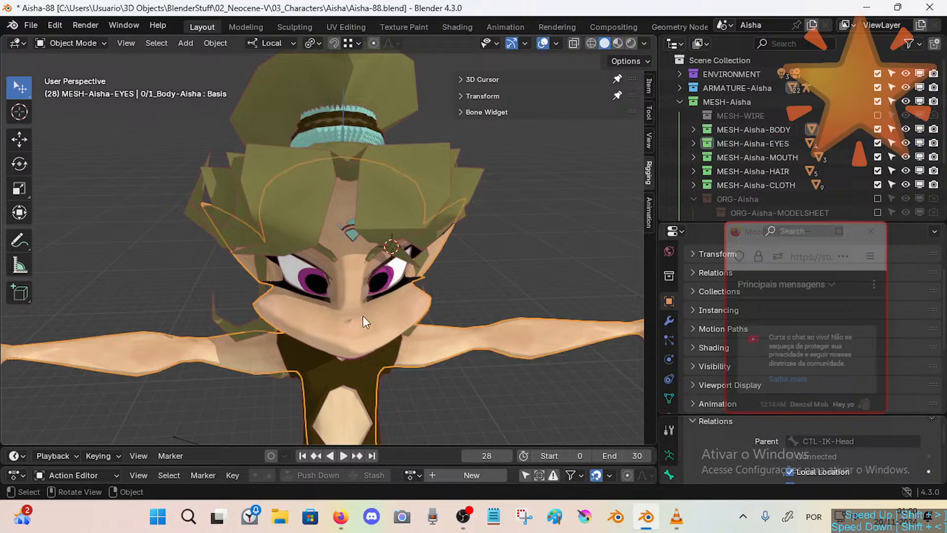
left_click(510, 242)
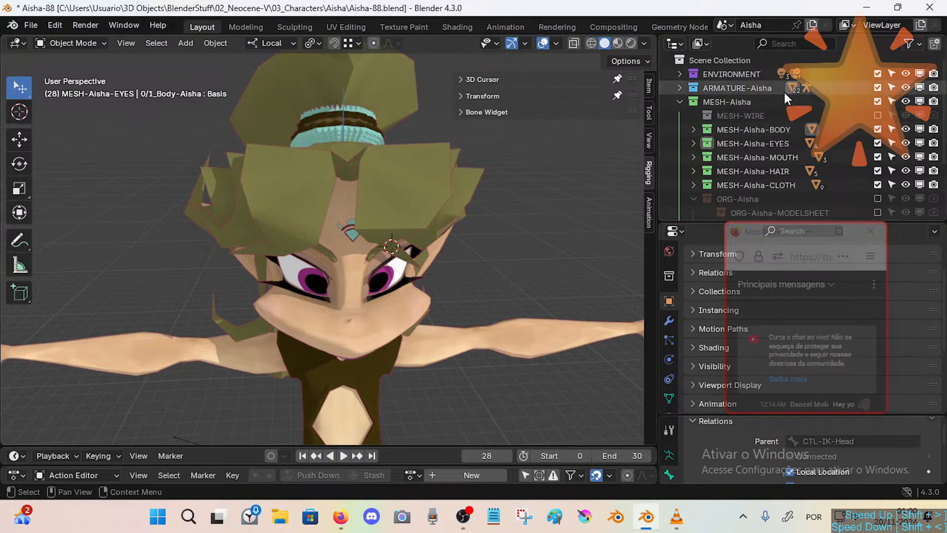
Reselect the ARM-Aisha armature and check which collection the object belongs to.
left_click(807, 89)
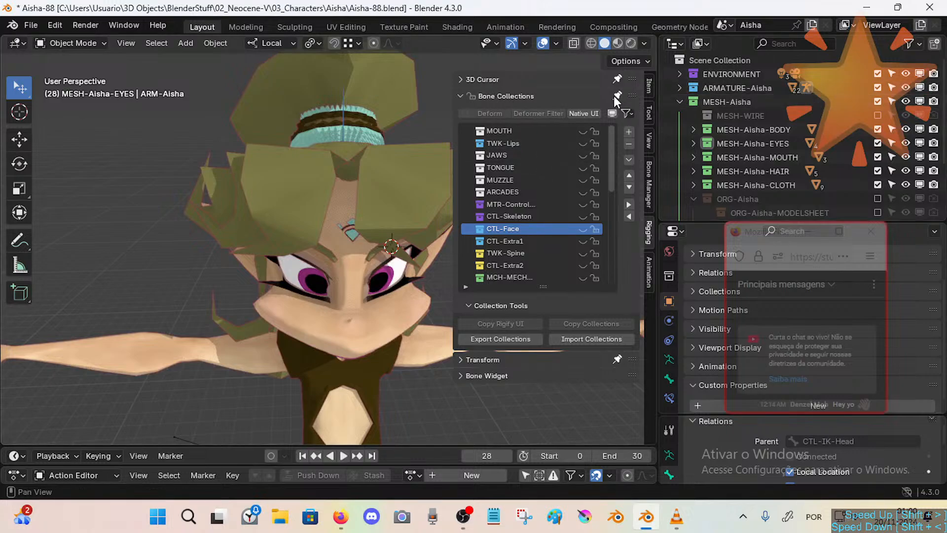
mouse_move(297, 252)
middle_mouse_down()
mouse_move(233, 242)
mouse_move(266, 272)
mouse_move(191, 264)
mouse_move(299, 258)
middle_mouse_up()
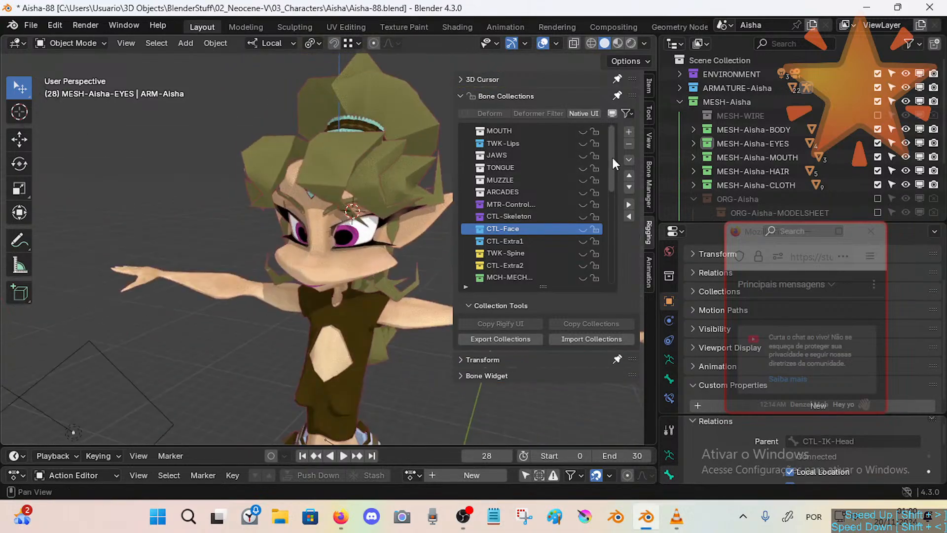
left_click_drag(612, 158, 595, 122)
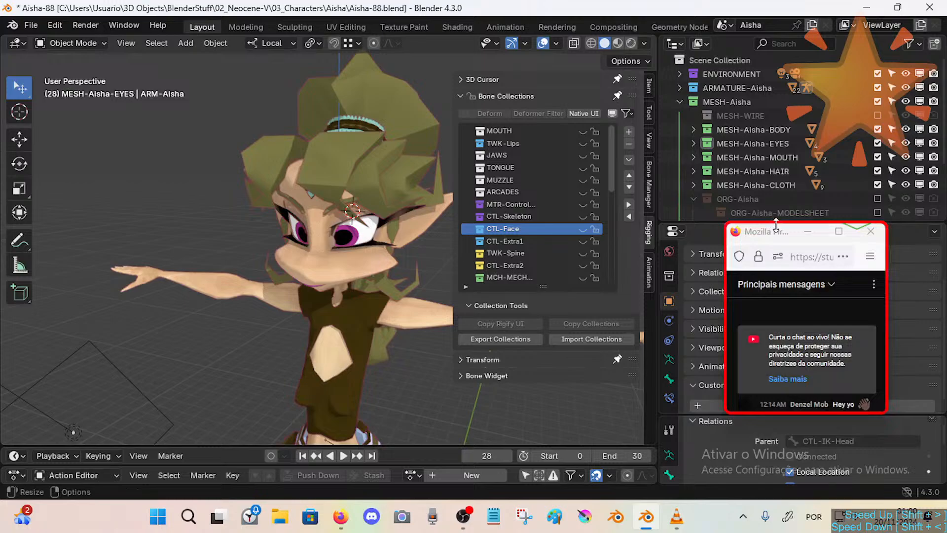
left_click_drag(776, 233, 787, 60)
left_click(705, 292)
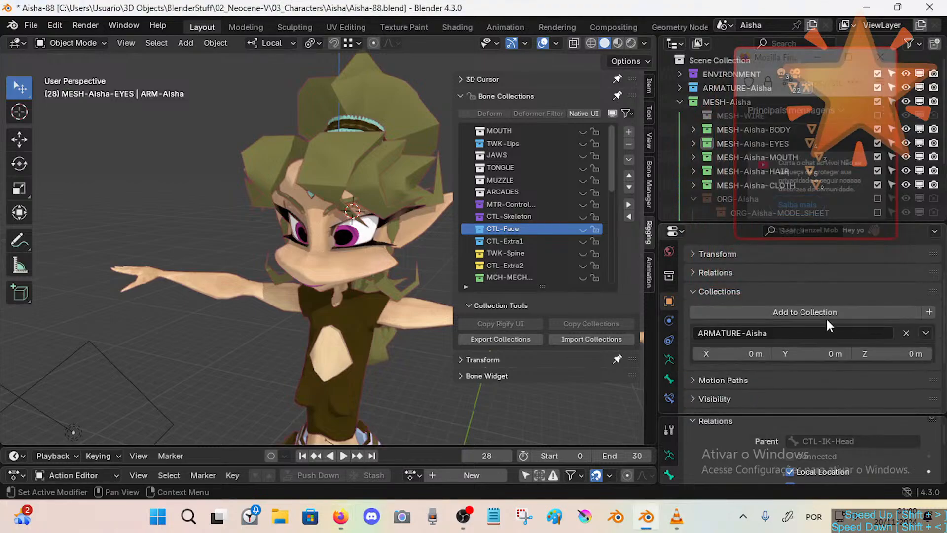
left_click(711, 293)
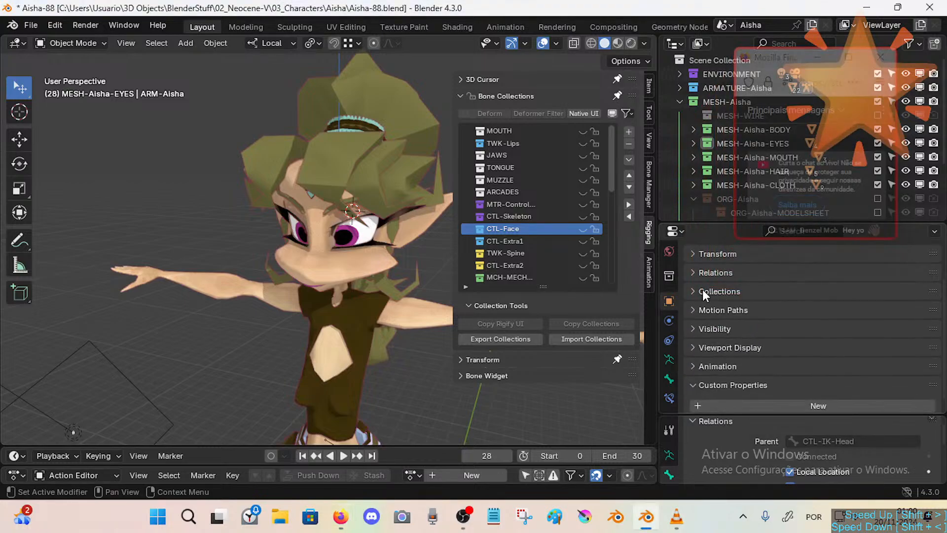
Look through the list of bone collections in the ARM-Aisha armature's data properties.
left_click(670, 359)
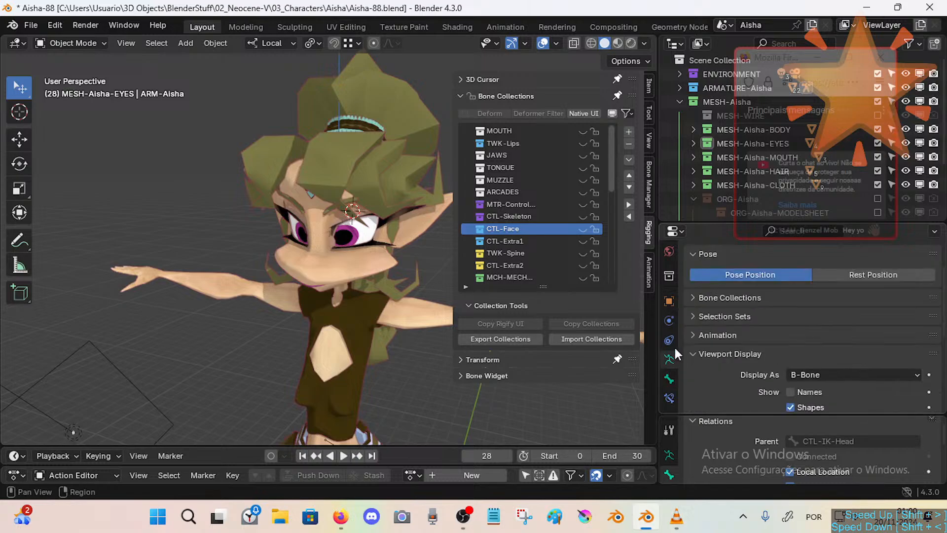
left_click(700, 297)
scroll(869, 326, "down", 4)
scroll(874, 327, "down", 3)
scroll(875, 331, "up", 7)
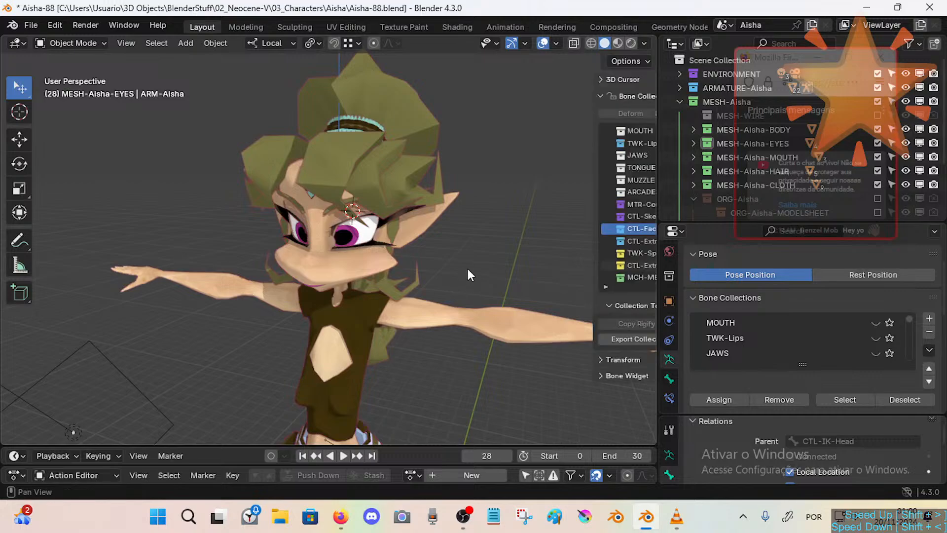
left_click(693, 298)
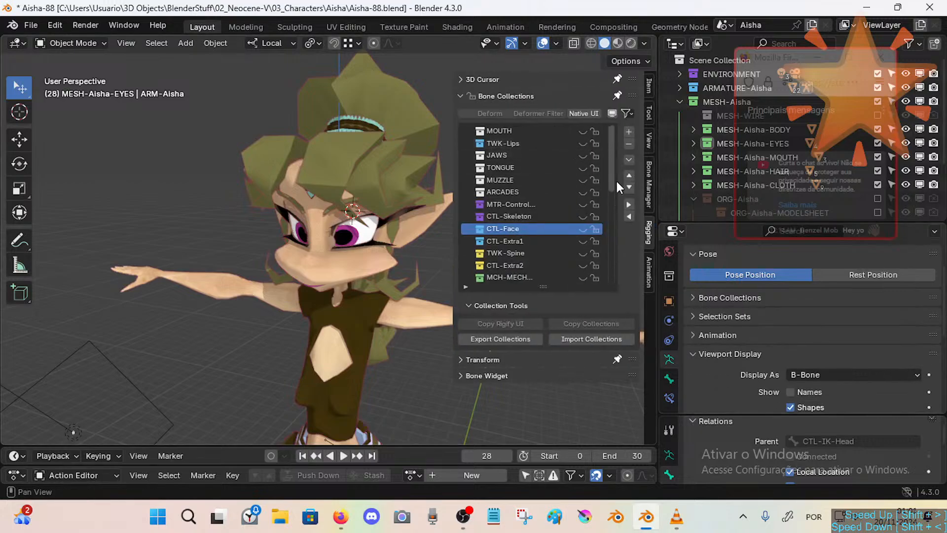
Turn on visibility for the MTR-Control and CTL-Skeleton bone collections.
left_click_drag(612, 164, 606, 128)
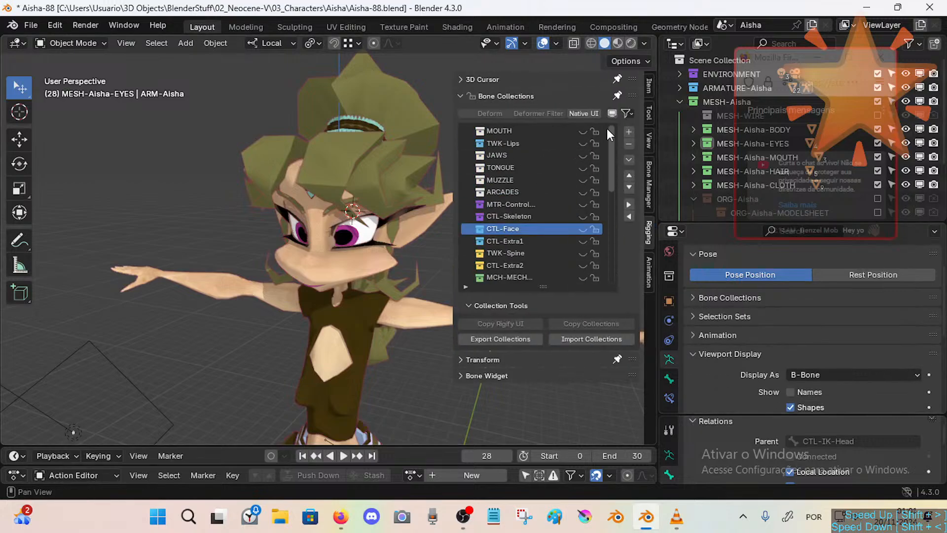
left_click(583, 180)
left_click(582, 205)
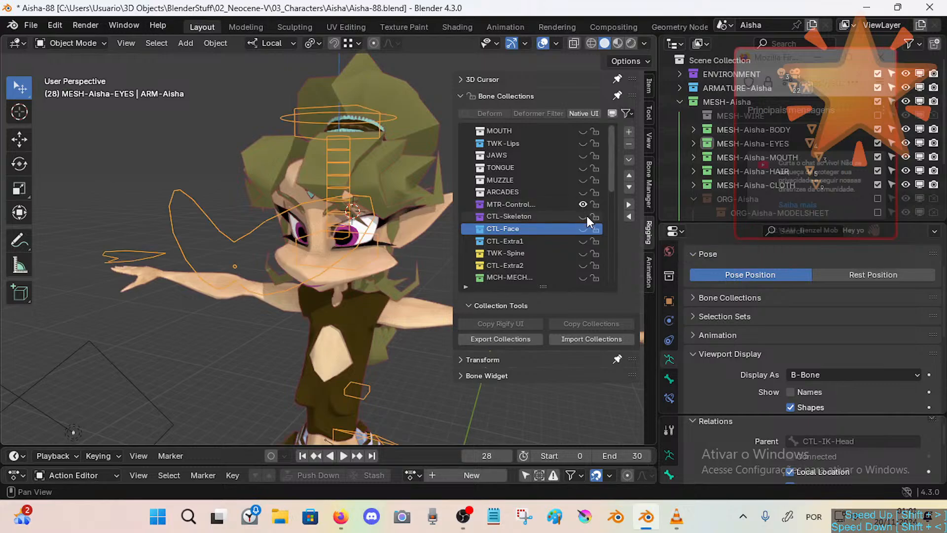
left_click(585, 216)
Switch the armature to Pose Mode and move the MTR-EyesTrack control slightly.
key("n")
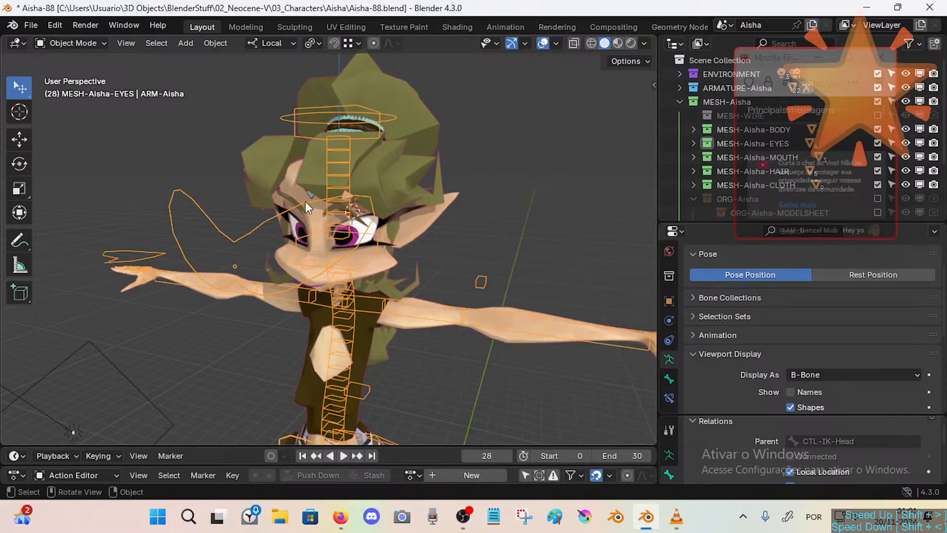
left_click(324, 203)
left_click(324, 201)
key("ctrl+Tab")
middle_click_drag(323, 200, 346, 180)
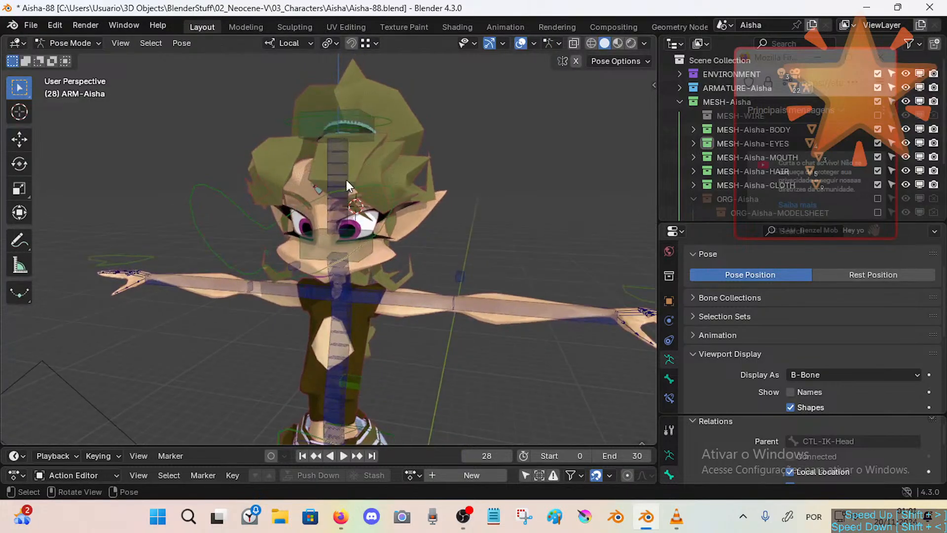
left_click(309, 198)
key("g")
left_click(309, 188)
mouse_move(789, 55)
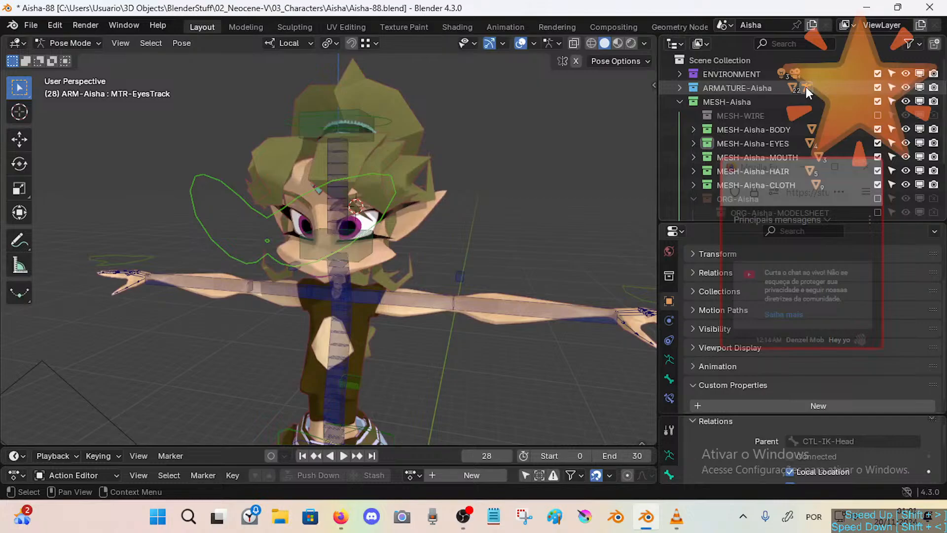
key("n")
key("n")
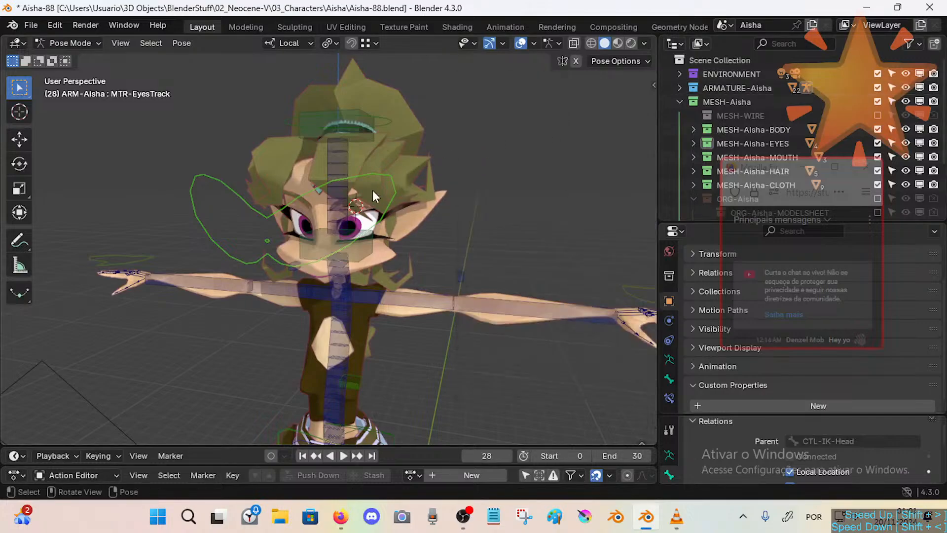
Select the CTL-IK-Head control and rotate it freely in several directions to test the head and hair.
left_click(383, 114)
key("r")
key("r")
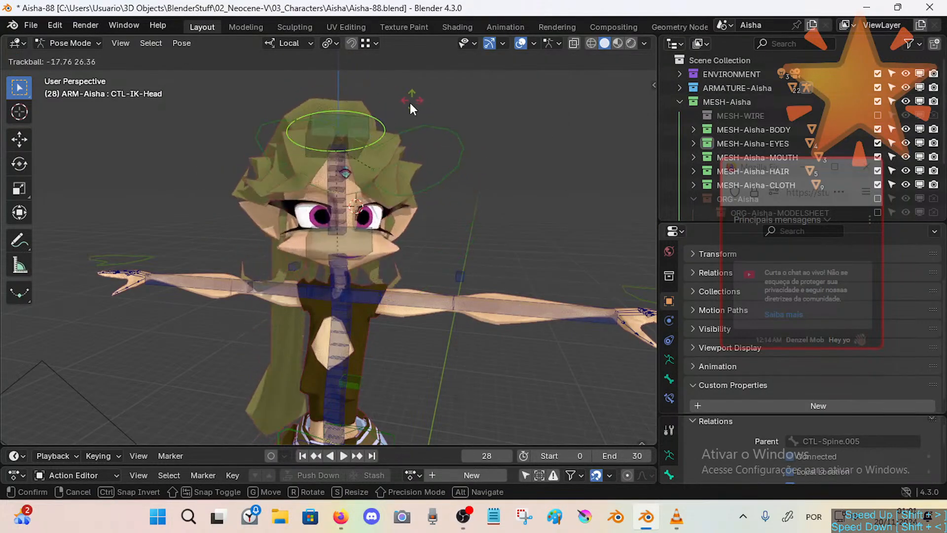
left_click(435, 140)
key("r")
key("r")
left_click(437, 157)
key("r")
middle_click_drag(437, 157, 405, 153)
key("r")
left_click(437, 151)
key("r")
key("r")
left_click(434, 154)
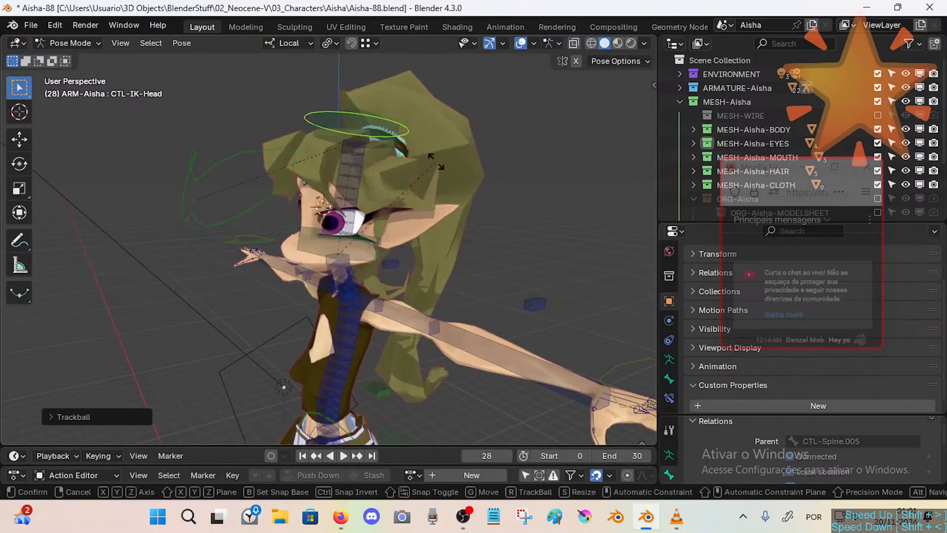
Rotate the head control about the X axis and freely, turning the face toward the character's left.
key("r")
key("x")
left_click(452, 182)
middle_click_drag(380, 198, 416, 204)
scroll(419, 202, "up", 2)
key("r")
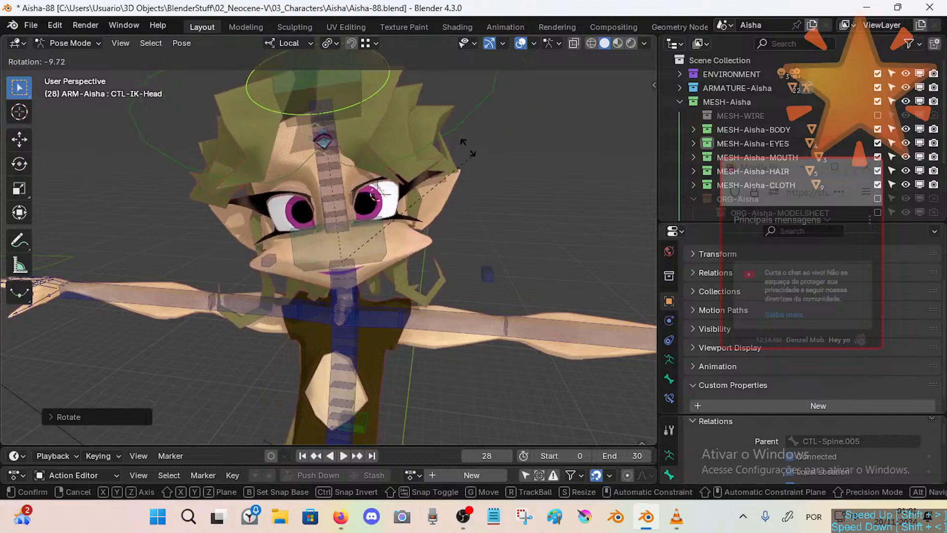
key("r")
left_click(415, 186)
key("r")
key("r")
left_click(464, 212)
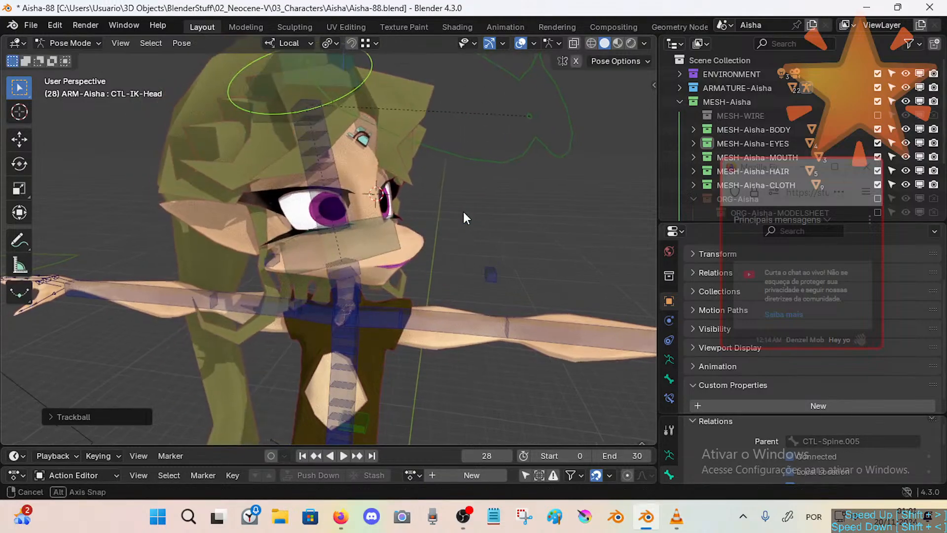
Hide the armature's bones in Edit Mode, compare them with Pose Mode and reveal them again.
key("n")
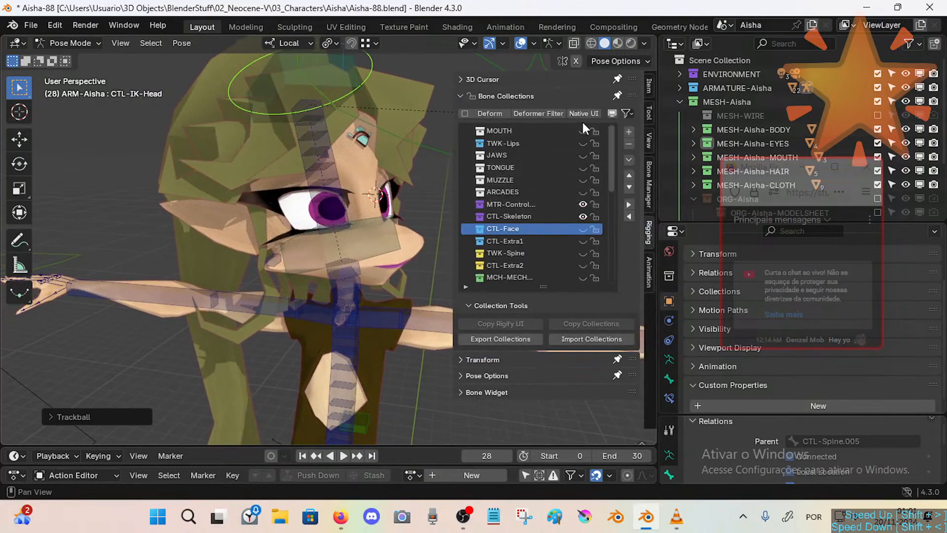
middle_click_drag(306, 244, 351, 250)
key("n")
key("Tab")
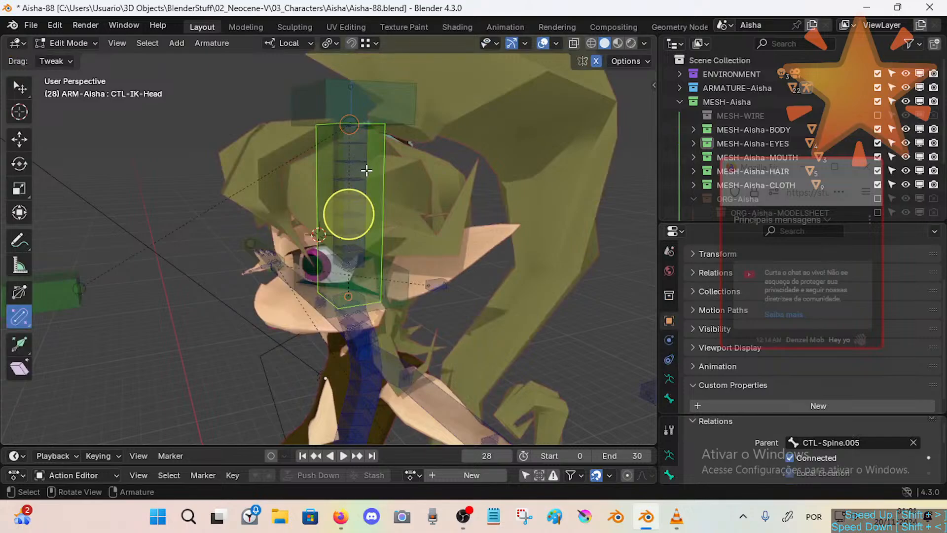
key("alt+h")
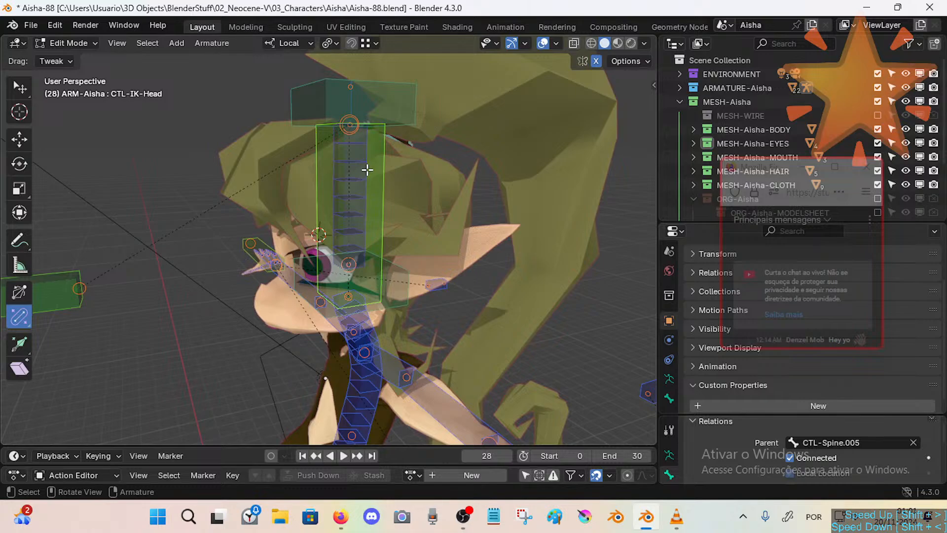
key("h")
key("Tab")
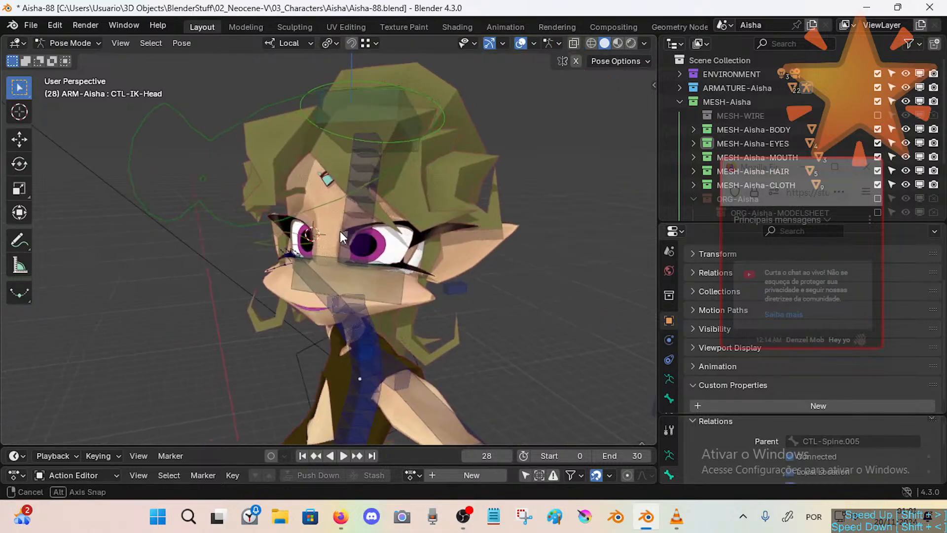
key("Tab")
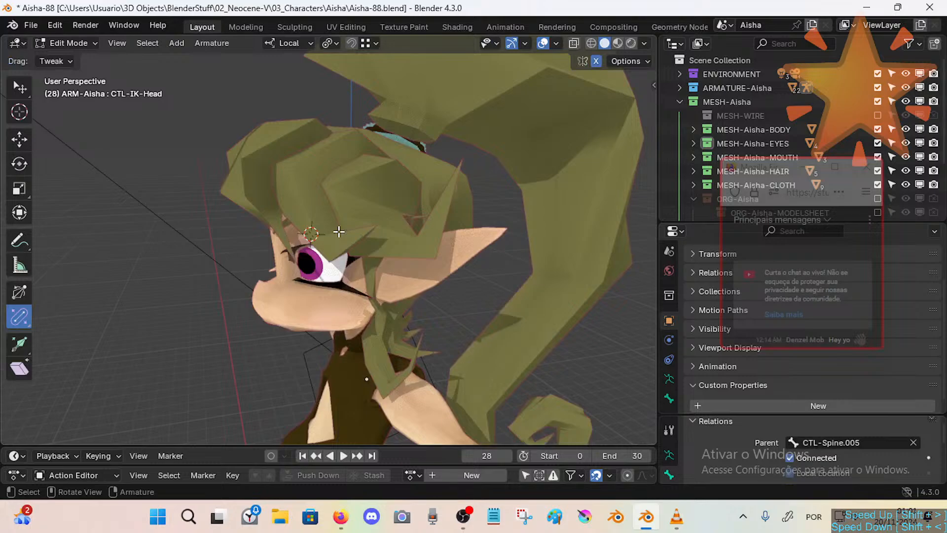
key("alt+h")
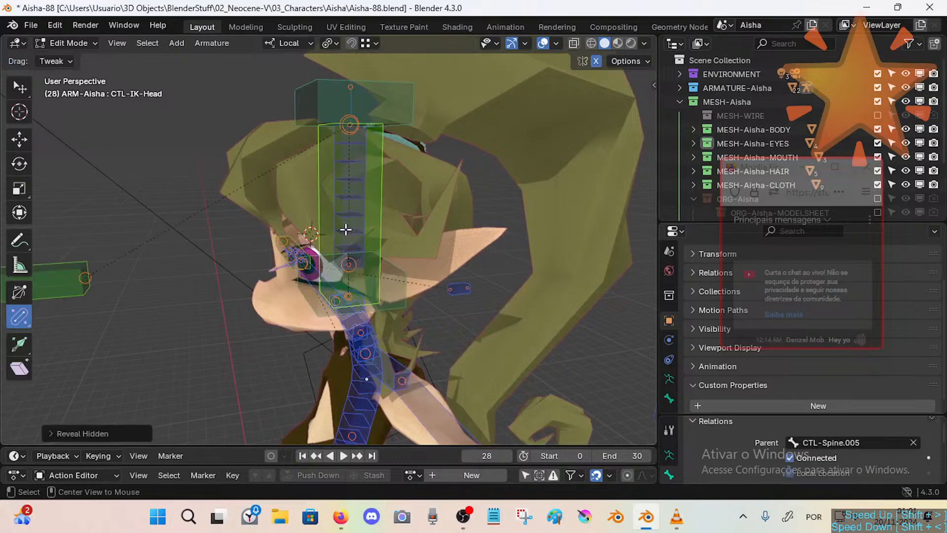
Hide the selected bones in Pose Mode, return the armature to Object Mode and inspect the posed character.
key("ctrl+Tab")
left_click(352, 305)
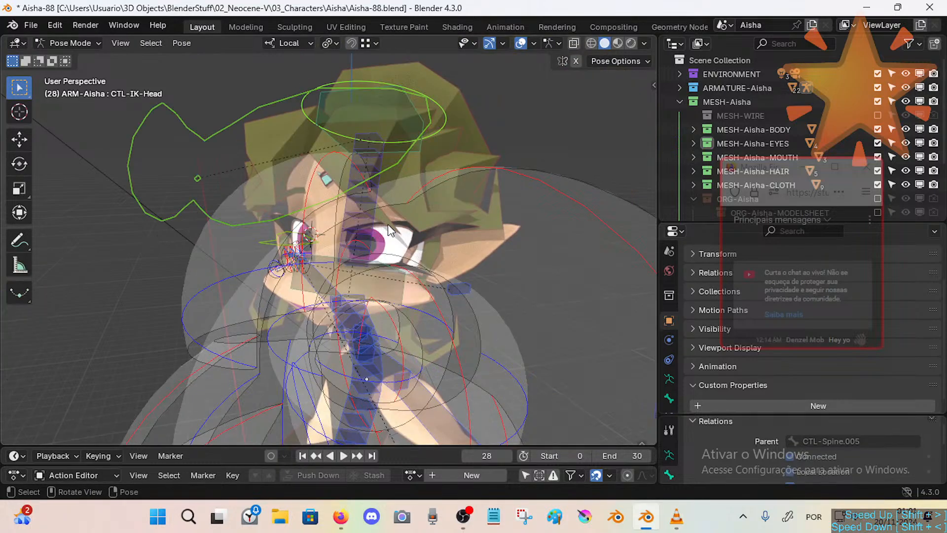
key("h")
key("Tab")
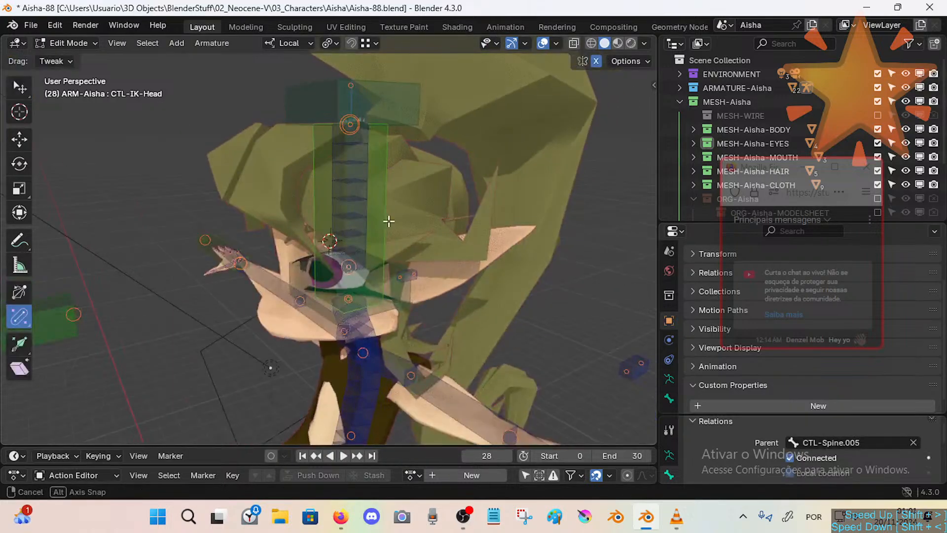
key("ctrl+Tab")
left_click(380, 220)
scroll(405, 239, "down", 6)
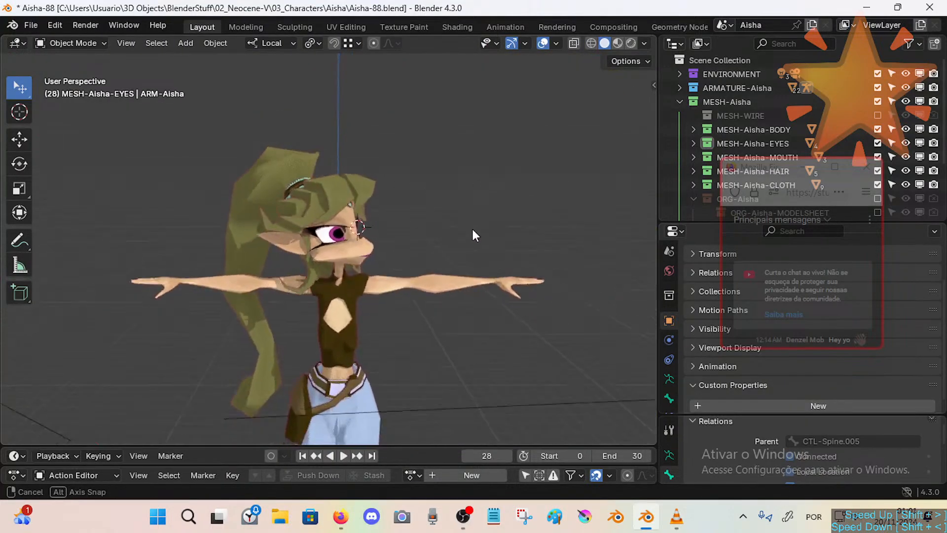
scroll(472, 227, "up", 5)
middle_click_drag(467, 226, 409, 229)
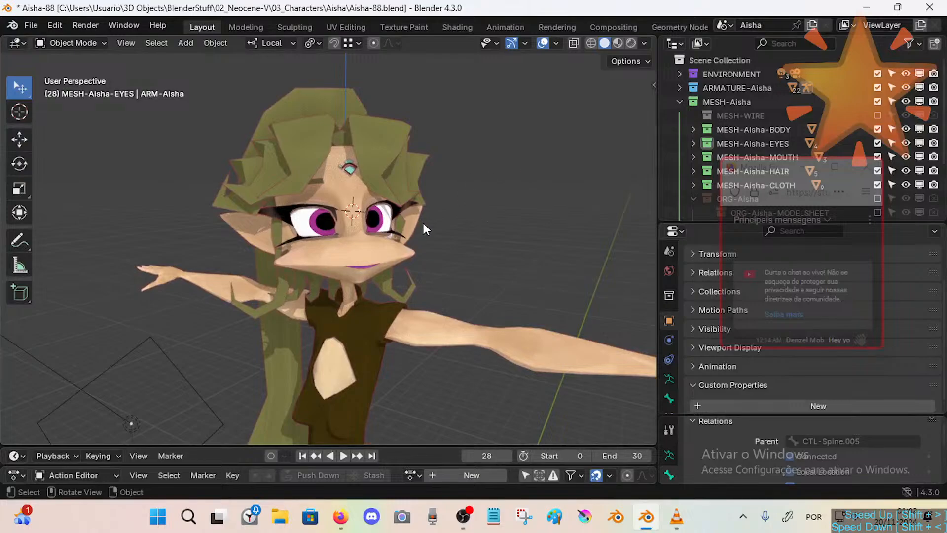
Make the MESH-Aisha collection active, reselect the ARM-Aisha armature and pick its MTR-Control bone collection.
left_click(736, 103)
left_click(352, 303)
key("n")
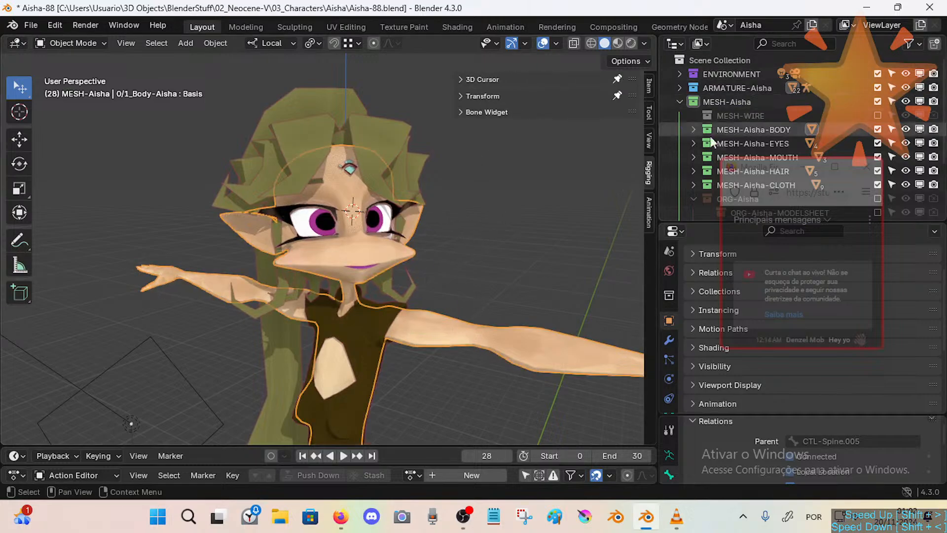
left_click(806, 87)
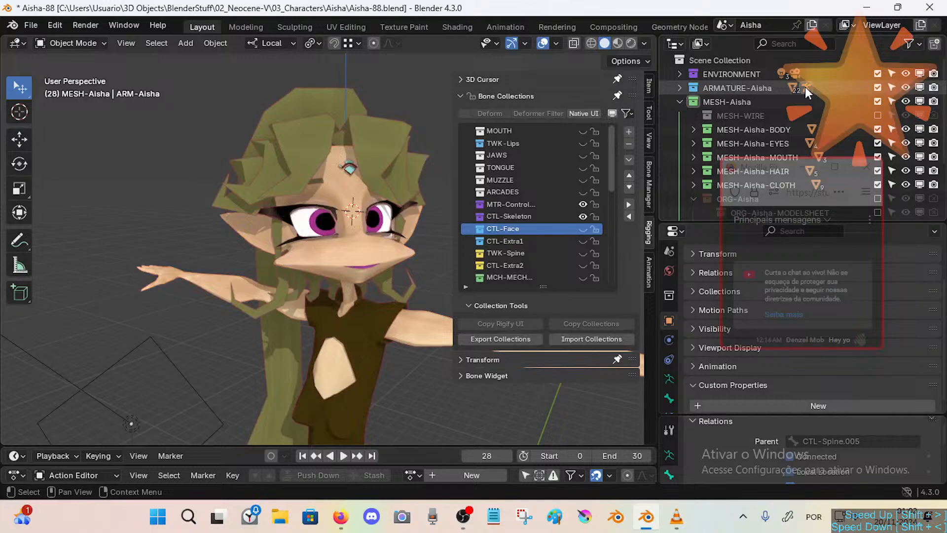
left_click(529, 206)
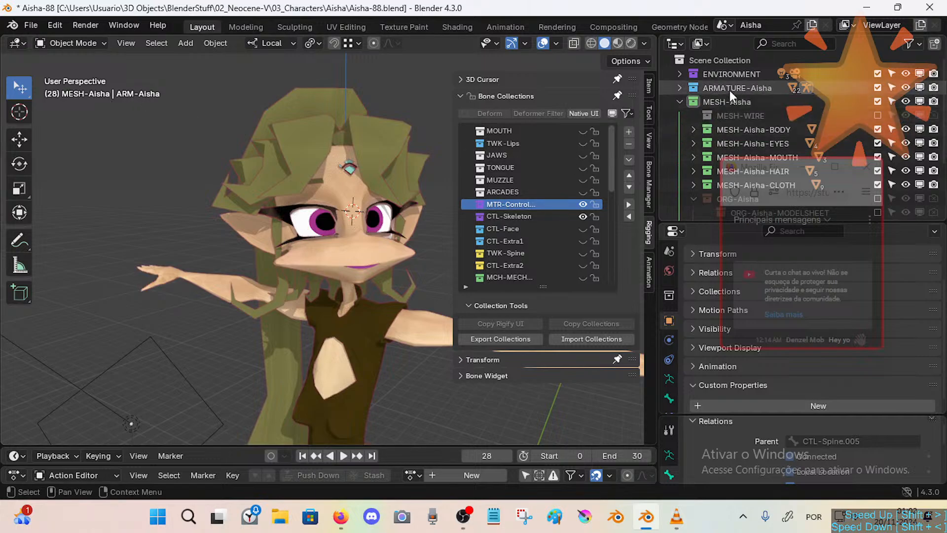
Expand the ARMATURE-Aisha collection and view the ARM-Aisha armature's bones around the head in Edit Mode.
left_click(680, 88)
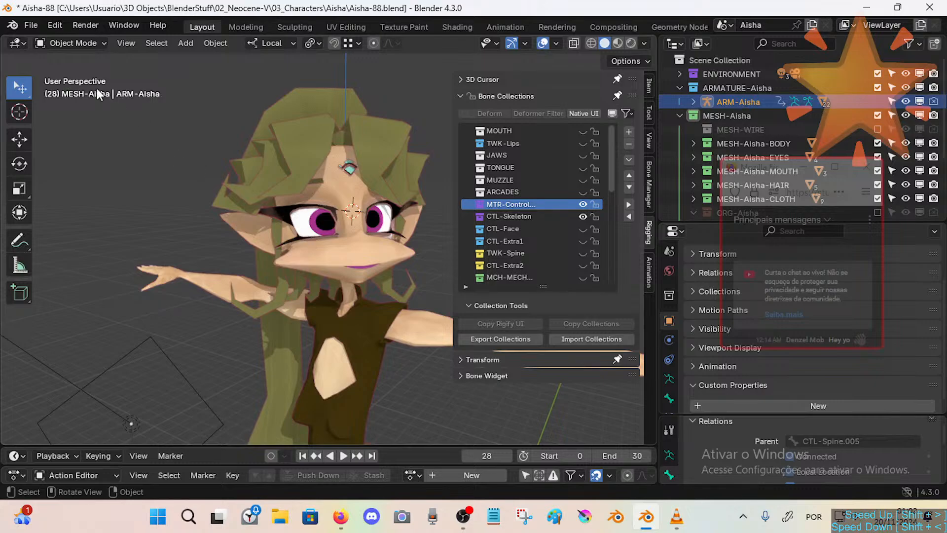
left_click(80, 42)
key("Tab")
middle_click_drag(308, 210, 219, 128)
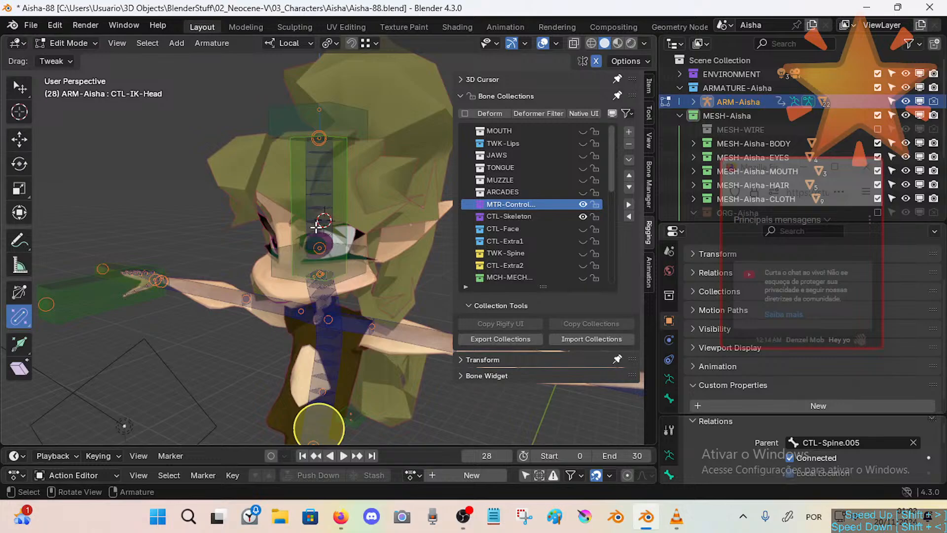
Switch the ARM-Aisha armature to Pose Mode and reveal its hidden bones.
key("ctrl+Tab")
key("Tab")
key("Tab")
key("ctrl+Tab")
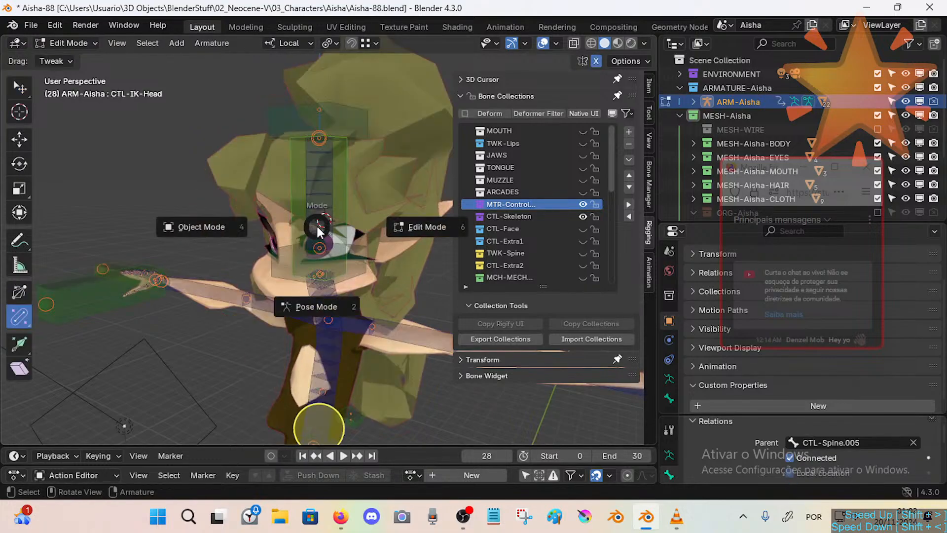
left_click(312, 286)
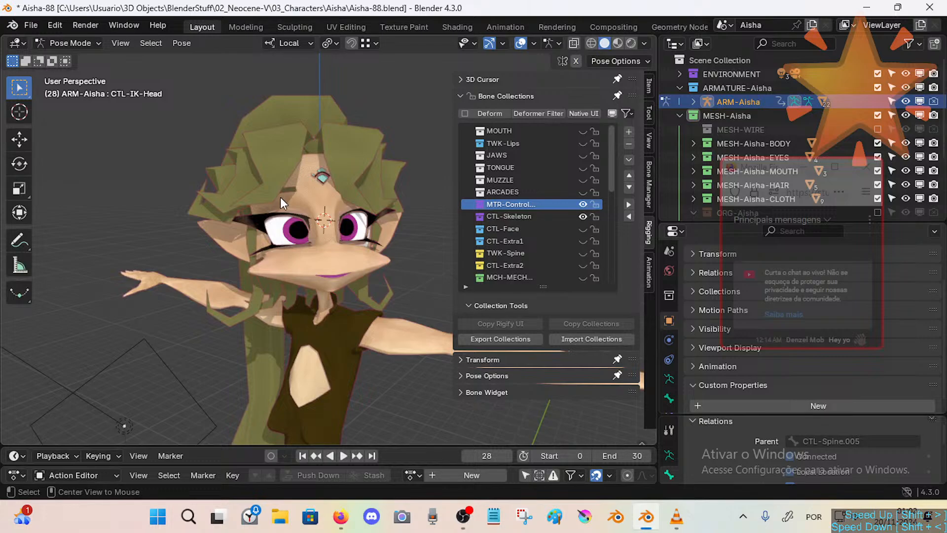
key("alt+h")
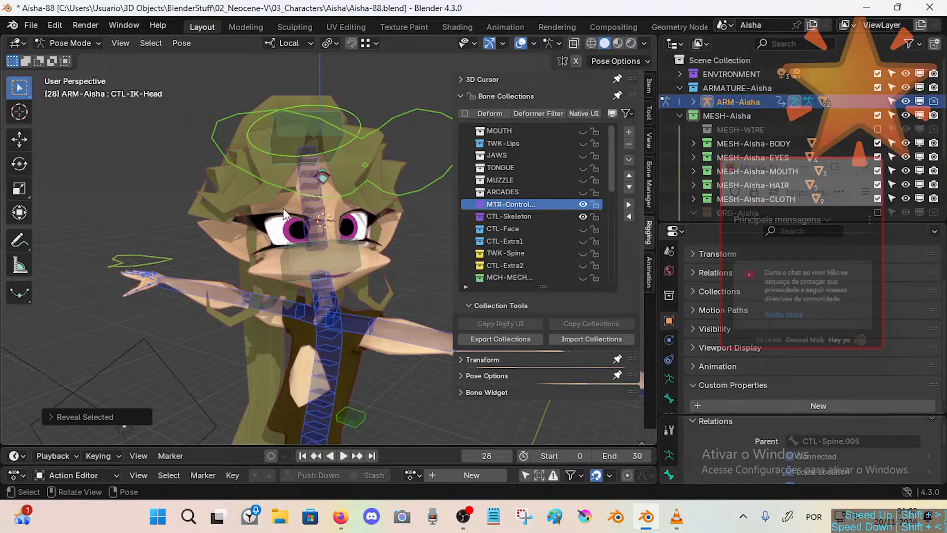
middle_click_drag(315, 189, 327, 194)
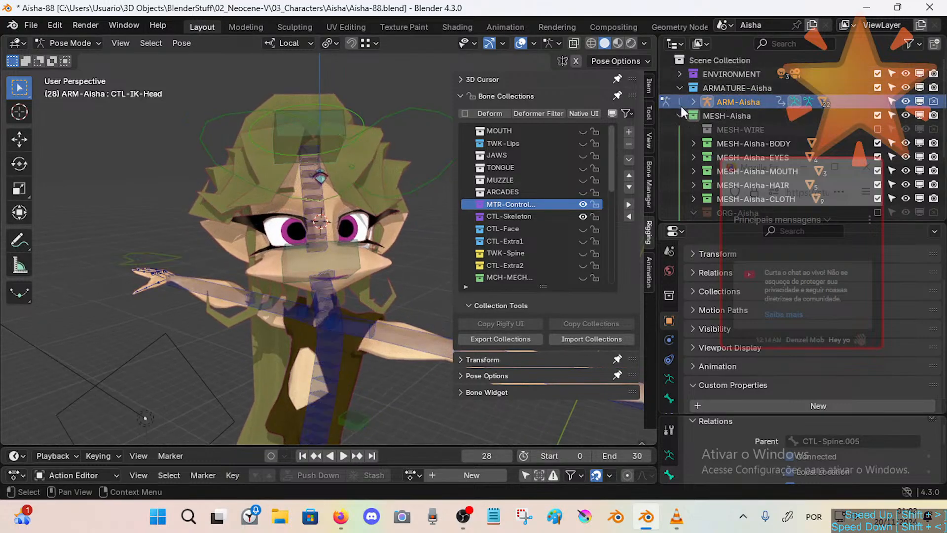
Collapse the ARMATURE-Aisha collection and browse the list of mesh objects it contains.
left_click(680, 88)
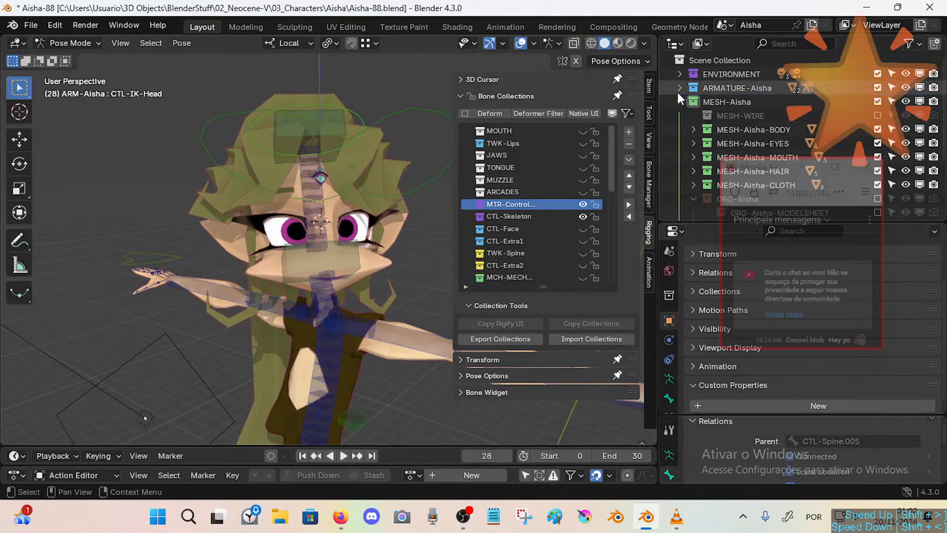
left_click(799, 88)
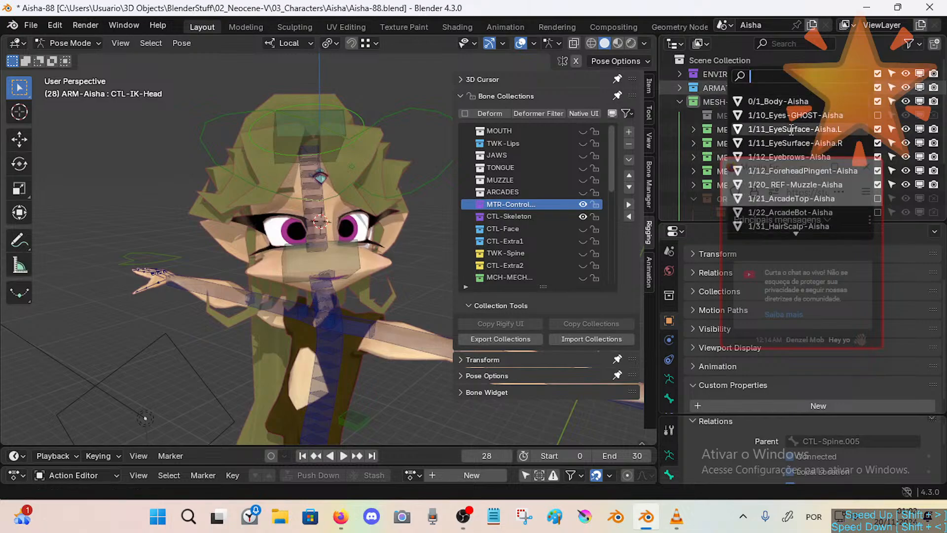
left_click(792, 129)
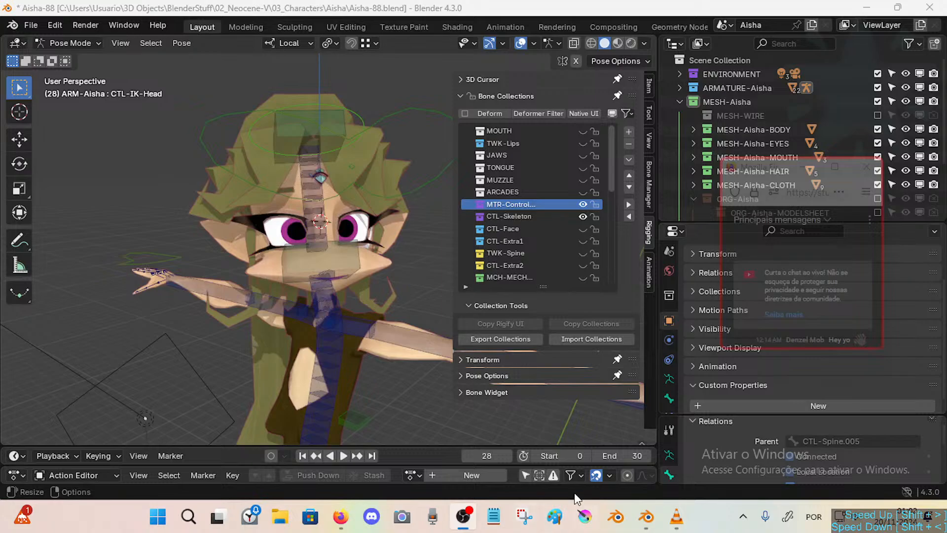
Clear the location of all the armature's pose bones and save the Aisha-88 file.
left_click(648, 527)
middle_click_drag(302, 237, 338, 238)
scroll(333, 242, "up", 1)
key("a")
key("alt+g")
key("ctrl+s")
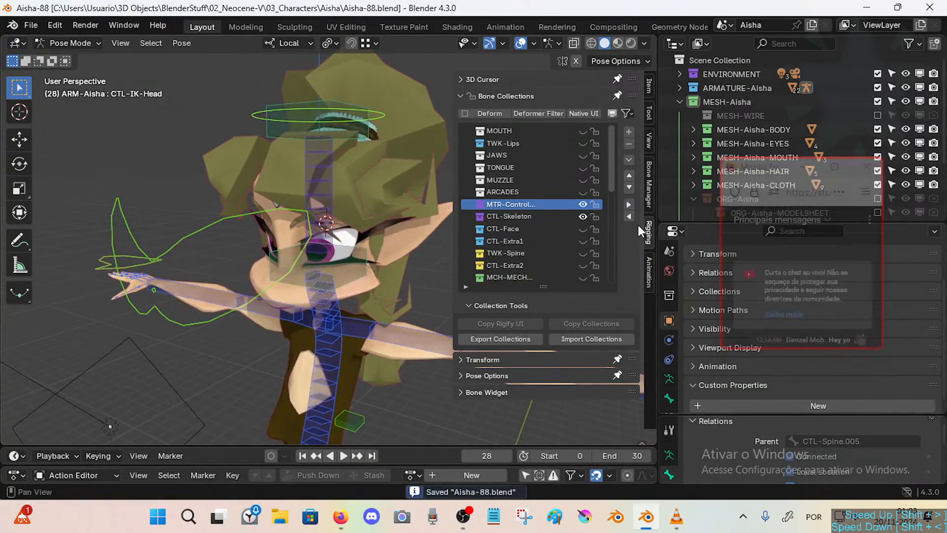
Move the browser chat window down off the outliner and hide the viewport sidebar.
left_click_drag(786, 157, 783, 277)
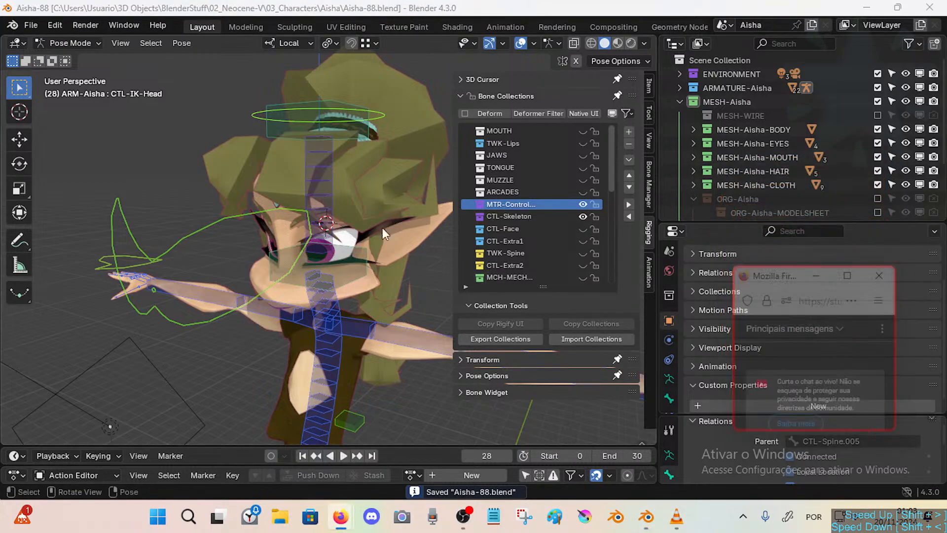
left_click(389, 255)
key("n")
middle_click_drag(404, 286, 392, 265)
scroll(393, 264, "down", 3)
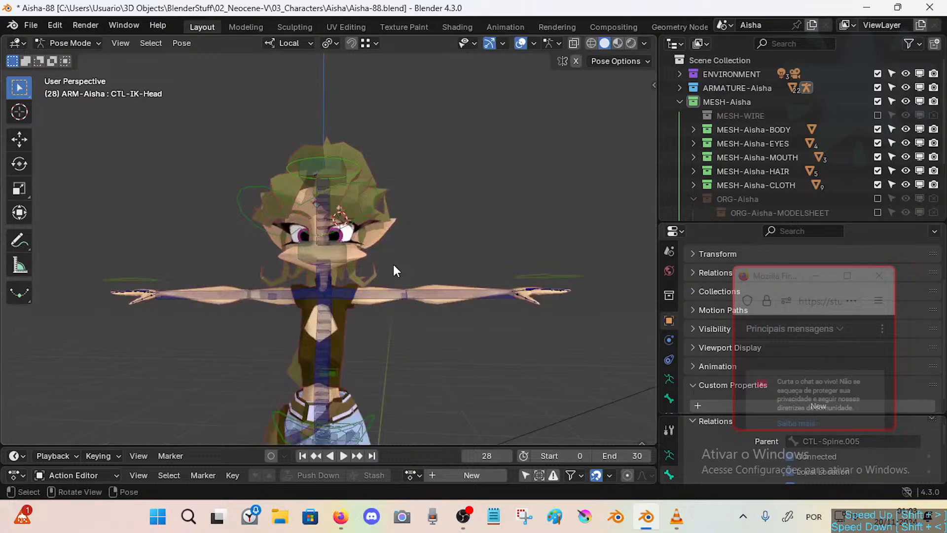
scroll(390, 266, "up", 6)
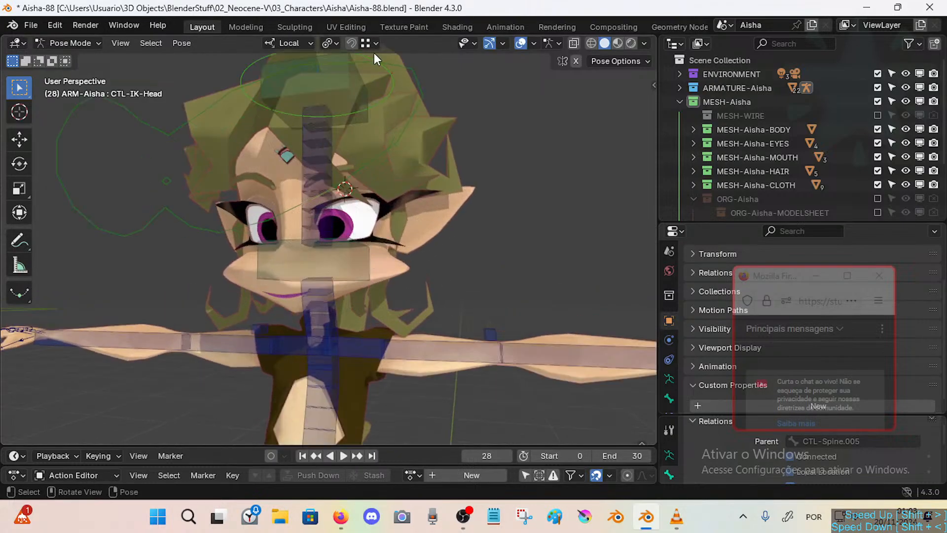
Rotate the CTL-IK-Head control freely several times, tilting the face upward and sideways.
left_click(374, 54)
key("r")
key("r")
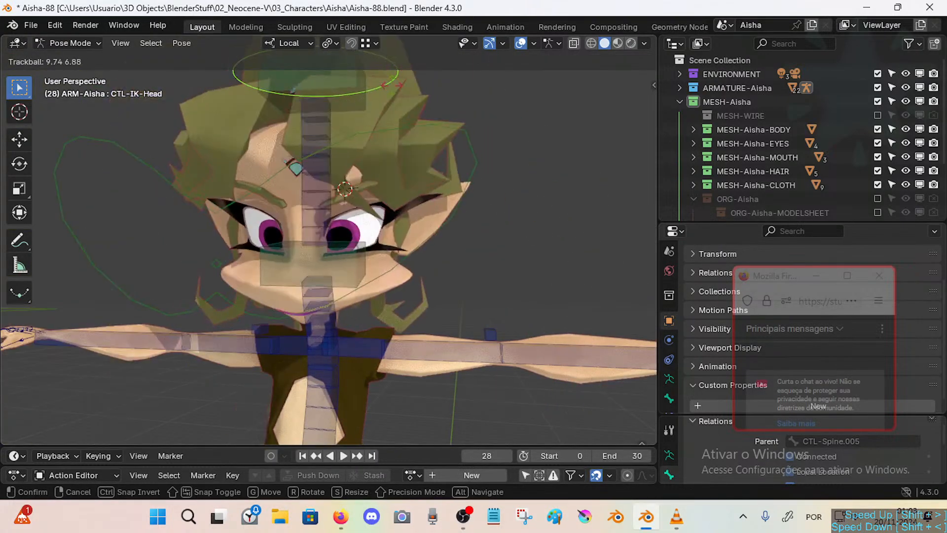
left_click(434, 139)
key("r")
key("r")
left_click(463, 218)
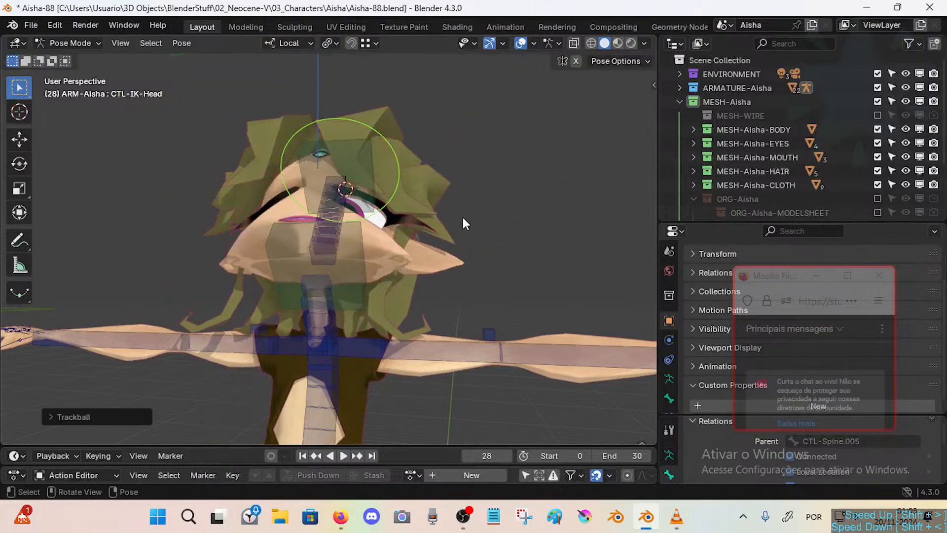
middle_click_drag(462, 219, 480, 256)
key("r")
left_click(534, 223)
Rotate and move the CTL-Spine.005 neck bone to test how the head follows.
left_click(314, 311)
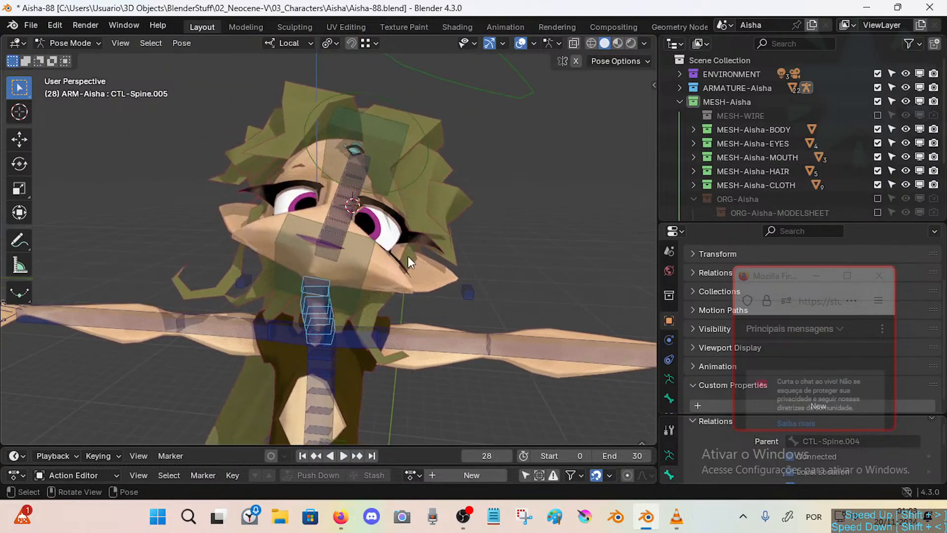
key("r")
left_click(380, 240)
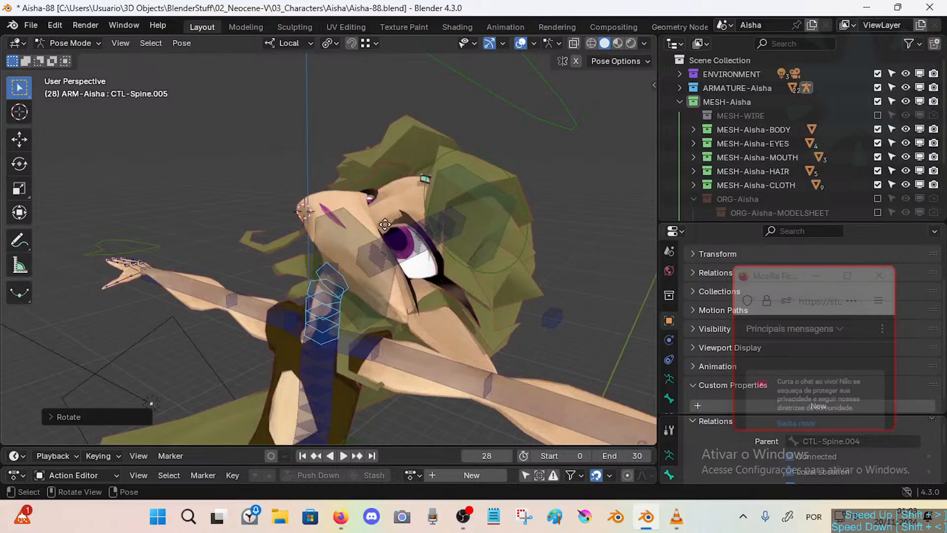
key("g")
middle_click_drag(385, 225, 395, 254)
left_click(364, 246)
key("r")
left_click(217, 251)
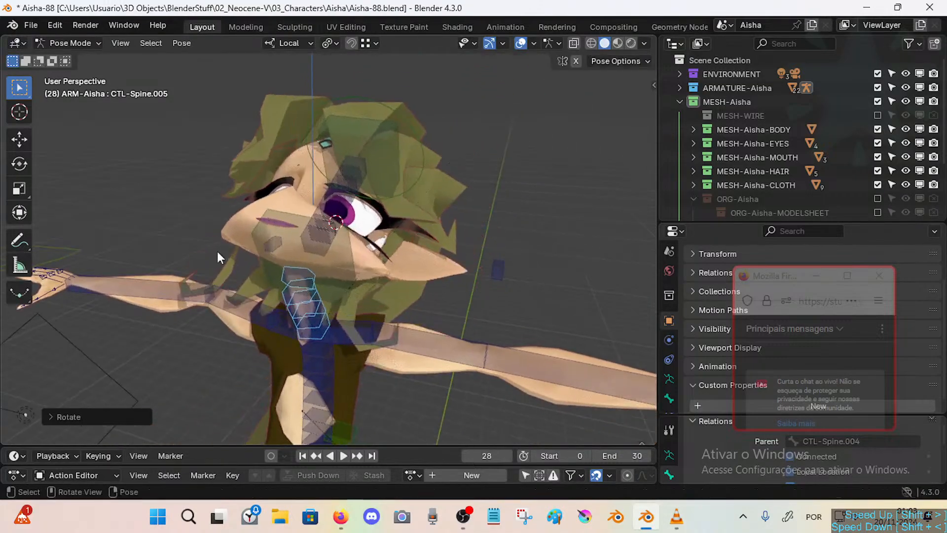
Inspect the head bones from the side, and rotate and move the CTL-IK-Head control.
middle_click_drag(217, 258, 329, 140)
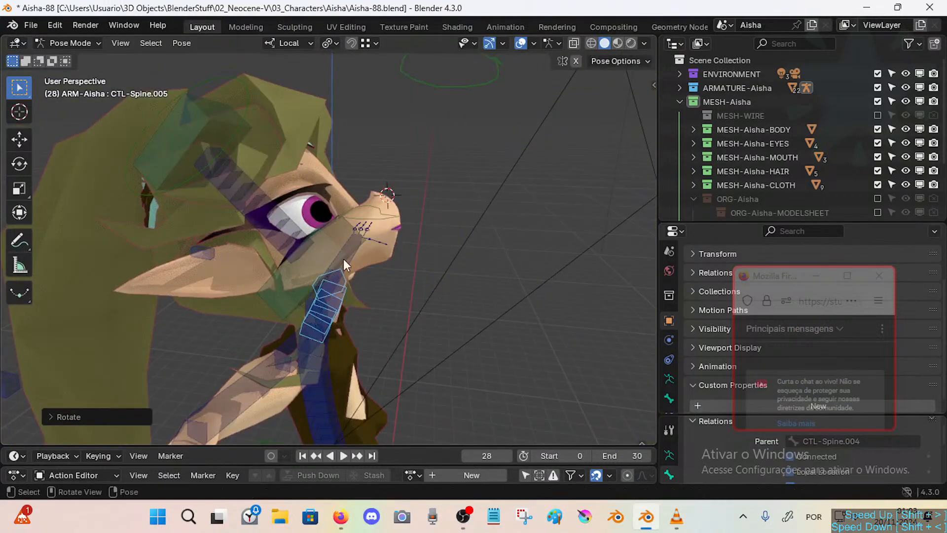
left_click(245, 191)
left_click(362, 256)
middle_click_drag(348, 269, 399, 111)
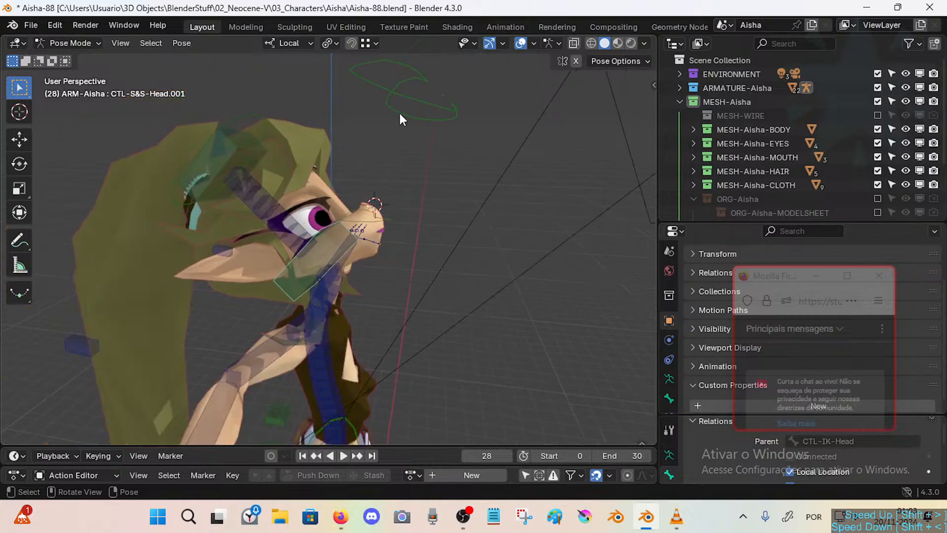
left_click(228, 120)
key("r")
left_click(389, 192)
mouse_move(390, 194)
middle_mouse_down()
mouse_move(336, 183)
mouse_move(390, 179)
middle_mouse_up()
key("g")
left_click(342, 165)
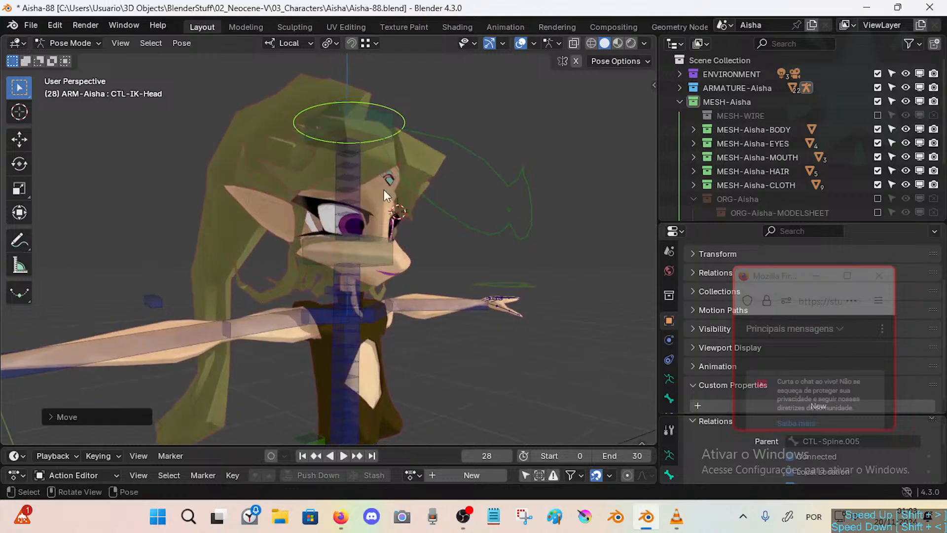
Move the CTL-IK-Head control again while checking the face from another angle.
key("g")
left_click(479, 179)
middle_click_drag(479, 179, 422, 185)
left_click(485, 200)
Move the CTL-Shoulder.L bone and the CTL-Spine.004 bone to test the upper body's deformation.
middle_click_drag(485, 200, 392, 299)
left_click(389, 310)
key("g")
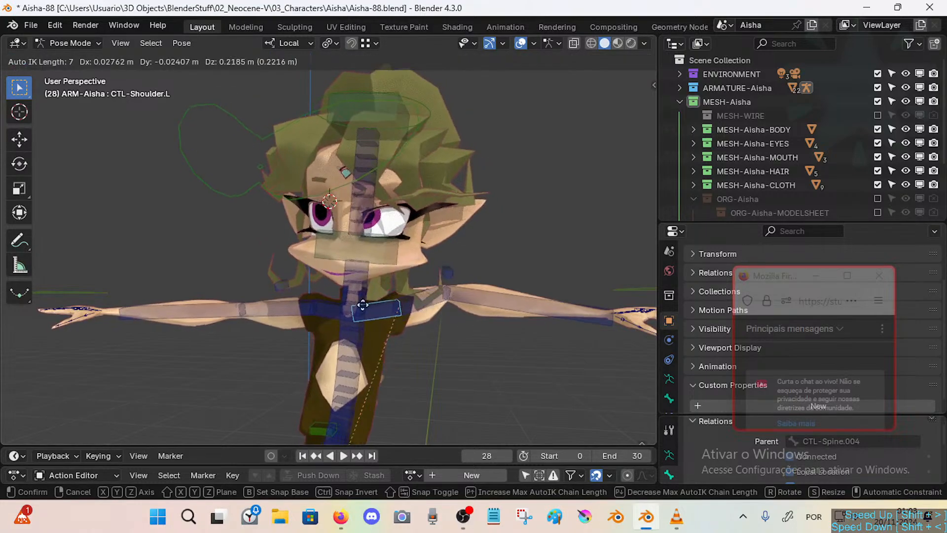
left_click(353, 312)
left_click(324, 328)
key("g")
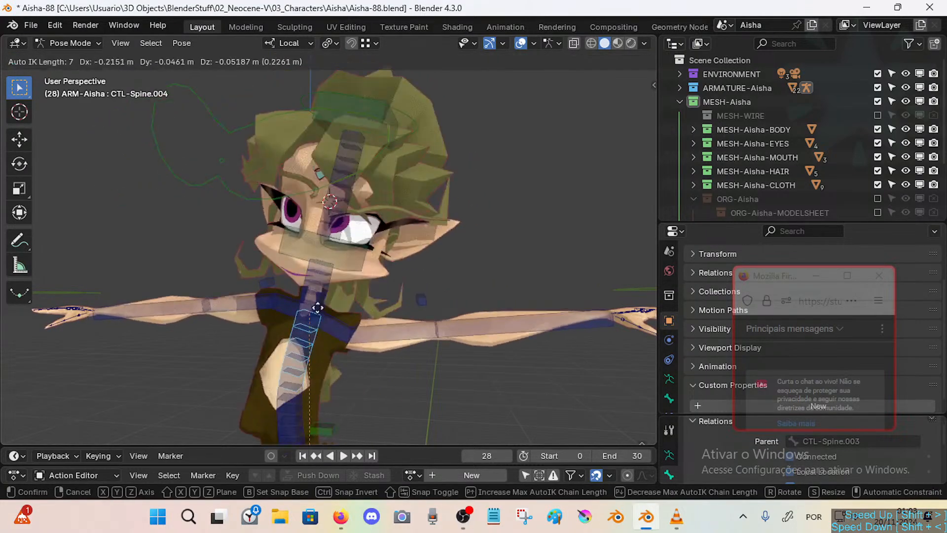
left_click(316, 303)
Show the viewport sidebar again and clear the rotation of all the armature's pose bones.
mouse_move(316, 302)
middle_mouse_down()
mouse_move(260, 284)
mouse_move(329, 291)
middle_mouse_up()
scroll(334, 291, "up", 3)
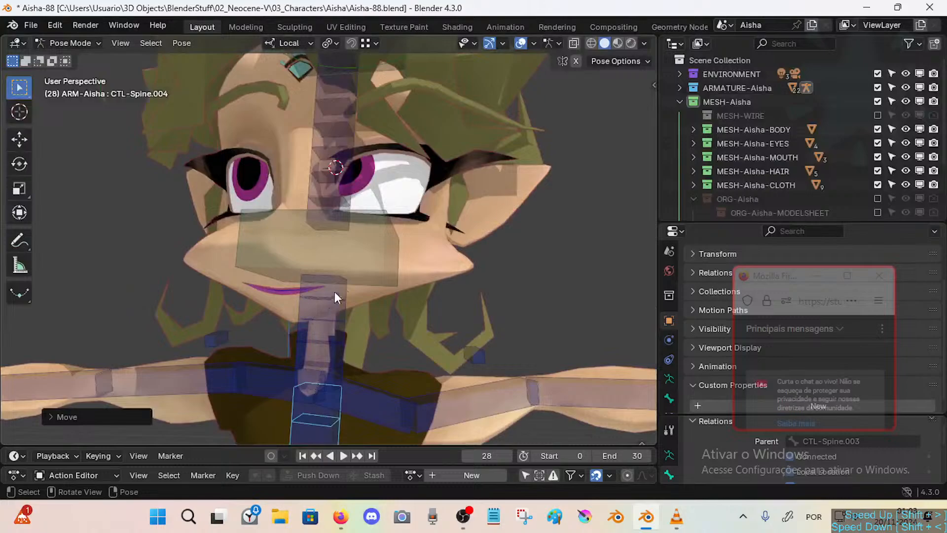
key("n")
key("a")
key("alt+r")
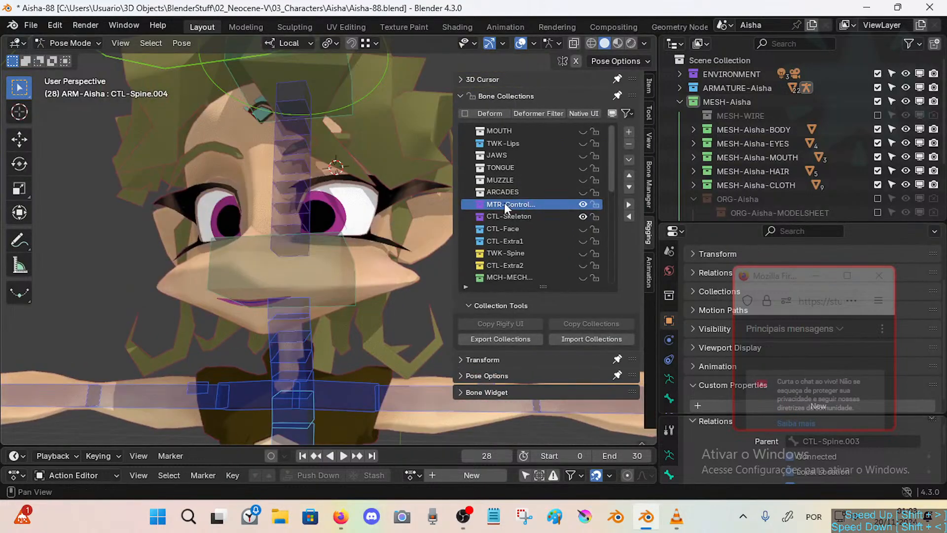
Hide the MTR-Control and CTL-Skeleton bone collections and show the MOUTH collection.
left_click(584, 204)
left_click(583, 216)
left_click(584, 130)
middle_click_drag(258, 291, 250, 304)
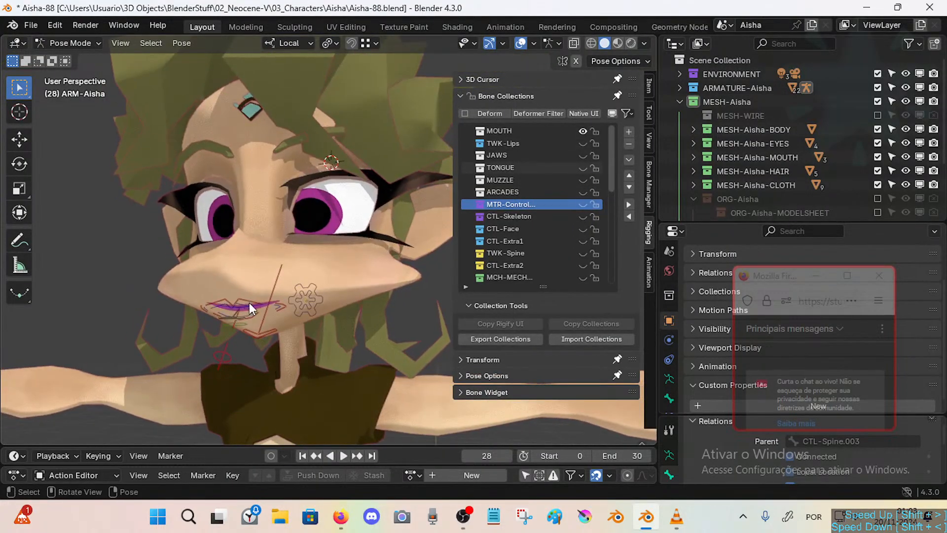
Move the MTR-MouthTop control upward to open the mouth and adjust the CTL-LipsBot lower lip control.
left_click(250, 302)
key("g")
left_click(251, 257)
middle_click_drag(251, 256, 274, 265)
key("g")
left_click(276, 264)
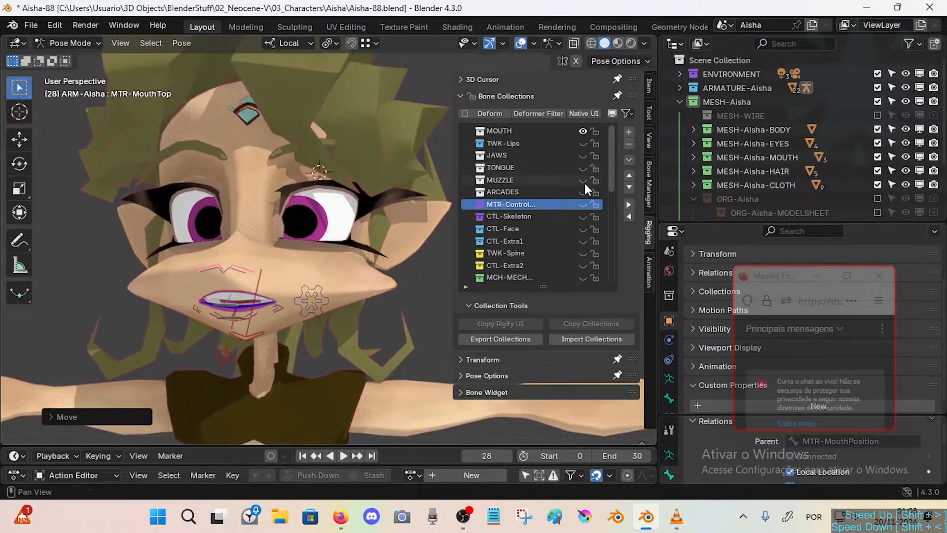
left_click(262, 314)
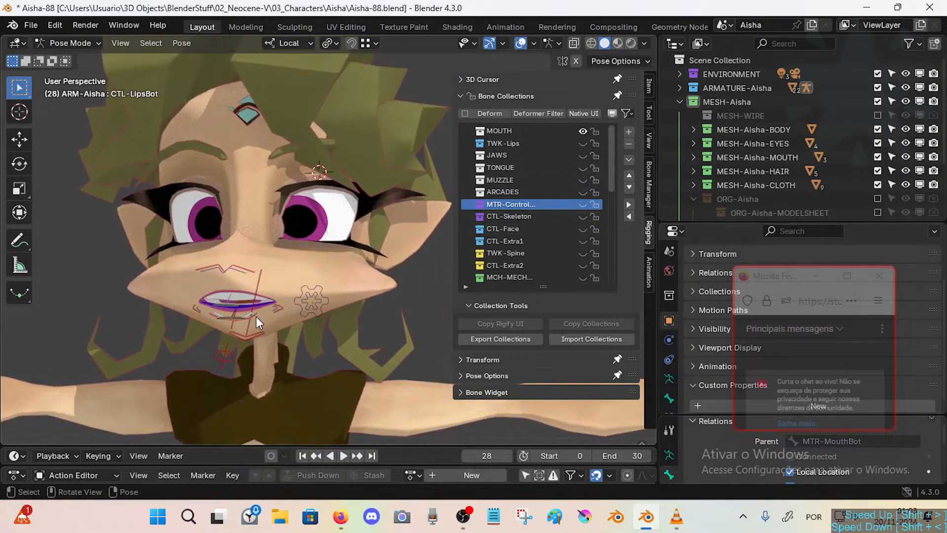
key("g")
left_click(265, 315)
Move the MTR-KEYS-Mouth gear control beside the mouth to change the mouth's shape.
left_click(313, 300)
key("g")
left_click(302, 294)
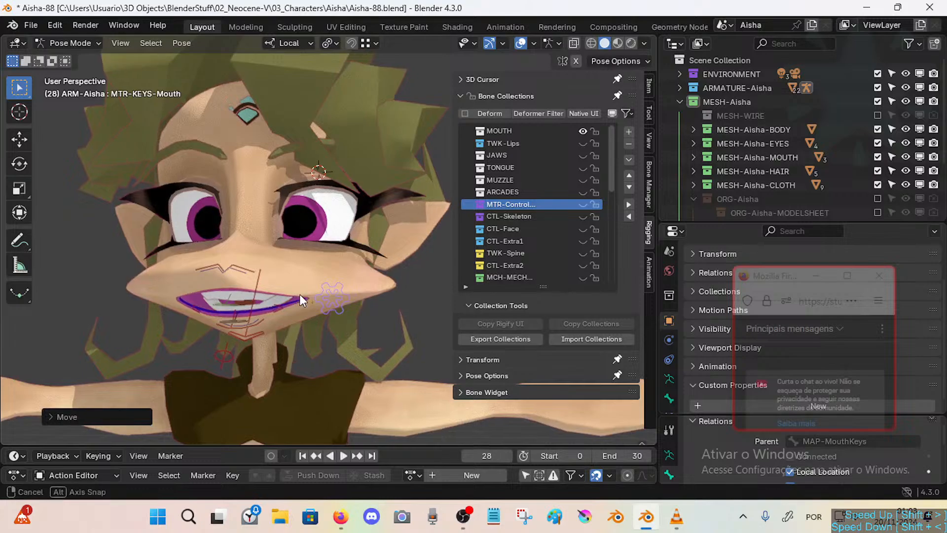
key("g")
middle_click_drag(300, 294, 311, 294)
left_click(298, 291)
Move the MTR-Mouth.L control to adjust the character's left mouth corner.
left_click(272, 307)
key("g")
left_click(301, 299)
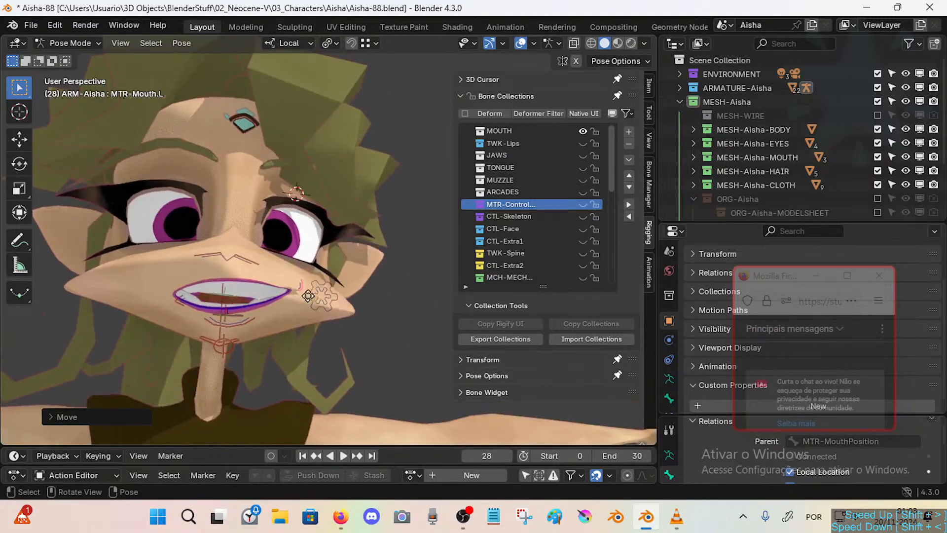
key("g")
left_click(258, 301)
Switch to Object Mode and expand the MESH-Aisha-MOUTH collection.
key("ctrl+Tab")
left_click(254, 292)
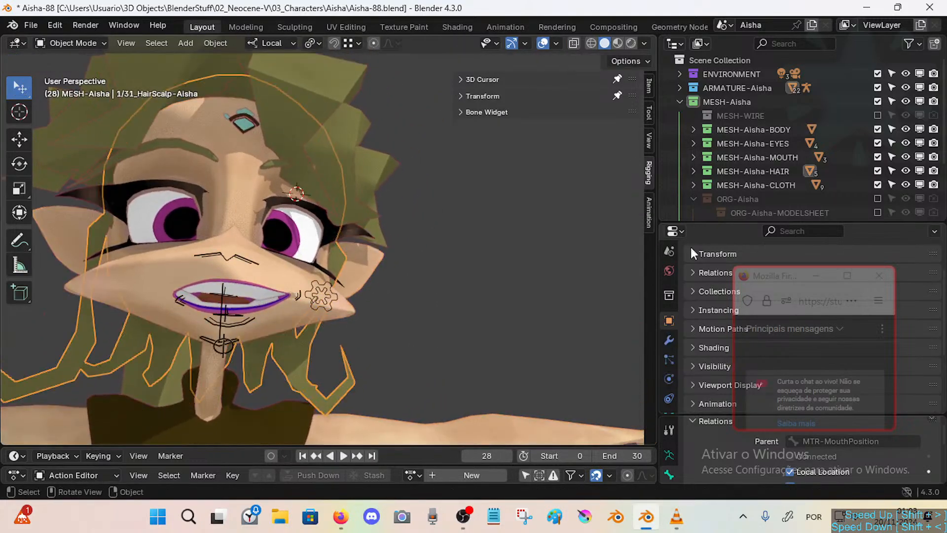
left_click(694, 157)
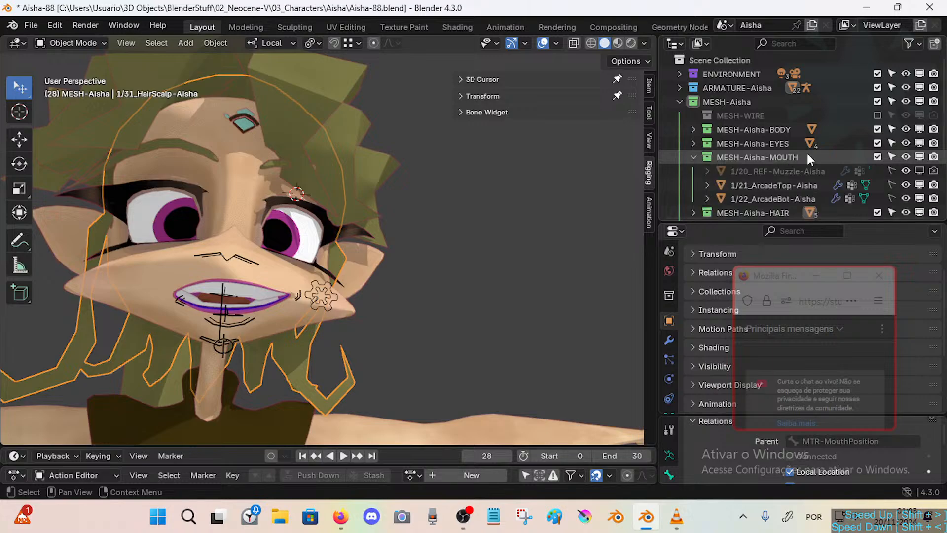
Compare the modifiers of the 1/22_ArcadeBot-Aisha and 1/21_ArcadeTop-Aisha teeth meshes.
scroll(807, 153, "down", 3)
left_click(796, 131)
left_click(785, 143)
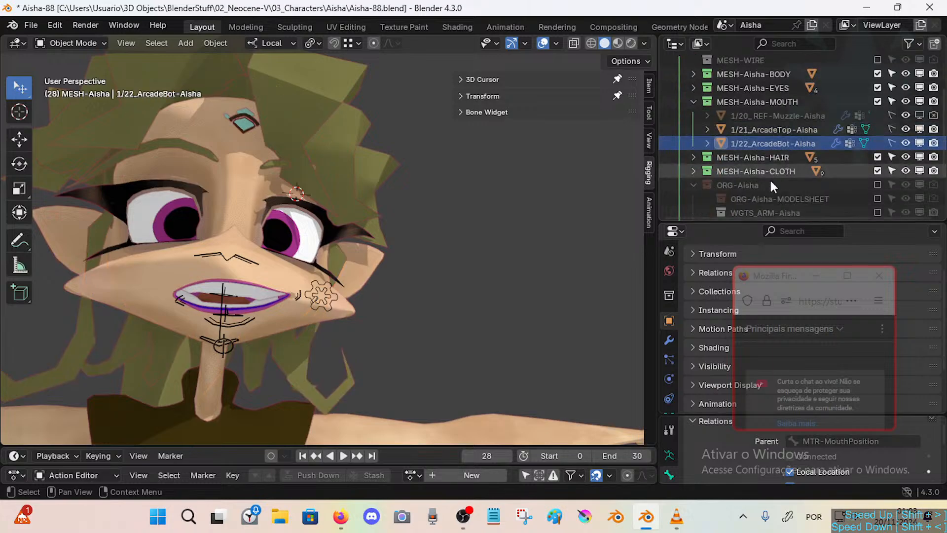
left_click(669, 339)
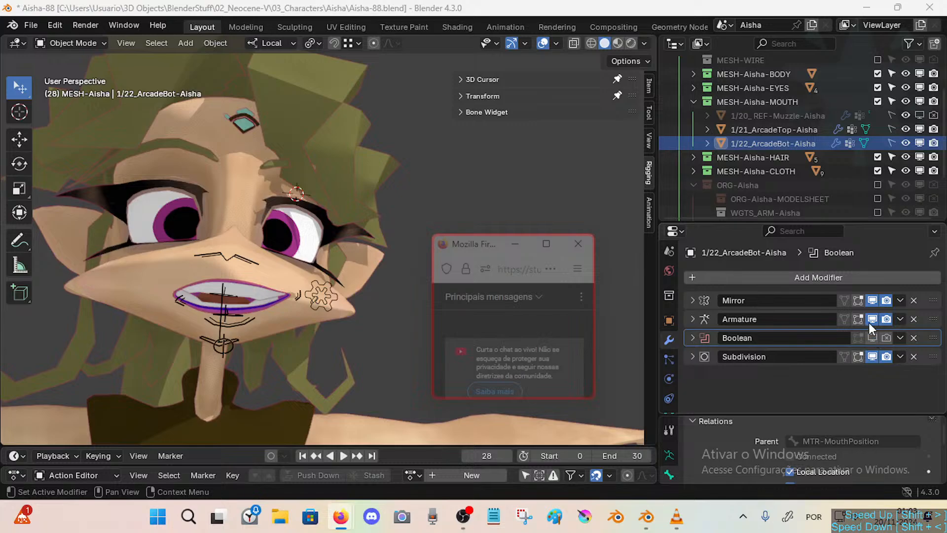
left_click(772, 130)
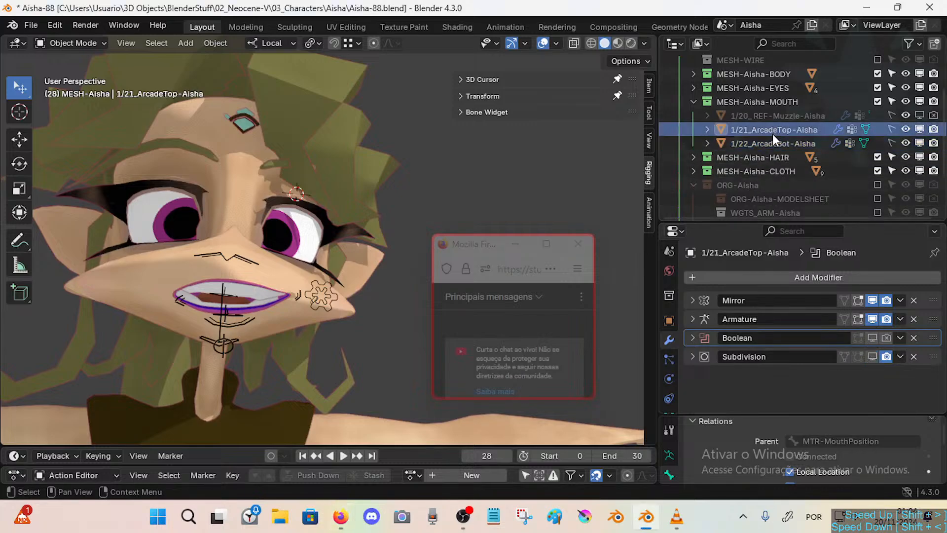
Remove the Boolean modifier from both the 1/22_ArcadeBot-Aisha and 1/21_ArcadeTop-Aisha teeth meshes.
left_click(772, 143)
left_click(774, 131)
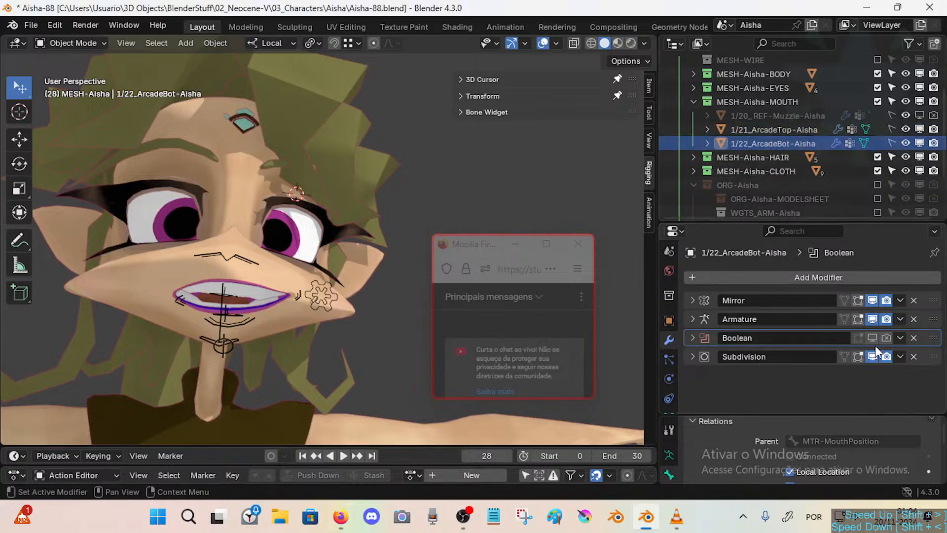
left_click(915, 338)
left_click(755, 129)
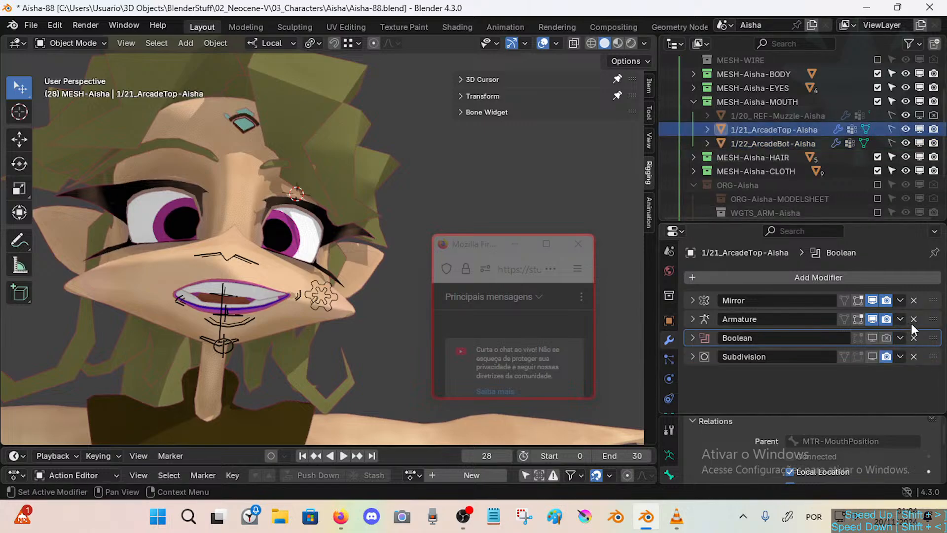
left_click(914, 338)
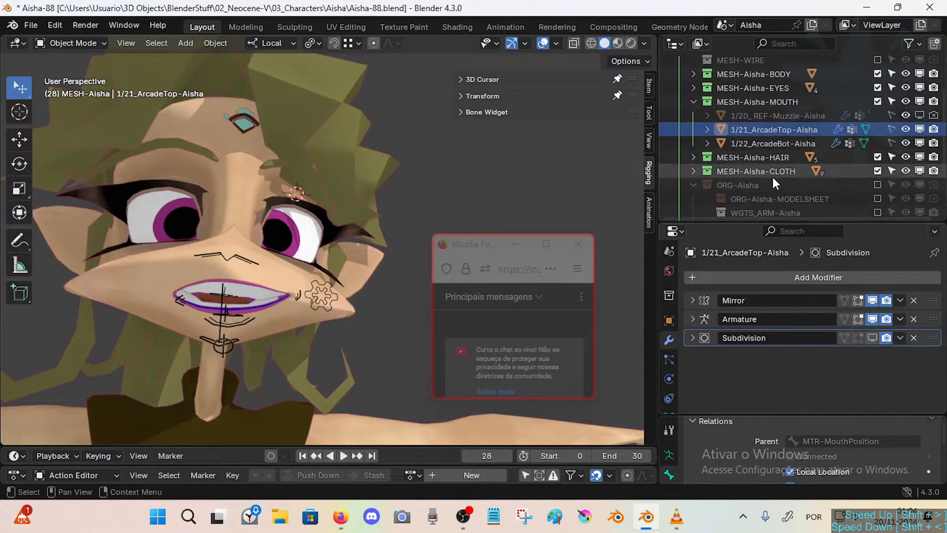
Enable the Subdivision modifier of 1/21_ArcadeTop-Aisha in the viewport and compare its settings with those of 1/22_ArcadeBot-Aisha.
left_click(768, 144)
left_click(750, 125)
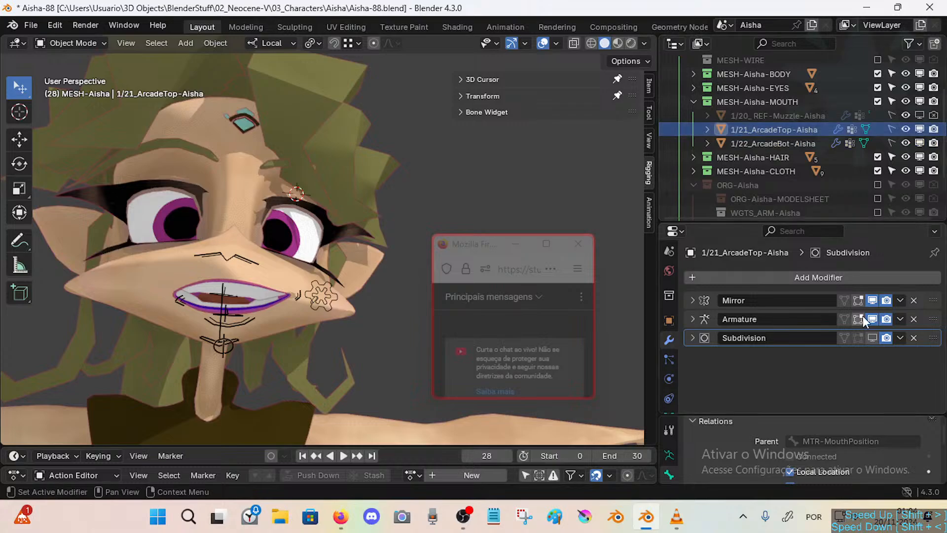
left_click(873, 338)
left_click(694, 338)
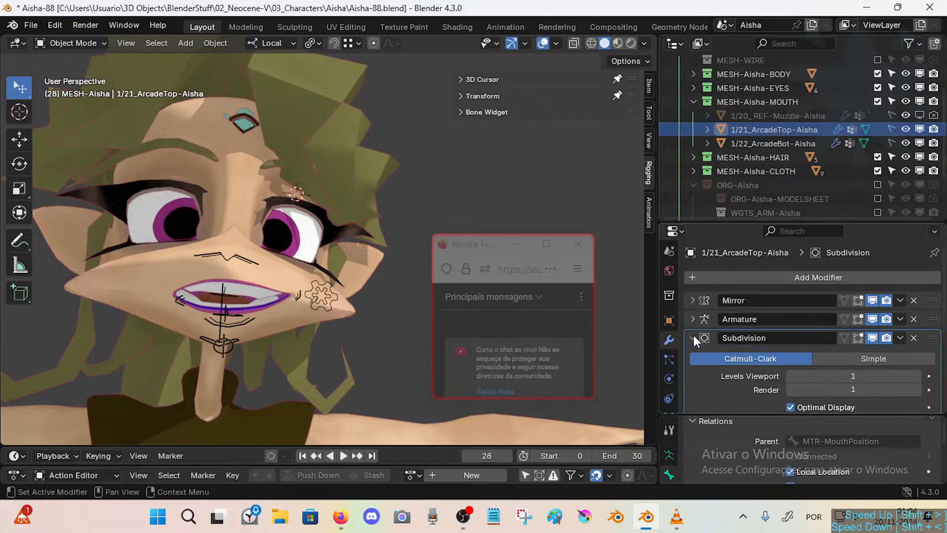
left_click(693, 337)
left_click(753, 143)
left_click(693, 338)
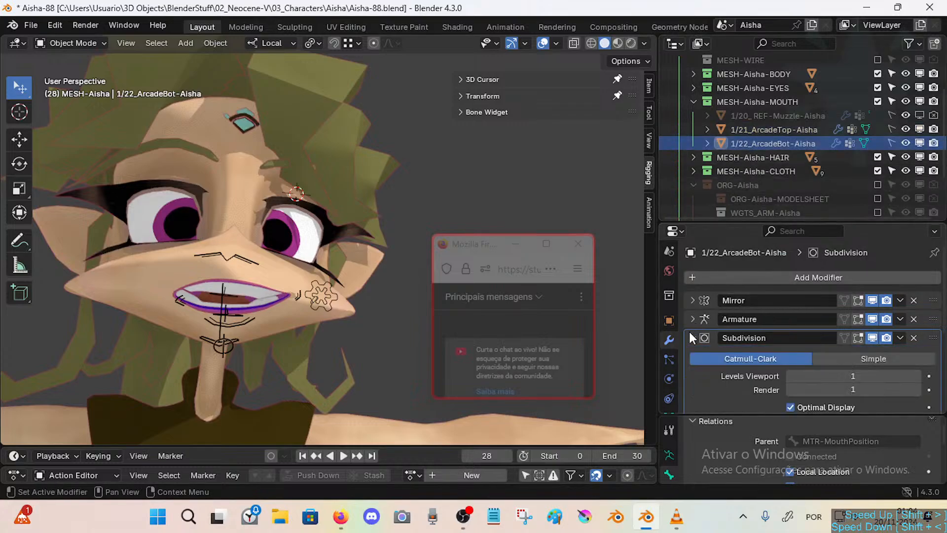
left_click(693, 337)
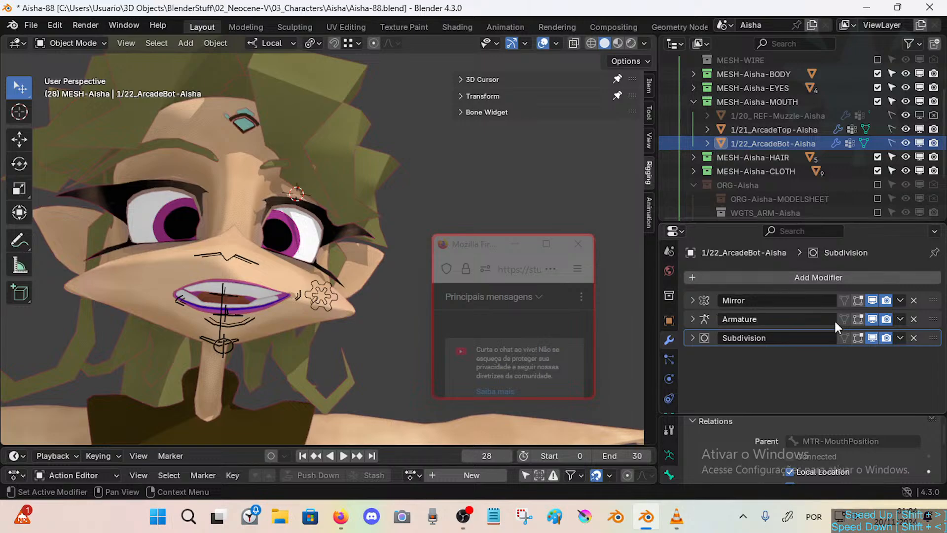
left_click(872, 338)
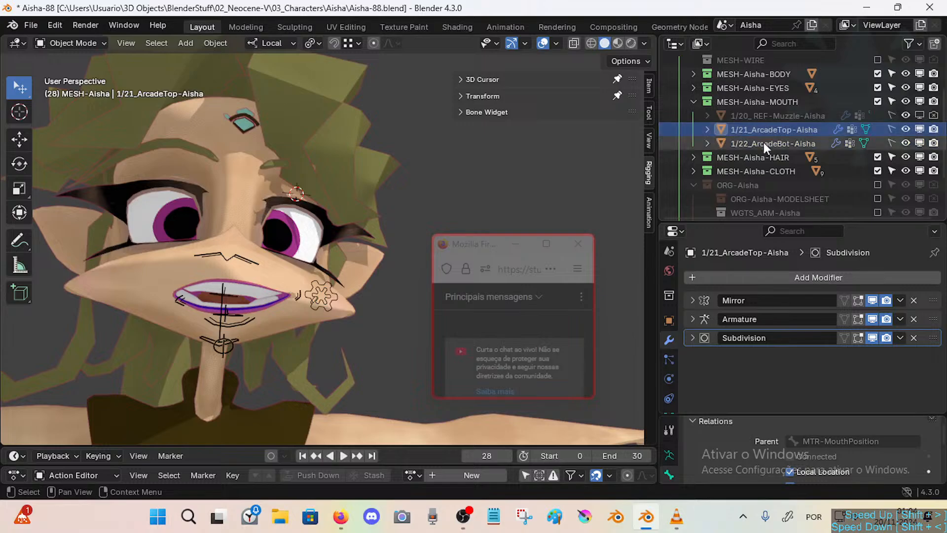
Check the modifiers of 1/20_REF-Muzzle-Aisha and collapse the MESH-Aisha-MOUTH collection.
left_click(762, 117)
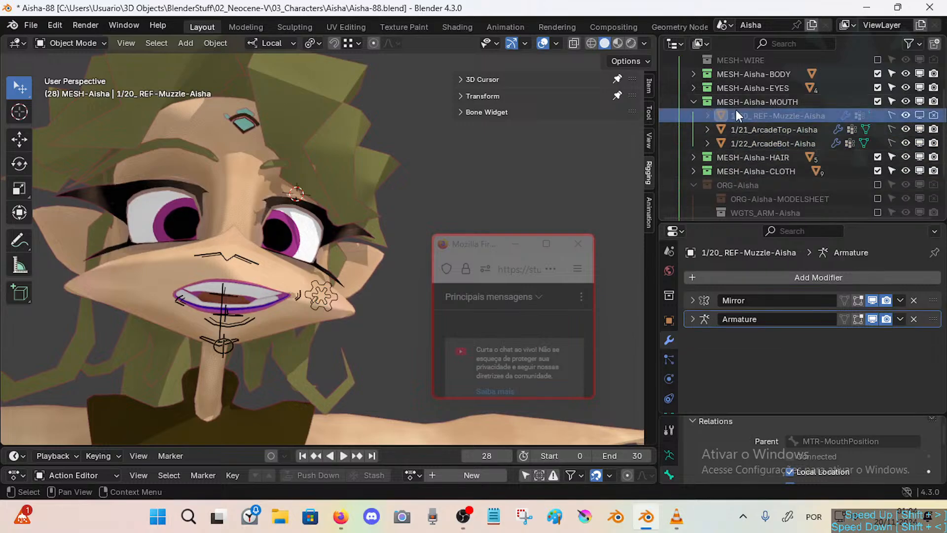
left_click(693, 101)
left_click(694, 116)
left_click(693, 116)
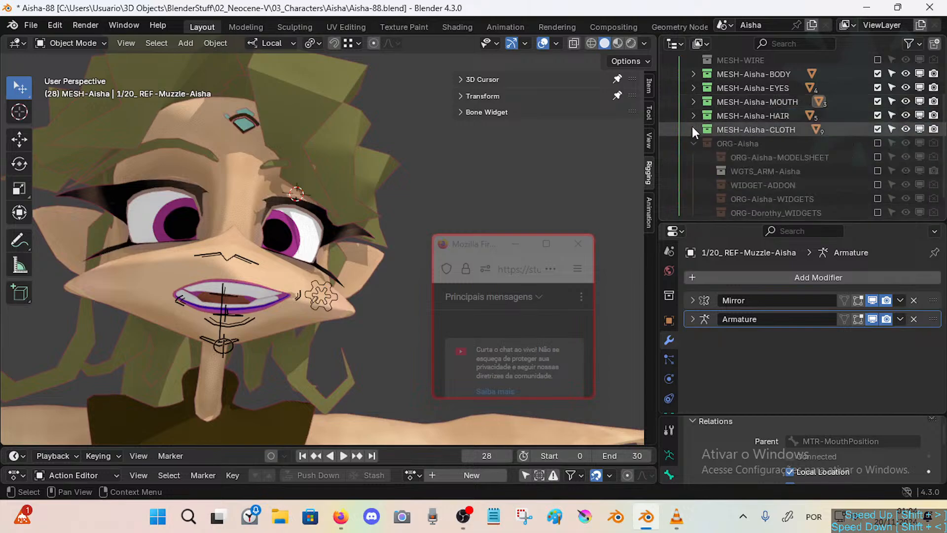
left_click(693, 101)
left_click(693, 102)
Review the modifiers of the eyebrow, eye surface and 1/10_Eyes-GHOST-Aisha meshes in the MESH-Aisha-EYES collection.
left_click(693, 88)
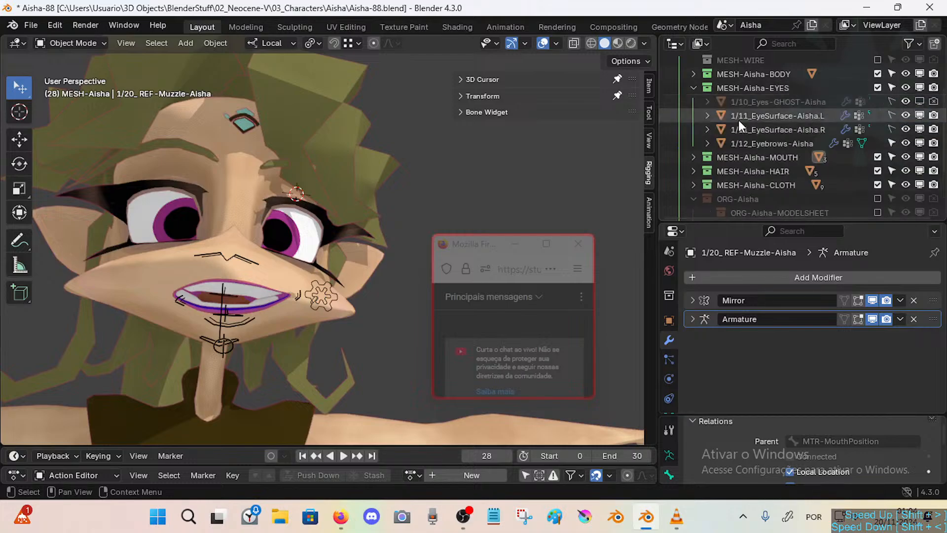
left_click(745, 133)
left_click(746, 142)
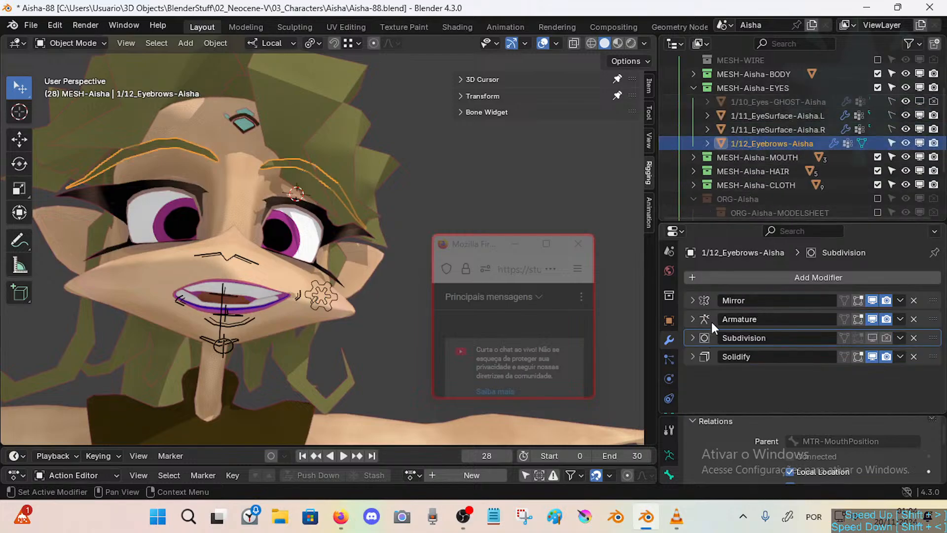
left_click(746, 129)
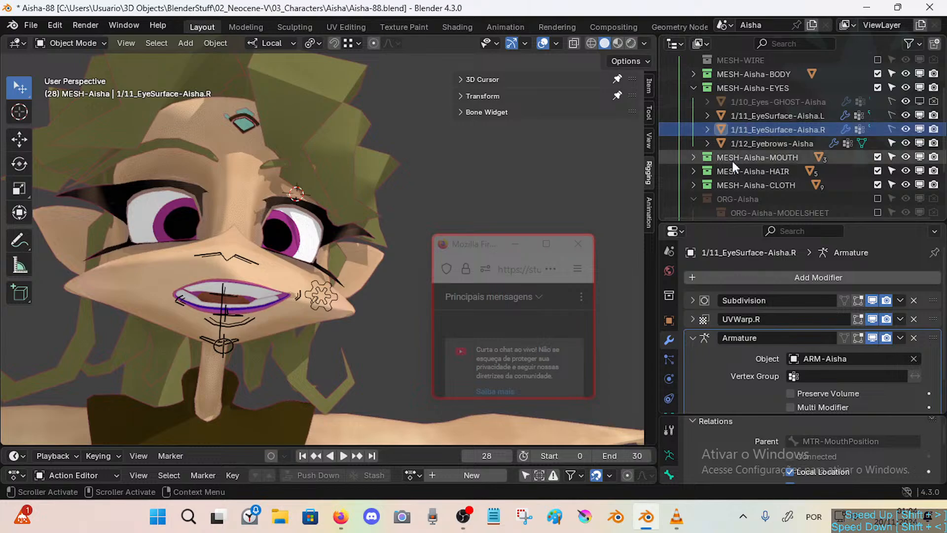
left_click(694, 340)
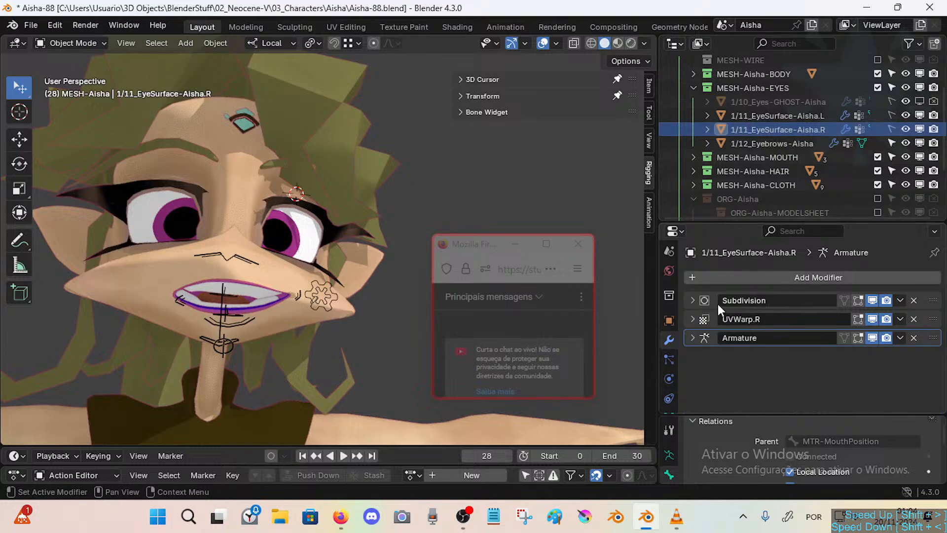
left_click(733, 116)
left_click(707, 102)
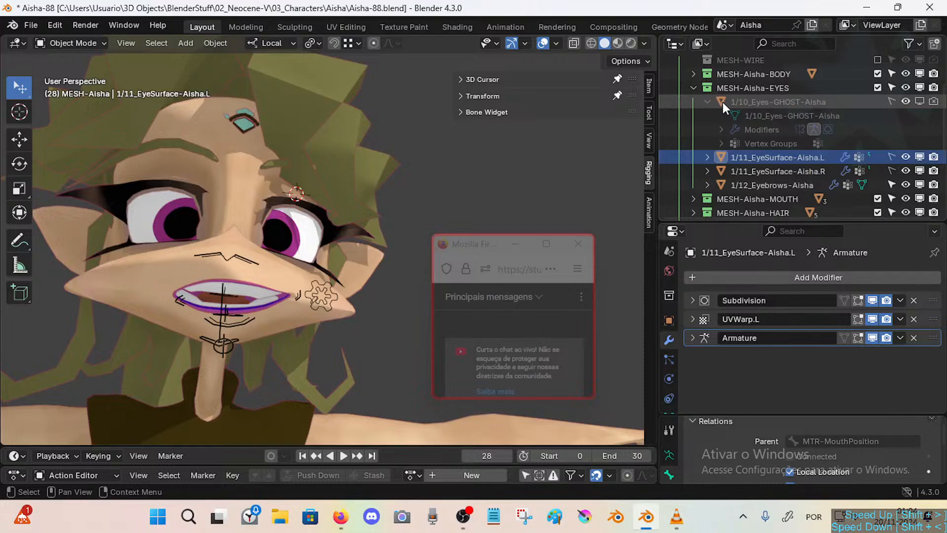
left_click(738, 103)
left_click(708, 102)
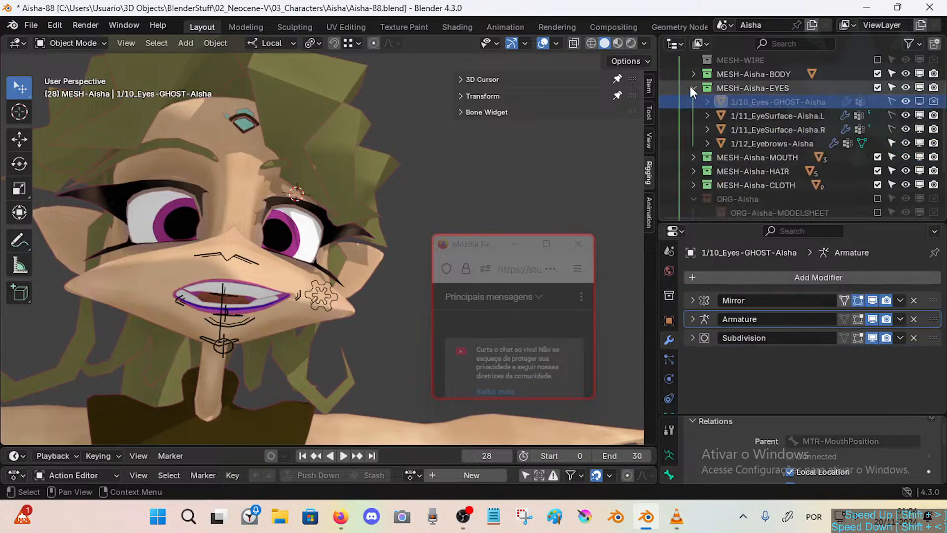
left_click(692, 88)
Examine the Shrinkwrap Eyelids.L and Shrinkwrap Eyelids.R modifiers of the 0/1_Body-Aisha mesh.
left_click(693, 74)
left_click(745, 88)
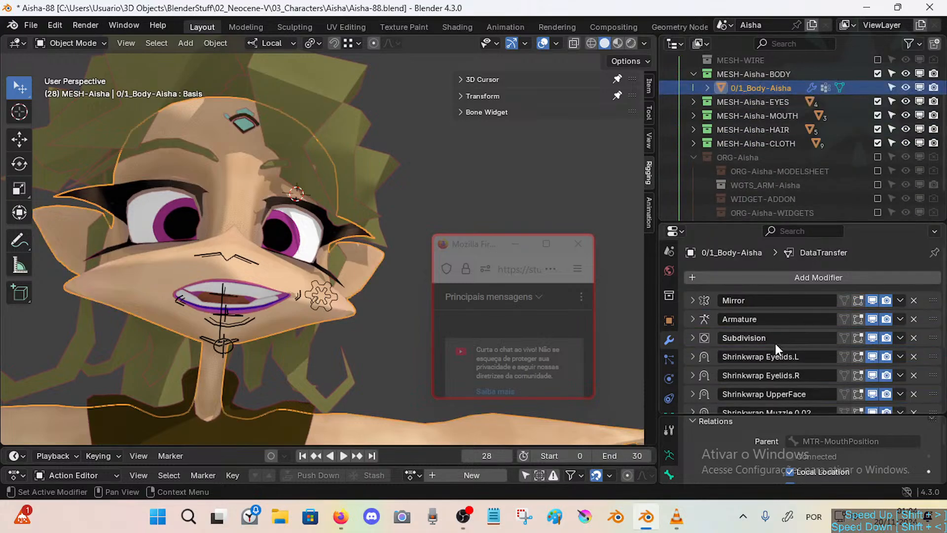
scroll(775, 343, "down", 4)
left_click_drag(690, 348, 698, 273)
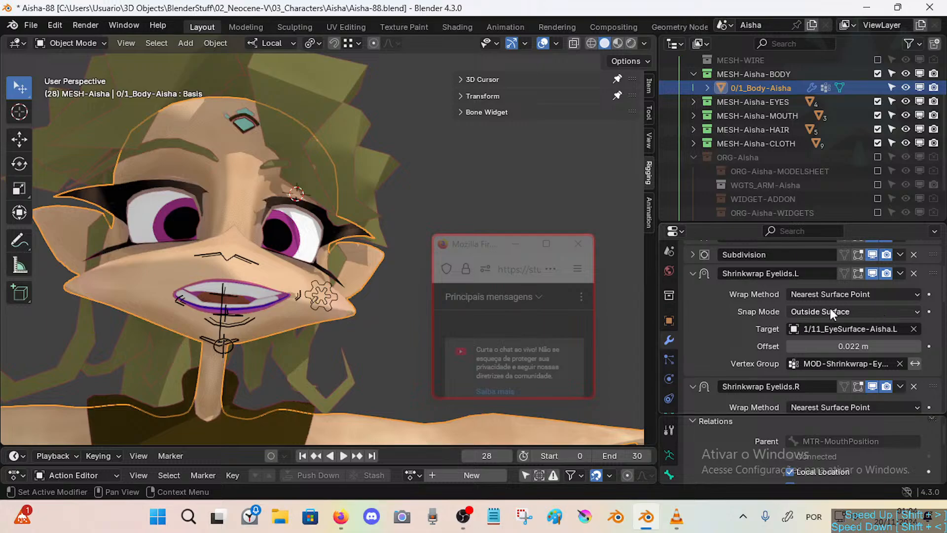
left_click(691, 274)
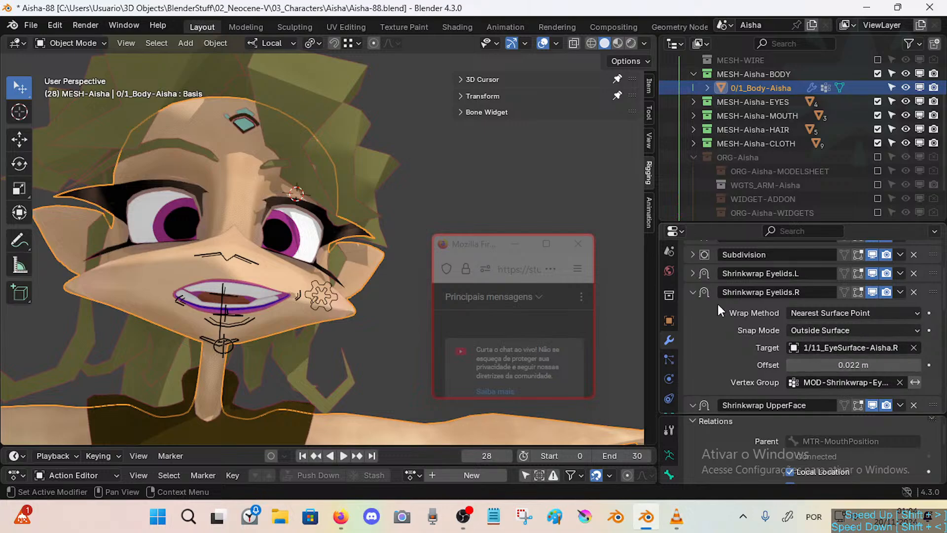
left_click(693, 293)
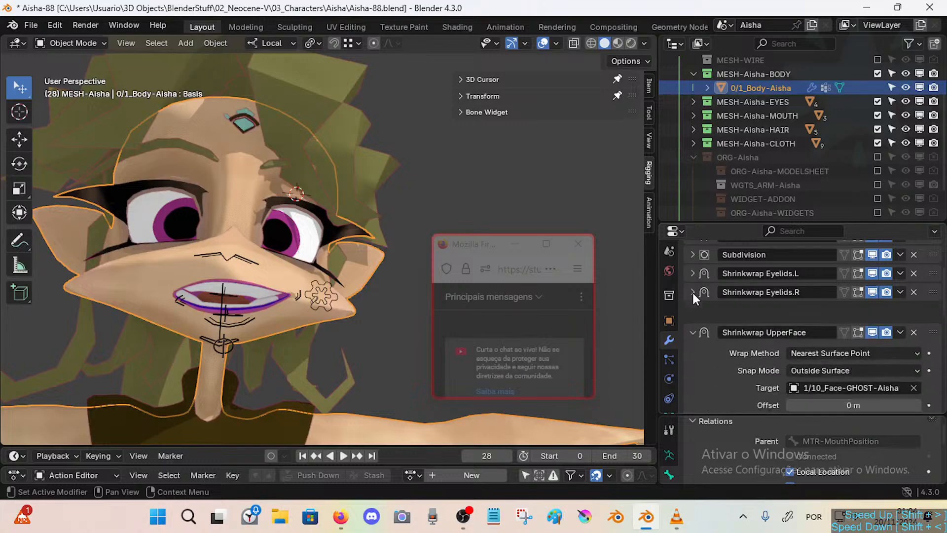
Inspect the target and vertex group of the body's Shrinkwrap UpperFace modifier, and collapse its settings.
scroll(740, 330, "down", 2)
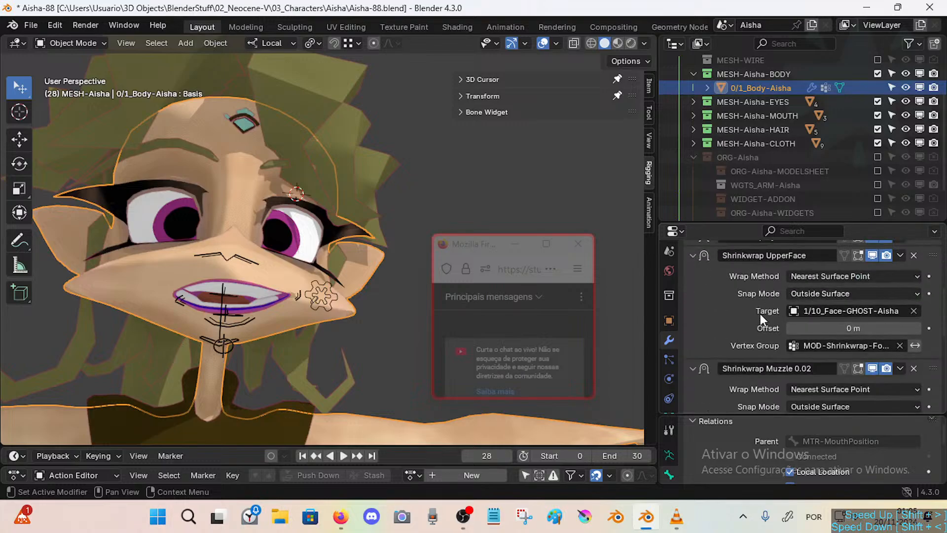
scroll(769, 316, "up", 1)
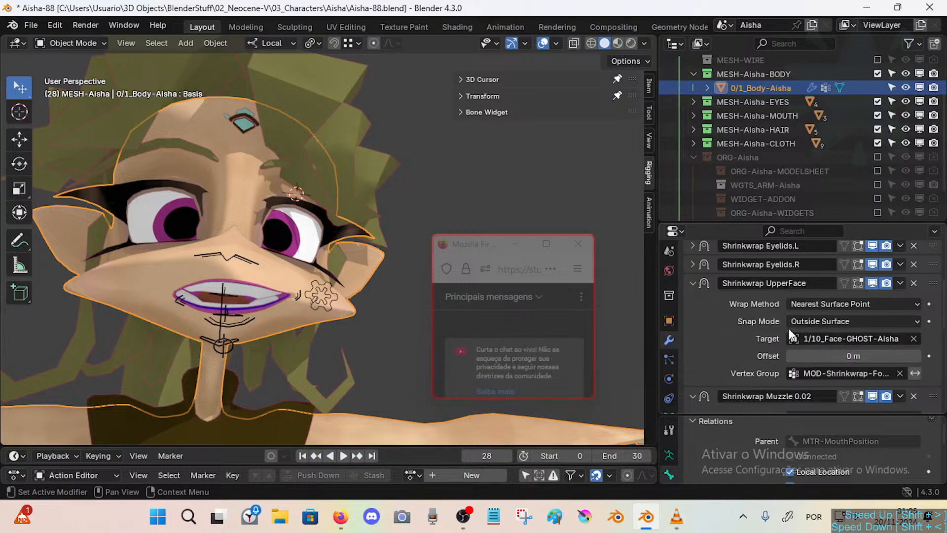
left_click(817, 374)
left_click(768, 383)
left_click(836, 376)
left_click(755, 374)
left_click(693, 282)
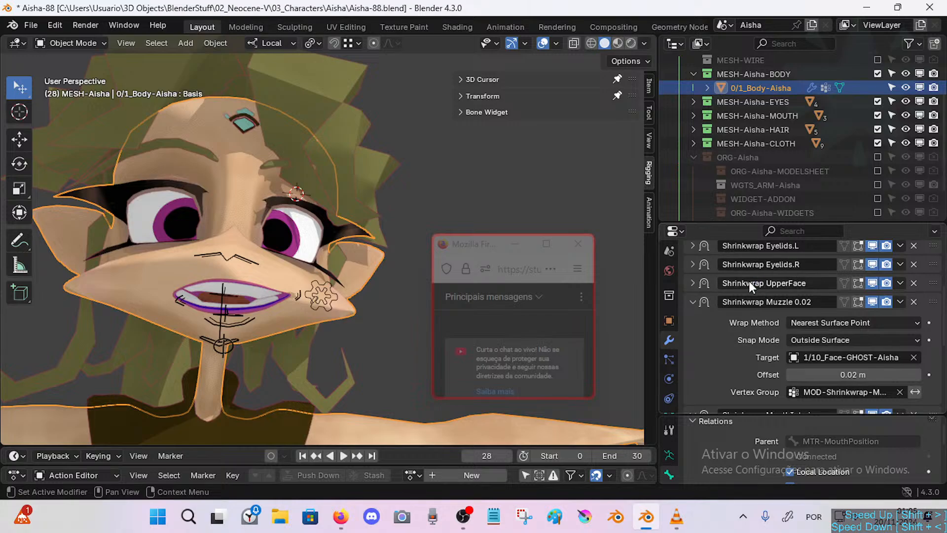
Inspect the vertex group of the body's Shrinkwrap Muzzle 0.02 modifier and look closely at the muzzle.
scroll(836, 365, "down", 1)
scroll(830, 347, "up", 1)
left_click(837, 392)
left_click(778, 393)
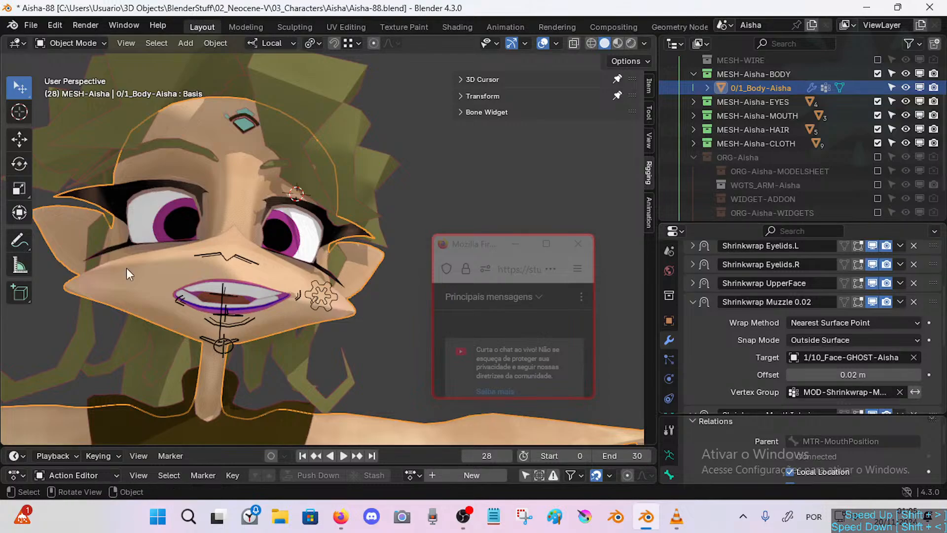
scroll(208, 185, "up", 3)
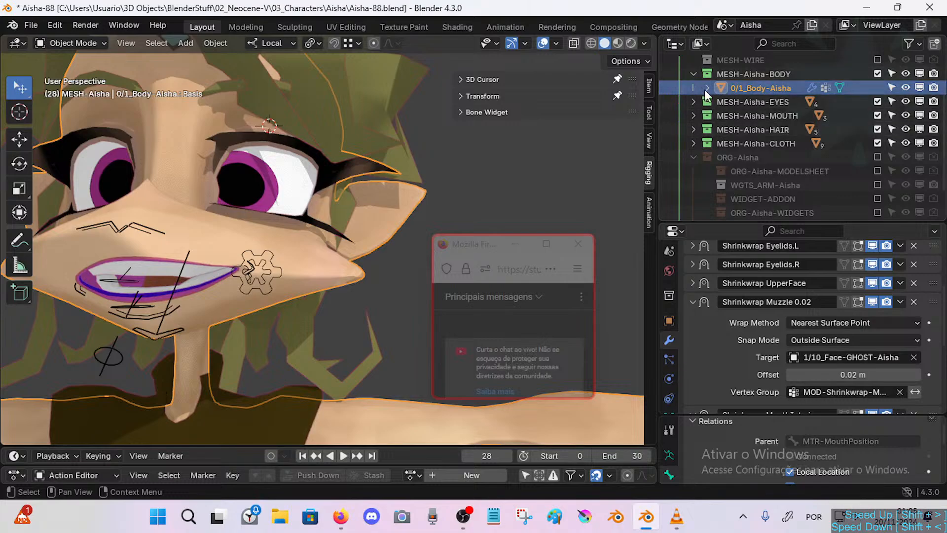
Include the MESH-WIRE collection in the view layer and select the 1/10_Face-GHOST-Aisha mesh.
scroll(704, 90, "up", 2)
left_click(878, 88)
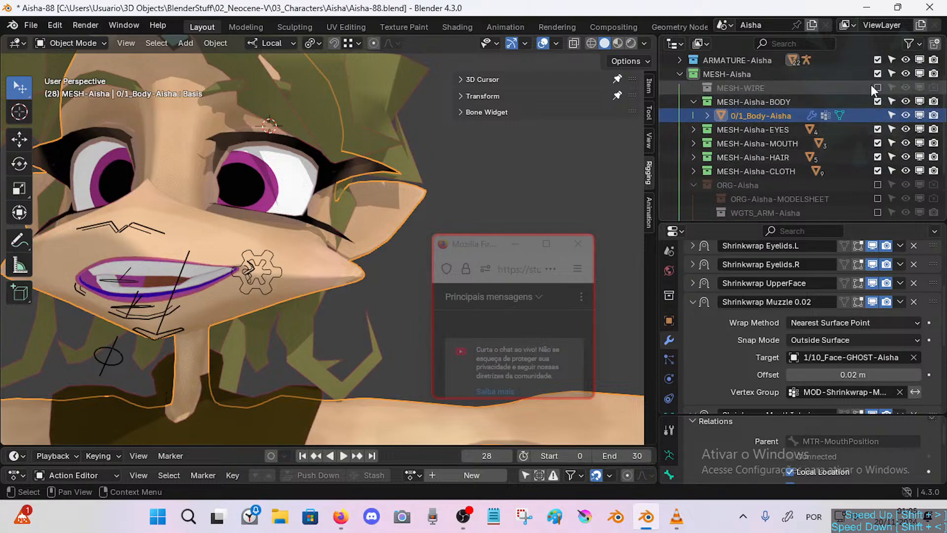
left_click(742, 115, "ctrl")
left_click(807, 120)
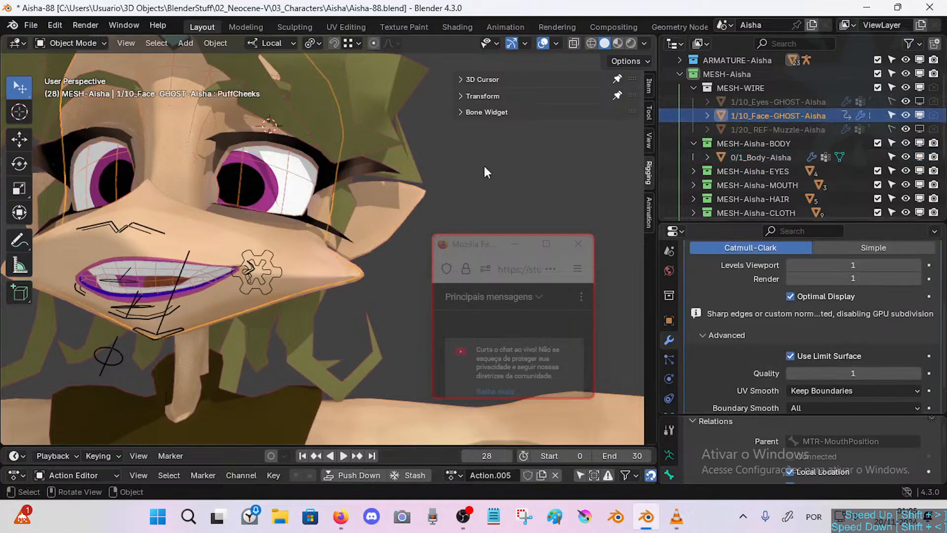
Hide everything except 1/10_Face-GHOST-Aisha and inspect its wireframe from the side.
key("shift+h")
middle_click_drag(309, 220, 263, 266)
key("alt+a")
left_click(280, 312)
middle_click_drag(281, 312, 231, 332)
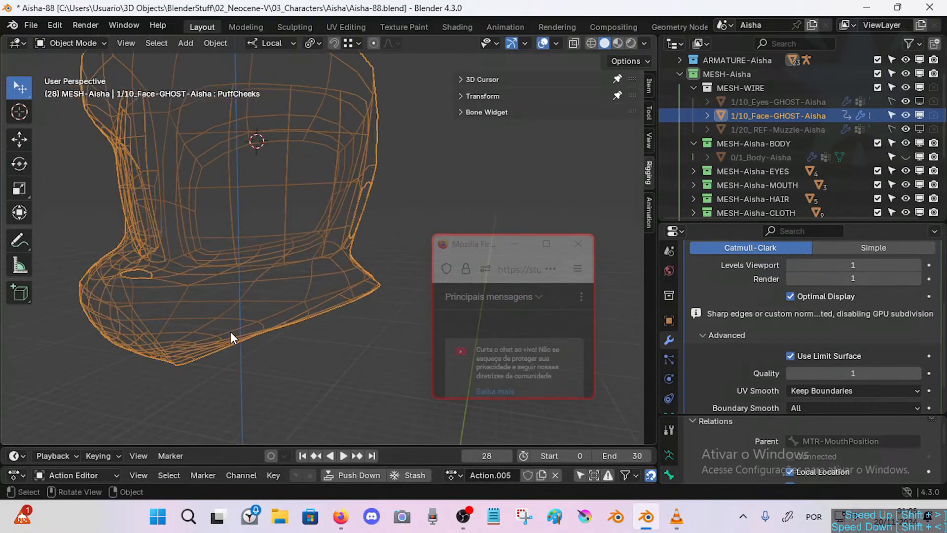
middle_click_drag(301, 327, 283, 304)
middle_click_drag(229, 283, 291, 161)
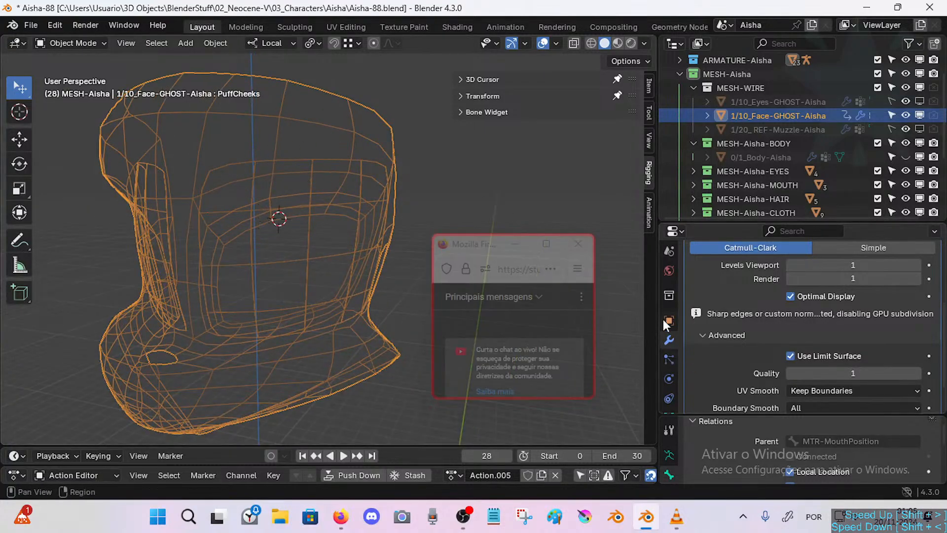
Look through the vertex groups of 1/10_Face-GHOST-Aisha and examine its muzzle shape from the front.
scroll(667, 315, "down", 2)
left_click(669, 379)
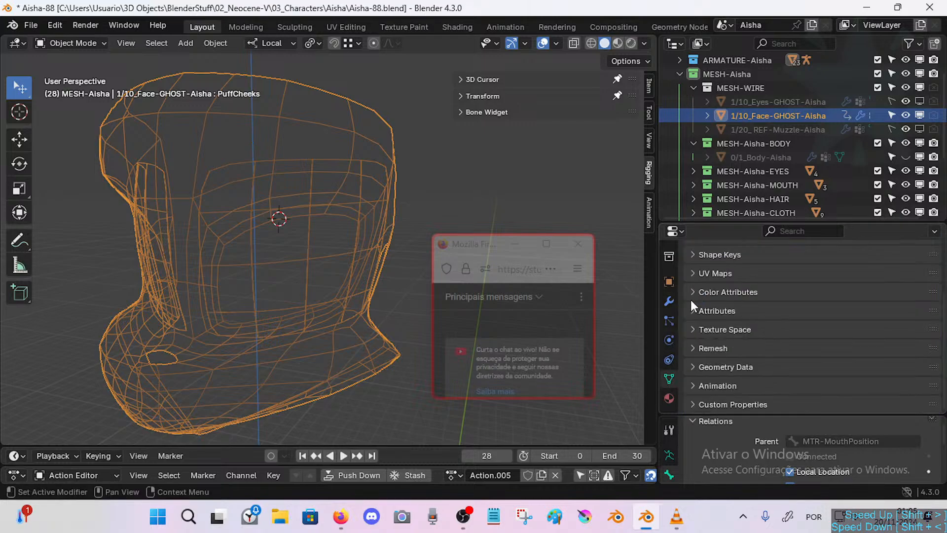
scroll(735, 309, "up", 3)
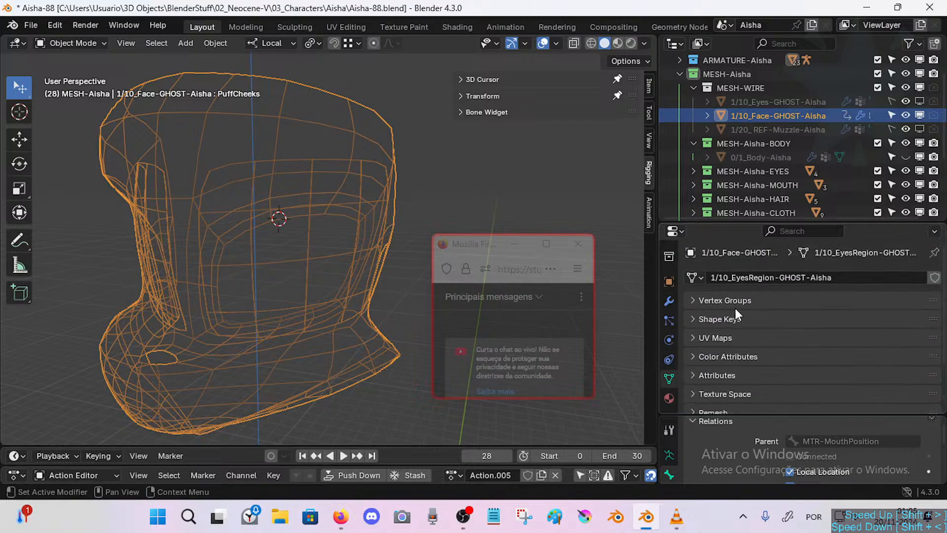
left_click(688, 299)
scroll(827, 346, "down", 5)
scroll(945, 371, "down", 2)
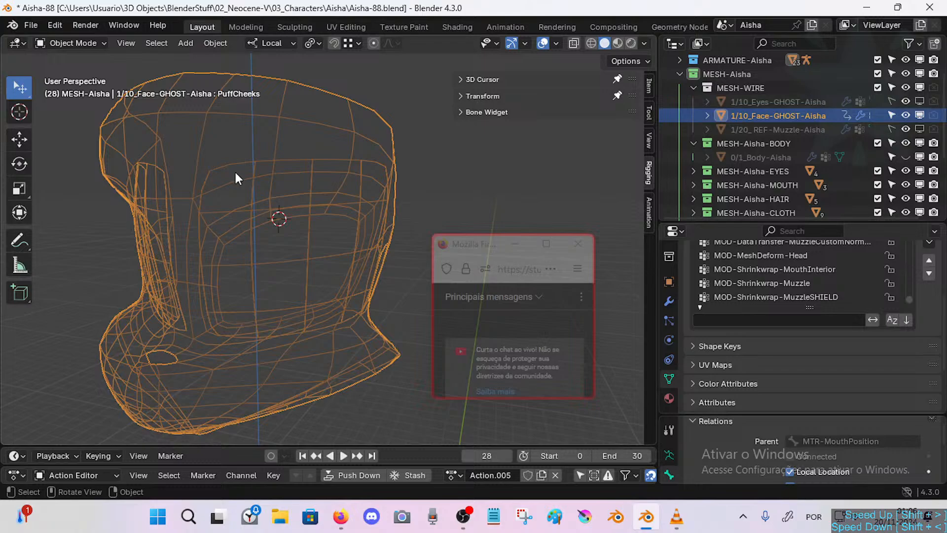
middle_click_drag(308, 348, 333, 179)
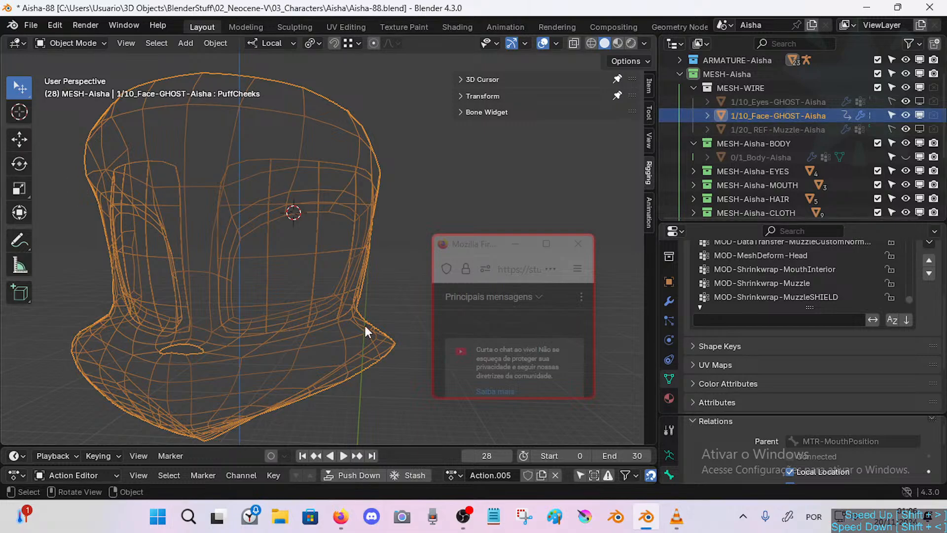
middle_click_drag(308, 312, 246, 358)
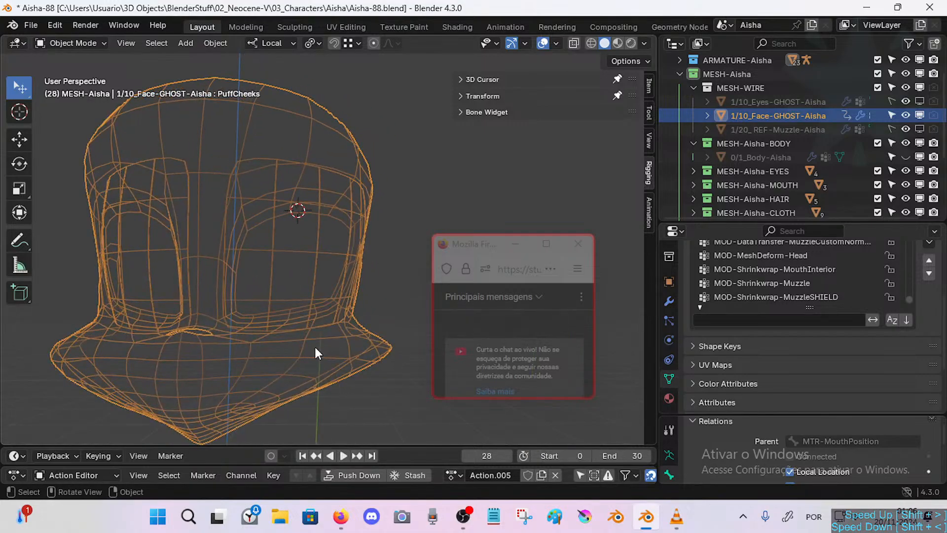
mouse_move(315, 353)
middle_mouse_down()
mouse_move(298, 342)
mouse_move(321, 338)
middle_mouse_up()
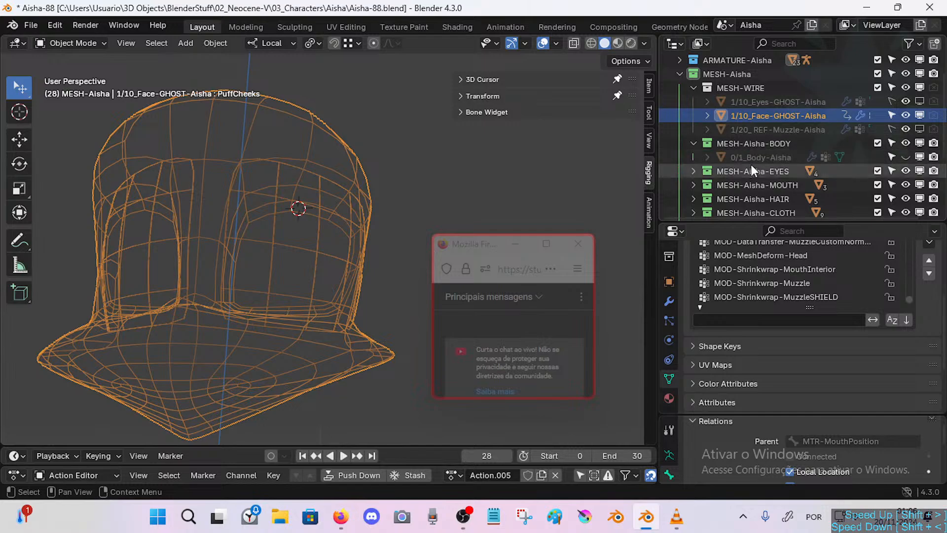
Unhide 0/1_Body-Aisha and make its MOD-Shrinkwrap-Forehead vertex group active, keeping the group locked.
left_click(764, 158)
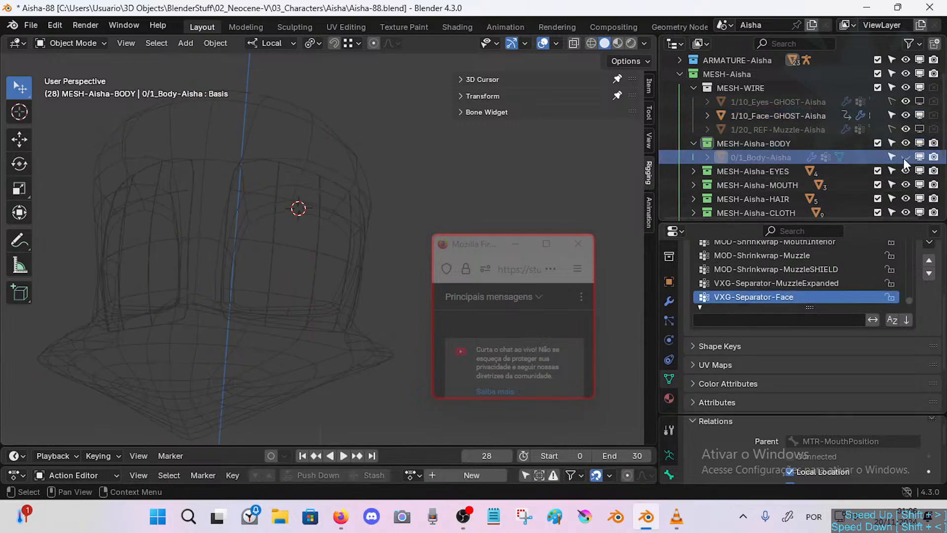
scroll(371, 343, "up", 4)
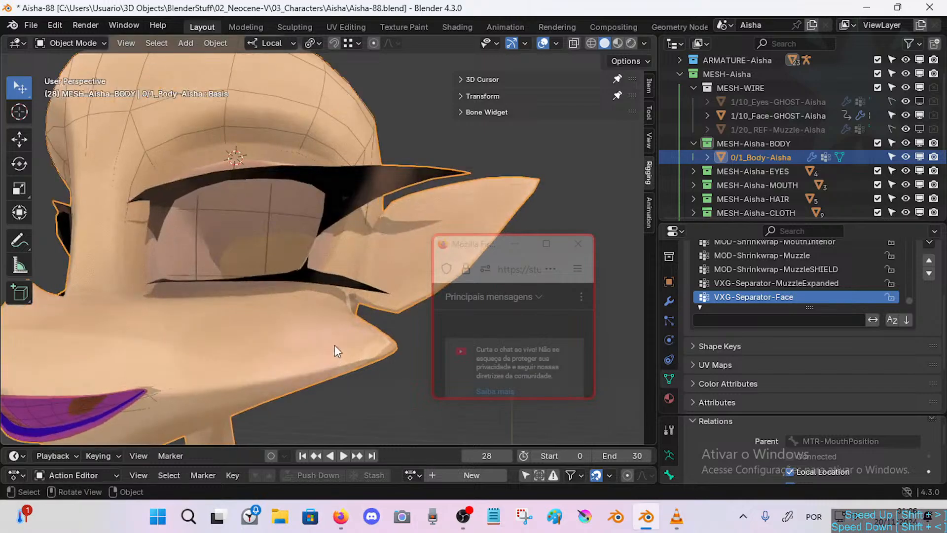
left_click_drag(809, 307, 809, 349)
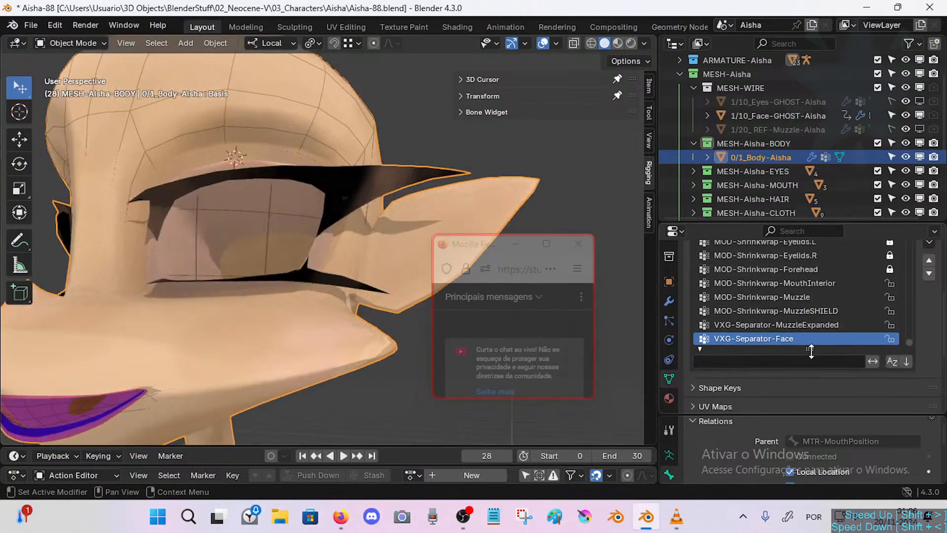
scroll(794, 302, "up", 2)
left_click(784, 296)
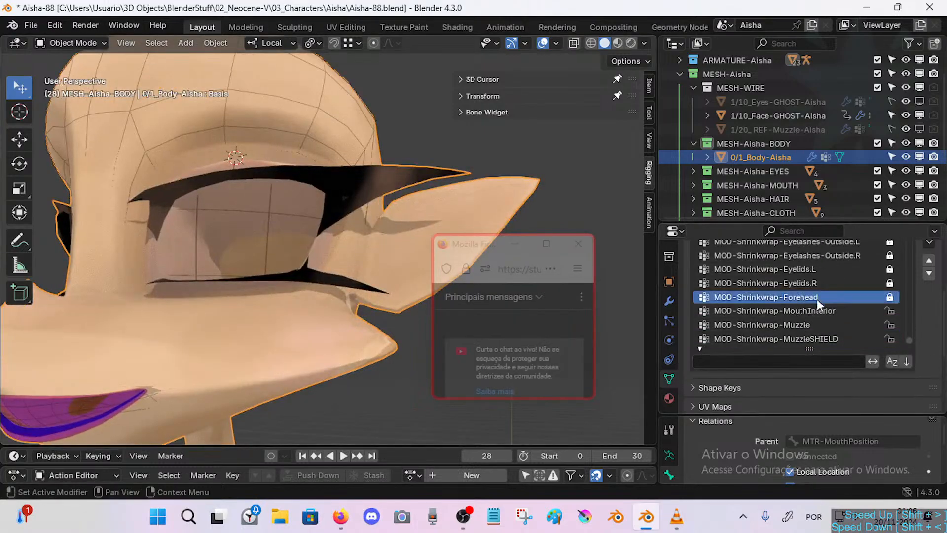
double_click(802, 300)
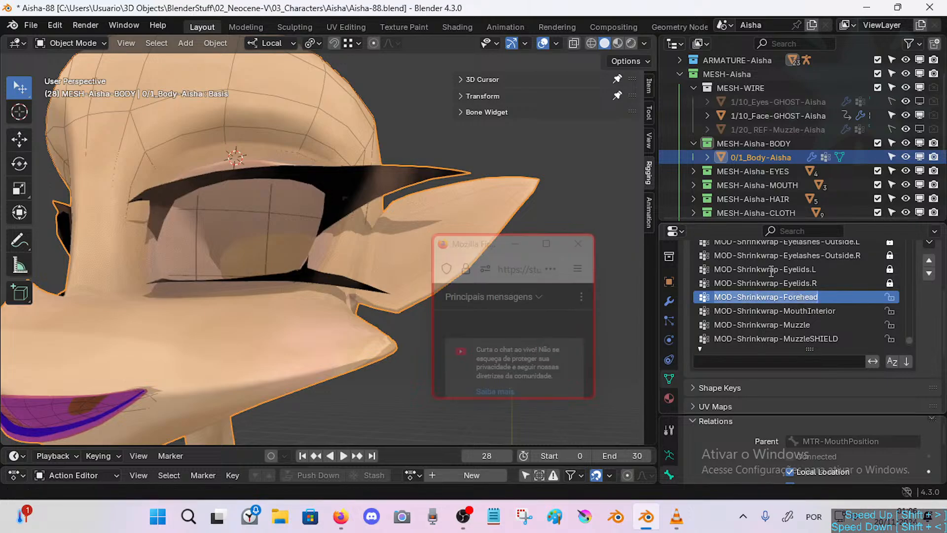
key("Return")
left_click(890, 297)
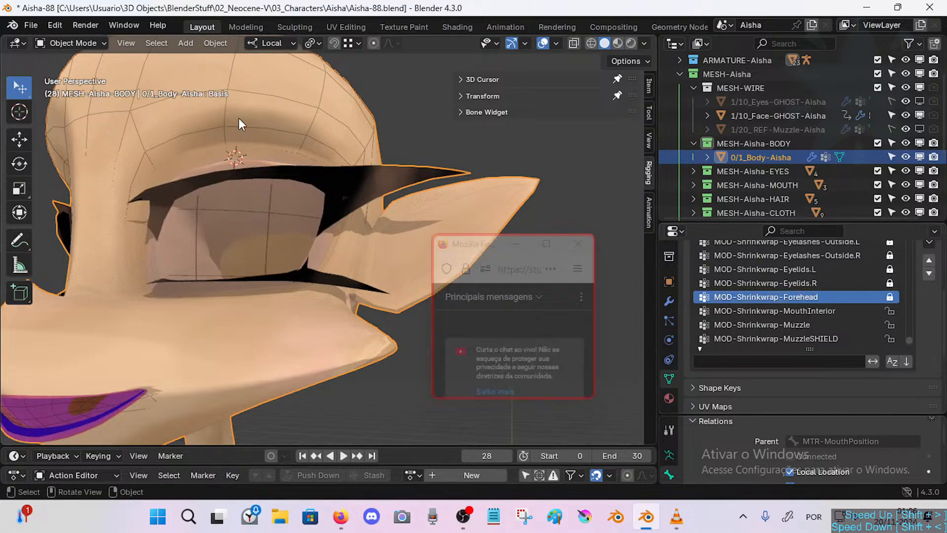
Switch the body to Weight Paint mode and examine the MOD-Shrinkwrap-Forehead weights around the head.
key("ctrl+Tab")
left_click(144, 69)
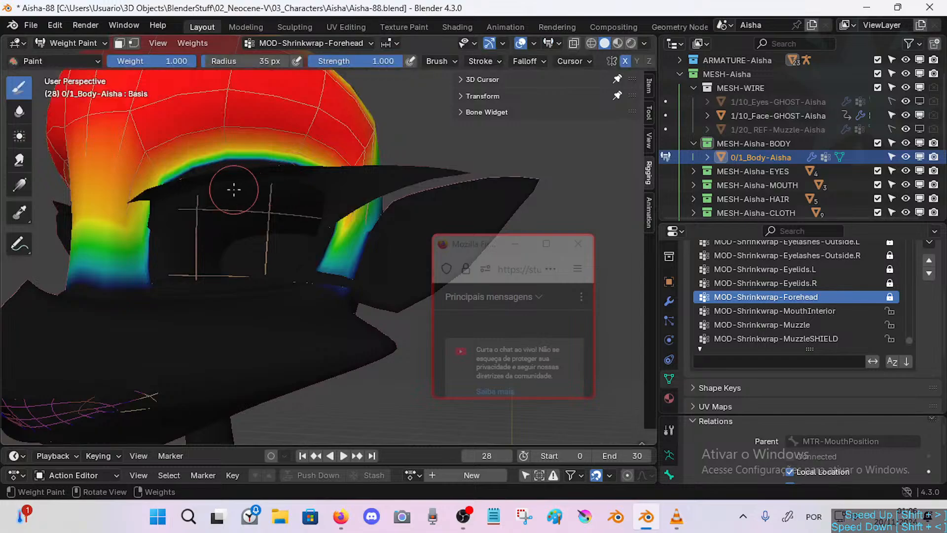
scroll(234, 189, "down", 2)
middle_click_drag(243, 203, 269, 224, "shift")
scroll(277, 207, "up", 2)
scroll(293, 163, "down", 4)
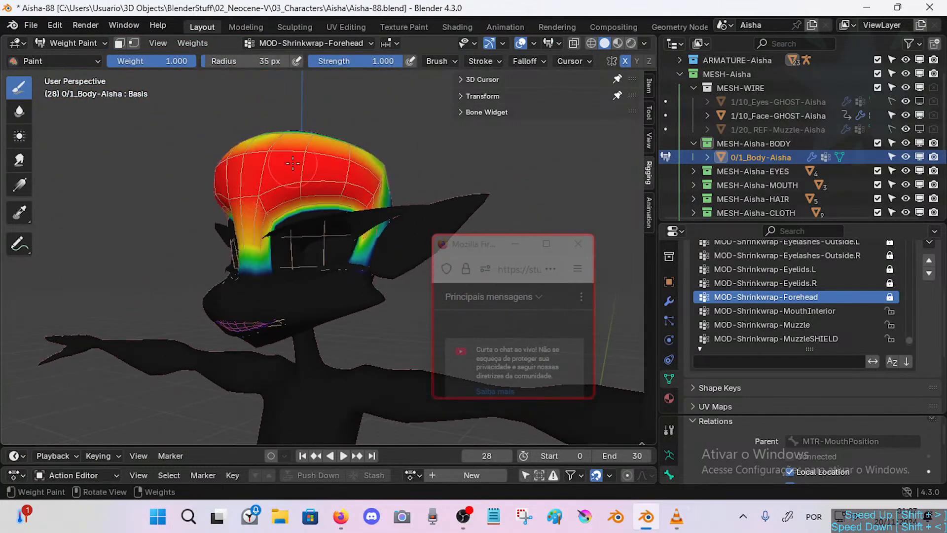
middle_click_drag(293, 163, 247, 202)
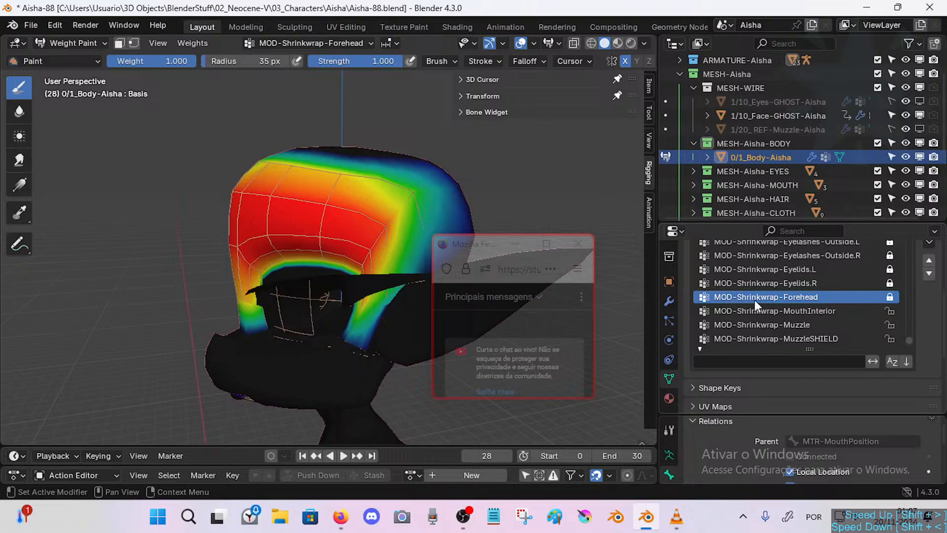
Collapse the body's other modifiers and review the target and vertex group of Shrinkwrap UpperFace.
left_click(669, 301)
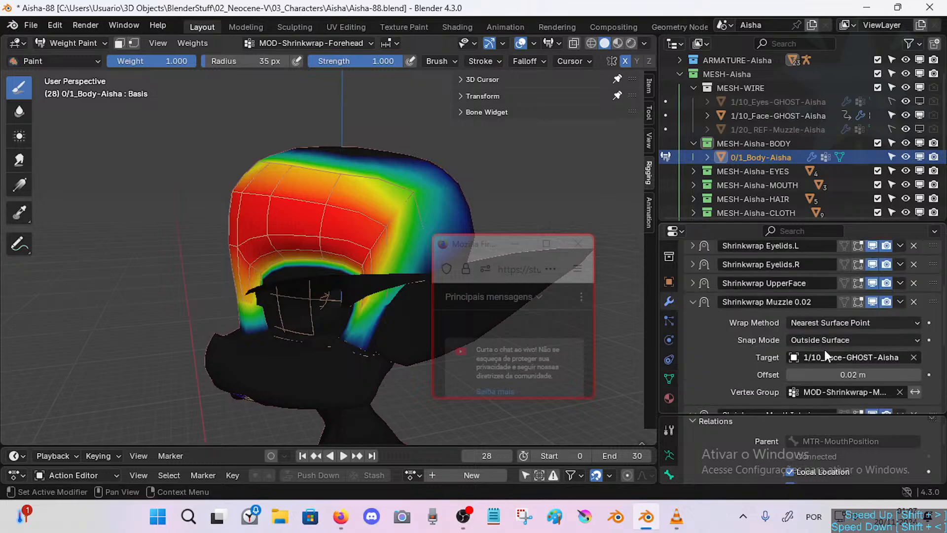
scroll(876, 375, "down", 3)
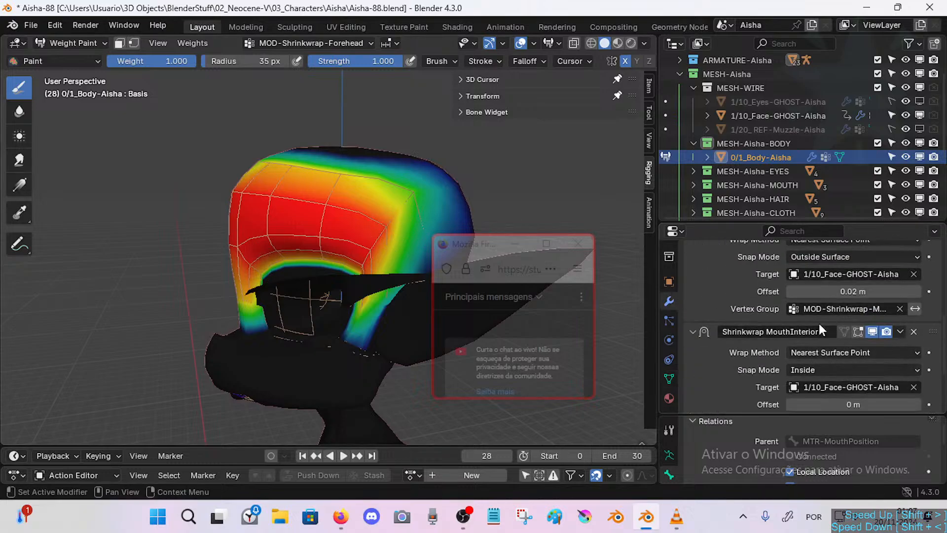
scroll(819, 324, "up", 3)
left_click(696, 301)
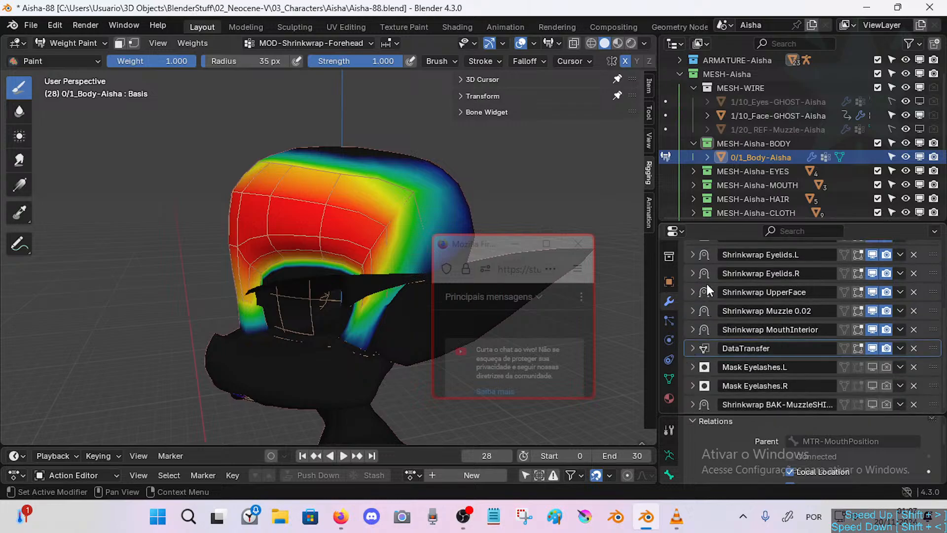
scroll(707, 288, "up", 2)
left_click(691, 320)
scroll(820, 348, "down", 2)
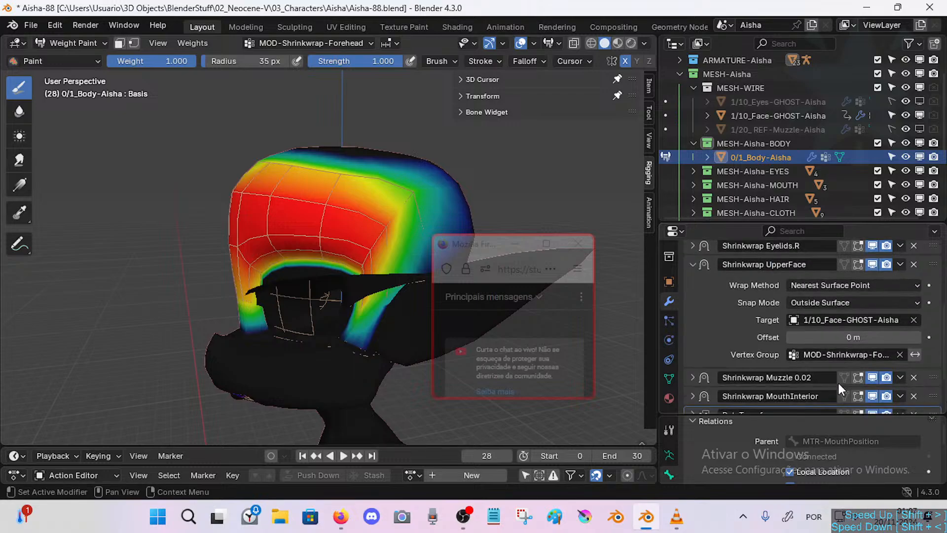
left_click(856, 356)
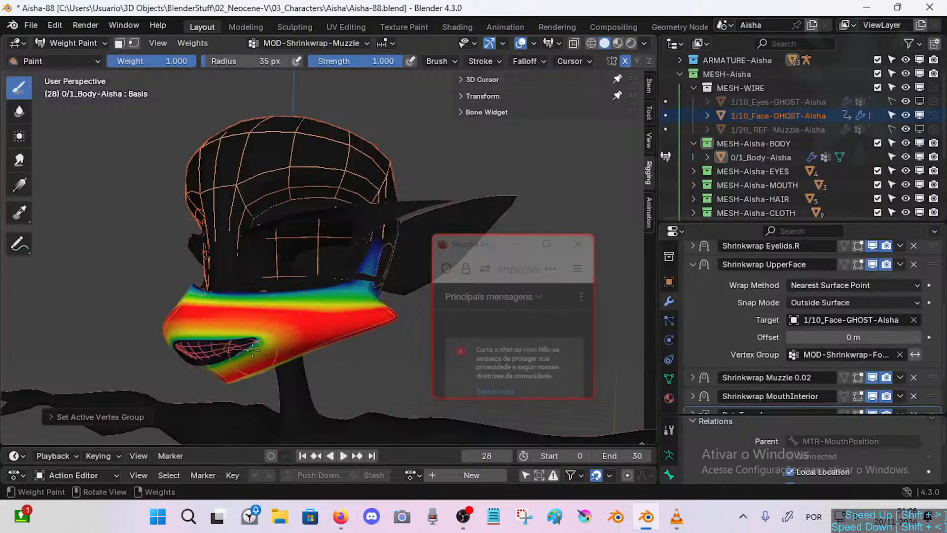
Examine the MOD-Shrinkwrap-Muzzle weights on the body's muzzle from the side and from close up.
middle_click_drag(252, 351, 208, 331)
middle_click_drag(208, 331, 288, 308, "shift")
scroll(346, 296, "down", 4)
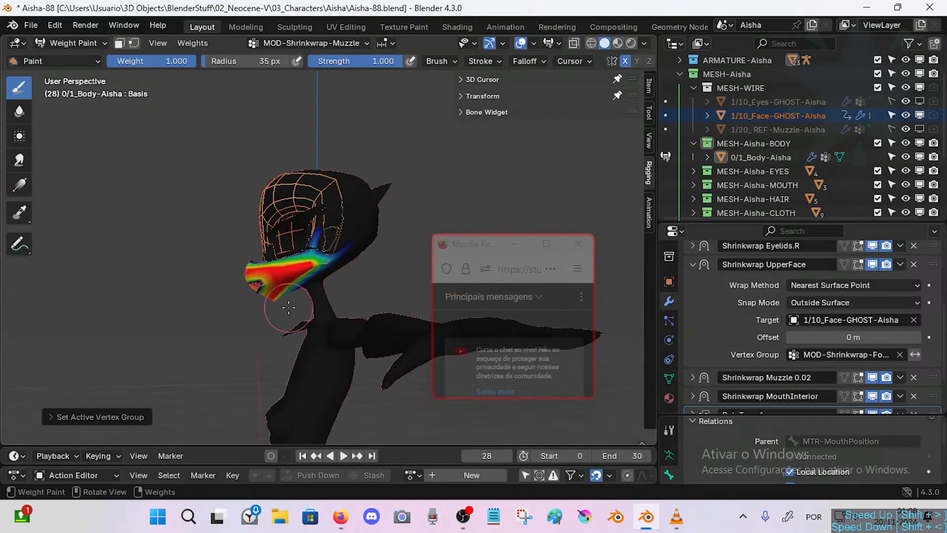
key("shift+grave")
key("w")
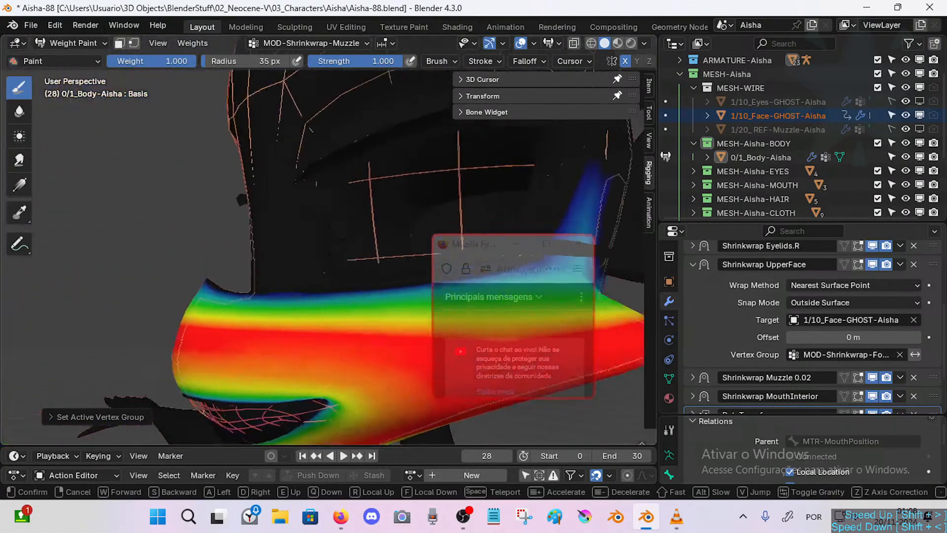
key("Escape")
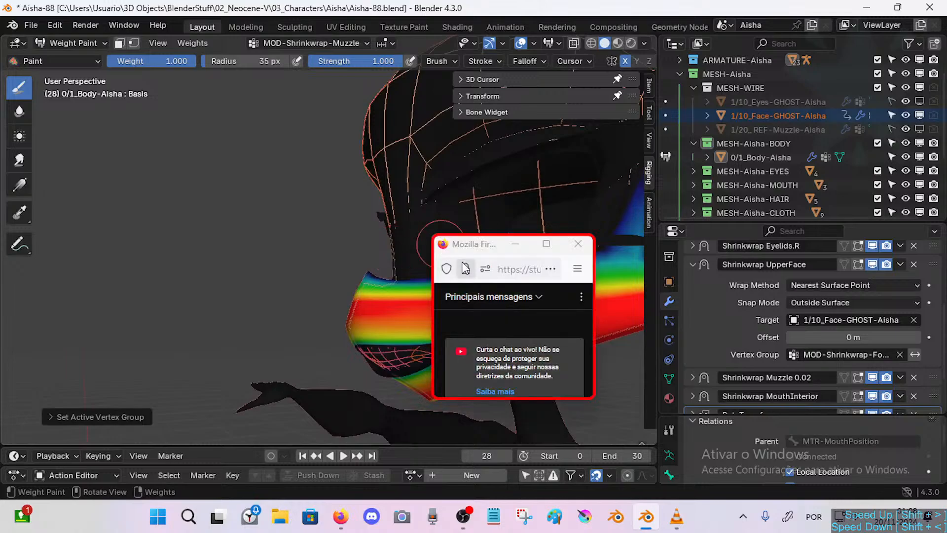
left_click_drag(469, 246, 743, 234)
mouse_move(408, 205)
middle_mouse_down()
mouse_move(454, 205)
mouse_move(430, 222)
mouse_move(385, 224)
mouse_move(385, 268)
mouse_move(367, 296)
mouse_move(338, 312)
mouse_move(355, 309)
mouse_move(400, 267)
mouse_move(407, 275)
mouse_move(336, 173)
middle_mouse_up()
scroll(367, 296, "up", 4)
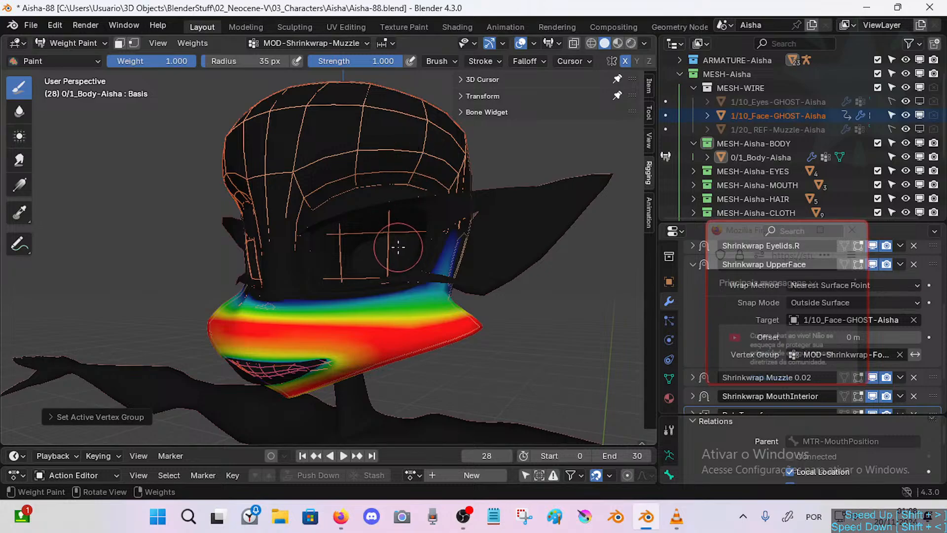
Return to Object Mode, select 0/1_Body-Aisha and examine its face against the ghost wireframe.
middle_click_drag(399, 248, 390, 252)
key("ctrl+Tab")
left_click(280, 256)
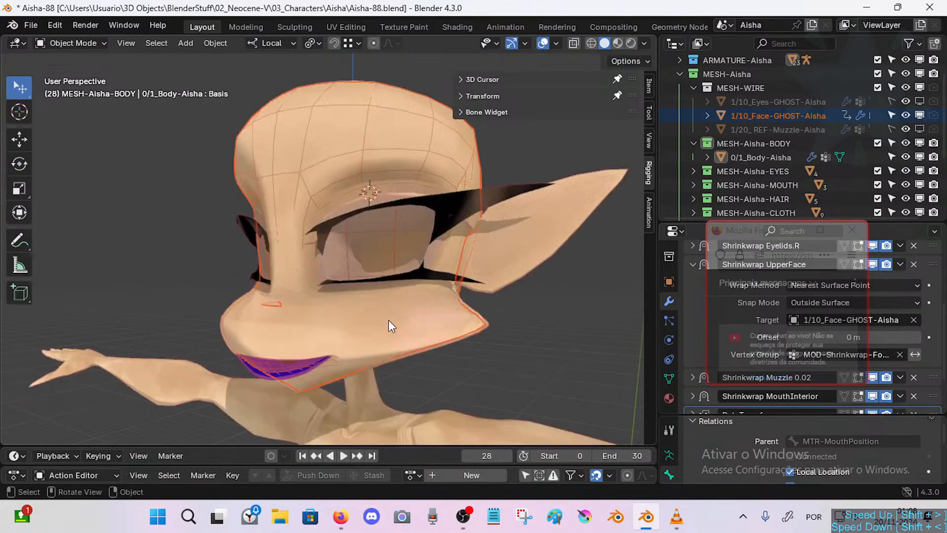
left_click(389, 320)
mouse_move(478, 316)
middle_mouse_down()
mouse_move(436, 316)
mouse_move(422, 295)
mouse_move(455, 237)
mouse_move(519, 232)
mouse_move(424, 280)
middle_mouse_up()
middle_click_drag(380, 148, 405, 339)
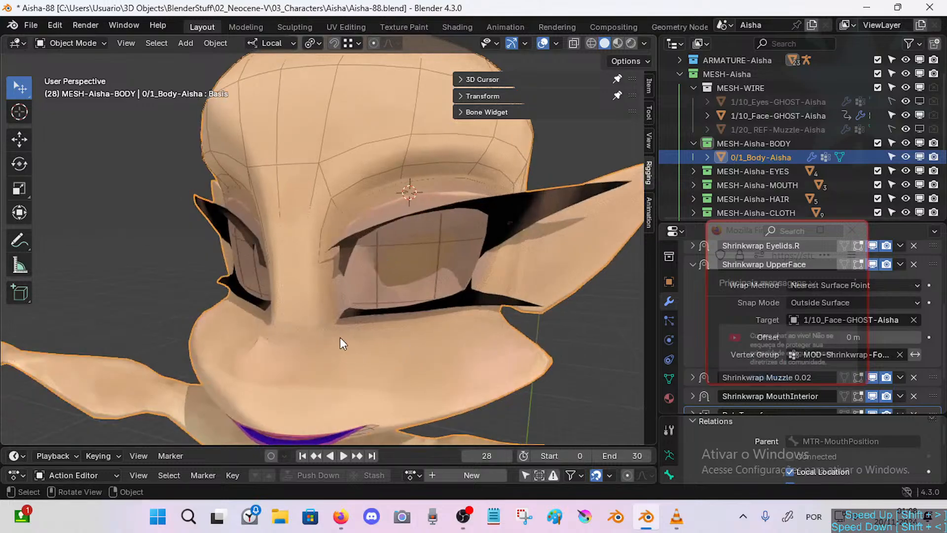
middle_click_drag(341, 342, 401, 307)
middle_click_drag(326, 284, 433, 329)
key("shift+z")
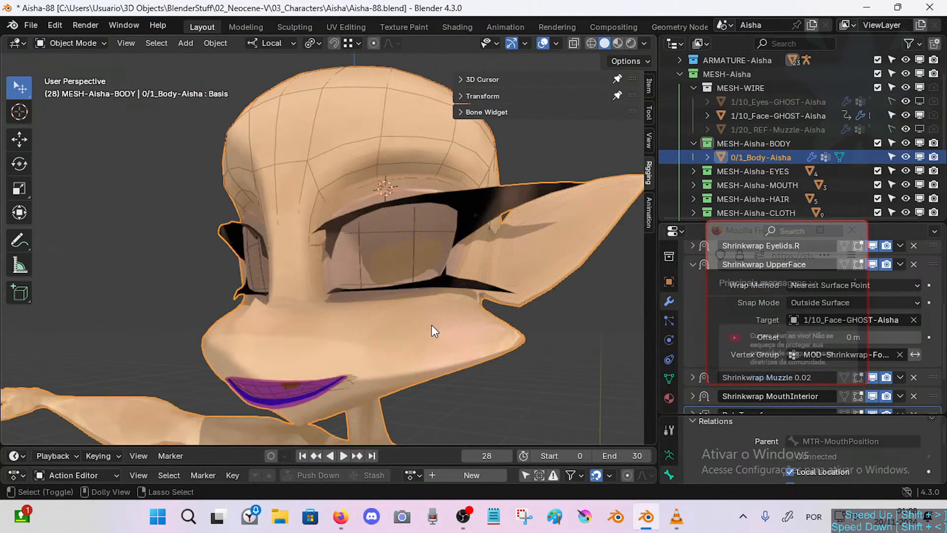
Hide 1/10_Face-GHOST-Aisha, collapse and exclude the MESH-WIRE collection, and reveal all hidden objects.
left_click(906, 114)
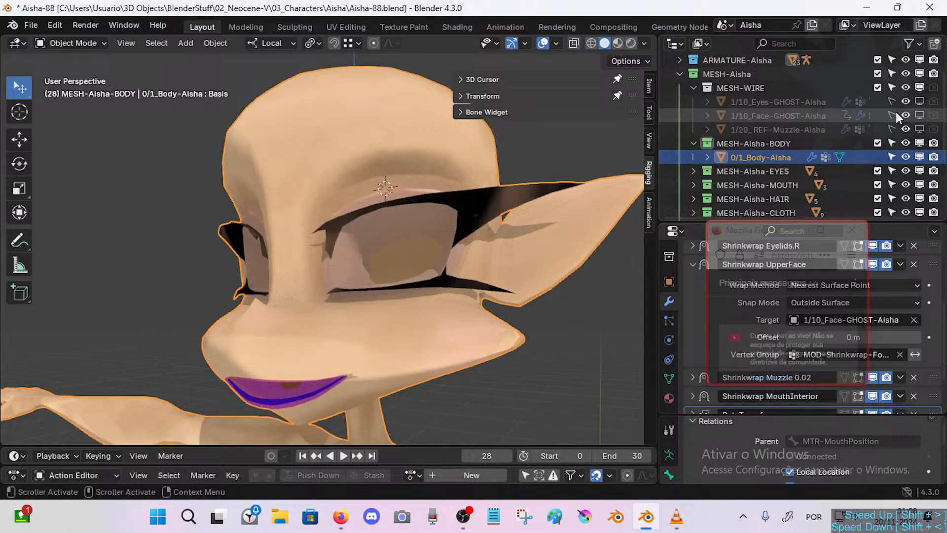
left_click(694, 88)
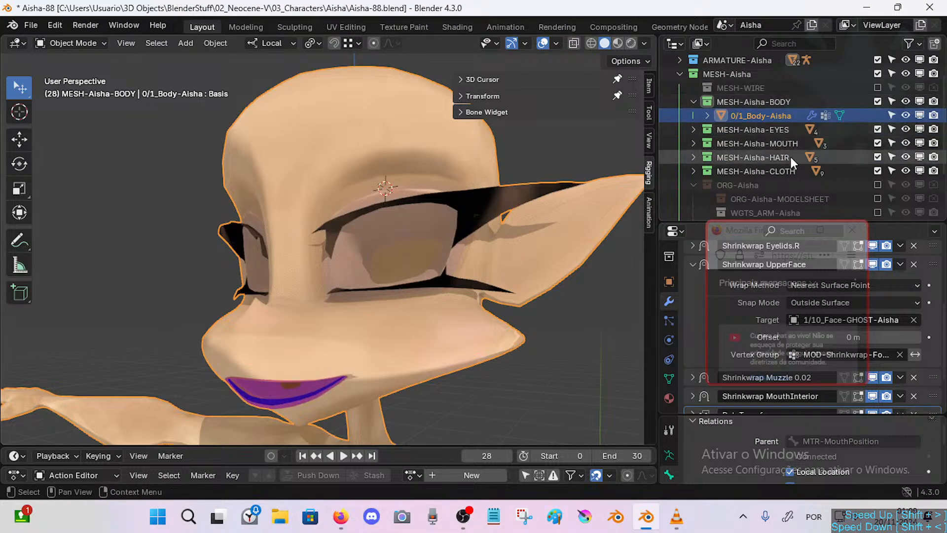
key("alt+h")
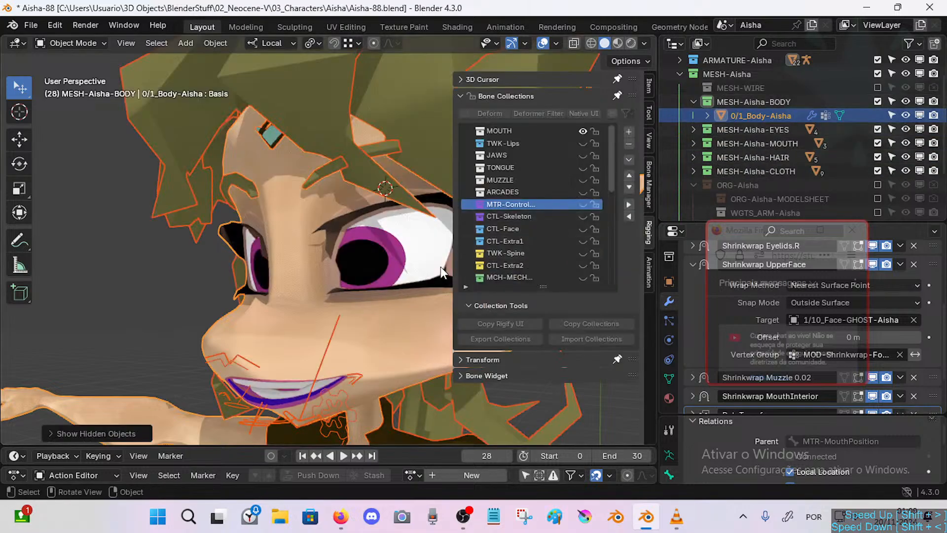
Close the viewport sidebar, deselect everything with Aisha's face in view, and save Aisha-88.blend.
key("n")
middle_click_drag(323, 251, 310, 266, "ctrl")
middle_click_drag(310, 269, 318, 294, "ctrl")
middle_click_drag(314, 291, 330, 298, "ctrl")
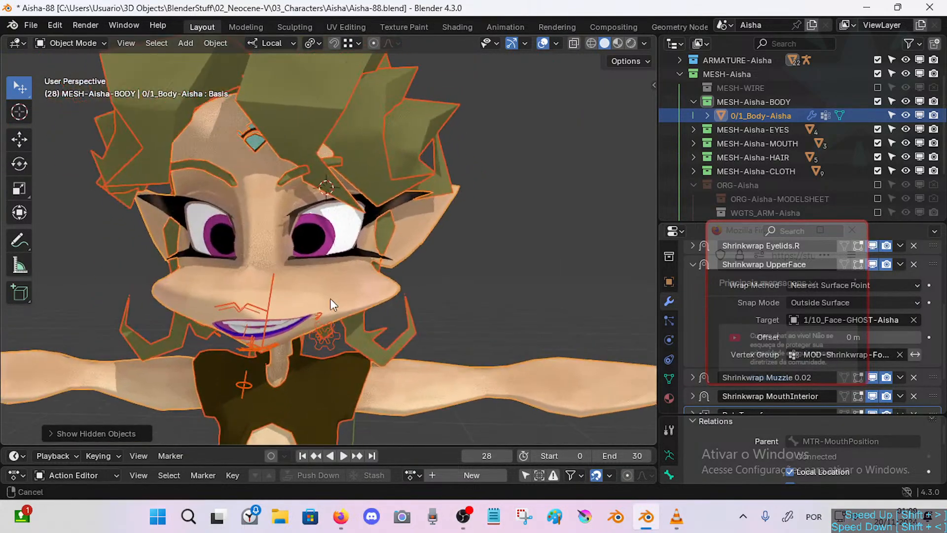
key("alt+a")
key("ctrl+s")
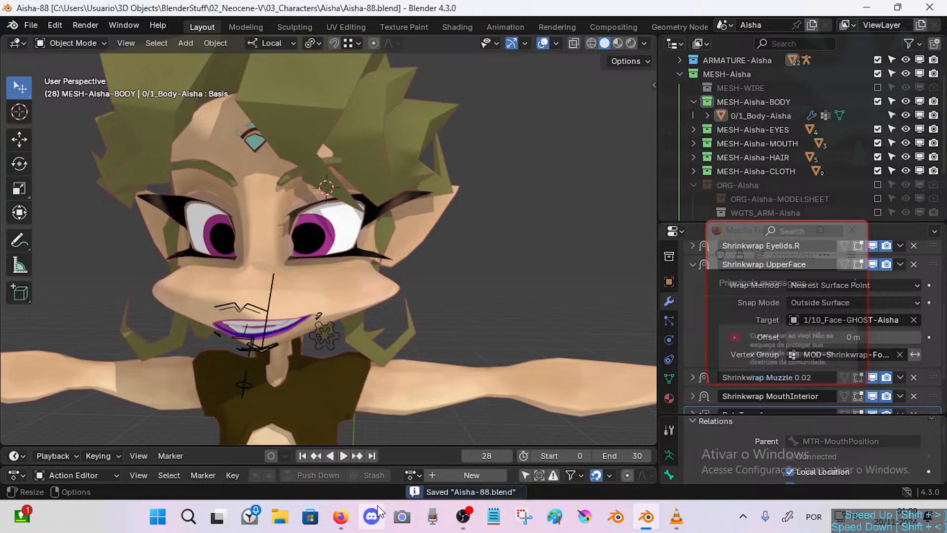
Switch to the To-Do-Lists spreadsheet in Firefox and tick off the Upper Face & Lower Face Regions task.
mouse_move(340, 517)
left_click(304, 458)
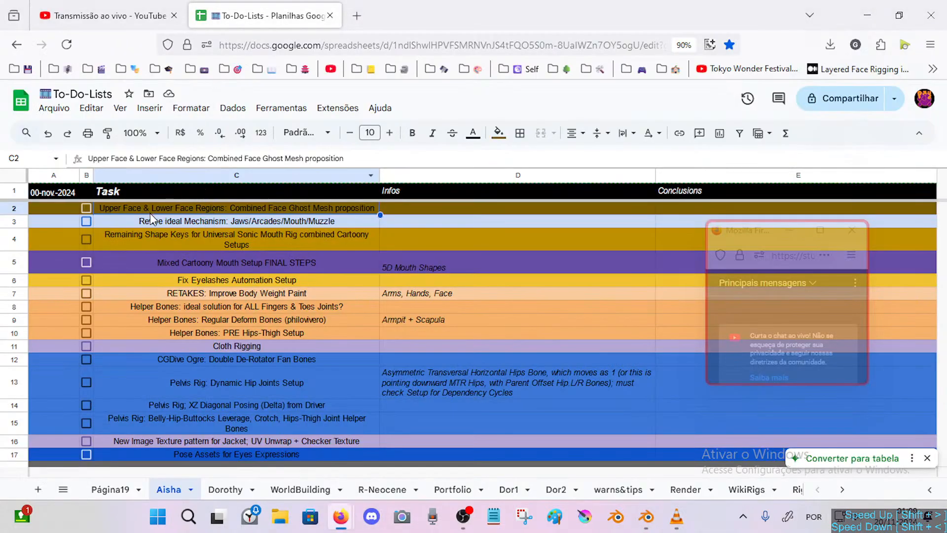
left_click(87, 208)
Check the date format of the Re-Rig Tongue task and enter 19-nov.-2024 in A2 for the completed face task.
left_click(61, 214)
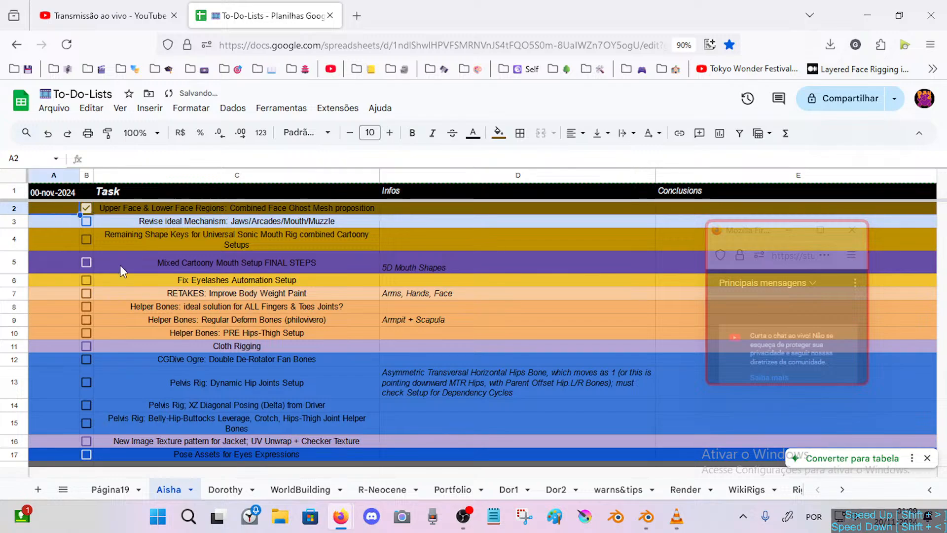
scroll(120, 265, "down", 10)
double_click(43, 271)
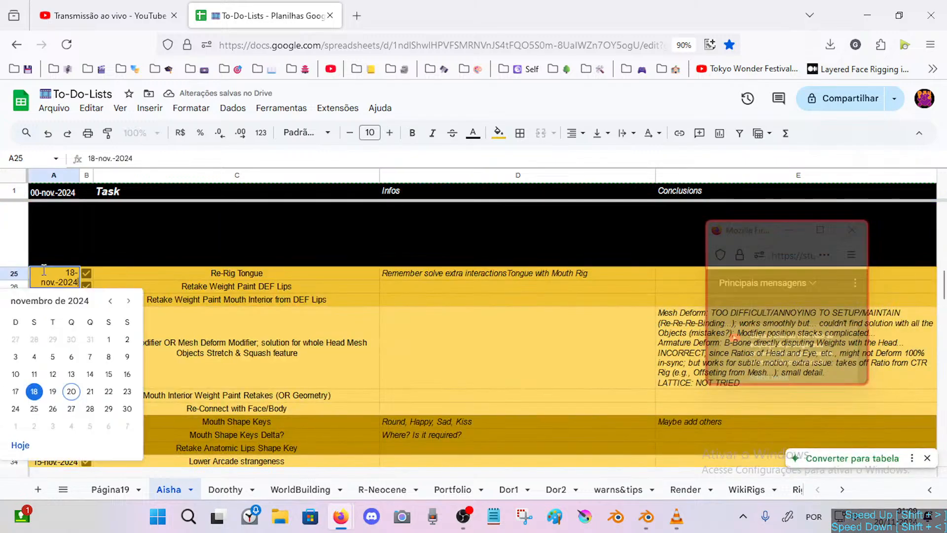
key("Escape")
scroll(182, 254, "up", 10)
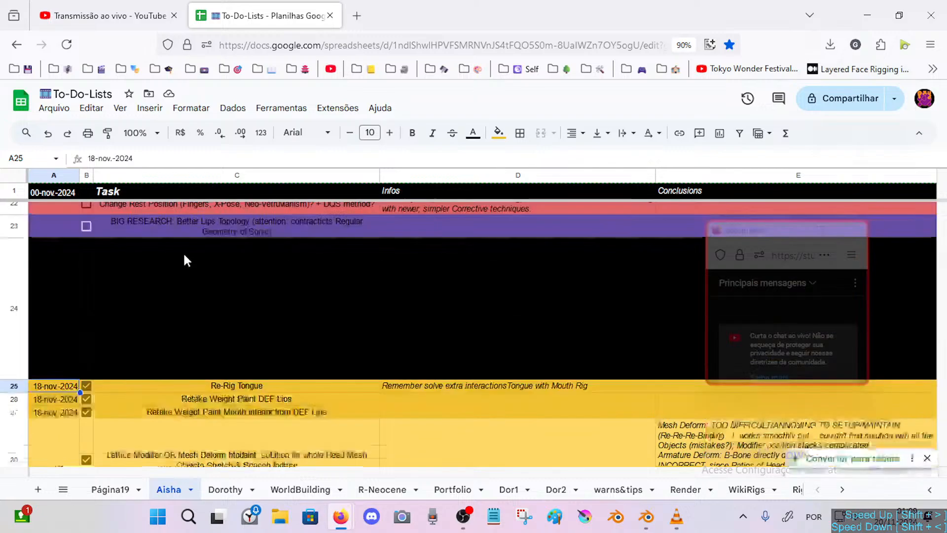
left_click(69, 209)
type("18-nov-2024")
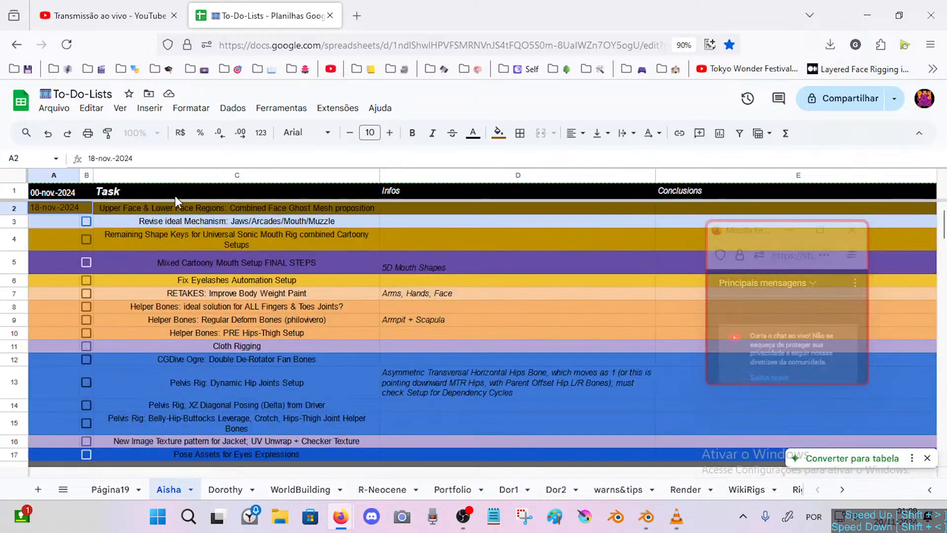
key("Return")
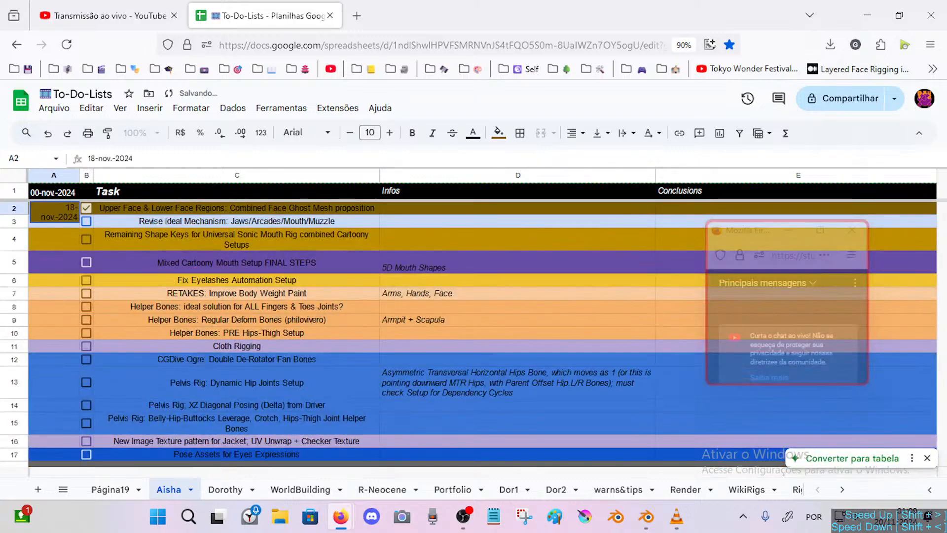
key("BackSpace")
type("9")
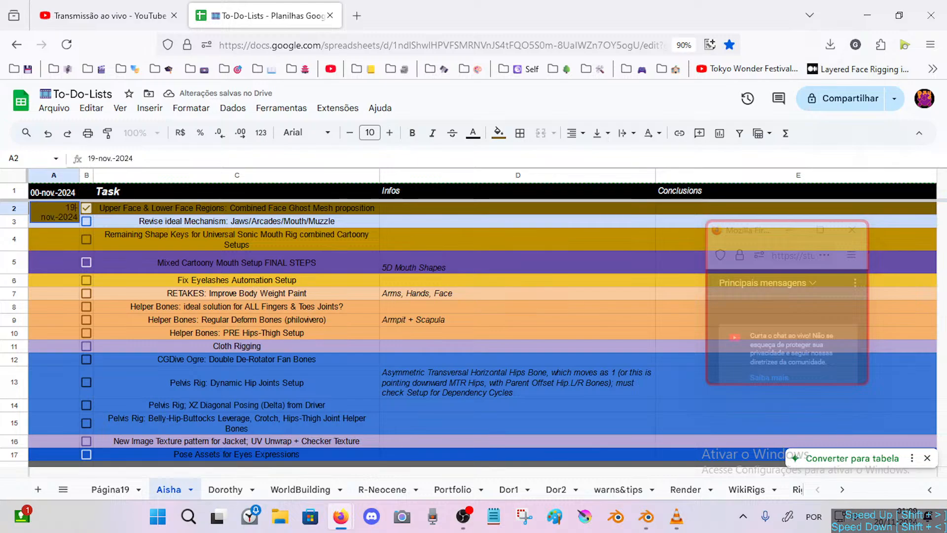
key("Return")
Tick the checkbox of the Revise ideal Mechanism: Jaws/Arcades/Mouth/Muzzle task and clear it again.
left_click(168, 233)
left_click(158, 223)
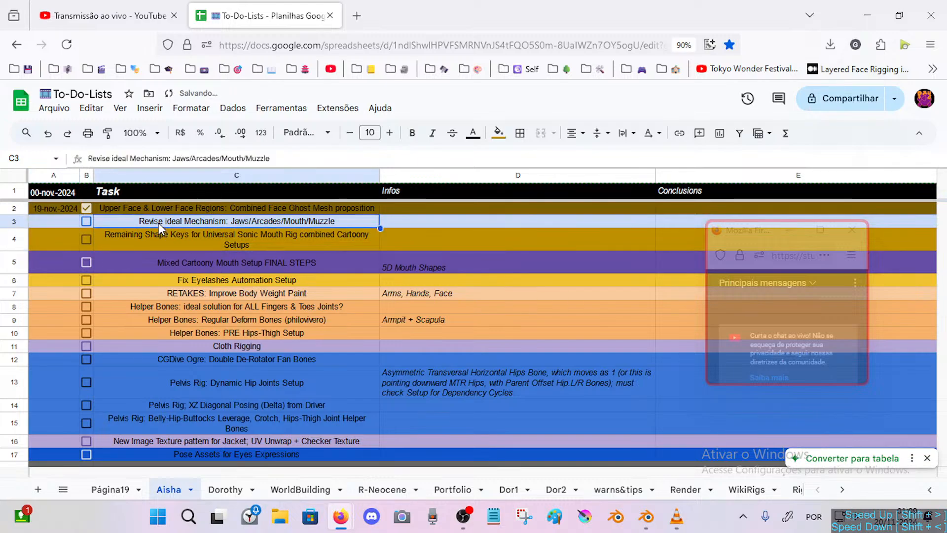
left_click(86, 222)
left_click(87, 219)
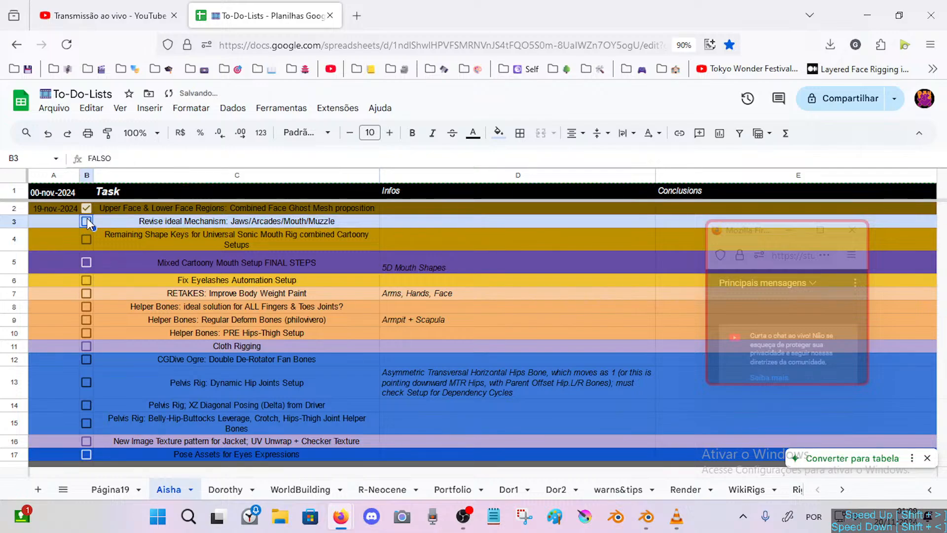
Move the Revise ideal Mechanism: Jaws/Arcades/Mouth/Muzzle row below the BIG RESEARCH: Better Lips Topology row.
key("Right")
left_click(19, 222)
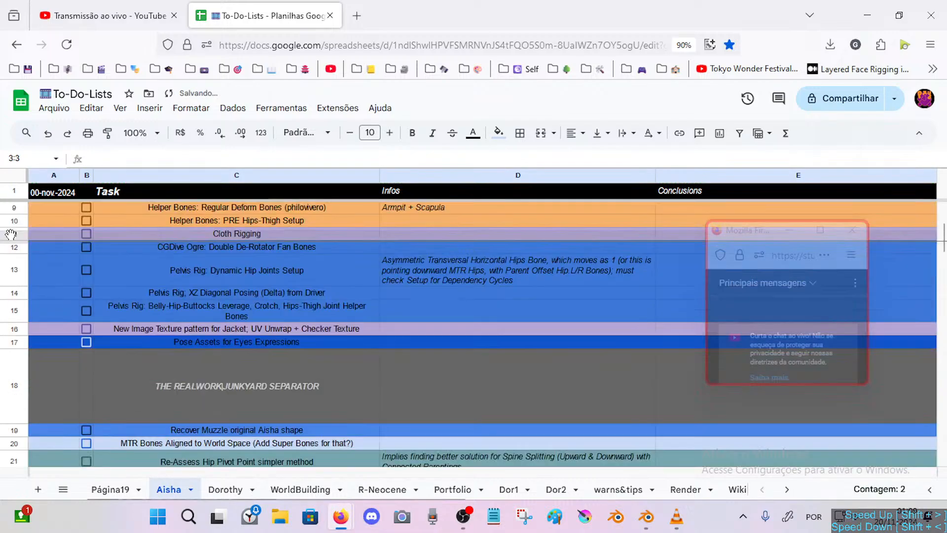
scroll(11, 253, "down", 3)
scroll(11, 254, "down", 5)
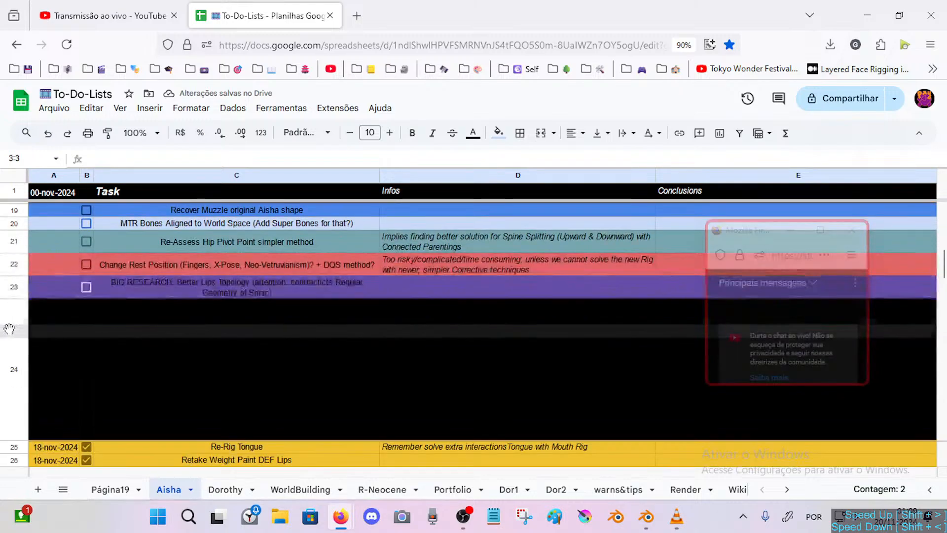
left_click(5, 286)
scroll(153, 253, "up", 6)
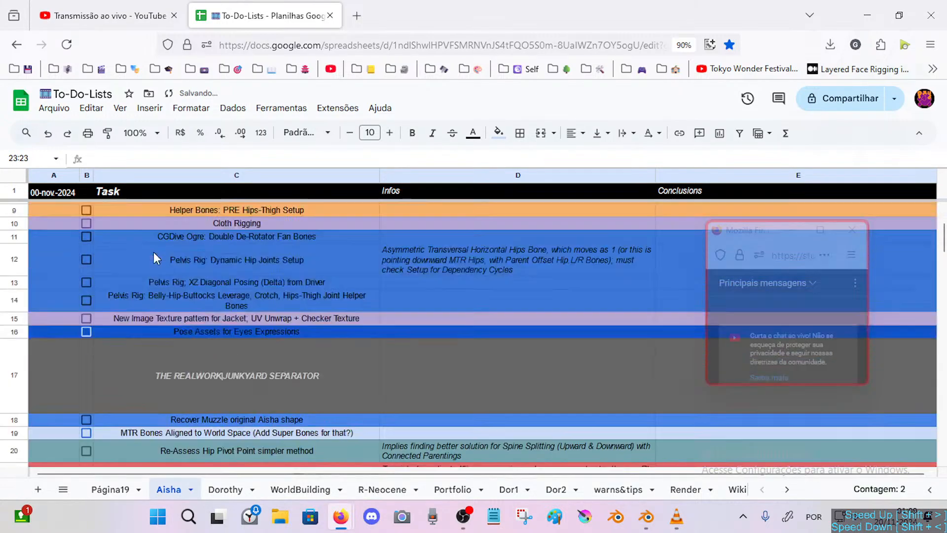
Change the fill colour of the entire THE REALWORK|JUNKYARD SEPARATOR row to another grey shade.
scroll(157, 286, "down", 5)
left_click(14, 260)
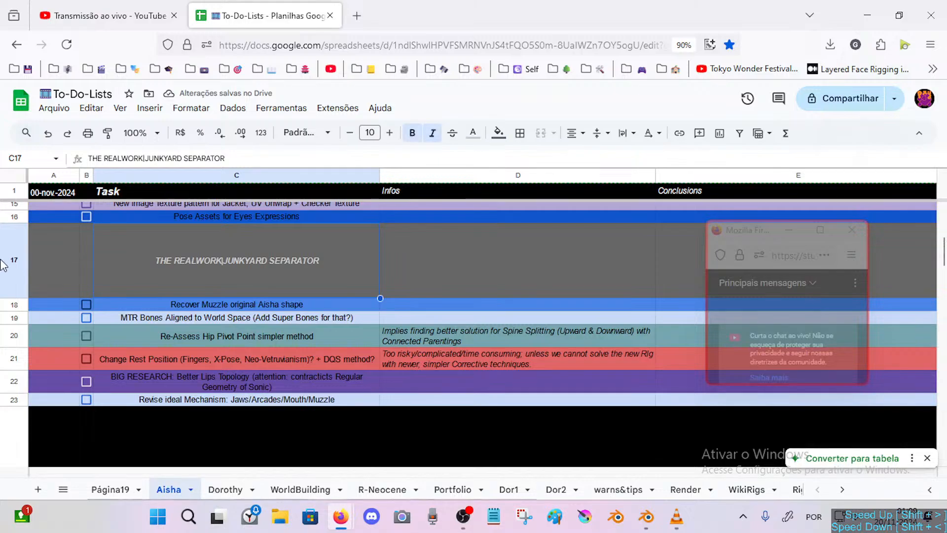
left_click(499, 132)
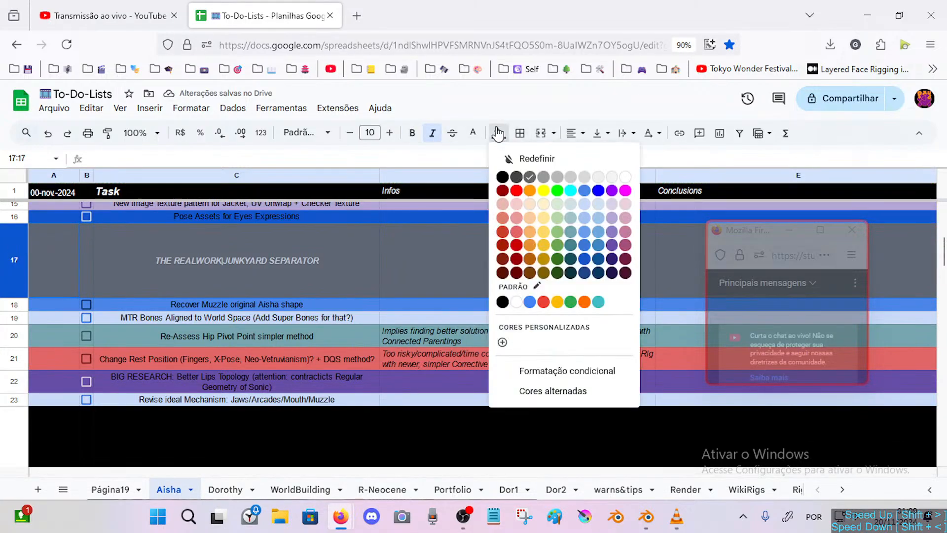
left_click(545, 177)
left_click(153, 295)
scroll(114, 329, "up", 5)
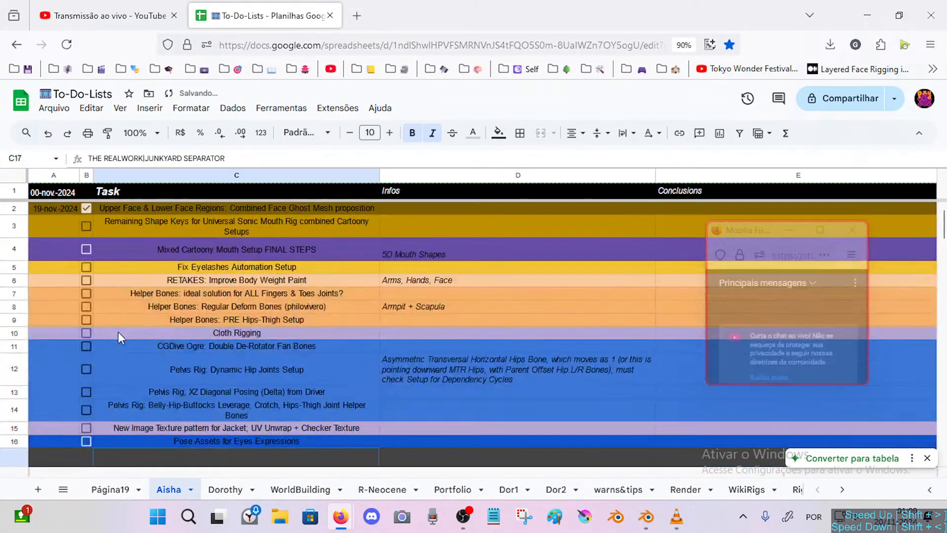
Move the completed Upper Face & Lower Face Regions row below the black divider, above Re-Rig Tongue, and select the Remaining Shape Keys task.
left_click(178, 249)
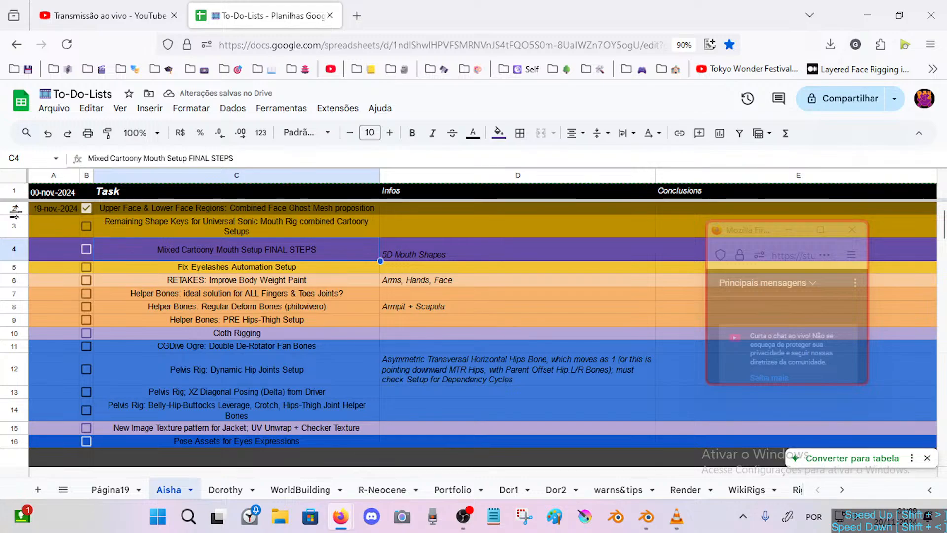
left_click(130, 226)
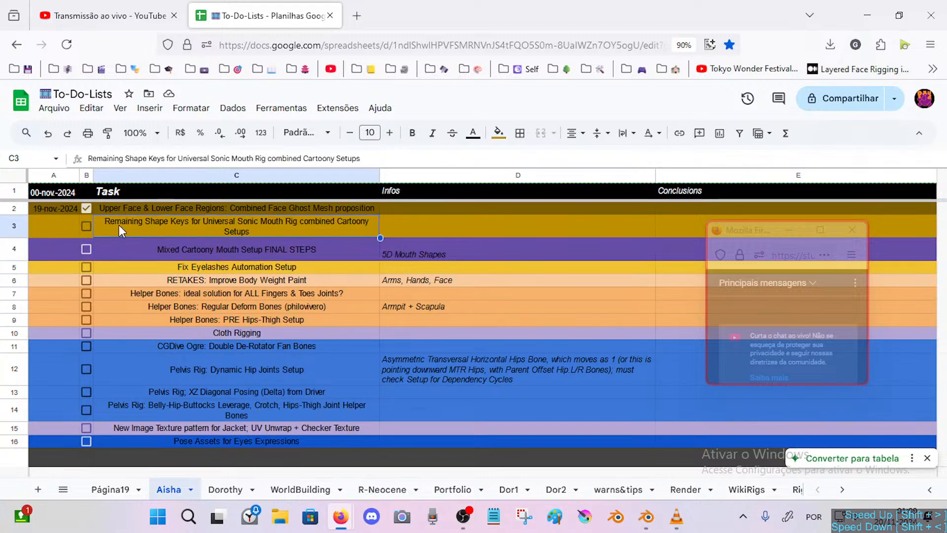
left_click(14, 208)
left_click_drag(14, 208, 14, 292)
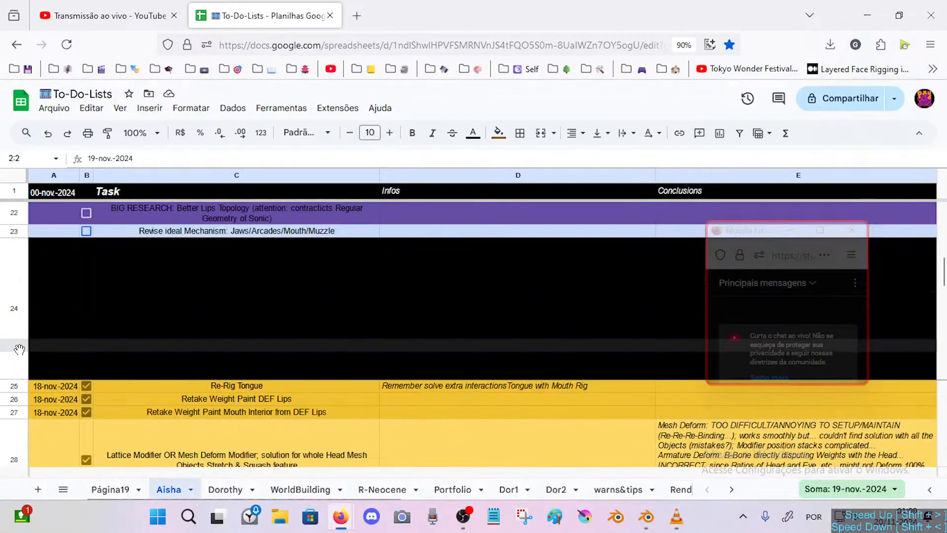
scroll(101, 262, "up", 3)
scroll(108, 276, "up", 5)
left_click(137, 232)
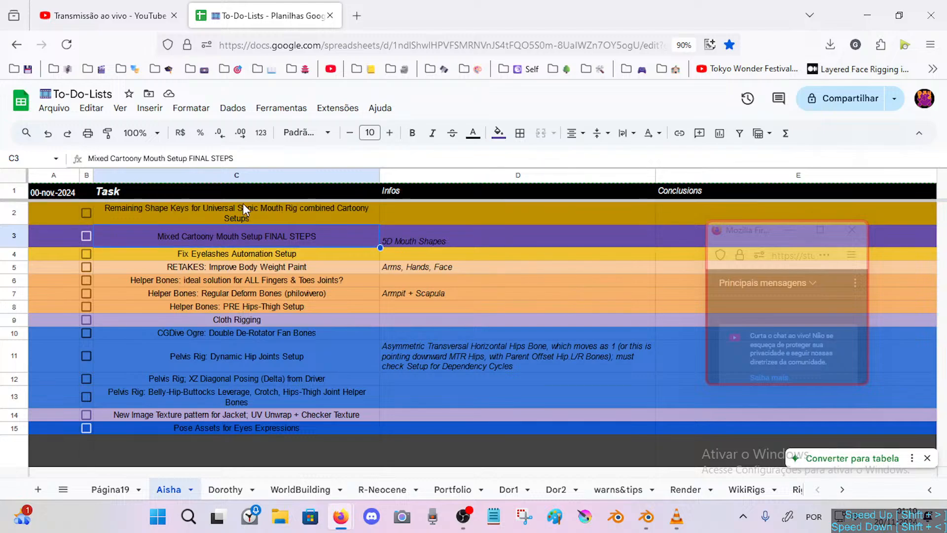
left_click(228, 221)
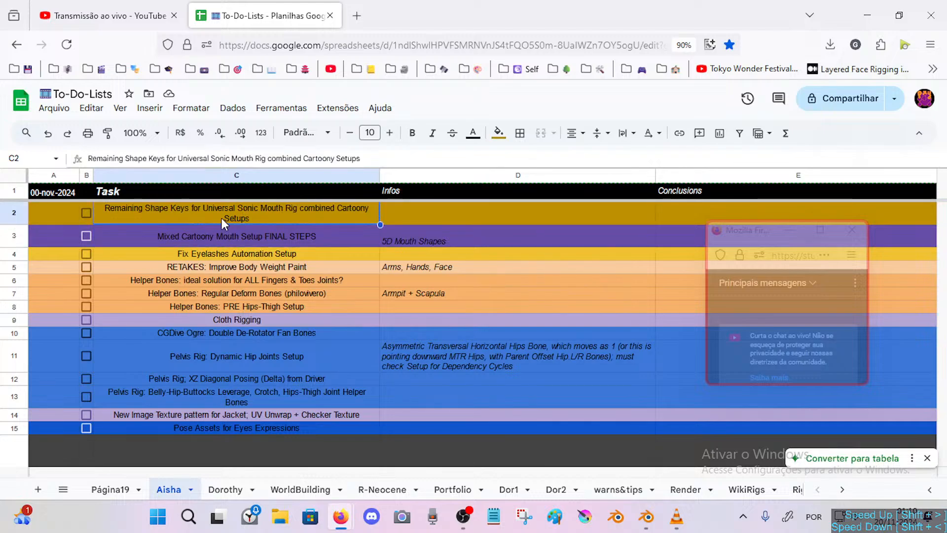
Switch to Blender, put Aisha's armature into Pose Mode and clear the location of all visible bones.
left_click(646, 517)
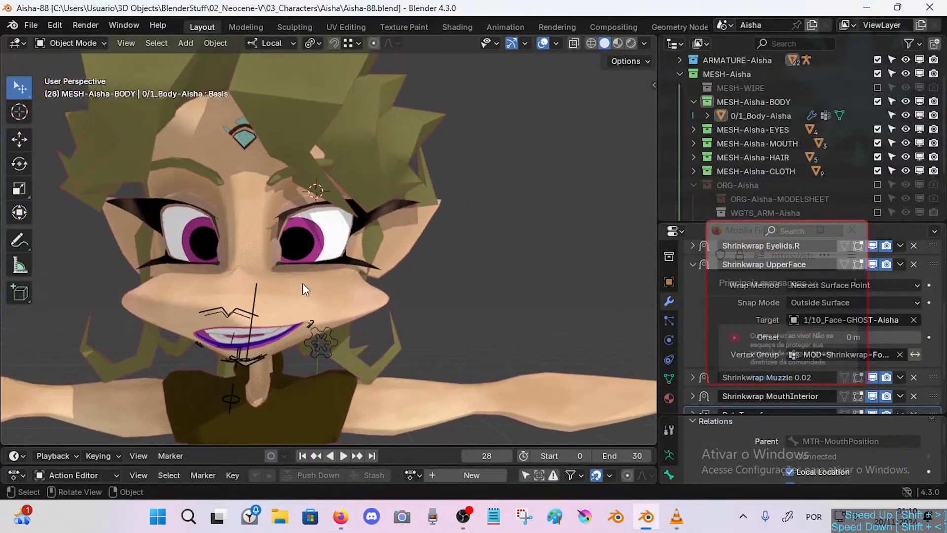
left_click(237, 314)
key("ctrl+Tab")
key("a")
key("alt+g")
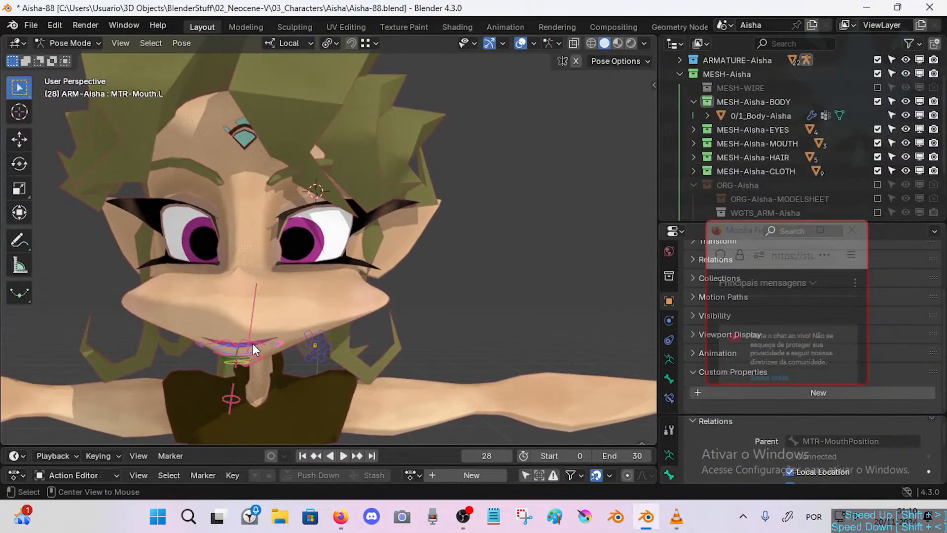
Try opening Aisha's mouth by raising the MTR-MouthTop control and shifting the MTR-MouthBot control.
middle_click_drag(247, 365, 267, 339, "shift")
left_click(270, 303)
key("g")
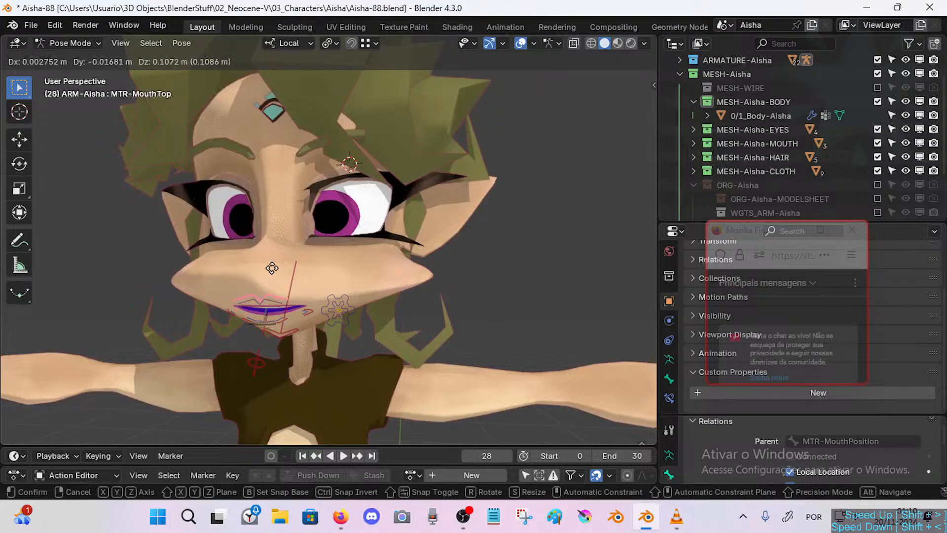
left_click(271, 269)
scroll(276, 322, "up", 5)
scroll(285, 307, "down", 5)
middle_click_drag(285, 308, 285, 282, "ctrl")
key("g")
left_click(289, 236)
left_click(291, 277)
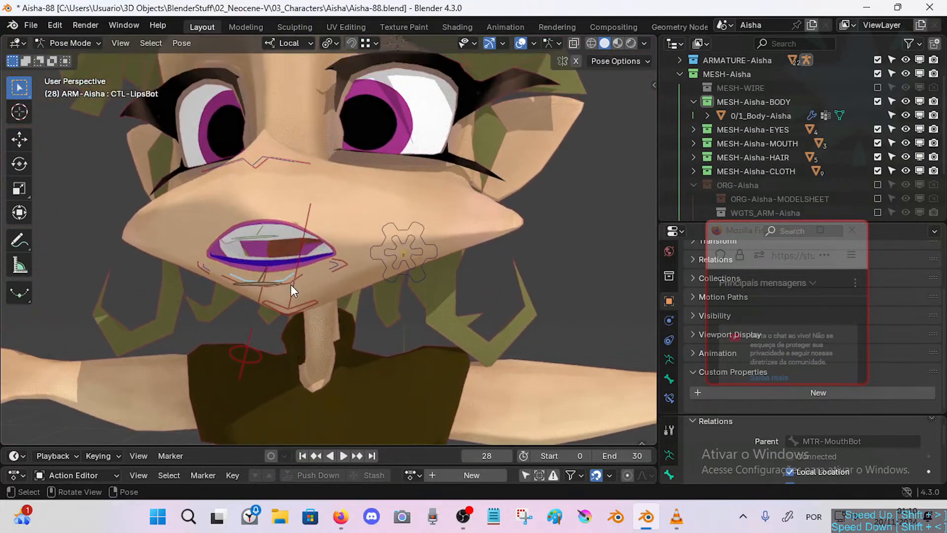
key("g")
left_click(293, 271)
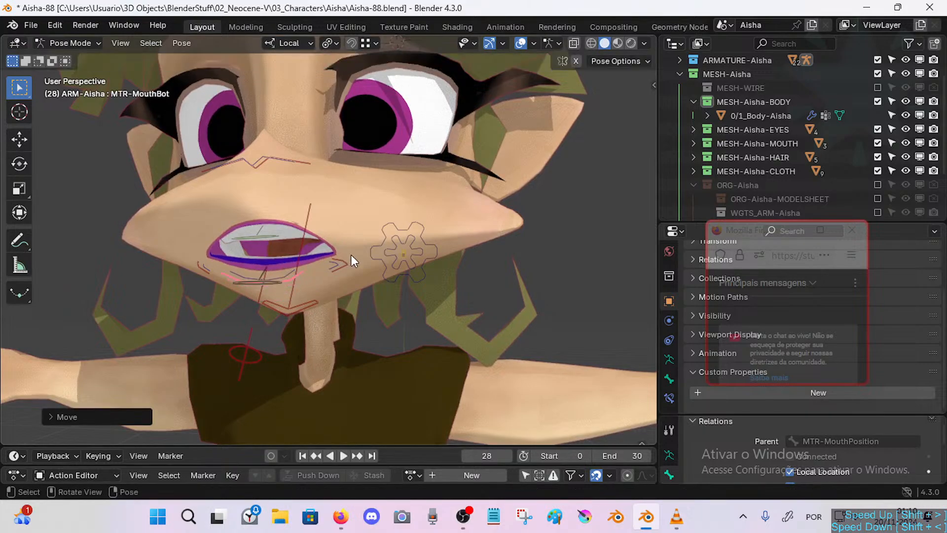
Try raising the left mouth corner outward with MTR-Mouth.L and lowering MTR-MouthTop to narrow the mouth opening.
left_click(350, 254)
key("g")
left_click(369, 232)
left_click(294, 166)
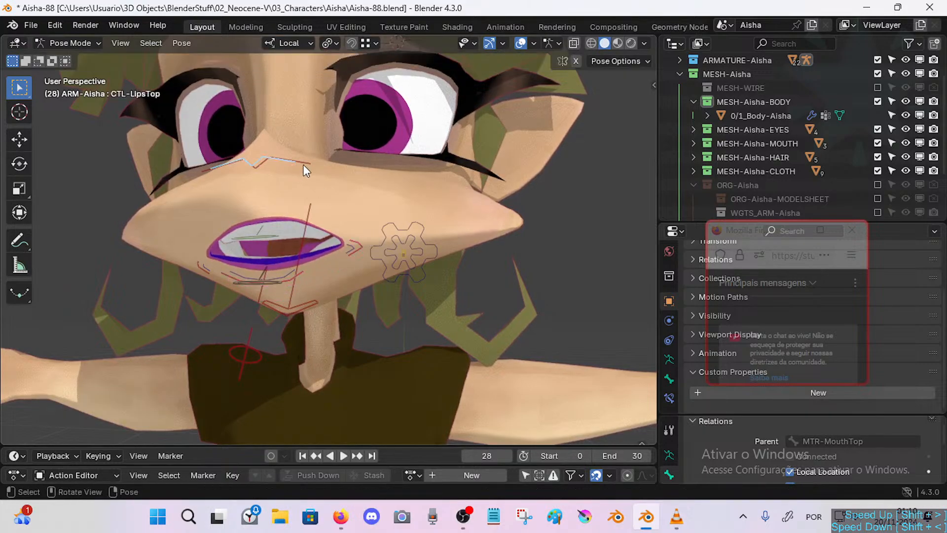
key("g")
left_click(320, 278)
Try stretching the smile by pulling the MTR-Mouth.L control further out towards the cheek.
left_click(360, 240)
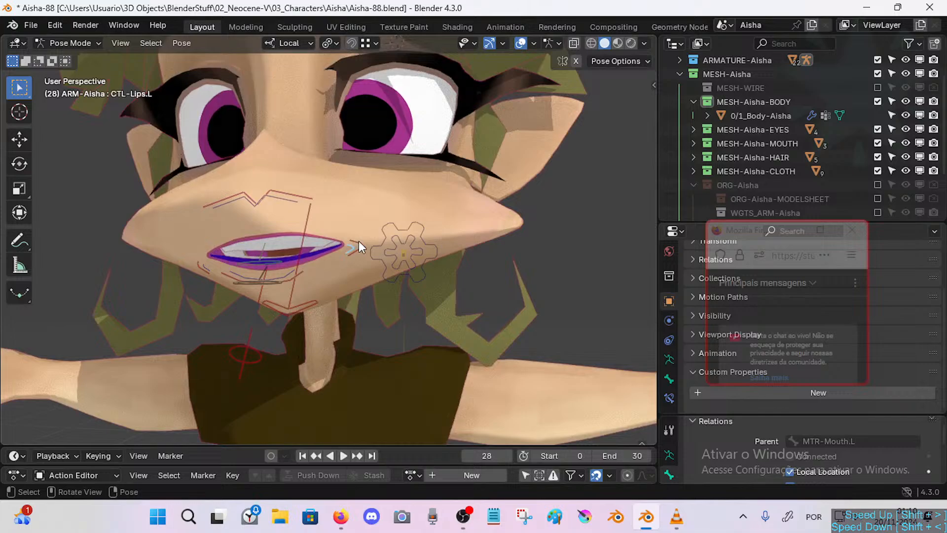
left_click(360, 240)
key("g")
left_click(428, 231)
middle_click_drag(428, 230, 434, 232)
key("g")
left_click(378, 233)
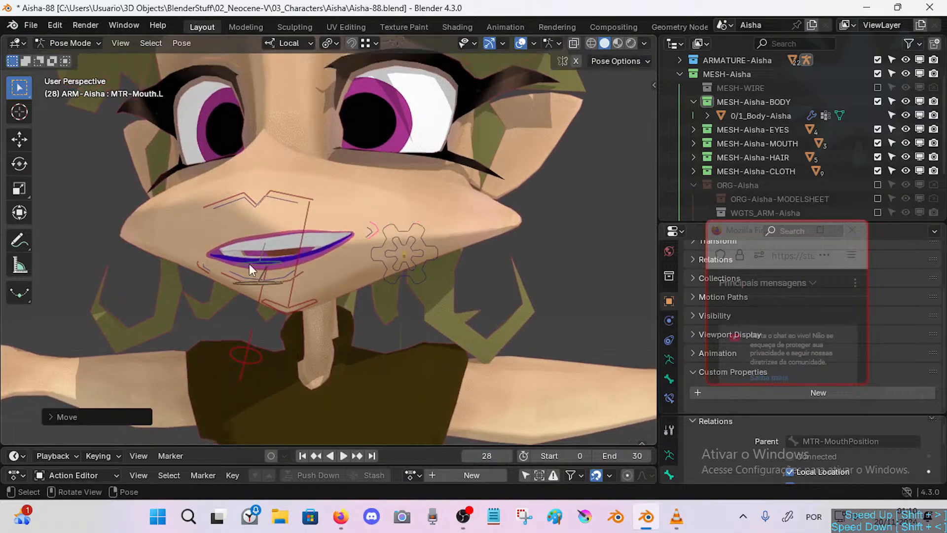
key("g")
left_click(196, 261)
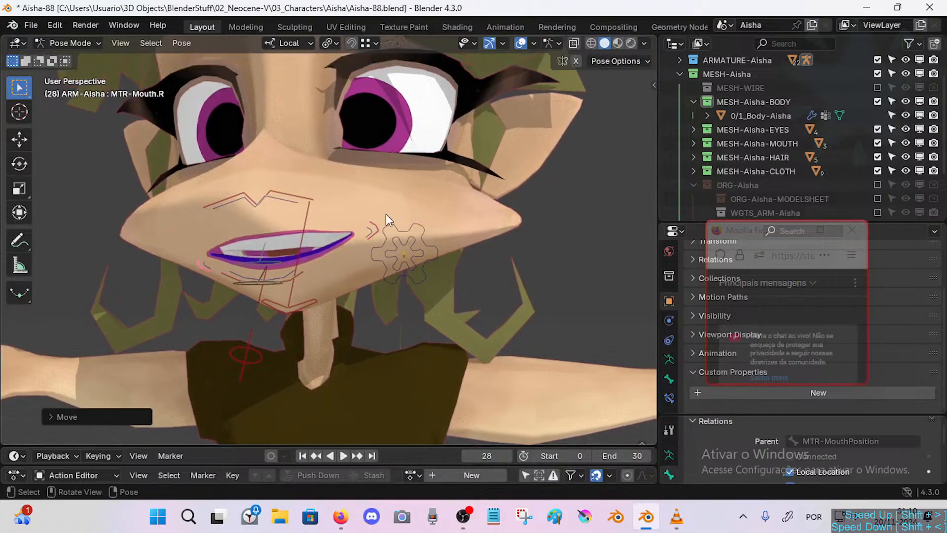
key("g")
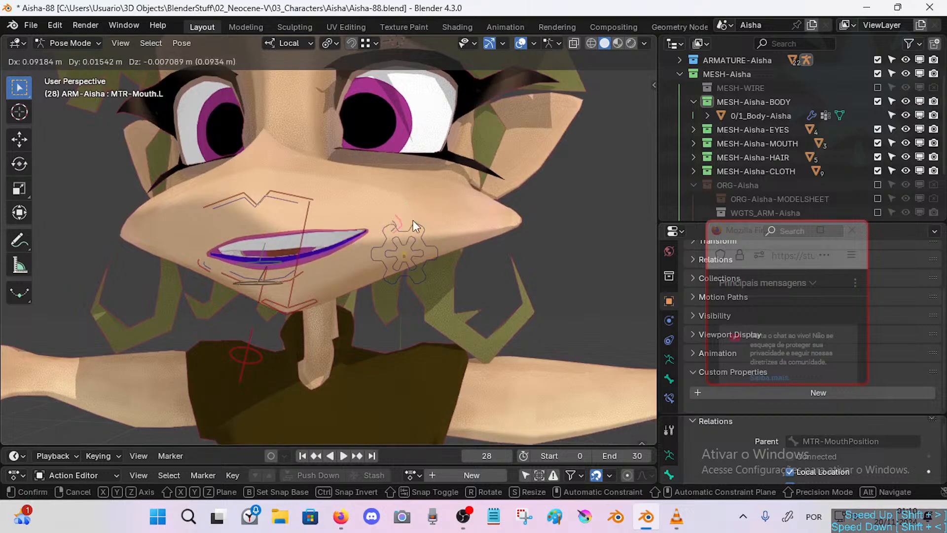
left_click(413, 220)
Clear the location of all mouth controls and save Aisha-88.blend.
middle_click_drag(413, 220, 410, 224)
key("alt+g")
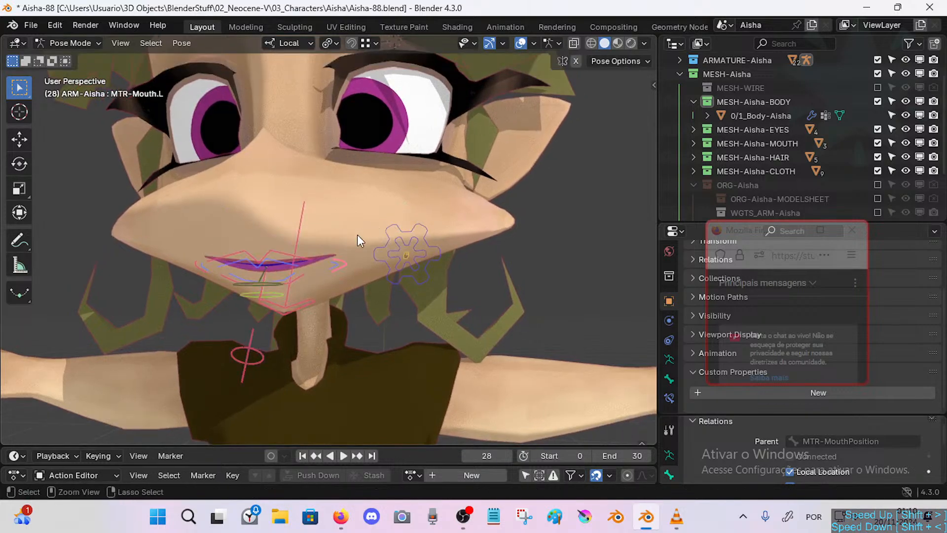
key("ctrl+s")
Select the 0/1_Body-Aisha mesh in Object Mode and show its shape keys list with the vertex groups collapsed.
left_click(363, 222)
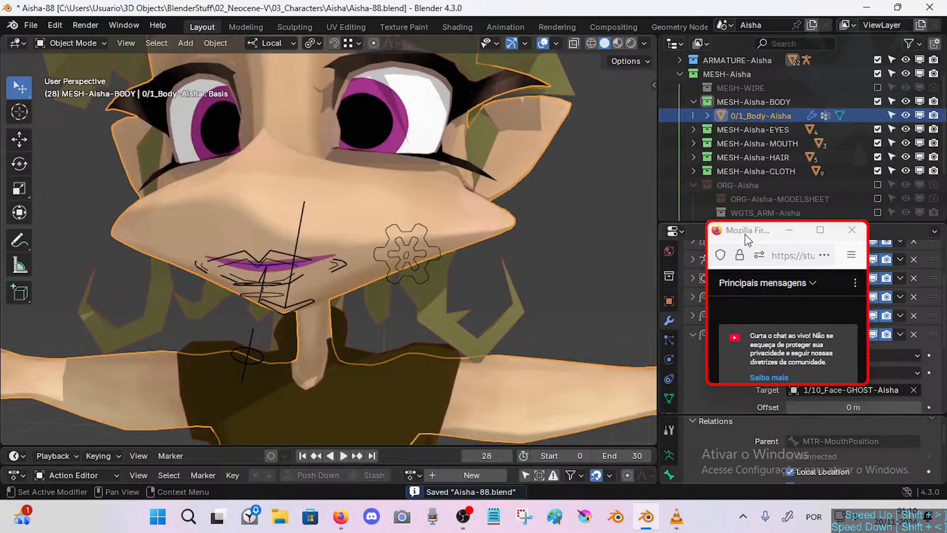
left_click_drag(745, 234, 745, 87)
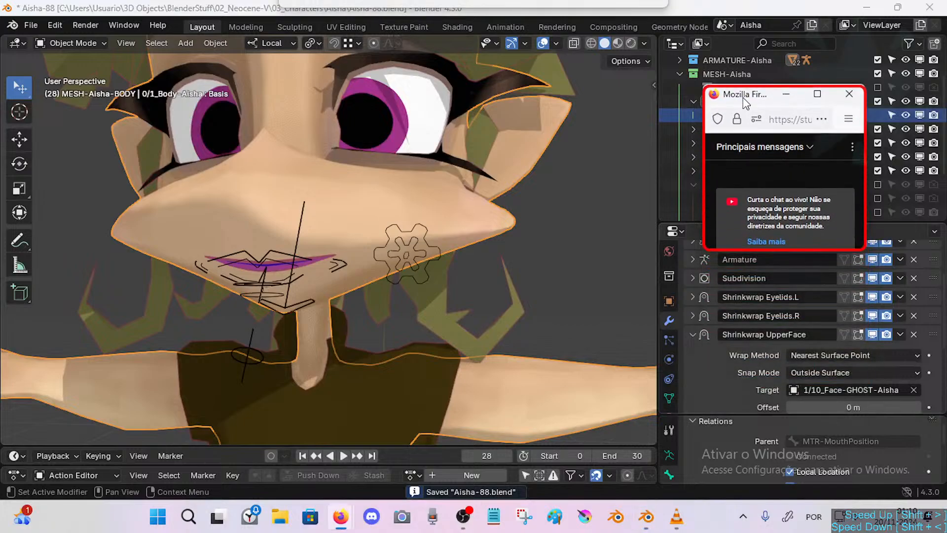
left_click(668, 397)
scroll(842, 362, "up", 10)
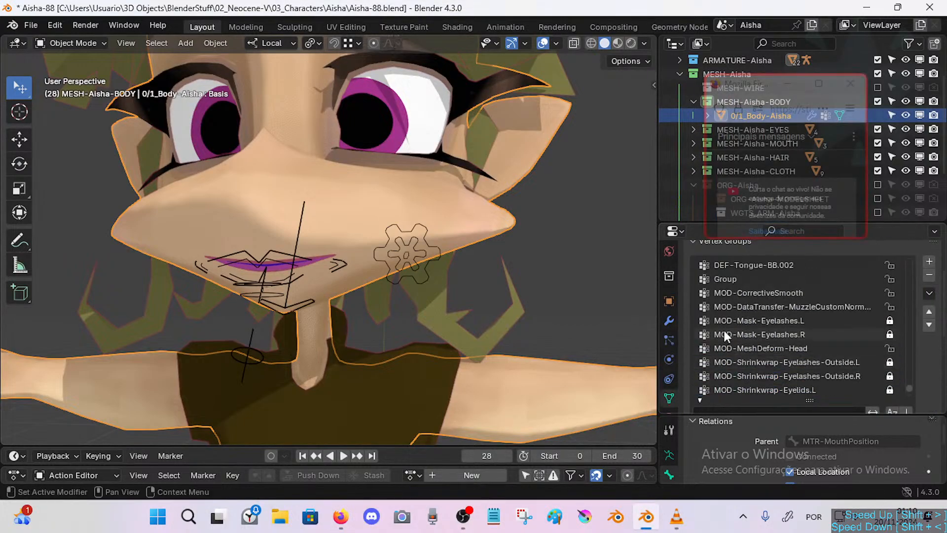
scroll(724, 328, "up", 3)
left_click(693, 300)
left_click(695, 319)
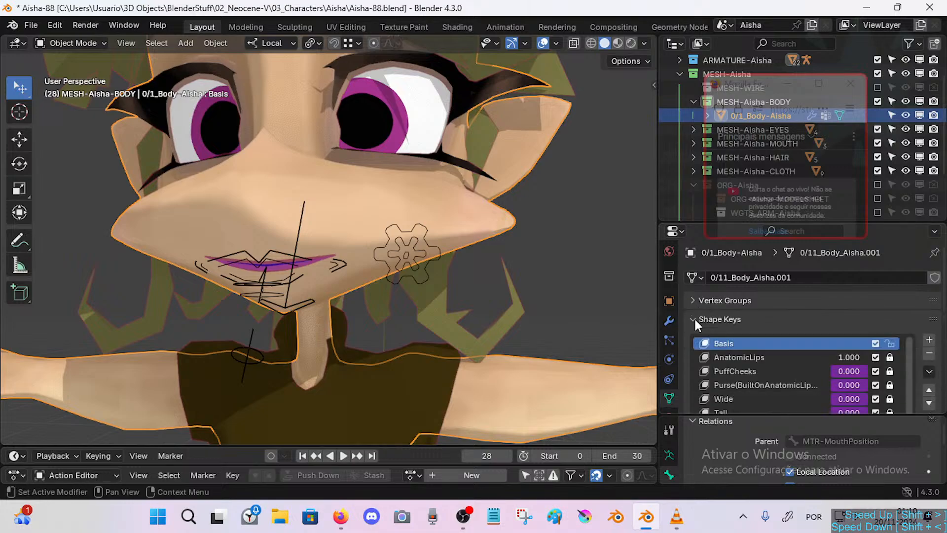
scroll(694, 319, "down", 5)
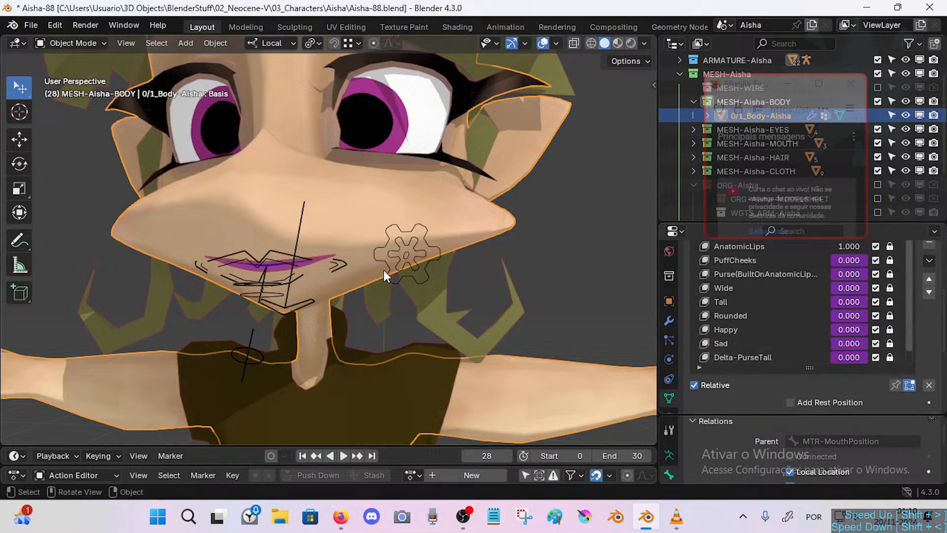
Consult the Remaining Shape Keys task in the To-Do-Lists spreadsheet and return to Blender.
mouse_move(345, 520)
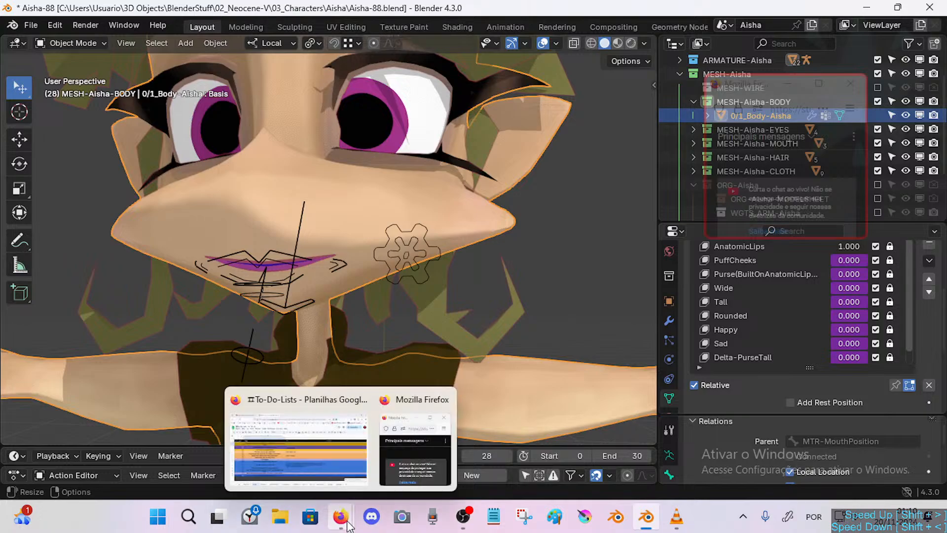
left_click(314, 453)
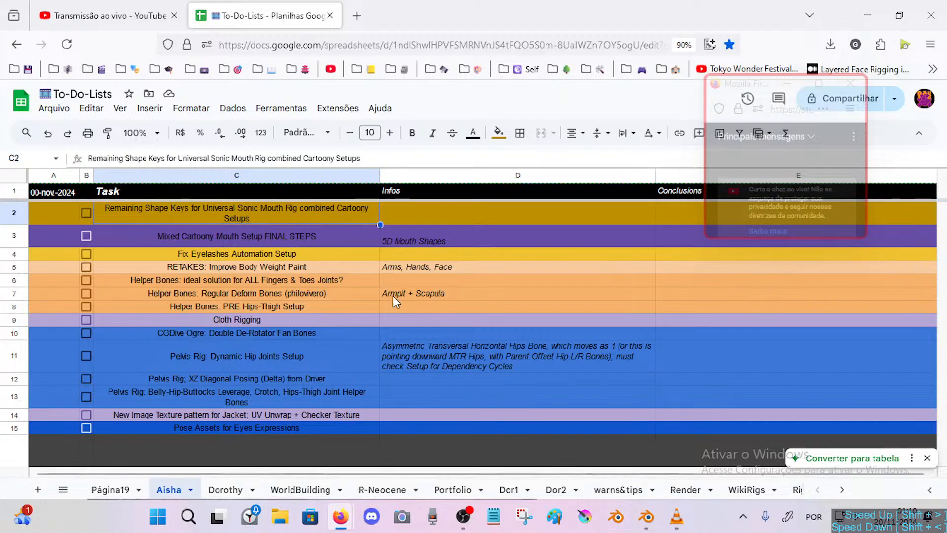
left_click(647, 522)
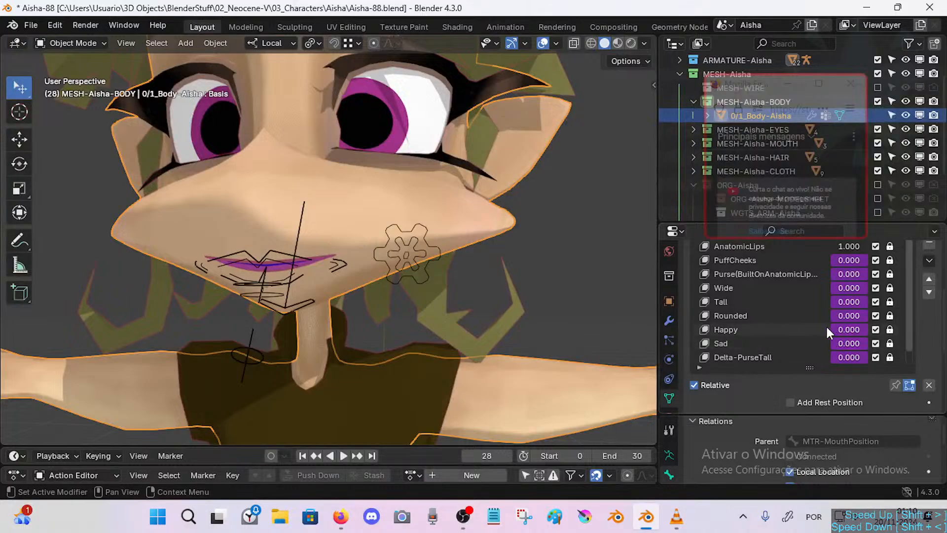
Examine the body's mouth shape keys, selecting Rounded, Delta-PurseTall and Happy in turn.
left_click(765, 317)
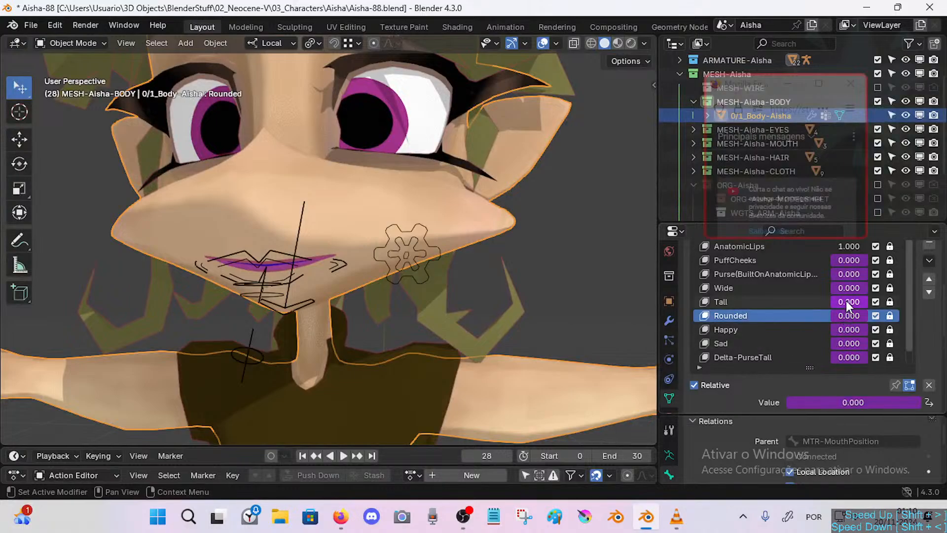
left_click(776, 359)
scroll(777, 356, "down", 1)
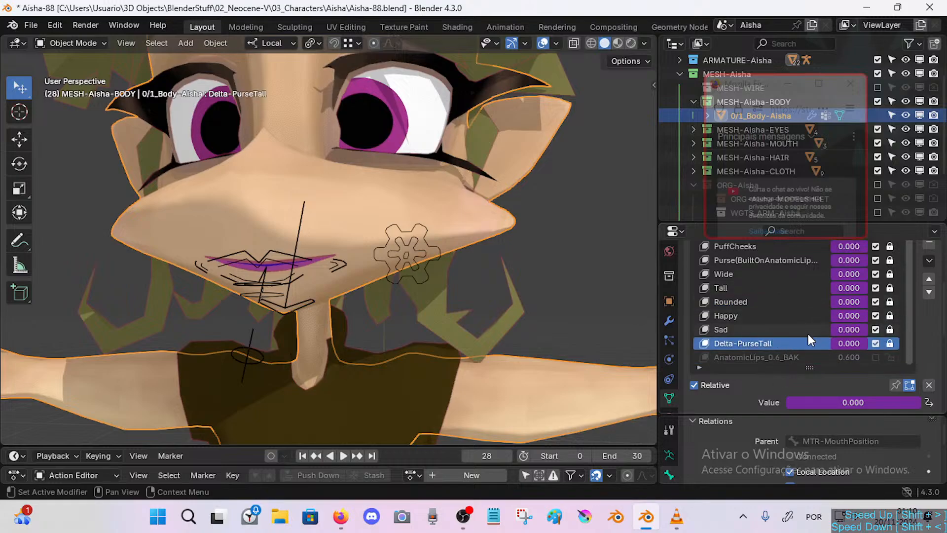
left_click(752, 315)
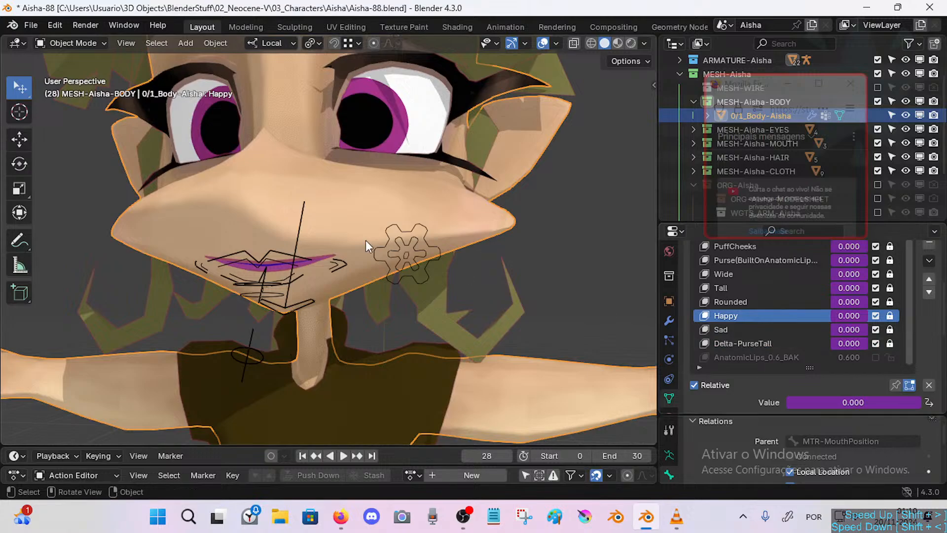
Switch to the To-Do-Lists spreadsheet and select the Mixed Cartoony Mouth Setup FINAL STEPS task.
mouse_move(340, 516)
left_click(291, 425)
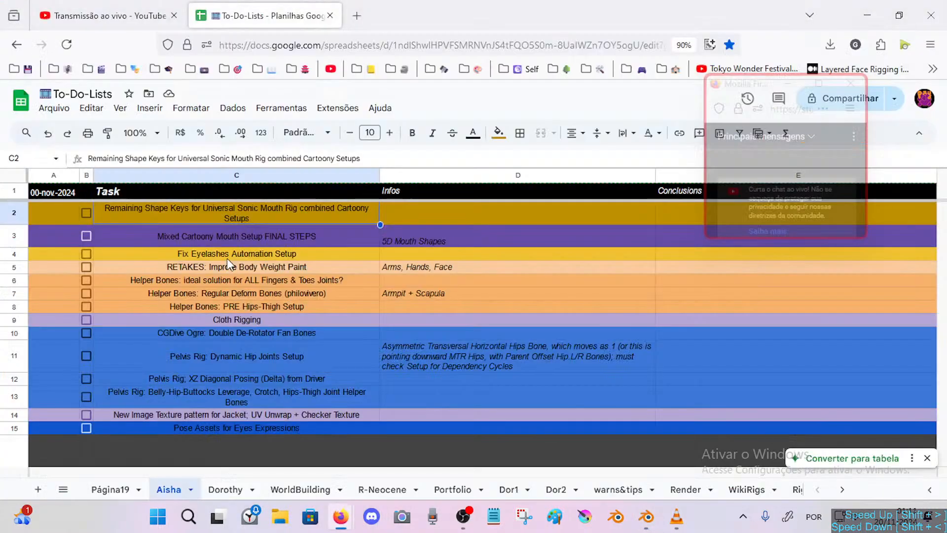
left_click(227, 236)
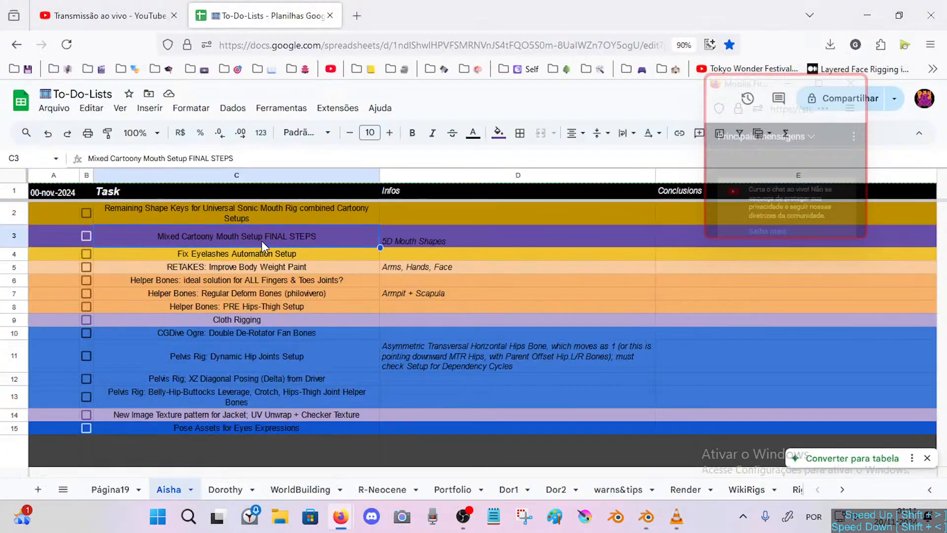
Select the Fix Eyelashes Automation Setup task in the spreadsheet, switch to Blender and enter Pose Mode on the ARM-Aisha armature.
left_click(217, 255)
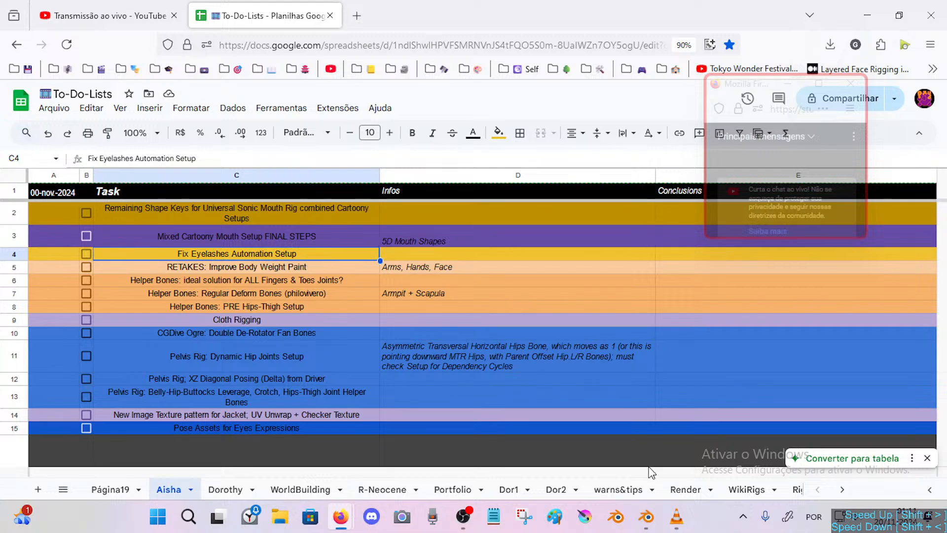
left_click(647, 517)
middle_click_drag(341, 165, 344, 226)
scroll(345, 231, "down", 3)
left_click(319, 386)
key("ctrl+Tab")
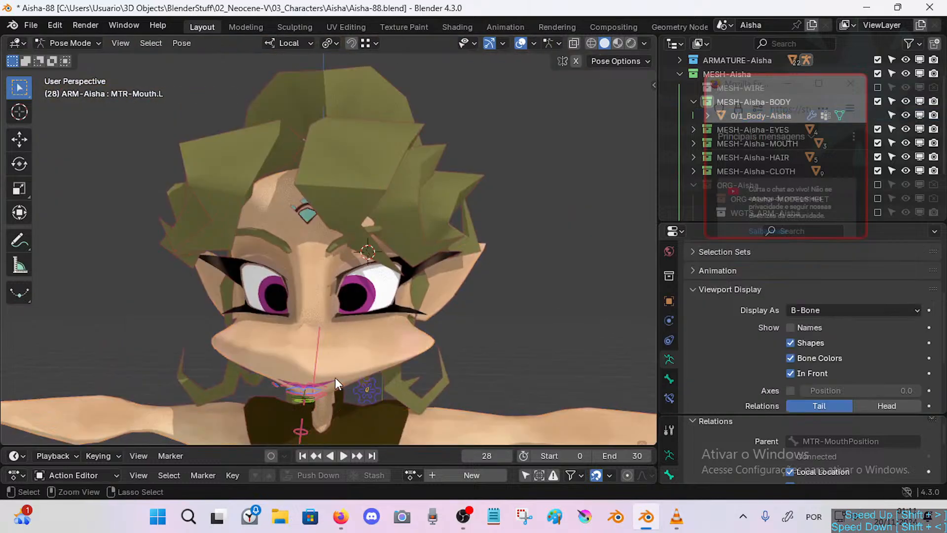
Hide the MOUTH bone collection and show the CTL-Face collection.
key("n")
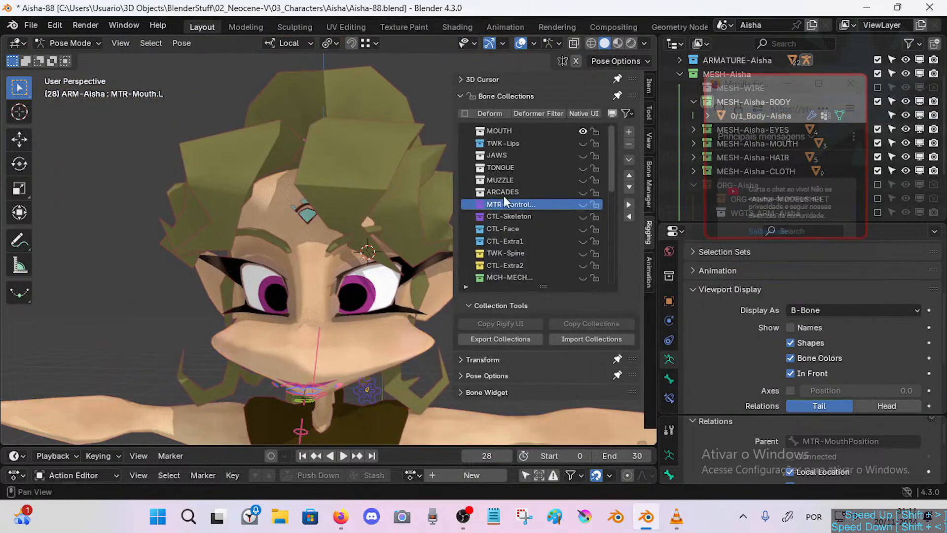
left_click(583, 132)
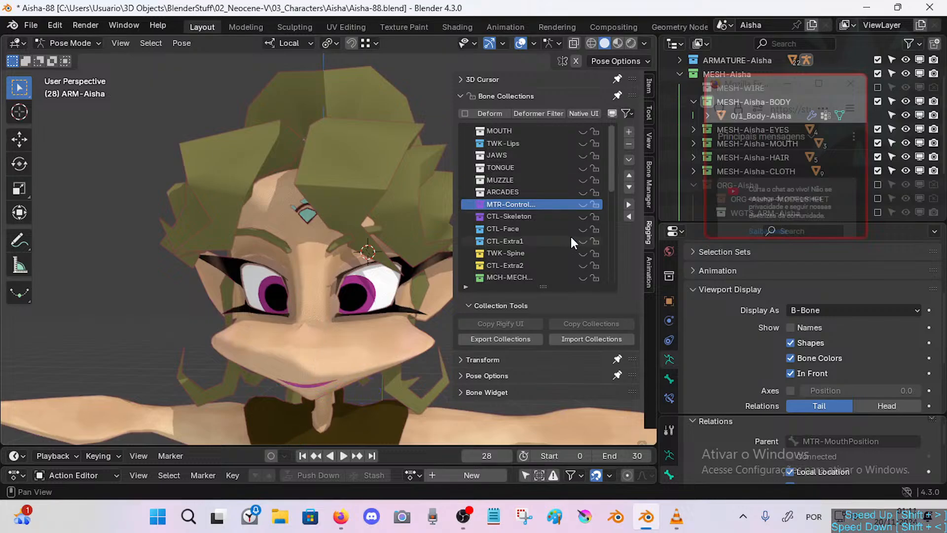
scroll(572, 232, "down", 1)
left_click(578, 216)
left_click(582, 217)
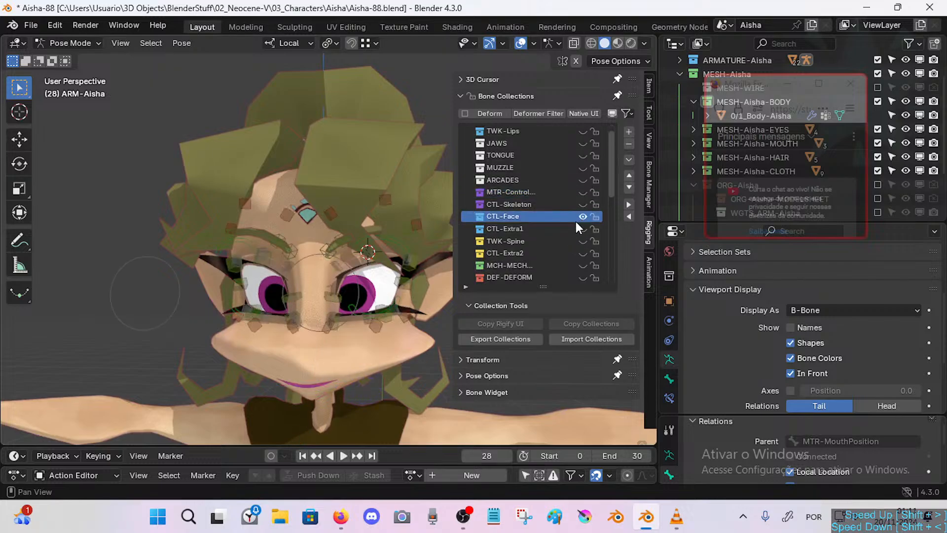
key("n")
Move the left upper eyelid's main control CTL-MAIN-EyeTop.L and try moving the smaller CTL-Eyelid-Top.L.002 control.
middle_click_drag(439, 245, 405, 235, "shift")
middle_click_drag(389, 241, 412, 244, "ctrl")
mouse_move(444, 304)
middle_mouse_down()
mouse_move(422, 307)
mouse_move(459, 298)
middle_mouse_up()
middle_click_drag(474, 277, 385, 299, "ctrl")
middle_click_drag(379, 307, 373, 277, "ctrl")
middle_click_drag(318, 297, 364, 235, "shift")
left_click(390, 118)
middle_click_drag(392, 119, 442, 125)
key("g")
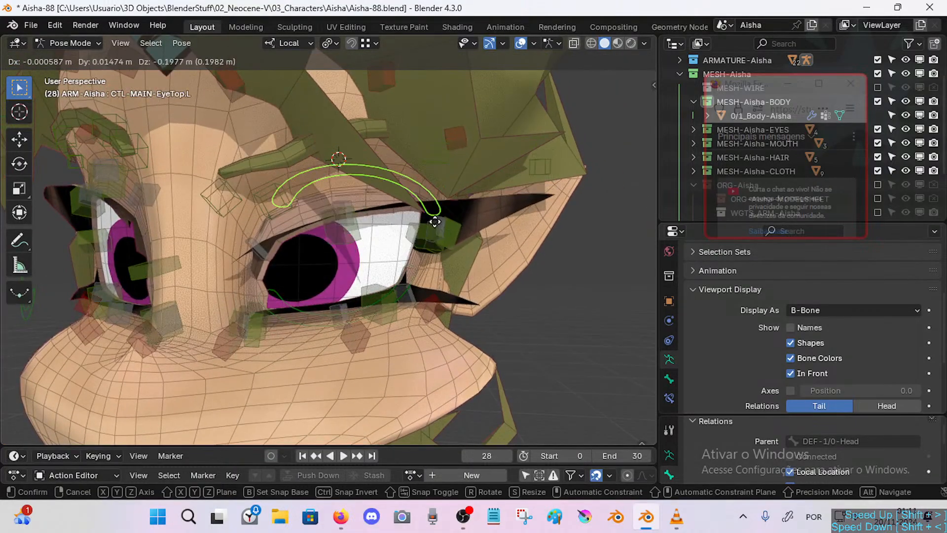
left_click(421, 179)
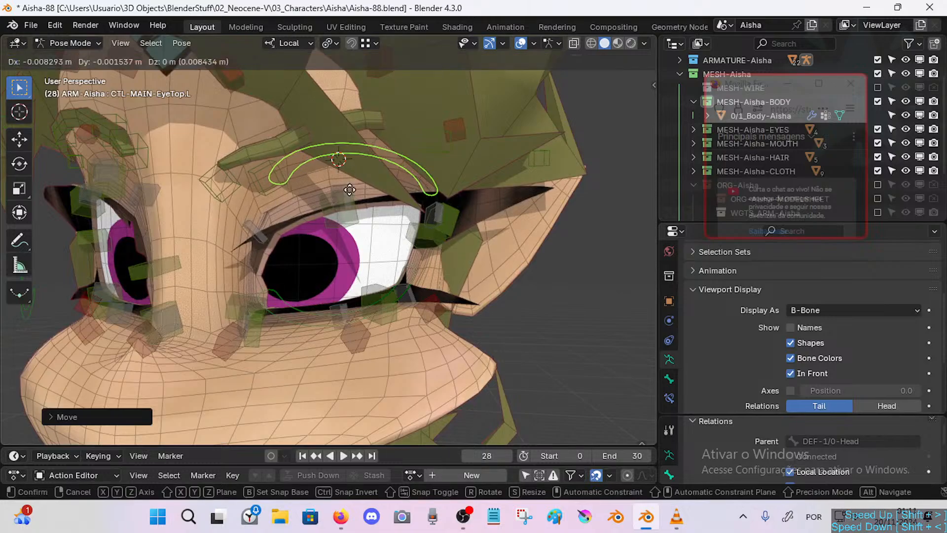
left_click(338, 159)
key("g")
right_click(313, 99)
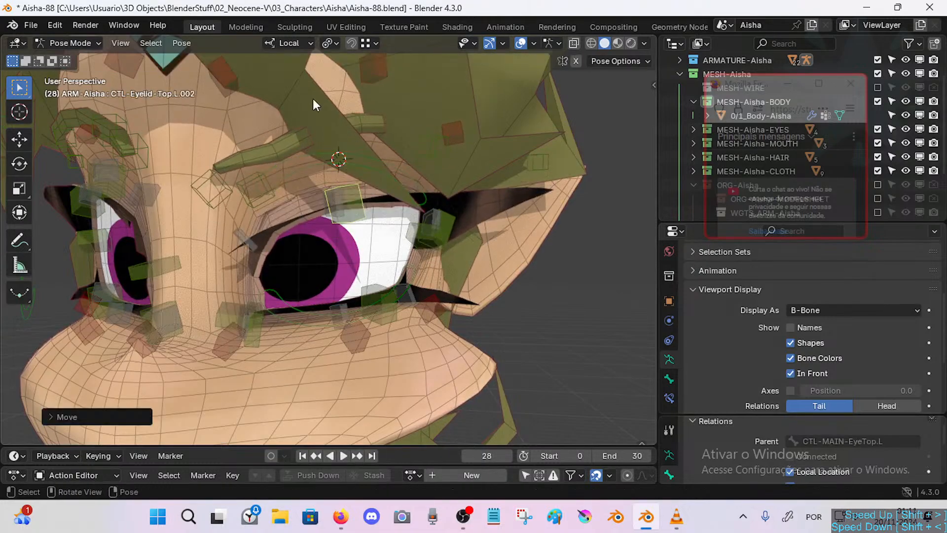
Move CTL-MAIN-EyeTop.L down and up again to test how the left eyelashes follow the lid.
left_click(381, 165)
key("g")
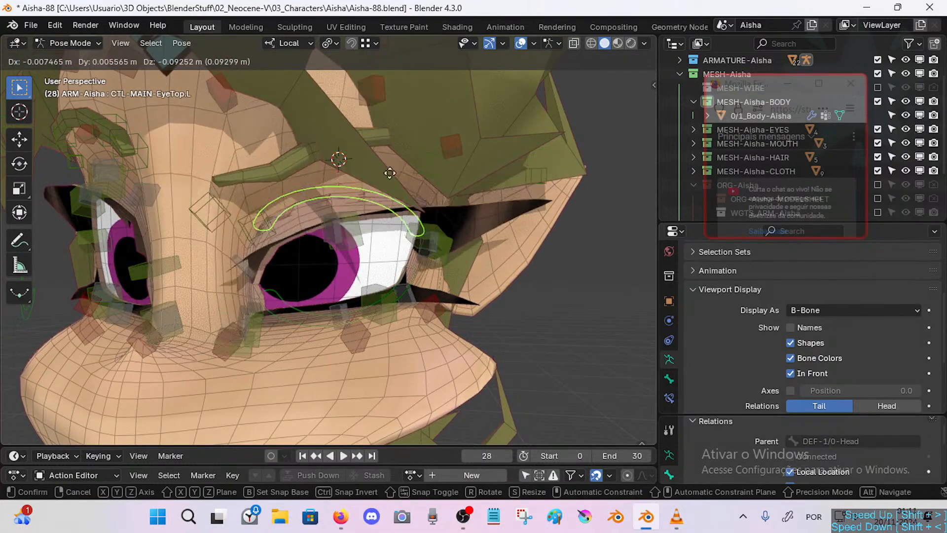
left_click(393, 164)
key("g")
left_click(396, 183)
middle_click_drag(397, 190, 428, 226)
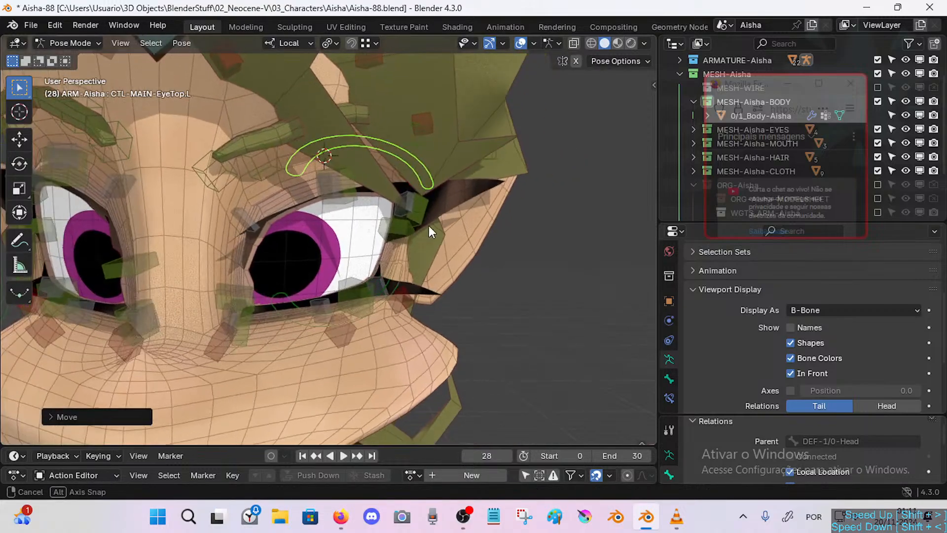
key("g")
left_click(444, 216)
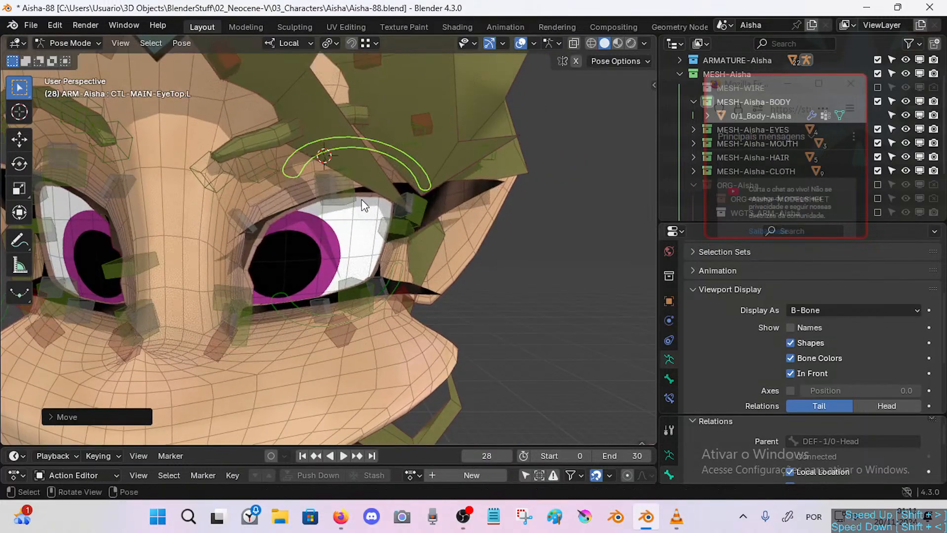
Lower the CTL-Eyelid-Top.L.002 control over the left eye to the lower lid.
left_click(363, 203)
key("g")
left_click(368, 325)
middle_click_drag(368, 326, 348, 280)
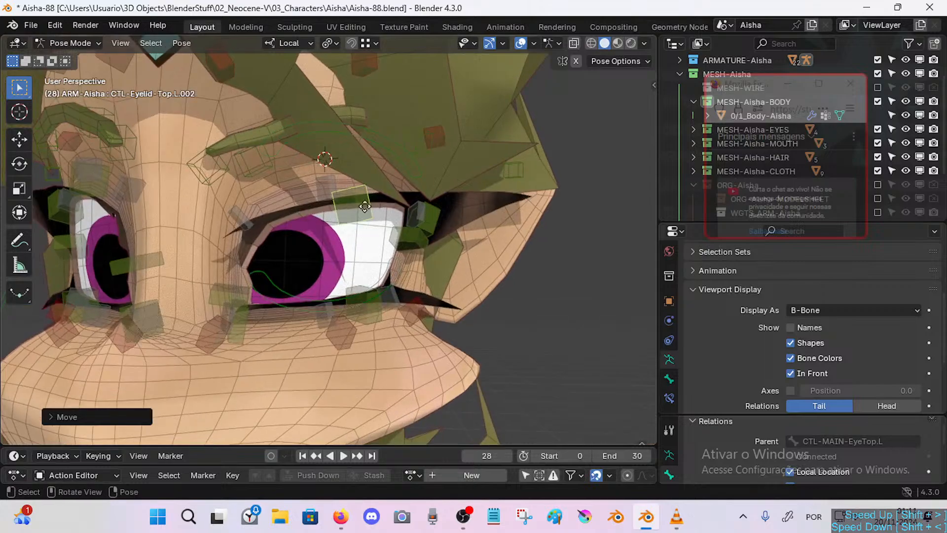
key("g")
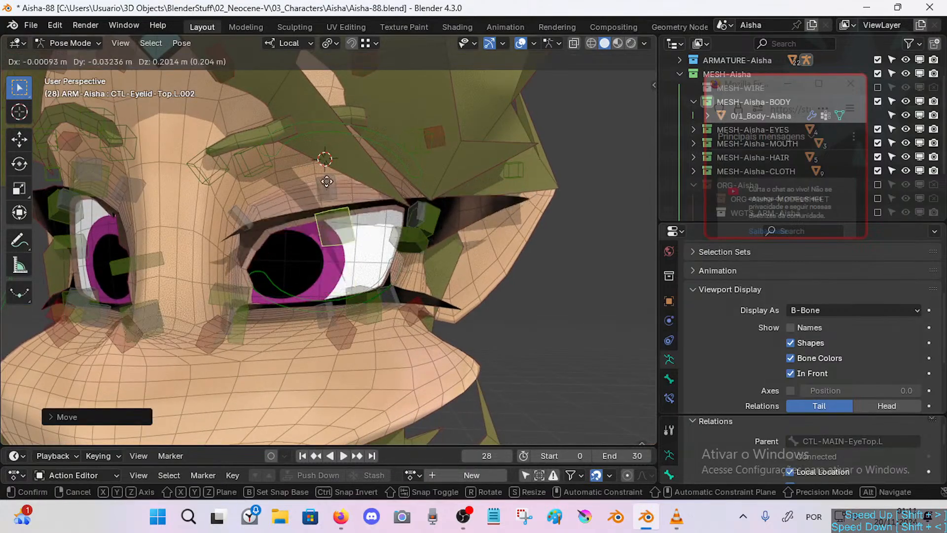
left_click(407, 273)
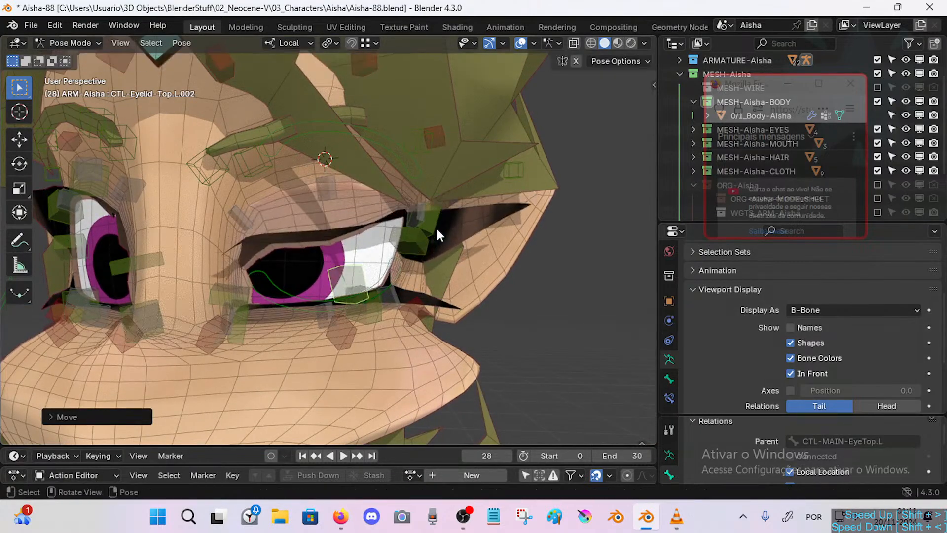
Lower the outer CTL-Eyelid-Top.L.003 control and raise CTL-Eyelid-Top.L.002 back over the left eye.
left_click(437, 227)
key("g")
left_click(438, 332)
left_click(345, 275)
key("g")
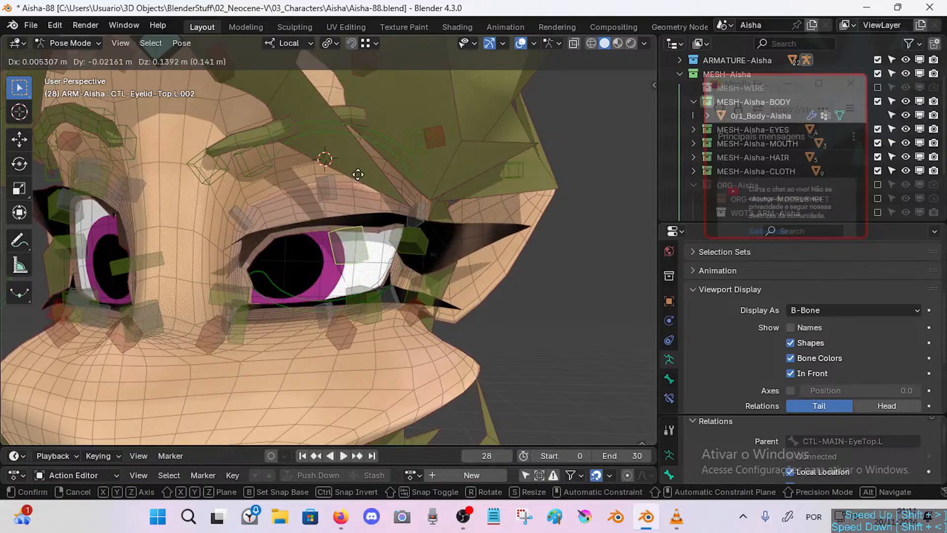
left_click(354, 212)
Raise the outer CTL-Eyelid-Top.L.003 control back up and adjust its position at the left eye's outer corner.
left_click(430, 287)
key("g")
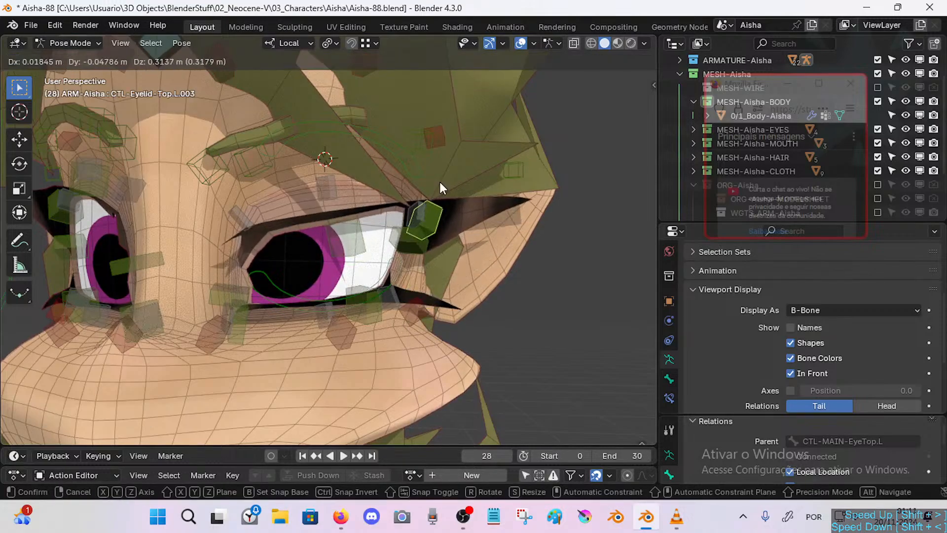
left_click(438, 183)
key("g")
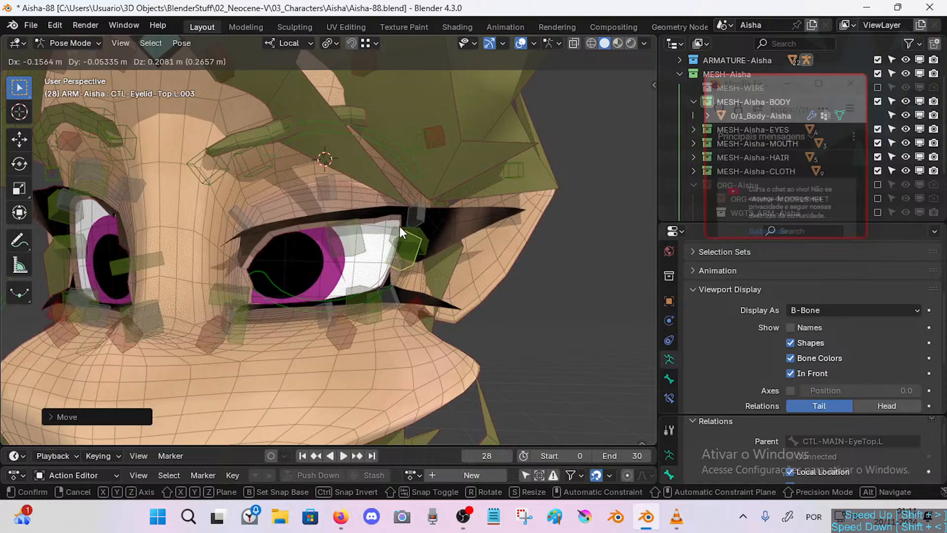
left_click(400, 227)
Move the lower eyelid control CTL-Eyelid-Bot.L.005 up and back down to test the lower lashes.
left_click(371, 312)
middle_click_drag(372, 312, 398, 327)
key("g")
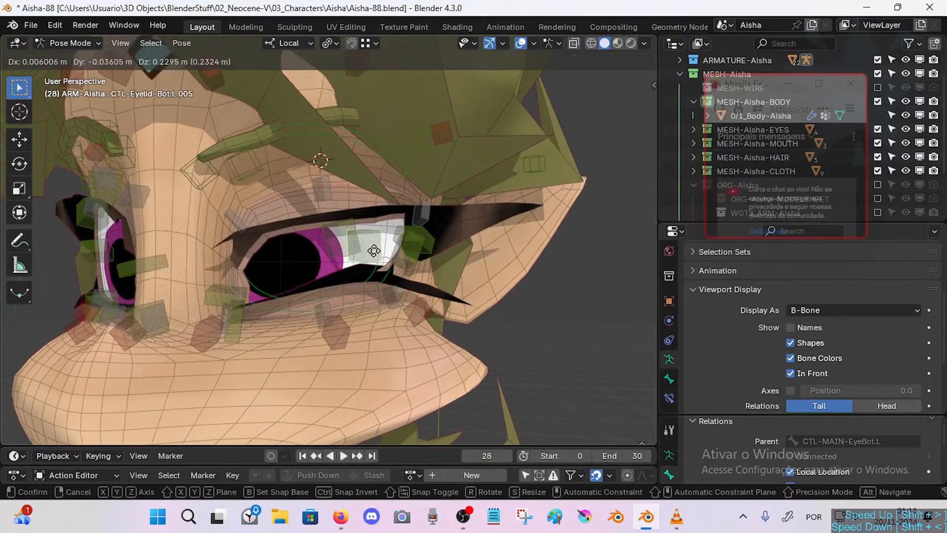
left_click(364, 326)
Show the DEF-Eyelashes bone collection alongside the face controls and inspect its bones around the eyes.
key("n")
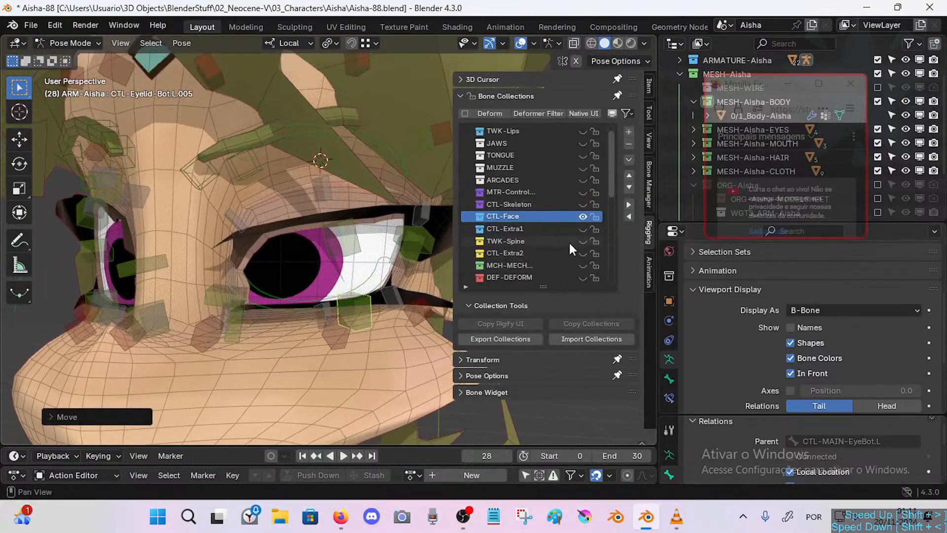
scroll(579, 254, "down", 6)
scroll(579, 253, "down", 5)
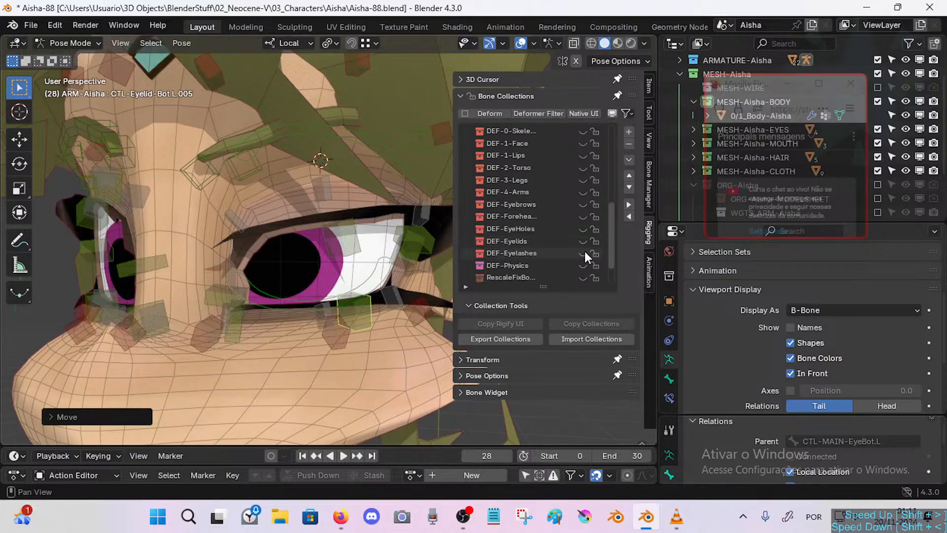
left_click(576, 254)
key("n")
middle_click_drag(300, 223, 335, 229)
key("n")
scroll(590, 239, "up", 13)
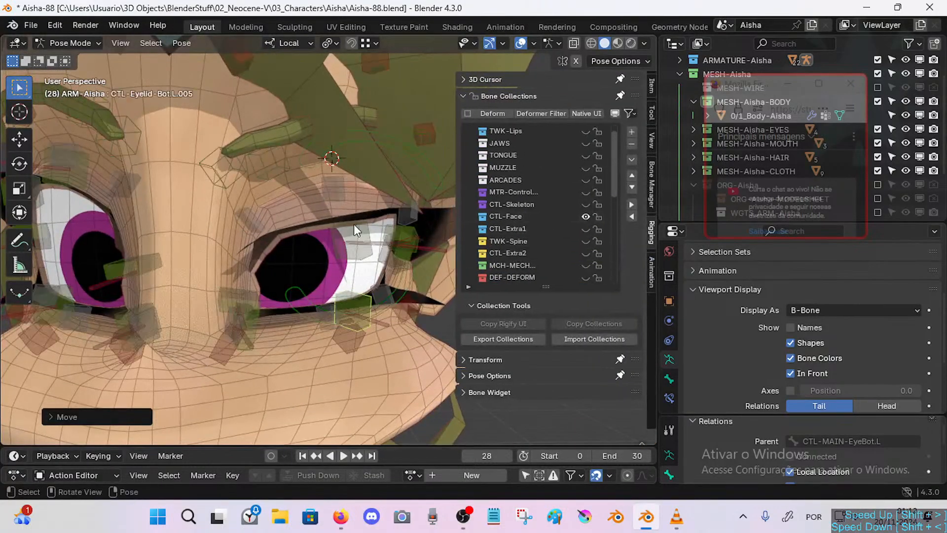
Select the control bones grouped with CTL-Eyelid-Bot.L.005, try hiding bones and undo the hiding.
key("n")
key("shift+g")
left_click(350, 296)
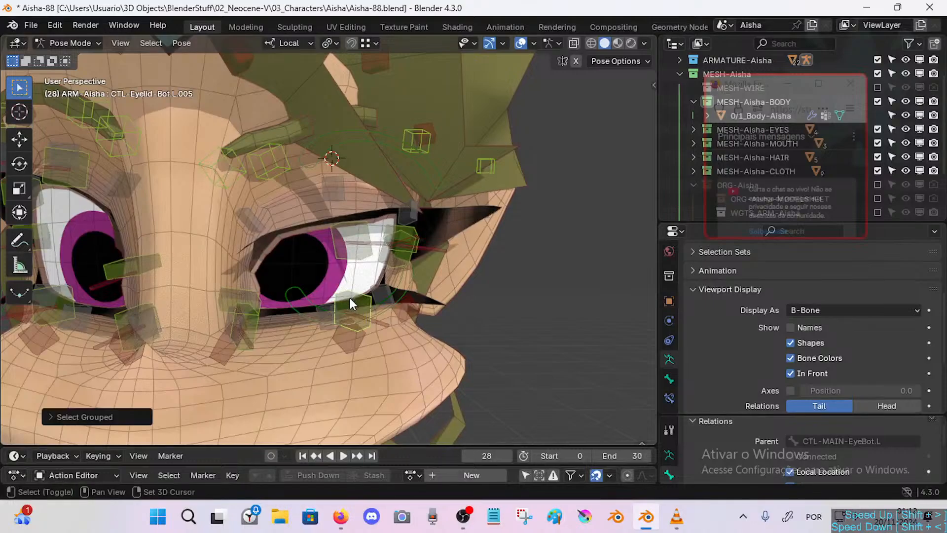
scroll(360, 293, "up", 2)
key("h")
key("ctrl+z")
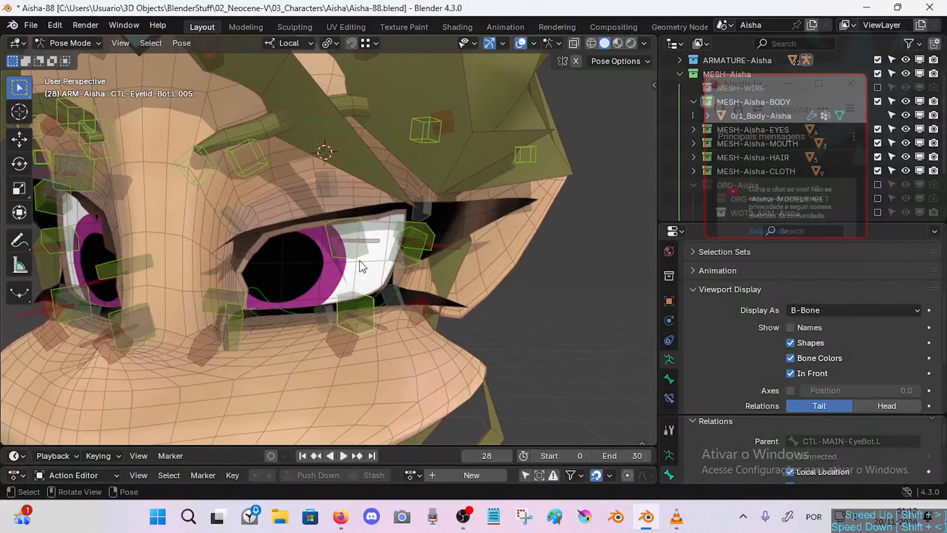
Hide the DEF-Eyelashes bone collection and the face bones outside the current selection.
key("n")
scroll(579, 229, "down", 5)
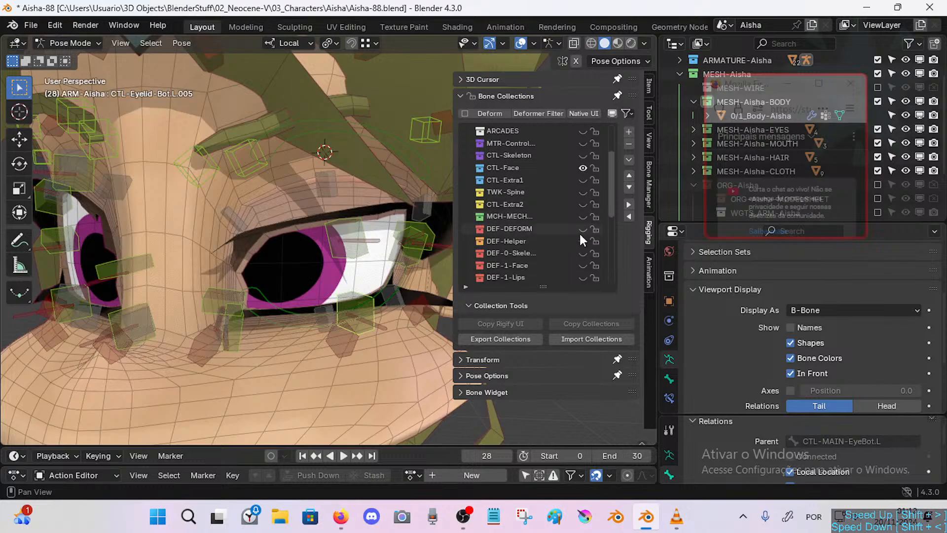
left_click(579, 231)
key("n")
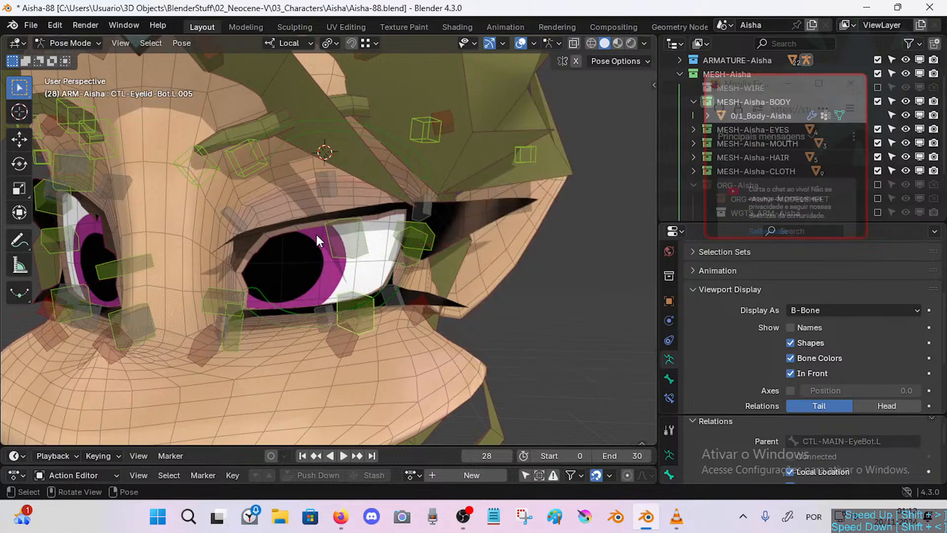
key("h")
mouse_move(316, 244)
middle_mouse_down()
mouse_move(333, 247)
mouse_move(303, 242)
mouse_move(314, 244)
middle_mouse_up()
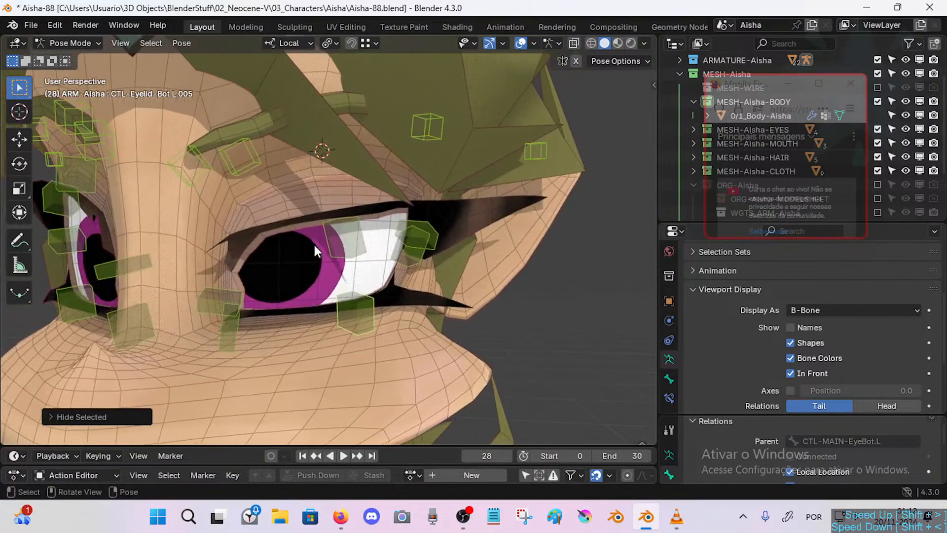
Select the control bones around the left eye's upper and lower eyelids together.
scroll(347, 247, "down", 5)
scroll(341, 261, "up", 5)
left_click(220, 312)
left_click(386, 228)
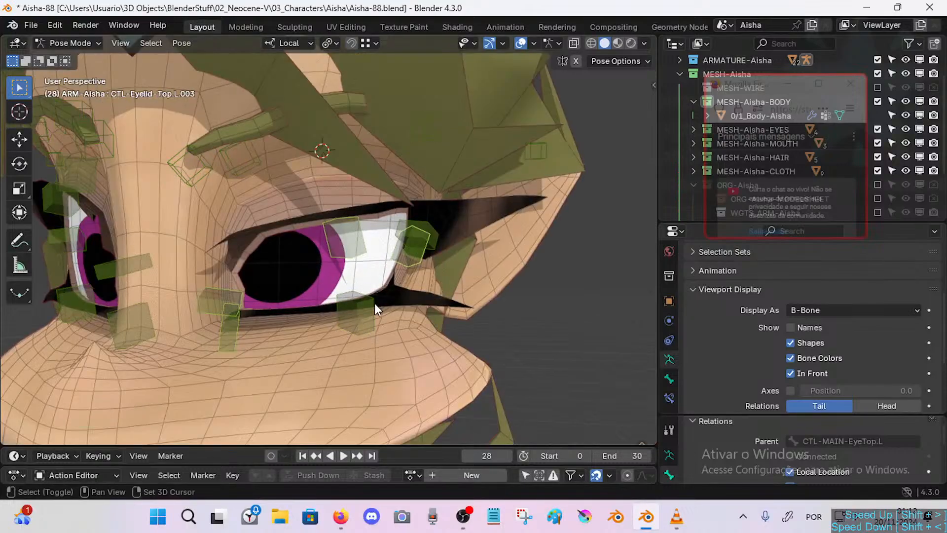
left_click(354, 309)
middle_click_drag(354, 310, 365, 296)
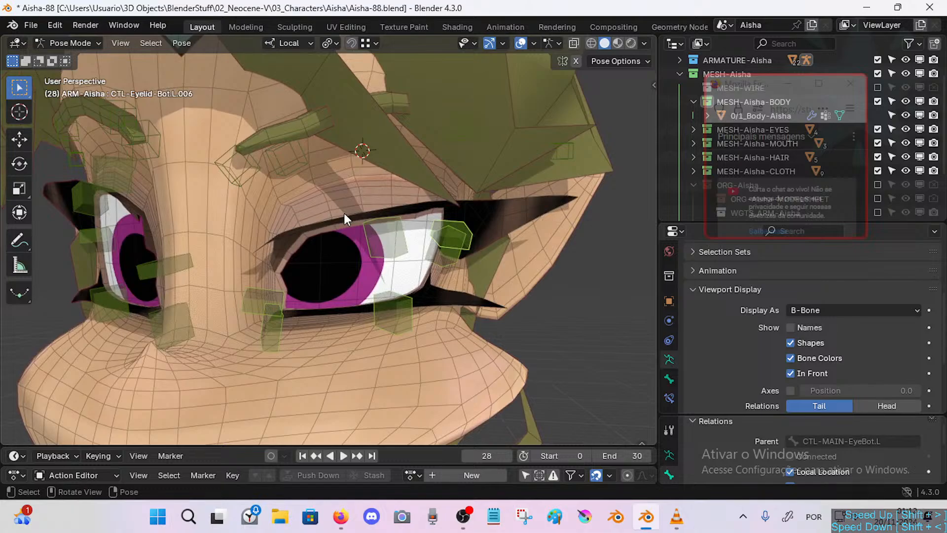
Mirror the eyelid control selection to the right eye with Extend enabled and save the file.
key("shift+m")
key("Escape")
key("ctrl+shift+m")
key("ctrl+shift+m")
key("ctrl+shift+m")
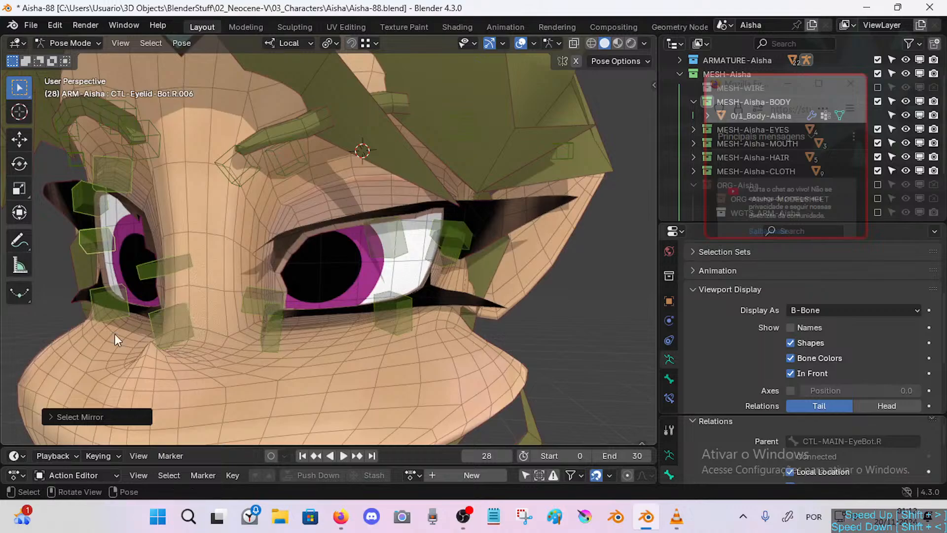
left_click(66, 417)
left_click(129, 413)
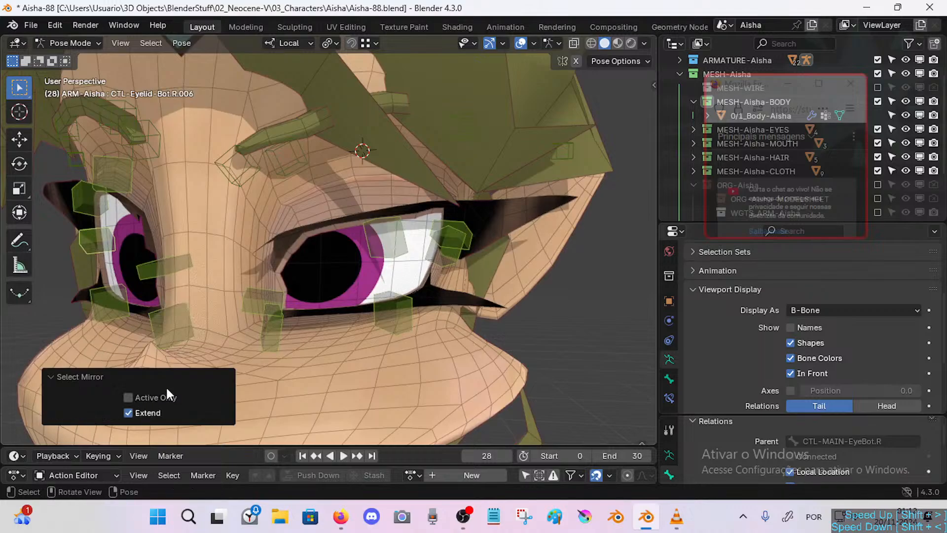
middle_click_drag(271, 309, 365, 282)
key("ctrl+s")
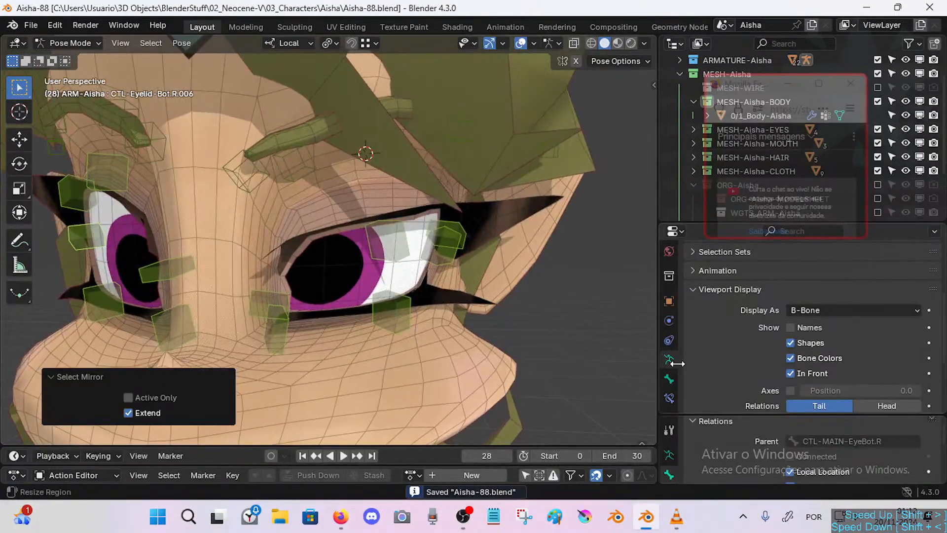
Set the bone colour of the selected eyelid controls to 04 - Theme Color Set and save the file.
left_click(670, 379)
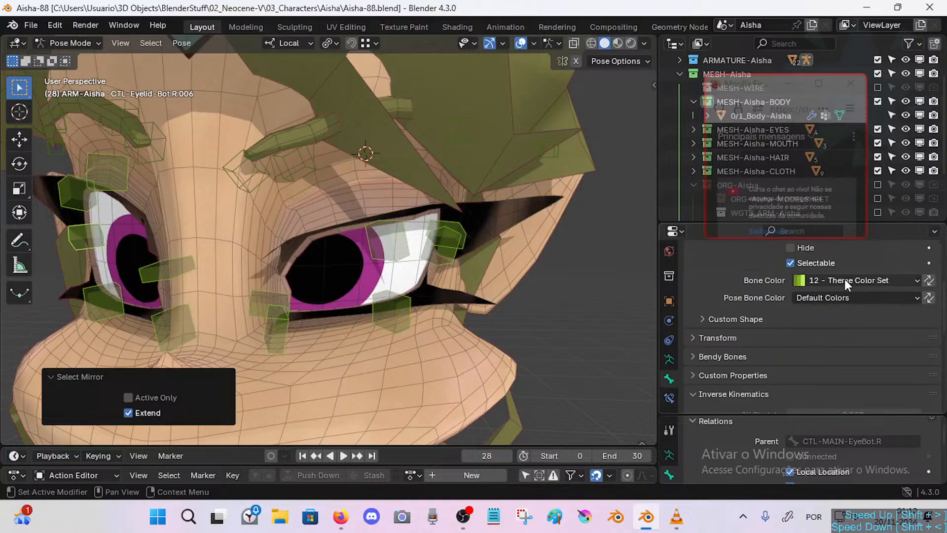
left_click(845, 280)
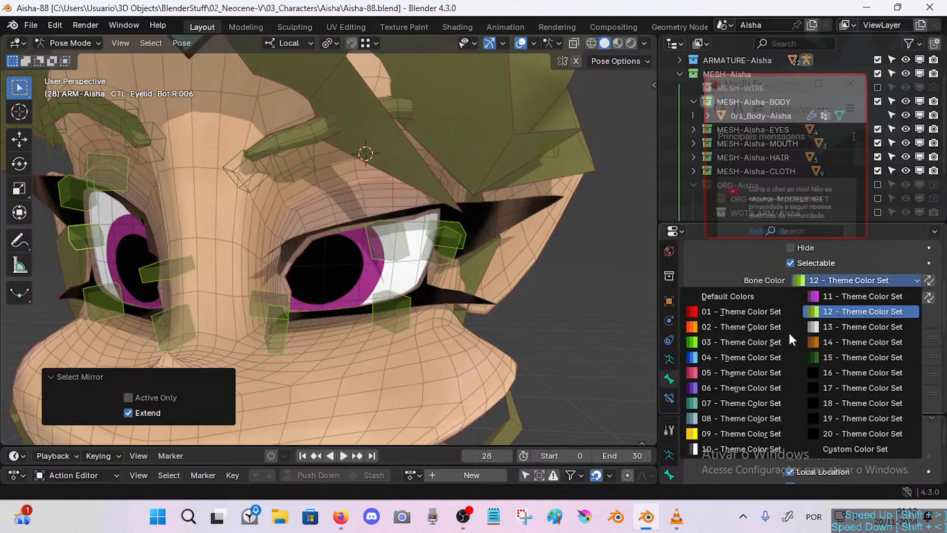
left_click(766, 351)
middle_click_drag(451, 268, 446, 271)
key("ctrl+s")
Reposition the middle upper eyelid control of the left eye to test the lid deformation, then save the file.
left_click(388, 248)
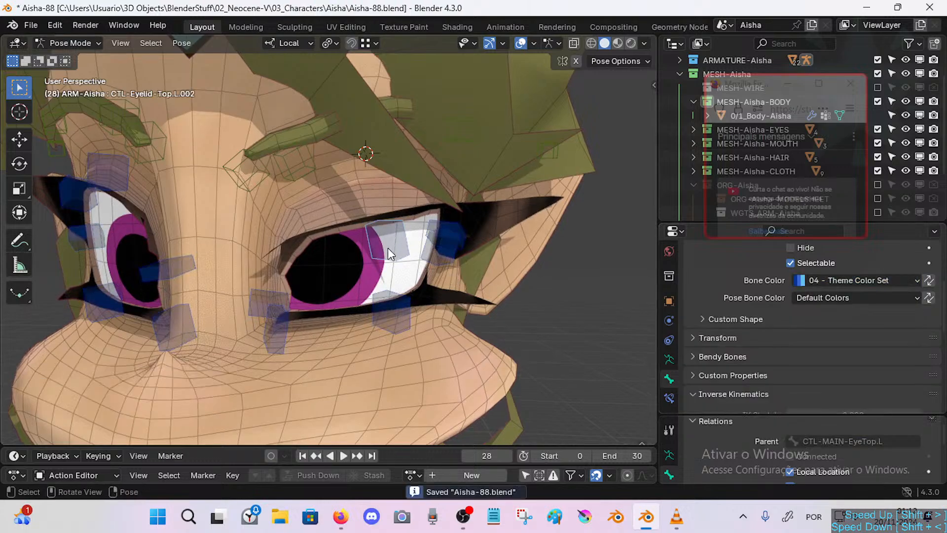
middle_click_drag(388, 248, 383, 268)
key("g")
left_click(413, 239)
key("ctrl+s")
middle_click_drag(413, 239, 382, 270)
key("g")
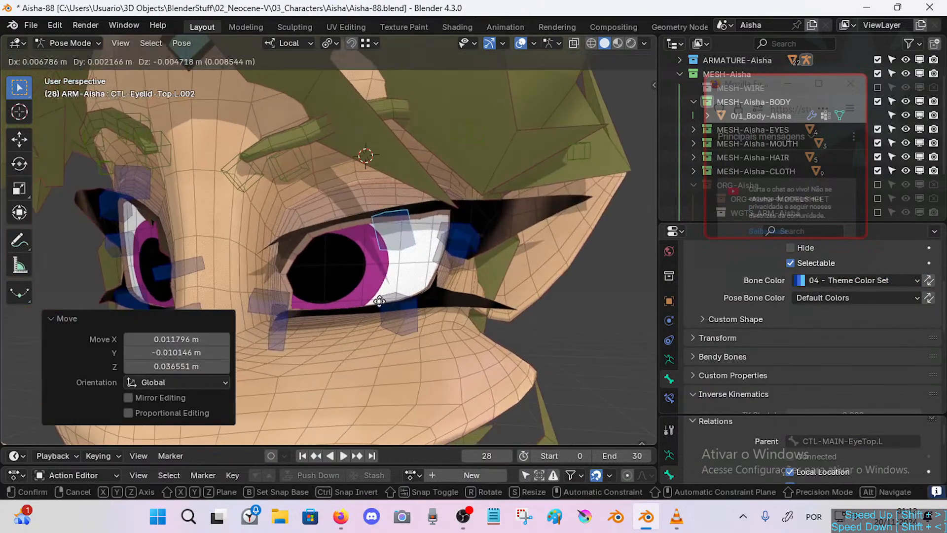
left_click(388, 332)
key("ctrl+s")
Raise the left eye's middle upper eyelid control to open the lid.
left_click(389, 332)
key("g")
right_click(395, 289)
left_click(398, 266)
key("g")
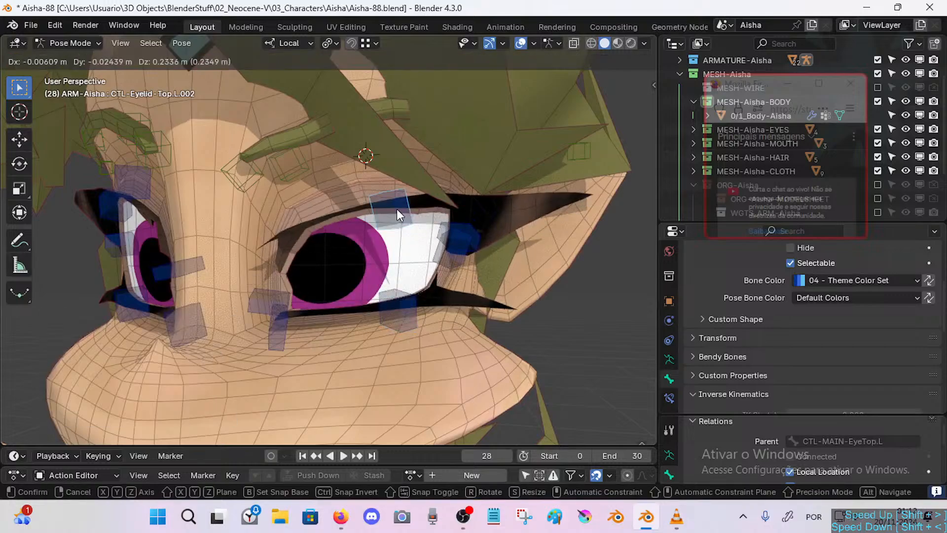
left_click(396, 207)
Move the upper and lower inner-corner eyelid controls of the left eye upward to test them.
left_click(267, 293)
key("g")
left_click(275, 246)
left_click(279, 327)
key("g")
left_click(274, 284)
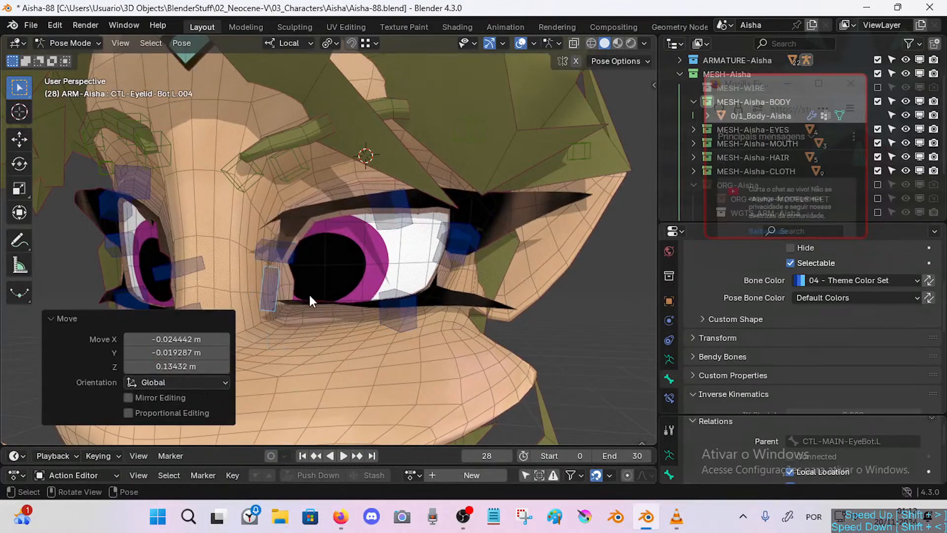
key("g")
left_click(312, 284)
Readjust the left eye's middle upper eyelid control and lower its bottom inner-corner control.
left_click(398, 207)
key("g")
left_click(395, 211)
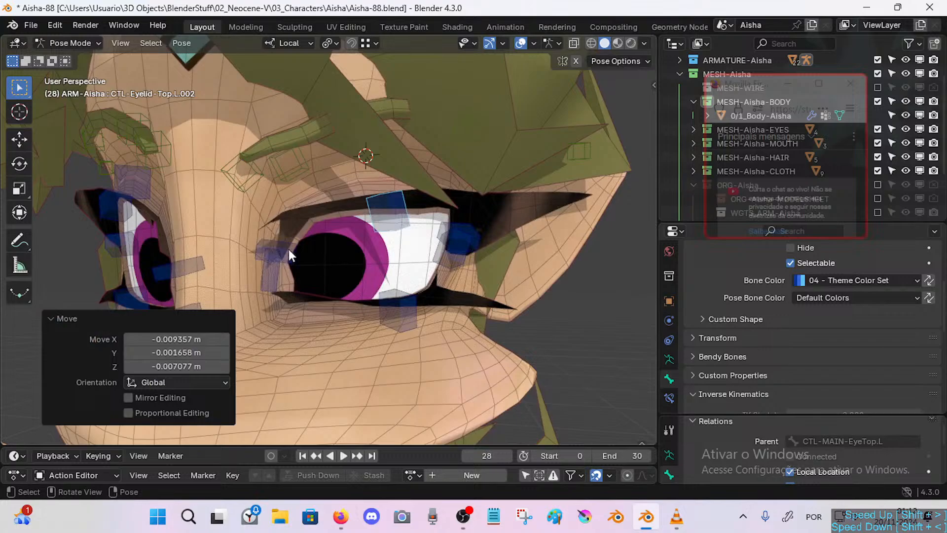
left_click(275, 284)
key("g")
left_click(272, 329)
Select every bone with the same colour as the upper eyelid control and hide the unselected bones.
key("n")
key("n")
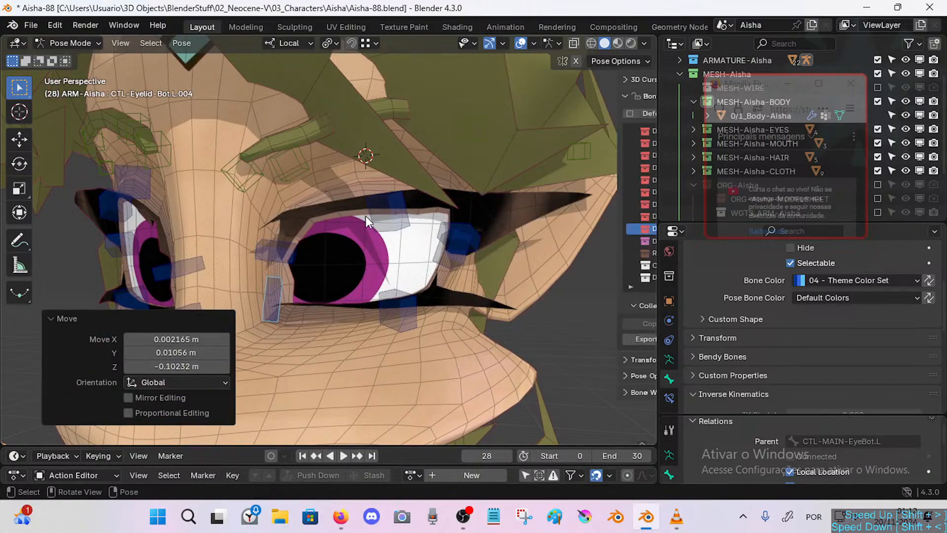
left_click(407, 221)
key("shift+g")
left_click(407, 220)
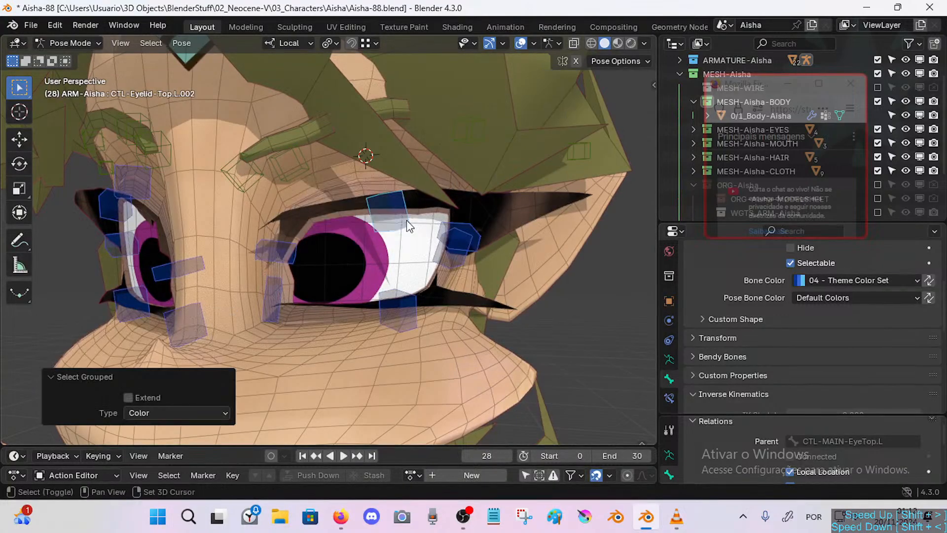
key("shift+h")
Show the DEF-Eyelashes bone collection.
key("n")
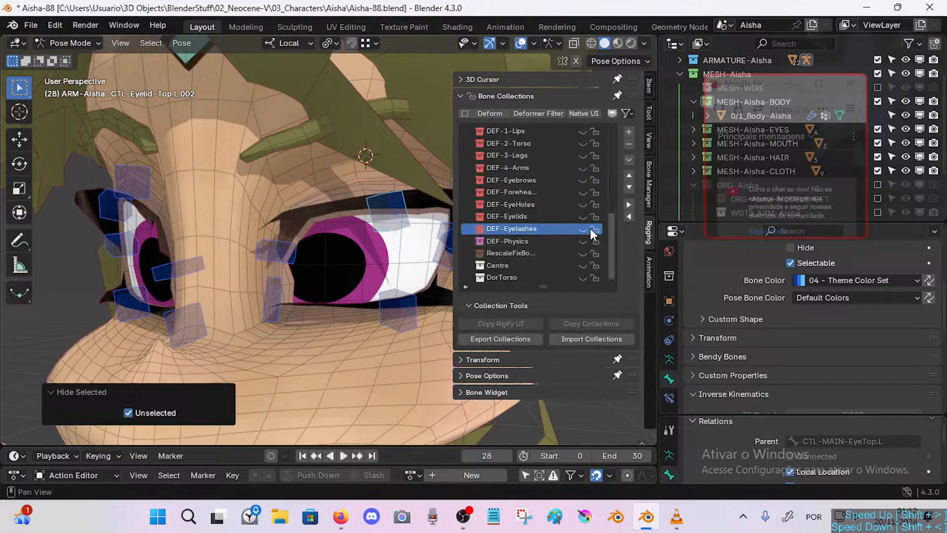
left_click(551, 218)
left_click(582, 229)
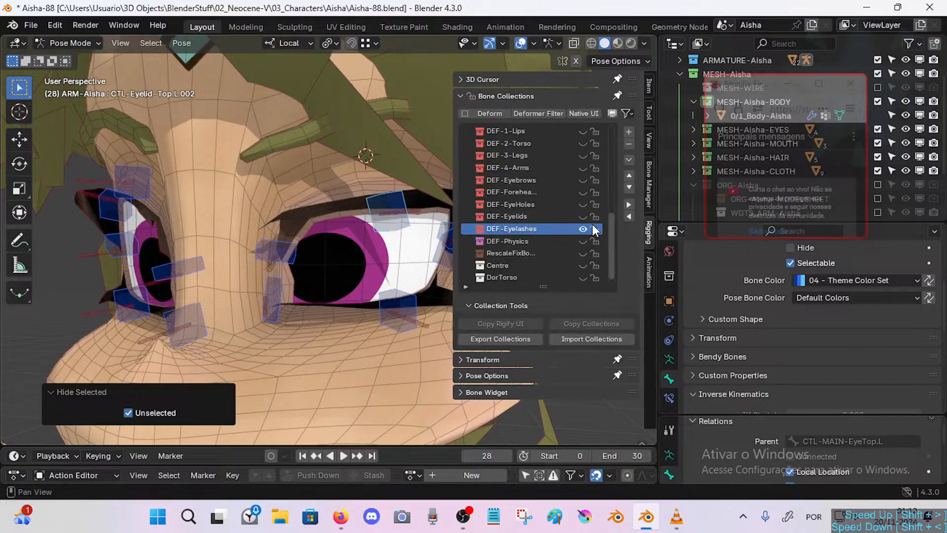
Reorder the bone collections so that DEF-Eyelashes sits directly below CTL-Face.
left_click(628, 176)
left_click(629, 176)
left_click(629, 175)
left_click(628, 176)
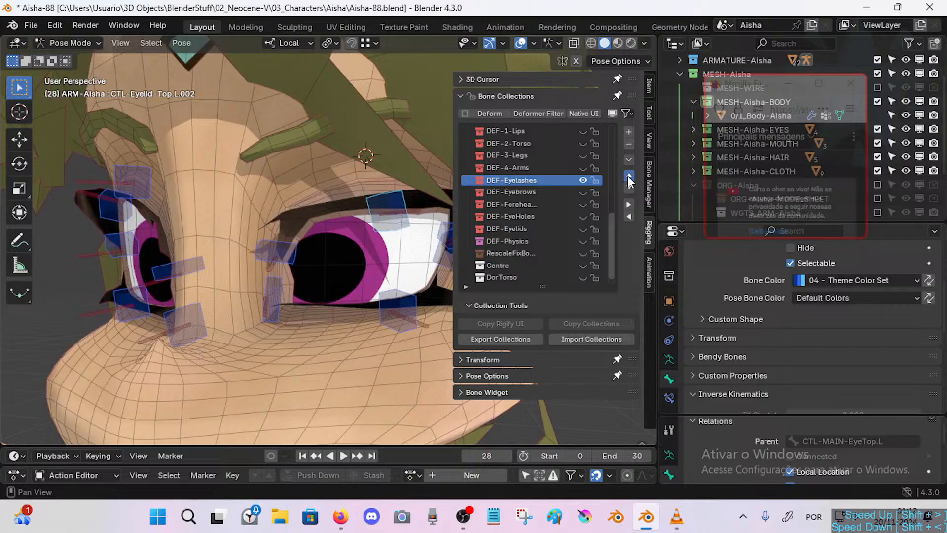
left_click(628, 176)
left_click(628, 176)
left_click(628, 175)
left_click(628, 175)
left_click(629, 176)
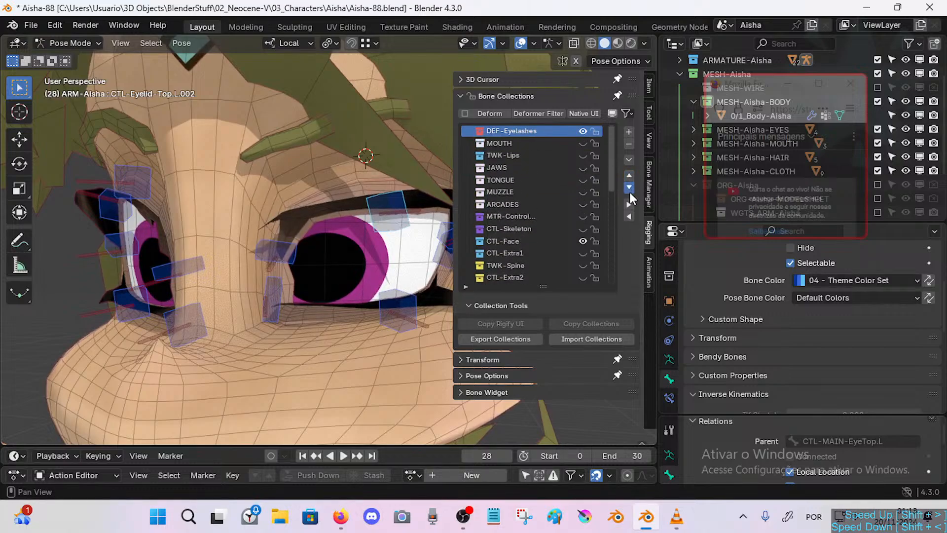
double_click(629, 188)
left_click(629, 187)
double_click(629, 187)
left_click(630, 187)
double_click(629, 188)
left_click(629, 188)
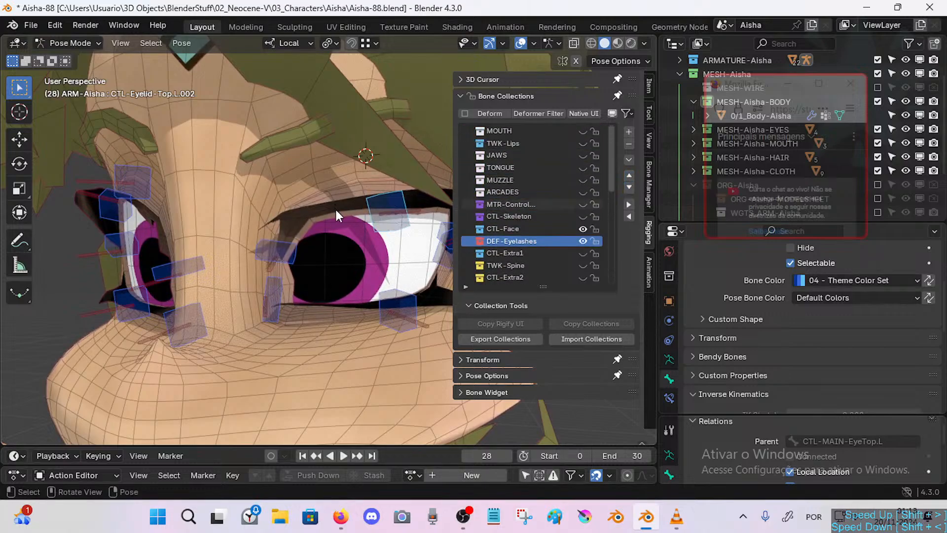
key("n")
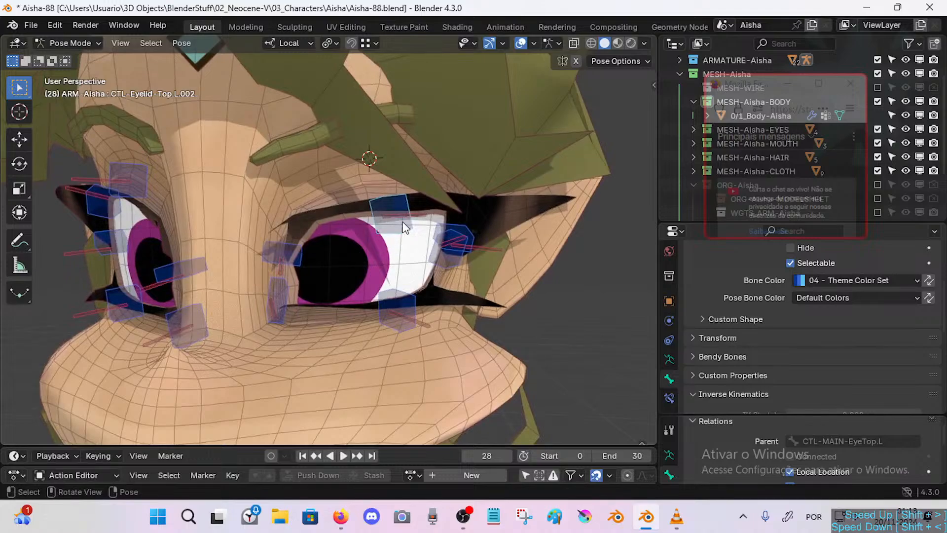
Raise the middle and inner upper eyelid controls of the left eye with the eyelash bones visible.
middle_click_drag(403, 228, 393, 257)
left_click(392, 282)
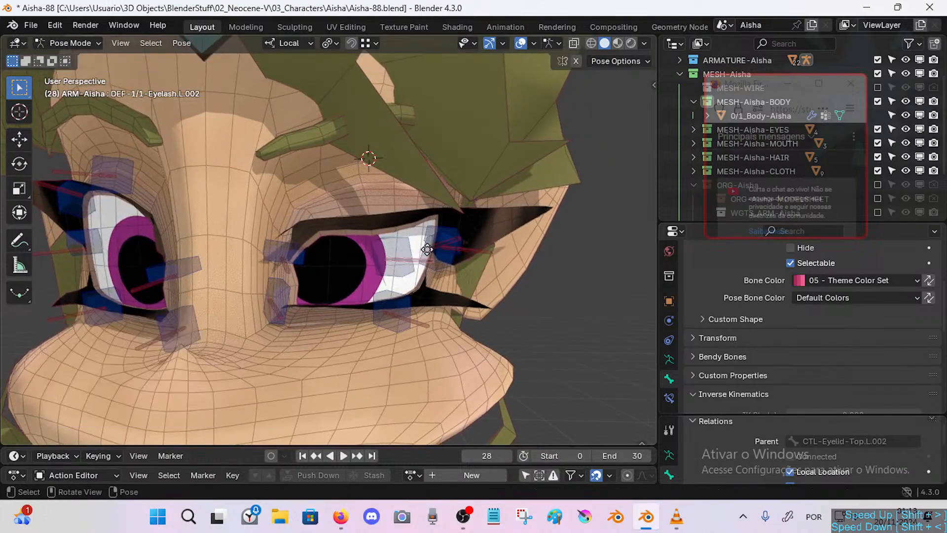
left_click(392, 266)
key("g")
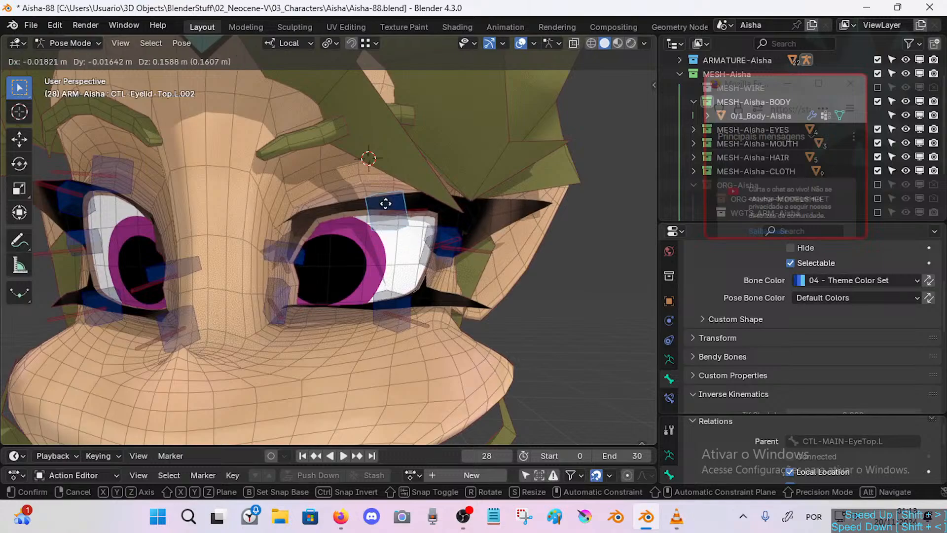
left_click(387, 191)
left_click(306, 257)
key("g")
left_click(315, 238)
Test the left eye's lower eyelid by moving its inner-corner and middle controls.
left_click(282, 300)
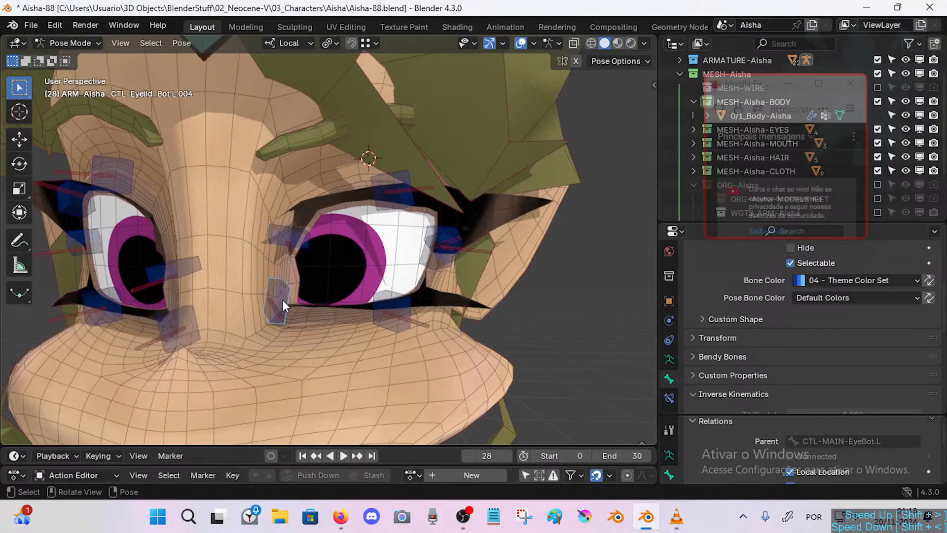
key("g")
left_click(291, 286)
left_click(409, 306)
key("g")
left_click(414, 298)
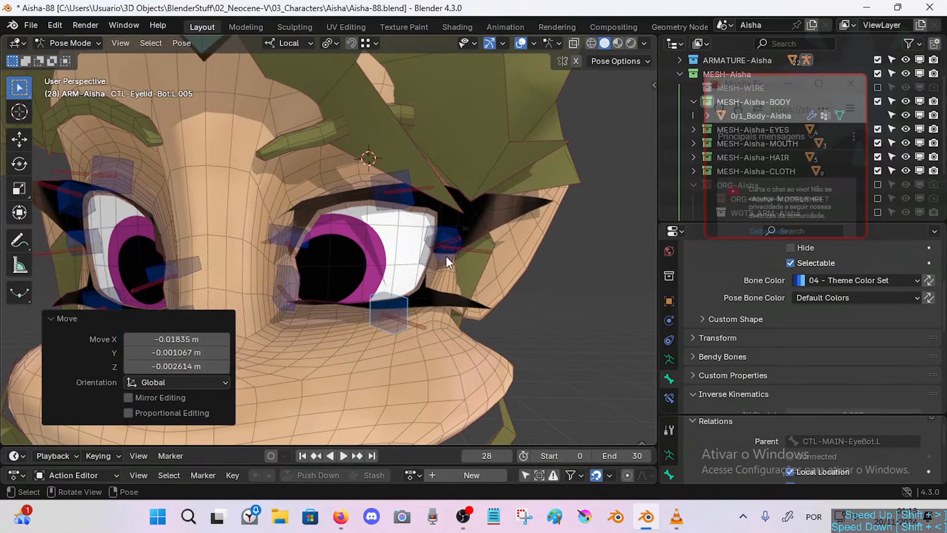
Test the left eye's outer corner by moving its two outer eyelid controls.
left_click(446, 253)
key("g")
left_click(450, 245)
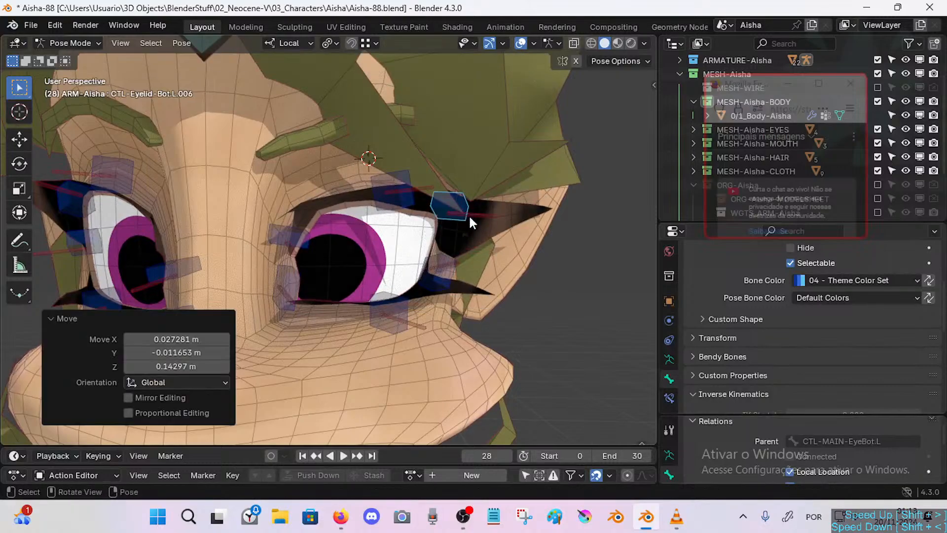
scroll(468, 214, "up", 2)
left_click(451, 279)
middle_click_drag(450, 277, 424, 282)
left_click(425, 282)
key("g")
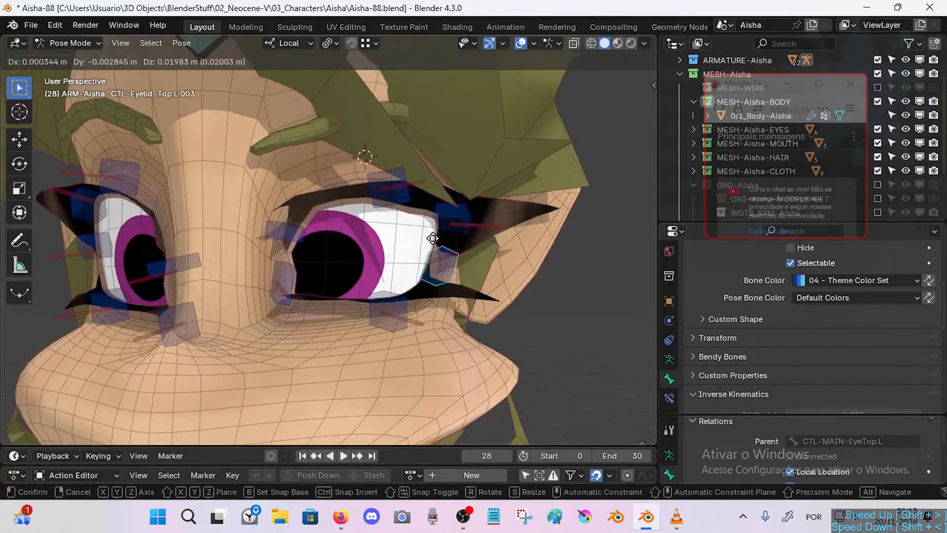
left_click(389, 297)
Shift the left eye's middle lower eyelid control inward, then raise it over the eyeball.
left_click(389, 306)
key("g")
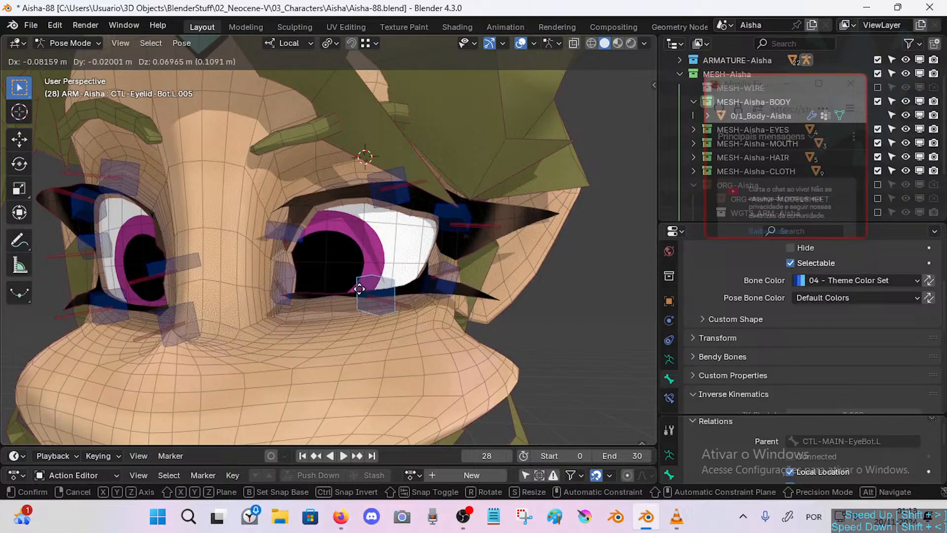
left_click(363, 294)
key("g")
left_click(363, 324)
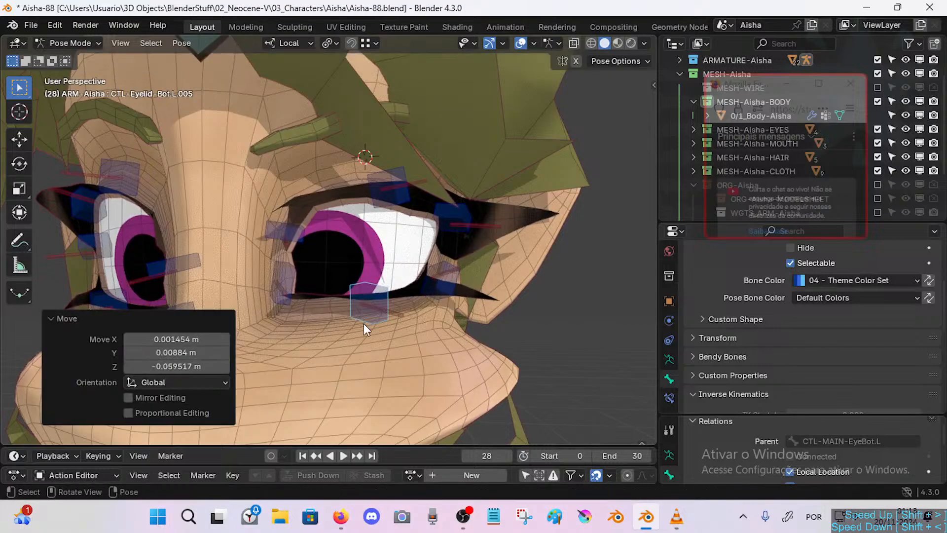
left_click(109, 320)
middle_click_drag(291, 291, 315, 285)
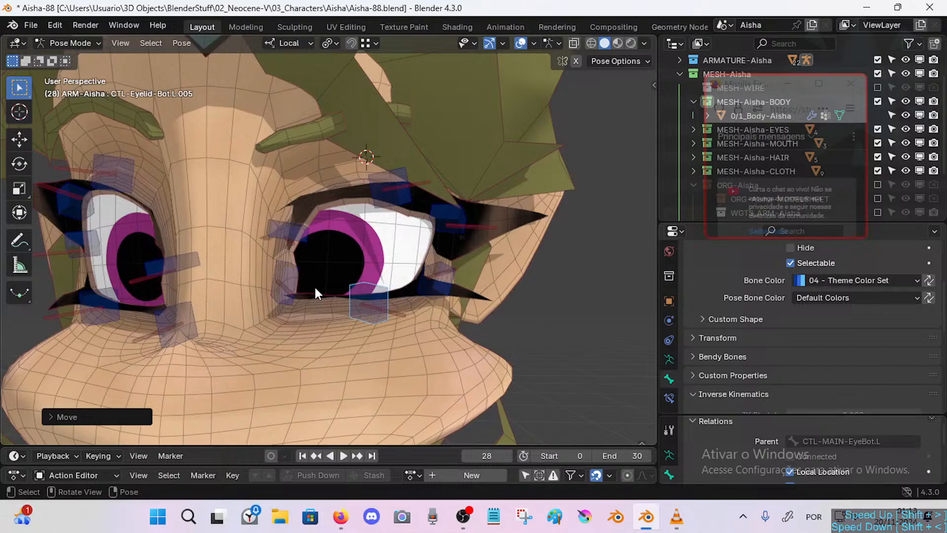
key("g")
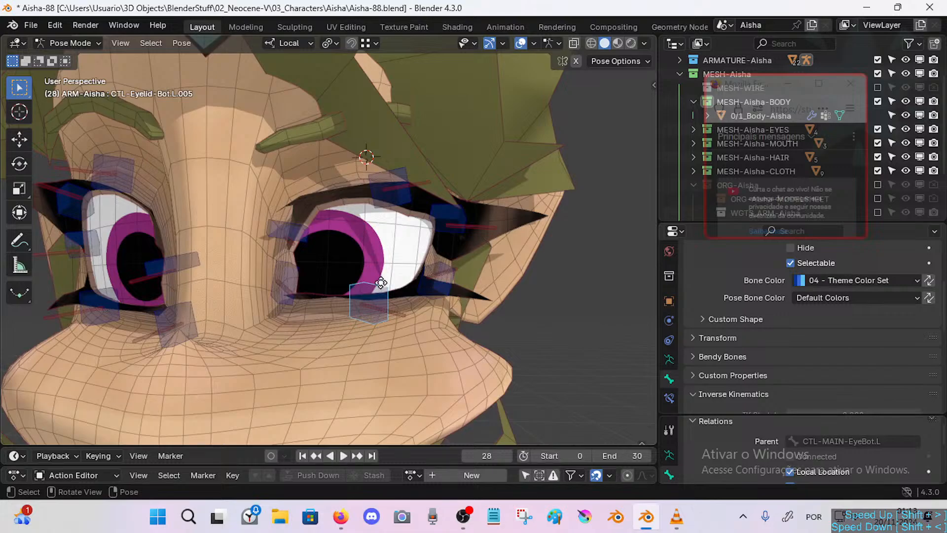
left_click(413, 268)
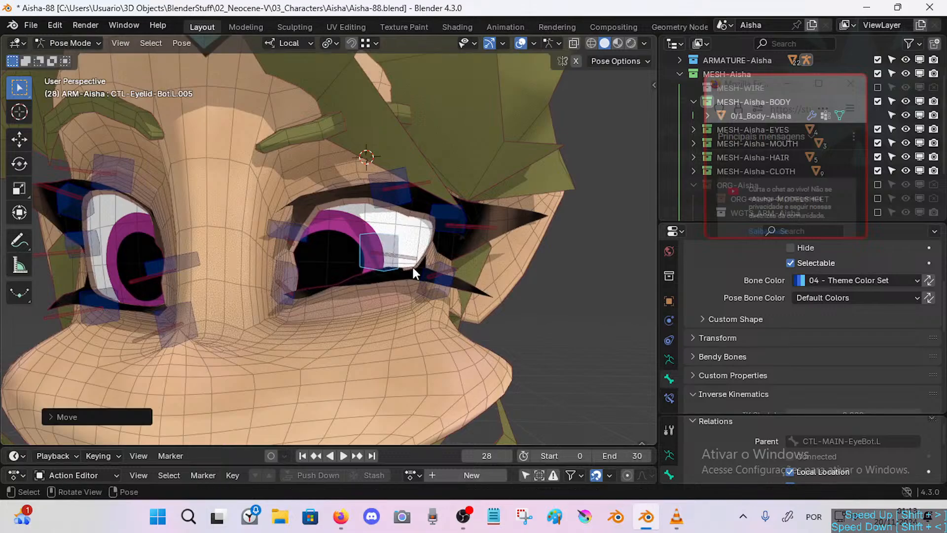
Test moving the eyelash deform bone at the middle of the left lower eyelid.
left_click(413, 257)
key("g")
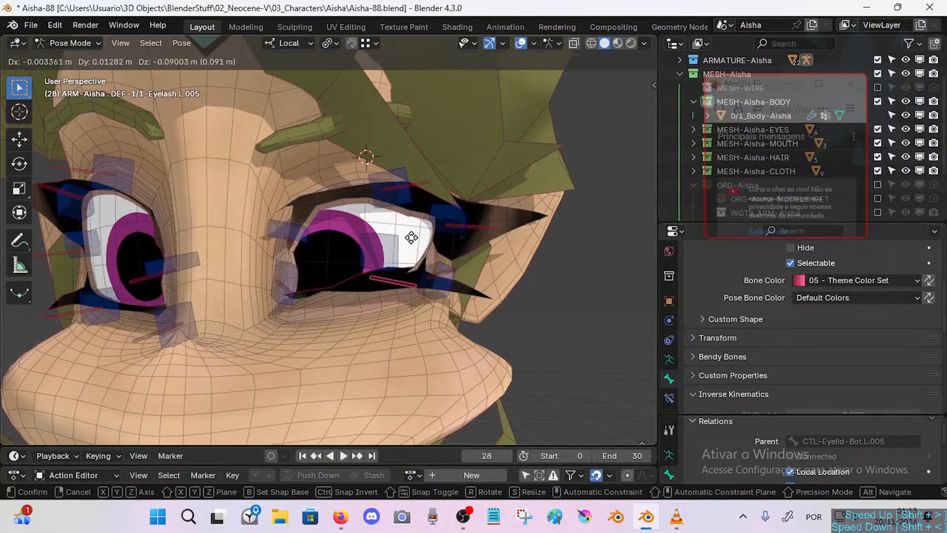
left_click(399, 264)
Select all visible bones and clear their location to restore the rest position.
left_click(387, 252)
key("g")
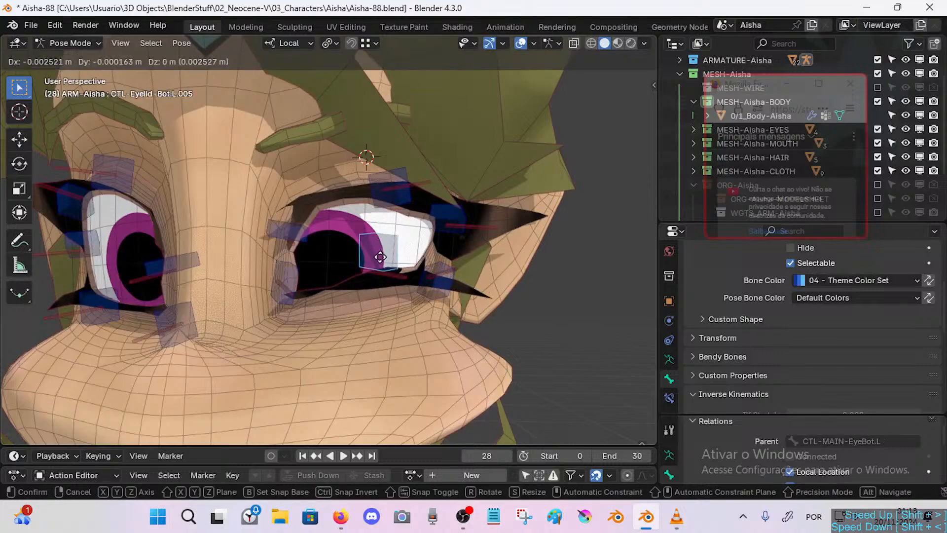
left_click(380, 257)
key("a")
key("alt+g")
Test the left upper lid by moving its middle eyelash deform bone and the middle eyelid control.
left_click(381, 193)
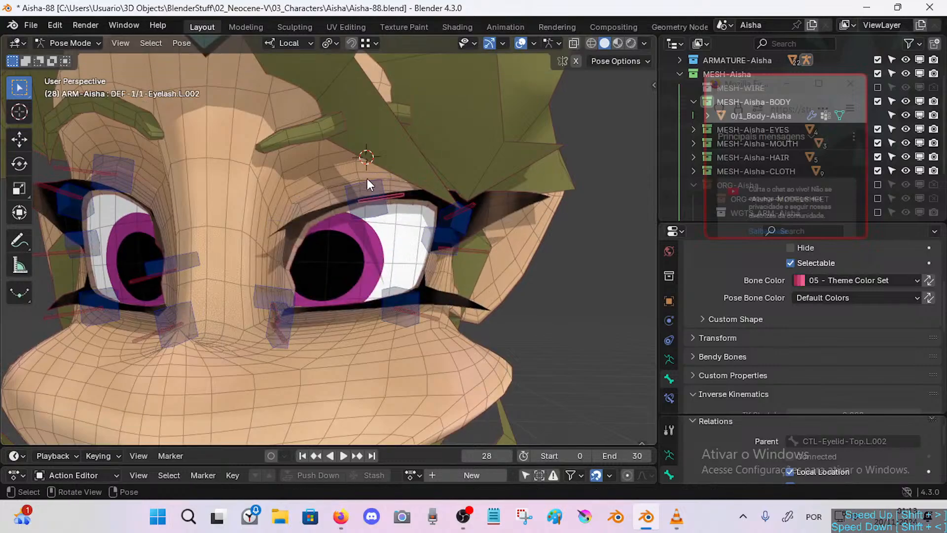
key("g")
left_click(372, 178)
key("g")
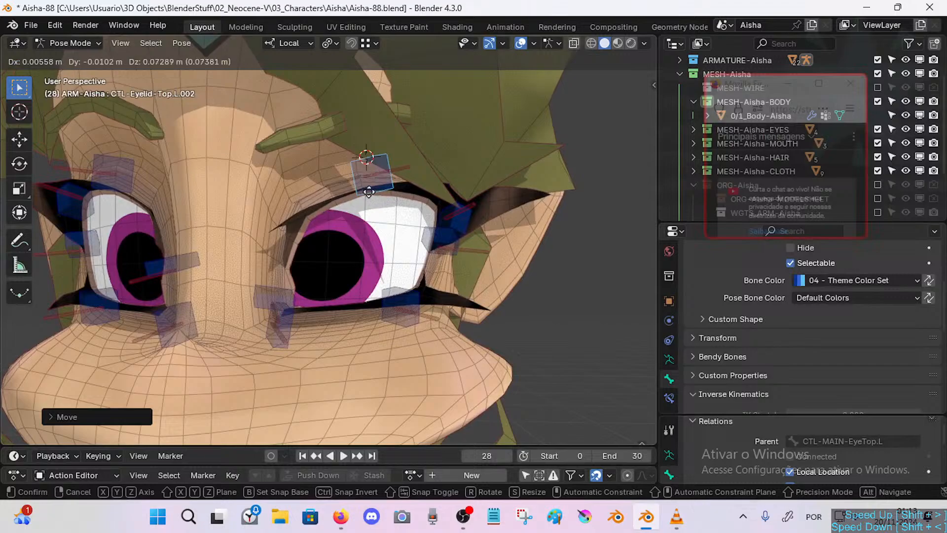
left_click(377, 208)
key("g")
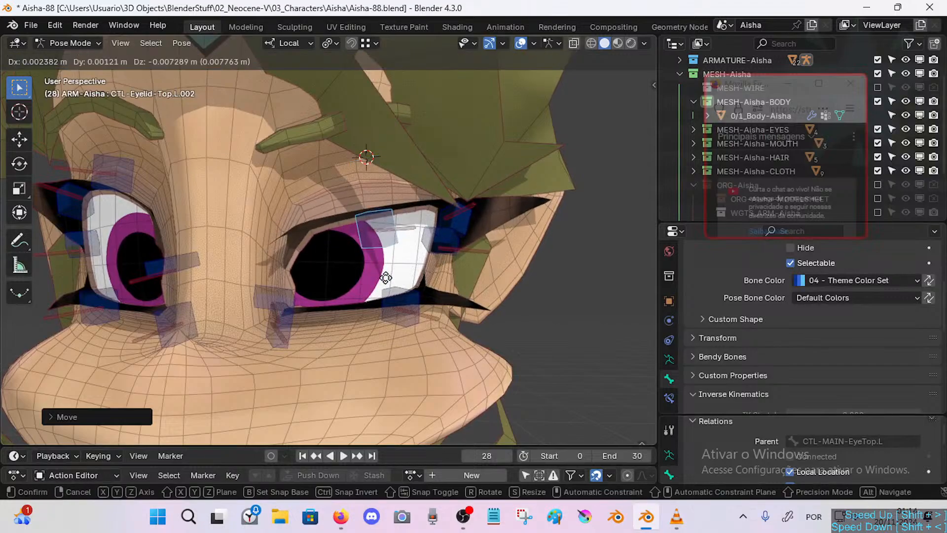
left_click(393, 191)
Move the middle upper eyelash deform bone away from the lid, then readjust the parent eyelid control.
left_click(394, 192)
key("g")
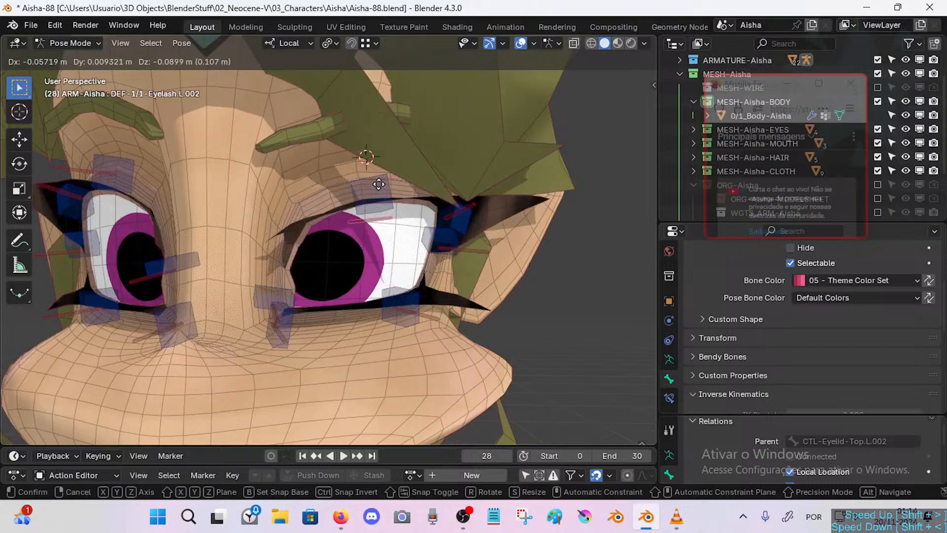
left_click(381, 209)
left_click(380, 205)
middle_click_drag(380, 206, 402, 211)
key("g")
left_click(395, 197)
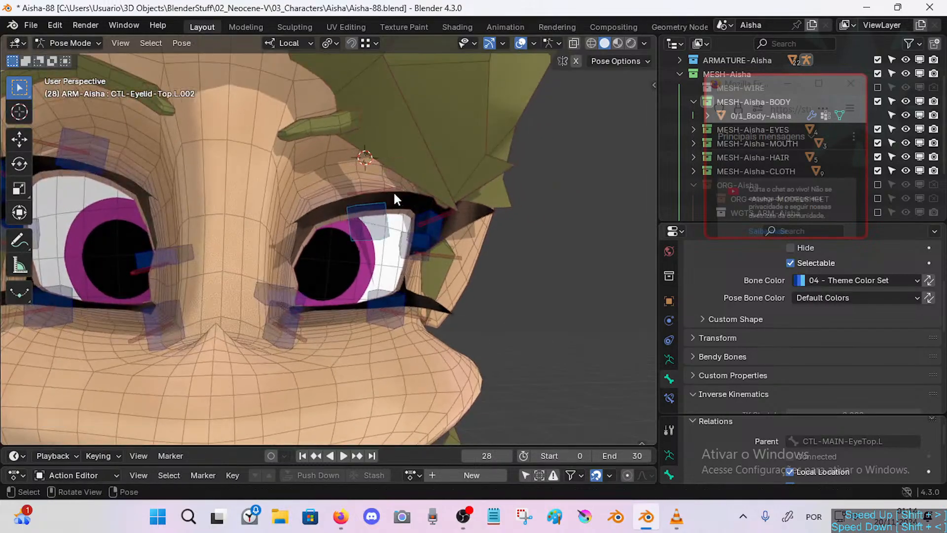
key("g")
left_click(381, 226)
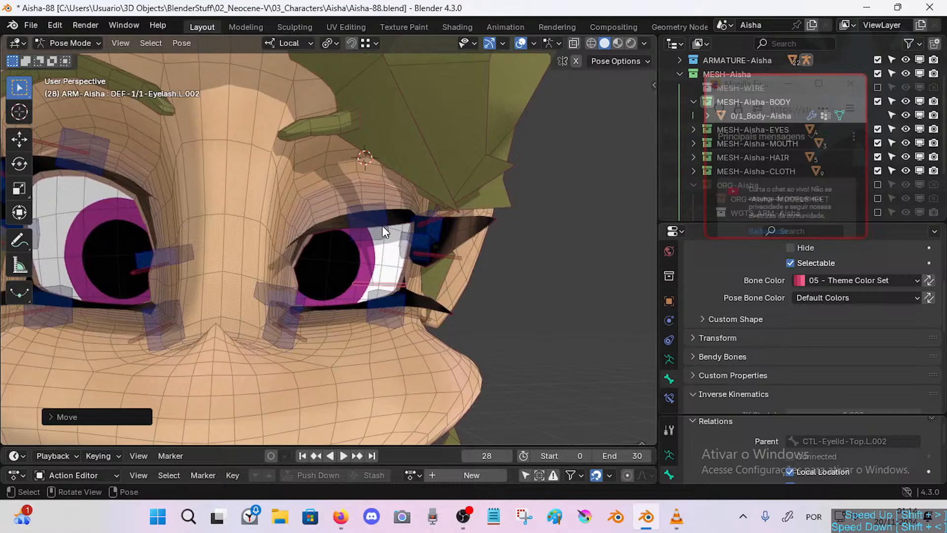
Raise the left eye's middle upper eyelash deform bone well above the eyelid.
key("g")
left_click(382, 186)
left_click(382, 255)
key("g")
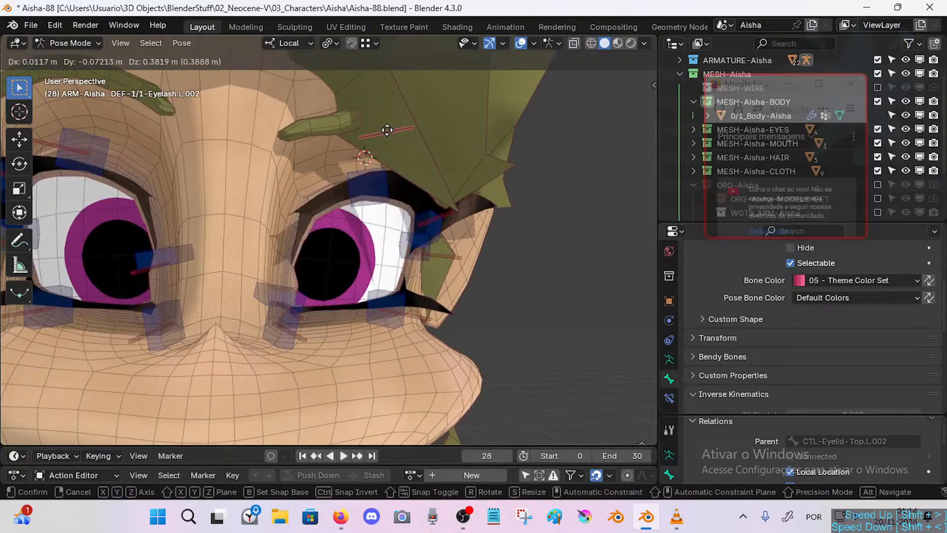
left_click(375, 153)
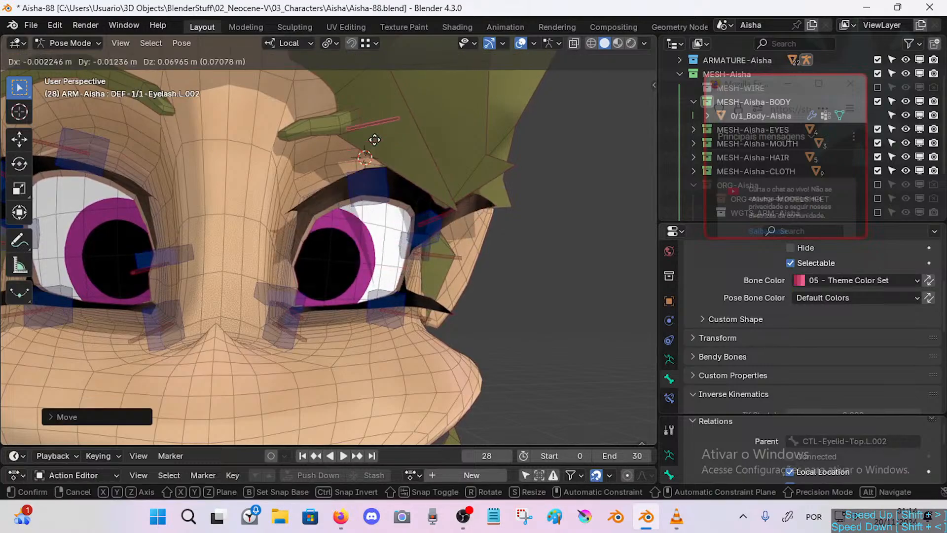
Raise the left eye's middle upper eyelid control and select the eyelash deform bone above it.
left_click(376, 184)
key("g")
left_click(376, 138)
left_click(373, 85)
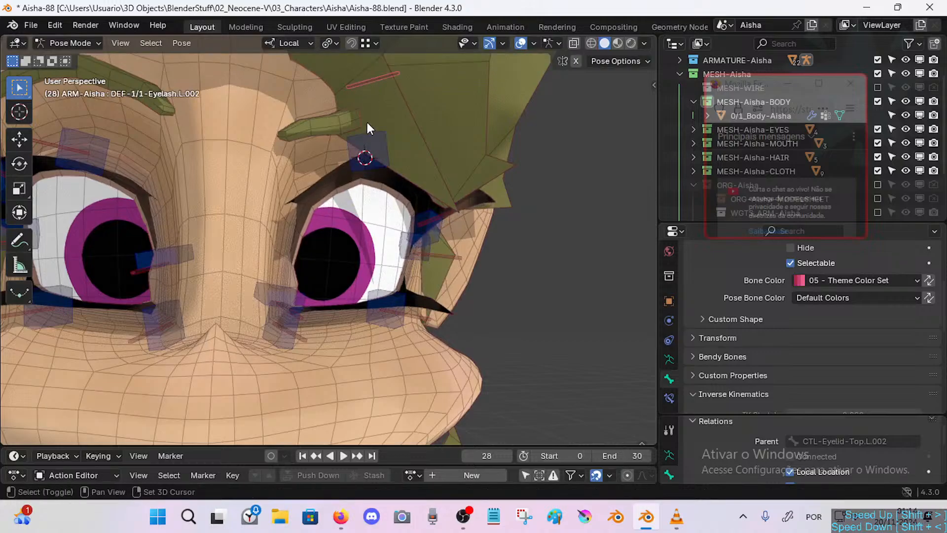
Reposition the left eye's middle upper eyelash deform bone, then lower the middle upper eyelid control onto the eye.
middle_click_drag(367, 125, 361, 146)
key("g")
left_click(376, 171)
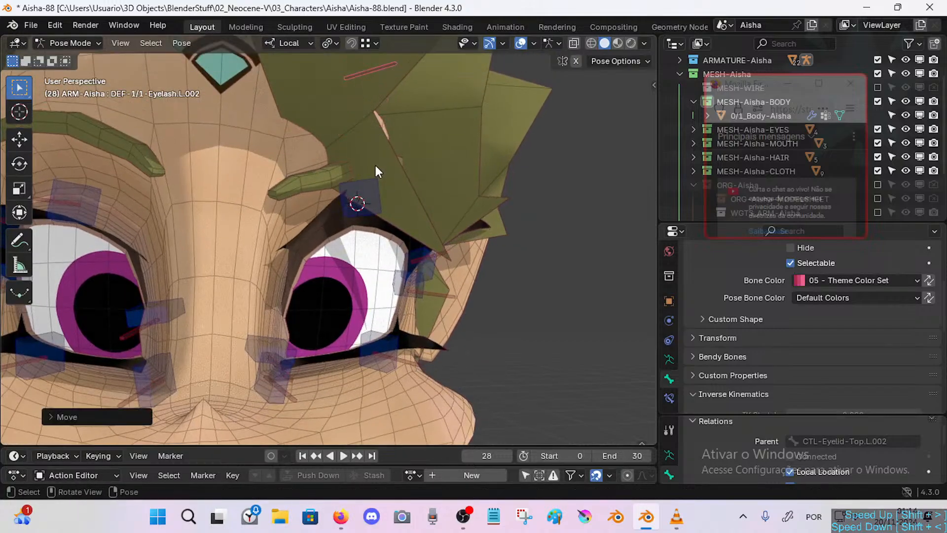
left_click(369, 191)
key("g")
left_click(367, 261)
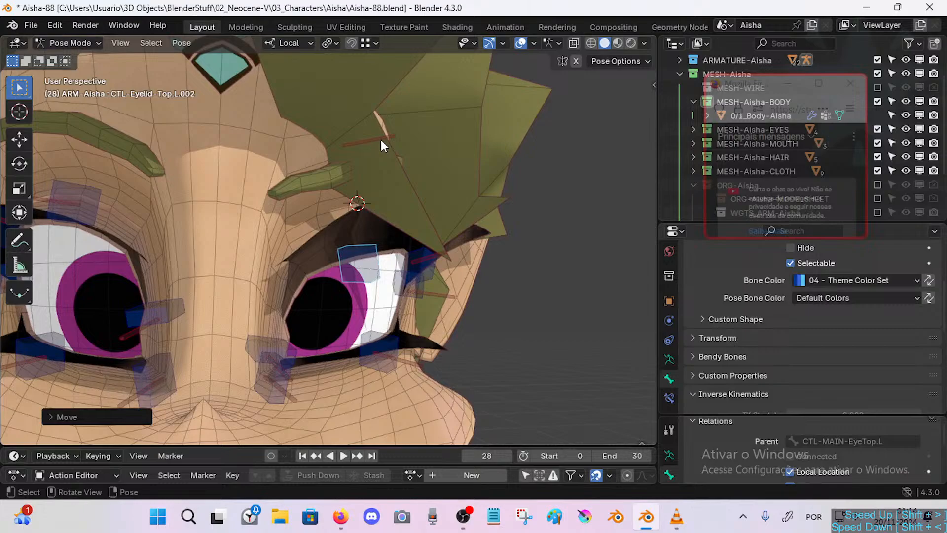
Lower the left middle upper eyelid control over the pupil and bring its eyelash deform bone down below the eye.
left_click(381, 140)
left_click(373, 254)
key("g")
left_click(367, 290)
left_click(369, 181)
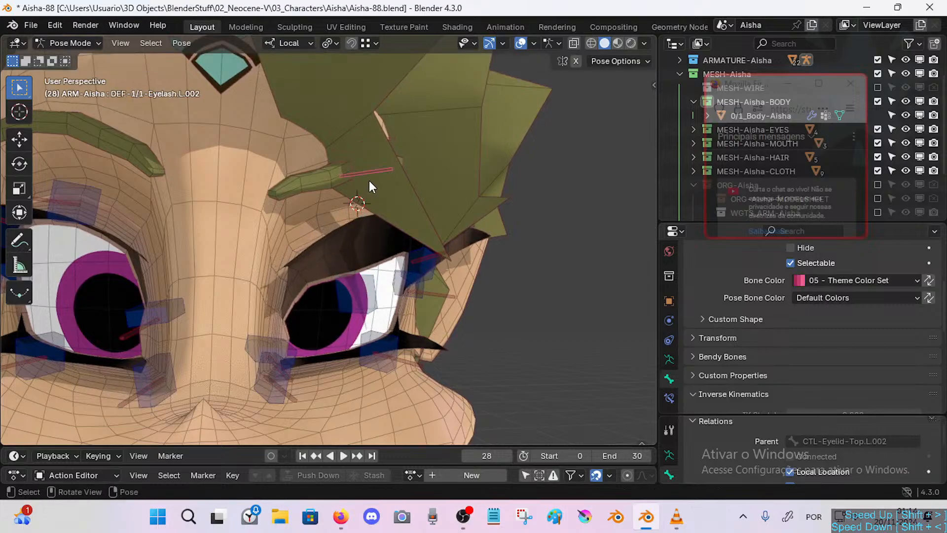
key("g")
left_click(383, 351)
Move the left eye's inner upper eyelash deform bone onto the cheek and shift the outer upper eyelash deform bone.
middle_click_drag(384, 352, 292, 348)
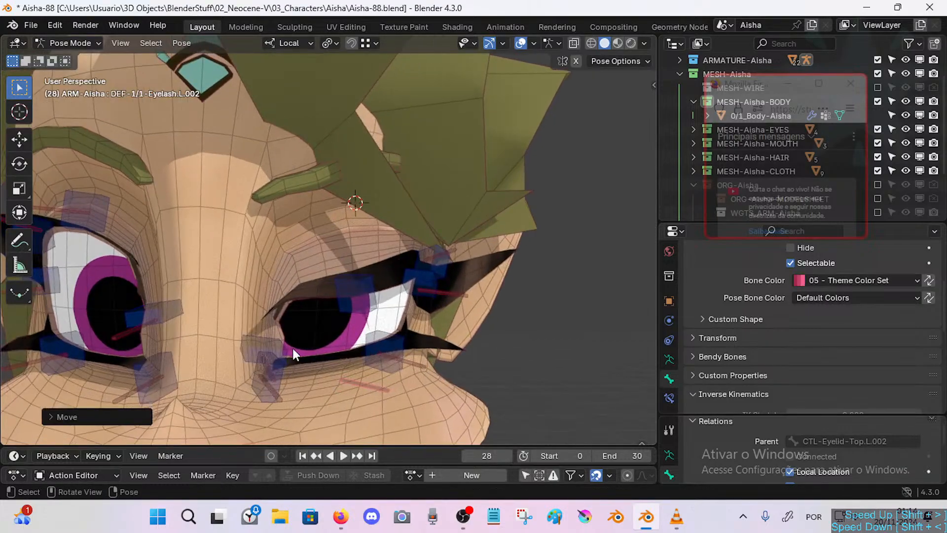
left_click(271, 374)
left_click(269, 374)
key("g")
left_click(443, 309)
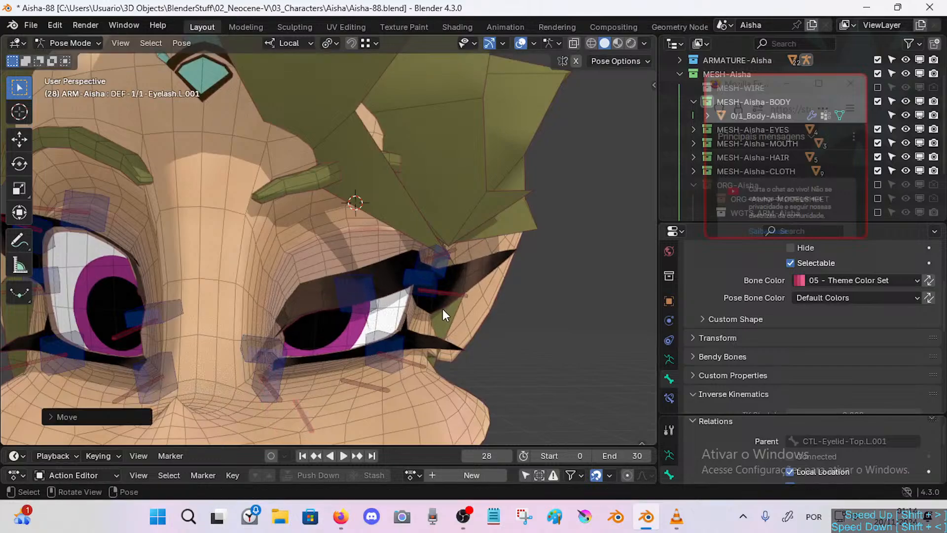
left_click(452, 246)
key("g")
left_click(474, 293)
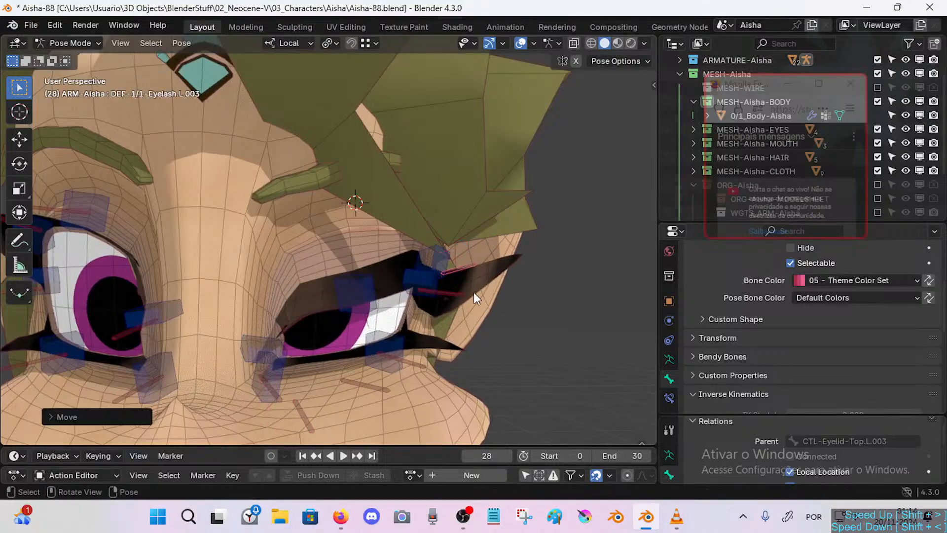
Clear the location of all bones, then reposition the left eye's middle upper eyelid control.
key("a")
key("alt+g")
left_click(357, 248)
key("g")
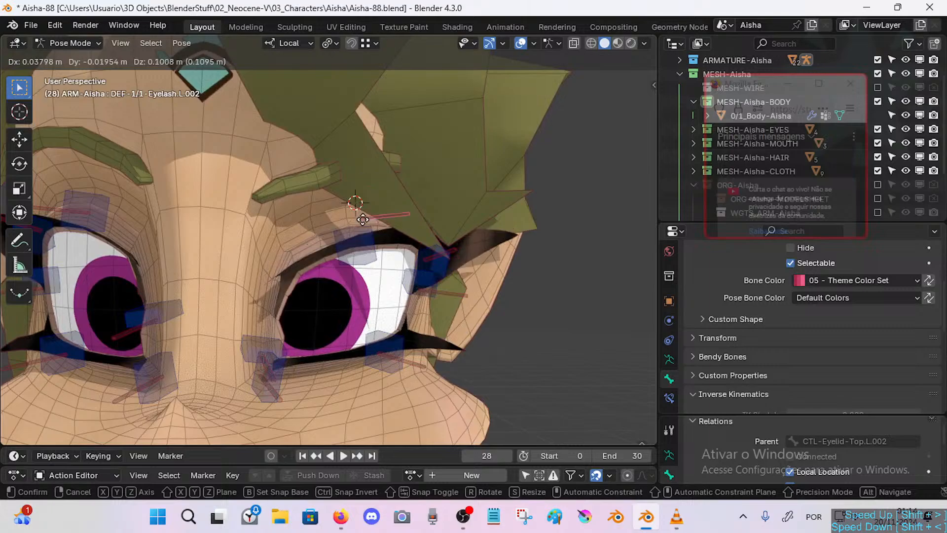
right_click(358, 252)
key("g")
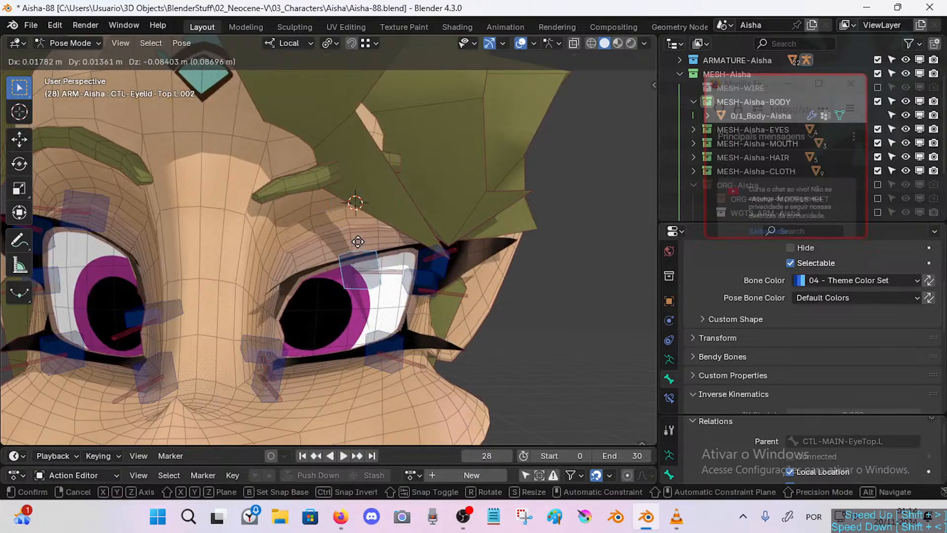
left_click(357, 241)
Move the left middle upper eyelid control from a side angle and test rotating its eyelash deform bone.
middle_click_drag(363, 241, 395, 242)
key("g")
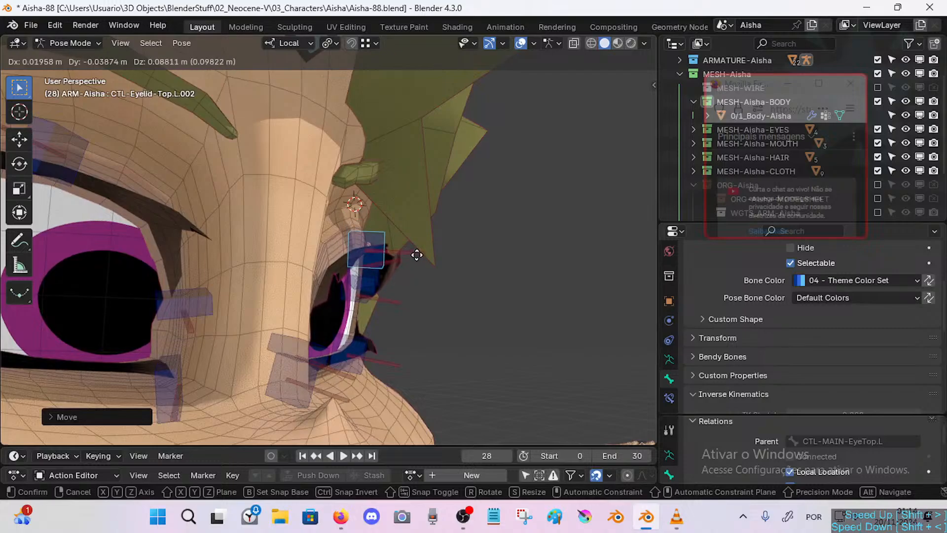
left_click(417, 255)
left_click(414, 250)
key("r")
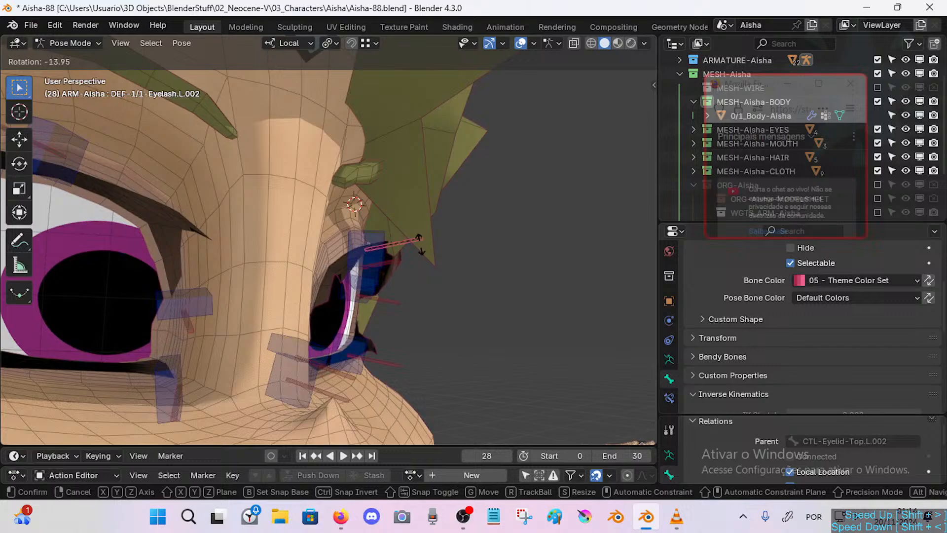
left_click(425, 296)
Lower the left middle upper eyelid control from the front and test moving its eyelash deform bone.
middle_click_drag(425, 299, 356, 291)
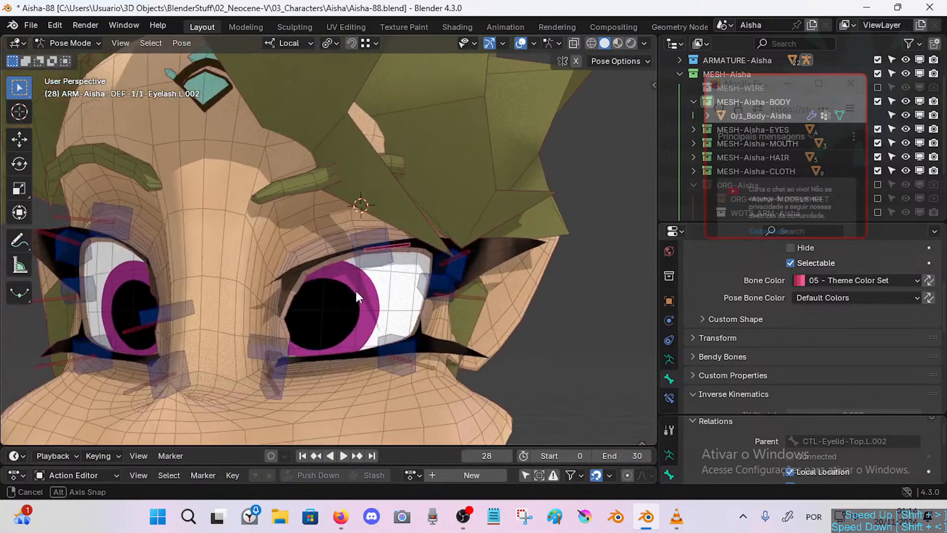
left_click(373, 243)
key("g")
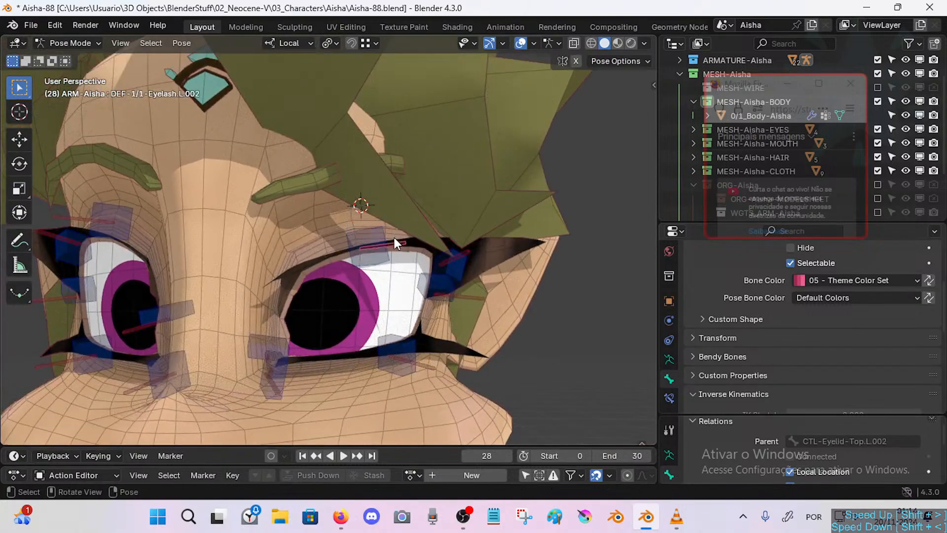
left_click(395, 239)
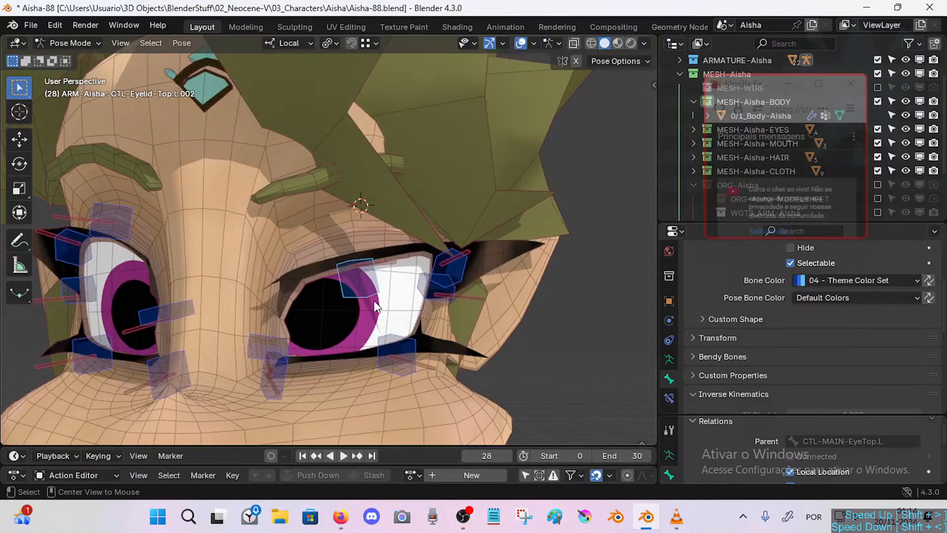
left_click(374, 300)
key("g")
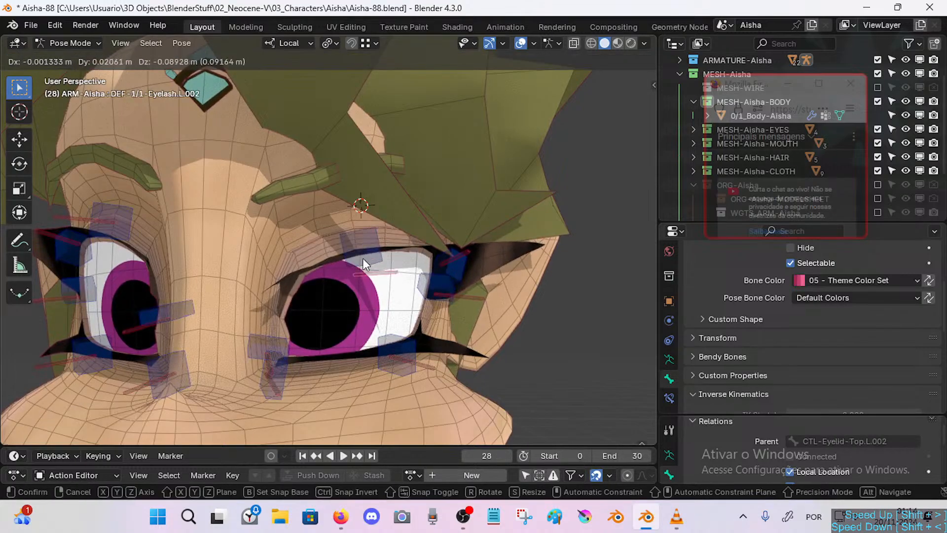
right_click(364, 260)
Readjust the left middle upper eyelid control from the side, pulling it up and forward off the lid.
left_click(365, 254)
middle_click_drag(366, 254, 428, 262)
key("g")
left_click(377, 280)
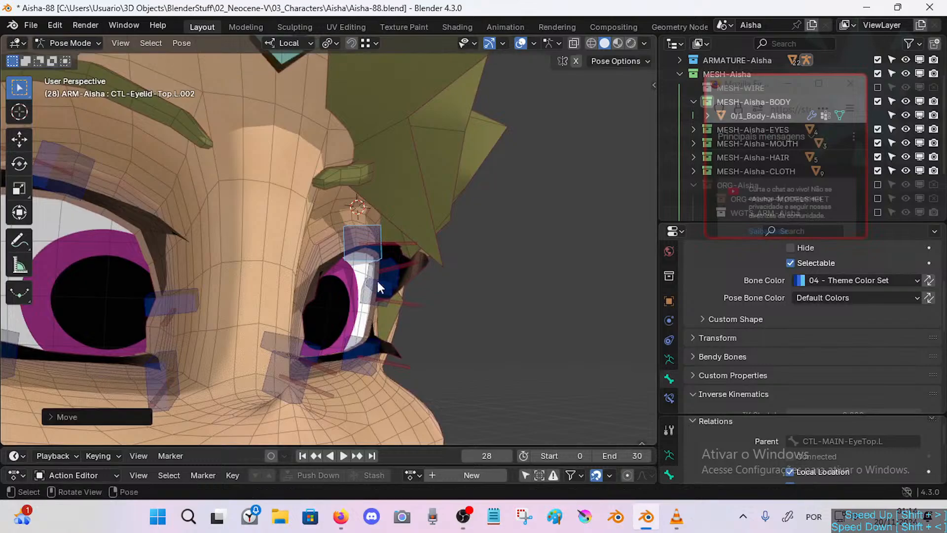
middle_click_drag(377, 279, 385, 298)
key("g")
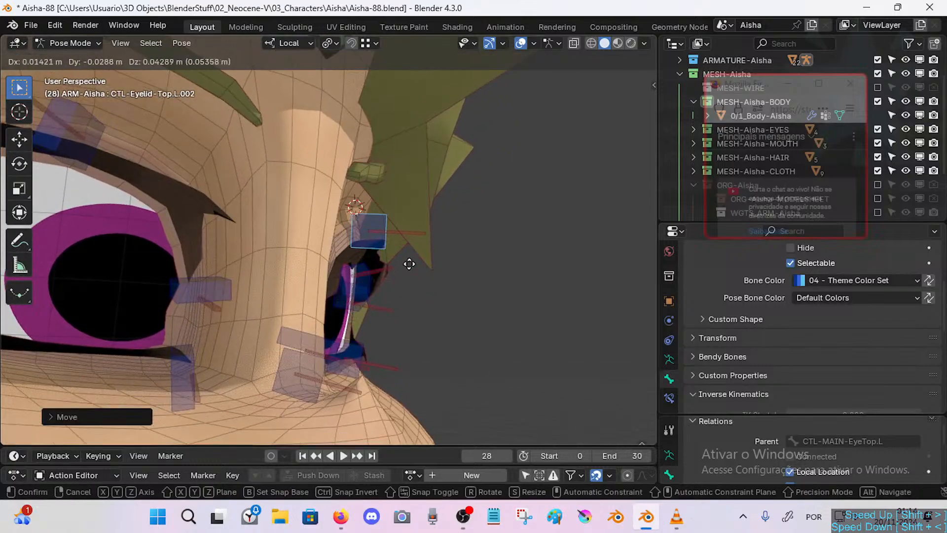
left_click(413, 261)
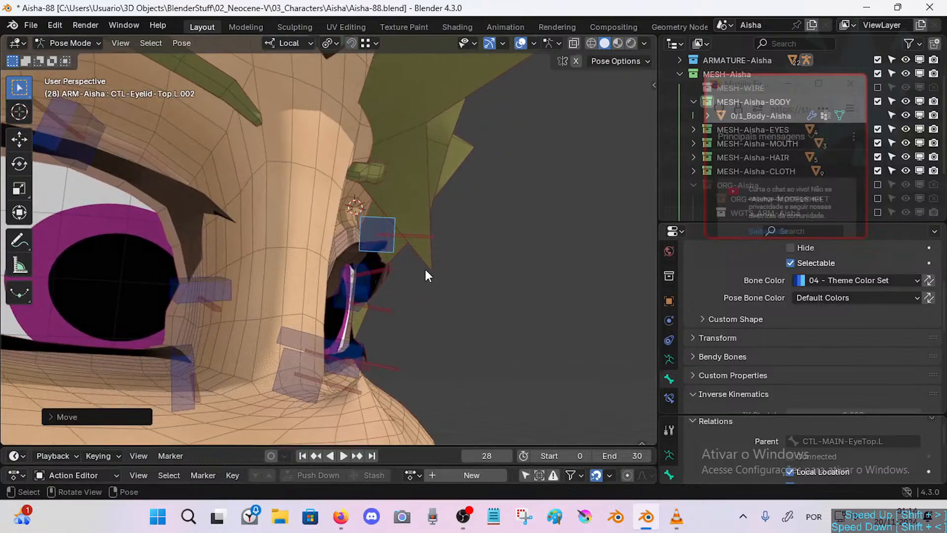
Try two more moves of the left middle upper eyelid control and undo them.
middle_click_drag(424, 268, 316, 324)
key("g")
left_click(413, 295)
key("g")
left_click(434, 258)
key("ctrl+z")
key("ctrl+z")
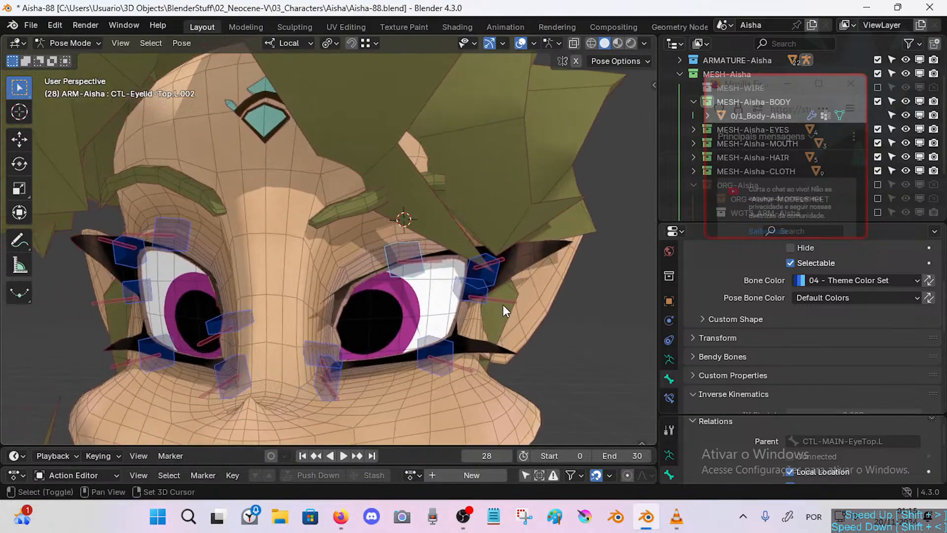
Save the Aisha-88.blend file.
middle_click_drag(502, 304, 428, 296, "shift")
middle_click_drag(428, 295, 437, 312)
key("ctrl+s")
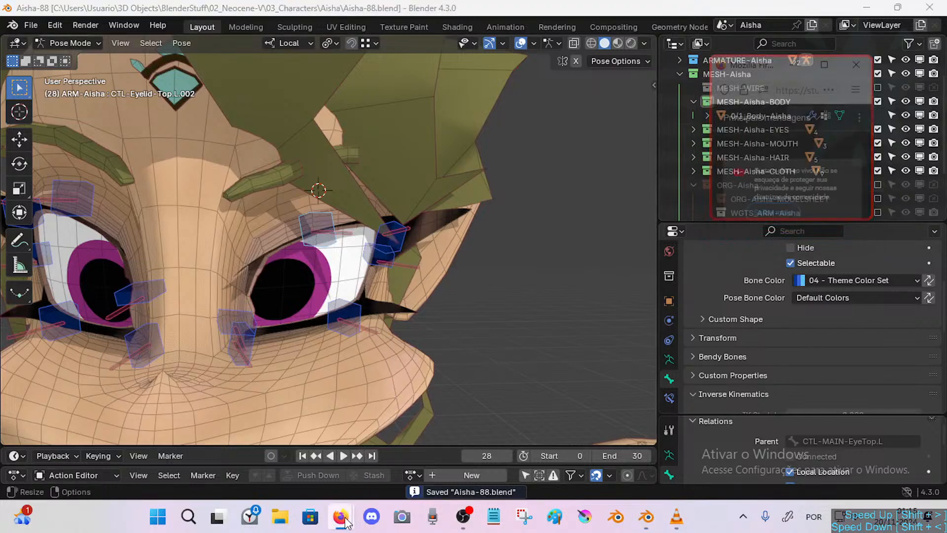
Switch to Firefox and open the SERIES bookmark from the Rigs of the Trade folder under pxy-gnomes.
mouse_move(340, 517)
left_click(307, 454)
left_click(356, 15)
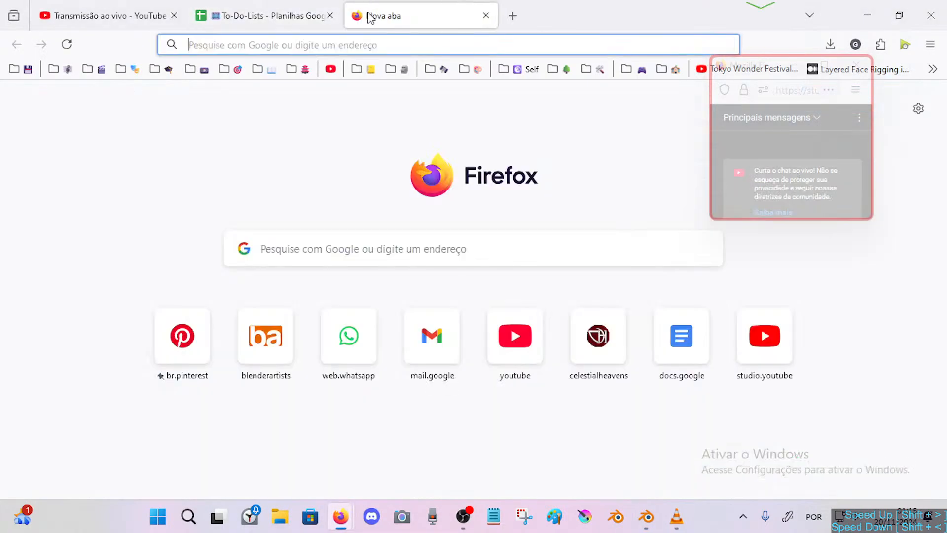
left_click(383, 45)
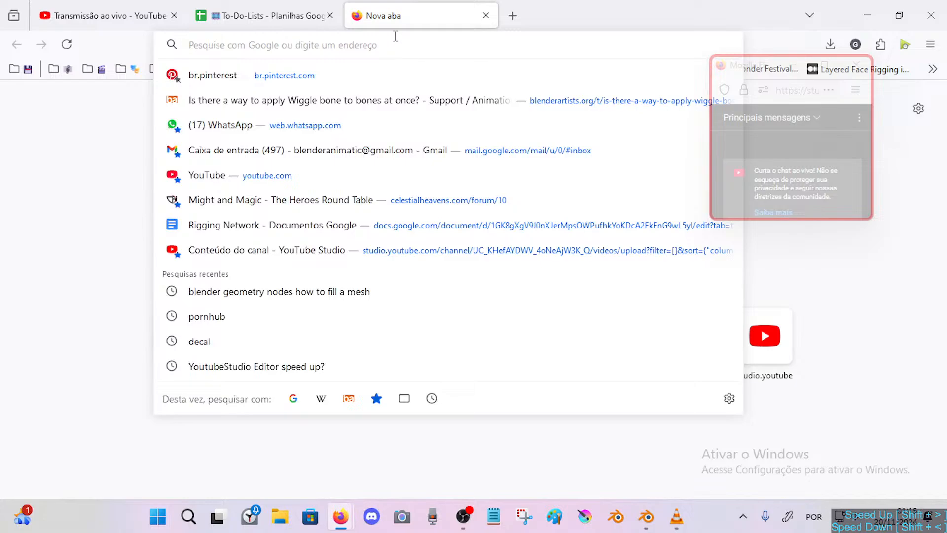
left_click(395, 44)
left_click(397, 68)
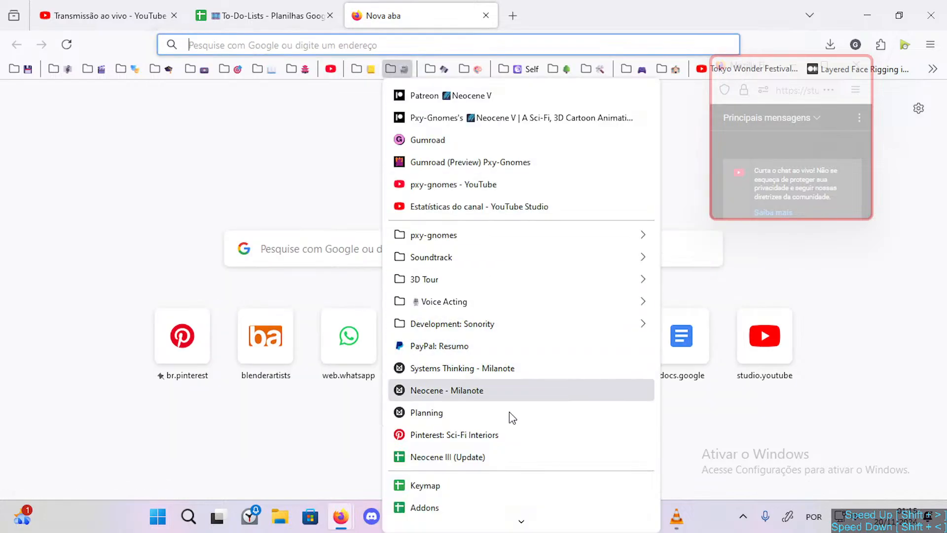
mouse_move(488, 254)
mouse_move(496, 236)
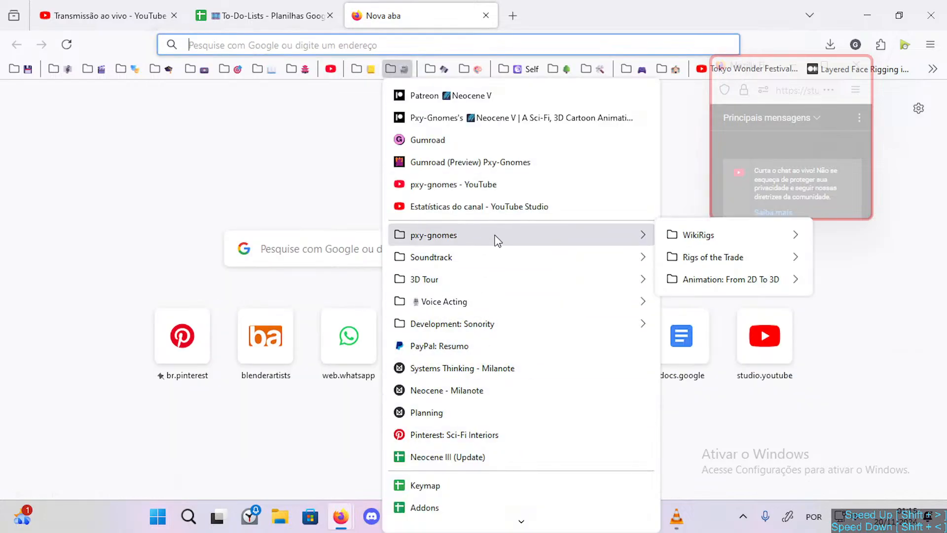
mouse_move(756, 256)
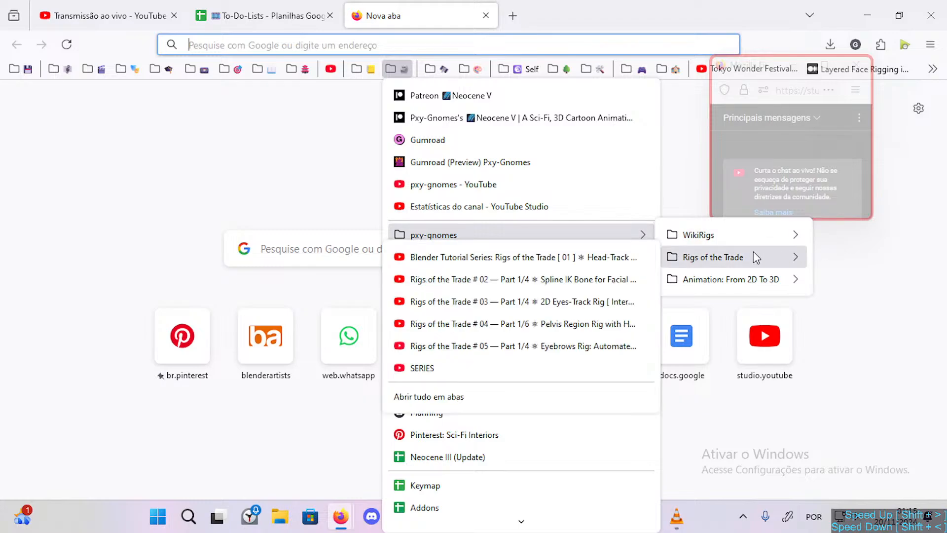
left_click(519, 368)
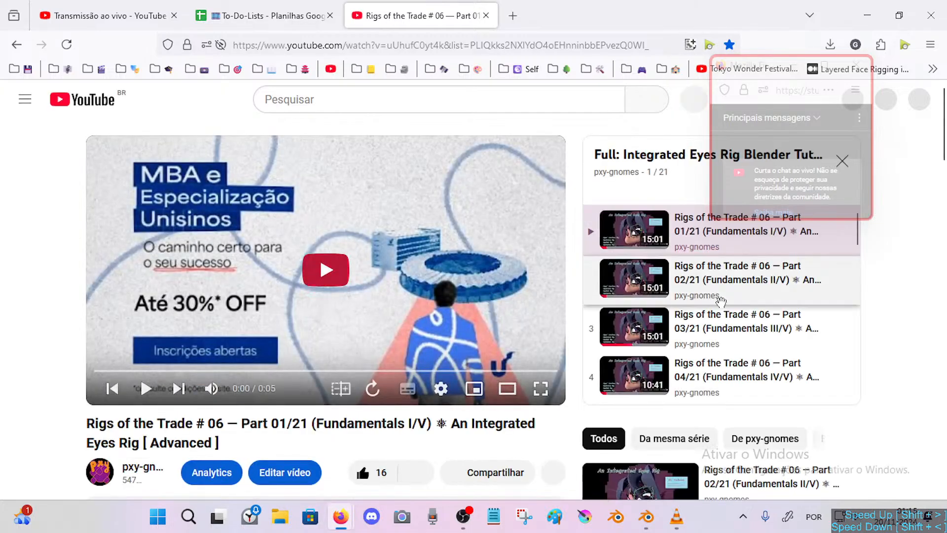
Look through the Integrated Eyes Rig playlist's later parts, close the page and return to Blender.
scroll(752, 328, "down", 4)
scroll(751, 329, "down", 12)
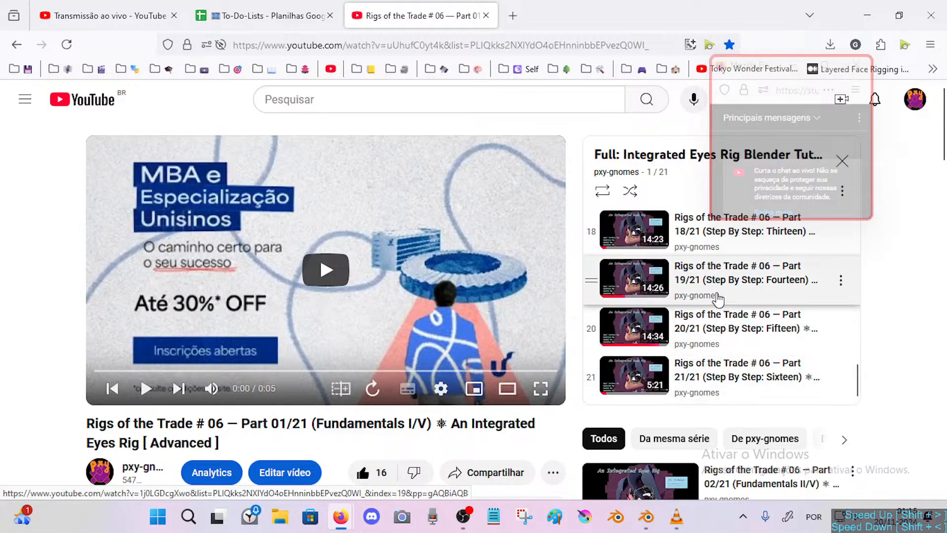
scroll(710, 308, "up", 2)
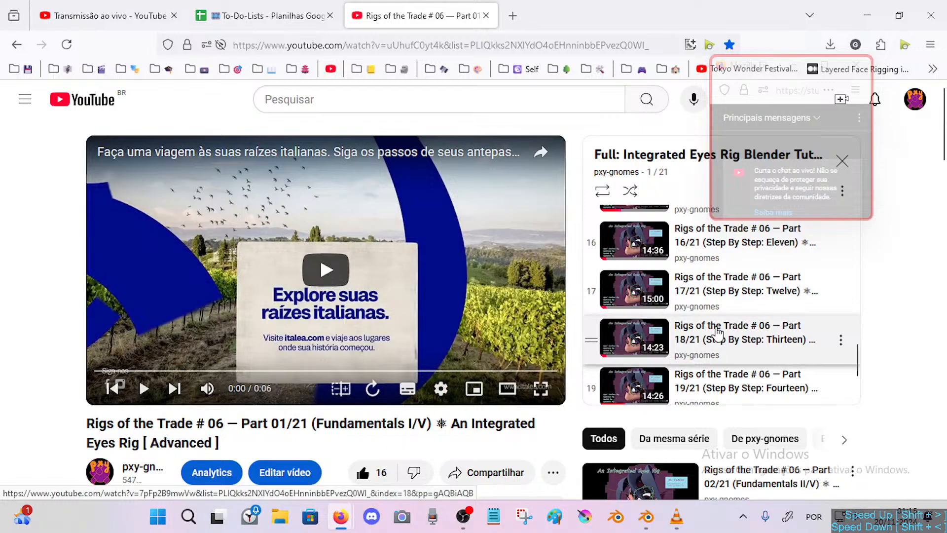
left_click(486, 16)
left_click(646, 516)
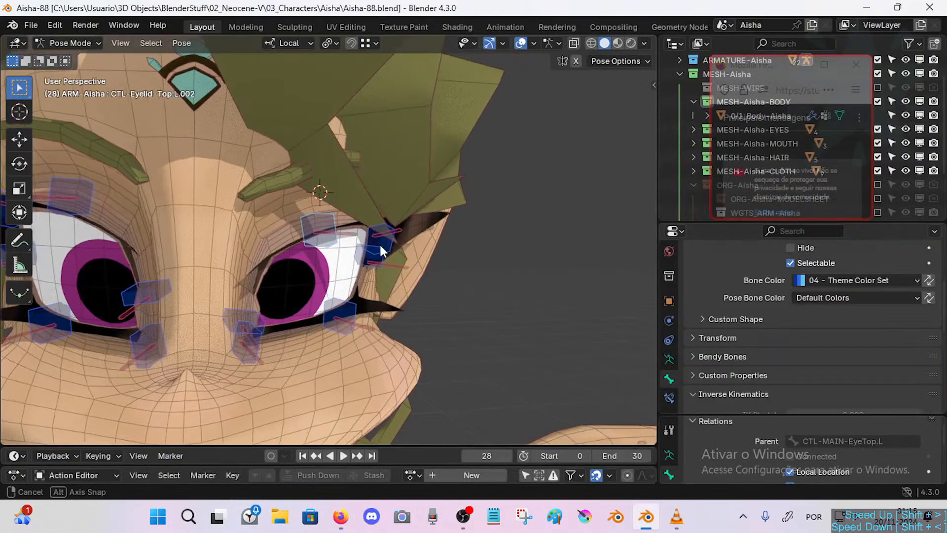
Move the upper eyelid control CTL-Eyelid-Top.L.002 up and down to test how the eyelid deforms.
scroll(349, 252, "up", 6)
scroll(349, 252, "down", 6)
middle_click_drag(341, 254, 389, 307)
scroll(348, 351, "up", 5)
scroll(346, 345, "down", 3)
left_click(301, 197)
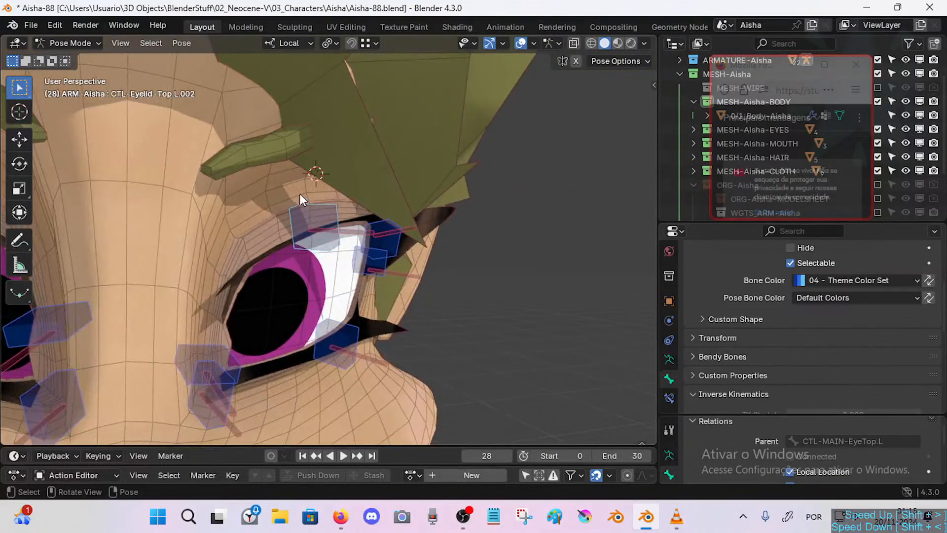
middle_click_drag(300, 193, 297, 240)
key("g")
left_click(354, 247)
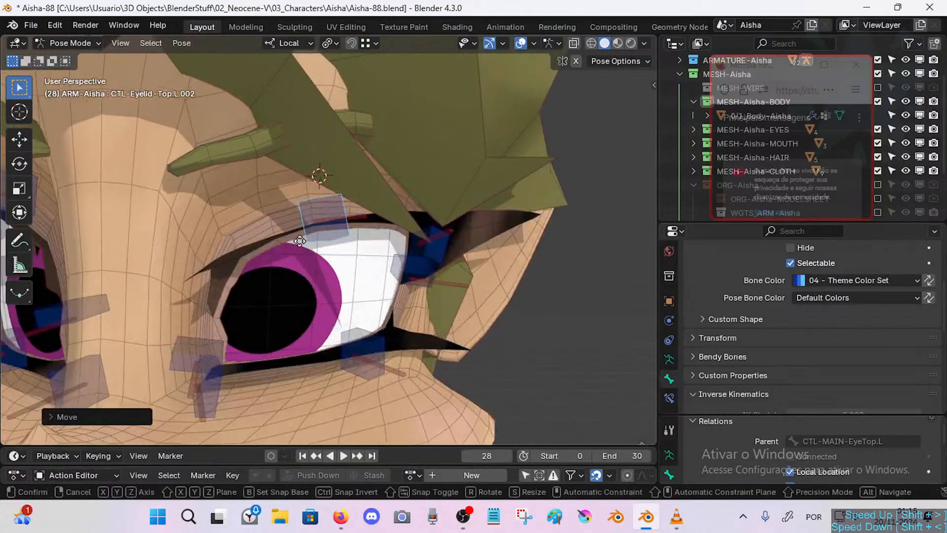
key("g")
left_click(346, 239)
Lower CTL-Eyelid-Top.L.002 over the eye, raise it to the brow and bring it back to the lid.
key("g")
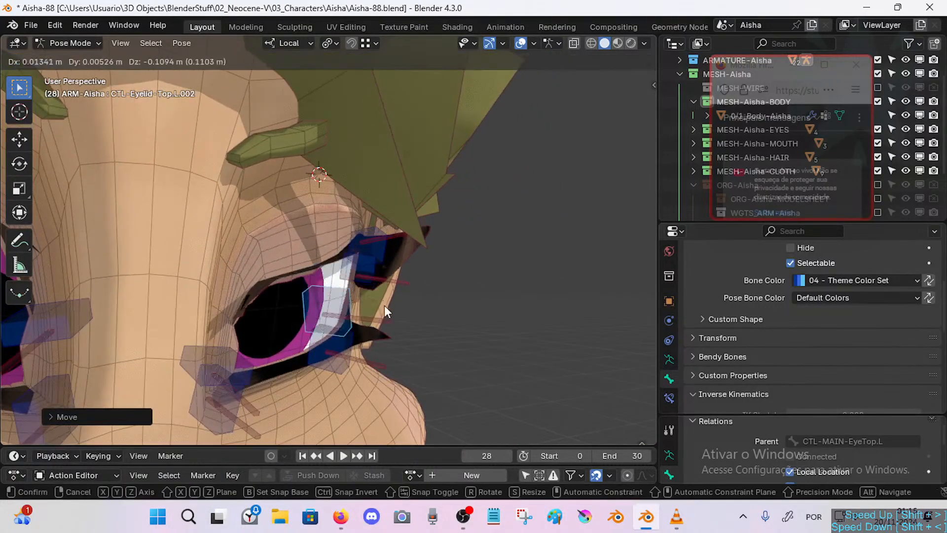
left_click(345, 265)
middle_click_drag(345, 265, 311, 247)
key("g")
left_click(310, 214)
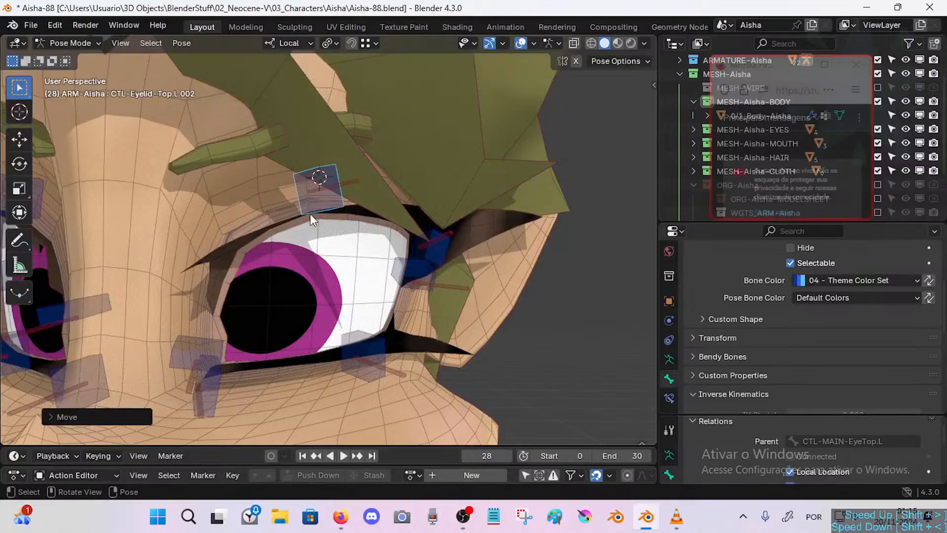
key("g")
middle_click_drag(310, 214, 324, 232)
left_click(345, 246)
Hide the wireframe overlay and reposition CTL-Eyelid-Top.L.002 to check the eyelid on the plain shaded surface.
key("shift+w")
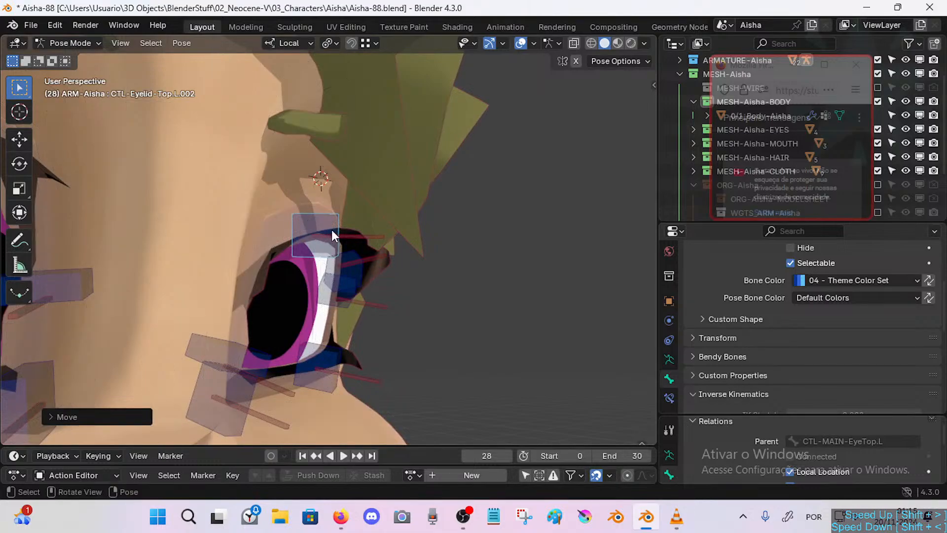
key("g")
left_click(343, 167)
middle_click_drag(343, 166, 318, 303)
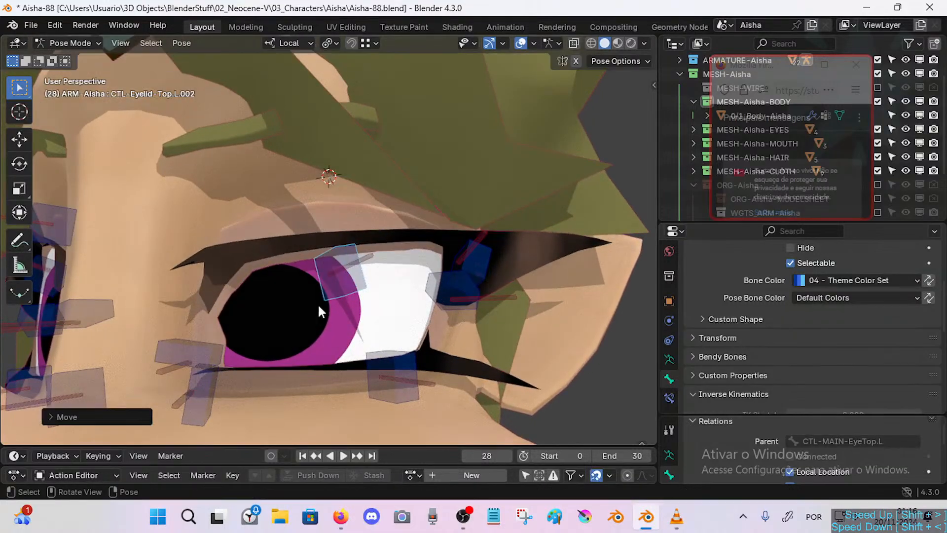
Turn the body mesh's Subdivision modifier off and back on in the viewport to compare the eyelid shape.
left_click(316, 270)
left_click(669, 321)
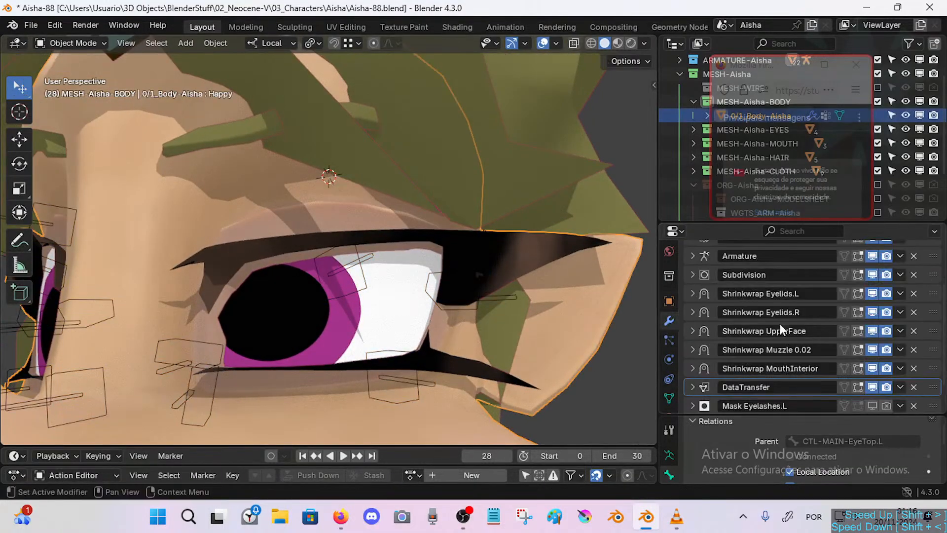
scroll(868, 336, "up", 3)
left_click(872, 337)
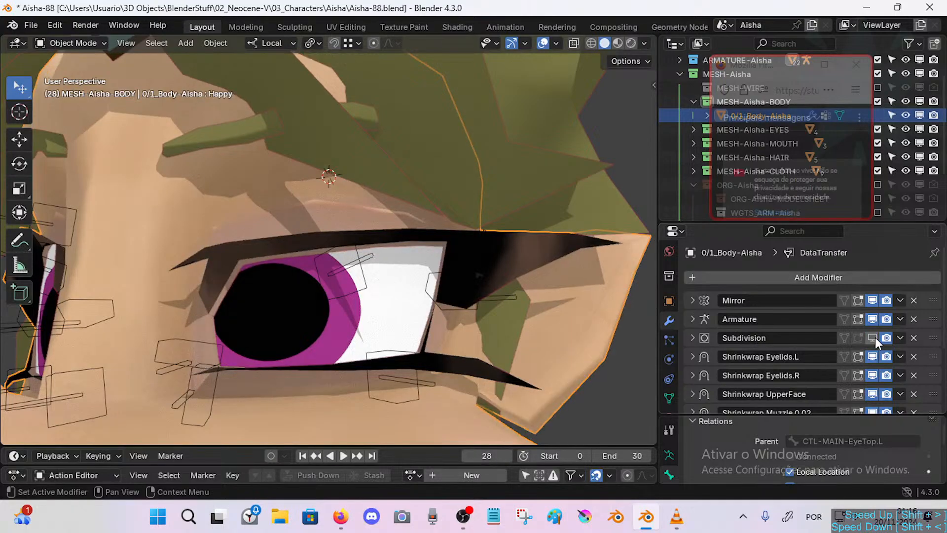
left_click(875, 336)
Return the armature to Pose Mode and move CTL-Eyelid-Top.L.002 up and back down over the eye.
left_click(348, 246)
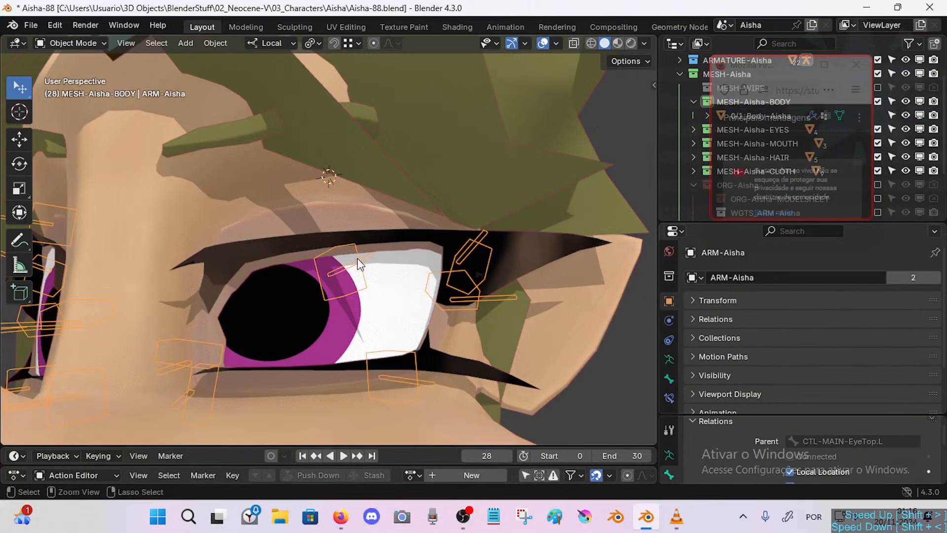
key("ctrl+Tab")
key("g")
left_click(359, 350)
key("g")
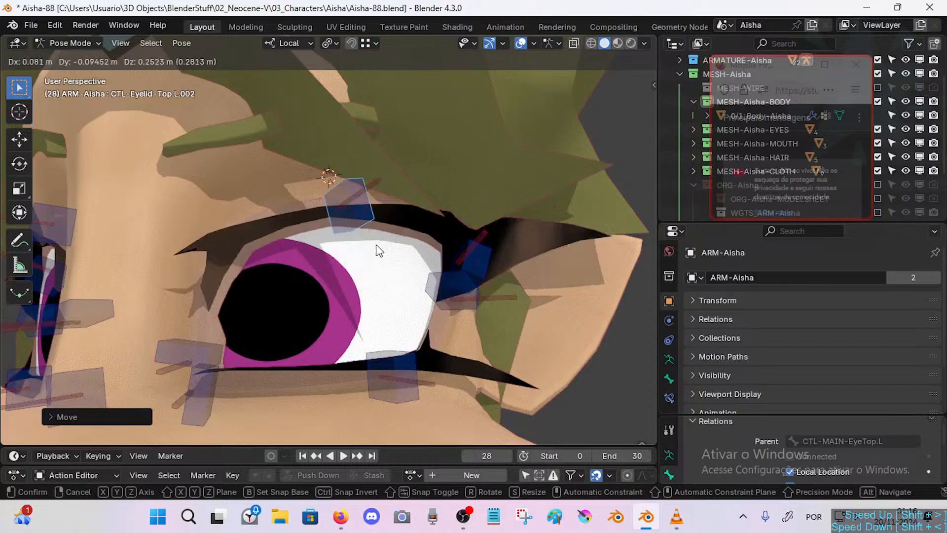
left_click(376, 244)
mouse_move(376, 244)
middle_mouse_down()
mouse_move(383, 253)
mouse_move(379, 236)
middle_mouse_up()
key("g")
left_click(383, 295)
mouse_move(383, 295)
middle_mouse_down()
mouse_move(360, 253)
mouse_move(372, 334)
mouse_move(369, 304)
middle_mouse_up()
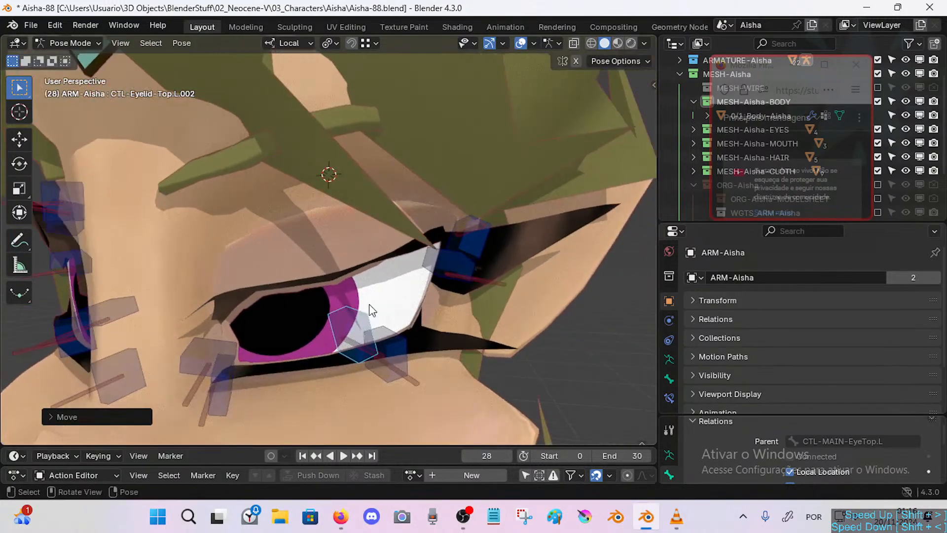
key("ctrl+s")
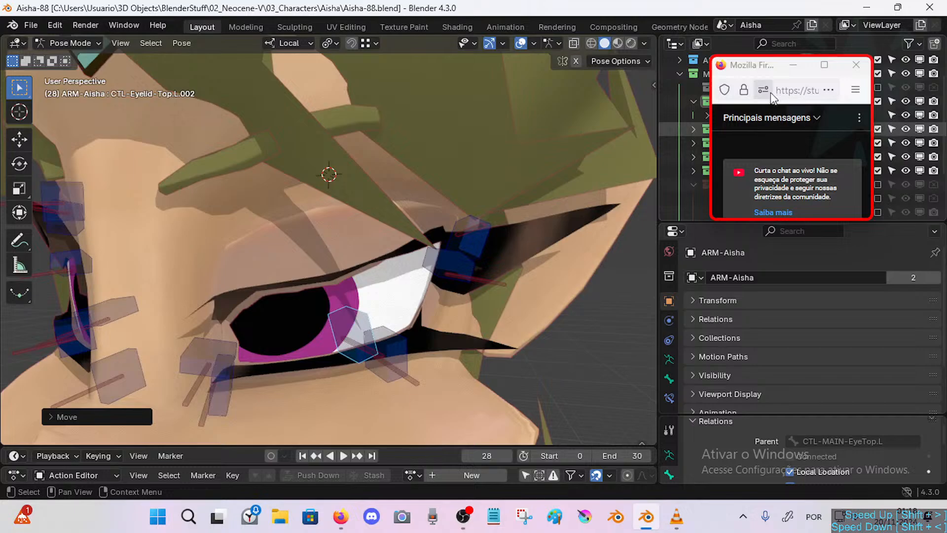
Move the Firefox live chat window higher, extend its height downward and return to Blender.
left_click_drag(767, 70, 774, 44)
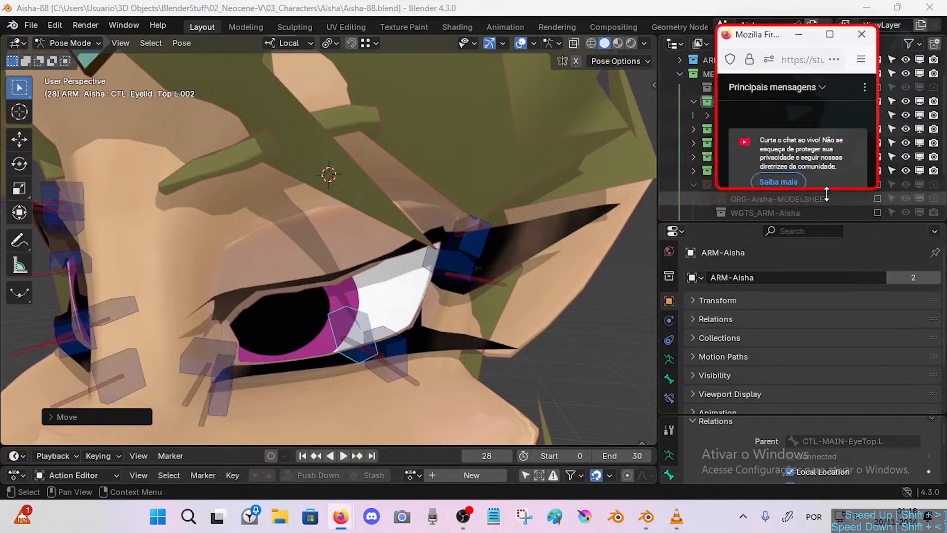
left_click_drag(825, 190, 837, 216)
left_click(394, 195)
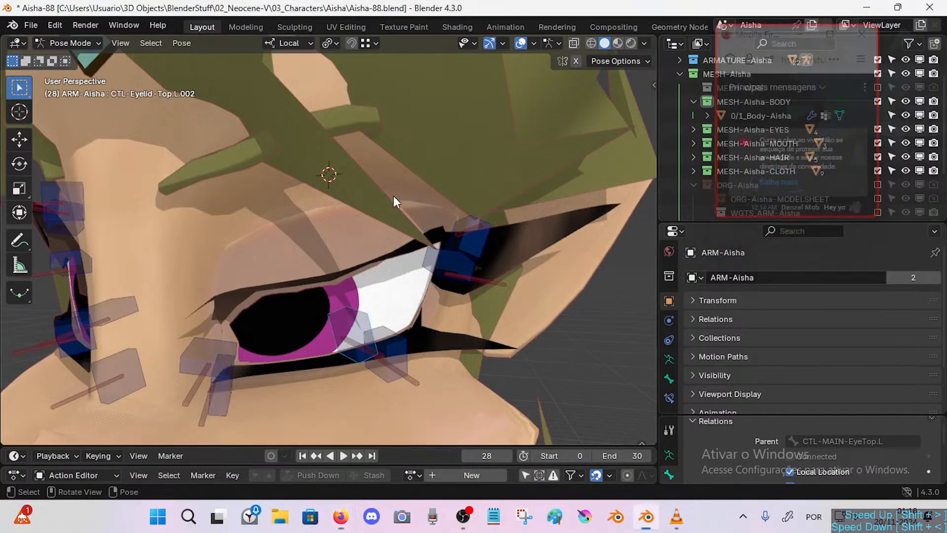
Return the upper eyelid control to its raised position and save Aisha-88.blend.
scroll(313, 245, "down", 8)
scroll(313, 245, "up", 8)
mouse_move(313, 245)
middle_mouse_down()
mouse_move(327, 286)
mouse_move(333, 266)
mouse_move(318, 262)
mouse_move(328, 246)
mouse_move(337, 252)
mouse_move(353, 288)
mouse_move(341, 291)
mouse_move(344, 276)
mouse_move(340, 296)
mouse_move(368, 282)
middle_mouse_up()
key("ctrl+s")
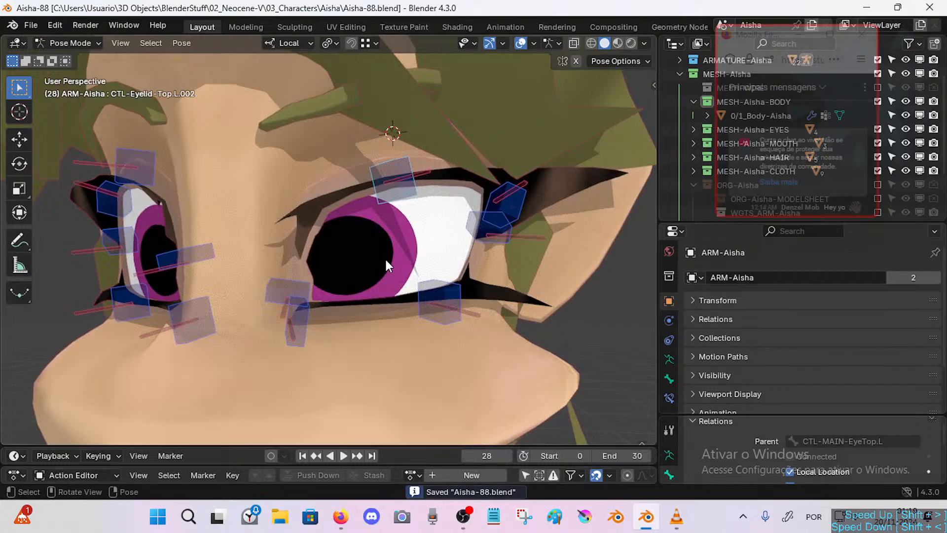
Switch to the front view of the eyes, show the wireframe overlay again and deselect all bones.
key("KP_1")
scroll(386, 260, "up", 10)
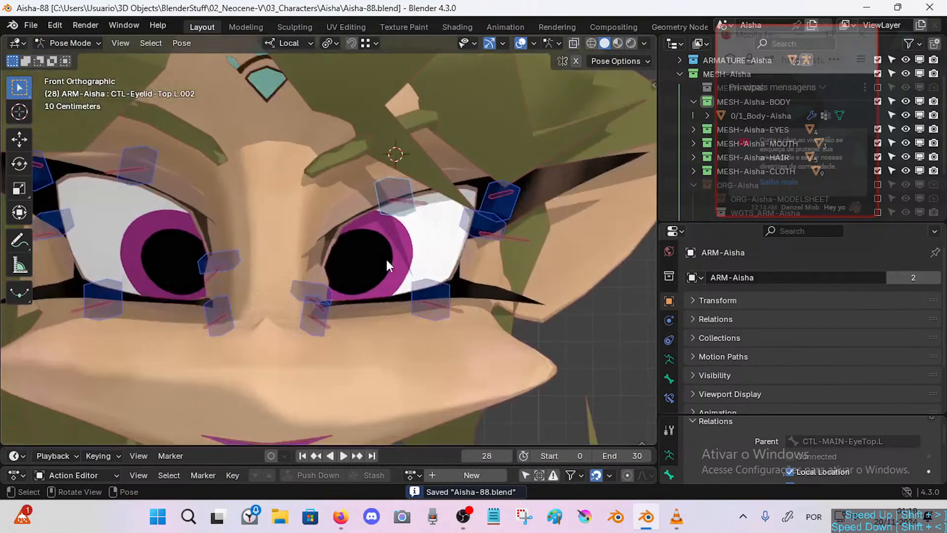
key("ctrl+alt+w")
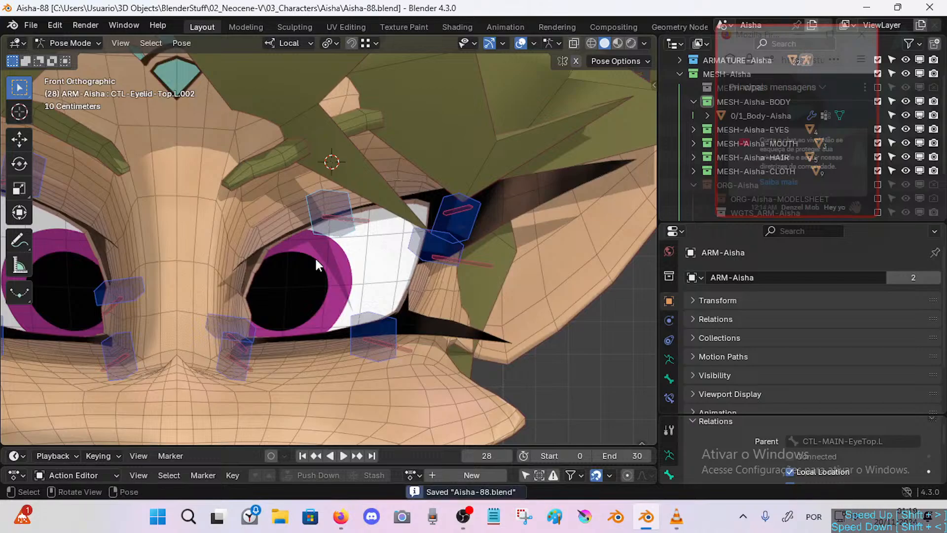
middle_click_drag(316, 260, 319, 260, "shift")
key("alt+a")
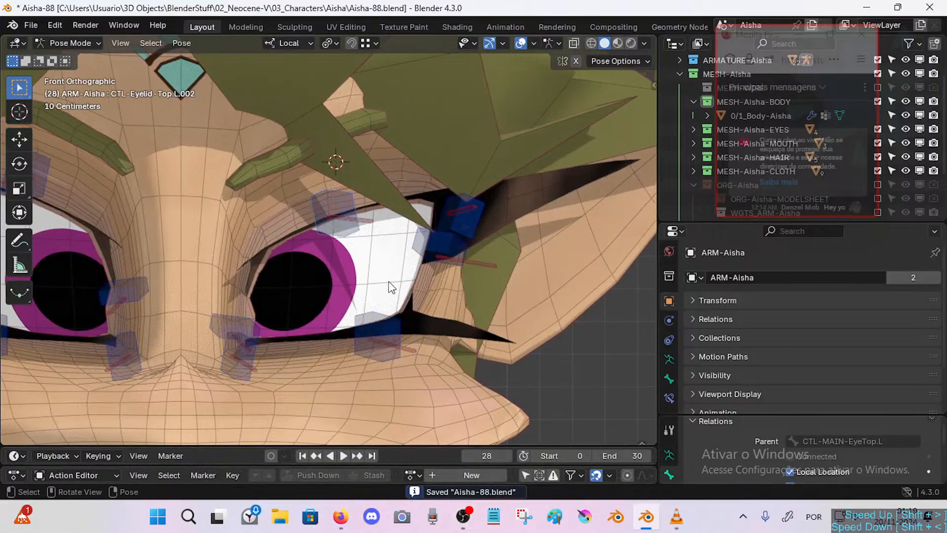
left_click(463, 517)
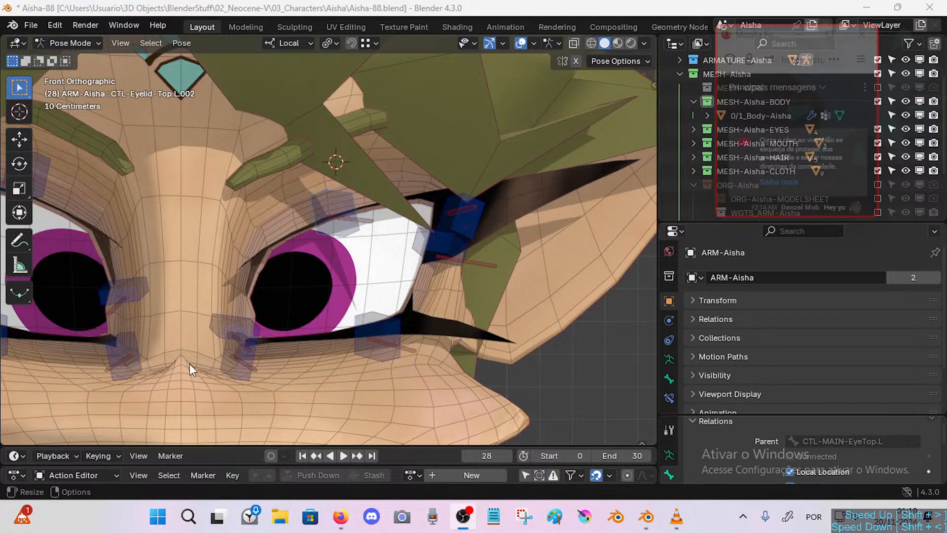
left_click(646, 517)
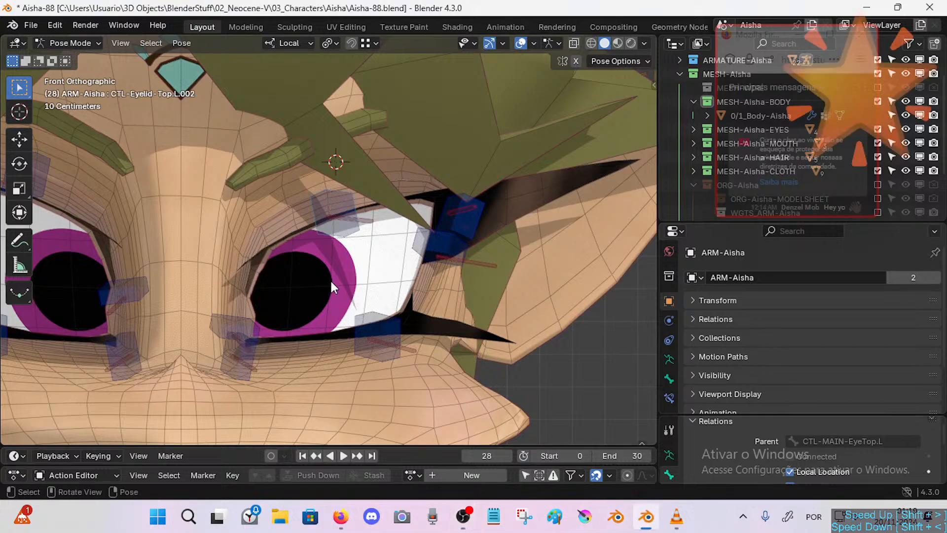
Try raising the eyelid control CTL-Eyelid-Top.L.002 and lowering the eyelash bone DEF-1/1-Eyelash.L.002.
middle_click_drag(331, 280, 333, 276, "ctrl")
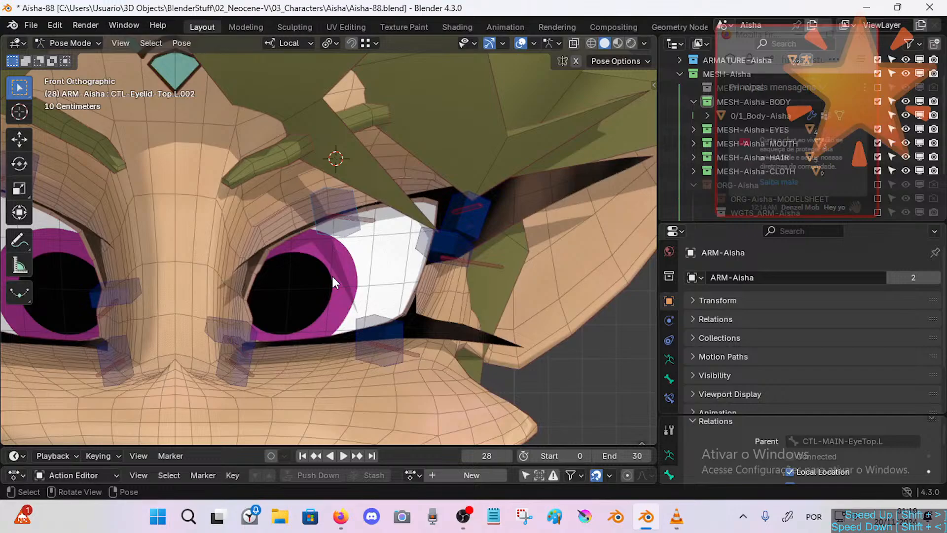
mouse_move(341, 261)
middle_mouse_down("shift")
mouse_move(353, 269)
mouse_move(353, 251)
middle_mouse_up("shift")
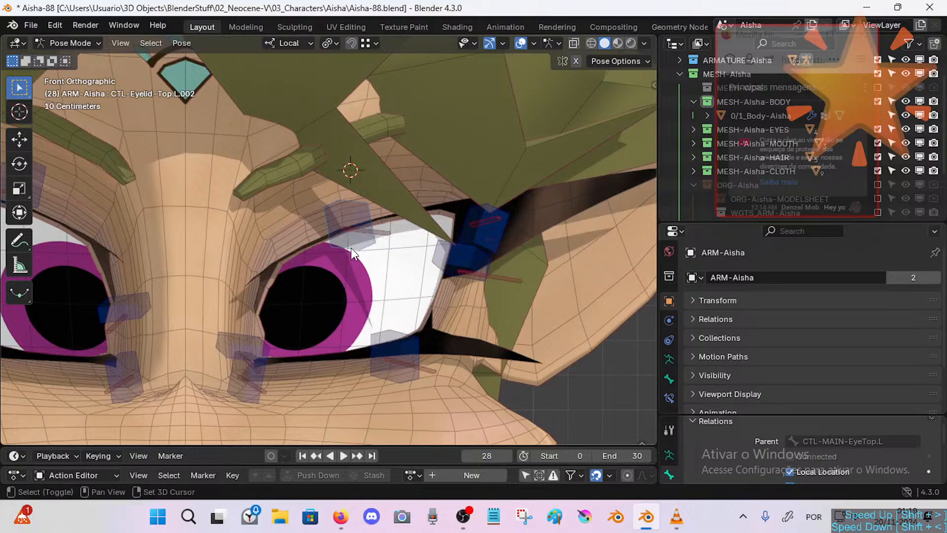
scroll(353, 246, "up", 2)
key("g")
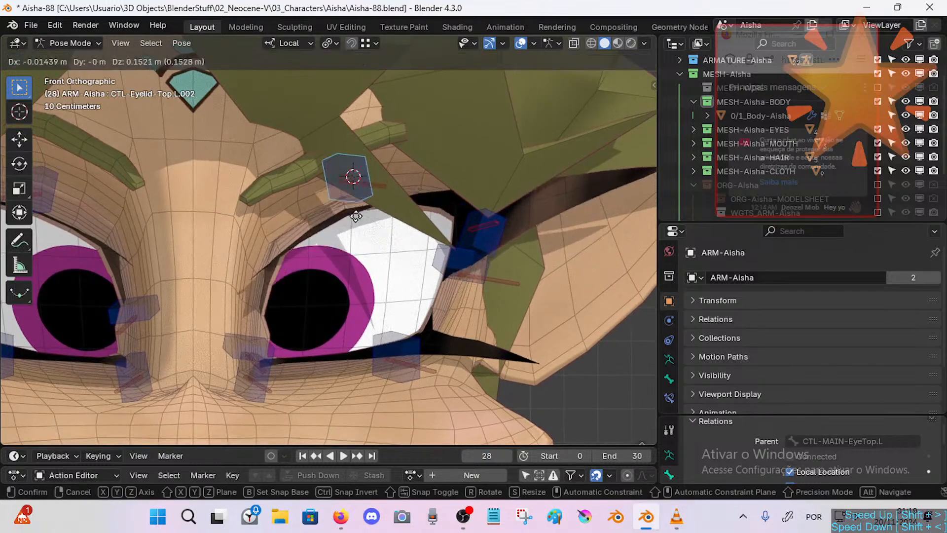
right_click(370, 239)
left_click(388, 238)
key("g")
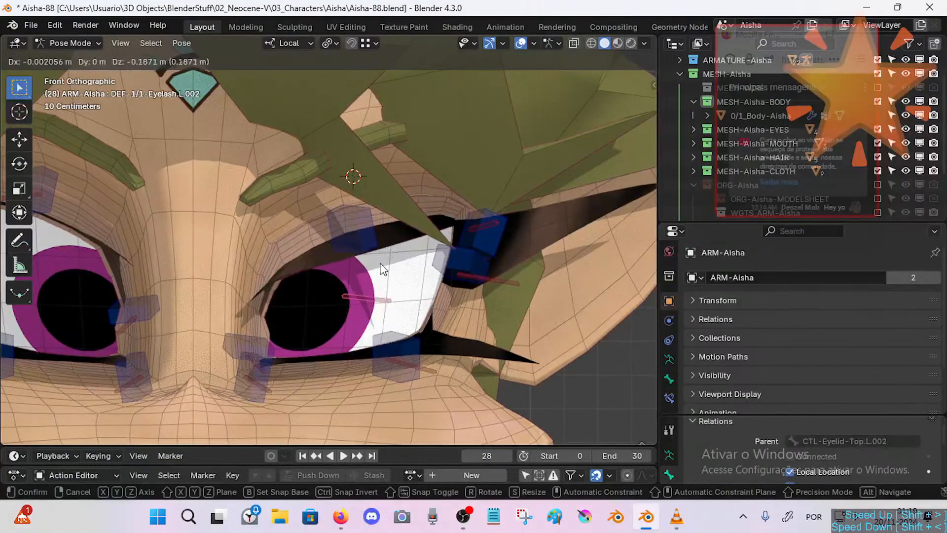
right_click(385, 300)
Try moving CTL-Eyelid-Top.L.002 up and down, and test DEF-1/1-Eyelash.L.002 with a separate upward move.
left_click(361, 226)
key("g")
right_click(353, 173)
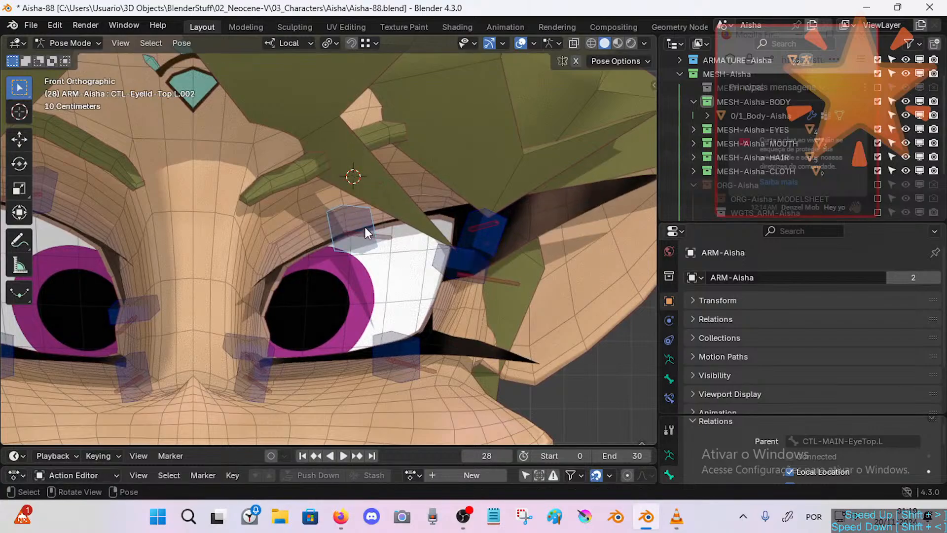
key("g")
right_click(375, 269)
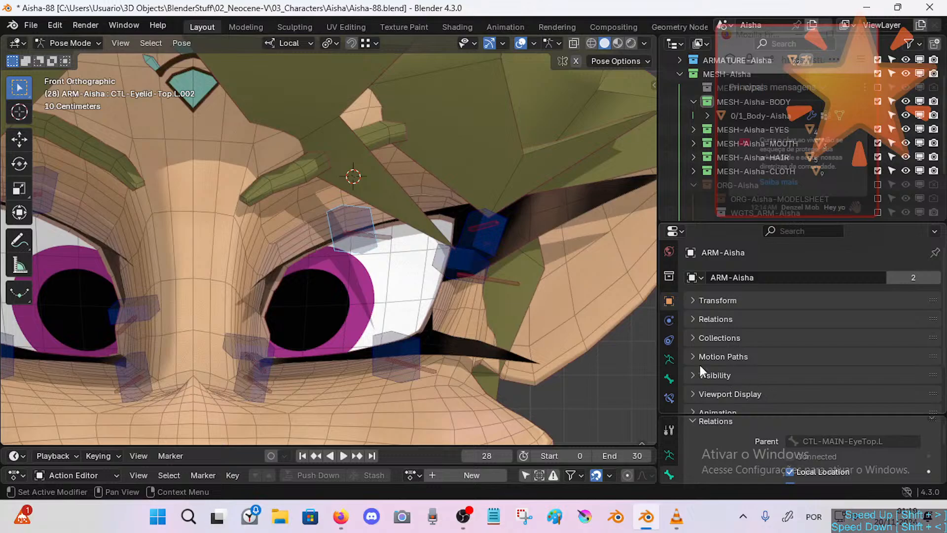
left_click(378, 239)
key("g")
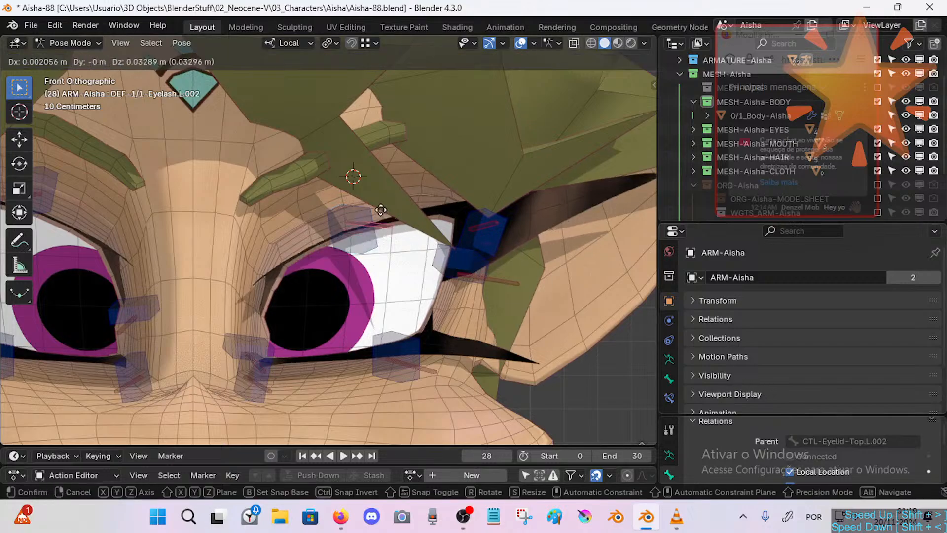
right_click(344, 198)
Move CTL-Eyelid-Top.L.002 down over the iris, adjusting its height with repeated moves.
left_click(367, 321)
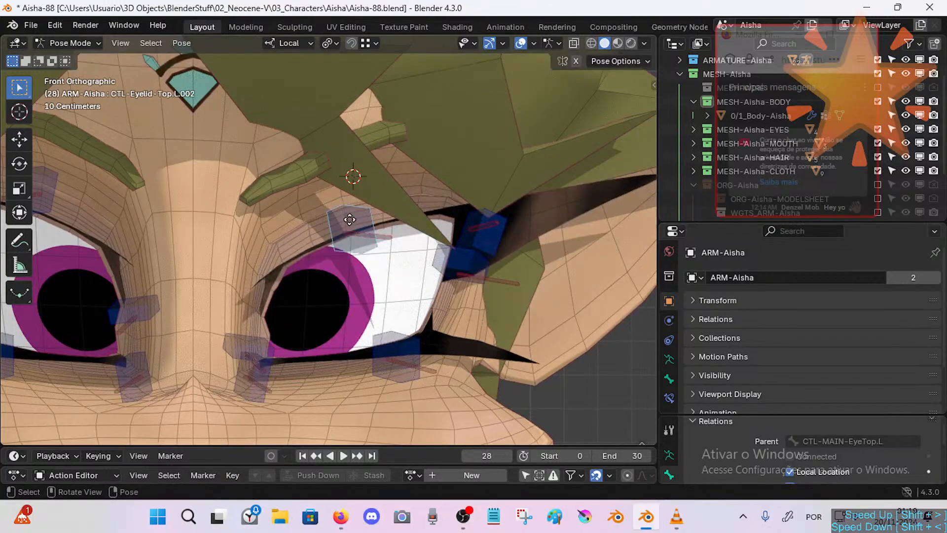
key("g")
left_click(385, 318)
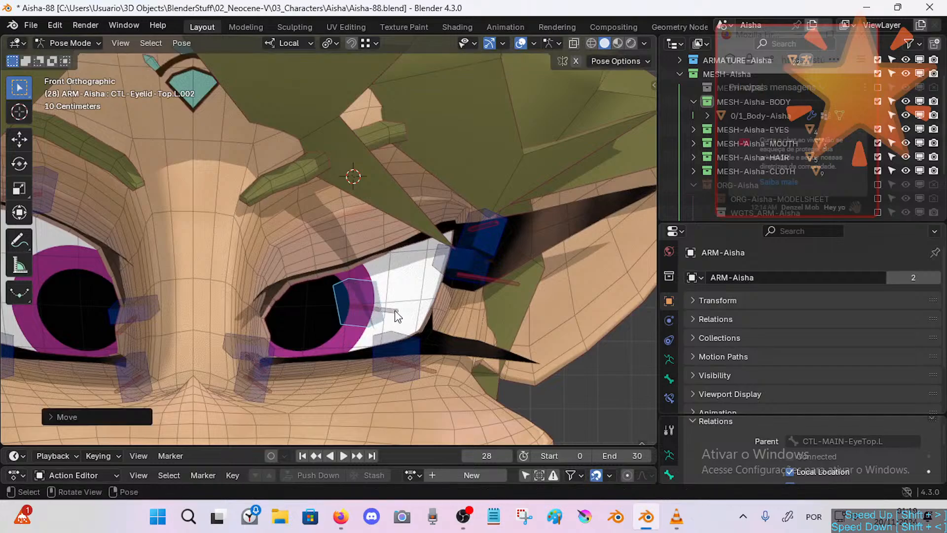
key("g")
left_click(370, 231)
key("g")
left_click(369, 272)
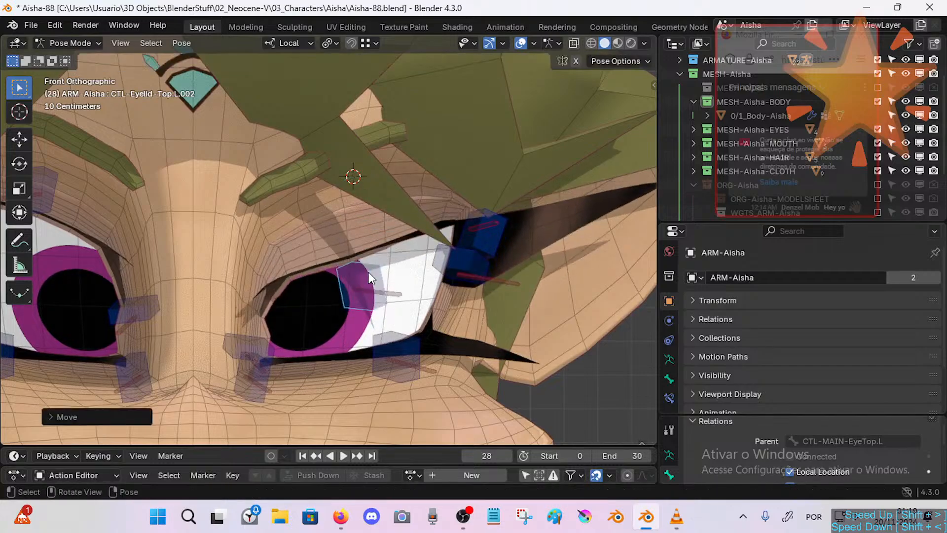
Lower the eyelash bone DEF-1/1-Eyelash.L.002 beneath the lid and raise CTL-Eyelid-Top.L.002 up to the brow.
left_click(394, 291)
key("g")
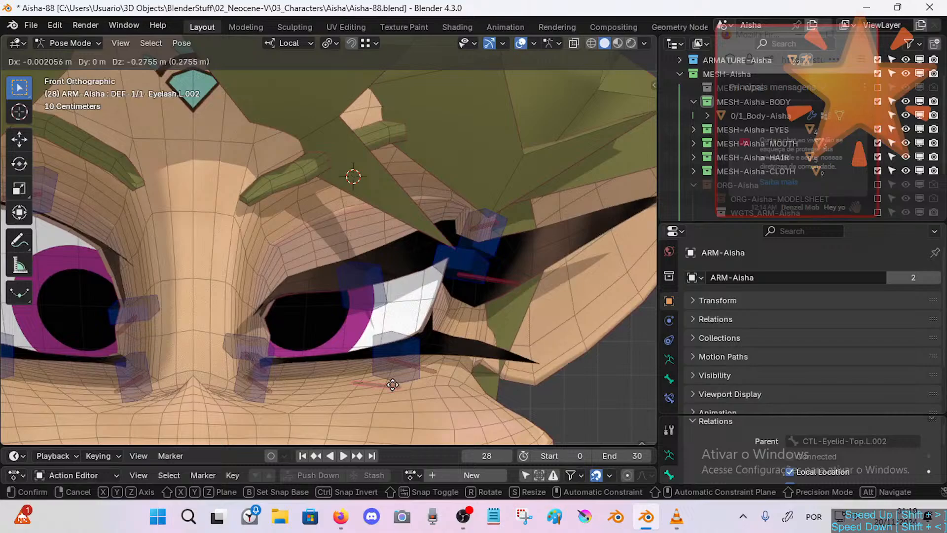
left_click(371, 295)
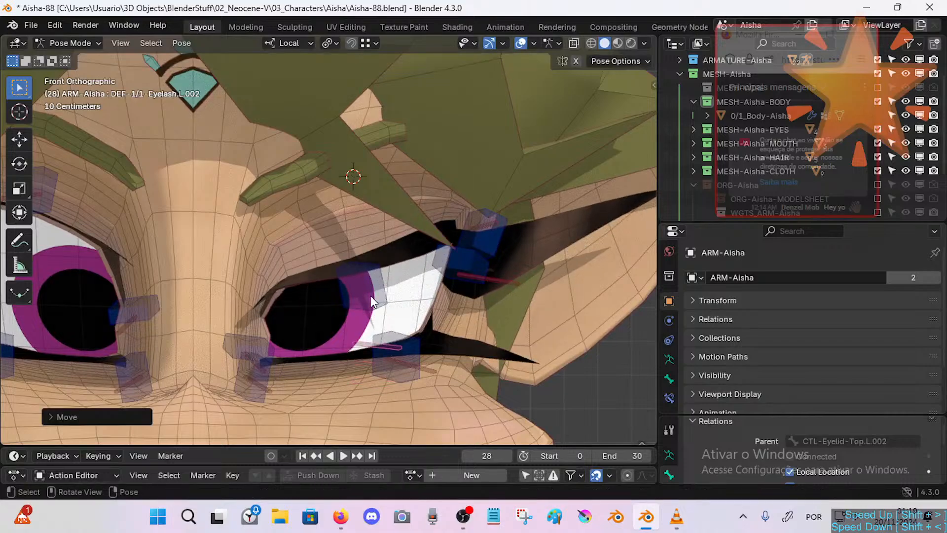
left_click(371, 295)
key("g")
left_click(376, 196)
Raise the eyelash bone DEF-1/1-Eyelash.L.002 and lower CTL-Eyelid-Top.L.002 to the upper edge of the iris.
left_click(380, 235)
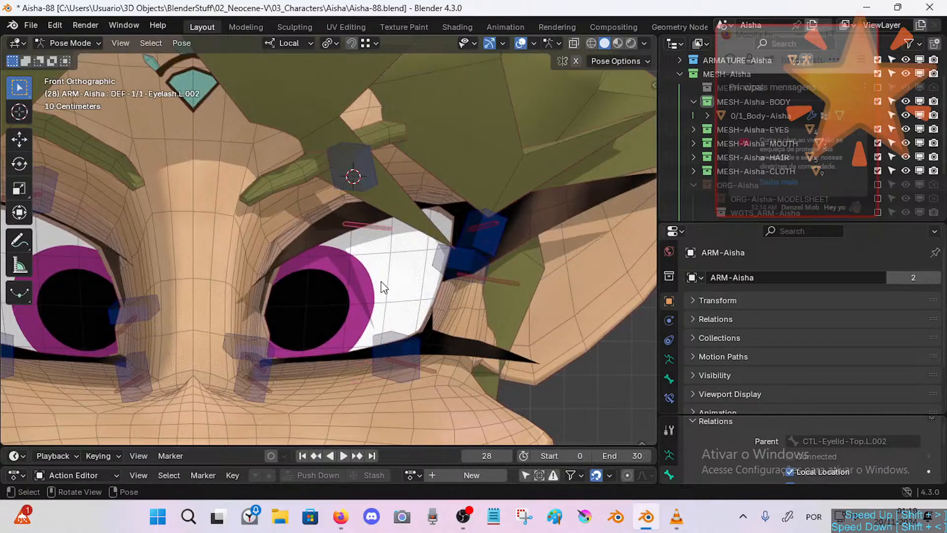
key("g")
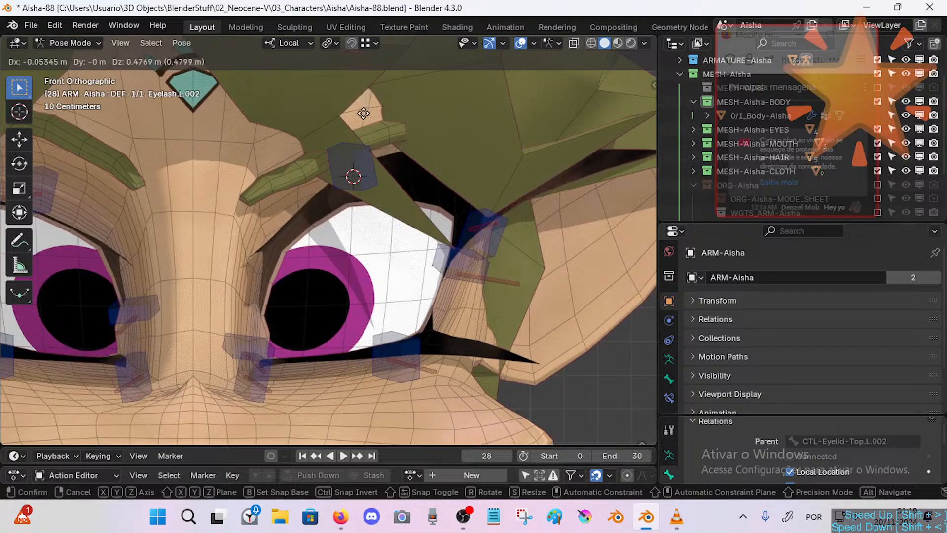
left_click(377, 179)
left_click(370, 176)
key("g")
left_click(387, 300)
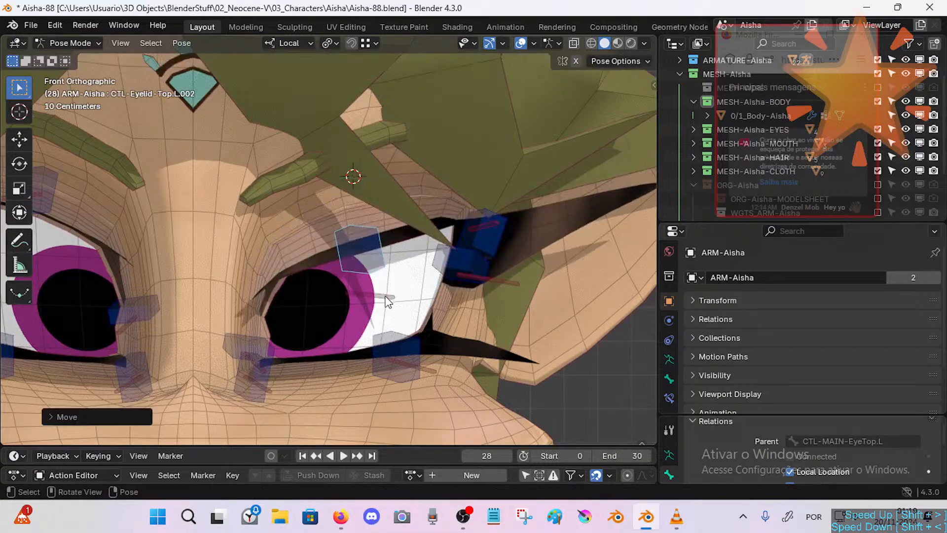
Try raising the eyelash bone DEF-1/1-Eyelash.L.002 above the upper lid with repeated small moves.
left_click(385, 298)
key("g")
left_click(375, 250)
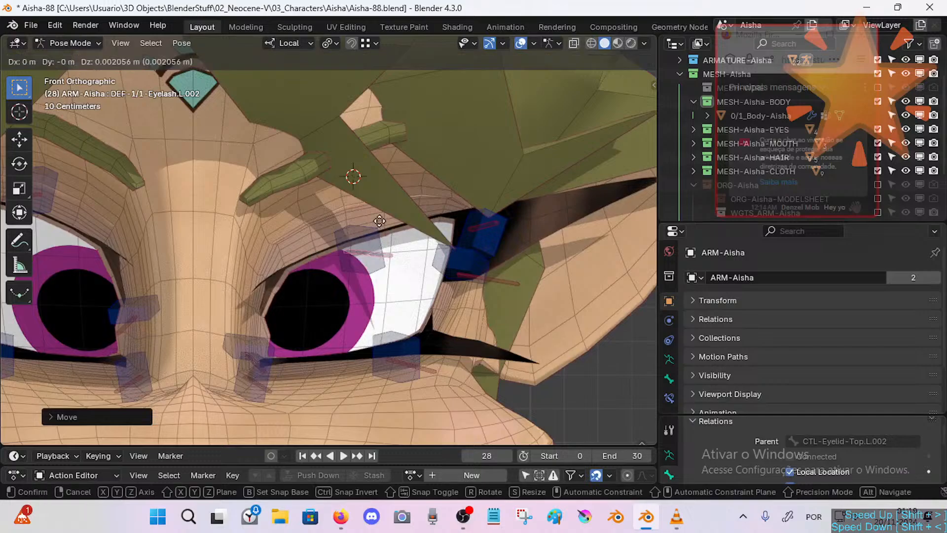
left_click(375, 253)
left_click(384, 205)
key("g")
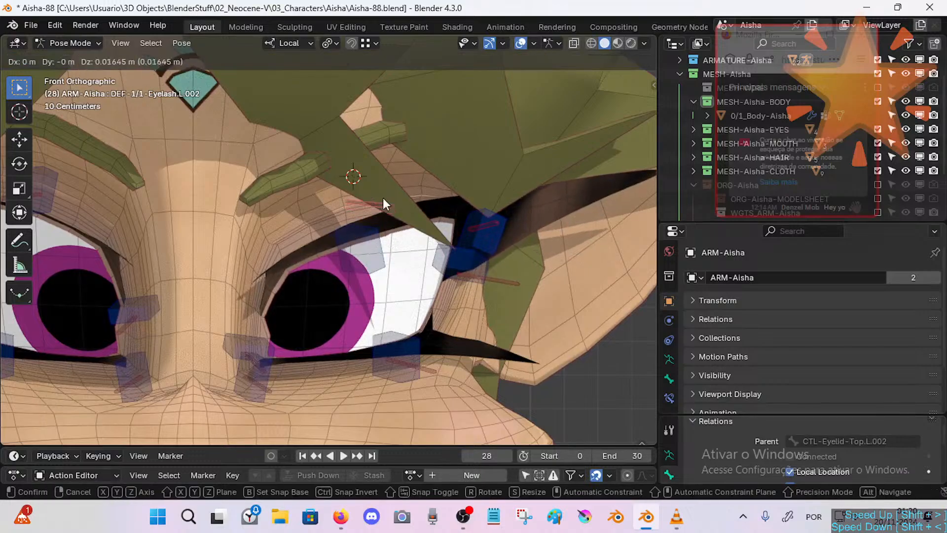
left_click(383, 198)
Try raising CTL-Eyelid-Top.L.001 at the inner eye corner and adjusting DEF-1/1-Eyelash.L.001 with a separate move.
left_click(260, 350)
key("g")
left_click(265, 297)
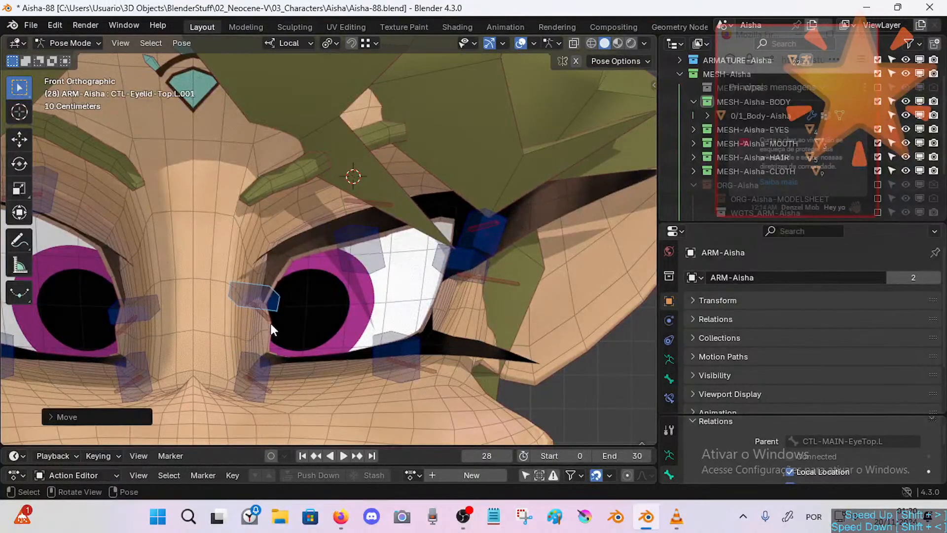
left_click(271, 324)
key("g")
left_click(256, 349)
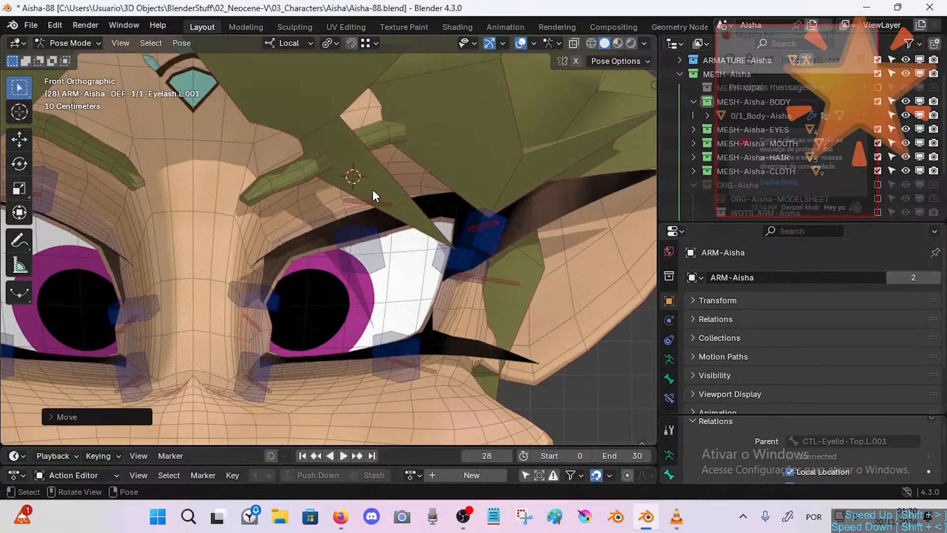
Test further moves of DEF-1/1-Eyelash.L.002 and DEF-1/1-Eyelash.L.003, and clear the location of all visible pose bones.
left_click(373, 194)
key("g")
left_click(370, 176)
left_click(484, 220)
key("g")
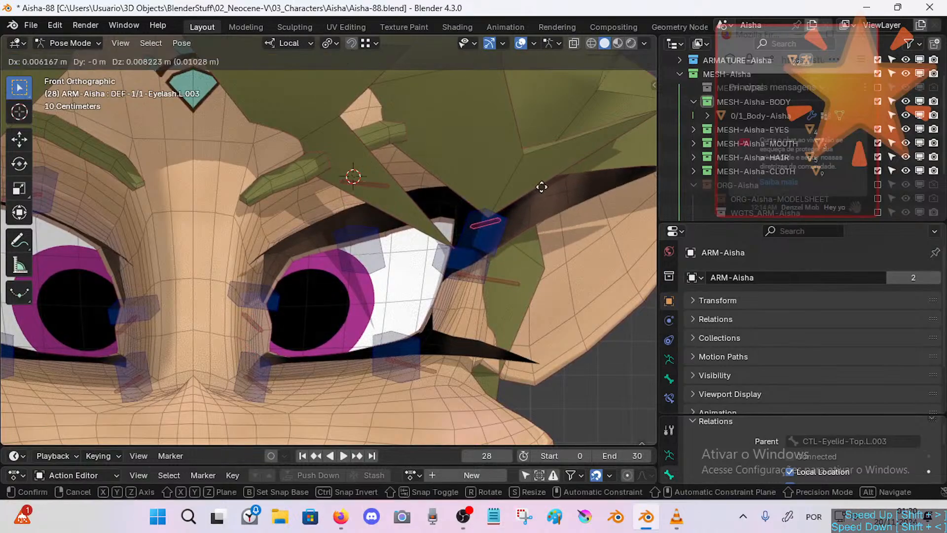
left_click(539, 213)
key("a")
key("alt+g")
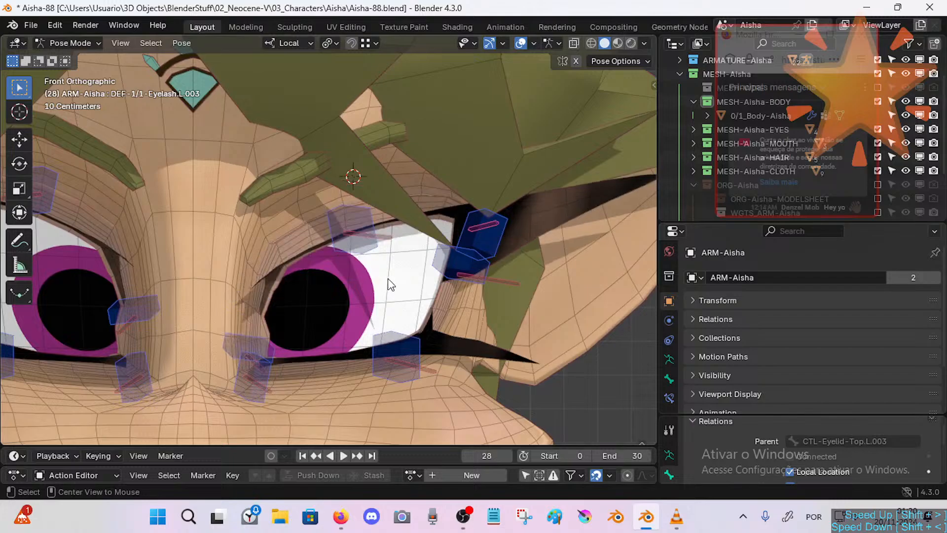
Test moving CTL-Eyelid-Top.L.002 along the upper lid and raise CTL-Eyelid-Top.L.001 at the inner eye corner.
left_click(360, 223)
key("g")
left_click(363, 203)
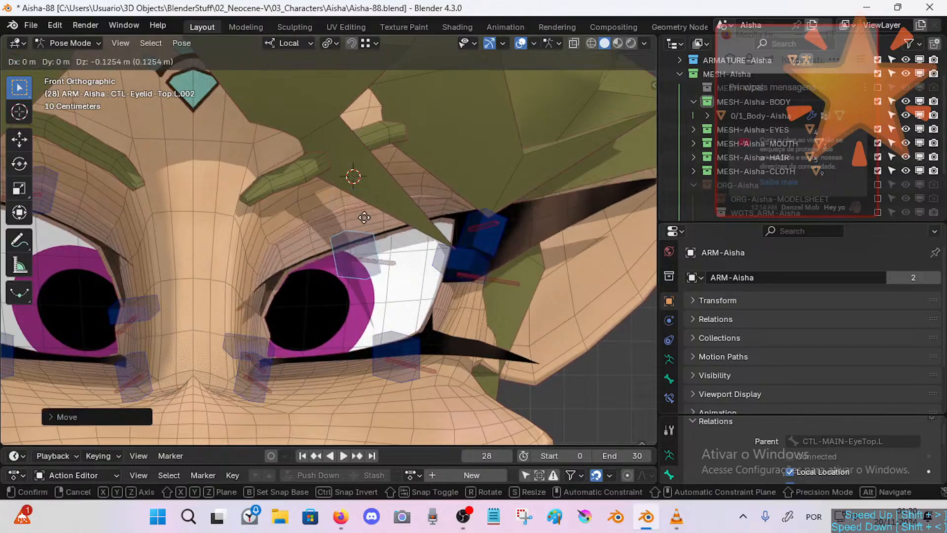
left_click(253, 326)
key("g")
left_click(253, 303)
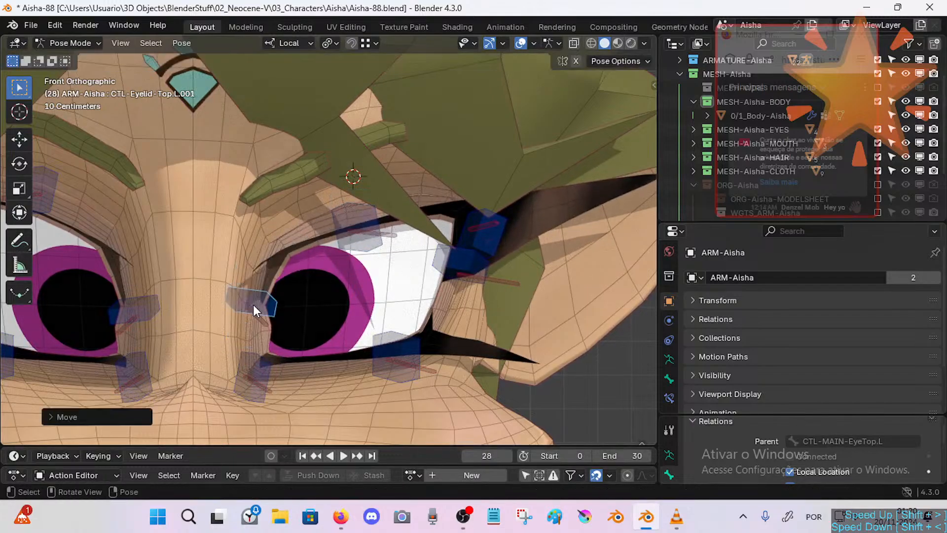
Shift the eyelash bone DEF-1/1-Eyelash.L.001 slightly beside the inner eye corner to test its influence.
left_click(261, 315)
key("g")
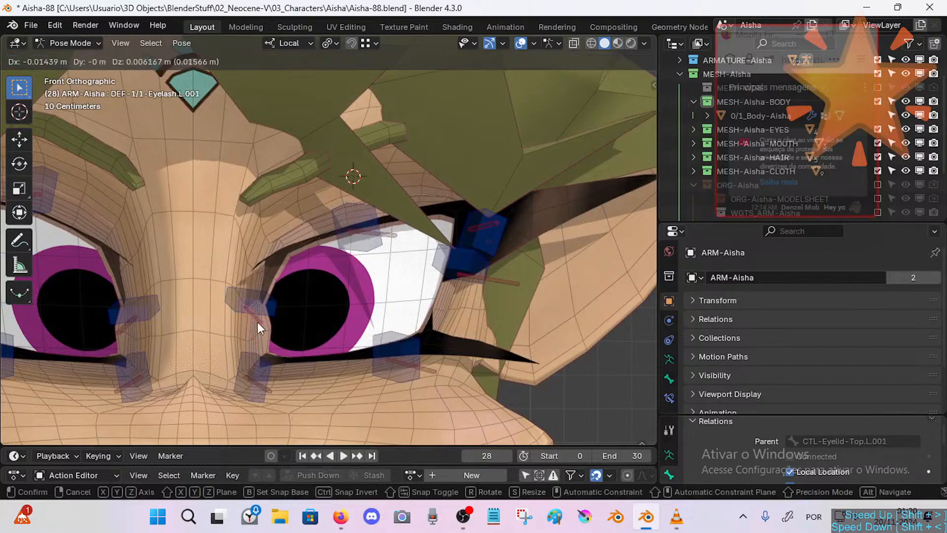
left_click(256, 321)
key("g")
left_click(260, 304)
Move CTL-Eyelid-Top.L.001 up and down at the inner eye corner with repeated moves to test the lid deformation.
left_click(260, 304)
key("g")
left_click(265, 302)
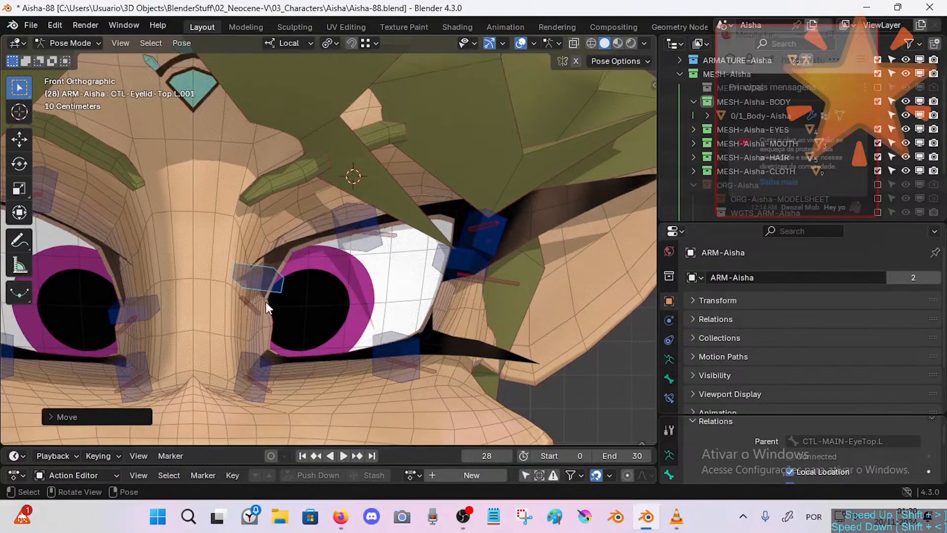
key("g")
left_click(268, 293)
left_click(273, 291)
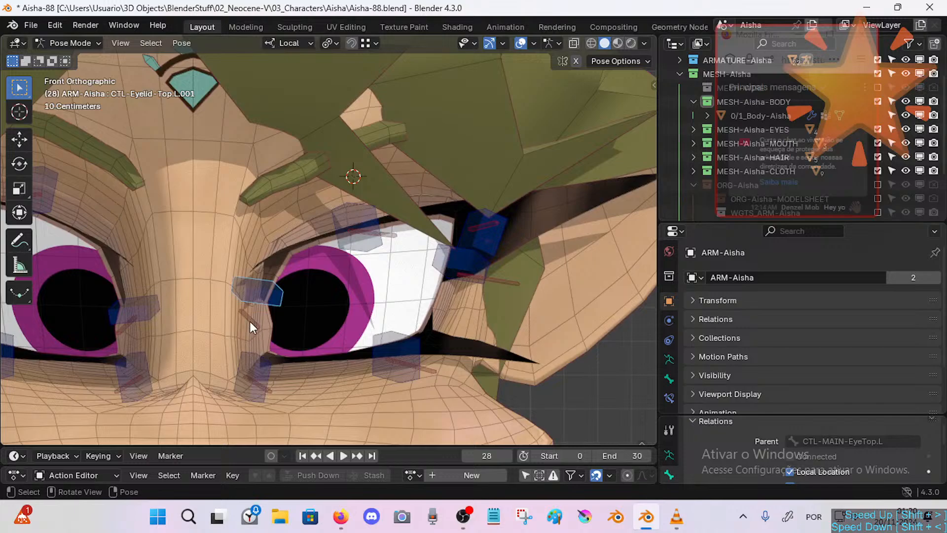
key("g")
left_click(271, 289)
Rotate CTL-Eyelid-Top.L.001 by about 15 degrees and fine-tune its position at the inner eye corner.
key("g")
left_click(261, 274)
key("r")
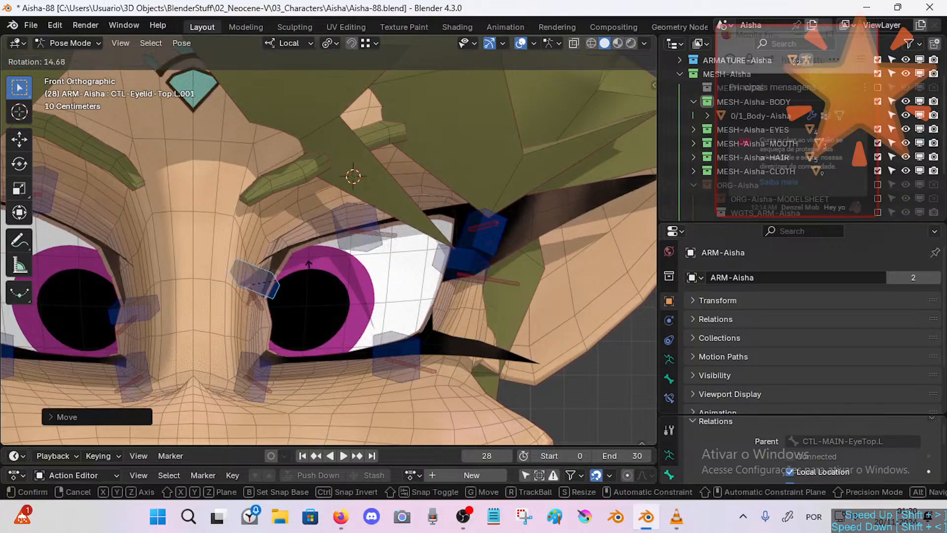
left_click(298, 258)
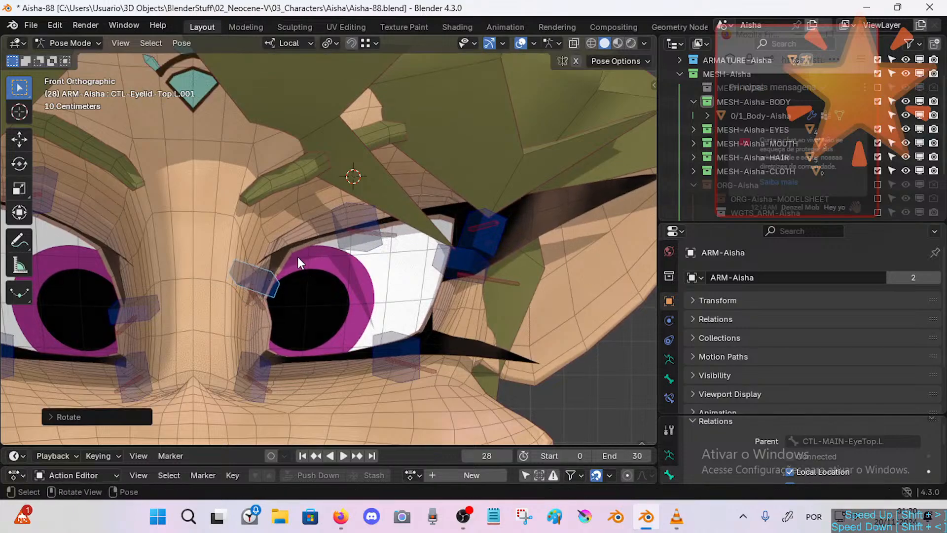
key("g")
left_click(283, 280)
Raise CTL-Eyelid-Top.L.002 toward the brow and move the outer lid control CTL-Eyelid-Top.L.003 up and outward.
left_click(345, 209)
key("g")
left_click(356, 194)
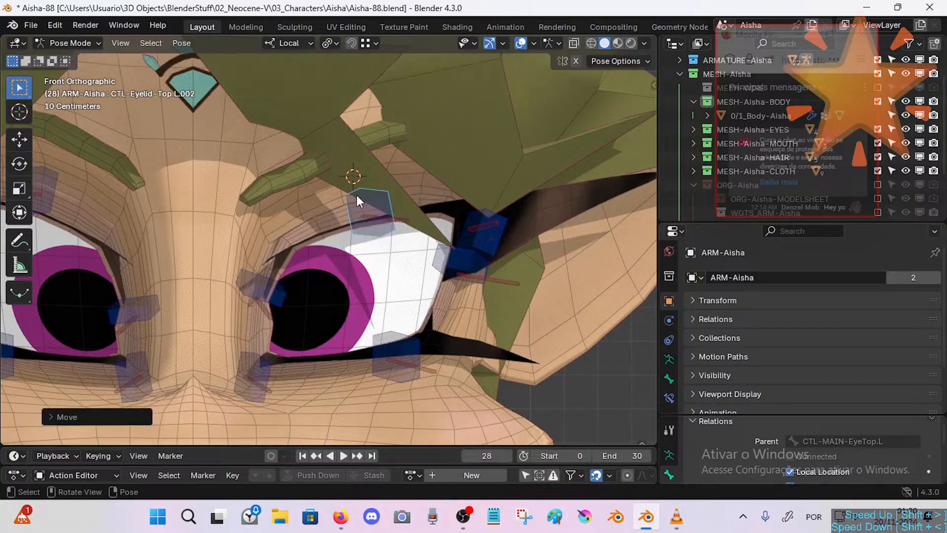
left_click(489, 223)
key("g")
left_click(503, 190)
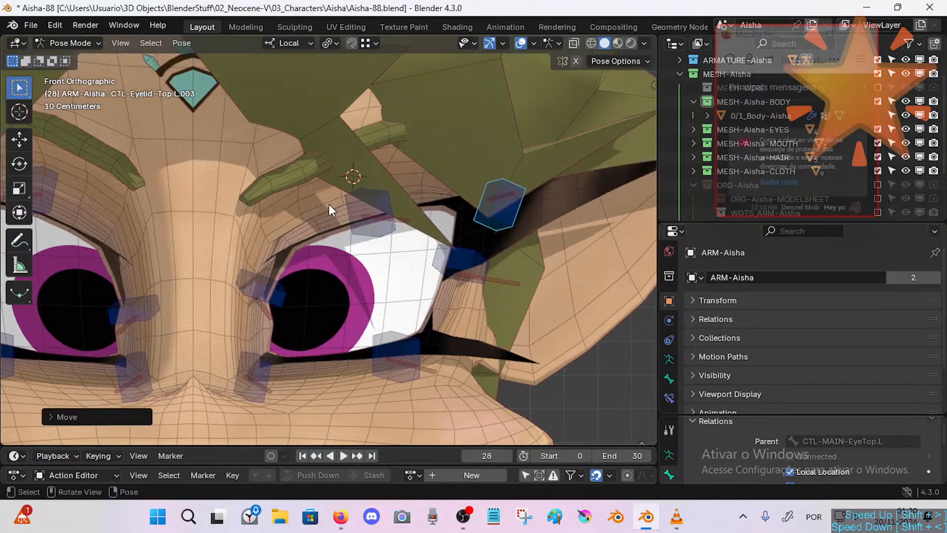
Adjust the eyelash bone DEF-1/1-Eyelash.L.002 along the raised upper lid with two small moves.
left_click(392, 225)
key("g")
left_click(397, 231)
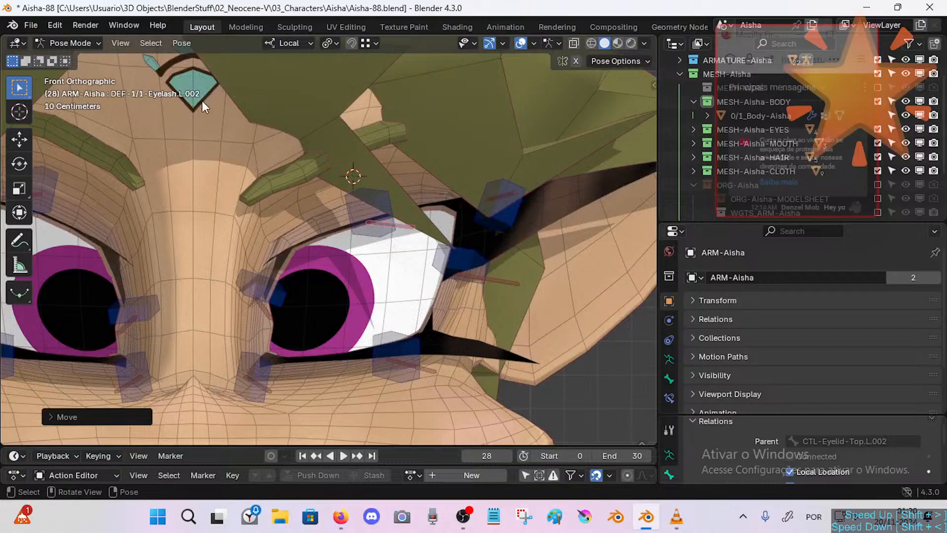
key("g")
left_click(434, 239)
Reposition the eyelash bone DEF-1/1-Eyelash.L.001 just below the inner lid control with two small moves.
left_click(265, 312)
key("g")
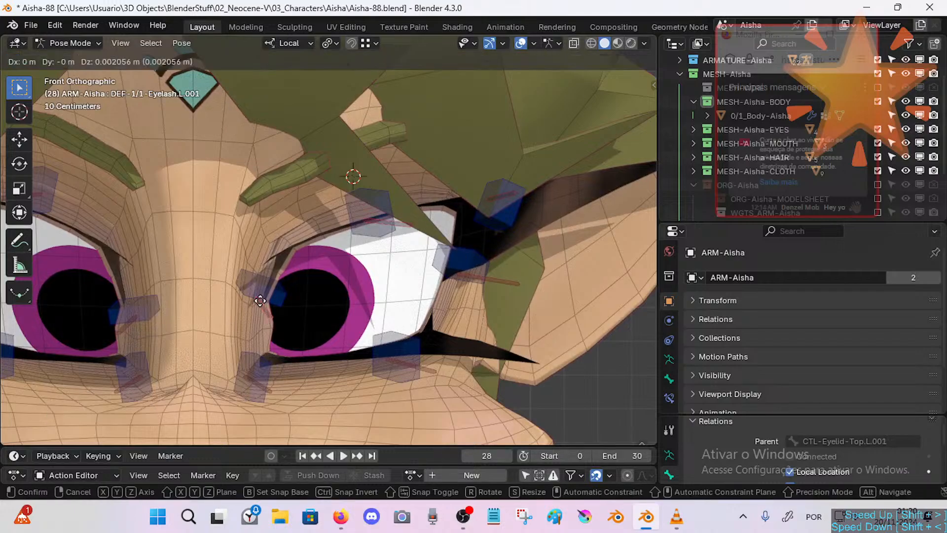
left_click(259, 314)
key("g")
left_click(257, 321)
Test the lower lashes by moving DEF-1/1-Eyelash.L.004 and DEF-1/1-Eyelash.L.005 downward.
left_click(269, 385)
key("g")
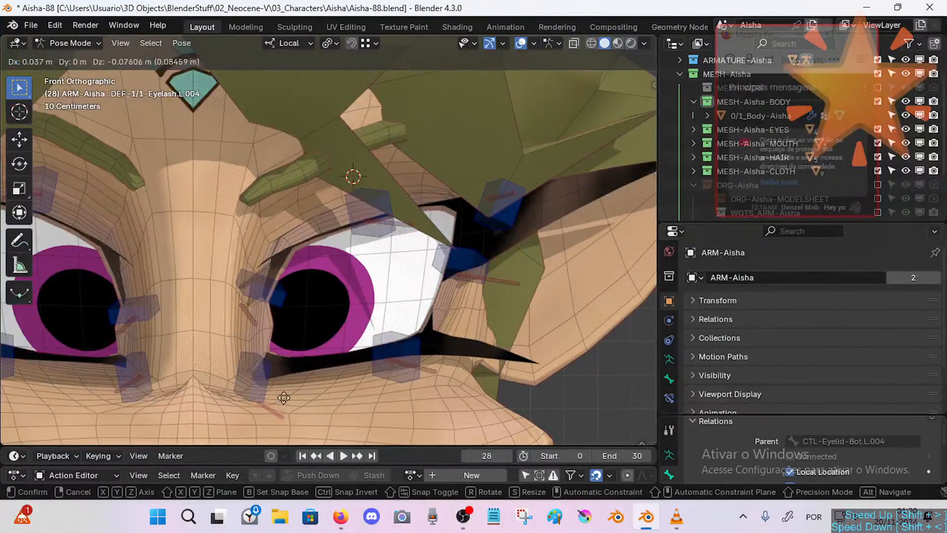
left_click(281, 389)
left_click(432, 373)
key("g")
left_click(442, 413)
Lower the outer eyelash bone DEF-1/1-Eyelash.L.006 and raise DEF-1/1-Eyelash.L.005 back to the lower lid control.
left_click(518, 282)
key("g")
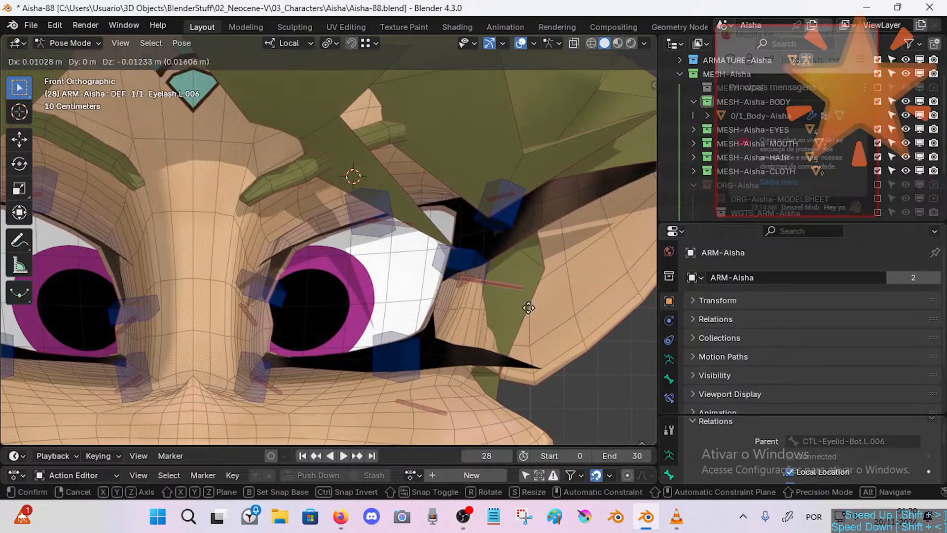
left_click(467, 306)
left_click(429, 400)
key("g")
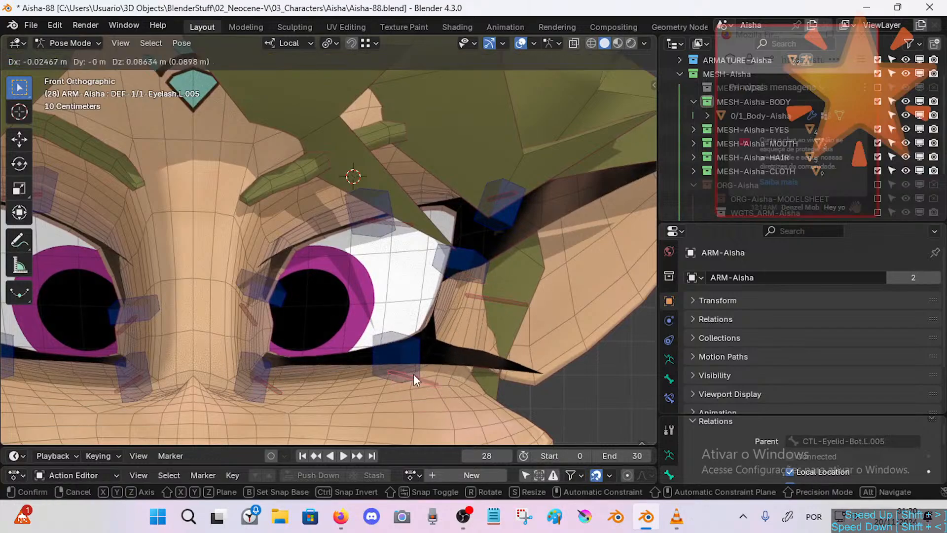
left_click(414, 374)
scroll(354, 206, "down", 1)
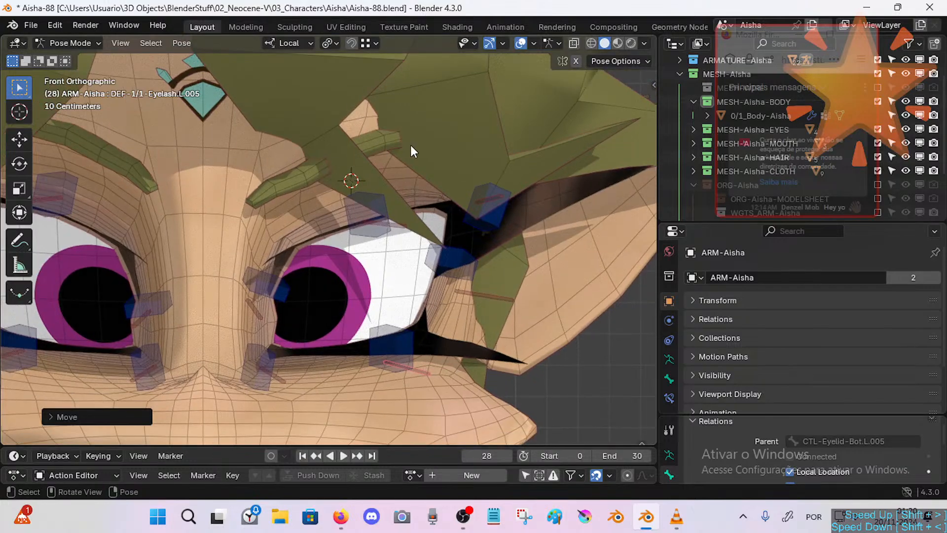
middle_click_drag(345, 315, 363, 289, "ctrl")
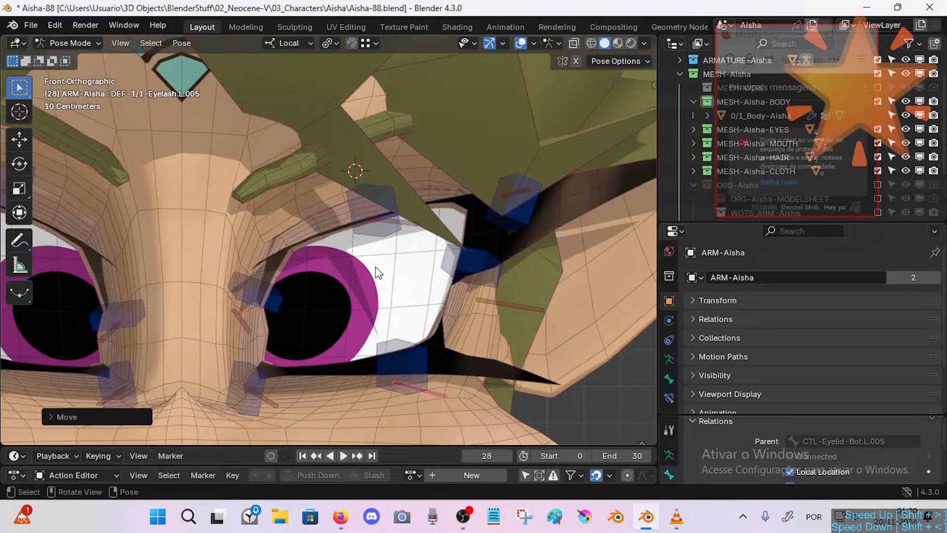
Clear the location of all eyelid and eyelash pose bones and make CTL-Eyelid-Top.L.002 active.
left_click(341, 210)
key("g")
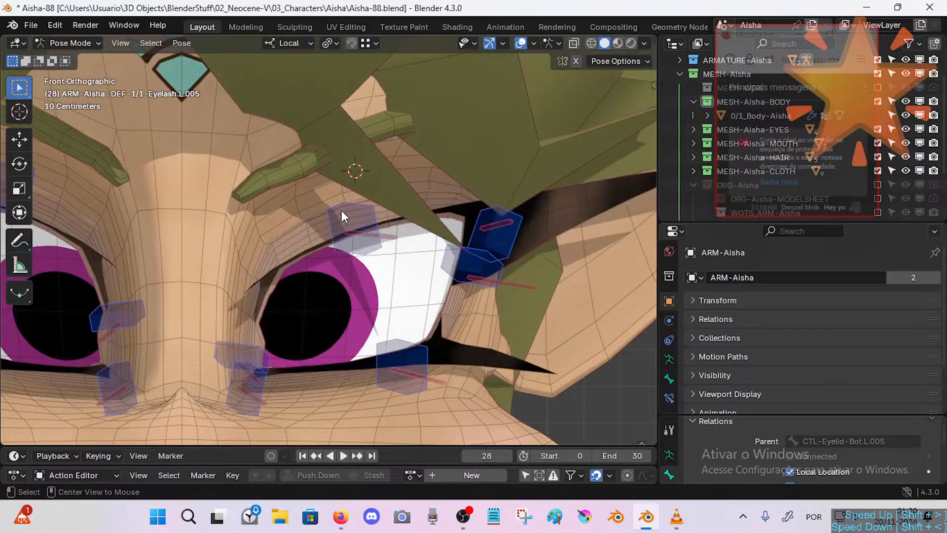
left_click(372, 226)
key("alt+g")
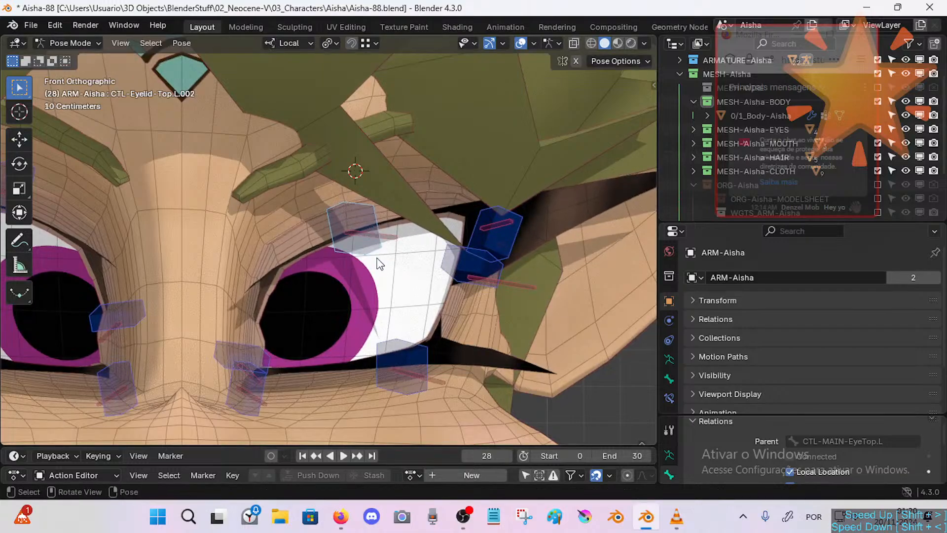
middle_click_drag(375, 269, 377, 261, "shift")
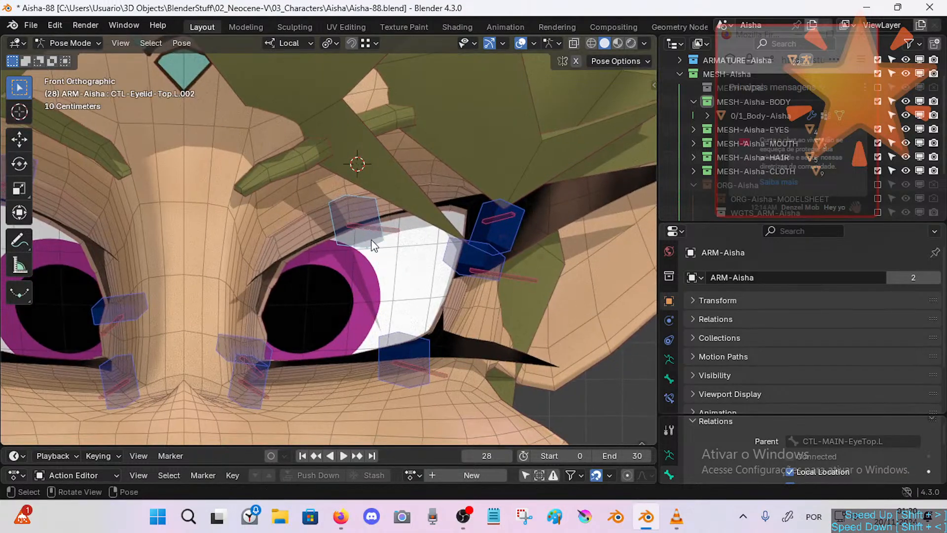
Compare the placement of CTL-Eyelid-Top.L.002 in Edit Mode with its placement in Pose Mode.
key("Tab")
key("Tab")
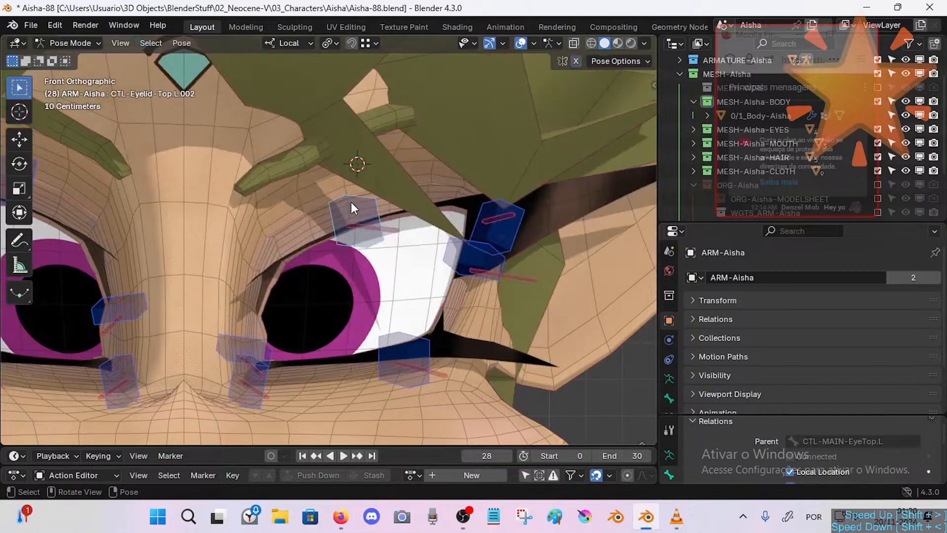
key("Tab")
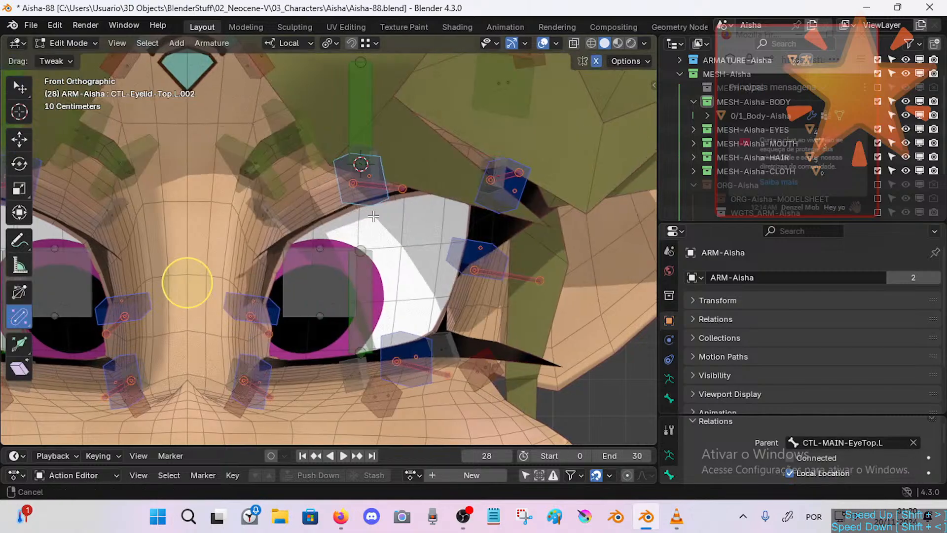
middle_click_drag(360, 216, 366, 216, "shift")
key("Tab")
key("Tab")
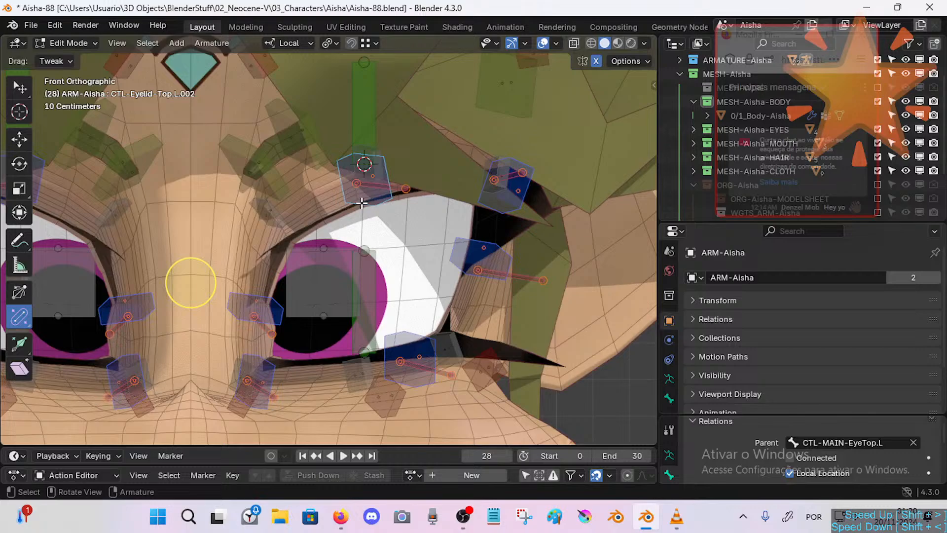
key("Tab")
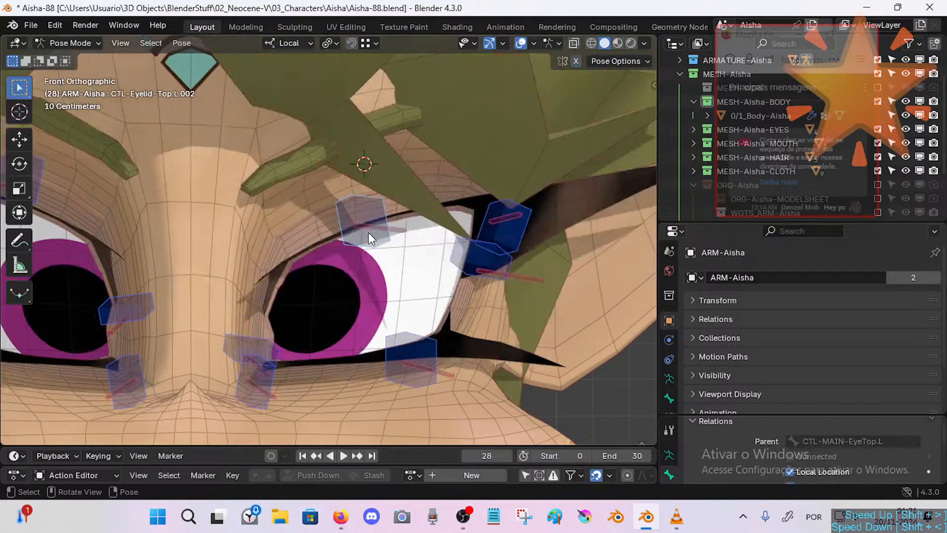
Display the armature's bone axes and inspect those of CTL-Eyelid-Top.L.002 from the front in Edit Mode.
key("shift+a")
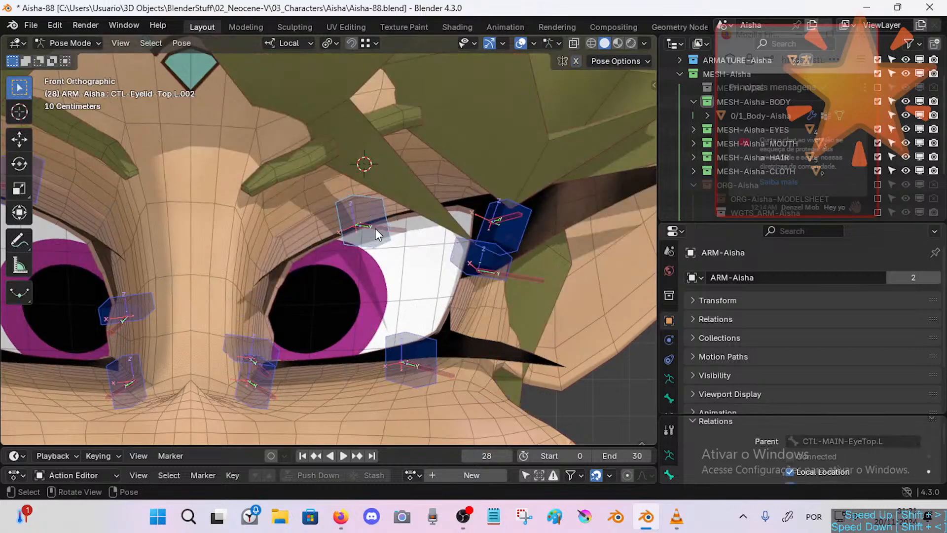
middle_click_drag(377, 301, 368, 306, "shift")
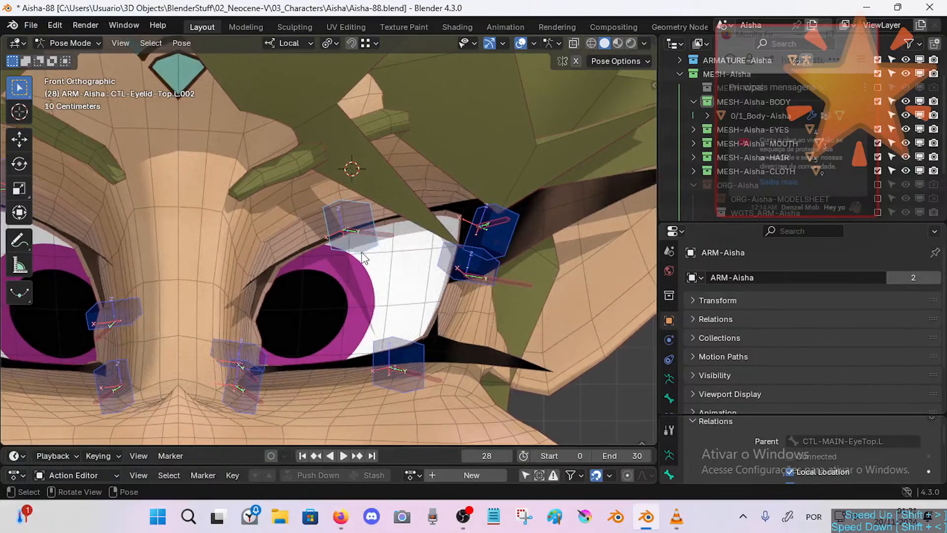
key("Tab")
middle_click_drag(342, 197, 363, 216, "shift")
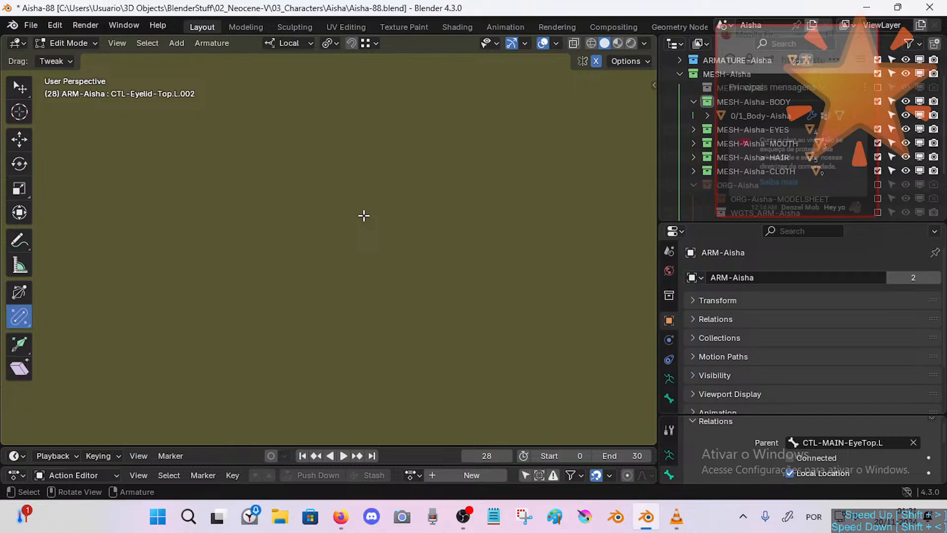
key("KP_1")
scroll(364, 216, "up", 5)
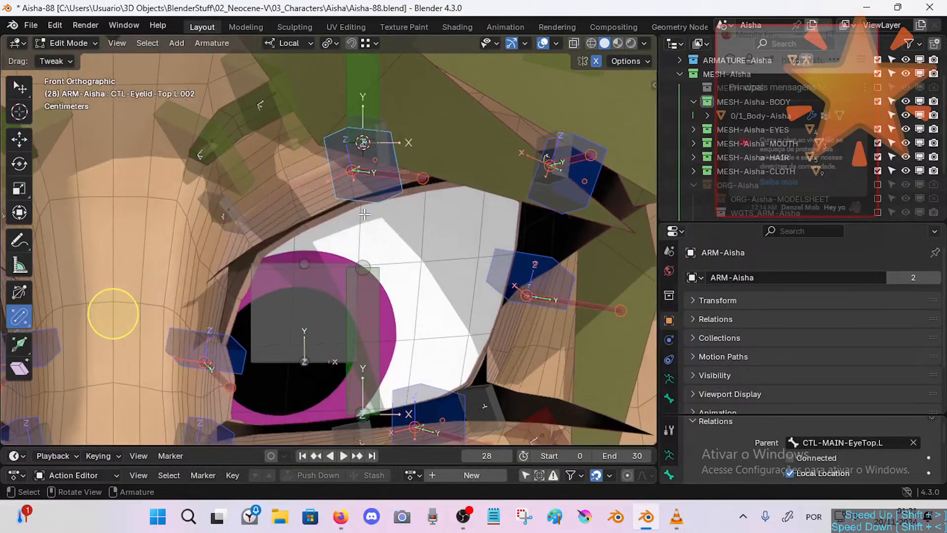
scroll(364, 216, "down", 3)
scroll(365, 220, "up", 3)
In Edit Mode, hide the extra bones around the eyes, keeping only the eyelid controls and eyelash bones visible.
key("ctrl+Tab")
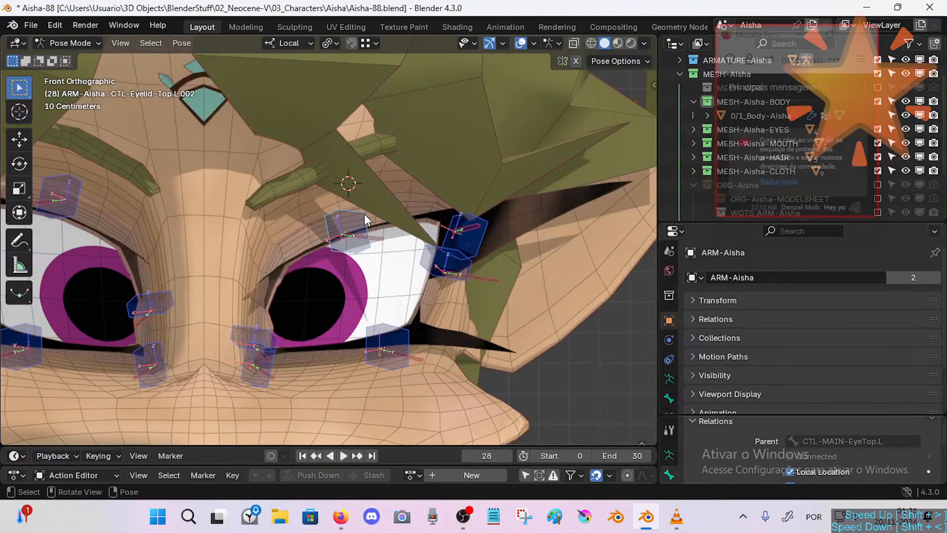
key("Tab")
key("h")
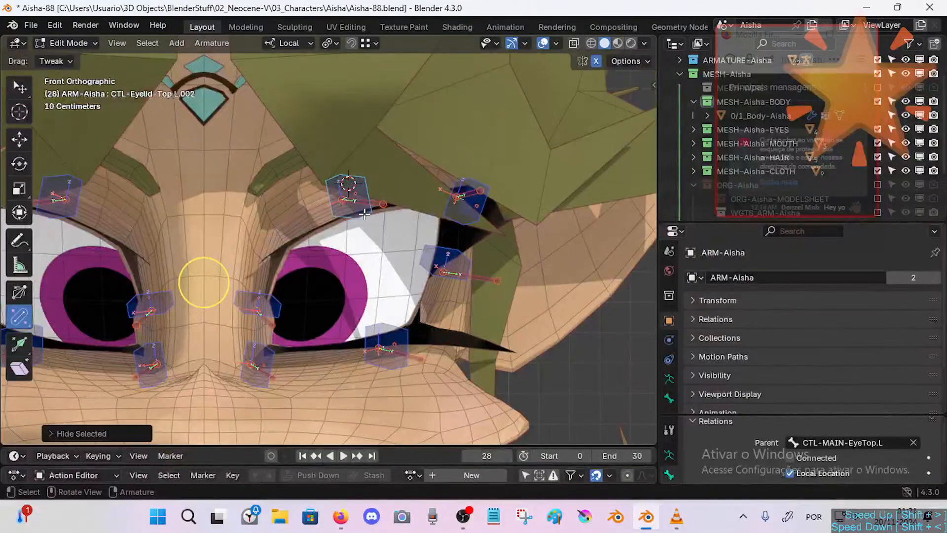
Inspect the left eye's eyelid controls and bone axes up close from the front in Edit Mode, trying a move of CTL-Eyelid-Top.L.002.
scroll(365, 213, "up", 2)
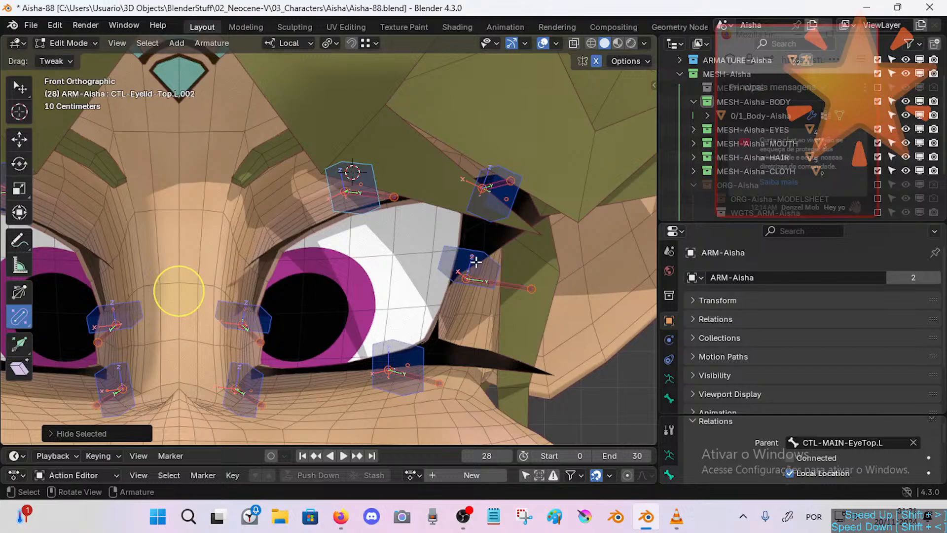
middle_click_drag(433, 272, 399, 273)
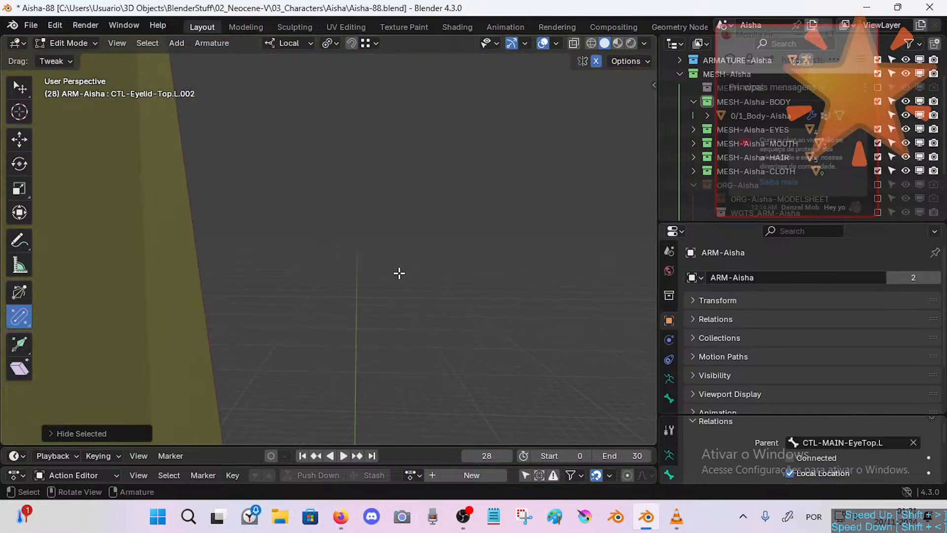
key("KP_1")
scroll(400, 273, "up", 4)
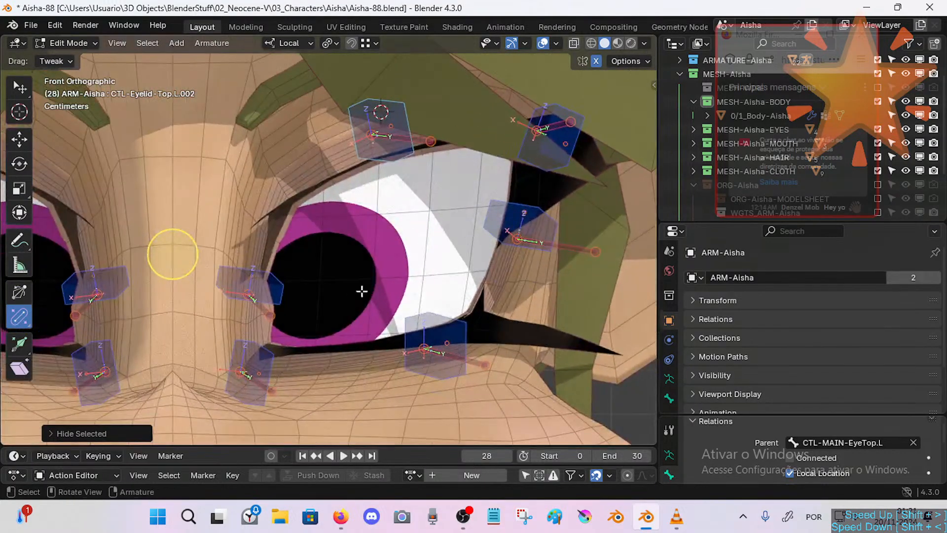
middle_click_drag(319, 370, 263, 417, "shift")
middle_click_drag(393, 283, 461, 254, "shift")
middle_click_drag(308, 178, 329, 178, "shift")
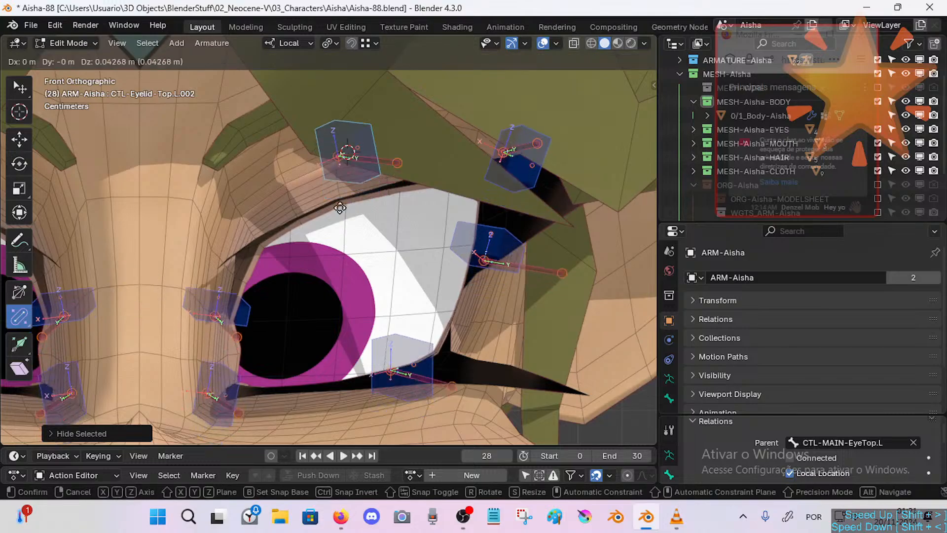
In Pose Mode, try moving CTL-Eyelid-Top.L.002 along its local Z axis and along global Z, cancelling each move.
key("ctrl+Tab")
left_click(349, 165)
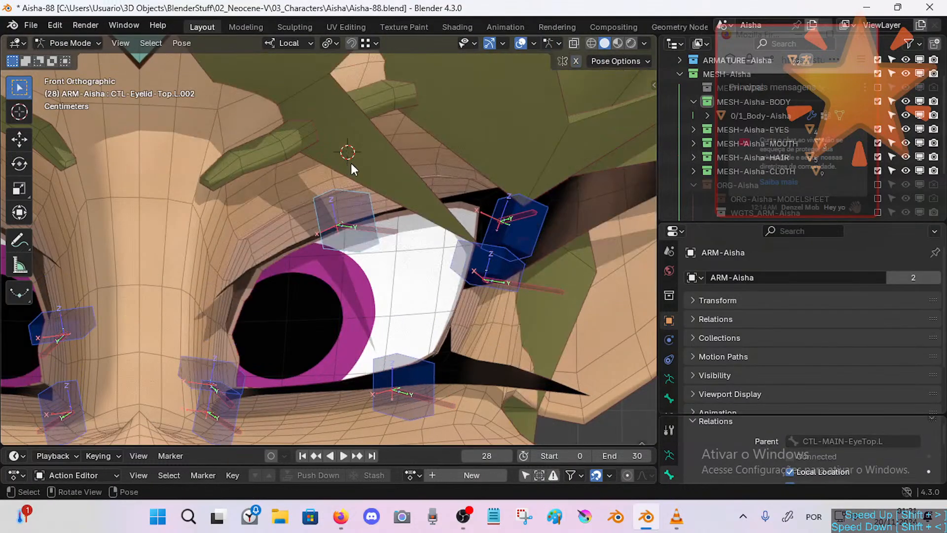
left_click(357, 202)
key("g")
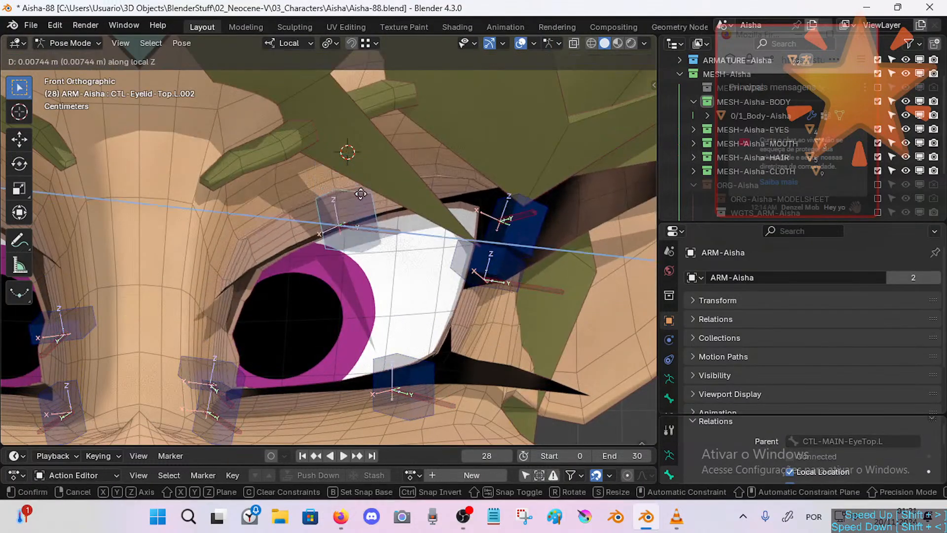
left_click(355, 212)
key("z")
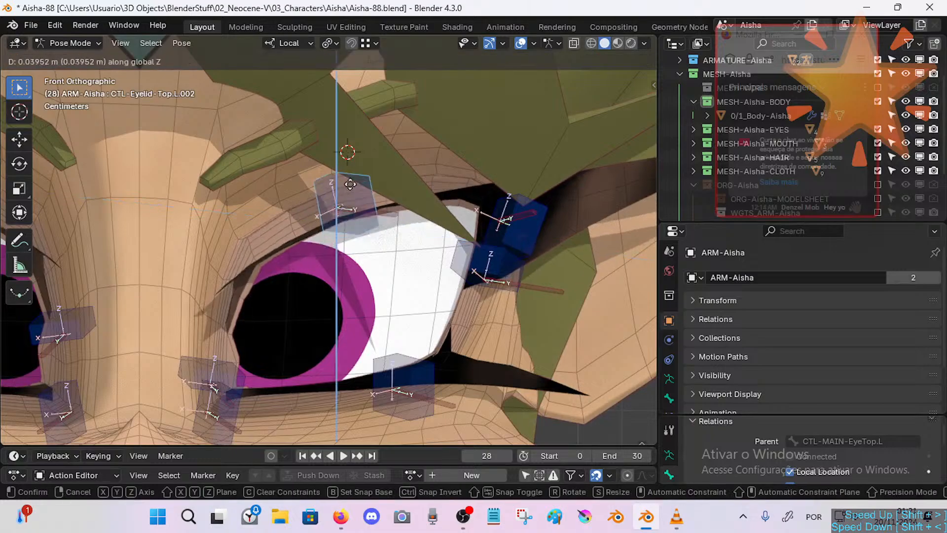
right_click(348, 168)
key("g")
key("z")
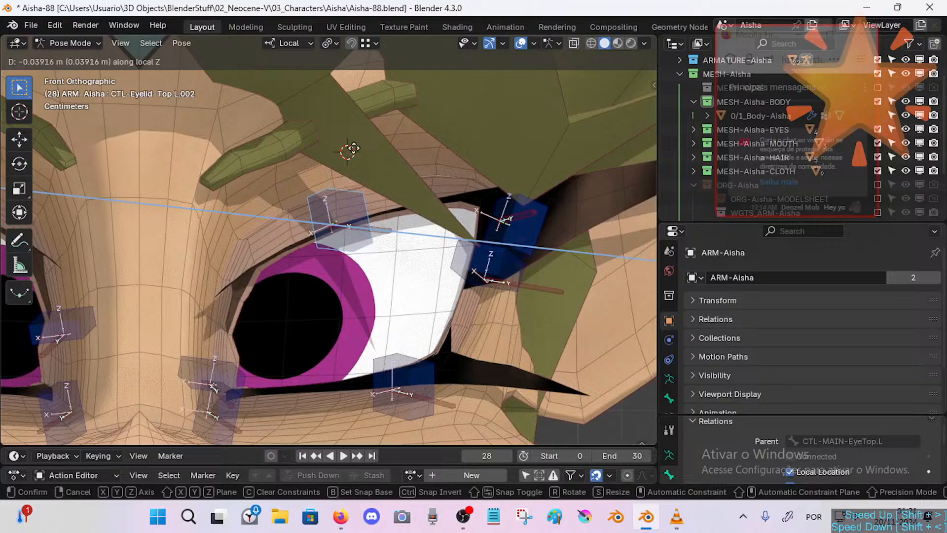
key("z")
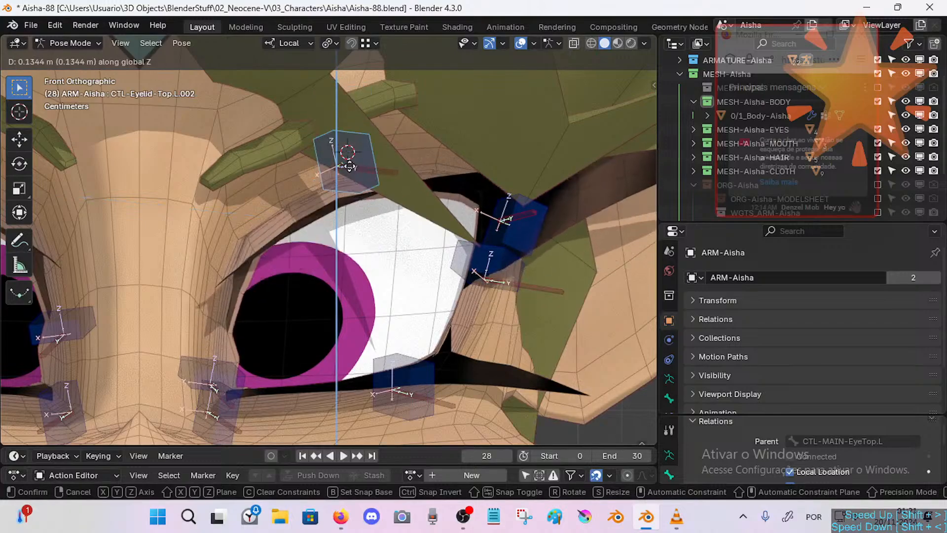
right_click(353, 187)
Try moving CTL-Eyelid-Top.L.002 along Z in the Normal transform orientation, cancel it and restore the Local orientation.
left_click(296, 44)
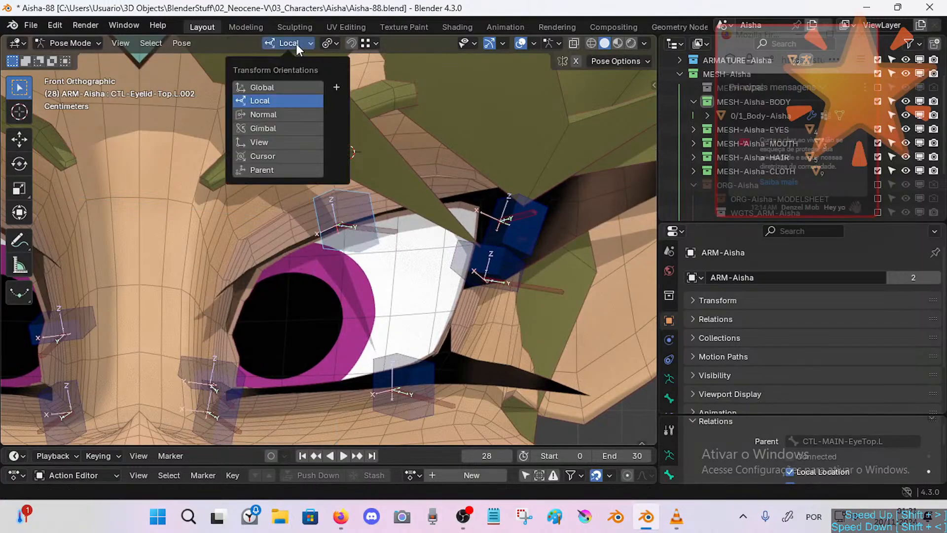
left_click(289, 117)
key("g")
key("z")
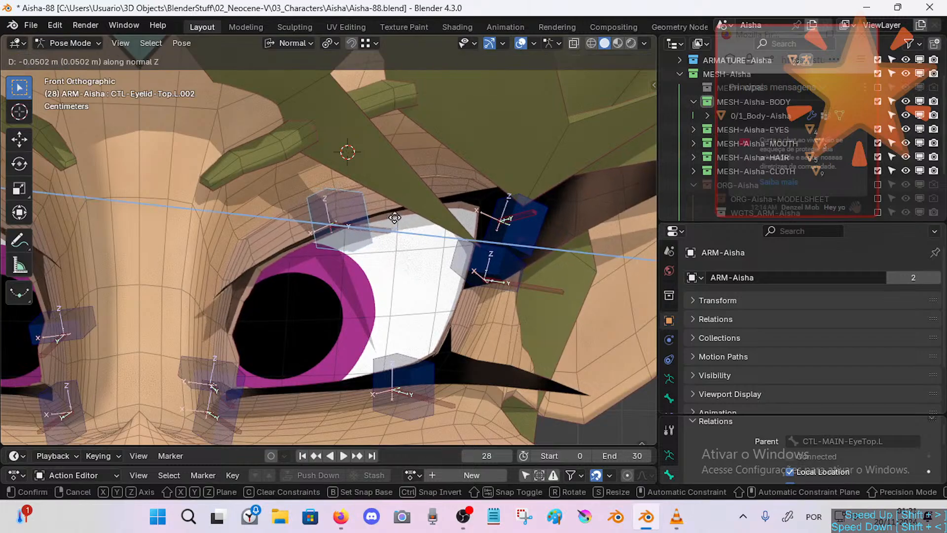
key("z")
right_click(392, 217)
left_click(293, 43)
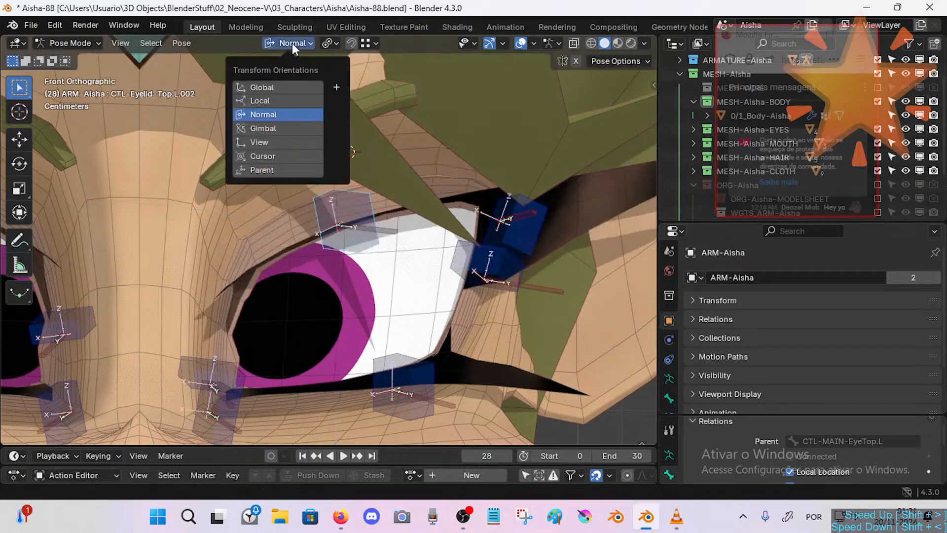
left_click(279, 100)
From the front view, try moving CTL-Eyelid-Top.L.002 along its local Z axis again without keeping the change.
mouse_move(326, 241)
middle_mouse_down()
mouse_move(351, 245)
mouse_move(339, 244)
middle_mouse_up()
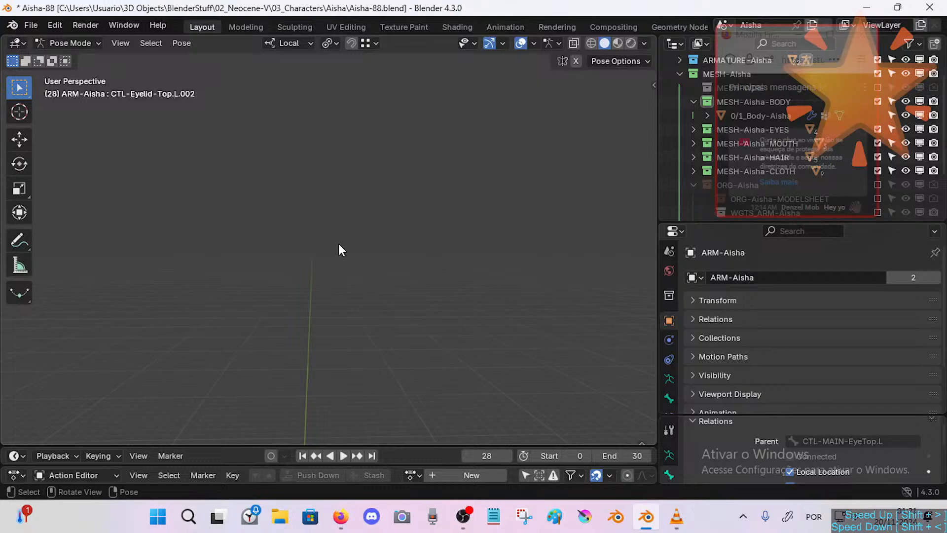
scroll(339, 244, "down", 1)
key("KP_1")
key("g")
key("z")
key("z")
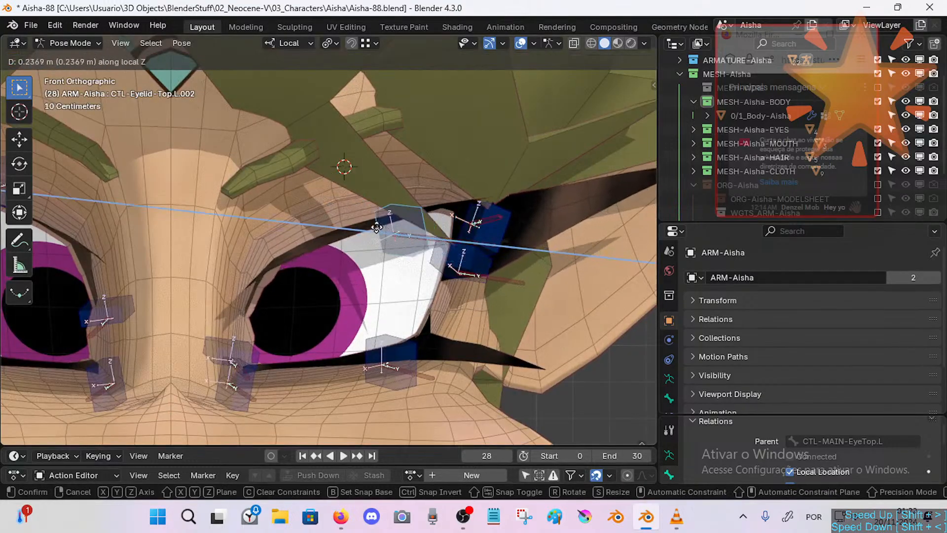
left_click(372, 244)
Select the eyelash bone DEF-1/1-Eyelash.L.002 and try moving it along its local Z axis, then cancel.
left_click(370, 231)
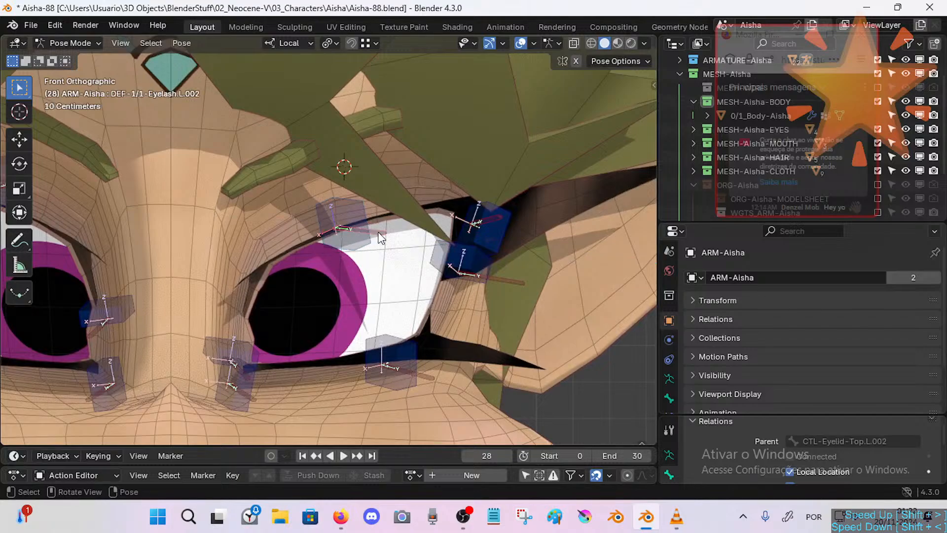
key("g")
key("z")
key("z")
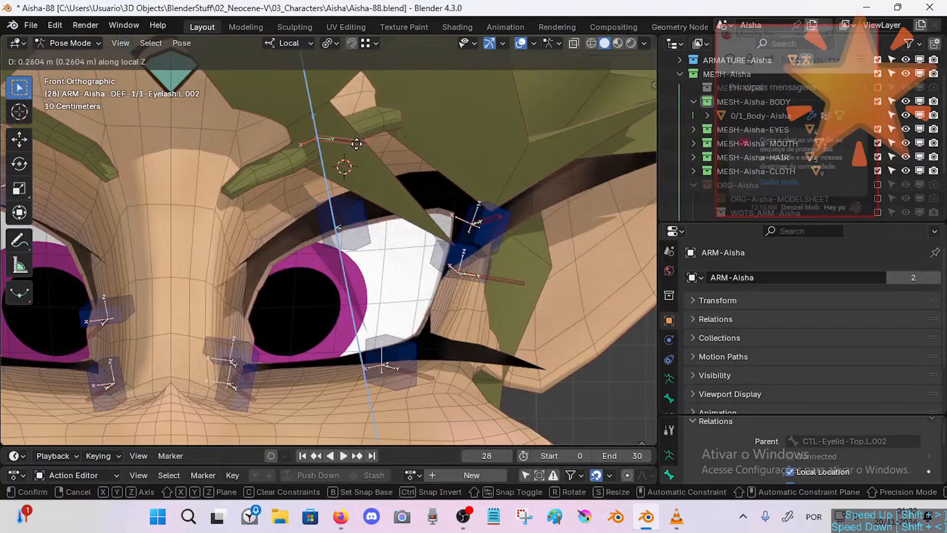
right_click(364, 205)
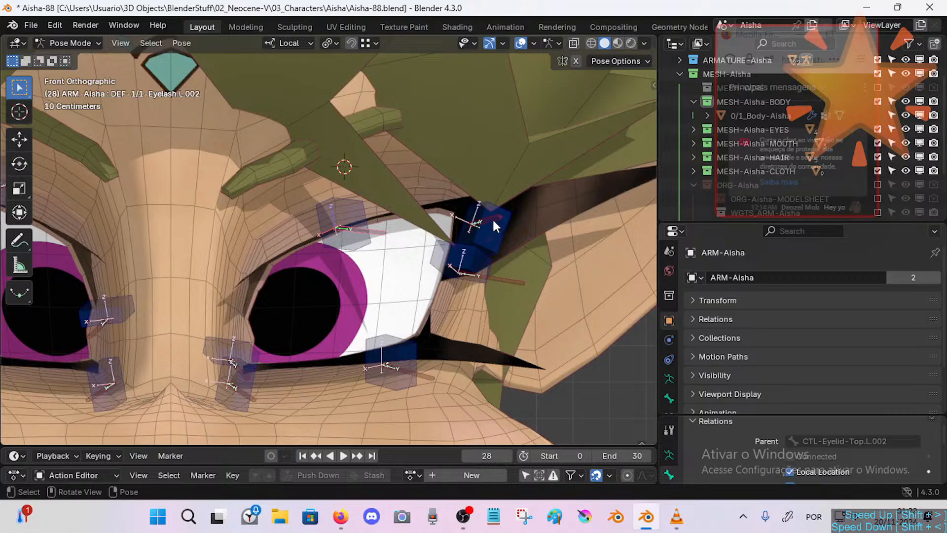
Try moving DEF-1/1-Eyelash.L.002 freely to check how the lash deforms, cancelling each move.
key("g")
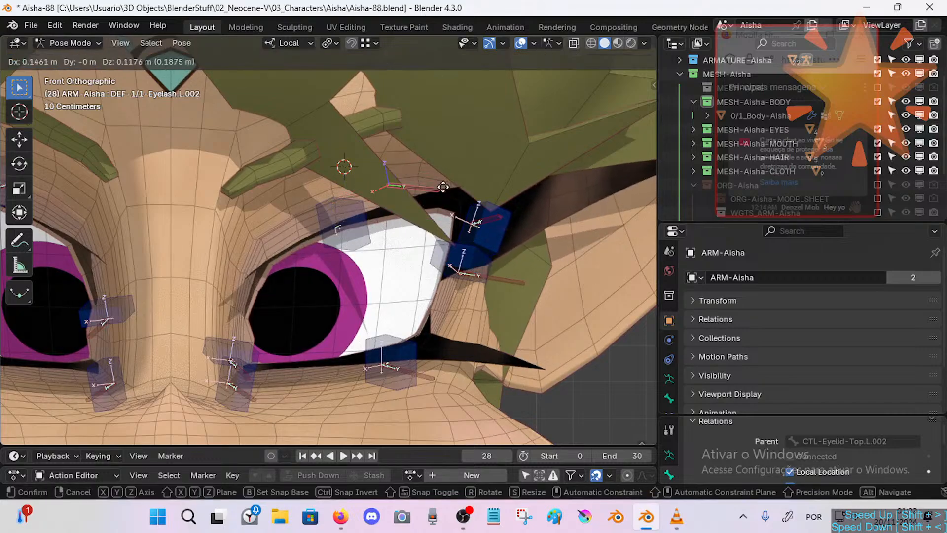
right_click(374, 232)
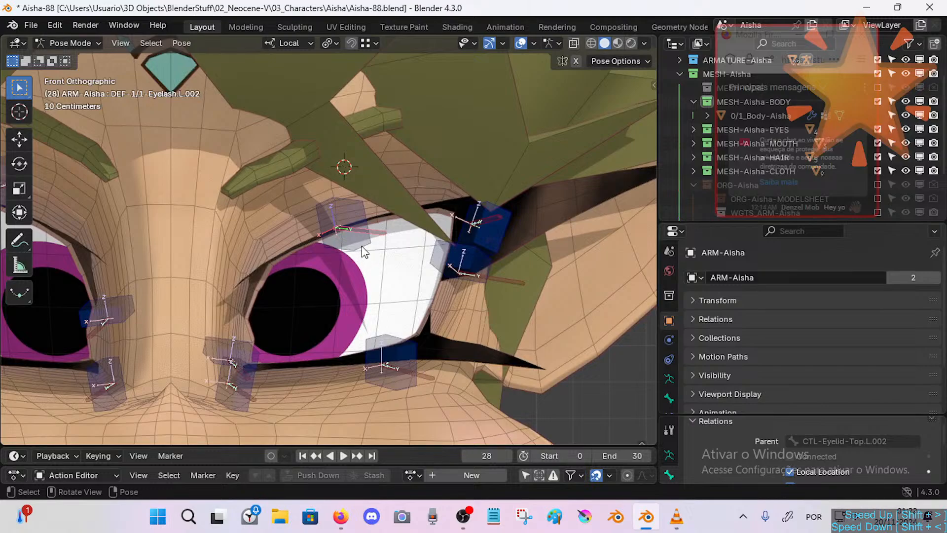
scroll(363, 249, "up", 6)
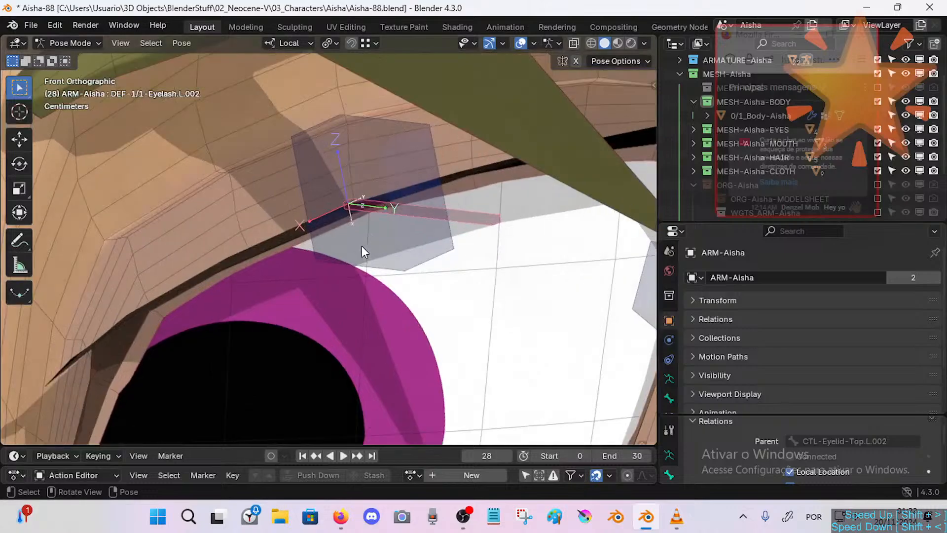
key("g")
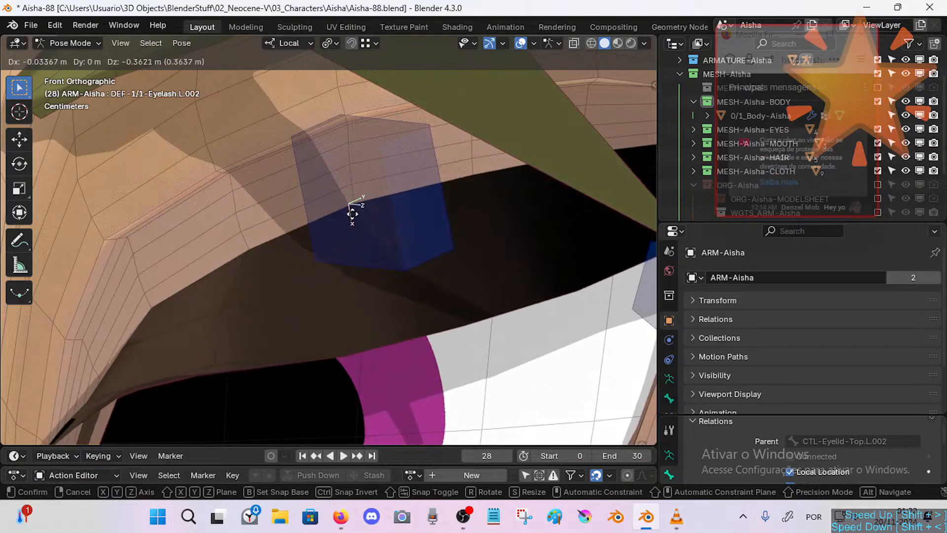
right_click(366, 206)
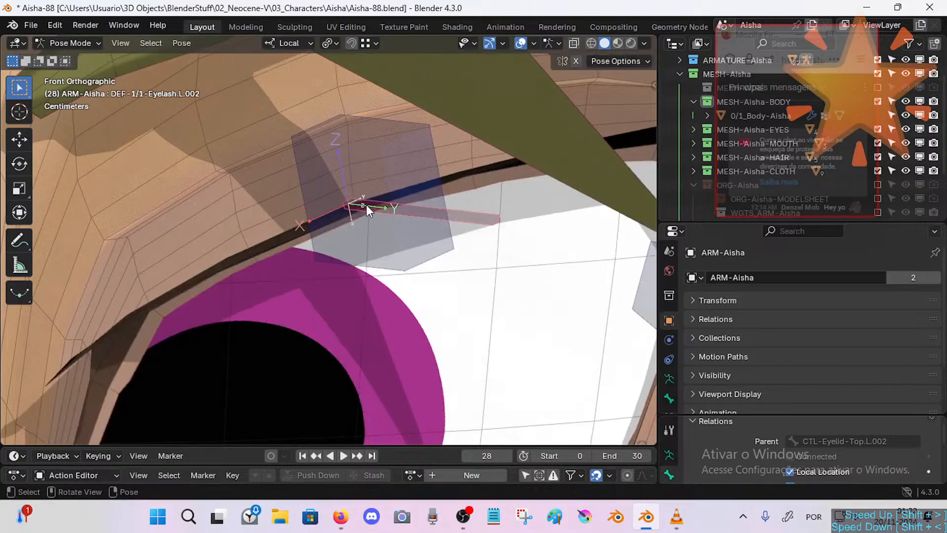
Select CTL-Eyelid-Top.L.002 and try moving it along its local X axis, then cancel the move.
left_click(383, 188)
scroll(387, 170, "down", 2)
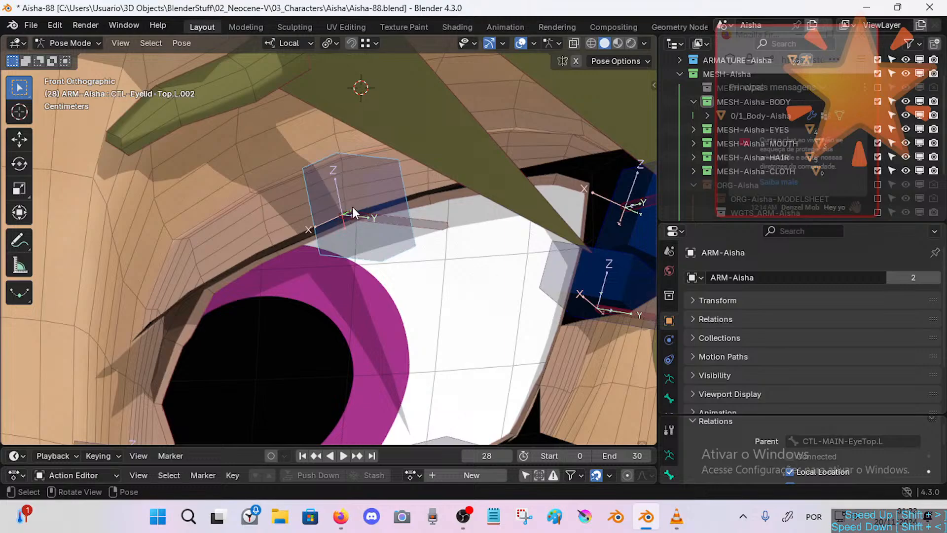
scroll(358, 210, "down", 1)
middle_click_drag(360, 285, 397, 265, "shift")
key("g")
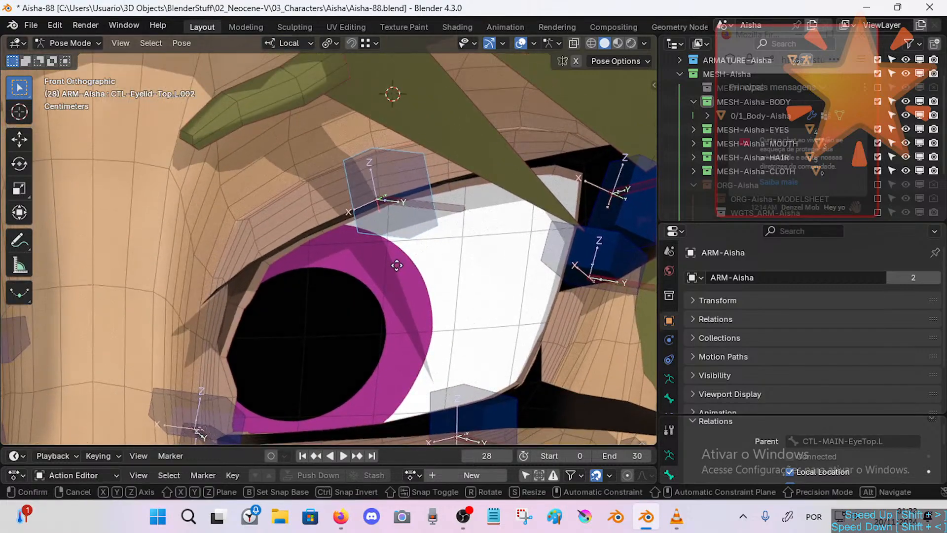
key("x")
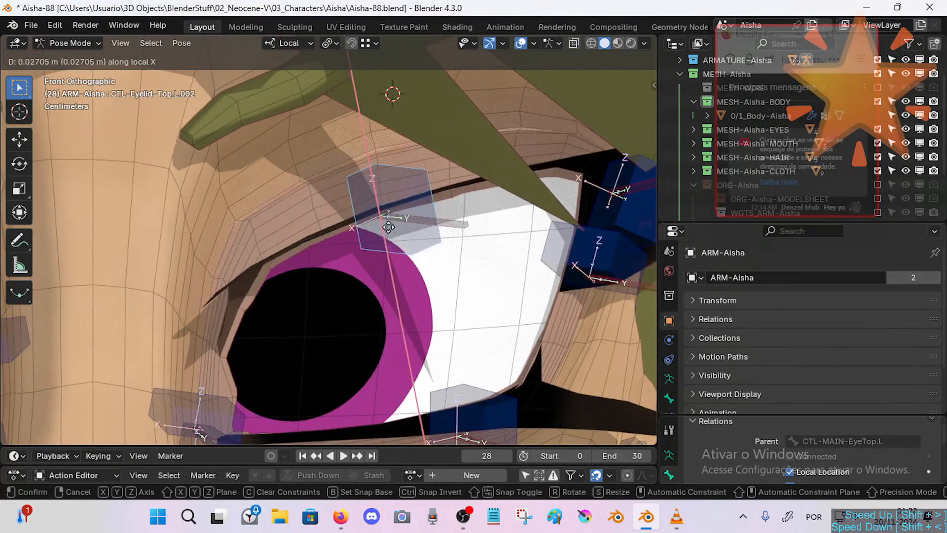
right_click(380, 194)
Select the inner corner control CTL-Eyelid-Top.L.001 and try moving it along its local X and Y axes, then cancel.
middle_click_drag(295, 291, 308, 265, "shift")
left_click(237, 373)
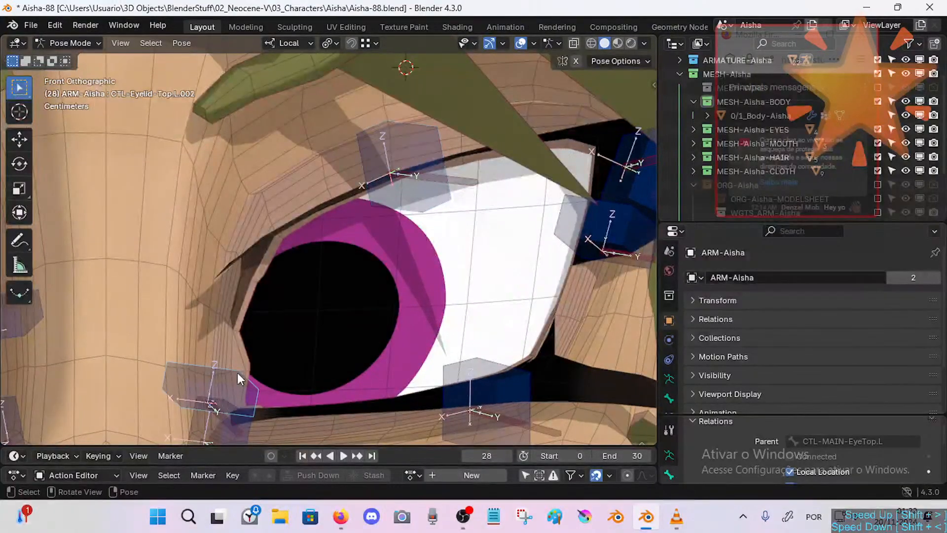
scroll(267, 333, "down", 1)
key("g")
key("x")
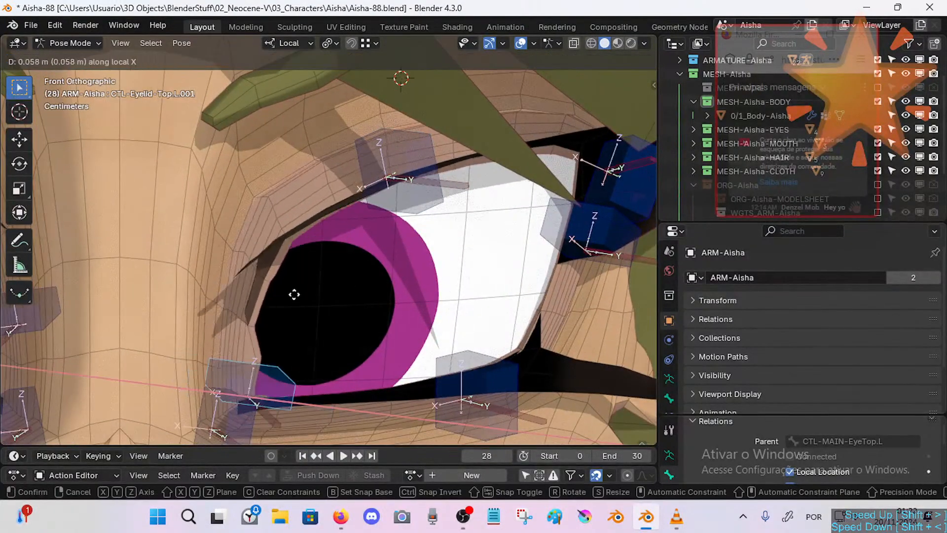
key("y")
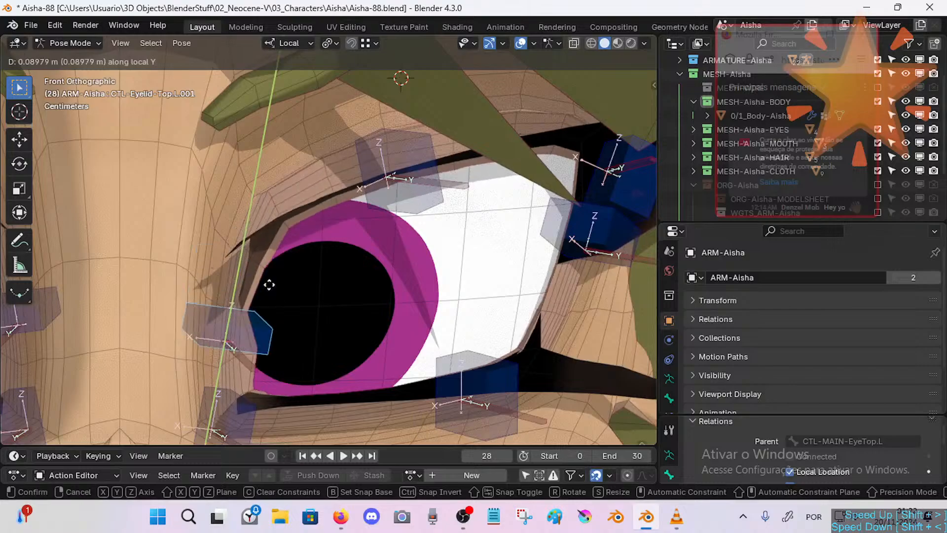
right_click(327, 233)
Select DEF-1/1-Eyelash.L.006 and examine the bone axes of the eyelid controls and eyelash bones around the left eye in perspective.
left_click(395, 145)
middle_click_drag(402, 155, 340, 206, "shift")
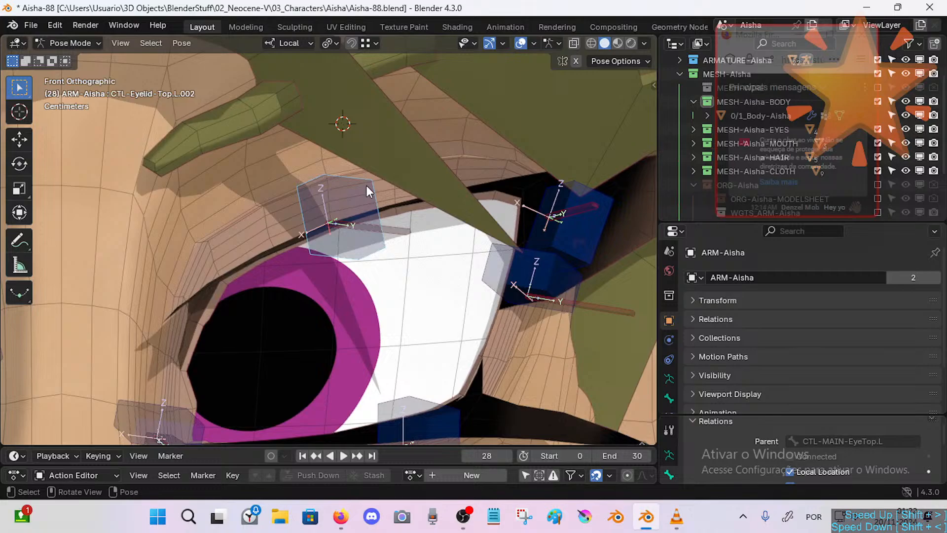
left_click(607, 309)
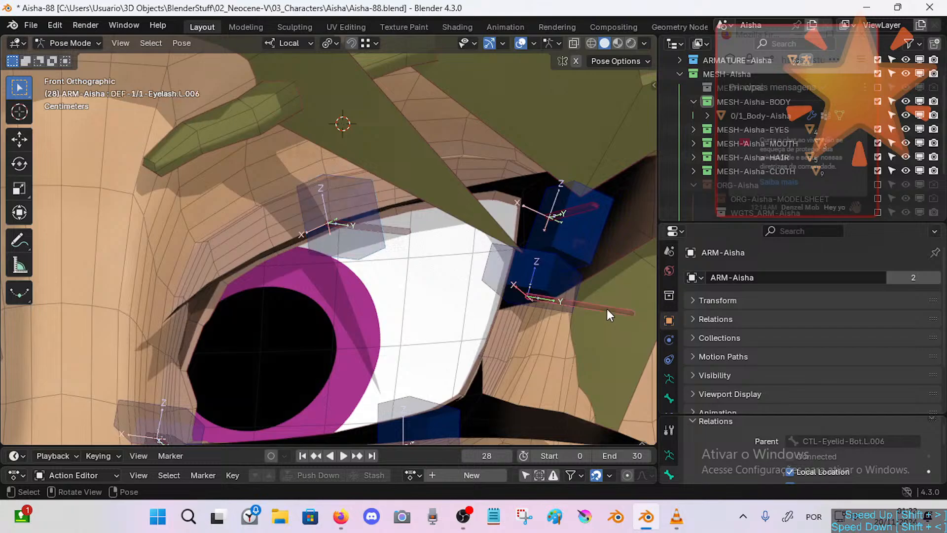
middle_click_drag(344, 185, 344, 197)
scroll(344, 197, "down", 1)
scroll(344, 198, "down", 10)
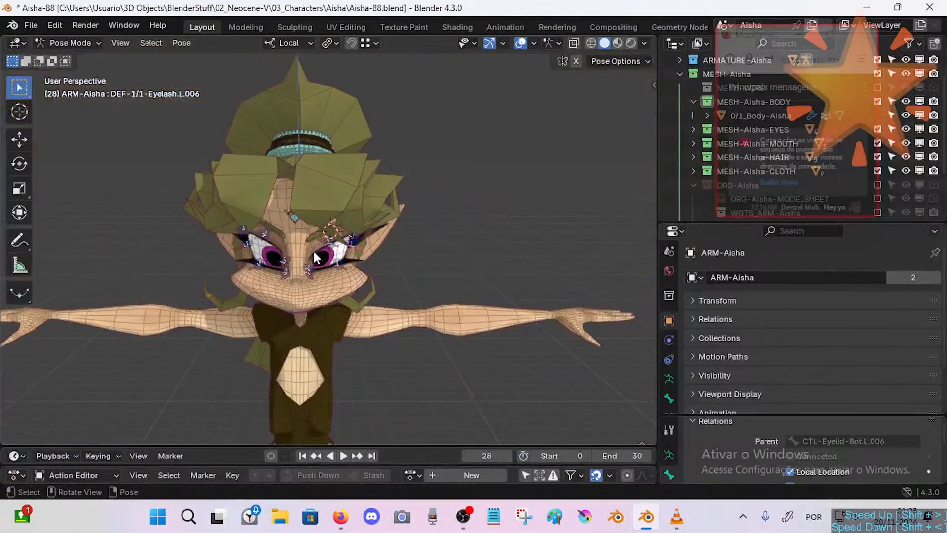
middle_click_drag(313, 249, 315, 230)
key("shift+grave")
key("w")
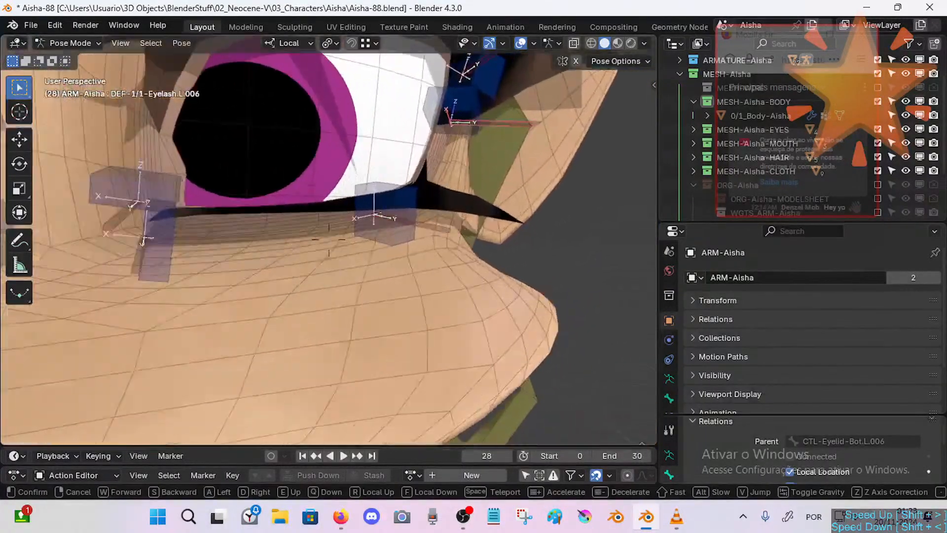
key("d")
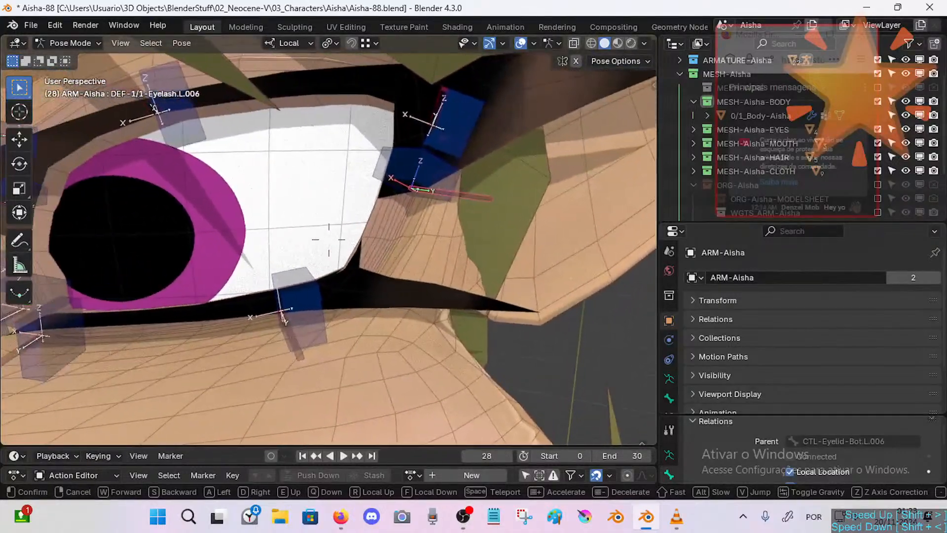
key("a")
key("w")
key("s")
left_click(329, 239)
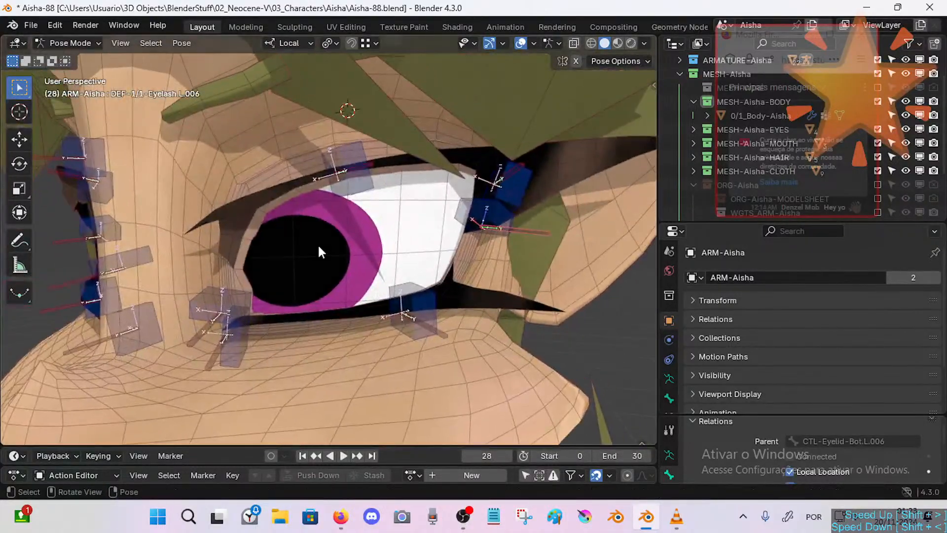
Compare the left eye's bones between Edit Mode and Pose Mode, and select DEF-1/1-Eyelash.L.002 in Edit Mode.
key("Tab")
middle_click_drag(348, 203, 419, 219)
key("Tab")
key("Tab")
left_click(349, 194)
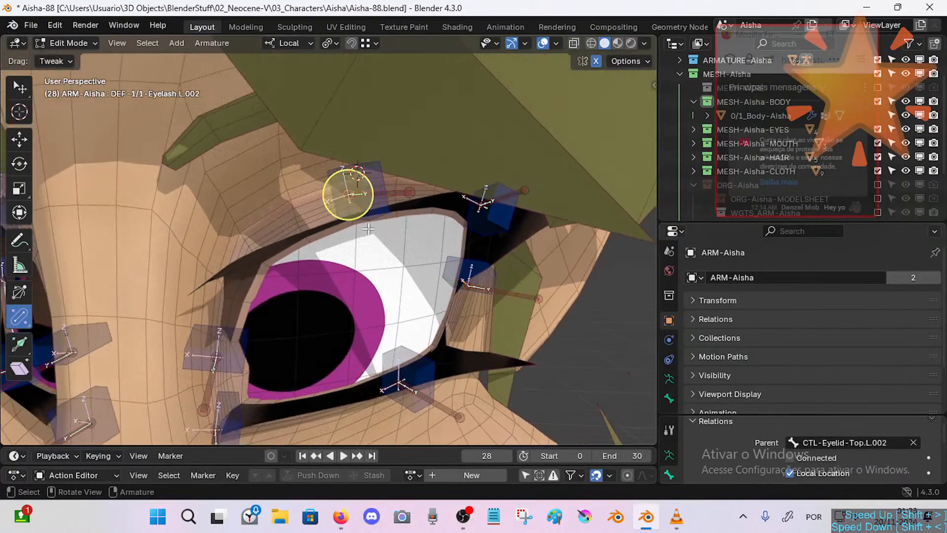
Switch the armature to Pose Mode and try moving DEF-1/1-Eyelash.L.002 freely, then cancel the moves.
middle_click_drag(348, 195, 384, 205)
left_click(357, 215)
left_click(384, 205)
key("Tab")
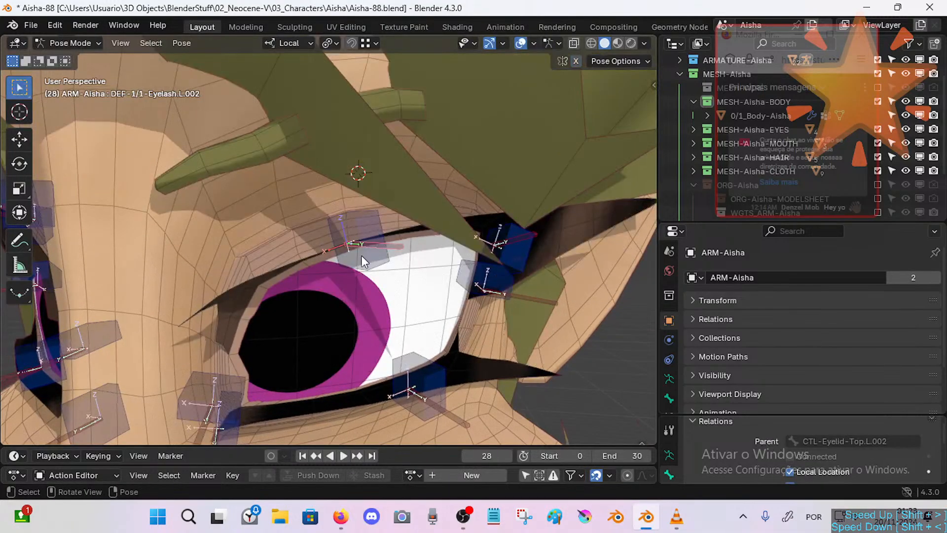
key("g")
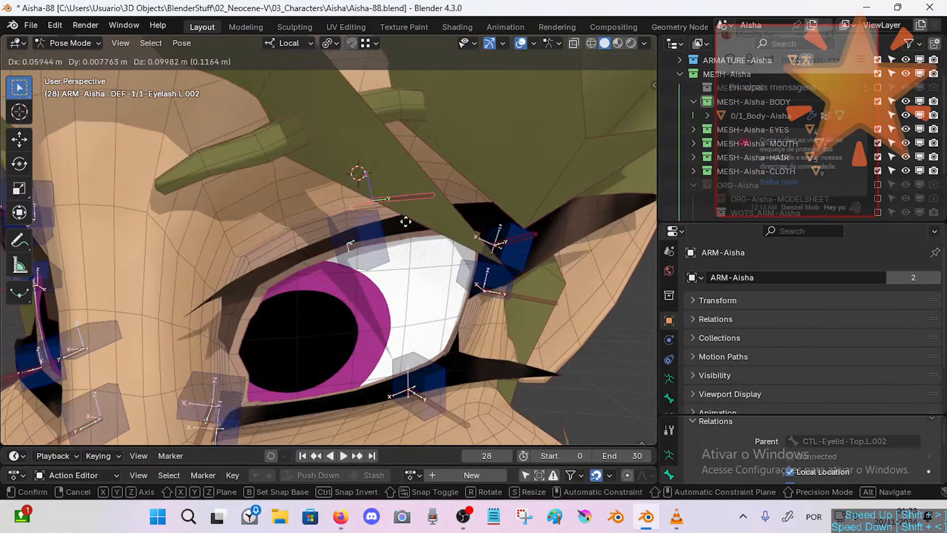
right_click(366, 237)
middle_click_drag(447, 277, 467, 227, "shift")
middle_click_drag(408, 210, 427, 229)
key("g")
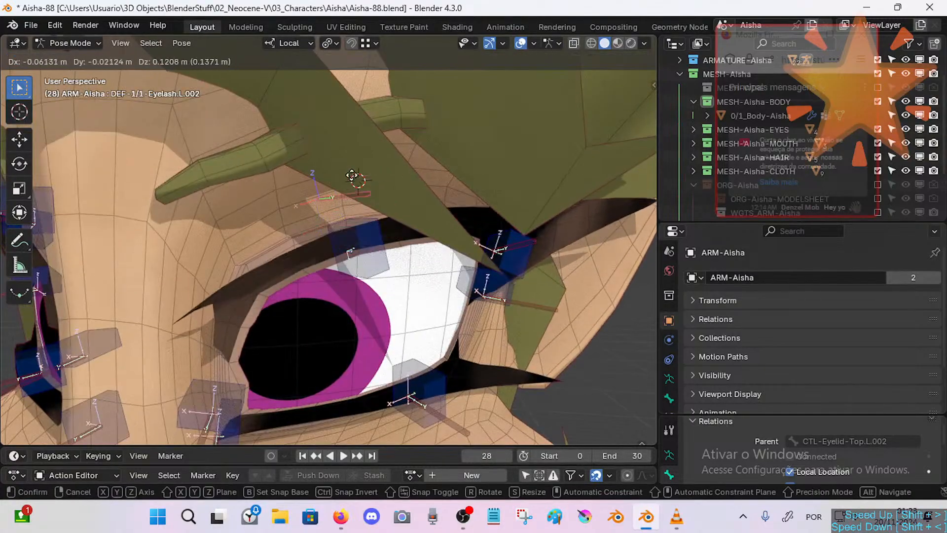
right_click(353, 207)
Try rotating DEF-1/1-Eyelash.L.002 in both Pose Mode and Edit Mode, then cancel the rotations.
scroll(351, 217, "down", 7)
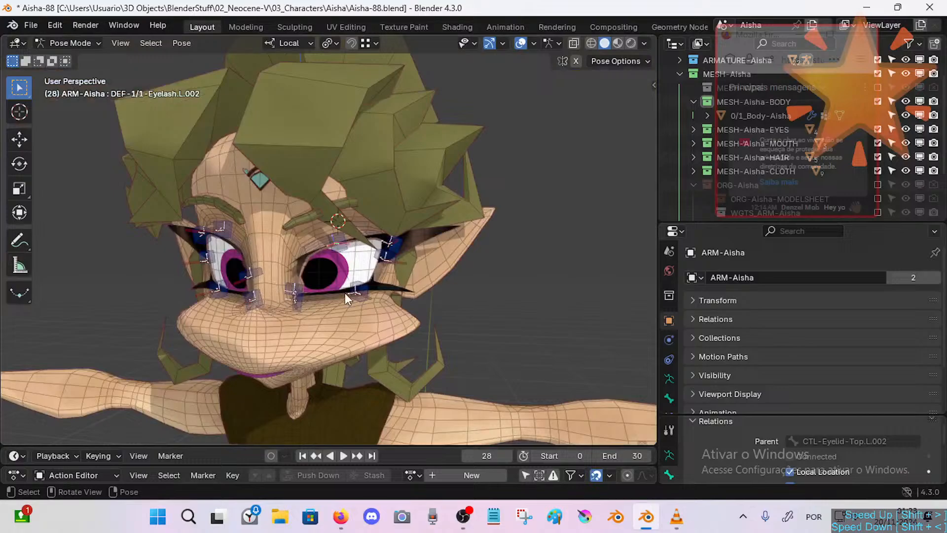
scroll(333, 269, "up", 5)
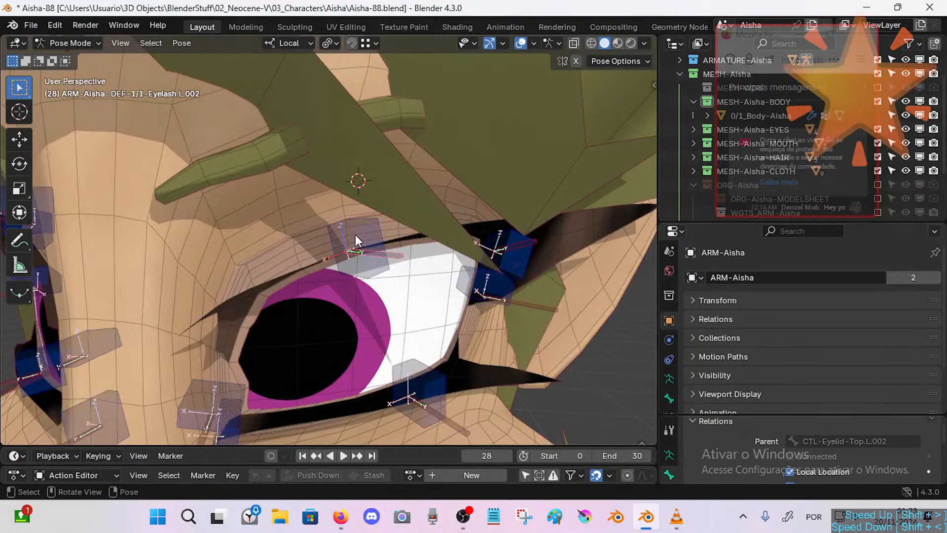
middle_click_drag(355, 235, 344, 234)
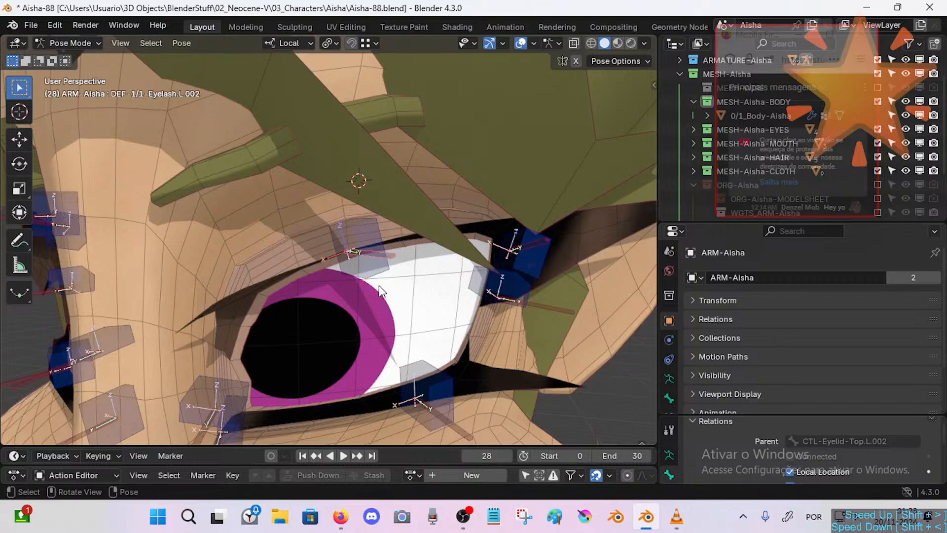
key("r")
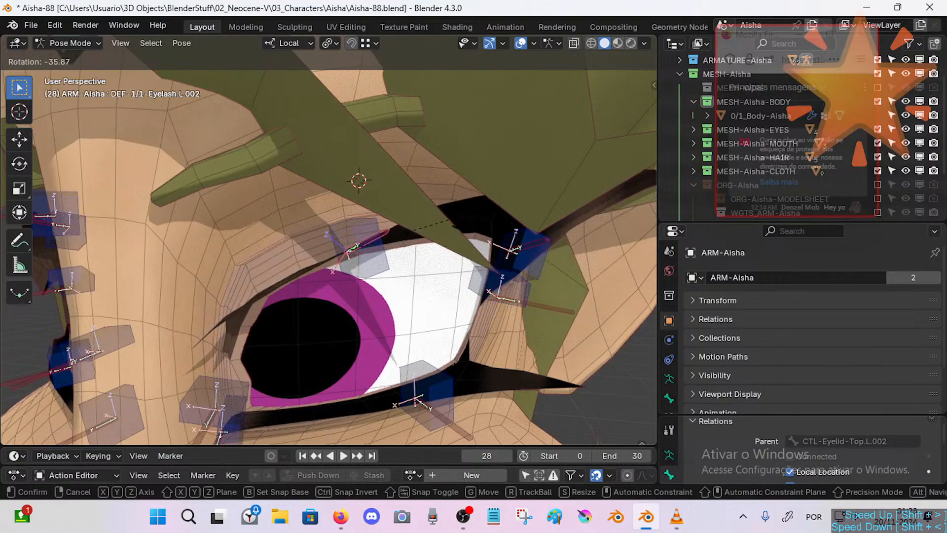
right_click(430, 261)
key("Tab")
key("r")
right_click(443, 210)
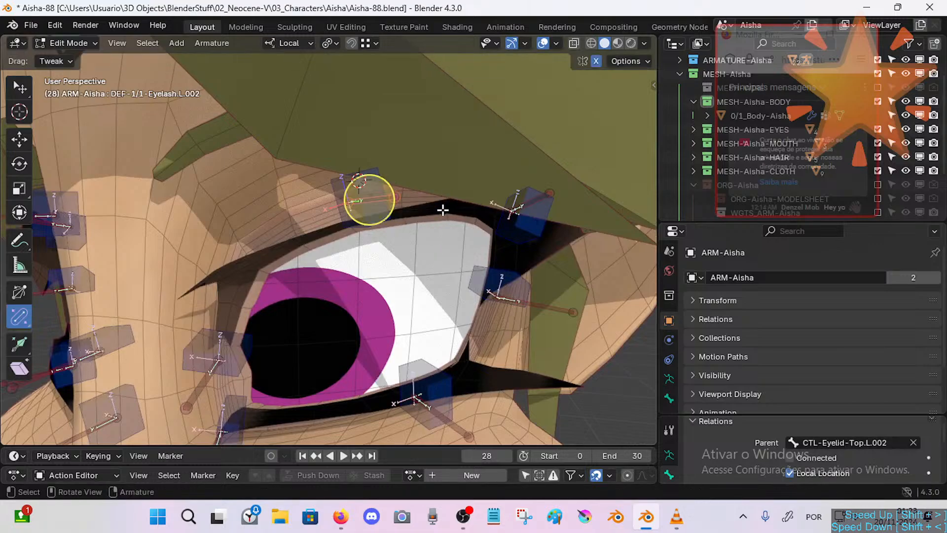
key("ctrl+r")
right_click(421, 132)
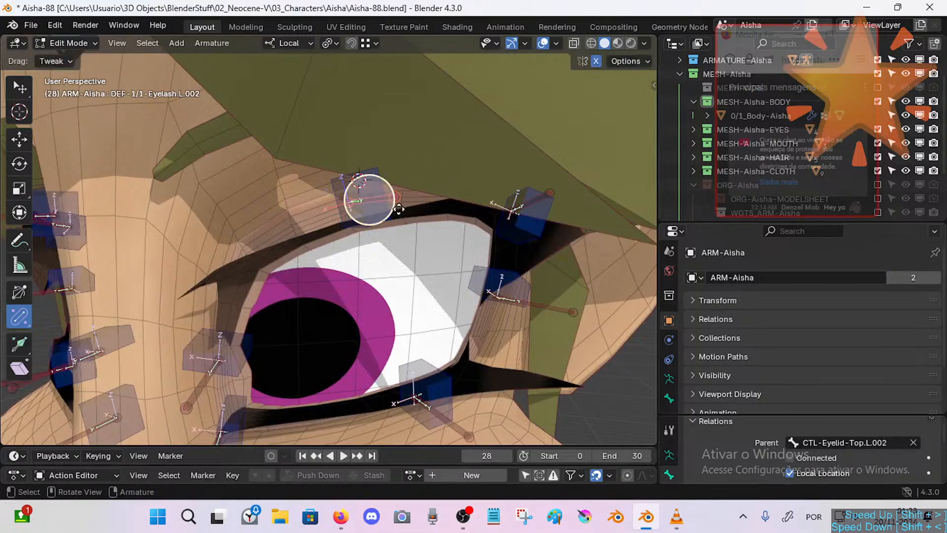
Return to Pose Mode and try moving DEF-1/1-Eyelash.L.002 once more, then cancel.
key("Tab")
key("g")
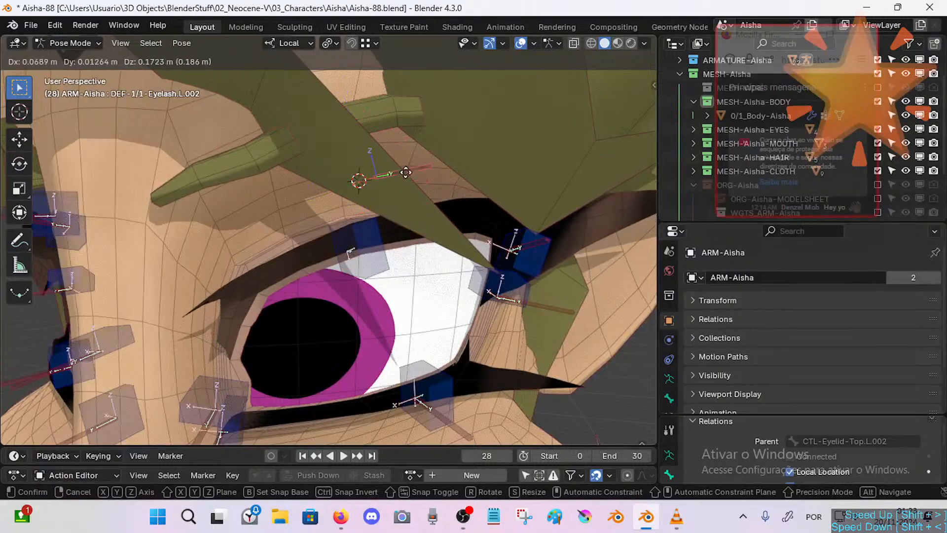
key("Escape")
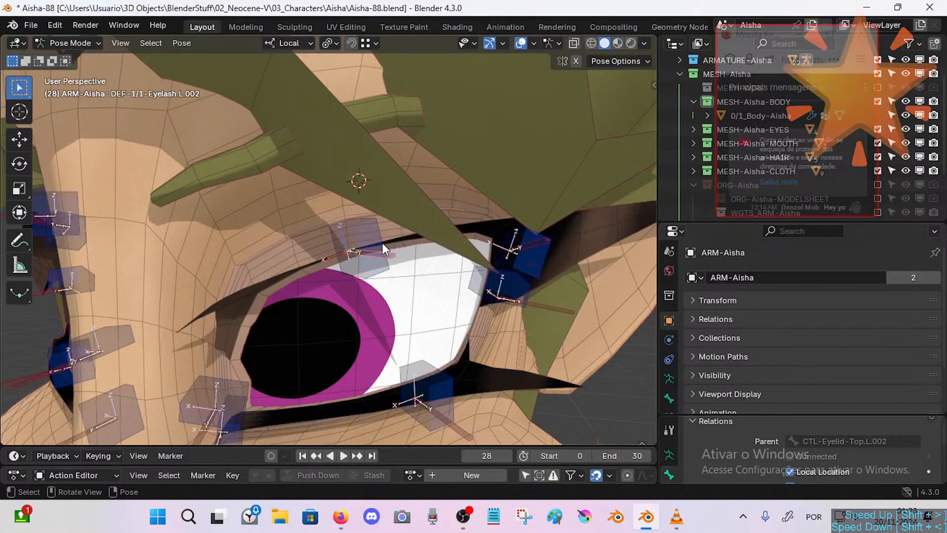
Select all the eye bones and compare their placement between Pose Mode and Edit Mode.
key("Tab")
key("Tab")
key("a")
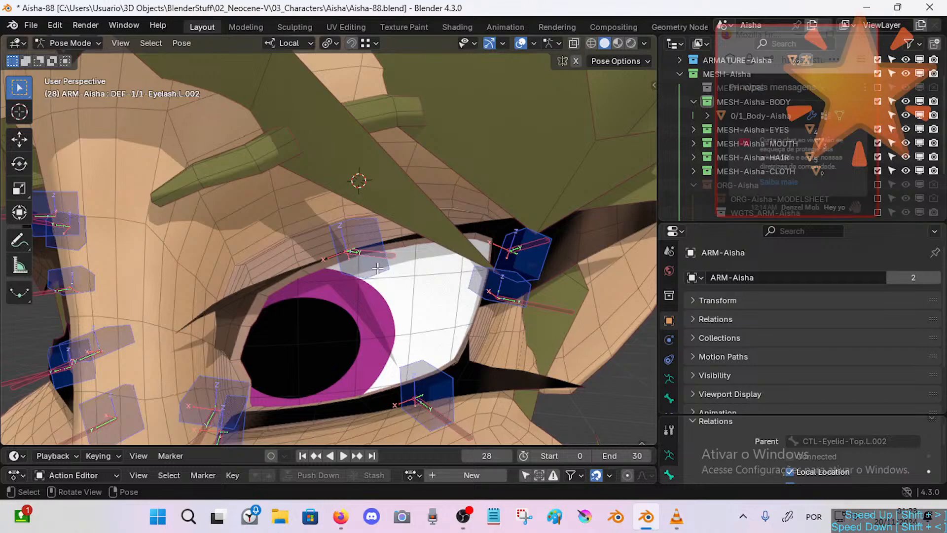
key("Tab")
middle_click_drag(375, 215, 369, 237, "ctrl")
middle_click_drag(366, 276, 358, 214, "ctrl")
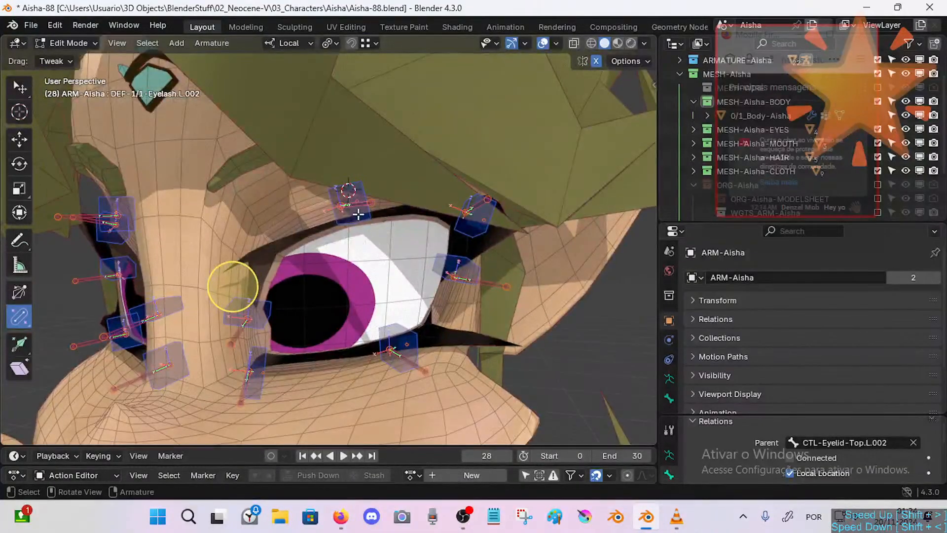
Select CTL-Eyelid-Top.L.002 in Edit Mode and try moving it away from the upper lid, then cancel.
left_click(349, 201)
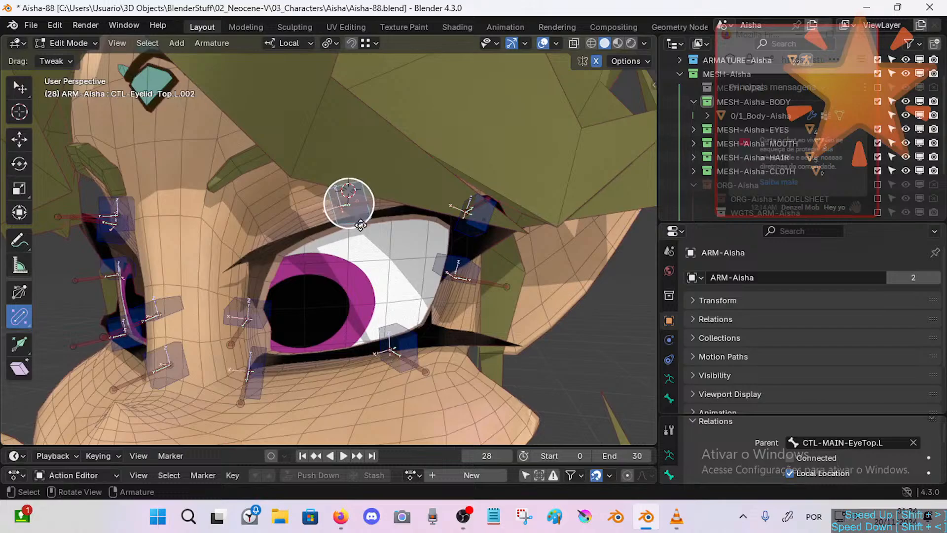
left_click_drag(362, 212, 386, 272)
right_click(387, 271)
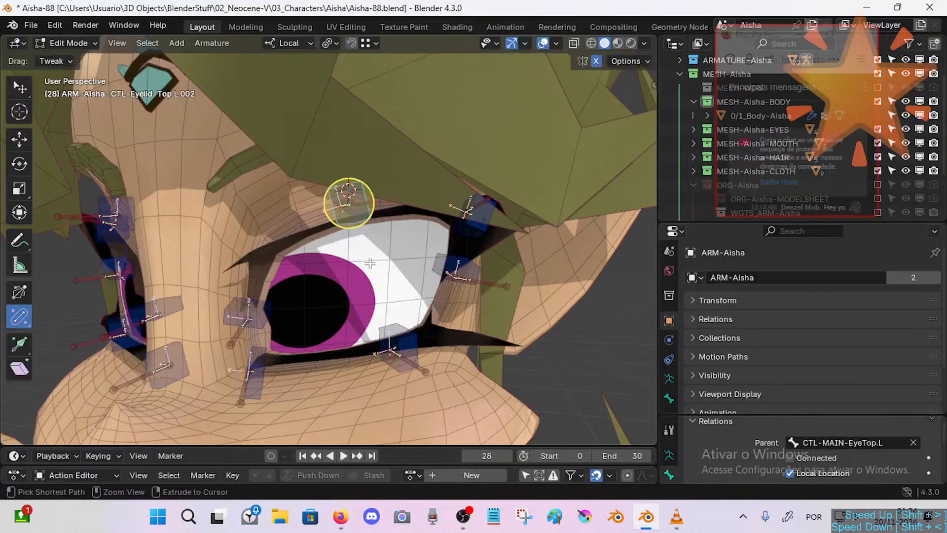
middle_click_drag(370, 262, 373, 254, "ctrl")
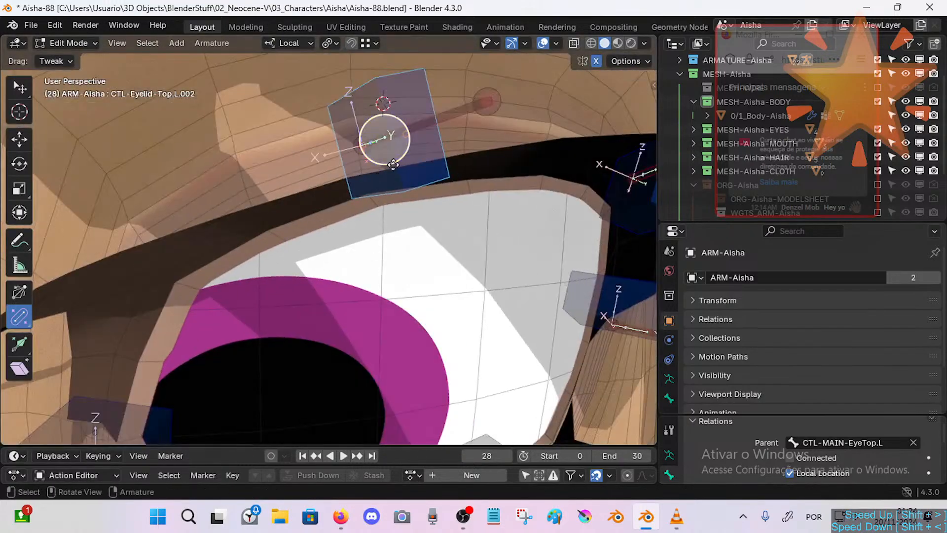
key("g")
right_click(437, 241)
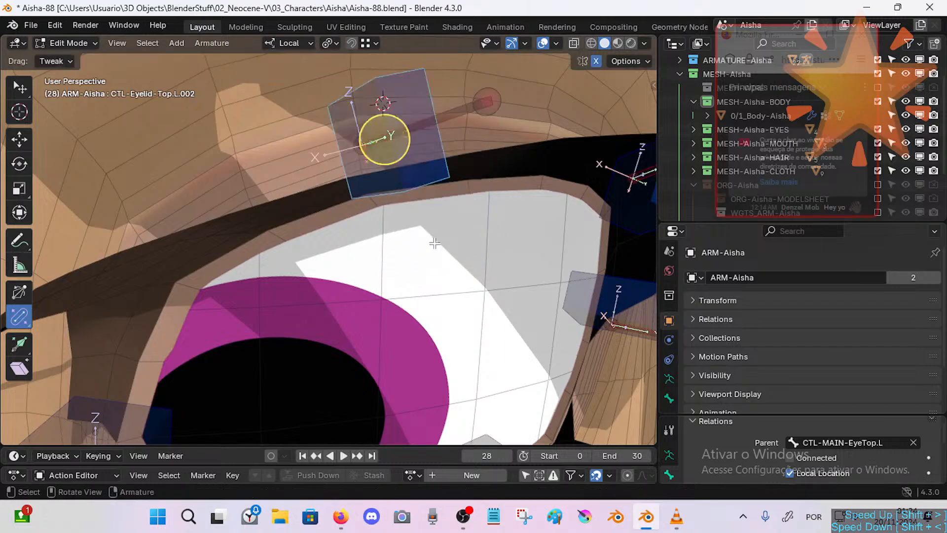
middle_click_drag(393, 238, 374, 265, "ctrl")
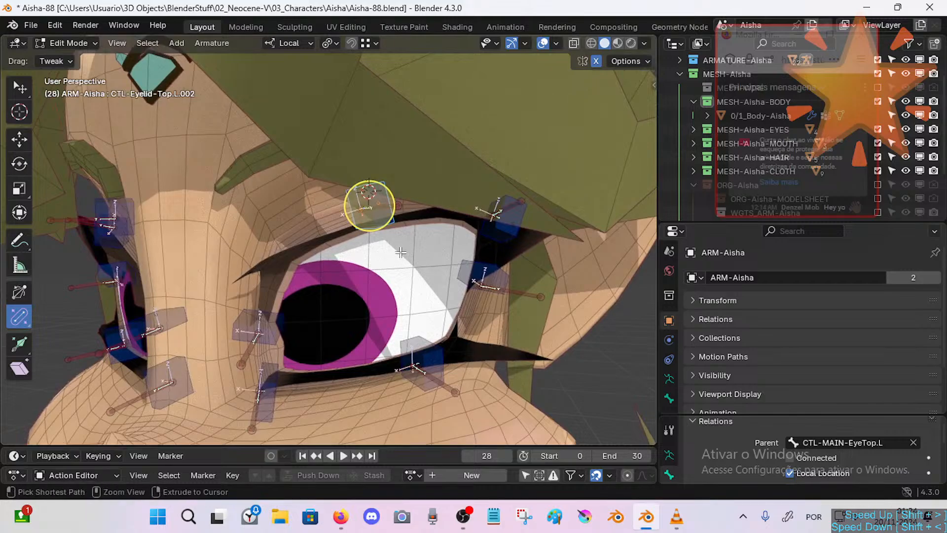
Go through Object Mode back to Edit Mode, select DEF-1/1-Eyelash.L.002, try moving it and cancel.
key("ctrl+Tab")
left_click(376, 251)
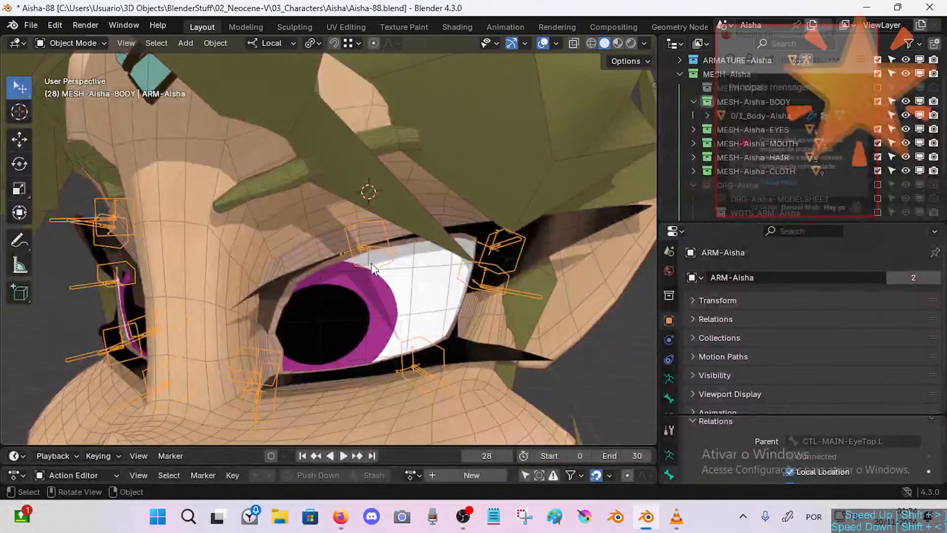
left_click(386, 239)
left_click(386, 246)
key("Tab")
left_click(387, 221)
key("g")
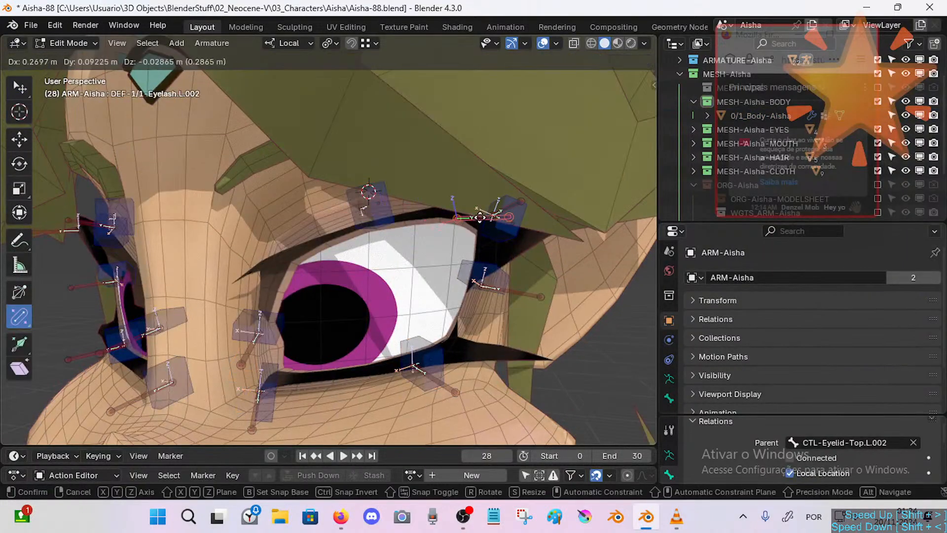
right_click(443, 237)
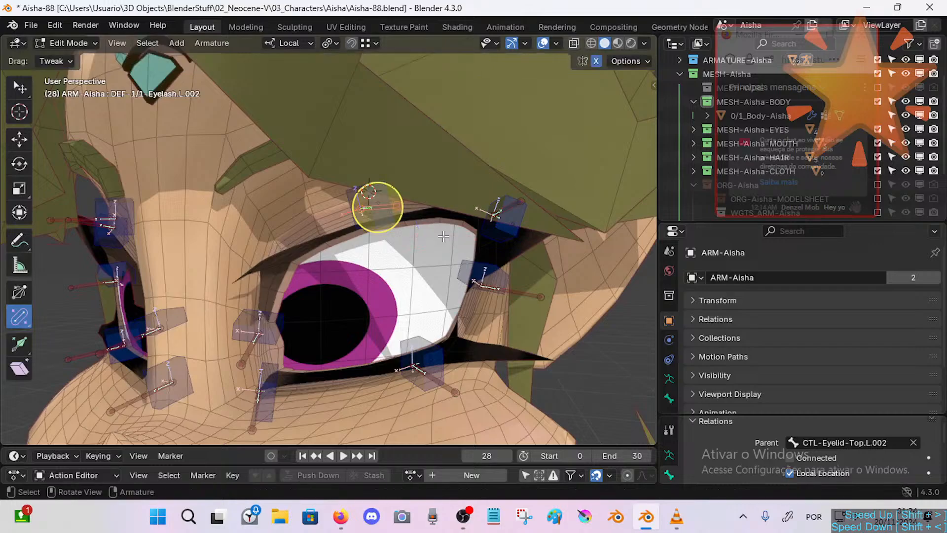
Turn on the Relationship Lines overlay for the viewport.
key("Tab")
key("ctrl+1")
key("Tab")
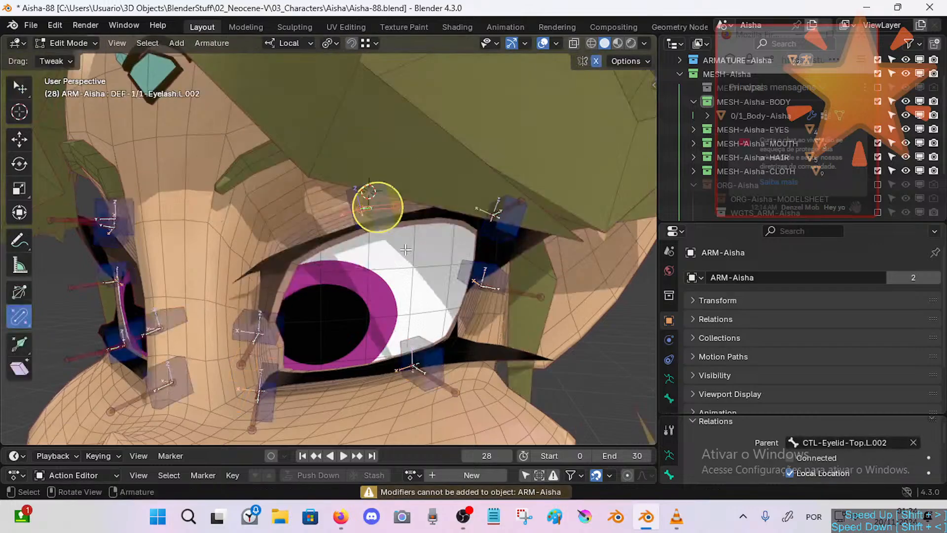
key("ctrl+Tab")
left_click(527, 44)
left_click(556, 43)
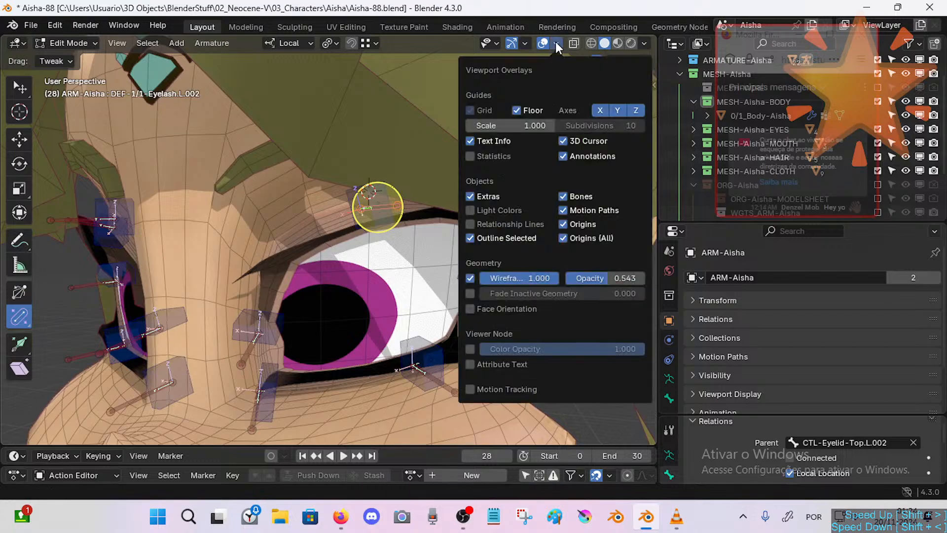
key("ctrl+z")
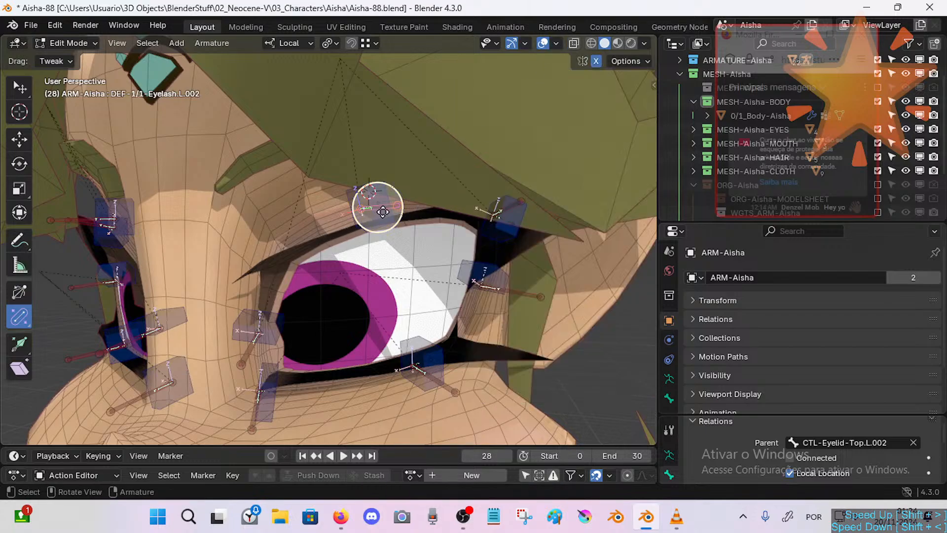
Try moving DEF-1/1-Eyelash.L.002 in Edit Mode with its relationship lines shown, then cancel.
left_click_drag(385, 209, 473, 252)
right_click(471, 259)
left_click(366, 225)
key("Tab")
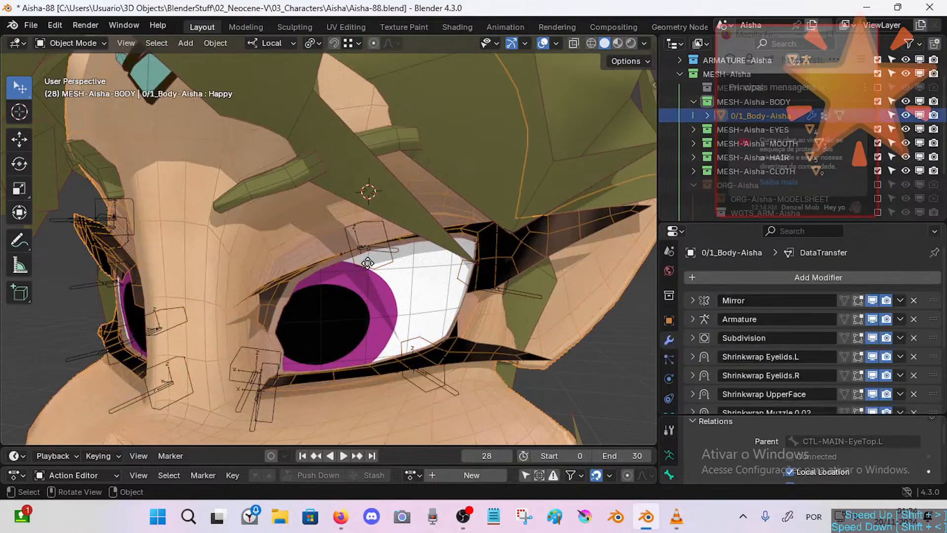
left_click(372, 261)
key("ctrl+Tab")
key("2")
left_click(364, 252)
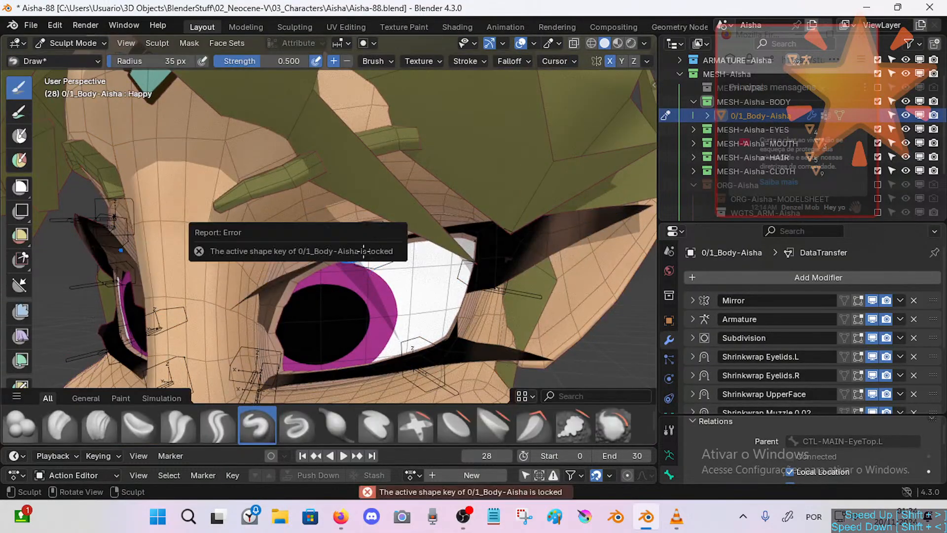
key("ctrl+Tab")
key("4")
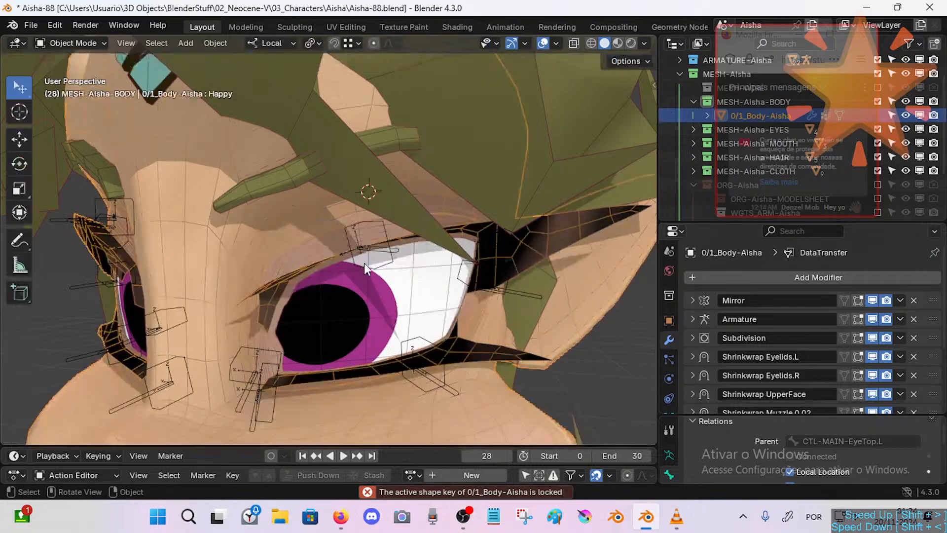
Undo the mode changes on the body mesh and bring ARM-Aisha back into Pose Mode.
left_click(369, 268)
key("ctrl+Tab")
key("ctrl+z")
key("ctrl+z")
key("ctrl+z")
key("ctrl+z")
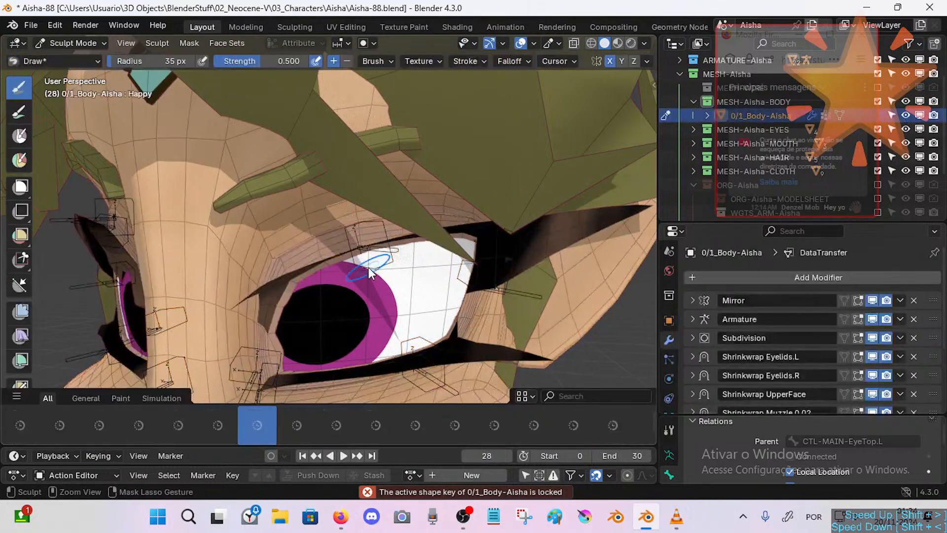
left_click(371, 248)
key("ctrl+Tab")
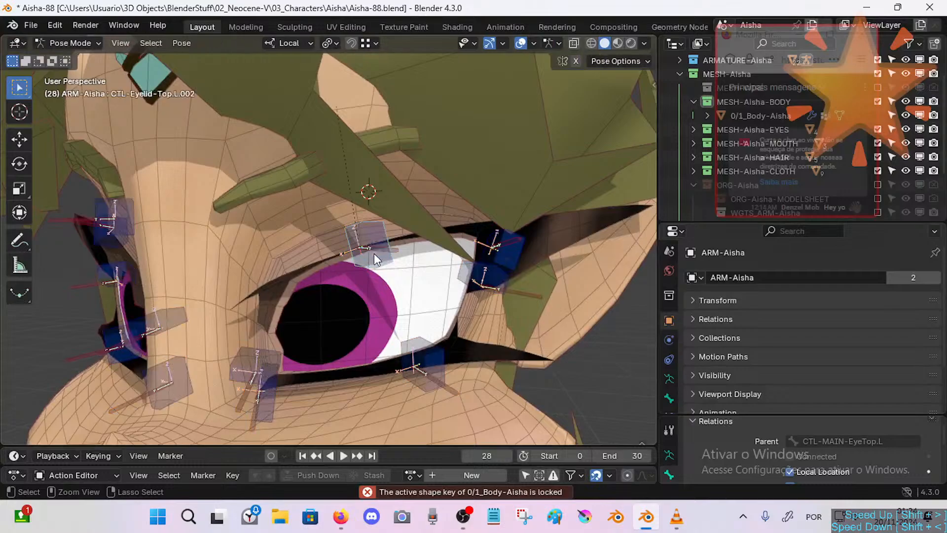
Try moving CTL-Eyelid-Top.L.002 and then DEF-1/1-Eyelash.L.002 in Pose Mode.
key("g")
right_click(374, 251)
left_click(385, 238)
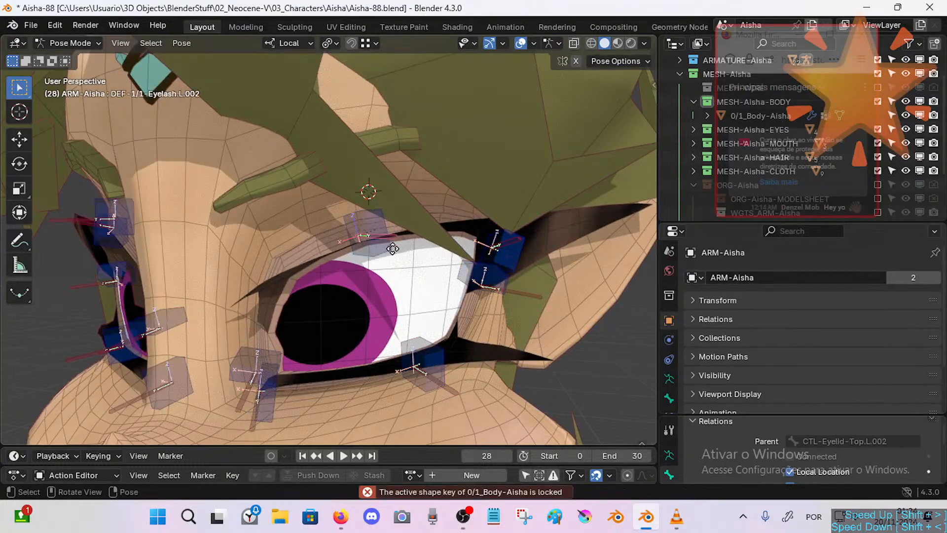
key("g")
right_click(398, 265)
Select all the pose bones and clear their location.
left_click(388, 229)
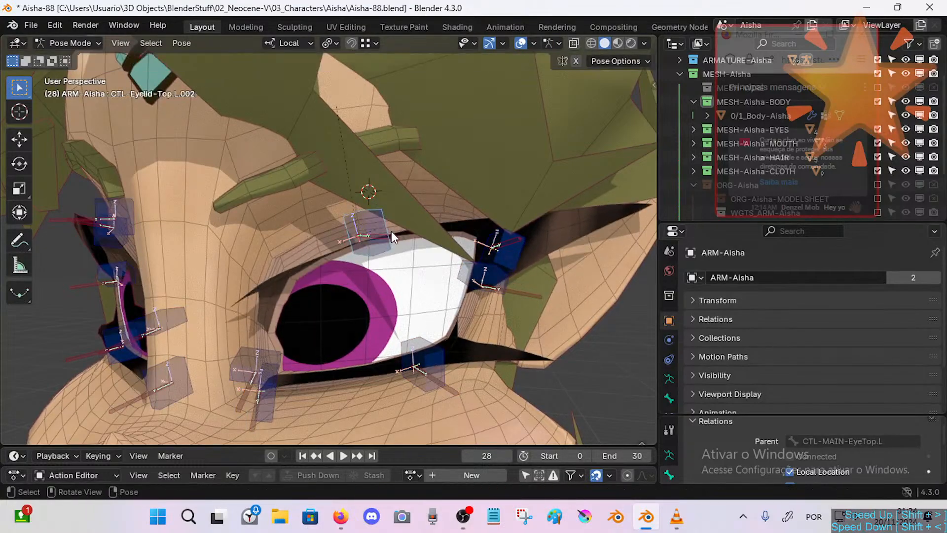
left_click(383, 235)
key("a")
key("alt+g")
left_click(395, 250)
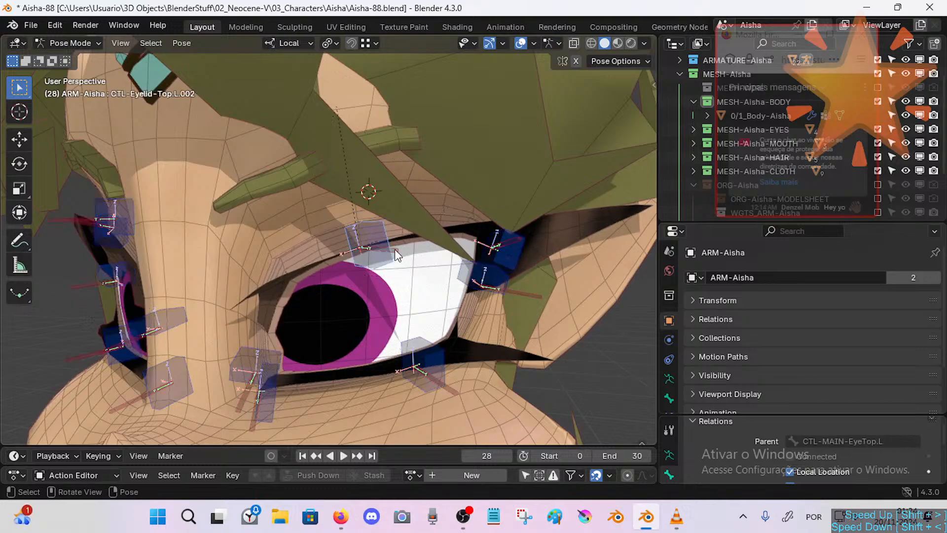
Check the selection of the overlapping bones on the left upper lid and save Aisha-88.blend.
left_click(395, 249)
left_click(379, 232)
left_click(395, 245)
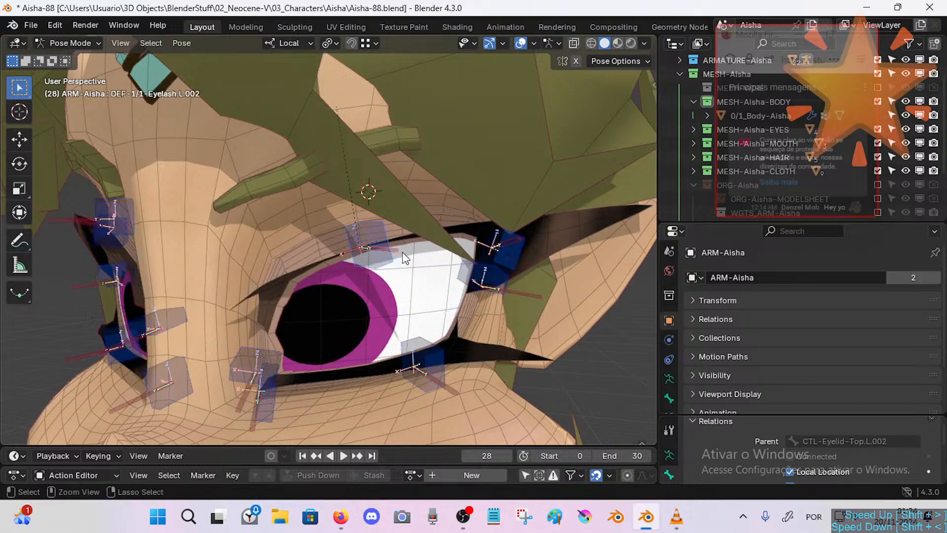
key("ctrl+s")
Add a Transformation constraint to DEF-1/1-Eyelash.L.002 with CTL-Eyelid-Top.L.002 as its target bone.
left_click(395, 241)
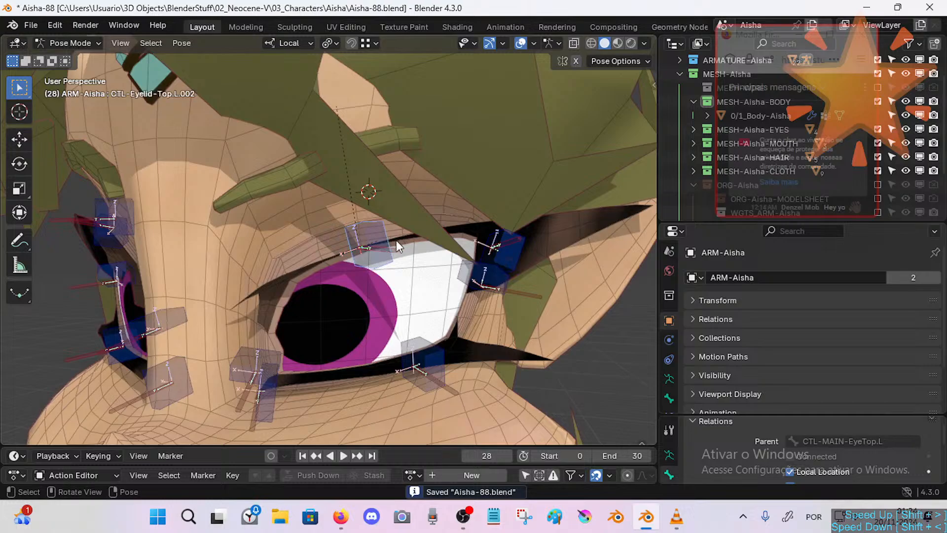
left_click(399, 244, "shift")
key("shift+ctrl+c")
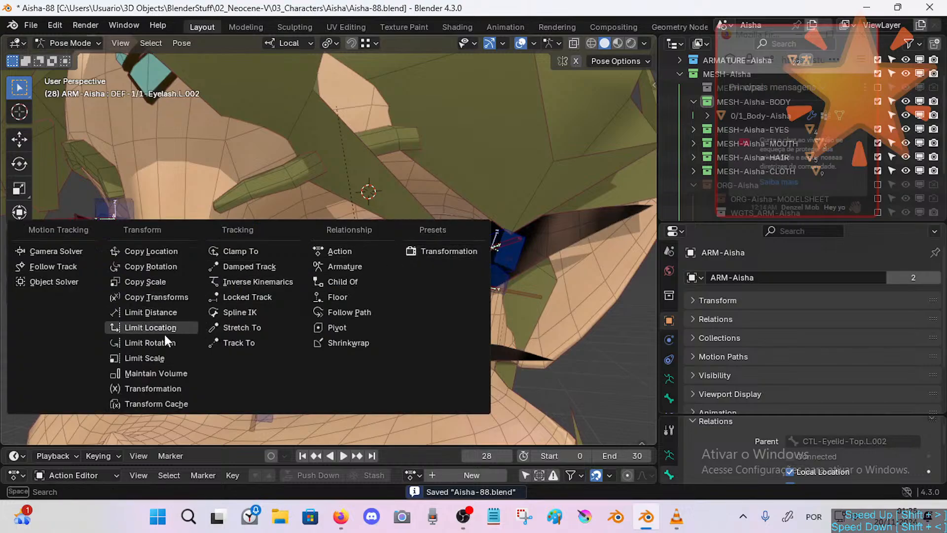
left_click(170, 388)
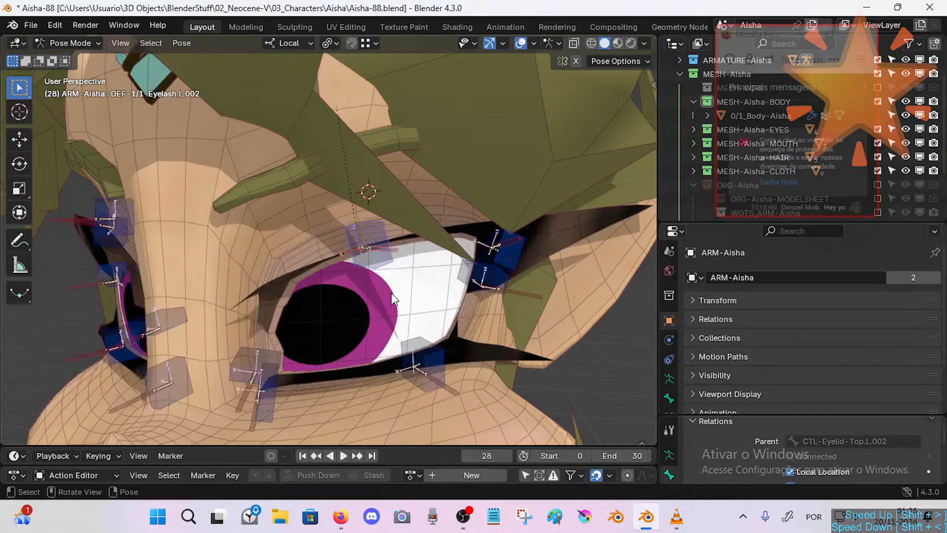
Enlarge the properties area, show the bone constraints of CTL-Eyelid-Top.L.002 and collapse them all for an overview.
left_click(393, 250)
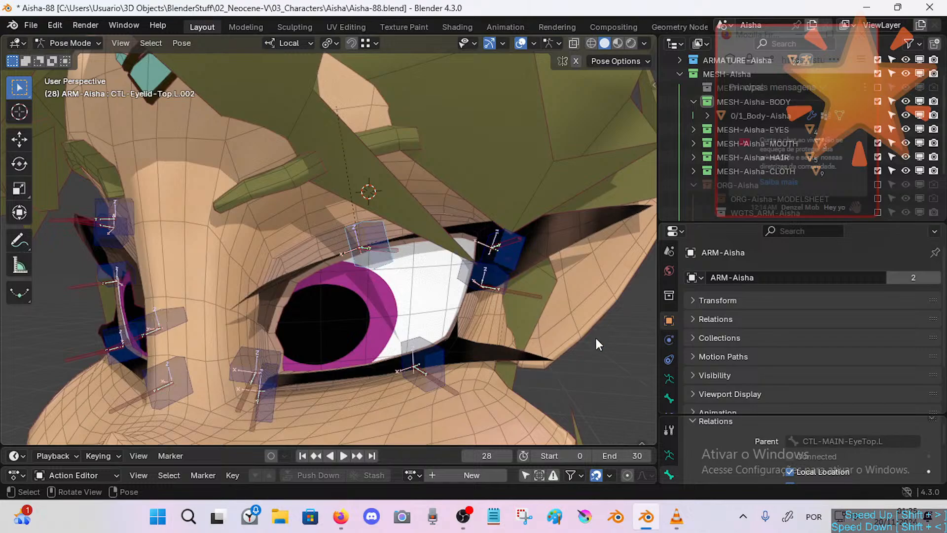
scroll(666, 397, "down", 1)
left_click(669, 392)
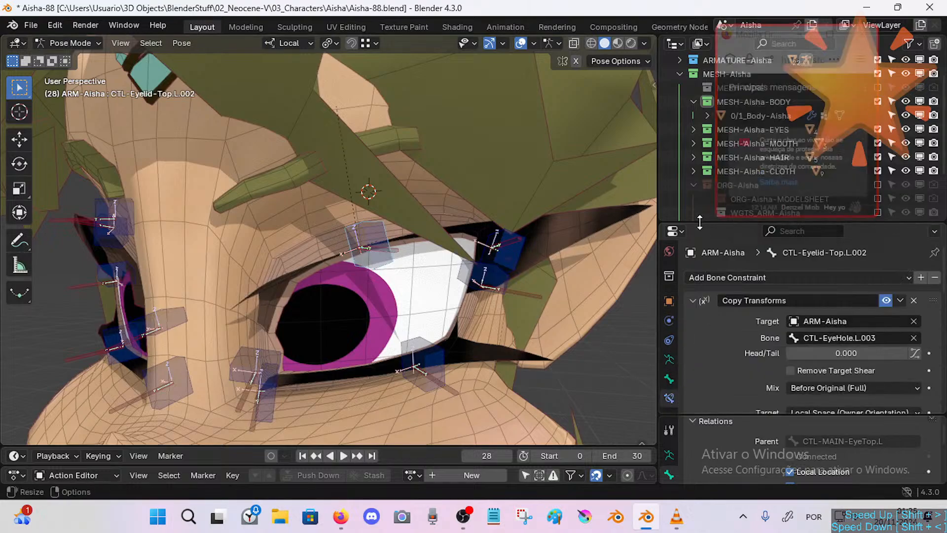
left_click_drag(699, 222, 697, 55)
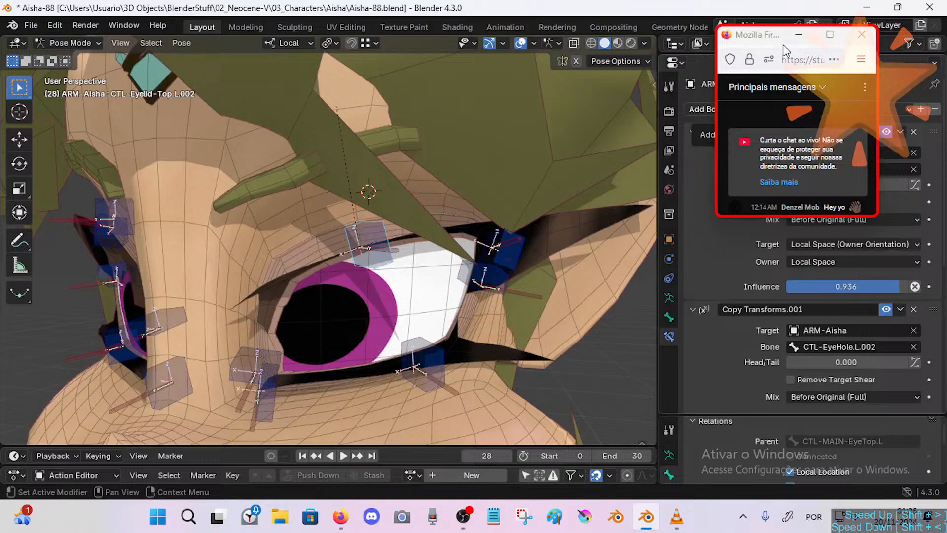
left_click_drag(783, 45, 69, 479)
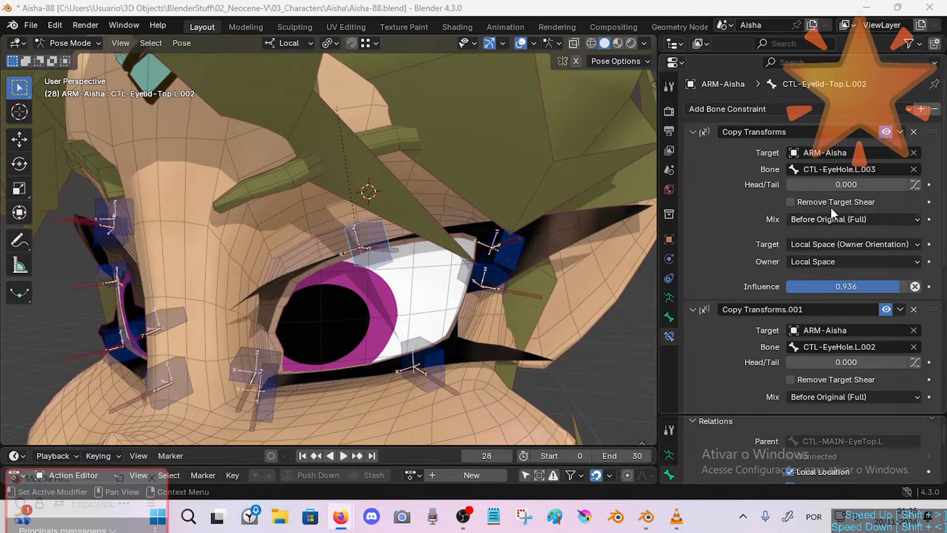
left_click_drag(693, 132, 691, 231)
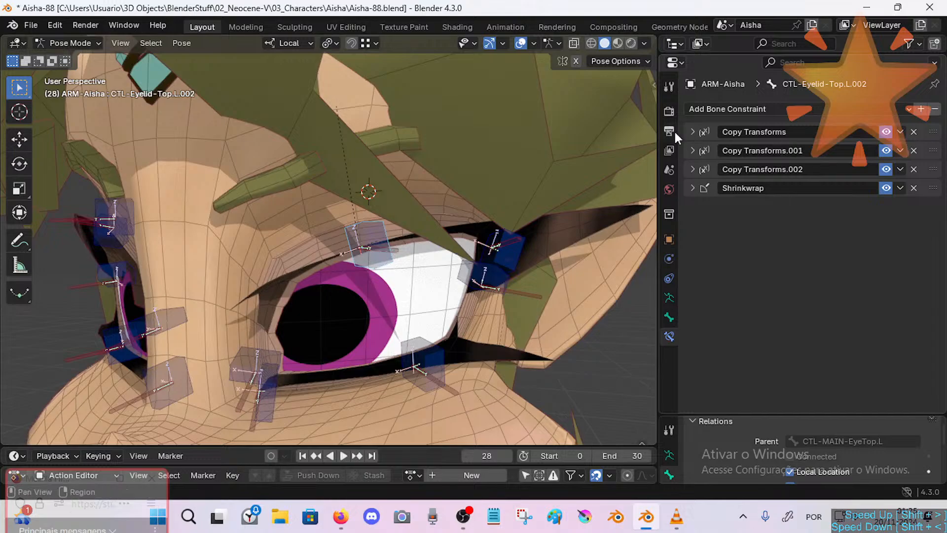
Set the Transformation constraint on DEF-1/1-Eyelash.L.002 to target Local Space (Owner Orientation) and owner Local Space.
left_click(401, 249)
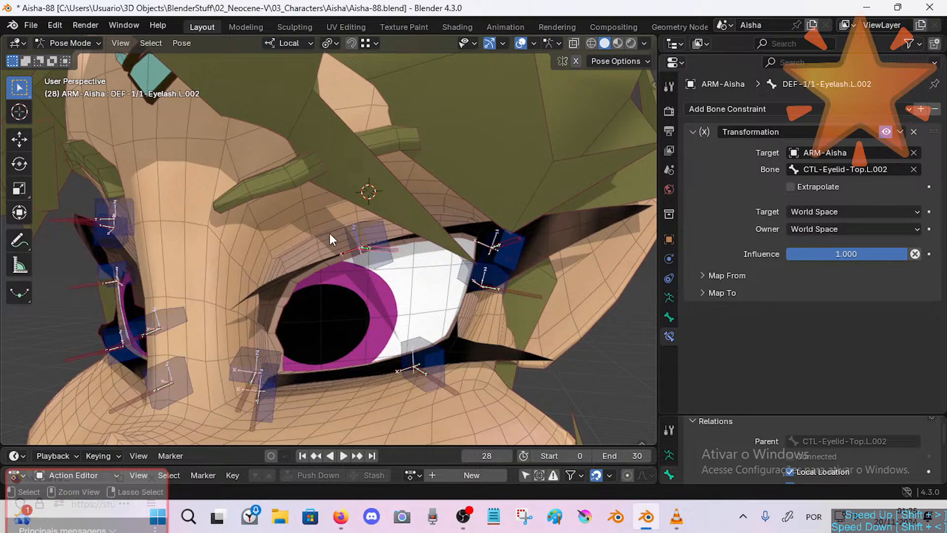
key("g")
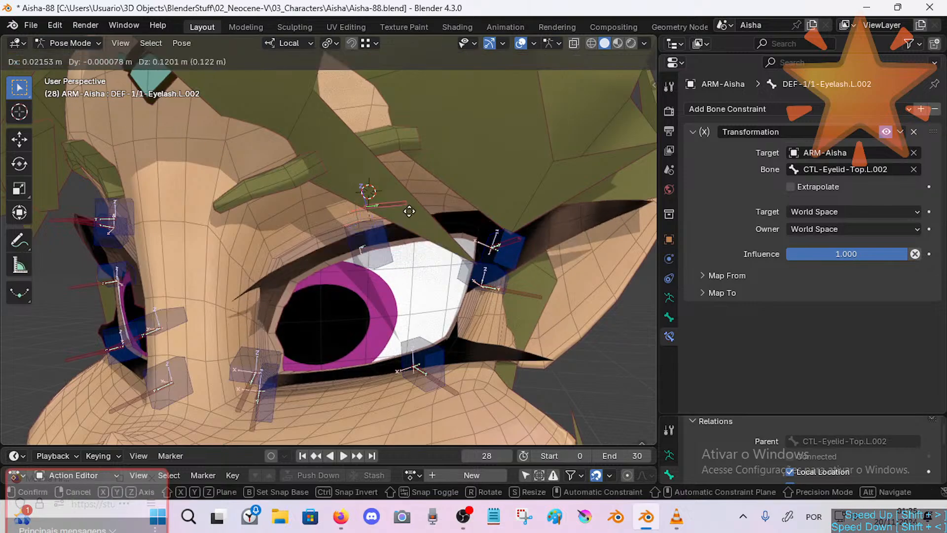
right_click(411, 206)
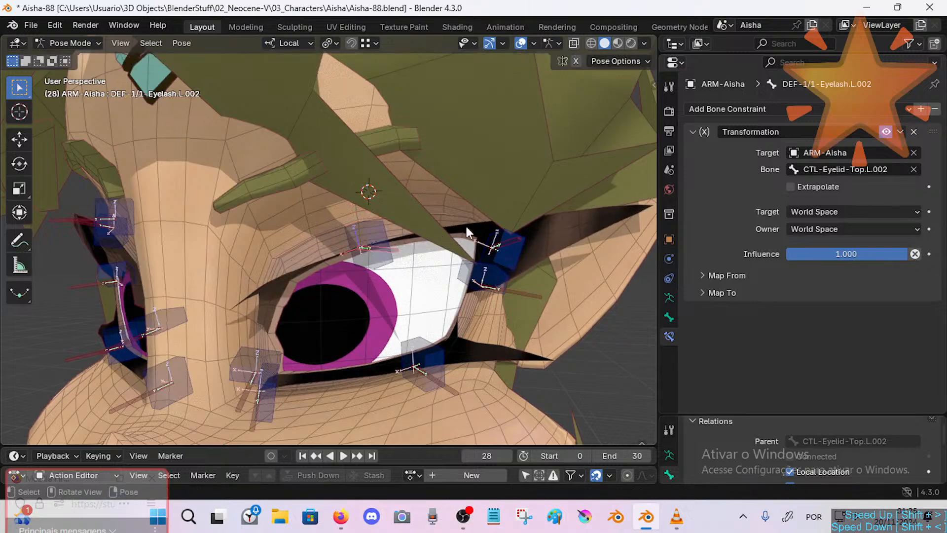
left_click(806, 212)
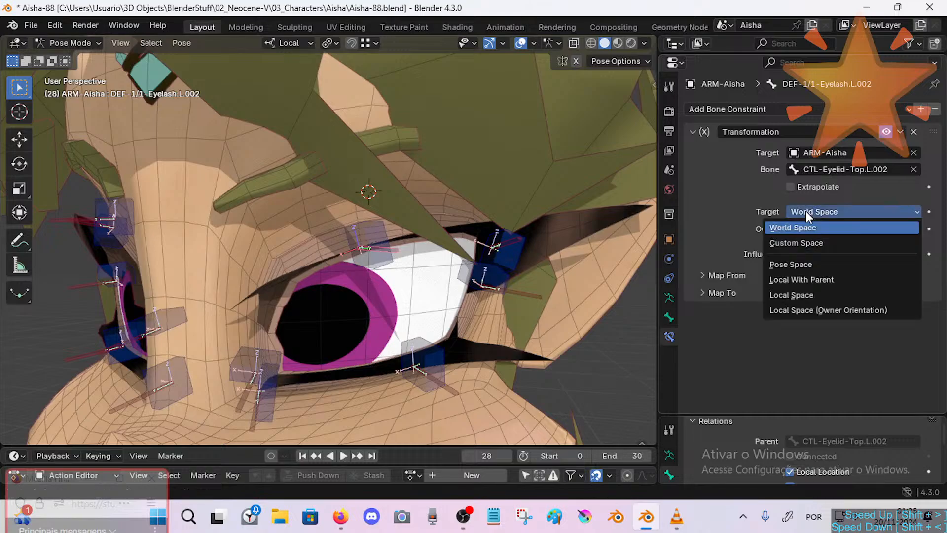
left_click(802, 309)
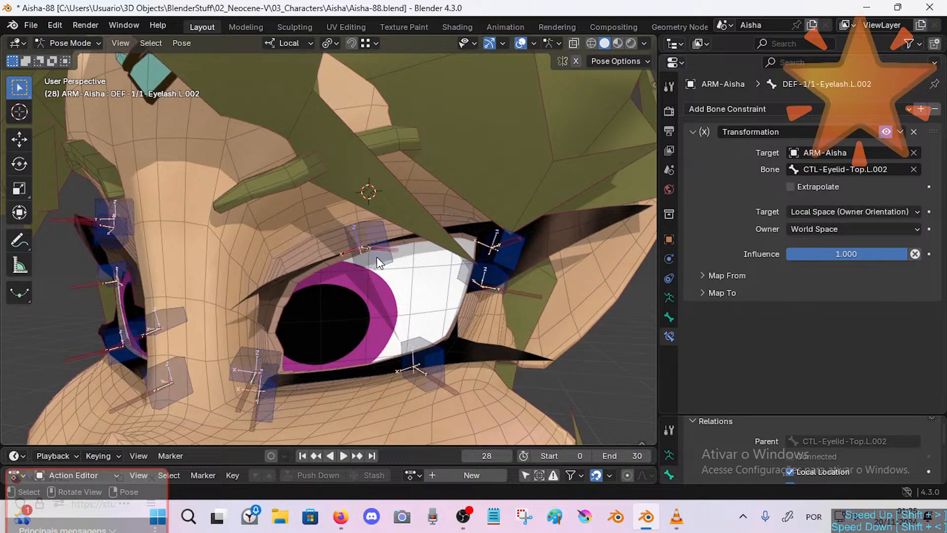
key("g")
key("Escape")
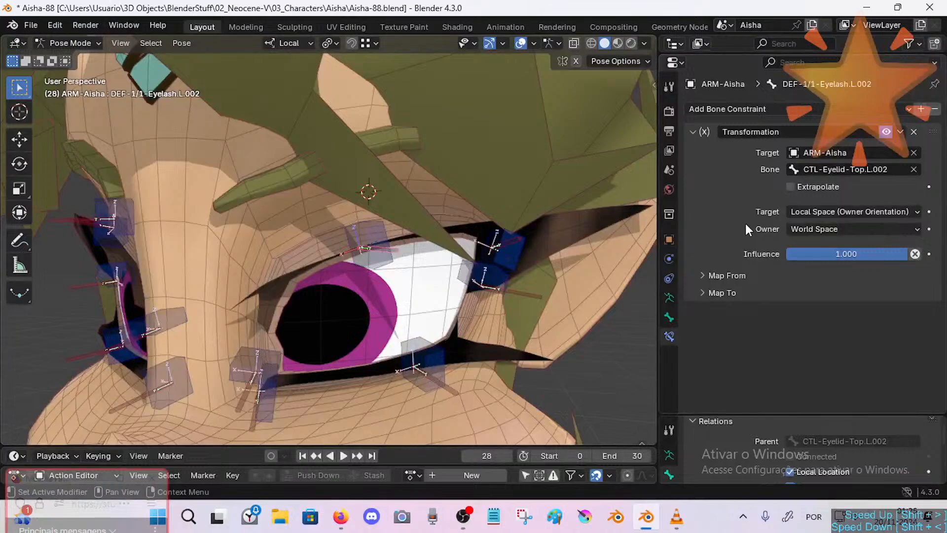
left_click(813, 231)
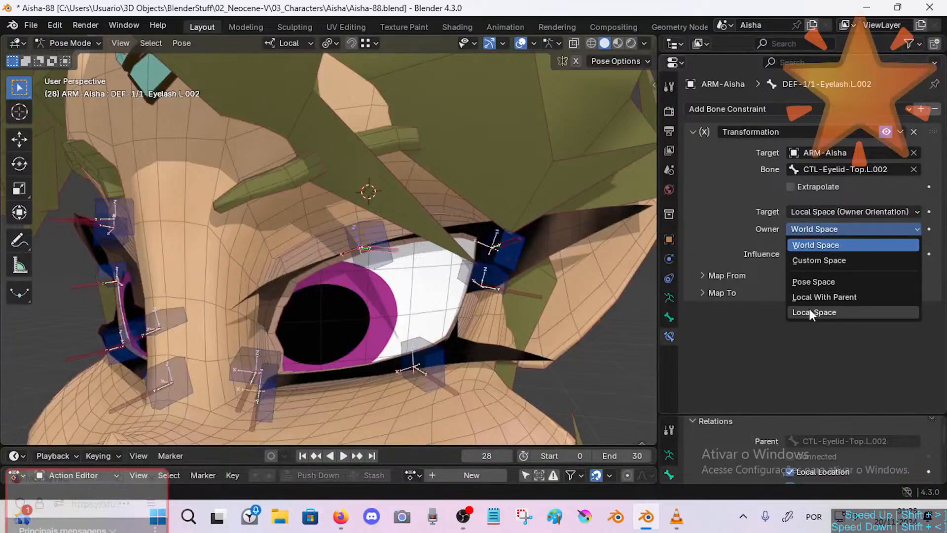
left_click(812, 312)
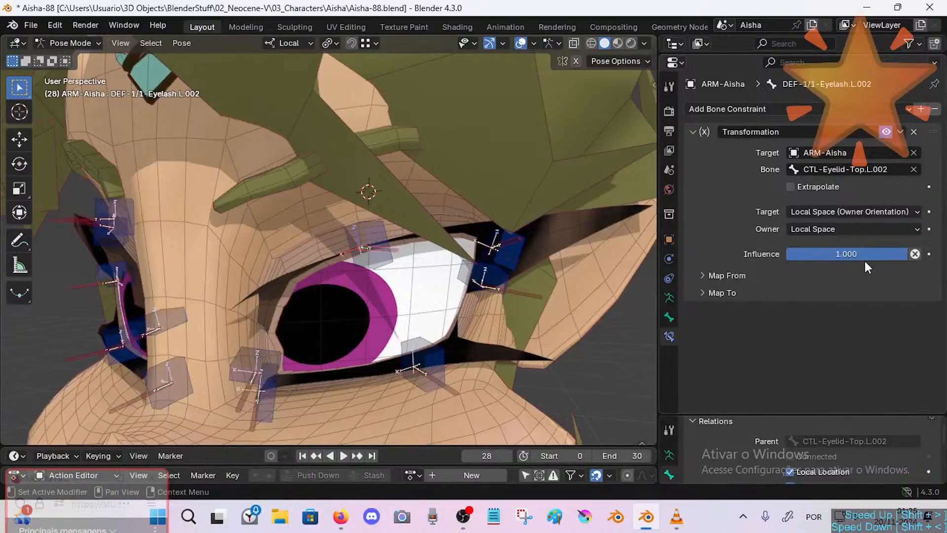
Test-move CTL-Eyelid-Top.L.002, cancel the move and reselect DEF-1/1-Eyelash.L.002.
left_click(375, 225)
key("g")
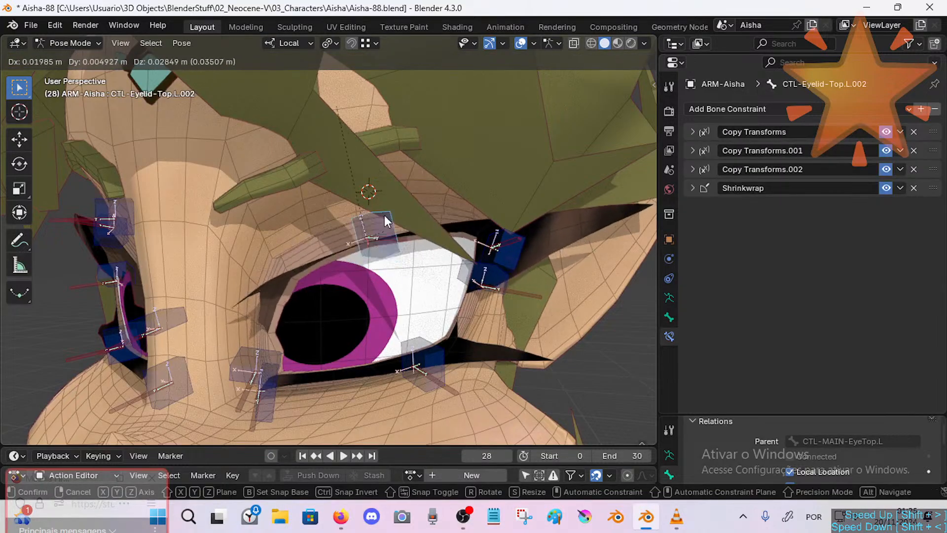
key("Escape")
left_click(397, 257)
left_click(397, 258)
left_click(404, 242)
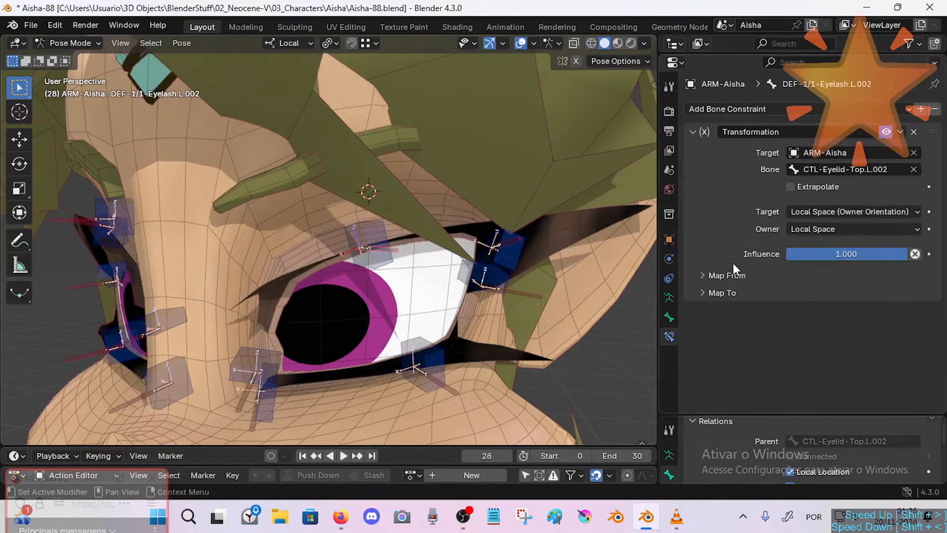
Expand the Map From location ranges of the eyelash bone's Transformation constraint and test-move the eyelash bone.
left_click(727, 275)
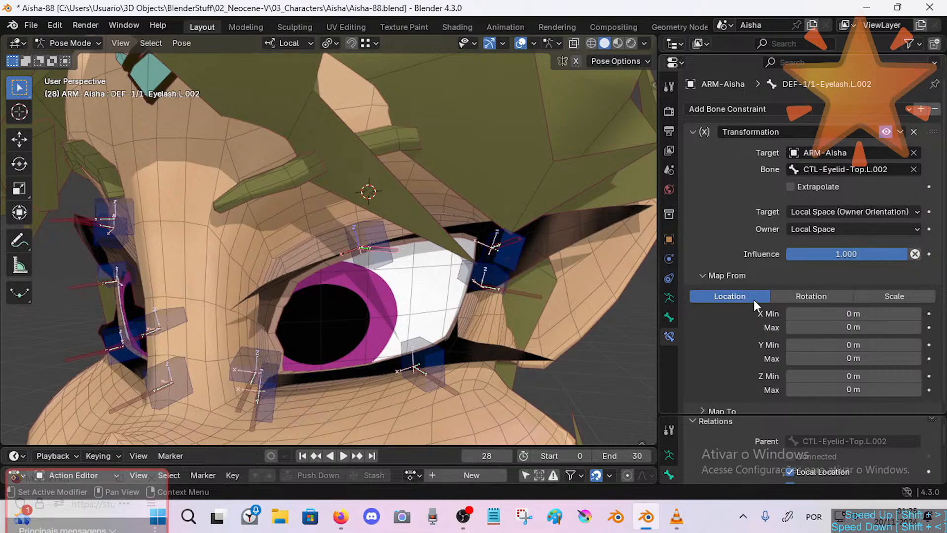
left_click(395, 253)
left_click(396, 254)
key("g")
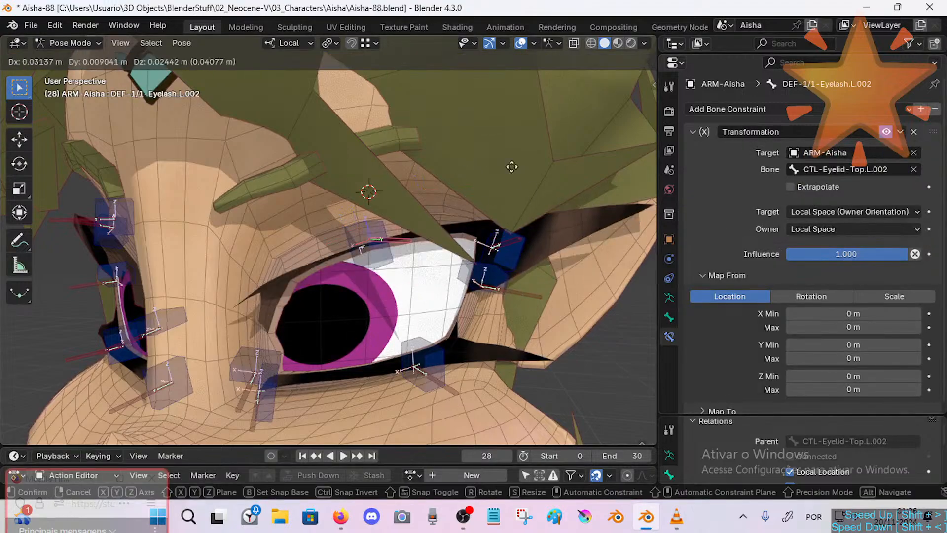
right_click(395, 242)
Test-move CTL-Eyelid-Top.L.002 downwards and compare its constraints with those of DEF-1/1-Eyelash.L.002.
left_click(369, 265)
key("g")
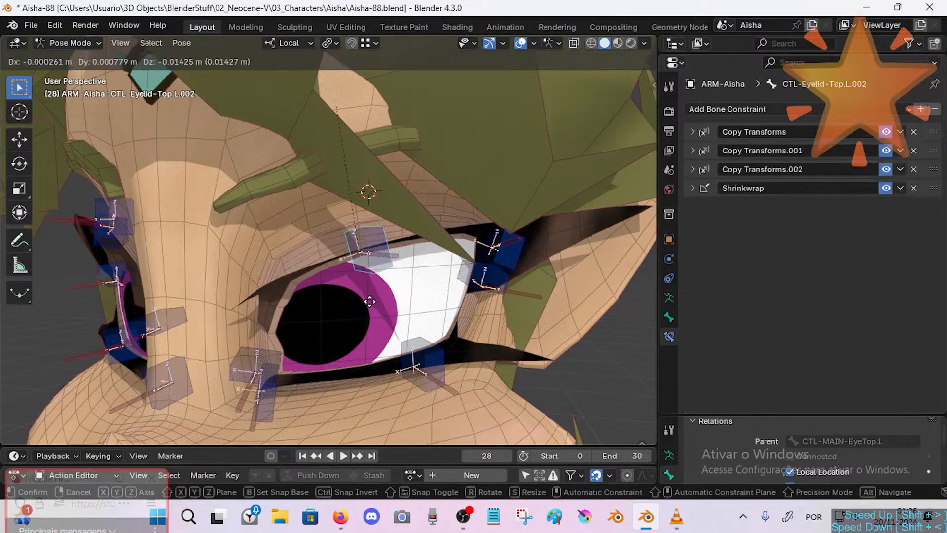
right_click(385, 251)
left_click(378, 249)
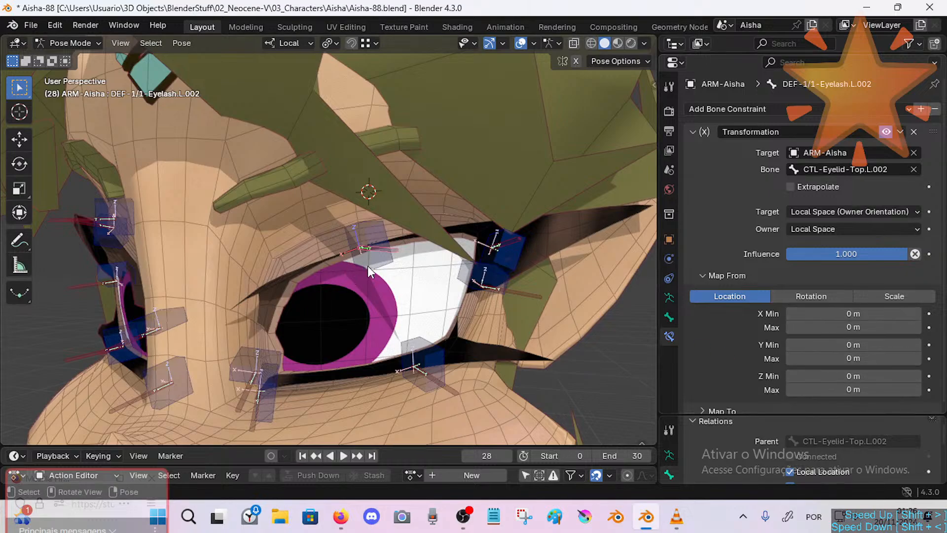
left_click(381, 249)
key("g")
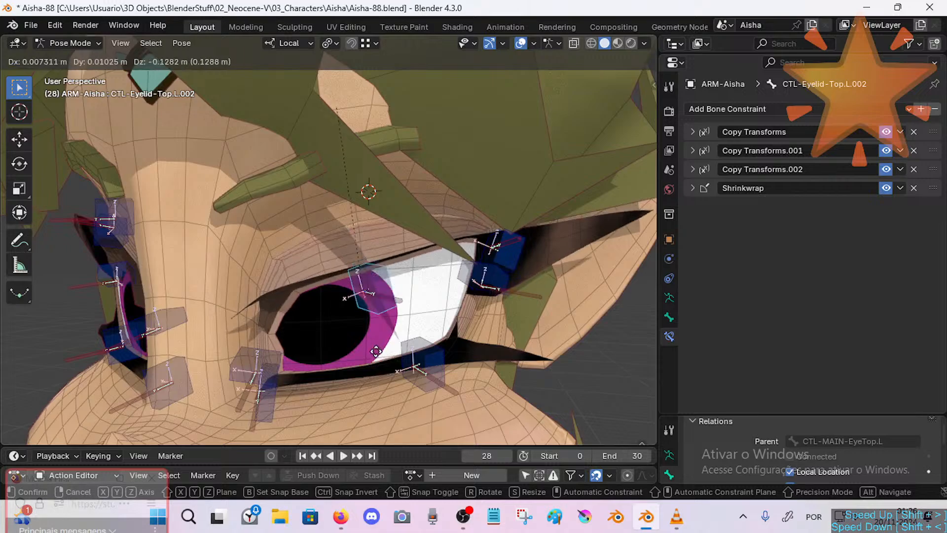
right_click(377, 351)
left_click(395, 249)
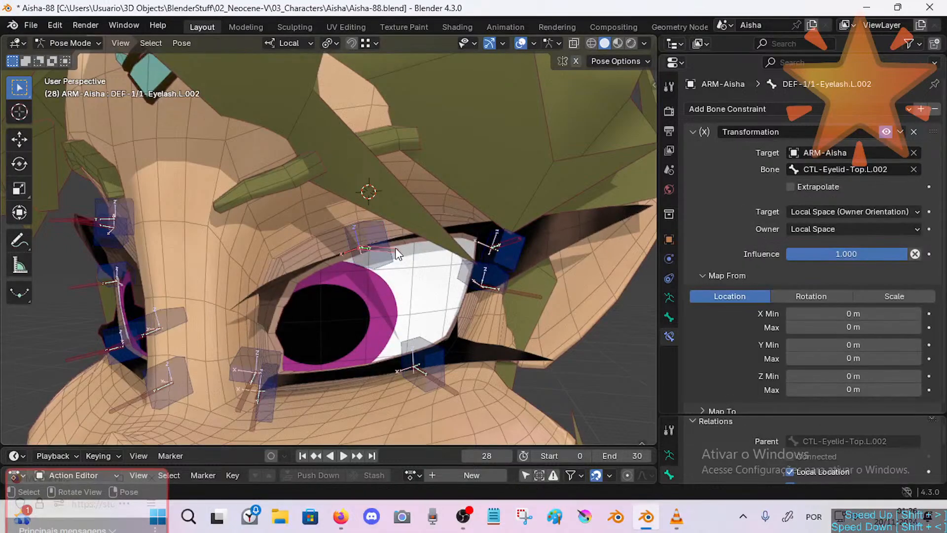
left_click(374, 269)
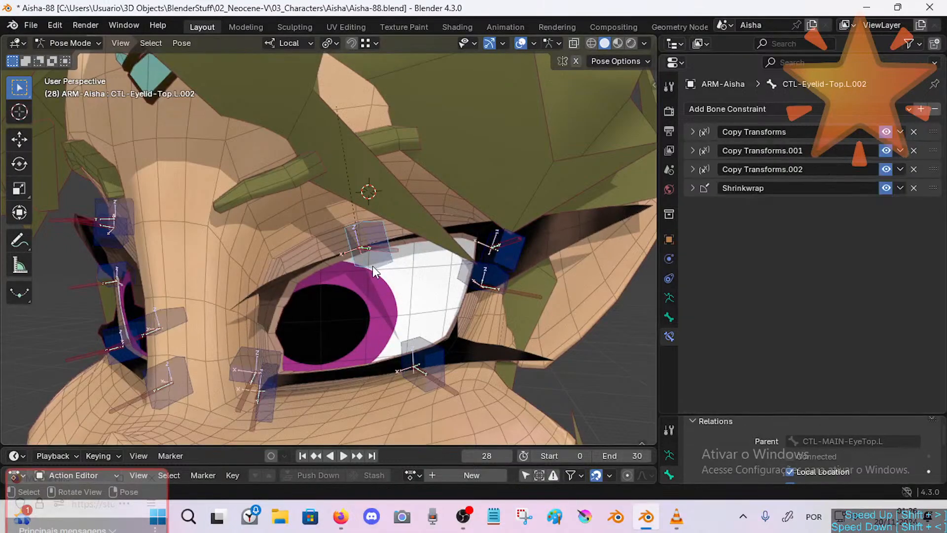
left_click(395, 238)
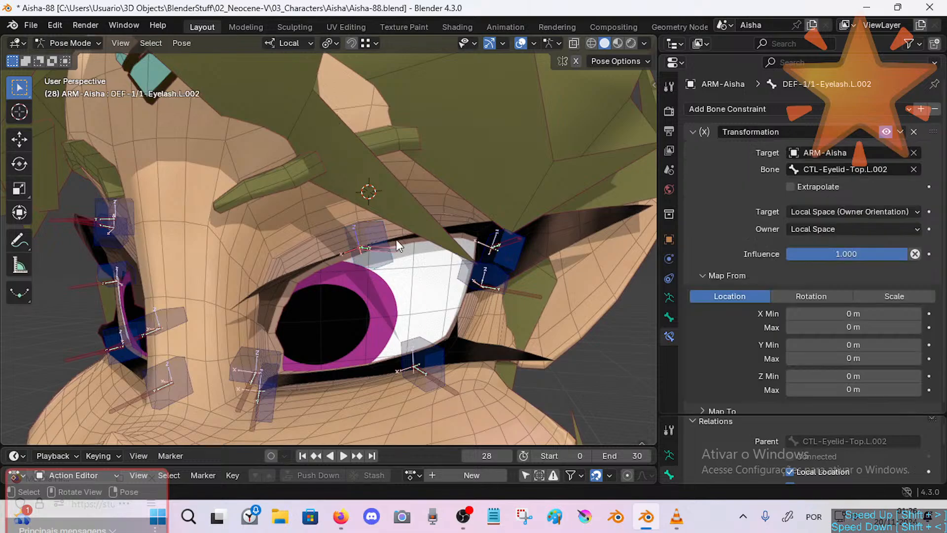
left_click(374, 267)
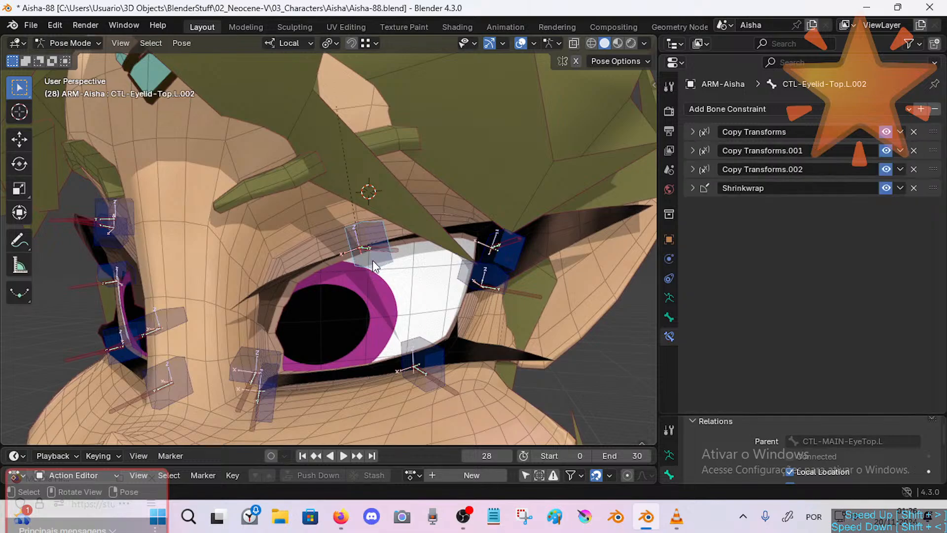
Put the armature in Edit Mode and snap the 3D cursor to CTL-Eyelid-Top.L.002.
key("Tab")
middle_click_drag(381, 214, 400, 221)
key("shift+s")
key("2")
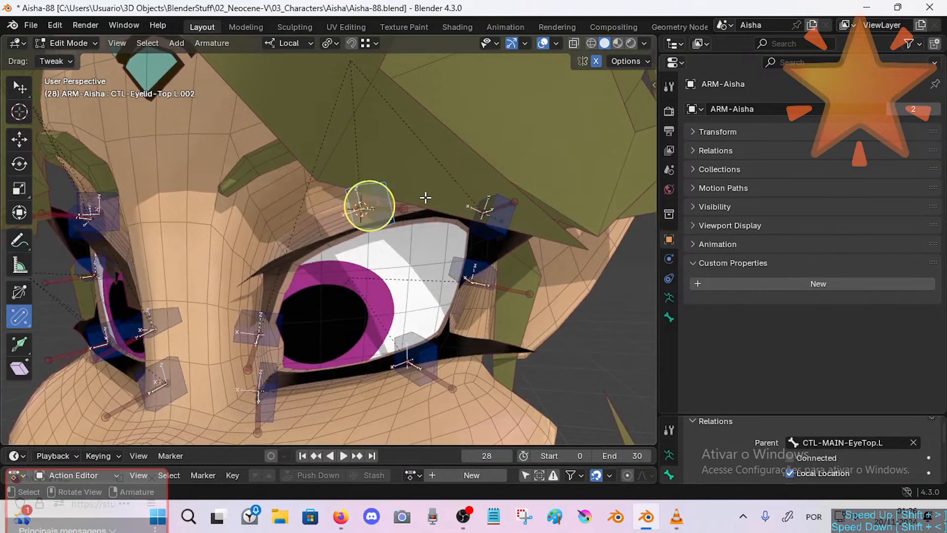
Show the MCH-MECH bone collection, hide DEF-Eyelashes and make MCH-MECH the active collection.
key("n")
scroll(567, 247, "down", 2)
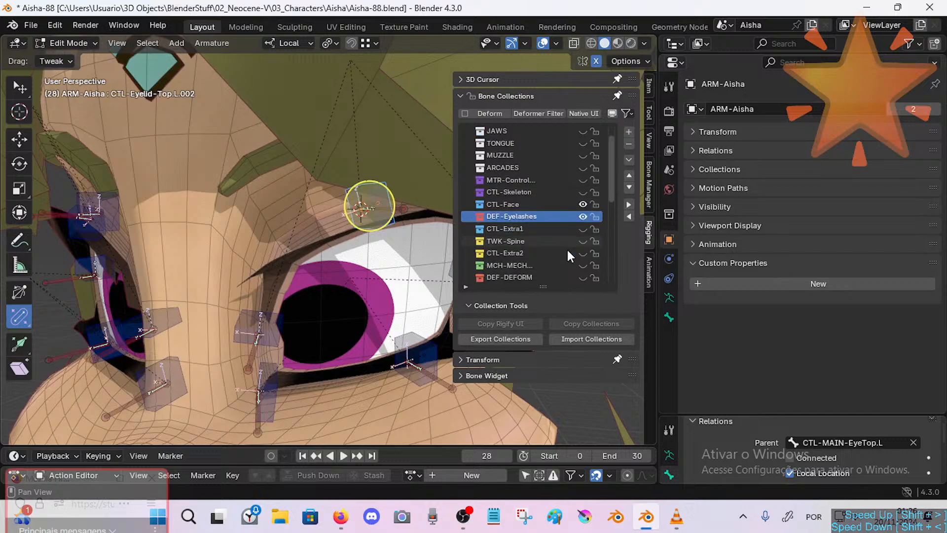
left_click(582, 264)
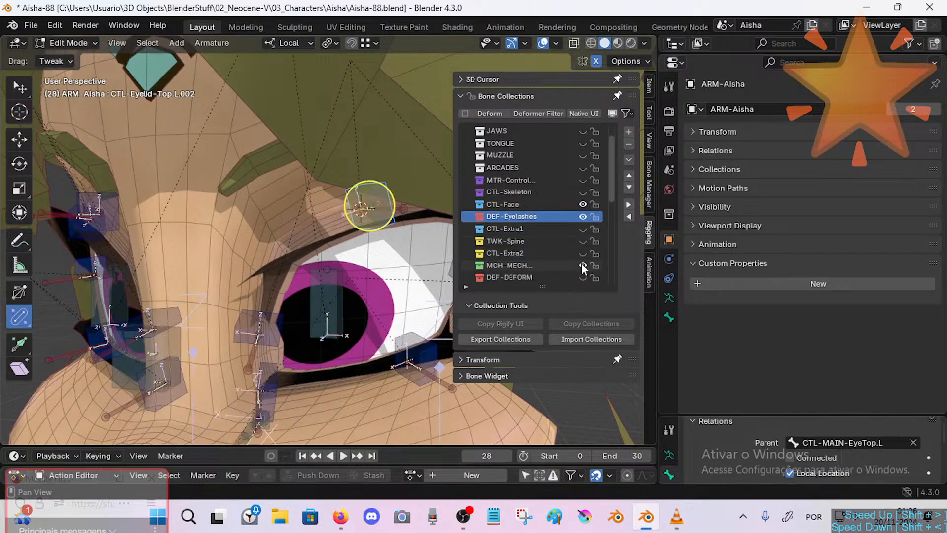
left_click(584, 216)
left_click(526, 266)
key("n")
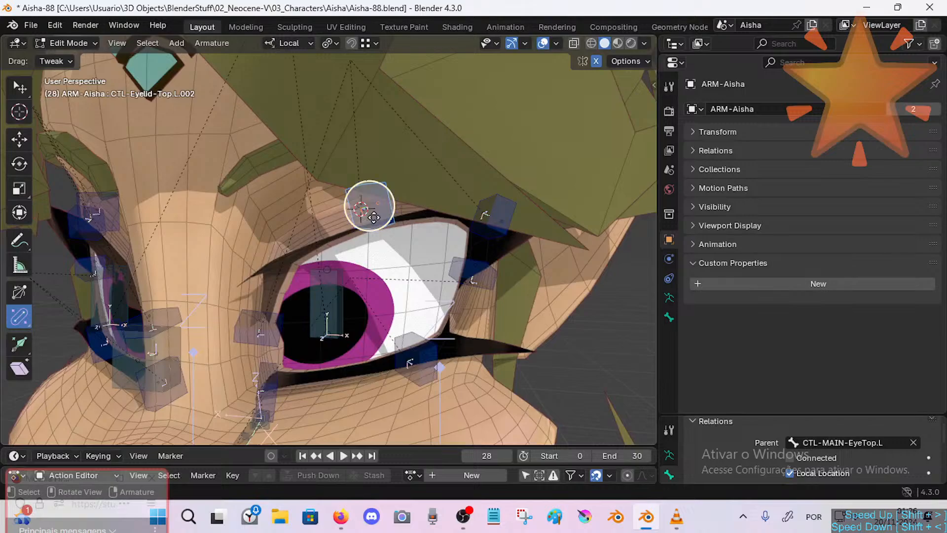
Hide the MCH-MECH bone collection, make CTL-Face the active collection and check its visibility.
key("n")
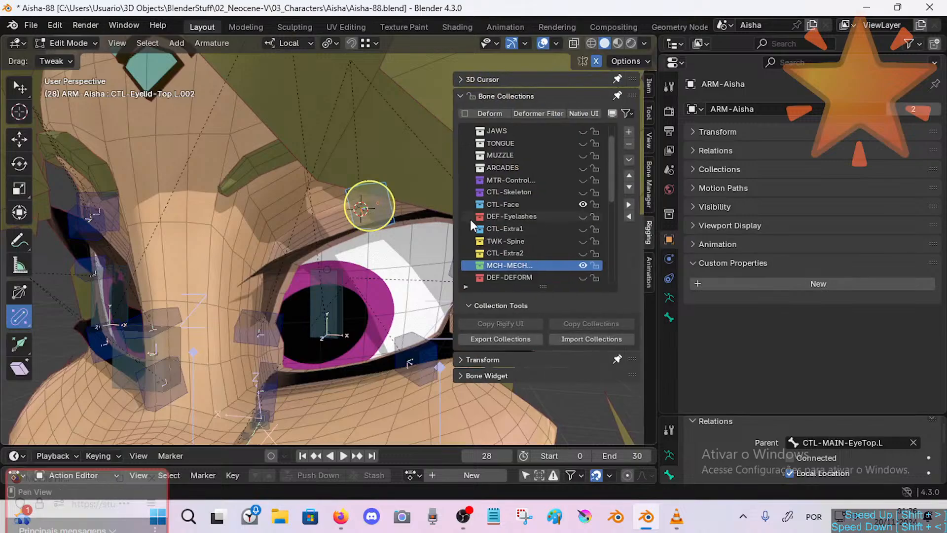
scroll(314, 231, "down", 8)
scroll(313, 231, "up", 8)
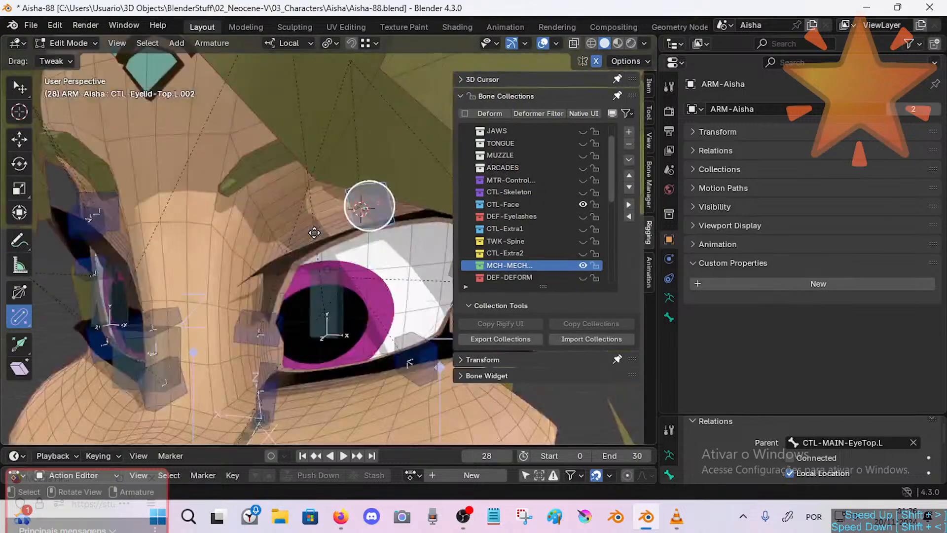
left_click(584, 265)
left_click(543, 203)
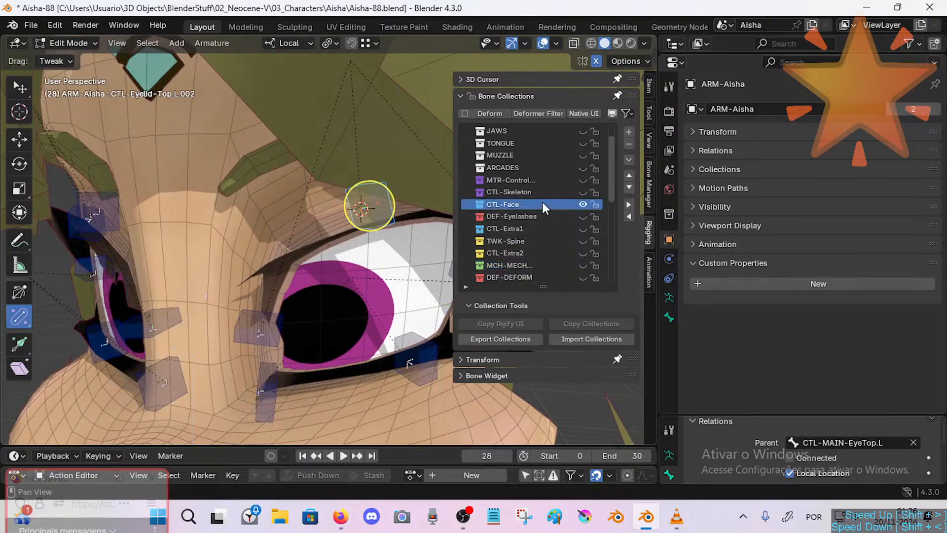
left_click(584, 204)
left_click(584, 204)
scroll(574, 229, "down", 6)
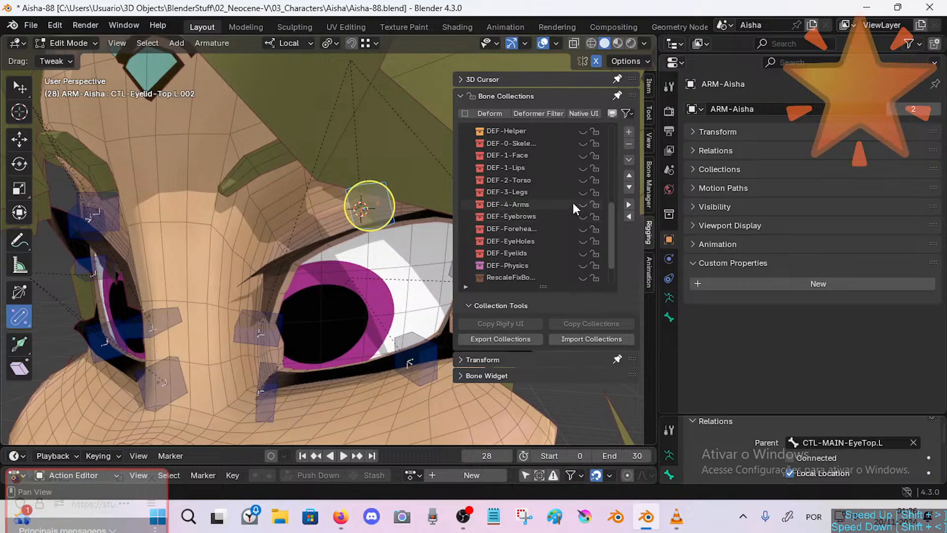
Show the DEF-Eyelashes bone collection alongside CTL-Face and make DEF-Eyelashes the active collection.
scroll(587, 210, "up", 5)
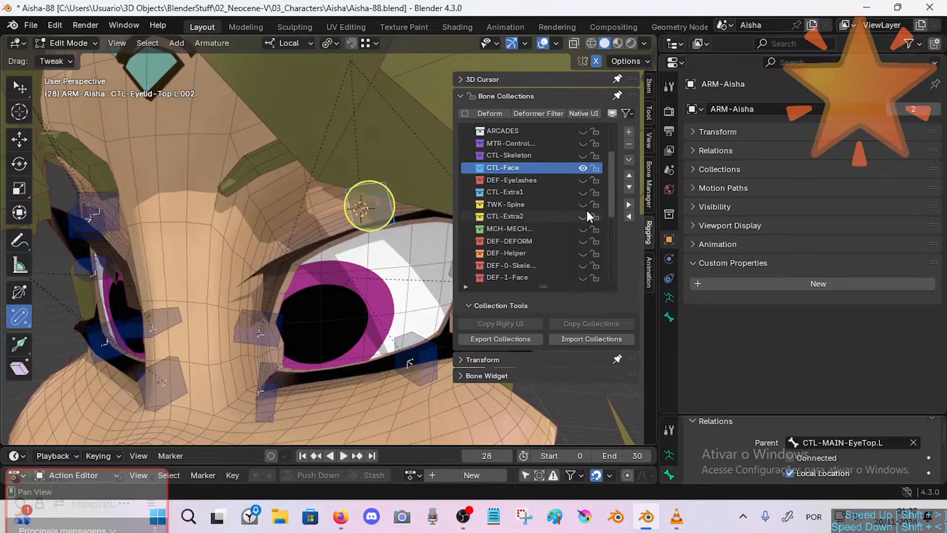
left_click(583, 241)
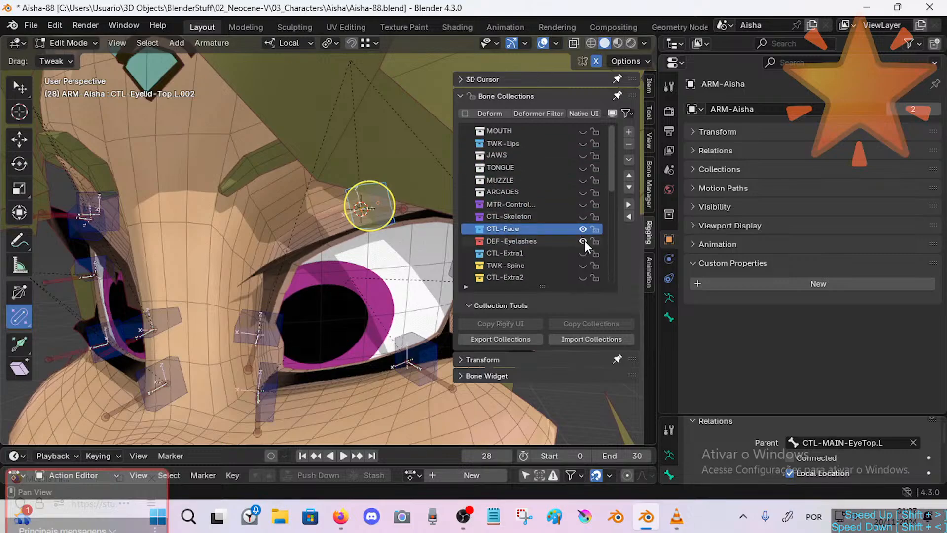
left_click(582, 228)
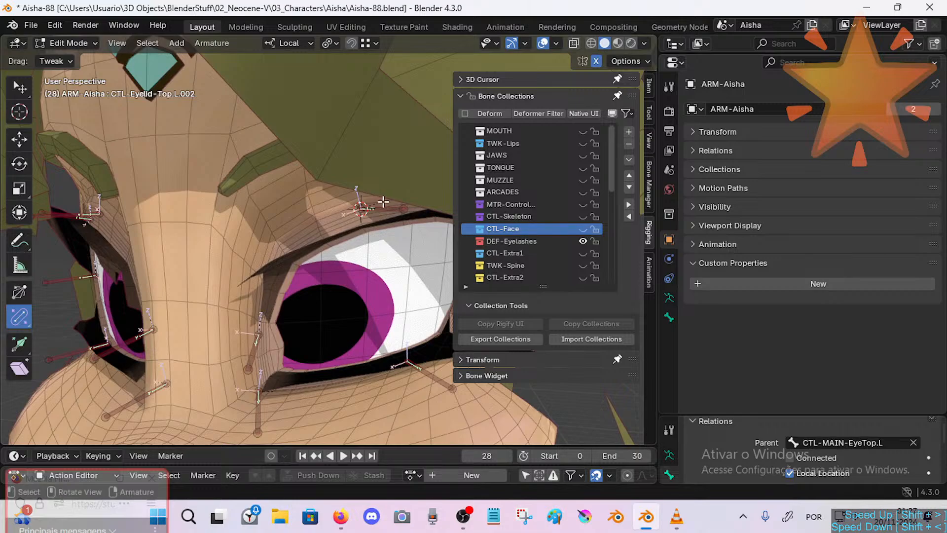
left_click(584, 229)
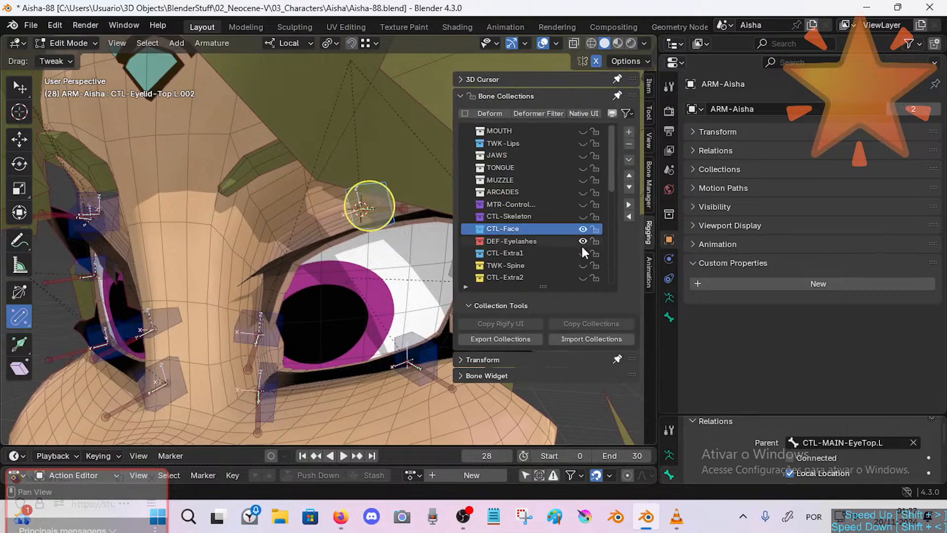
left_click(564, 242)
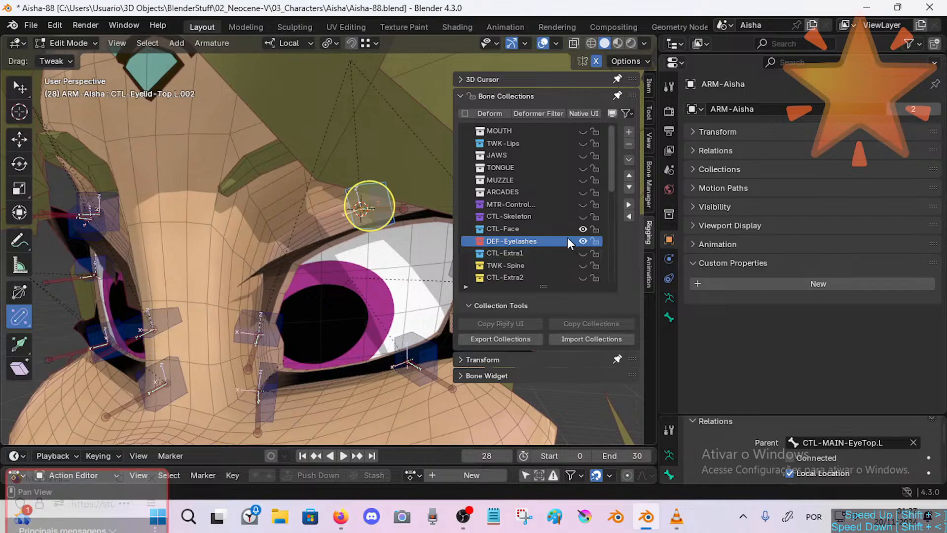
Add a bone at the 3D cursor, scale it to about 0.22 and thin its B-Bone display to about 0.25.
key("n")
key("shift+a")
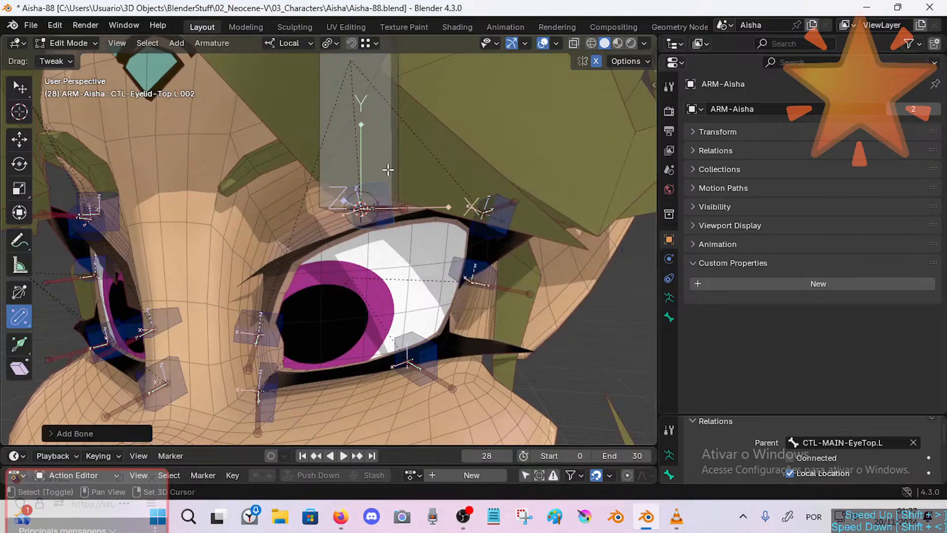
left_click(384, 132)
middle_click_drag(445, 140, 431, 158)
key("s")
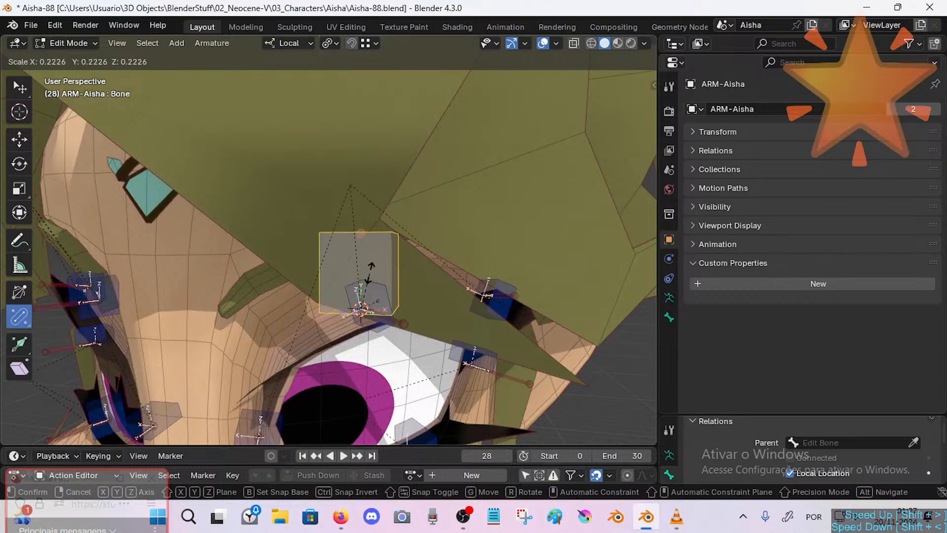
left_click(366, 271)
key("ctrl+alt+s")
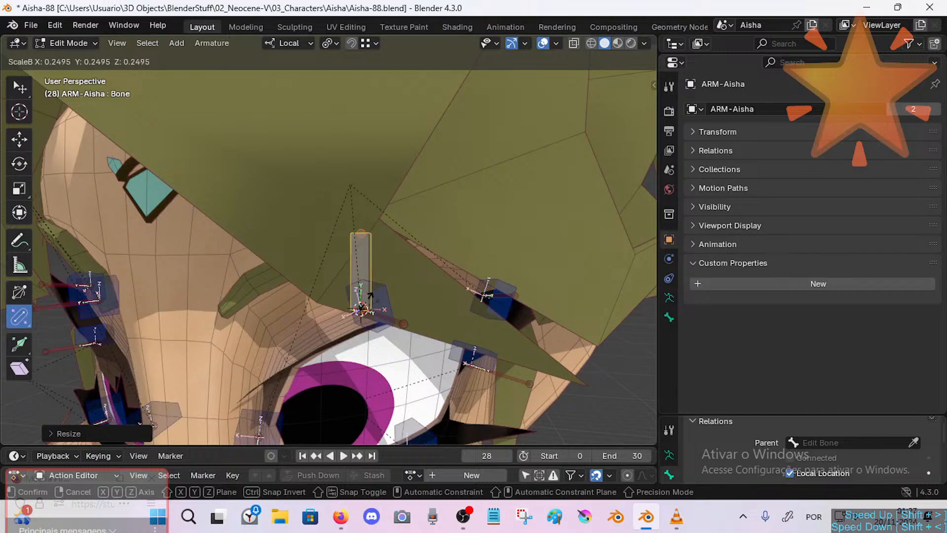
left_click(360, 271)
Thin the new bone's B-Bone display further, to about 0.34, and shorten the bone to about 0.77 of its length.
scroll(374, 310, "up", 4)
scroll(375, 311, "down", 6)
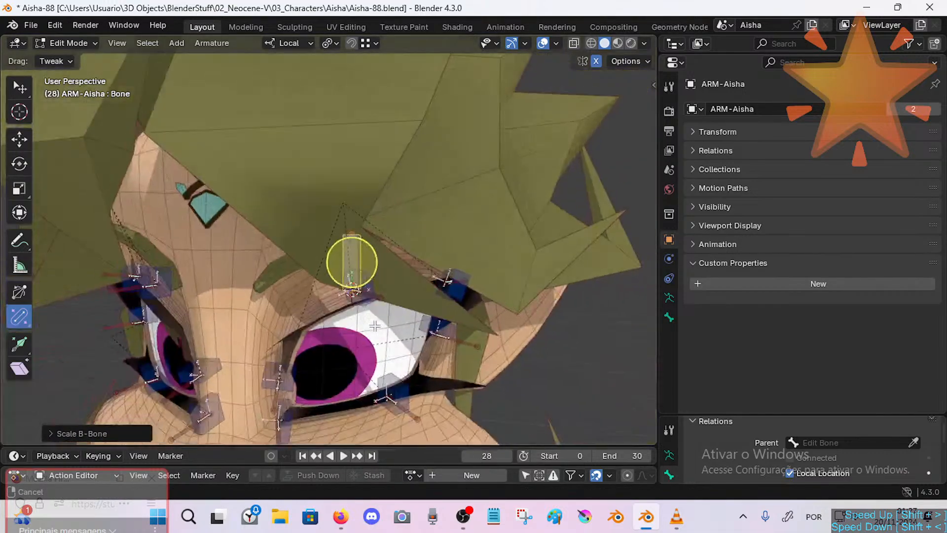
scroll(375, 310, "up", 2)
middle_click_drag(375, 312, 311, 283)
middle_click_drag(376, 271, 398, 266)
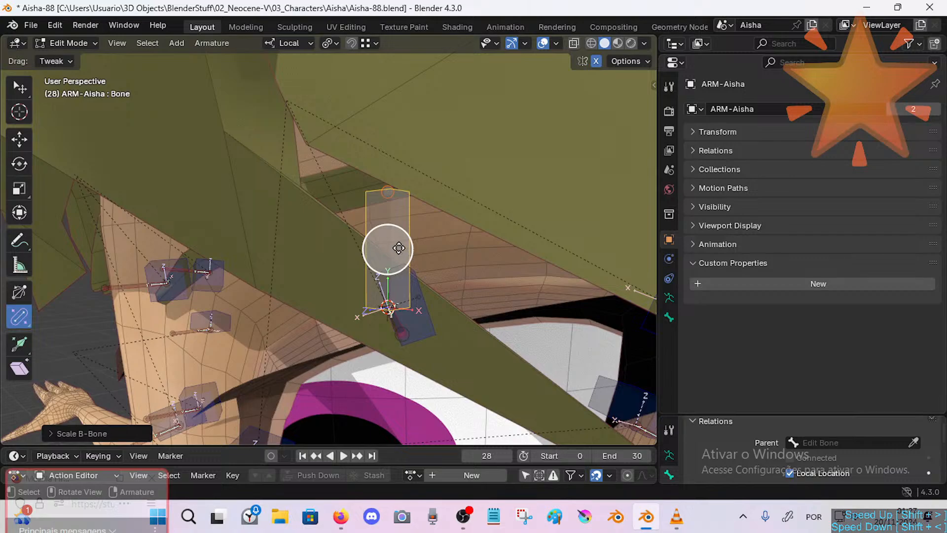
middle_click_drag(390, 259, 395, 260)
key("ctrl+alt+s")
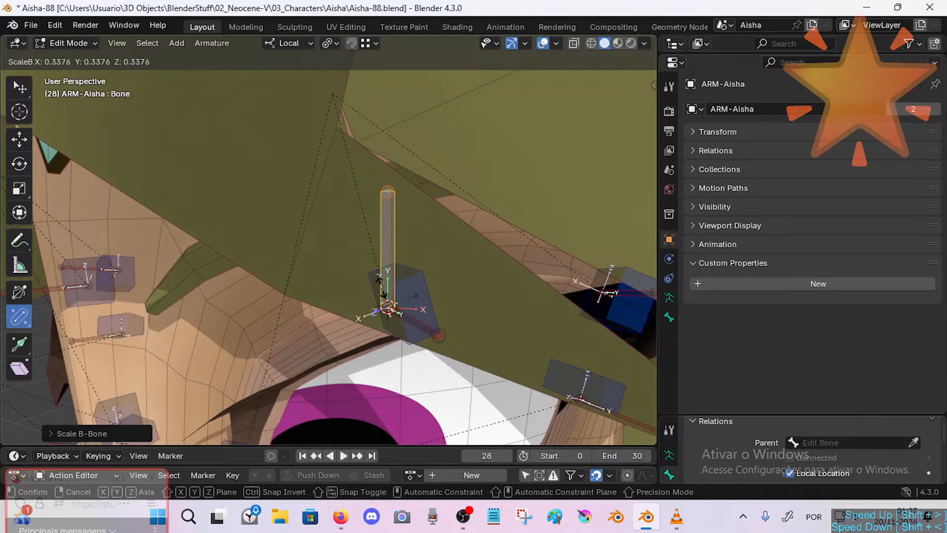
left_click(387, 247)
key("s")
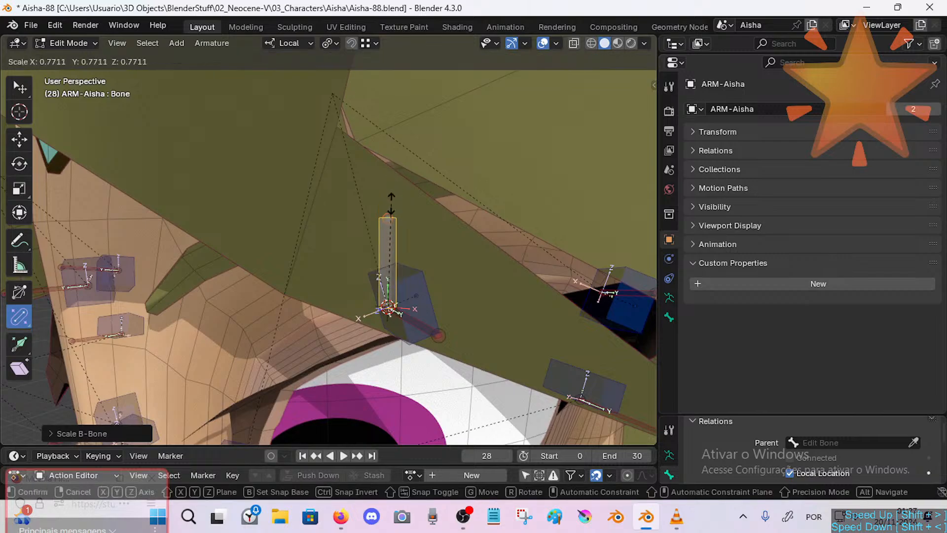
left_click(388, 262)
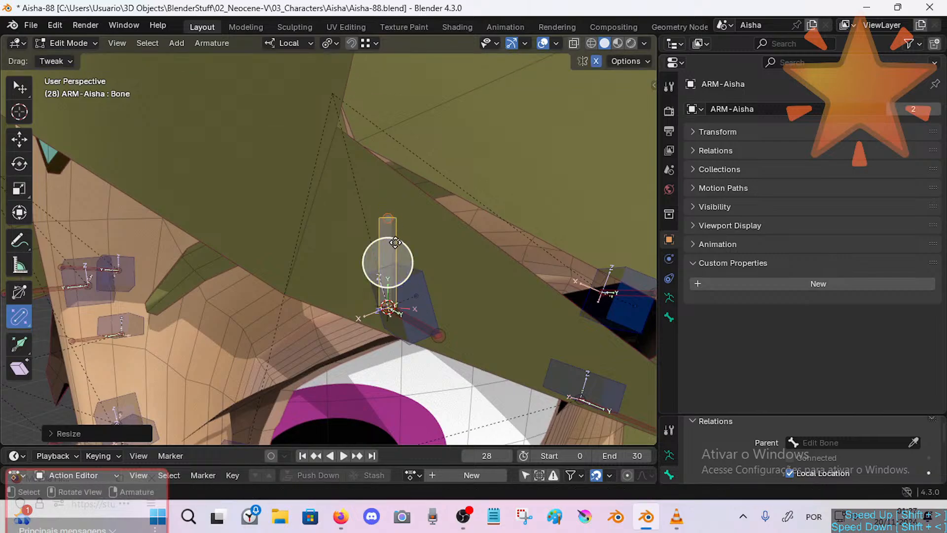
Parent the new bone to CTL-Eyelid-Top.L.002 with Keep Offset and check its parent.
left_click(414, 283)
left_click(413, 282)
left_click(411, 282)
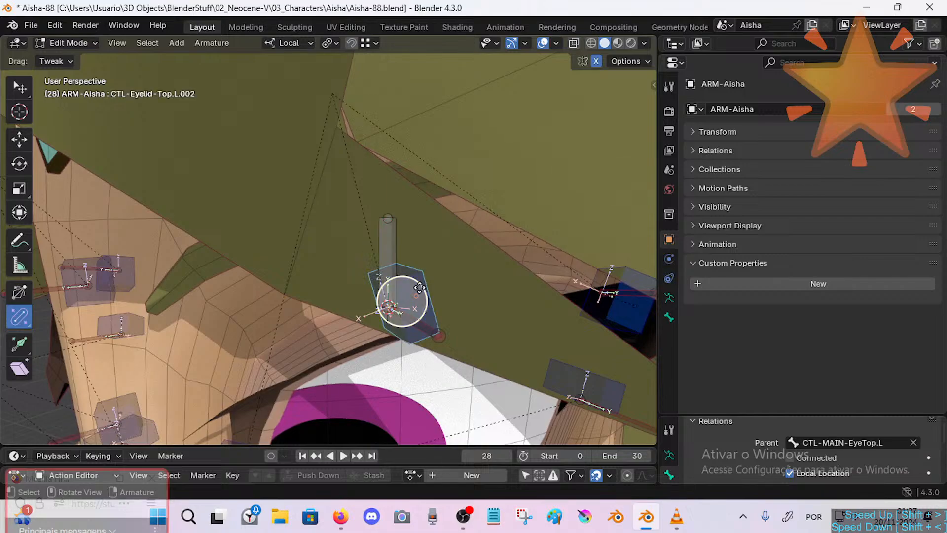
left_click(410, 283)
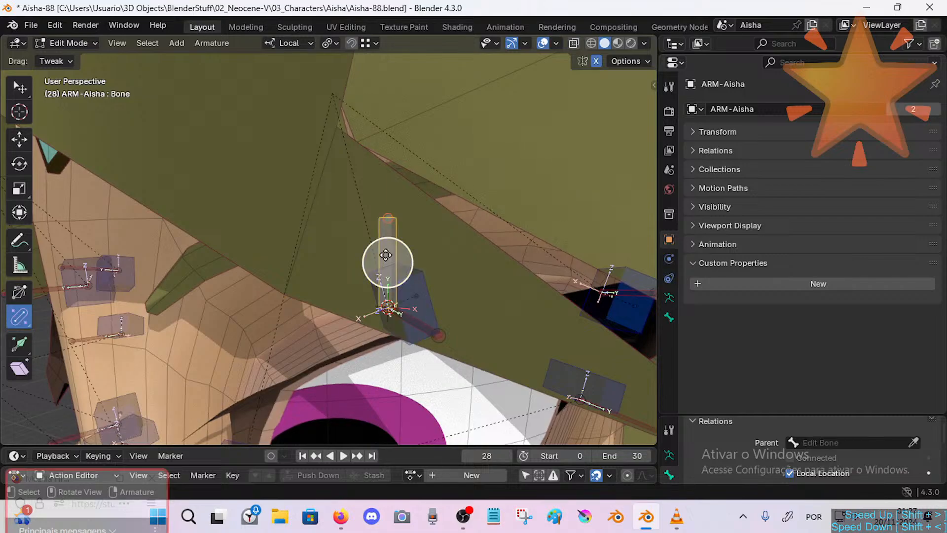
left_click(415, 291, "shift")
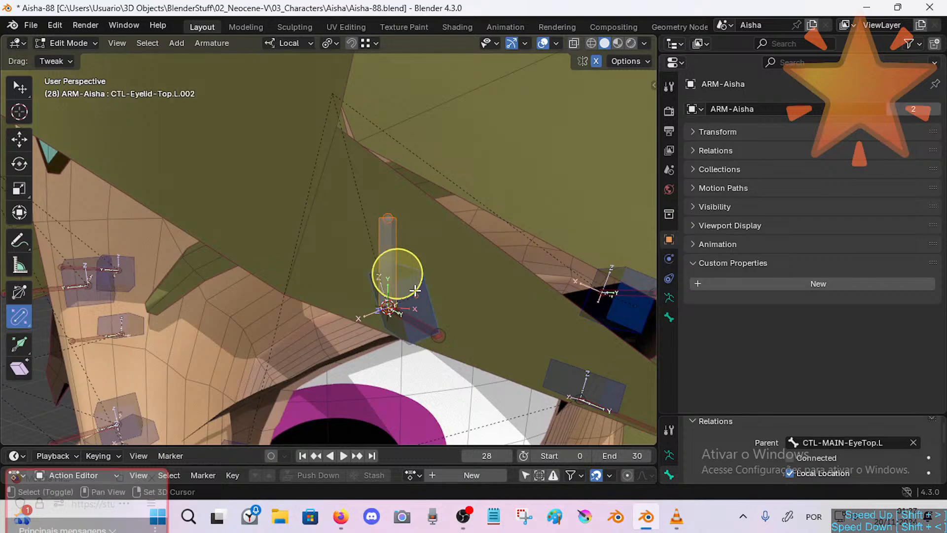
key("ctrl+p")
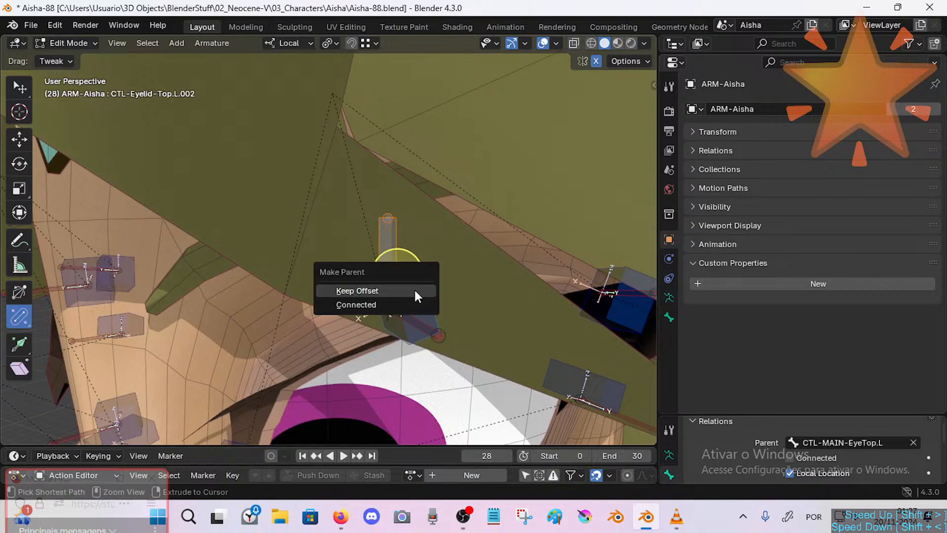
left_click(415, 290)
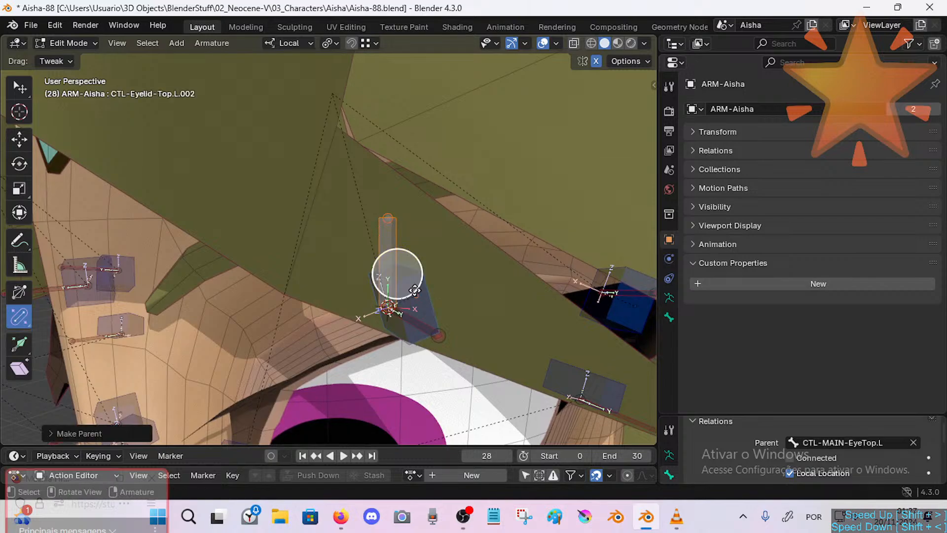
left_click(389, 230)
key("g")
right_click(397, 206)
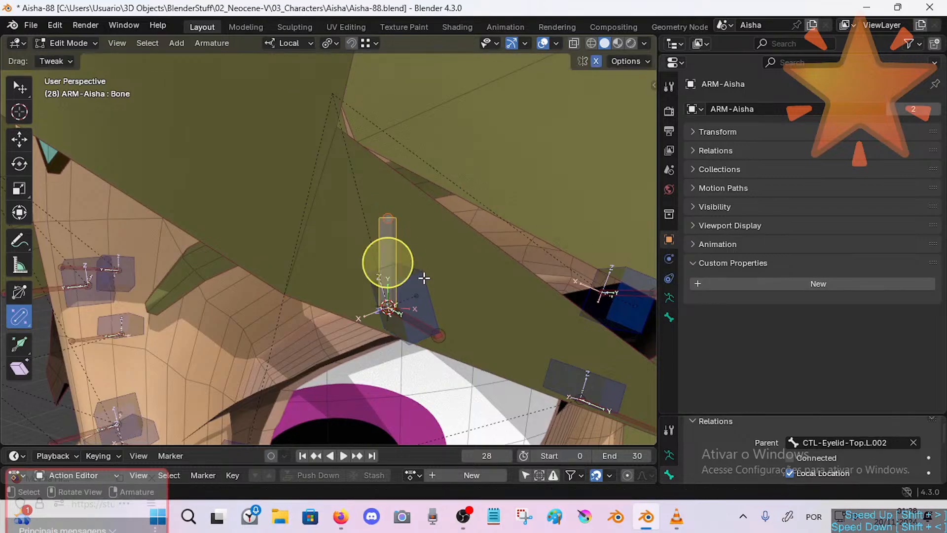
left_click(433, 292)
left_click(379, 254)
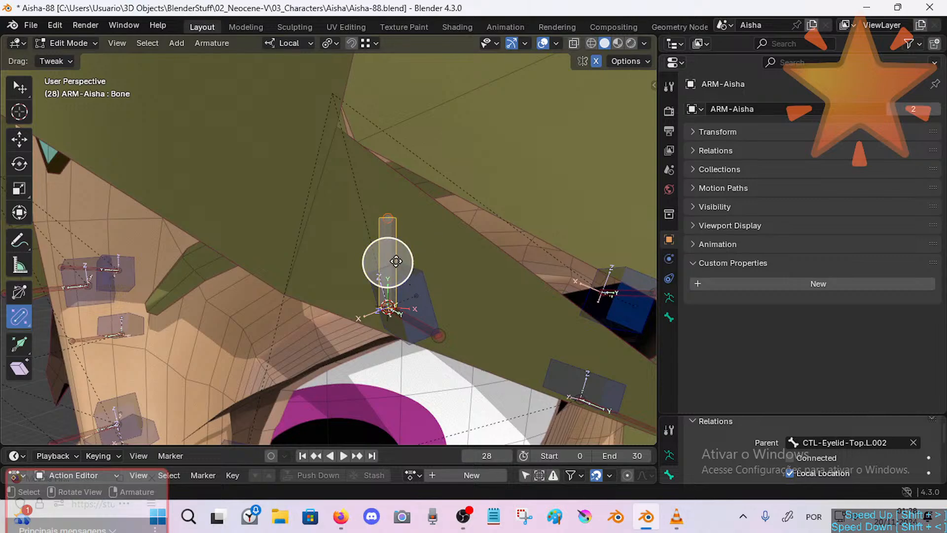
Put the armature in Pose Mode and rename the new bone MAP-Eyelid-Top.L.
key("ctrl+Tab")
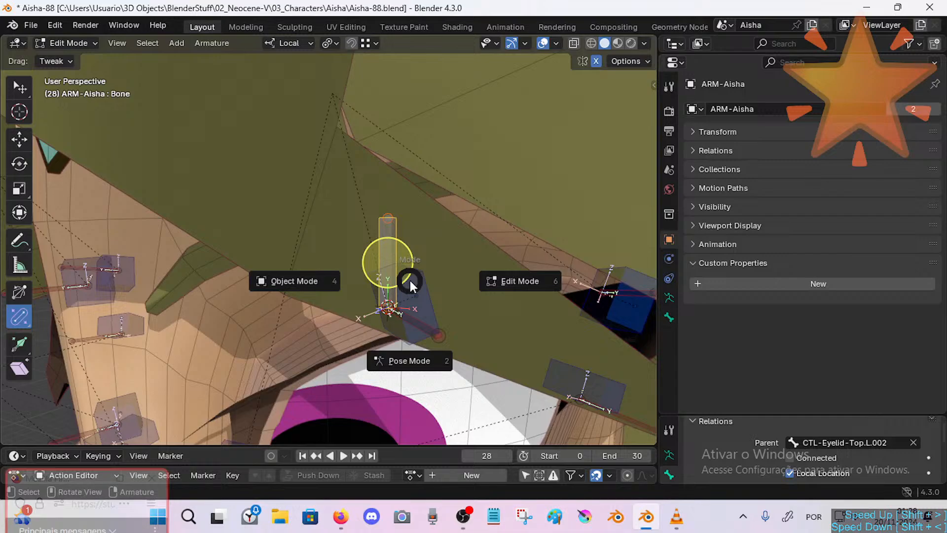
key("F2")
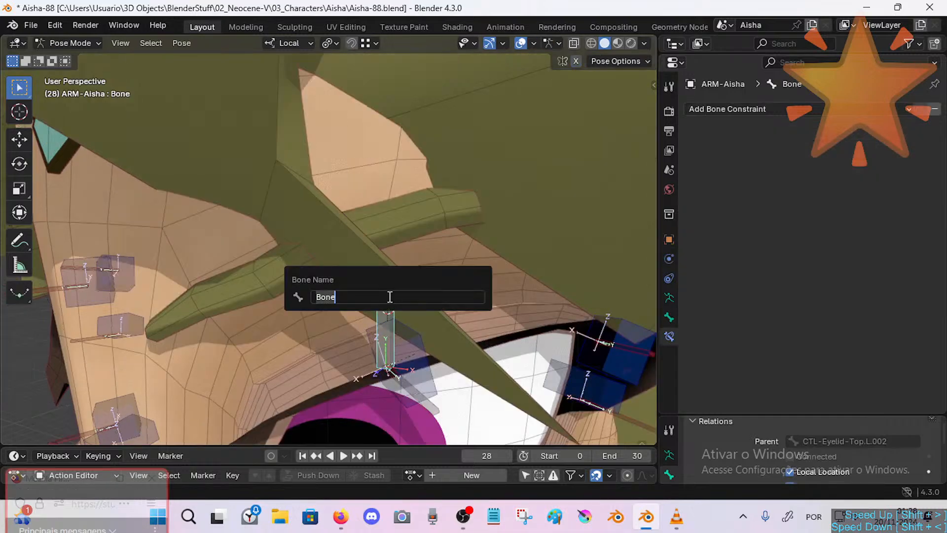
type("MCH")
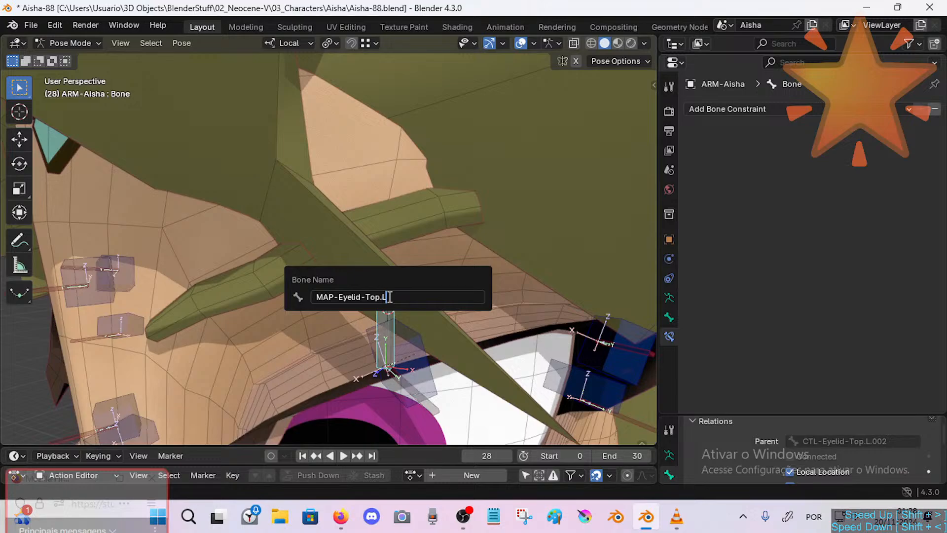
key("Return")
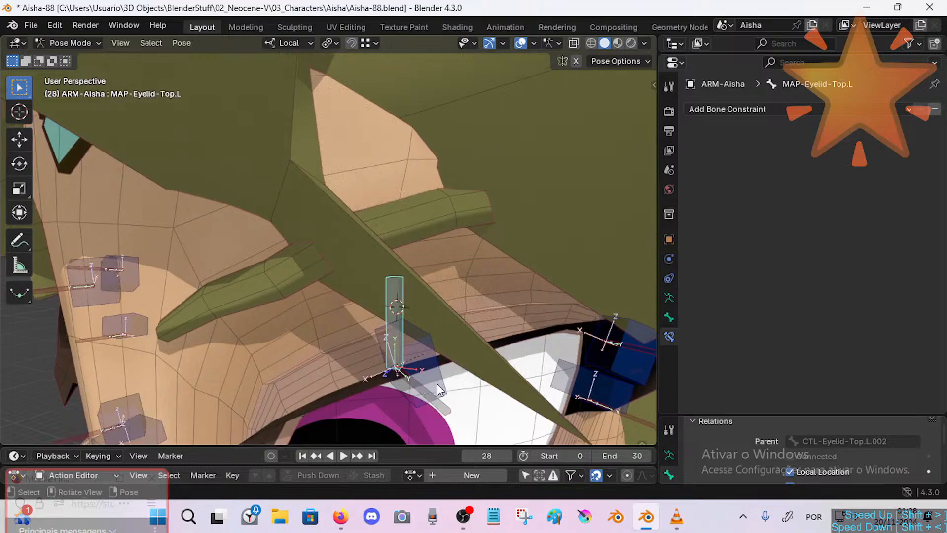
Compare MAP-Eyelid-Top.L with the neighbouring DEF-1/1-Eyelash.L.002 bone and its Transformation constraint.
left_click(437, 403)
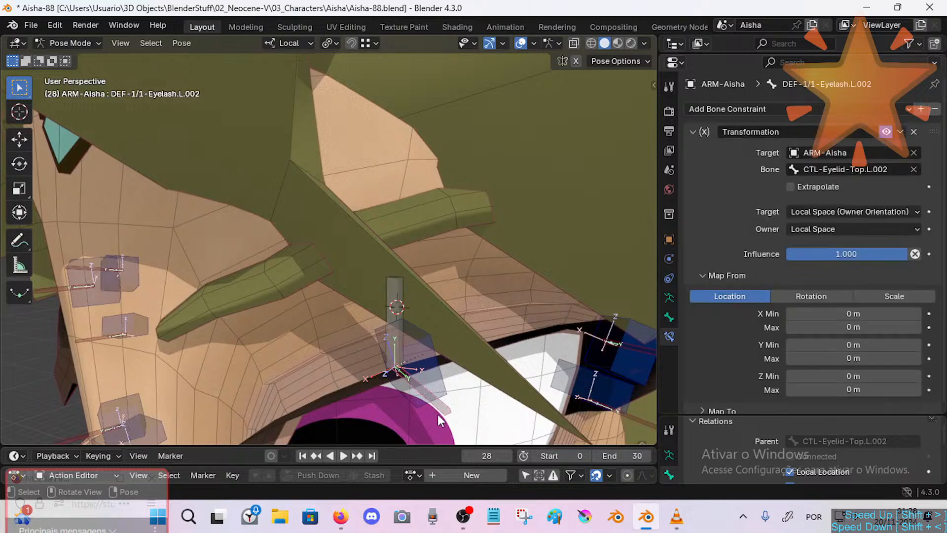
left_click(417, 344)
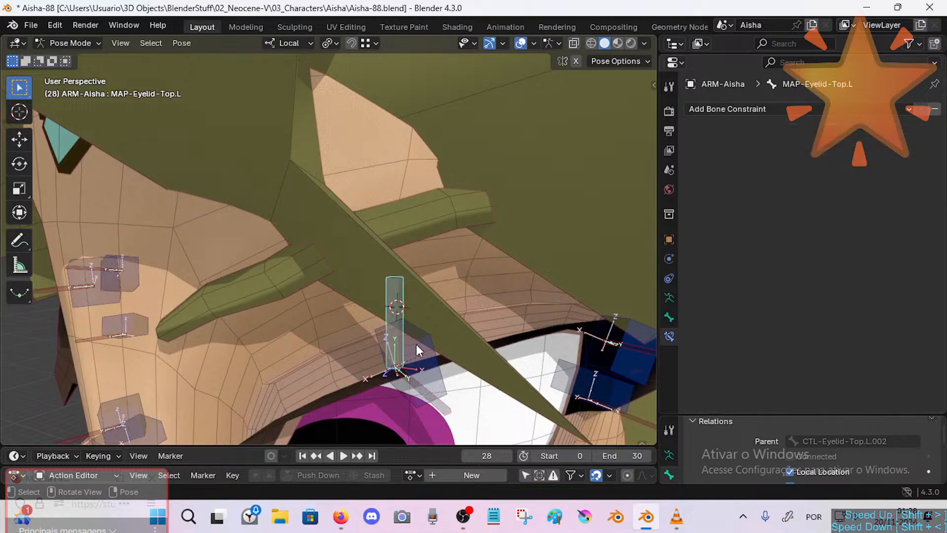
key("g")
key("Escape")
left_click(411, 319)
left_click(417, 350)
left_click(416, 339)
left_click(397, 306)
left_click(398, 306)
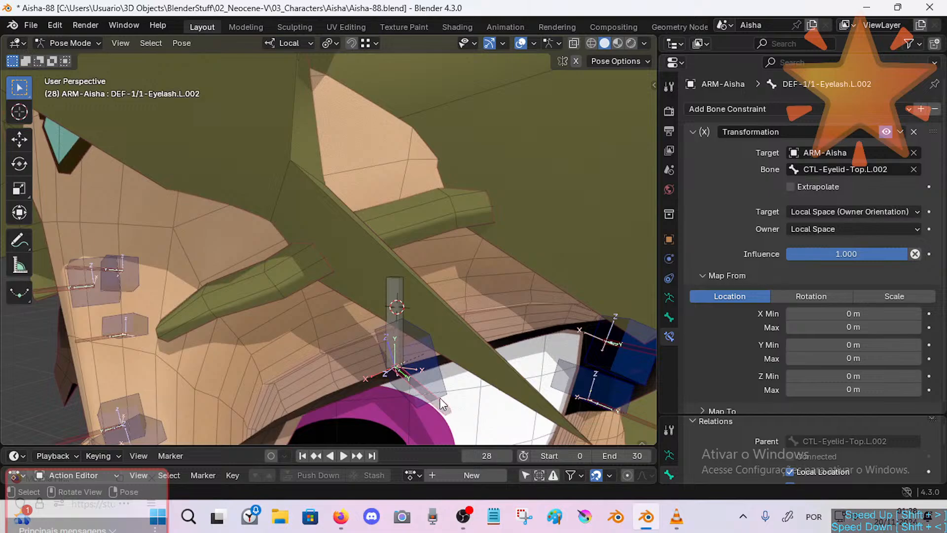
Rename the MAP-Eyelid-Top.L bone as MAP-Eyelid-Top.L.002.
left_click(396, 307)
key("F2")
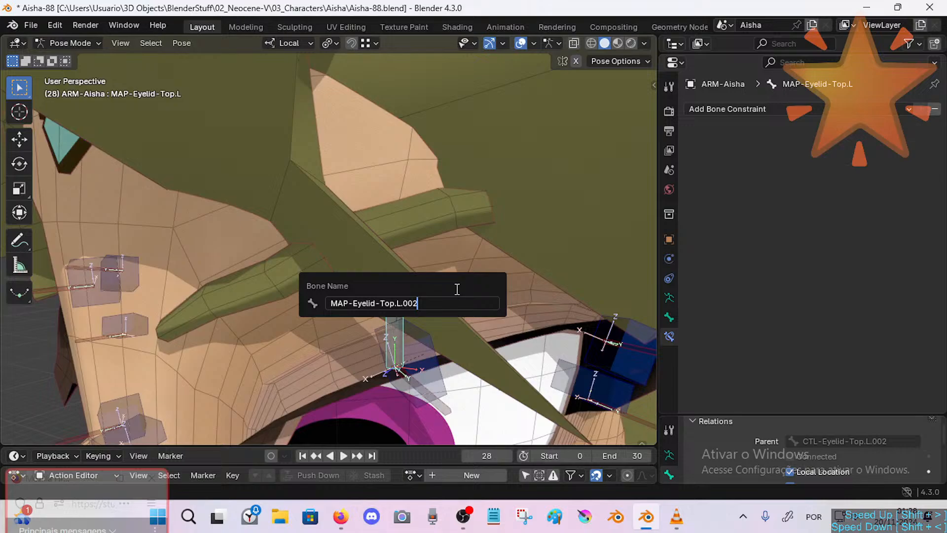
key("Return")
Display the bone names briefly to compare the naming of the MAP, CTL and DEF bones on the left upper eyelid.
middle_click_drag(445, 290, 315, 323)
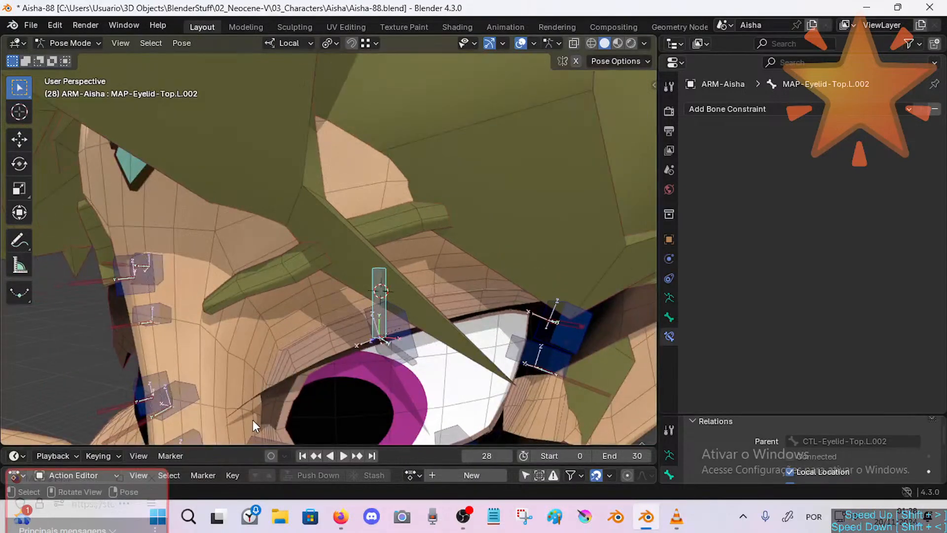
middle_click_drag(508, 313, 446, 300, "ctrl")
middle_click_drag(425, 335, 414, 308)
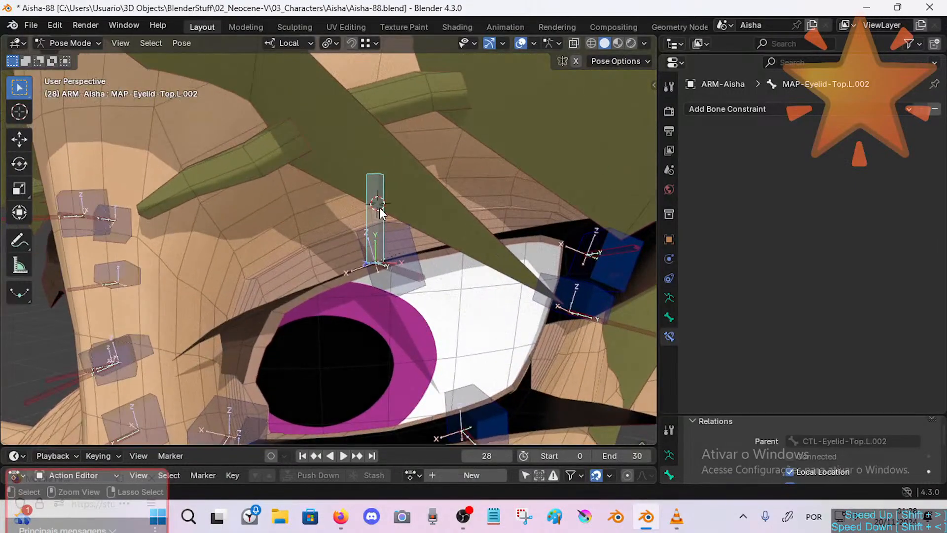
key("shift+n")
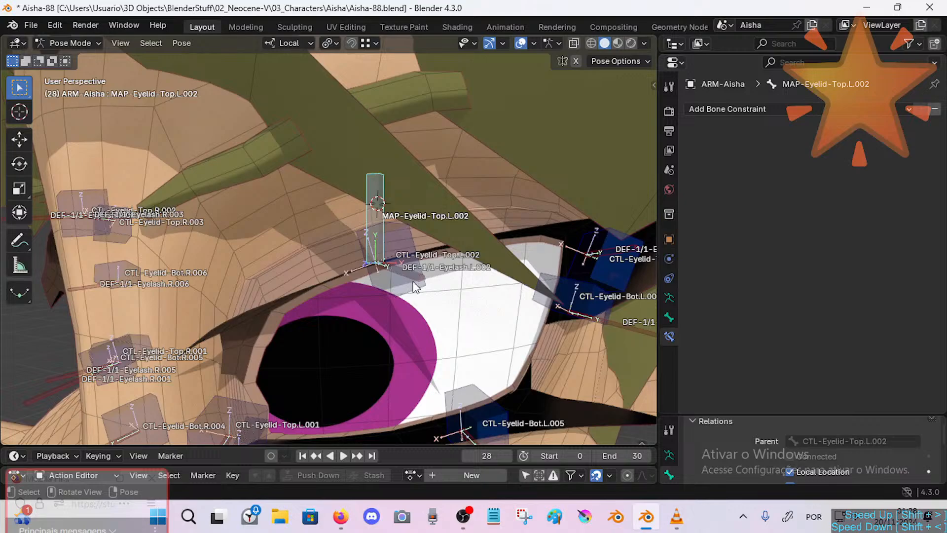
left_click(377, 211)
left_click(377, 211)
key("shift+n")
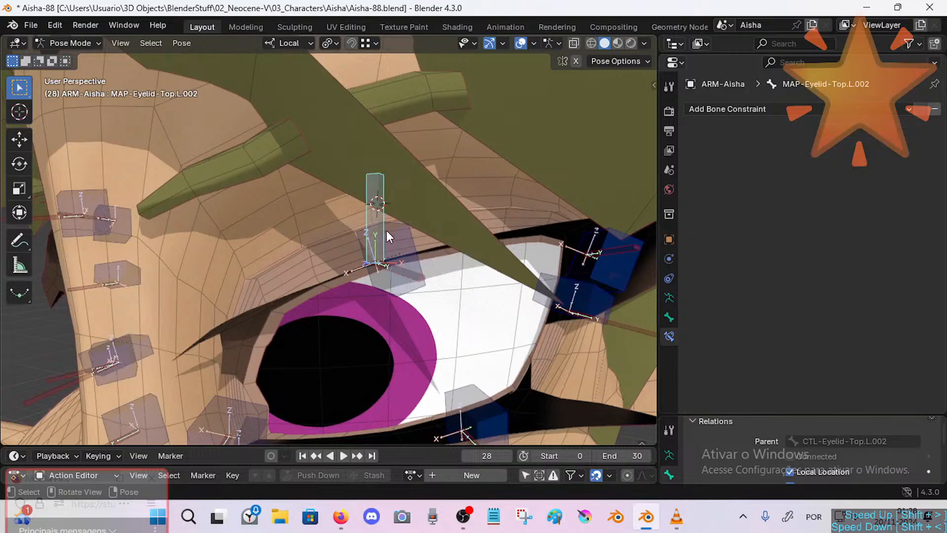
Inspect the constraints of CTL-Eyelid-Top.L.002 and MAP-Eyelid-Top.L.002, ending with DEF-1/1-Eyelash.L.002 selected.
middle_click_drag(386, 237, 403, 272)
left_click(391, 293)
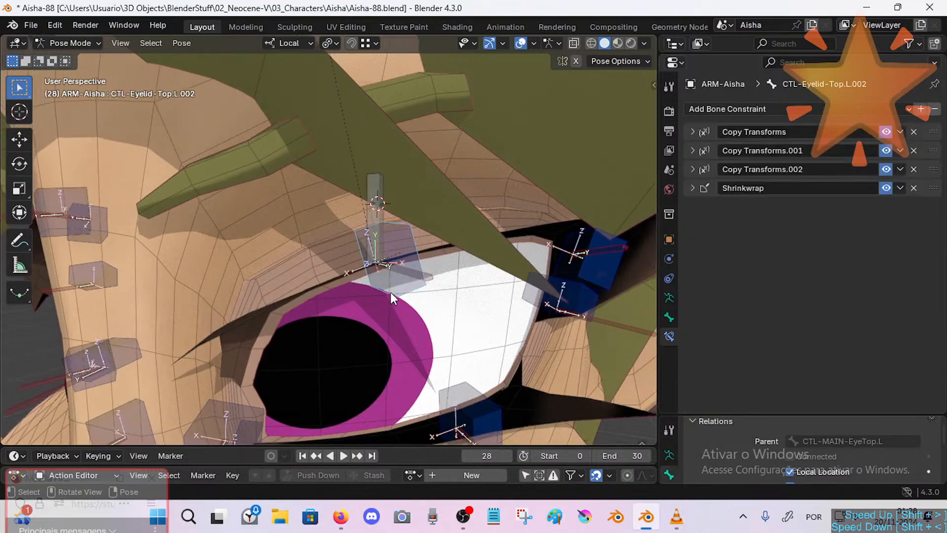
left_click(401, 243)
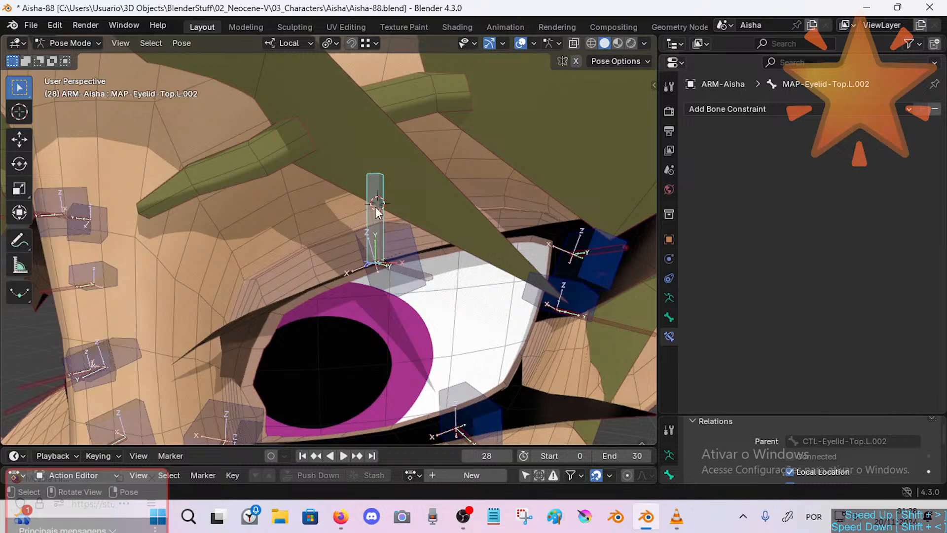
left_click(415, 271)
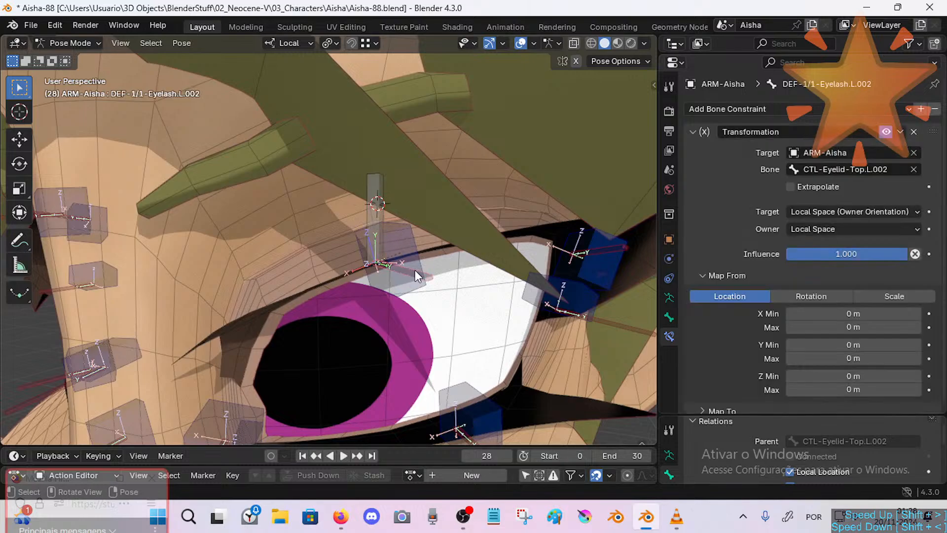
Set the bone color of MAP-Eyelid-Top.L.002 to 09 - Theme Color Set.
left_click(383, 198)
key("F2")
key("Escape")
left_click(670, 317)
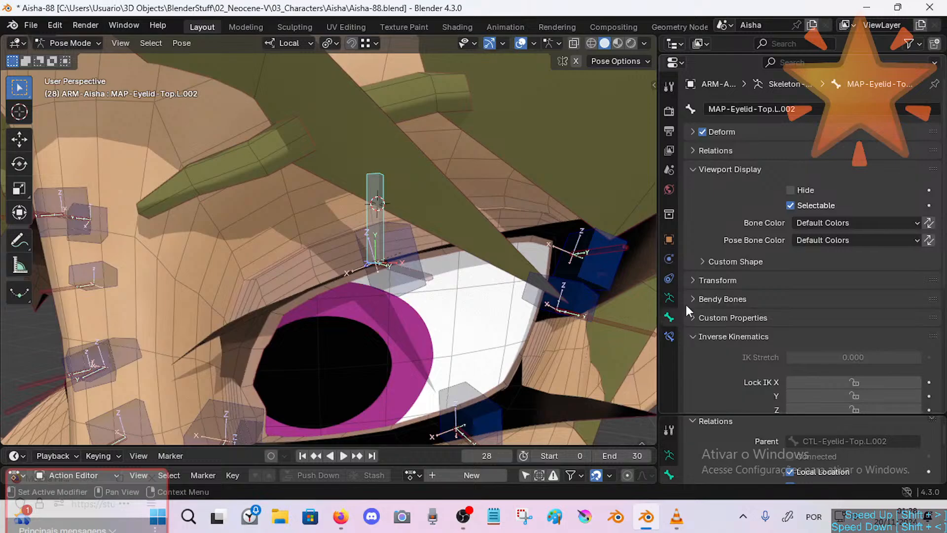
left_click(824, 221)
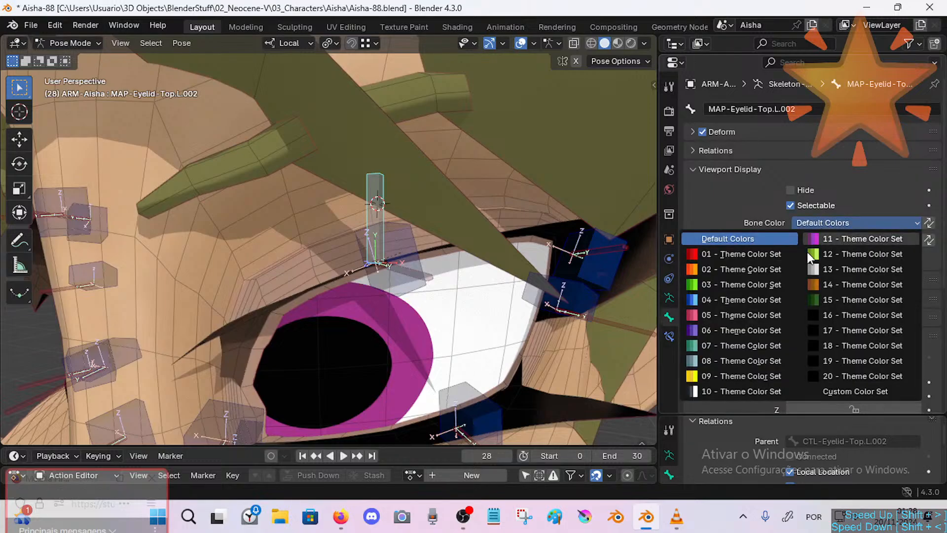
left_click(716, 376)
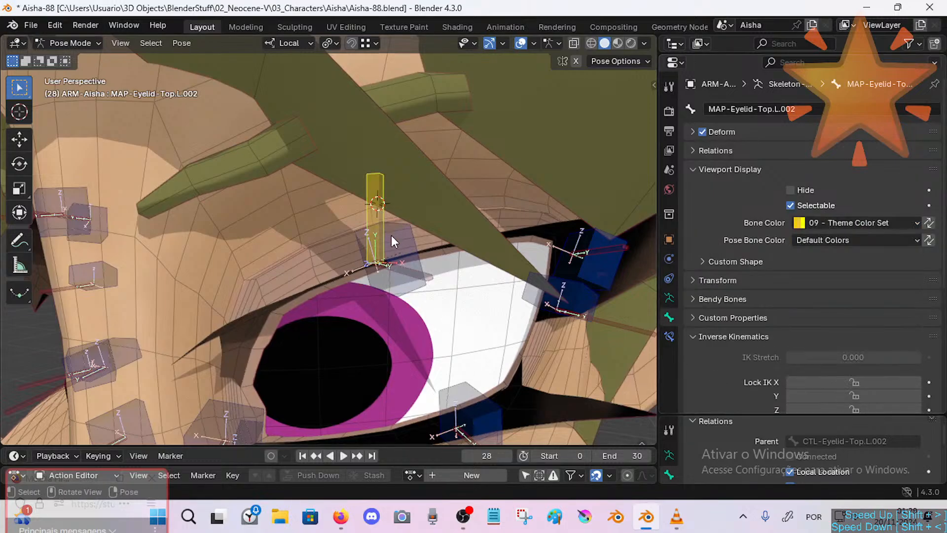
Check the name of DEF-1/1-Eyelash.L.002 and copy the name of the MAP-Eyelid-Top.L.002 bone.
left_click(423, 272)
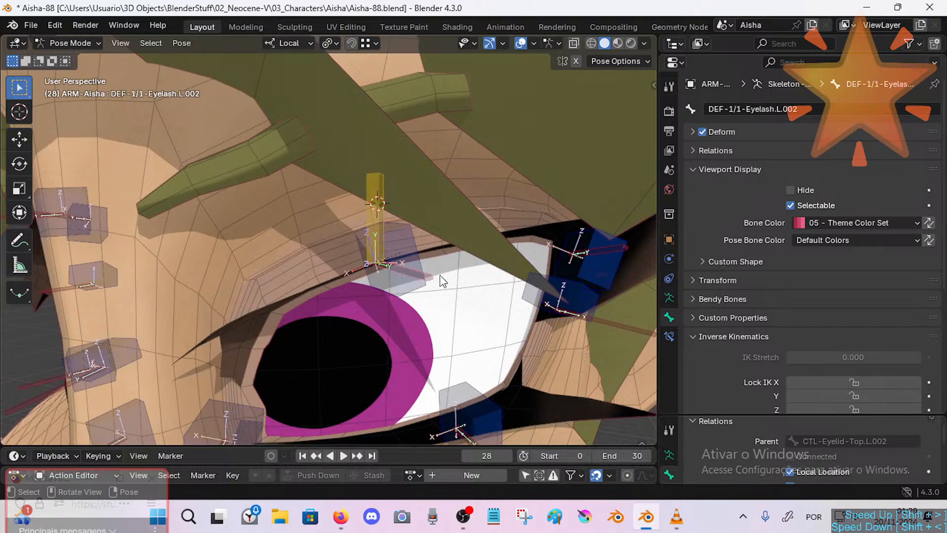
key("F2")
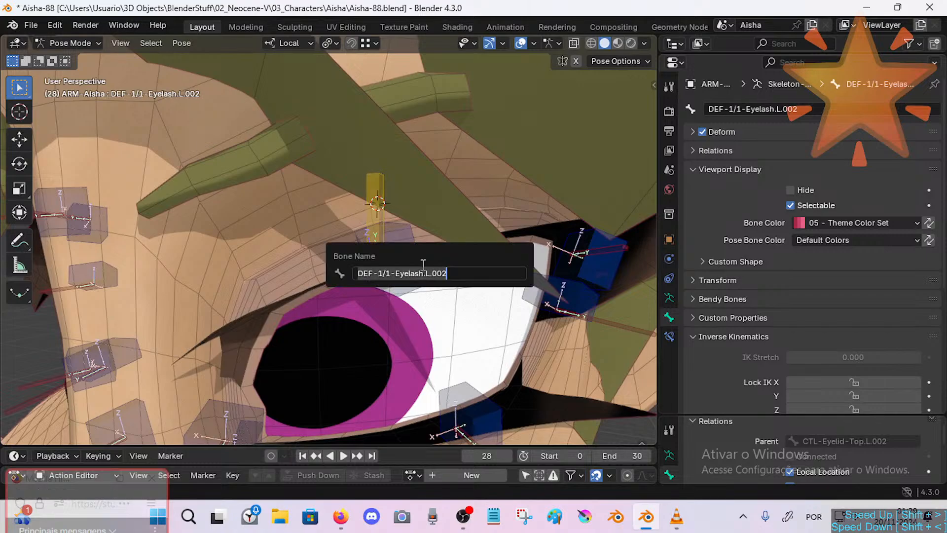
key("Return")
left_click(370, 192)
key("ctrl+c")
key("F2")
key("Return")
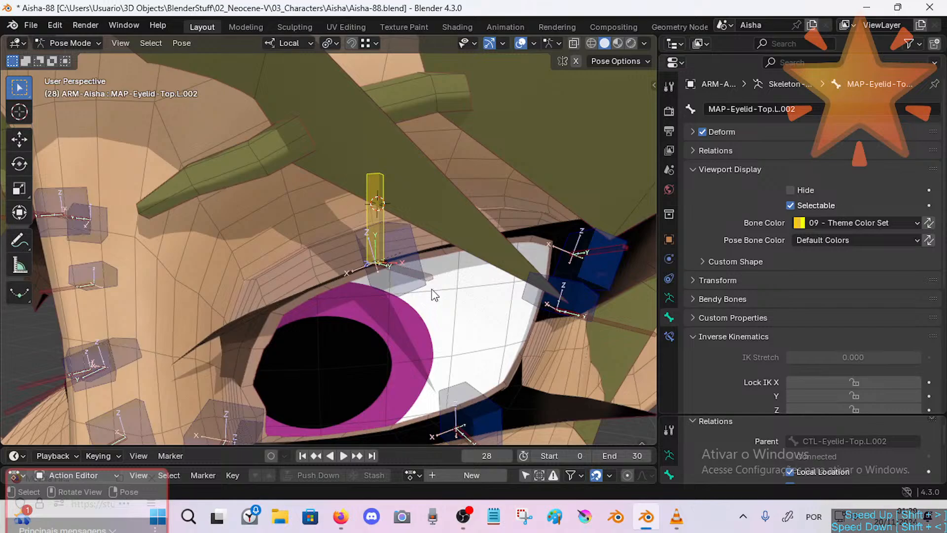
Set MAP-Eyelid-Top.L.002 as the target bone in the Transformation constraint of DEF-1/1-Eyelash.L.002.
left_click(432, 277)
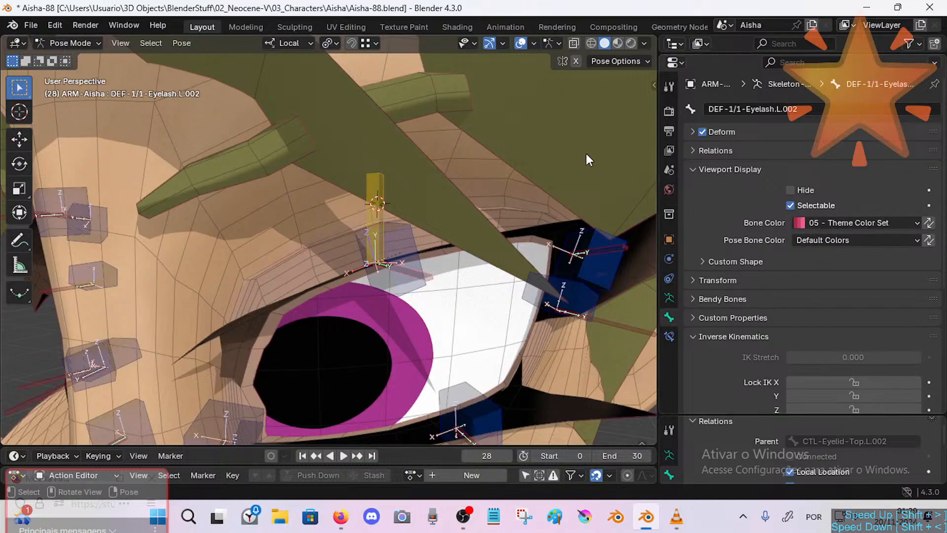
key("n")
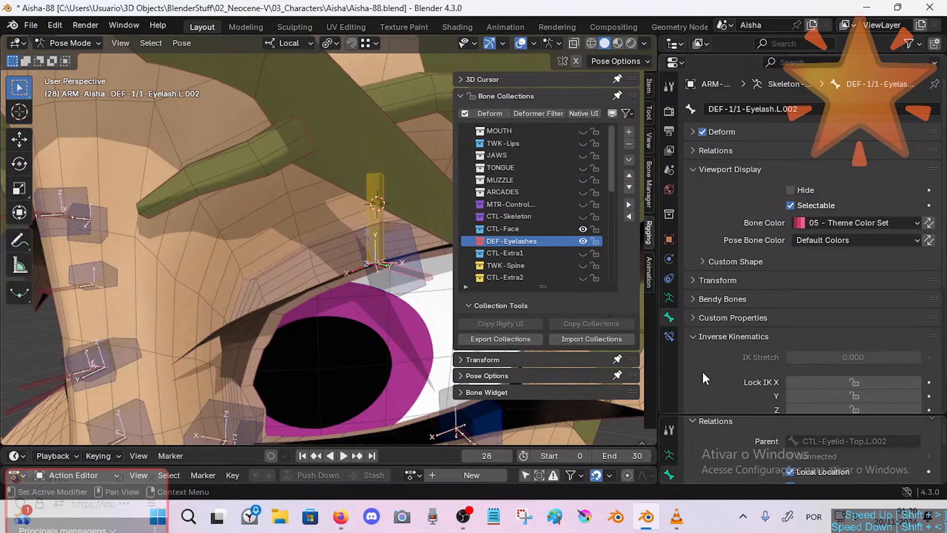
left_click(467, 97)
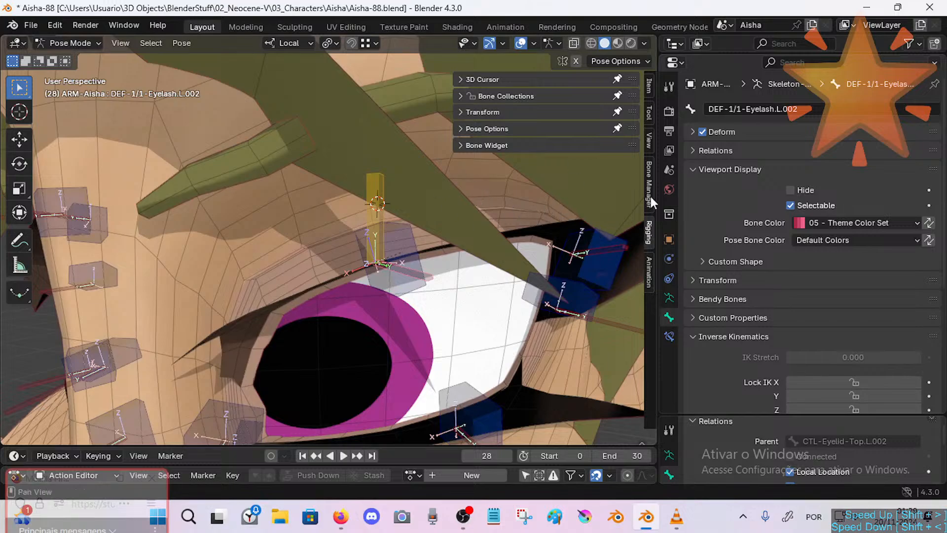
key("n")
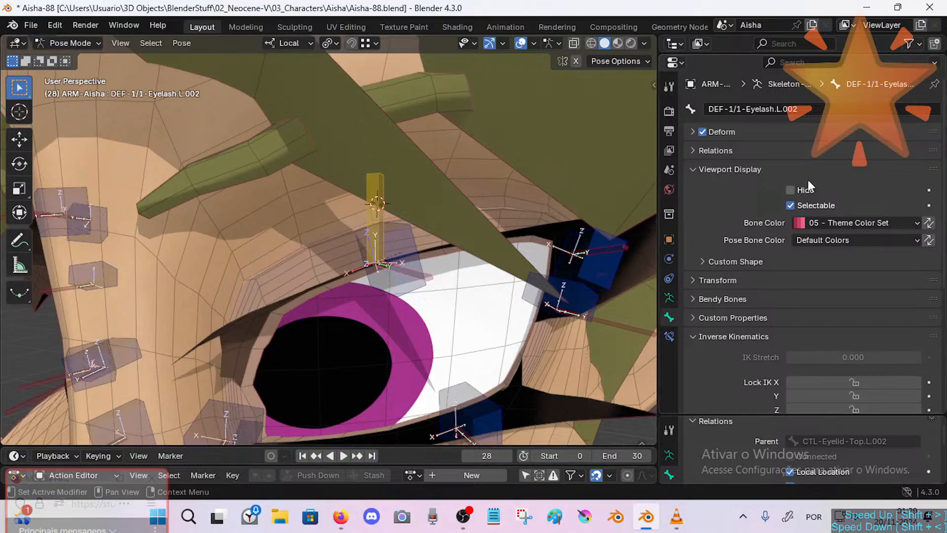
left_click(711, 169)
left_click(669, 337)
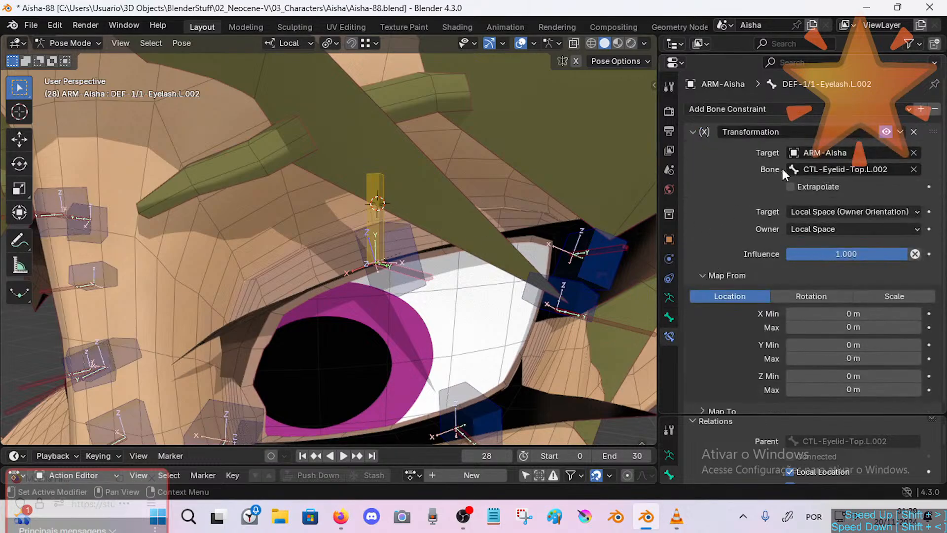
key("ctrl+v")
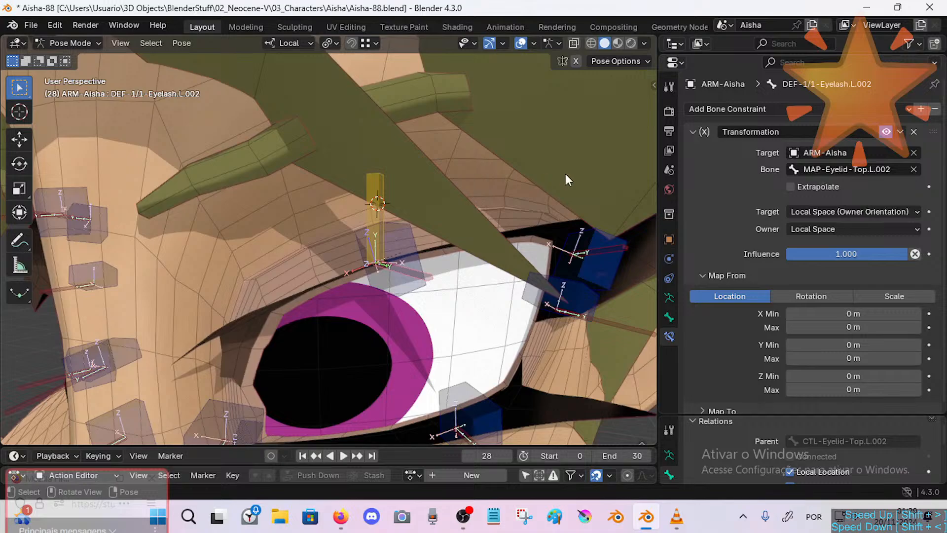
Try moving the MAP-Eyelid-Top.L.002 bone.
left_click(405, 234)
key("g")
right_click(358, 218)
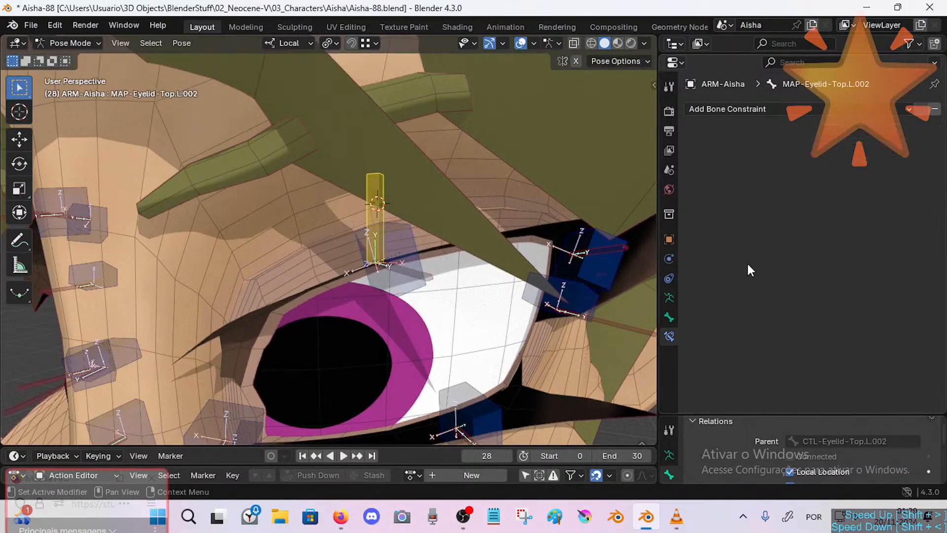
left_click(390, 222)
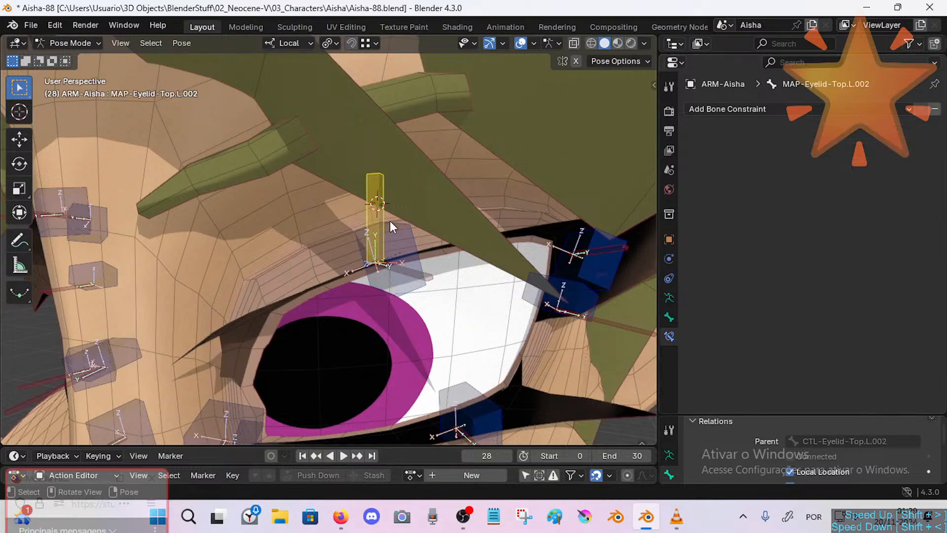
Reselect DEF-1/1-Eyelash.L.002, review the Map From location ranges of its Transformation constraint, and save the file.
left_click(425, 276)
left_click(508, 278)
scroll(773, 287, "down", 1)
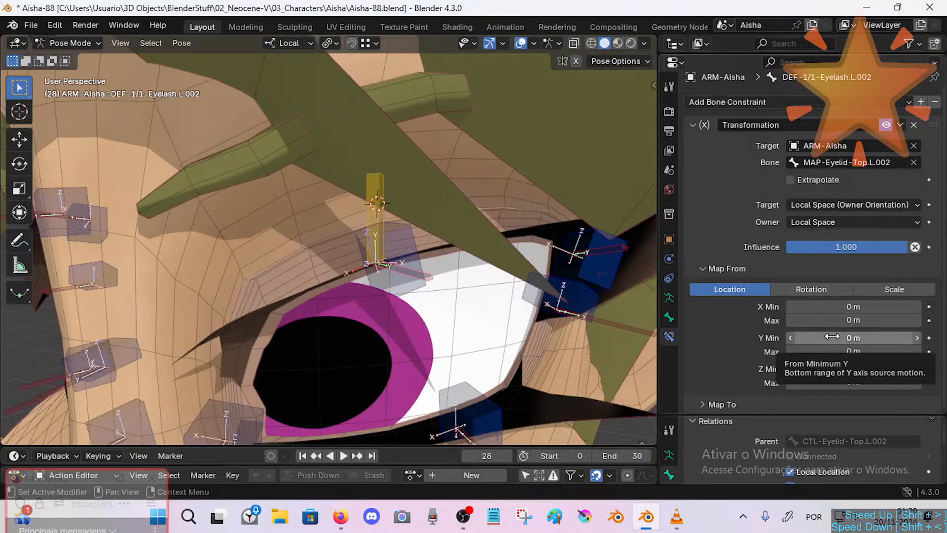
scroll(602, 297, "down", 5)
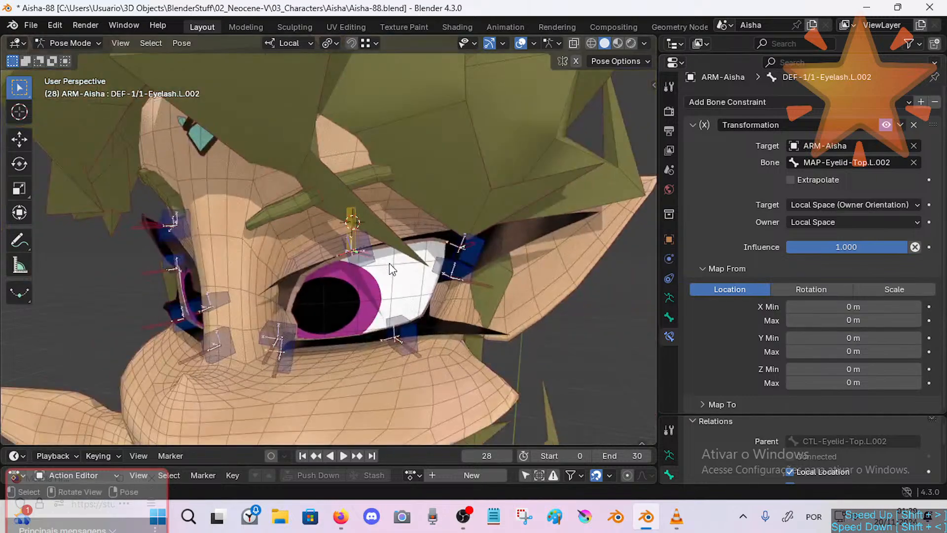
middle_click_drag(389, 262, 385, 256)
scroll(387, 268, "up", 3)
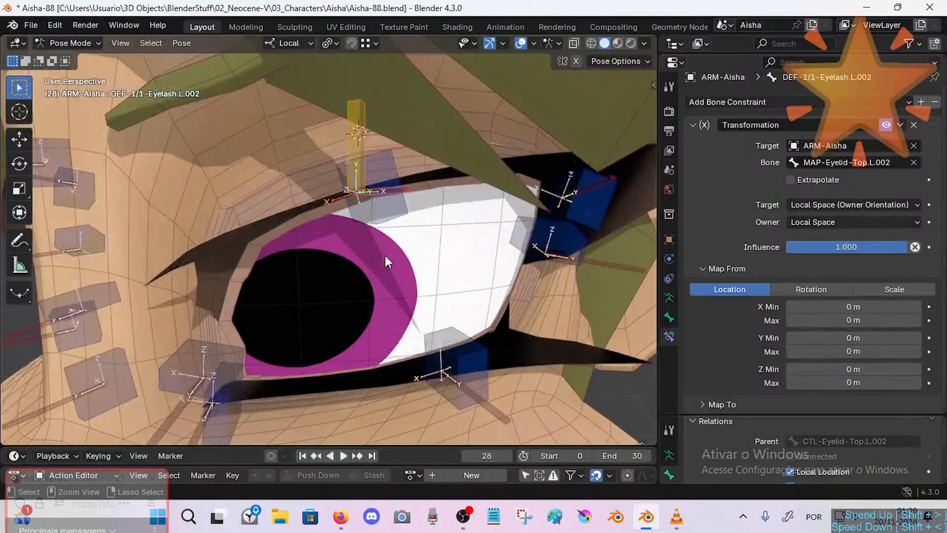
key("ctrl+s")
Measure vertical distances below and above the left upper eyelid control, in front view with the armature in Edit Mode.
left_click(19, 266)
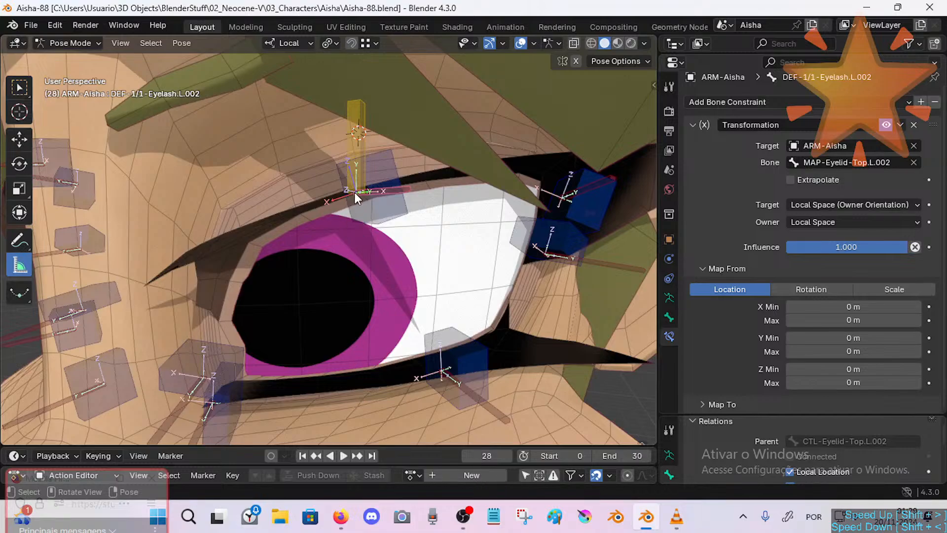
key("KP_1")
scroll(343, 259, "up", 5)
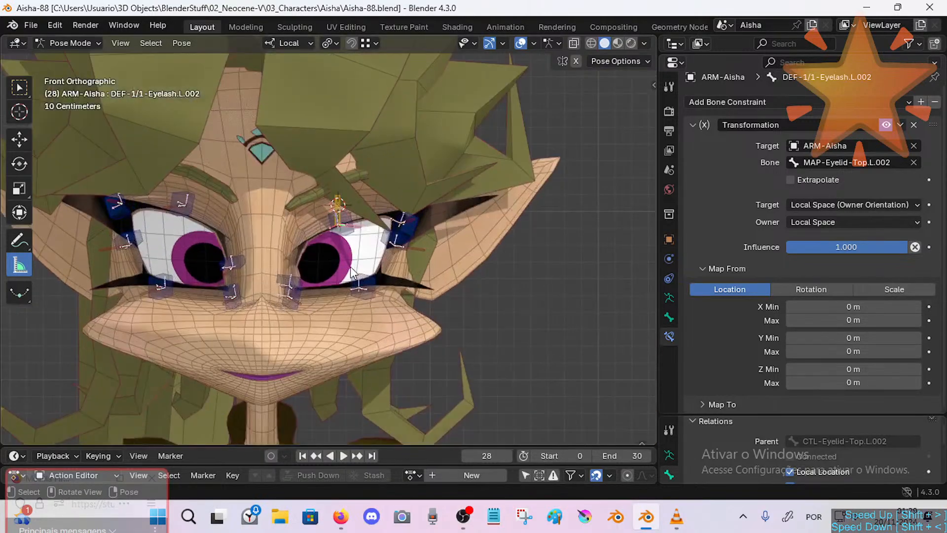
scroll(350, 266, "up", 4)
key("Tab")
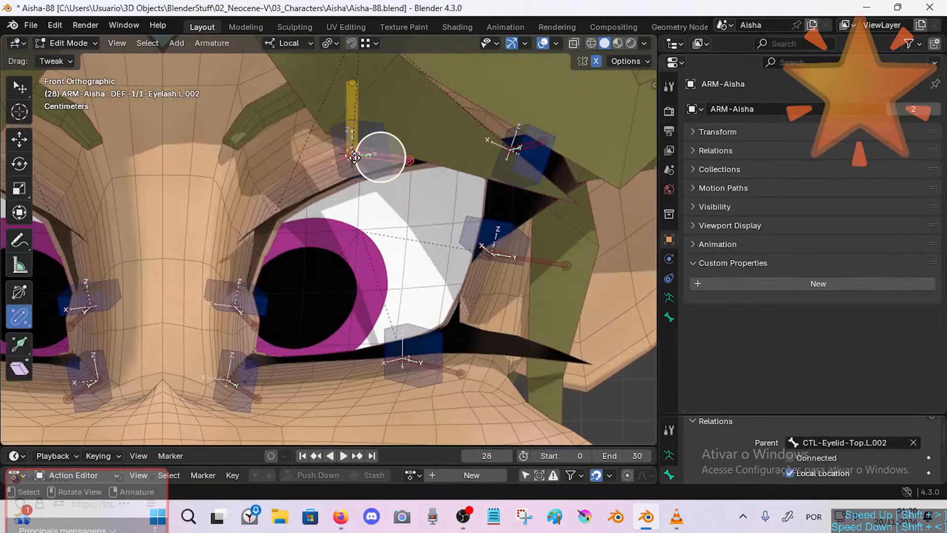
left_click(22, 270)
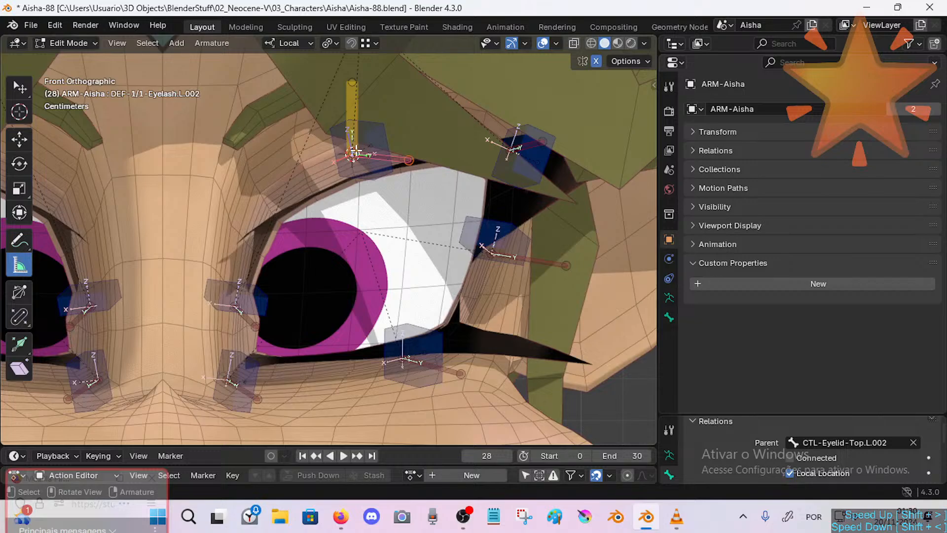
left_click_drag(353, 154, 348, 336)
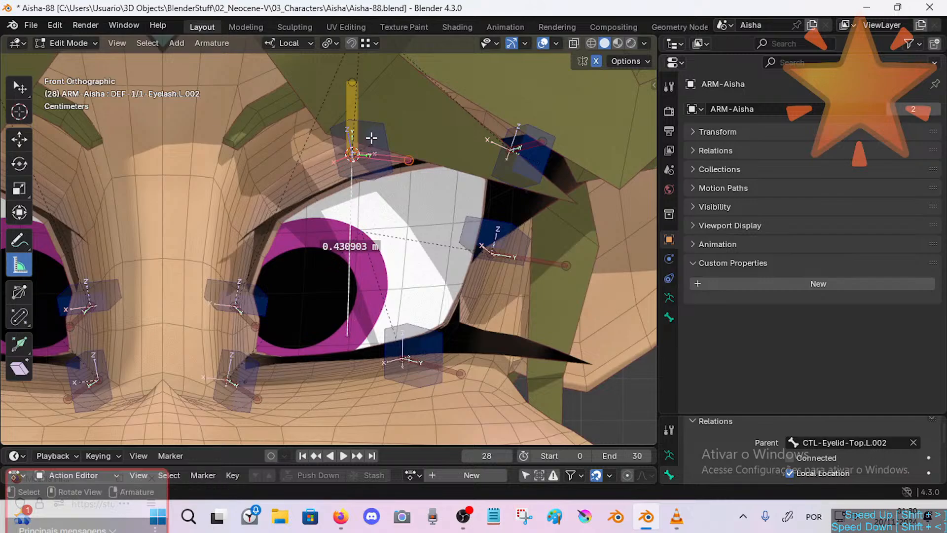
left_click_drag(336, 149, 337, 101)
key("ctrl+Tab")
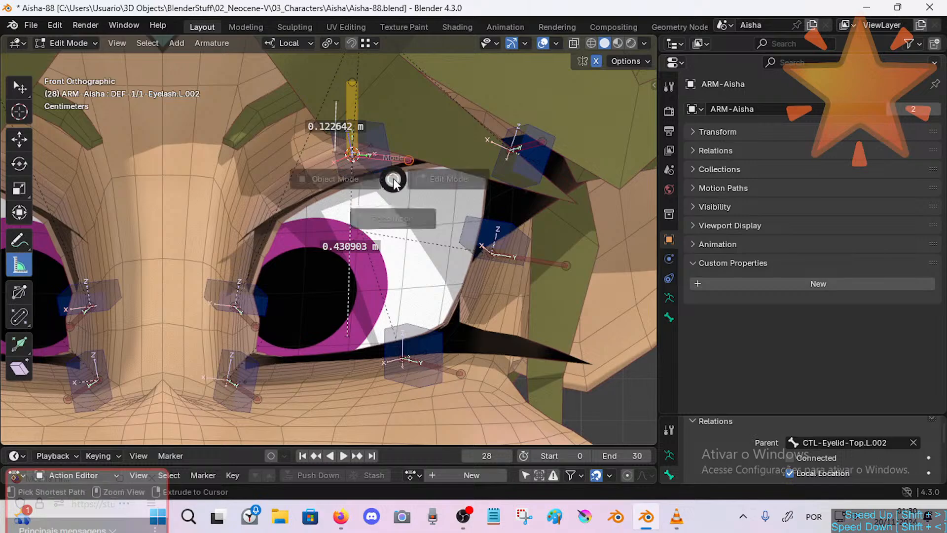
left_click(341, 179)
left_click(354, 146)
key("Tab")
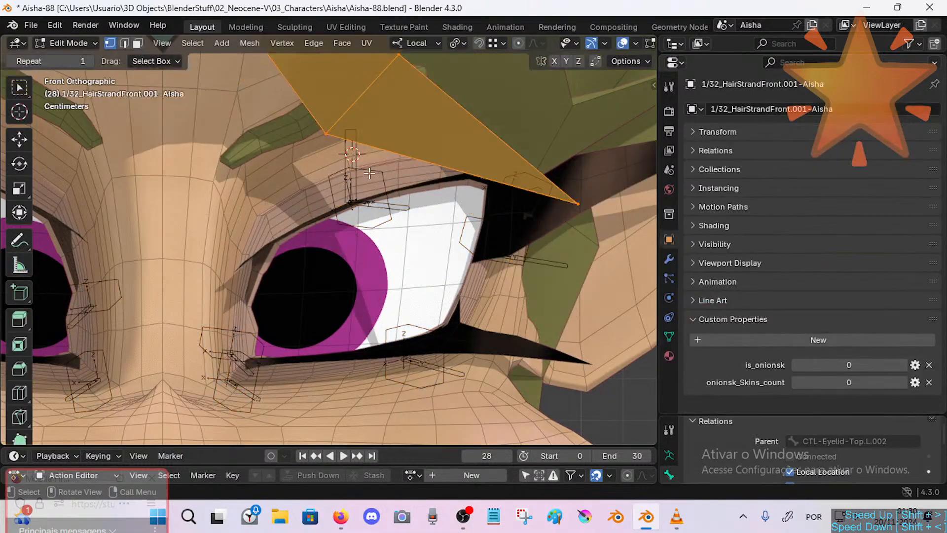
key("Tab")
Compare the left upper eyelid bones between the armature's Object Mode and Edit Mode, checking them against the measured distances.
left_click(352, 158)
key("Tab")
key("Tab")
left_click(358, 199)
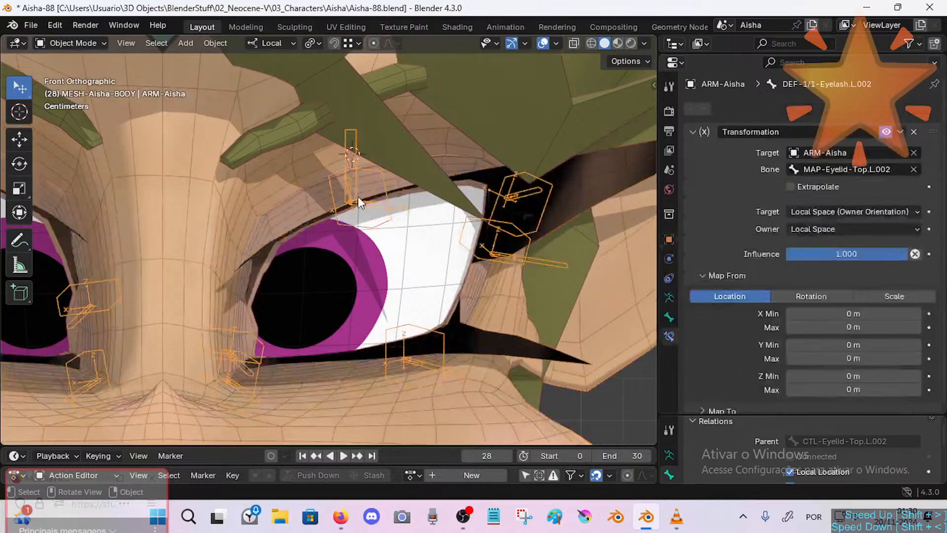
key("Tab")
key("Tab")
key("Tab")
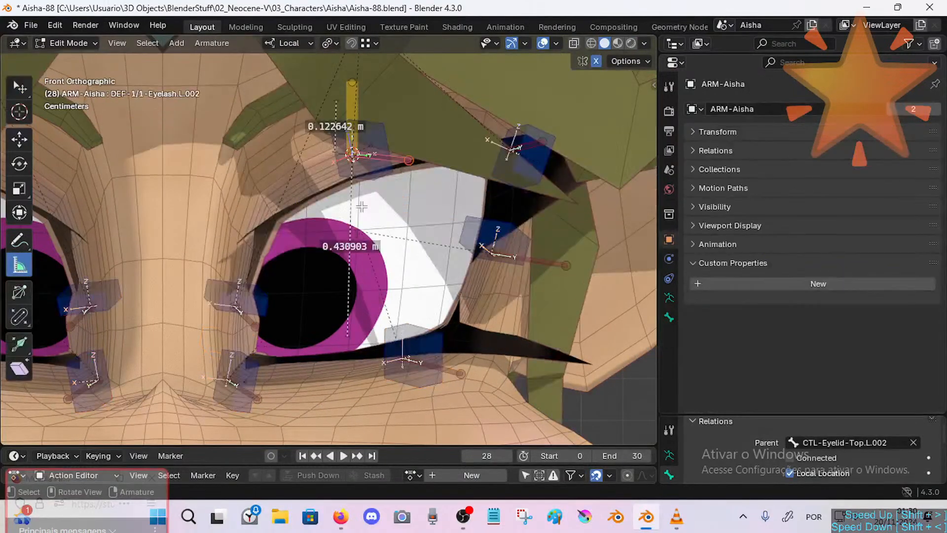
key("Tab")
key("Tab")
key("Tab")
key("Tab")
key("Tab")
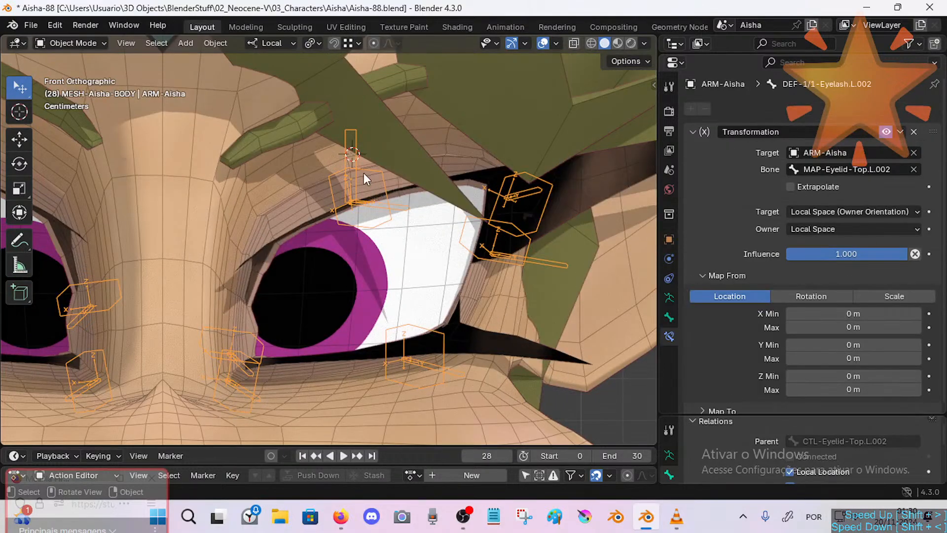
key("Tab")
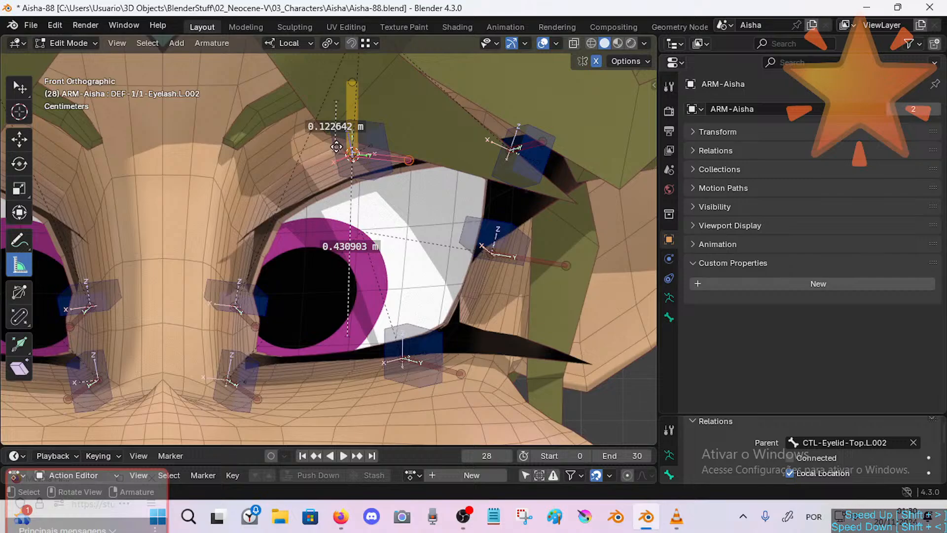
Try bending the longer ruler near the left upper eyelid, and remove the added angle point.
key("ctrl+Tab")
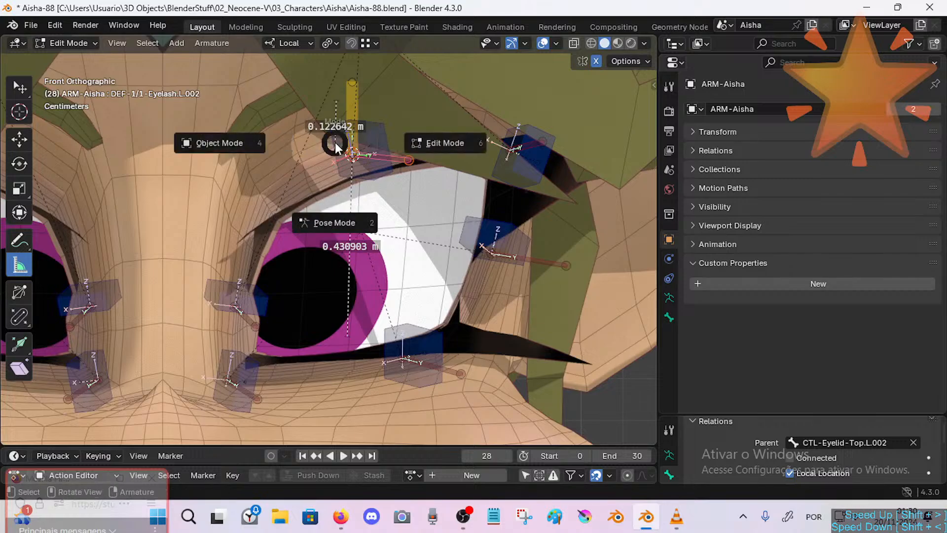
left_click(356, 166)
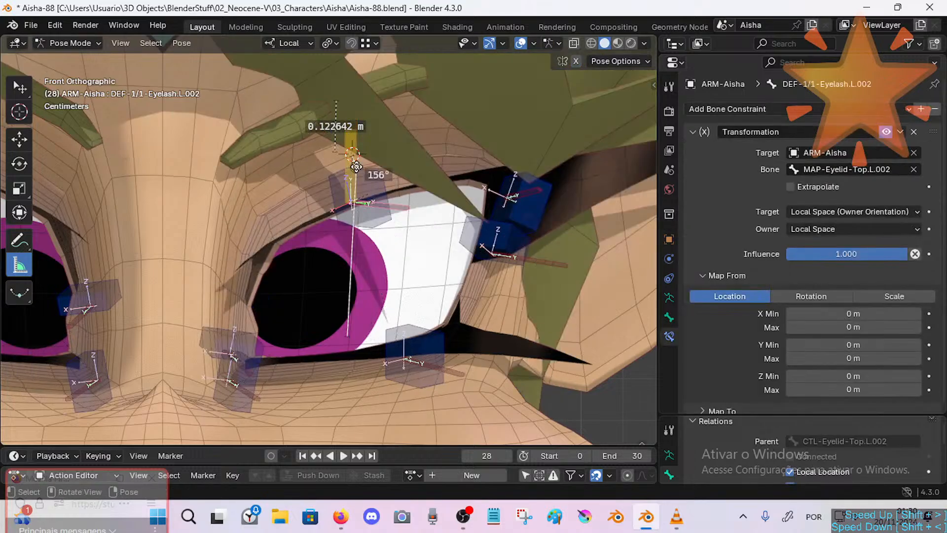
key("Tab")
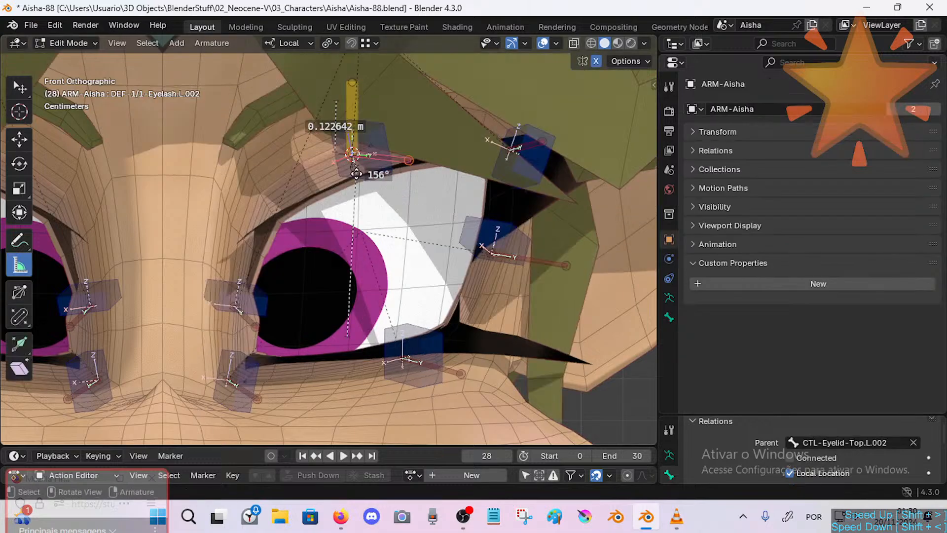
left_click_drag(354, 168, 352, 193)
key("x")
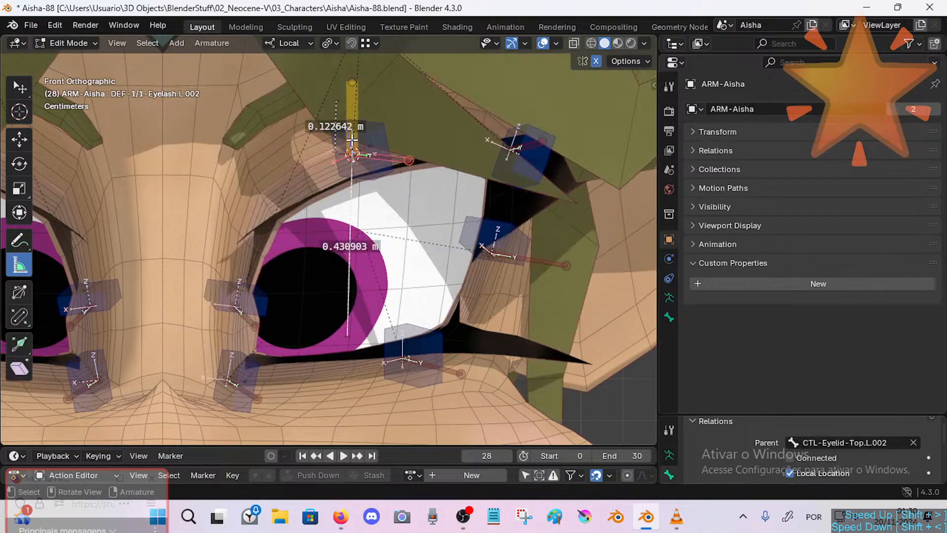
key("ctrl+Tab")
left_click(353, 126)
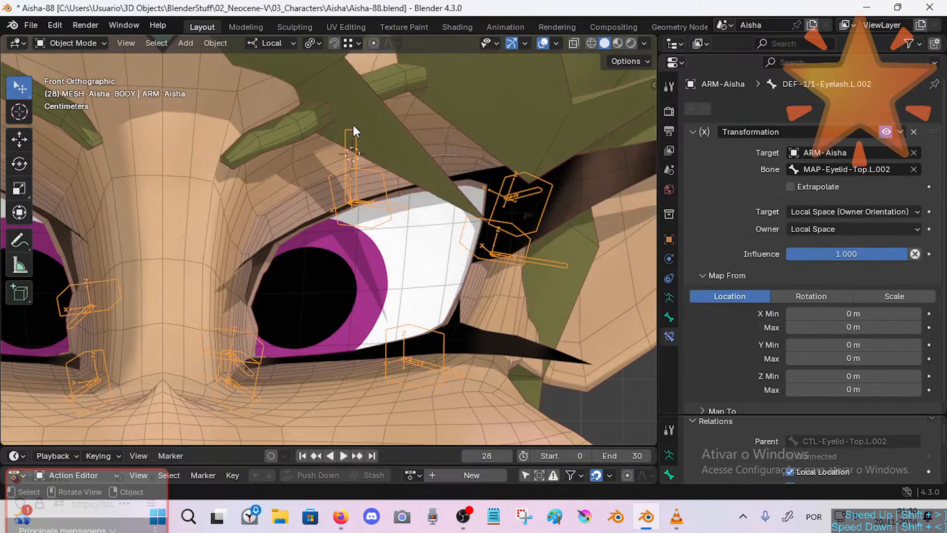
left_click(362, 170)
left_click(362, 168)
left_click(299, 170)
key("Tab")
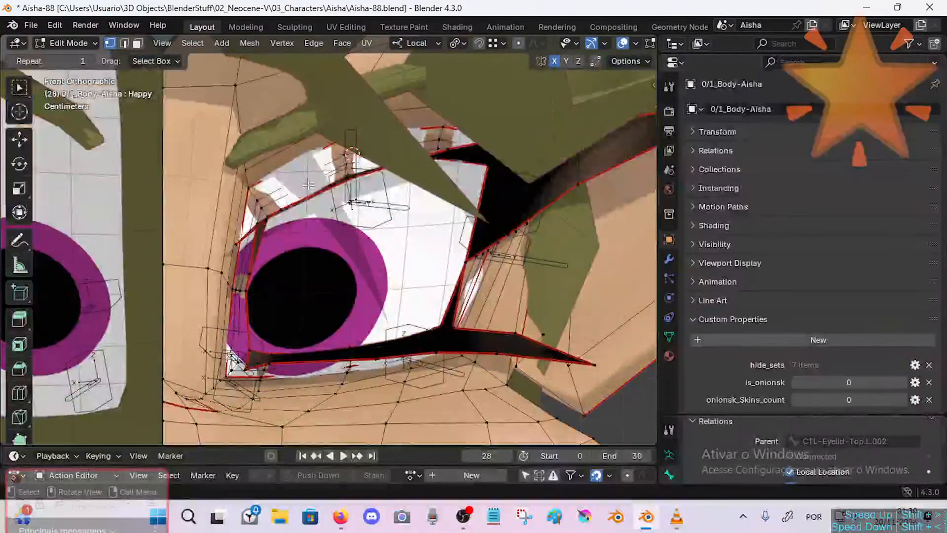
key("Tab")
left_click(353, 158)
key("Tab")
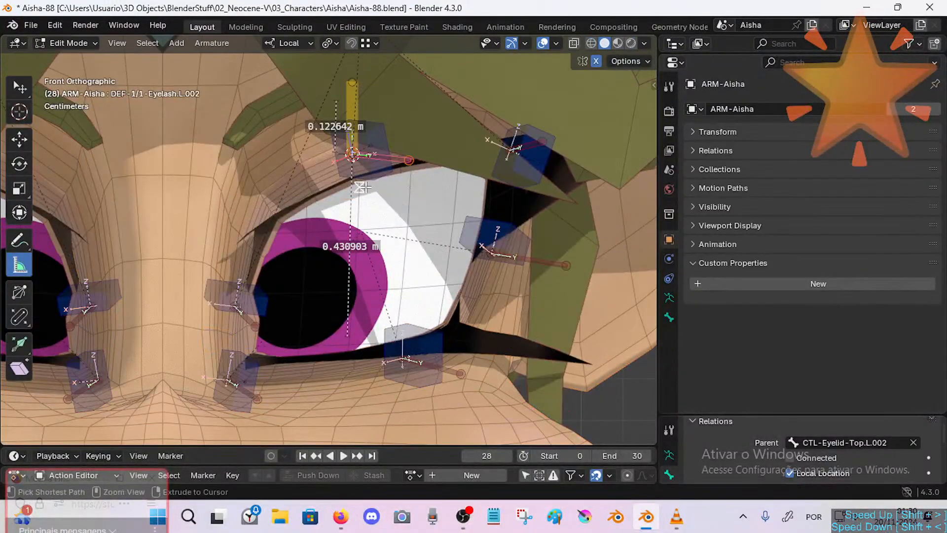
Compare the left upper eyelid and eyelash bones between their edit positions and their Pose Mode positions.
key("ctrl+Tab")
left_click(369, 196)
key("ctrl+Tab")
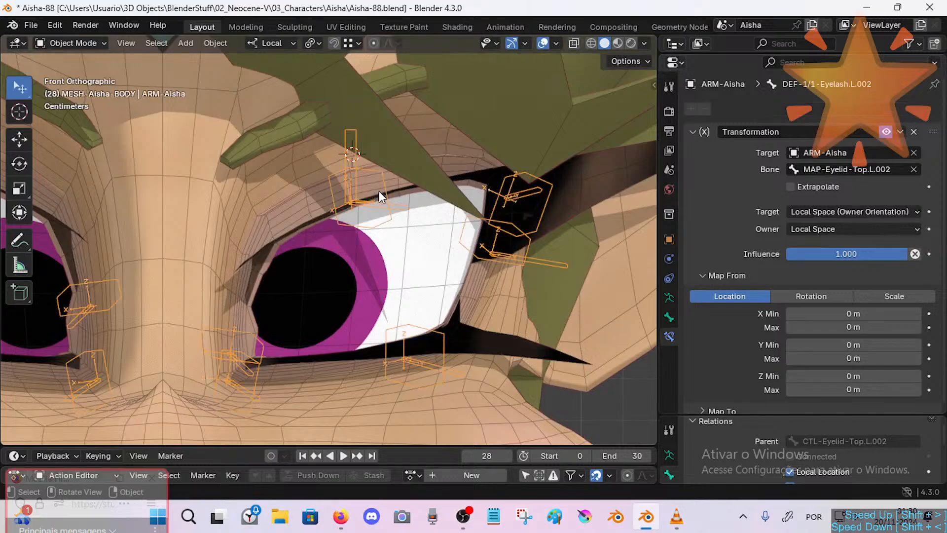
left_click(381, 174)
key("Tab")
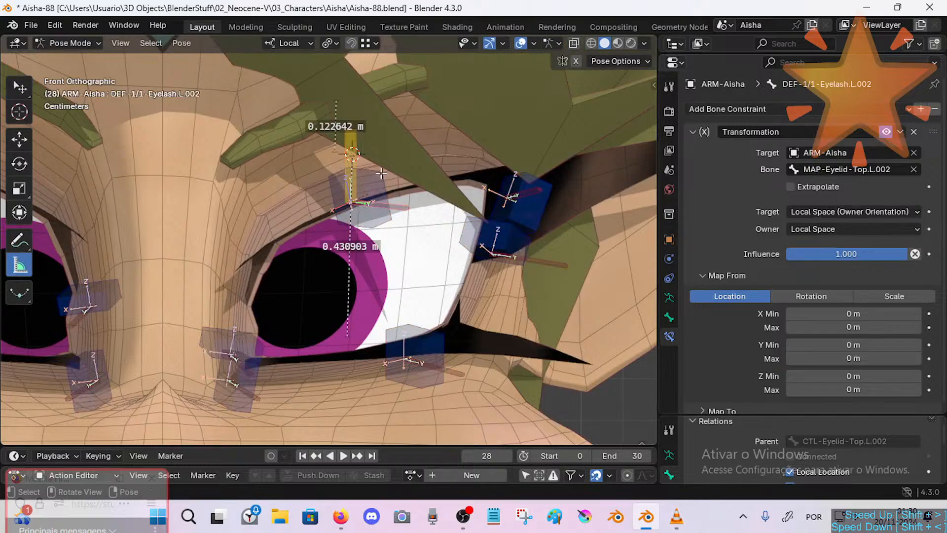
key("ctrl+Tab")
key("Tab")
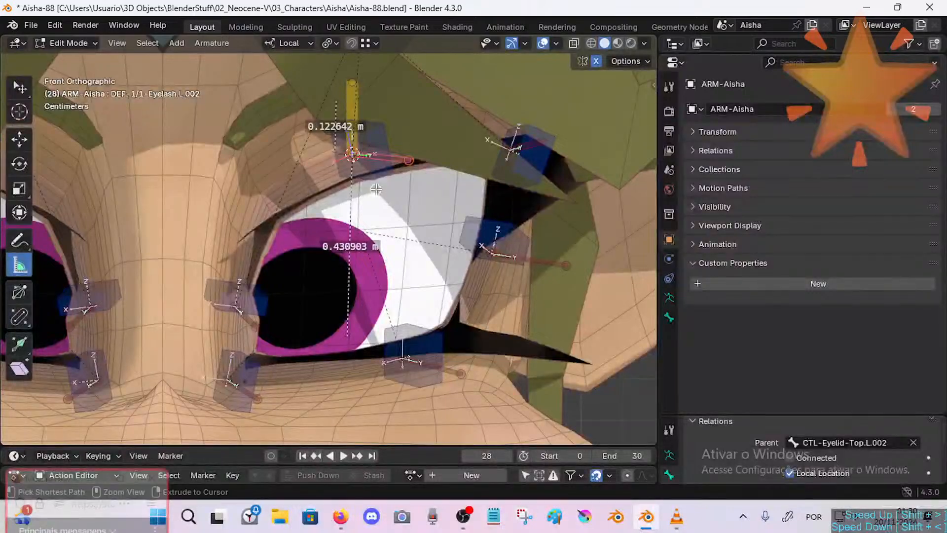
Save the file, then select the MAP-Eyelid-Top.L.002 bone and return the armature to Pose Mode.
key("ctrl+s")
left_click(352, 110)
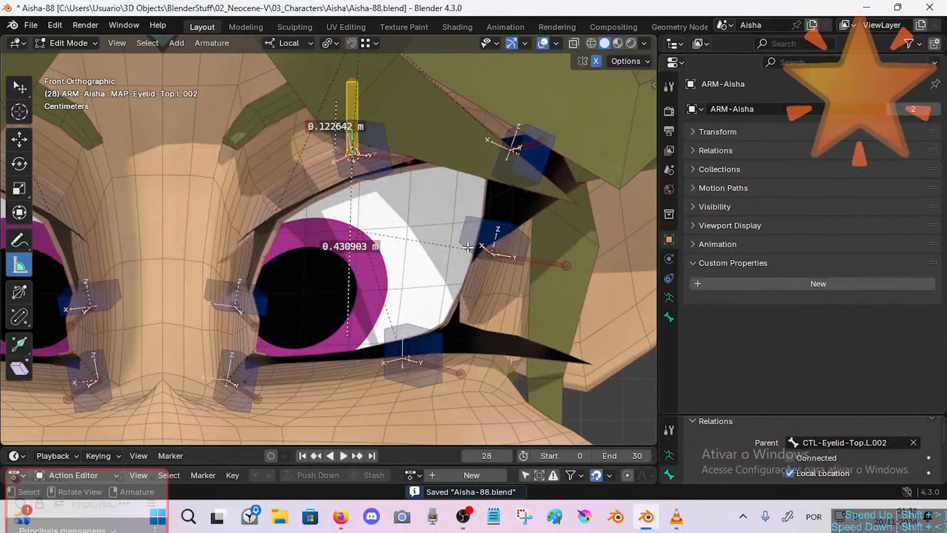
key("ctrl+Tab")
key("2")
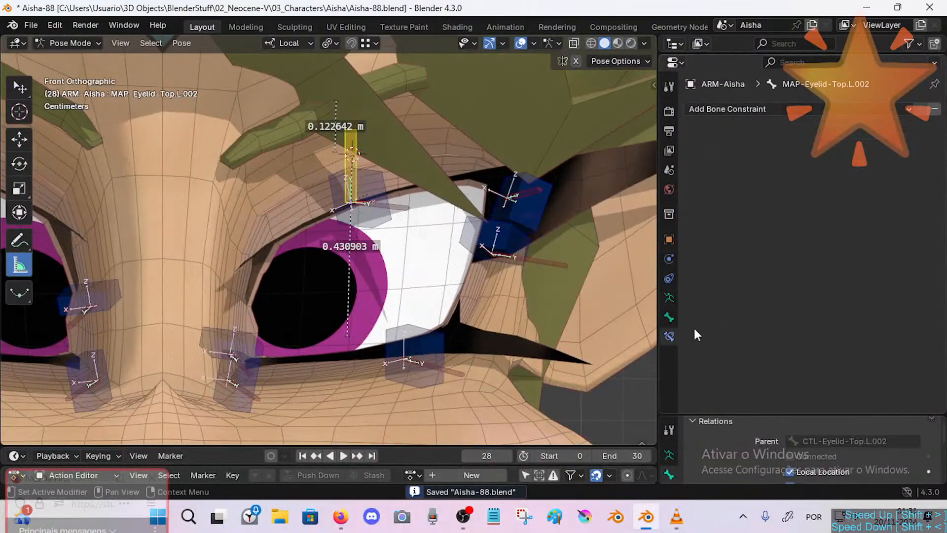
Set the Map From location Y Min of DEF-1/1-Eyelash.L.002's Transformation constraint to -0.43 m.
left_click(403, 209)
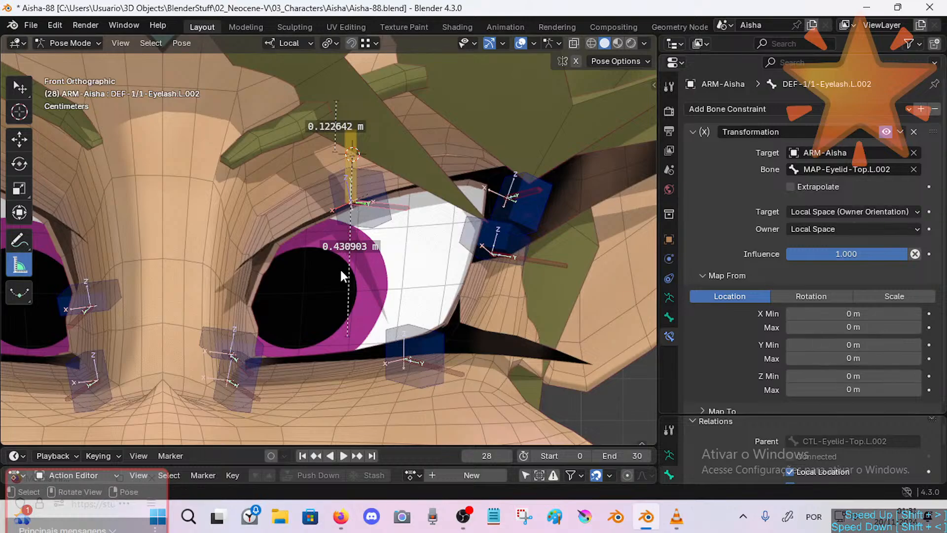
left_click(847, 343)
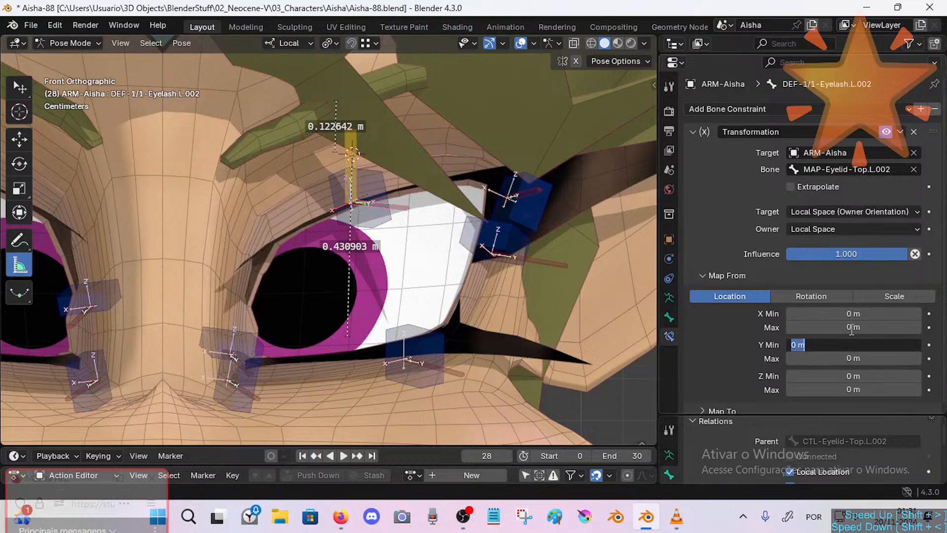
type("-0.43")
key("Return")
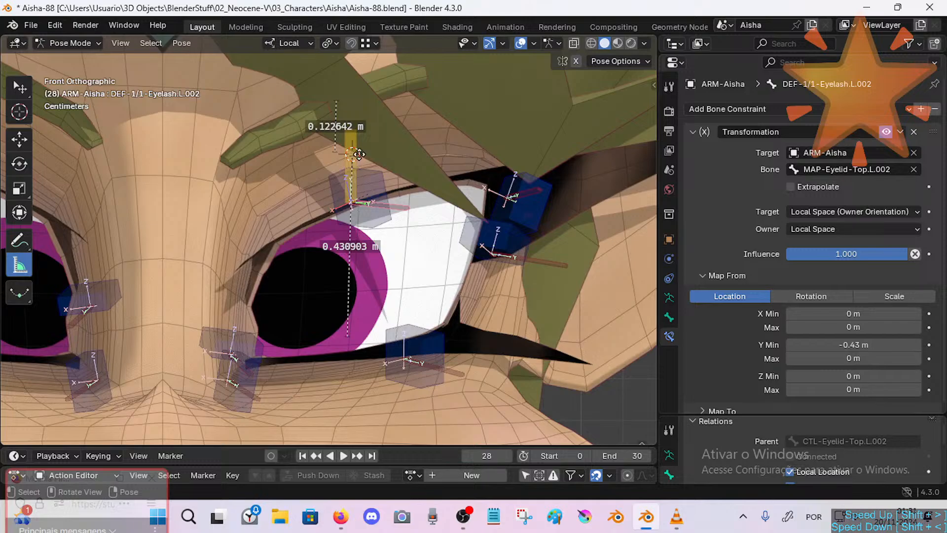
Snap the 3D cursor to the posed position of MAP-Eyelid-Top.L.002.
key("shift+s")
key("Escape")
left_click(357, 137)
key("shift+s")
key("Escape")
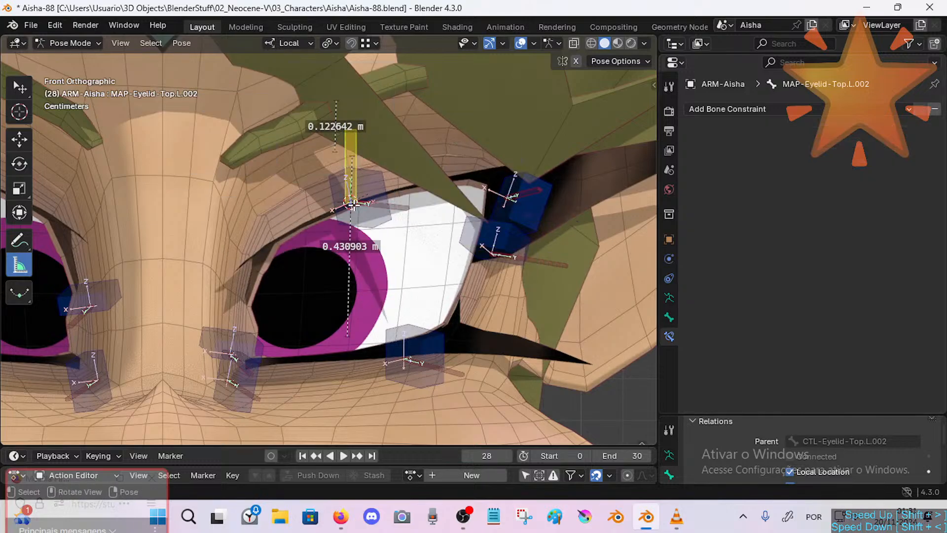
Set the Map From location Y Max of DEF-1/1-Eyelash.L.002's Transformation constraint to 0.12 m.
left_click(396, 218)
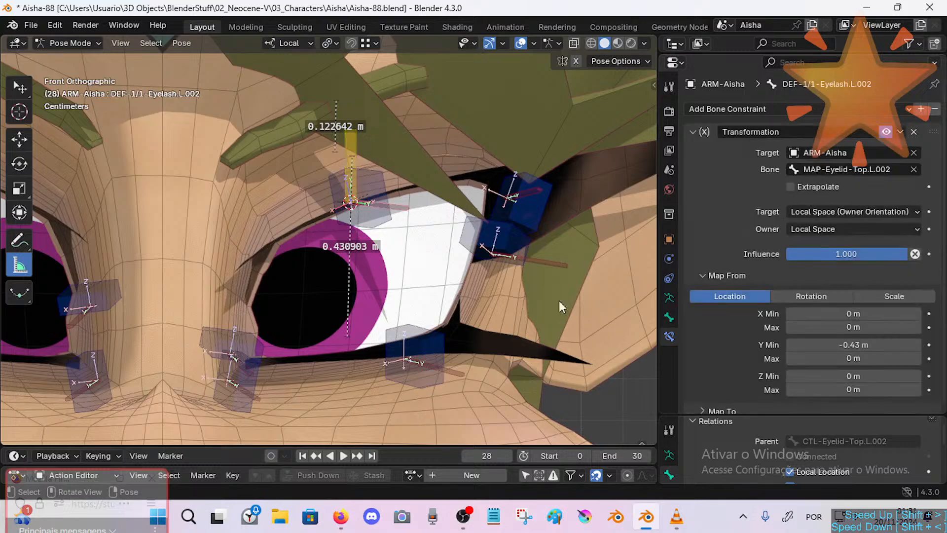
left_click(863, 357)
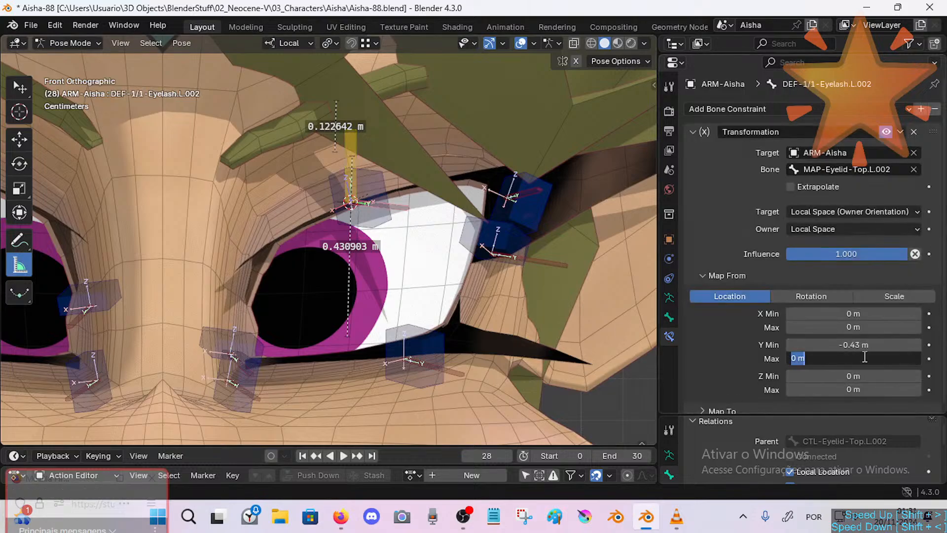
type("0.12")
key("Return")
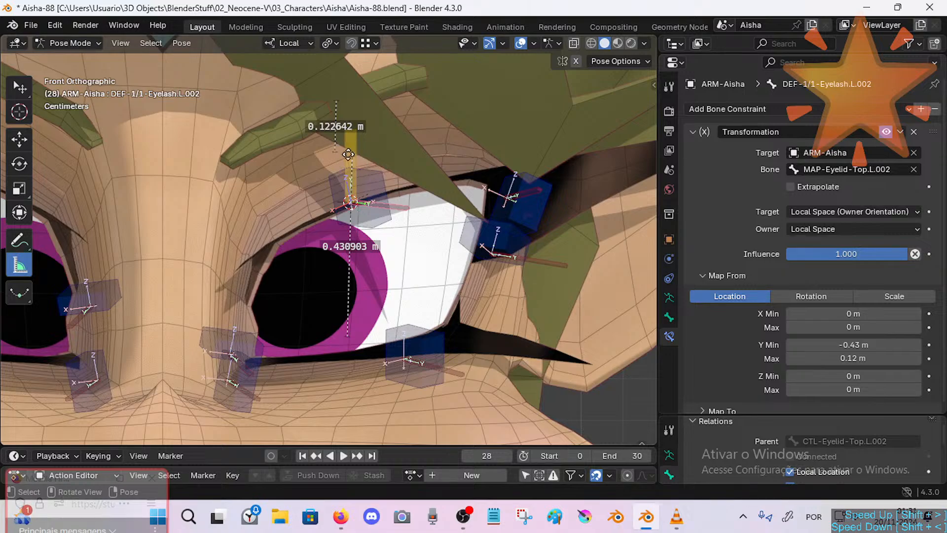
Try shifting the lower end of the shorter ruler above the left upper eyelid, and undo the last change.
left_click_drag(336, 153, 367, 149)
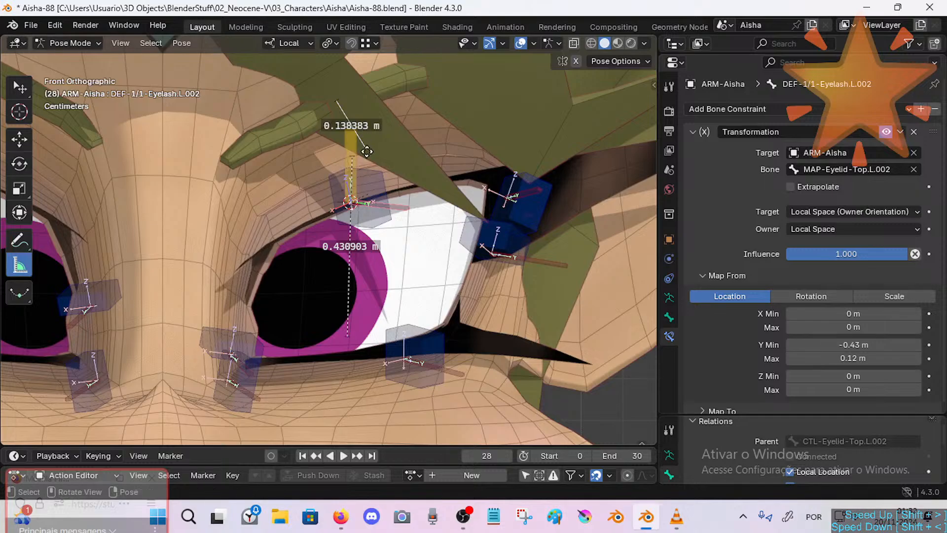
key("ctrl+z")
Try moving MAP-Eyelid-Top.L.002 freely in front view, and snap it back to the 3D cursor.
left_click(367, 149)
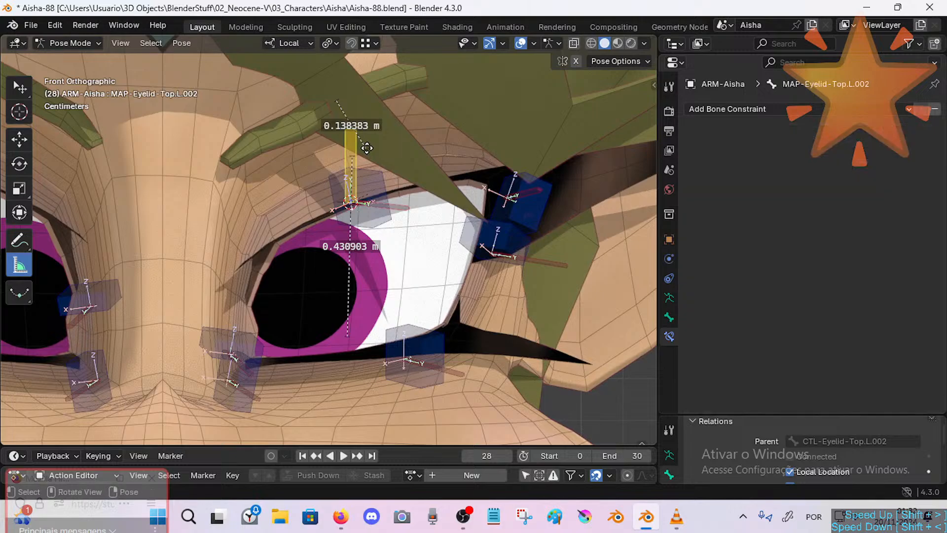
key("g")
left_click(328, 168)
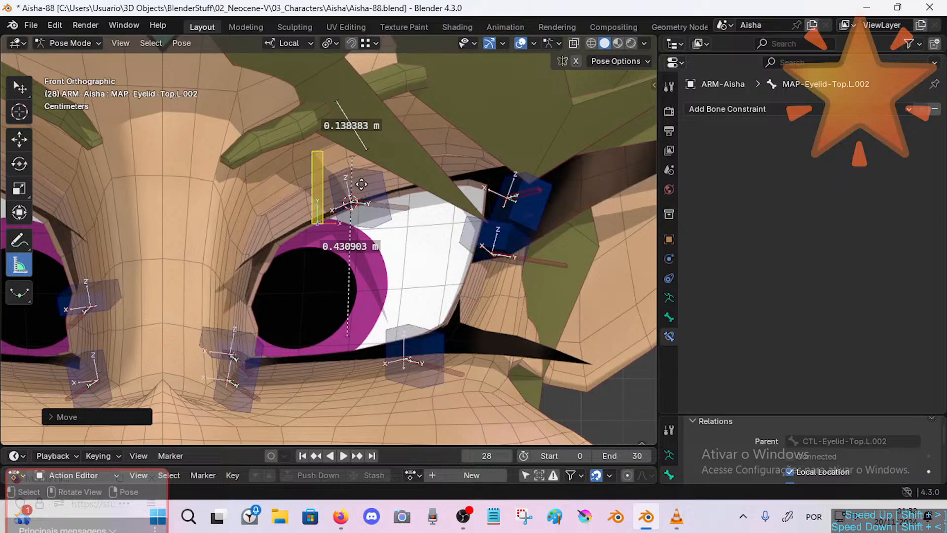
key("ctrl+z")
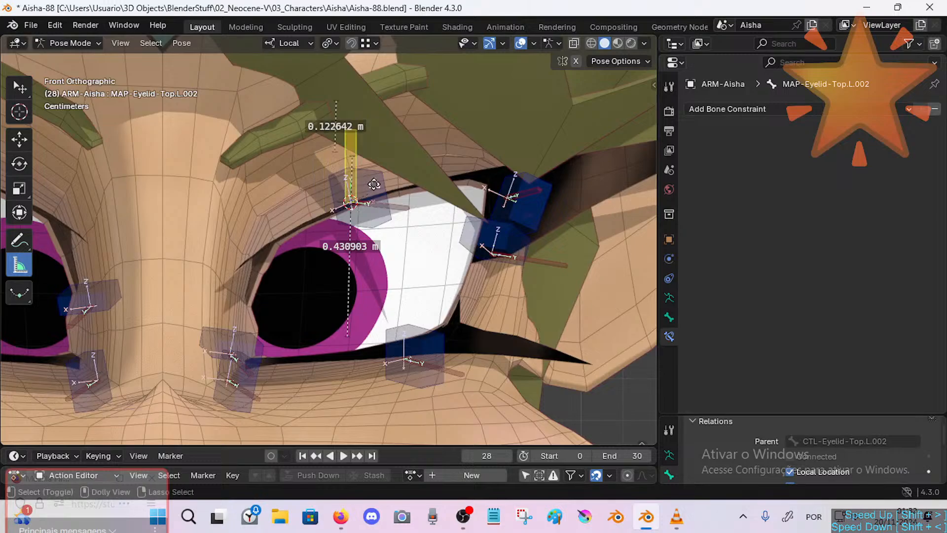
key("ctrl+shift+z")
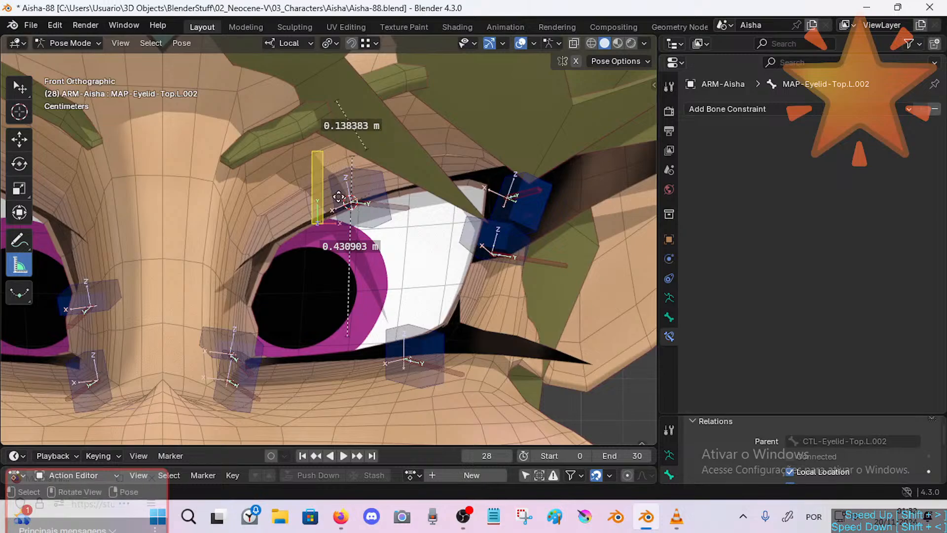
key("shift+s")
key("8")
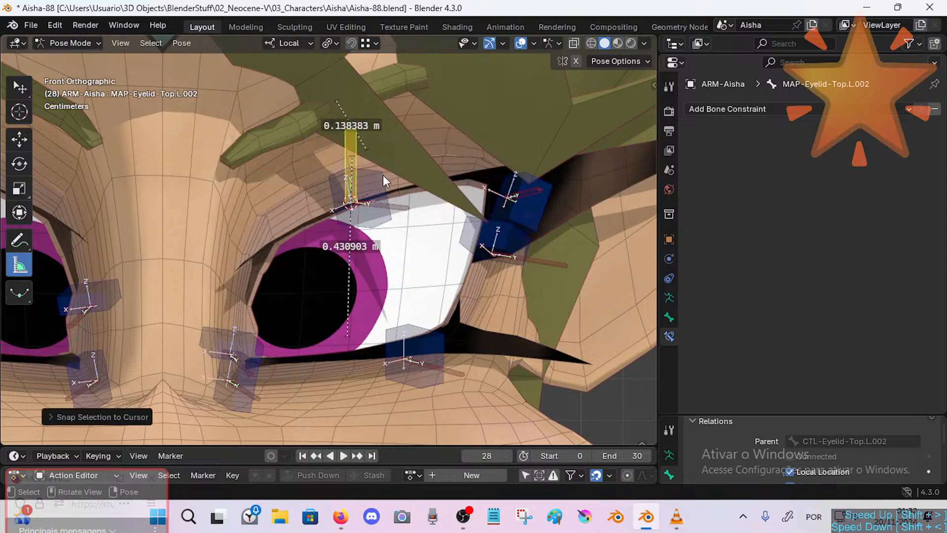
key("g")
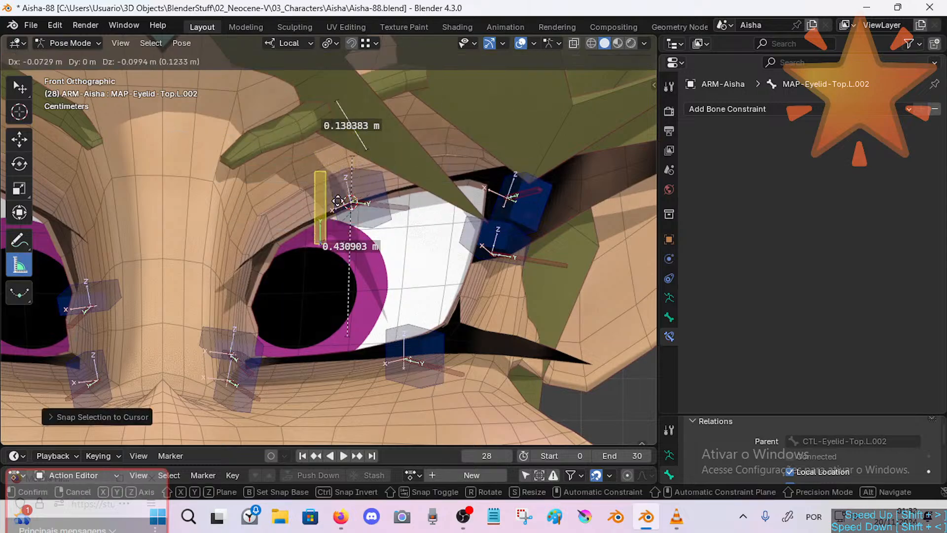
right_click(346, 194)
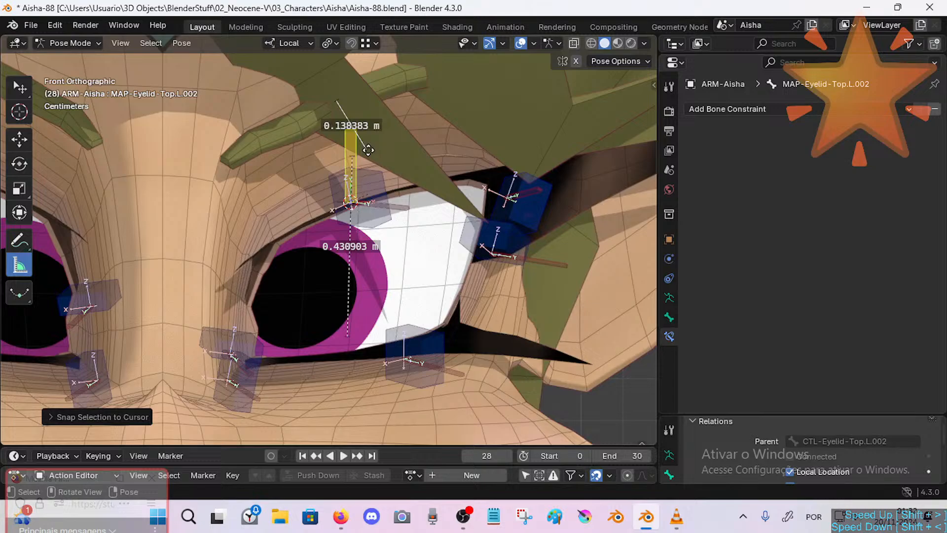
Delete both rulers around the left upper eyelid in Pose Mode and switch from the Measure tool to the selection tool.
key("Tab")
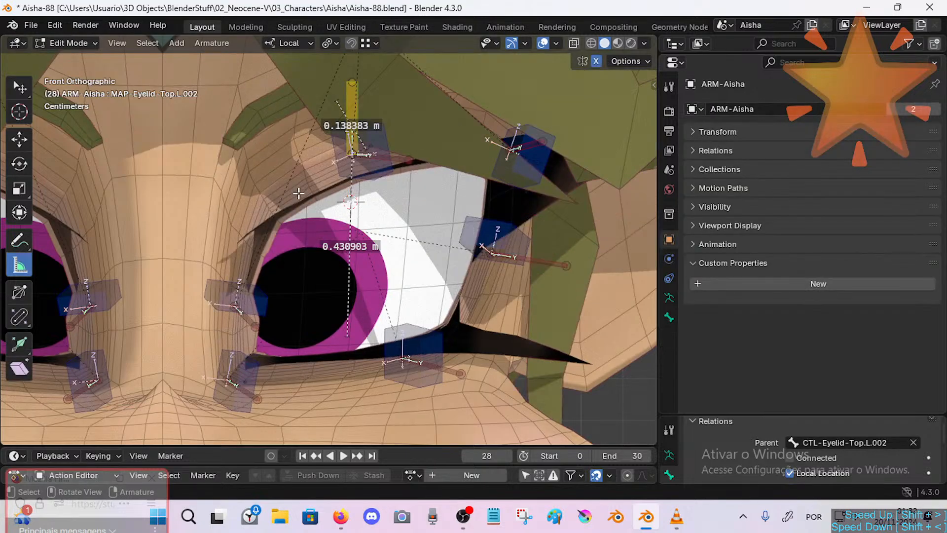
key("Tab")
left_click(363, 139)
key("x")
key("x")
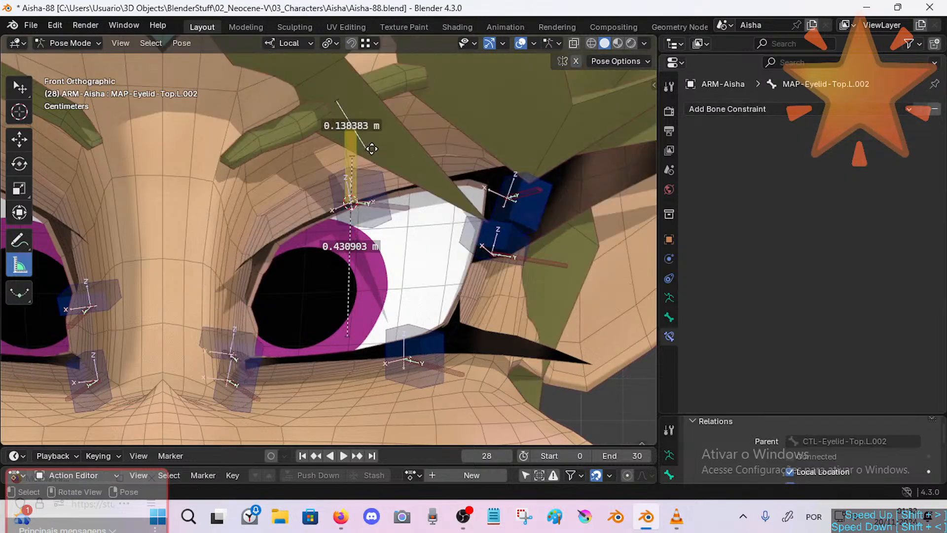
left_click(351, 167)
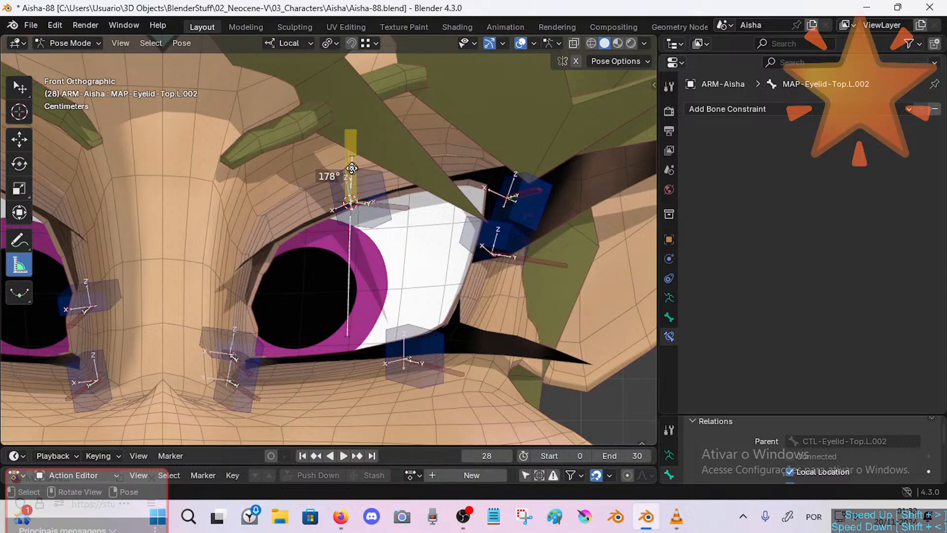
key("x")
key("x")
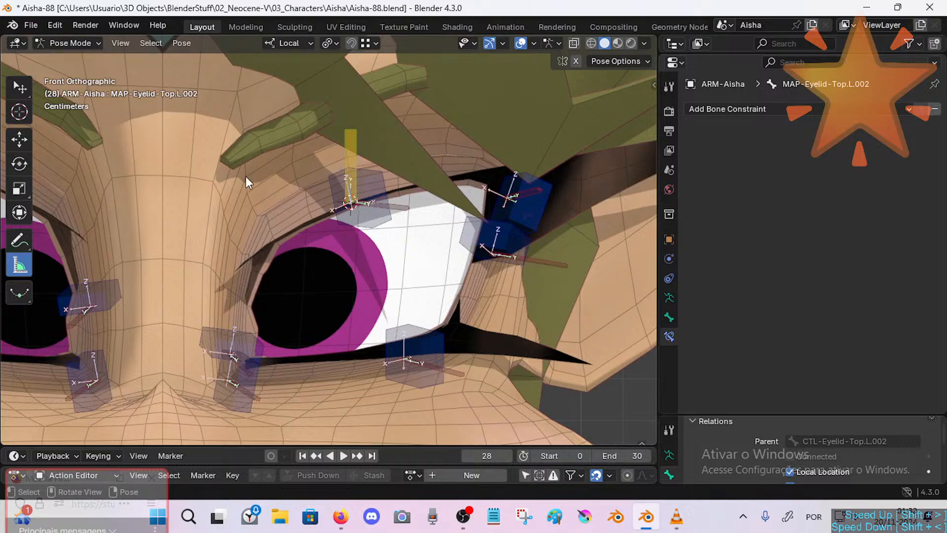
left_click(20, 88)
Reselect DEF-1/1-Eyelash.L.002, enter 0.12 m as its Transformation constraint's Map From location Y Max, and save the file.
left_click(354, 165)
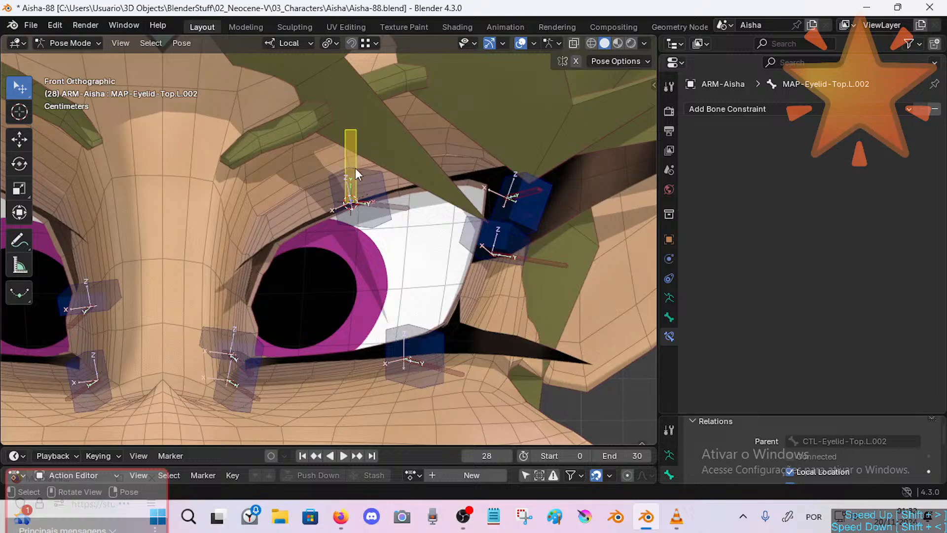
key("Tab")
key("Tab")
left_click(383, 201)
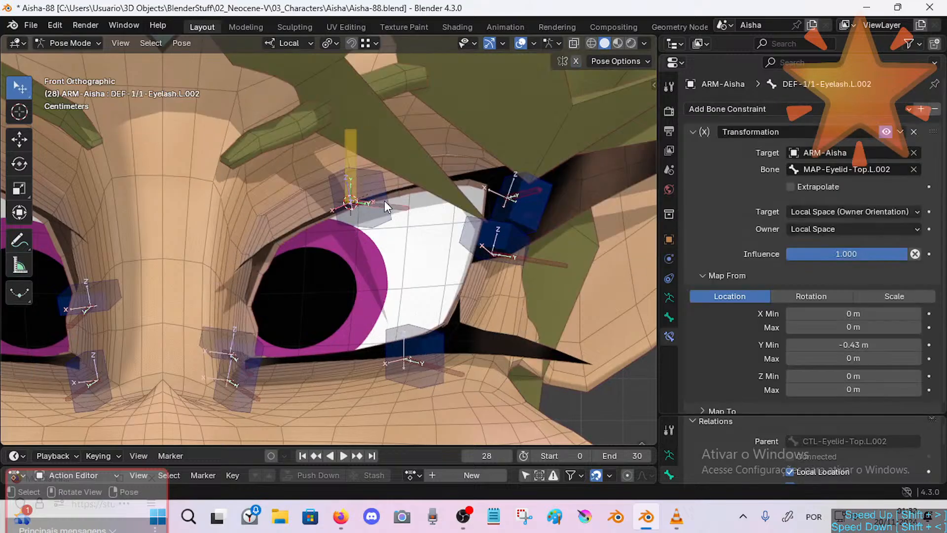
left_click(349, 150)
left_click(399, 200)
scroll(908, 338, "down", 1)
left_click(871, 352)
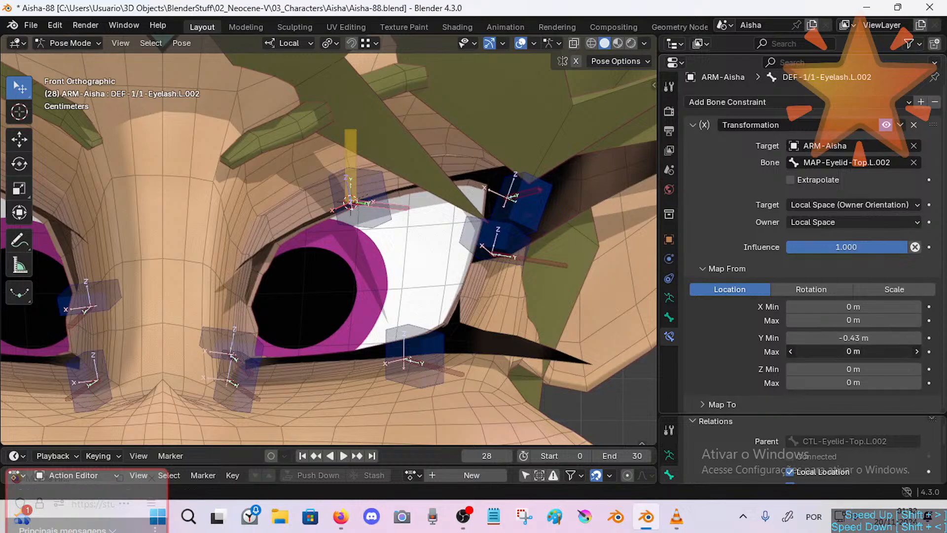
type("0.12")
key("Return")
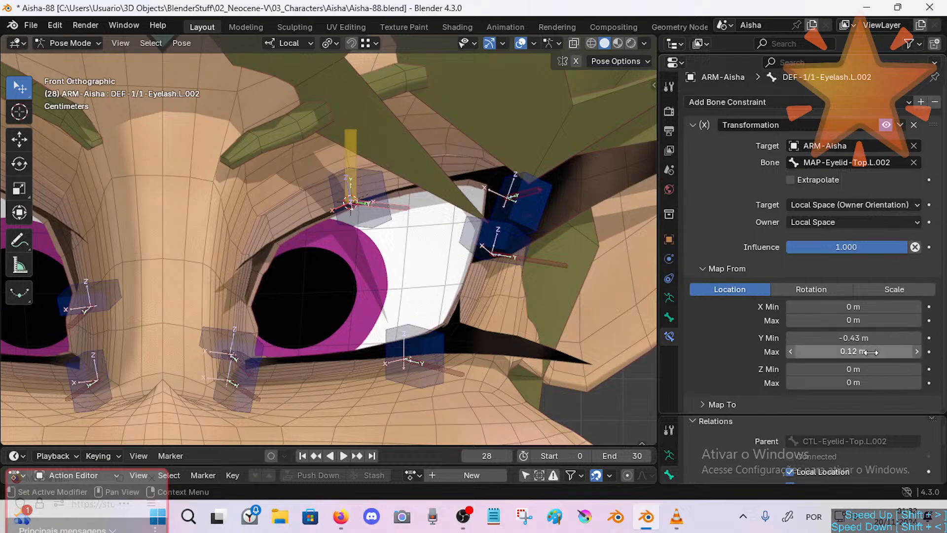
key("ctrl+s")
Test an upward move of CTL-Eyelid-Top.L.002, cancel it, and reselect DEF-1/1-Eyelash.L.002.
left_click(354, 159)
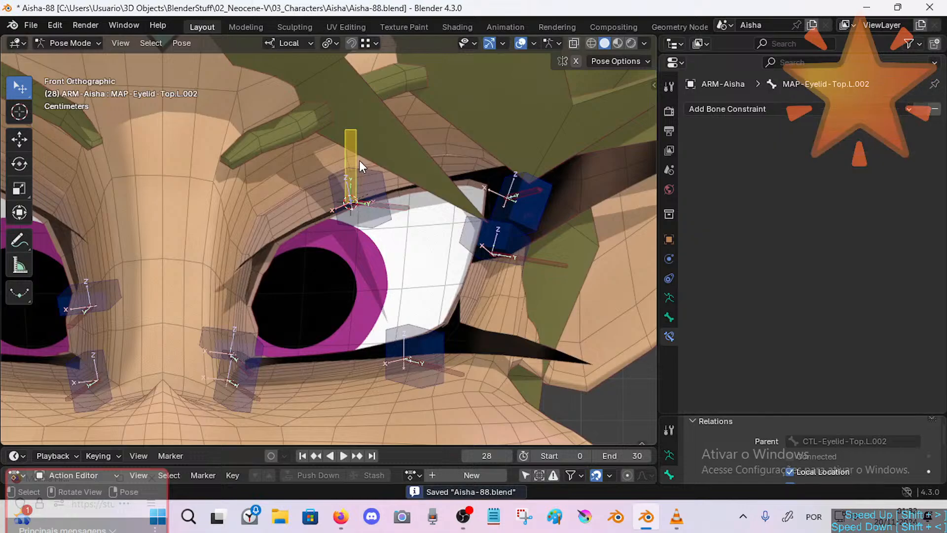
left_click(374, 180)
left_click(403, 205)
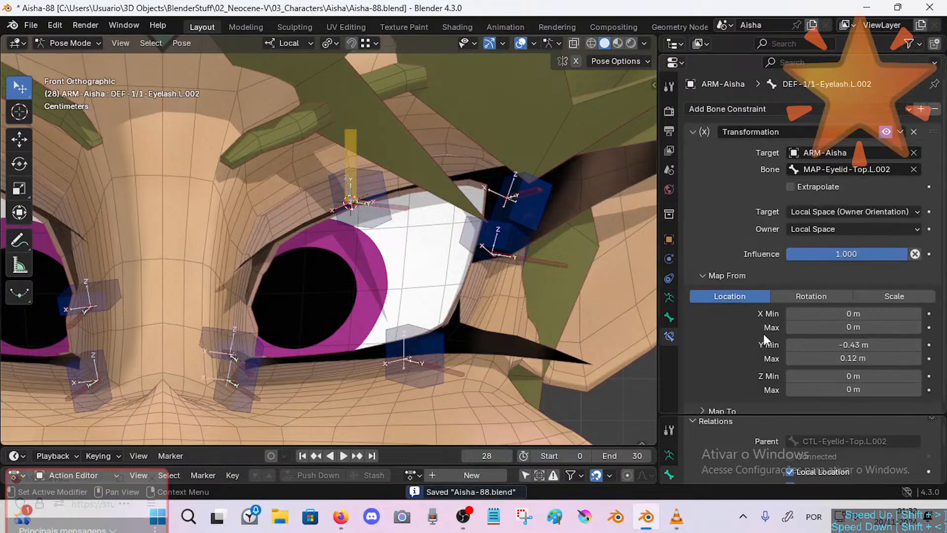
left_click(381, 174)
key("g")
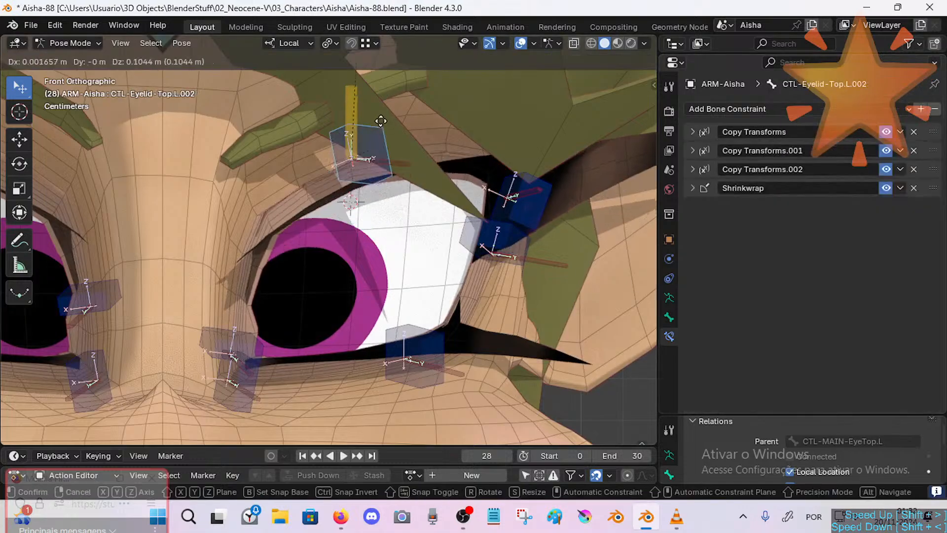
right_click(396, 210)
left_click(398, 212)
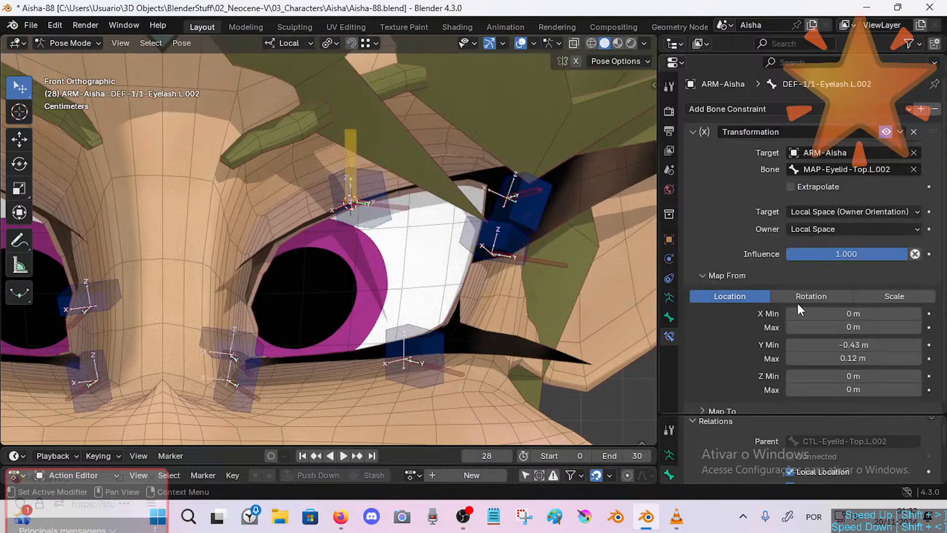
Collapse the Transformation constraint's Map From settings, expand Map To, and set its location X Source Axis to Y.
left_click(701, 274)
left_click(701, 273)
left_click(712, 274)
left_click(712, 274)
left_click(718, 271)
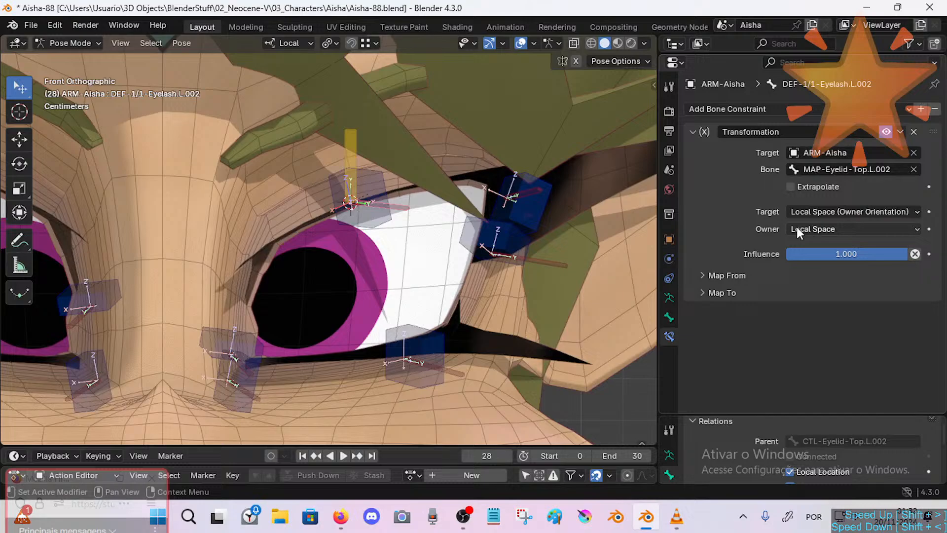
left_click(705, 292)
scroll(800, 313, "down", 3)
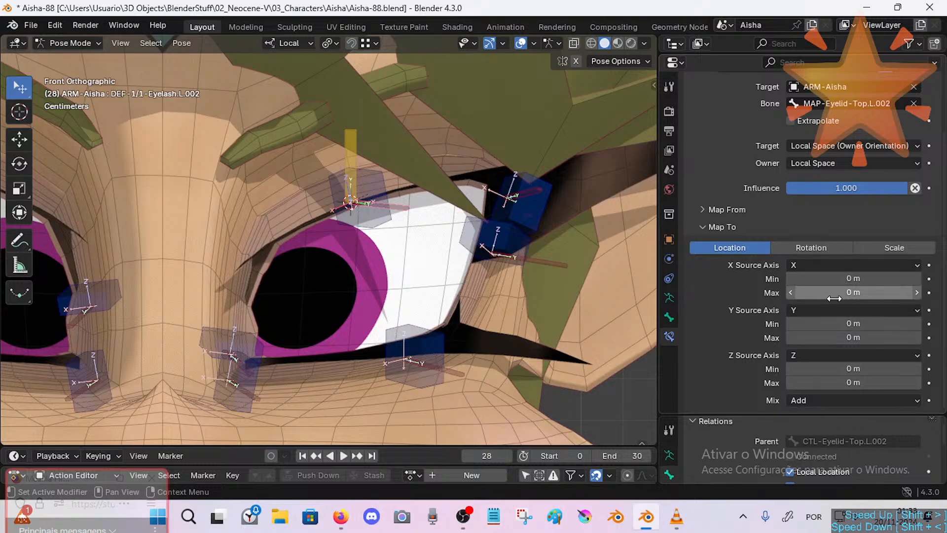
left_click(804, 267)
left_click(795, 298)
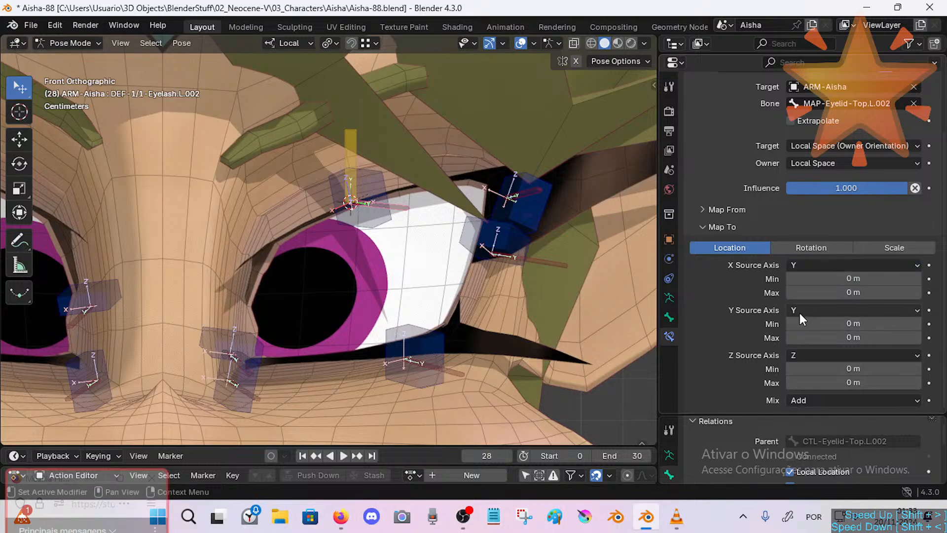
Set the Transformation constraint's Map To location Z Source Axis to Y and review its Map From limits.
left_click(800, 311)
left_click(804, 341)
left_click(803, 355)
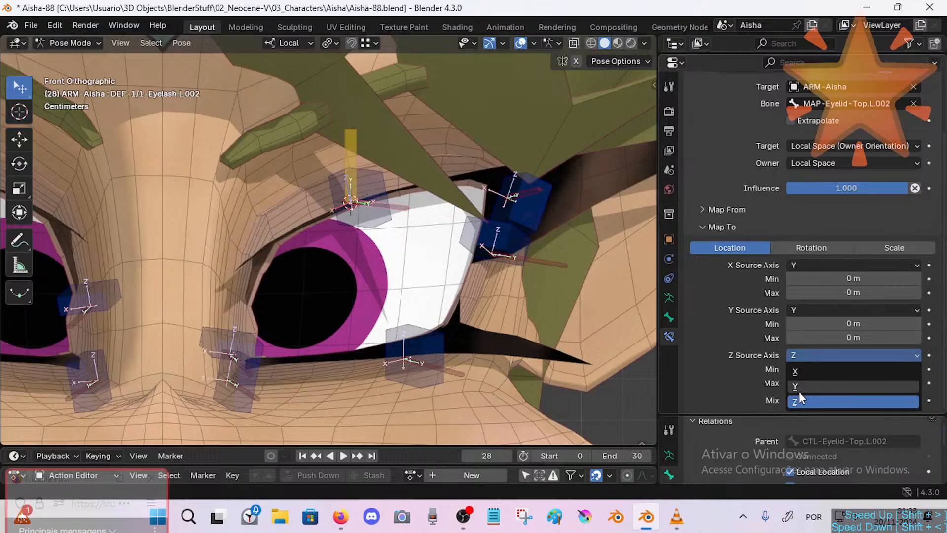
left_click(798, 387)
left_click(802, 354)
left_click(802, 354)
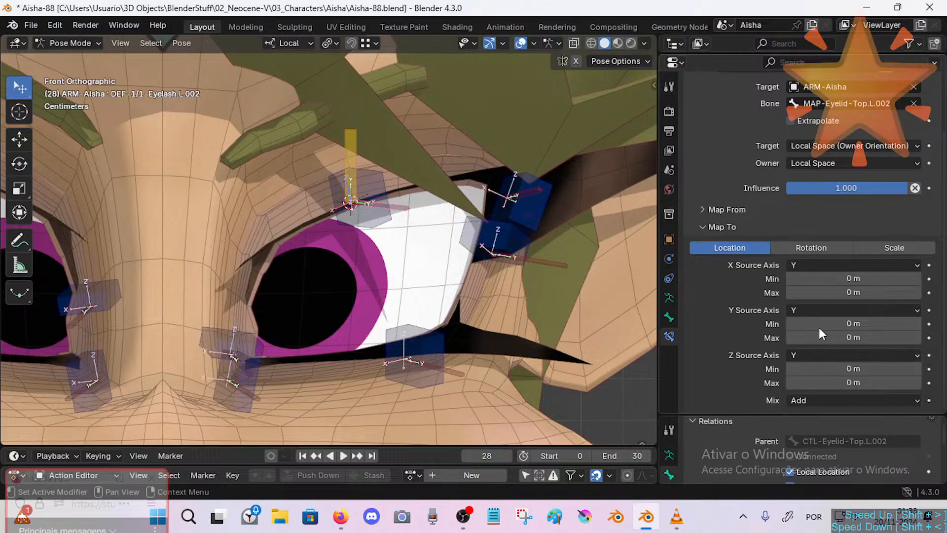
left_click(718, 211)
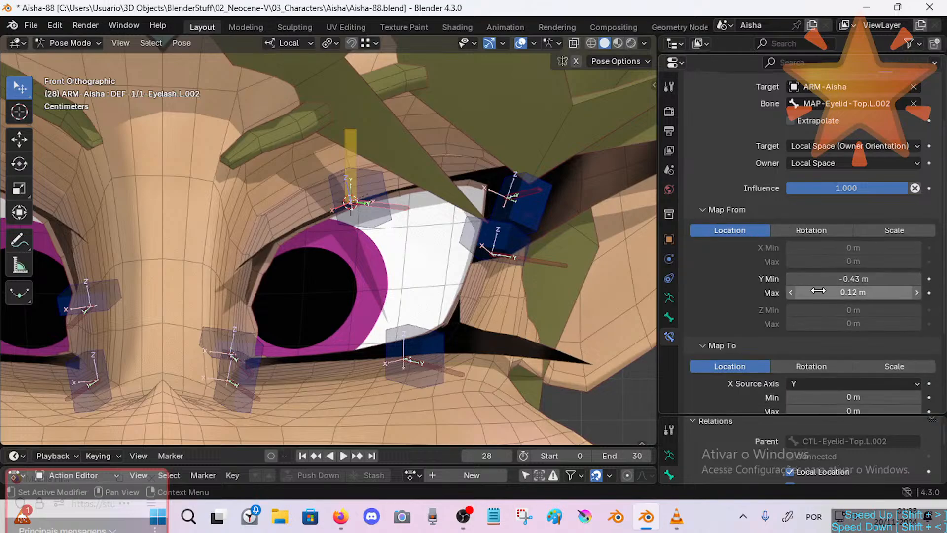
left_click(706, 209)
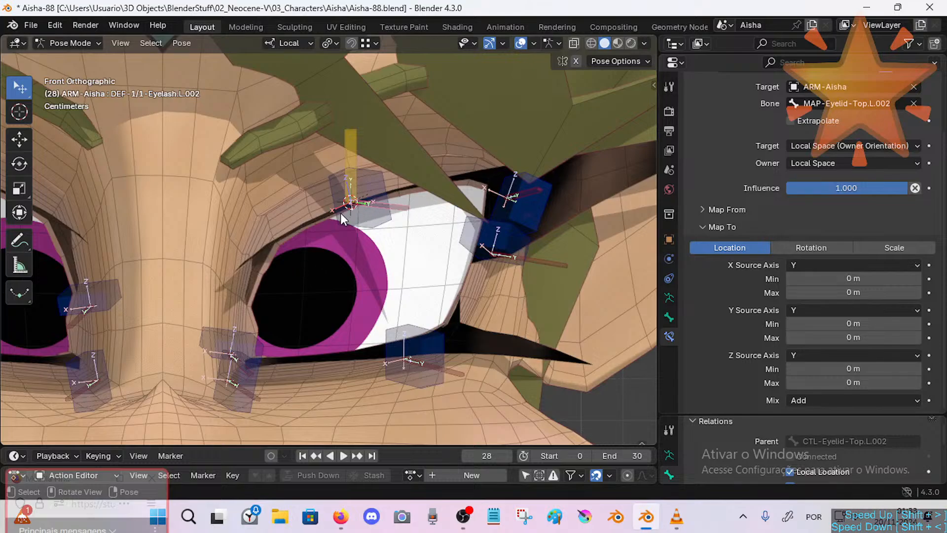
Check the upper eyelid's MAP bone, reselect DEF-1/1-Eyelash.L.002, and save the file.
left_click(349, 145)
left_click(407, 202)
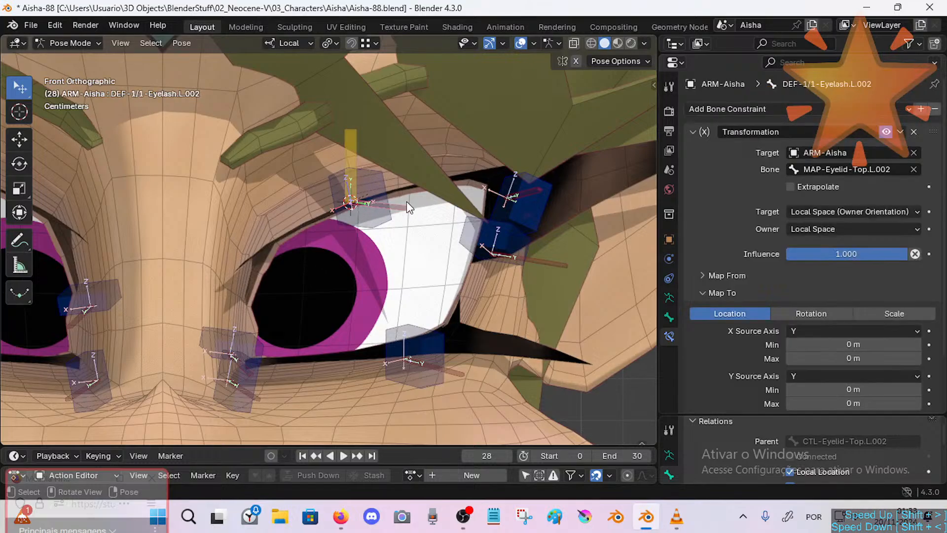
key("ctrl+s")
Set the eyelash constraint's Map To location Z Min to -0.14 m and Z Max to 0.14 m, keeping Mix on Add.
scroll(736, 334, "down", 4)
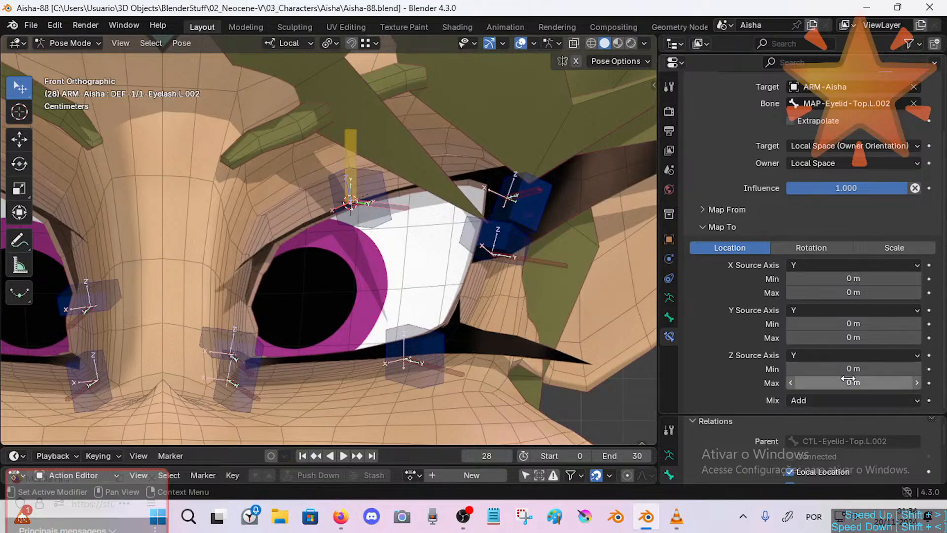
scroll(837, 293, "up", 3)
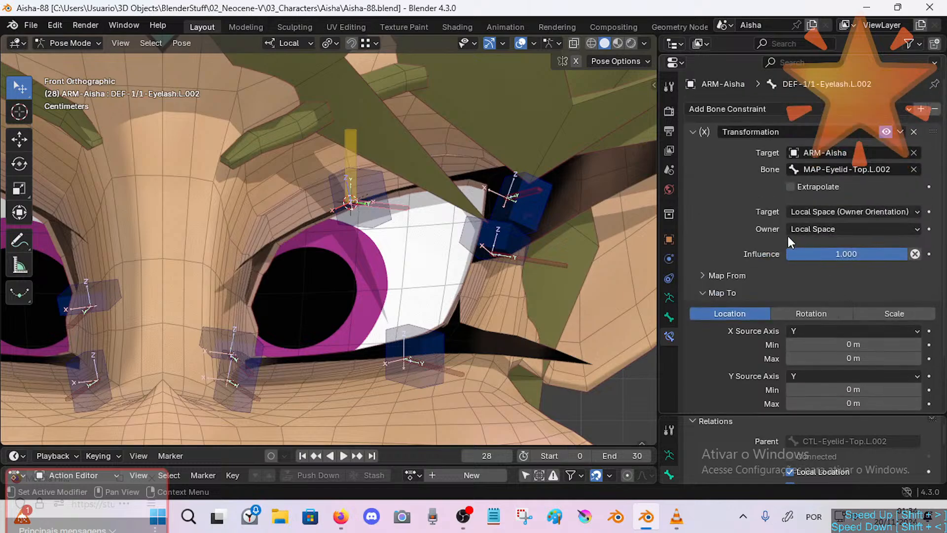
left_click(718, 275)
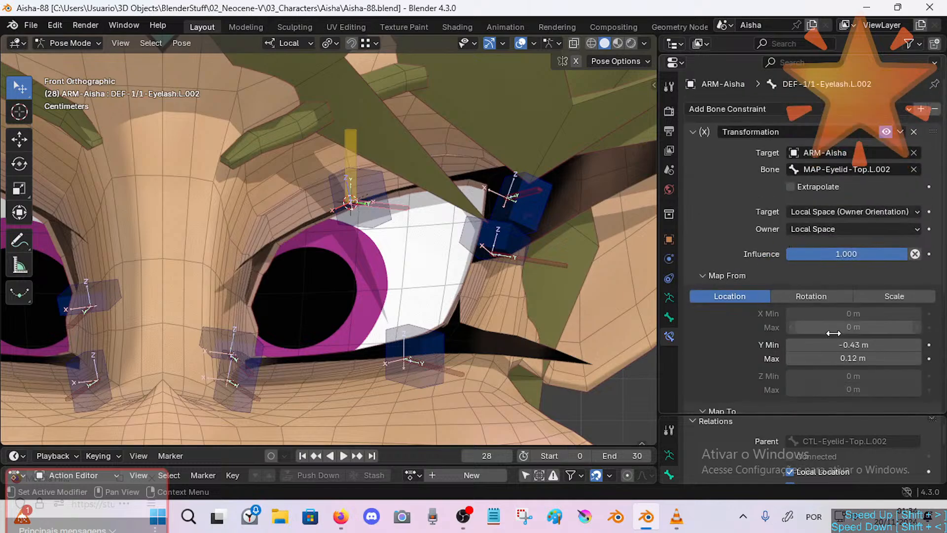
left_click(737, 276)
scroll(871, 371, "down", 3)
mouse_move(872, 371)
left_mouse_down()
mouse_move(851, 371)
mouse_move(861, 383)
mouse_move(886, 383)
left_mouse_up()
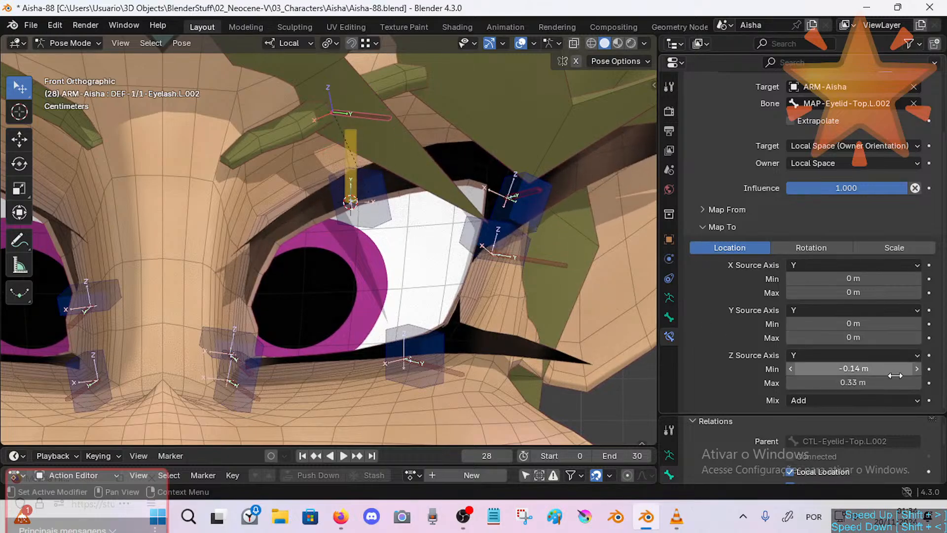
left_click(859, 381)
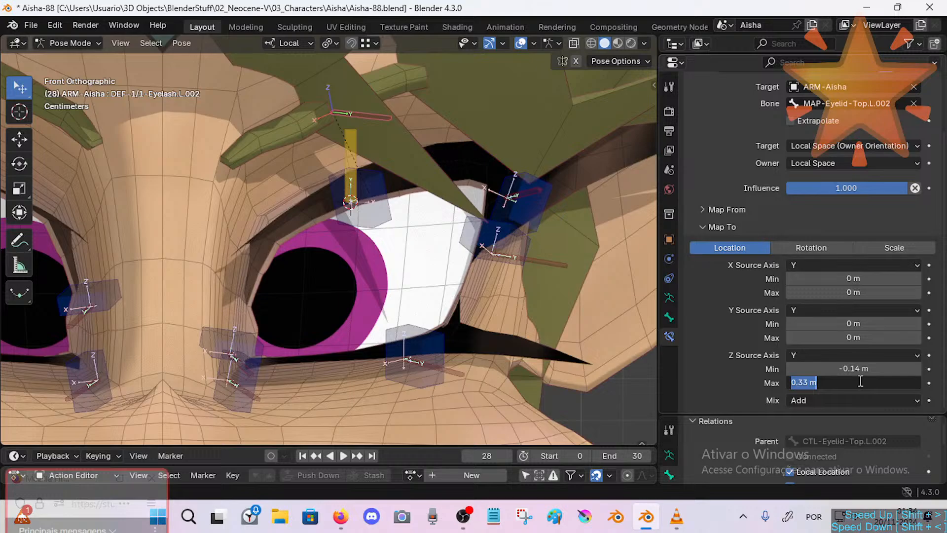
type("01")
key("BackSpace")
type(".14")
key("Return")
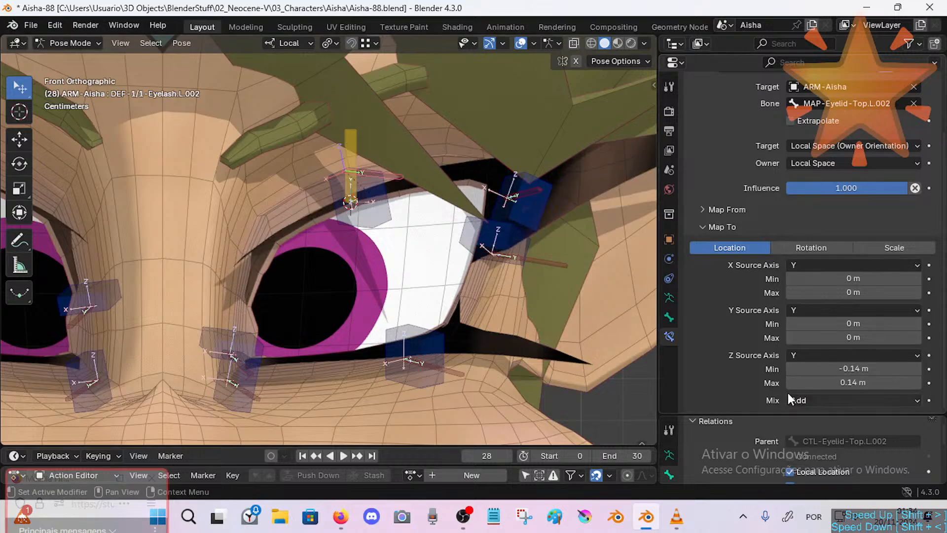
left_click(826, 398)
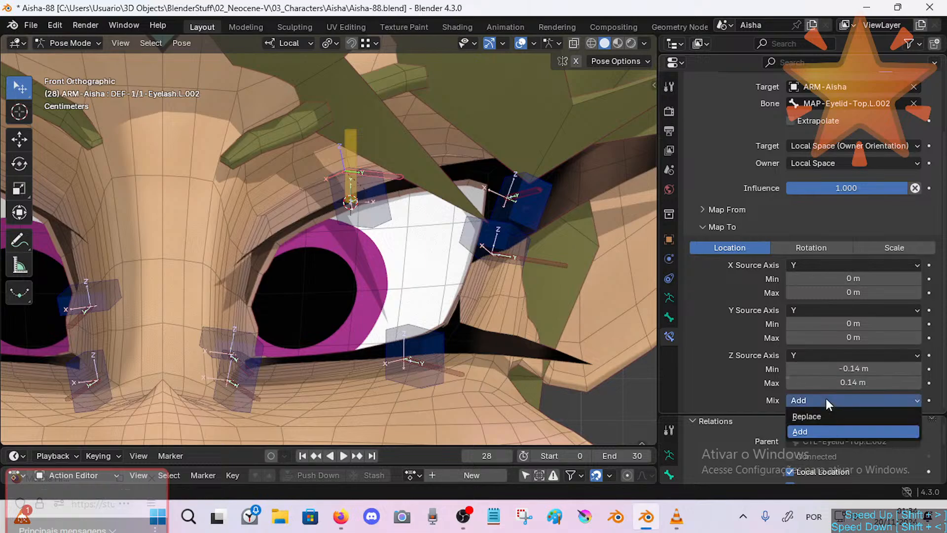
left_click(826, 400)
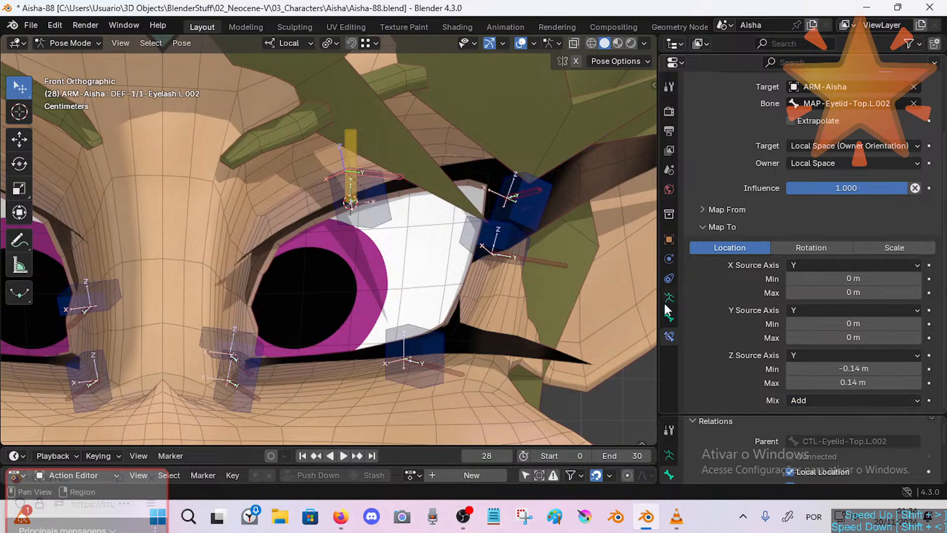
Try a small move of DEF-1/1-Eyelash.L.002, clear the location of all bones, and toggle Edit Mode on and off.
key("g")
left_click(402, 171)
key("a")
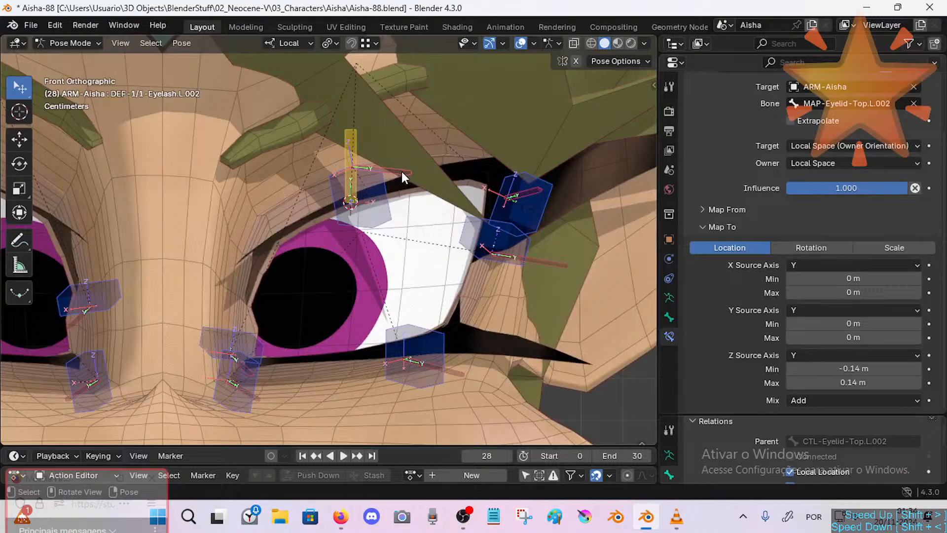
key("alt+g")
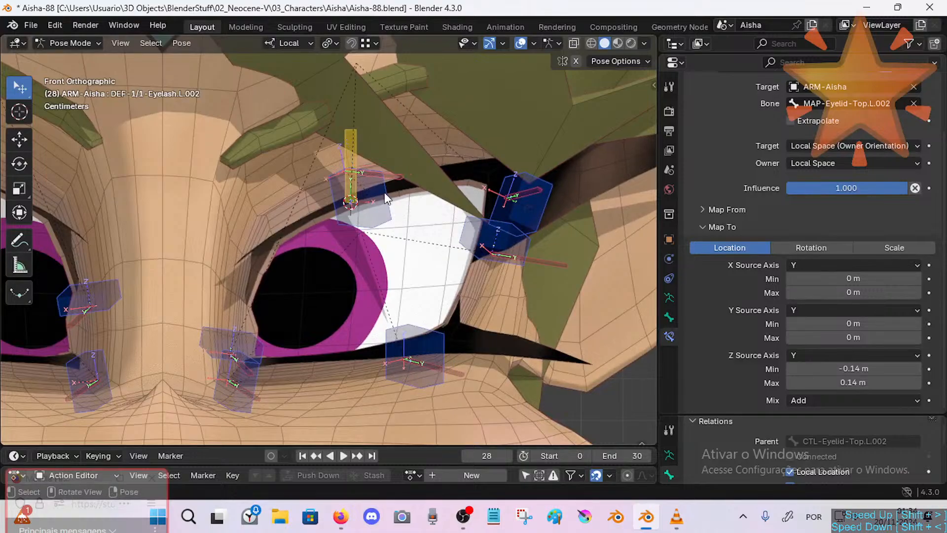
key("Tab")
key("Tab")
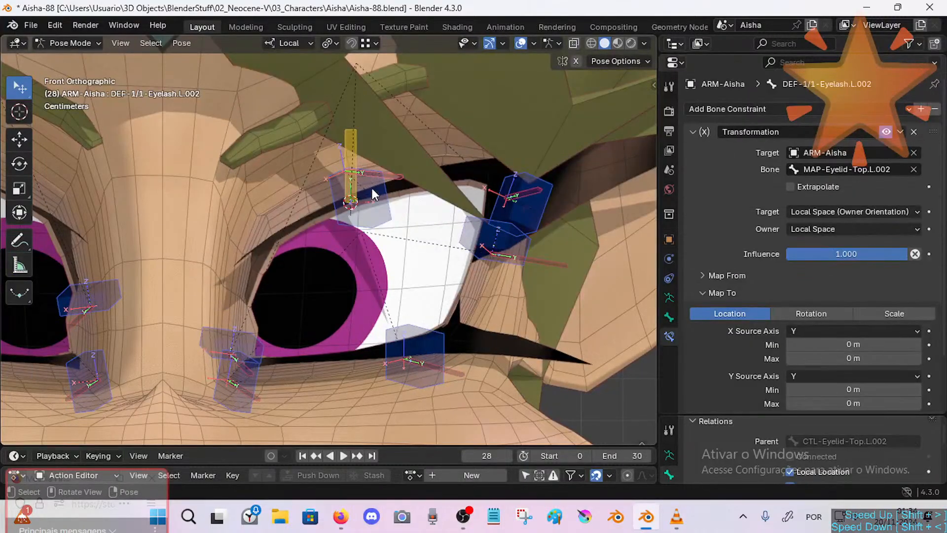
Test the mapping by moving CTL-Eyelid-Top.L.002 down and up, and reselect DEF-1/1-Eyelash.L.002 to review its Map To values.
left_click(372, 188)
key("g")
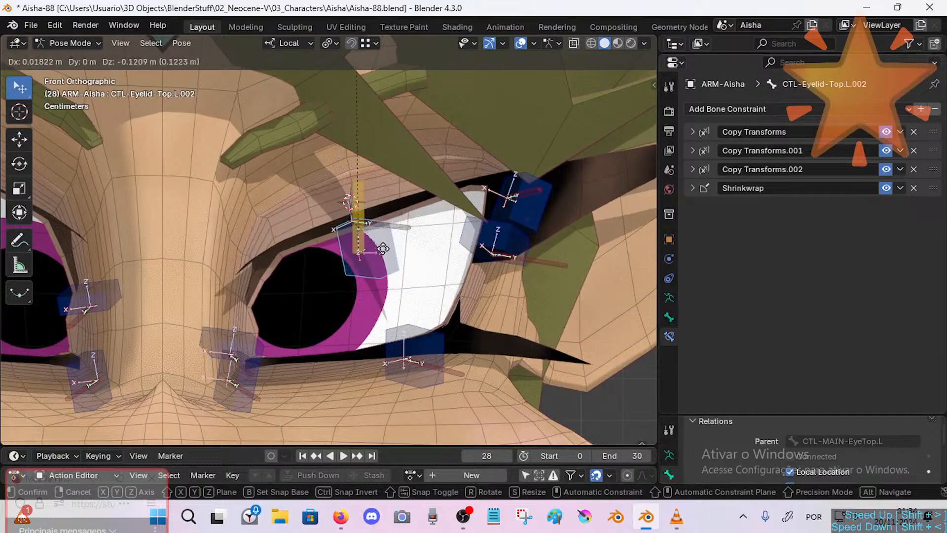
left_click(384, 197)
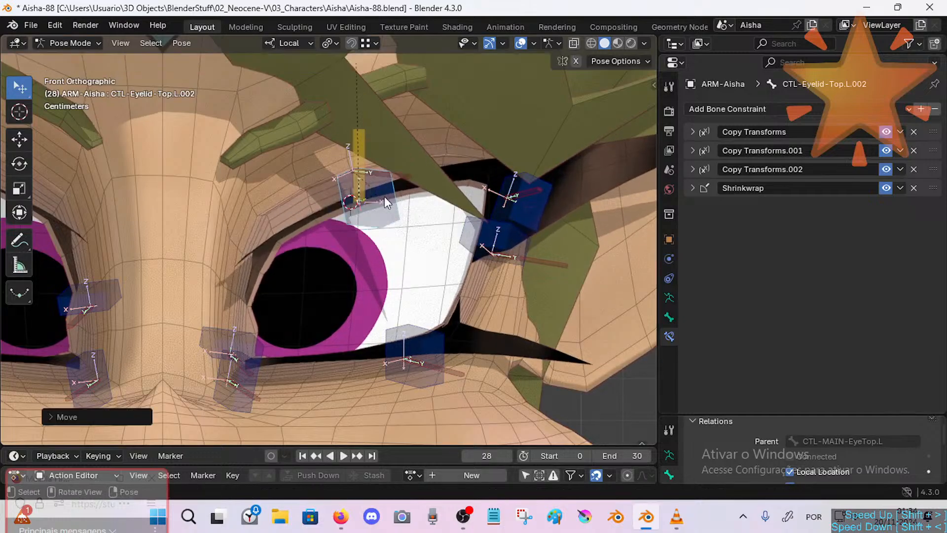
key("g")
left_click(388, 179)
left_click(400, 159)
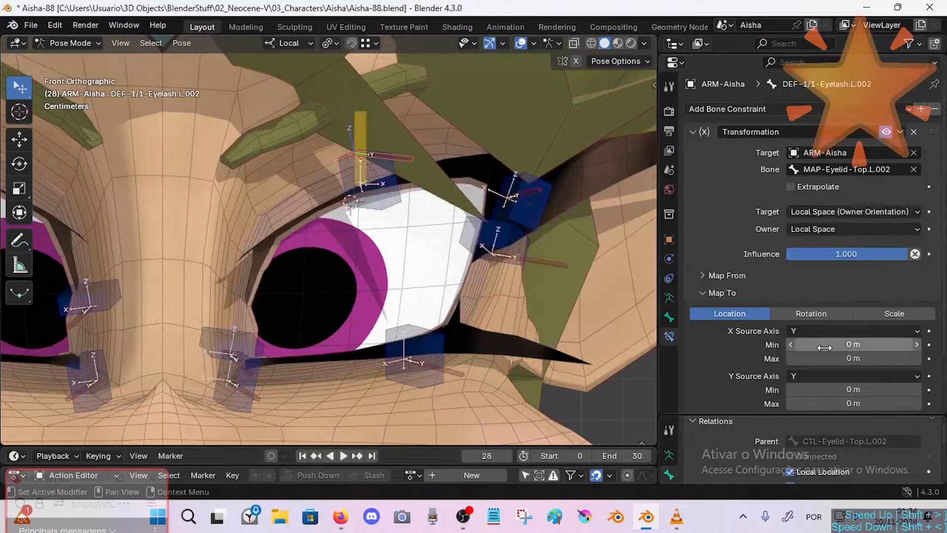
scroll(859, 345, "down", 4)
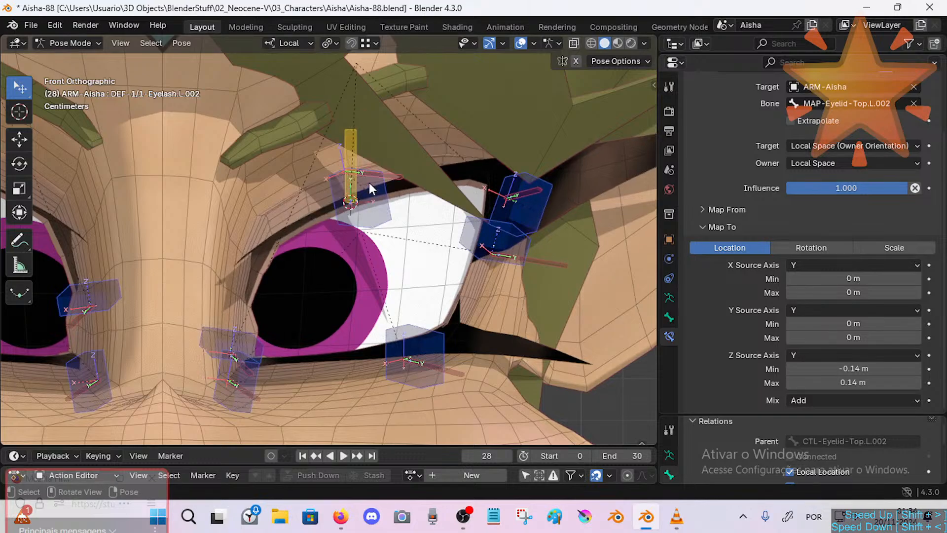
Compare the left upper eyelid's control and MAP bones between Edit Mode and Pose Mode, and reselect DEF-1/1-Eyelash.L.002.
key("Tab")
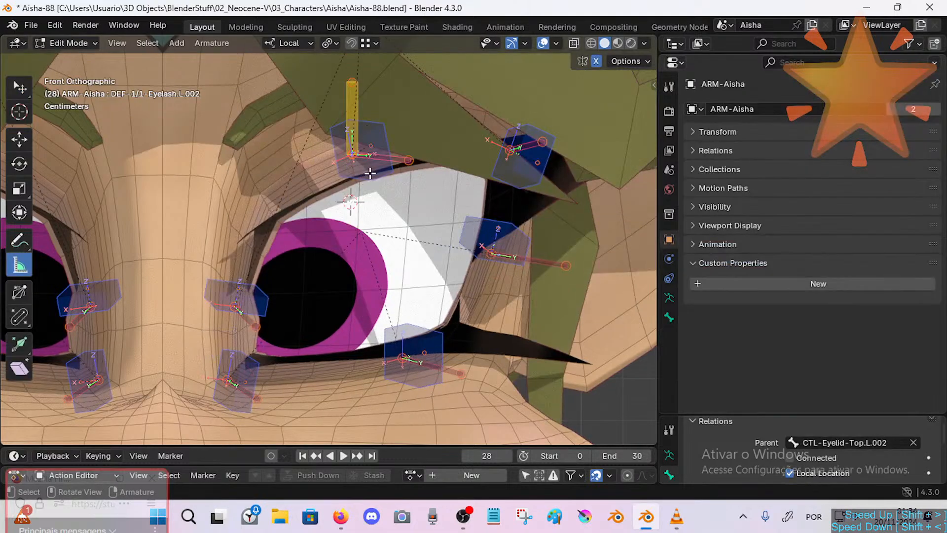
left_click(375, 140)
key("Tab")
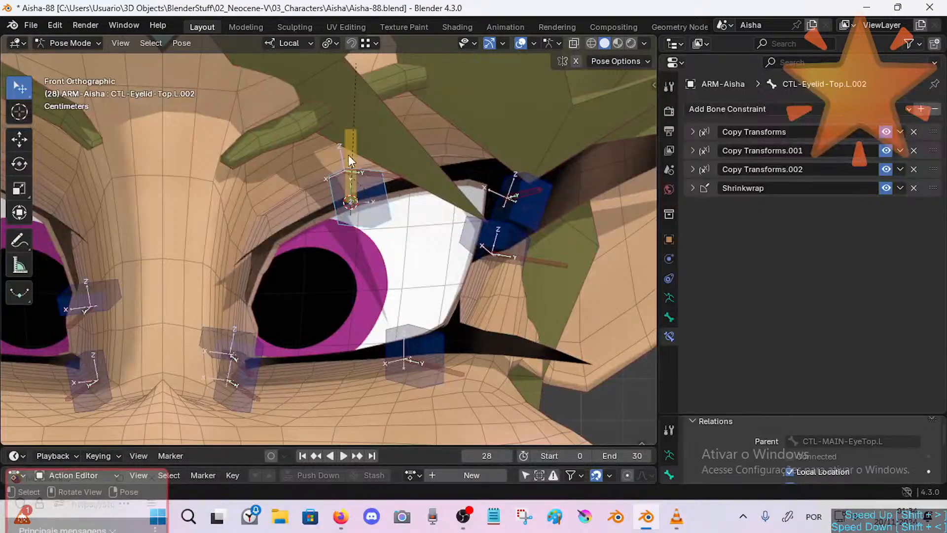
left_click(348, 152)
key("Tab")
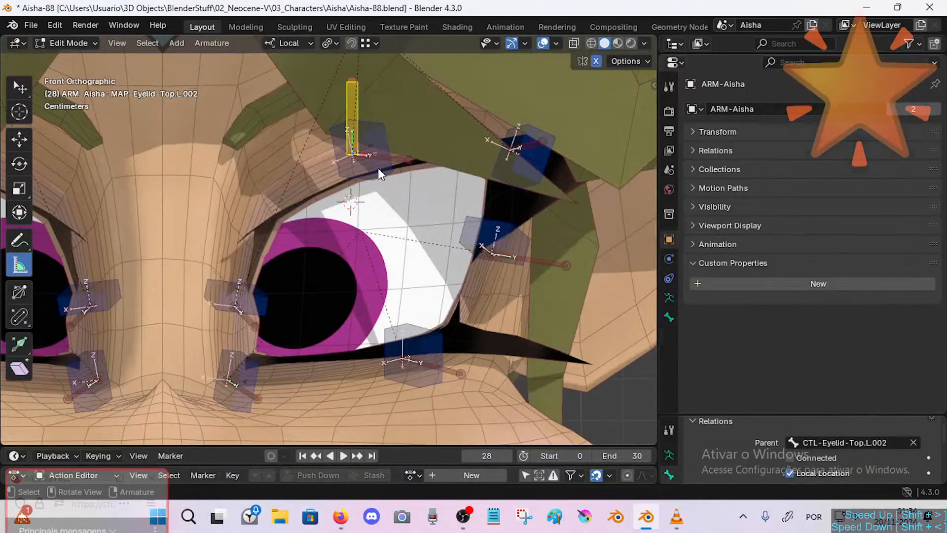
key("Tab")
left_click(380, 175)
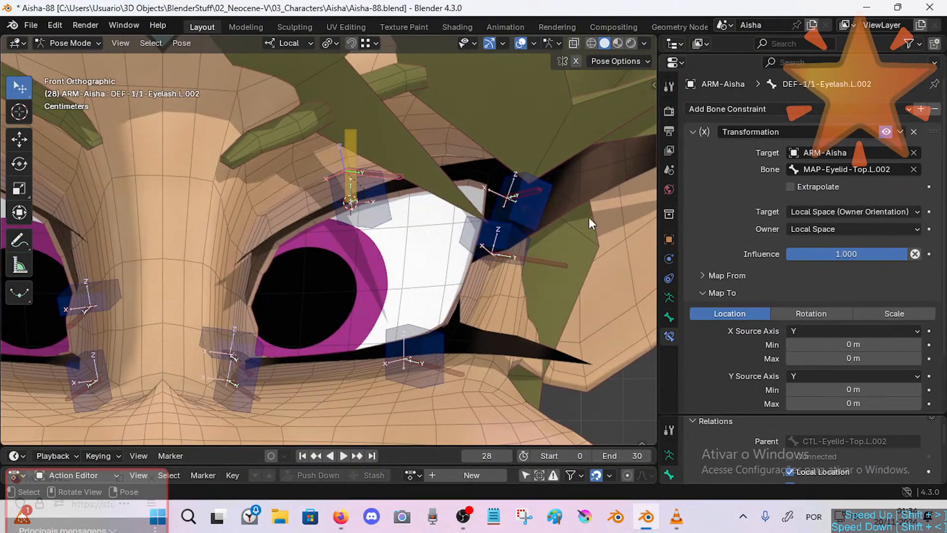
Set both the Owner and Target spaces of the eyelash's Transformation constraint to Local With Parent.
left_click(850, 228)
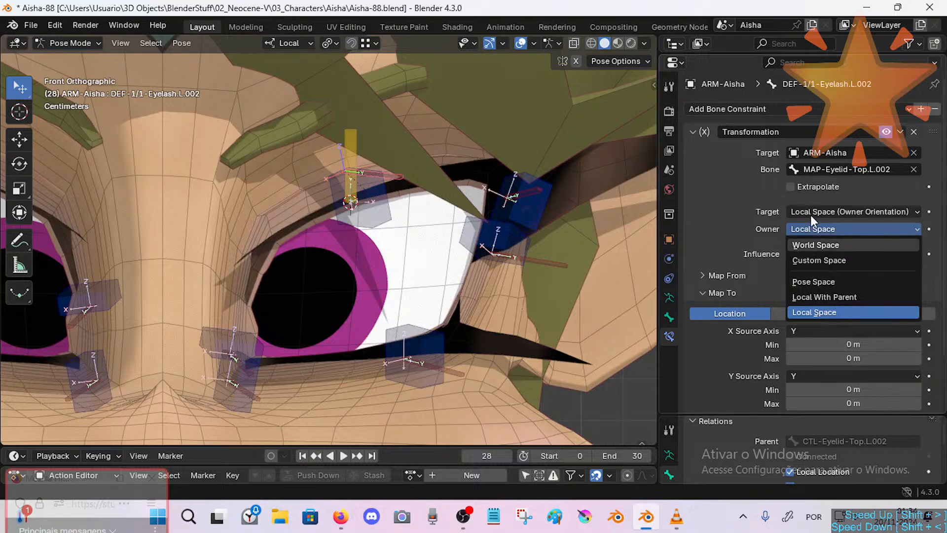
left_click(814, 230)
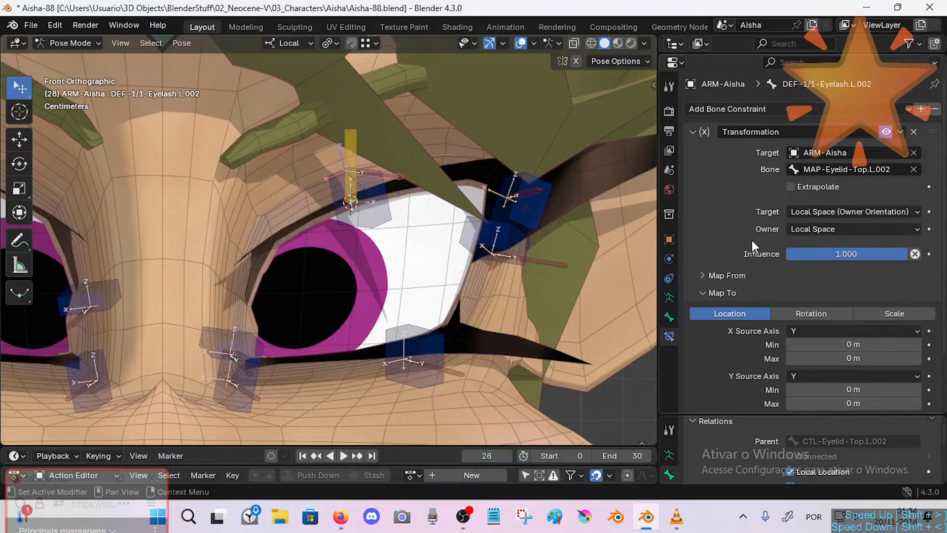
left_click(822, 229)
left_click(811, 291)
left_click(828, 228)
left_click(827, 213)
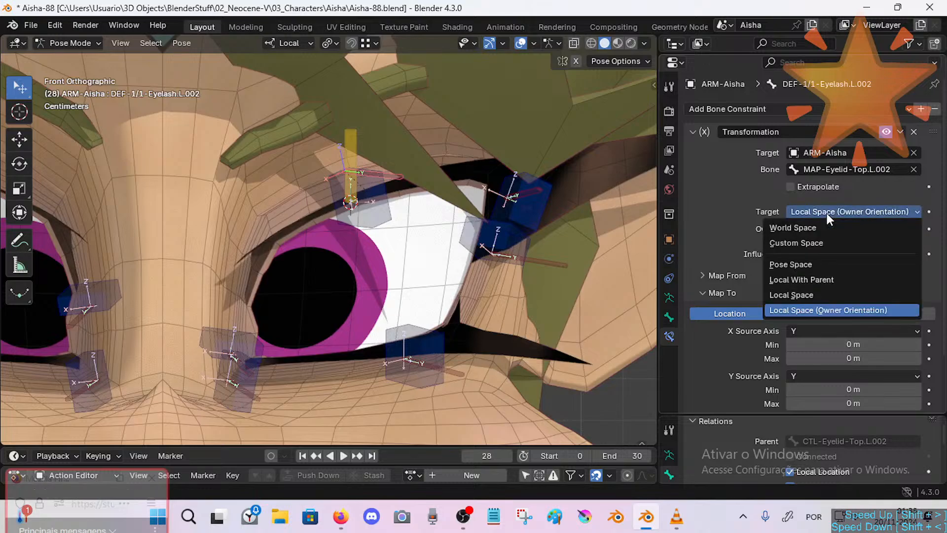
left_click(810, 282)
Test the Local With Parent setup by moving CTL-Eyelid-Top.L.002 down and up, and inspect the eyelash and MAP bones.
left_click(372, 178)
key("g")
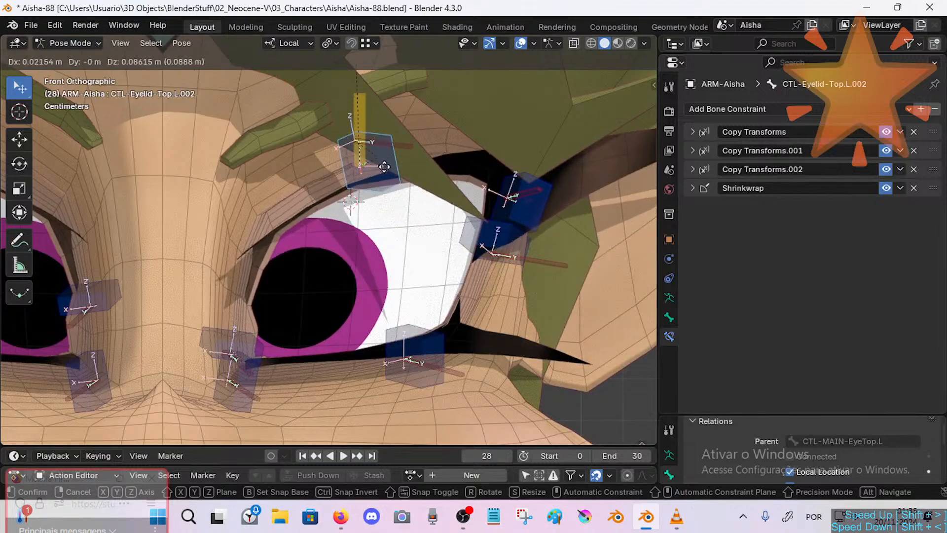
left_click(376, 234)
key("g")
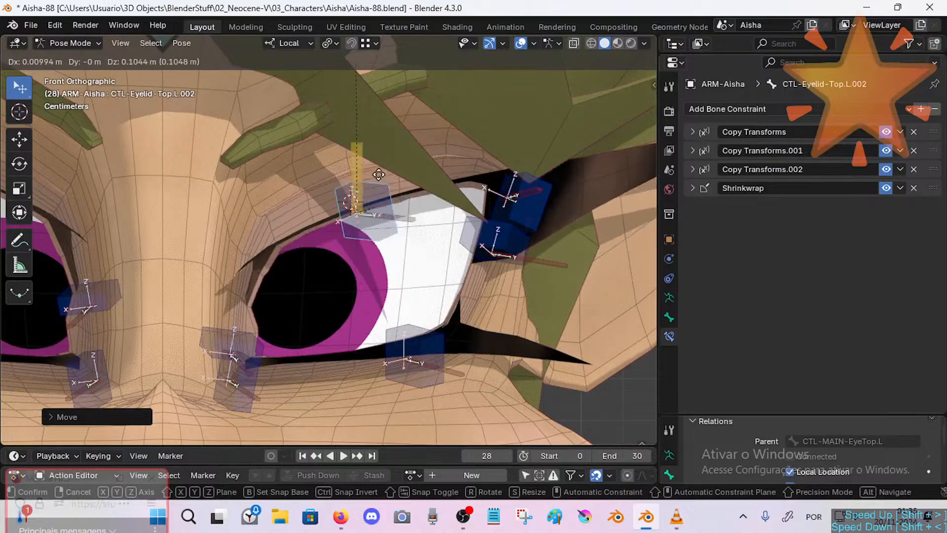
left_click(389, 152)
left_click(369, 129)
left_click(410, 164)
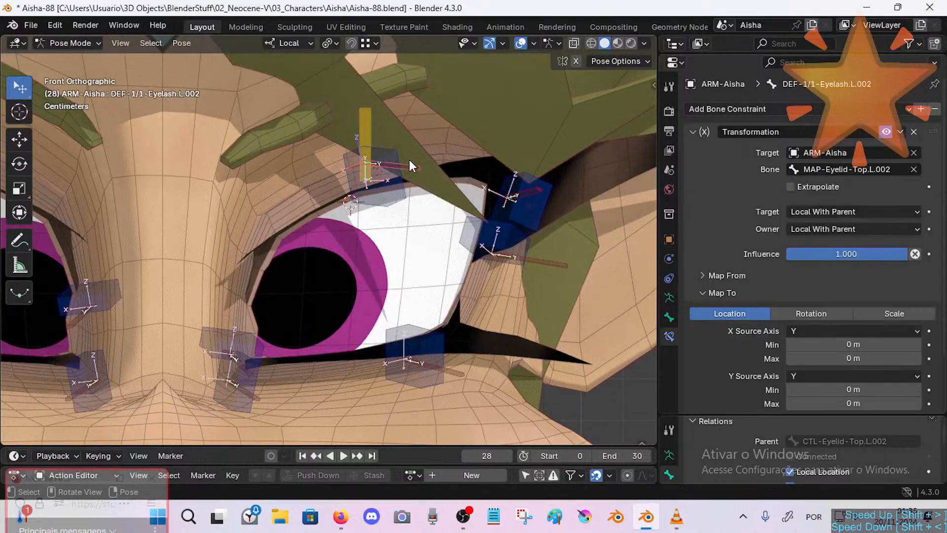
left_click(367, 132)
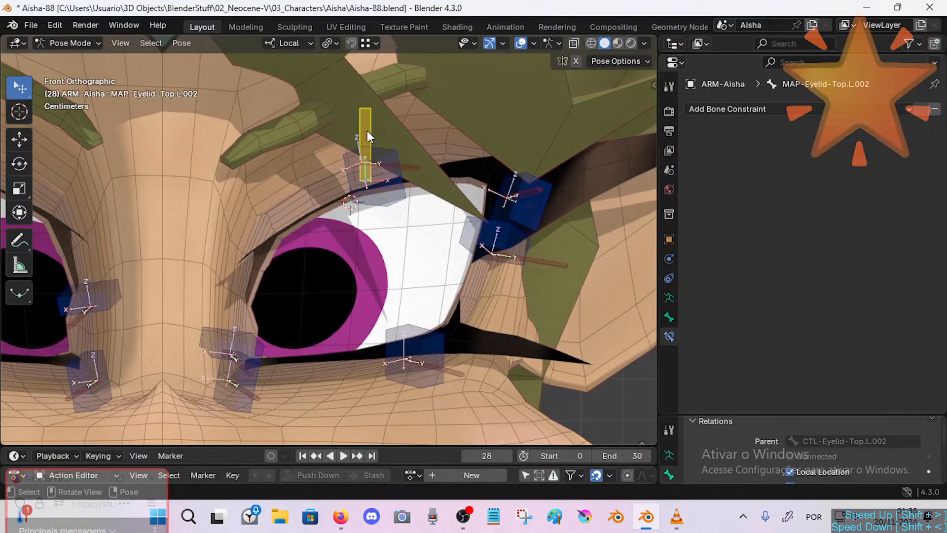
Reselect DEF-1/1-Eyelash.L.002 and set its Transformation constraint's Owner space to Local Space.
left_click(396, 164)
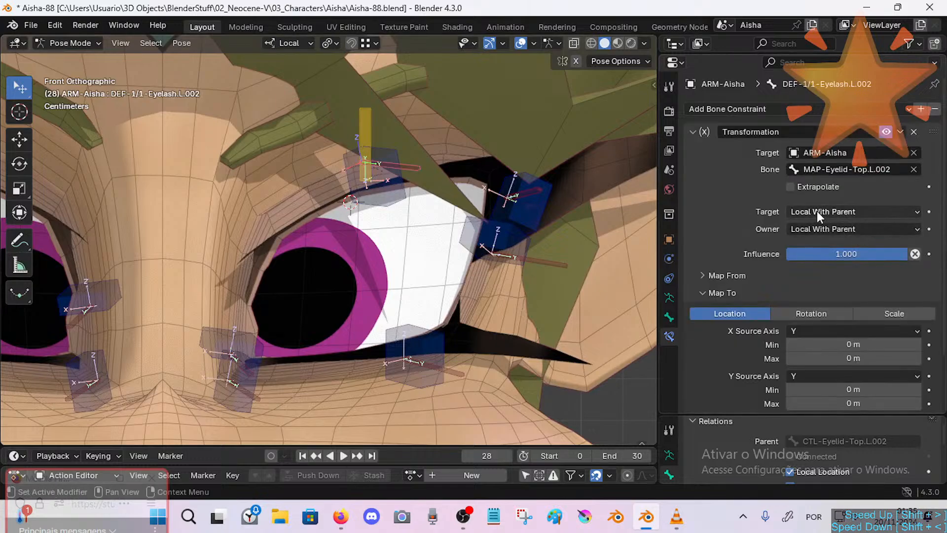
left_click(822, 229)
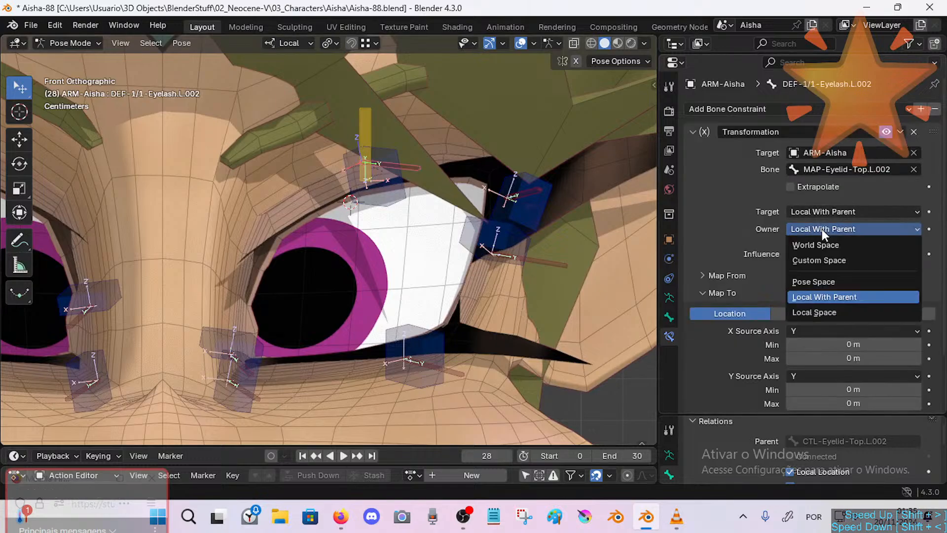
left_click(828, 309)
Lower CTL-Eyelid-Top.L.002 toward the lower eyelid and try moving DEF-1/1-Eyelash.L.002 along its Z axis.
left_click_drag(398, 194, 367, 357)
left_click(377, 412)
key("g")
key("z")
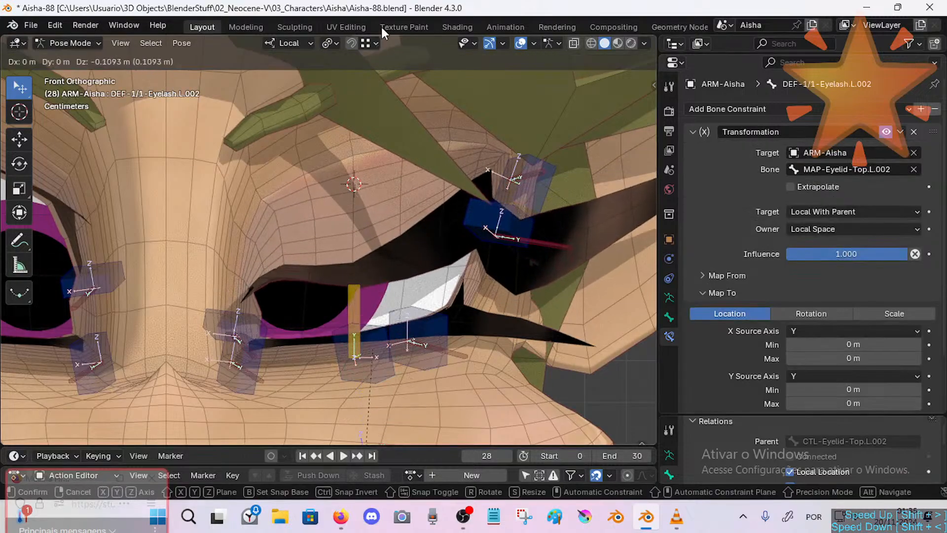
right_click(372, 241)
Raise CTL-Eyelid-Top.L.002 well above the left eye to test how the eyelash bone follows with Owner in Local Space.
left_click_drag(369, 336, 371, 186)
middle_click_drag(382, 171, 385, 203, "shift")
key("g")
key("z")
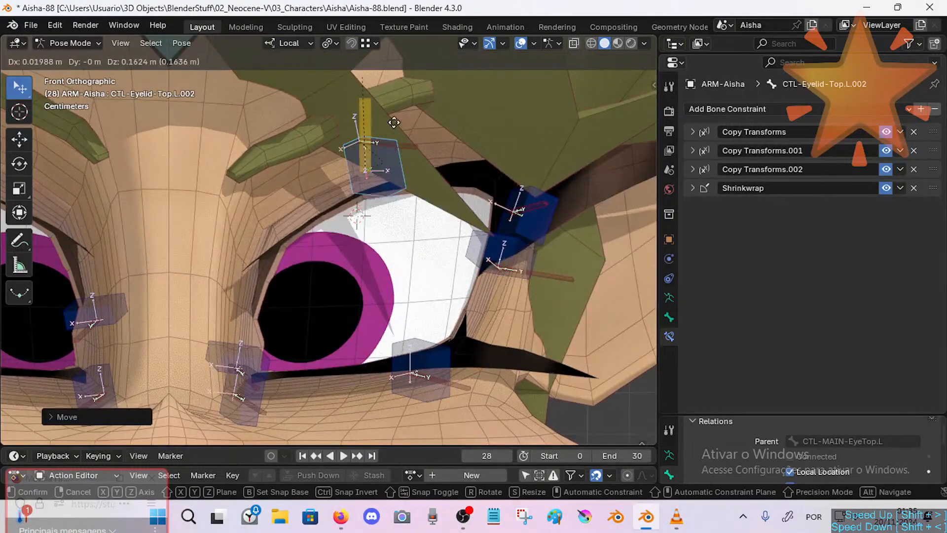
left_click(390, 118)
middle_click_drag(389, 156, 391, 224, "shift")
key("g")
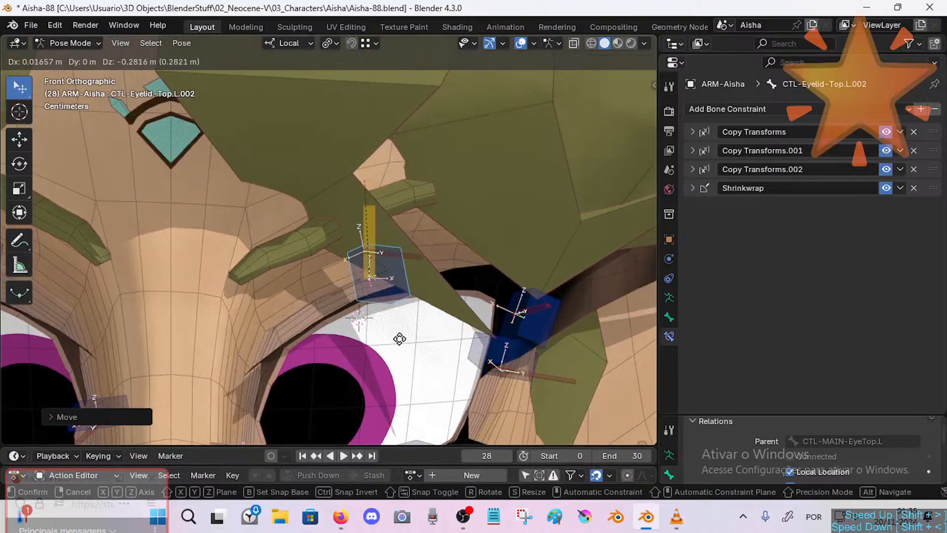
right_click(399, 279)
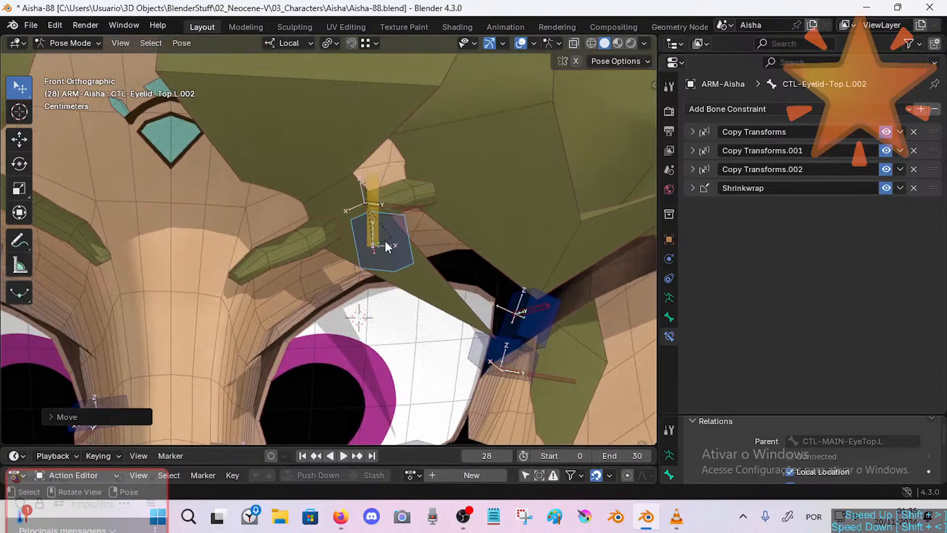
Try moving MAP-Eyelid-Top.L.002 upward on its own, and lower CTL-Eyelid-Top.L.002 back to the upper eyelid edge.
left_click(366, 187)
key("g")
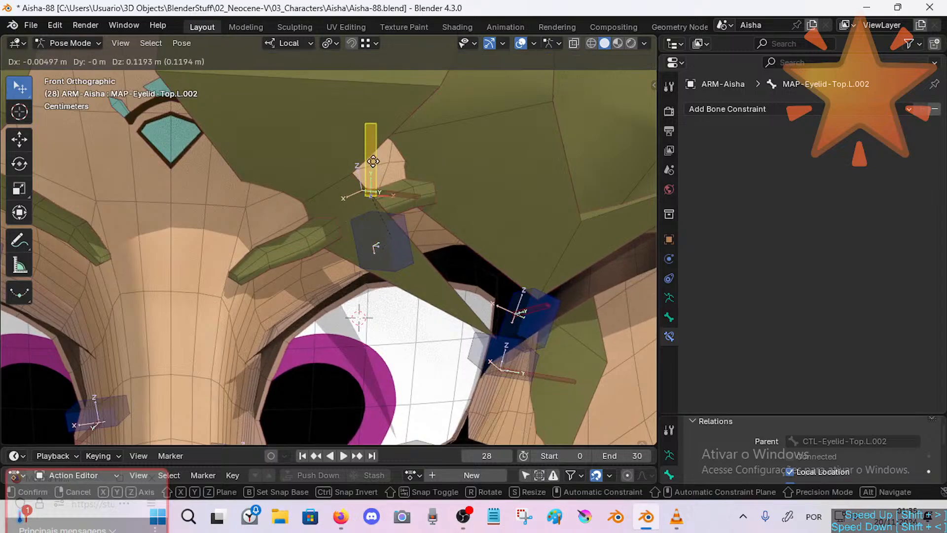
right_click(373, 185)
left_click(404, 242)
key("g")
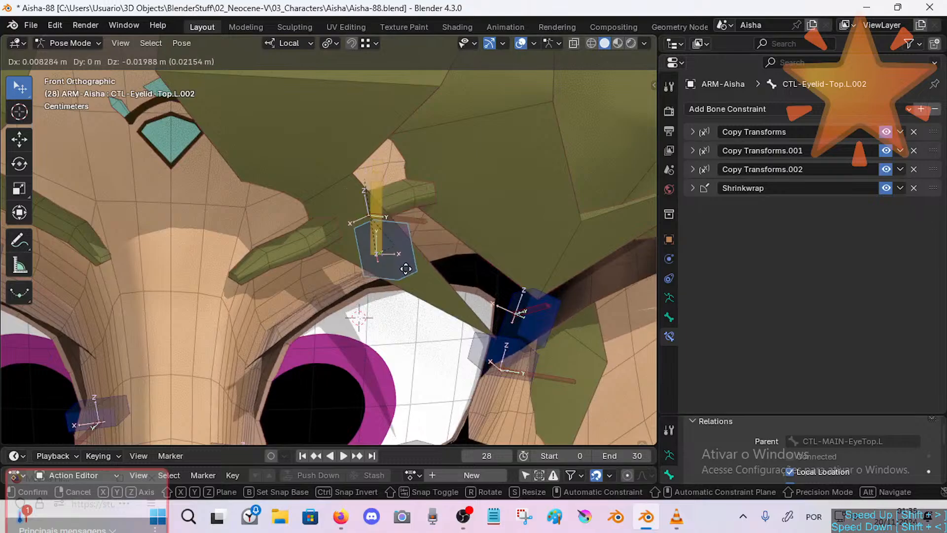
left_click(404, 305)
Examine the left upper eyelid's MAP, control and eyelash bones, including the Transformation constraint's Map From range and Target space options.
left_click(377, 263)
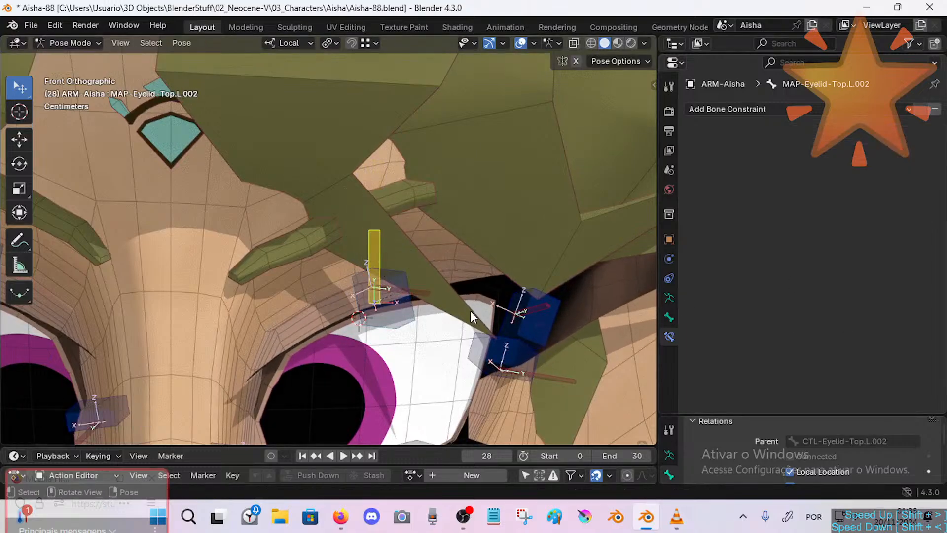
left_click(390, 294)
left_click(693, 270)
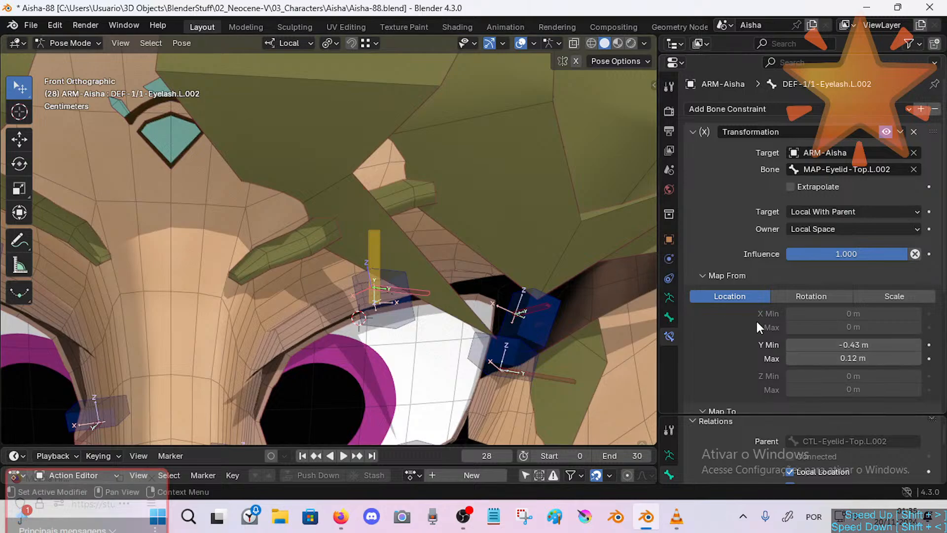
left_click(382, 249)
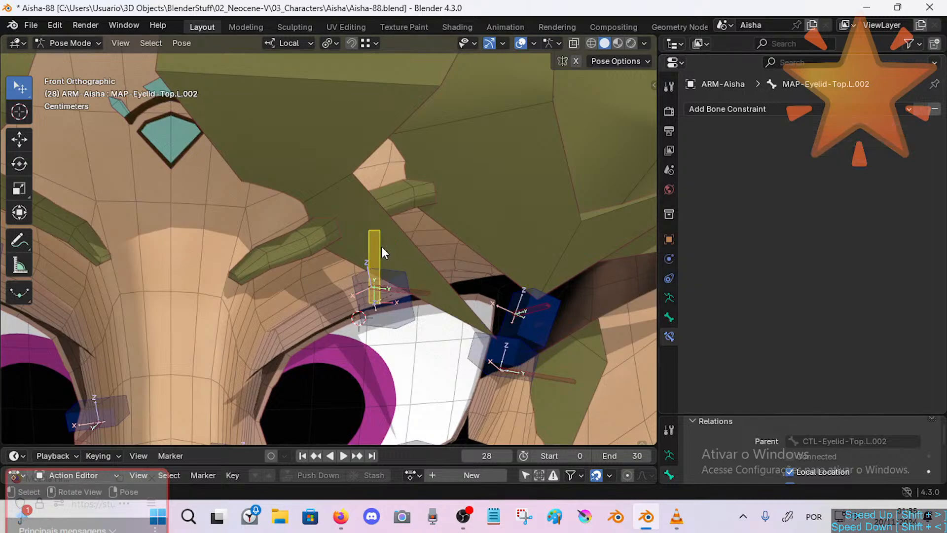
left_click(399, 272)
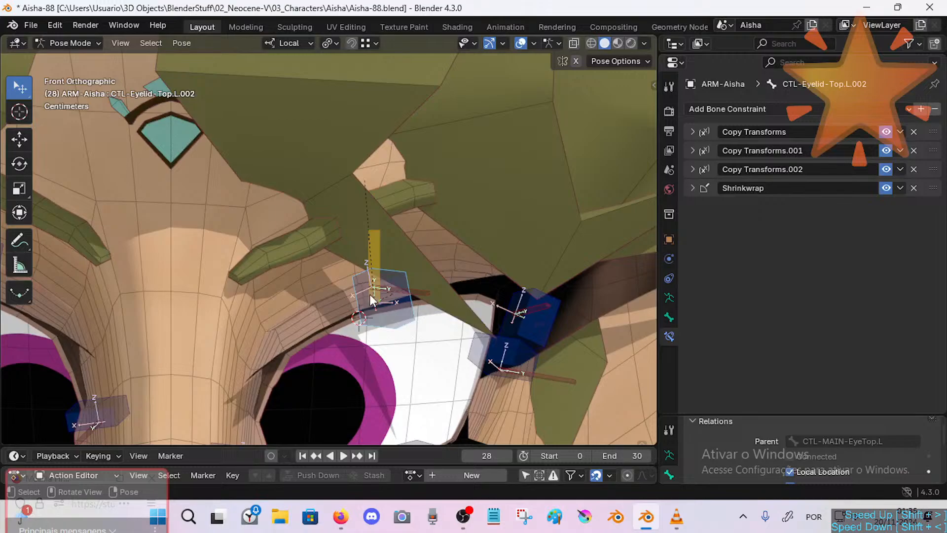
left_click(430, 296)
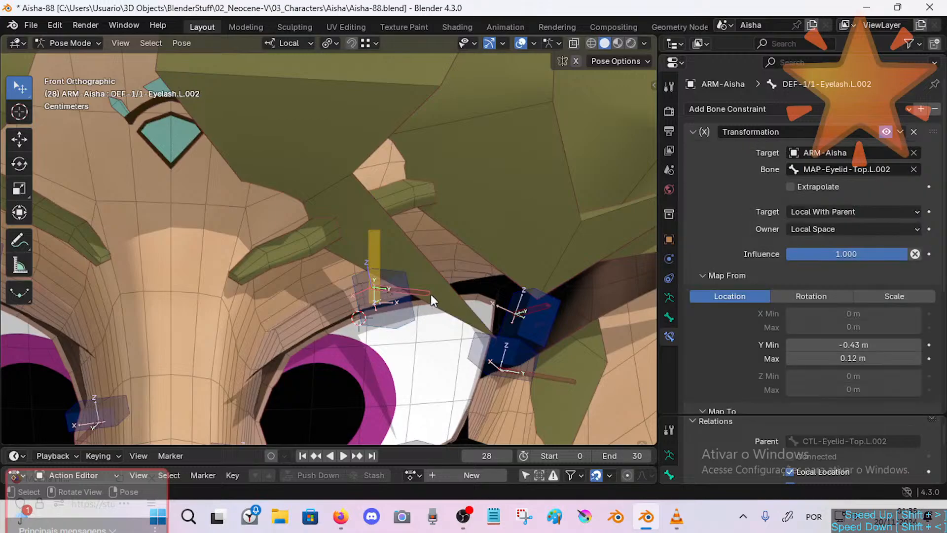
left_click(804, 213)
left_click(374, 247)
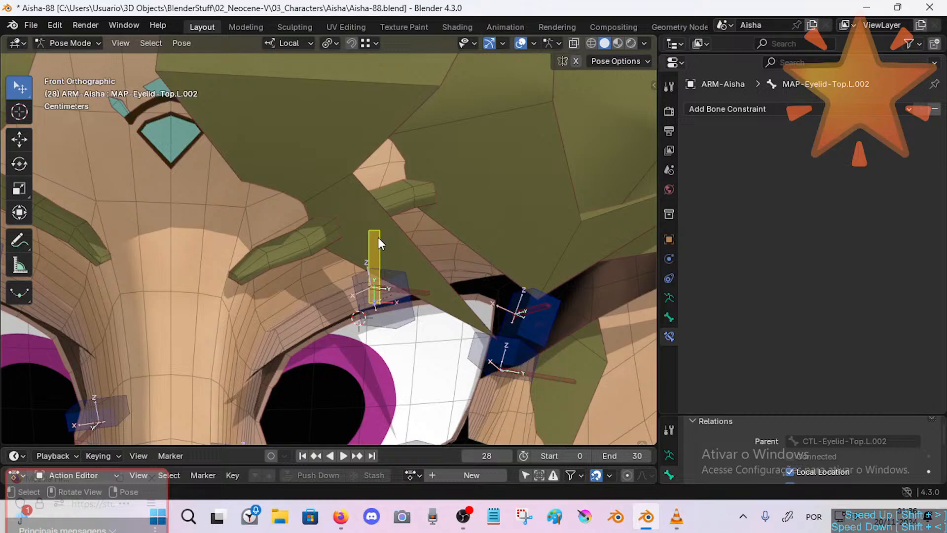
left_click(389, 280)
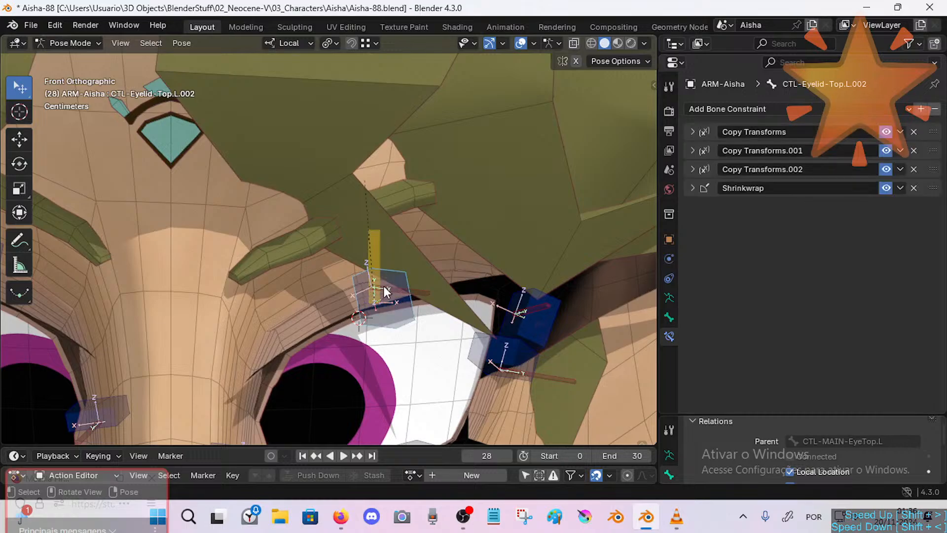
left_click(376, 249)
Shift CTL-Eyelid-Top.L.002 slightly outward and offset DEF-1/1-Eyelash.L.002 from it to test their relation.
left_click(398, 277)
key("g")
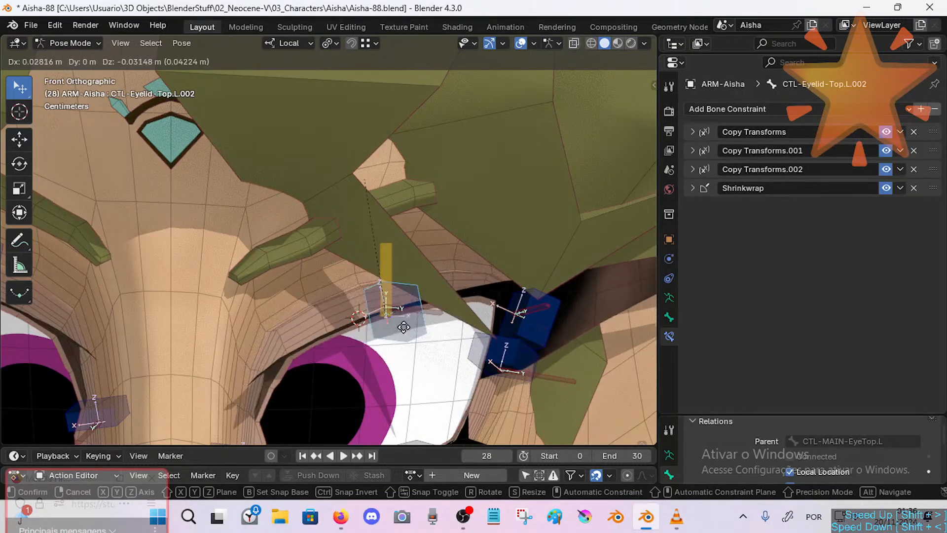
left_click(400, 318)
left_click(388, 241)
left_click(437, 298)
key("g")
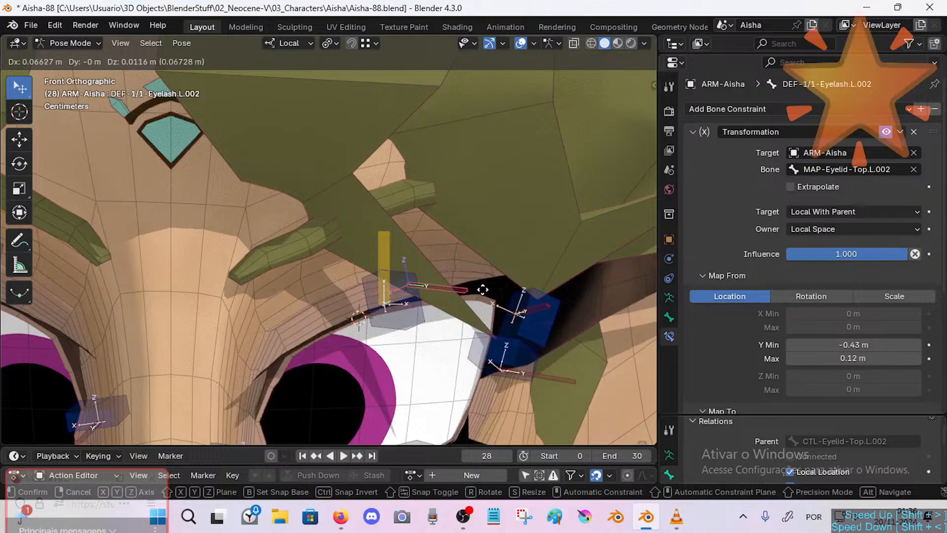
left_click(384, 256)
Move MAP-Eyelid-Top.L.002 up away from its control, and shift CTL-Eyelid-Top.L.002 inward and up to test the eyelash response.
left_click(384, 256)
key("g")
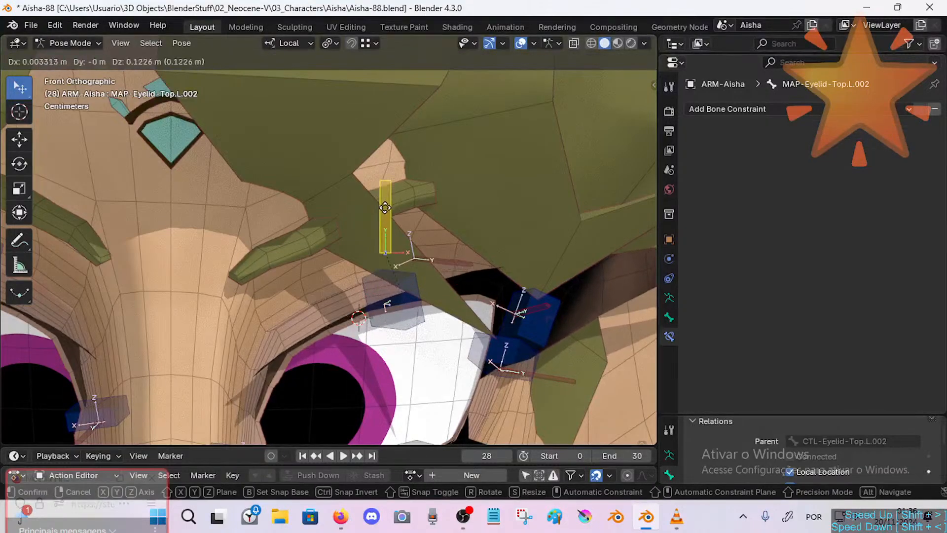
left_click(398, 294)
left_click(396, 273)
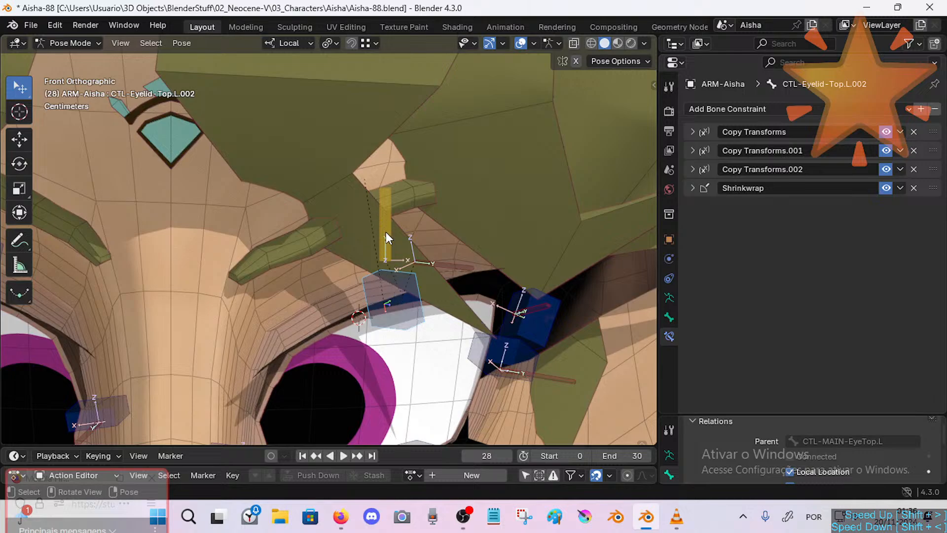
key("g")
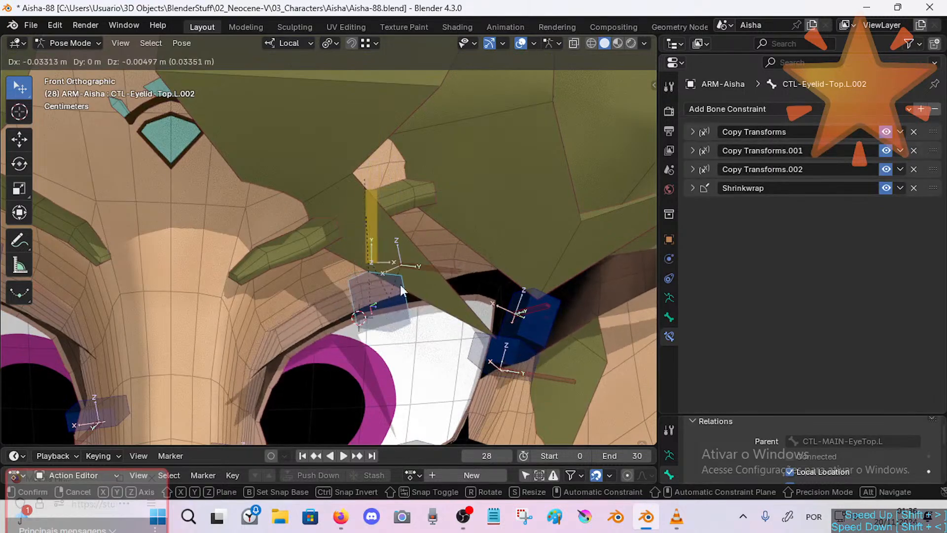
left_click(401, 287)
key("g")
left_click(382, 236)
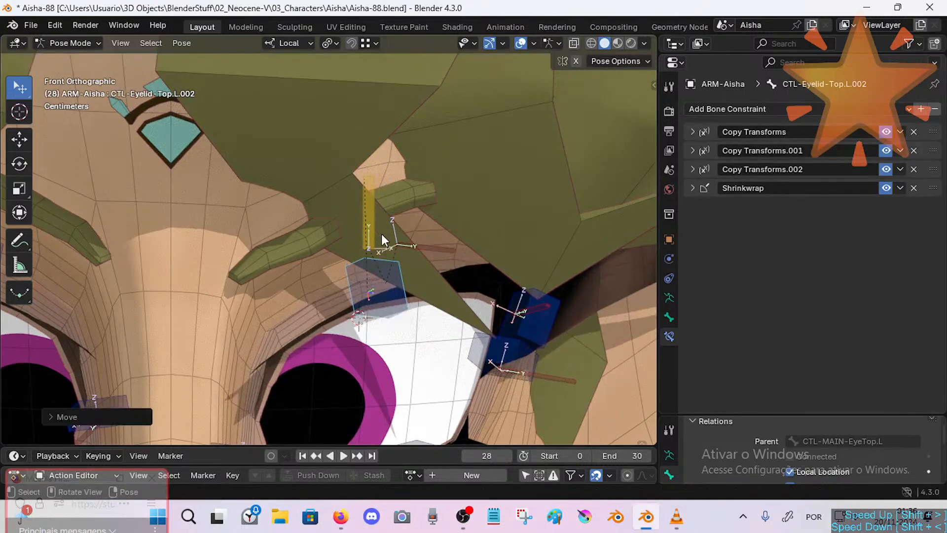
Set the Target space of DEF-1/1-Eyelash.L.002's Transformation constraint to Local Space.
left_click(427, 251)
left_click(868, 210)
left_click(817, 297)
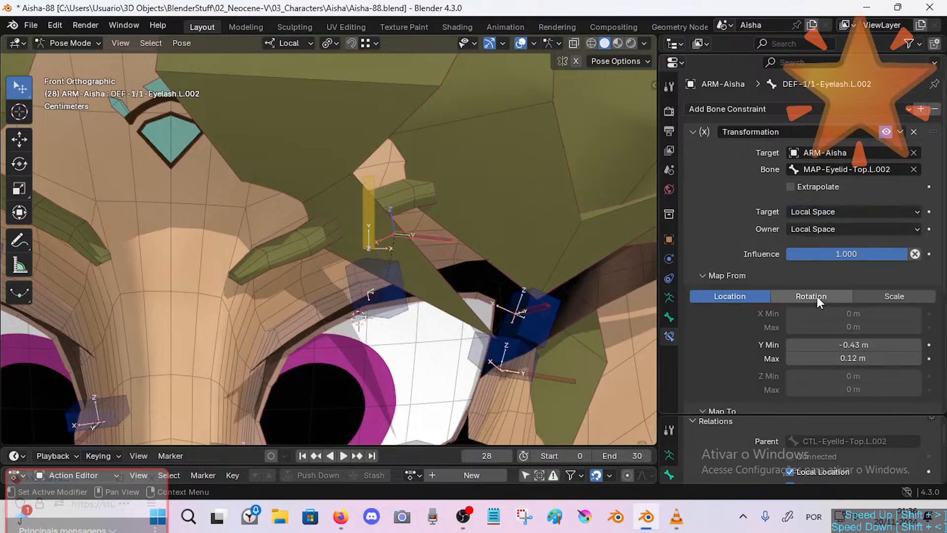
Test the Local Space target by moving CTL-Eyelid-Top.L.002 up and down and inspecting the eyelash and MAP bones.
left_click(396, 293)
key("g")
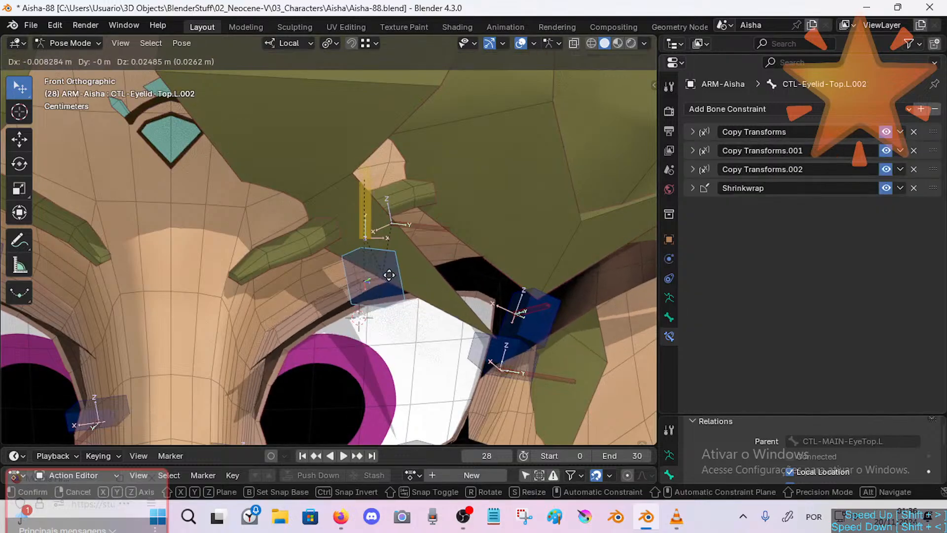
left_click(395, 303)
left_click(430, 241)
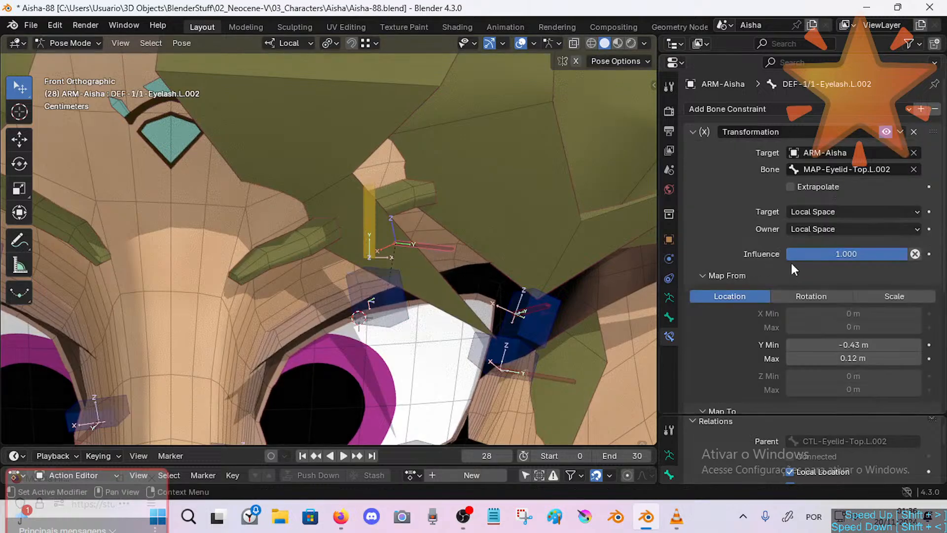
left_click(369, 233)
left_click(409, 248)
left_click(384, 279)
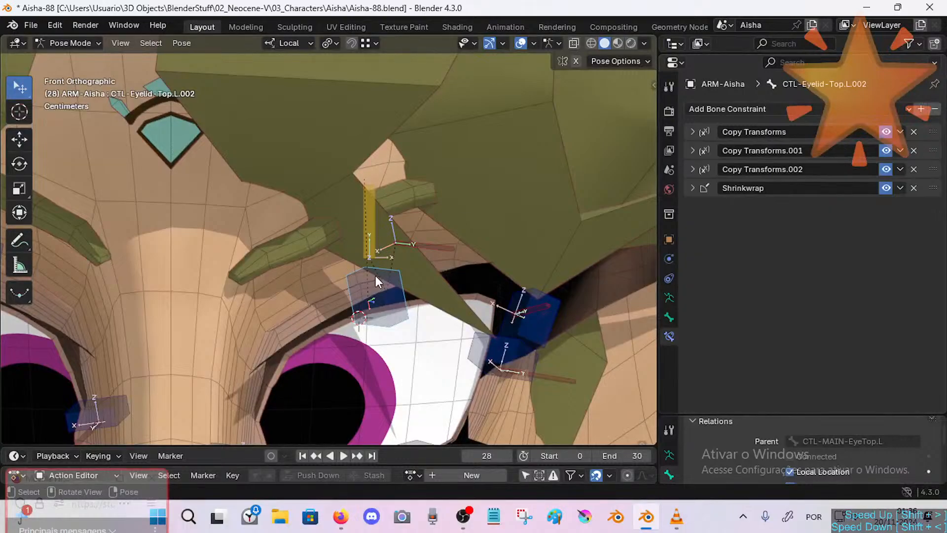
key("g")
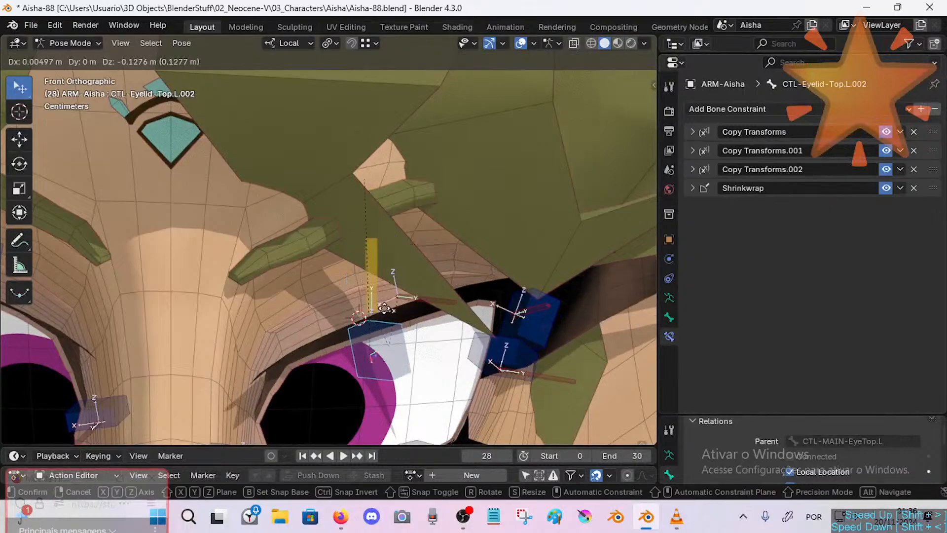
left_click(381, 295)
key("g")
right_click(369, 268)
Set the Target space of DEF-1/1-Eyelash.L.002's Transformation constraint back to Local With Parent.
left_click(415, 242)
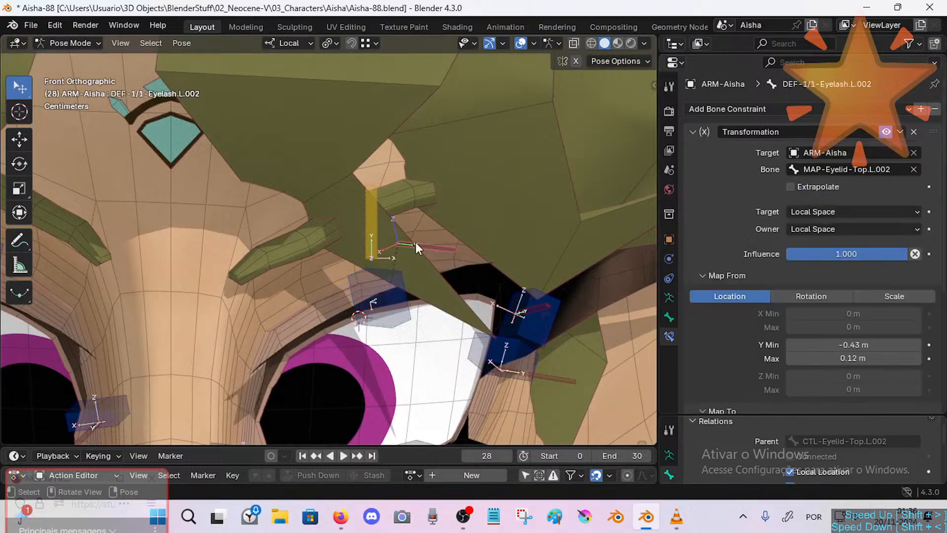
left_click(839, 212)
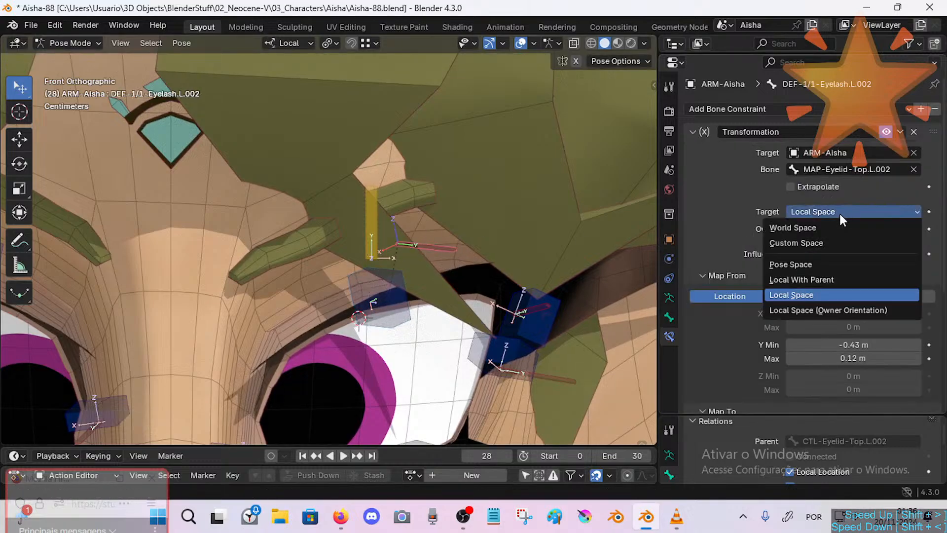
left_click(828, 281)
Test-move CTL-Eyelid-Top.L.002 and MAP-Eyelid-Top.L.002, and clear the location of all bones.
left_click_drag(382, 300, 374, 278)
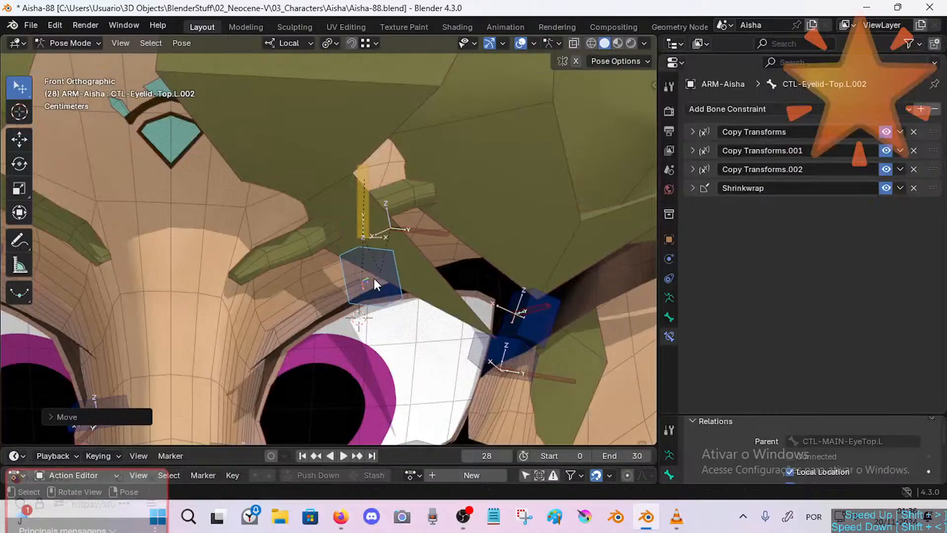
left_click_drag(371, 212, 372, 240)
key("a")
key("alt+g")
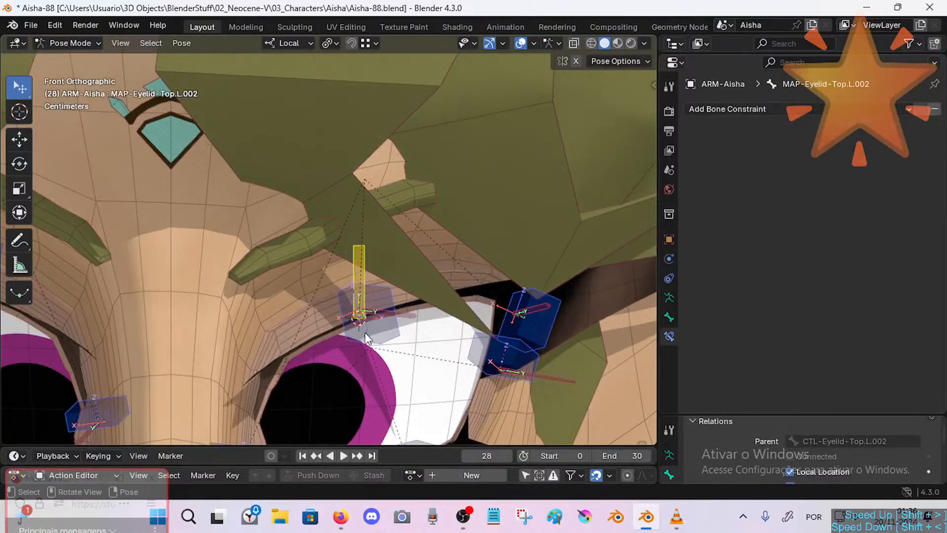
Raise CTL-Eyelid-Top.L.002 in several small moves while checking DEF-1/1-Eyelash.L.002, and reset all bone locations.
left_click_drag(391, 286, 409, 245)
left_click(410, 246)
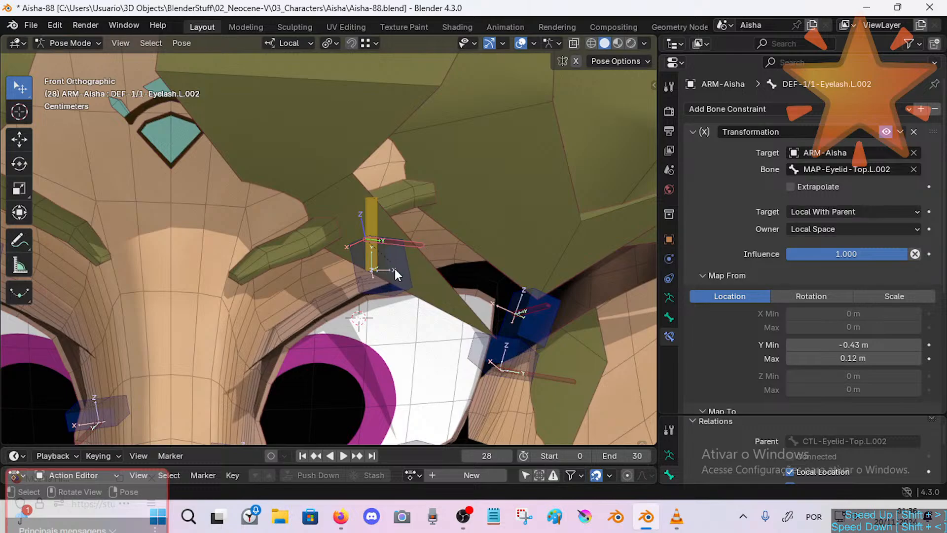
left_click_drag(395, 269, 407, 248)
left_click_drag(386, 290, 387, 276)
mouse_move(392, 262)
left_mouse_down()
mouse_move(398, 252)
mouse_move(395, 262)
left_mouse_up()
left_click(407, 217)
mouse_move(417, 231)
left_mouse_down()
mouse_move(447, 214)
mouse_move(418, 245)
left_mouse_up()
key("a")
key("alt+g")
Move CTL-Eyelid-Top.L.002 down over the iris and back above the eye, and select DEF-1/1-Eyelash.L.002 to check its constraint.
left_click(367, 318)
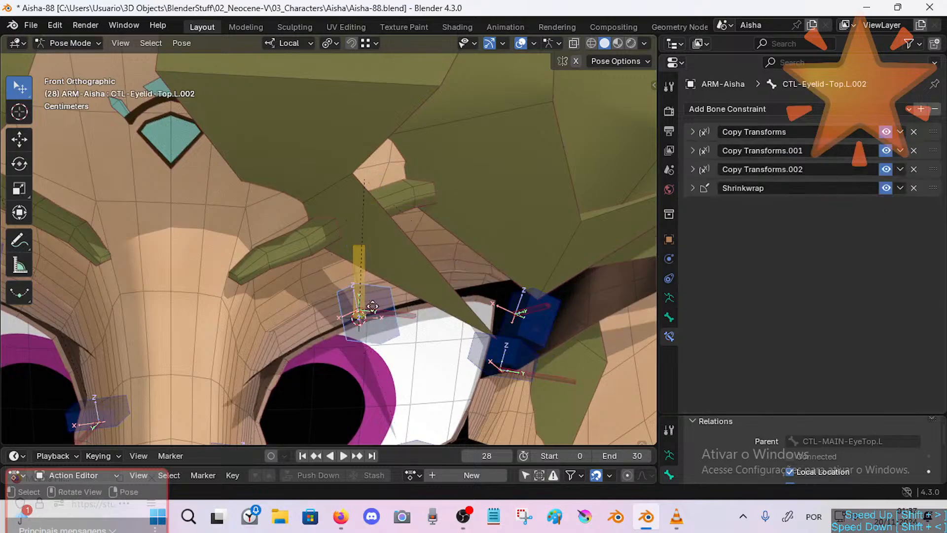
left_click_drag(367, 318, 393, 306)
middle_click_drag(389, 324, 389, 303, "shift")
left_click_drag(386, 230, 386, 313)
middle_click_drag(387, 300, 382, 267, "shift")
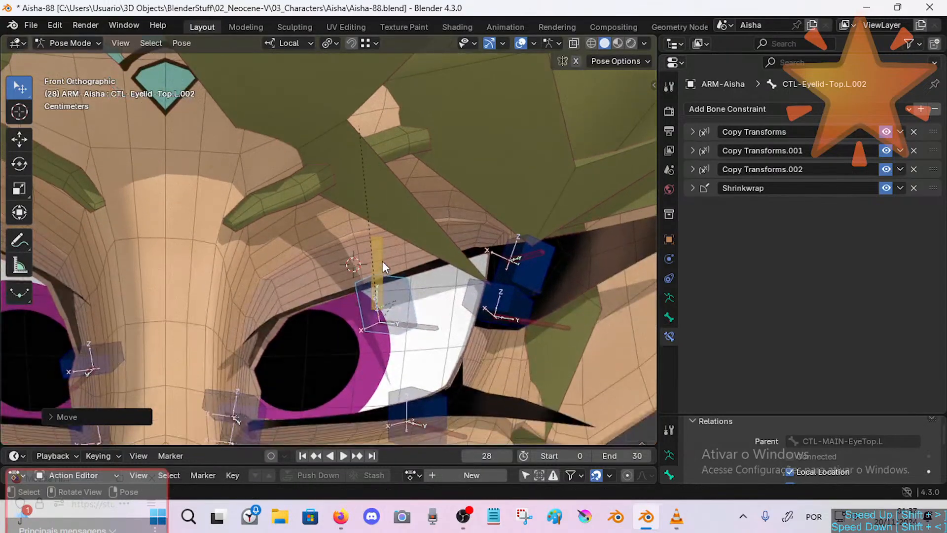
left_click_drag(382, 235, 381, 193)
left_click(405, 190)
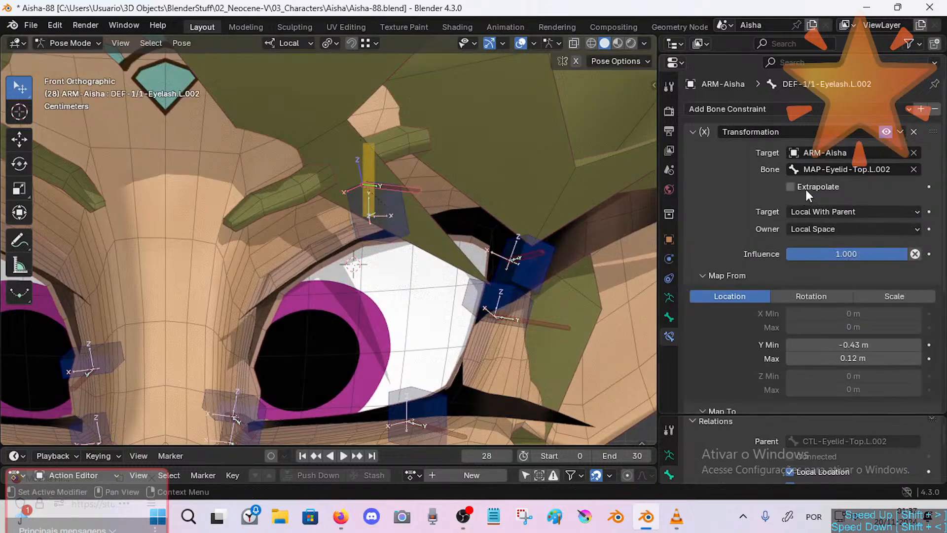
Sweep CTL-Eyelid-Top.L.002 far above the eye and back down, and inspect the eyelash bone's position.
left_click_drag(384, 224, 389, 149)
middle_click_drag(387, 173, 383, 211, "shift")
left_click_drag(384, 211, 389, 170)
middle_click_drag(389, 168, 386, 209, "shift")
left_click_drag(386, 209, 377, 329)
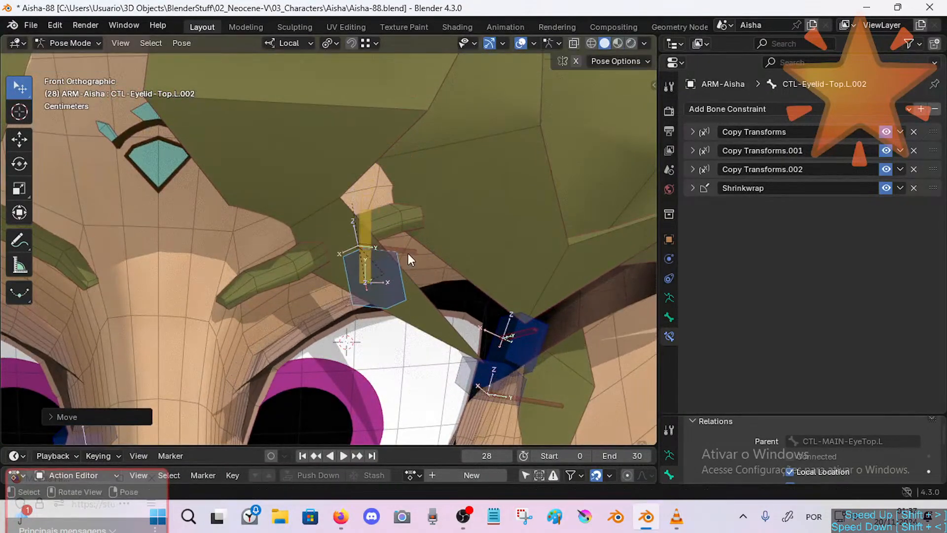
left_click(408, 252)
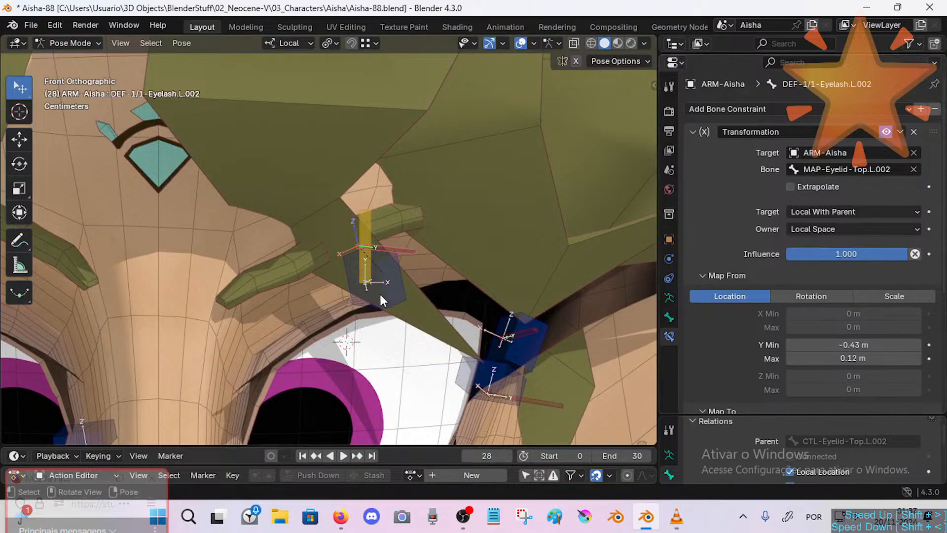
Clear all bones' locations, raise CTL-Eyelid-Top.L.002 above the left eye, and reselect DEF-1/1-Eyelash.L.002.
key("a")
key("alt+g")
middle_click_drag(391, 321, 372, 272, "shift")
left_click(362, 357)
left_click_drag(379, 254, 388, 195)
left_click(394, 177)
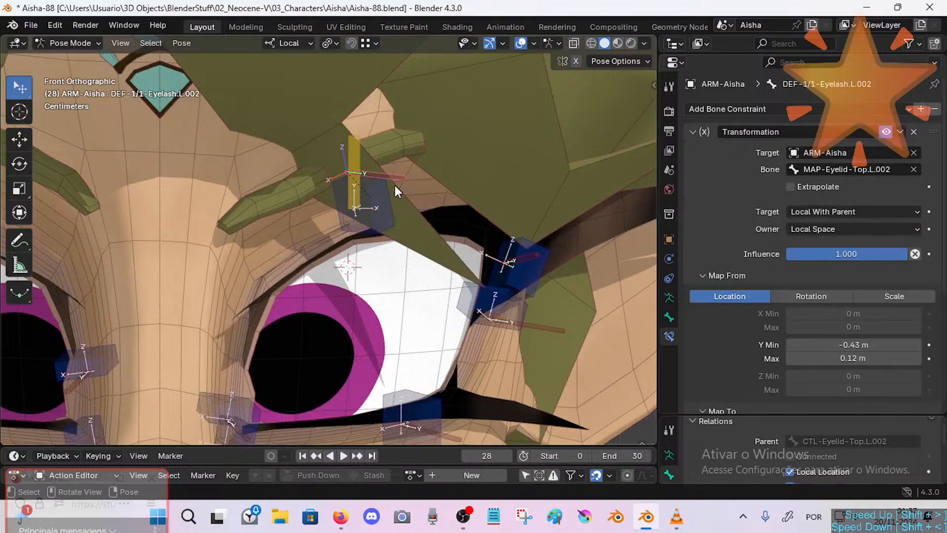
Save the file and set DEF-1/1-Eyelash.L.002's Map To location Z range to a -0.26 m minimum and about 0.32 m maximum.
scroll(837, 352, "down", 8)
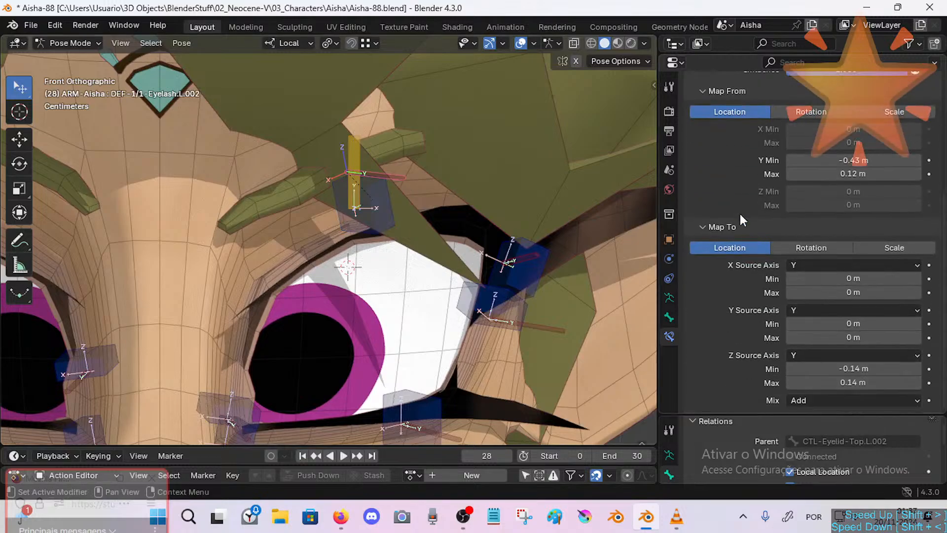
scroll(735, 212, "up", 5)
left_click(707, 208)
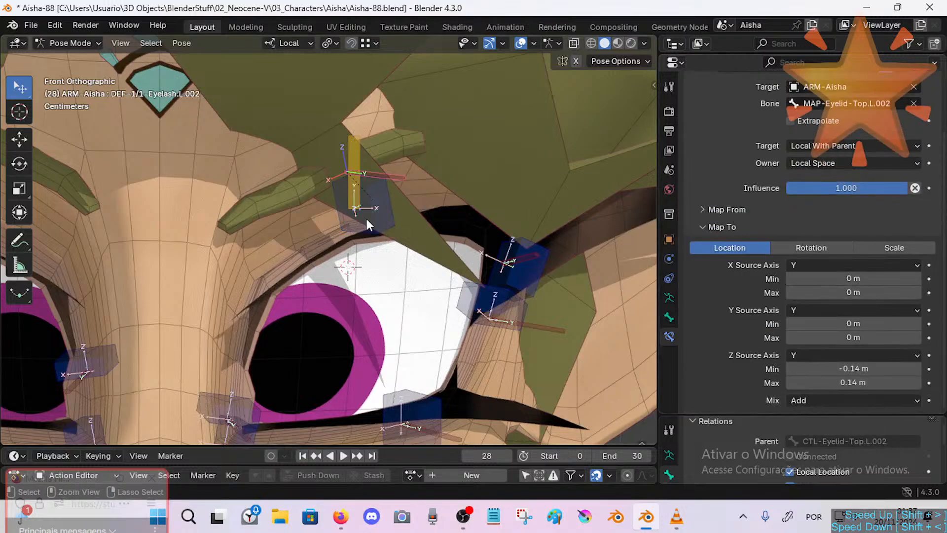
key("ctrl+s")
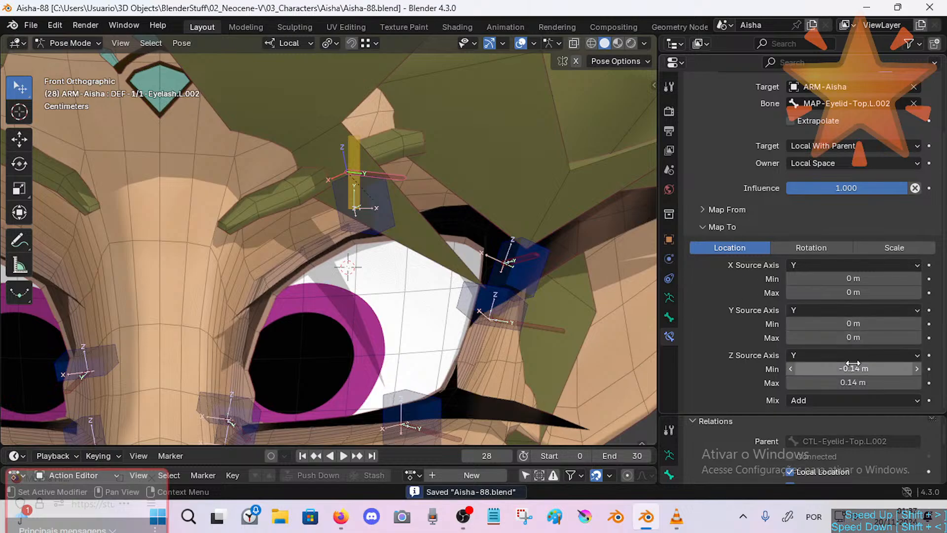
left_click(860, 366)
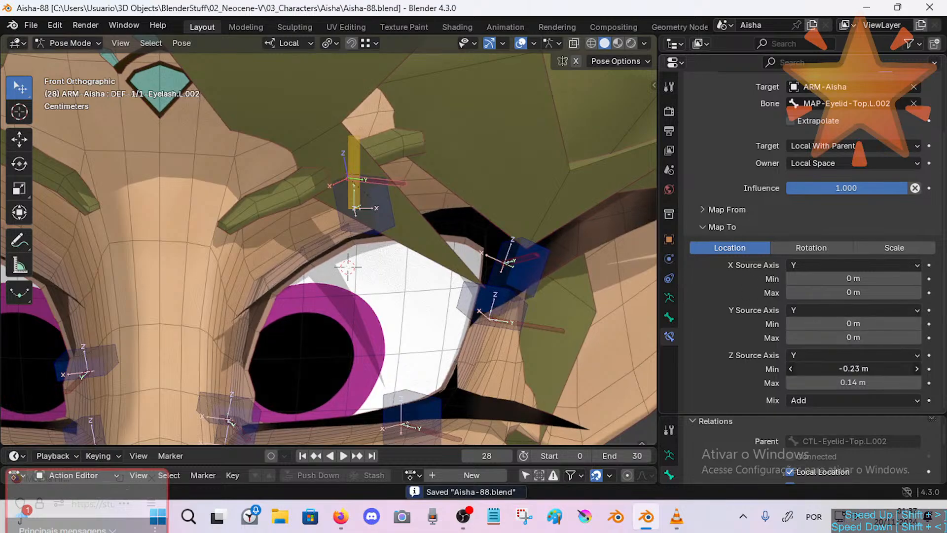
left_click_drag(848, 369, 883, 382)
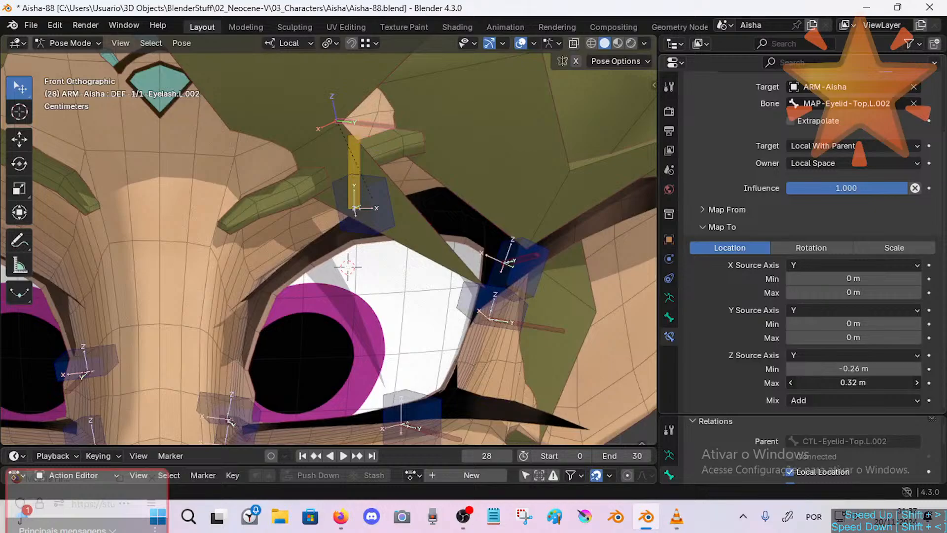
Lower CTL-Eyelid-Top.L.002 and raise it back above the left eye, and examine the eyelash from camera and angled views.
left_click(379, 226)
key("g")
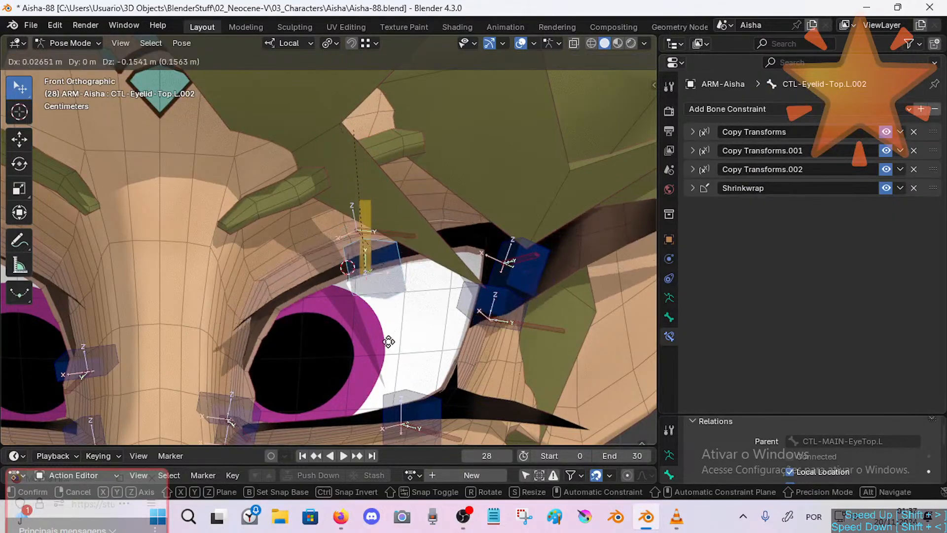
left_click(414, 225)
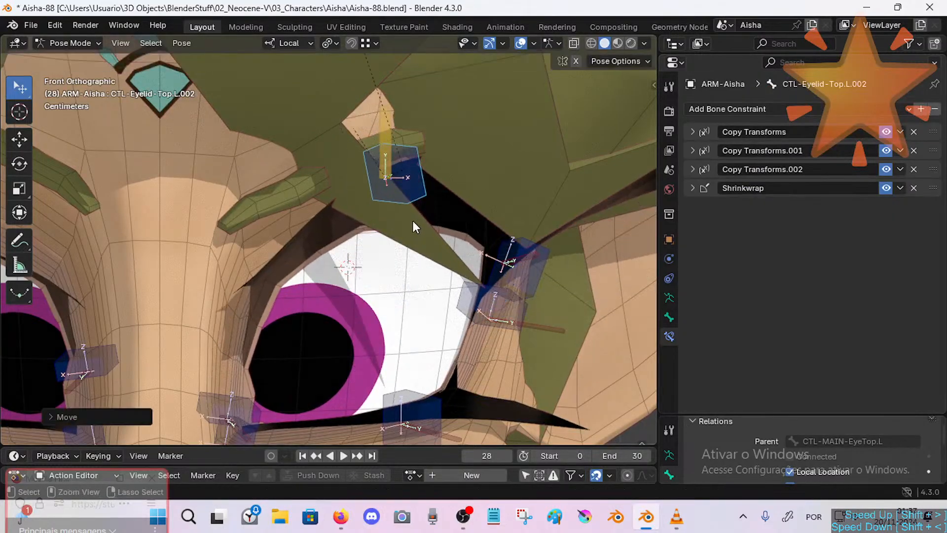
middle_click_drag(414, 221, 422, 239)
key("KP_0")
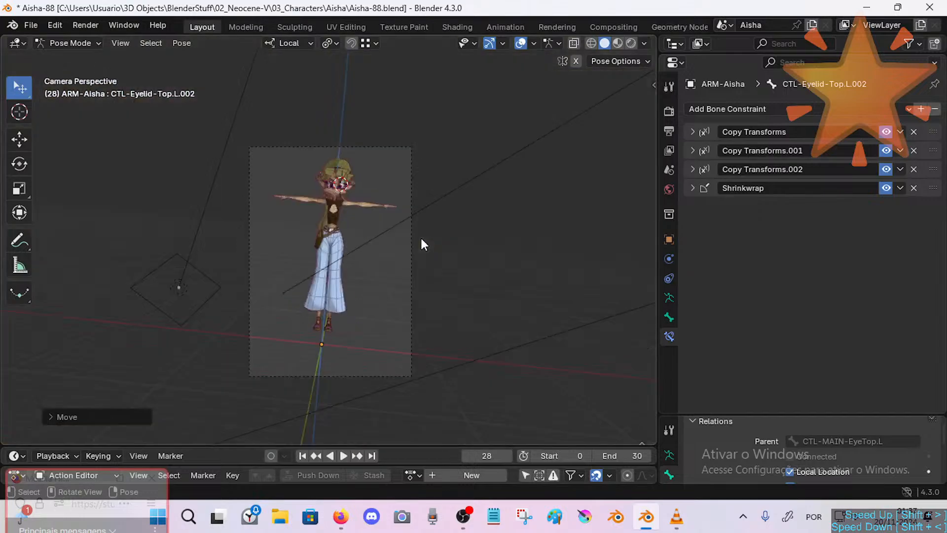
scroll(422, 243, "up", 3)
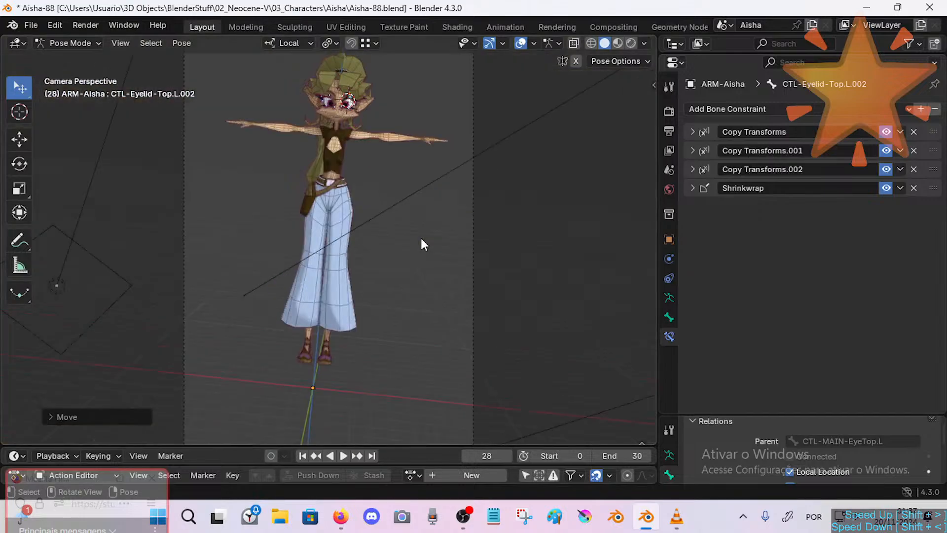
key("KP_Decimal")
scroll(421, 236, "down", 6)
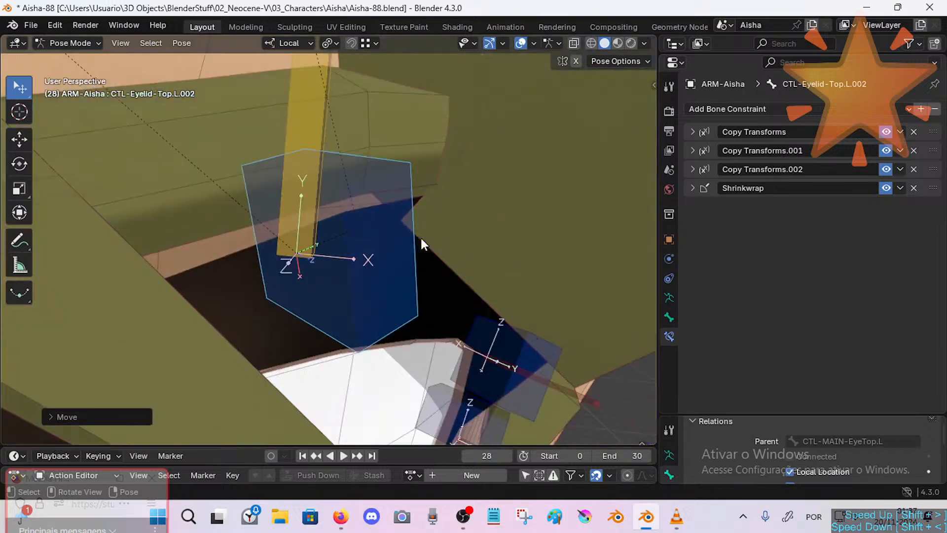
middle_click_drag(421, 238, 418, 219)
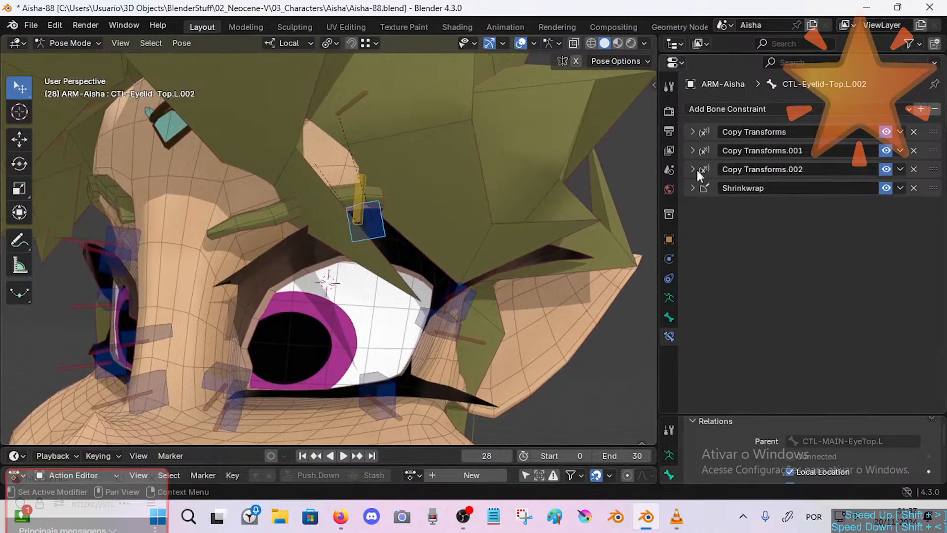
Exclude the MESH-Aisha-HAIR collection from the view layer and collapse the MESH-Aisha collection.
left_click_drag(757, 57, 765, 237)
left_click(877, 184)
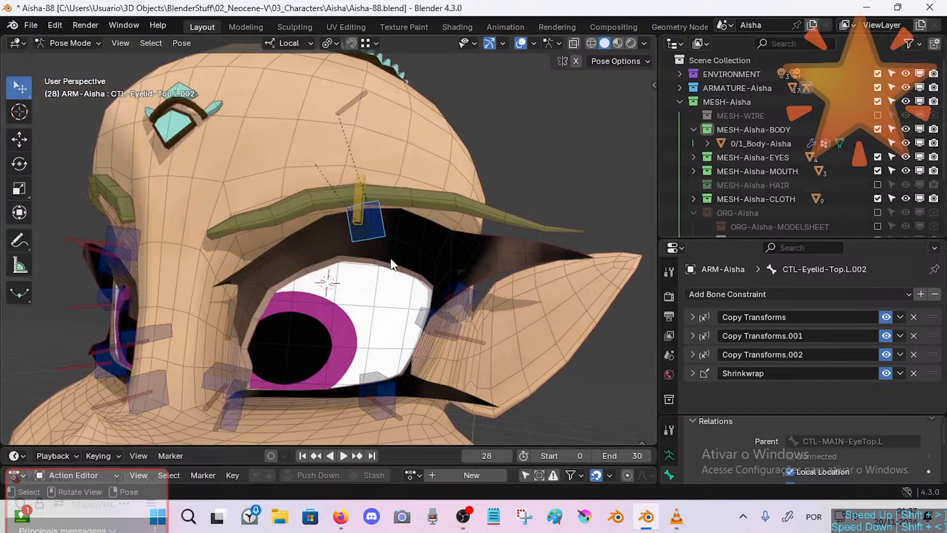
left_click(679, 101)
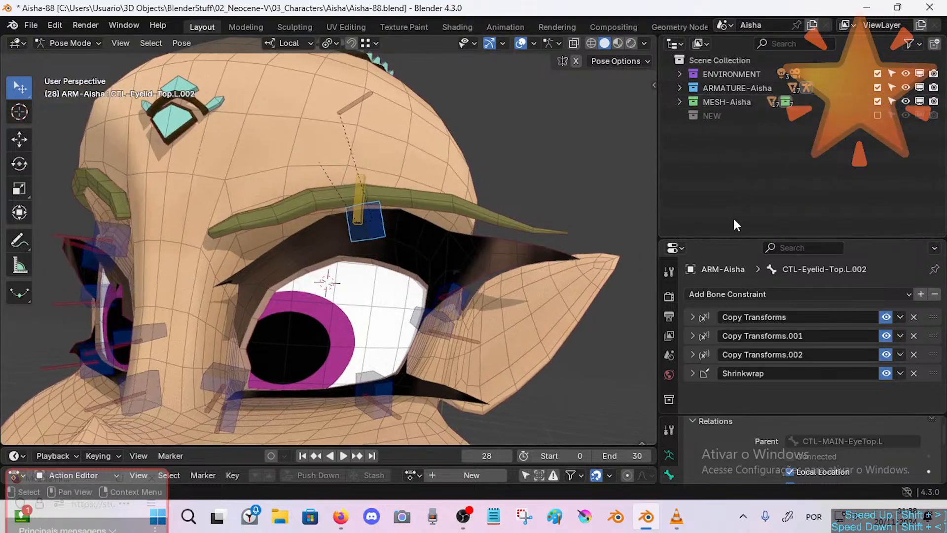
left_click_drag(738, 237, 738, 53)
Lower CTL-Eyelid-Top.L.002 over the iris, save, and set DEF-1/1-Eyelash.L.002's Map To location Z minimum to -0.39 m.
key("g")
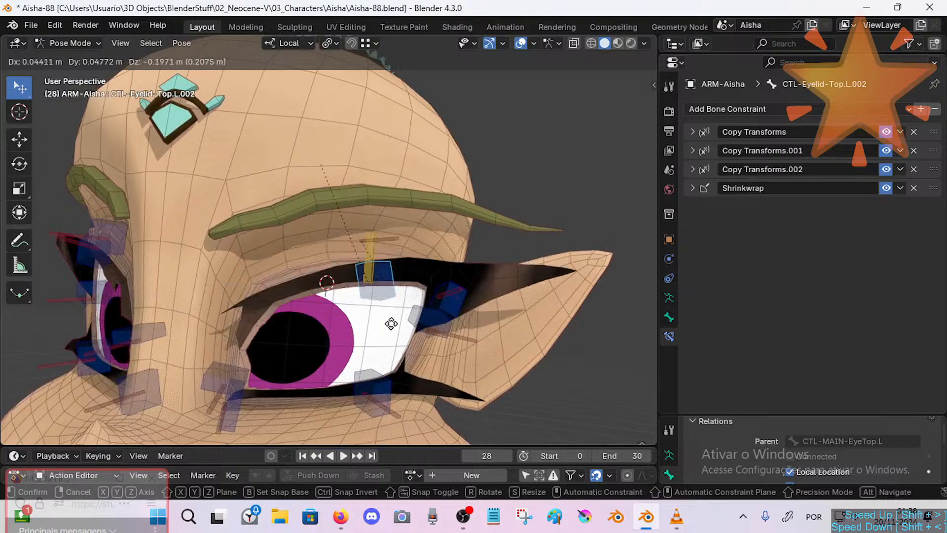
left_click(356, 358)
left_click(352, 378)
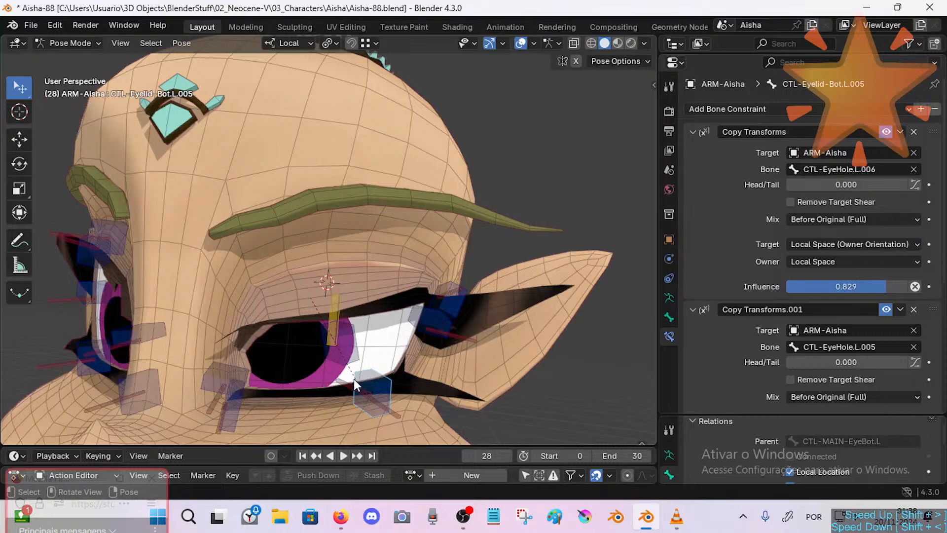
key("ctrl+s")
scroll(858, 291, "down", 3)
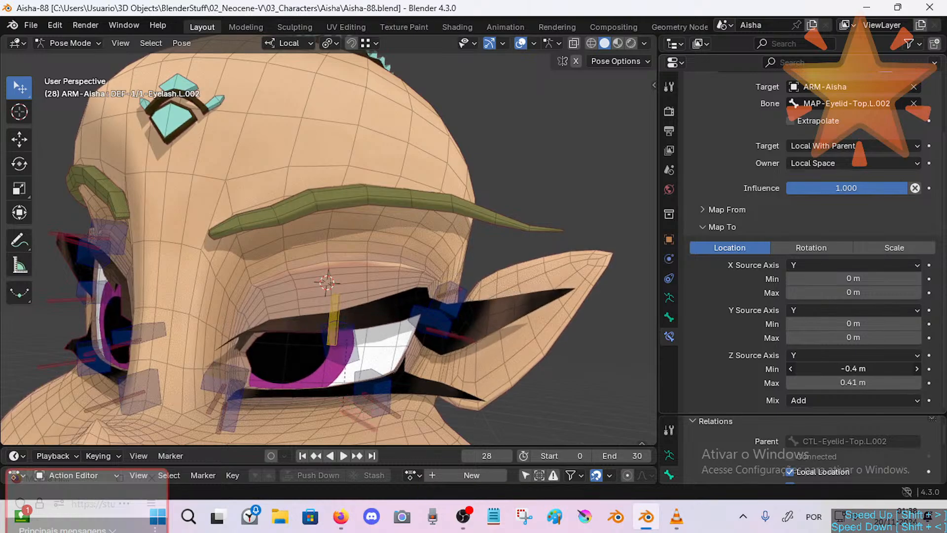
mouse_move(853, 368)
left_mouse_down()
mouse_move(823, 369)
mouse_move(869, 369)
mouse_move(847, 369)
left_mouse_up()
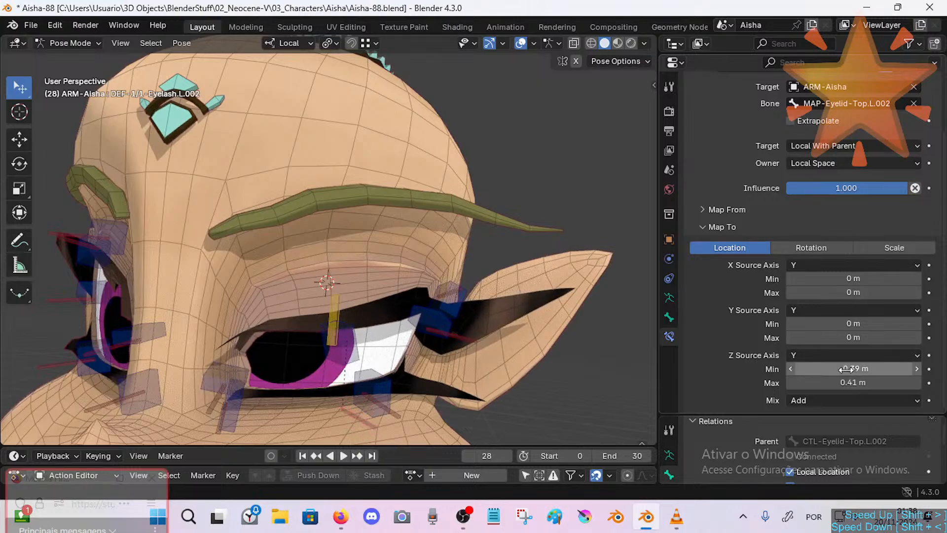
Raise CTL-Eyelid-Top.L.002 above the left eye and select DEF-1/1-Eyelash.L.002 to check its Map To location values.
left_click(342, 352)
key("g")
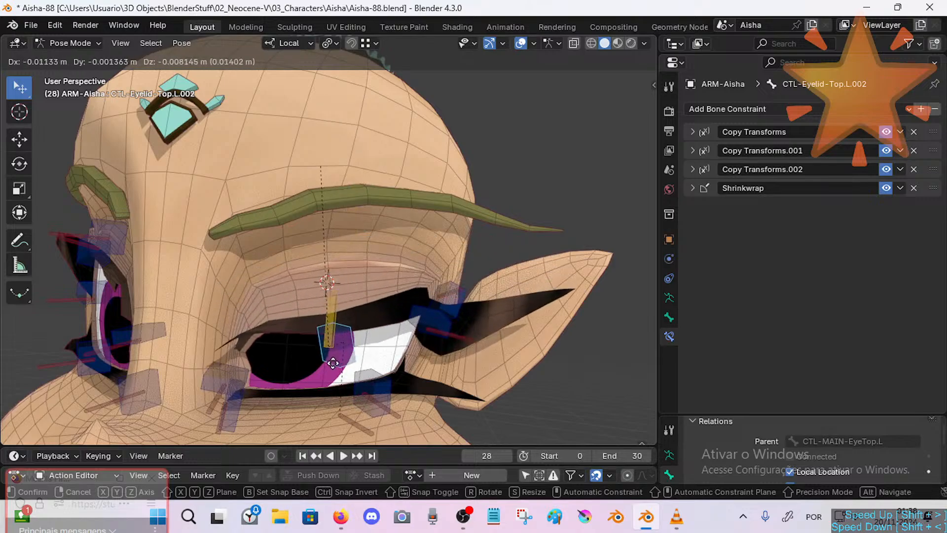
left_click(353, 253)
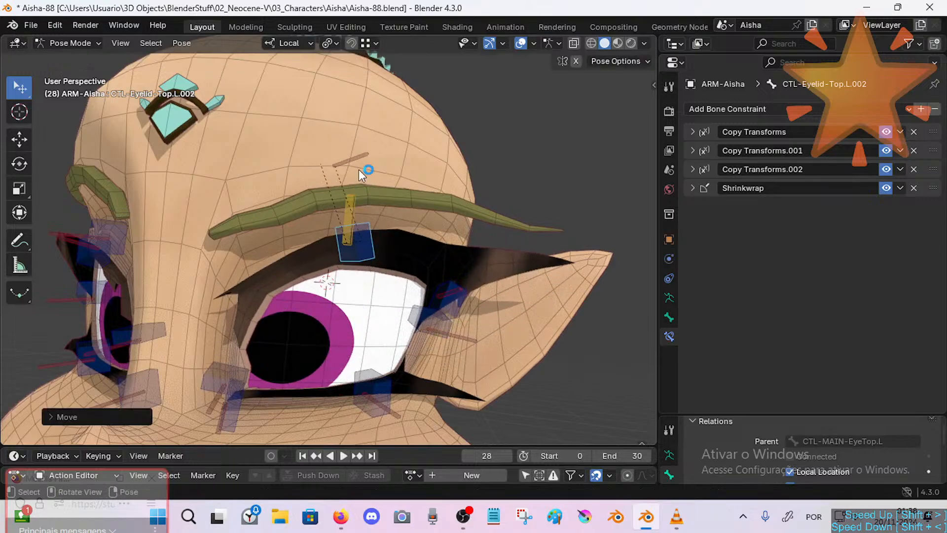
left_click(359, 166)
scroll(836, 392, "down", 3)
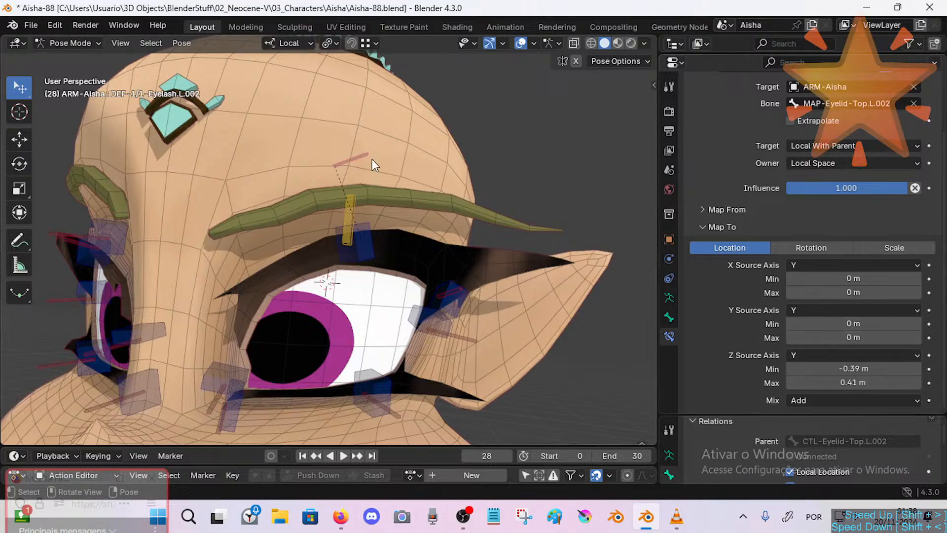
Sweep CTL-Eyelid-Top.L.002 down and up across the left eye, and leave it at the upper lid edge.
left_click(362, 228)
key("g")
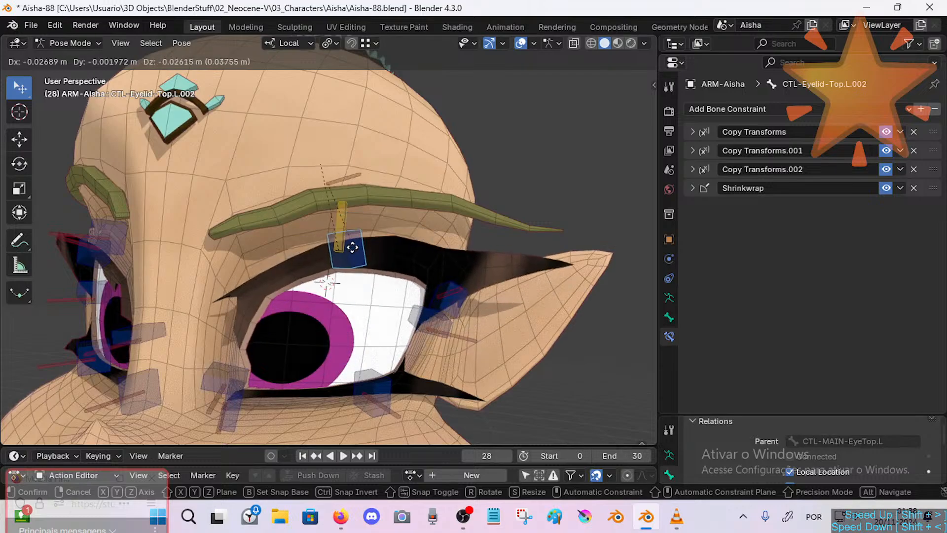
left_click_drag(335, 361, 363, 229)
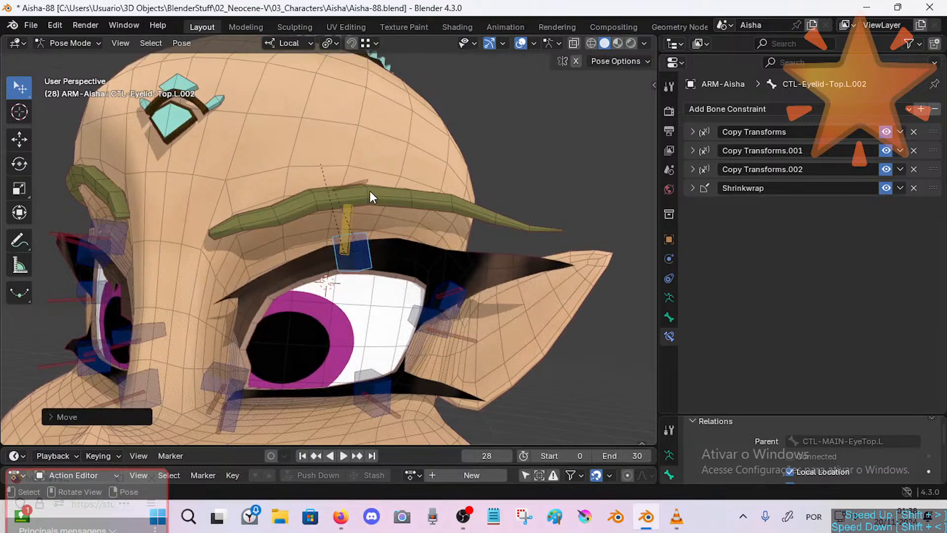
left_click_drag(369, 190, 354, 266)
Set DEF-1/1-Eyelash.L.002's Map To location Z range to a minimum of -0.31 m and a maximum of 0.31 m.
left_click(370, 217)
scroll(780, 348, "down", 3)
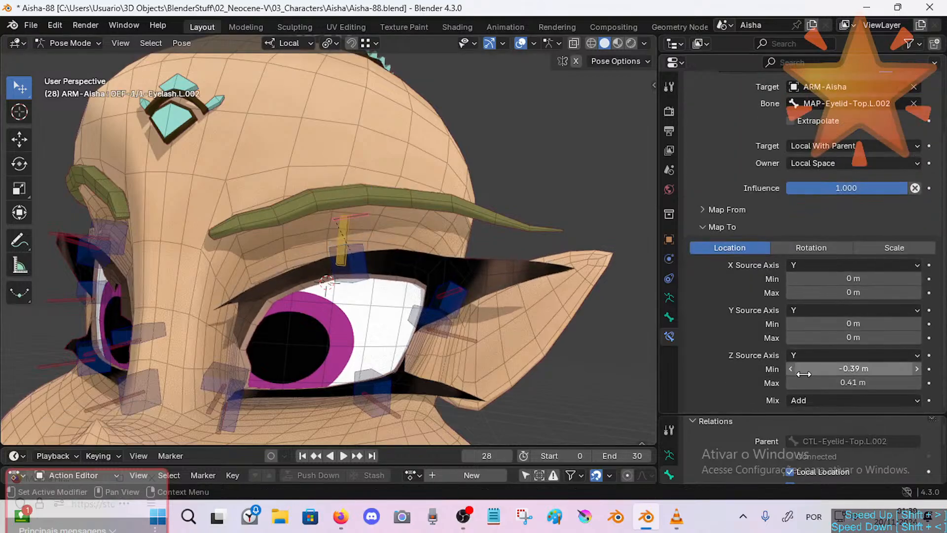
left_click_drag(853, 369, 853, 373)
left_click(721, 209)
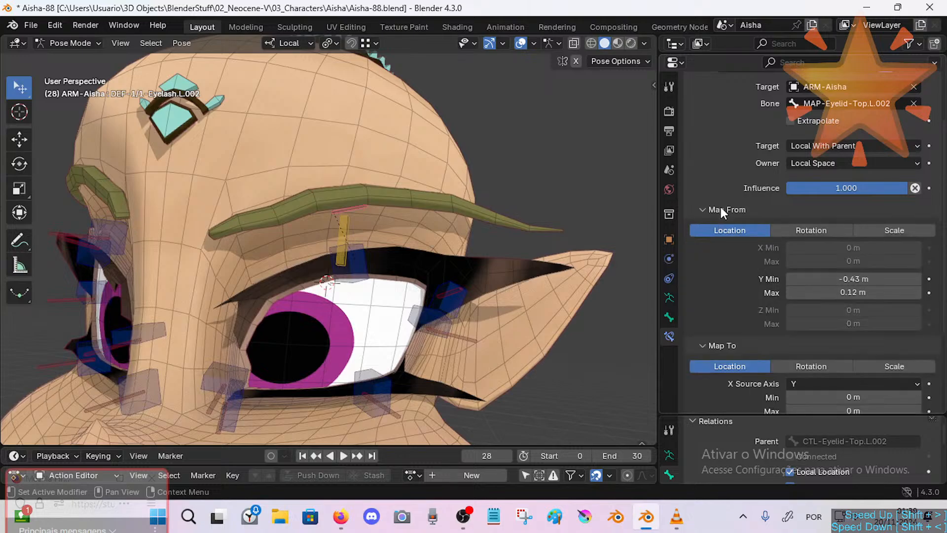
left_click(742, 212)
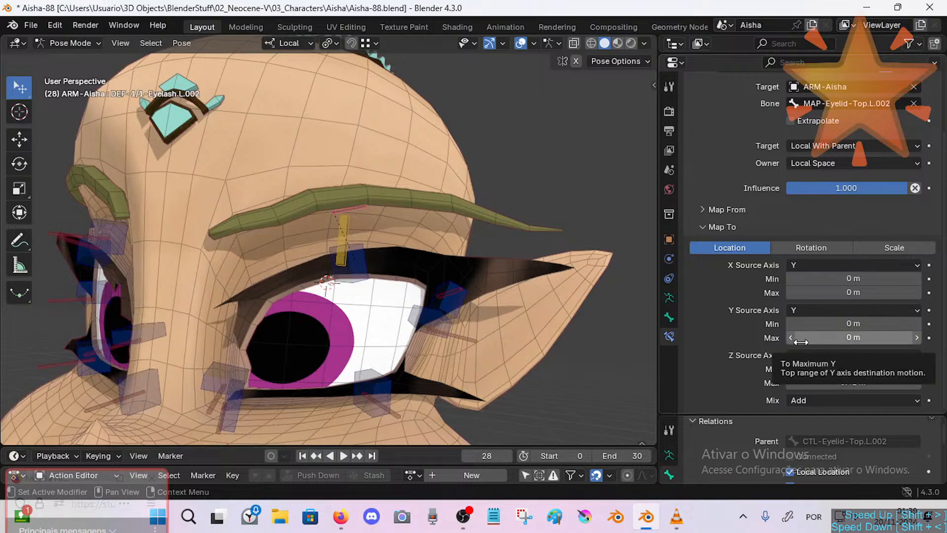
left_click_drag(854, 383, 850, 383)
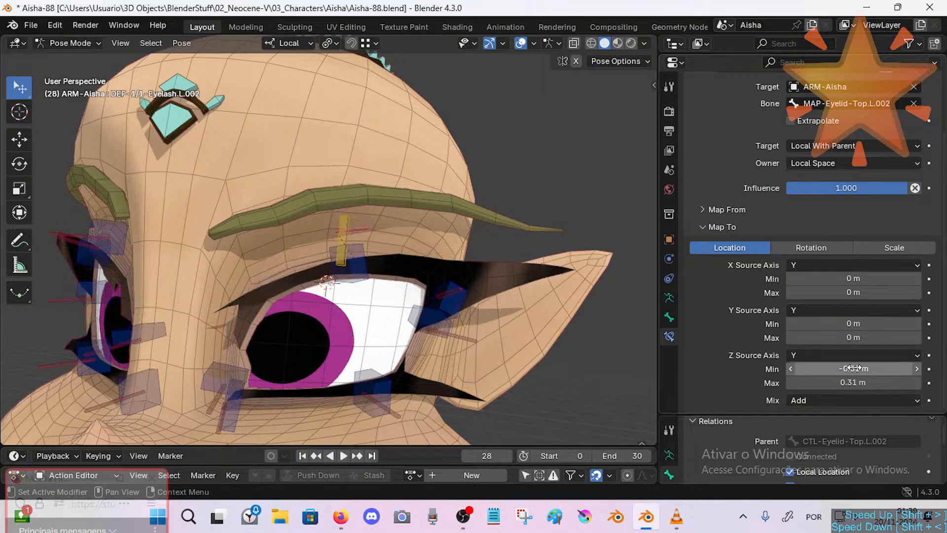
Raise the left top eyelid control CTL-Eyelid-Top.L.002 and set the eyelash bone's Transformation constraint Z location Max to 0.6 m.
left_click(379, 263)
key("g")
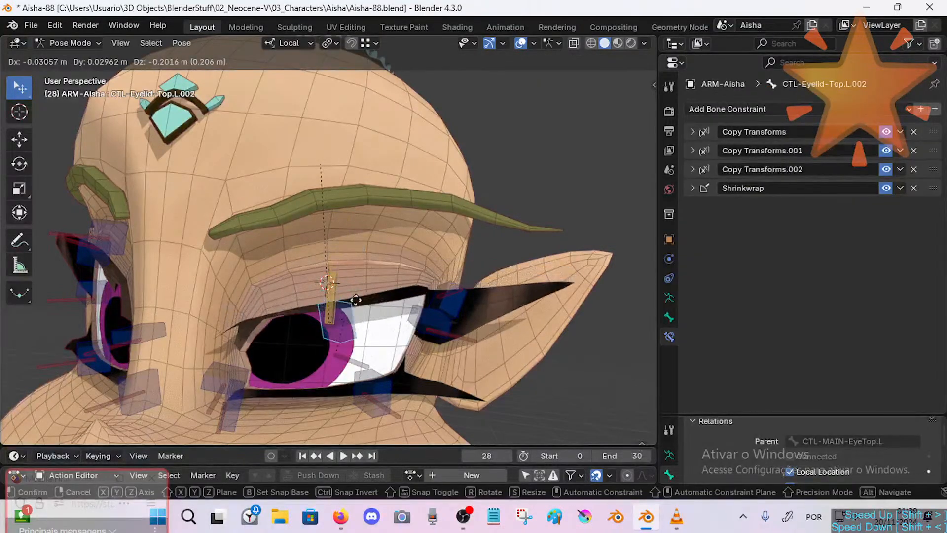
left_click(369, 199)
left_click(369, 200)
scroll(855, 338, "down", 4)
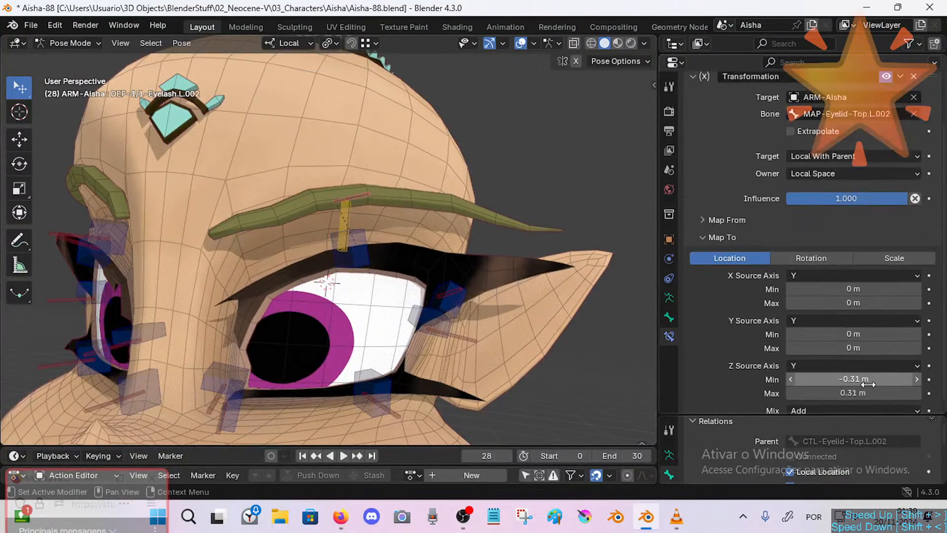
left_click_drag(854, 382, 868, 383)
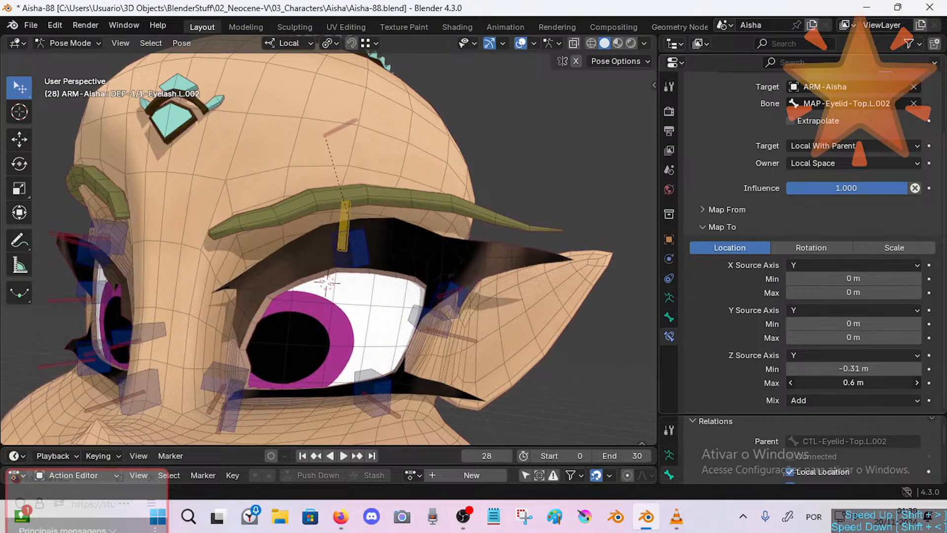
Lower the left top eyelid control across the eye and increase the eyelash bone's Z output Max in its Transformation constraint.
left_click(360, 260)
key("g")
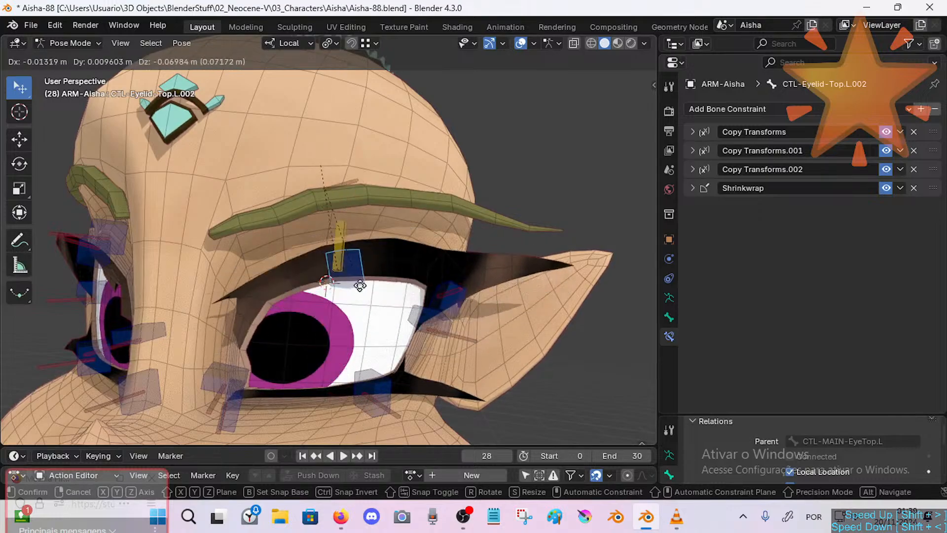
left_click(357, 347)
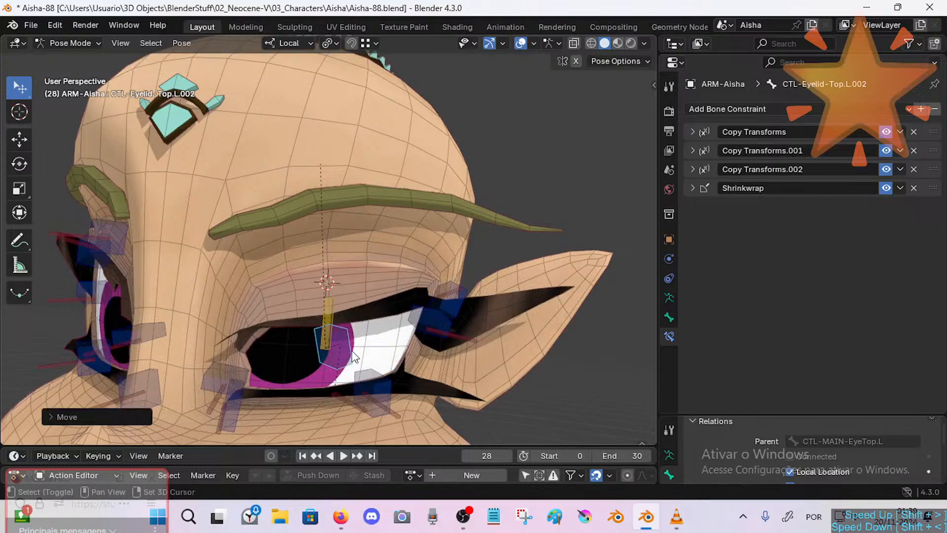
key("g")
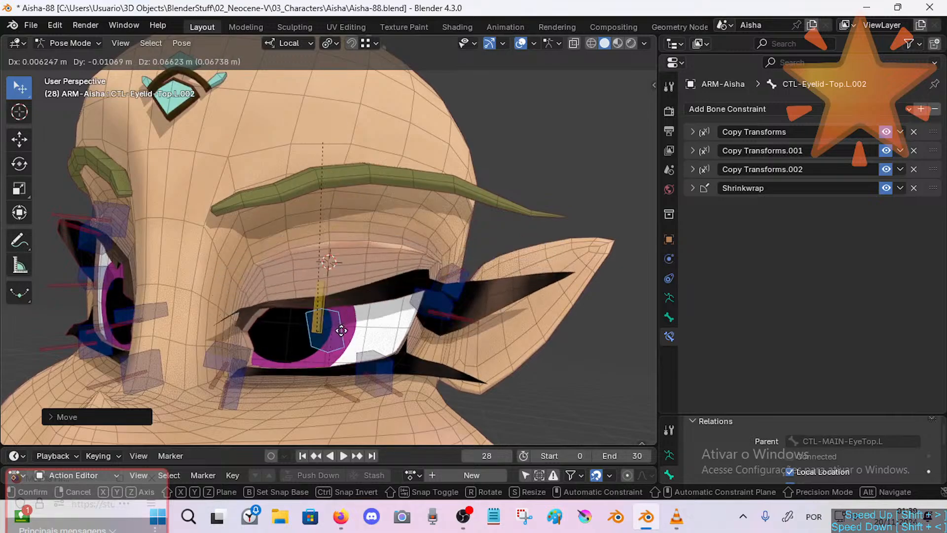
left_click(348, 321)
left_click(344, 413)
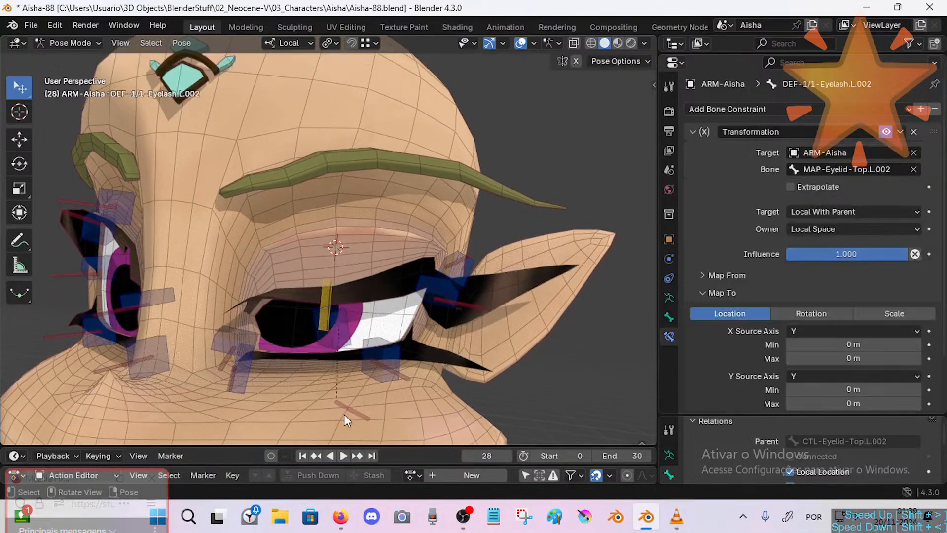
scroll(829, 374, "down", 3)
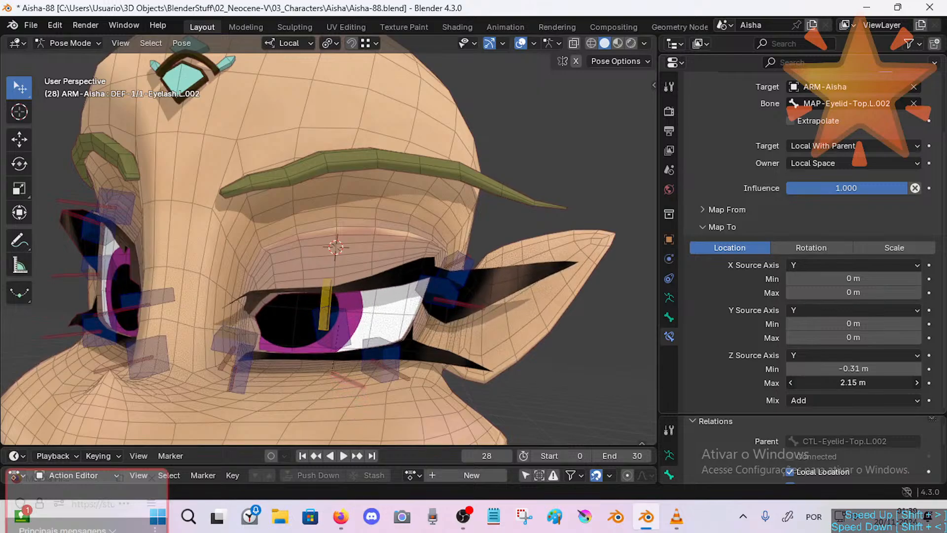
Raise the left eyelid control in stages and set the eyelash constraint's Z output range to Min -0.36 m and Max 1.61 m.
left_click(353, 333)
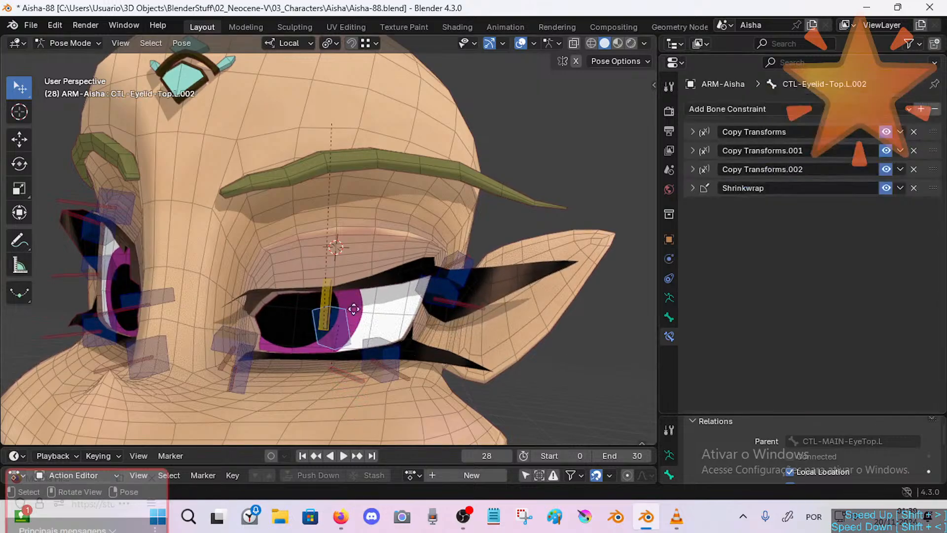
key("g")
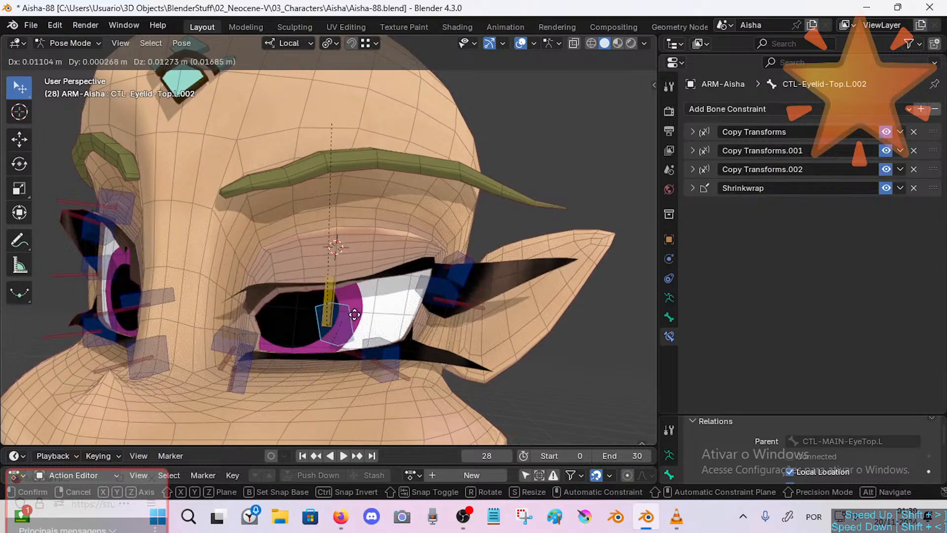
left_click(364, 276)
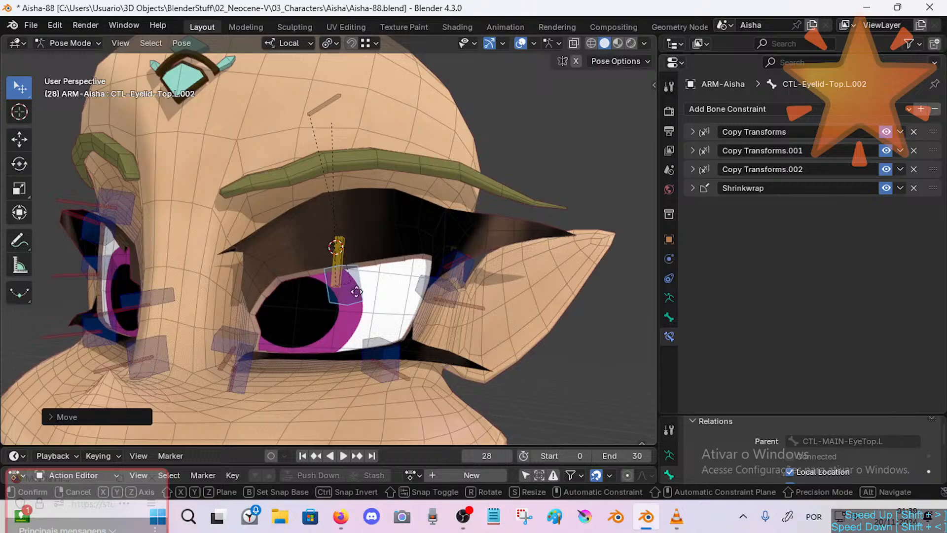
key("g")
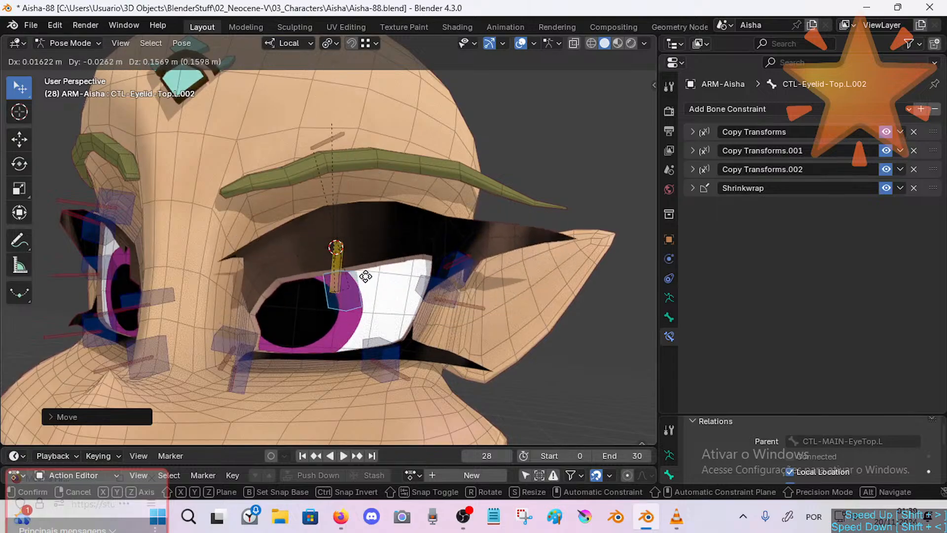
left_click(371, 245)
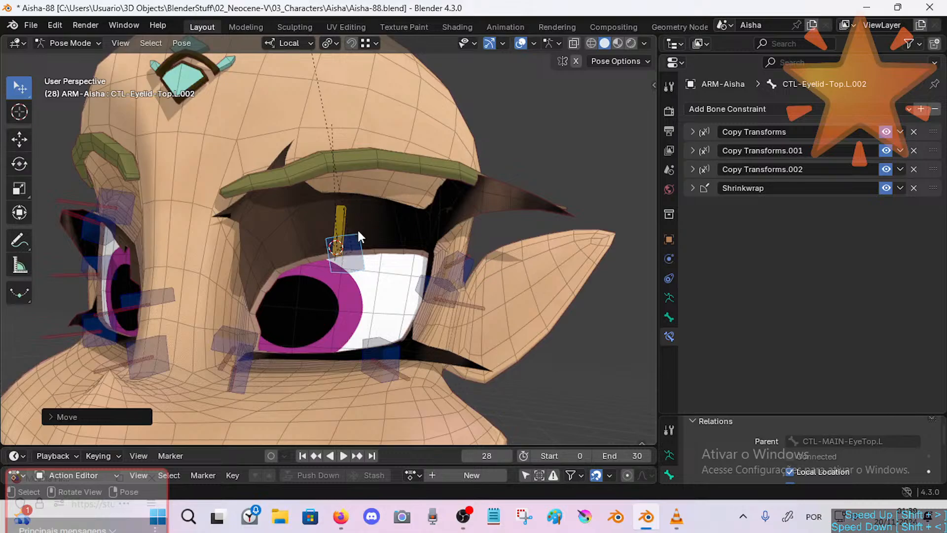
middle_click_drag(360, 237, 320, 129)
left_click(324, 114)
scroll(853, 348, "down", 3)
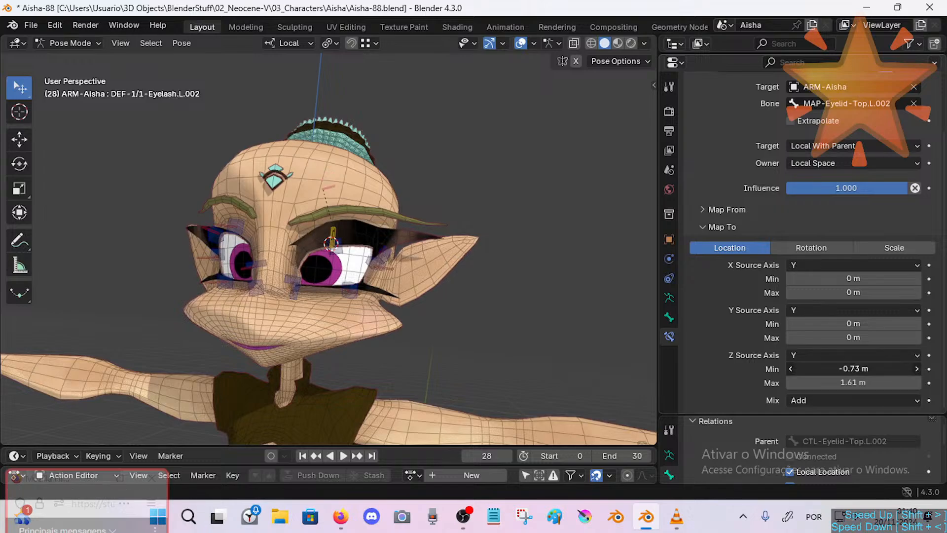
Lower the eyelid control to the half-open position and set the eyelash constraint's Z output to Min -0.19 m and Max 1.22 m.
scroll(394, 283, "up", 2)
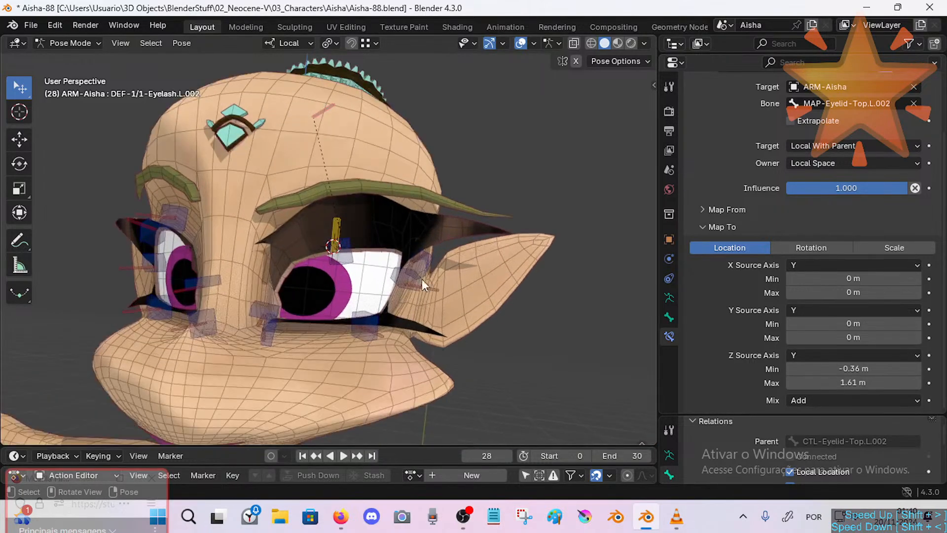
left_click(345, 237)
key("g")
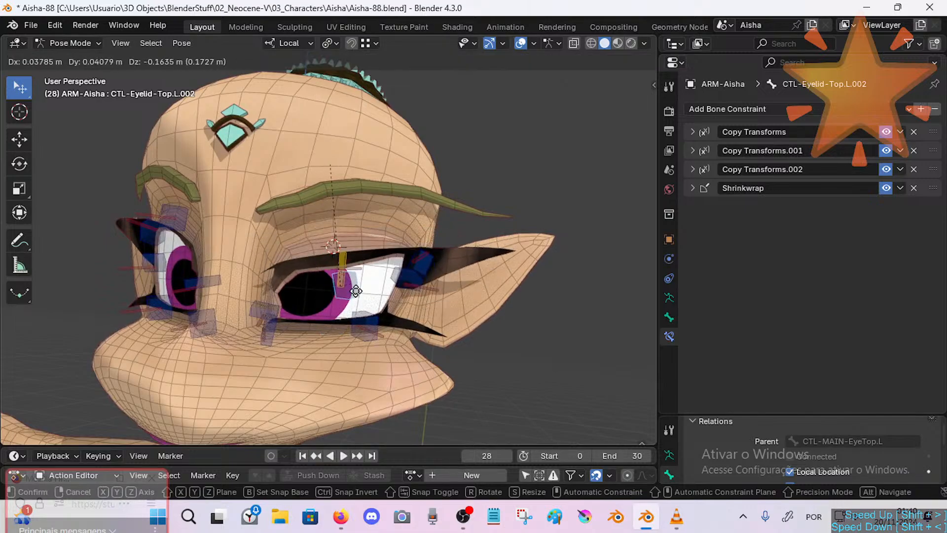
left_click(356, 282)
left_click(352, 212)
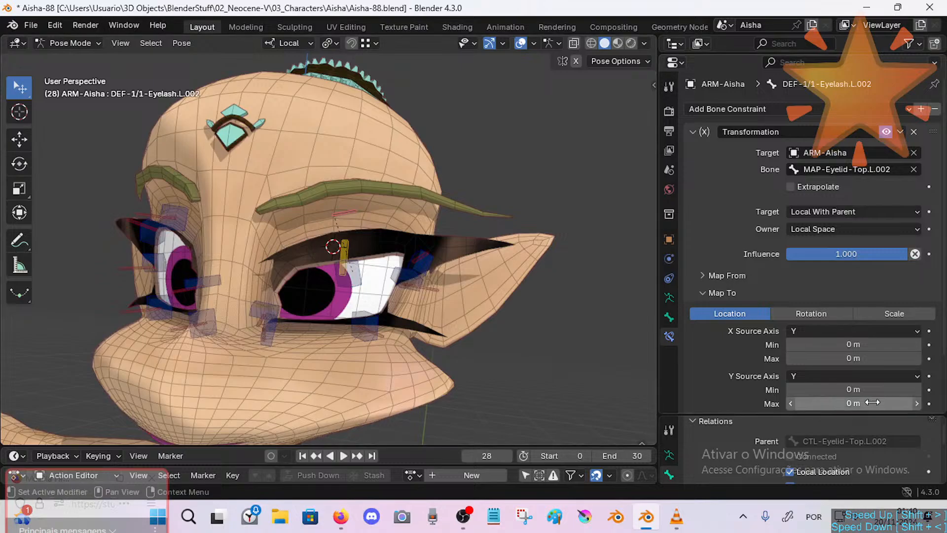
scroll(881, 387, "down", 3)
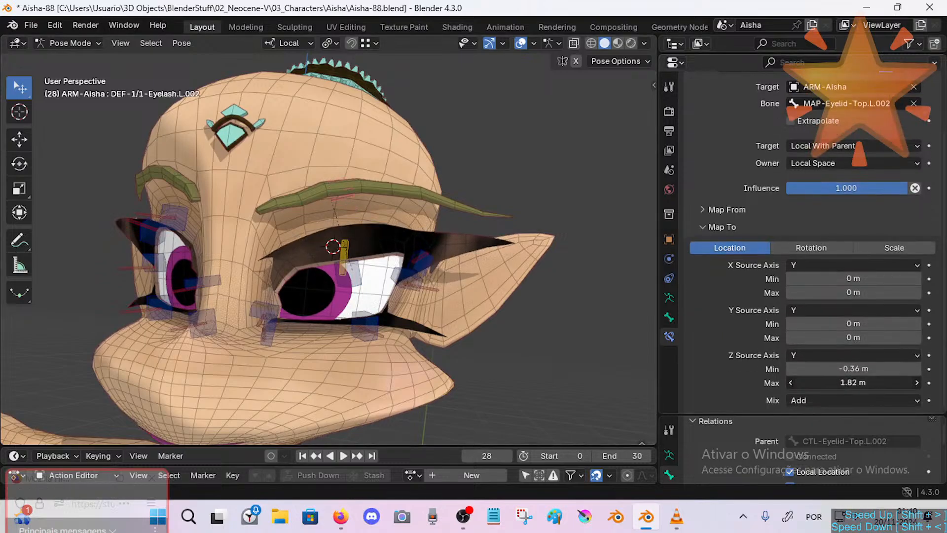
left_click_drag(858, 382, 864, 383)
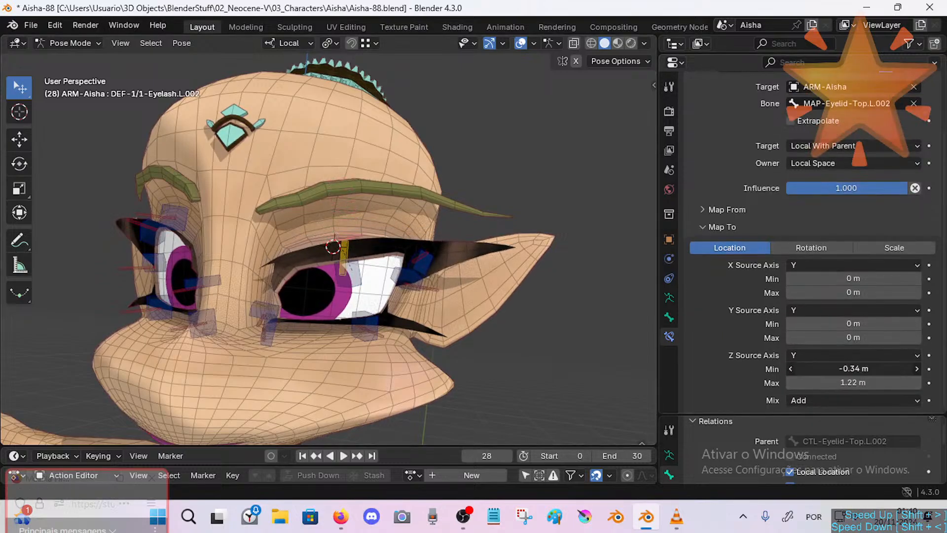
Raise the left eyelid control slightly and reduce the eyelash bone's Z output Max to 0.6 m.
left_click(345, 284)
key("g")
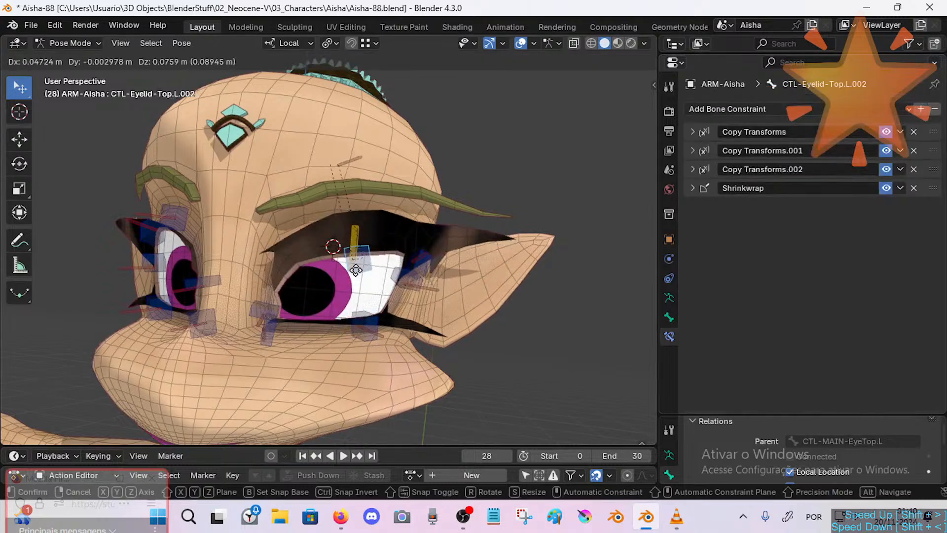
left_click(346, 181)
left_click(347, 135)
scroll(892, 318, "down", 3)
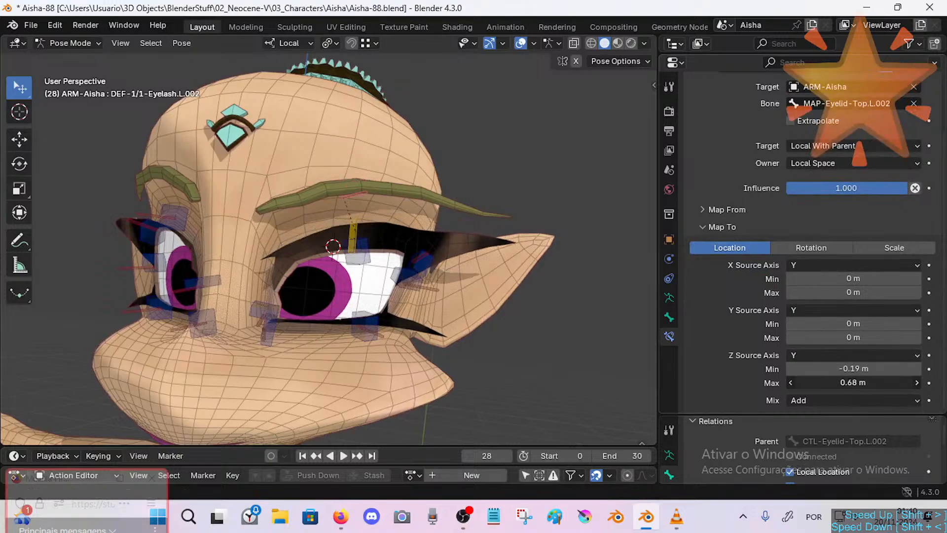
left_click_drag(853, 382, 843, 382)
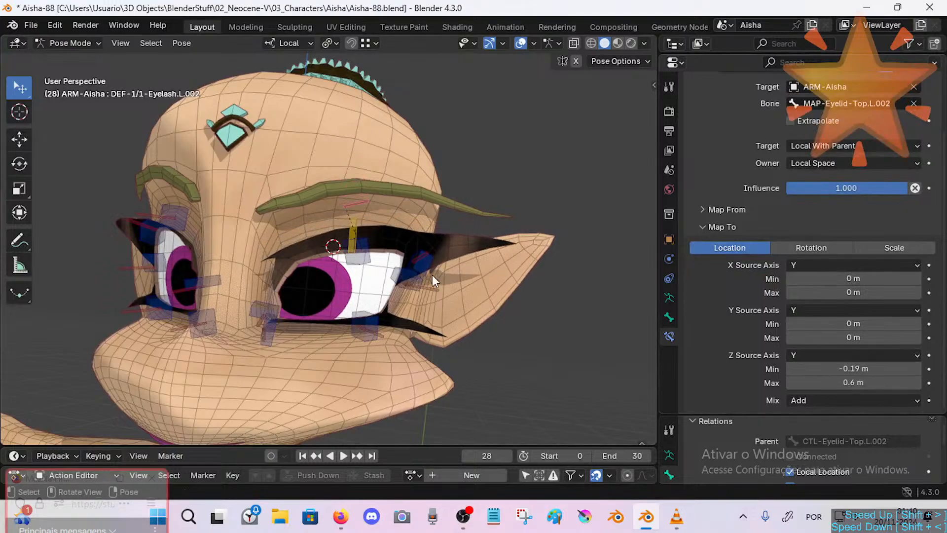
Pull the left eyelid control down to the lower lid and fine-tune the eyelash bone's Z output Min at -0.19 m.
left_click(360, 252)
key("g")
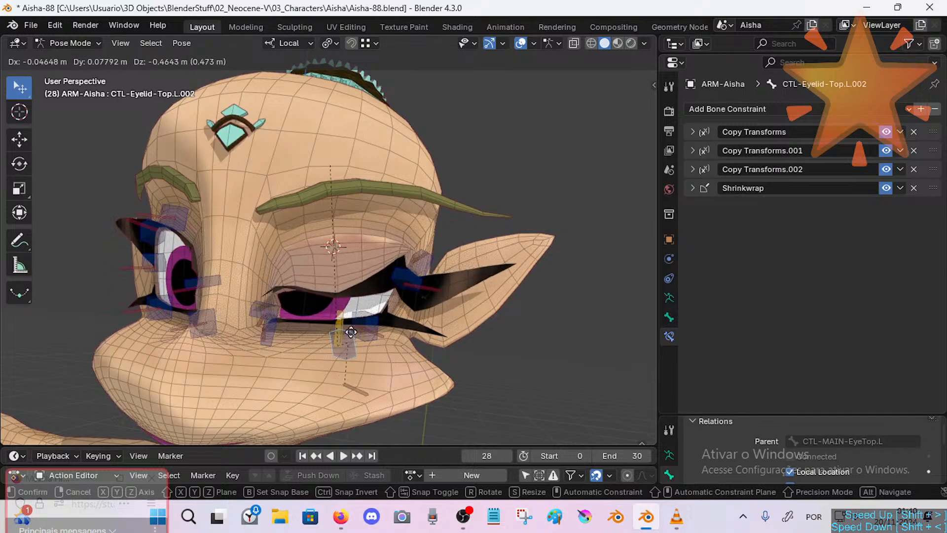
left_click(356, 318)
left_click(361, 372)
scroll(839, 388, "down", 3)
left_click_drag(854, 369, 855, 369)
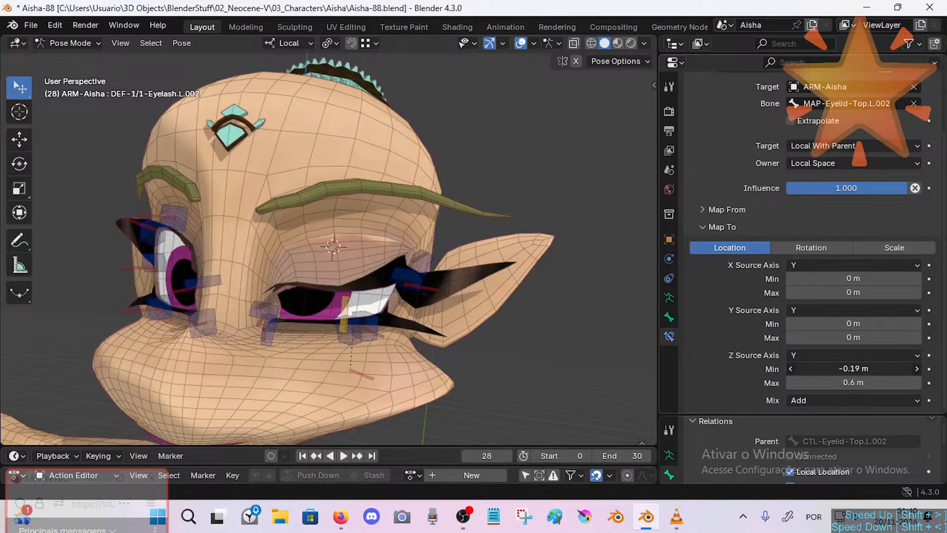
Test the eyelash by moving the left top eyelid control above the eye and outward, checking it from the front and far side.
left_click(364, 389)
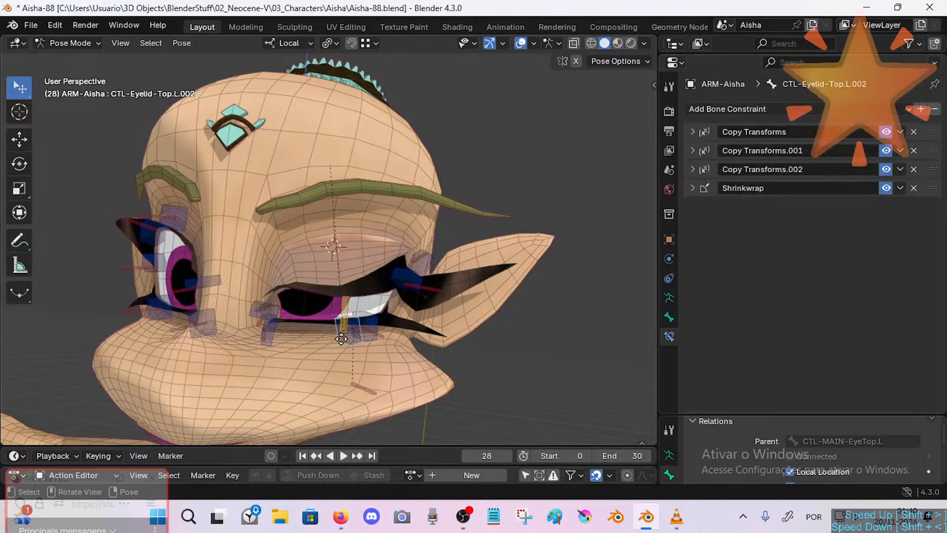
key("g")
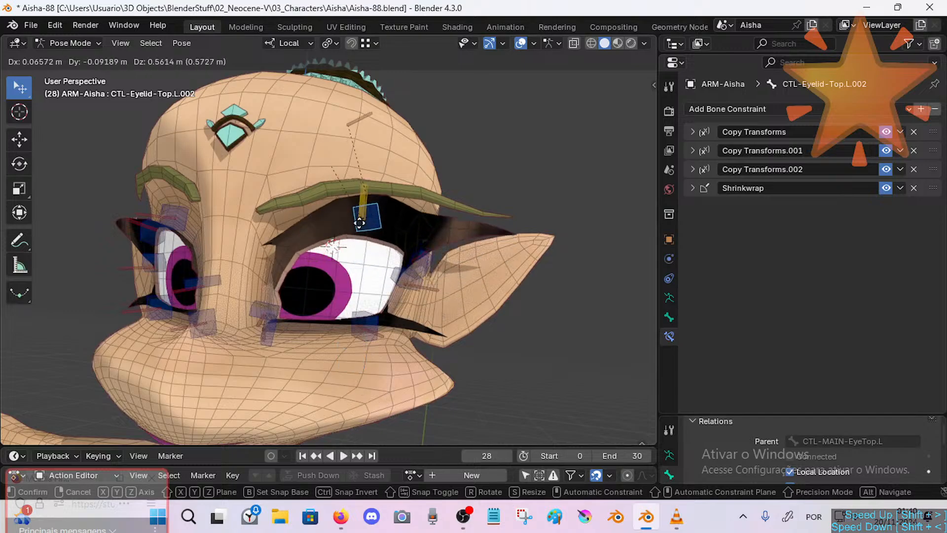
left_click(361, 210)
middle_click_drag(362, 210, 451, 247)
key("g")
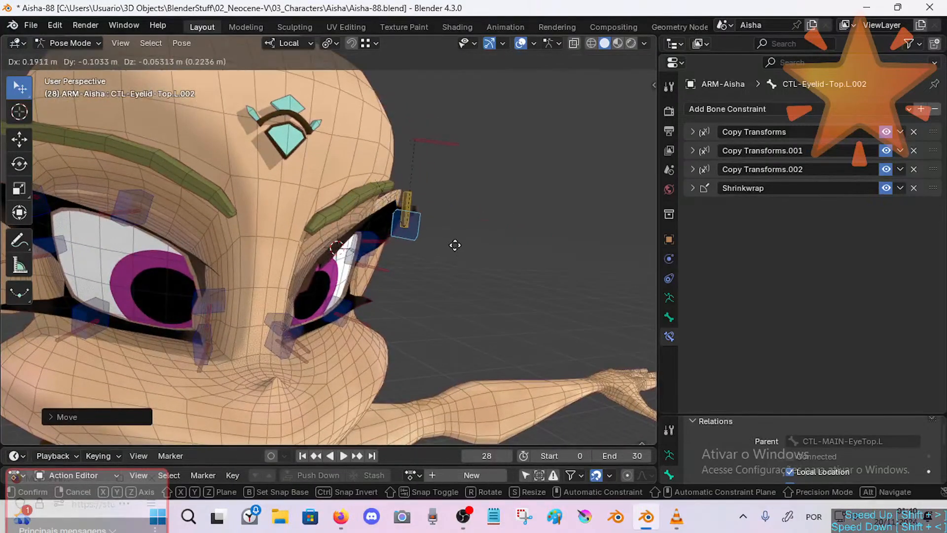
left_click(405, 233)
middle_click_drag(405, 233, 429, 218)
middle_click_drag(359, 218, 401, 237)
key("g")
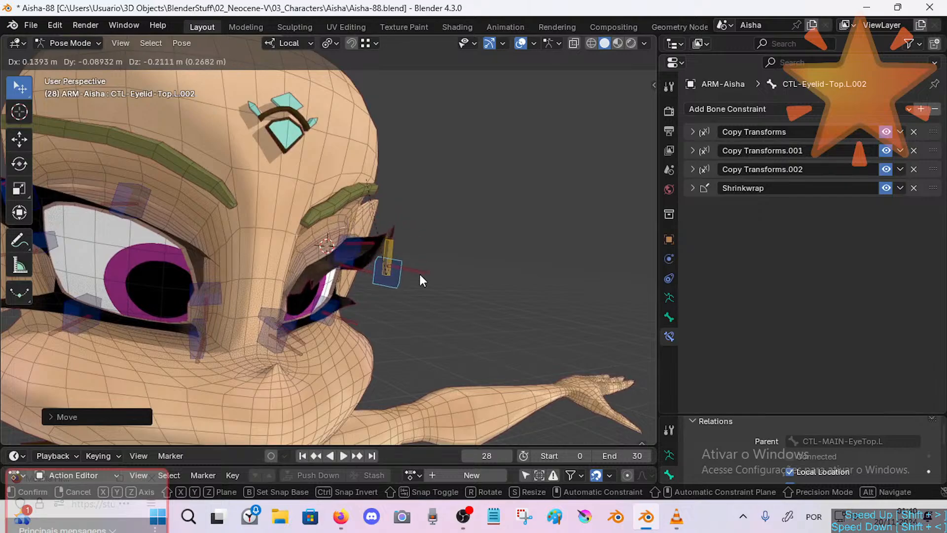
left_click(420, 274)
middle_click_drag(420, 275, 426, 273)
key("g")
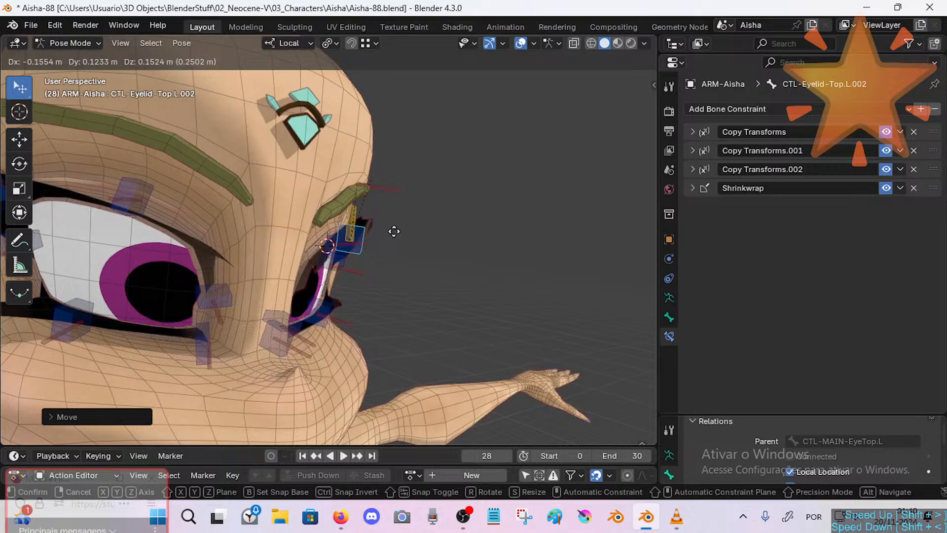
left_click(413, 239)
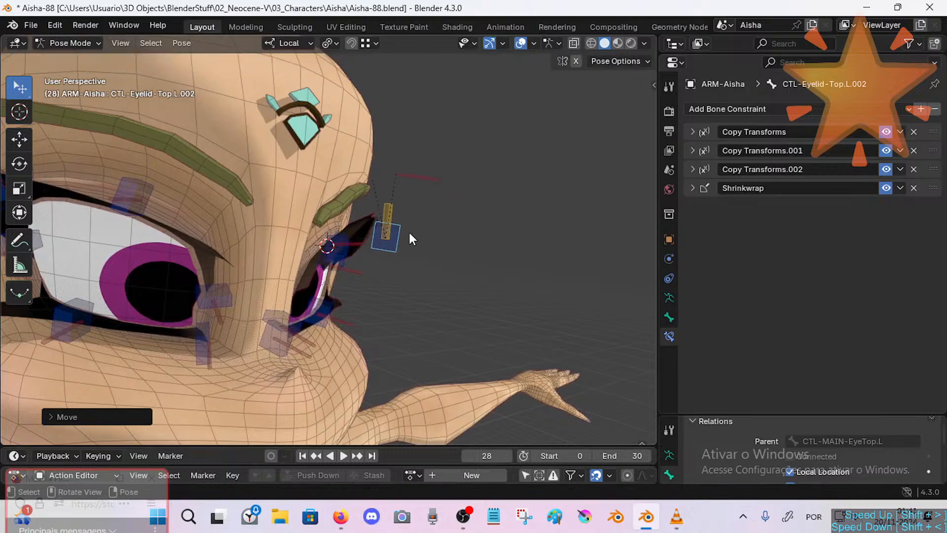
Sweep the left top eyelid control repeatedly around the eye from several viewing angles to examine how lid and lashes follow.
middle_click_drag(374, 270, 327, 263)
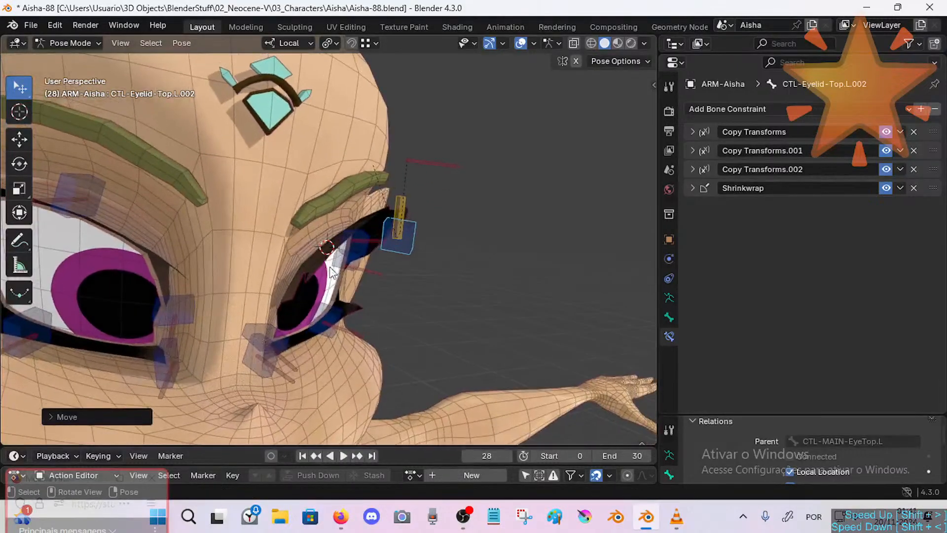
key("g")
left_click(329, 265)
mouse_move(385, 258)
middle_mouse_down()
mouse_move(439, 248)
mouse_move(357, 238)
mouse_move(406, 249)
mouse_move(373, 271)
middle_mouse_up()
key("g")
left_click(461, 269)
key("g")
left_click(401, 256)
key("g")
left_click(405, 240)
key("g")
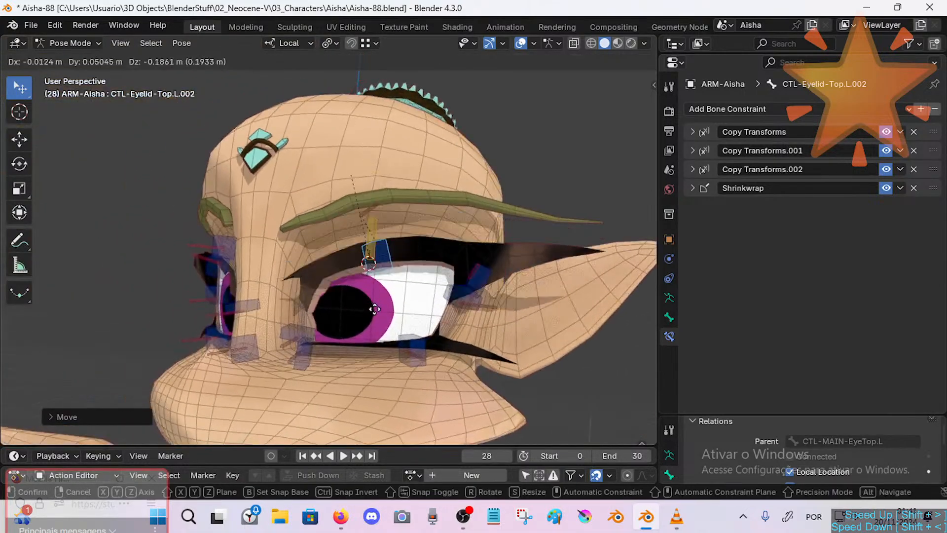
left_click(375, 311)
middle_click_drag(375, 311, 368, 271)
key("g")
left_click(395, 244)
key("g")
left_click(352, 232)
key("g")
left_click(377, 310)
key("g")
left_click(415, 263)
key("g")
left_click(367, 252)
key("g")
left_click(370, 221)
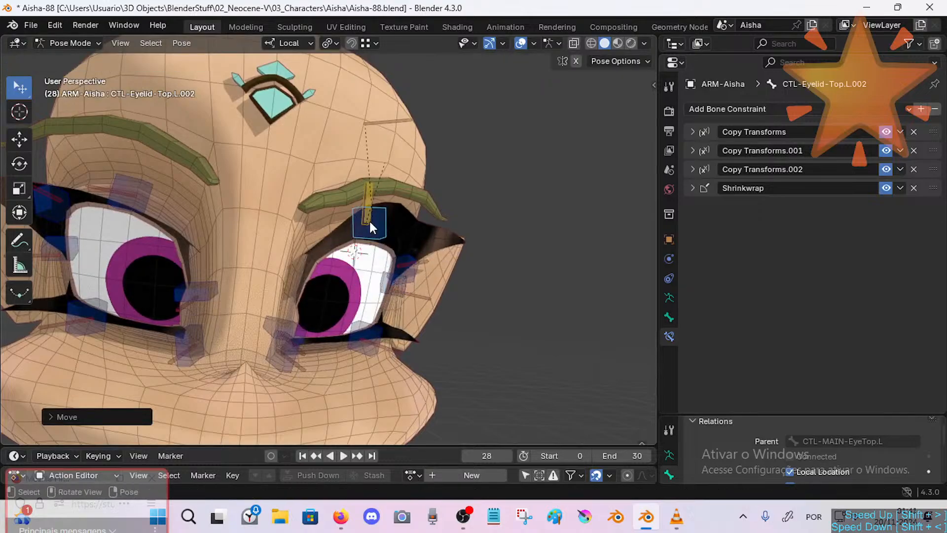
Settle the left top eyelid control over the upper lashes with the eye open and save the file.
middle_click_drag(372, 221, 351, 206)
key("g")
left_click(372, 243)
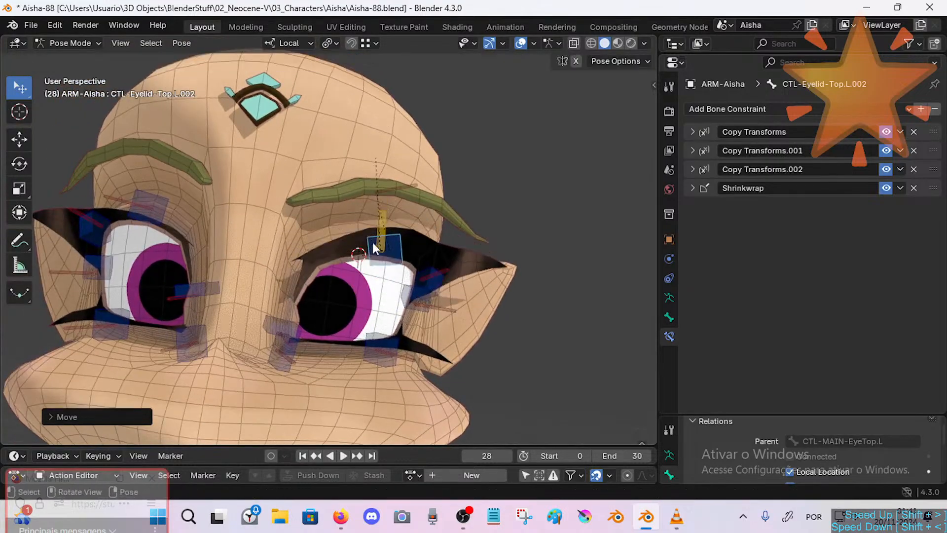
middle_click_drag(372, 243, 389, 250)
key("g")
middle_click_drag(391, 278, 376, 262)
key("ctrl+s")
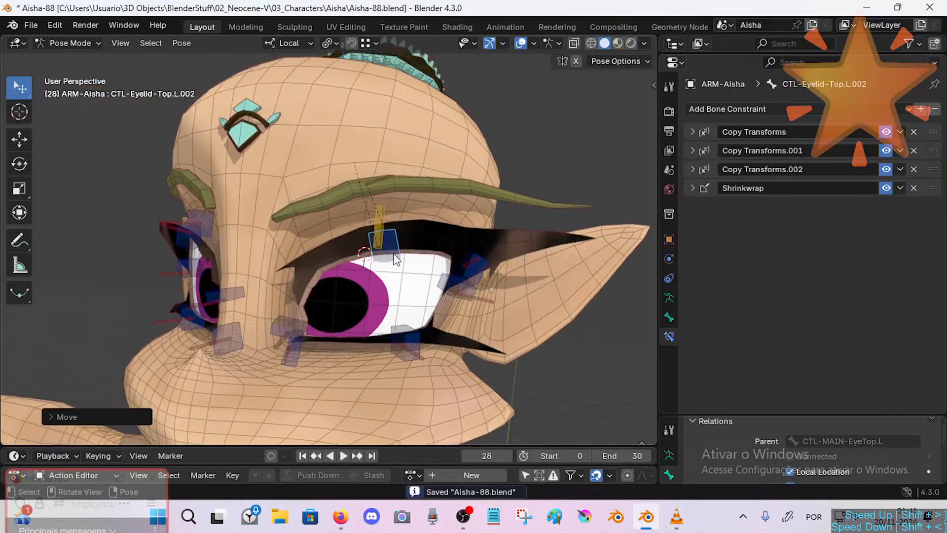
Try a small move of the left top eyelid control and undo it.
key("g")
left_click(398, 238)
key("ctrl+z")
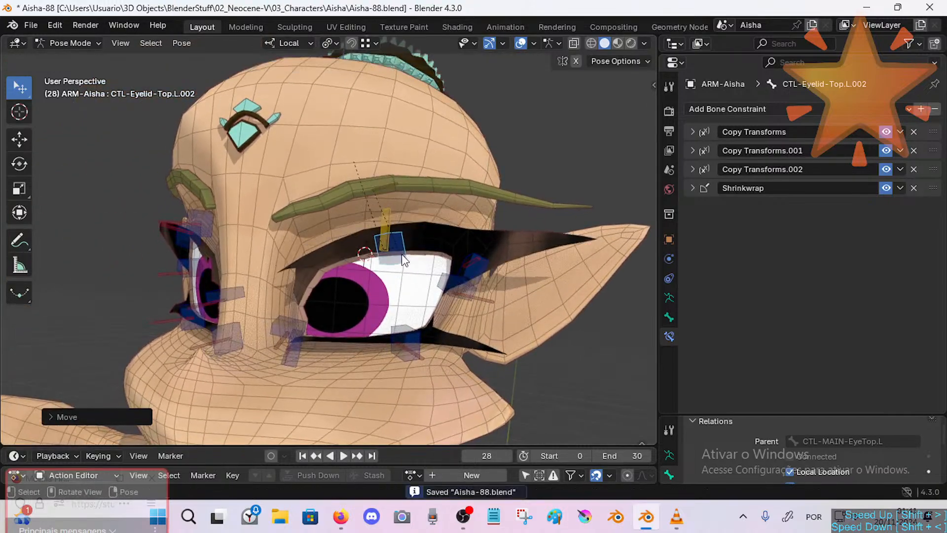
Save the file and review the left upper eyelash bone's Transformation constraint from its target down to the Map To values.
left_click(378, 183)
key("ctrl+s")
scroll(824, 330, "down", 2)
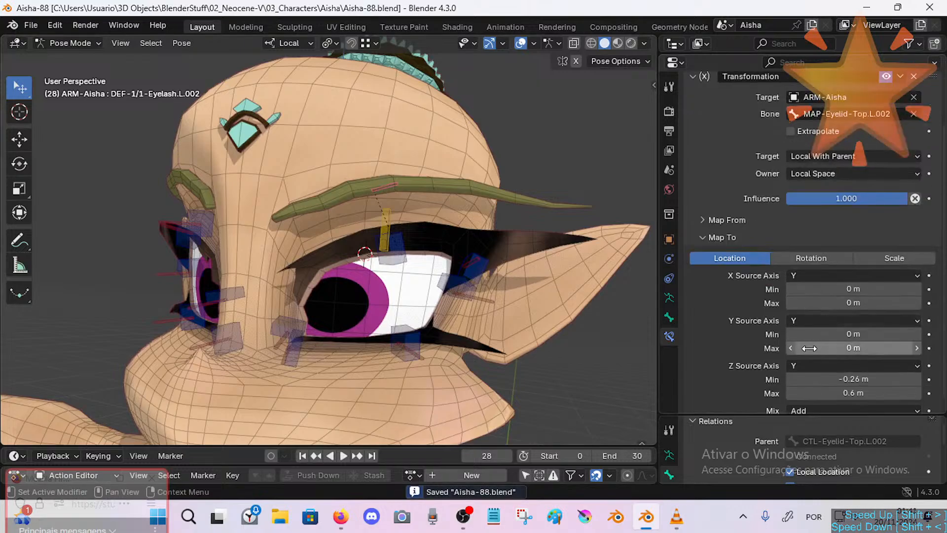
scroll(769, 348, "up", 2)
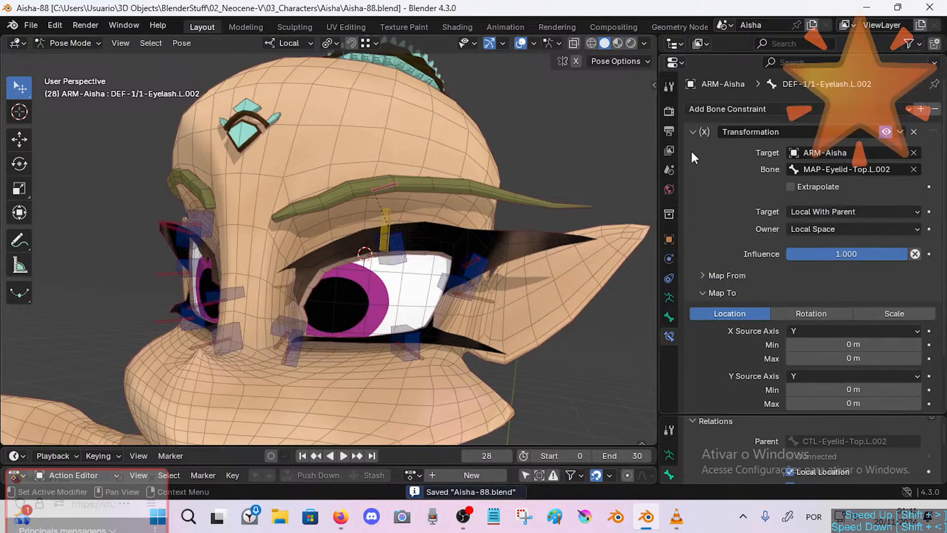
scroll(847, 346, "down", 3)
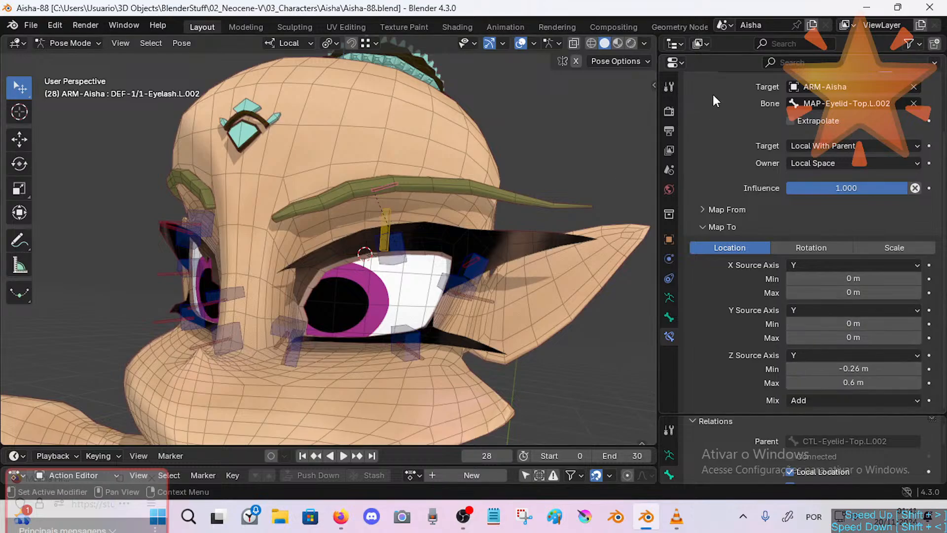
scroll(736, 196, "up", 3)
scroll(734, 194, "down", 3)
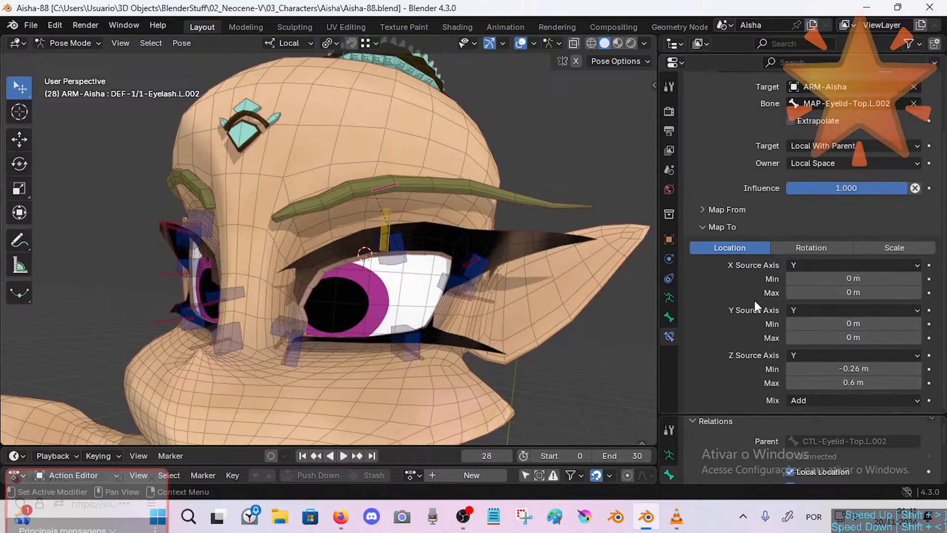
Try the Replace mix mode in the eyelash bone's location mapping and return it to Add.
left_click(804, 406)
left_click(801, 413)
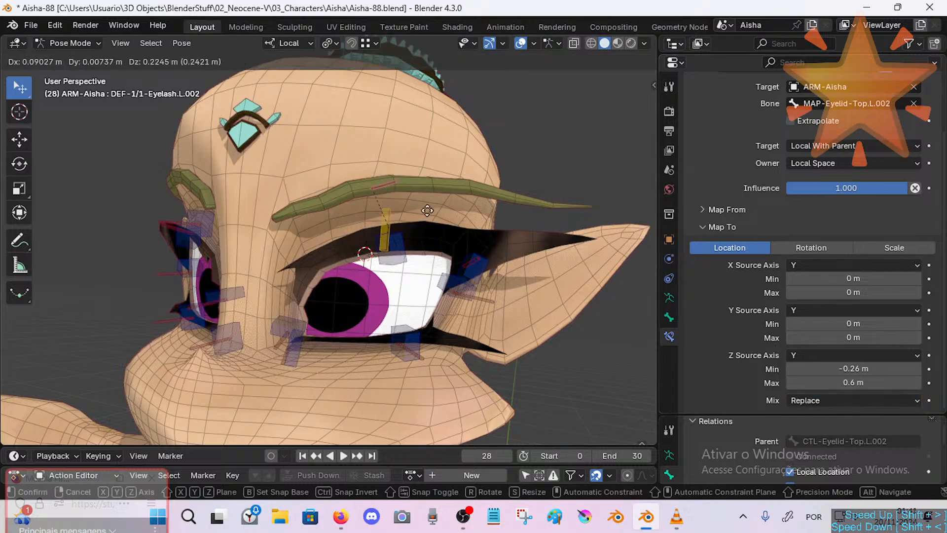
left_click(795, 403)
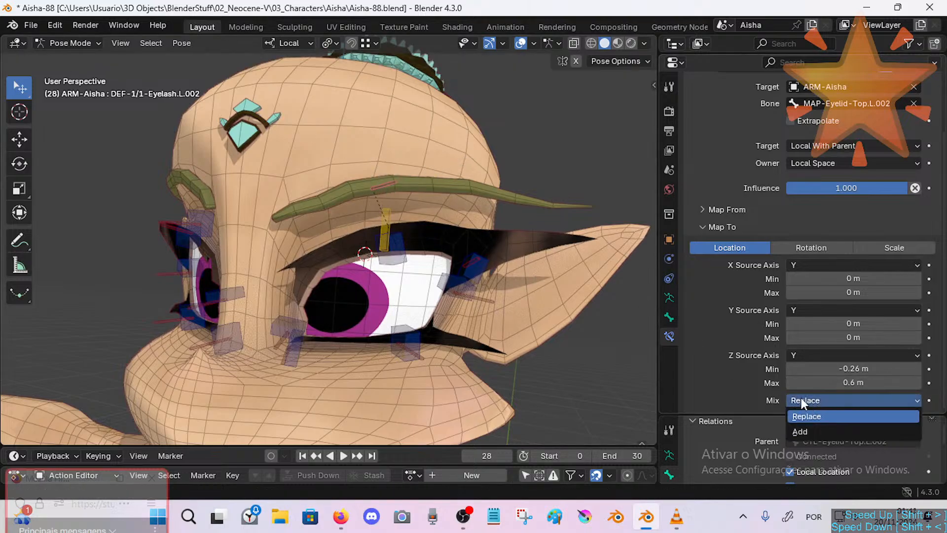
left_click(796, 431)
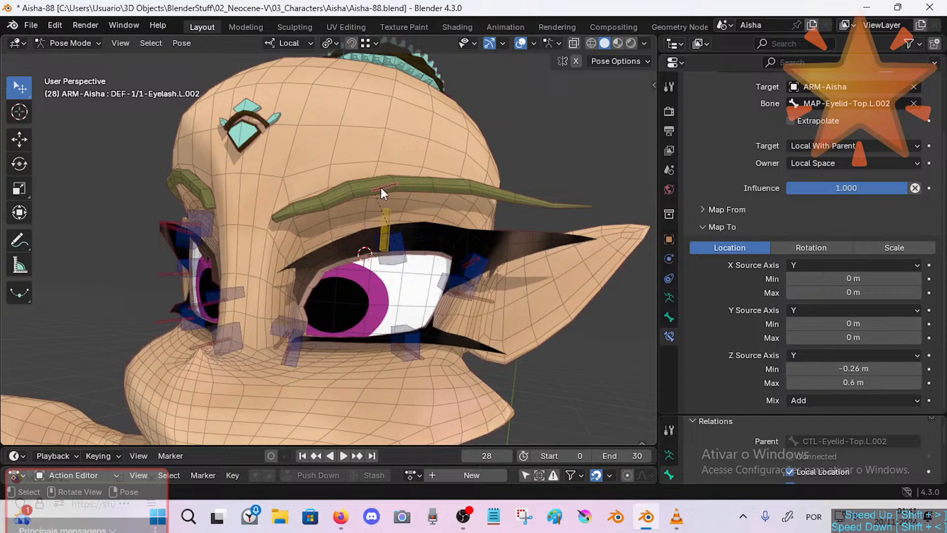
Raise the left top eyelid control slightly and collapse the upper eyelash bone's Transformation constraint.
left_click(383, 248)
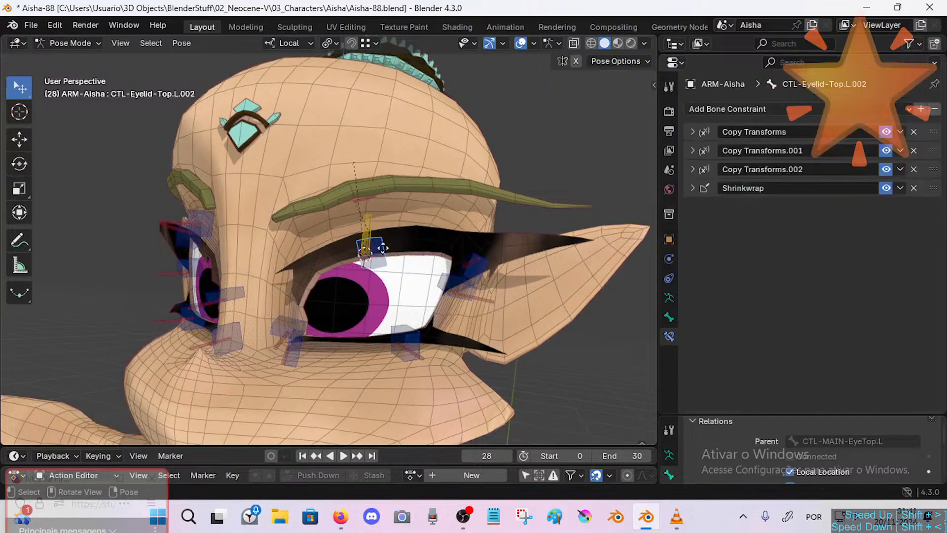
left_click_drag(383, 248, 387, 240)
left_click(375, 185)
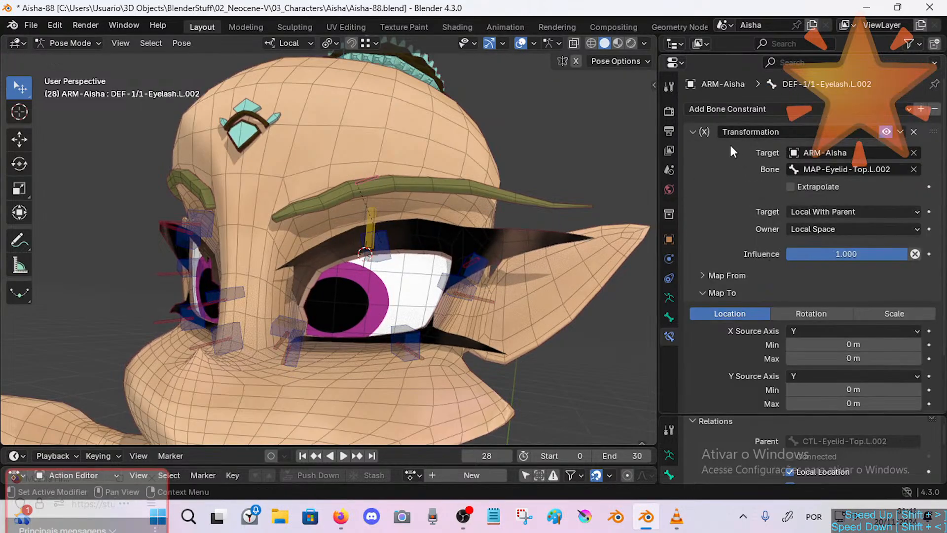
left_click(704, 132)
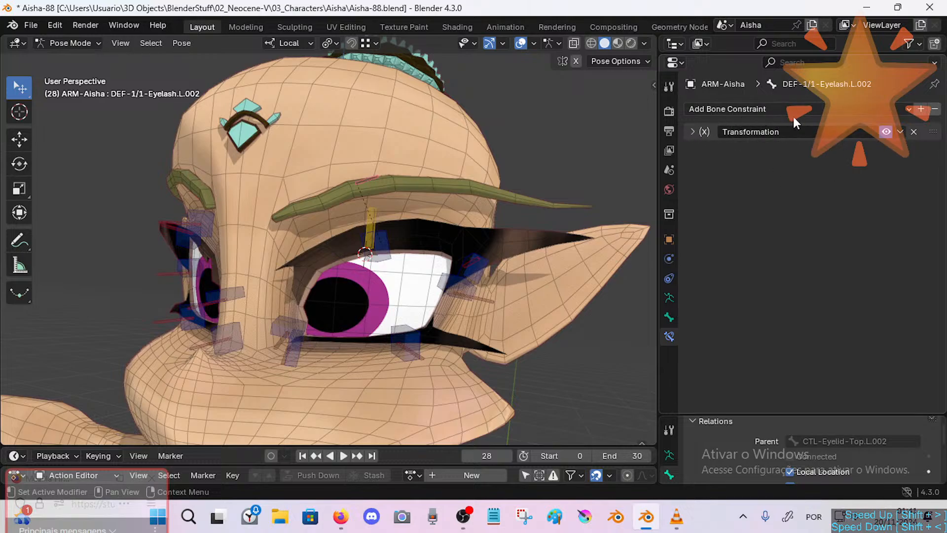
left_click(694, 129)
left_click(695, 130)
Check the left top eyelid control's rest position in Edit Mode and clear its pose rotation and location.
left_click(391, 256)
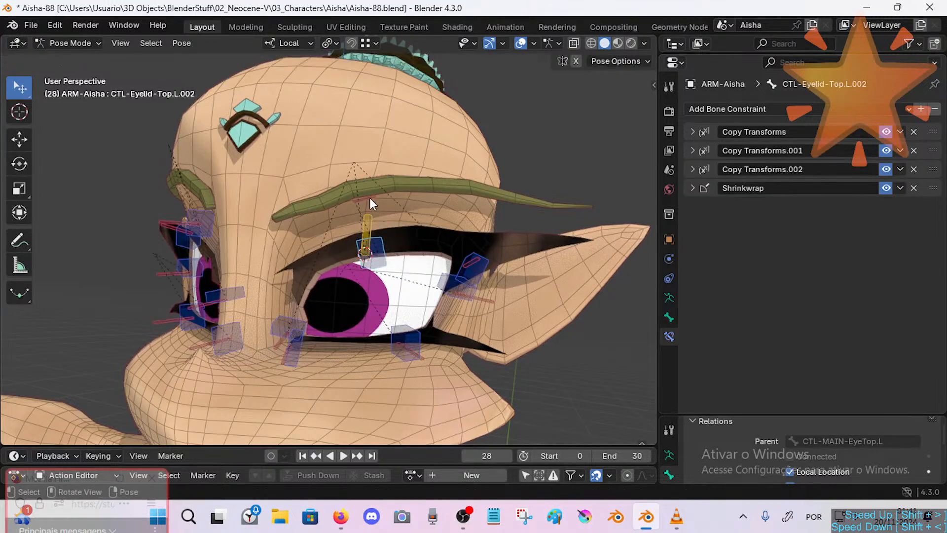
key("Tab")
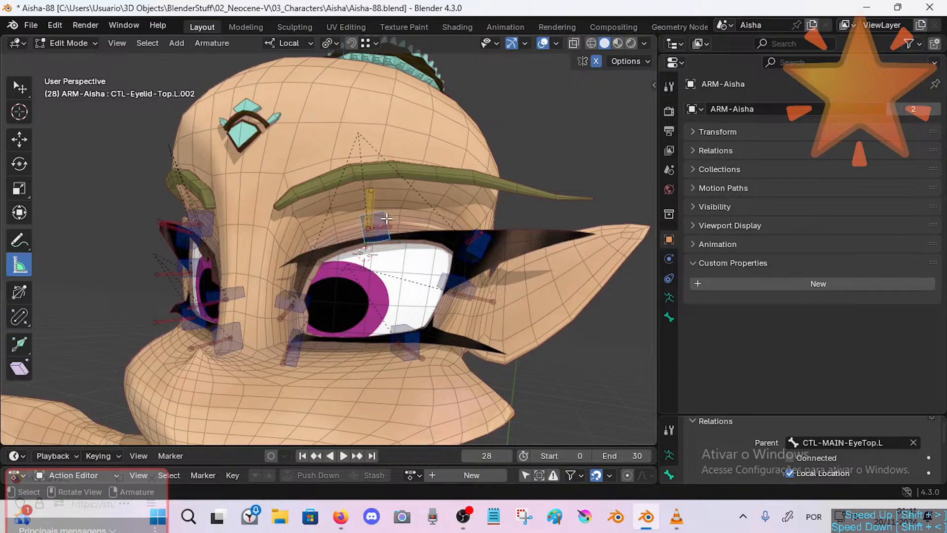
key("Tab")
left_click_drag(379, 230, 380, 224)
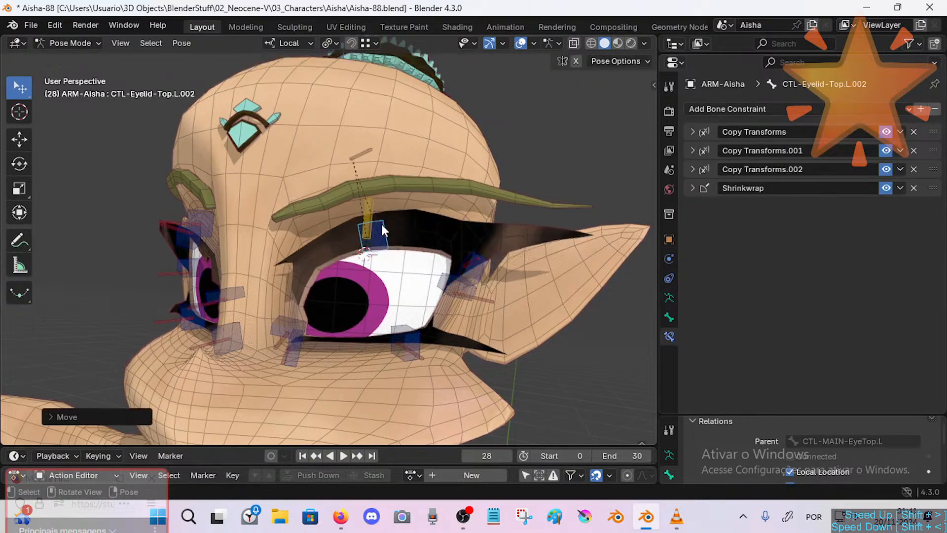
key("alt+r")
key("alt+g")
left_click(378, 248)
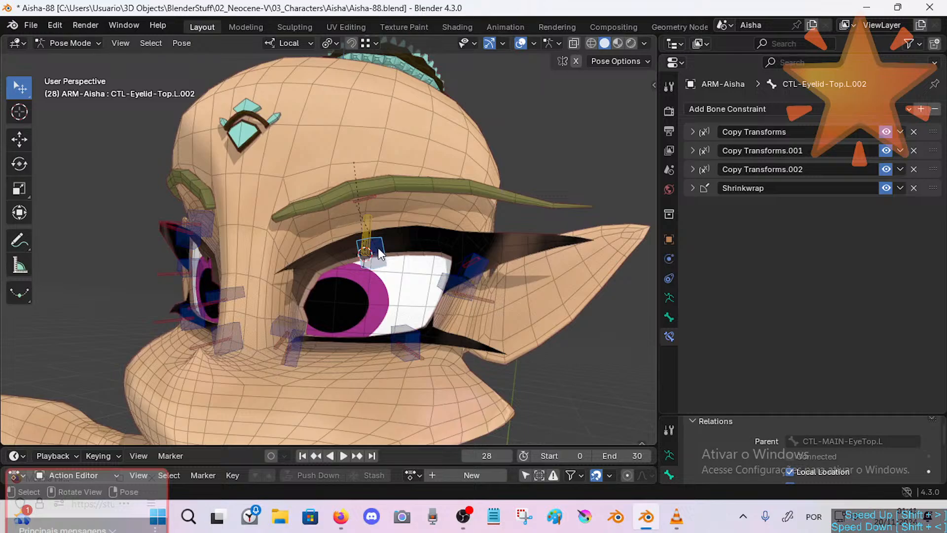
Show the hidden bone collections, including MOUTH, unhide all bones and clear the location of every bone in the rig.
key("n")
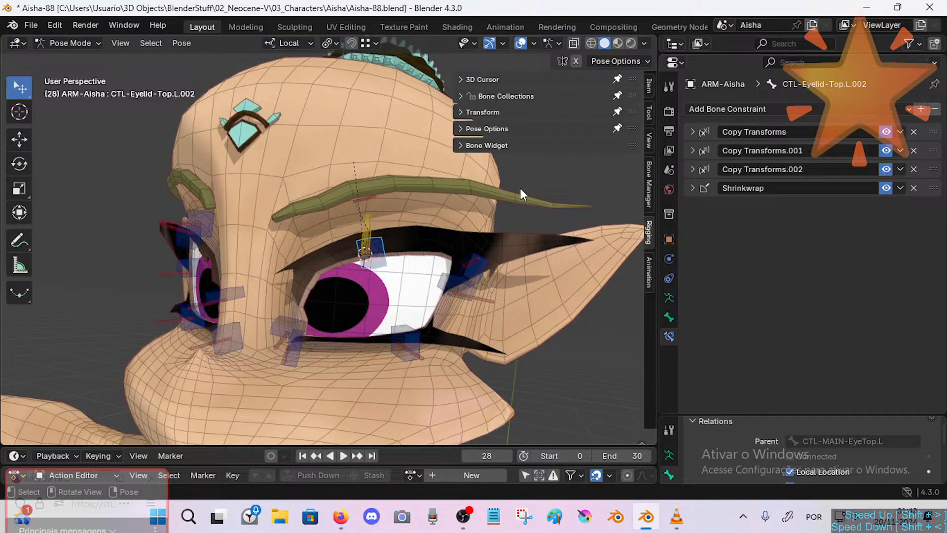
left_click(469, 98)
left_click_drag(583, 265, 583, 192)
left_click_drag(582, 143, 585, 244)
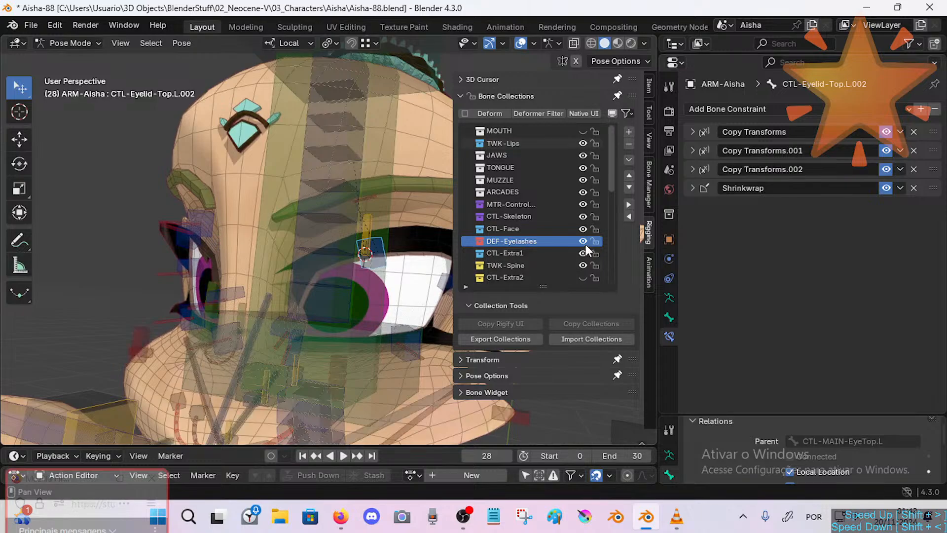
left_click(583, 132)
key("alt+h")
key("a")
key("alt+g")
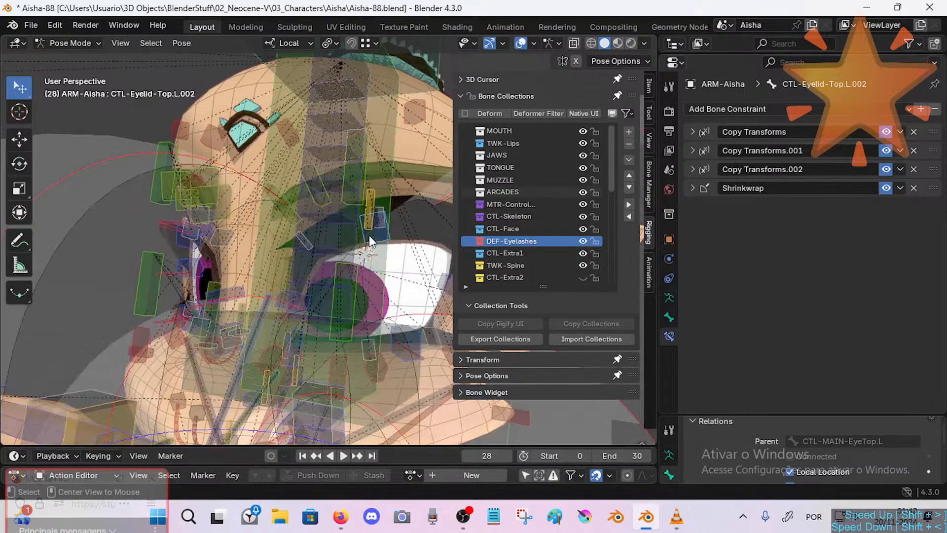
Hide the listed bone collections, including DEF-Eyelashes, leaving only CTL-Face shown.
left_click_drag(585, 133, 582, 265)
left_click(583, 240)
left_click(584, 228)
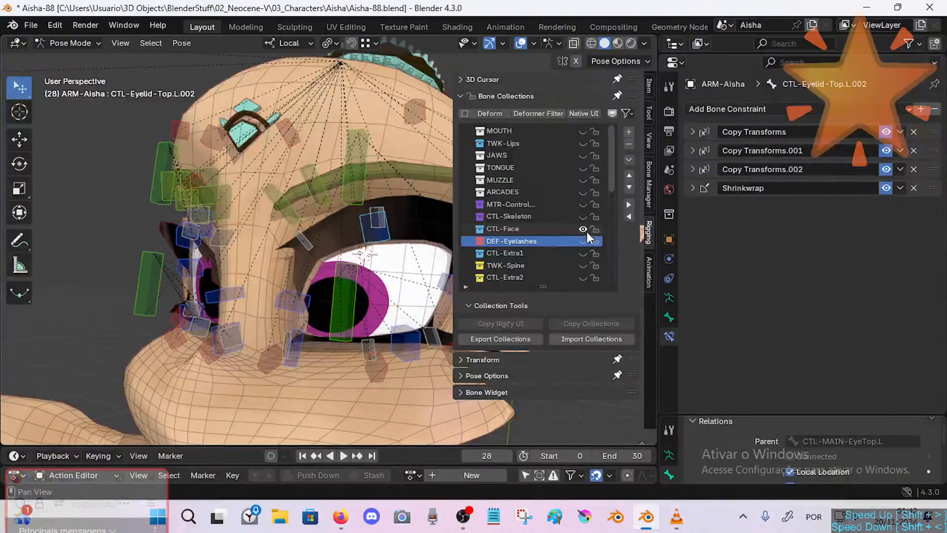
left_click(584, 241)
left_click(585, 228)
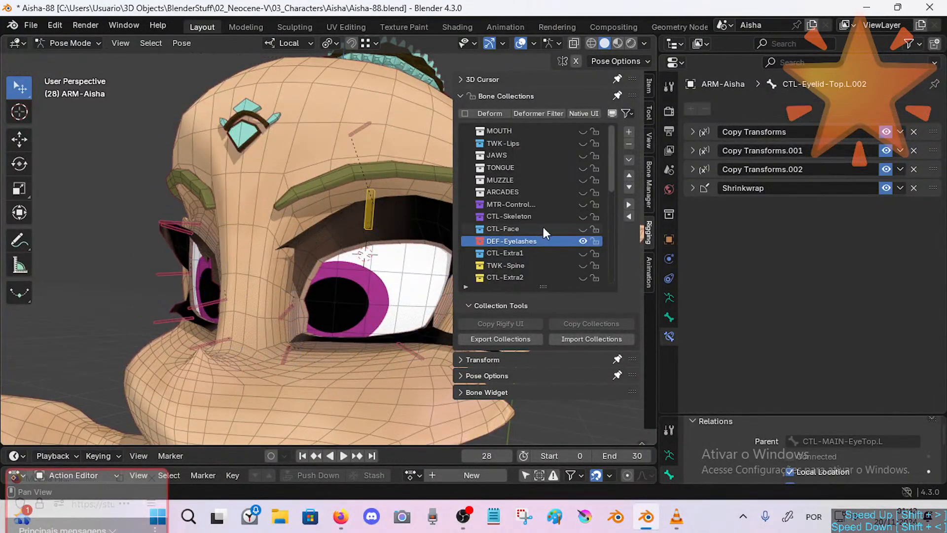
left_click(582, 229)
left_click(582, 229)
left_click(582, 229)
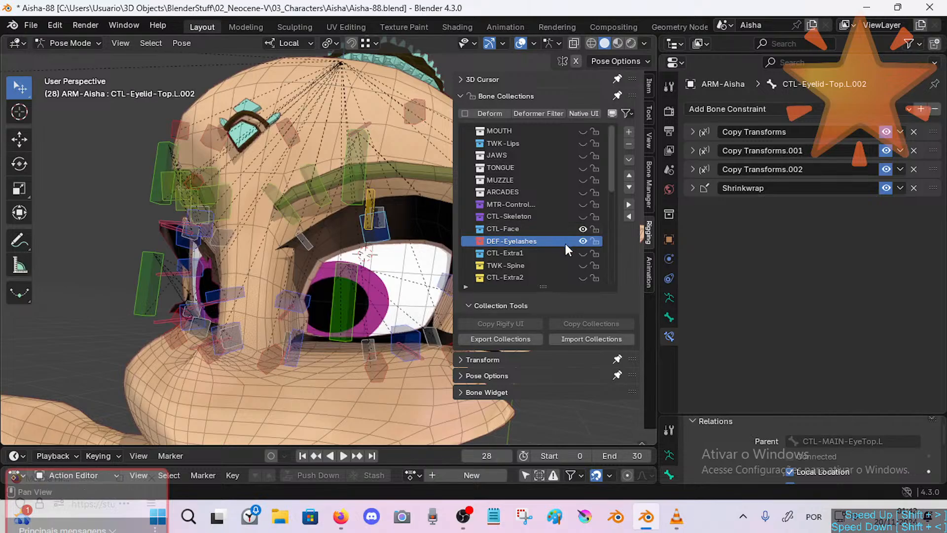
left_click(583, 241)
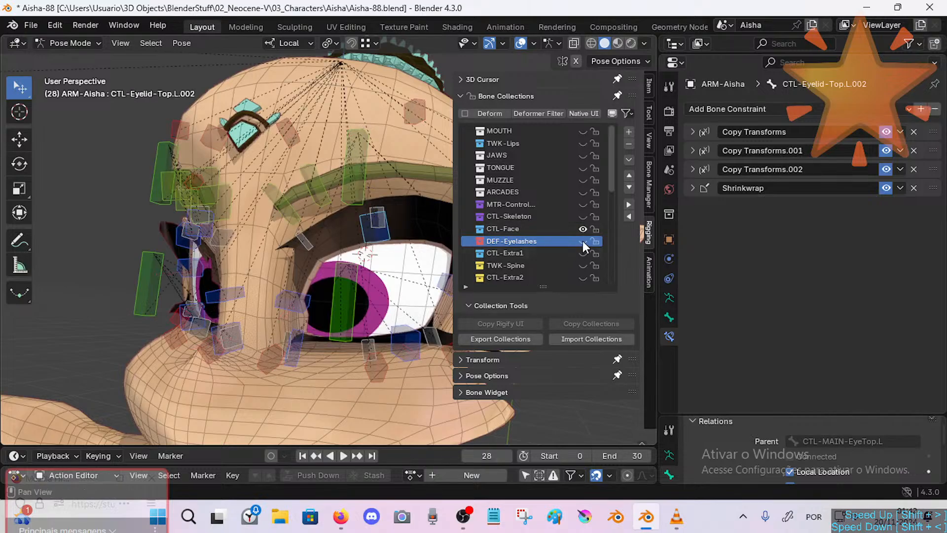
Isolate the face controls sharing the left top eyelid control's color and show the DEF-Eyelashes collection again.
key("shift+g")
left_click(378, 232)
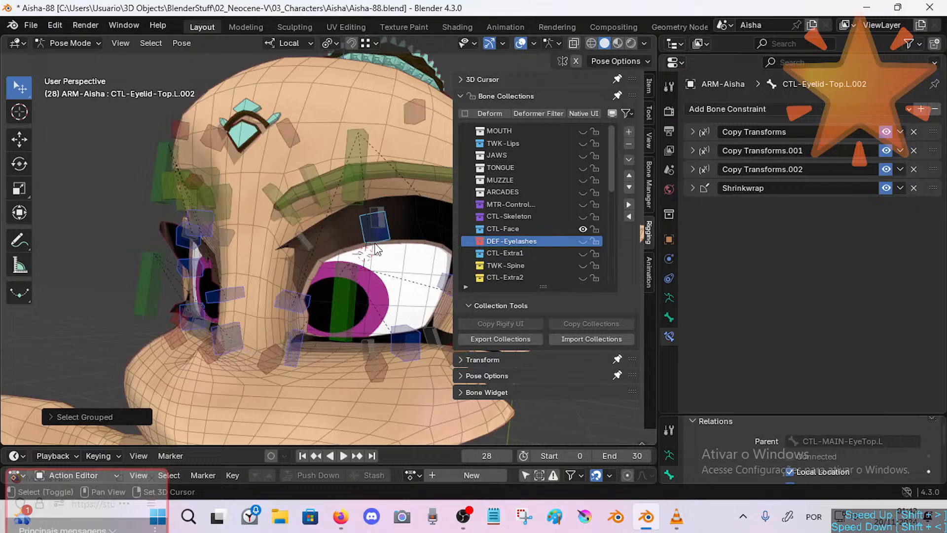
key("shift+g")
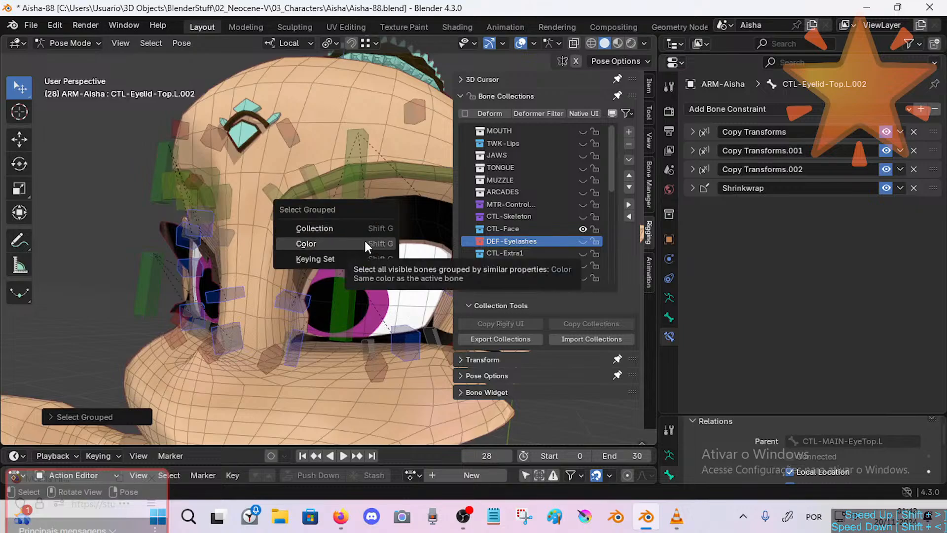
left_click(365, 243)
key("h")
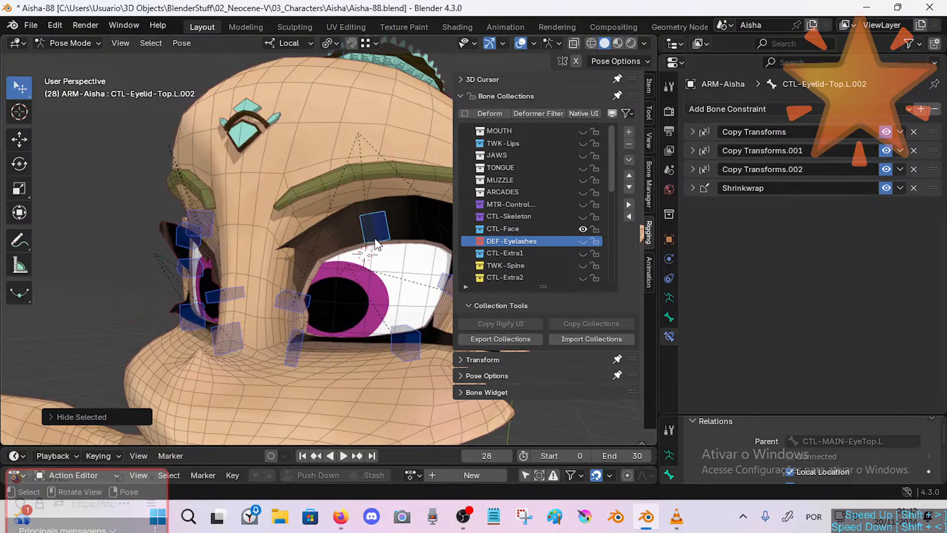
middle_click_drag(376, 244, 382, 241)
left_click(582, 241)
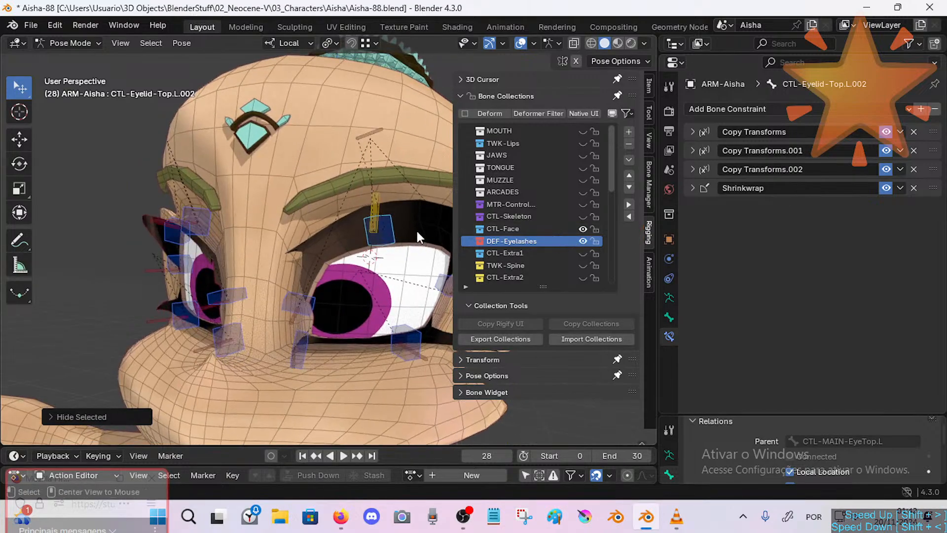
Nudge the left top eyelid control and compare its pose with the rest position in Edit Mode.
left_click(387, 227)
key("g")
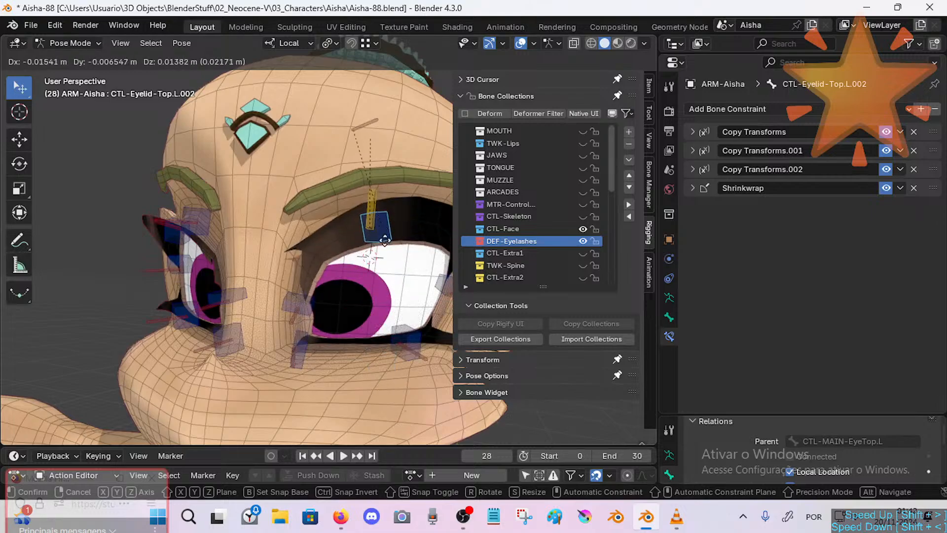
left_click(390, 238)
key("Tab")
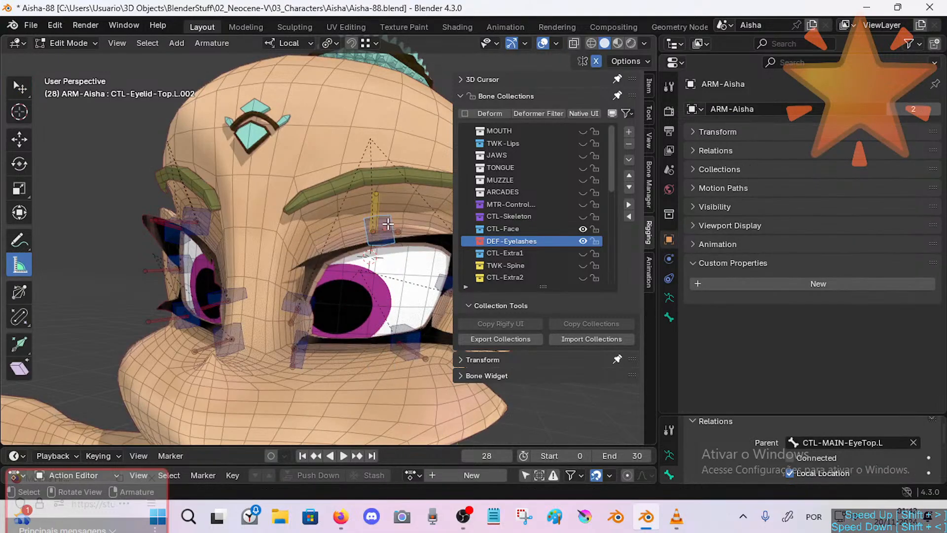
key("Tab")
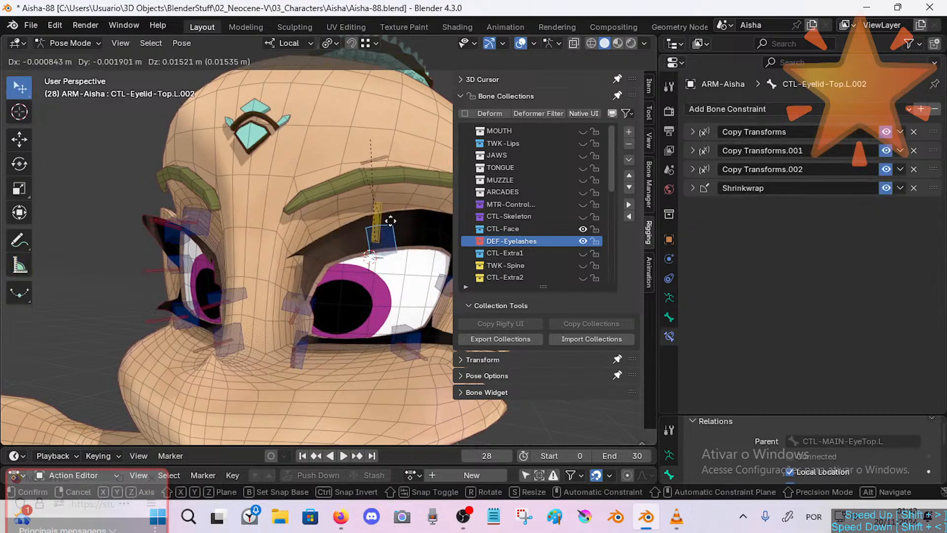
Sweep the left top eyelid control down over the pupil, settle it back at the upper lid edge and save the file.
key("g")
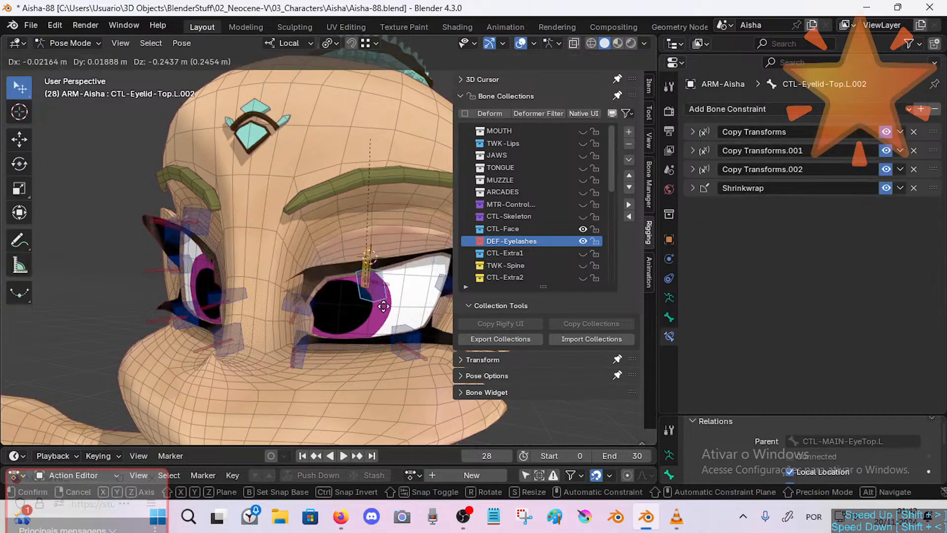
left_click(388, 251)
key("g")
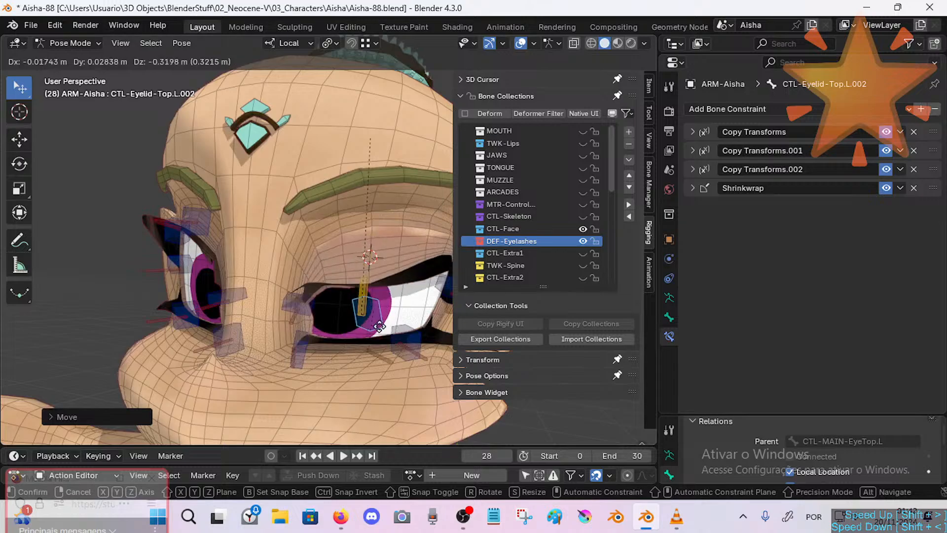
left_click(395, 260)
key("ctrl+s")
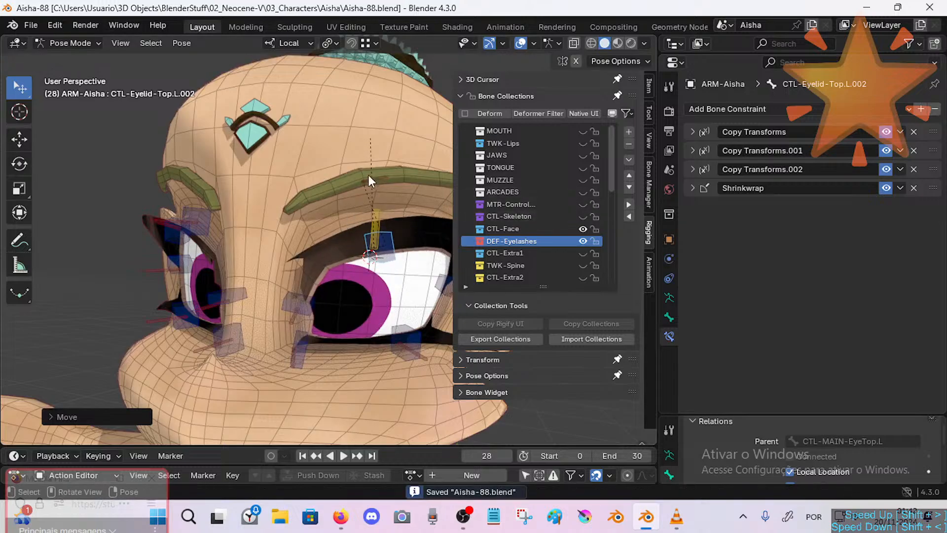
Select the left upper eyelash bone, close the sidebar, and expand its Transformation constraint with the Map To section collapsed.
left_click(400, 214)
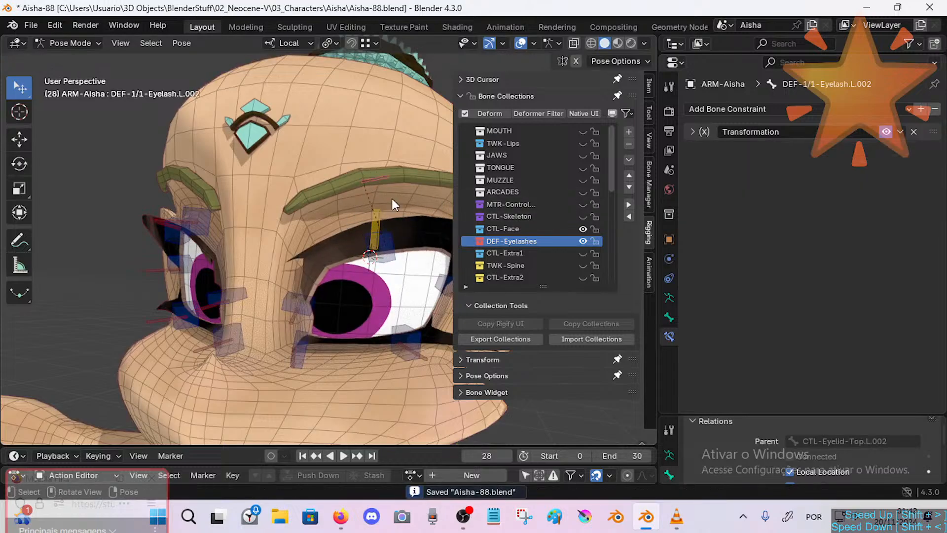
key("n")
left_click(692, 131)
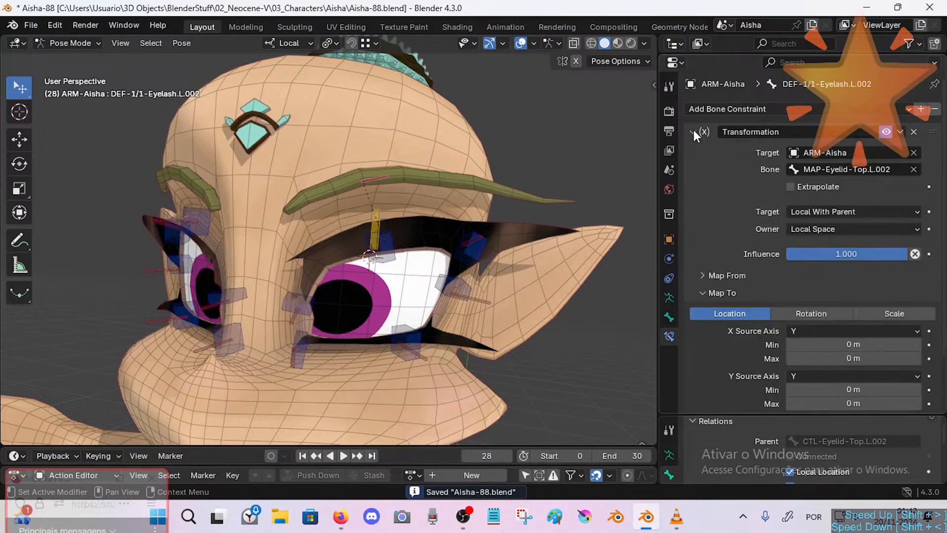
left_click(699, 294)
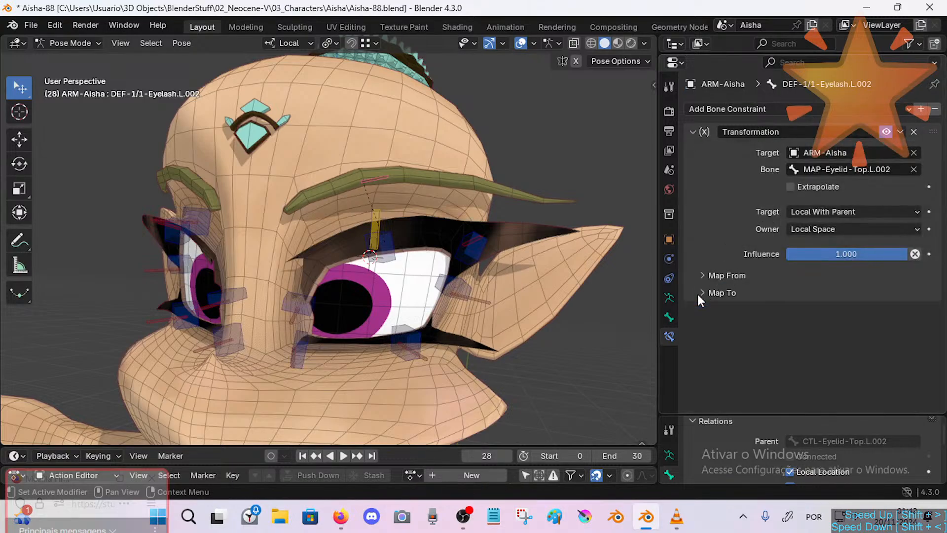
Nudge the left top eyelid control slightly upward along the upper lid edge and save the file.
left_click(377, 250)
key("g")
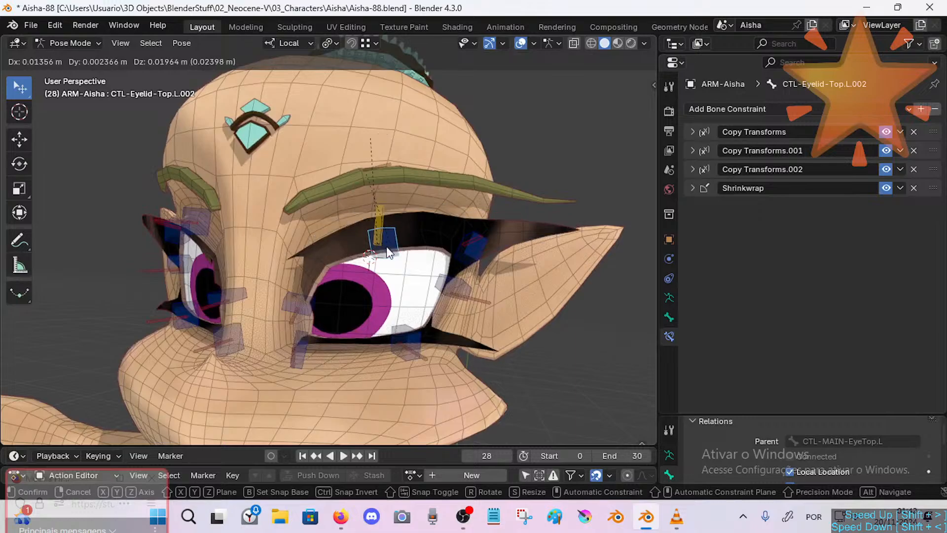
left_click(387, 247)
key("ctrl+s")
Inspect the left upper eyelash bone, its eyelid control and its mapping bone at their rest positions in Edit Mode, and return to Pose Mode.
left_click(384, 168)
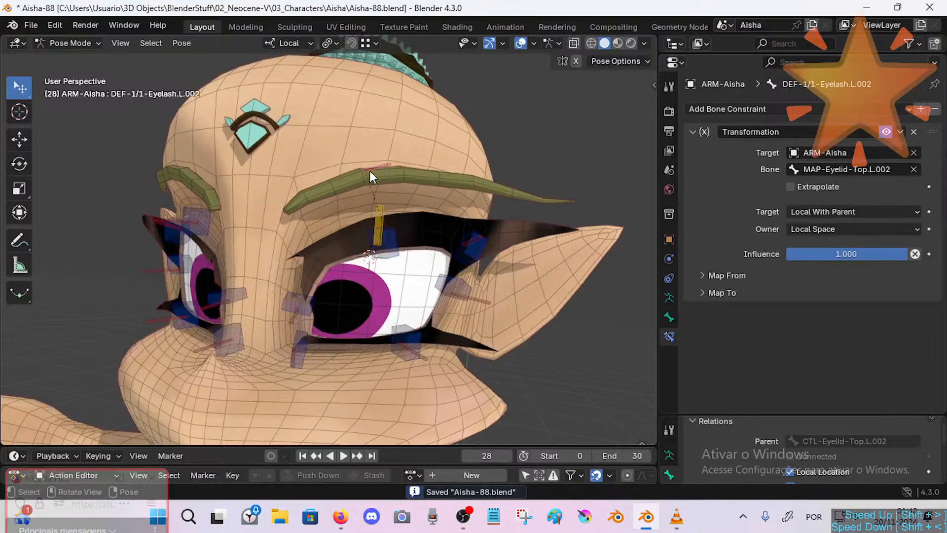
middle_click_drag(369, 171, 345, 180)
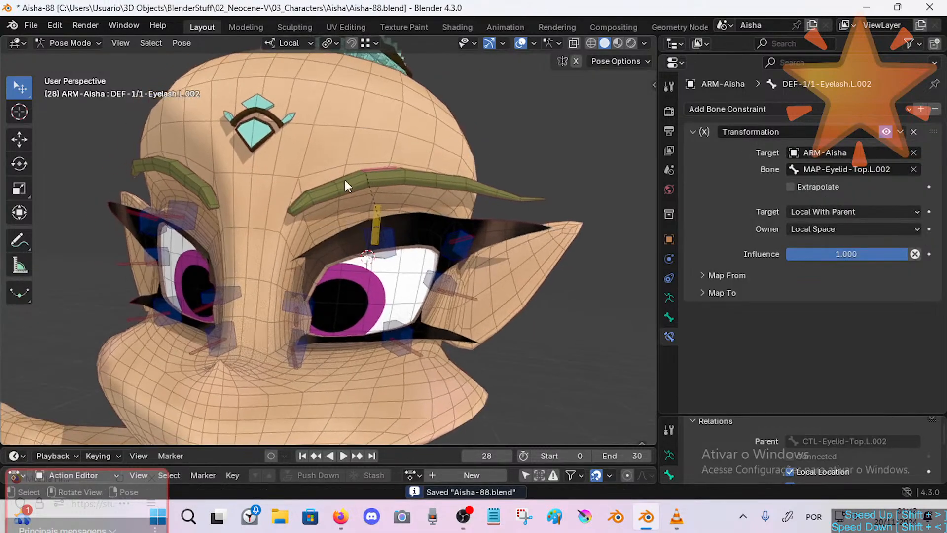
left_click(381, 215)
key("Tab")
left_click(393, 237)
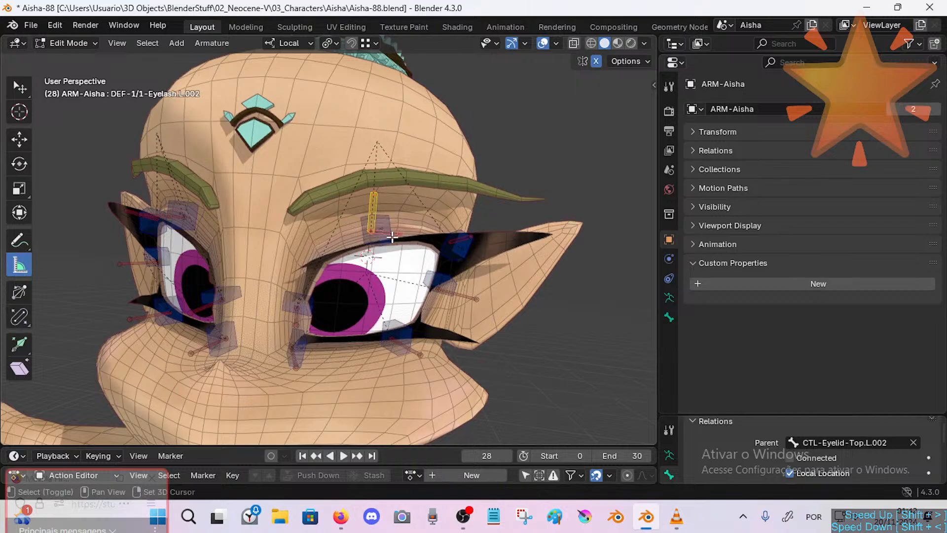
left_click(386, 229, "shift")
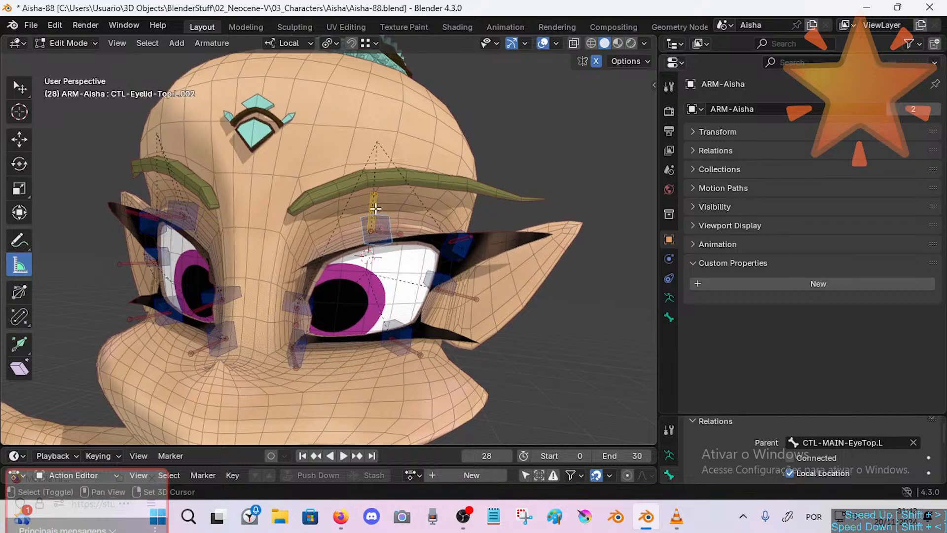
left_click(384, 235)
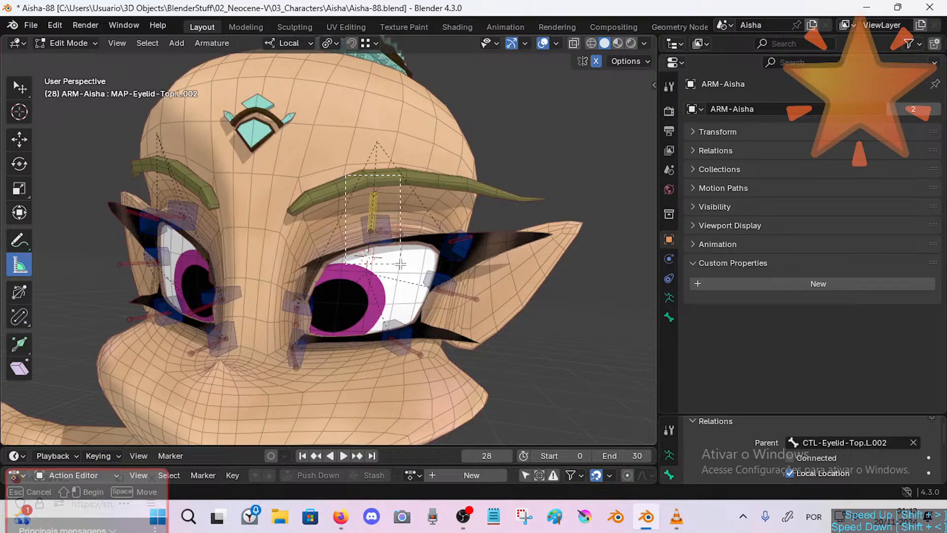
right_click(381, 229)
left_click(380, 229)
key("ctrl+Tab")
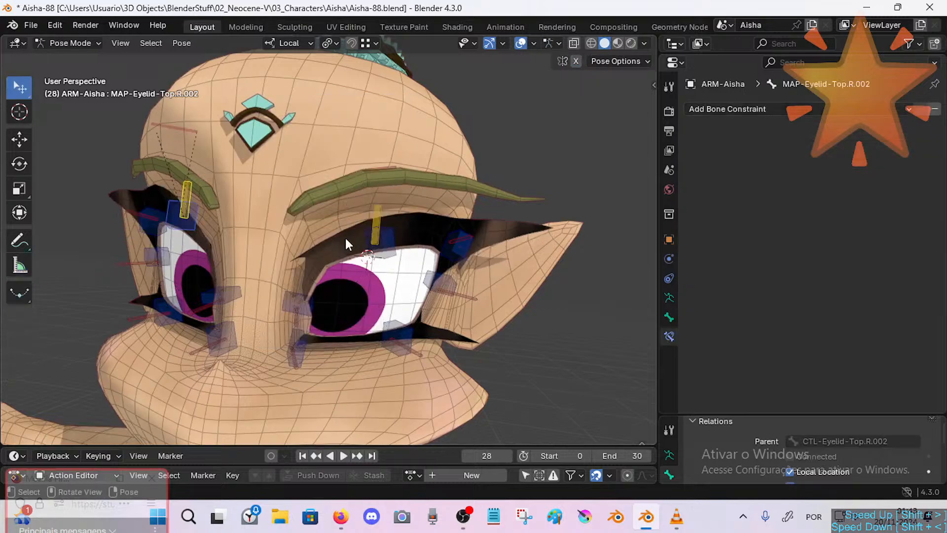
Test-move the right top eyelid control down over the eye and back up, and clear its location.
left_click(192, 220)
key("g")
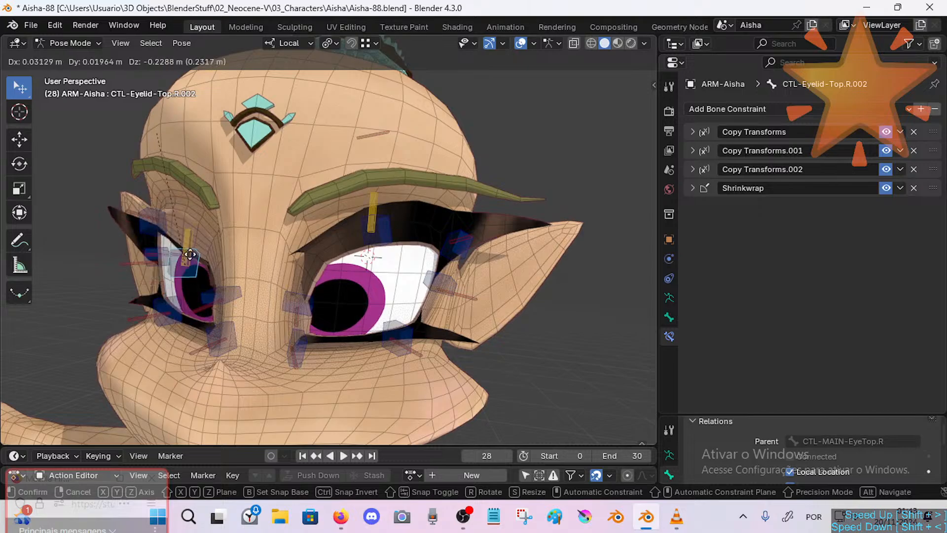
left_click(189, 284)
key("g")
left_click(194, 234)
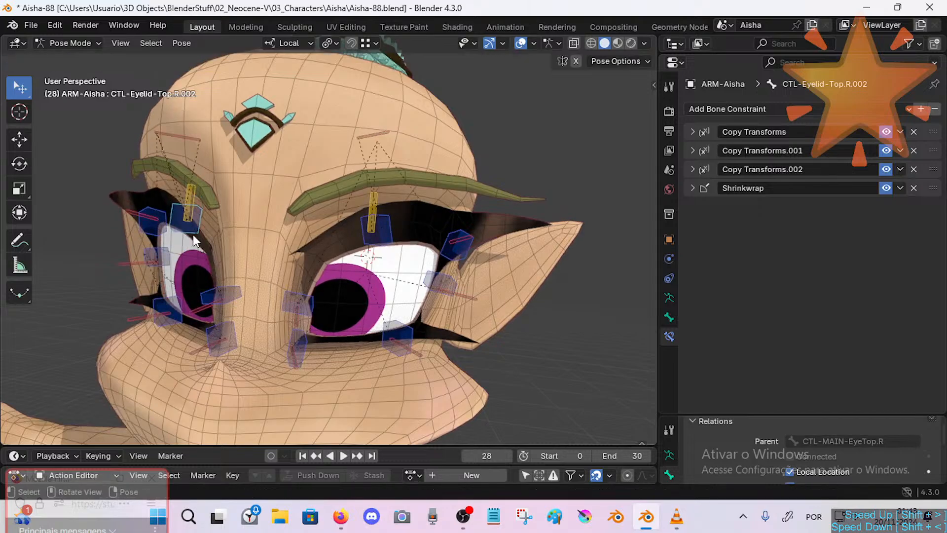
key("alt+g")
Save the file, sweep the left top eyelid control down over the eye and settle it back at the upper lid edge.
left_click(390, 230)
key("ctrl+s")
key("g")
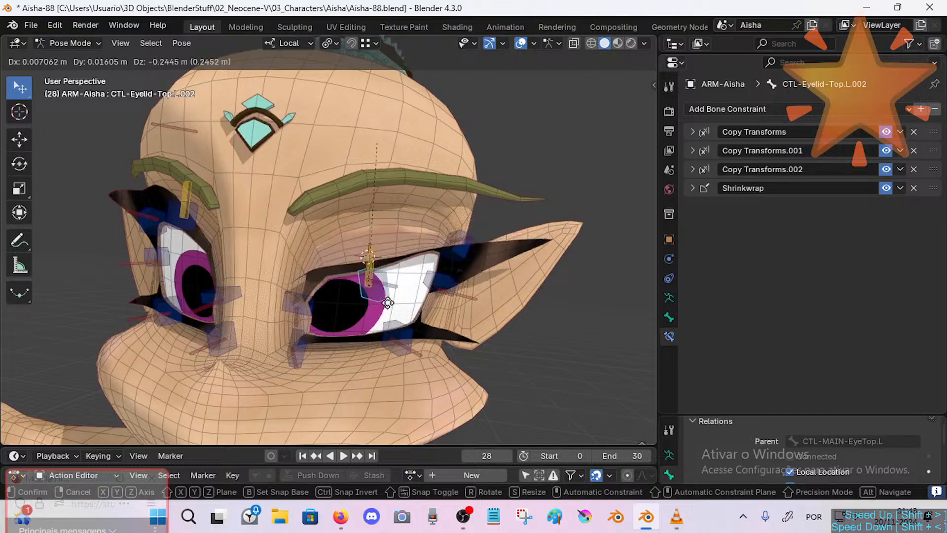
left_click(395, 262)
middle_click_drag(409, 255, 393, 243)
key("g")
left_click(400, 262)
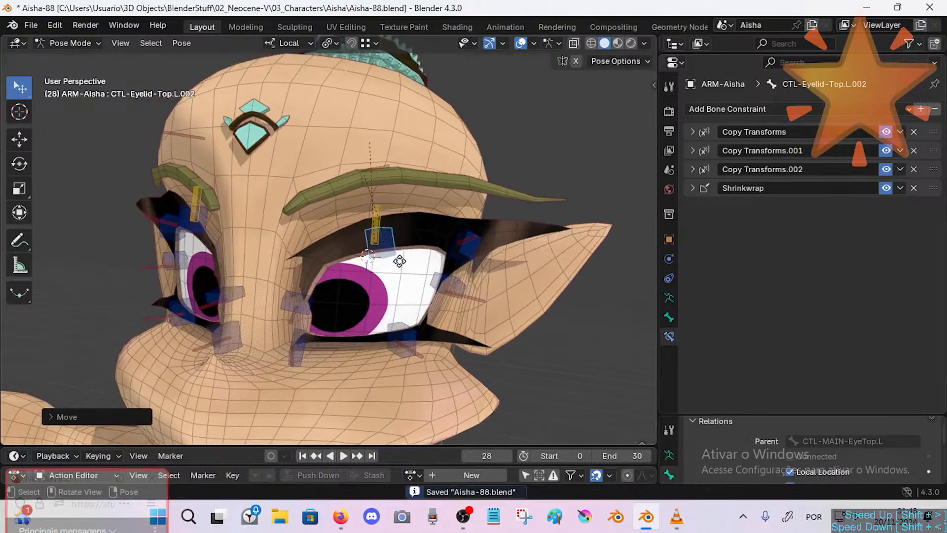
key("g")
right_click(400, 262)
Examine the Map From and Map To location ranges of the left upper eyelash bone's Transformation constraint, leaving only Map To expanded.
left_click(389, 190)
left_click(729, 291)
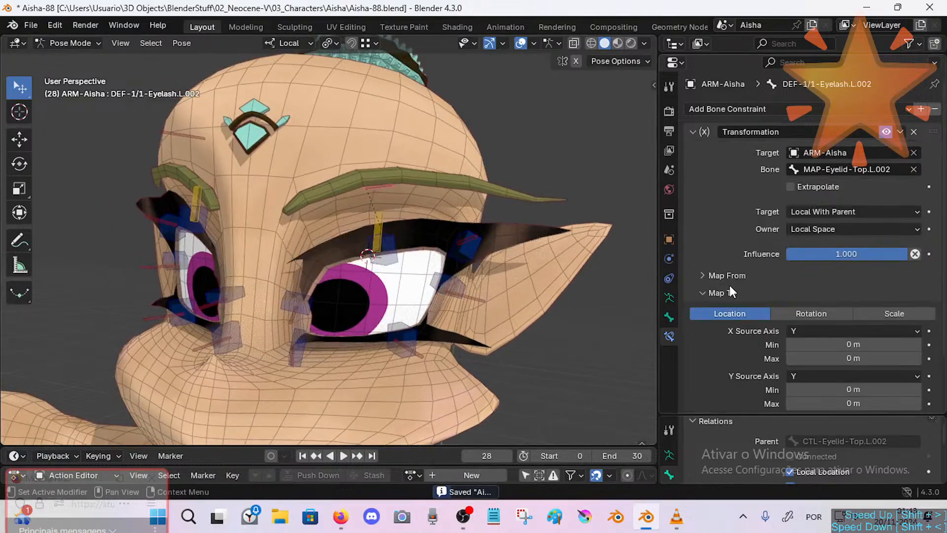
scroll(858, 360, "down", 3)
left_click(712, 208)
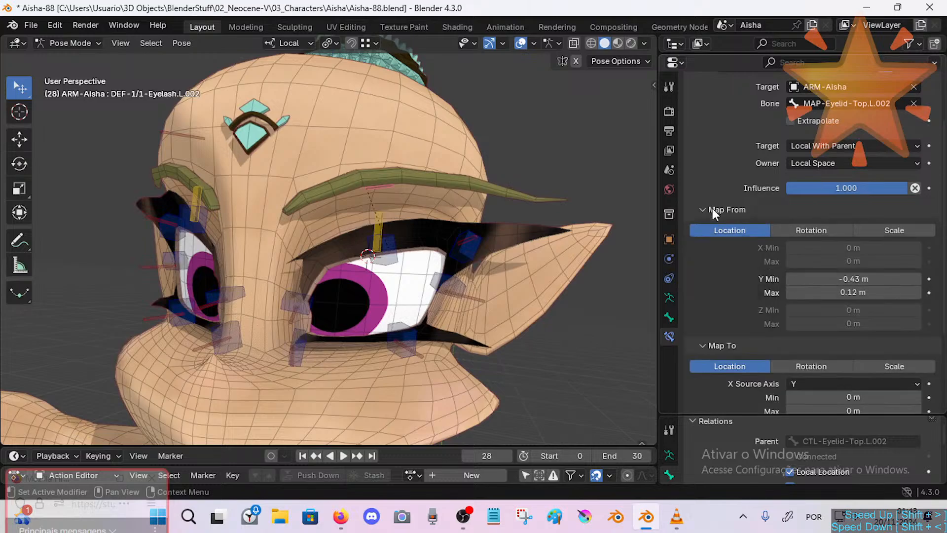
left_click(750, 209)
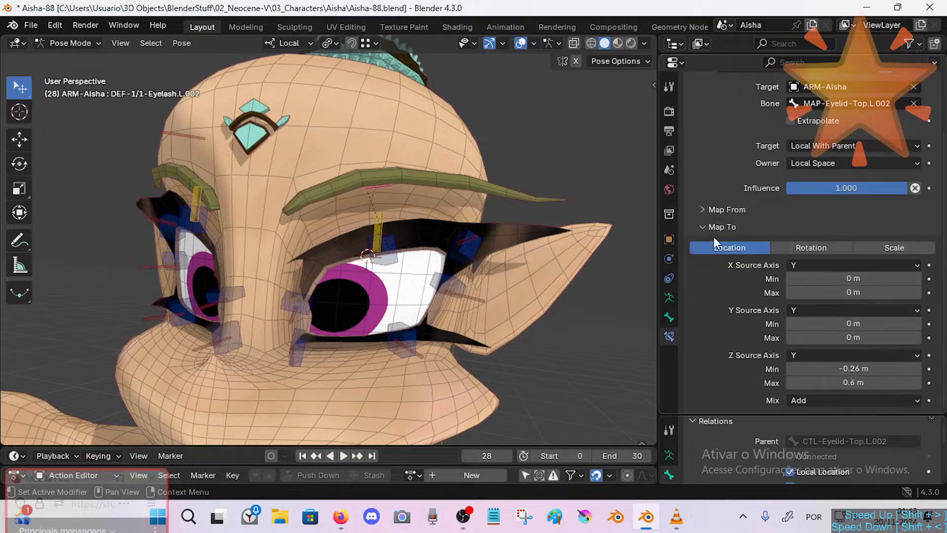
left_click(736, 210)
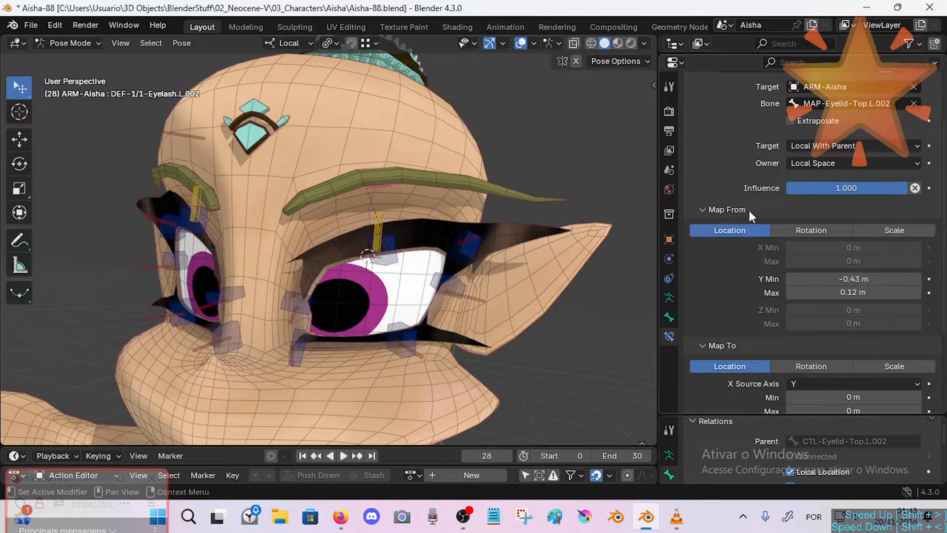
left_click(727, 209)
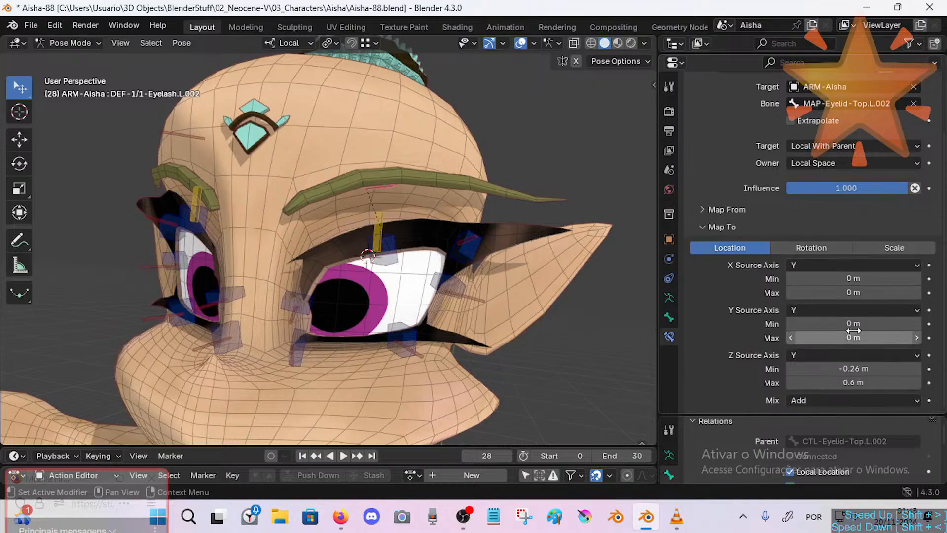
Try a different Y location minimum in the eyelash constraint's Map To section, undo it and expand the section again.
middle_click_drag(380, 223, 436, 227)
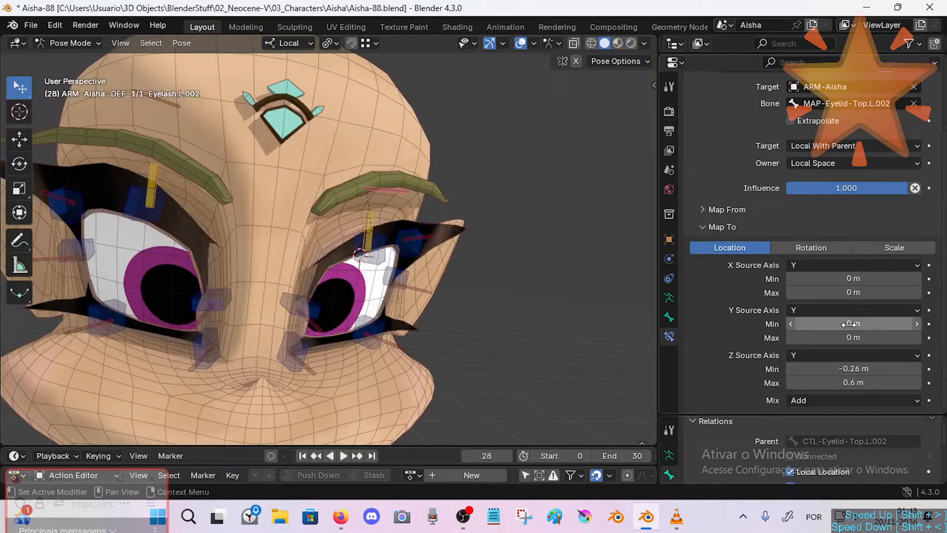
mouse_move(849, 325)
left_mouse_down()
mouse_move(834, 324)
mouse_move(847, 325)
left_mouse_up()
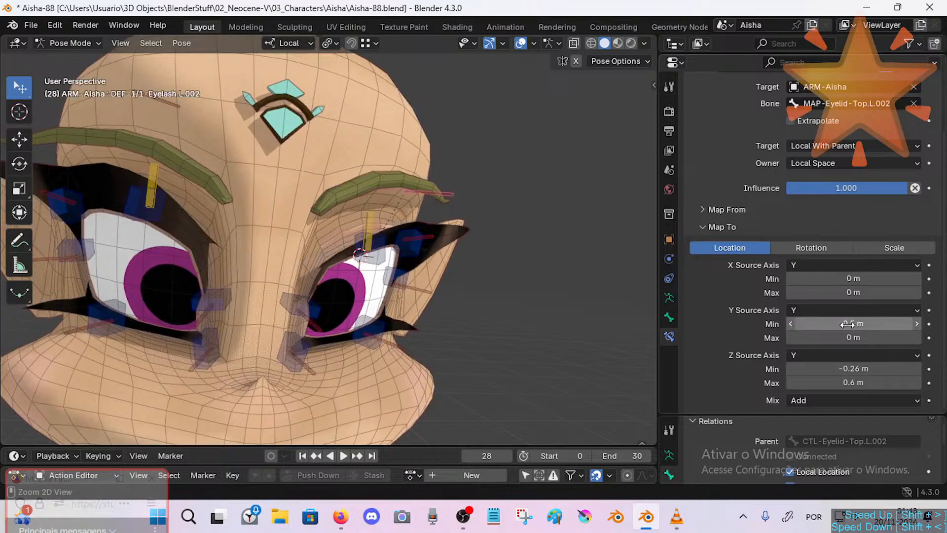
key("ctrl+z")
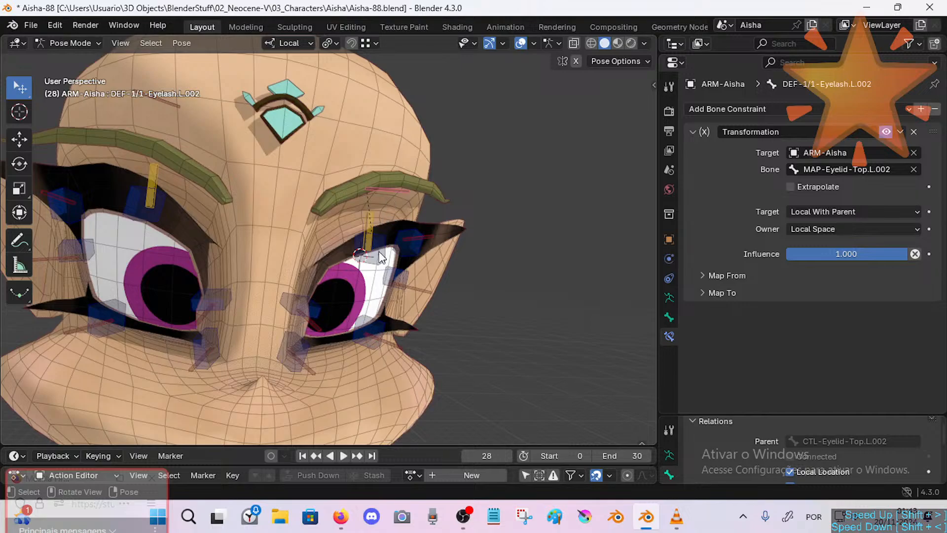
left_click(705, 293)
mouse_move(365, 213)
middle_mouse_down()
mouse_move(385, 214)
mouse_move(347, 211)
middle_mouse_up()
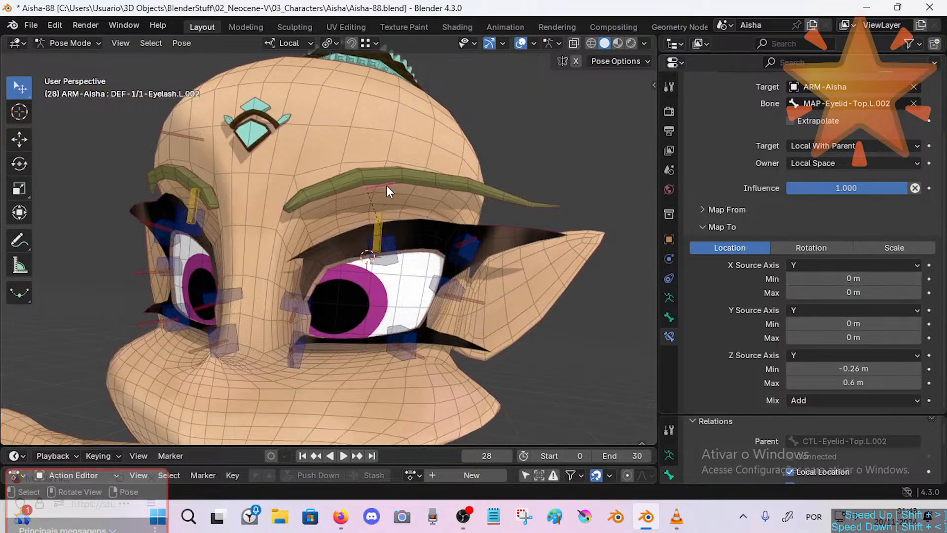
Test-move the left upper eyelash bone at the outer eye corner and cancel the move.
key("g")
right_click(502, 256)
left_click(481, 234)
left_click(476, 234)
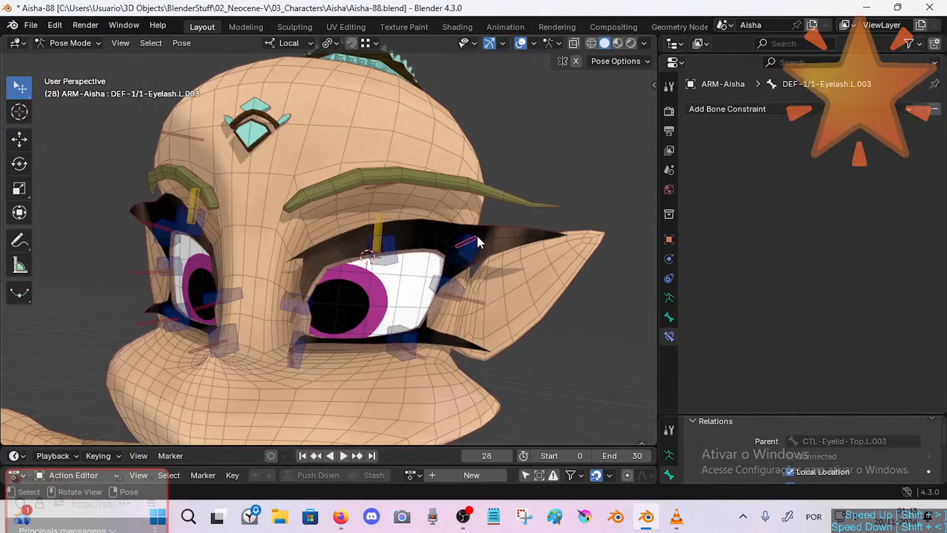
key("g")
right_click(528, 244)
Test-move the middle left upper eyelash bone, cancel the move and review its constraint's Map To location settings.
left_click(390, 190)
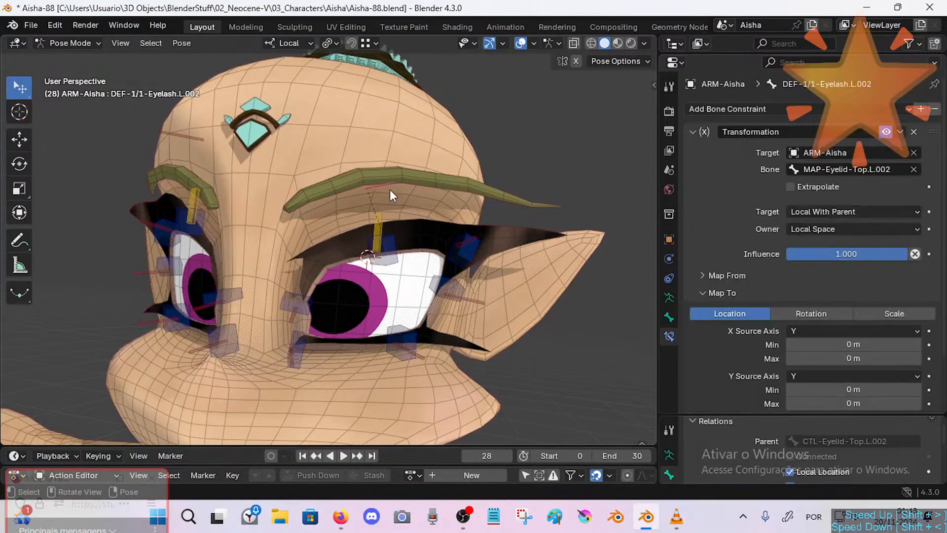
scroll(842, 389, "down", 3)
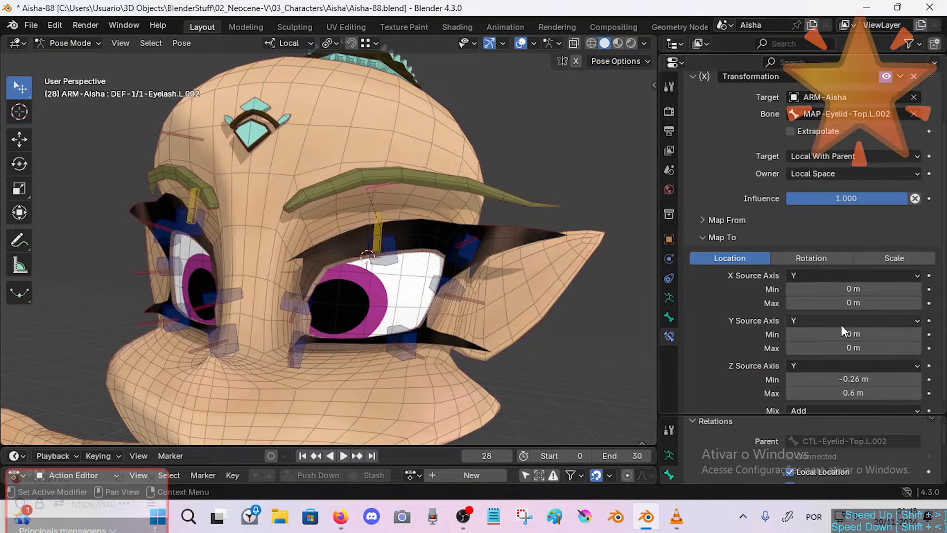
middle_click_drag(396, 182, 513, 259)
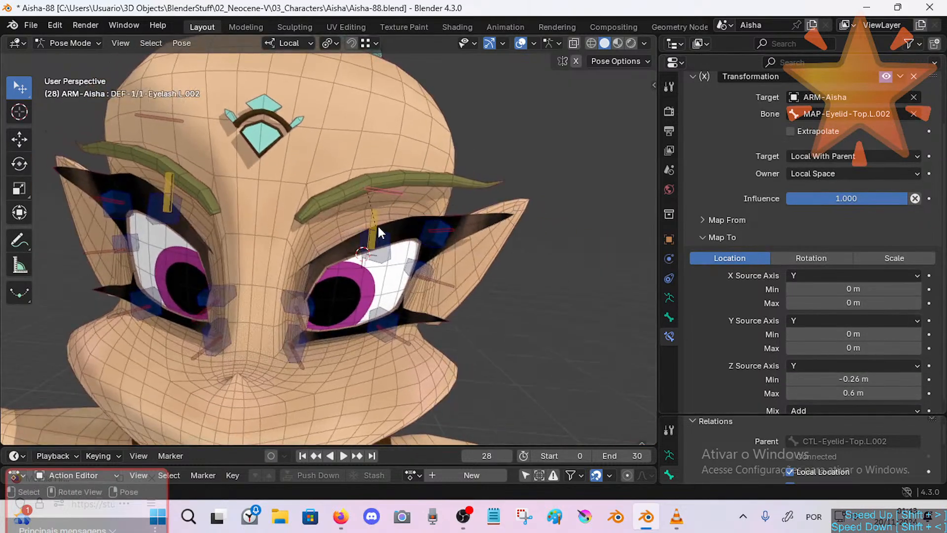
key("g")
mouse_move(378, 227)
middle_mouse_down()
mouse_move(414, 226)
mouse_move(373, 227)
middle_mouse_up()
right_click(437, 236)
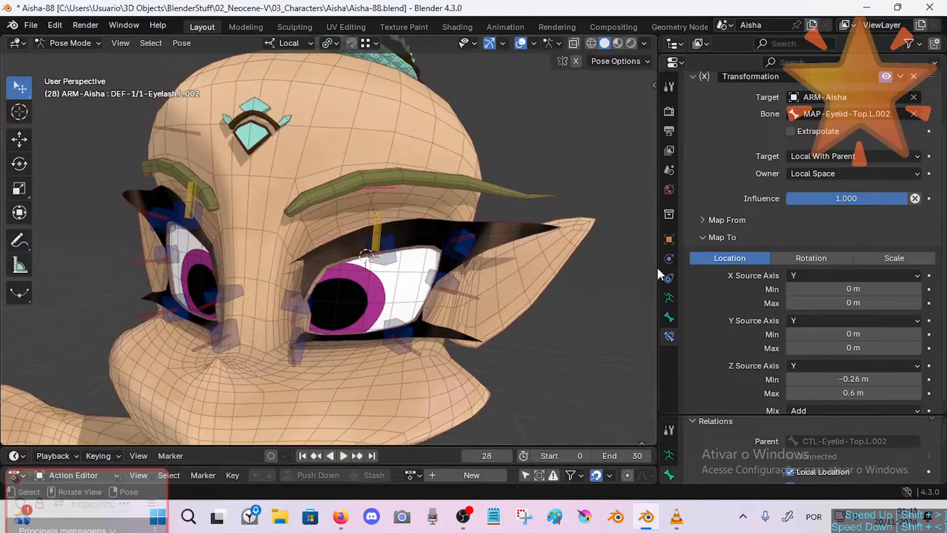
scroll(838, 345, "down", 1)
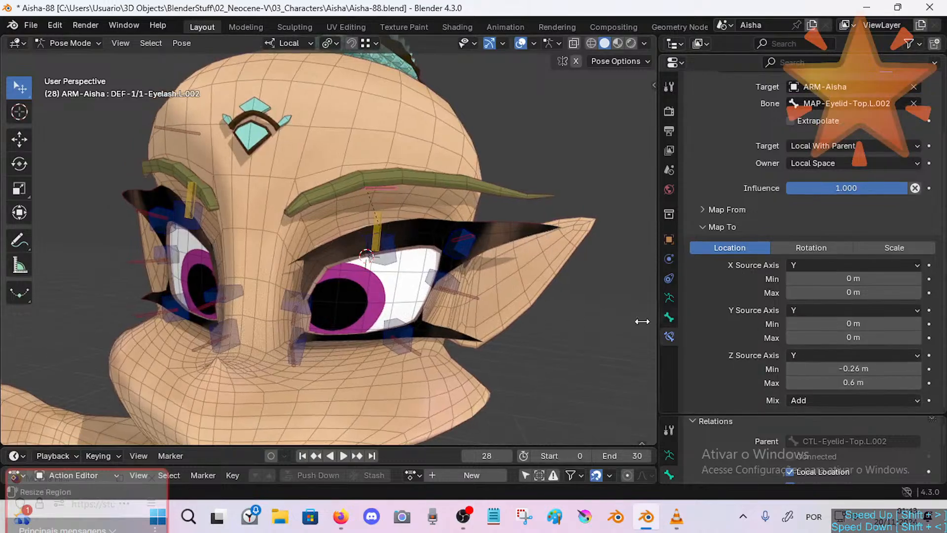
Save the file and select the outer and inner left upper eyelash bones, with the constrained middle bone active.
middle_click_drag(374, 280, 407, 214)
key("ctrl+s")
left_click(481, 240)
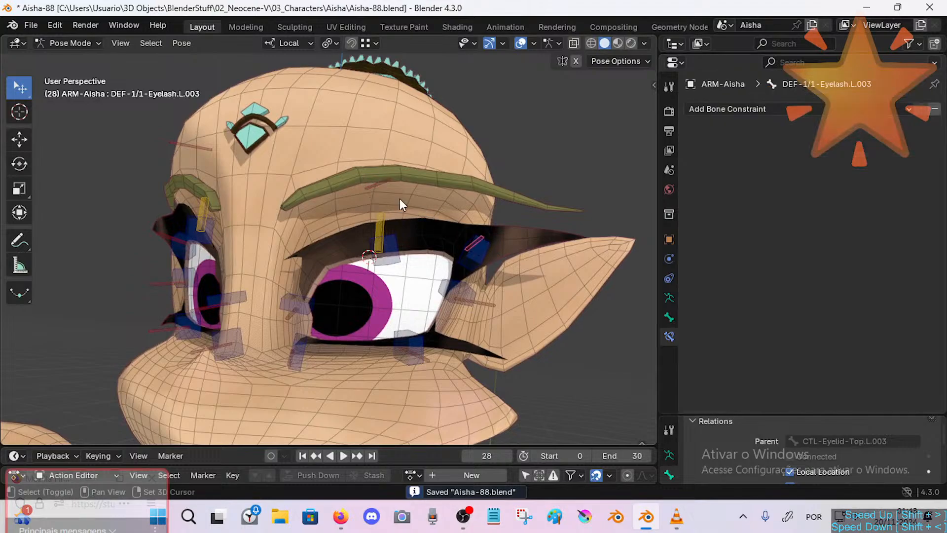
left_click(385, 185, "shift")
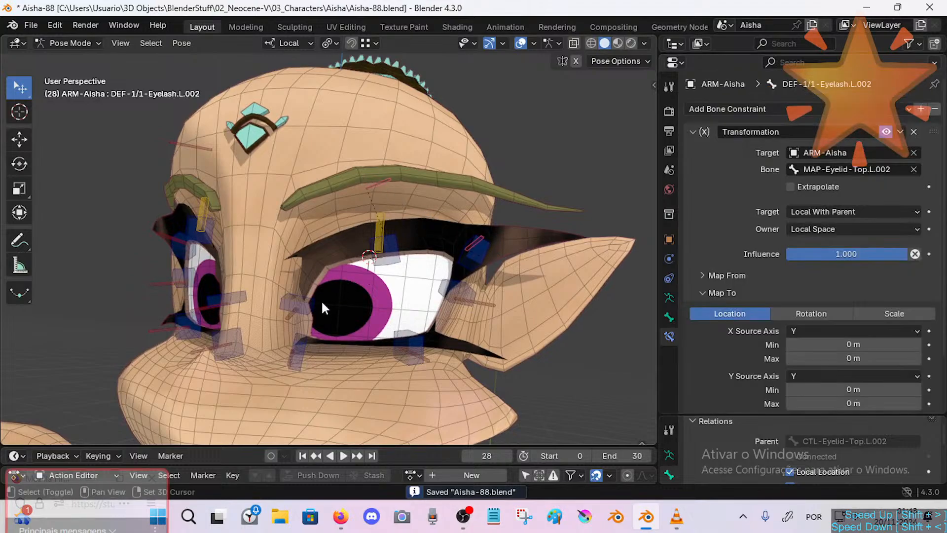
left_click(293, 322, "shift")
left_click(373, 192, "shift")
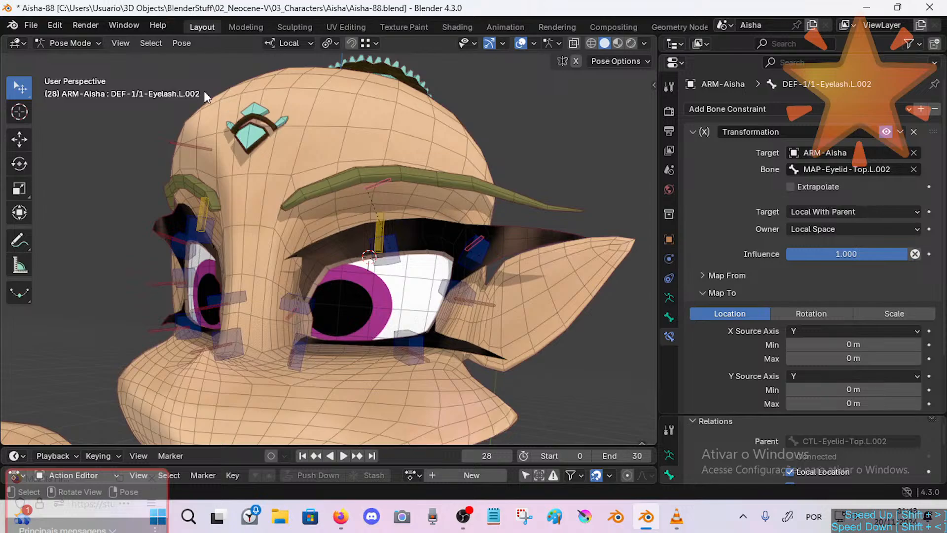
Assign Shift+Alt+C to Copy Constraints to Selected Bones and copy the middle eyelash bone's Transformation constraint to the other selected bones.
left_click(178, 43)
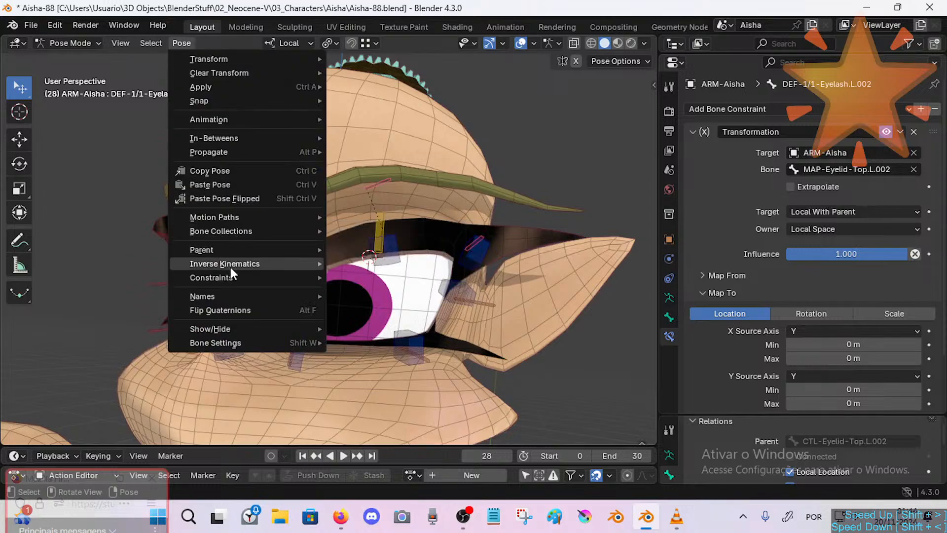
mouse_move(230, 274)
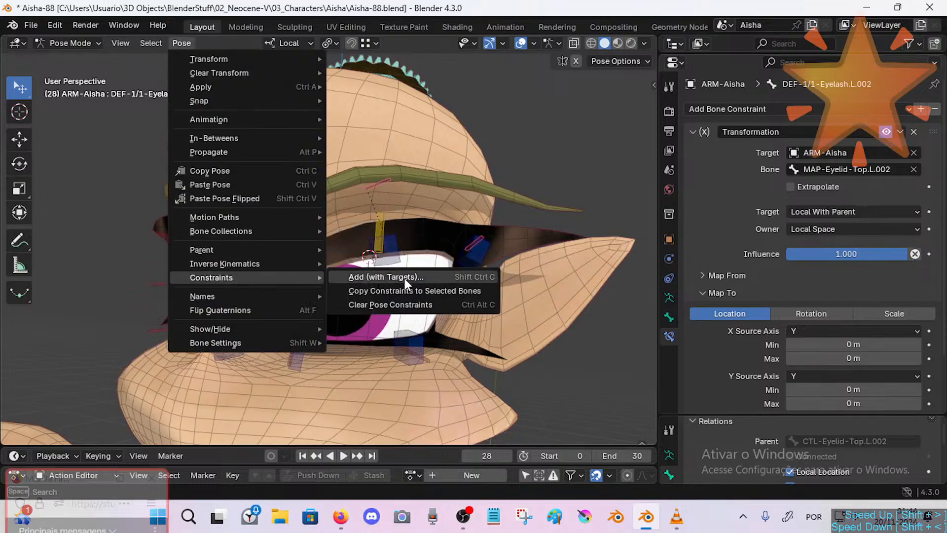
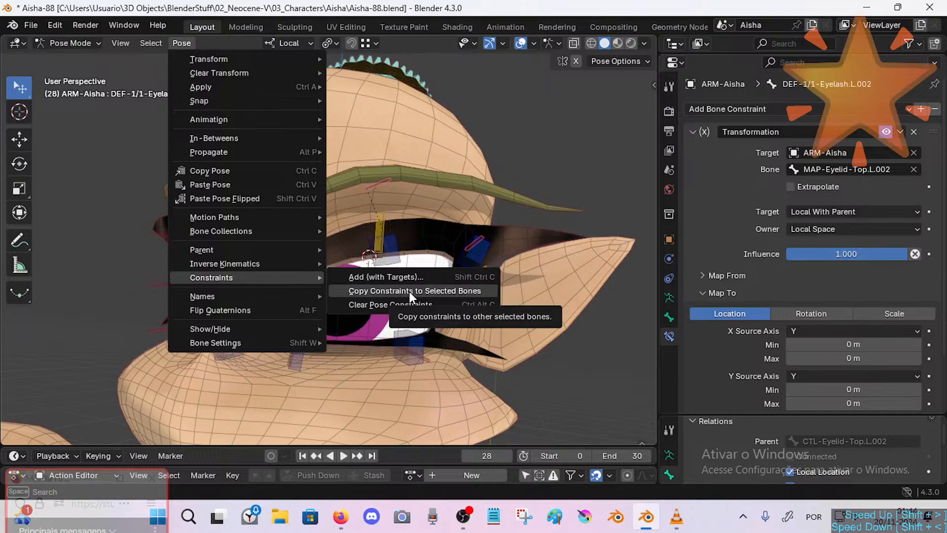
right_click(409, 291)
left_click(384, 306)
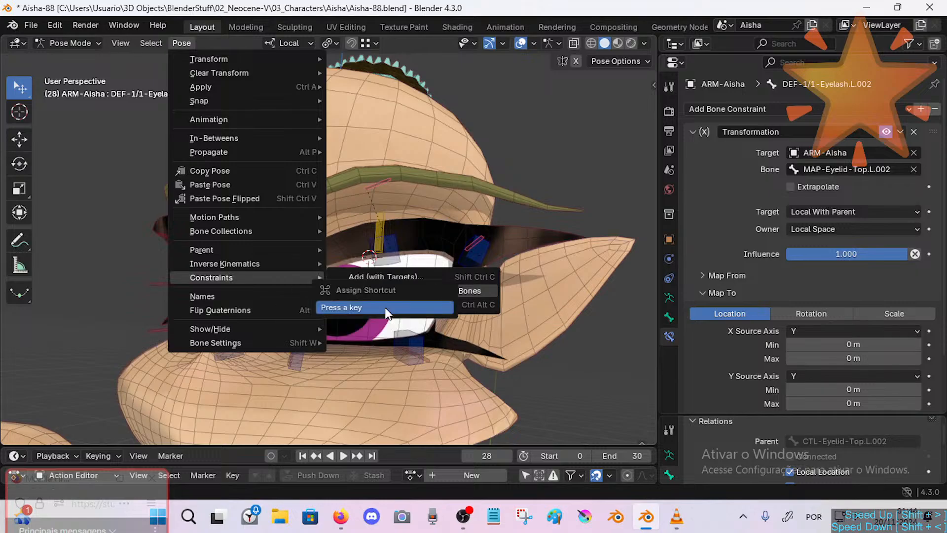
key("shift+alt")
key("shift+alt+c")
left_click(434, 294)
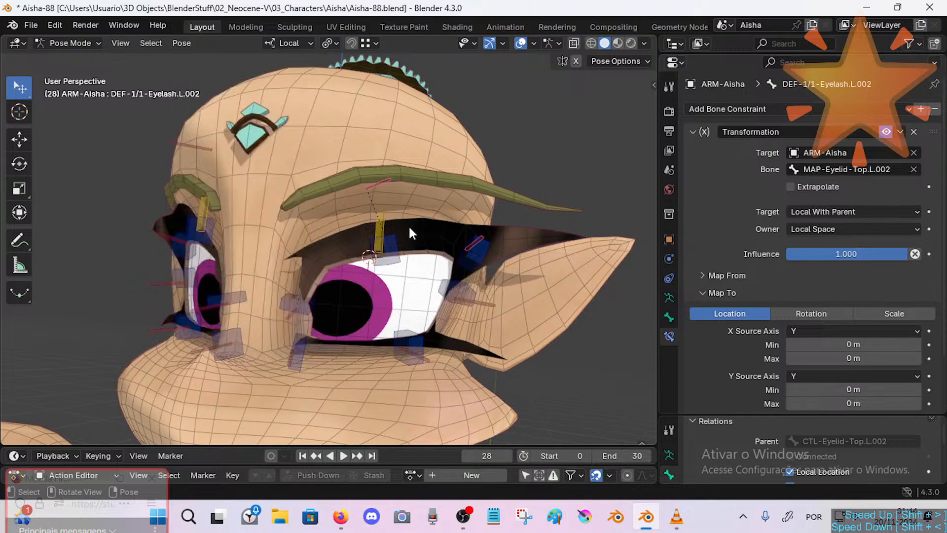
key("shift+alt+c")
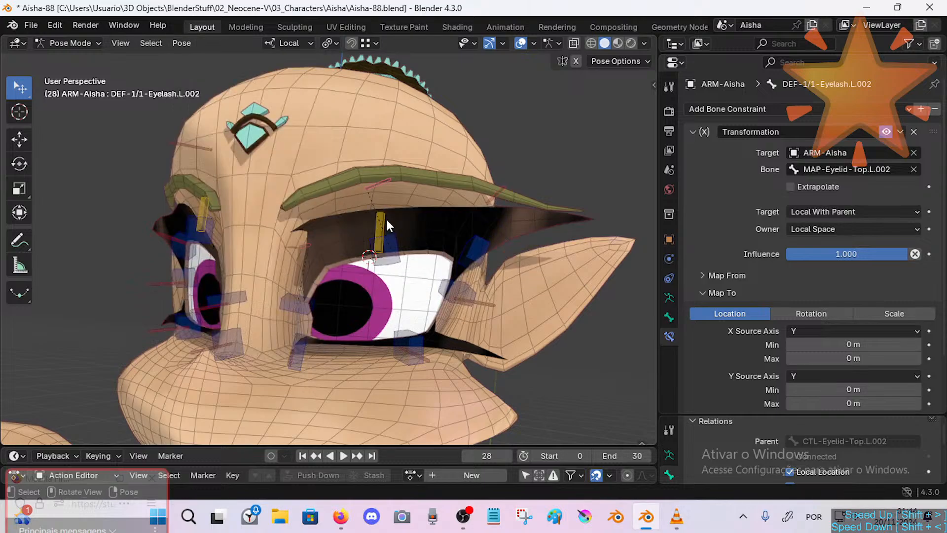
Copy the pose of MAP-Eyelid-Top.L.002 and check the Transformation constraint on the middle and outer left upper eyelash bones.
key("ctrl+Tab")
left_click(369, 176)
left_click(375, 186)
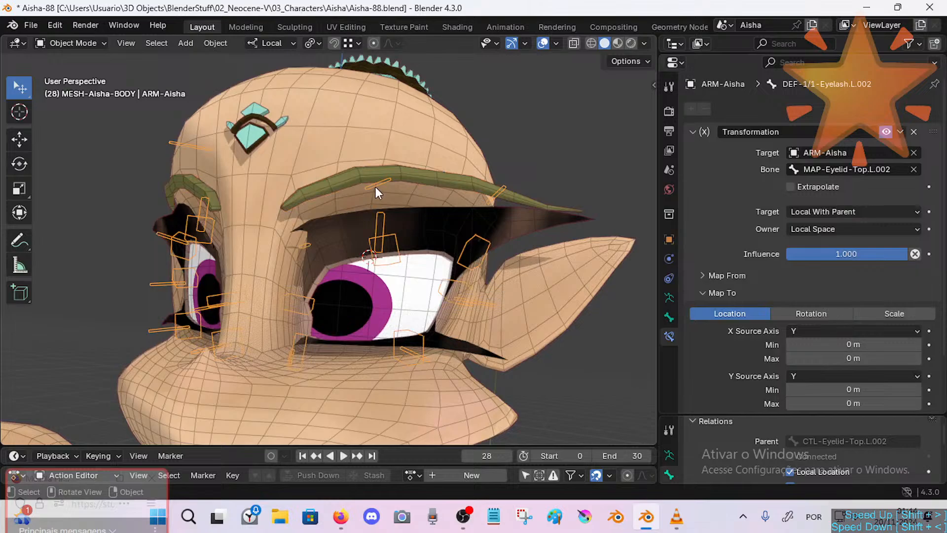
key("ctrl+Tab")
left_click(383, 220)
key("ctrl+c")
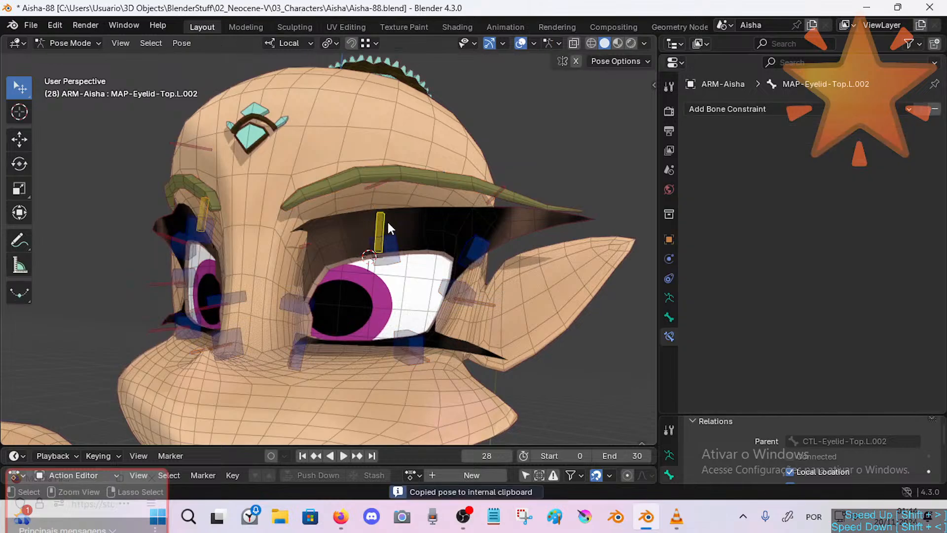
left_click(375, 188)
left_click(488, 194)
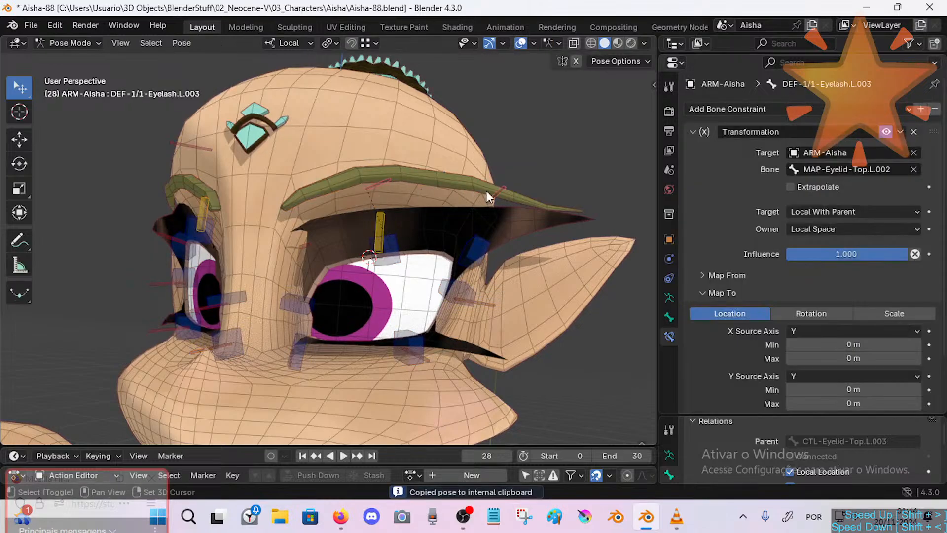
left_click(381, 186)
Open the extensions section of the preferences and allow online access.
left_click(54, 25)
left_click(89, 204)
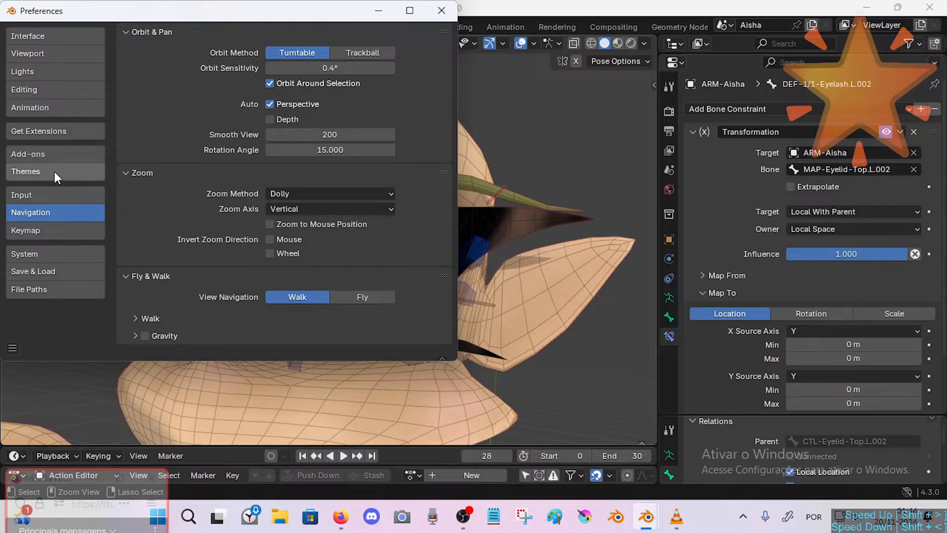
left_click(54, 155)
left_click(74, 132)
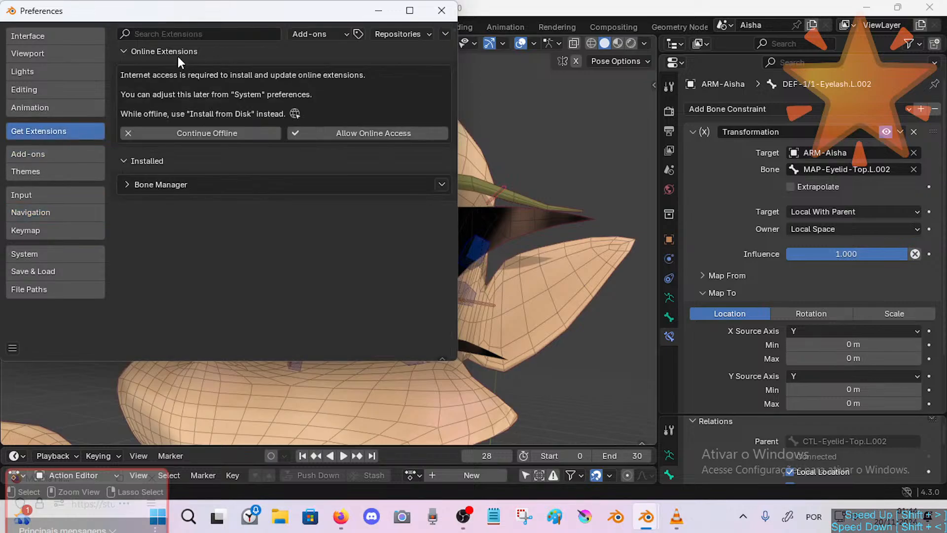
left_click(166, 34)
left_click(383, 32)
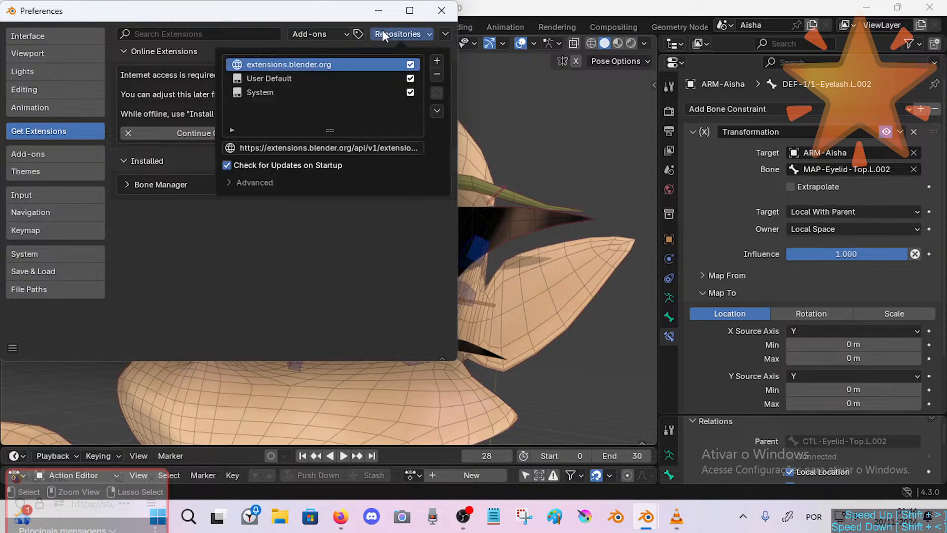
left_click(168, 32)
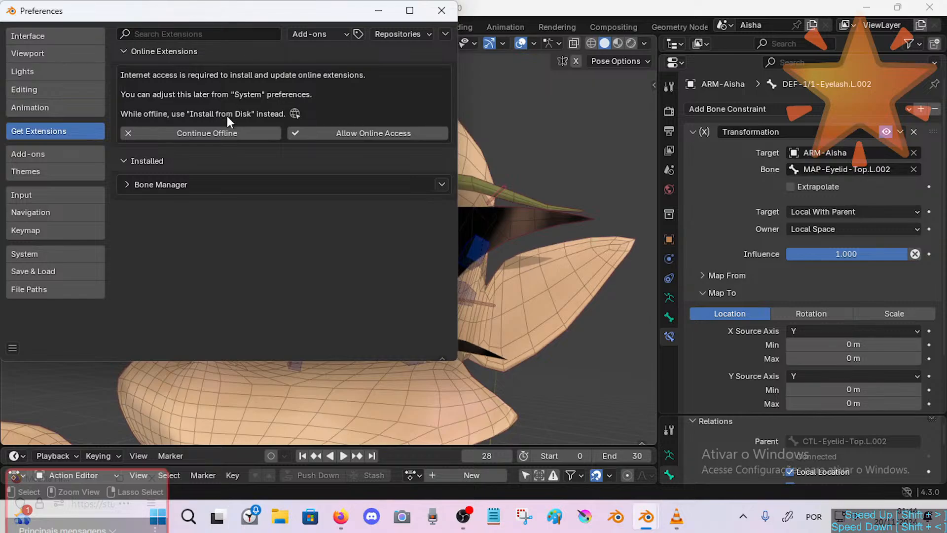
left_click(341, 135)
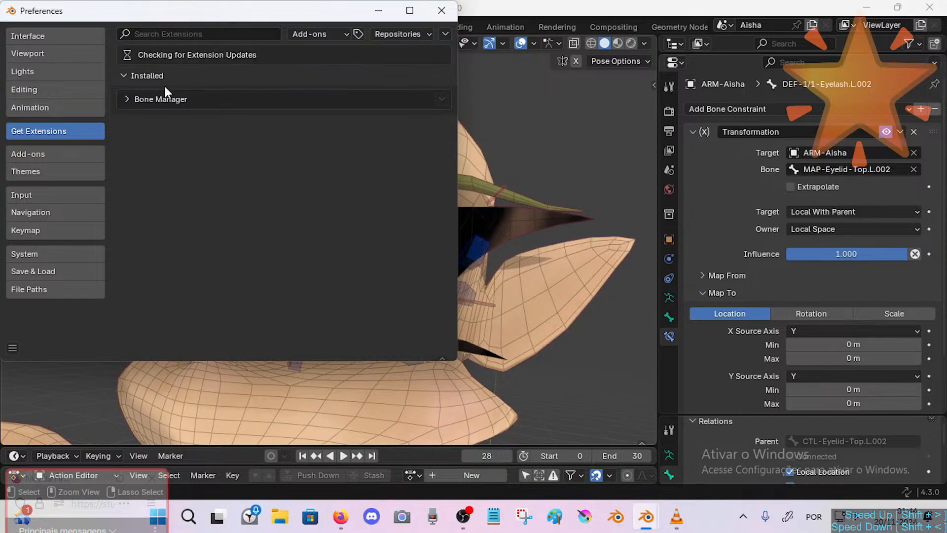
Search the extensions for "copy att", install Copy Attributes Menu and show its details.
left_click(205, 34)
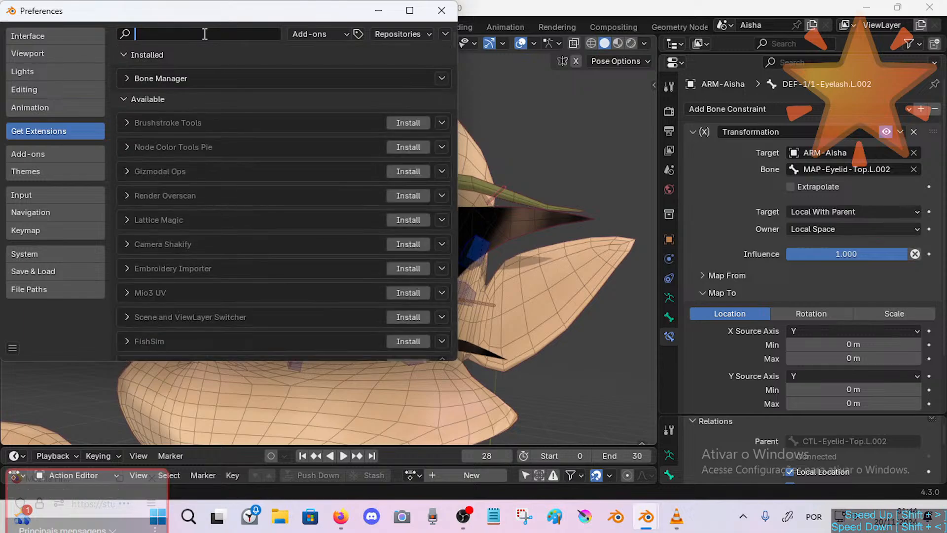
type("copy att")
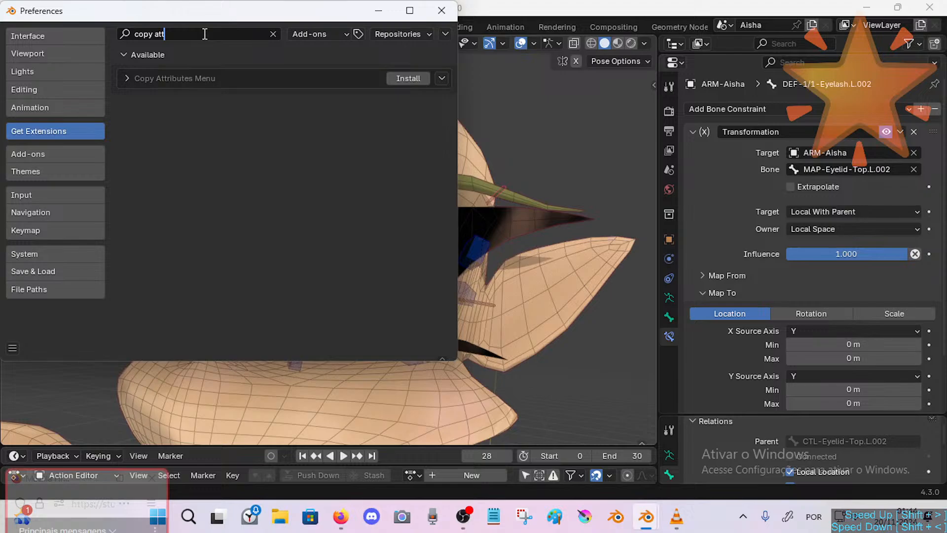
key("Return")
left_click(128, 78)
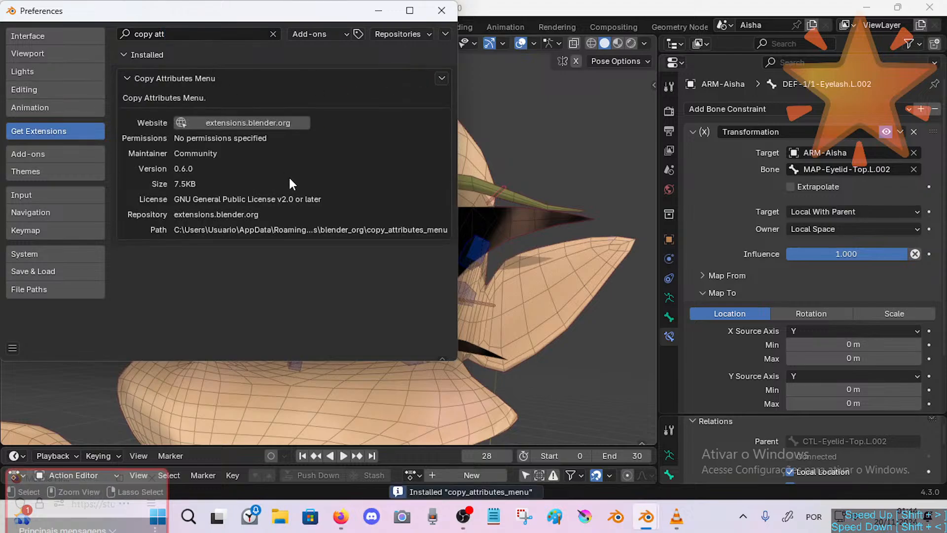
Save the preferences, clear the extension search and close the preferences.
left_click(12, 348)
left_click(35, 303)
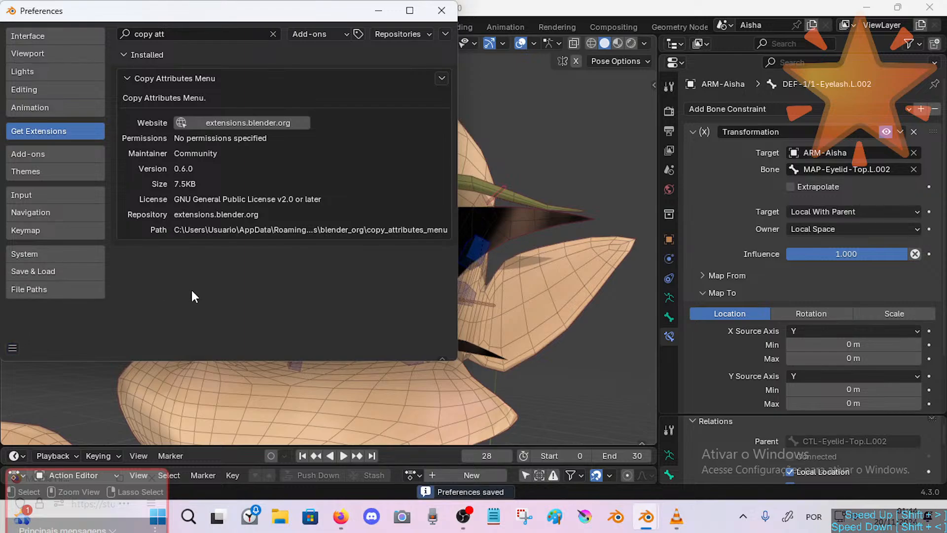
left_click(129, 78)
left_click(125, 54)
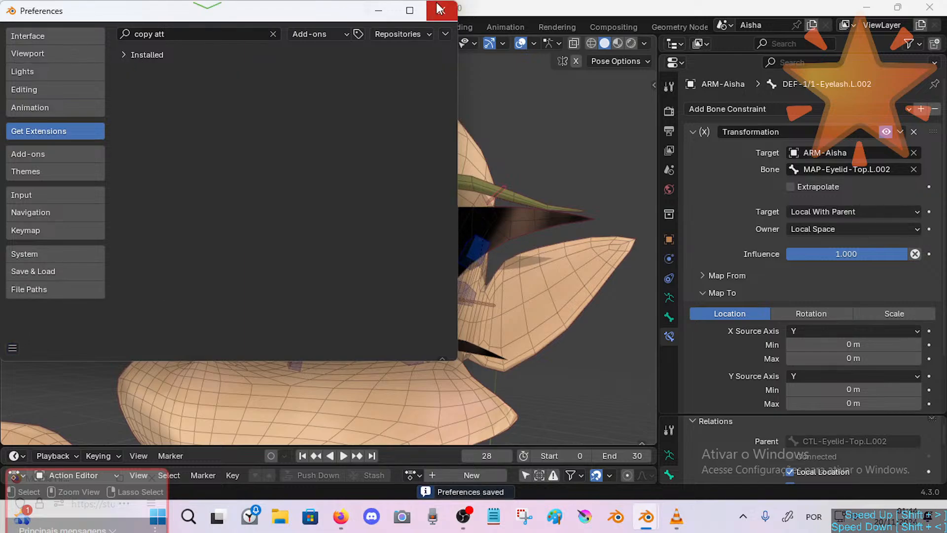
left_click(269, 34)
key("BackSpace")
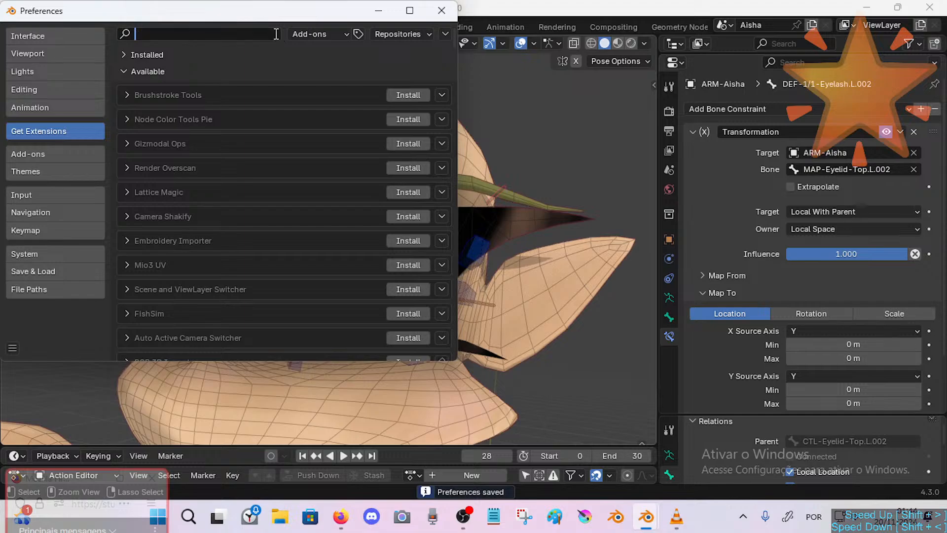
left_click(441, 11)
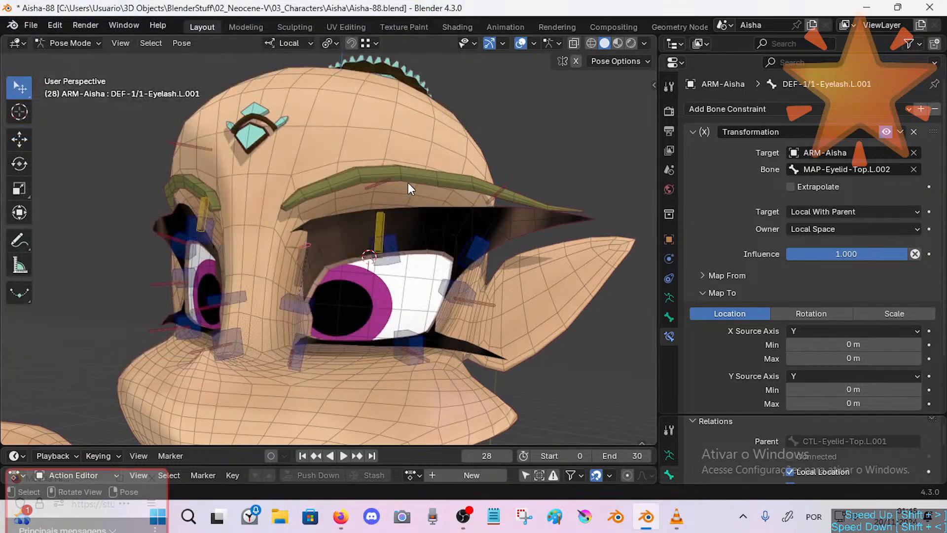
Undo the earlier copying of the Transformation constraint to the inner and outer left upper eyelash bones.
left_click(303, 244)
left_click(342, 238)
left_click(378, 175)
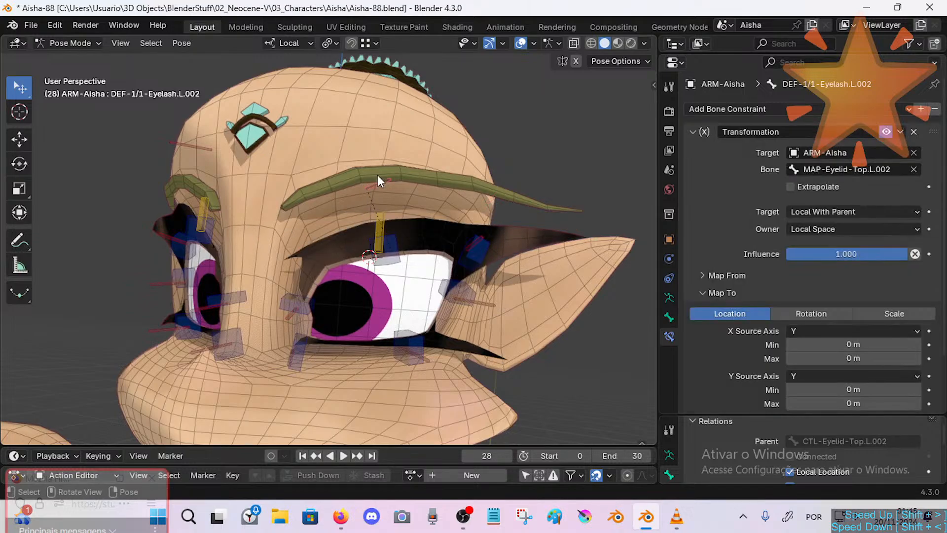
Use Copy Selected Constraints to copy the middle left upper eyelash bone's Transformation constraint to the outer and inner bones, and check the outer bone.
left_click(476, 239)
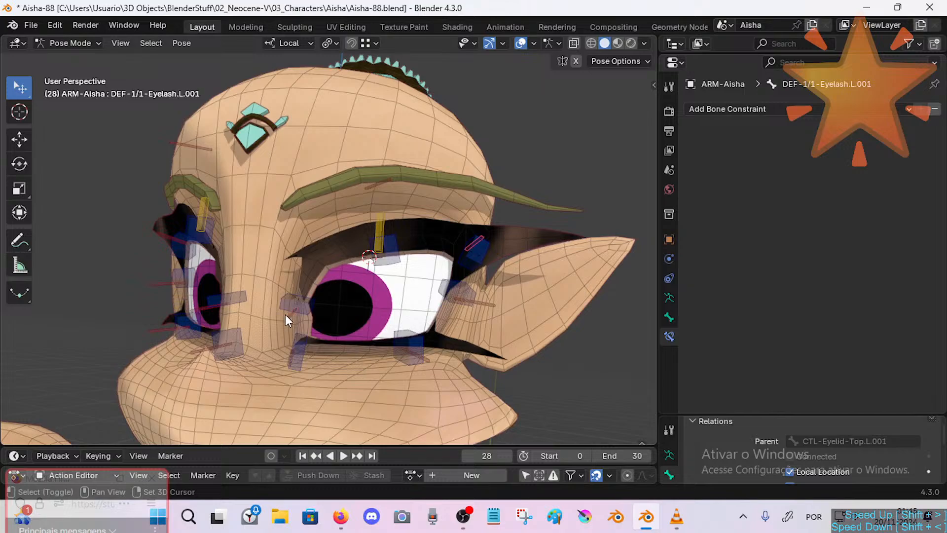
left_click(378, 184)
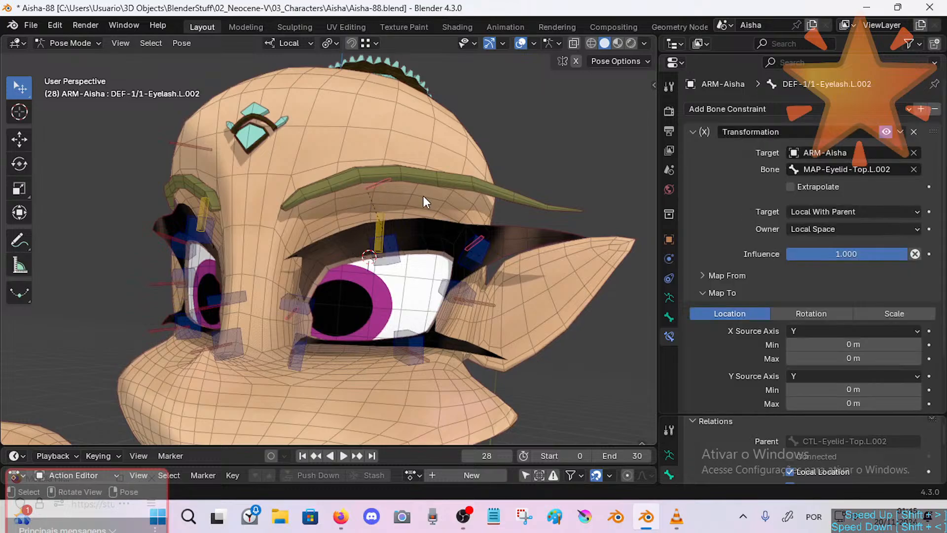
key("ctrl+c")
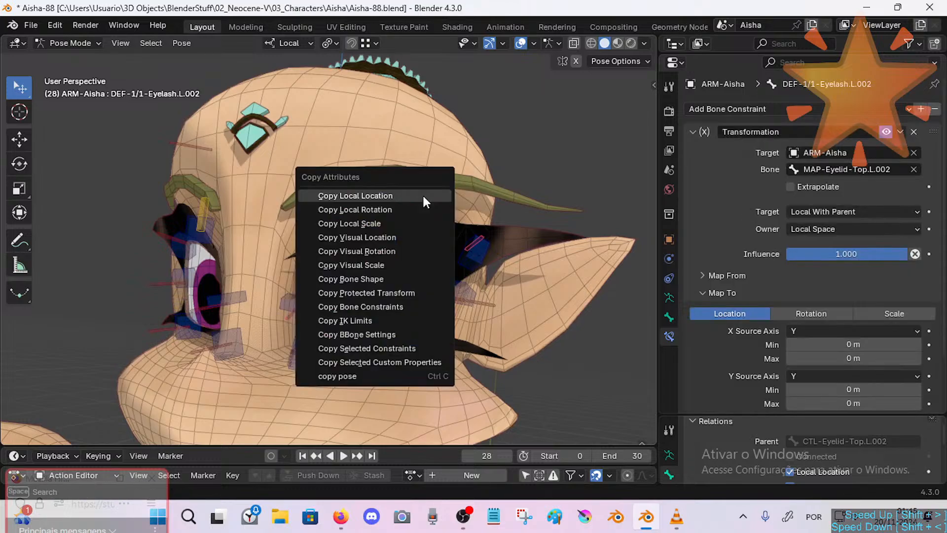
left_click(365, 348)
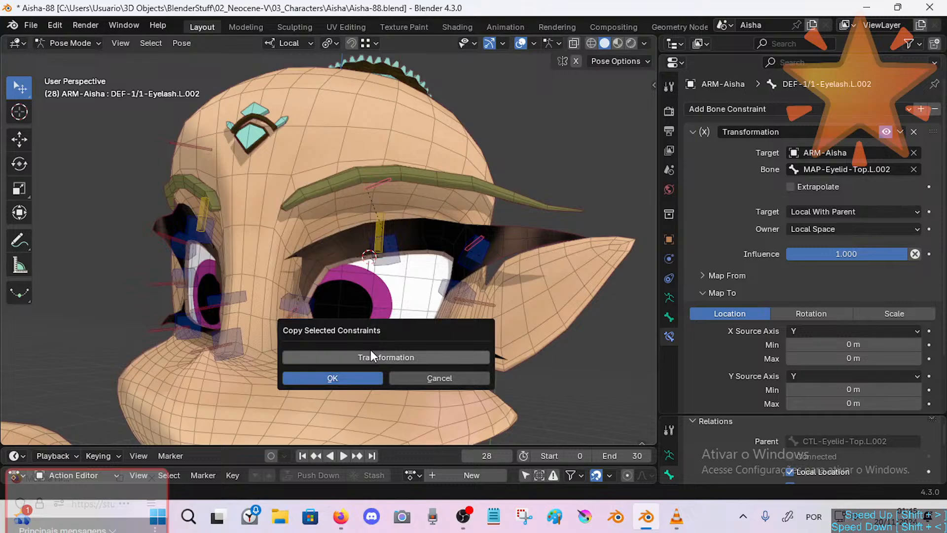
left_click(374, 359)
left_click(348, 379)
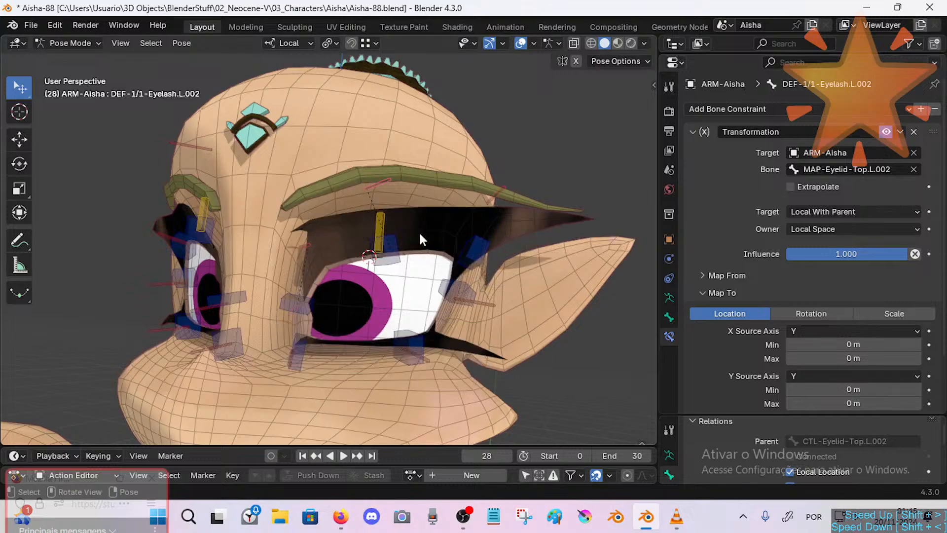
left_click(496, 197)
left_click(399, 252)
left_click(504, 194)
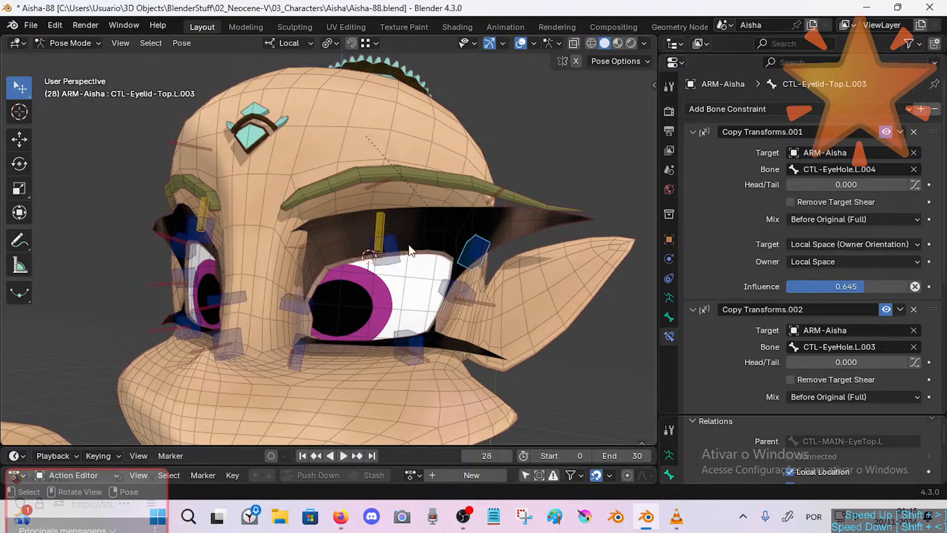
In Edit Mode, duplicate MAP-Eyelid-Top.L.002 twice, placing one copy toward the outer eye corner and one toward the inner corner.
left_click(385, 227)
key("Tab")
left_click(375, 210)
key("shift+d")
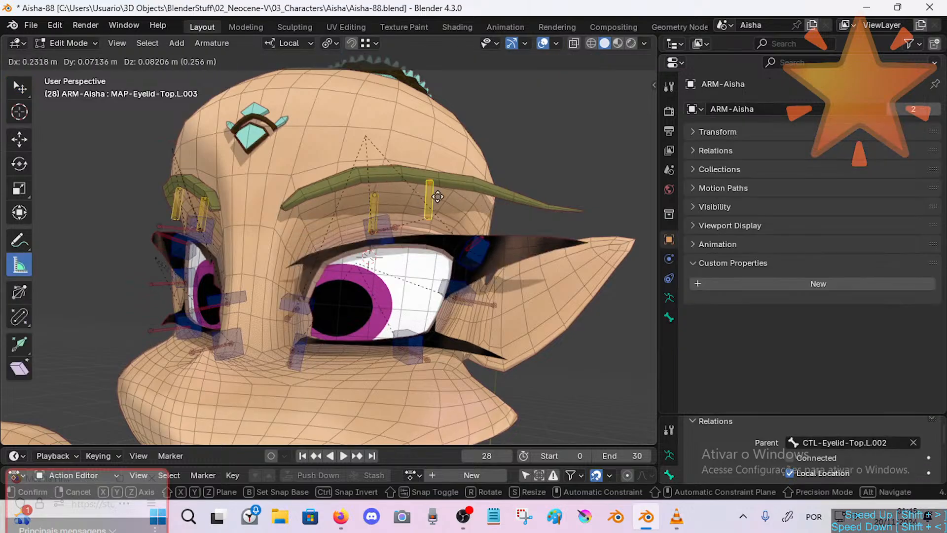
left_click(441, 197)
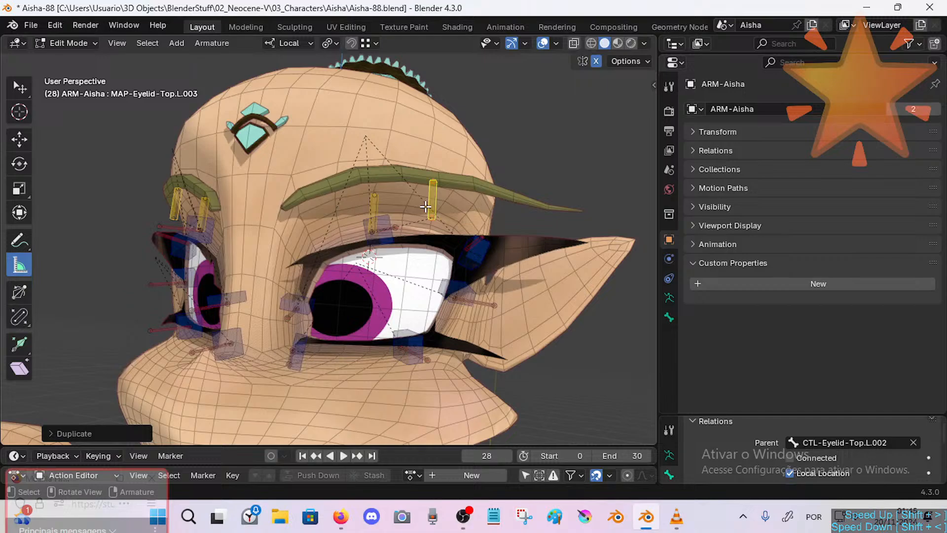
key("shift+d")
left_click(335, 211)
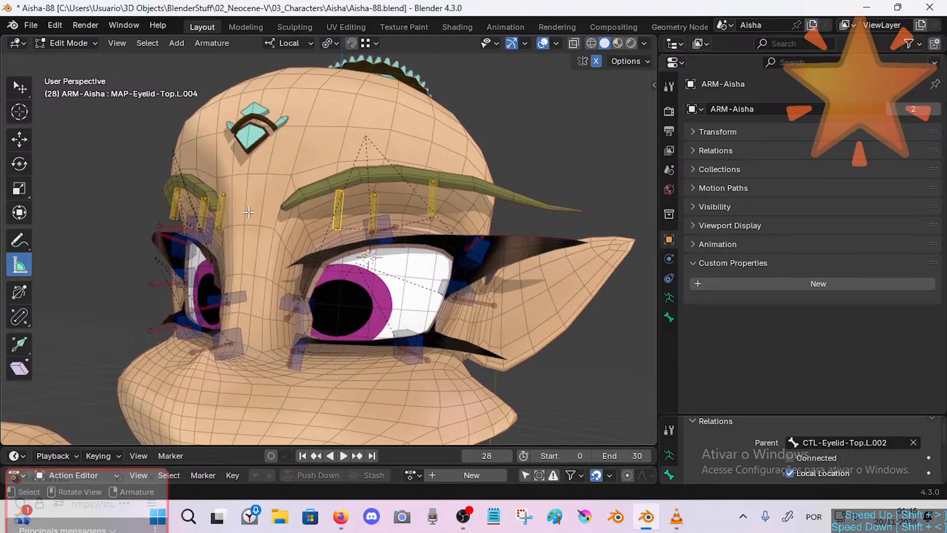
Snap the outer duplicated mapping bone to the origin of CTL-Eyelid-Top.L.003 and parent it to that control with Keep Offset.
left_click(439, 199)
key("F2")
key("Return")
left_click(477, 253)
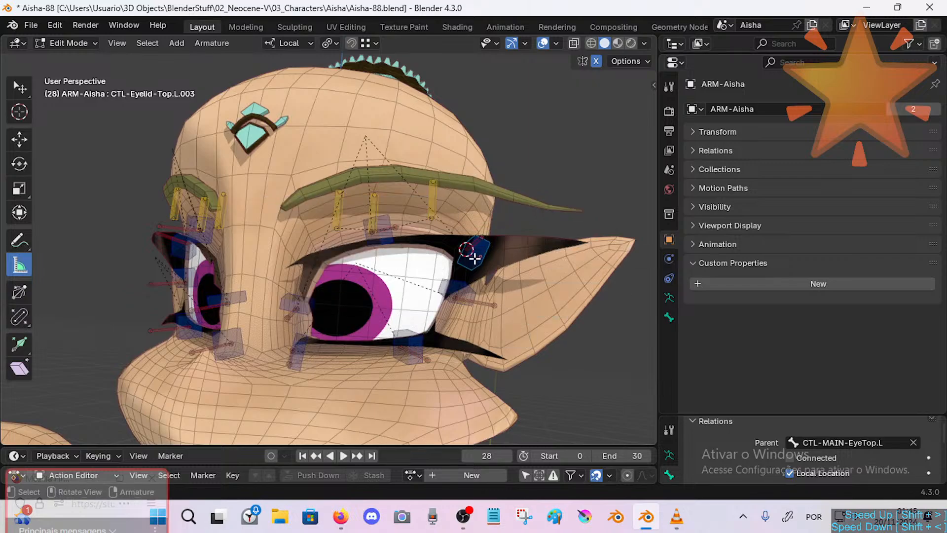
left_click(430, 202)
key("shift+s")
left_click(445, 200)
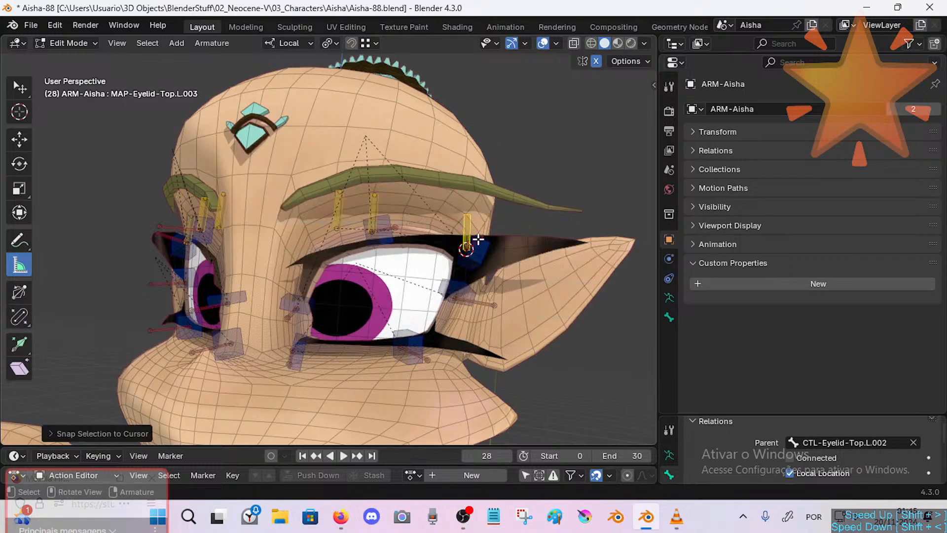
left_click(469, 256, "shift")
key("ctrl+p")
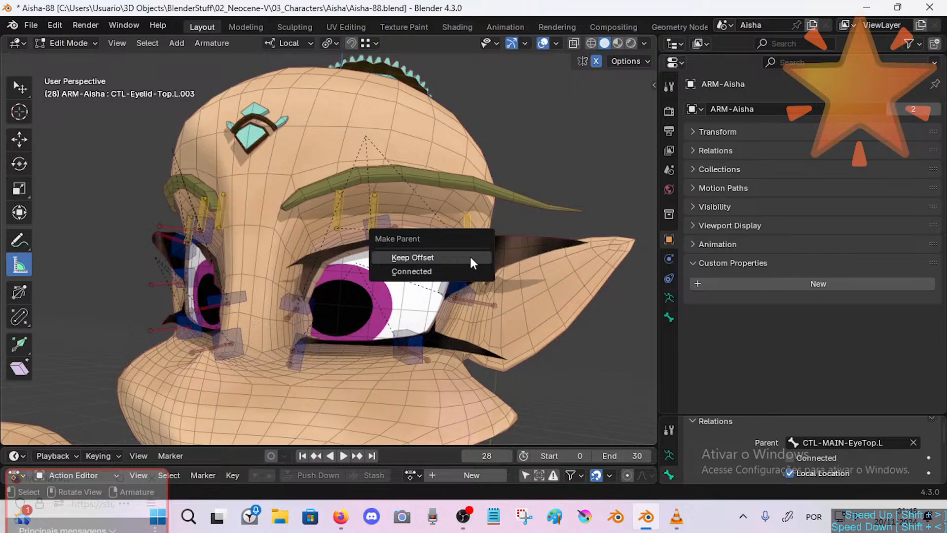
left_click(469, 257)
Snap the inner duplicated mapping bone to CTL-Eyelid-Top.L.001 at the inner eye corner and parent it to that control with Keep Offset.
left_click(448, 249)
left_click(313, 307)
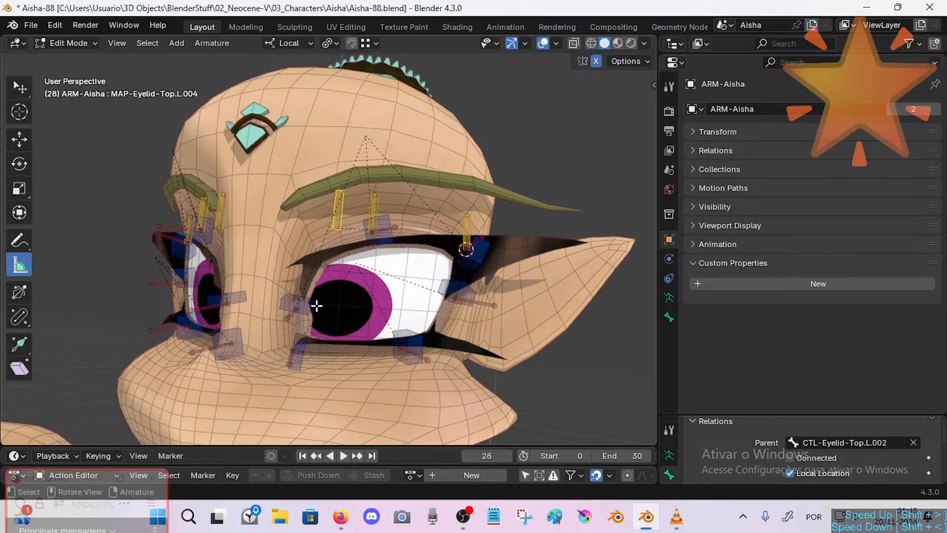
left_click(313, 307)
left_click_drag(344, 236, 339, 208)
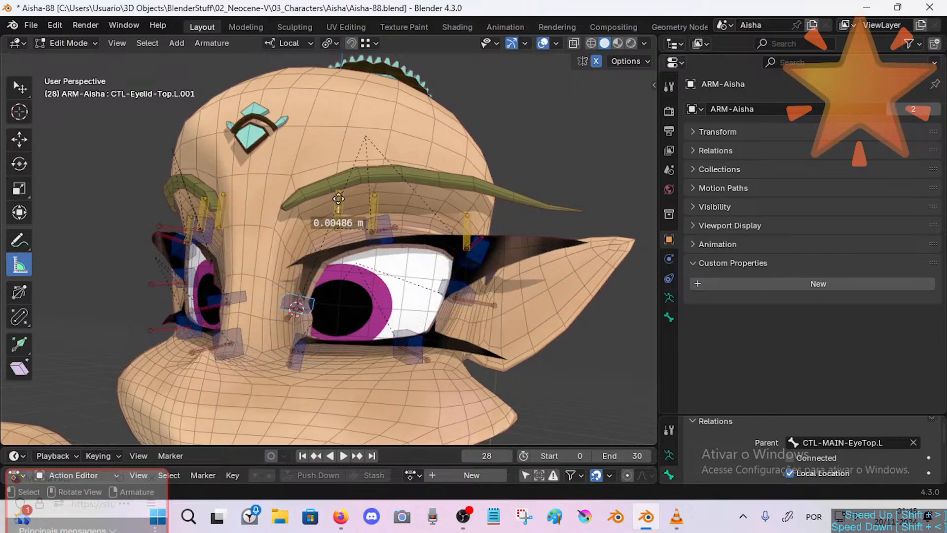
left_click(23, 87)
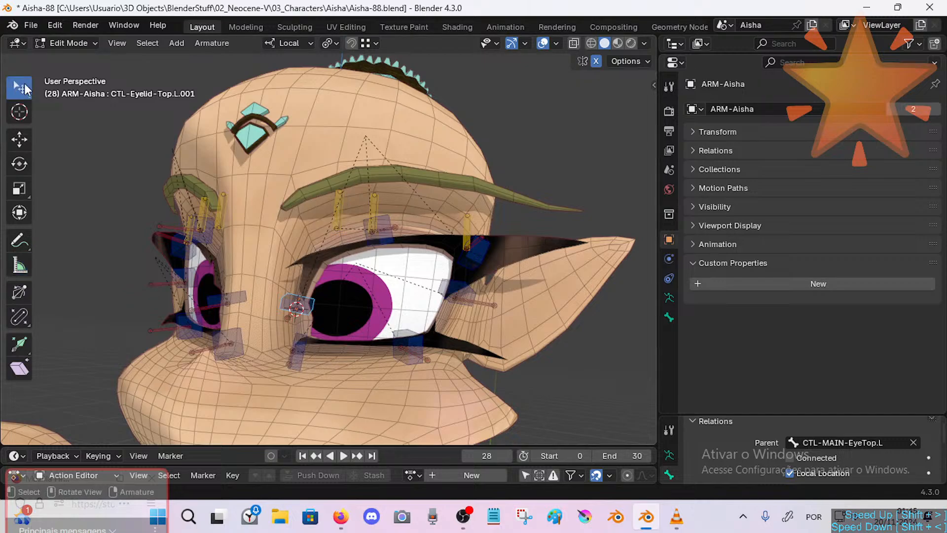
left_click(340, 210)
key("shift+s")
key("8")
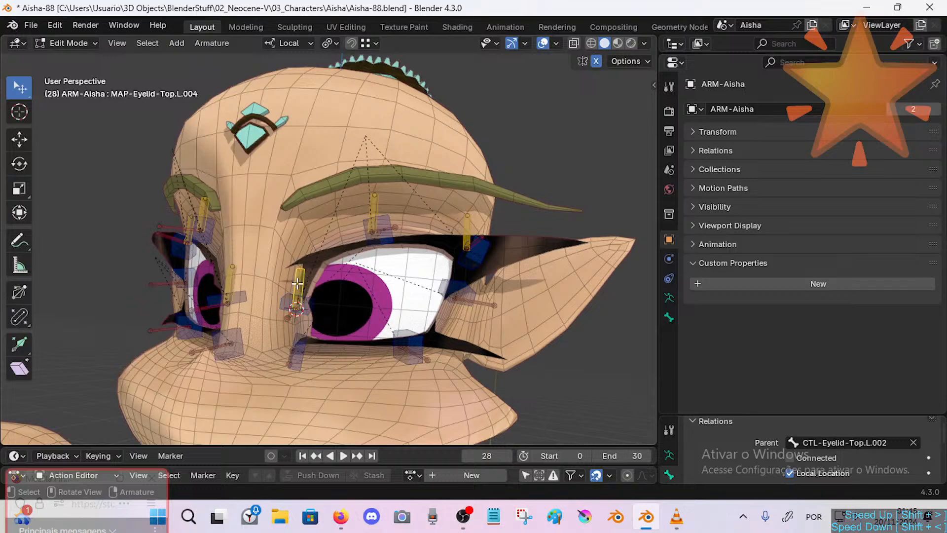
left_click(286, 299, "shift")
key("ctrl+p")
left_click(286, 300)
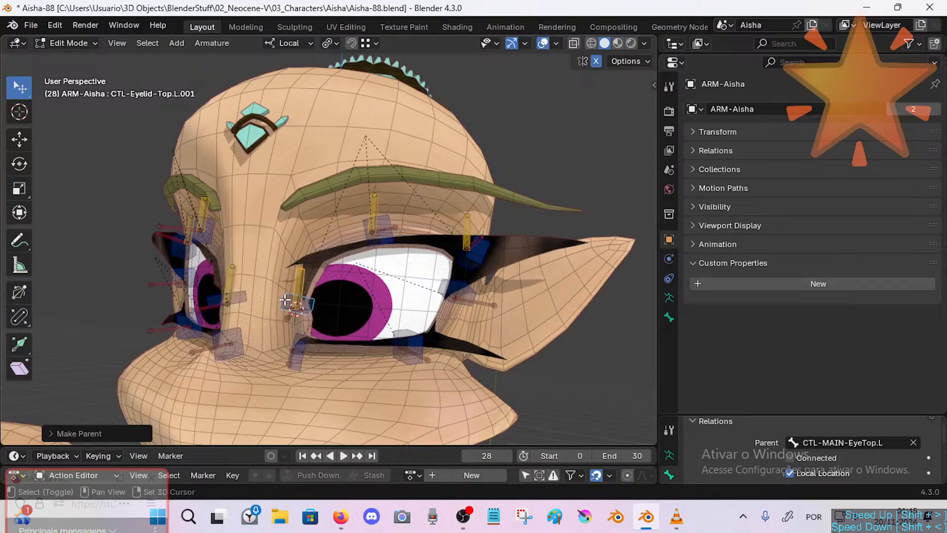
Test-move the mirrored inner mapping bone on the right eye, cancel the move and select its left counterpart.
middle_click_drag(285, 299, 350, 313, "shift")
left_click(290, 291)
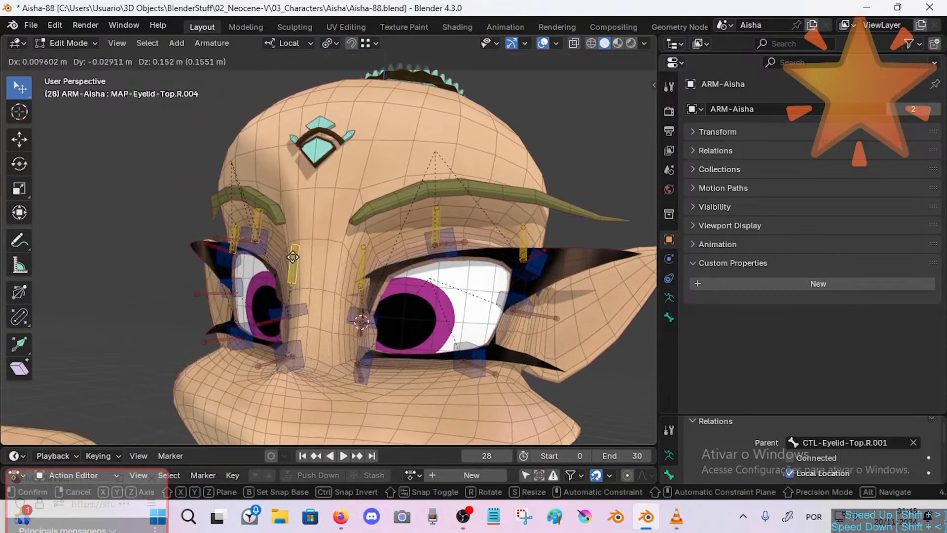
middle_click_drag(262, 224, 300, 242, "shift")
left_click(396, 304)
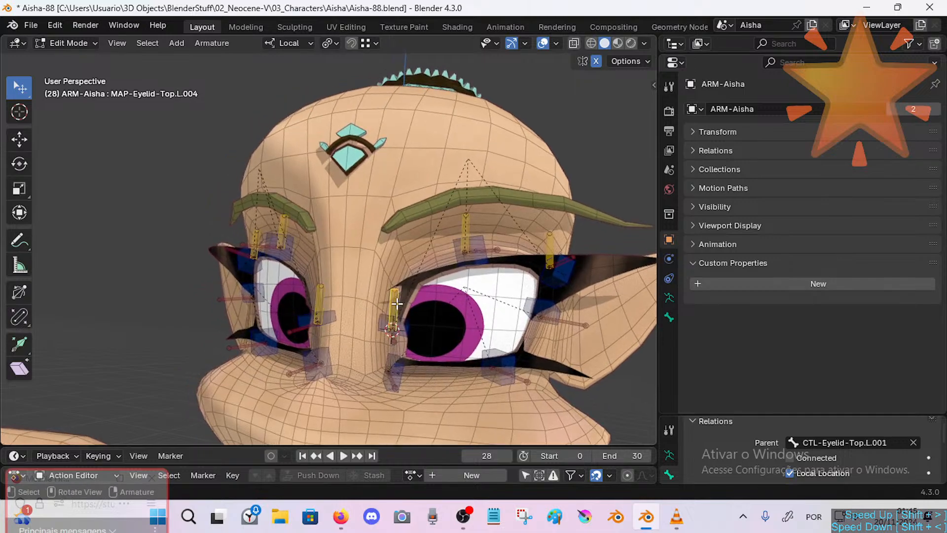
Batch-rename the inner upper-eyelid mapping bones on both sides, replacing 4 with 1 in the selected bones' names.
key("F2")
key("Return")
left_click(323, 305, "shift")
key("ctrl+F2")
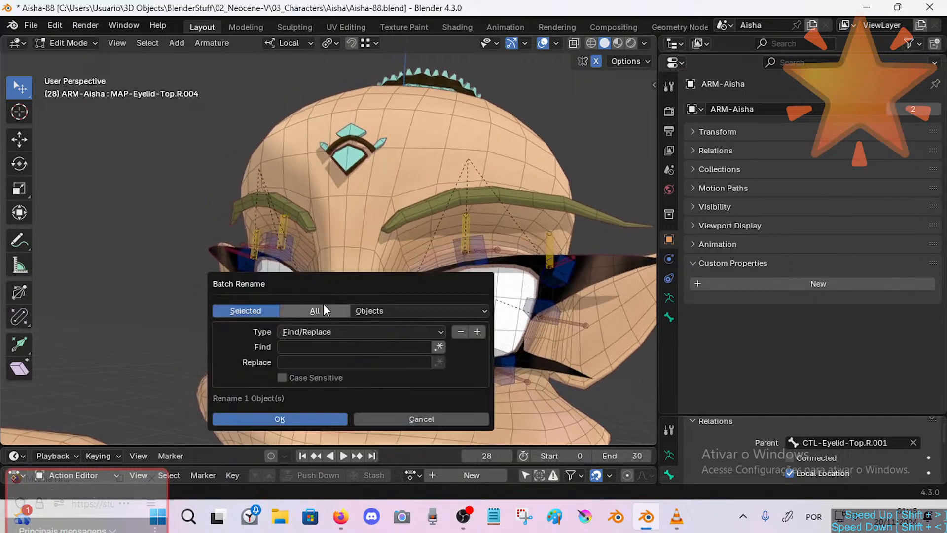
left_click(378, 308)
key("b")
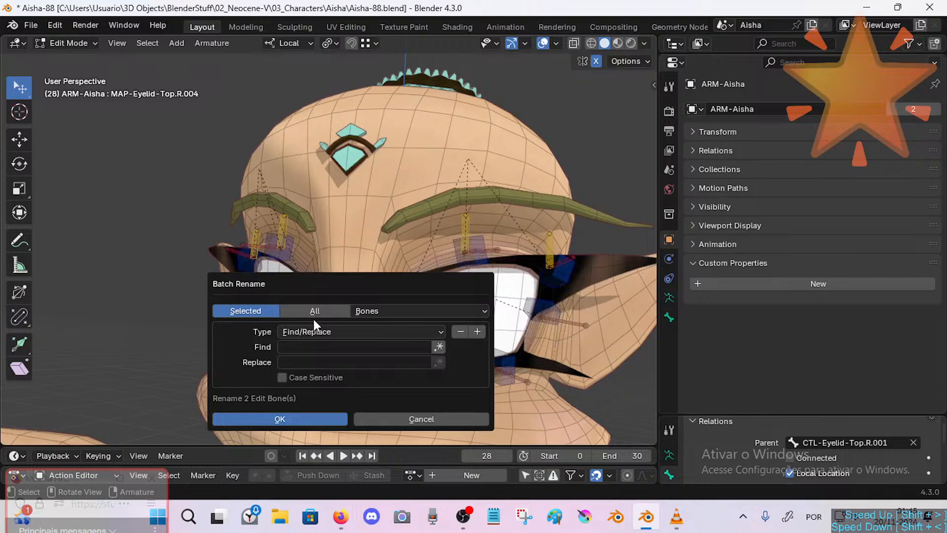
left_click(310, 346)
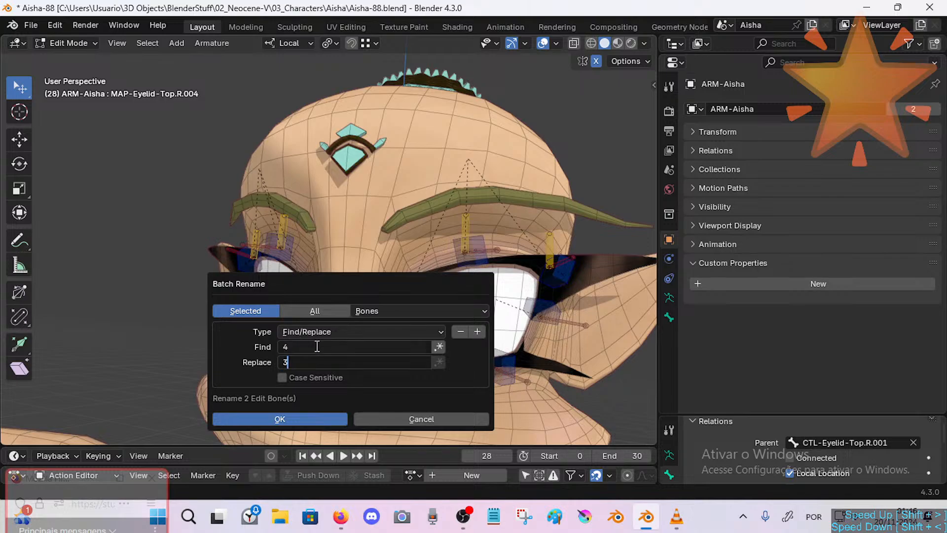
left_click(316, 362)
type("3")
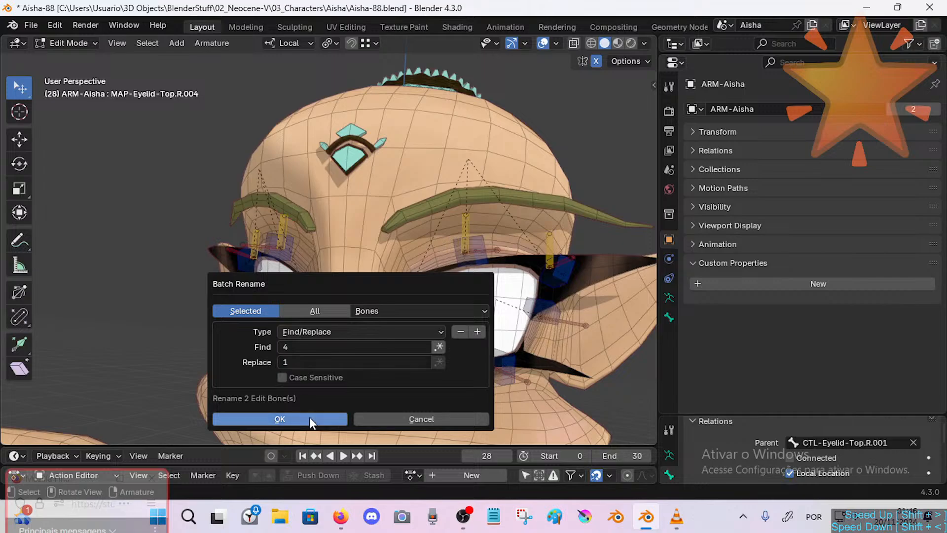
left_click(310, 417)
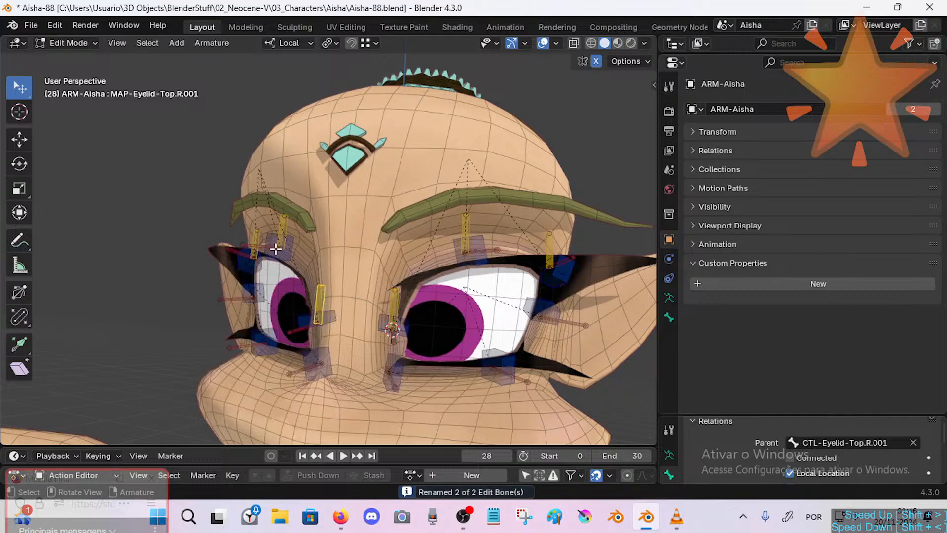
Check the names of the upper-eyelid mapping bones on both eyes and save the file.
middle_click_drag(275, 250, 288, 225)
left_click(393, 306)
left_click(278, 226)
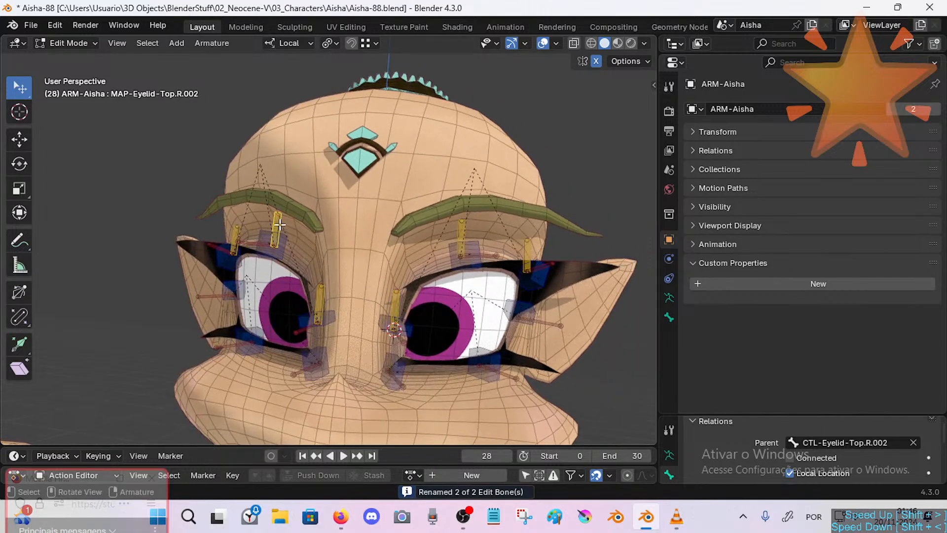
left_click(461, 233)
left_click(235, 233)
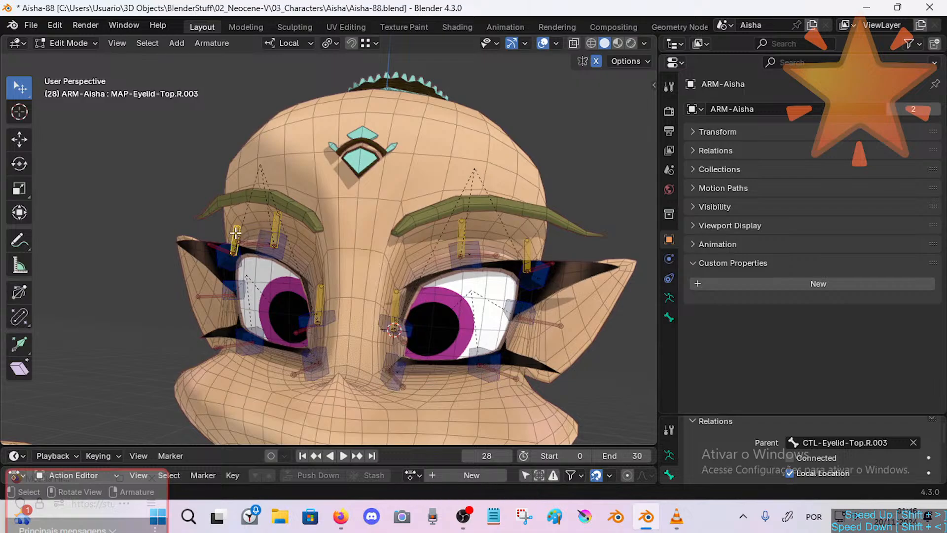
middle_click_drag(296, 222, 428, 280)
middle_click_drag(368, 304, 411, 289)
key("ctrl+s")
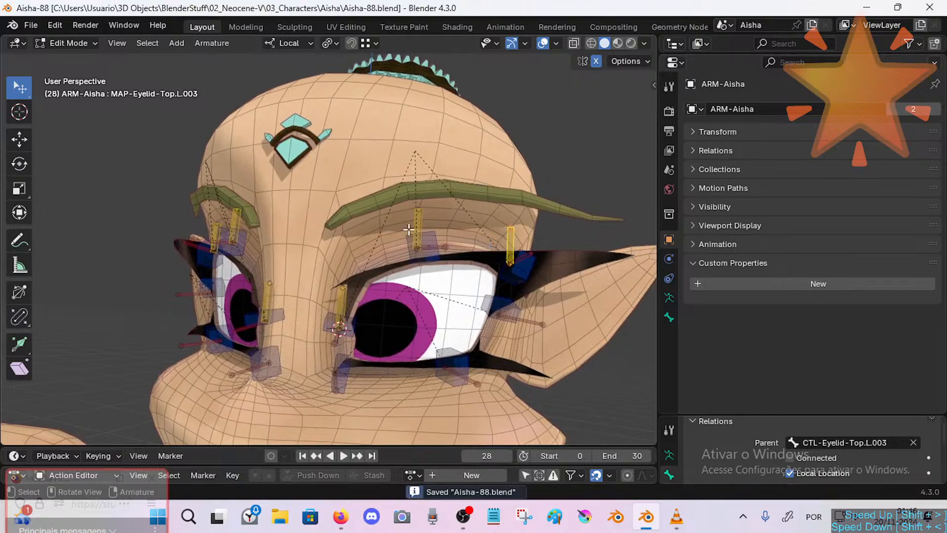
Examine the left upper-eyelid mapping bones and the outer eyelash bone in Pose and Edit Mode.
left_click(337, 310)
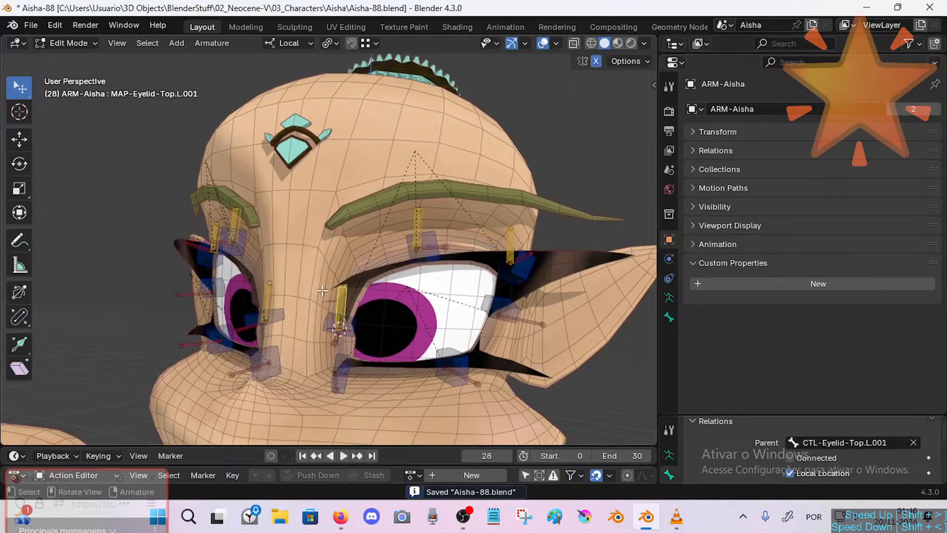
key("ctrl+Tab")
left_click(531, 216)
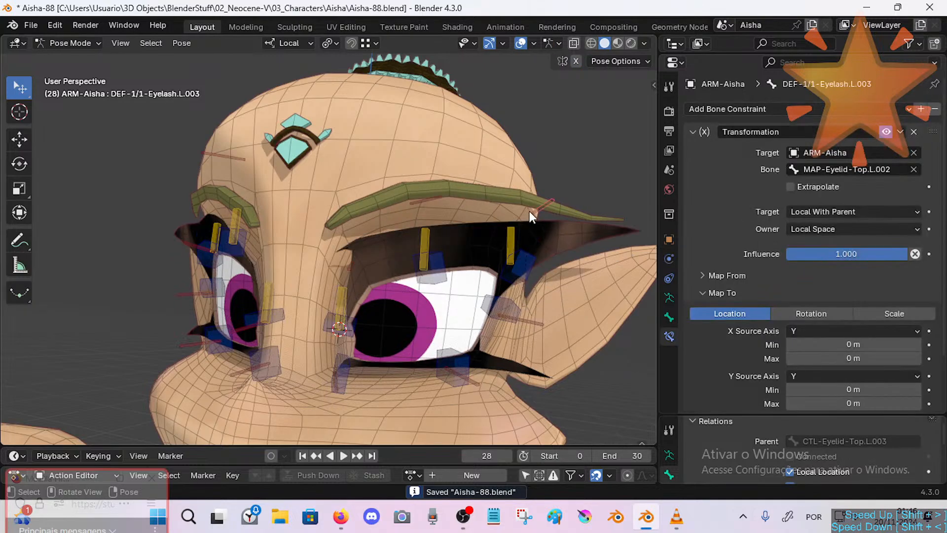
left_click_drag(518, 215, 551, 198)
middle_click_drag(535, 211, 522, 213, "shift")
left_click(410, 220)
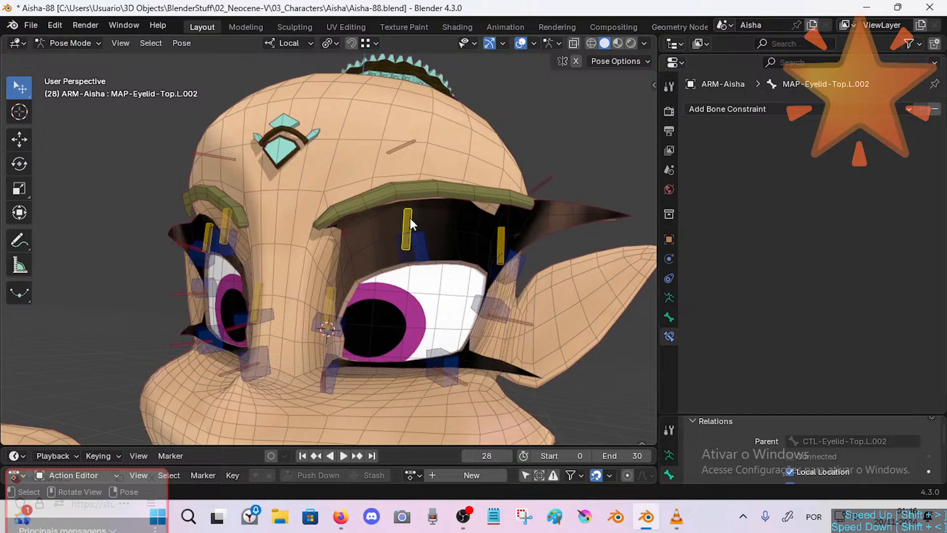
key("Tab")
left_click(16, 261)
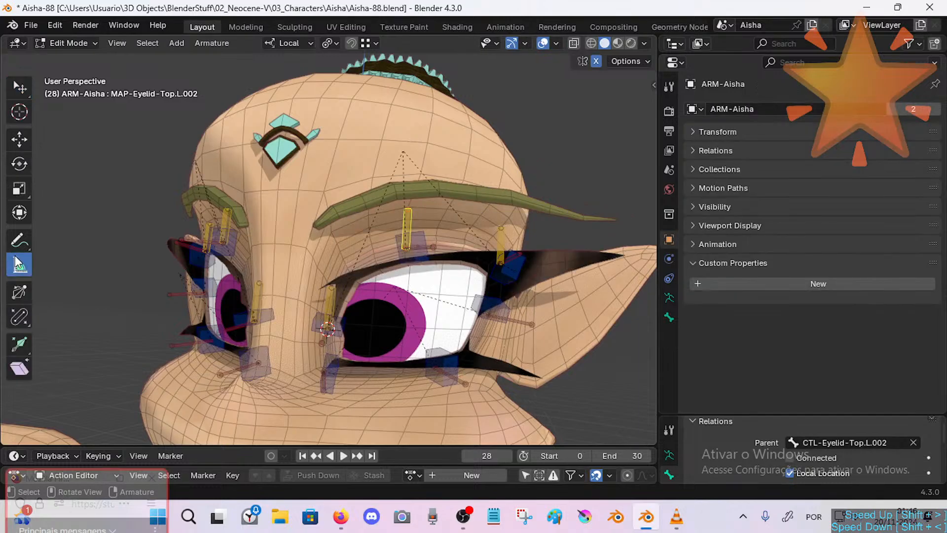
left_click(21, 89)
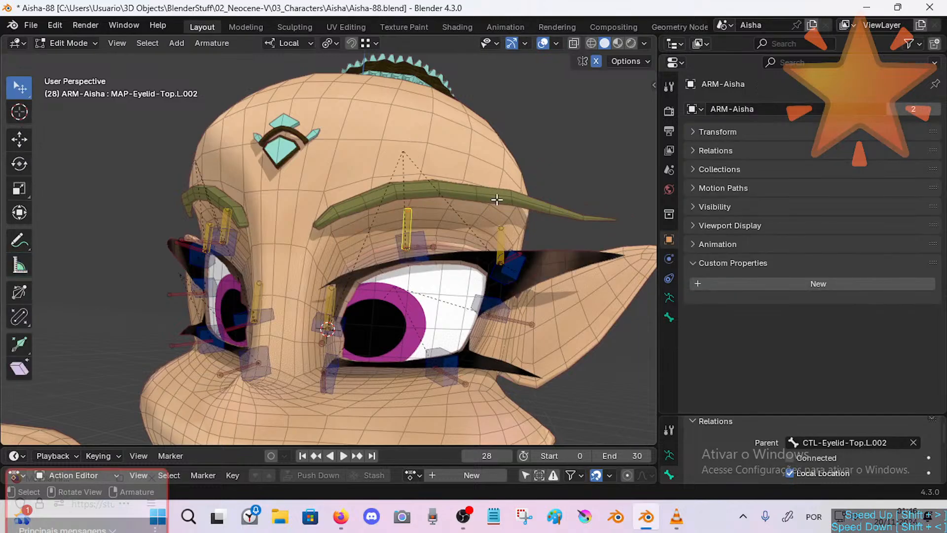
left_click(509, 252)
key("Tab")
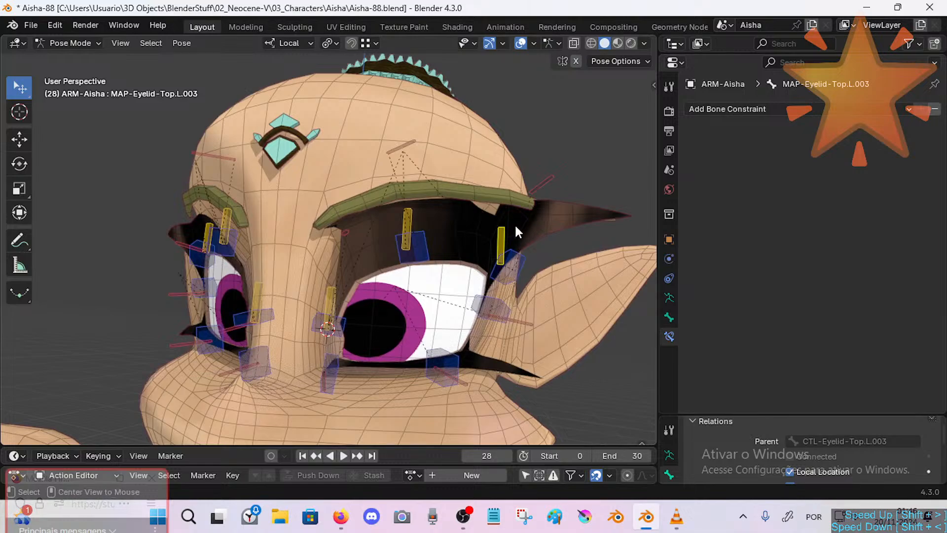
Set the Transformation constraint's target bone on DEF-1/1-Eyelash.L.003 to MAP-Eyelid-Top.L.003.
left_click(531, 200)
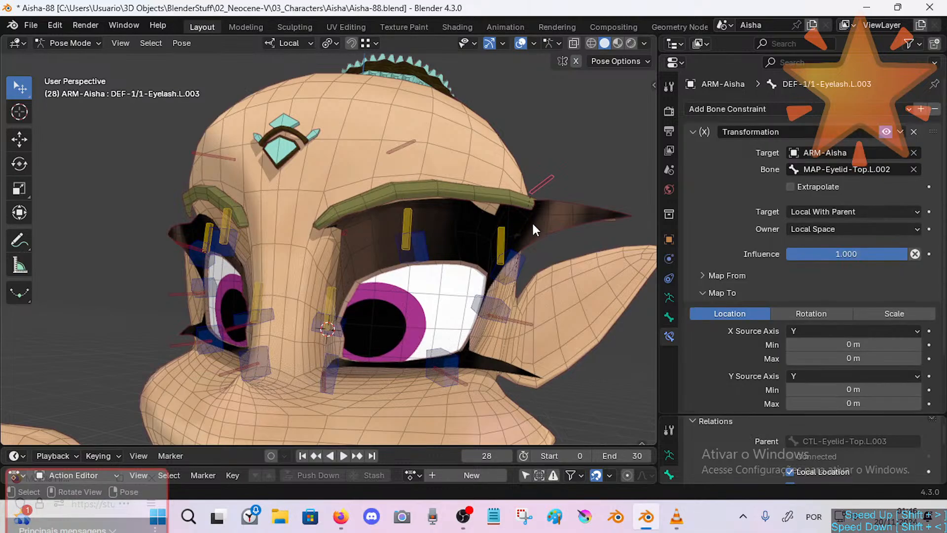
middle_click_drag(532, 221, 514, 225)
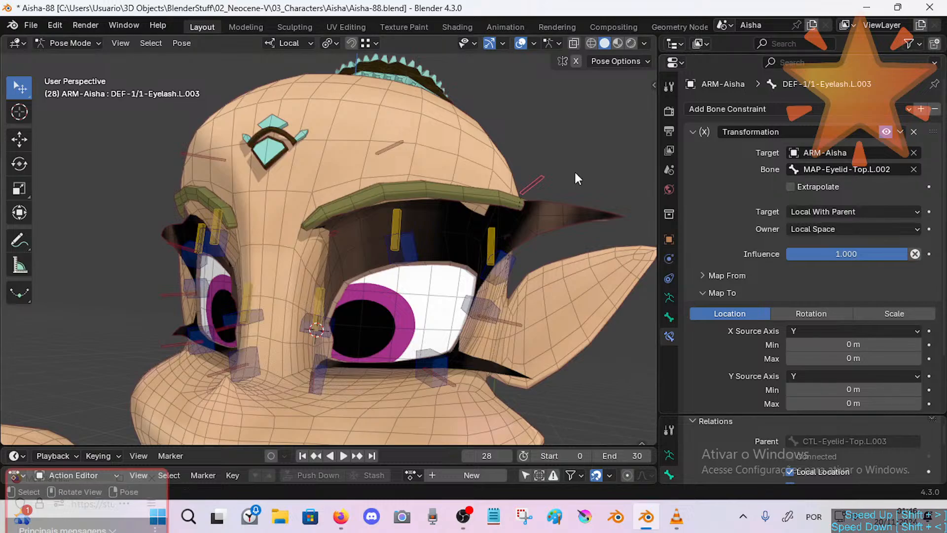
left_click(492, 230)
left_click(492, 230)
key("F2")
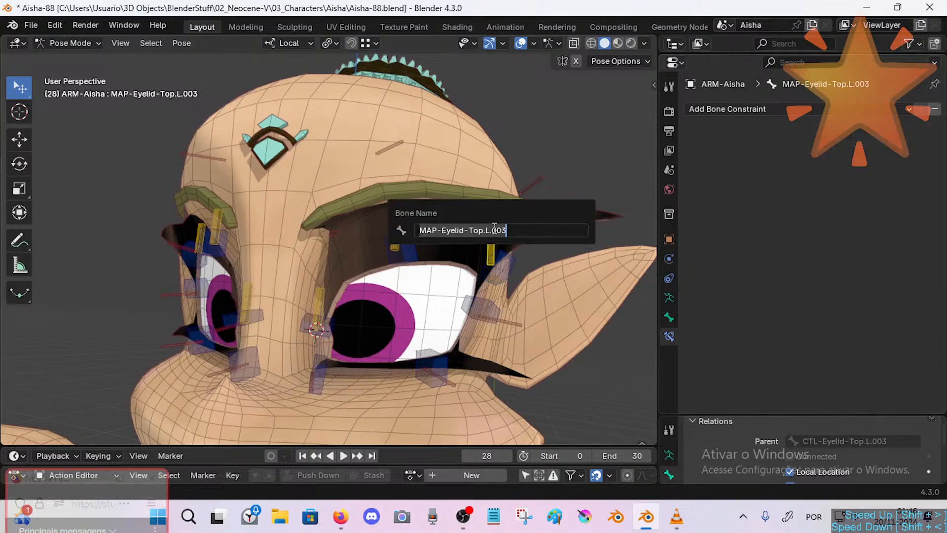
key("Return")
left_click(540, 178)
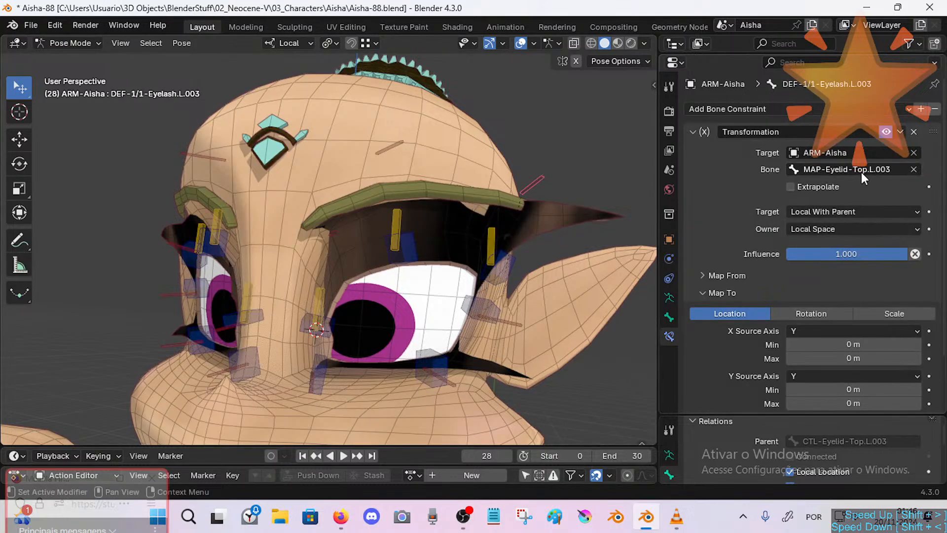
Reset the outer eyelash bone's Map To Z location minimum and maximum to 0 m.
scroll(853, 377, "down", 3)
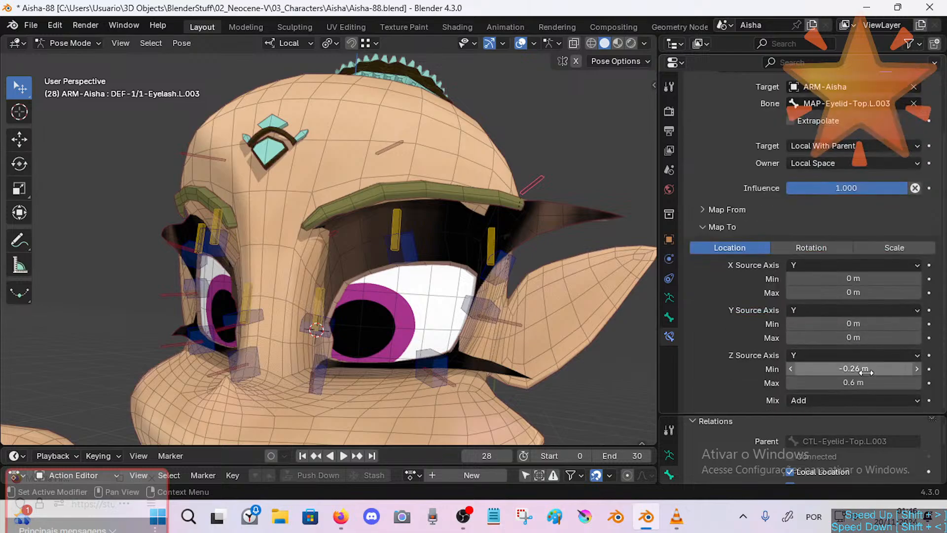
key("BackSpace")
key("BackSpace")
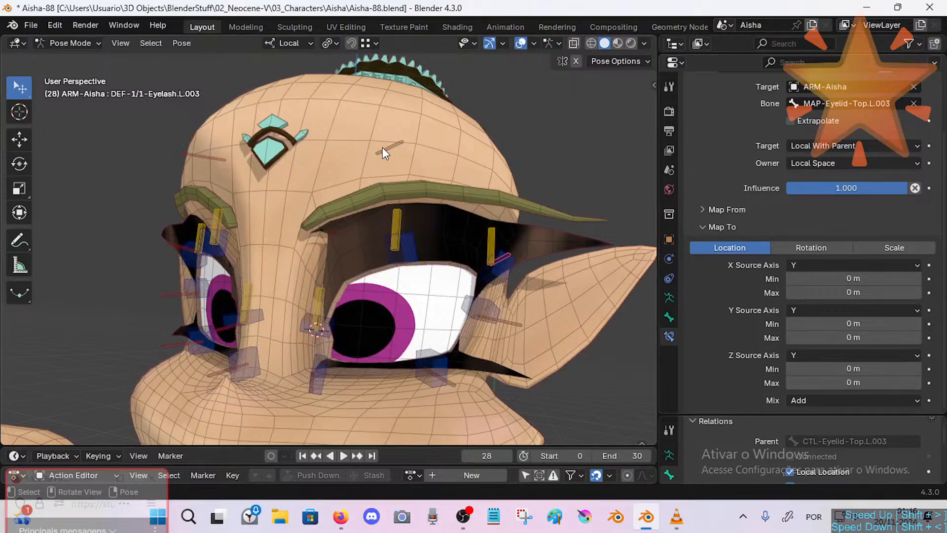
On DEF-1/1-Eyelash.L.001, reset the Map To Z location range to 0 m and set the constraint's target bone to MAP-Eyelid-Top.L.001.
left_click(389, 147)
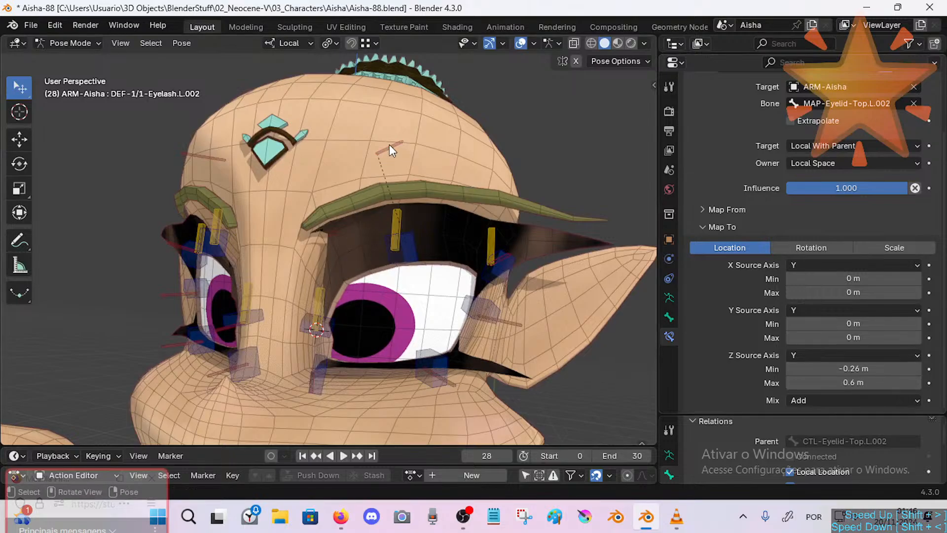
left_click(309, 337)
middle_click_drag(309, 337, 569, 271)
key("Tab")
left_click(302, 342)
key("ctrl+Tab")
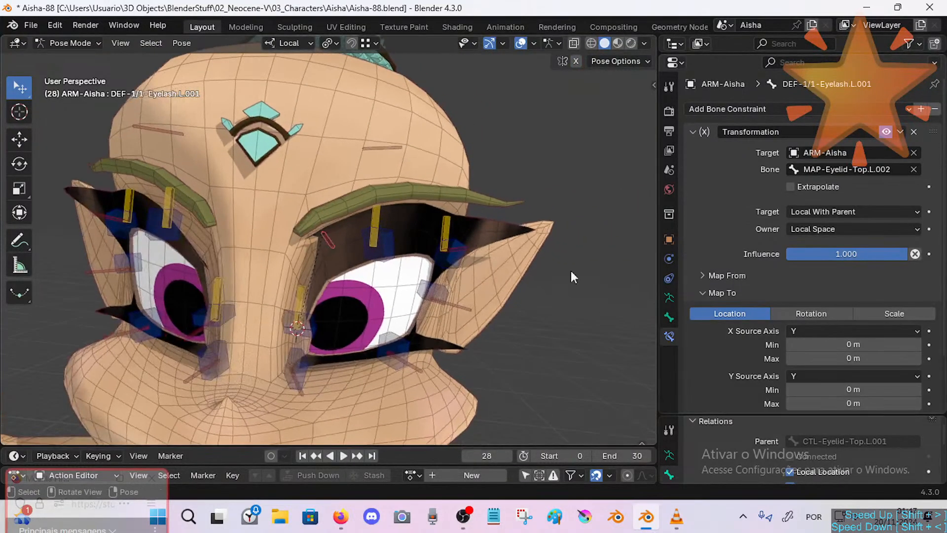
scroll(858, 388, "down", 3)
scroll(859, 378, "up", 3)
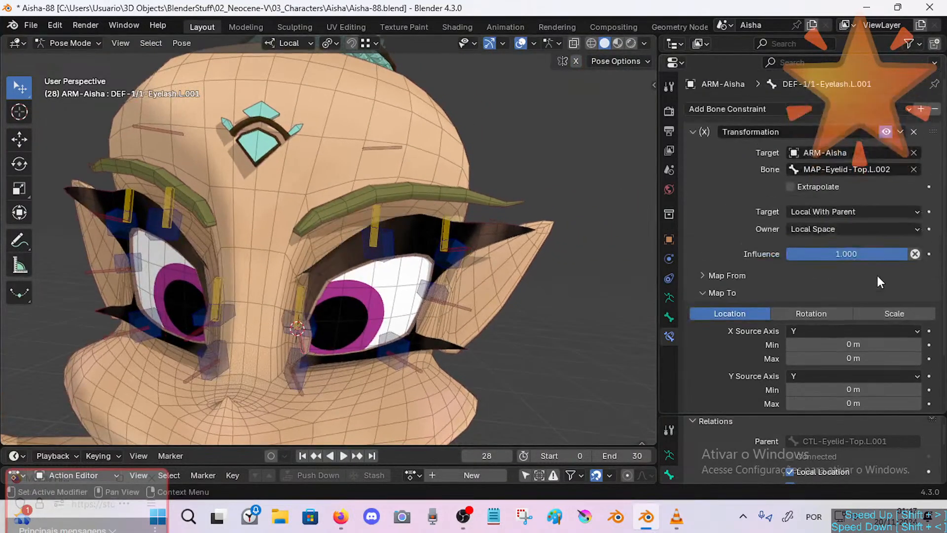
key("F2")
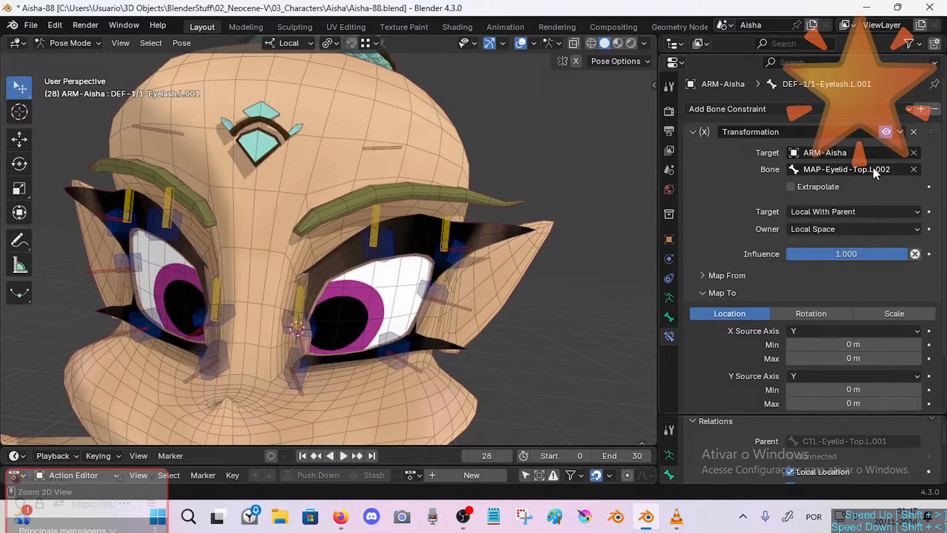
type("MAP-Eyelid-Top.L.001")
Examine the Map From location ranges of the inner and outer eyelash bones' Transformation constraints.
scroll(882, 323, "down", 3)
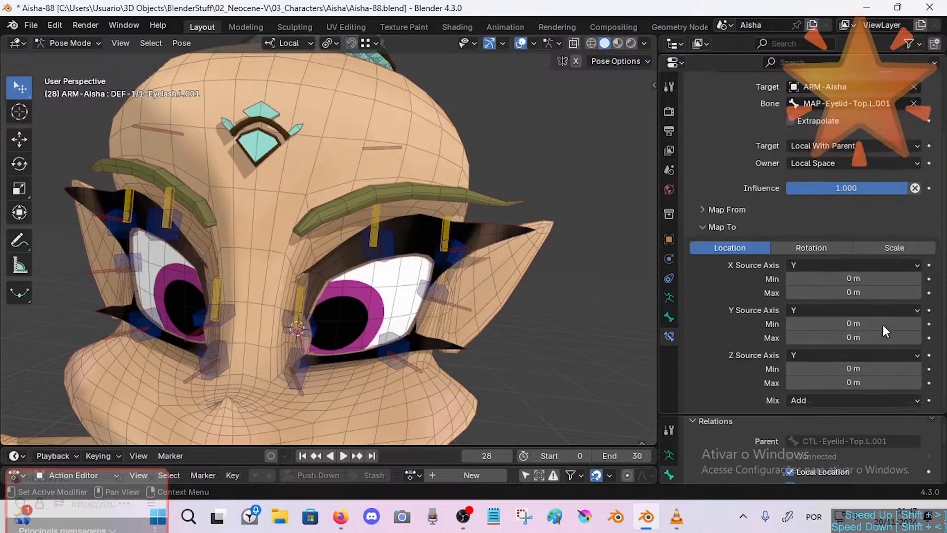
left_click(722, 226)
left_click(724, 273)
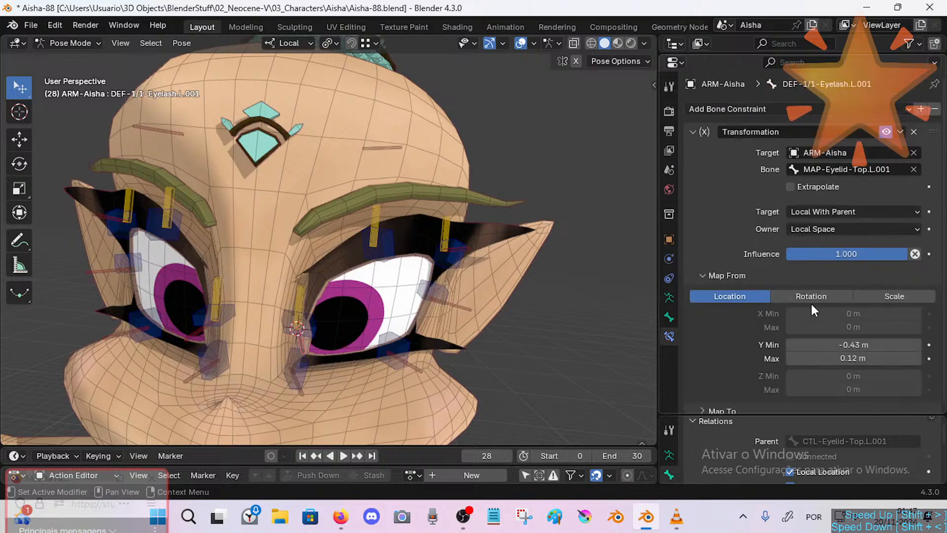
middle_click_drag(492, 245, 487, 256)
left_click(481, 247)
scroll(839, 340, "down", 3)
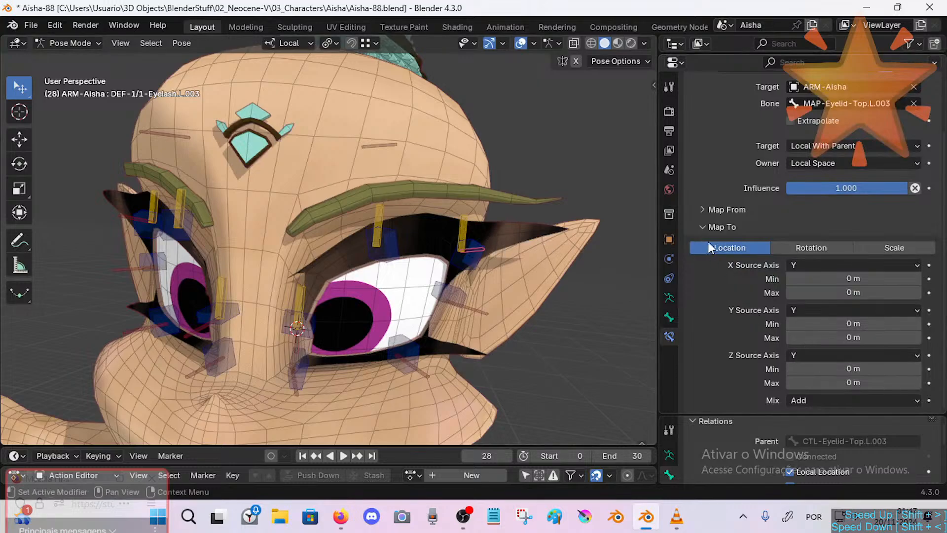
left_click(703, 204)
scroll(703, 205, "down", 2)
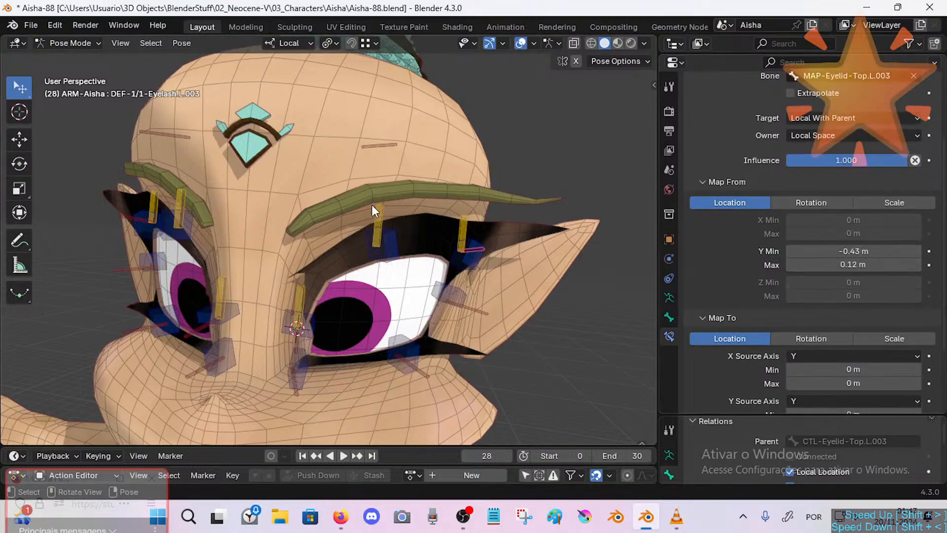
Save the file and test-move the middle upper eyelid control CTL-Eyelid-Top.L.002, cancelling the move.
middle_click_drag(306, 306, 347, 217)
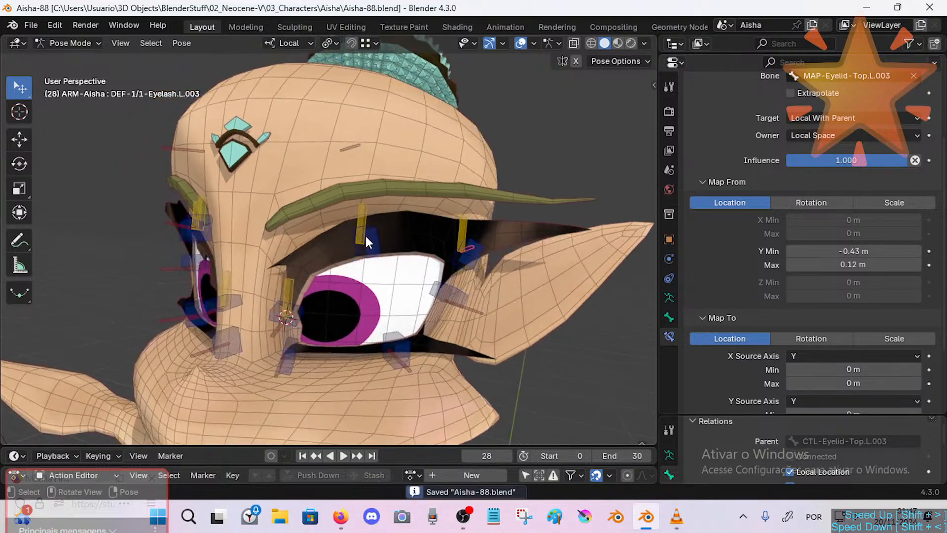
mouse_move(367, 236)
left_mouse_down()
mouse_move(377, 191)
mouse_move(375, 232)
left_mouse_up()
key("ctrl+s")
middle_click_drag(375, 232, 386, 249)
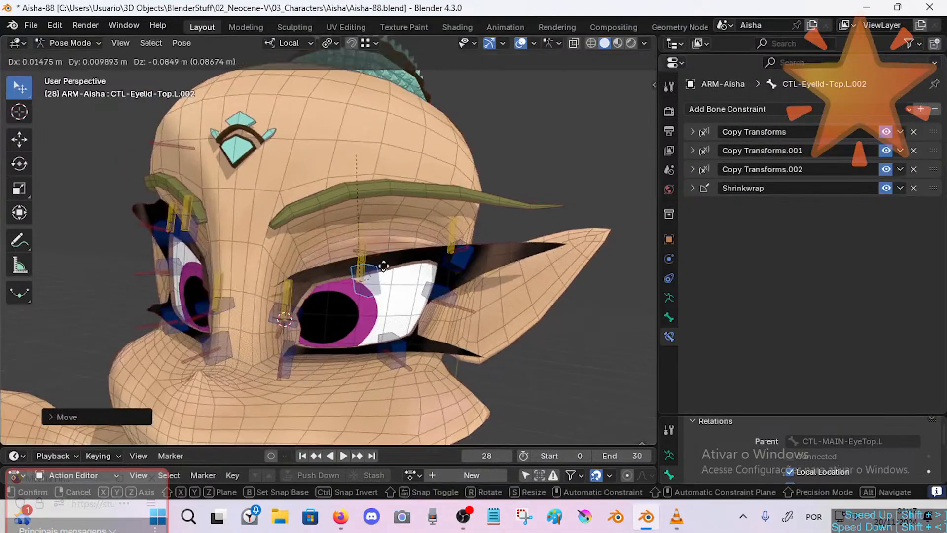
left_click_drag(387, 249, 365, 280)
right_click(365, 280)
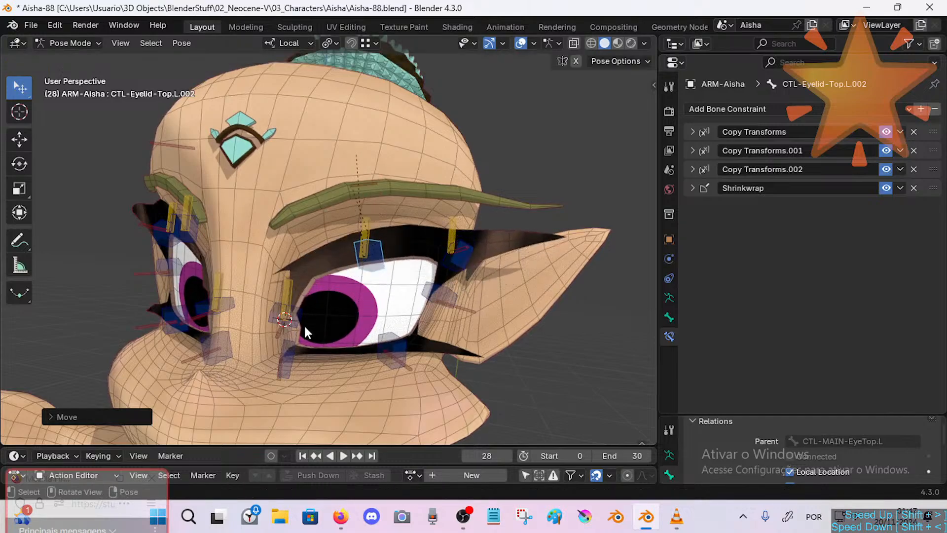
Pose the left eye's inner, middle and outer upper eyelid controls to test how the lashes follow.
left_click_drag(297, 322, 314, 310)
mouse_move(374, 263)
left_mouse_down()
mouse_move(370, 323)
mouse_move(373, 278)
left_mouse_up()
left_click_drag(440, 274, 448, 277)
mouse_move(373, 292)
left_mouse_down()
mouse_move(364, 272)
mouse_move(364, 310)
mouse_move(362, 261)
mouse_move(363, 296)
mouse_move(364, 269)
mouse_move(365, 298)
mouse_move(376, 273)
mouse_move(375, 287)
left_mouse_up()
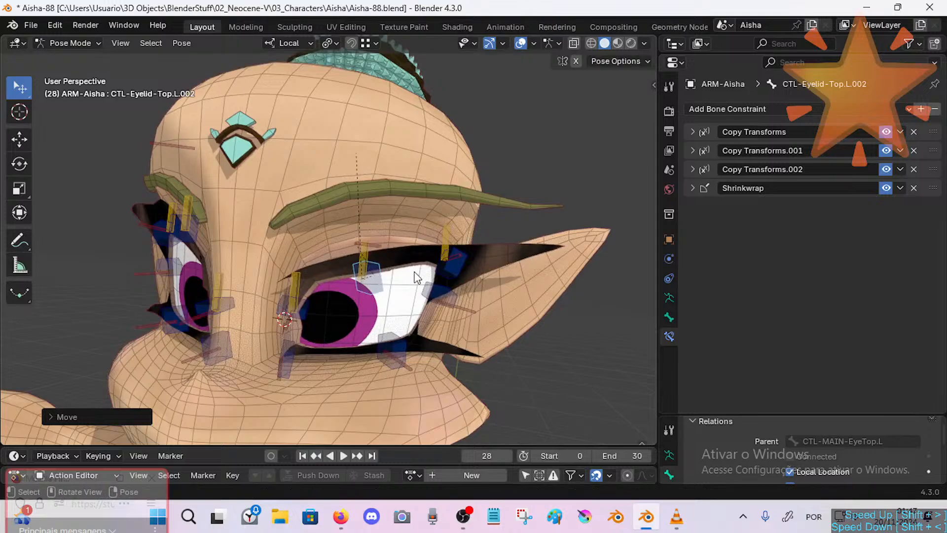
left_click_drag(446, 269, 435, 291)
left_click_drag(370, 278, 301, 304)
left_click(303, 314)
left_click_drag(301, 305, 308, 303)
left_click_drag(365, 312, 368, 275)
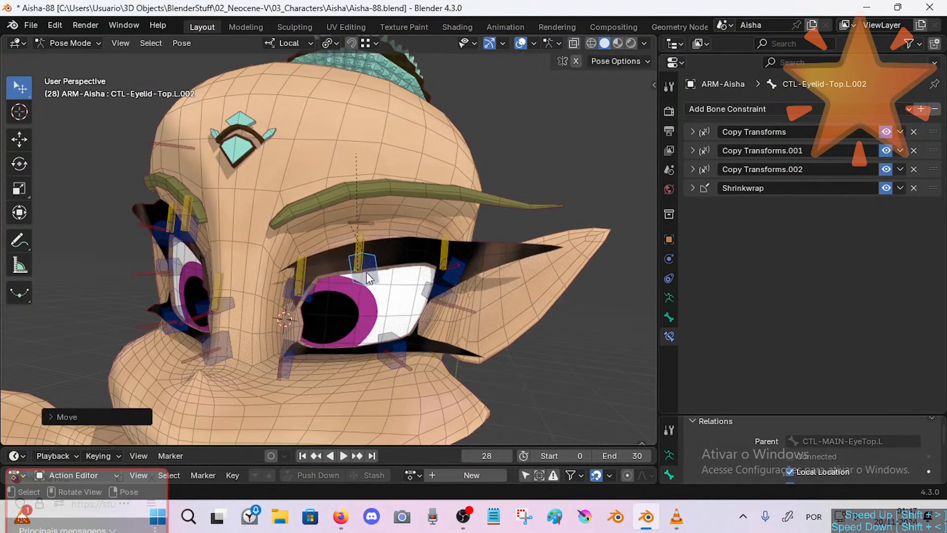
Examine the middle and inner upper eyelid bones' constraints in front view and test-move the mapping bone MAP-Eyelid-Top.L.001.
left_click(365, 219)
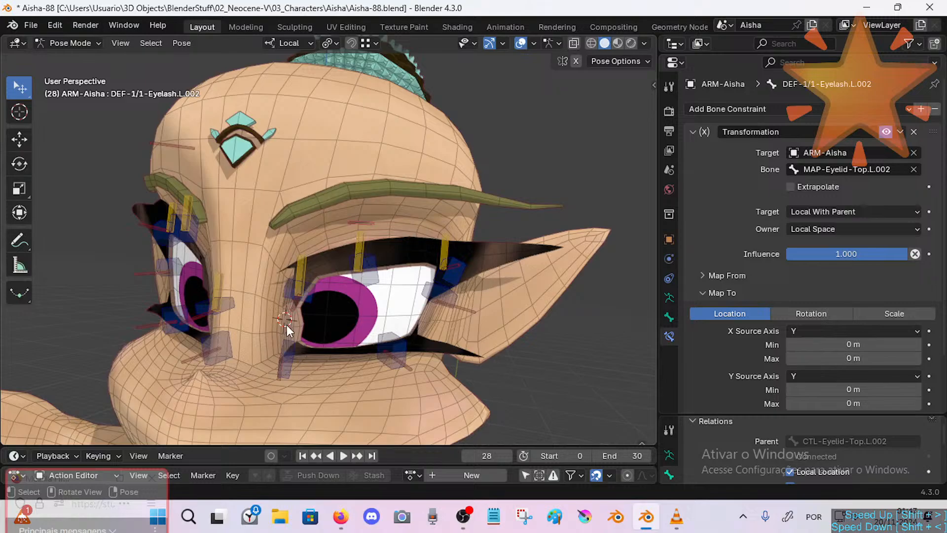
left_click(308, 297)
key("KP_1")
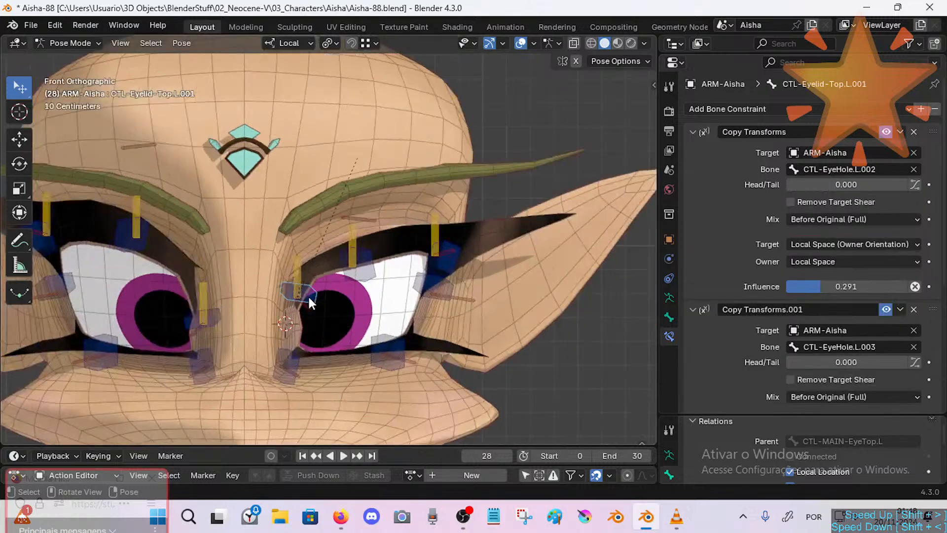
scroll(308, 295, "up", 3)
left_click(295, 254)
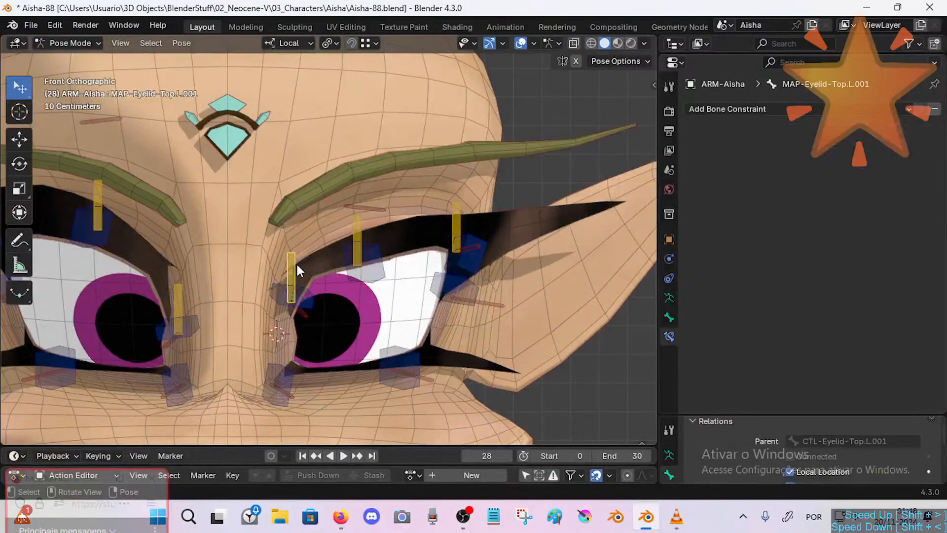
key("g")
left_click(304, 272)
Try to measure the inner upper eyelid's upward travel in Pose Mode, comparing the posed and rest positions, and undo the ruler.
left_click(20, 265)
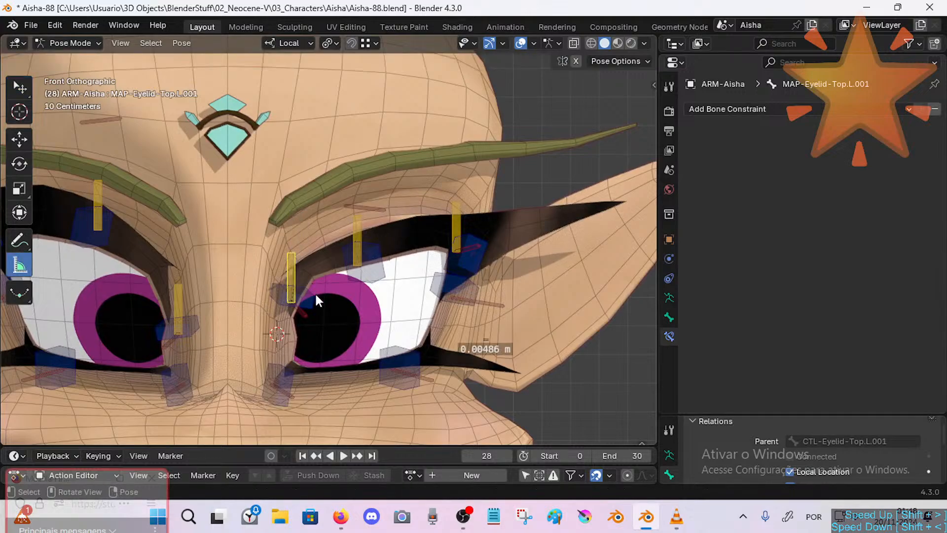
left_click_drag(316, 299, 318, 191)
key("Tab")
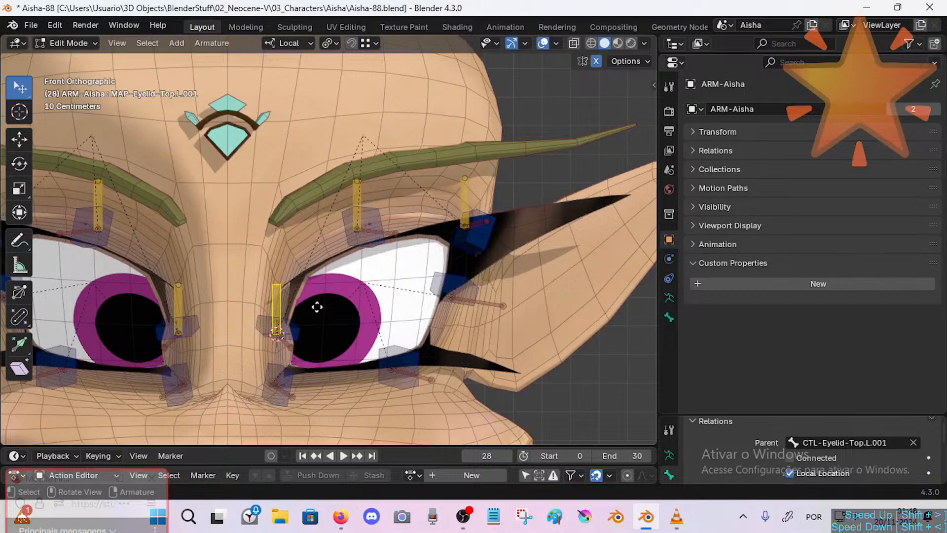
key("Tab")
key("Tab")
key("Tab")
key("Tab")
key("Tab")
key("Tab")
key("Tab")
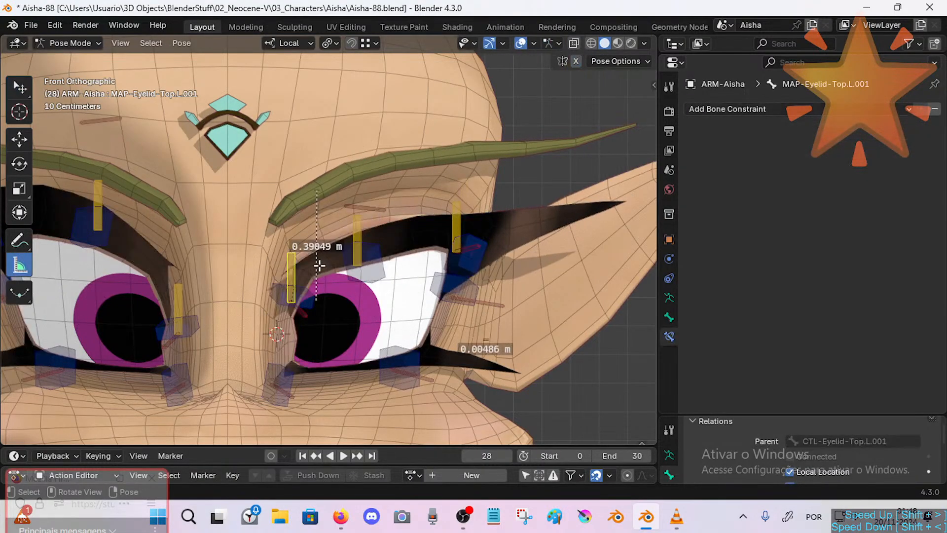
left_click(320, 266)
key("ctrl+z")
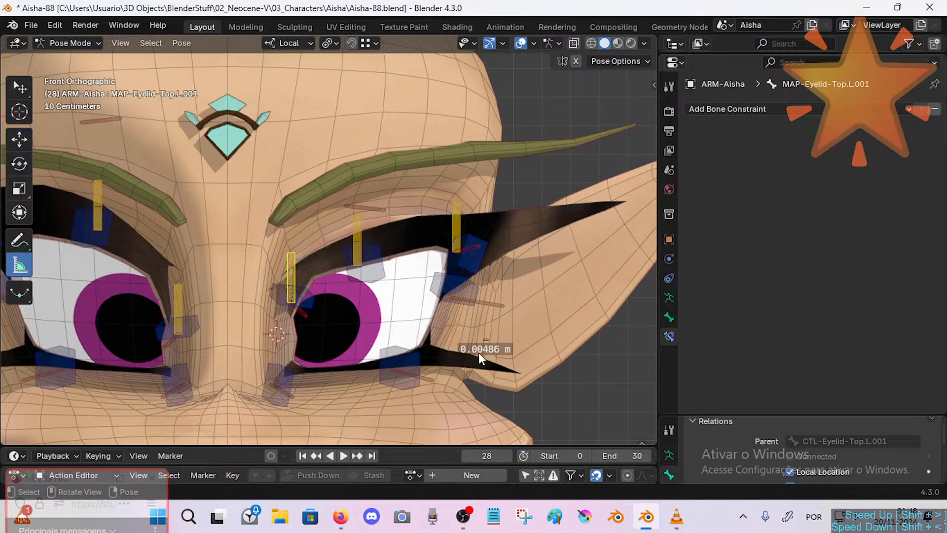
Delete the leftover 0.00486 m ruler and start the Measure tool in the armature's Edit Mode with CTL-Eyelid-Top.L.001 selected.
key("alt+a")
left_click(484, 336)
key("x")
left_click(304, 302)
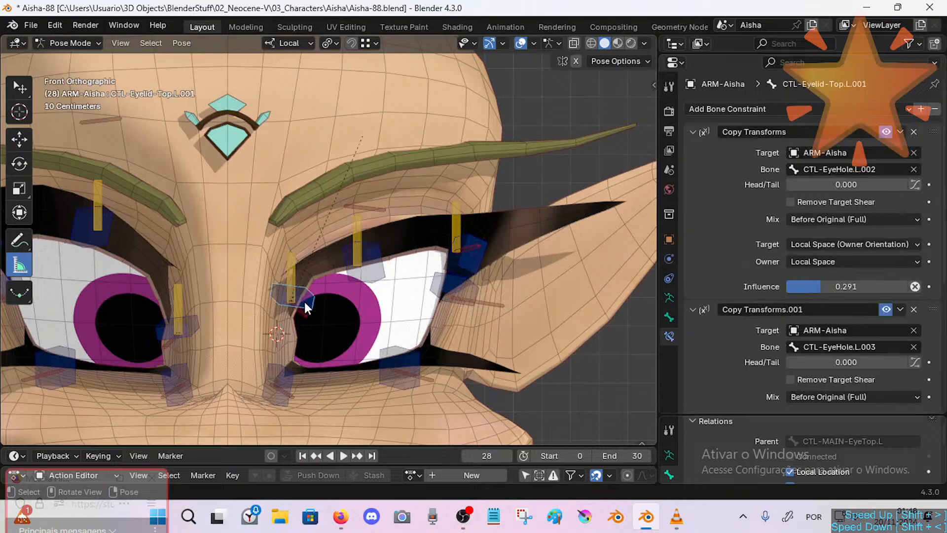
key("Tab")
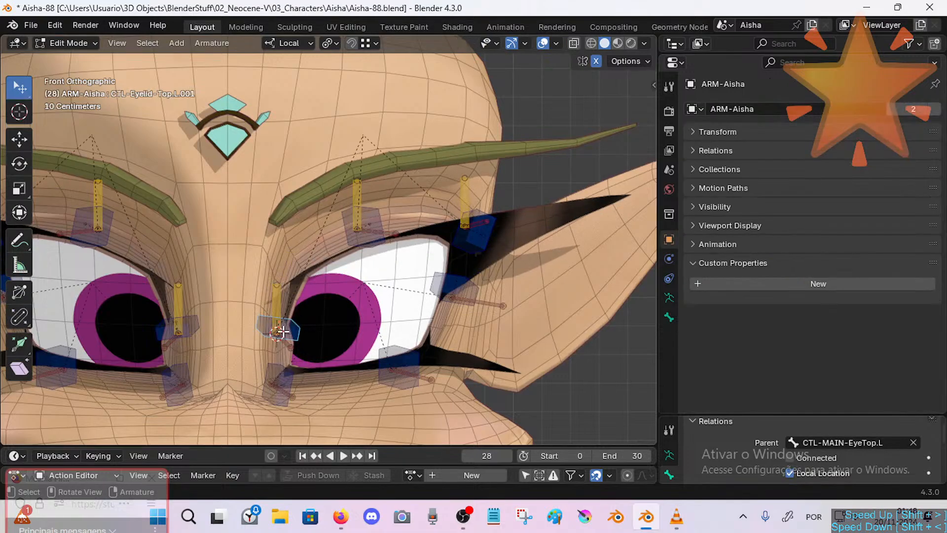
left_click(19, 266)
mouse_move(289, 333)
left_mouse_down()
mouse_move(297, 154)
mouse_move(289, 337)
left_mouse_up()
left_click(292, 285)
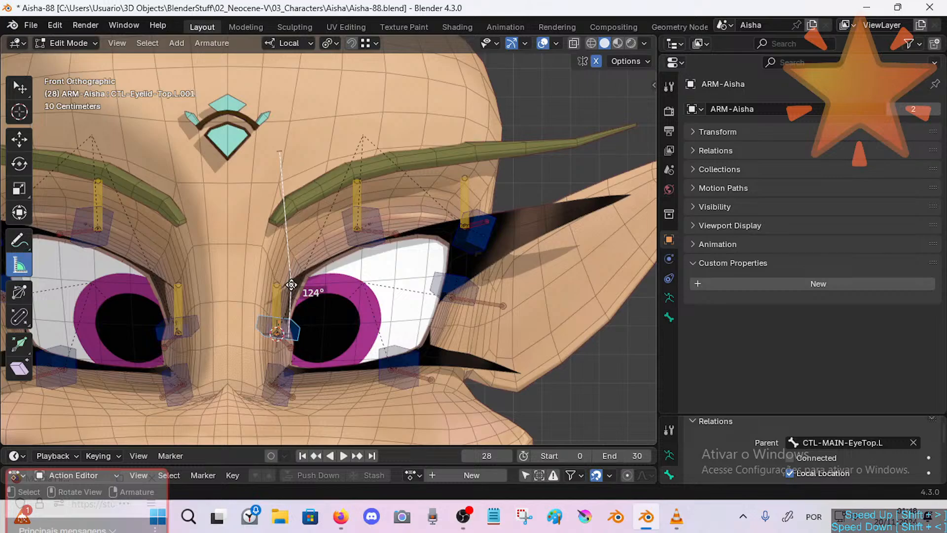
key("x")
key("x")
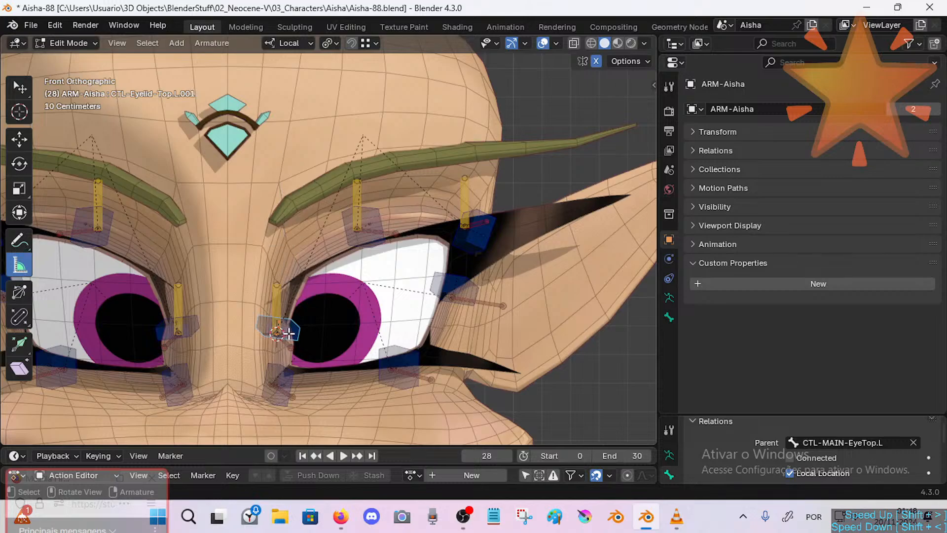
Measure the left inner upper eyelid control's travel from its rest position, upward to the brow and downward to the lower lid.
left_click_drag(290, 333, 296, 198)
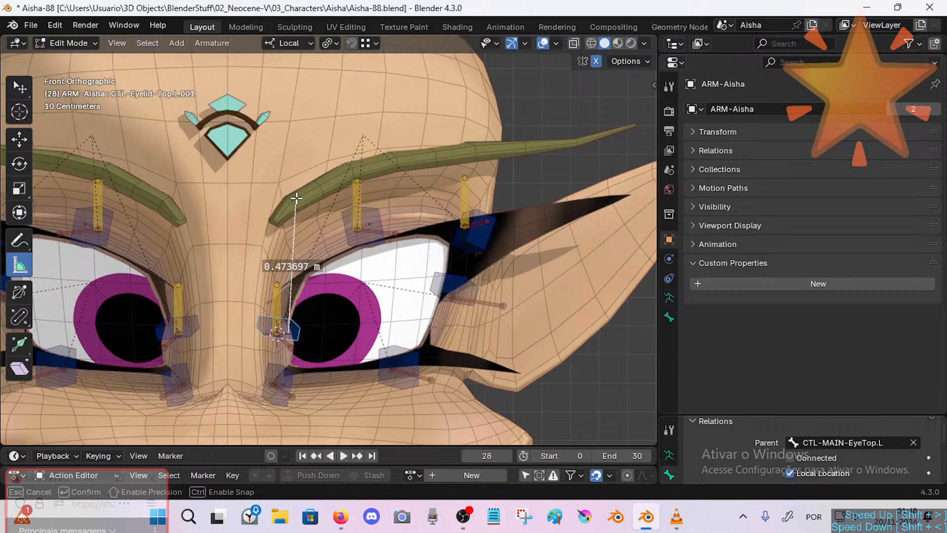
left_click_drag(296, 198, 297, 198)
left_click_drag(289, 342, 285, 396)
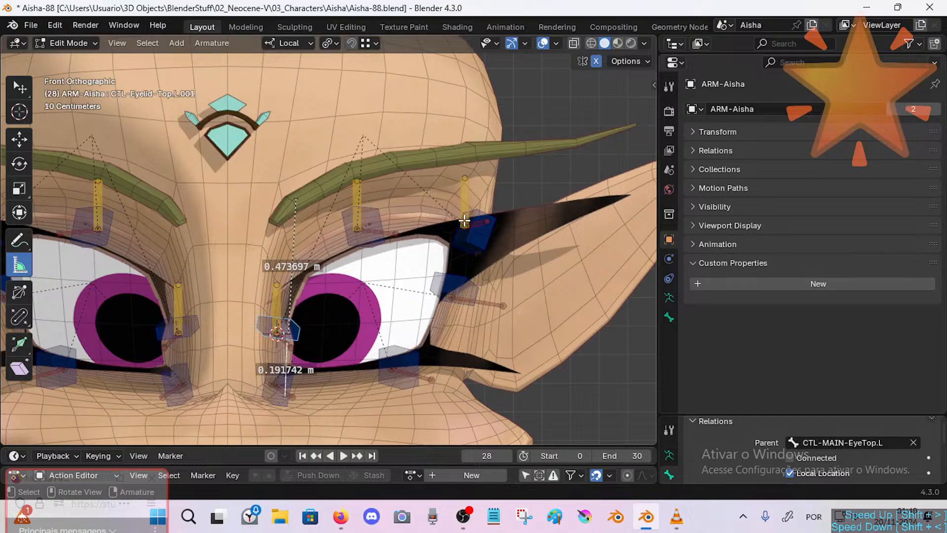
Measure the upward and downward travel of the left eye's middle and outer upper eyelid controls from their rest positions.
left_click_drag(465, 225, 467, 140)
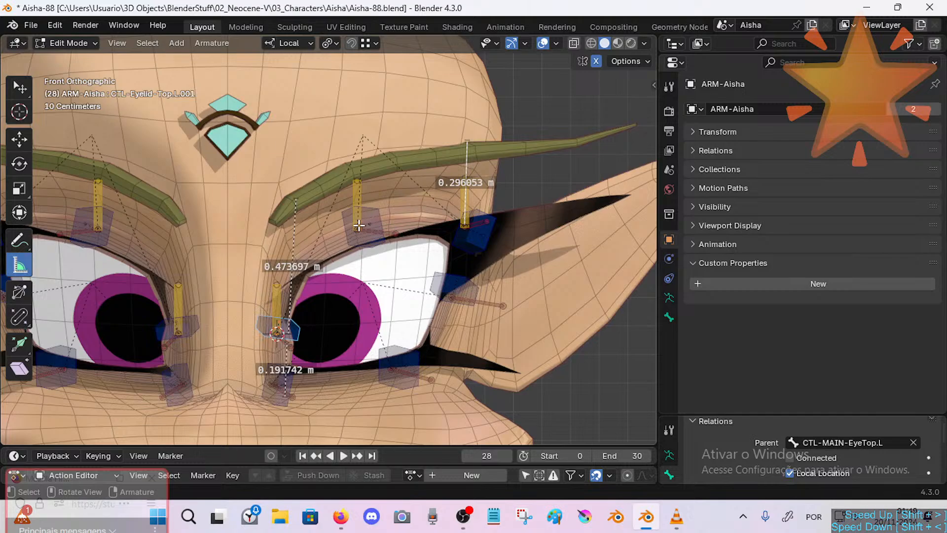
left_click_drag(359, 225, 361, 135)
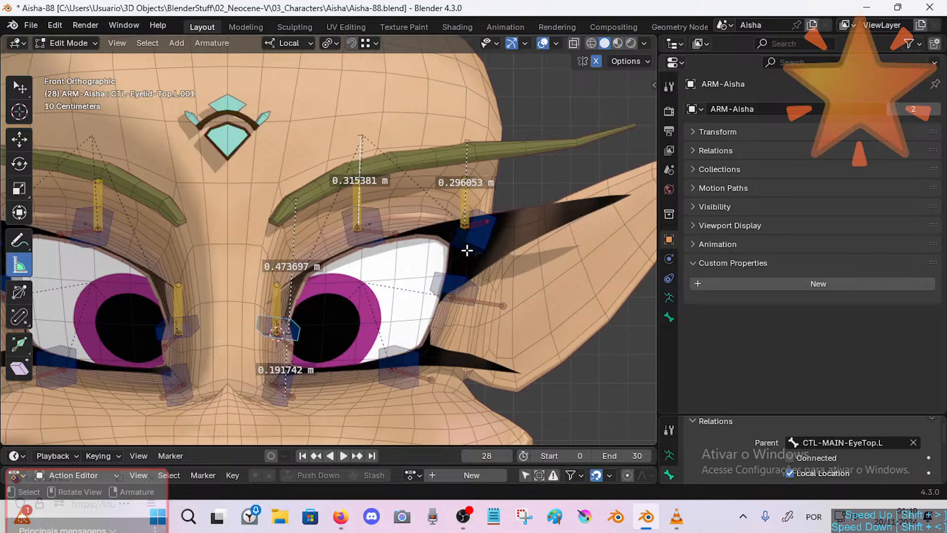
left_click_drag(464, 231, 453, 326)
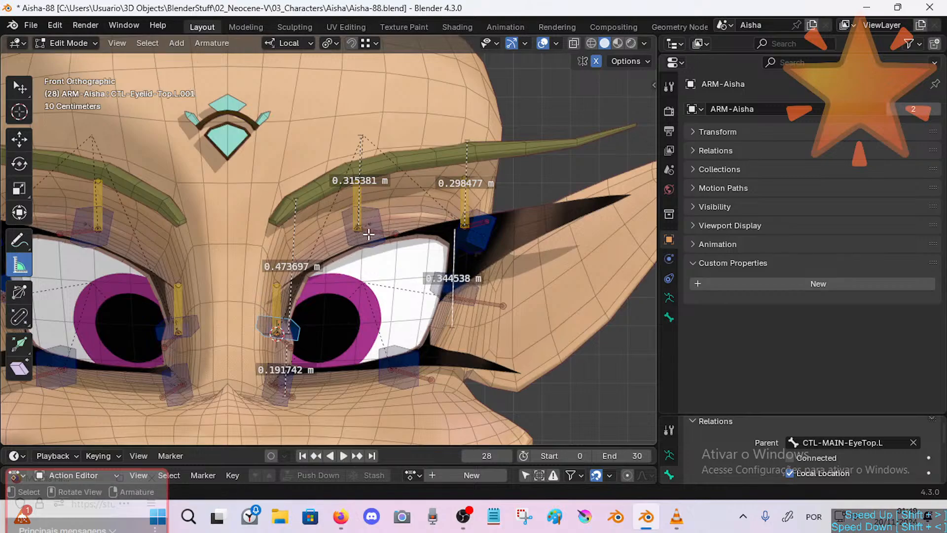
left_click_drag(369, 234, 360, 355)
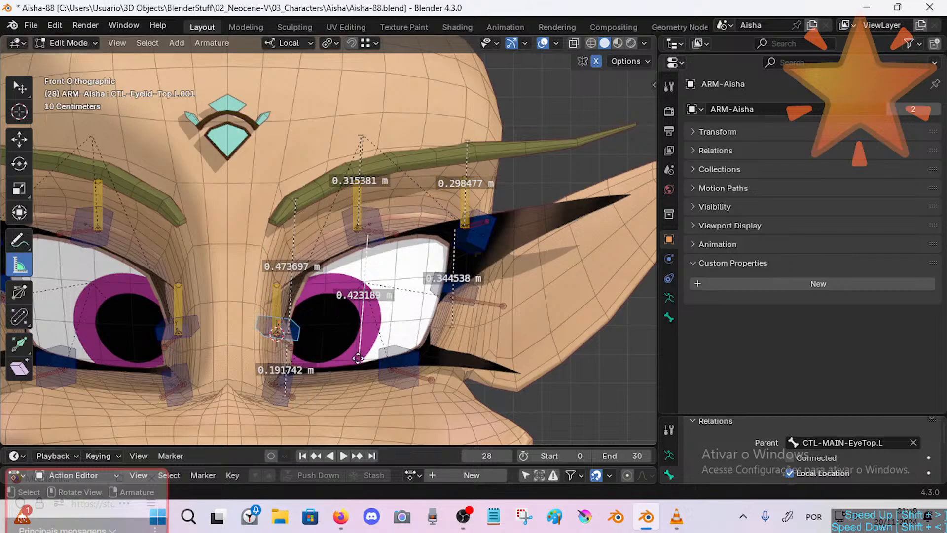
left_click_drag(357, 354, 366, 352)
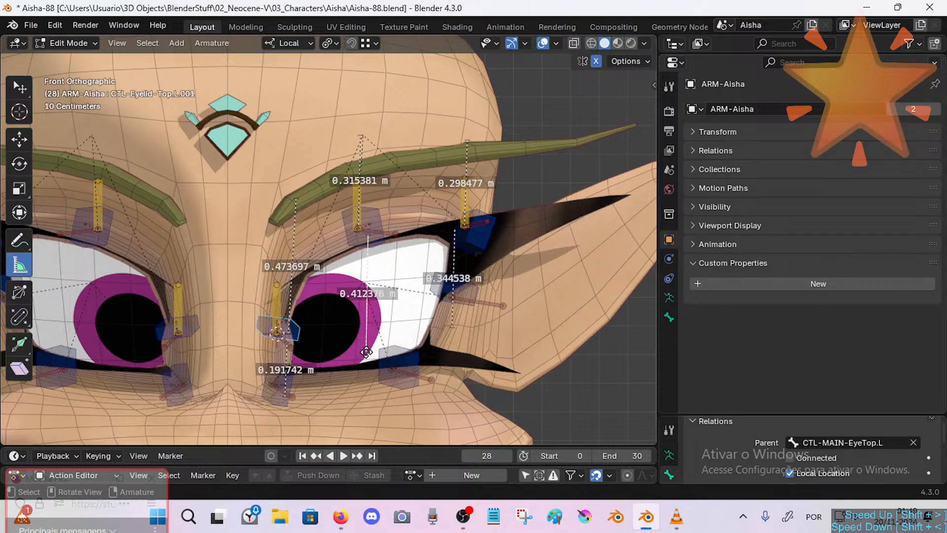
Return the armature to Pose Mode with DEF-1/1-Eyelash.L.001 selected, hide the rulers by leaving Measure, and save the file.
key("ctrl+Tab")
left_click(284, 342)
left_click(291, 344)
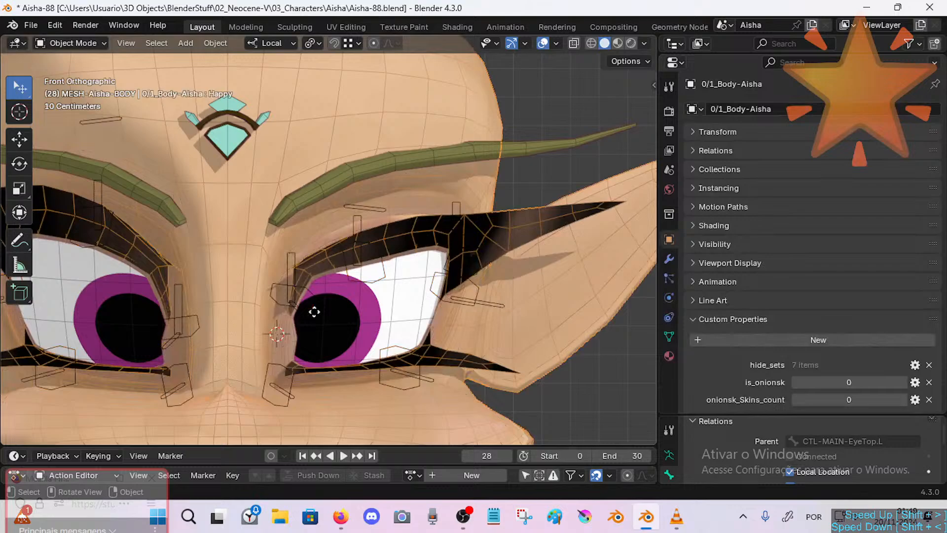
left_click(309, 311)
key("ctrl+Tab")
left_click(301, 309)
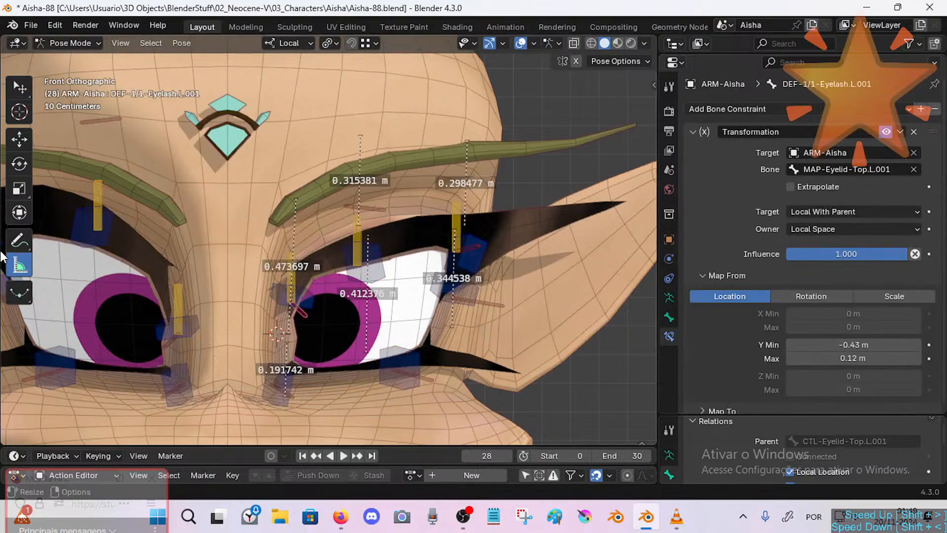
left_click(28, 89)
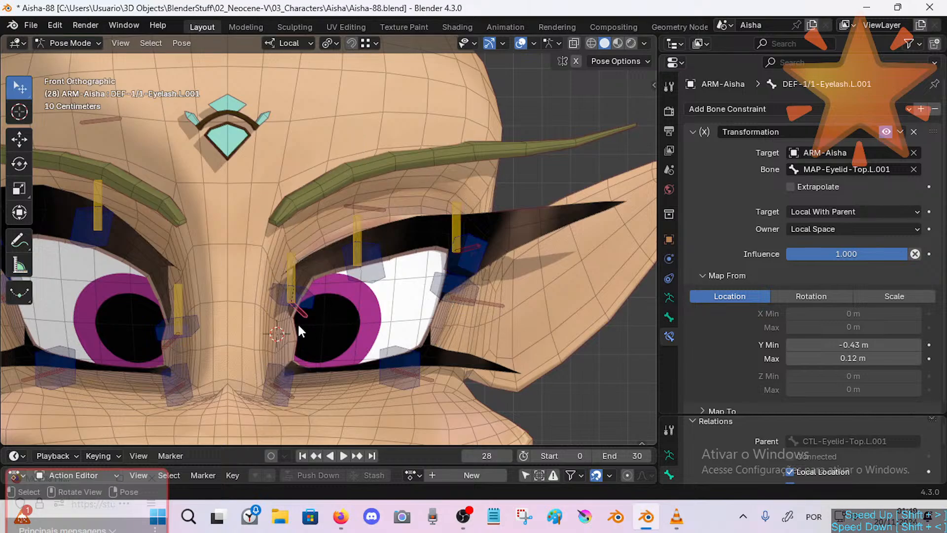
key("ctrl+s")
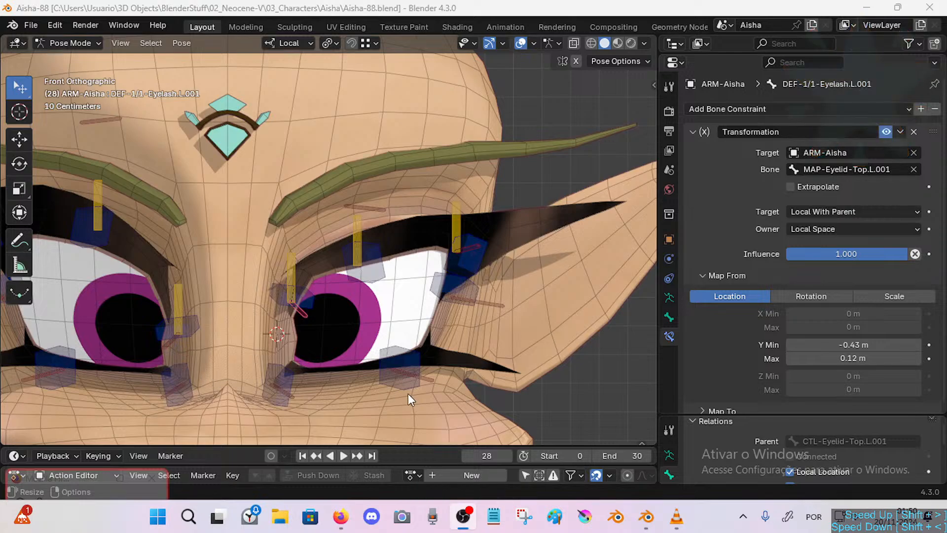
Switch to Firefox to check the to-do list and the live stream's statistics in YouTube Studio, and return to Blender.
left_click(676, 516)
left_click(423, 6)
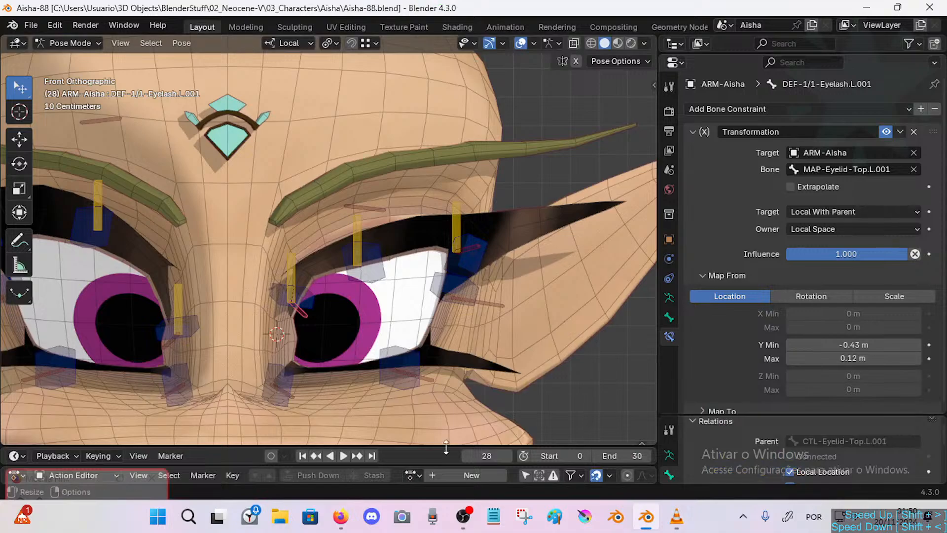
mouse_move(341, 516)
left_click(348, 441)
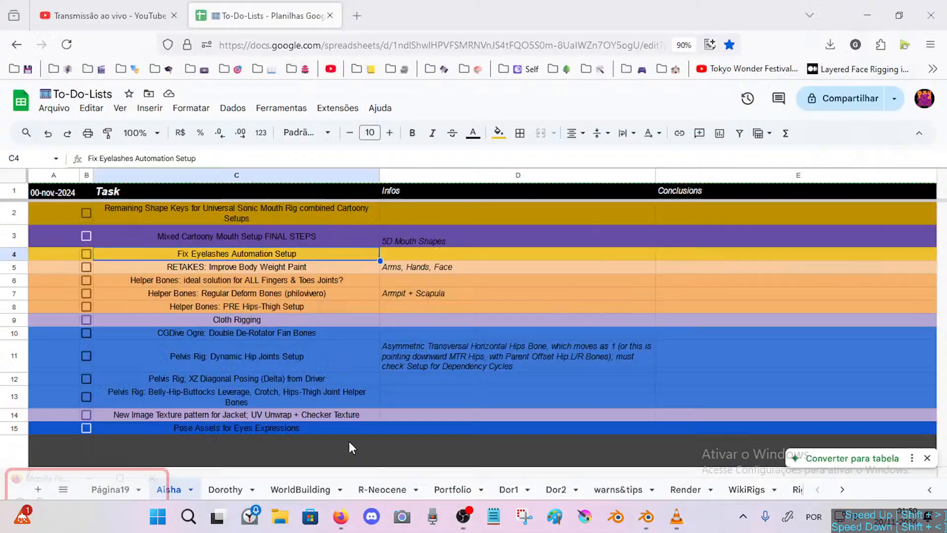
left_click(146, 11)
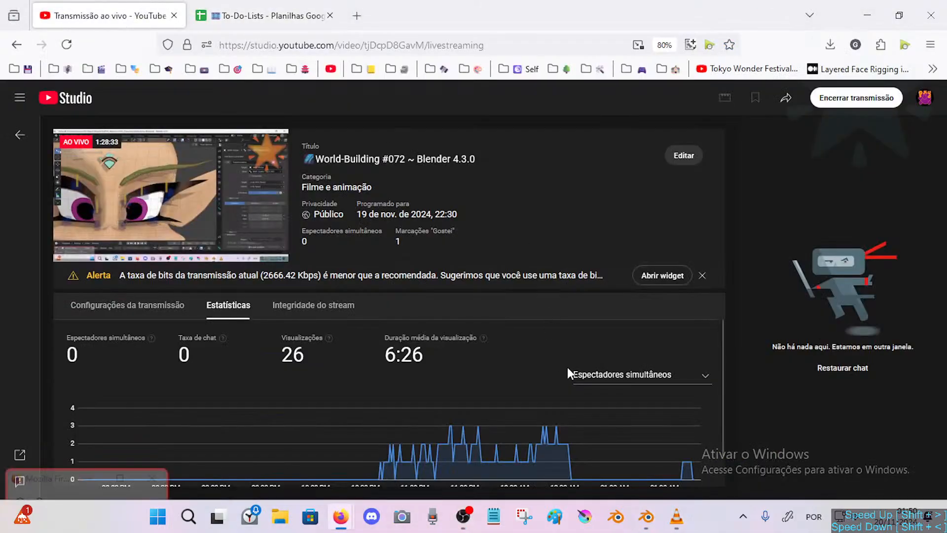
left_click(646, 517)
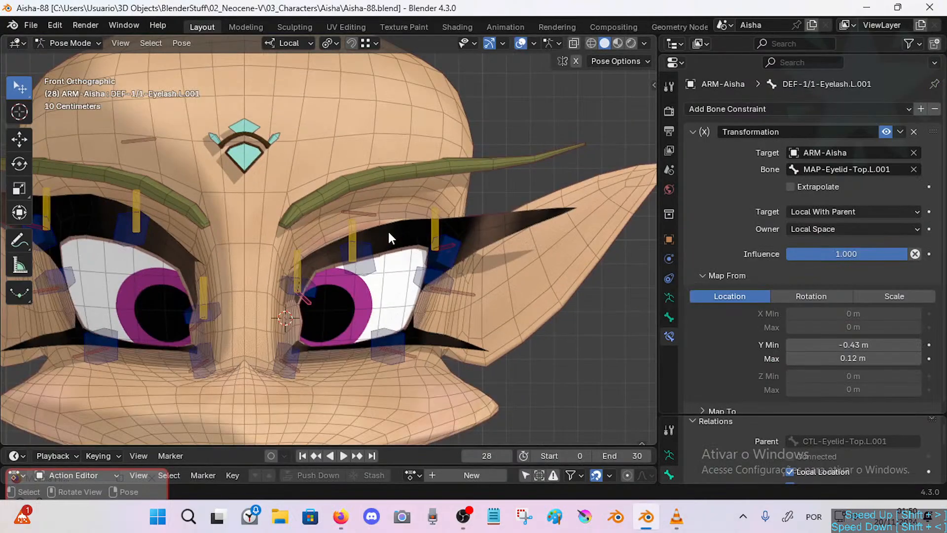
Clear the location of all the rig's pose bones to return the eyelid controls to rest.
key("a")
key("alt+g")
left_click_drag(354, 201, 364, 209)
right_click(360, 215)
Test-move the middle upper eyelid control CTL-Eyelid-Top.L.002 up and down to check how far the lashes follow.
left_click(371, 229)
key("g")
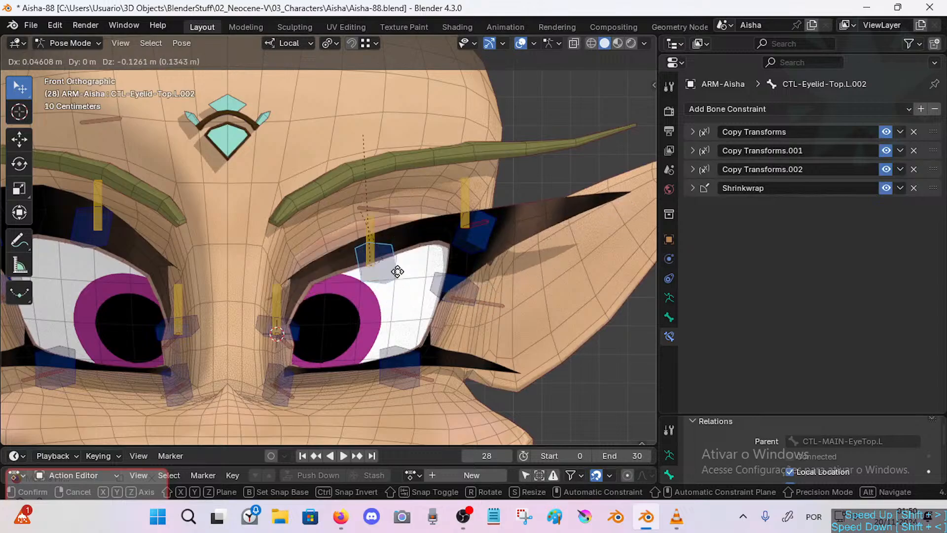
left_click(391, 275)
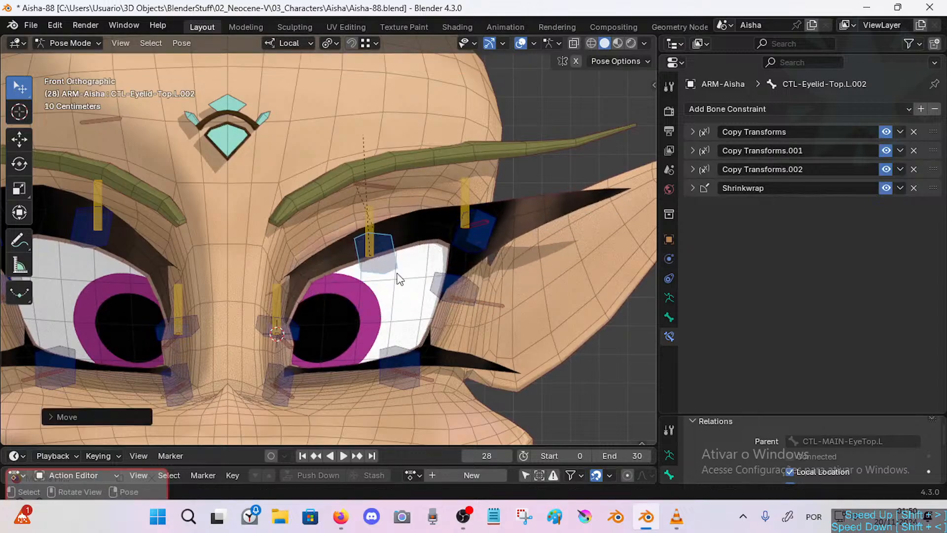
key("g")
left_click(406, 248)
left_click(293, 340)
left_click(291, 342)
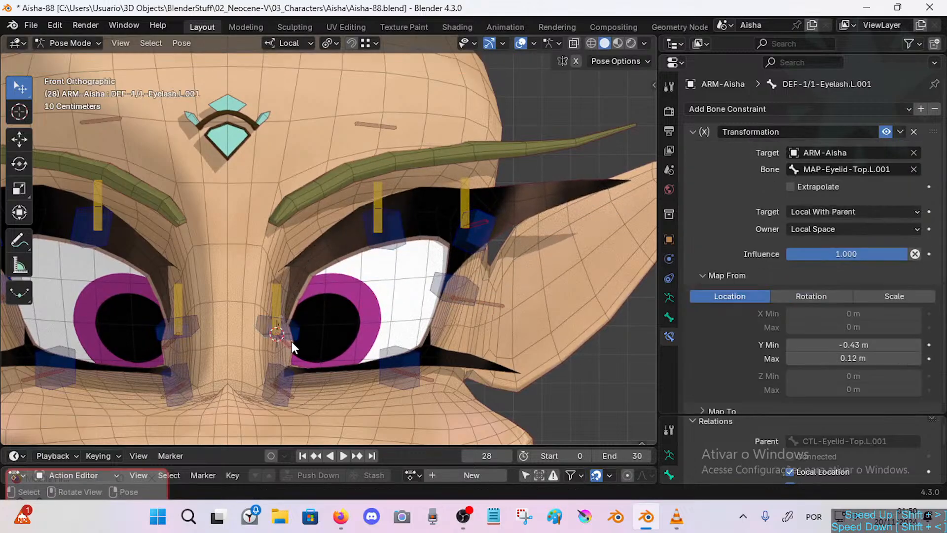
left_click(374, 239)
key("g")
left_click(339, 322)
With DEF-1/1-Eyelash.L.001 selected, check its Map From Y minimum and shorten the ruler above the middle upper eyelid to about 0.2 m.
left_click(292, 340)
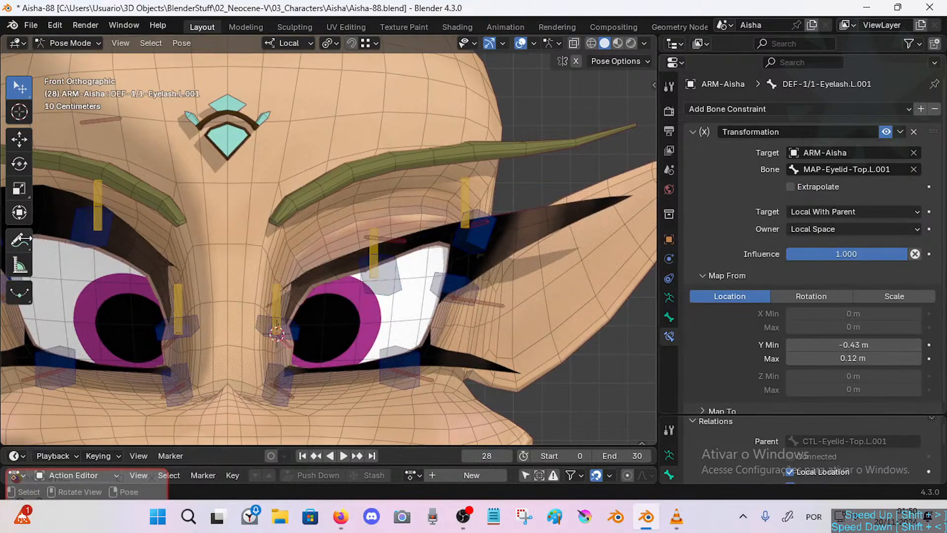
left_click(20, 266)
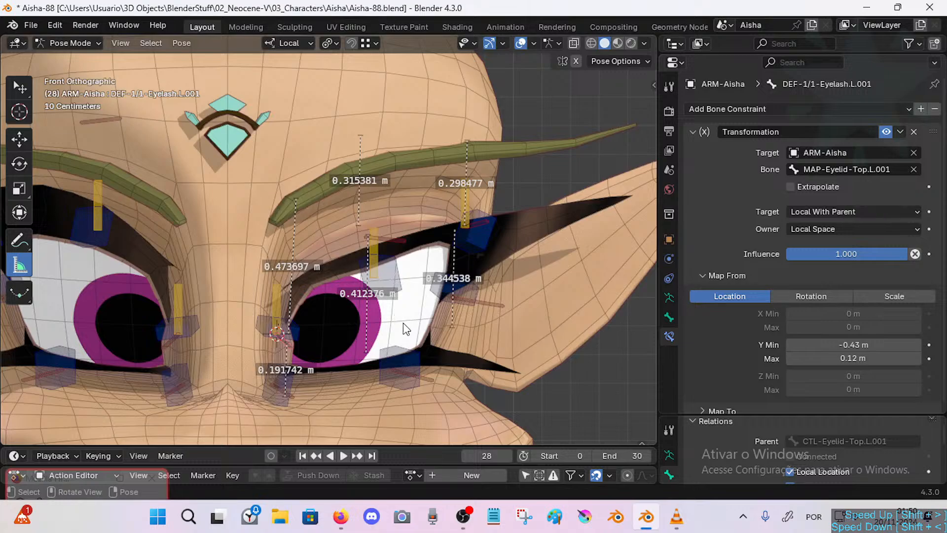
left_click(829, 344)
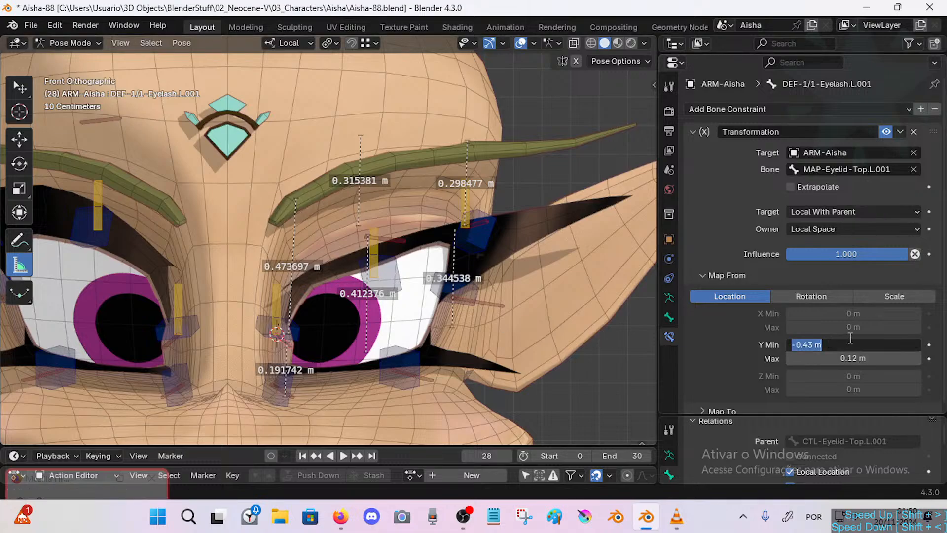
key("Right")
key("Return")
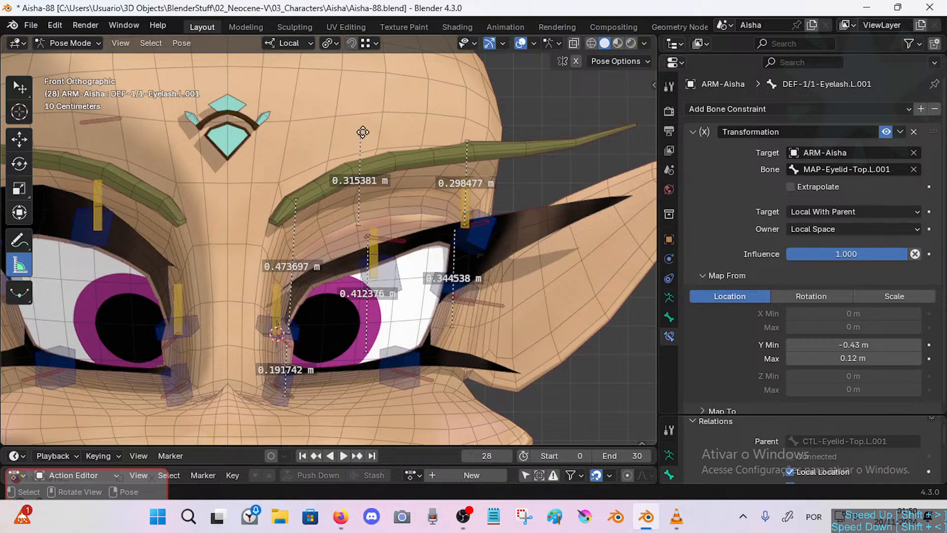
left_click_drag(363, 132, 360, 167)
Set the Map From location Y maximum of DEF-1/1-Eyelash.L.001's Transformation constraint to 0.2 m.
double_click(812, 359)
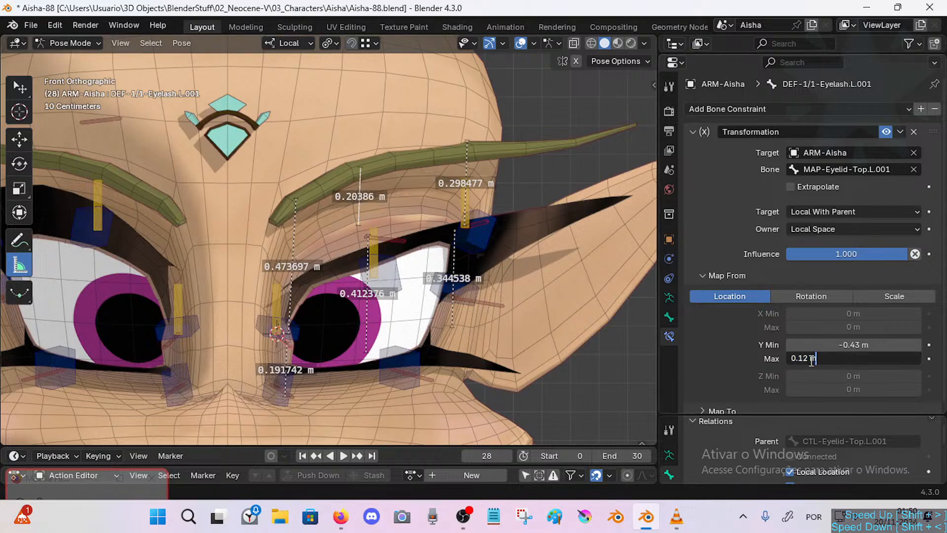
key("Delete")
type("2")
key("Return")
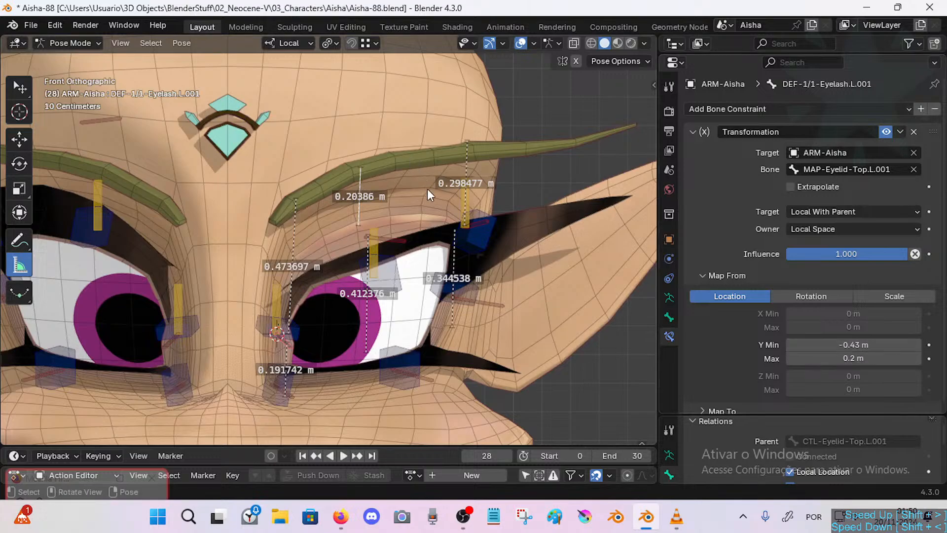
Set the Map From location Y minimum of DEF-1/1-Eyelash.L.001's Transformation constraint to -0.41 m.
left_click(861, 346)
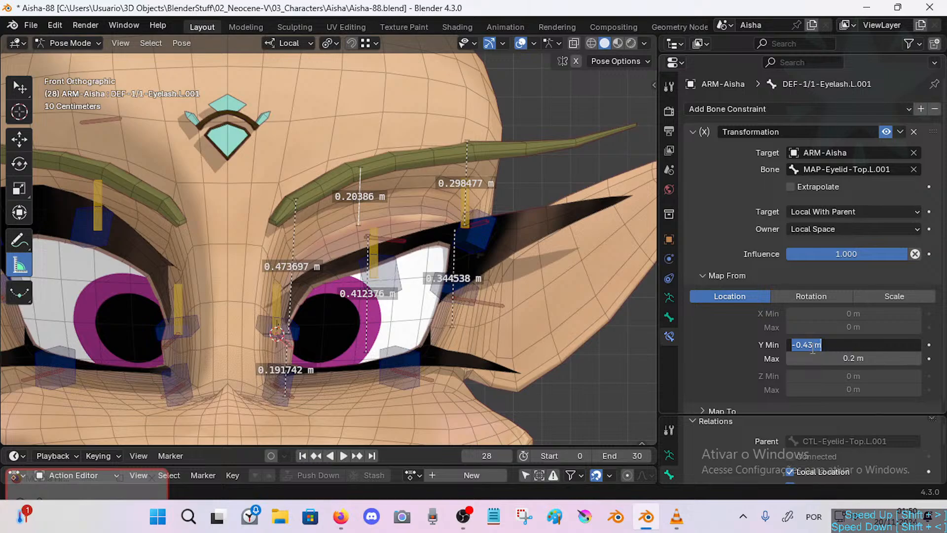
left_click(809, 345)
key("Return")
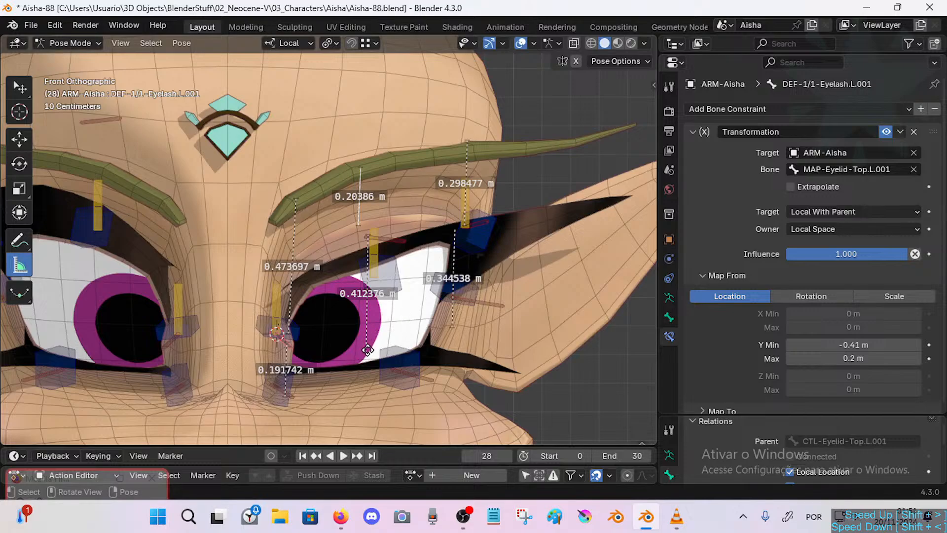
Adjust the downward eyelid travel rulers to about 0.09 m at the inner corner, 0.44 m mid-lid and 0.38 m at the outer lid.
left_click_drag(368, 350, 365, 363)
left_click_drag(280, 393, 286, 367)
left_click_drag(366, 364, 365, 359)
left_click_drag(453, 327, 446, 338)
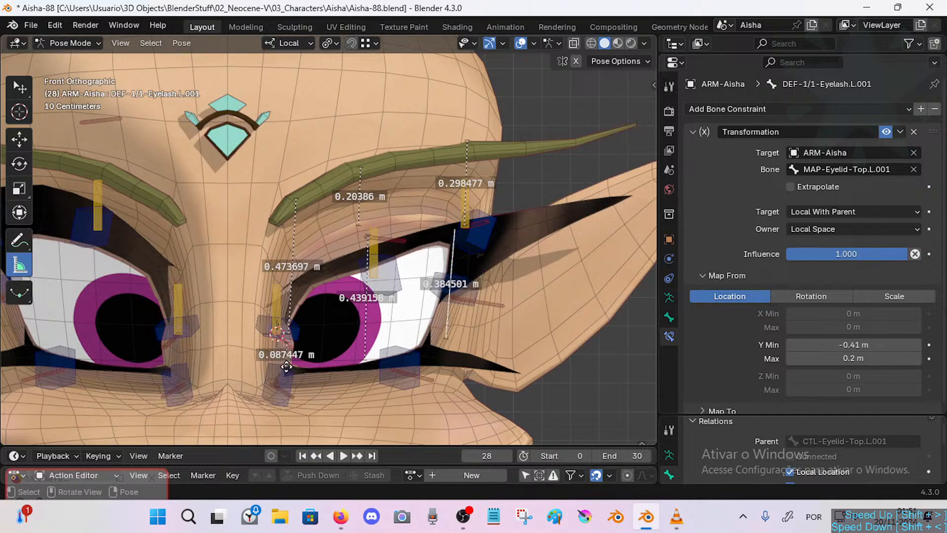
Set the Map From location Y maximum of DEF-1/1-Eyelash.L.002's Transformation constraint to 0.2 m, keeping its Y minimum.
left_click(391, 237)
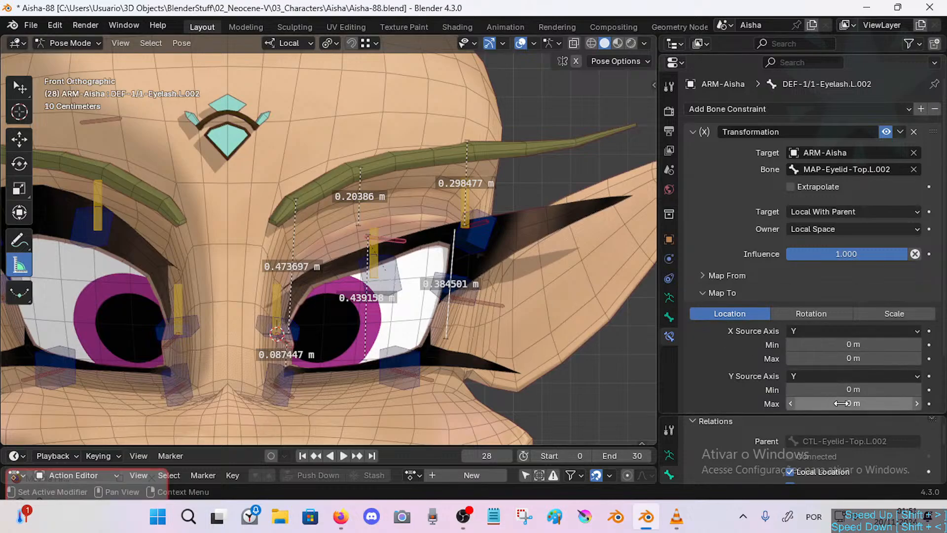
scroll(902, 357, "down", 3)
scroll(833, 289, "up", 3)
scroll(750, 319, "down", 4)
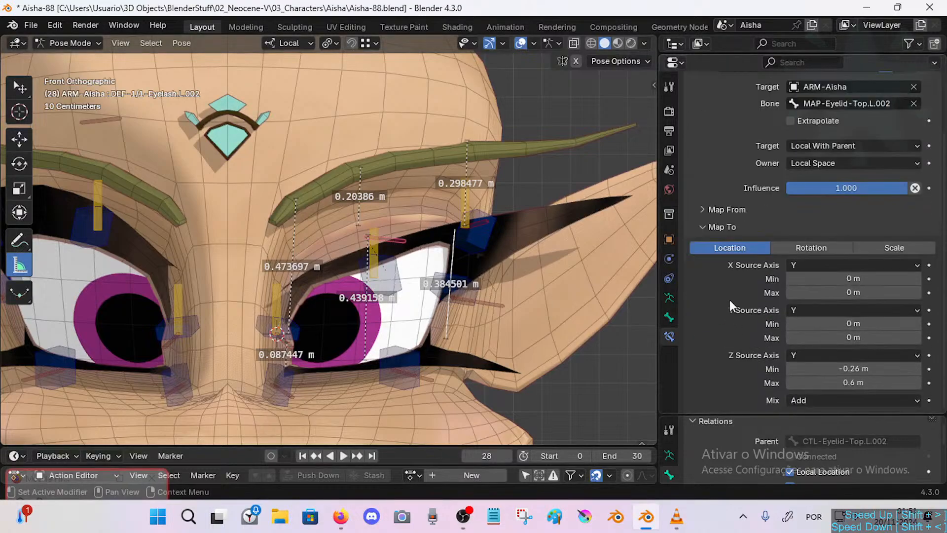
scroll(730, 300, "up", 2)
left_click(706, 238)
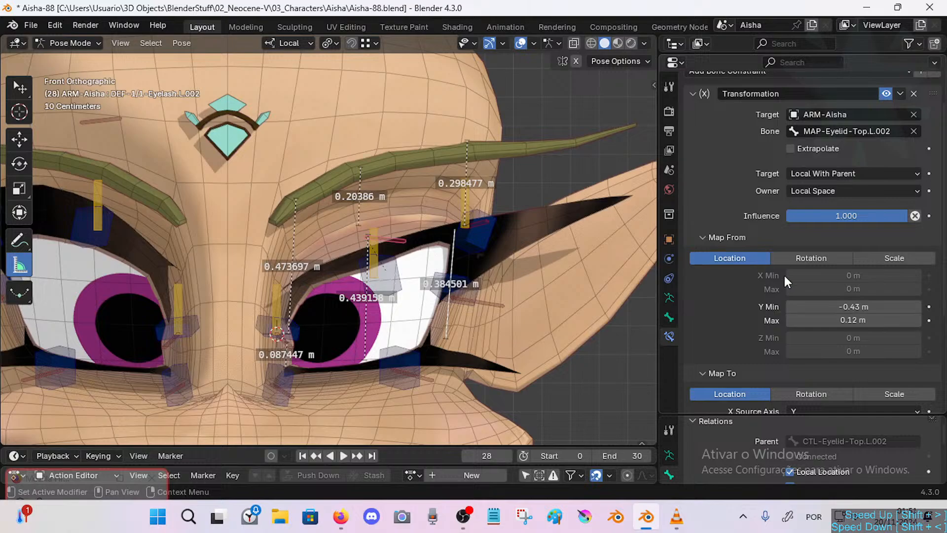
left_click(869, 319)
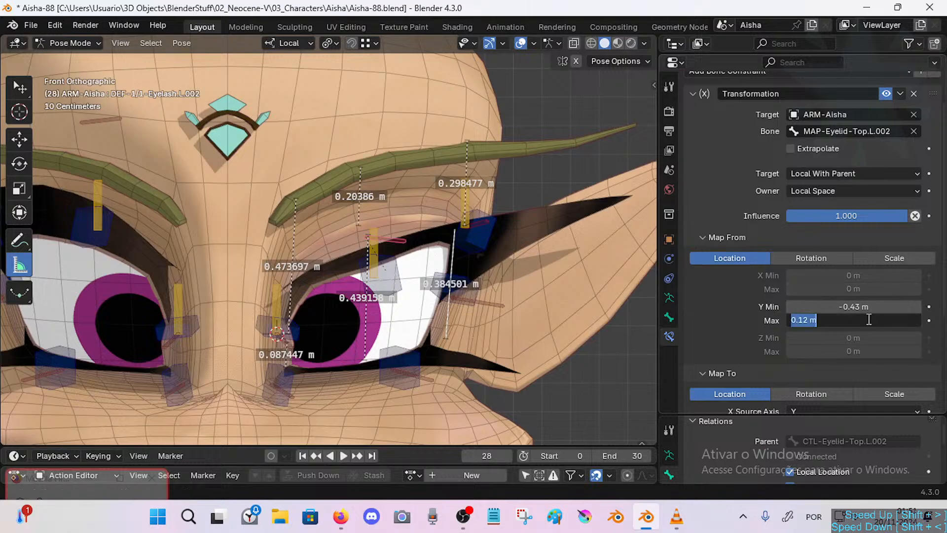
type("0")
key("Return")
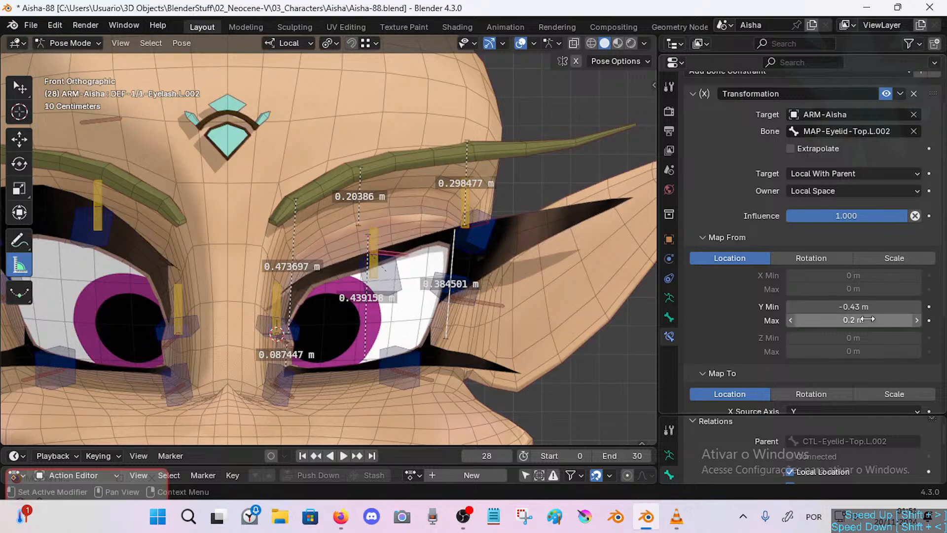
left_click(874, 306)
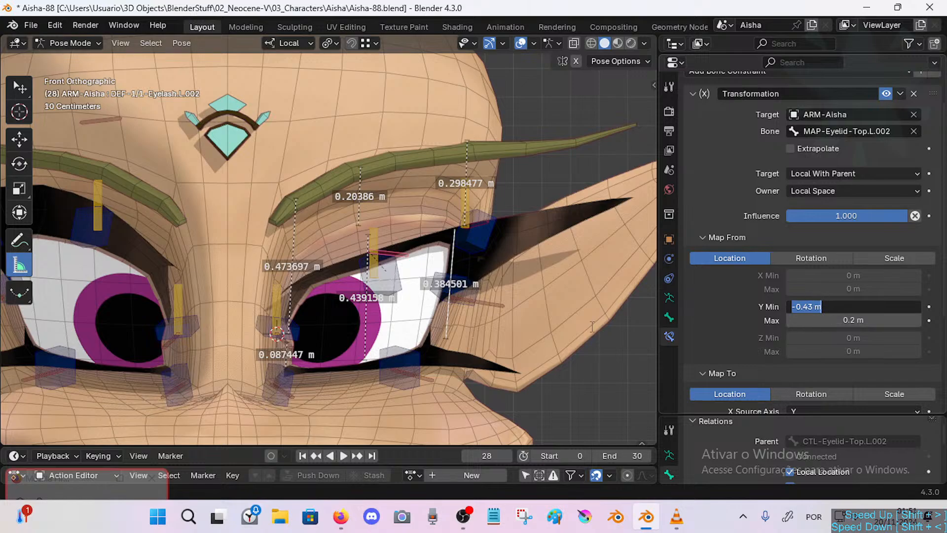
key("Return")
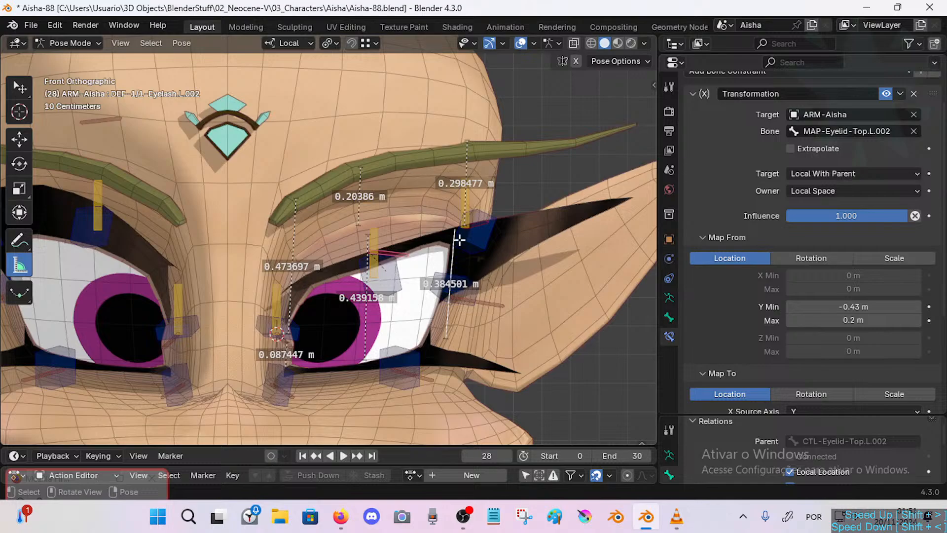
left_click(700, 237)
scroll(812, 389, "down", 2)
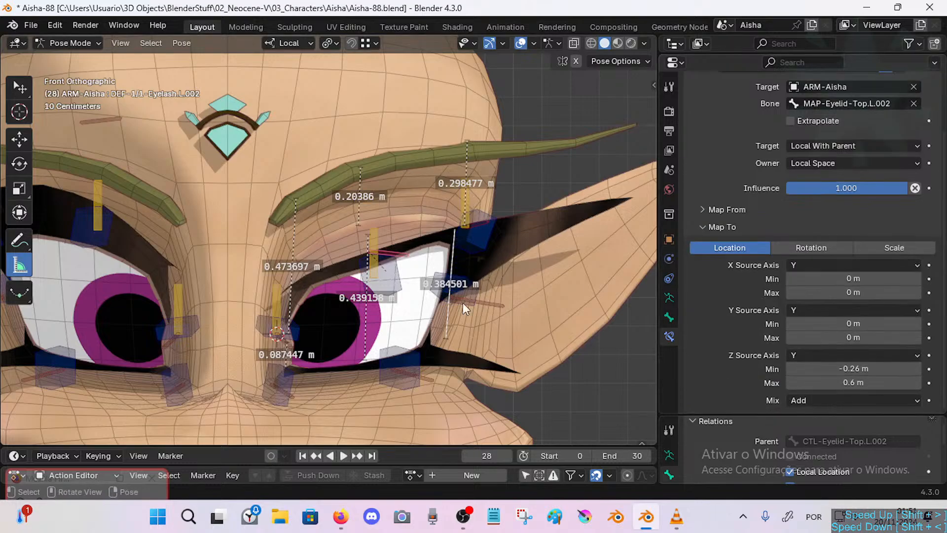
Set the Map From location Y range of DEF-1/1-Eyelash.L.003's Transformation constraint to -0.38 m minimum and 0.29 m maximum.
left_click(493, 302)
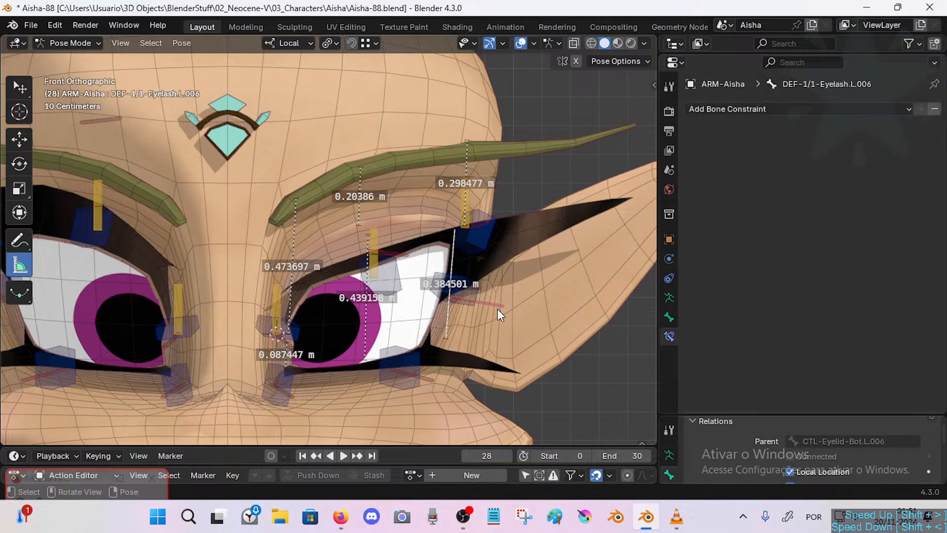
left_click(477, 227)
left_click(480, 222)
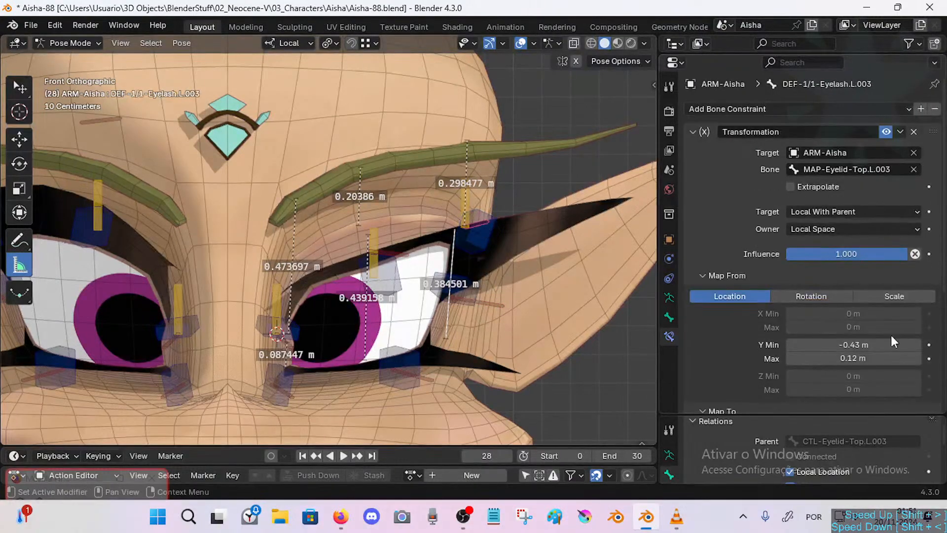
scroll(846, 332, "down", 2)
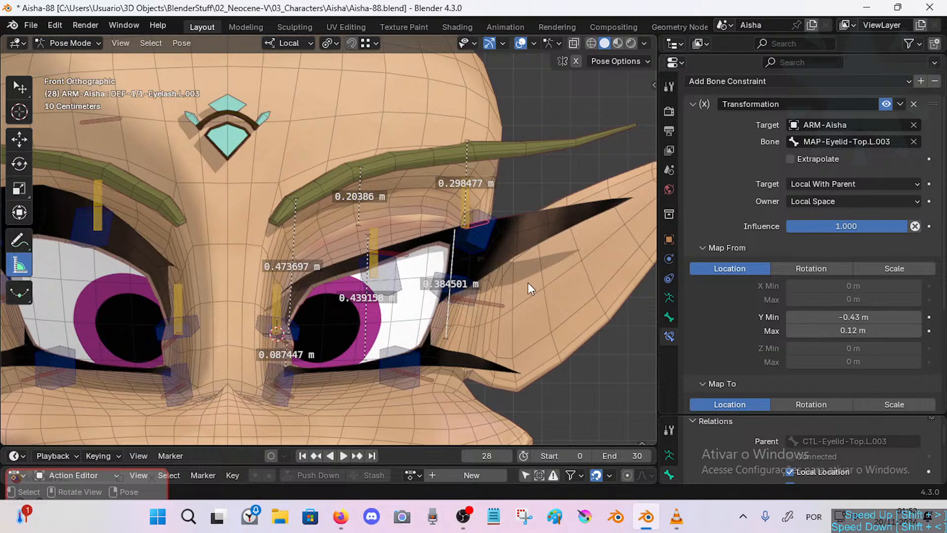
left_click(847, 316)
left_click(848, 318)
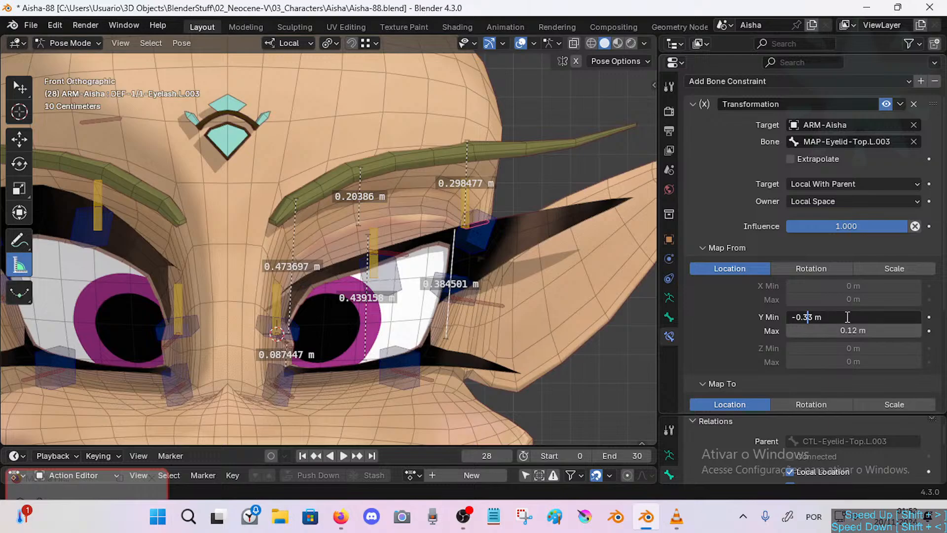
key("Return")
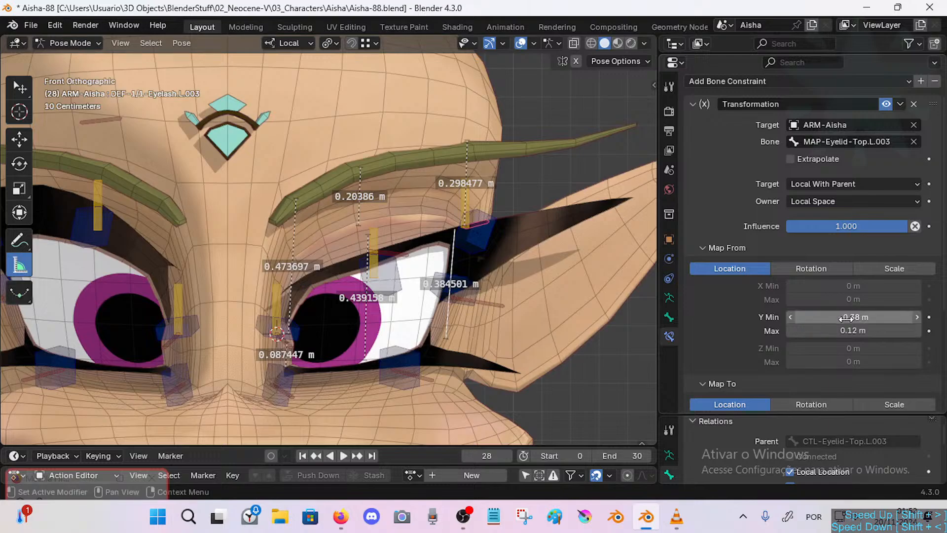
left_click(851, 330)
type("0.")
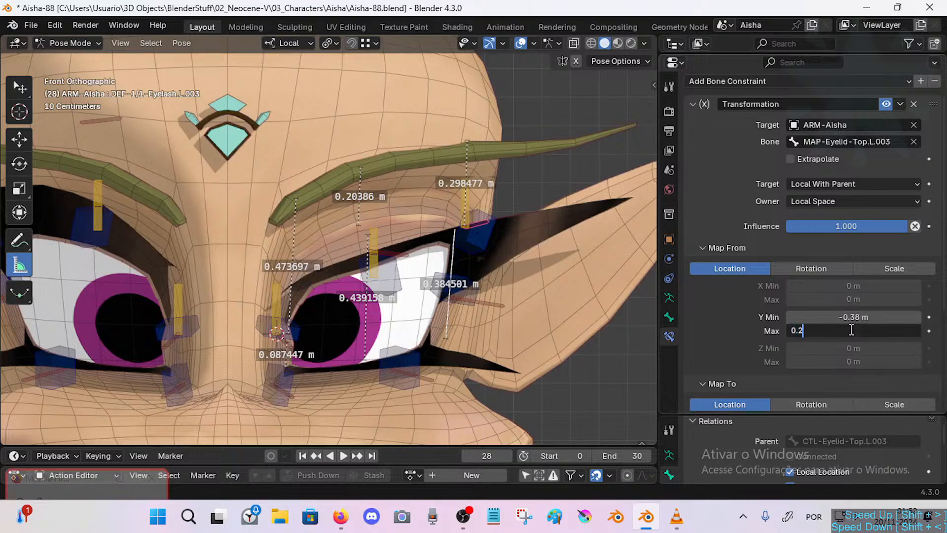
type("29")
key("Return")
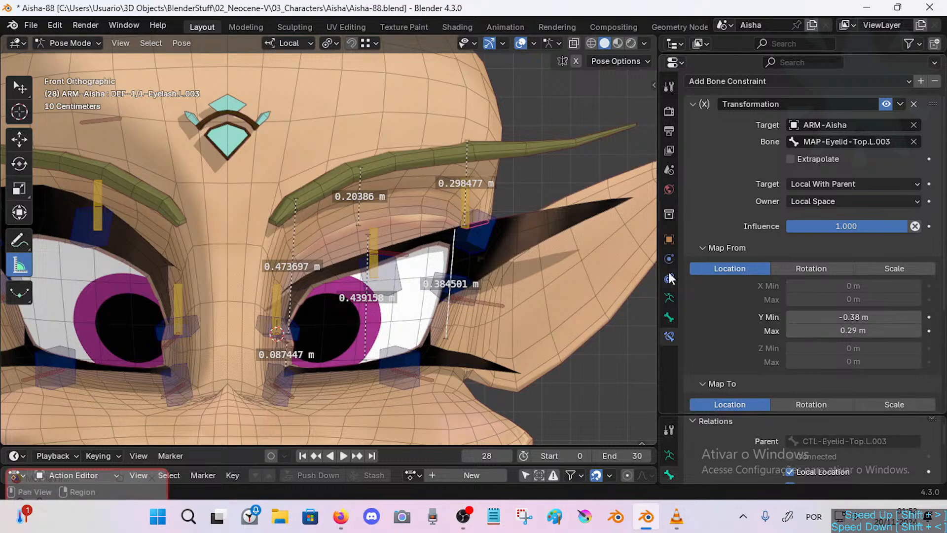
Try a Map From location Y maximum of 0.3 m on DEF-1/1-Eyelash.L.003's Transformation constraint.
left_click(845, 331)
type("-0.3")
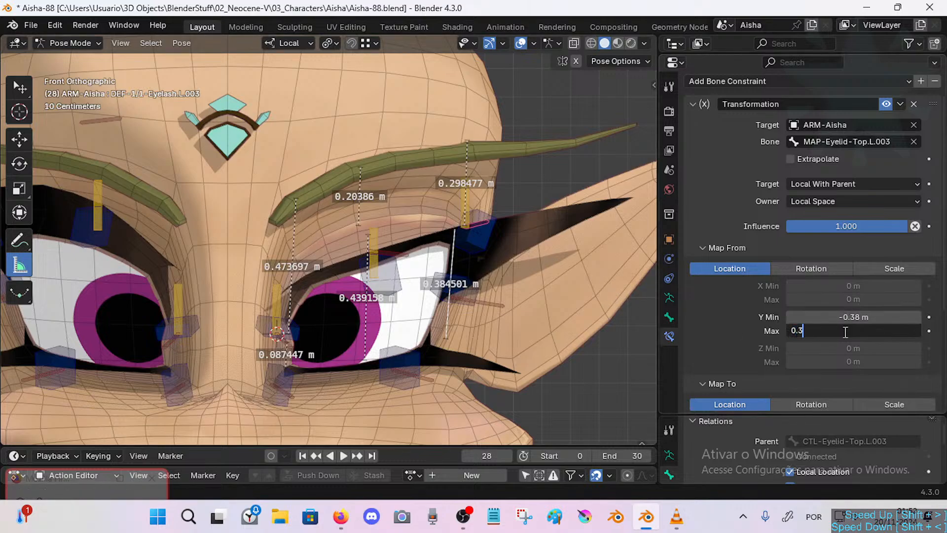
key("Return")
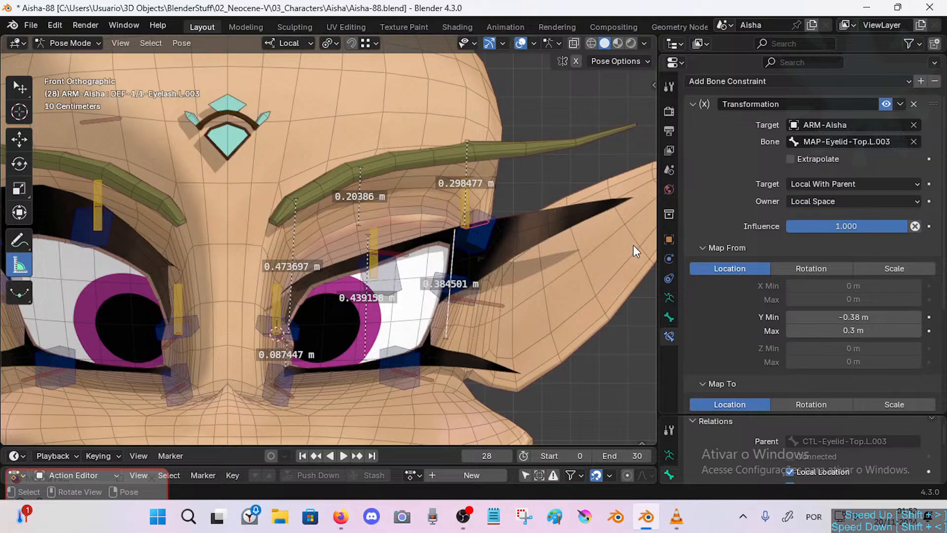
Undo the last changes and restart the Measure tool to discard the accidental angle on the inner eye corner ruler.
left_click_drag(285, 352, 283, 350)
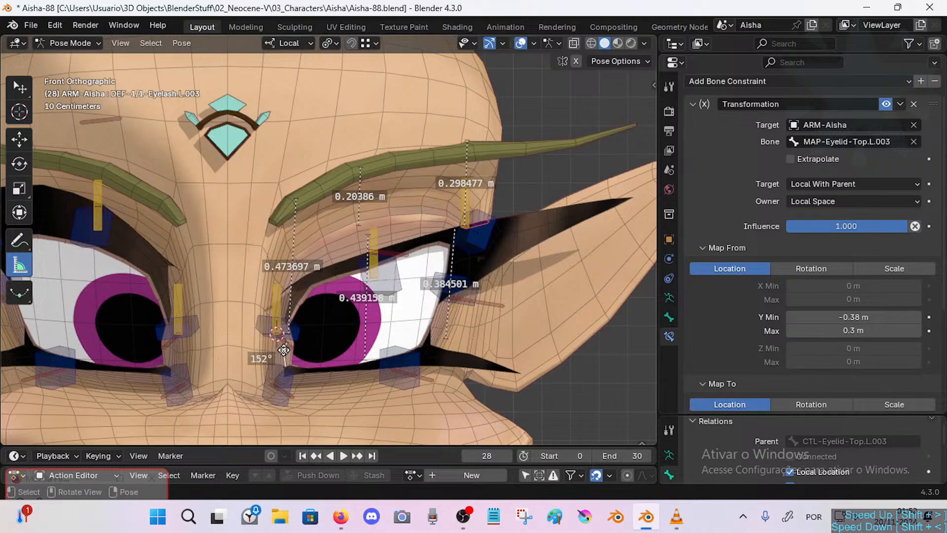
key("ctrl+z")
key("ctrl+z")
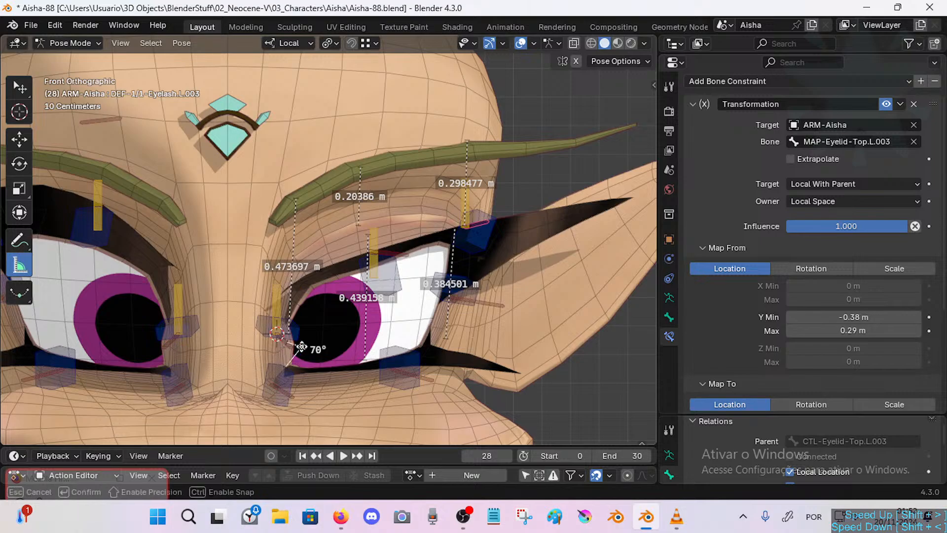
left_click(18, 89)
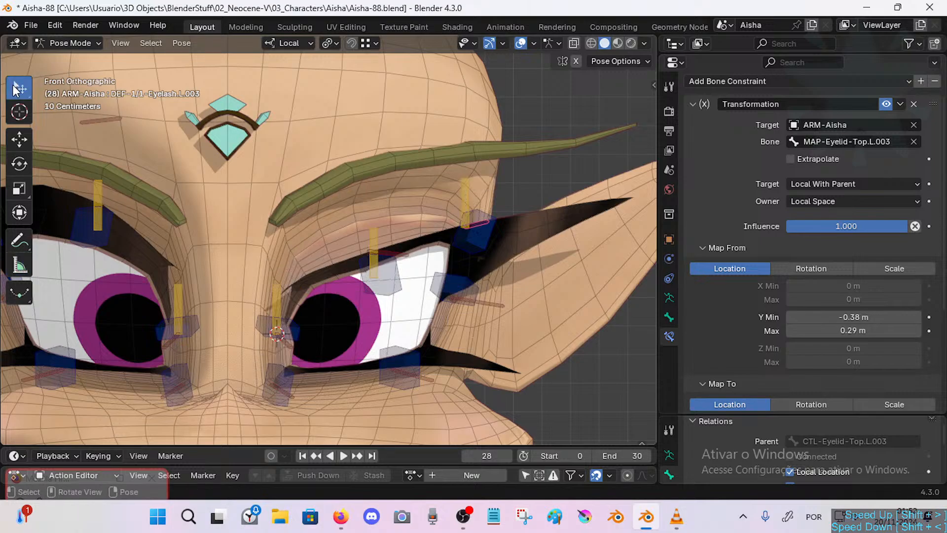
left_click(290, 332)
left_click(19, 266)
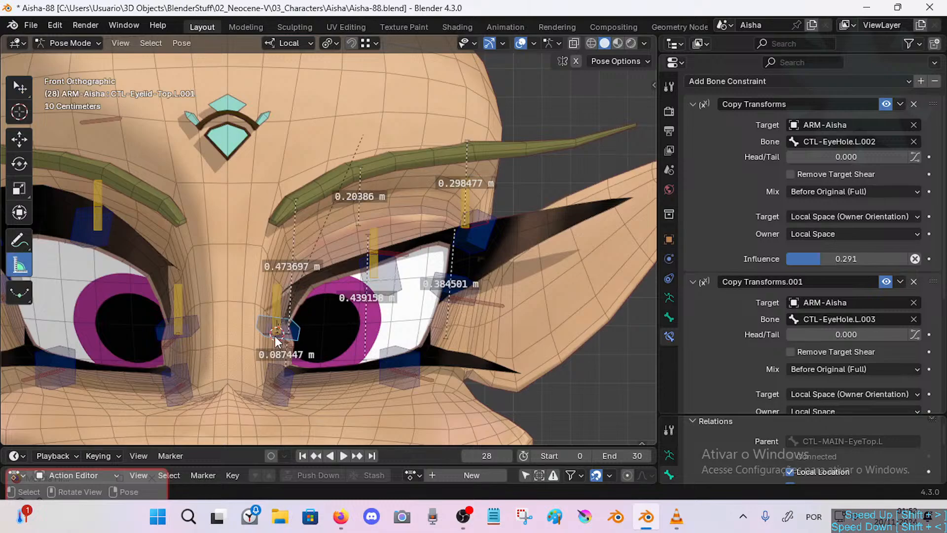
Set the Map From location Y range of DEF-1/1-Eyelash.L.001's Transformation constraint to -0.08 m minimum and 0.47 m maximum.
scroll(299, 345, "up", 3)
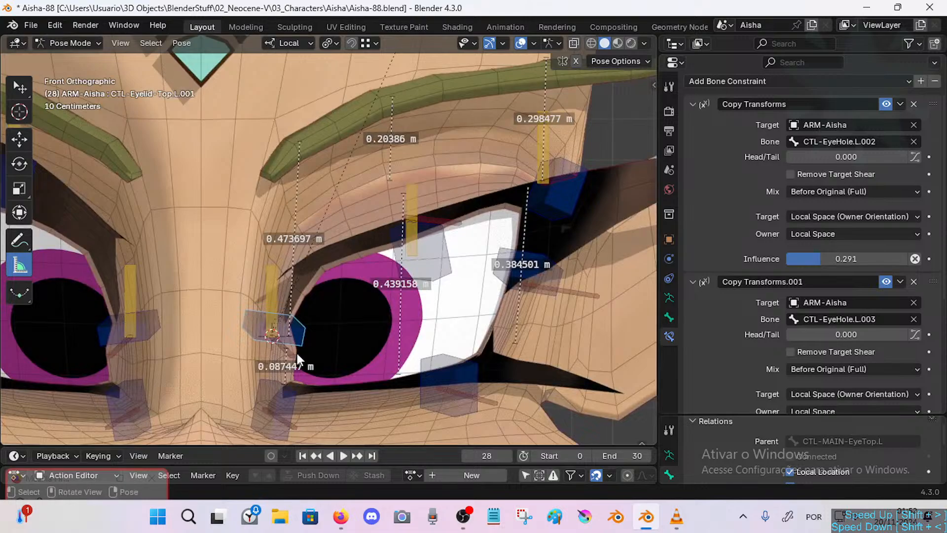
left_click(297, 354)
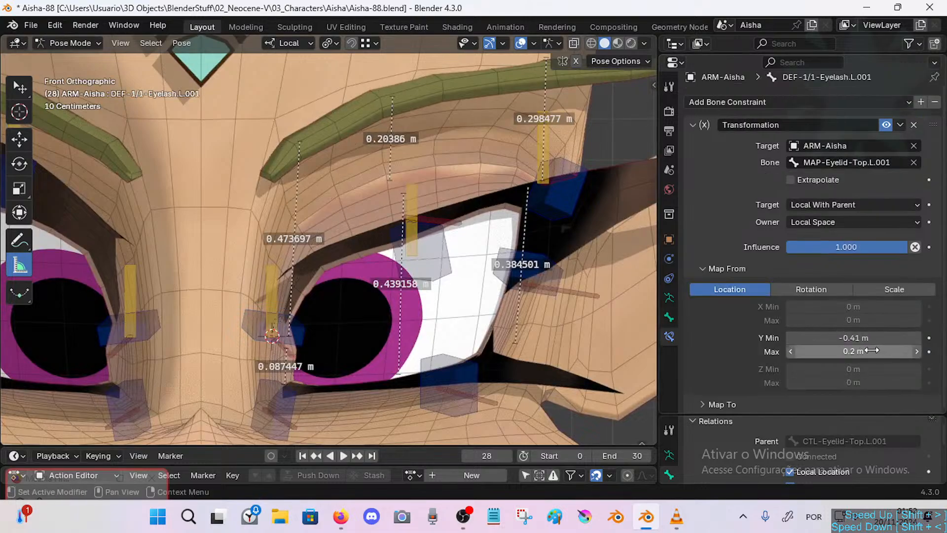
left_click(839, 338)
left_click_drag(808, 339, 829, 340)
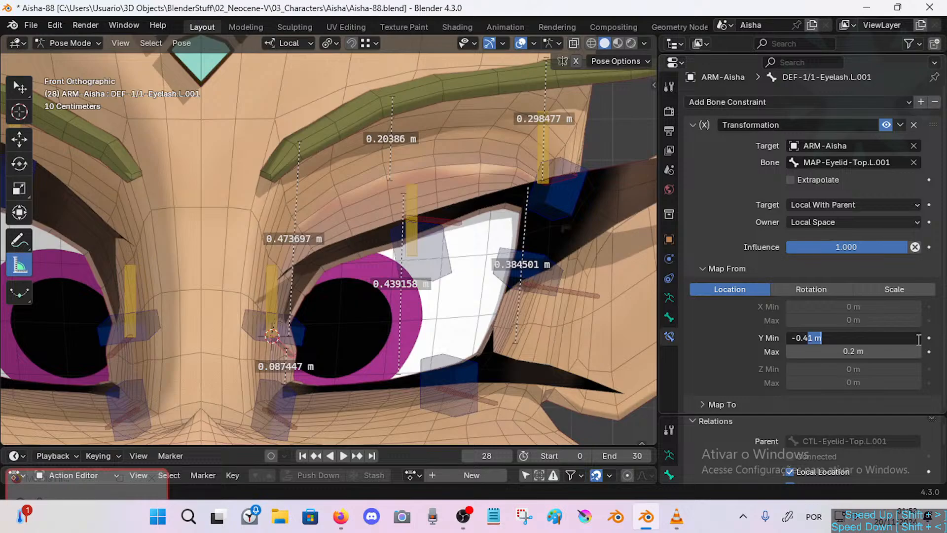
key("BackSpace")
key("BackSpace")
type("08")
key("Return")
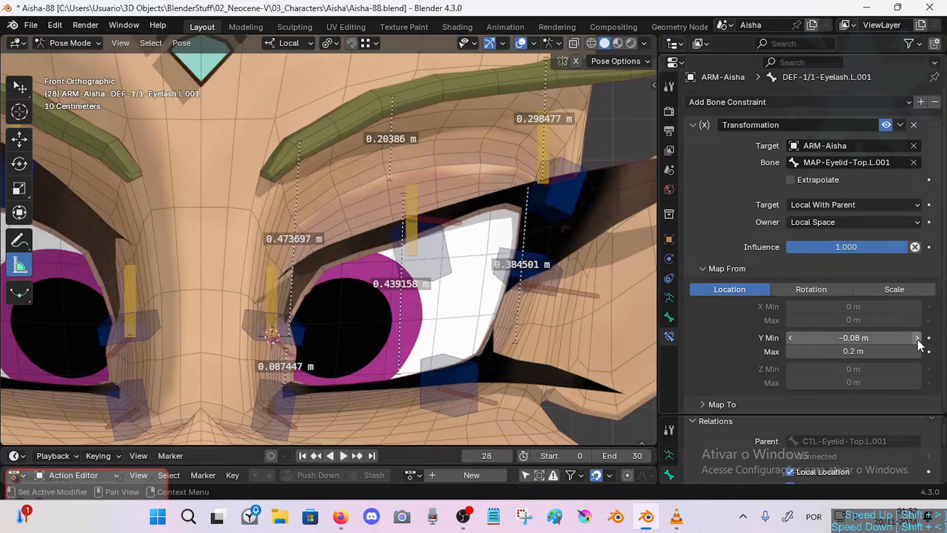
left_click(886, 350)
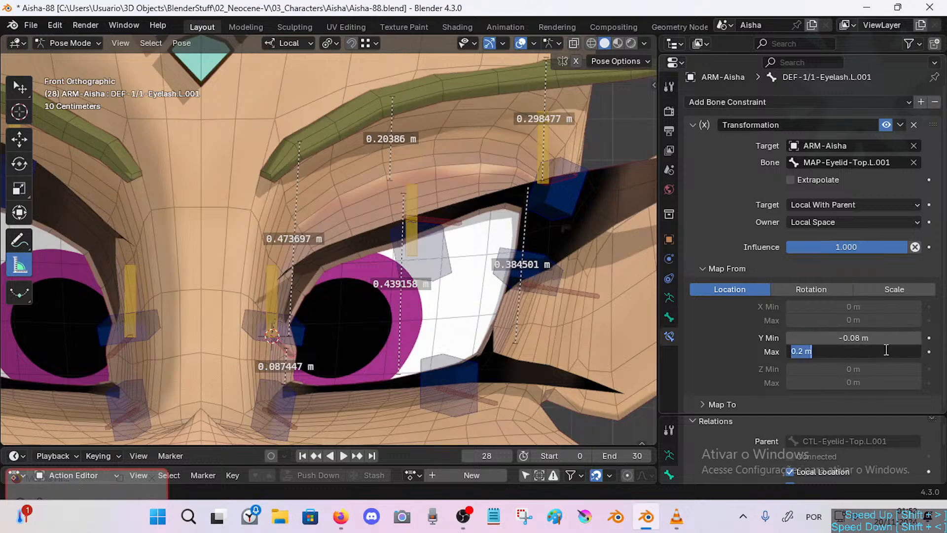
type("0.47")
key("Return")
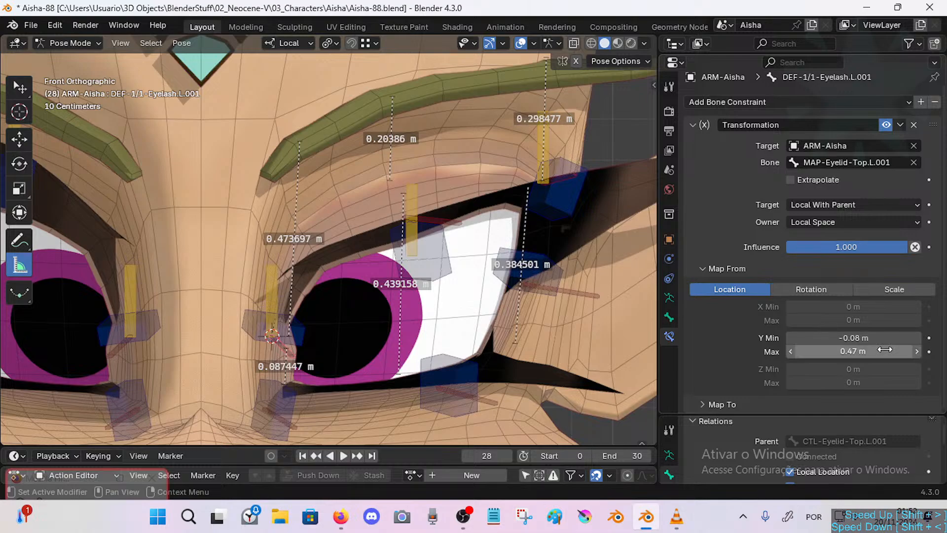
Check the Map From and Map To settings across the three upper eyelash bones, DEF-1/1-Eyelash.L.001 to L.003, and leave the Measure tool.
scroll(417, 296, "down", 2)
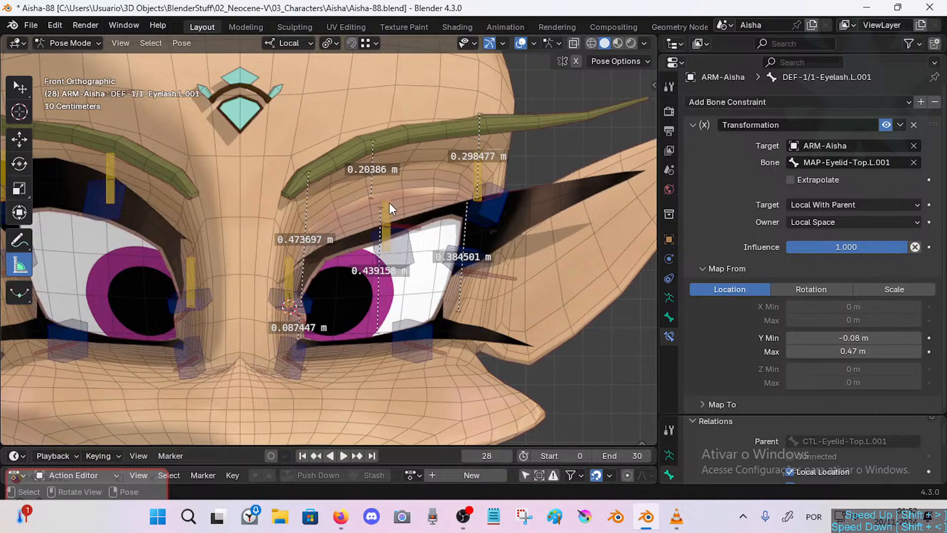
left_click(699, 268)
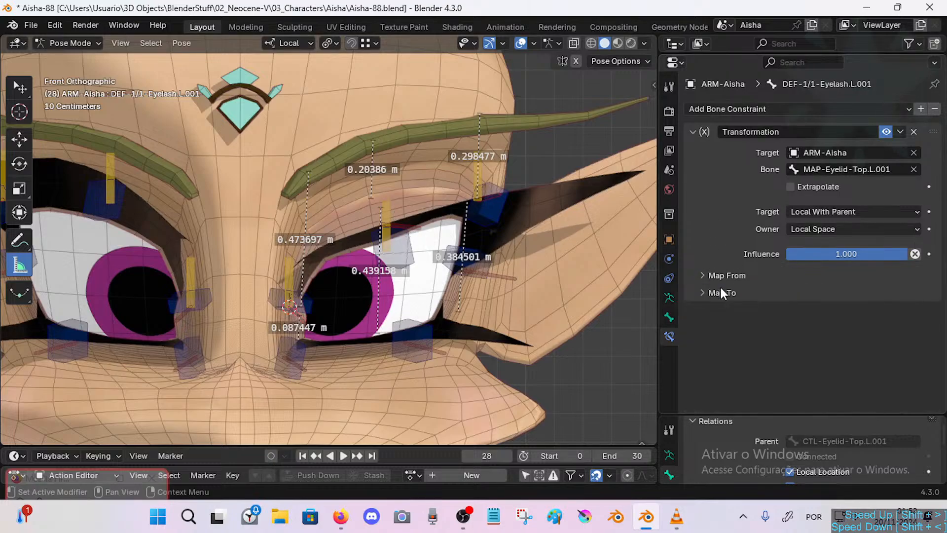
left_click(702, 293)
left_click(409, 228)
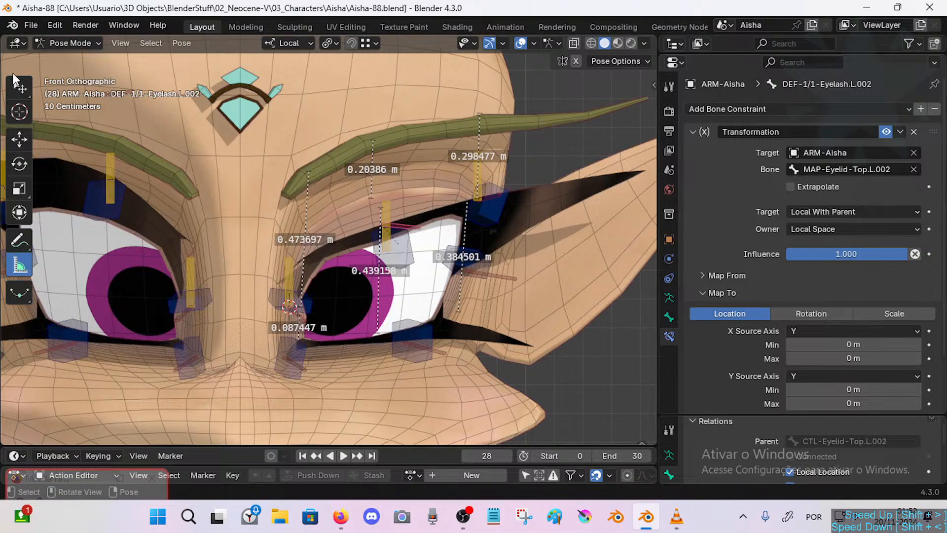
left_click(19, 87)
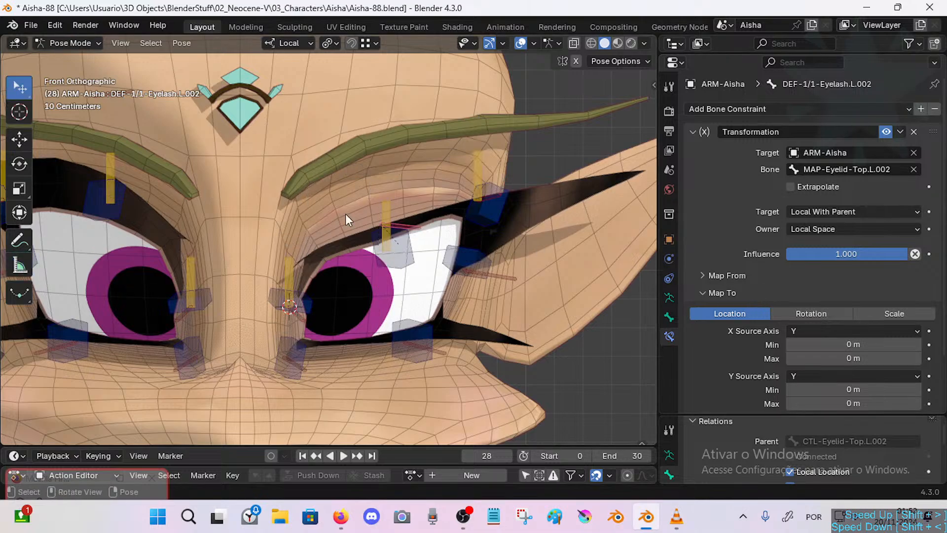
left_click(703, 274)
left_click(702, 274)
left_click(500, 200)
left_click(499, 200)
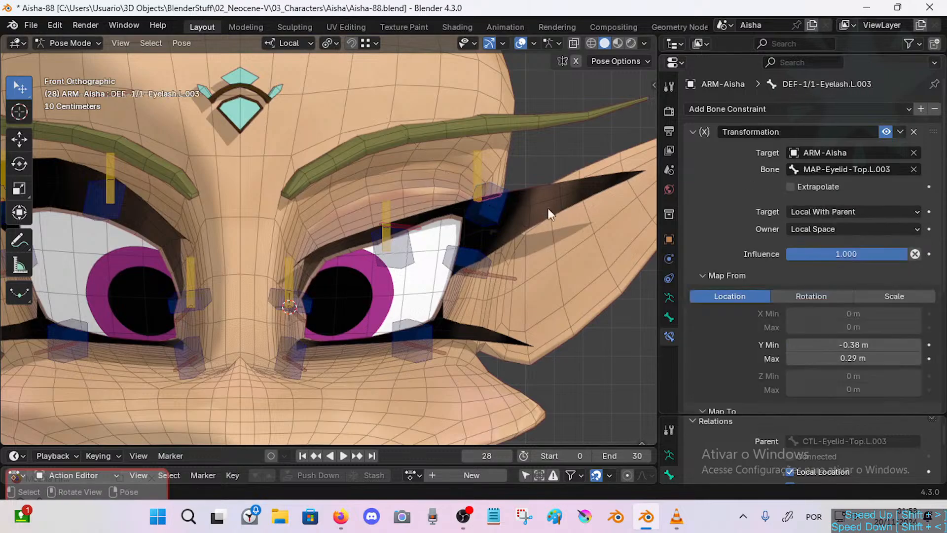
Check the Map To location settings of the Transformation constraints on DEF-1/1-Eyelash.L.003 and DEF-1/1-Eyelash.L.002.
left_click(702, 276)
scroll(731, 316, "down", 3)
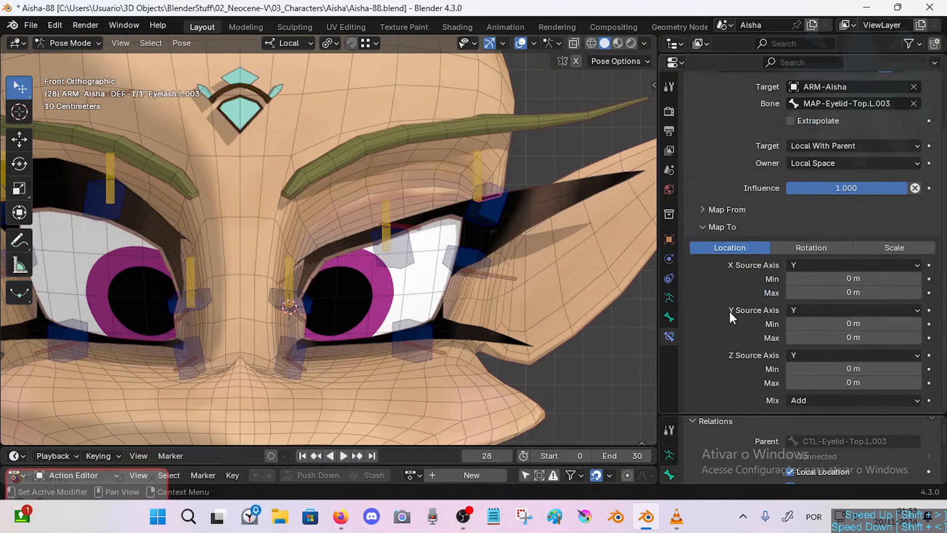
left_click(416, 237)
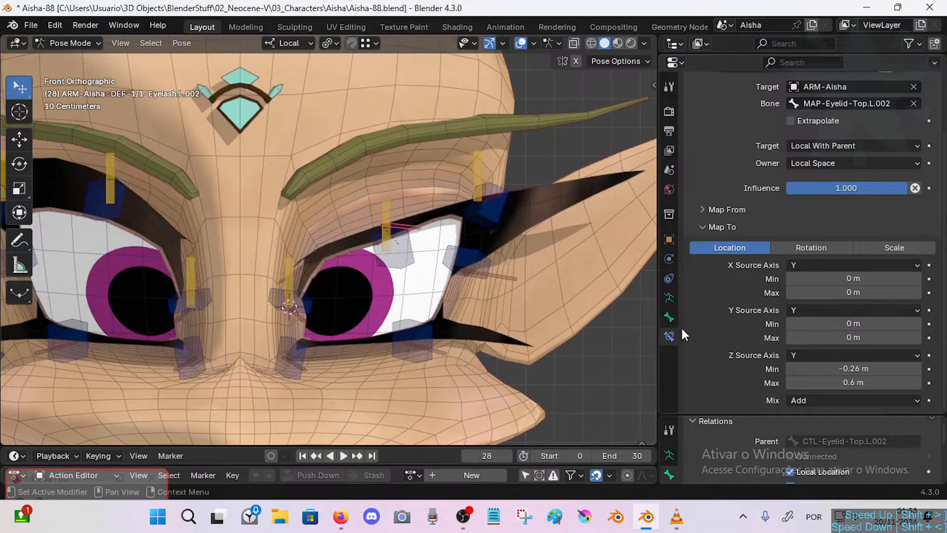
Move CTL-Eyelid-Top.L.002 down and back up to test the middle eyelash, save the file, and raise the control slightly.
left_click(408, 267)
key("g")
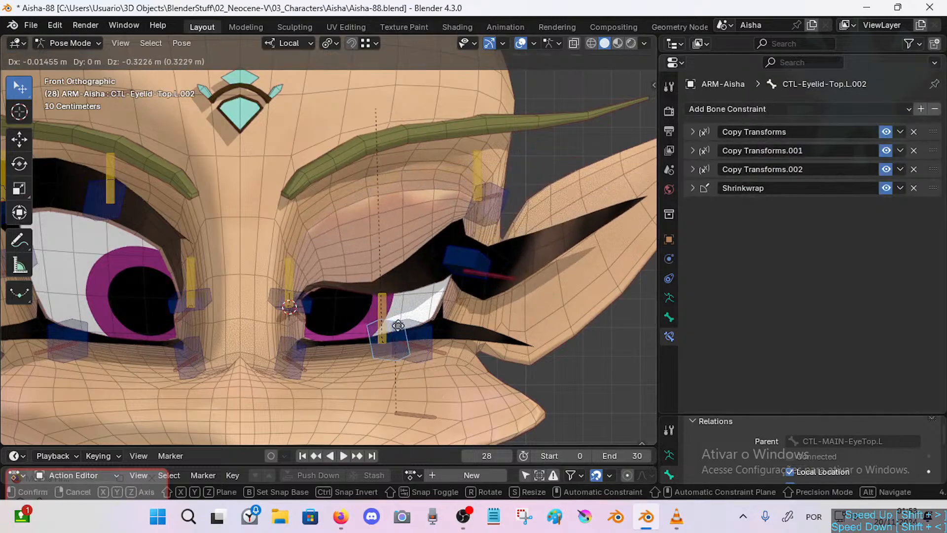
left_click(401, 260)
key("ctrl+s")
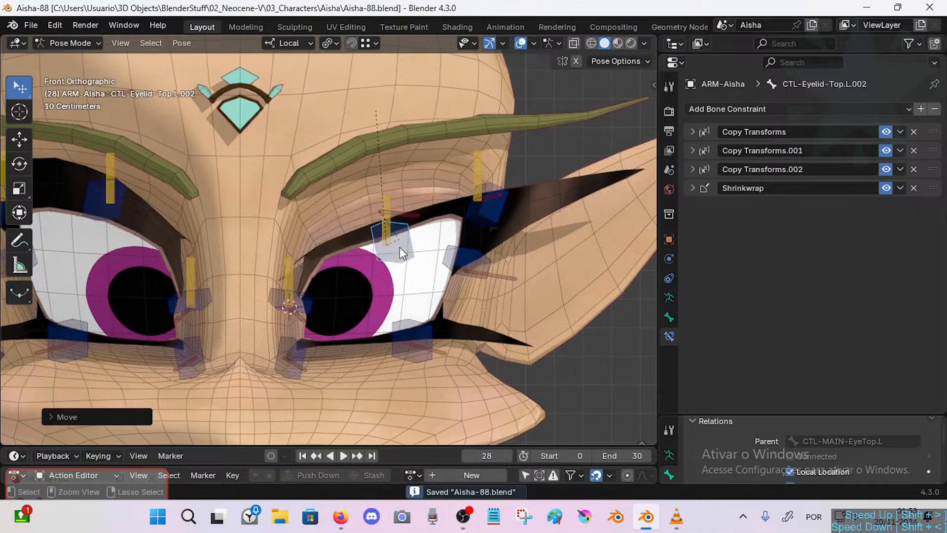
key("g")
left_click(399, 234)
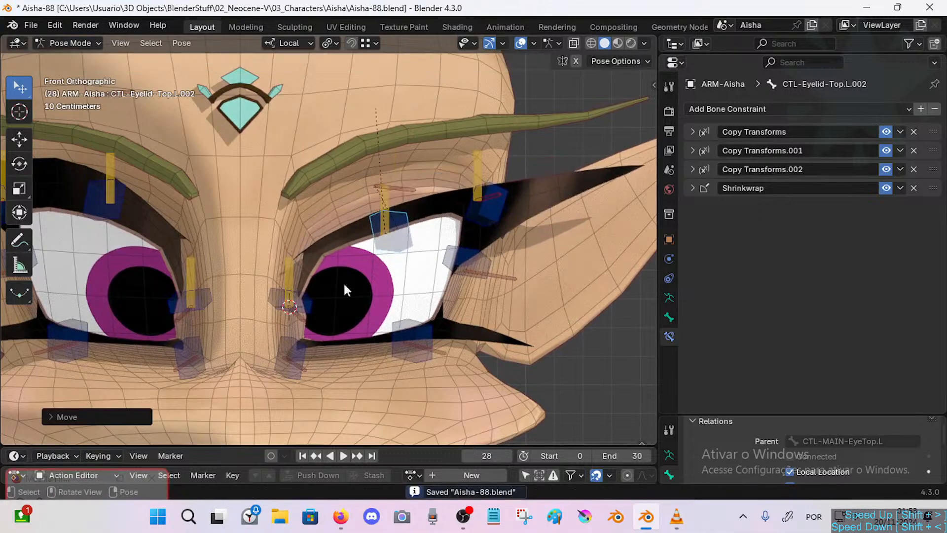
Save the file again, inspect DEF-1/1-Eyelash.L.001's Map To settings, and shift CTL-Eyelid-Top.L.001 slightly upward.
left_click(305, 322)
key("ctrl+s")
scroll(771, 313, "down", 3)
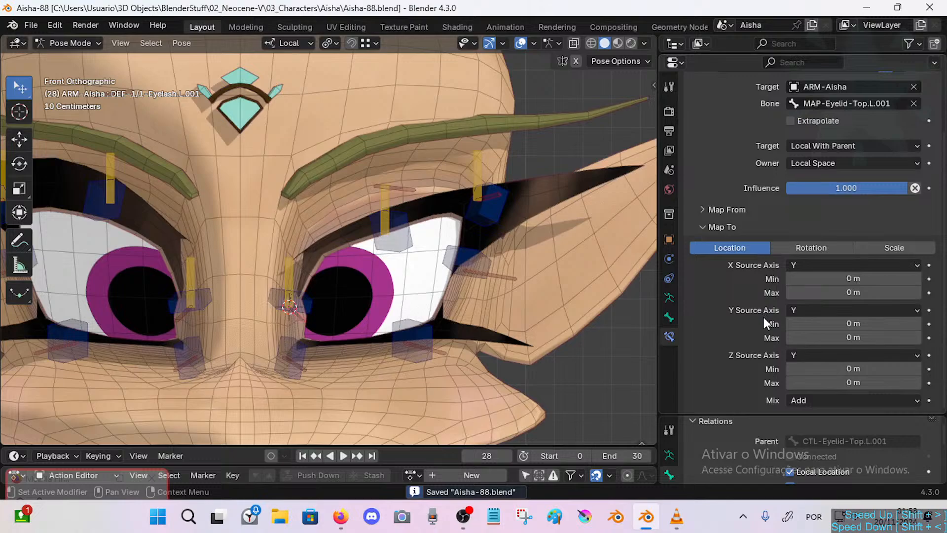
left_click(304, 298)
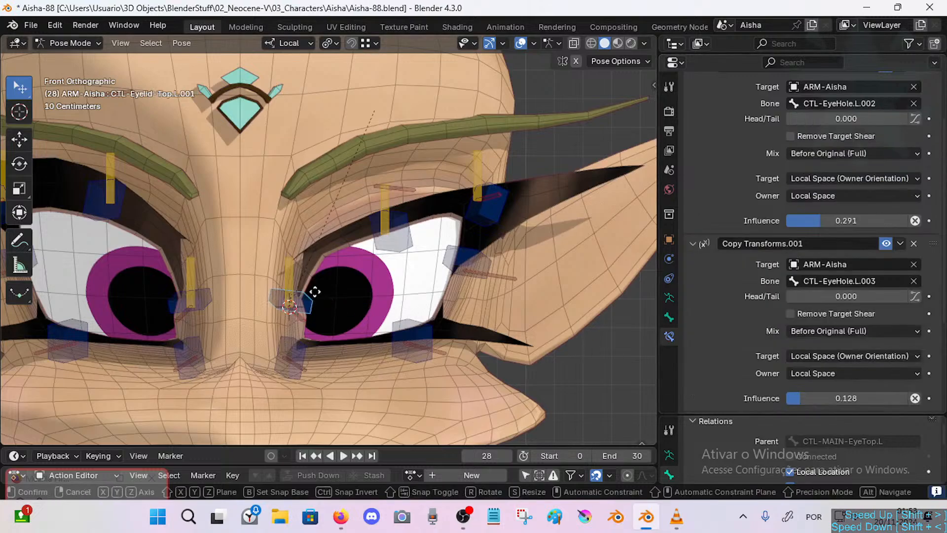
key("g")
left_click(322, 287)
Check the bone axes, then try a Map To location Z range of -0.16 m to 0.46 m on DEF-1/1-Eyelash.L.001's Transformation constraint.
left_click(308, 303)
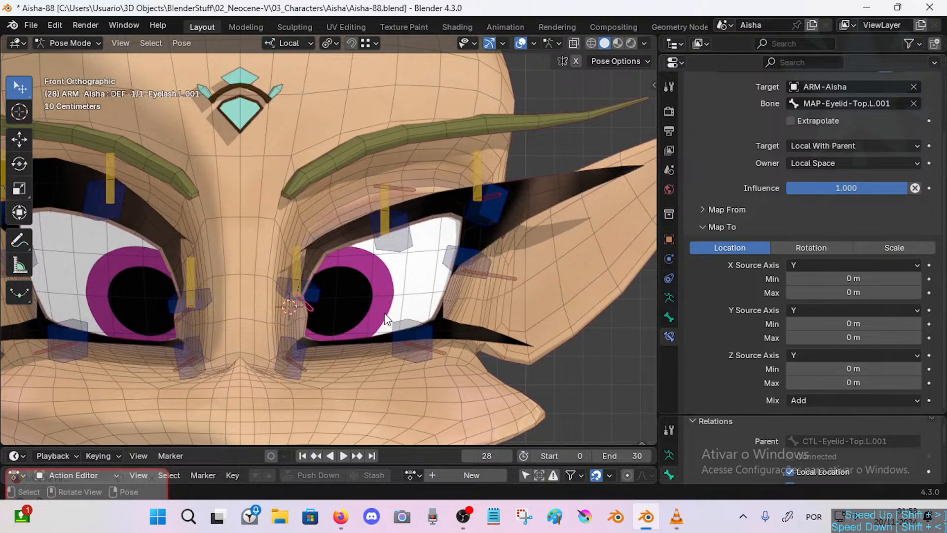
key("ctrl+a")
key("ctrl+a")
key("ctrl+a")
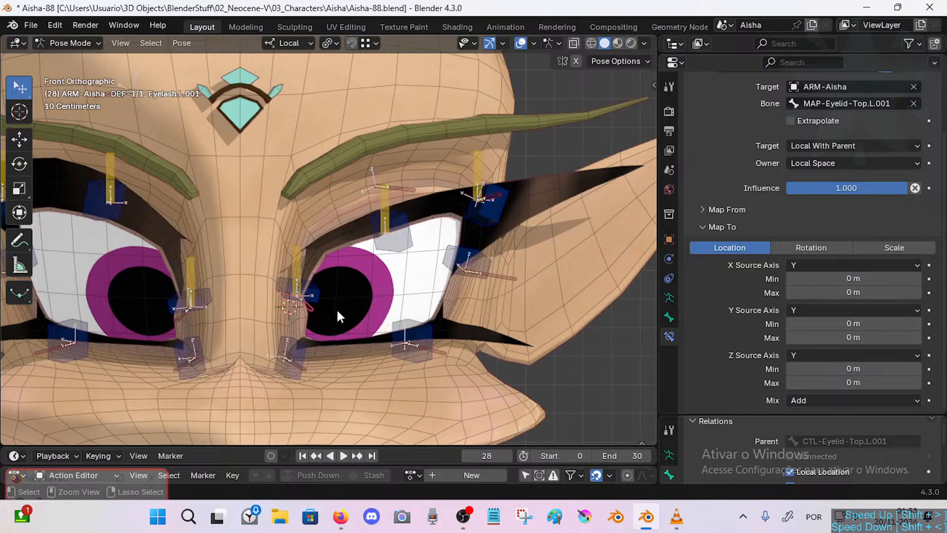
key("ctrl+a")
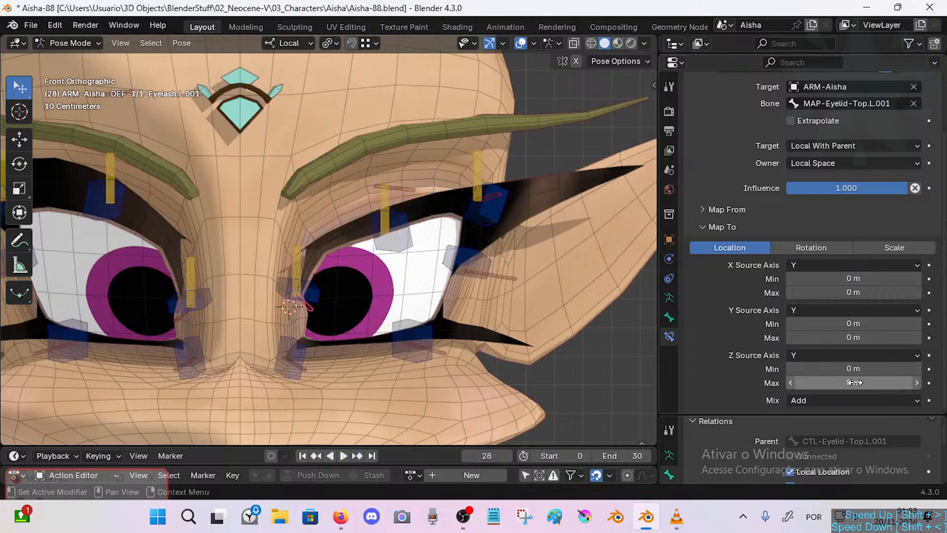
mouse_move(855, 369)
left_mouse_down()
mouse_move(836, 369)
mouse_move(896, 383)
mouse_move(855, 383)
mouse_move(863, 382)
left_mouse_up()
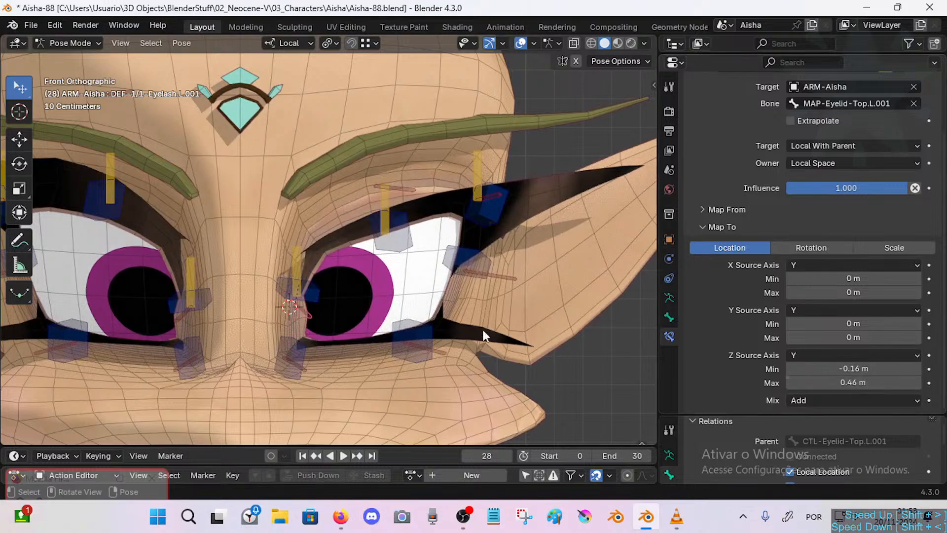
Test the eyelash deformation by raising CTL-Eyelid-Top.L.001 above the inner eye corner and lowering CTL-Eyelid-Top.L.002 over the iris.
left_click(312, 299)
key("g")
key("z")
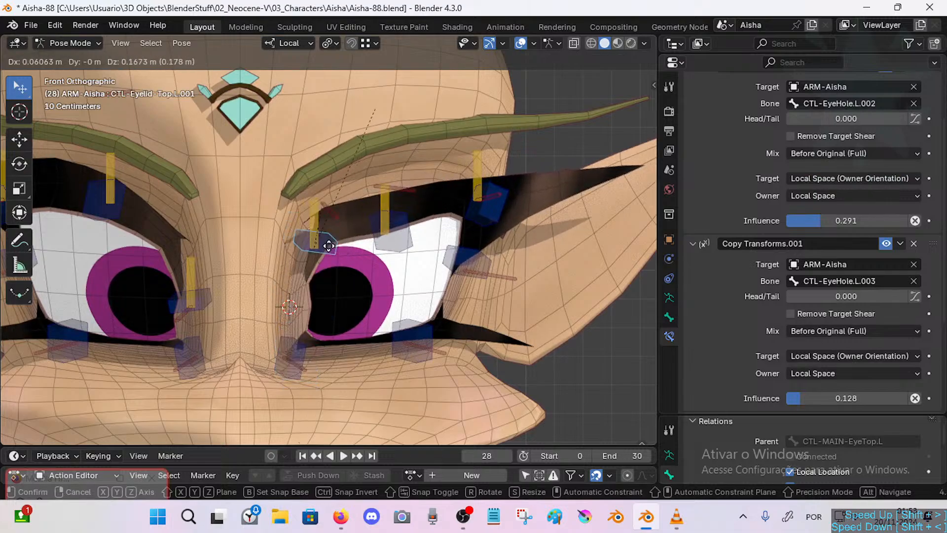
left_click(328, 241)
left_click(398, 246)
key("g")
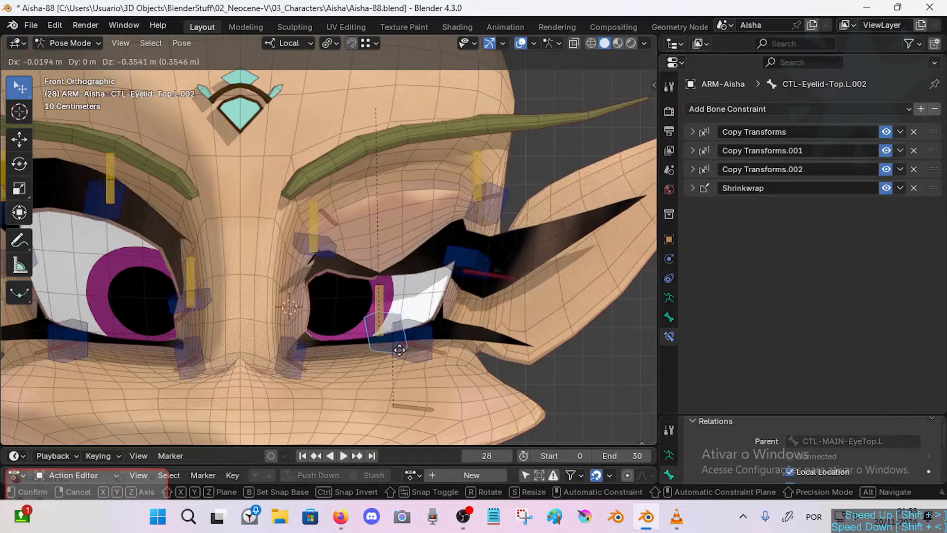
left_click(412, 304)
Lower CTL-Eyelid-Top.L.001 to the inner eye corner and raise CTL-Eyelid-Top.L.002 to check how the eyelash follows.
left_click(315, 250)
key("g")
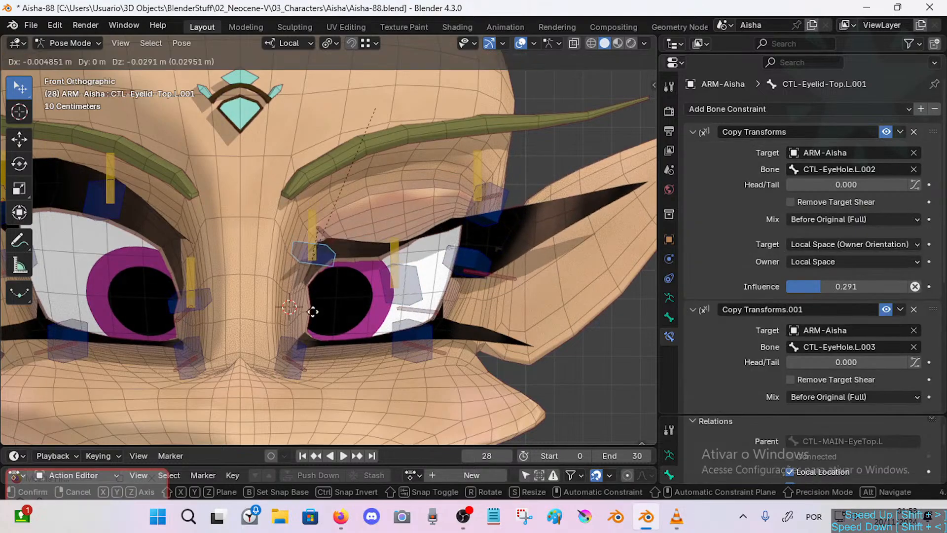
left_click(306, 357)
left_click(419, 288)
key("g")
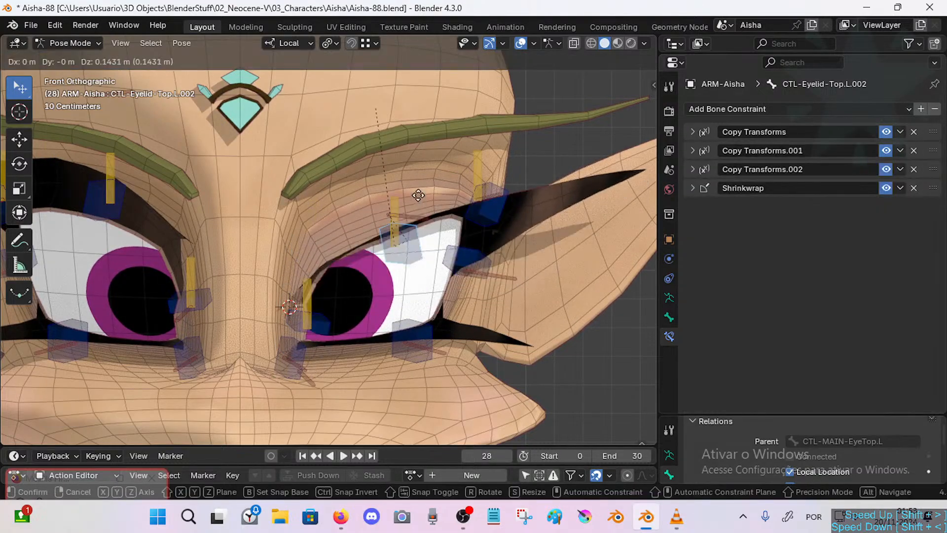
left_click(414, 259)
Nudge CTL-Eyelid-Top.L.001 at the inner eye corner and lower CTL-Eyelid-Top.L.002 to a half-closed eyelid pose.
left_click(318, 321)
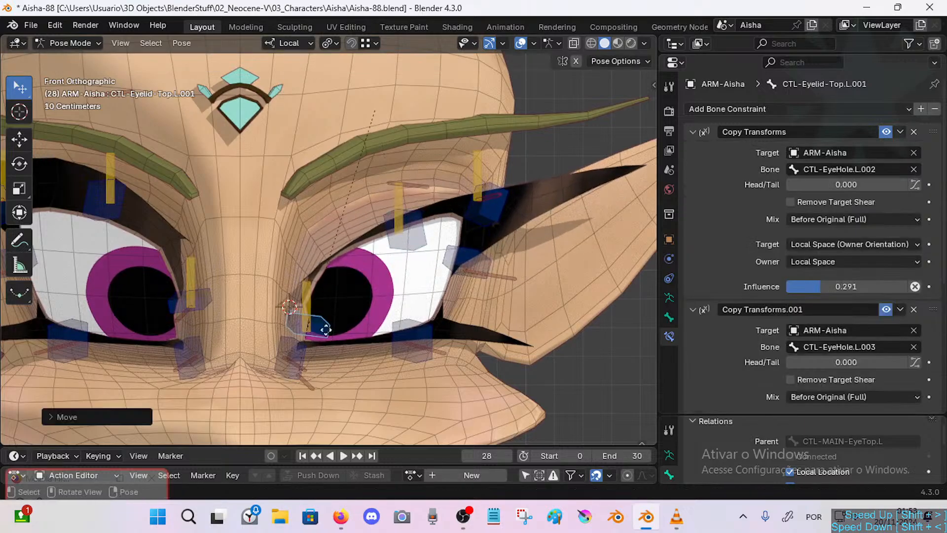
key("g")
left_click(321, 326)
left_click(431, 256)
key("g")
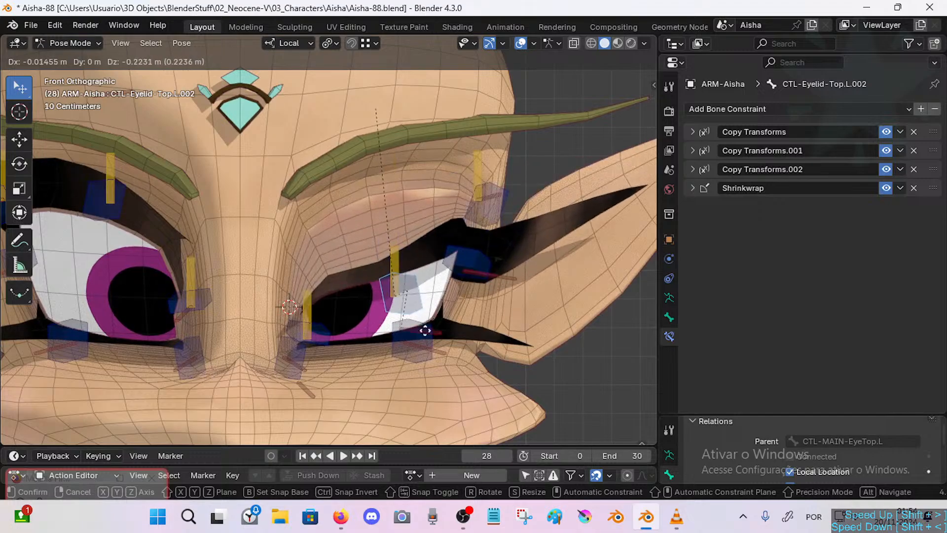
left_click(428, 292)
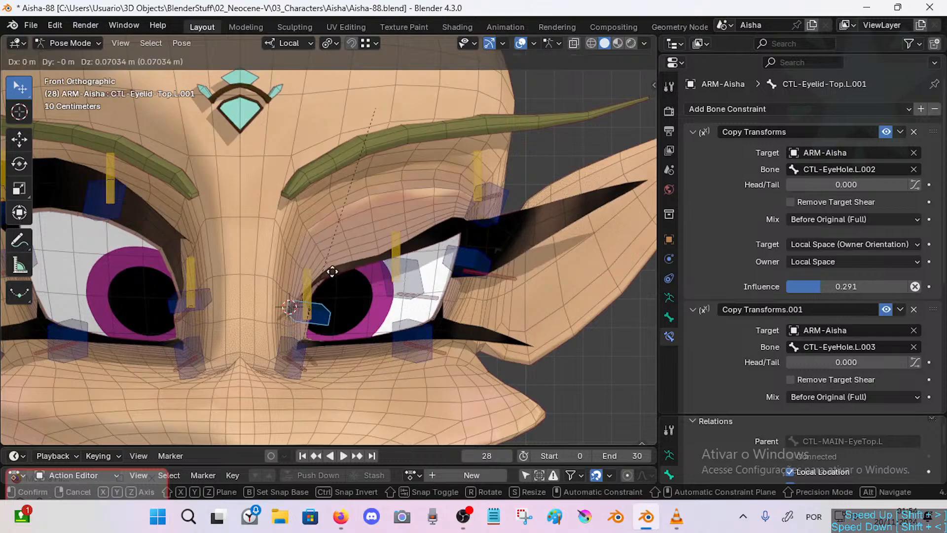
Reposition CTL-Eyelid-Top.L.002 and CTL-Eyelid-Top.L.001 in small moves to examine the eyelash's inner end with the lid partly closed.
left_click(395, 279)
left_click(405, 280)
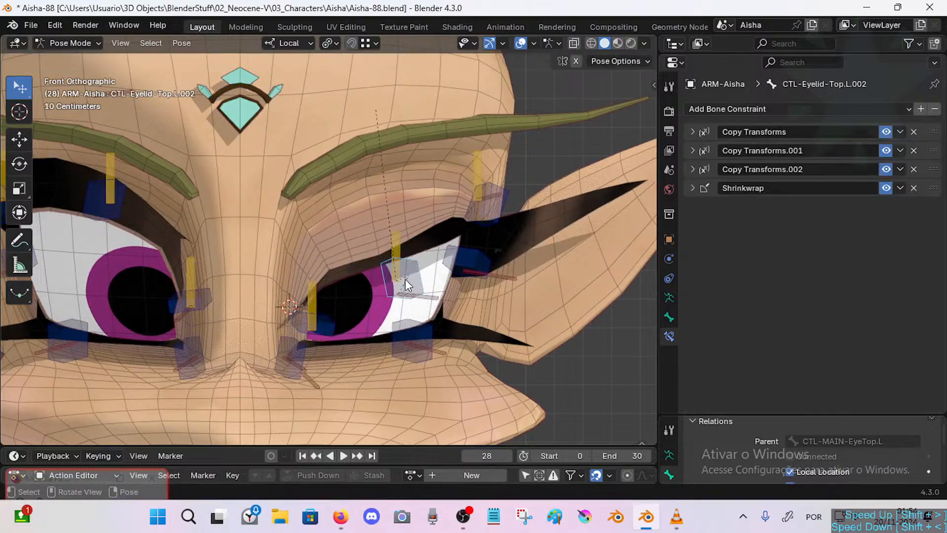
key("g")
left_click(417, 296)
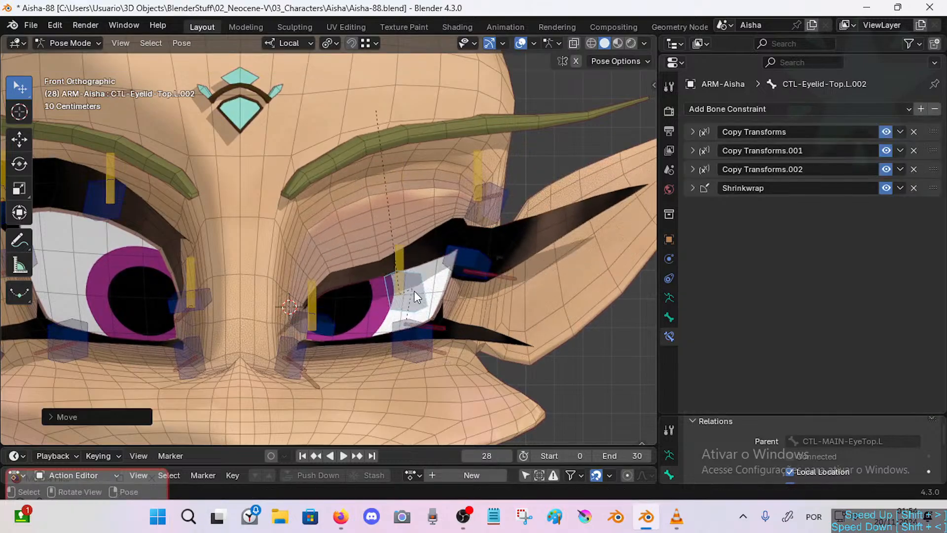
key("g")
left_click(375, 270)
left_click(341, 314)
key("g")
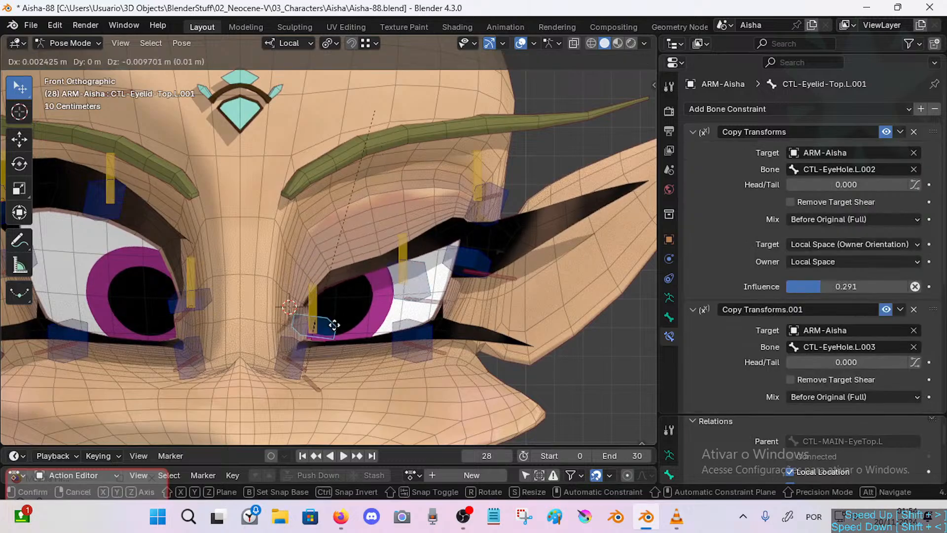
left_click(333, 323)
Set the Map To location Z range of DEF-1/1-Eyelash.L.001's Transformation constraint to -0.1 m minimum and 0.37 m maximum.
scroll(854, 355, "down", 5)
scroll(854, 354, "up", 5)
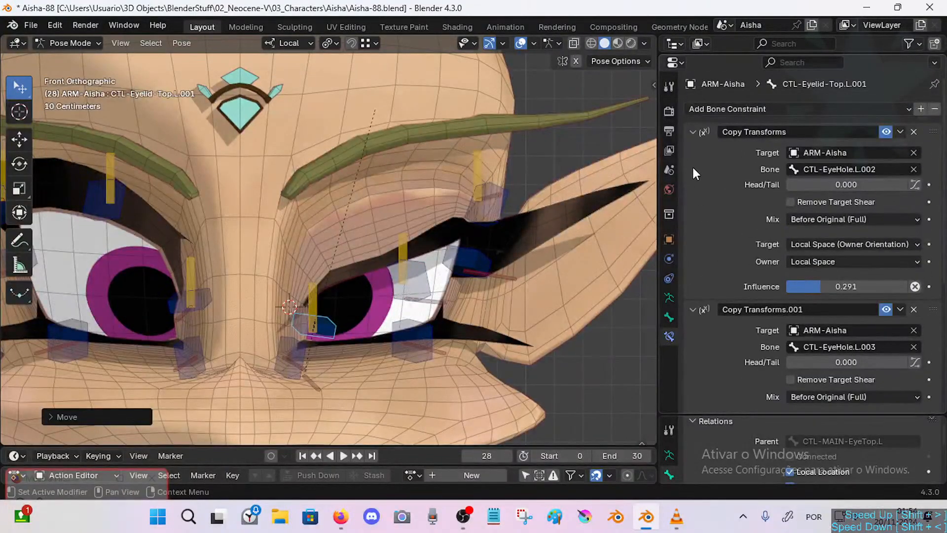
left_click(323, 388)
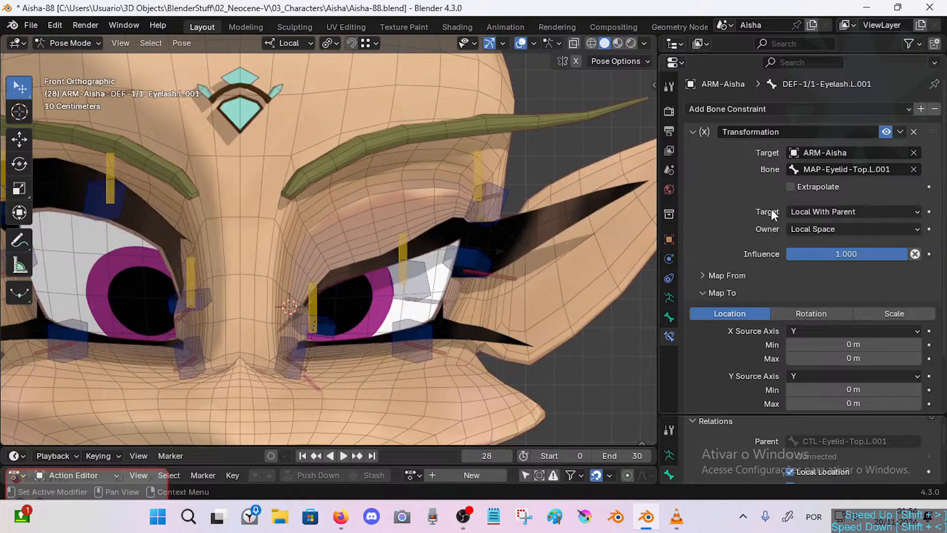
scroll(771, 208, "down", 3)
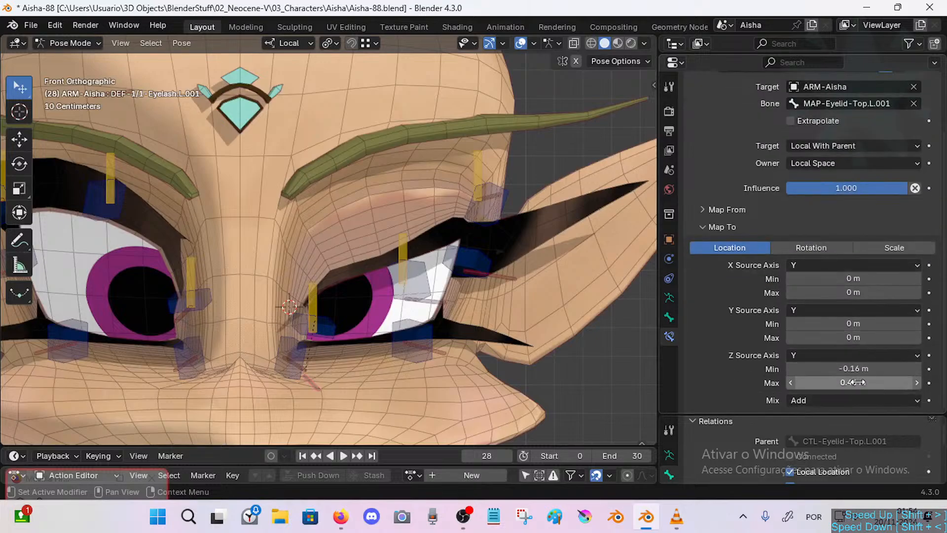
mouse_move(858, 382)
left_mouse_down()
mouse_move(868, 370)
mouse_move(862, 383)
left_mouse_up()
Raise CTL-Eyelid-Top.L.001 and CTL-Eyelid-Top.L.002 to test the eyelash in an open-eye pose.
left_click(330, 314)
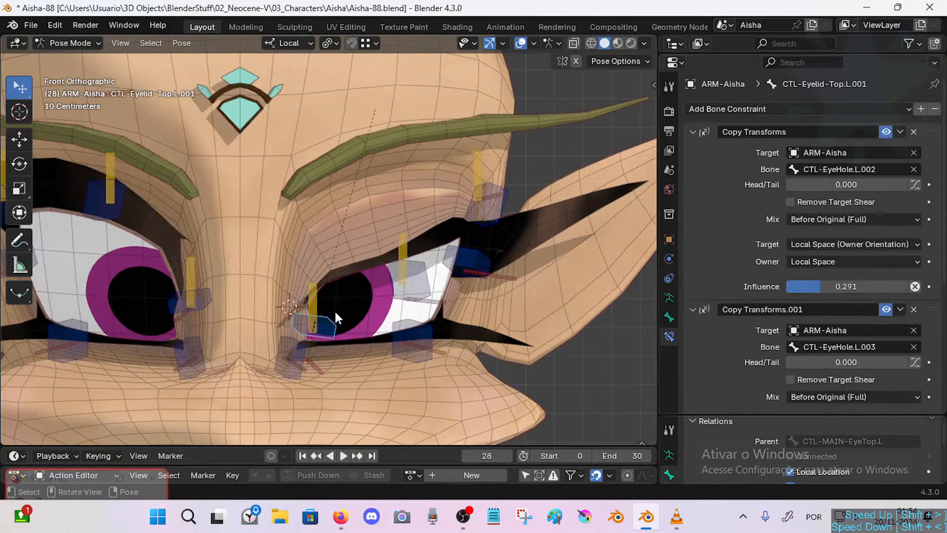
key("g")
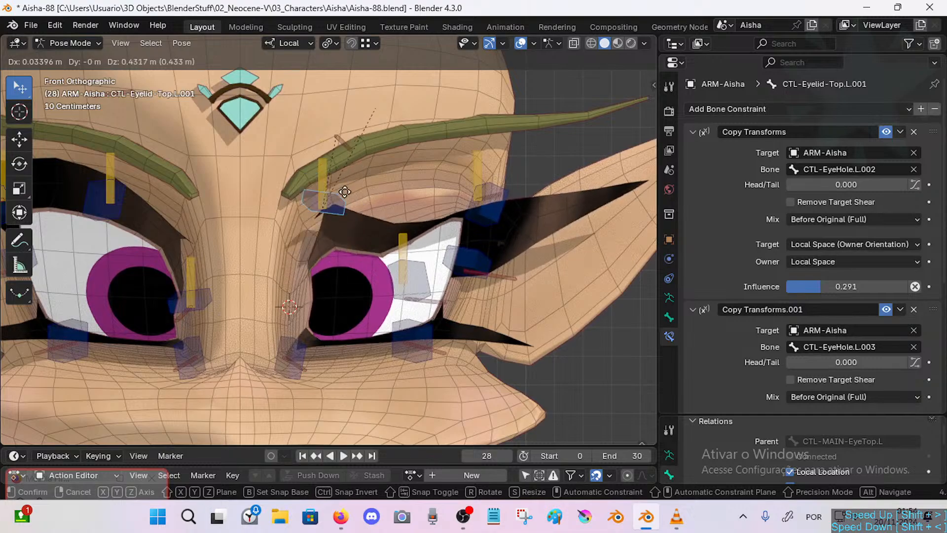
left_click(344, 245)
left_click(416, 271)
key("g")
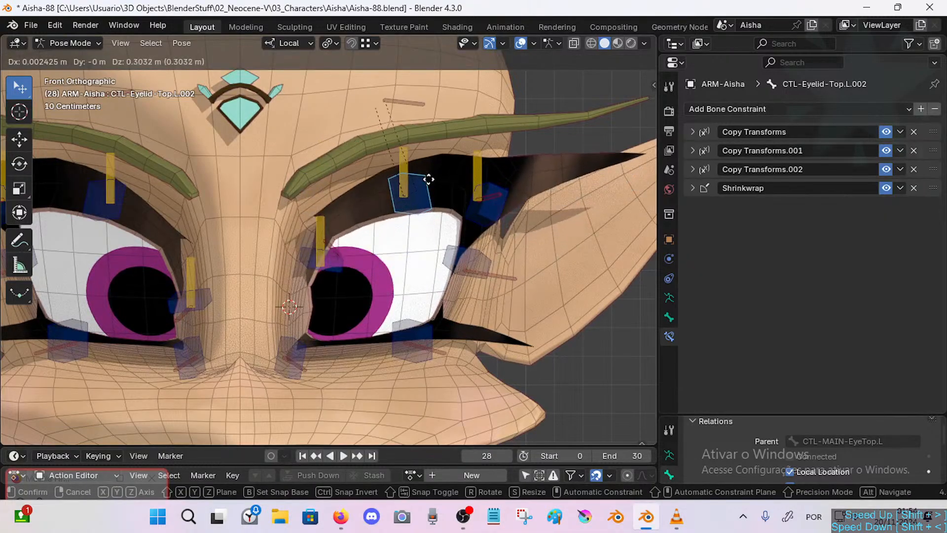
left_click(428, 189)
Bring CTL-Eyelid-Top.L.001 down slightly and lower CTL-Eyelid-Top.L.002 over the iris to test the closing eyelash.
left_click(336, 268)
key("g")
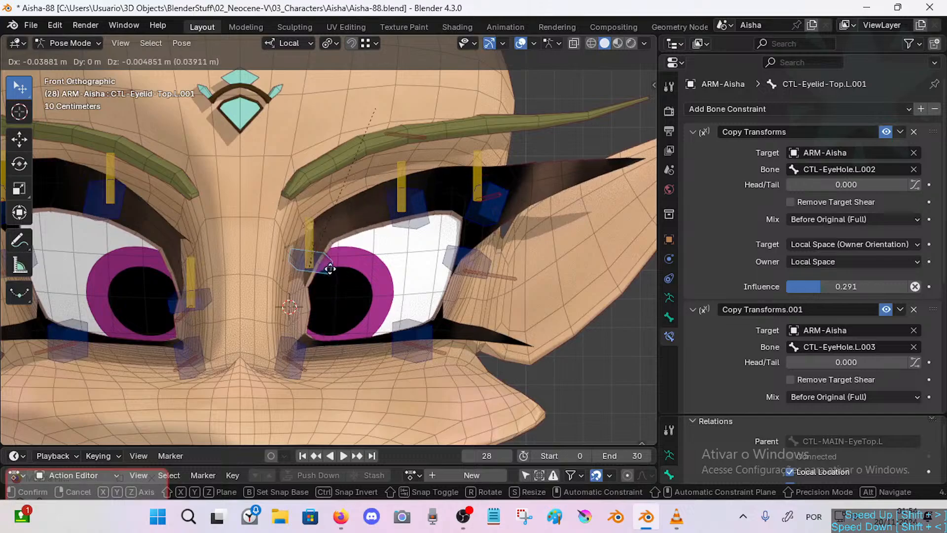
left_click(328, 267)
left_click(415, 296)
key("g")
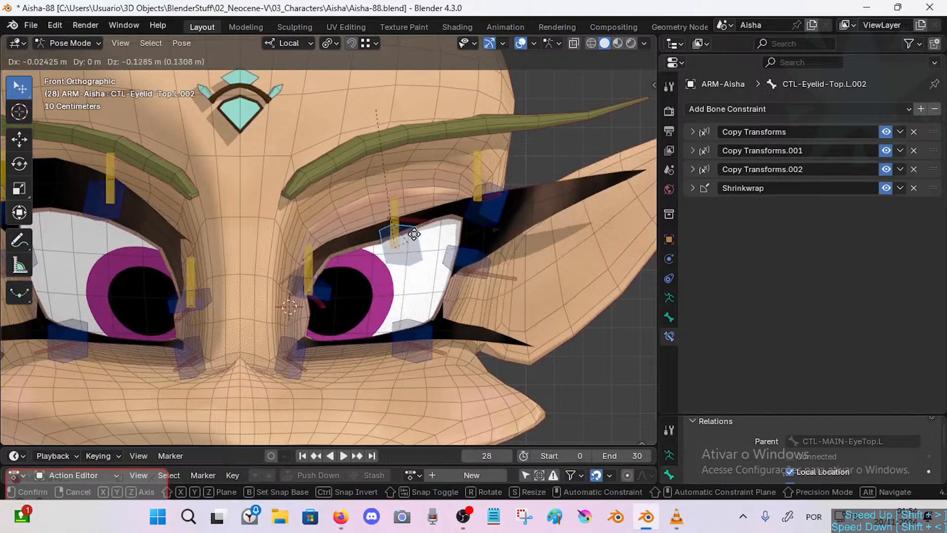
left_click(376, 306)
Lower CTL-Eyelid-Top.L.001 to the lower lid, raise CTL-Eyelid-Top.L.002 above the iris, and settle the inner control slightly higher.
left_click(340, 296)
key("g")
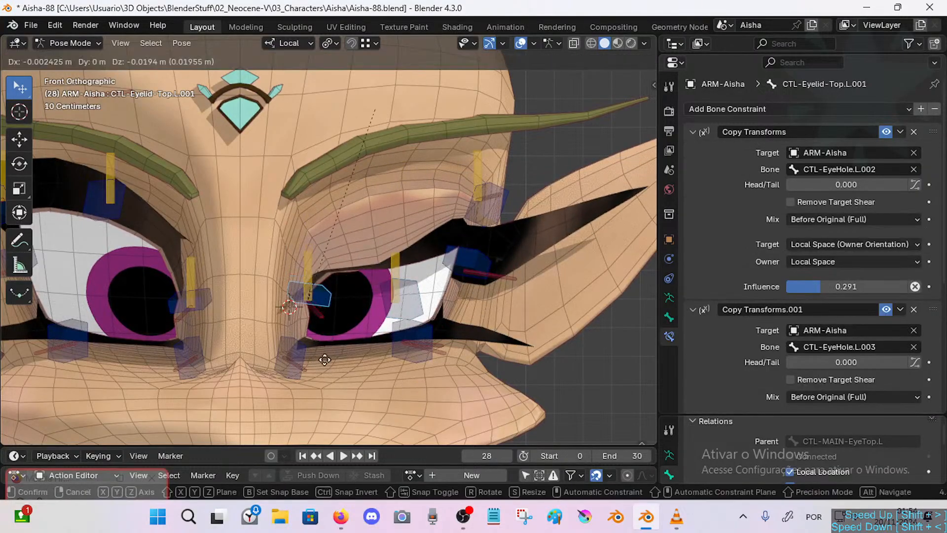
left_click_drag(342, 350, 341, 335)
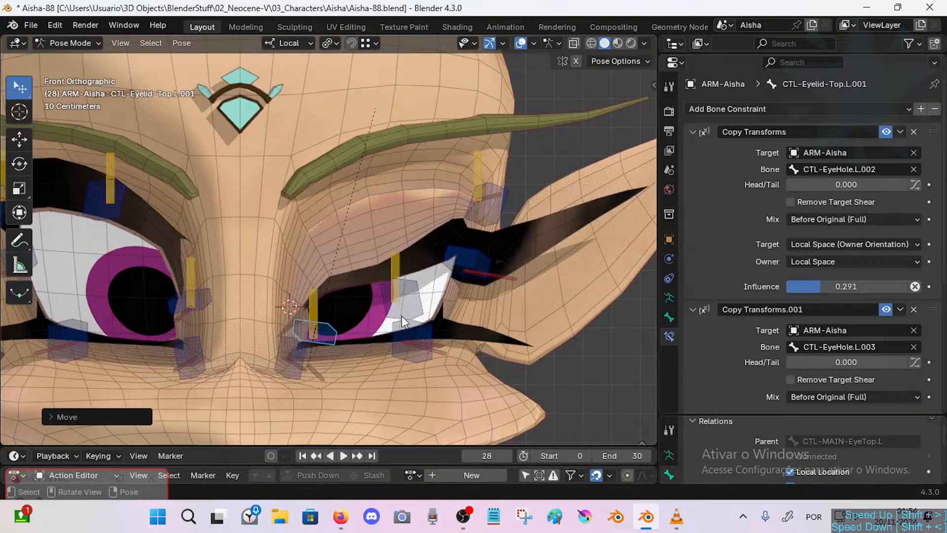
left_click_drag(409, 302, 409, 237)
mouse_move(327, 340)
left_mouse_down()
mouse_move(334, 197)
mouse_move(337, 338)
left_mouse_up()
Nudge the inner eyelid control and set the Map To location X minimum of DEF-1/1-Eyelash.L.001's Transformation constraint to 0.1 m.
left_click(337, 333)
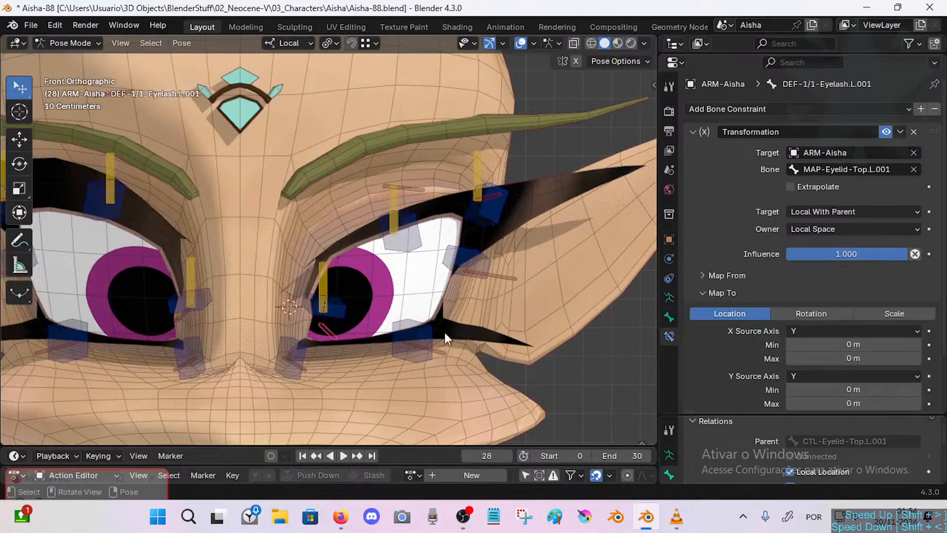
scroll(854, 335, "down", 3)
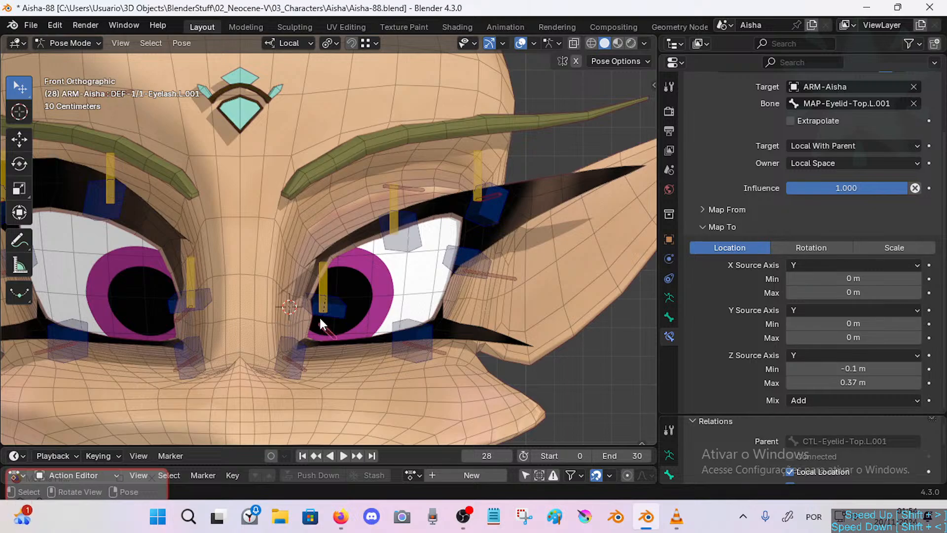
left_click_drag(341, 307, 338, 303)
left_click(330, 331)
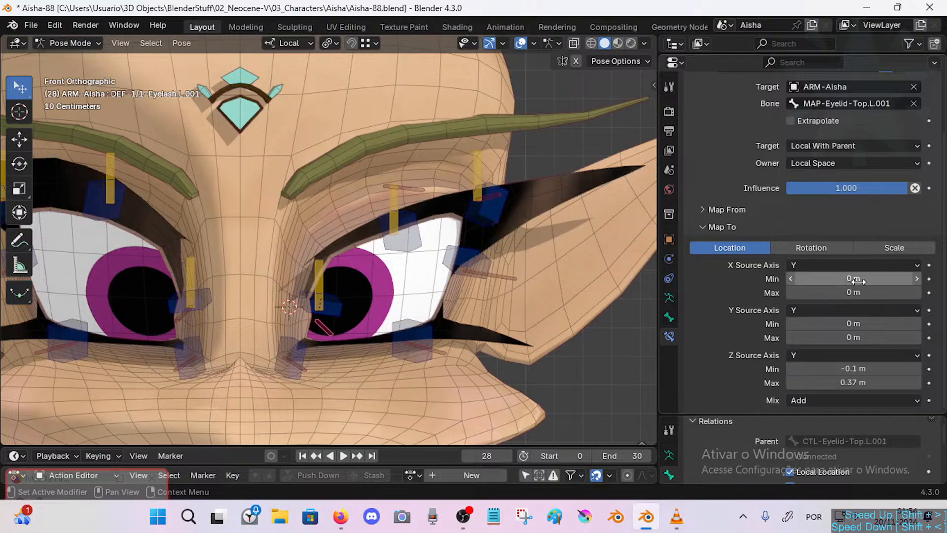
left_click(915, 279)
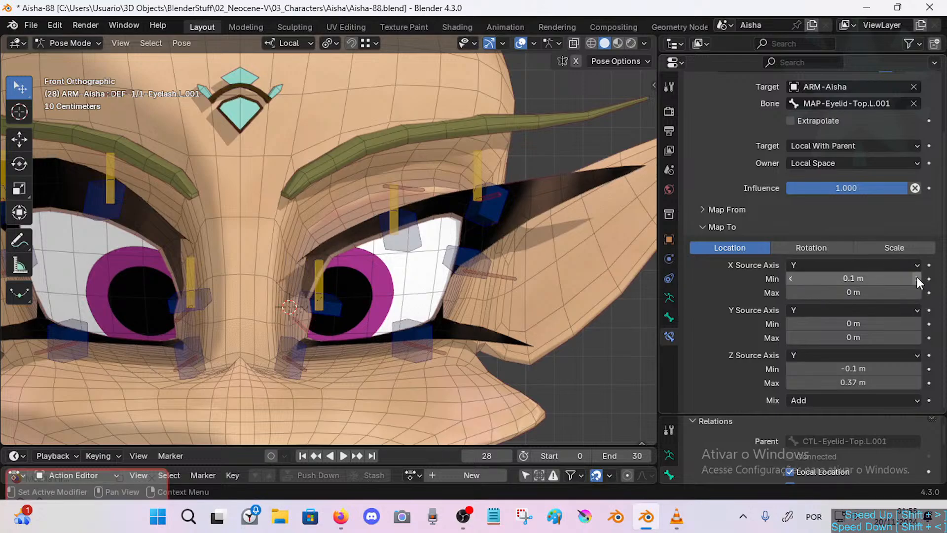
Reposition CTL-Eyelid-Top.L.001 over the inner iris and adjust the Map To location X maximum of DEF-1/1-Eyelash.L.001's Transformation constraint.
left_click_drag(334, 321, 350, 281)
left_click(310, 364)
left_click(345, 323)
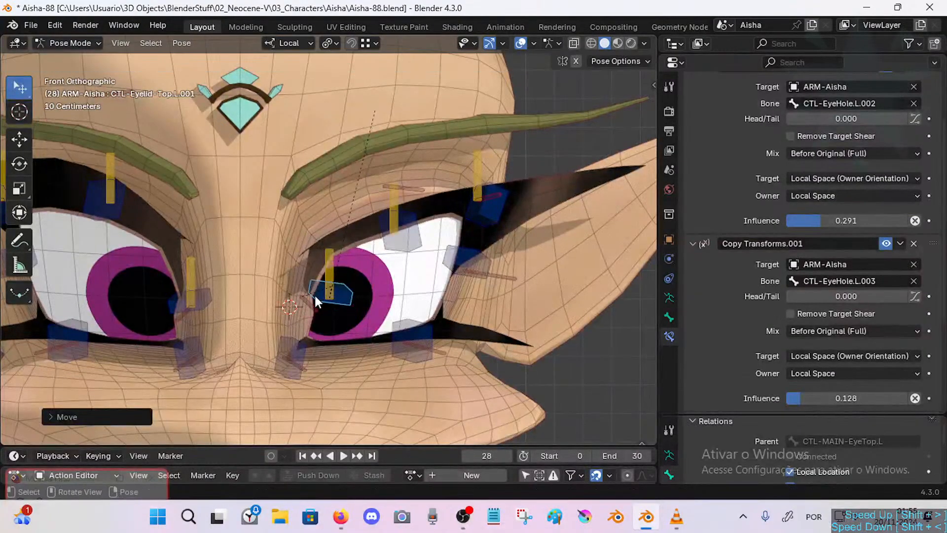
left_click(315, 296)
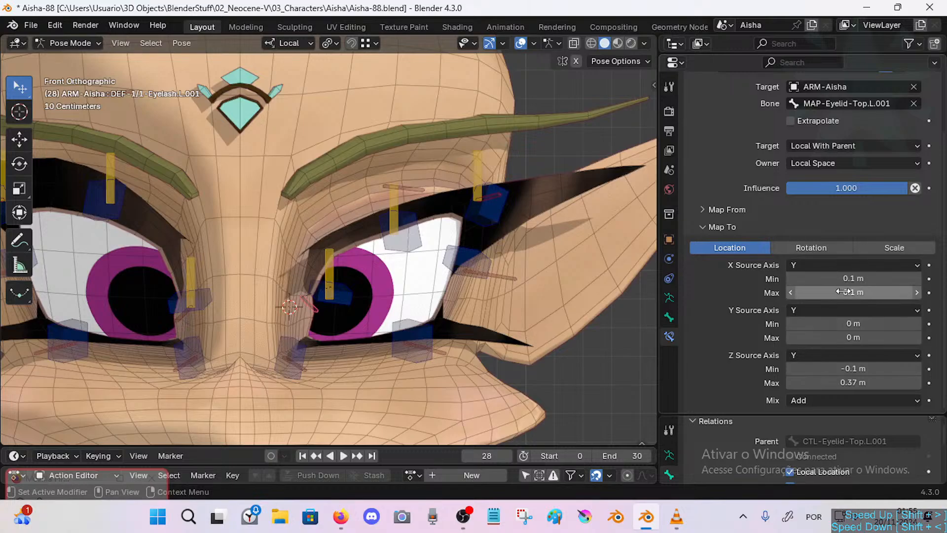
Test the closing lid with CTL-Eyelid-Top.L.001 and set DEF-1/1-Eyelash.L.001's Map To X range to 0.03 m minimum and 0.35 m maximum.
left_click(351, 295)
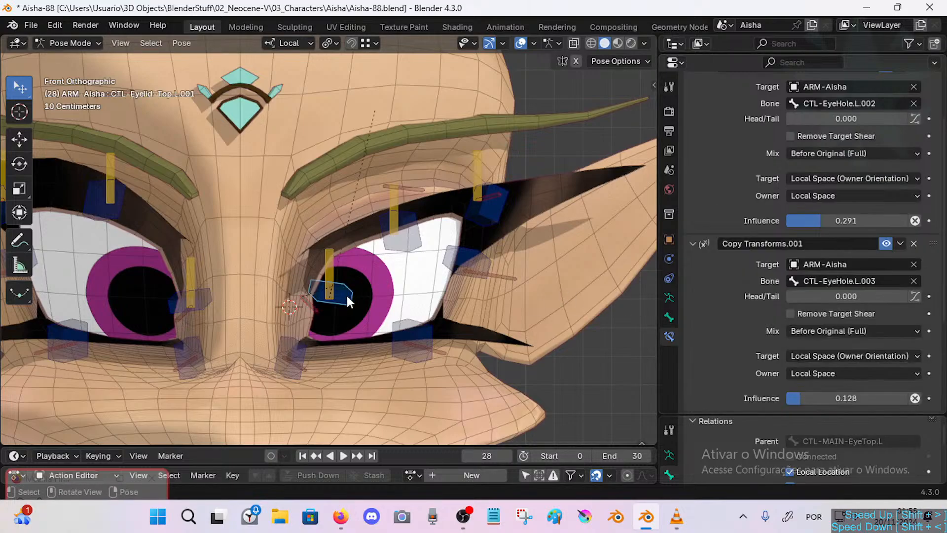
key("g")
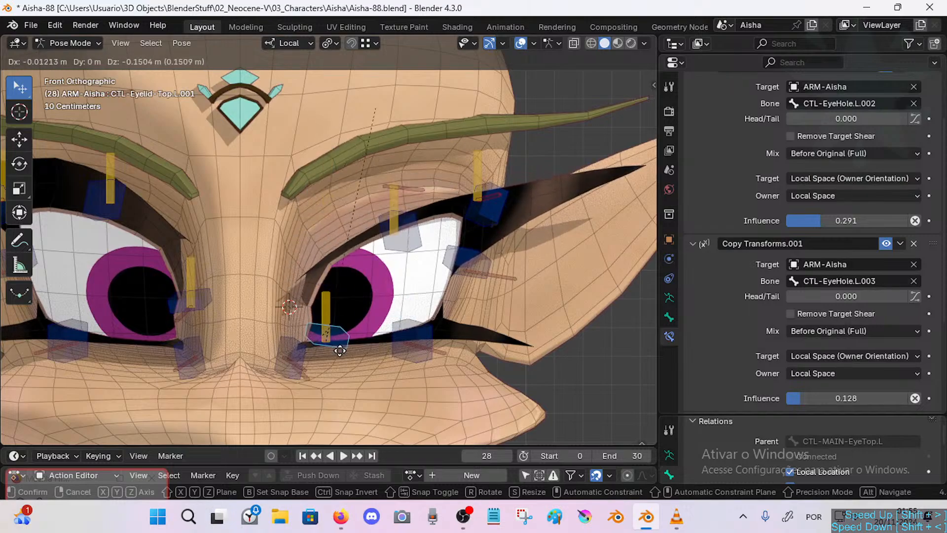
left_click(345, 297)
left_click(315, 301)
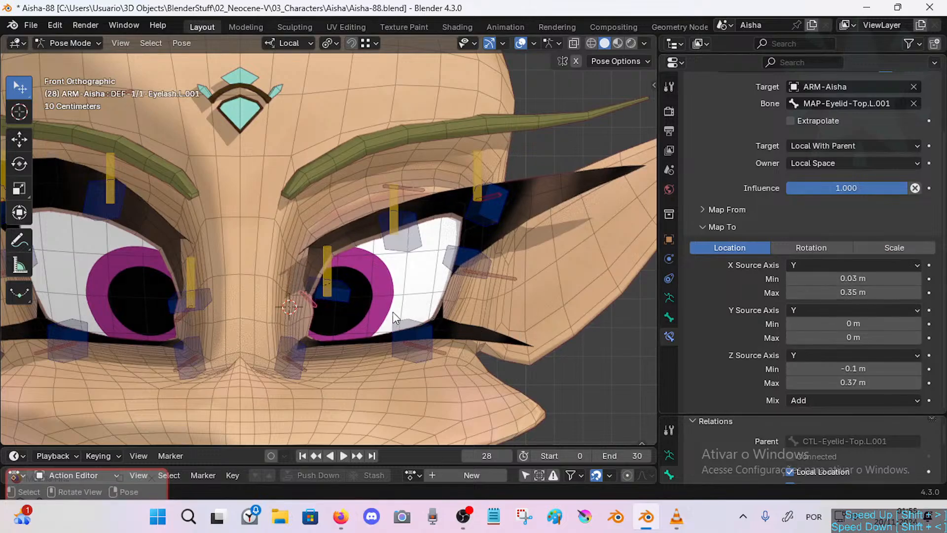
Dip CTL-Eyelid-Top.L.001 below the lower lid, settle it over the iris, and set the eyelash's Map To X maximum to -0.35 m.
left_click(336, 294)
key("g")
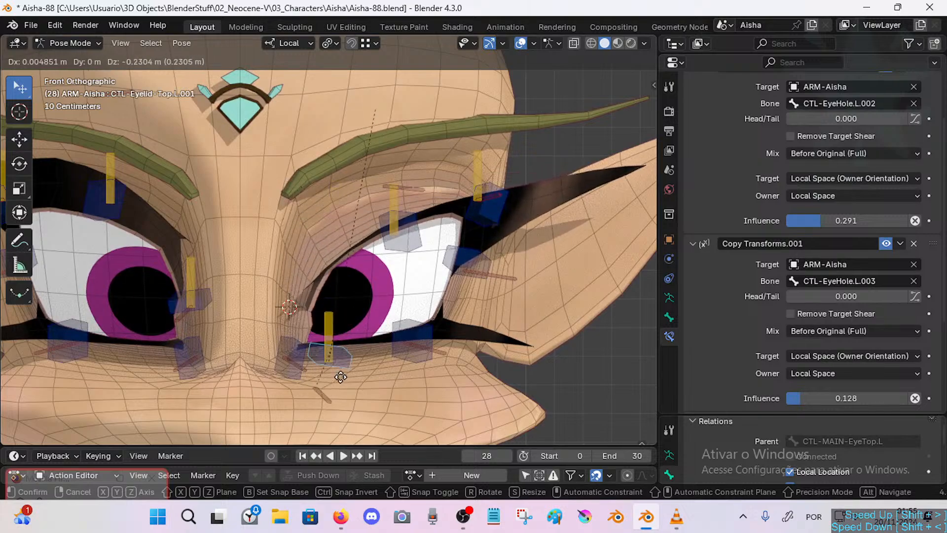
left_click(354, 294)
left_click(315, 280)
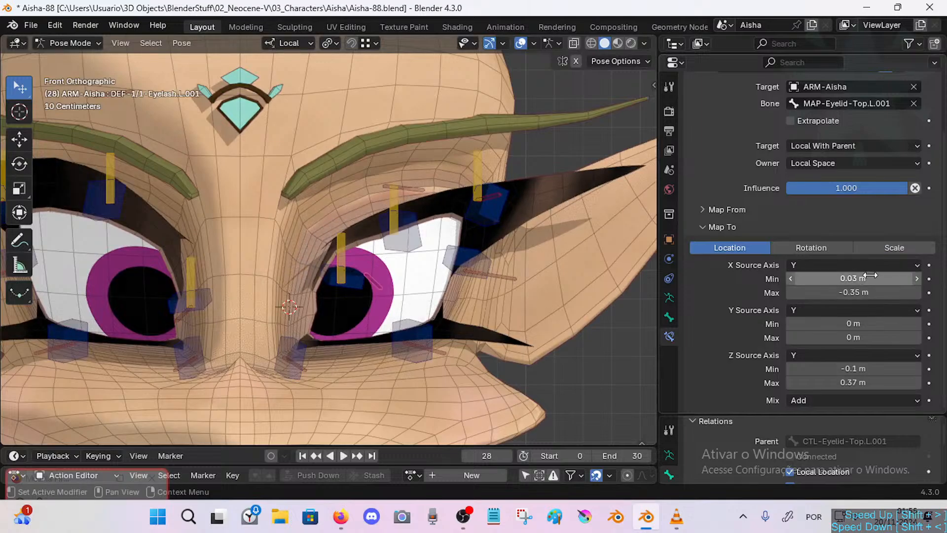
Try -0.11 m as the inner eyelash's Map To X minimum and set it to 0 m.
mouse_move(876, 276)
left_mouse_down()
mouse_move(851, 276)
mouse_move(890, 279)
mouse_move(875, 278)
left_mouse_up()
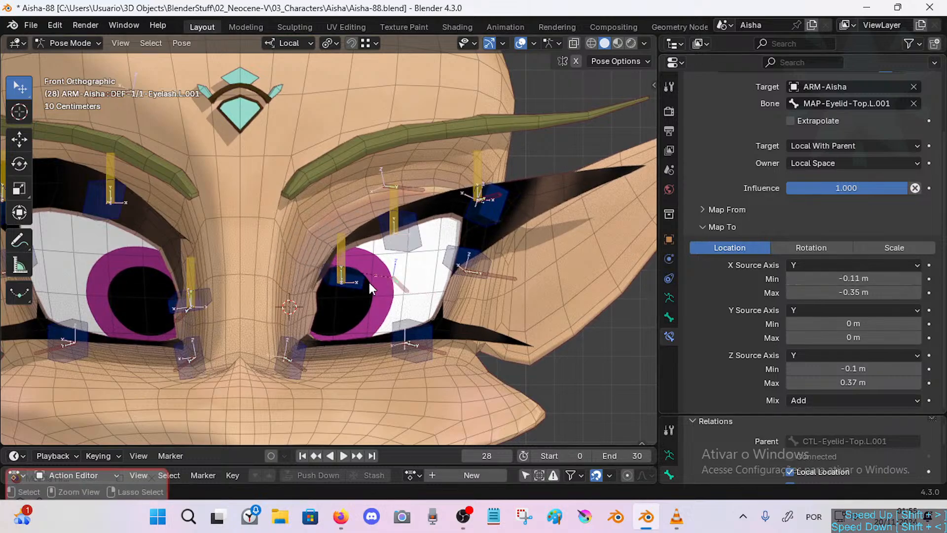
left_click(849, 278)
type("0")
key("Return")
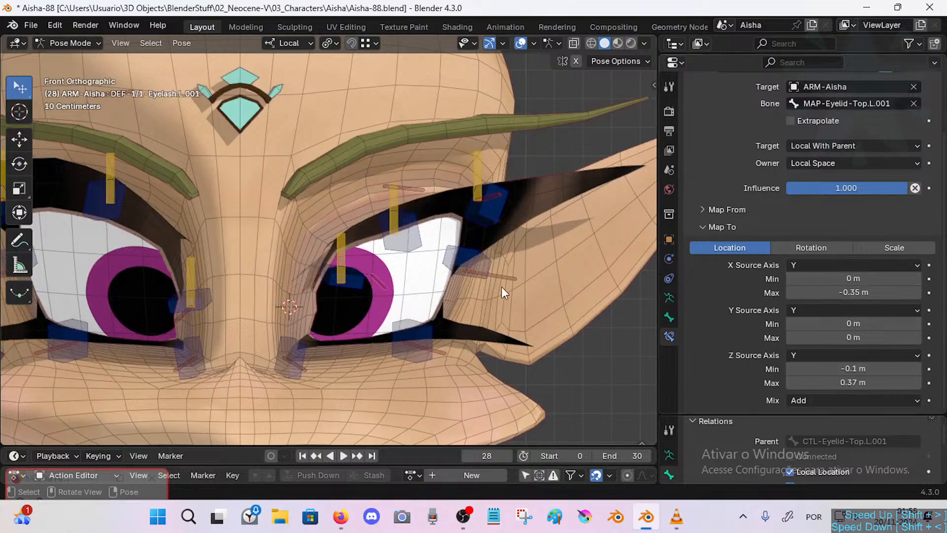
Raise CTL-Eyelid-Top.L.001 to the iris's upper edge, try 0.13 m as the eyelash's Map To X maximum, and reset that maximum.
left_click(349, 289)
key("g")
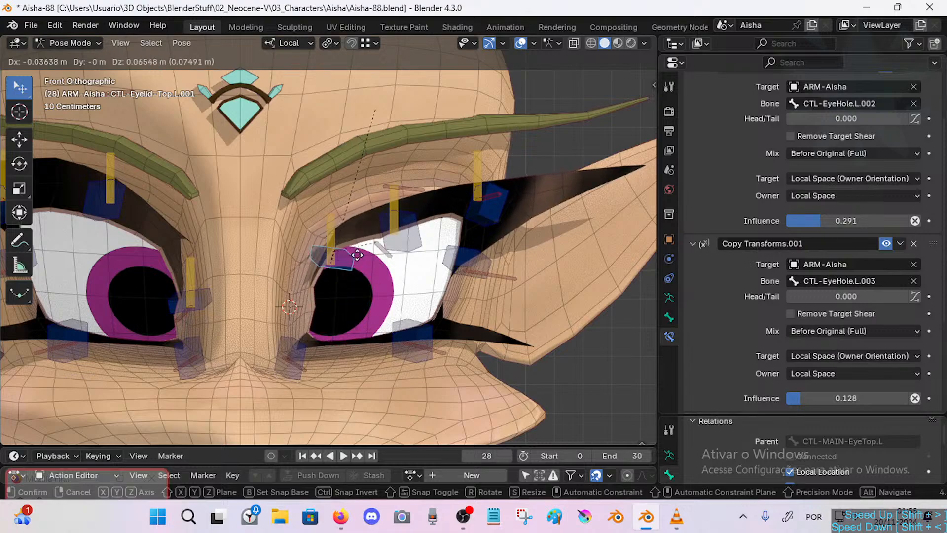
left_click(357, 265)
left_click(385, 245)
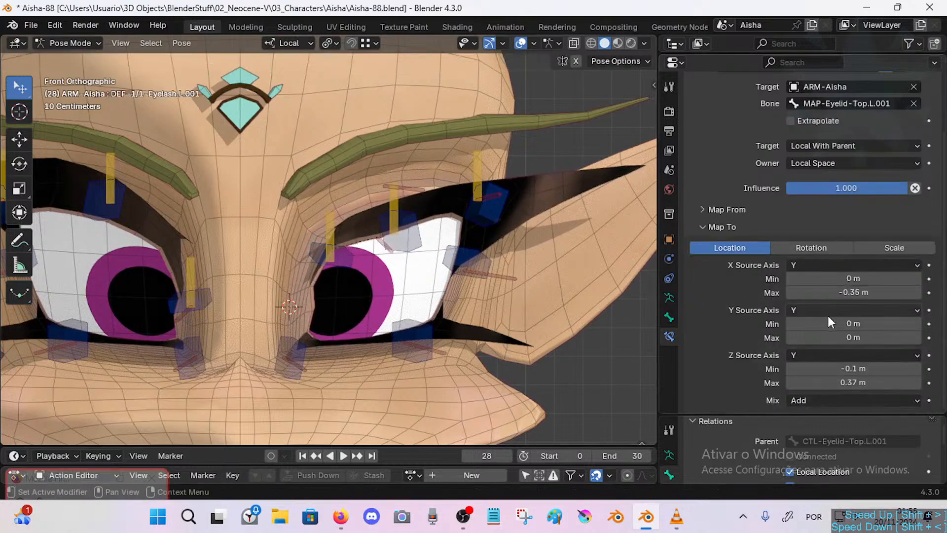
mouse_move(874, 293)
left_mouse_down()
mouse_move(908, 293)
mouse_move(892, 293)
left_mouse_up()
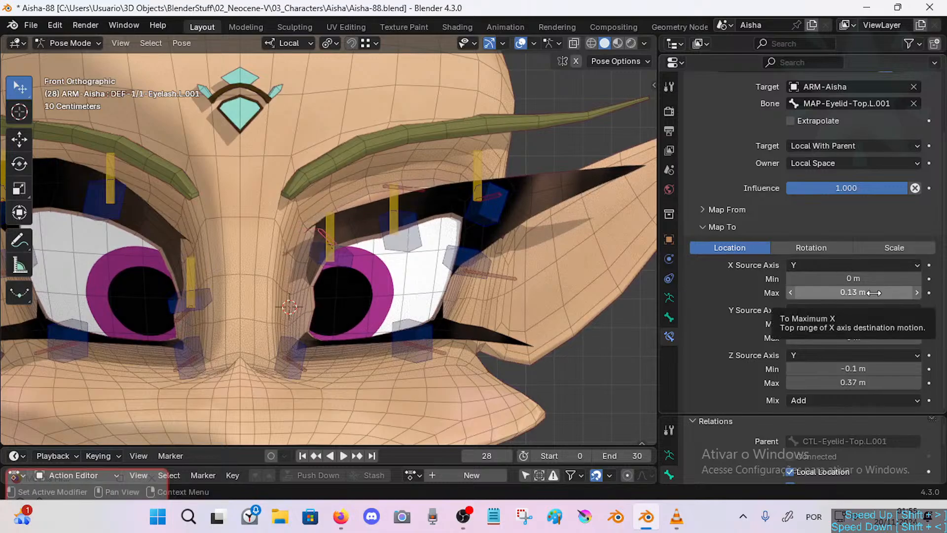
key("BackSpace")
Lower CTL-Eyelid-Top.L.001 over the lower iris and set DEF-1/1-Eyelash.L.001's Map To X maximum to 2.8 m.
left_click(352, 268)
key("g")
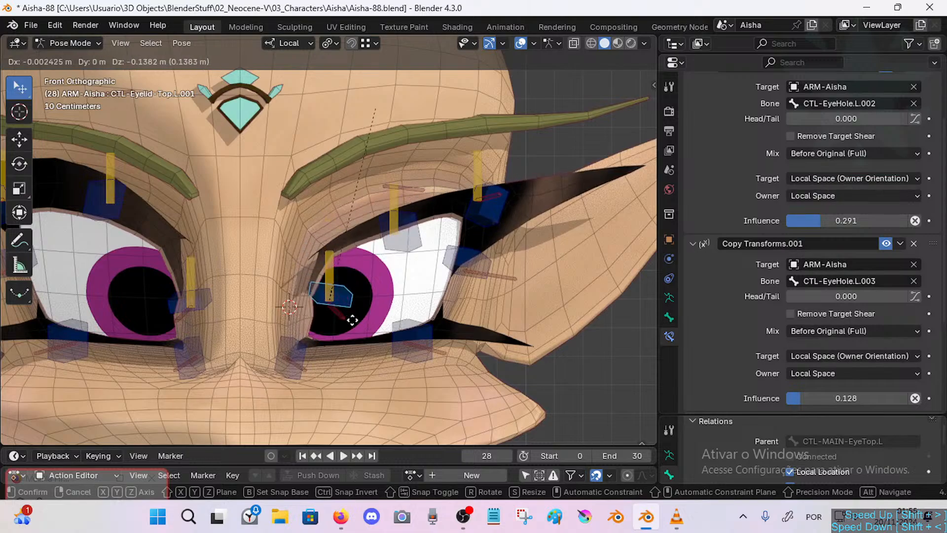
left_click(344, 339)
left_click(344, 339)
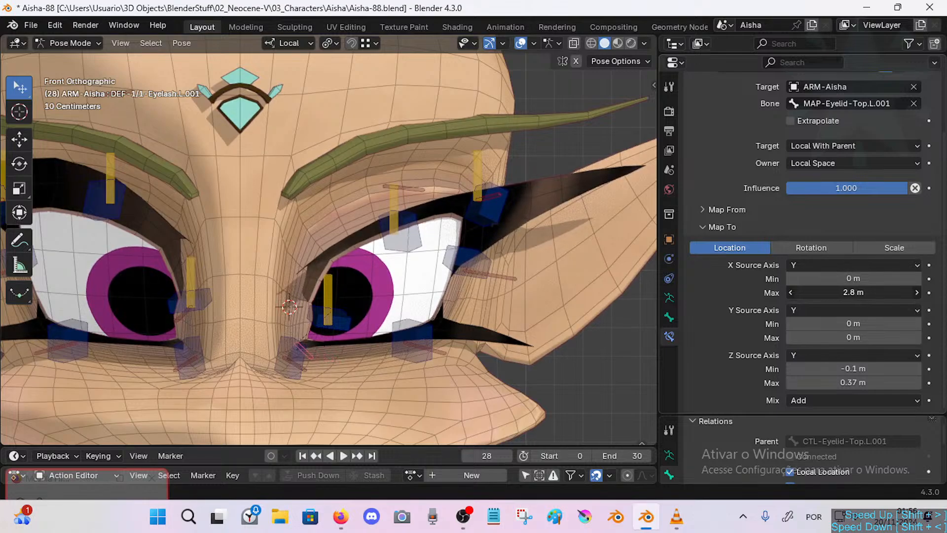
Raise and lower CTL-Eyelid-Top.L.001 to test the eyelash, and reset its Map To X maximum to 0 m.
left_click(343, 321)
key("g")
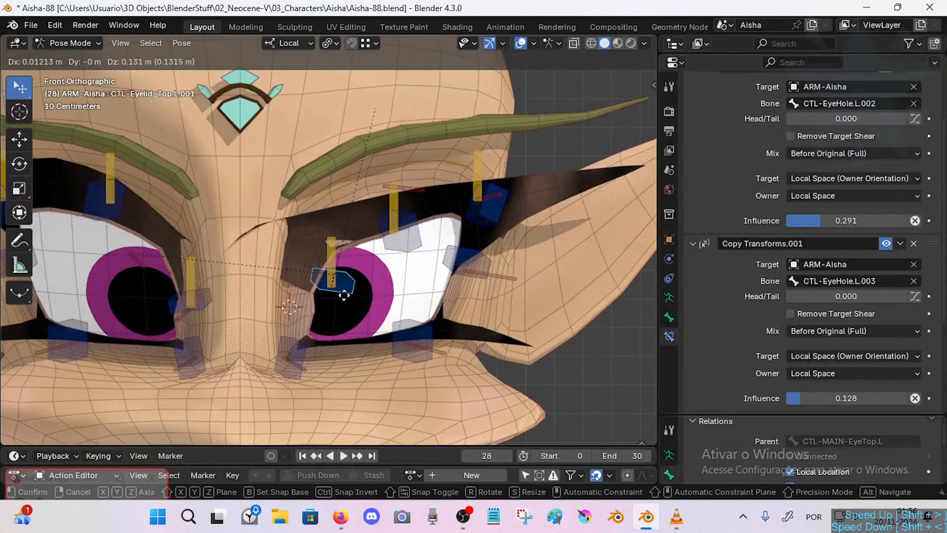
left_click(348, 312)
left_click(313, 335)
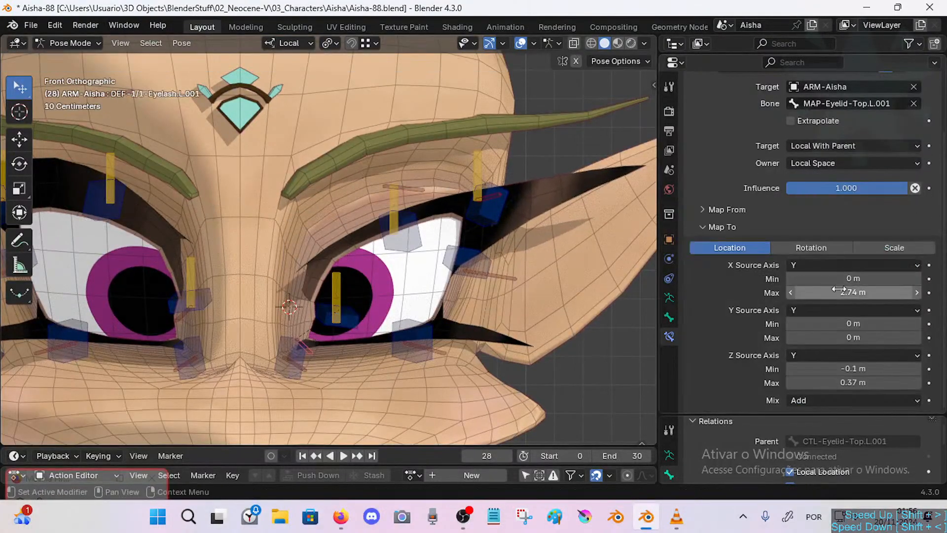
key("BackSpace")
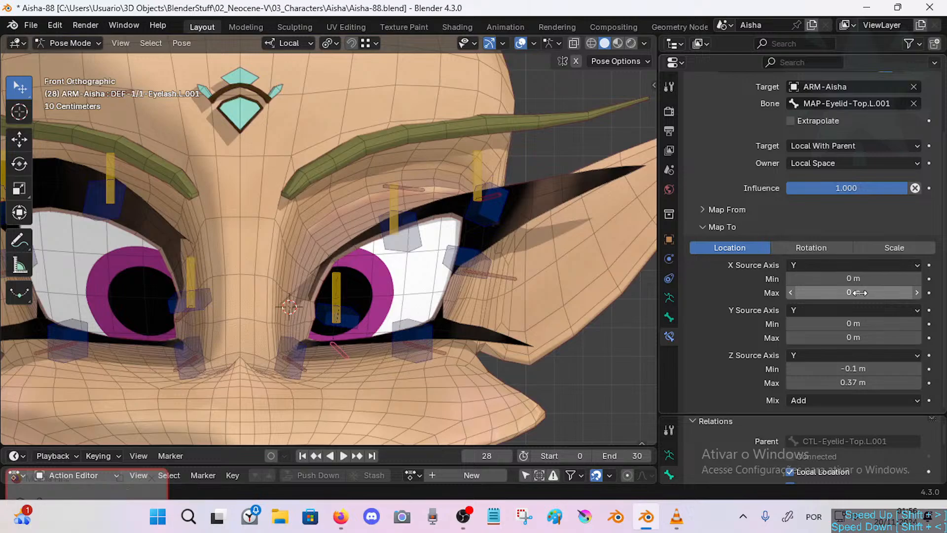
Shift CTL-Eyelid-Top.L.001 slightly inward, try an eyelash Map To X maximum of 0.03 m, reset it, and set the X minimum to 0.02 m.
left_click(345, 320)
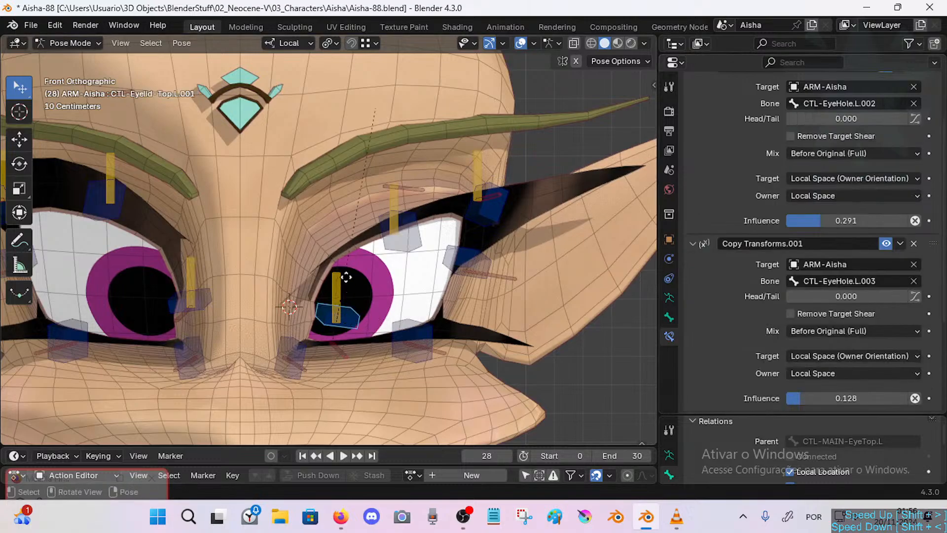
key("g")
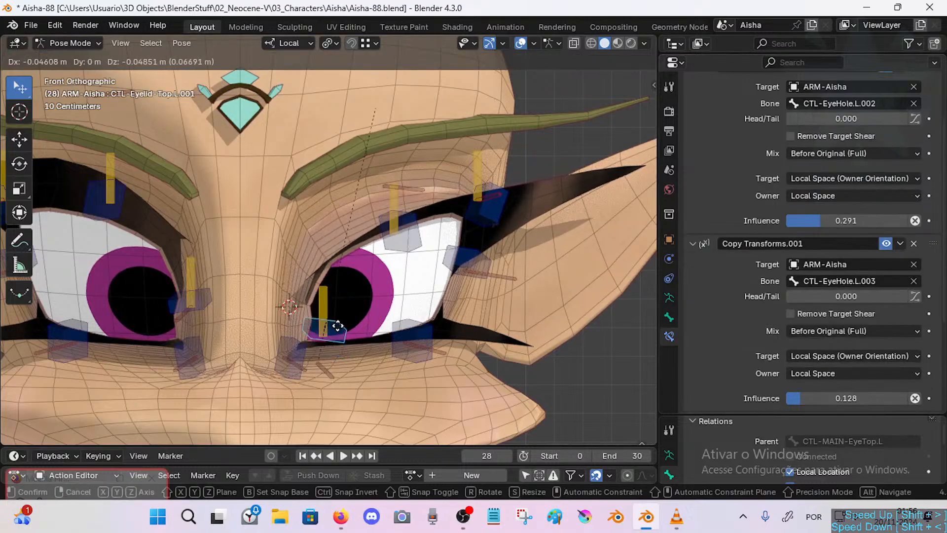
left_click(333, 307)
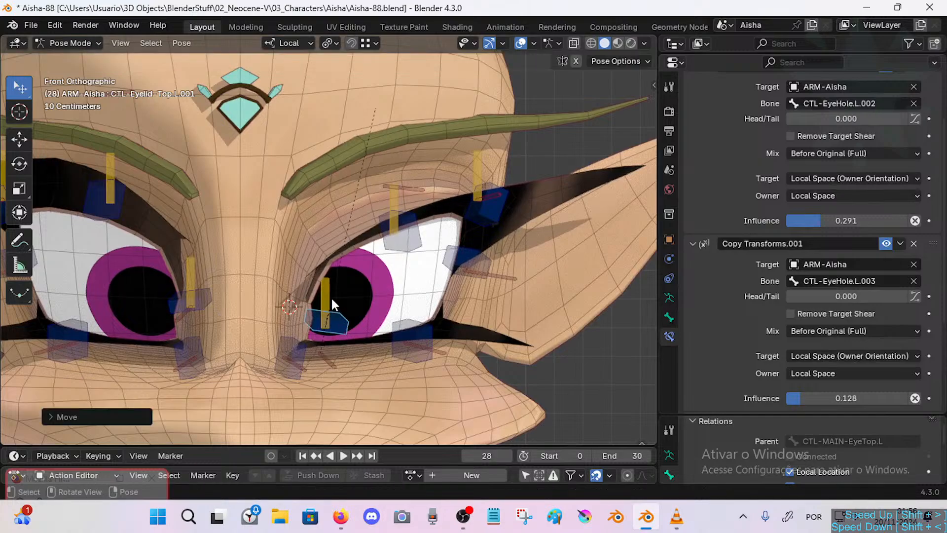
left_click(355, 351)
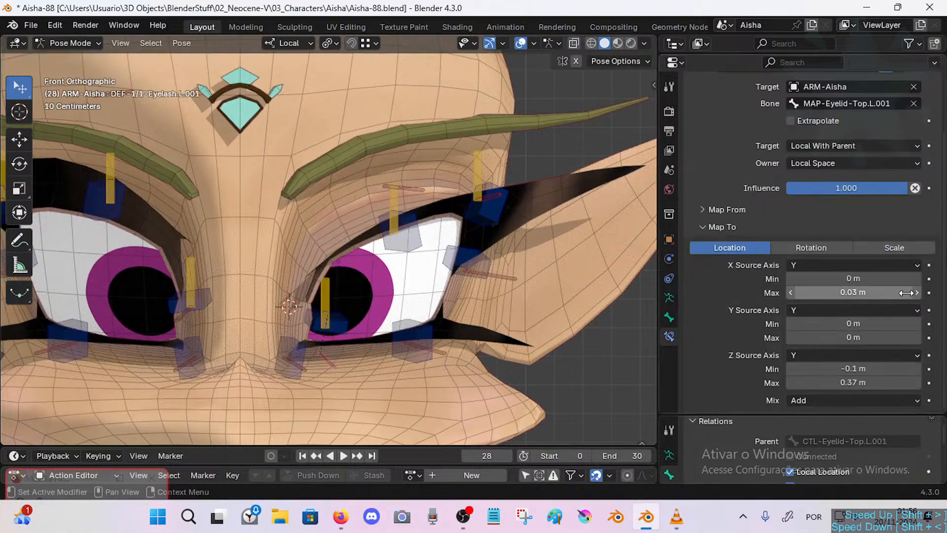
key("BackSpace")
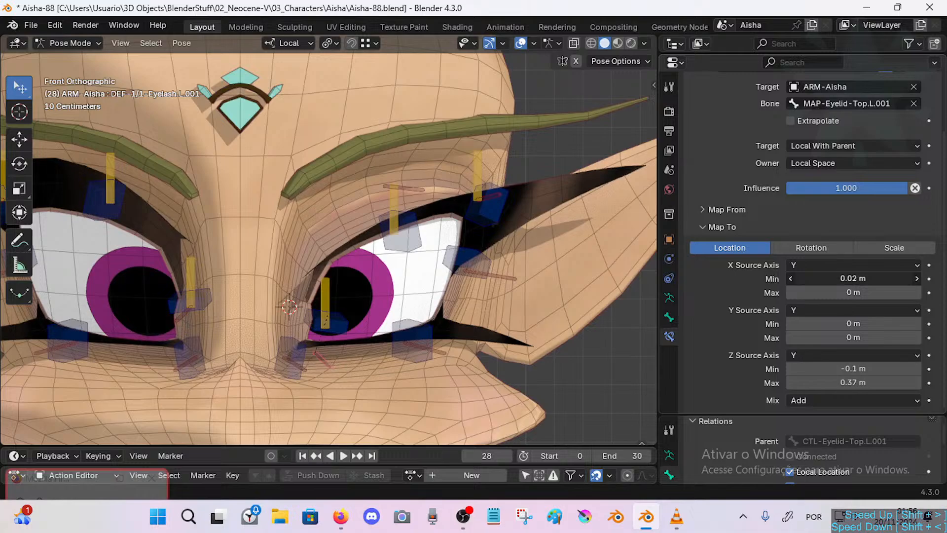
left_click_drag(853, 279, 843, 279)
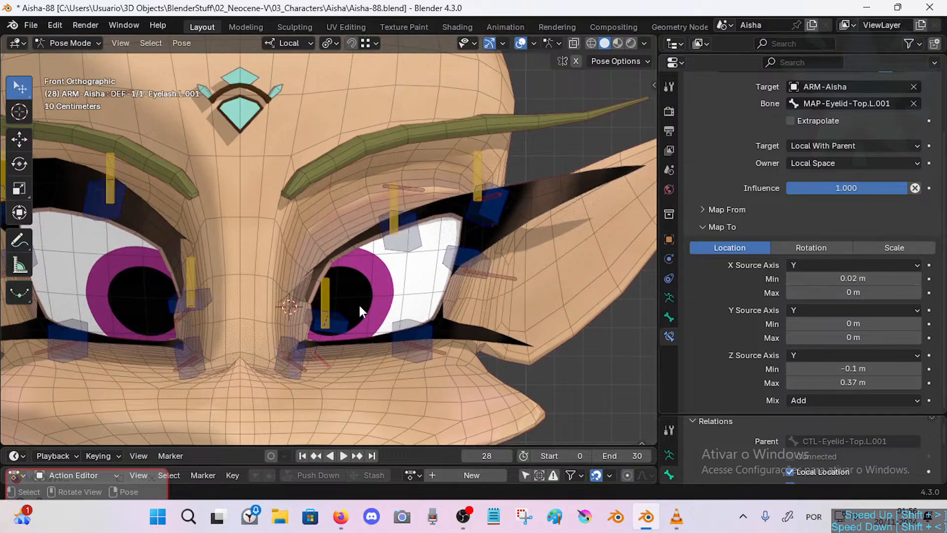
Clear the location of all bones and lower CTL-Eyelid-Top.L.001 from its rest position over the lower iris.
key("a")
key("alt+g")
left_click(312, 305)
key("g")
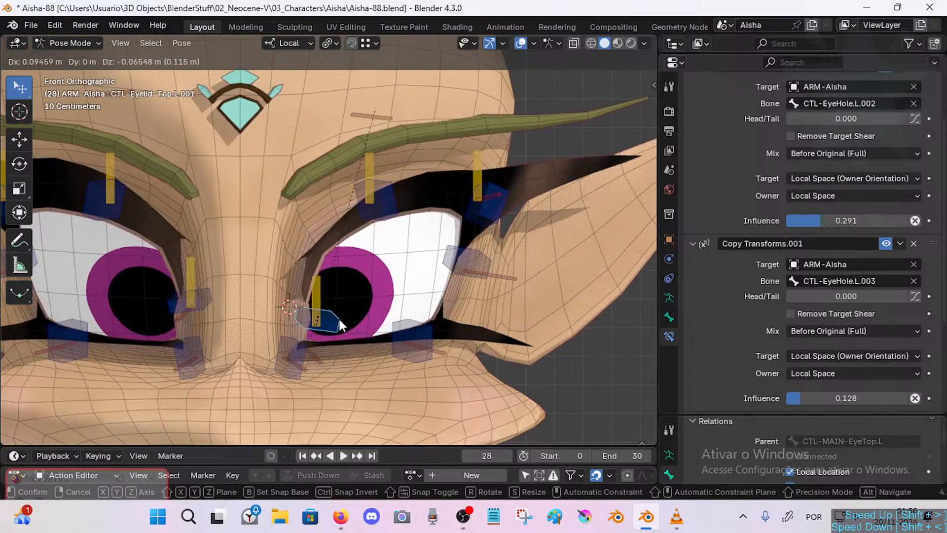
left_click(341, 322)
Adjust the inner eyelash's Map To X minimum and move CTL-Eyelid-Top.L.001 from its rest position over the lower iris.
left_click(318, 299)
left_click(877, 267)
left_click(877, 267)
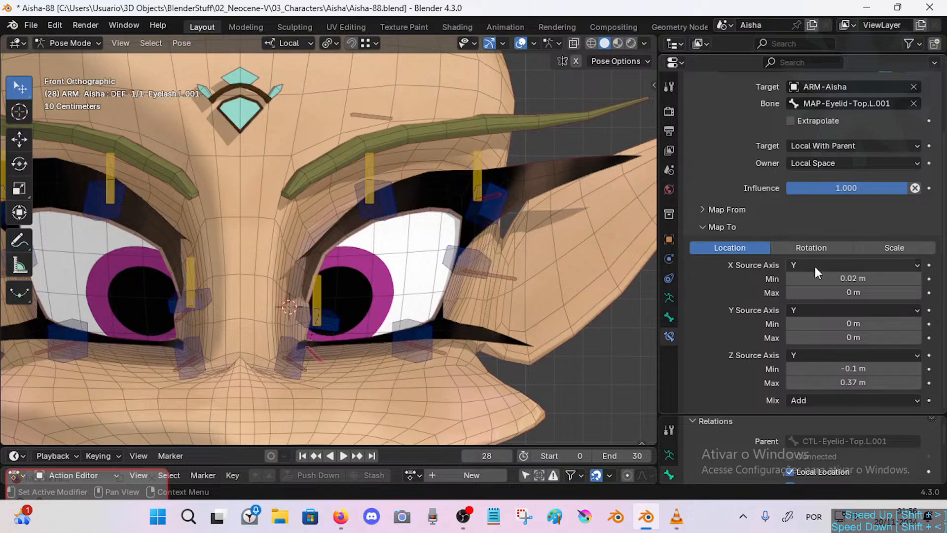
left_click_drag(816, 278, 769, 294)
left_click(311, 302)
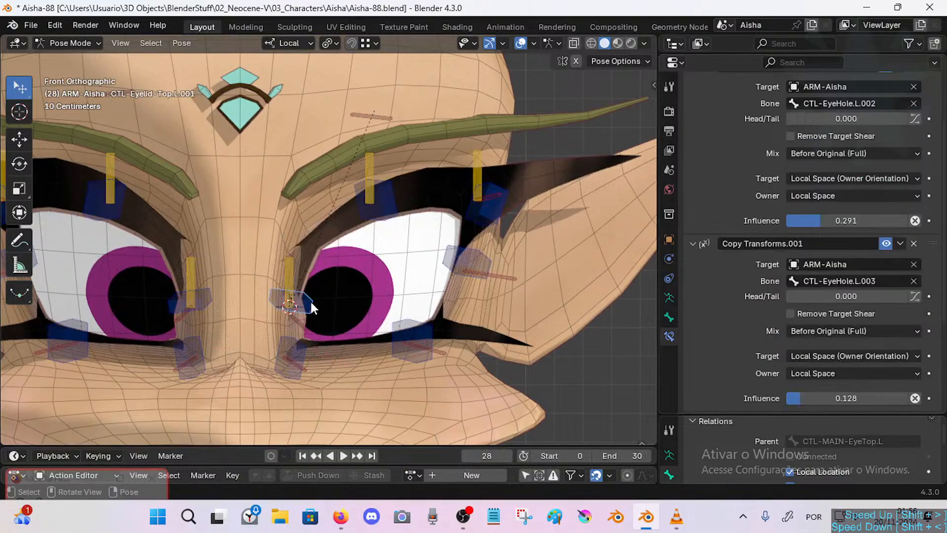
key("g")
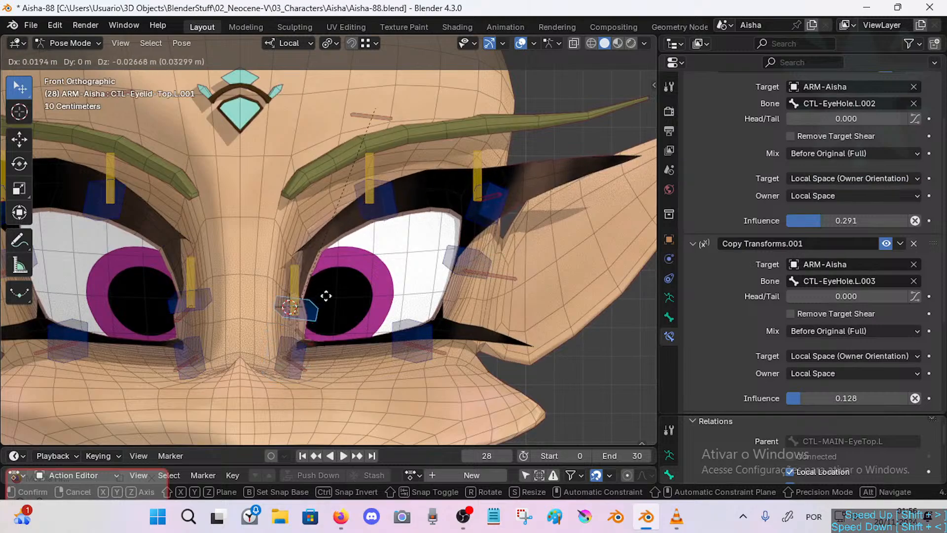
left_click(348, 317)
Set the Map To location X minimum of DEF-1/1-Eyelash.L.001's Transformation constraint to 0.36 m.
left_click(306, 354)
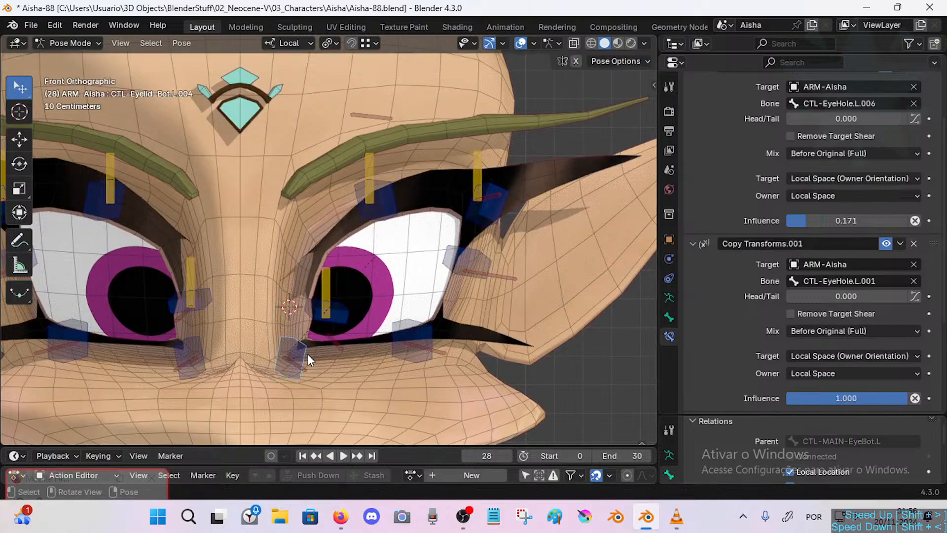
left_click(337, 343)
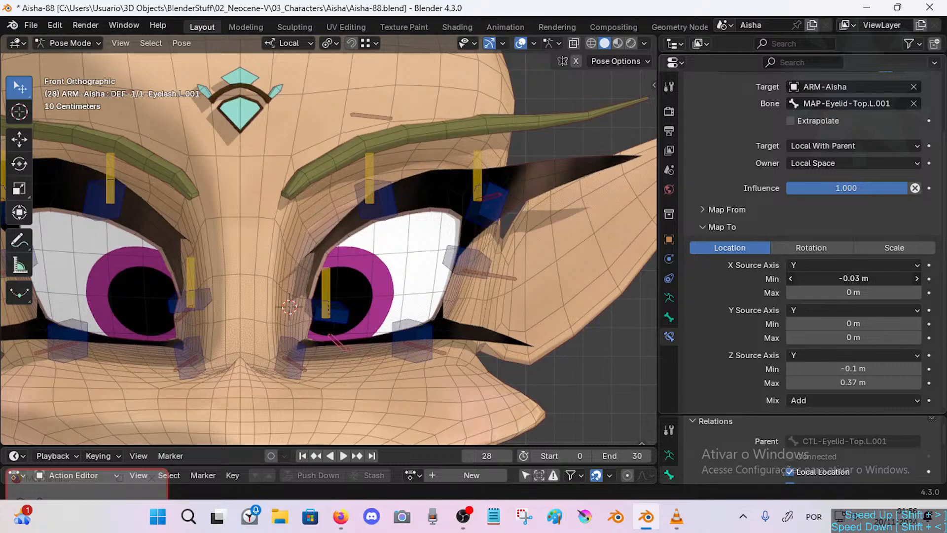
mouse_move(853, 278)
left_mouse_down()
mouse_move(883, 278)
mouse_move(844, 278)
left_mouse_up()
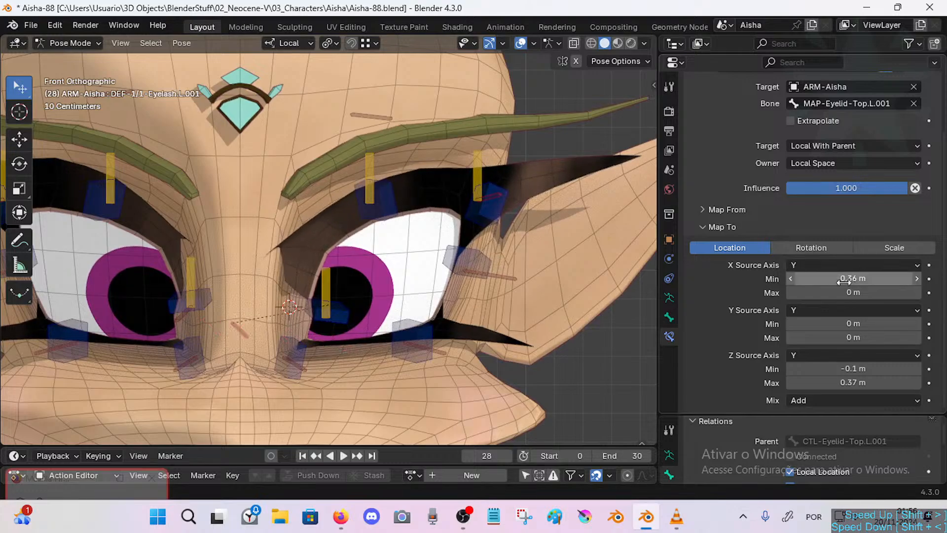
Raise and lower CTL-Eyelid-Top.L.001 to test the eyelash, and expand the constraint's Map From settings.
left_click(348, 318)
key("g")
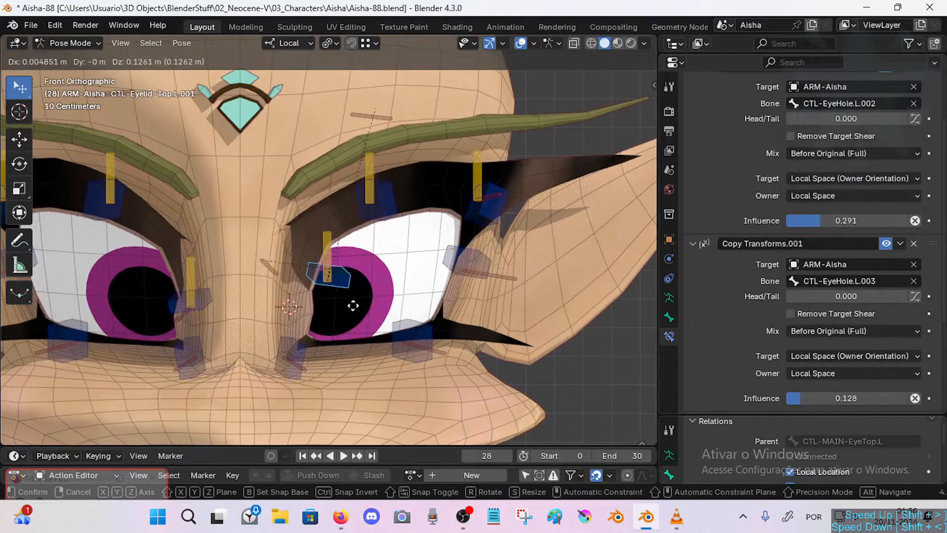
left_click(342, 315)
left_click(231, 331)
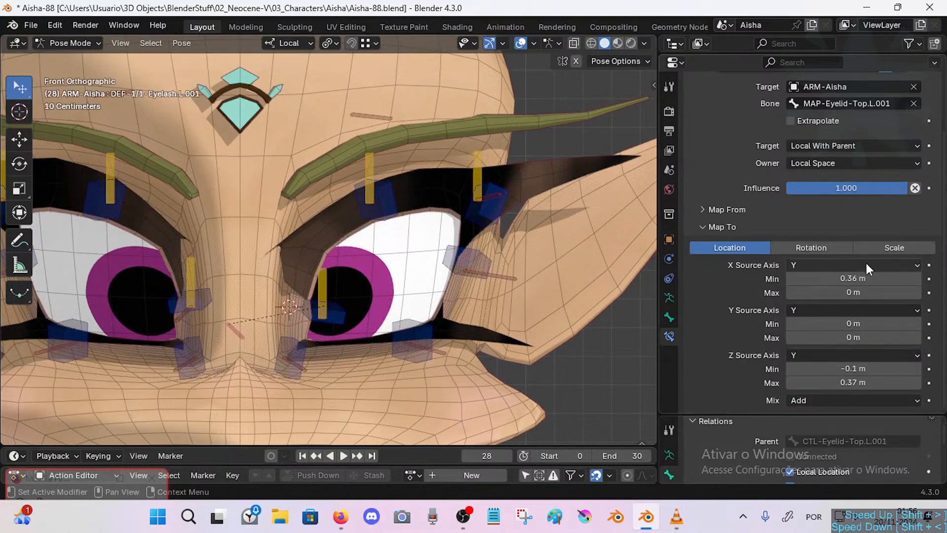
left_click(711, 208)
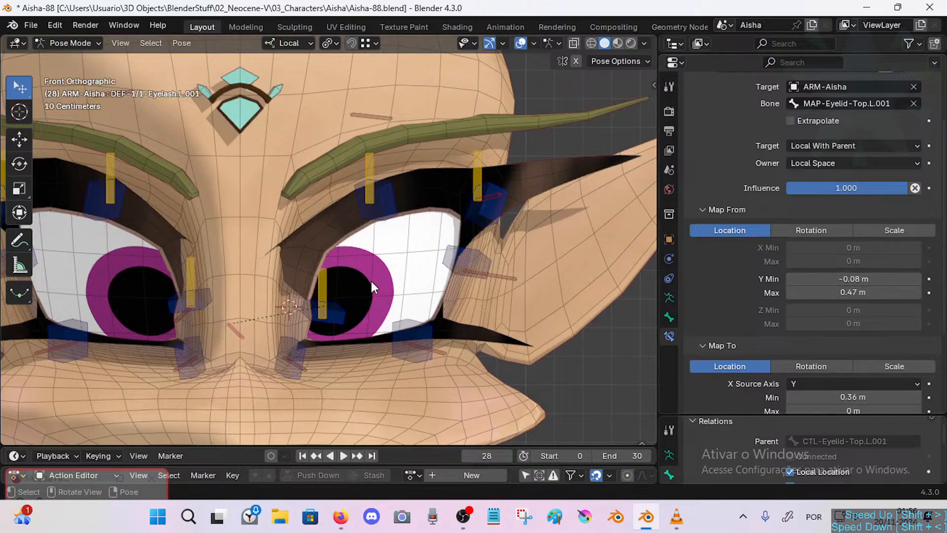
left_click(331, 288)
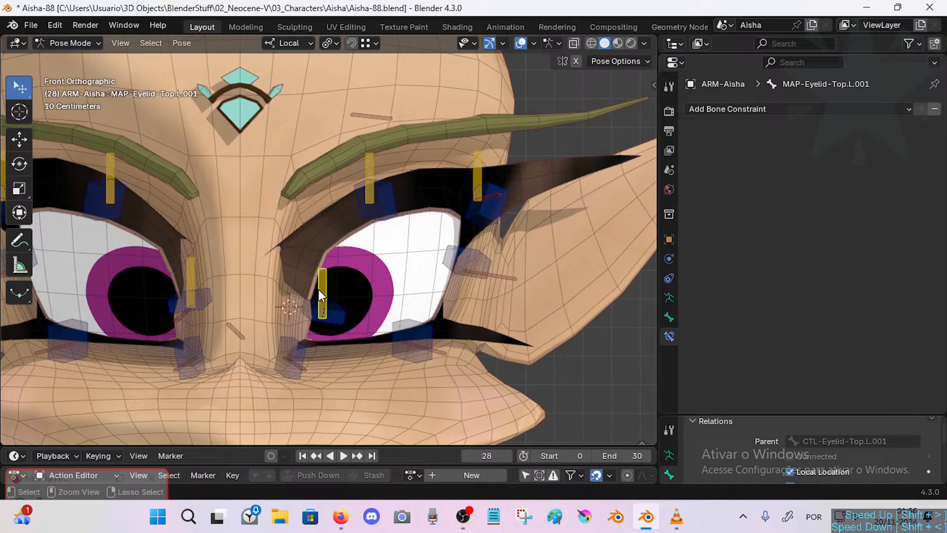
key("g")
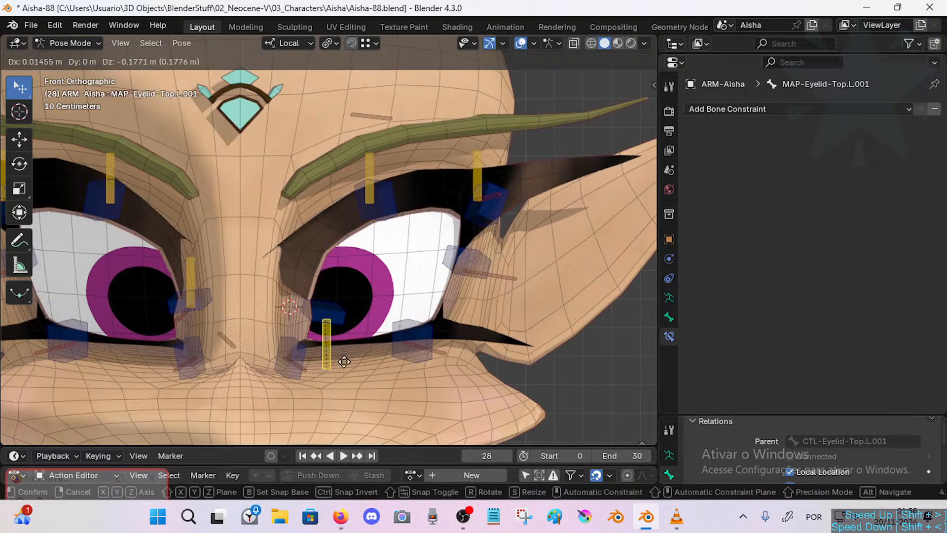
right_click(342, 329)
Inspect the Map From and Map To location ranges of DEF-1/1-Eyelash.L.001's Transformation constraint.
left_click(236, 330)
left_click(702, 277)
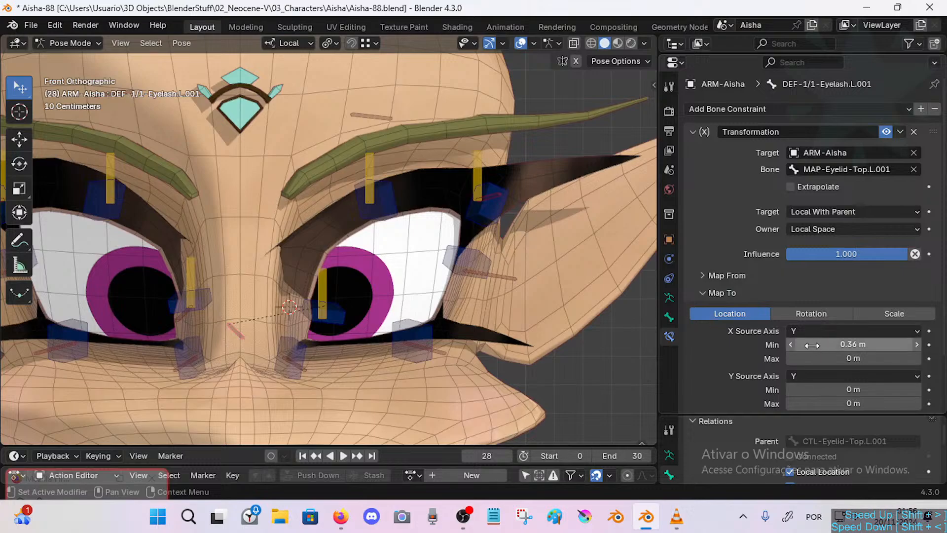
scroll(710, 291, "down", 3)
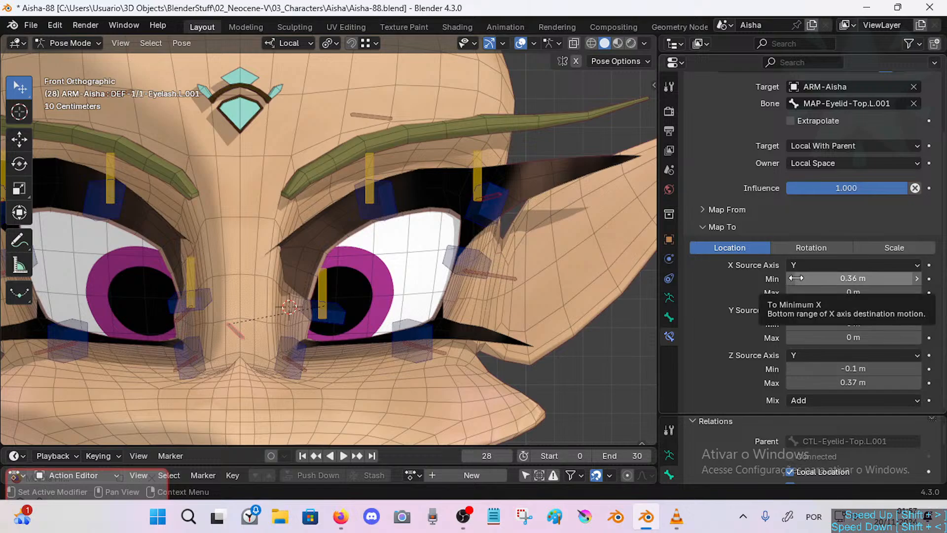
left_click(710, 210)
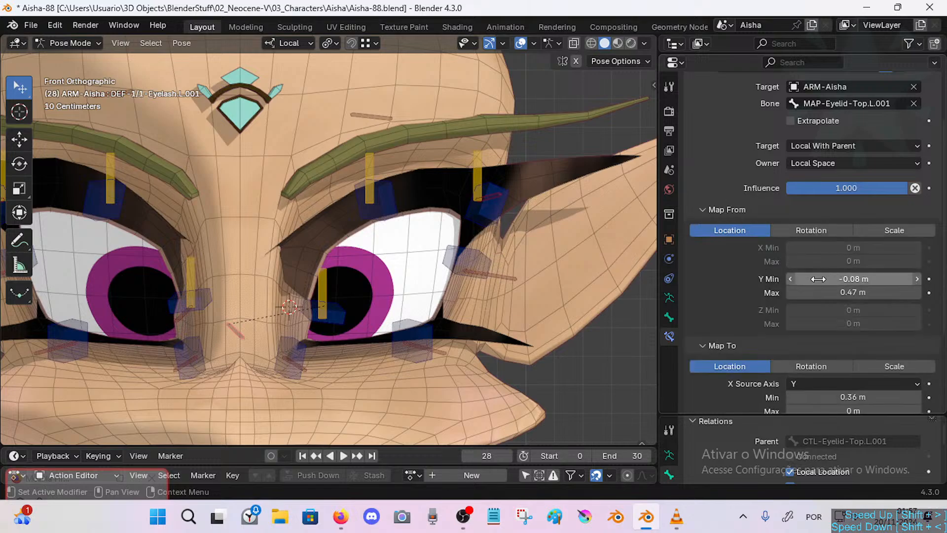
scroll(928, 301, "down", 5)
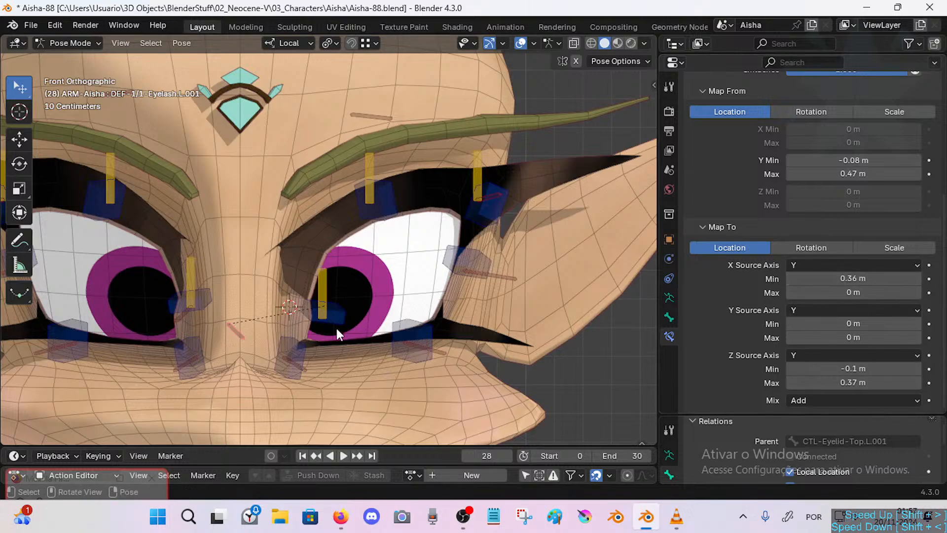
Try moving DEF-1/1-Eyelash.L.001 sideways toward the eye, and undo the last two changes.
key("g")
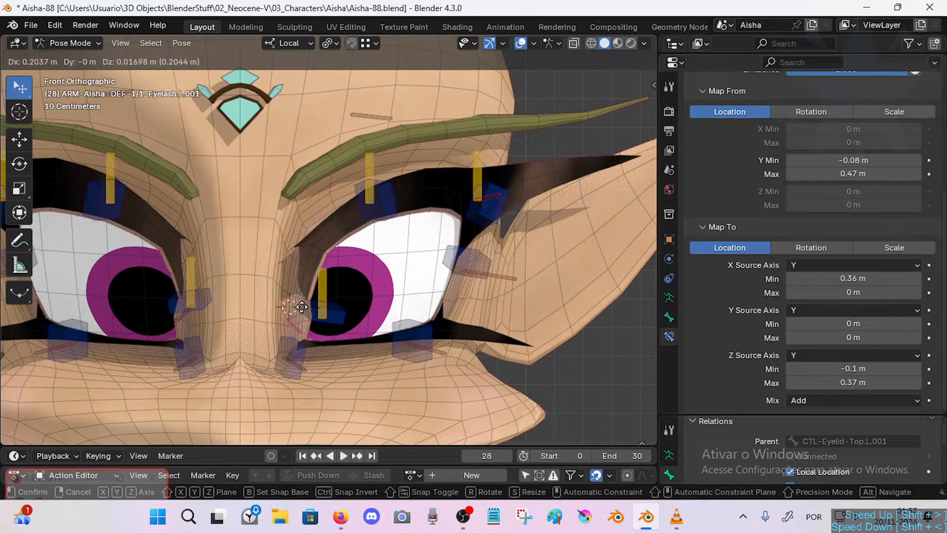
left_click(301, 307)
key("ctrl+z")
key("ctrl+z")
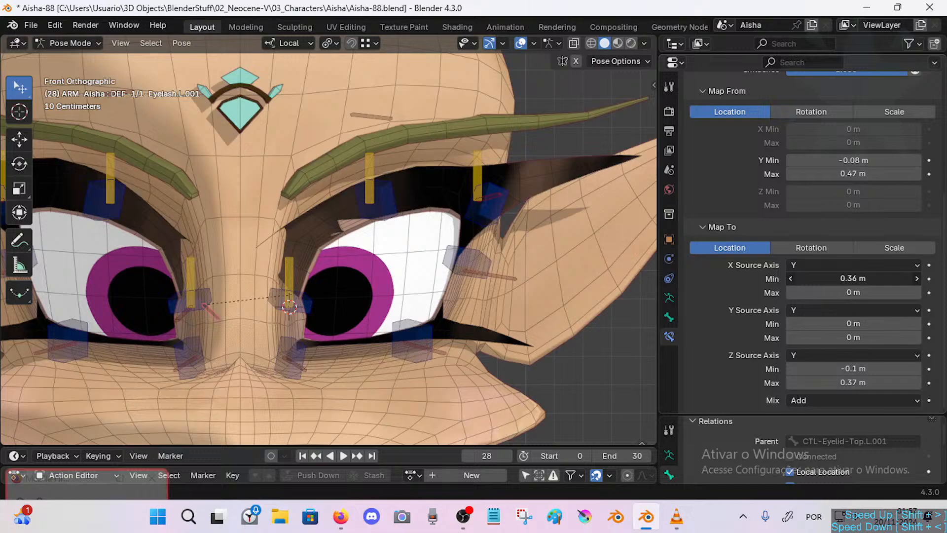
Set the Map To location X minimum of DEF-1/1-Eyelash.L.001 to 0.05 m and move CTL-Eyelid-Top.L.001 to test it.
left_click_drag(854, 279, 846, 279)
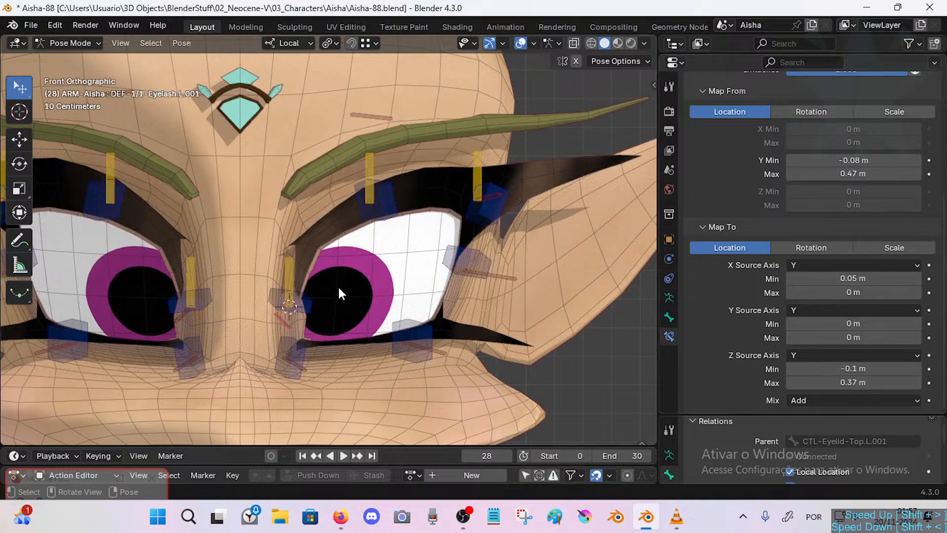
left_click(313, 301)
key("g")
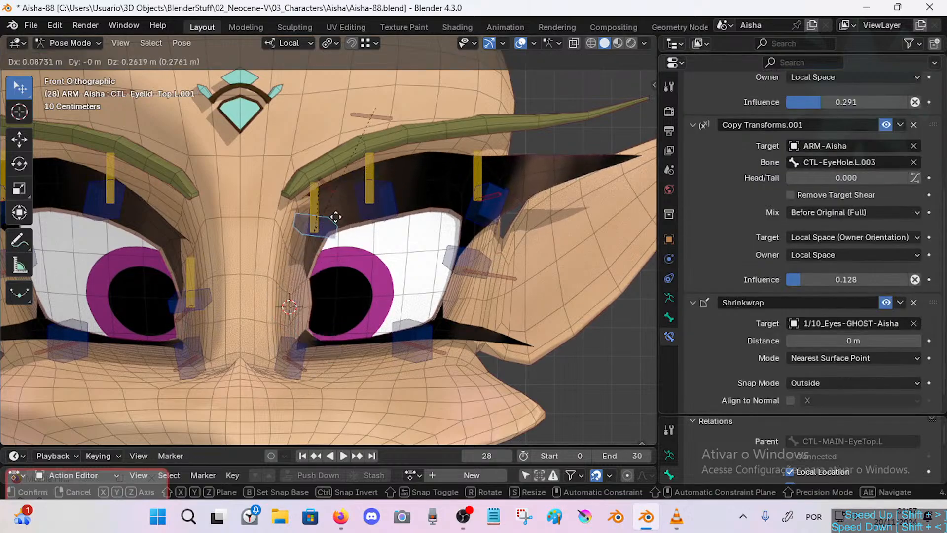
left_click(363, 340)
Lower and raise CTL-Eyelid-Top.L.002 and shift CTL-Eyelid-Top.L.001 over the inner iris to test how the lashes follow.
left_click(395, 197)
key("g")
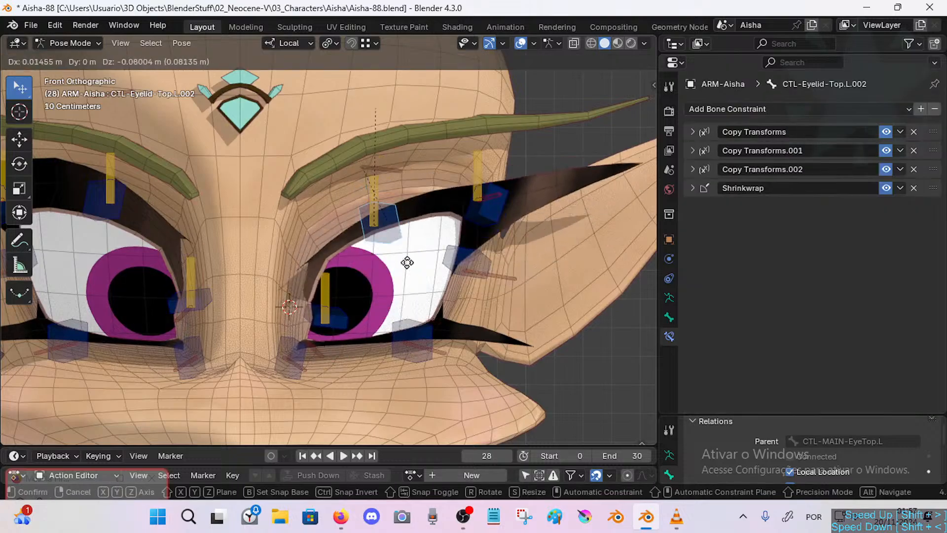
left_click(405, 233)
left_click(332, 317)
key("g")
left_click(358, 312)
left_click(399, 276)
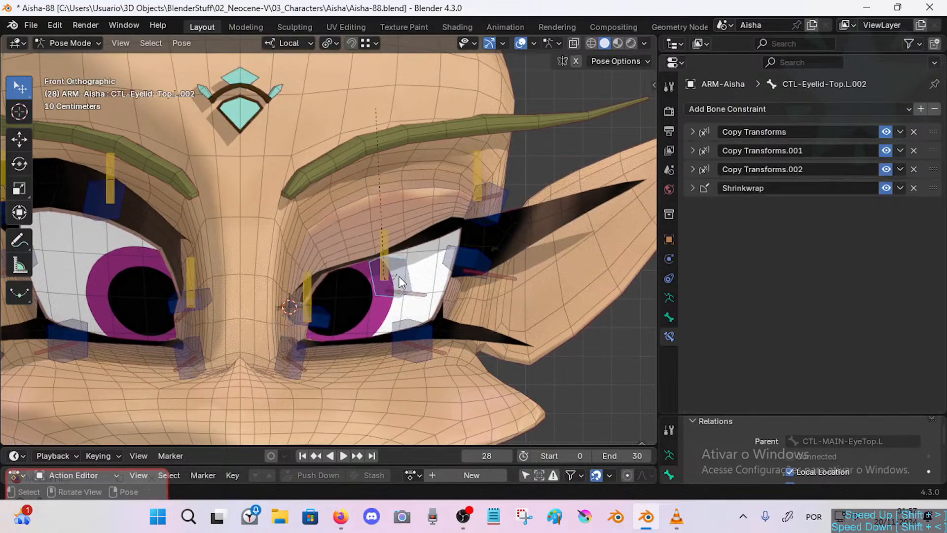
key("g")
left_click(404, 216)
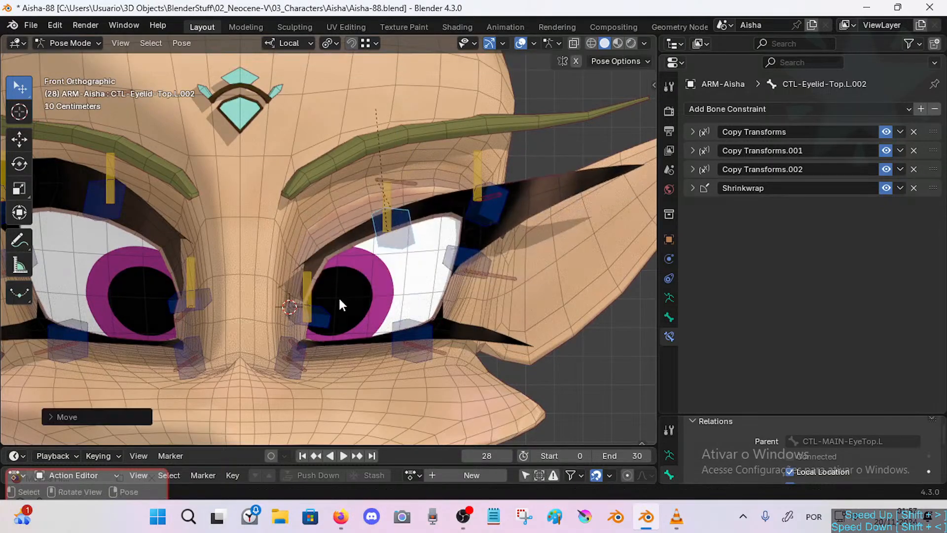
Examine DEF-1/1-Eyelash.L.001's Transformation constraint from an angled view, collapsing its Map From settings.
left_click(321, 298)
middle_click_drag(347, 280, 304, 279)
left_click(296, 308)
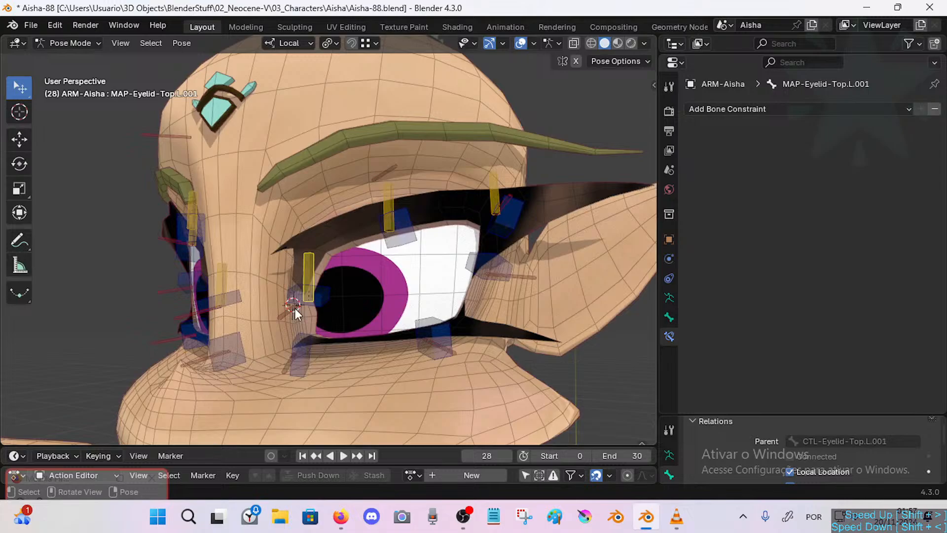
left_click(295, 310)
scroll(871, 348, "down", 4)
scroll(871, 349, "down", 3)
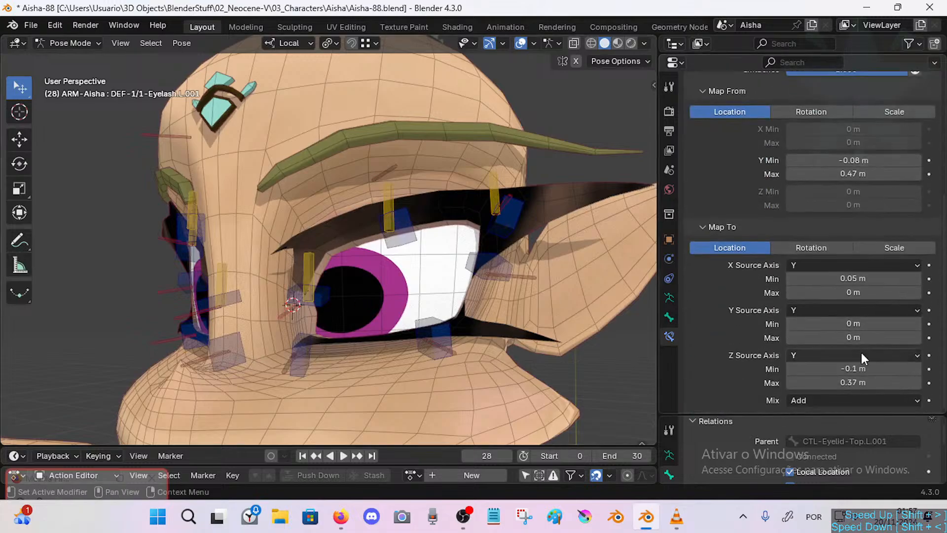
scroll(742, 135, "up", 2)
left_click(716, 123)
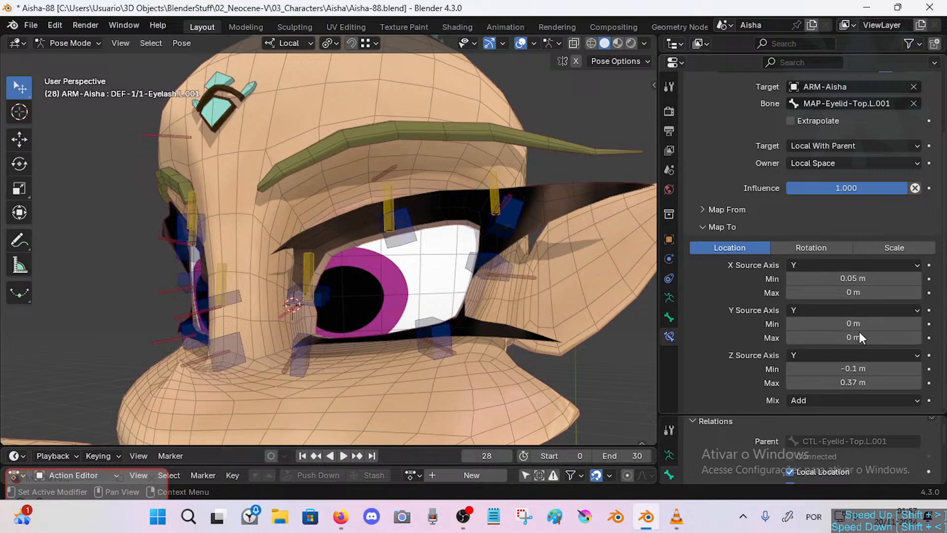
Move CTL-Eyelid-Top.L.001 around the inner eye corner to test the inner eyelash in depth.
middle_click_drag(416, 282, 380, 278)
left_click(315, 299)
key("g")
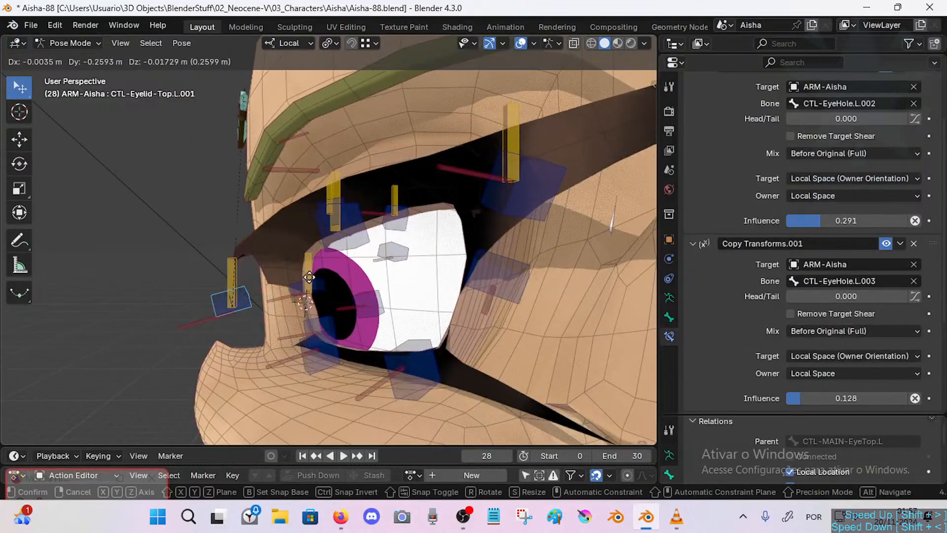
left_click(312, 283)
middle_click_drag(312, 283, 403, 256)
key("g")
left_click(365, 315)
key("g")
left_click(366, 274)
Move CTL-Eyelid-Top.L.002 around the upper lid to test how the middle eyelash follows.
left_click(416, 237)
key("g")
left_click(444, 242)
key("g")
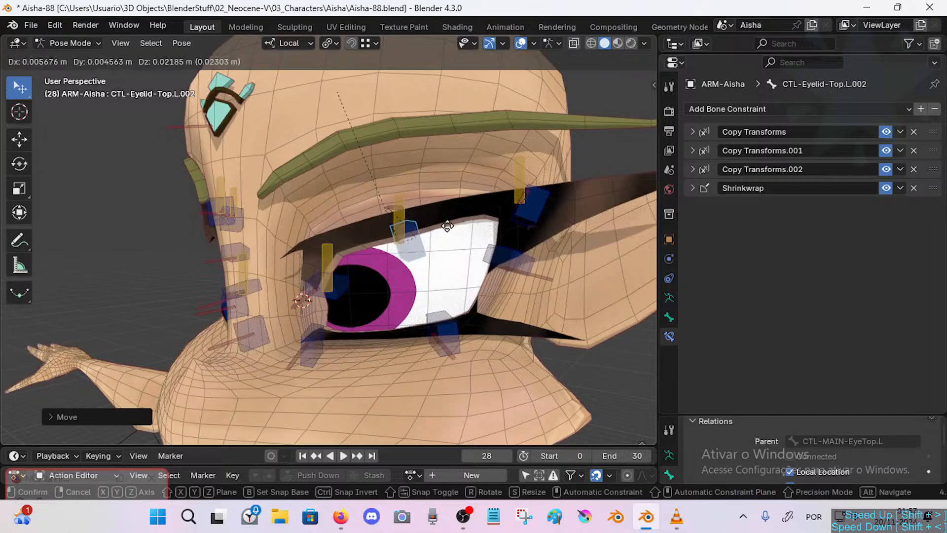
left_click(453, 224)
middle_click_drag(455, 223, 440, 232, "shift")
key("g")
left_click(377, 182)
Try moving DEF-1/1-Eyelash.L.002 toward the brow, and clear the location of all bones.
left_click(372, 170)
key("g")
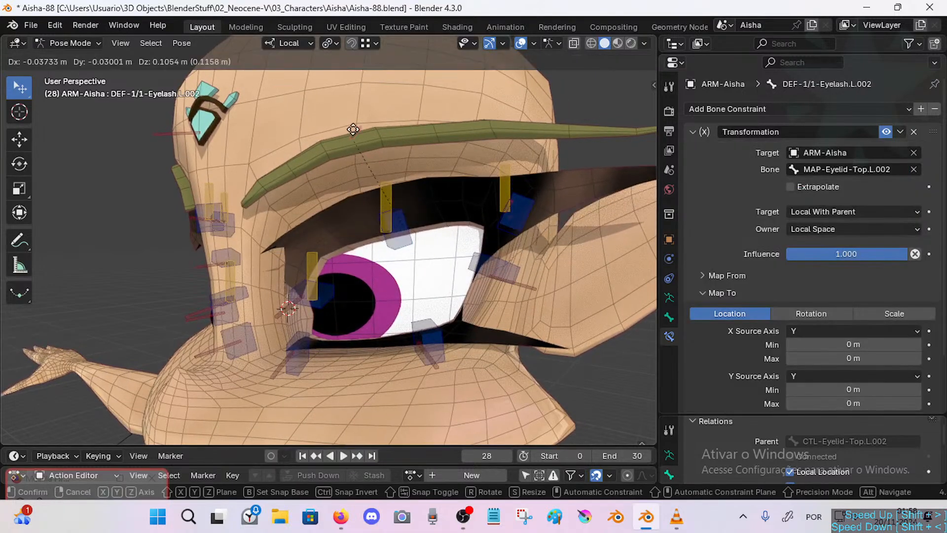
left_click(374, 114)
key("a")
key("alt+g")
Repeatedly lower and raise CTL-Eyelid-Top.L.002 from its rest position to check the middle eyelash's movement.
left_click(377, 204)
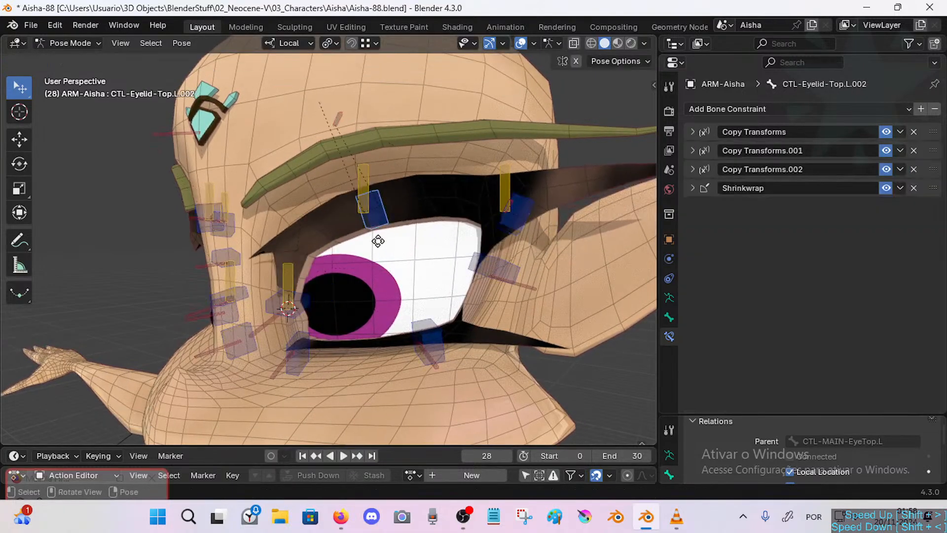
key("g")
left_click(390, 245)
key("g")
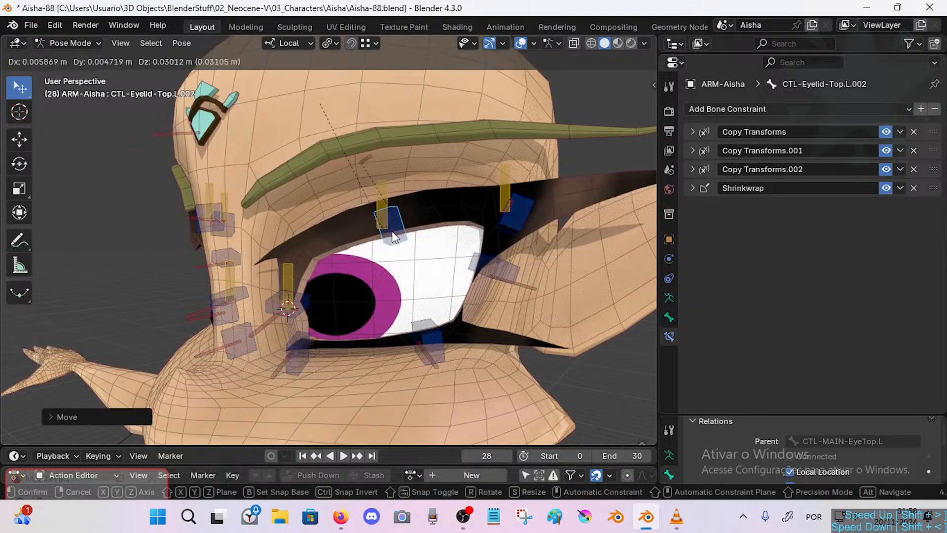
left_click(395, 240)
key("g")
left_click(403, 251)
middle_click_drag(433, 234, 414, 238, "shift")
key("g")
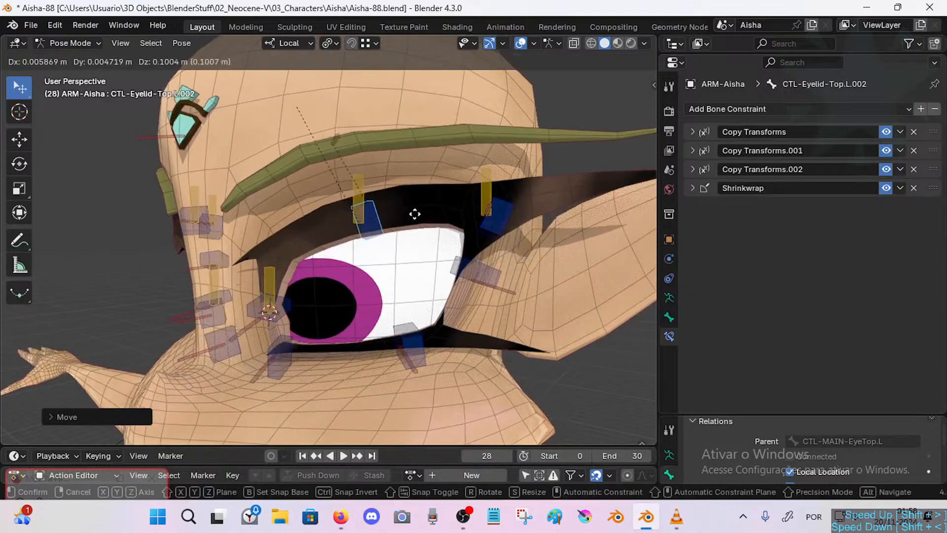
left_click(417, 208)
key("g")
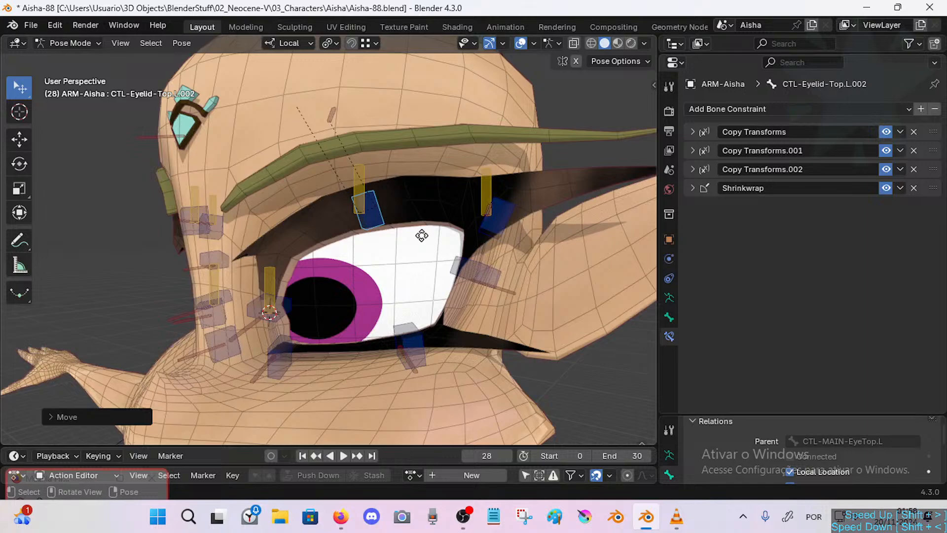
left_click(423, 237)
Move CTL-Eyelid-Top.L.003 around the outer upper lid to test how the outer eyelash follows.
left_click(503, 230)
key("g")
left_click(531, 235)
middle_click_drag(528, 237, 501, 242)
key("g")
left_click(470, 213)
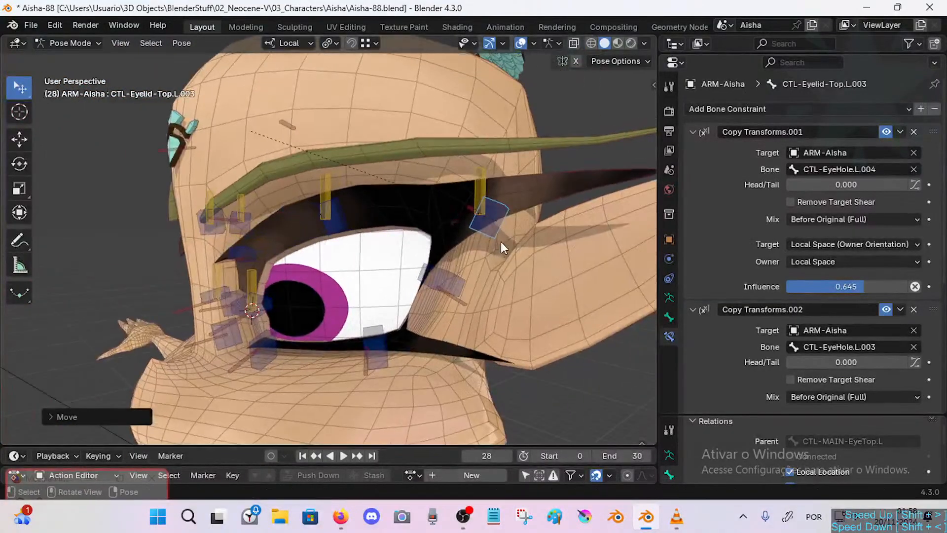
key("g")
left_click(457, 233)
Save Aisha-88.blend and expand the Map From settings of DEF-1/1-Eyelash.L.003's Transformation constraint.
left_click(449, 215)
key("ctrl+s")
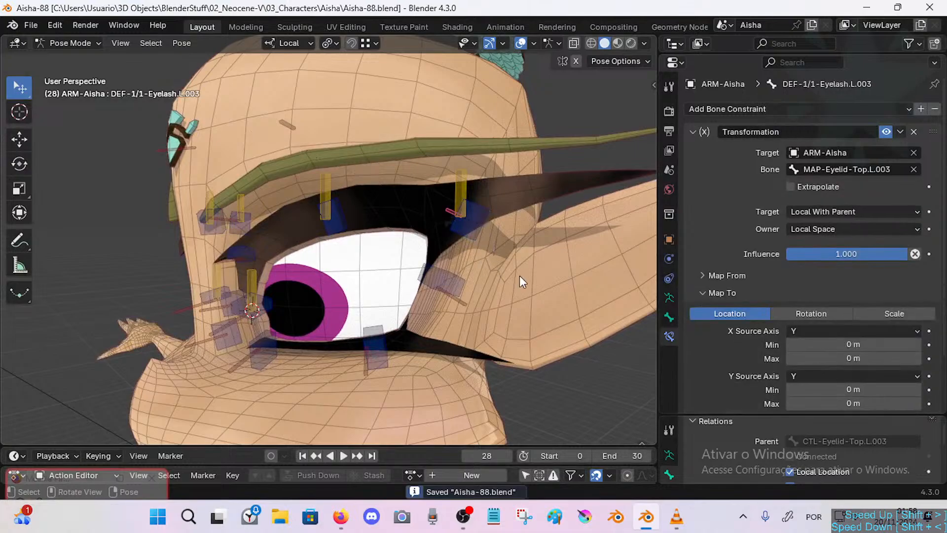
scroll(833, 364, "down", 3)
left_click(701, 210)
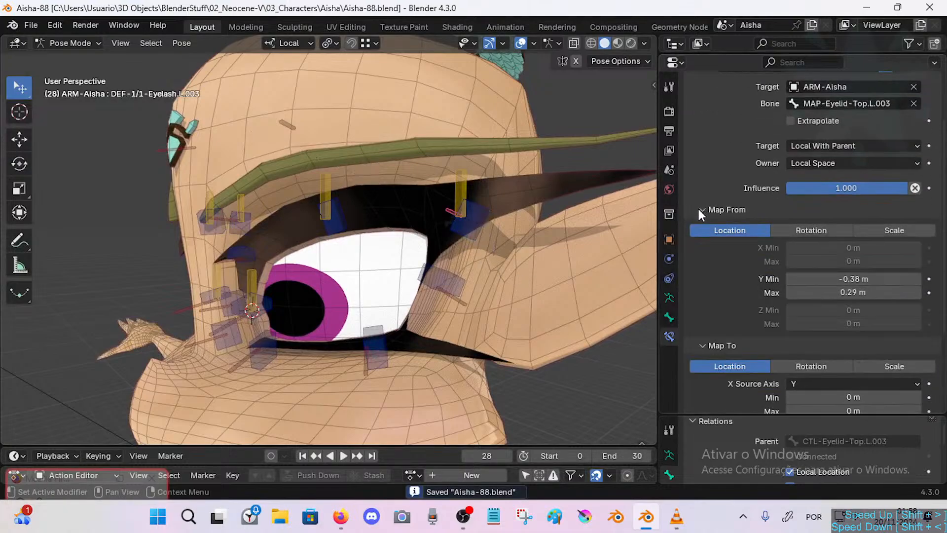
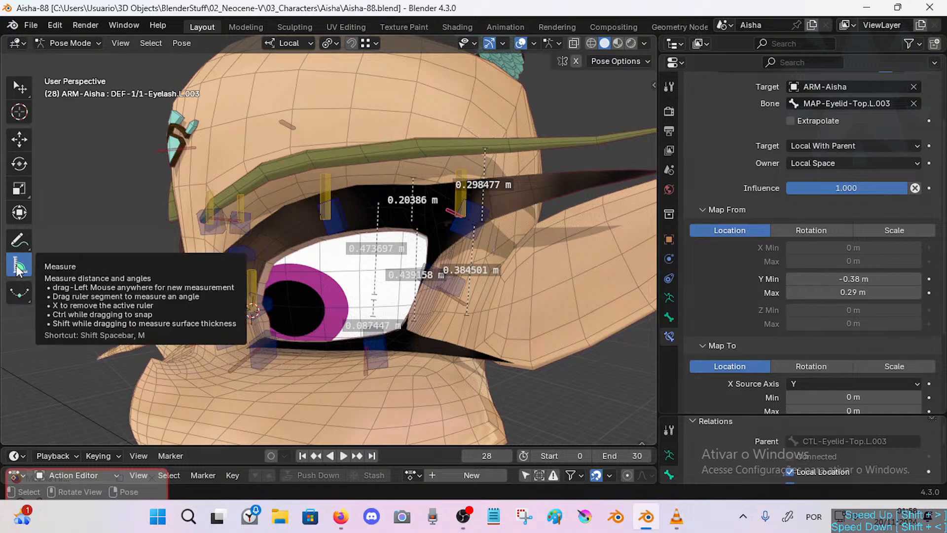
Raise CTL-Eyelid-Top.L.003 toward the outer brow.
left_click_drag(484, 224, 483, 197)
middle_click_drag(484, 198, 493, 200)
scroll(812, 267, "down", 4)
scroll(824, 304, "up", 3)
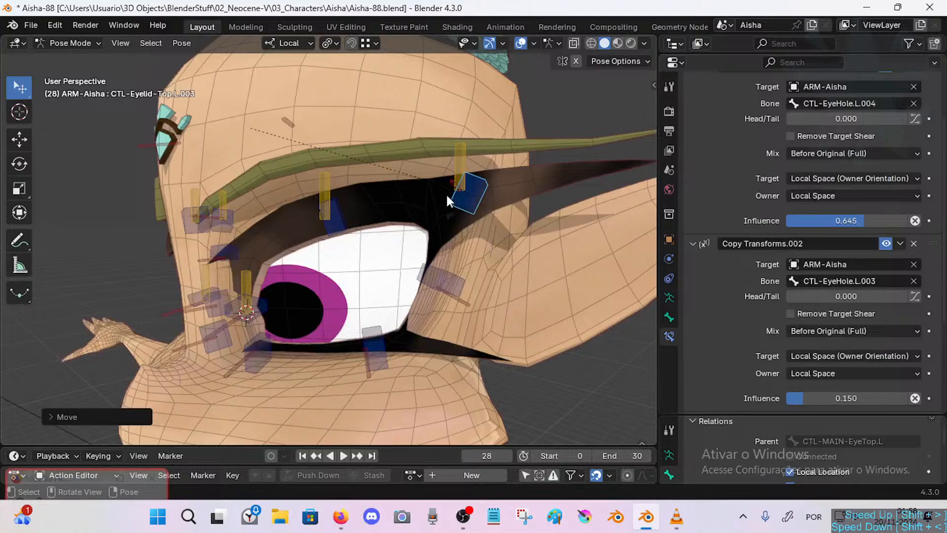
Collapse DEF-1/1-Eyelash.L.003's Map From settings and lower its Map To location Z minimum below zero.
left_click(450, 178)
scroll(755, 262, "down", 5)
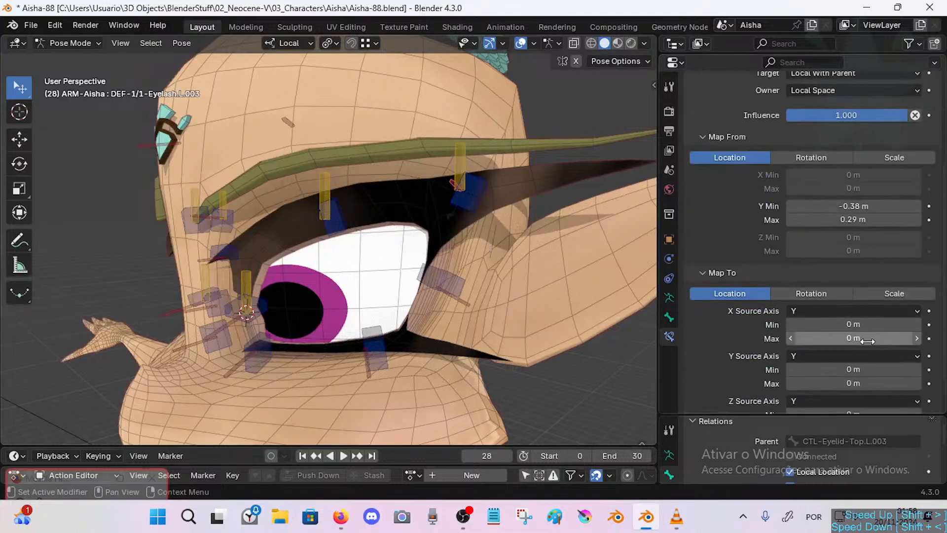
scroll(756, 262, "up", 5)
left_click(730, 274)
scroll(726, 283, "down", 3)
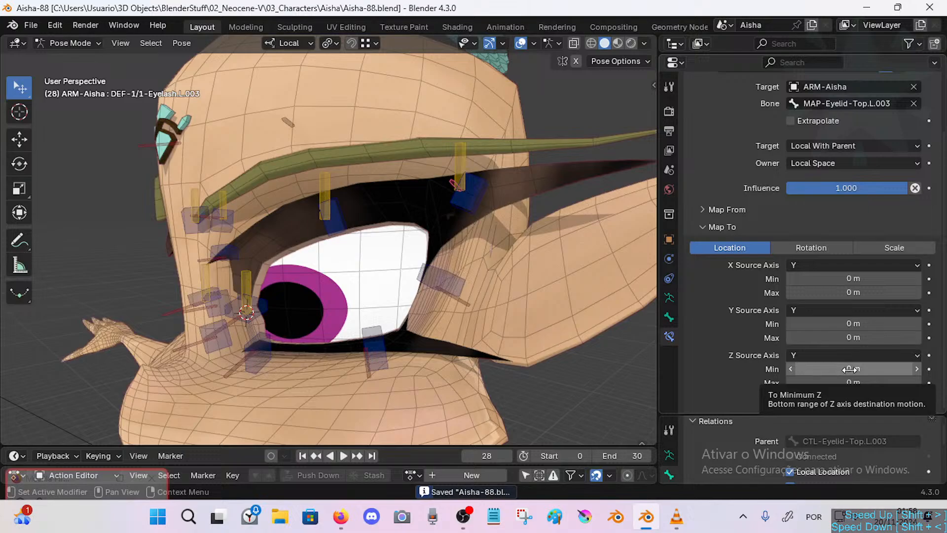
left_click(853, 372)
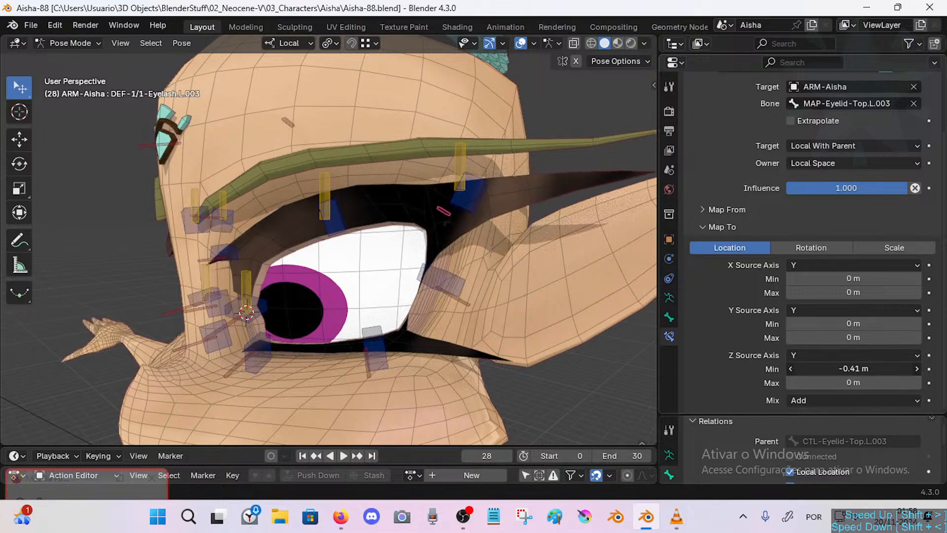
Lower CTL-Eyelid-Top.L.003 to the eye's outer corner and CTL-Eyelid-Top.L.002 over the top of the iris.
left_click(447, 212)
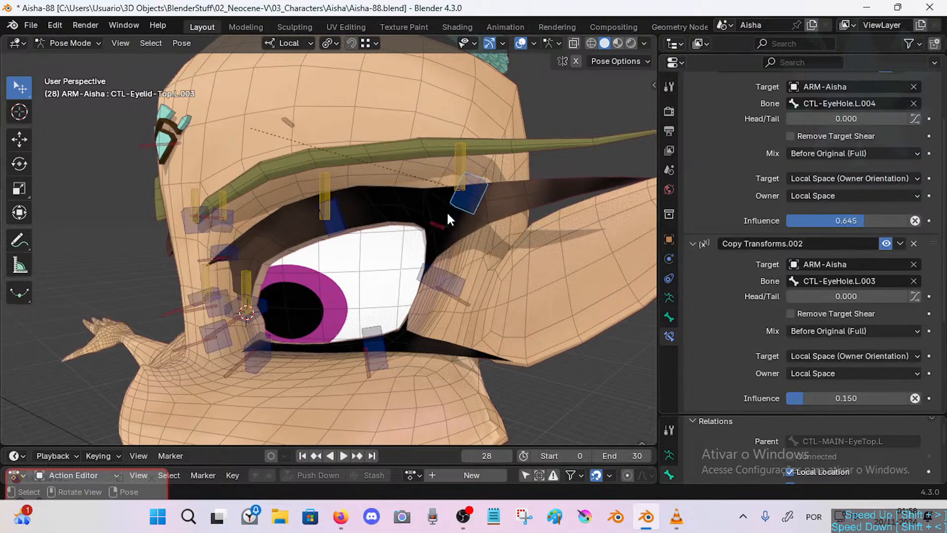
key("g")
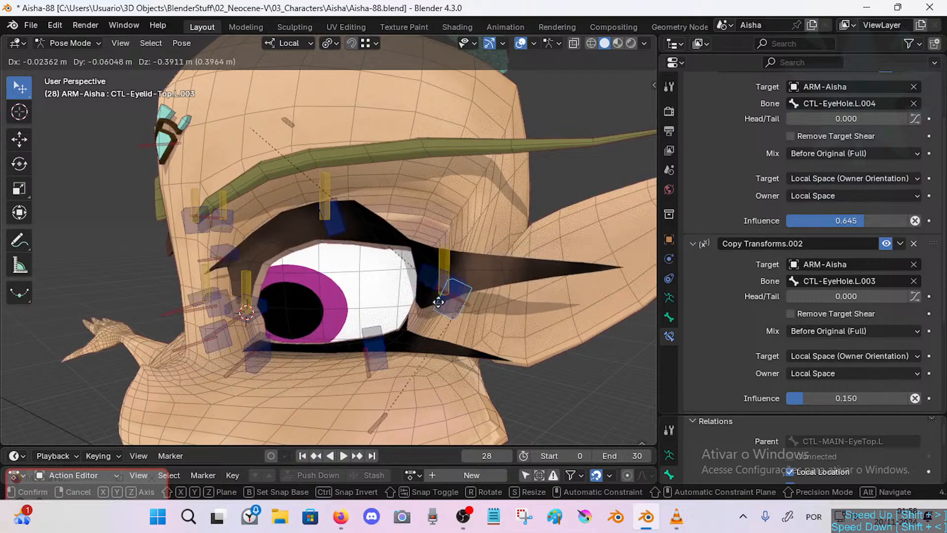
left_click(439, 291)
key("g")
left_click(439, 302)
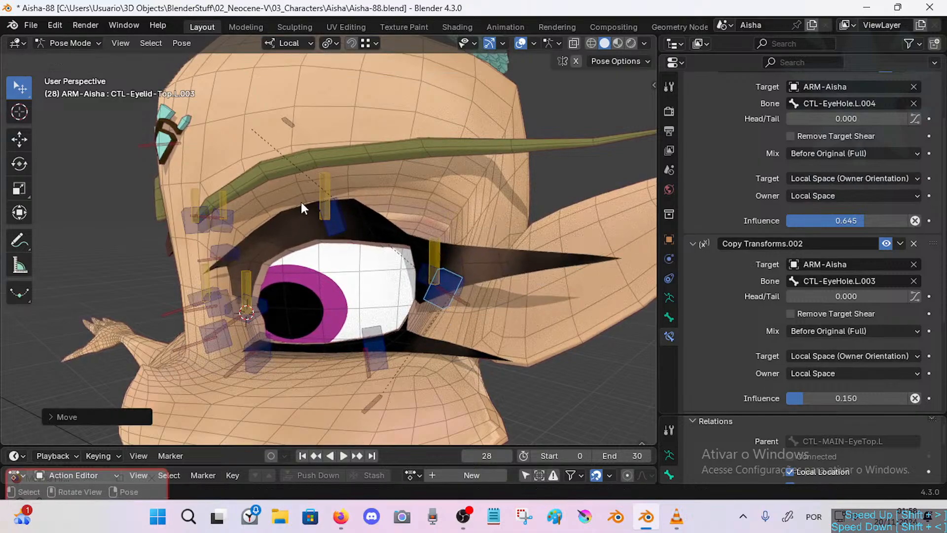
left_click(327, 231)
key("g")
left_click(310, 288)
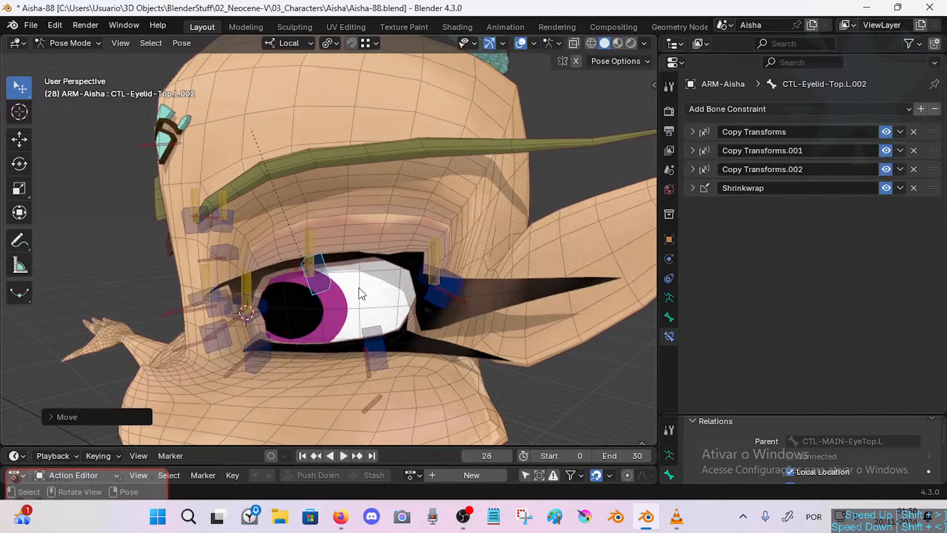
Lower the Map To location X minimum of DEF-1/1-Eyelash.L.003's Transformation constraint to about -0.3 m, keeping the X maximum at 0 m.
left_click(442, 301)
left_click(385, 383)
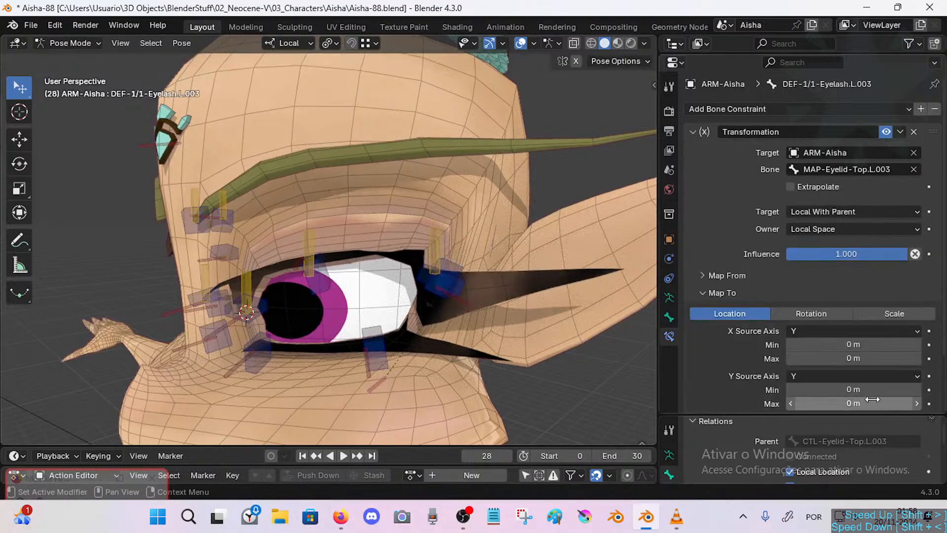
scroll(872, 399, "down", 3)
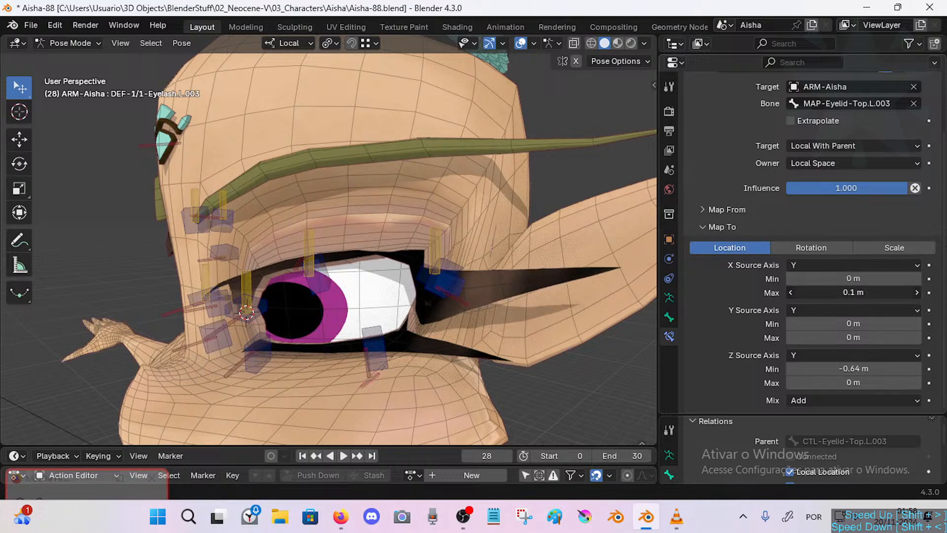
left_click_drag(854, 292, 883, 292)
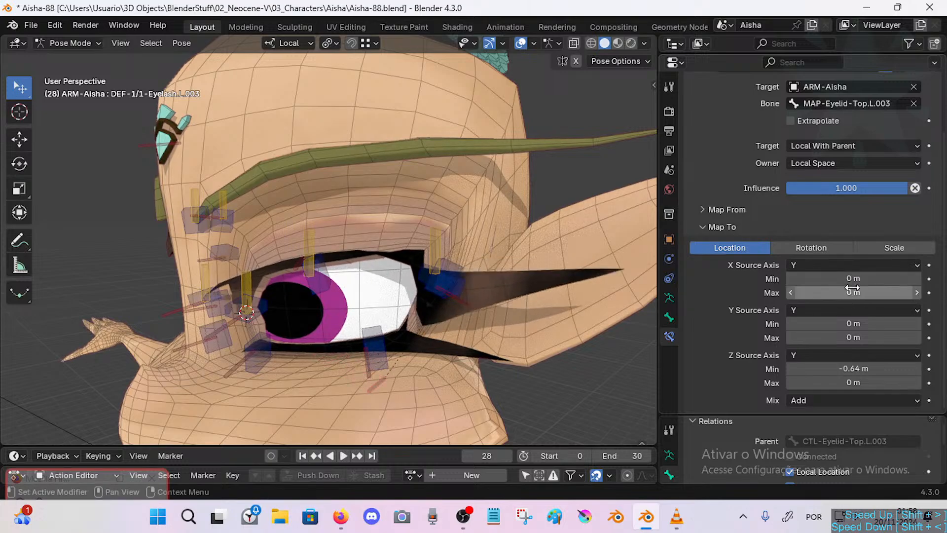
left_click_drag(854, 278, 833, 279)
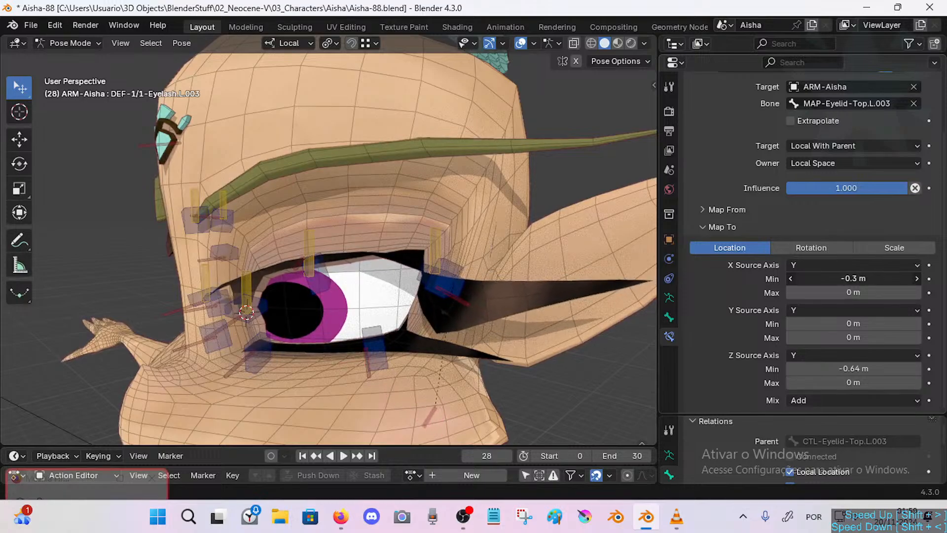
Raise CTL-Eyelid-Top.L.003 above the brow, and bring it back down just above the eye's outer corner.
left_click(440, 270)
key("g")
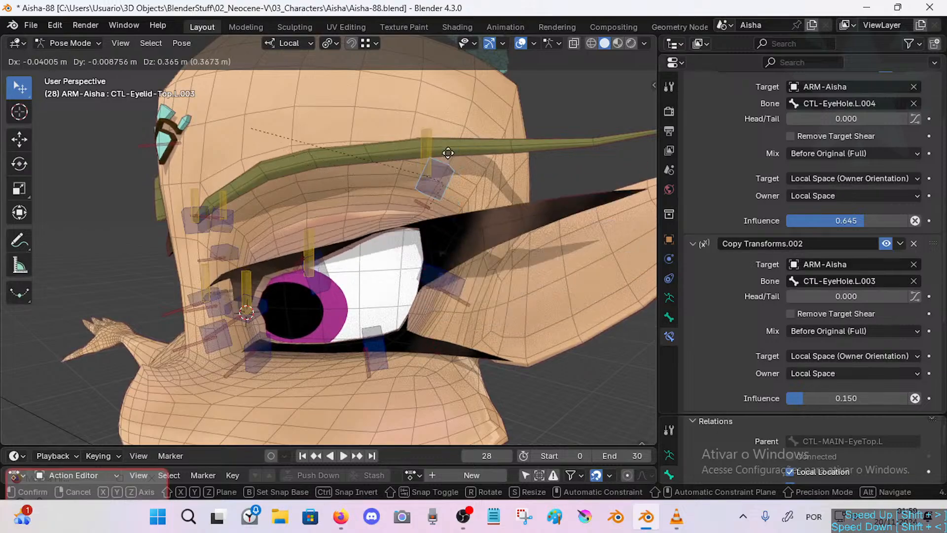
left_click(427, 129)
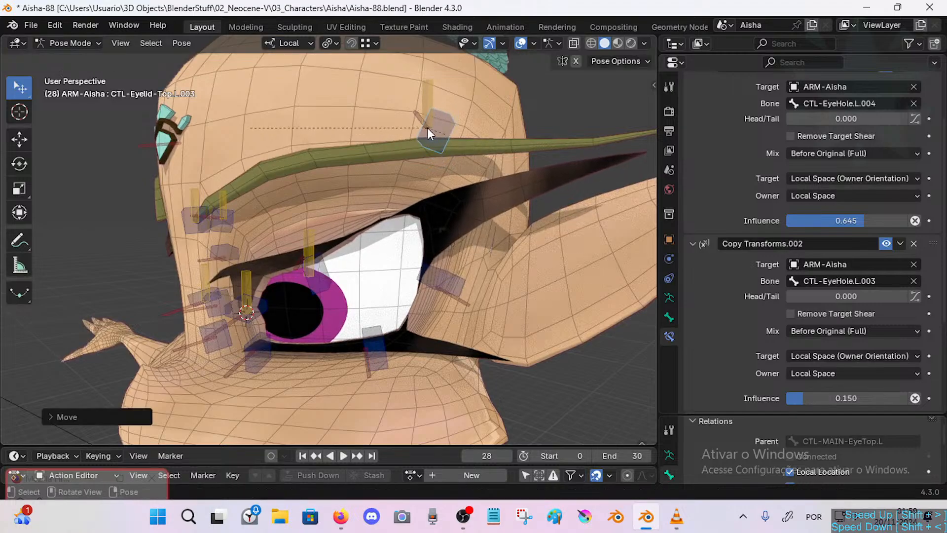
key("g")
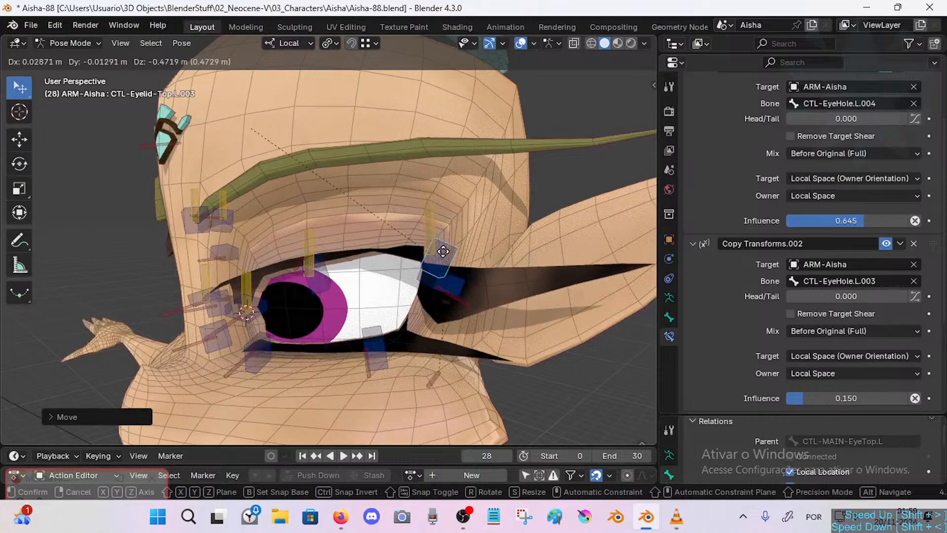
left_click(440, 234)
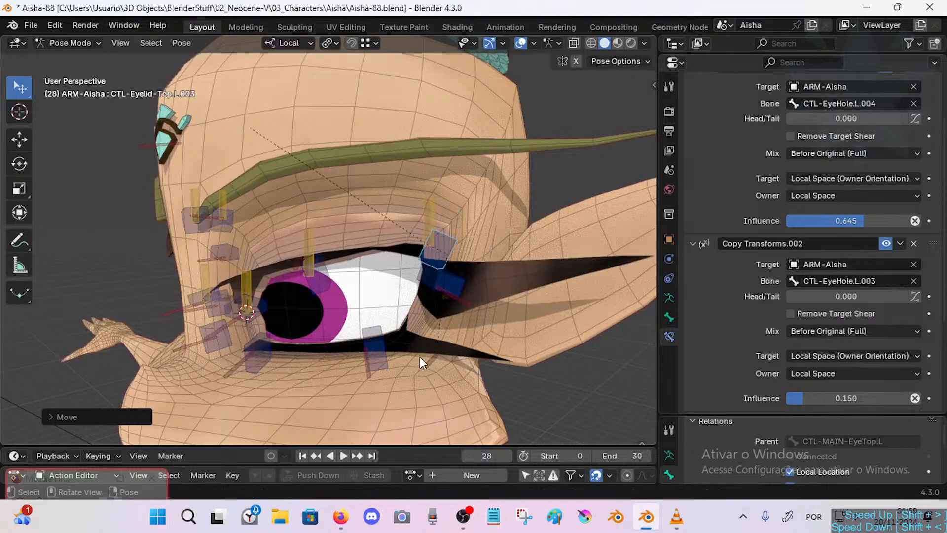
Set DEF-1/1-Eyelash.L.003's Map To X minimum to -0.56 m and raise CTL-Eyelid-Top.L.003 to just below the outer brow.
left_click(426, 368)
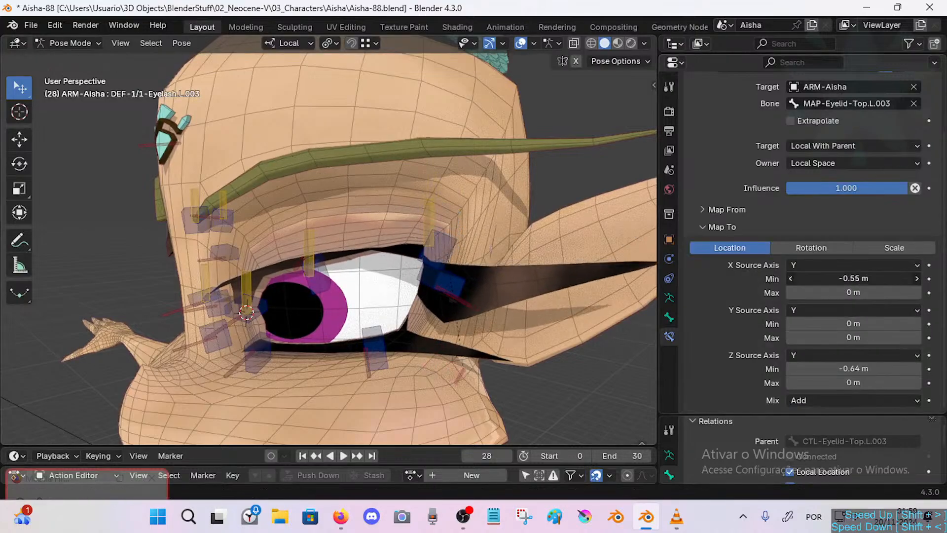
left_click(446, 251)
key("g")
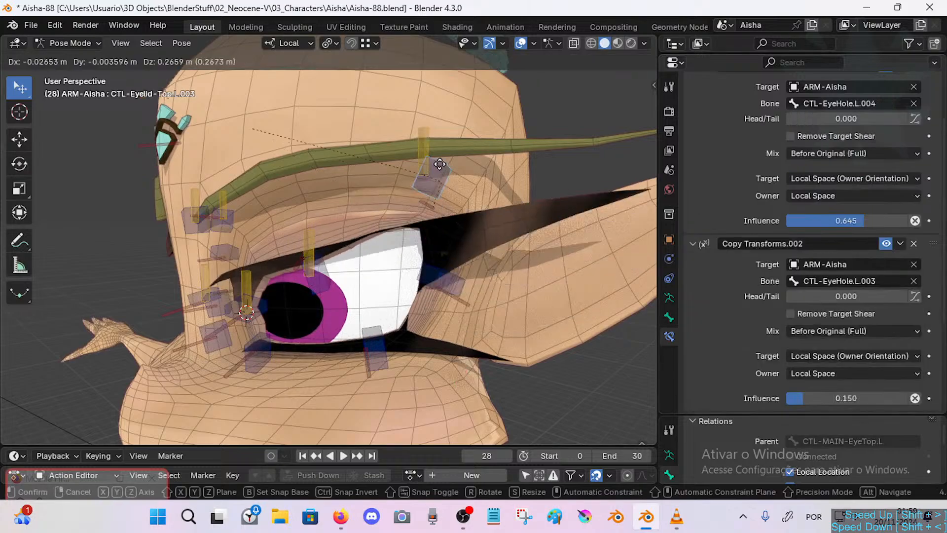
left_click(438, 203)
Set DEF-1/1-Eyelash.L.003's Map To maximums to -0.11 m for X and 0.51 m for Z, shifting CTL-Eyelid-Top.L.003 slightly as a test.
left_click(437, 196)
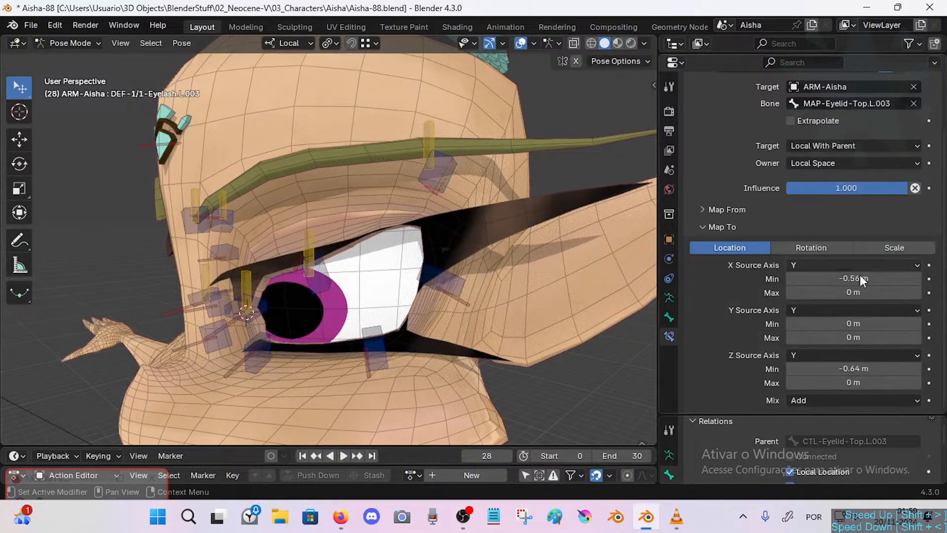
left_click(443, 165)
key("g")
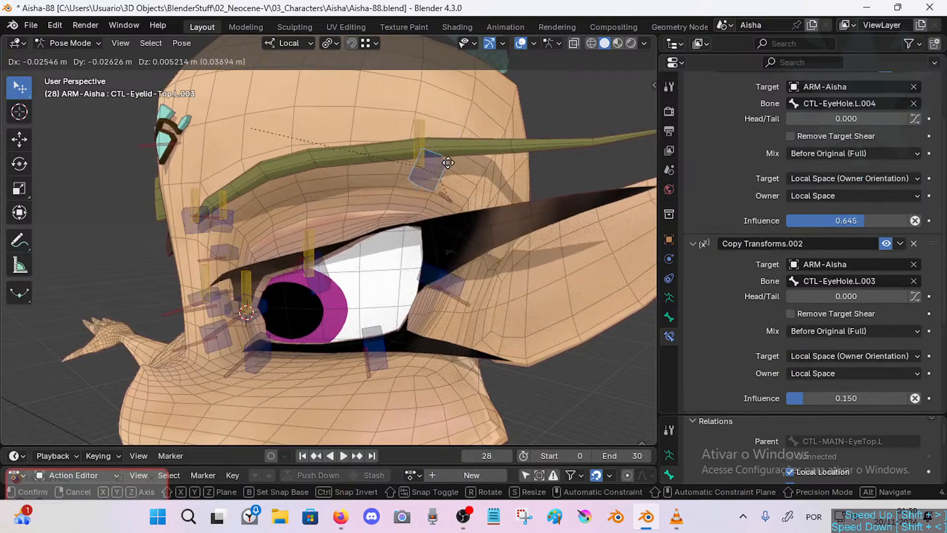
left_click(449, 179)
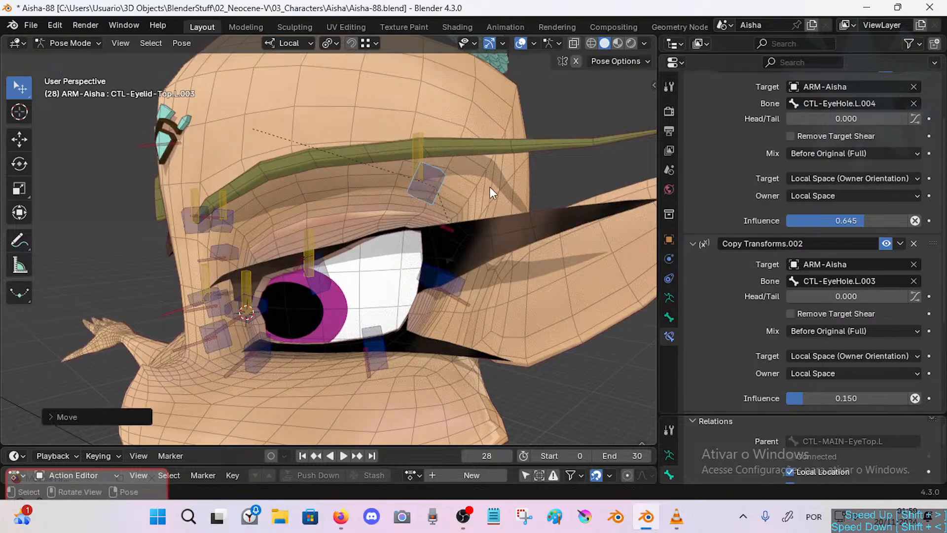
middle_click_drag(489, 192, 434, 206)
key("g")
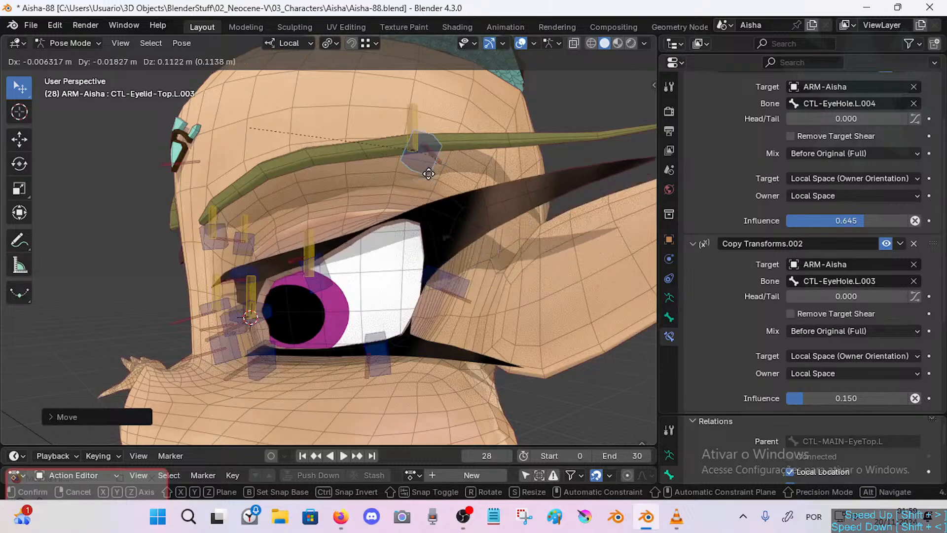
right_click(445, 214)
left_click(460, 249)
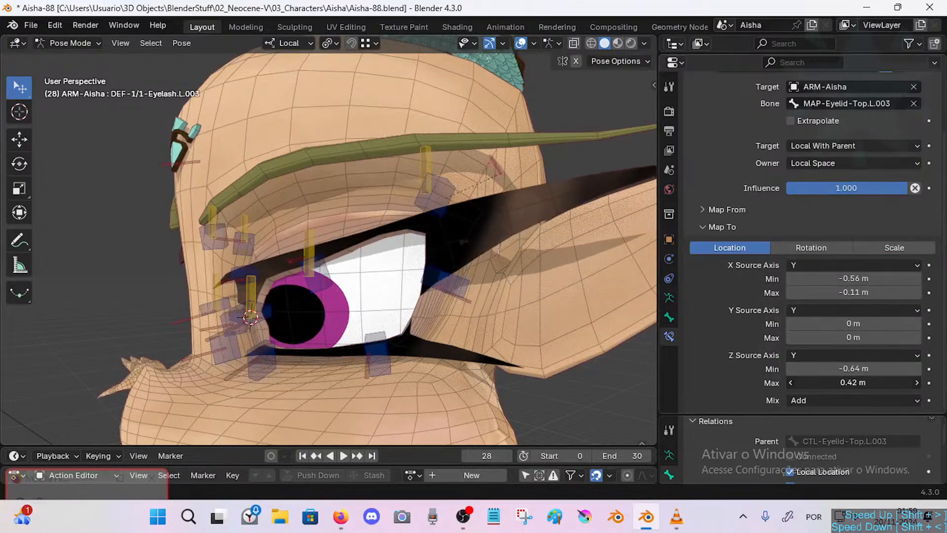
Lower CTL-Eyelid-Top.L.003 slightly toward the upper lid and raise CTL-Eyelid-Top.L.002 above the iris toward the brow.
left_click(431, 169)
left_click(437, 197)
key("g")
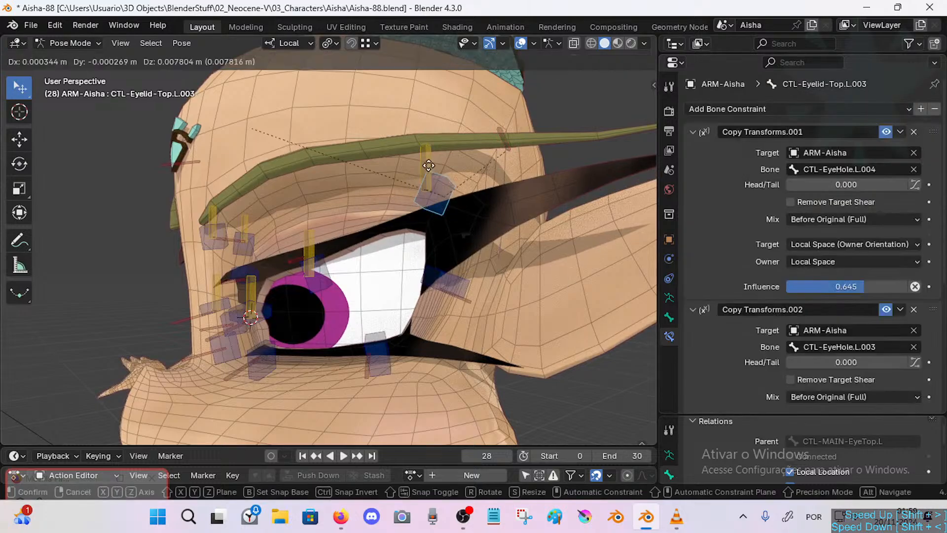
left_click(419, 231)
left_click(323, 276)
key("g")
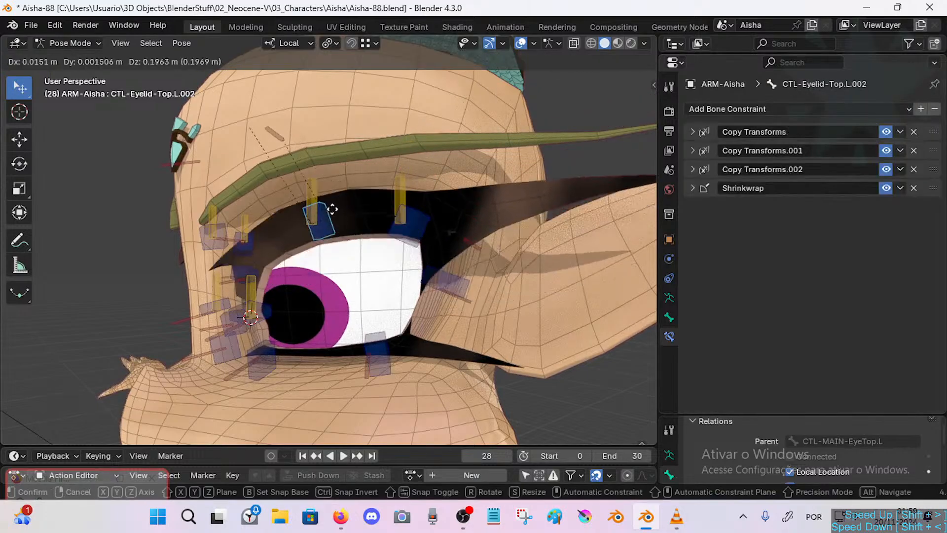
left_click(328, 207)
Raise CTL-Eyelid-Top.L.003 so the outer upper lash lifts up to the brow.
left_click(415, 237)
middle_click_drag(416, 239, 475, 240)
key("g")
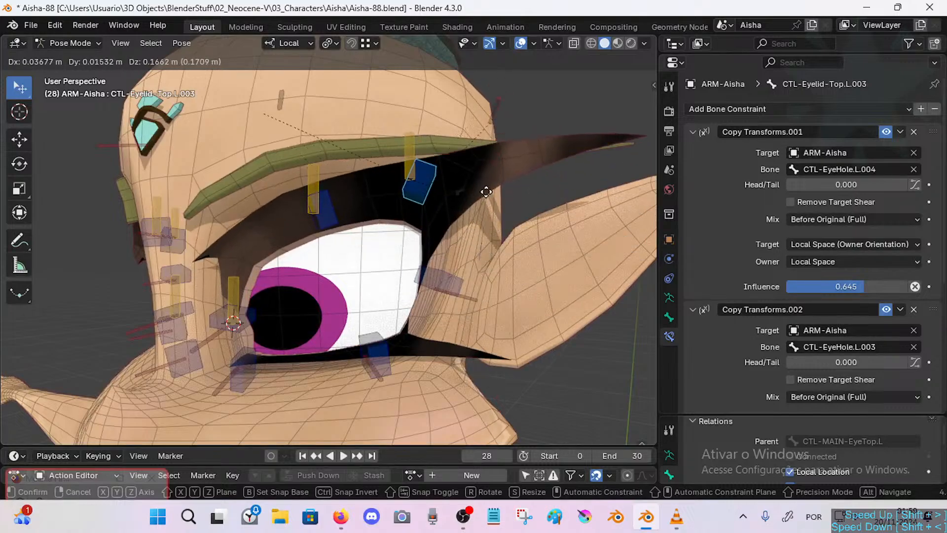
left_click(481, 192)
Lower CTL-Eyelid-Top.L.002 back to the top of the iris and CTL-Eyelid-Top.L.003 down to the eye's outer corner.
left_click(330, 213)
key("g")
left_click(419, 185)
left_click(444, 174)
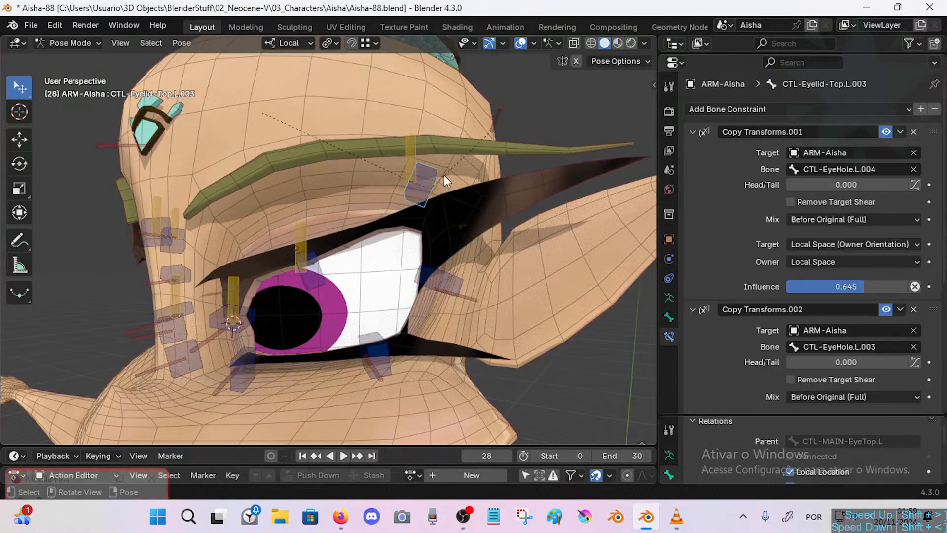
key("g")
left_click(440, 248)
key("g")
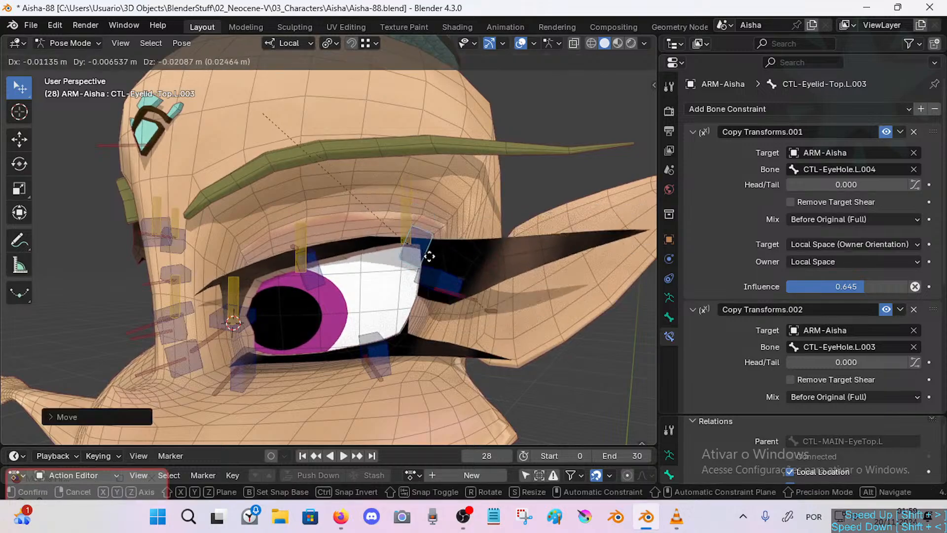
left_click(483, 319)
Set both the X and Z minimums of DEF-1/1-Eyelash.L.003's Map To location to -0.25 m.
left_click(486, 333)
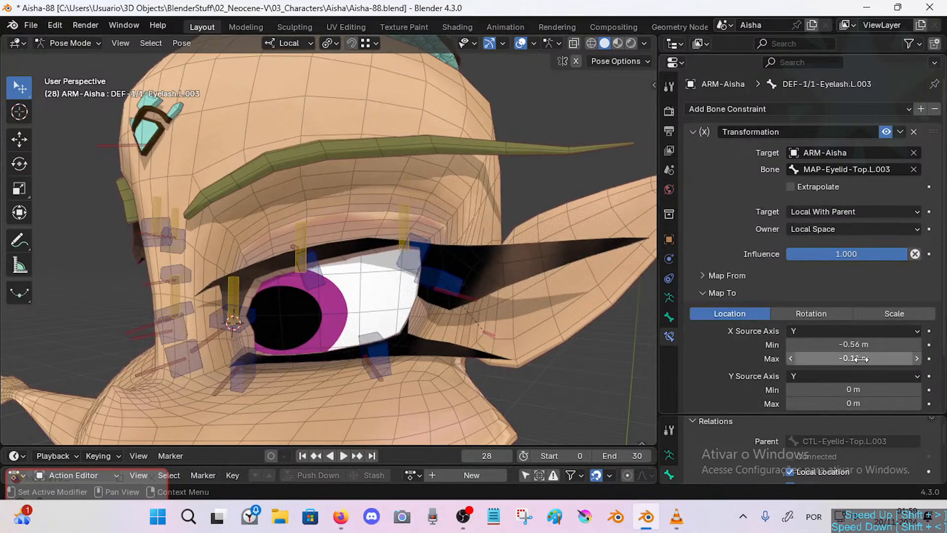
scroll(877, 349, "down", 3)
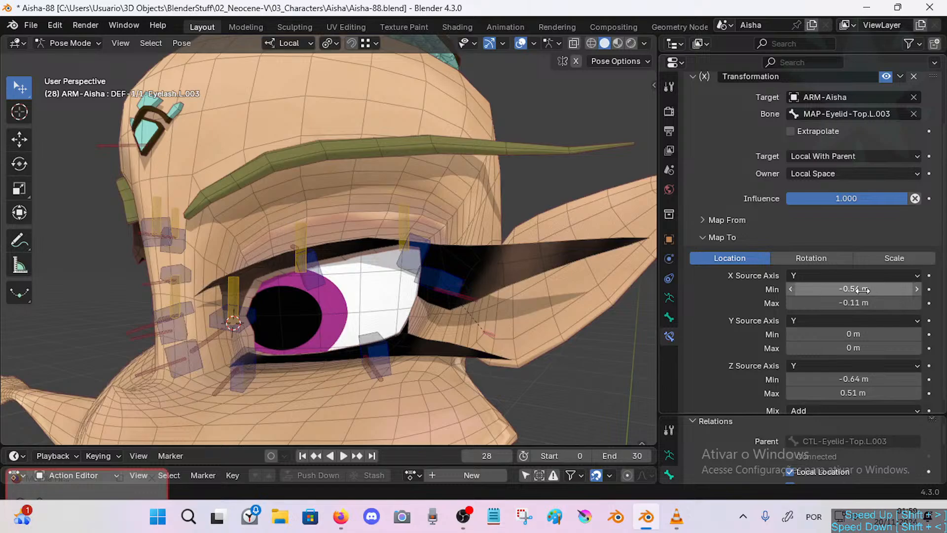
left_click_drag(853, 289, 869, 289)
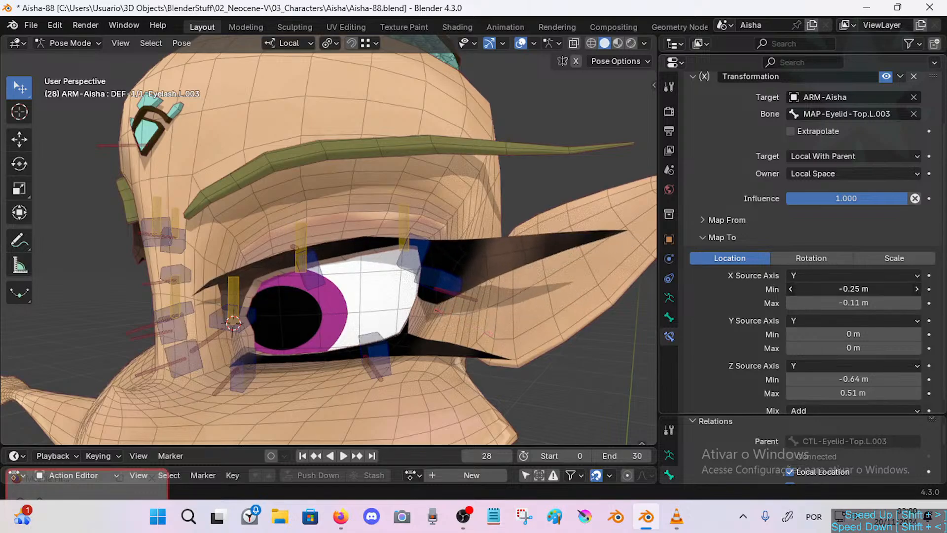
scroll(843, 322, "down", 1)
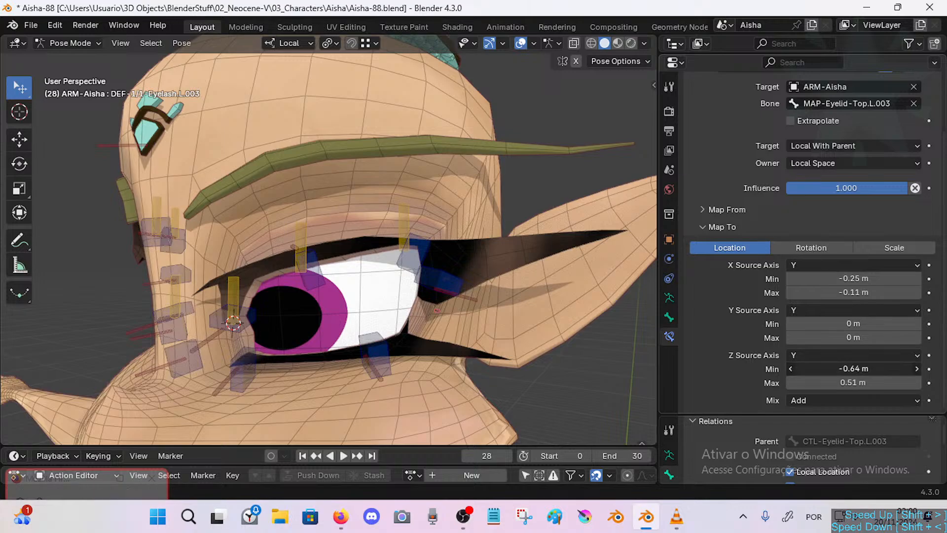
left_click_drag(853, 368, 874, 369)
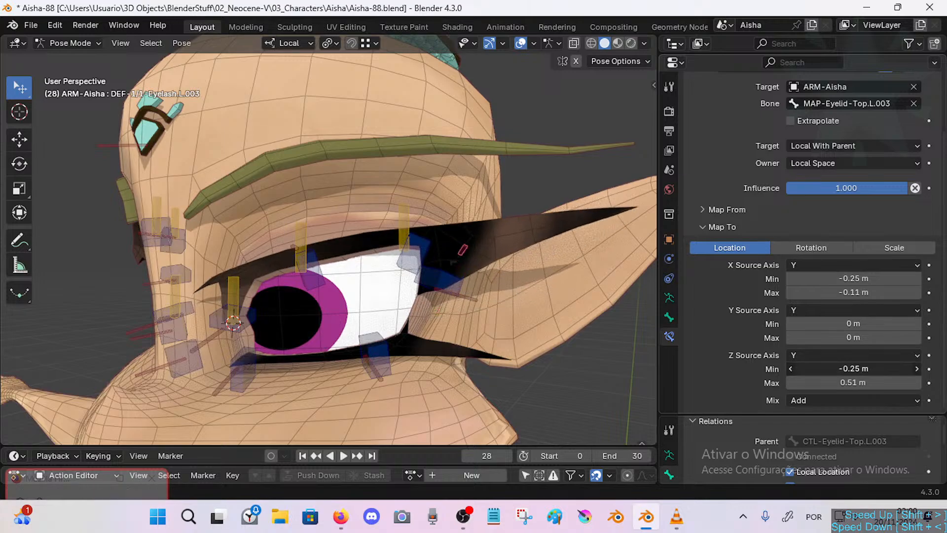
Raise CTL-Eyelid-Top.L.002 above the iris toward the brow.
left_click(300, 275)
key("g")
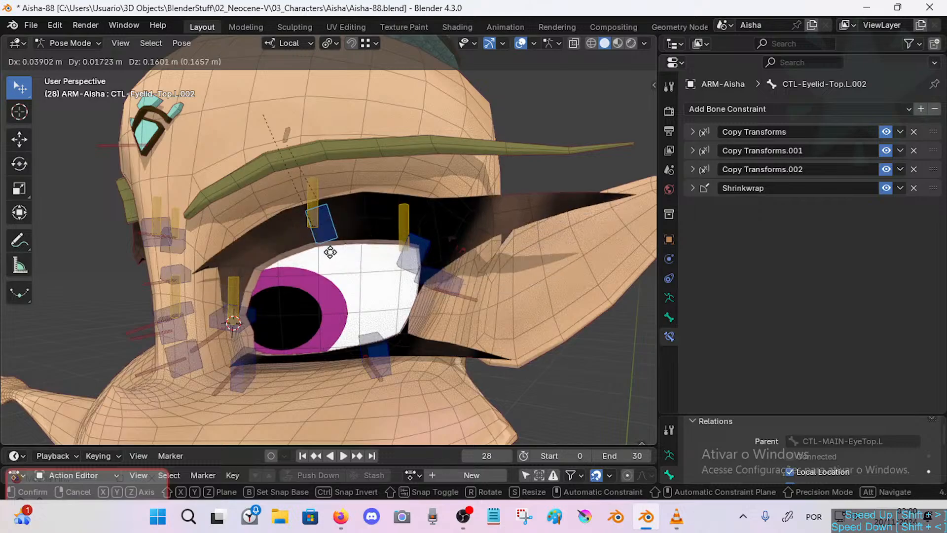
Place the middle upper eyelid control (CTL-Eyelid-Top.L.002) higher and move the outer one (CTL-Eyelid-Top.L.003) down toward the eye corner.
left_click(339, 258)
left_click(445, 285)
left_click(433, 275)
key("g")
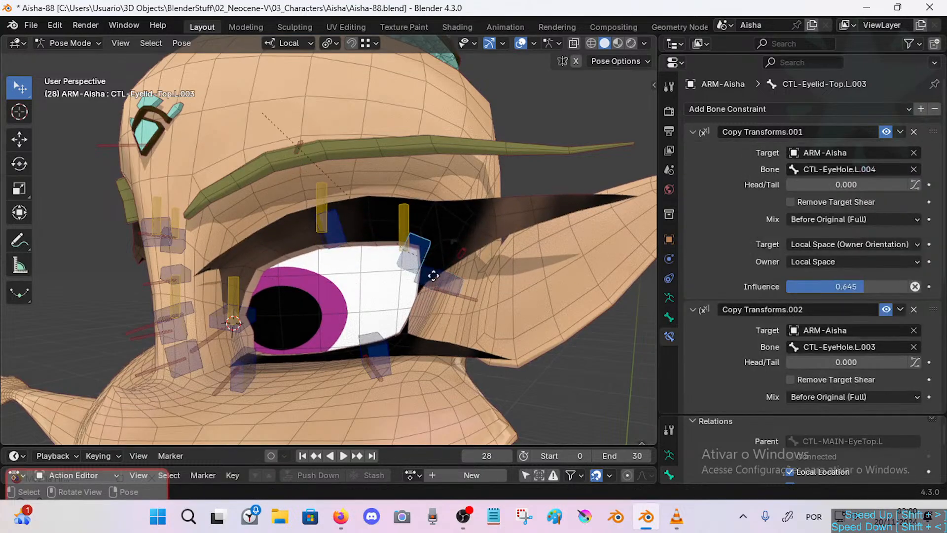
left_click(424, 292)
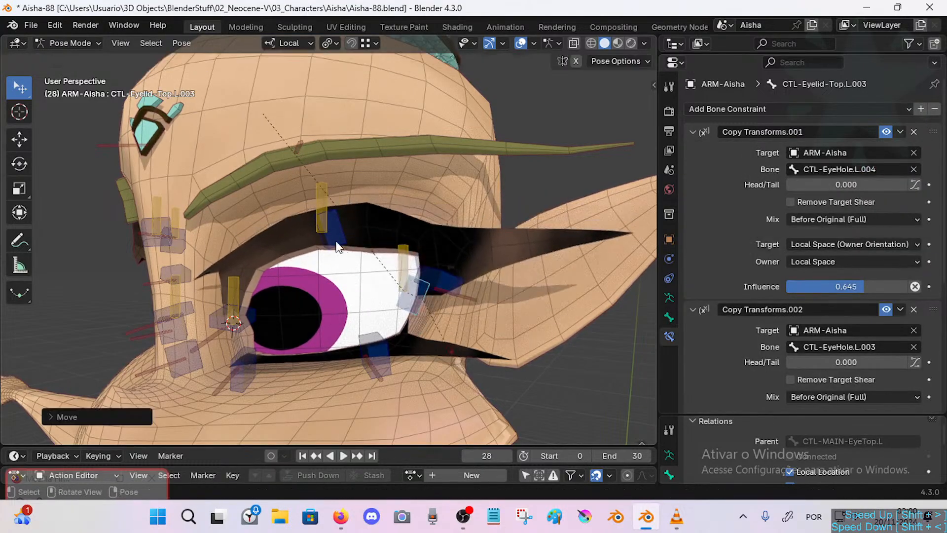
Lower the middle upper eyelid control over the eye and shift the outer corner control CTL-Eyelid-Bot.L.006 slightly outward and down.
left_click(337, 241)
key("g")
left_click(329, 280)
left_click(451, 285)
key("g")
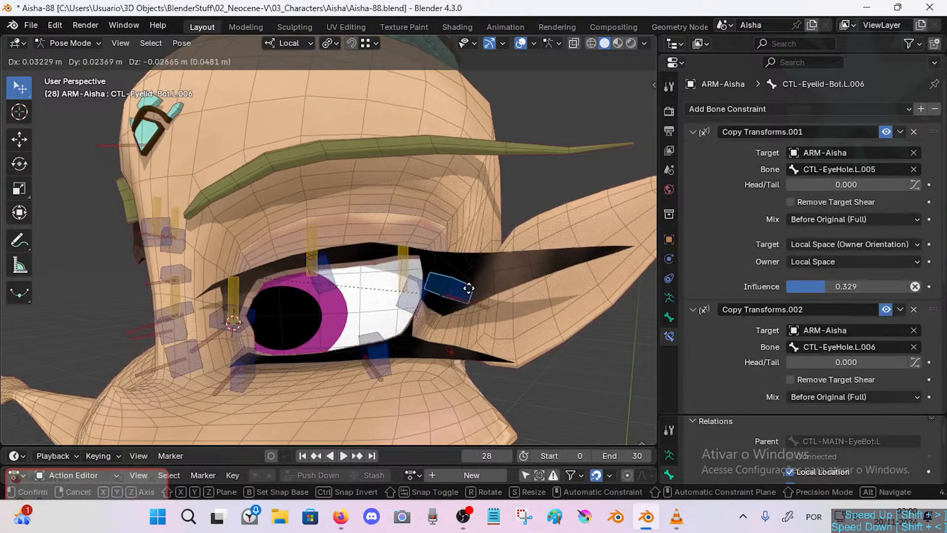
left_click(473, 303)
Adjust the outer upper eyelid control at the eye corner and bring the middle one down over the iris.
left_click(420, 292)
key("g")
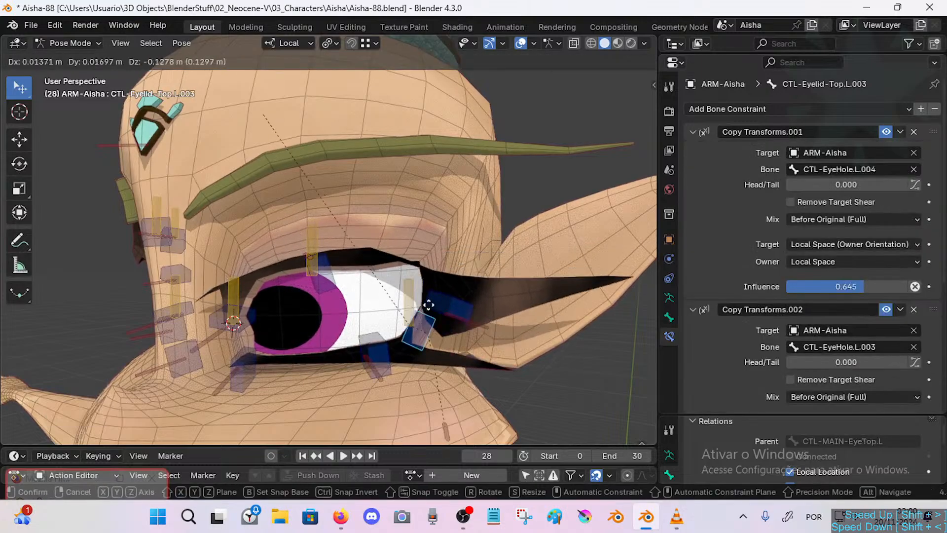
left_click(429, 305)
left_click(322, 274)
key("g")
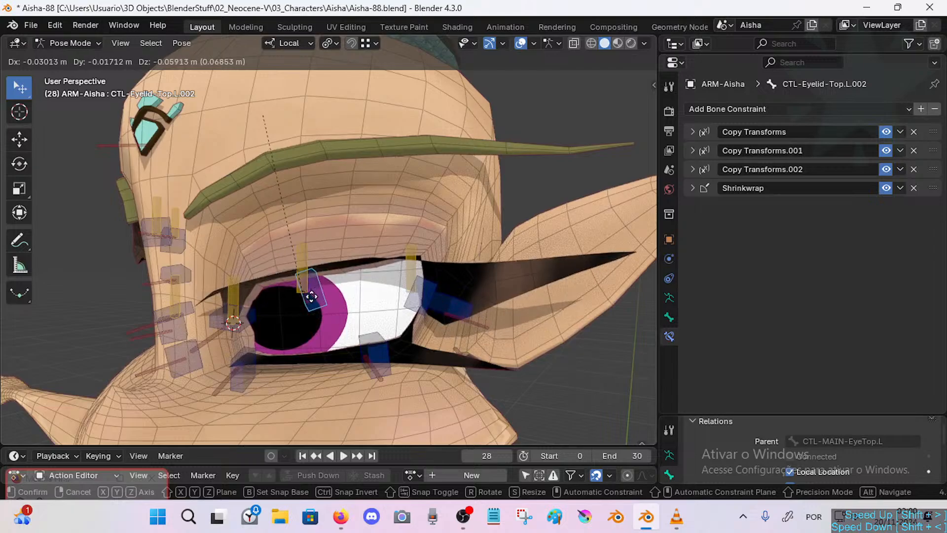
left_click(312, 296)
Reposition the outer eye corner control and fine-tune the outer upper eyelid control beside it.
left_click(433, 299)
left_click(457, 295)
middle_click_drag(458, 295, 487, 297)
key("g")
left_click(457, 286)
left_click(437, 290)
key("g")
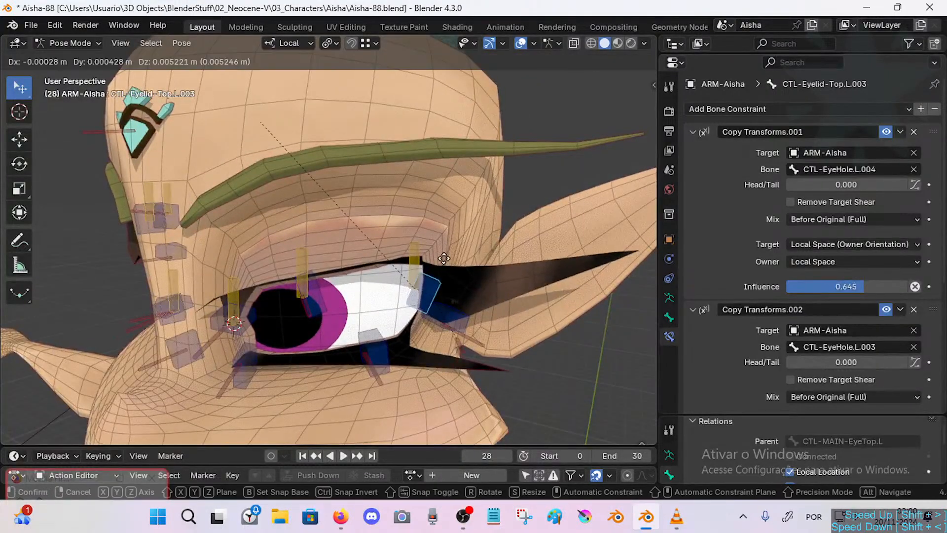
left_click(443, 269)
Check the outer eyelash bone's Transformation constraint and move the outer upper eyelid control up above the eye's outer corner.
left_click(462, 297)
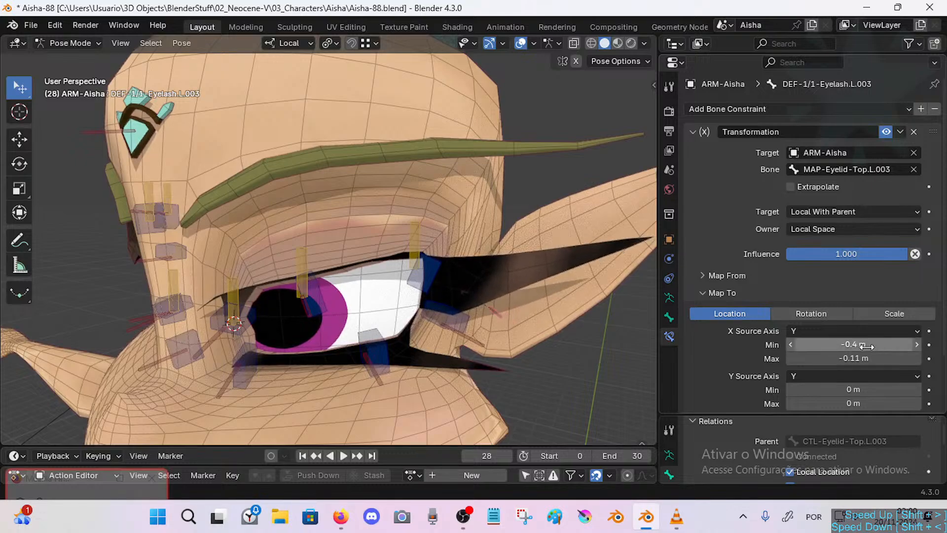
left_click(434, 288)
key("g")
left_click(443, 224)
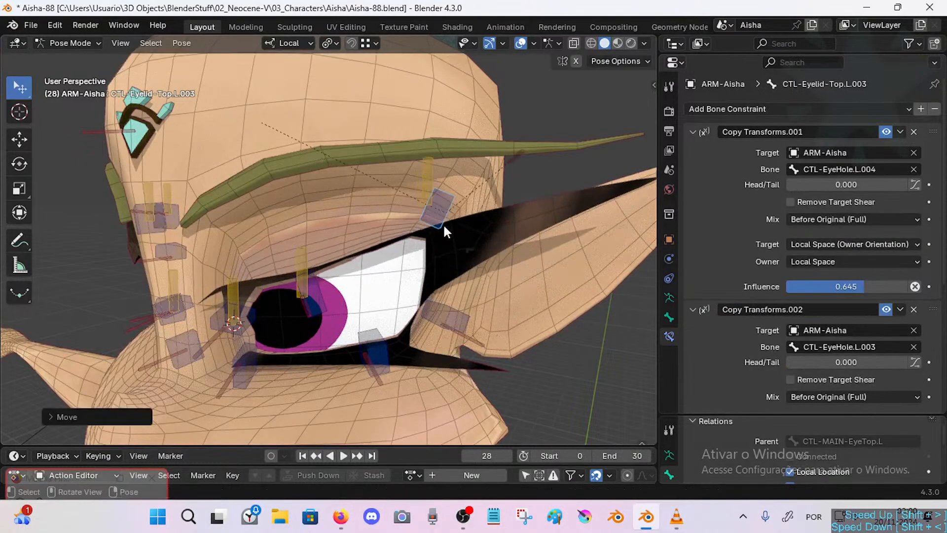
key("g")
left_click(434, 249)
key("g")
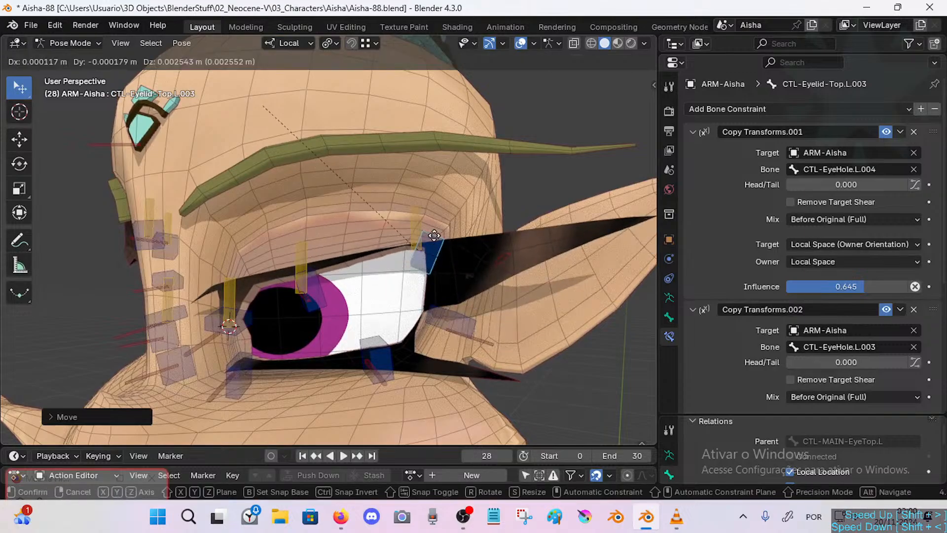
left_click(433, 236)
Raise the middle upper eyelid control from the iris toward the eyebrow to open the left eye.
left_click(311, 295)
key("g")
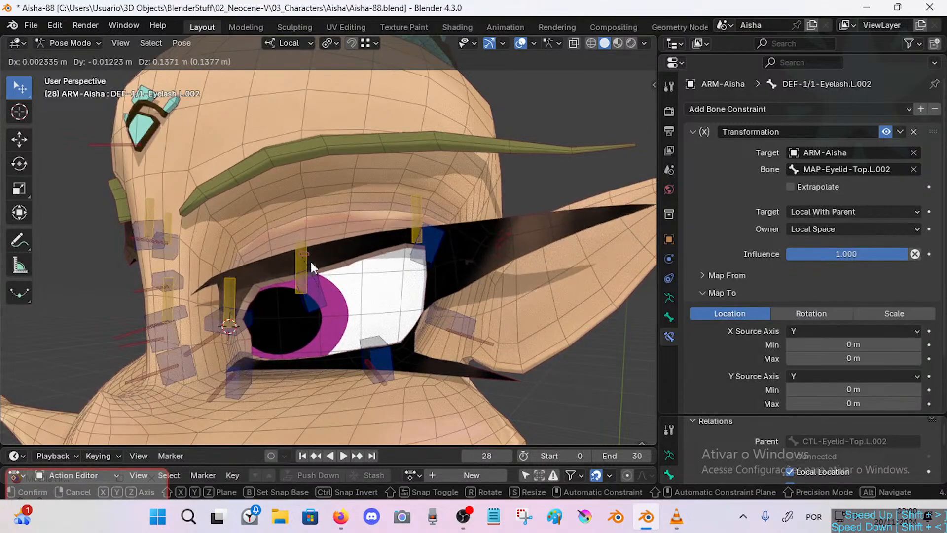
right_click(314, 271)
left_click(318, 281)
key("g")
left_click(322, 238)
key("g")
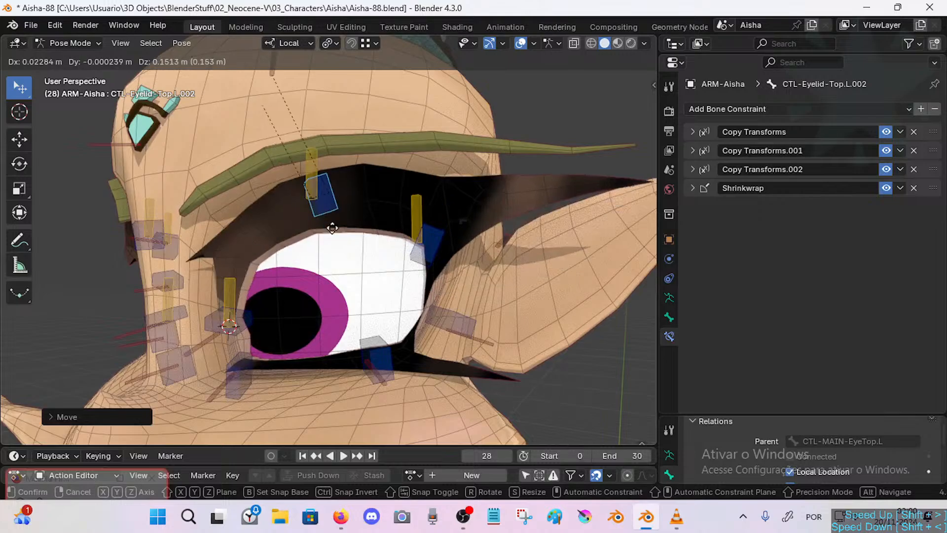
left_click(348, 254)
Move the middle upper eyelid control again from a more frontal view and readjust the outer one to match the lid's curve.
middle_click_drag(347, 251, 370, 236)
key("g")
left_click(372, 209)
left_click(414, 260)
key("g")
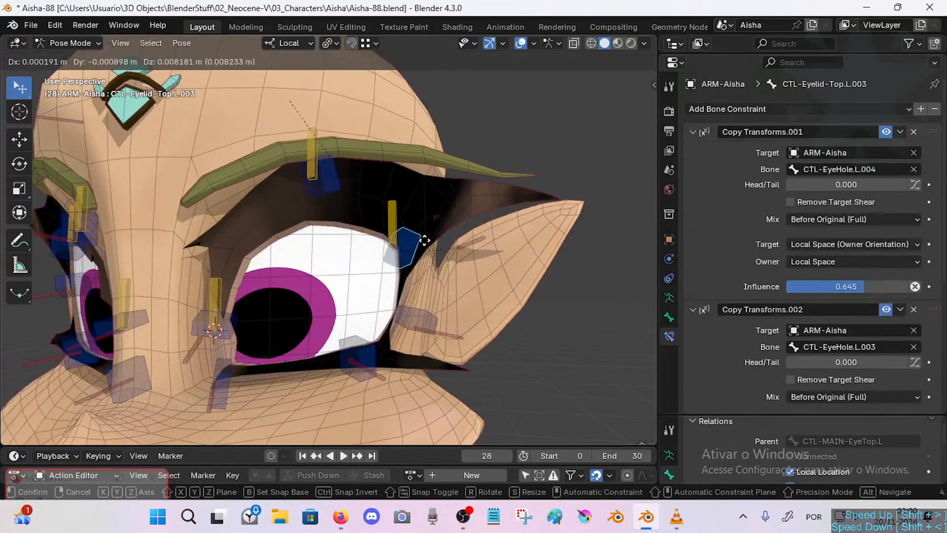
left_click(427, 223)
left_click(428, 243)
middle_click_drag(428, 242, 401, 231)
key("g")
left_click(399, 239)
Reposition the middle upper eyelid control and raise the outer one to a similar height beneath the eyebrow.
left_click(320, 183)
middle_click_drag(323, 192, 371, 265)
key("g")
left_click(468, 257)
key("g")
left_click(367, 248)
left_click(434, 261)
middle_click_drag(434, 262, 502, 257)
key("g")
left_click(350, 241)
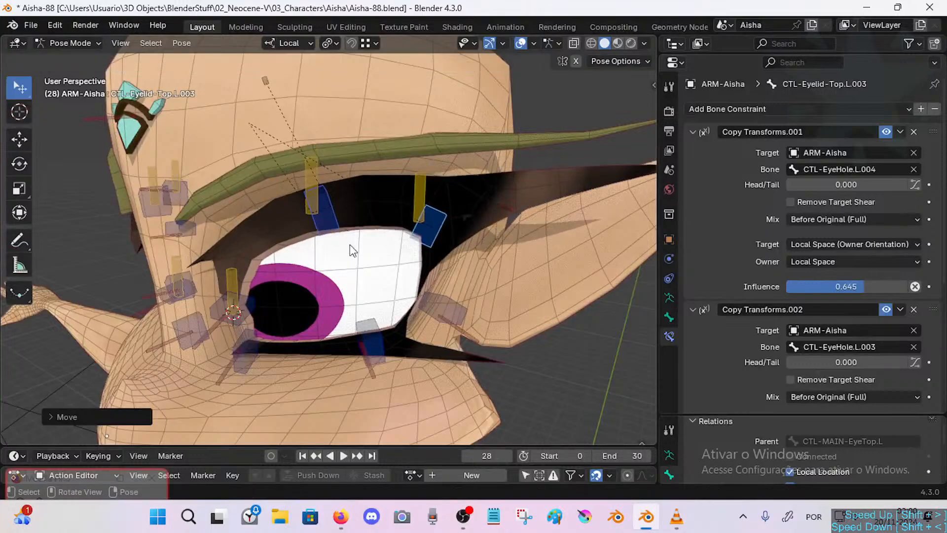
Nudge the outer upper eyelid control slightly up and refine the middle one's position against the upper eyelash.
middle_click_drag(350, 244, 398, 217)
left_click(397, 217)
left_click(439, 238)
key("g")
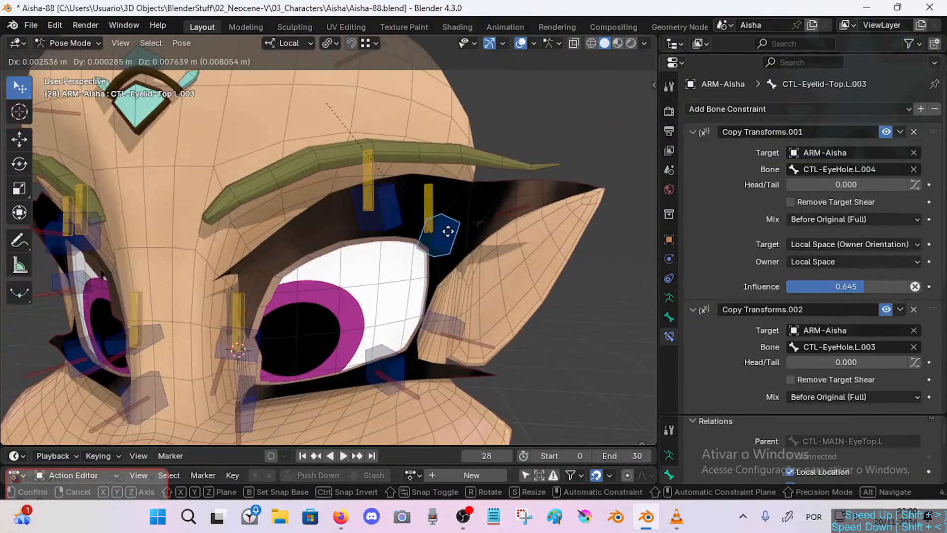
left_click(449, 231)
middle_click_drag(449, 231, 422, 238)
left_click(343, 217)
middle_click_drag(357, 227, 369, 215)
key("g")
left_click(454, 215)
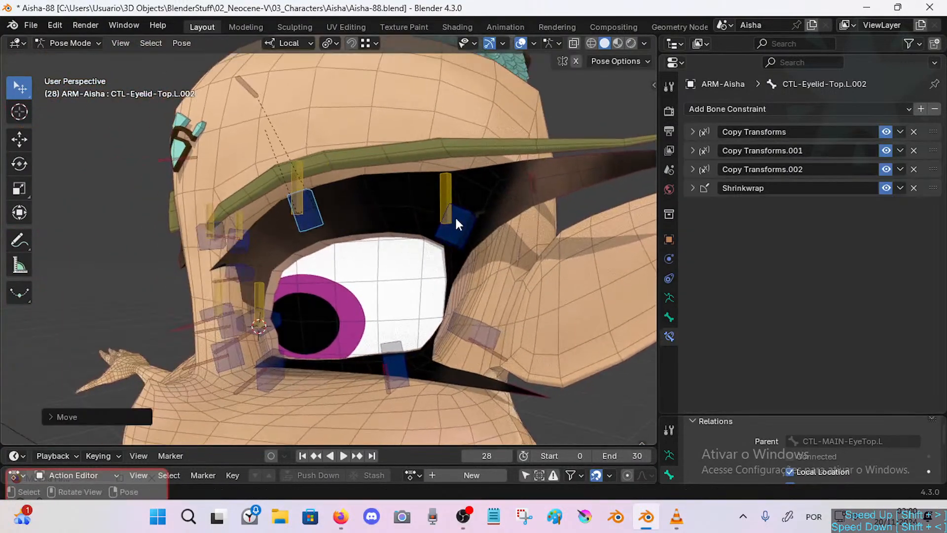
Readjust the middle upper eyelid control and lower the outer one slightly to flatten the upper lid line.
middle_click_drag(455, 215, 389, 253)
left_click(472, 240)
left_click(371, 245)
left_click(315, 227)
key("g")
left_click(315, 227)
key("g")
left_click(396, 284)
left_click(396, 260)
key("g")
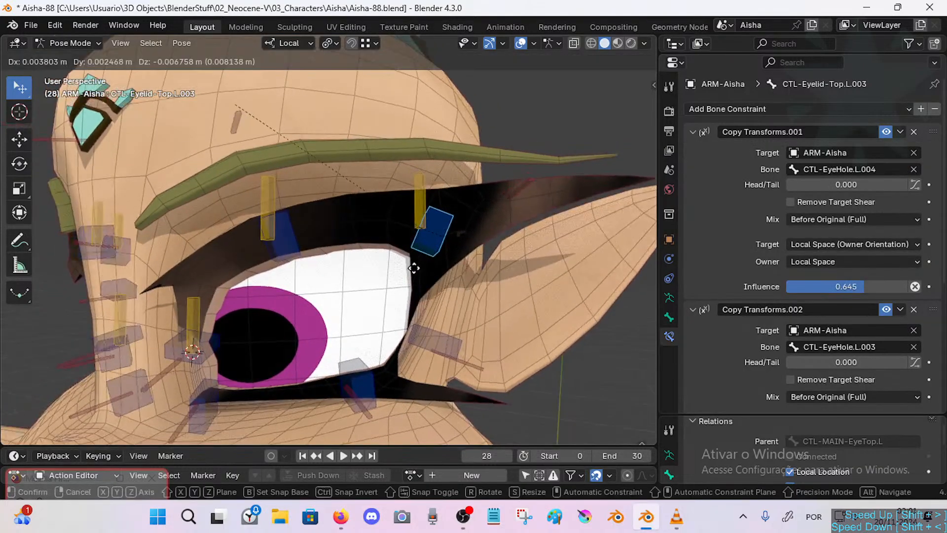
left_click(376, 189)
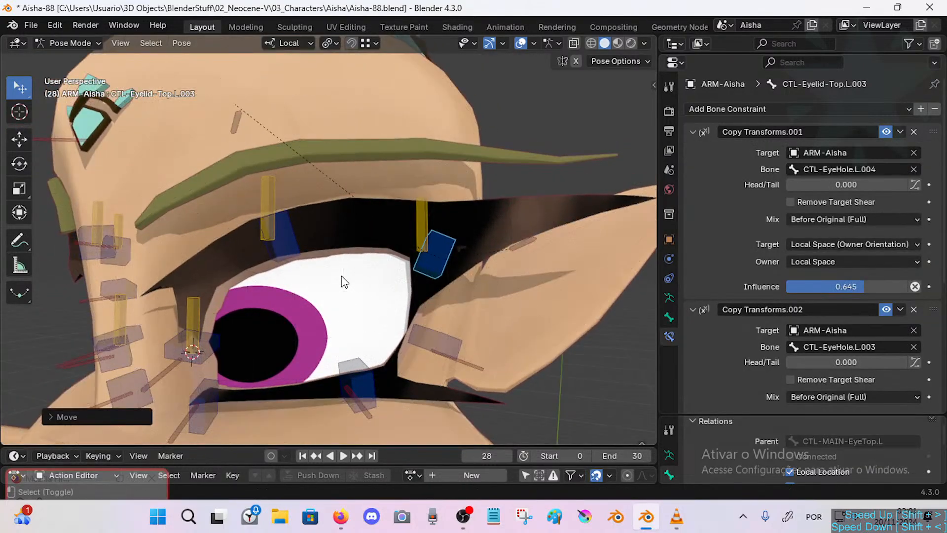
Leave Pose Mode, open the body mesh 0/1_Body-Aisha in Edit Mode and select all its geometry.
key("ctrl+Tab")
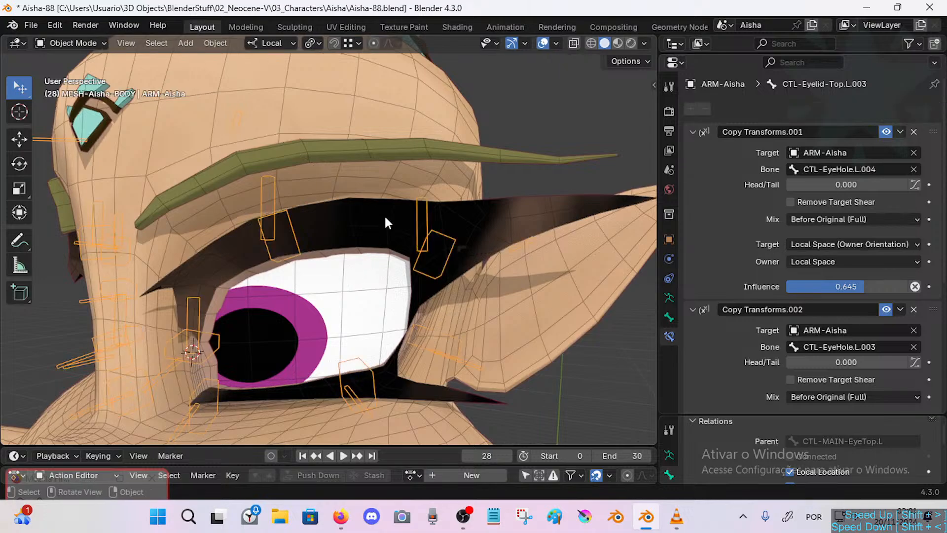
left_click(386, 216)
key("Tab")
middle_click_drag(365, 236, 372, 202)
key("2")
key("a")
key("q")
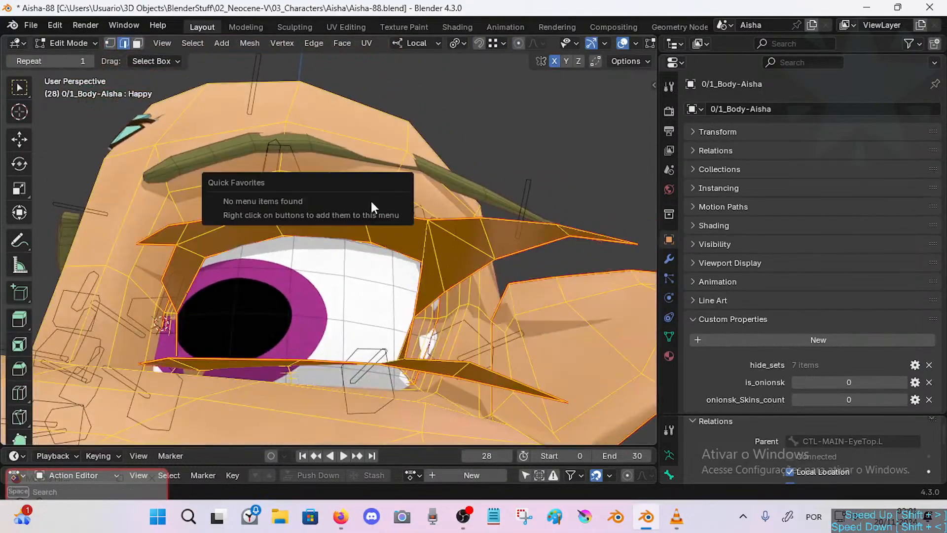
key("Escape")
middle_click_drag(388, 286, 389, 222)
scroll(389, 222, "up", 2)
middle_click_drag(404, 175, 392, 297)
key("1")
key("ctrl+r")
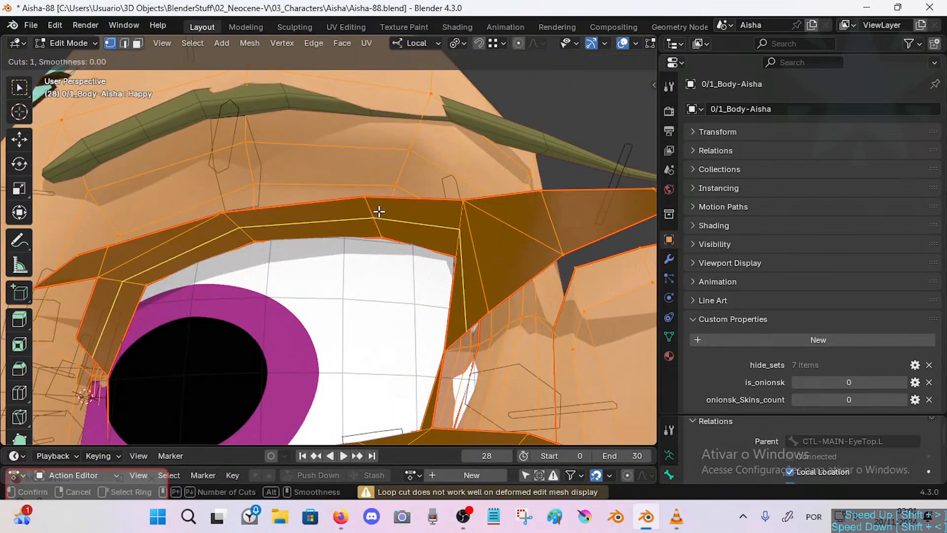
right_click(379, 211)
Clear the selection and select the face loop running along the left eye's upper eyelash.
mouse_move(379, 216)
middle_mouse_down()
mouse_move(380, 224)
mouse_move(374, 183)
mouse_move(370, 203)
middle_mouse_up()
scroll(380, 223, "down", 3)
key("alt+a")
scroll(371, 203, "up", 4)
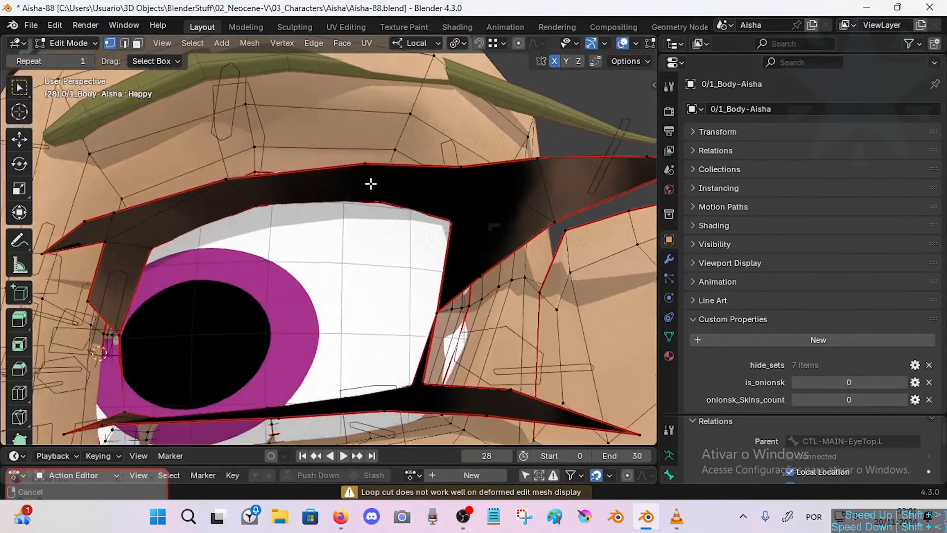
key("3")
left_click(373, 181, "alt")
key("1")
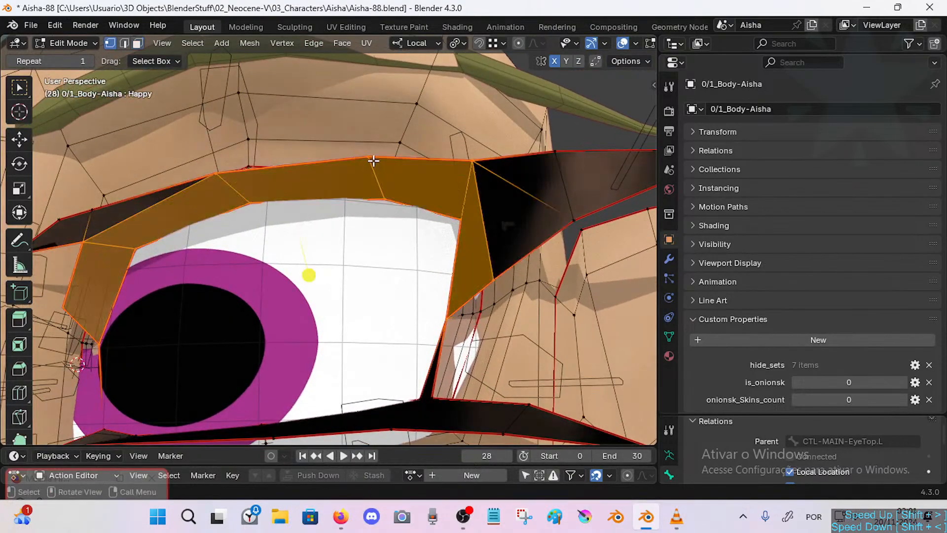
Examine the vertices along the upper eyelash's edge one by one out to its outer tip.
left_click(374, 162)
middle_click_drag(404, 184, 404, 191)
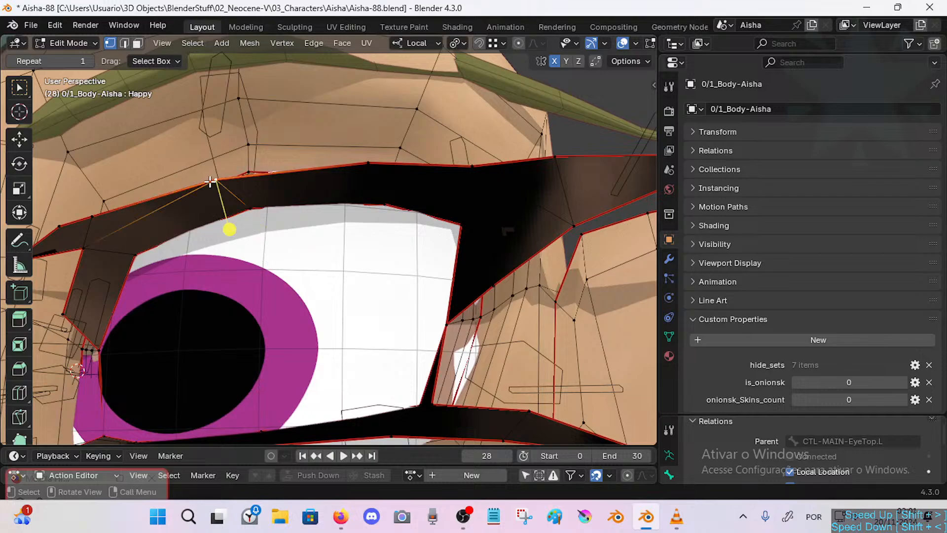
left_click(471, 170)
middle_click_drag(445, 188, 421, 191)
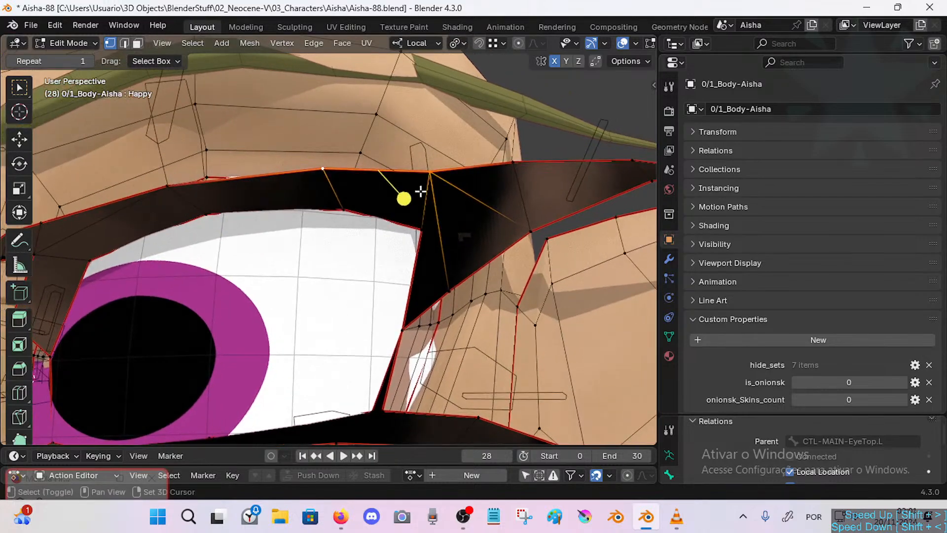
left_click(499, 170)
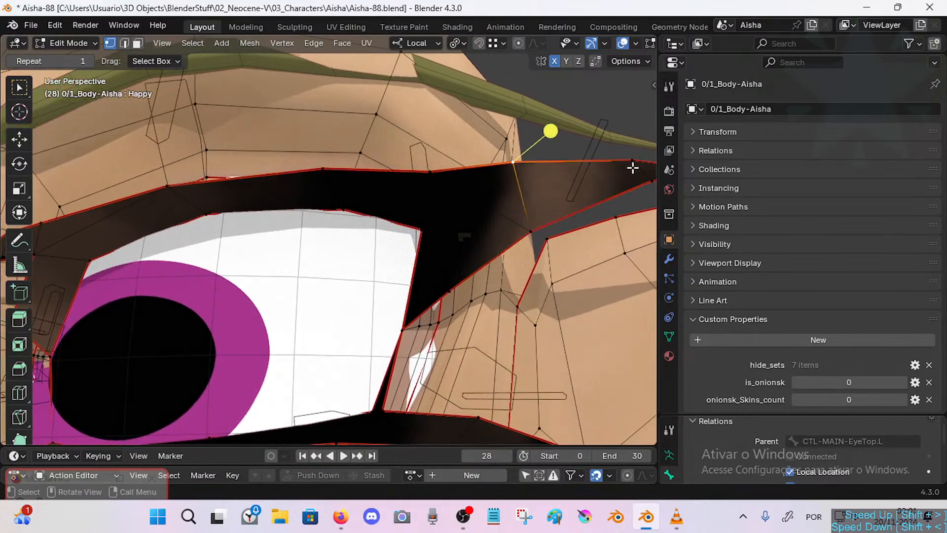
scroll(438, 234, "down", 2)
middle_click_drag(437, 235, 436, 243)
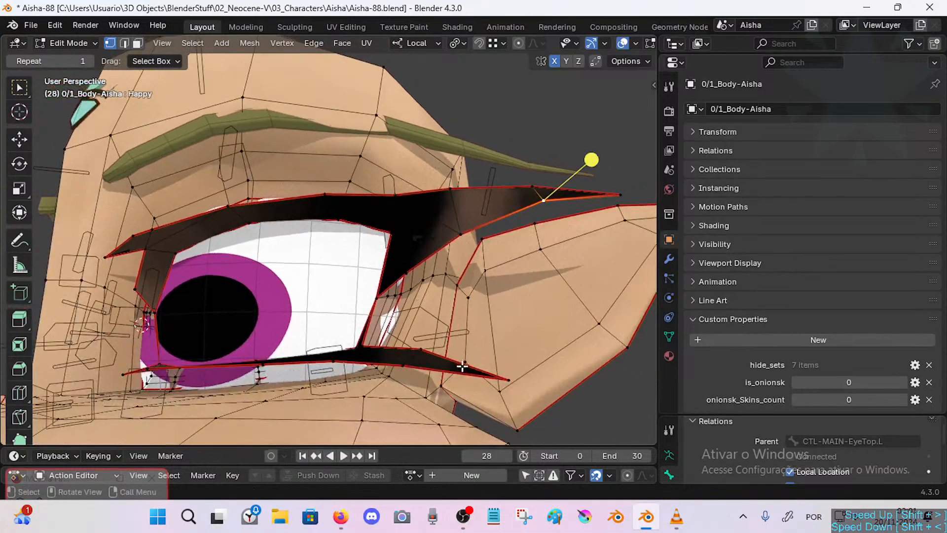
Examine the vertices of the lower eyelash and the upper lash's inner edge, and leave Edit Mode.
middle_click_drag(322, 344, 303, 401)
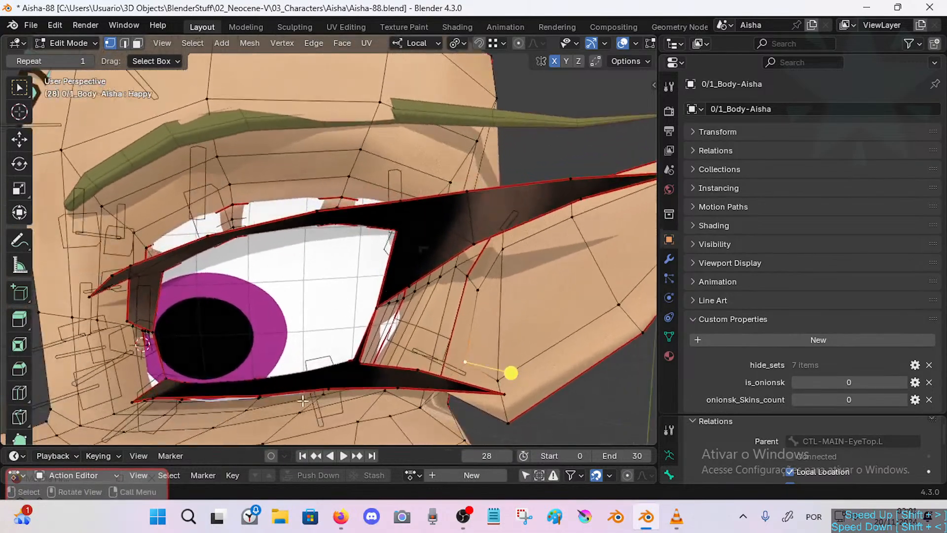
key("3")
left_click(282, 385)
key("1")
left_click(269, 389)
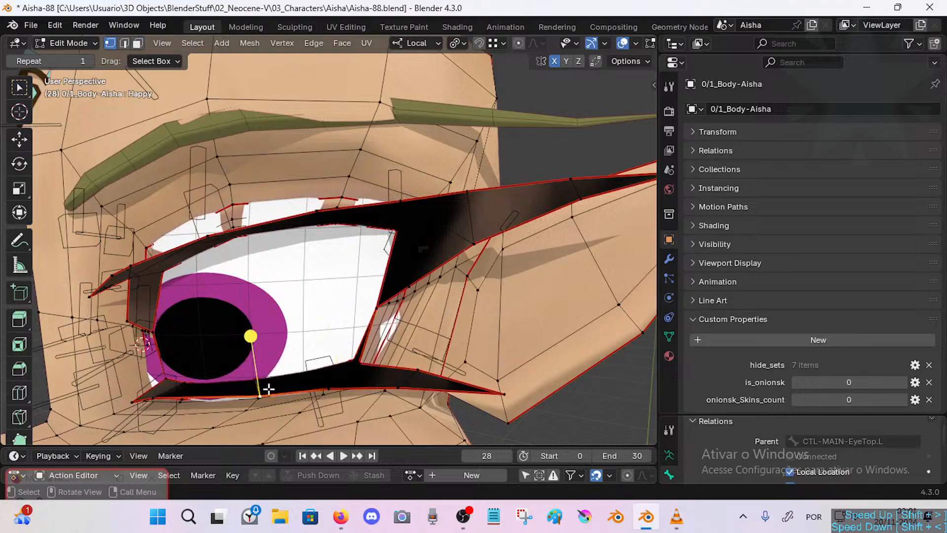
middle_click_drag(328, 362, 332, 351)
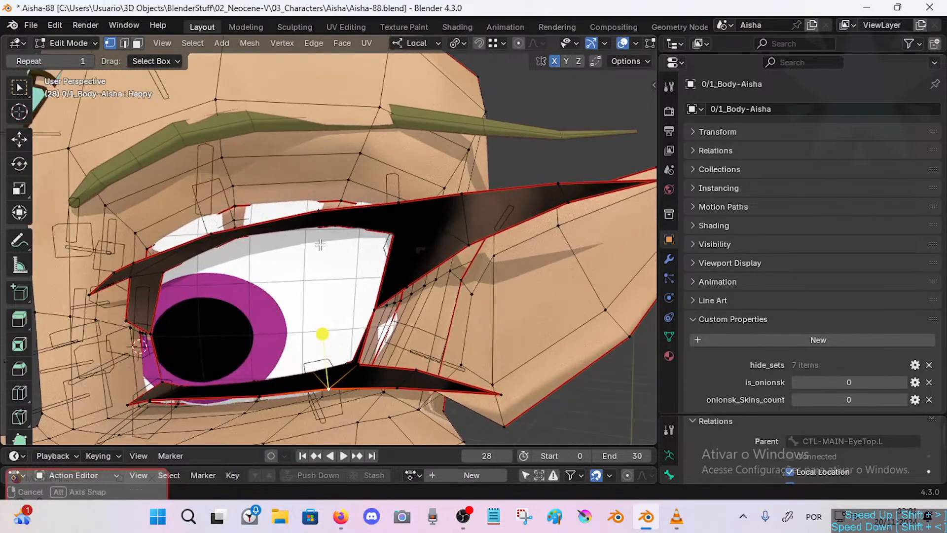
middle_click_drag(320, 245, 223, 291)
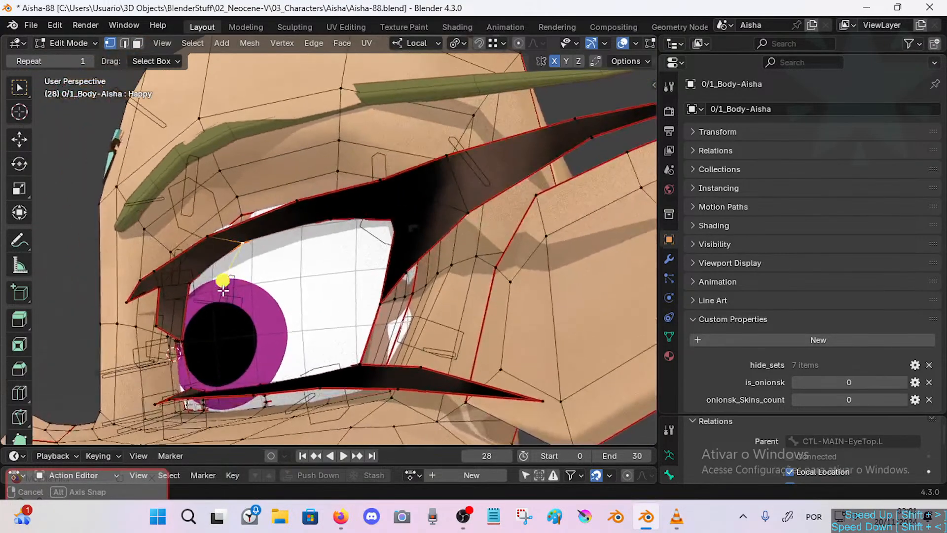
middle_click_drag(238, 253, 349, 250)
key("Tab")
Select the armature together with the body mesh, view the body in Weight Paint mode and return to Object Mode.
scroll(317, 244, "up", 2)
scroll(345, 246, "down", 2)
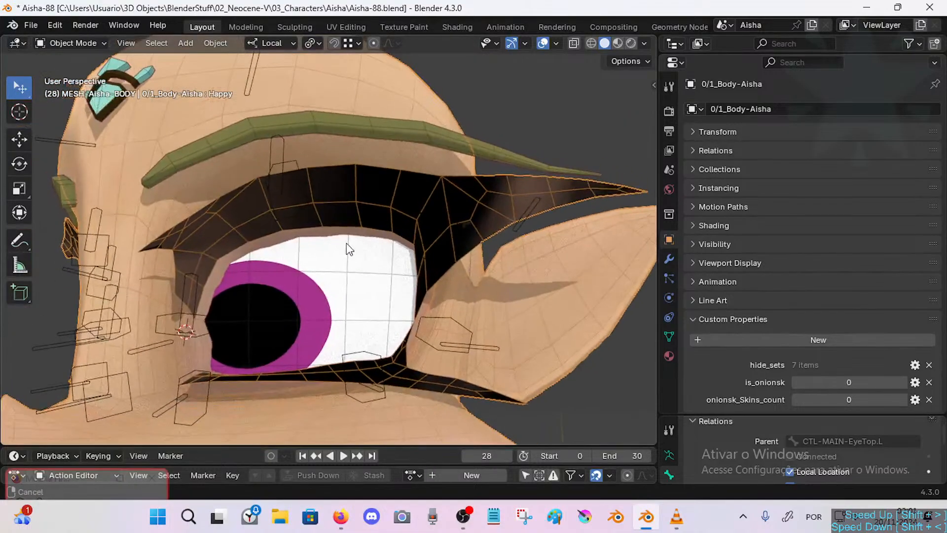
left_click(297, 179)
left_click(296, 170)
left_click(342, 184, "shift")
key("ctrl+Tab")
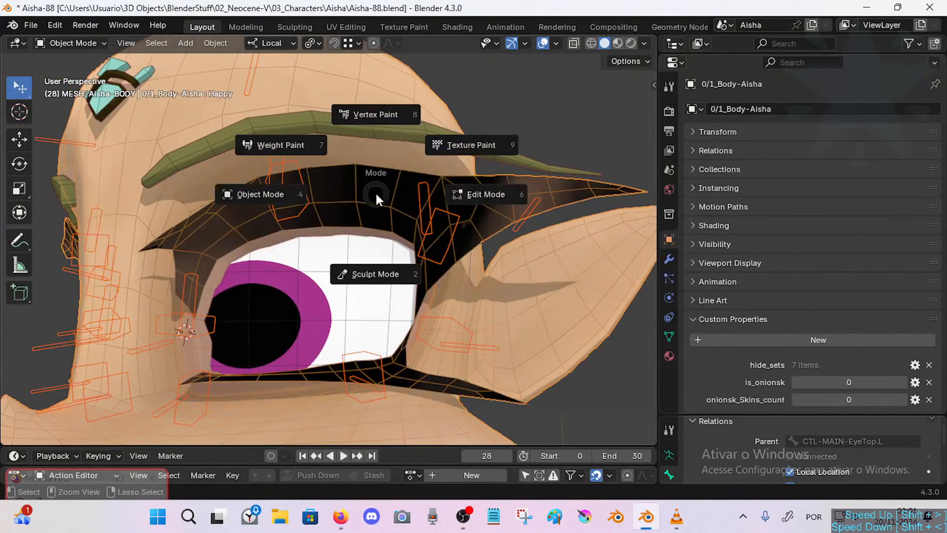
key("7")
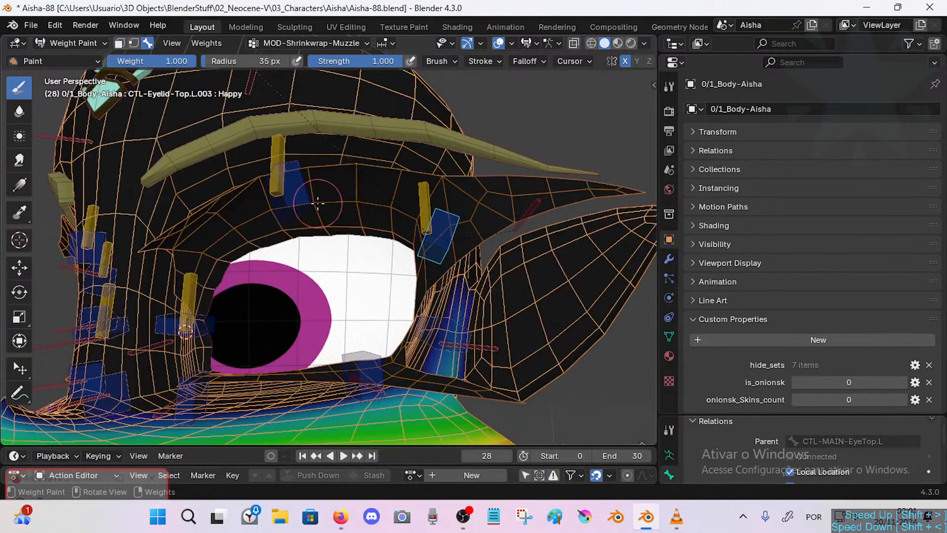
key("ctrl+Tab")
left_click(306, 195)
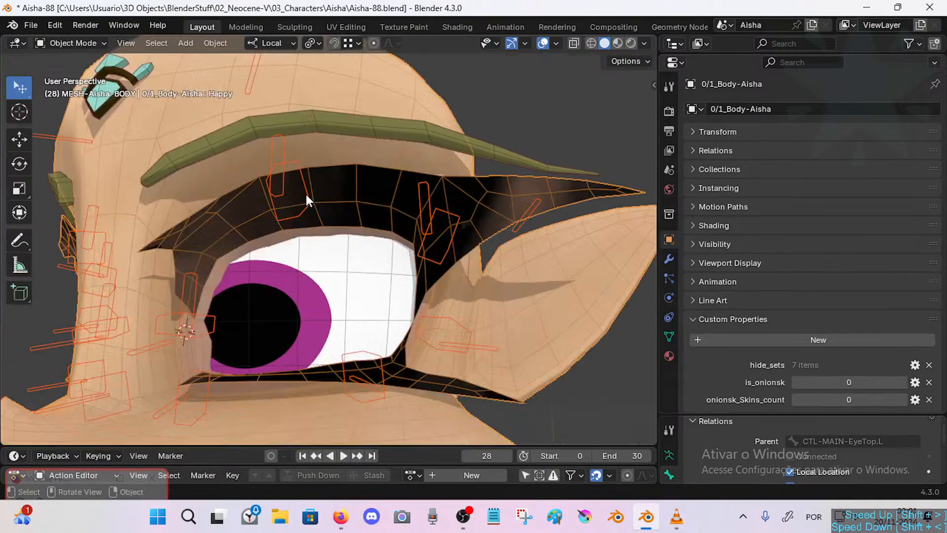
Select the armature ARM-Aisha and put it back into Pose Mode.
left_click(306, 195)
left_click(306, 211)
left_click(307, 217)
key("ctrl+Tab")
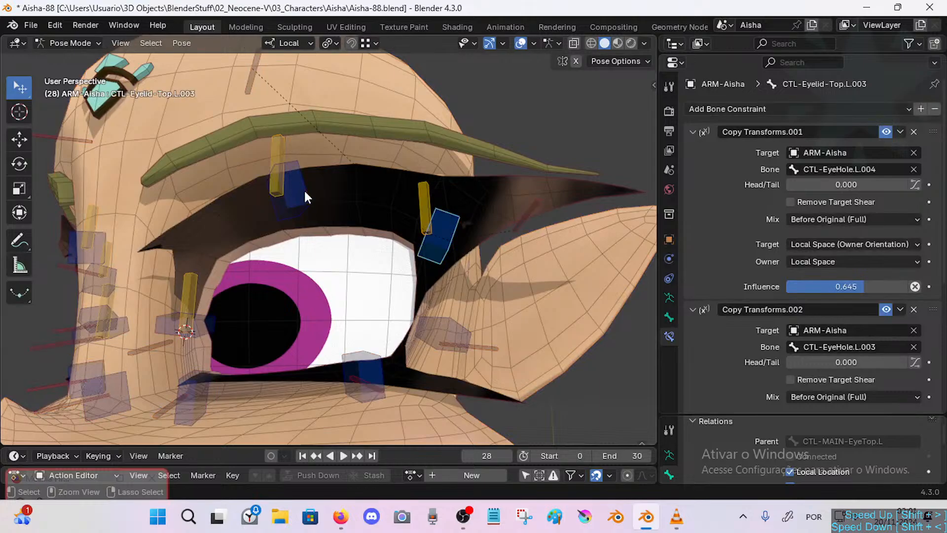
Reposition the left upper eyelid controls, adjusting the outer one, CTL-Eyelid-Top.L.003, from two viewing angles.
key("g")
left_click(306, 214)
middle_click_drag(305, 214, 311, 247)
key("g")
left_click(318, 224)
left_click(424, 238)
key("g")
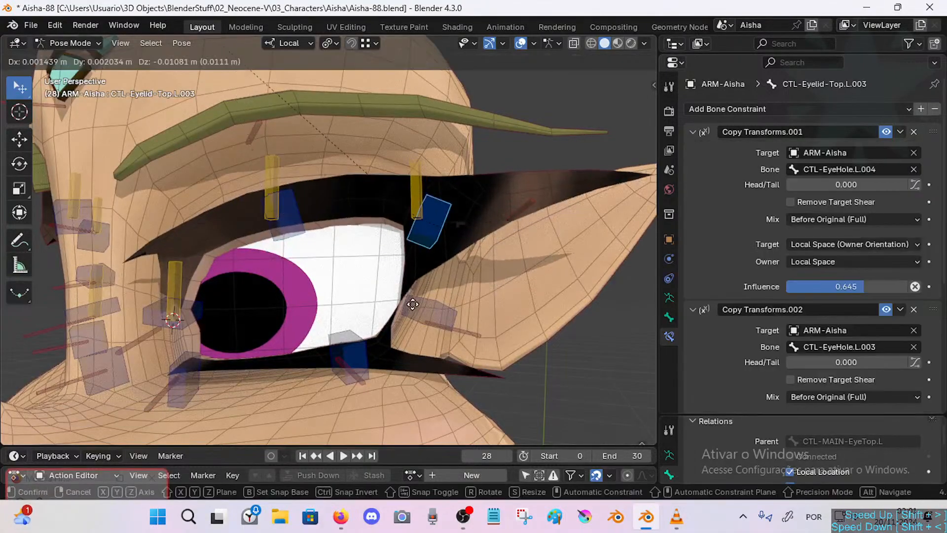
left_click(428, 253)
key("g")
left_click(435, 217)
middle_click_drag(460, 206, 444, 227)
Try moving the middle left eyelid control CTL-Eyelid-Top.L.002 up and down above the eye.
left_click(275, 213)
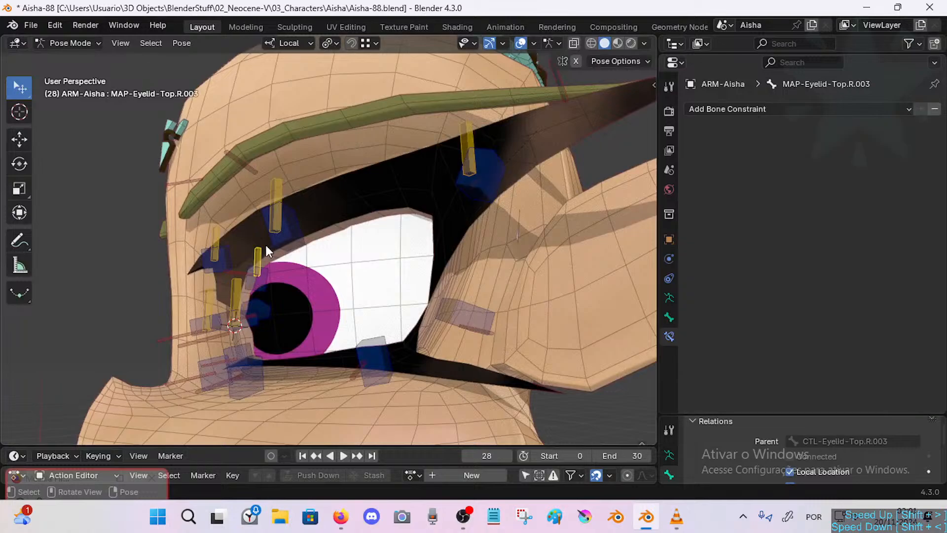
key("g")
left_click(282, 199)
middle_click_drag(283, 199, 371, 197)
key("g")
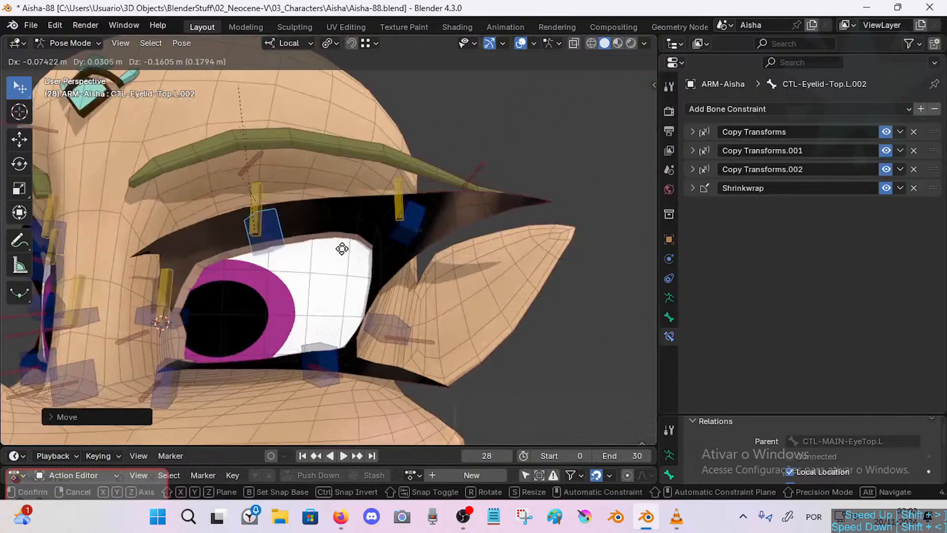
left_click(331, 217)
left_click(332, 220)
Save the file, check the eyelid from a wider view and undo the last two pose changes.
middle_click_drag(331, 220, 325, 197)
key("ctrl+s")
scroll(342, 238, "down", 6)
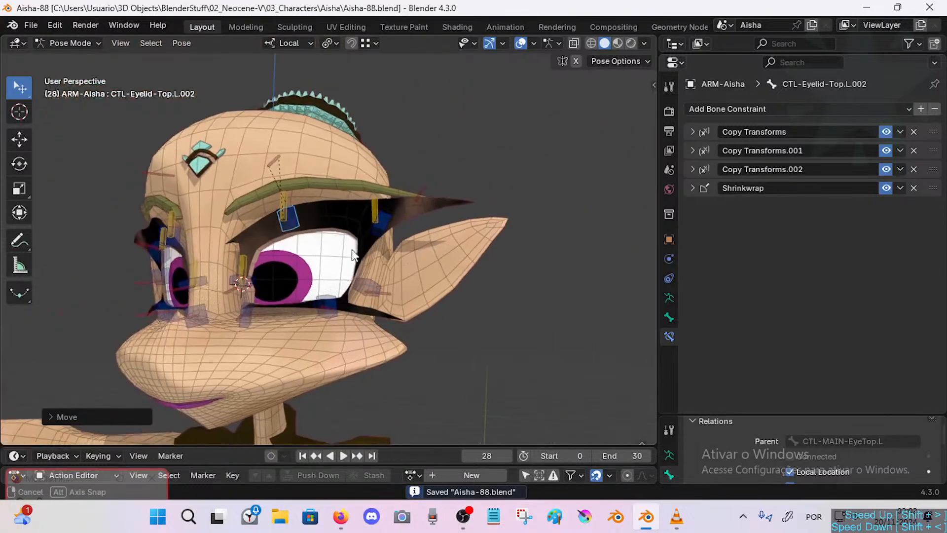
scroll(353, 250, "up", 2)
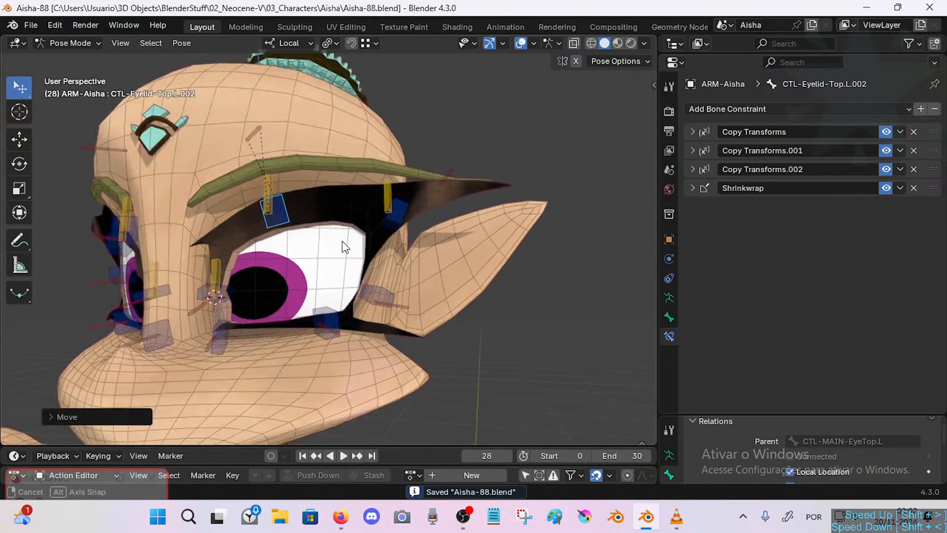
middle_click_drag(348, 247, 308, 254)
key("ctrl+z")
key("ctrl+z")
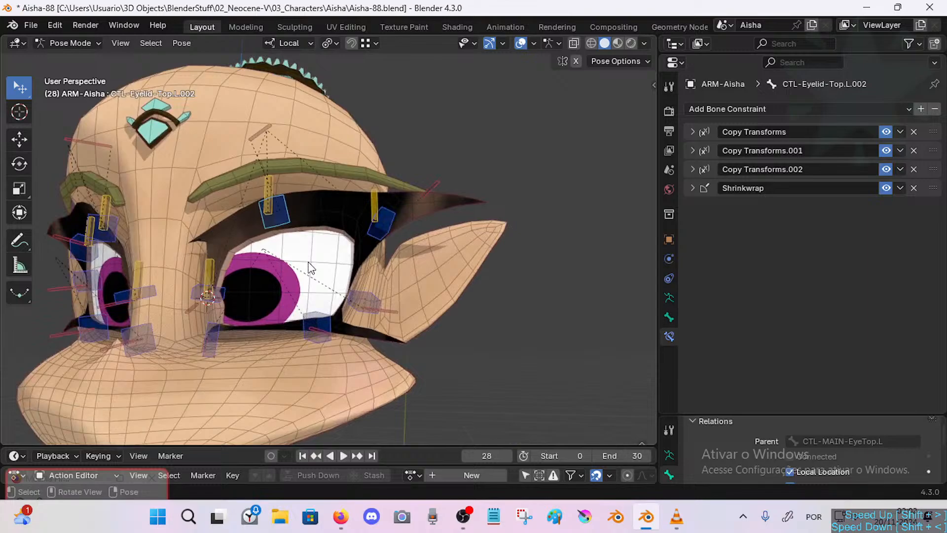
Put ARM-Aisha into Edit Mode, replace the active Measure tool with the selection tool and save the file.
key("Tab")
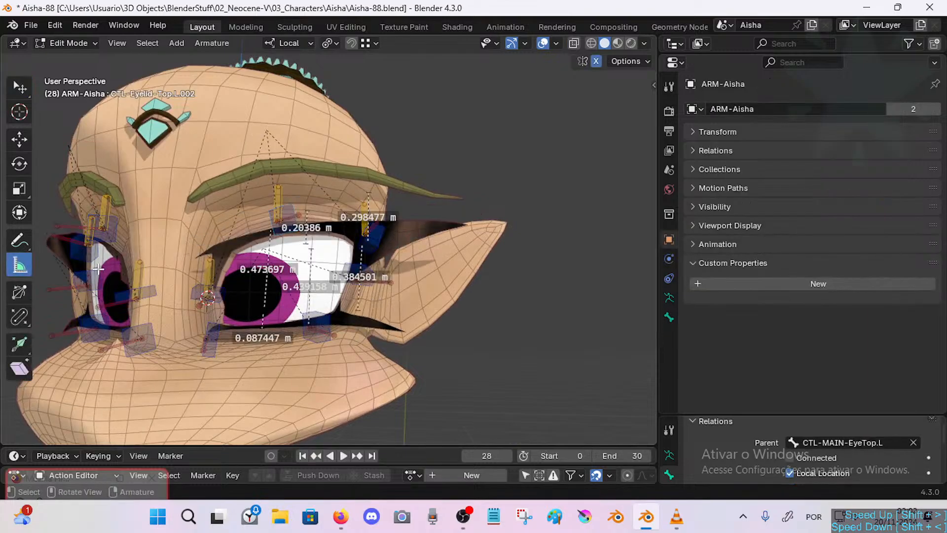
left_click(17, 83)
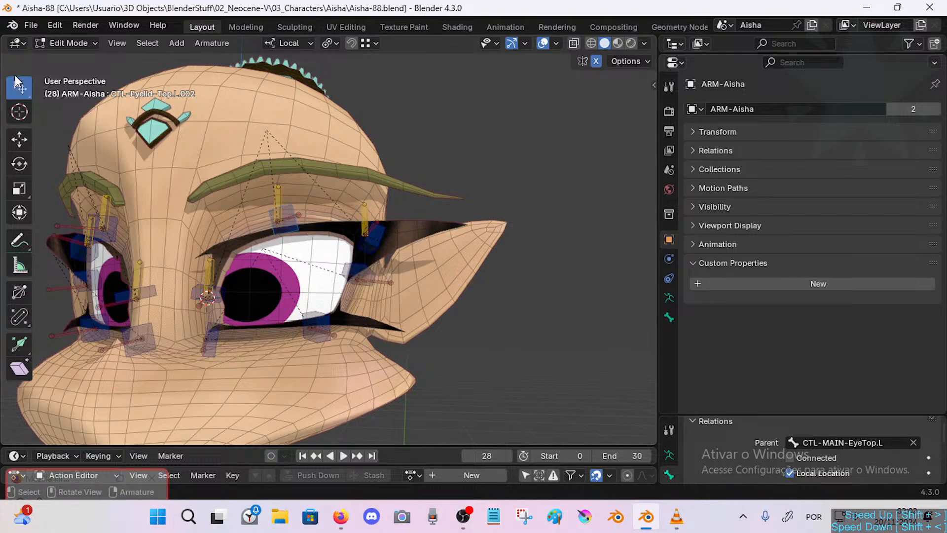
middle_click_drag(230, 295, 229, 295, "shift")
middle_click_drag(235, 296, 237, 280, "ctrl")
key("ctrl+s")
left_click(28, 267)
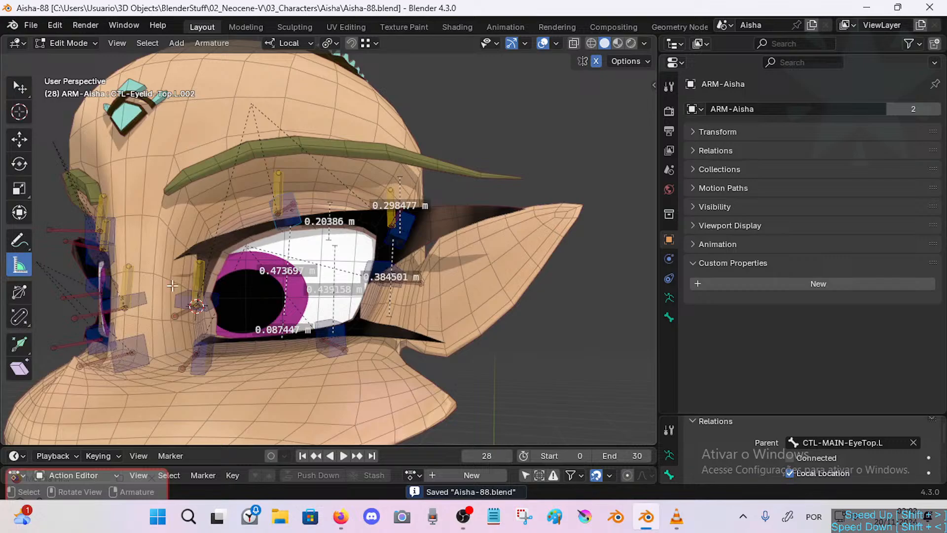
left_click(19, 88)
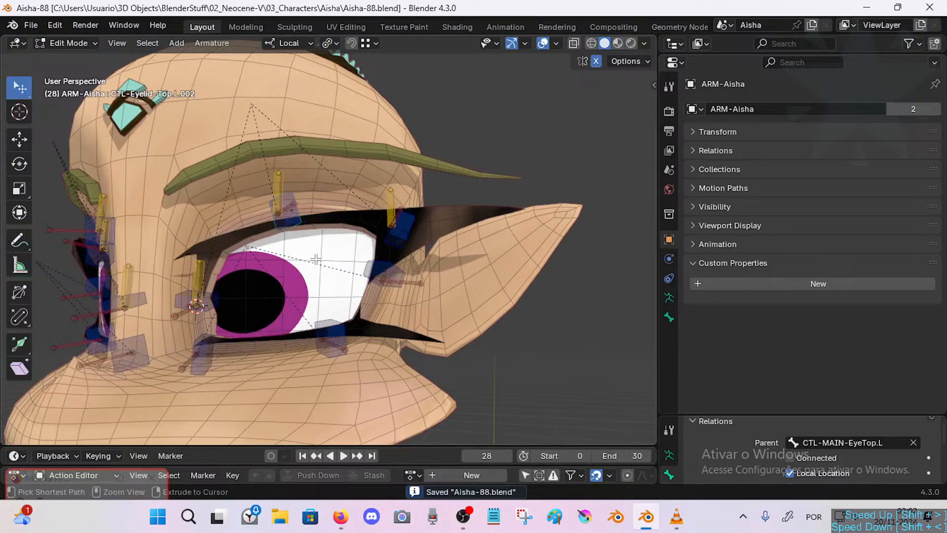
middle_click_drag(274, 278, 303, 269, "shift")
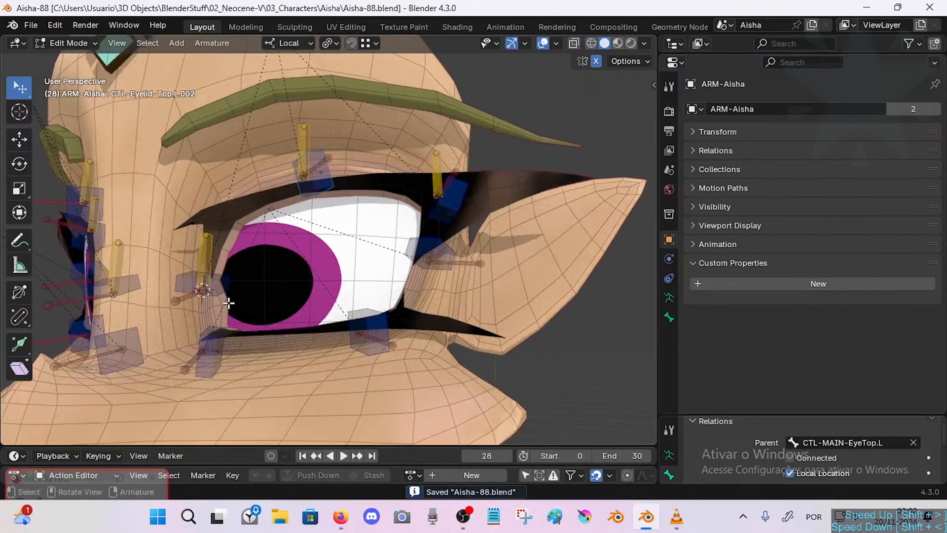
Select the left upper eyelid and eyelash bones, symmetrize them to the right side and return to Pose Mode.
left_click(219, 285)
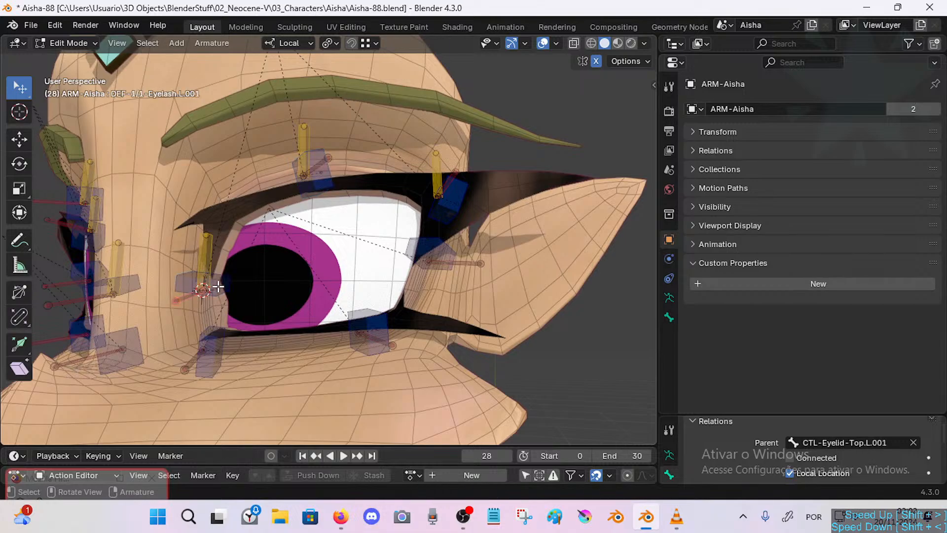
left_click_drag(246, 90, 476, 250, "shift")
right_click(440, 211)
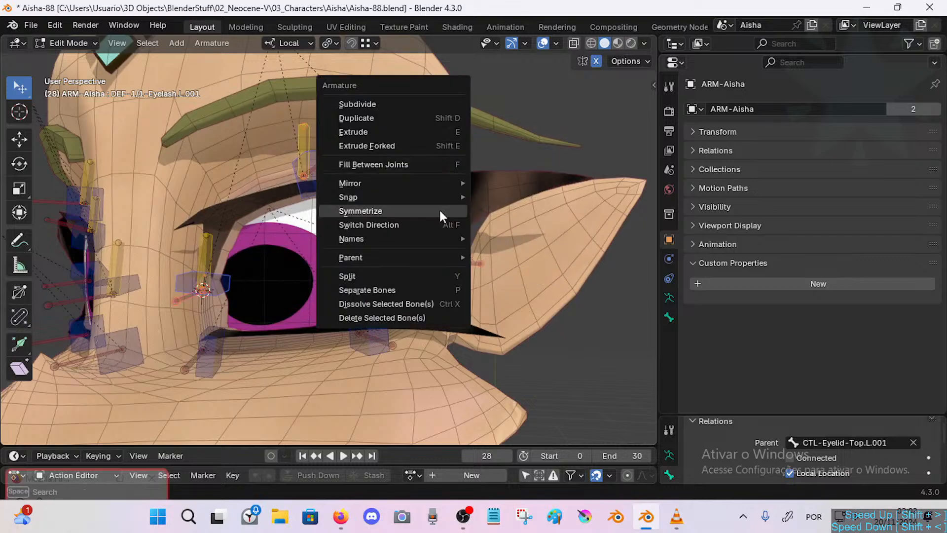
left_click(439, 208)
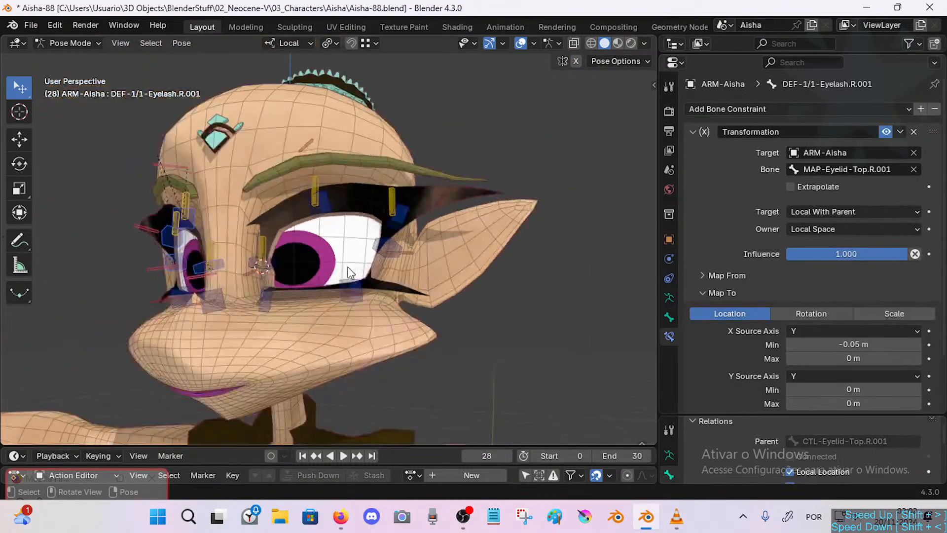
middle_click_drag(350, 273, 381, 281)
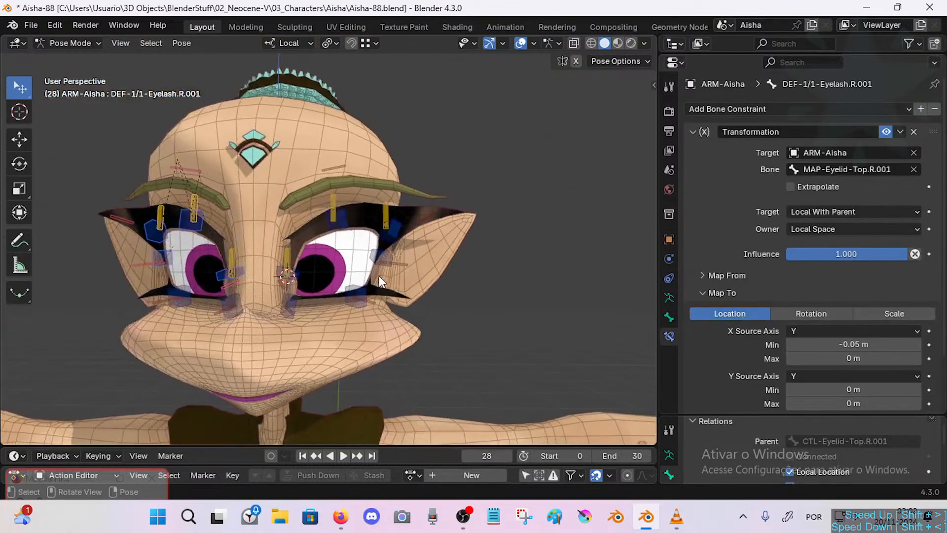
middle_click_drag(236, 271, 239, 268)
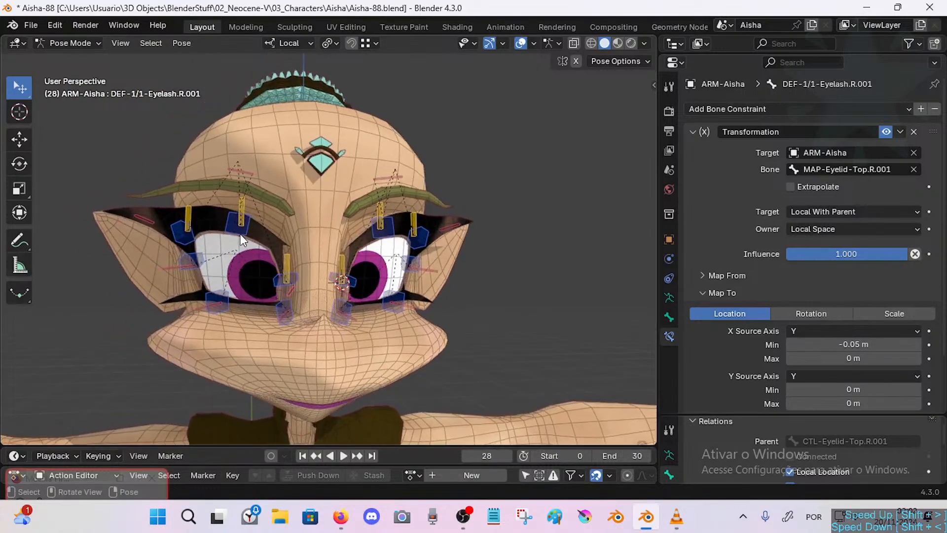
Move the middle right eyelid control CTL-Eyelid-Top.R.002 up and down to test the mirrored bones.
left_click(241, 234)
key("g")
left_click(230, 252)
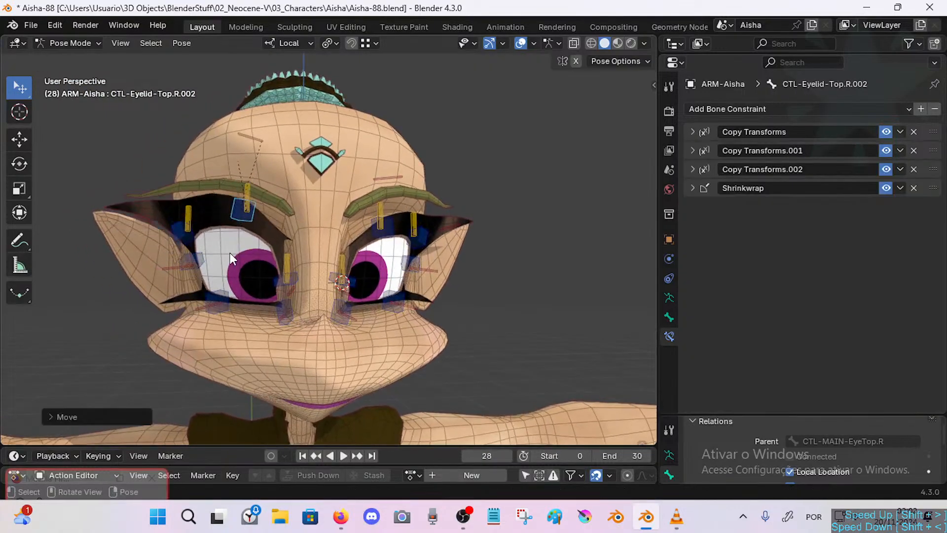
key("g")
left_click(236, 269)
Lower the outer right eyelid control CTL-Eyelid-Top.R.003 by about 0.2 m.
left_click(184, 236)
middle_click_drag(222, 248, 280, 257)
key("g")
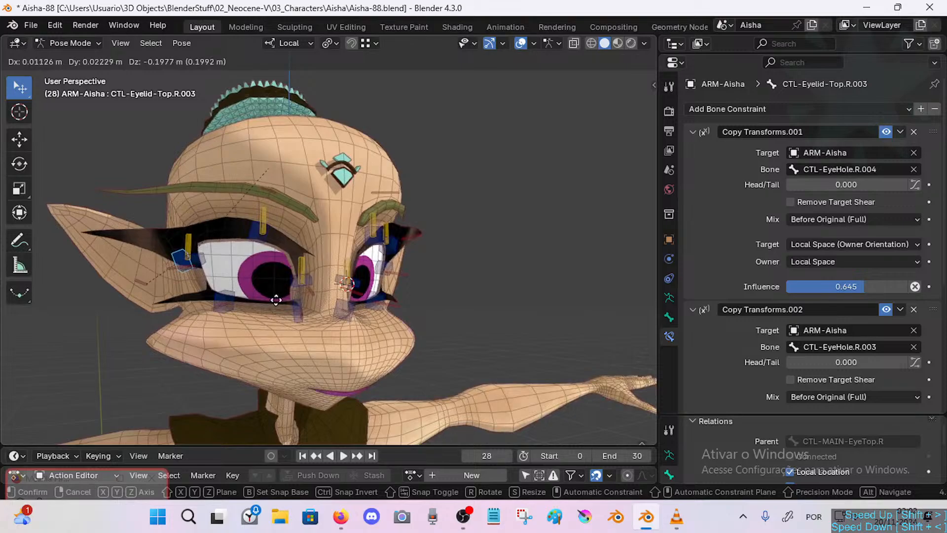
left_click(268, 300)
Lower CTL-Eyelid-Top.R.002 by about 0.29 m over the right eye and raise it back above the iris.
left_click(266, 238)
key("g")
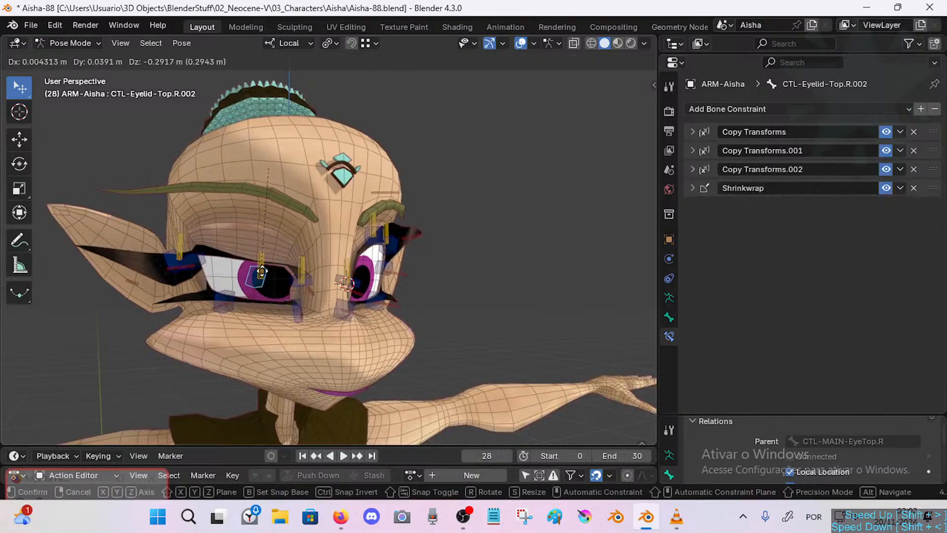
left_click(262, 271)
key("g")
left_click(257, 229)
Raise the inner right eyelid control CTL-Eyelid-Top.R.001 and shift CTL-Eyelid-Top.R.002 slightly outward.
left_click(299, 282)
key("g")
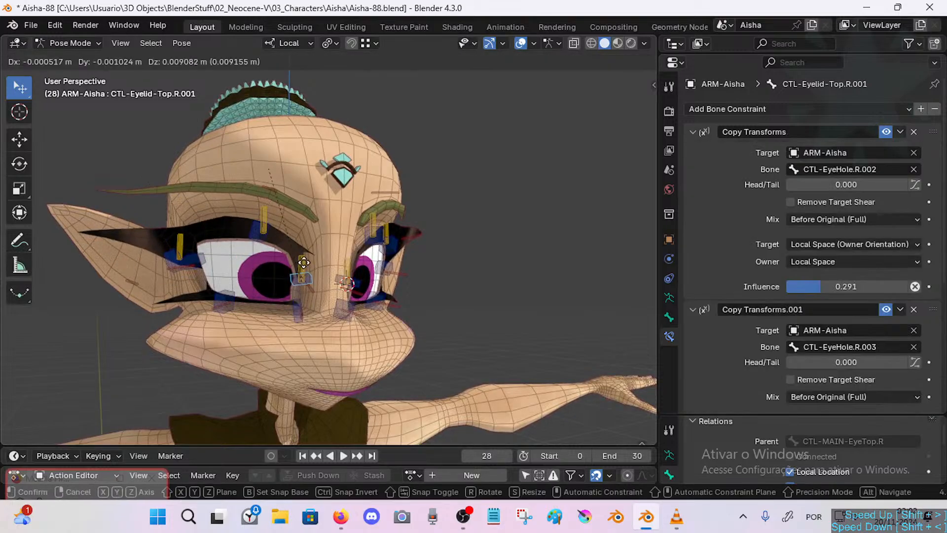
left_click(302, 266)
left_click(256, 229)
key("g")
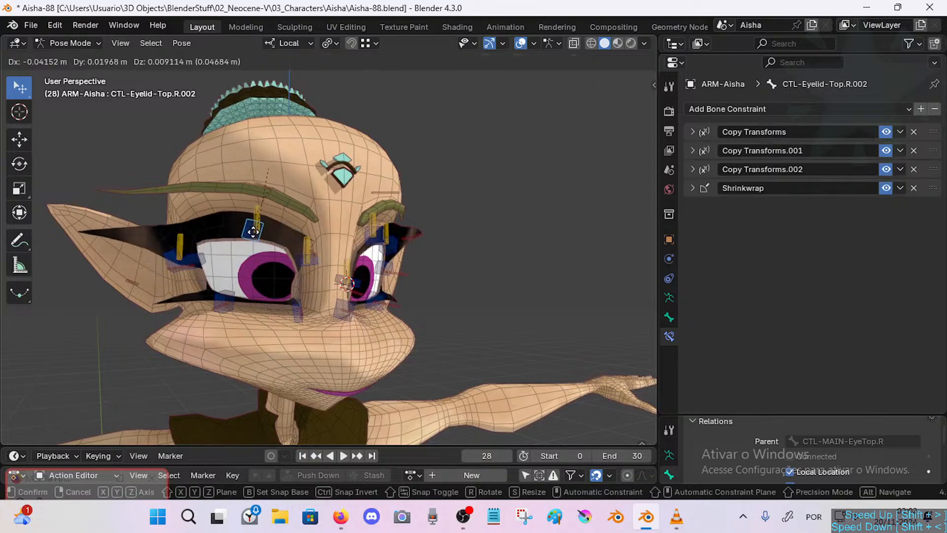
left_click(253, 231)
Raise the outer right eyelid control CTL-Eyelid-Top.R.003 by about 0.19 m.
left_click(194, 255)
left_click(170, 252)
key("g")
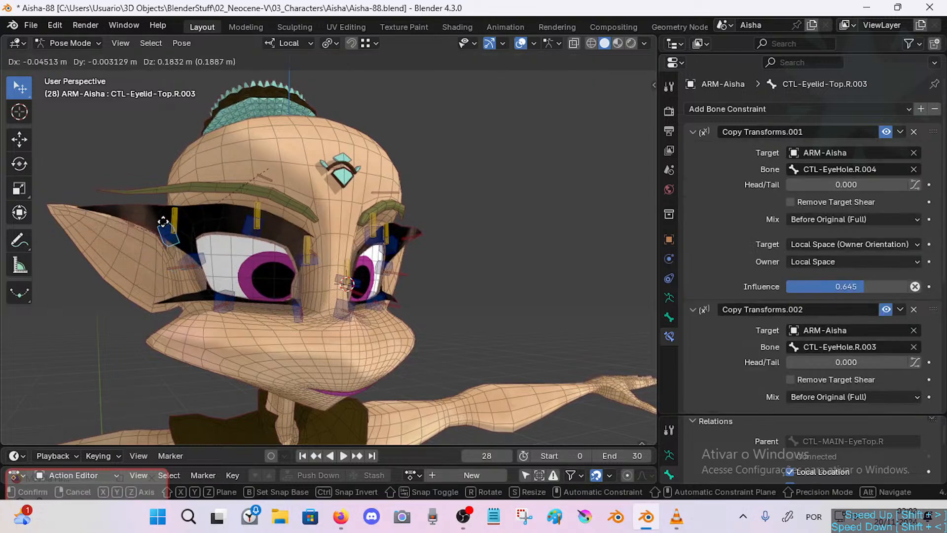
left_click(165, 226)
Move and rotate CTL-Eyelid-Top.R.001 at the right eye's inner corner, and lower CTL-Eyelid-Top.R.002.
left_click(319, 264)
key("g")
left_click(317, 286)
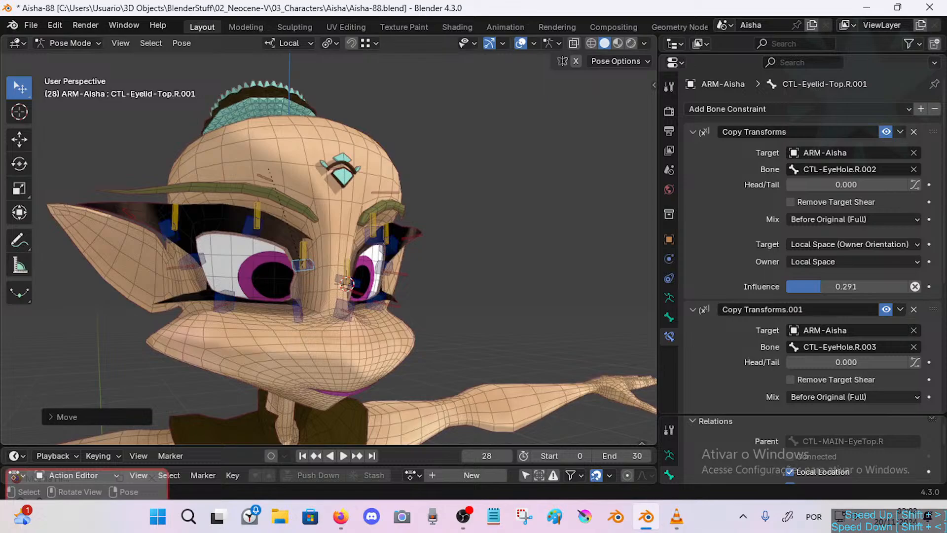
key("r")
left_click(341, 256)
key("g")
left_click(334, 257)
left_click(250, 222)
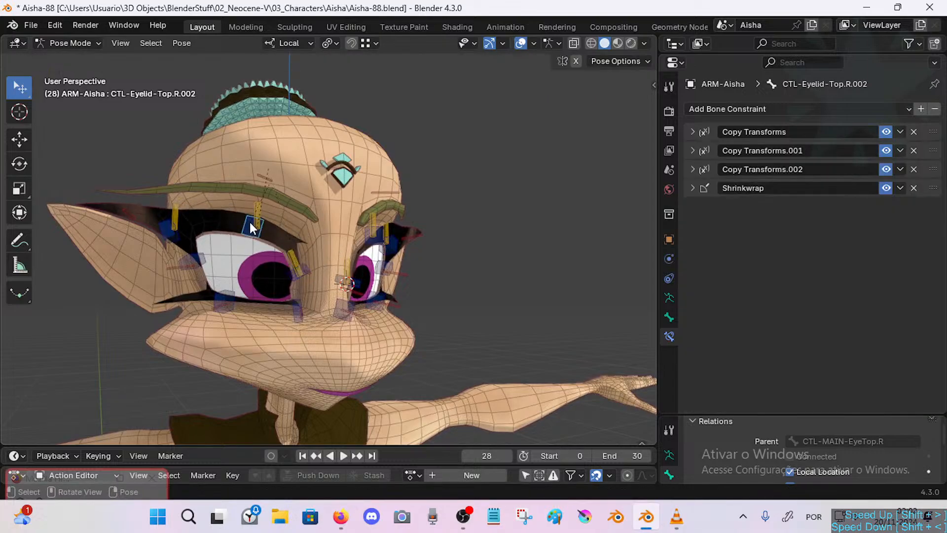
key("g")
left_click(237, 250)
Leave Pose Mode, select the mesh 0/1_Body-Aisha and put it into Edit Mode in front view.
middle_click_drag(170, 233, 421, 252)
key("ctrl+Tab")
left_click(408, 208)
key("Tab")
key("KP_1")
scroll(423, 251, "up", 5)
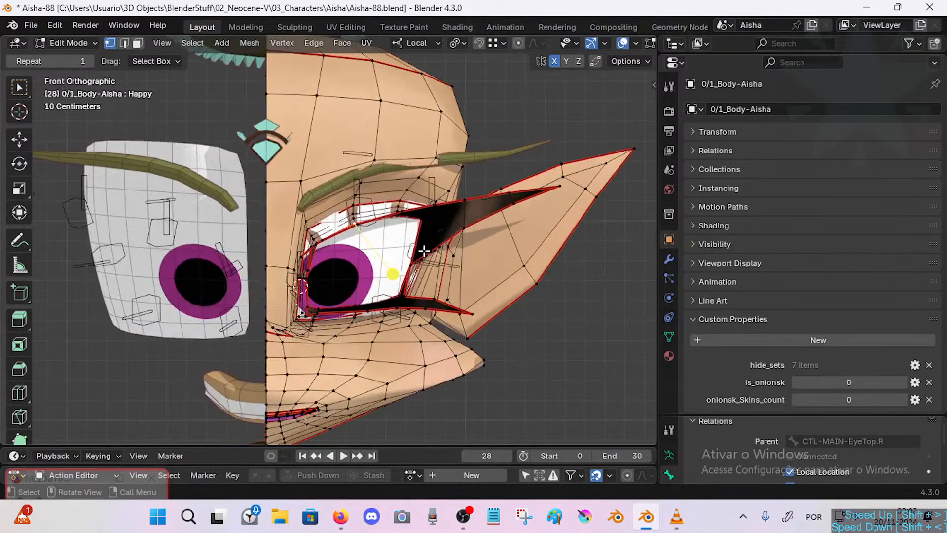
Try to move an upper eyelash vertex, and make the Basis shape key active in place of Happy.
middle_click_drag(388, 251, 373, 211)
scroll(374, 244, "down", 4)
key("g")
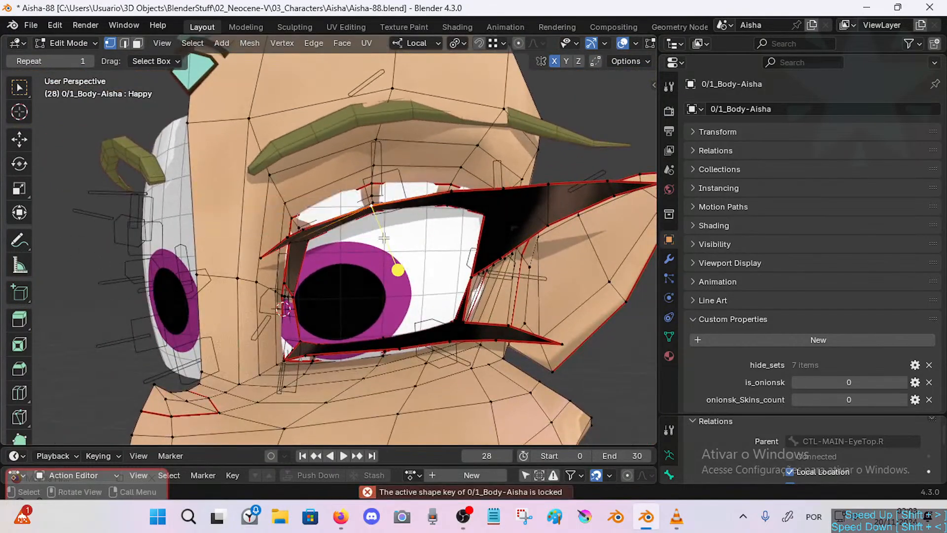
left_click(669, 337)
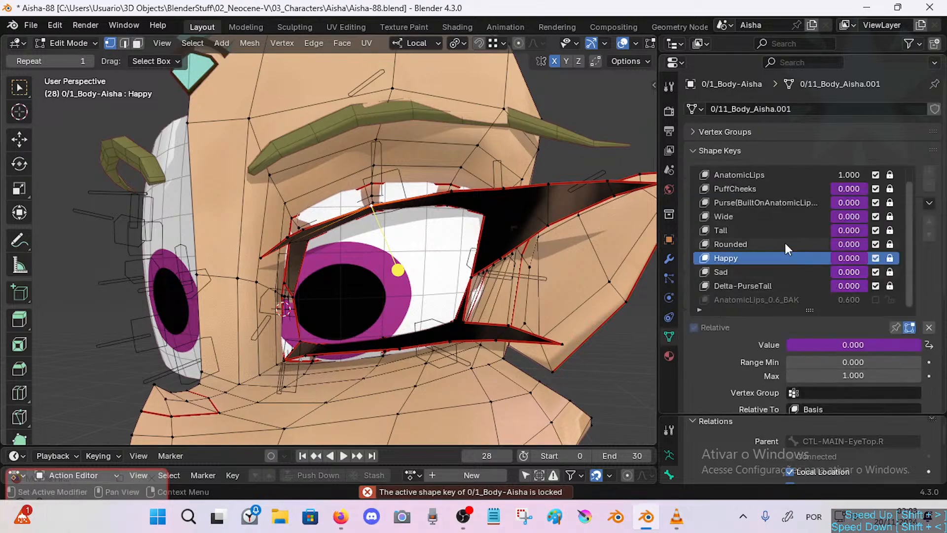
left_click(765, 175)
scroll(774, 192, "up", 1)
left_click(716, 176)
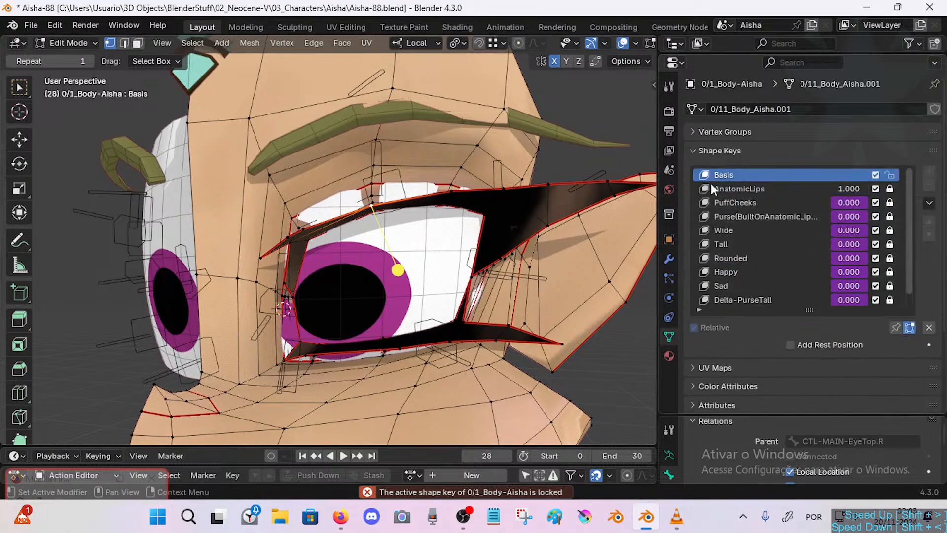
Raise two neighbouring vertices on the upper edge of the left upper eyelash, the outer one along Z only.
key("g")
left_click(415, 217)
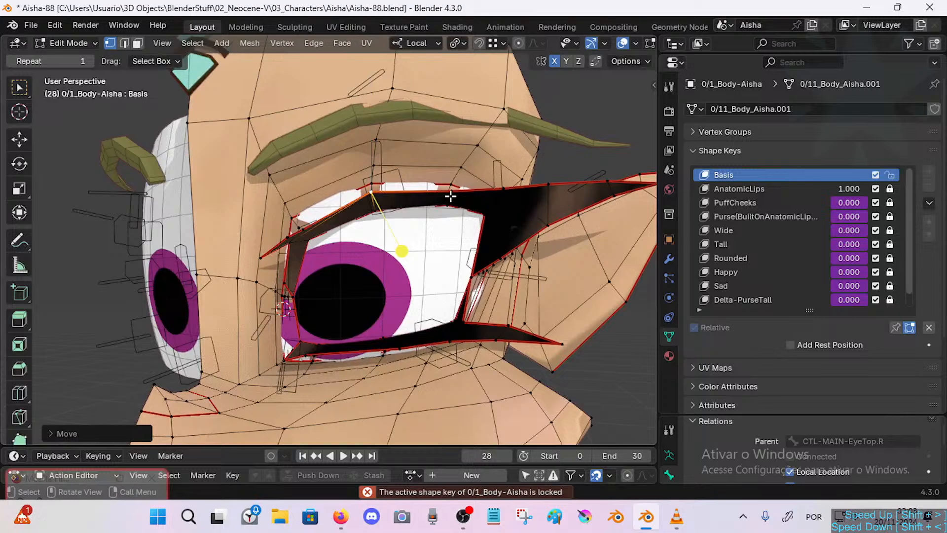
left_click(451, 195)
key("g")
key("z")
left_click(451, 189)
Raise the next two vertices outward along the upper eyelash's top edge, the first by about 0.027 m.
left_click(504, 187)
key("g")
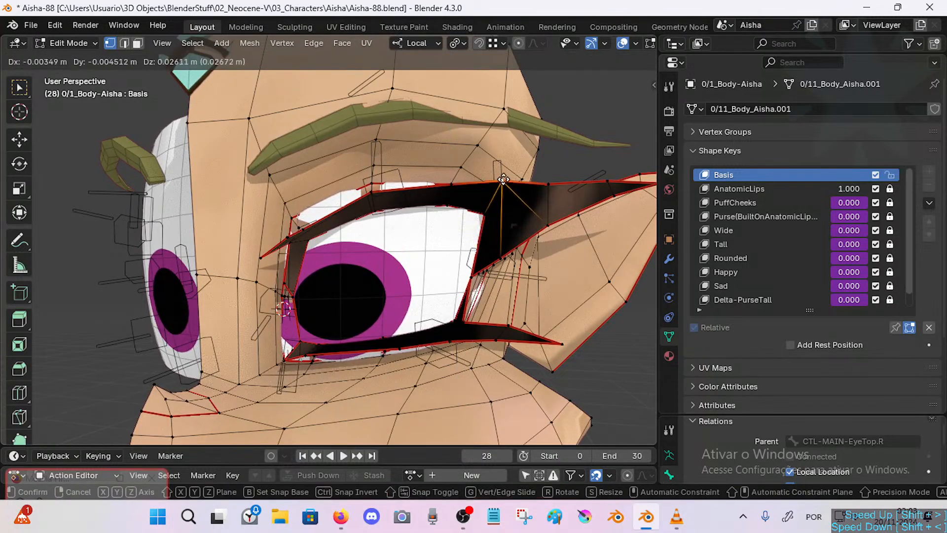
left_click(503, 180)
left_click(549, 183)
key("g")
left_click(541, 173)
Fine-tune the two vertices on the eyelash's top edge above the eye's outer corner to smooth its outline.
left_click(494, 186)
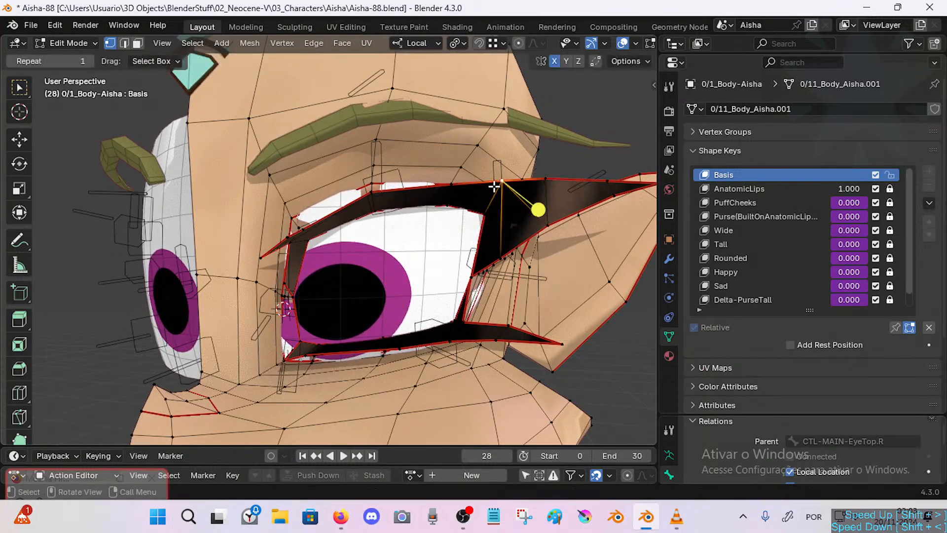
key("g")
left_click(494, 185)
left_click(453, 183)
key("g")
left_click(451, 182)
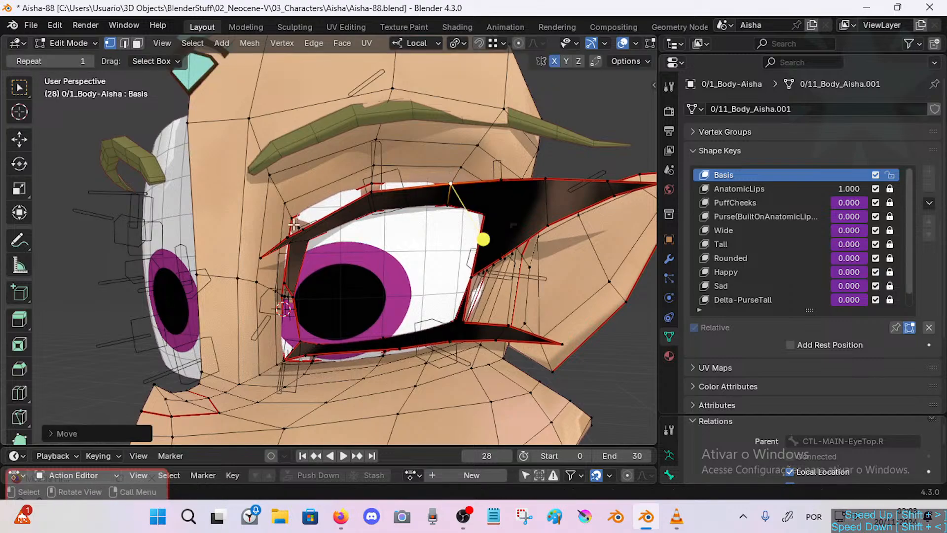
Reposition the vertex on the upper eyelash's top edge near the eye's inner corner, adjusting it from several angles.
left_click(304, 226)
key("g")
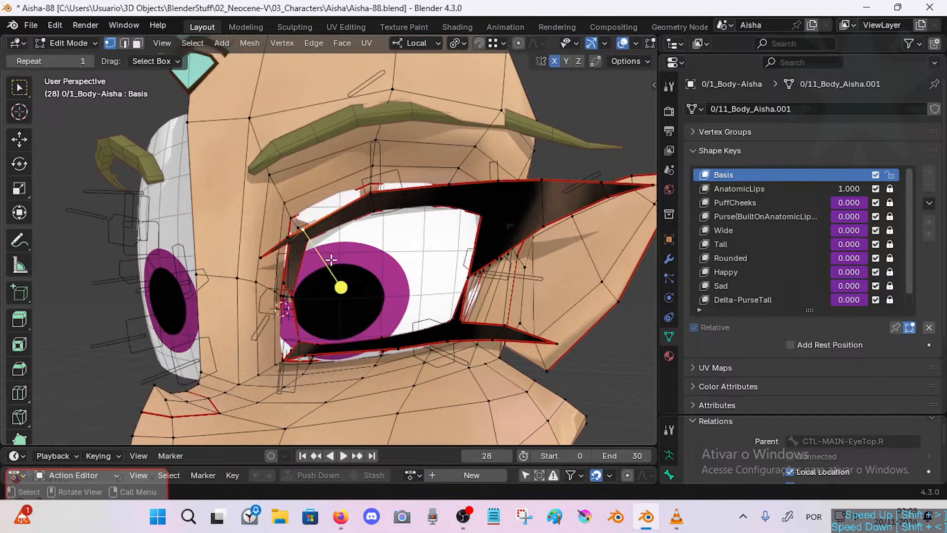
key("g")
left_click(331, 233)
middle_click_drag(307, 269, 434, 274)
key("g")
left_click(336, 236)
scroll(345, 276, "up", 5)
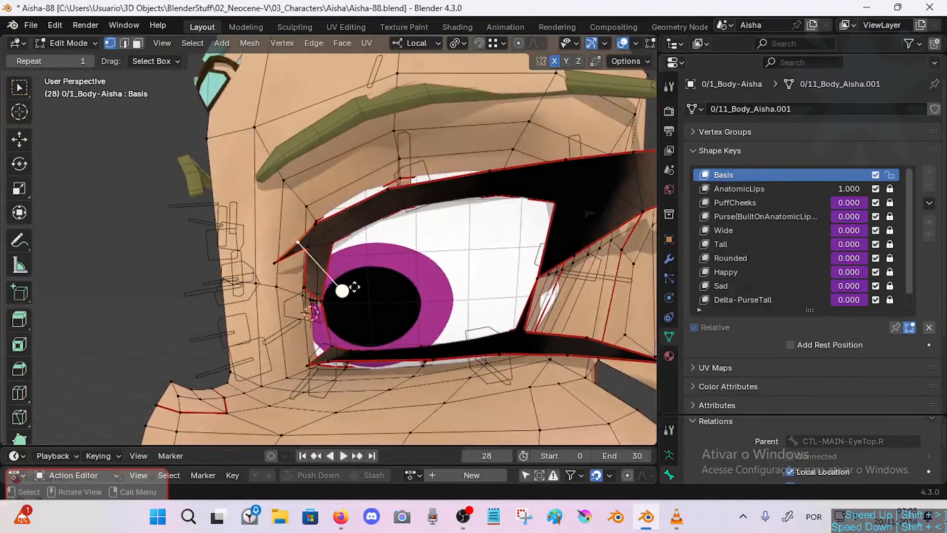
key("g")
left_click(328, 269)
middle_click_drag(309, 248, 293, 236)
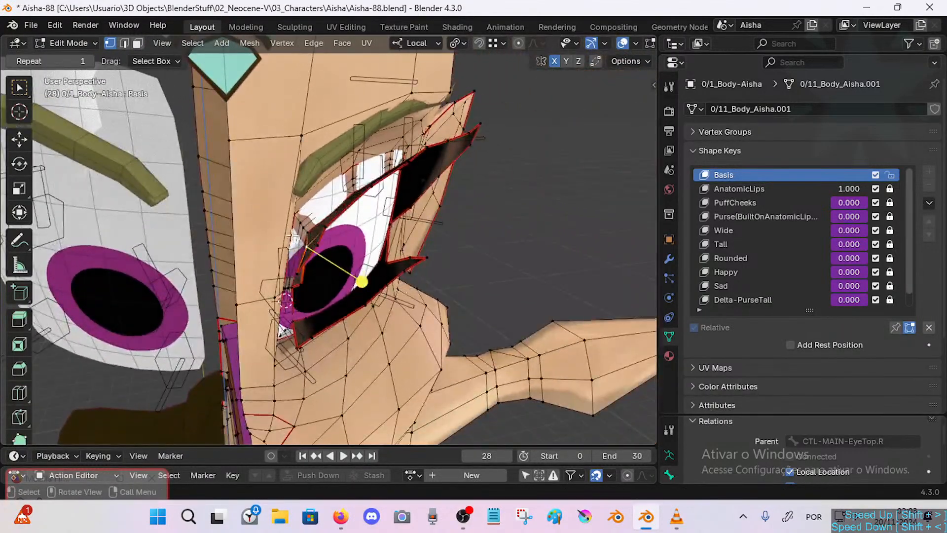
Raise the vertex on the upper eyelash's top edge above the iris's inner side, refining it from a second angle.
key("g")
left_click(304, 231)
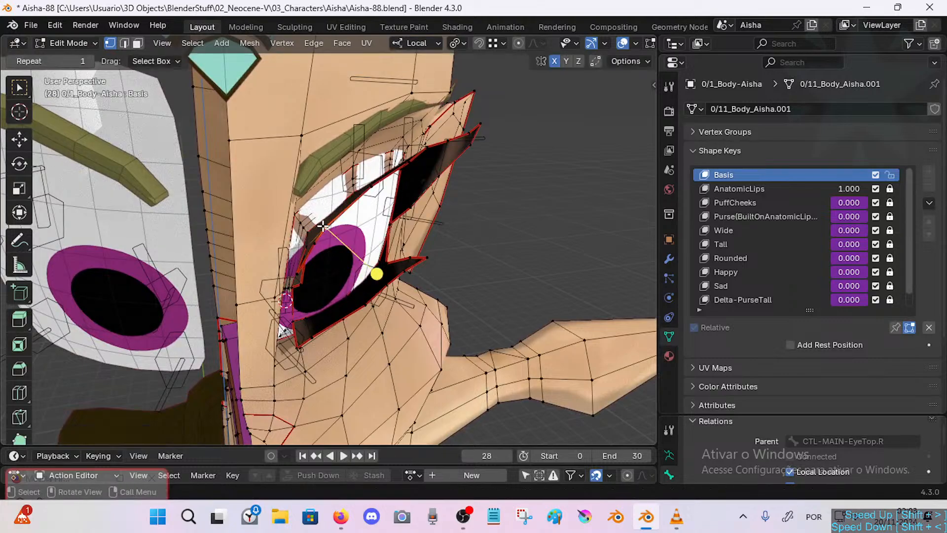
middle_click_drag(323, 226, 393, 197)
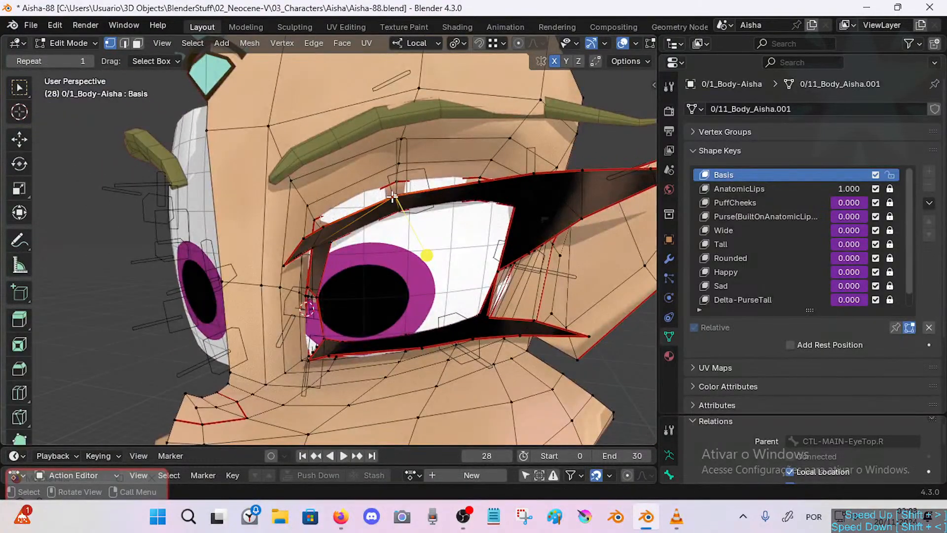
key("g")
left_click(392, 194)
left_click(431, 196)
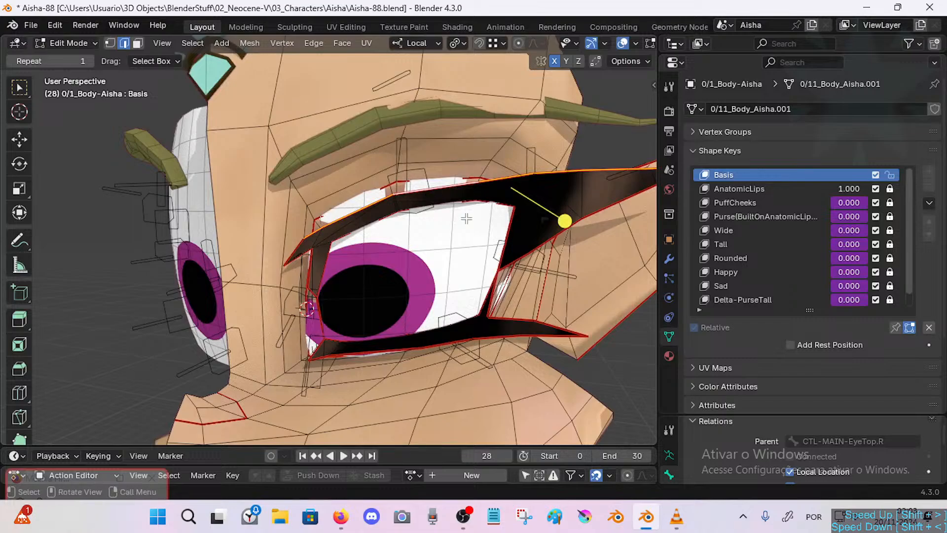
left_click_drag(564, 221, 580, 220)
key("1")
Slide the top-edge vertex next to the upper eyelash's inner tip outward along its edge.
left_click(279, 265)
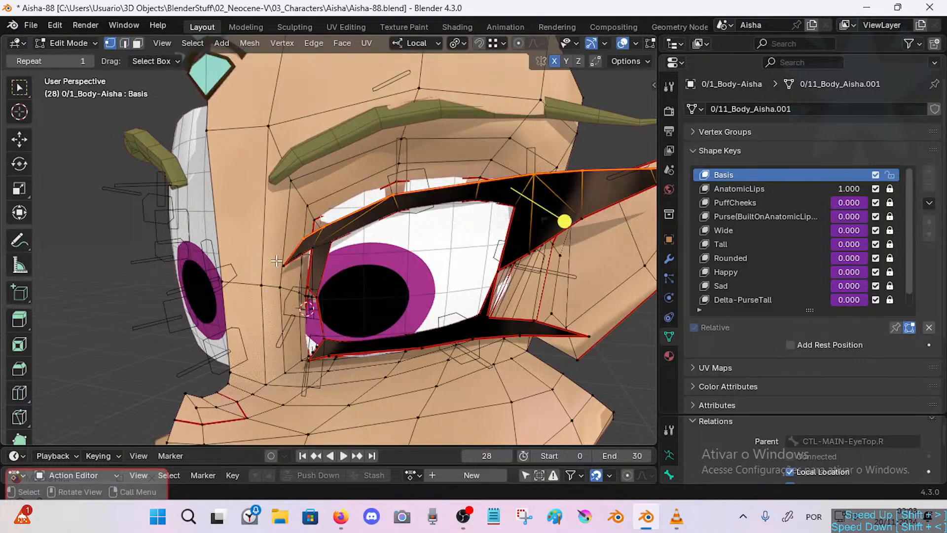
middle_click_drag(280, 265, 327, 232)
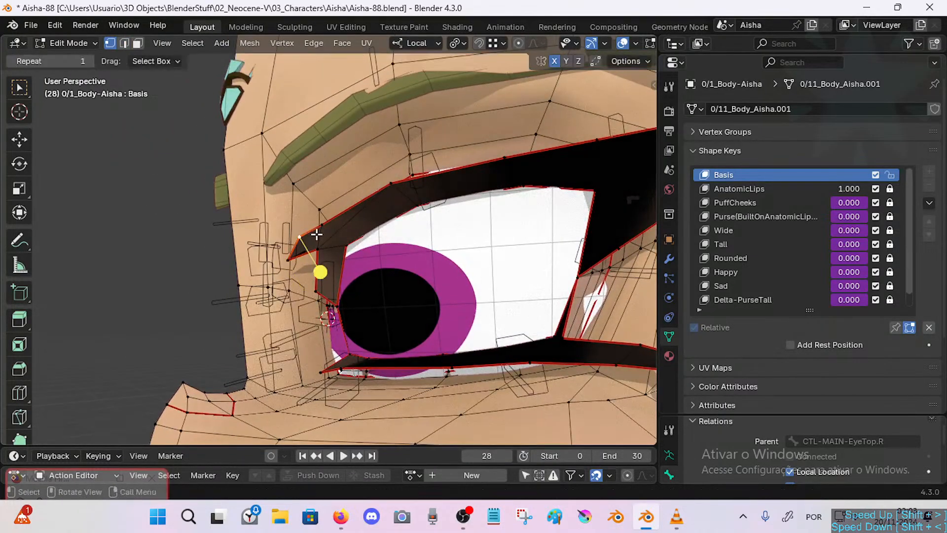
key("g")
key("g")
left_click(328, 232)
key("g")
key("g")
left_click(326, 232)
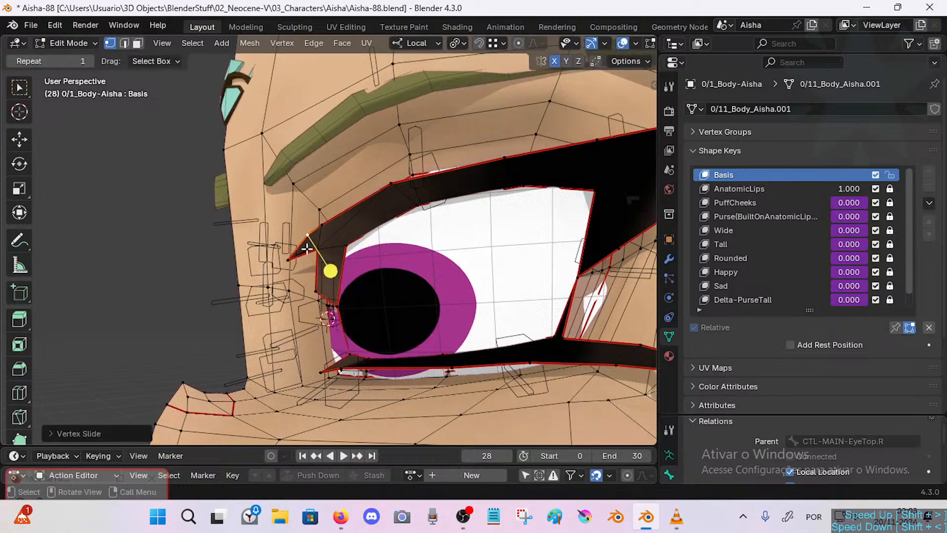
Slide the upper eyelash's inner tip vertex along its edge to shorten the tip.
left_click(292, 258)
key("g")
key("g")
left_click(299, 243)
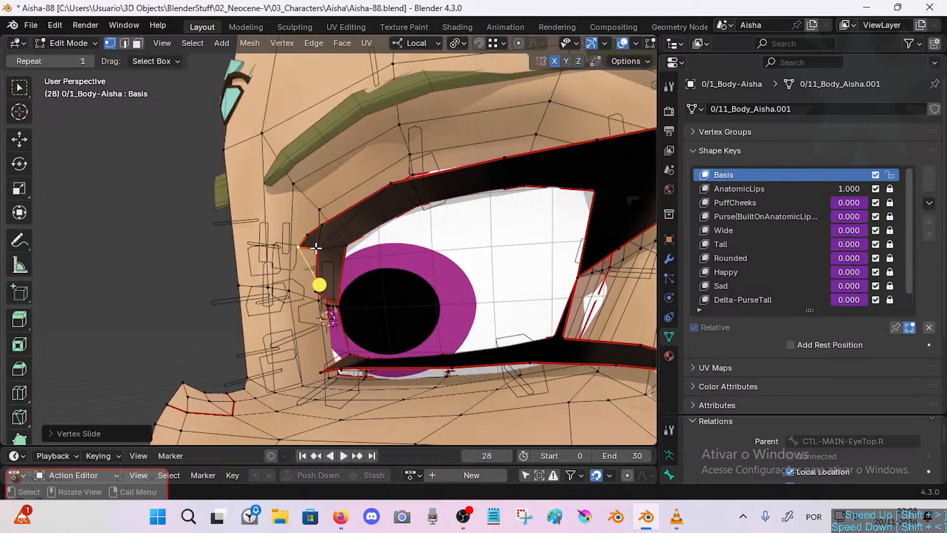
Slide the vertex where the eyelash's inner tip meets its vertical strip, and check the shape in Object Mode.
left_click(317, 247)
key("g")
key("g")
left_click(317, 238)
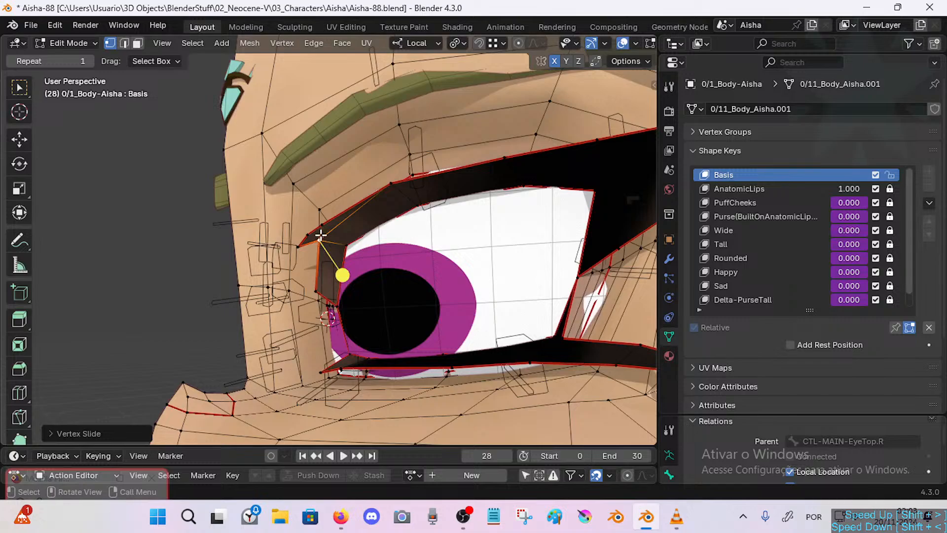
left_click(322, 236)
key("g")
key("g")
left_click(327, 238)
key("Tab")
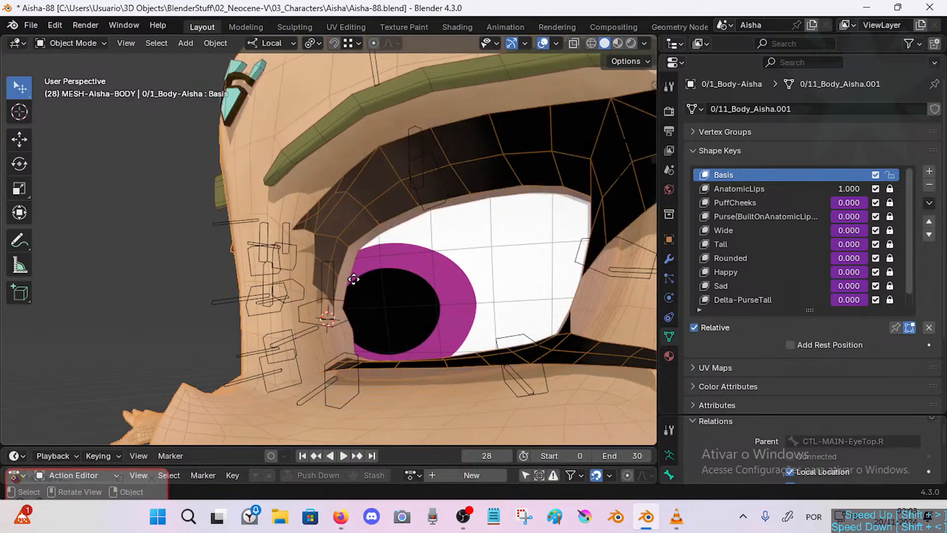
middle_click_drag(353, 277, 314, 290, "shift")
key("Tab")
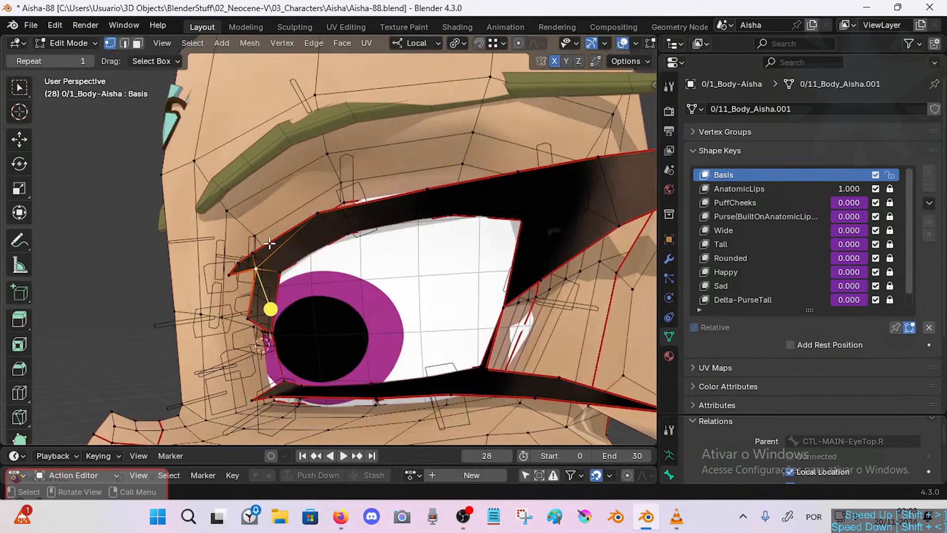
Raise the upper eyelash's top-edge vertices from above the pupil to the outer wing, the first by about 0.03 m.
middle_click_drag(272, 242, 298, 231)
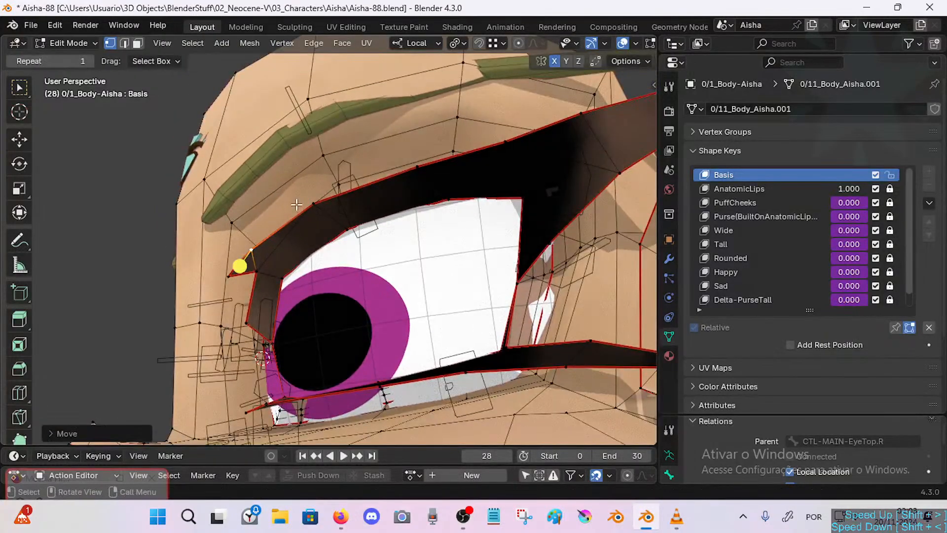
left_click(315, 201)
left_click(422, 171)
key("g")
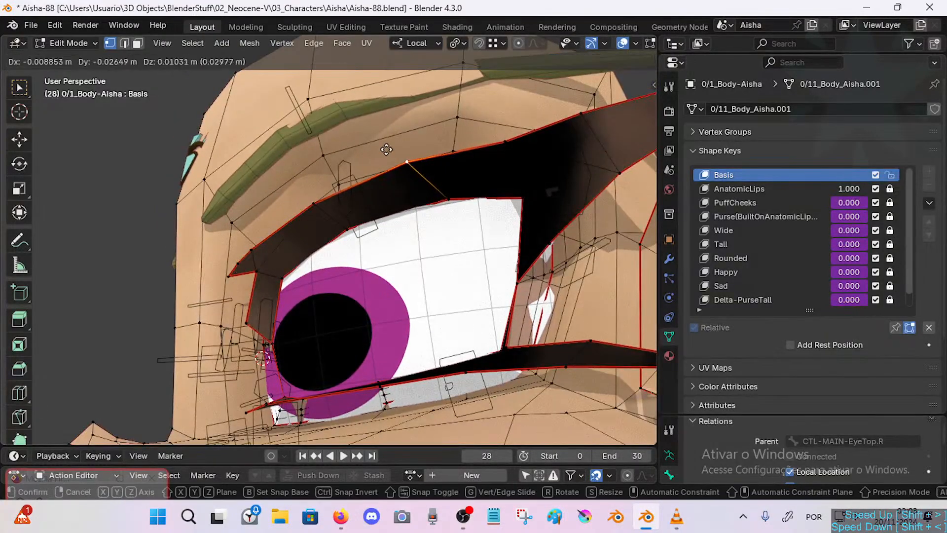
left_click(411, 166)
left_click(514, 146)
key("g")
left_click(482, 95)
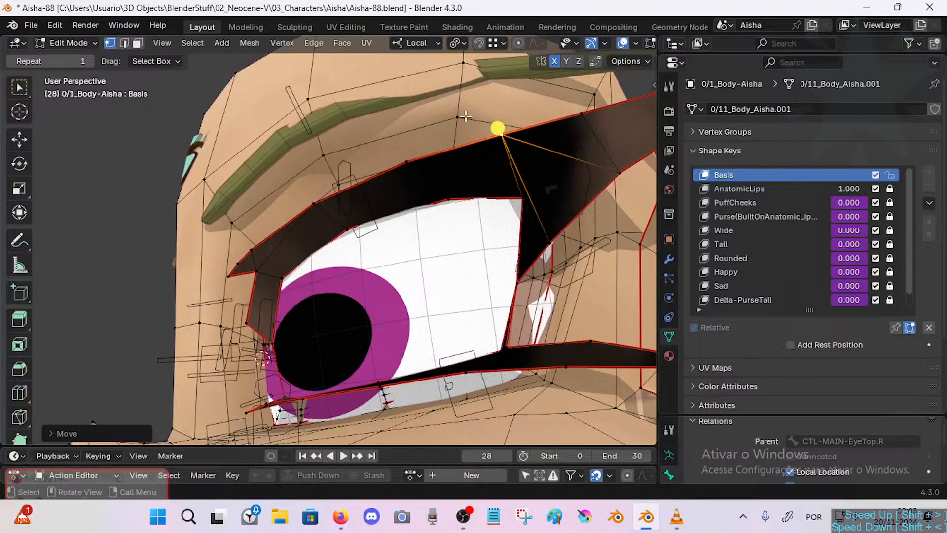
middle_click_drag(481, 126, 503, 148)
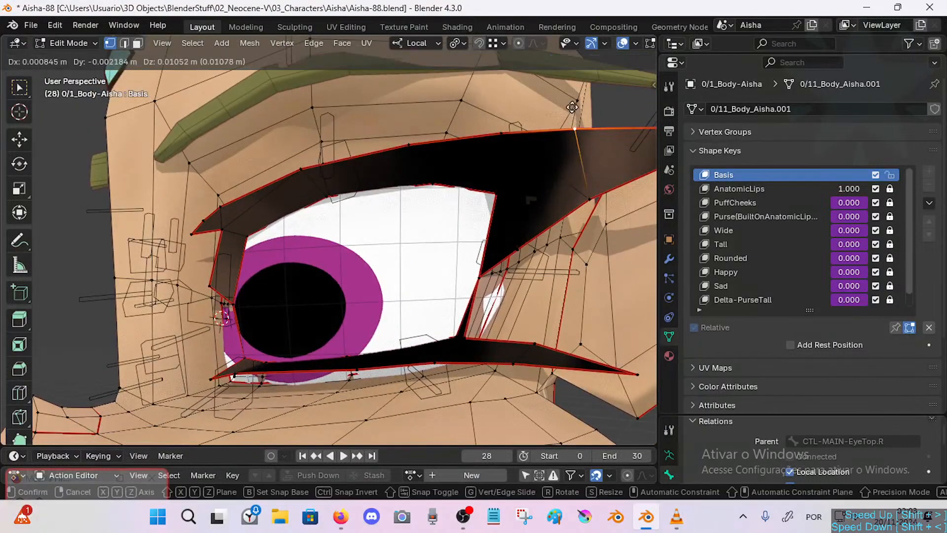
middle_click_drag(576, 133, 437, 164)
Enter Pose Mode on the Aisha armature and move the middle upper eyelid control CTL-Eyelid-Top.L.002 to test the deformation.
key("Tab")
left_click(381, 140)
key("ctrl+Tab")
left_click(386, 162)
key("g")
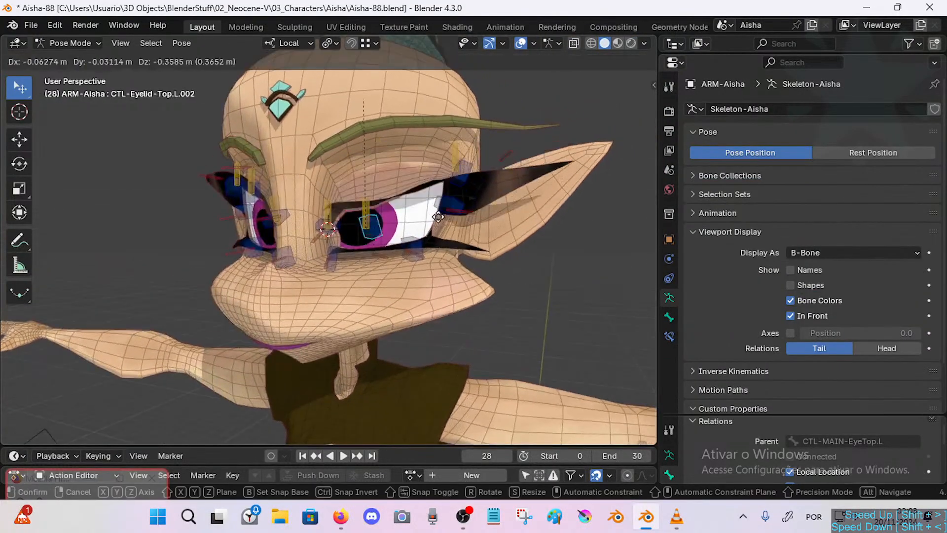
left_click(443, 192)
Move the outer upper eyelid control CTL-Eyelid-Top.L.003 down over the eye's outer corner.
left_click(462, 174)
left_click(463, 173)
key("g")
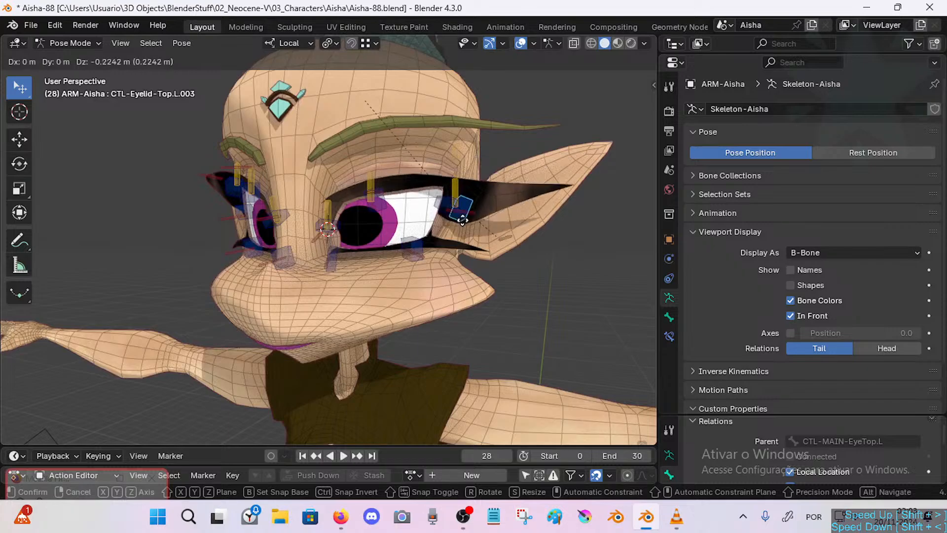
left_click(466, 204)
key("g")
left_click(456, 225)
Move CTL-Eyelid-Top.L.002 down and back up to test the middle of the upper eyelid.
left_click(376, 196)
left_click(378, 196)
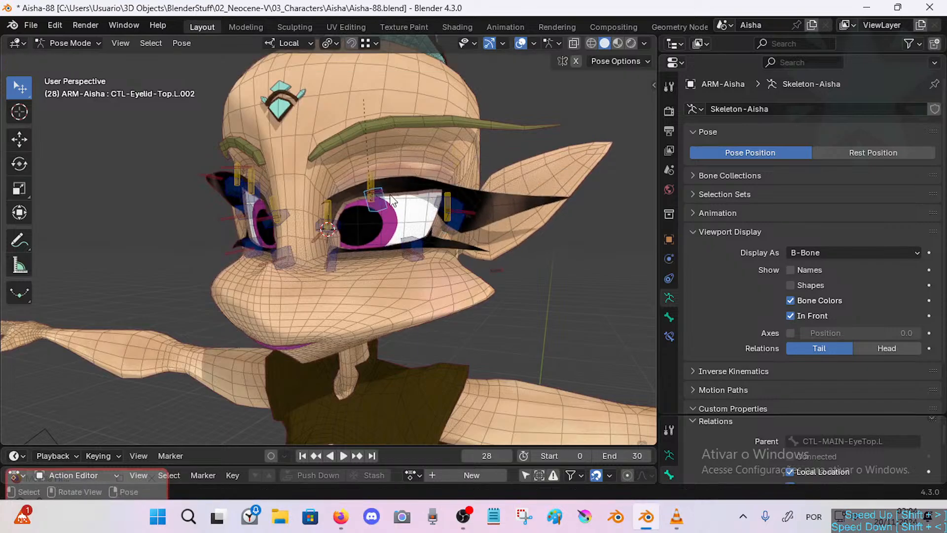
key("g")
left_click(388, 218)
key("g")
left_click(387, 184)
Adjust the inner upper eyelid control CTL-Eyelid-Top.L.001 and lower the middle control CTL-Eyelid-Top.L.002.
left_click(328, 224)
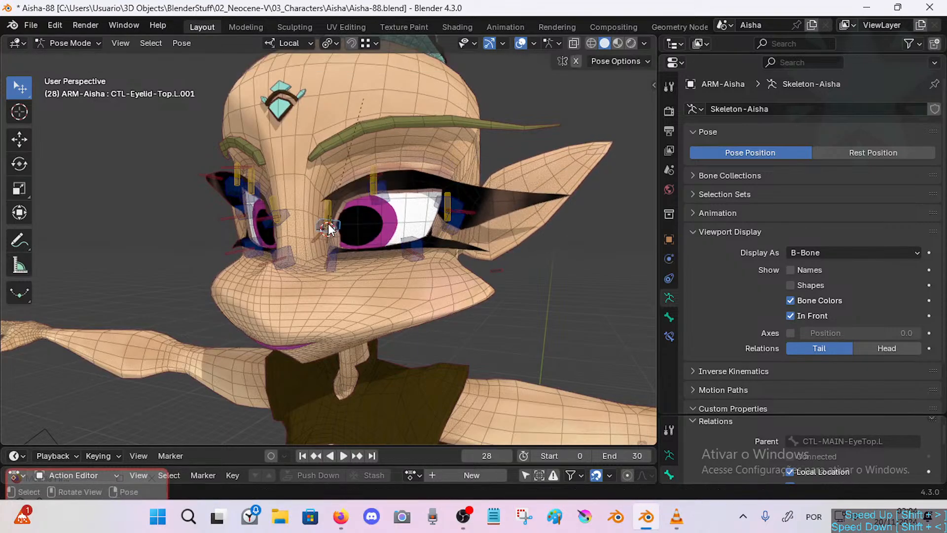
key("g")
left_click(333, 218)
left_click(380, 195)
key("g")
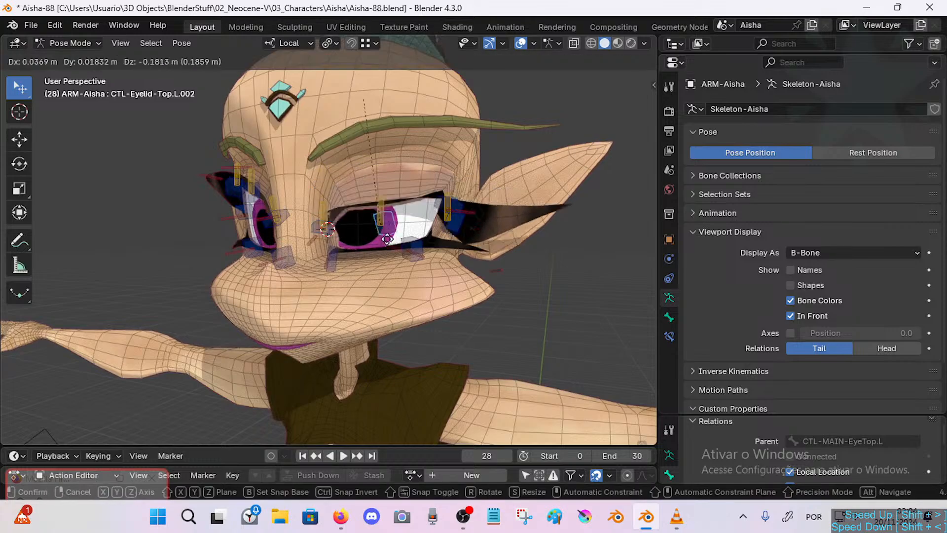
left_click(387, 210)
Raise the outer upper eyelid control CTL-Eyelid-Top.L.003 to lift the lash's outer wing.
left_click(451, 212)
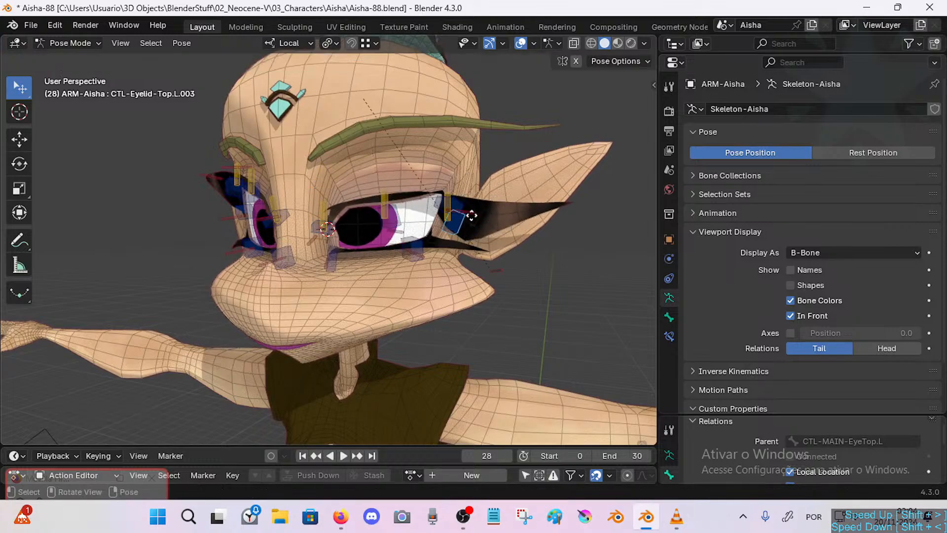
key("g")
left_click(480, 178)
key("g")
left_click(465, 201)
Lower the outer-corner eyelid control CTL-Eyelid-Bot.L.006.
left_click(451, 194)
key("g")
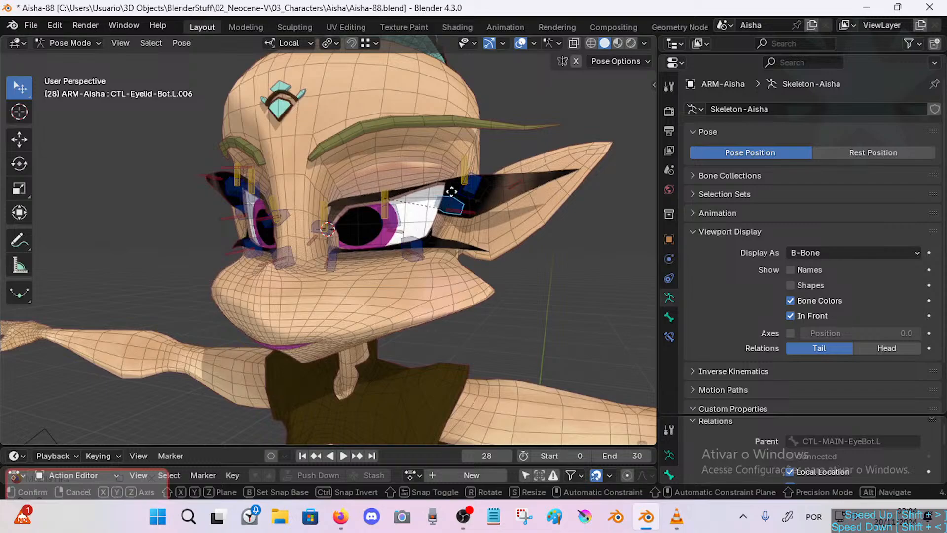
left_click(432, 221)
Readjust the middle upper eyelid control CTL-Eyelid-Top.L.002 to open the lid and save the file.
left_click(397, 202)
key("g")
left_click(416, 231)
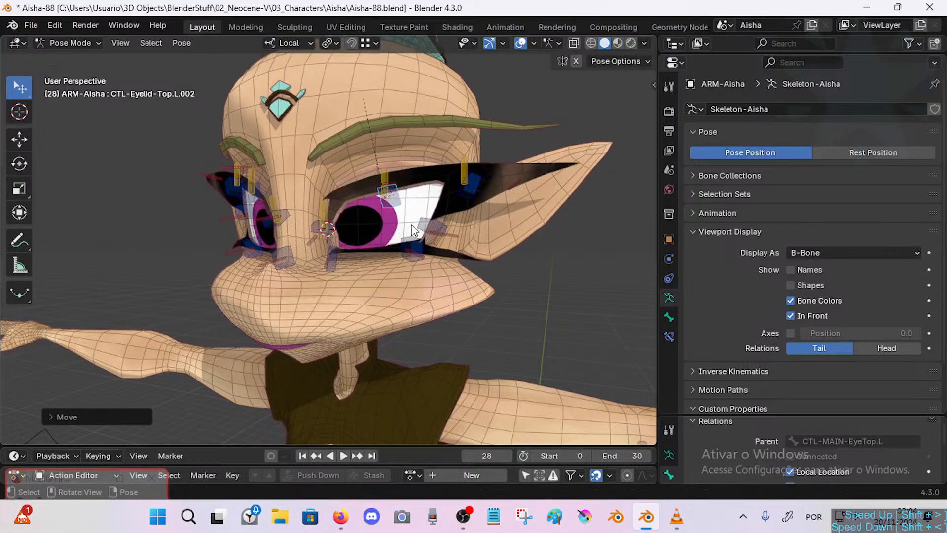
scroll(416, 232, "up", 1)
scroll(380, 250, "up", 2)
key("ctrl+s")
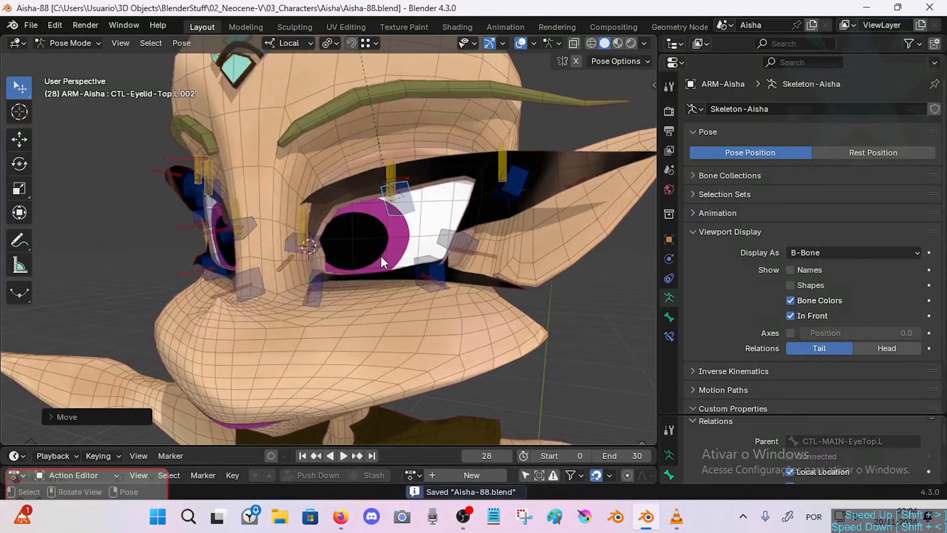
Save the file with the body mesh back in Edit Mode and show its vertex groups.
key("ctrl+Tab")
left_click(428, 186)
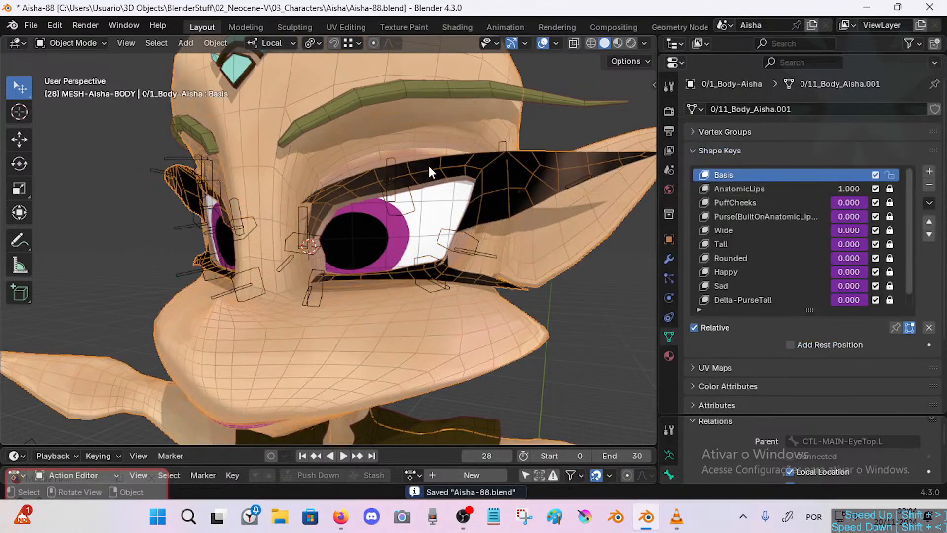
key("Tab")
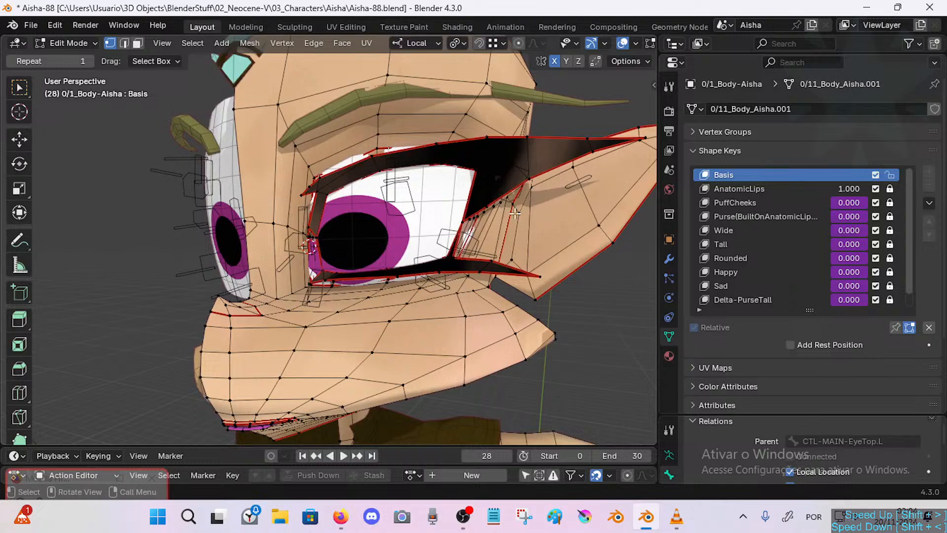
key("ctrl+s")
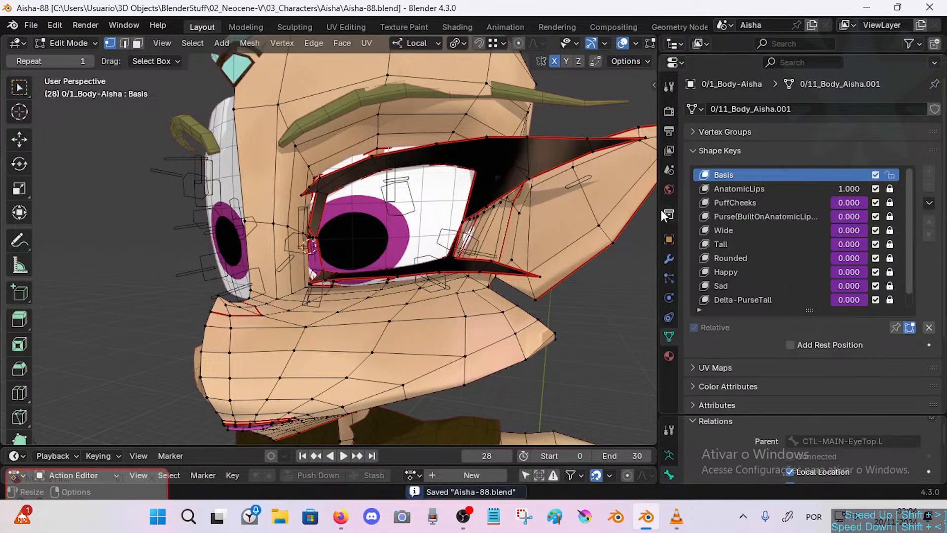
left_click(694, 150)
left_click(691, 130)
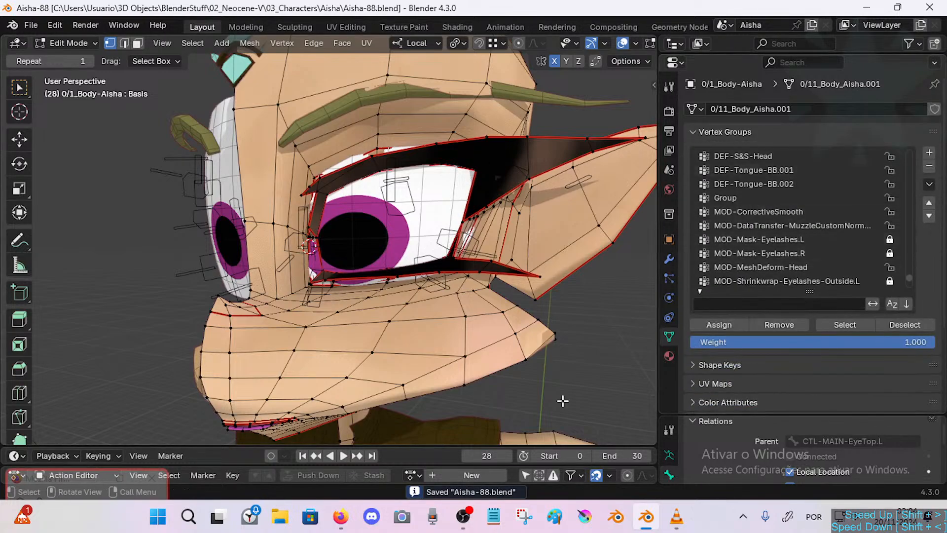
Switch to the Firefox live chat window, enlarge it beside the model and read the latest messages.
left_click_drag(45, 482, 138, 205)
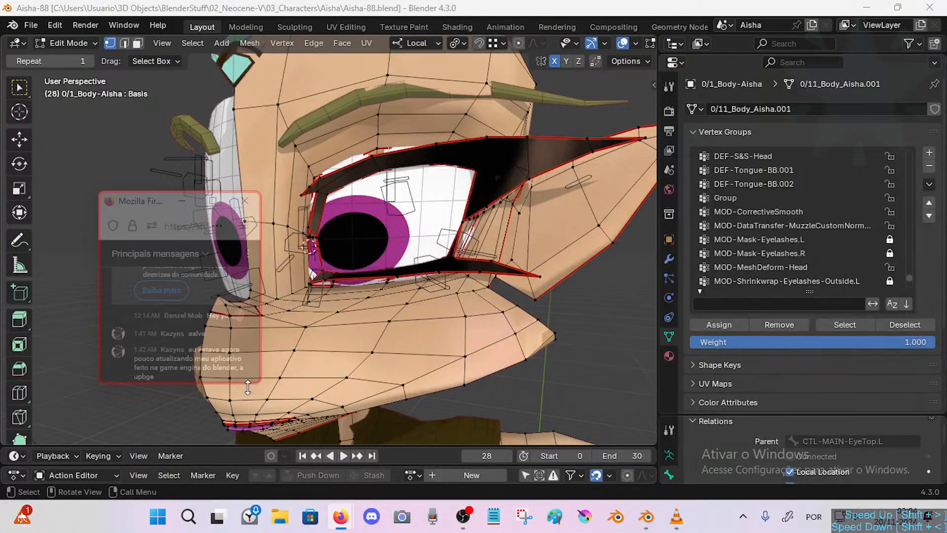
left_click_drag(261, 384, 262, 411)
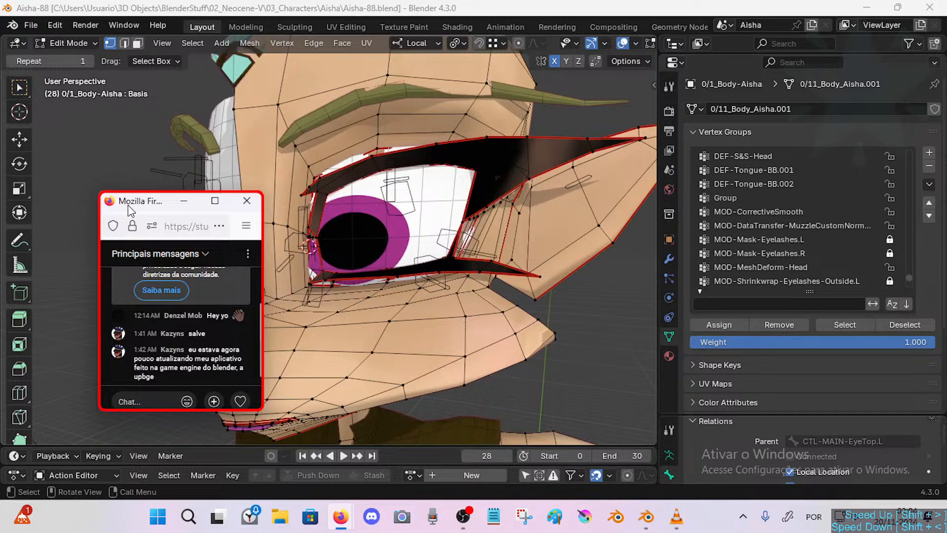
left_click_drag(128, 203, 82, 142)
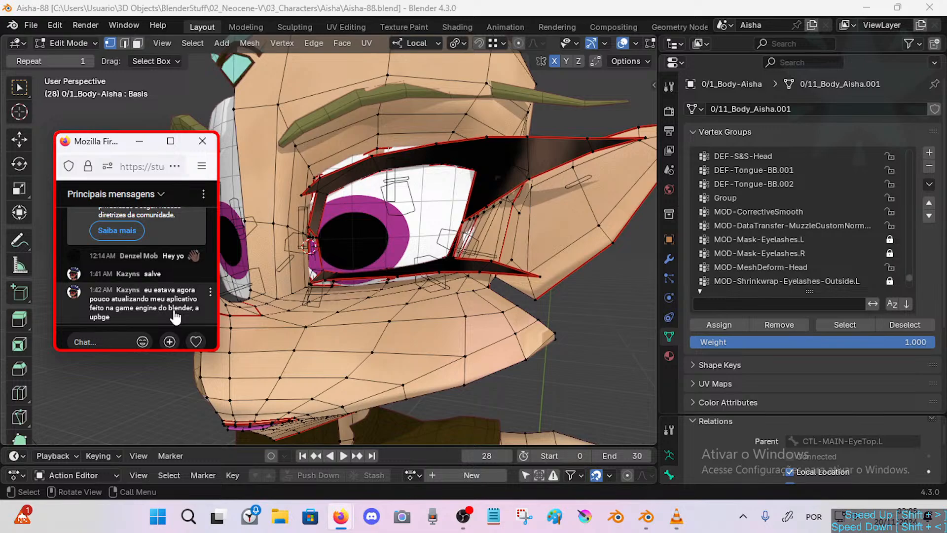
left_click_drag(108, 149, 108, 209)
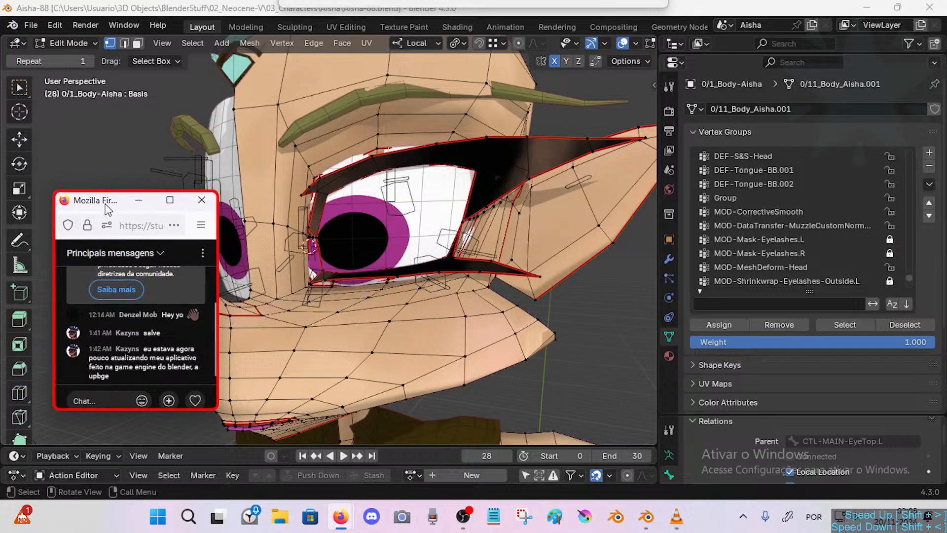
middle_click_drag(276, 231, 295, 237, "shift")
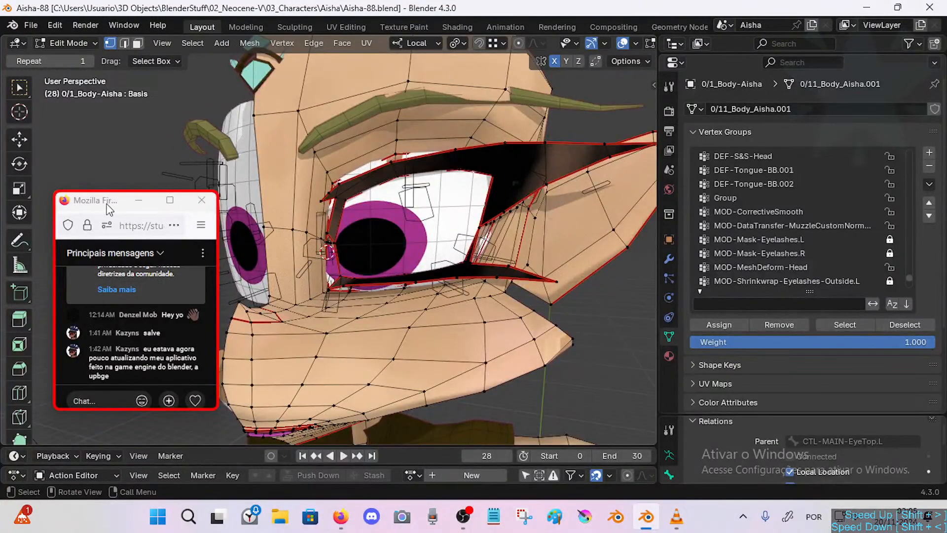
left_click_drag(107, 204, 90, 196)
mouse_move(360, 239)
middle_mouse_down()
mouse_move(366, 245)
mouse_move(345, 246)
middle_mouse_up()
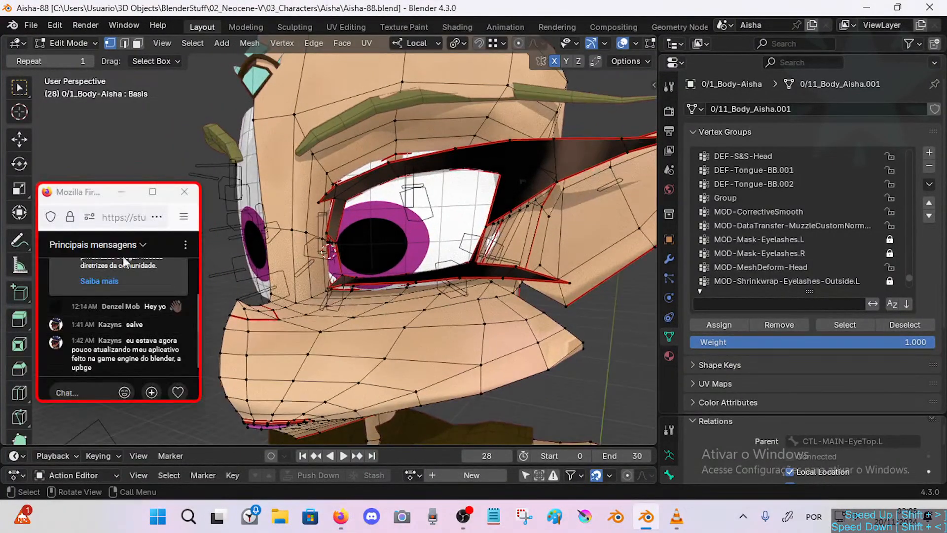
left_click_drag(97, 194, 97, 187)
mouse_move(409, 247)
middle_mouse_down()
mouse_move(421, 250)
mouse_move(404, 253)
middle_mouse_up()
Return the body mesh to Object Mode to view the posed left eye.
key("ctrl+Tab")
left_click(363, 254)
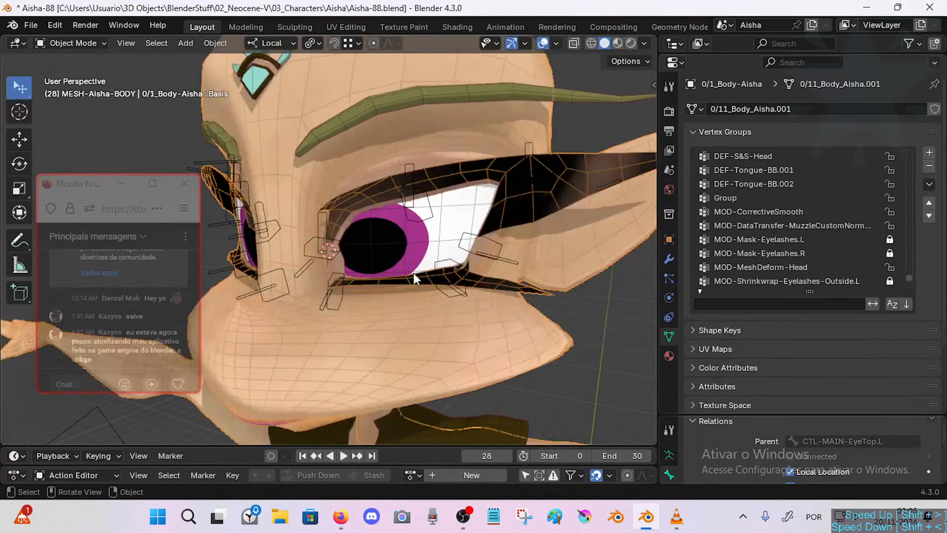
middle_click_drag(410, 285, 410, 294, "ctrl")
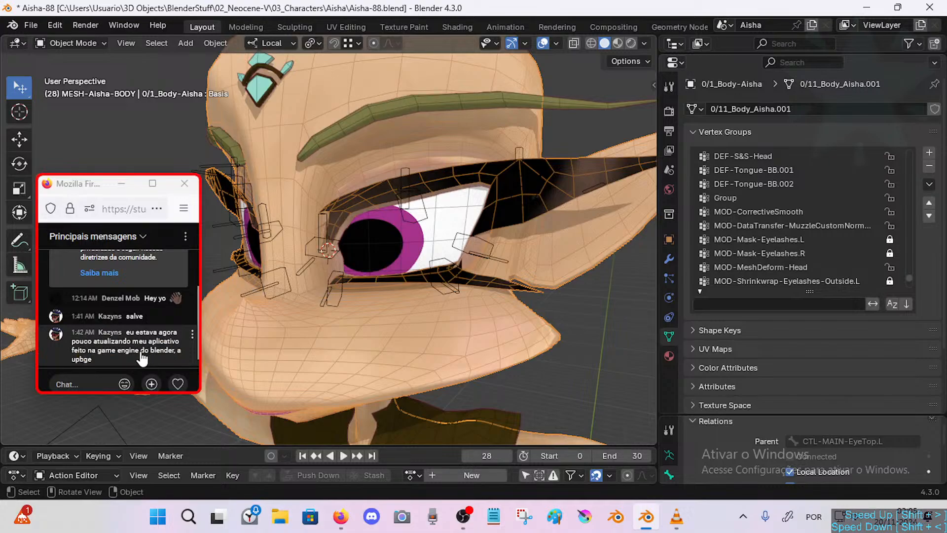
Enlarge the Outliner area and move the live chat window over it, off the 3D model.
left_click_drag(111, 192, 807, 202)
left_click_drag(743, 50, 744, 247)
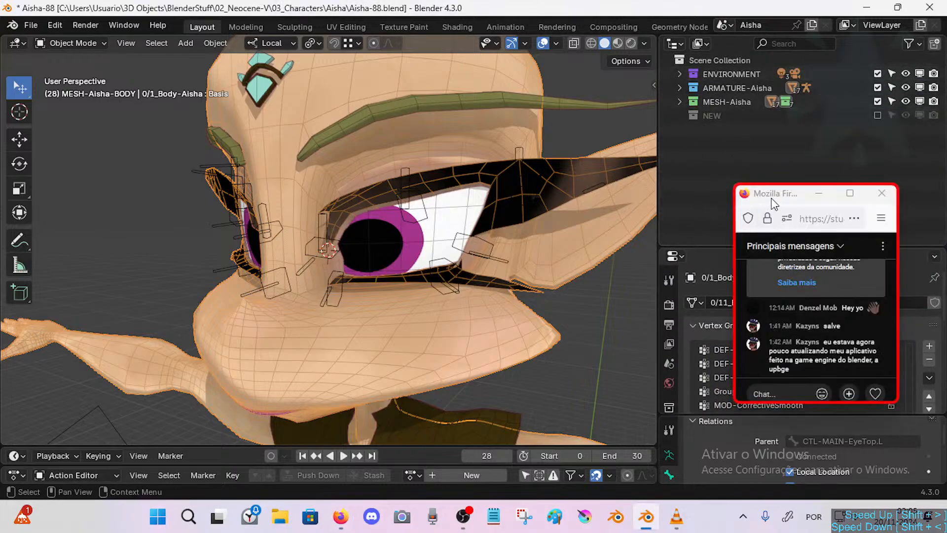
left_click_drag(770, 199, 786, 49)
left_click_drag(811, 252, 811, 234)
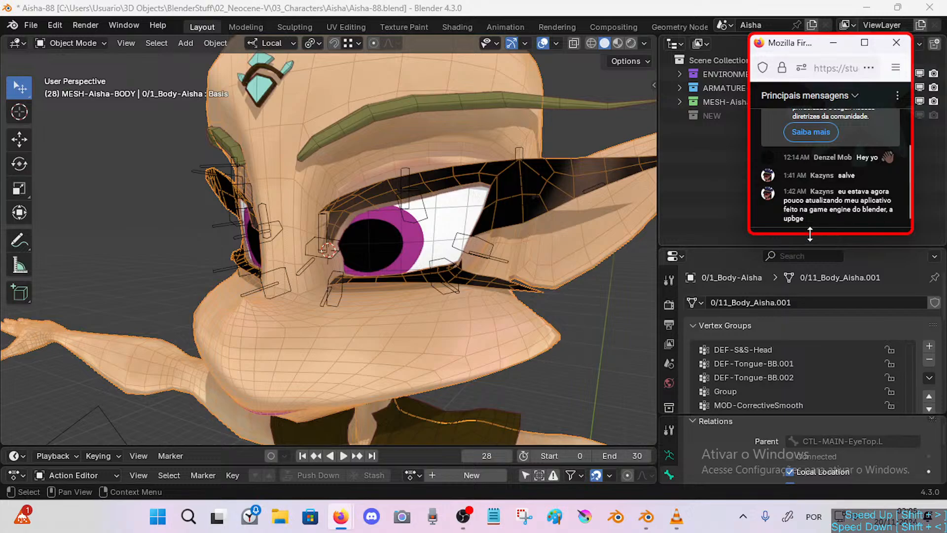
Put the armature in Pose Mode, test CTL-Eyelid-Top.L.002 by lowering it, and leave the lid raised.
middle_click_drag(383, 231, 373, 235, "shift")
left_click(407, 215)
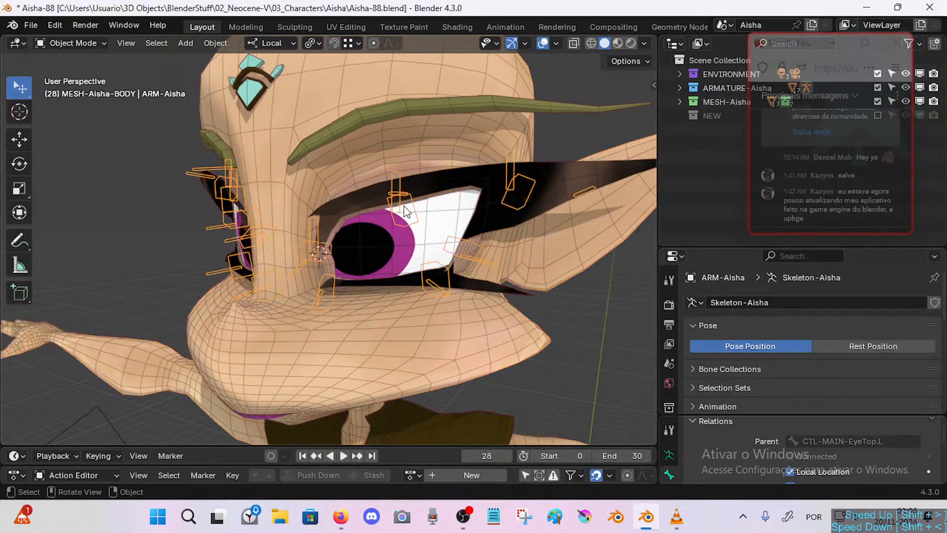
key("ctrl+Tab")
key("g")
left_click_drag(410, 209, 412, 203)
middle_click_drag(410, 213, 429, 220)
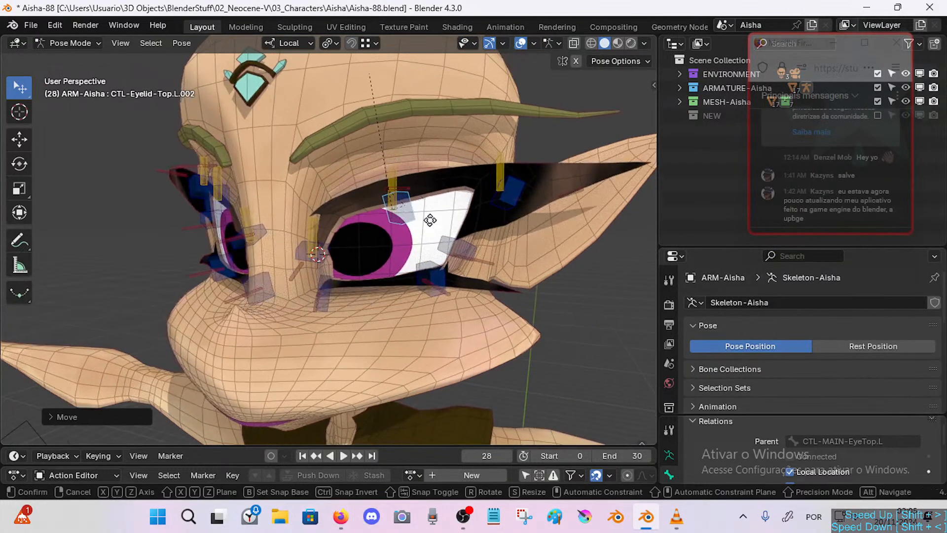
left_click_drag(412, 211, 420, 252)
left_click_drag(405, 242, 414, 188)
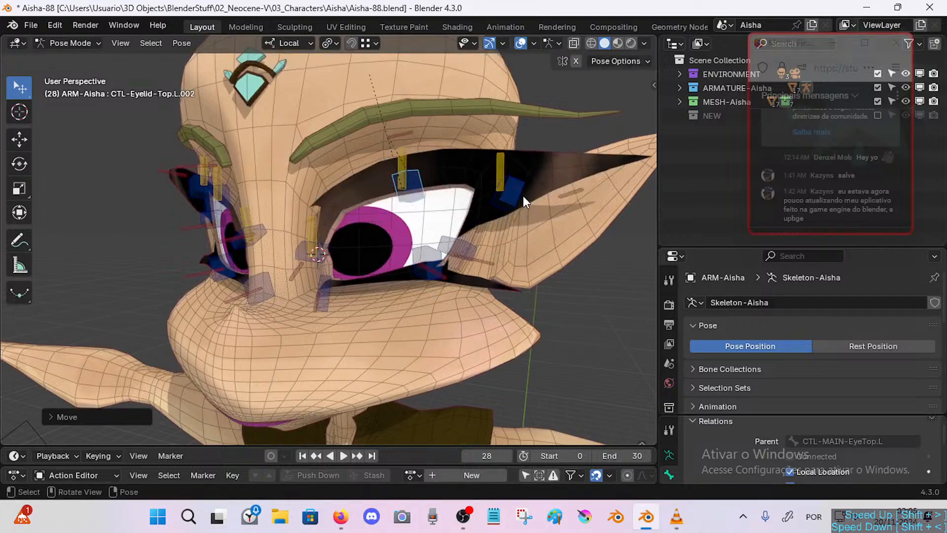
Reposition the left eye's outer upper eyelid and outer corner controls and save the file.
left_click_drag(521, 196, 501, 197)
left_click_drag(467, 249, 498, 246)
key("ctrl+s")
Readjust the left eye's inner corner and middle upper eyelid controls and return the armature to Object Mode.
middle_click_drag(497, 245, 390, 256)
left_click_drag(332, 262, 341, 246)
middle_click_drag(419, 225, 370, 227)
left_click_drag(325, 271, 370, 261)
left_click(429, 205)
left_click_drag(430, 209, 425, 200)
middle_click_drag(408, 252, 402, 258, "shift")
key("ctrl+Tab")
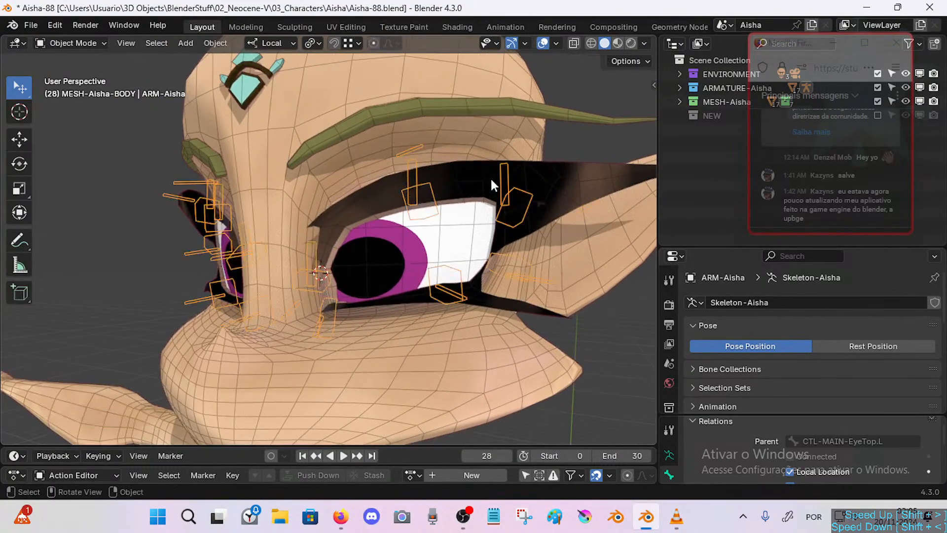
Put the body mesh in Edit Mode, enlarge the properties area and select the vertices of !HIDE-1/14-EyelashesFull.
left_click(490, 176)
key("Tab")
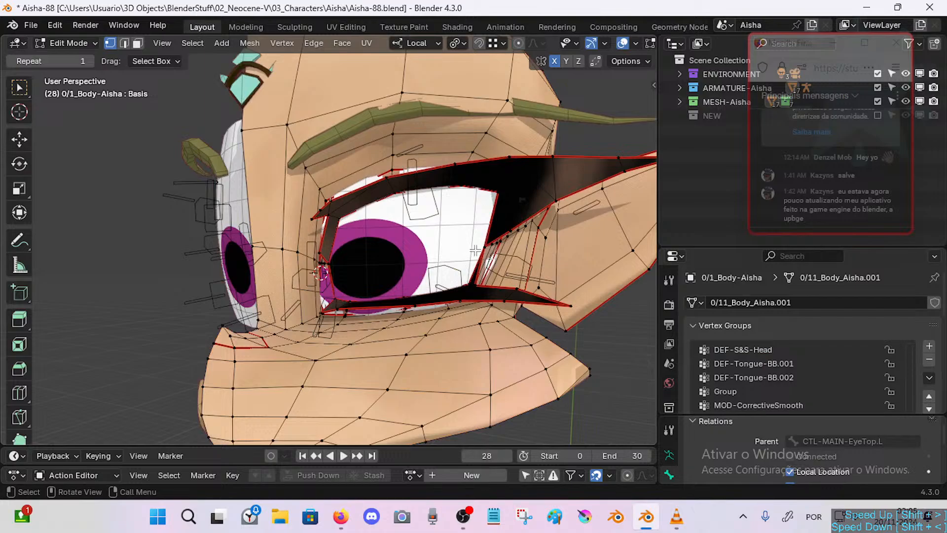
left_click_drag(691, 248, 703, 121)
scroll(760, 330, "up", 6)
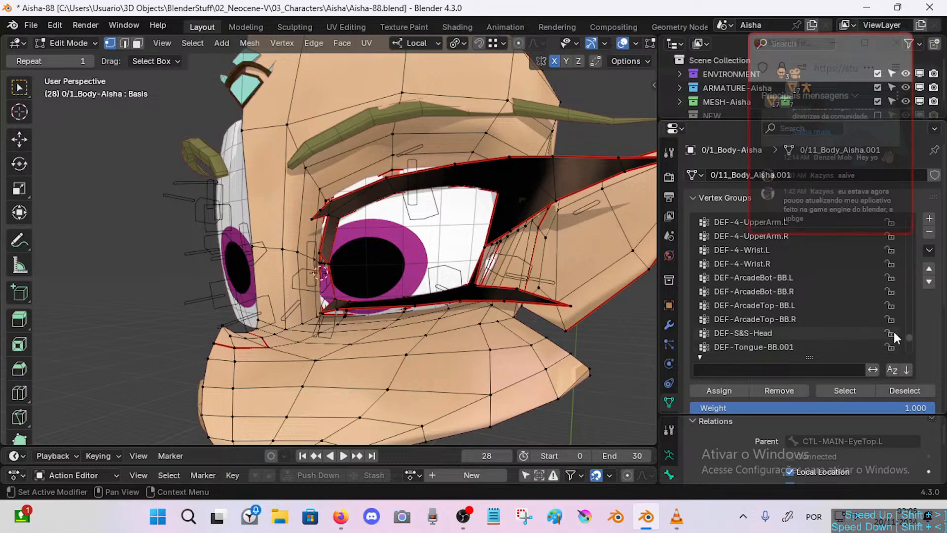
scroll(907, 335, "up", 5)
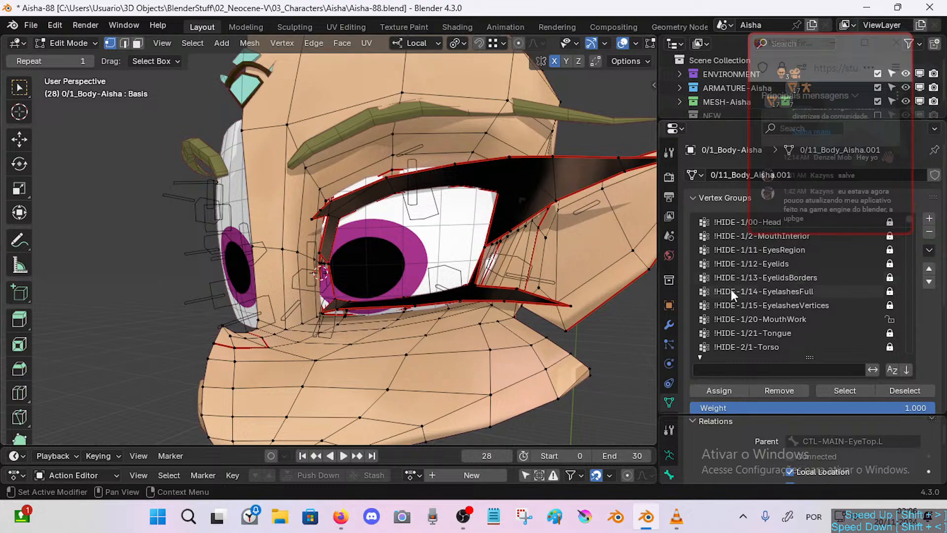
left_click(801, 292)
left_click(844, 390)
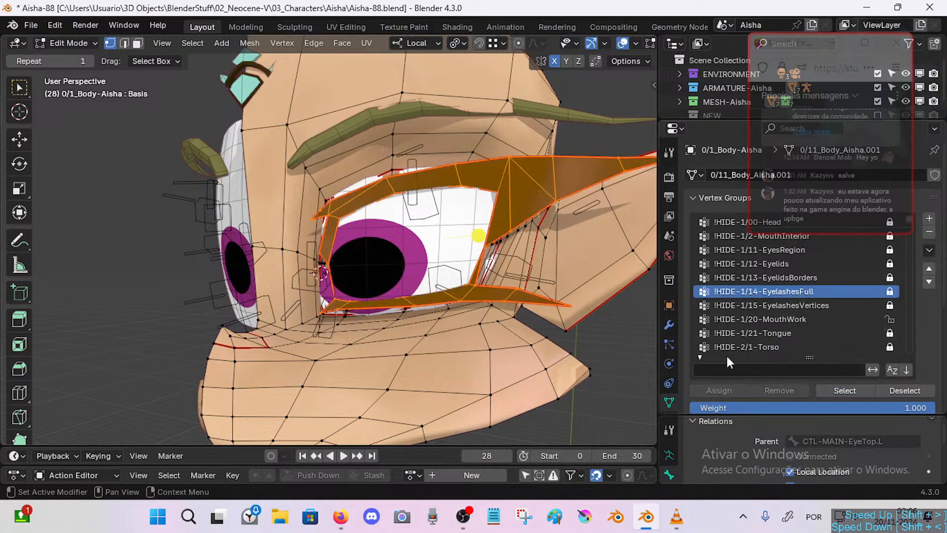
Replace the selection with the vertices of !HIDE-1/15-EyelashesVertices and inspect them around the left eye.
key("alt+a")
left_click(819, 306)
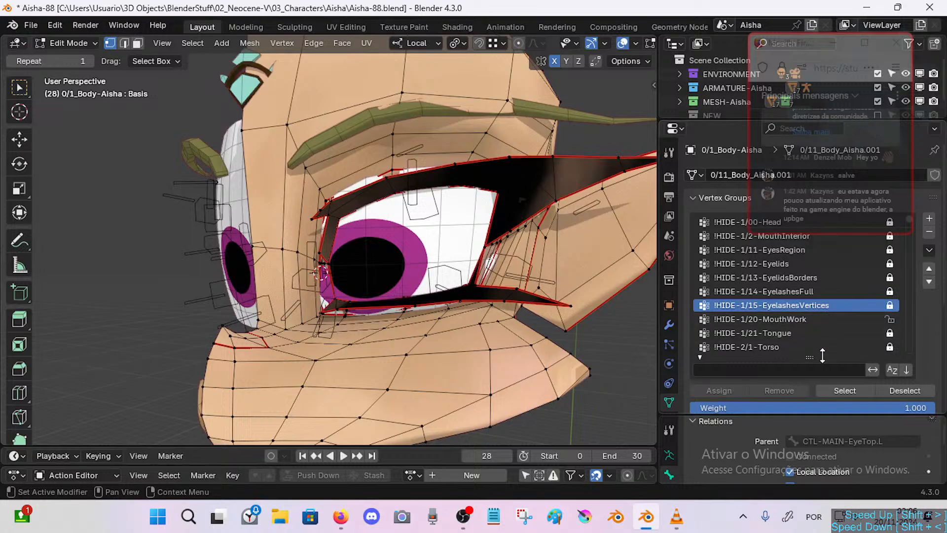
left_click(831, 387)
middle_click_drag(507, 239, 528, 252)
middle_click_drag(471, 212, 432, 237)
middle_click_drag(429, 316, 361, 217)
middle_click_drag(451, 196, 422, 251)
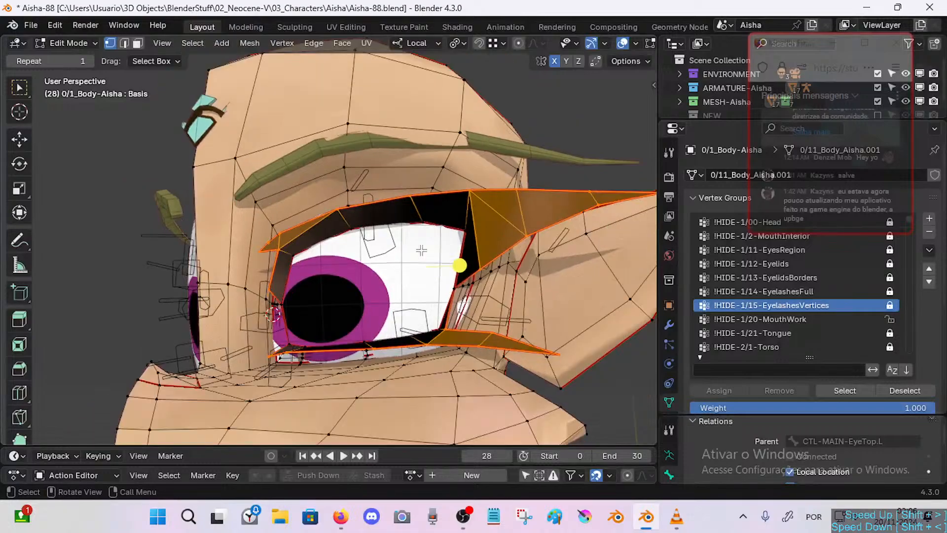
Select the armature together with the body mesh, enter Weight Paint mode and show the DEF-1/1-Eyelash.L.002 weights.
key("ctrl+Tab")
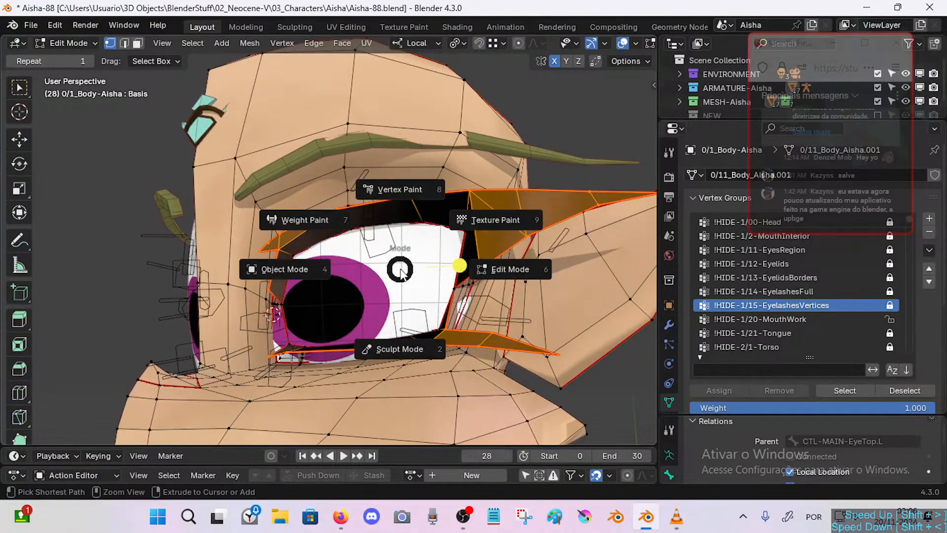
key("4")
left_click(364, 178)
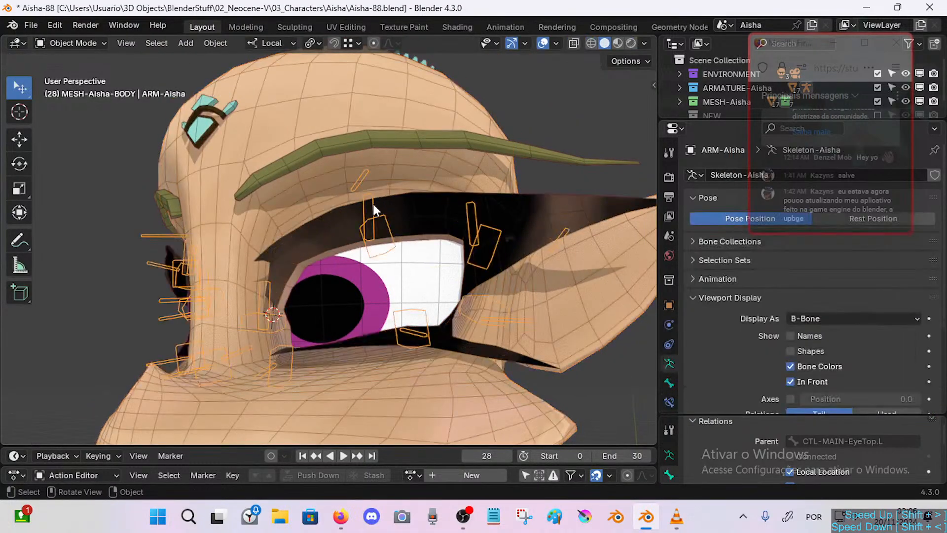
left_click(409, 209)
key("ctrl+Tab")
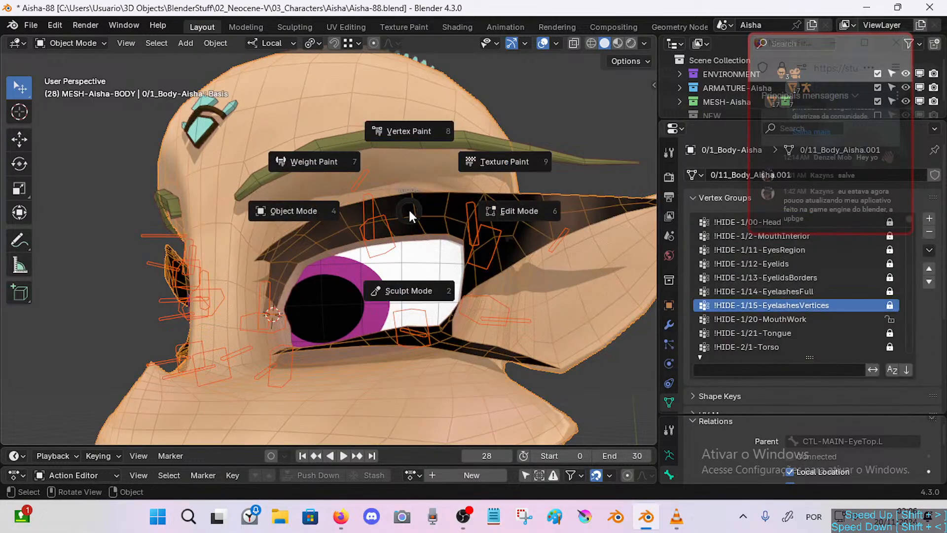
key("7")
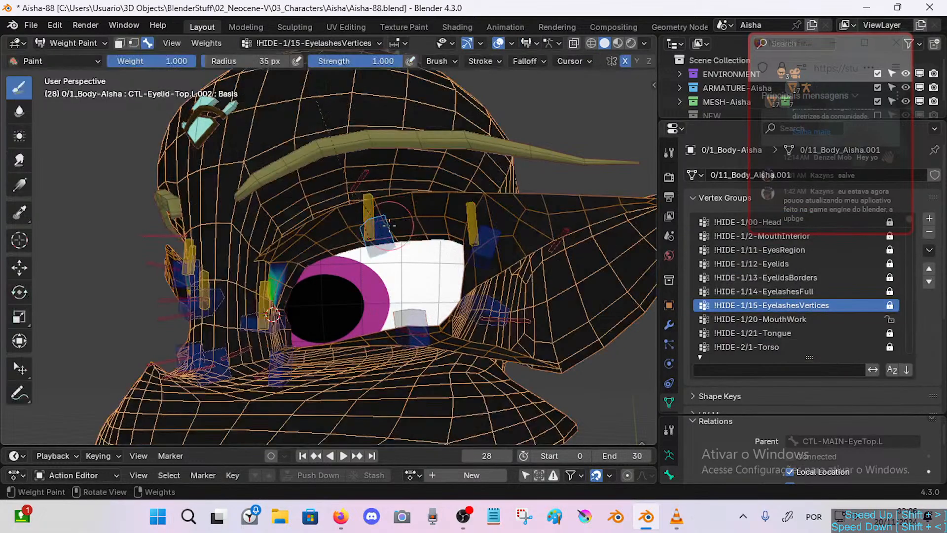
left_click(366, 183, "alt")
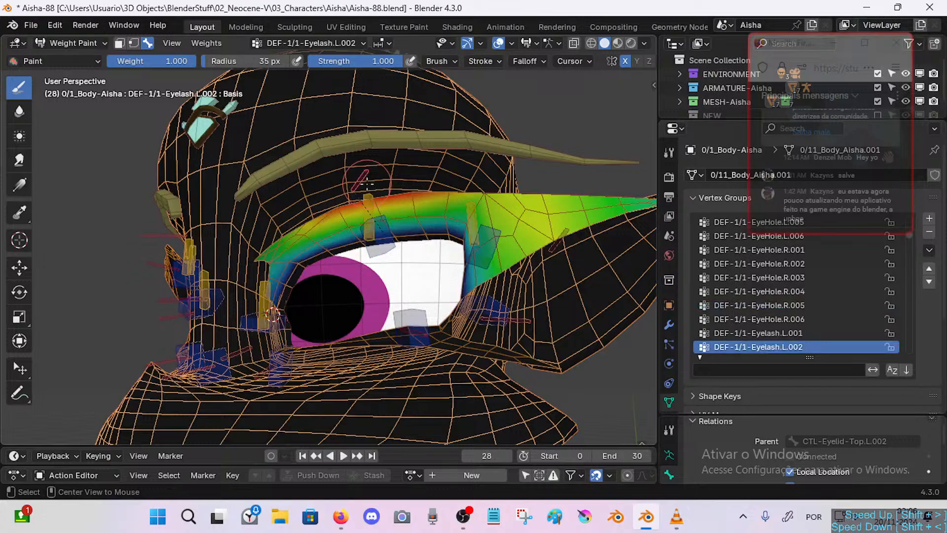
middle_click_drag(366, 183, 392, 211)
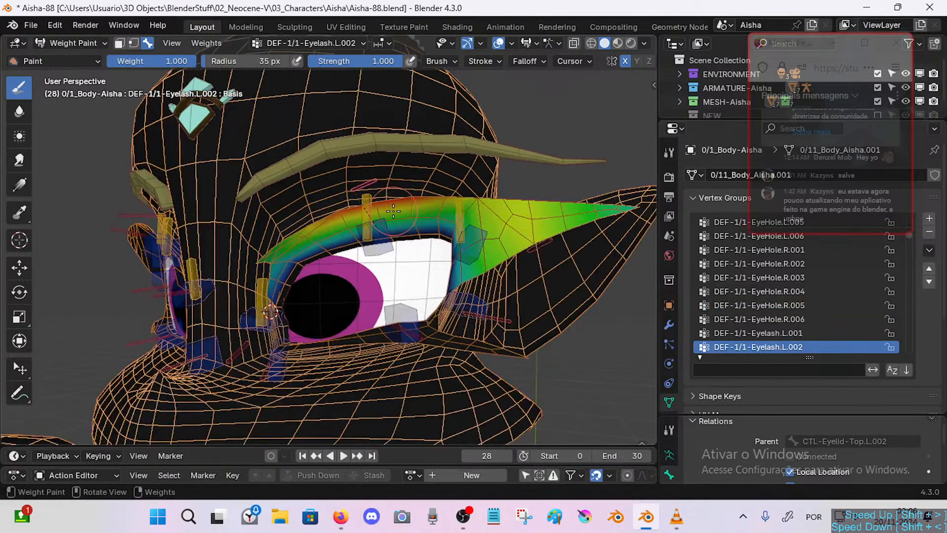
Enable the vertex selection mask for weight painting and turn off the Subdivision modifier's viewport display.
key("m")
middle_click_drag(423, 254, 398, 248)
key("v")
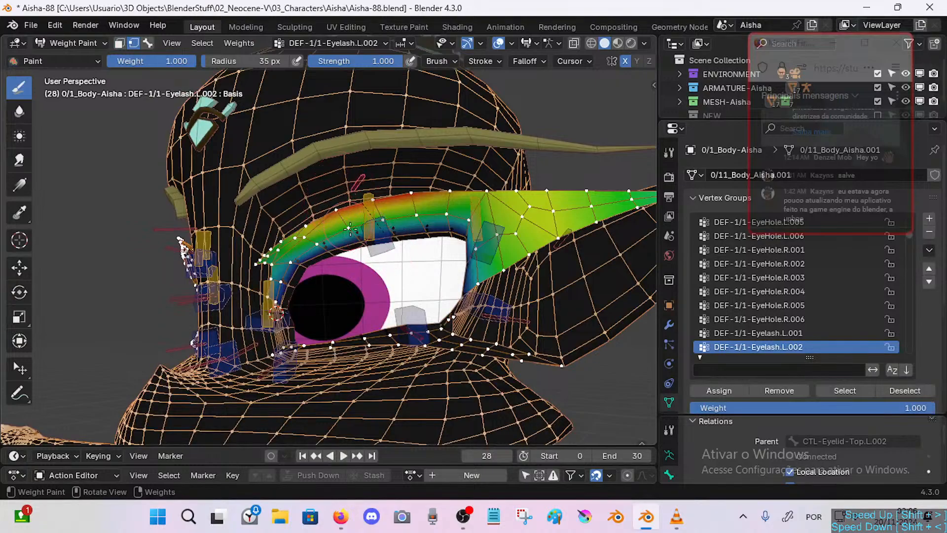
left_click(669, 325)
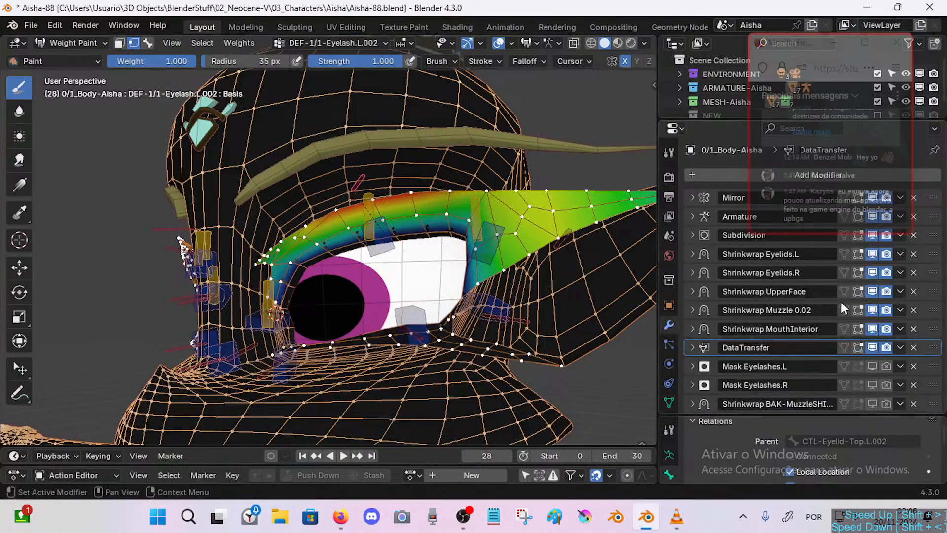
left_click(872, 241)
Deselect the lower eyelash vertices with circle select, keeping the upper eyelash masked for painting, and save the file.
middle_click_drag(394, 247, 352, 267)
key("c")
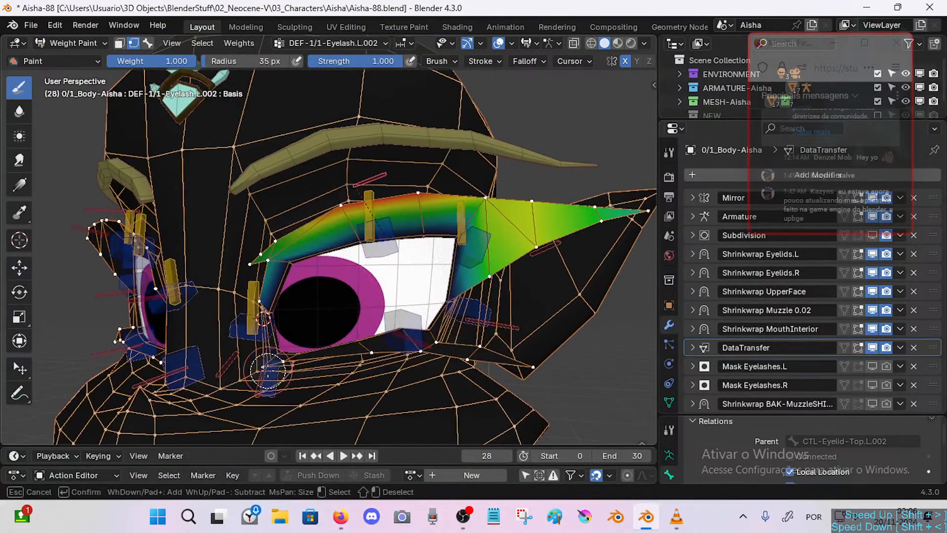
mouse_move(268, 370)
middle_mouse_down()
mouse_move(313, 356)
mouse_move(570, 363)
mouse_move(408, 358)
middle_mouse_up()
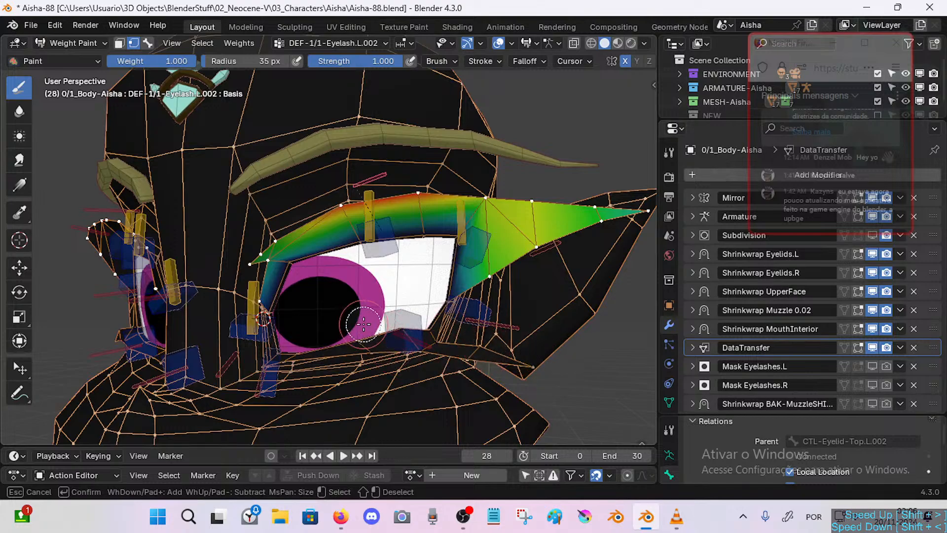
key("Escape")
middle_click_drag(344, 313, 335, 297)
key("ctrl+s")
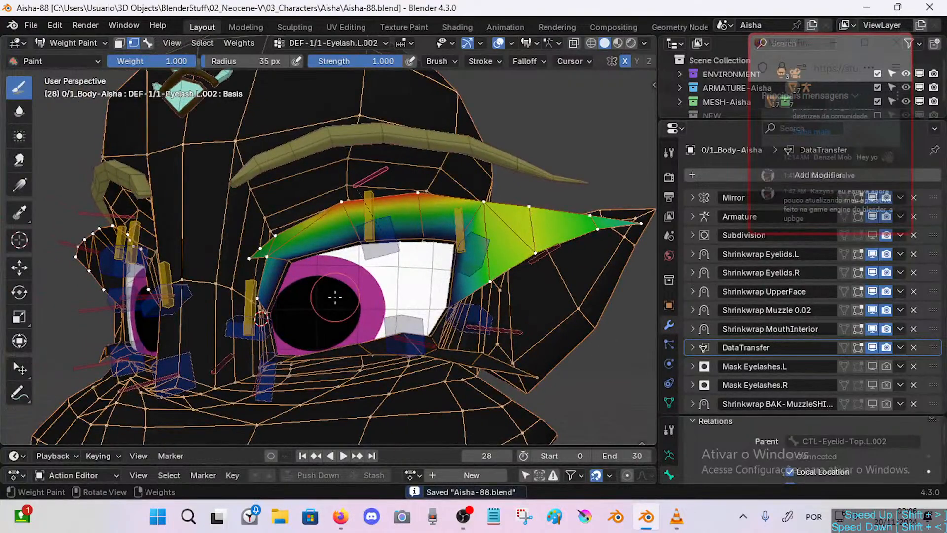
Try to blur the DEF-1/1-Eyelash.L.002 weights along the upper eyelash with a 35 px Blur brush.
left_click(20, 114)
left_click_drag(259, 300, 278, 293)
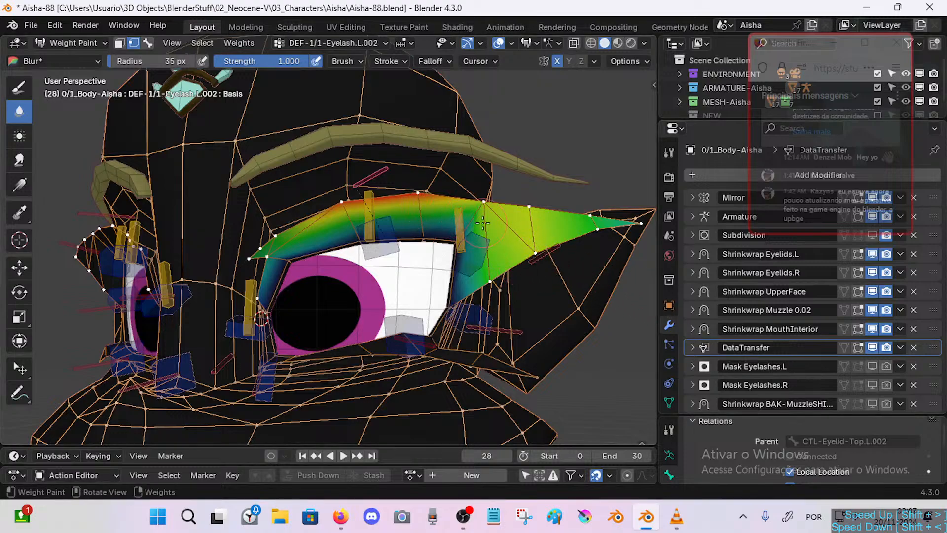
left_click(670, 402)
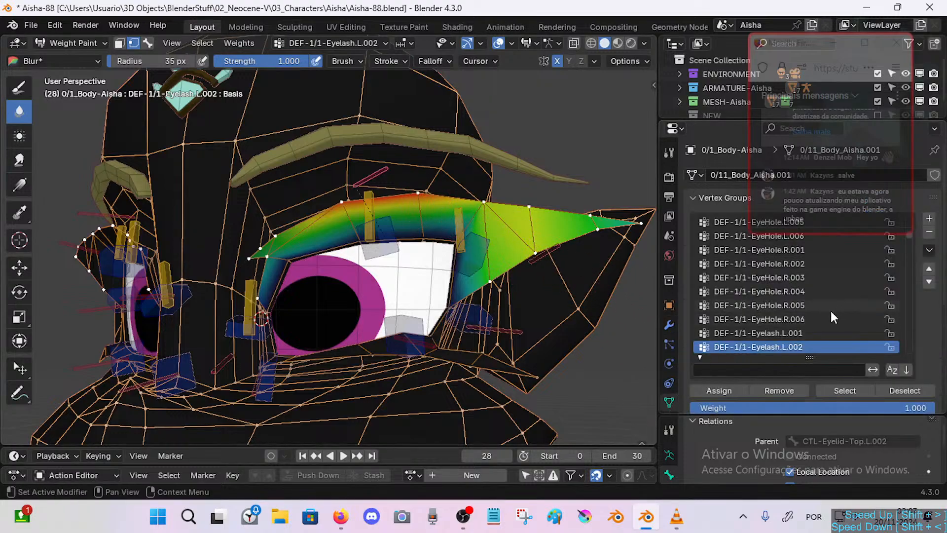
key("ctrl+f")
left_click(581, 216)
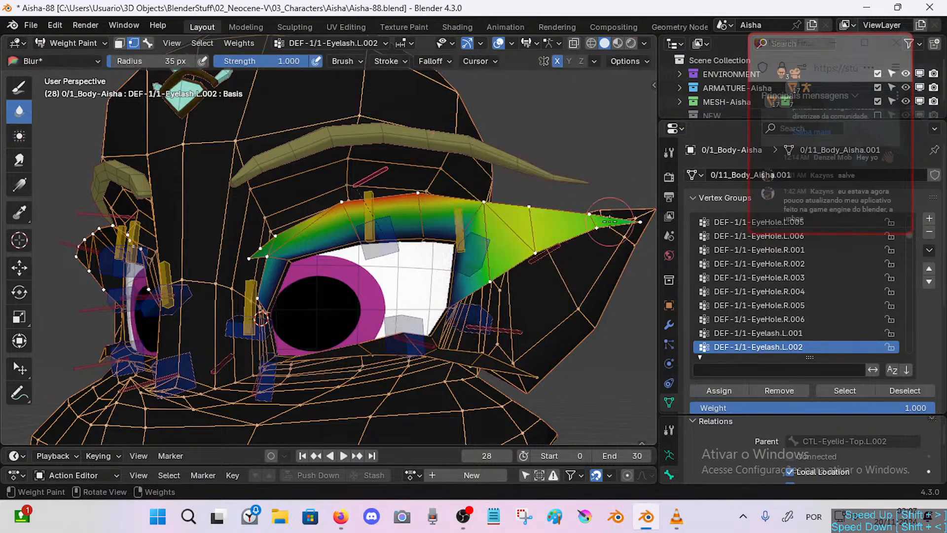
mouse_move(493, 207)
left_mouse_down()
mouse_move(422, 188)
mouse_move(436, 196)
left_mouse_up()
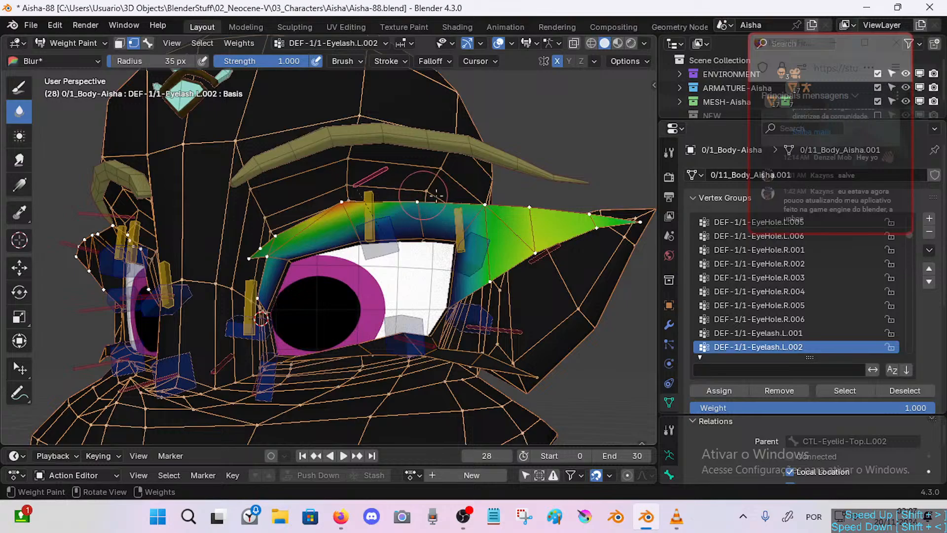
mouse_move(519, 210)
left_mouse_down()
mouse_move(466, 197)
mouse_move(498, 208)
left_mouse_up()
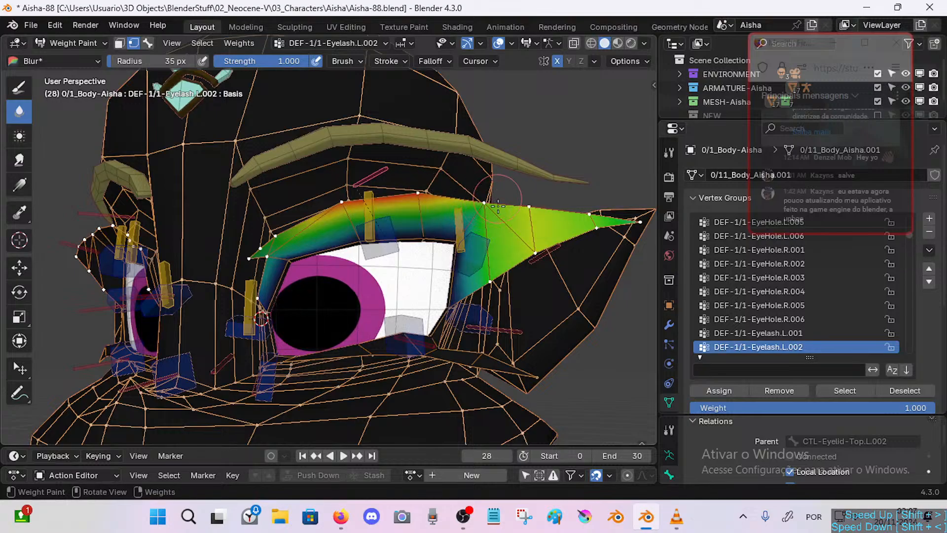
mouse_move(570, 221)
left_mouse_down()
mouse_move(495, 244)
mouse_move(482, 288)
left_mouse_up()
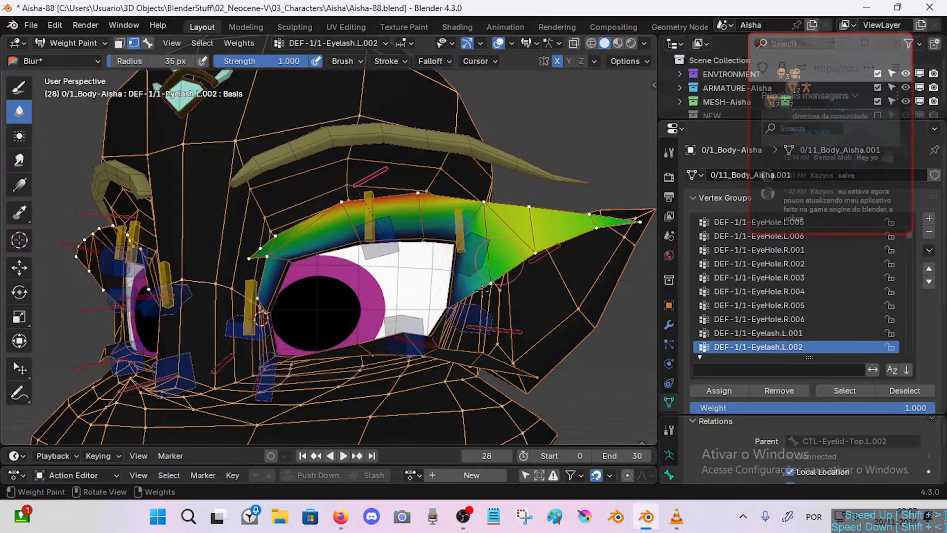
left_click_drag(517, 262, 497, 220)
Try smoothing the upper eyelash weights with a 95 px Blur brush and a 74 px Smear brush at 0.600 strength.
key("f")
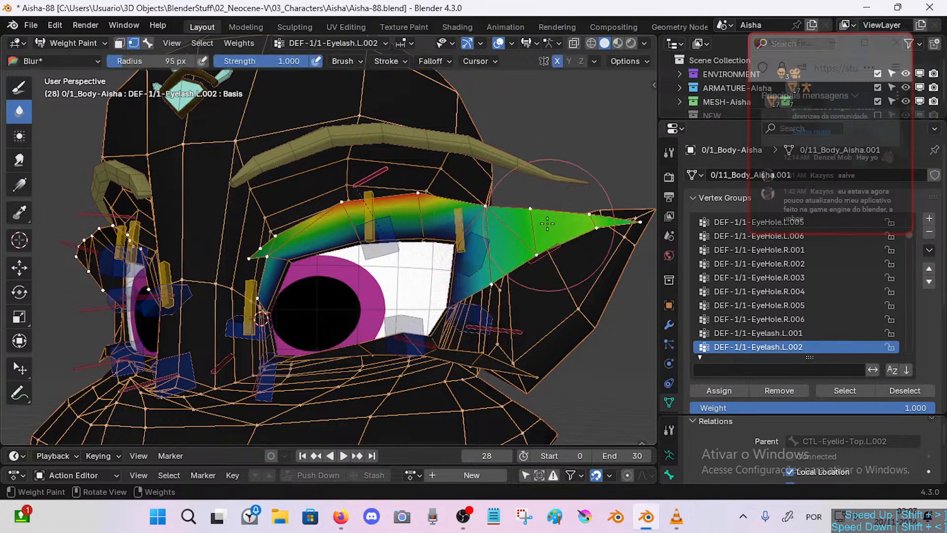
left_click(567, 240)
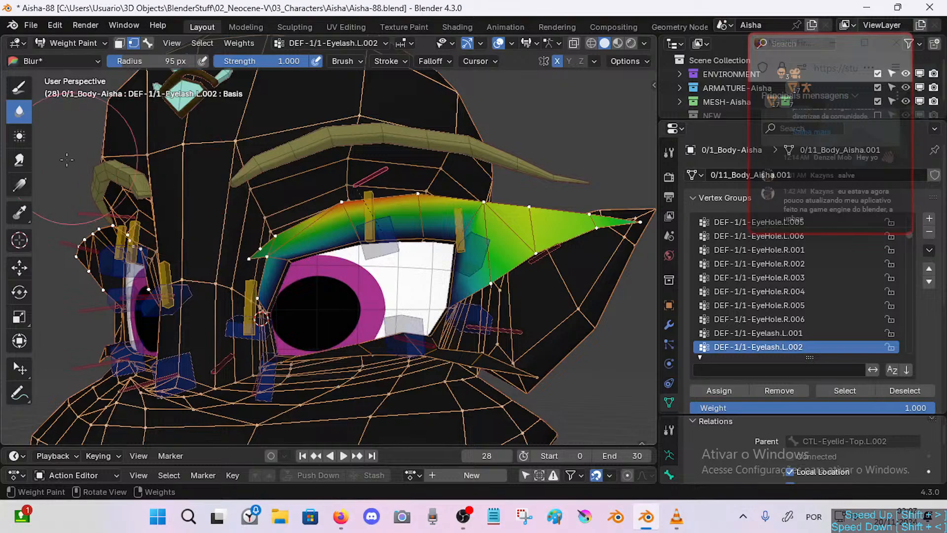
left_click(19, 159)
key("f")
left_click(385, 214)
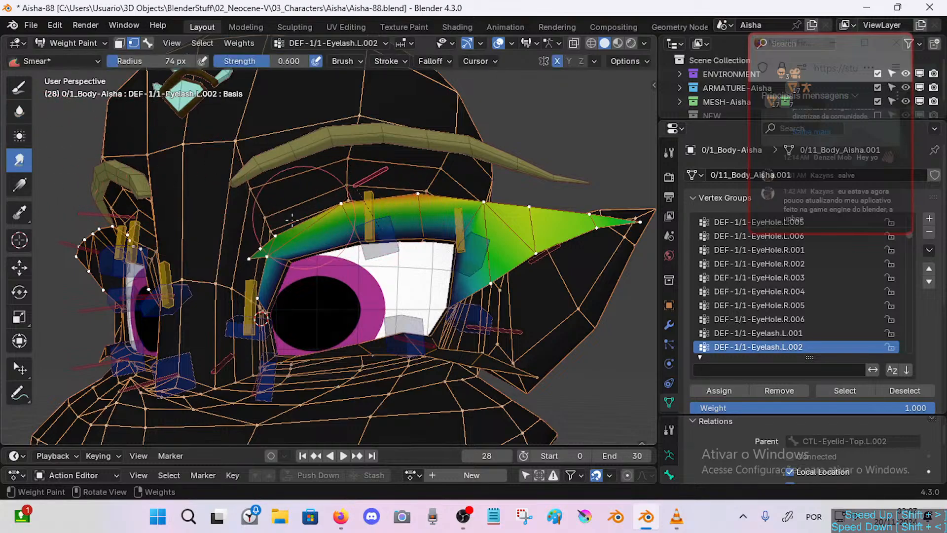
Paint DEF-1/1-Eyelash.L.002 at weight 1.000 on the upper eyelash's outer top corner with a 62 px brush and switch to the Blur tool.
left_click(19, 87)
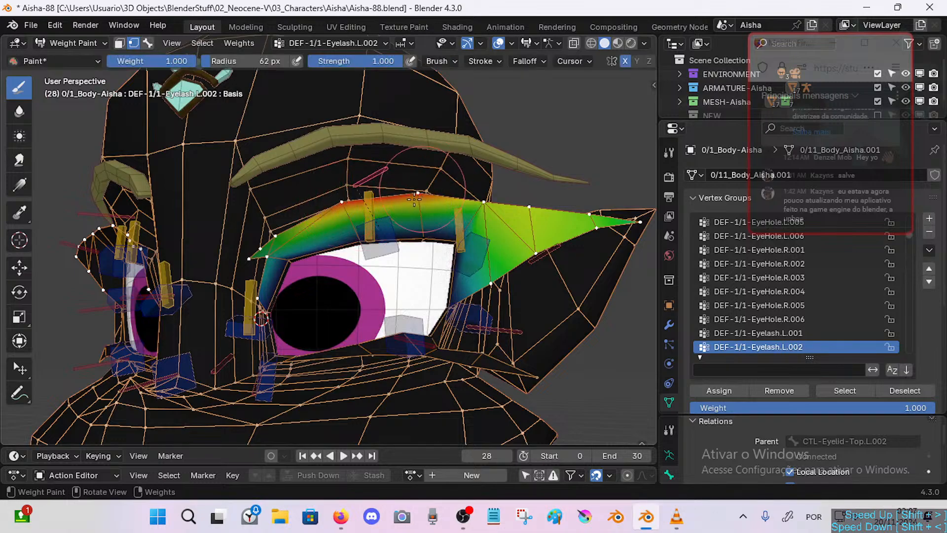
left_click_drag(466, 193, 483, 196)
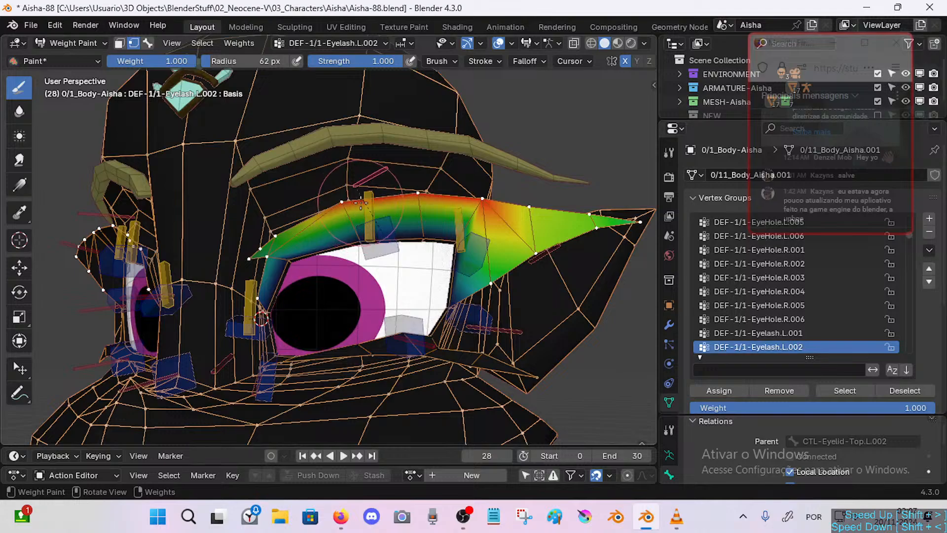
left_click(19, 112)
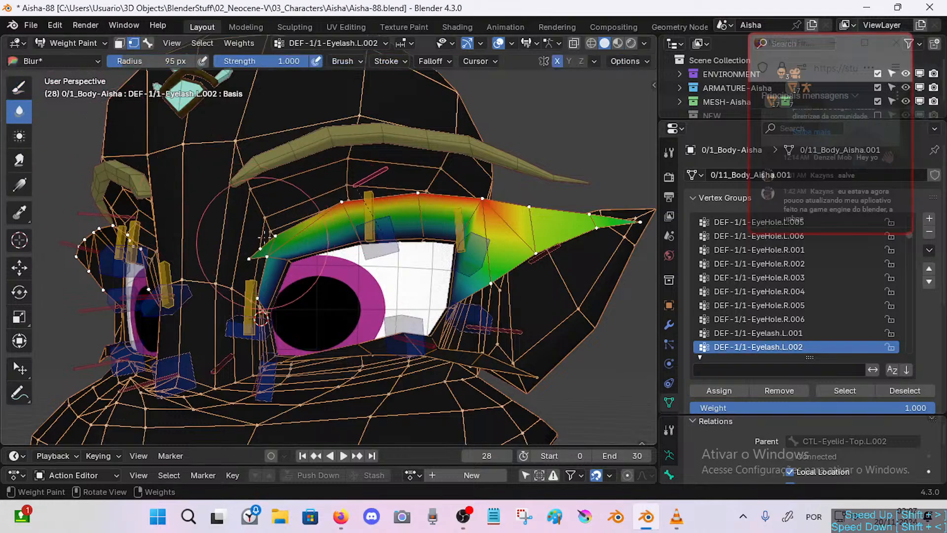
Smear the DEF-1/1-Eyelash.L.002 weights at the upper eyelash's inner corner with a 74 px Smear brush at 0.188 strength.
left_click(20, 160)
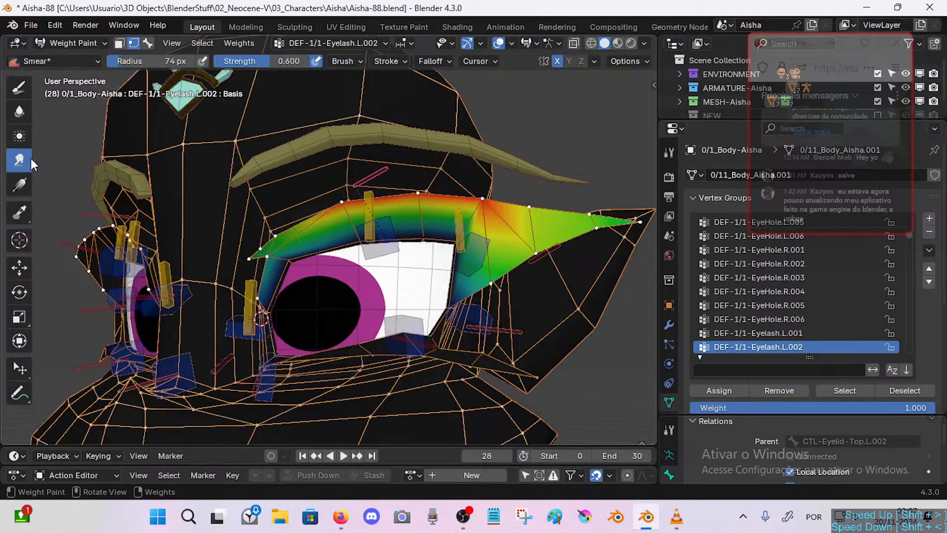
key("shift+f")
left_click(247, 245)
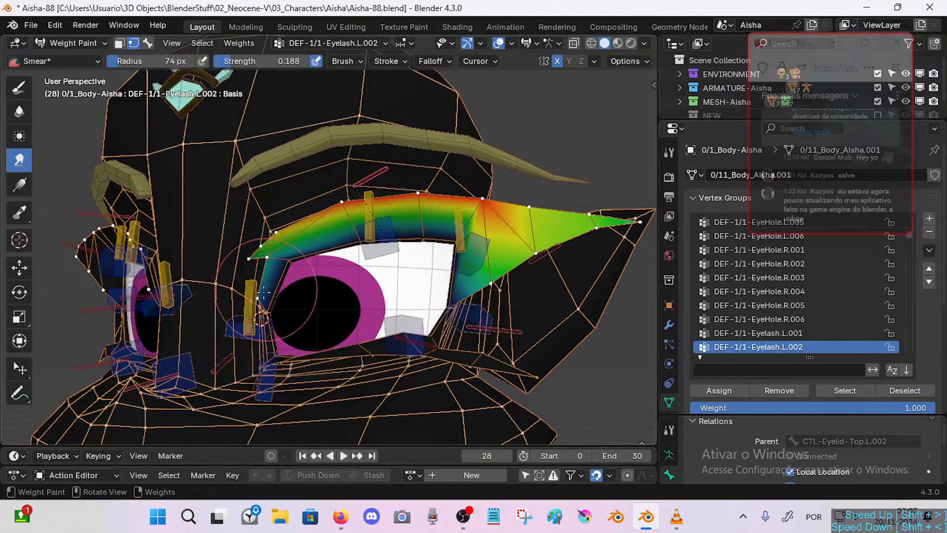
mouse_move(282, 246)
left_mouse_down()
mouse_move(248, 307)
mouse_move(263, 291)
mouse_move(246, 296)
left_mouse_up()
left_click_drag(261, 256, 243, 296)
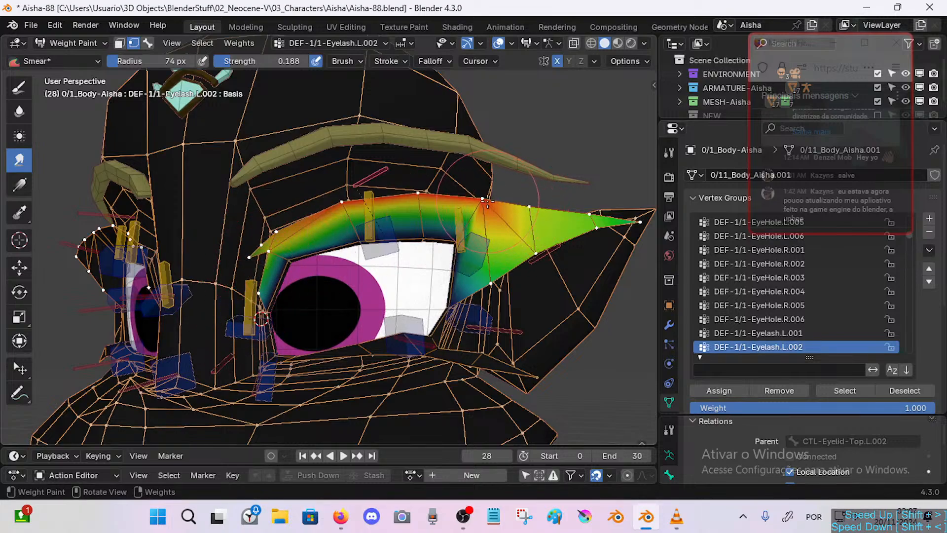
Smear the DEF-1/1-Eyelash.L.002 weights along the upper eyelash's outer wing, out to its tip and down its lower edge.
mouse_move(537, 203)
left_mouse_down()
mouse_move(592, 216)
mouse_move(576, 228)
mouse_move(629, 211)
left_mouse_up()
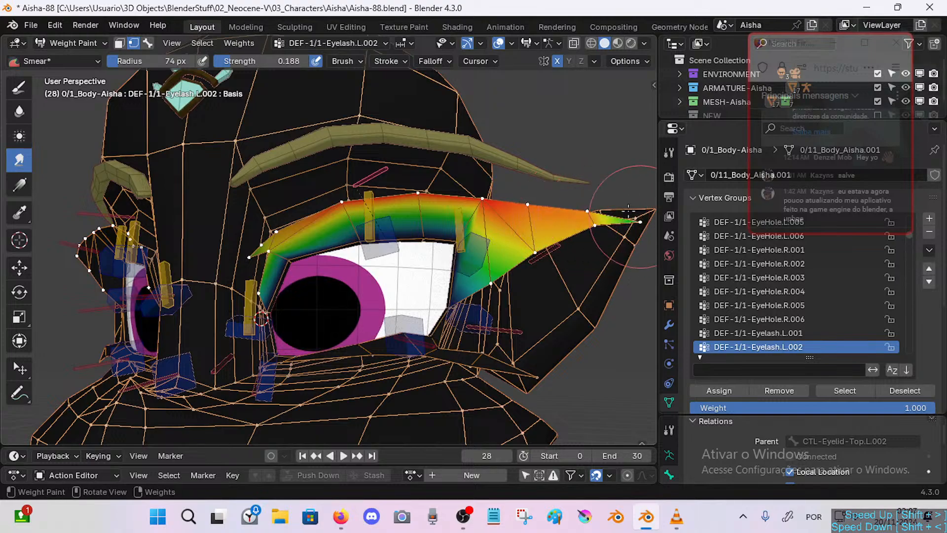
middle_click_drag(628, 211, 578, 212)
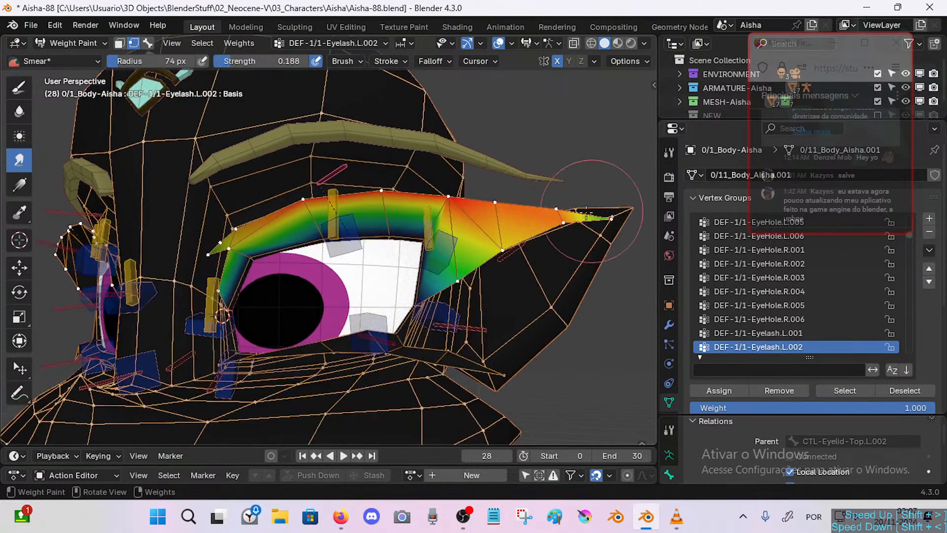
mouse_move(588, 212)
left_mouse_down()
mouse_move(614, 212)
mouse_move(622, 225)
left_mouse_up()
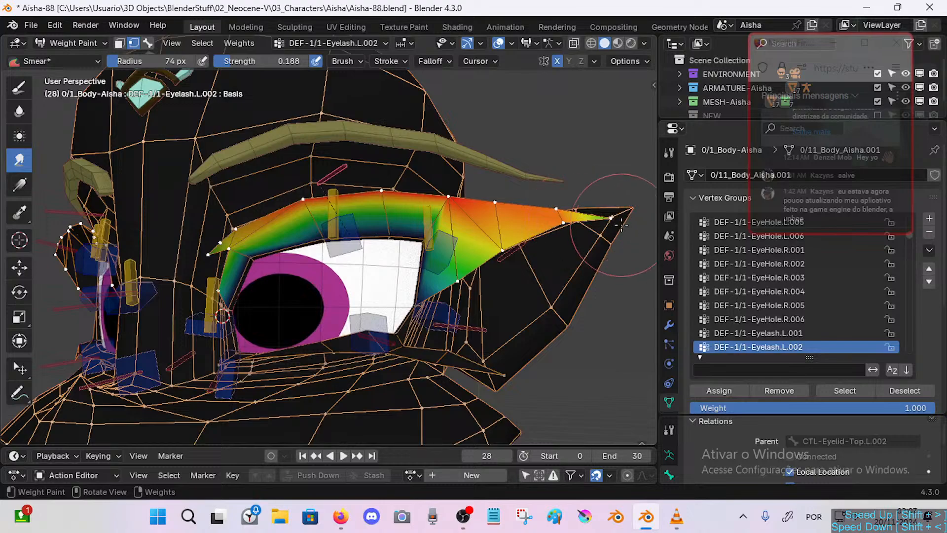
mouse_move(494, 251)
left_mouse_down()
mouse_move(467, 282)
mouse_move(453, 278)
left_mouse_up()
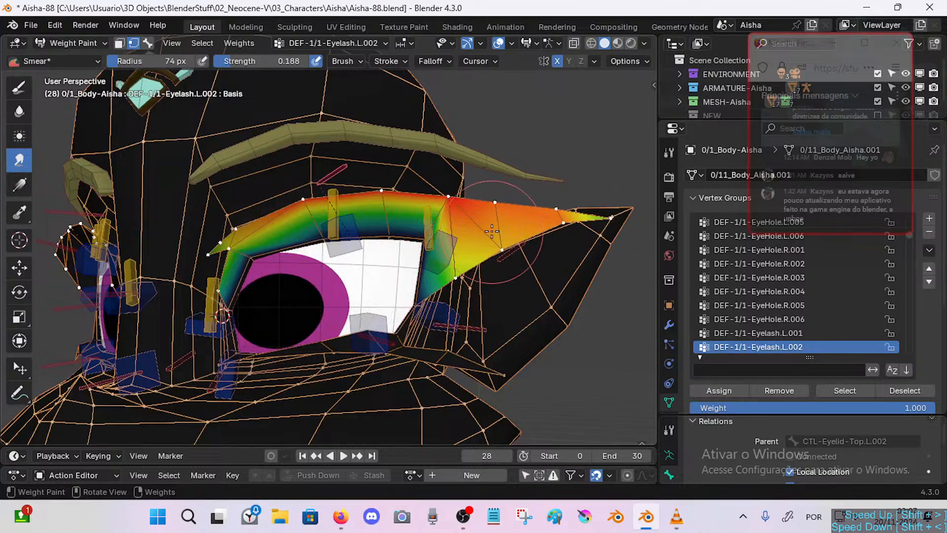
Blur the DEF-1/1-Eyelash.L.002 weights across the outer wing of the upper eyelash with the Blur brush at 0.248 strength.
left_click(19, 112)
key("shift+f")
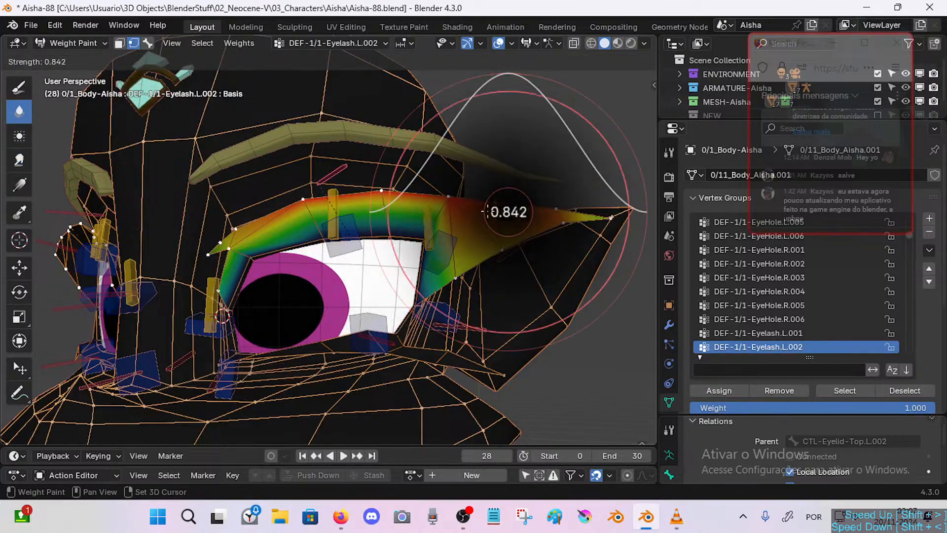
left_click(423, 217)
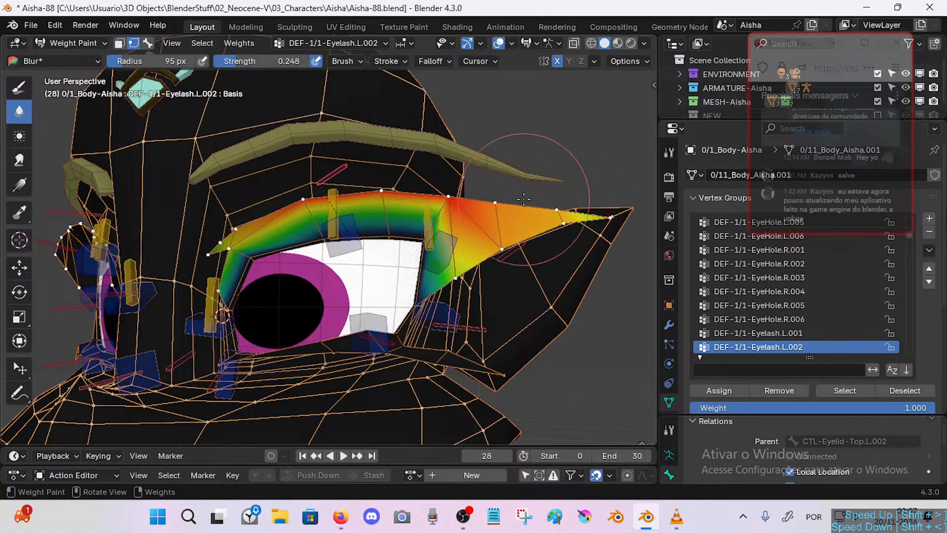
left_click_drag(481, 200, 560, 205)
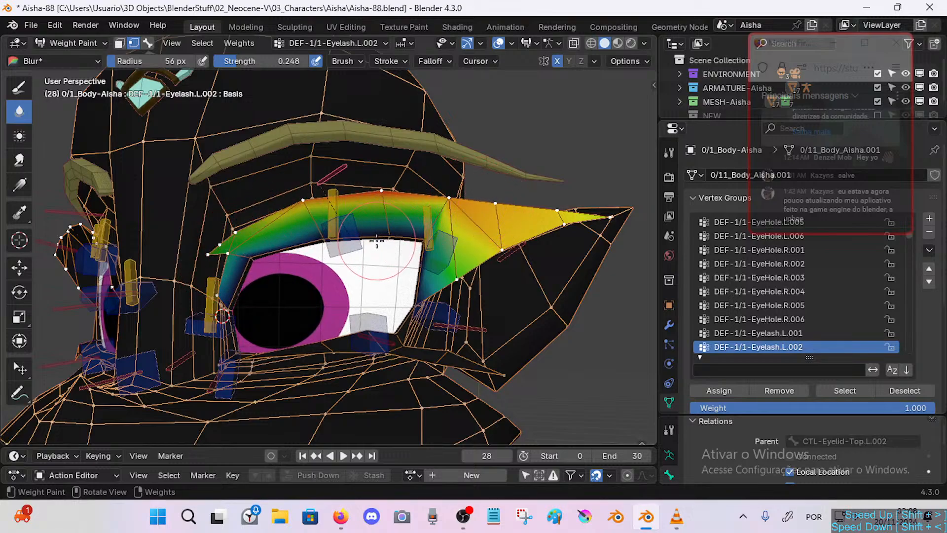
Switch to bone selection and move CTL-Eyelid-Top.L.002 and CTL-Eyelid-Top.L.001 to test how the upper eyelash follows the eyelid.
key("v")
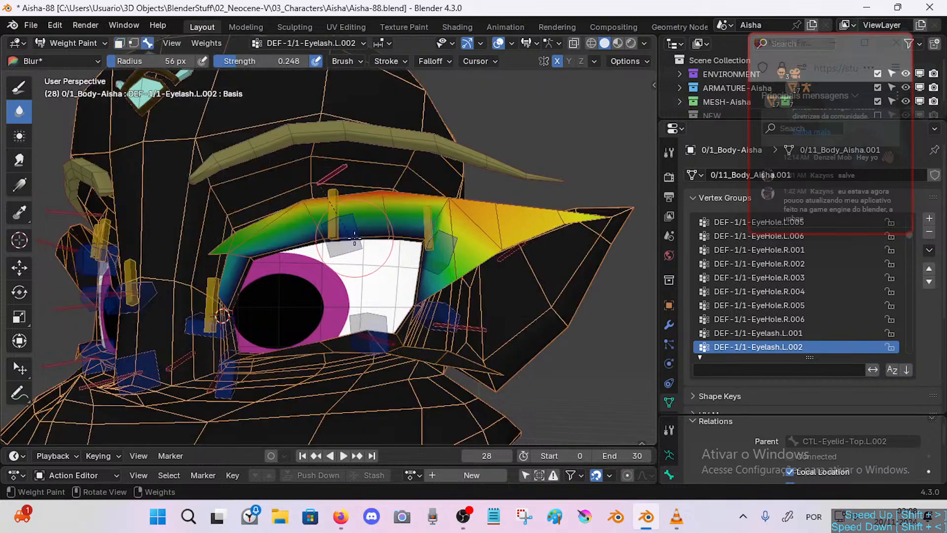
left_click(354, 237, "ctrl")
key("g")
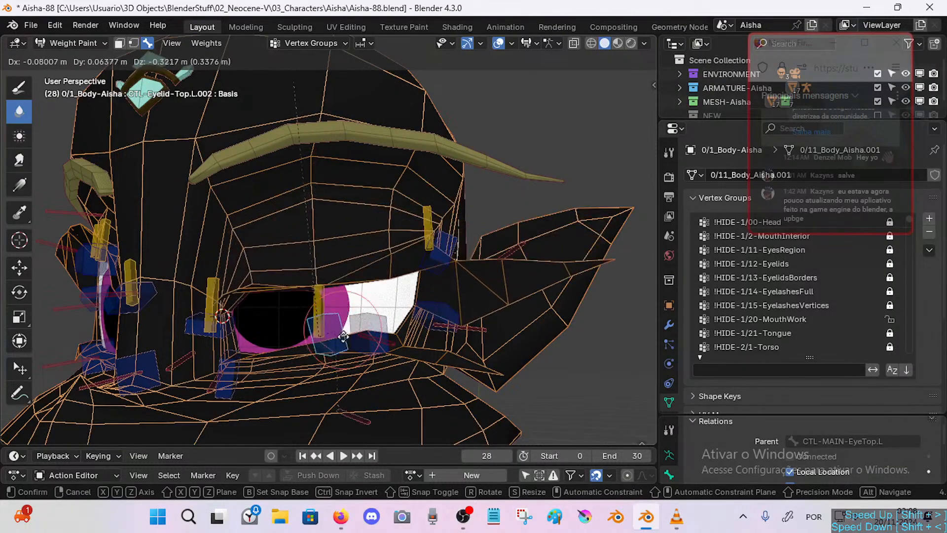
left_click(355, 271)
middle_click_drag(354, 271, 389, 237)
key("g")
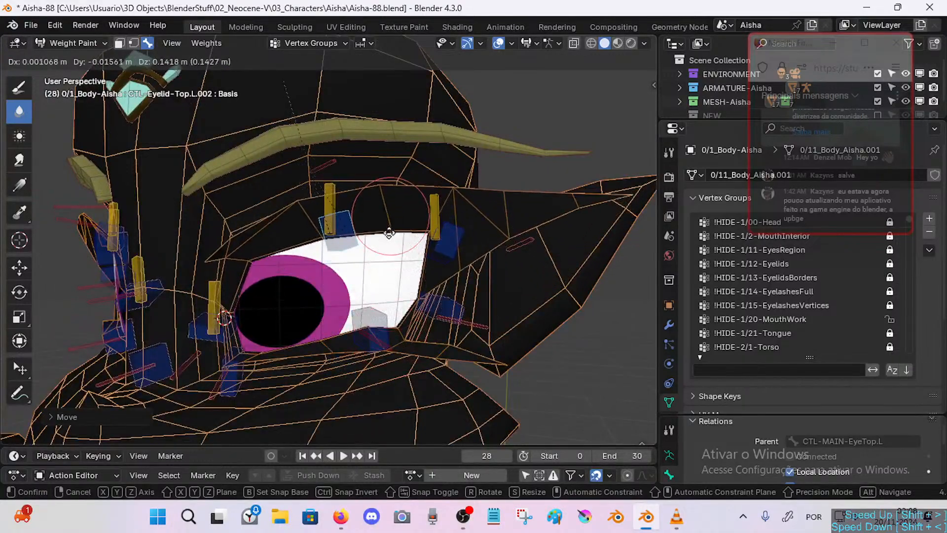
left_click(380, 264)
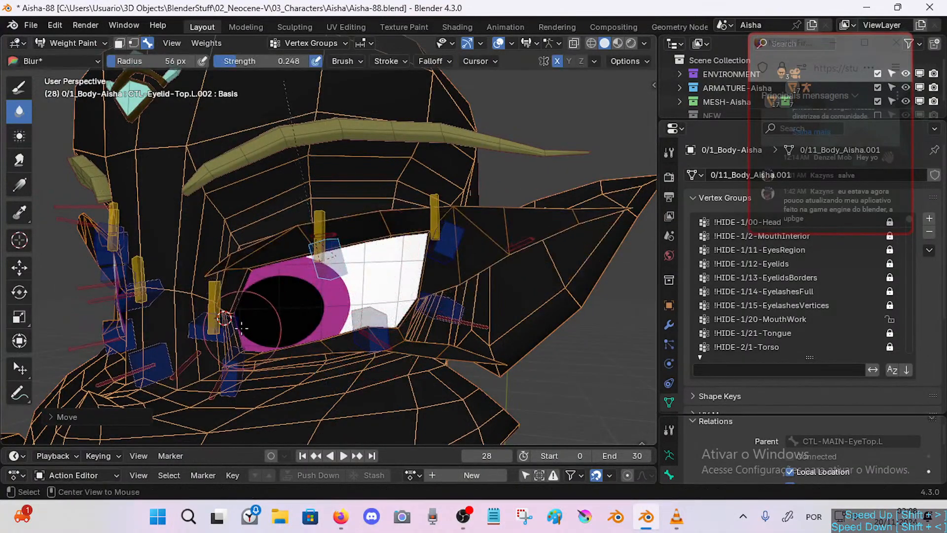
key("g")
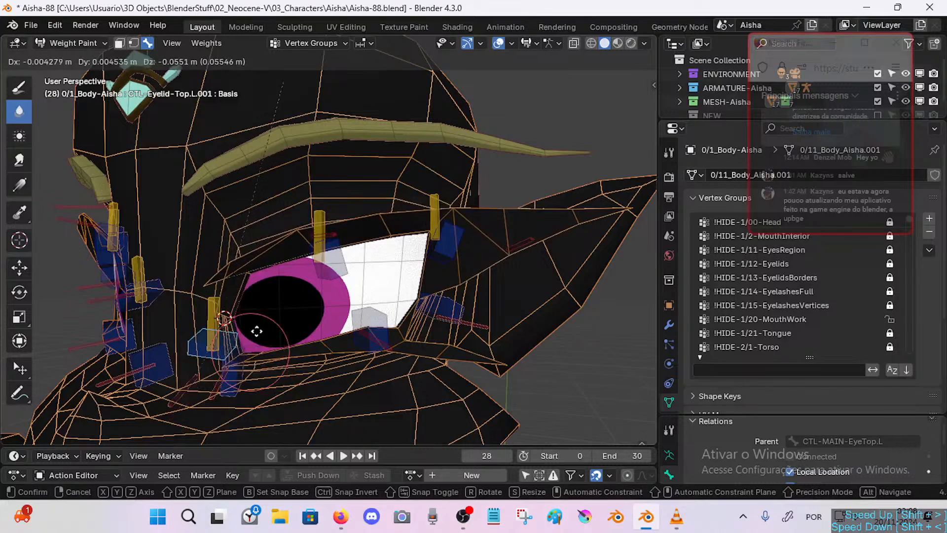
left_click(257, 332)
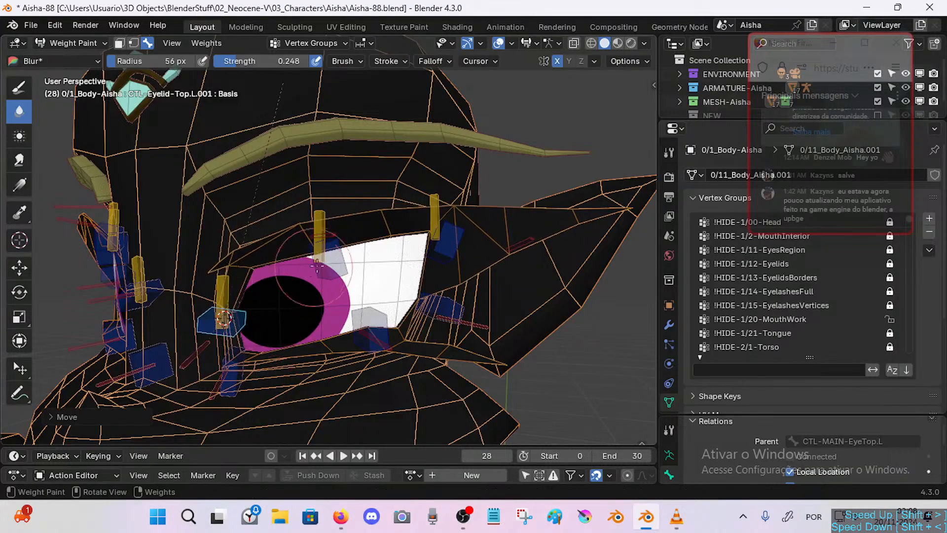
Select the DEF-1/1-Eyelash.L.001 bone, restore the vertex mask and paint weight 1.000 on the upper eyelash's inner corner with a 62 px brush.
left_click(205, 344, "alt")
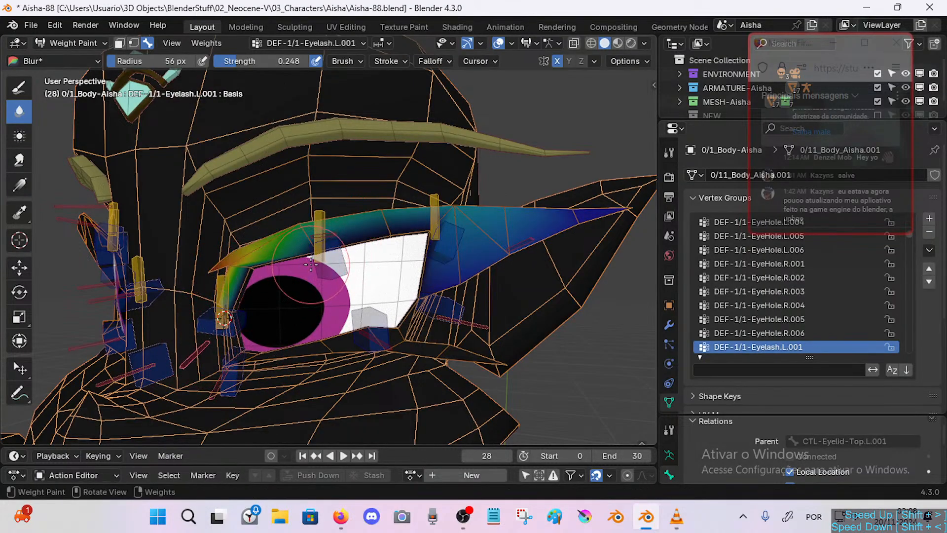
key("v")
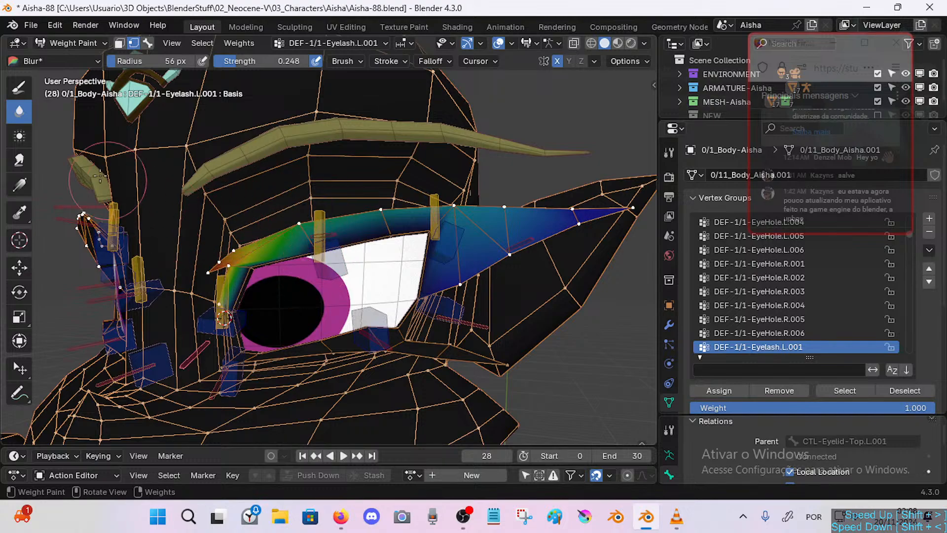
middle_click_drag(309, 233, 237, 202)
left_click(19, 87)
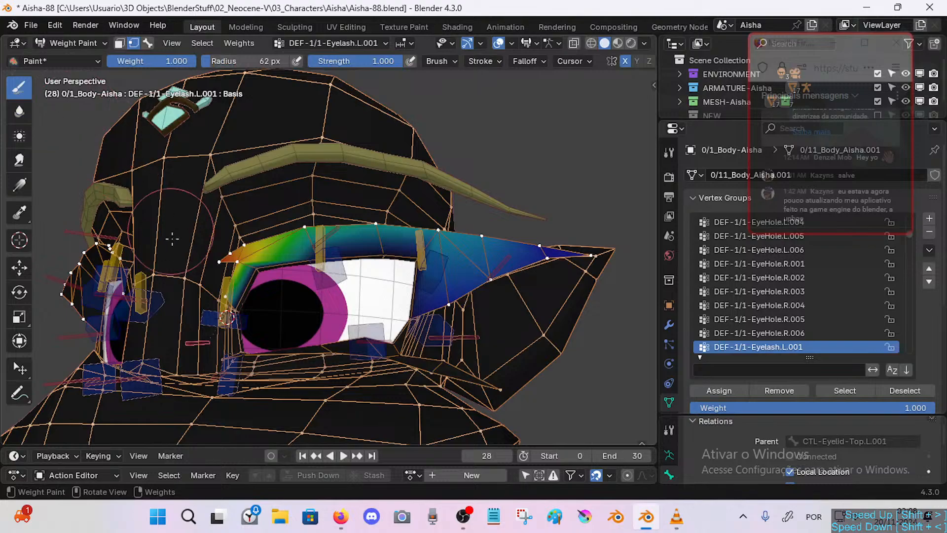
key("ctrl+f")
left_click(225, 301)
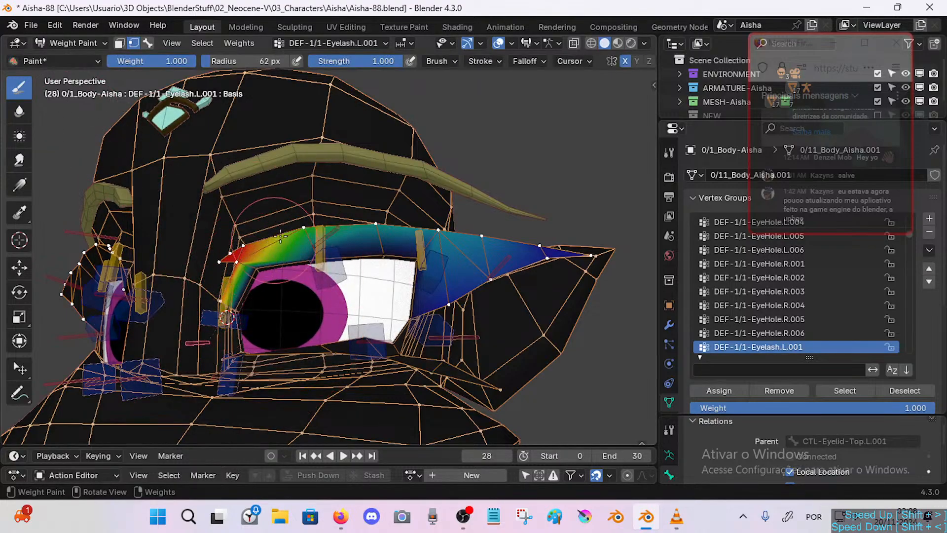
left_click_drag(281, 237, 263, 252)
Blur the DEF-1/1-Eyelash.L.001 weights out to the eyelash tip at 80 px and 0.248 strength, and move the bone to test them.
left_click(20, 111)
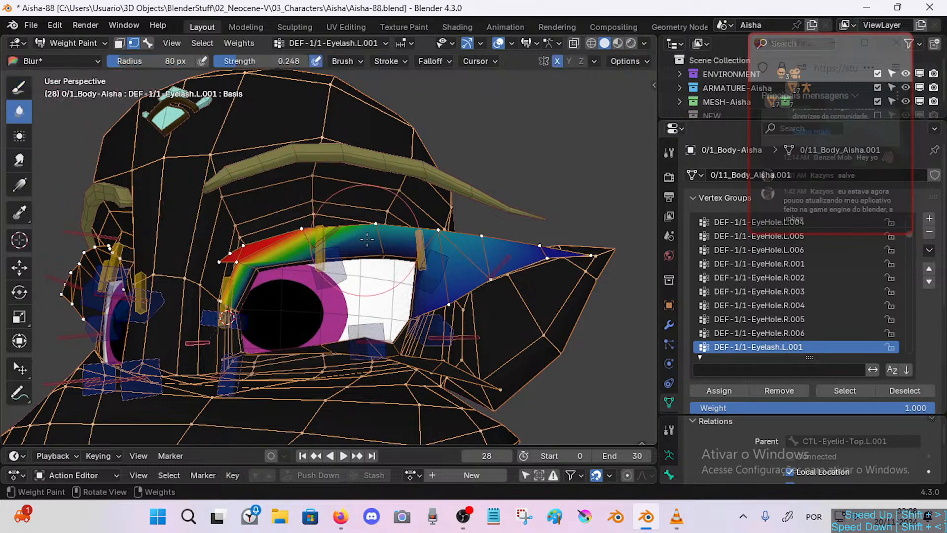
left_click_drag(367, 240, 571, 252)
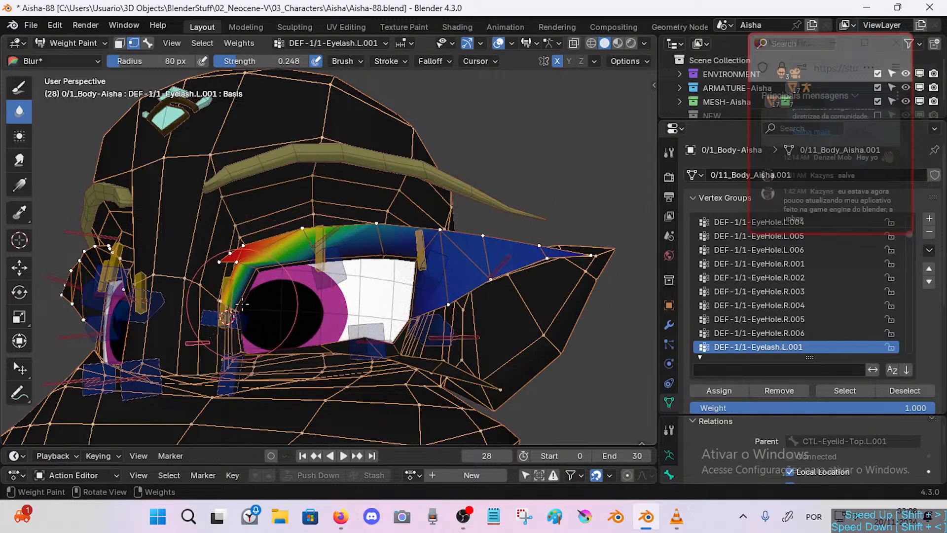
key("g")
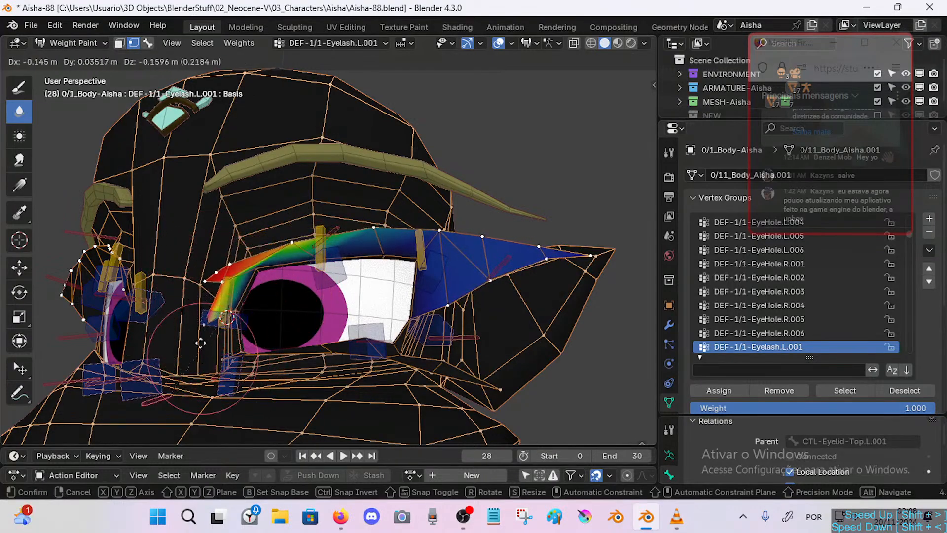
left_click(215, 320)
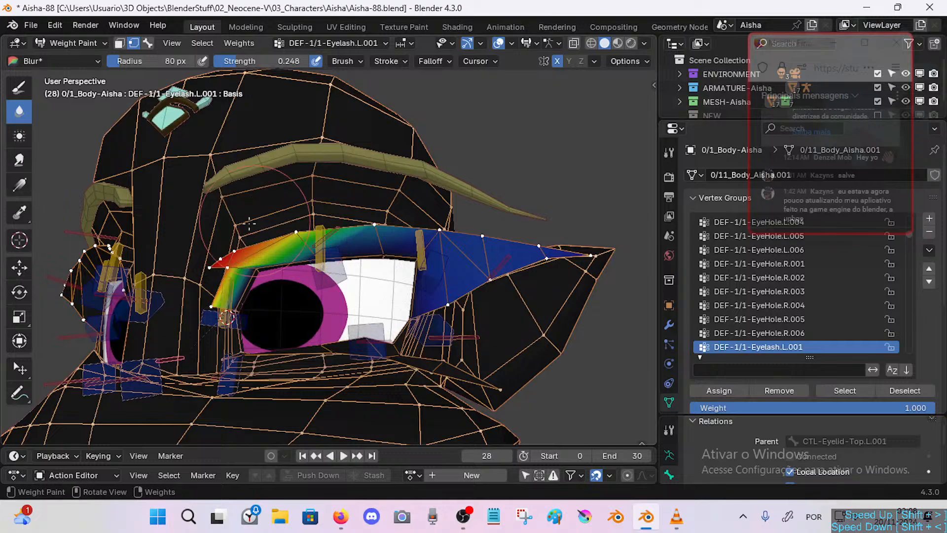
Blur the DEF-1/1-Eyelash.L.001 weights near the inner corner with a 50 px brush and move the bone again to check the deformation.
key("f")
left_click(232, 250)
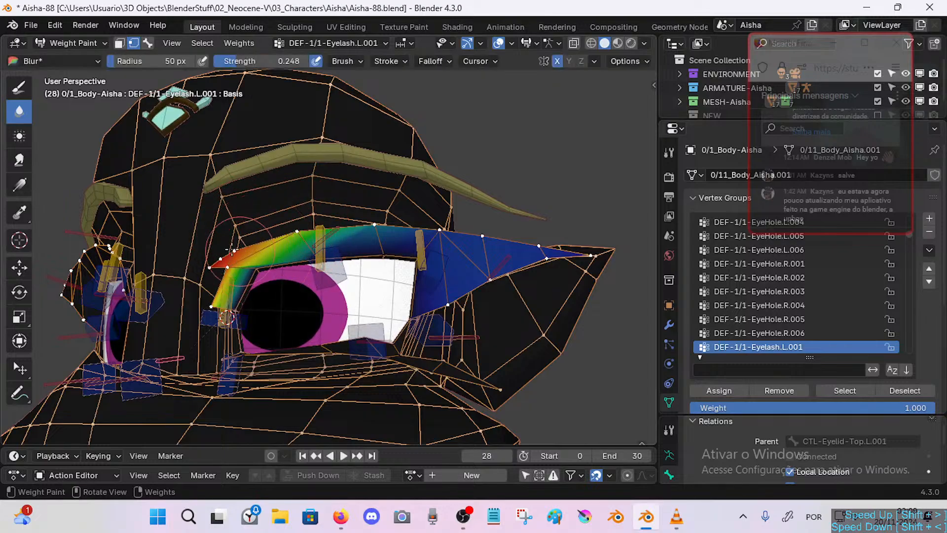
key("g")
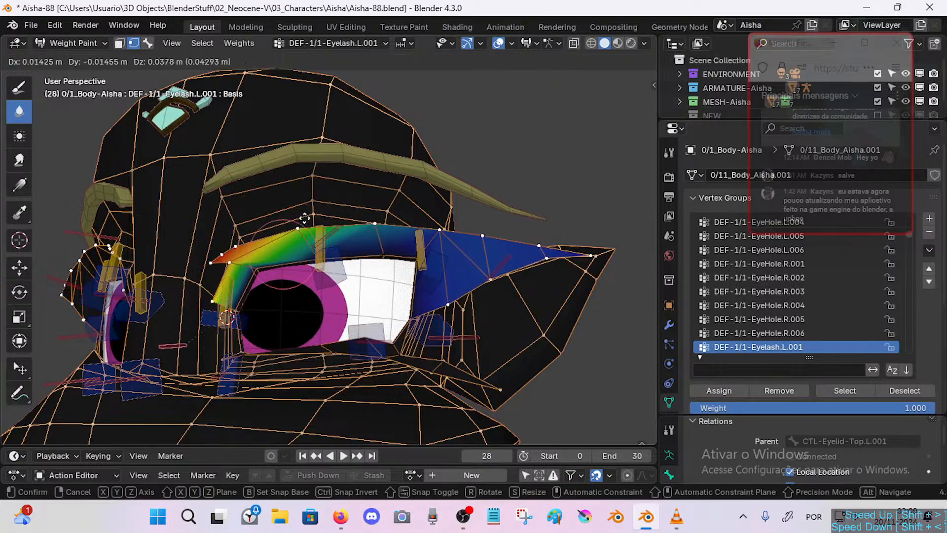
left_click(269, 242)
Blur the inner half of the upper eyelash at 1.000 strength with 97 px and 69 px brushes, and reposition the DEF-1/1-Eyelash.L.001 bone.
key("f")
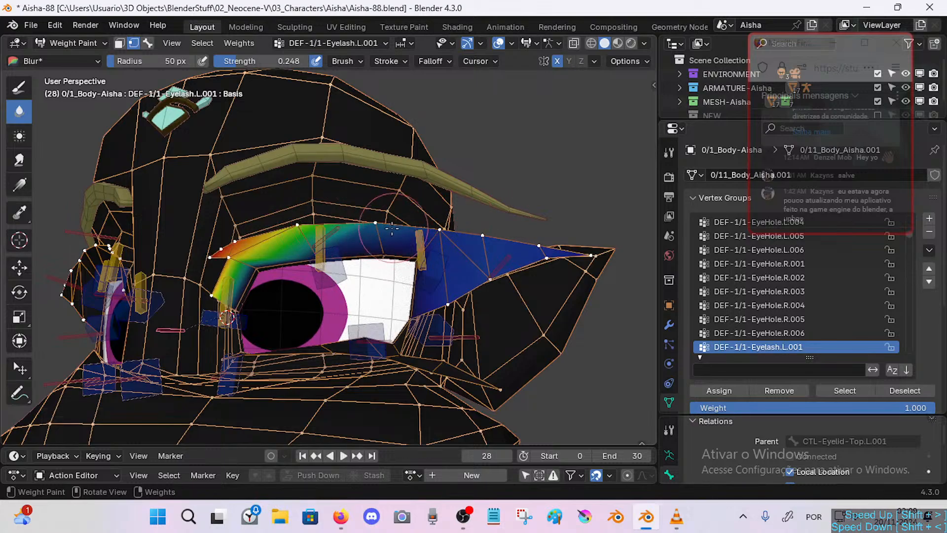
left_click(514, 224)
key("shift+f")
left_click(543, 214)
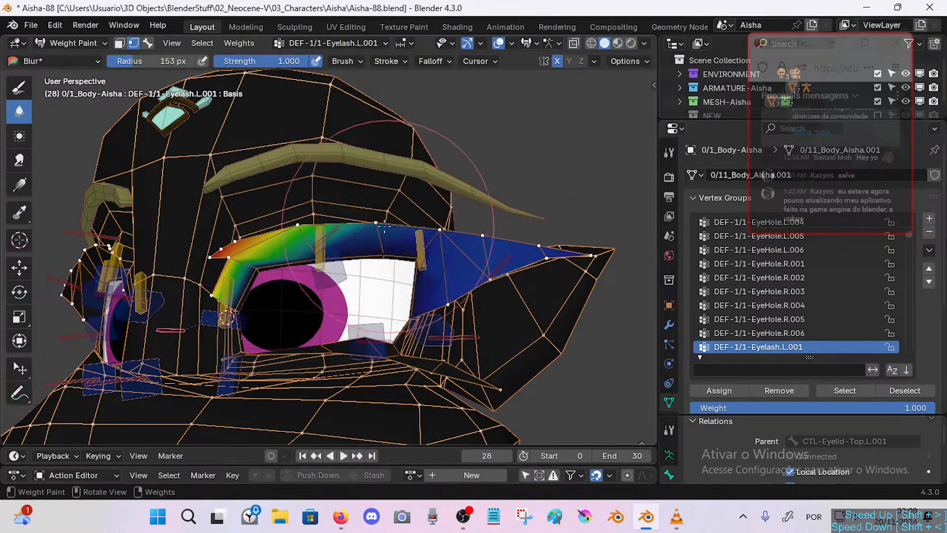
key("f")
left_click(326, 225)
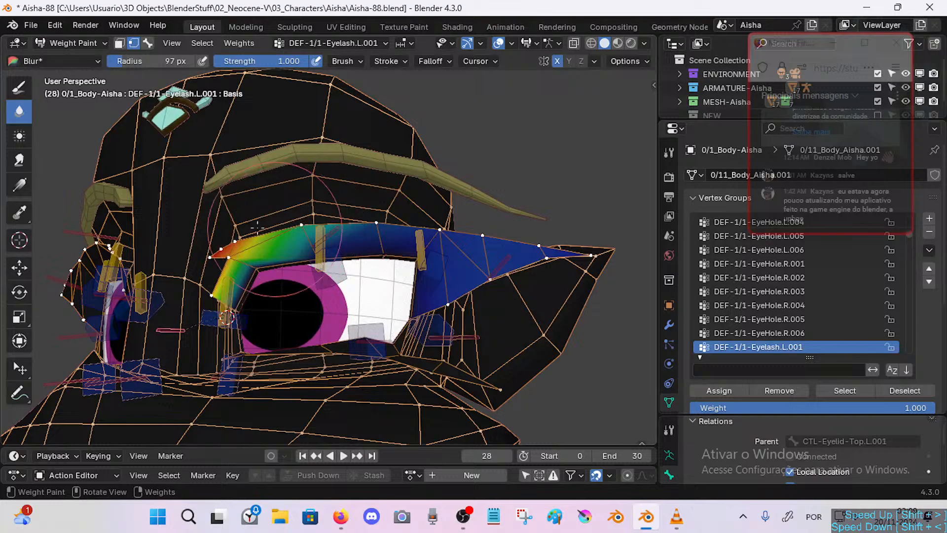
key("f")
left_click(249, 242)
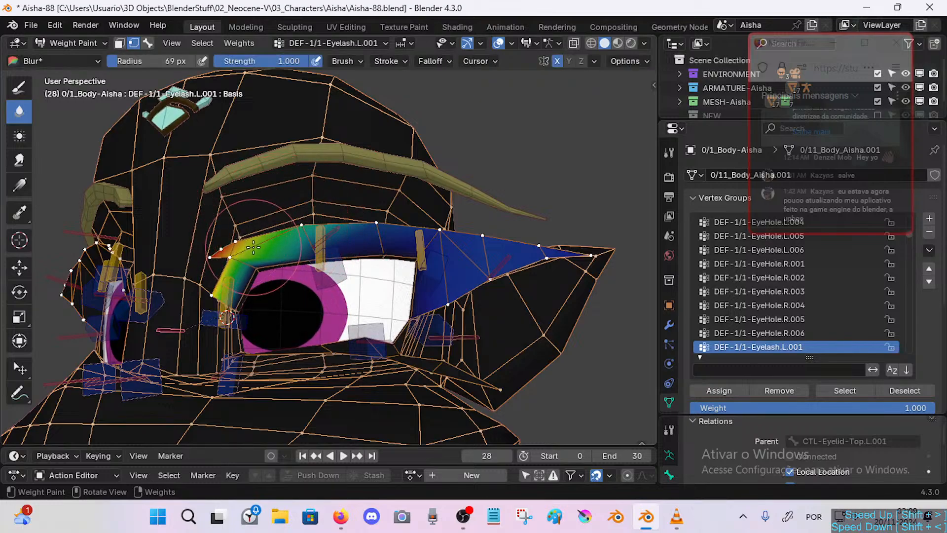
key("g")
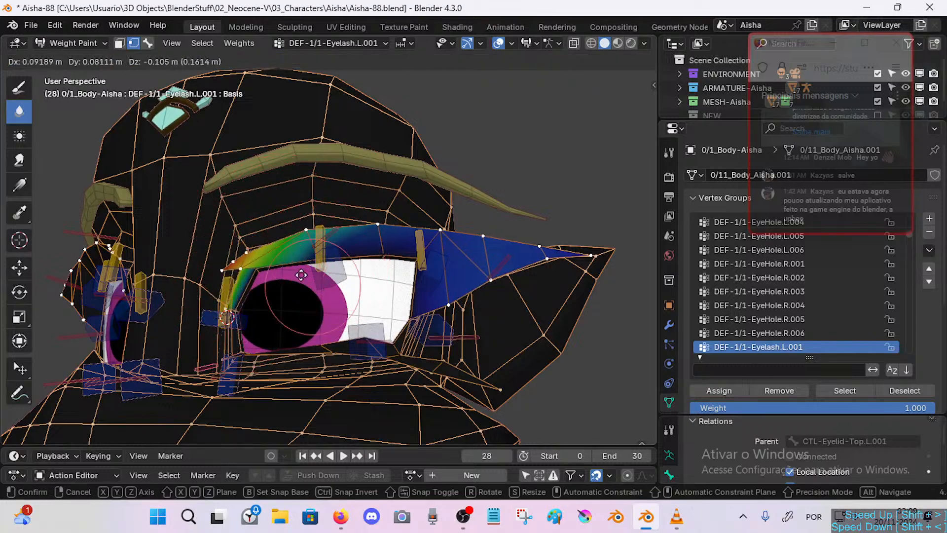
left_click(244, 253)
Blur the inner corner vertices with a 12 px brush, test by moving the DEF-1/1-Eyelash.L.001 bone, and switch to the Paint brush.
key("f")
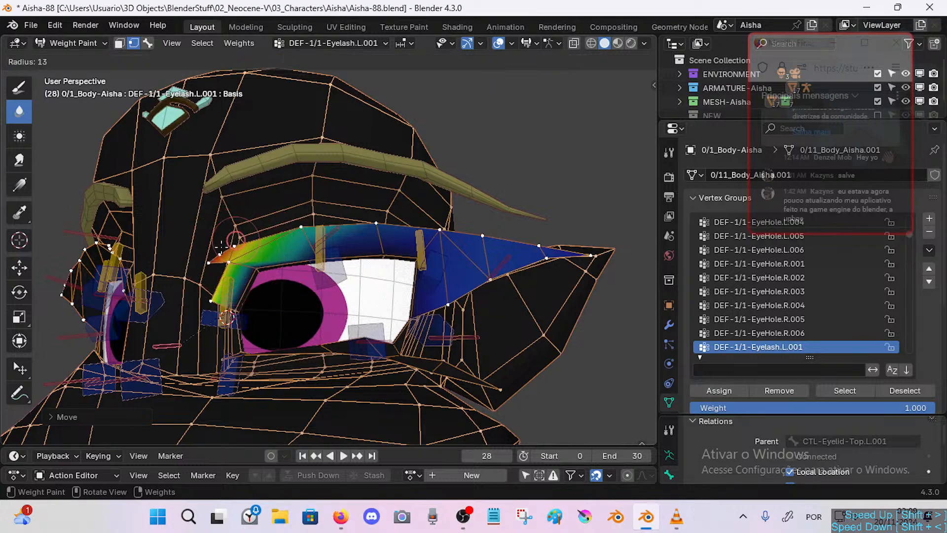
left_click(234, 246)
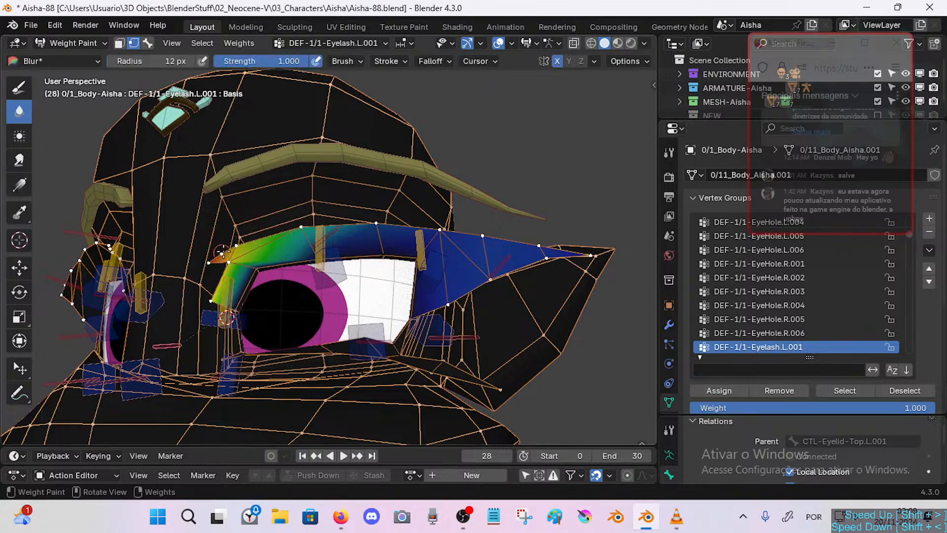
key("g")
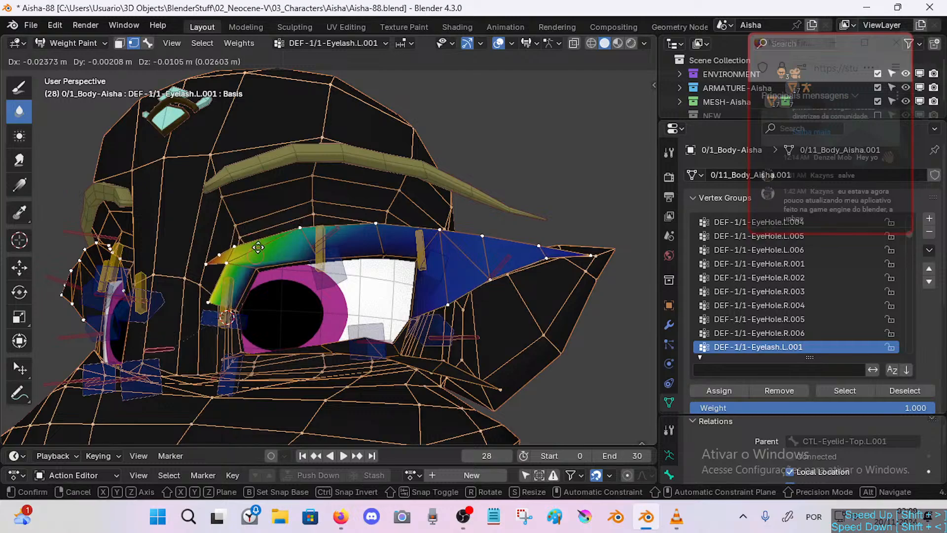
left_click(262, 262)
middle_click_drag(263, 262, 239, 266)
left_click(25, 94)
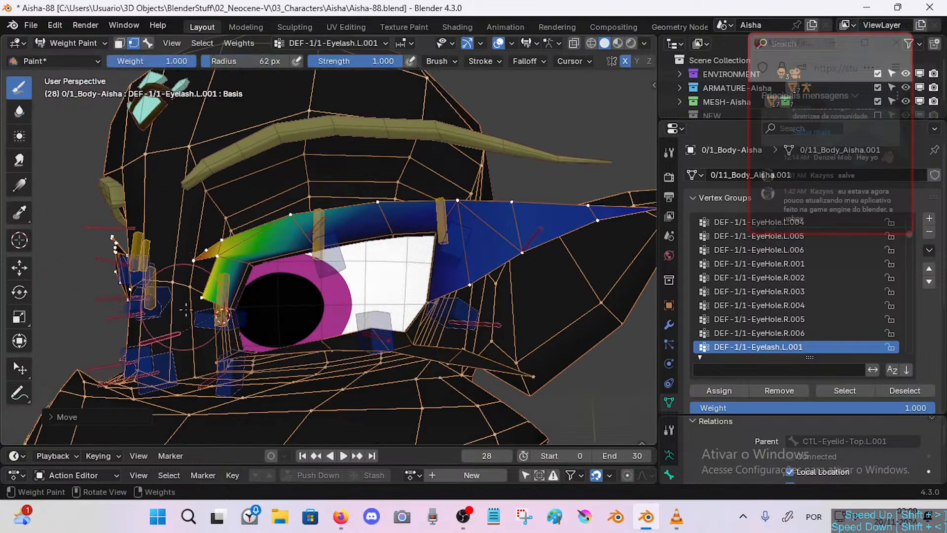
Blur the DEF-1/1-Eyelash.L.001 weights at the inner corner with a 19 px brush at 0.400 strength, and move the bone to test them.
left_click(24, 113)
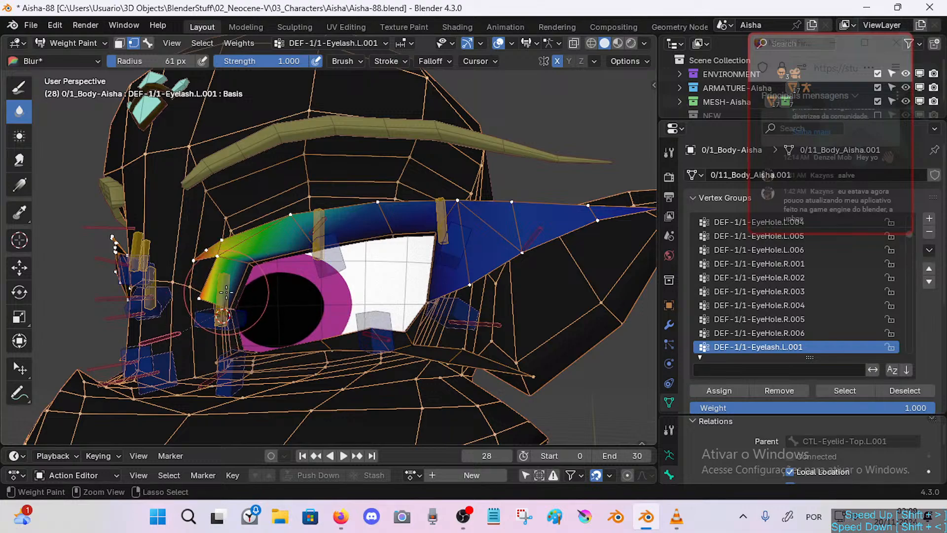
key("shift+f")
left_click(205, 296)
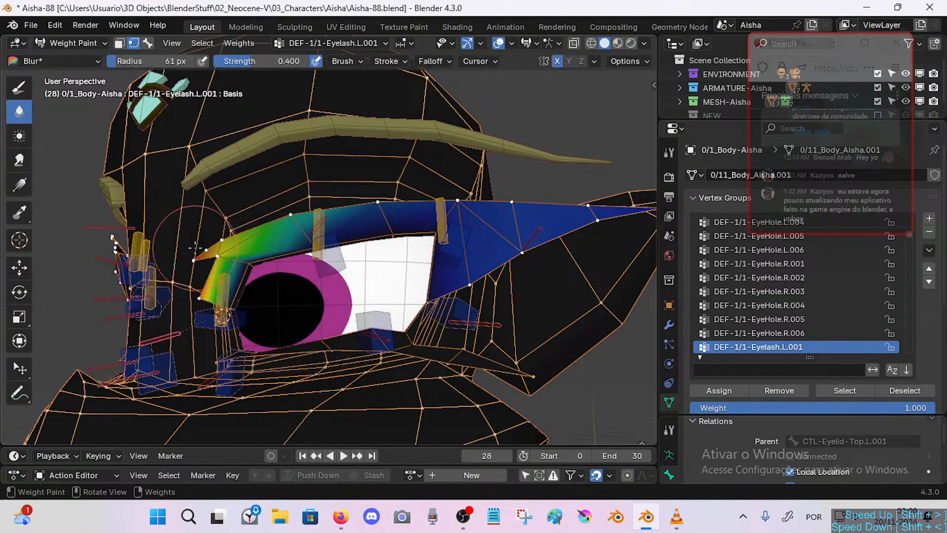
key("f")
left_click(212, 245)
key("f")
left_click(218, 242)
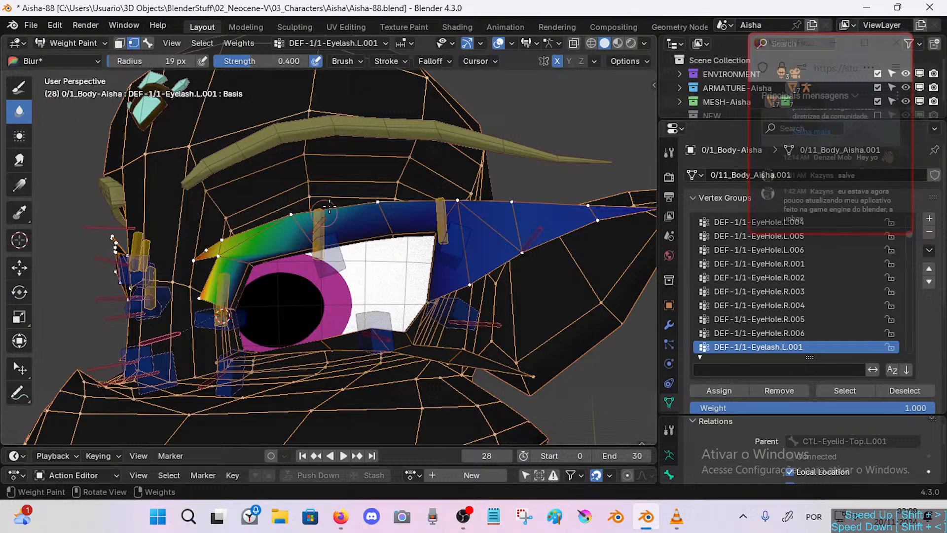
key("g")
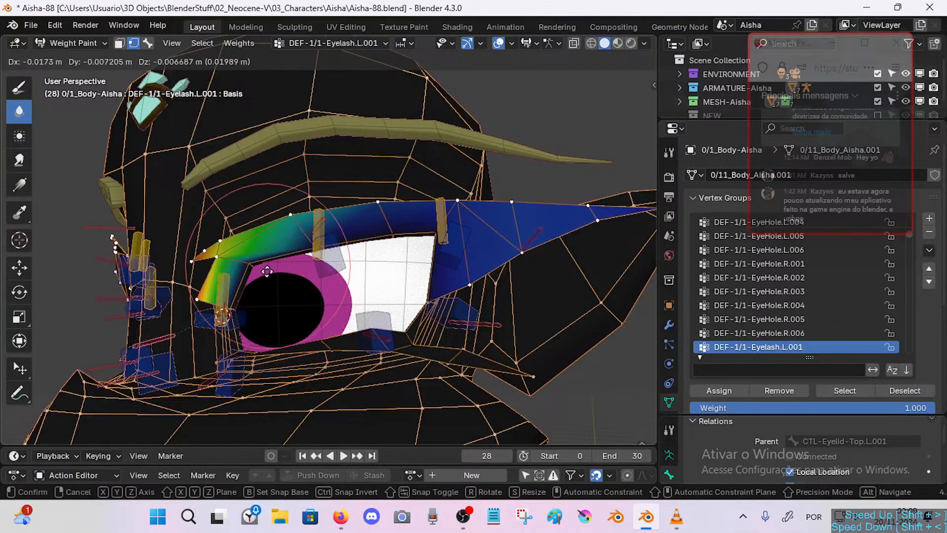
left_click(267, 271)
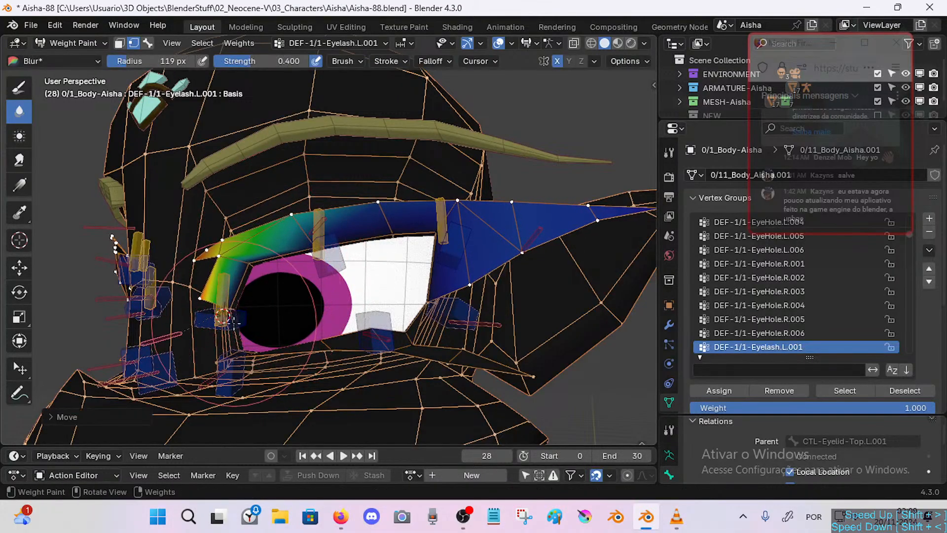
Move the CTL-Eyelid-Top.L.002 and CTL-Eyelid-Top.L.001 controls to test how the inner upper eyelid and eyelash deform.
key("3")
left_click(338, 254, "alt")
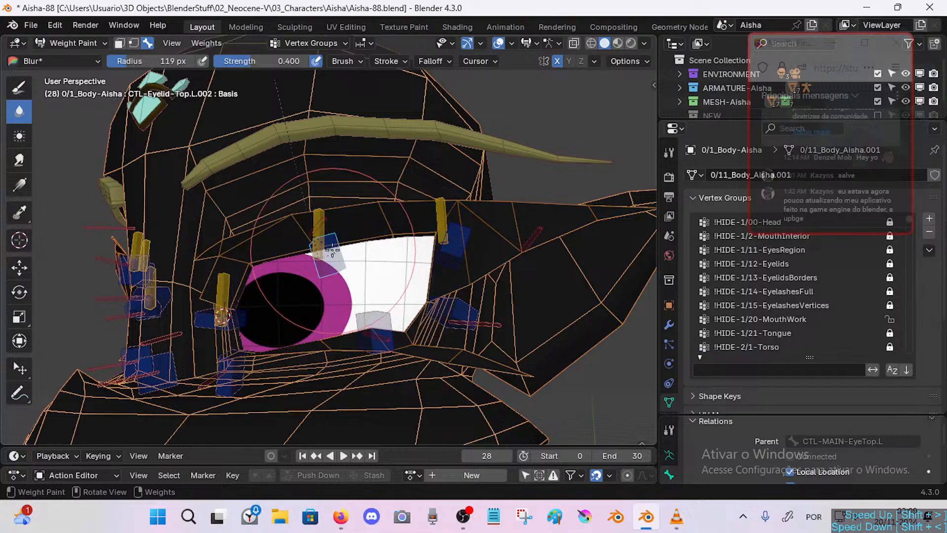
middle_click_drag(300, 242, 309, 245)
key("g")
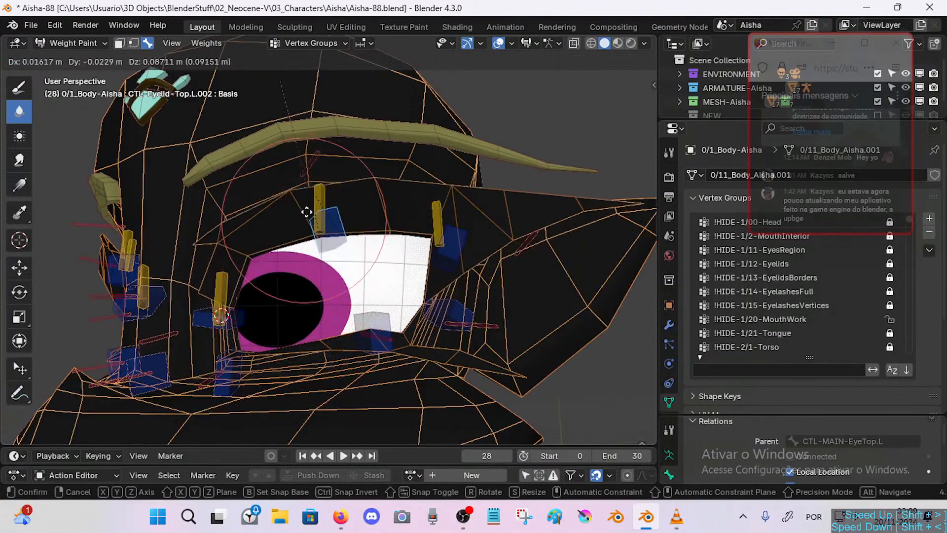
left_click(299, 247)
left_click(210, 319, "alt")
key("g")
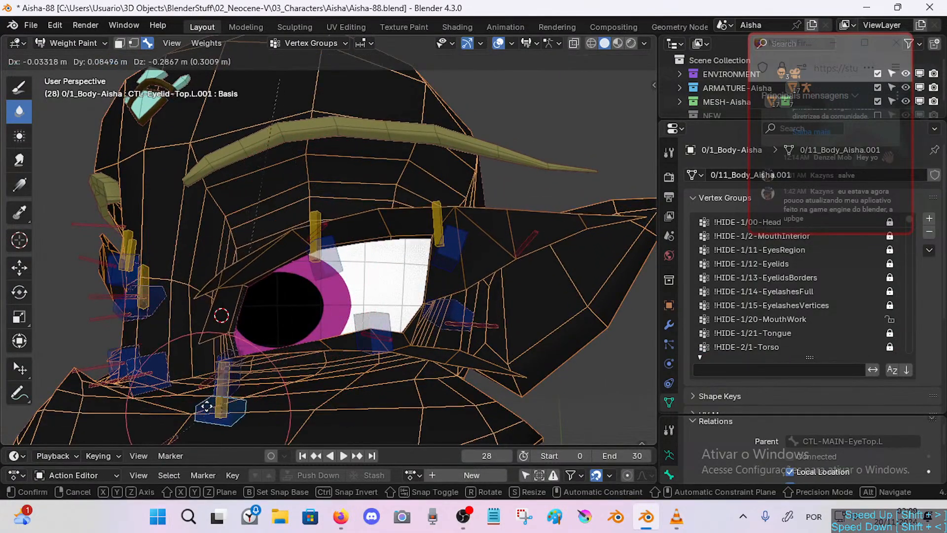
left_click(216, 328)
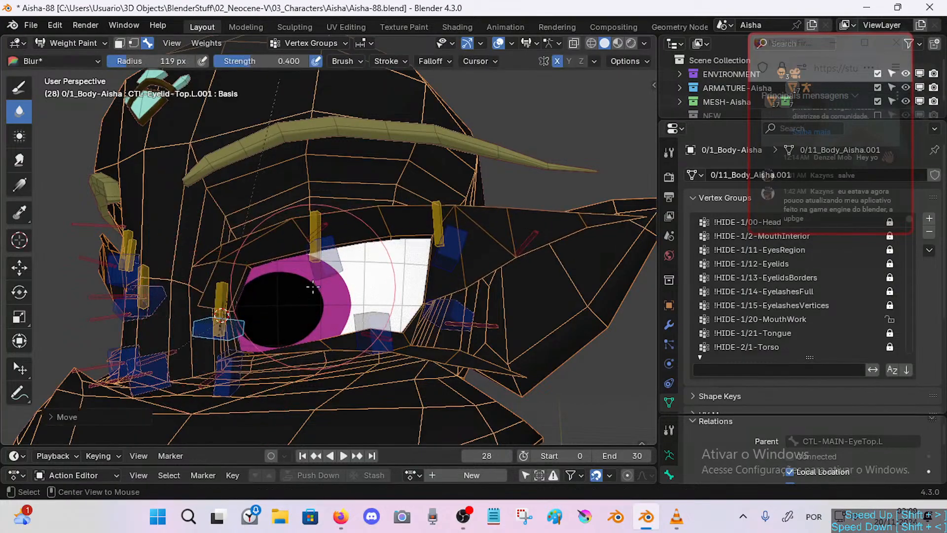
Raise the CTL-Eyelid-Top.L.002 and CTL-Eyelid-Top.L.003 controls to test the middle and outer upper eyelid.
left_click(340, 253, "alt")
key("g")
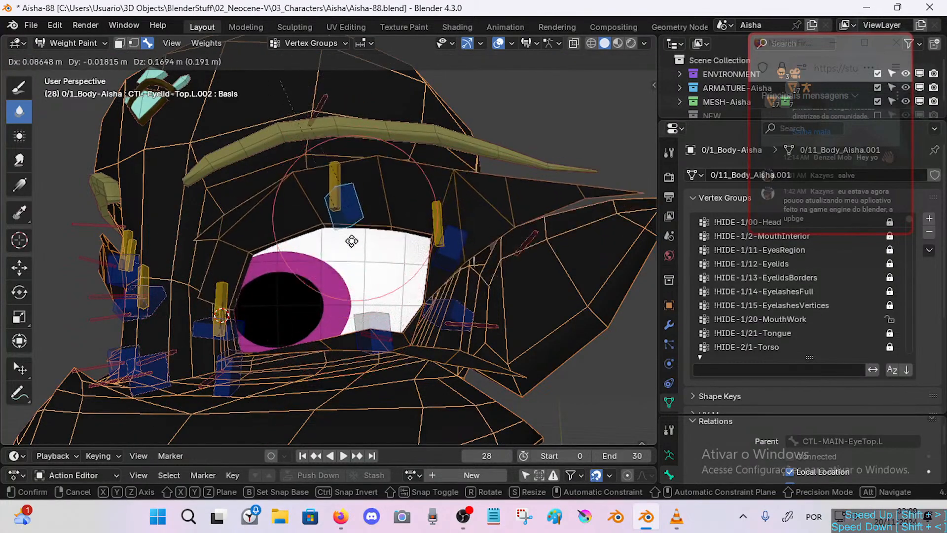
left_click(353, 237)
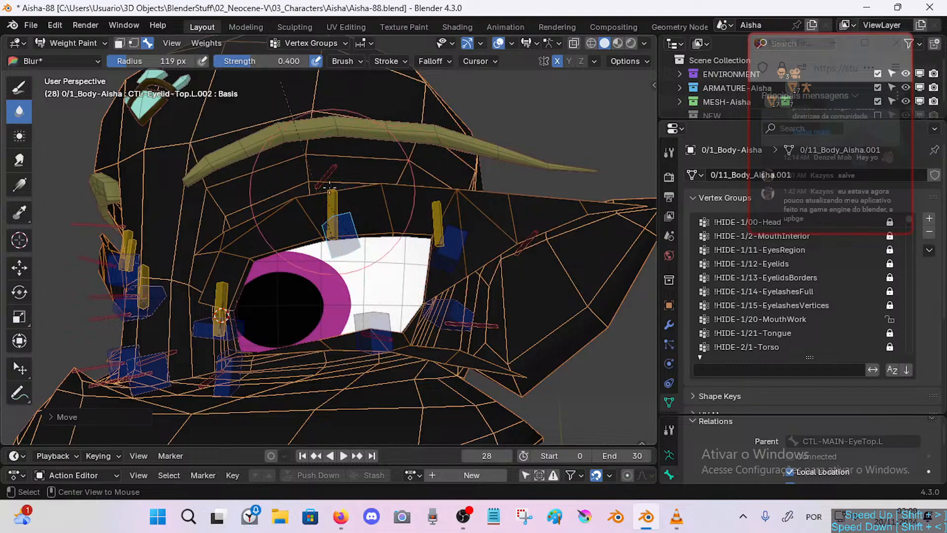
left_click(435, 208, "alt")
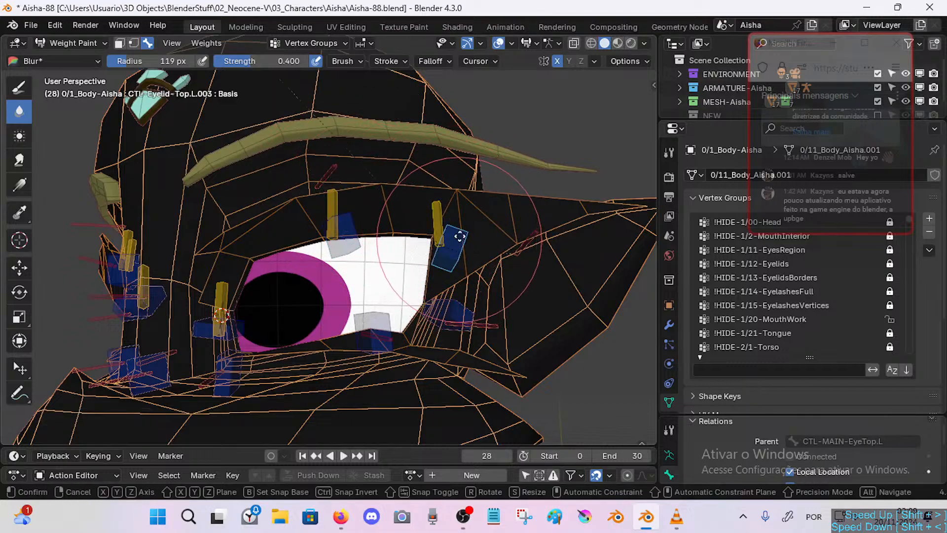
key("g")
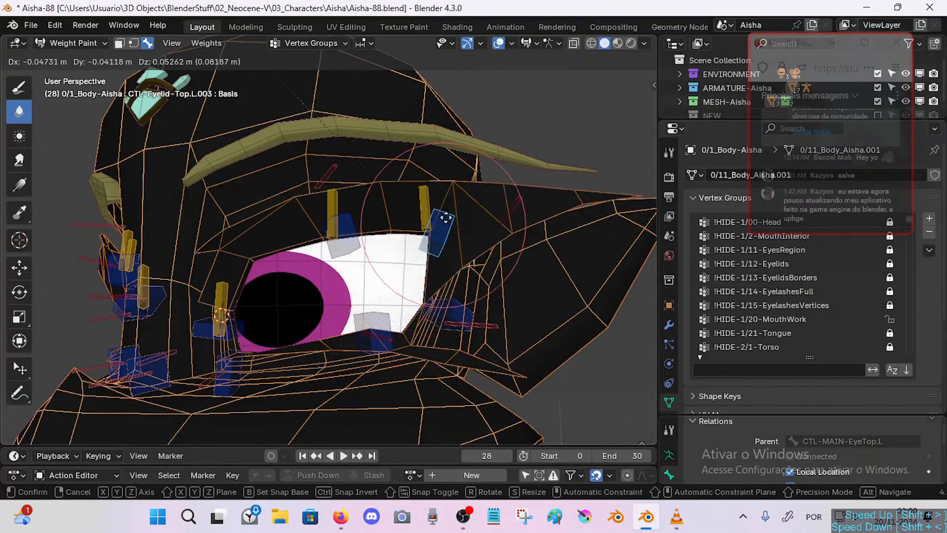
left_click(445, 226)
Paint DEF-1/1-Eyelash.L.003 weights of 1.000 over the outer eyelash and along its upper edge with a 62 px brush.
left_click(513, 207, "alt")
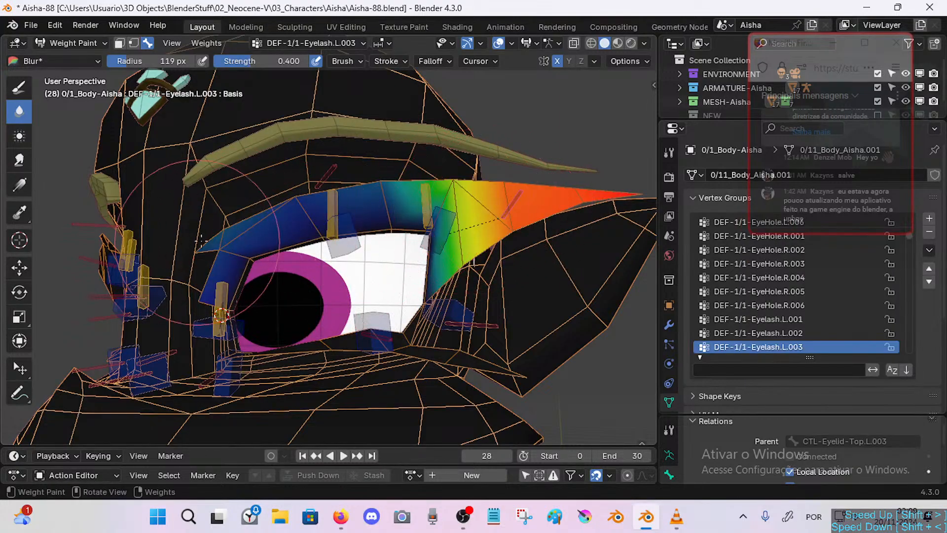
left_click(21, 88)
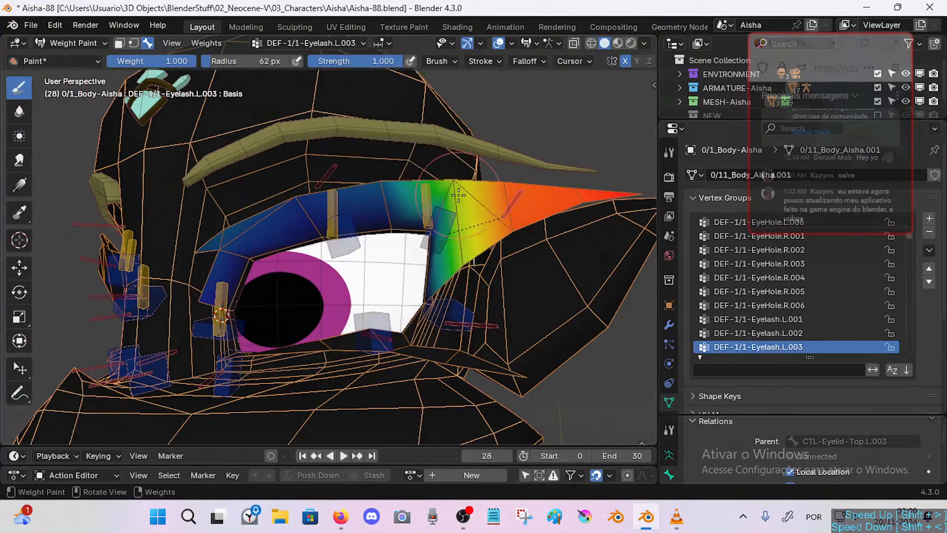
left_click_drag(419, 189, 413, 187, "ctrl")
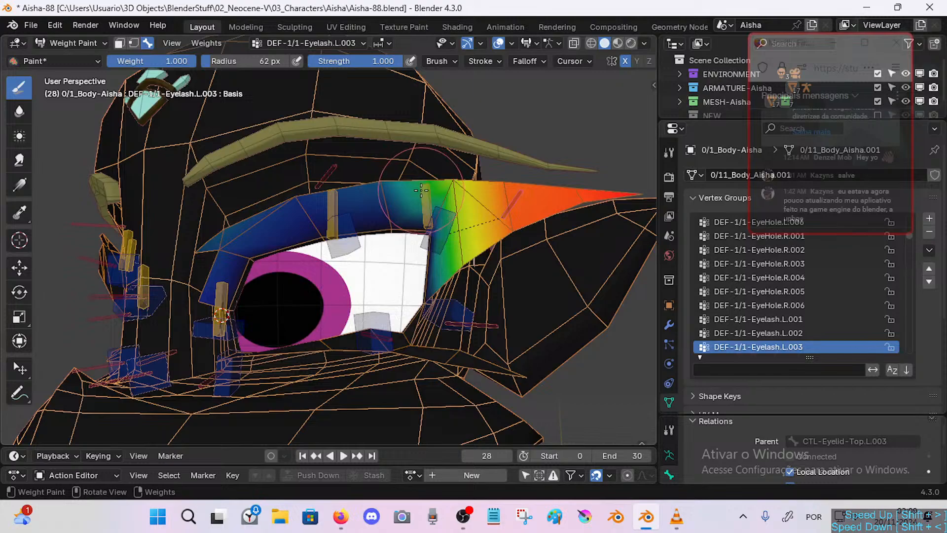
middle_click_drag(421, 189, 404, 225)
key("2")
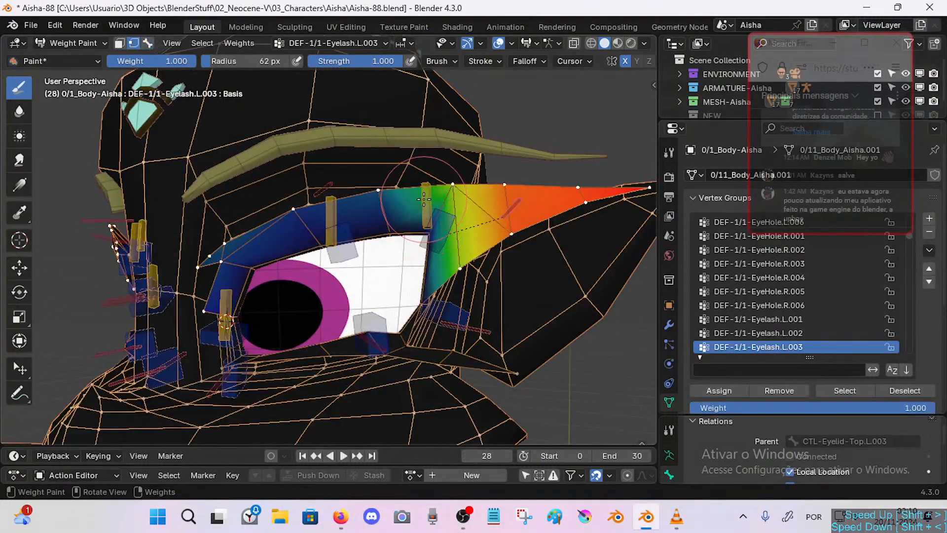
mouse_move(468, 193)
left_mouse_down()
mouse_move(374, 185)
mouse_move(483, 189)
mouse_move(573, 167)
left_mouse_up()
middle_click_drag(572, 167, 496, 226)
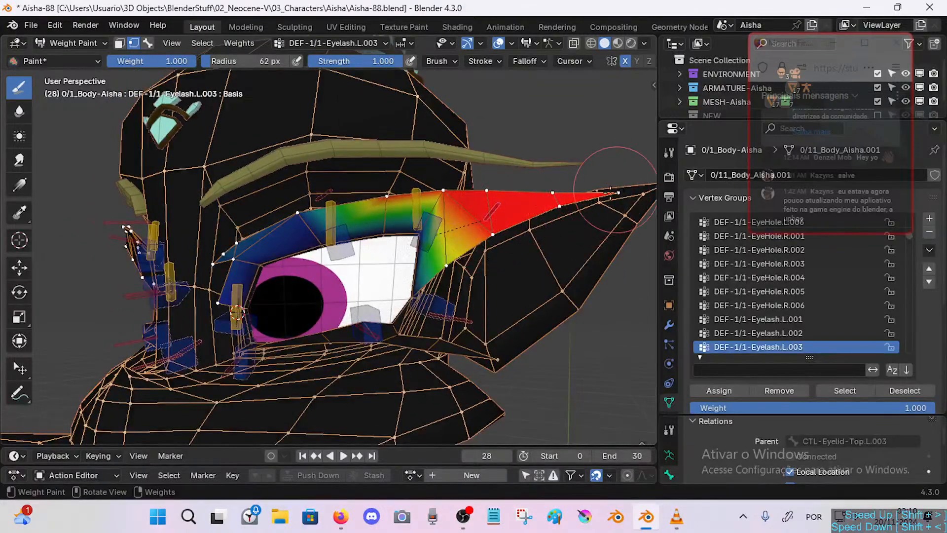
left_click_drag(611, 189, 462, 230)
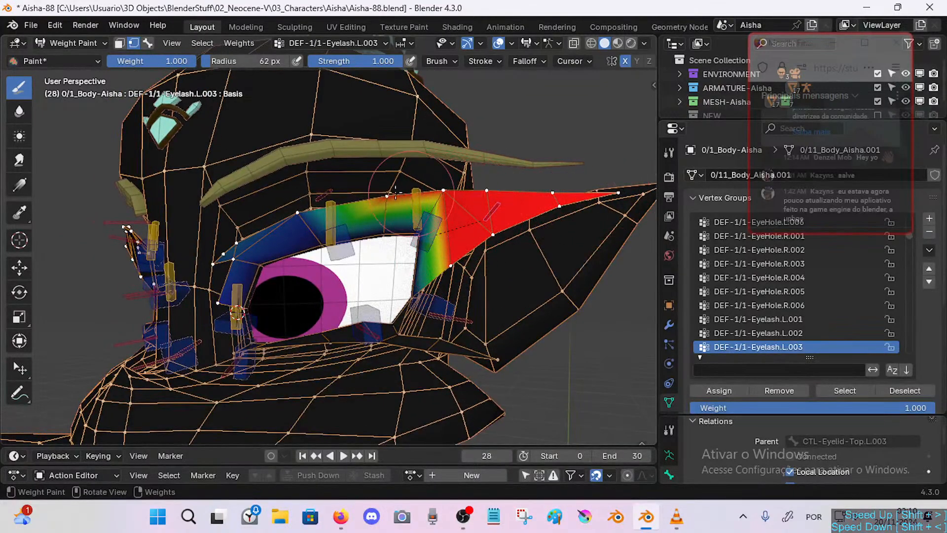
mouse_move(353, 192)
left_mouse_down()
mouse_move(277, 232)
mouse_move(314, 216)
left_mouse_up()
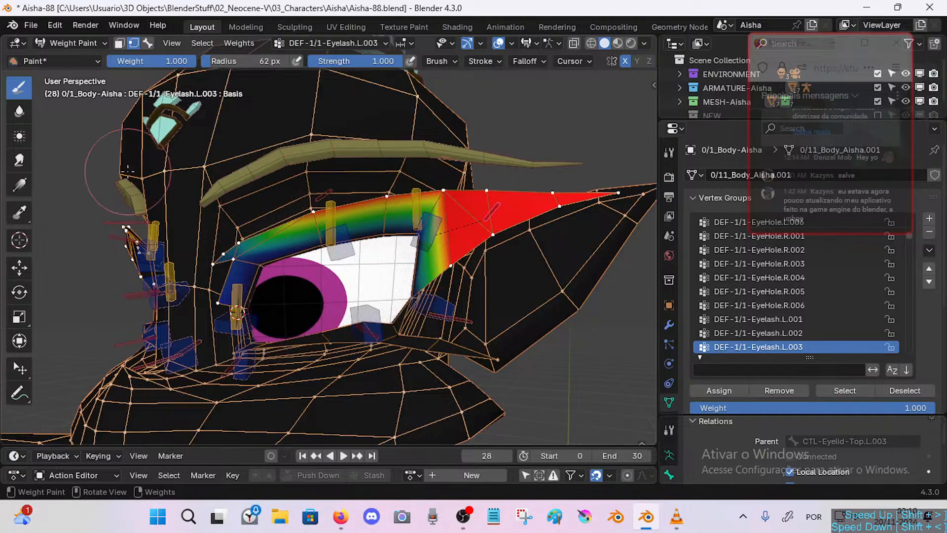
Blur the DEF-1/1-Eyelash.L.003 weights with a 119 px brush, at 0.400 strength near the inner corner and 0.073 to 0.085 toward the outer half.
left_click(19, 111)
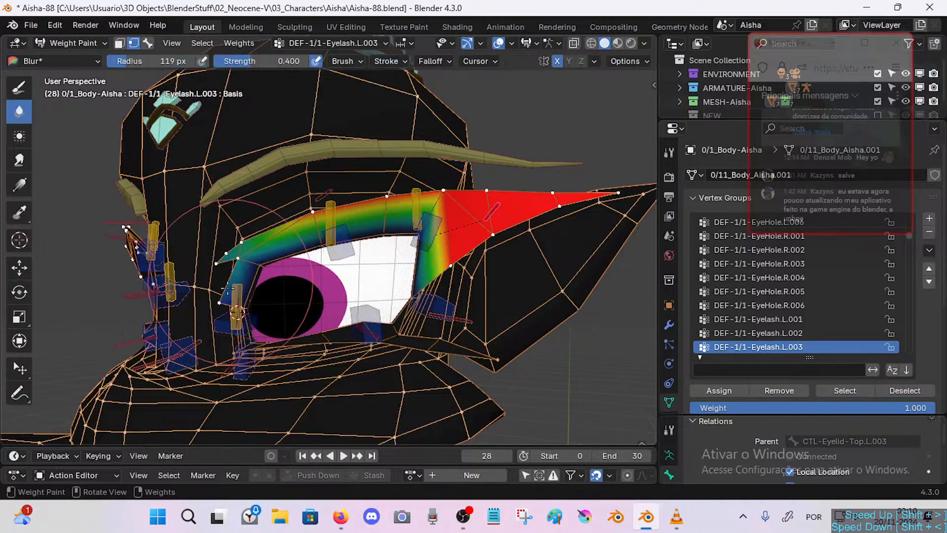
mouse_move(249, 272)
left_mouse_down()
mouse_move(212, 276)
mouse_move(241, 269)
mouse_move(233, 251)
left_mouse_up()
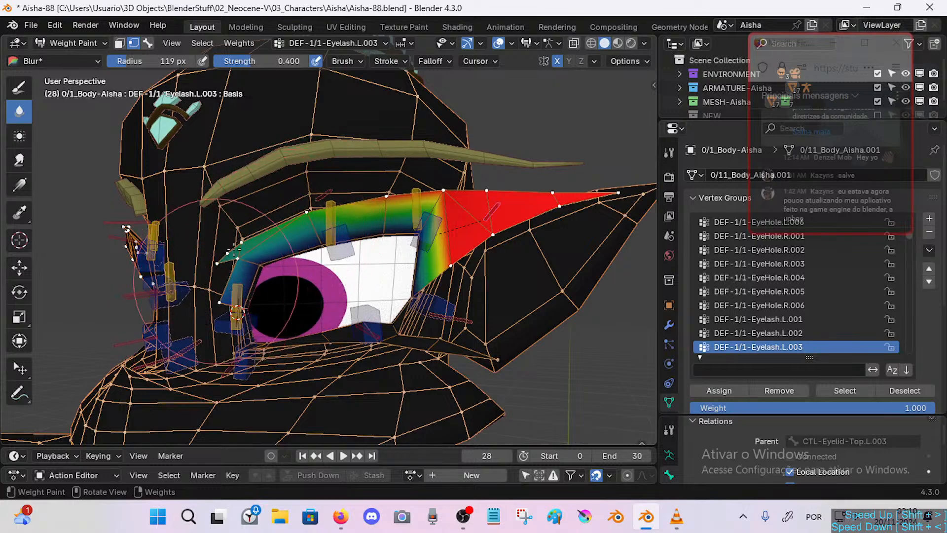
key("shift+f")
left_click(215, 273)
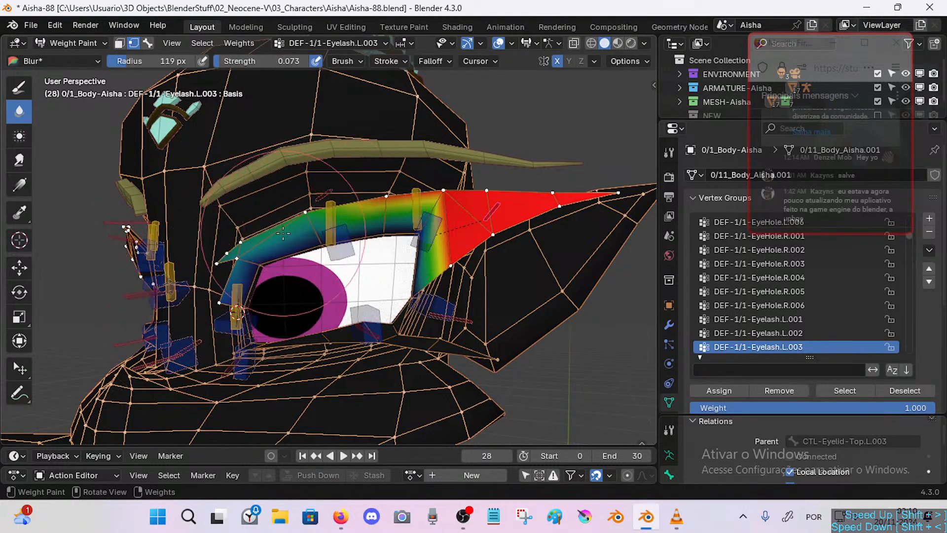
mouse_move(284, 233)
left_mouse_down()
mouse_move(384, 228)
mouse_move(409, 234)
mouse_move(426, 264)
mouse_move(474, 246)
mouse_move(453, 252)
mouse_move(483, 276)
mouse_move(410, 266)
left_mouse_up()
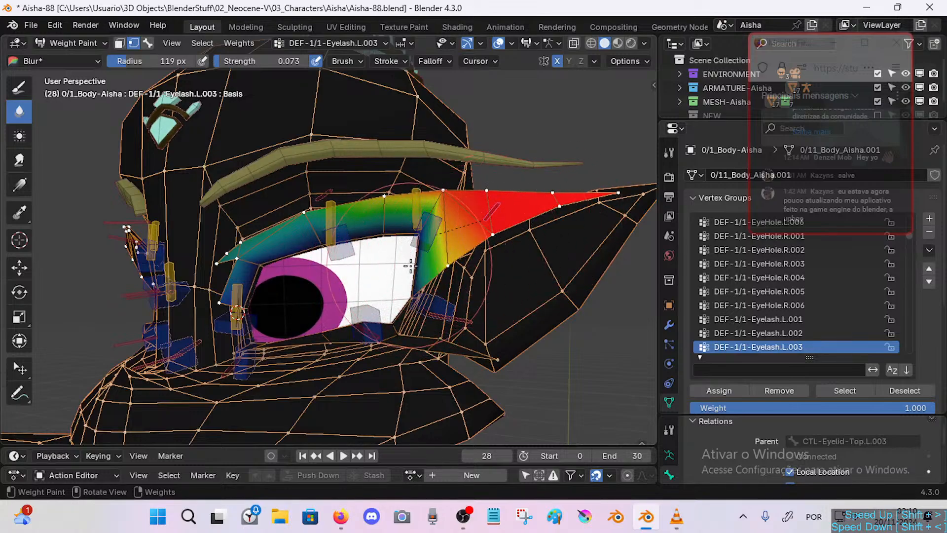
left_click_drag(436, 228, 455, 213)
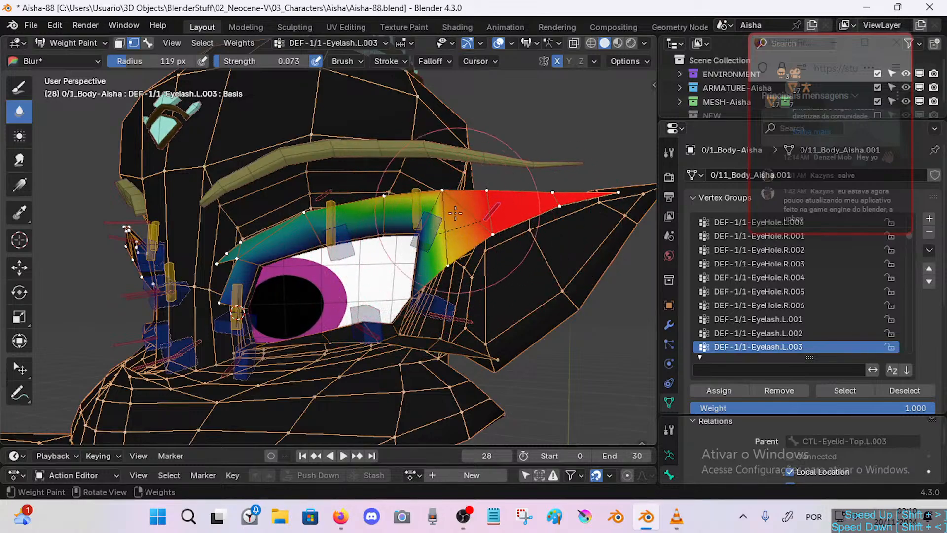
key("shift+f")
left_click(467, 203)
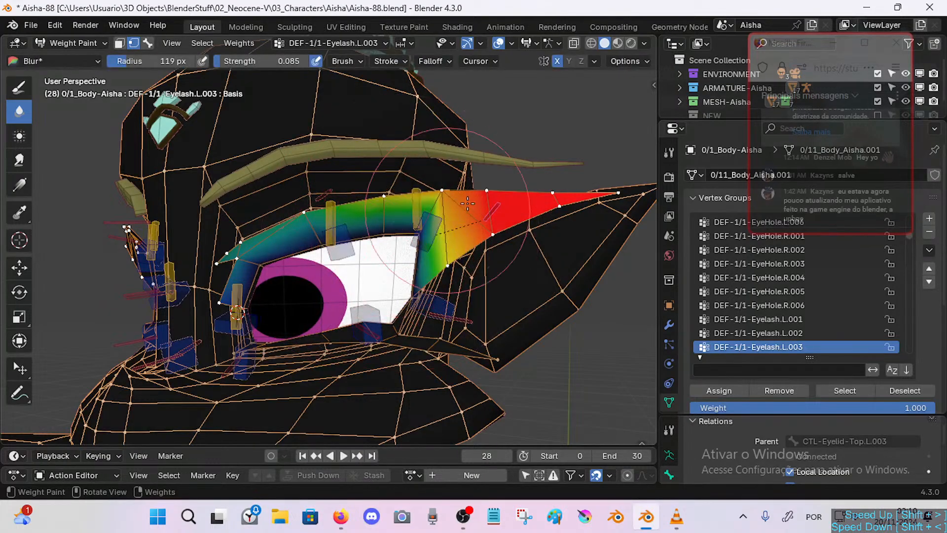
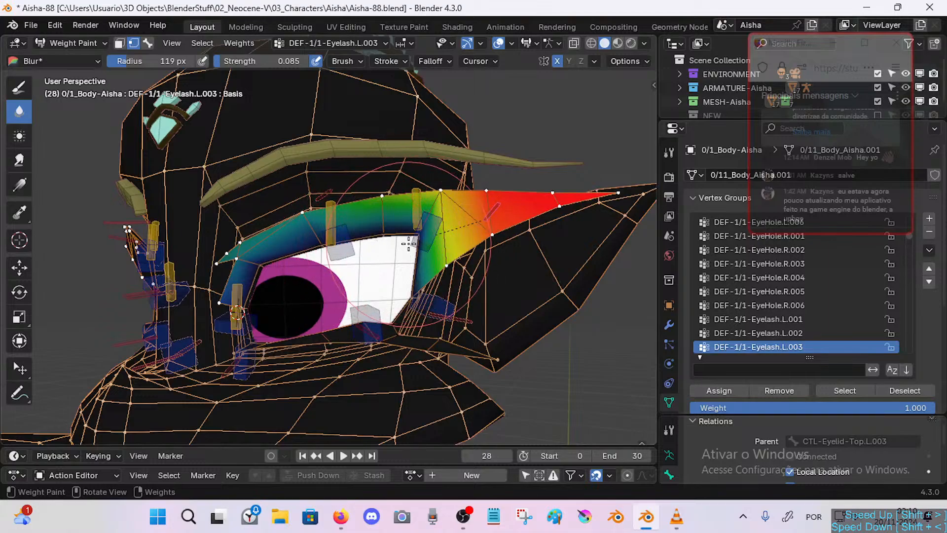
Raise the CTL-Eyelid-Top.L.003 control toward the eyebrow and reposition CTL-Eyelid-Top.L.002 to check the blurred eyelash weights.
key("v")
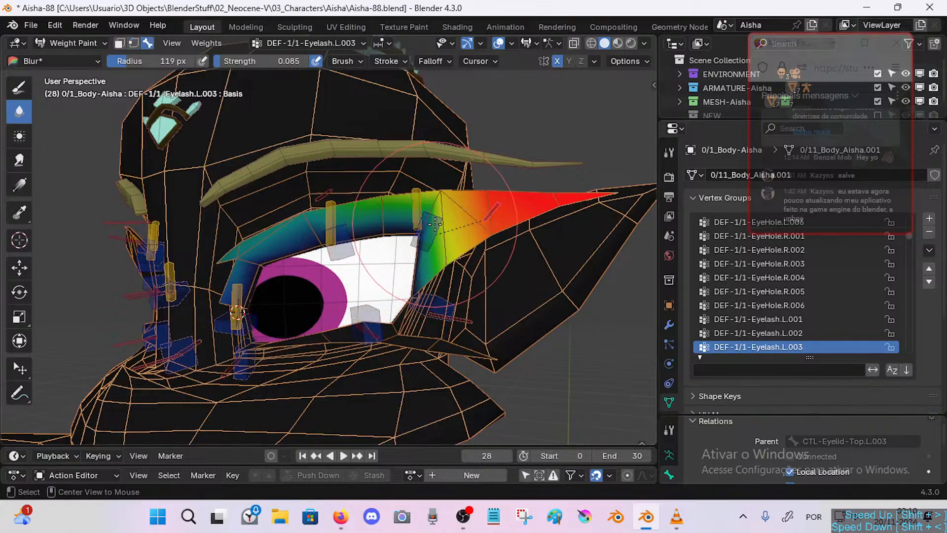
left_click(434, 226, "ctrl")
key("g")
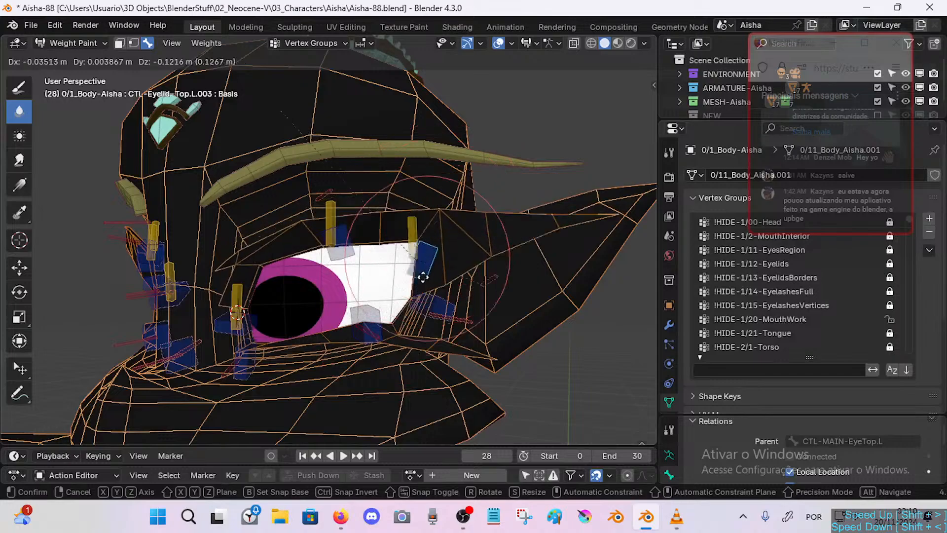
left_click(447, 207)
left_click(351, 248, "ctrl")
key("g")
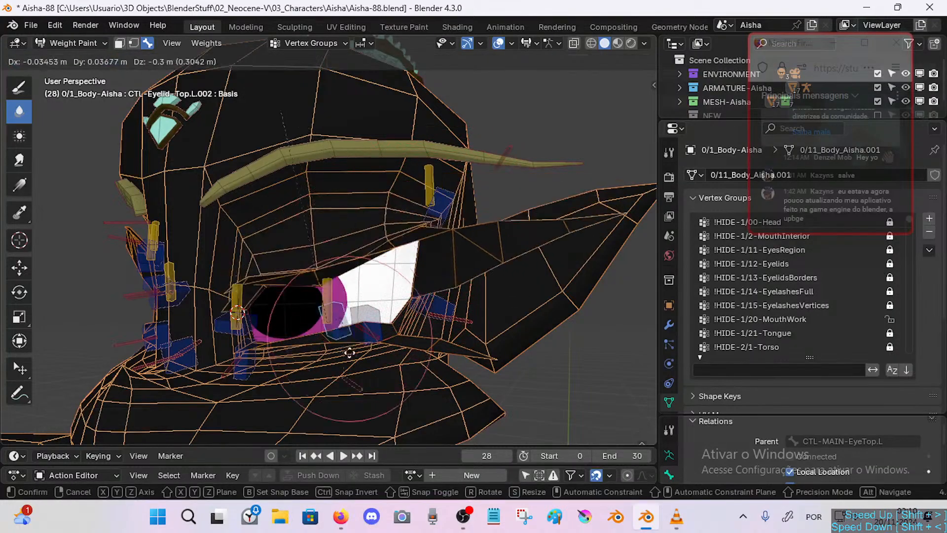
left_click(358, 246)
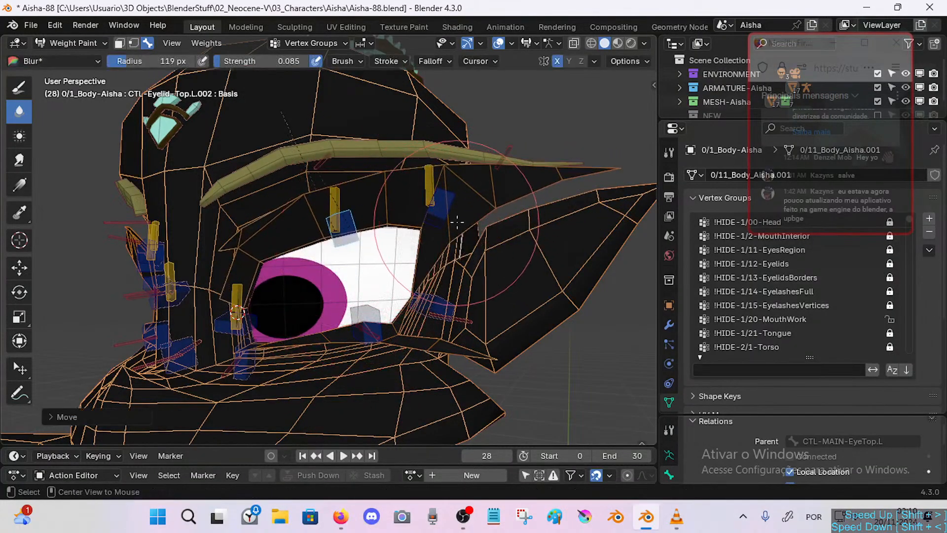
Test the eyelash deformation again by lowering CTL-Eyelid-Top.L.003 and moving CTL-Eyelid-Top.L.002, returning both to their raised positions.
left_click(443, 214, "ctrl")
key("g")
left_click(348, 247)
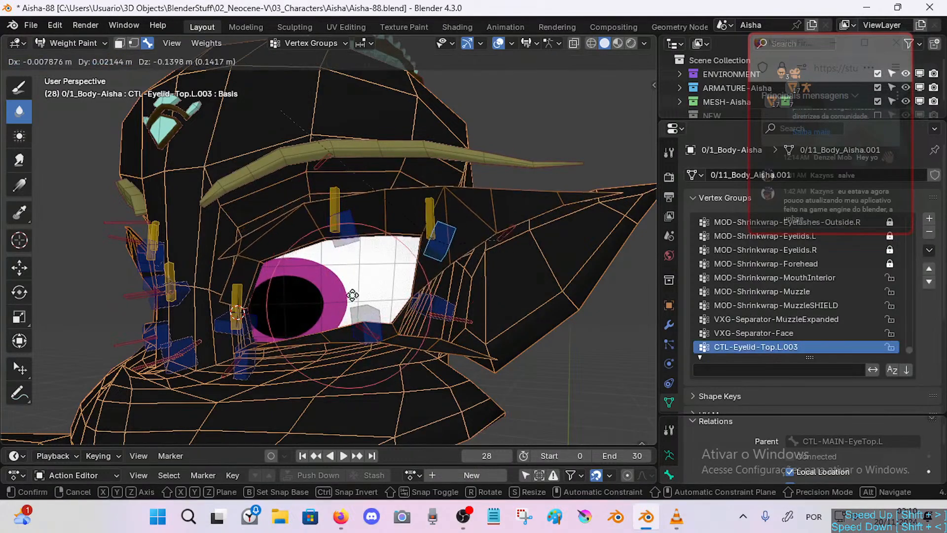
left_click(355, 248, "ctrl")
key("g")
left_click(391, 235)
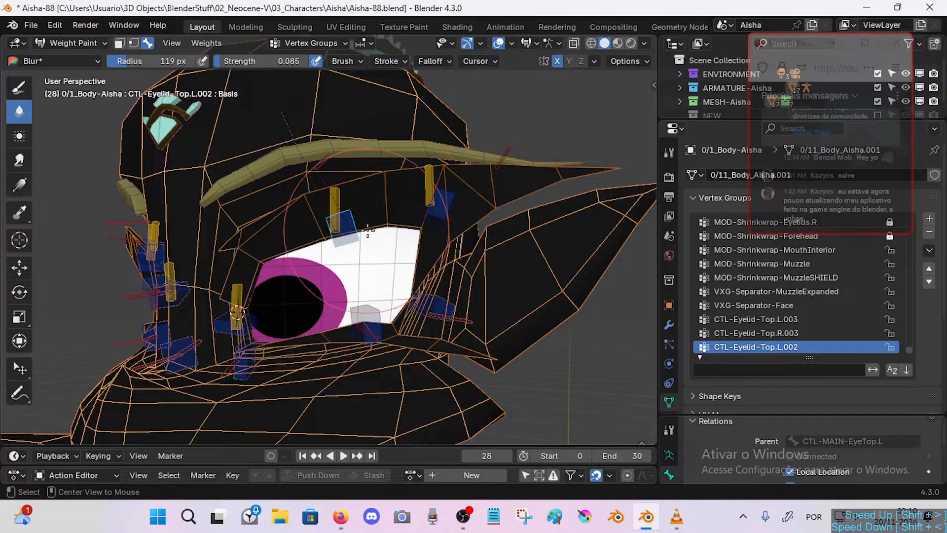
Check which vertex group belongs to each left upper and lower eyelid control, mapping and eyelash bone.
left_click(433, 217, "ctrl")
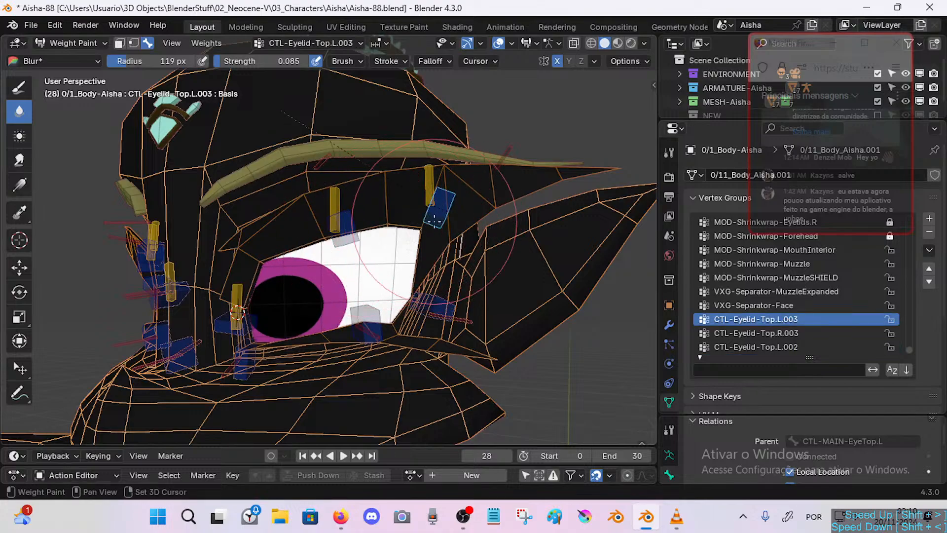
middle_click_drag(434, 227, 419, 236)
left_click(350, 243, "alt")
left_click(434, 217, "alt")
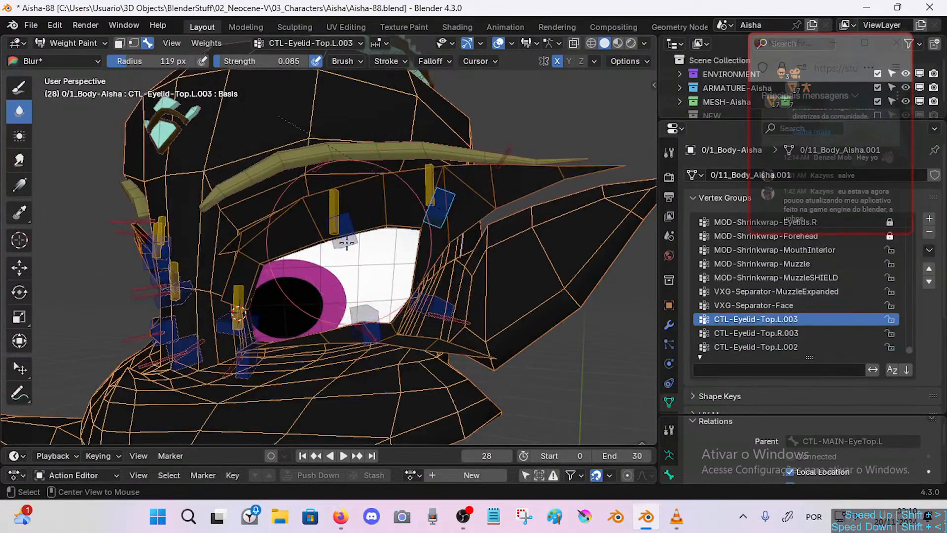
left_click(347, 243, "alt")
left_click(337, 214, "alt")
left_click(437, 216, "alt")
left_click(438, 311, "alt")
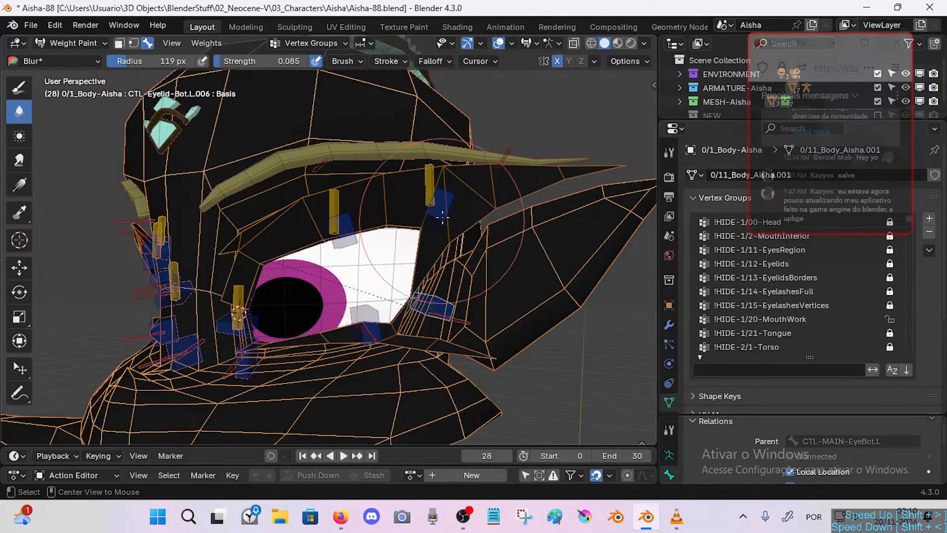
left_click(357, 243, "alt")
left_click(434, 219, "alt")
left_click(438, 316, "alt")
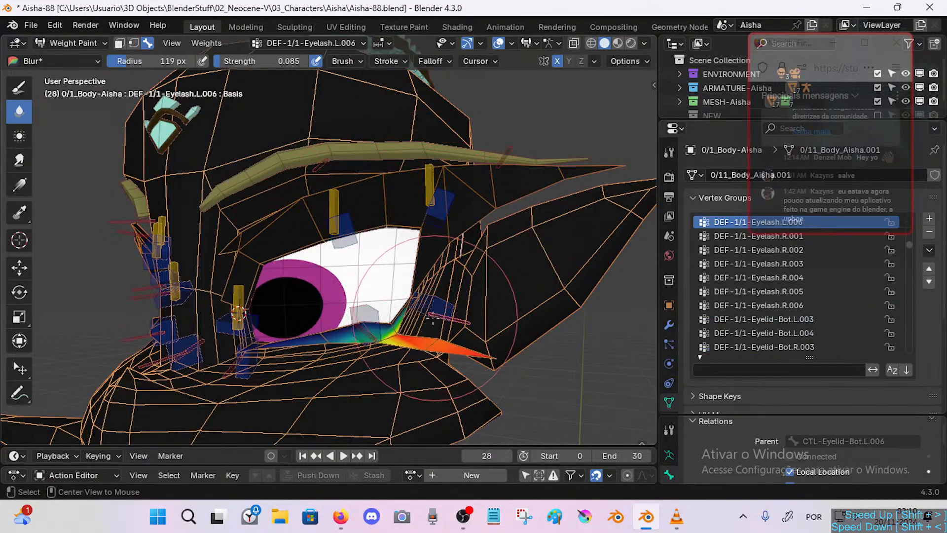
left_click(436, 309, "alt")
left_click(370, 330, "alt")
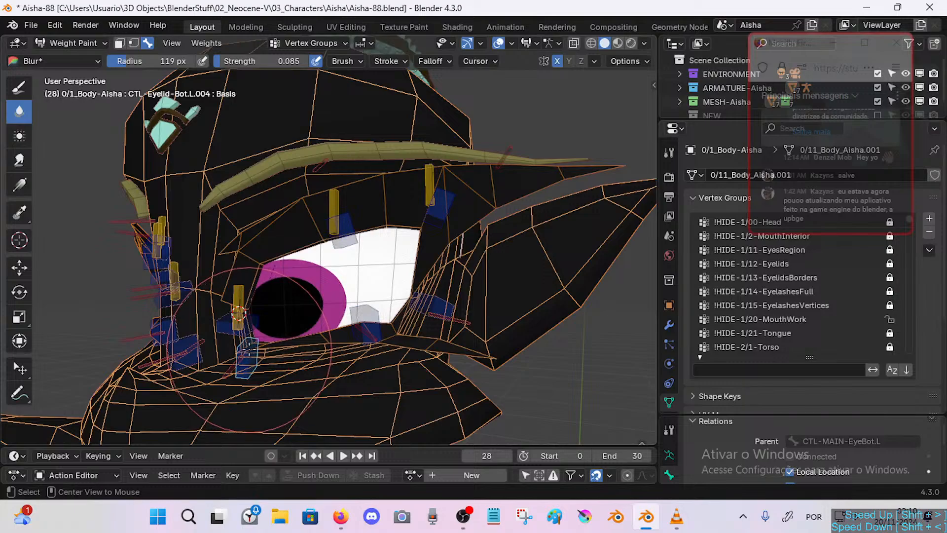
left_click(355, 240, "alt")
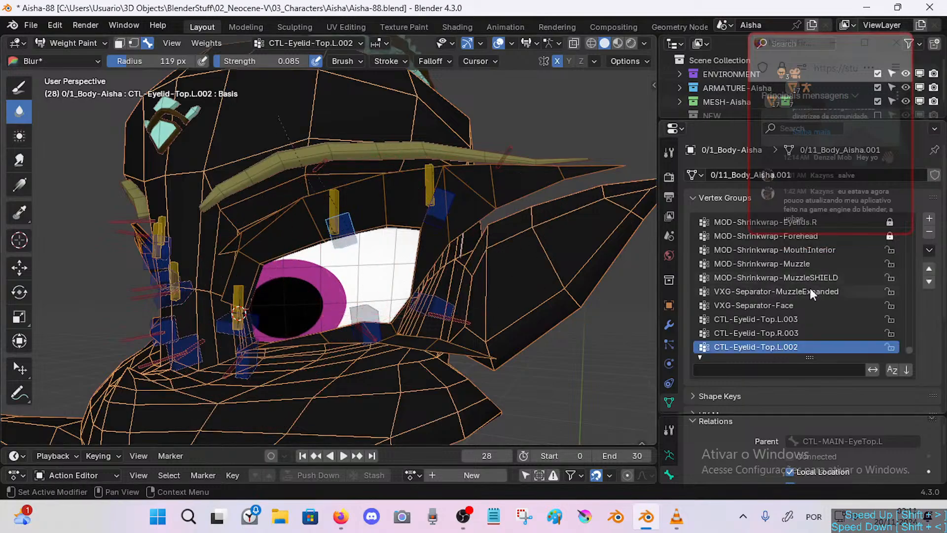
Delete the stray CTL-Eyelid-Top.L.002, L.003, R.002 and R.003 vertex groups from the body mesh.
left_click(930, 233)
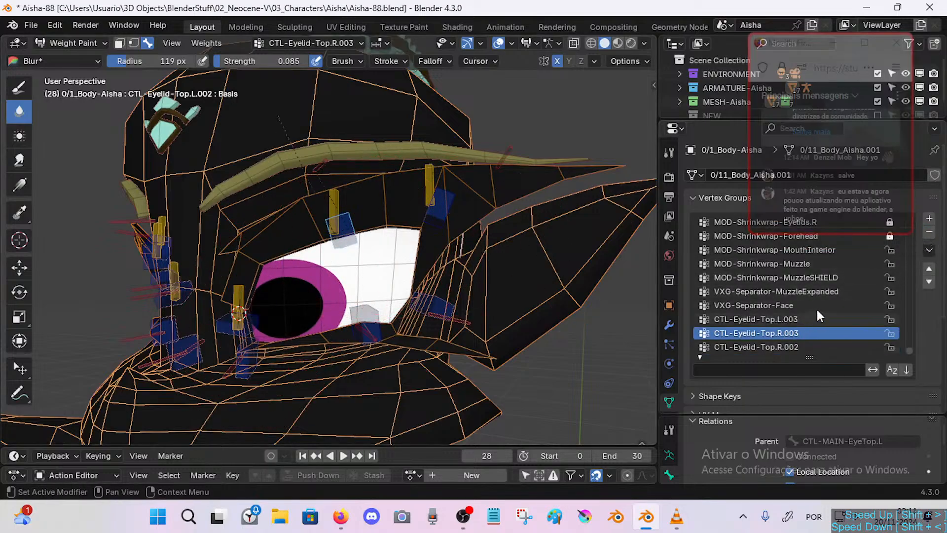
left_click(931, 232)
left_click(785, 348)
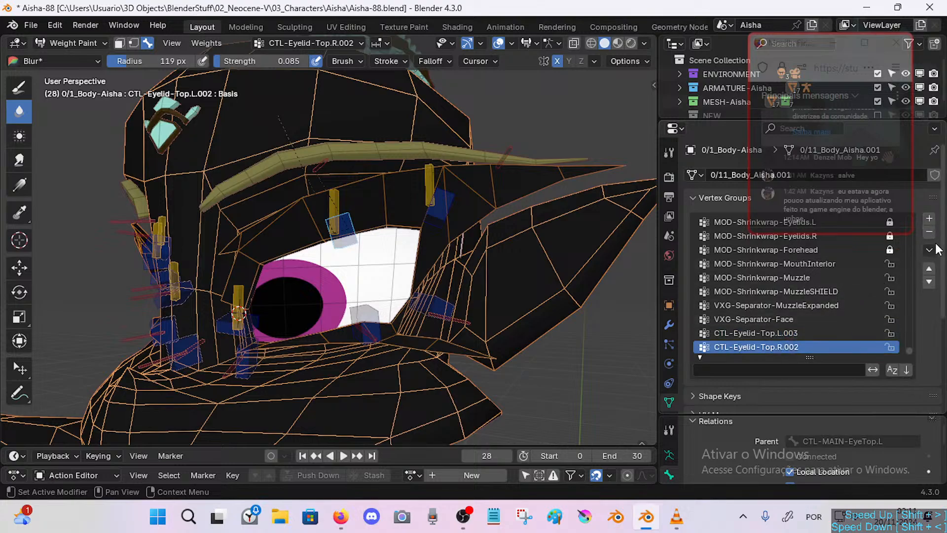
left_click(931, 233)
left_click(930, 233)
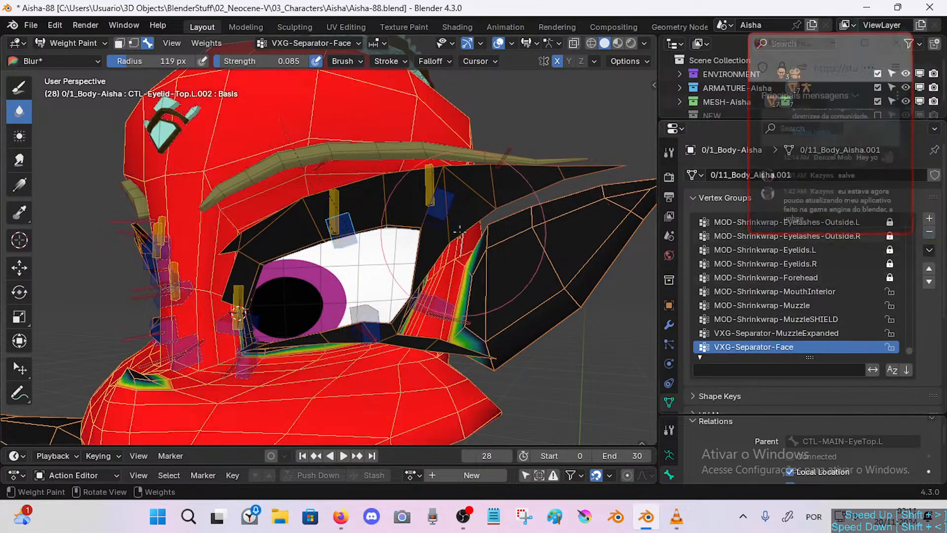
left_click(929, 233)
Recheck the left upper eyelid bones' vertex groups and inspect the DEF-1/1-Eyelash.L.003 and DEF-1/1-Eyelash.L.002 weights.
left_click(335, 215, "alt")
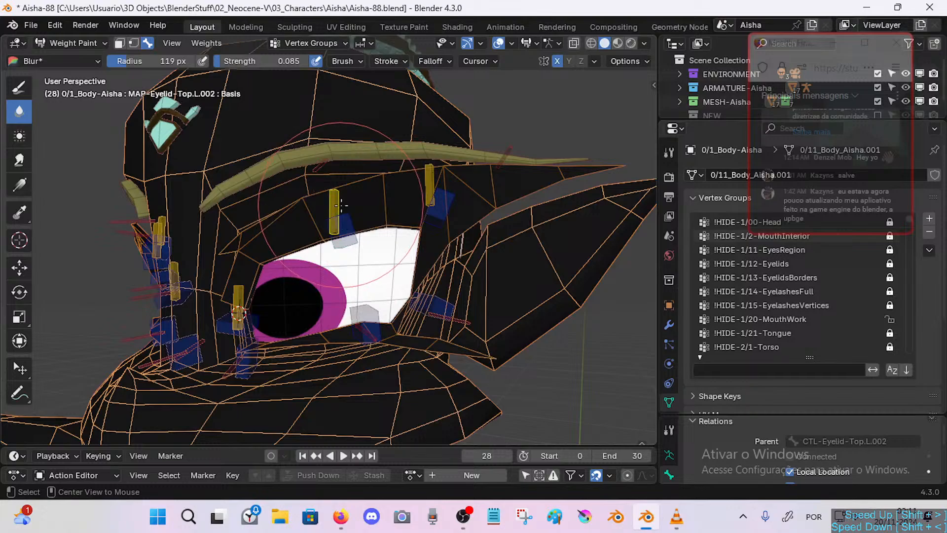
left_click(345, 229, "alt")
left_click(438, 208, "alt")
left_click(428, 197, "alt")
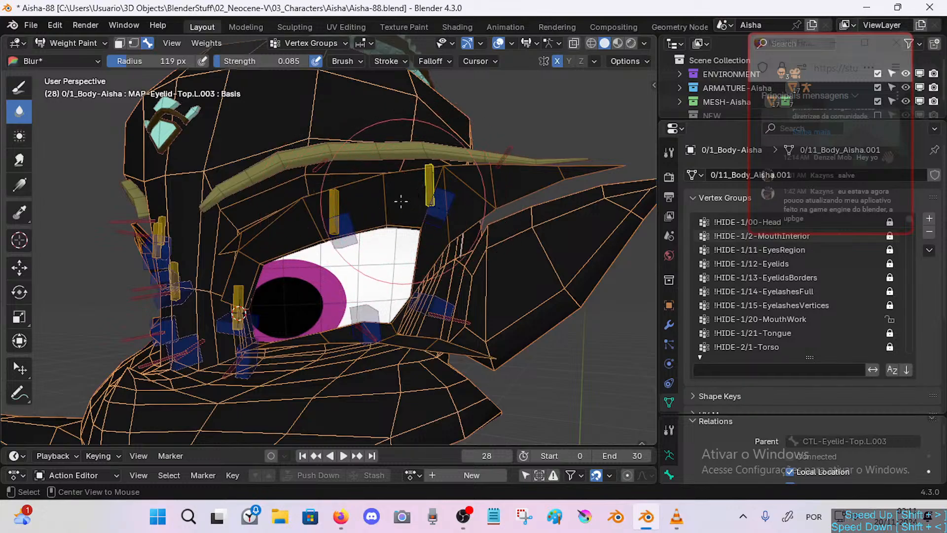
left_click(433, 197, "alt")
left_click(505, 159, "alt")
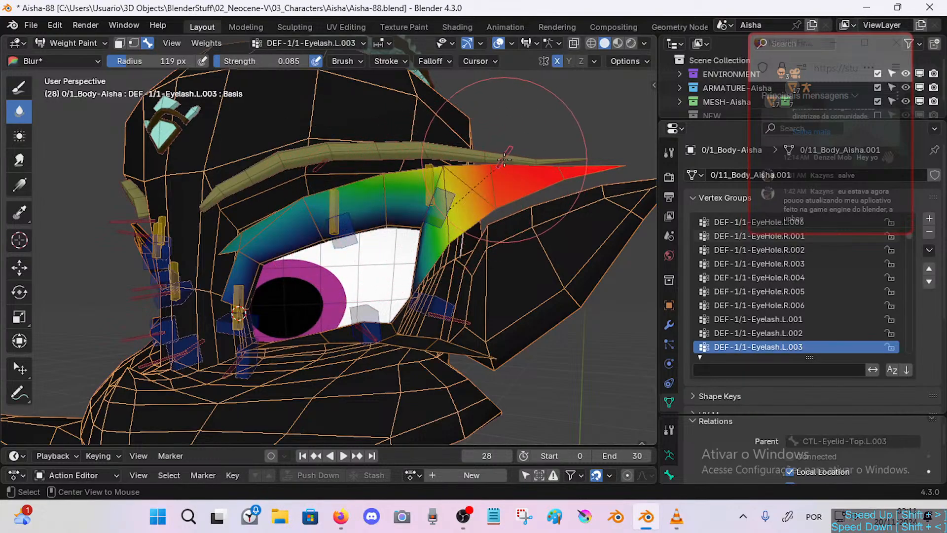
left_click(321, 168, "alt")
Enable the viewport display of the body mesh's Subdivision modifier.
middle_click_drag(272, 250, 345, 286)
left_click(669, 324)
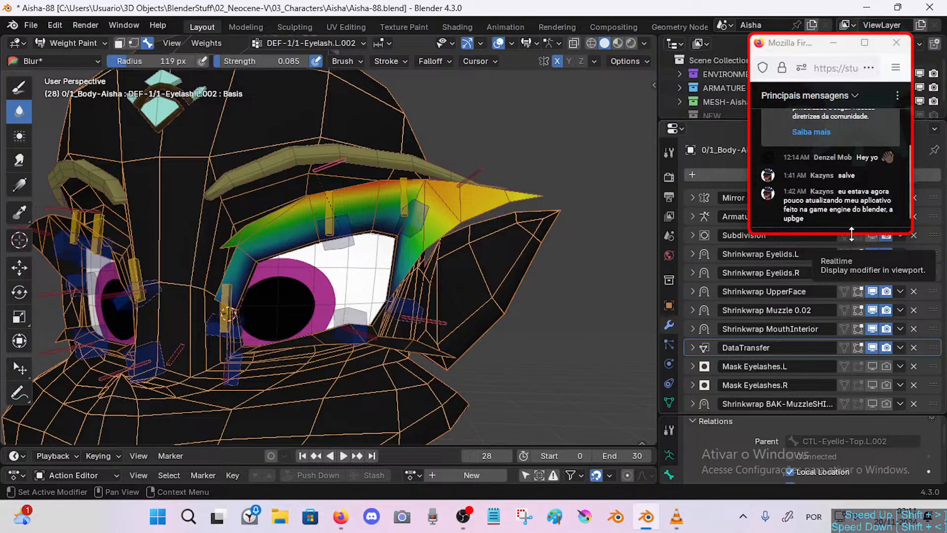
left_click(872, 234)
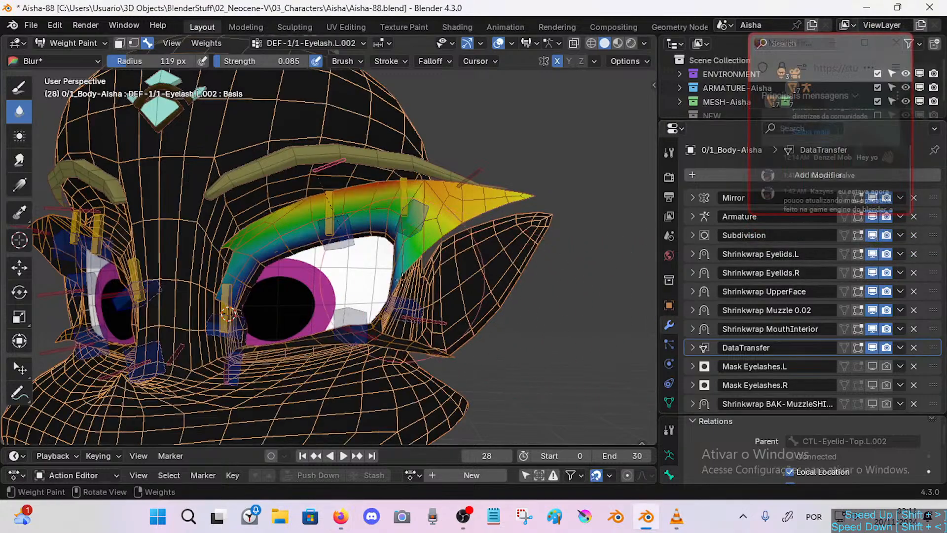
Test the subdivided eyelid by lowering CTL-Eyelid-Top.L.002 and raising it back toward the eyebrow.
left_click(348, 238, "ctrl")
key("g")
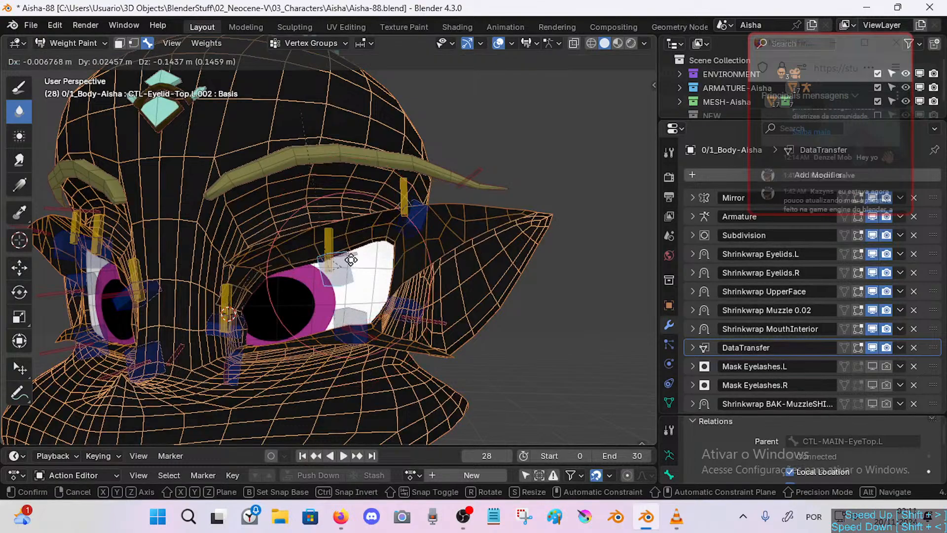
left_click(355, 257)
mouse_move(355, 258)
middle_mouse_down()
mouse_move(323, 236)
mouse_move(349, 260)
middle_mouse_up()
key("g")
left_click(329, 199)
Leave weight painting and put the ARM-Aisha armature in Pose Mode.
key("ctrl+Tab")
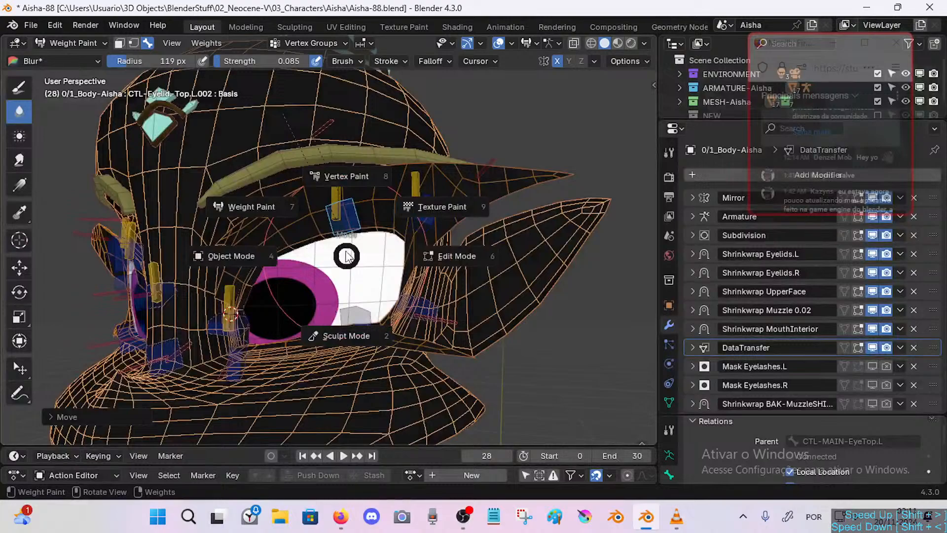
key("4")
left_click(359, 226)
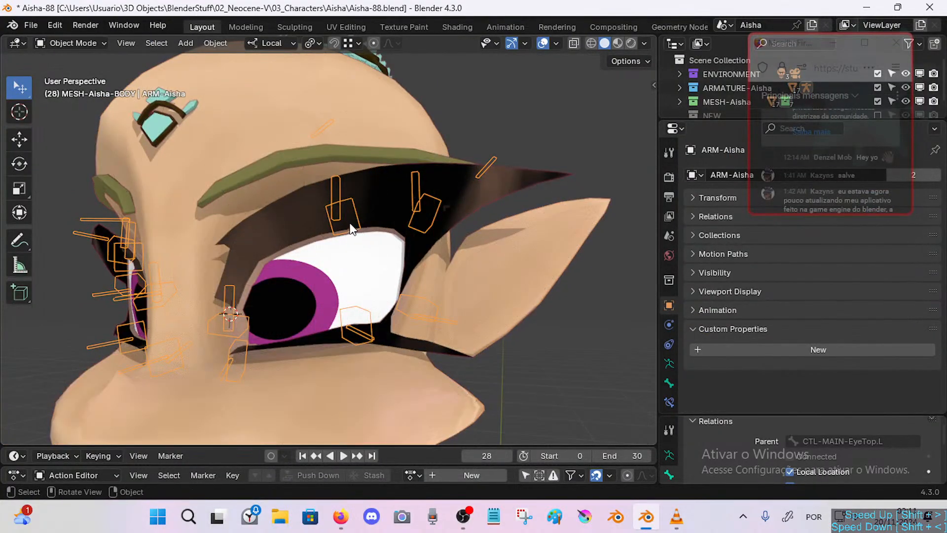
left_click(355, 220)
left_click(355, 217, "shift")
key("ctrl+Tab")
Test the eyelashes by lowering CTL-Eyelid-Top.L.002 and moving CTL-Eyelid-Top.L.003 down and back up.
middle_click_drag(344, 235, 359, 269)
key("g")
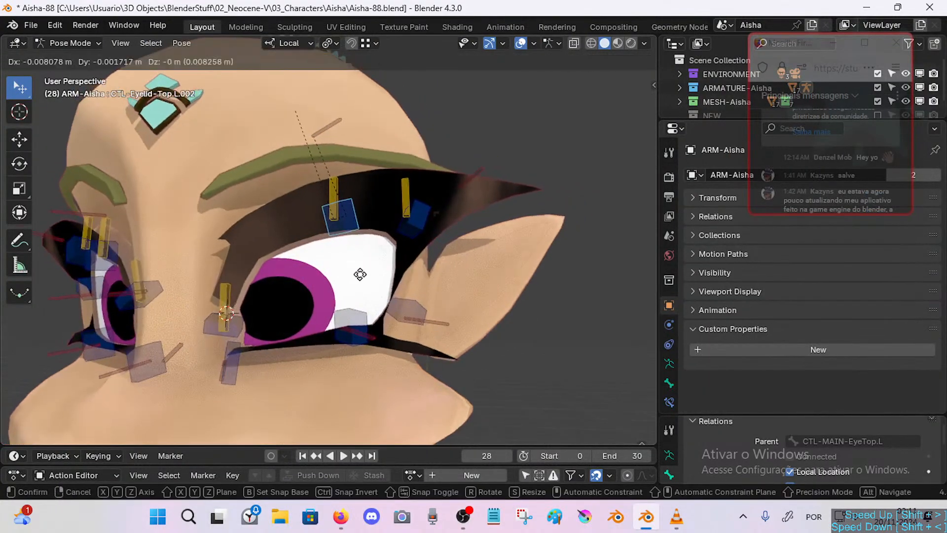
left_click(368, 271)
key("g")
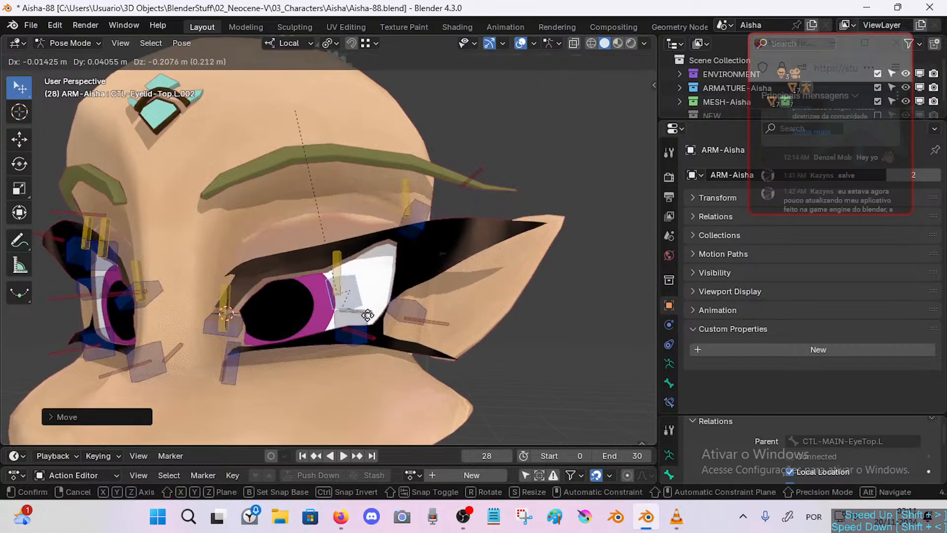
left_click(363, 289)
left_click(409, 224)
key("g")
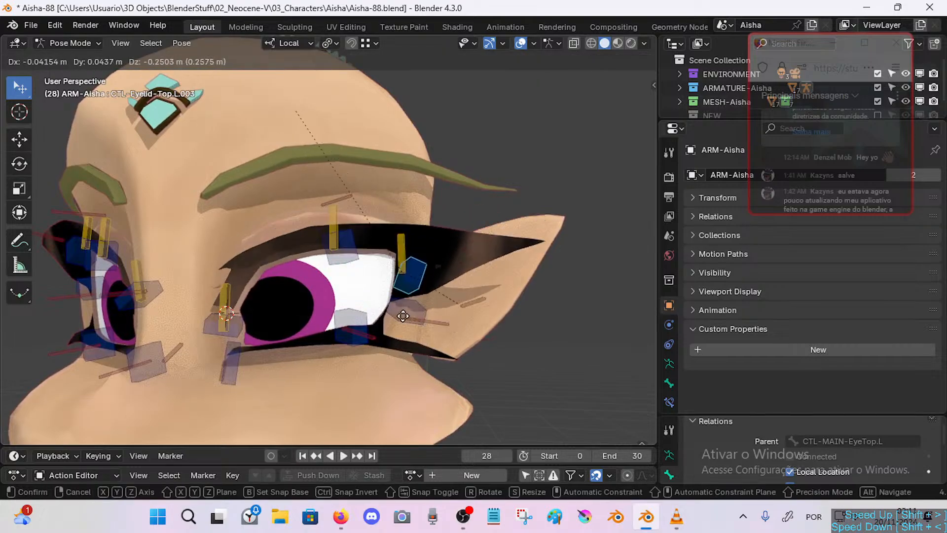
left_click(401, 235)
Lower CTL-Eyelid-Top.L.002 toward the lower eyelid and adjust its position over the eye.
left_click(340, 332)
key("g")
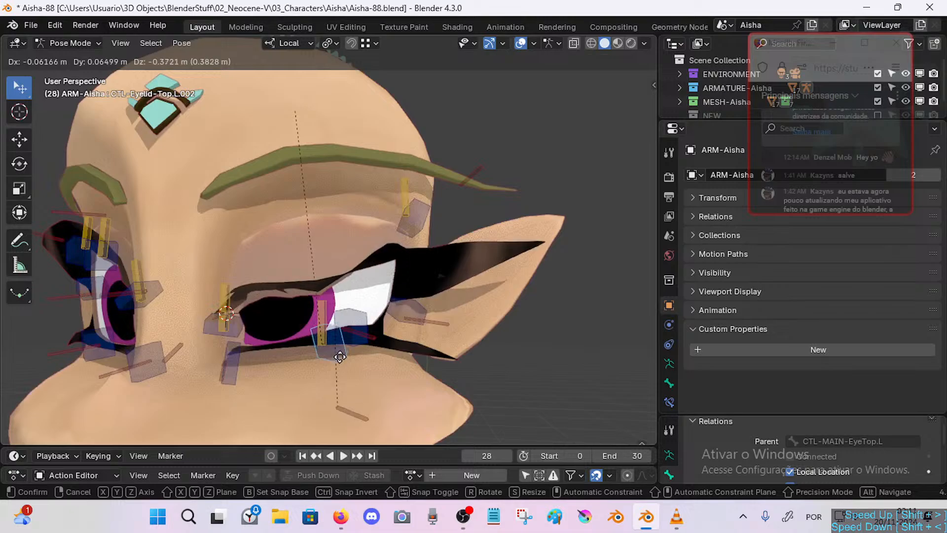
left_click(332, 265)
middle_click_drag(332, 267, 296, 297)
key("g")
left_click(304, 343)
key("g")
left_click(295, 335)
middle_click_drag(295, 333, 271, 253)
key("g")
left_click(291, 282)
Reposition and rotate the CTL-Eyelid-Top.L.001 control at the inner corner of the eye.
left_click(270, 323)
key("g")
left_click(332, 322)
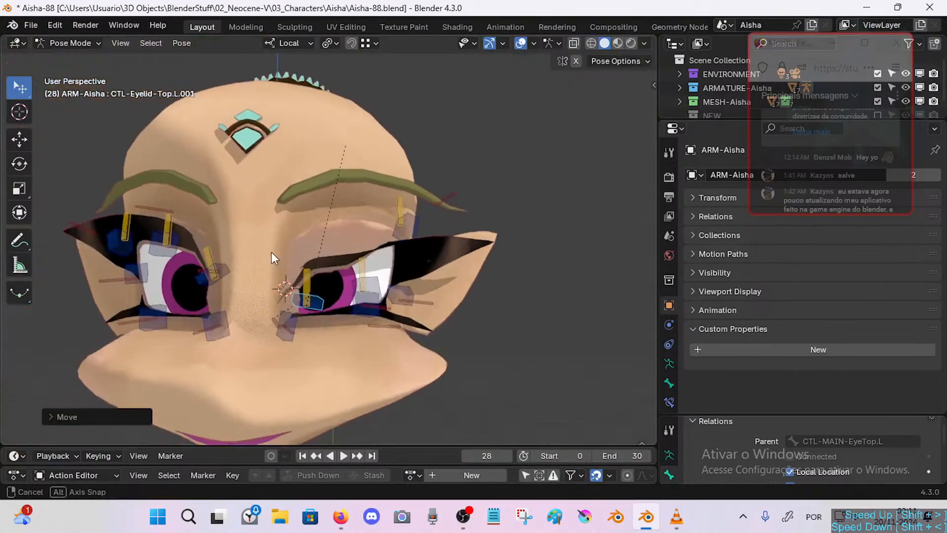
key("g")
left_click(327, 274)
middle_click_drag(346, 276, 315, 280)
key("g")
key("r")
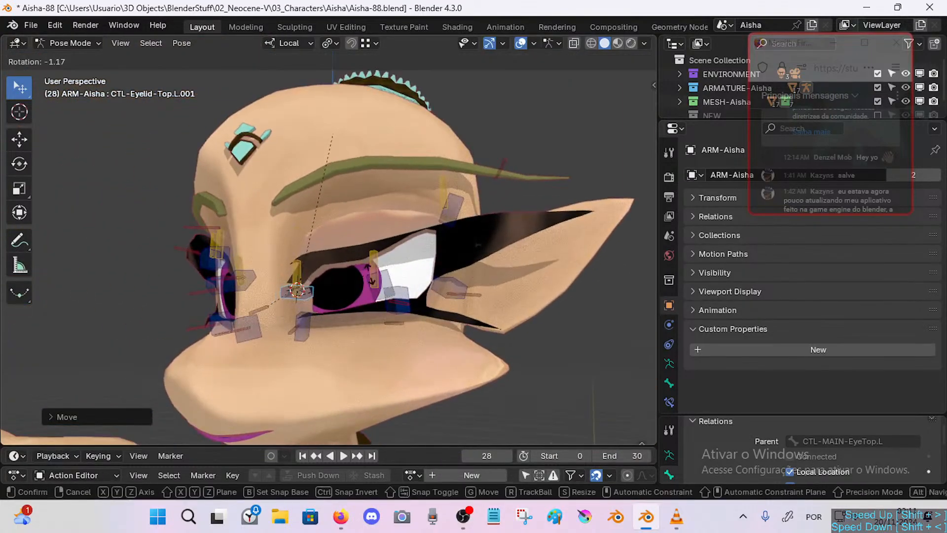
left_click(378, 292)
Raise CTL-Eyelid-Bot.L.005 slightly and lift CTL-Eyelid-Top.L.002 back toward the eyebrow.
left_click(407, 287)
key("g")
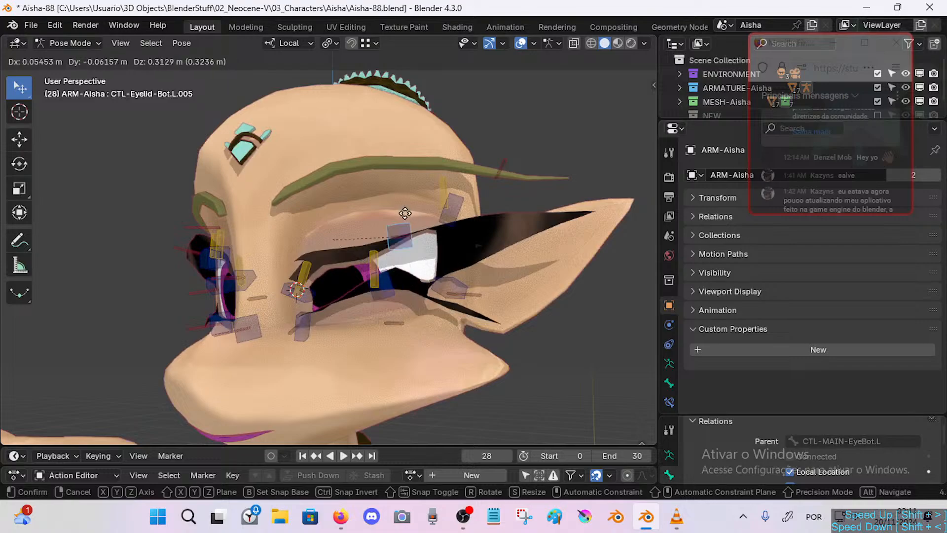
left_click(401, 261)
left_click(380, 277)
key("g")
left_click(385, 222)
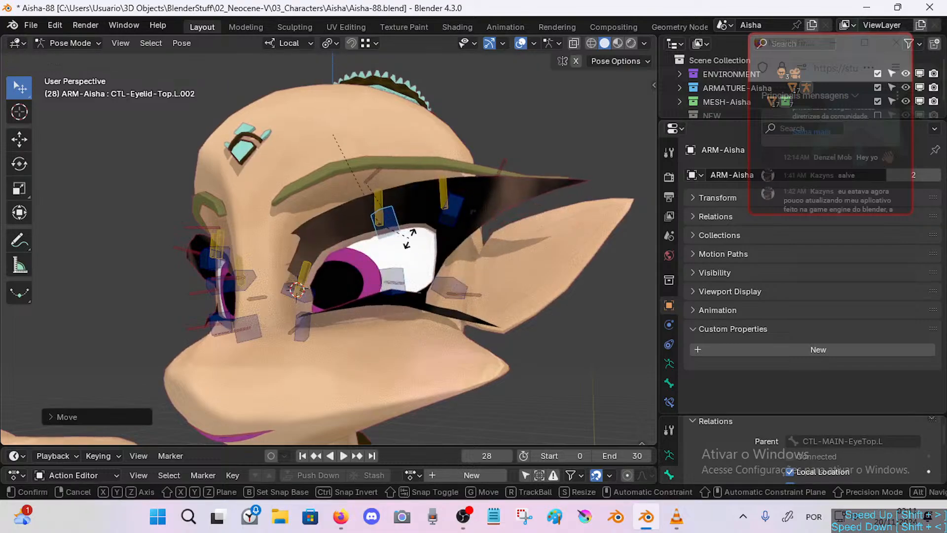
Rotate and reposition CTL-Eyelid-Top.L.002 along the upper eyelid to test how the eyelash follows.
key("r")
left_click(397, 223)
key("g")
left_click(403, 247)
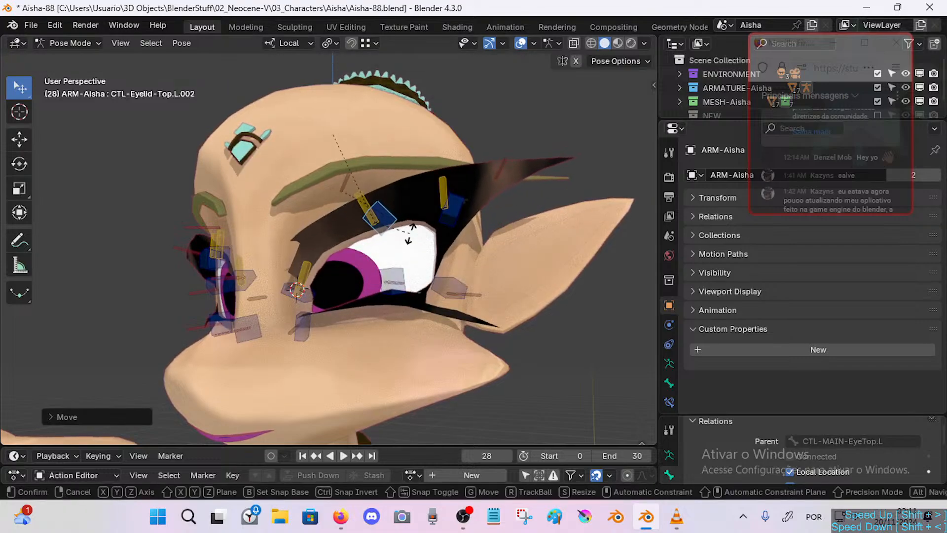
key("r")
left_click(406, 254)
key("g")
left_click(410, 265)
Lower and rotate CTL-Eyelid-Top.L.003 so the outer eyelash tip tilts downward.
left_click(456, 219)
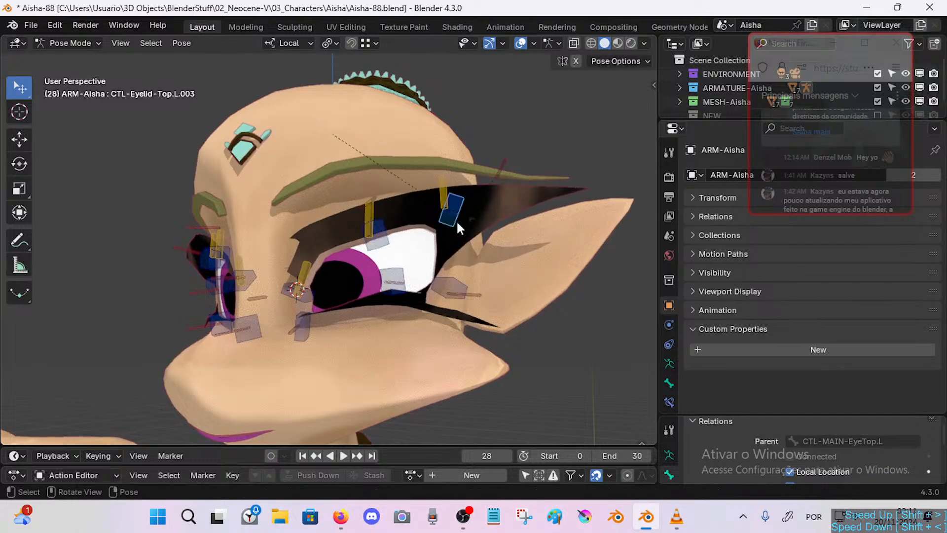
key("g")
left_click(463, 257)
key("r")
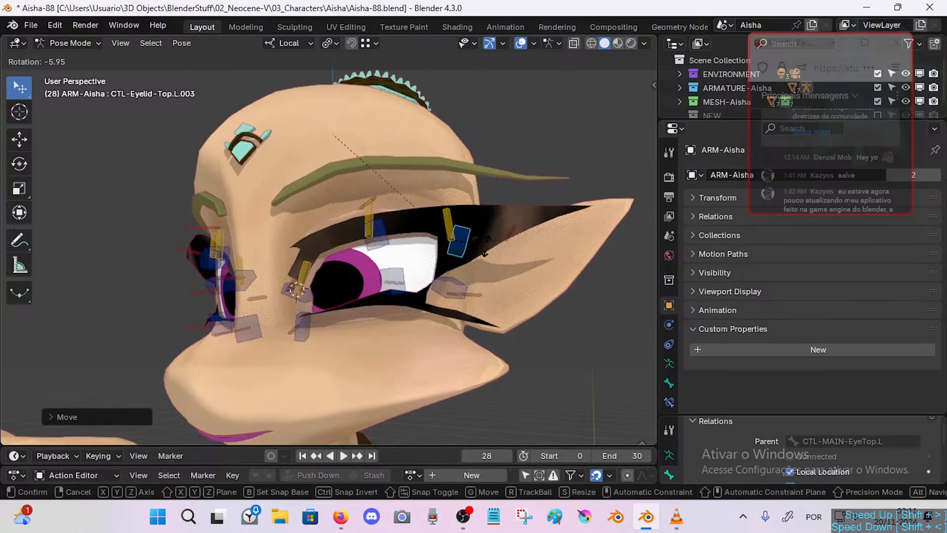
left_click(465, 259)
key("g")
left_click(467, 248)
Shift CTL-Eyelid-Top.L.002 toward the inner corner, then lower it over the eye in several small moves.
left_click(379, 237)
key("g")
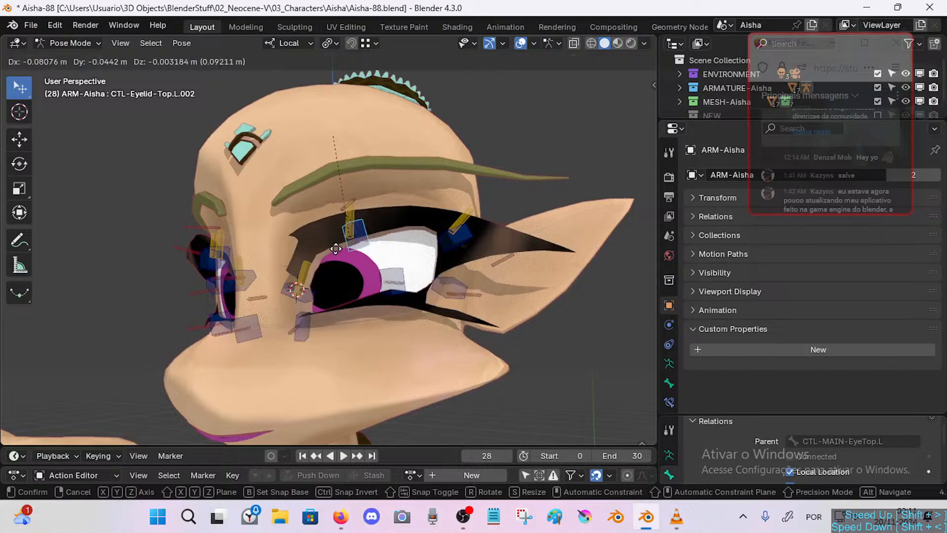
left_click(359, 238)
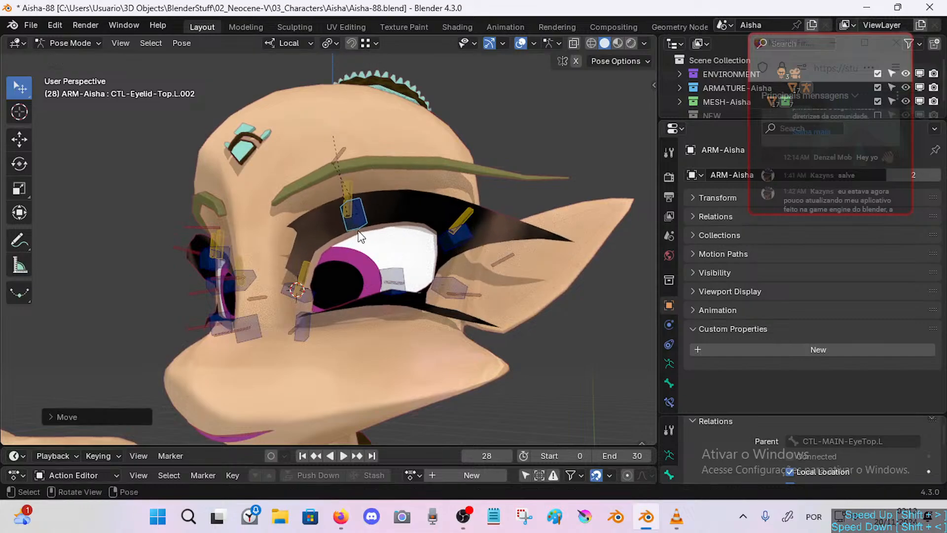
key("g")
left_click(384, 255)
middle_click_drag(384, 254, 387, 235)
key("g")
left_click(402, 243)
key("g")
left_click(388, 243)
key("g")
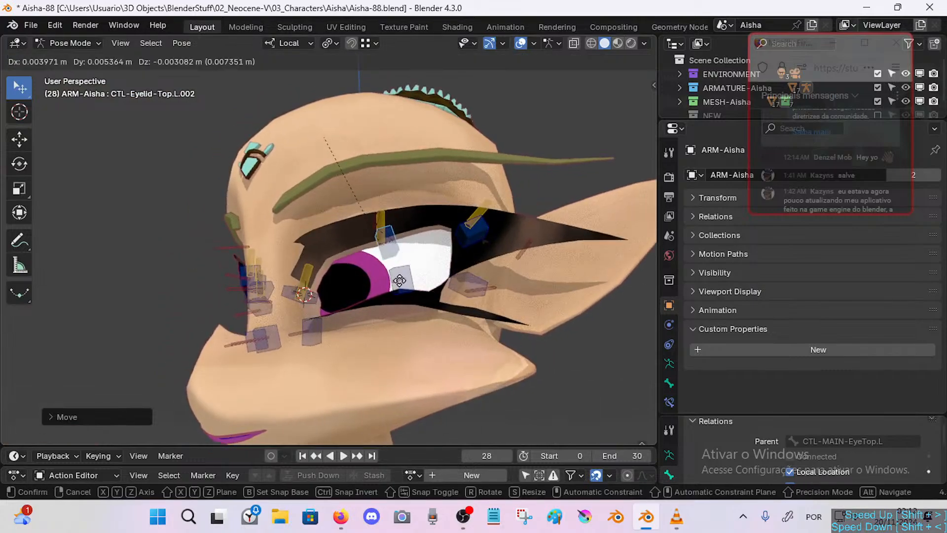
left_click(393, 257)
Lower CTL-Eyelid-Top.L.003, rotate it to tilt the outer eyelash upward, and raise it again.
left_click(471, 235)
key("g")
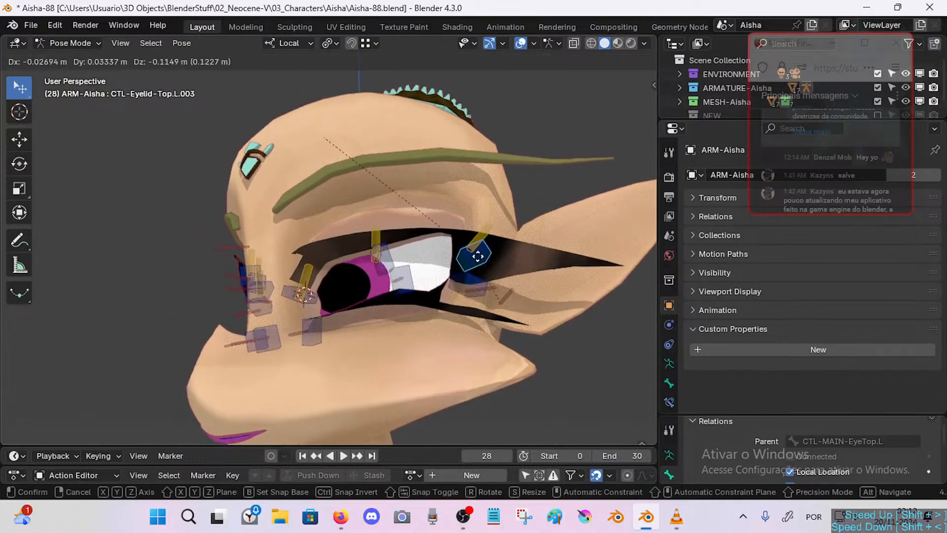
left_click(480, 254)
key("r")
left_click(486, 203)
key("g")
left_click(491, 182)
Try moving the DEF-1/1-Eyelash.L.002 bone on the upper eyelid.
left_click(384, 250)
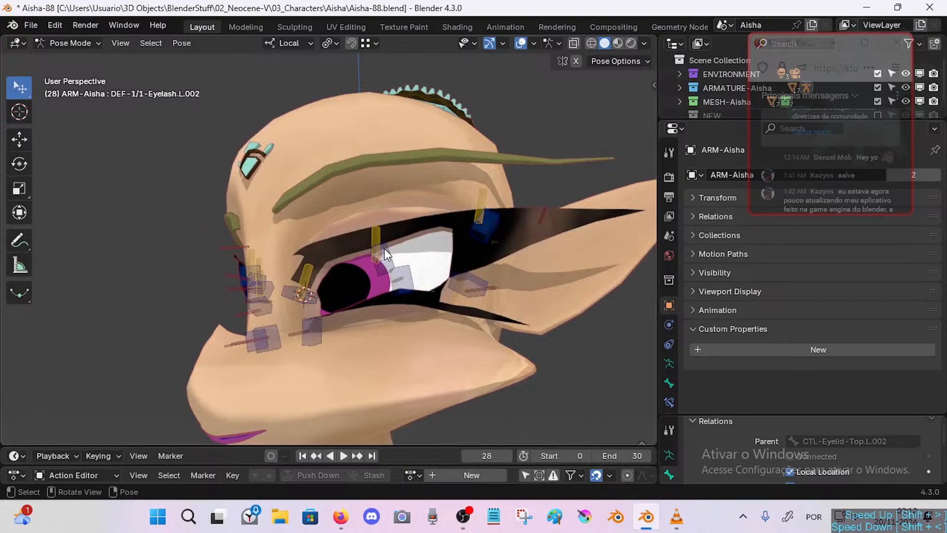
key("g")
left_click(386, 254)
Try lowering CTL-Eyelid-Top.L.002 over the left eye and moving CTL-Eyelid-Top.L.003 at the outer eyelash.
left_click(390, 253)
key("g")
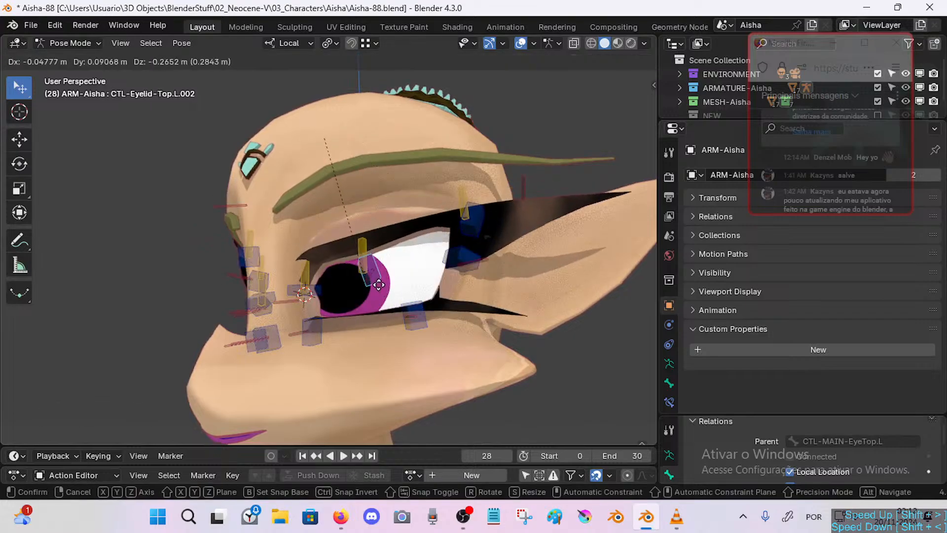
left_click(422, 235)
key("g")
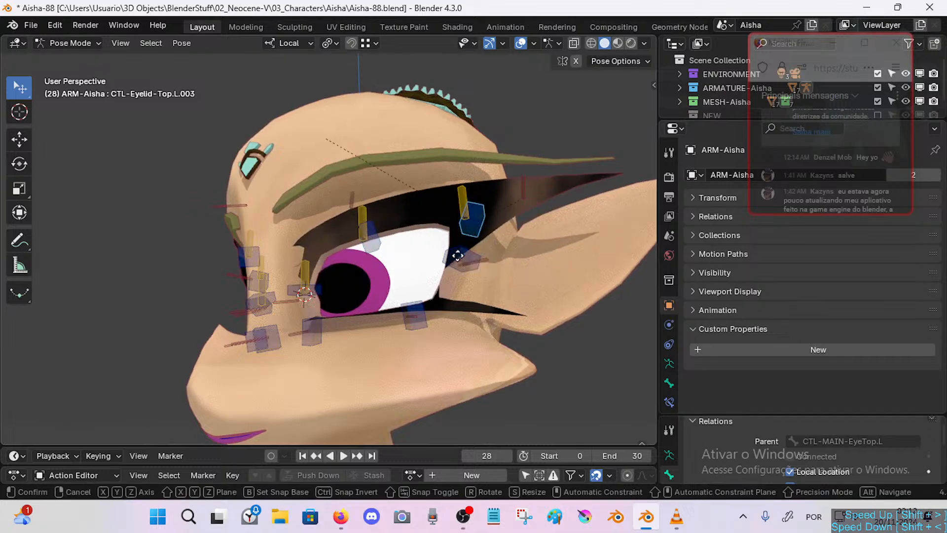
left_click(384, 248)
key("g")
left_click(373, 286)
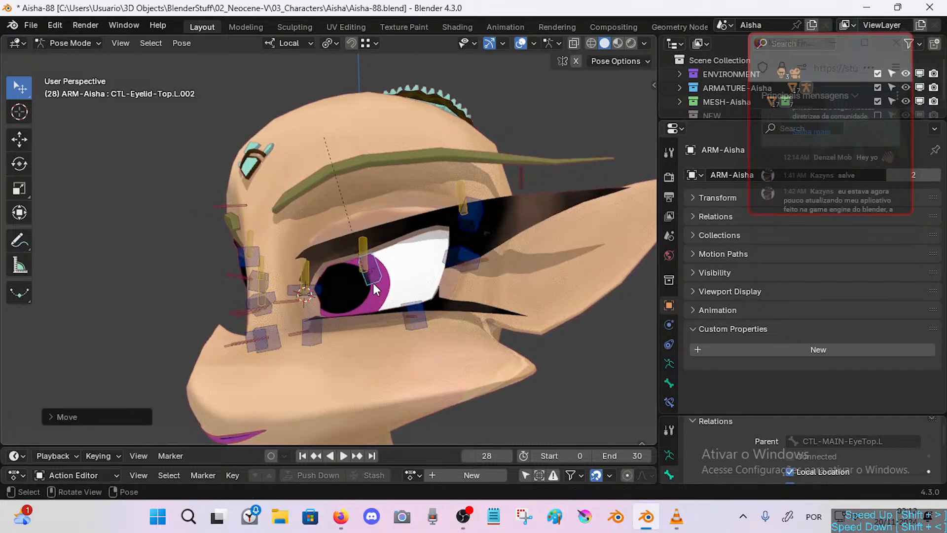
Try further moves of CTL-Eyelid-Top.L.002 and lower CTL-Eyelid-Top.L.001 at the inner corner of the left eye.
key("g")
left_click(361, 250)
key("g")
left_click(350, 290)
left_click(319, 291)
key("g")
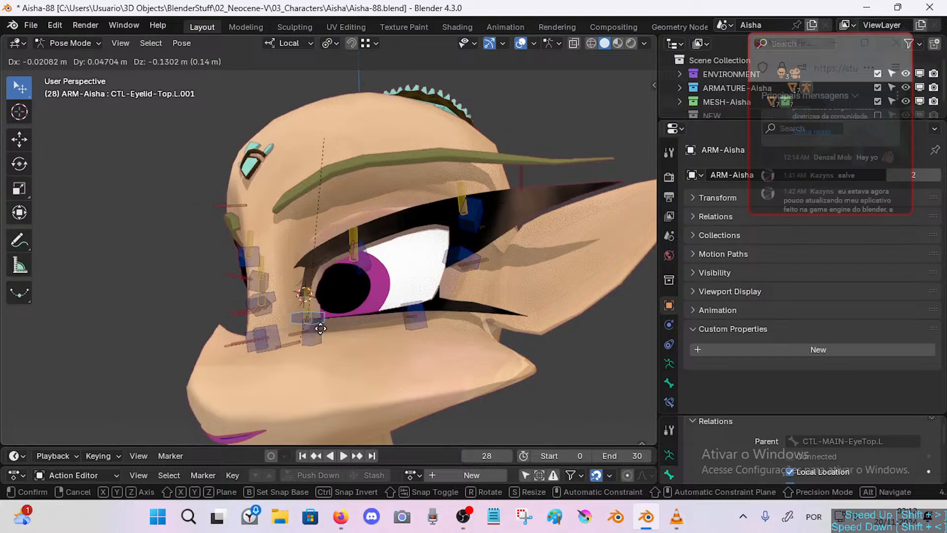
left_click(318, 326)
Return the posed upper eyelid controls to their rest positions and save the file.
middle_click_drag(348, 306, 366, 281)
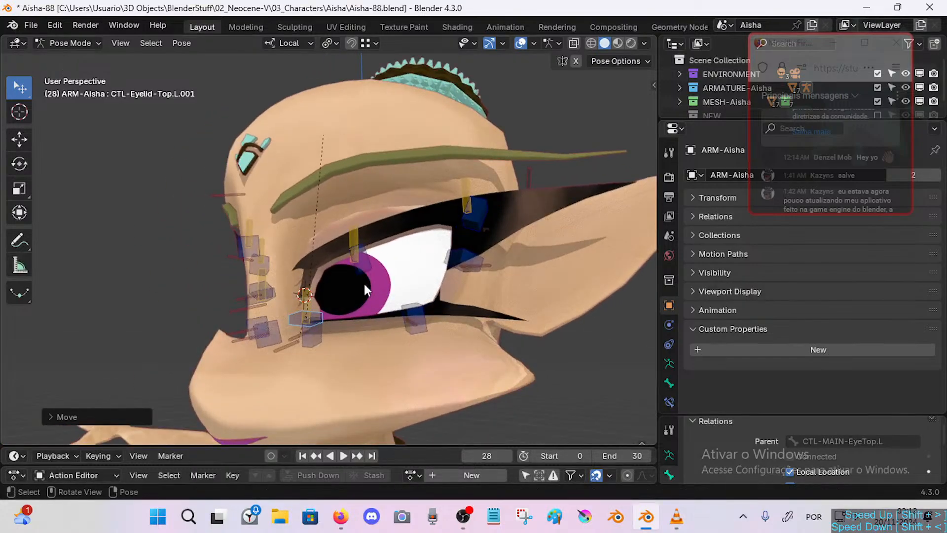
key("g")
left_click(362, 262)
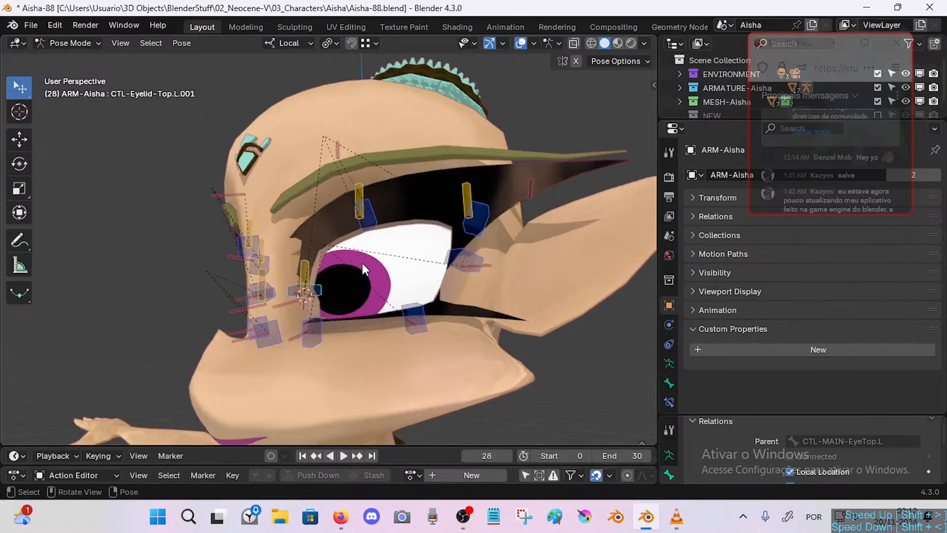
key("ctrl+s")
Try lowering CTL-Eyelid-Top.R.002 over the right eye.
middle_click_drag(332, 229, 365, 232)
left_click(232, 237)
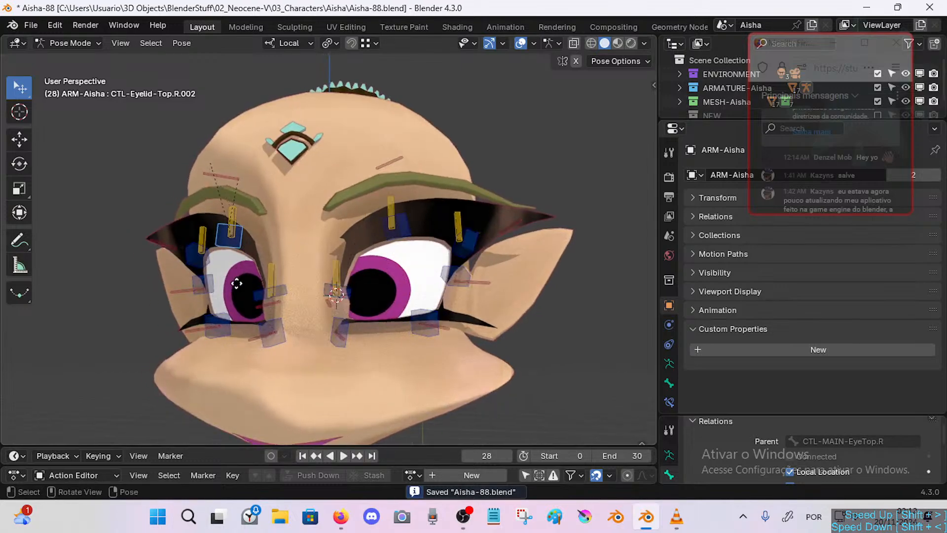
key("g")
left_click(237, 285)
left_click_drag(499, 249, 318, 354, "alt")
Switch the armature to Edit Mode with CTL-Eyelid-Bot.L.004 selected and save the file.
left_click(320, 350)
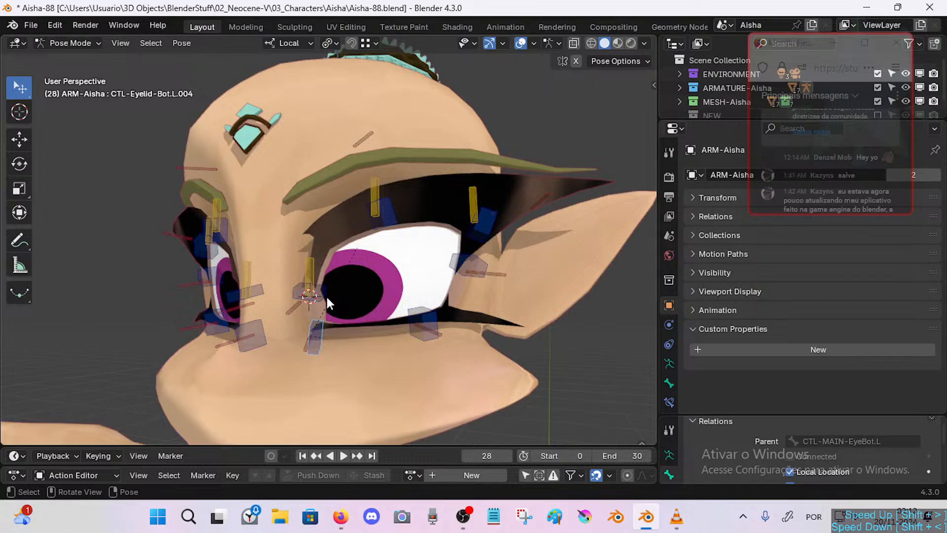
key("Tab")
mouse_move(341, 304)
middle_mouse_down()
mouse_move(380, 306)
mouse_move(343, 360)
mouse_move(349, 324)
mouse_move(337, 321)
middle_mouse_up()
key("ctrl+s")
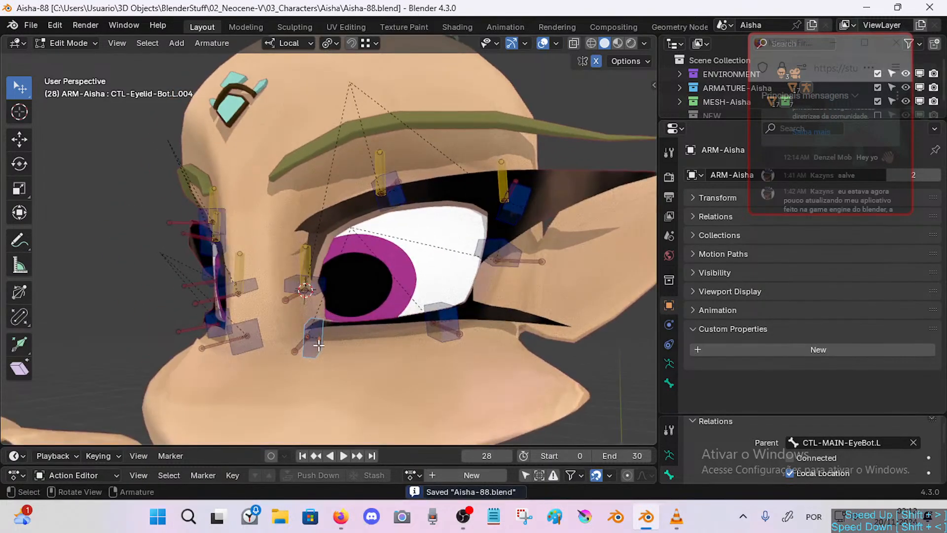
Duplicate the MAP-Eyelid-Top bone at the left eye's inner corner and move the copy down along its local Z axis.
left_click(311, 261)
left_click(368, 176, "shift")
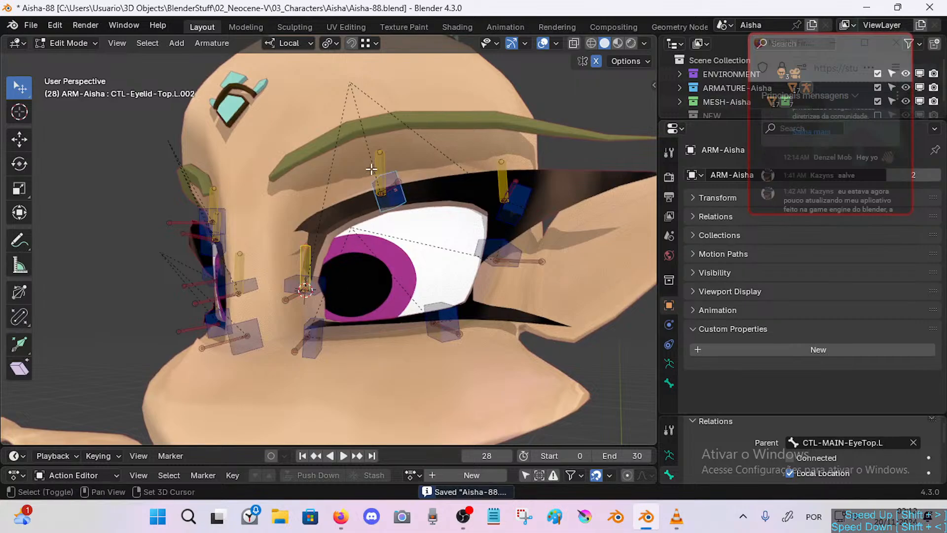
left_click(305, 270, "shift")
middle_click_drag(304, 270, 315, 271)
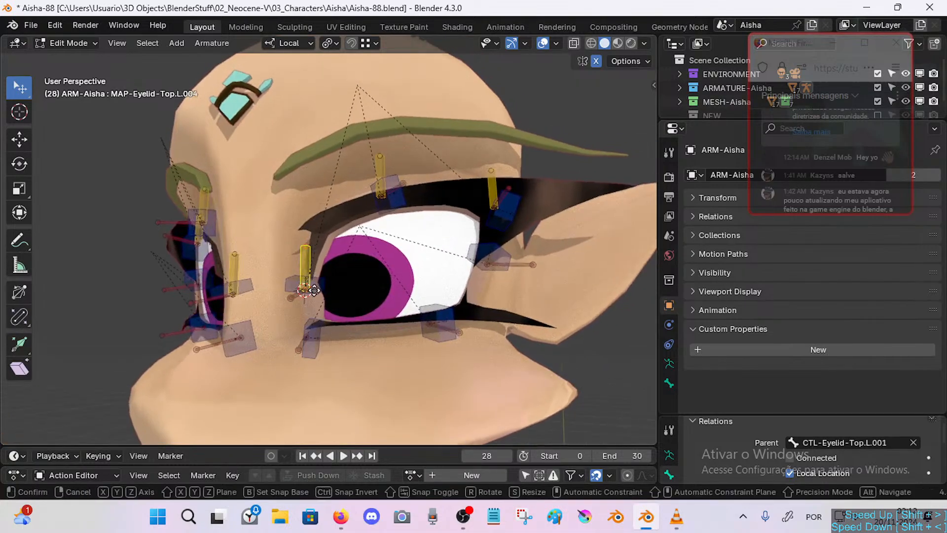
key("shift+d")
key("Escape")
key("g")
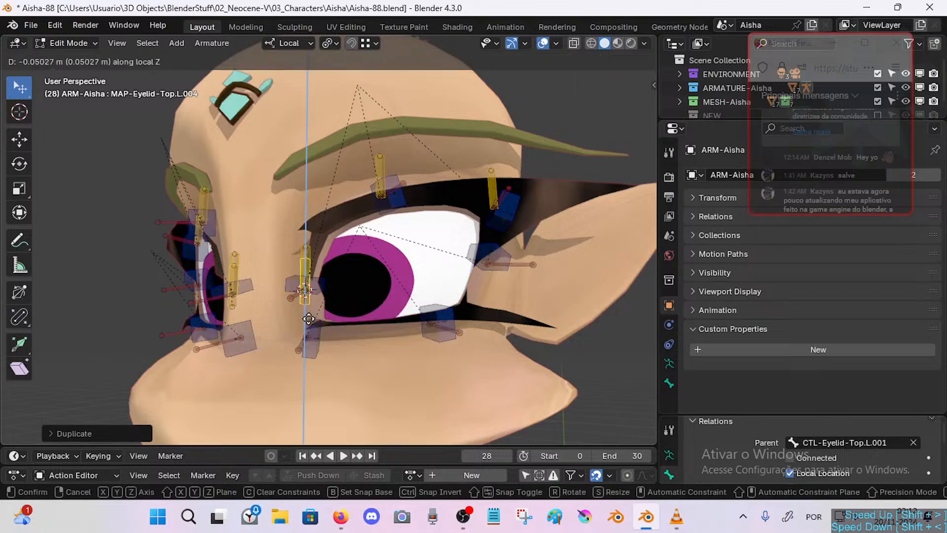
left_click(298, 341)
Batch rename the duplicated left and right MAP bones, replacing Top with Bot and 4 with 1.
left_click(230, 314, "shift")
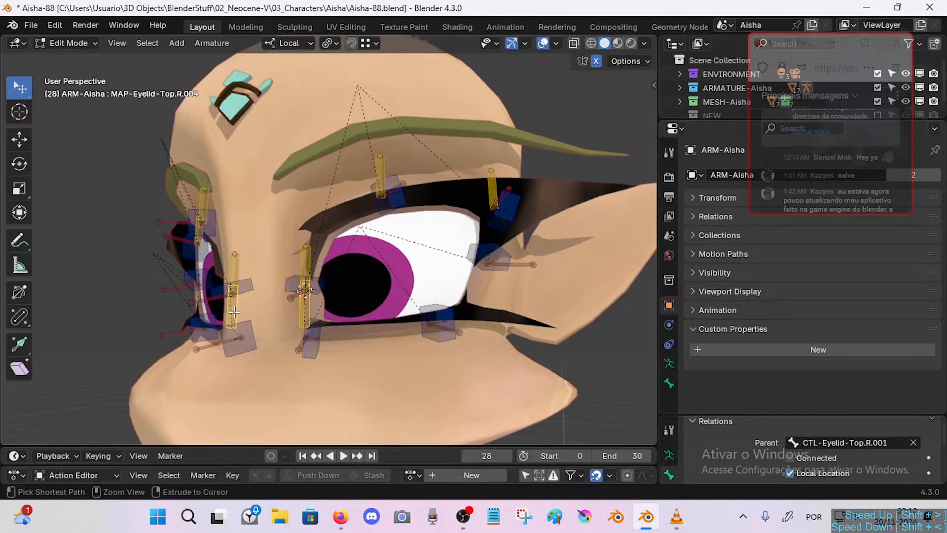
key("ctrl+F2")
left_click(218, 353)
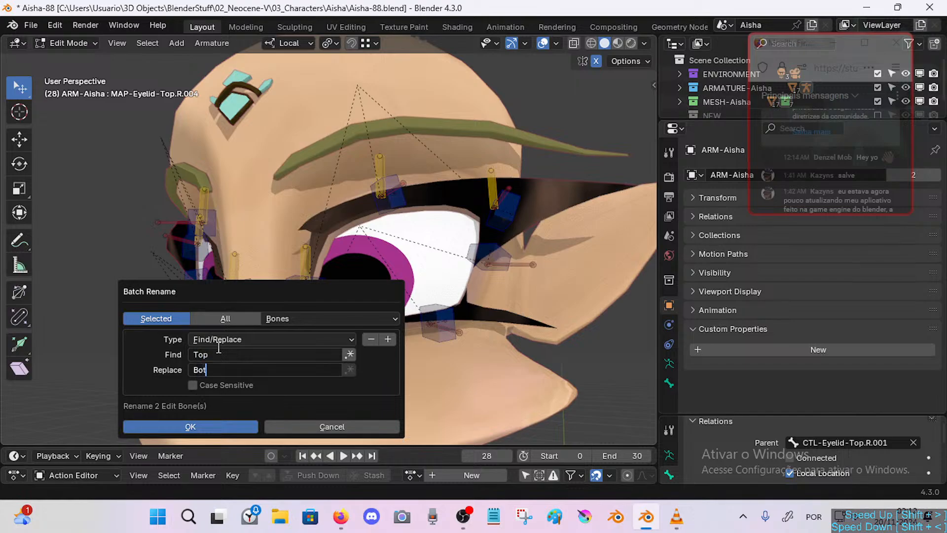
left_click(388, 339)
left_click(241, 407)
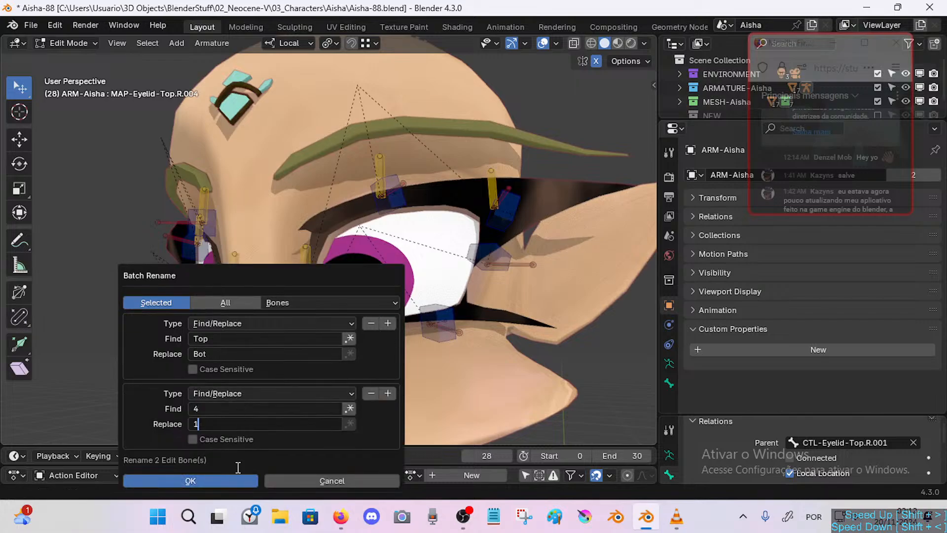
left_click(222, 481)
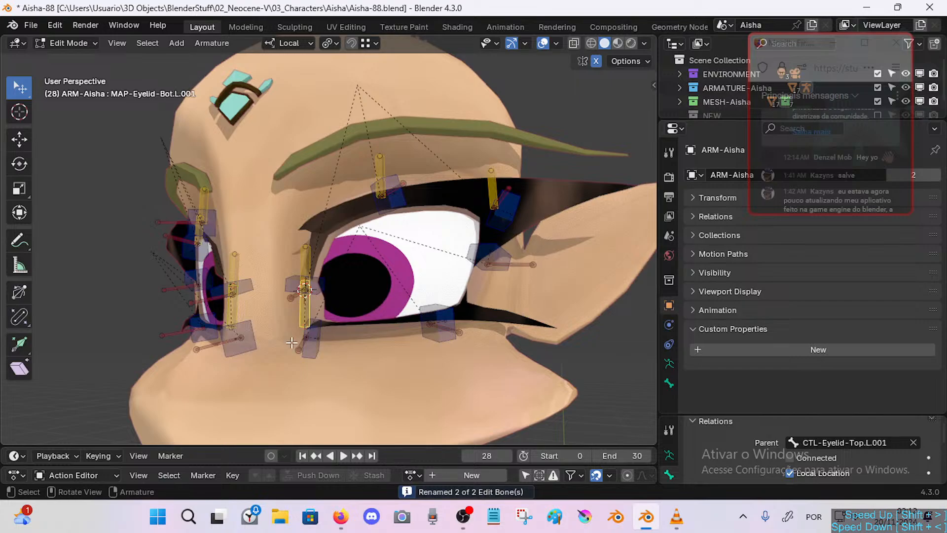
Snap MAP-Eyelid-Bot.L.001 to CTL-Eyelid-Bot.L.004 using the 3D cursor and parent it to that control with Keep Offset.
left_click(312, 339)
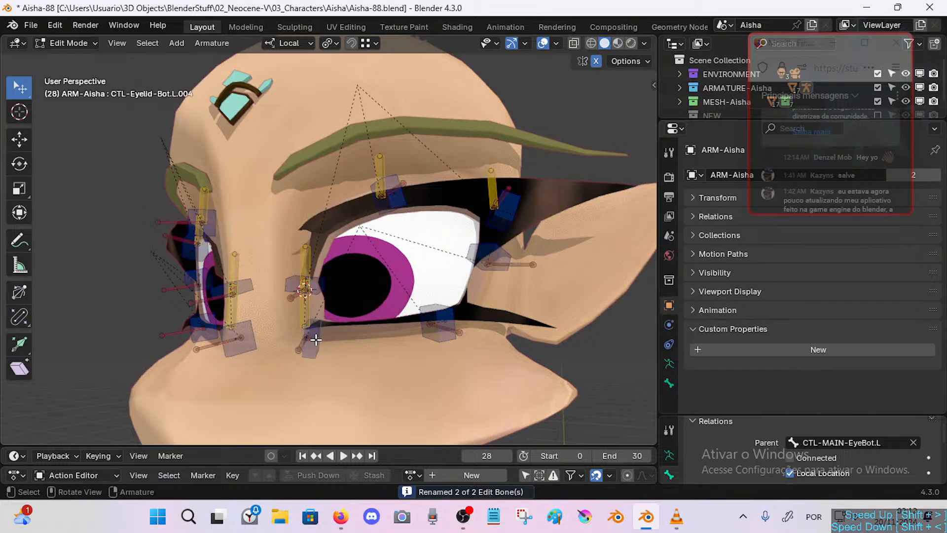
key("shift+s")
left_click(313, 416)
left_click(307, 310)
key("shift+s")
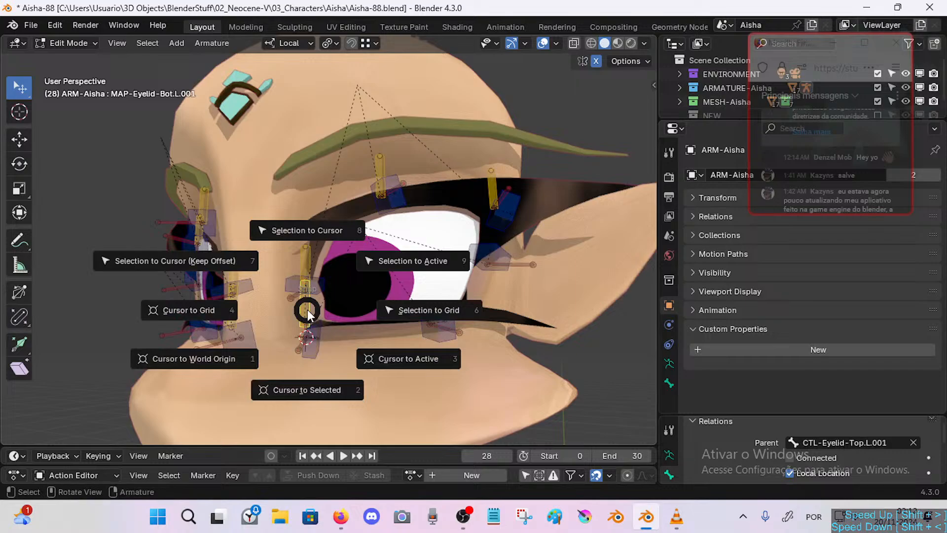
key("8")
left_click(322, 338, "shift")
key("ctrl+p")
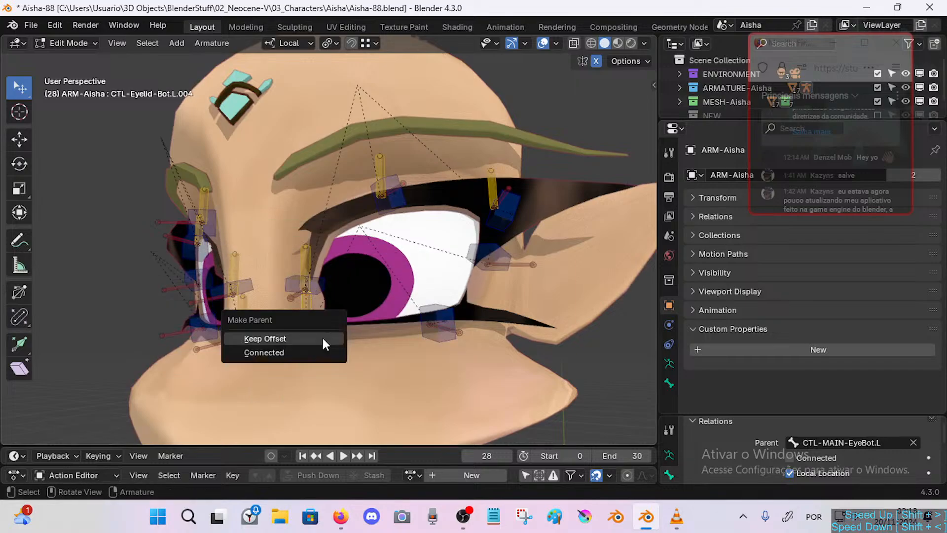
left_click(323, 338)
Duplicate MAP-Eyelid-Bot.L.001 twice, placing one copy at the middle of the lower eyelid and one near the outer corner.
left_click(307, 310)
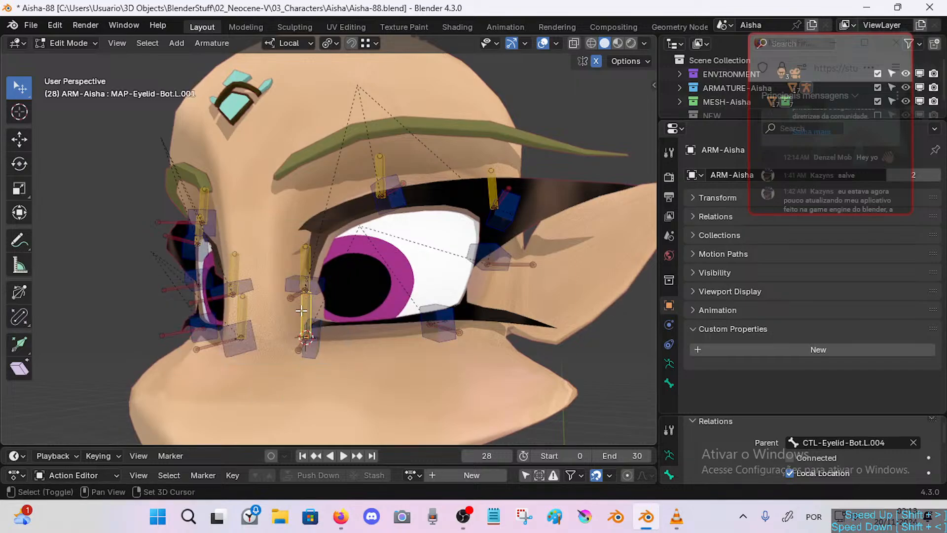
key("shift+d")
left_click(384, 307)
key("shift+d")
left_click(469, 286)
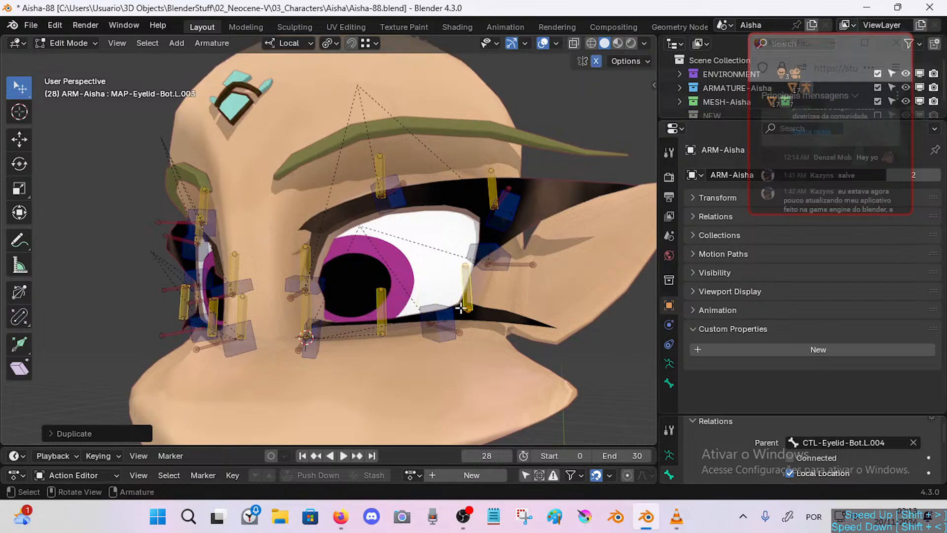
Snap MAP-Eyelid-Bot.L.002 to the position of CTL-Eyelid-Bot.L.005 using the 3D cursor.
left_click(382, 316)
left_click(439, 319)
key("shift+s")
key("2")
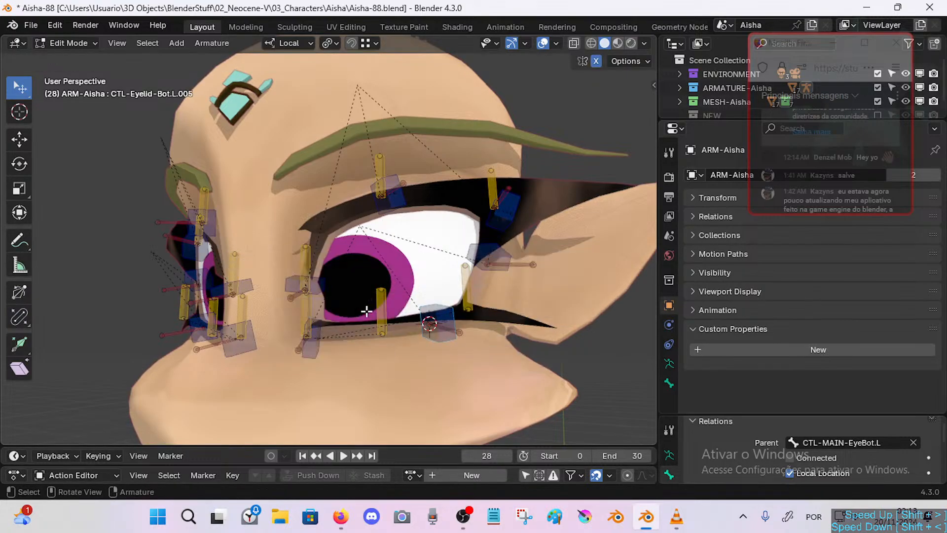
left_click(375, 306)
key("shift+s")
key("8")
Parent MAP-Eyelid-Bot.L.002 to CTL-Eyelid-Bot.L.005 with Keep Offset.
left_click(466, 284)
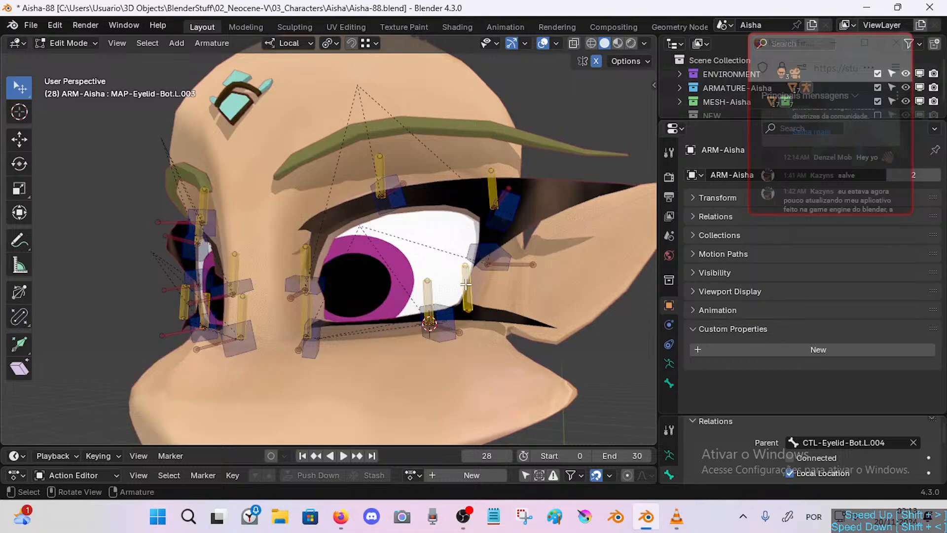
left_click(482, 248)
left_click(427, 308)
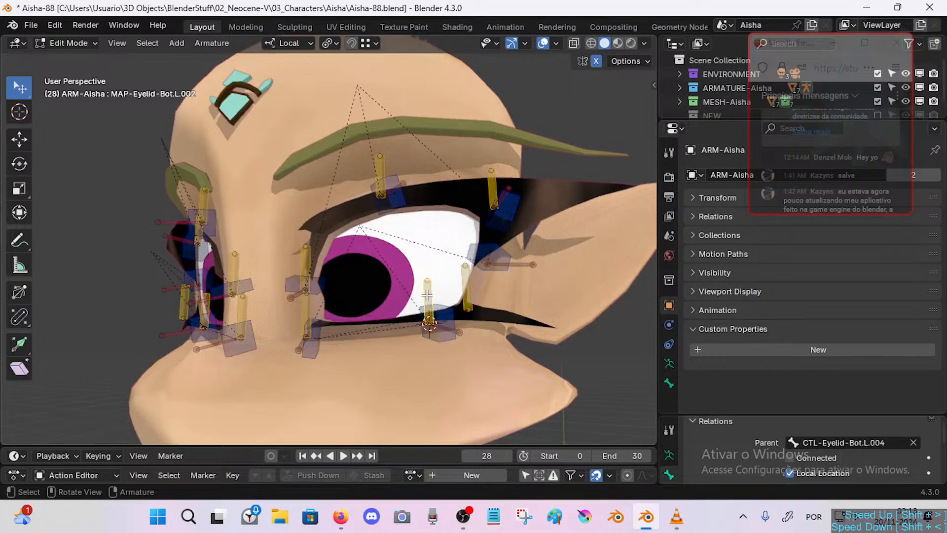
left_click(427, 308, "shift")
key("ctrl+p")
left_click(452, 311)
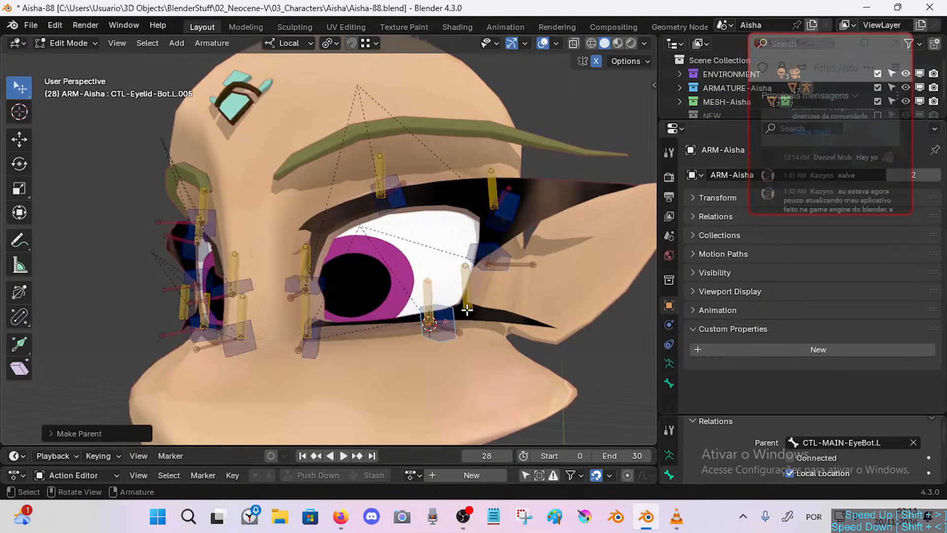
Snap MAP-Eyelid-Bot.L.003 to CTL-Eyelid-Bot.L.006 using the 3D cursor and parent it to that control with Keep Offset.
middle_click_drag(452, 310, 430, 309, "shift")
left_click(453, 248)
key("shift+s")
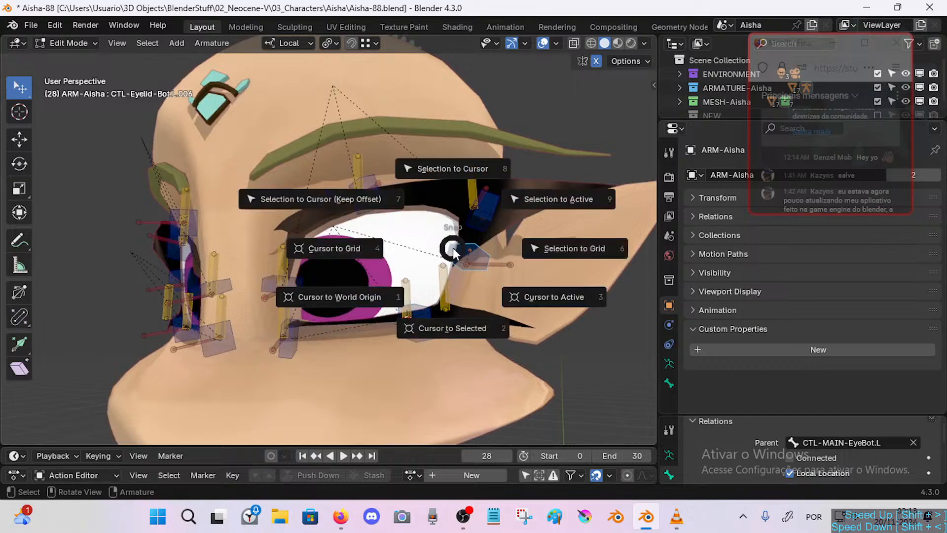
left_click(447, 271)
left_click(443, 288)
key("shift+s")
key("8")
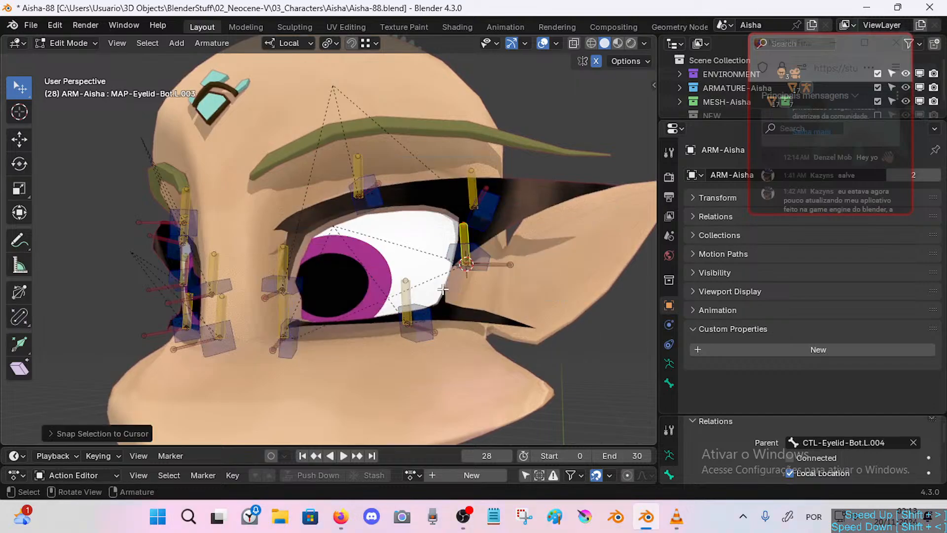
left_click(482, 247)
key("ctrl+p")
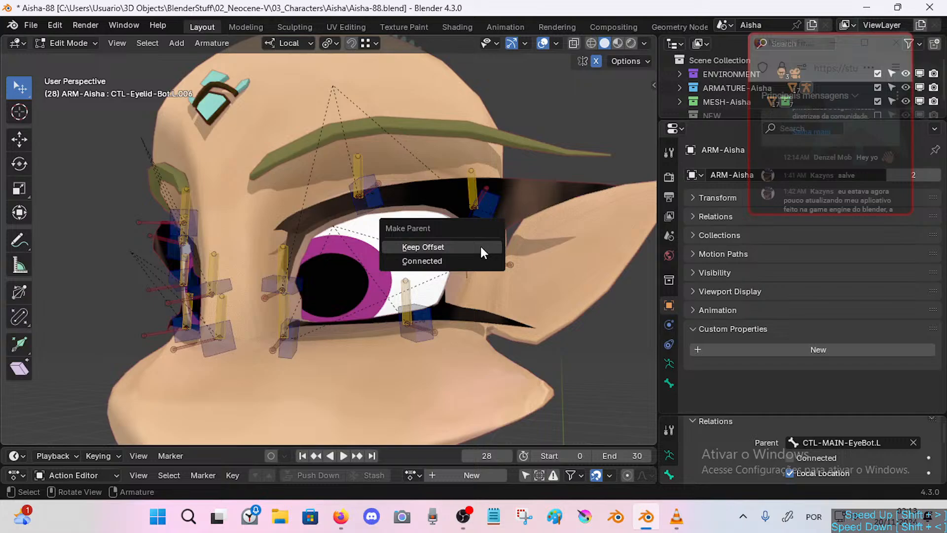
left_click(481, 247)
Leave Edit Mode, save the file, and put the armature back in Pose Mode.
middle_click_drag(372, 273, 439, 300)
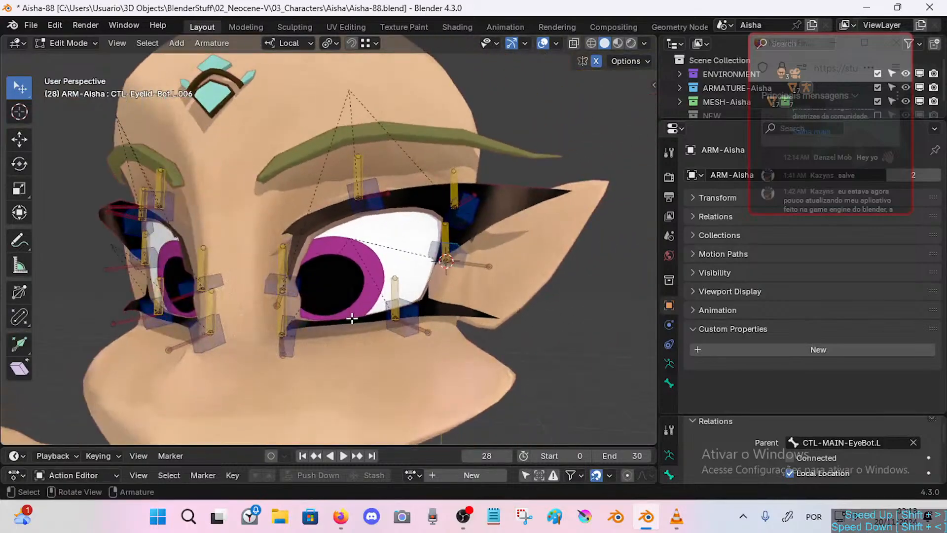
key("ctrl+Tab")
left_click(325, 316)
key("ctrl+s")
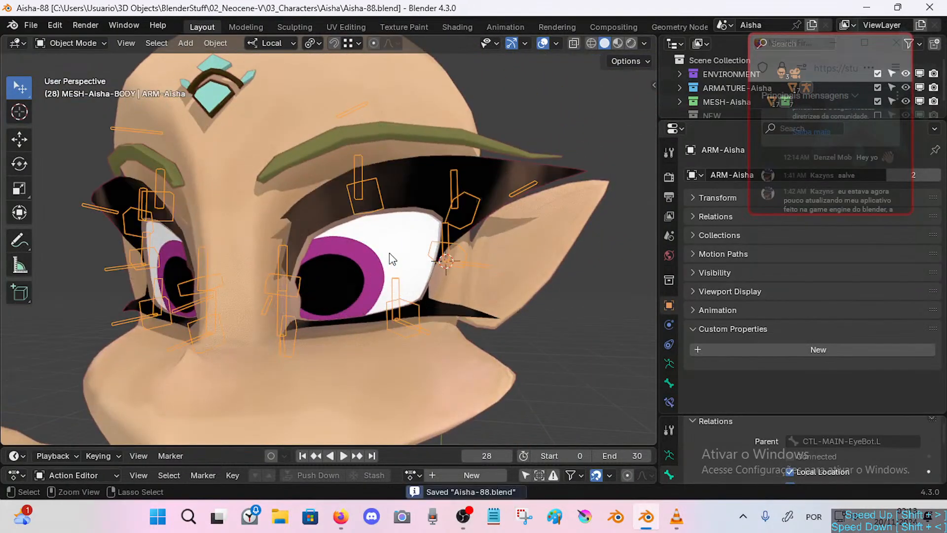
left_click(357, 157)
left_click(357, 157, "shift")
key("ctrl+Tab")
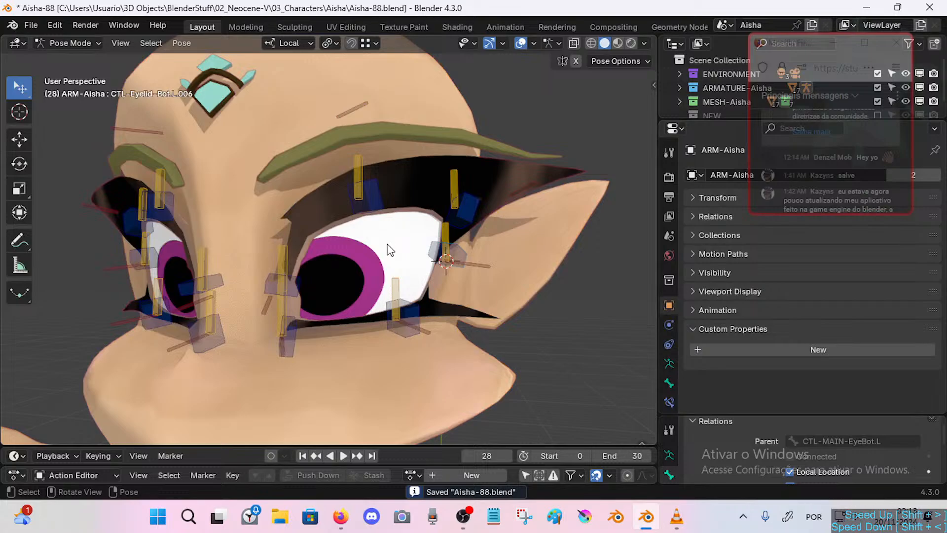
Inspect the bone constraints of DEF-1/1-Eyelash.L.001, shrinking the chat window that covers them.
middle_click_drag(387, 245, 356, 244)
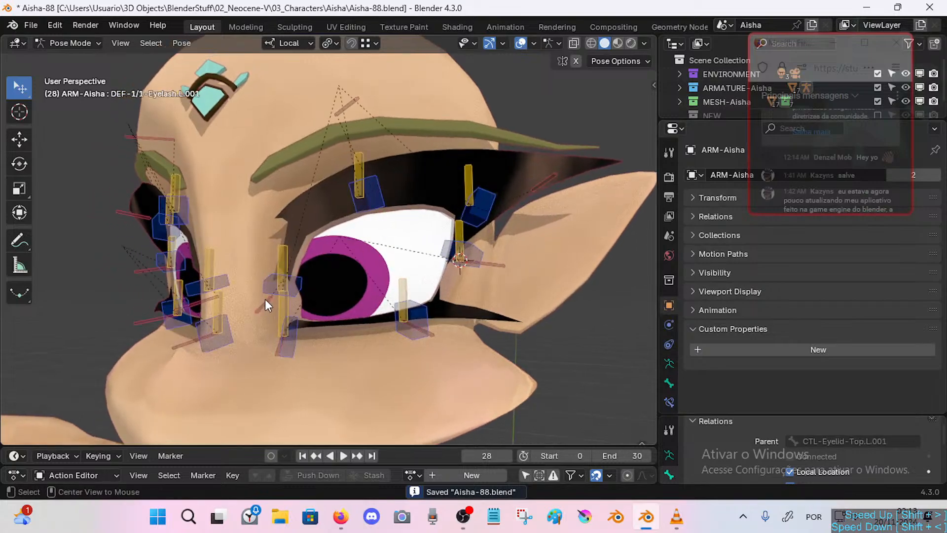
left_click(283, 345)
middle_click_drag(284, 345, 320, 334)
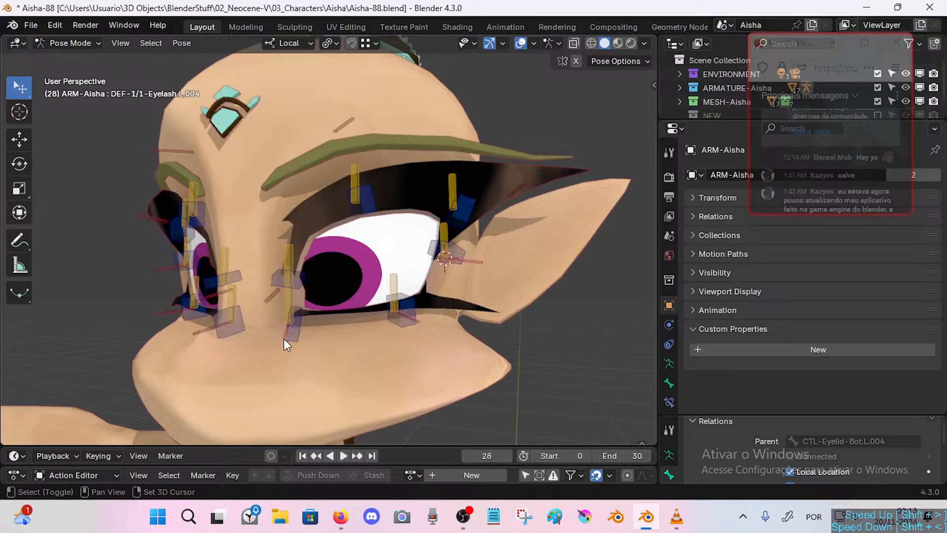
left_click(672, 403)
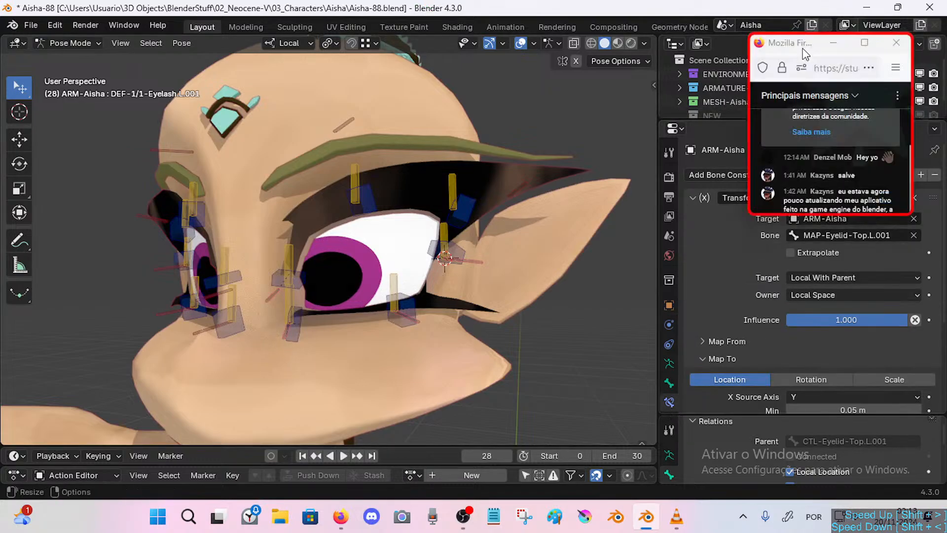
left_click_drag(848, 216, 849, 162)
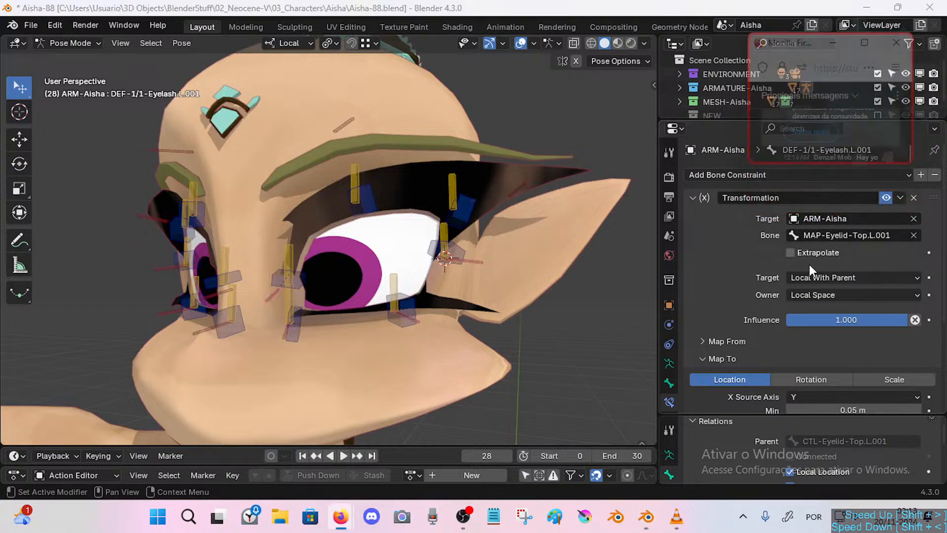
Copy the Transformation constraint of DEF-1/1-Eyelash.L.001 to the lower eyelash bones DEF-1/1-Eyelash.L.004, L.005 and L.006.
scroll(801, 269, "down", 5)
scroll(799, 287, "up", 5)
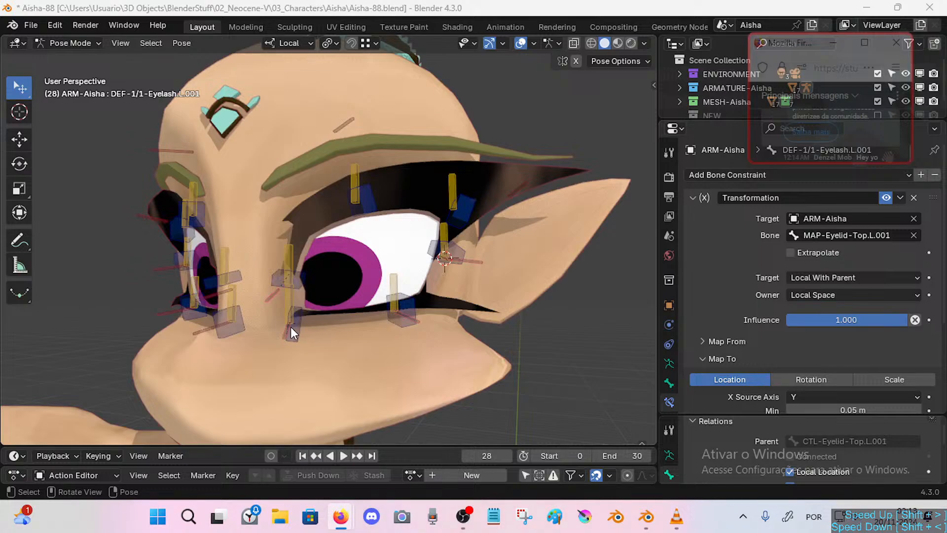
left_click(282, 337)
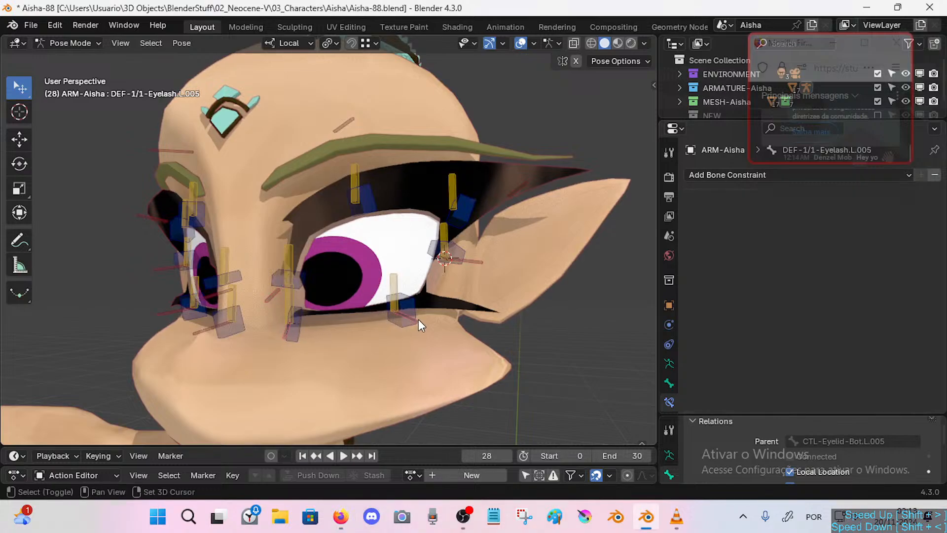
left_click(336, 311, "shift")
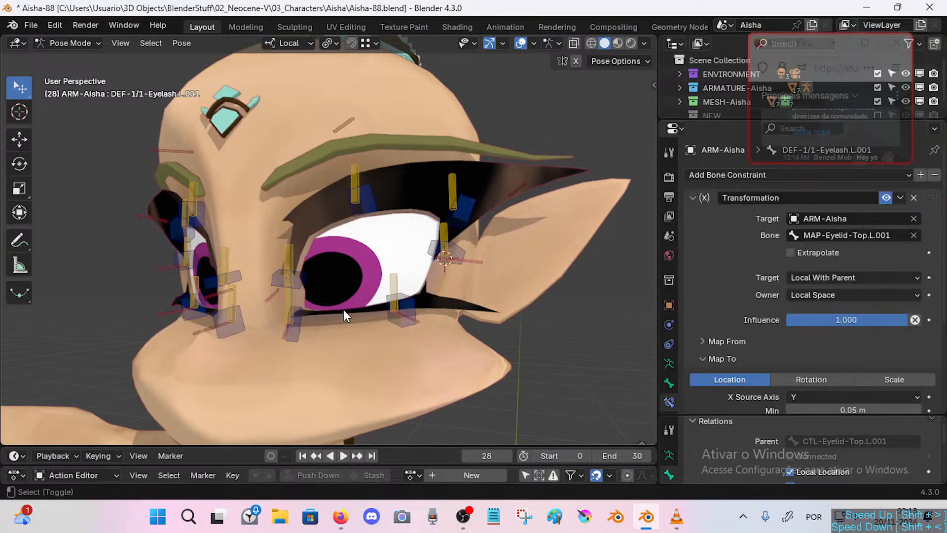
key("shift+r")
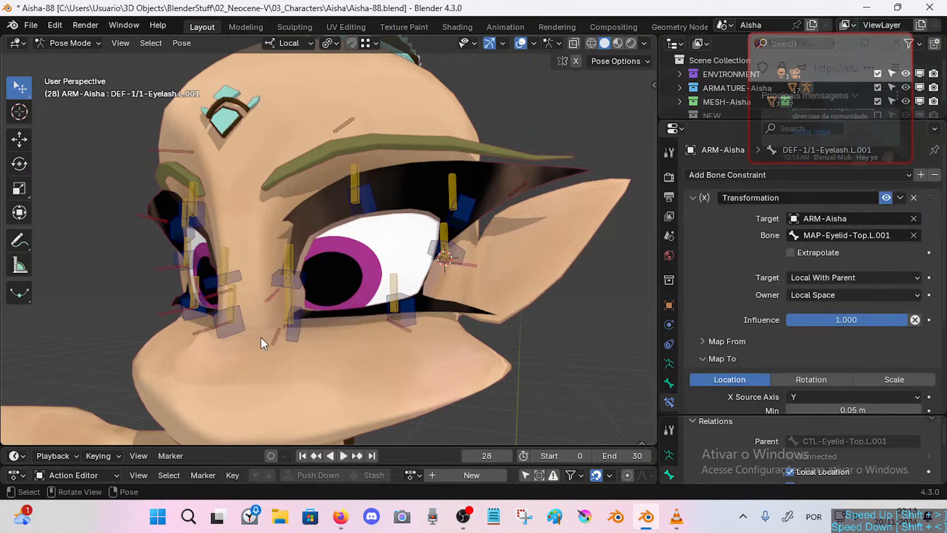
Set the Transformation target bones of DEF-1/1-Eyelash.L.004 and L.005 to MAP-Eyelid-Bot.L.001 and MAP-Eyelid-Bot.L.002 respectively.
left_click(290, 297)
key("F2")
key("Return")
left_click(286, 318)
left_click(396, 297)
key("F2")
left_click(405, 336)
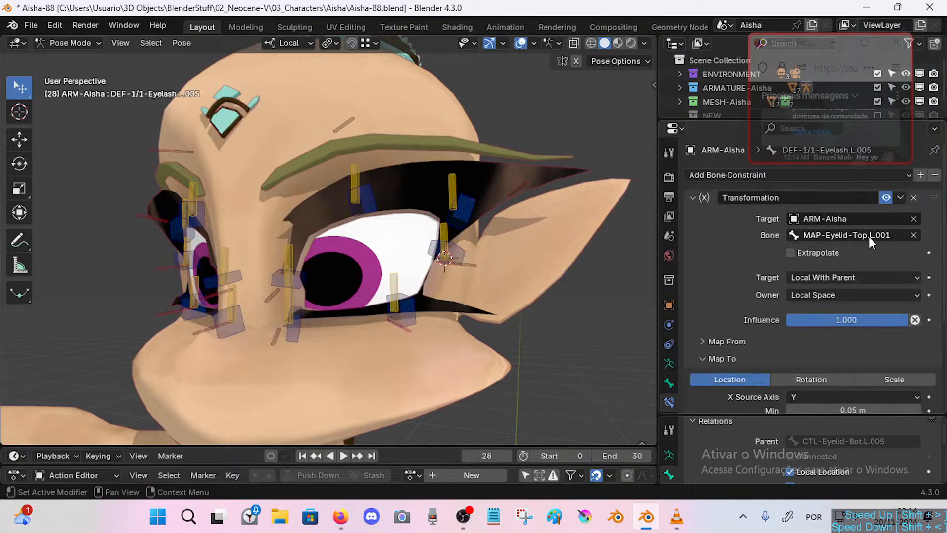
Set the Transformation constraint's target bone on DEF-1/1-Eyelash.L.006 to MAP-Eyelid-Bot.L.003.
left_click(448, 229)
key("F2")
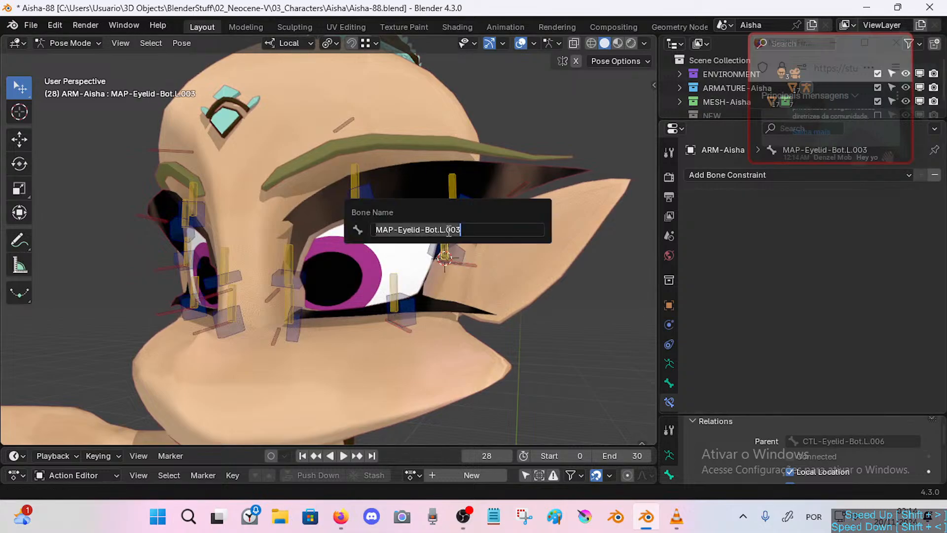
left_click(484, 266)
key("ctrl+v")
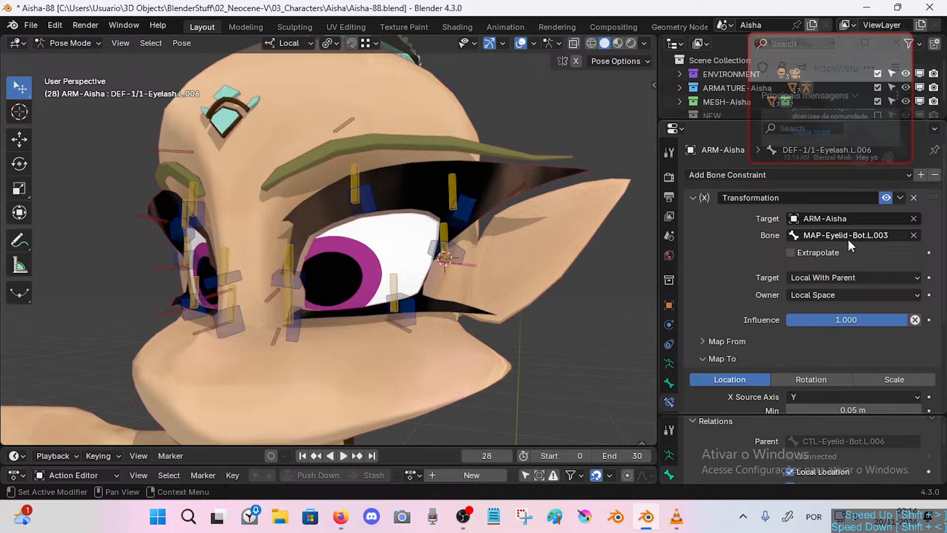
Set the Map From location Y Min and Y Max to 0 m in the Transformation constraints of DEF-1/1-Eyelash.L.004, L.005 and L.006.
left_click(445, 260)
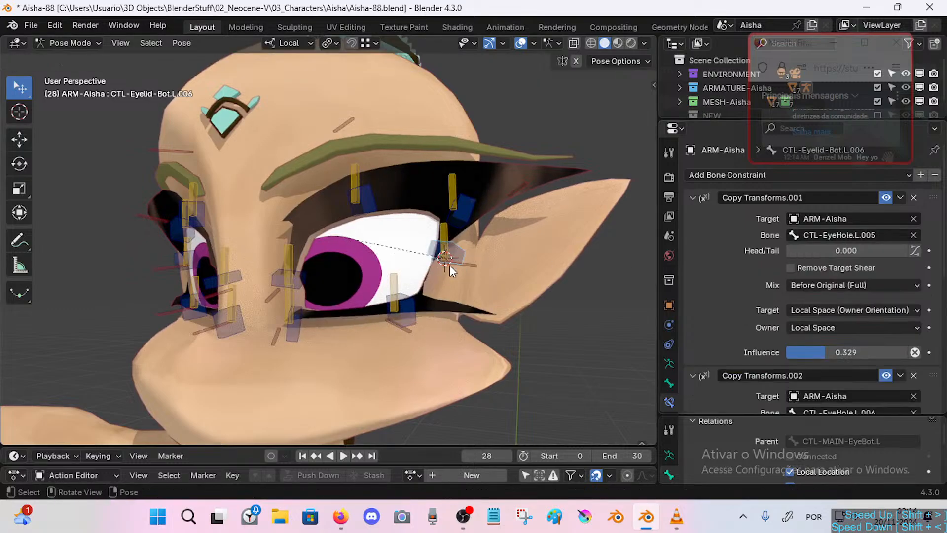
scroll(780, 341, "down", 4)
scroll(762, 318, "up", 4)
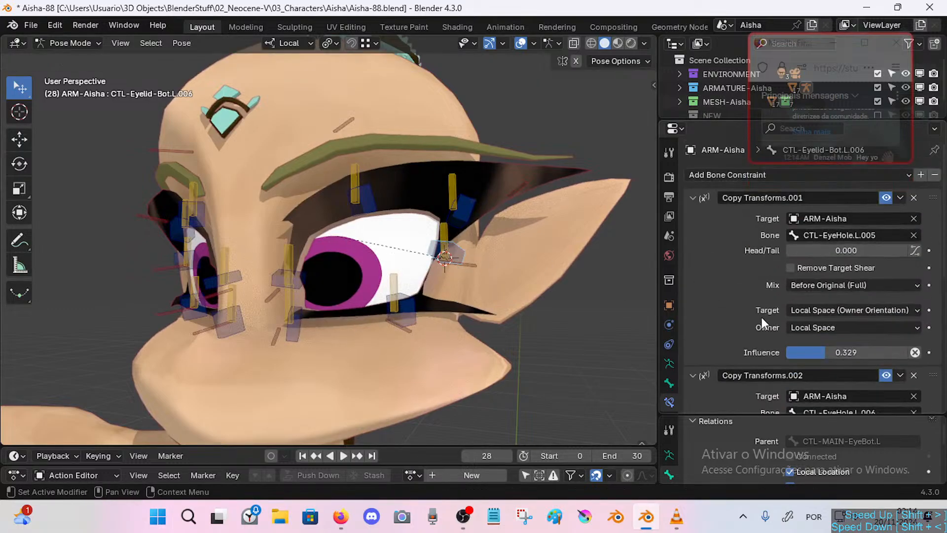
left_click(436, 316)
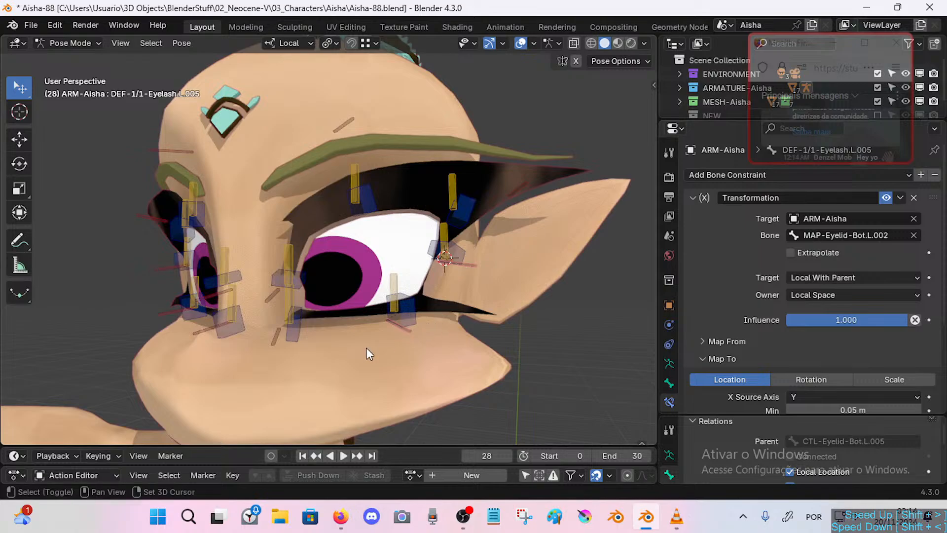
scroll(850, 321, "down", 4)
scroll(850, 322, "up", 4)
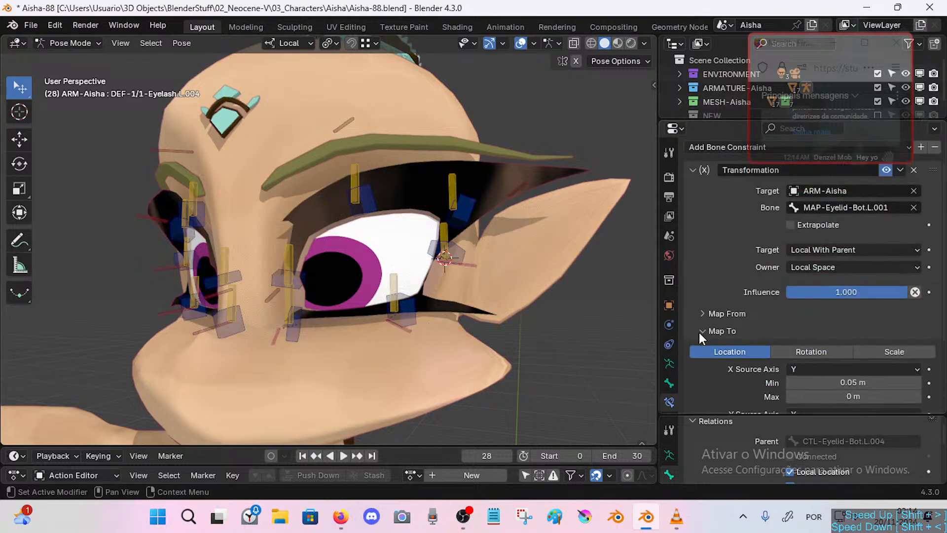
left_click(700, 333)
left_click(709, 341)
scroll(868, 336, "down", 3)
left_click(865, 339)
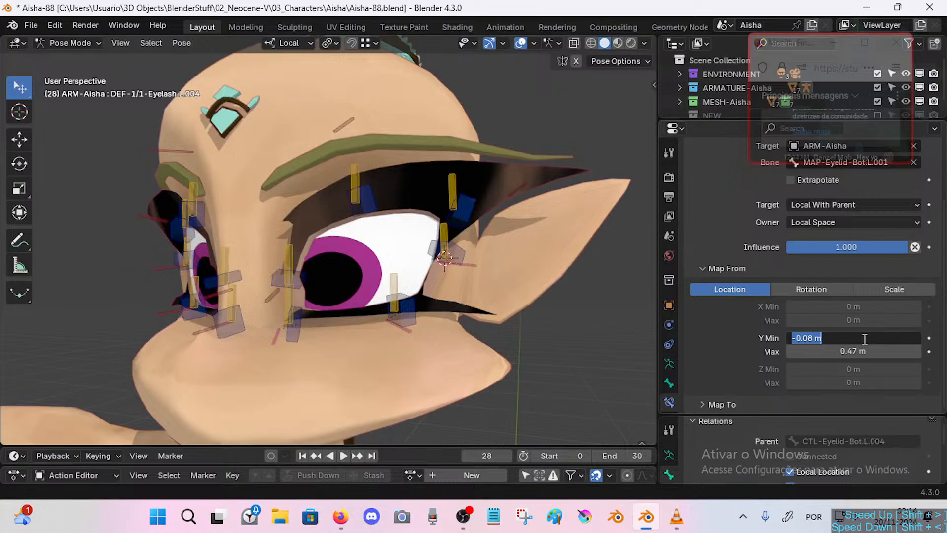
key("Return")
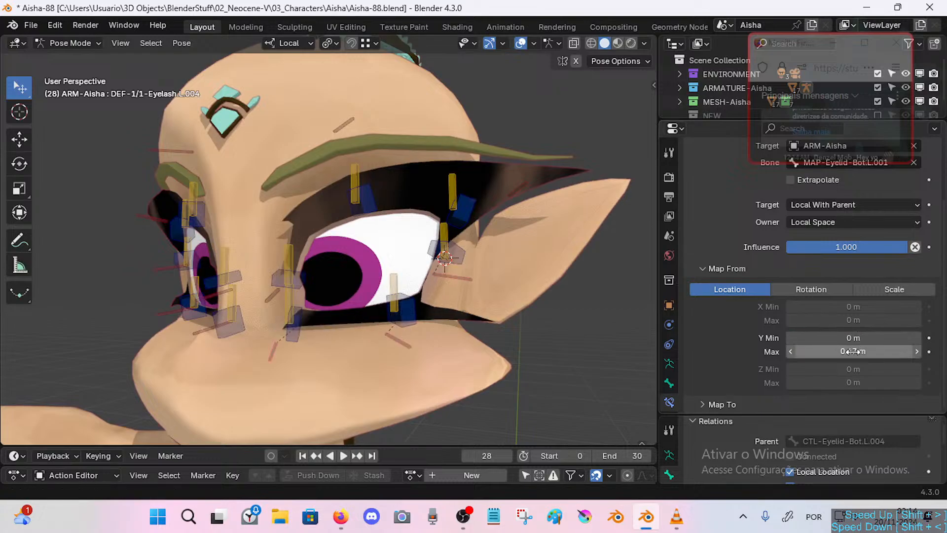
left_click(854, 351)
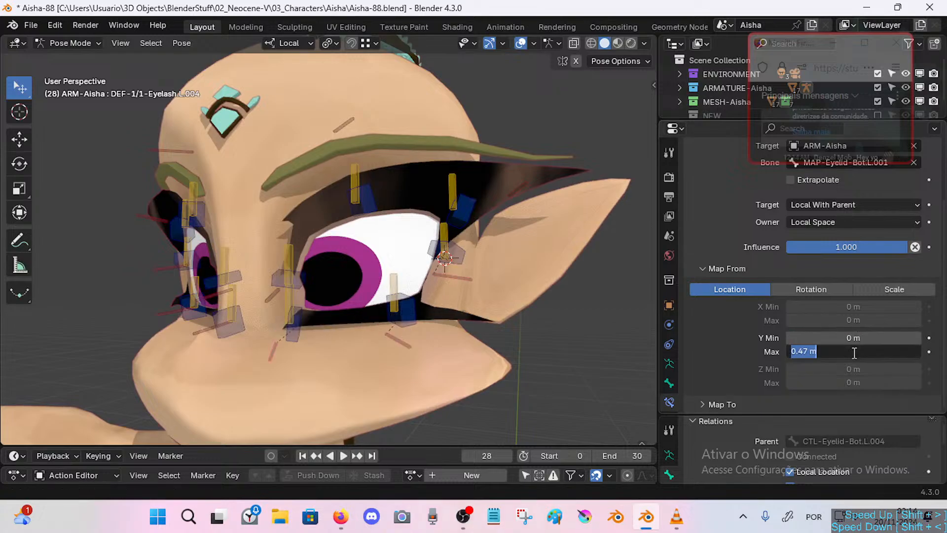
type("0")
key("Return")
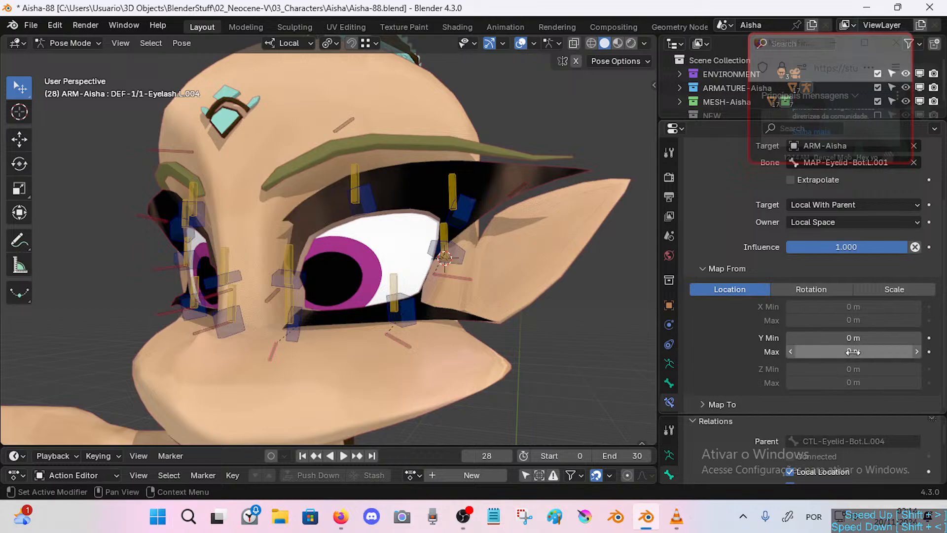
Check the Map From location values in the Transformation constraints of DEF-1/1-Eyelash.L.005 and L.006.
left_click(394, 345)
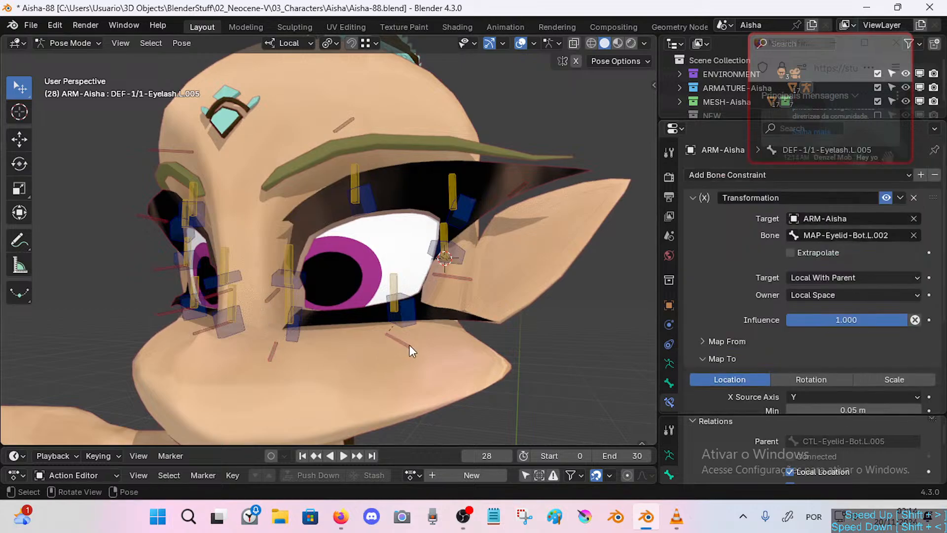
left_click(731, 341)
scroll(732, 341, "down", 3)
left_click(465, 282)
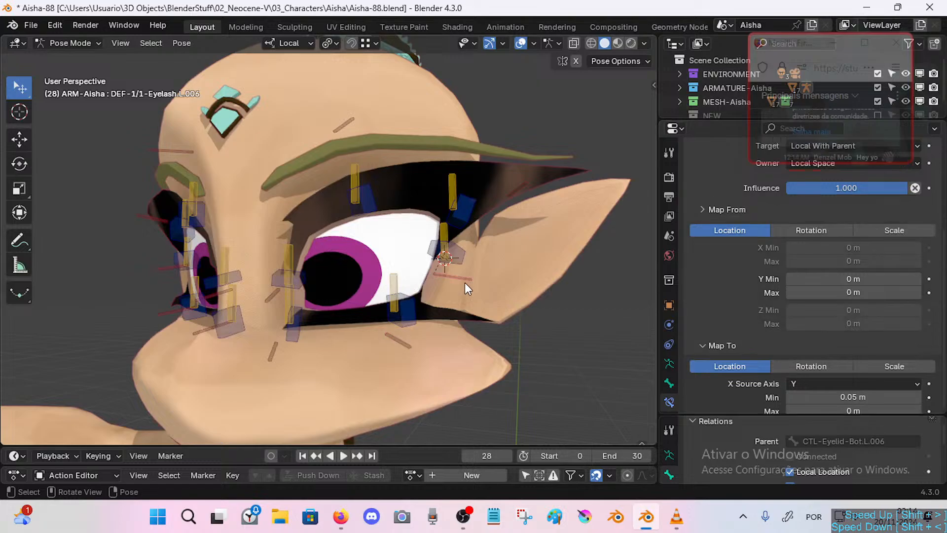
left_click(725, 206)
left_click(707, 215)
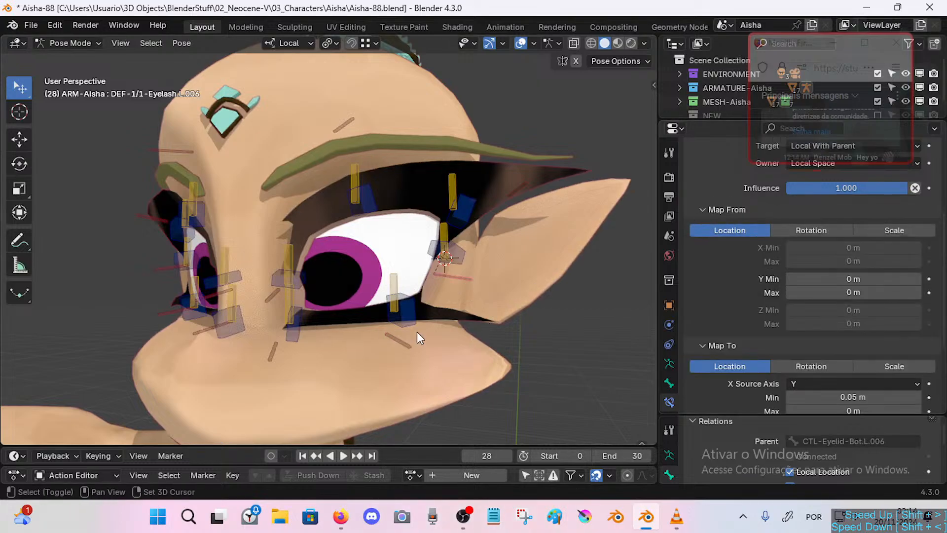
Set the Map To location X Min and X Max to 0 m for the three left lower eyelash bones.
left_click(279, 358)
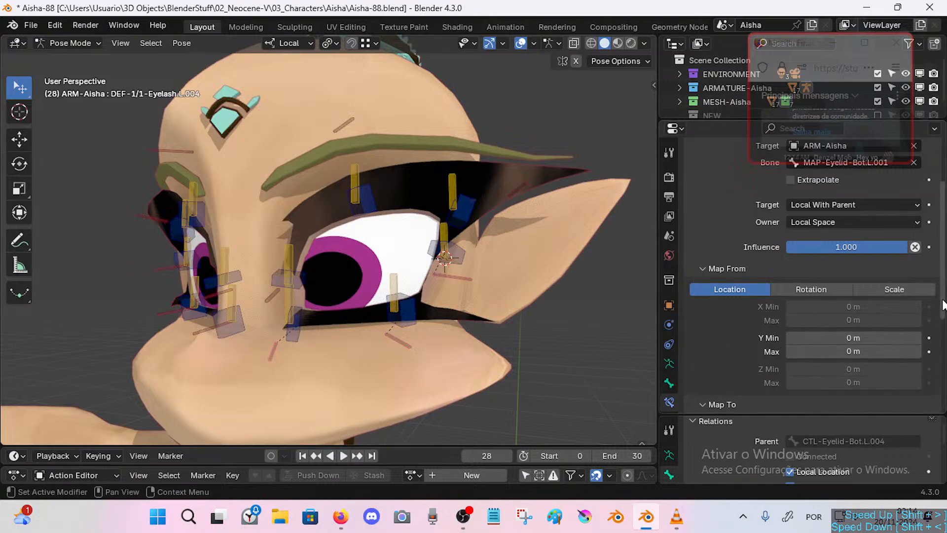
scroll(943, 304, "down", 6)
left_click(879, 279)
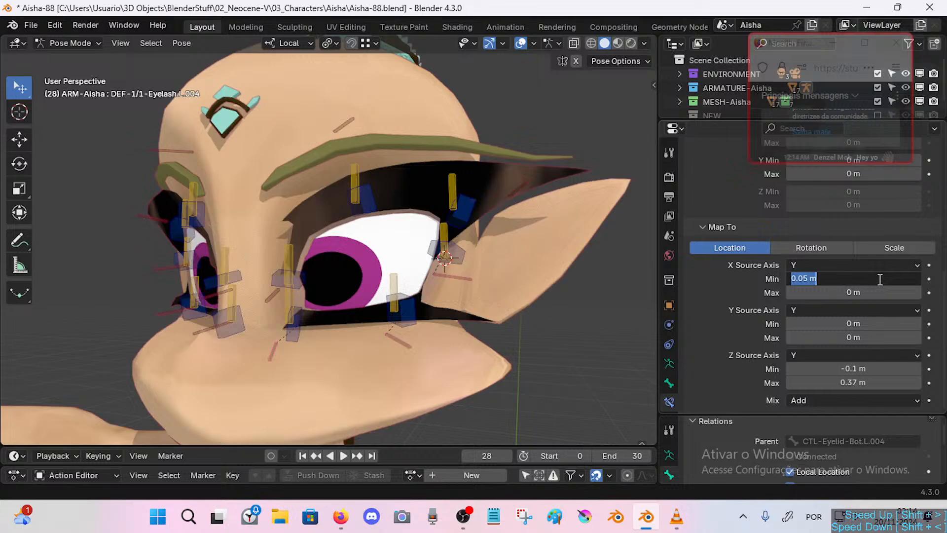
type("0")
key("Return")
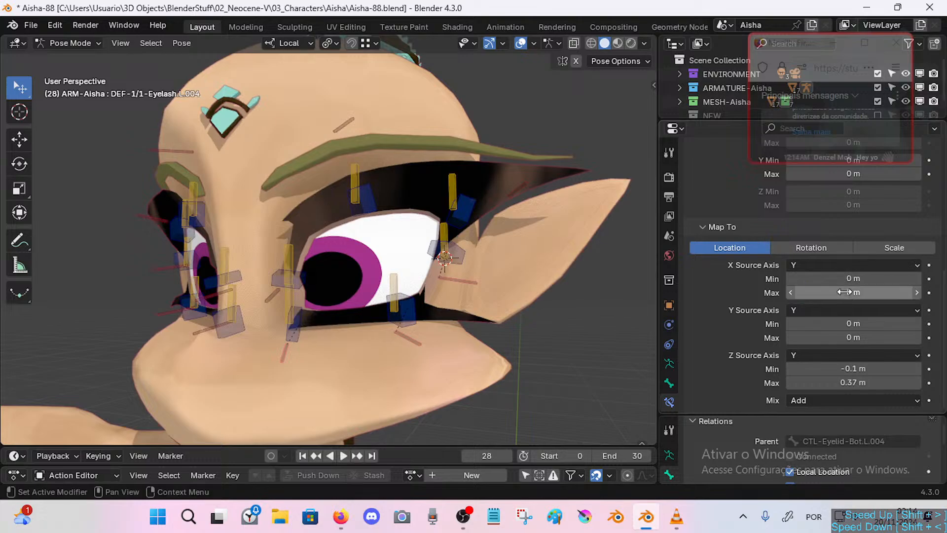
left_click(845, 294)
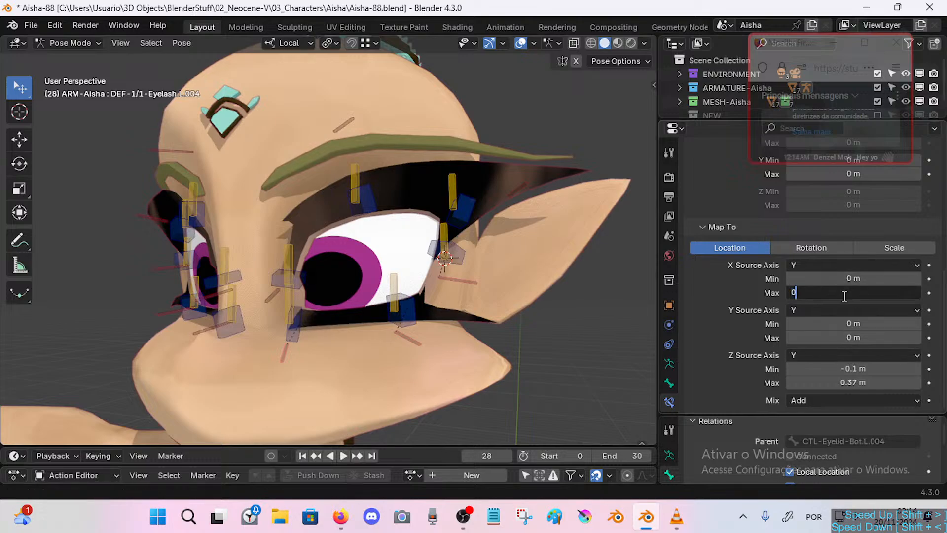
key("Return")
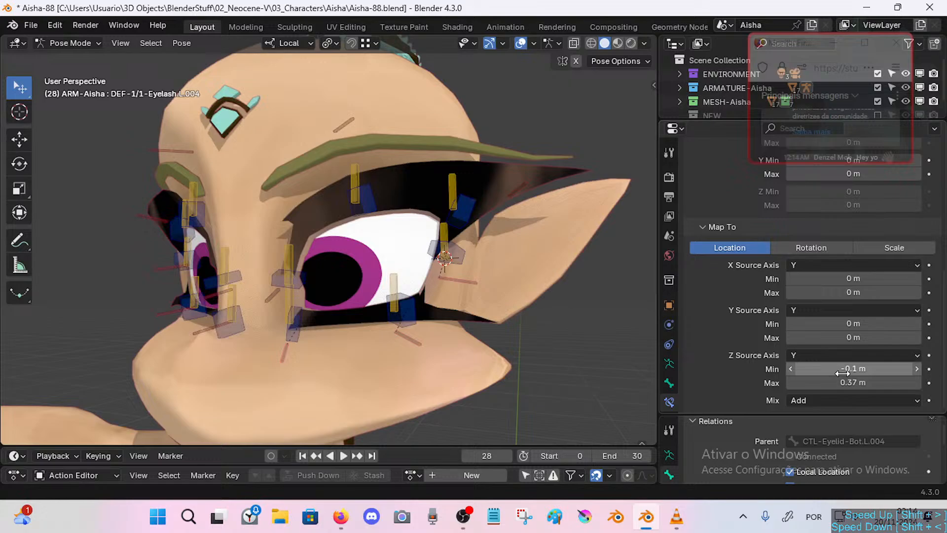
Set the Map To location Z Min and Z Max to 0 m for the lower eyelash bones and check L.005 and L.006.
left_click(850, 369)
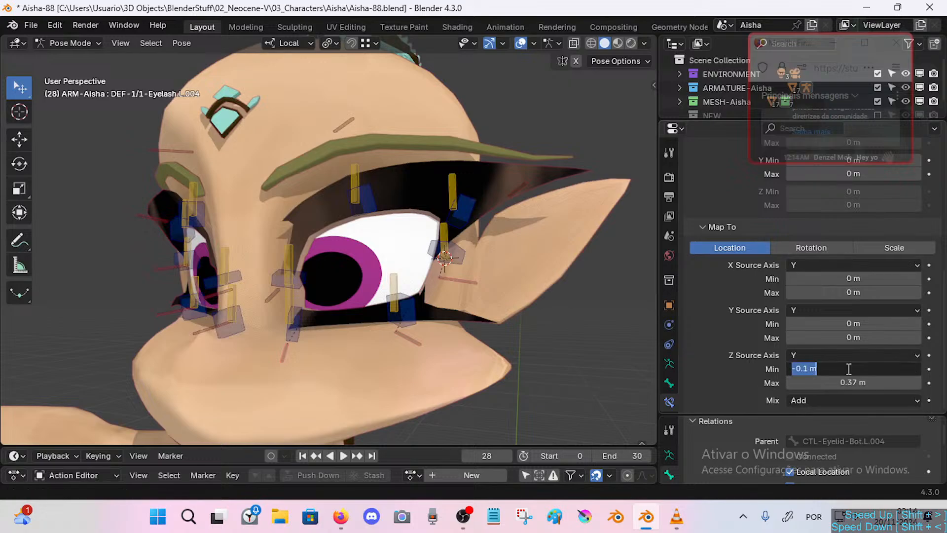
type("0")
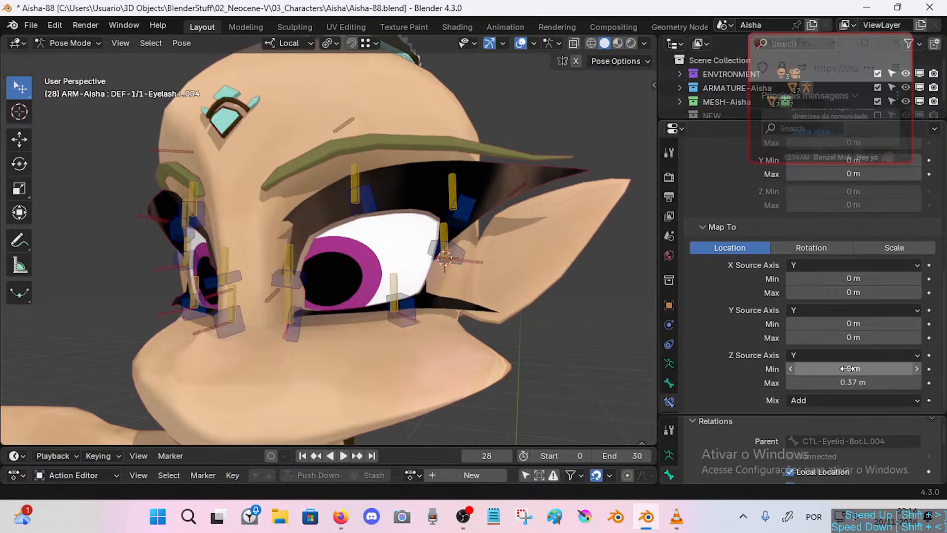
left_click(862, 379)
type("0")
key("Return")
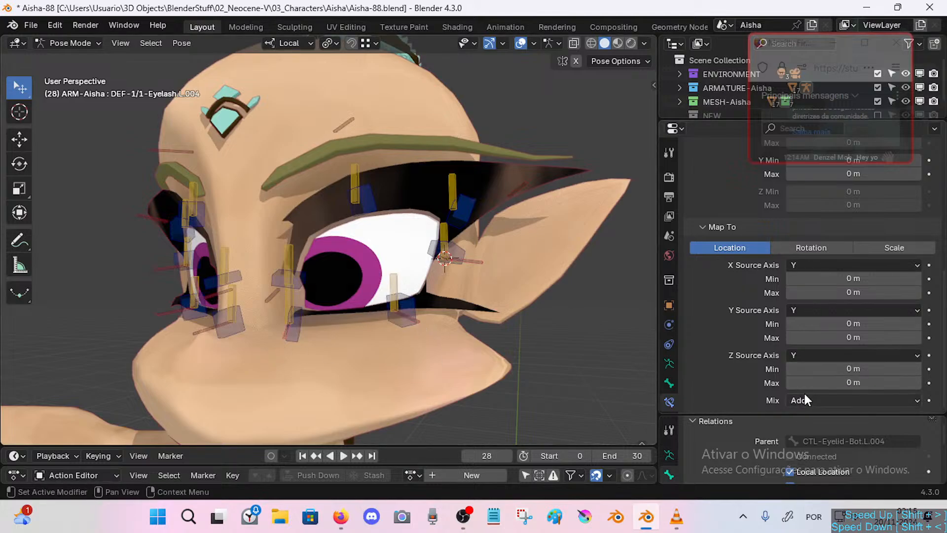
left_click(413, 319)
left_click(466, 260)
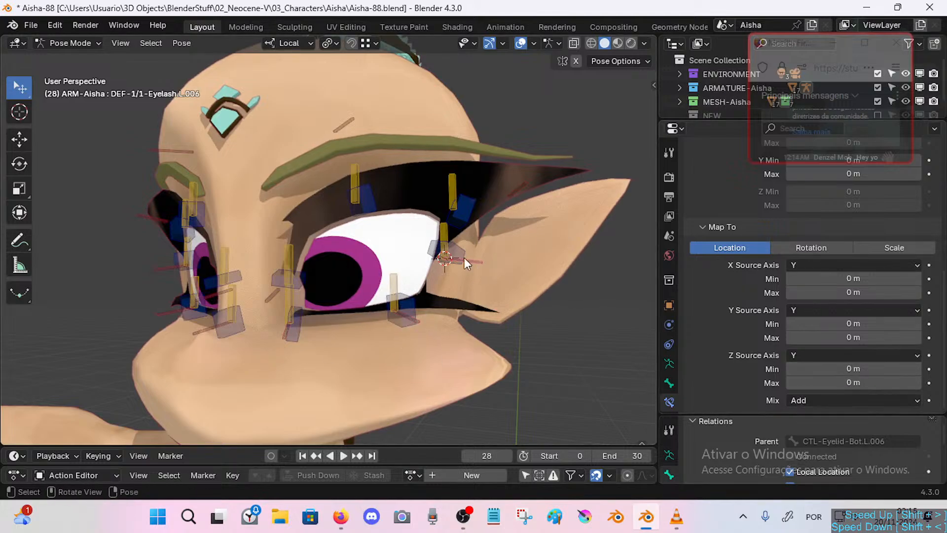
Symmetrize the left lower eyelid control, MAP and eyelash bones in Edit Mode, and return to Pose Mode.
key("Tab")
key("c")
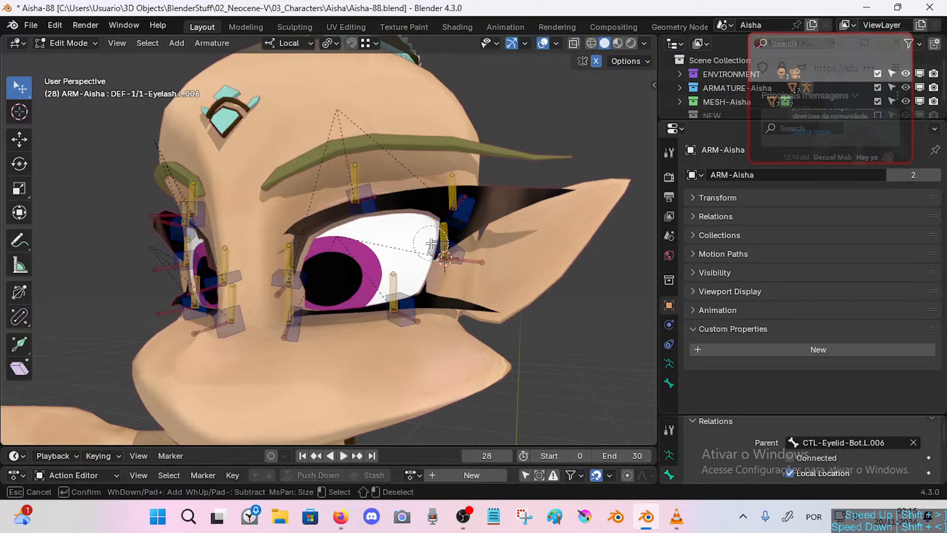
left_click(294, 326)
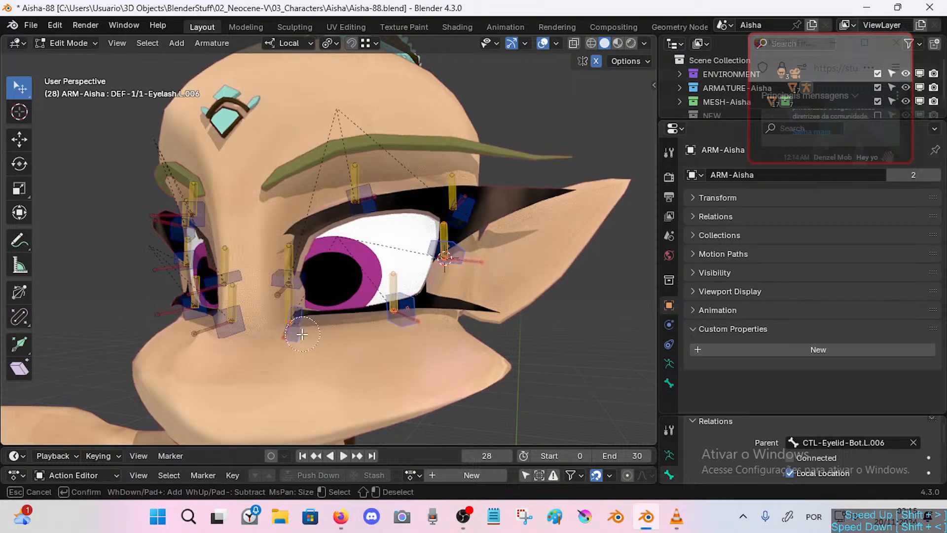
key("Escape")
key("g")
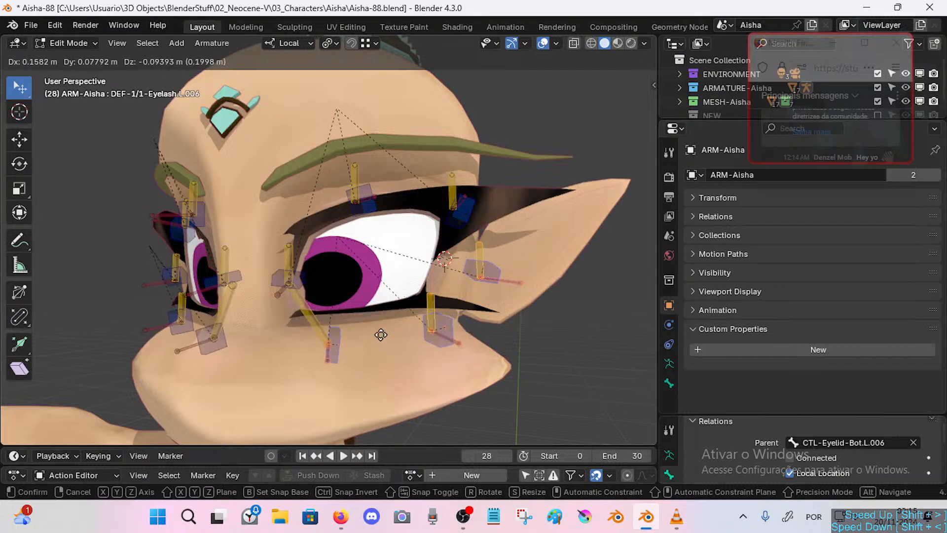
right_click(382, 335)
left_click(296, 313, "shift")
key("g")
left_click(355, 328)
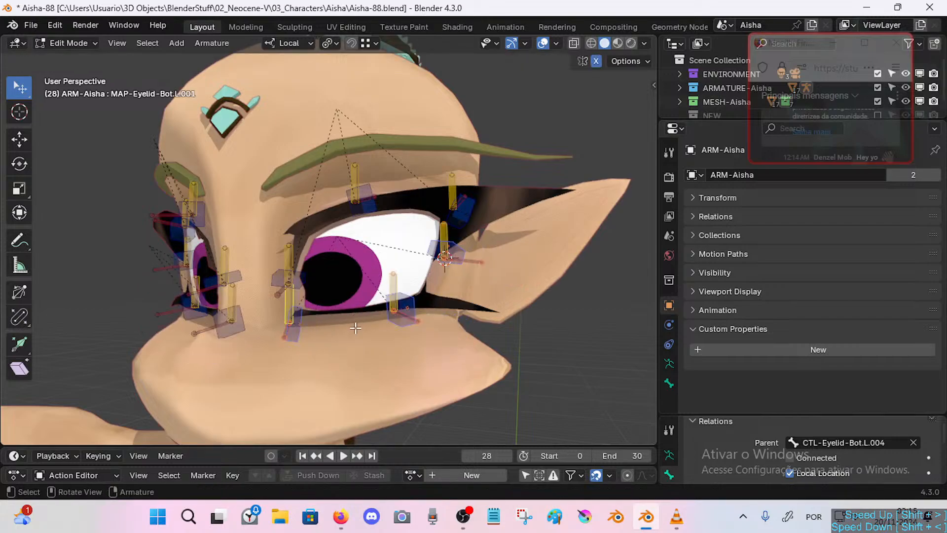
right_click(392, 299)
left_click(391, 299)
key("ctrl+Tab")
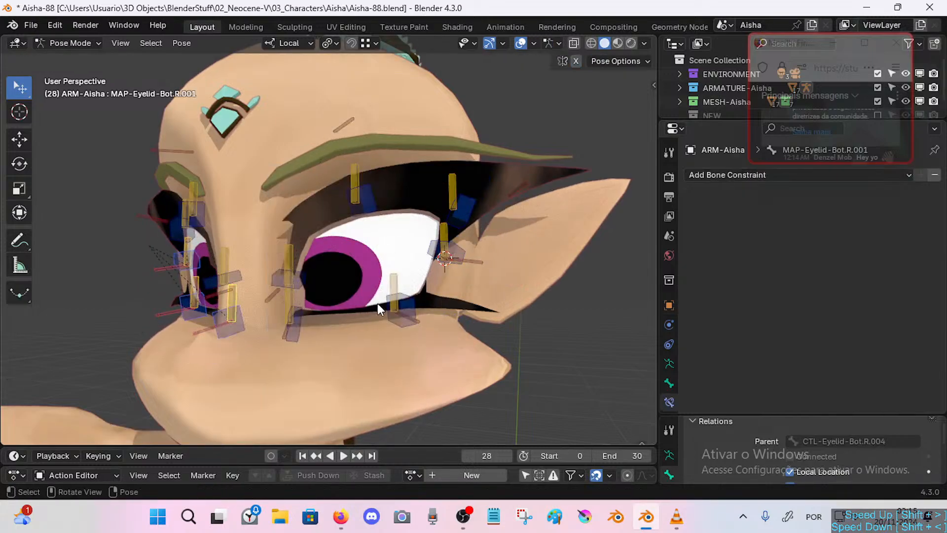
Save the file and check the Transformation constraint of DEF-1/1-Eyelash.L.005.
left_click(420, 314)
middle_click_drag(395, 311, 399, 312)
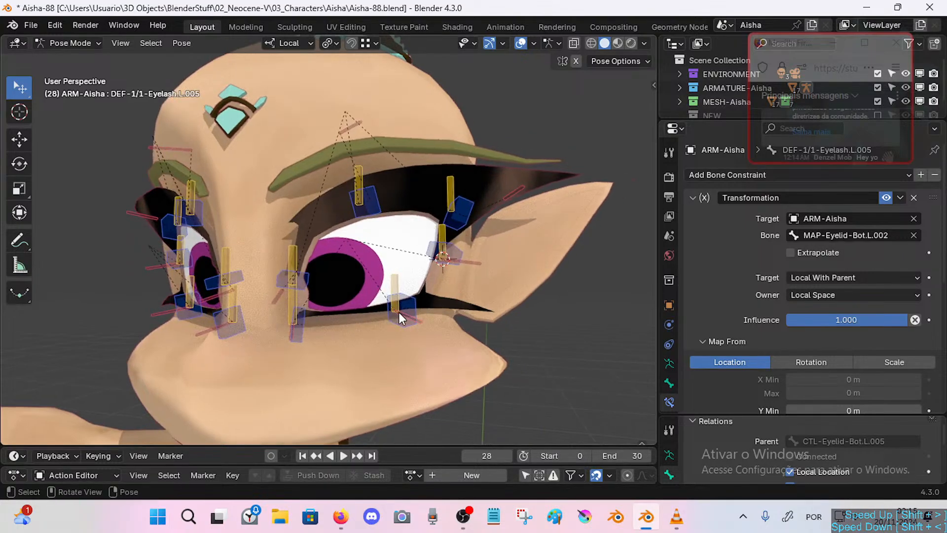
key("ctrl+s")
left_click(413, 312)
left_click(416, 318)
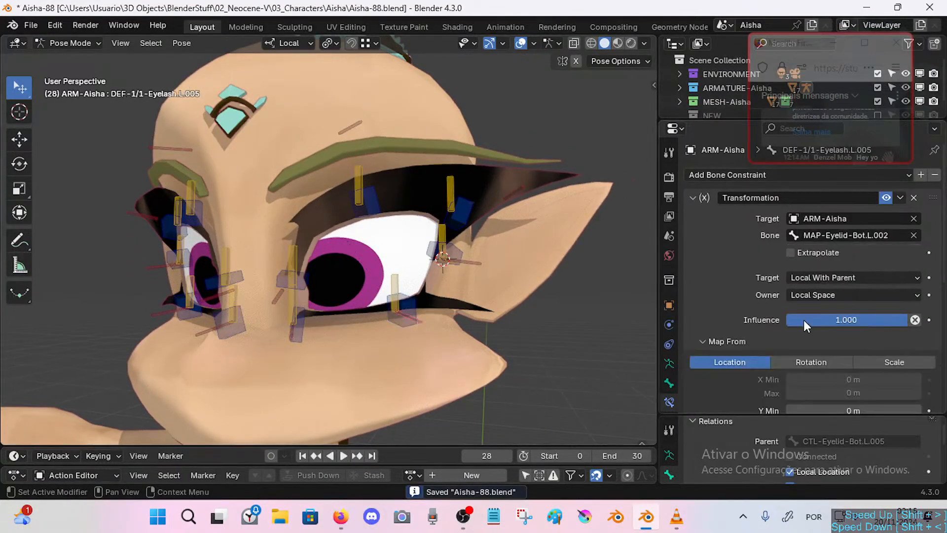
Move the left upper eyelid control CTL-Eyelid-Top.L.002 up and down to test the lashes, and save the file.
scroll(396, 307, "up", 2)
middle_click_drag(397, 307, 412, 261)
left_click(379, 204)
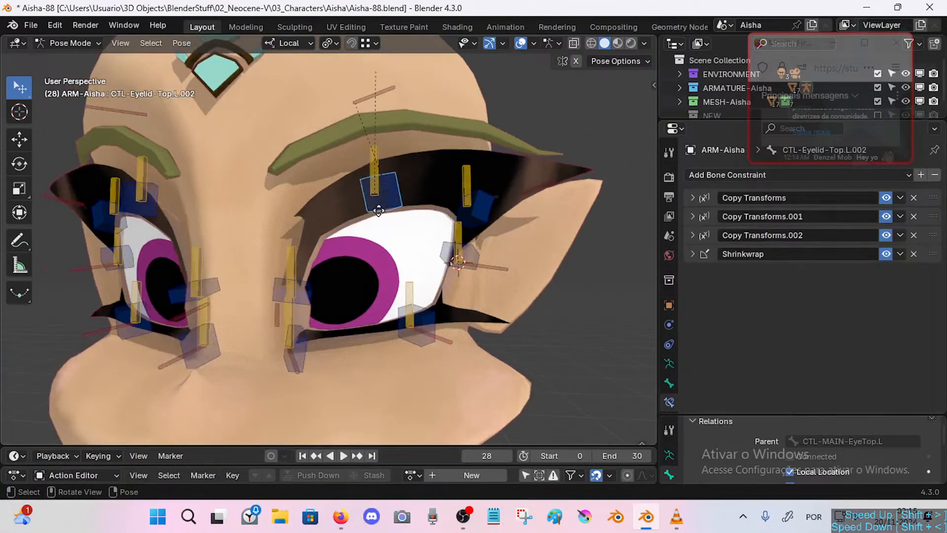
key("g")
left_click(392, 204)
key("g")
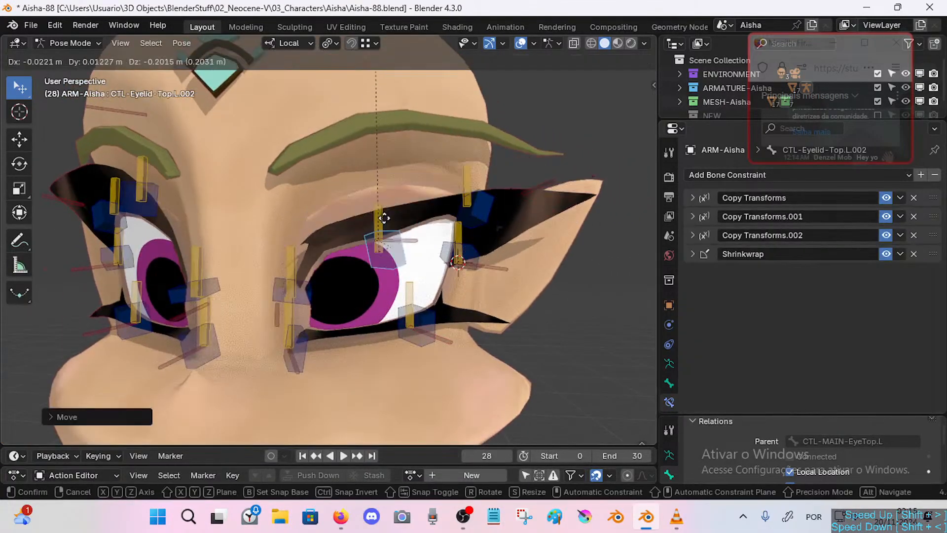
left_click(403, 141)
middle_click_drag(434, 227, 393, 247)
key("g")
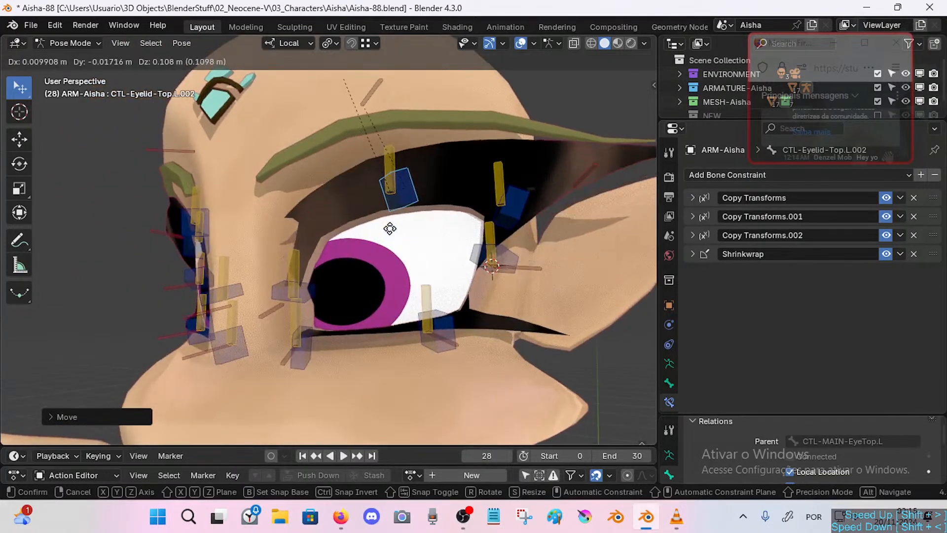
left_click(389, 228)
scroll(380, 237, "down", 2)
middle_click_drag(335, 242, 371, 302)
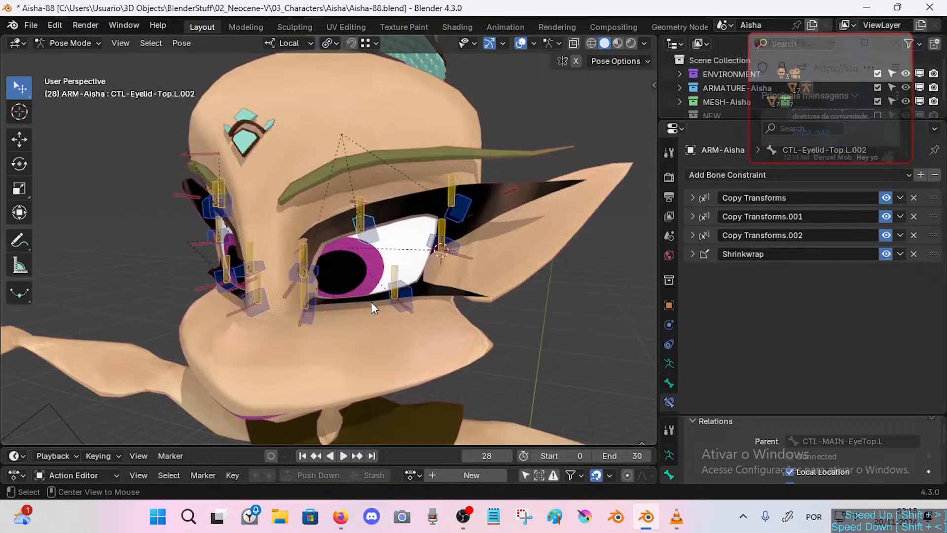
middle_click_drag(336, 225, 387, 198)
key("ctrl+s")
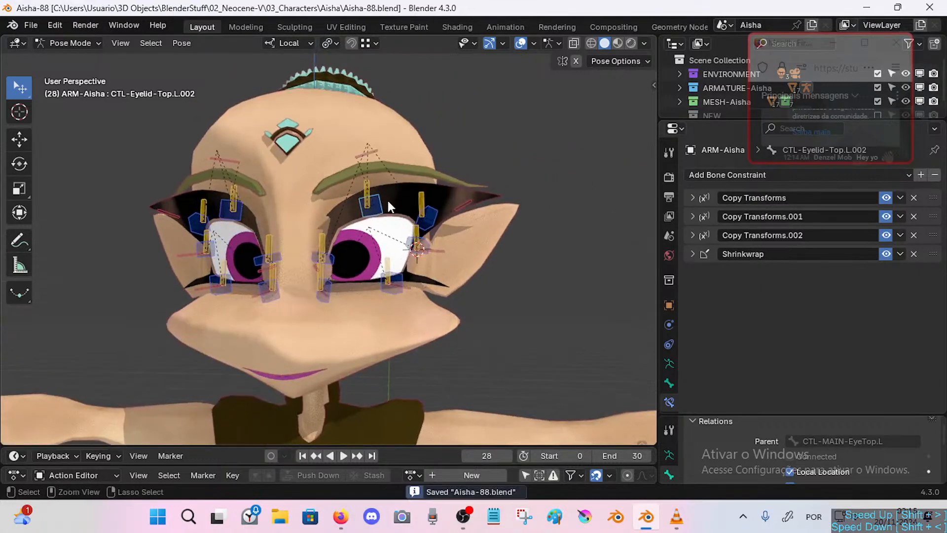
Move the floating chat window down off the Outliner and enlarge the Outliner area.
left_click_drag(808, 52, 775, 265)
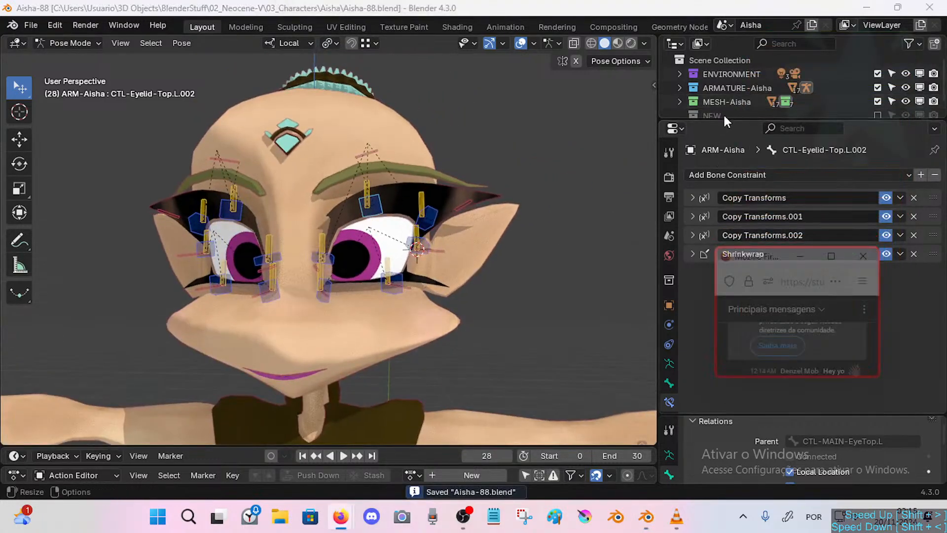
left_click_drag(723, 118, 723, 212)
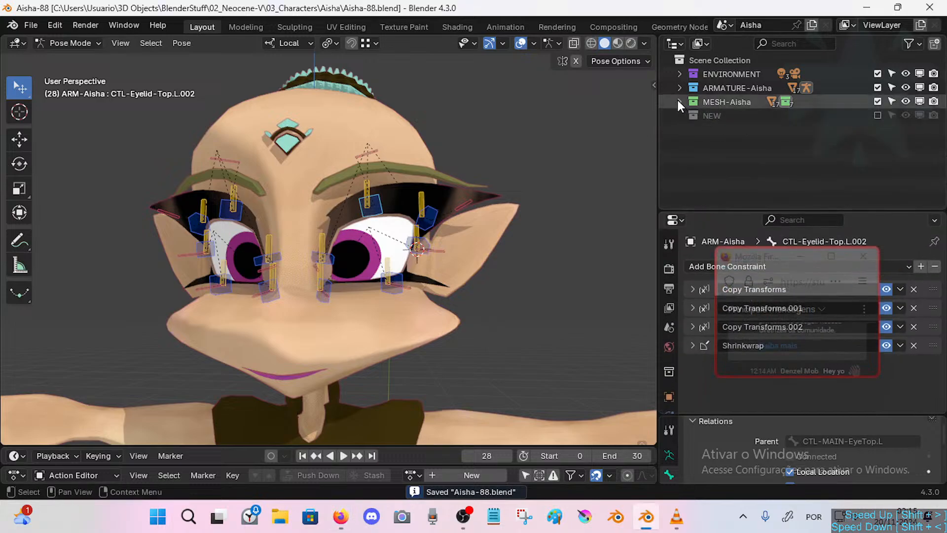
left_click(679, 101)
left_click(680, 102)
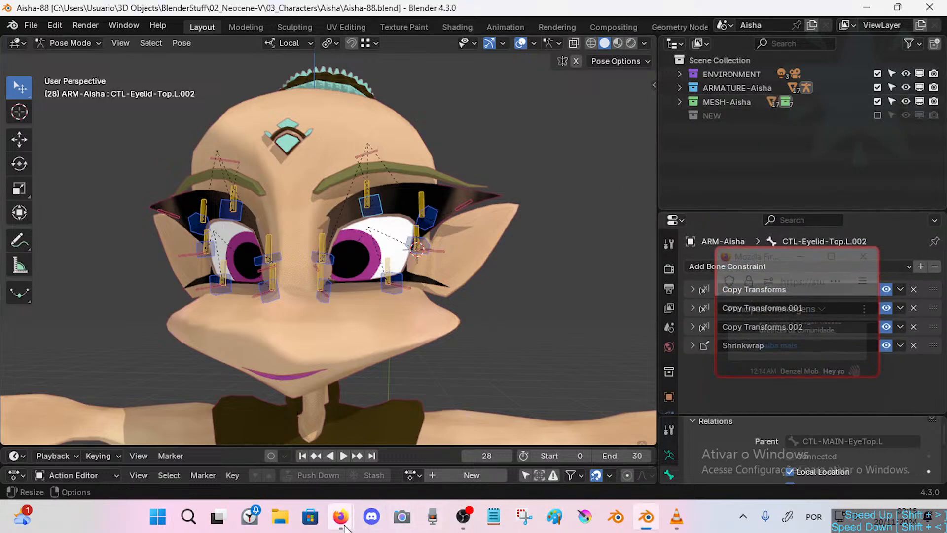
Switch to the To-Do-Lists spreadsheet in Firefox and mark the task Fix Eyelashes Automation Setup as done.
mouse_move(341, 516)
left_click(309, 454)
left_click(261, 15)
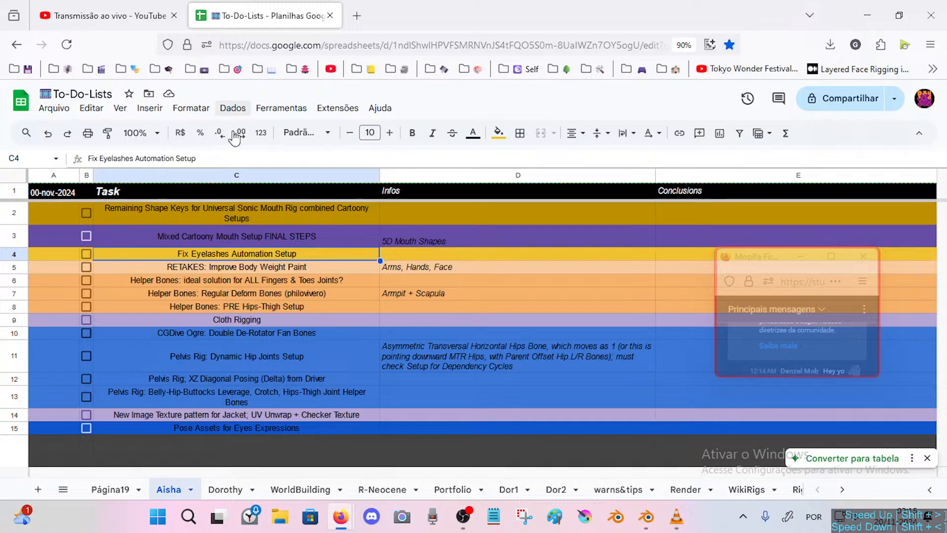
left_click(86, 255)
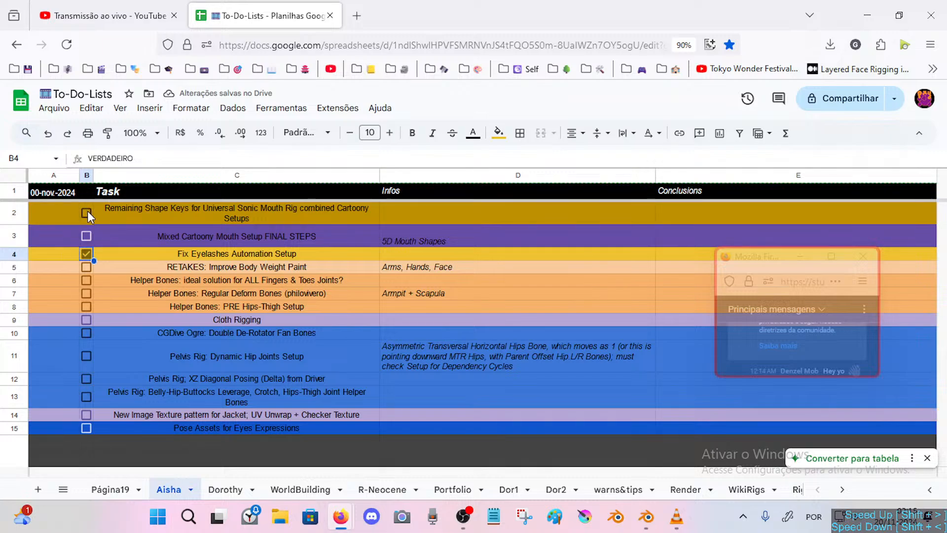
left_click(195, 252)
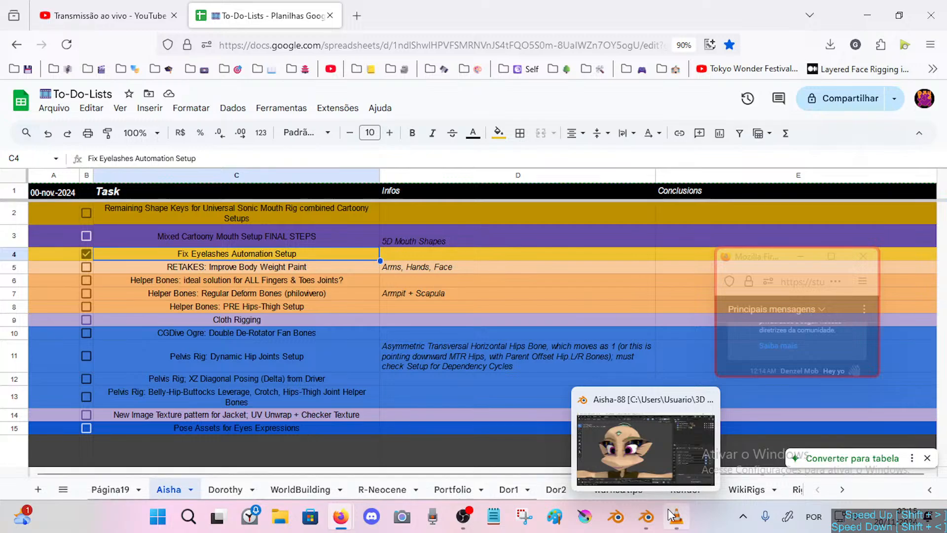
Switch back to Blender, save the file and enable the MESH-Aisha-HAIR collection inside MESH-Aisha.
left_click(646, 516)
middle_click_drag(371, 288, 329, 305)
key("ctrl+s")
scroll(359, 282, "down", 6)
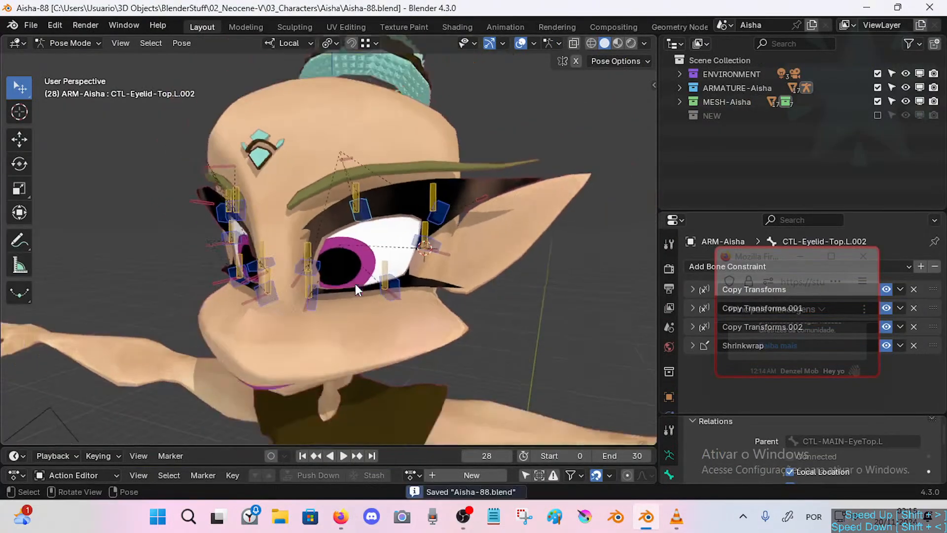
scroll(344, 263, "down", 2)
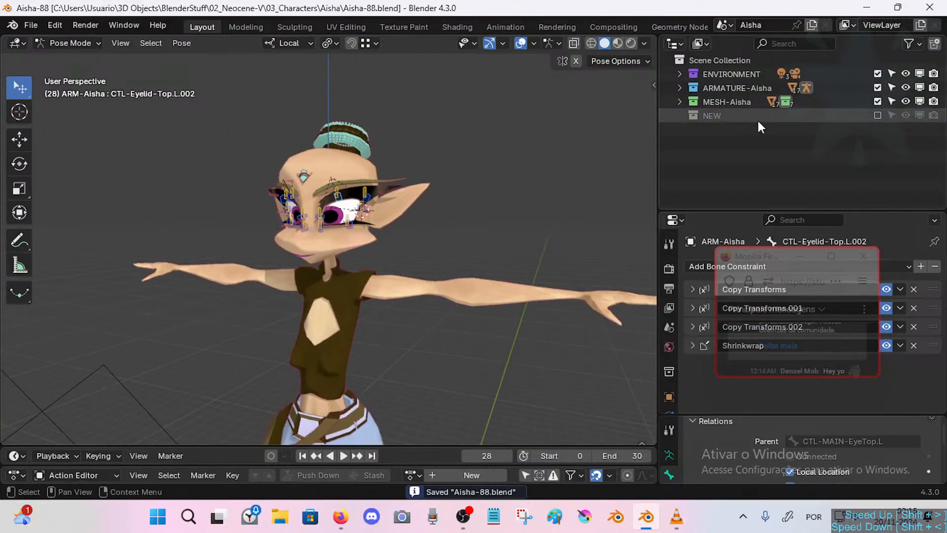
left_click(676, 101)
scroll(814, 131, "down", 2)
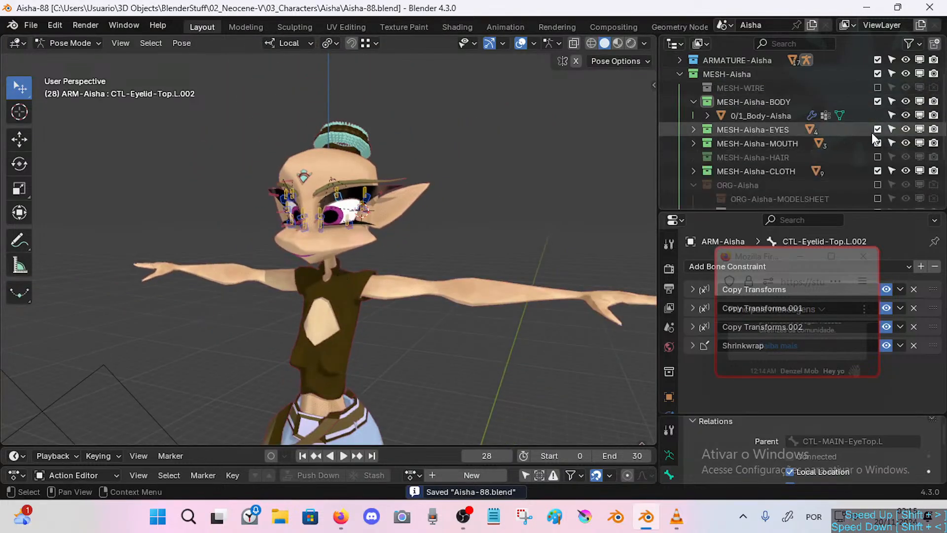
left_click(878, 157)
Inspect Aisha's head with the hair from the front, toggling wireframe shading on and off, and save the file.
scroll(380, 185, "up", 5)
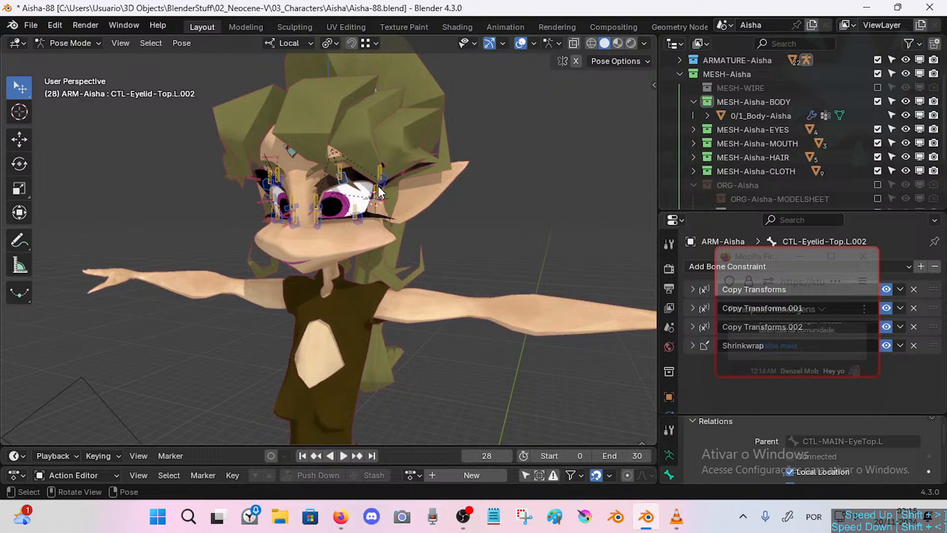
scroll(362, 246, "up", 2)
mouse_move(300, 251)
middle_mouse_down()
mouse_move(363, 246)
mouse_move(318, 257)
middle_mouse_up()
scroll(361, 244, "up", 1)
scroll(361, 243, "down", 1)
key("shift+z")
key("shift+z")
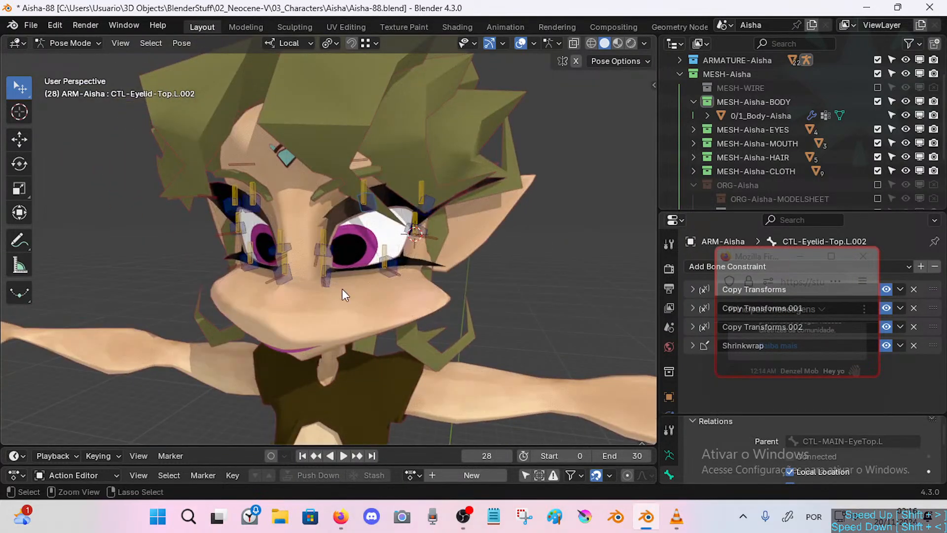
key("ctrl+s")
Switch to the To-Do-Lists spreadsheet and review the remaining mouth shape key and Mixed Cartoony Mouth Setup tasks.
left_click(341, 517)
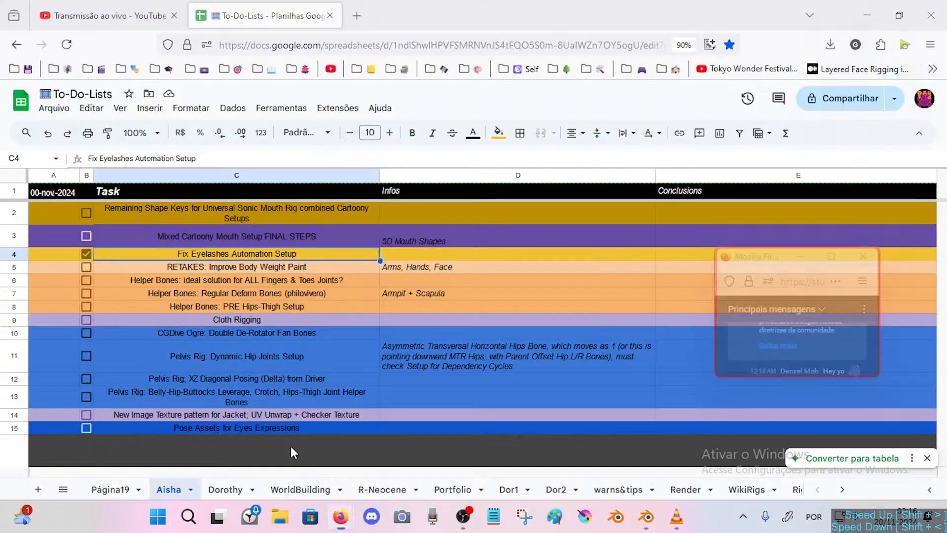
left_click(229, 229)
left_click(226, 211)
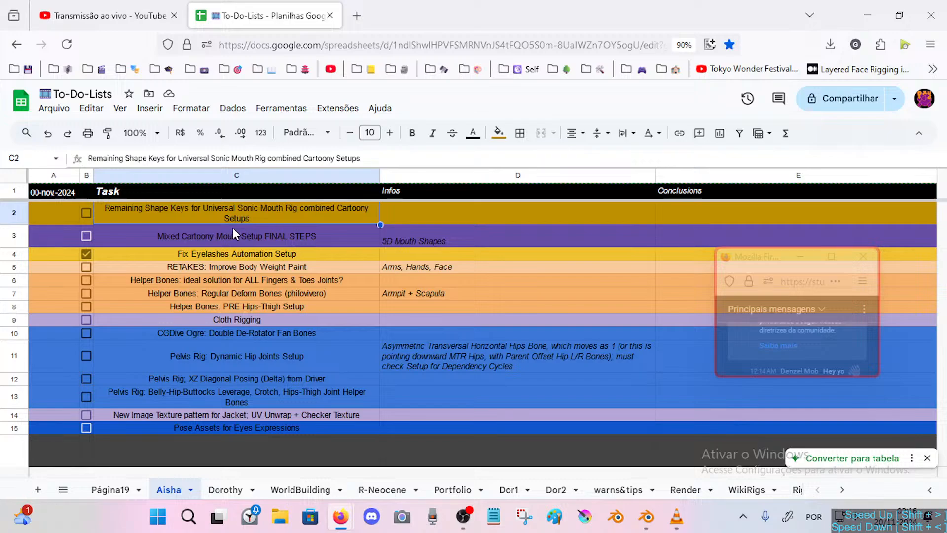
left_click(203, 239)
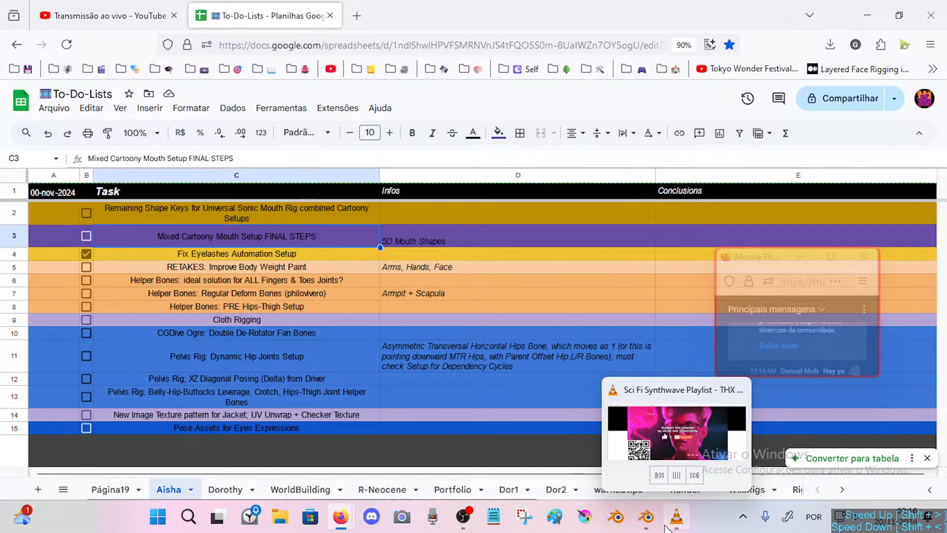
left_click(648, 520)
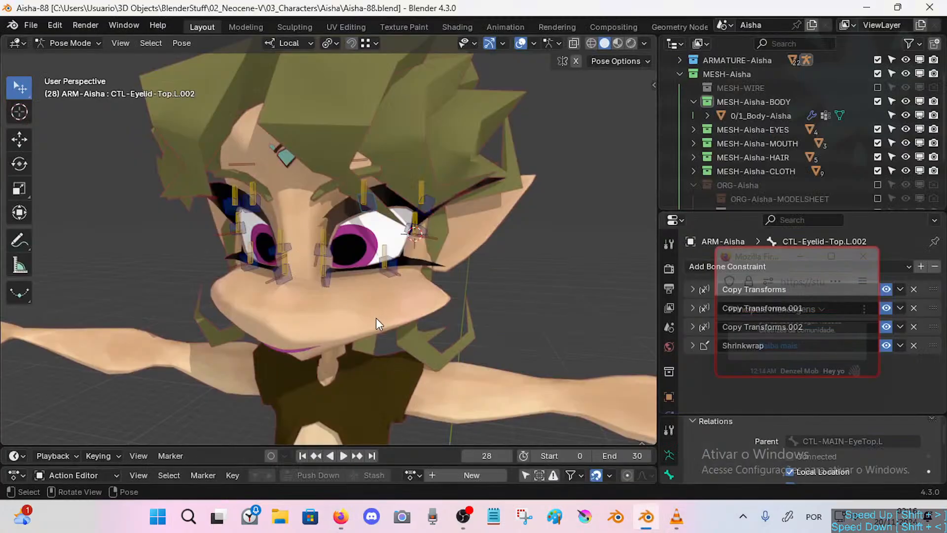
mouse_move(340, 516)
left_click(321, 475)
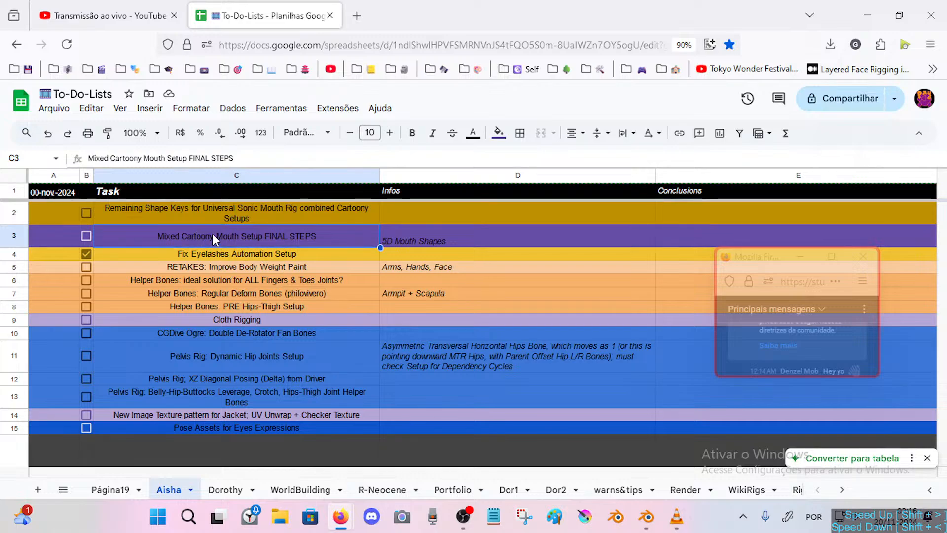
left_click(407, 232)
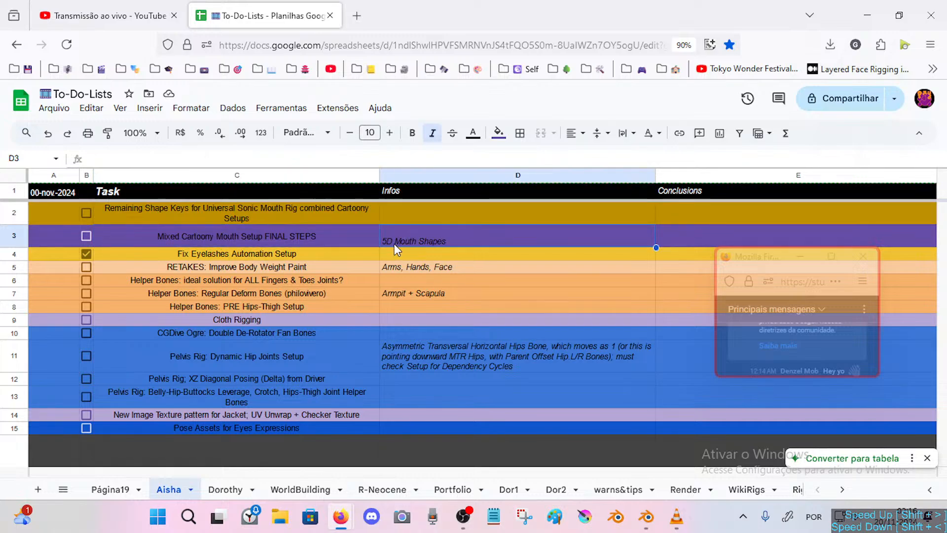
left_click(298, 233)
left_click(433, 234)
left_click(340, 238)
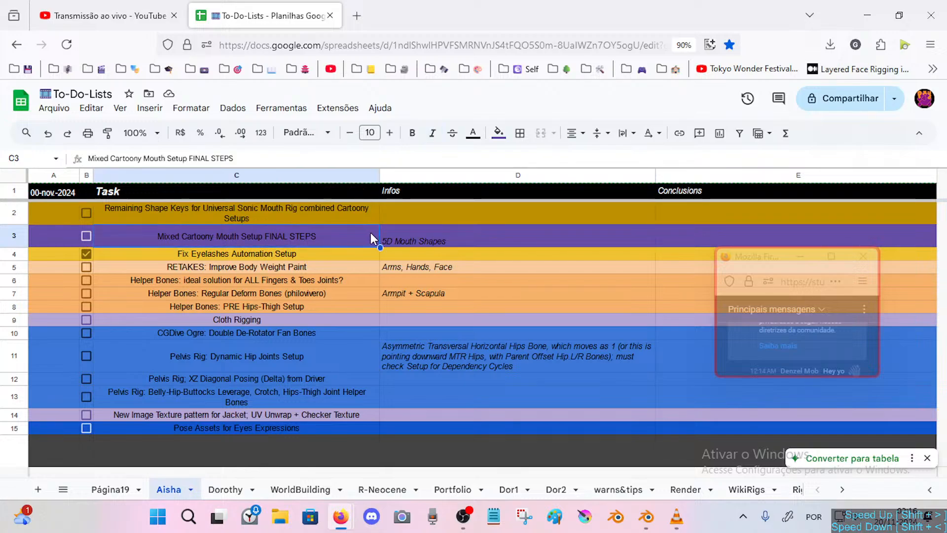
left_click(392, 231)
left_click(336, 230)
left_click(463, 238)
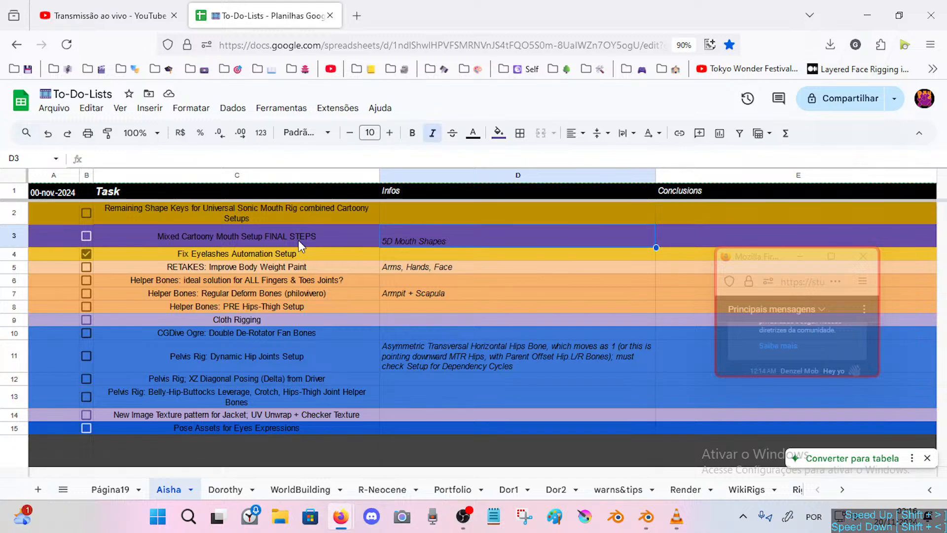
left_click(252, 220)
left_click(282, 236)
left_click(398, 241)
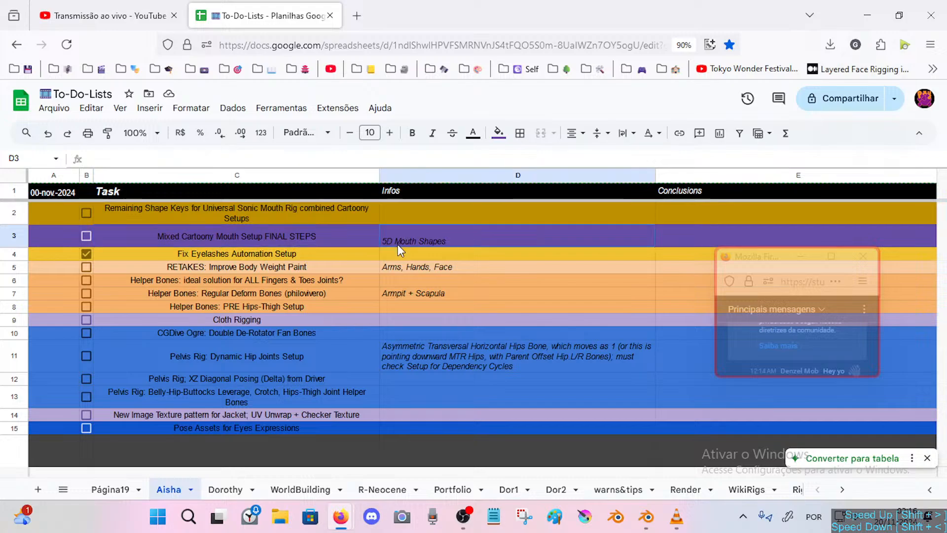
left_click(310, 239)
Review the eyelash, body weight paint, helper bone and Cloth Rigging tasks in rows 4 to 9.
left_click(223, 254)
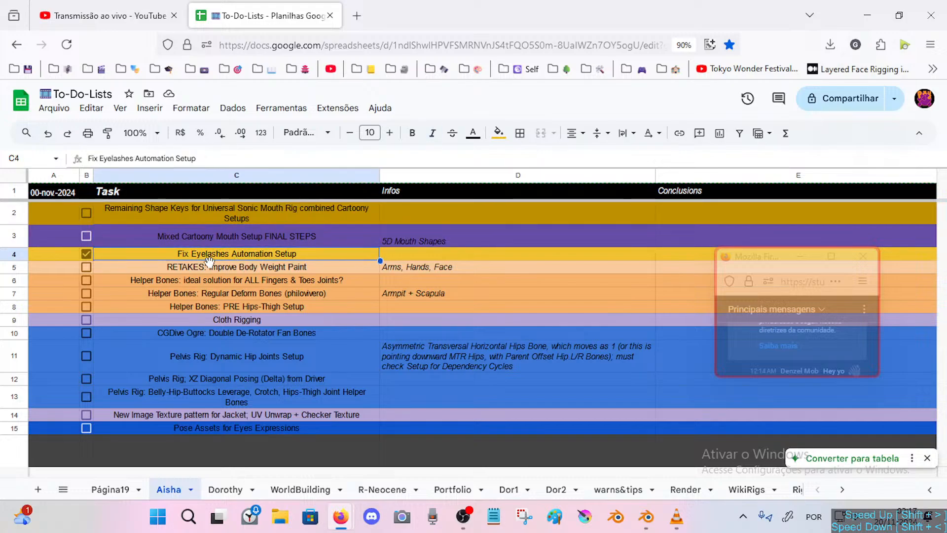
left_click(223, 268)
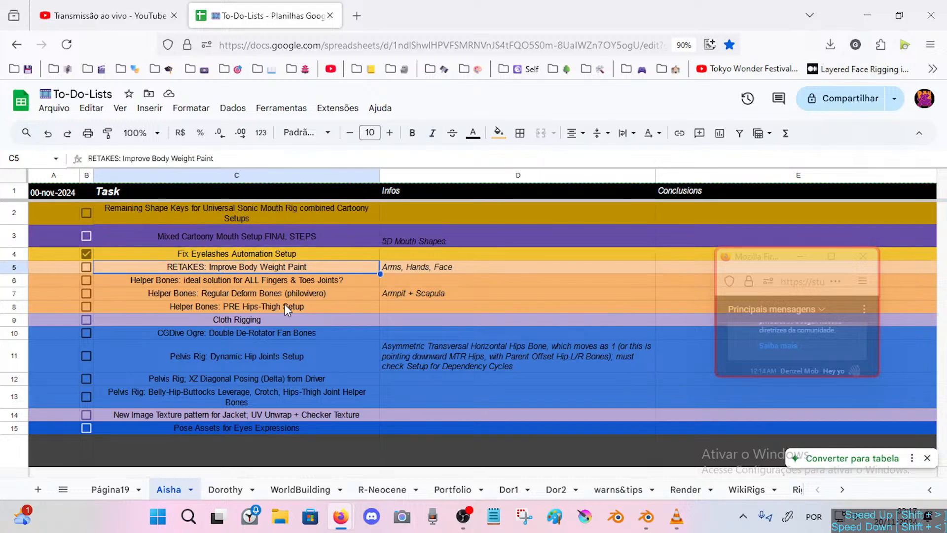
left_click(411, 304, "shift")
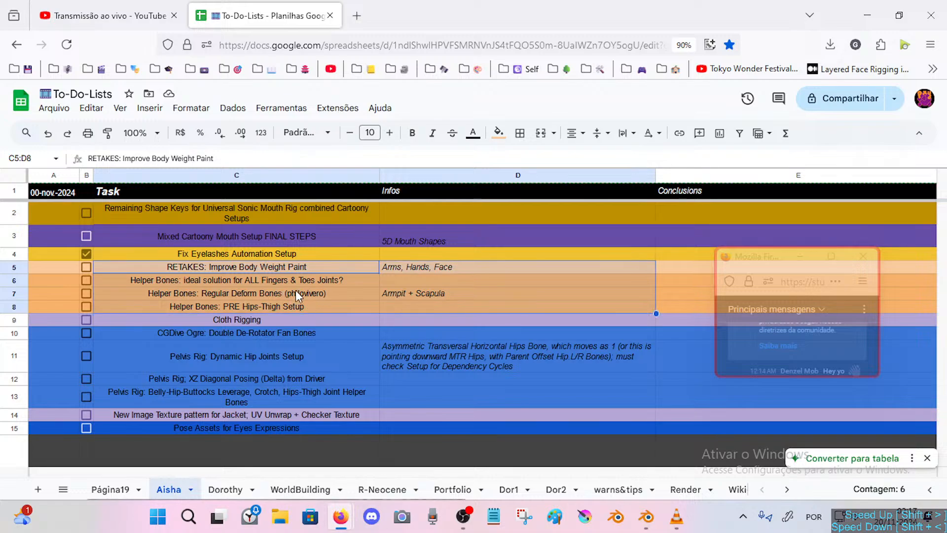
left_click(294, 321)
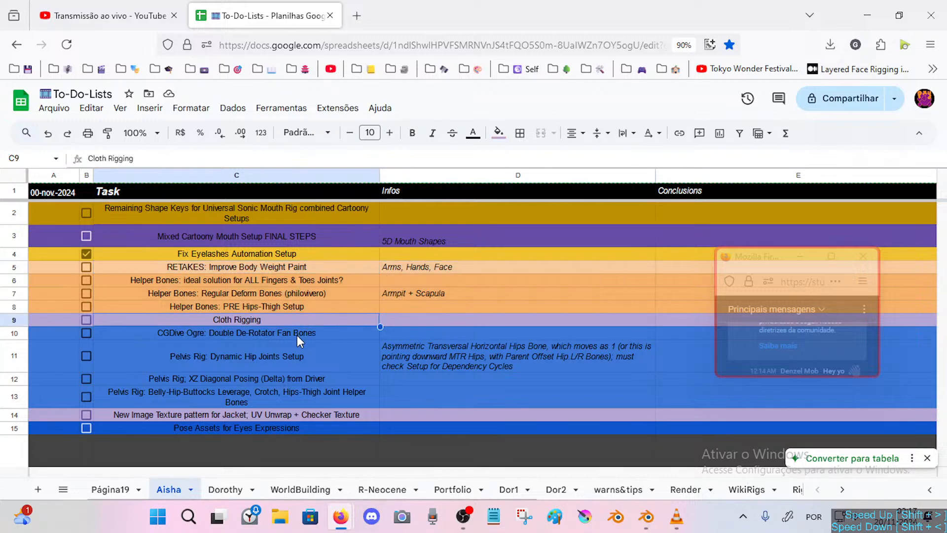
scroll(251, 291, "down", 1)
left_click(446, 263)
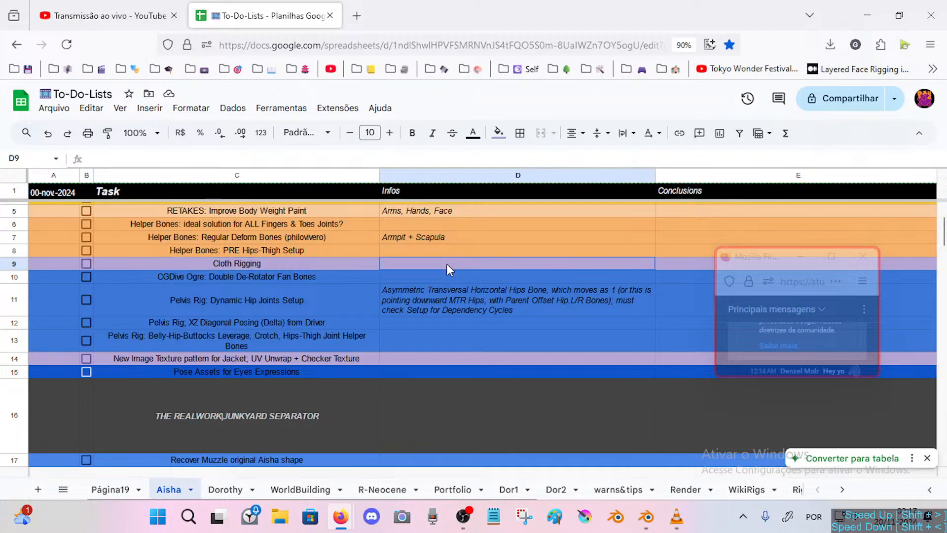
Review the CGDive Ogre fan bones and Pelvis Rig tasks with their notes in rows 10 to 13.
left_click(278, 279)
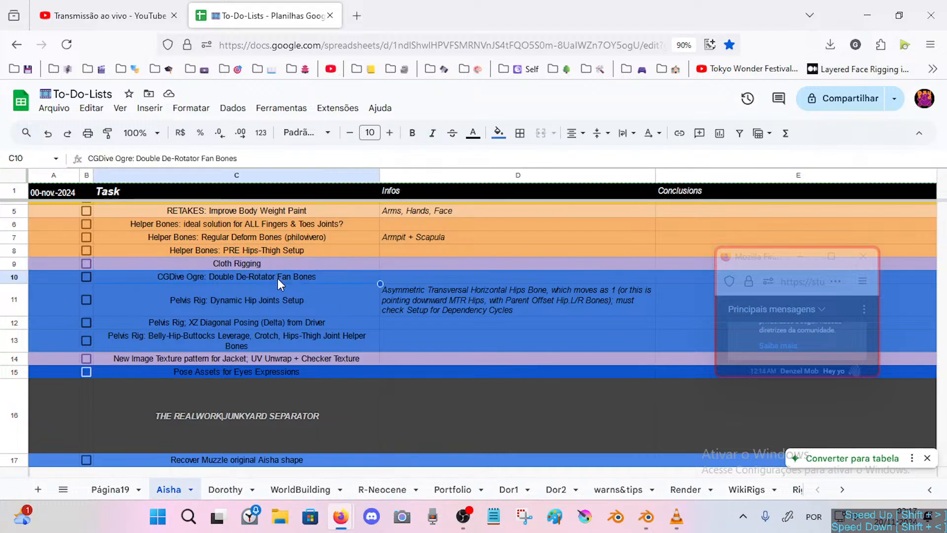
left_click(428, 342, "shift")
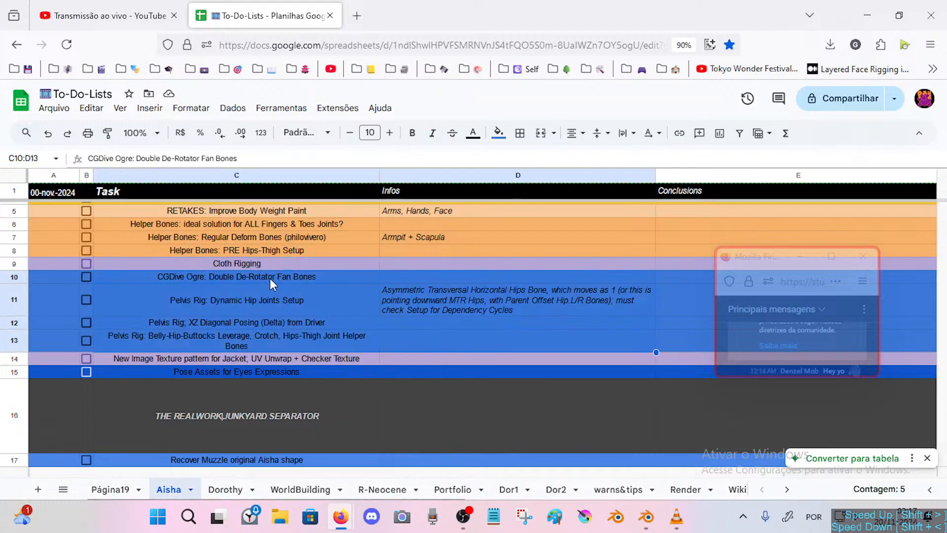
left_click(227, 269)
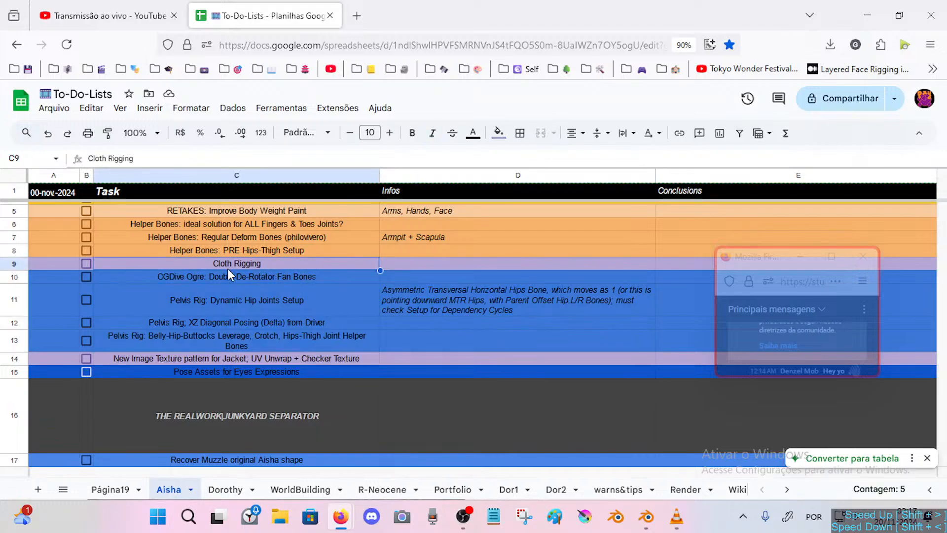
left_click(258, 279)
left_click(390, 311, "shift")
left_click(296, 306)
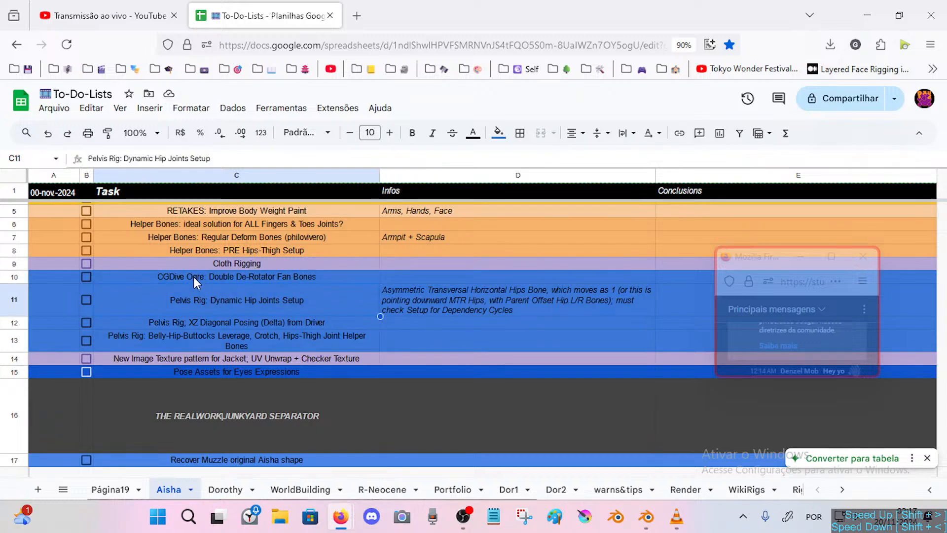
left_click(194, 277)
left_click(409, 338, "shift")
left_click(245, 276)
left_click(268, 292)
left_click(407, 296)
left_click(273, 280)
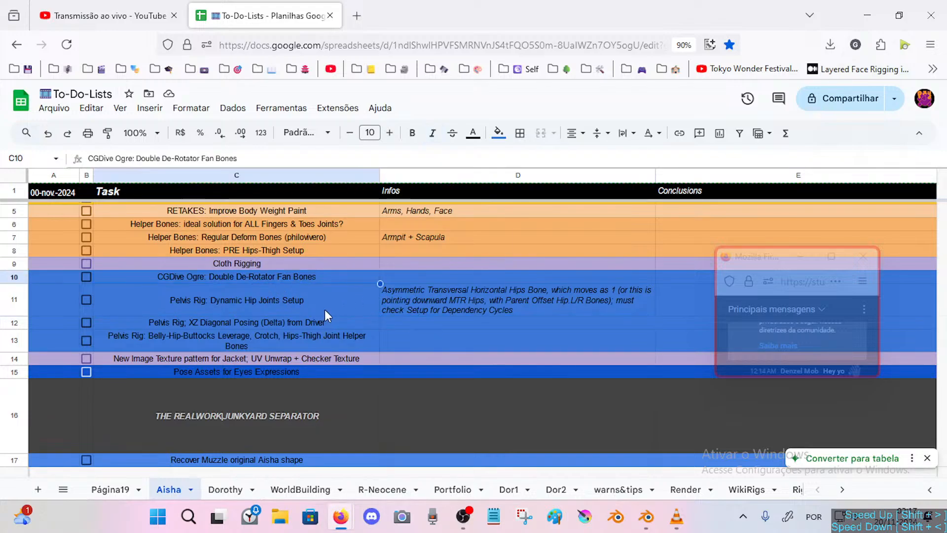
Switch to Blender and inspect Aisha's hips, torso and head from several angles.
left_click(423, 340)
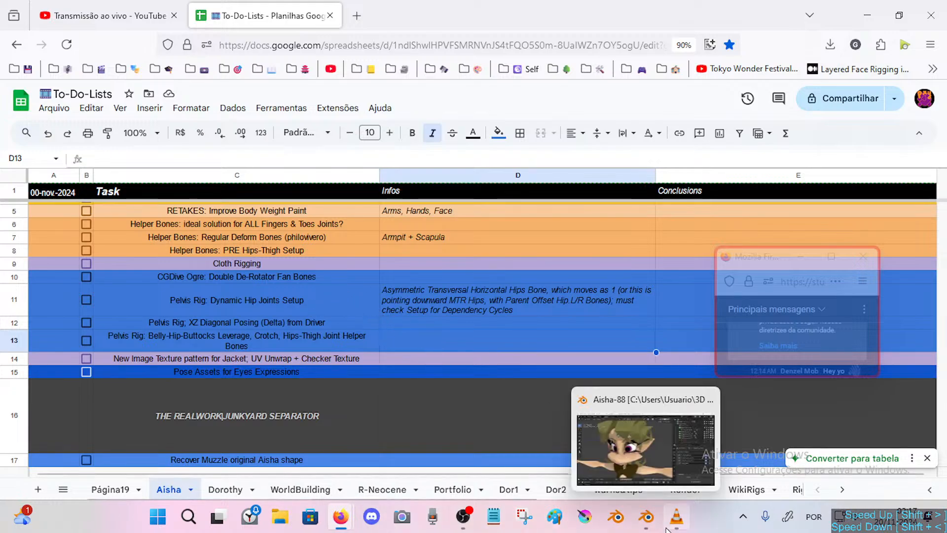
left_click(647, 517)
middle_click_drag(348, 382, 363, 158, "shift")
middle_click_drag(412, 237, 389, 270)
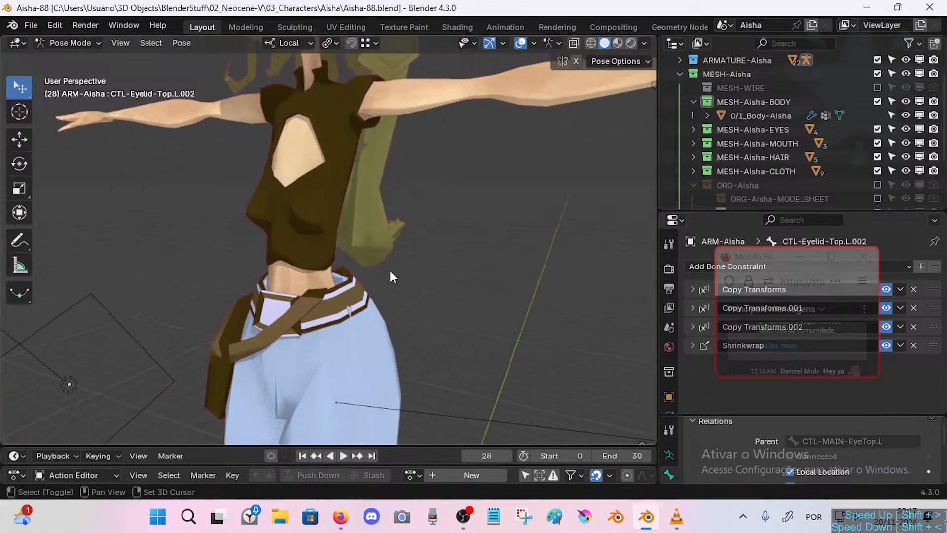
middle_click_drag(393, 197, 381, 325, "shift")
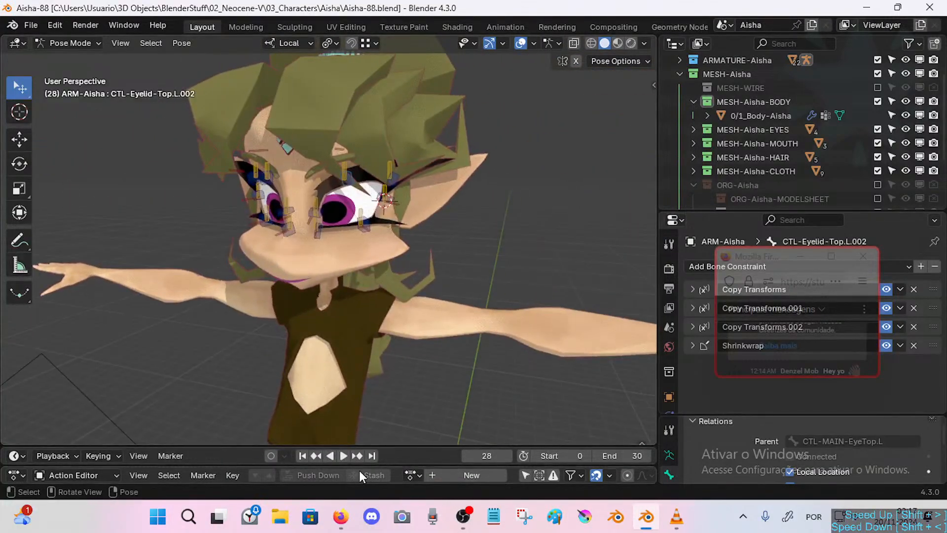
middle_click_drag(378, 379, 410, 417)
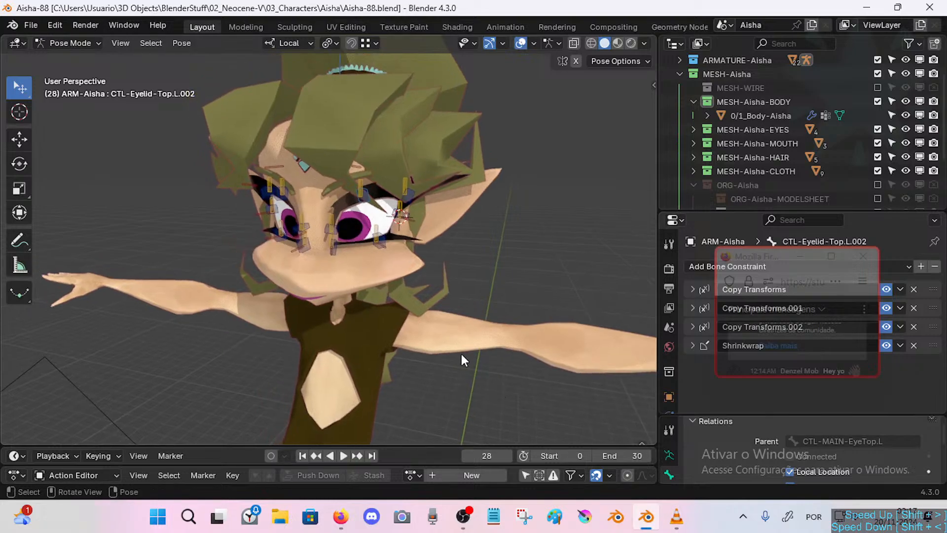
Return to the To-Do-Lists spreadsheet and review the CGDive Ogre fan bones and Pelvis Rig tasks in rows 10 to 13 again.
mouse_move(340, 517)
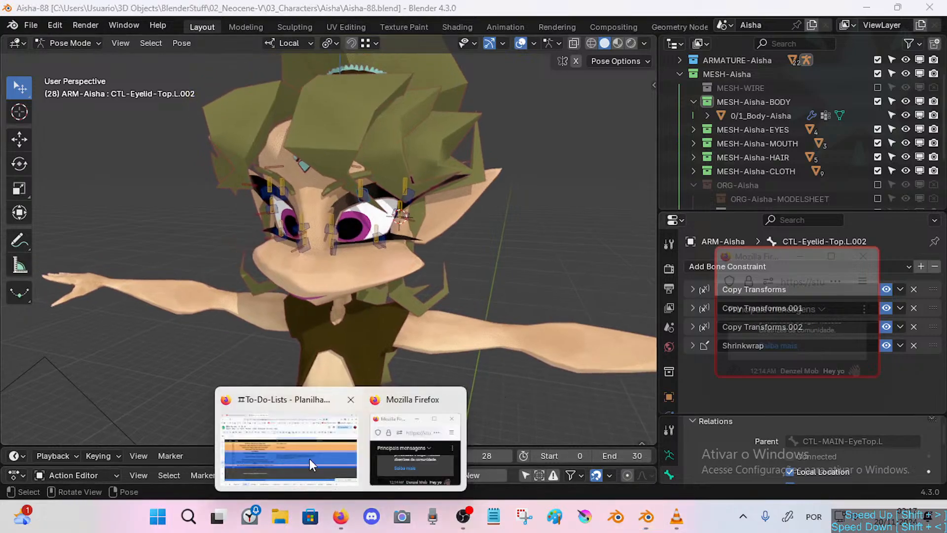
left_click(309, 458)
left_click(269, 290)
left_click_drag(254, 279, 430, 333)
left_click(335, 335)
left_click_drag(291, 274, 413, 341)
left_click(291, 282)
scroll(368, 301, "up", 2)
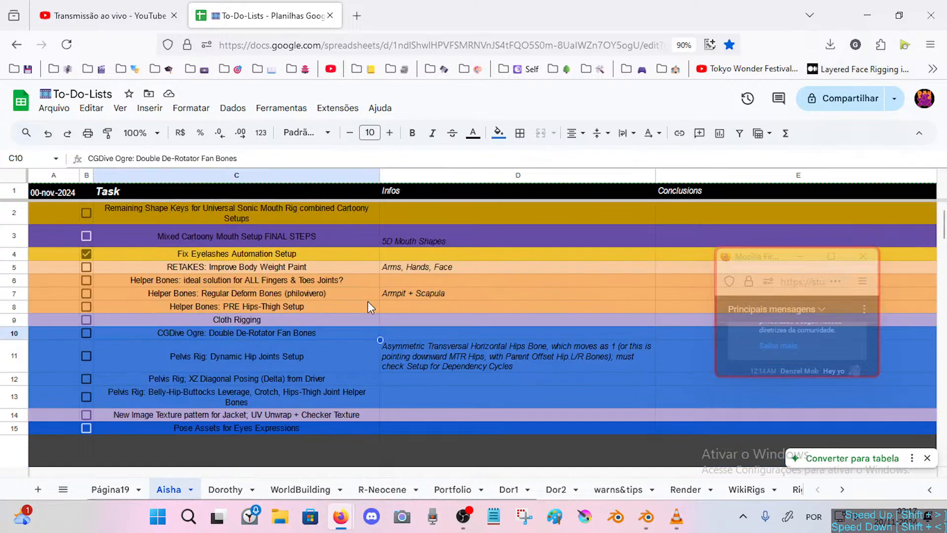
scroll(349, 326, "down", 2)
left_click_drag(402, 341, 405, 342)
left_click(330, 307)
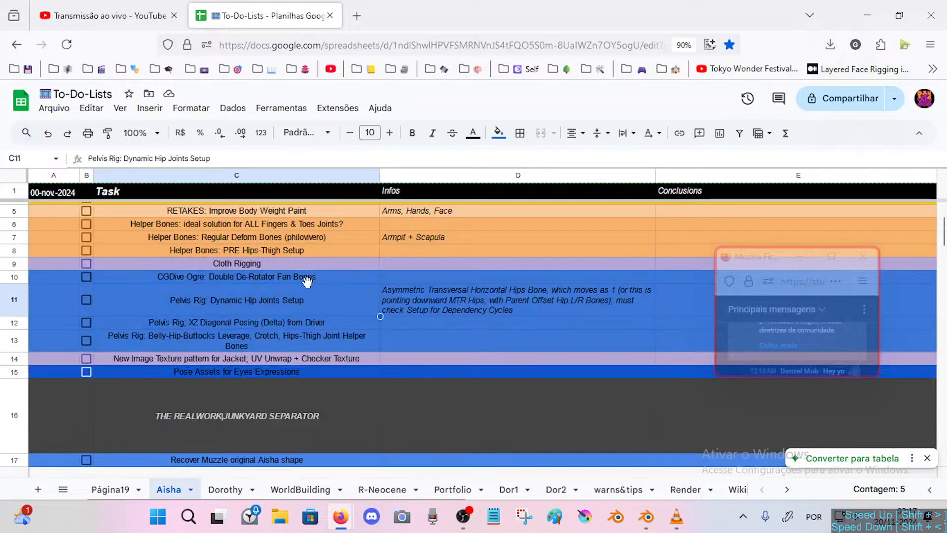
left_click_drag(307, 278, 416, 342)
left_click(284, 276)
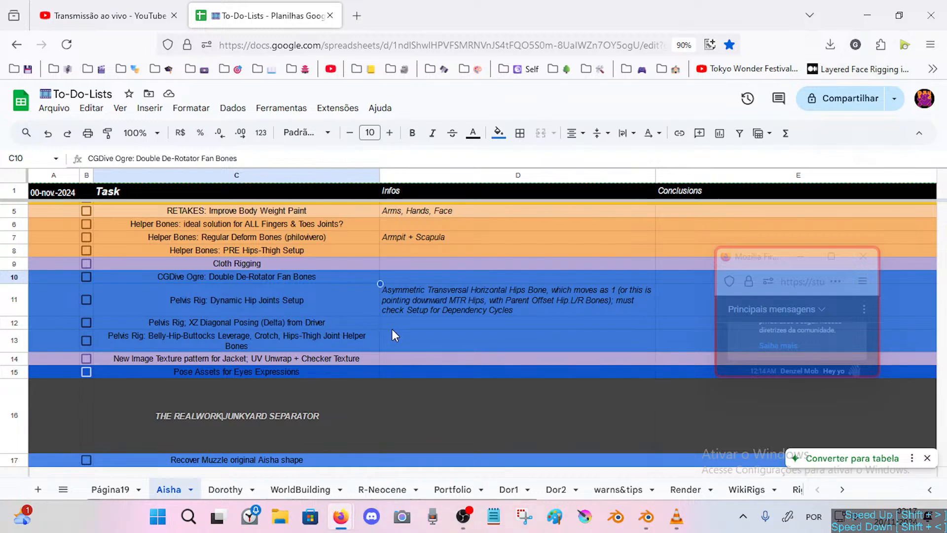
Review the Cloth Rigging, eyelashes, jacket texture and eye expression pose asset tasks in the Aisha sheet.
left_click(284, 266)
scroll(193, 270, "up", 1)
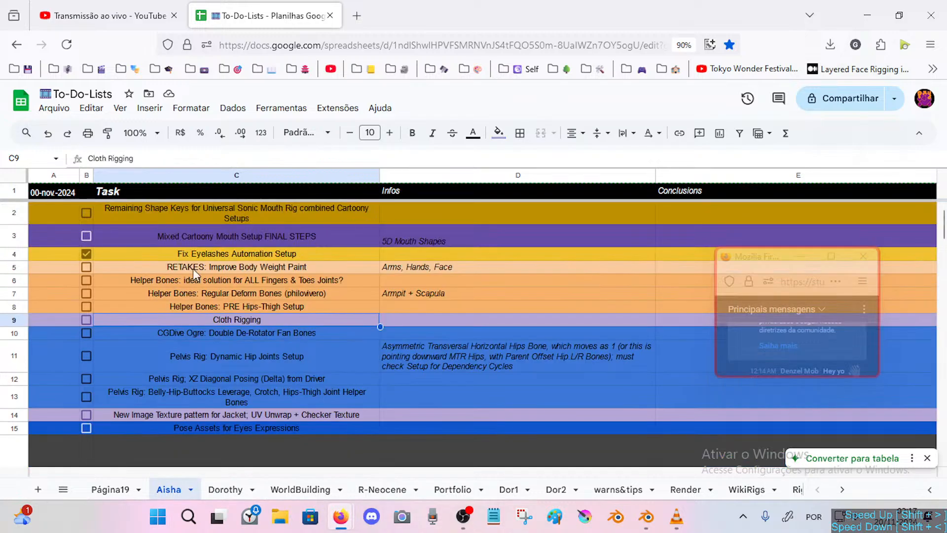
left_click(280, 255)
scroll(353, 316, "down", 3)
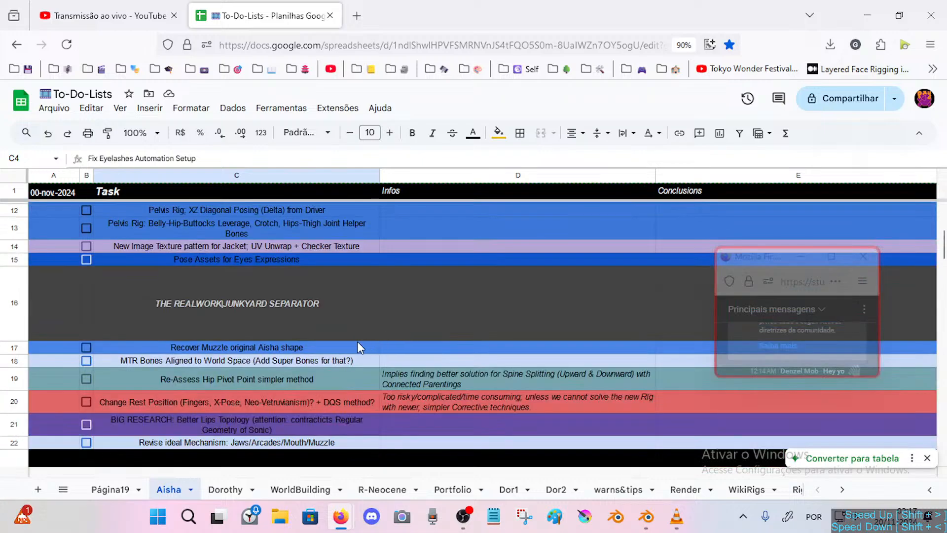
left_click(303, 258)
scroll(379, 285, "up", 2)
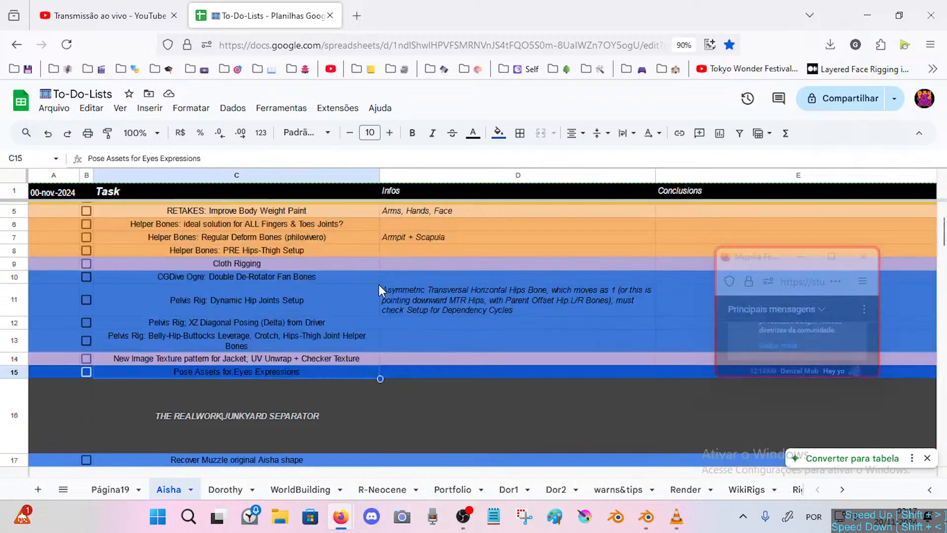
left_click(329, 360)
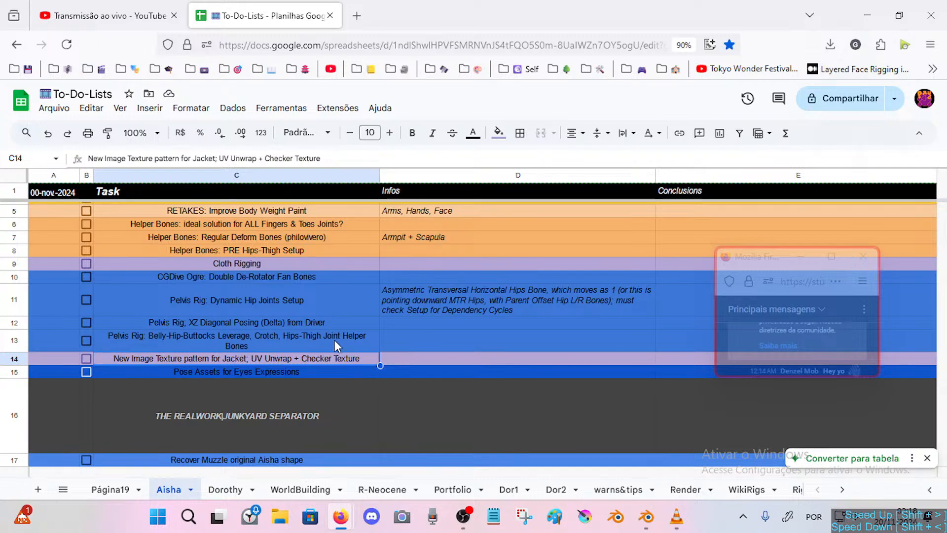
left_click(292, 370)
scroll(352, 345, "up", 2)
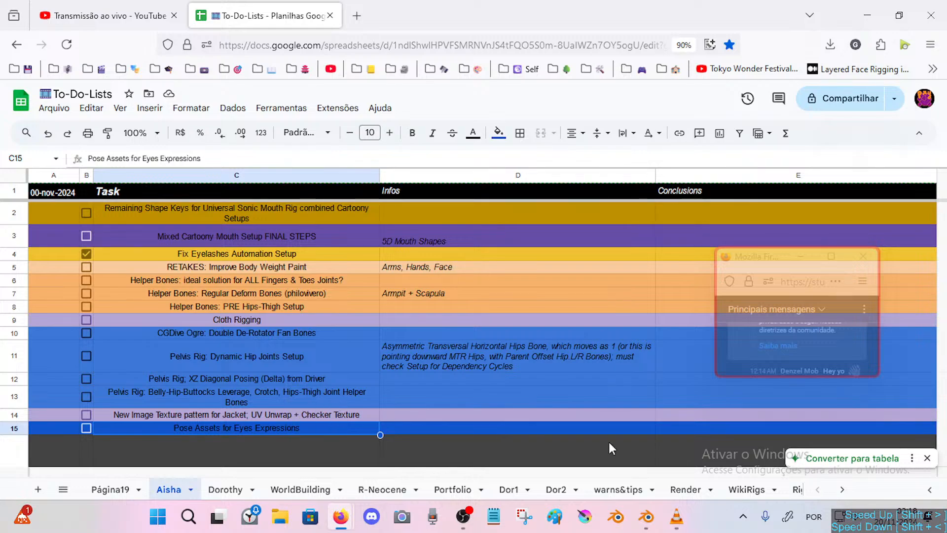
Save Aisha-88.blend in Blender and browse to the Dorothy folder inside 03_Characters for opening a file.
left_click(646, 517)
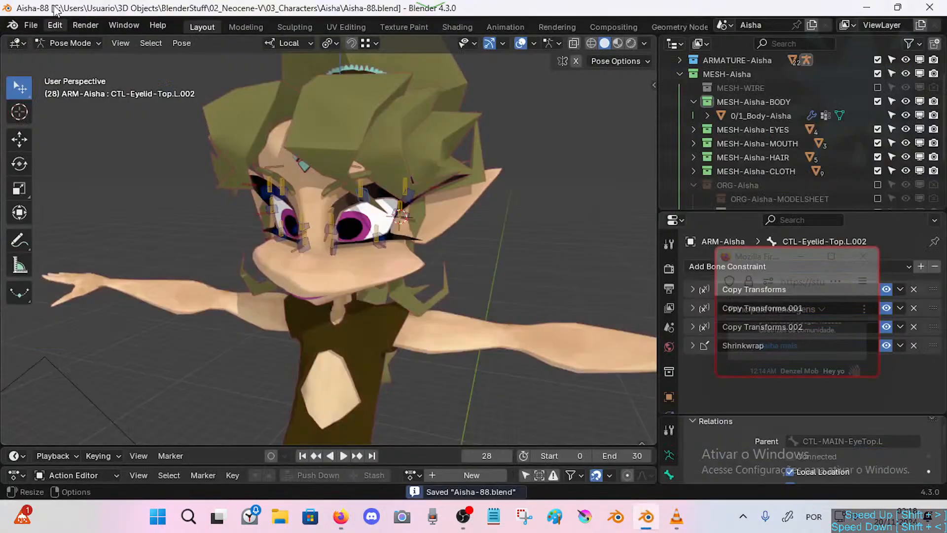
left_click(22, 26)
left_click(57, 51)
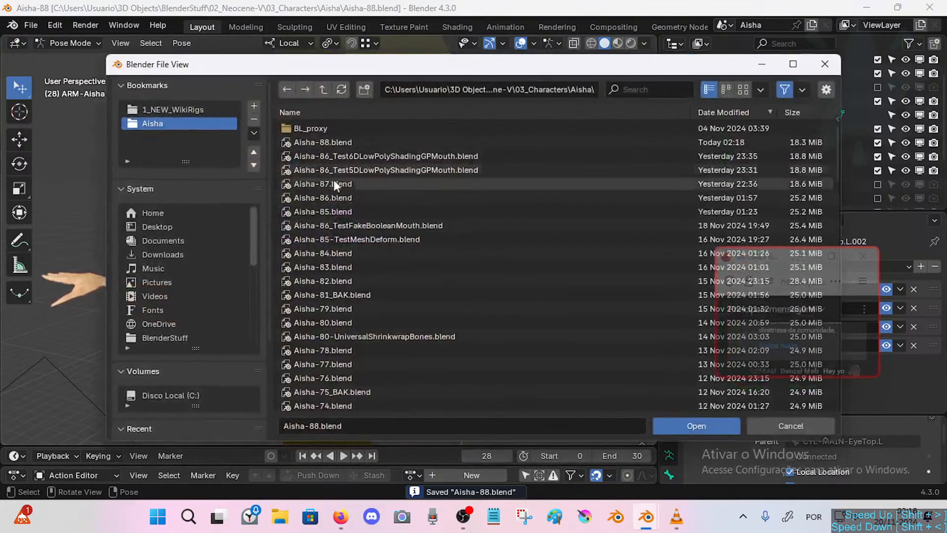
scroll(354, 148, "down", 3)
scroll(345, 148, "up", 3)
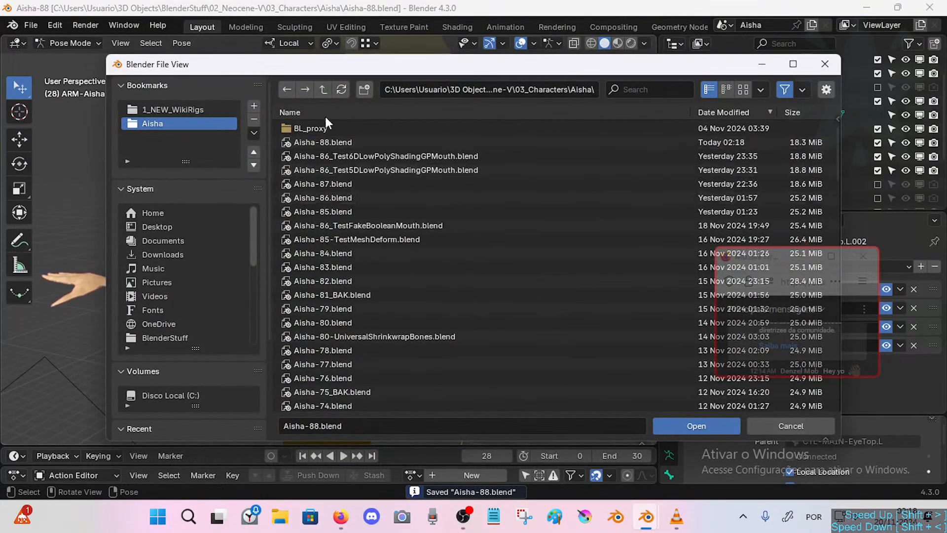
left_click(323, 91)
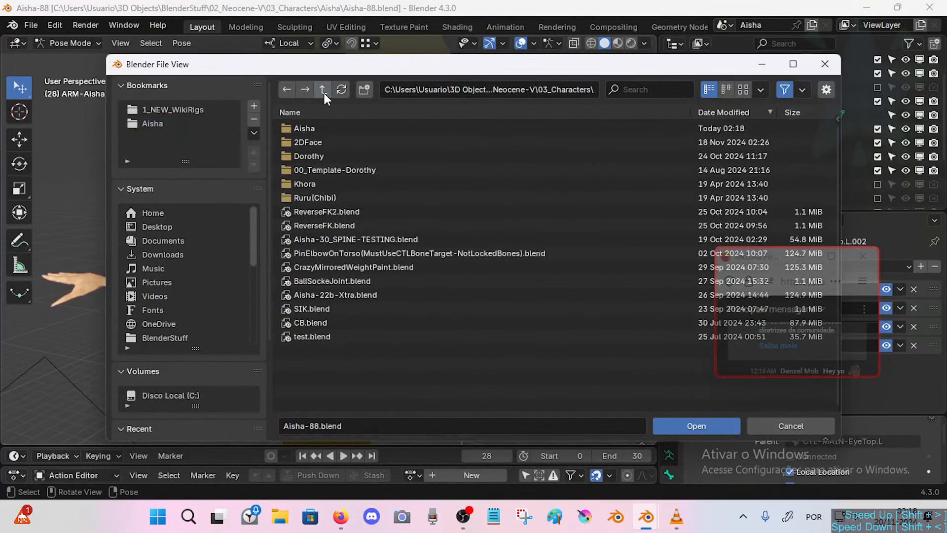
left_click(323, 156)
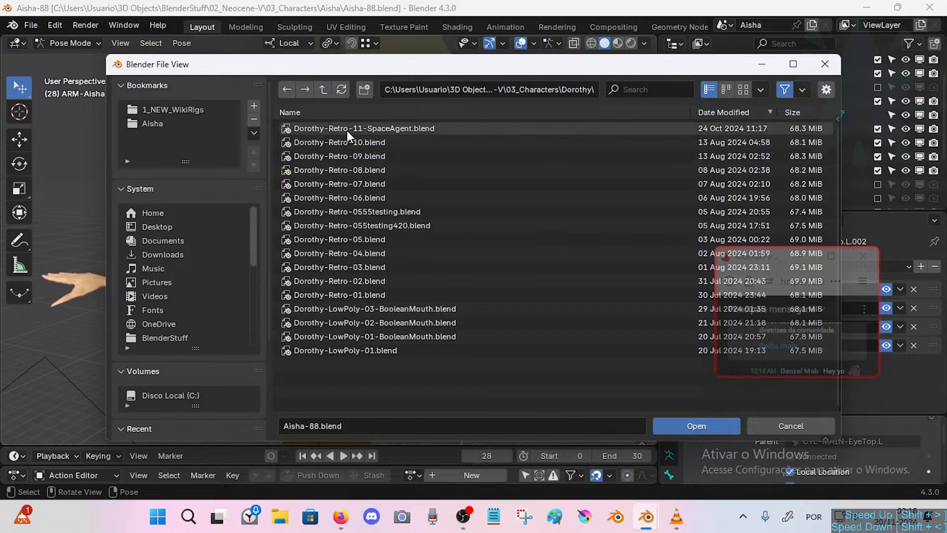
Check the preview of Dorothy-Retro-11-SpaceAgent.blend and open that file.
left_click(389, 142)
left_click(387, 127)
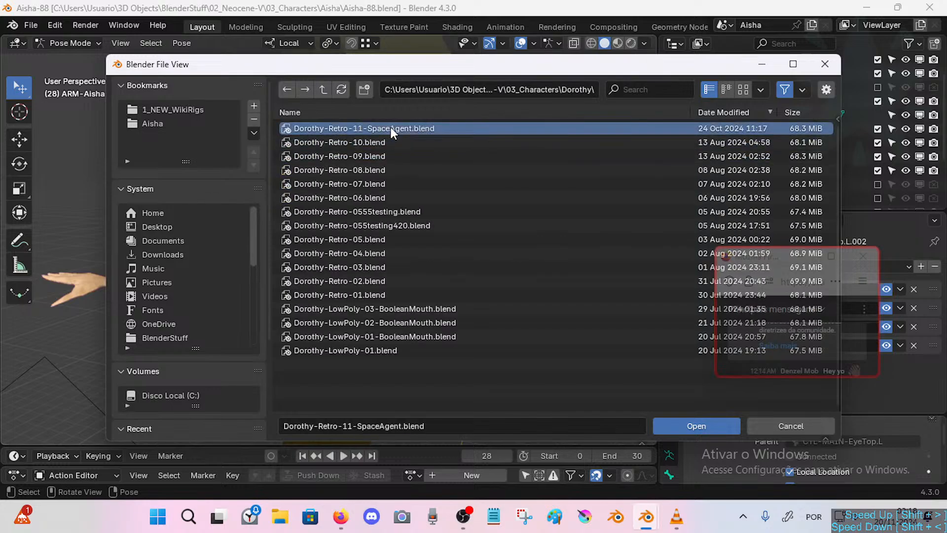
mouse_move(388, 132)
mouse_move(356, 126)
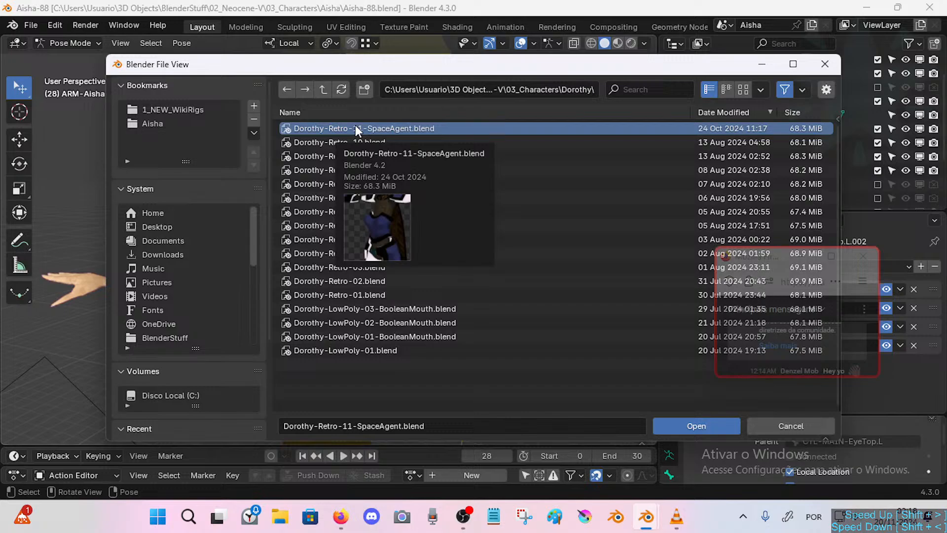
double_click(355, 128)
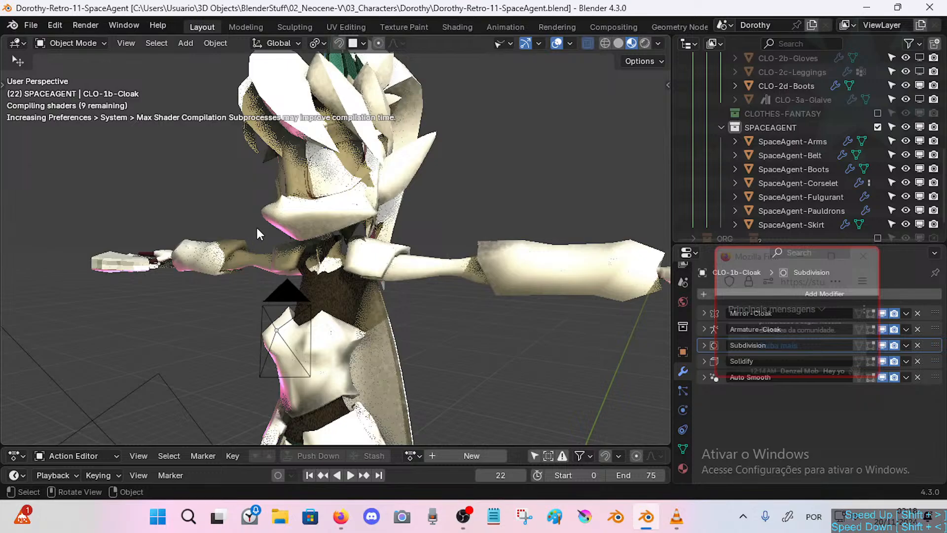
Examine the Dorothy Space Agent character's face, hair and outfit from several angles and distances.
middle_click_drag(309, 198, 333, 241)
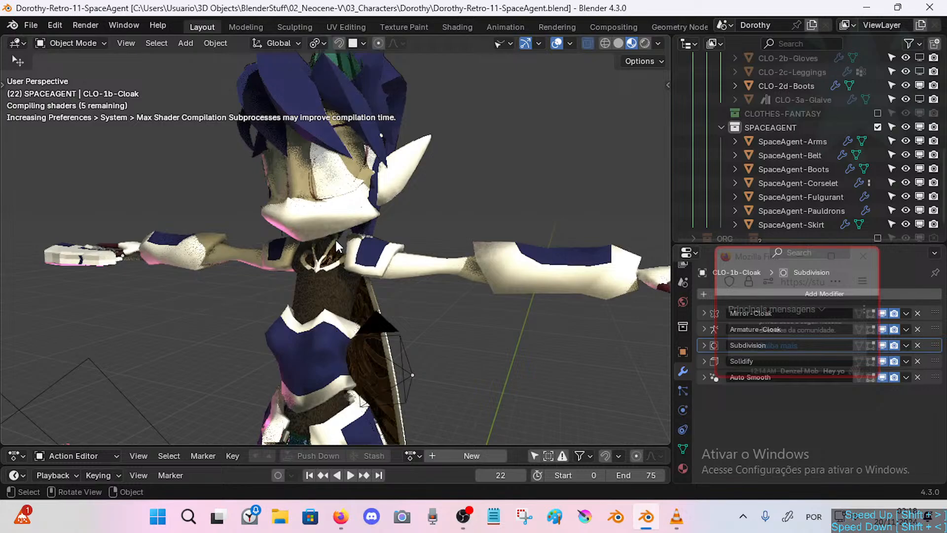
middle_click_drag(367, 239, 476, 316)
scroll(333, 330, "up", 3)
scroll(336, 297, "down", 3)
middle_click_drag(332, 318, 352, 325)
scroll(365, 280, "up", 5)
middle_click_drag(352, 326, 376, 333)
scroll(395, 345, "down", 6)
scroll(366, 321, "up", 6)
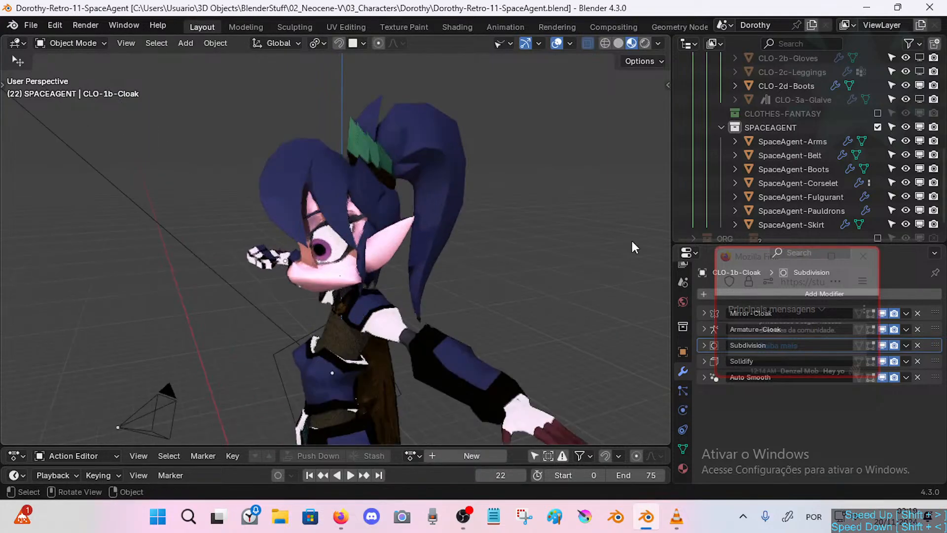
Move the live chat window up over the outliner, make it taller to read the messages, and switch to OBS Studio.
left_click_drag(794, 265, 779, 108)
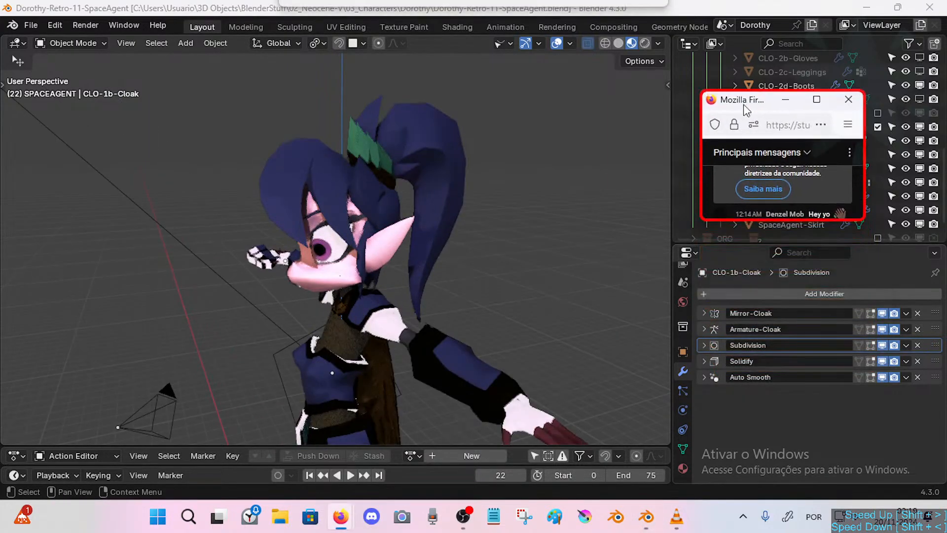
left_click_drag(783, 222, 782, 294)
left_click(481, 276)
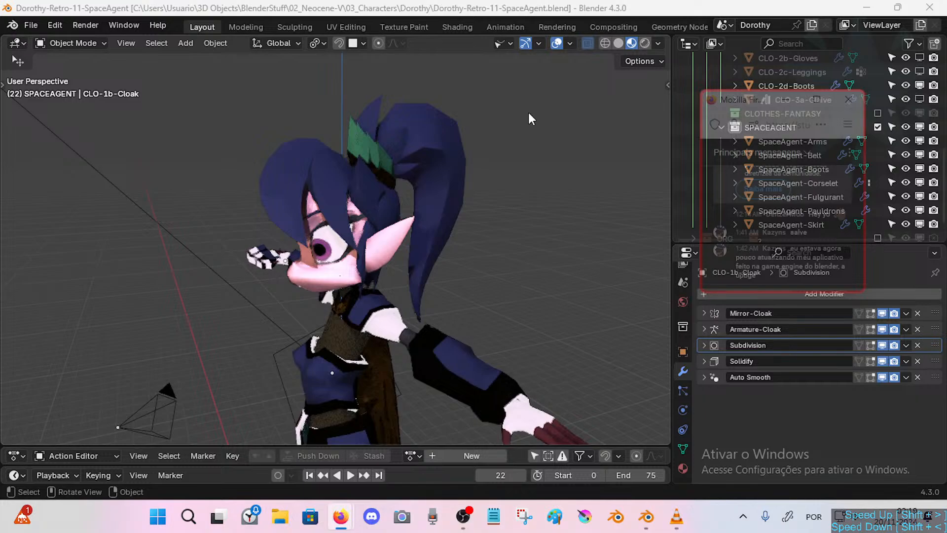
mouse_move(748, 104)
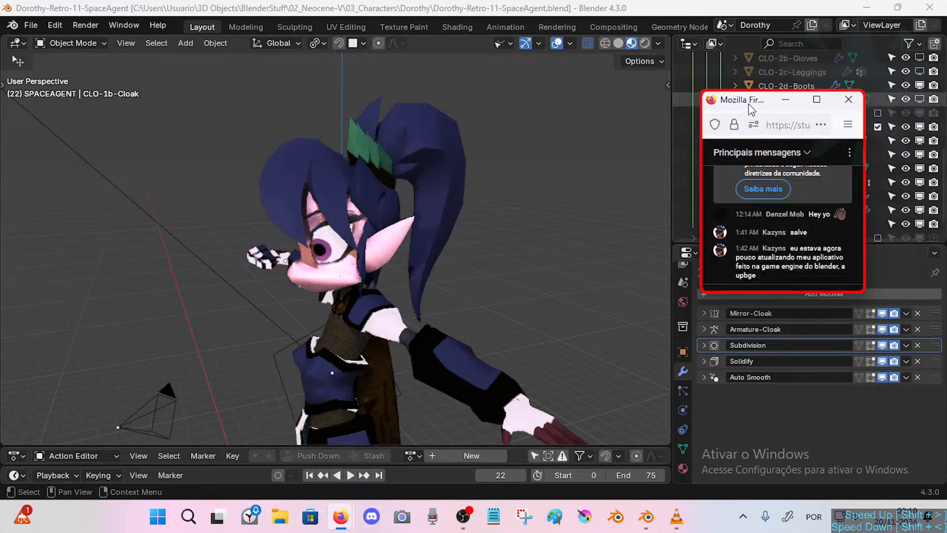
left_click(464, 517)
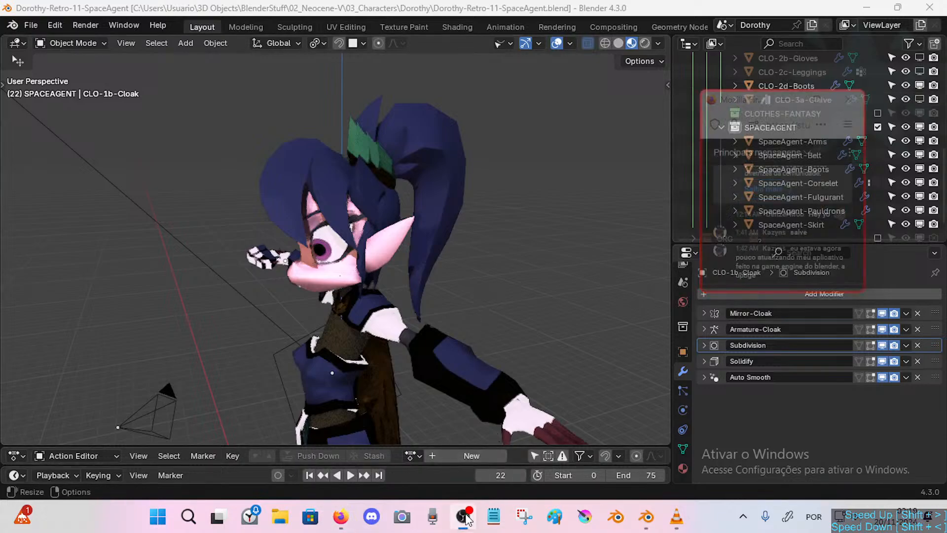